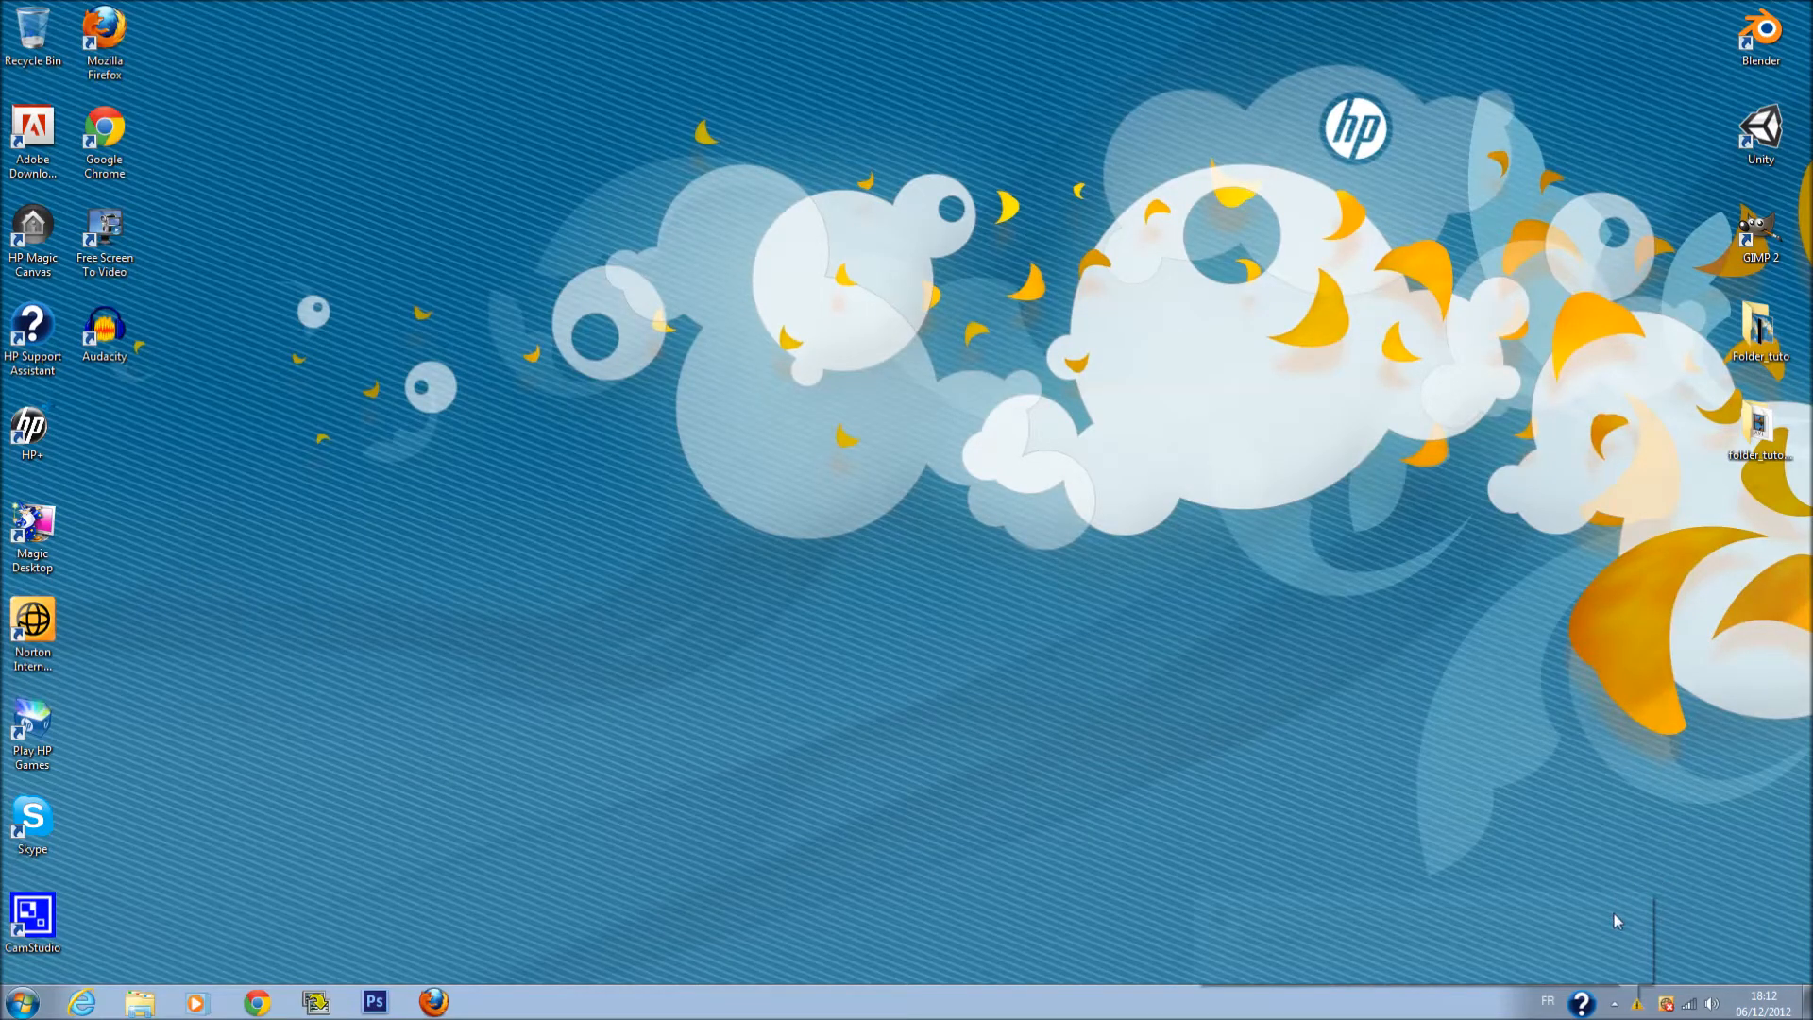
Step: Start Blender from the desktop and dismiss its splash screen
click(1636, 910)
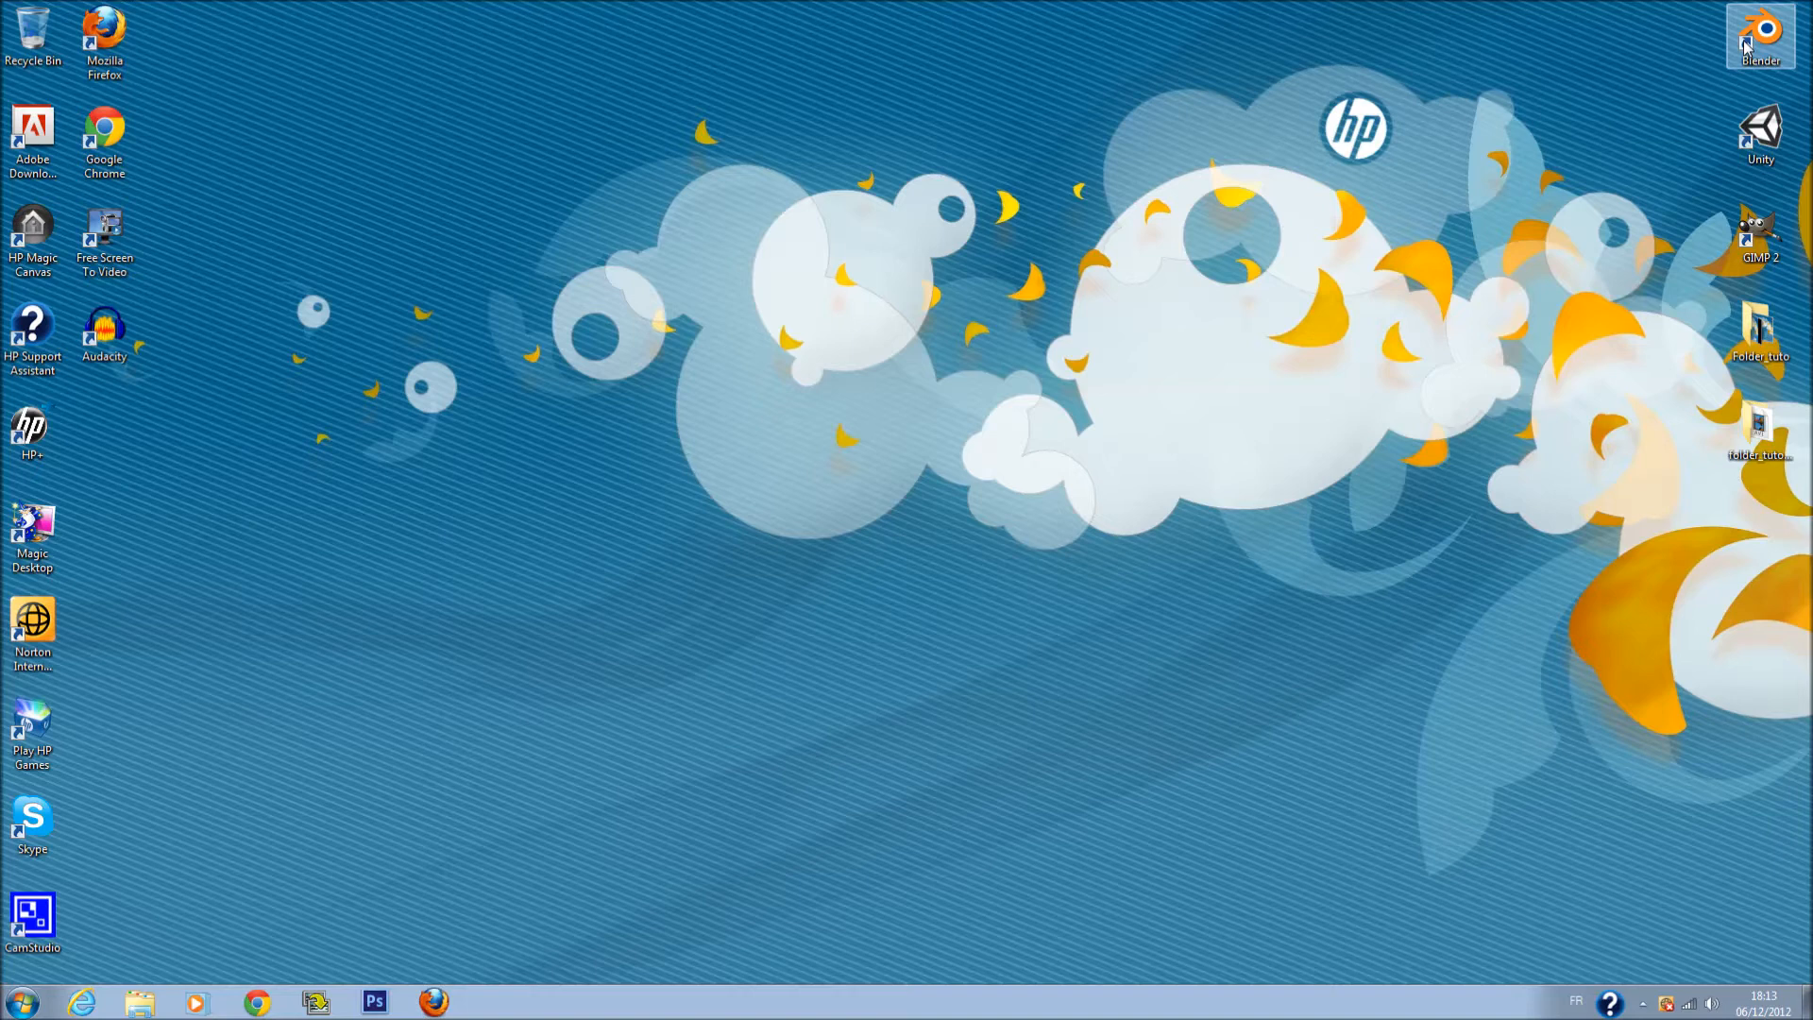
double_click(1745, 45)
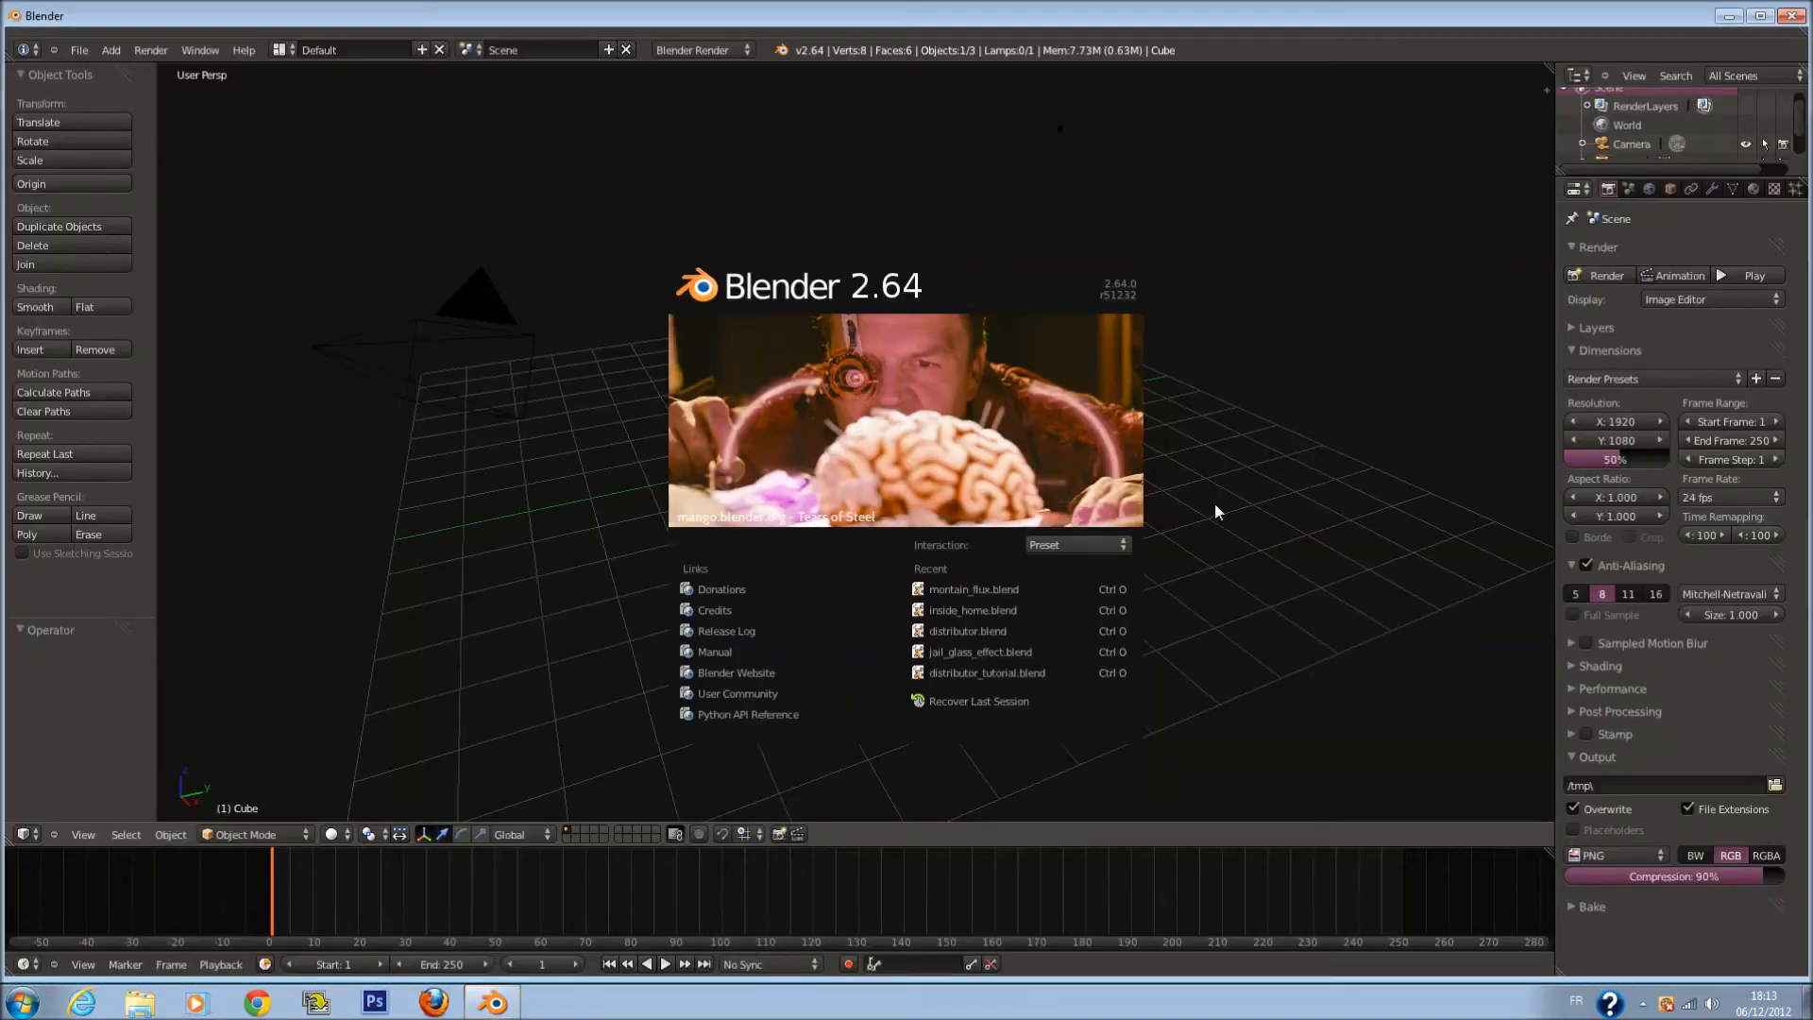
click(1213, 491)
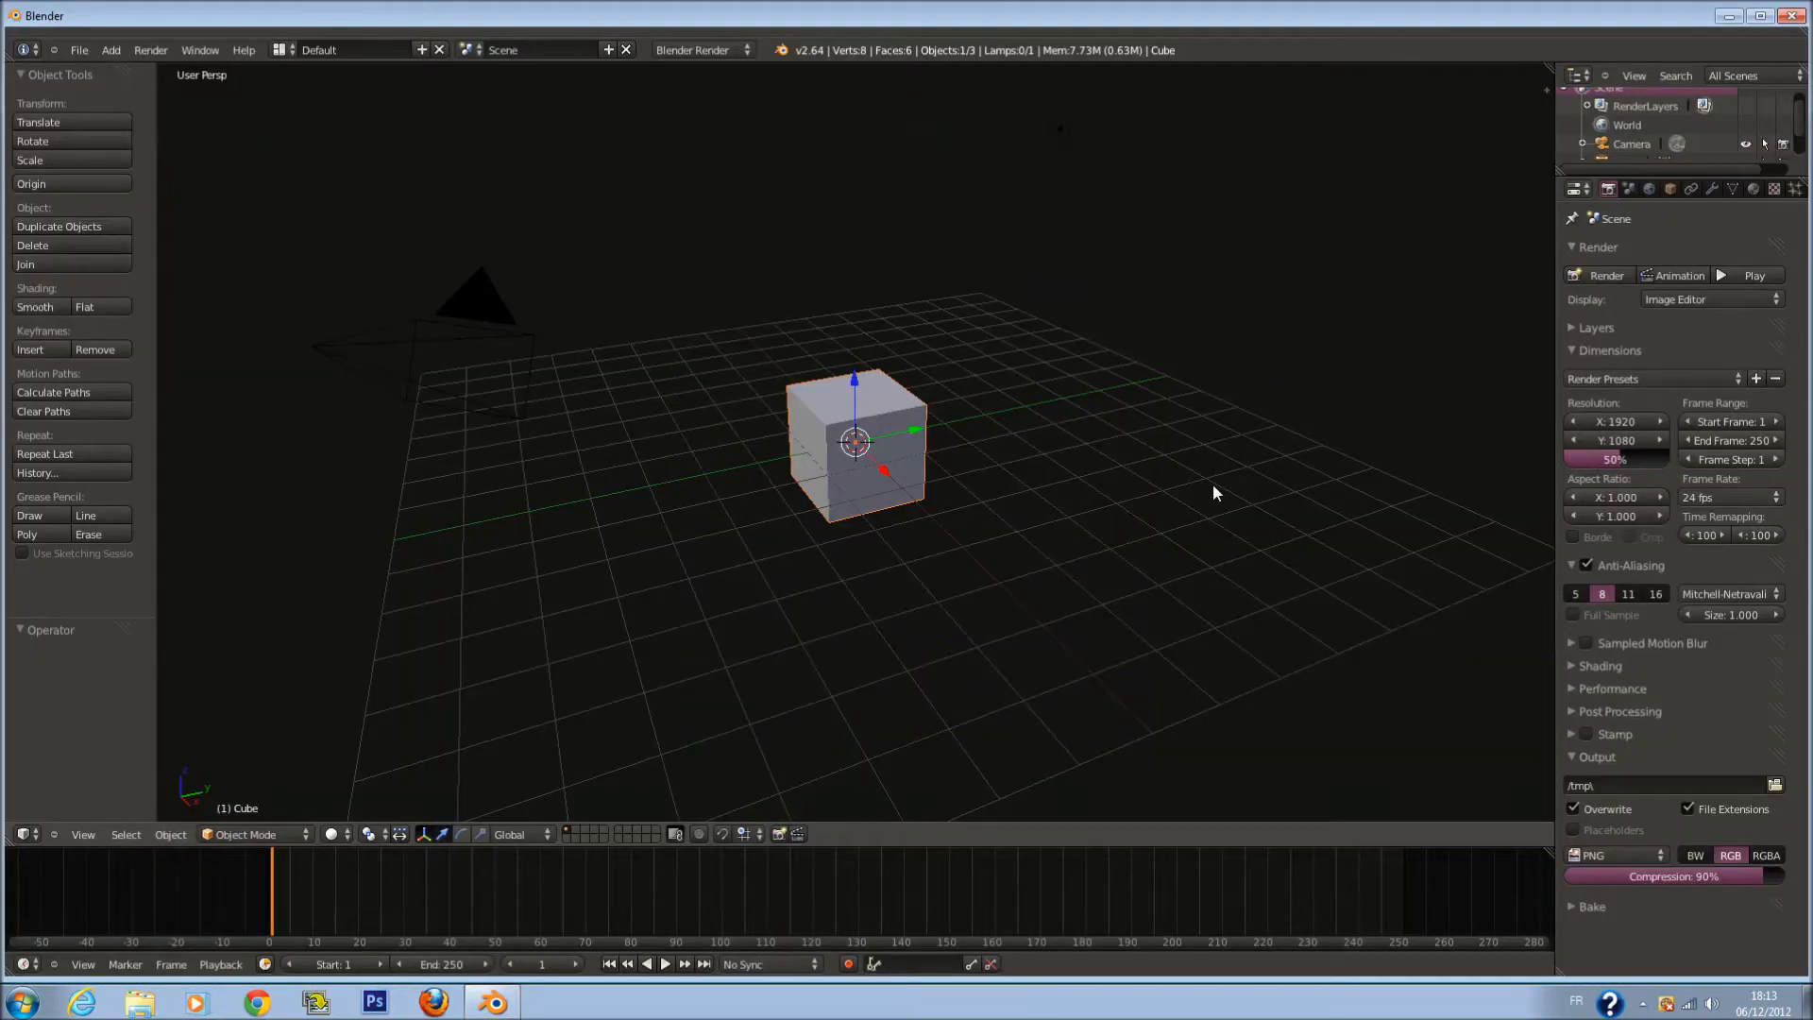
Step: Switch to the front orthographic view and enlarge the viewport by collapsing the timeline and hiding the tool shelf
key(KP_1)
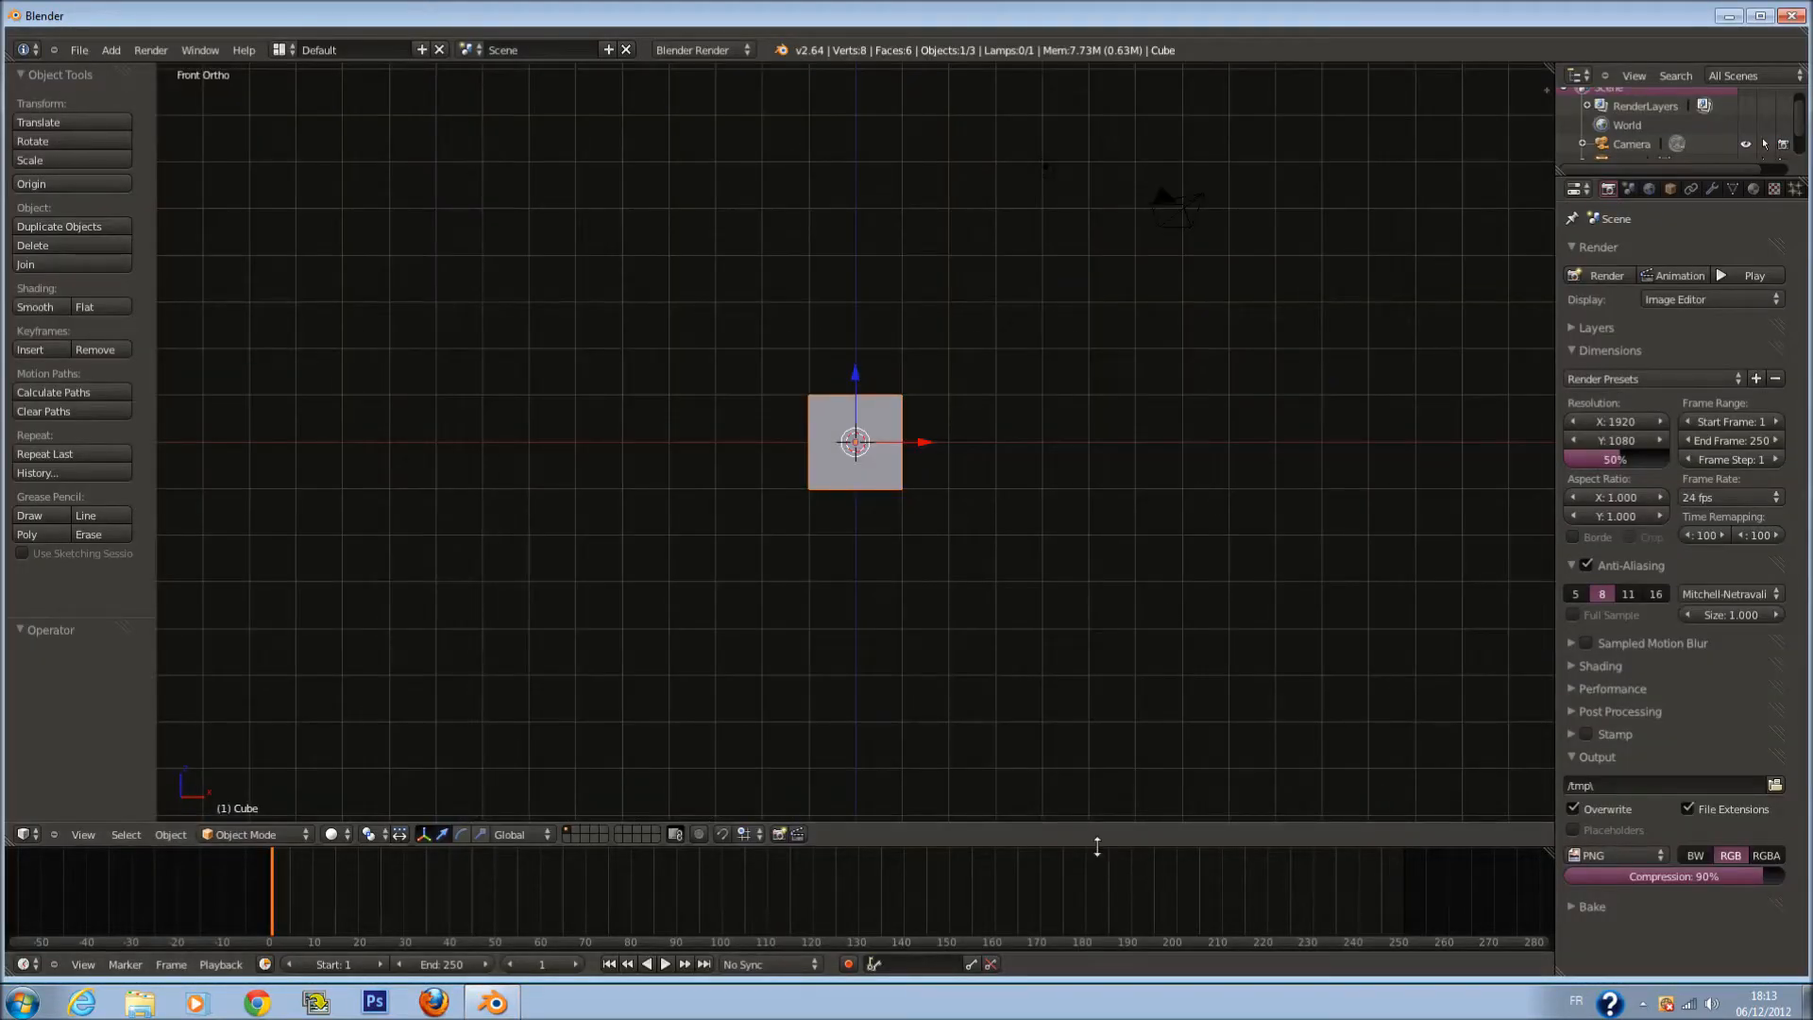
drag(1093, 847, 1095, 935)
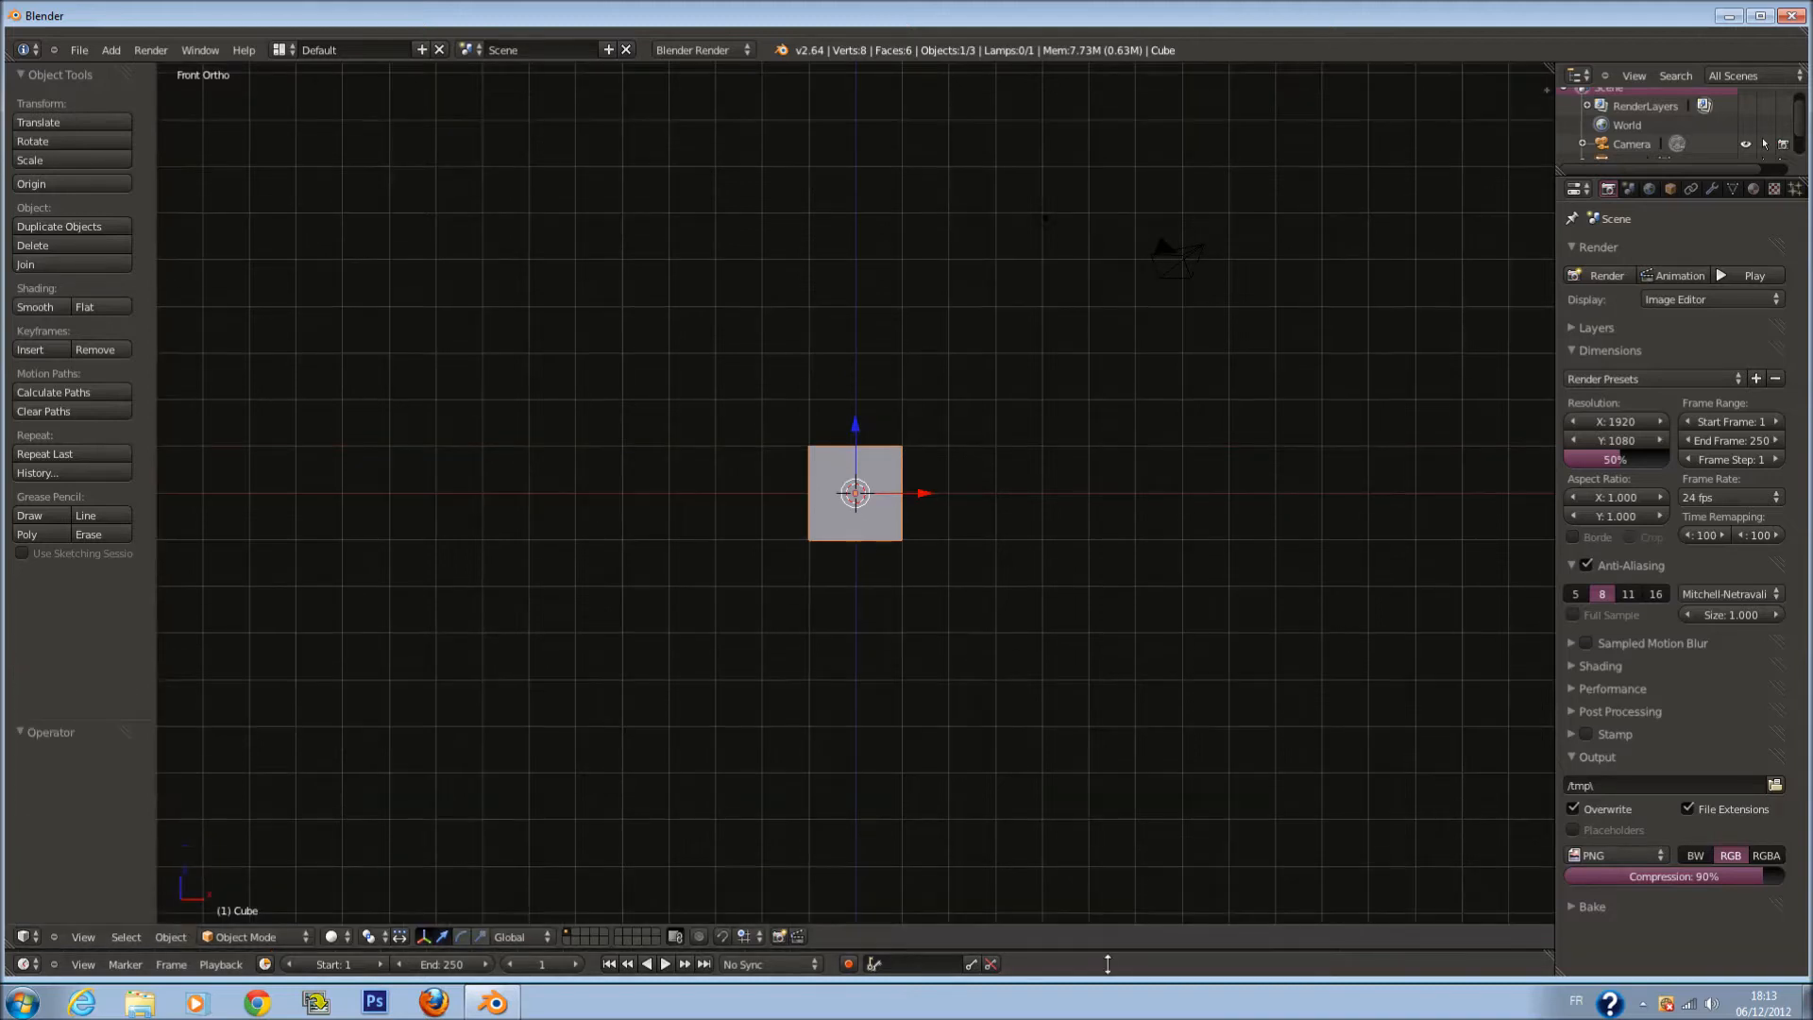
key(t)
Step: Delete all the default objects from the scene
key(a)
key(a)
key(x)
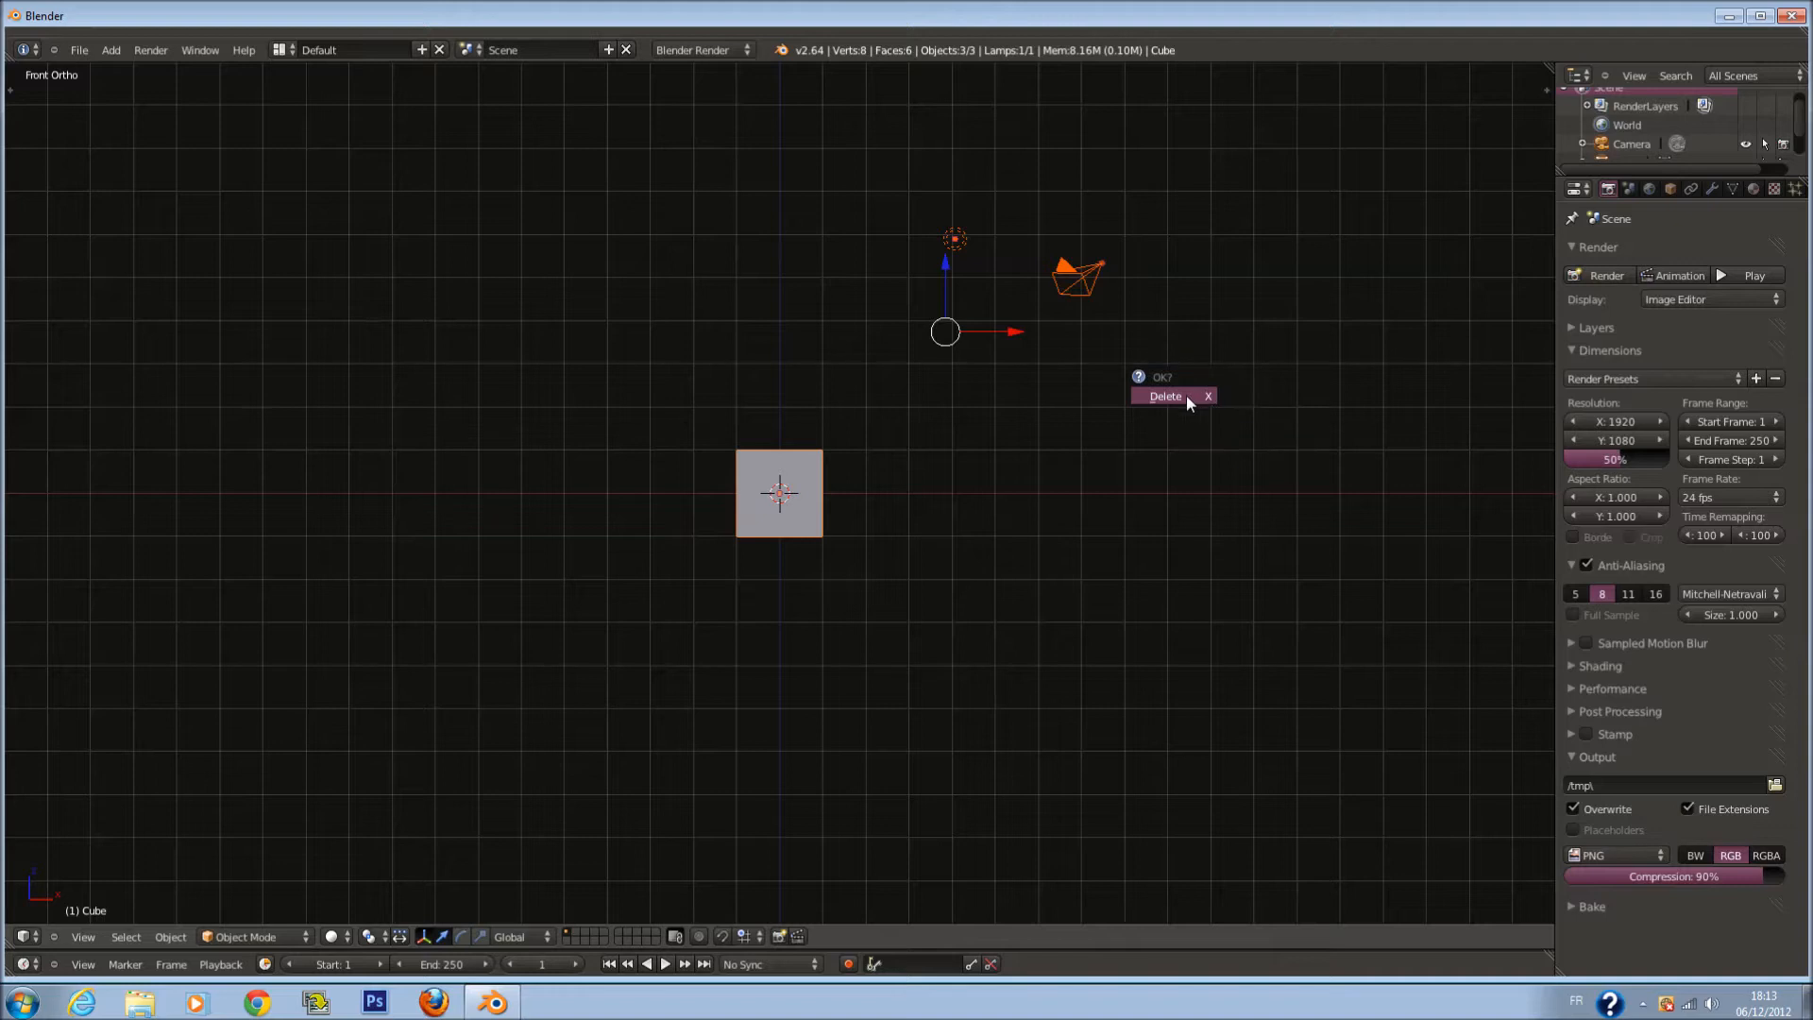
click(1164, 398)
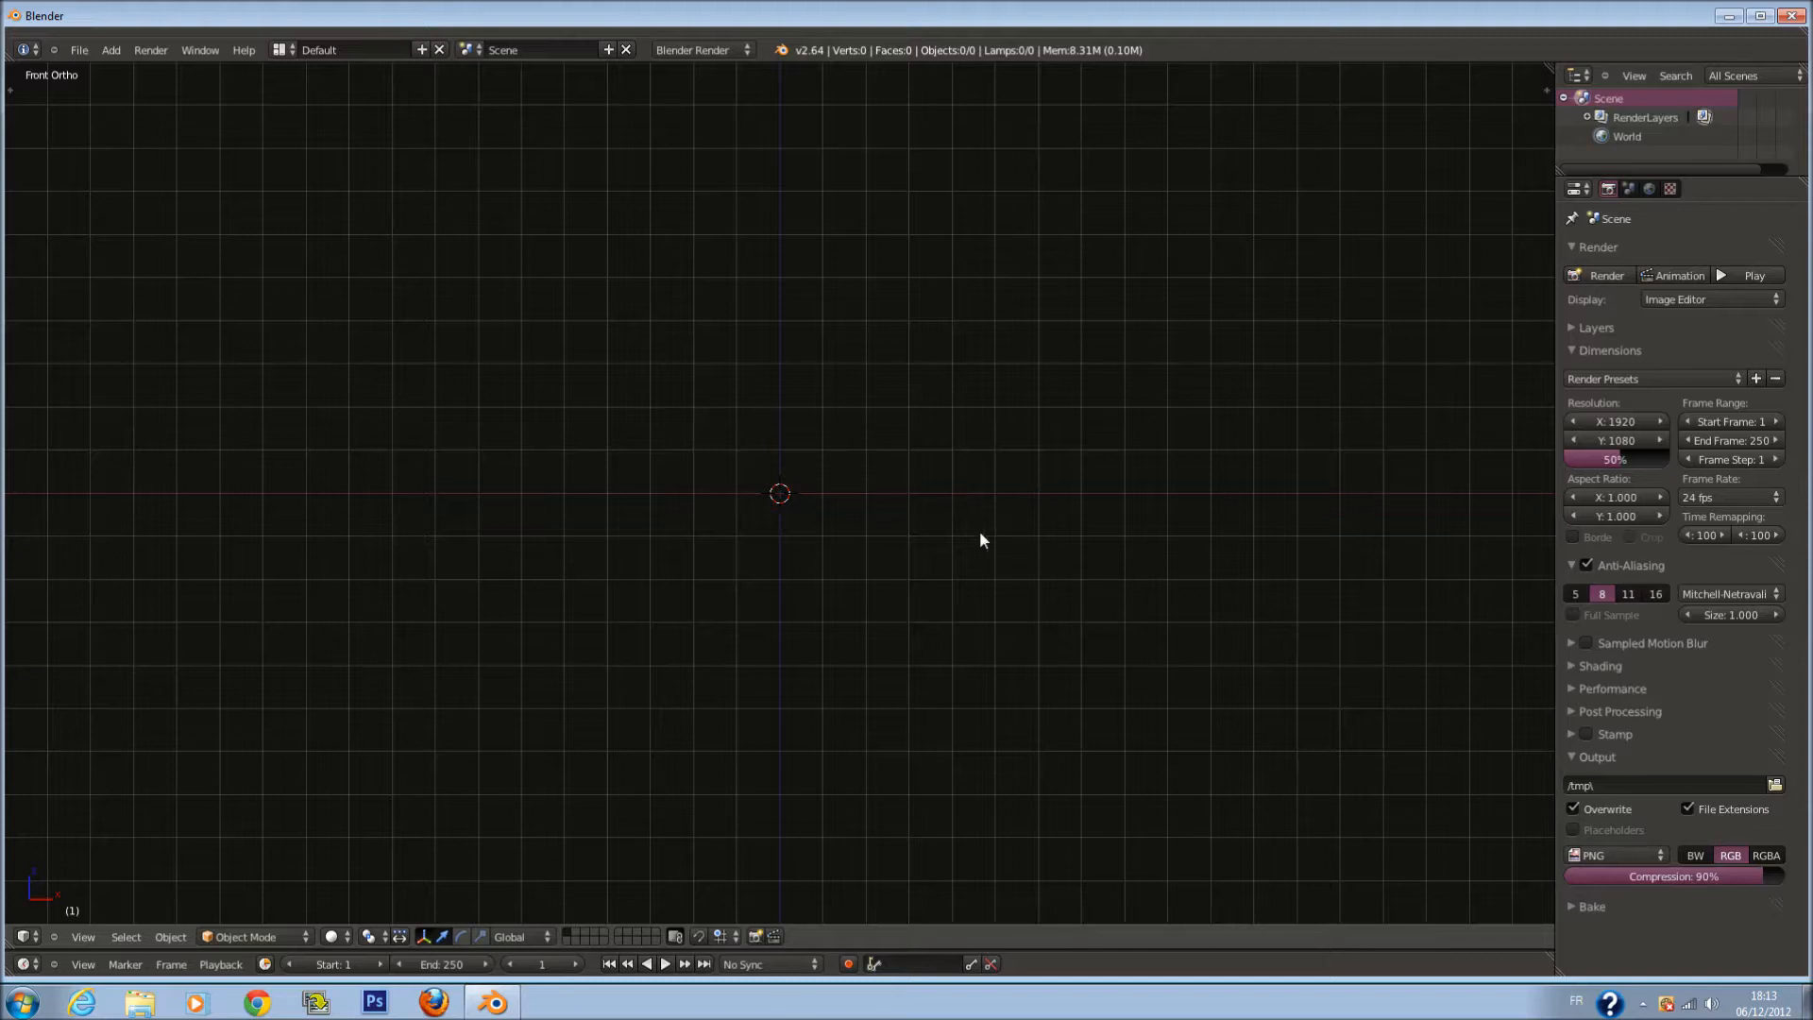
Step: Add a cube mesh at the centre of the empty scene
key(shift+a)
mouse_move(944, 639)
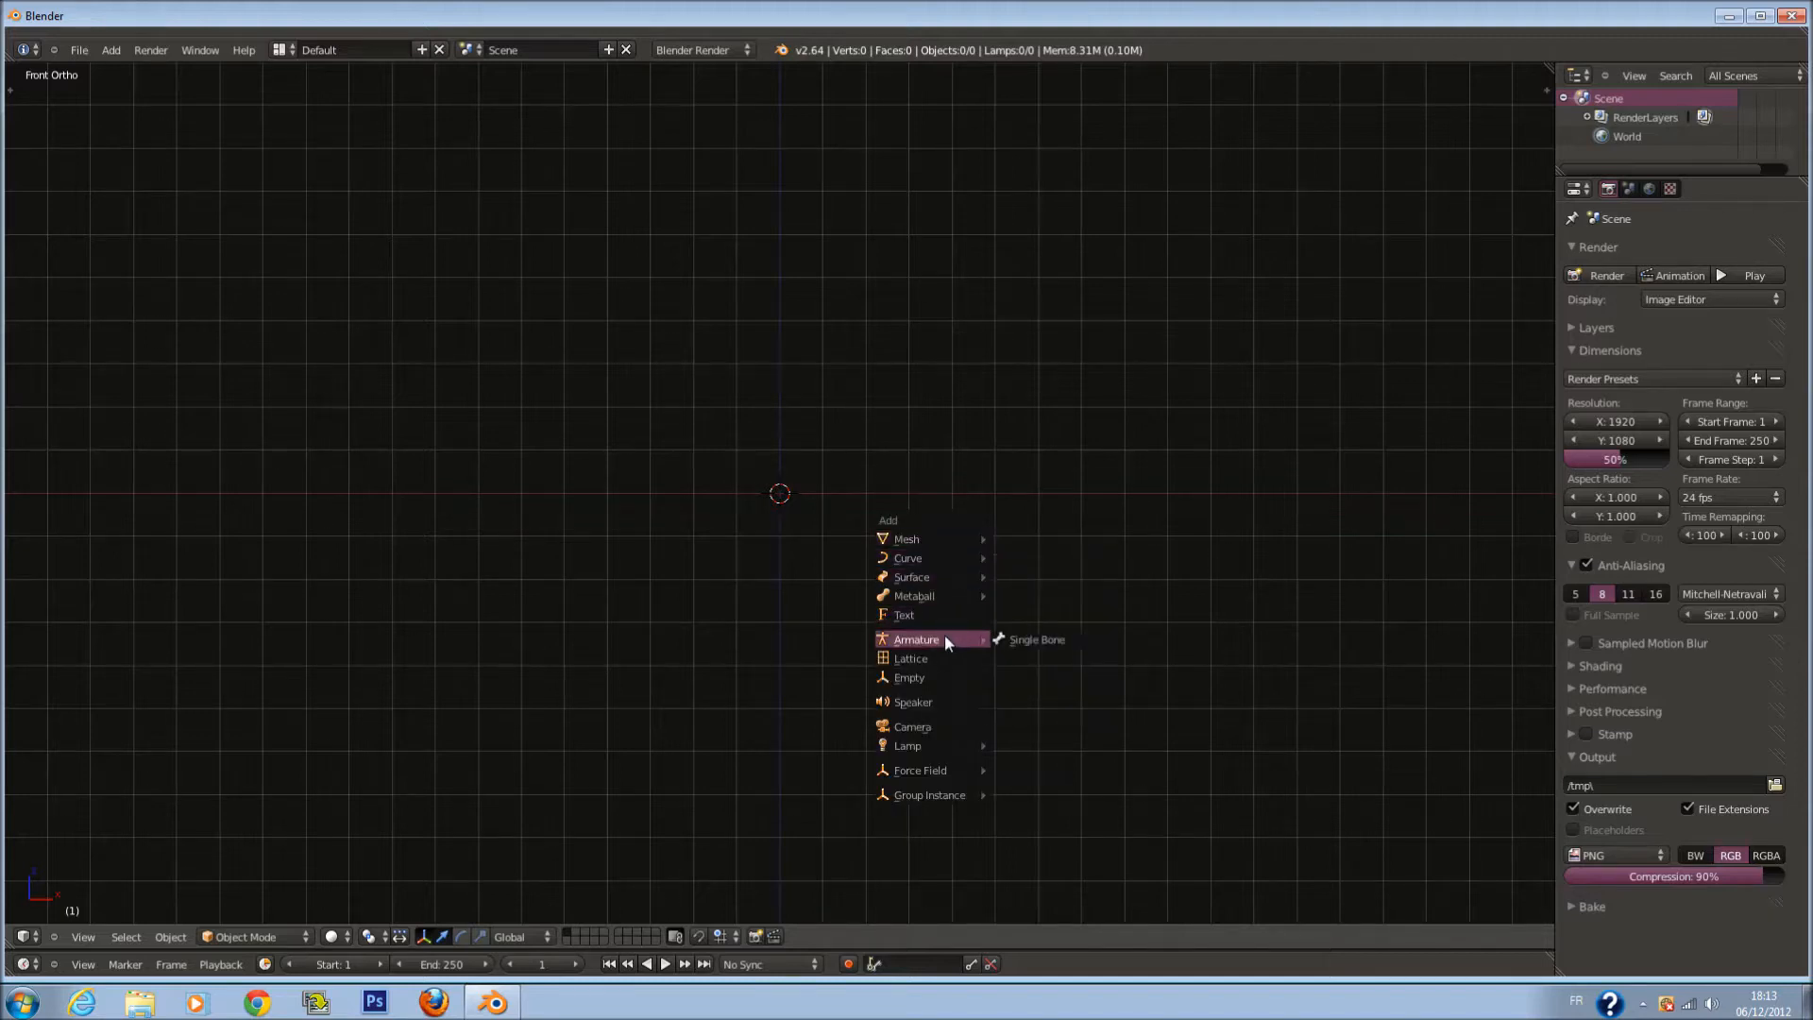
mouse_move(945, 539)
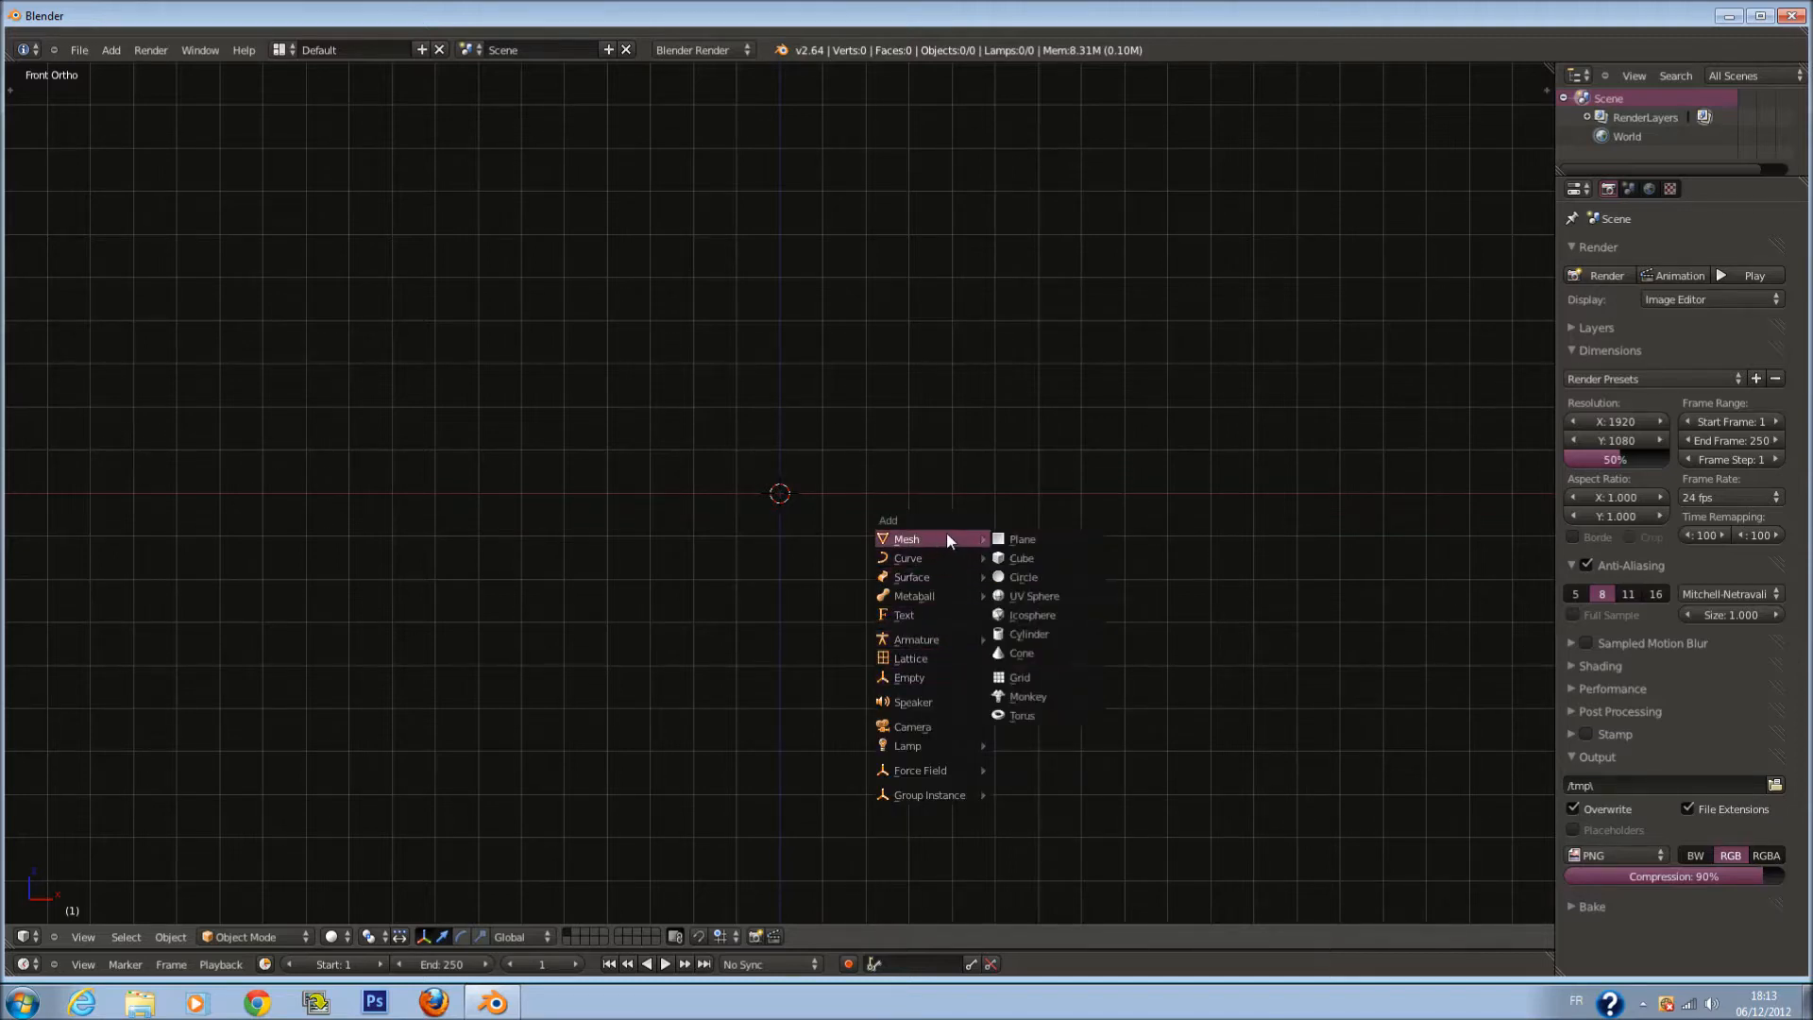
click(1029, 557)
scroll(1034, 505, up, 4)
ctrl+scroll(1036, 505, up, 5)
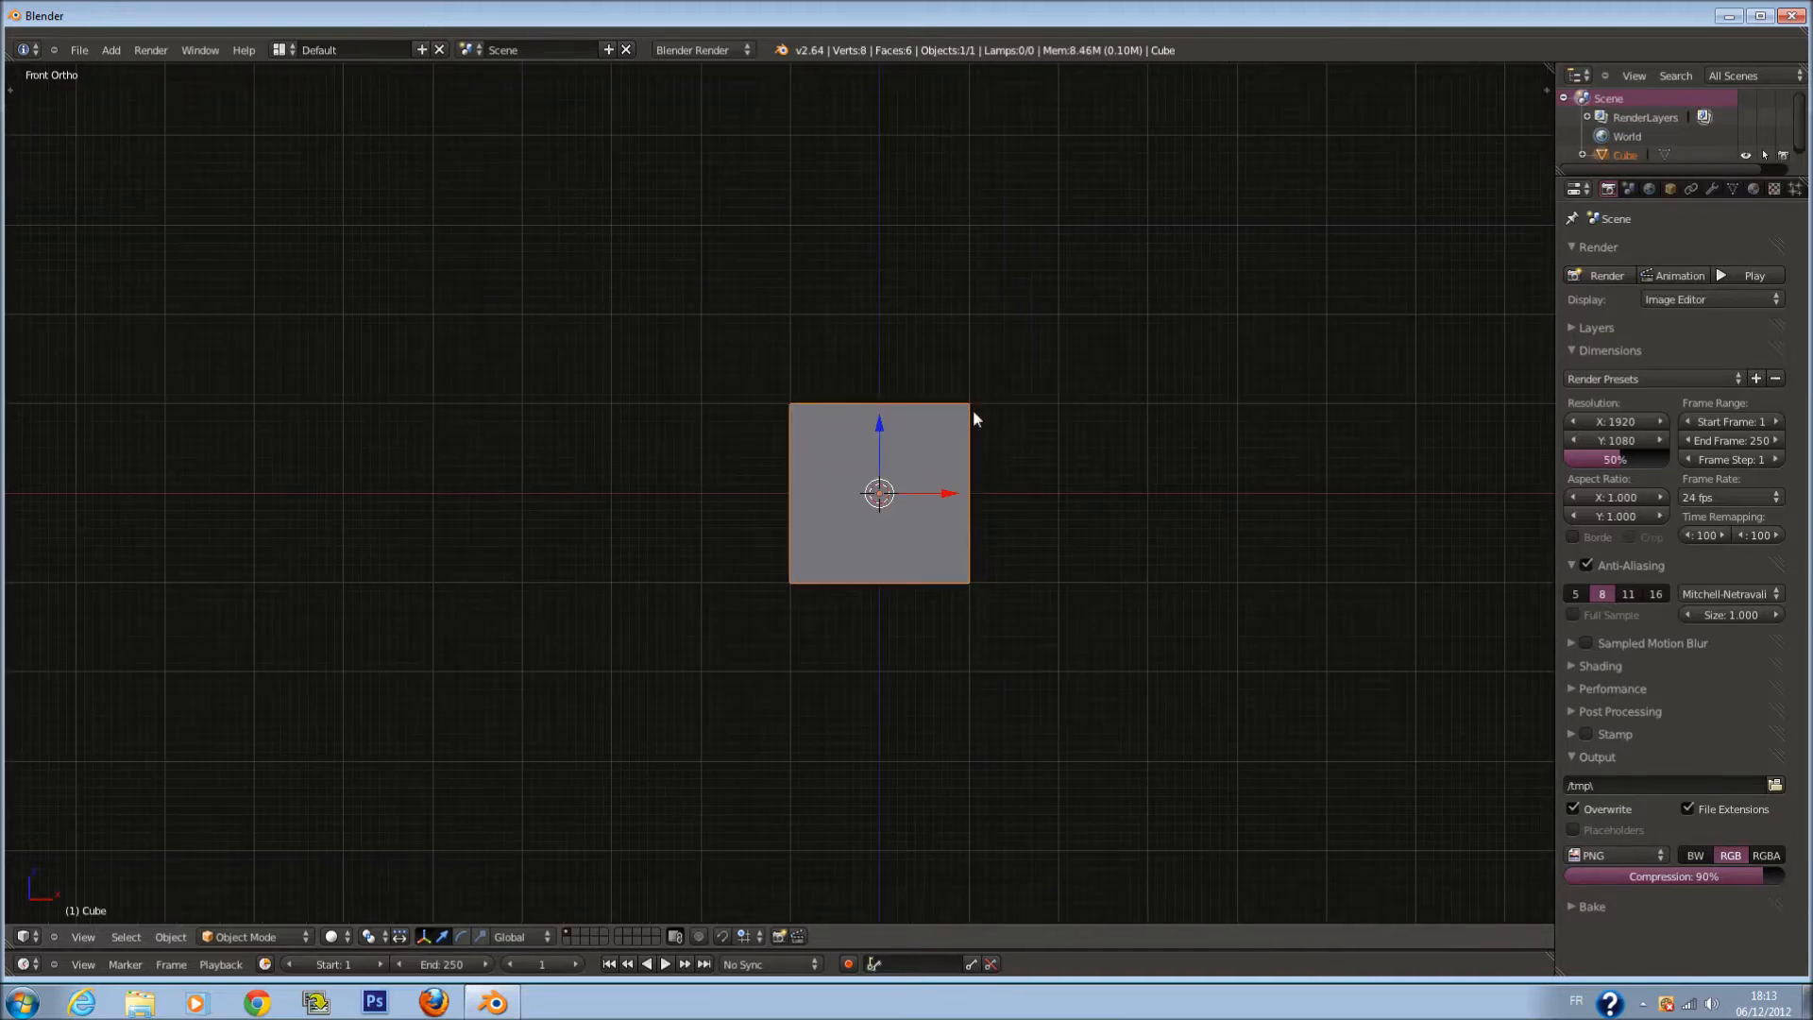
scroll(964, 382, down, 1)
ctrl+scroll(968, 396, up, 2)
scroll(935, 519, down, 1)
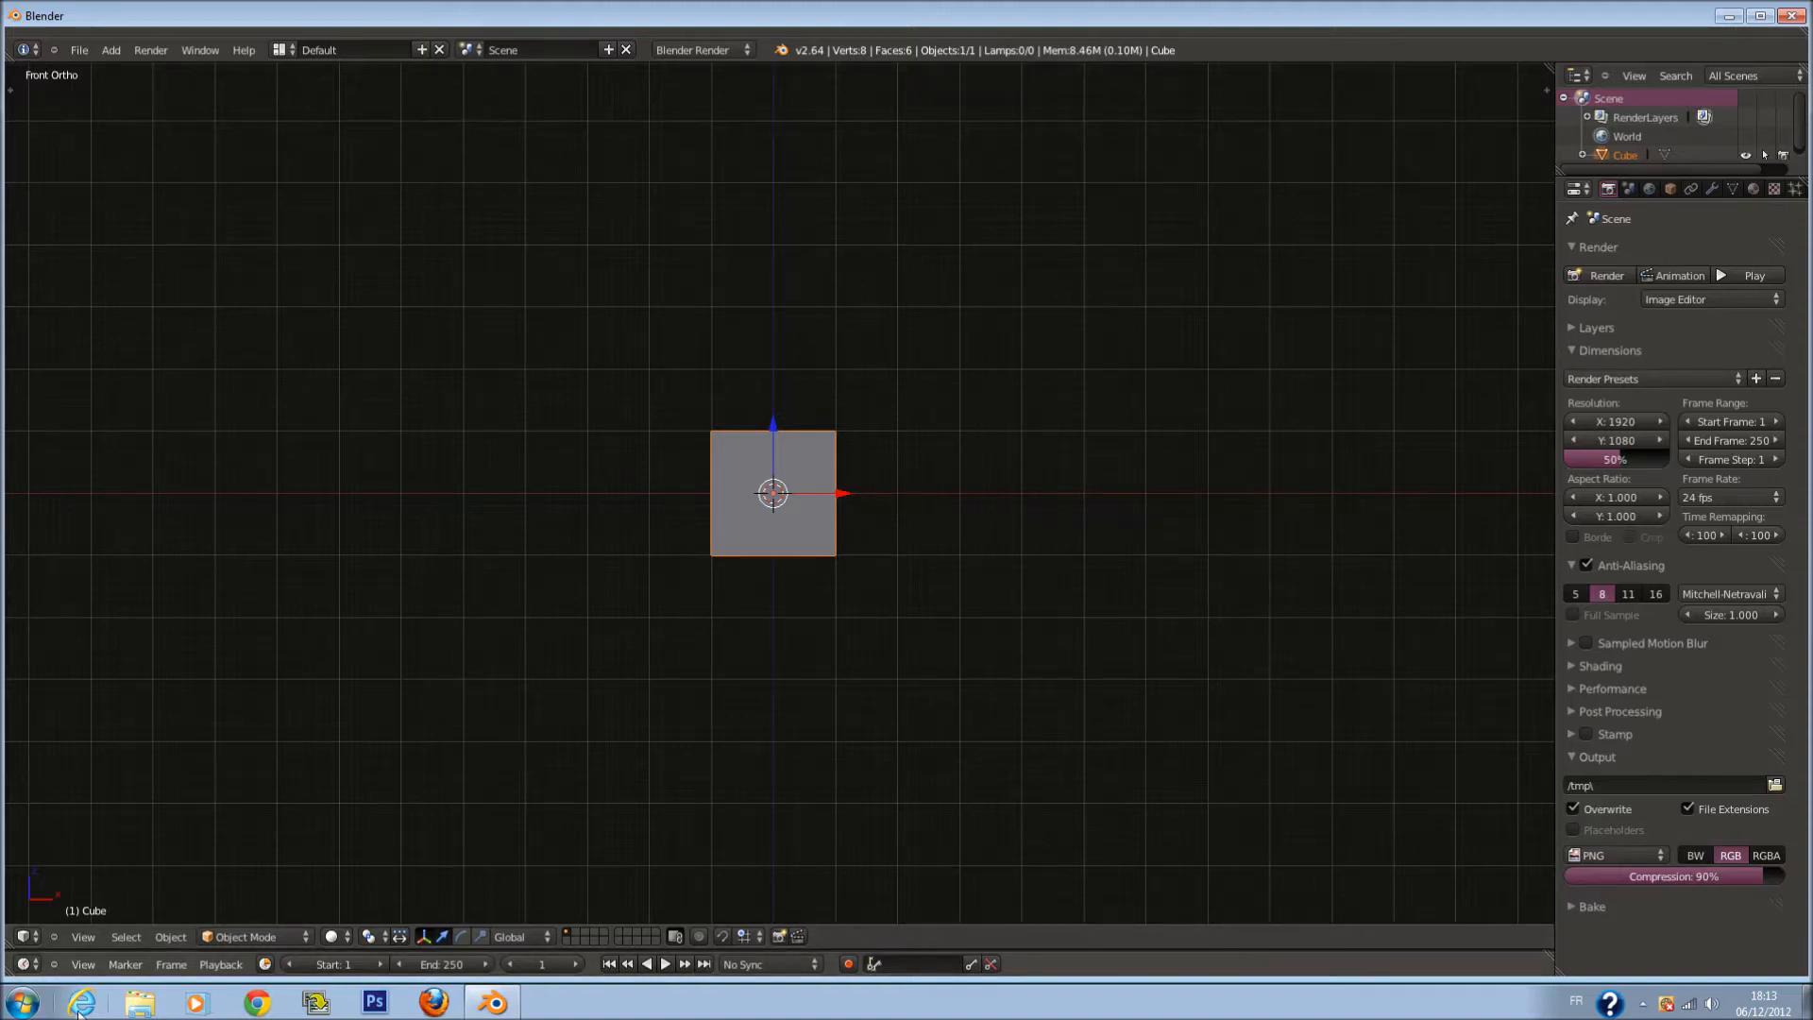
Step: View the PROFIZ logo image from the render & video folder of the Documents library, and return to Blender
click(139, 1003)
double_click(604, 338)
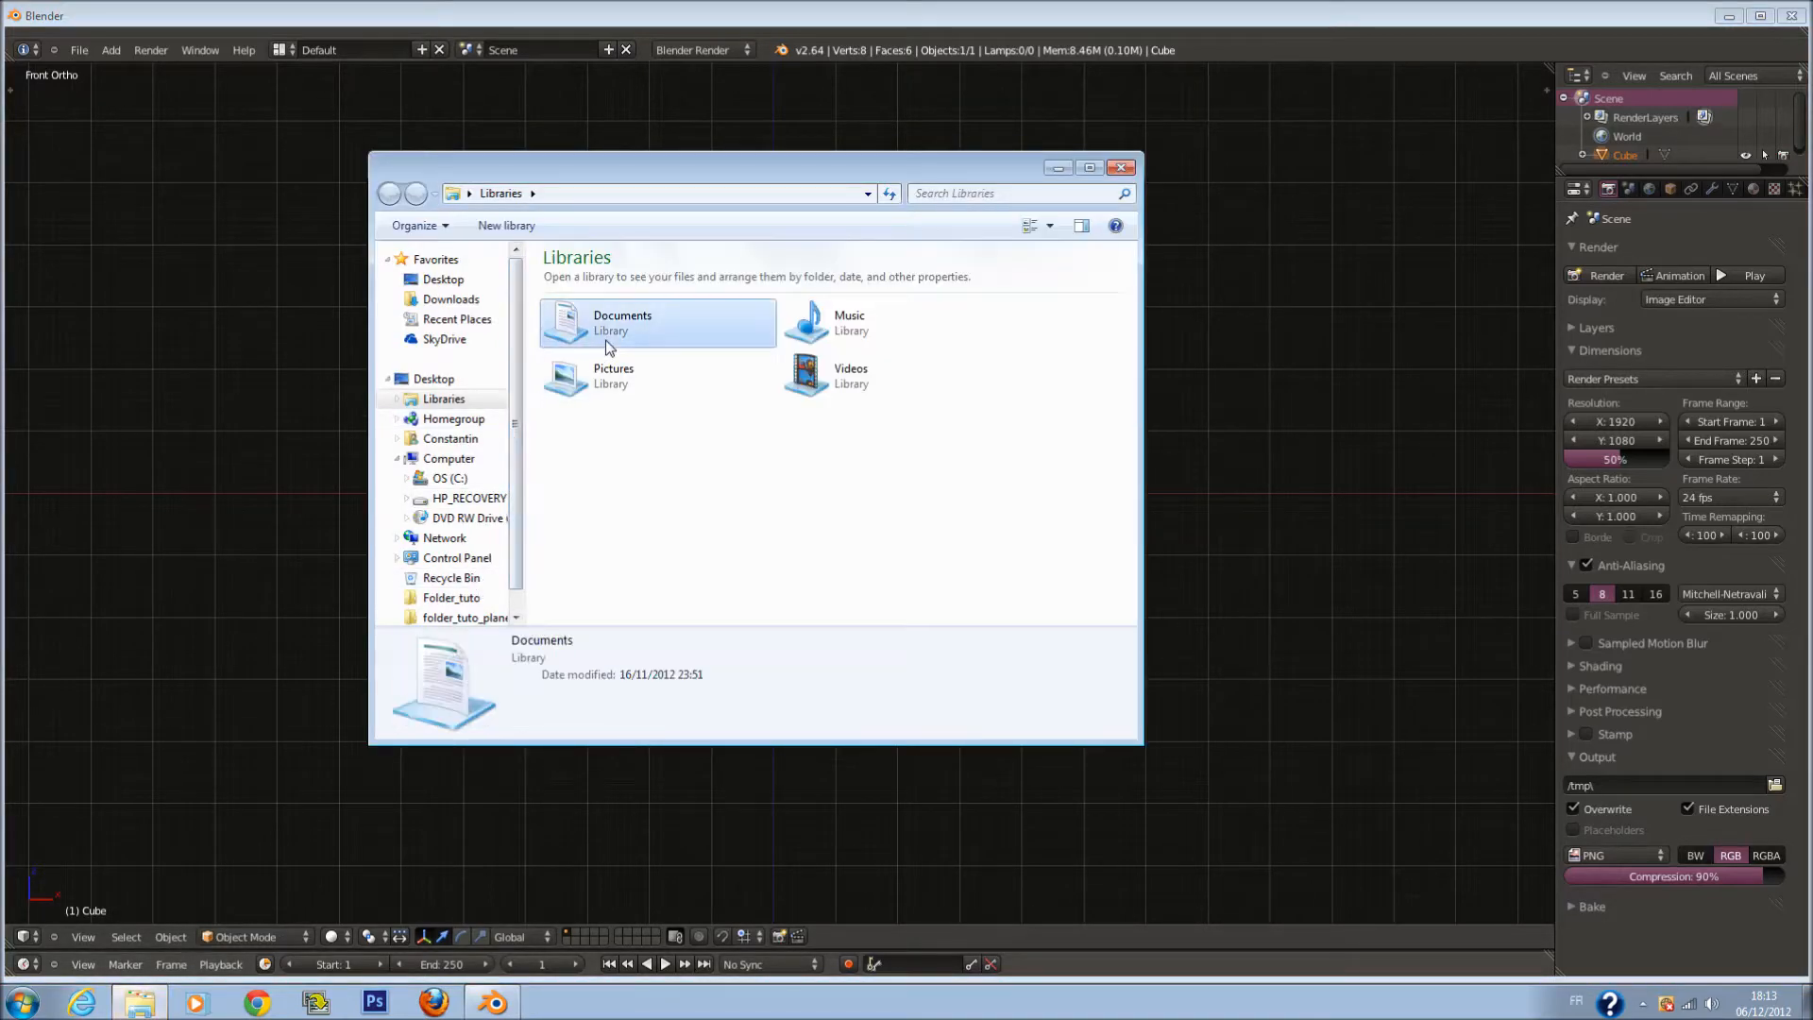
double_click(1078, 378)
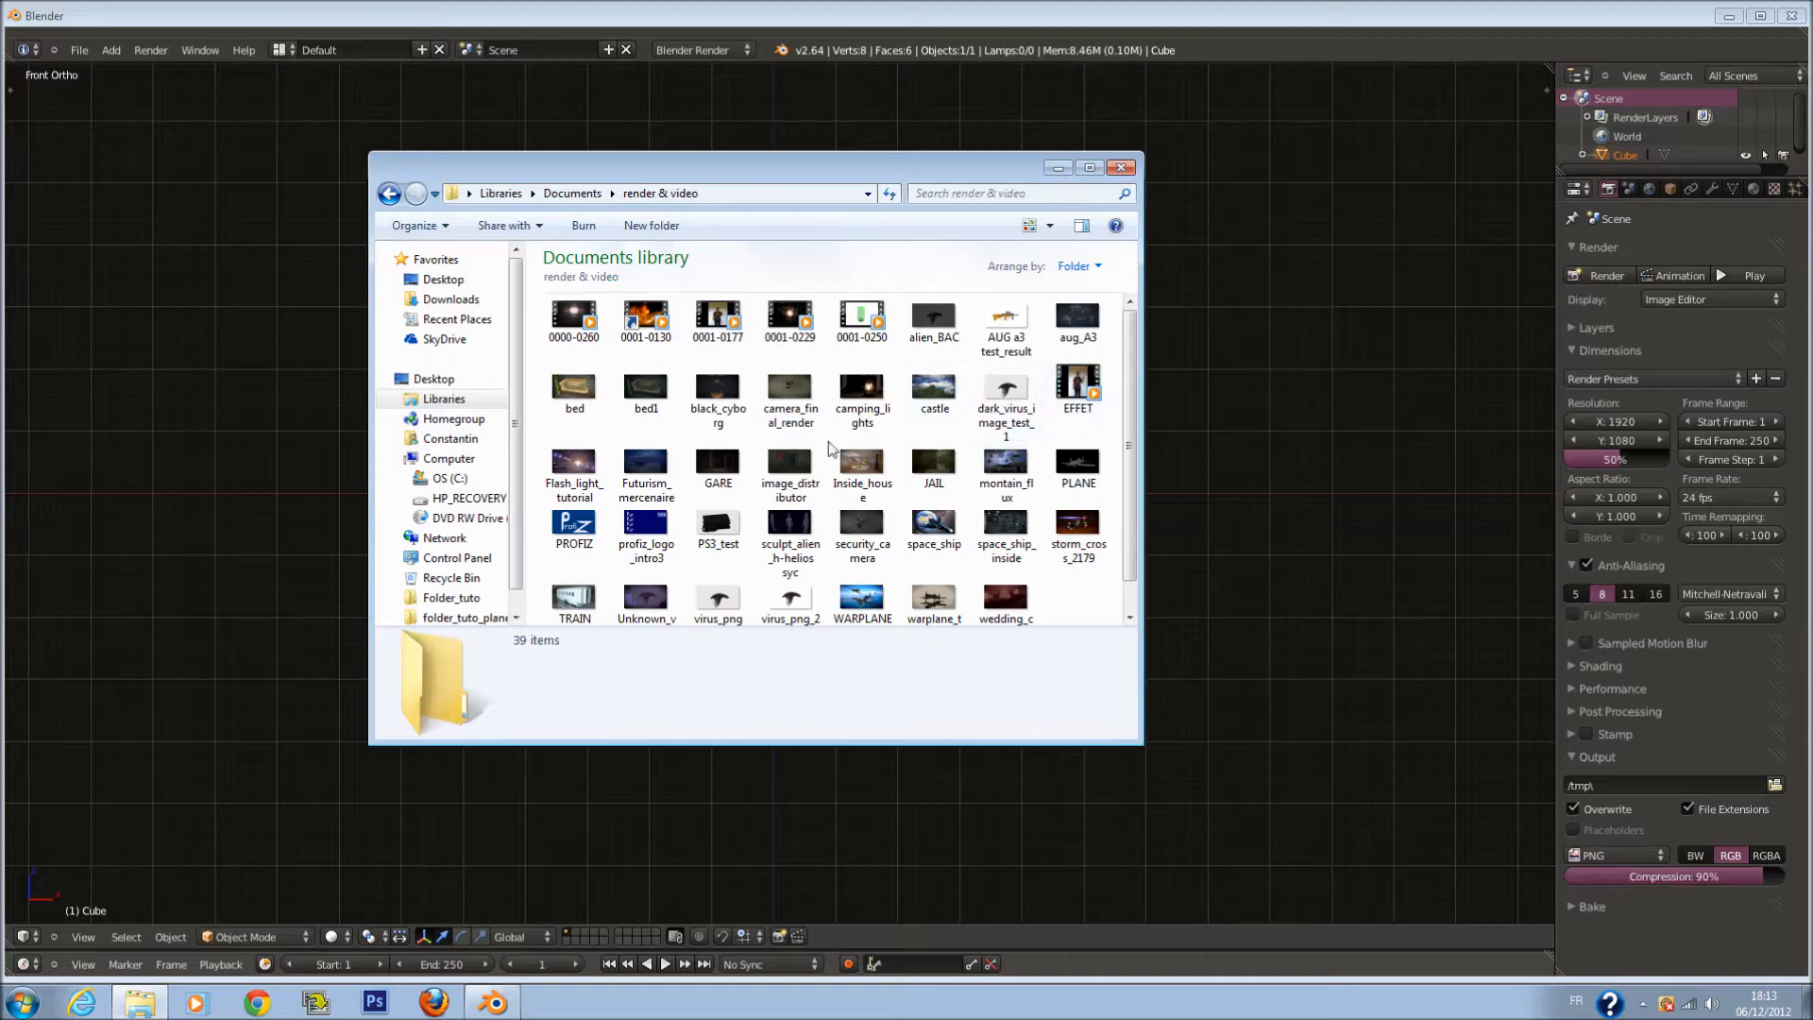
double_click(584, 529)
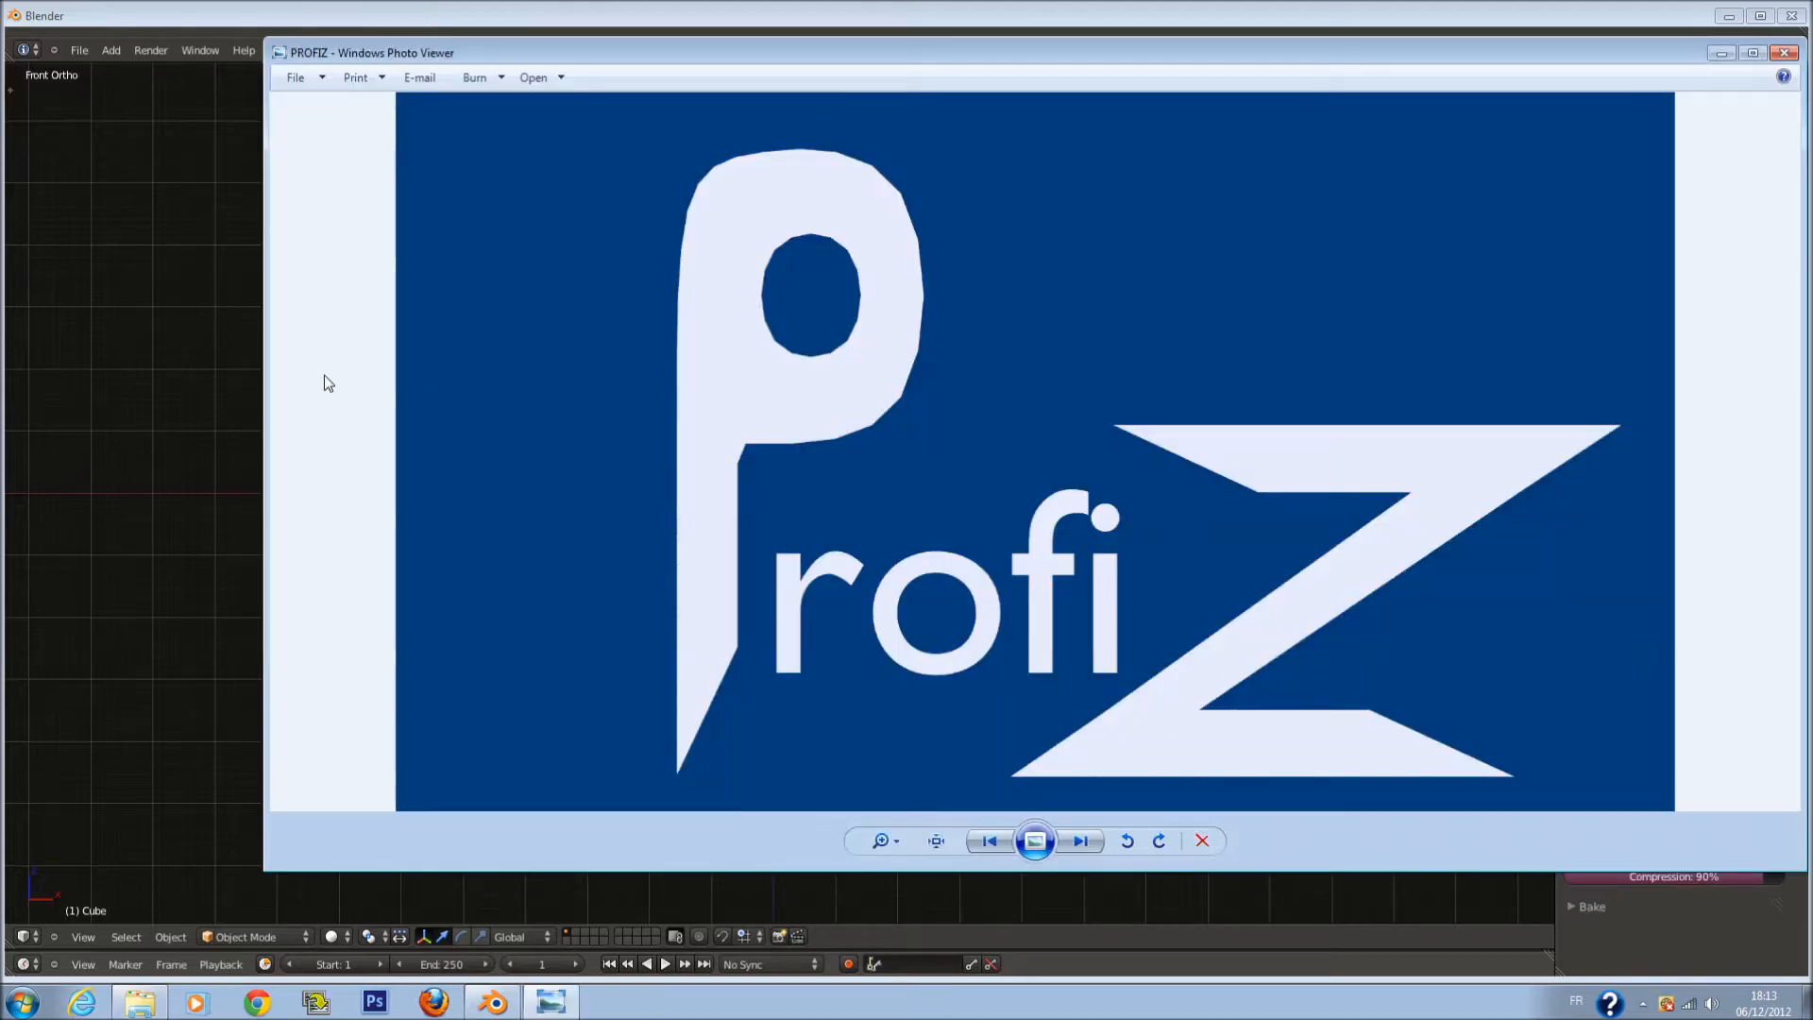
click(96, 381)
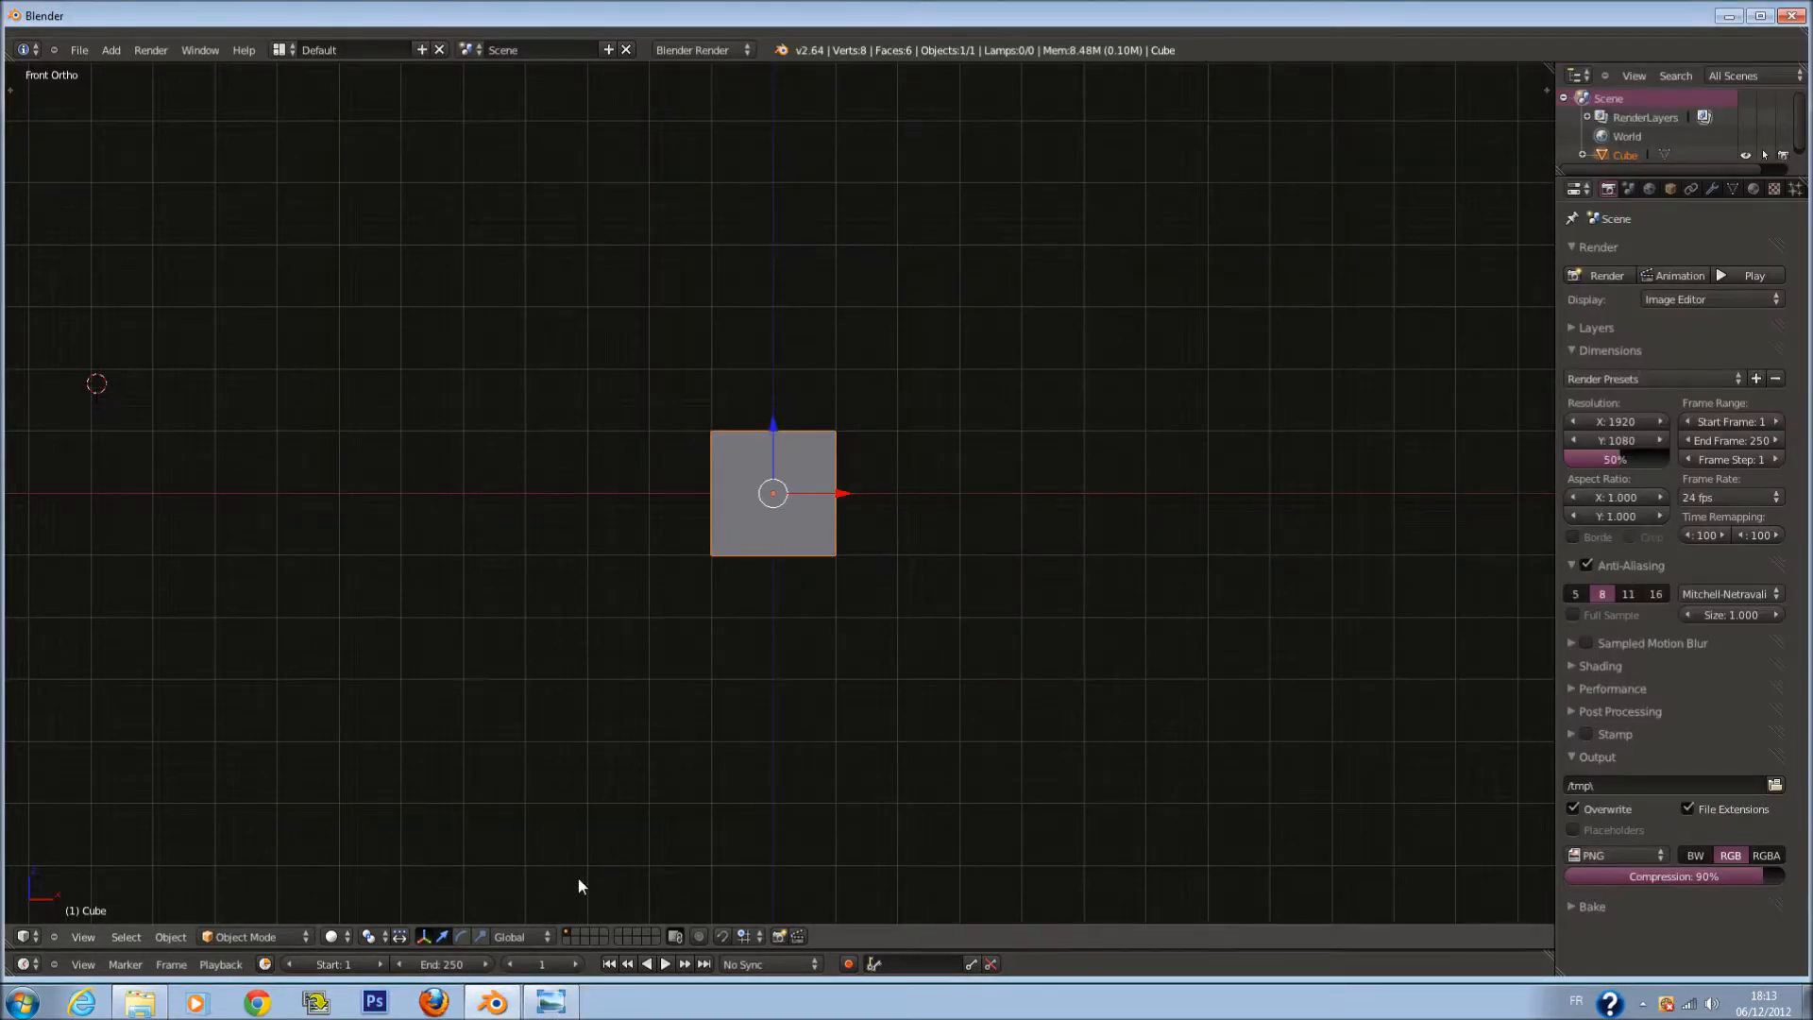
Step: Show the viewport properties, enable Background Images and add an empty image entry
key(n)
click(1437, 739)
click(1443, 759)
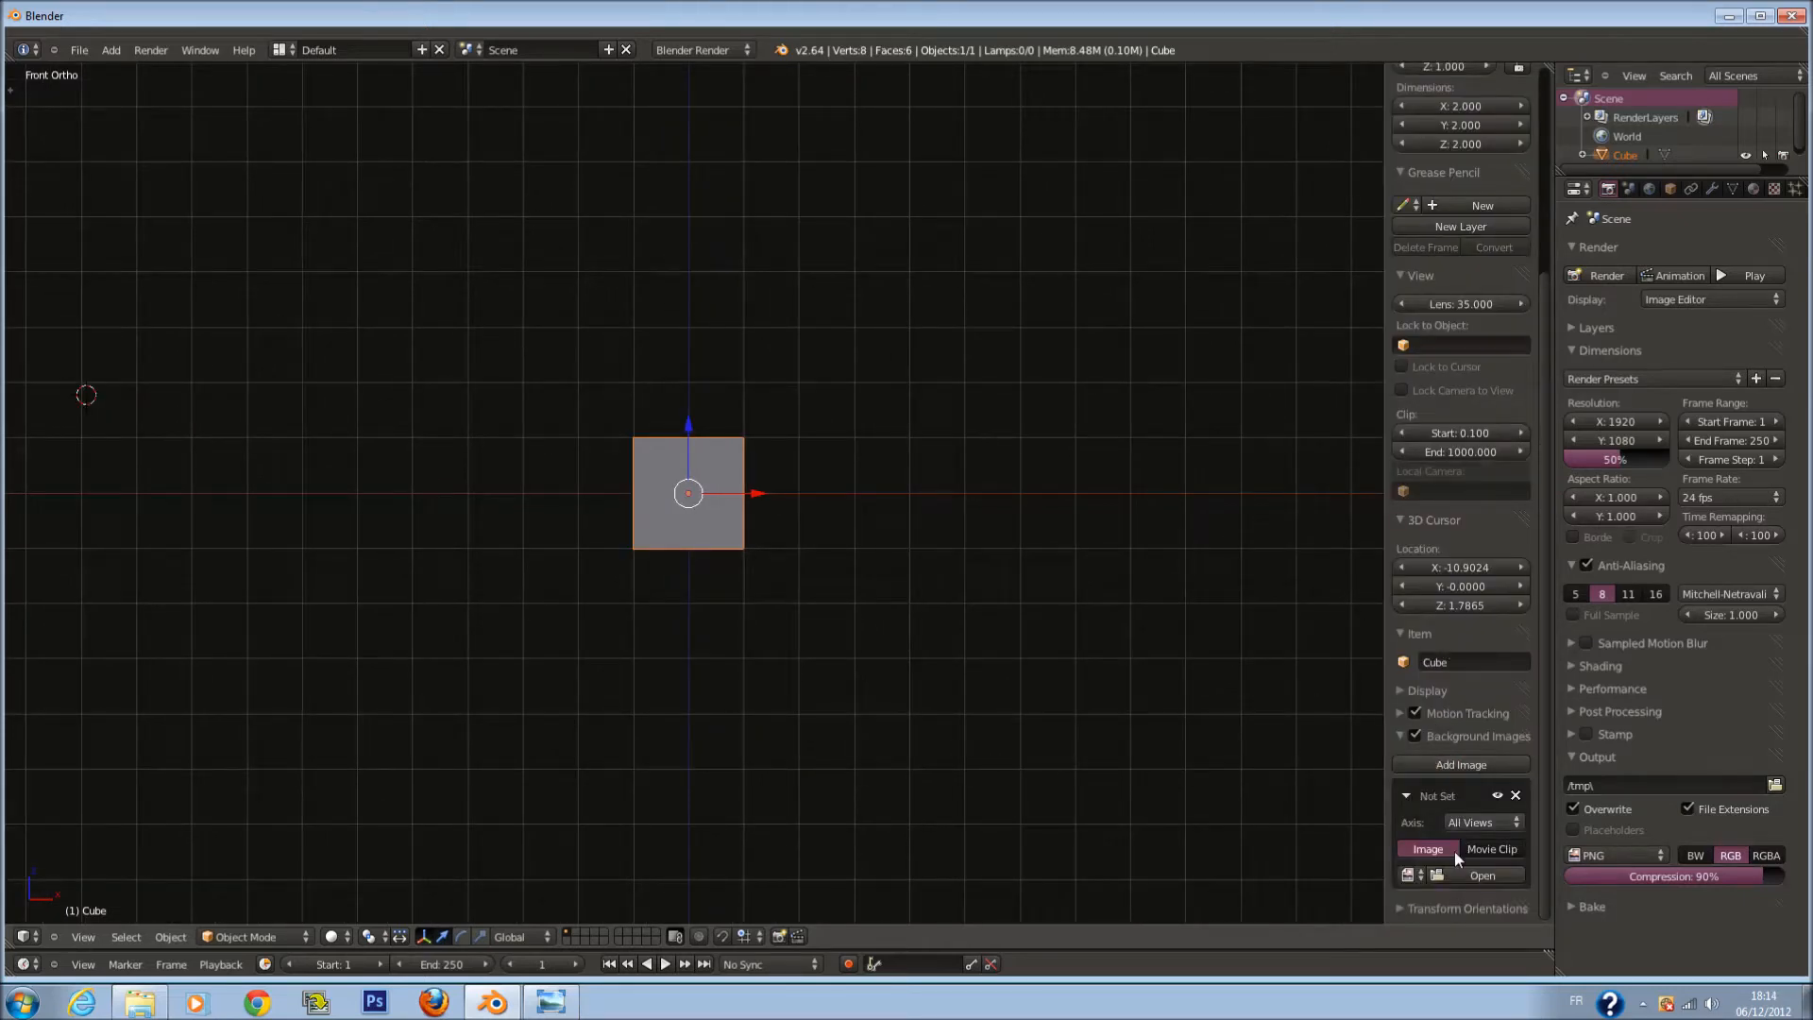
Step: Load PROFIZ.png from the render & video folder as the viewport's background image, browsing with thumbnail previews
click(1464, 876)
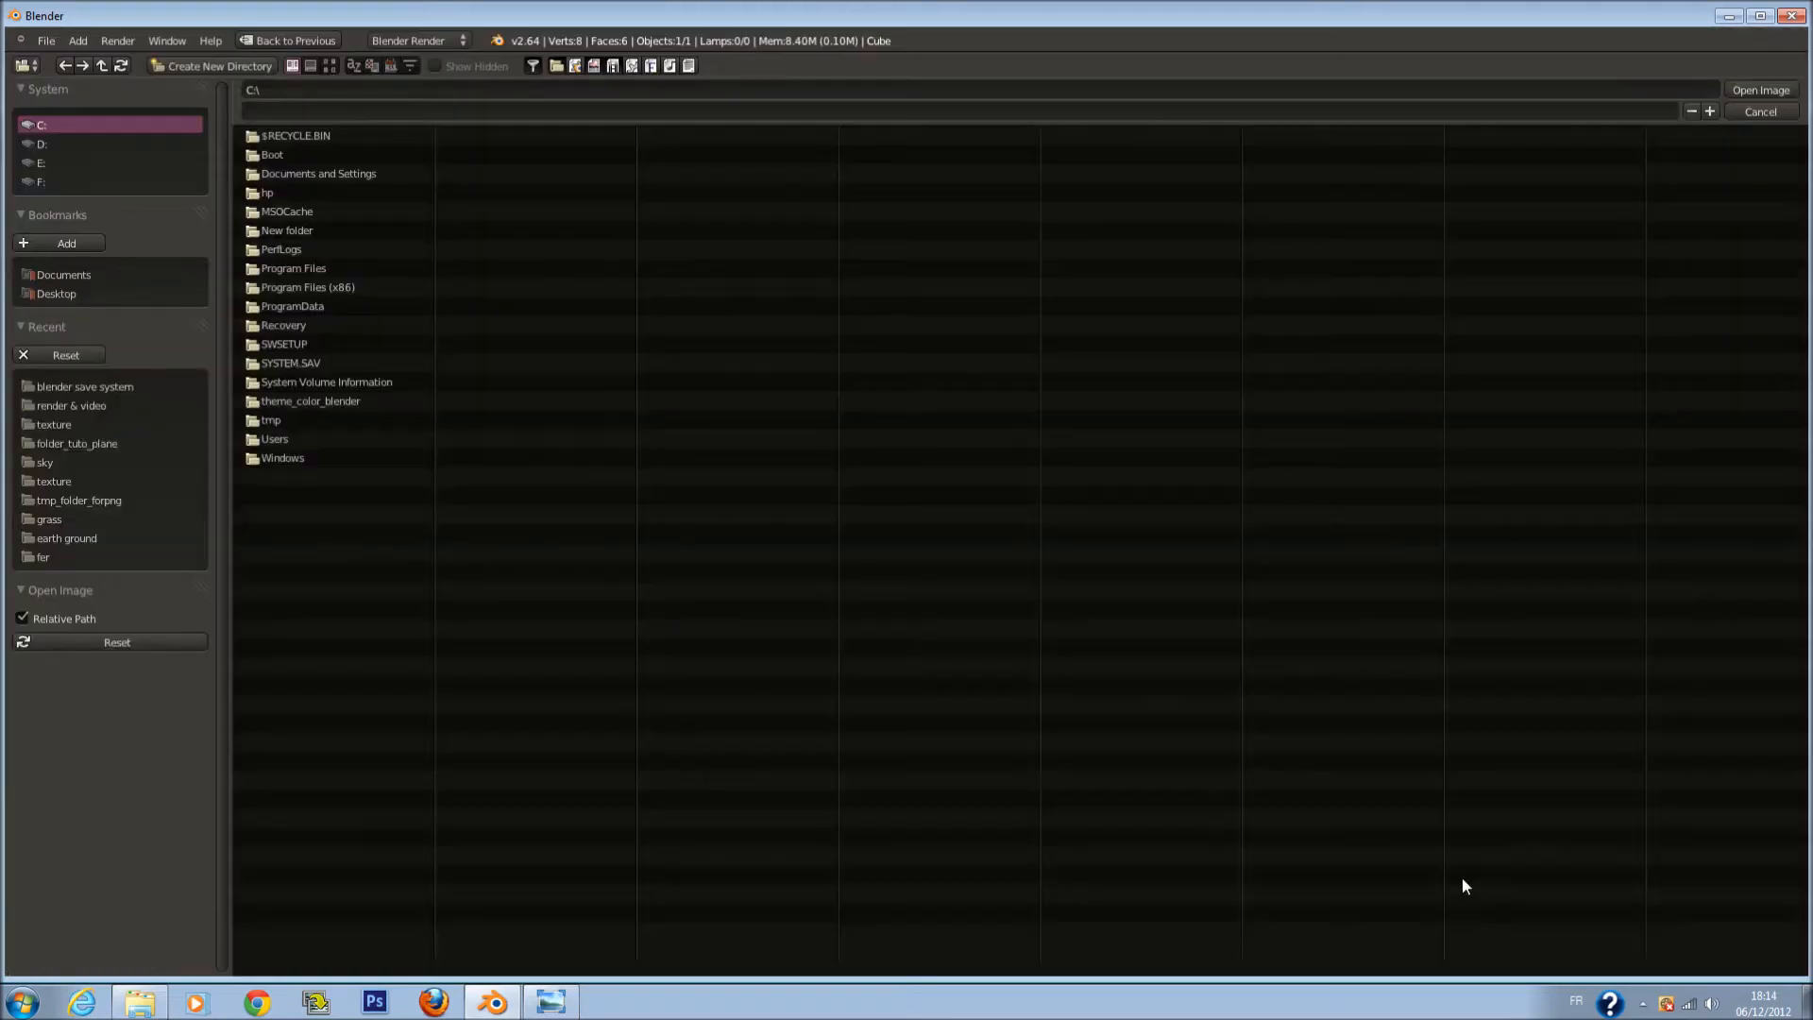
click(74, 423)
click(329, 66)
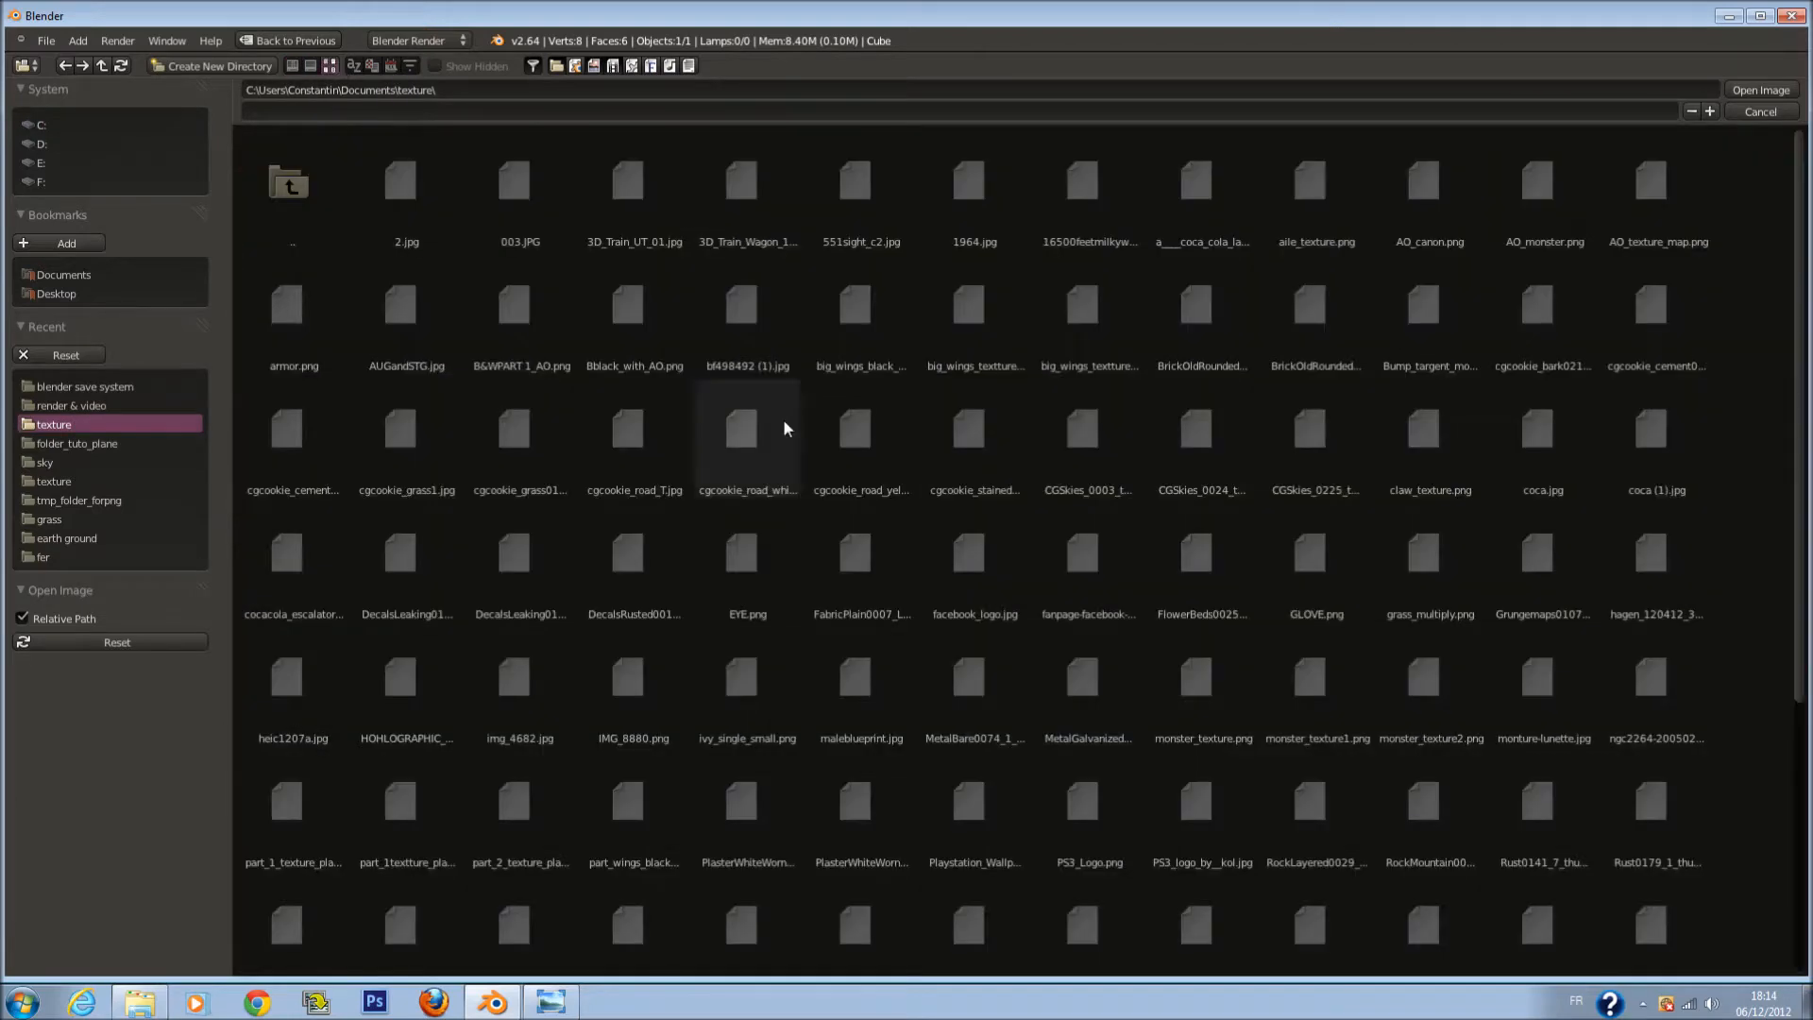
scroll(785, 428, down, 1)
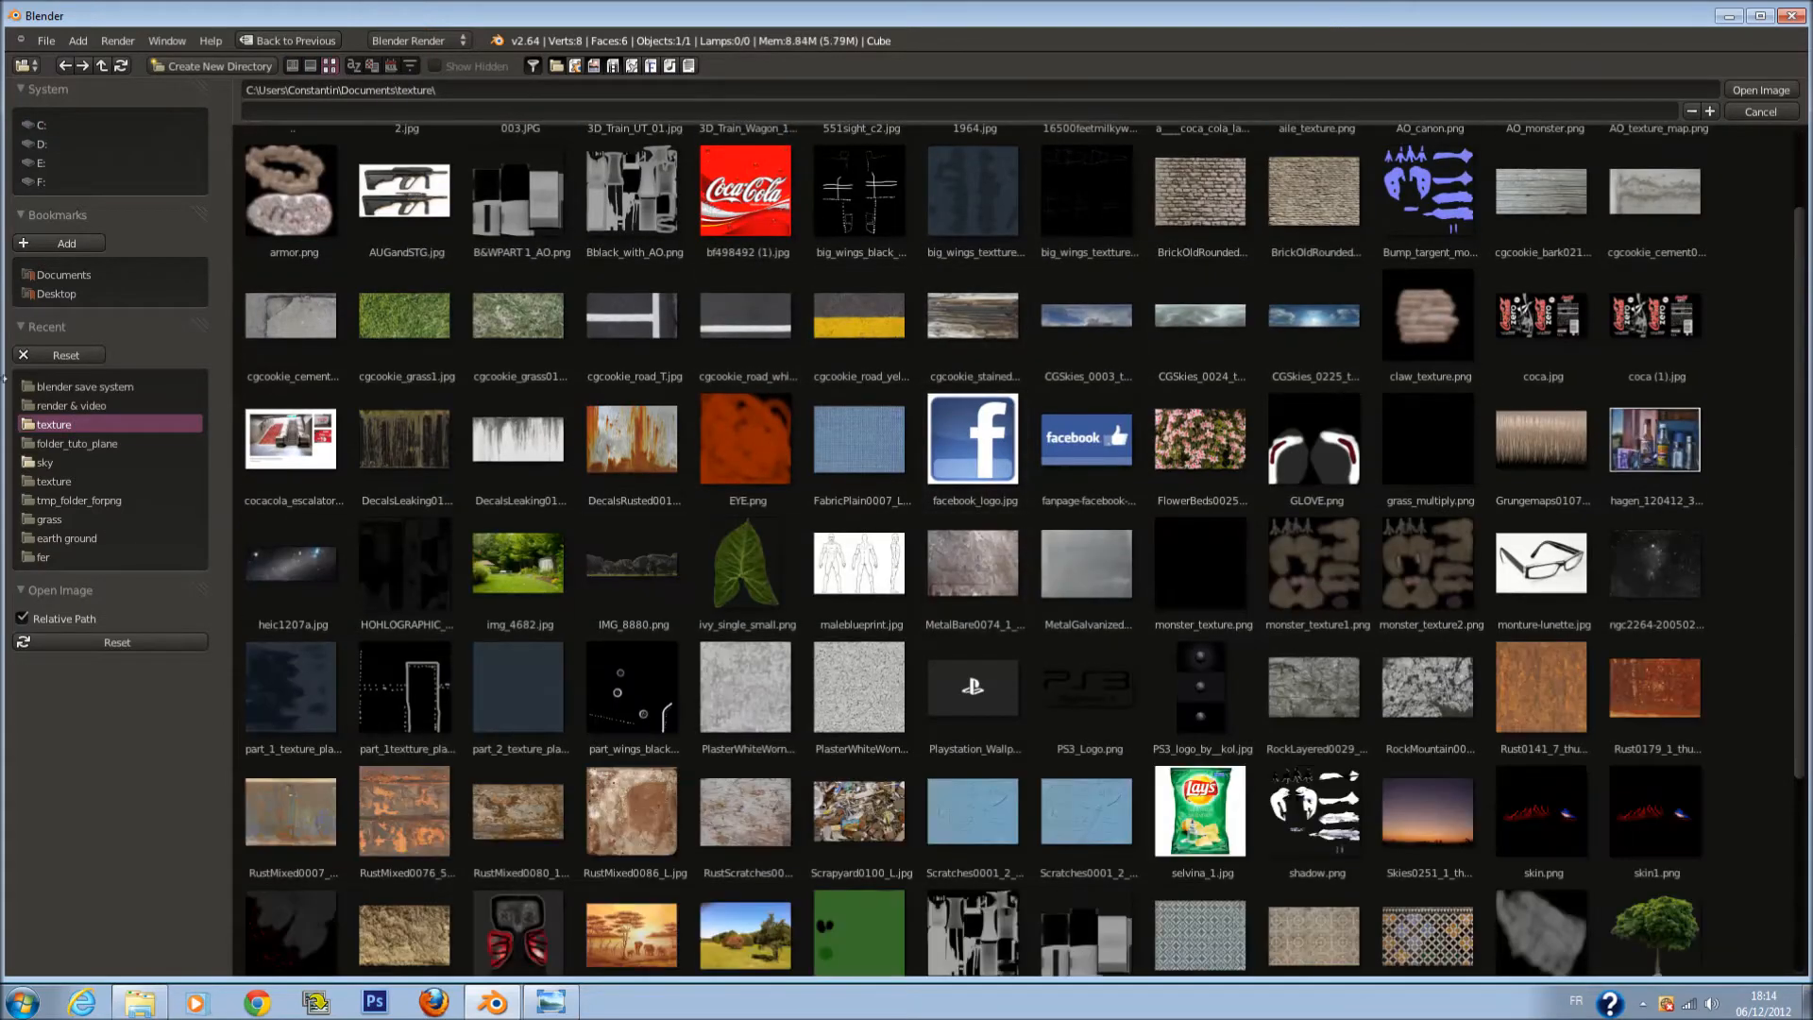
click(81, 388)
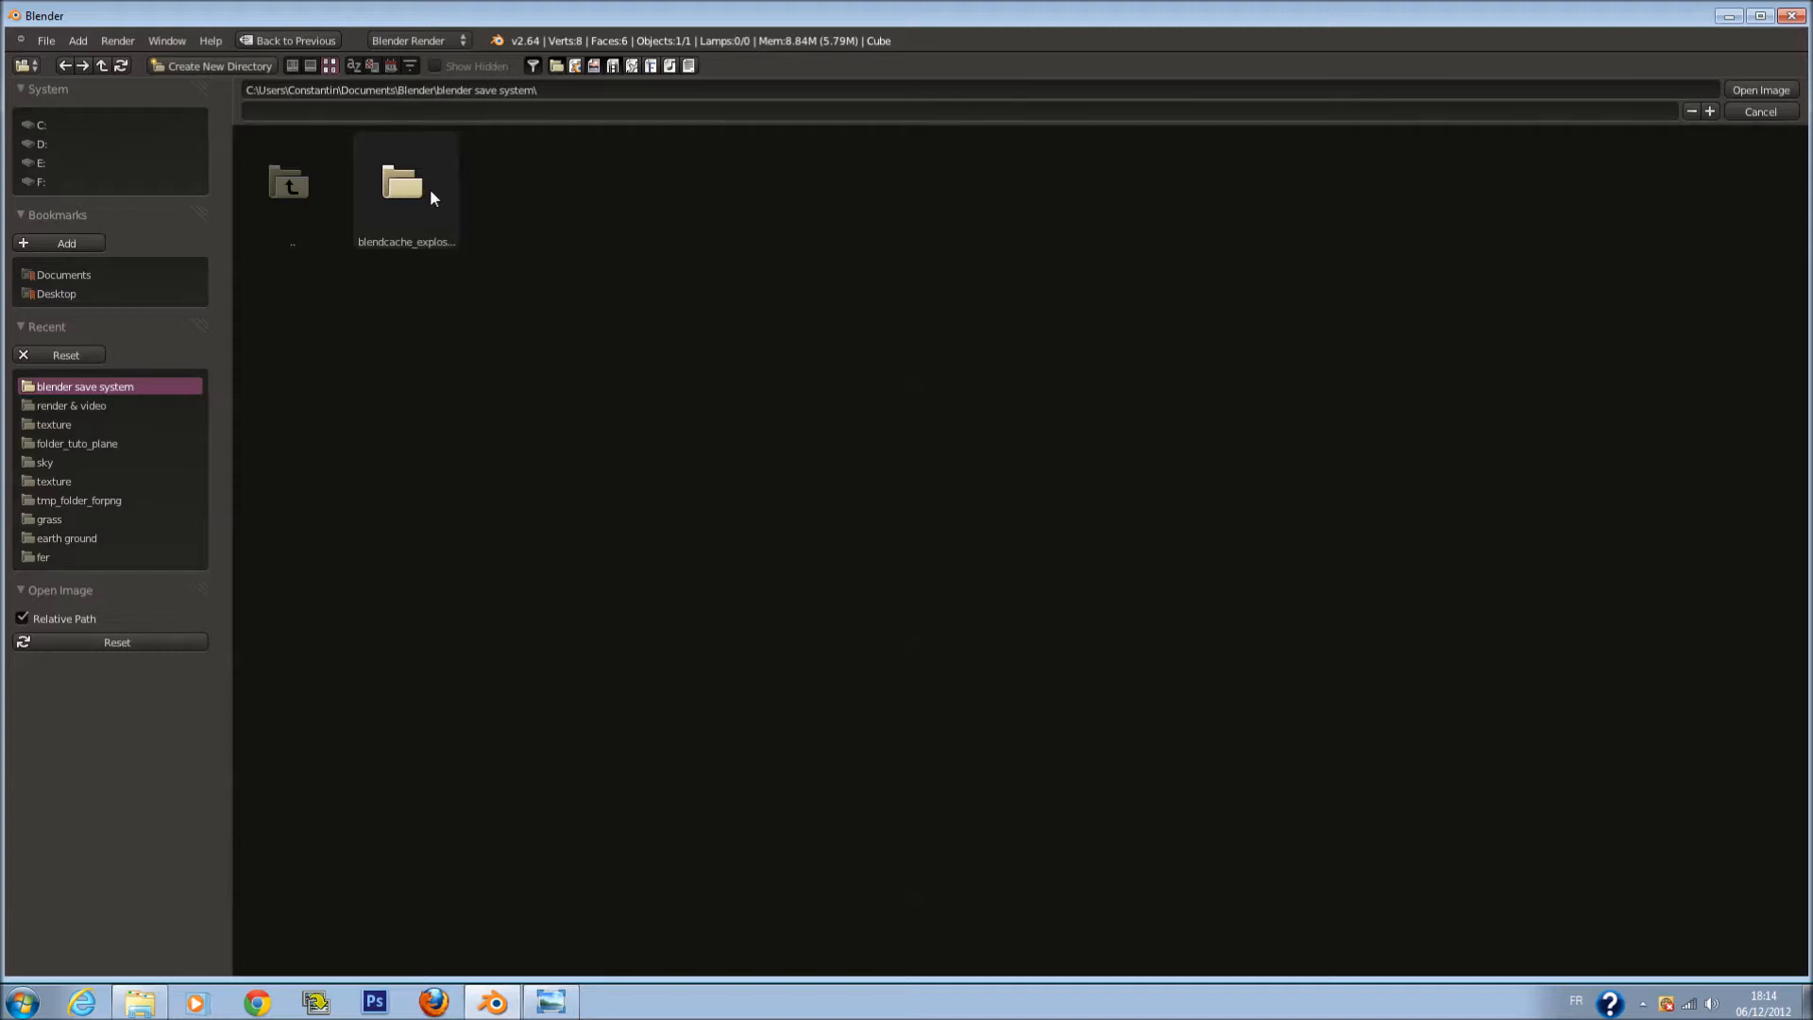
click(85, 404)
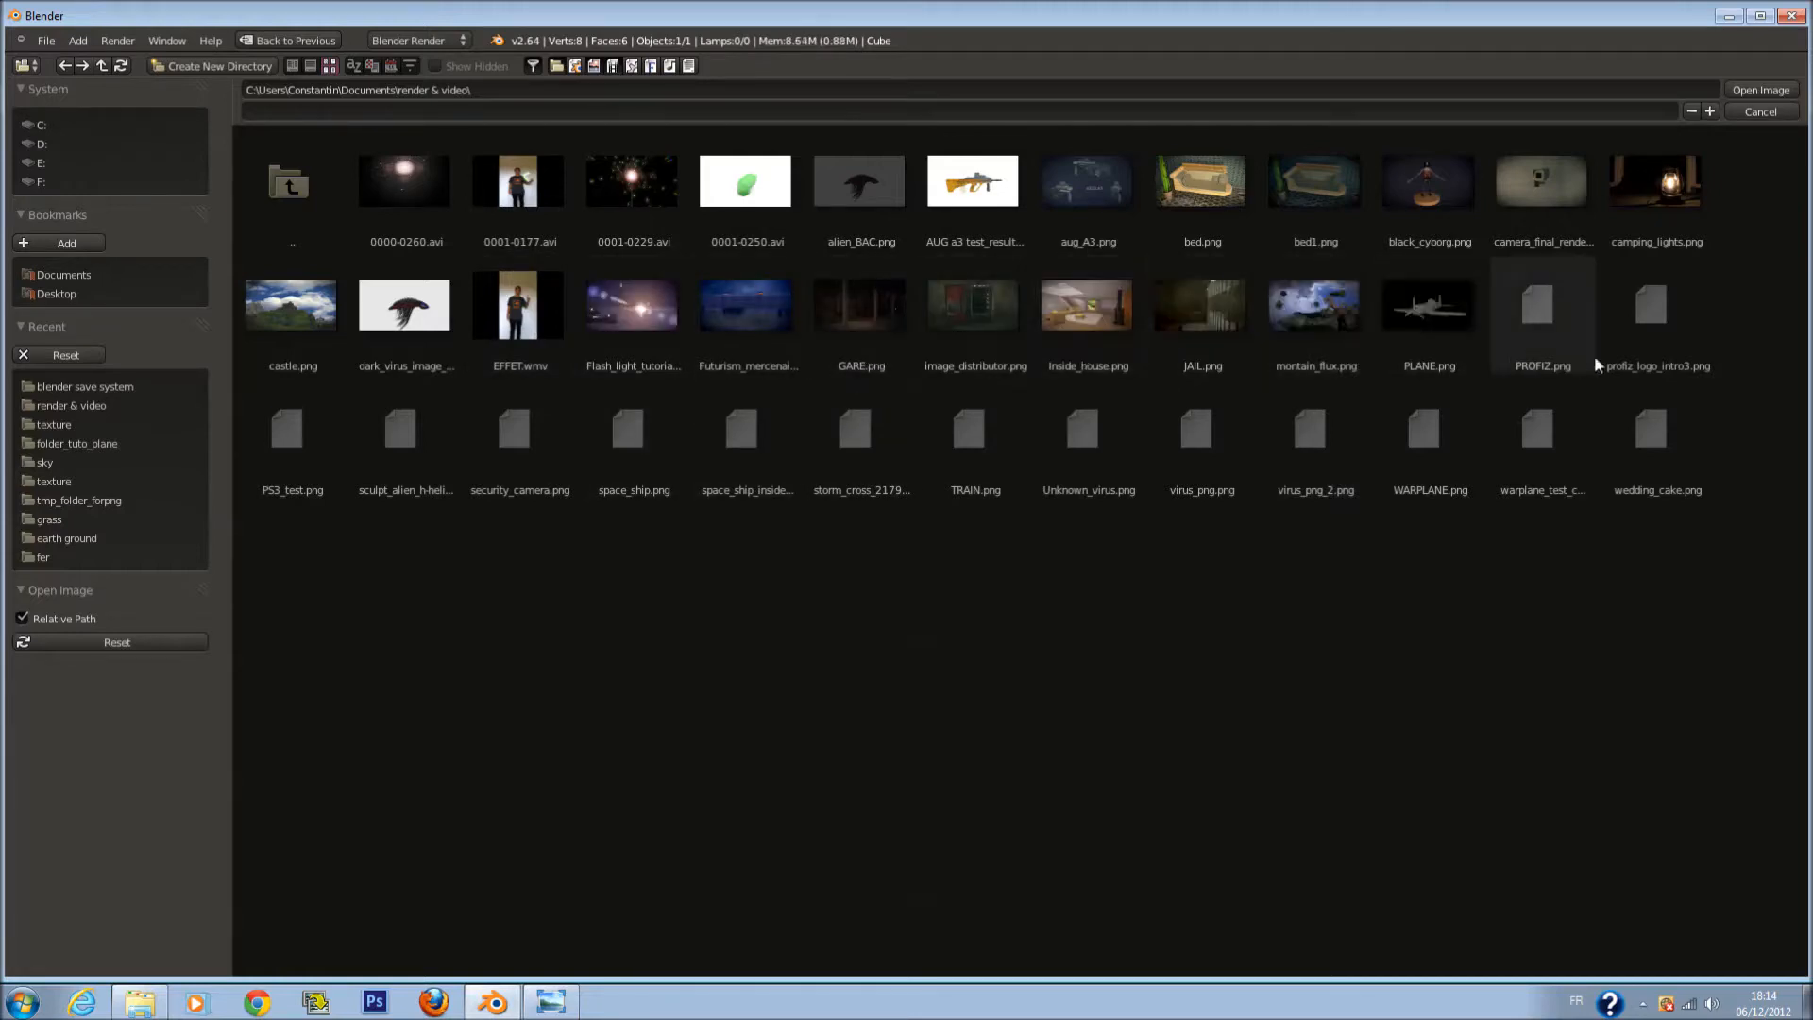
click(1563, 354)
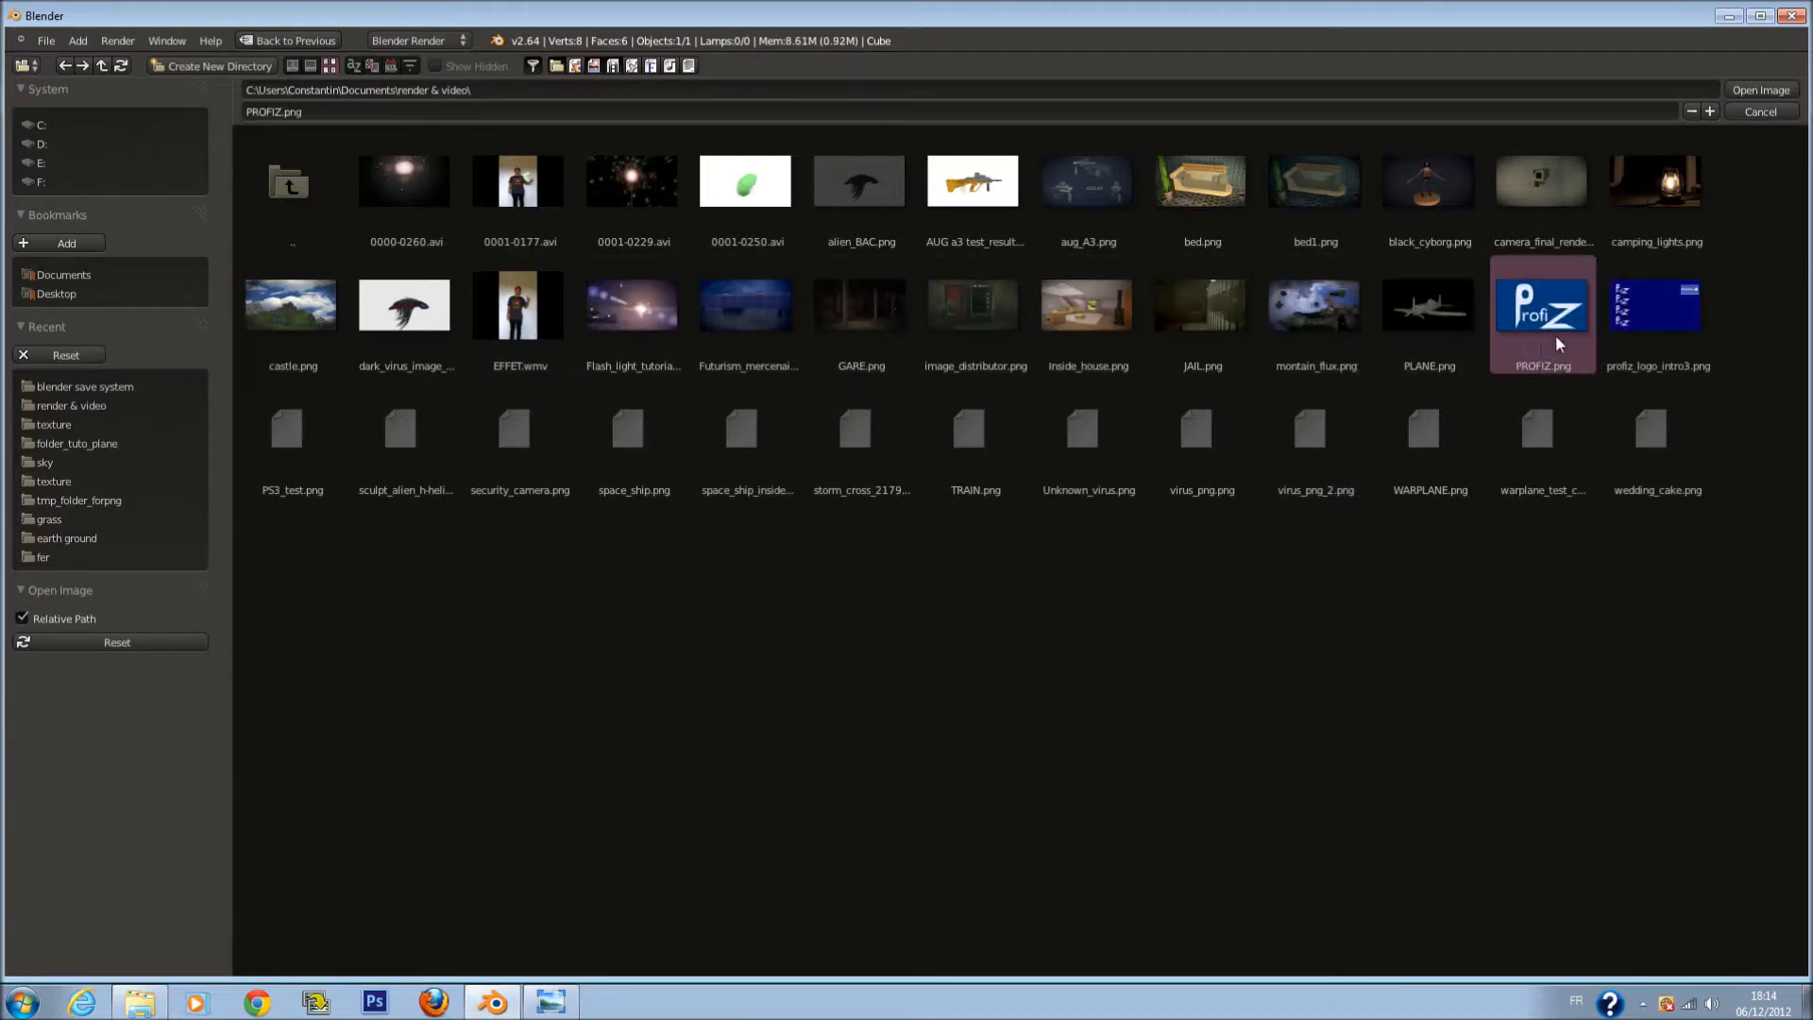
click(1740, 97)
scroll(627, 478, up, 3)
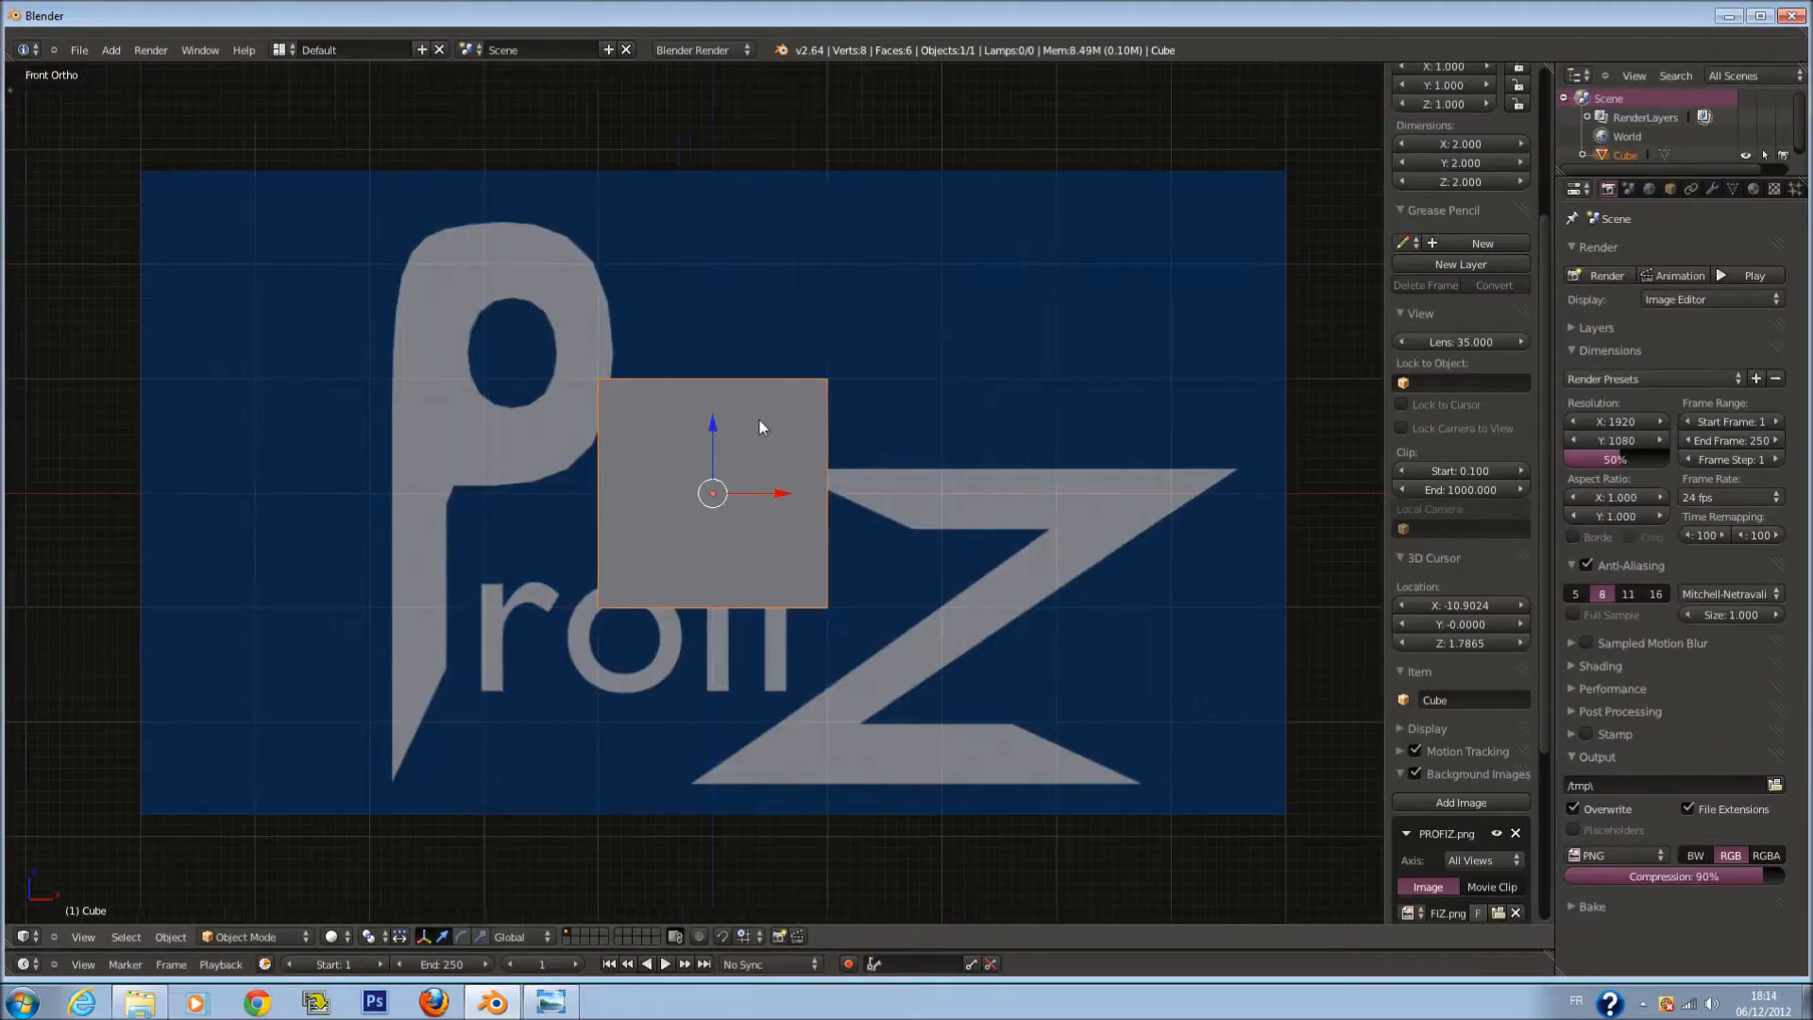
Step: Raise the background image's opacity to 1.000
scroll(1452, 808, down, 6)
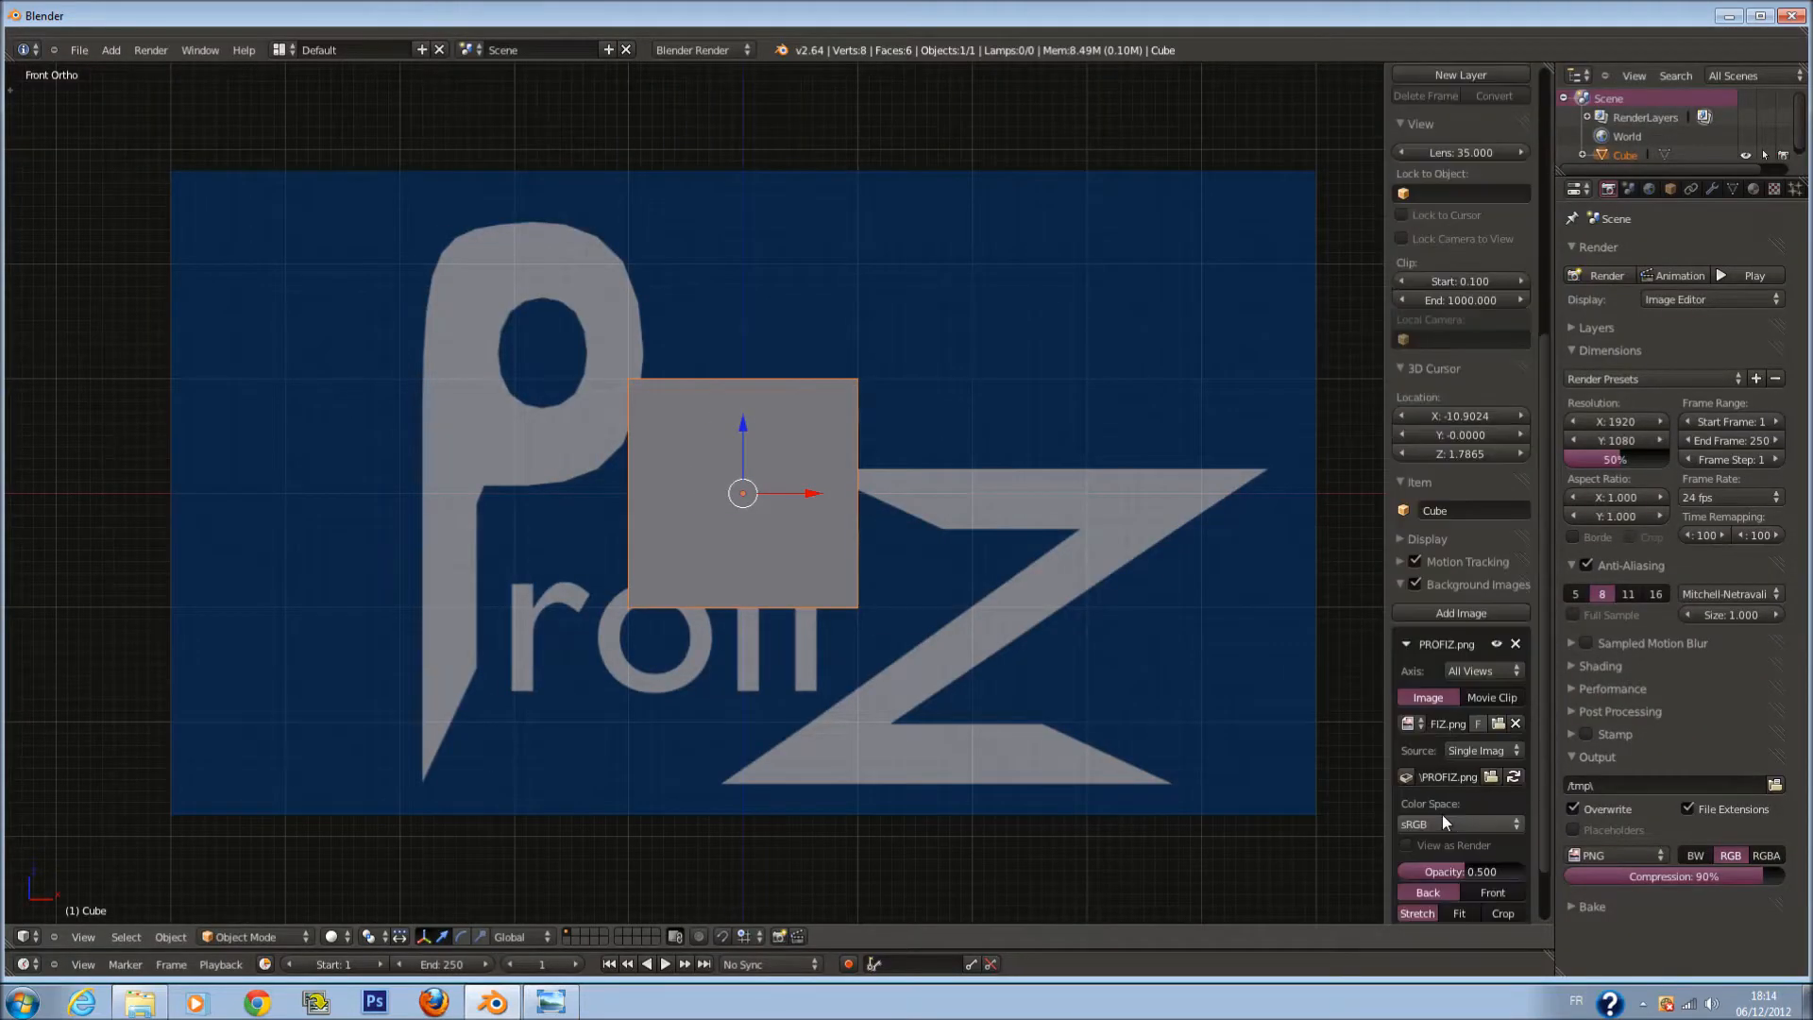
drag(1439, 799, 1590, 801)
ctrl+scroll(978, 592, down, 2)
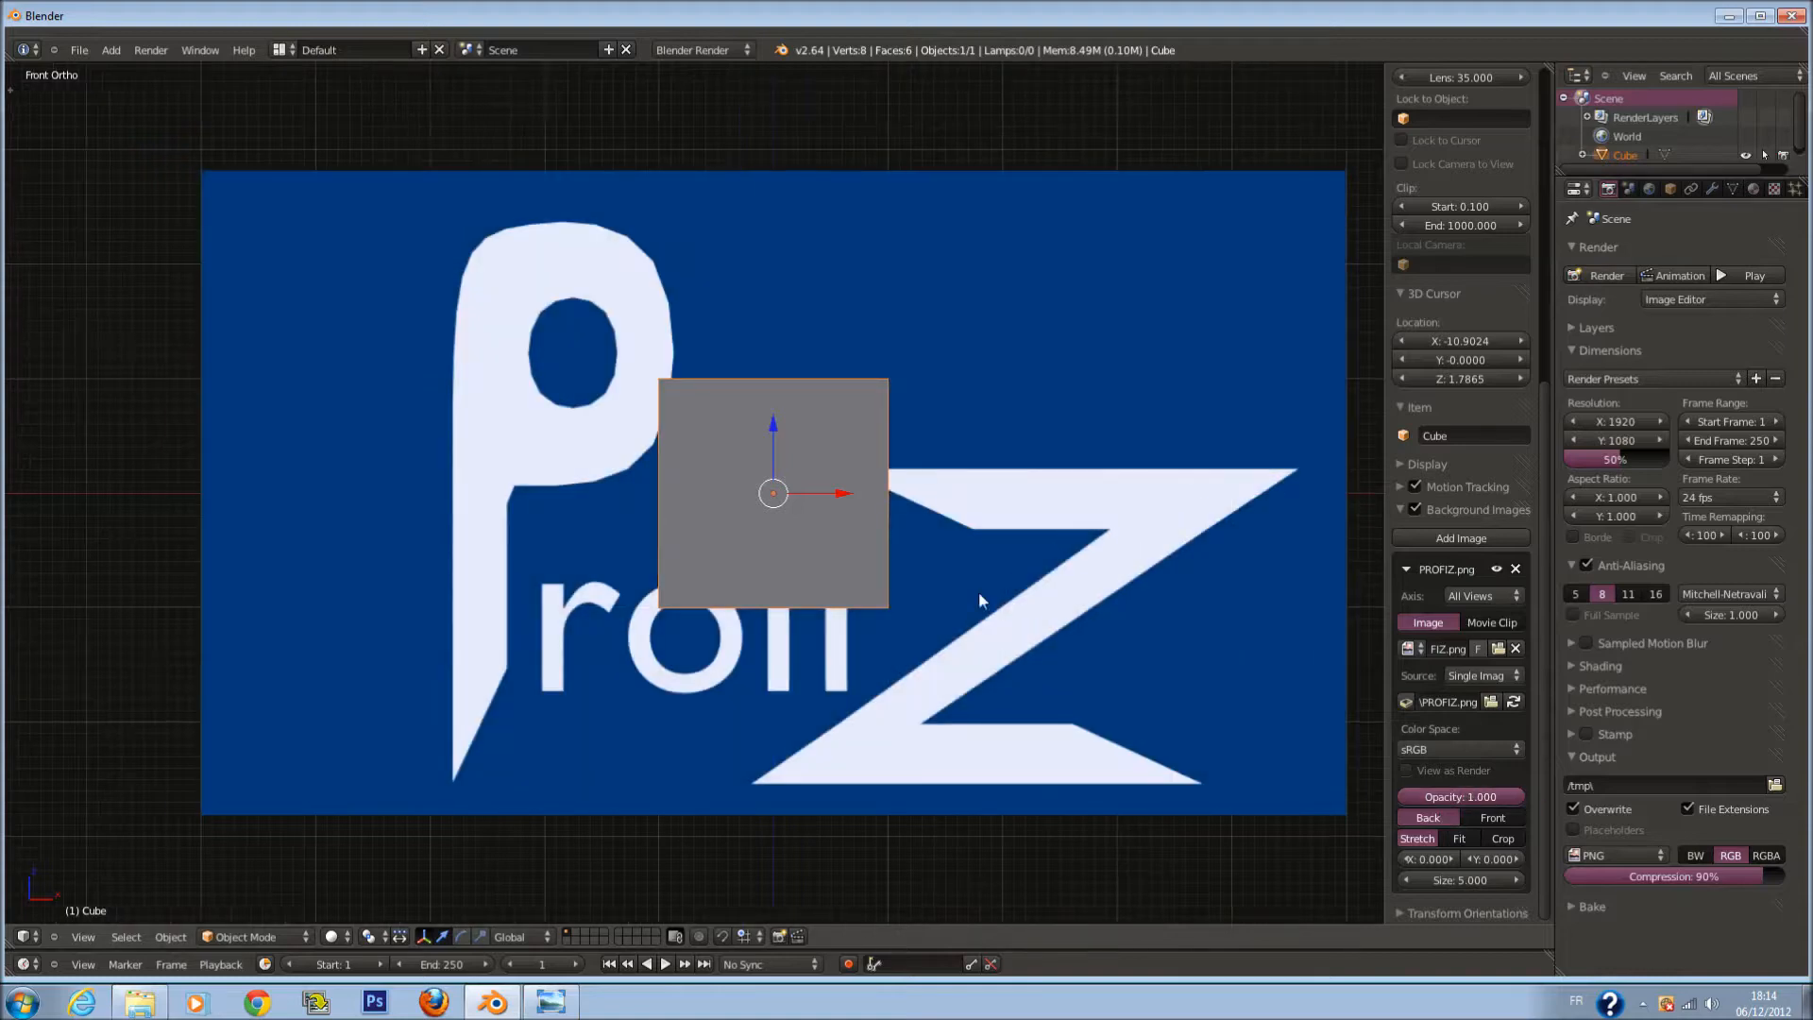
Step: Delete the cube covering the background logo
key(z)
key(x)
click(935, 451)
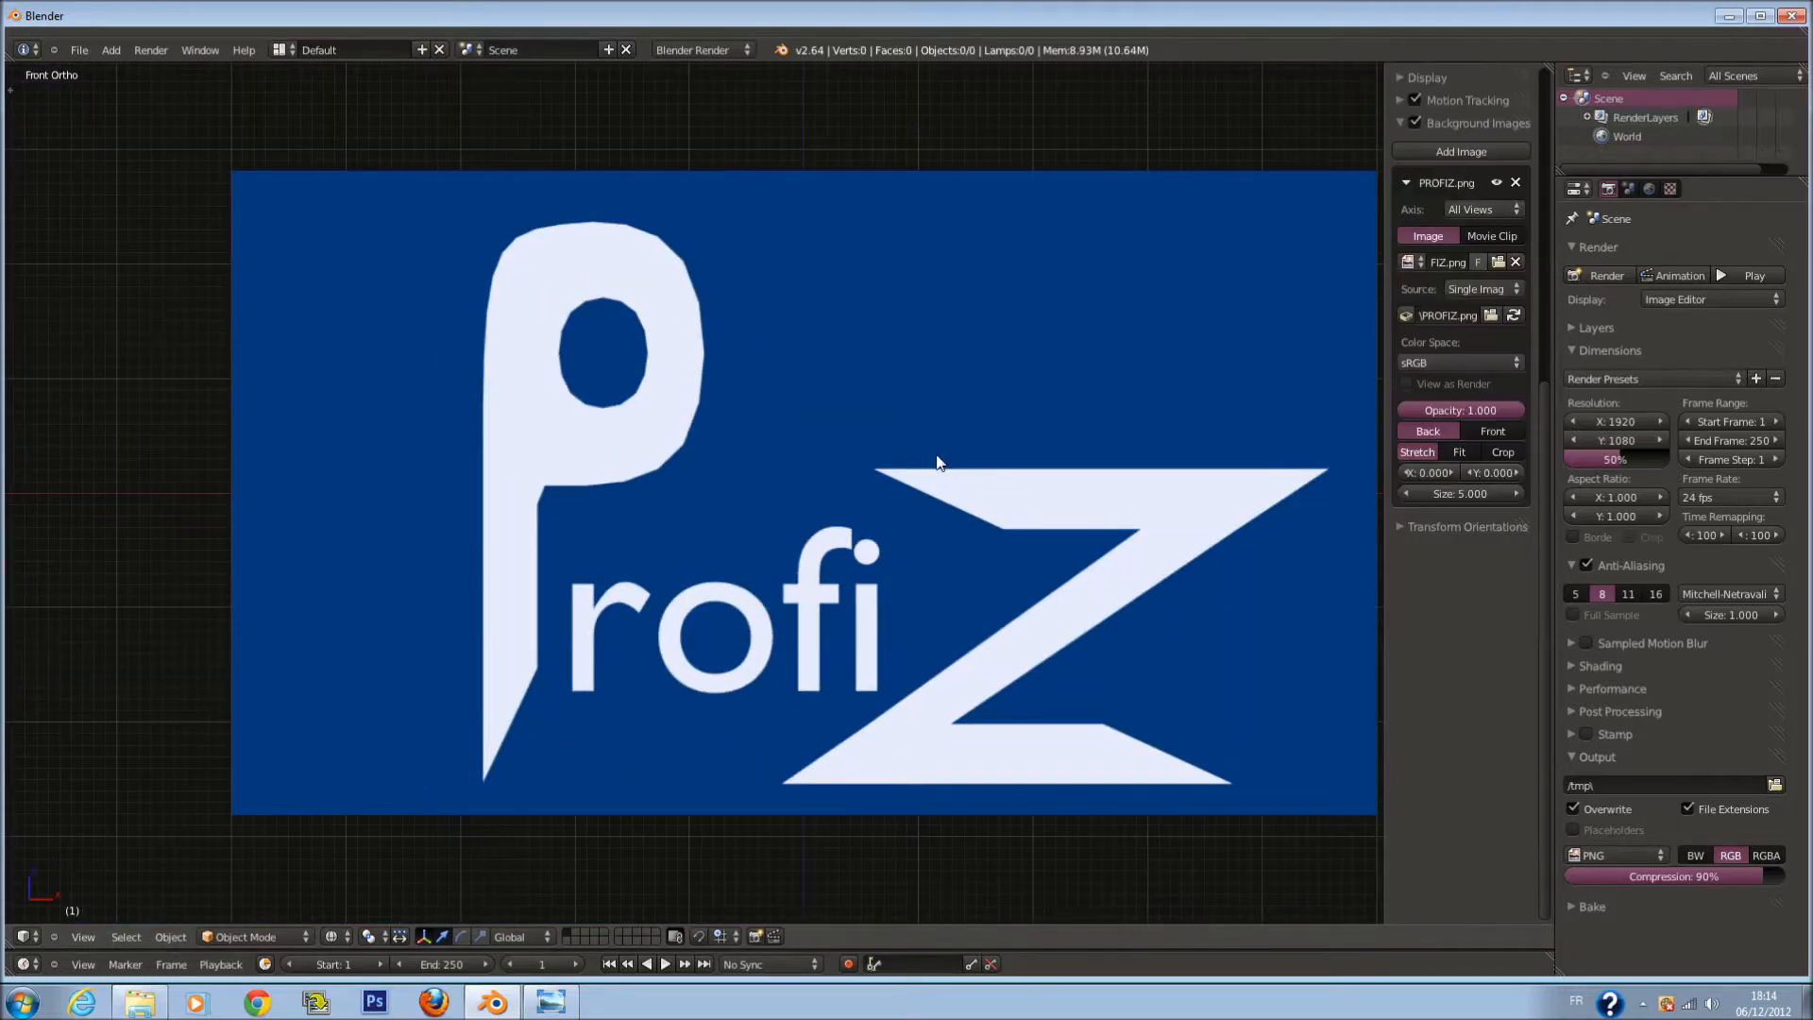
key(shift+a)
click(987, 457)
scroll(1010, 472, down, 3)
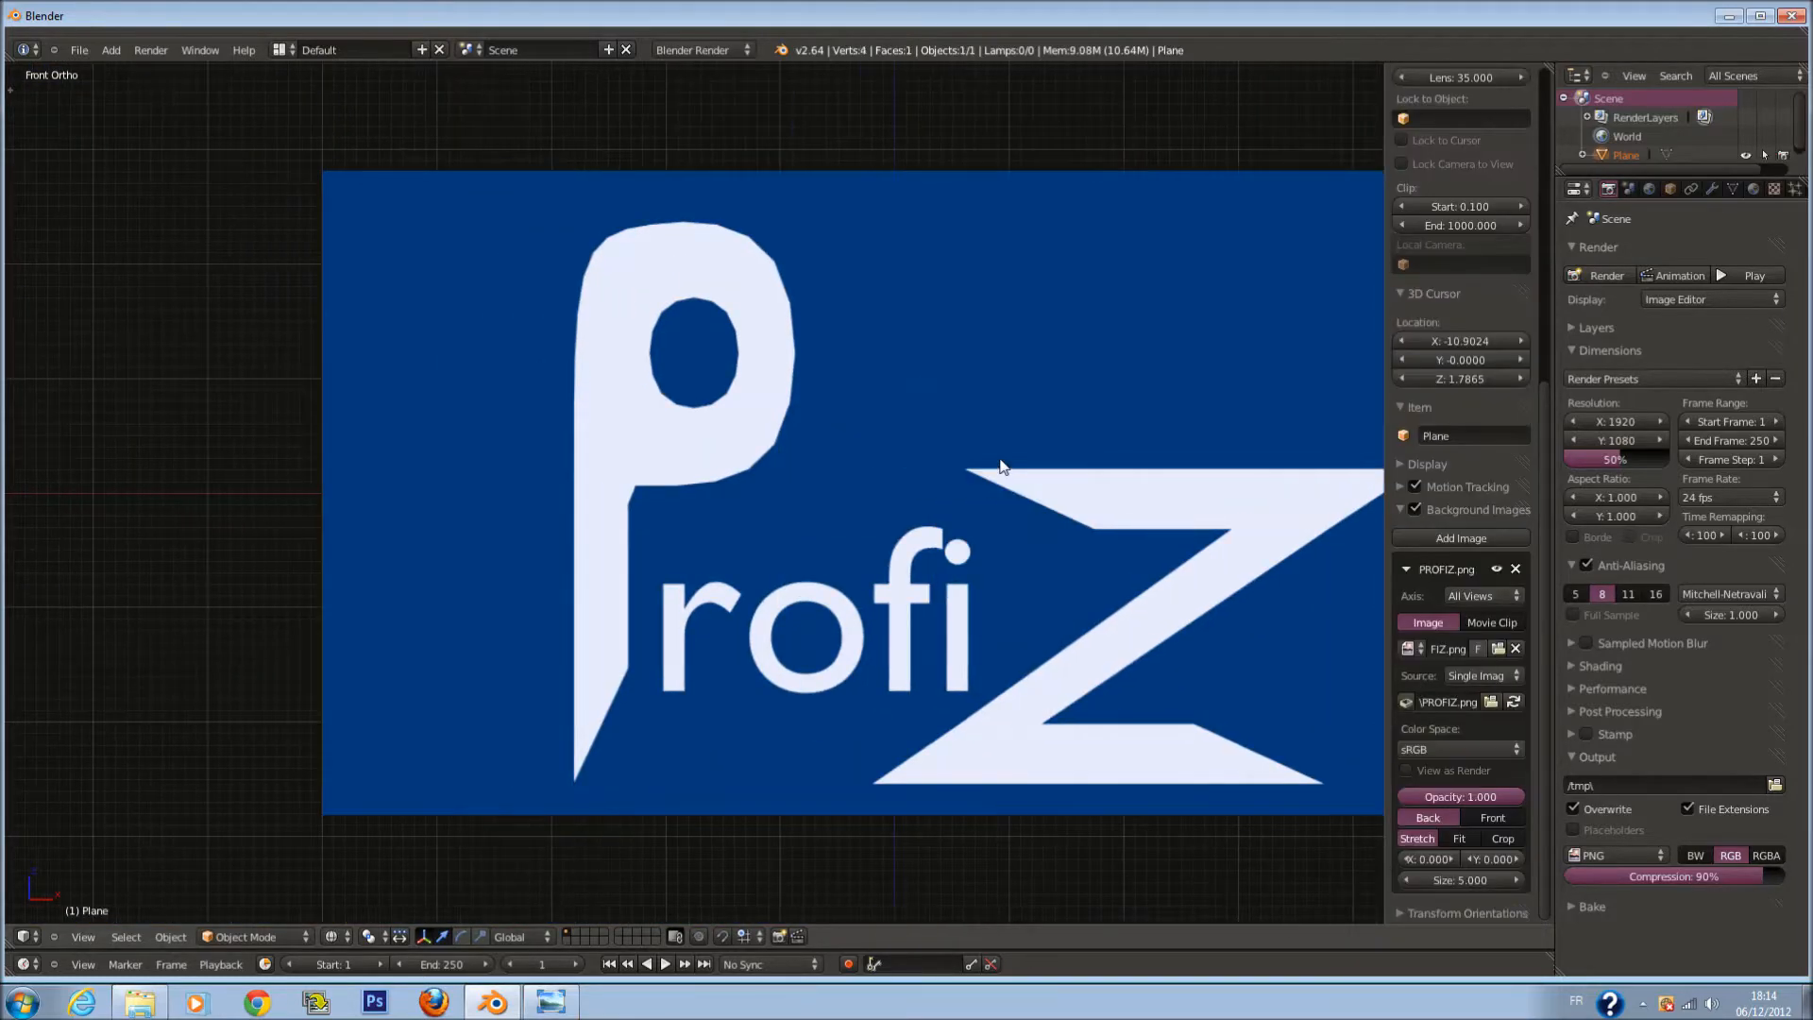
scroll(1020, 479, down, 3)
scroll(769, 469, up, 1)
key(x)
click(769, 469)
Step: Reset the 3D cursor to the scene origin and add a plane mesh there
key(shift+c)
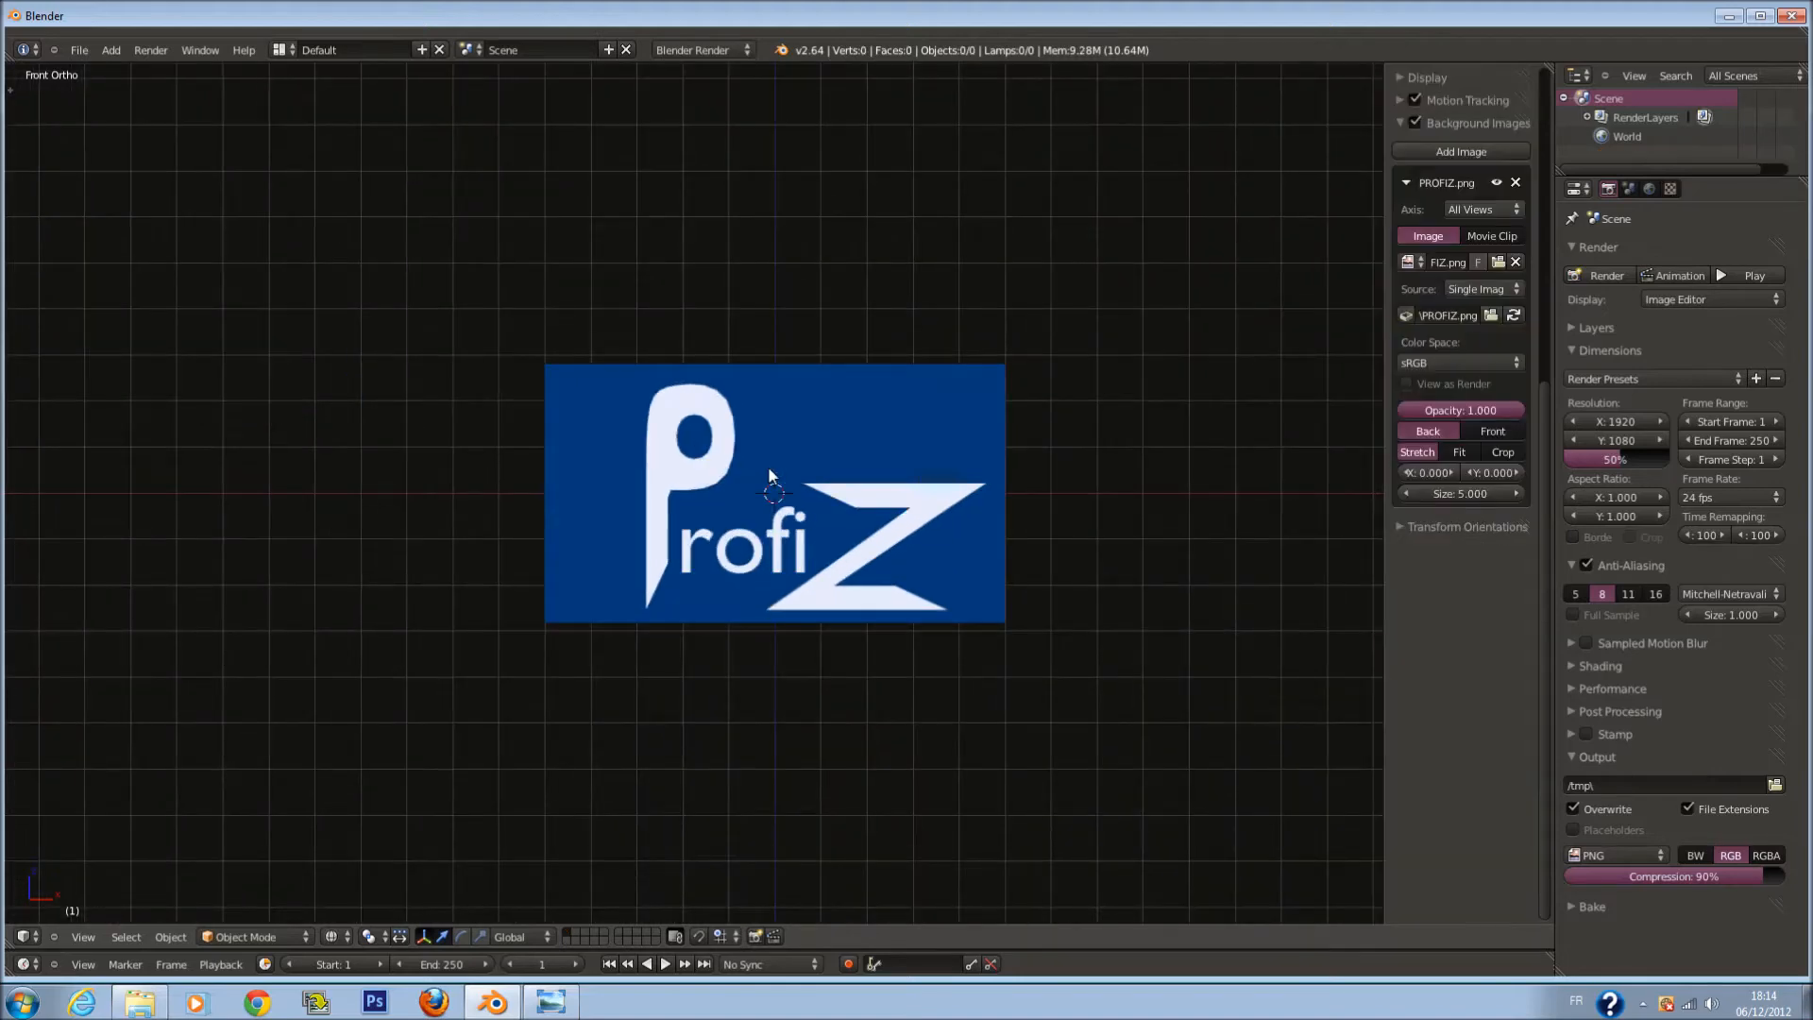
scroll(769, 470, up, 1)
scroll(837, 498, up, 2)
key(shift+a)
mouse_move(840, 495)
click(906, 495)
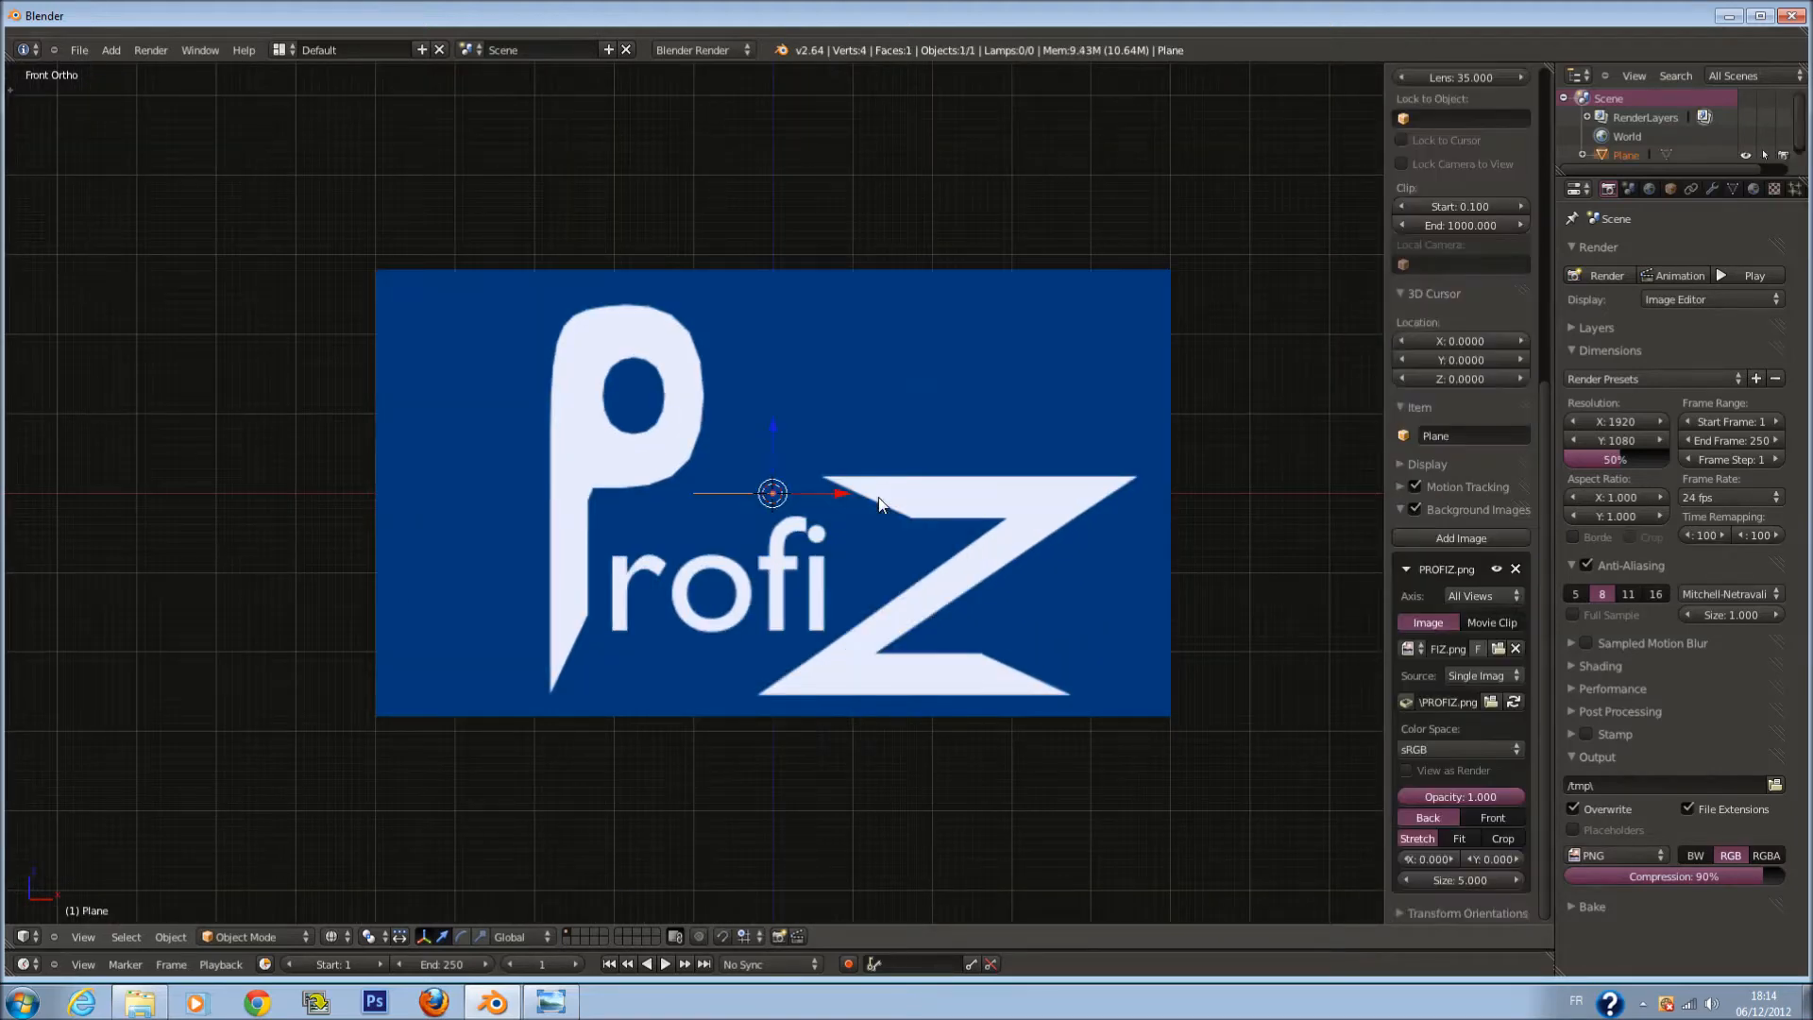
scroll(796, 528, up, 1)
scroll(796, 529, down, 1)
scroll(796, 529, up, 1)
key(r)
key(x)
click(796, 529)
shift+middle_drag(927, 510, 867, 510)
text(r)
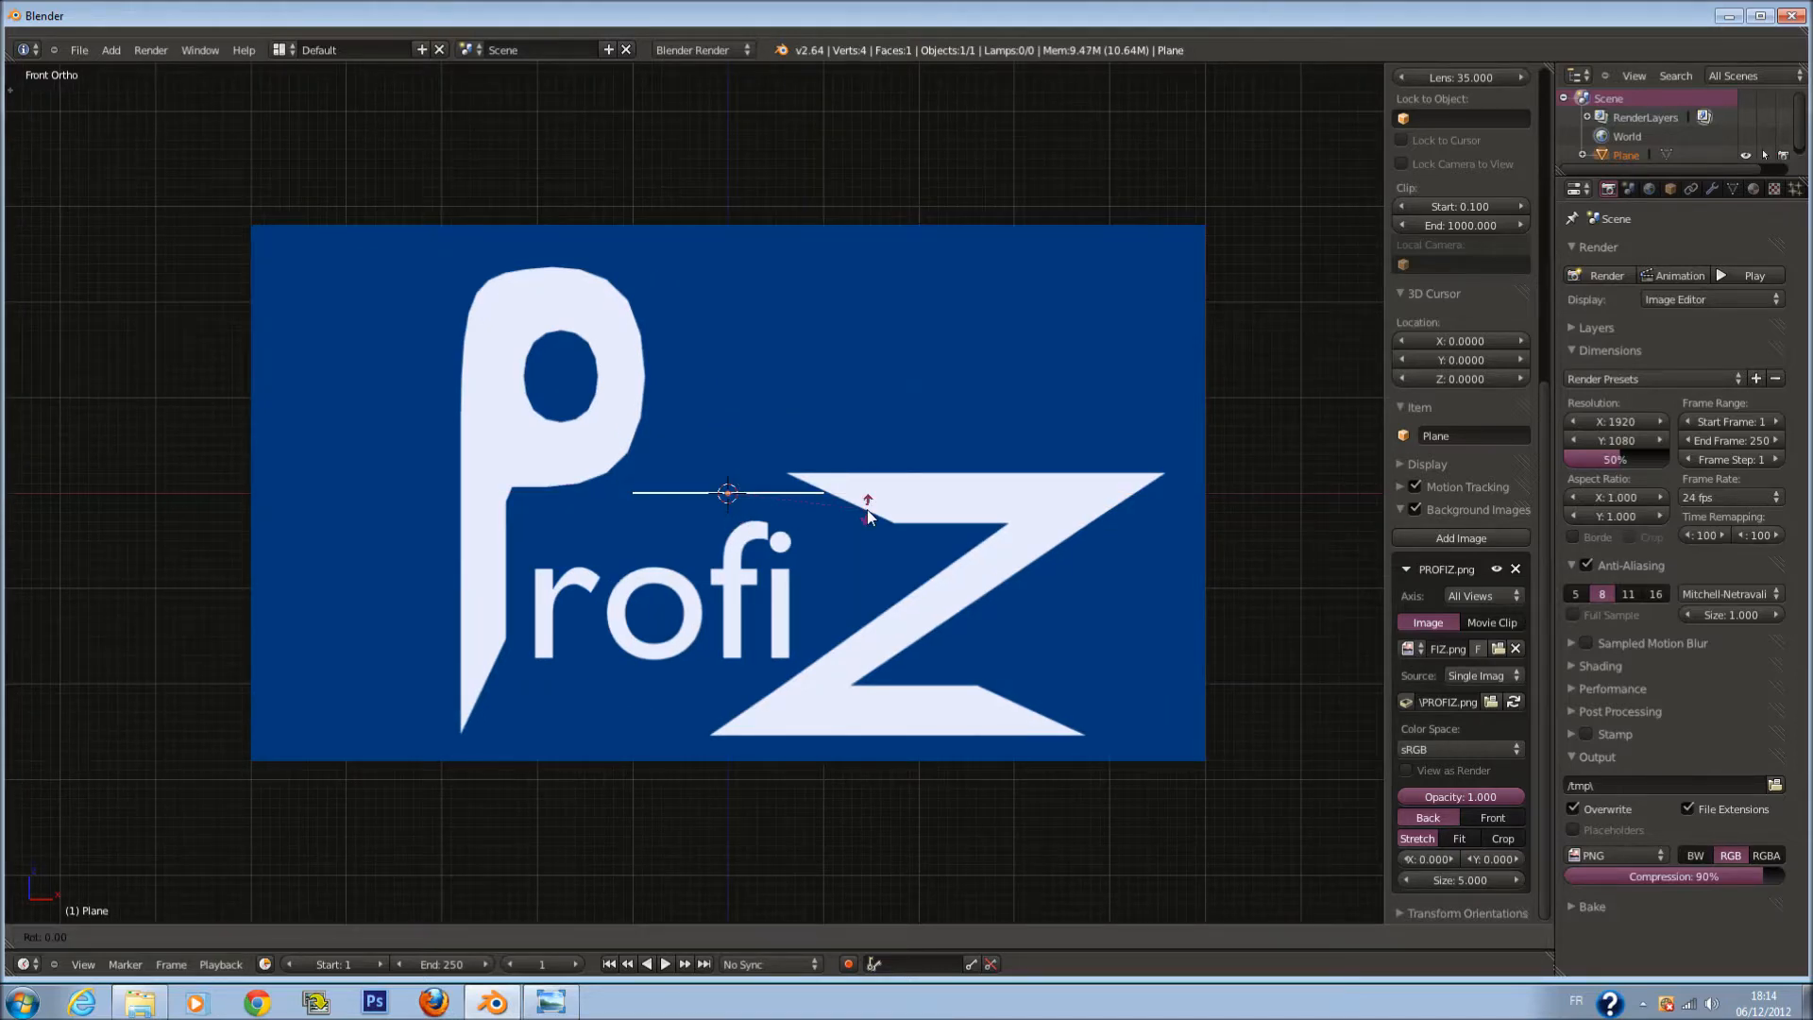
text(y90)
key(Escape)
Step: Rotate the plane 90 degrees about the X axis and display it in wireframe over the logo
text(rx90)
key(Return)
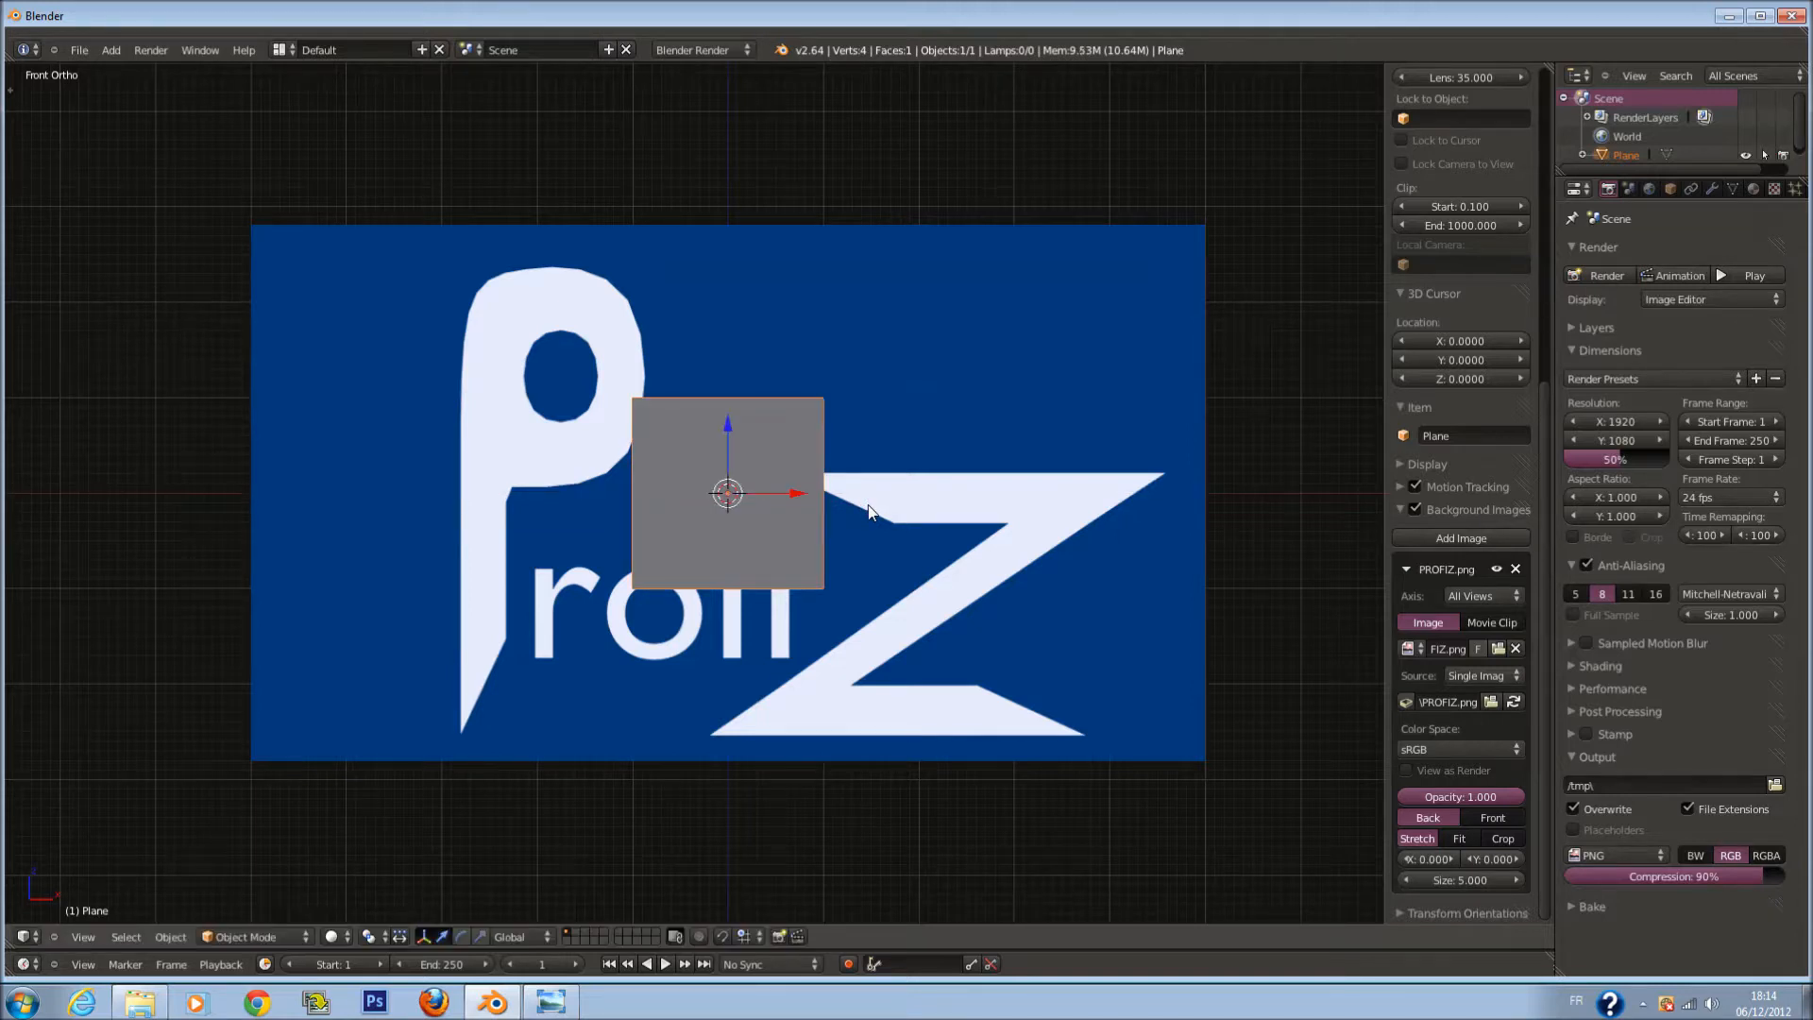
ctrl+scroll(869, 510, down, 2)
key(z)
ctrl+scroll(898, 455, down, 2)
scroll(939, 467, up, 2)
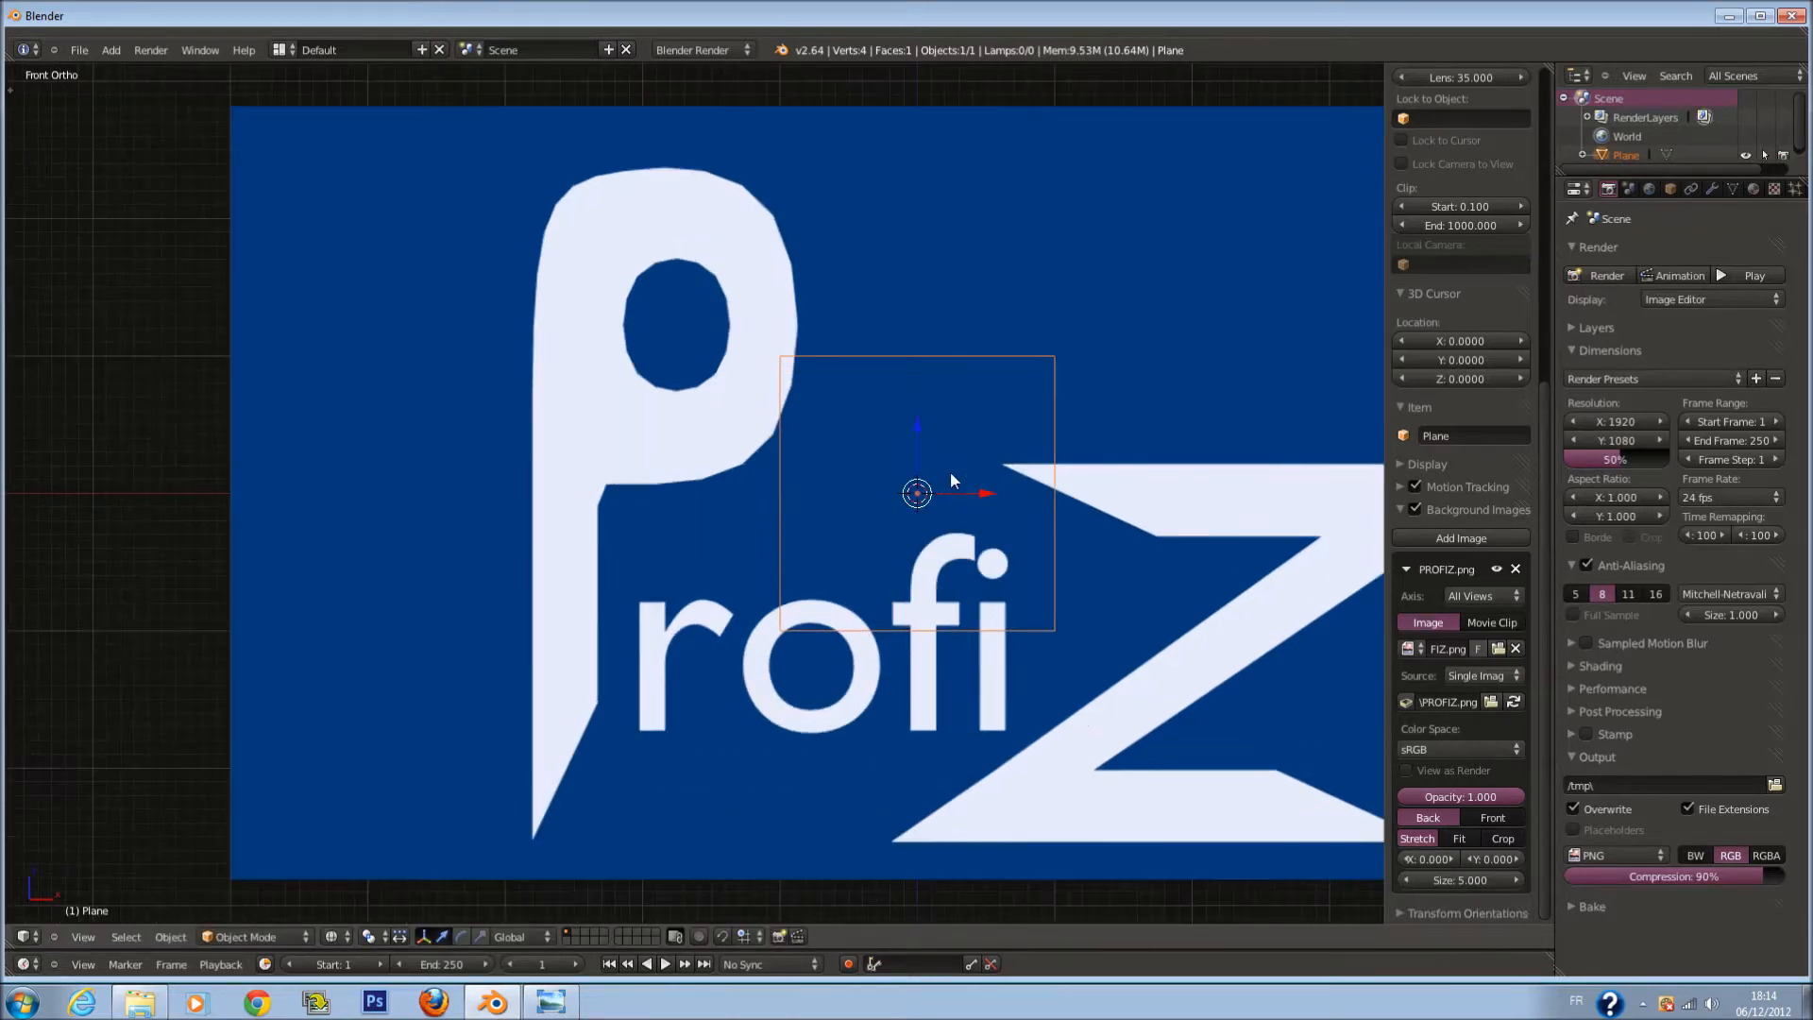
Step: Move the plane along X onto the stem of the P and reduce the background image's opacity to 0.424
drag(988, 491, 648, 511)
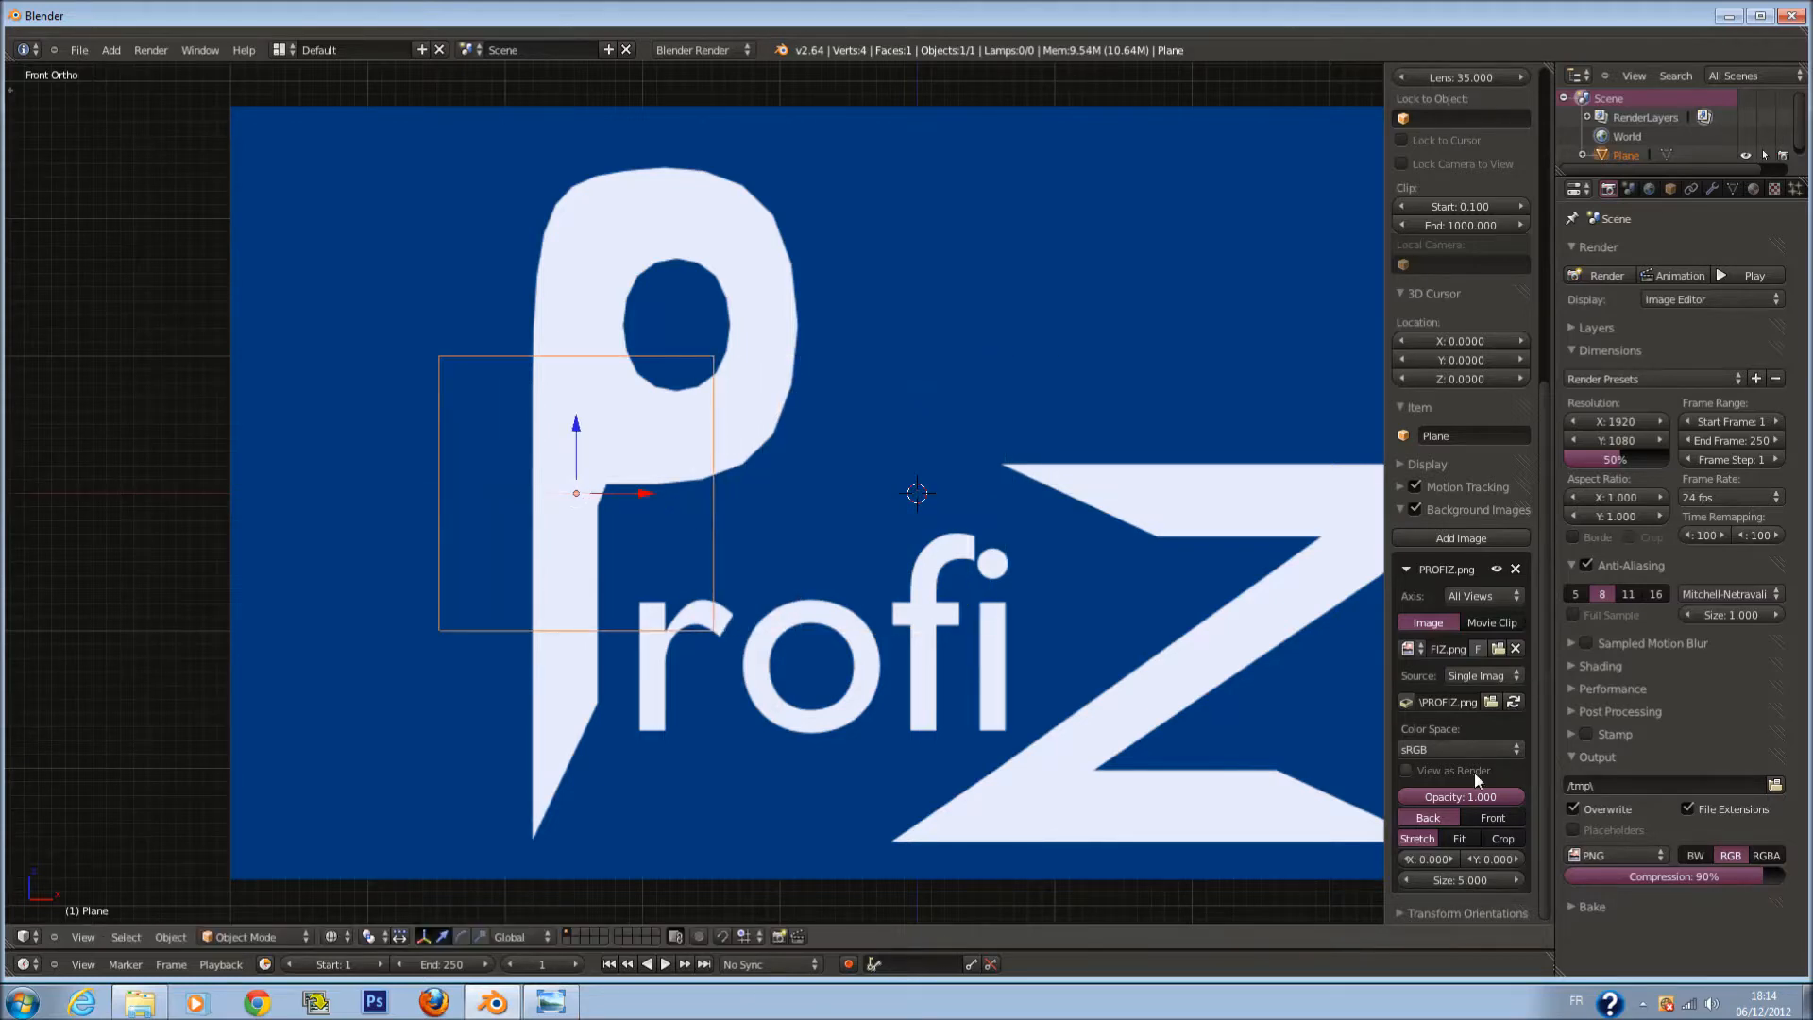
drag(1471, 797, 1402, 797)
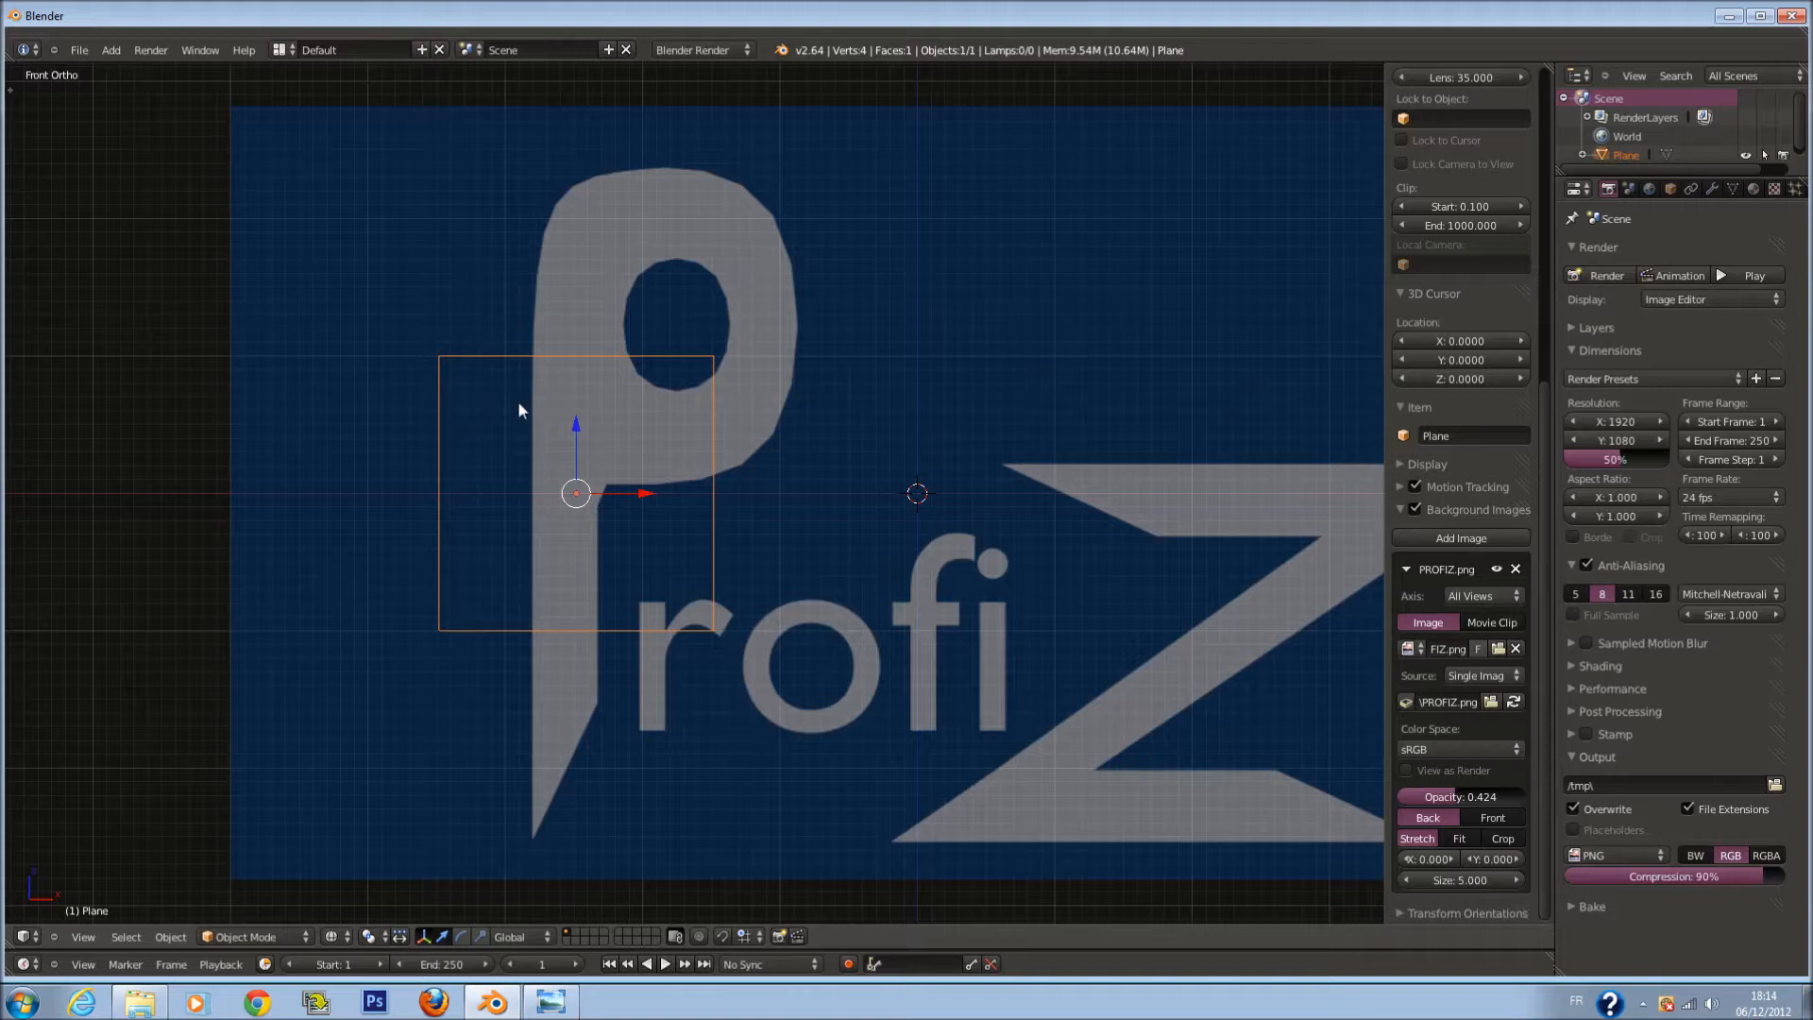
Step: Lower the plane along Z and scale it along X and Z to fit the straight lower stem of the P
drag(570, 429, 571, 544)
key(s)
key(x)
click(645, 572)
drag(621, 606, 614, 597)
key(s)
key(z)
click(478, 808)
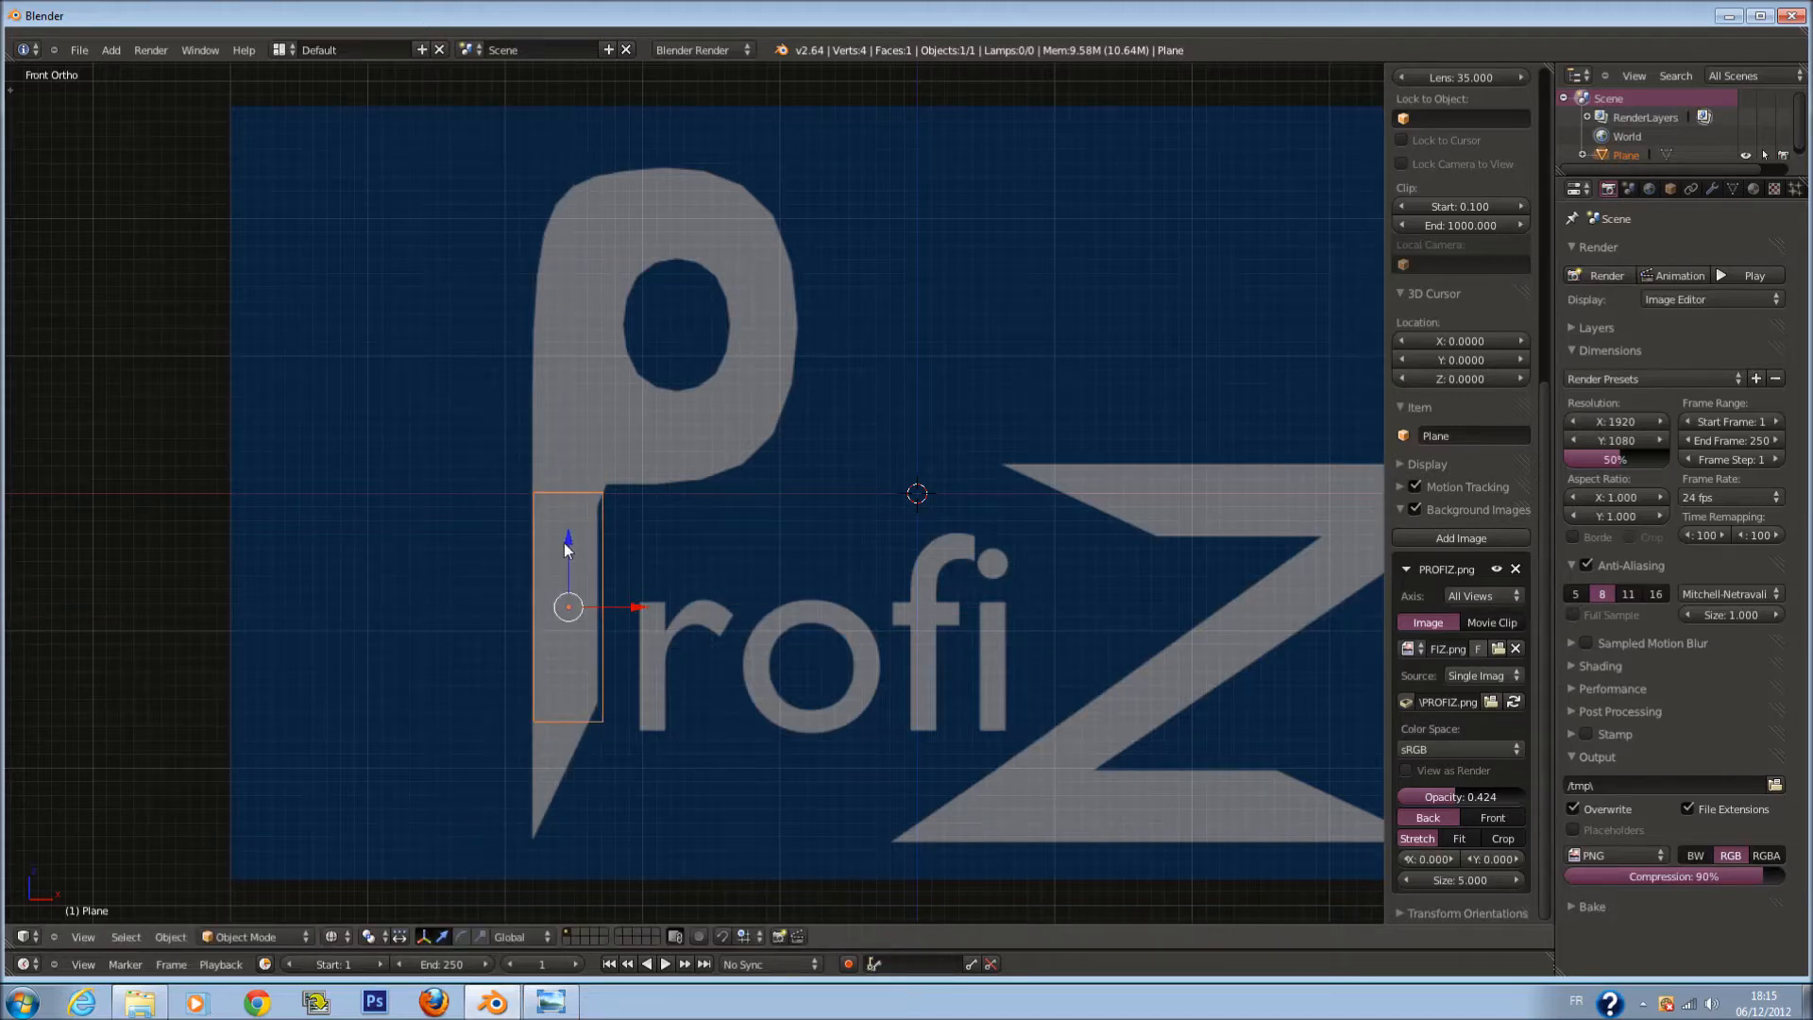
Step: Scale the plane along X to the width of the P's stem and raise it slightly along Z
key(s)
key(x)
click(678, 548)
key(s)
key(x)
click(682, 580)
key(s)
key(x)
click(605, 566)
key(g)
key(z)
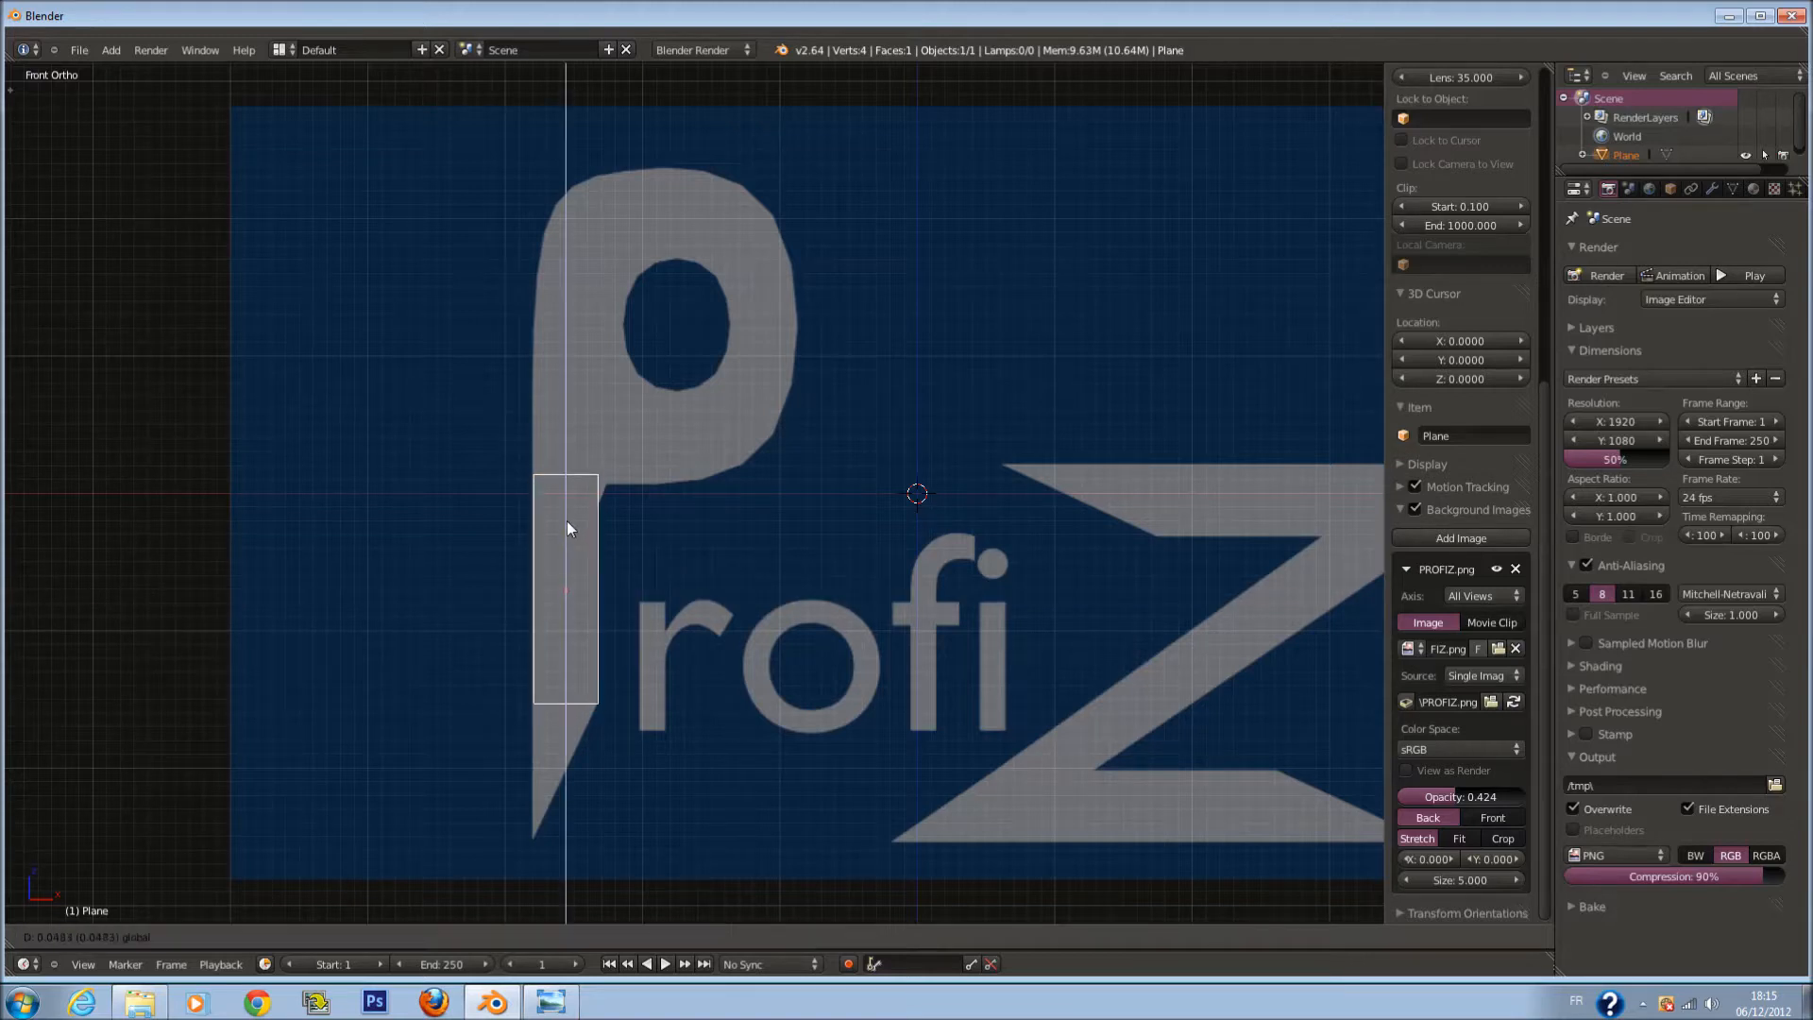
click(568, 522)
Step: Add a level-2 Subdivision Surface modifier to the plane and open its mesh for editing
key(ctrl+2)
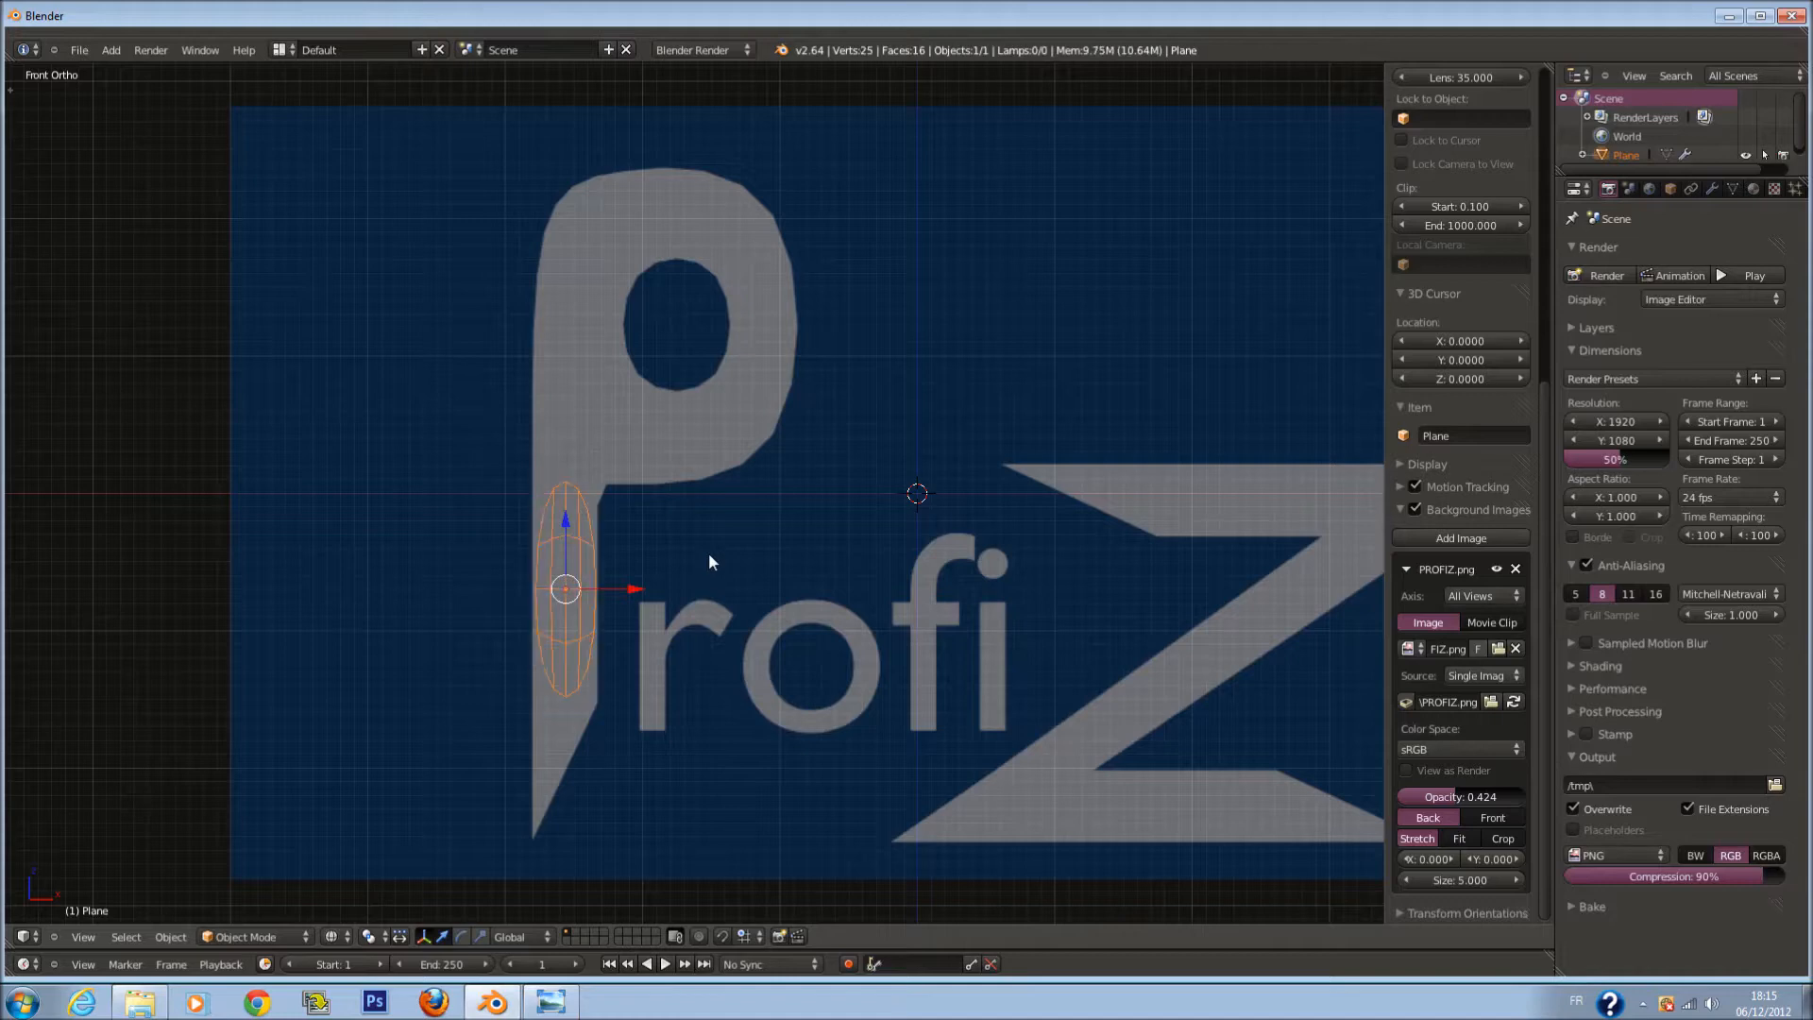
shift+scroll(614, 627, down, 2)
key(Tab)
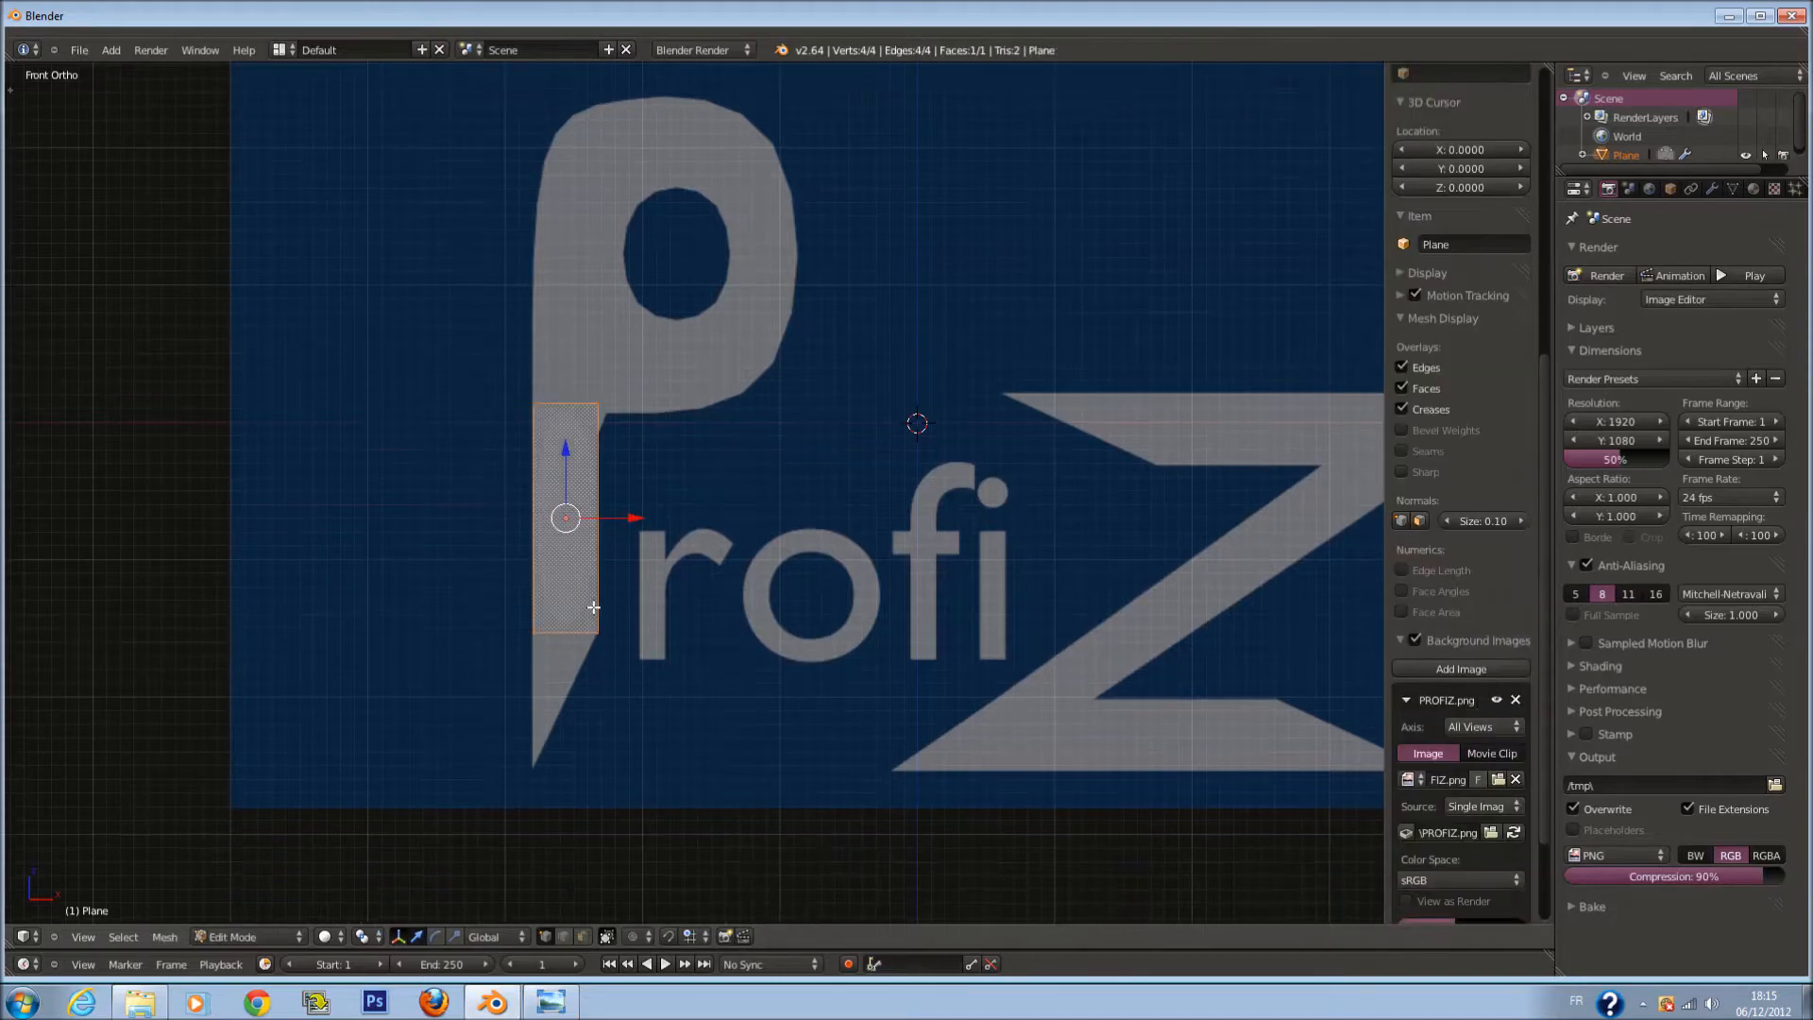
Step: Select the plane's bottom edge and extrude it down along Z to the pointed tip of the P's stem
scroll(603, 658, up, 2)
key(c)
scroll(546, 688, down, 2)
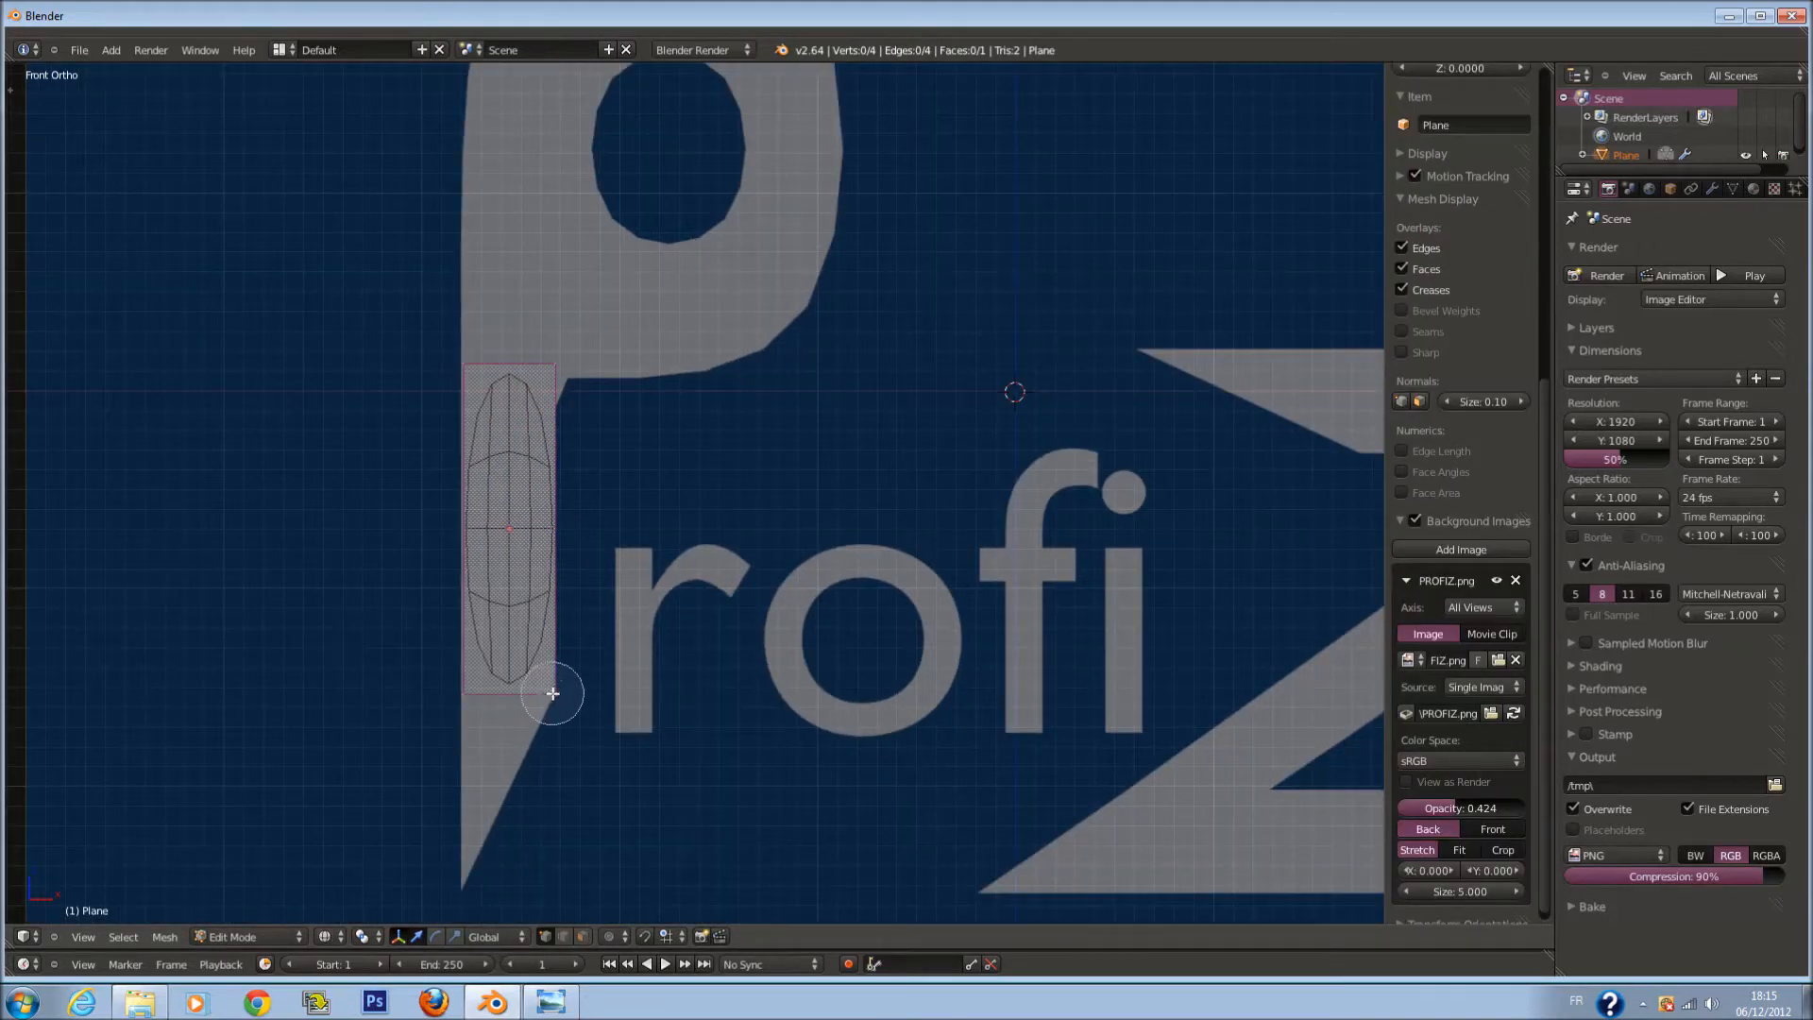
drag(562, 696, 439, 688)
right_click(418, 688)
ctrl+scroll(586, 647, down, 4)
scroll(733, 561, down, 1)
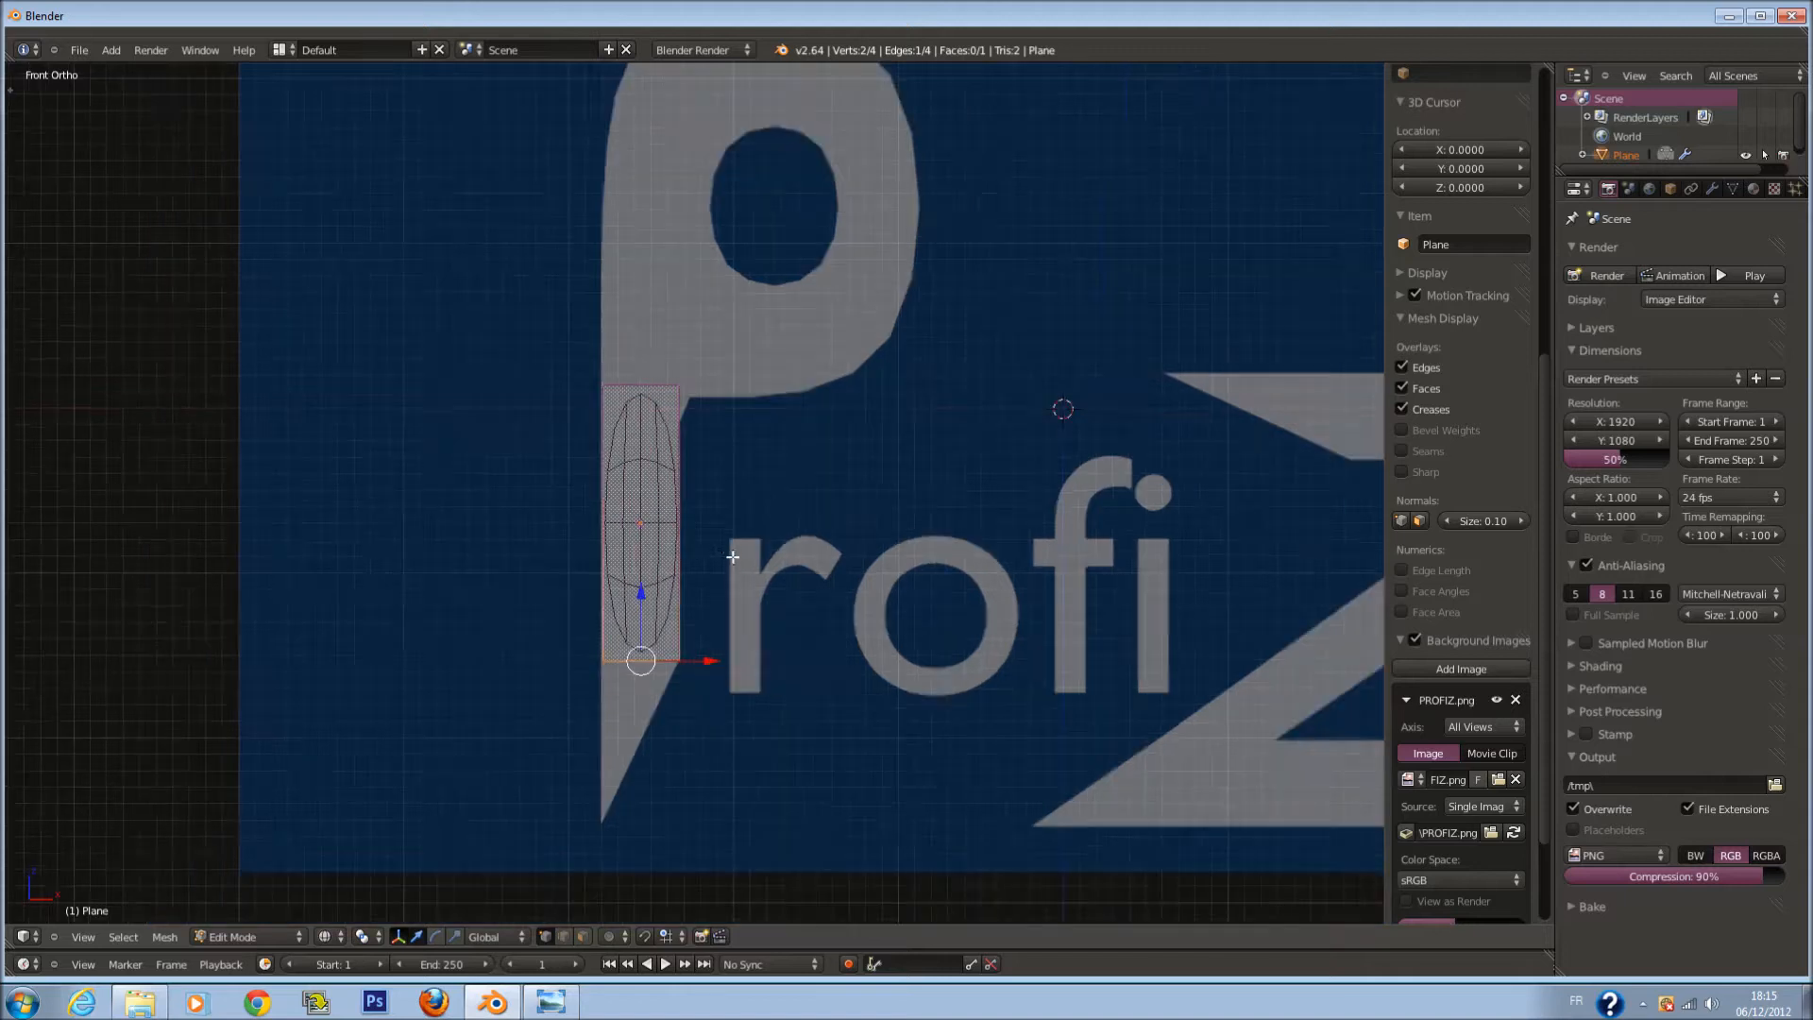
key(e)
key(z)
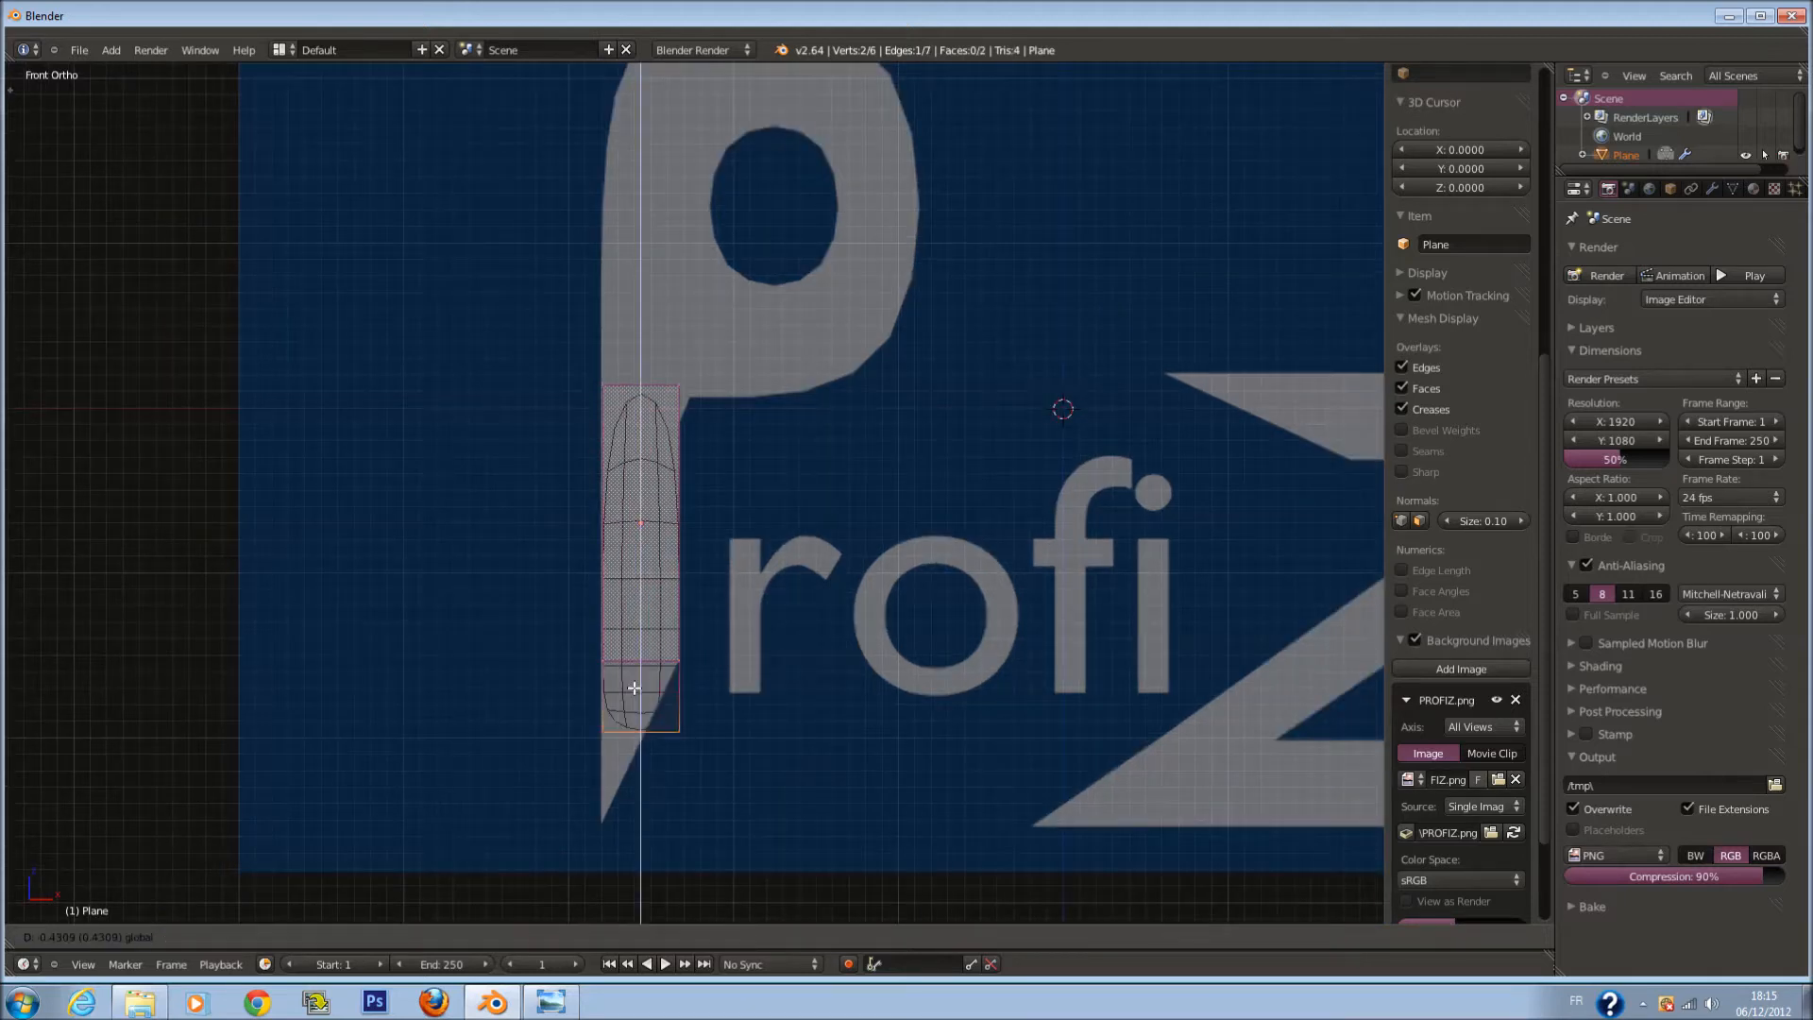
click(632, 812)
Step: Merge the two lowest vertices at their center and move the merged vertex along X onto the stem's tip
key(w)
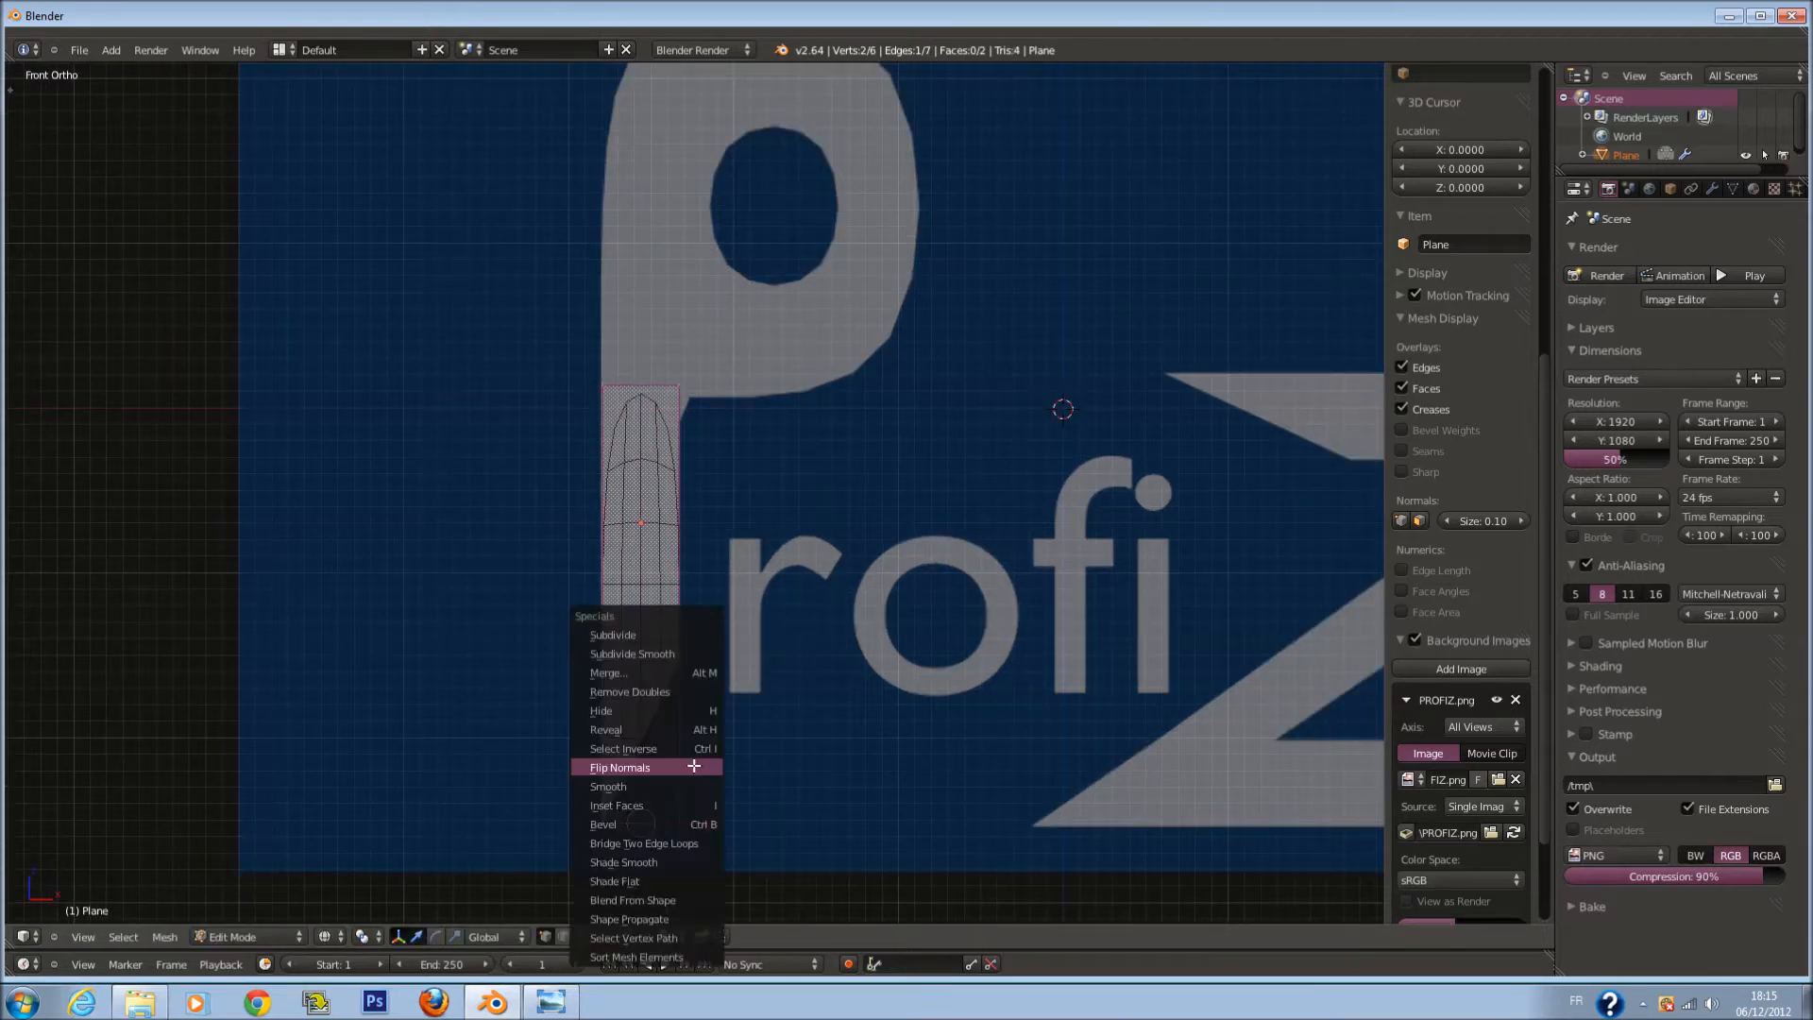
click(698, 678)
click(661, 682)
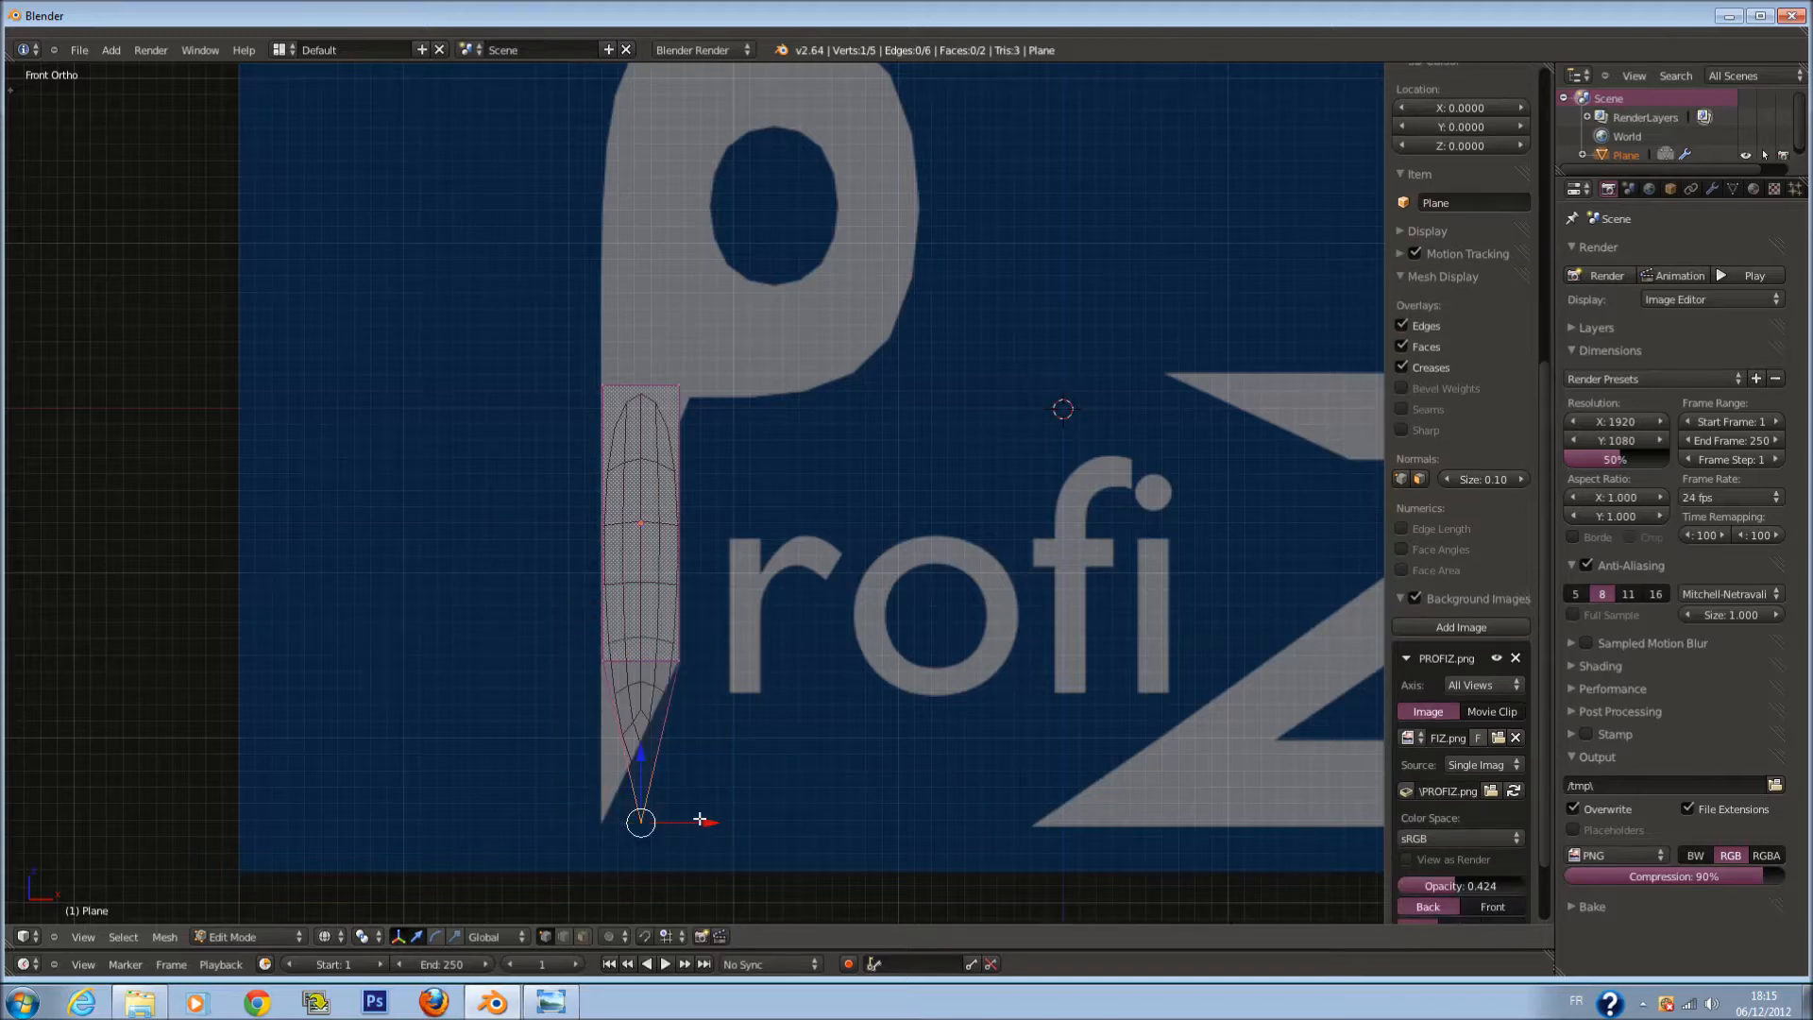
key(g)
key(x)
click(661, 814)
key(a)
key(Tab)
scroll(740, 672, up, 1)
key(Tab)
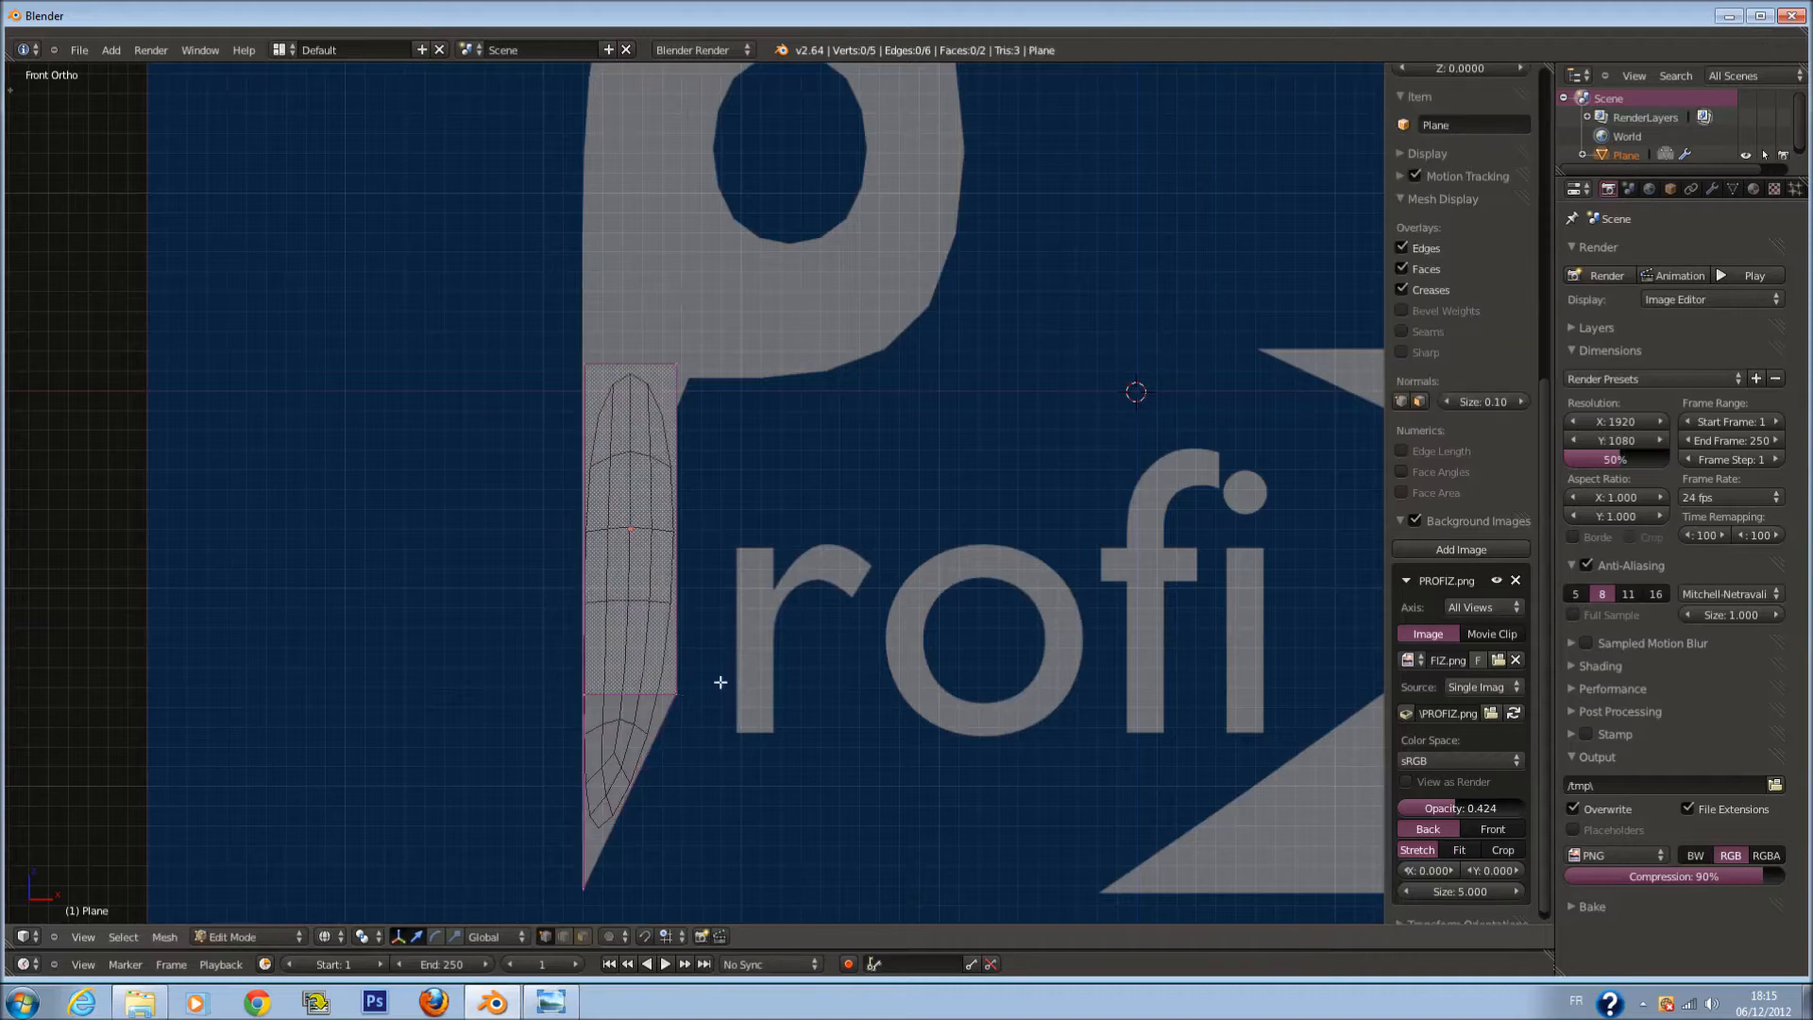
Step: Try to cut the tapered end of the stem with two successive loop cuts, placing the second near the tip
key(ctrl+r)
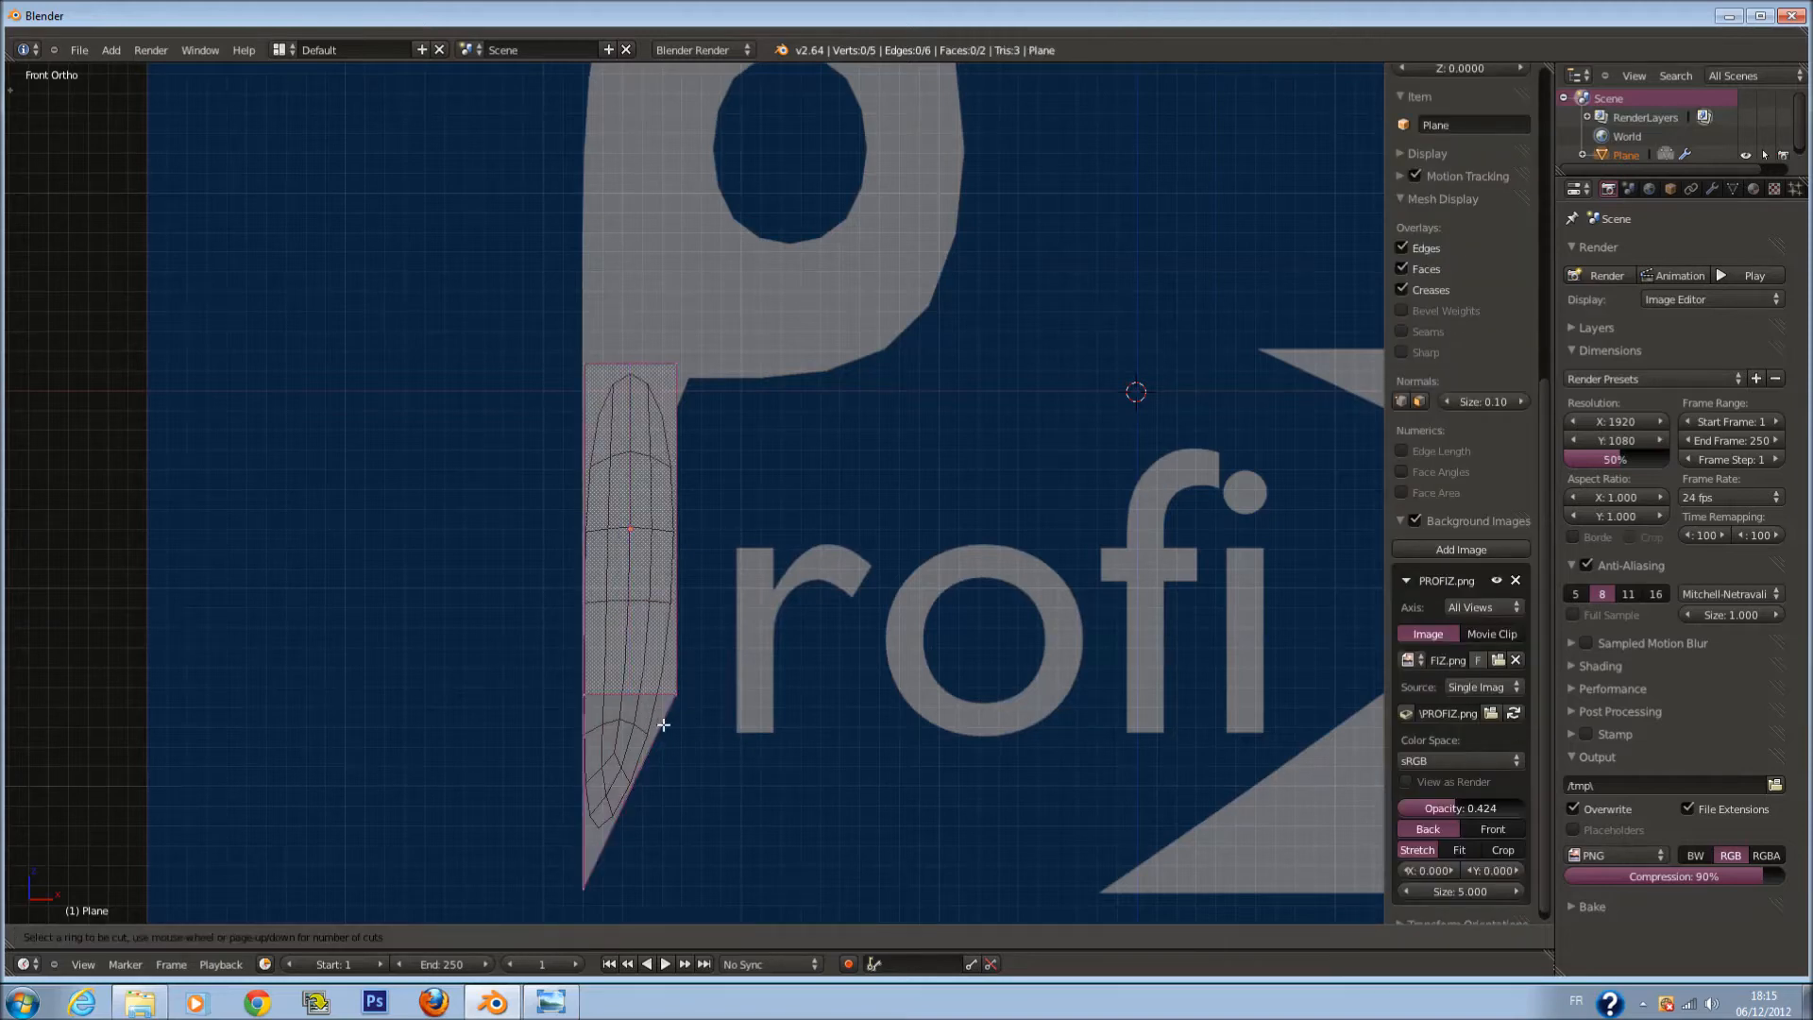
click(639, 747)
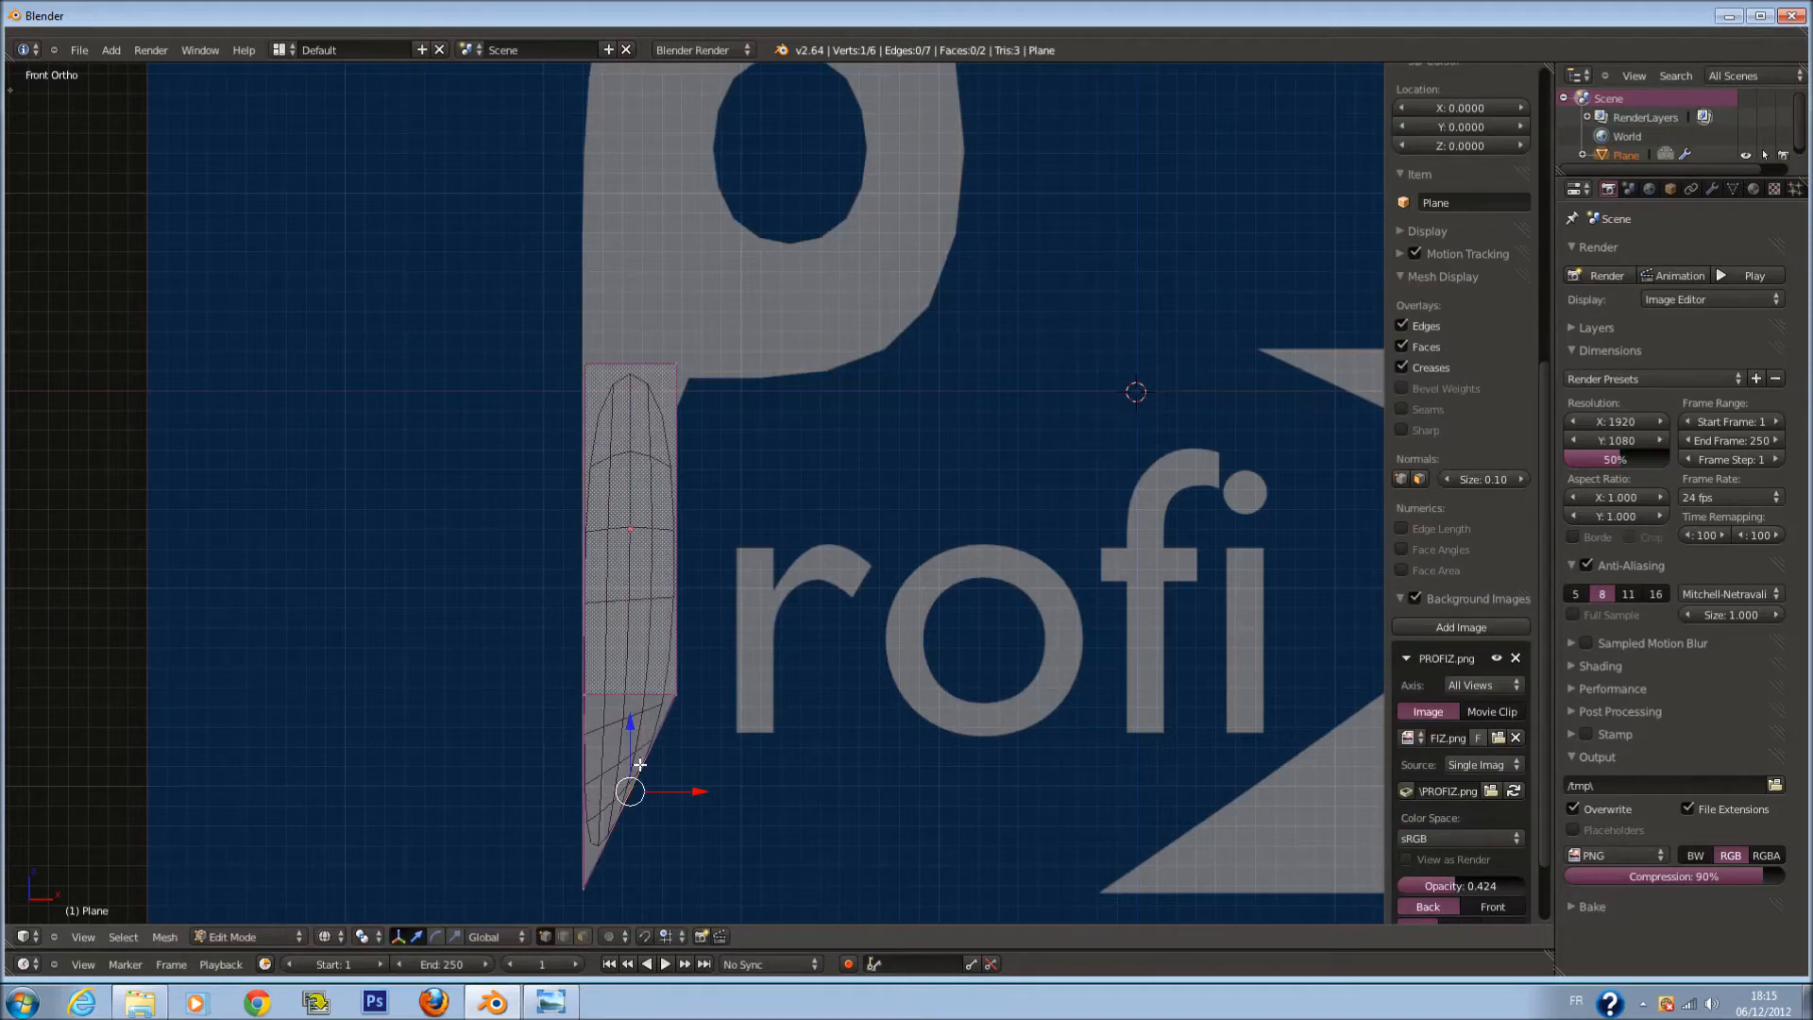
key(a)
key(ctrl+r)
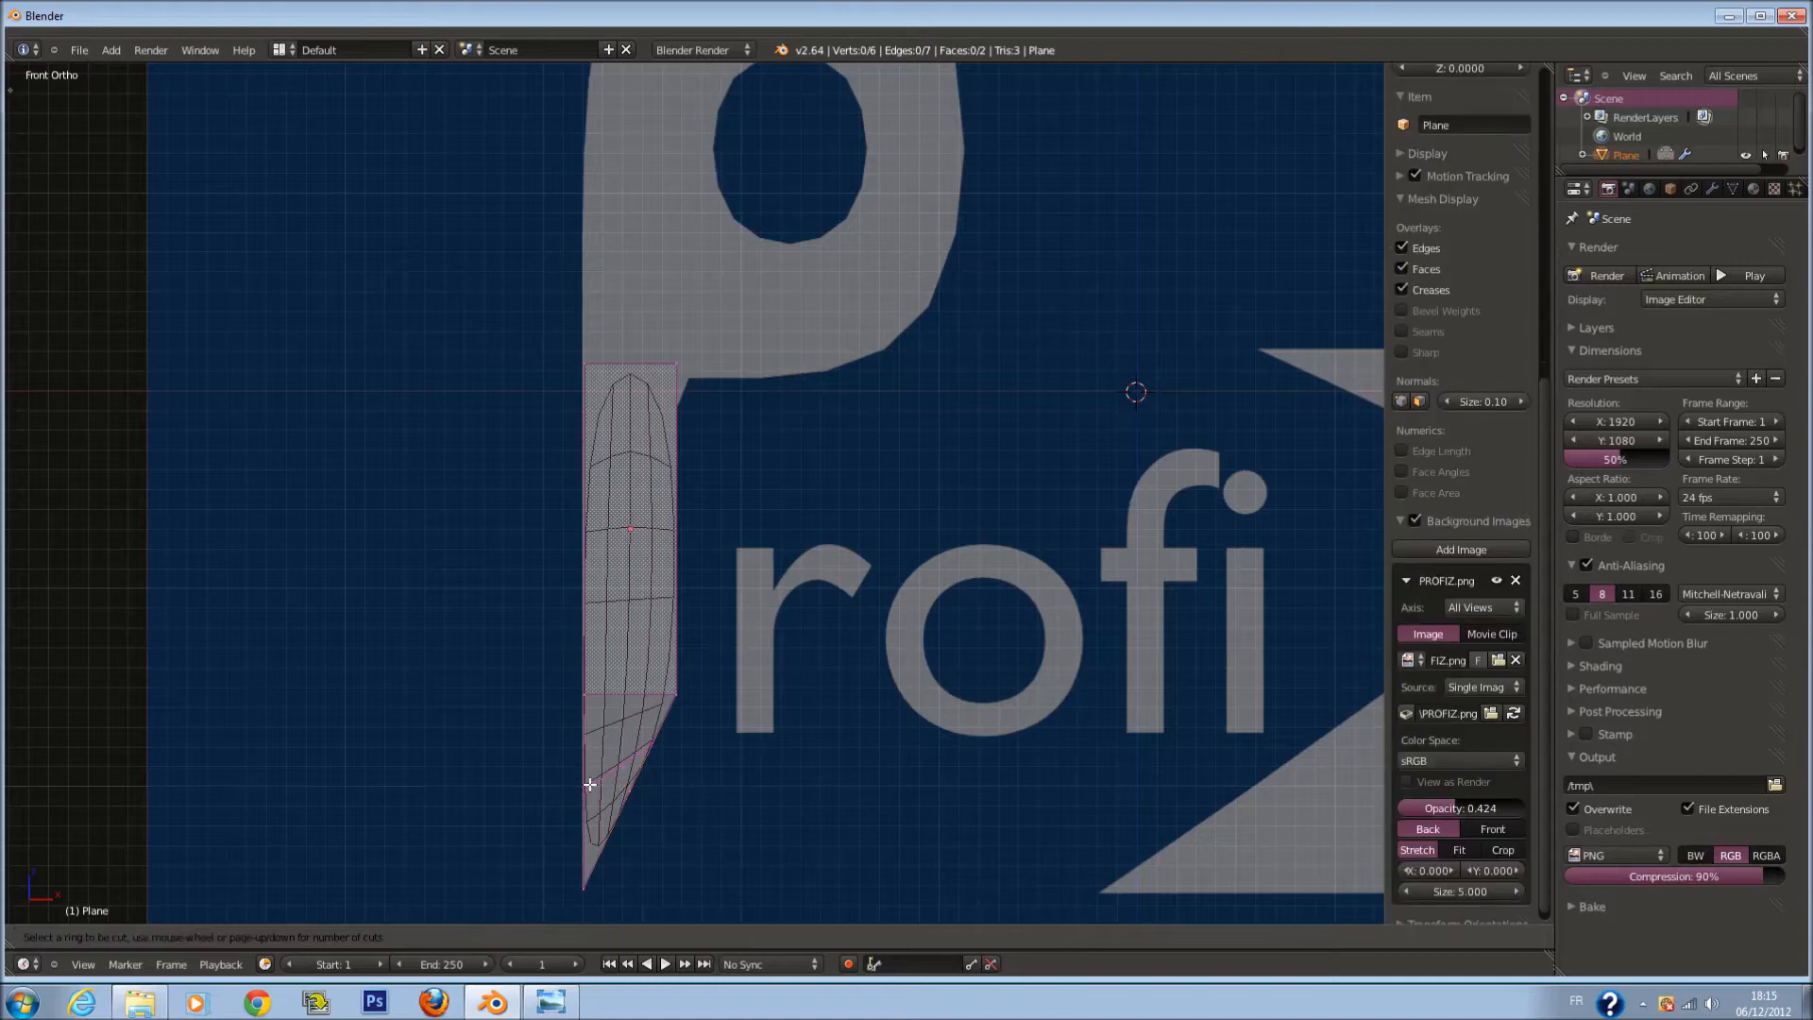
click(589, 783)
click(602, 873)
scroll(705, 772, down, 1)
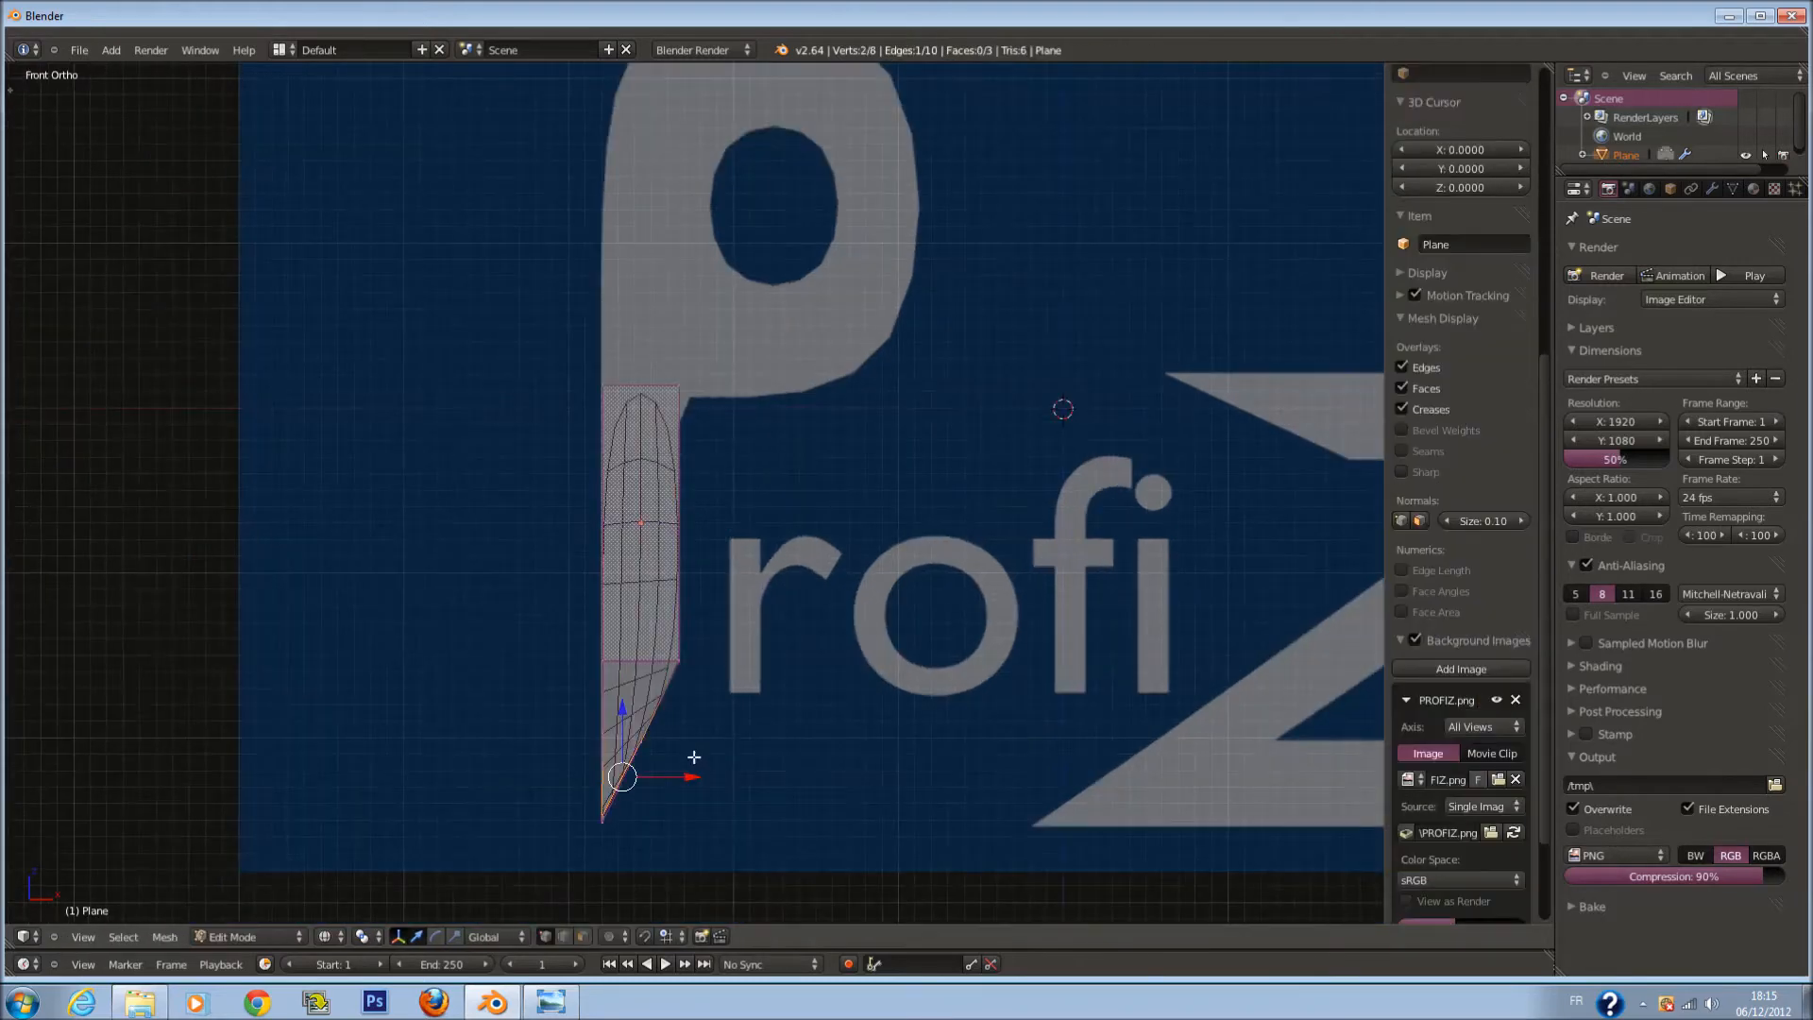
Step: Undo the loop cuts made in the stem's tapered end
key(ctrl+z)
shift+scroll(676, 740, down, 4)
scroll(670, 727, up, 4)
key(ctrl+z)
shift+scroll(664, 713, down, 4)
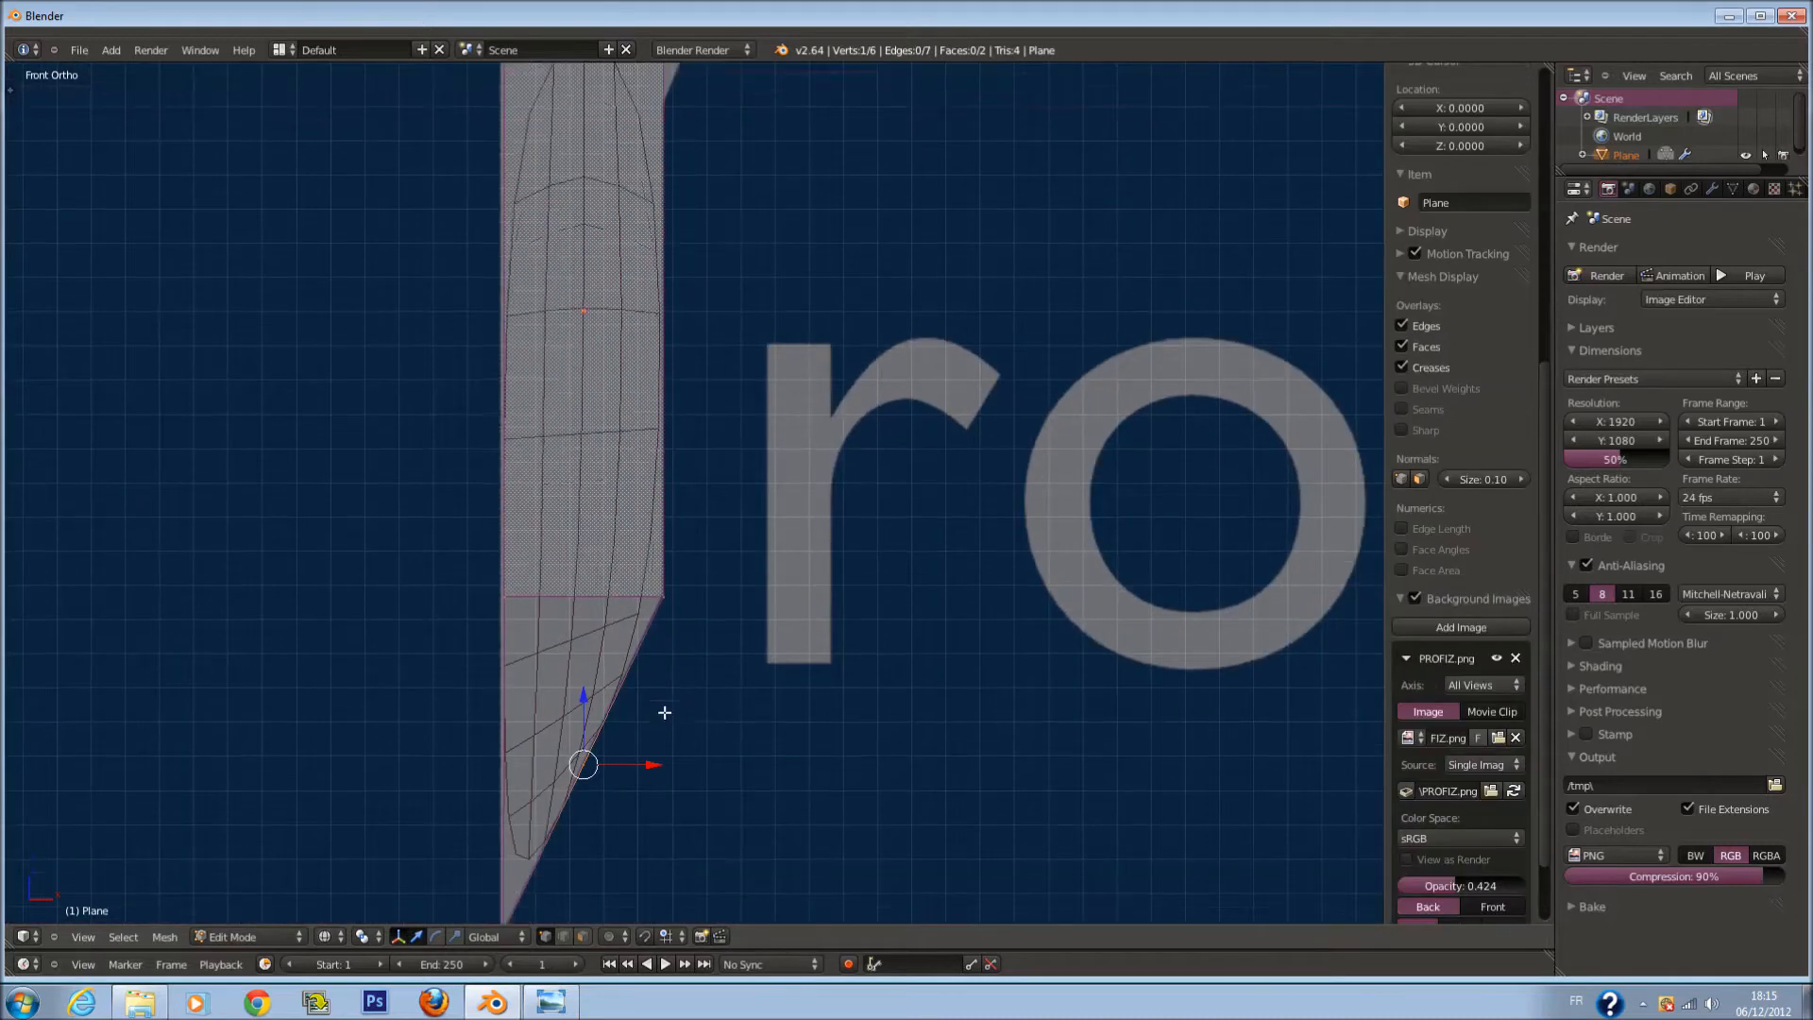
ctrl+scroll(663, 688, down, 3)
key(ctrl+z)
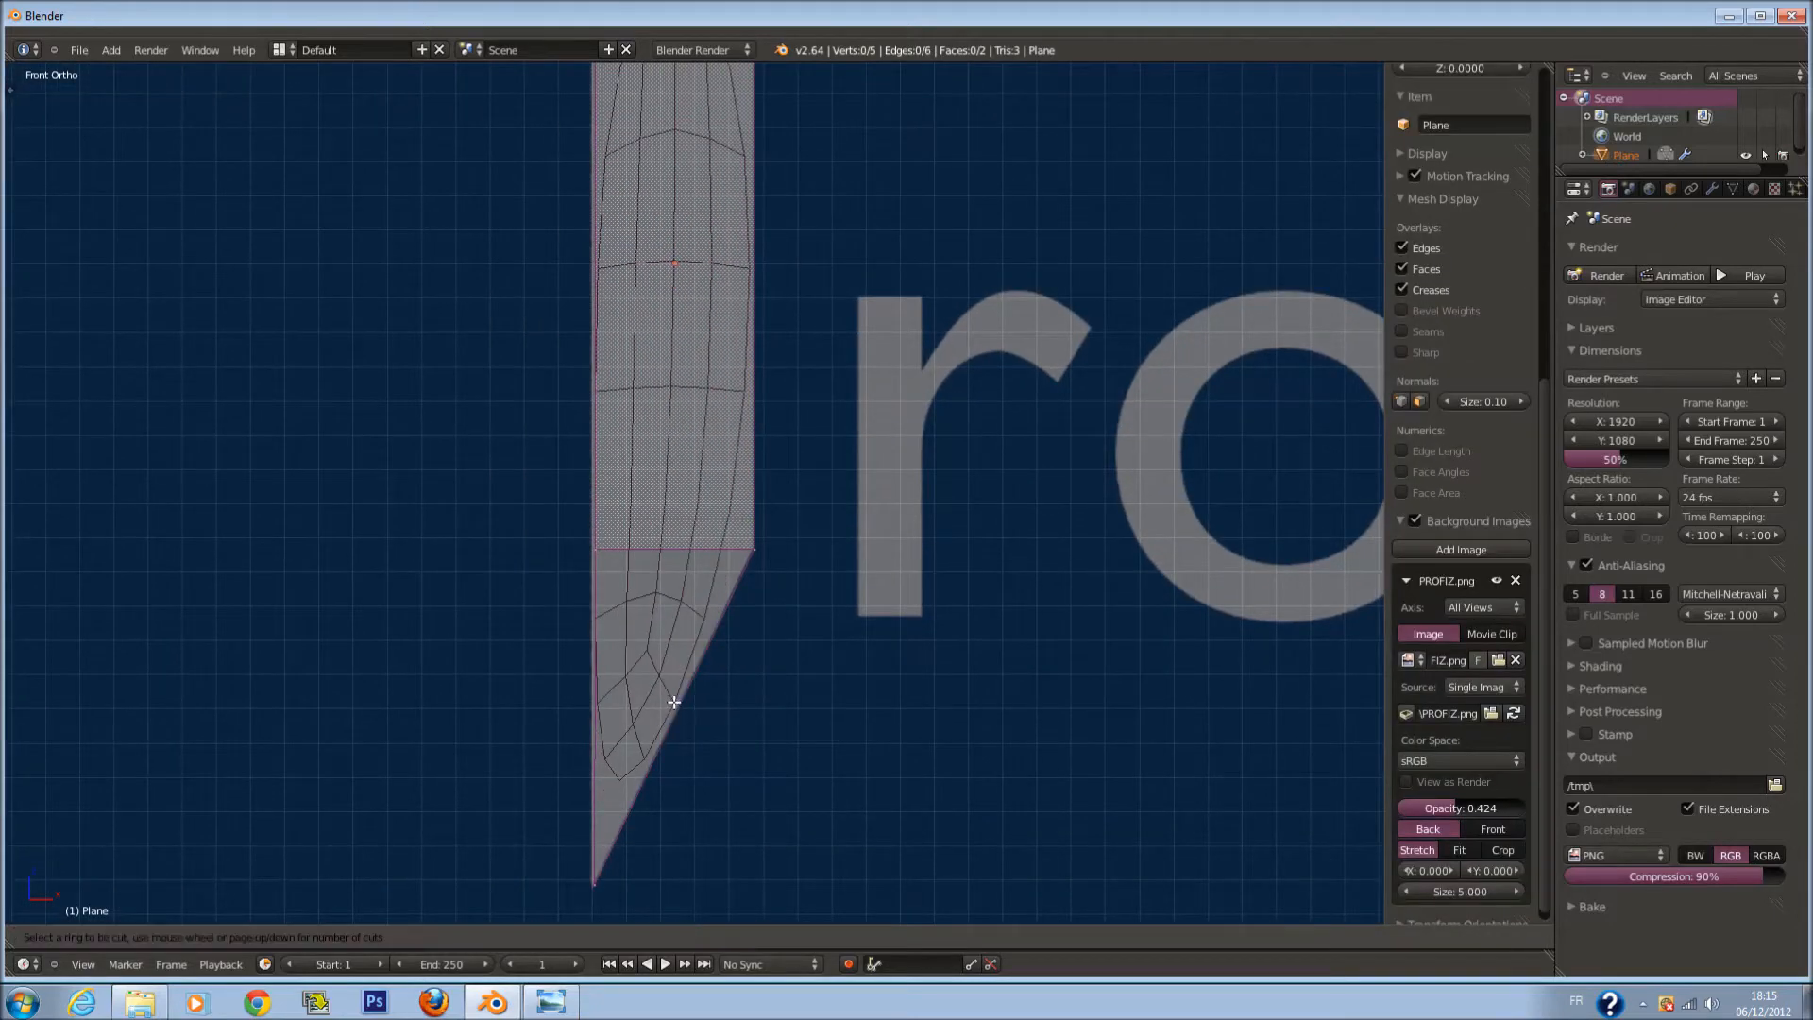
Step: Add a vertex on the slanted edge of the stem's tapered end, then loop cut that end close to the tip
right_click(674, 702)
key(g)
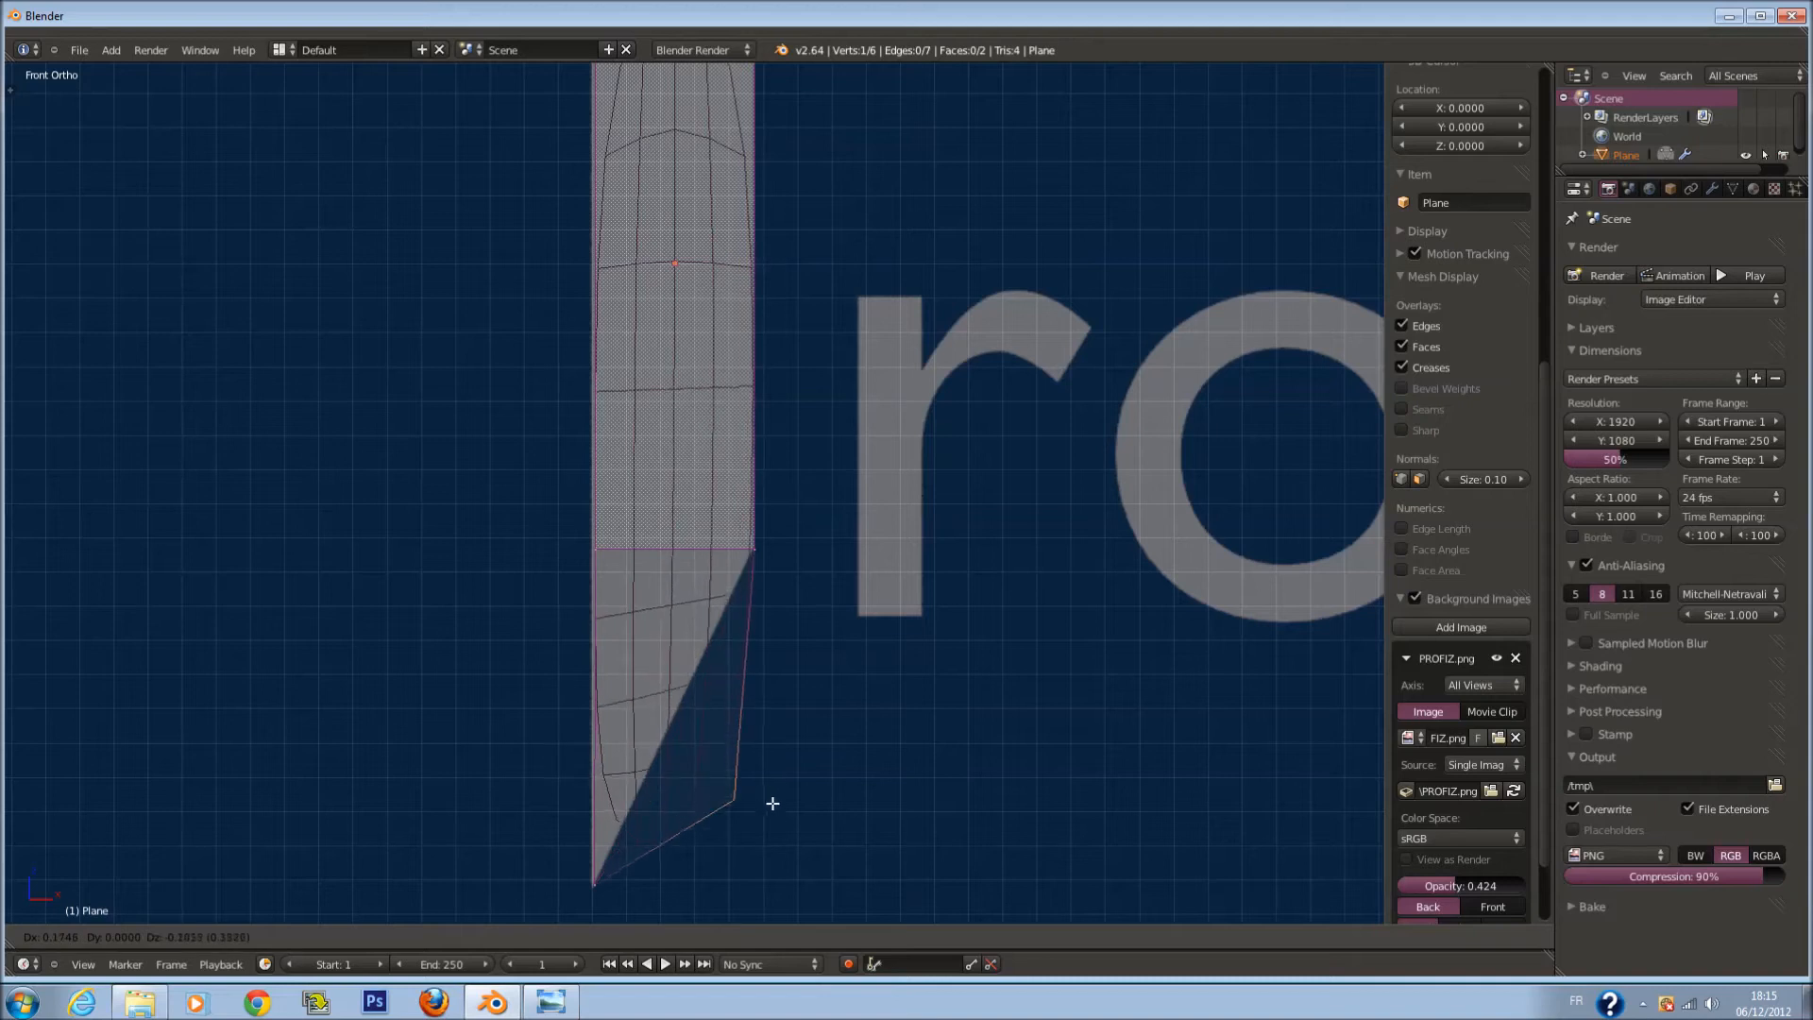
right_click(769, 855)
key(a)
key(ctrl+r)
click(710, 593)
click(698, 732)
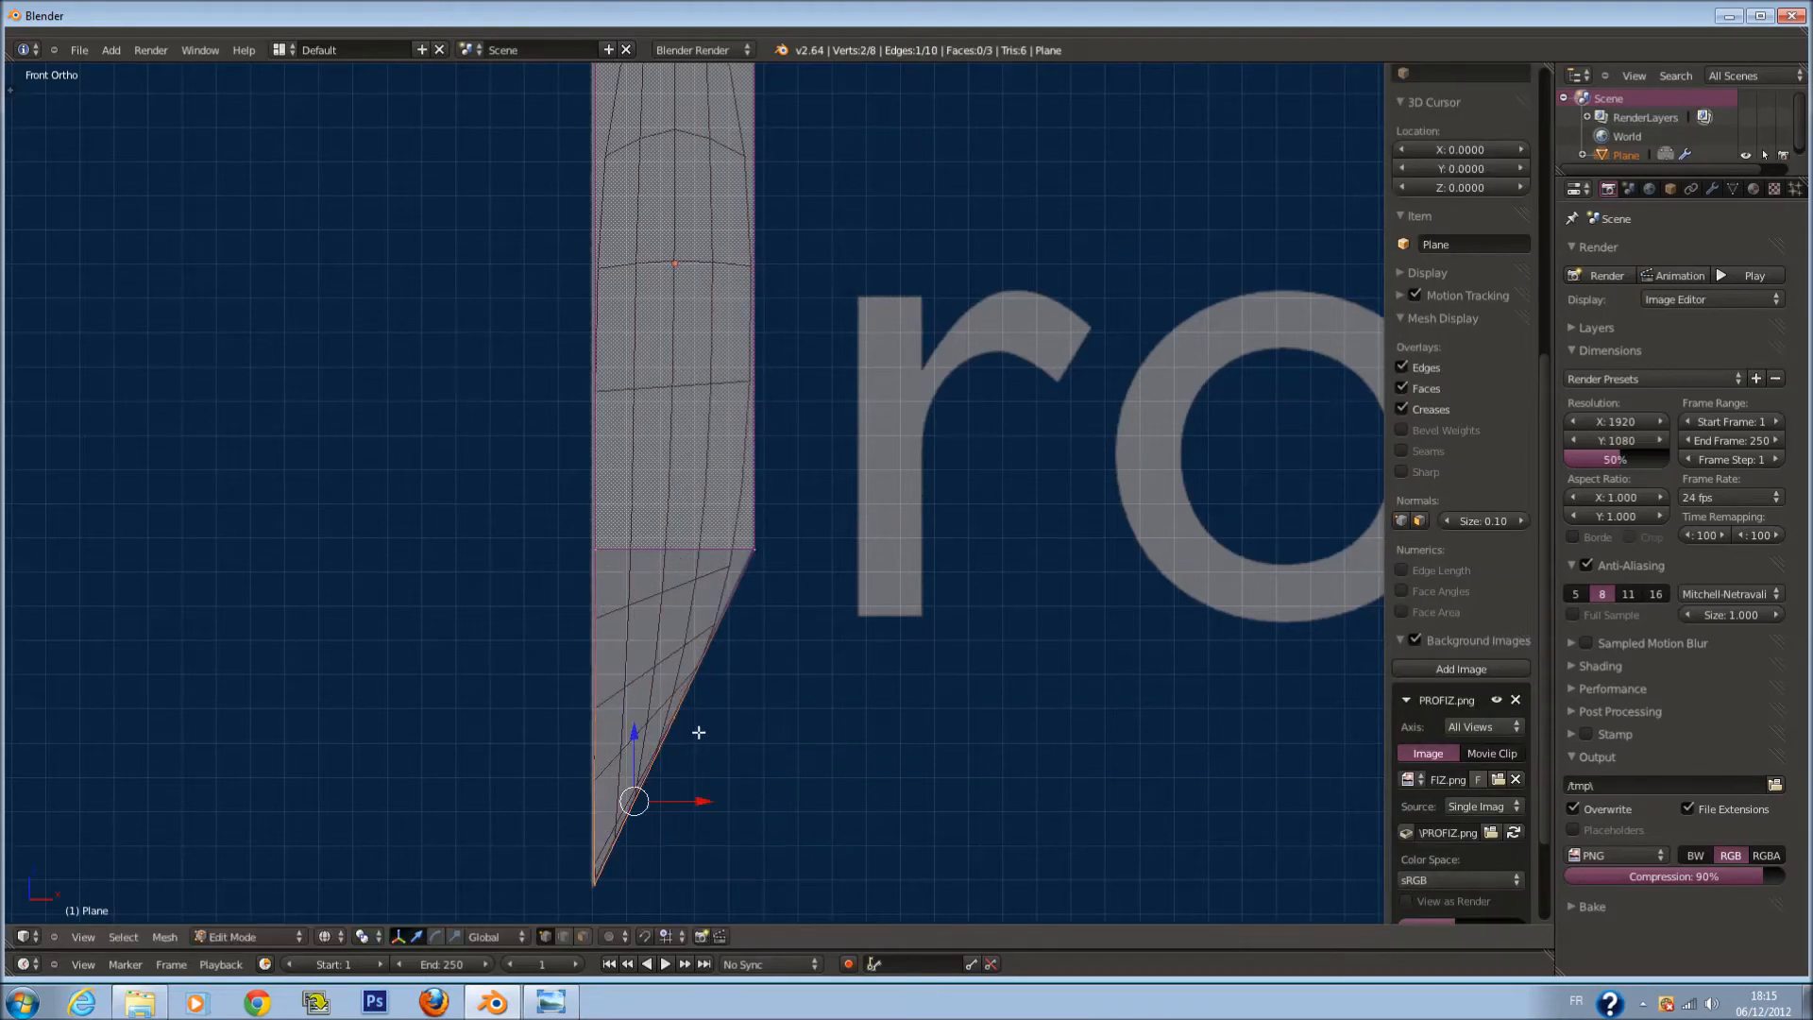
Step: Add a loop cut across the straight part of the stem just above where the taper begins
scroll(732, 729, down, 1)
key(Tab)
key(z)
shift+scroll(763, 710, up, 3)
scroll(763, 708, down, 1)
shift+scroll(763, 707, up, 3)
key(Tab)
key(a)
key(ctrl+r)
click(731, 627)
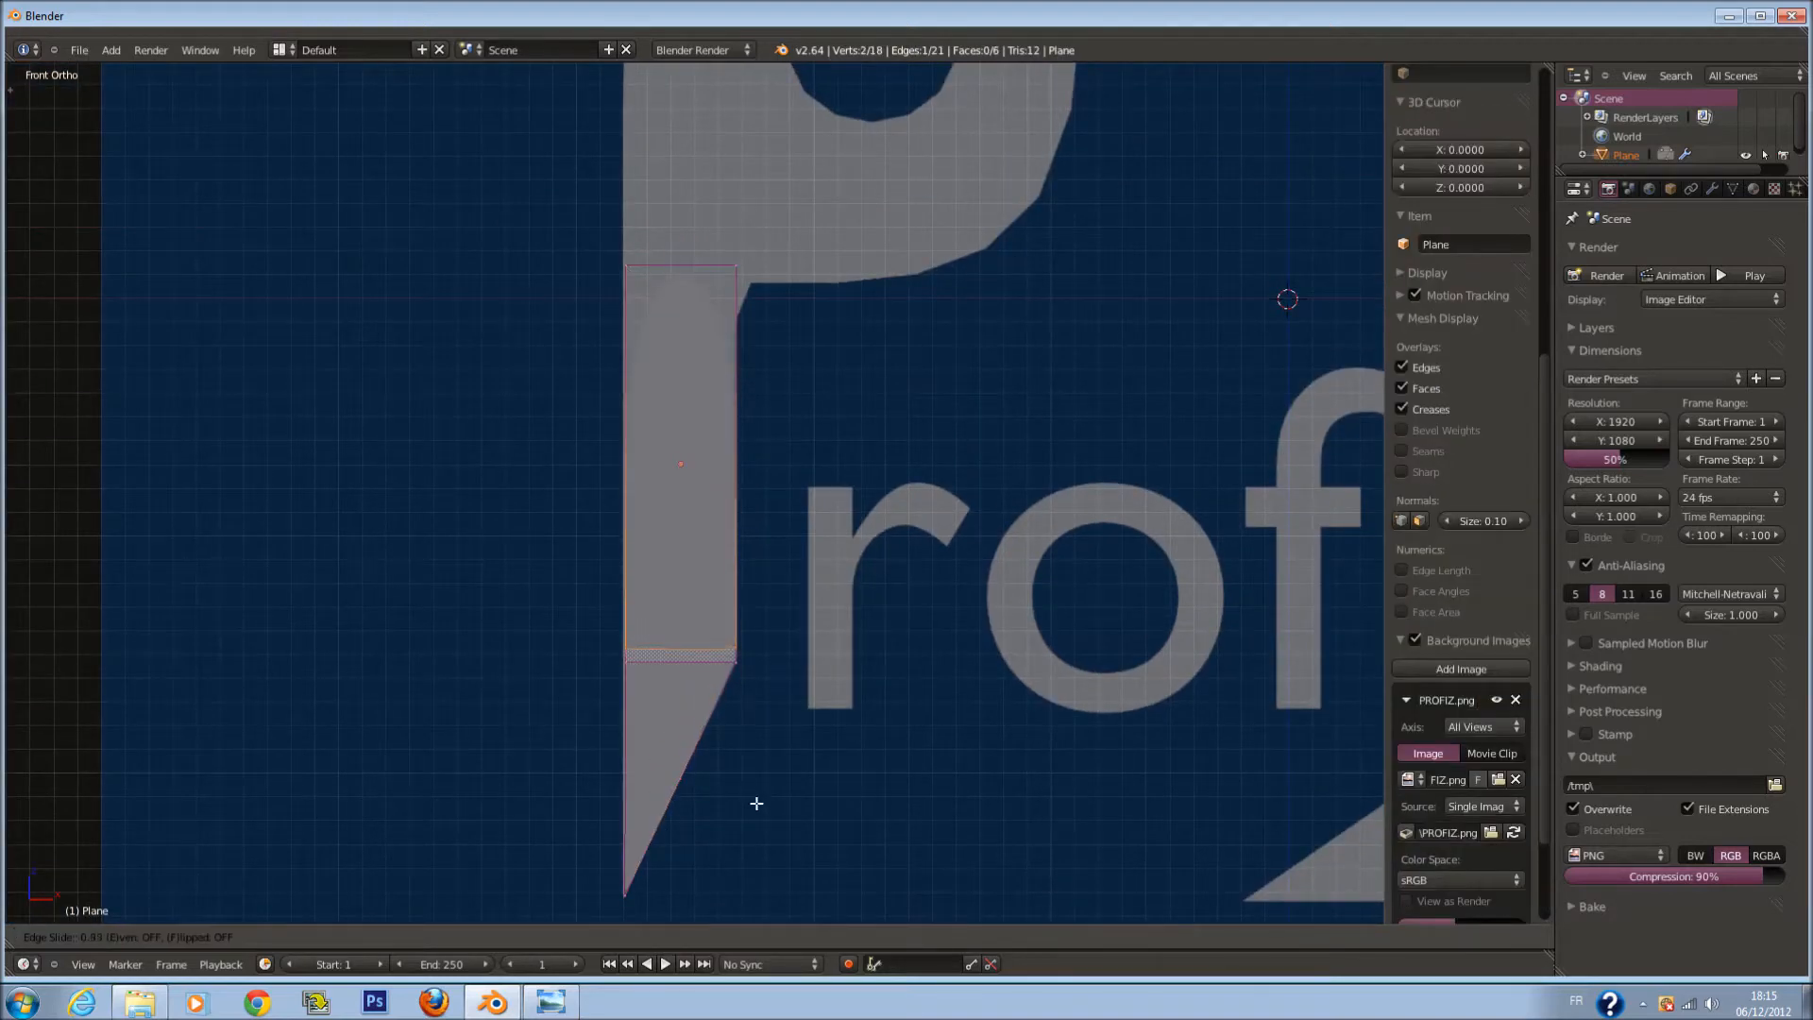
click(754, 784)
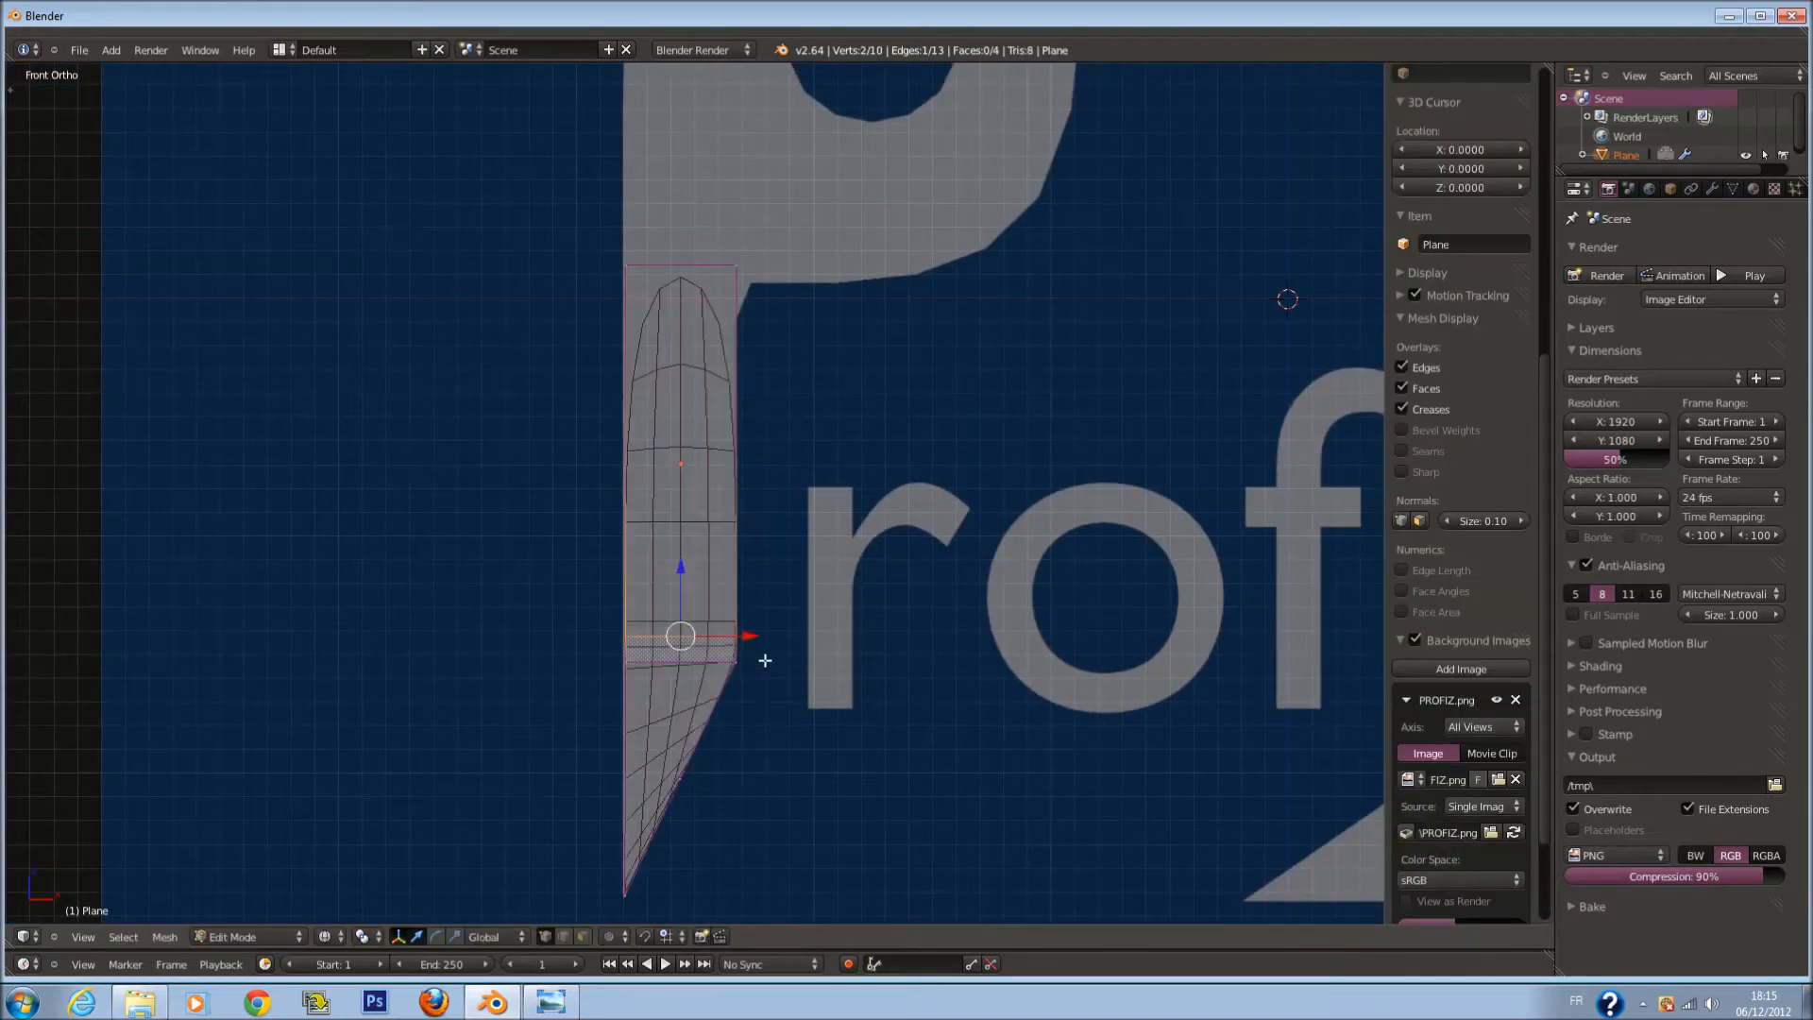
Step: Move the new edge loop along Z to tighten the corner where the stem starts to taper
key(g)
key(z)
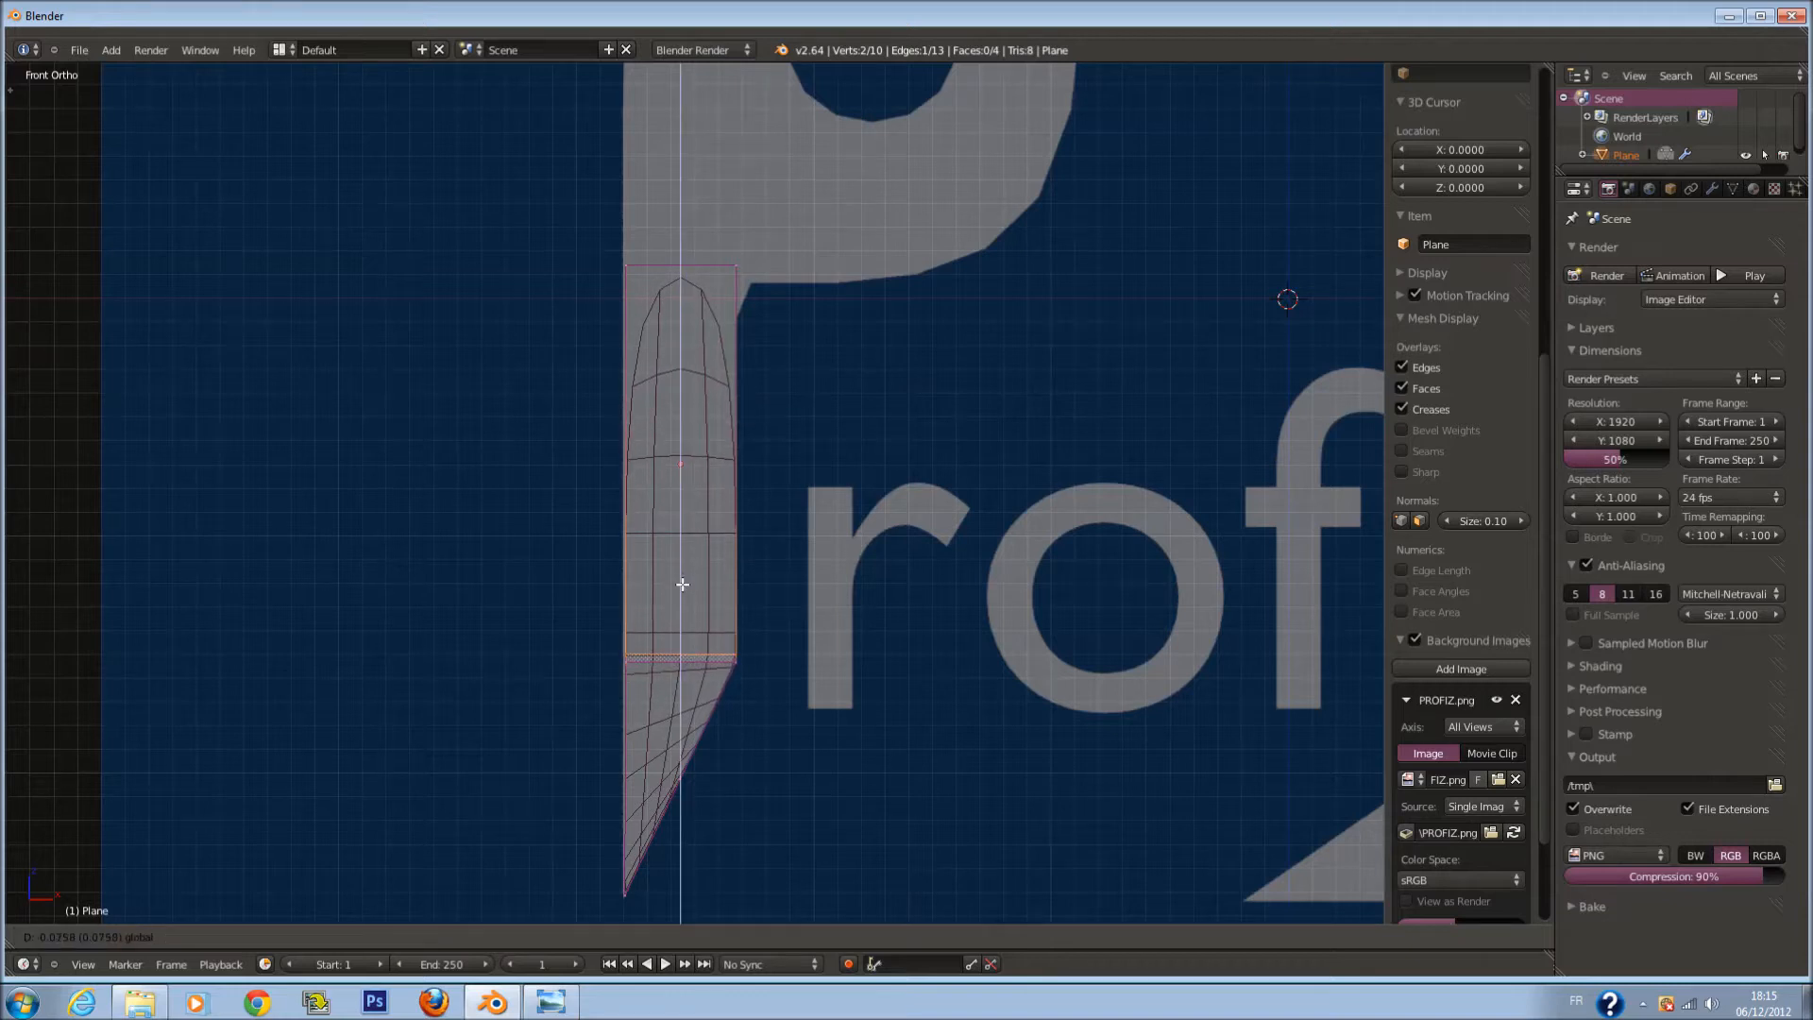
click(684, 590)
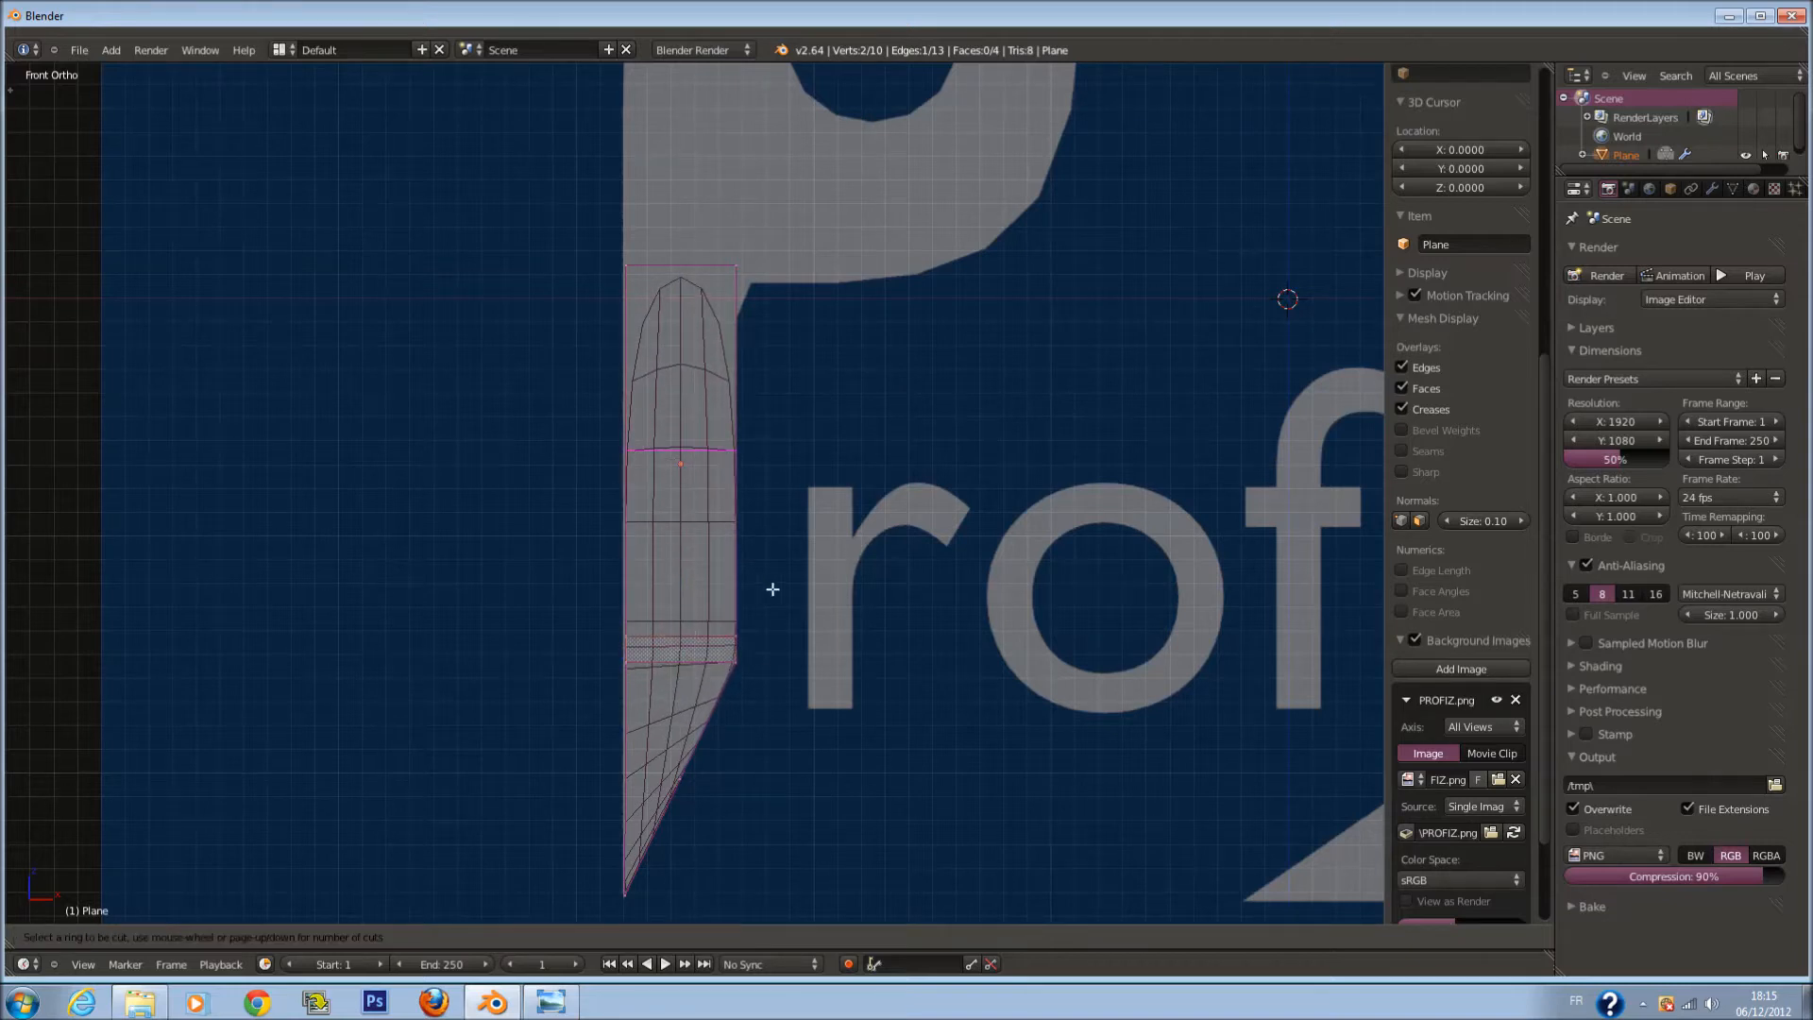
key(Tab)
key(Tab)
key(g)
key(z)
click(757, 763)
key(Tab)
scroll(1299, 675, down, 1)
Step: Enable the 3D View: Screencast Keys add-on in the user preferences and start its display
scroll(1503, 546, up, 5)
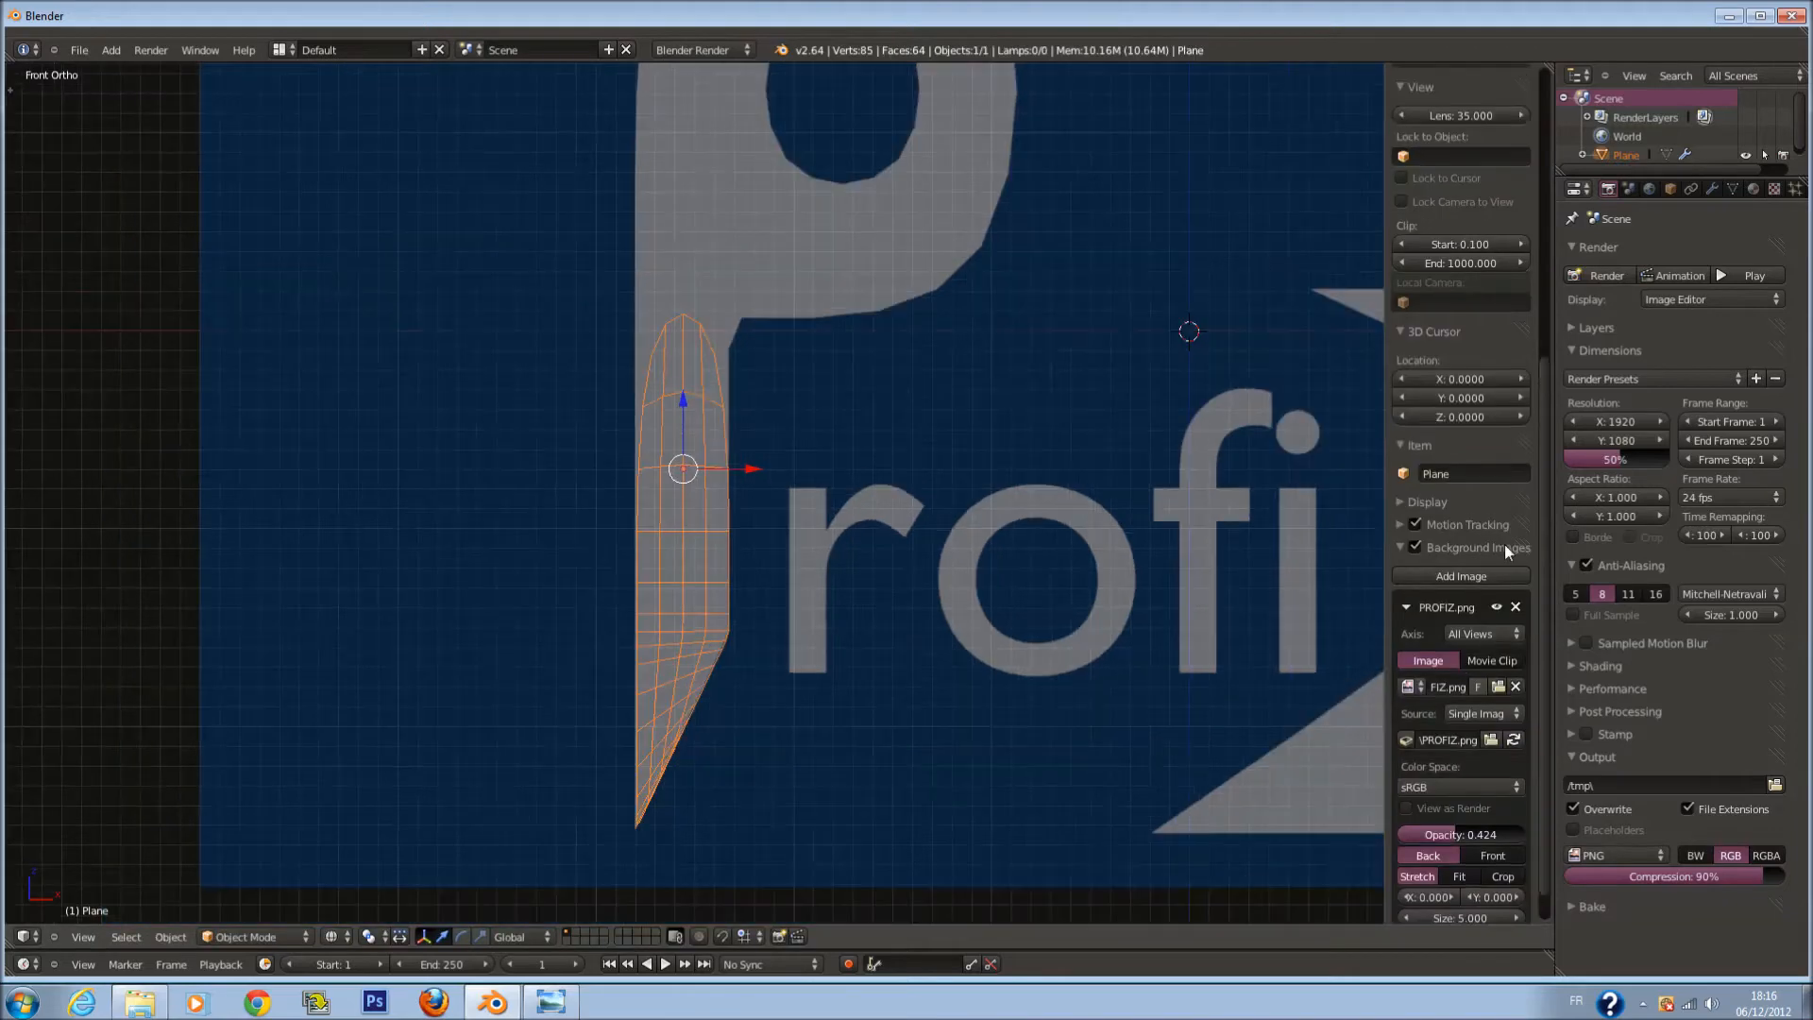
click(1407, 569)
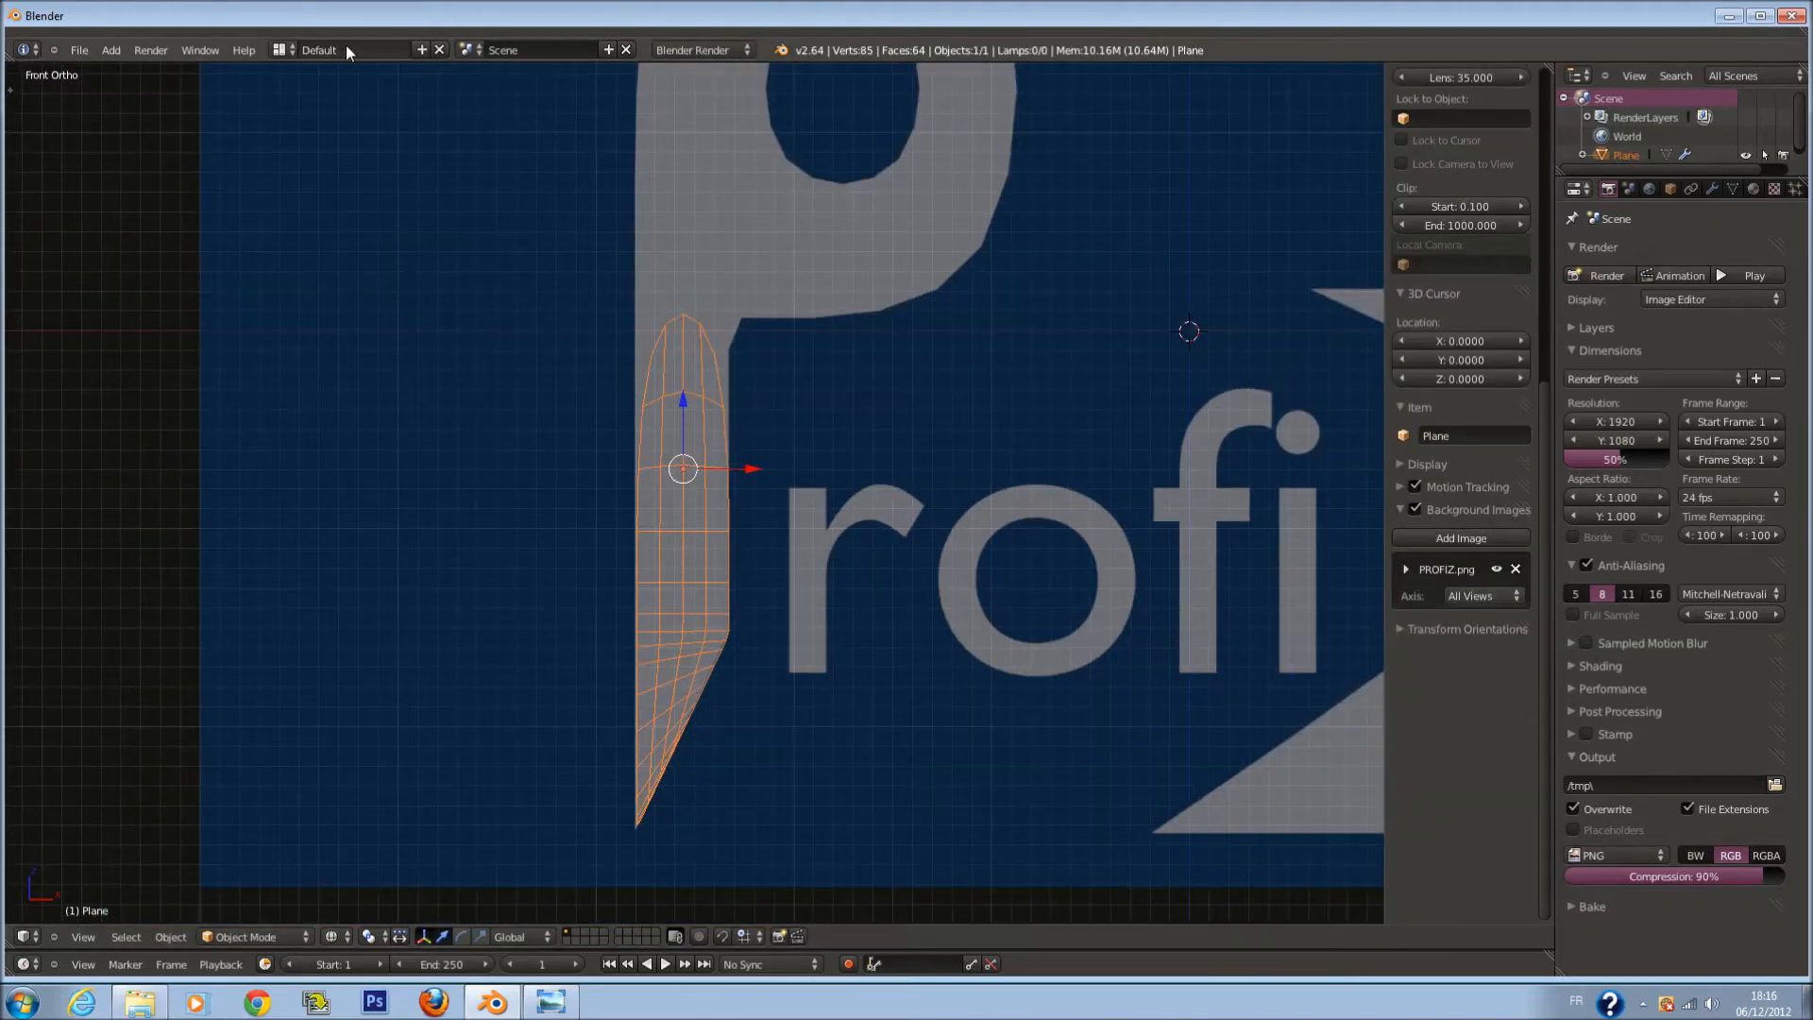
click(78, 51)
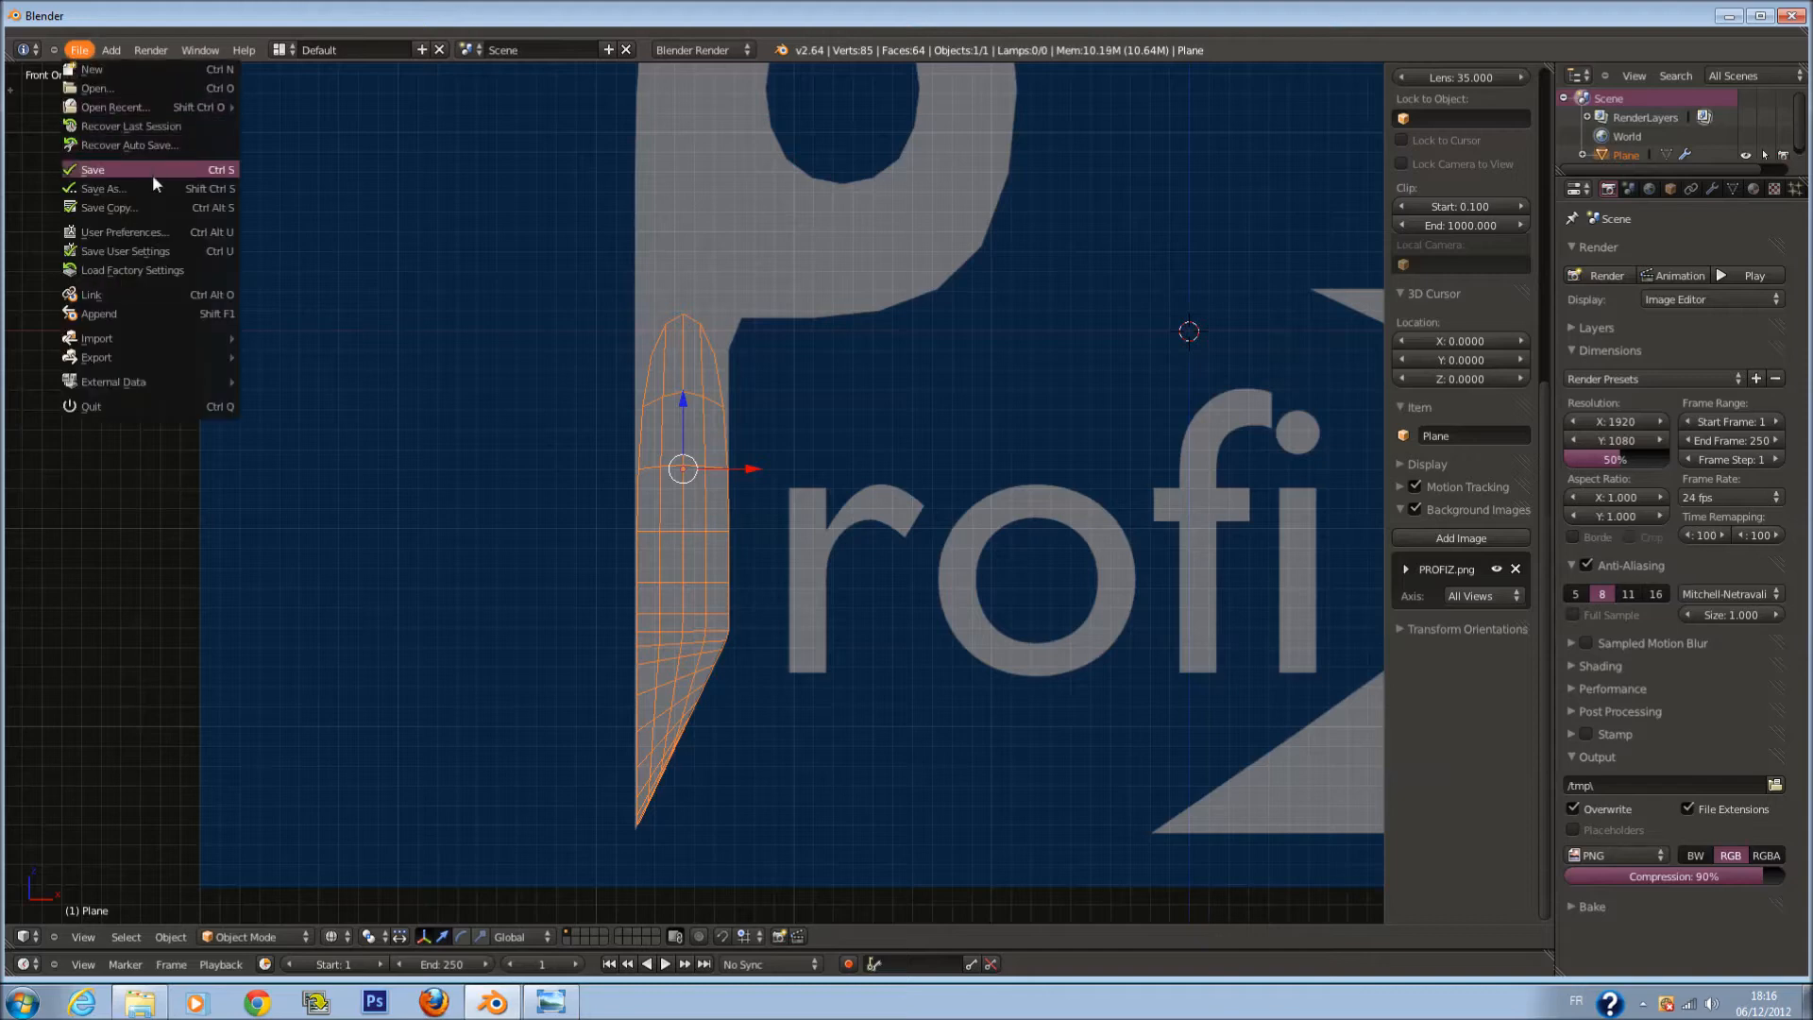
click(151, 231)
click(363, 45)
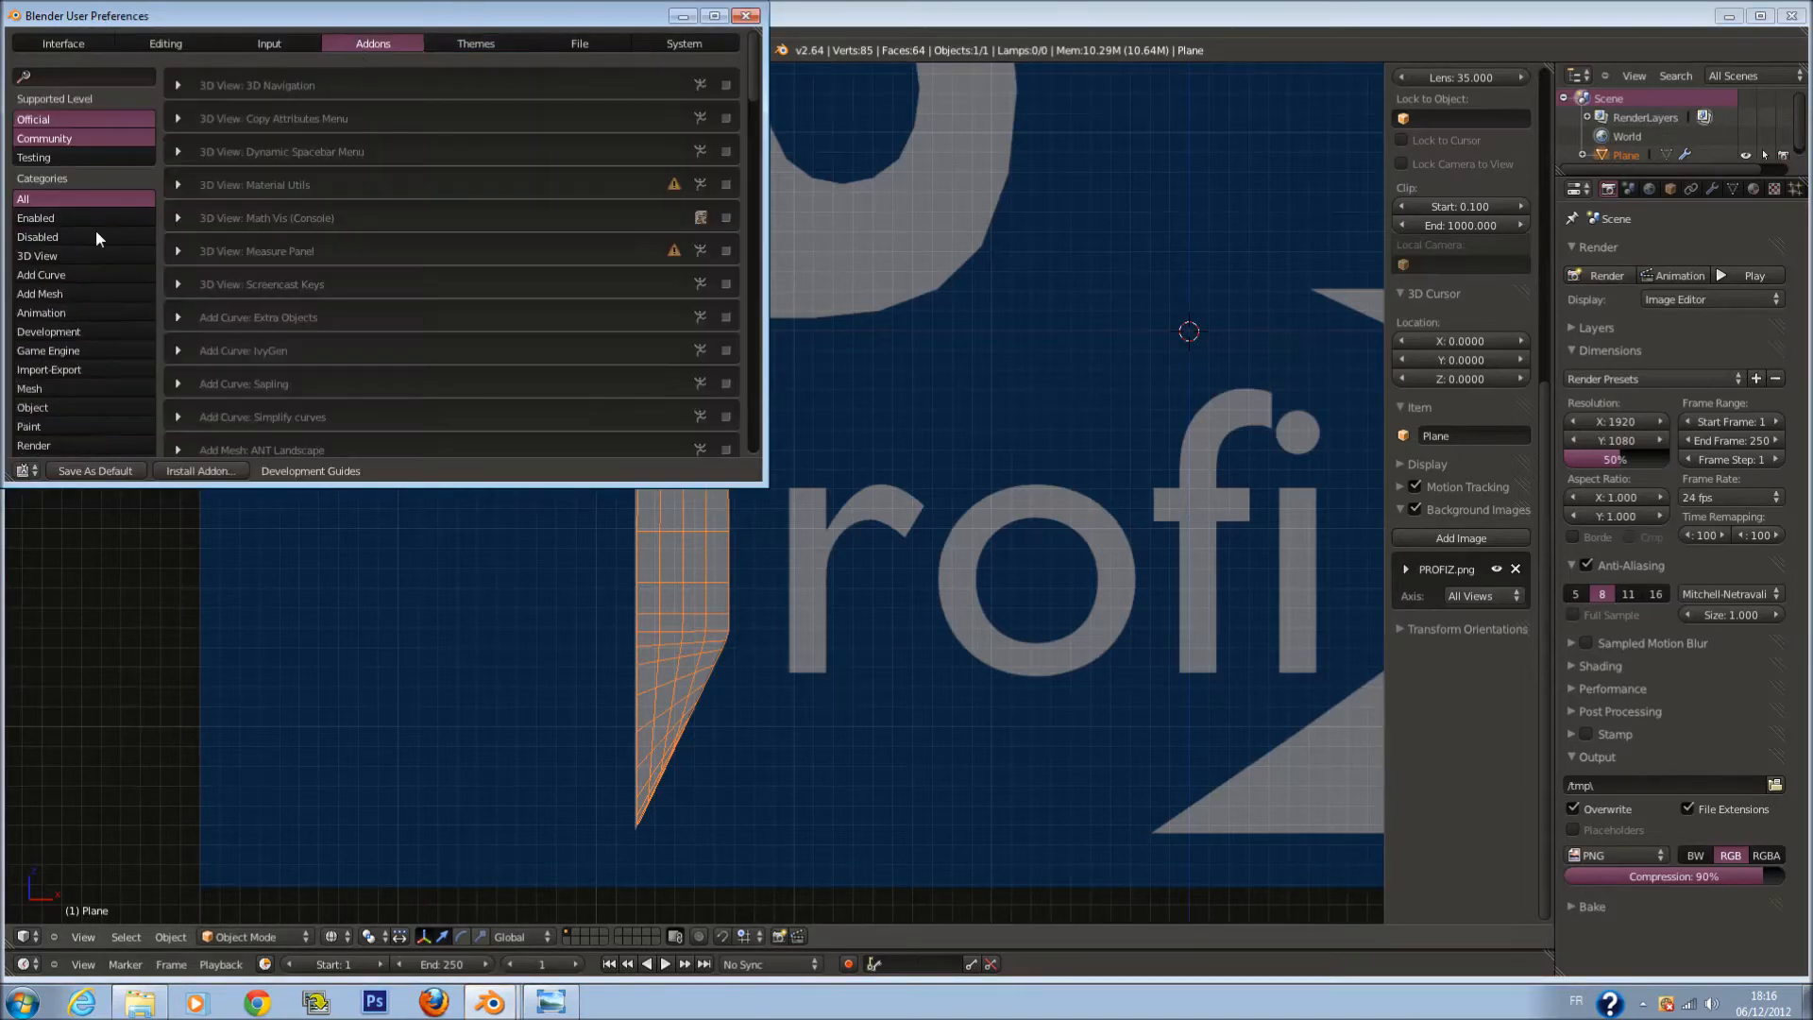
click(72, 237)
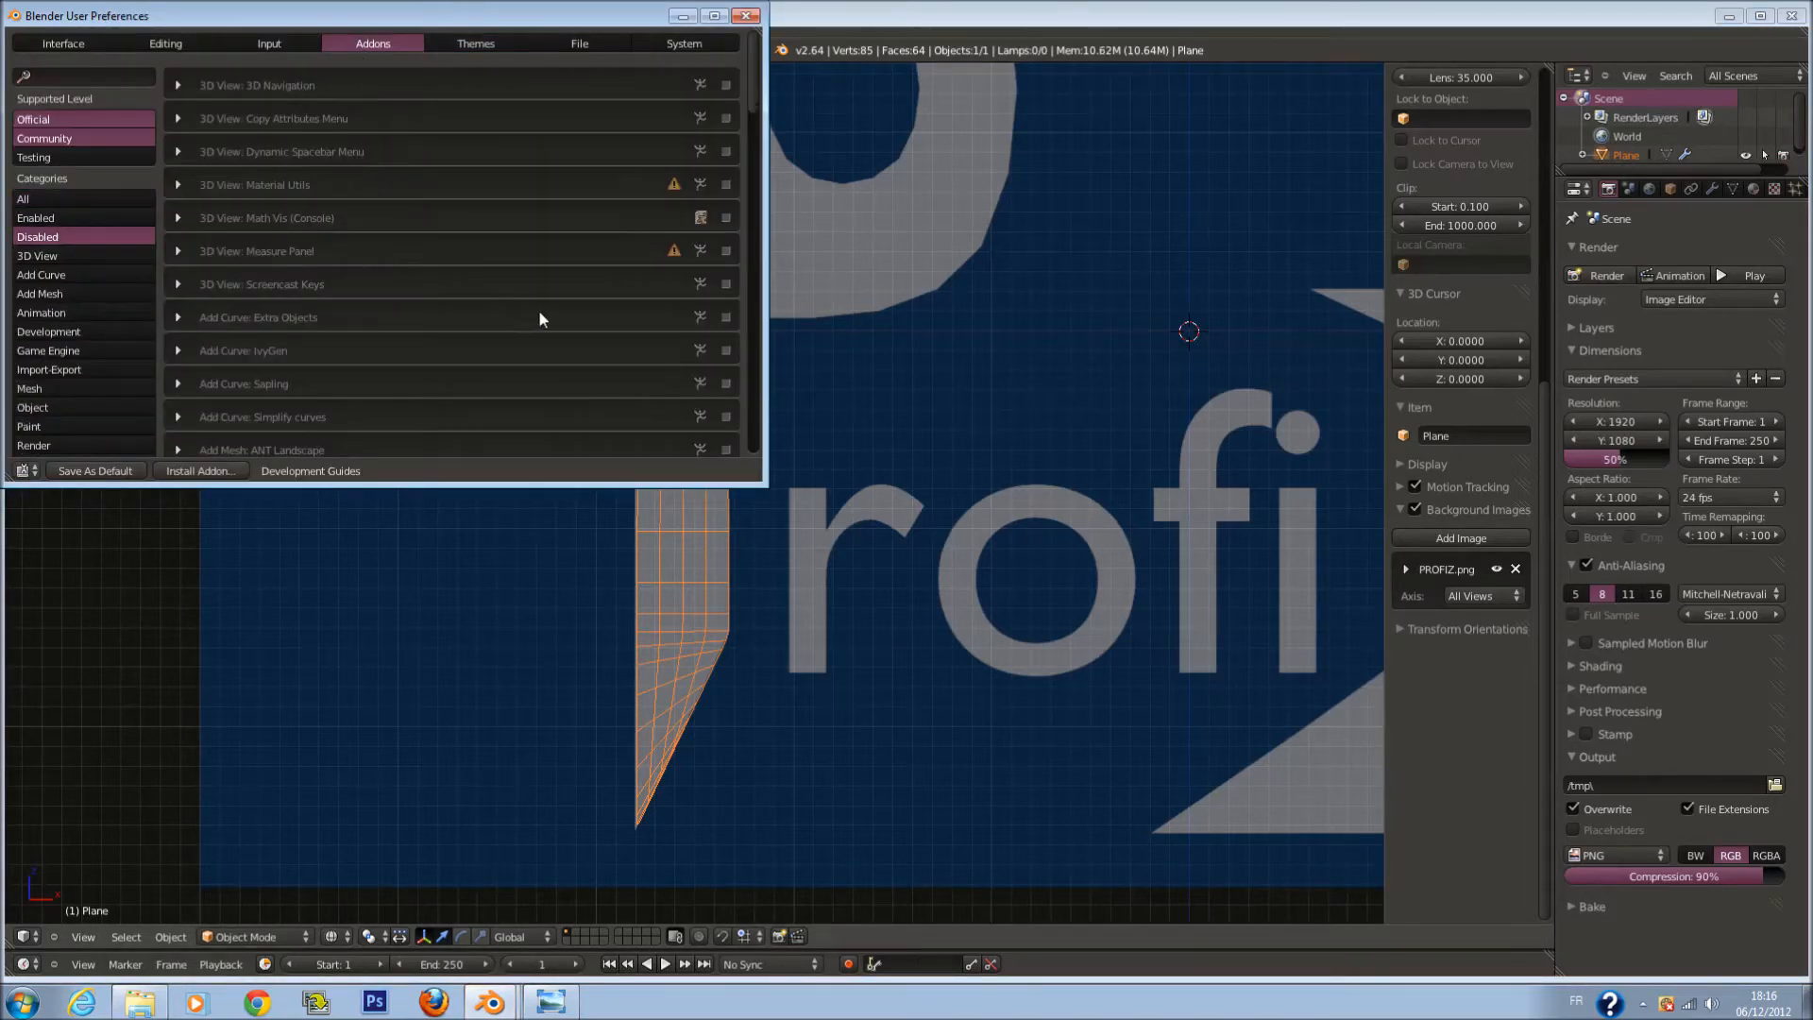
click(727, 284)
click(745, 16)
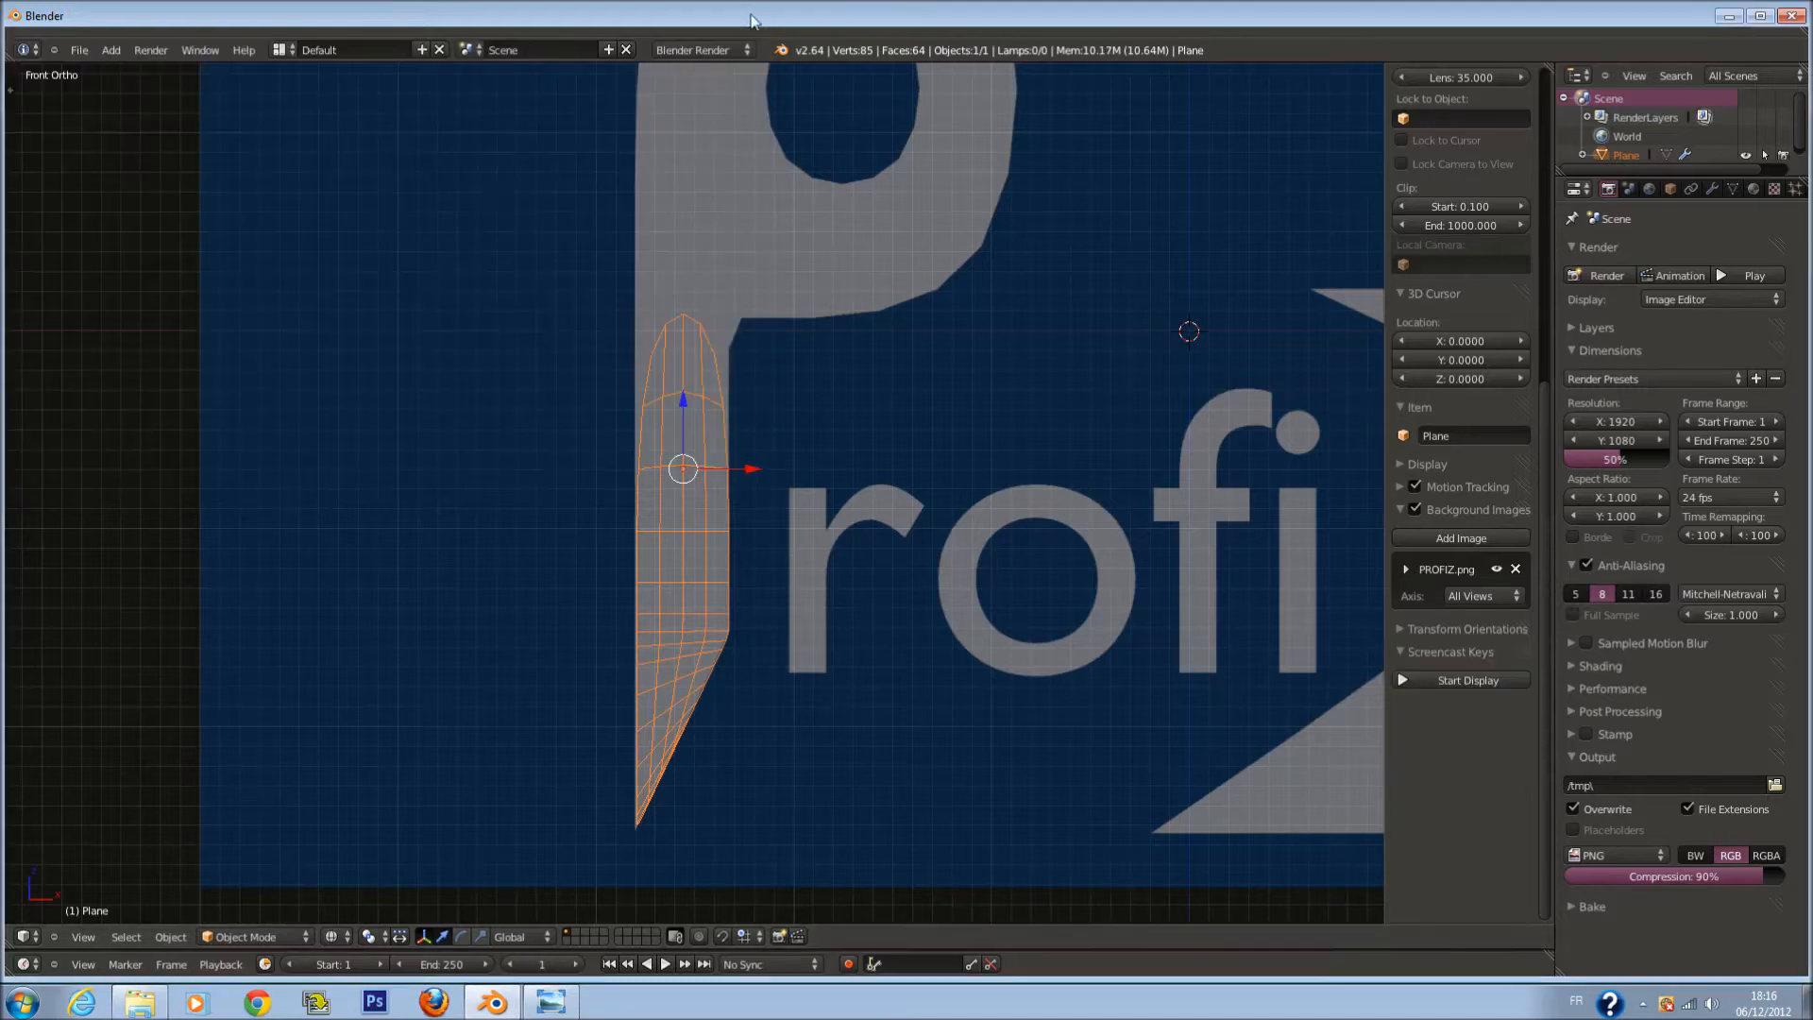
click(1465, 678)
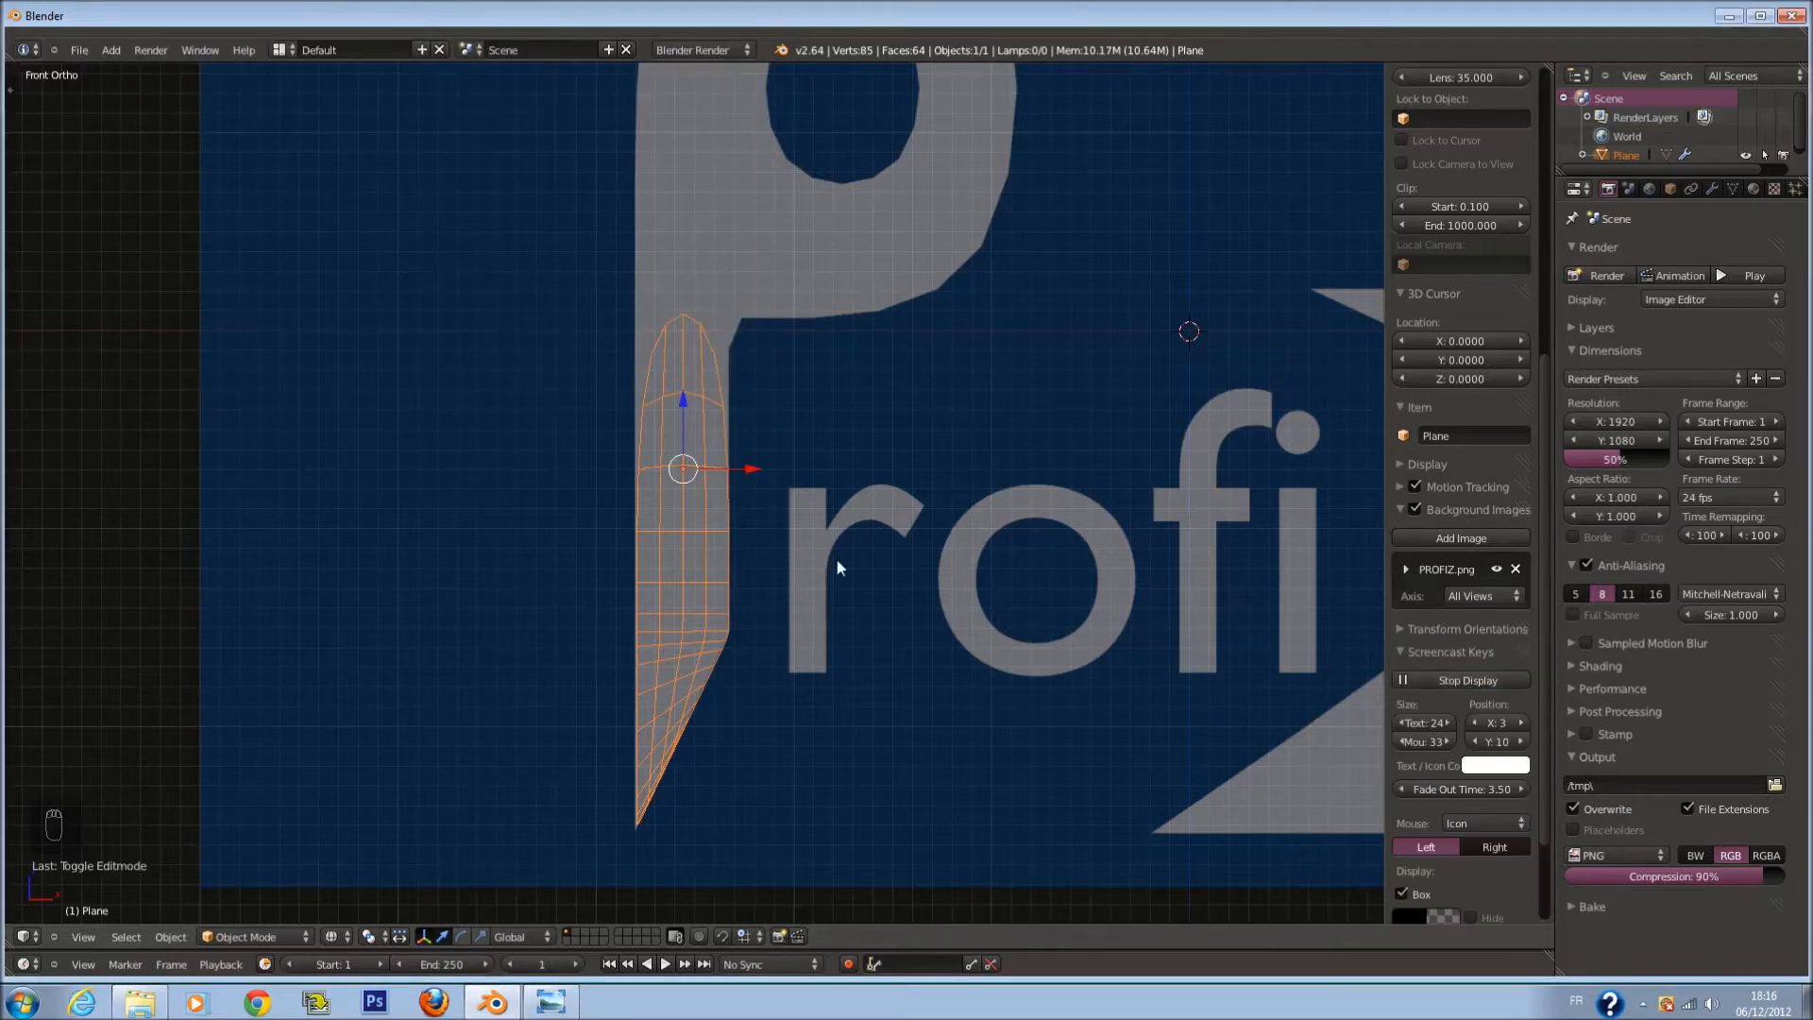
Step: Select the top edge of the stem mesh and lower it slightly along Z to the underside of the P's bowl
scroll(756, 487, up, 2)
shift+scroll(710, 446, up, 6)
scroll(713, 444, down, 1)
key(Tab)
scroll(713, 444, down, 1)
shift+scroll(717, 434, up, 2)
key(z)
key(a)
key(z)
key(c)
drag(651, 468, 782, 473)
right_click(437, 601)
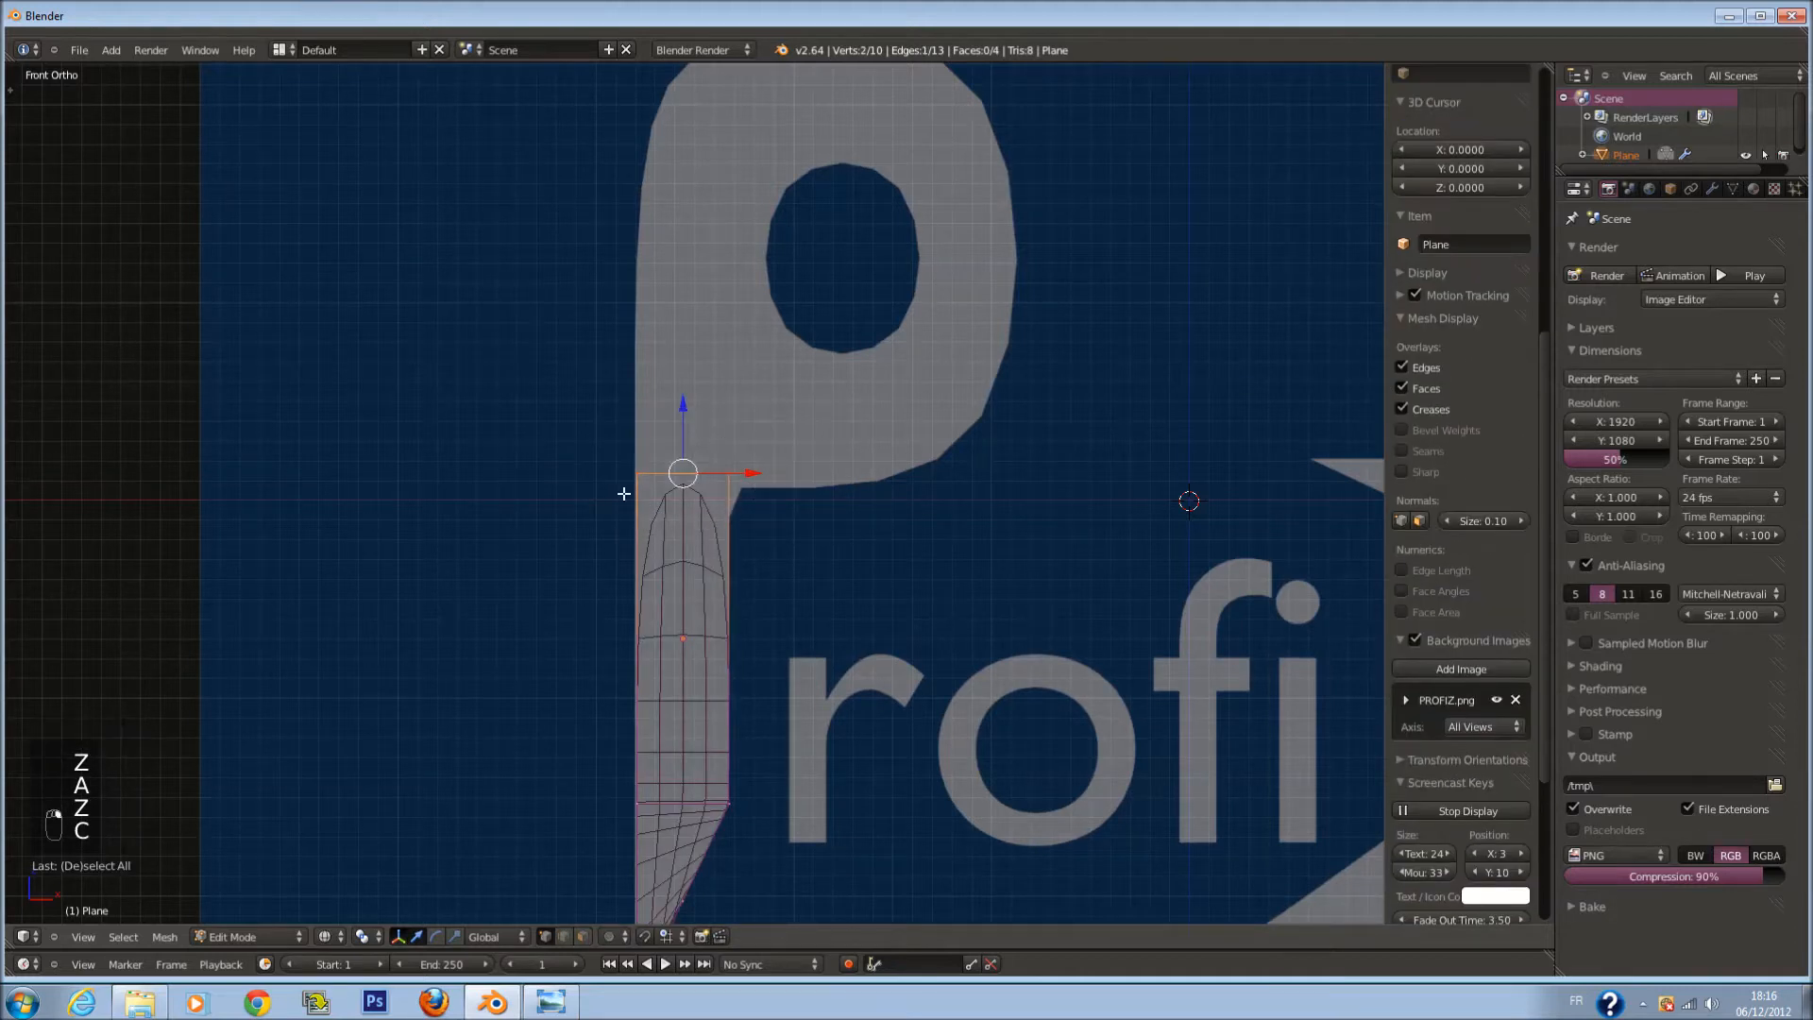
drag(673, 421, 689, 442)
Step: Extrude the stem's top edge straight up along Z to the top of the P
shift+scroll(772, 488, up, 1)
shift+scroll(772, 488, up, 2)
key(e)
right_click(786, 141)
drag(691, 586, 687, 453)
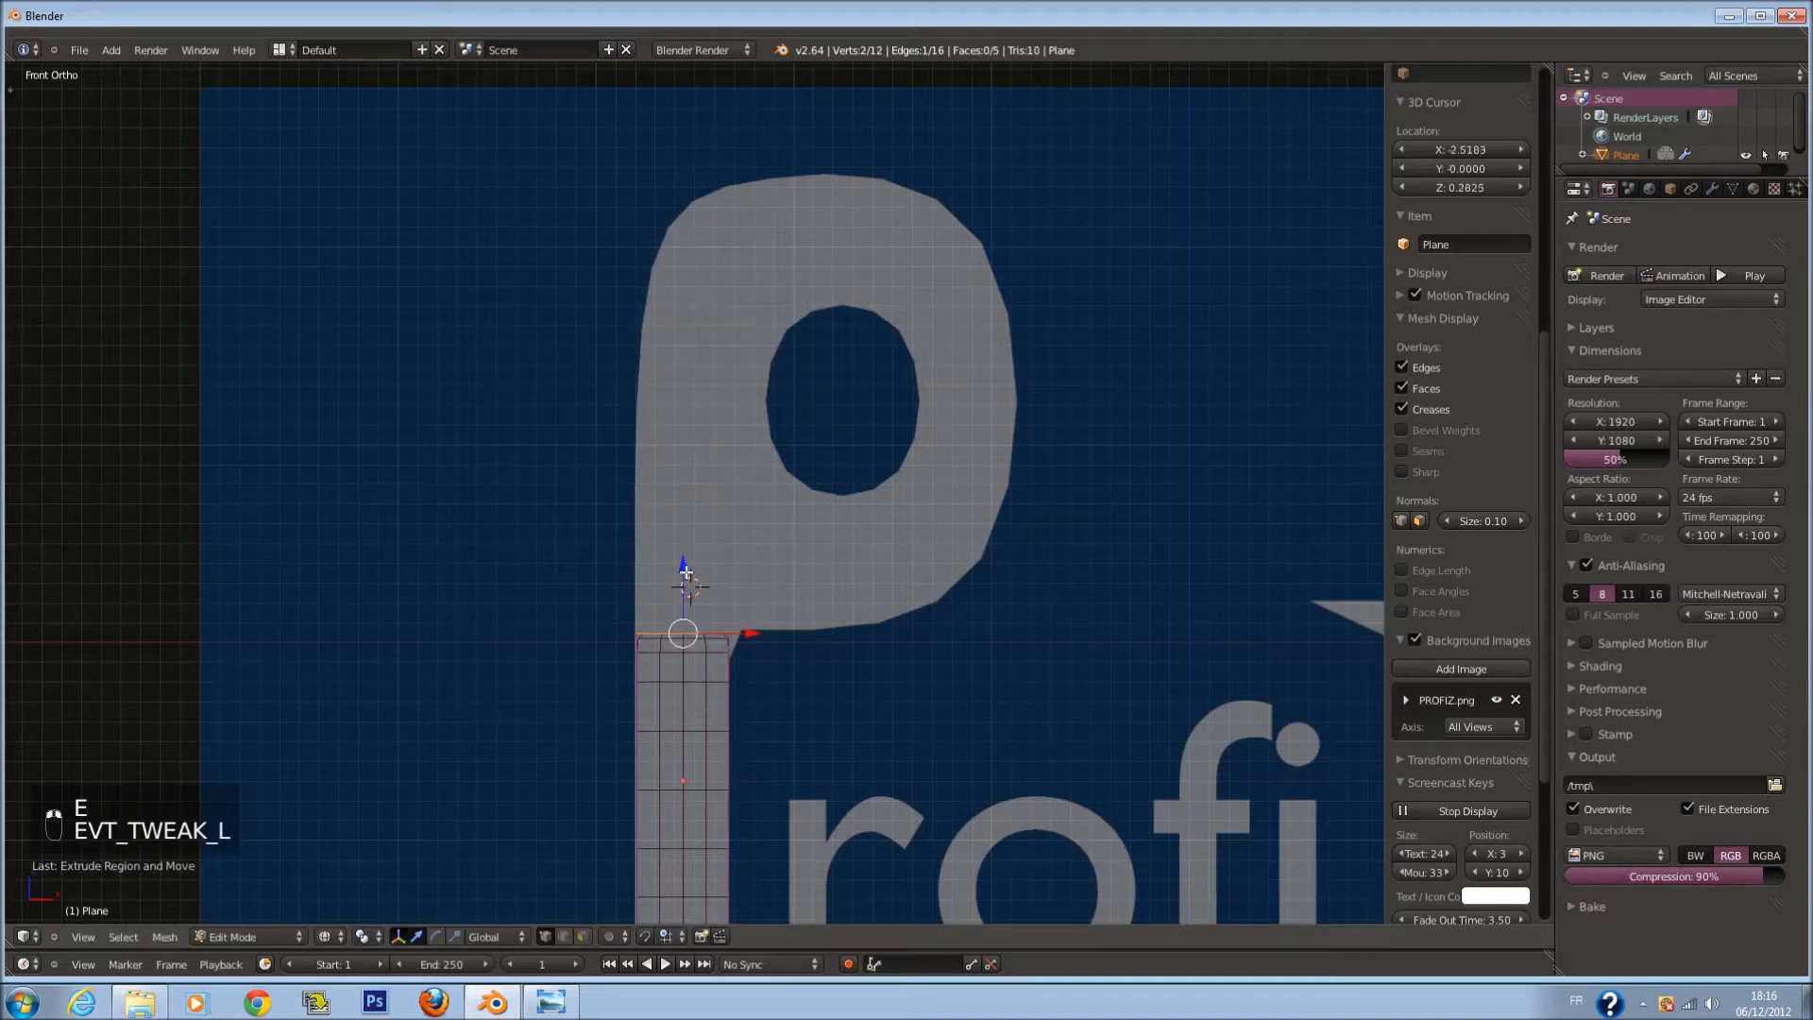
mouse_move(686, 573)
mouse_down()
mouse_move(677, 125)
mouse_move(762, 648)
mouse_up()
Step: Select the right edge of the new upper face and extrude it along X to the outer side of the P's bowl
key(a)
key(a)
key(c)
right_click(769, 611)
key(e)
right_click(1036, 598)
click(779, 411)
key(e)
click(1098, 408)
Step: Select the top row of vertices, adjust it along Z to the P's upper edge, and preview the shape in solid shading
key(a)
key(c)
drag(654, 171, 1079, 205)
right_click(1076, 204)
drag(788, 129, 849, 142)
key(Tab)
key(z)
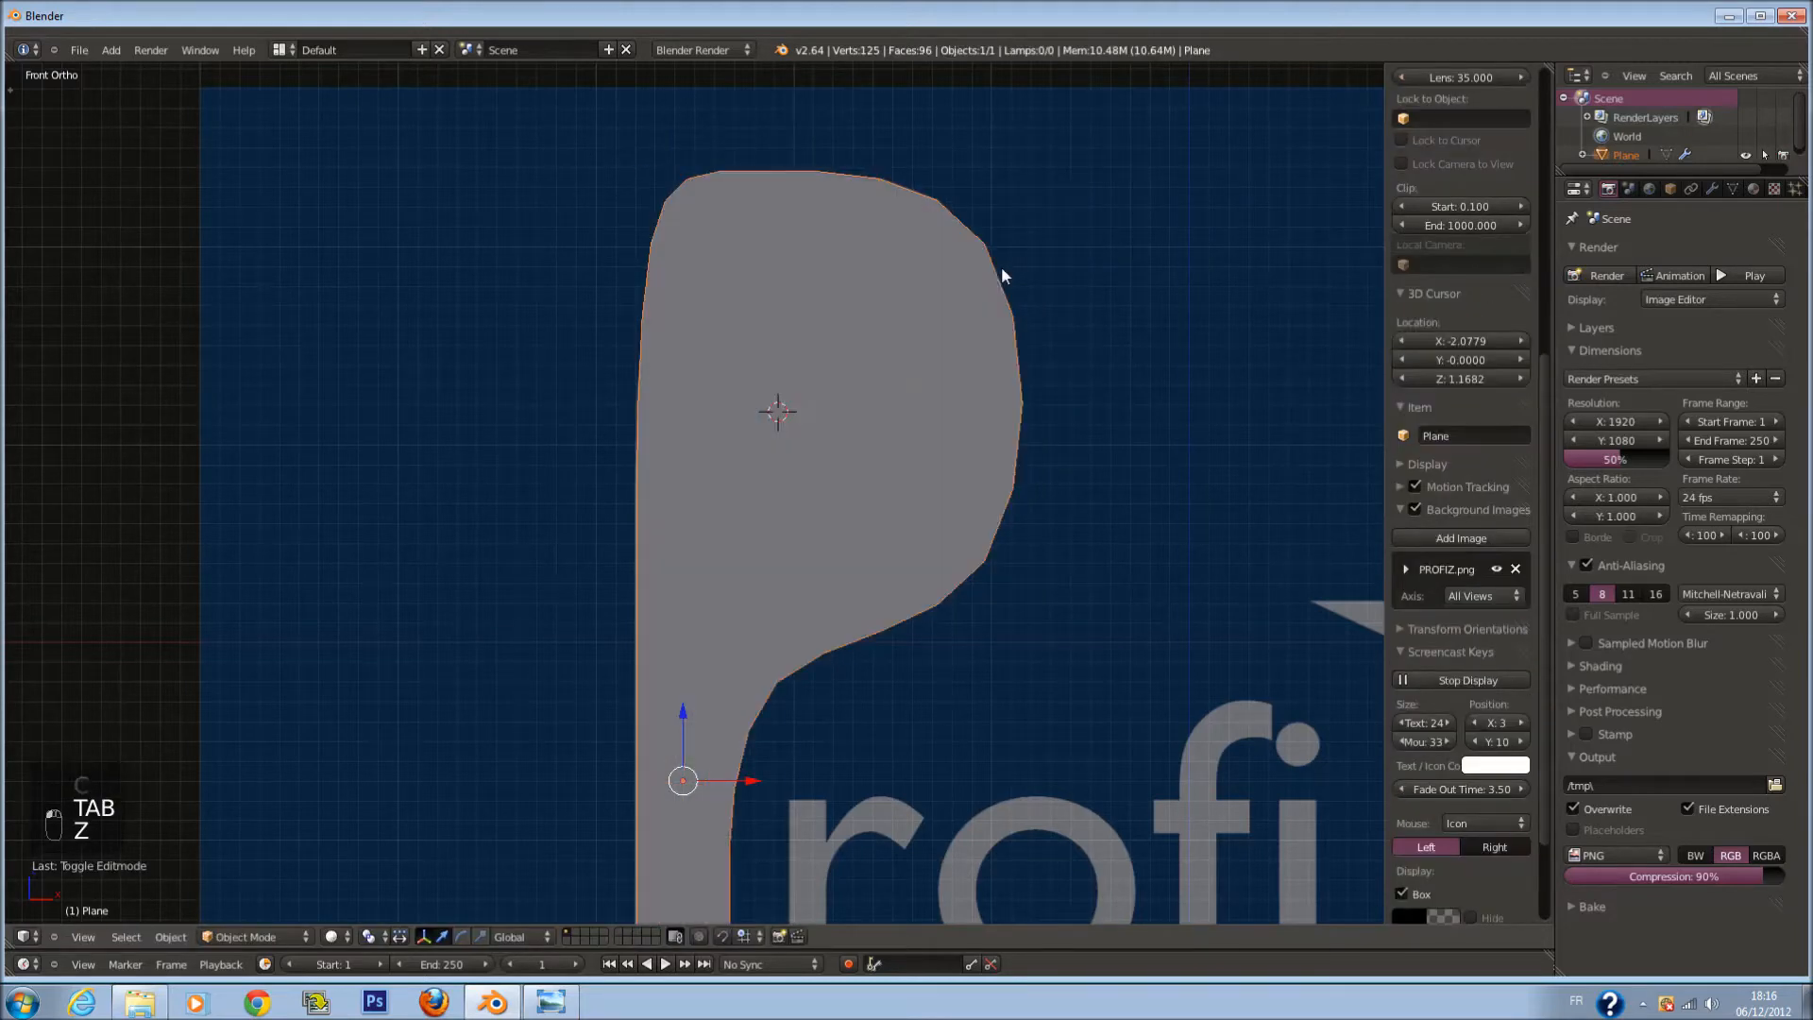
Step: Return to wireframe editing and lower the P's upper-left corner vertex along Z to follow the rounded shoulder
key(Tab)
key(z)
key(a)
key(c)
click(636, 171)
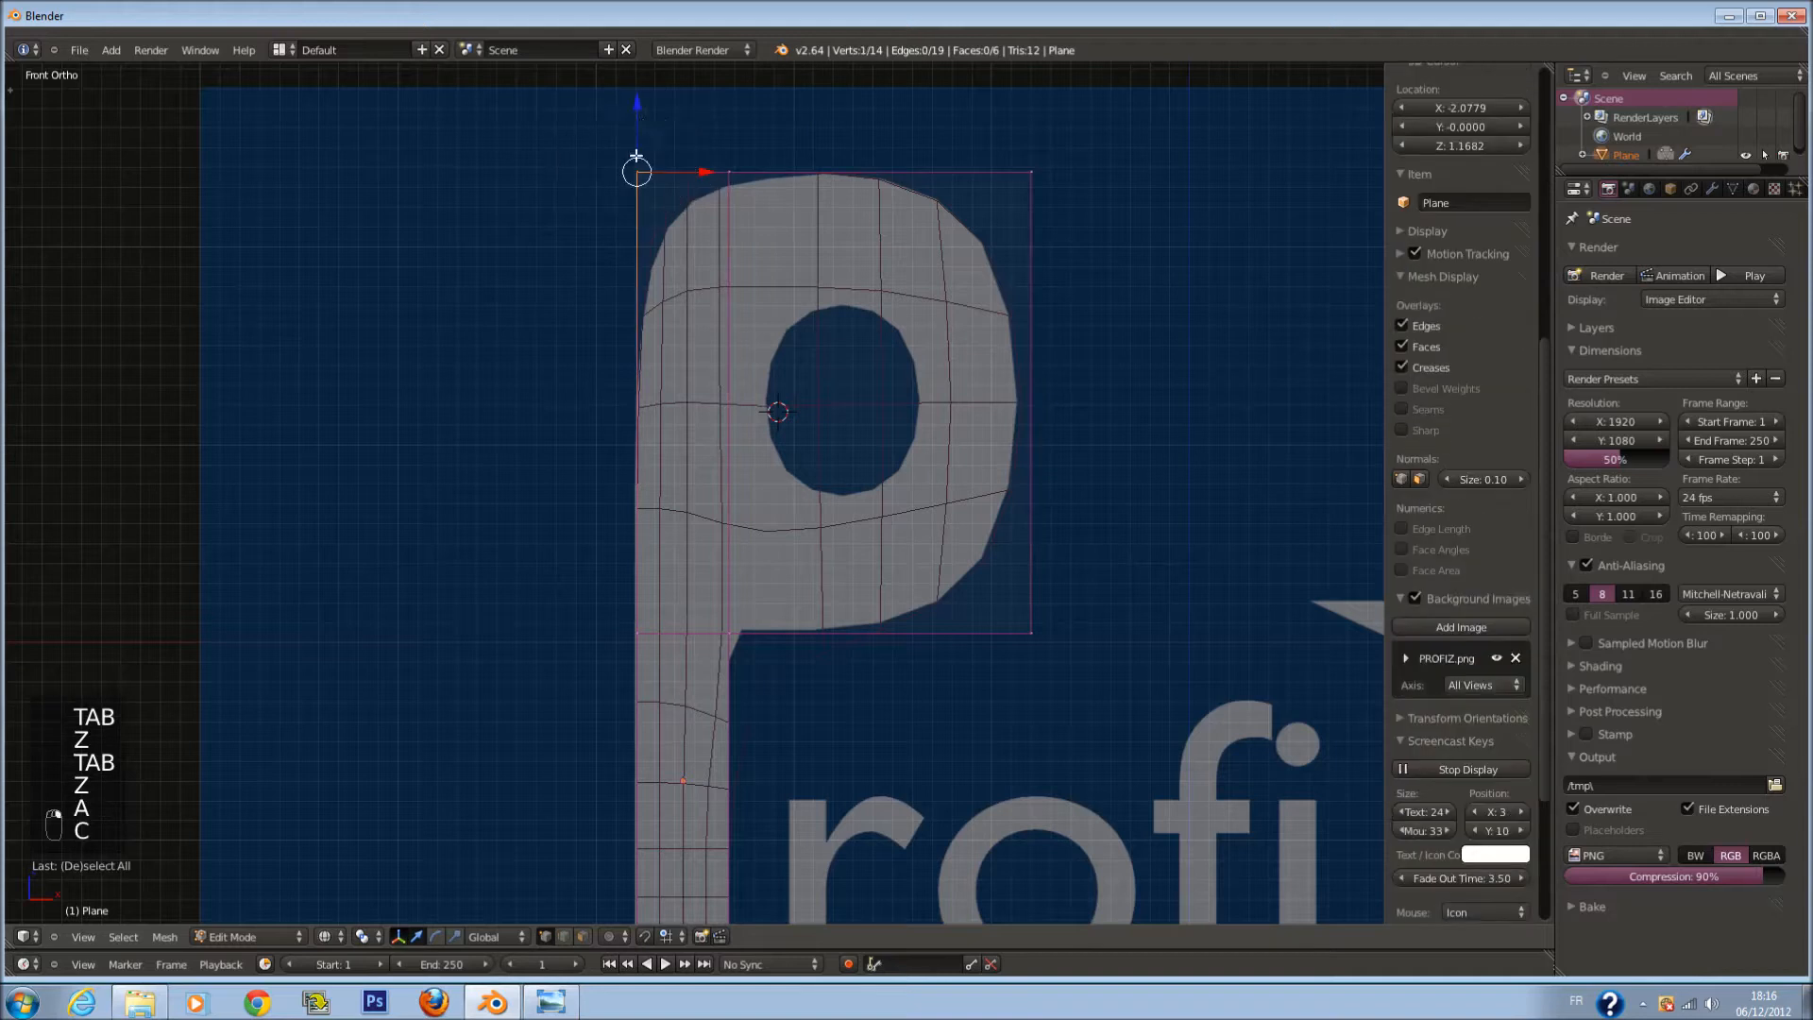
drag(632, 117, 641, 168)
key(z)
key(z)
key(a)
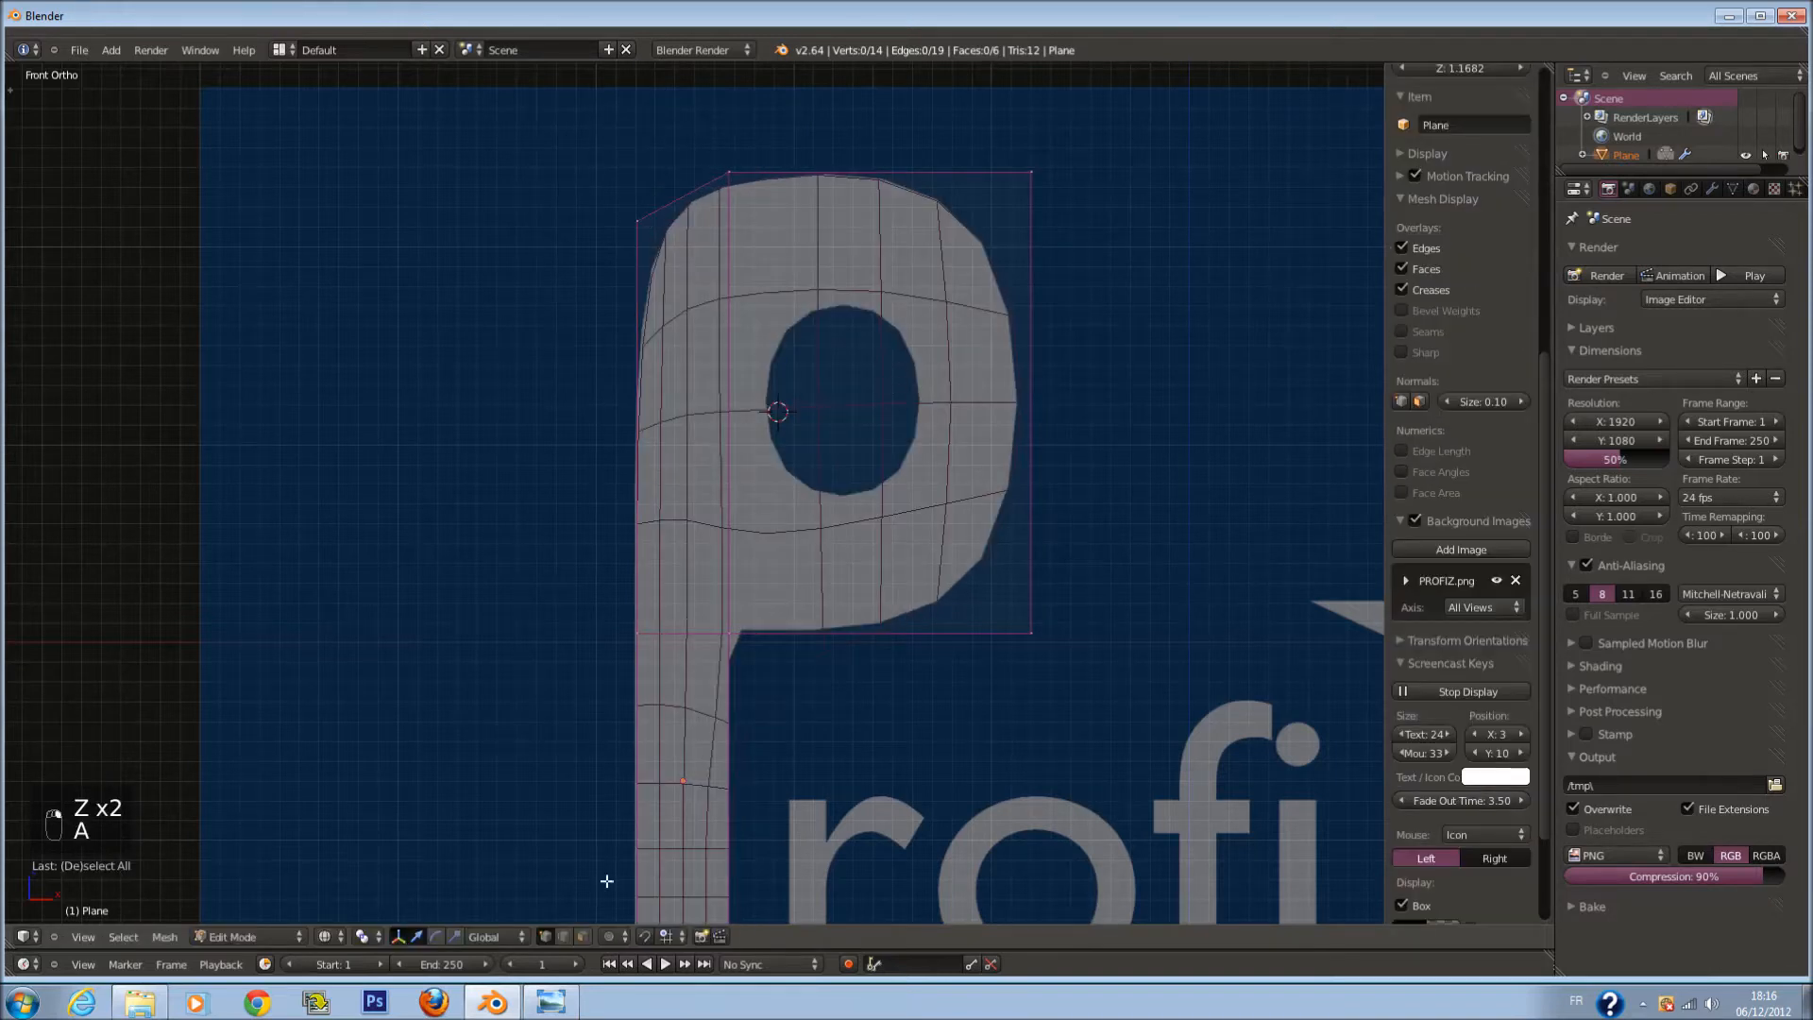
Step: Select the bowl's face, extrude it in place and scale it down toward the size of the P's oval hole
right_click(878, 409)
key(e)
click(1113, 434)
key(s)
click(977, 441)
Step: Move the inner face along X to center it on the P's oval hole and scale it to fit
click(943, 413)
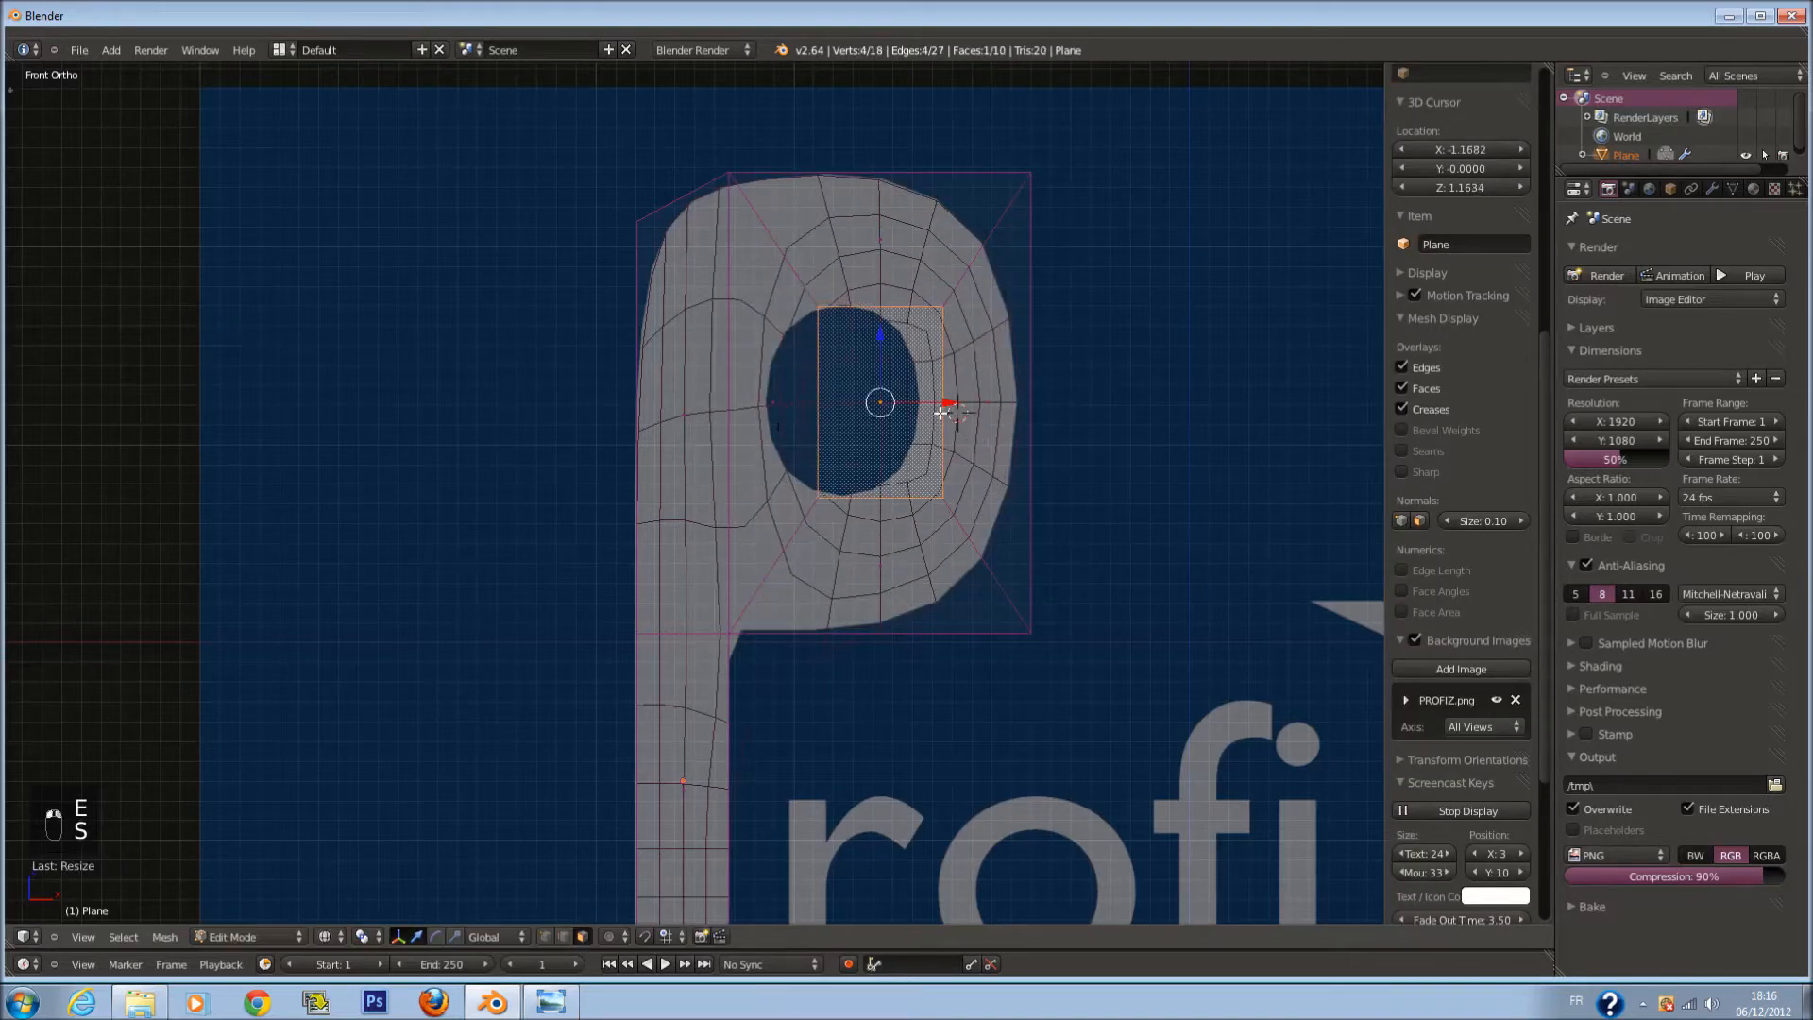
drag(943, 406, 906, 412)
key(s)
click(909, 498)
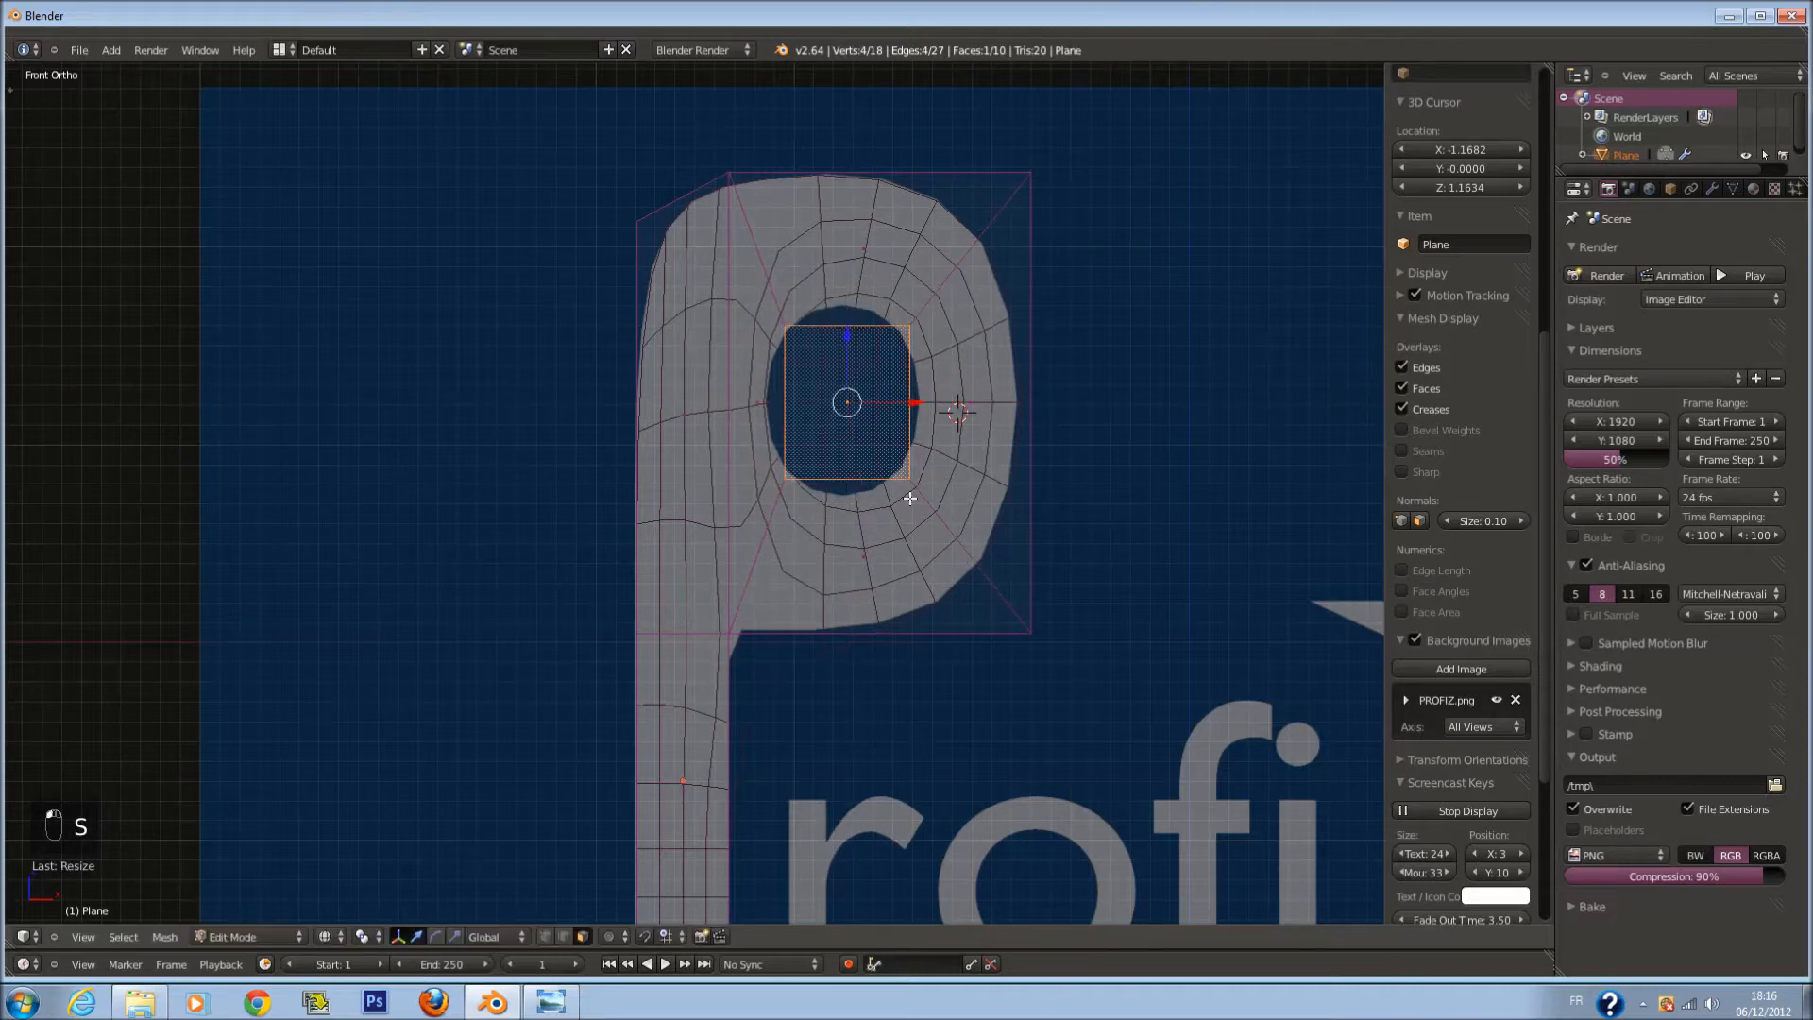
Step: Delete the inner face of the P's bowl to open the hole and preview the shape in solid shading
key(x)
click(897, 541)
key(z)
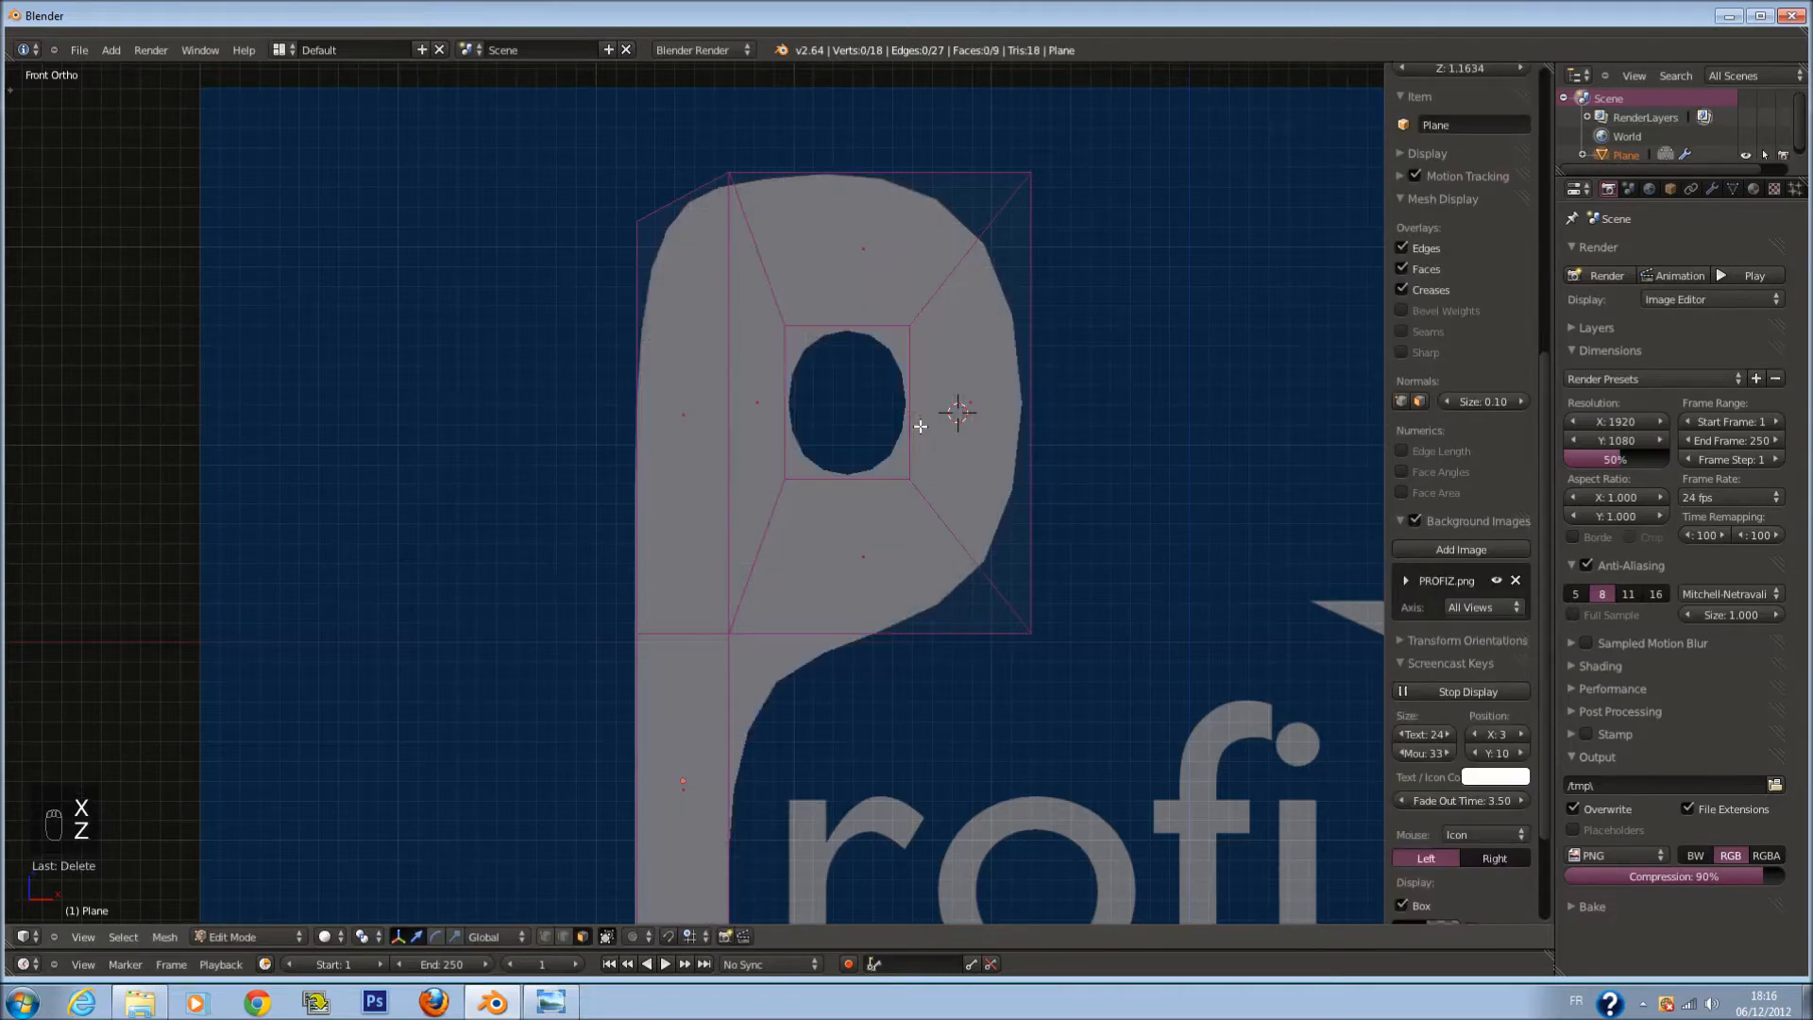
Step: Select the hole's four corner vertices in wireframe, then scale and move them to match the P's oval hole
click(545, 940)
key(z)
key(c)
mouse_move(886, 340)
mouse_down()
mouse_move(841, 421)
mouse_move(910, 472)
mouse_up()
right_click(935, 446)
key(s)
click(962, 457)
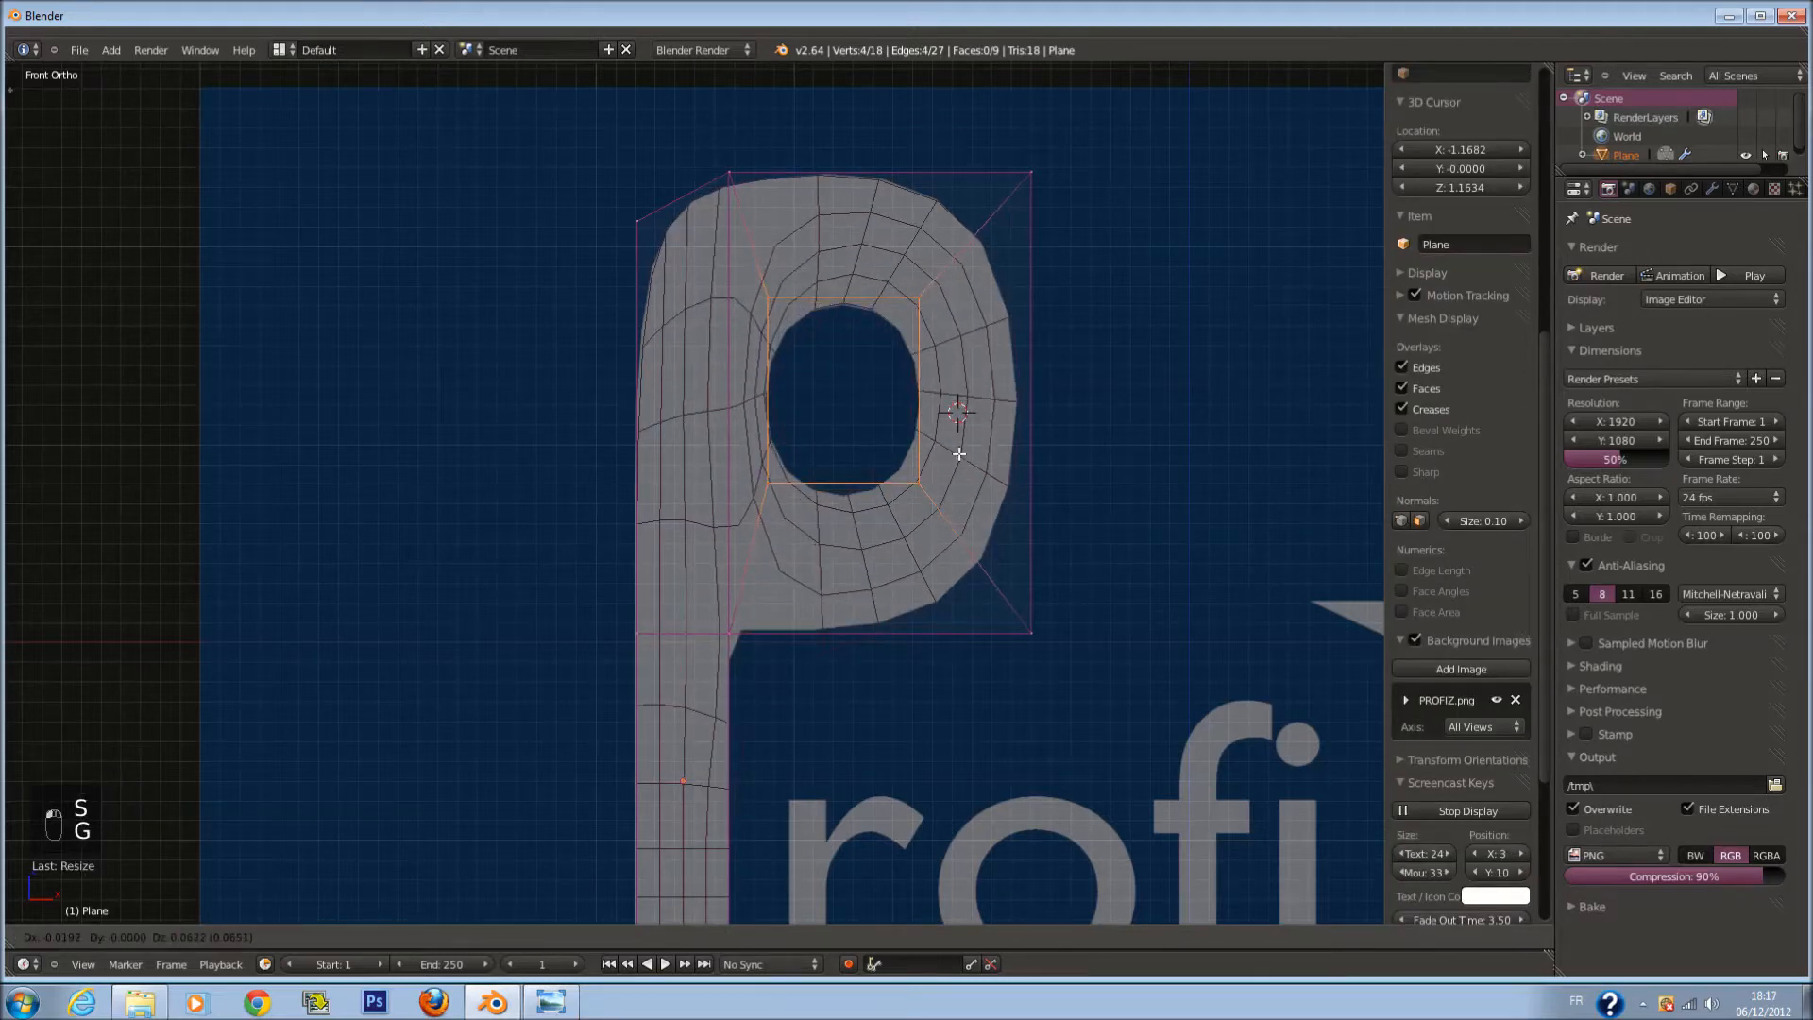
key(g)
click(963, 466)
key(s)
click(907, 578)
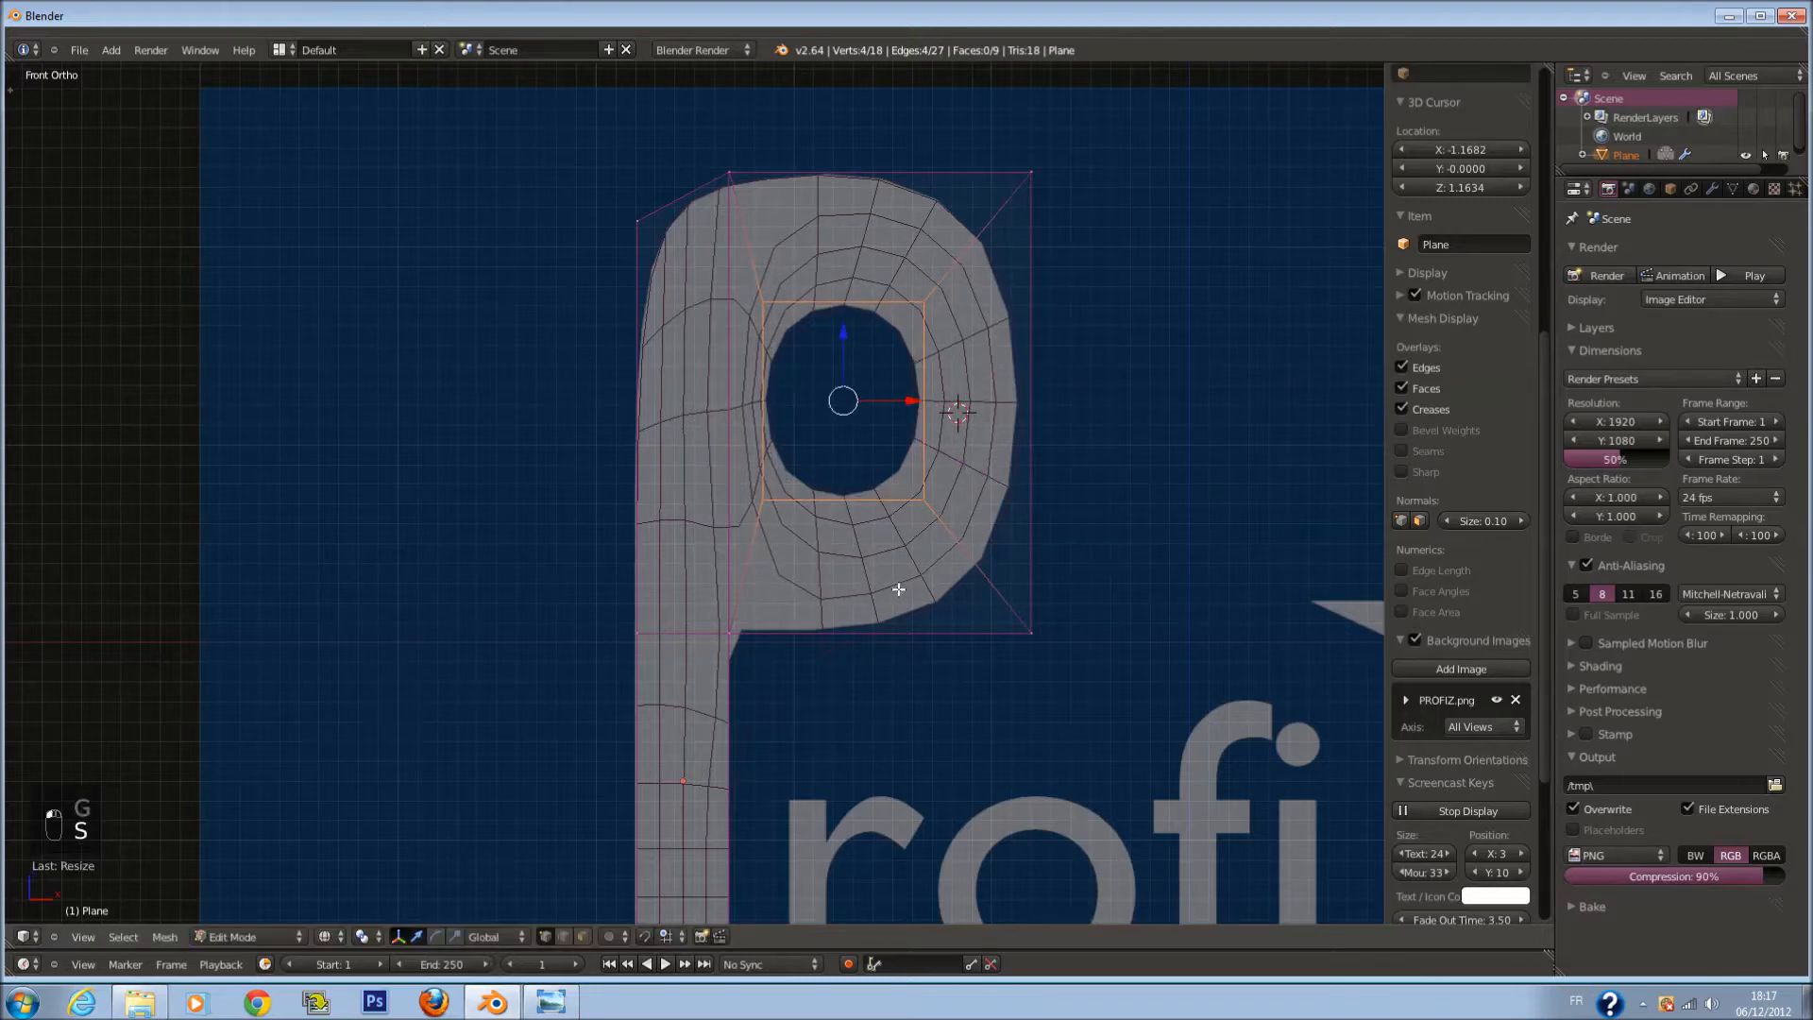
key(a)
key(ctrl+r)
click(793, 679)
right_click(769, 684)
key(ctrl+z)
Step: Add a loop cut across the P's stem, slide it up under the bowl, and preview the object in solid shading
key(ctrl+r)
click(749, 684)
click(753, 576)
key(Tab)
scroll(920, 638, down, 3)
key(z)
key(ctrl+s)
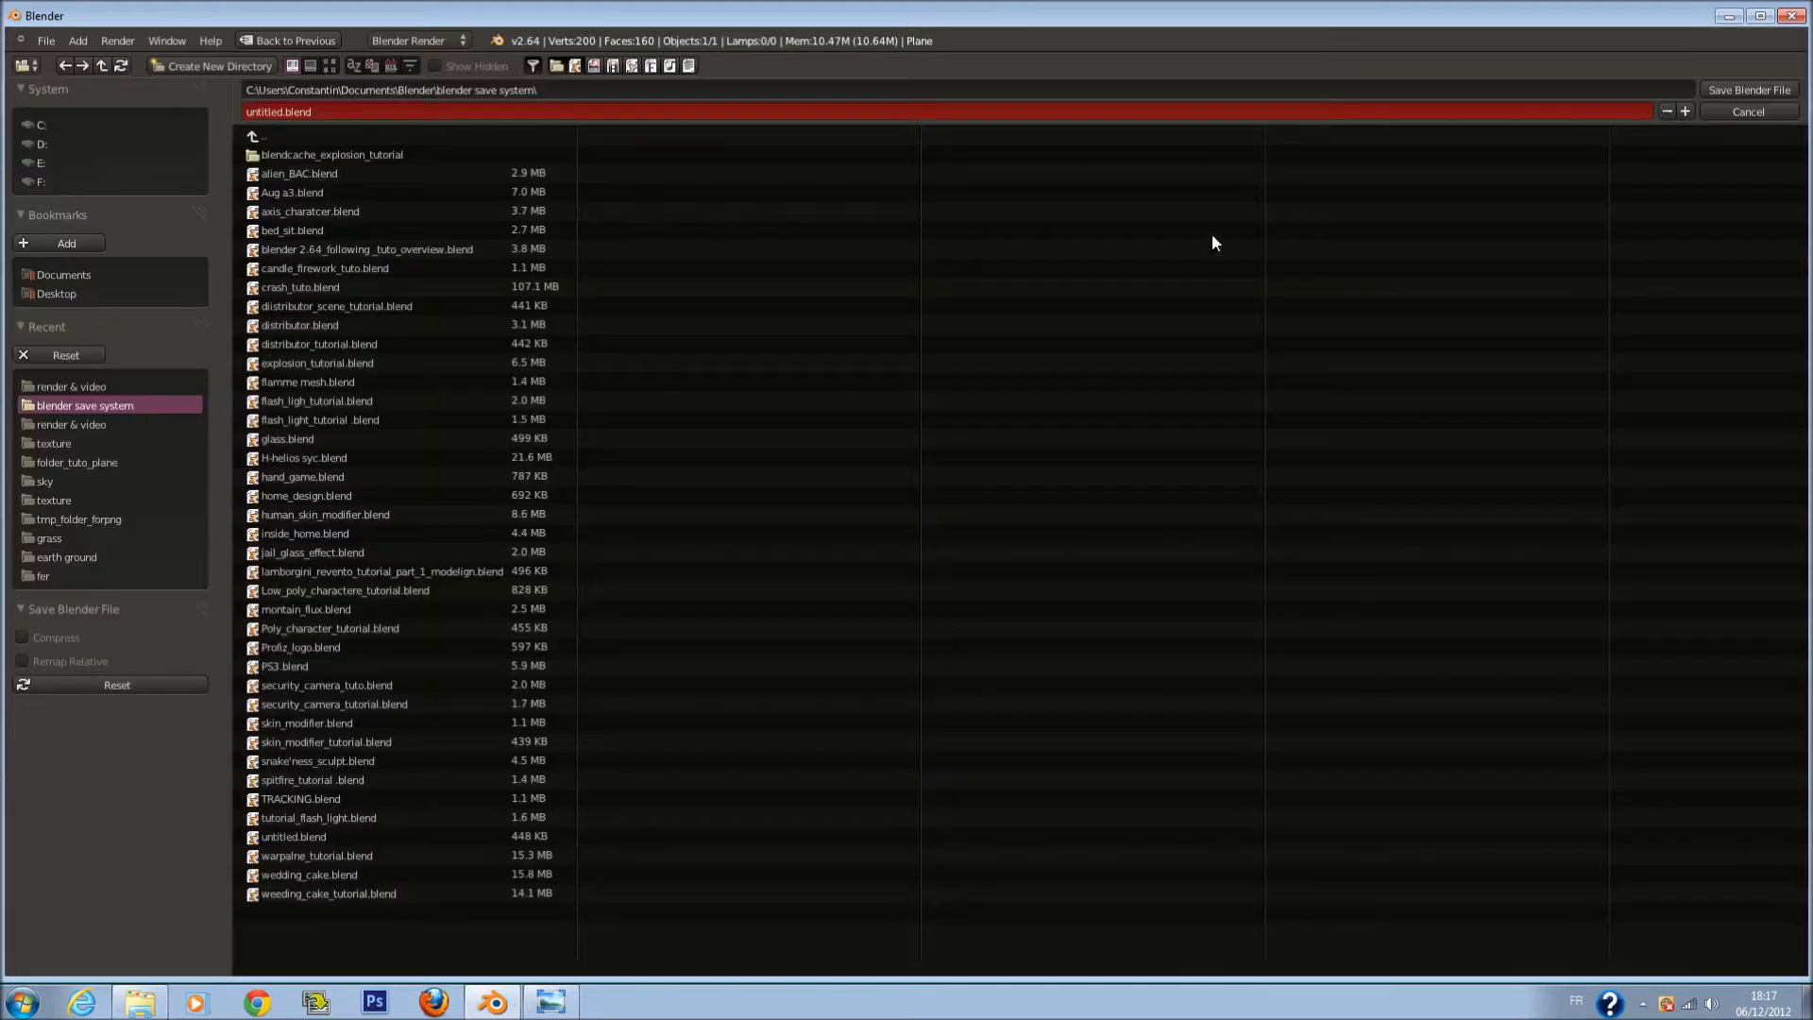
click(1738, 112)
scroll(950, 434, down, 3)
middle_drag(950, 434, 625, 483)
key(ctrl+s)
click(1729, 111)
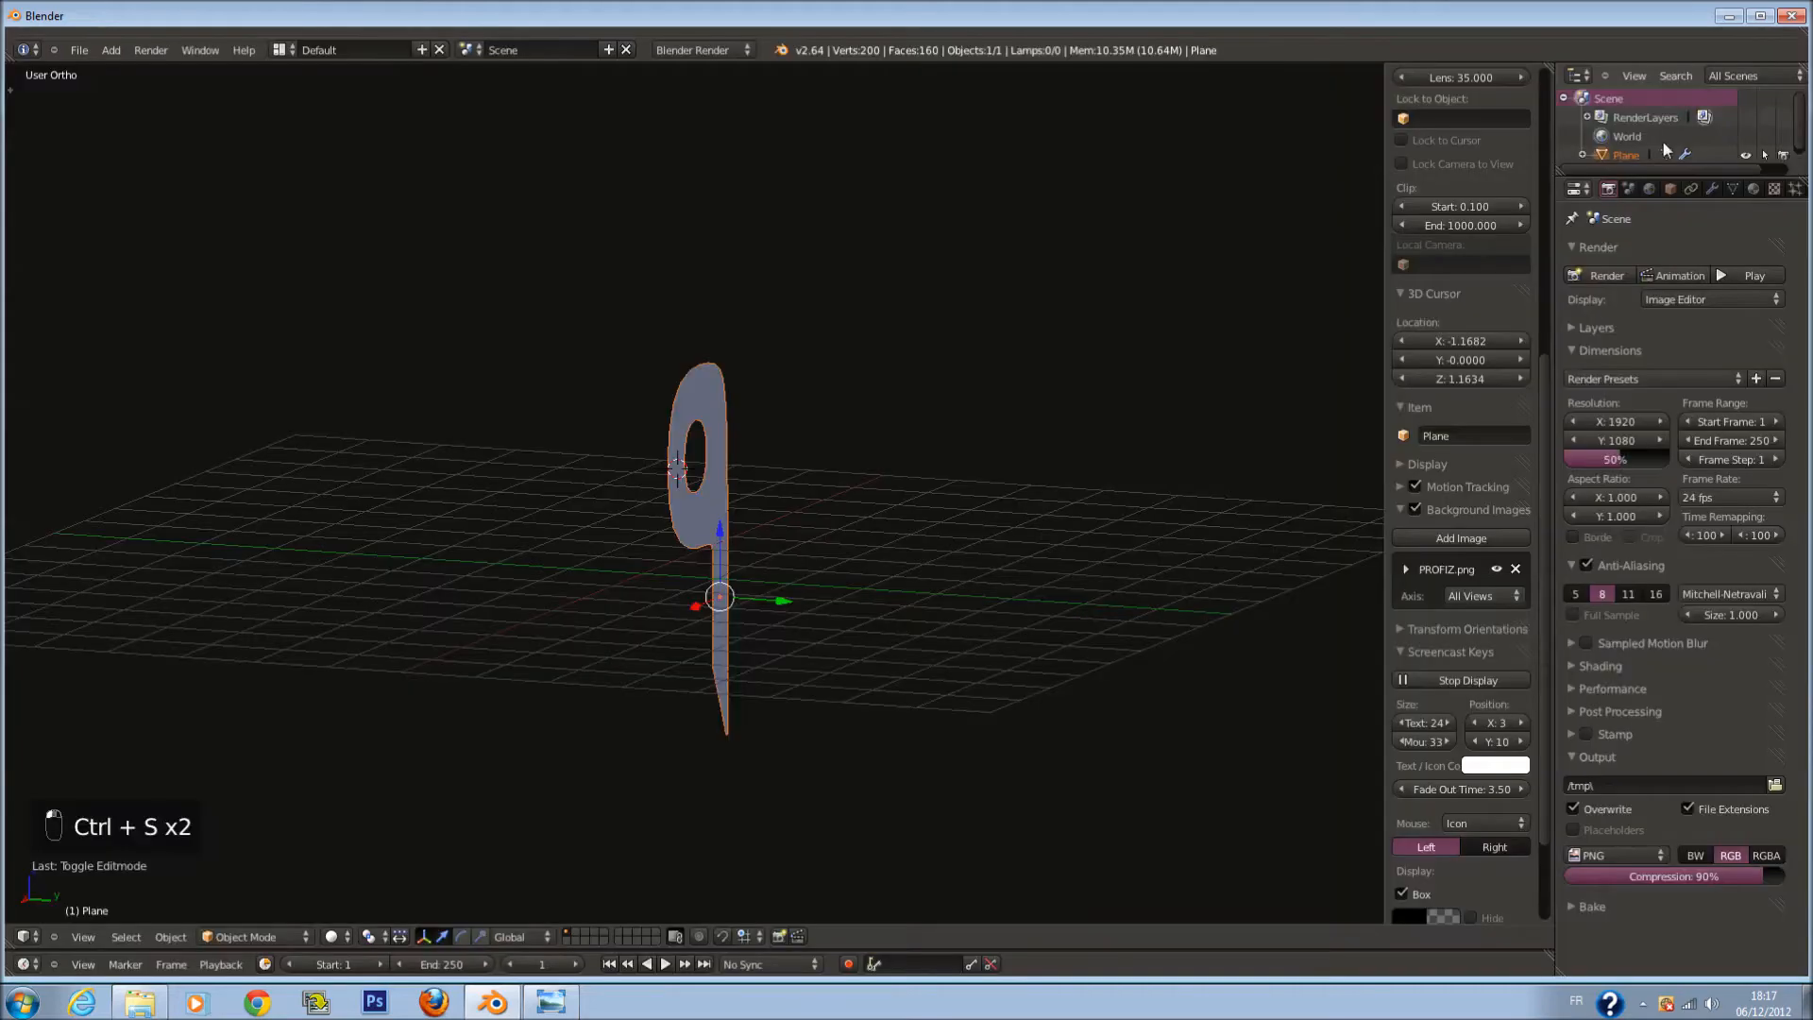
Step: Return to the front view and save the project as Blender_tuto_animation_logo.blend
key(KP_1)
shift+scroll(846, 342, down, 3)
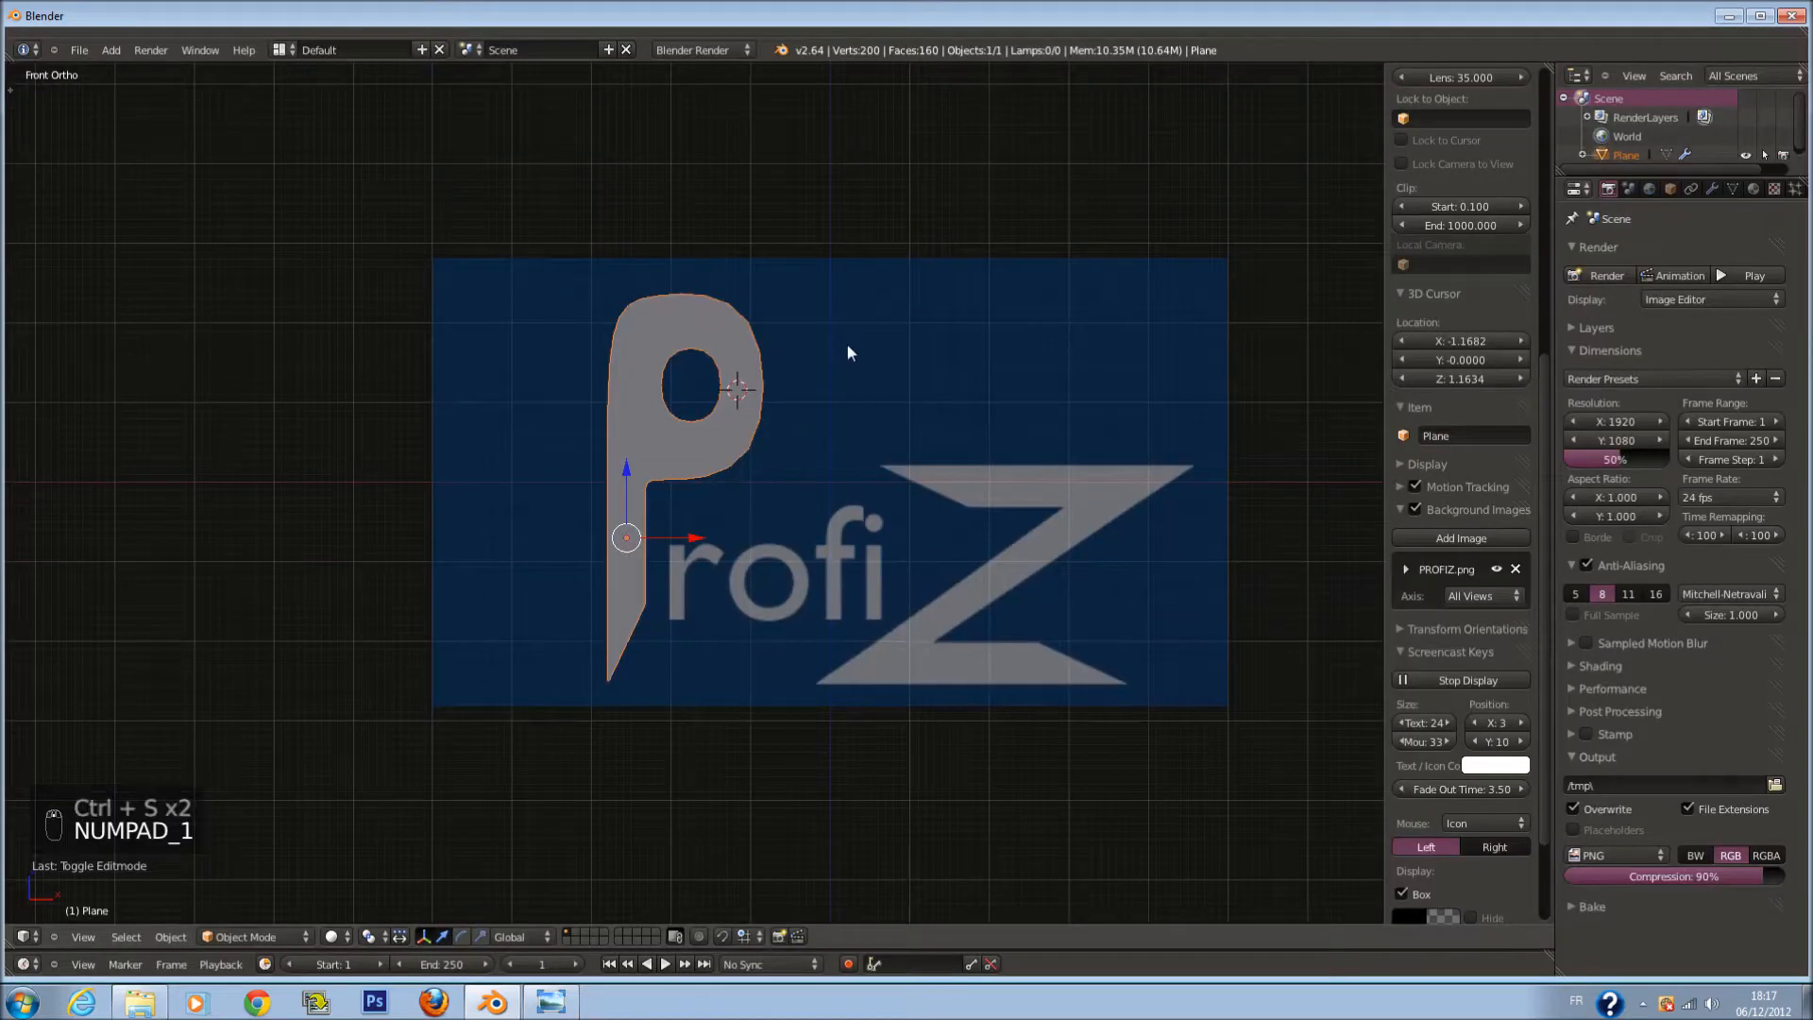
ctrl+scroll(846, 342, down, 3)
scroll(1001, 478, up, 2)
key(ctrl+s)
click(551, 112)
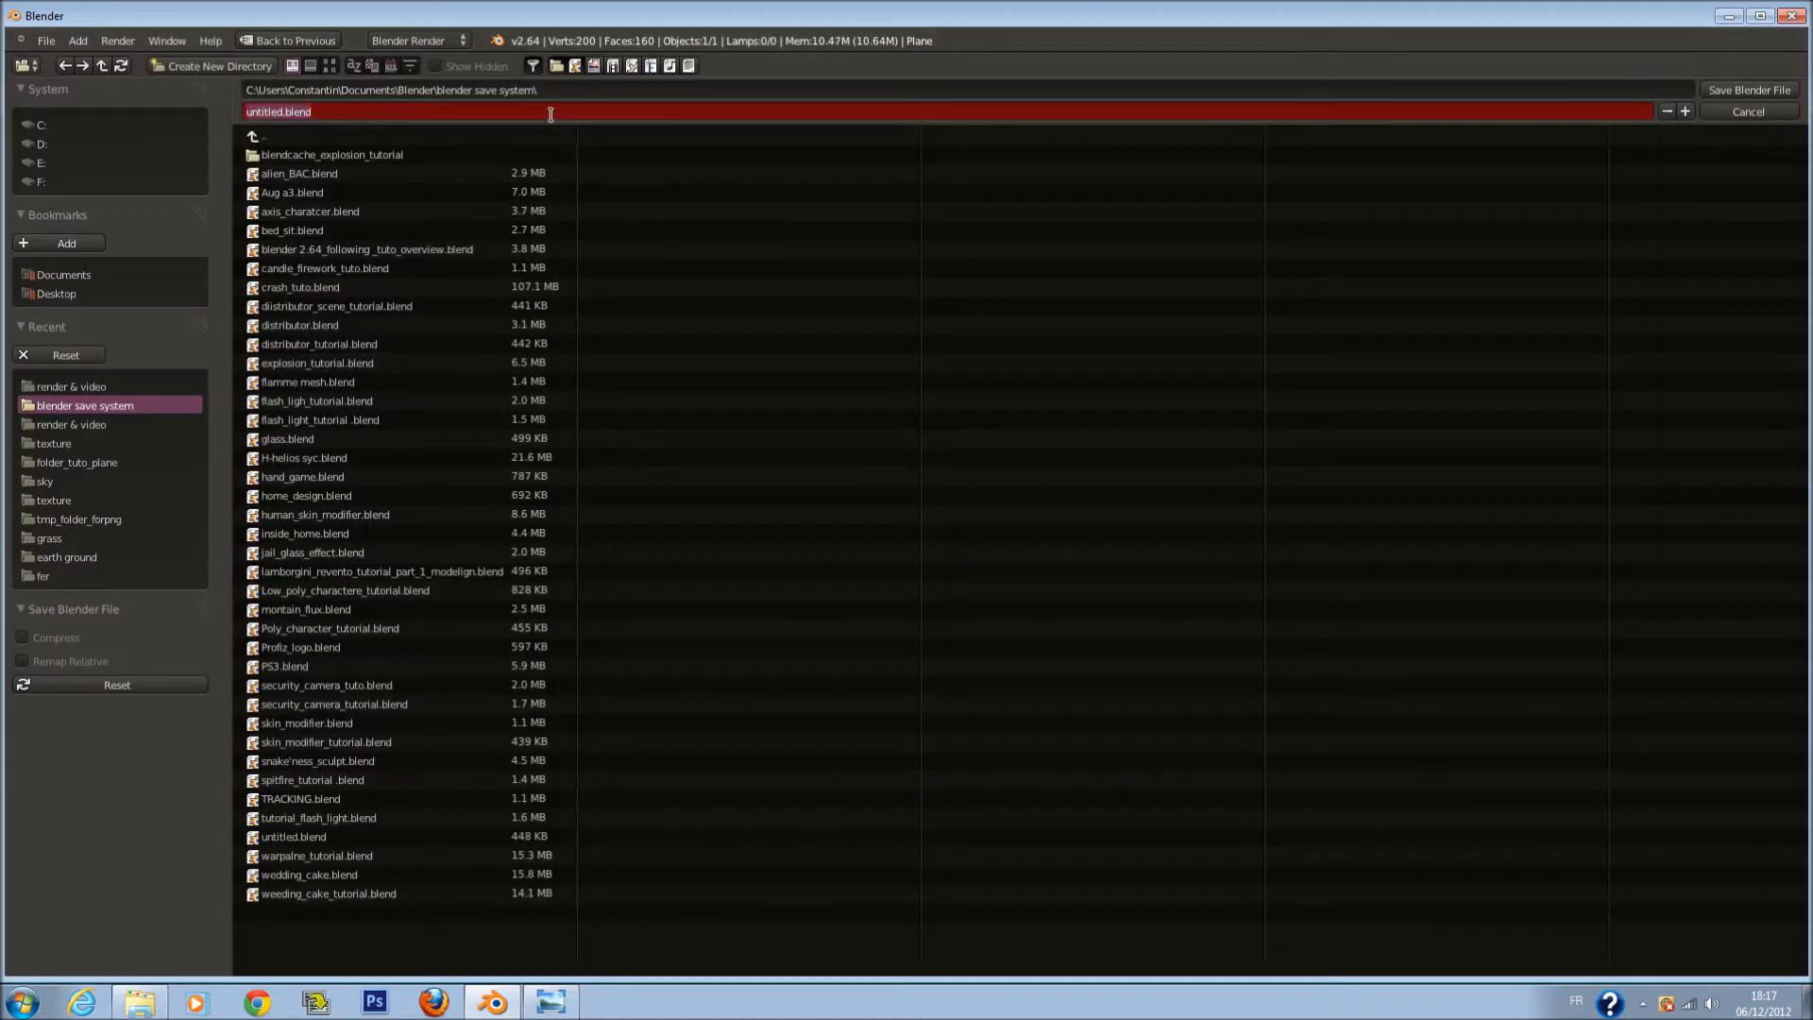
key(BackSpace)
key(Return)
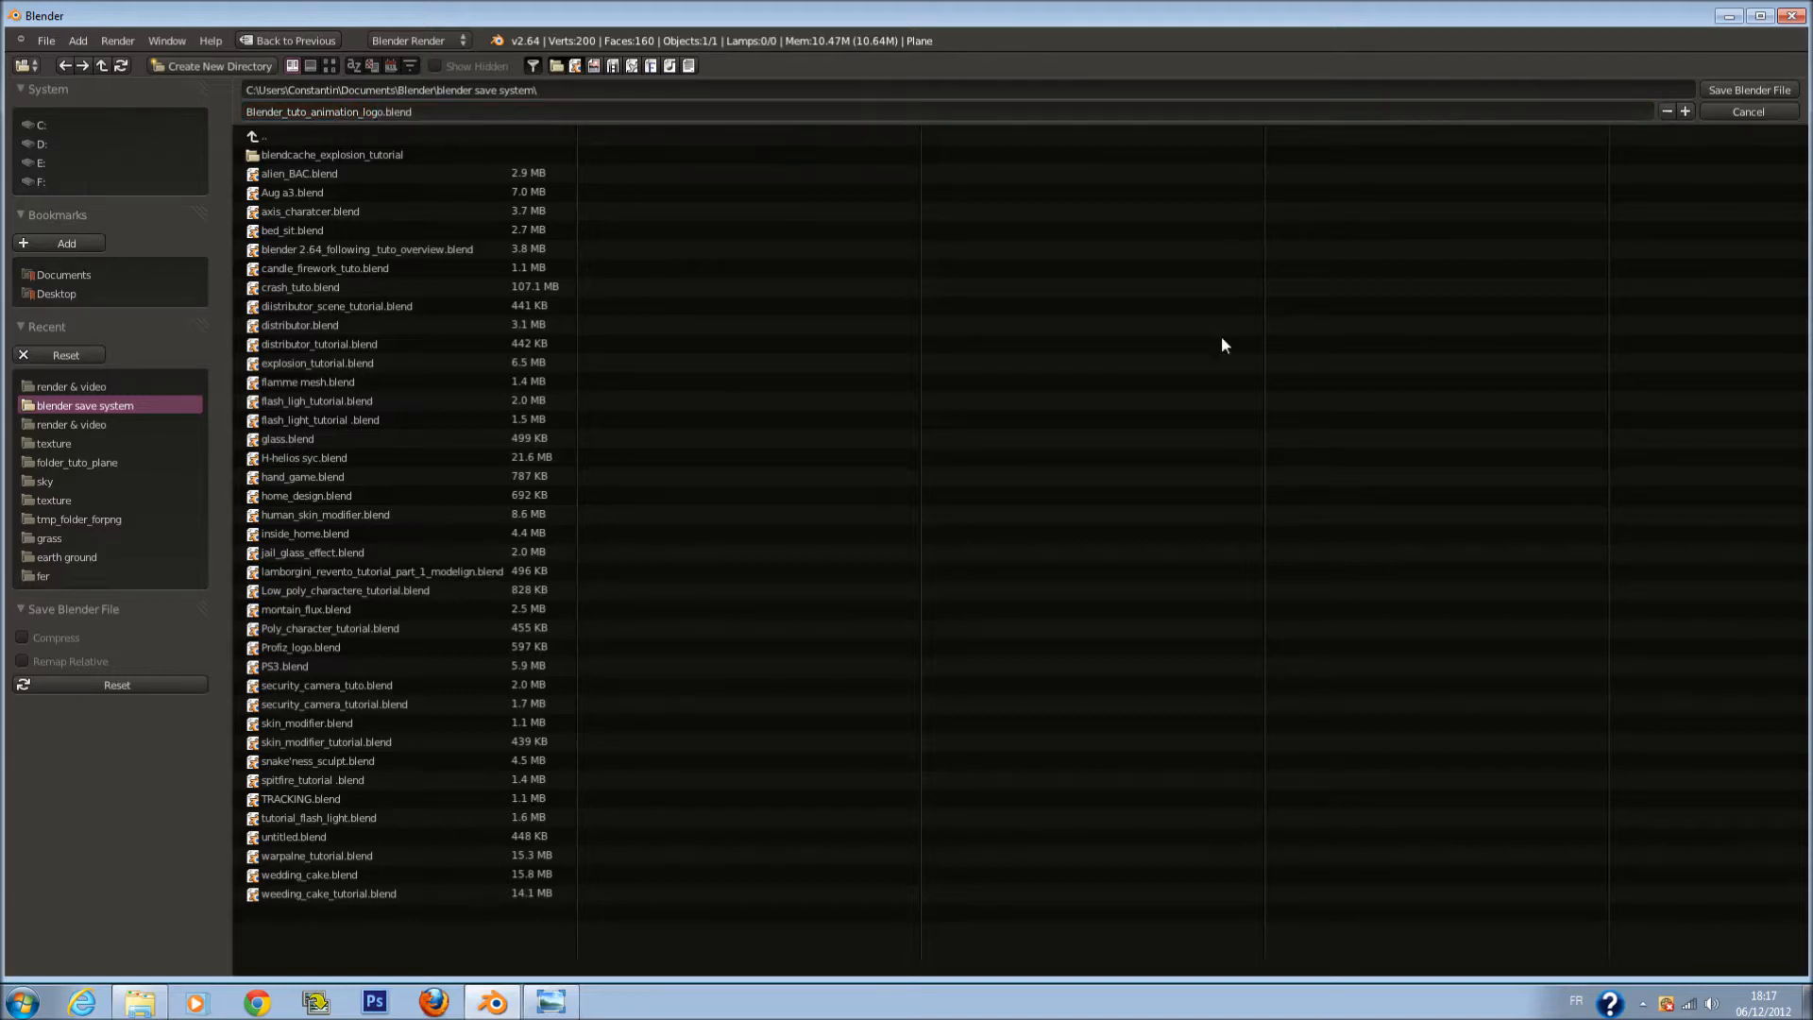
click(1741, 87)
Step: Switch to wireframe shading and save the project over Blender_tuto_animation_logo.blend
key(z)
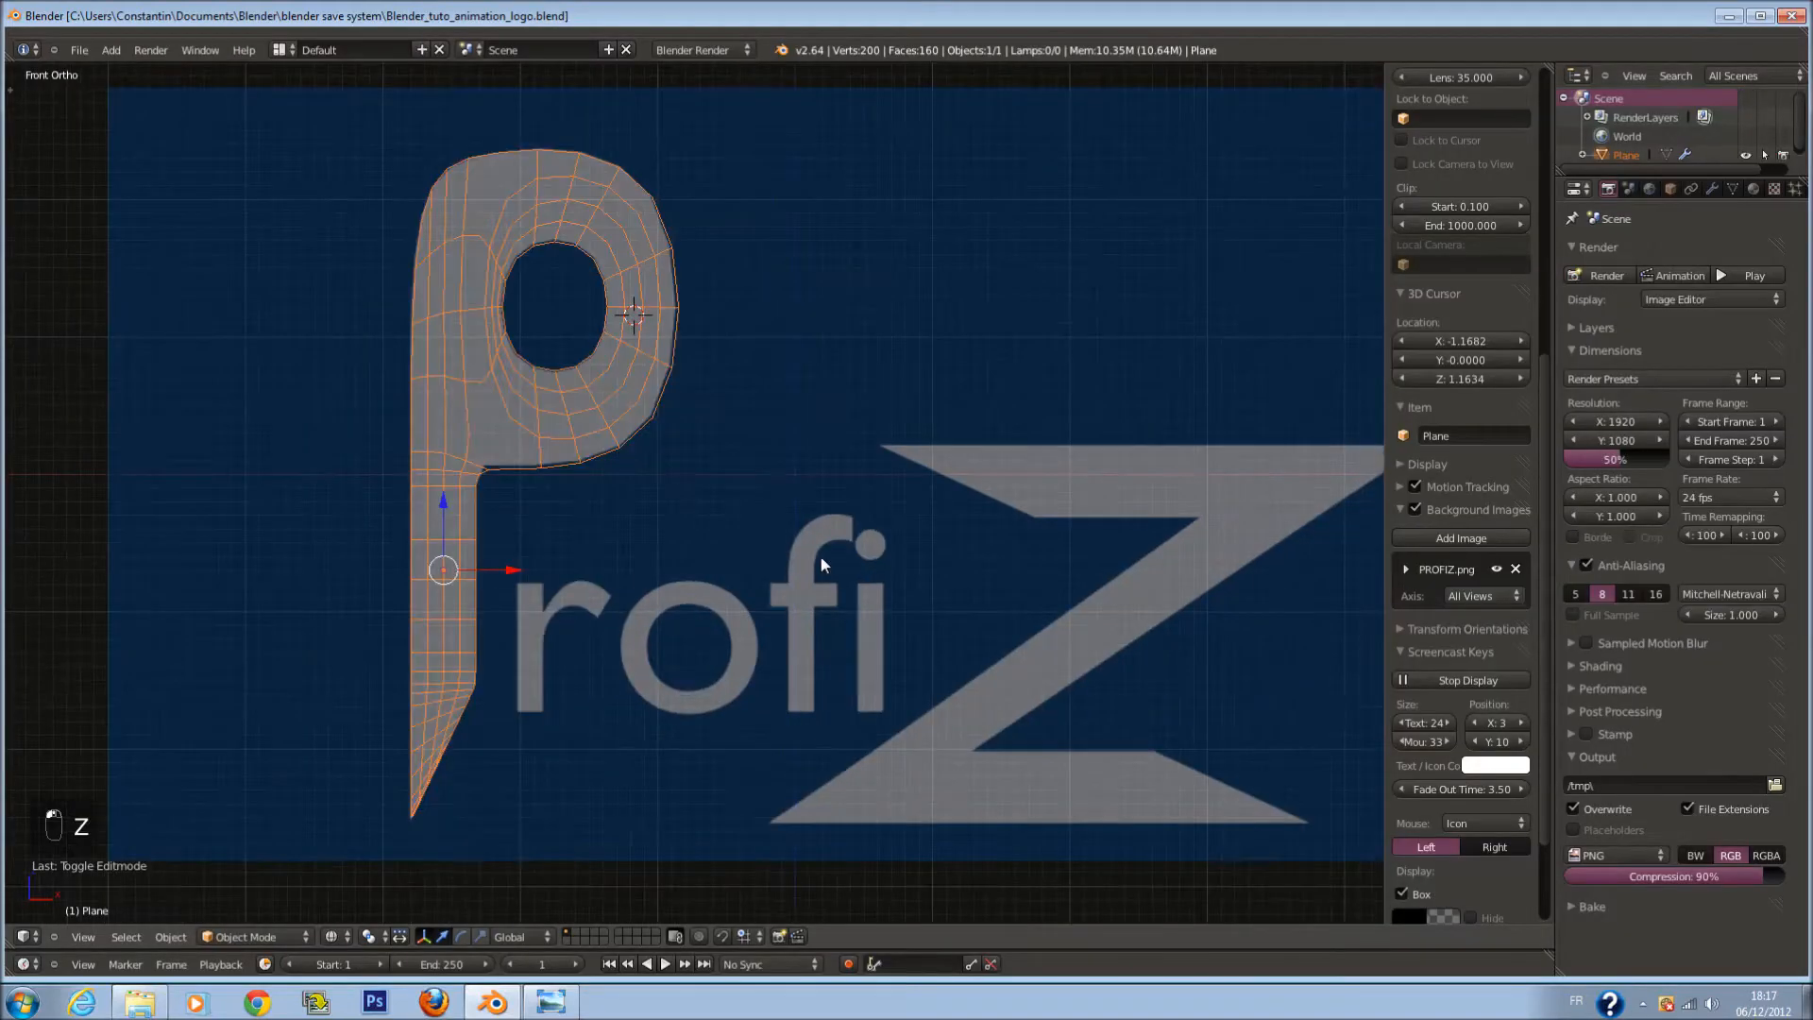
shift+scroll(683, 522, down, 3)
ctrl+scroll(684, 522, down, 2)
ctrl+scroll(686, 539, down, 1)
key(ctrl+s)
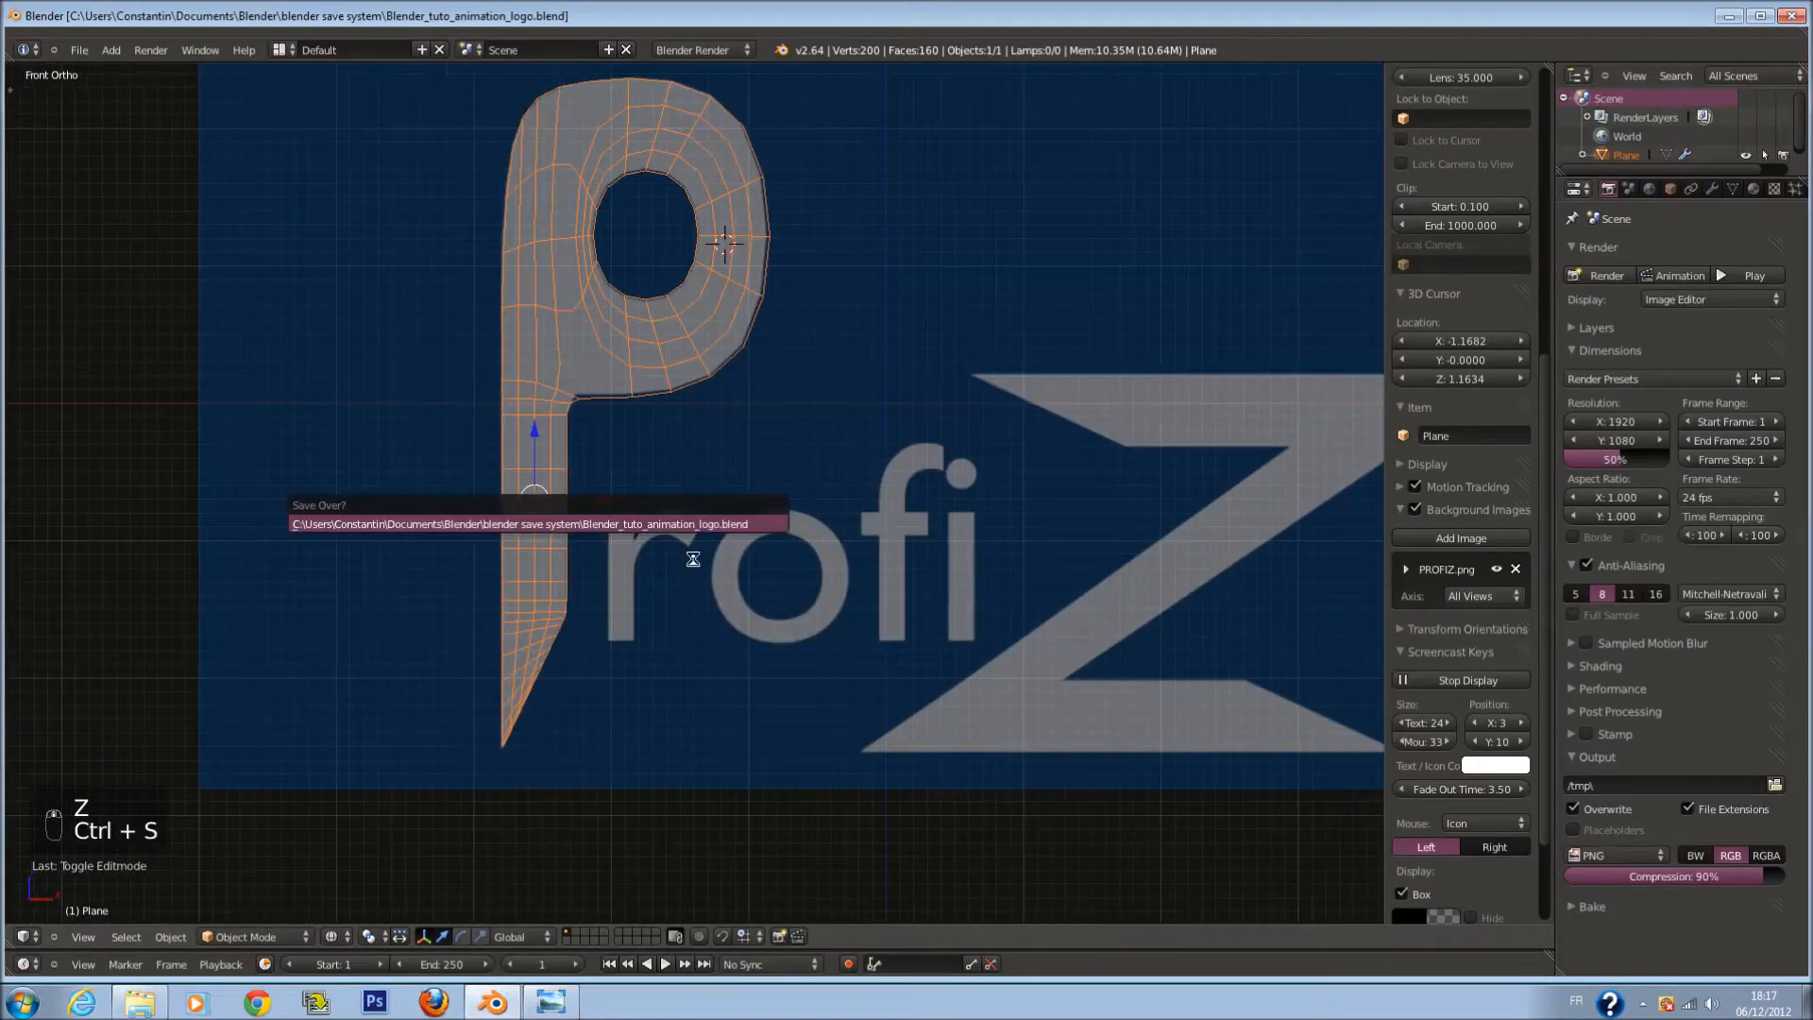
key(Return)
Step: Deselect the P, add a text object, and rotate it 90° about X to face the front view
scroll(695, 565, up, 4)
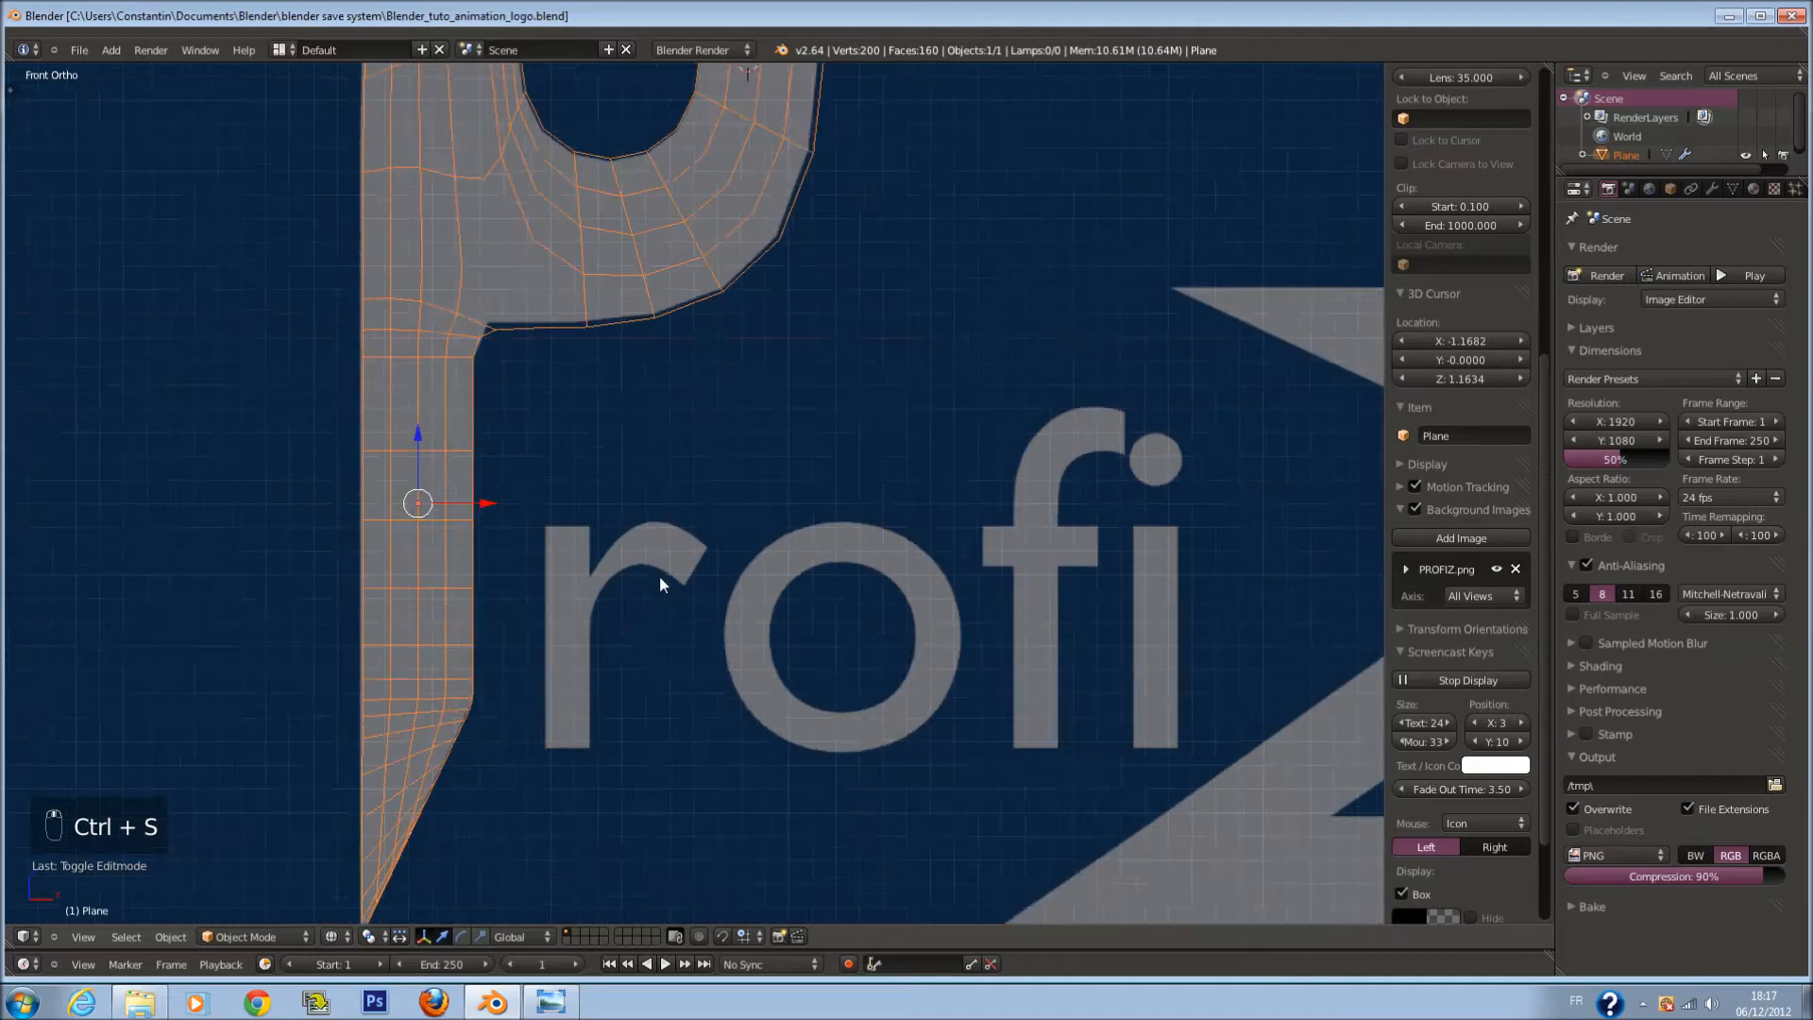
scroll(659, 575, down, 5)
scroll(755, 529, down, 2)
key(a)
key(shift+a)
mouse_move(689, 510)
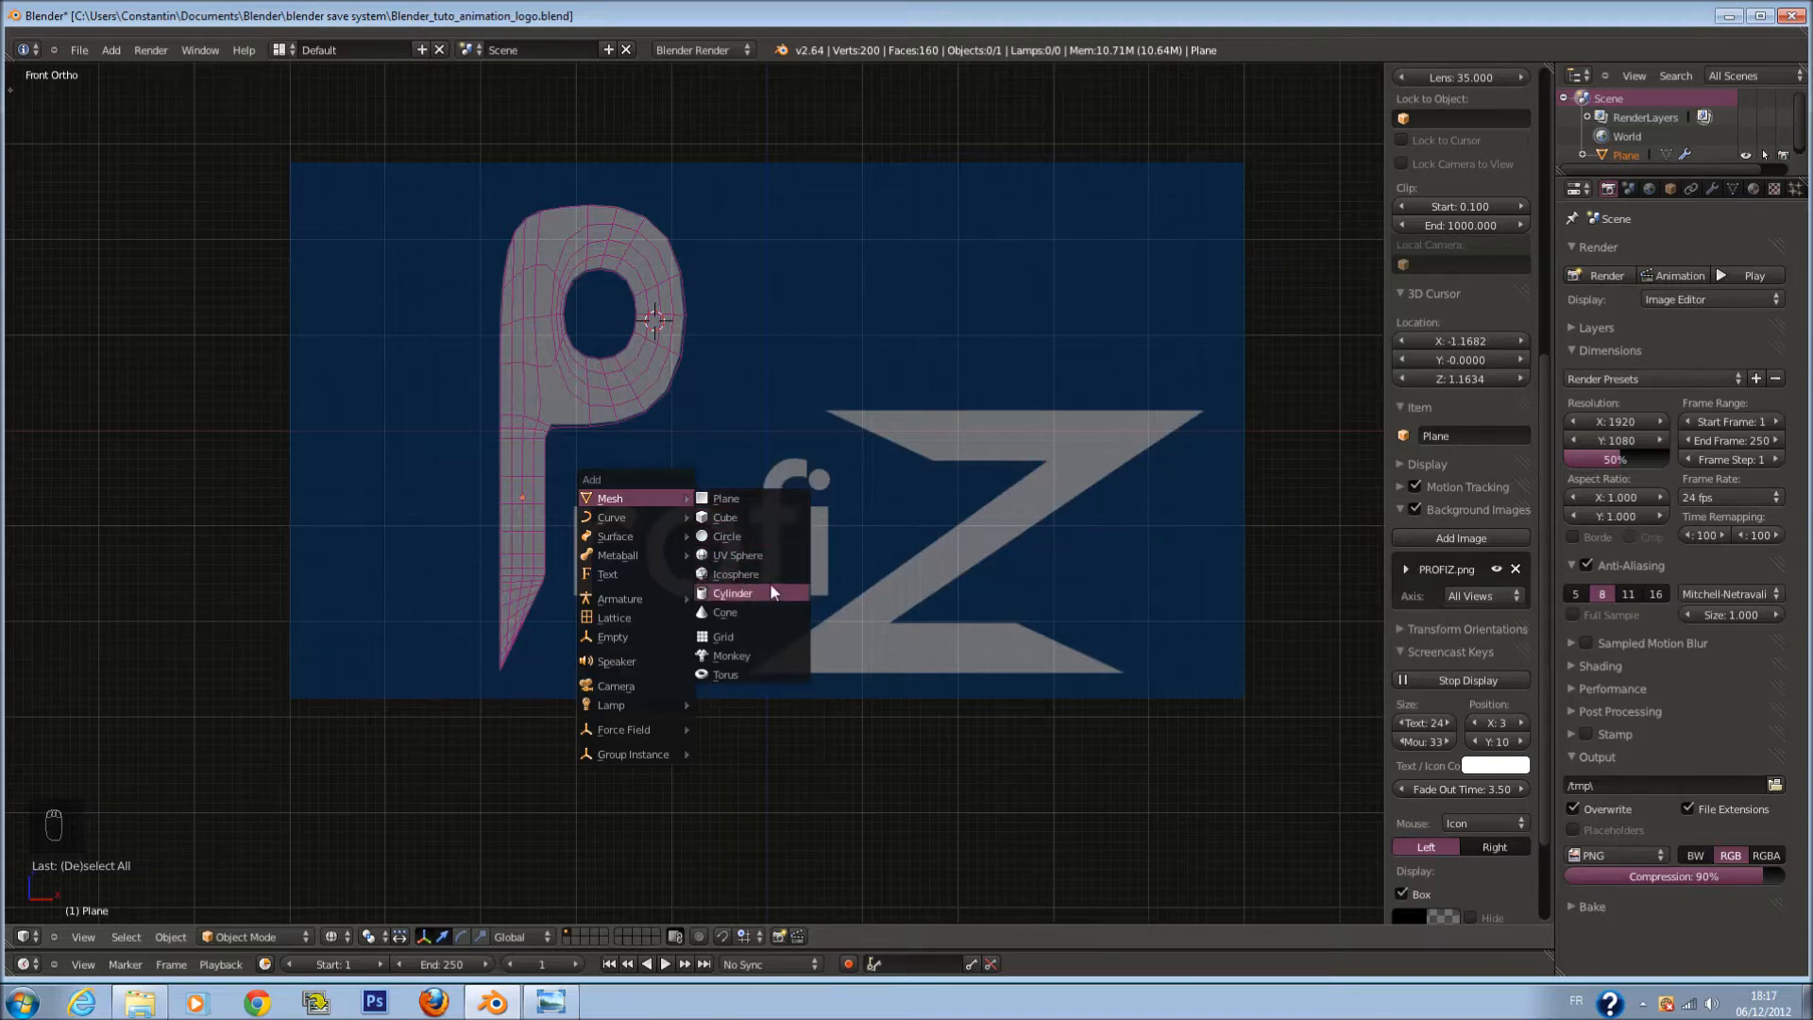
click(687, 565)
scroll(818, 530, up, 2)
text(r90)
key(Return)
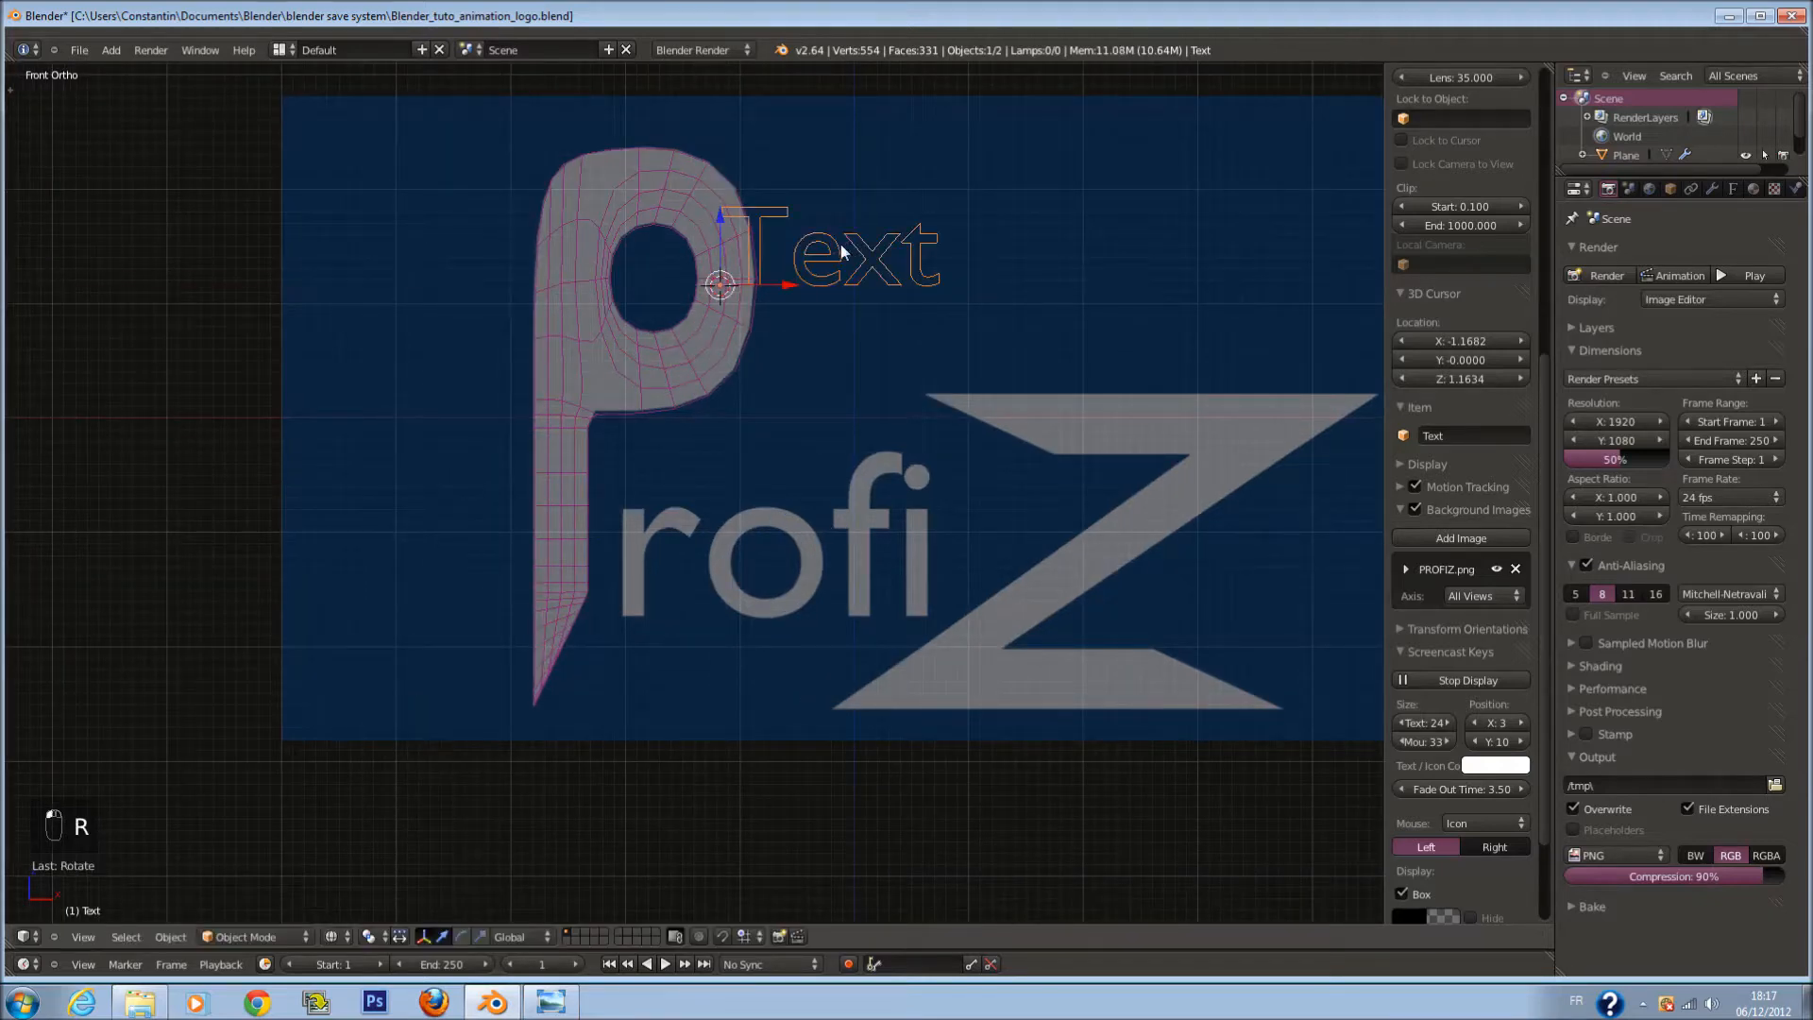
Step: Move the text object over the logo's small letters and replace its content with "rofi"
drag(721, 221, 729, 524)
drag(785, 580, 713, 592)
key(Tab)
key(BackSpace)
key(BackSpace)
key(BackSpace)
key(BackSpace)
key(BackSpace)
key(BackSpace)
key(BackSpace)
key(BackSpace)
key(BackSpace)
key(BackSpace)
key(BackSpace)
key(BackSpace)
key(BackSpace)
key(BackSpace)
key(BackSpace)
key(BackSpace)
key(BackSpace)
key(BackSpace)
key(BackSpace)
key(BackSpace)
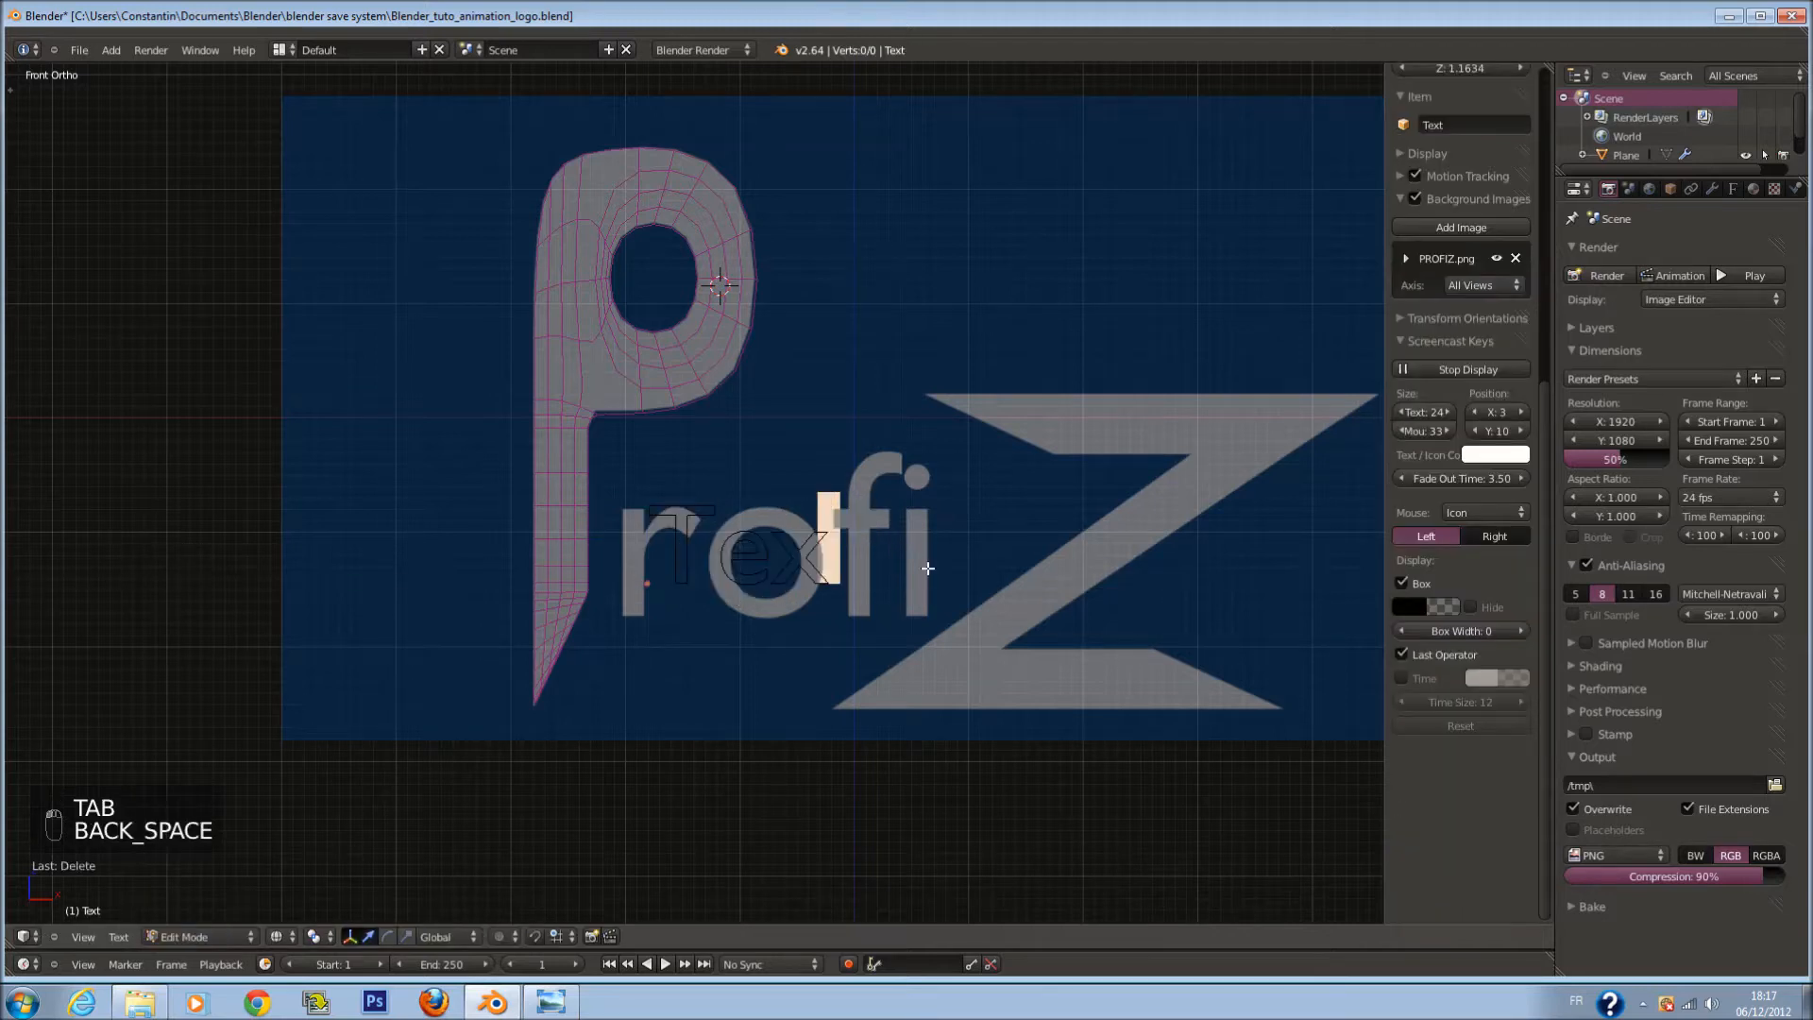
text(rofi)
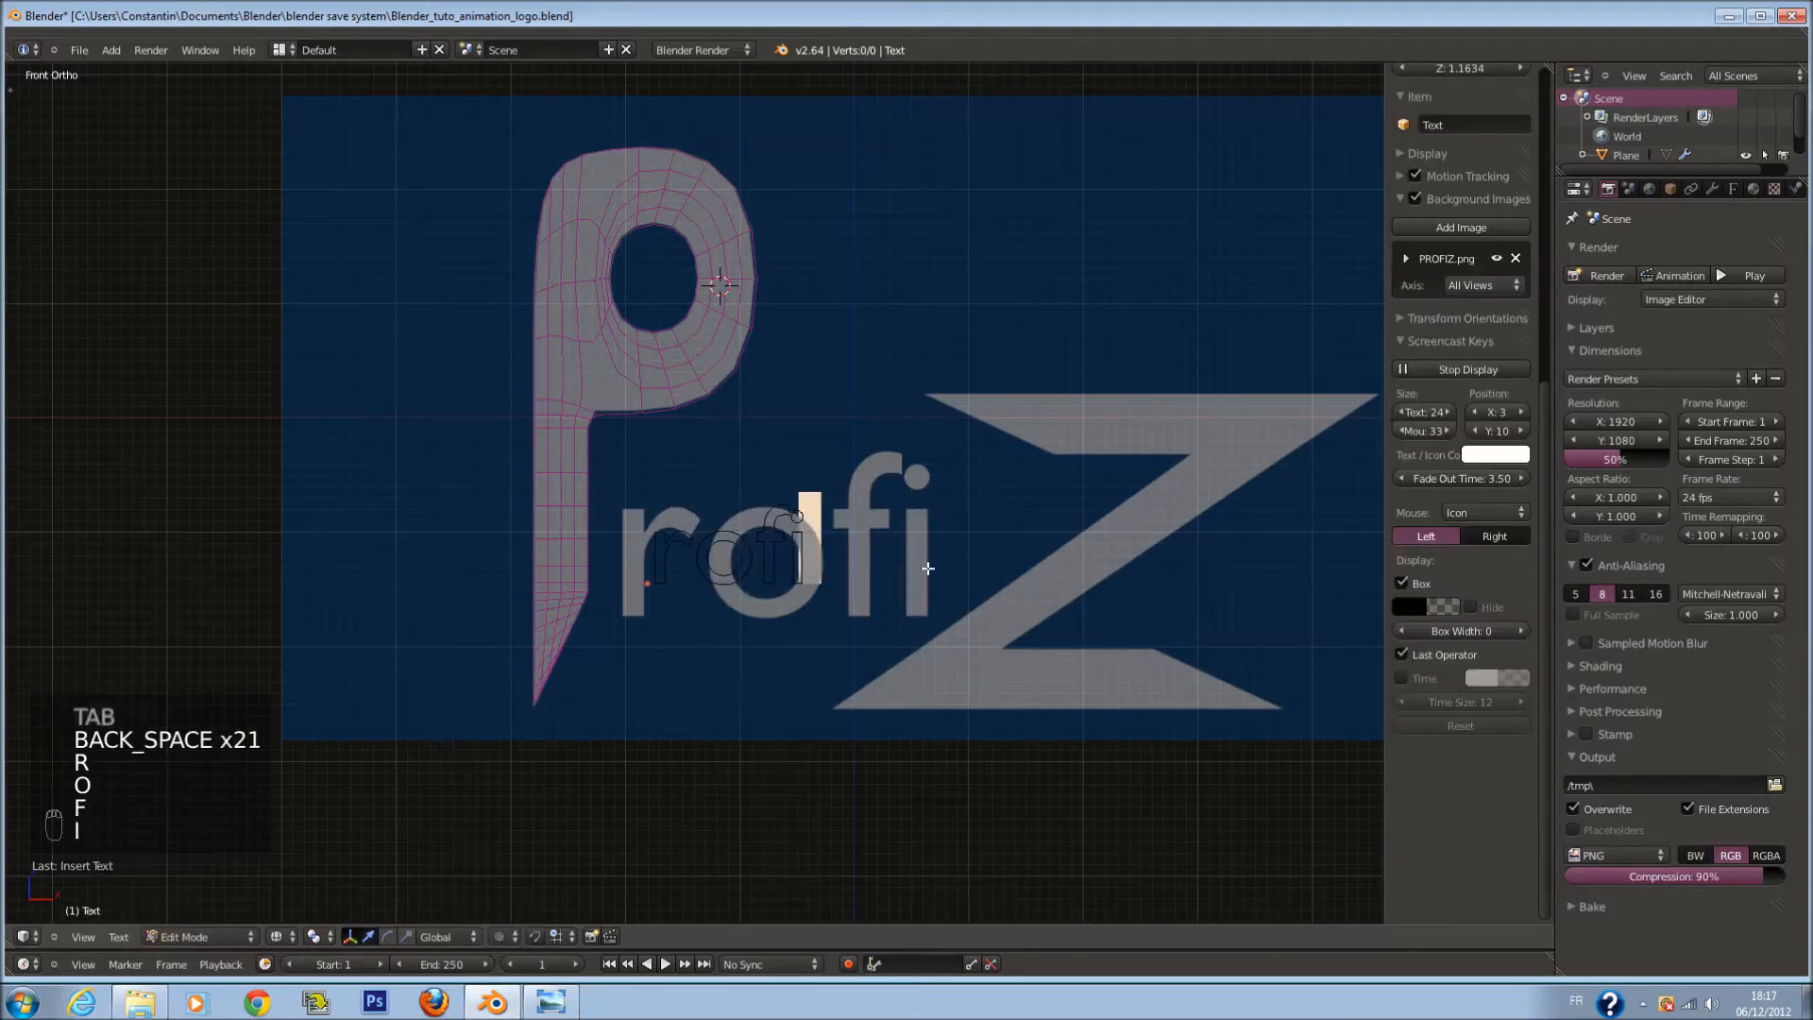
key(Tab)
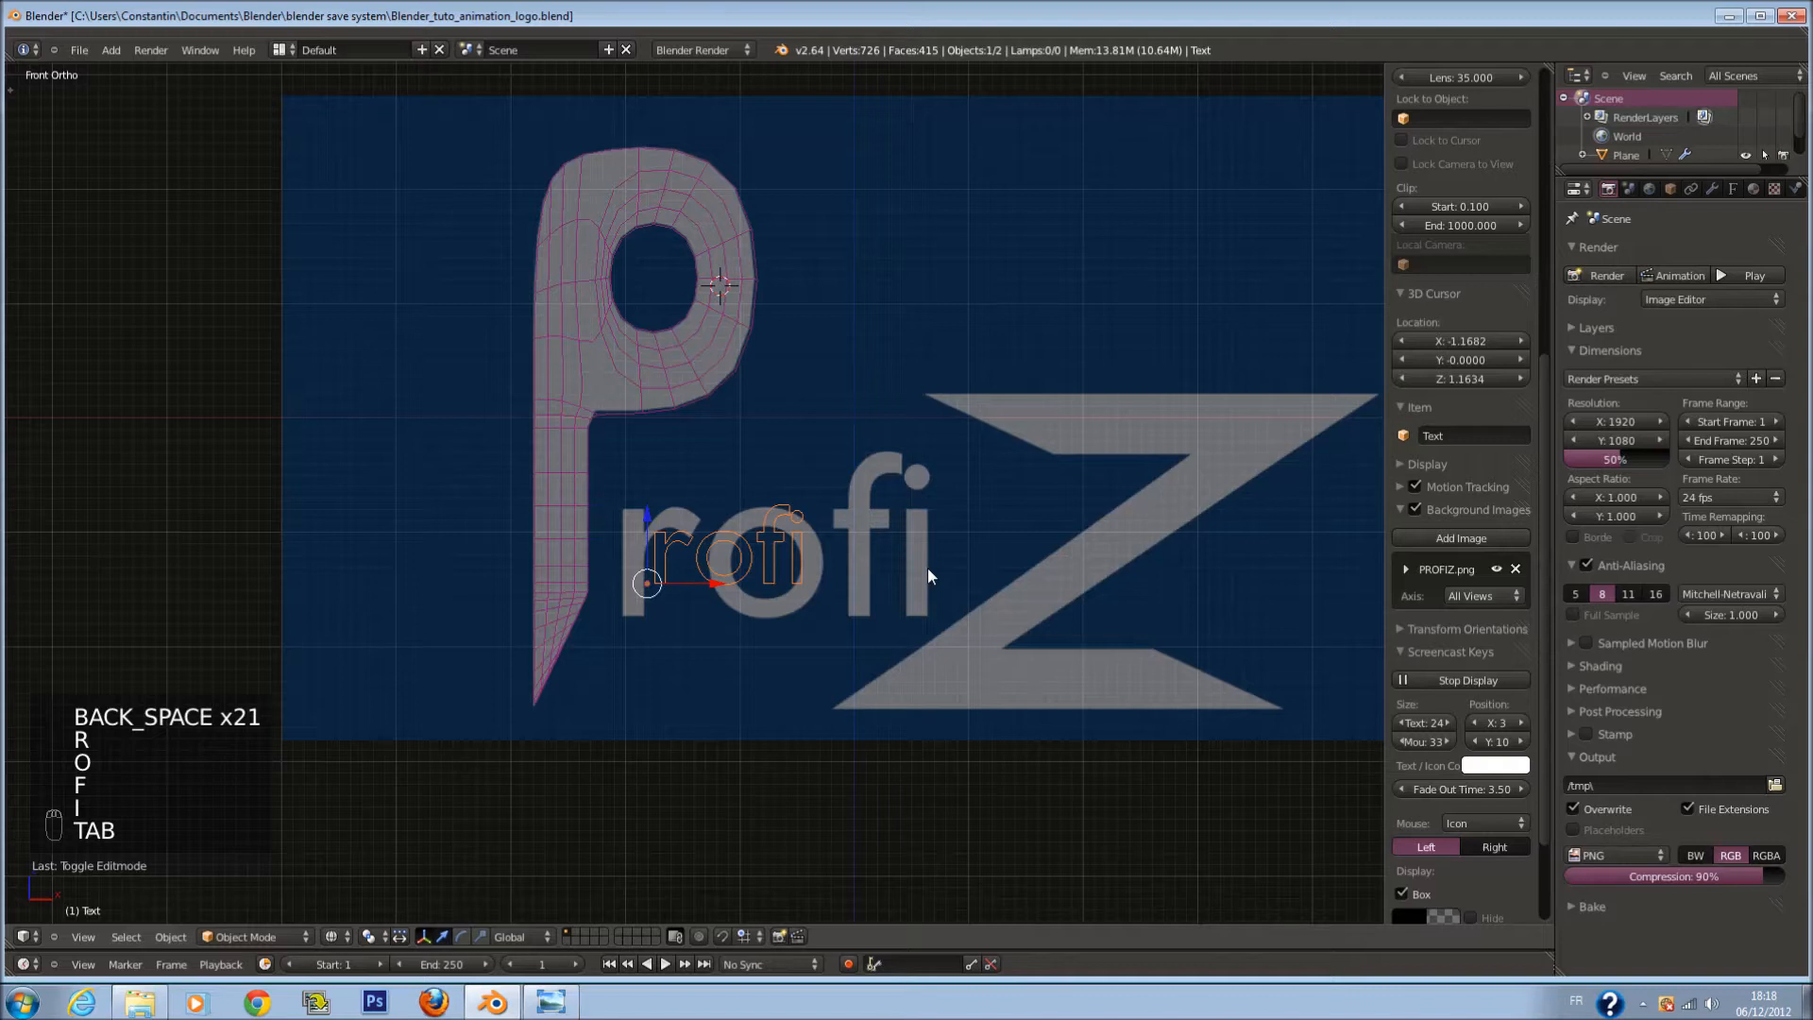
Step: Scale the "rofi" text up and move it along X and Z to match the letters in the background image
key(s)
click(1073, 665)
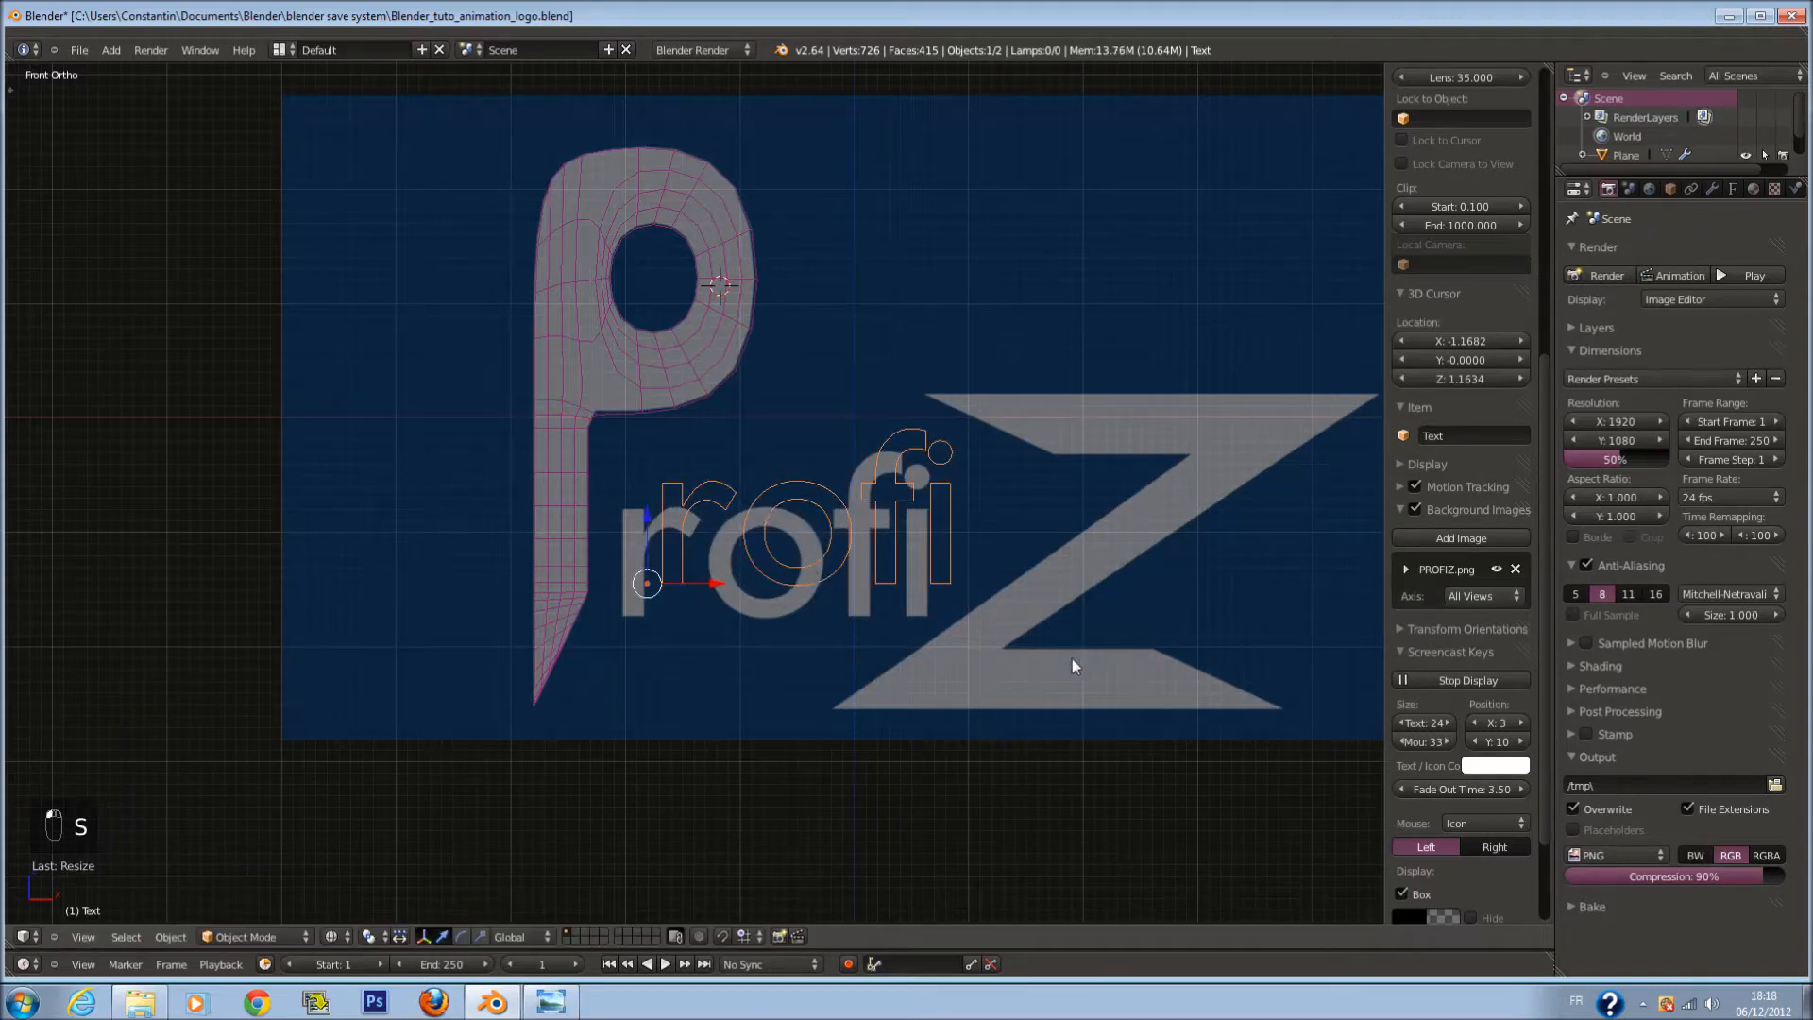
drag(703, 584, 668, 597)
drag(612, 525, 607, 547)
drag(682, 609, 678, 606)
drag(615, 525, 615, 537)
key(s)
click(887, 609)
drag(605, 558, 609, 555)
drag(661, 610, 669, 613)
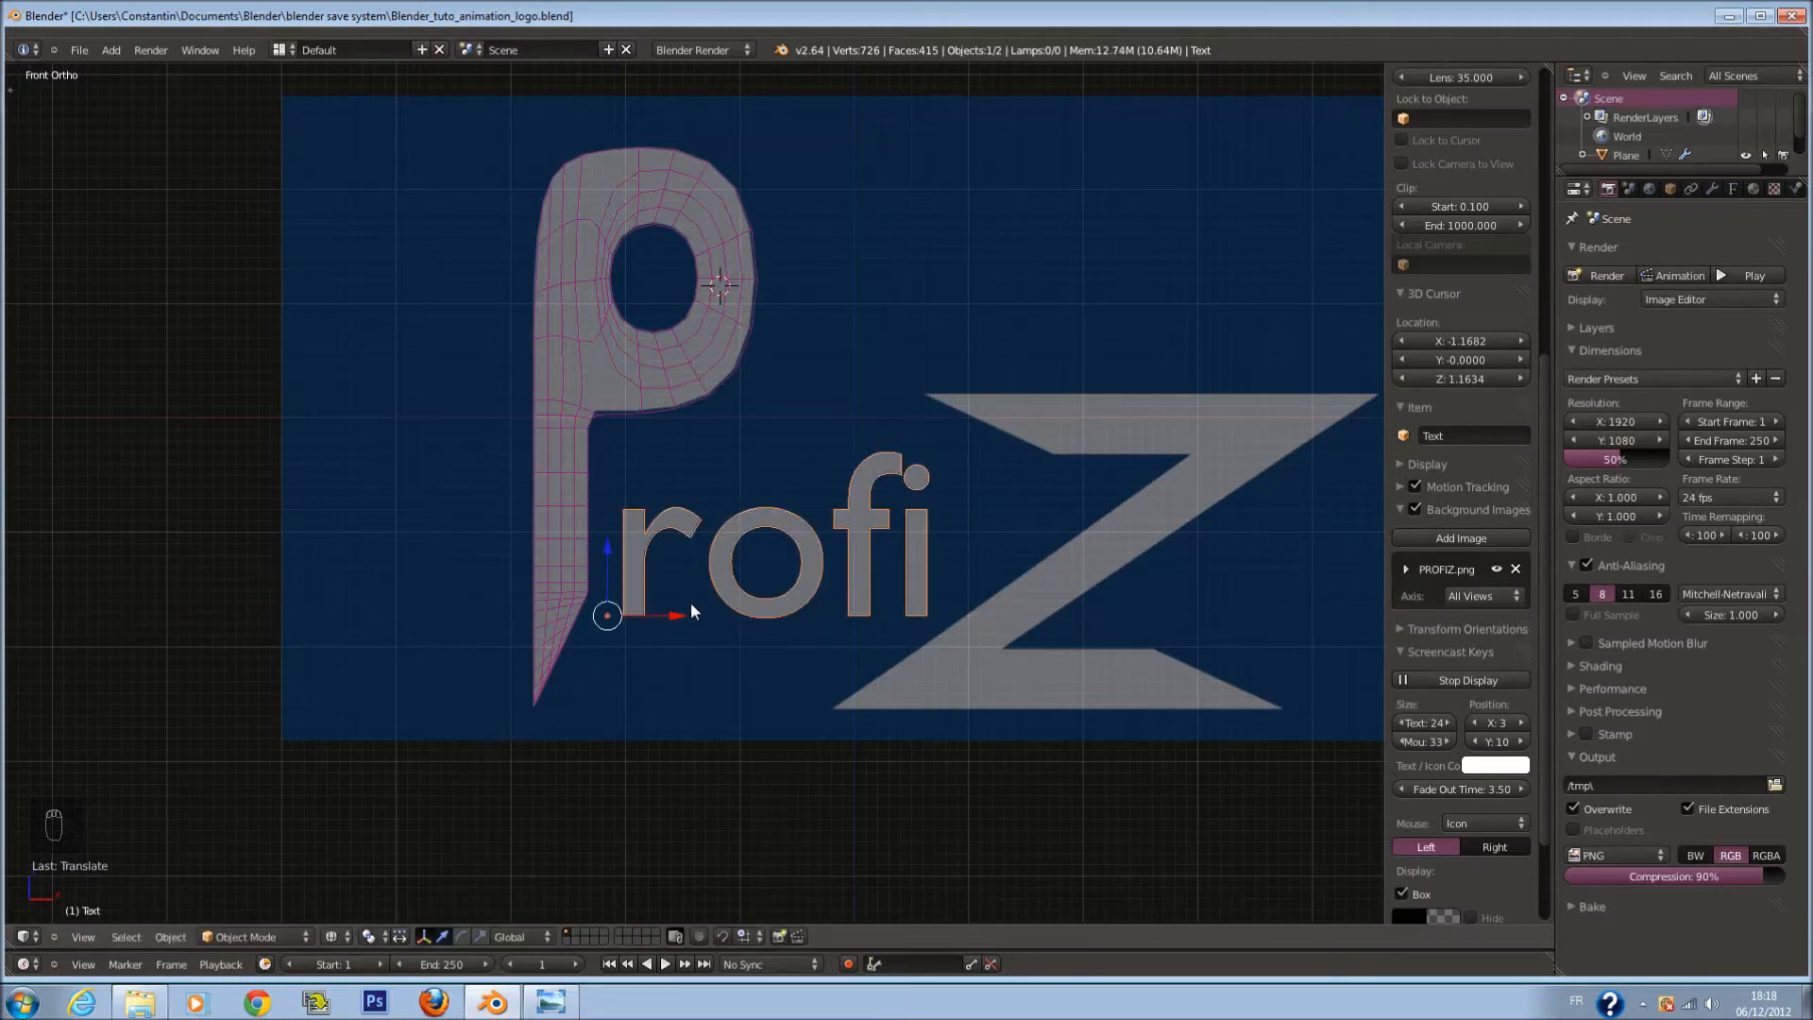
Step: Preview the traced letters in solid shading, with nothing selected, and save the file
scroll(915, 616, down, 2)
key(z)
scroll(859, 563, up, 2)
key(a)
key(ctrl+s)
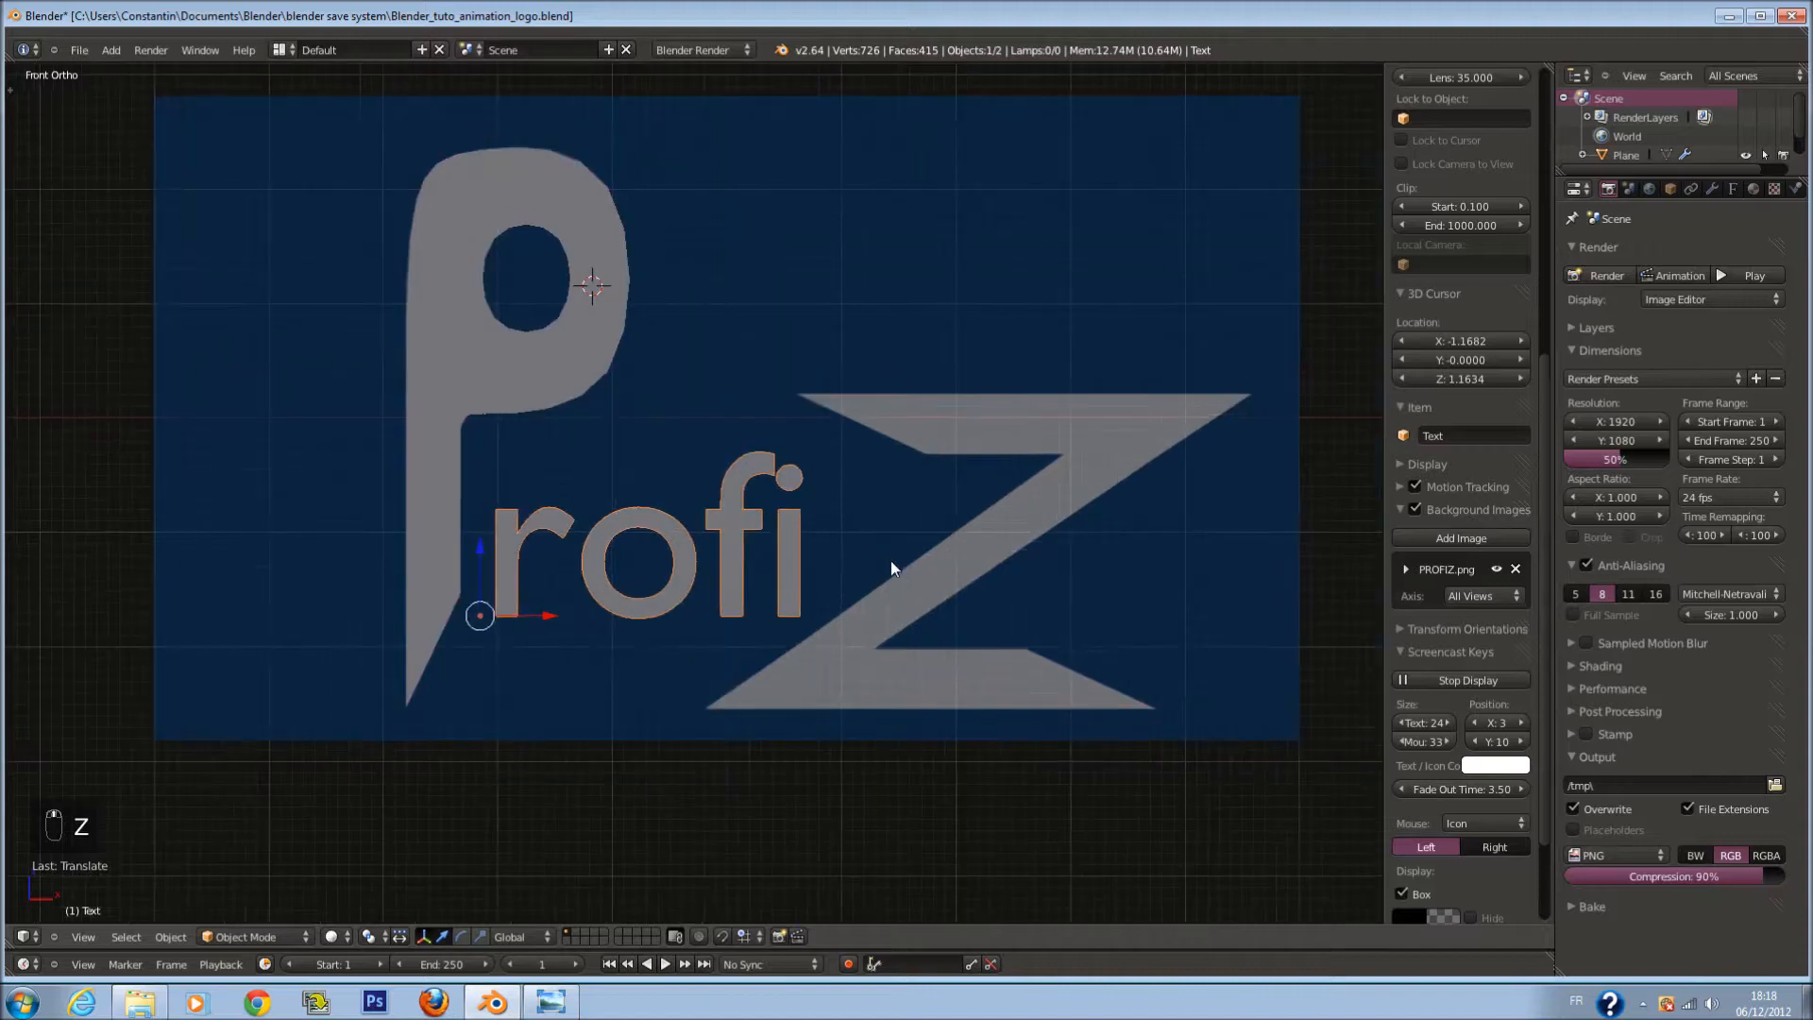
Step: Add a mesh plane, rotate it 90° about X, and scale it down to a small square
key(shift+a)
mouse_move(880, 484)
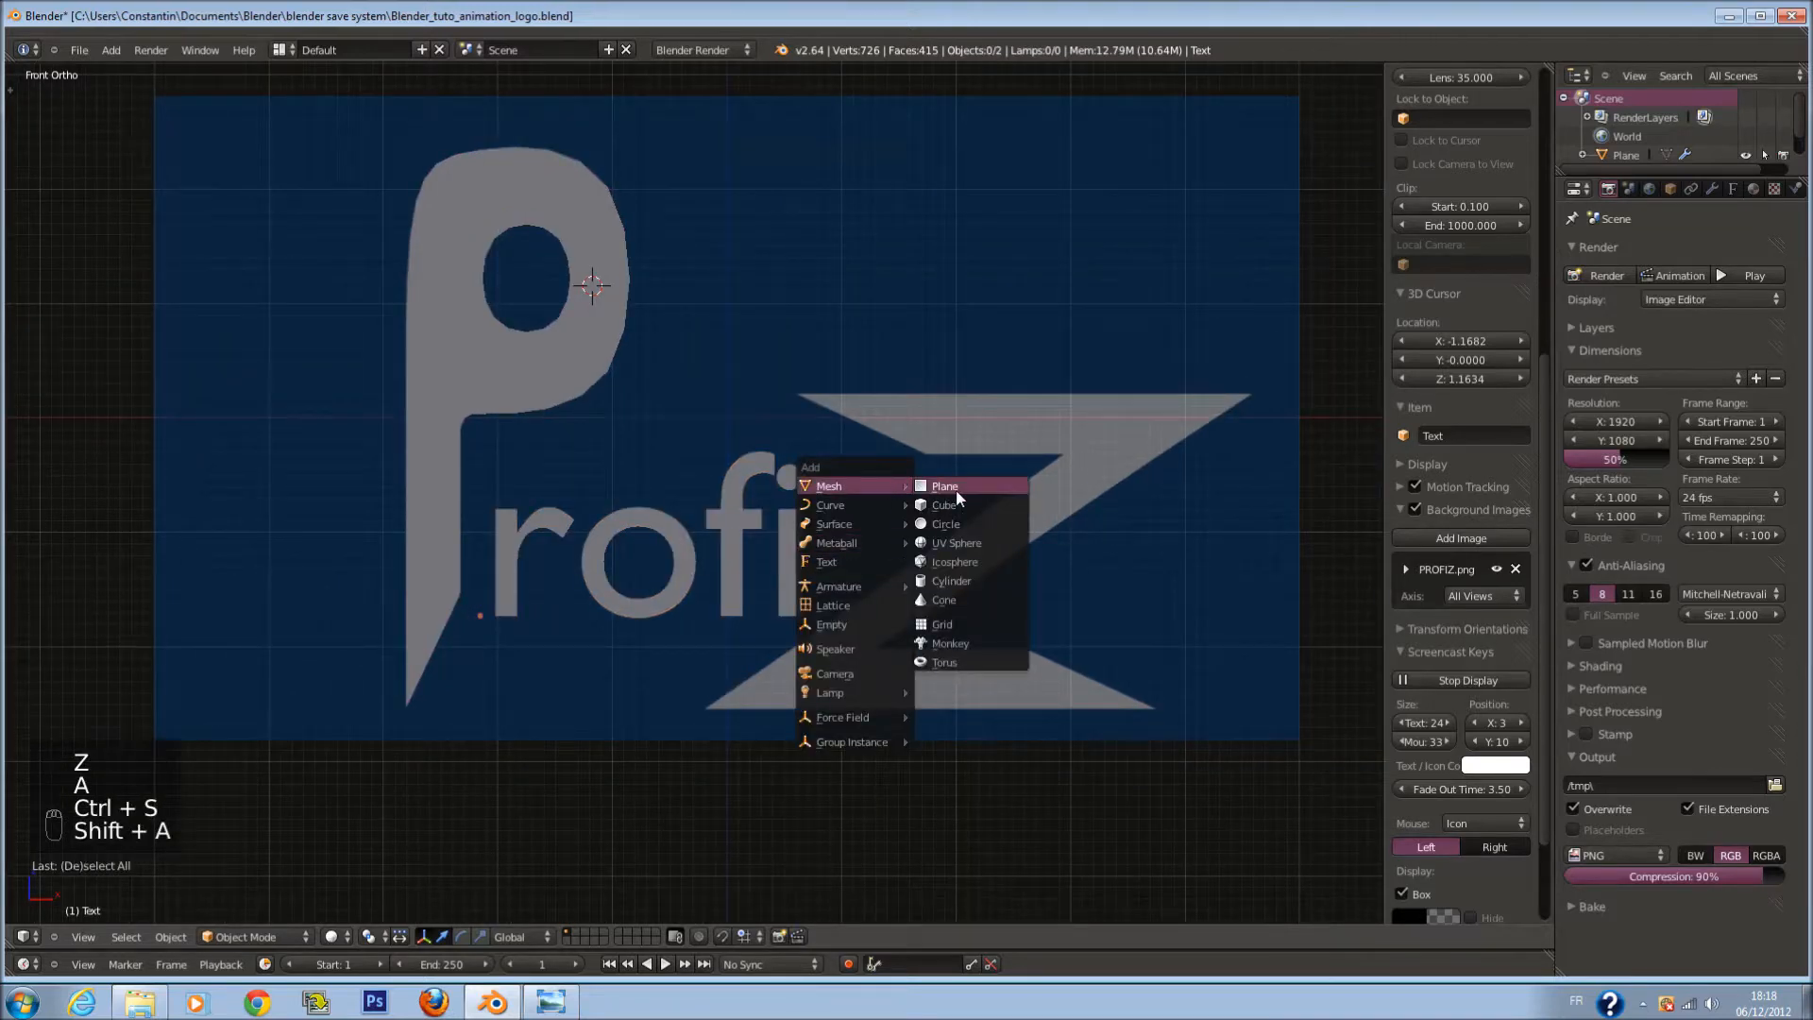
click(956, 487)
key(z)
ctrl+scroll(956, 473, up, 3)
text(rx90)
key(Return)
key(s)
click(506, 325)
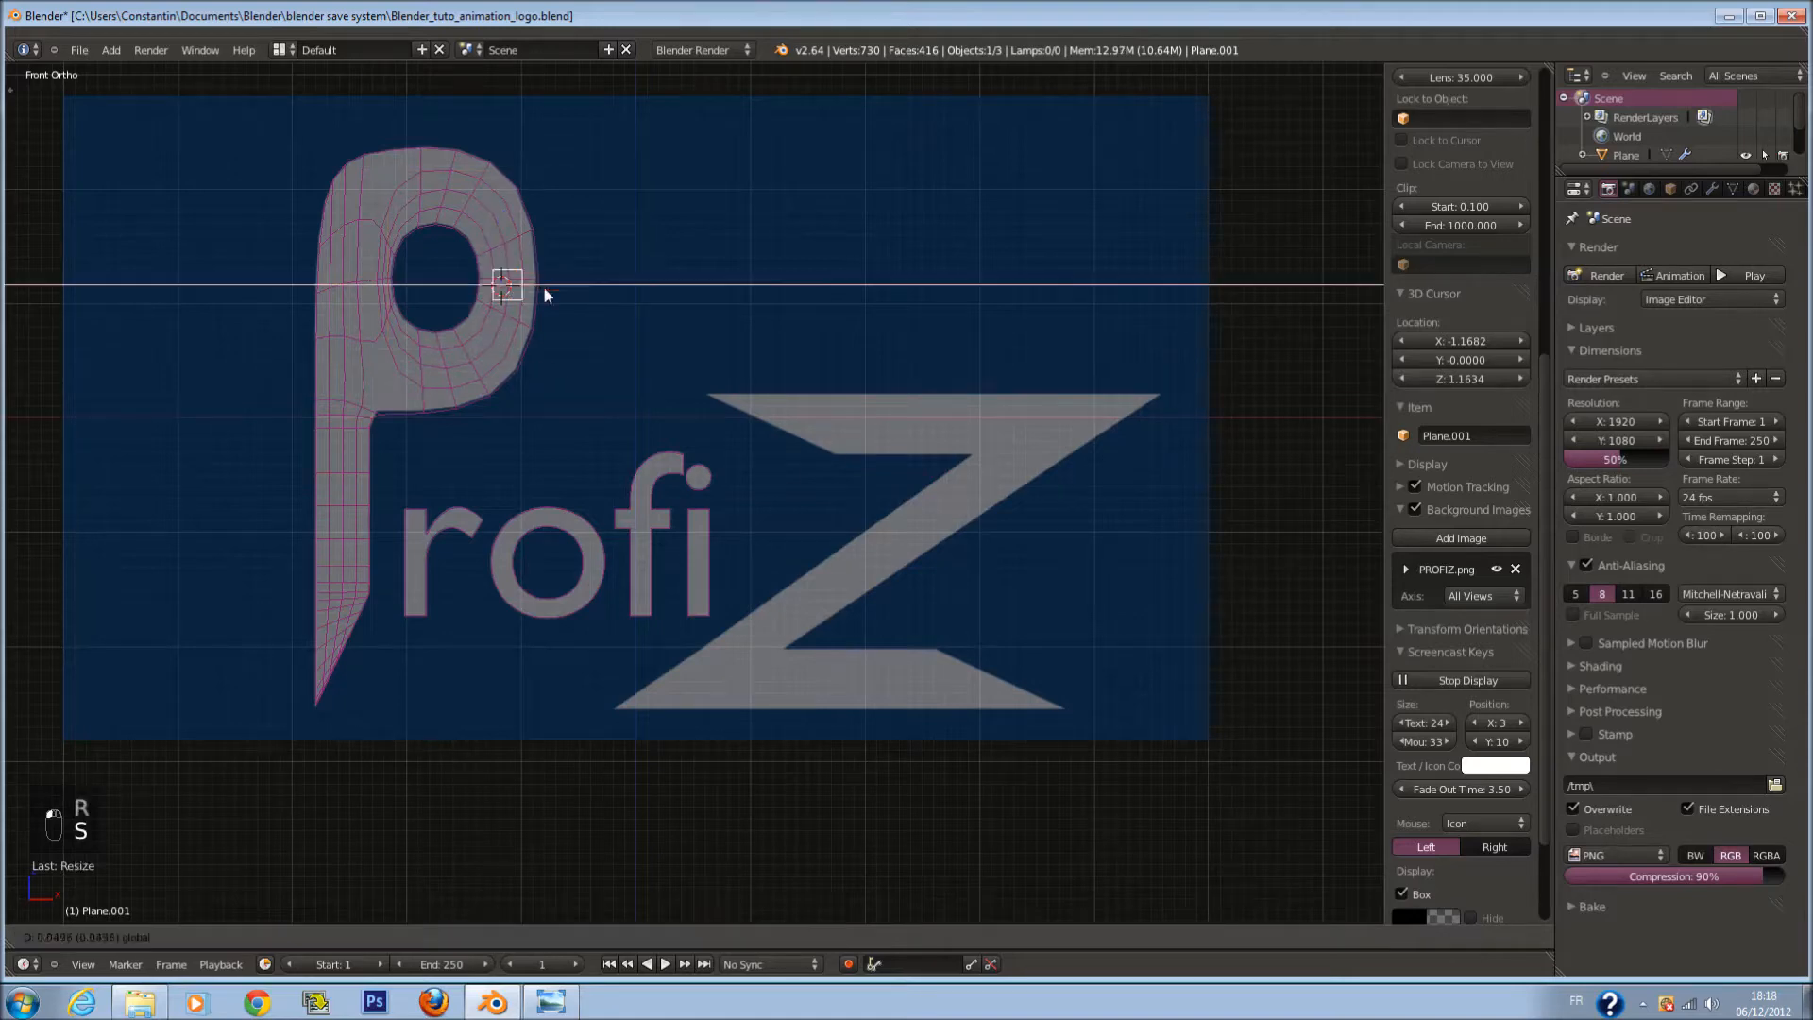
Step: Move the small plane along X and Z onto the Z's upper bar, saving the file
drag(538, 283, 836, 318)
ctrl+scroll(847, 321, up, 6)
key(ctrl+s)
drag(619, 219, 716, 326)
scroll(677, 380, up, 3)
drag(661, 247, 660, 311)
Step: Scale and nudge the plane to fill the height of the Z's upper bar, beside its slanted left end
key(s)
click(761, 362)
key(s)
click(755, 383)
mouse_move(723, 371)
mouse_down()
mouse_move(739, 371)
mouse_move(721, 366)
mouse_up()
key(s)
click(806, 379)
drag(668, 303, 671, 310)
key(s)
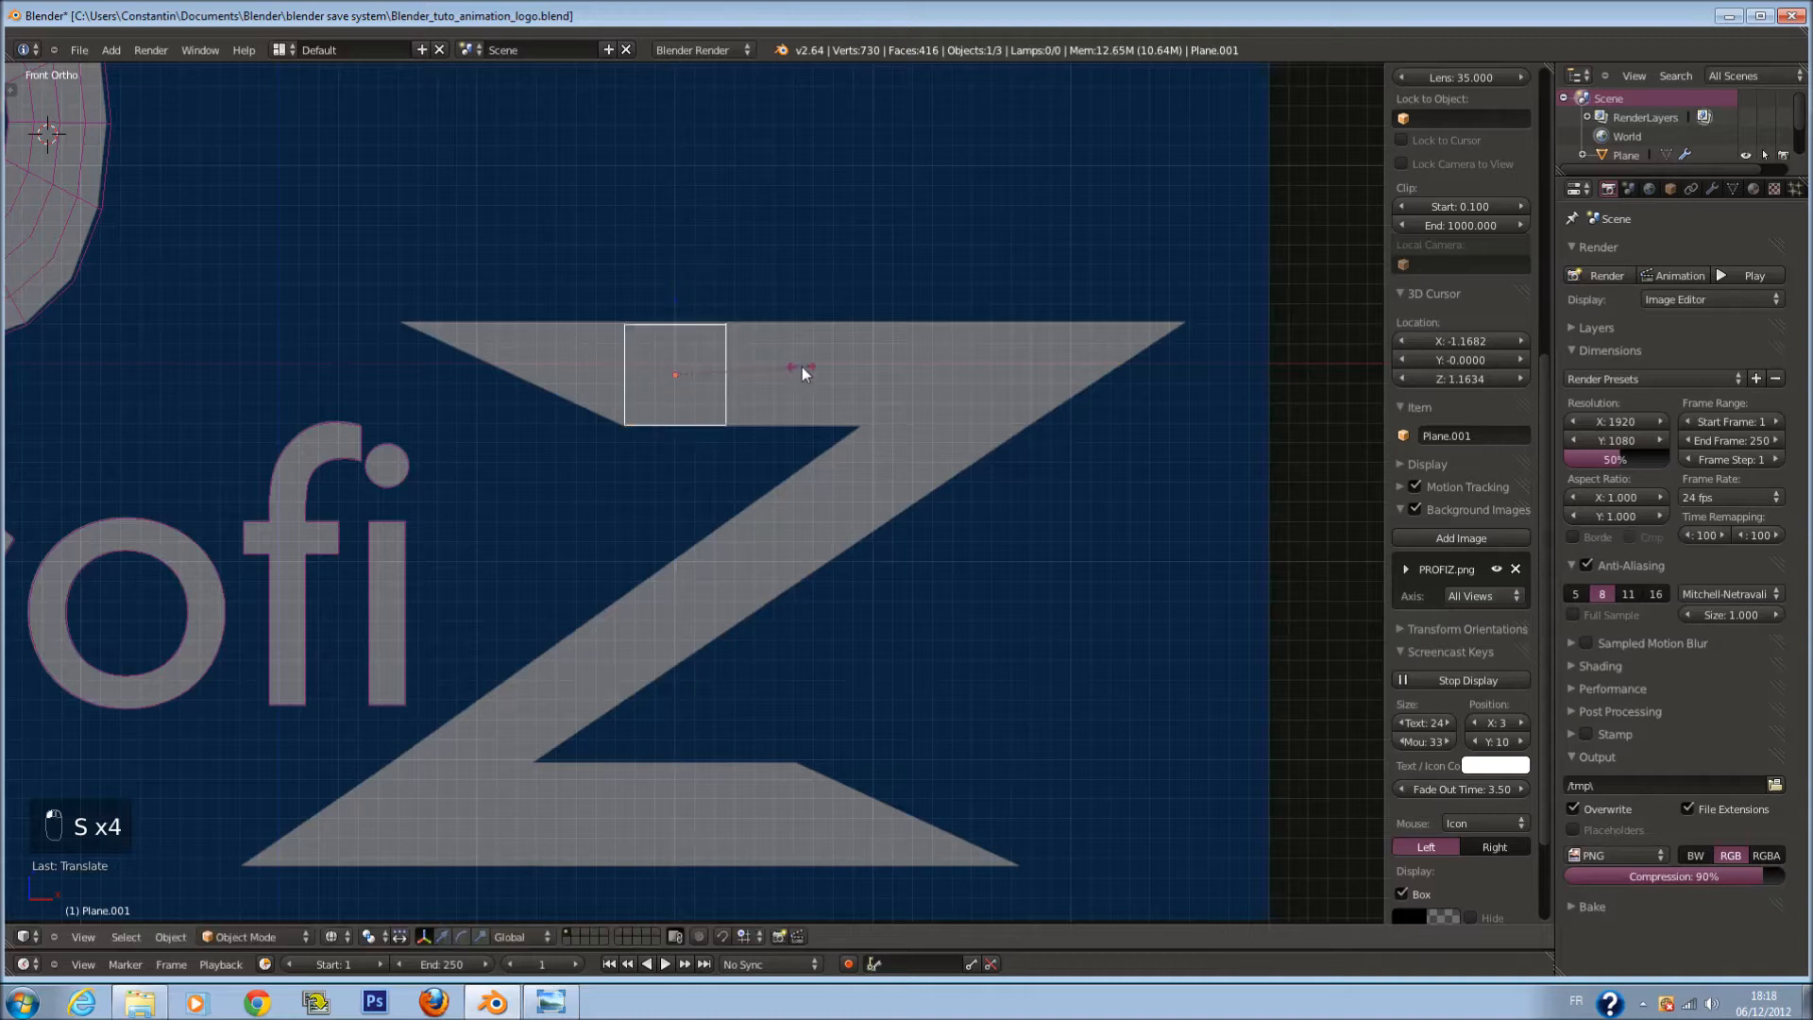
click(807, 367)
Step: Select the plane's left edge, extrude it, and move the new edge along X toward the Z's upper-left tip
key(Tab)
key(z)
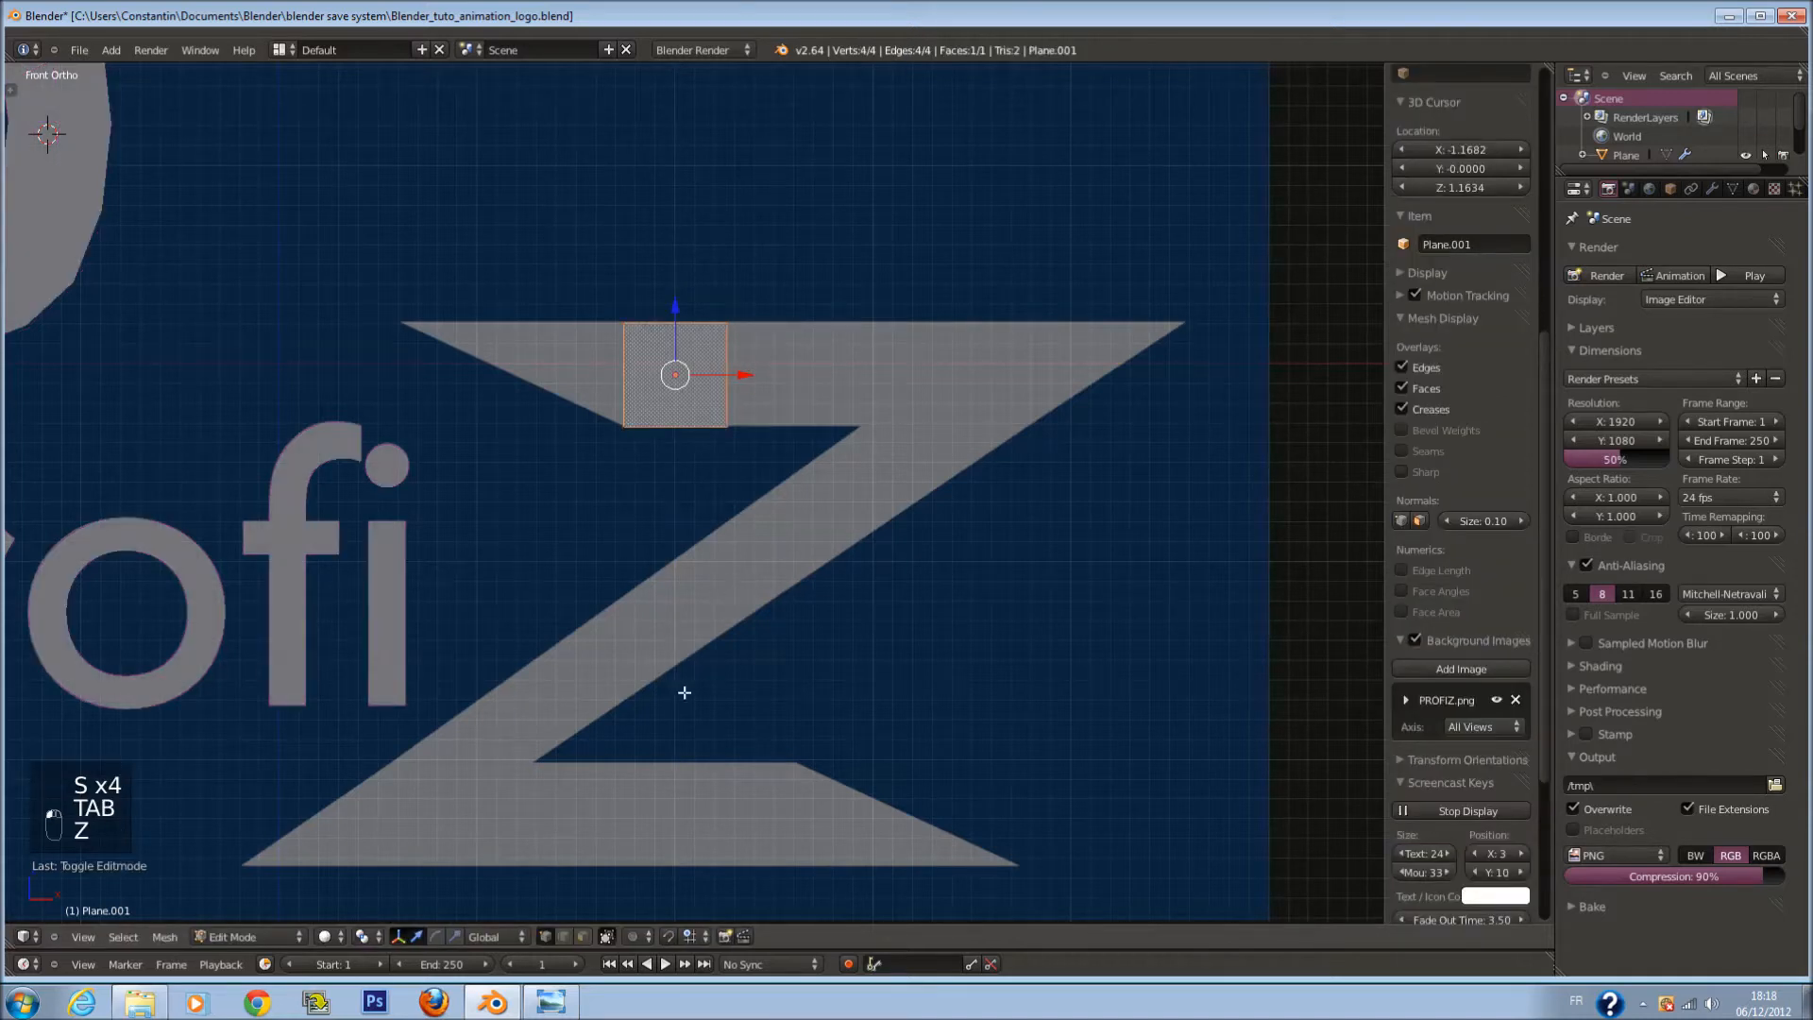
key(a)
key(c)
scroll(571, 311, up, 3)
drag(571, 314, 544, 412)
right_click(544, 412)
key(e)
right_click(661, 388)
click(667, 382)
drag(686, 374, 489, 378)
Step: Merge the extruded vertices at center and move the merged point along Z and X toward the Z's upper-left tip
key(w)
click(488, 378)
click(482, 373)
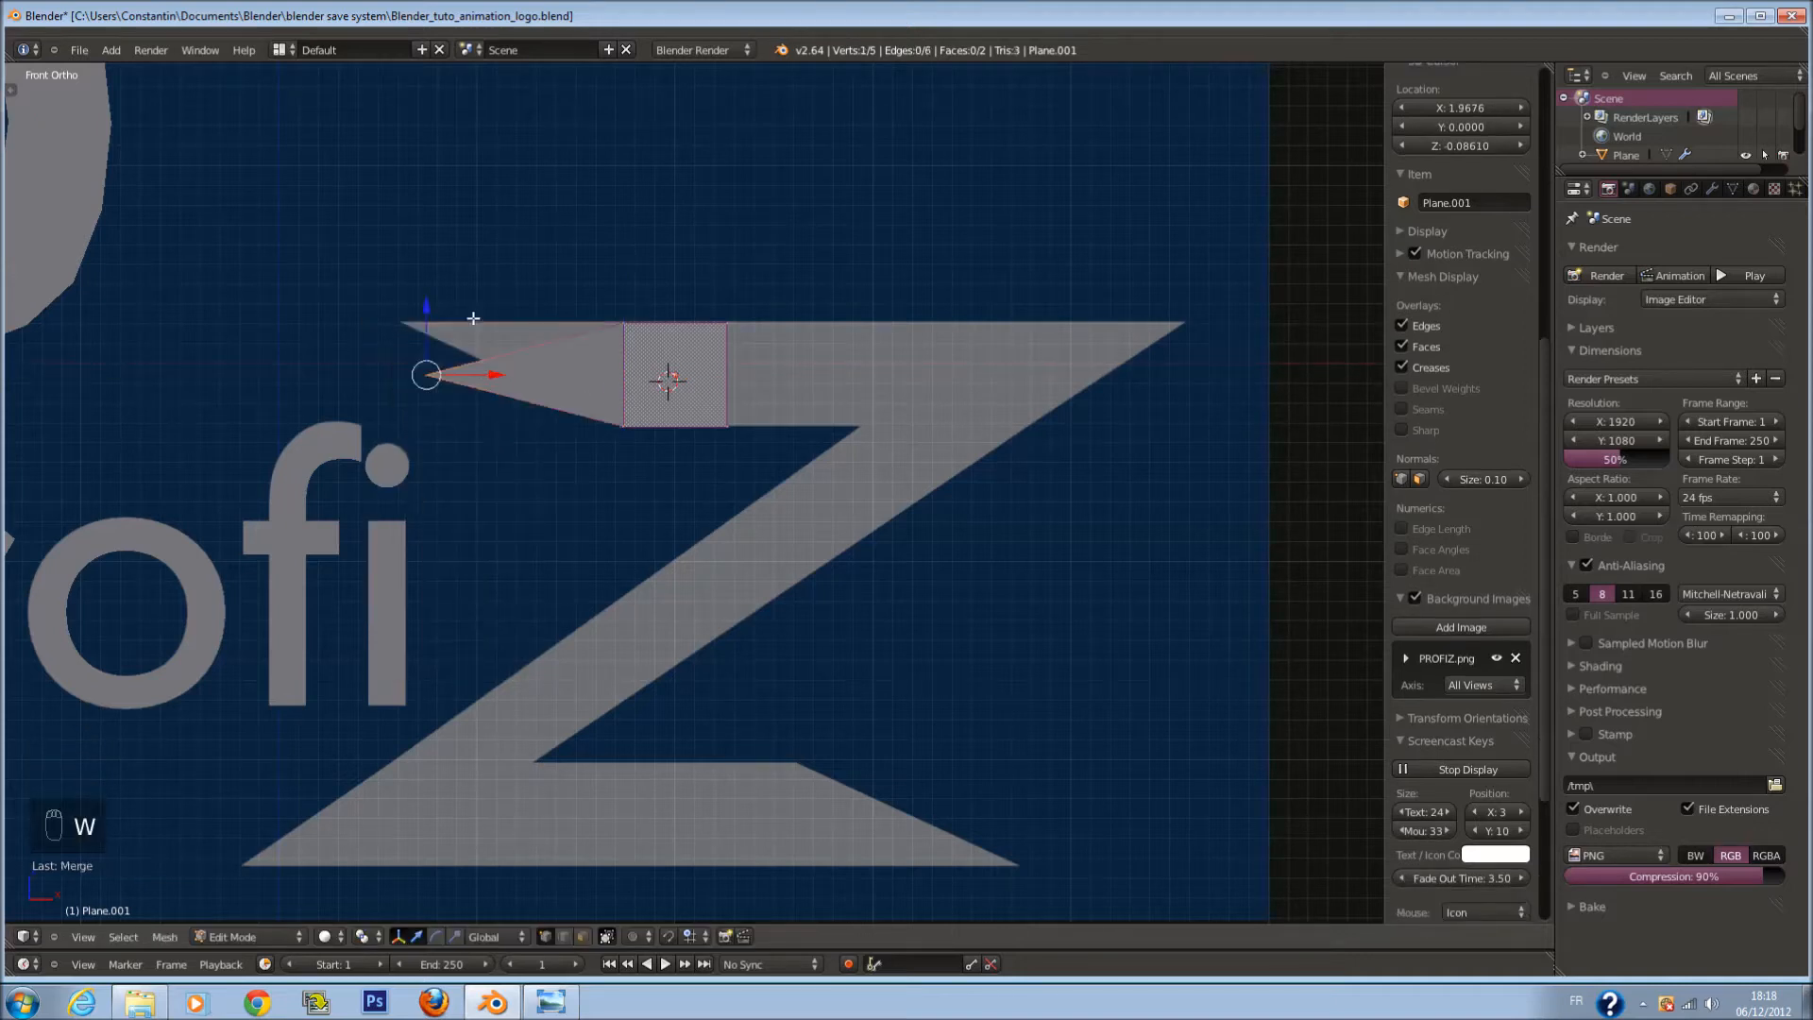
drag(433, 314, 423, 261)
drag(503, 328, 479, 324)
shift+middle_drag(740, 344, 829, 343)
key(z)
scroll(535, 270, up, 1)
shift+middle_drag(535, 270, 536, 340)
drag(454, 314, 454, 288)
Step: Compare the plane's pointed left end with the Z's outline in solid and wireframe shading
scroll(616, 385, down, 1)
key(Tab)
scroll(682, 412, down, 2)
key(z)
scroll(835, 405, up, 2)
key(z)
scroll(552, 380, up, 1)
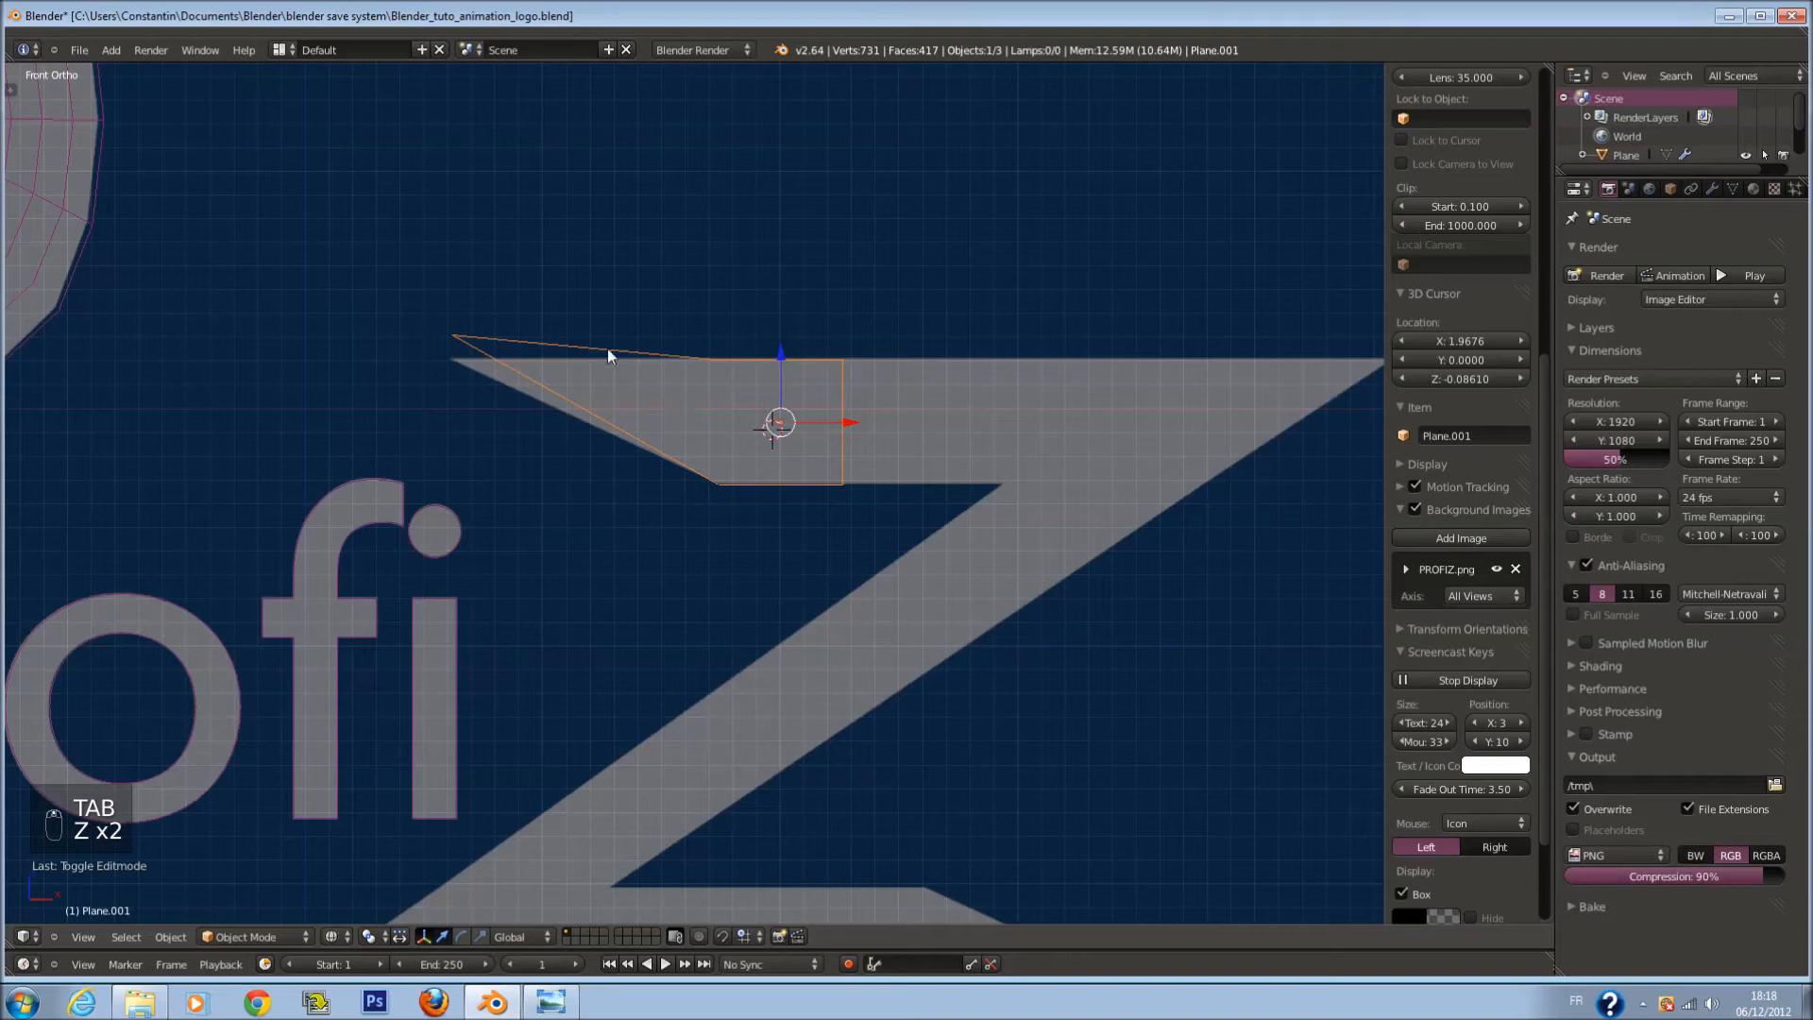
scroll(590, 376, down, 1)
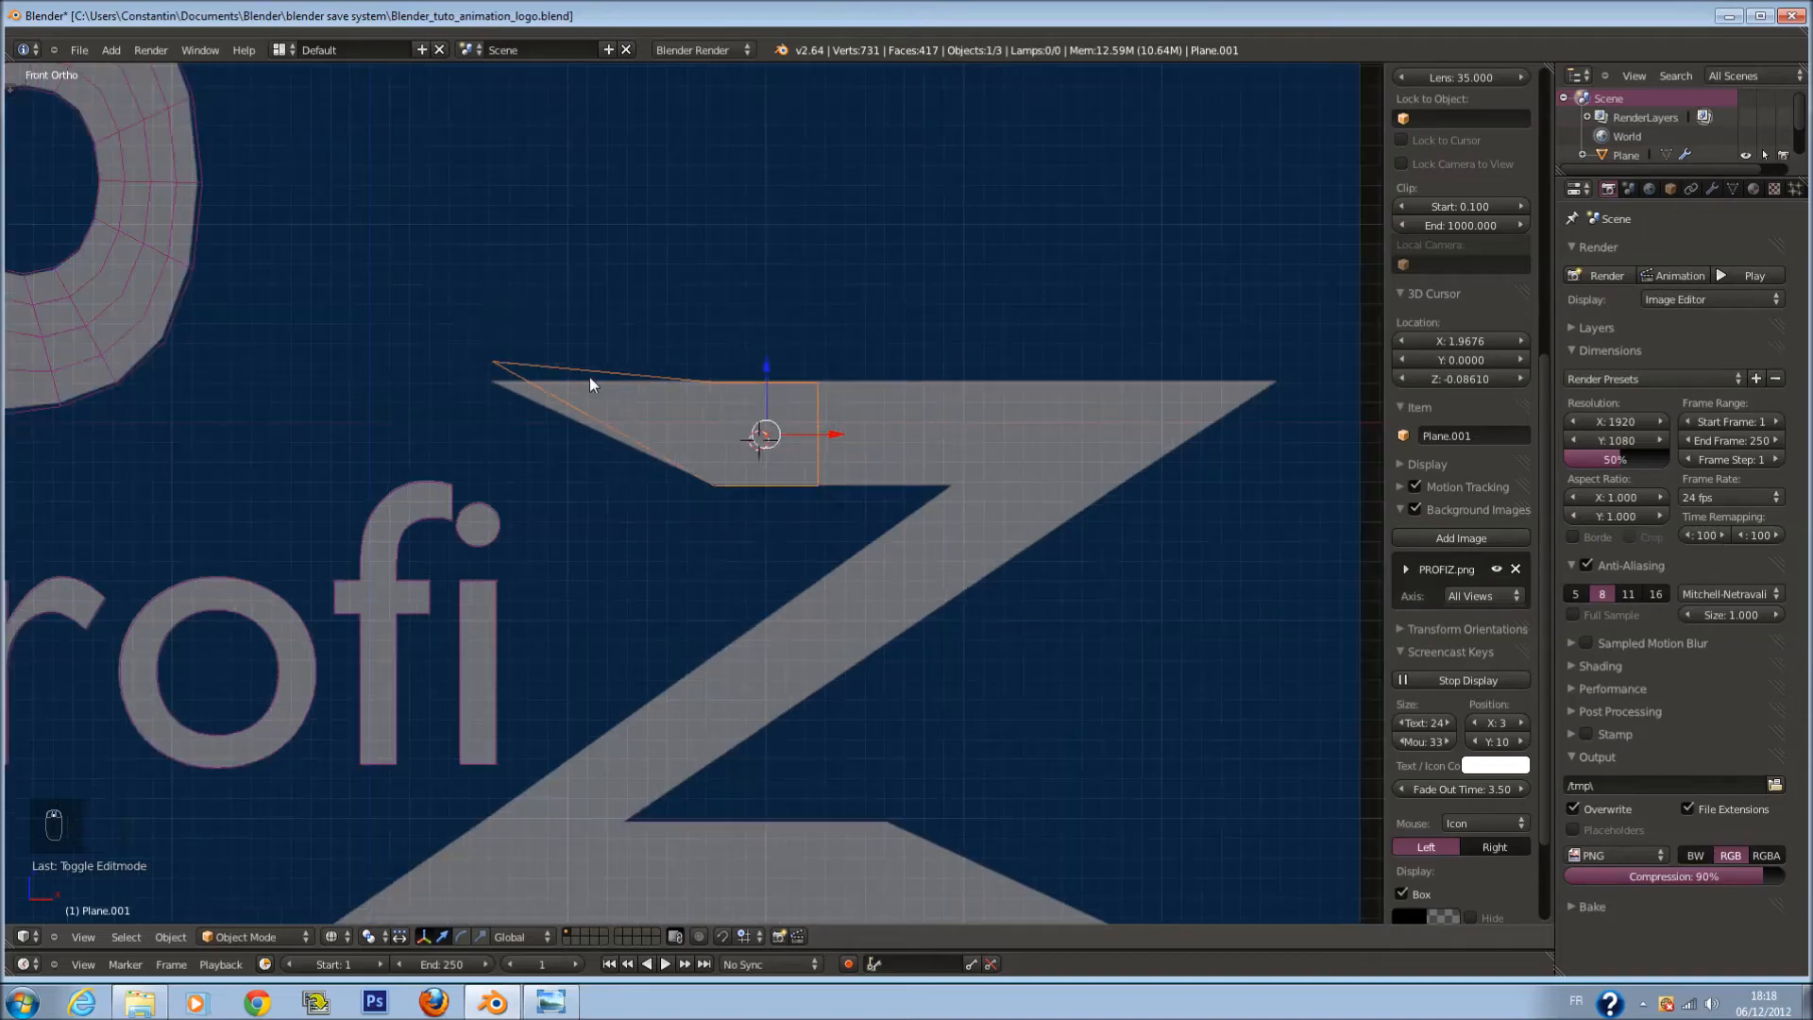
Step: Flatten the three vertices along the plane's top edge by scaling to 0 along Z, and move them onto the Z's upper edge
key(Tab)
key(z)
scroll(703, 377, up, 2)
key(z)
scroll(718, 345, down, 1)
key(c)
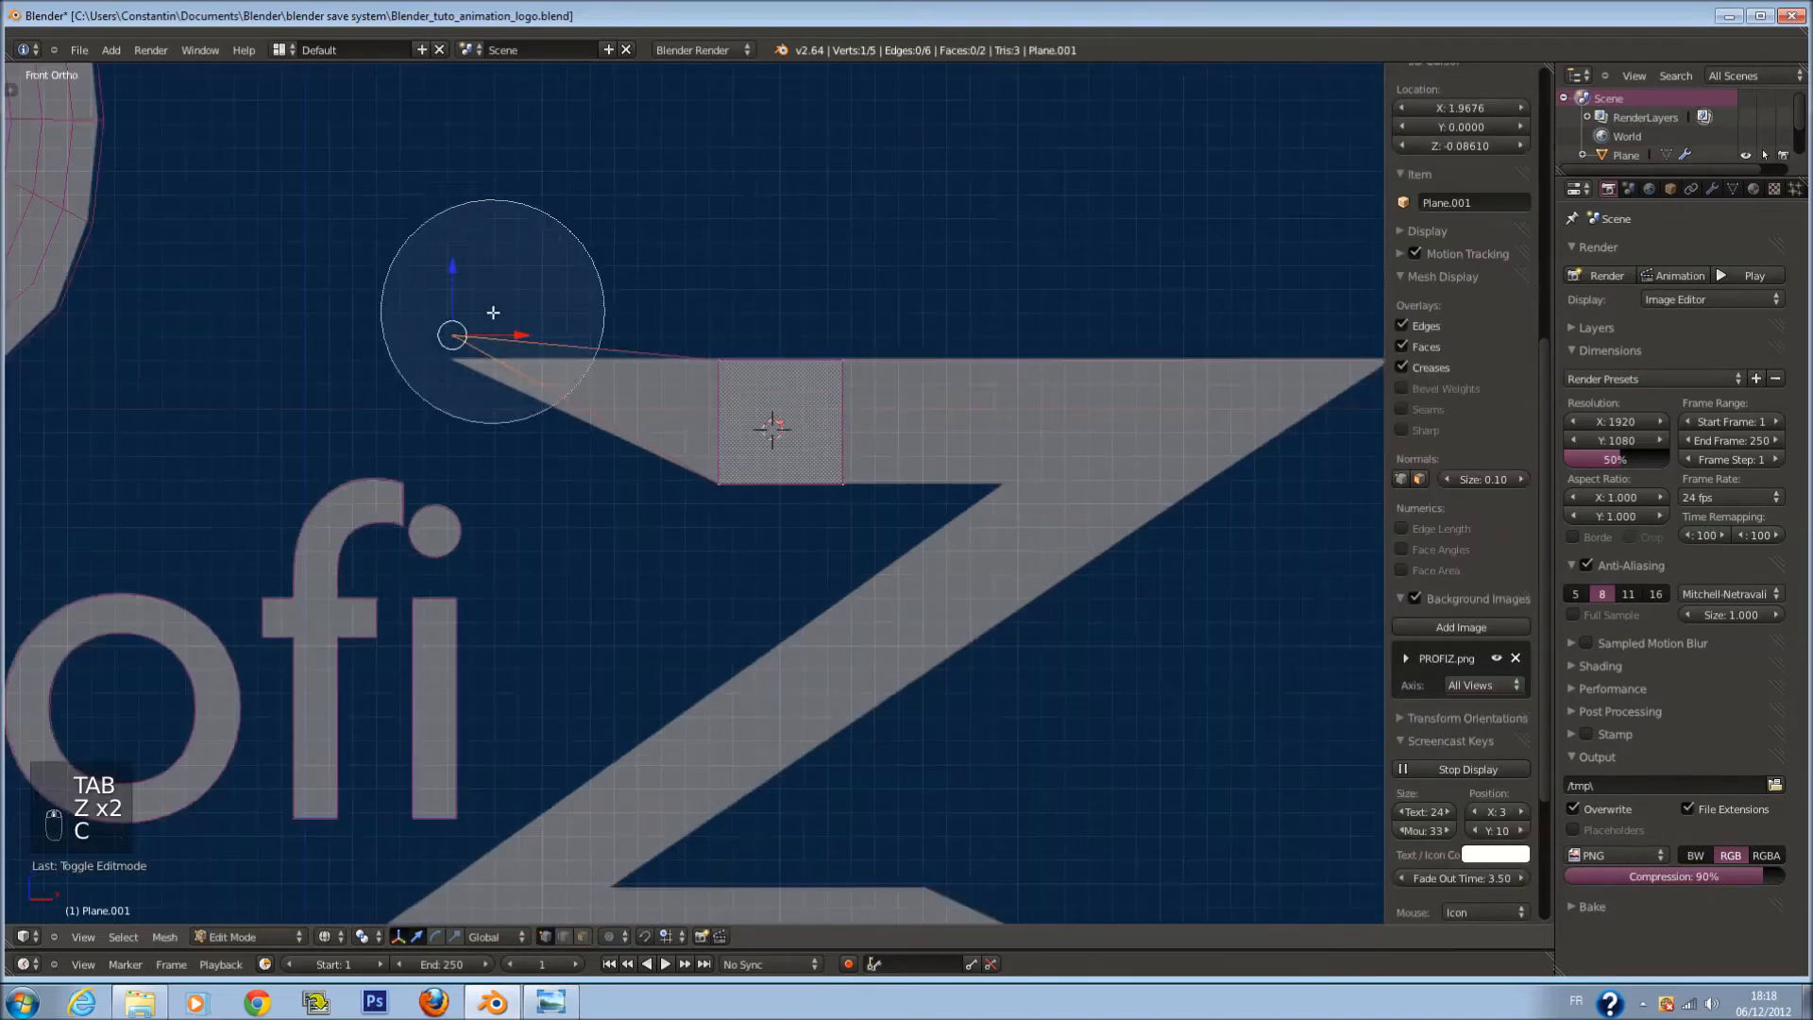
drag(614, 290, 877, 317)
right_click(883, 317)
key(s)
key(x)
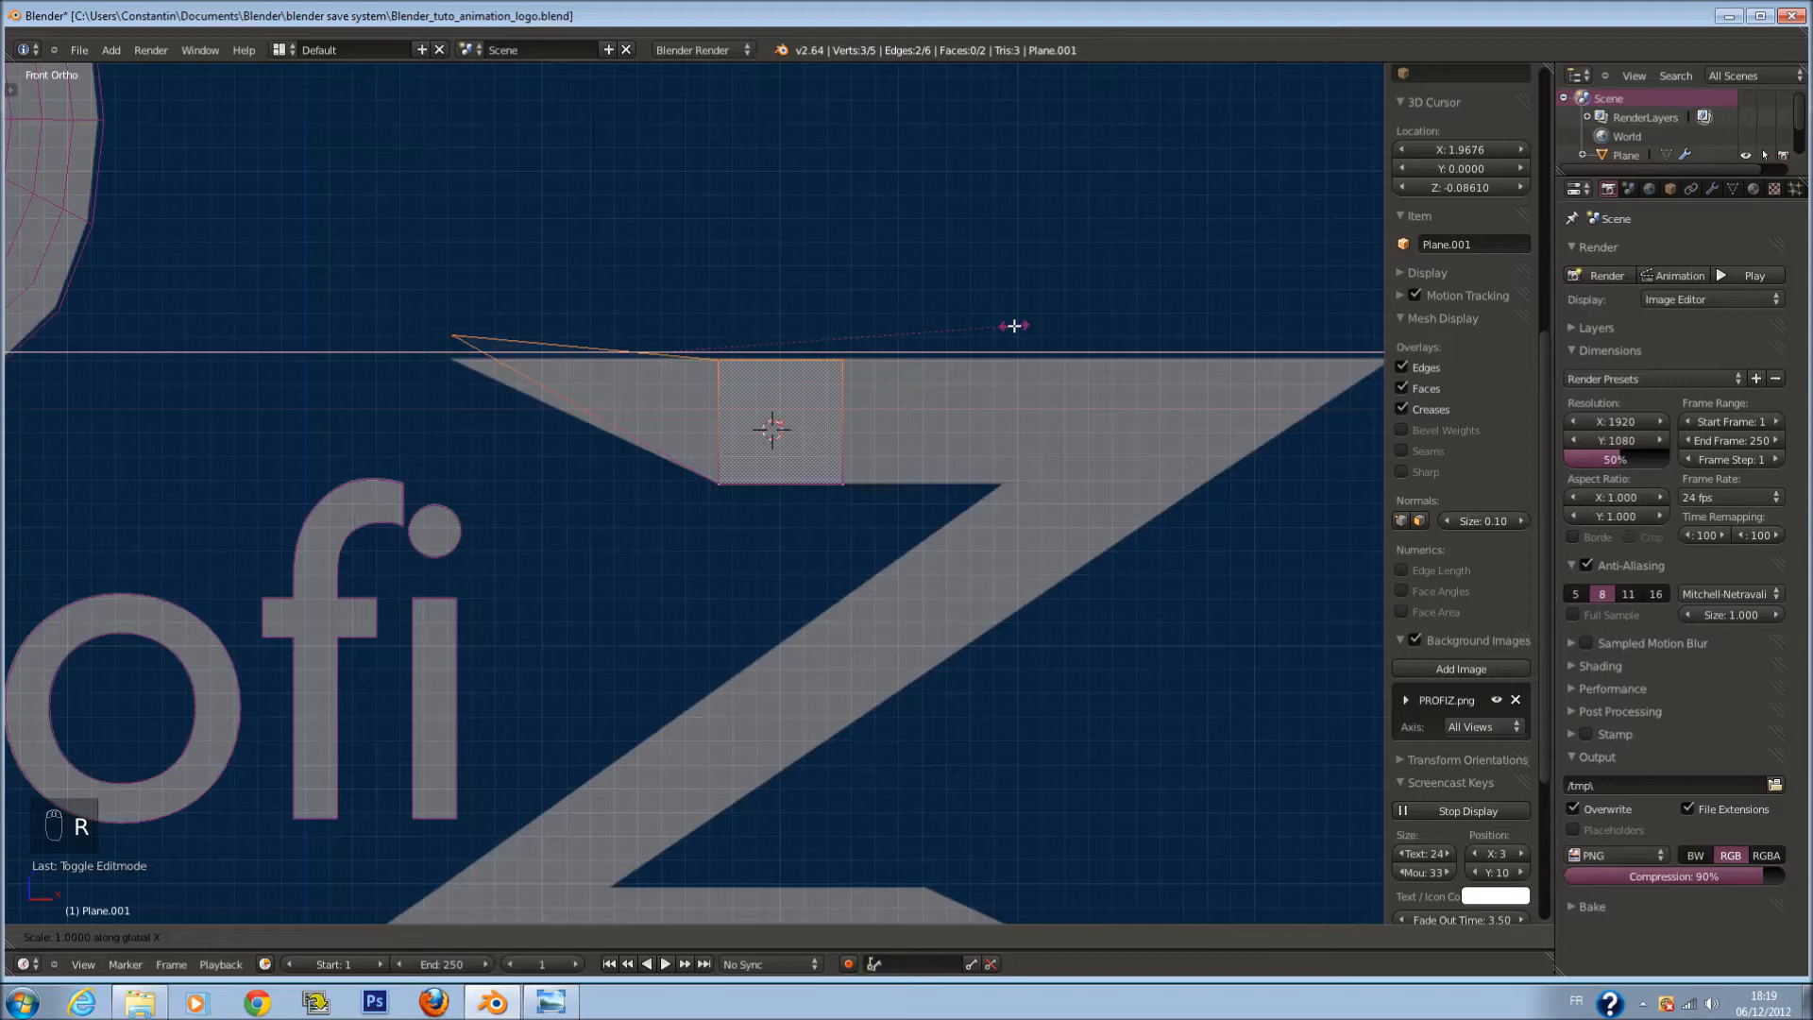
key(0)
key(y)
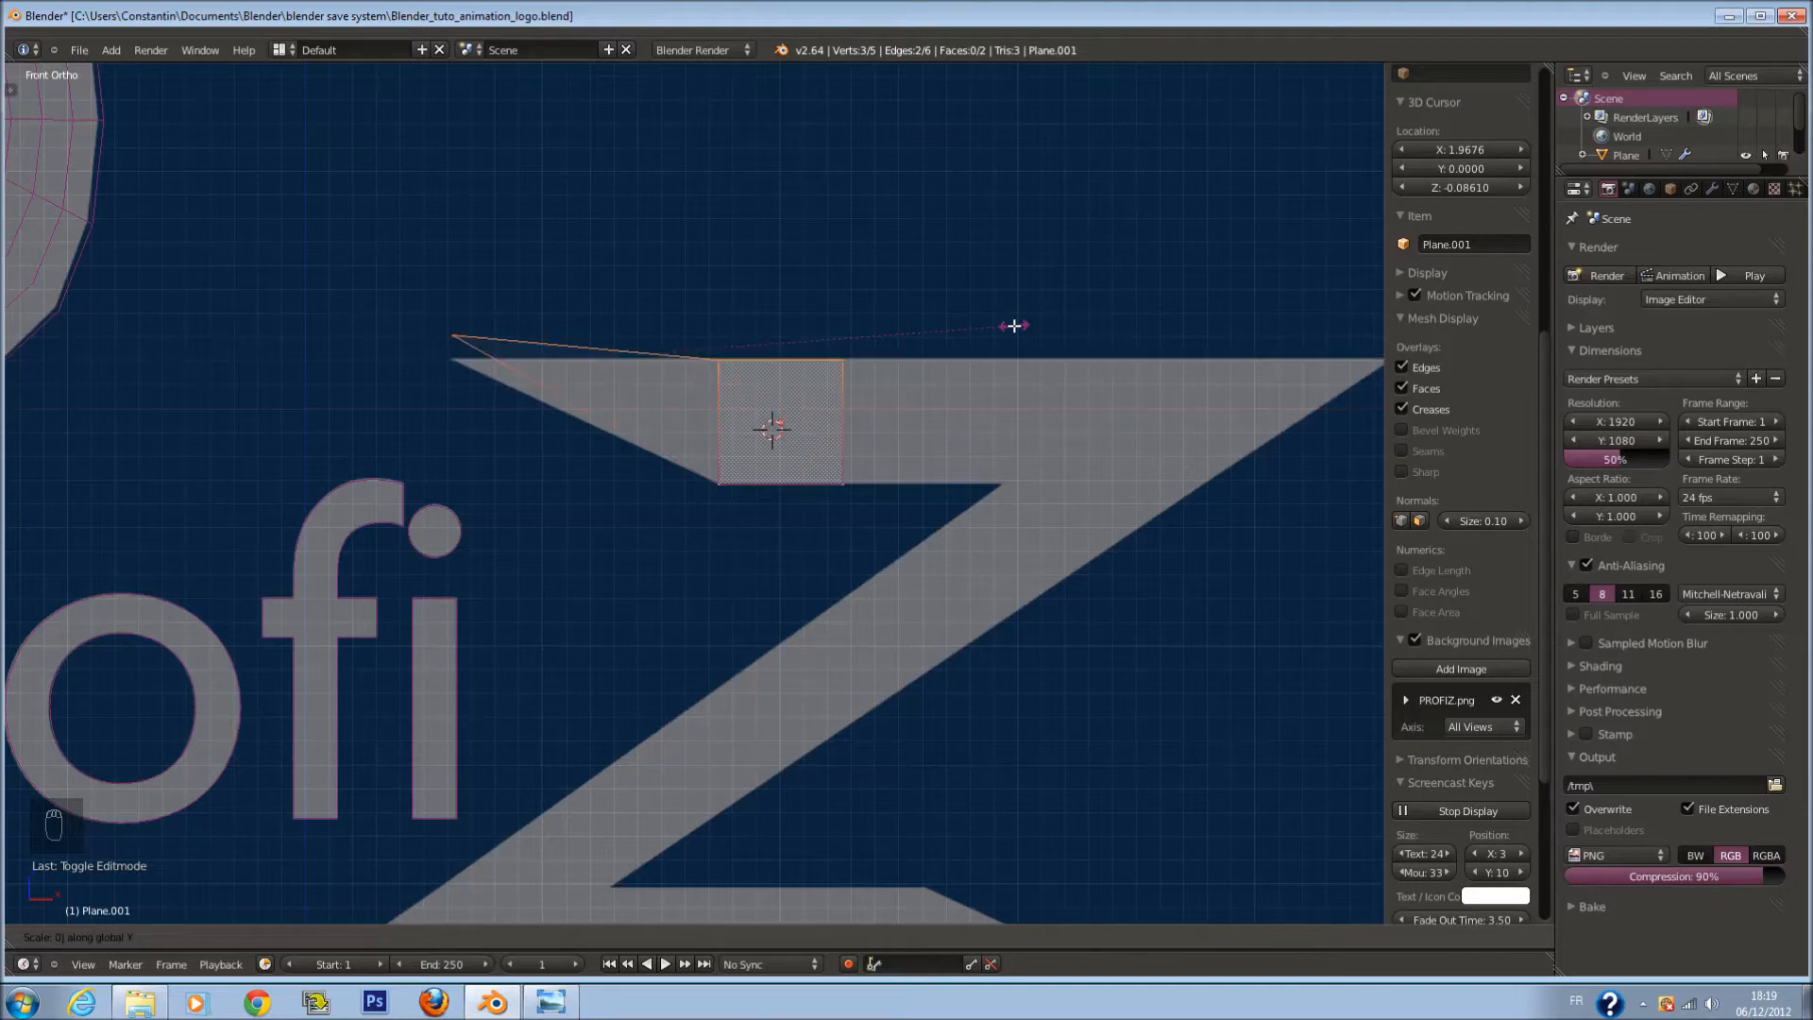
key(z)
key(Return)
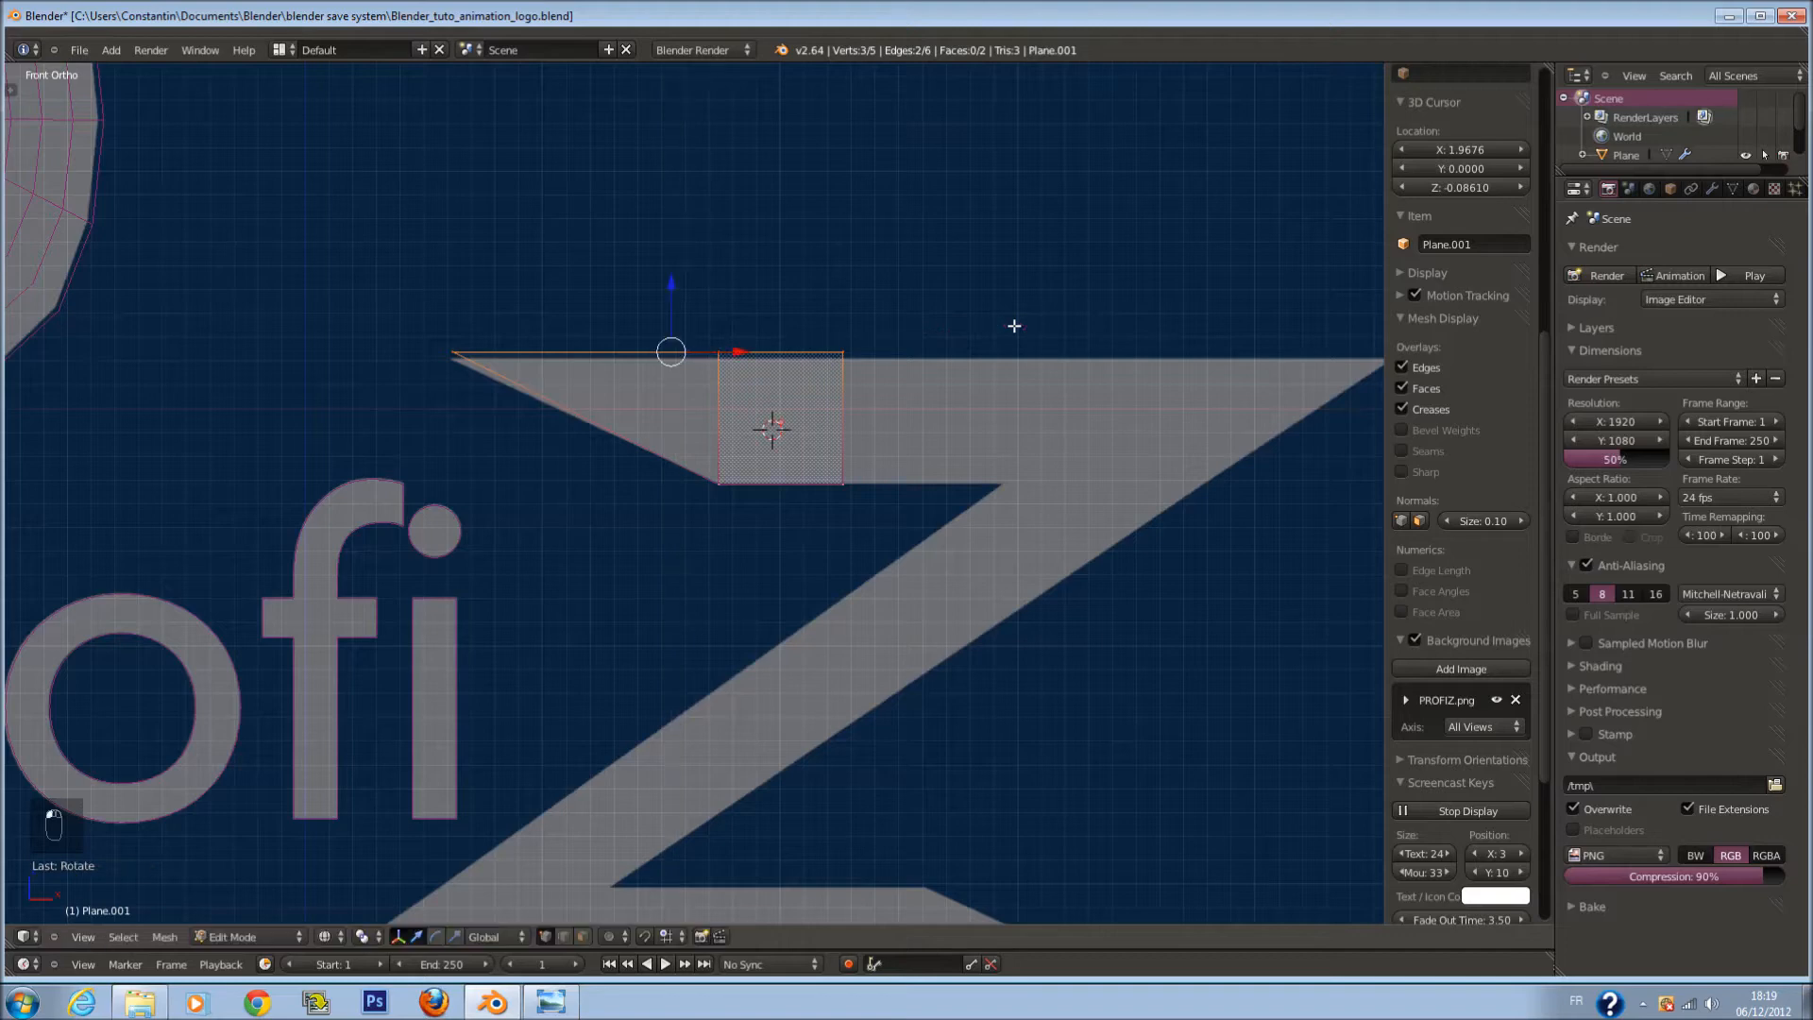
key(a)
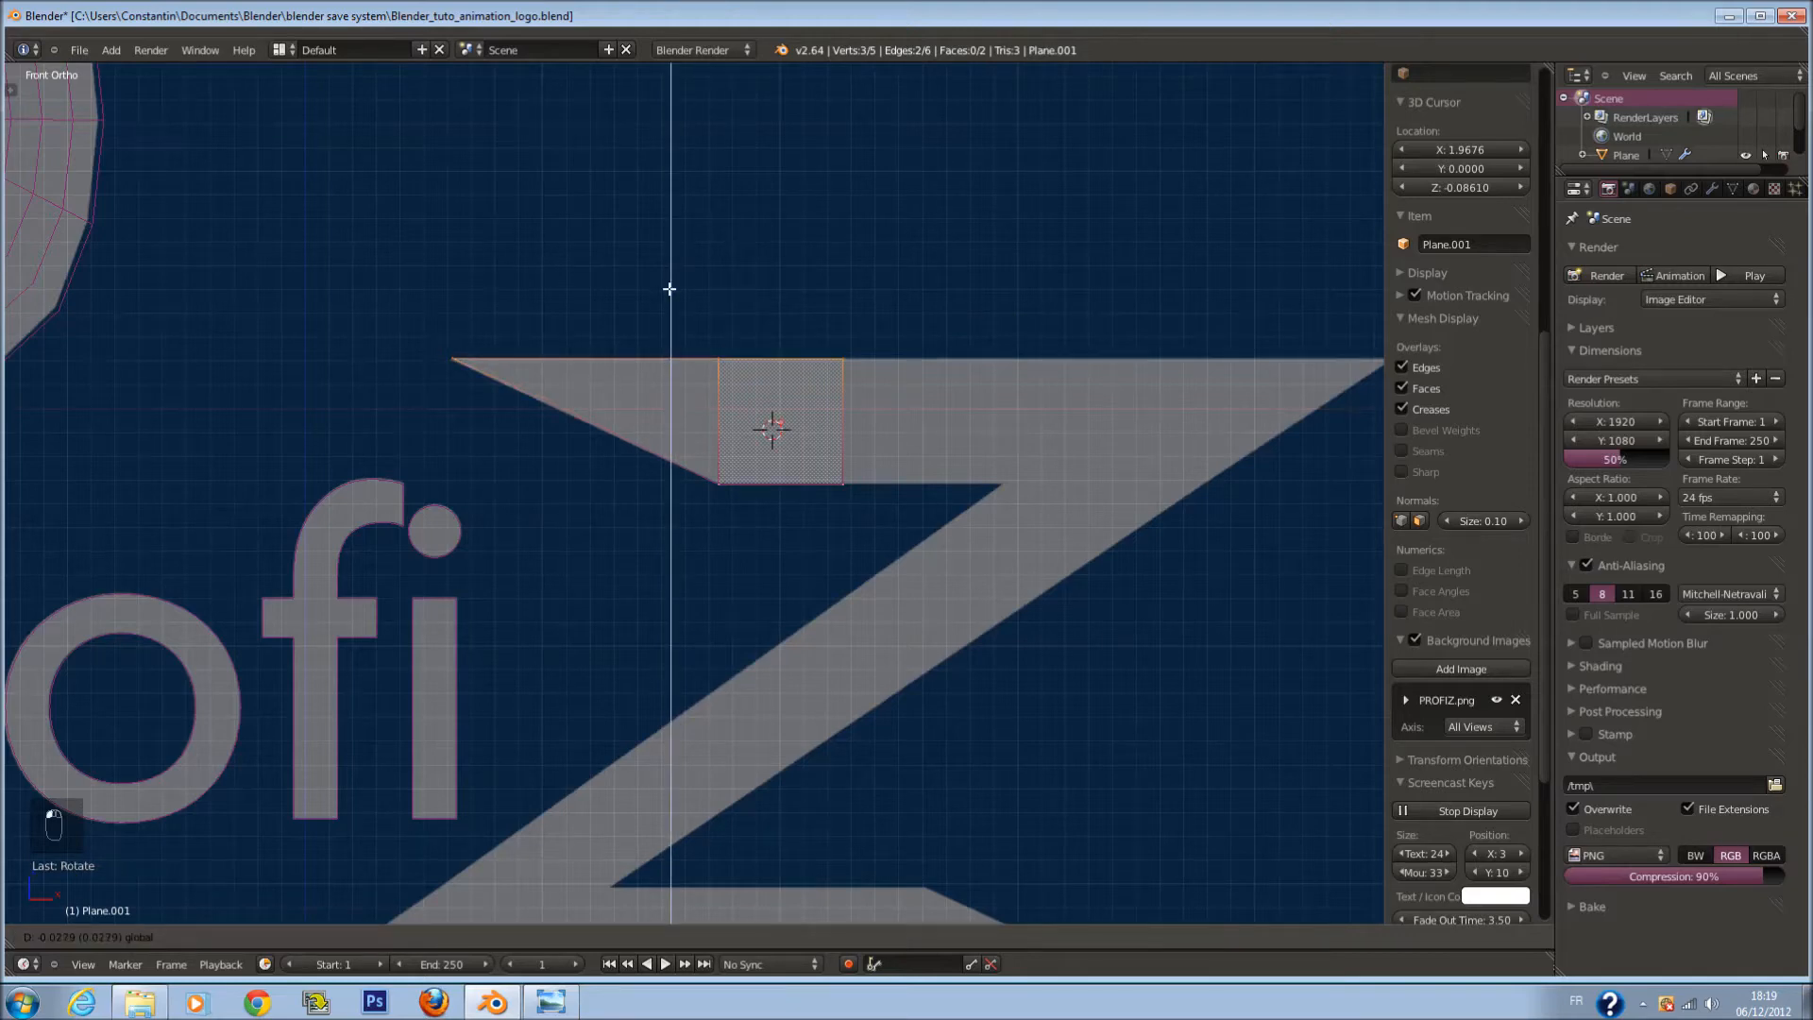
Step: Extrude the plane's right edge and move the new edge along X to the Z's upper-right tip
scroll(888, 351, down, 1)
key(c)
drag(841, 388, 887, 524)
right_click(887, 524)
ctrl+scroll(894, 513, up, 6)
key(e)
right_click(883, 493)
drag(719, 435, 1173, 444)
Step: Add a vertical loop cut in the upper bar and slide it to where the diagonal's right side meets the bar
key(a)
click(870, 407)
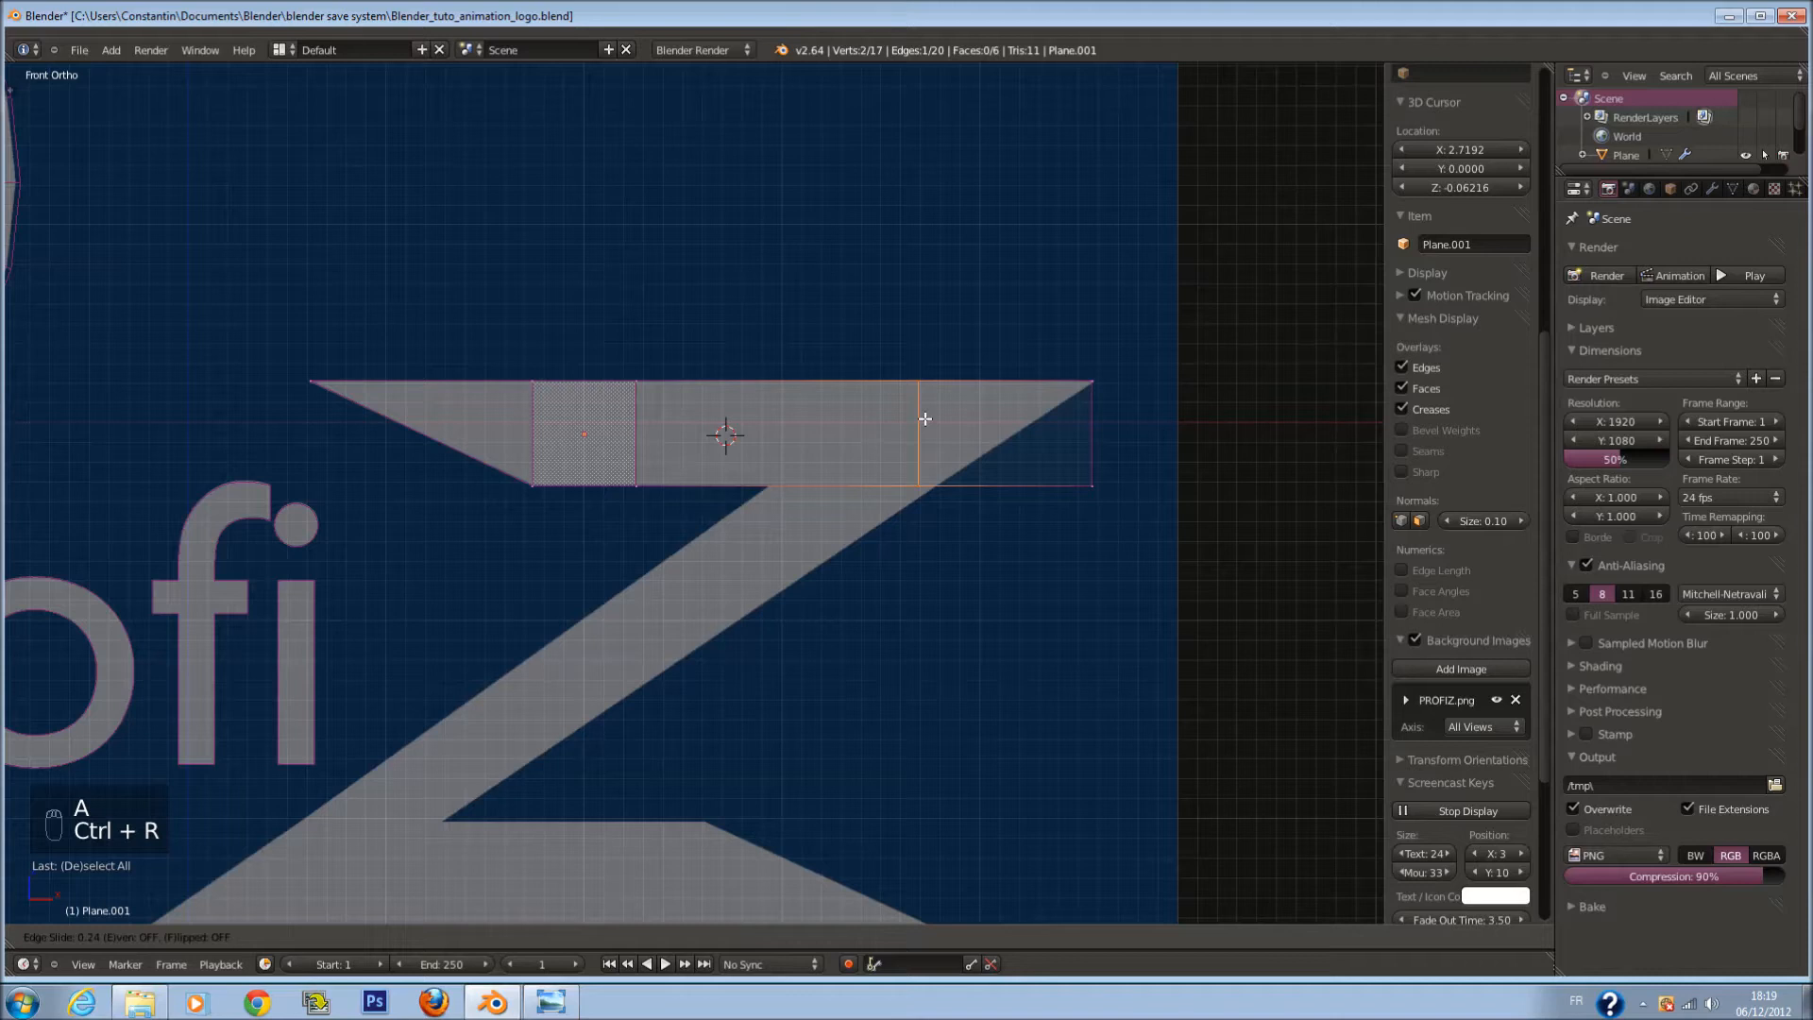
click(944, 419)
Step: Merge the two vertices at the bar's right end at center and move the merged point along Z to the upper-right tip
key(a)
key(c)
drag(1083, 394, 1096, 466)
right_click(1096, 466)
key(x)
key(w)
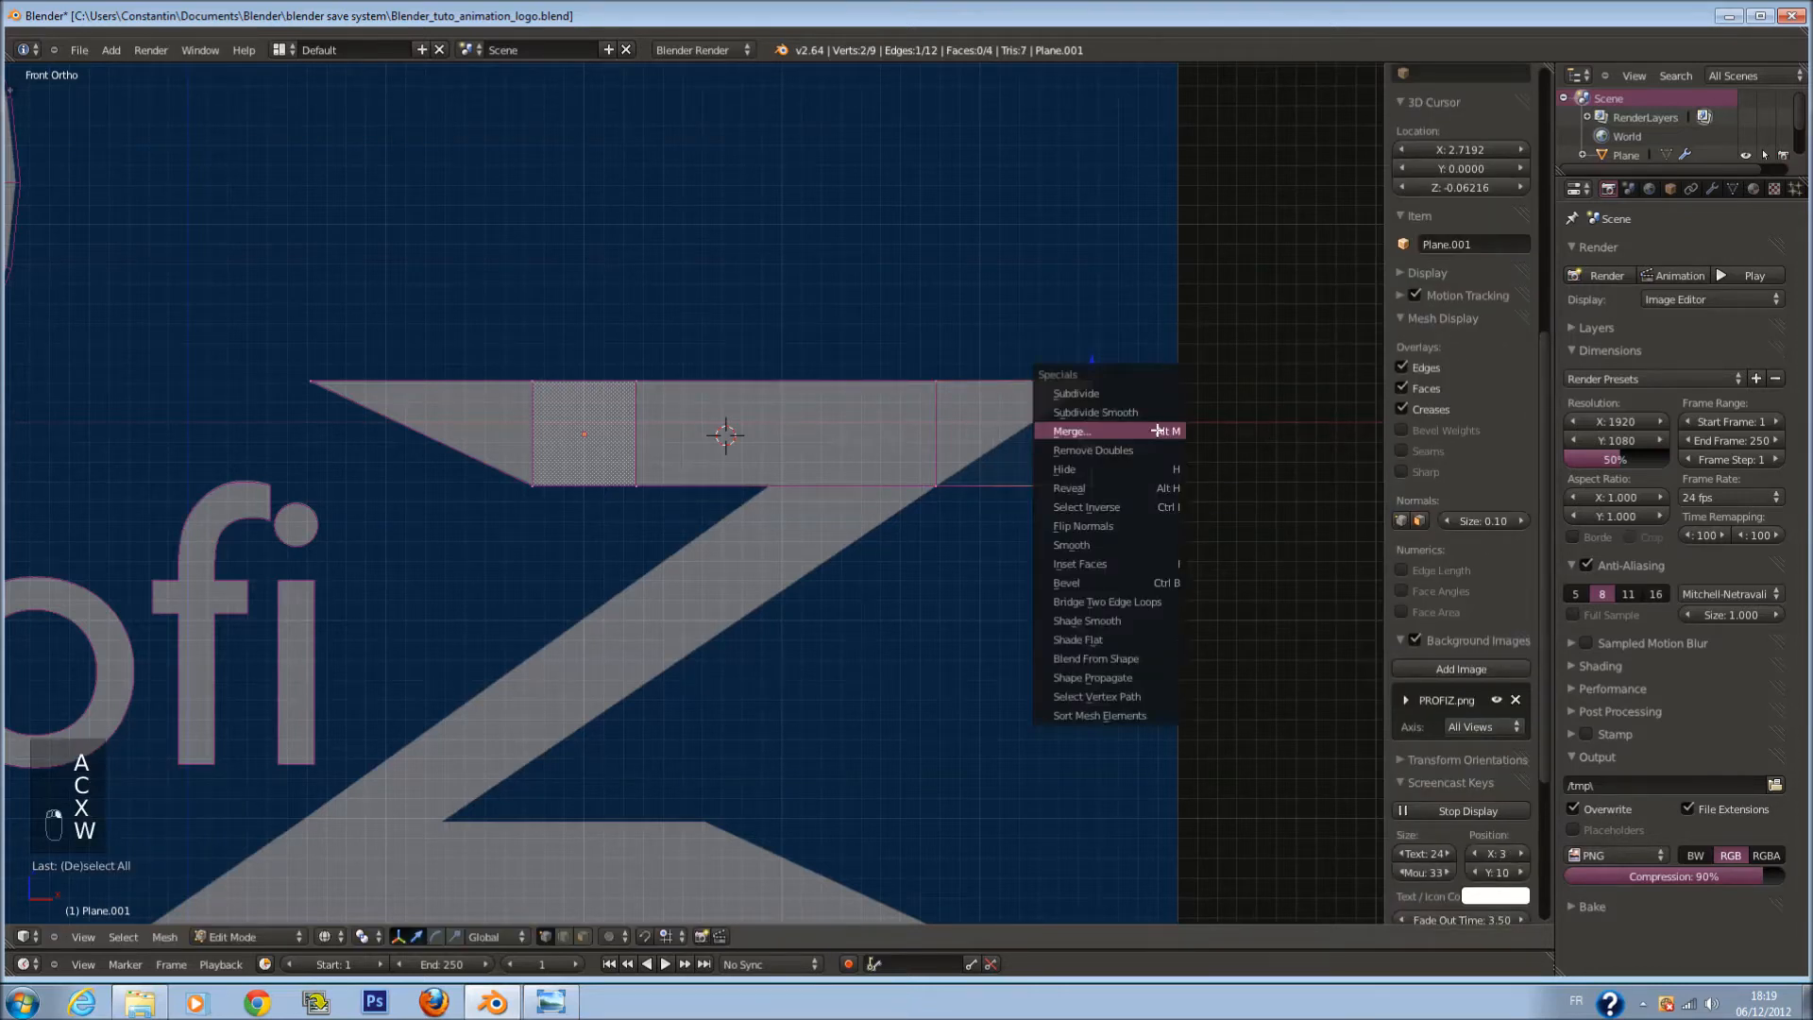
click(1156, 430)
click(1155, 431)
drag(1094, 383, 1096, 340)
Step: Flatten the upper bar's top vertices by scaling them to 0 along Z, and save the file
key(c)
drag(329, 334, 1052, 340)
right_click(1154, 332)
text(sz0)
click(1156, 332)
key(ctrl+s)
Step: Add another vertical loop cut in the upper bar and slide it to where the diagonal's left side meets the bar
key(z)
key(z)
key(a)
key(c)
click(884, 493)
right_click(884, 500)
shift+middle_drag(884, 501, 1035, 430)
key(a)
key(ctrl+r)
click(915, 328)
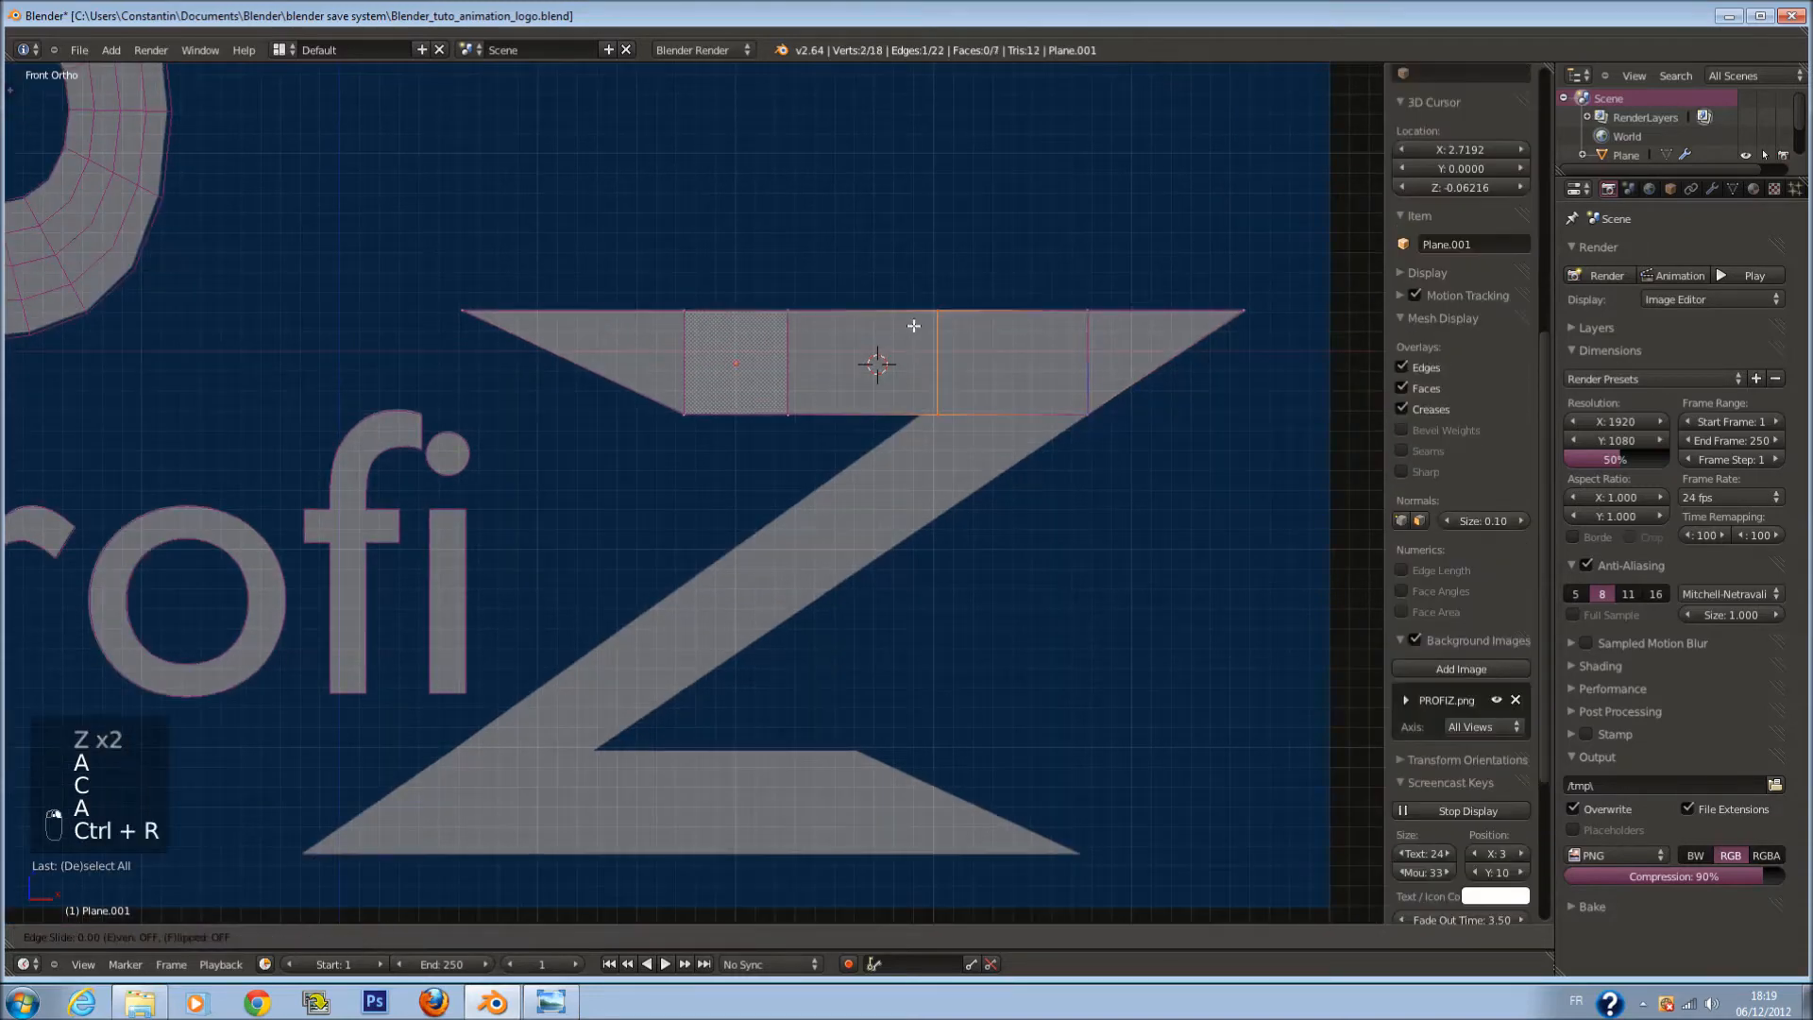
click(896, 324)
Step: Extrude the bar's bottom edge between the two loop cuts and move it along Z and X to the foot of the diagonal
key(a)
key(c)
drag(1061, 444, 964, 463)
right_click(967, 463)
scroll(969, 462, down, 2)
key(ctrl+s)
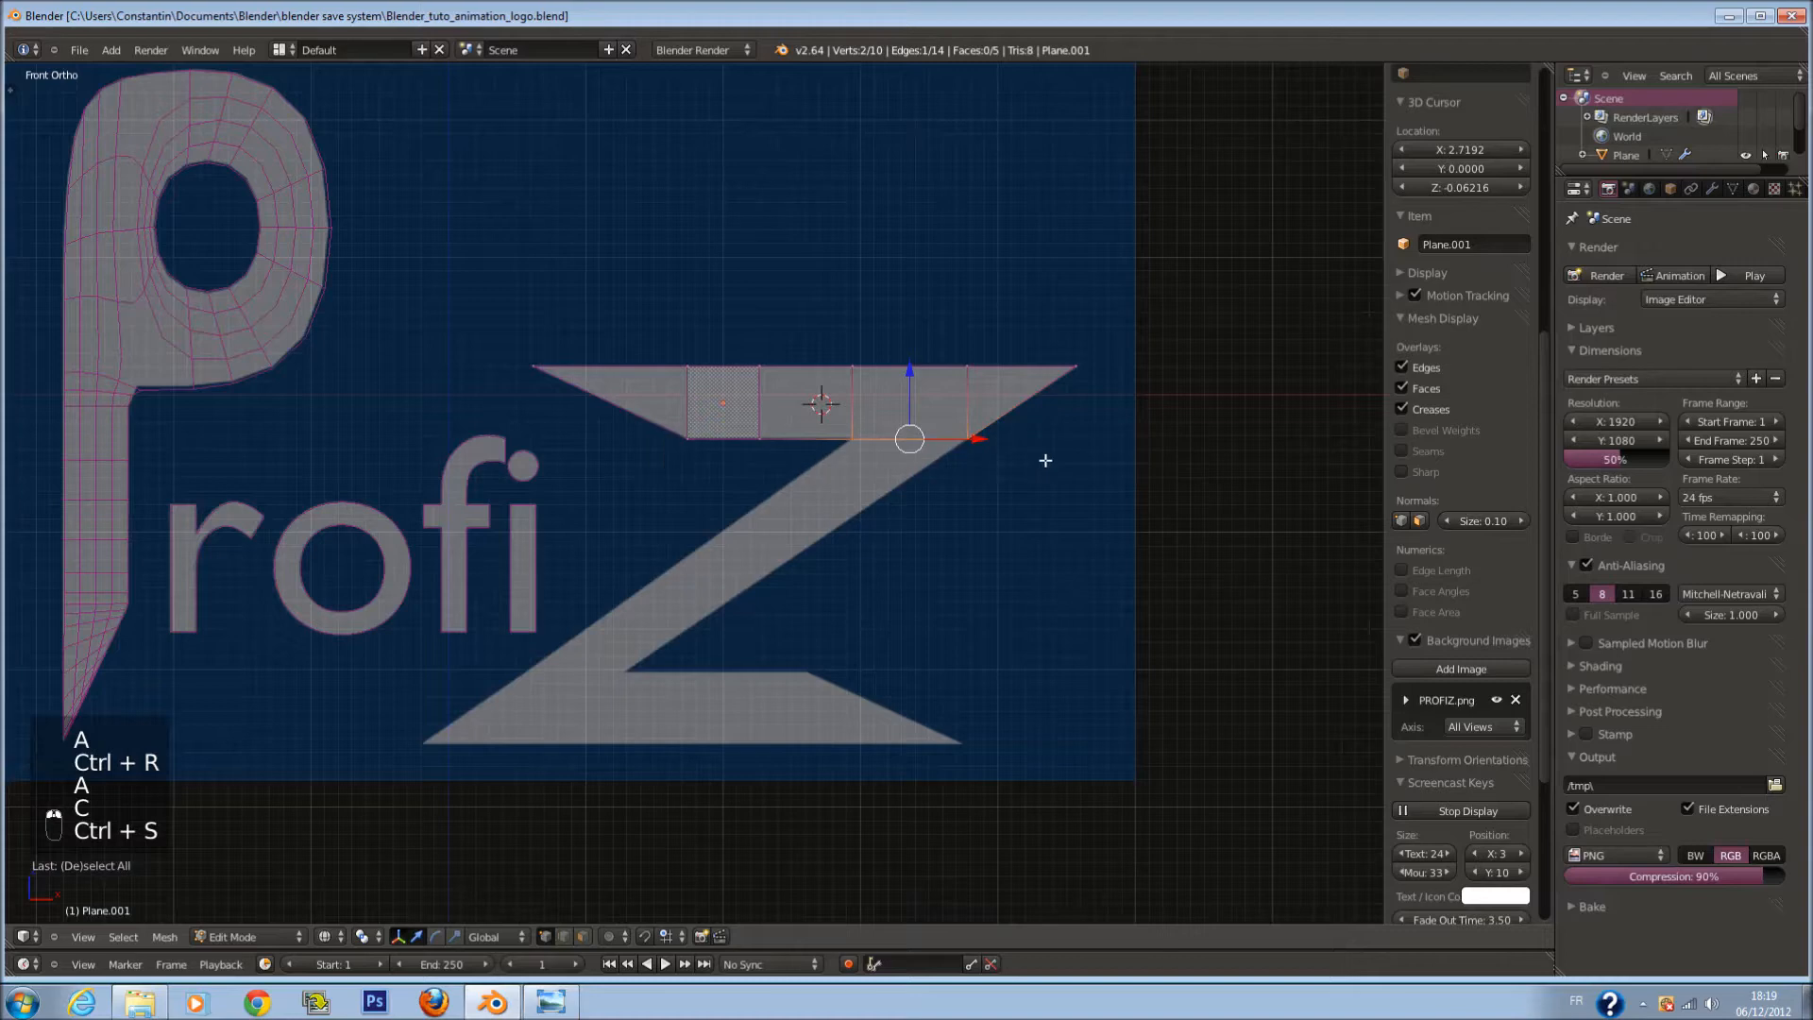
scroll(1038, 453, up, 1)
key(e)
right_click(961, 655)
drag(956, 307, 971, 590)
drag(1018, 659, 619, 671)
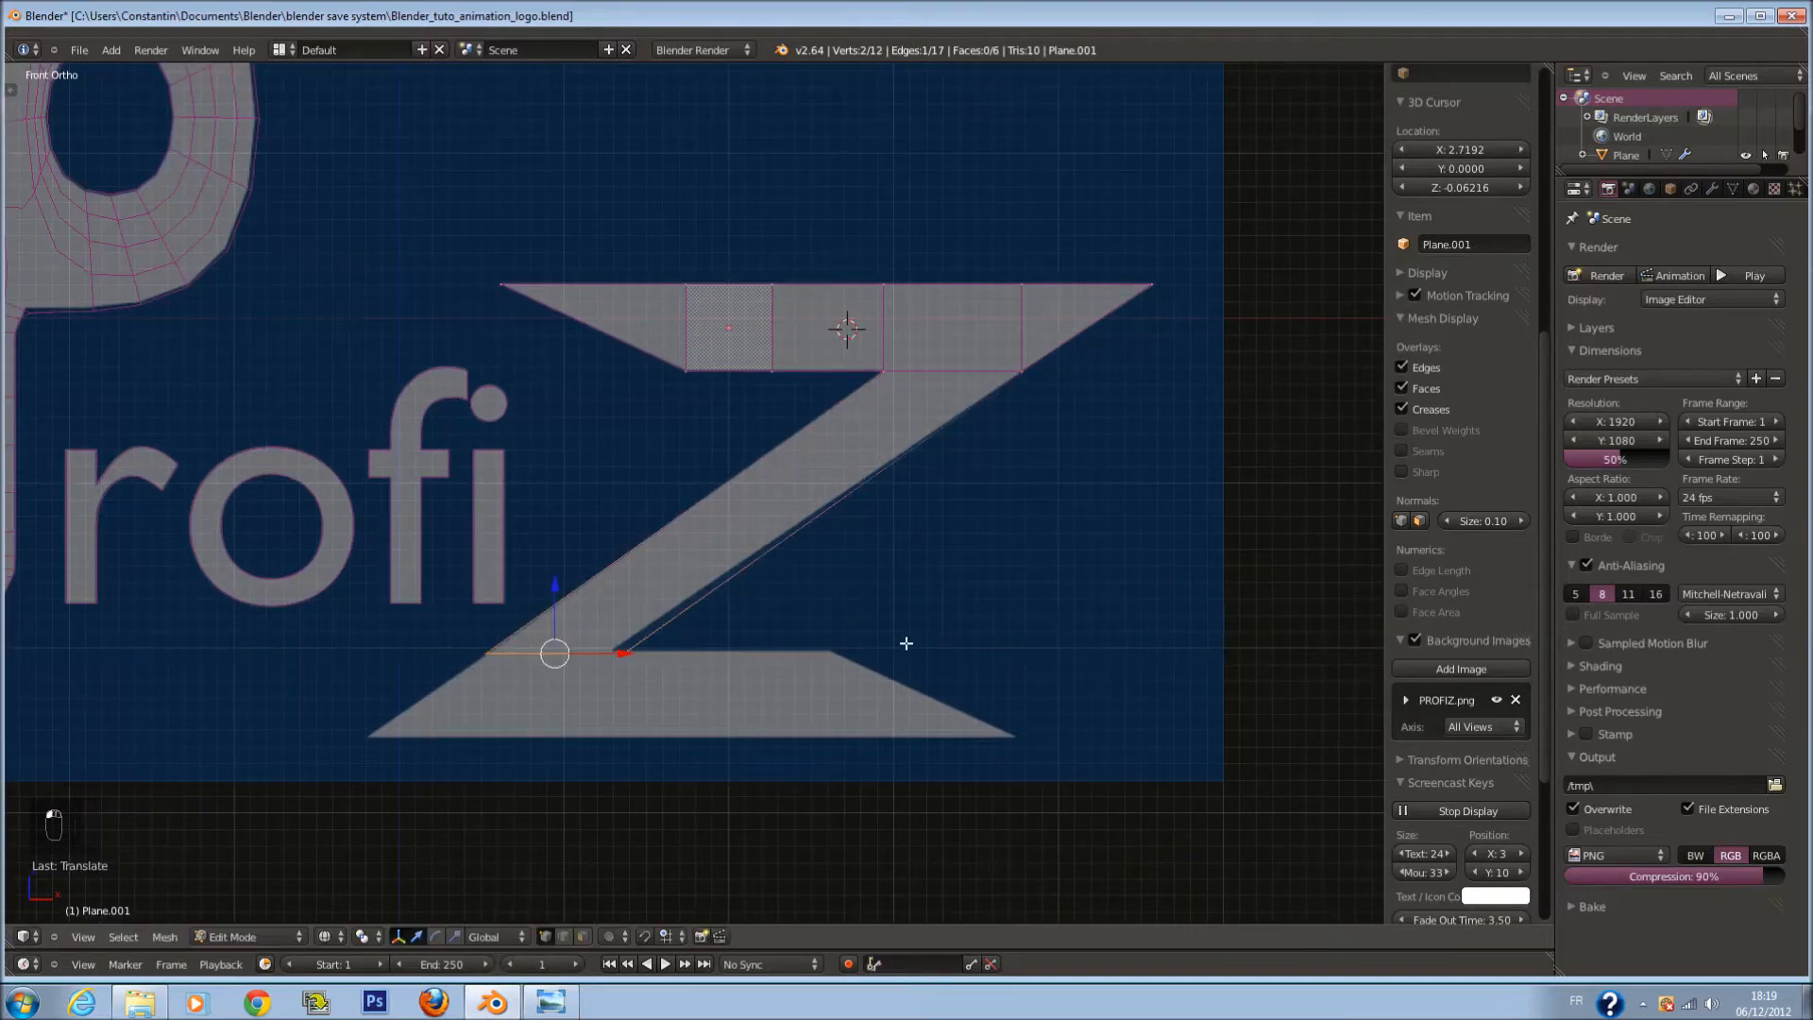
Step: Scale the extruded edge along X and nudge it along X to fit the diagonal's width at its foot
ctrl+scroll(930, 631, down, 1)
scroll(930, 631, up, 1)
key(s)
key(x)
click(769, 644)
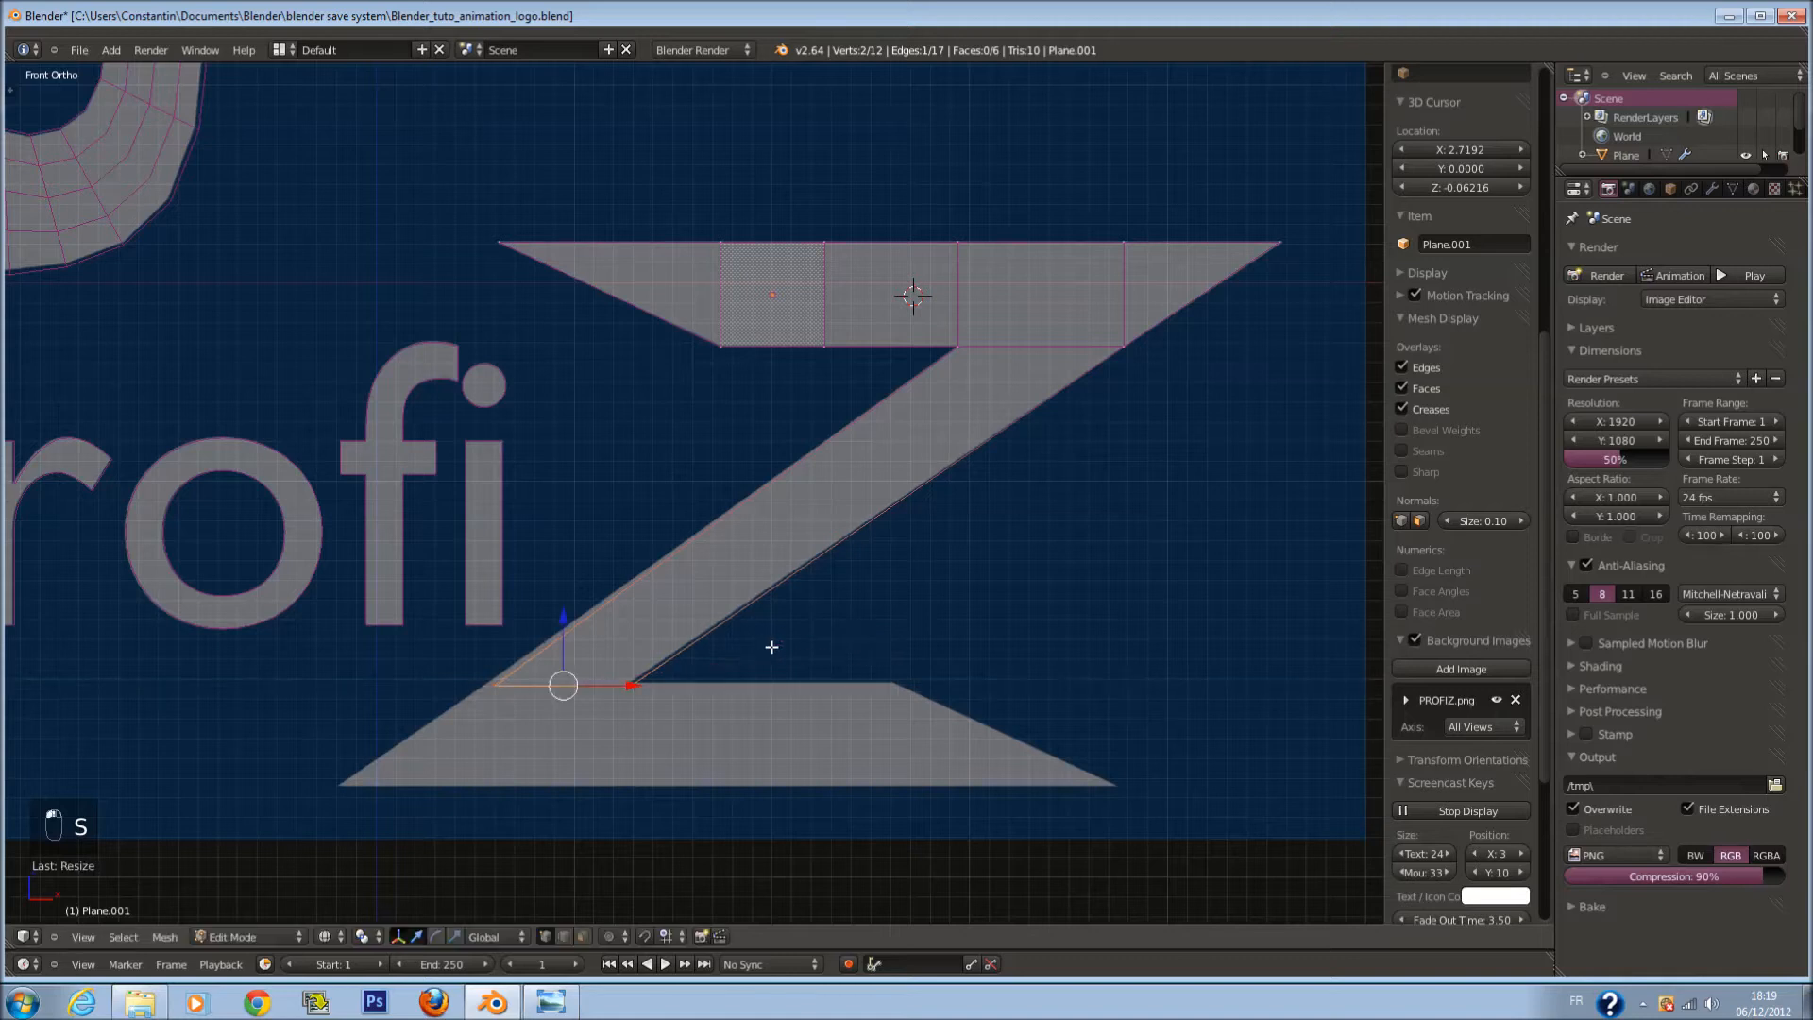
drag(627, 680, 628, 683)
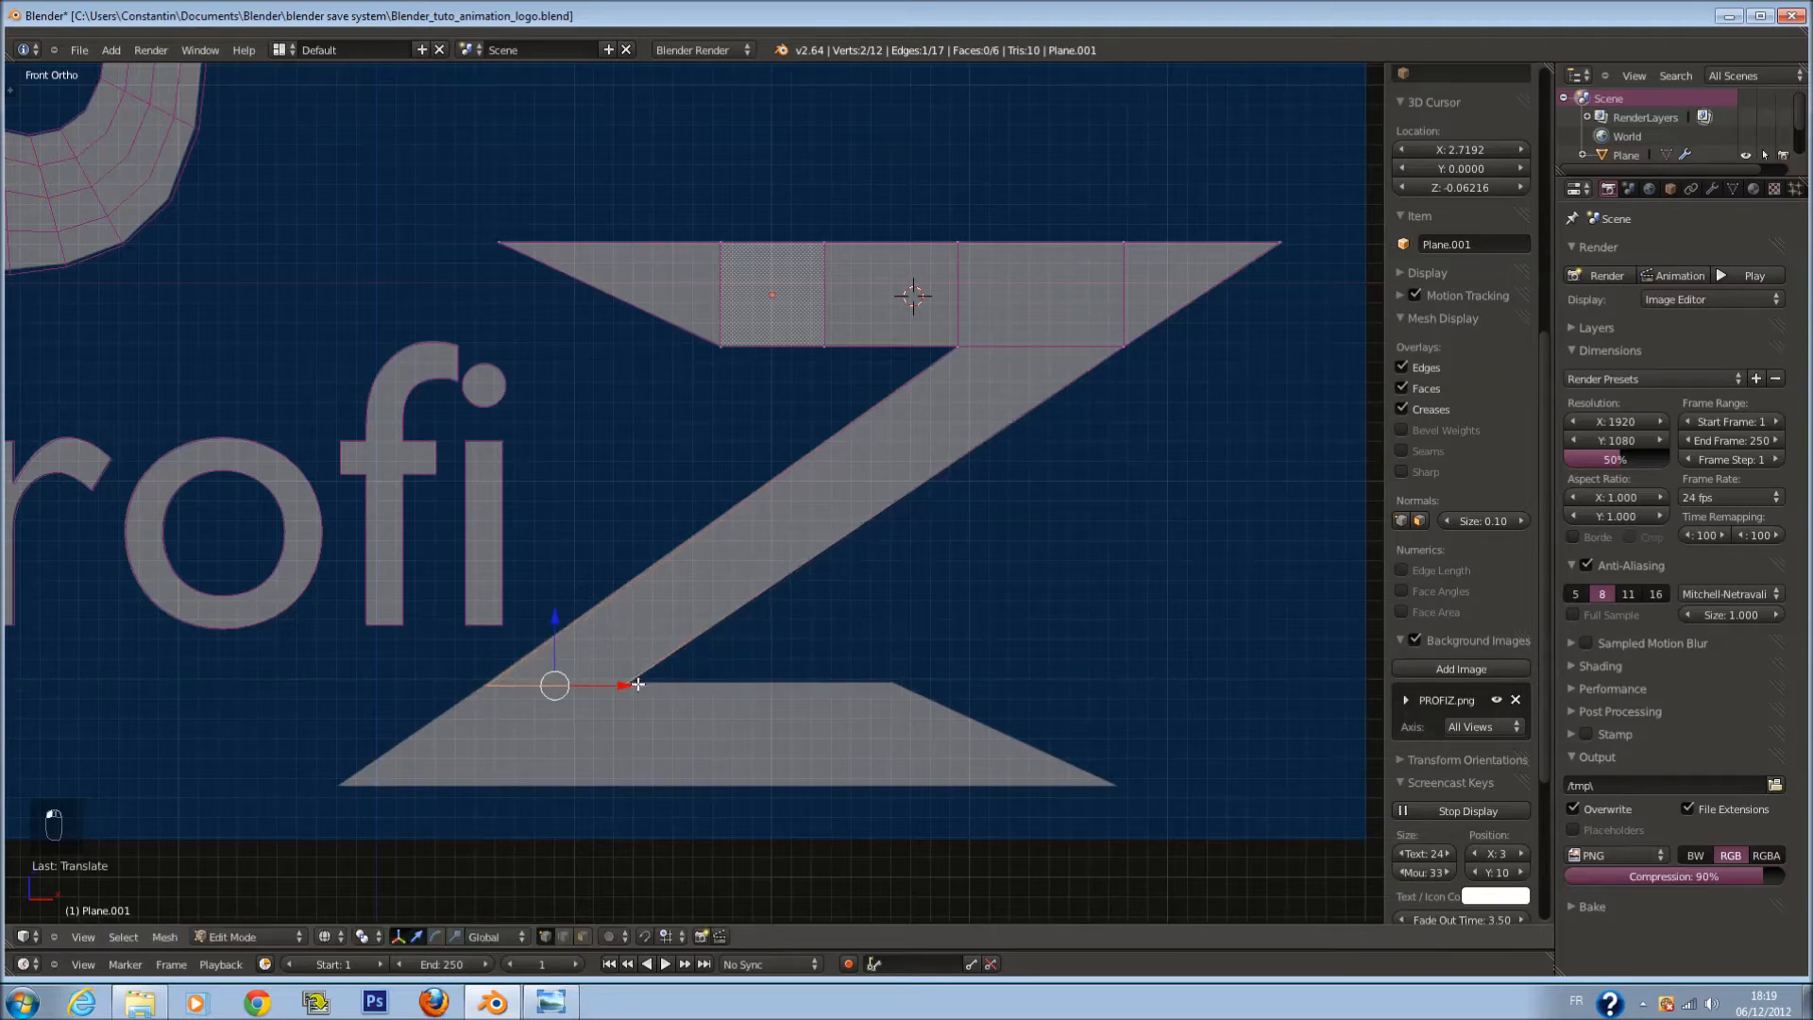
Step: Extrude the edge at the diagonal's foot down to the Z's lower-left tip
key(e)
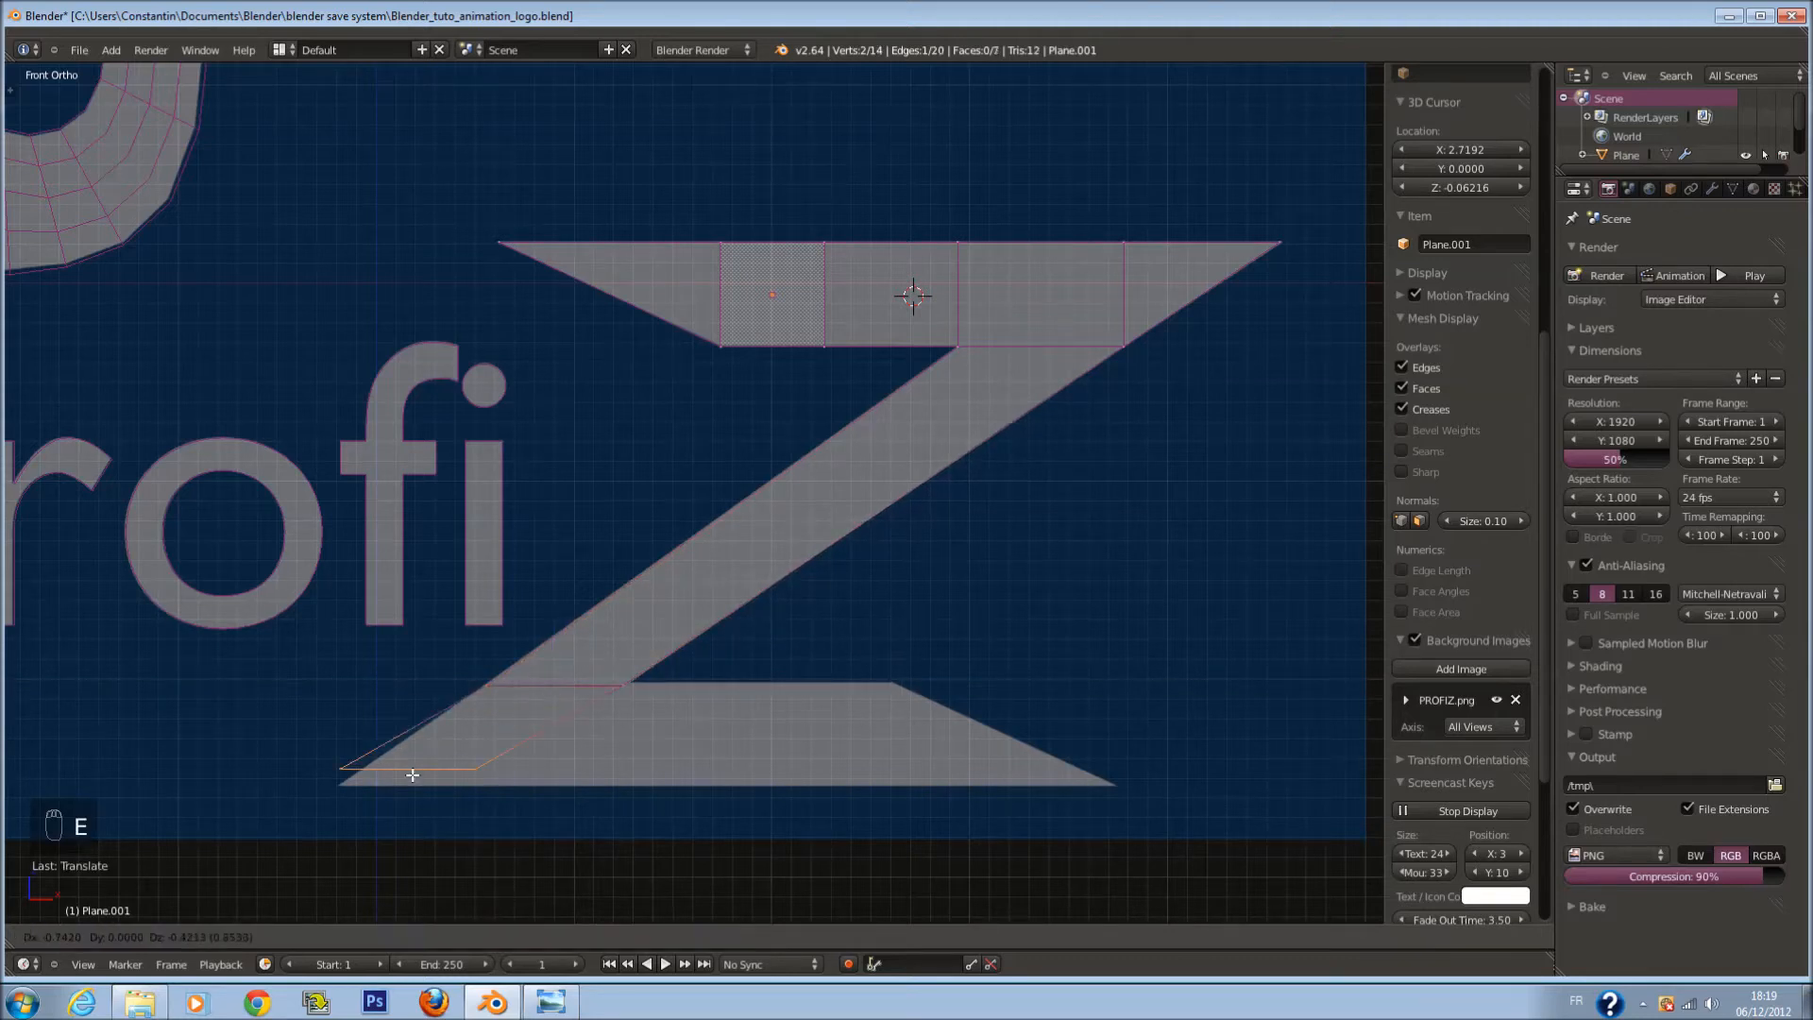
click(410, 788)
key(z)
key(z)
Step: Extrude the slanted right edge of the lower-left face along X to the lower bar's upper-right corner
key(a)
key(c)
click(567, 683)
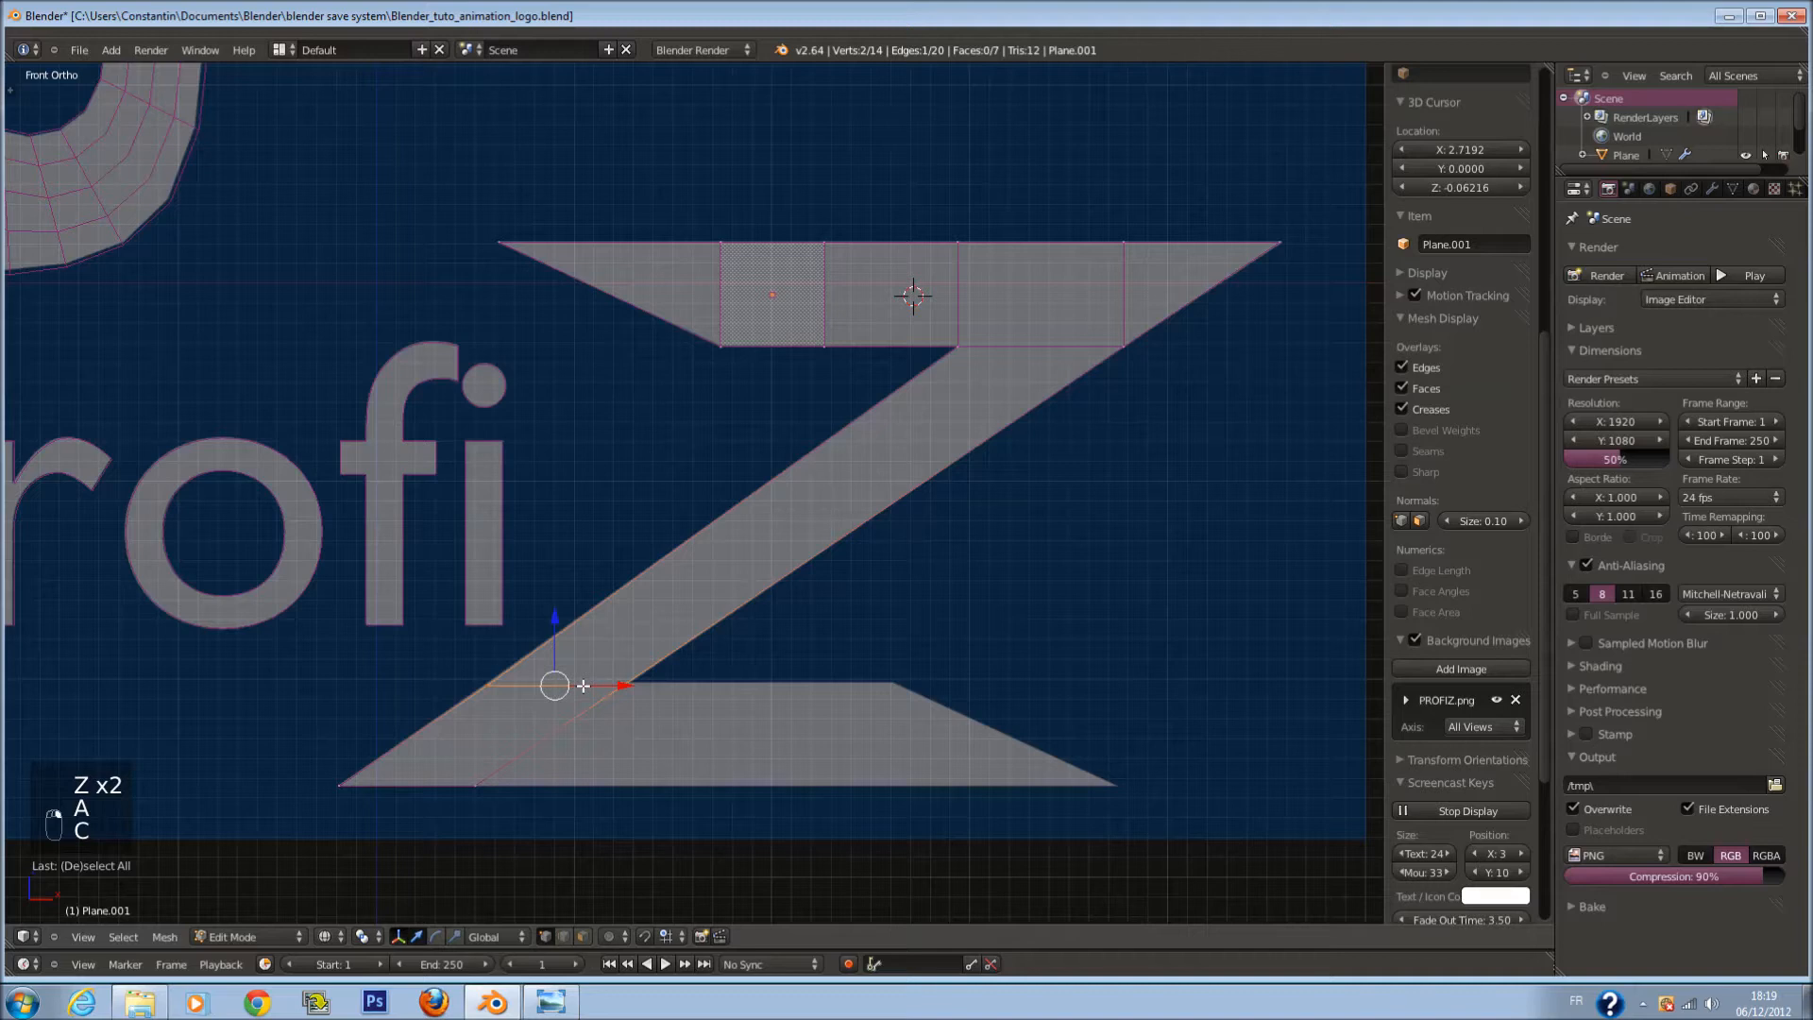
key(a)
key(c)
right_click(737, 714)
drag(528, 770, 890, 734)
key(e)
right_click(964, 712)
key(c)
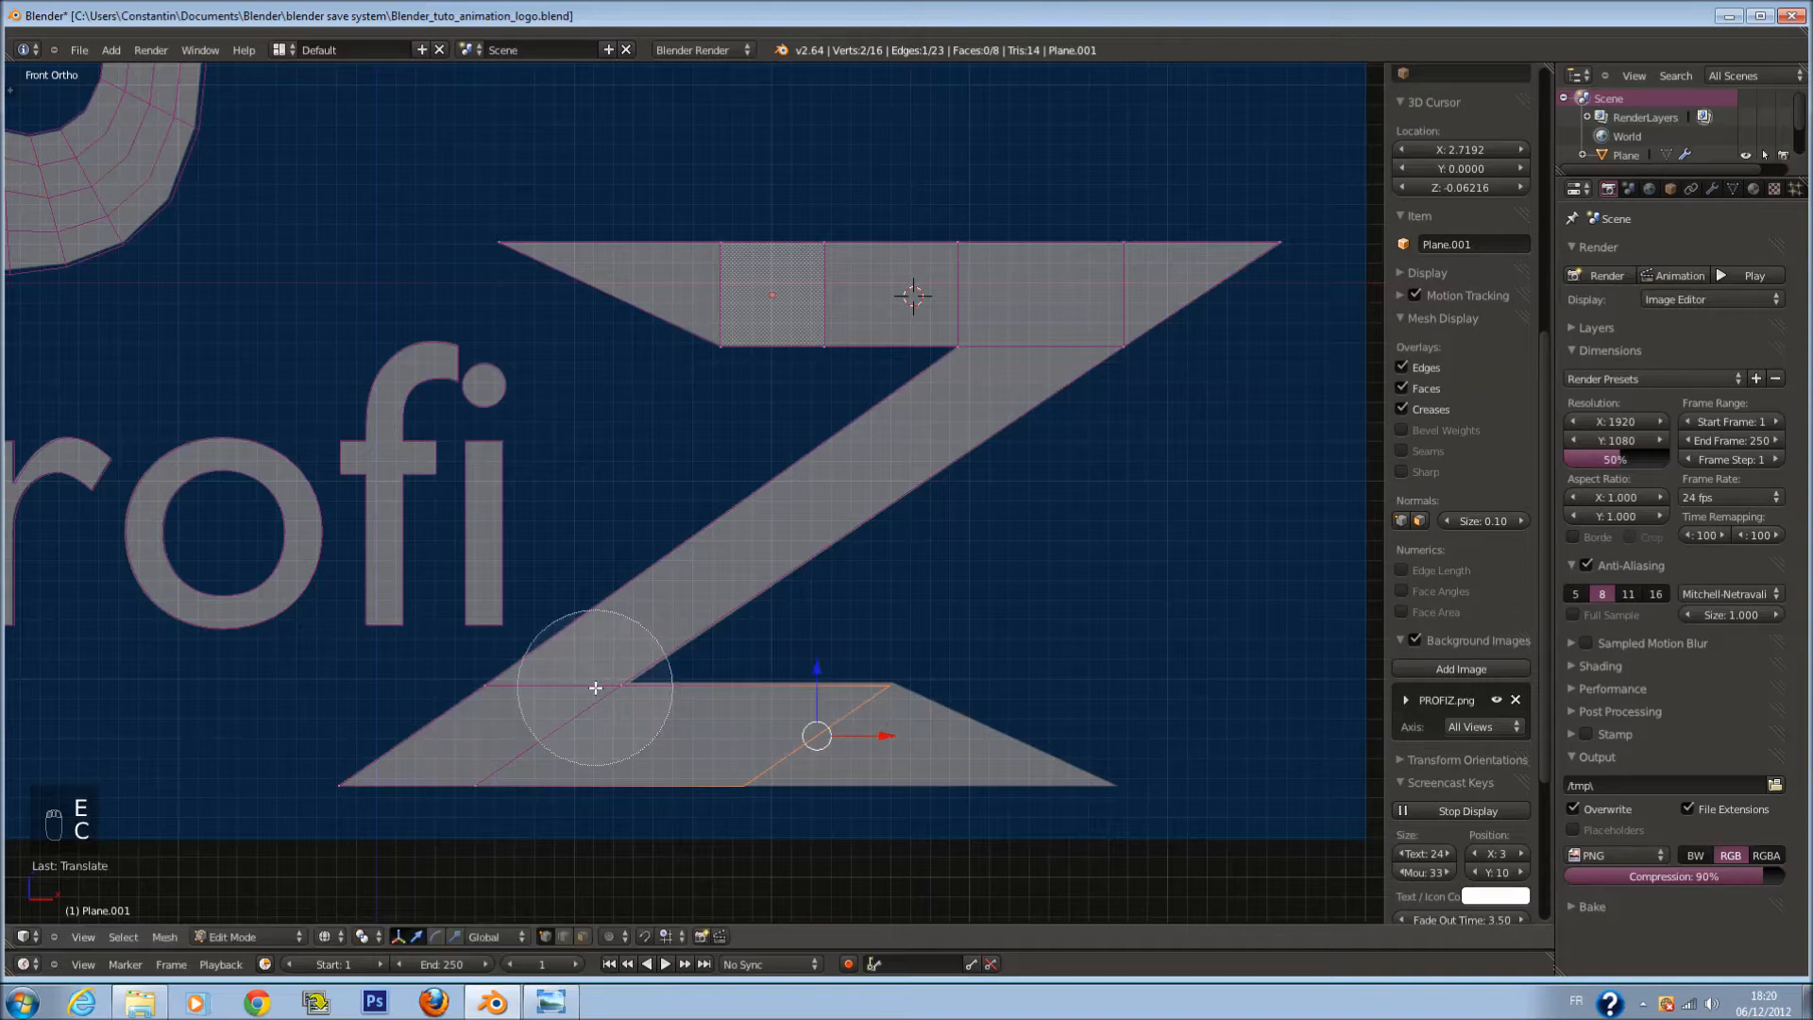
key(a)
key(c)
drag(485, 660, 841, 689)
right_click(841, 689)
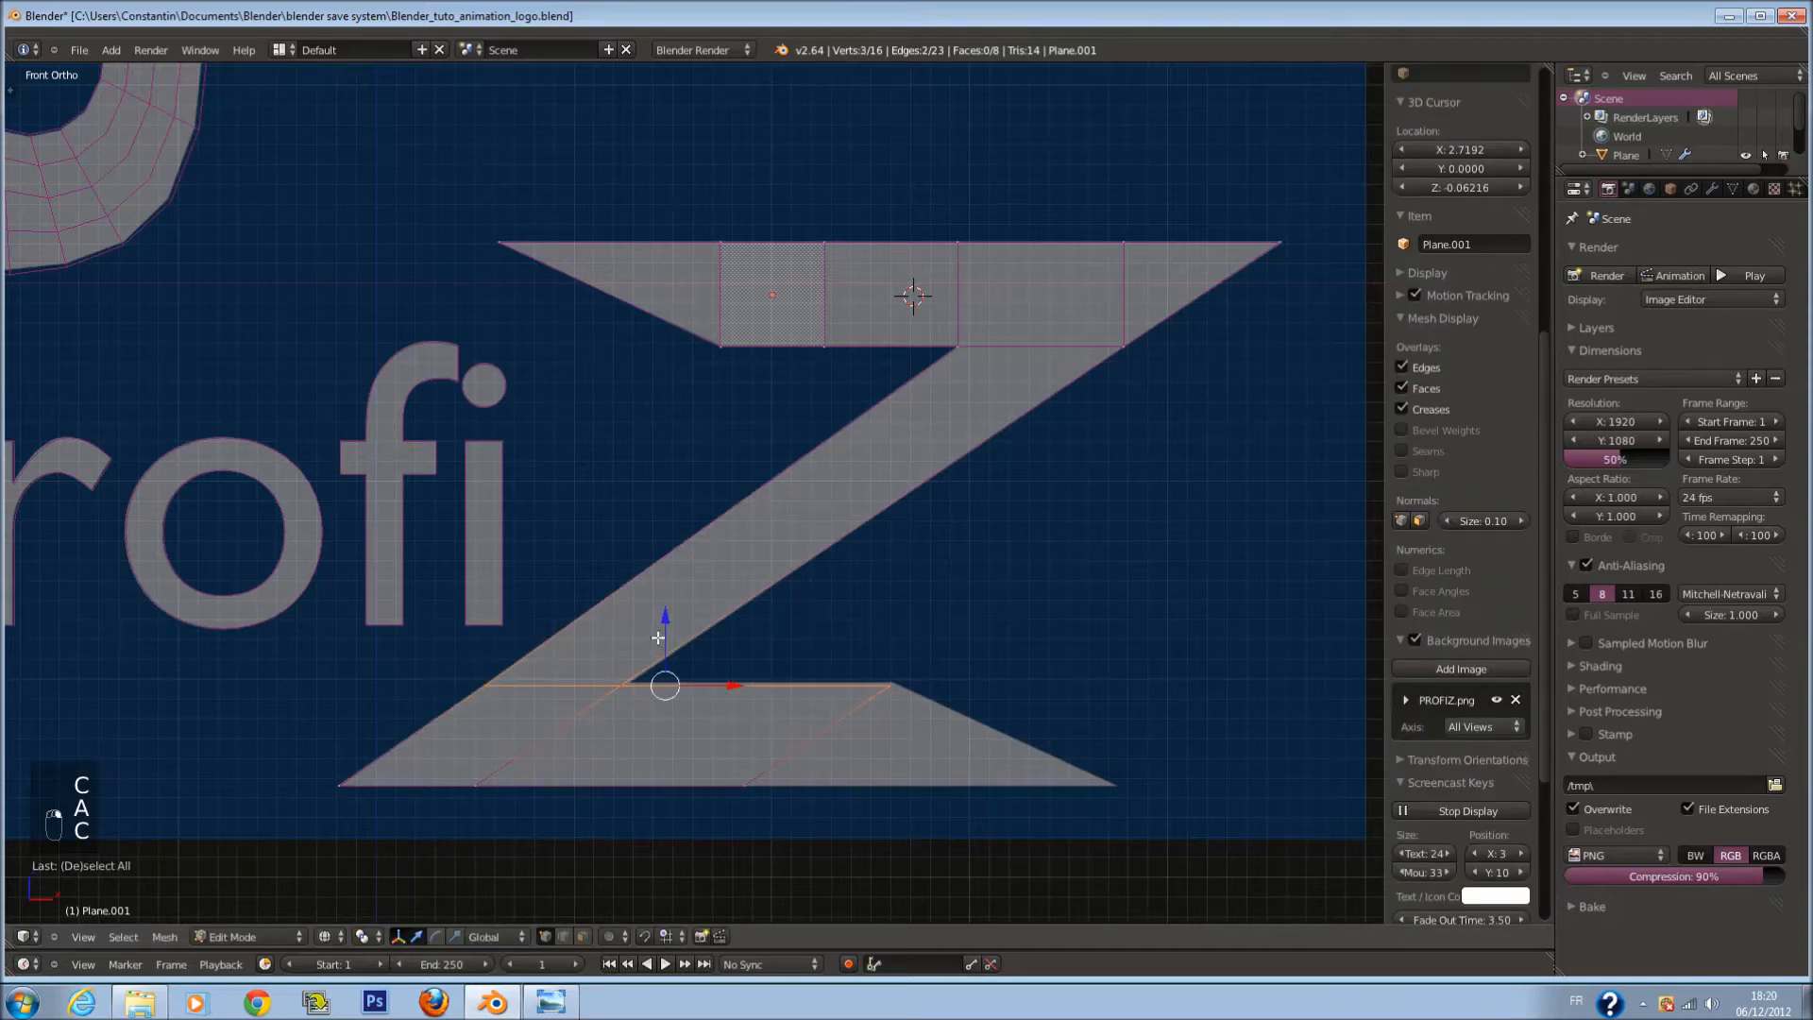
Step: Move the lower bar's bottom-right vertex along X to the Z's lower-right tip
key(a)
key(c)
drag(838, 742, 809, 775)
right_click(809, 776)
key(a)
key(c)
scroll(788, 807, up, 2)
click(777, 801)
right_click(777, 801)
drag(803, 785, 1171, 765)
Step: Return the Z to object mode in solid shading and save over the existing blend file
key(z)
key(Tab)
scroll(998, 587, down, 4)
key(ctrl+s)
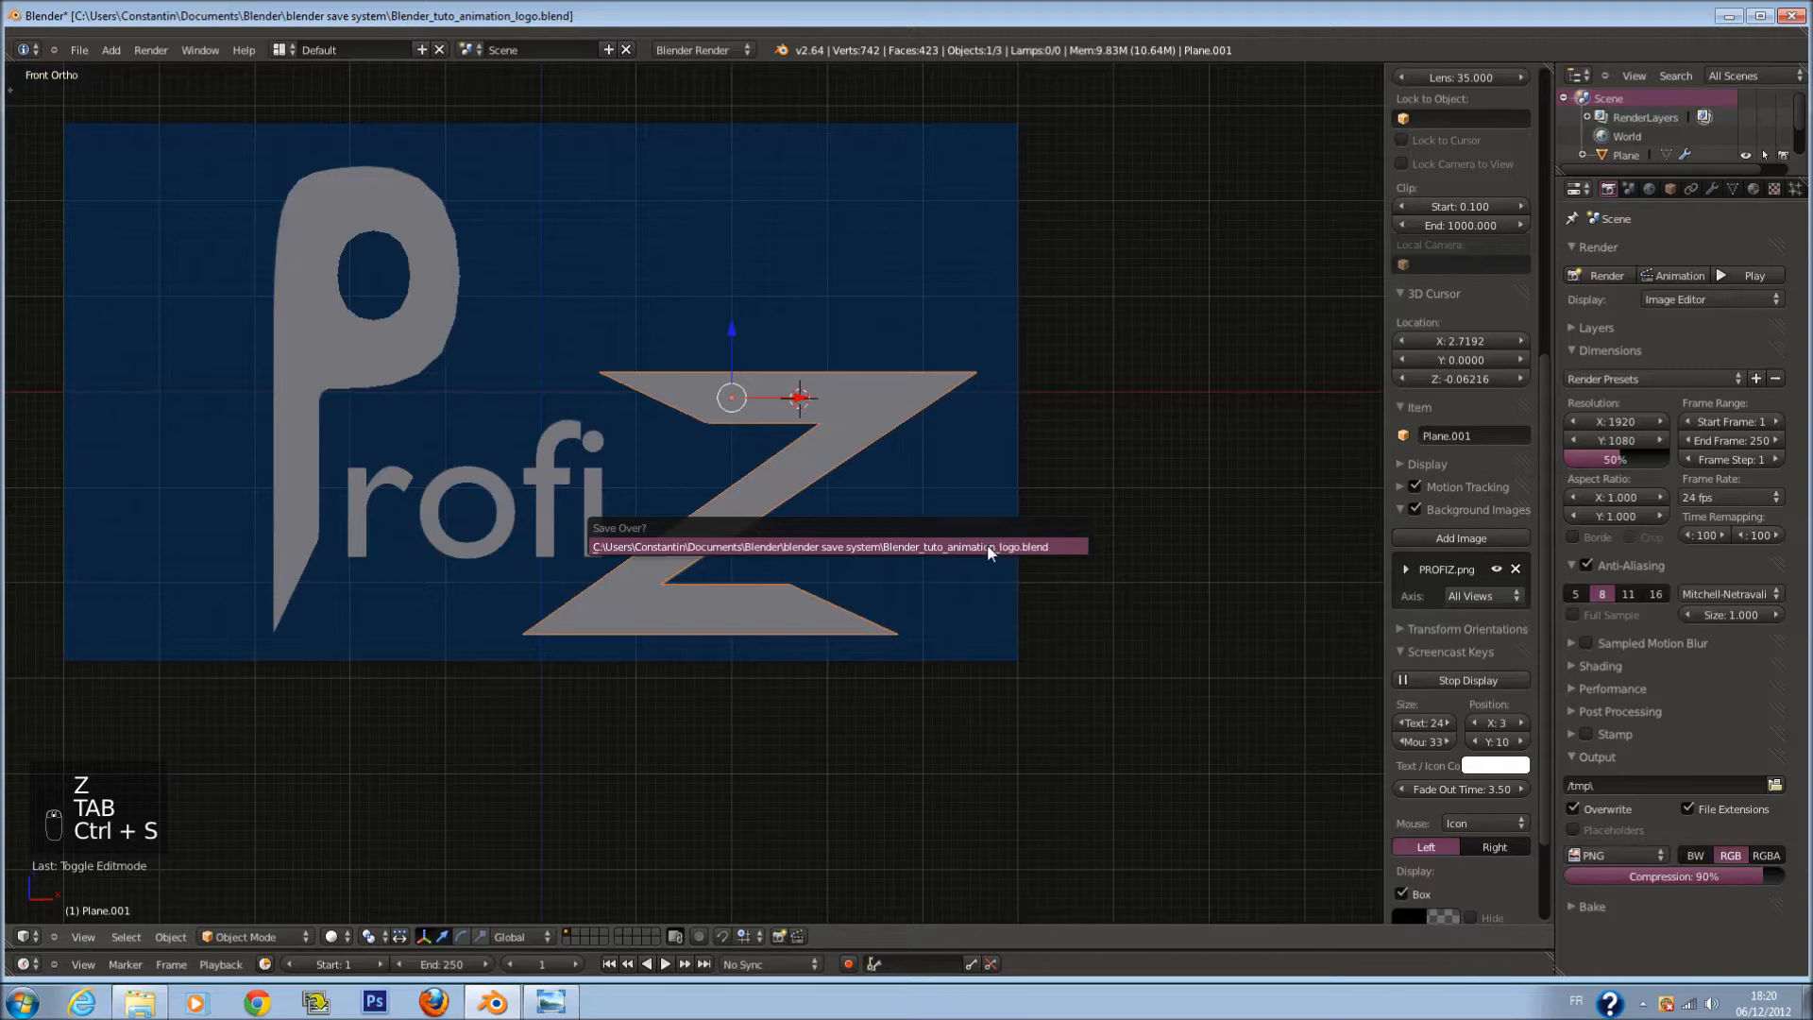
click(988, 546)
middle_drag(886, 359, 332, 409)
key(a)
key(KP_1)
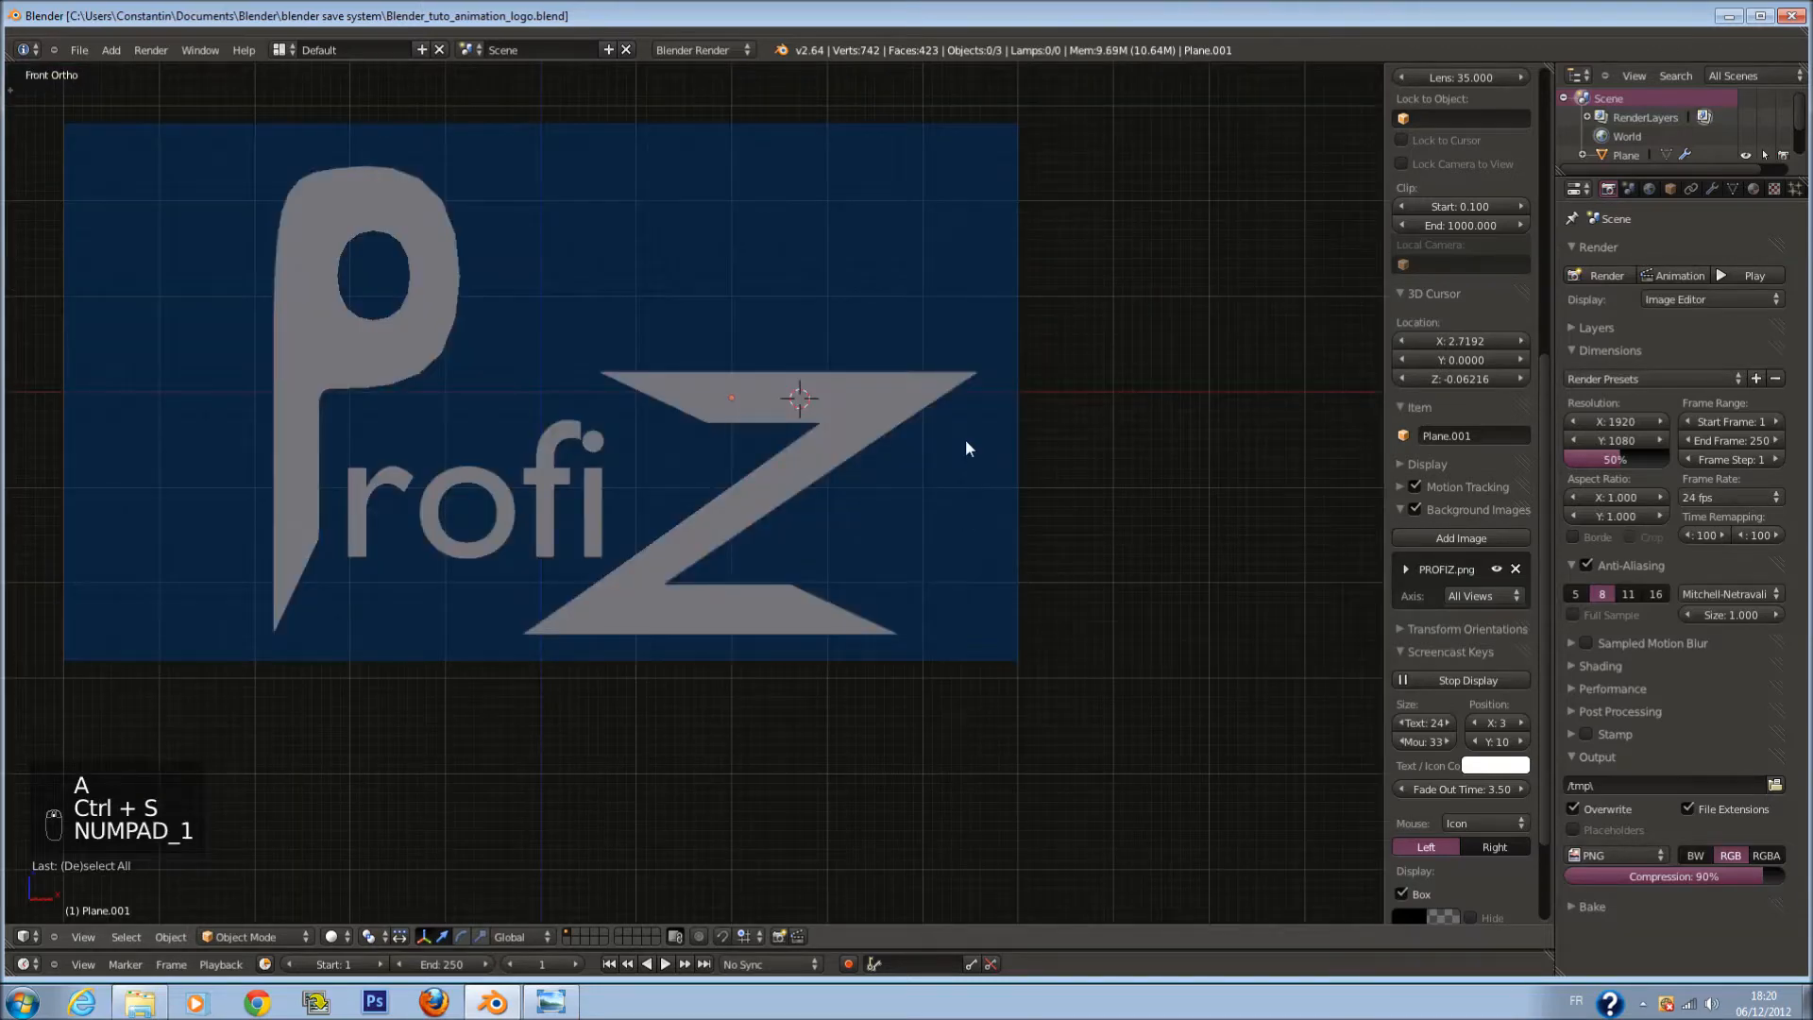
Step: Select the "rofi" text object and convert it to a mesh
ctrl+scroll(925, 413, down, 9)
key(z)
key(z)
scroll(933, 434, up, 2)
right_click(898, 480)
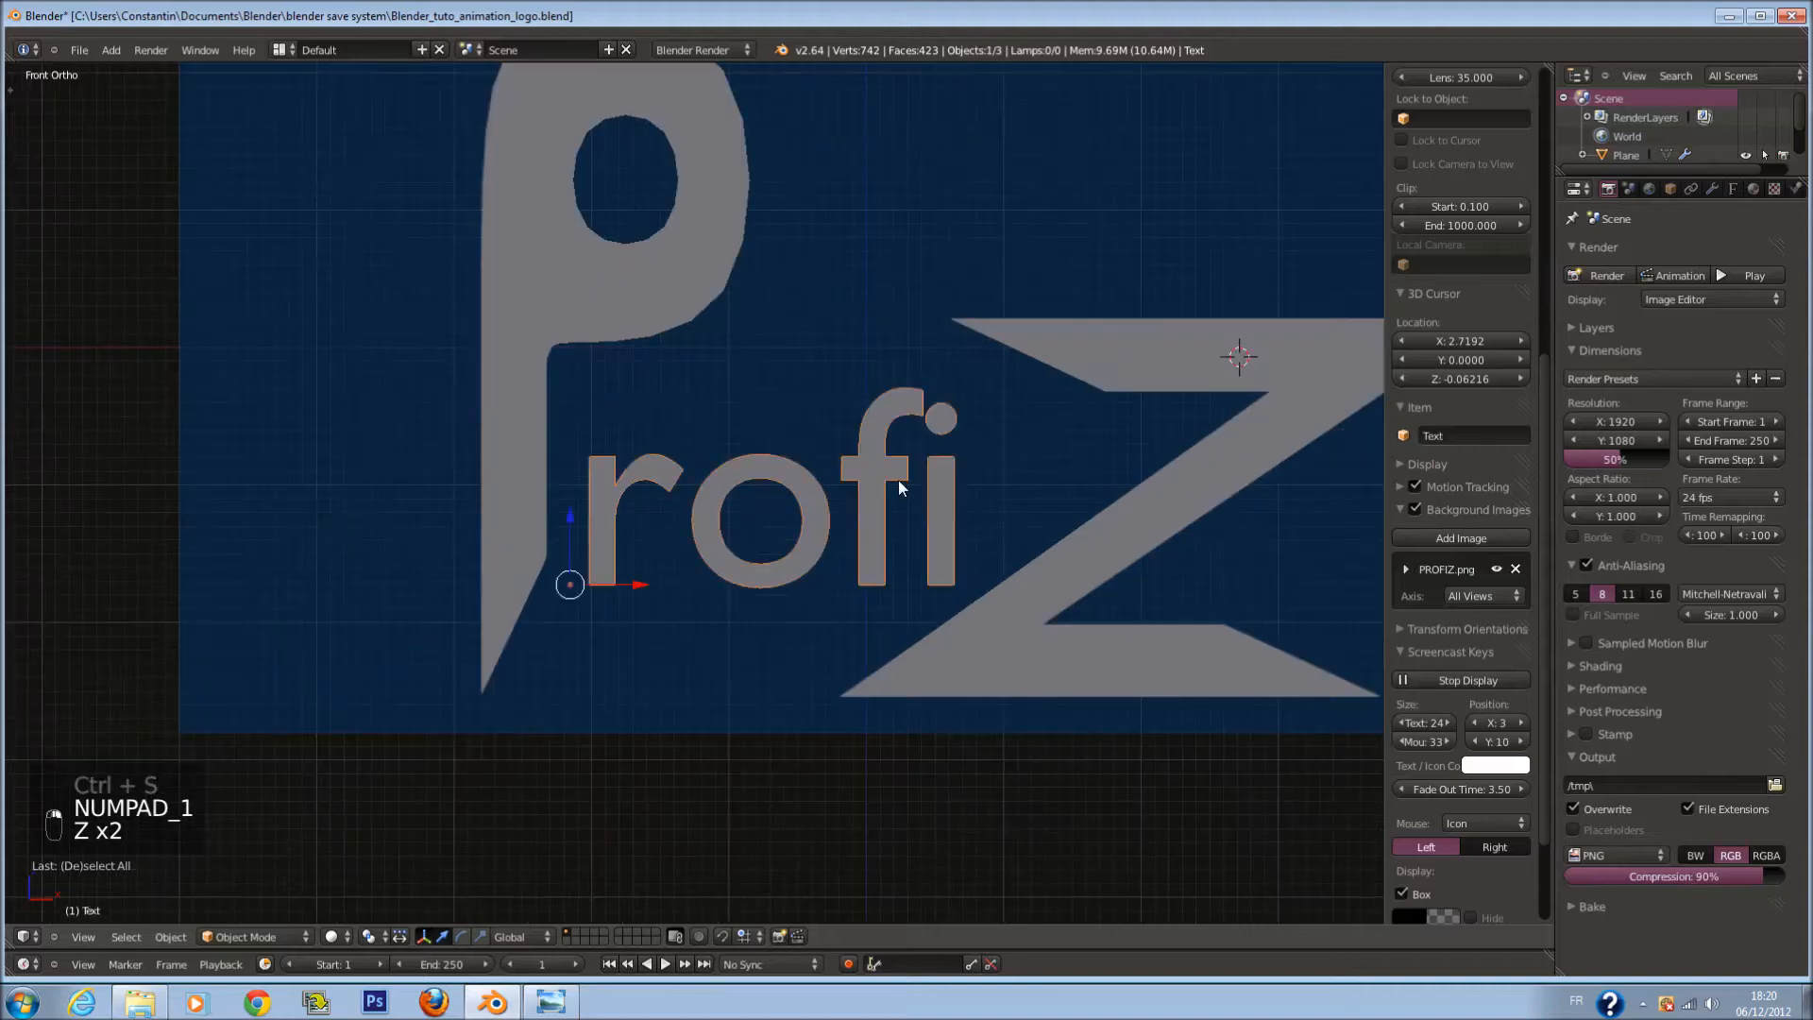
ctrl+scroll(906, 495, down, 2)
key(Tab)
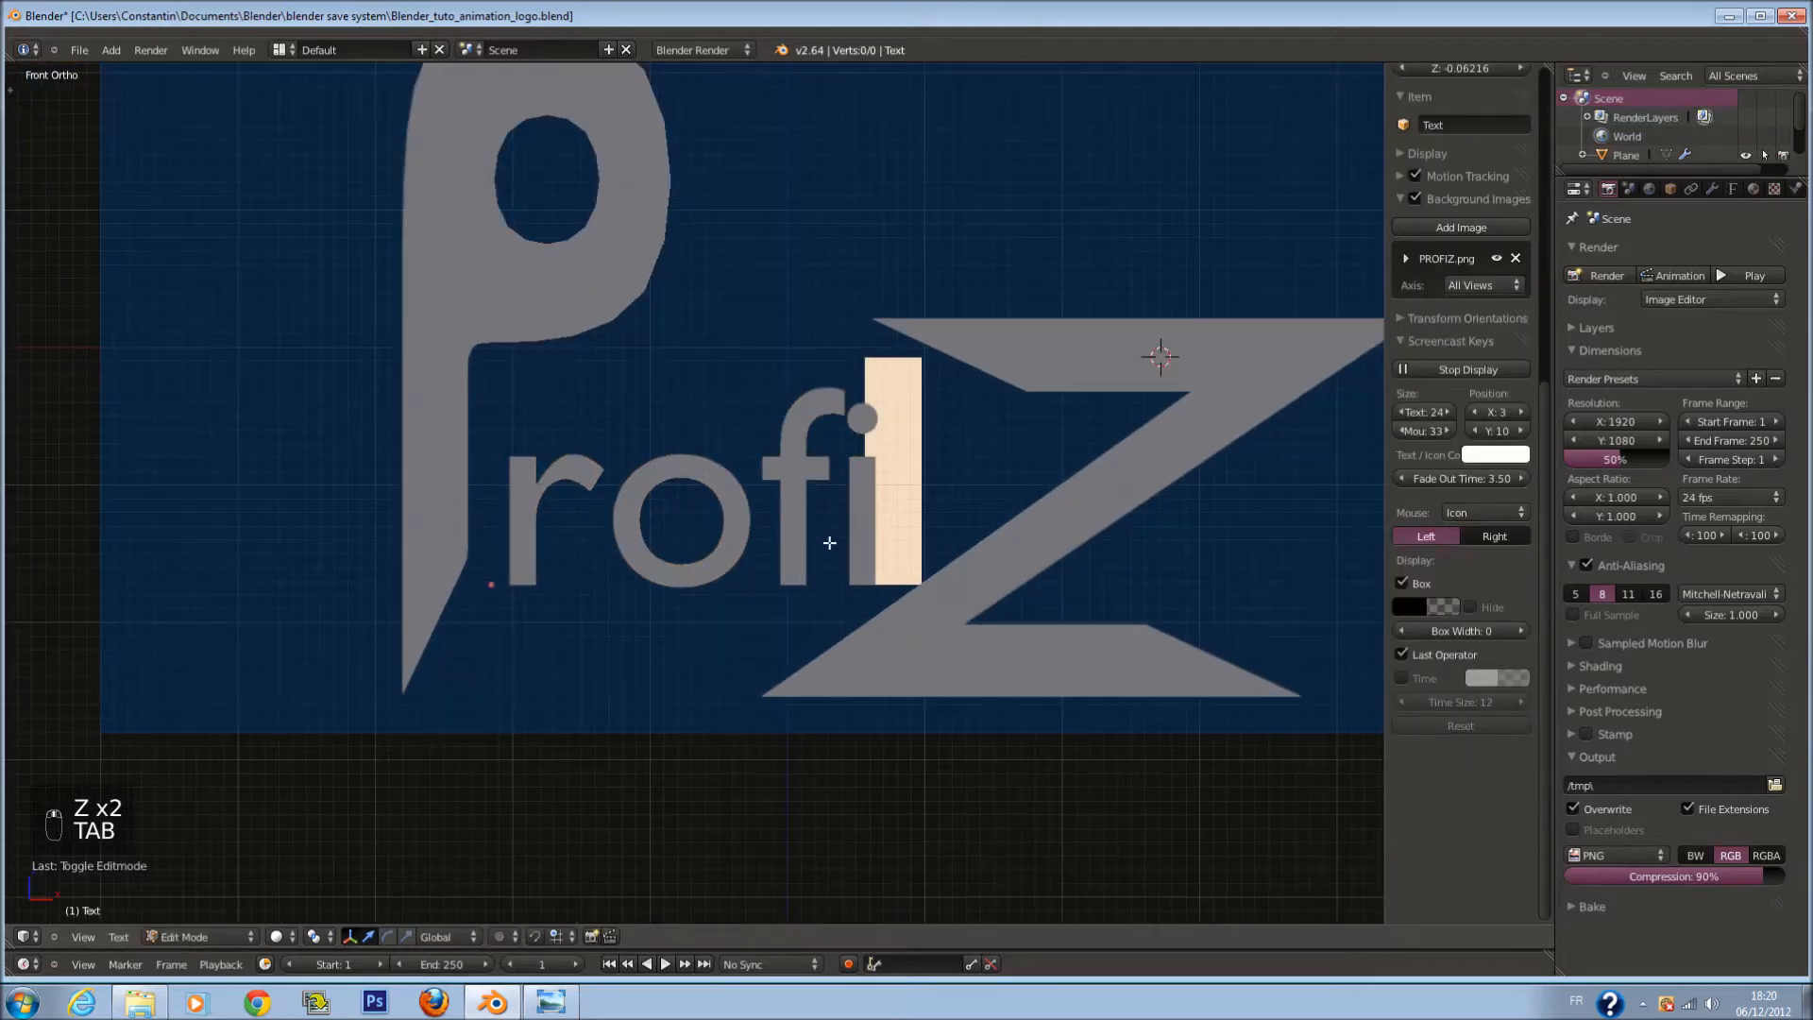
key(Tab)
scroll(892, 529, up, 3)
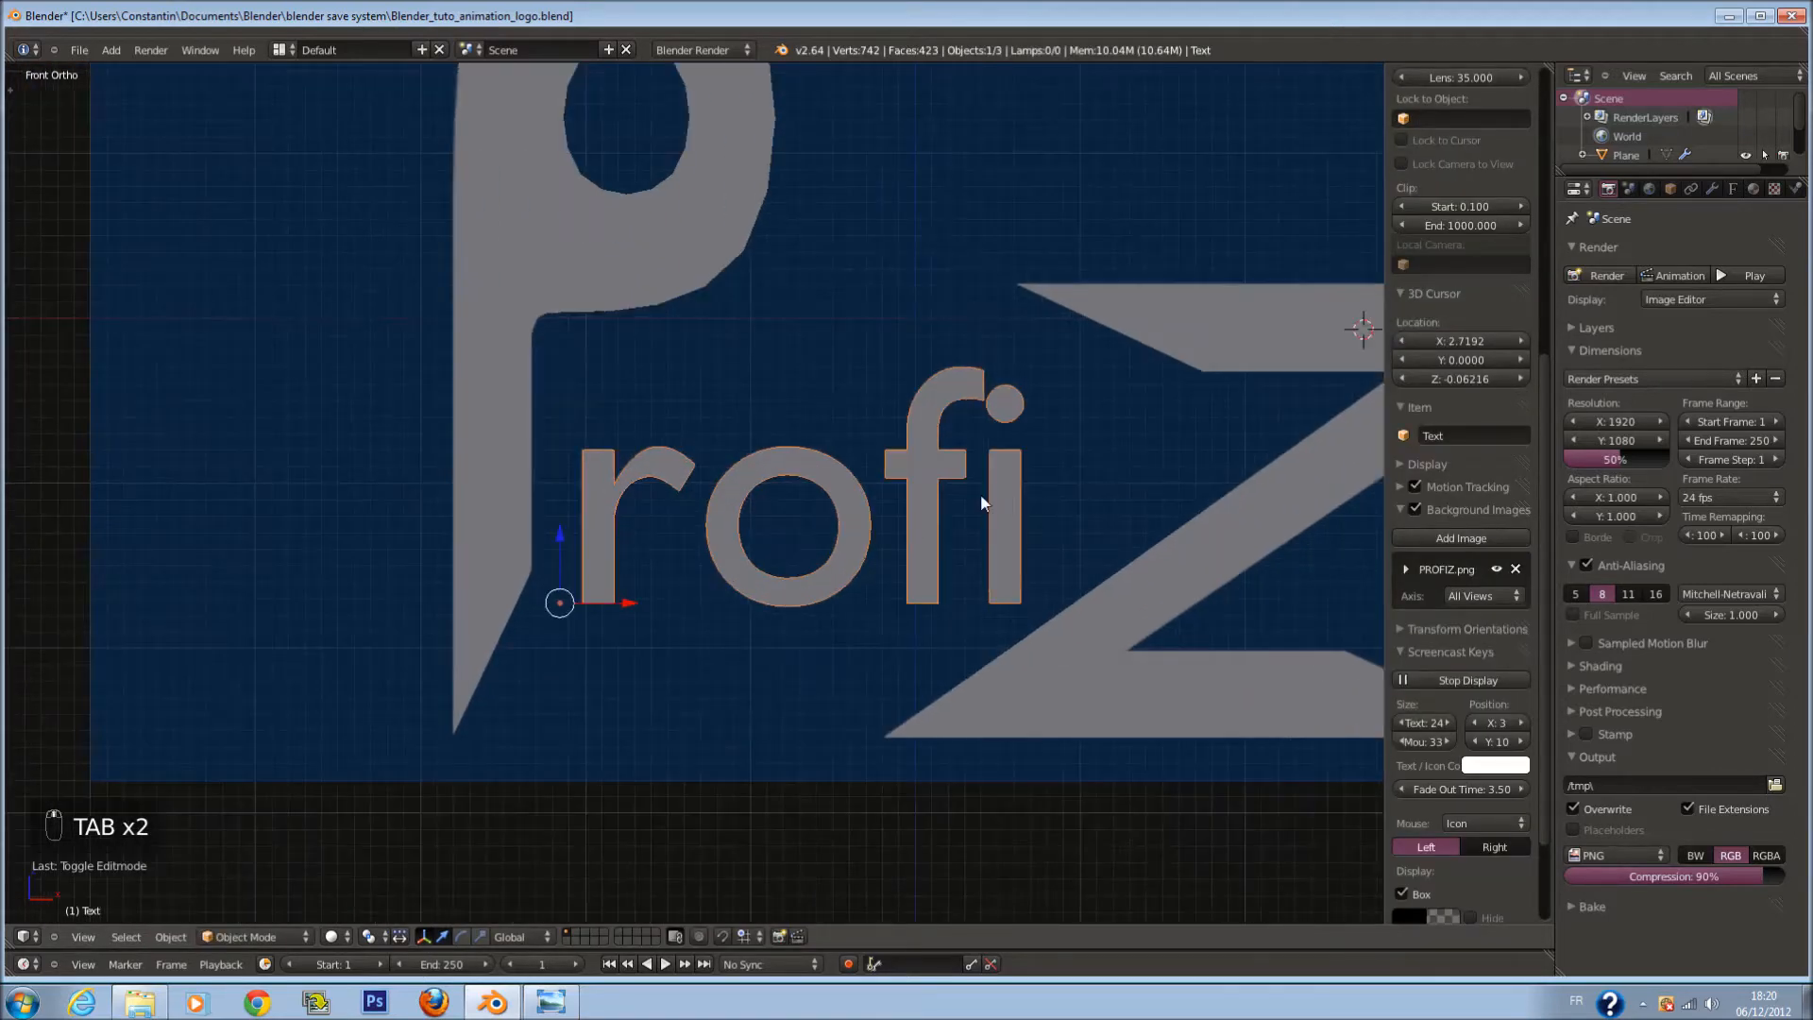
shift+scroll(952, 510, up, 2)
ctrl+scroll(990, 682, down, 2)
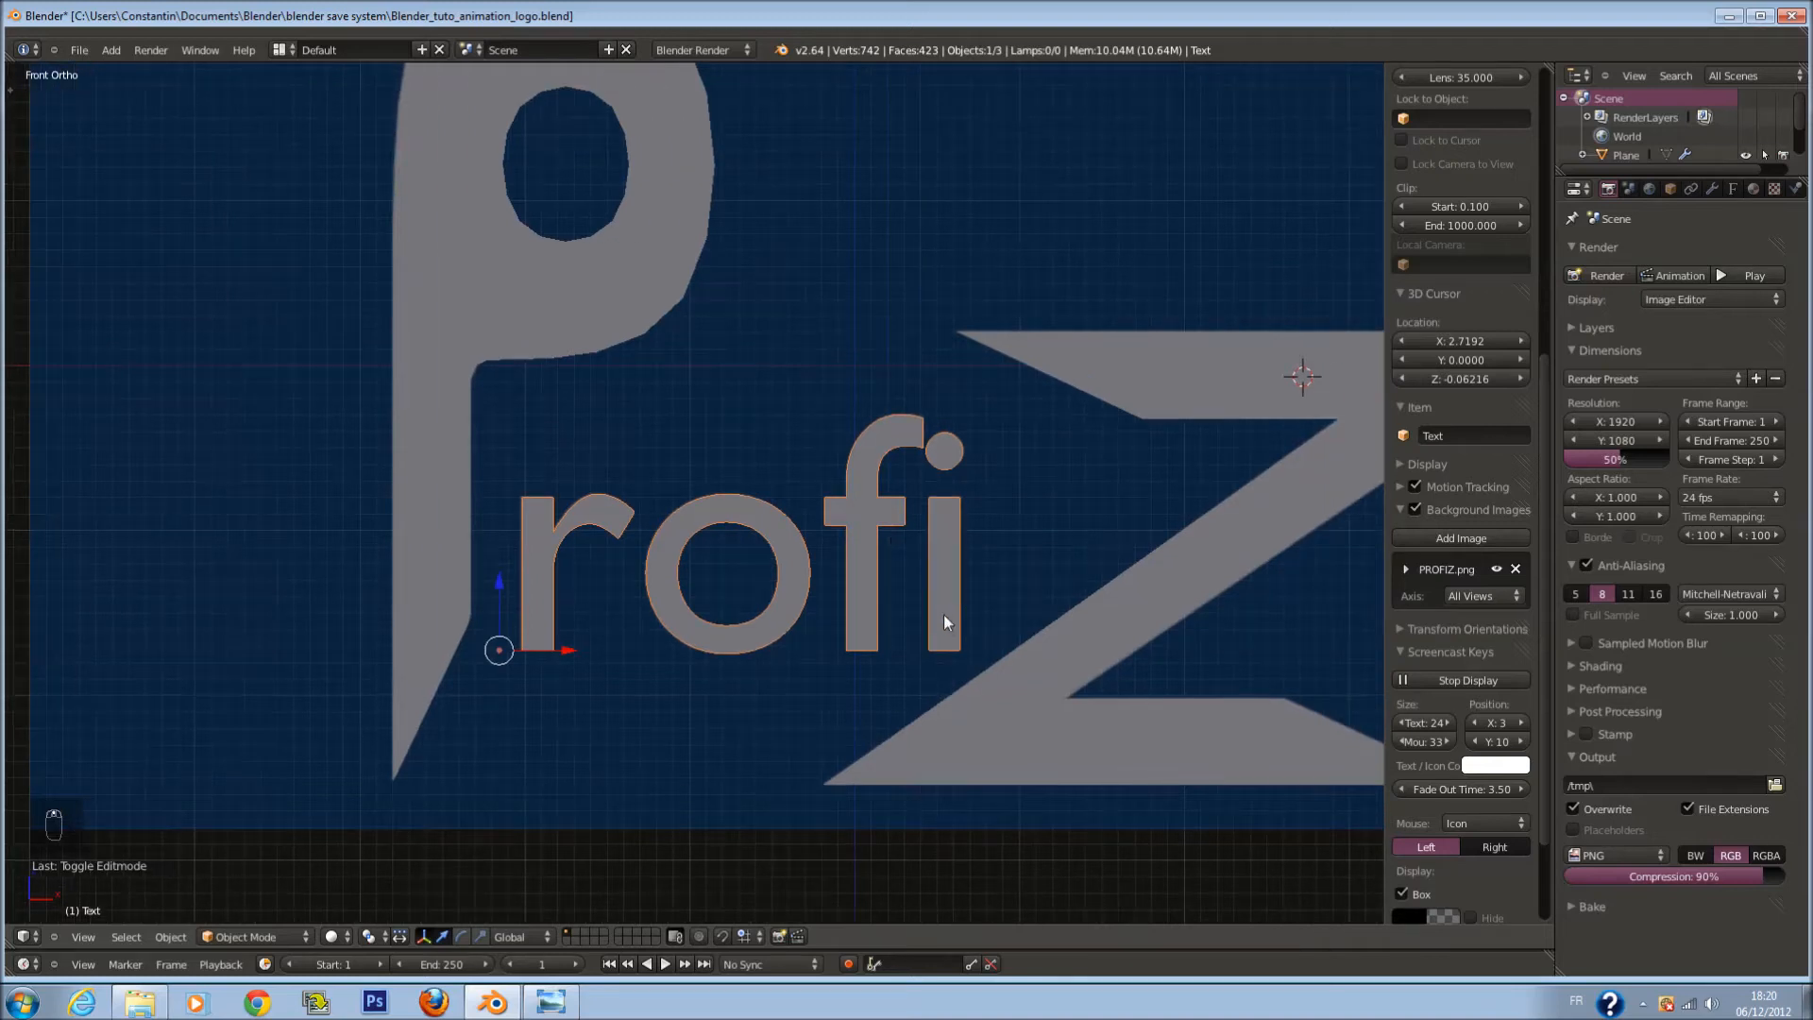
key(alt+c)
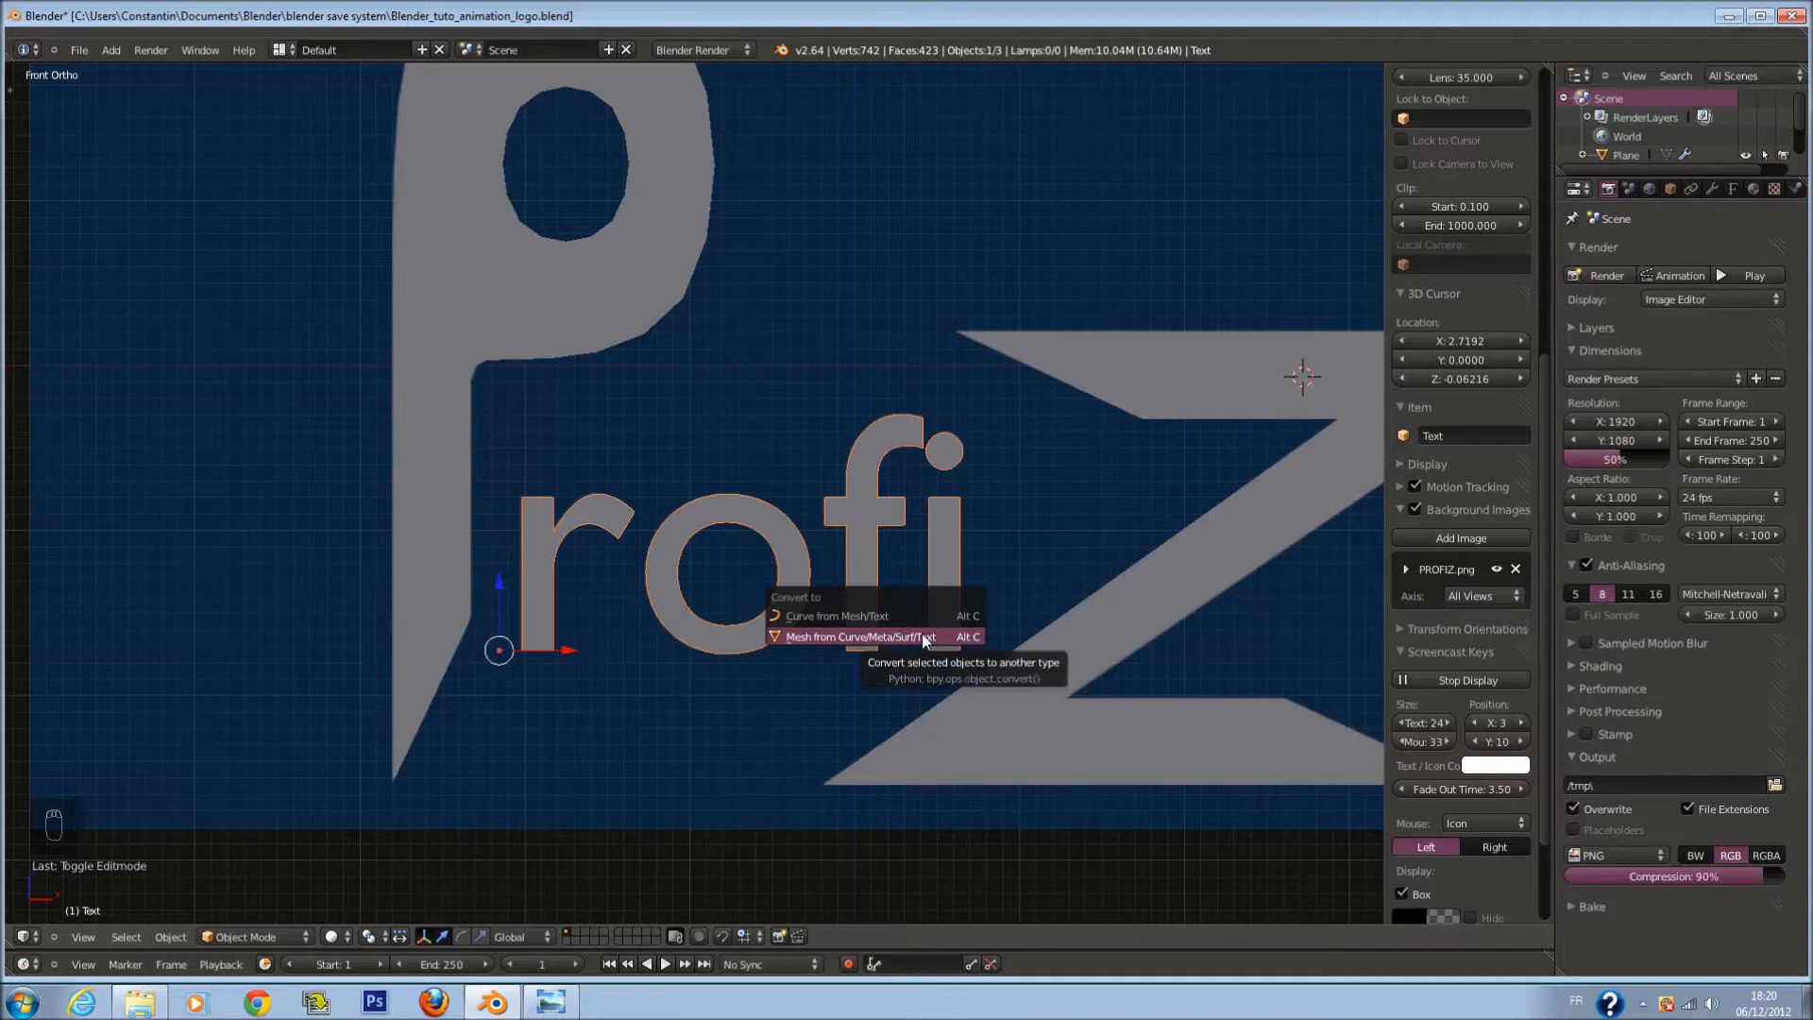
click(939, 637)
Step: Examine the converted "rofi" mesh in edit mode, selecting the linked geometry of individual letters
key(Tab)
scroll(830, 587, down, 3)
key(Tab)
key(Tab)
scroll(674, 638, up, 4)
key(a)
key(a)
key(a)
key(a)
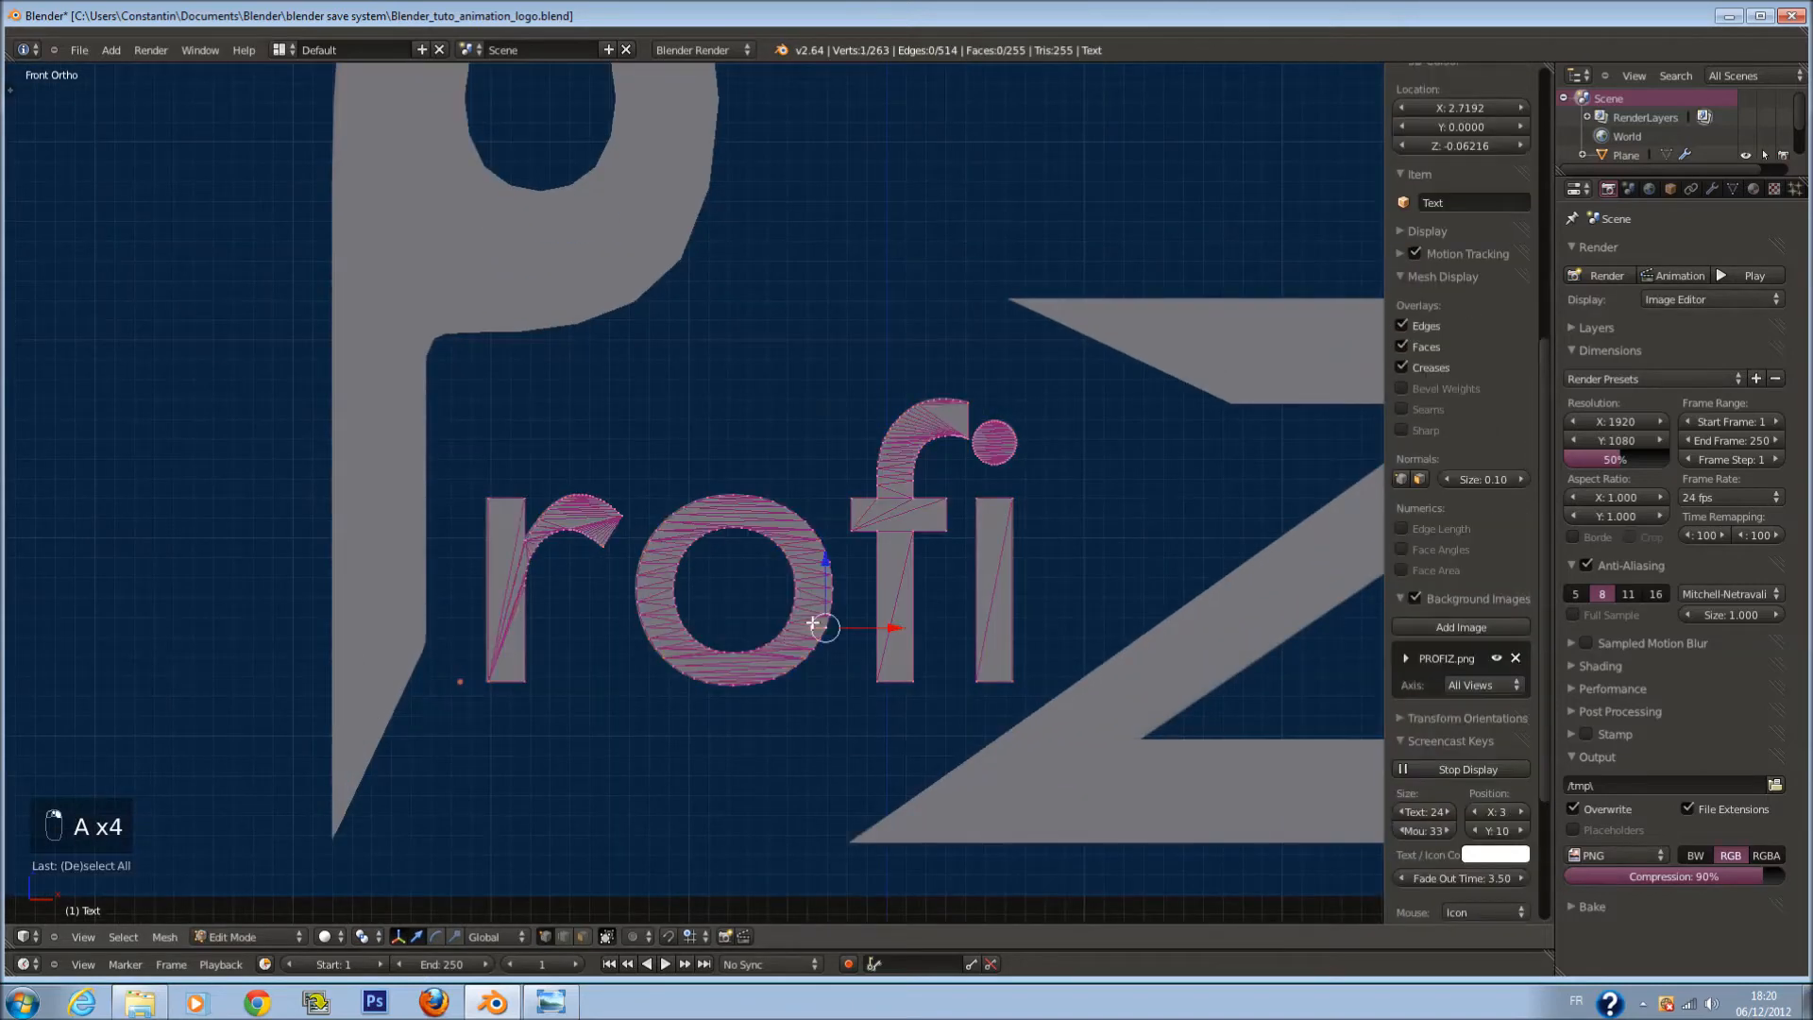
key(l)
right_click(895, 512)
key(l)
key(l)
scroll(854, 562, down, 1)
key(Tab)
scroll(881, 552, down, 2)
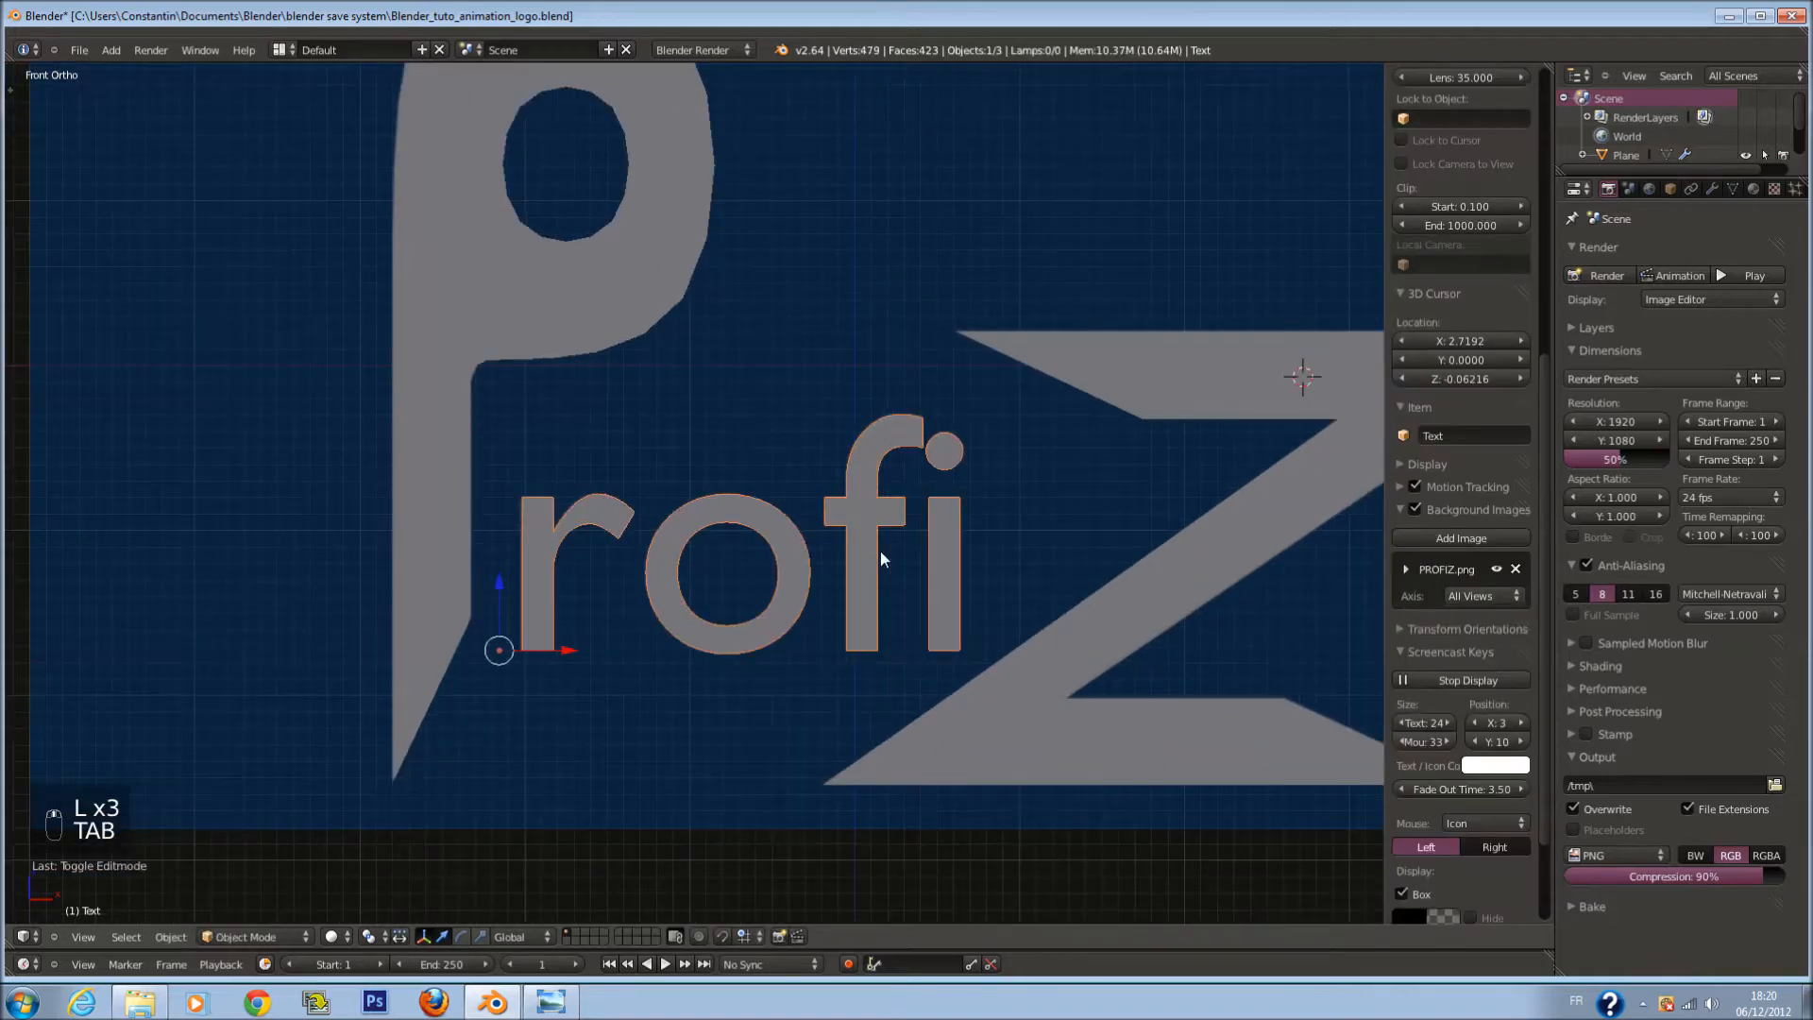
Step: Save the file, enlarge the timeline area and scrub to frame 41
key(ctrl+s)
scroll(906, 560, down, 1)
scroll(925, 597, up, 1)
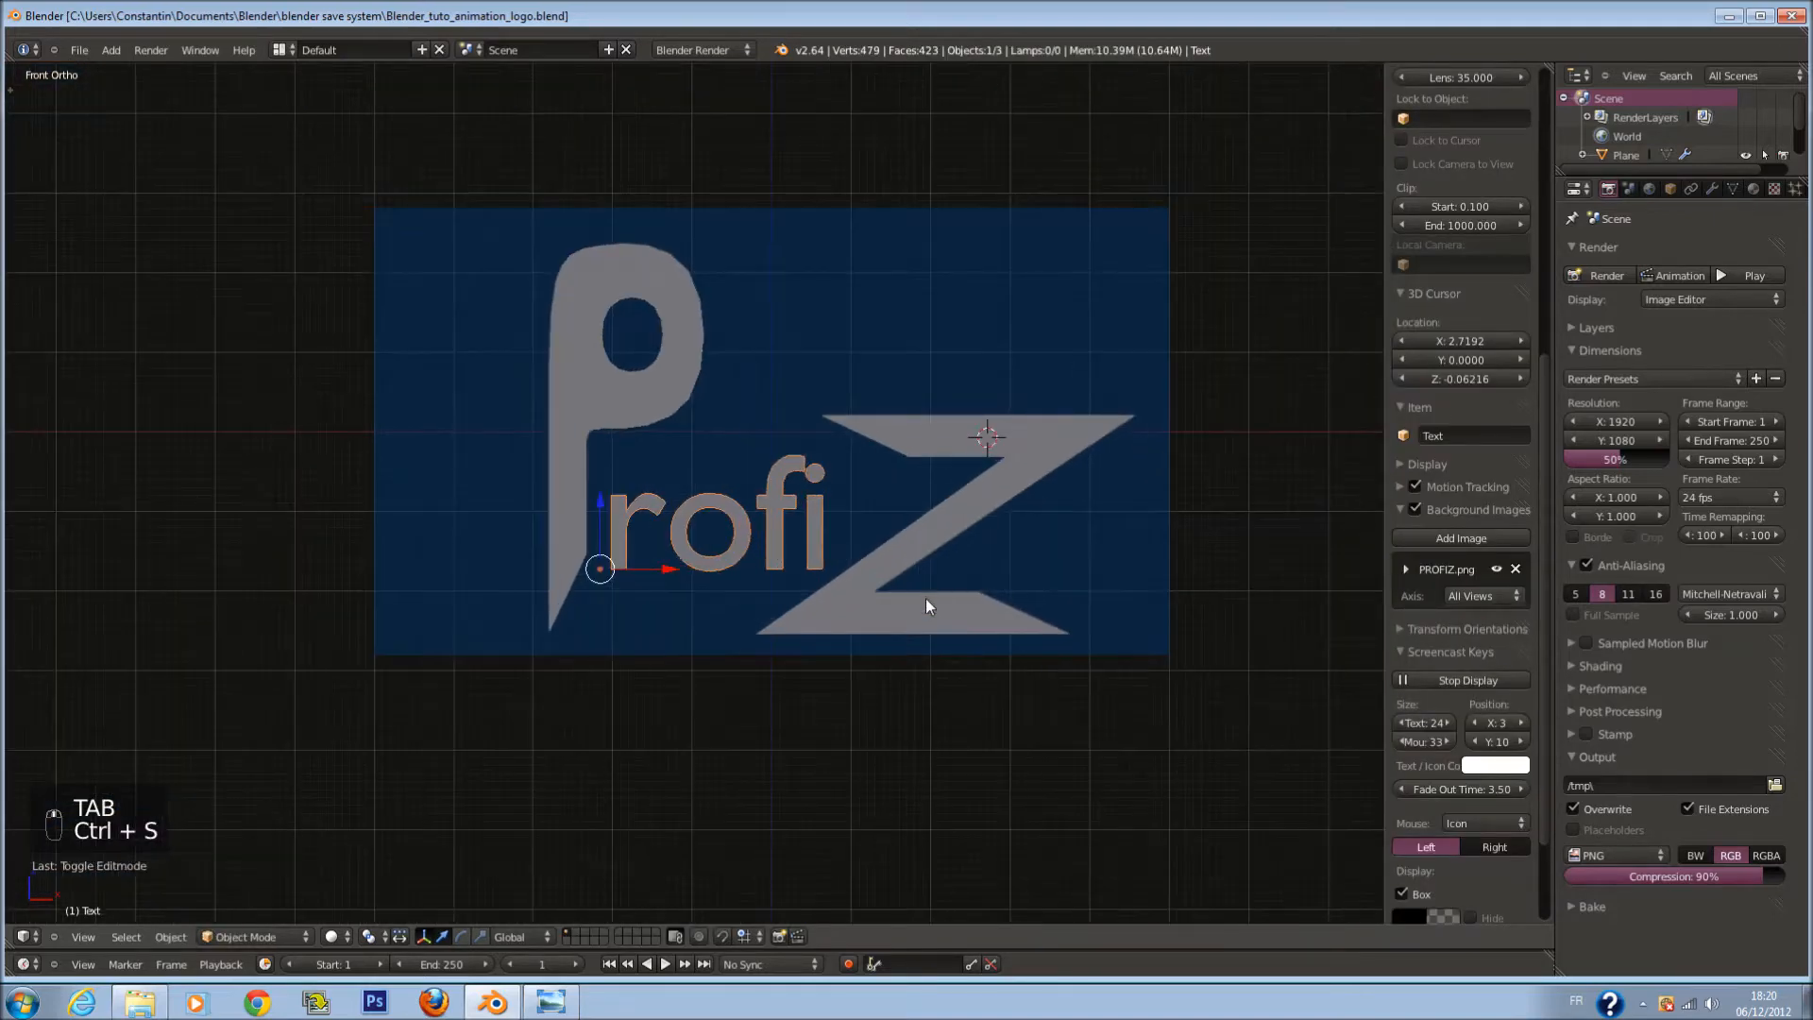
drag(1039, 951, 1029, 790)
drag(286, 854, 454, 865)
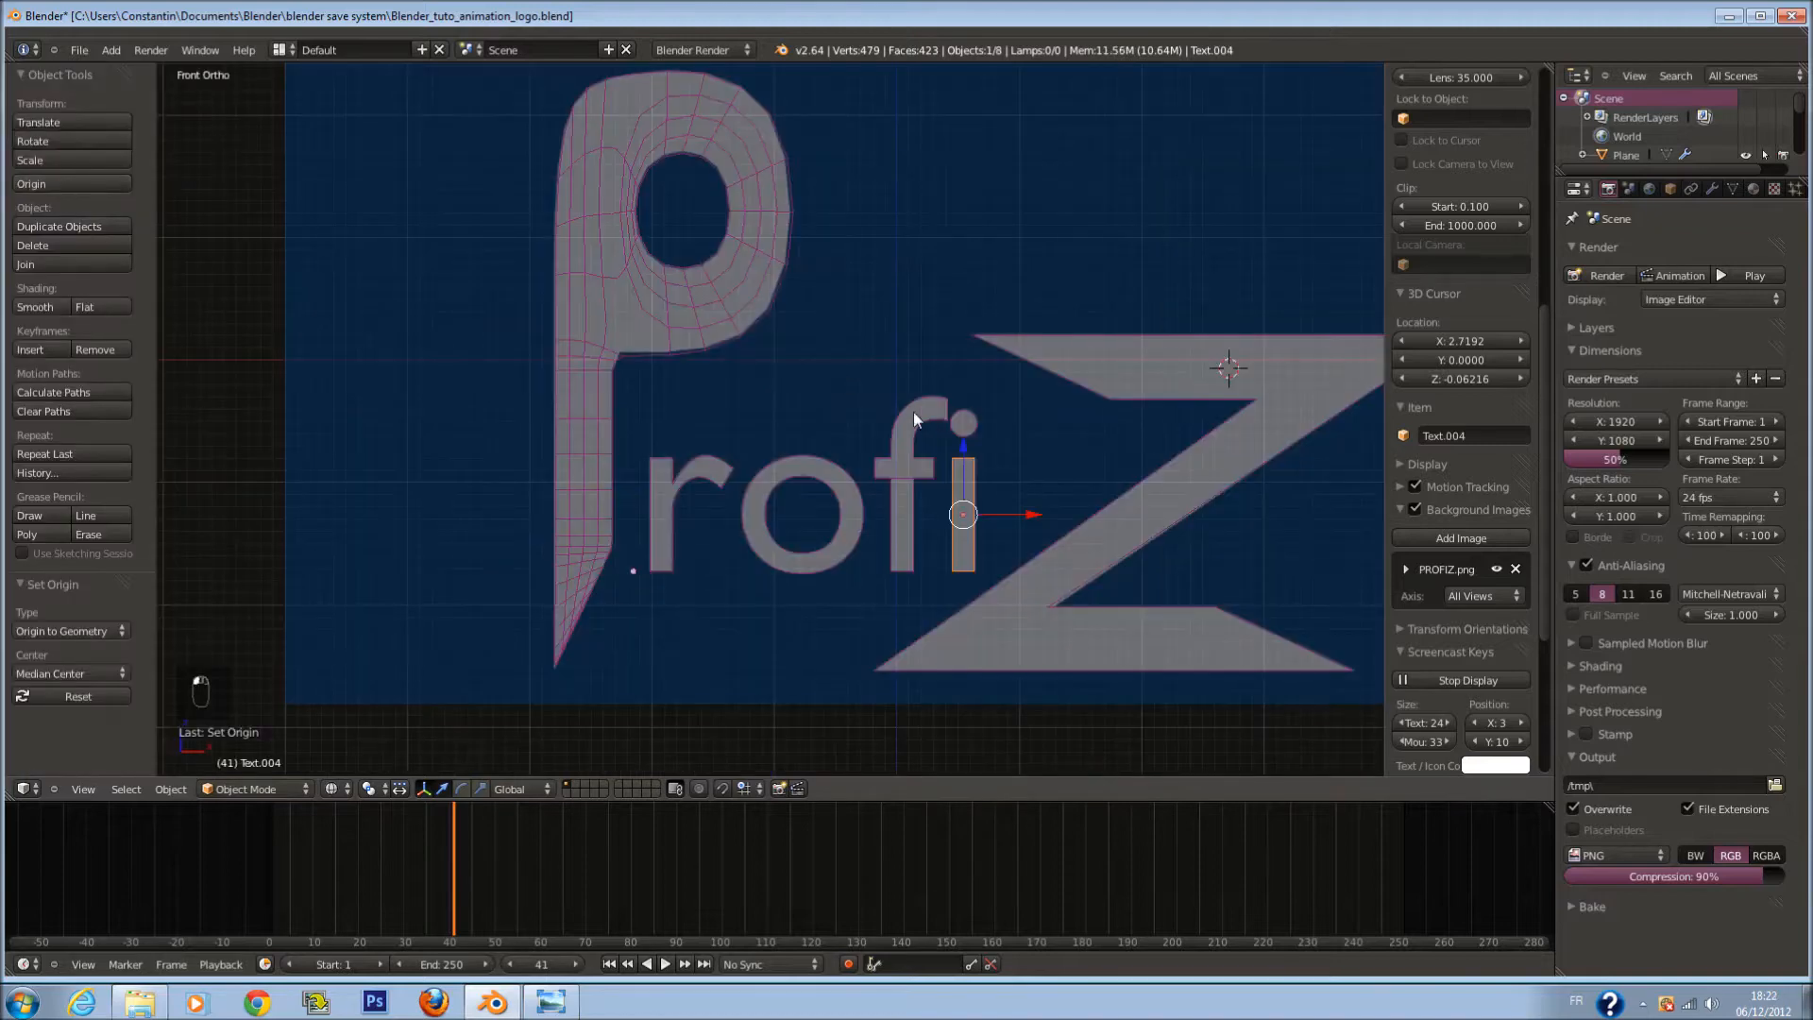
Step: Set the origin to geometry for the dot of the i and for the Z
click(100, 186)
click(132, 185)
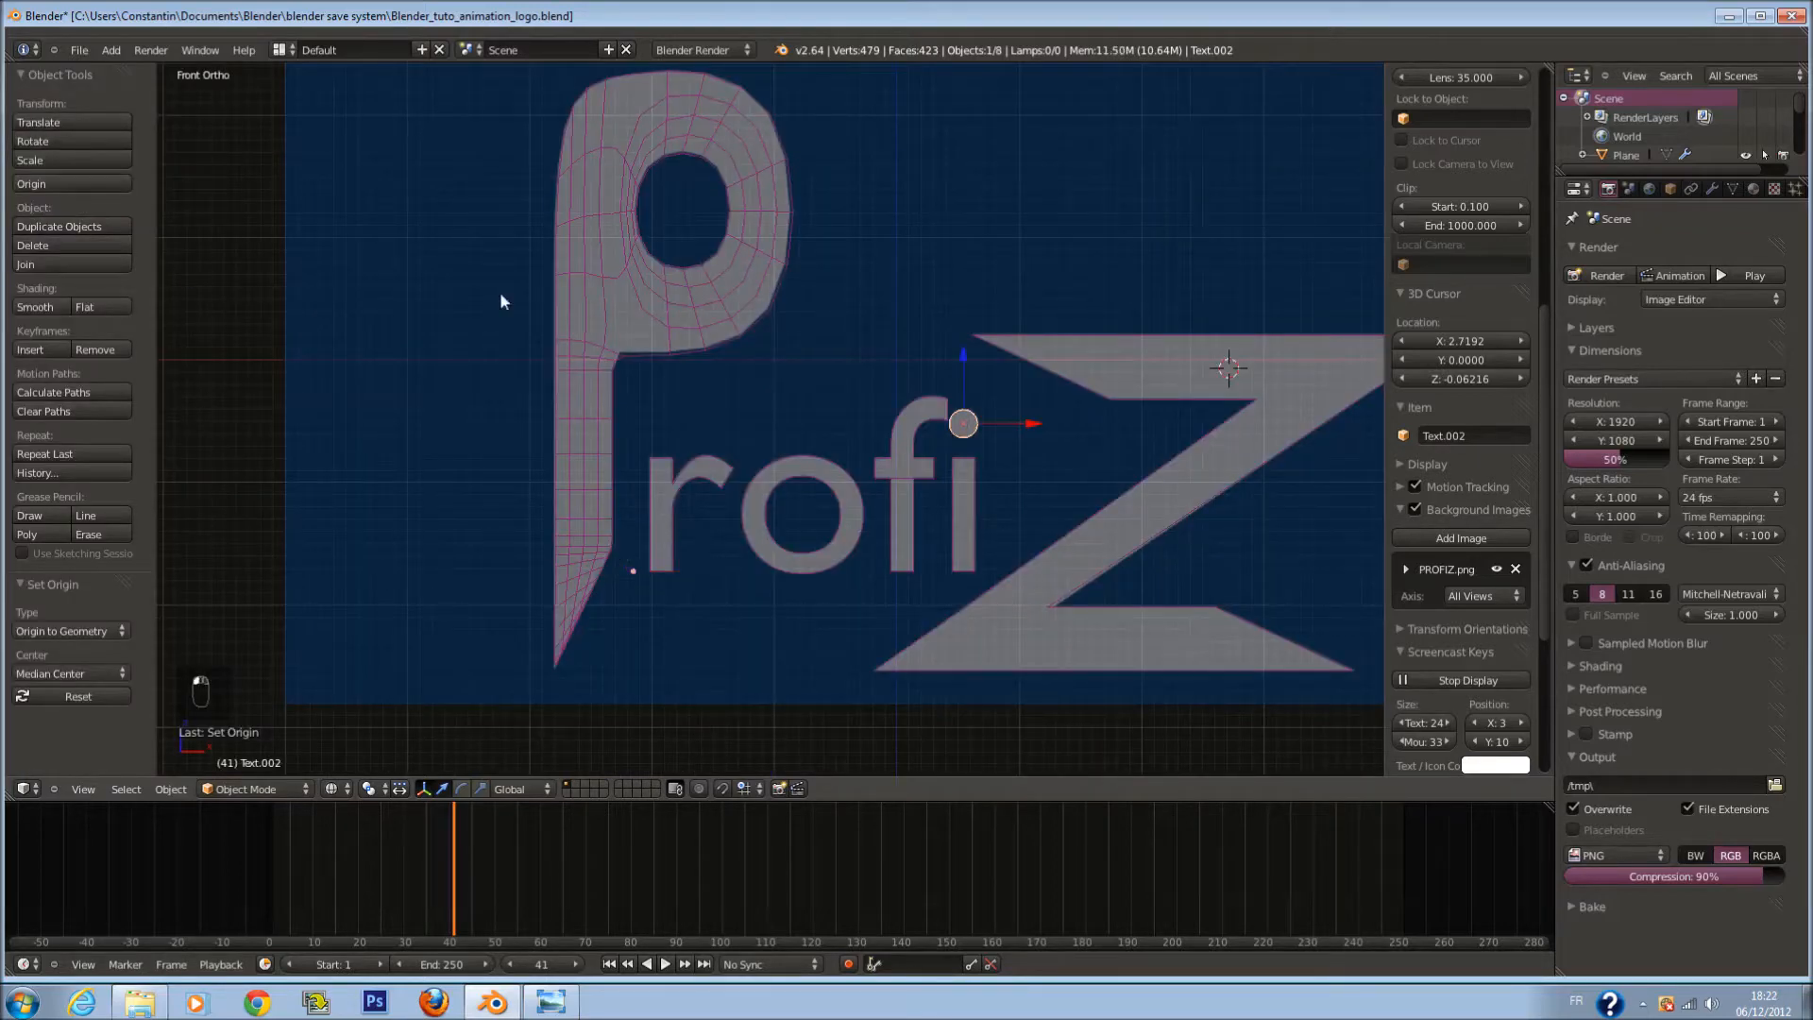
right_click(1199, 467)
scroll(1171, 463, down, 2)
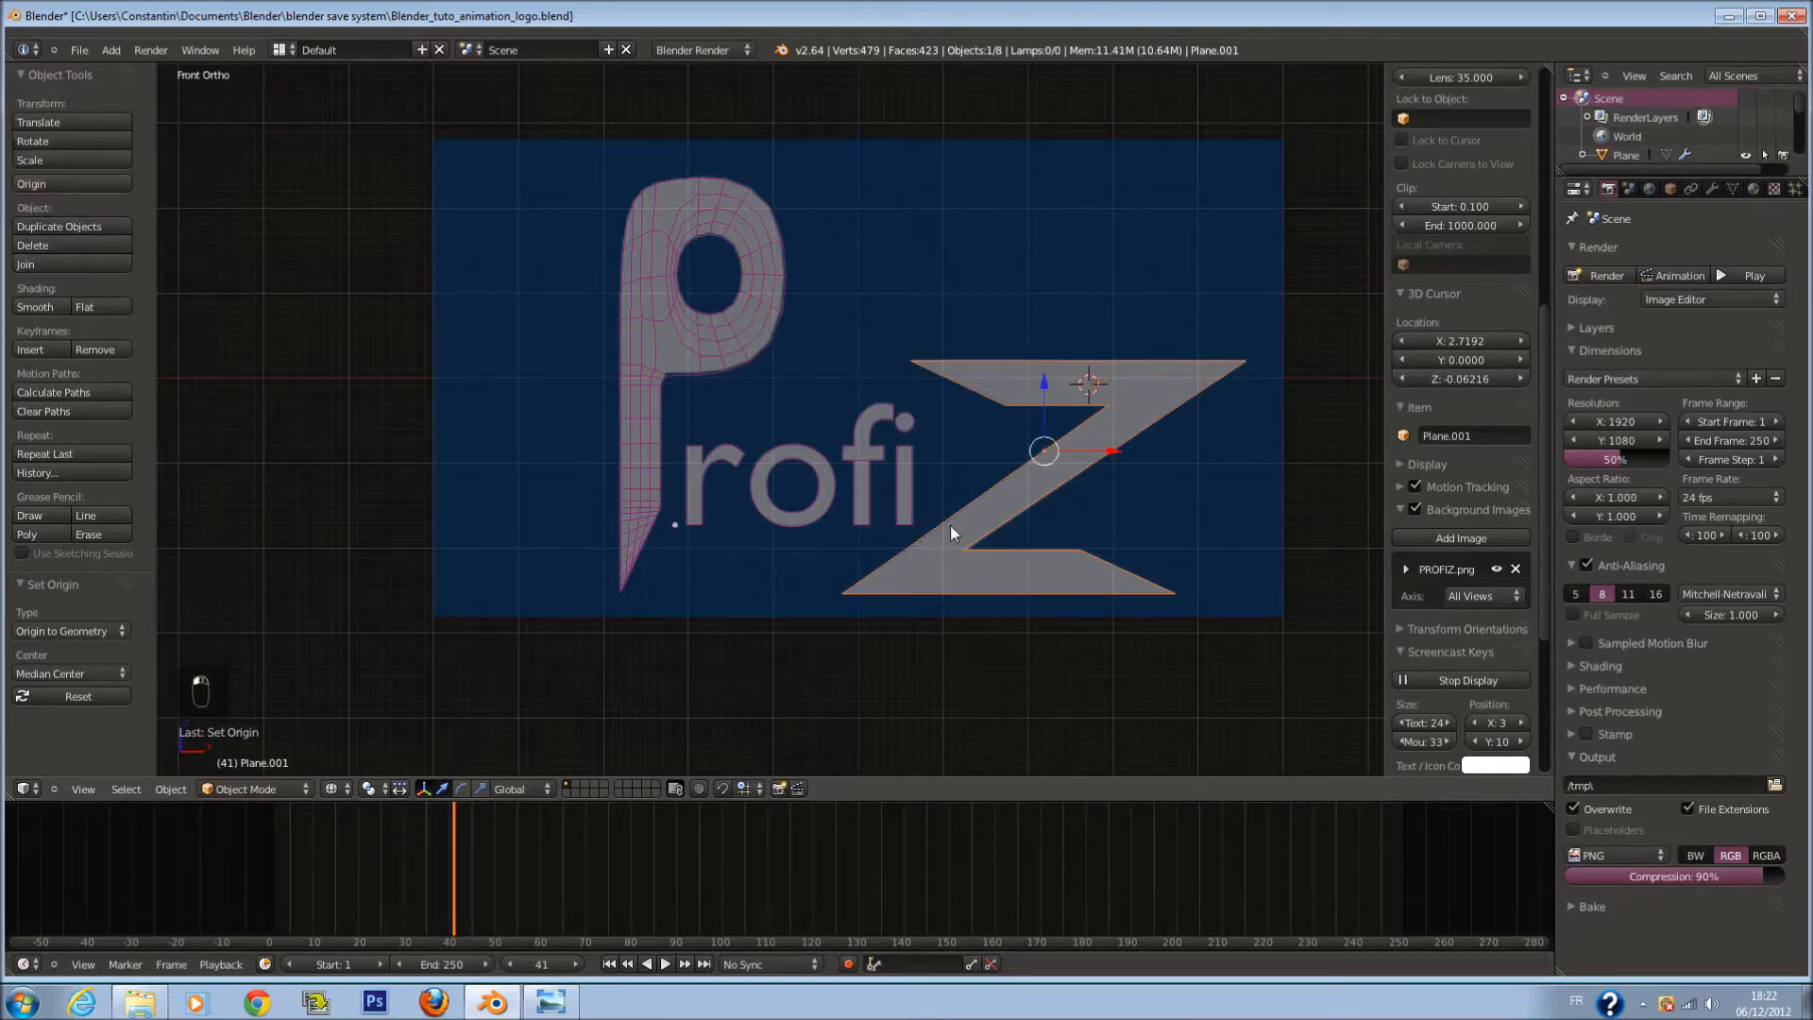
Step: Deselect everything, save the file and hide the 3D view's properties and tool shelf
ctrl+scroll(949, 524, down, 2)
key(a)
key(ctrl+s)
key(n)
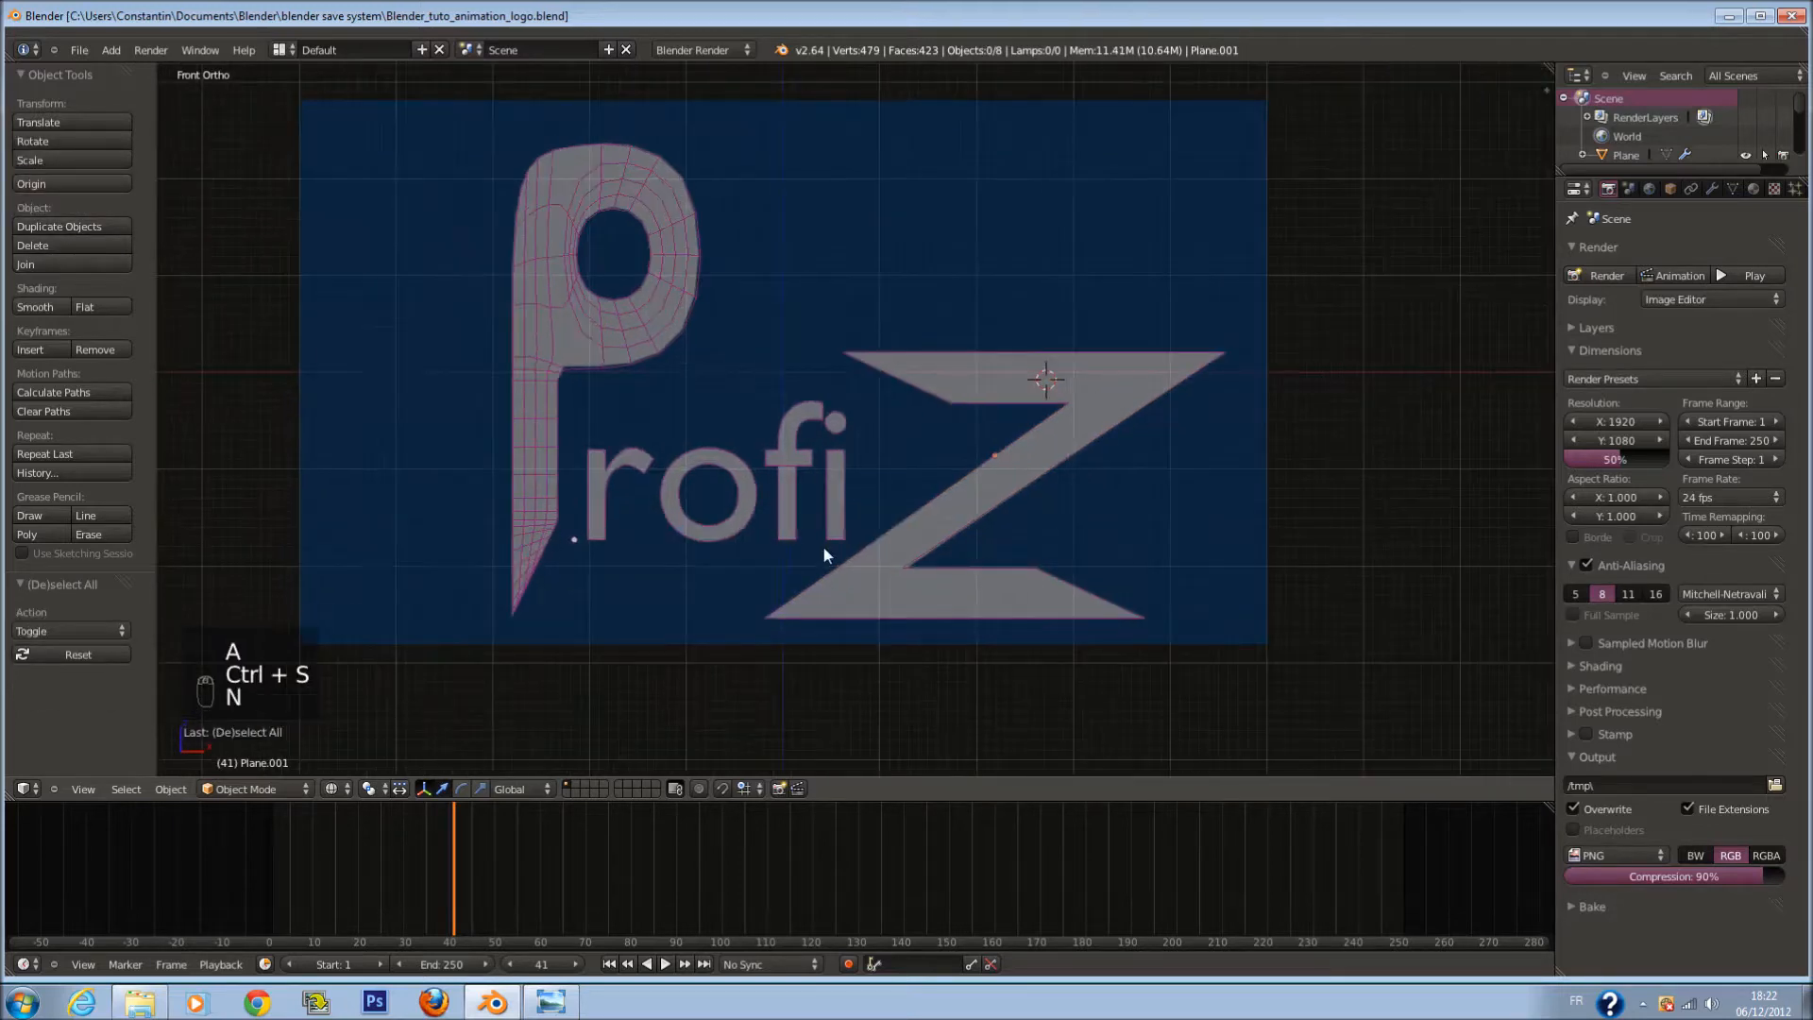
key(t)
key(ctrl+s)
Step: Select the P mesh, view it from the top and extrude all of its geometry along Y to give it thickness
right_click(528, 303)
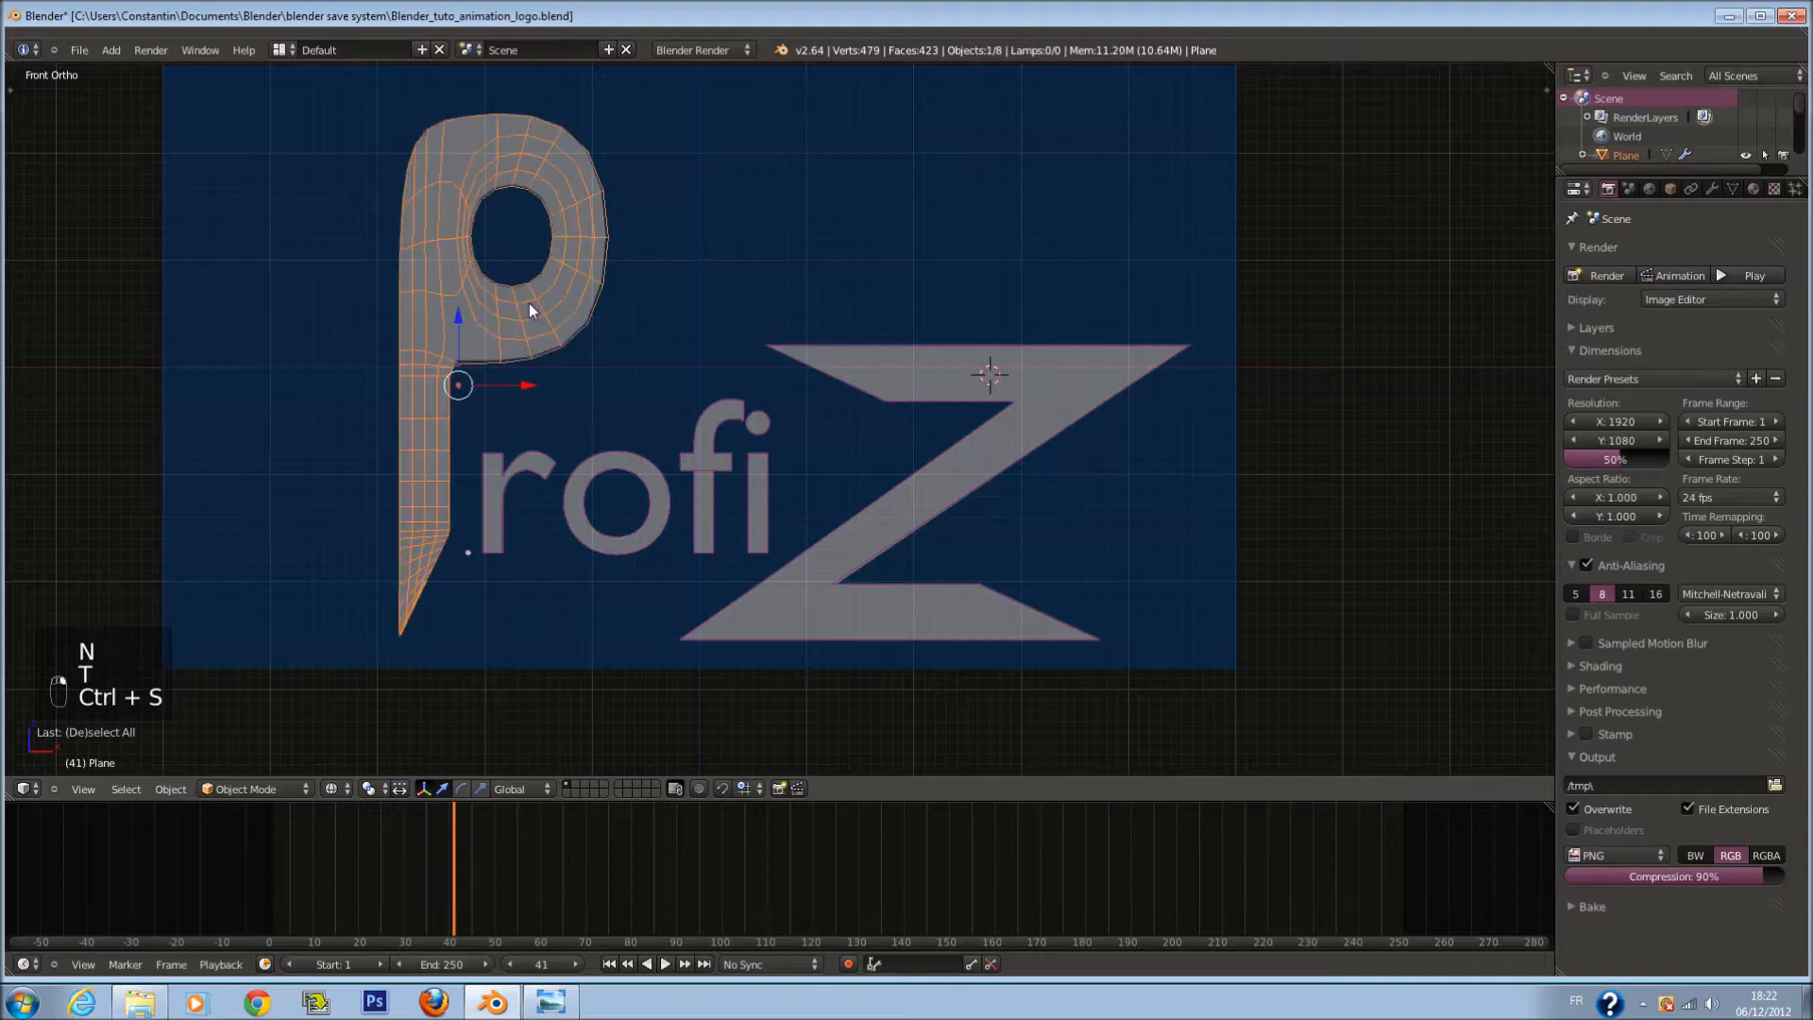
key(KP_3)
key(KP_7)
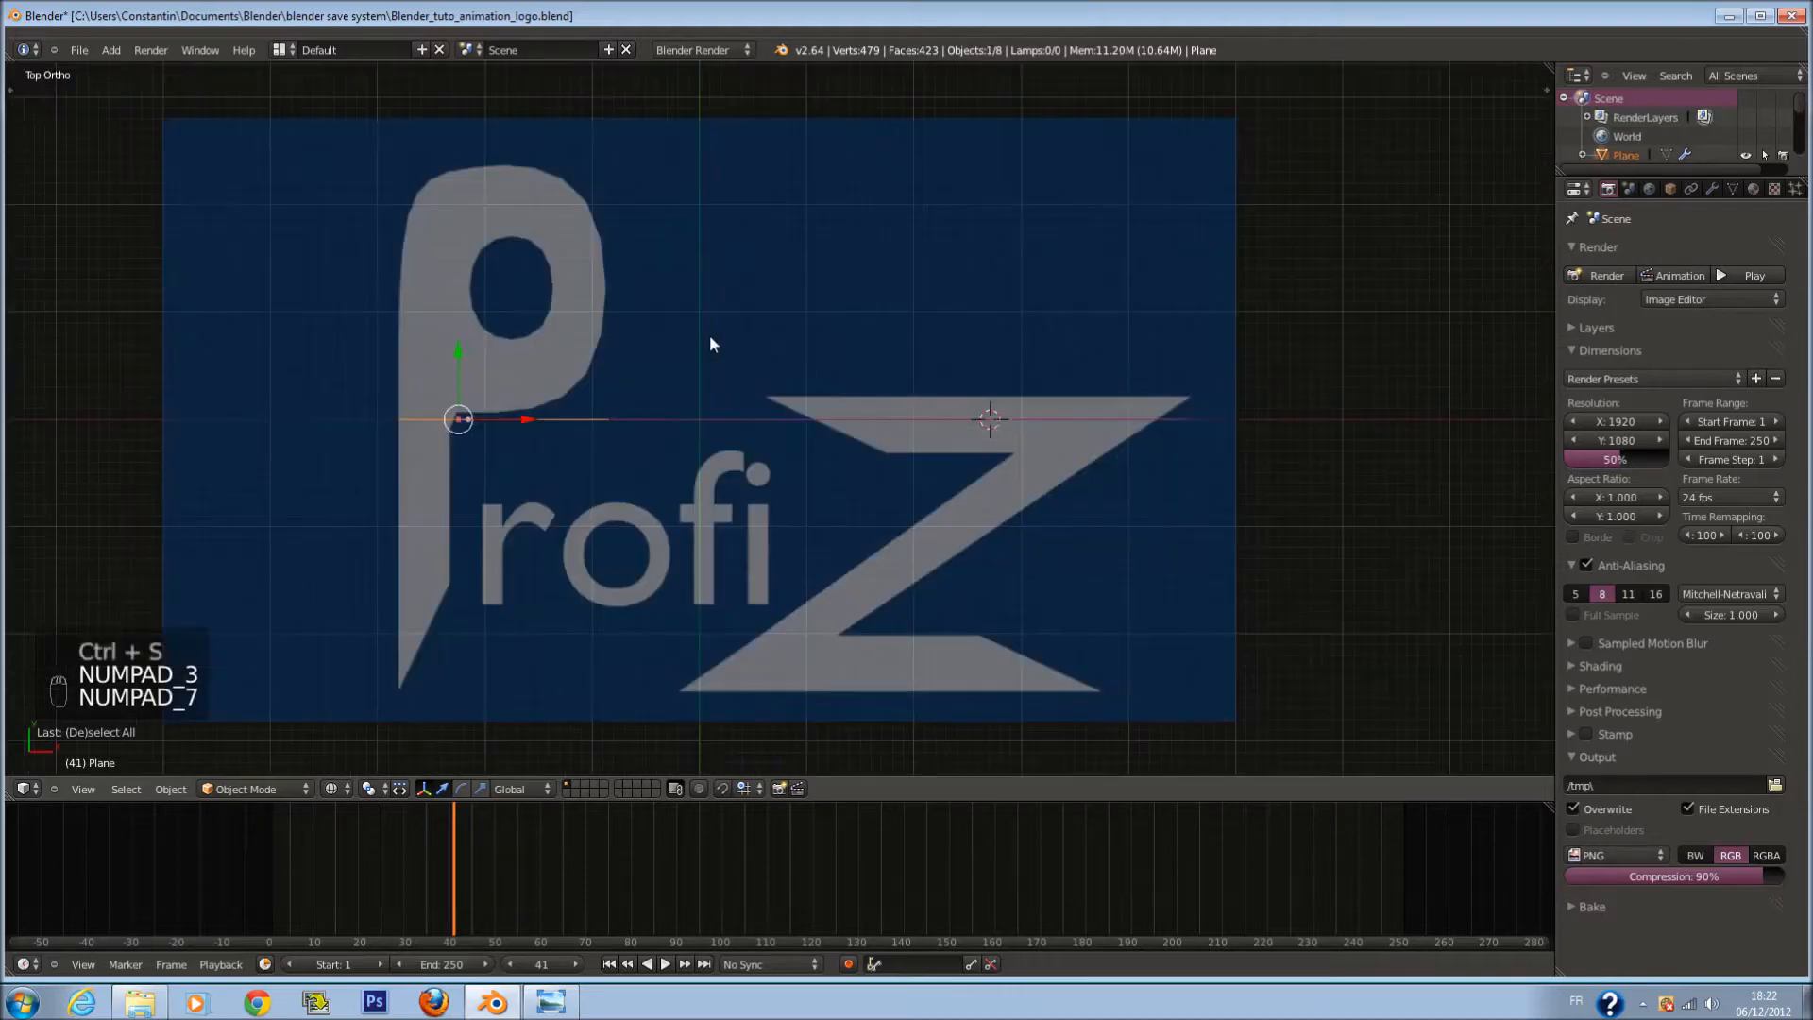
key(Tab)
scroll(706, 390, up, 2)
key(a)
key(a)
key(a)
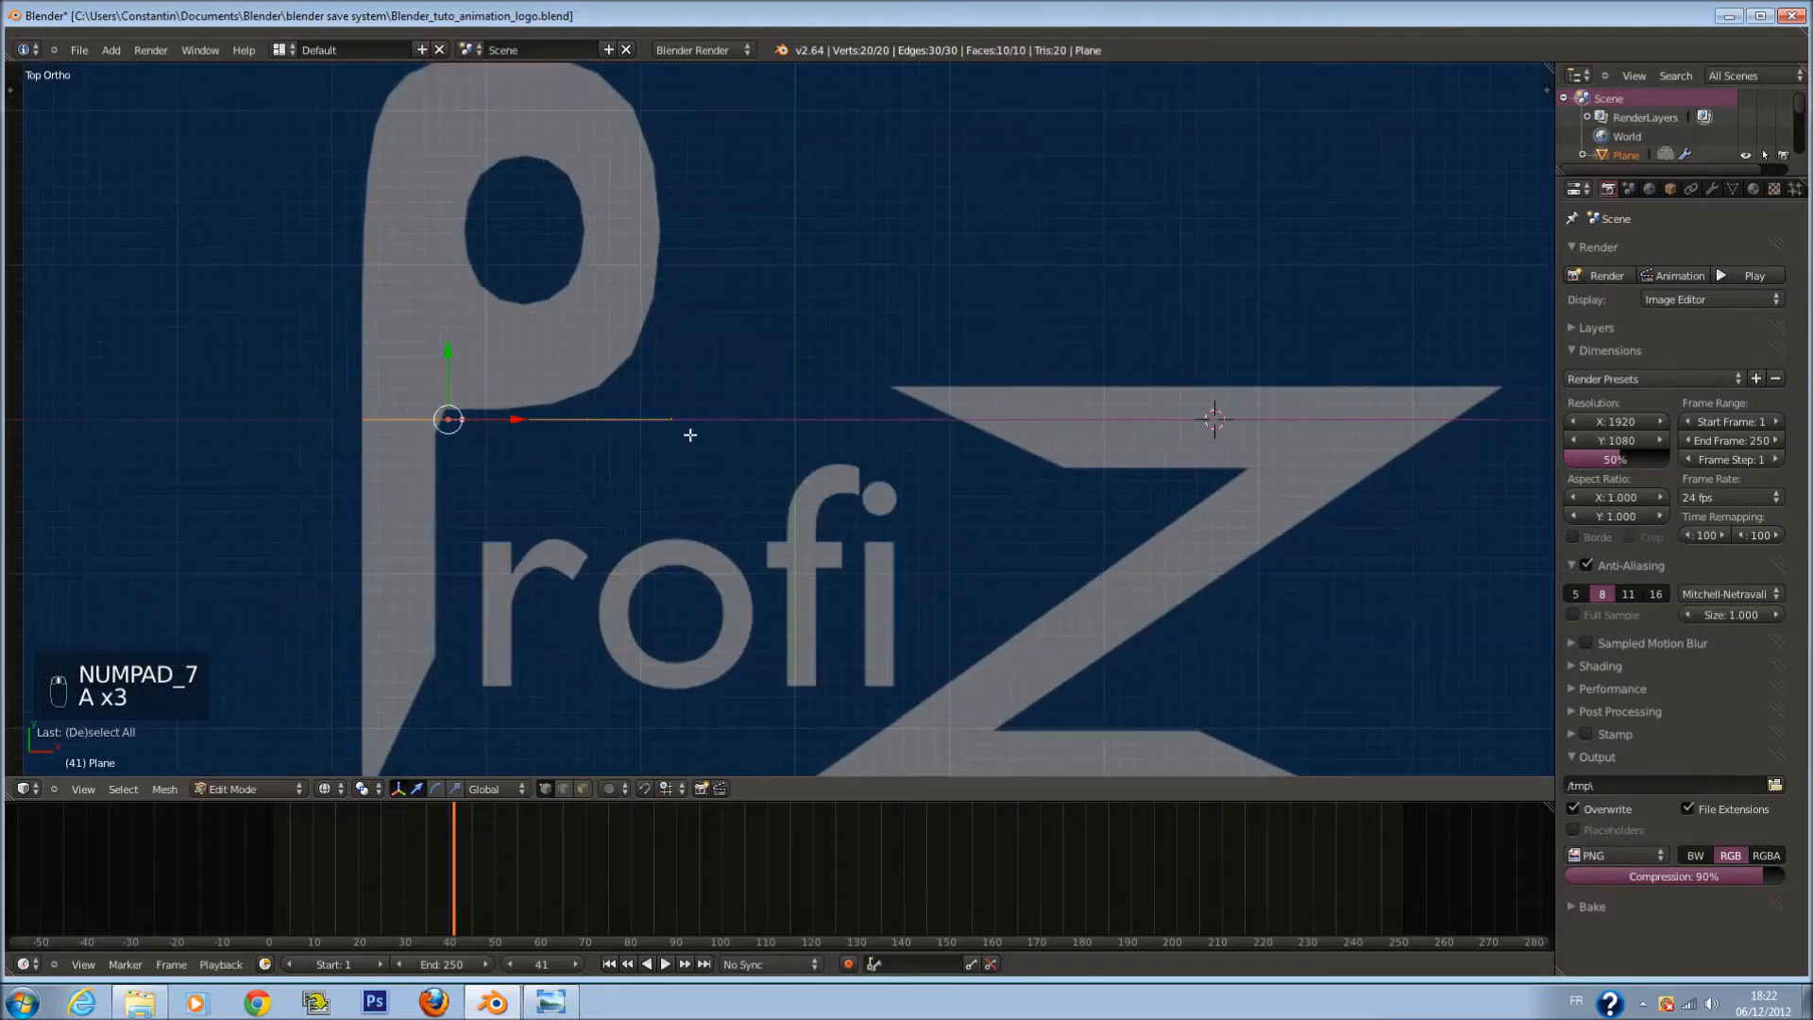
key(e)
click(673, 424)
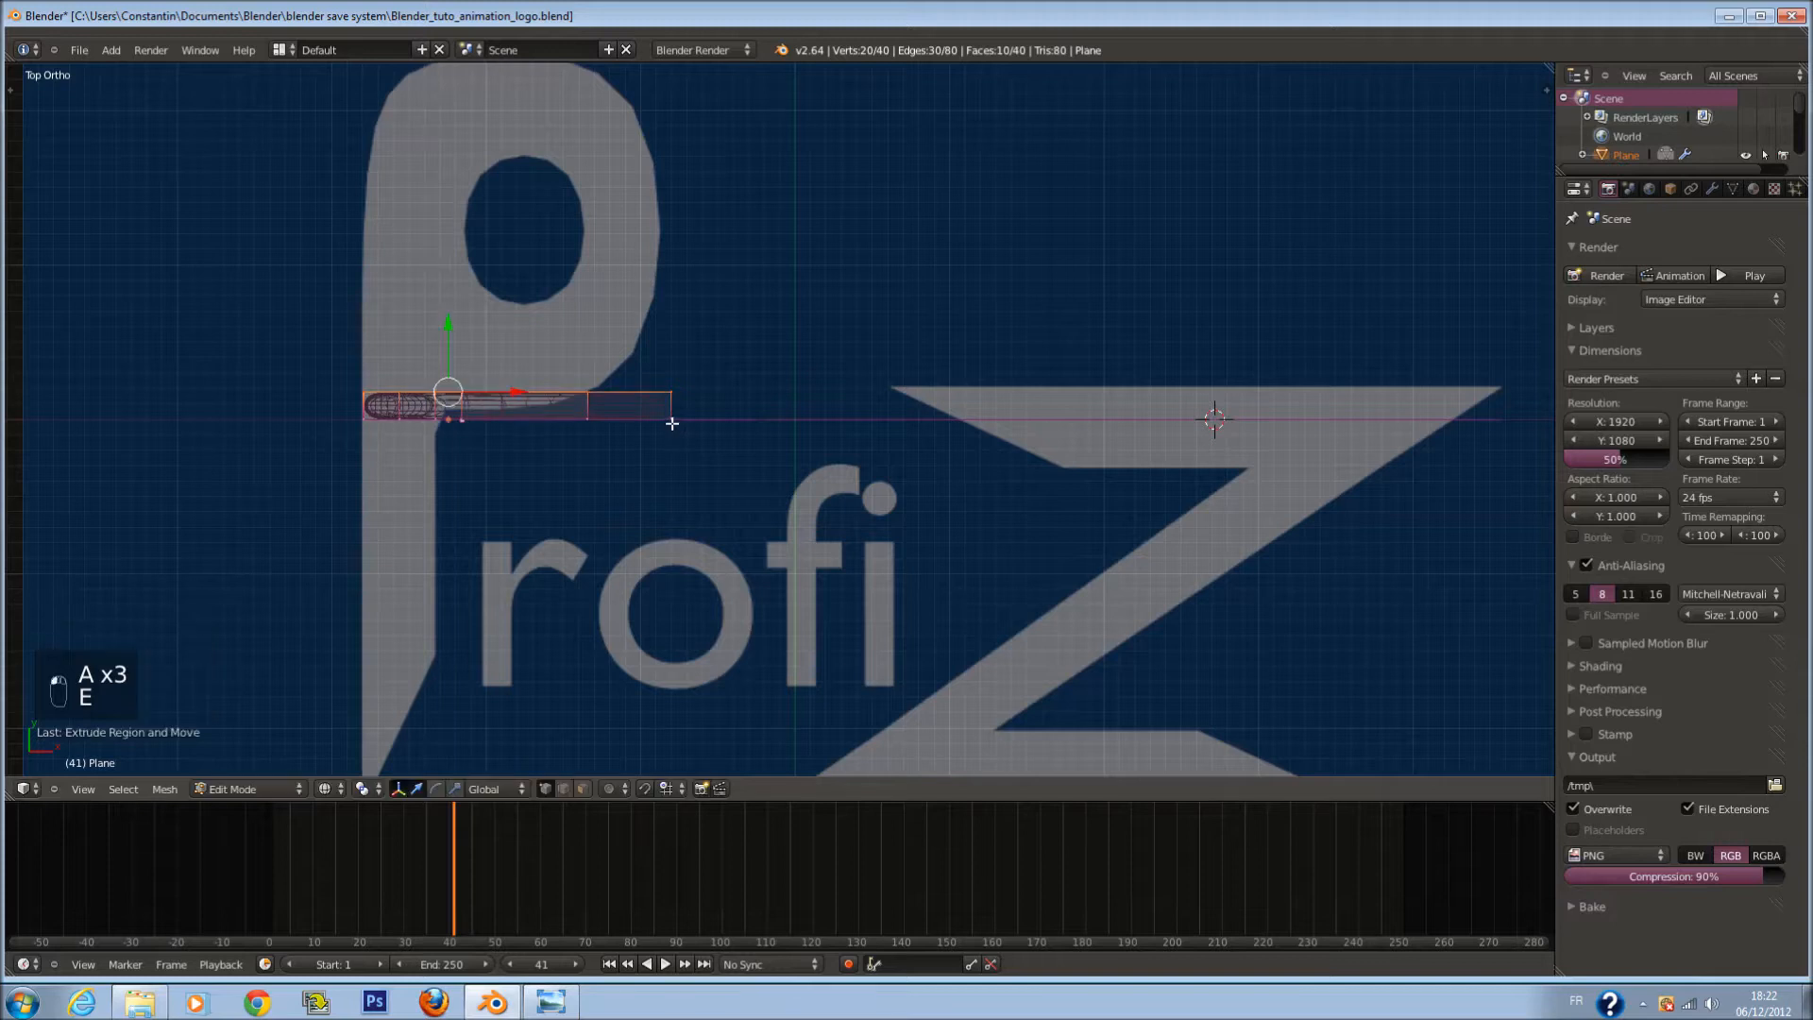
Step: Extrude the o mesh along Y in Edit Mode to give it about the same thickness as the P
key(Tab)
right_click(724, 424)
scroll(724, 424, up, 2)
key(Tab)
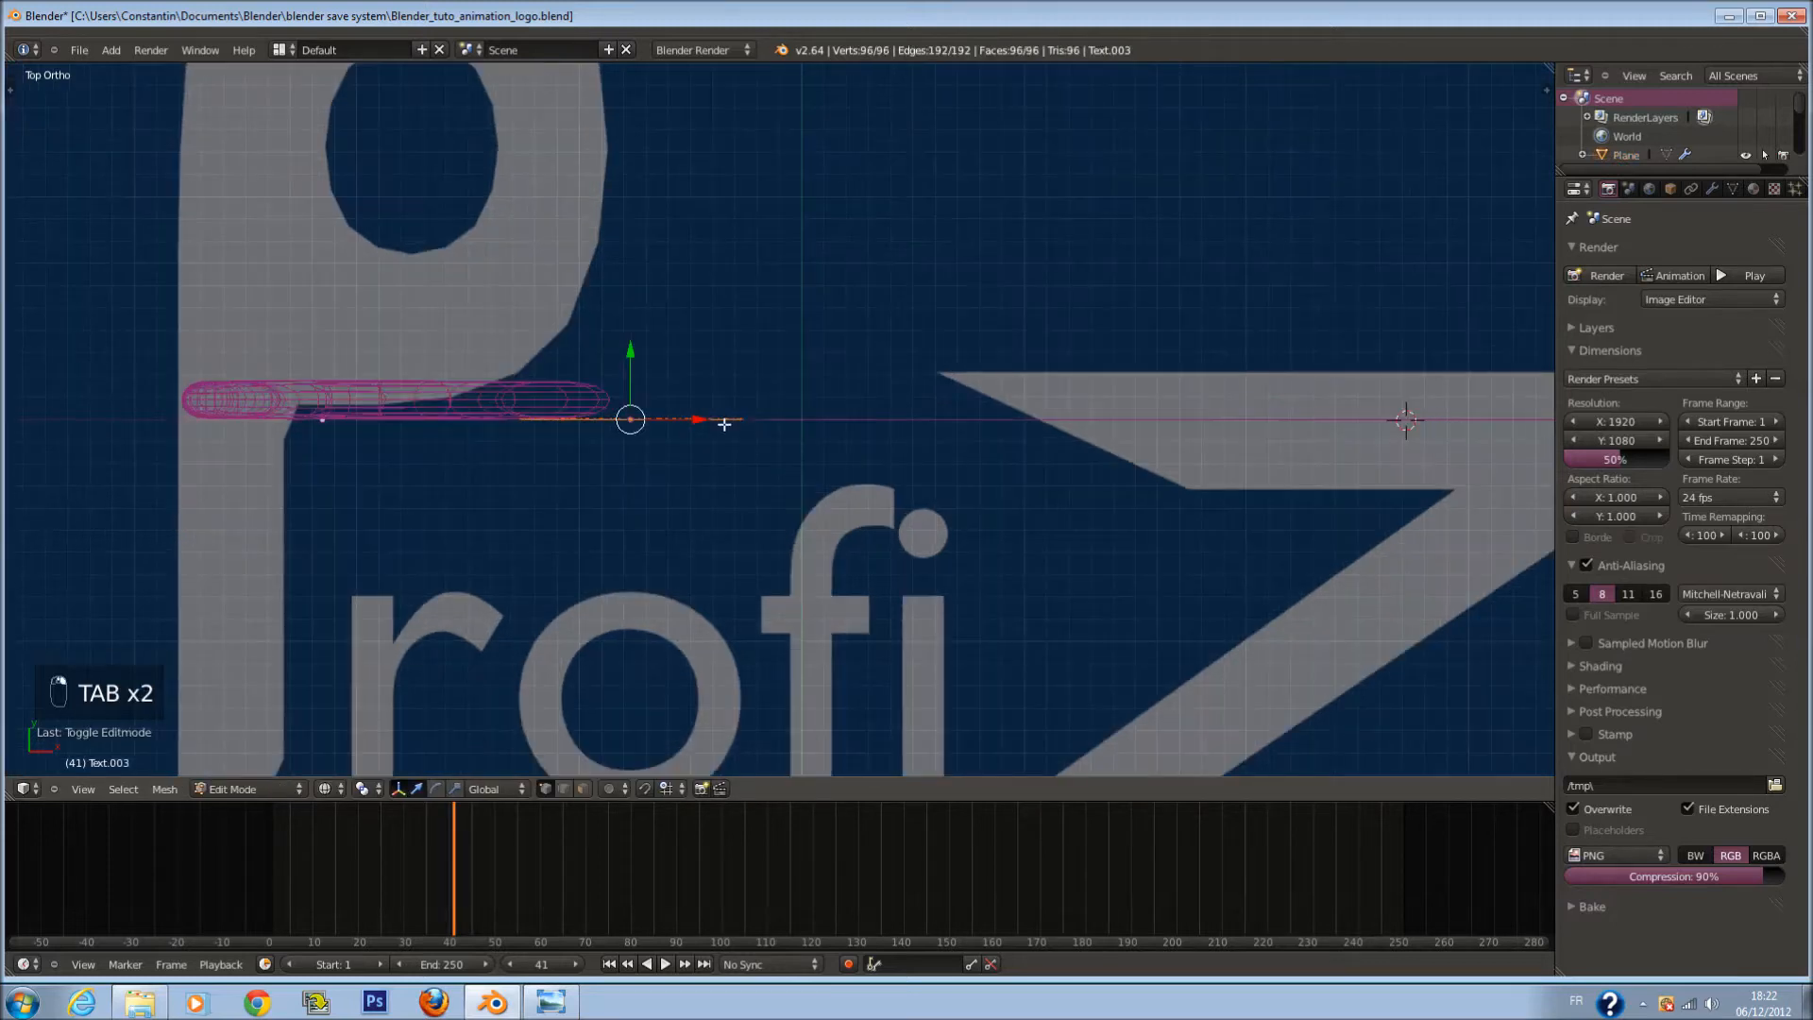
key(e)
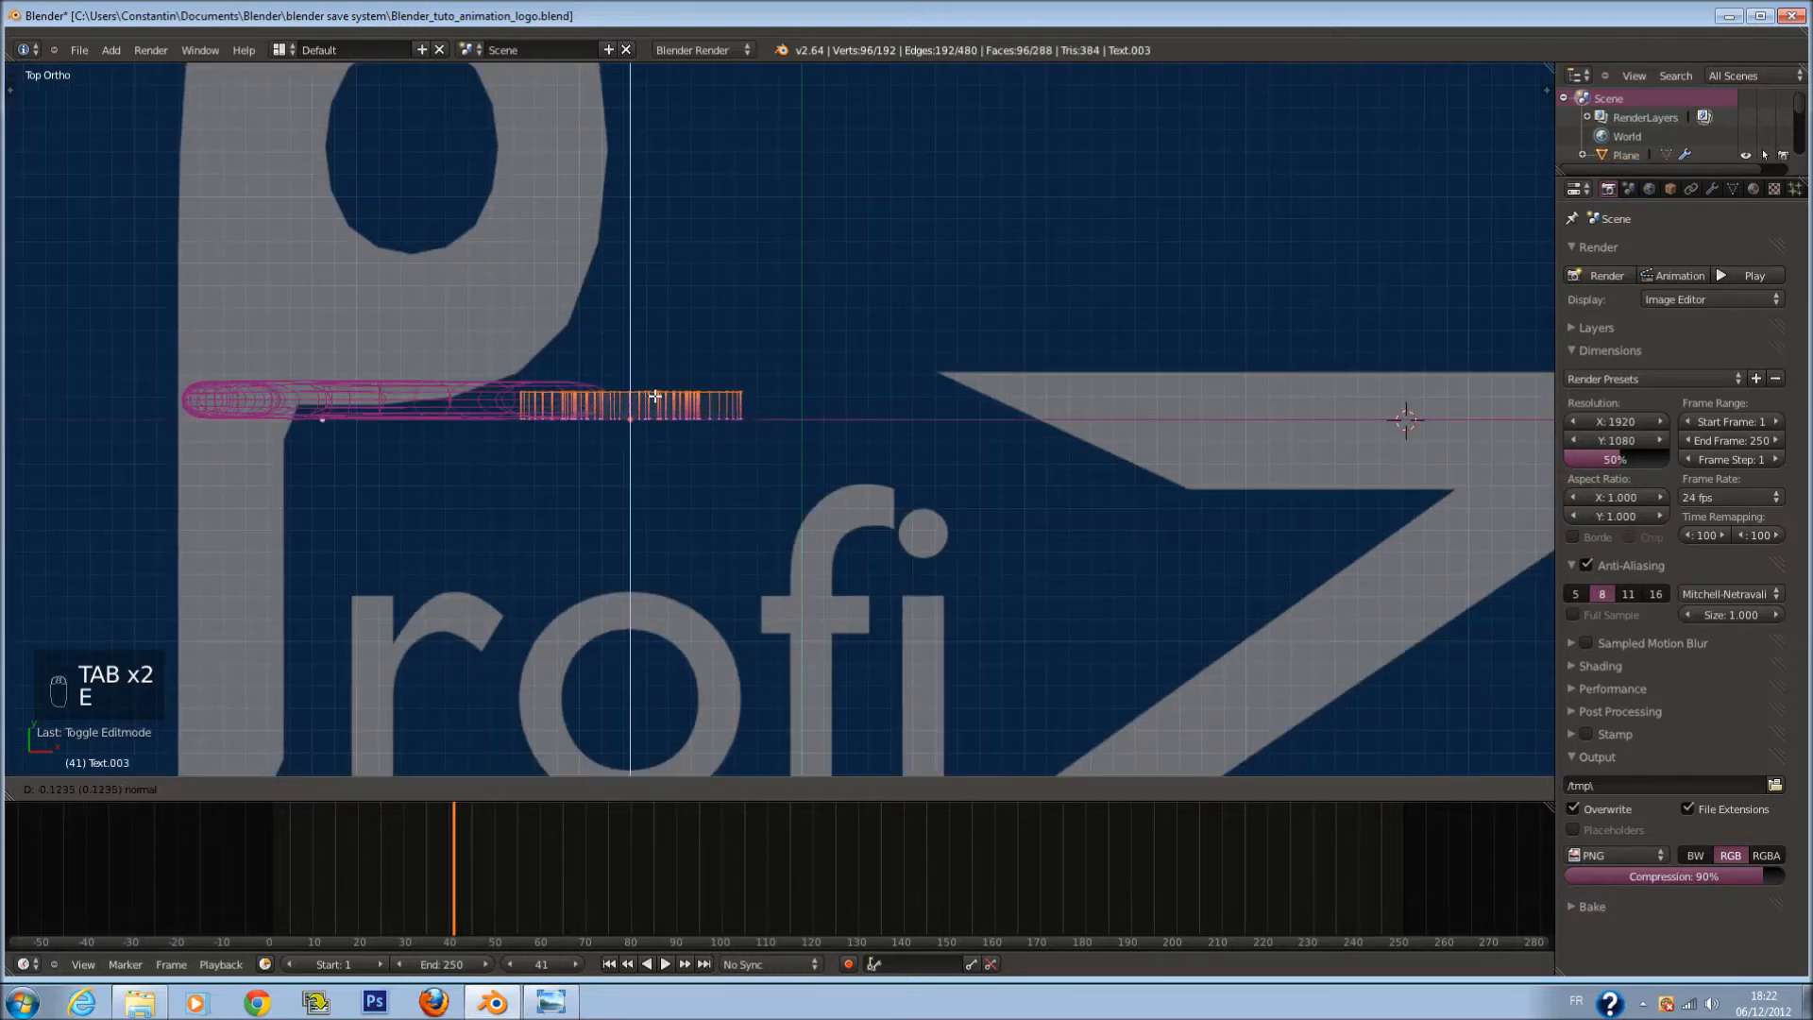
click(655, 386)
key(Tab)
Step: Extrude the f mesh along Y so its thickness matches the neighbouring o
right_click(831, 428)
key(Tab)
scroll(830, 430, up, 2)
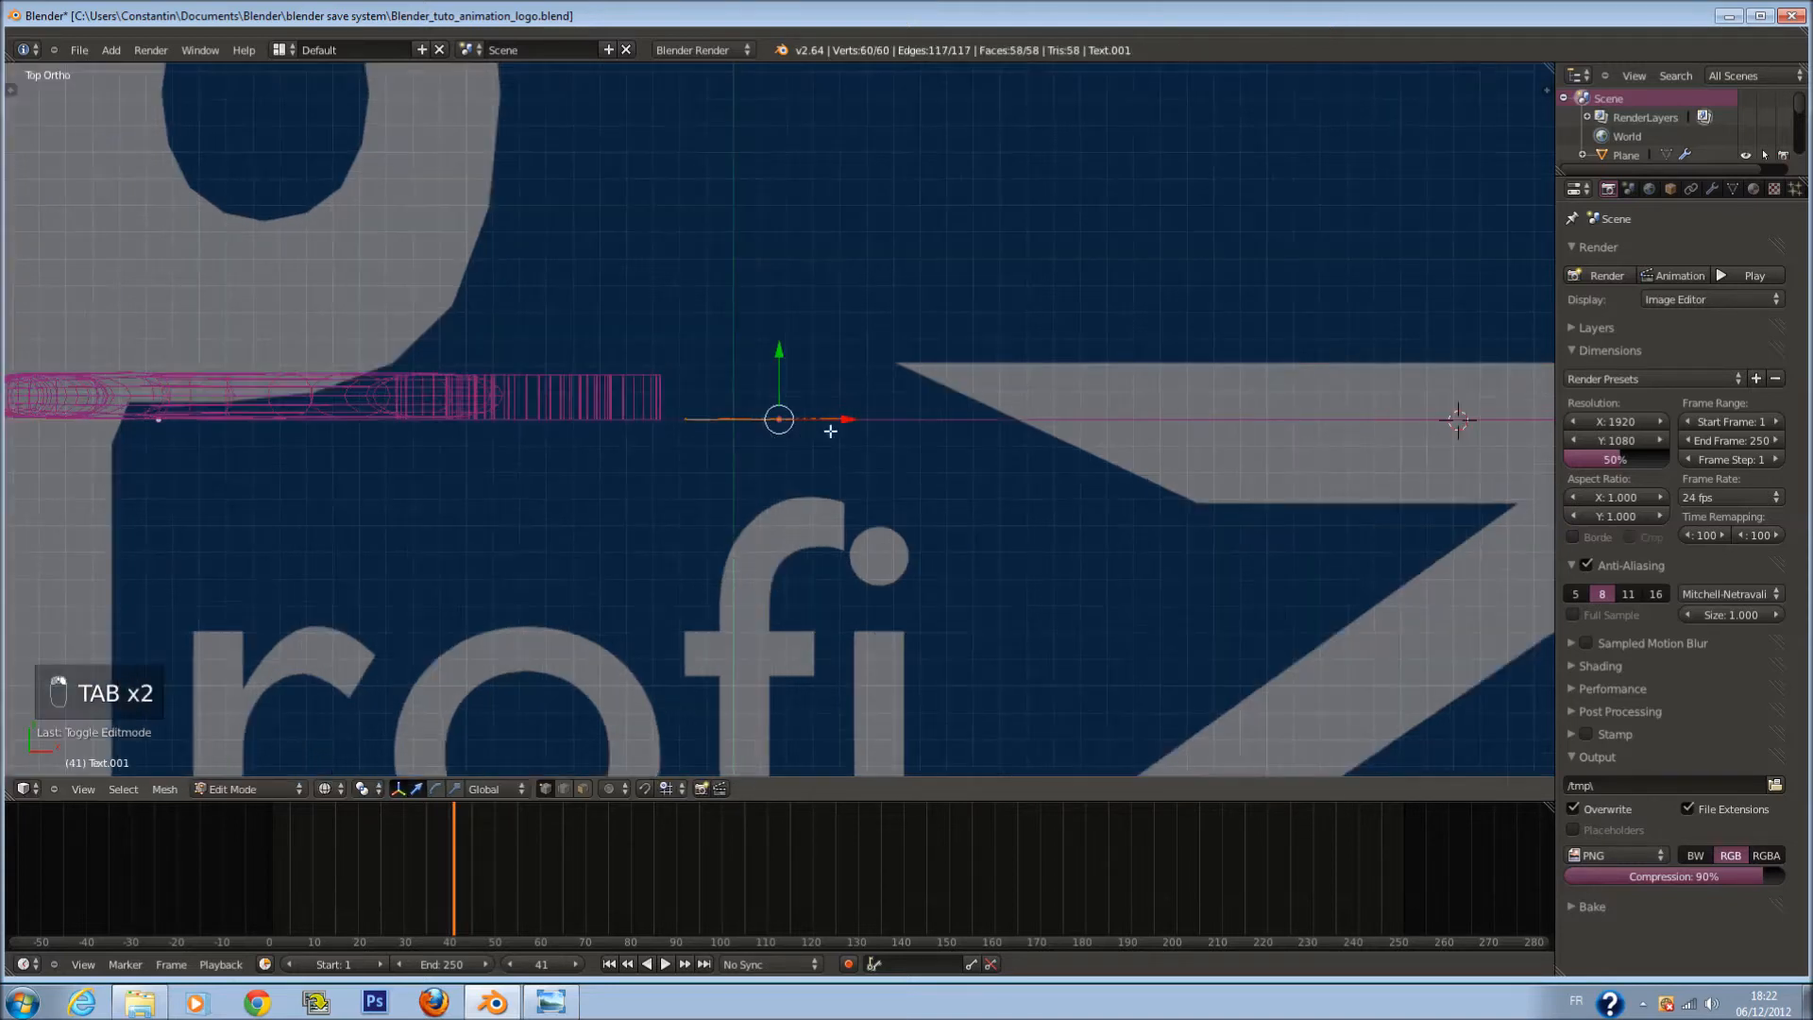
key(e)
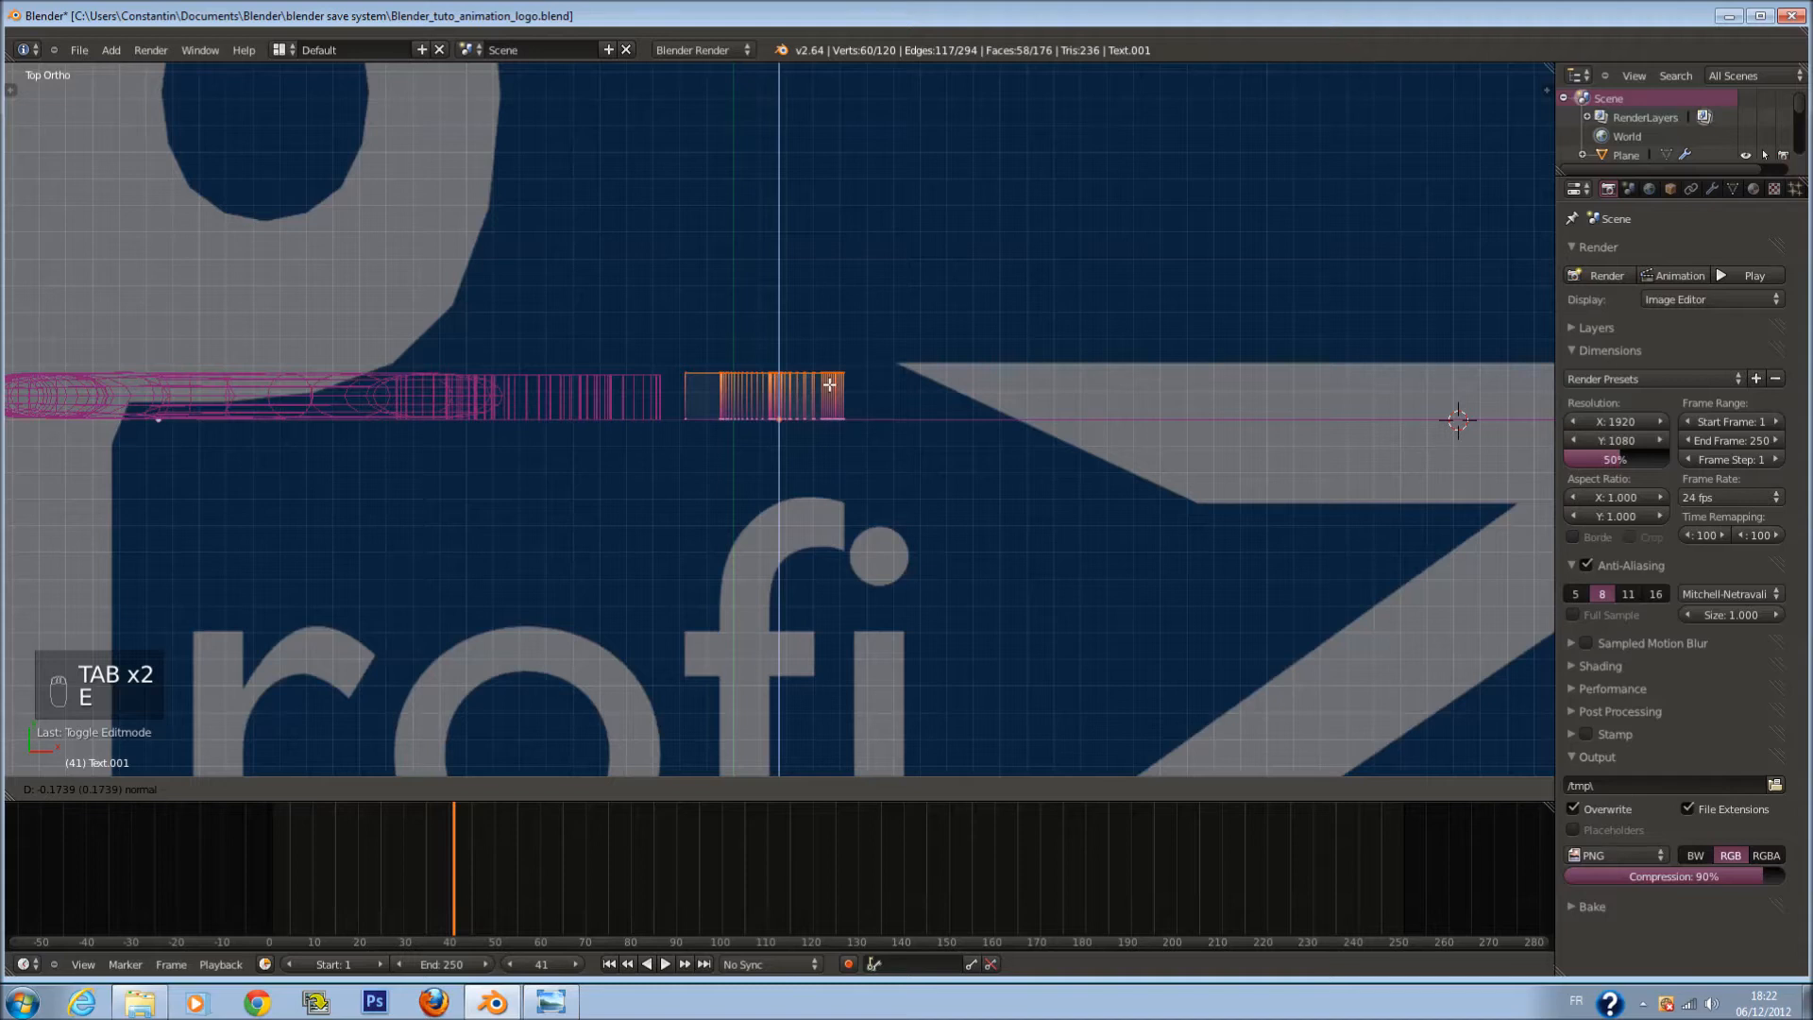
click(831, 387)
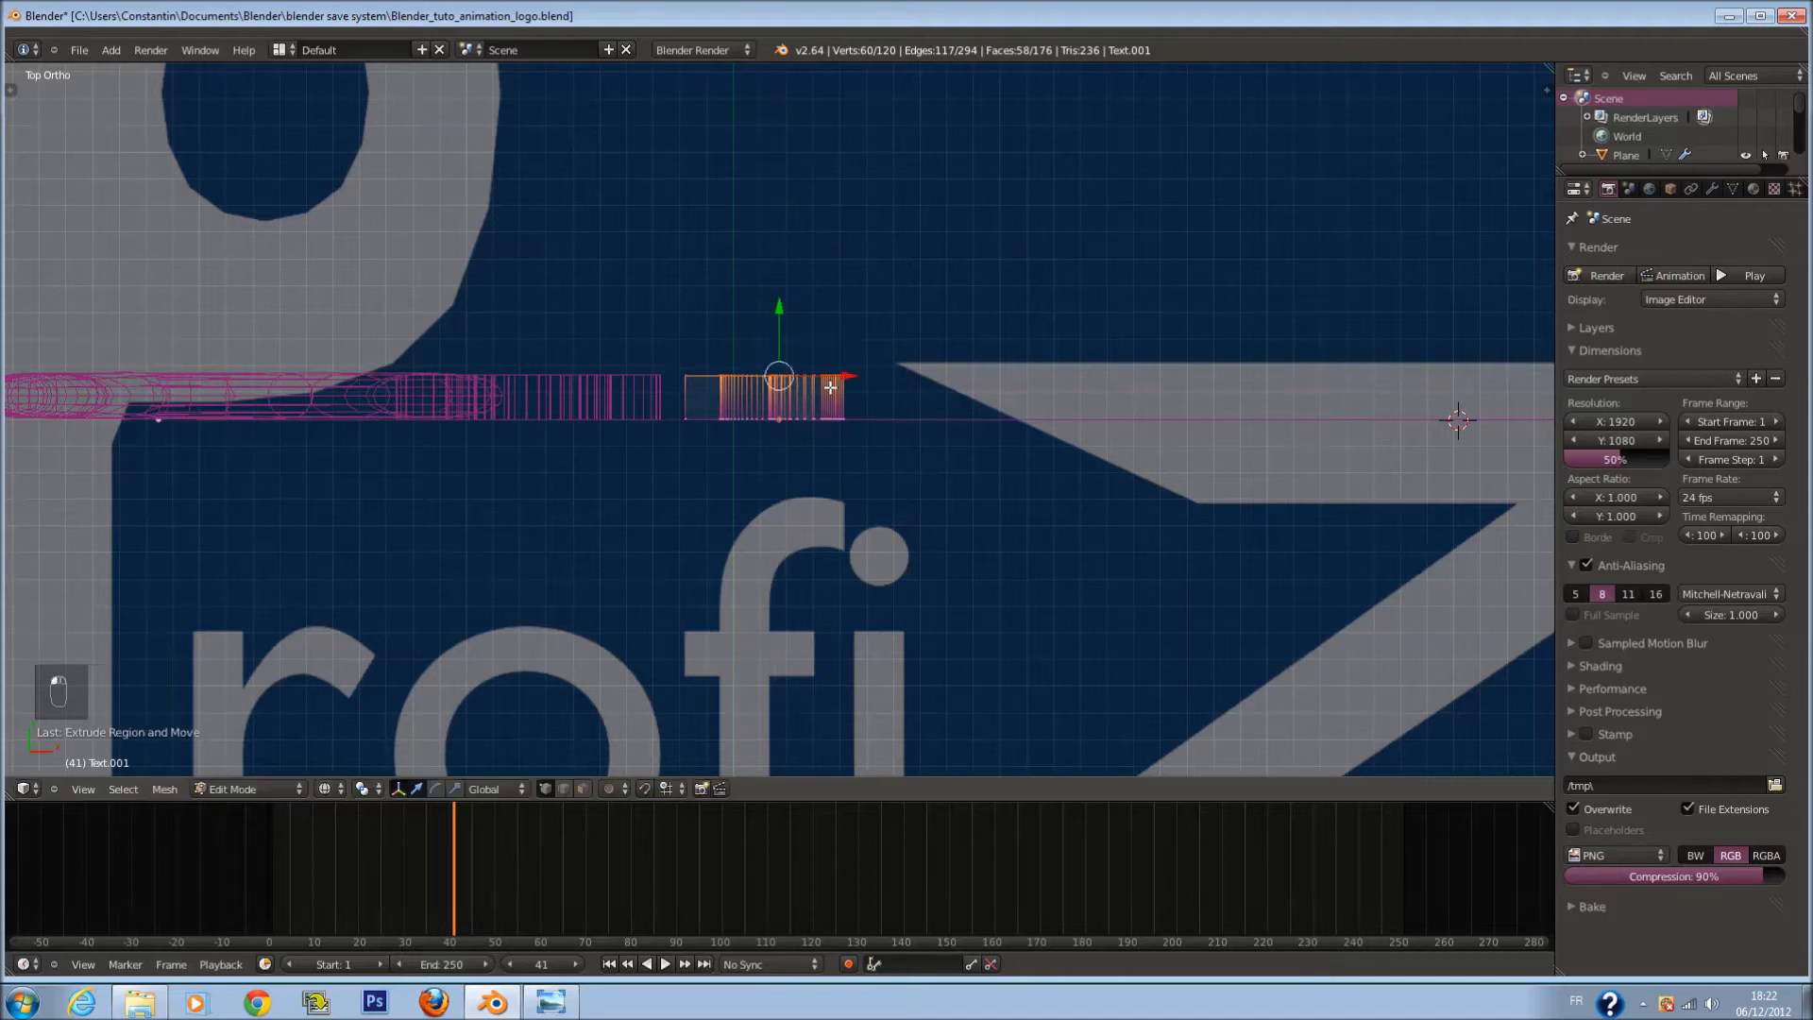
Step: Select all geometry of the Z mesh and extrude it along Y to the same thickness as the other letters
shift+middle_drag(934, 468, 814, 463)
scroll(818, 457, up, 1)
key(Tab)
right_click(797, 427)
key(Tab)
key(a)
key(a)
key(a)
key(a)
key(e)
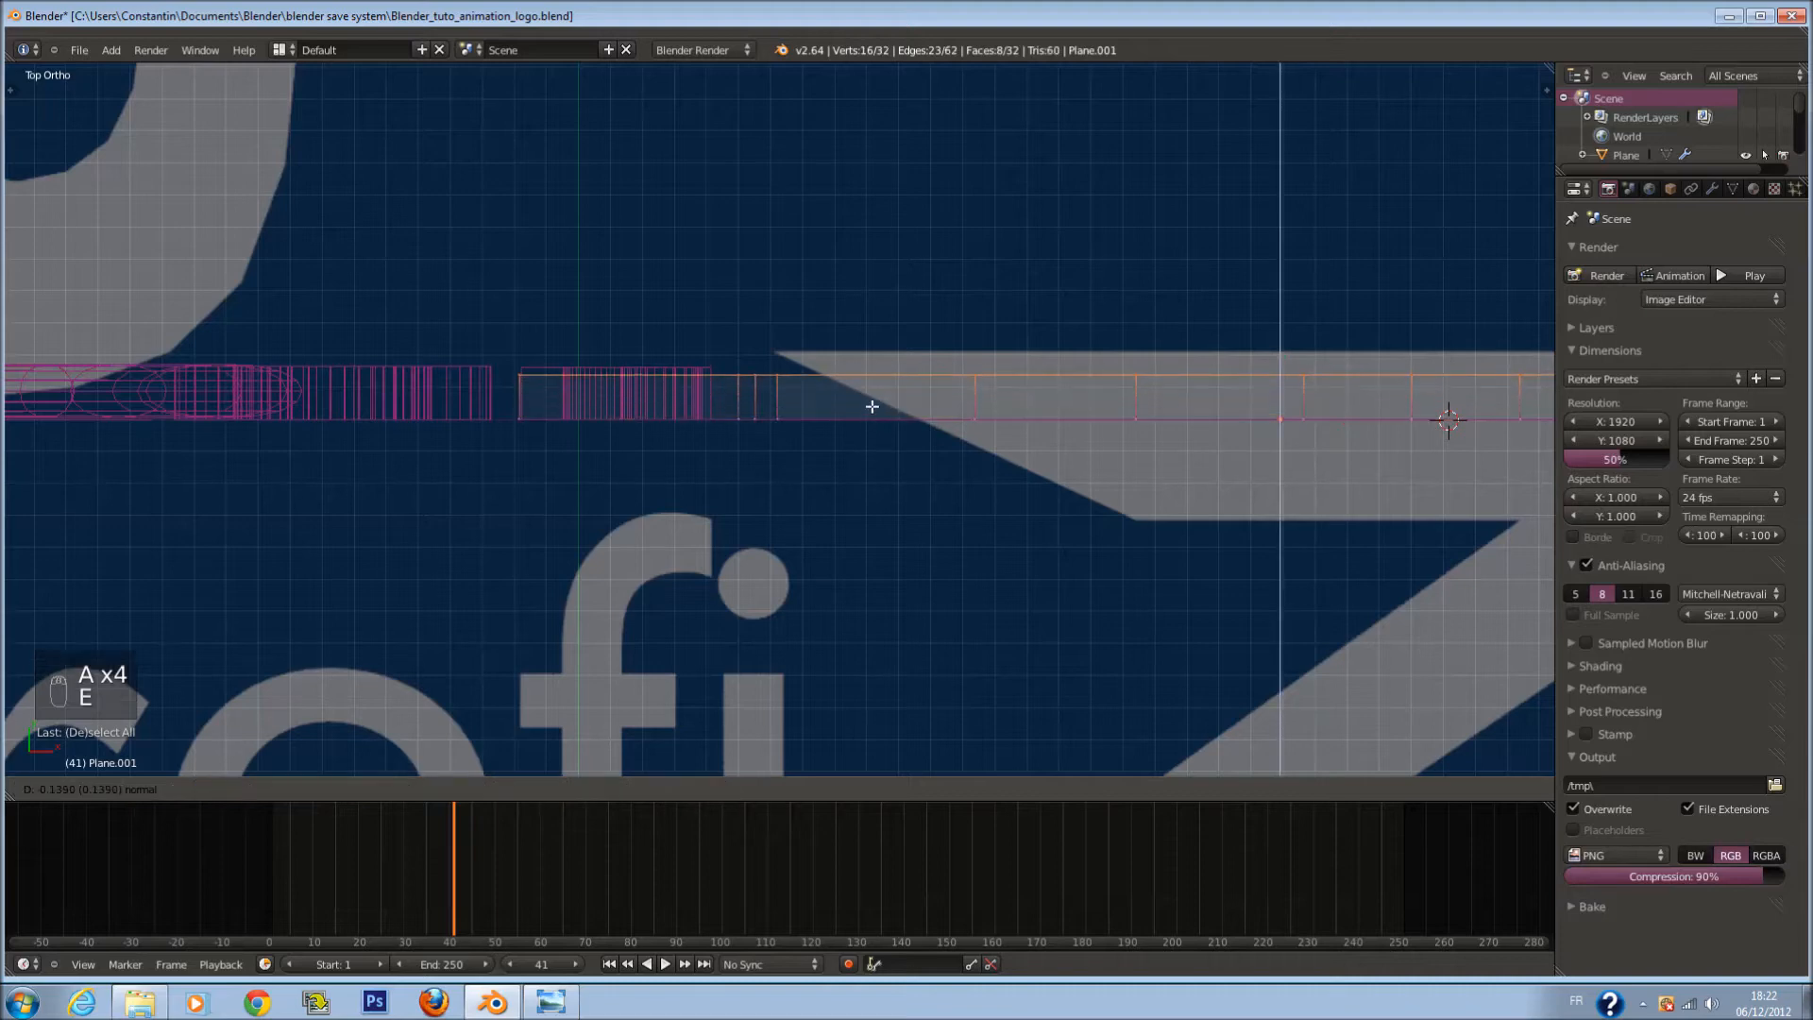
click(873, 401)
key(Tab)
Step: Extrude the dot of the i along Y in the top view to match the thickness of the letters
key(KP_1)
key(KP_0)
mouse_move(880, 438)
middle_down()
mouse_move(668, 538)
mouse_move(797, 481)
mouse_move(784, 435)
middle_up()
key(z)
right_click(782, 430)
key(Tab)
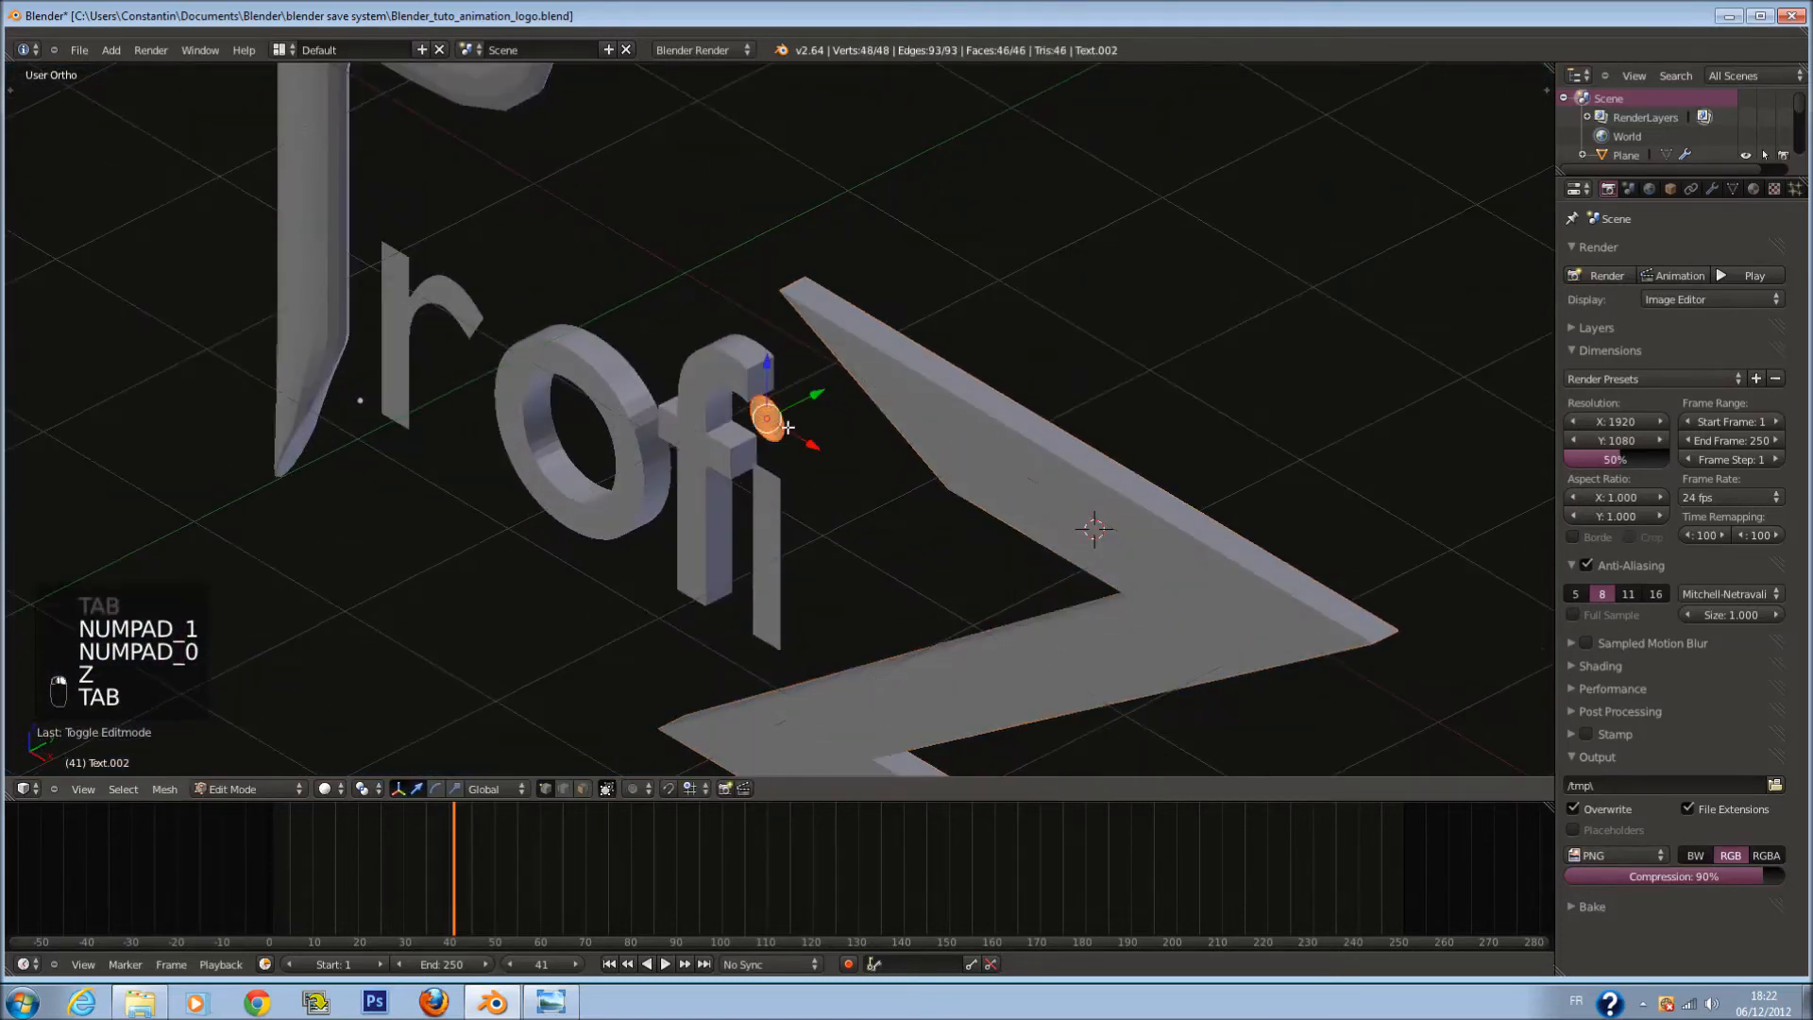
key(KP_7)
key(e)
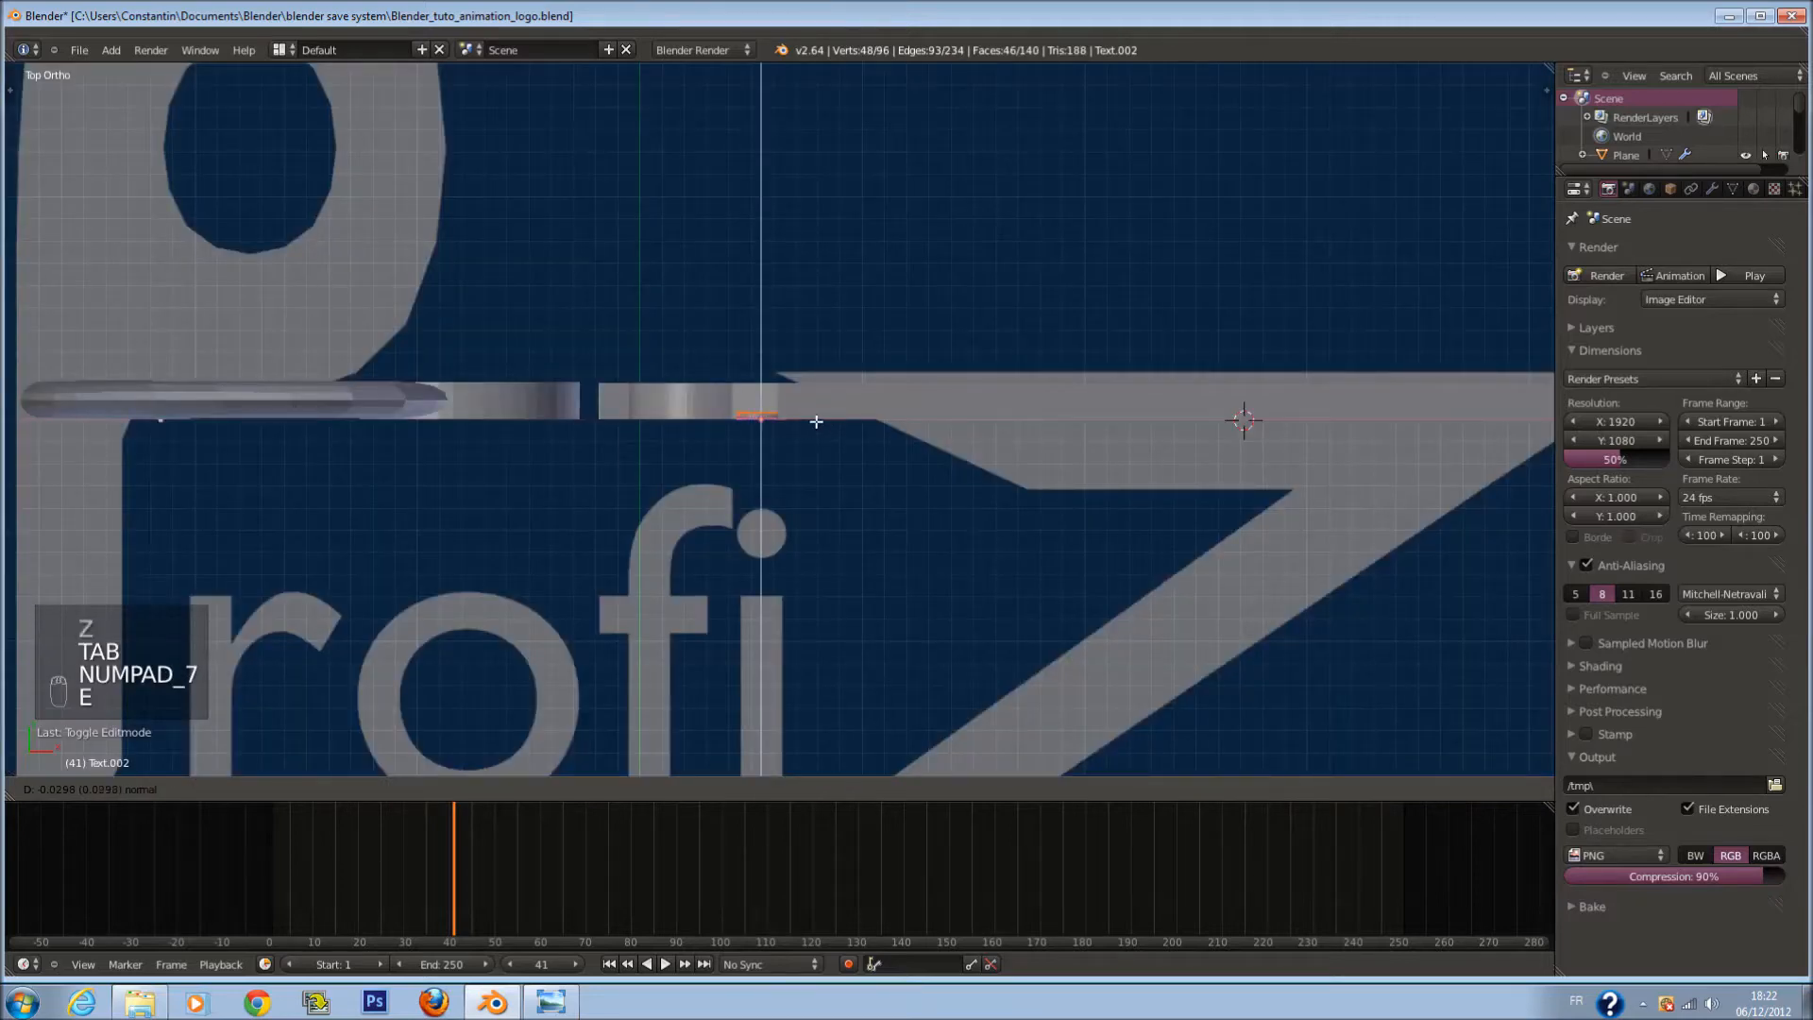
click(813, 394)
Step: Extrude the stem of the i along Y to match its dot, working in wireframe from the top view
key(z)
middle_drag(813, 394, 744, 497)
key(Tab)
right_click(745, 498)
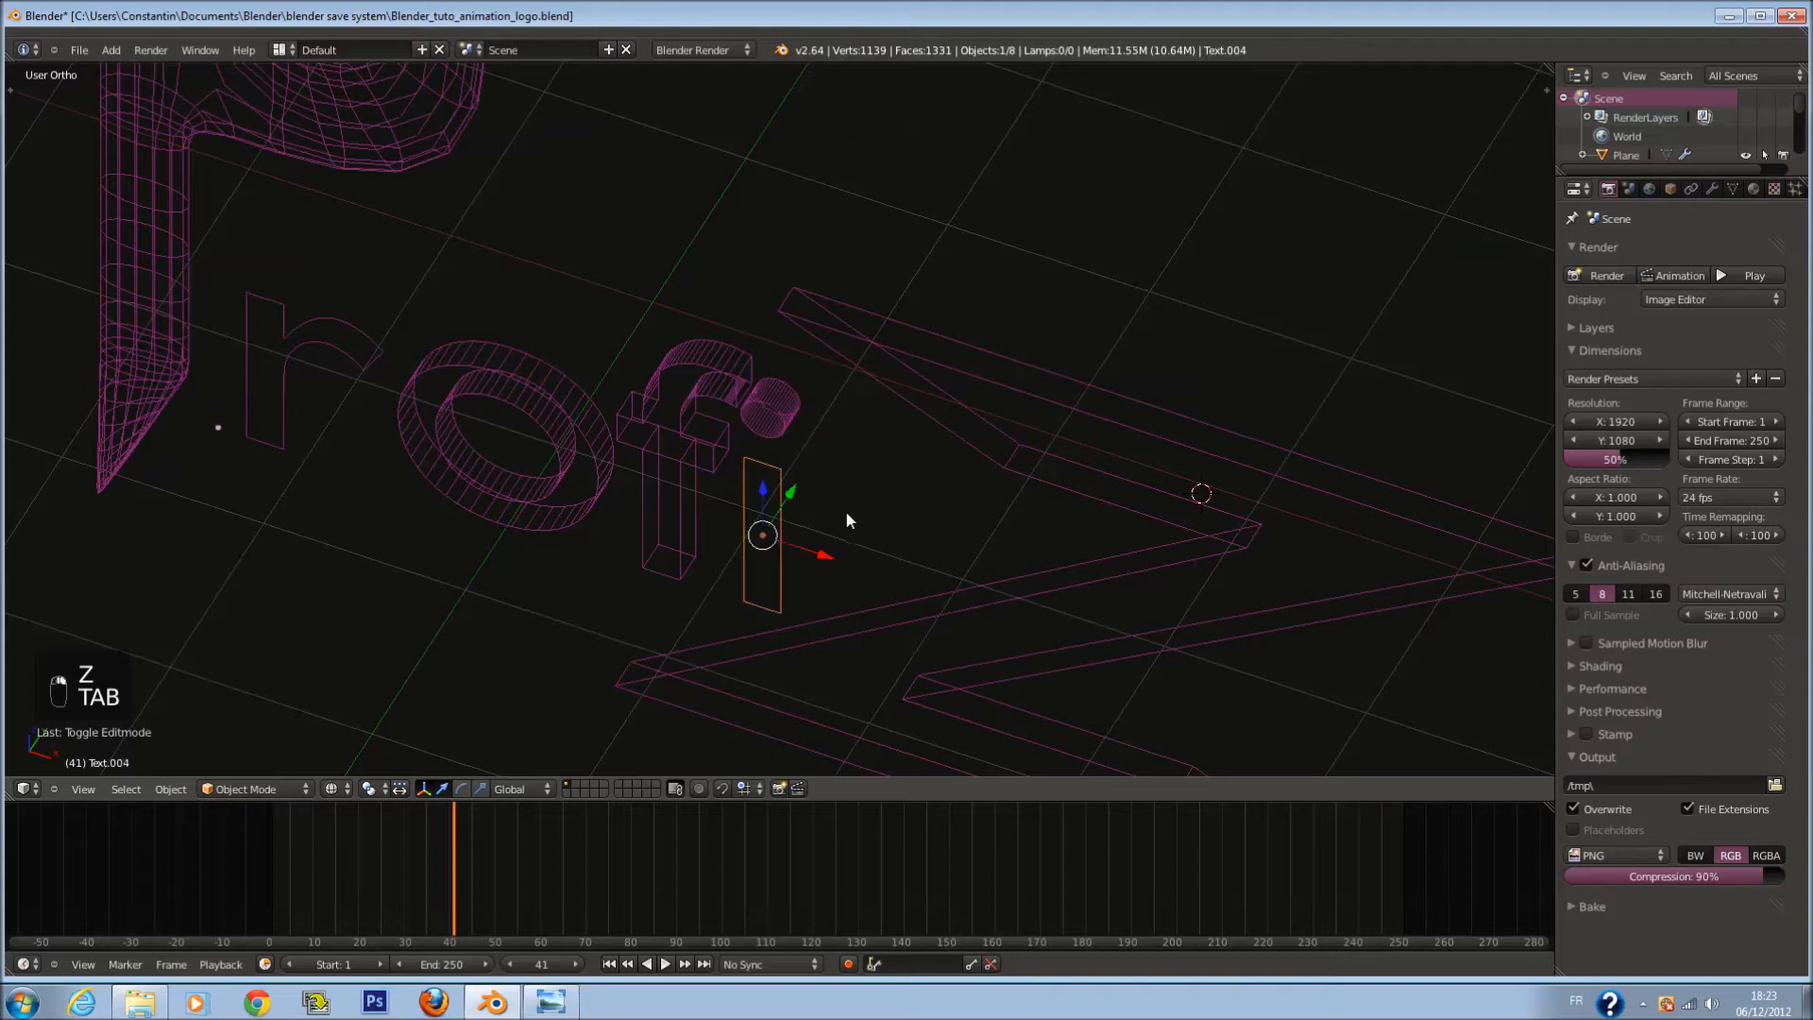
key(KP_7)
key(Tab)
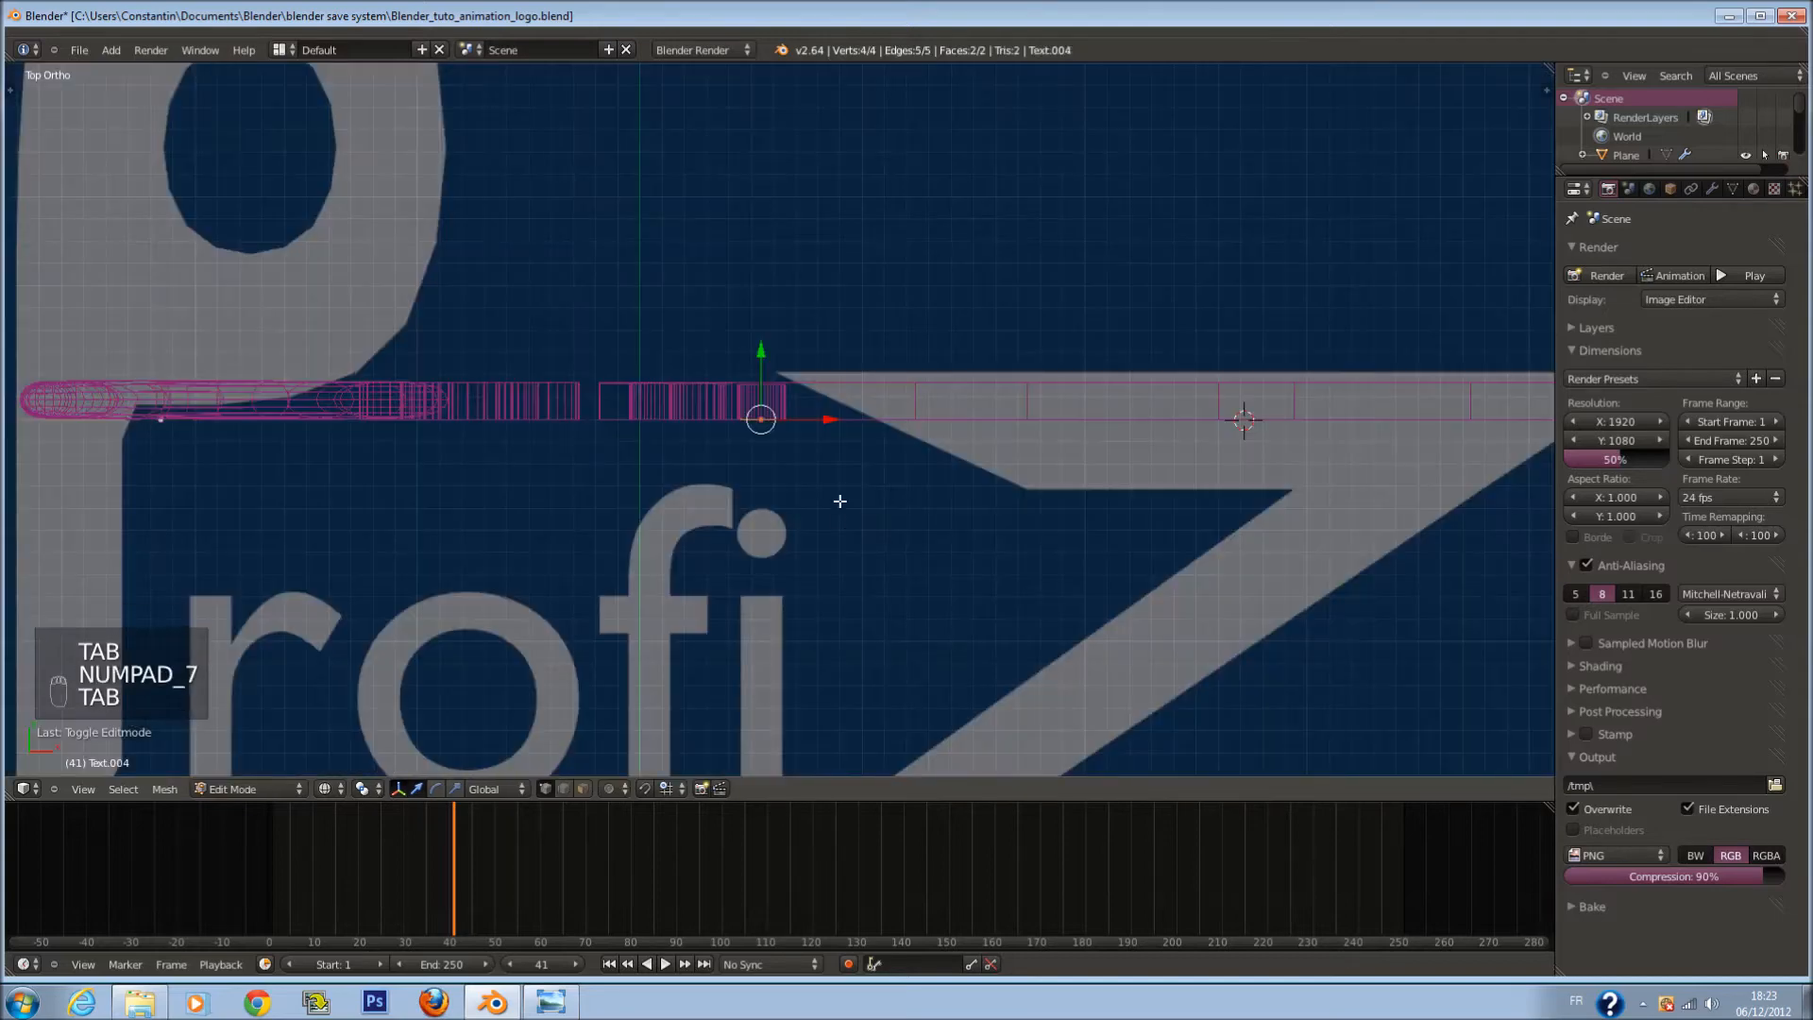
key(e)
click(821, 448)
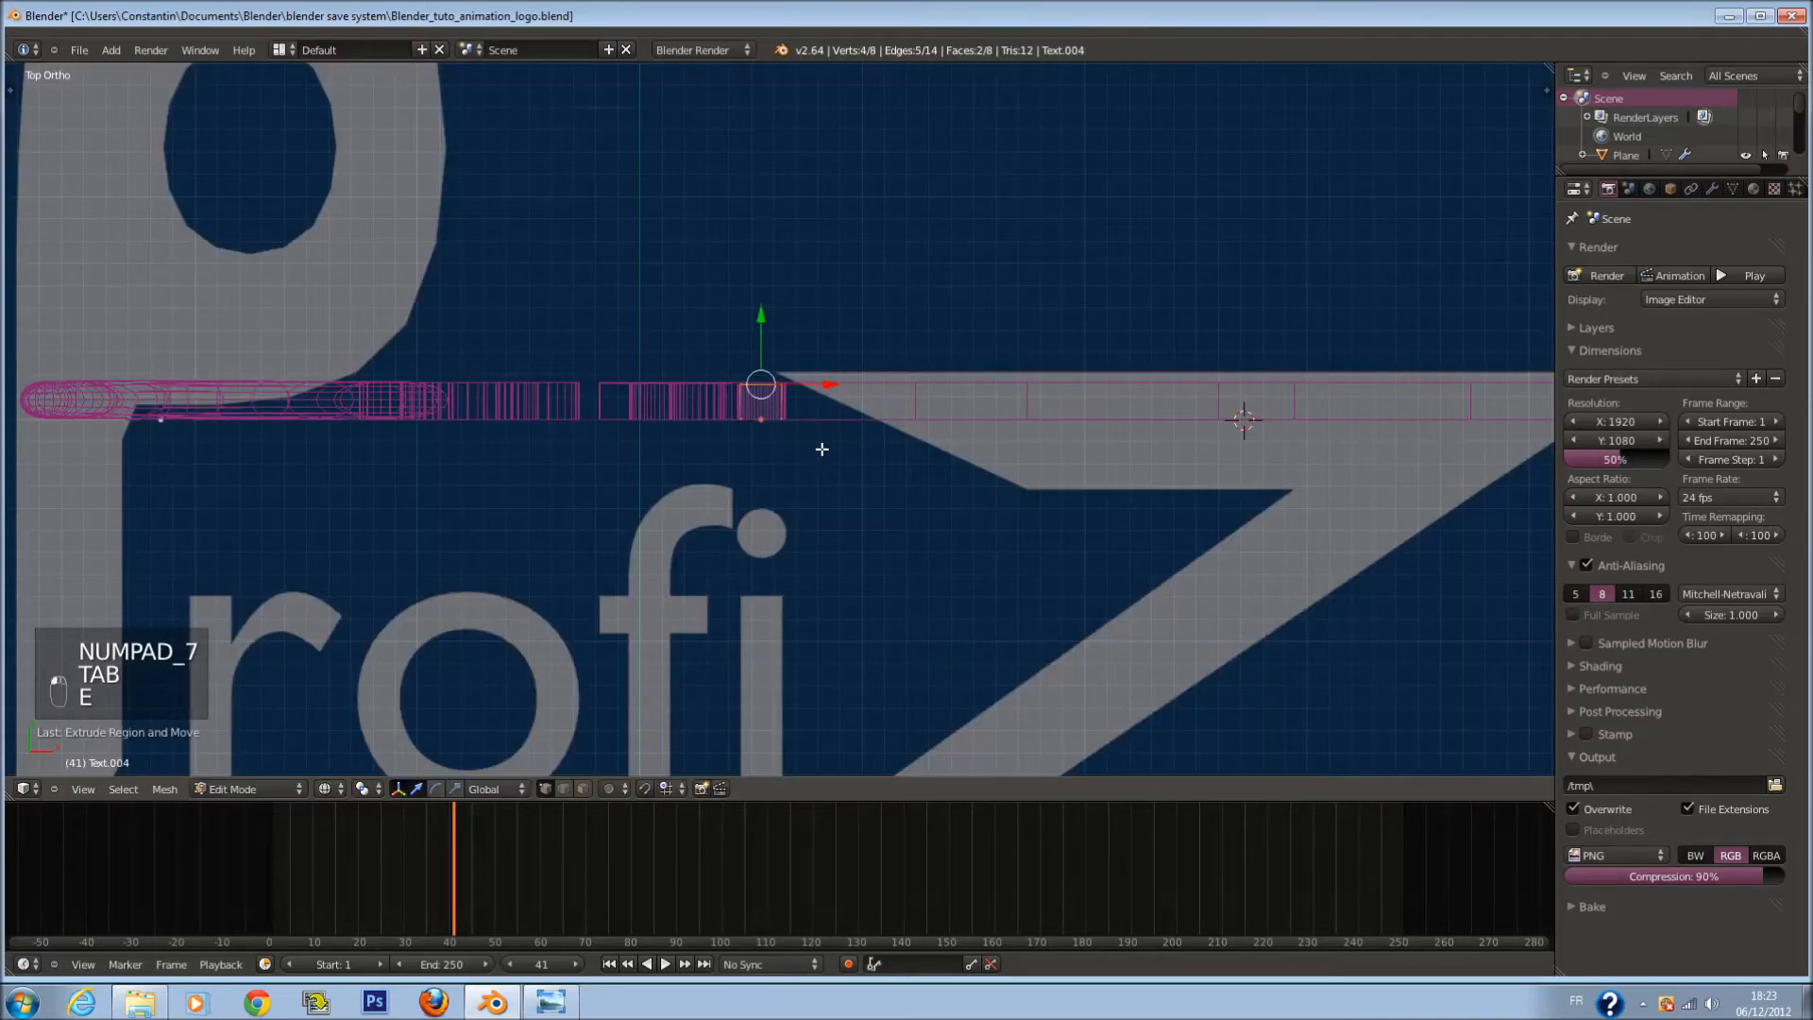
Step: Extrude the r mesh along Y in the top view to the same thickness as the other letters
key(Tab)
middle_drag(442, 409, 461, 403)
right_click(326, 422)
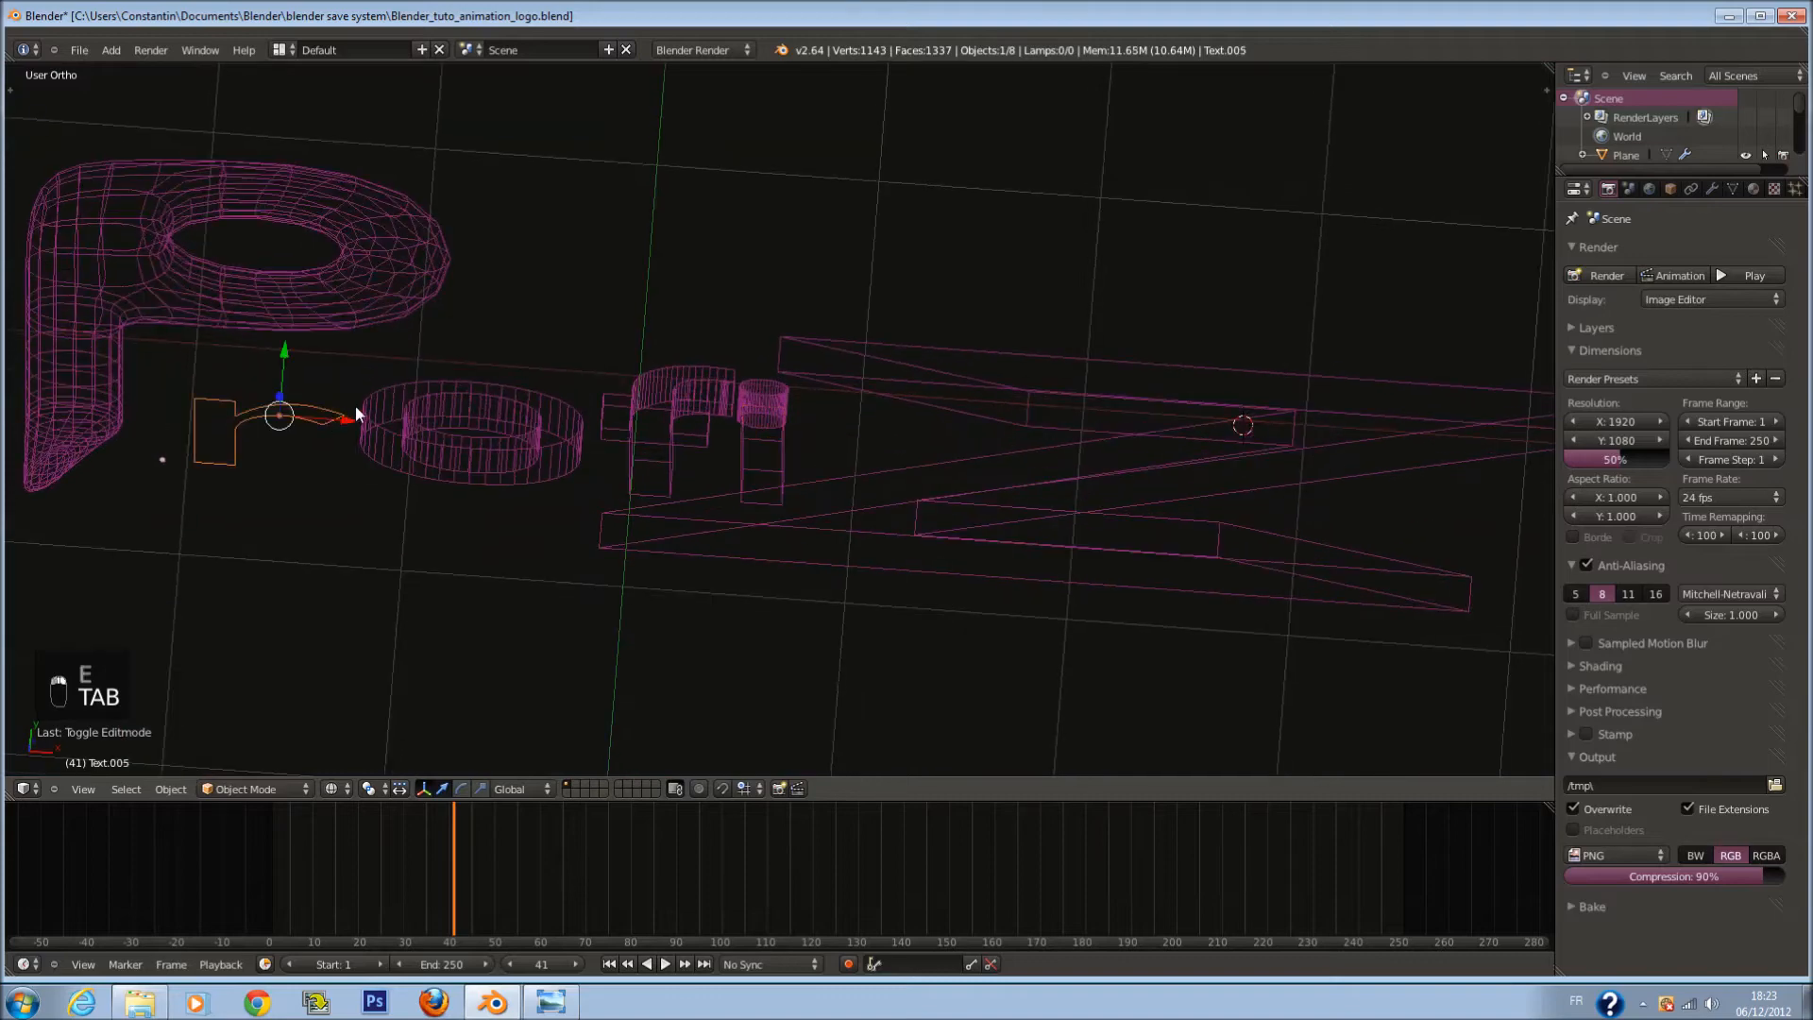
key(KP_7)
scroll(442, 459, up, 2)
key(Tab)
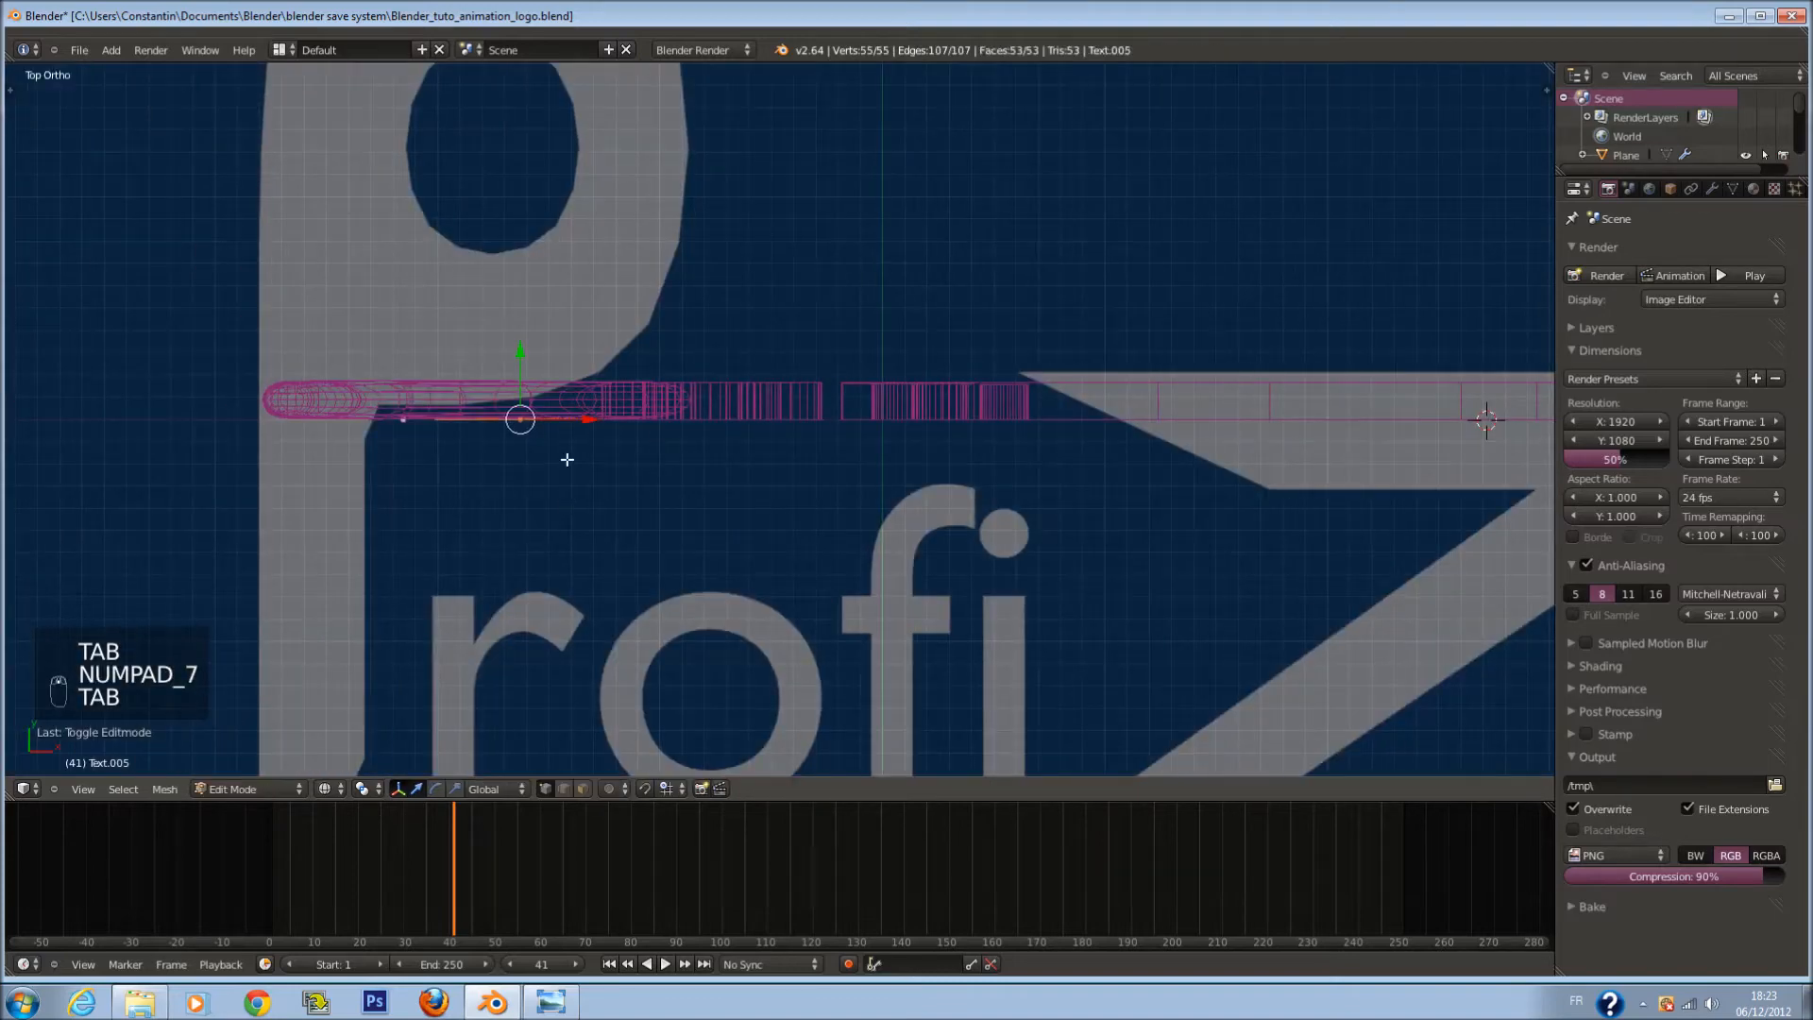
scroll(563, 437, up, 2)
key(e)
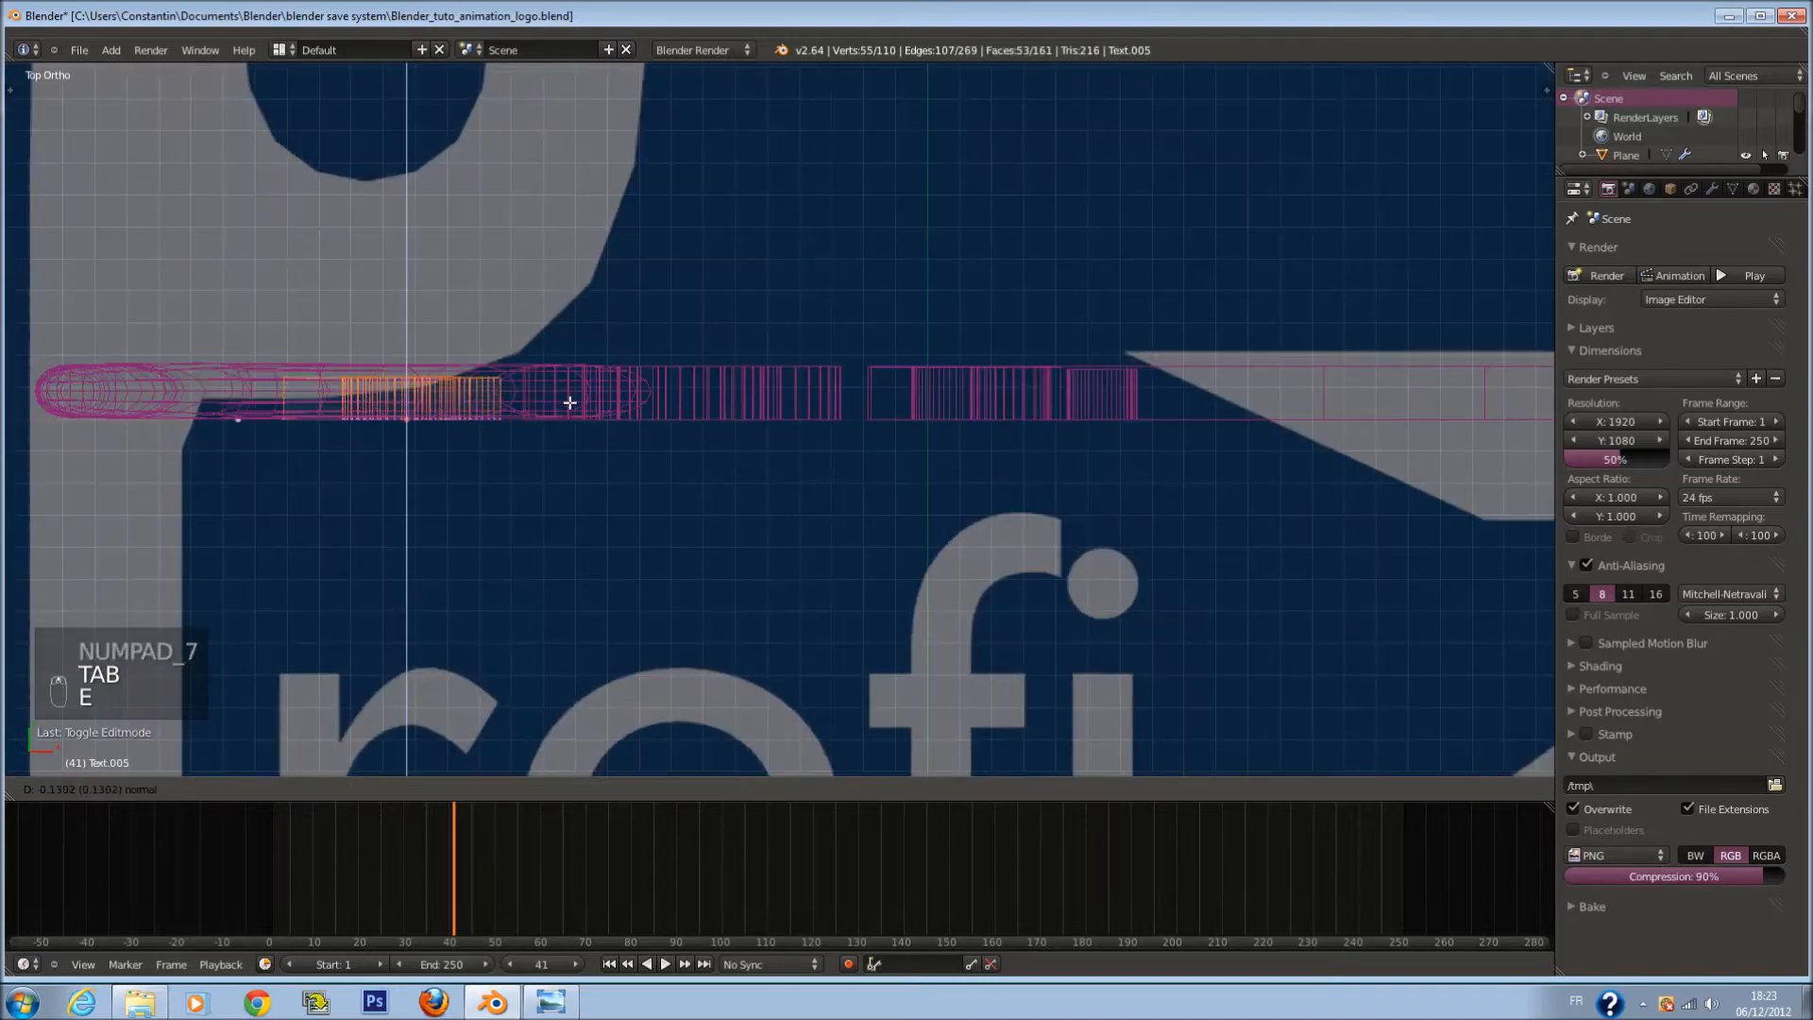
click(571, 393)
key(Tab)
Step: Frame the P in solid display and try smooth and flat shading on it from the tool shelf
scroll(598, 401, down, 1)
right_click(401, 399)
key(KP_Decimal)
key(z)
mouse_move(708, 433)
middle_down()
mouse_move(987, 571)
mouse_move(948, 480)
mouse_move(847, 501)
middle_up()
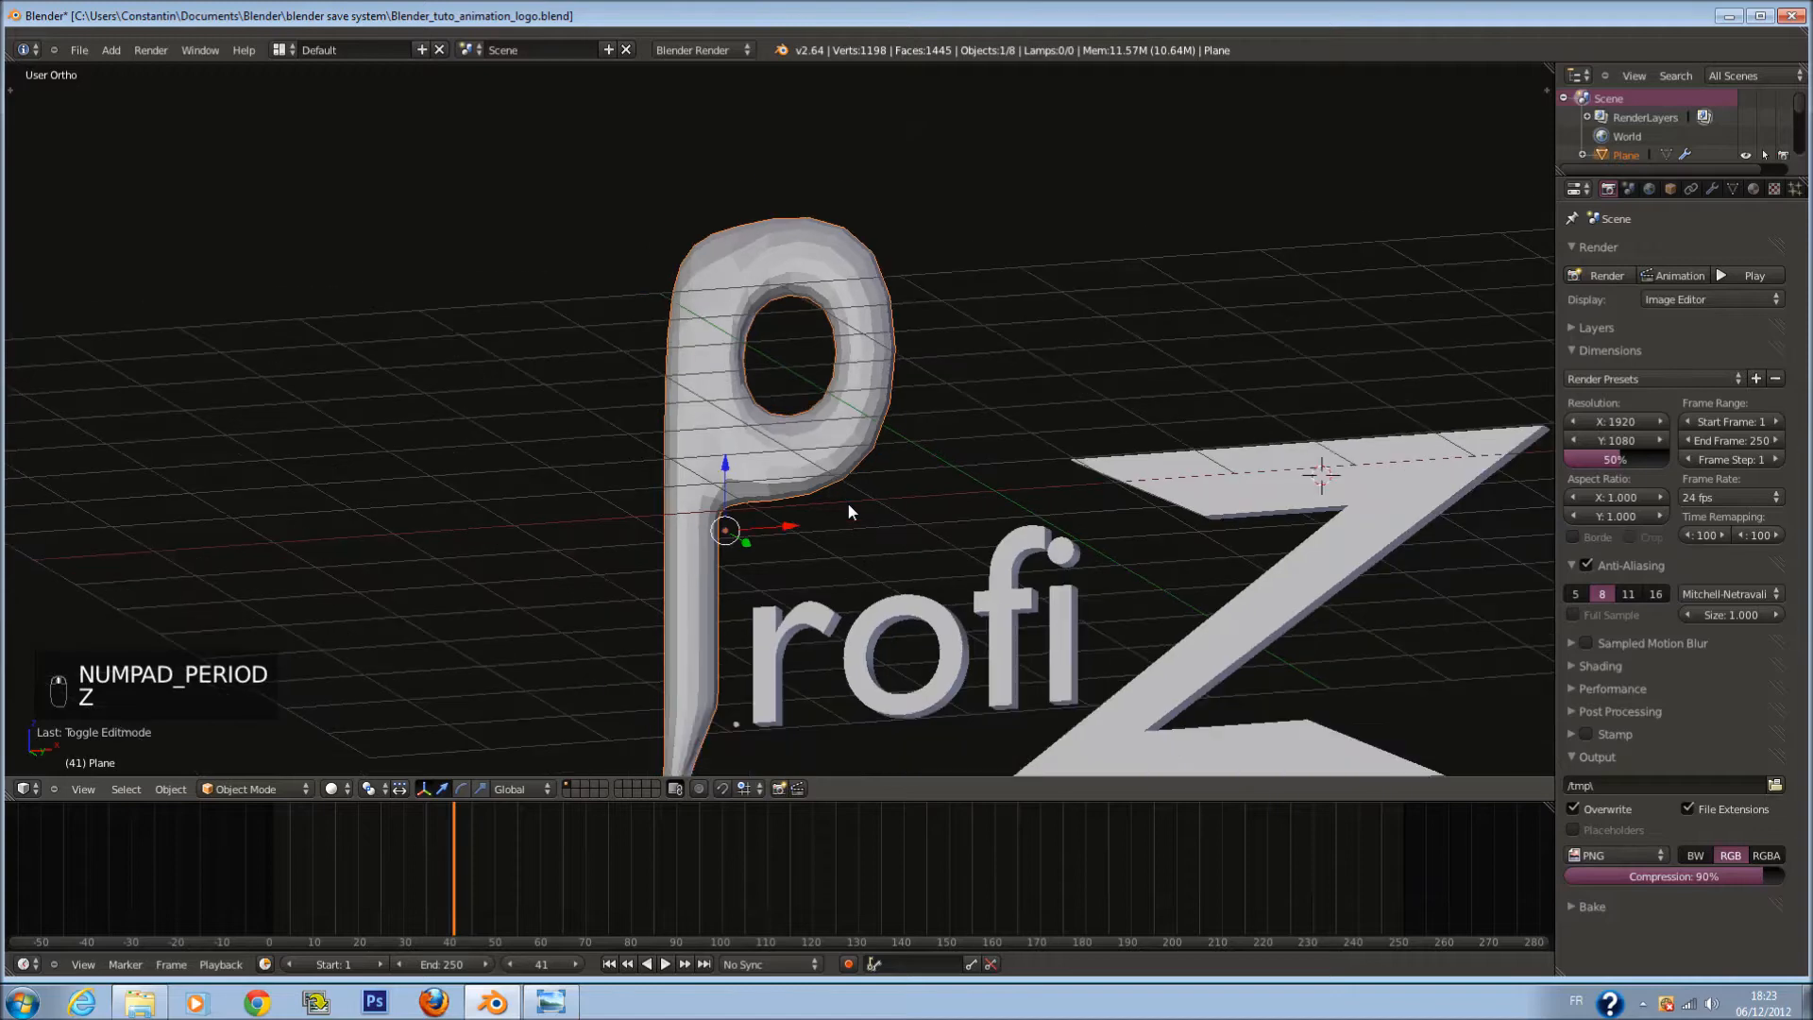
key(t)
click(33, 305)
click(85, 306)
Step: Inspect the P's extruded mesh around its curved bowl and set the object's shading to smooth
scroll(892, 270, up, 3)
middle_drag(890, 303, 572, 353)
middle_drag(849, 195, 1152, 223)
key(Tab)
middle_drag(921, 281, 1086, 283)
middle_drag(985, 199, 877, 149)
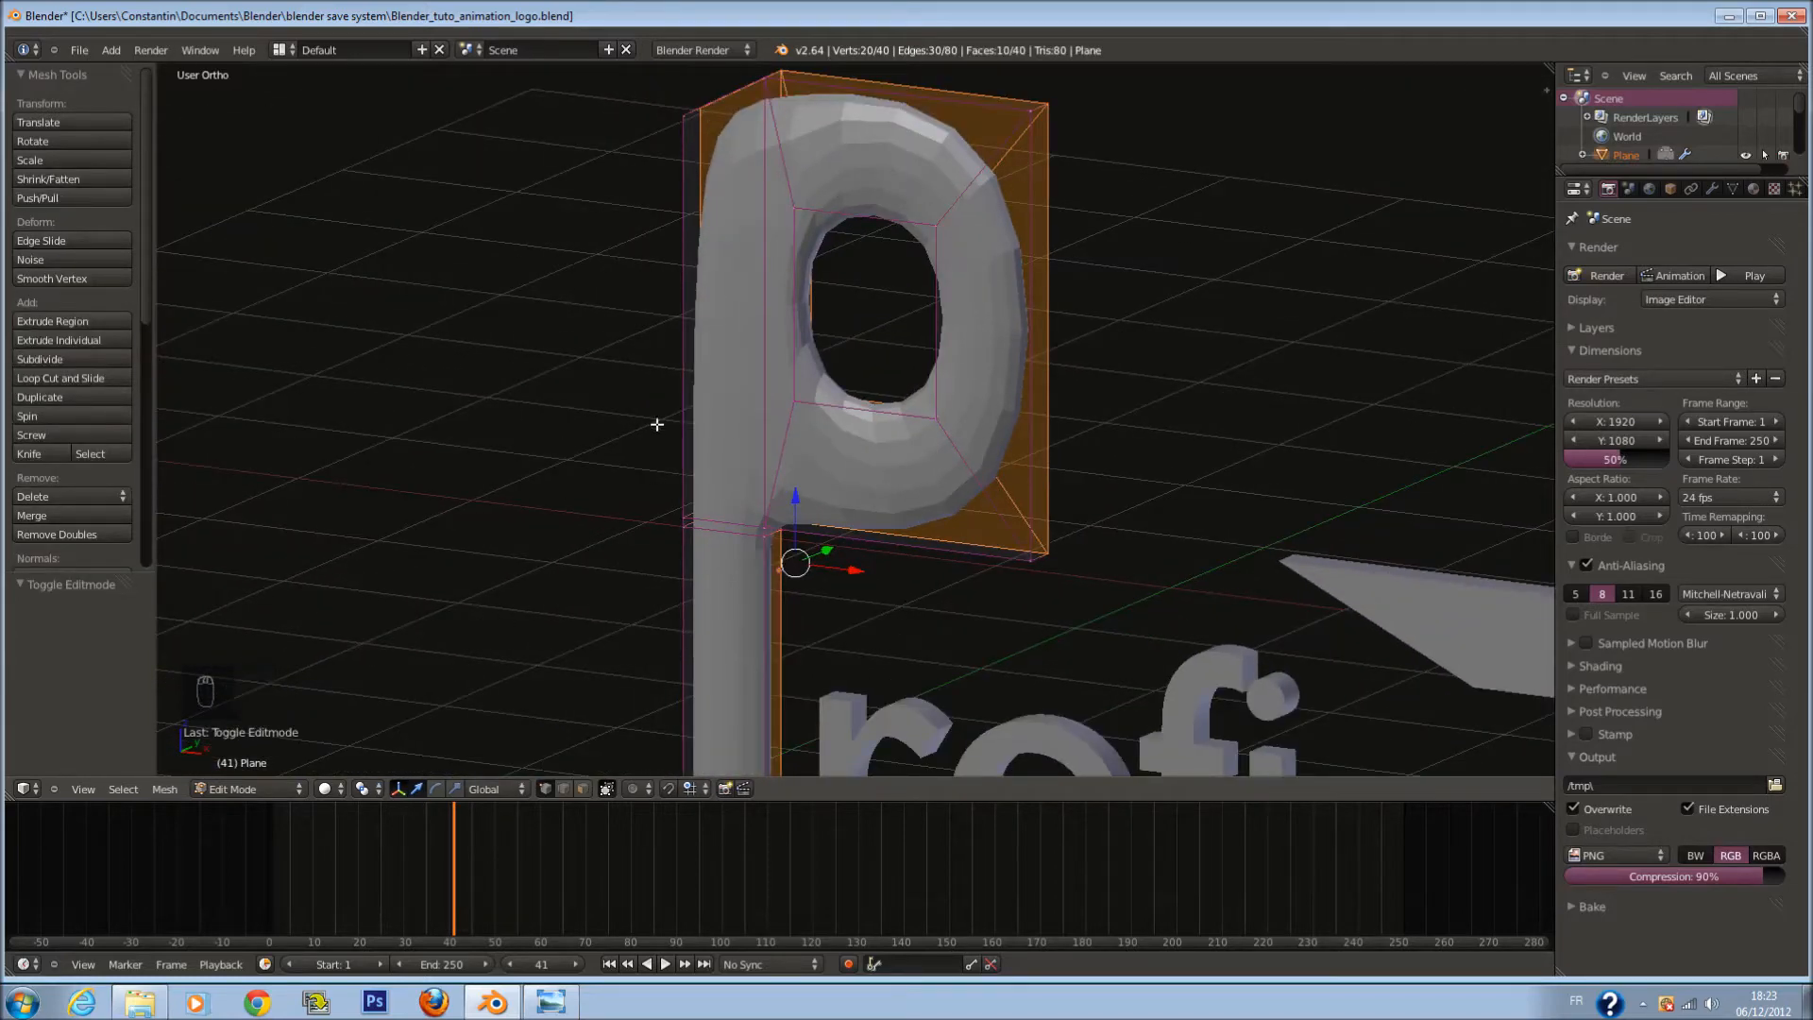
key(Tab)
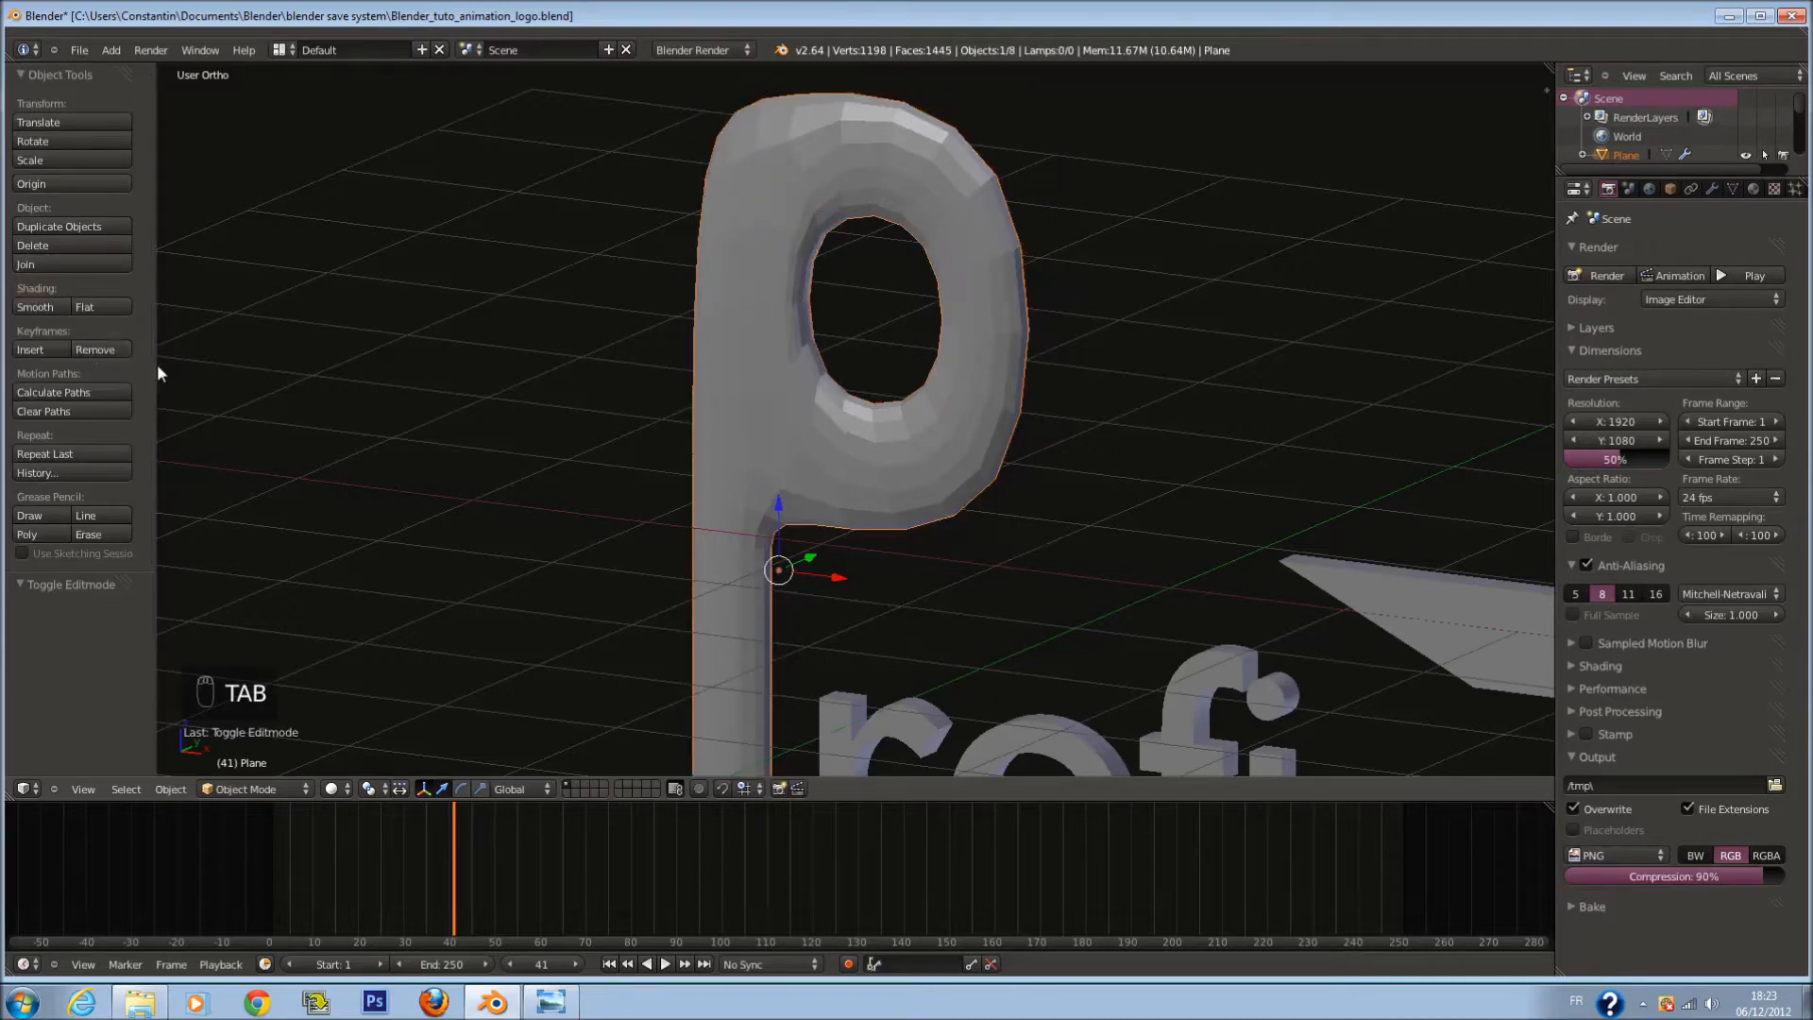
click(44, 312)
Step: Circle-select all the letter meshes in the top view and set their shading to smooth
key(KP_7)
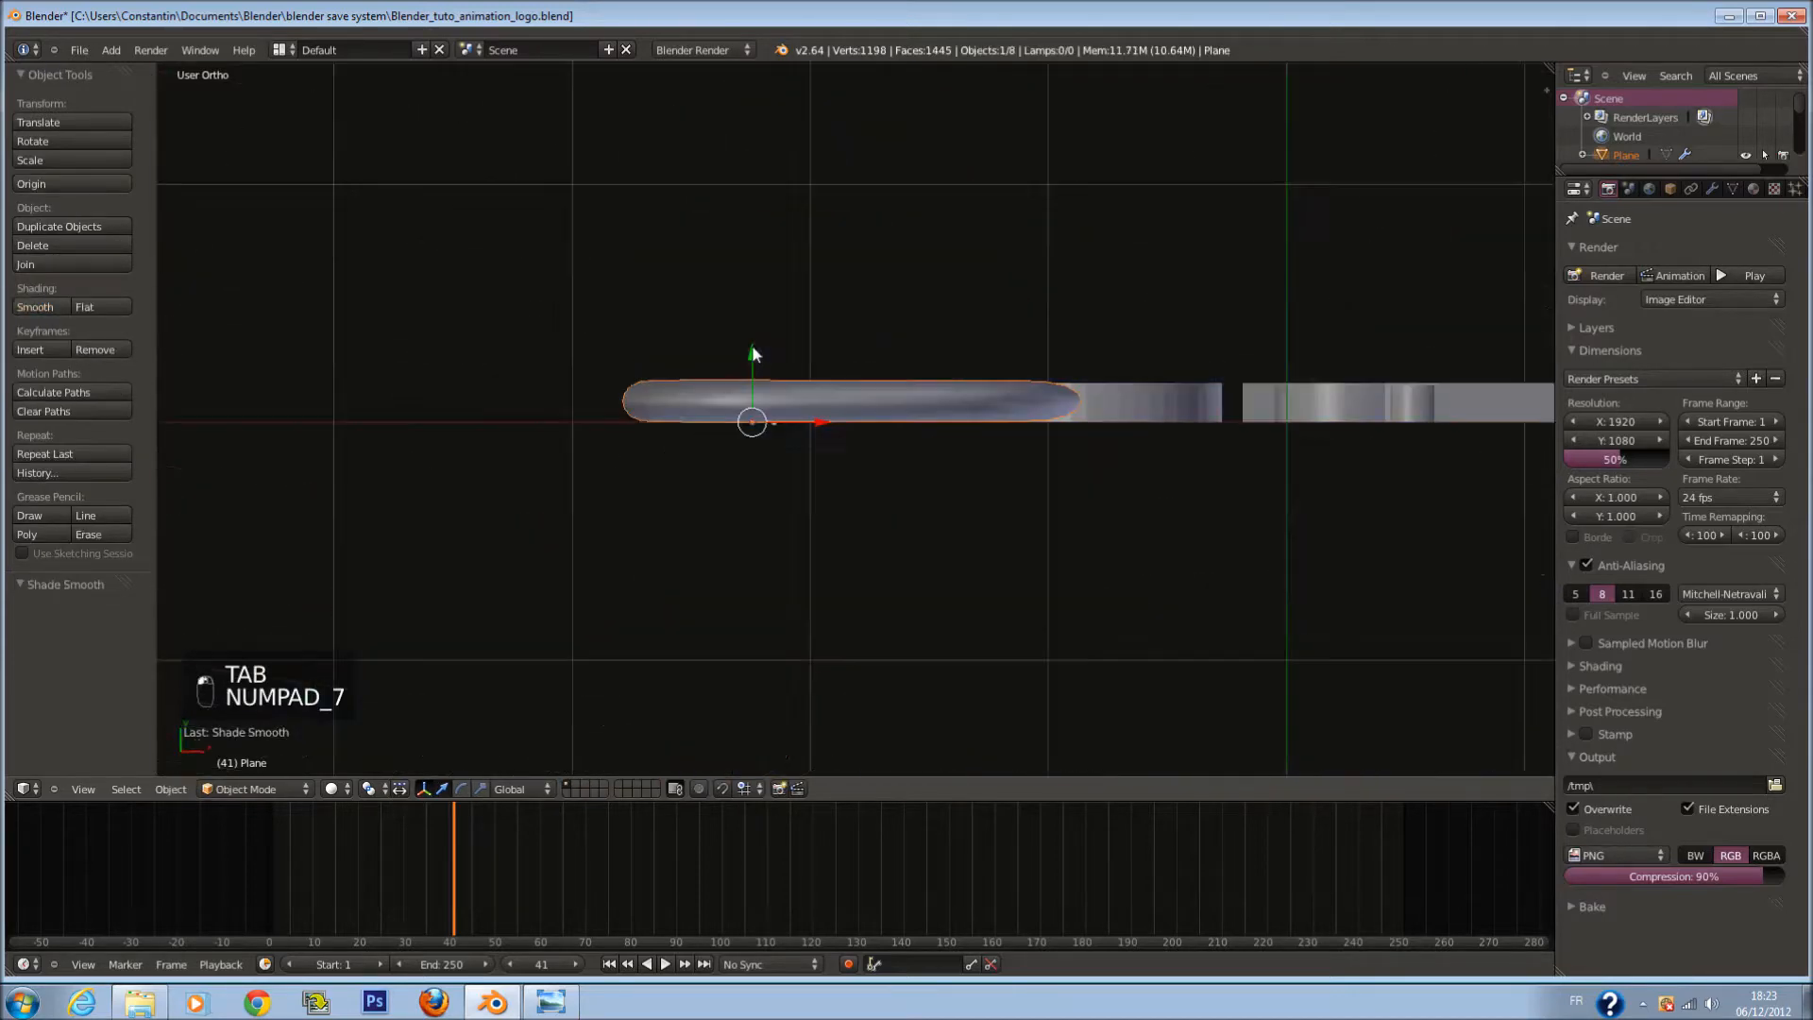
scroll(1157, 453, down, 4)
key(a)
key(a)
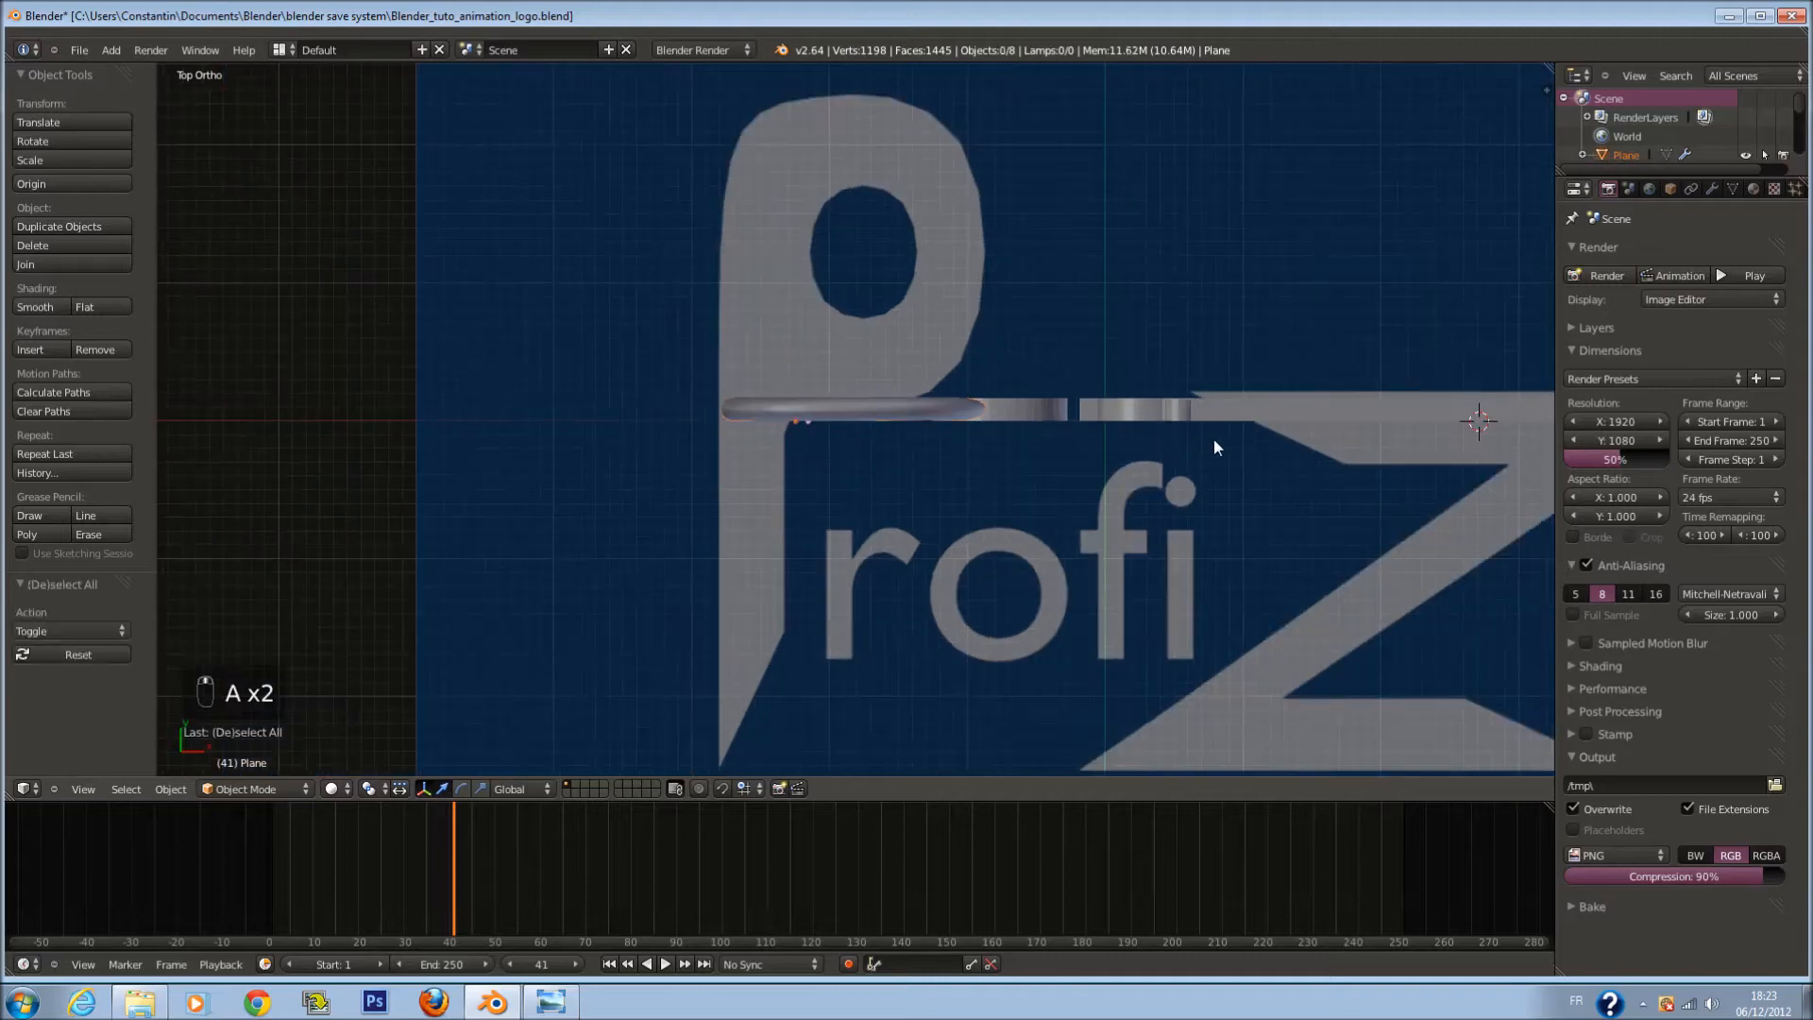
scroll(1096, 421, up, 1)
key(c)
scroll(835, 422, down, 3)
drag(835, 422, 1477, 419)
right_click(1477, 419)
ctrl+scroll(449, 371, down, 1)
ctrl+scroll(450, 371, up, 3)
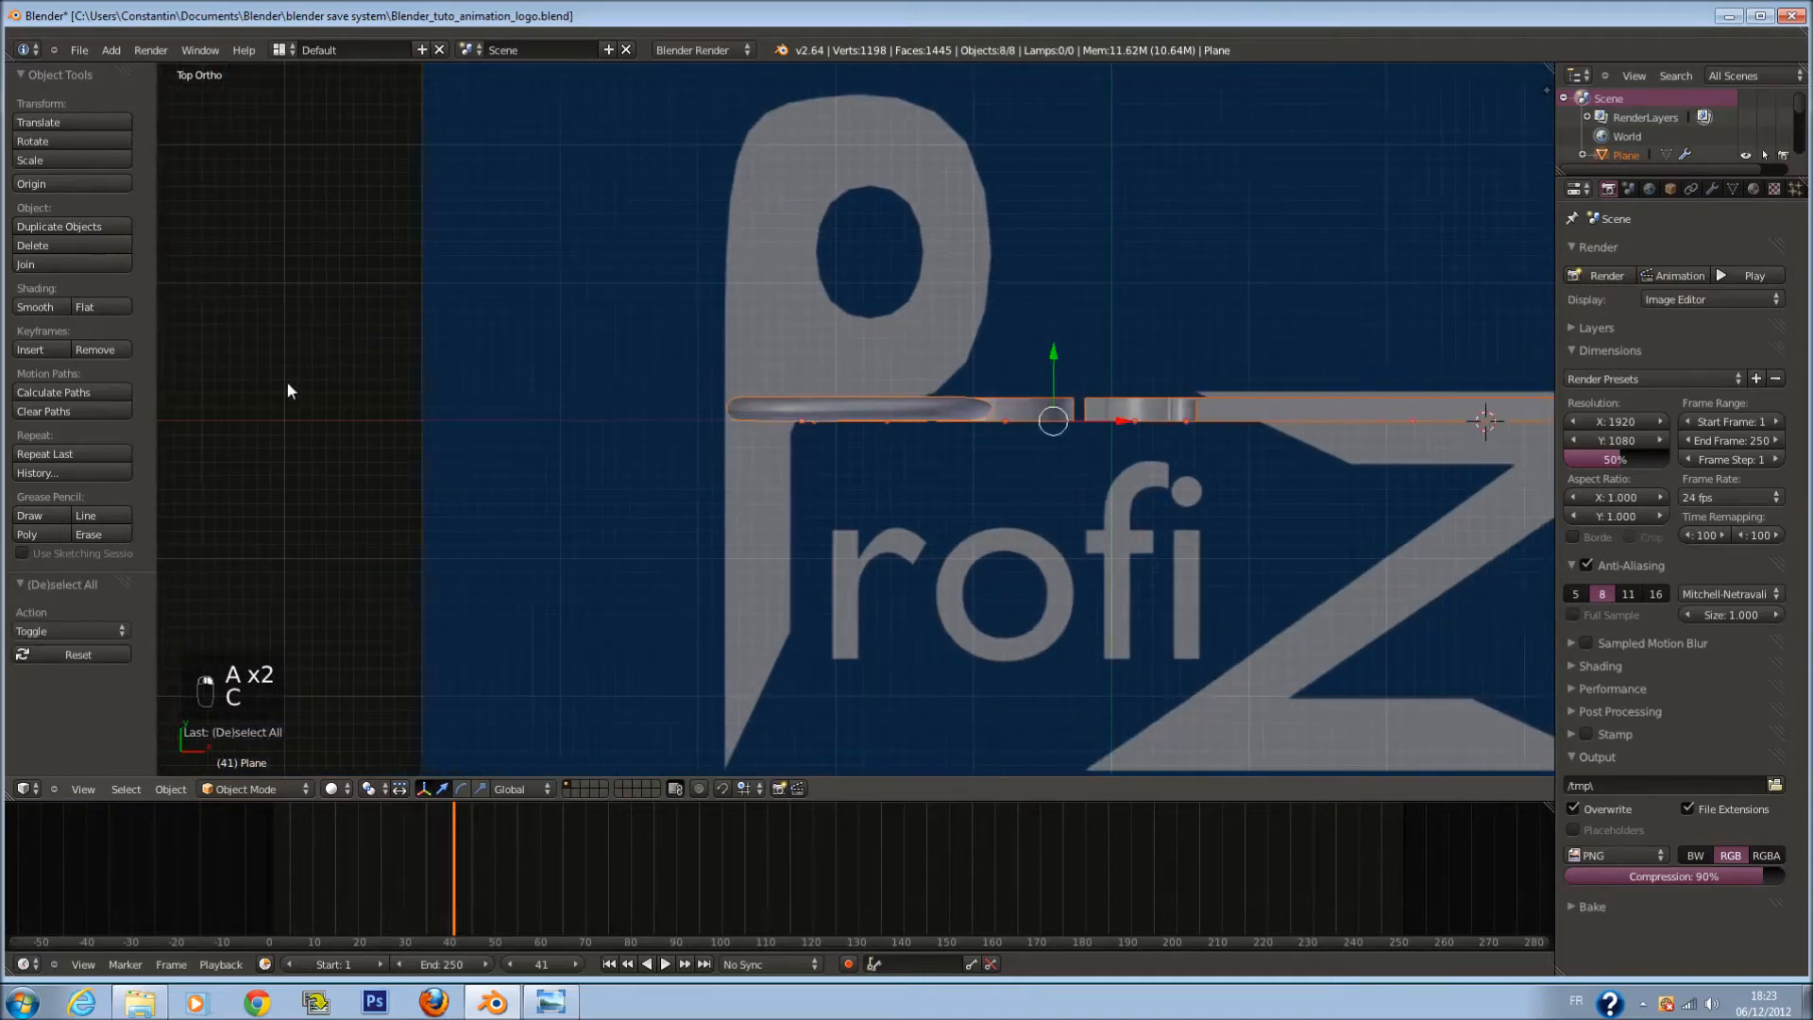
ctrl+scroll(538, 380, up, 6)
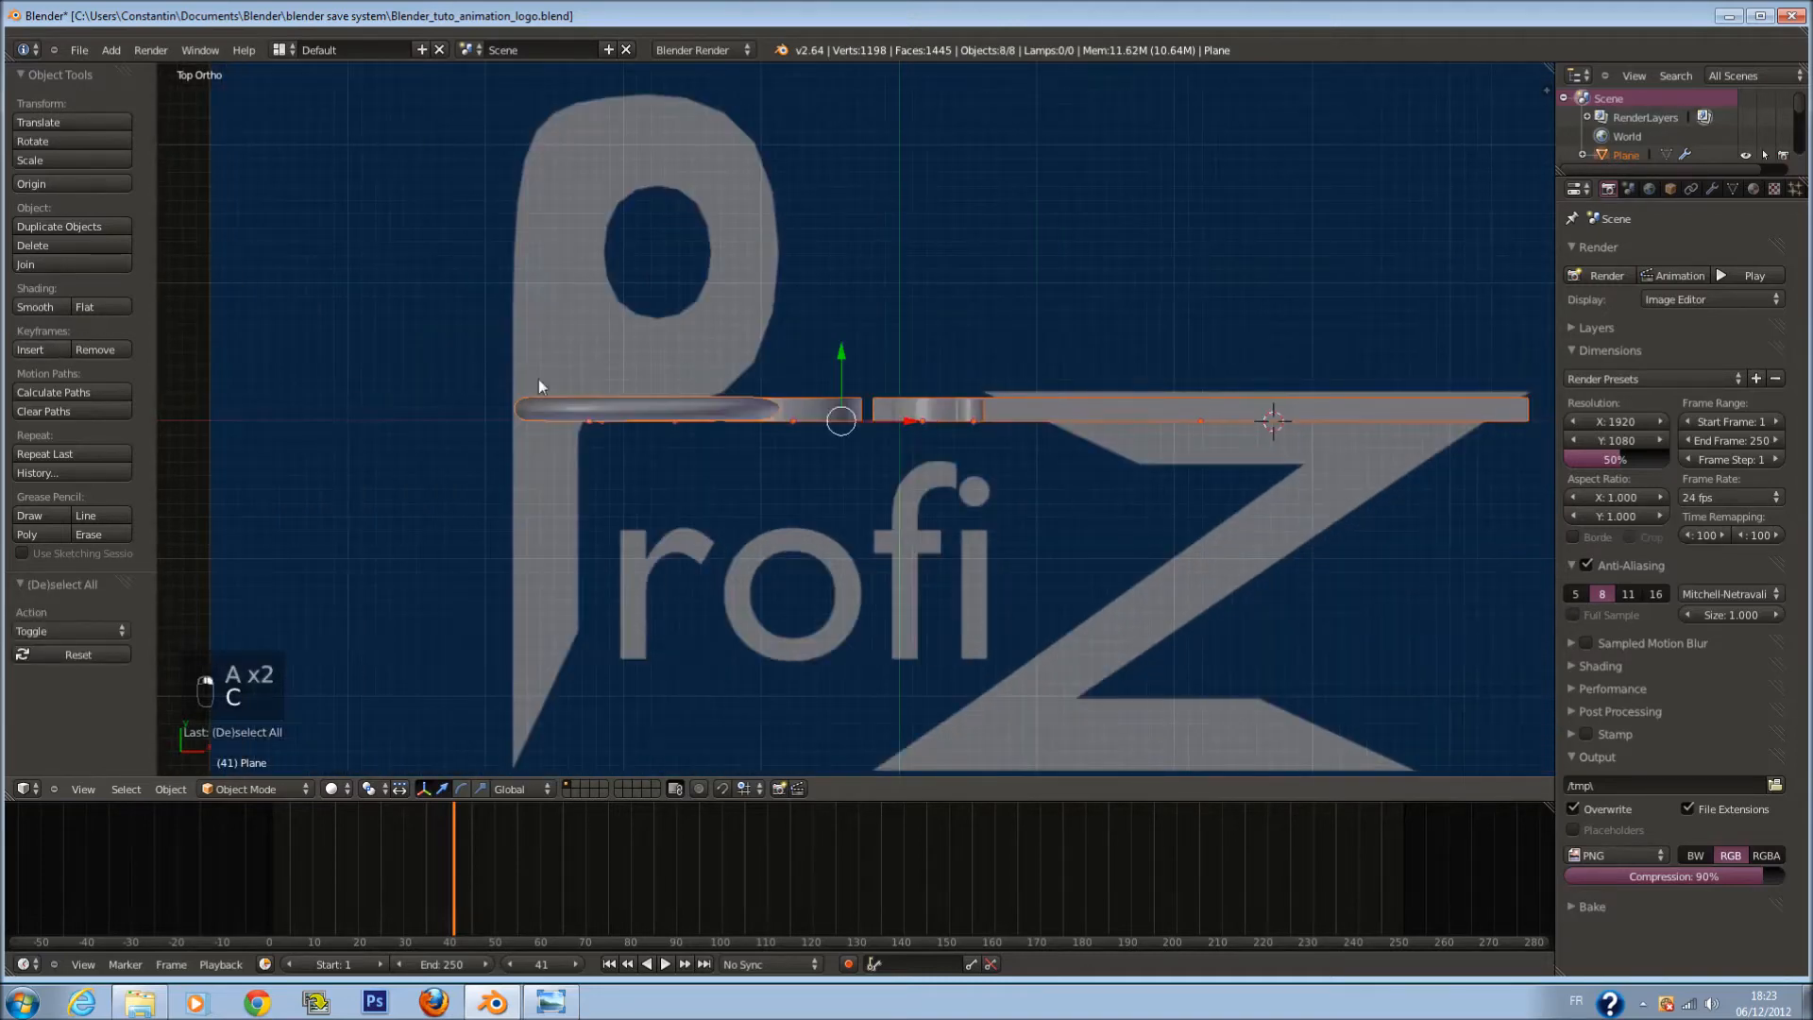
click(68, 304)
Step: Add a loop cut around the P's thickness in Edit Mode and slide it against the back edge
scroll(746, 398, up, 1)
right_click(746, 399)
right_click(708, 415)
key(Tab)
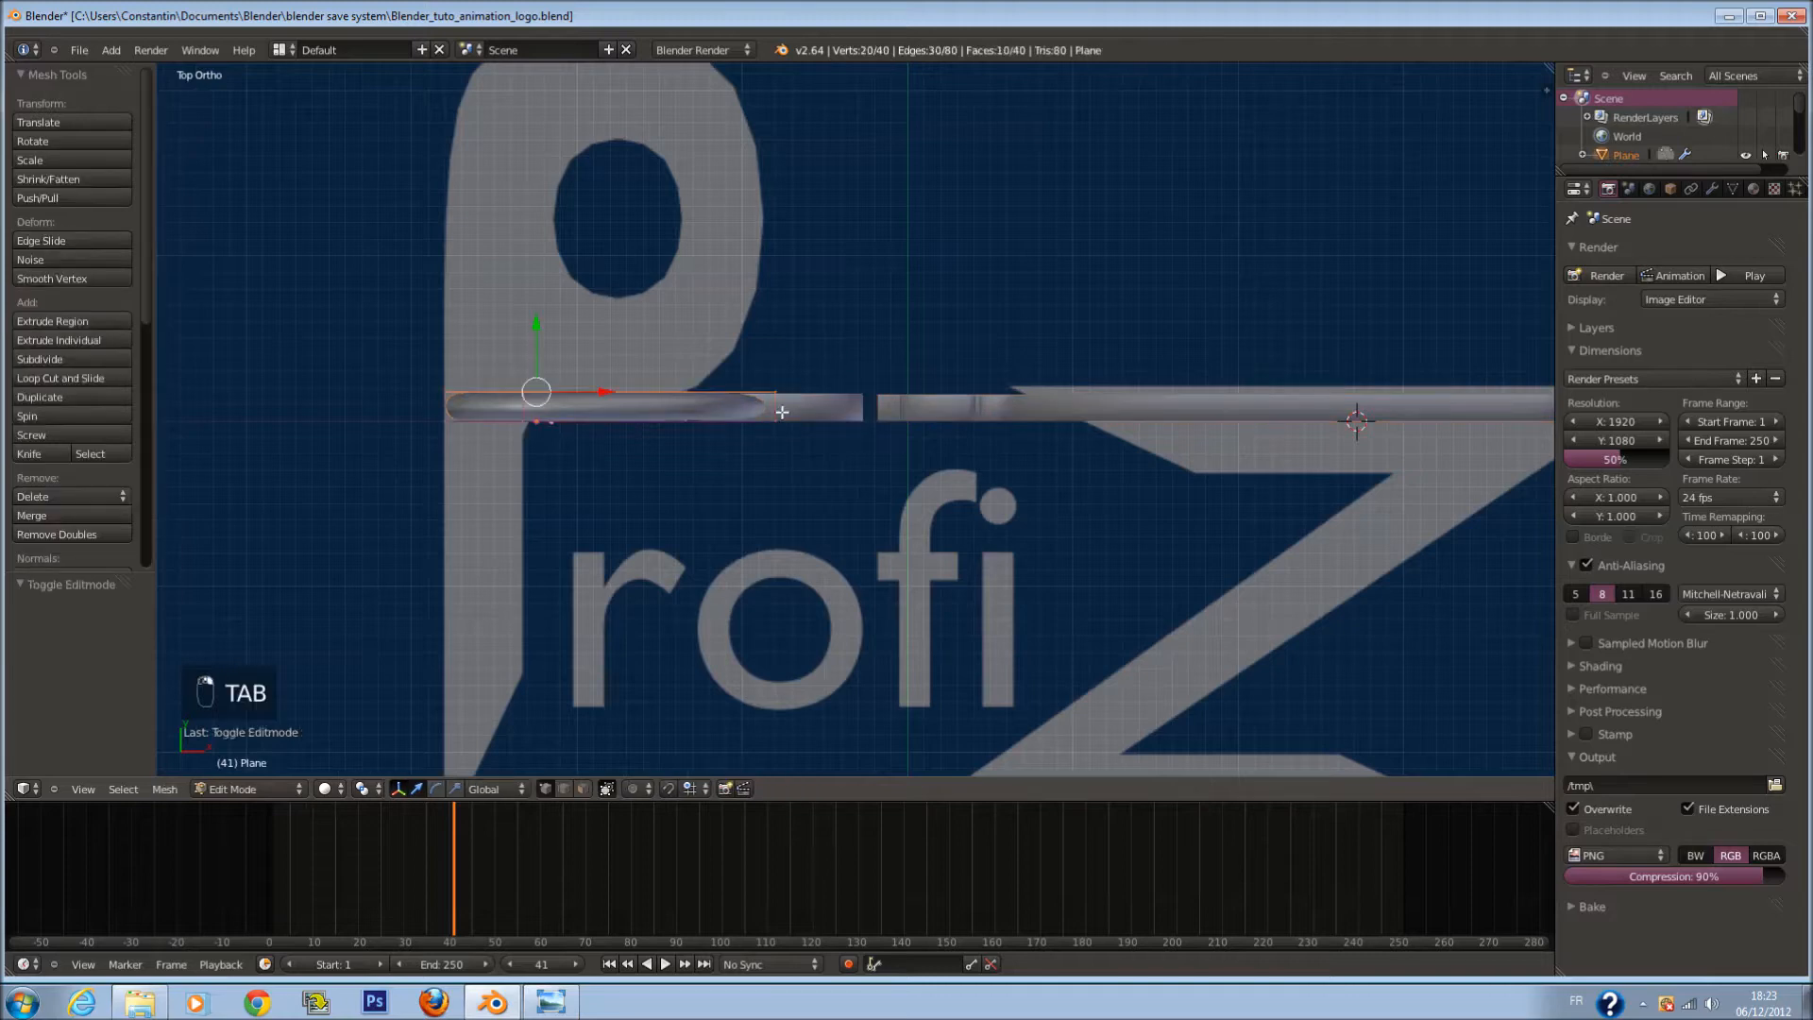
ctrl+scroll(784, 409, down, 3)
key(z)
scroll(830, 412, up, 4)
key(a)
key(ctrl+r)
click(877, 391)
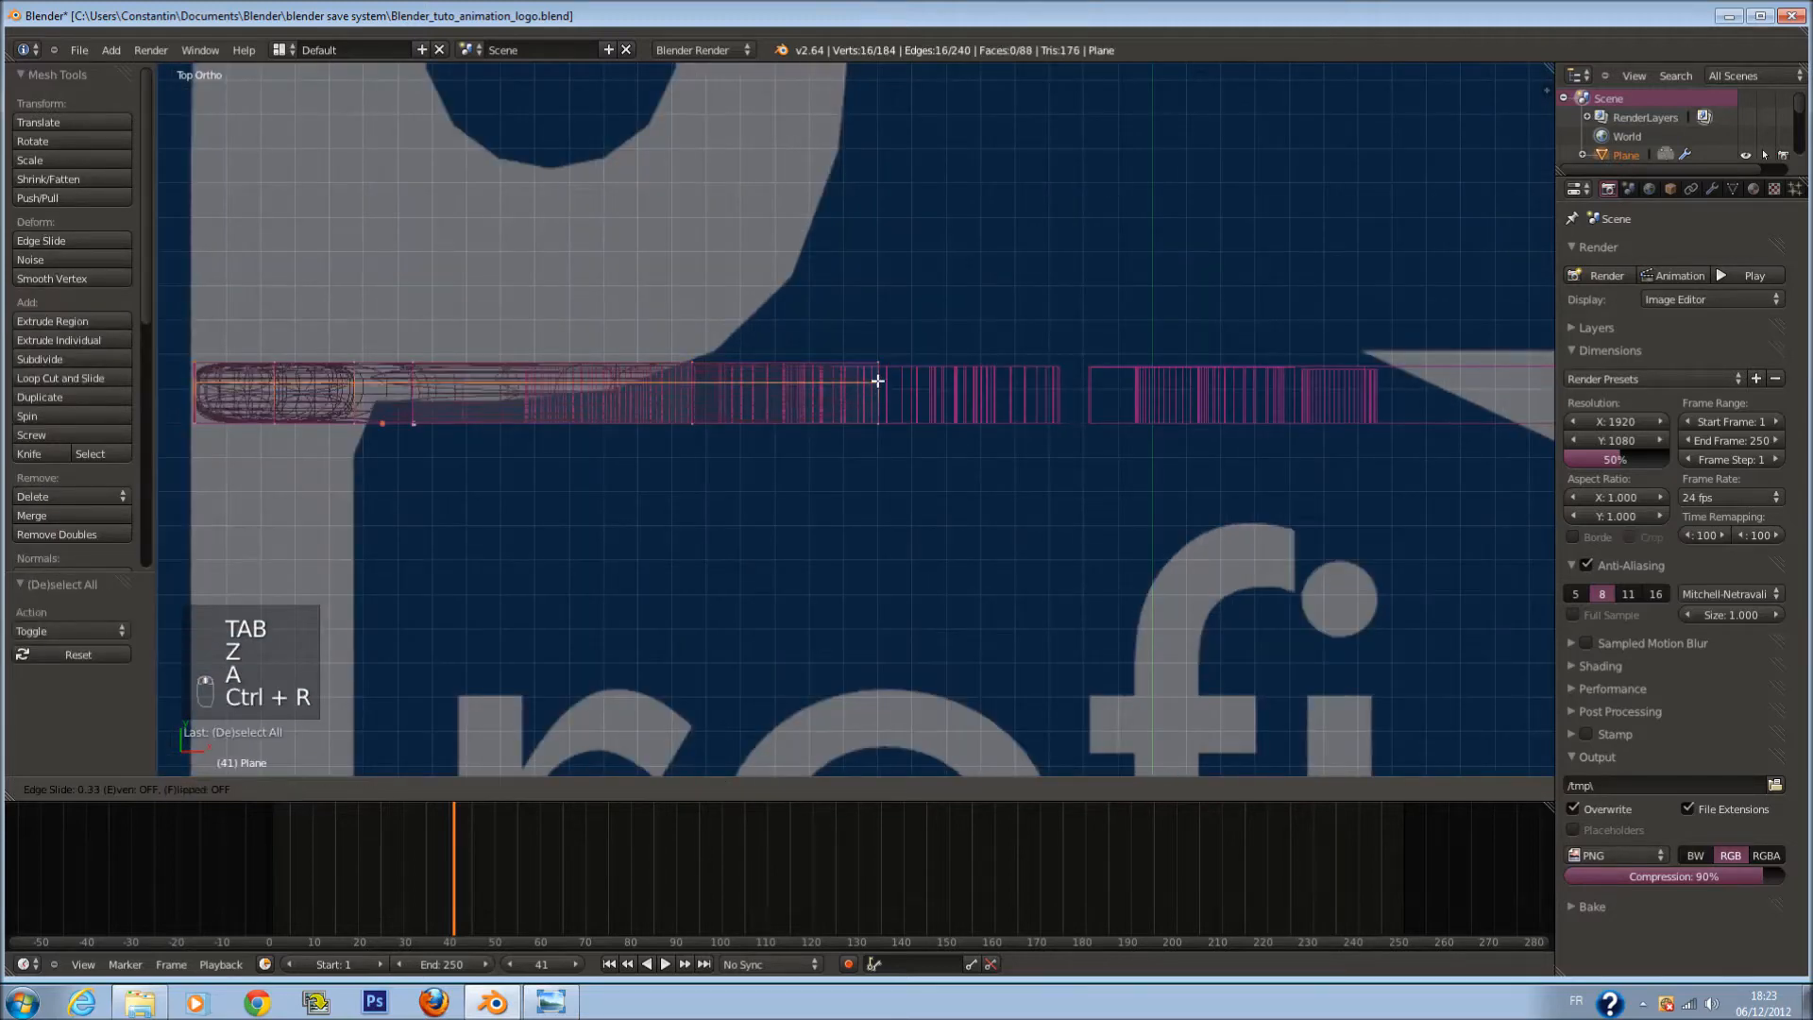
click(871, 355)
Step: Add a second loop cut around the P's thickness and slide it against the front edge
key(a)
key(ctrl+r)
click(871, 389)
click(878, 415)
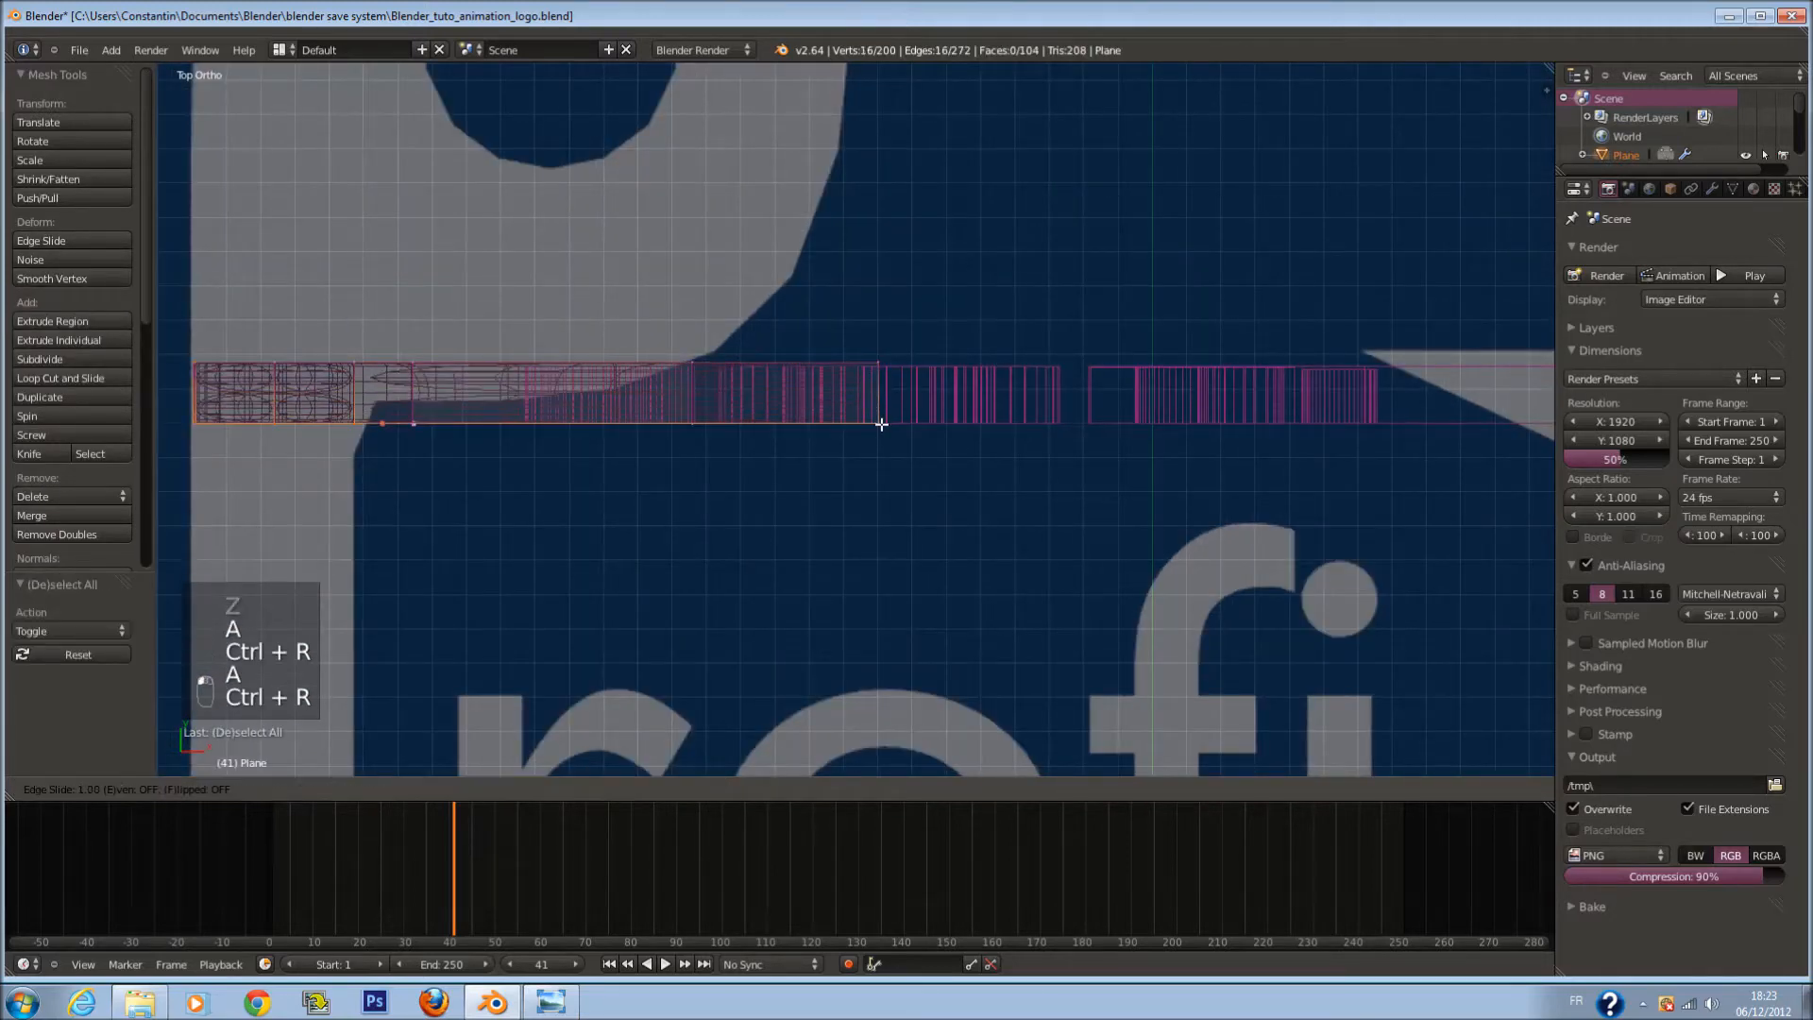
Step: Return the P to Object Mode in solid display and save the file, overwriting the existing one
key(z)
mouse_move(931, 425)
middle_down()
mouse_move(810, 311)
mouse_move(869, 328)
mouse_move(931, 303)
middle_up()
key(Tab)
key(ctrl+s)
middle_drag(923, 365, 988, 436)
key(ctrl+s)
click(846, 300)
Step: Select the r mesh from the front view and check its geometry in Edit Mode
key(KP_1)
shift+middle_drag(825, 755, 826, 519)
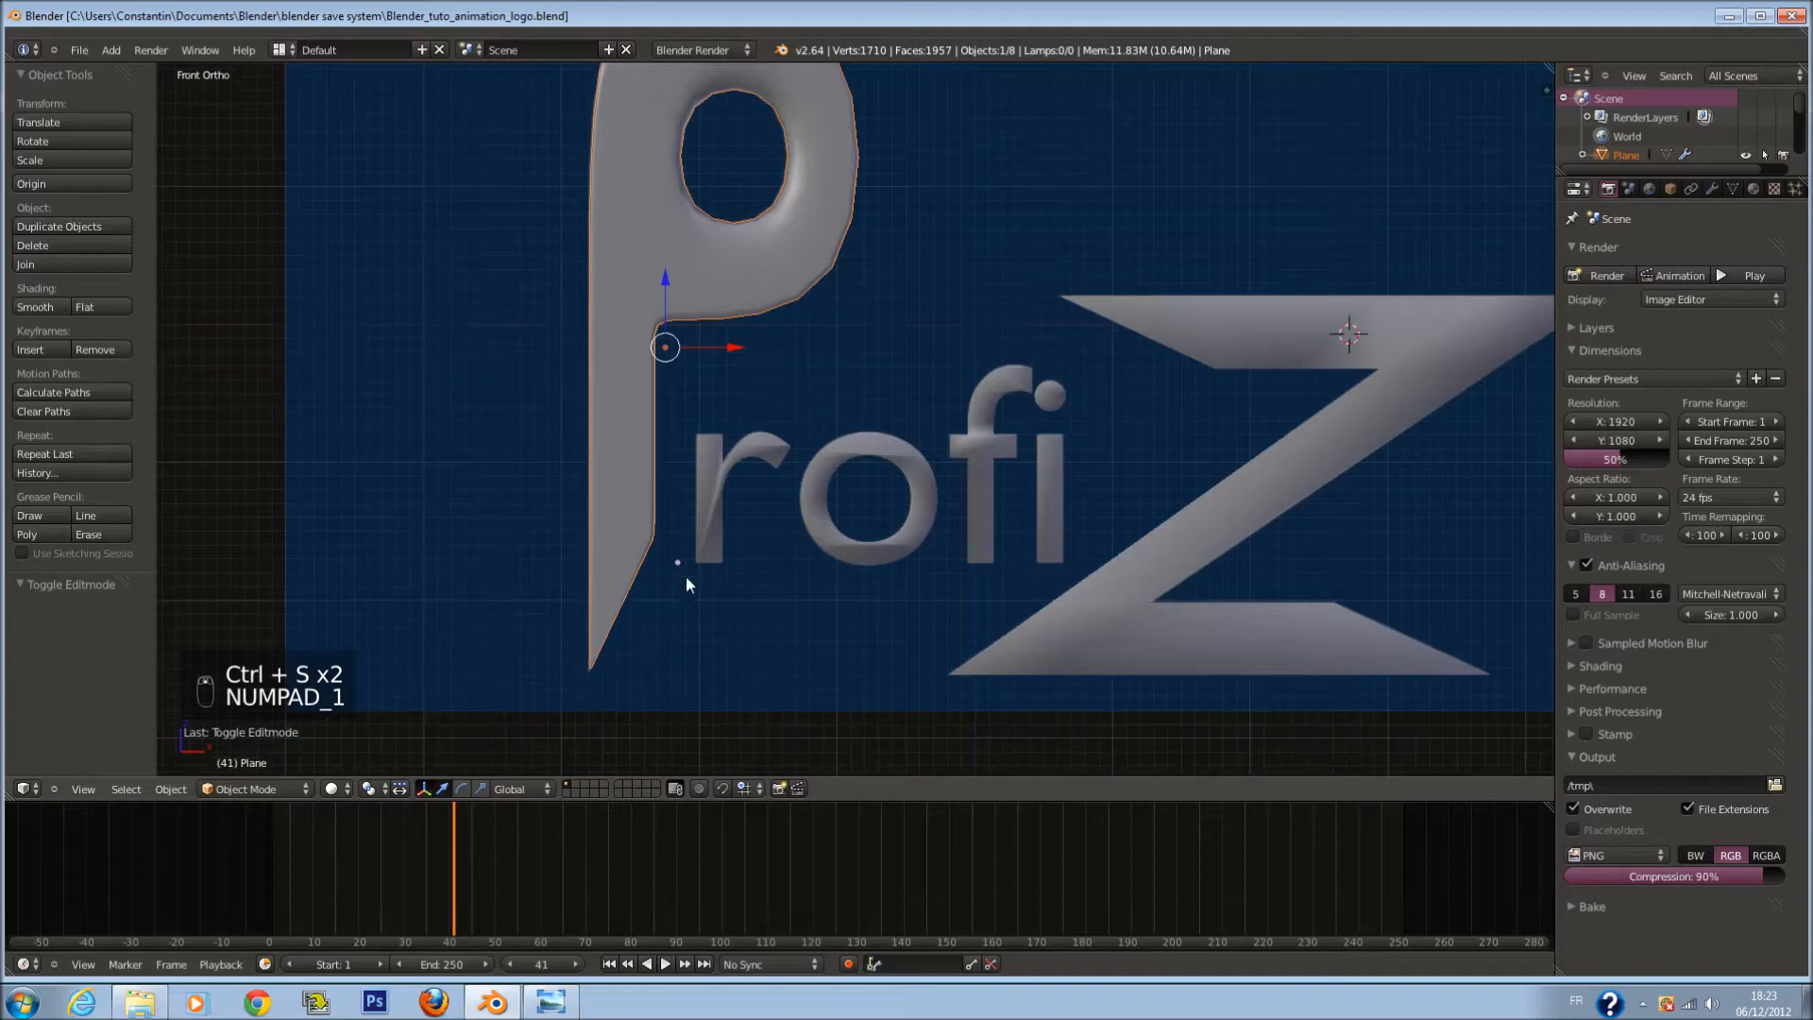
scroll(686, 576, up, 4)
right_click(648, 507)
scroll(796, 544, down, 2)
shift+middle_drag(1176, 568, 993, 568)
key(Tab)
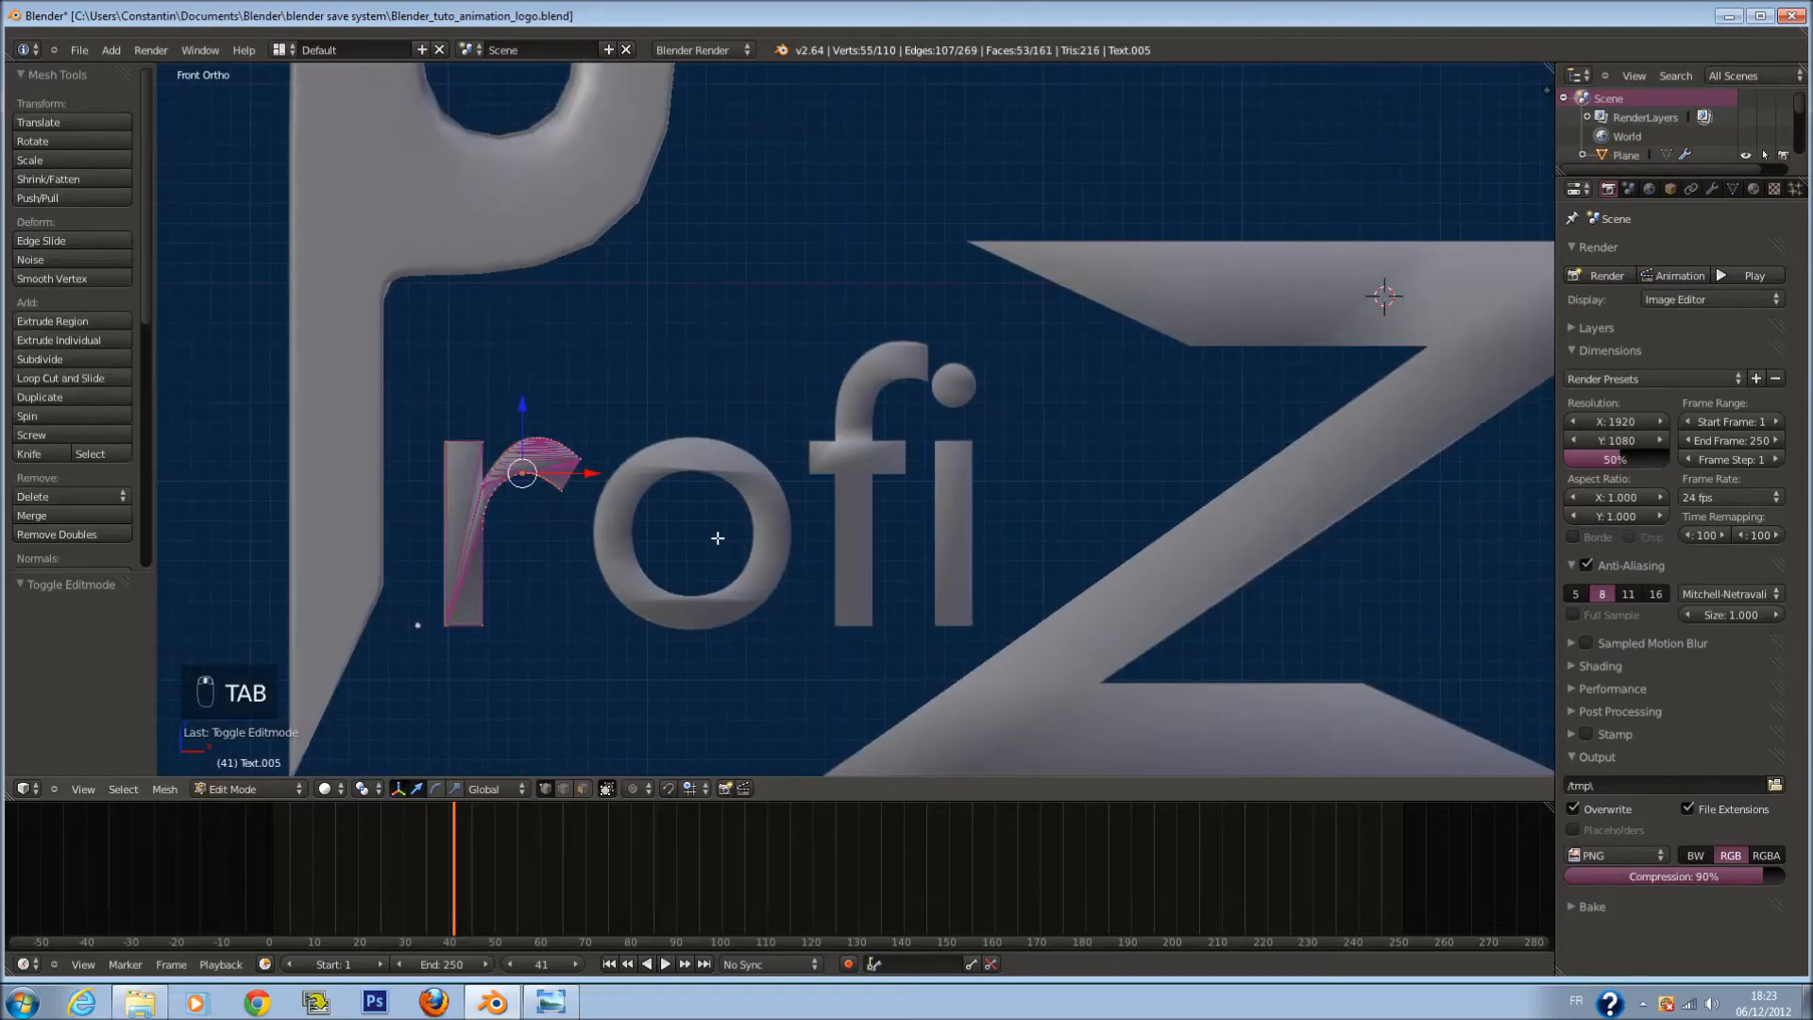
key(Tab)
ctrl+scroll(877, 484, down, 3)
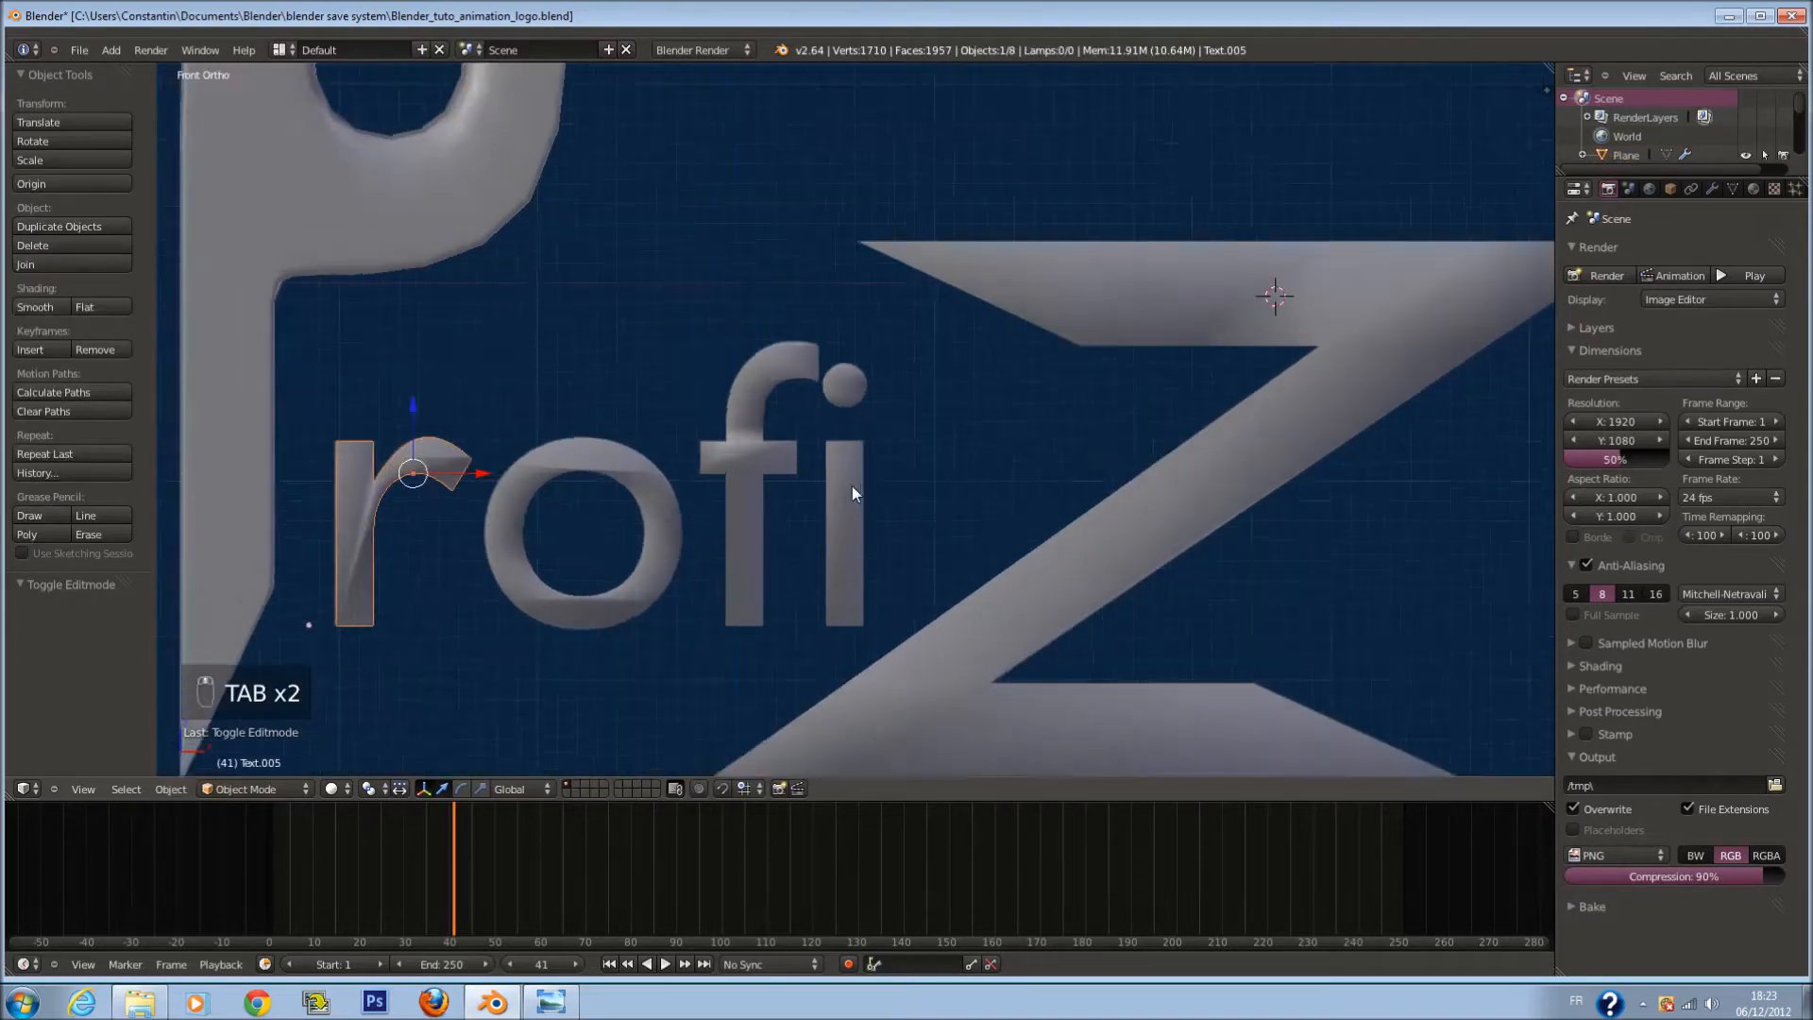
Step: Add an Edge Split modifier to the r mesh to sharpen its smooth-shaded edges
scroll(838, 468, down, 1)
middle_drag(814, 389, 718, 417)
shift+middle_drag(673, 422, 818, 422)
scroll(817, 422, up, 4)
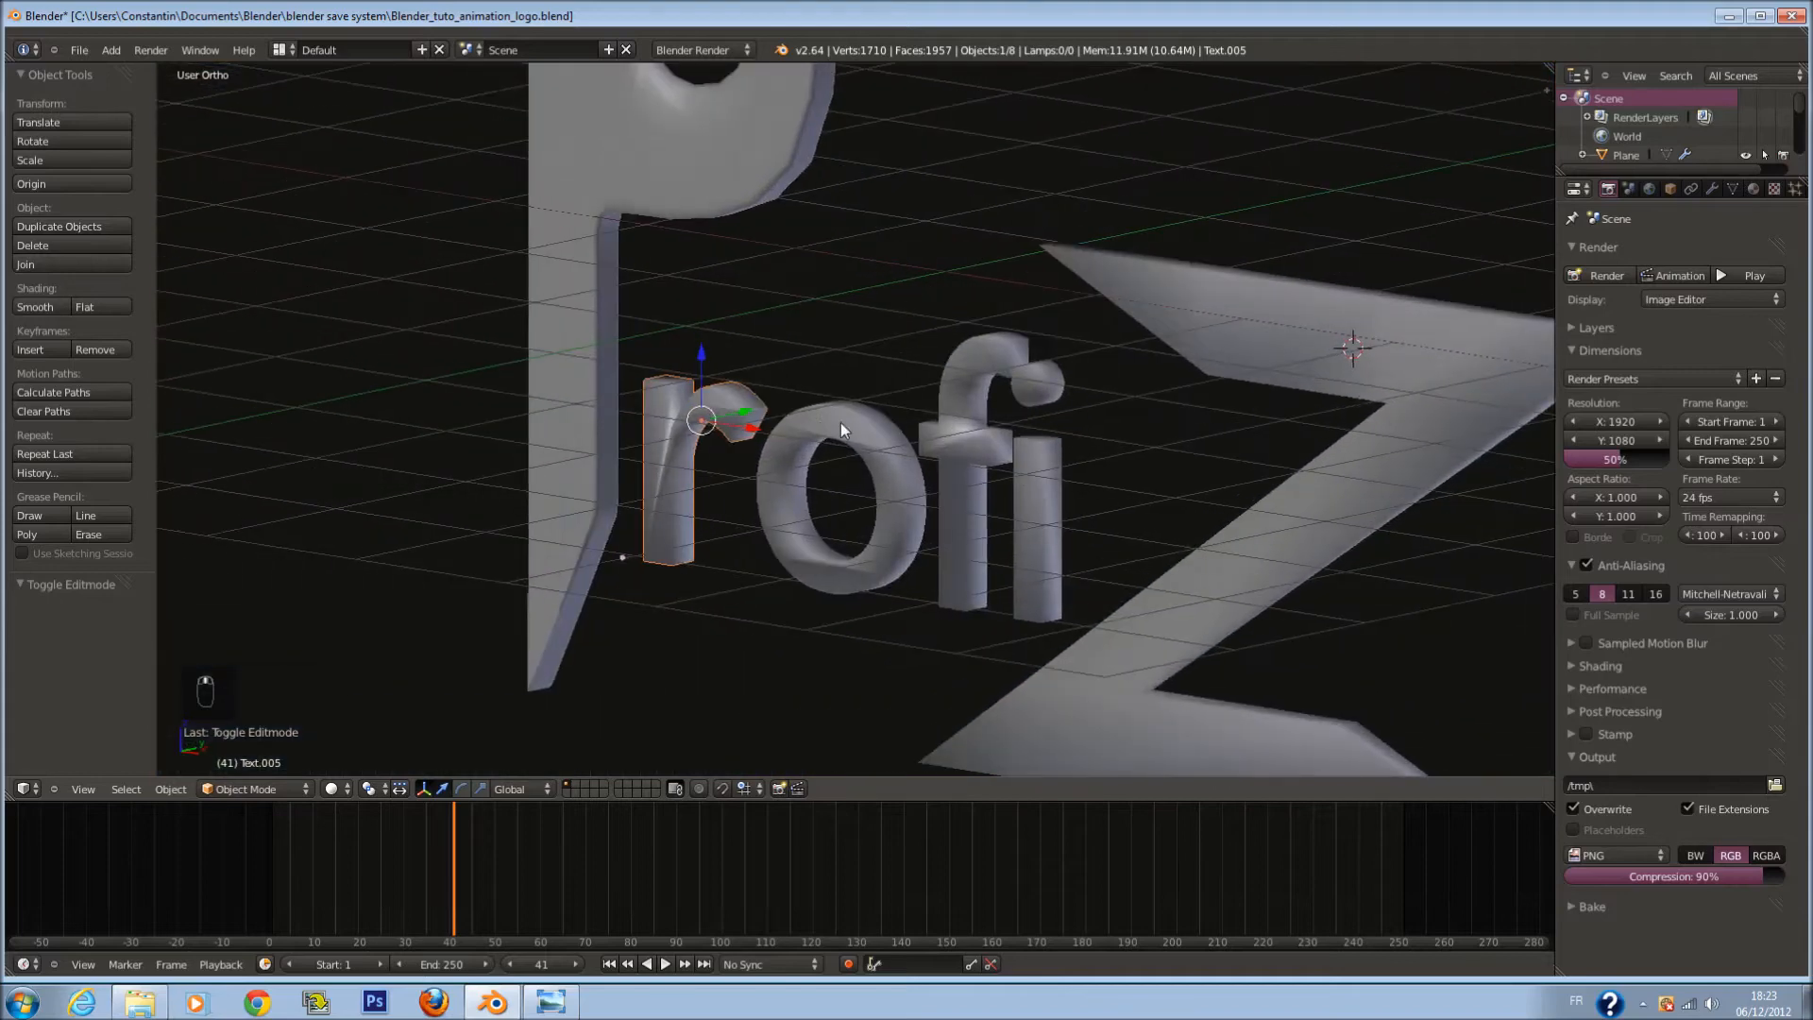
scroll(841, 441, up, 1)
middle_drag(725, 463, 715, 388)
click(1712, 188)
click(1626, 253)
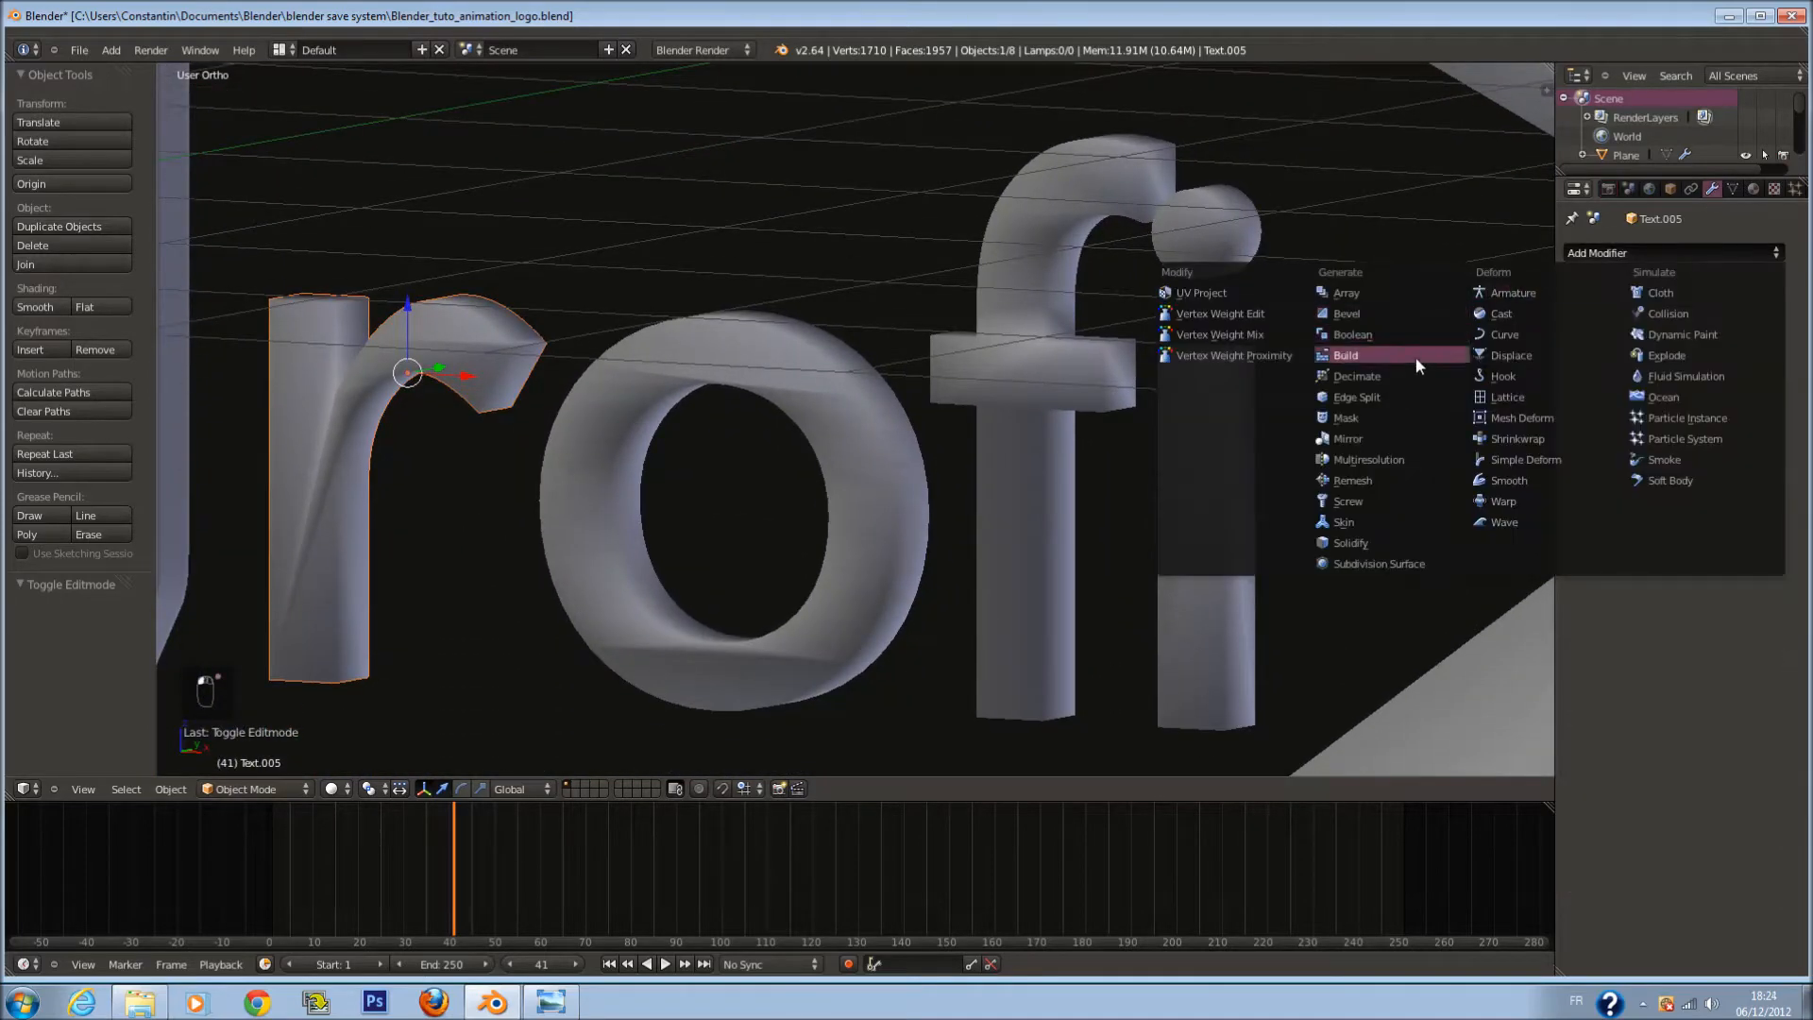
click(1396, 396)
Step: Add an Edge Split modifier to the o mesh and another to the f mesh
scroll(856, 387, down, 1)
right_drag(729, 381, 955, 381)
right_click(955, 381)
click(1591, 253)
click(1341, 397)
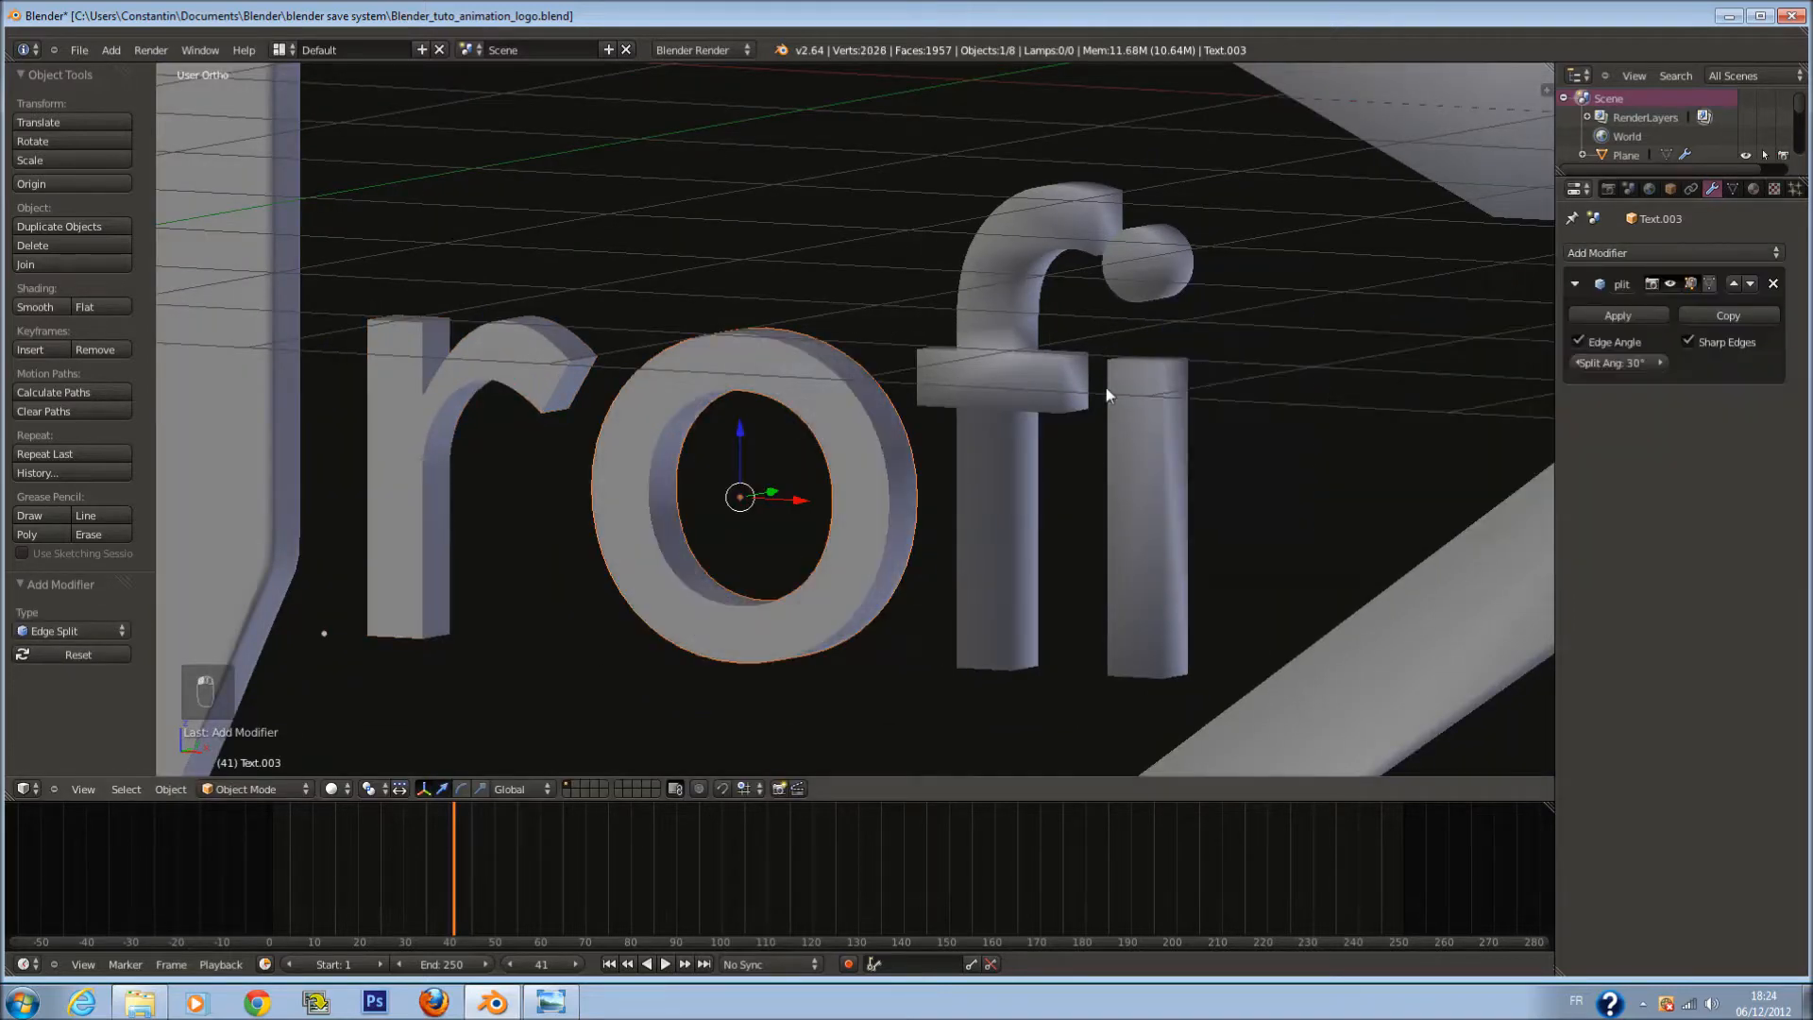
right_click(945, 330)
click(1596, 253)
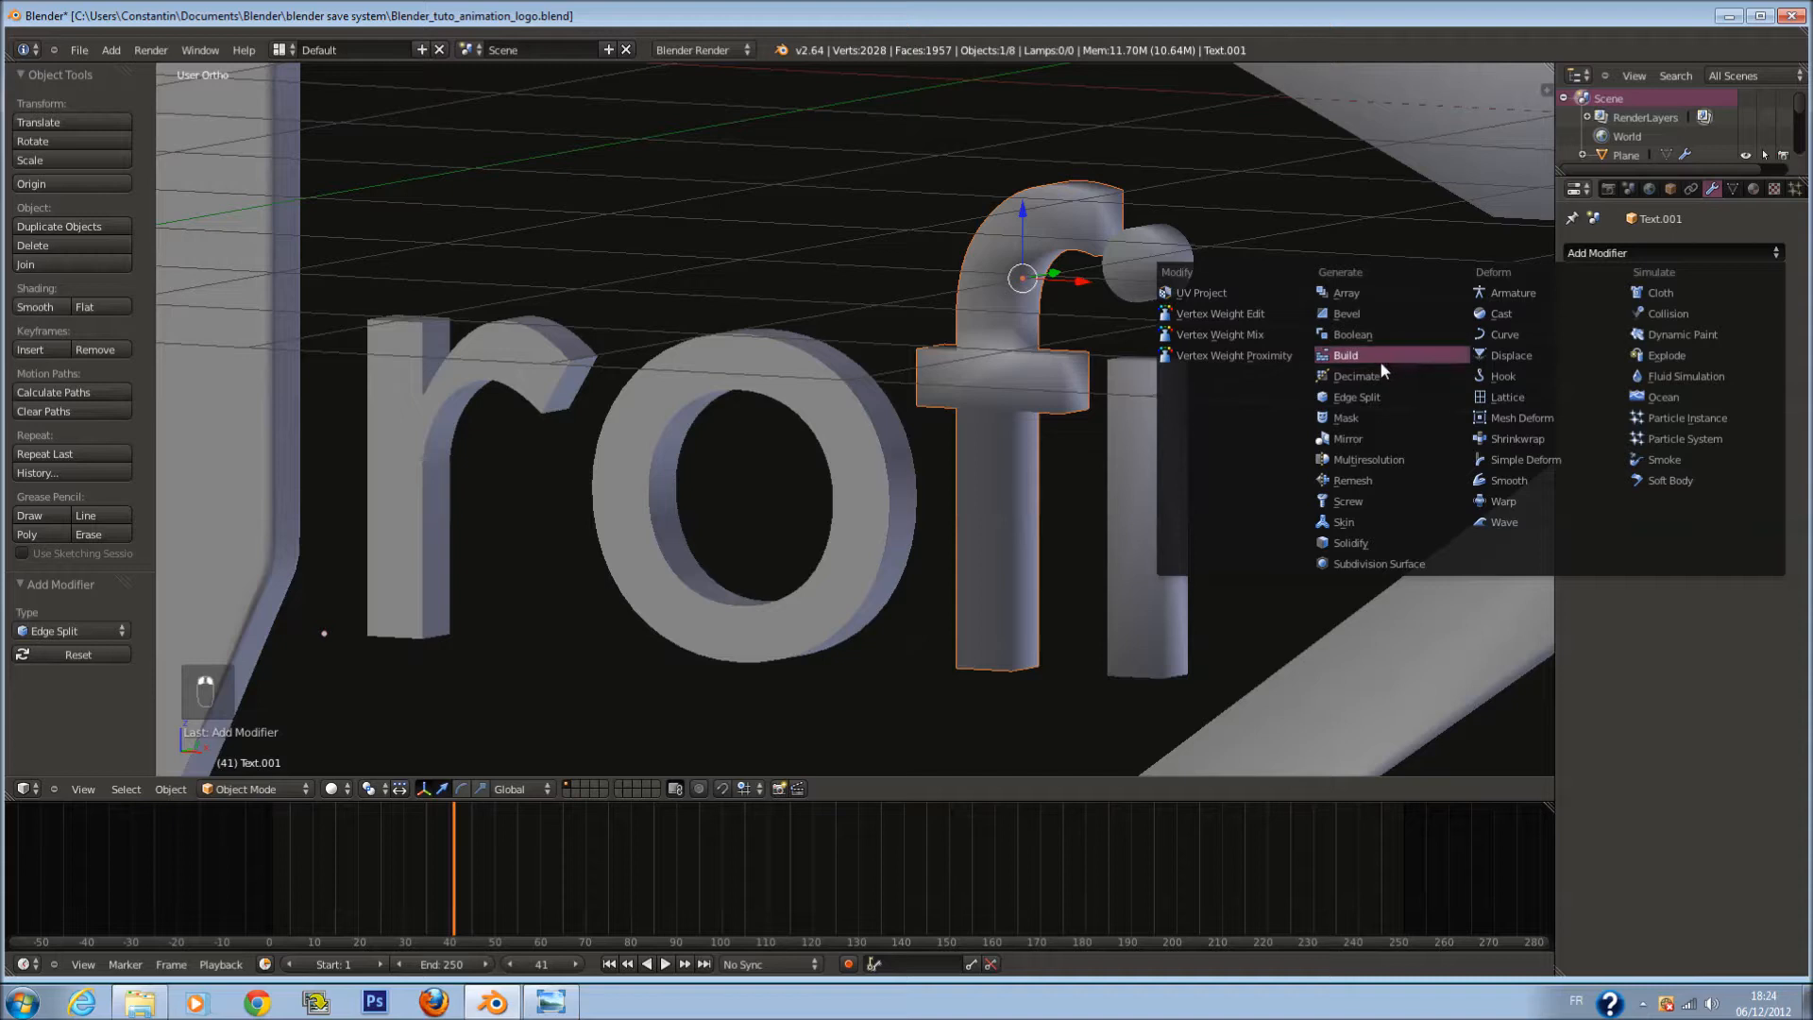
click(1388, 395)
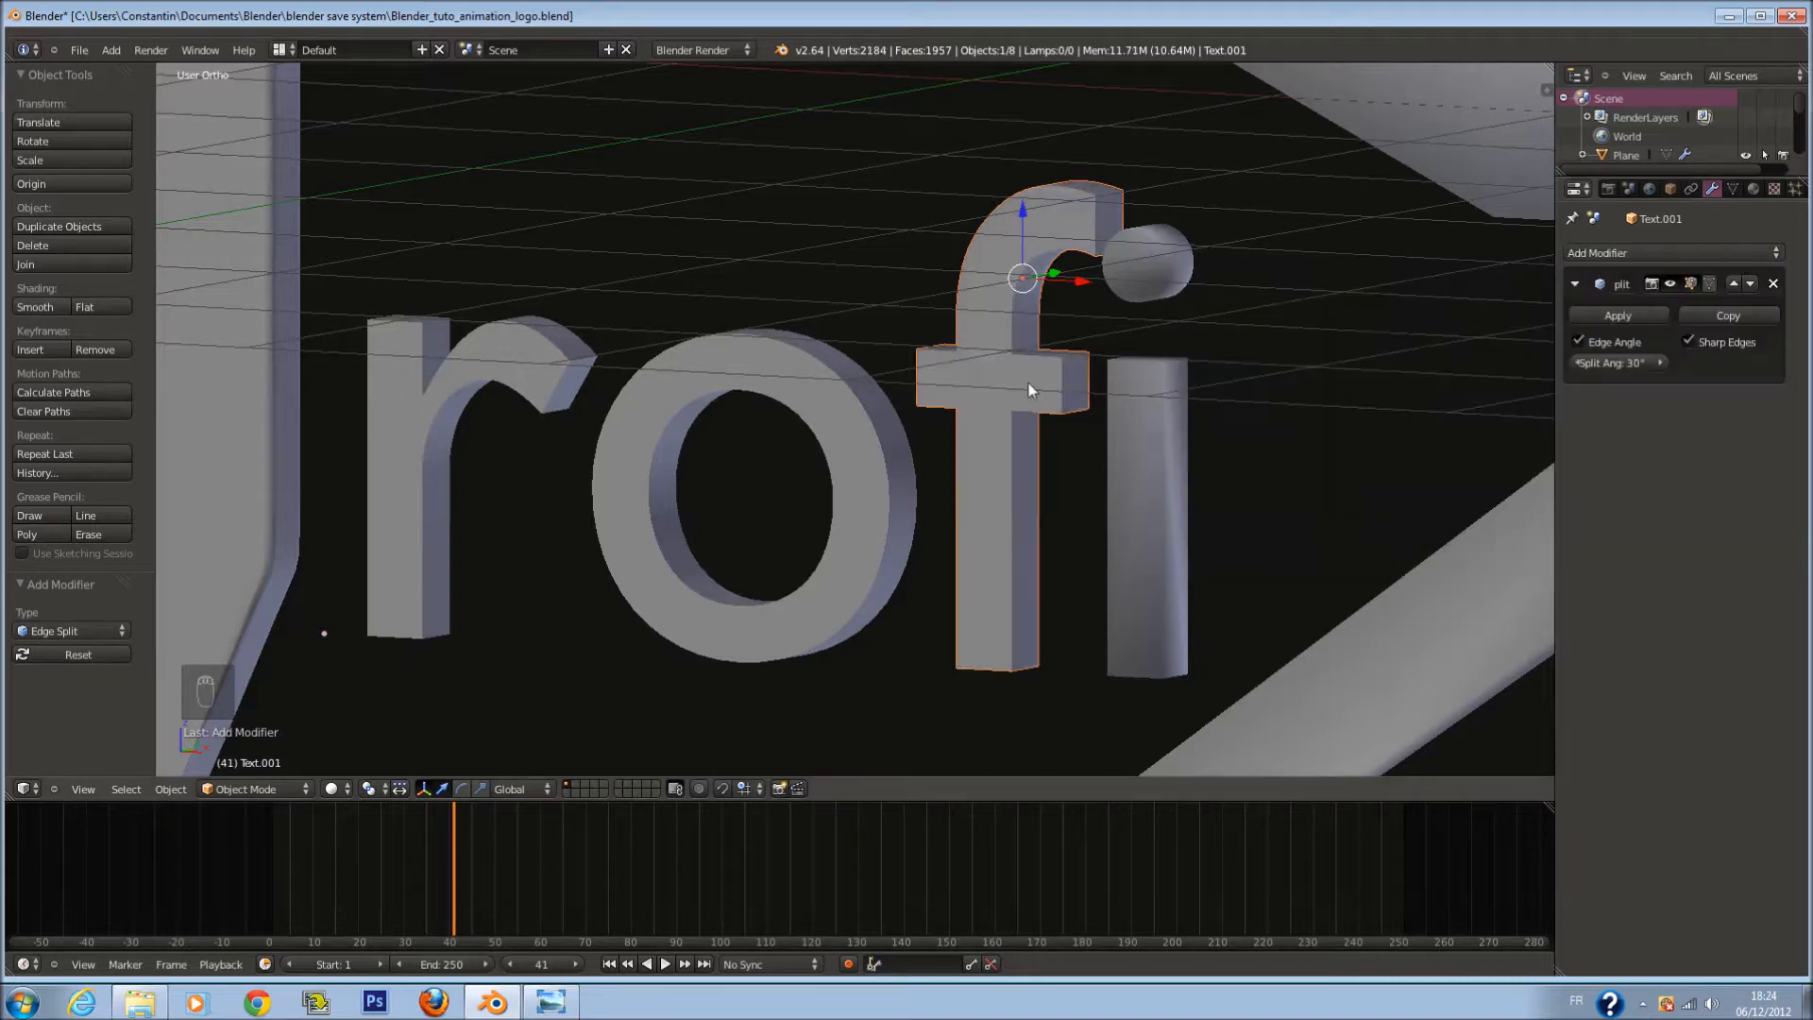
Step: Add an Edge Split modifier to the dot of the i and another to its stem
right_click(1154, 276)
click(1615, 255)
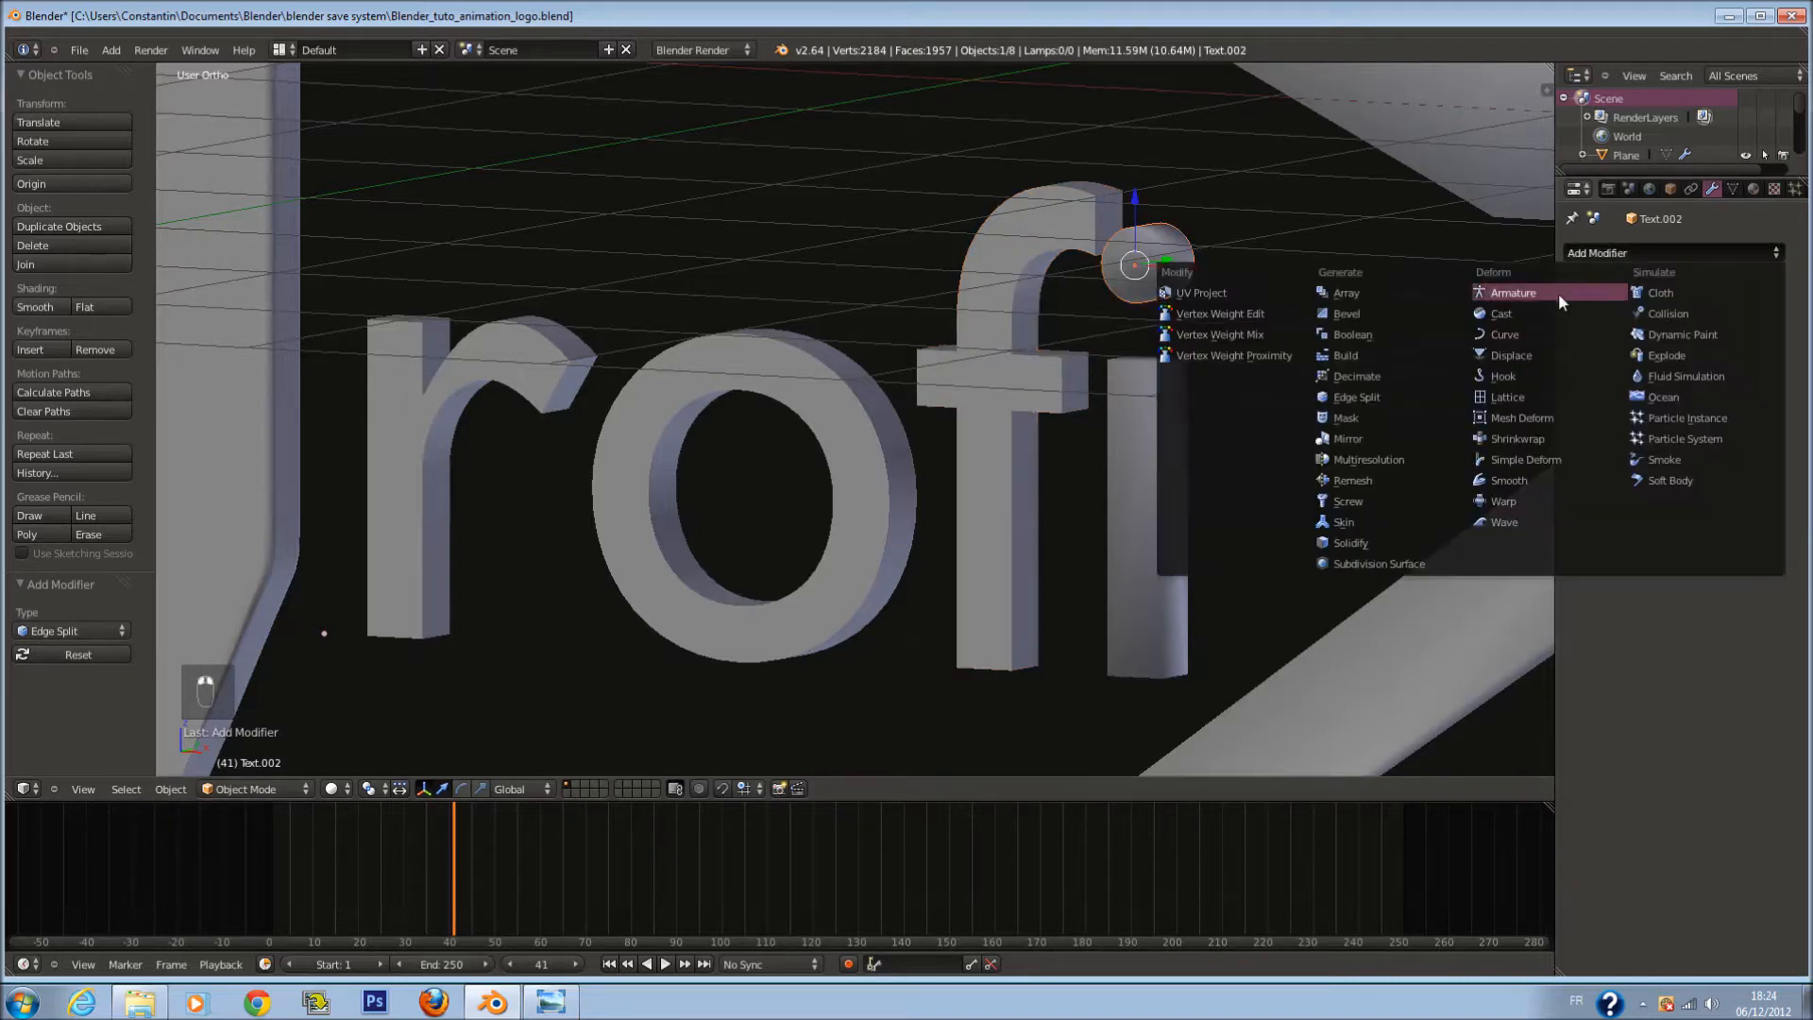
click(1400, 399)
right_click(1153, 377)
click(1596, 253)
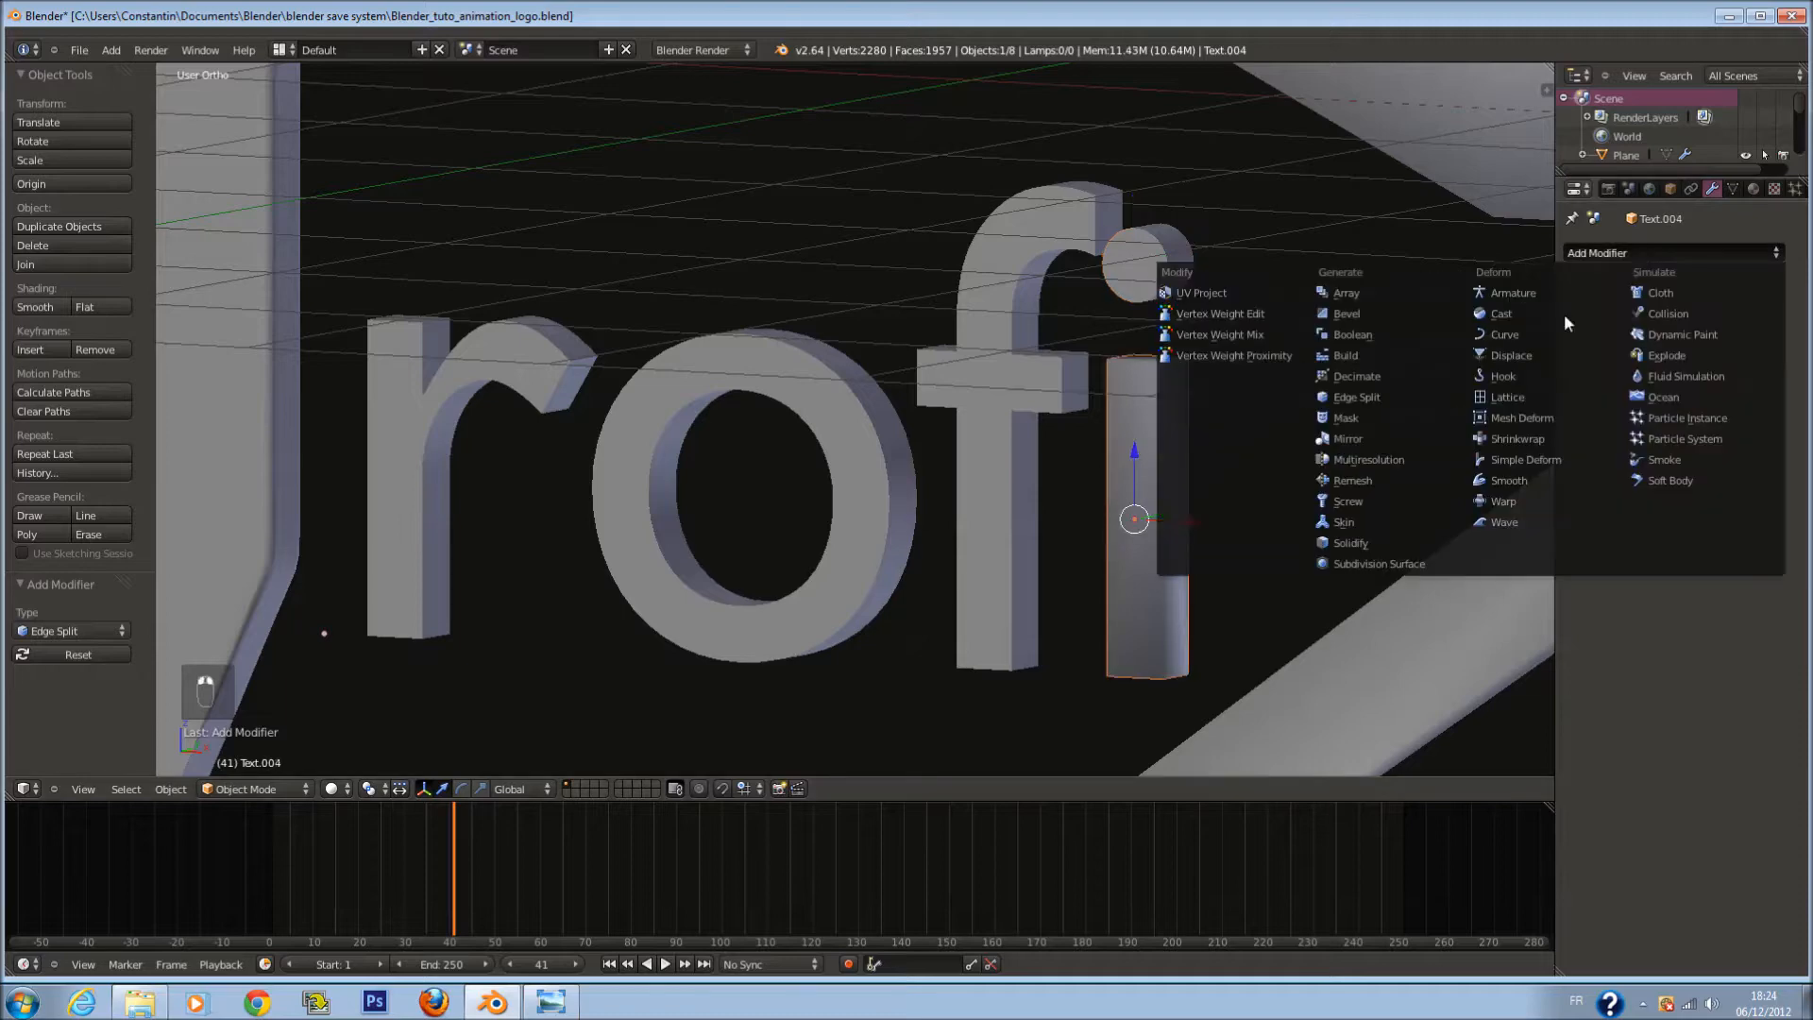
click(1431, 393)
Step: Add an Edge Split modifier to the large Z mesh
right_click(1254, 349)
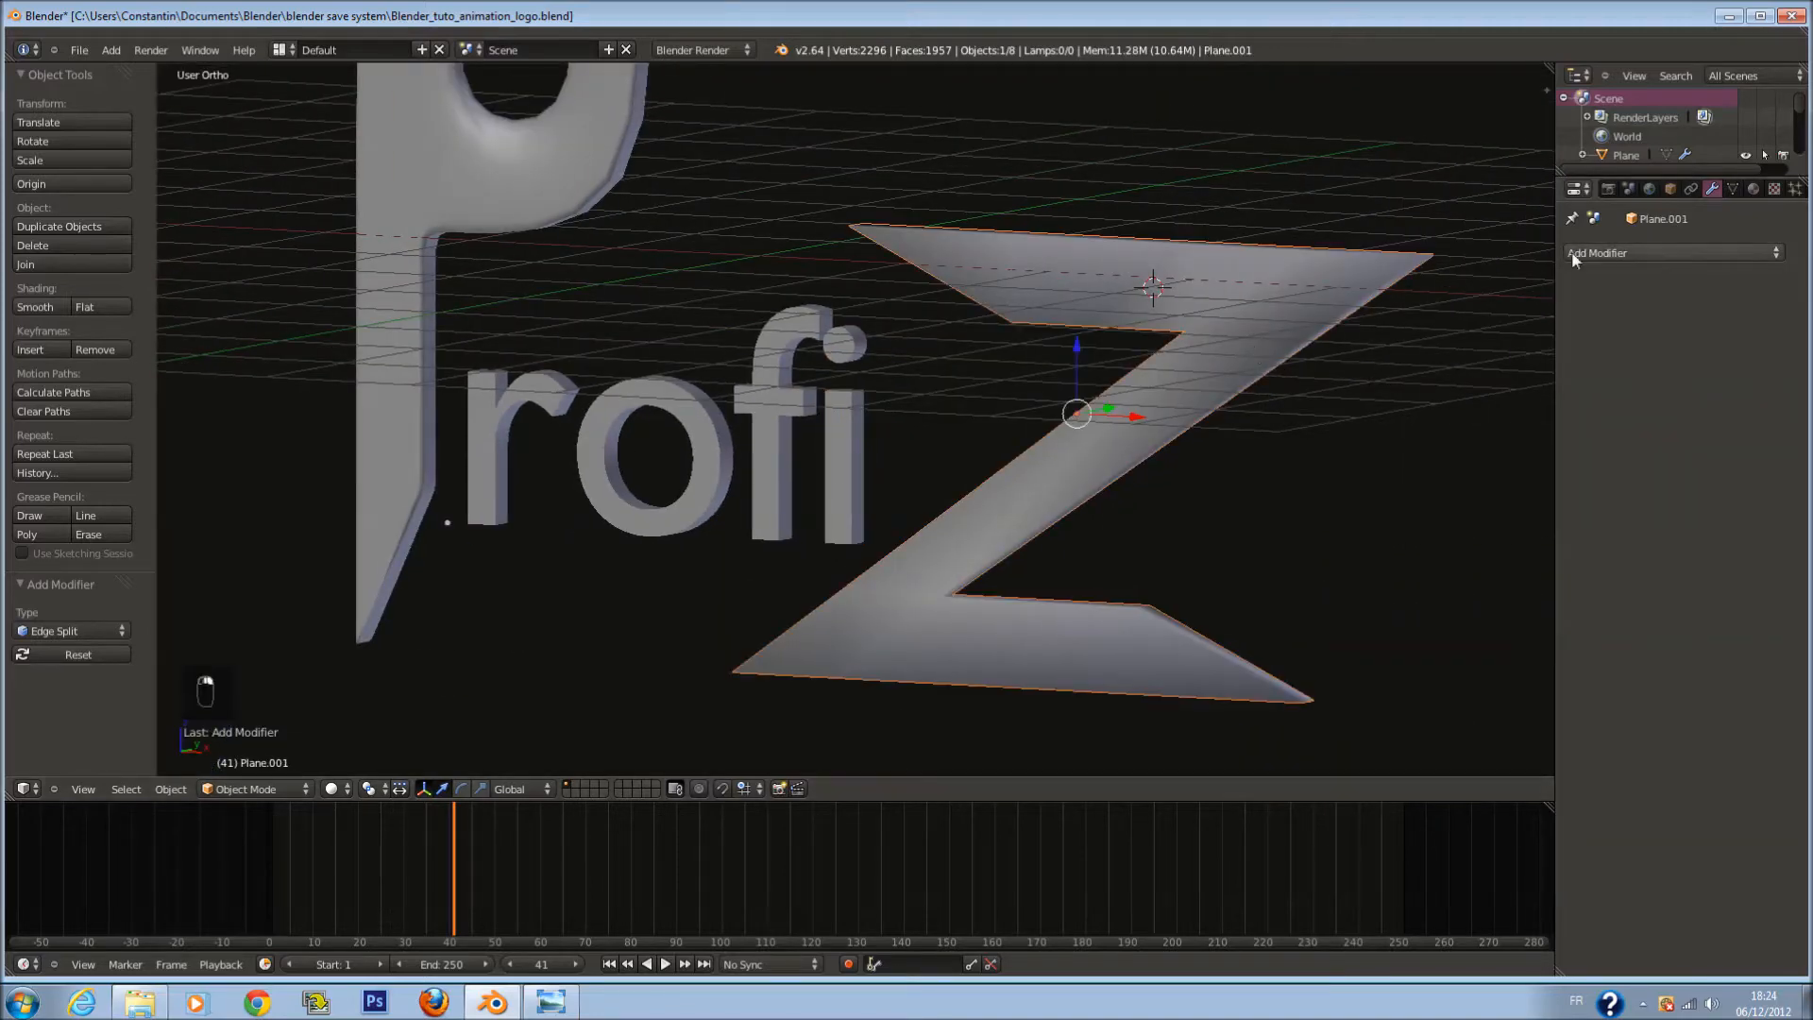
click(1596, 253)
click(1395, 391)
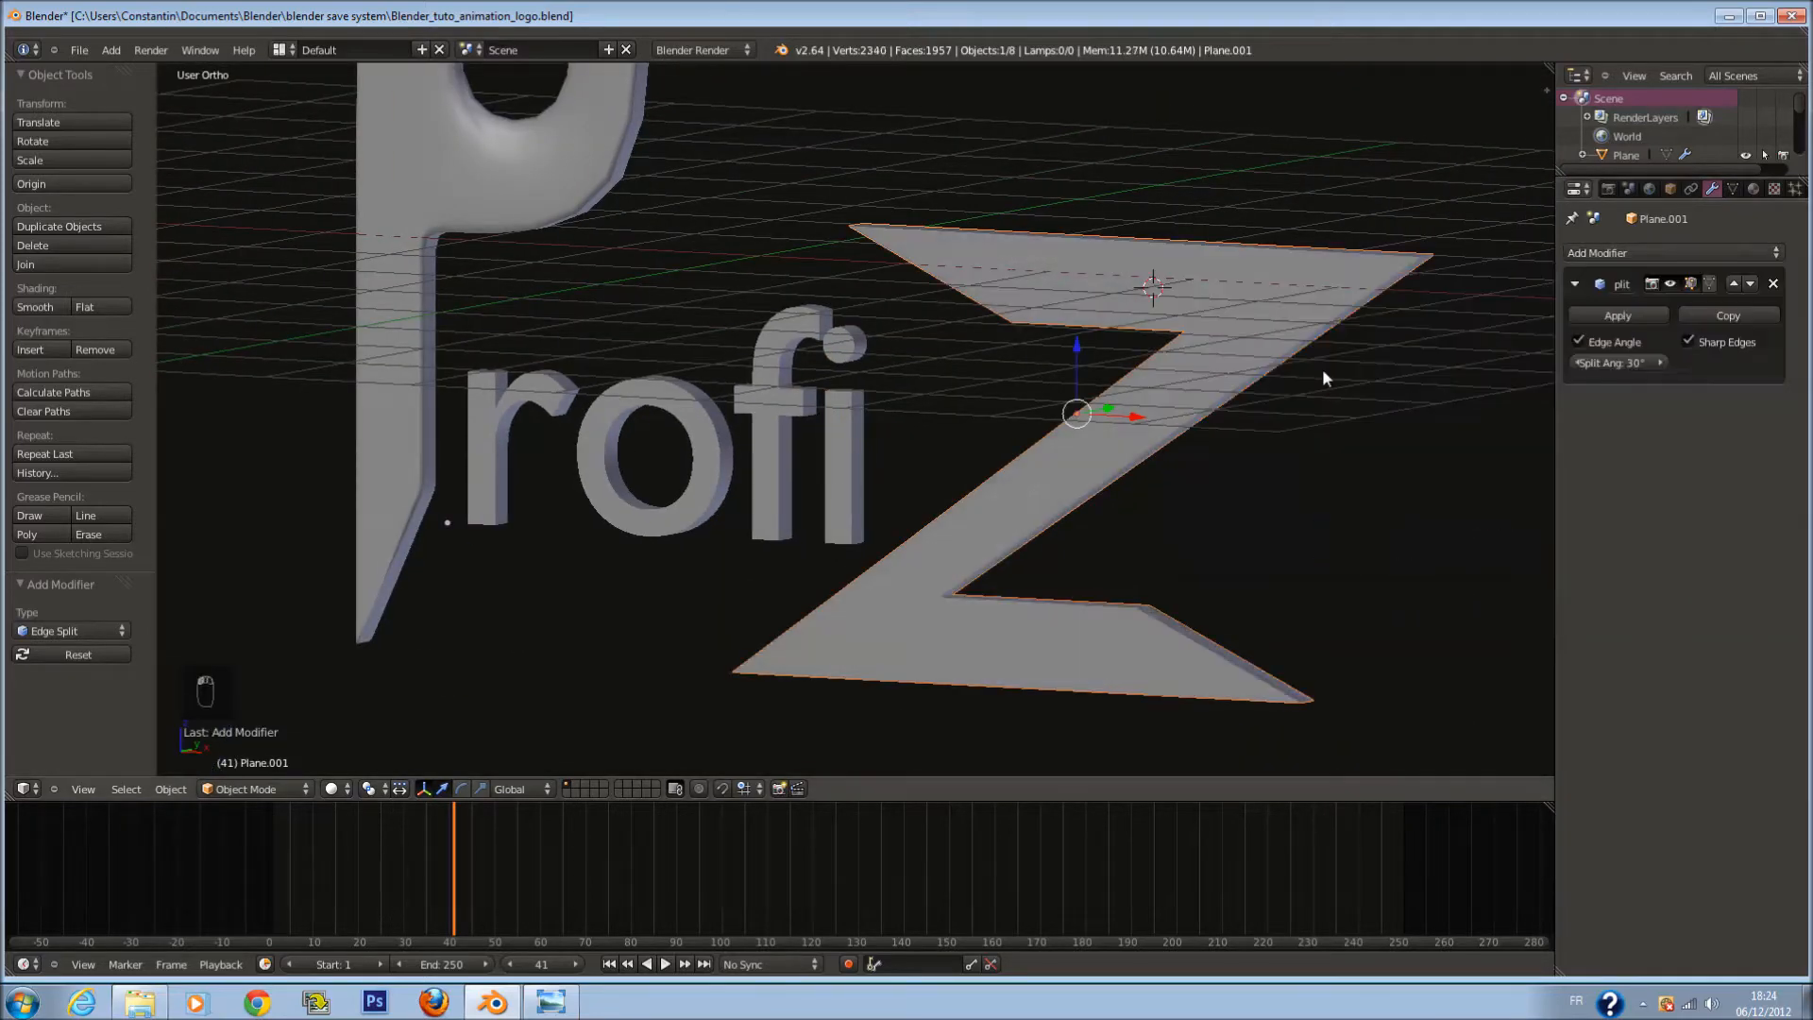
Step: Try an Edge Split modifier on the large P mesh and remove it again
scroll(775, 235, down, 3)
key(a)
right_click(723, 237)
click(1596, 253)
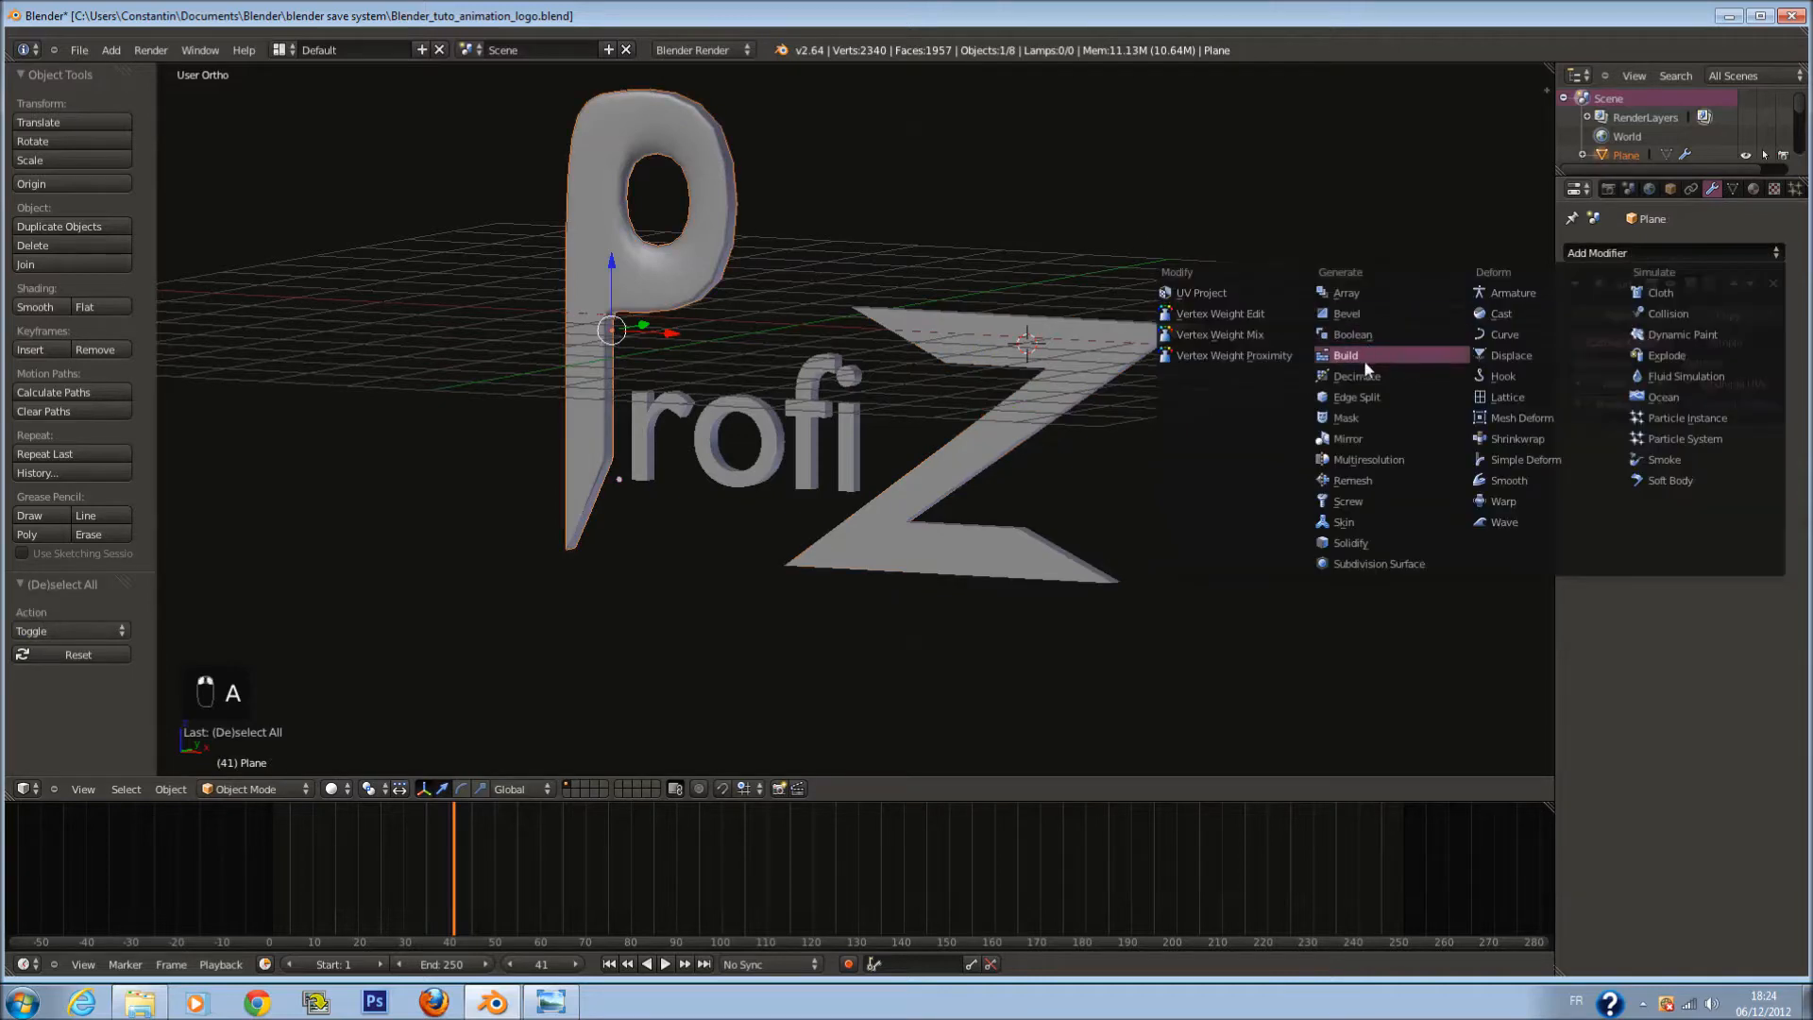
click(1384, 395)
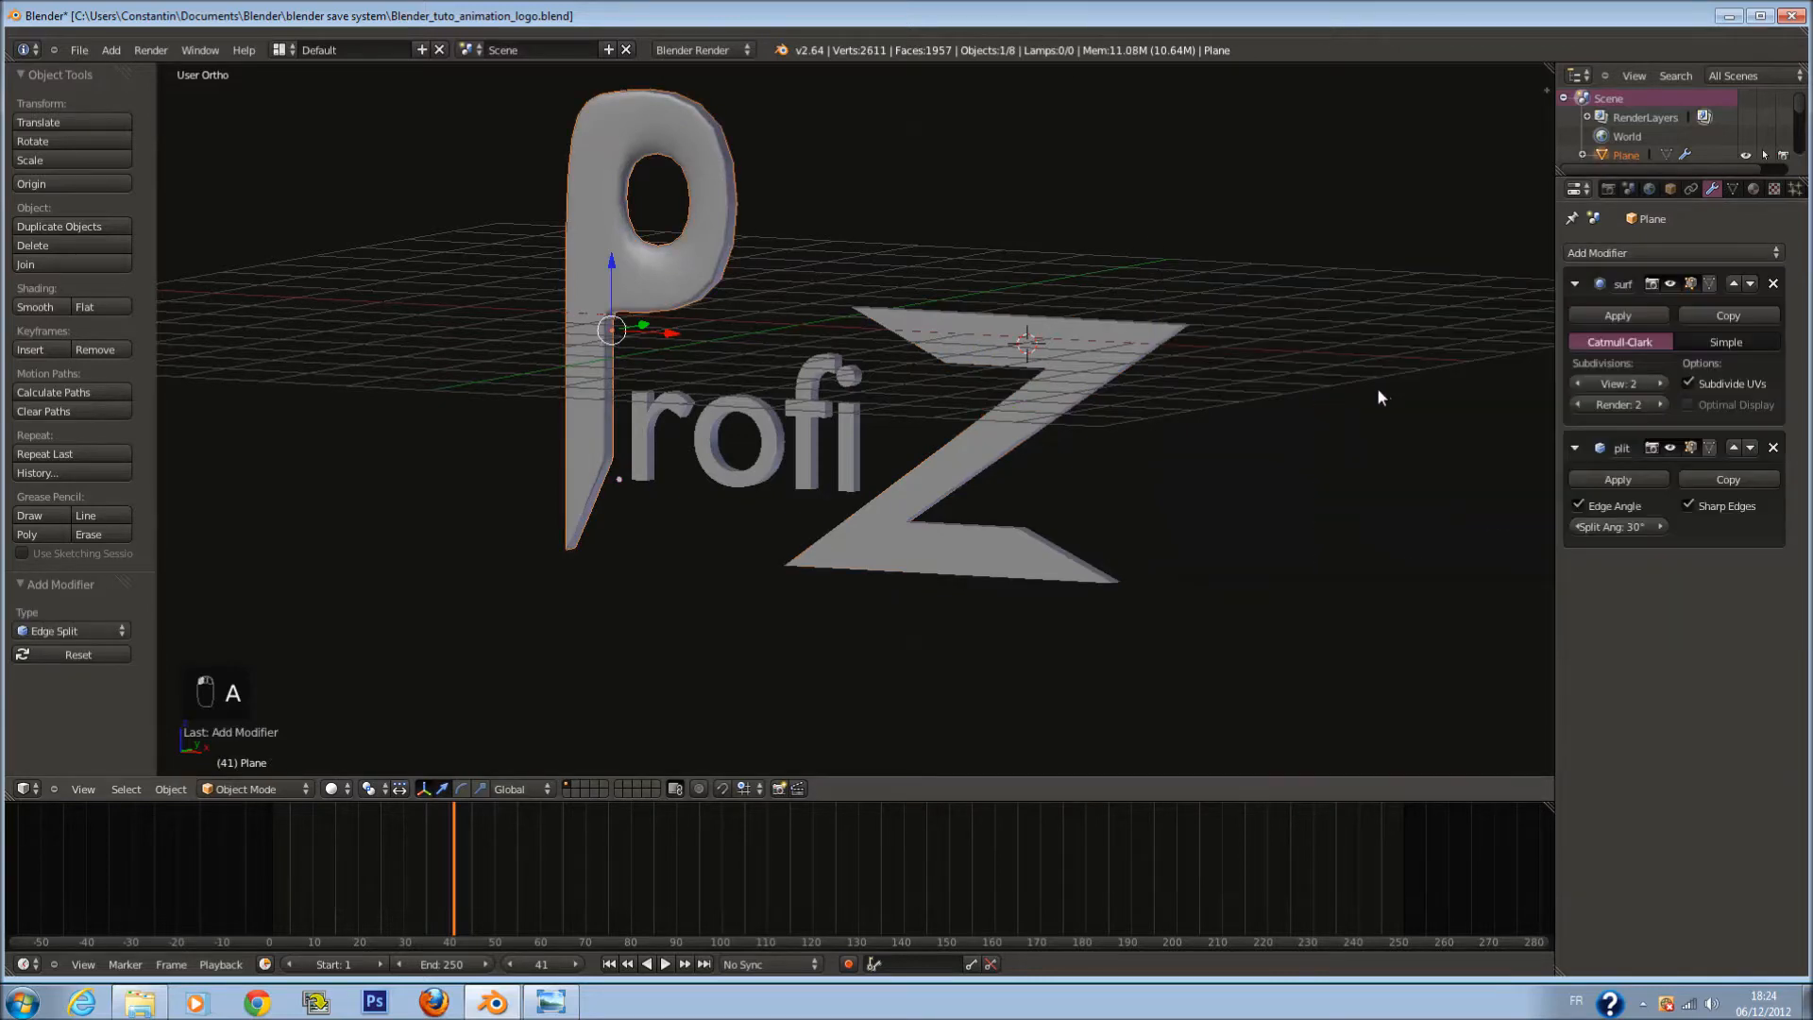
click(1773, 448)
Step: Save the file and try to insert a LocRotScale keyframe on all the logo objects at frame 41
key(ctrl+s)
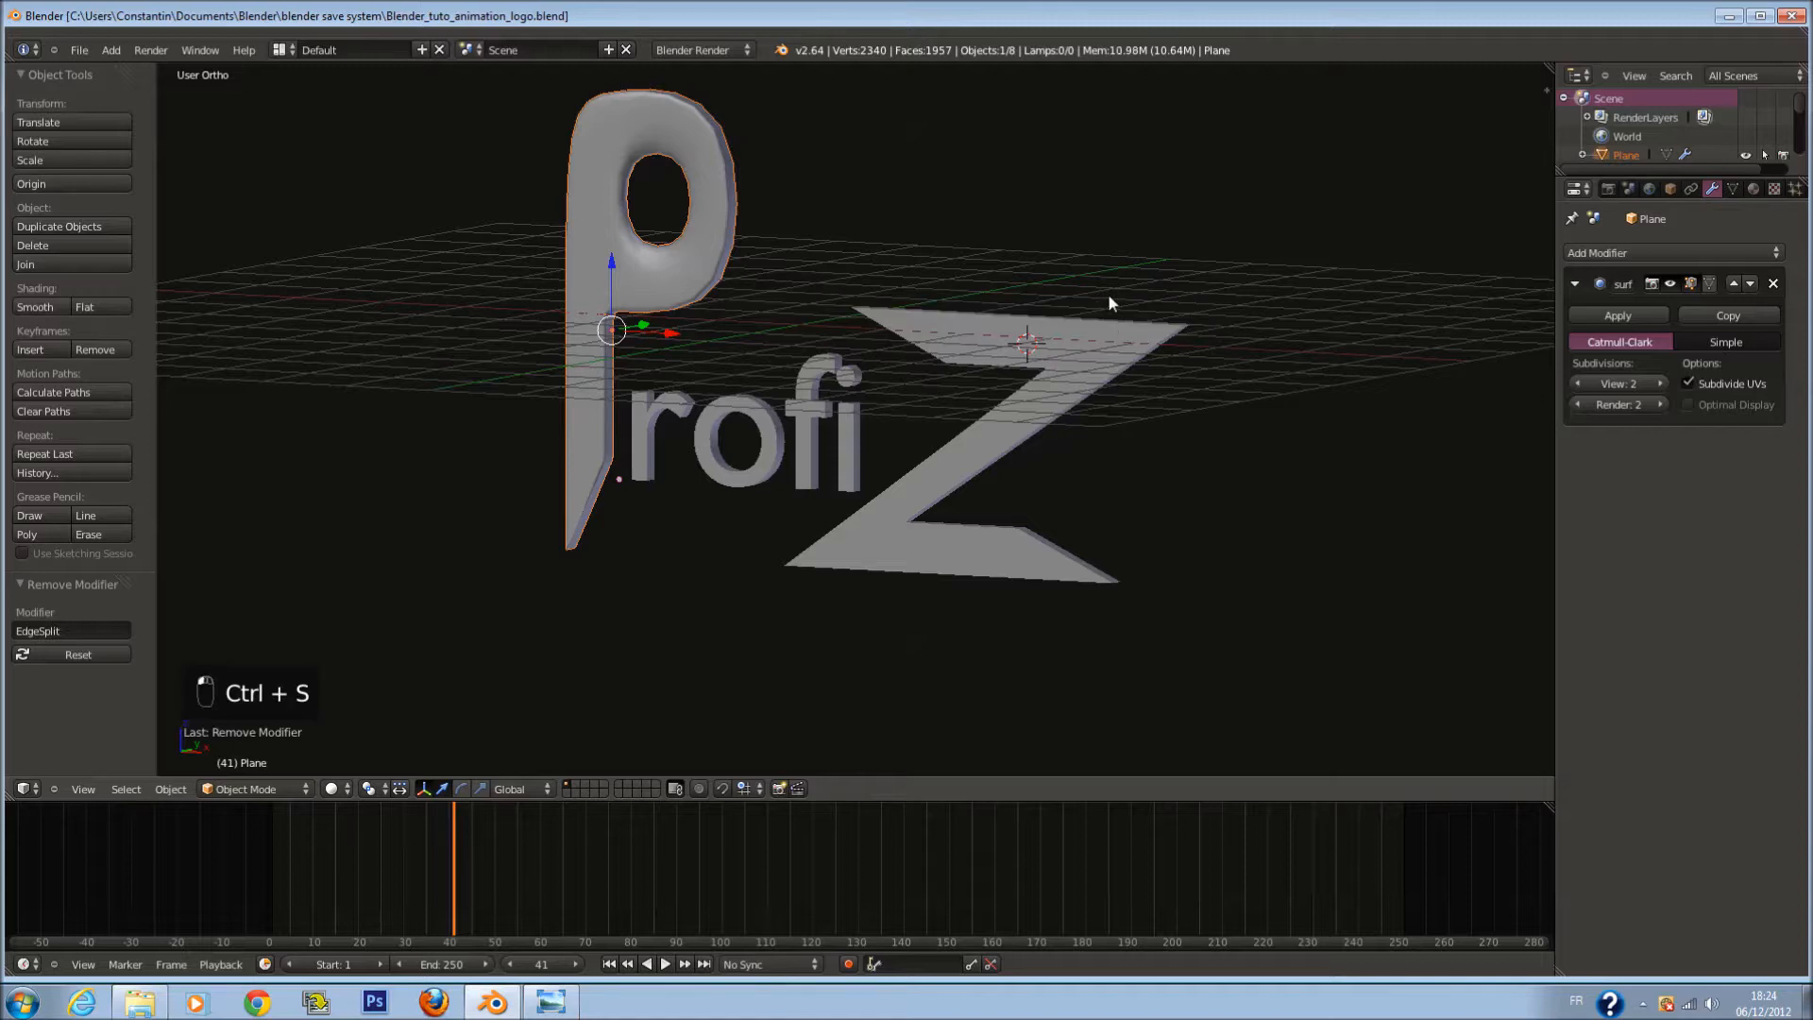
key(KP_1)
scroll(1082, 282, up, 2)
key(ctrl+s)
key(a)
key(c)
scroll(717, 495, down, 4)
drag(703, 477, 947, 487)
right_click(948, 485)
key(i)
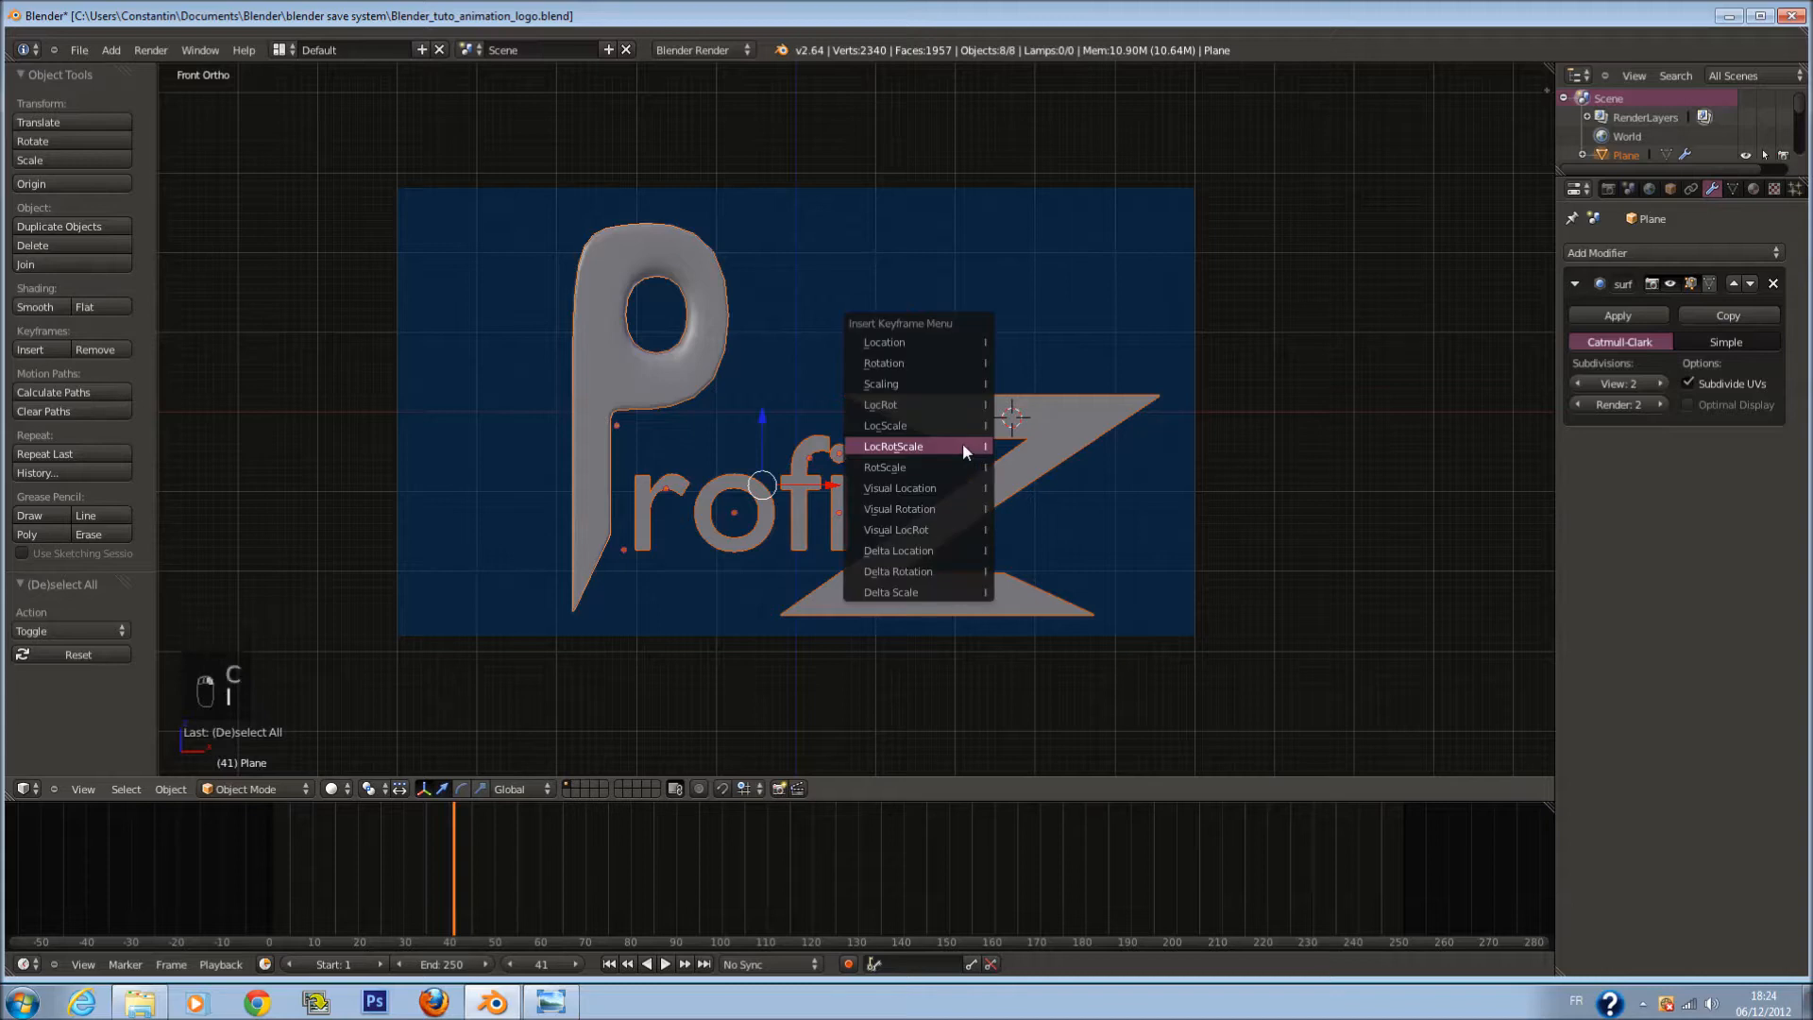
click(950, 446)
Step: Delete the leftover empty text object at the lower left of the r
right_click(623, 550)
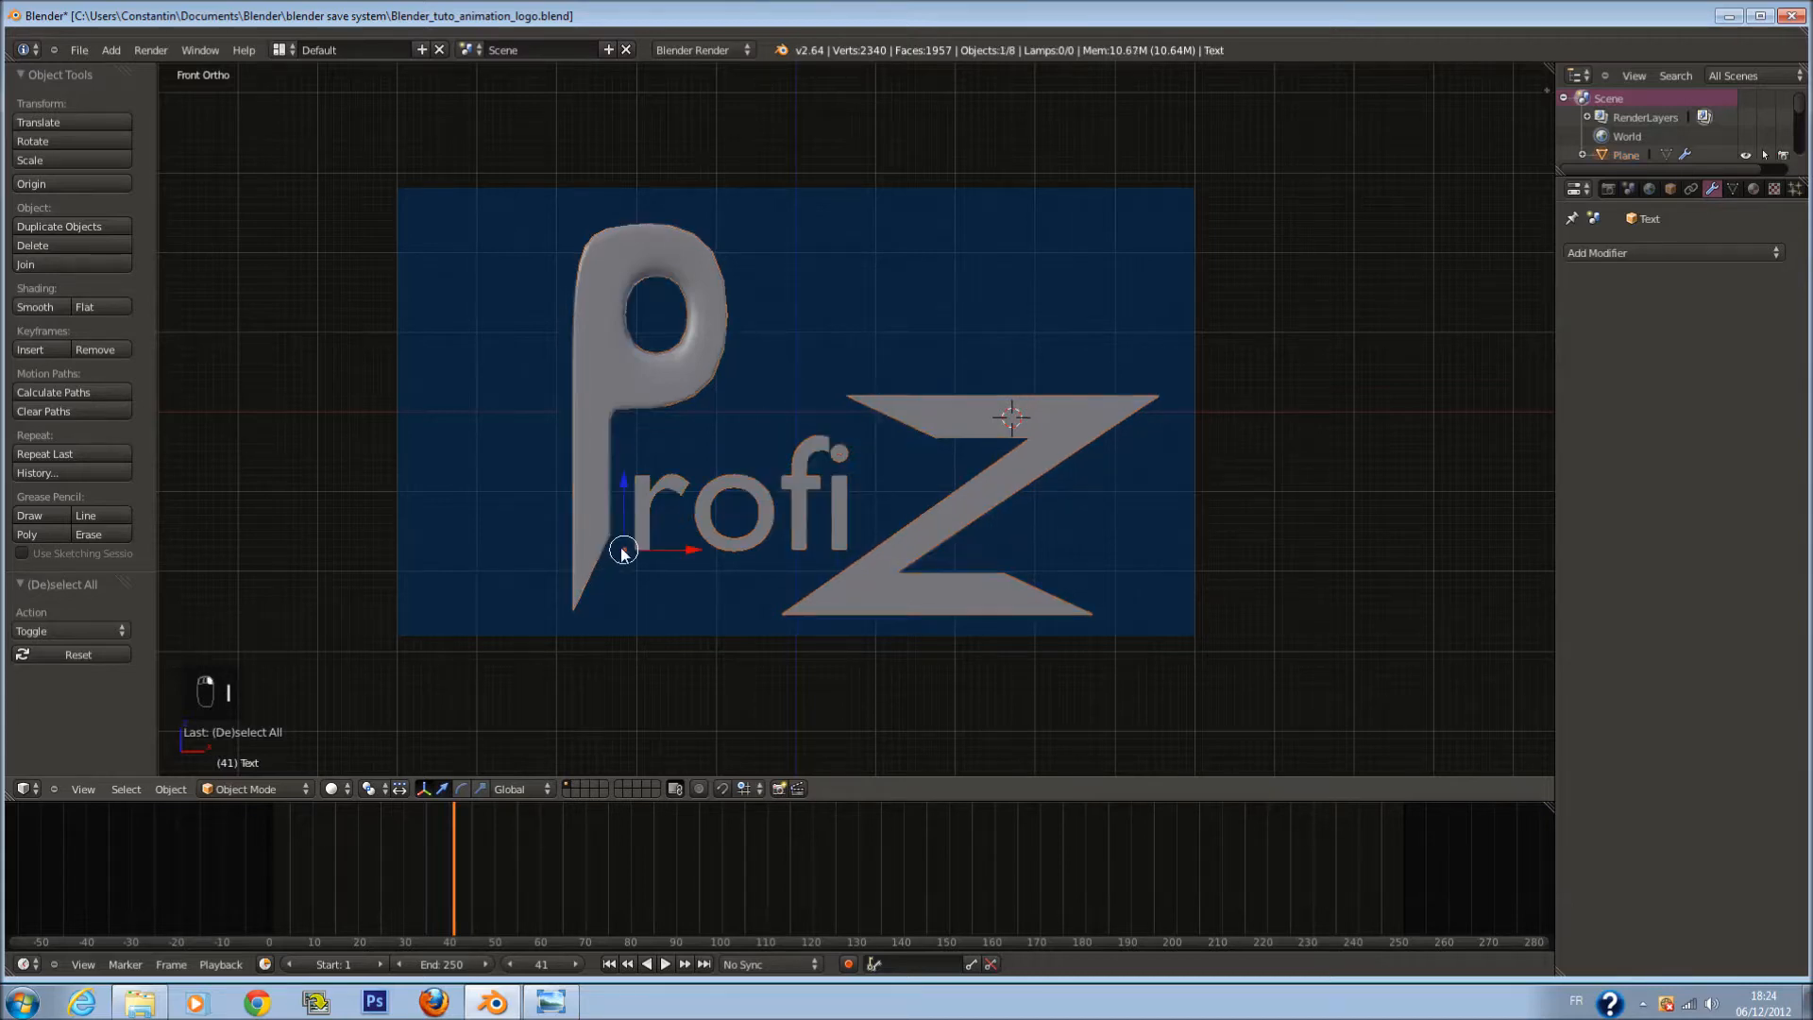
scroll(701, 539, down, 1)
key(g)
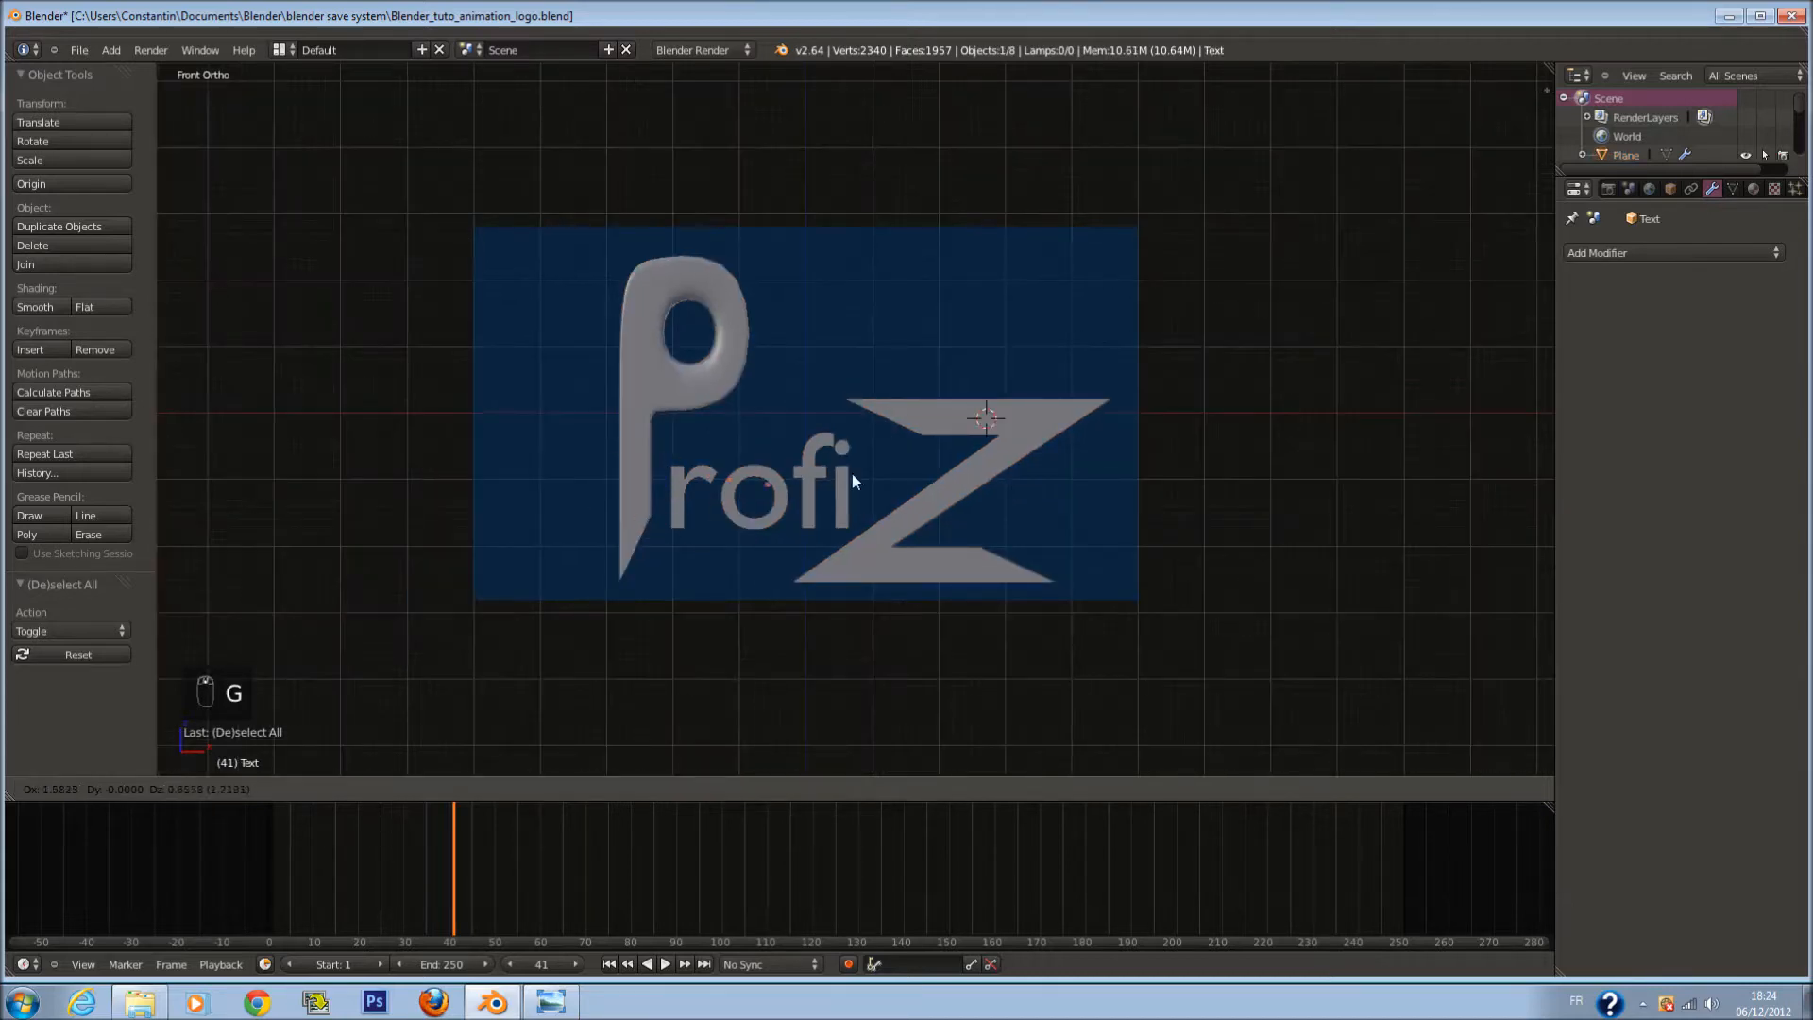
click(837, 546)
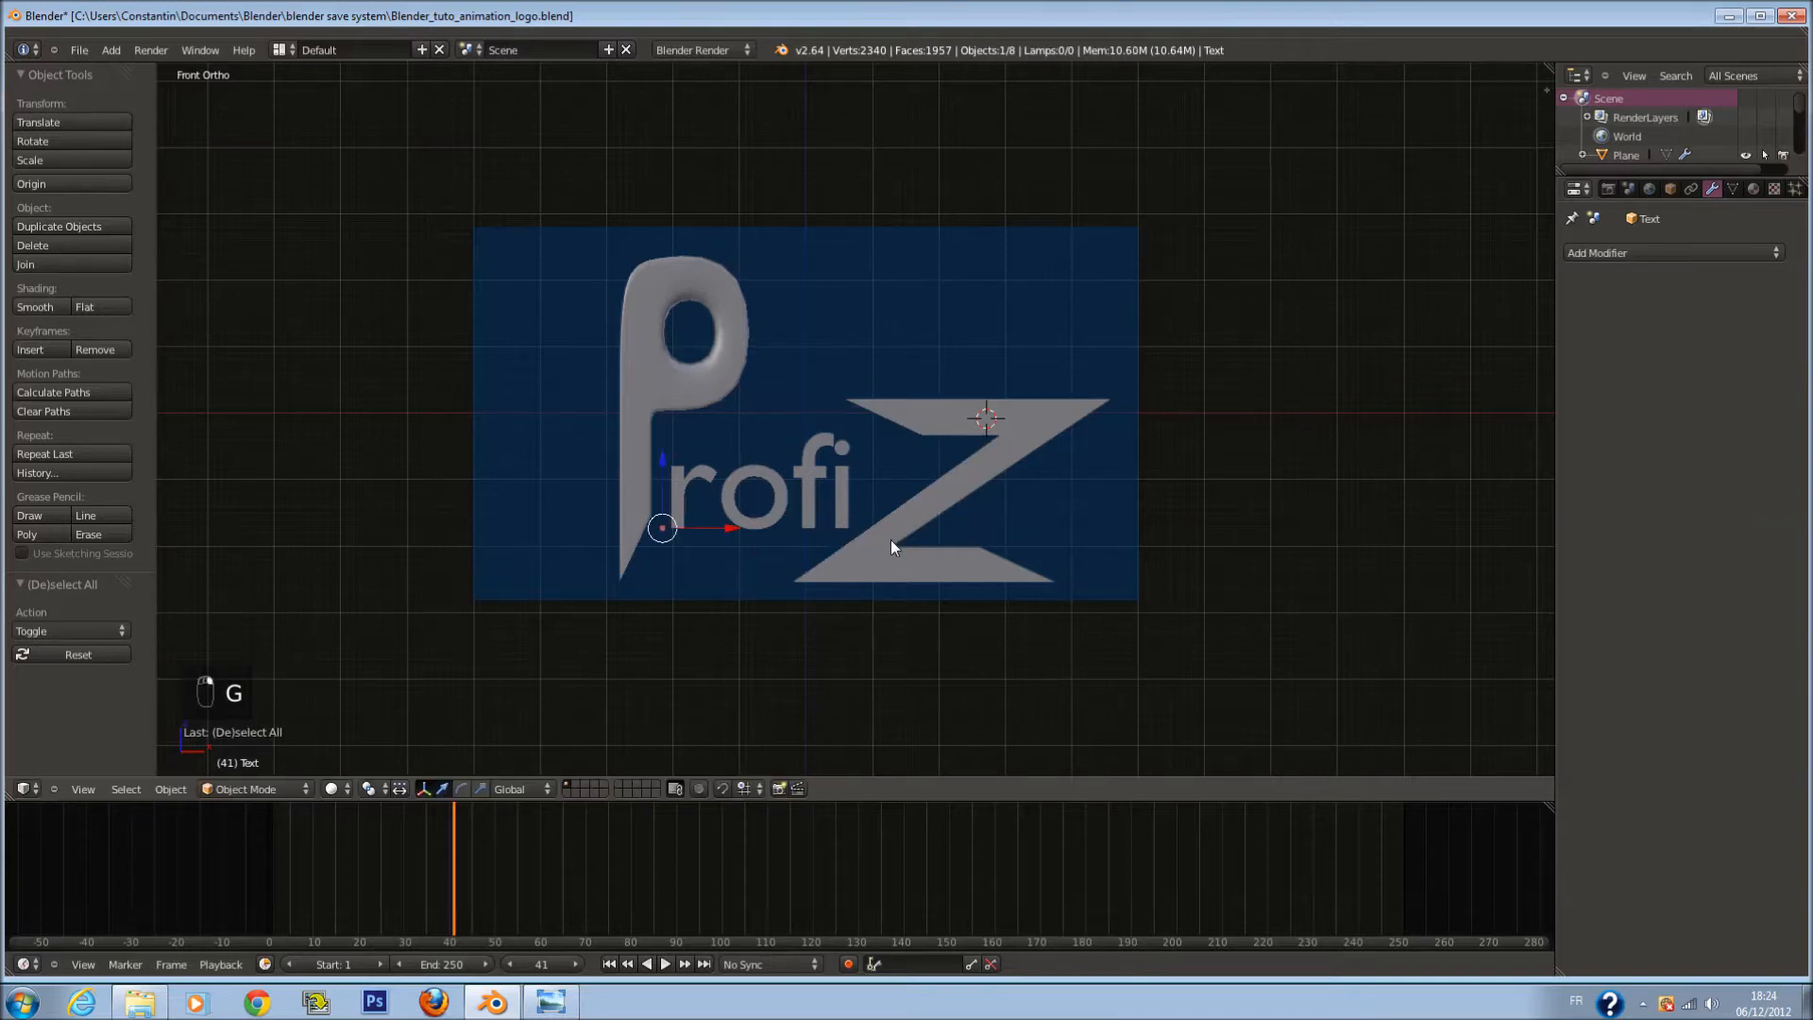
key(x)
click(879, 548)
Step: Select all the remaining letter meshes and insert a LocRotScale keyframe for them at frame 41
key(c)
drag(678, 415, 949, 416)
right_click(949, 417)
scroll(1001, 459, up, 1)
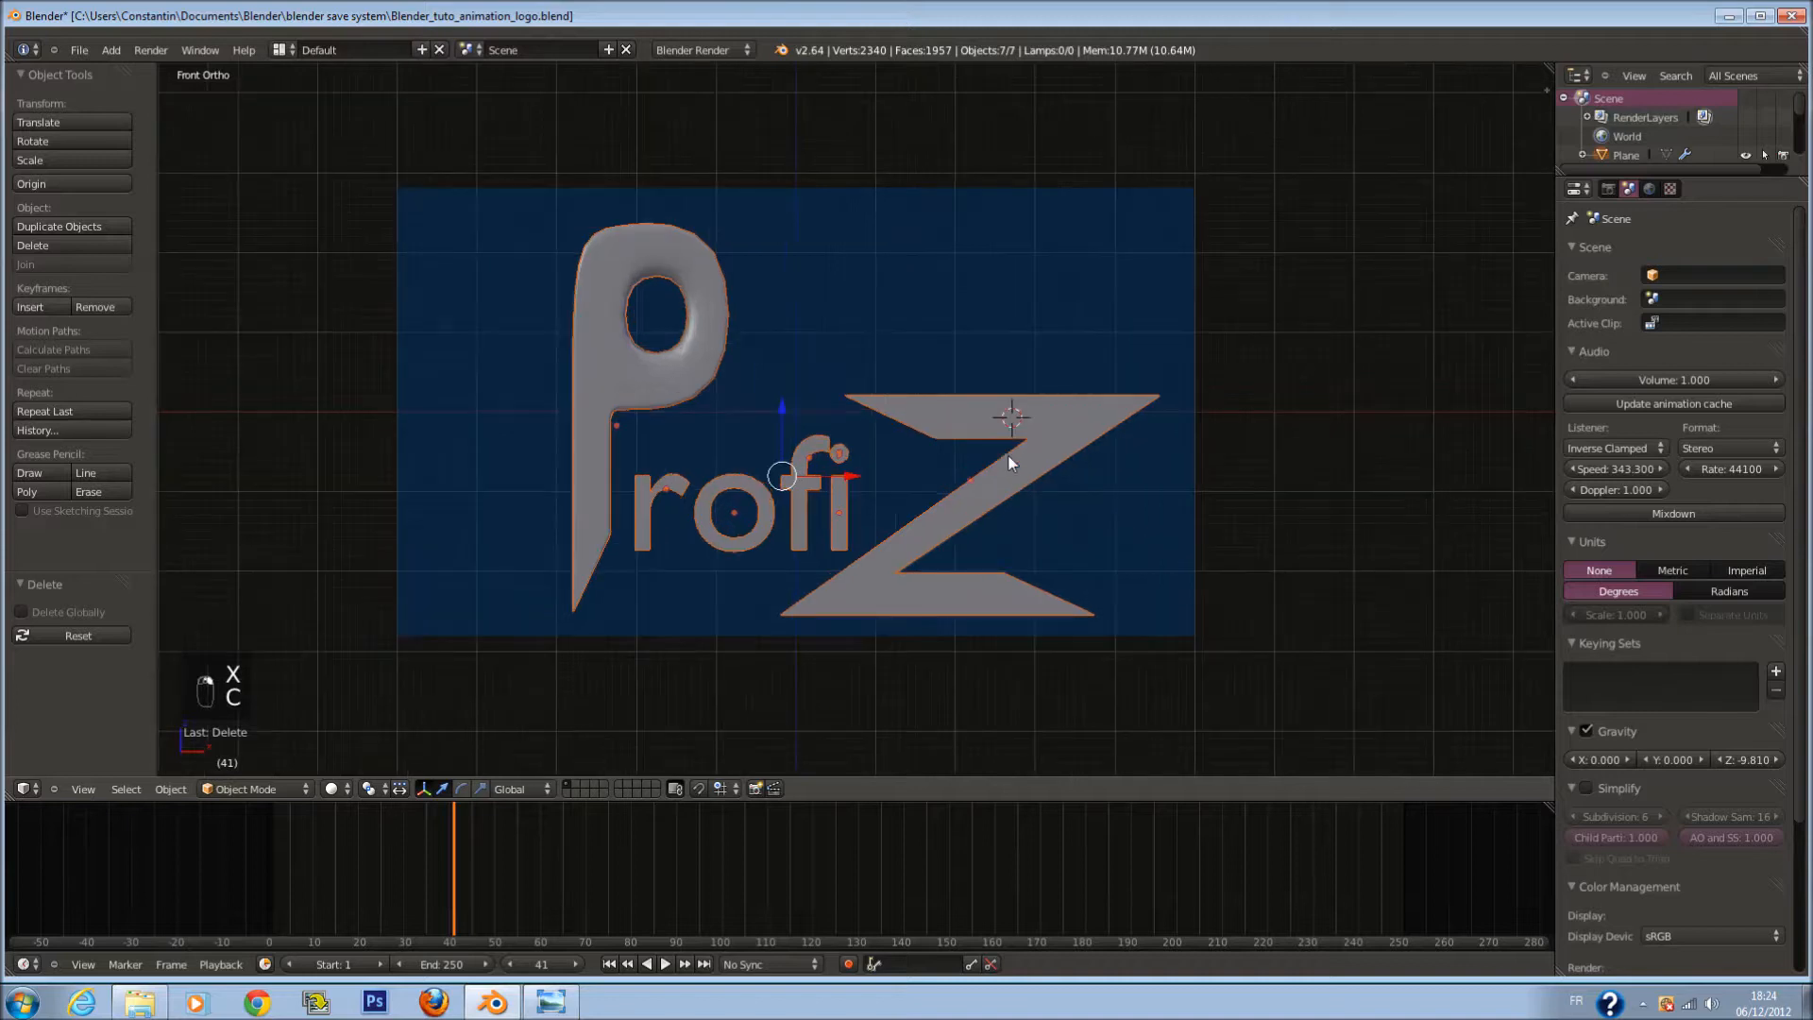
key(i)
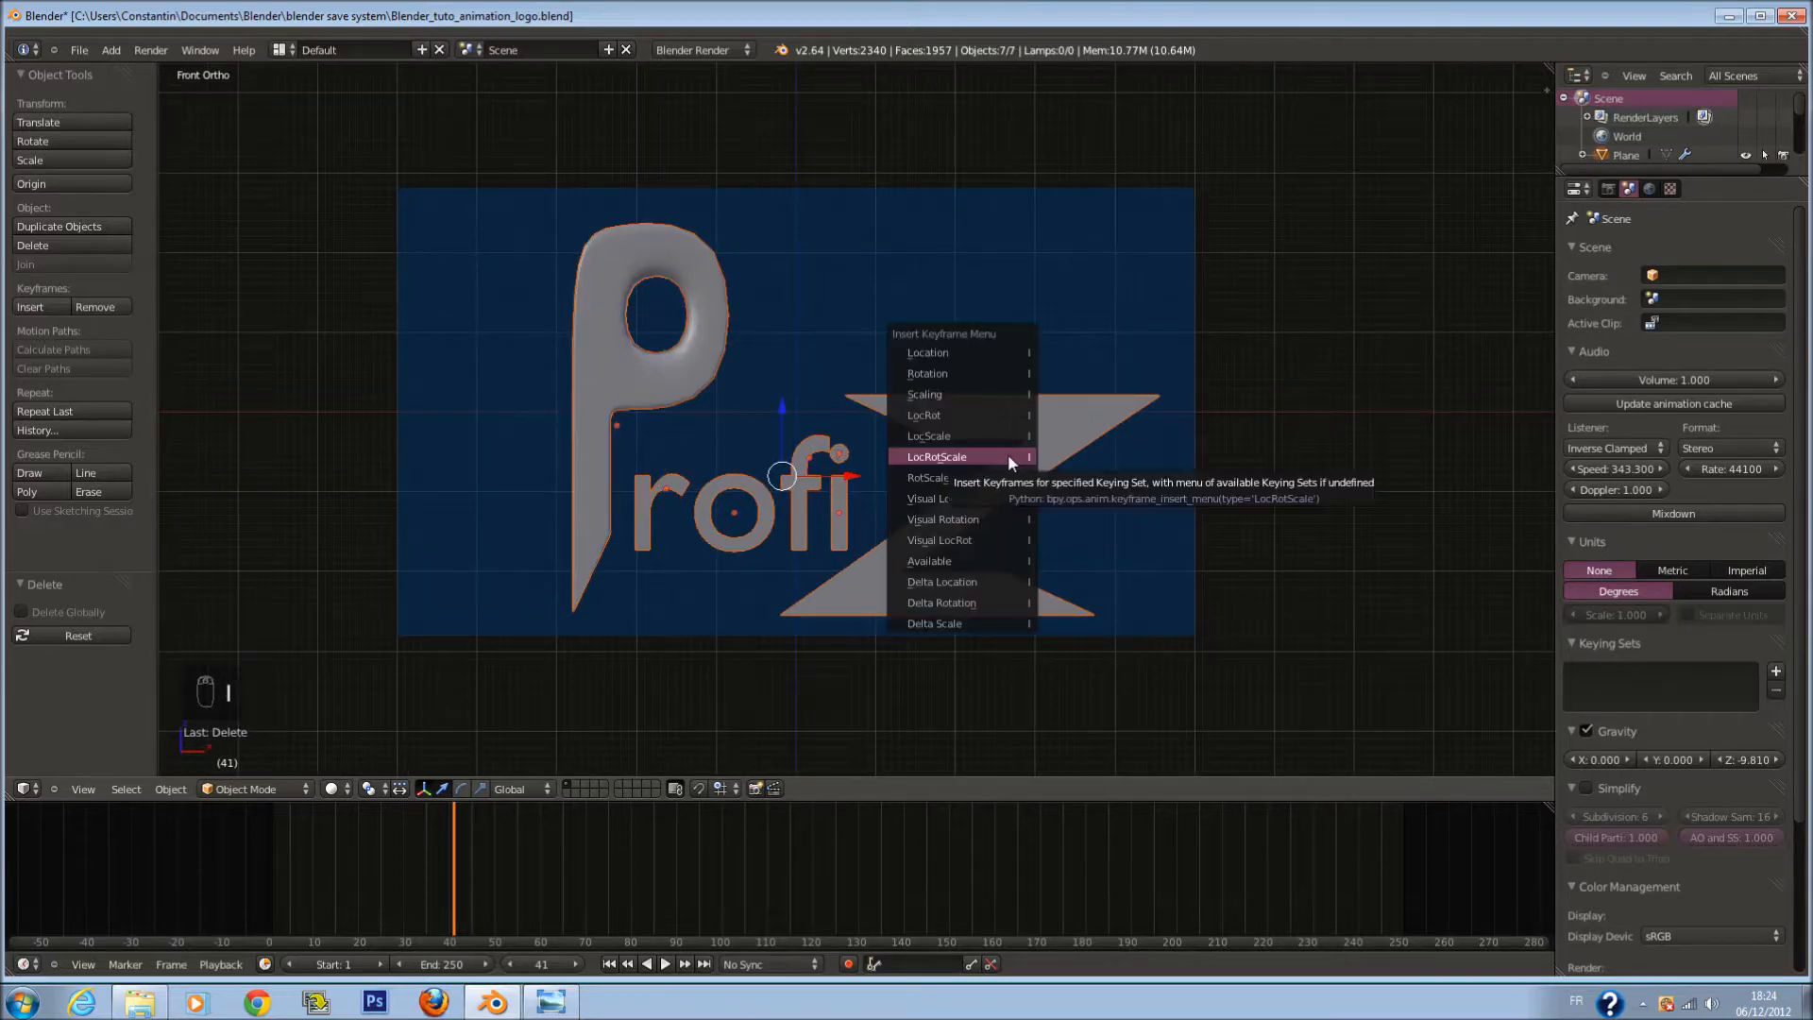
click(1006, 454)
Step: Return to frame 1, add a camera at the scene origin, and save the file
drag(455, 852, 274, 850)
scroll(803, 538, down, 3)
key(a)
key(ctrl+s)
key(shift+c)
key(shift+a)
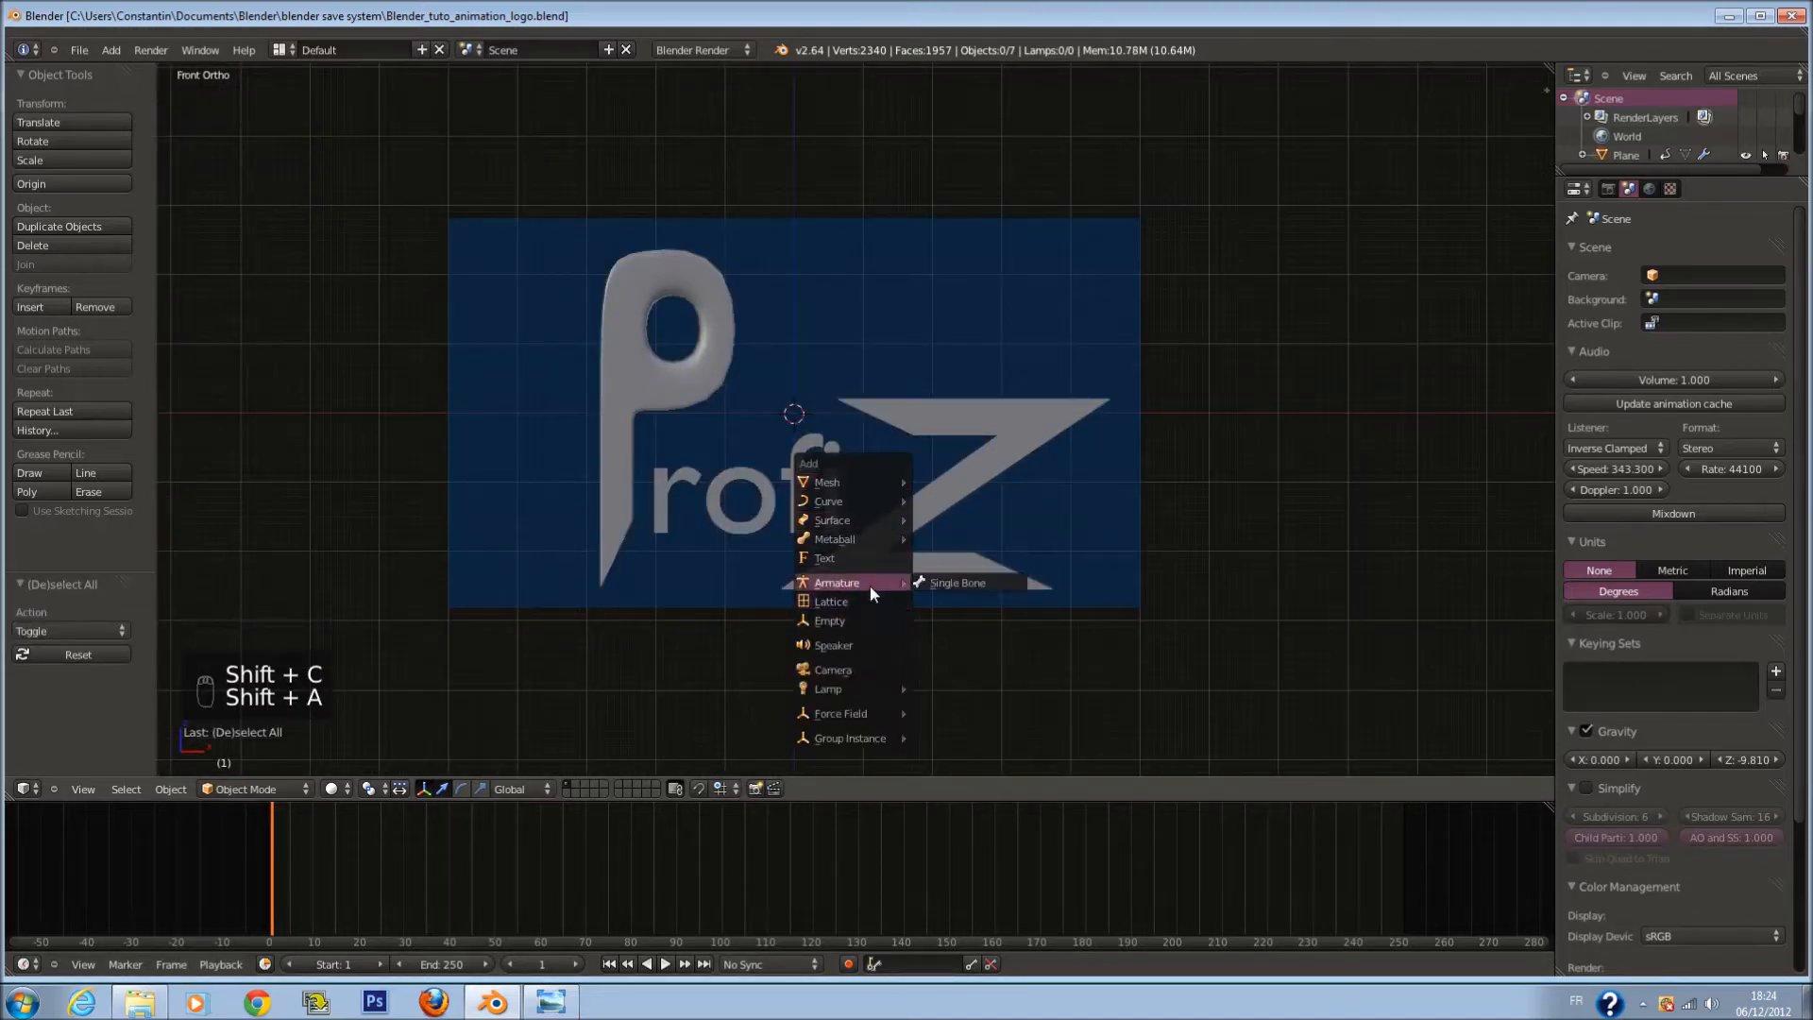
click(865, 669)
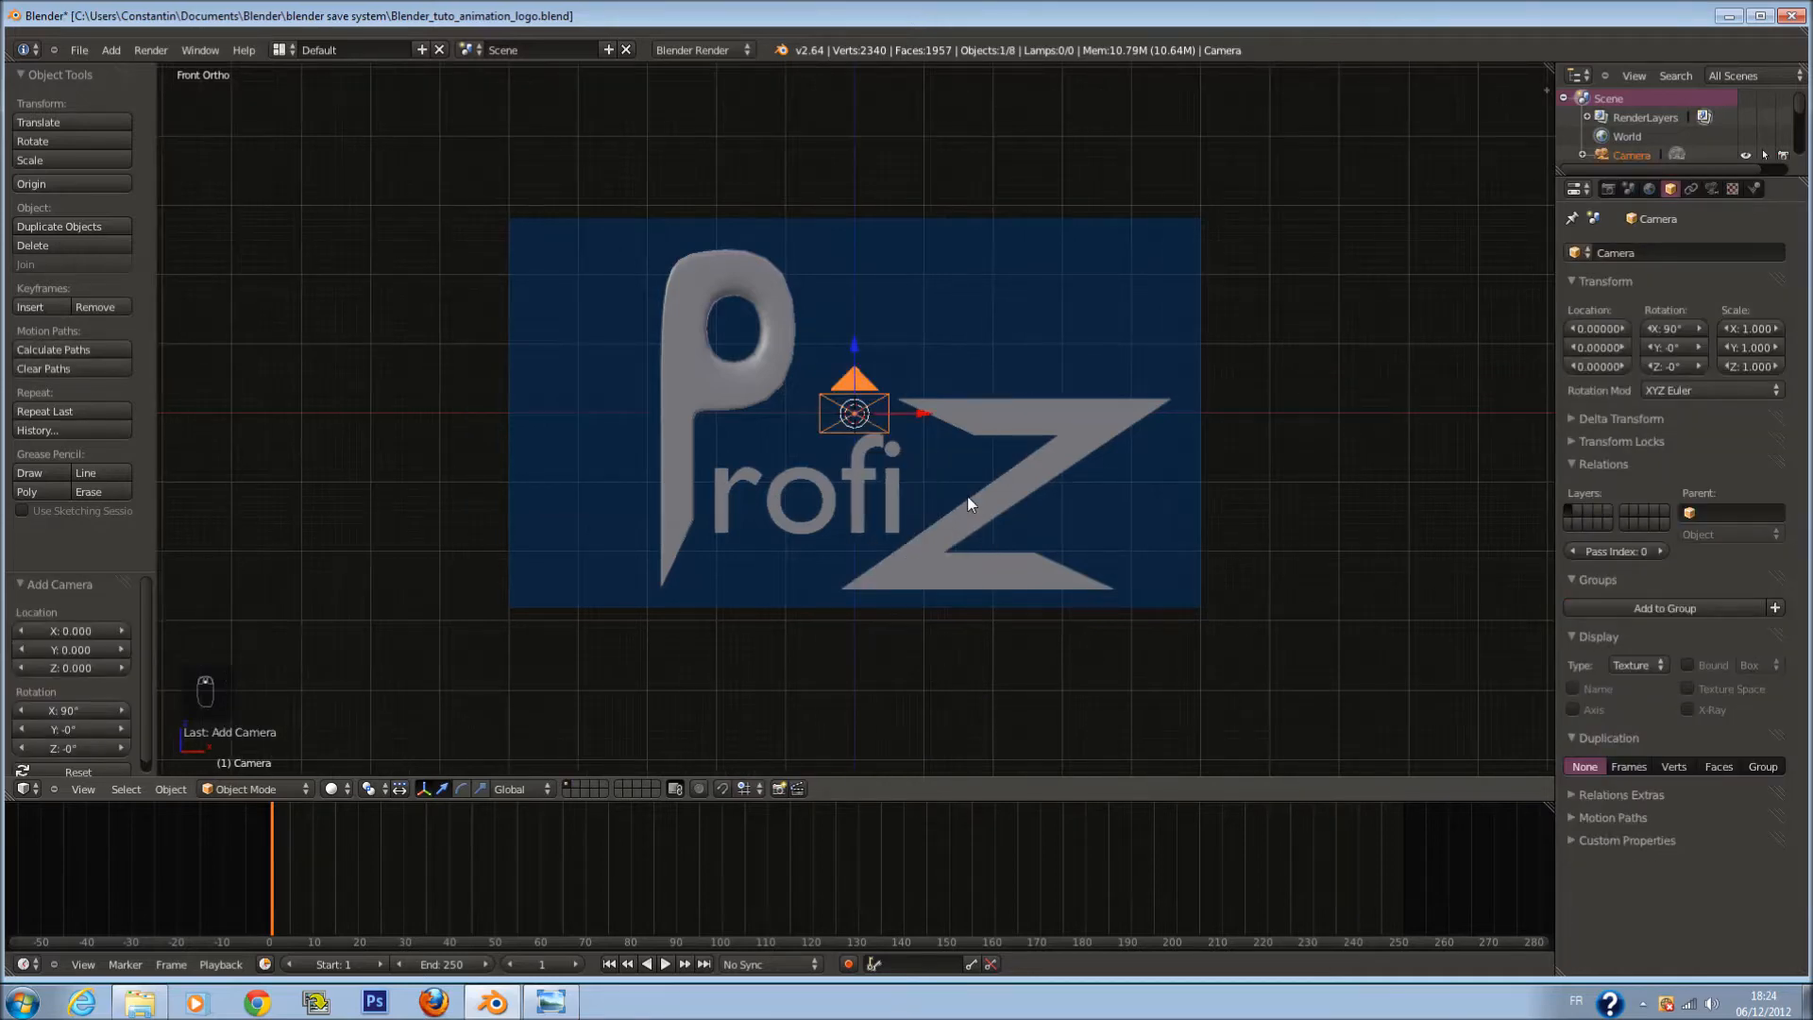
key(KP_7)
key(ctrl+s)
scroll(812, 359, down, 2)
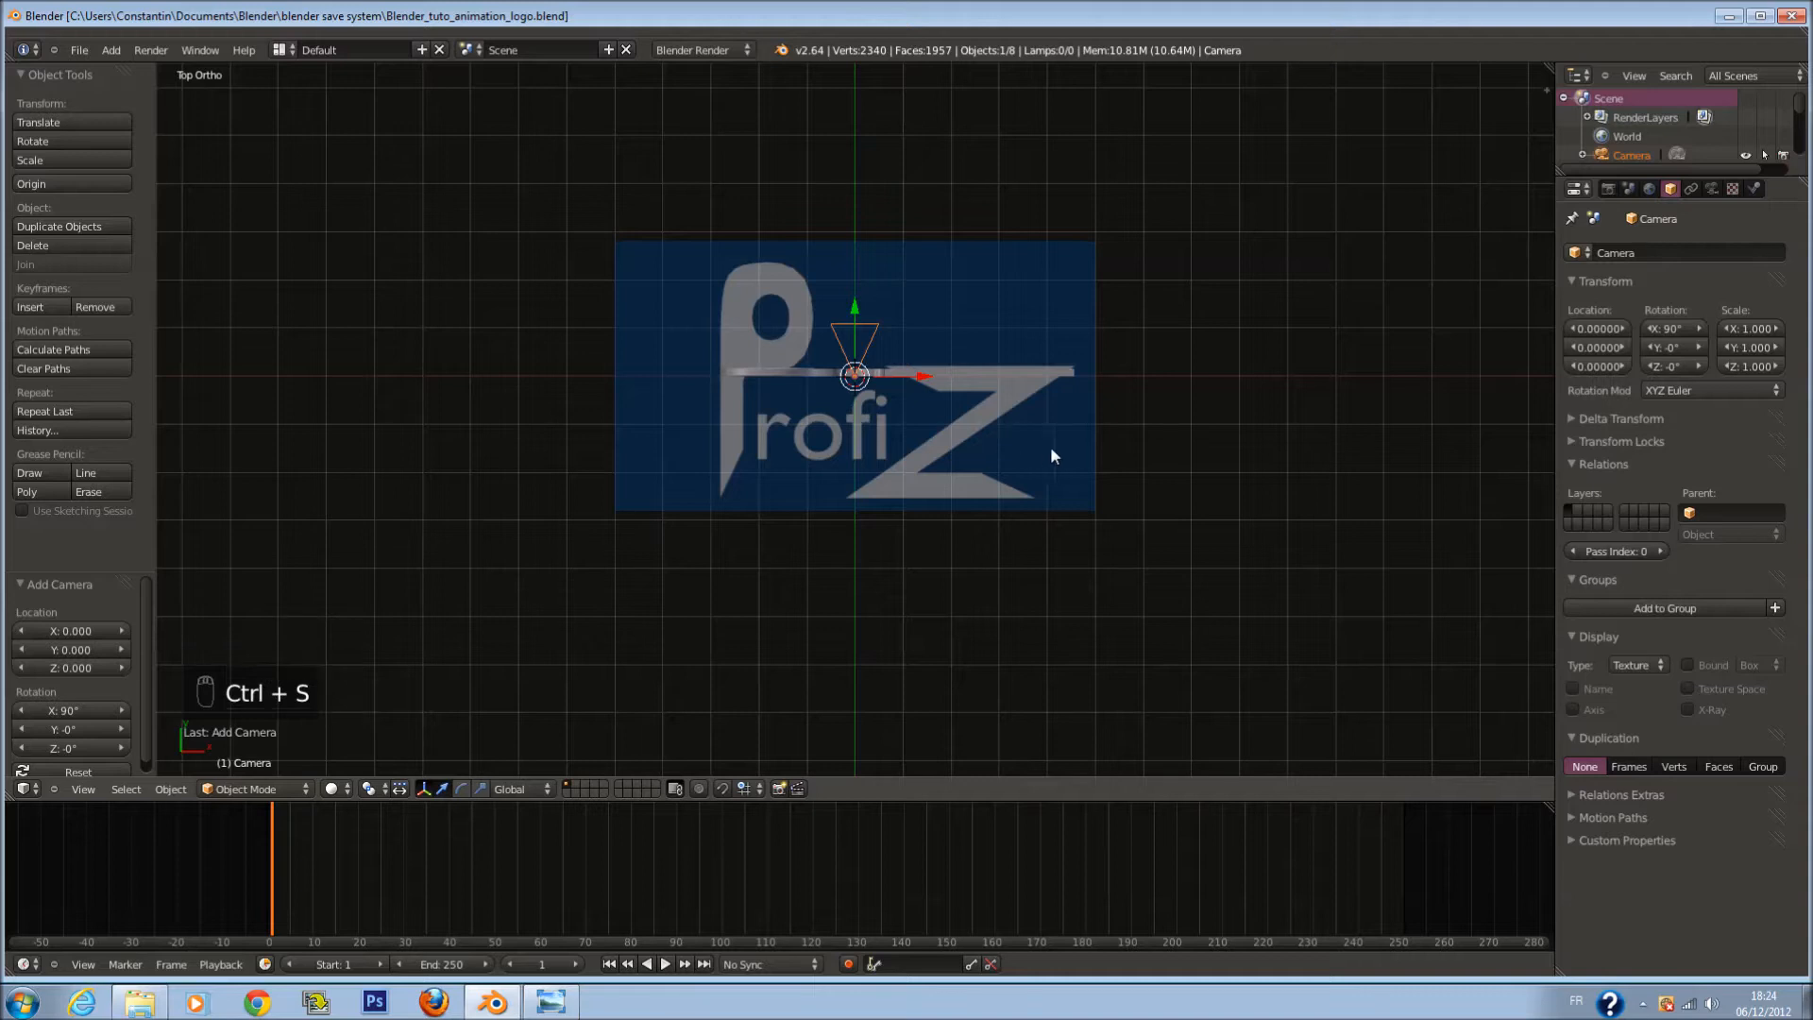
key(alt+r)
key(alt+g)
key(ctrl+z)
key(ctrl+z)
Step: Move the camera about 7.19 units back along the negative Y axis and look through it
key(g)
key(y)
click(837, 638)
key(KP_0)
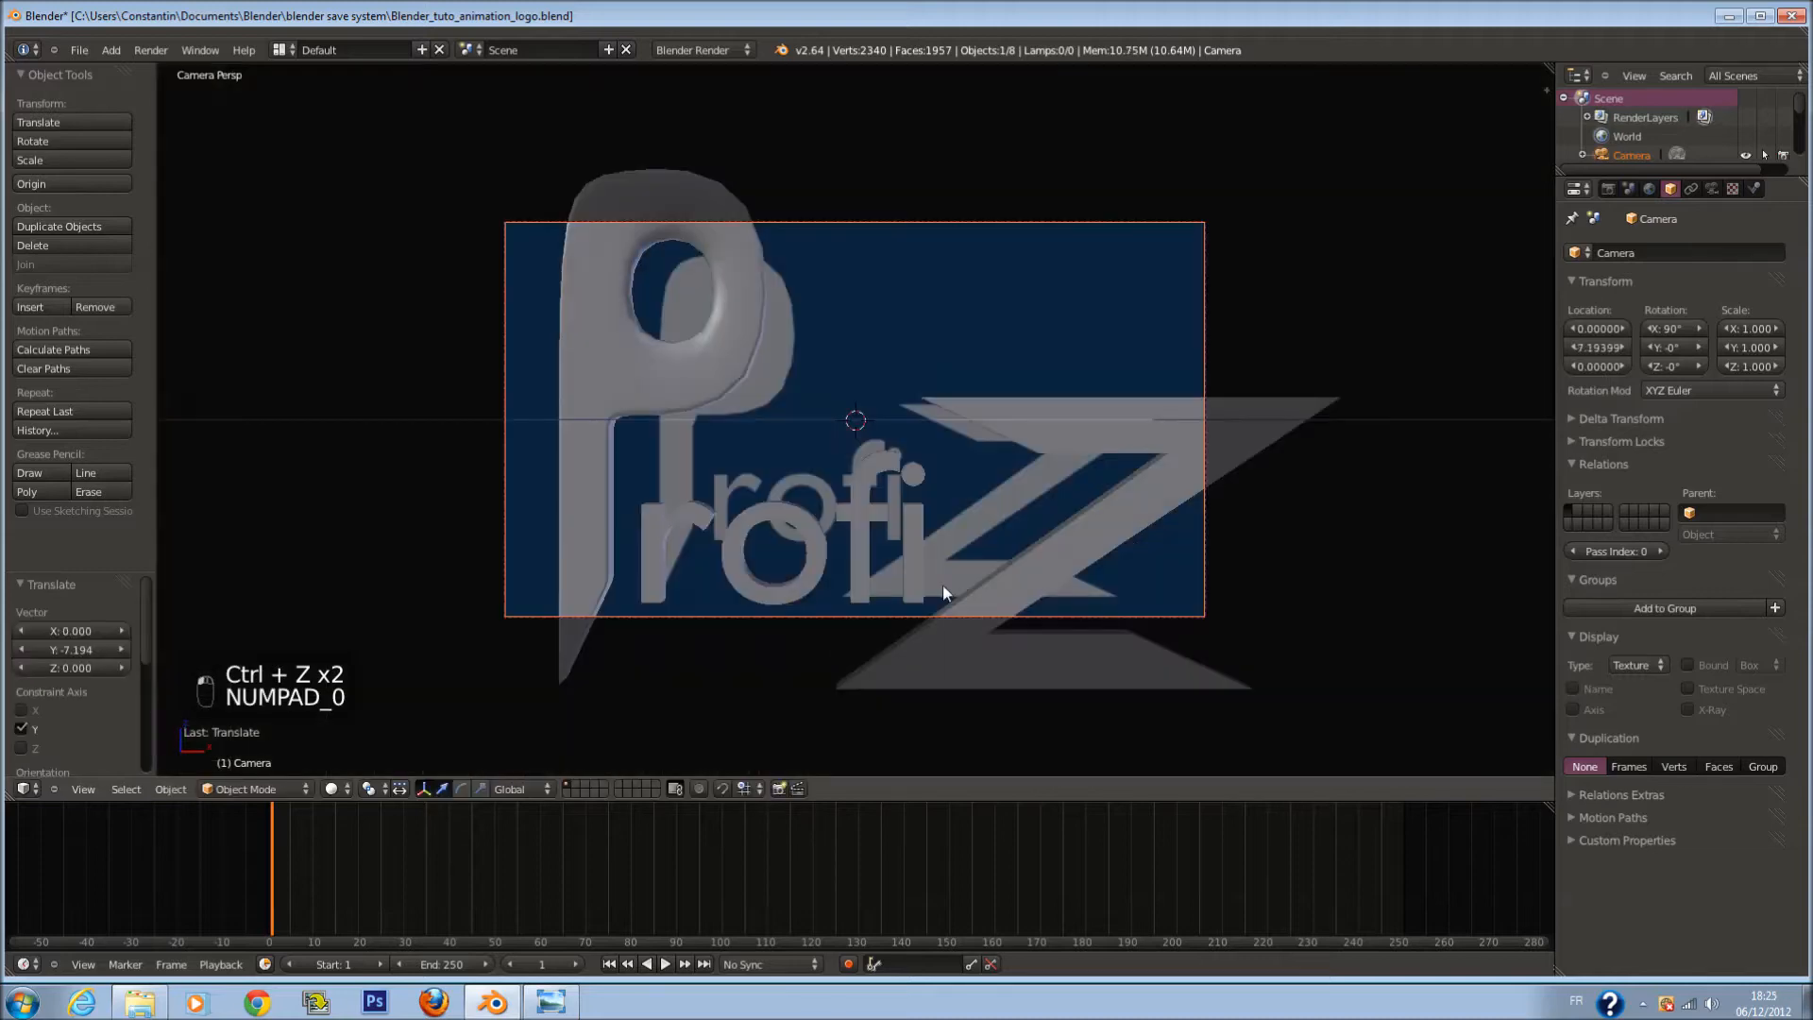
Step: Set the opacity of the PROFIZ.png background image to 0
key(n)
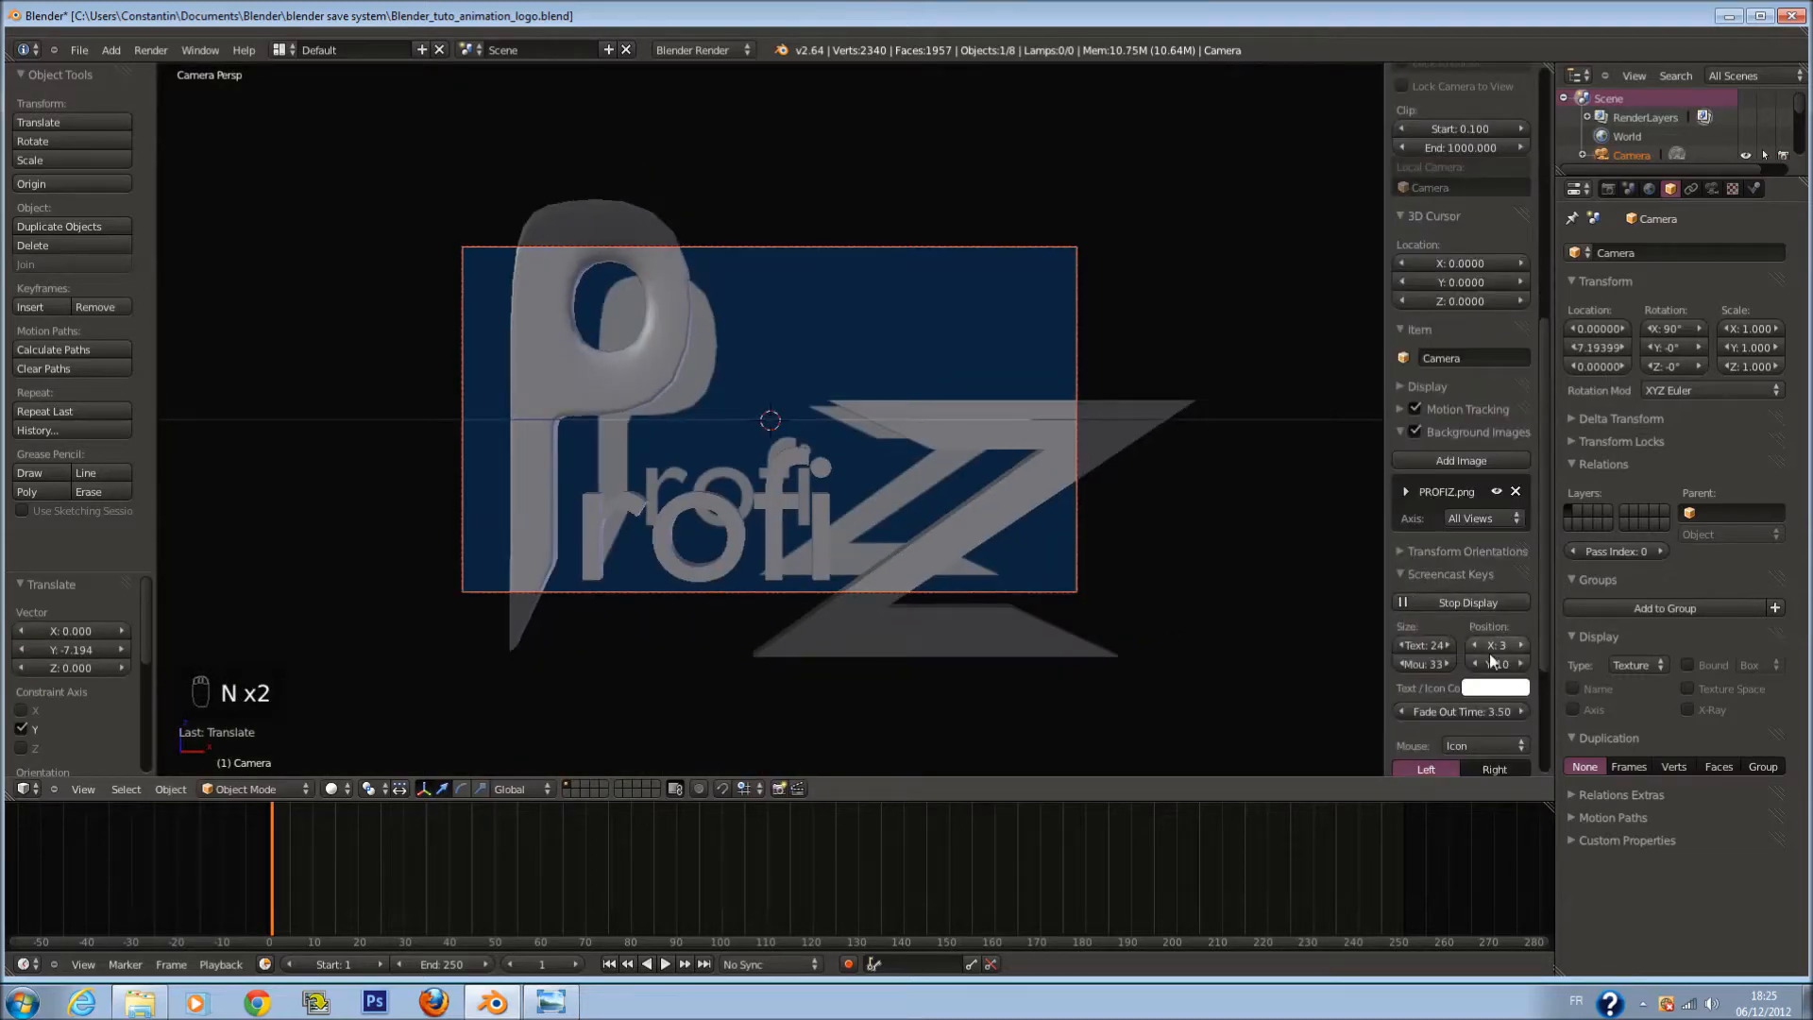
scroll(1488, 654, down, 5)
click(1405, 293)
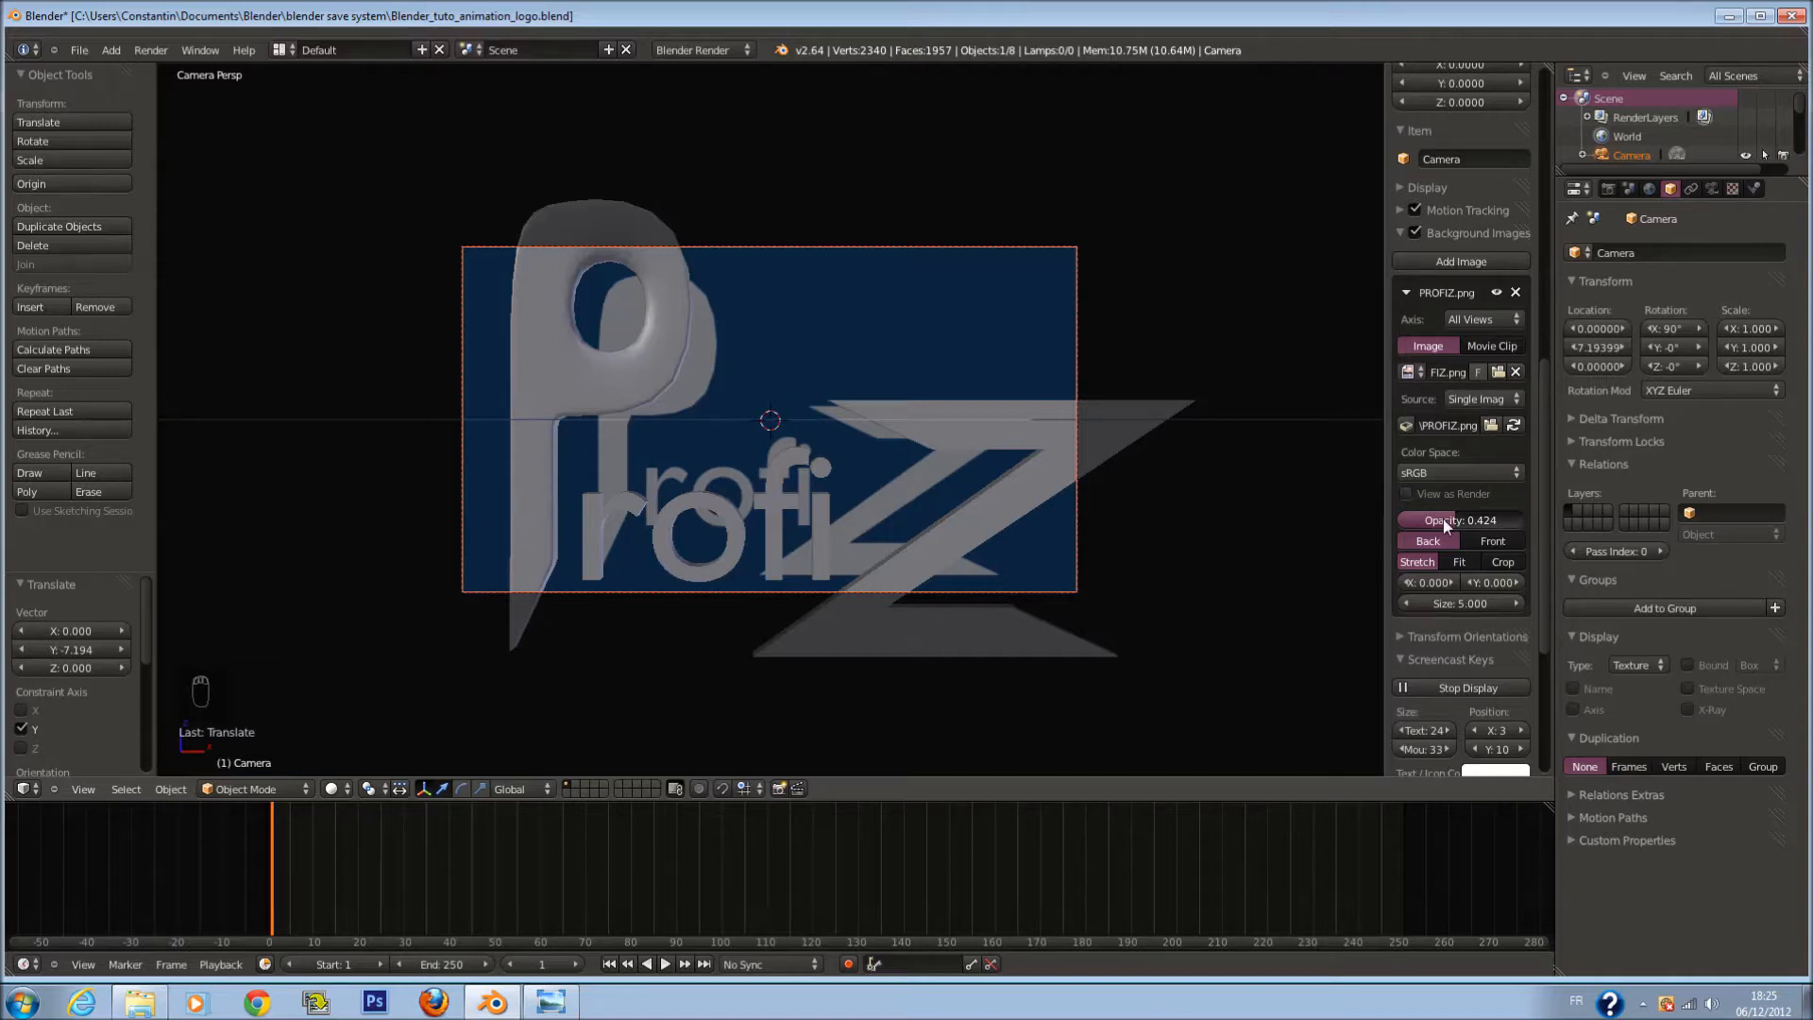
drag(1443, 518, 1247, 521)
Step: Move the camera about 9.29 units farther back from the logo, fit the camera frame in the viewport, and save
key(g)
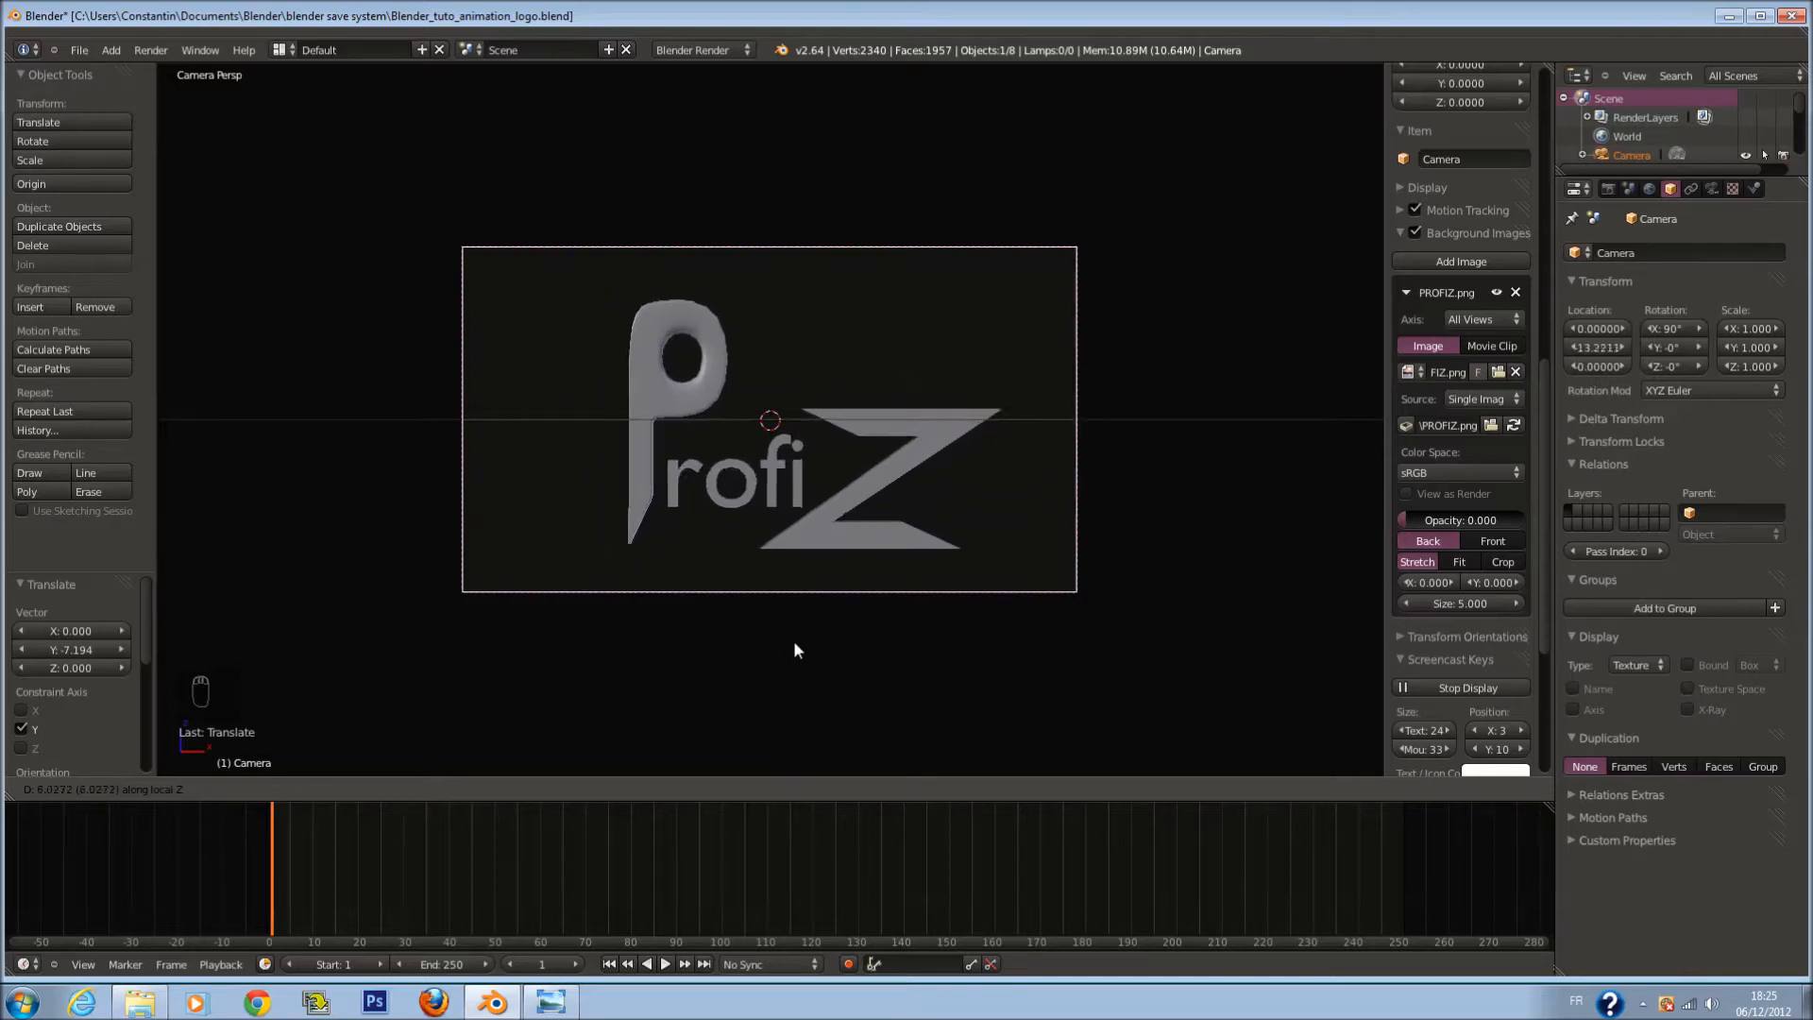
click(802, 673)
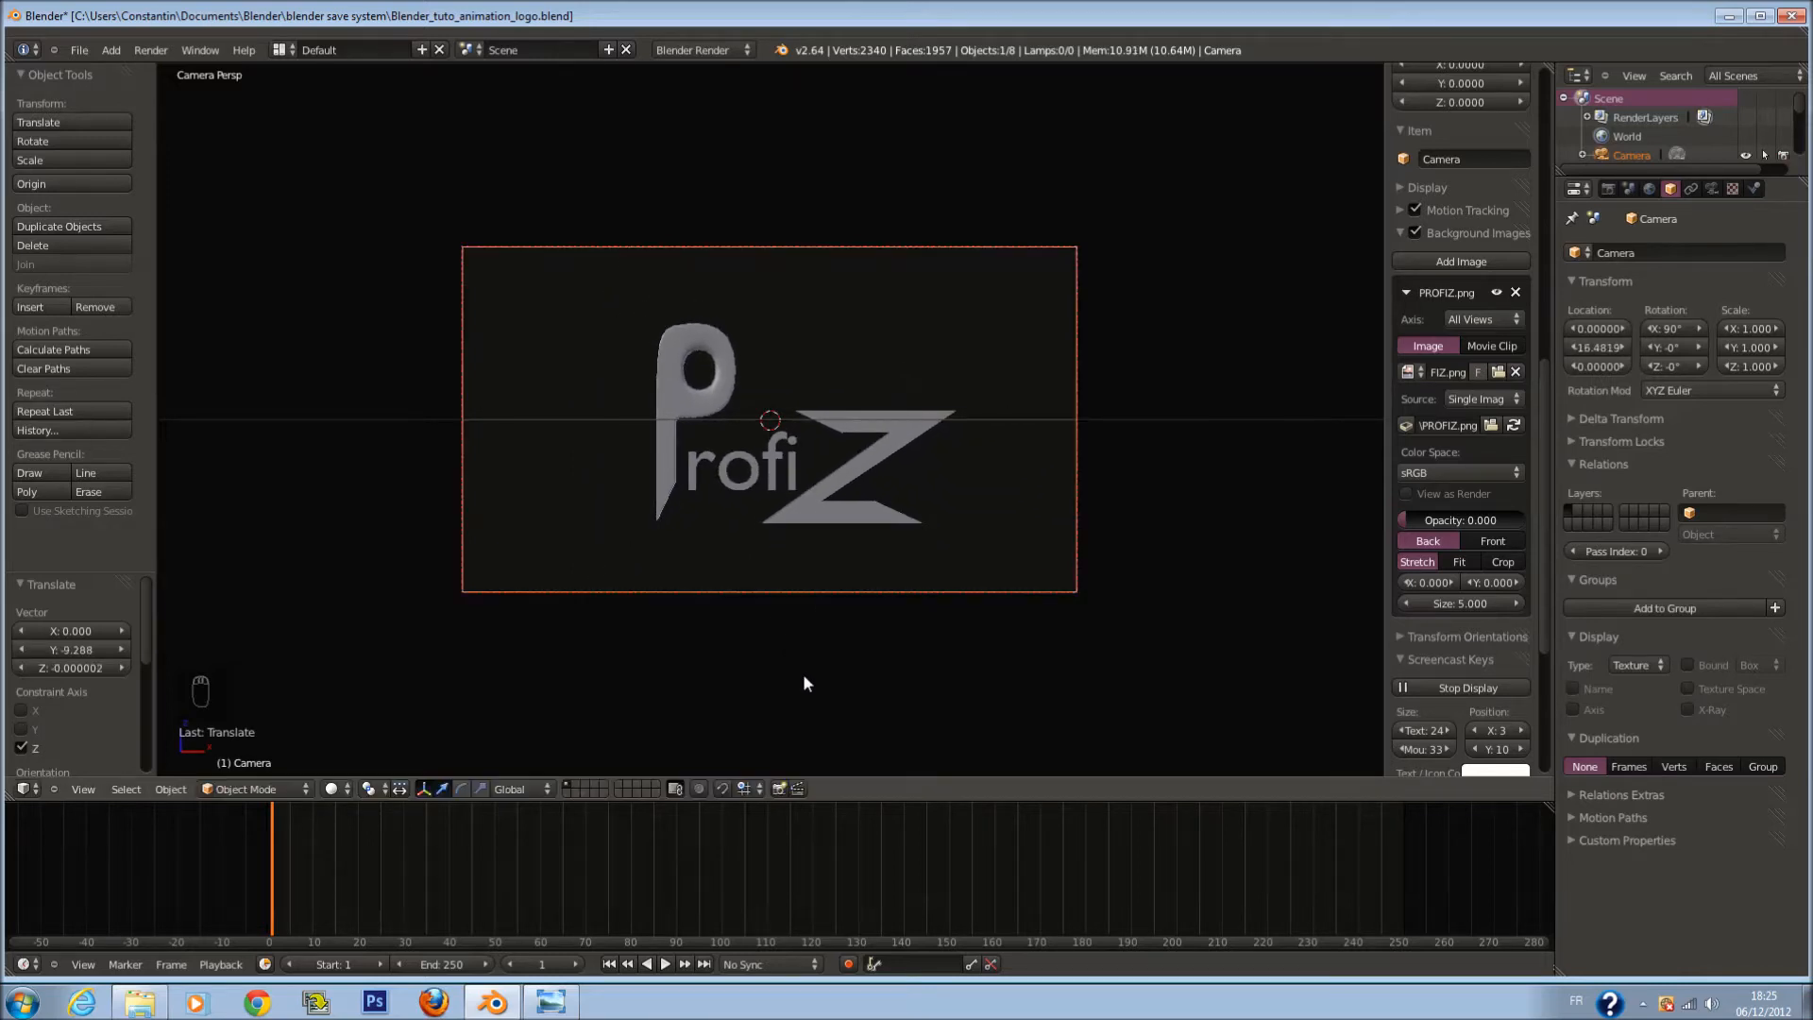
key(Home)
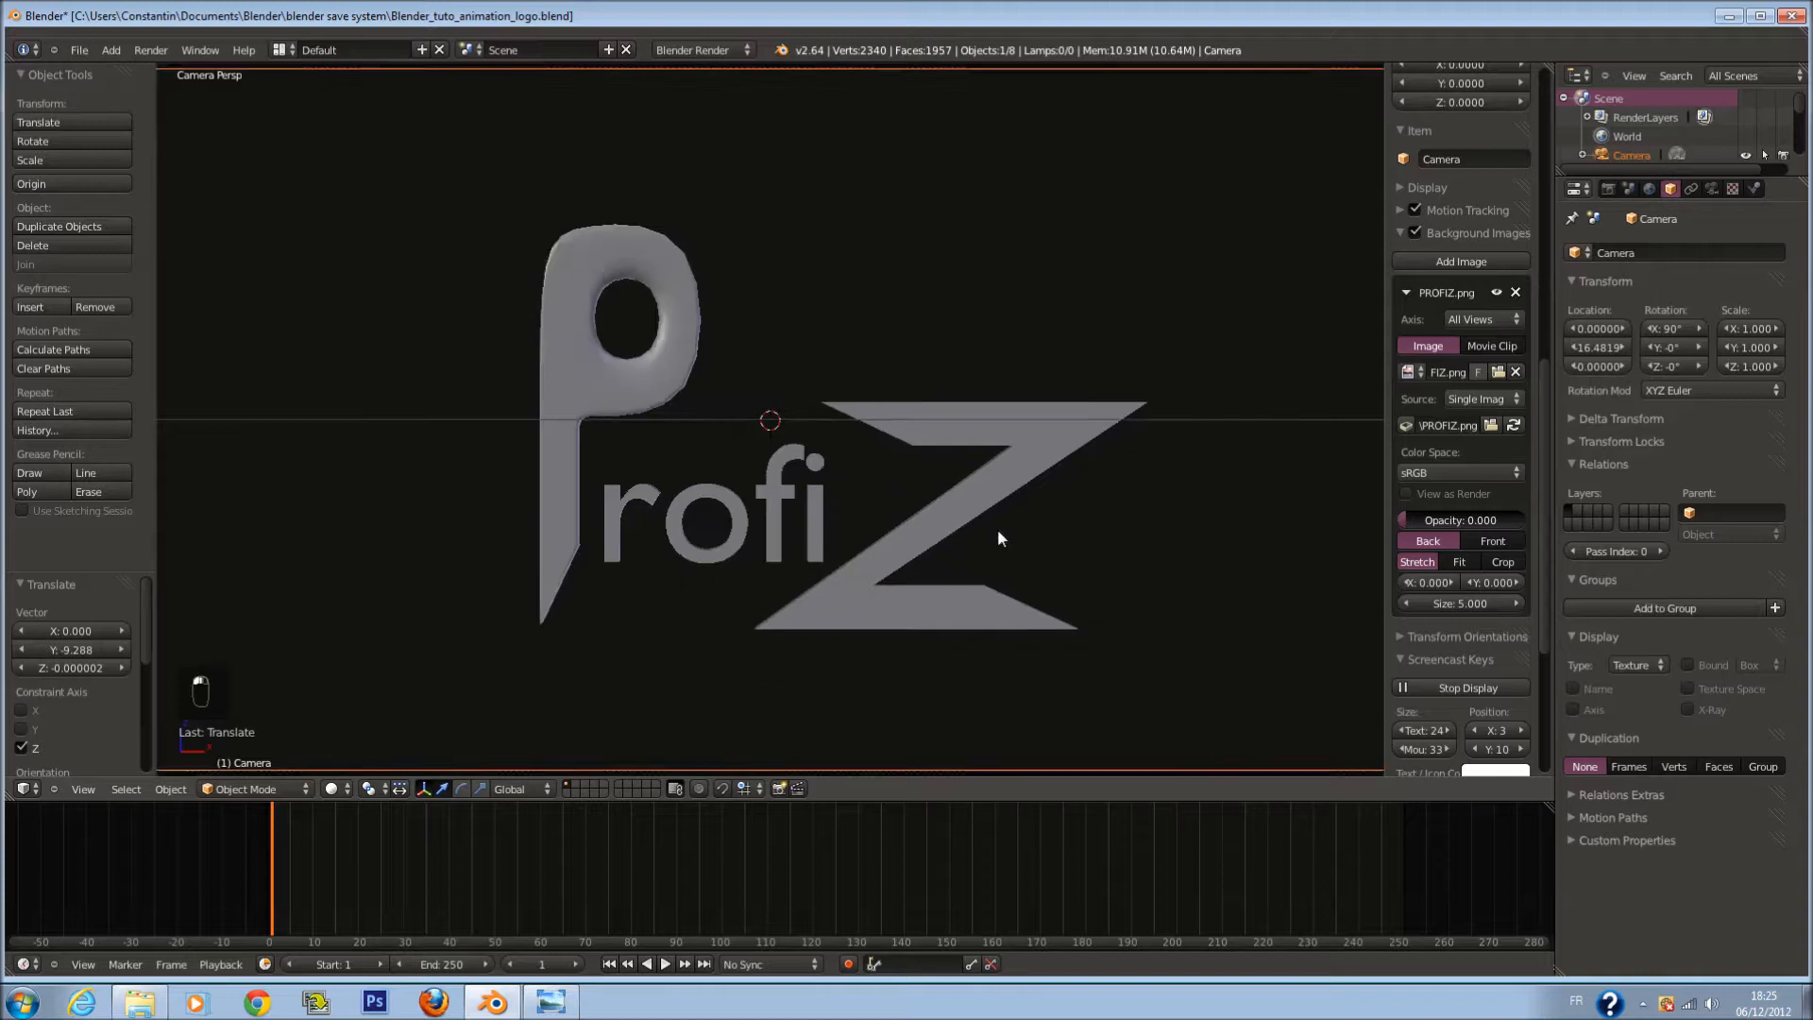
key(ctrl+s)
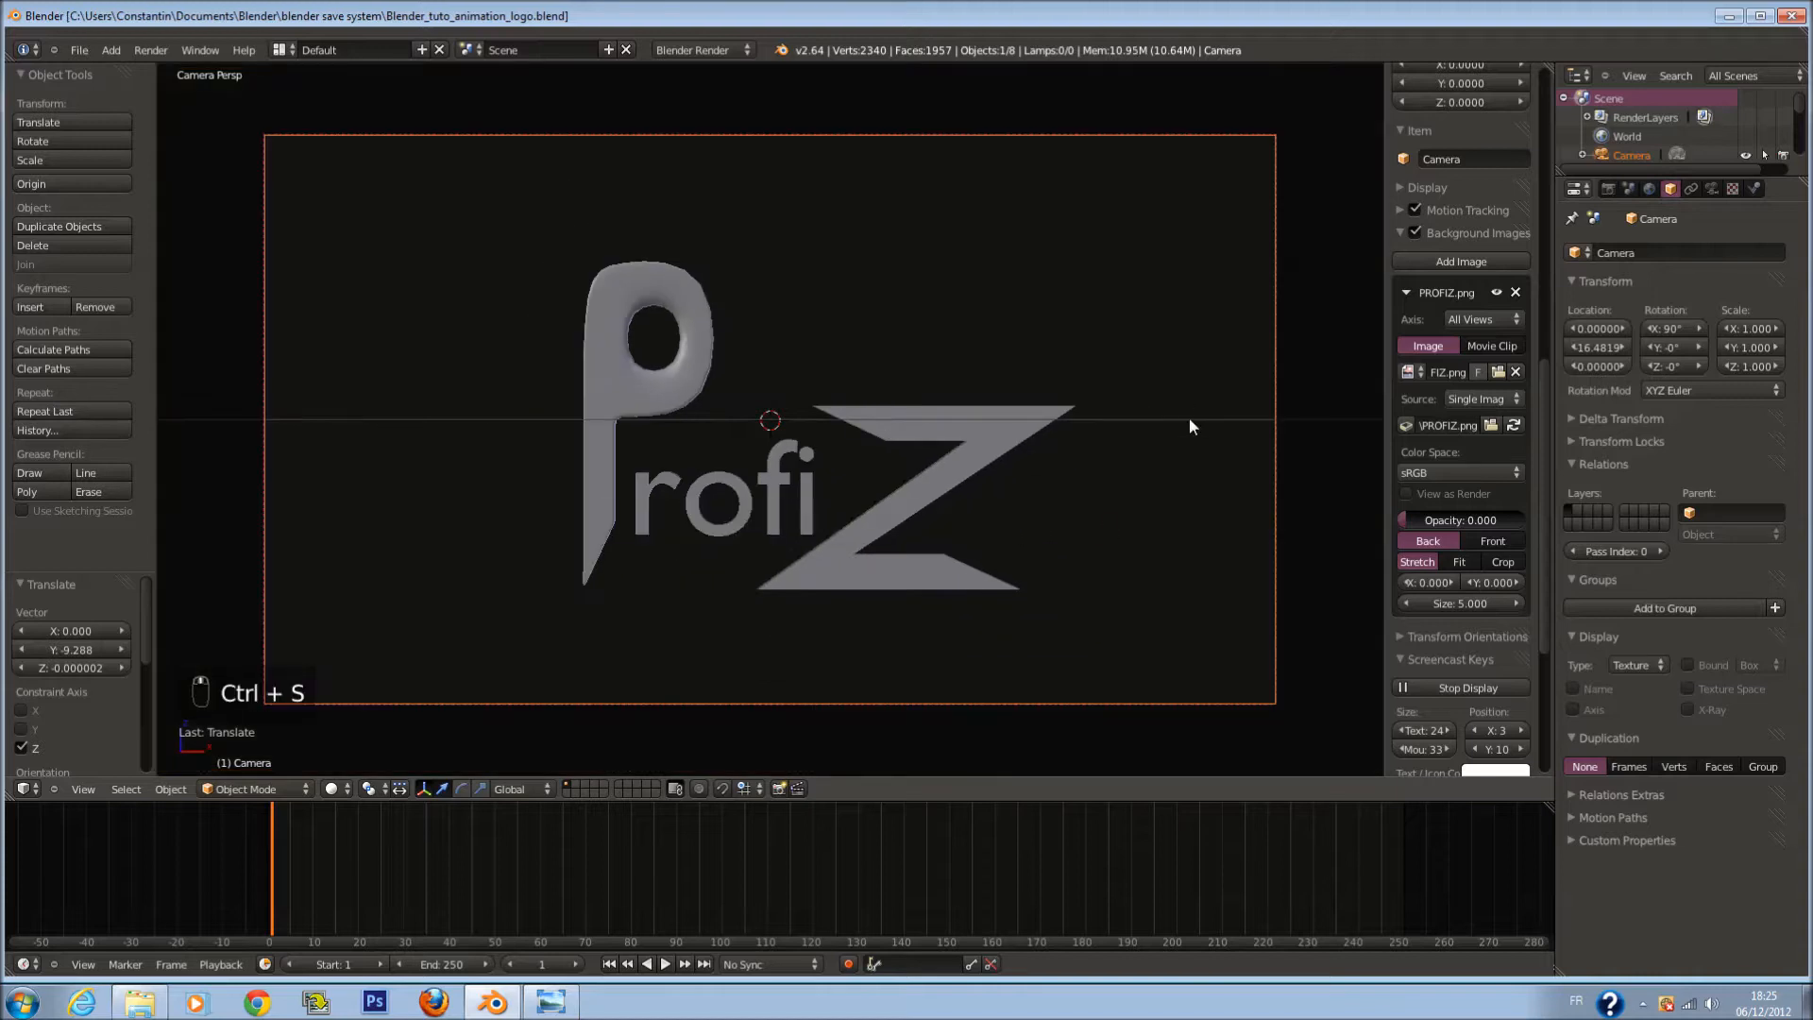
Step: Hide the viewport's properties and tool shelves, deselect everything, and save the file
key(n)
key(ctrl+s)
key(t)
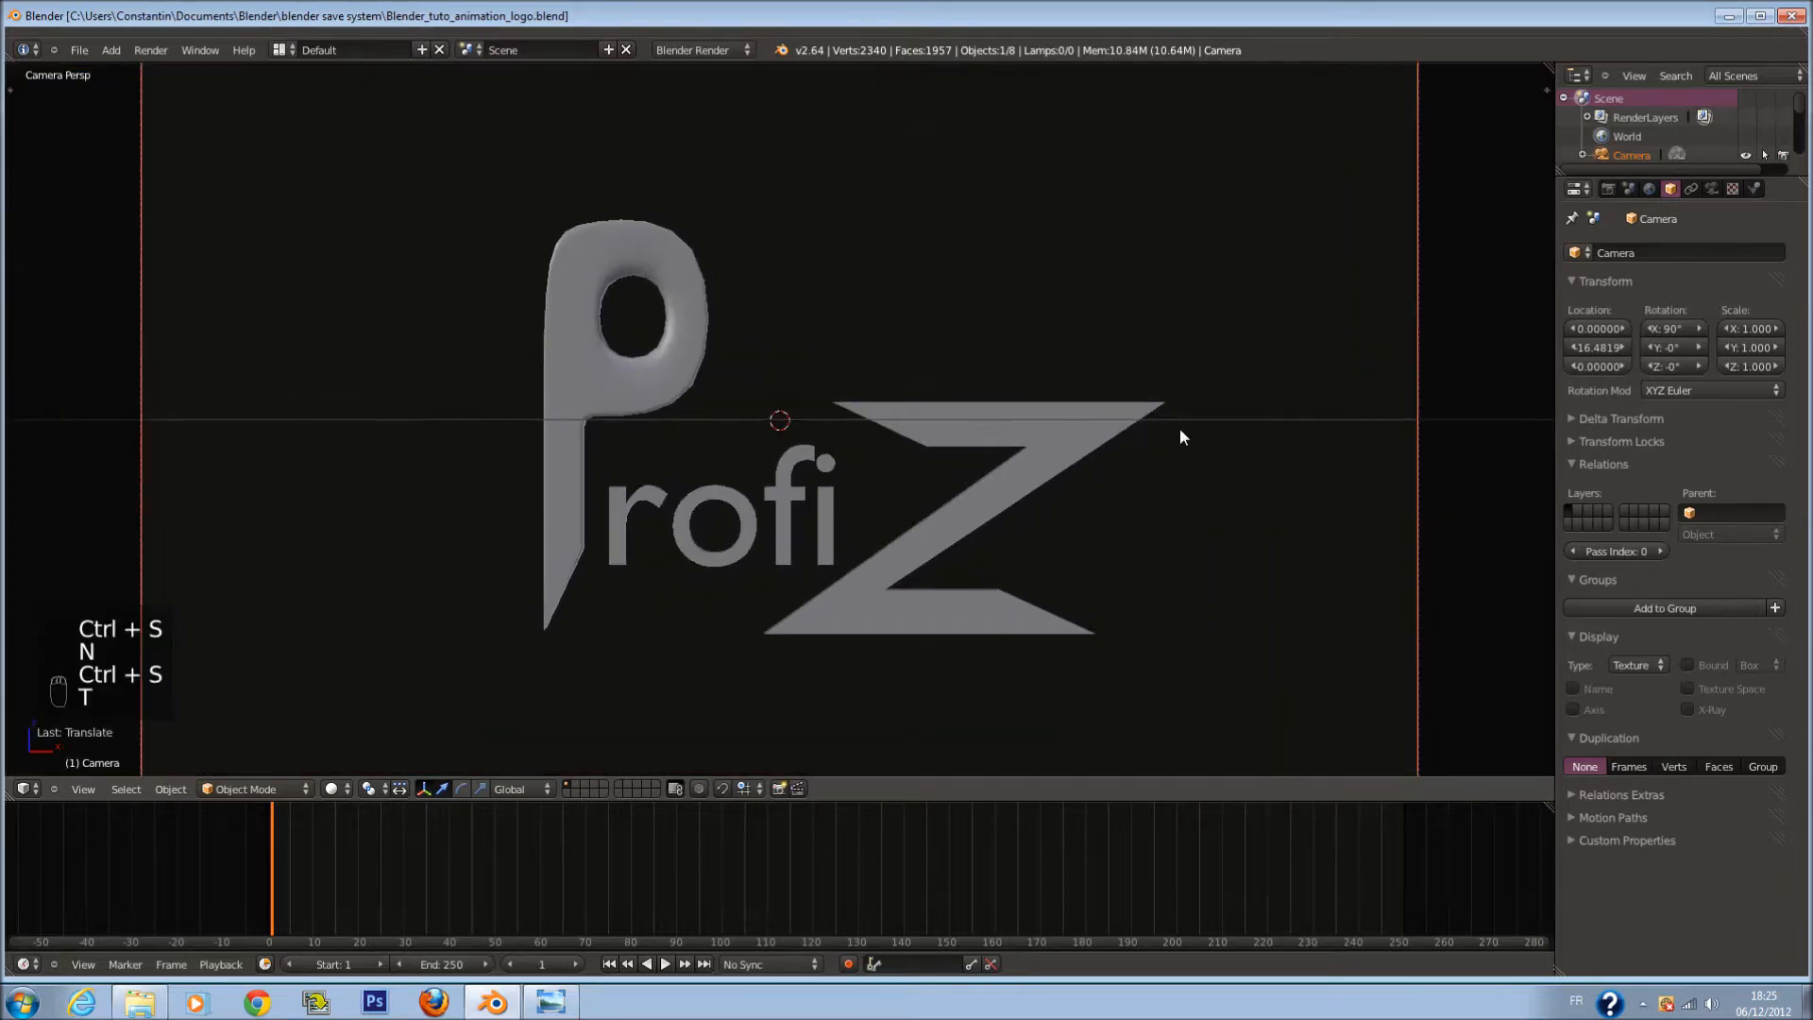
key(ctrl+s)
key(a)
key(ctrl+s)
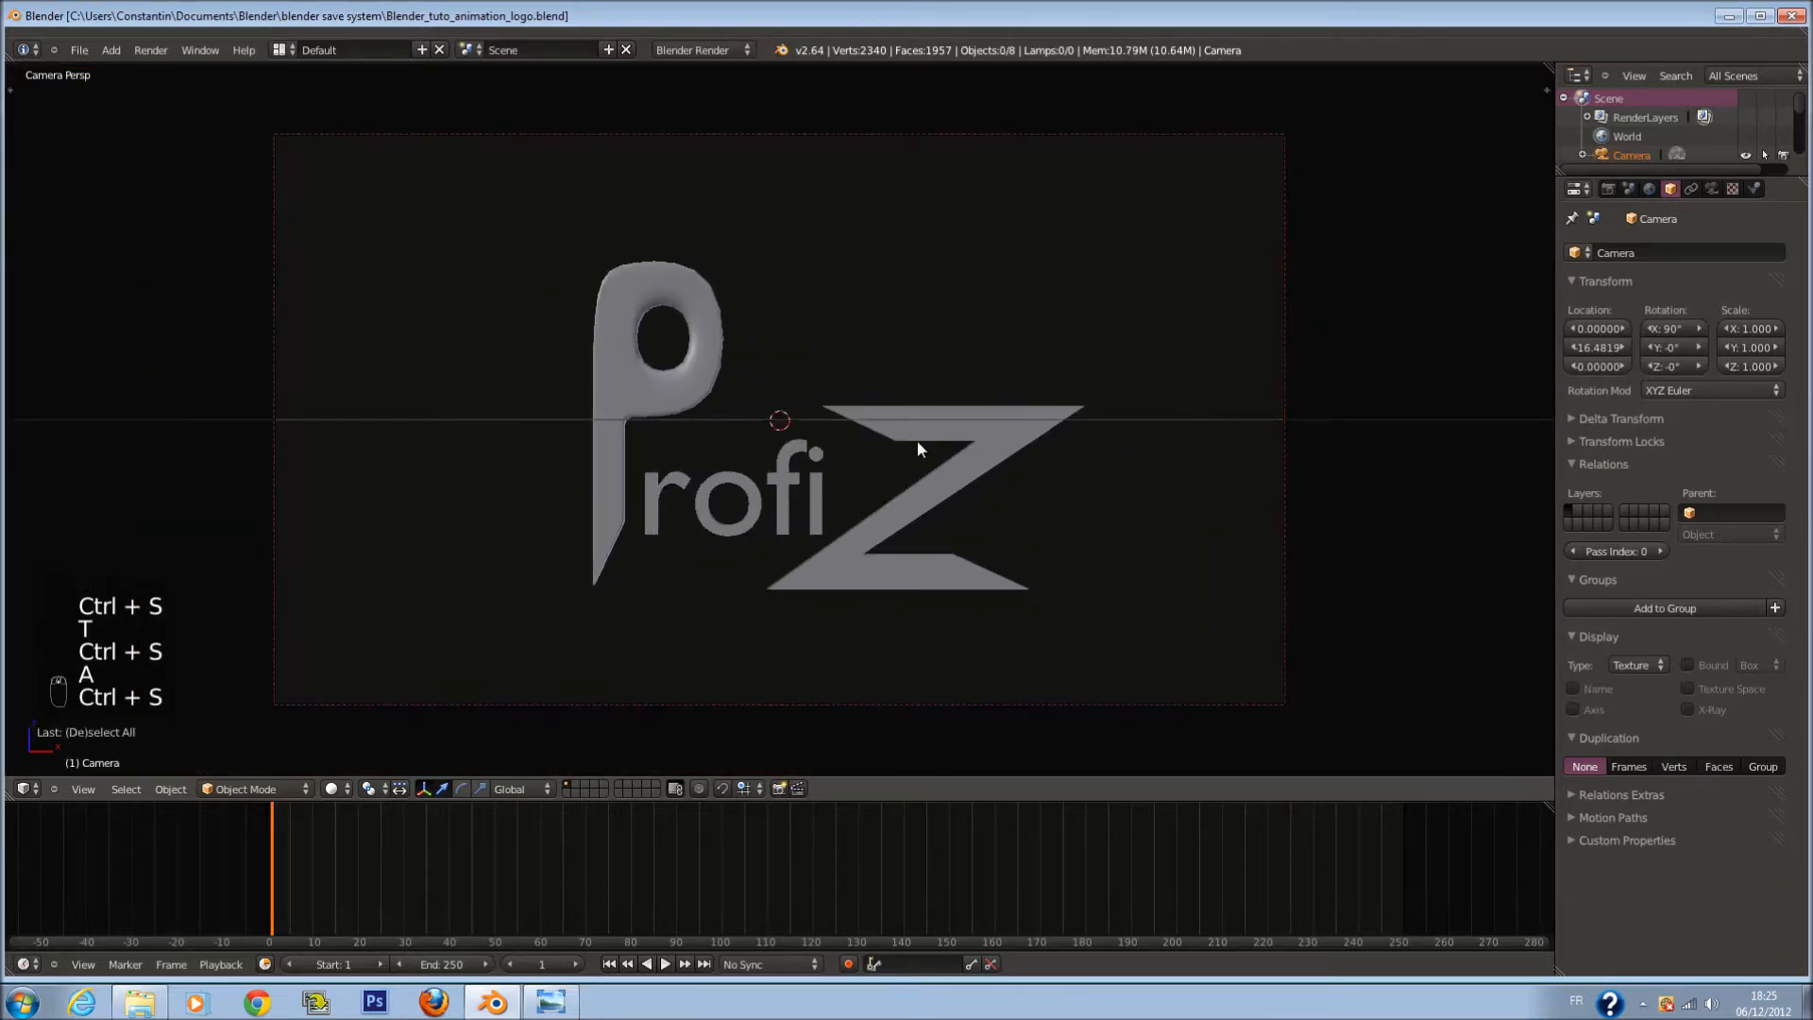
right_click(916, 442)
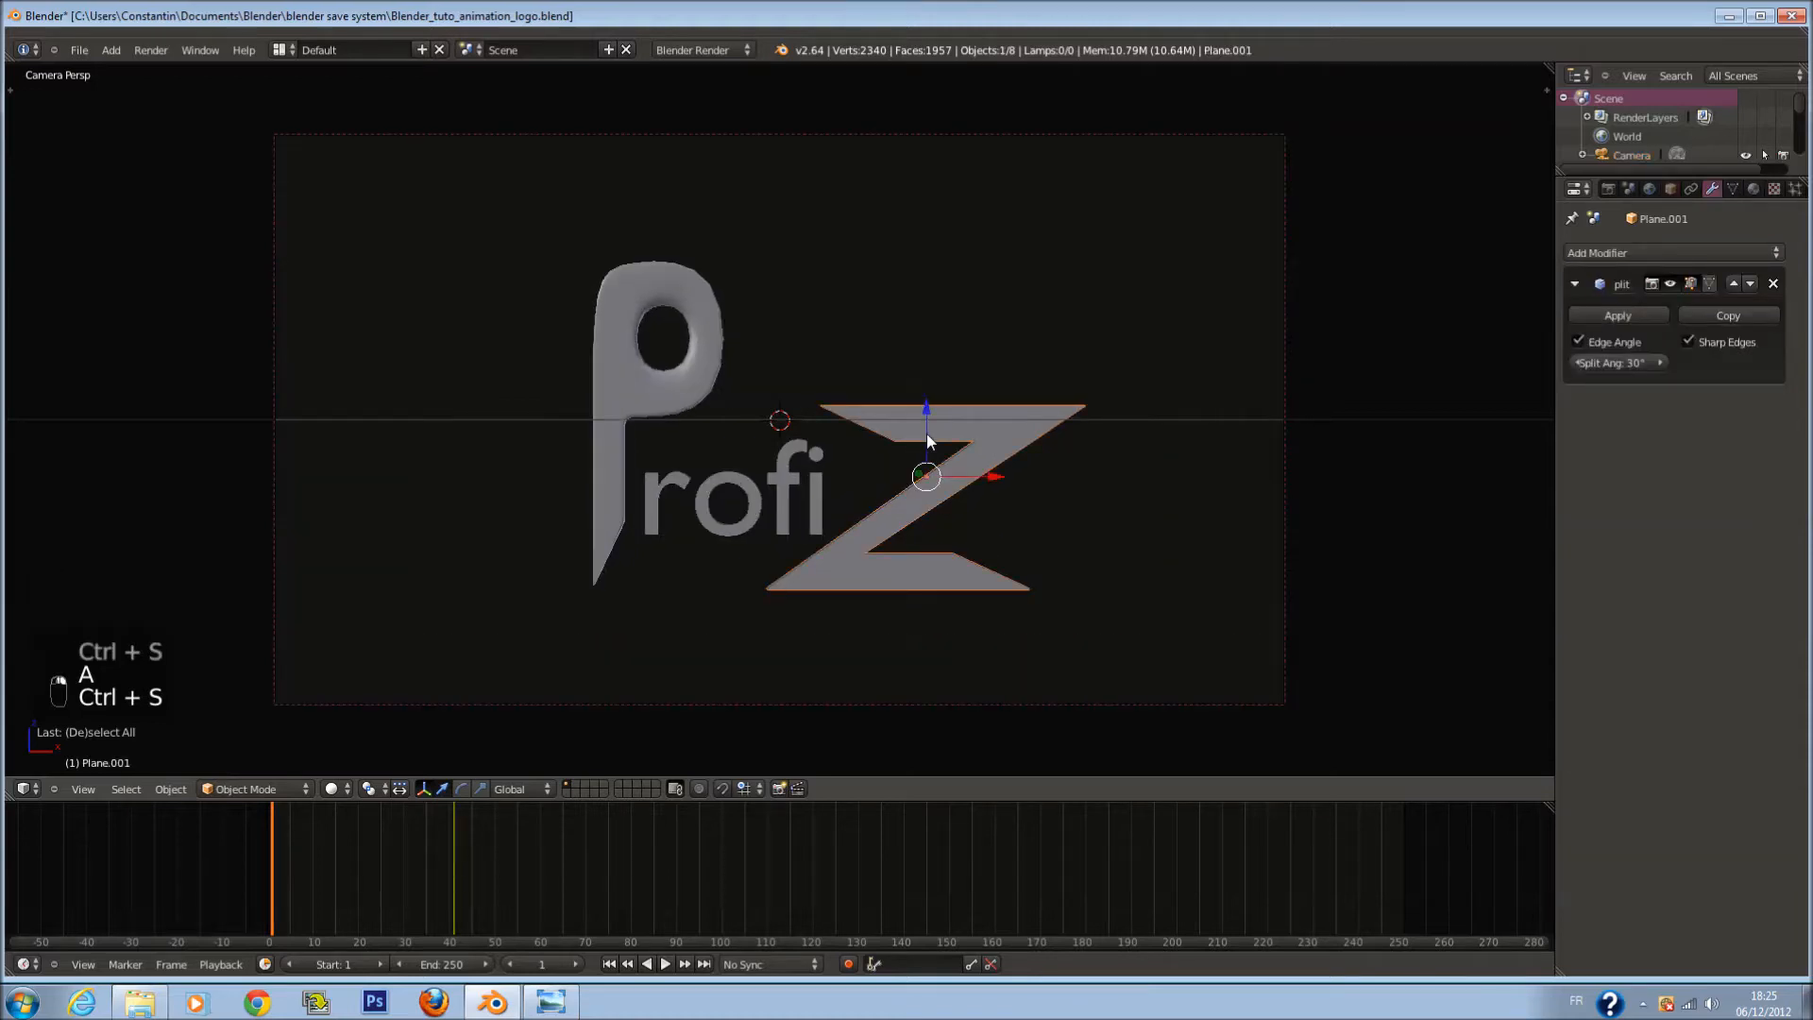
key(KP_7)
key(r)
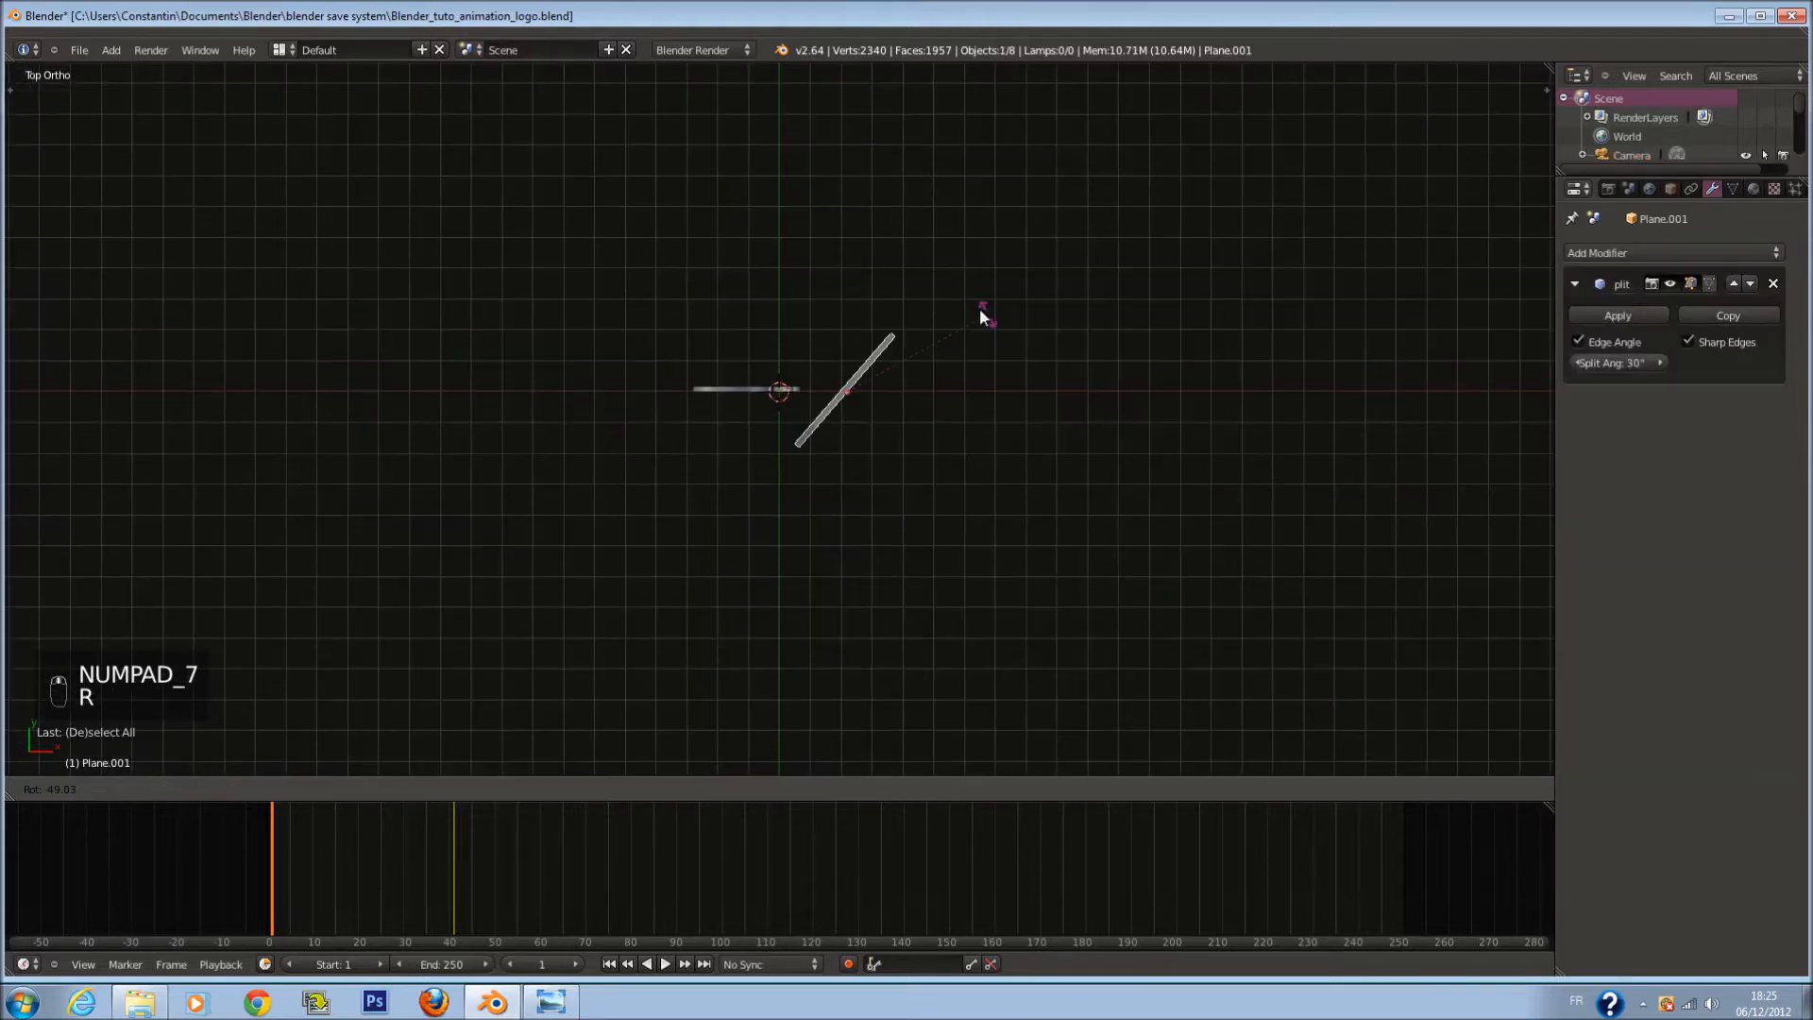
right_click(1017, 465)
Step: Switch to wireframe in the top view and move the P mesh about 15.6 units along negative Y, beside the camera
shift+scroll(818, 357, down, 6)
shift+scroll(818, 356, down, 2)
key(z)
scroll(793, 255, up, 1)
right_click(722, 167)
scroll(727, 168, down, 1)
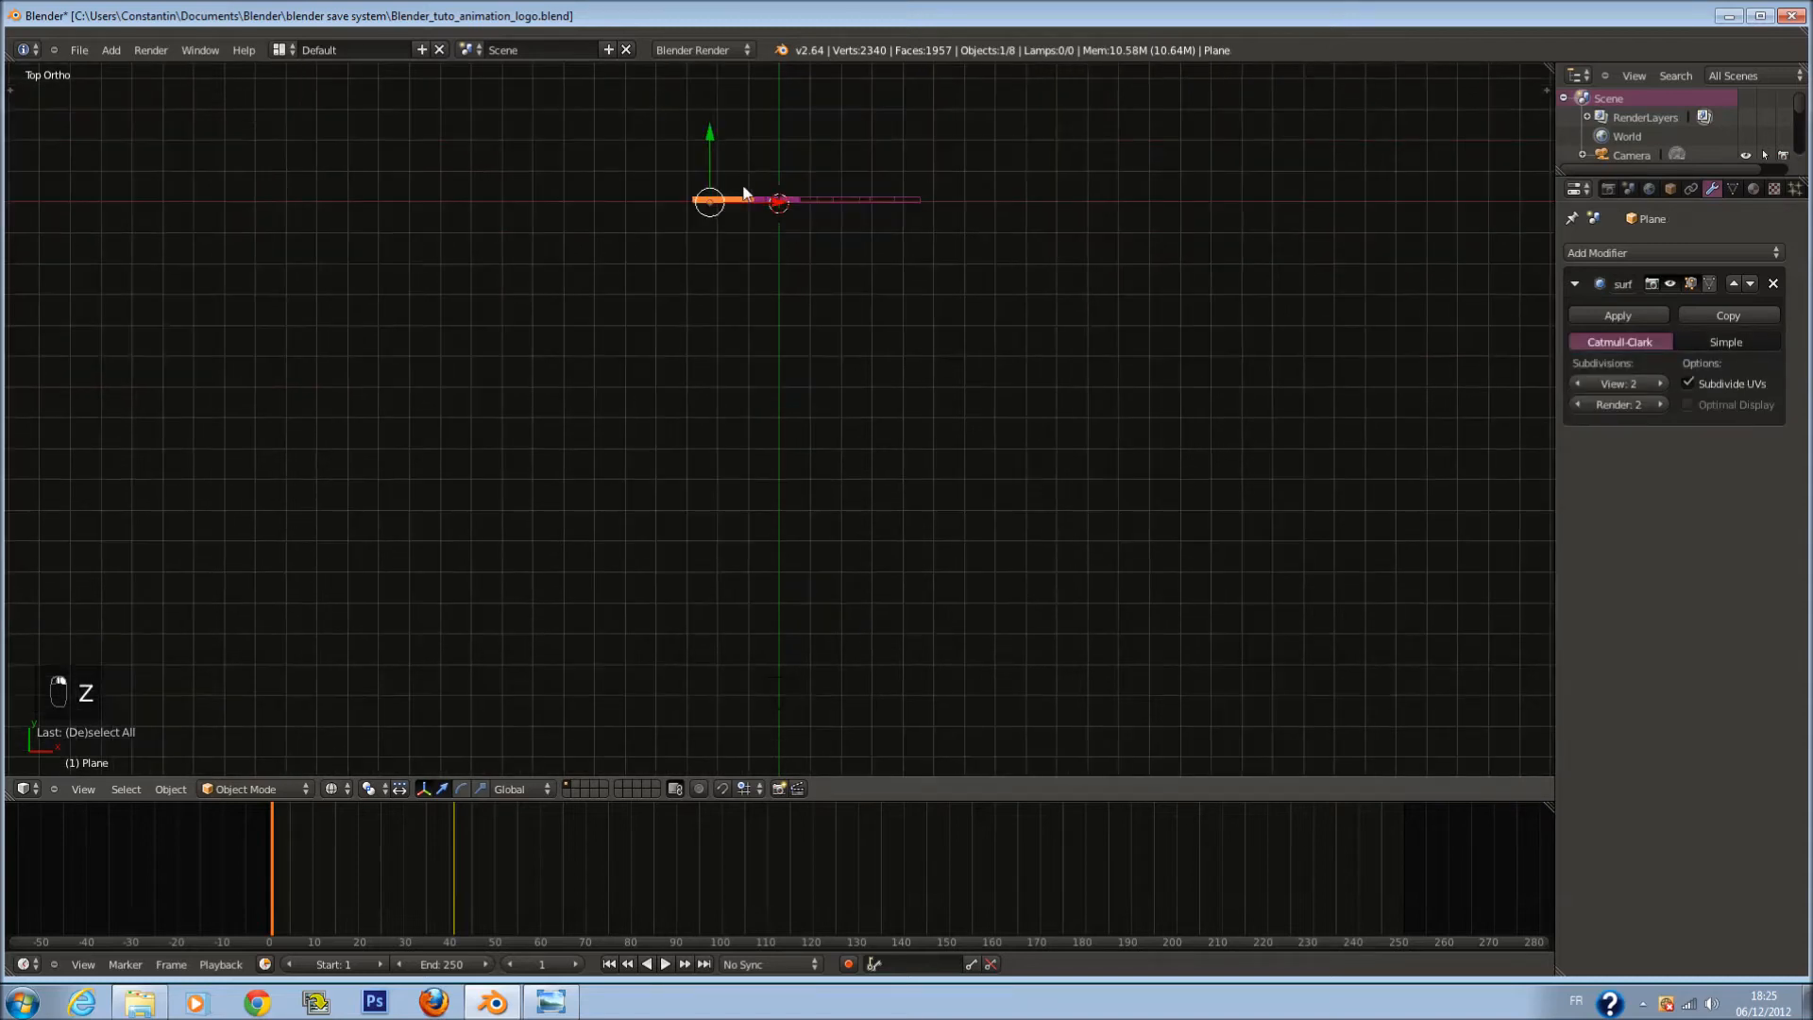
scroll(768, 223, down, 1)
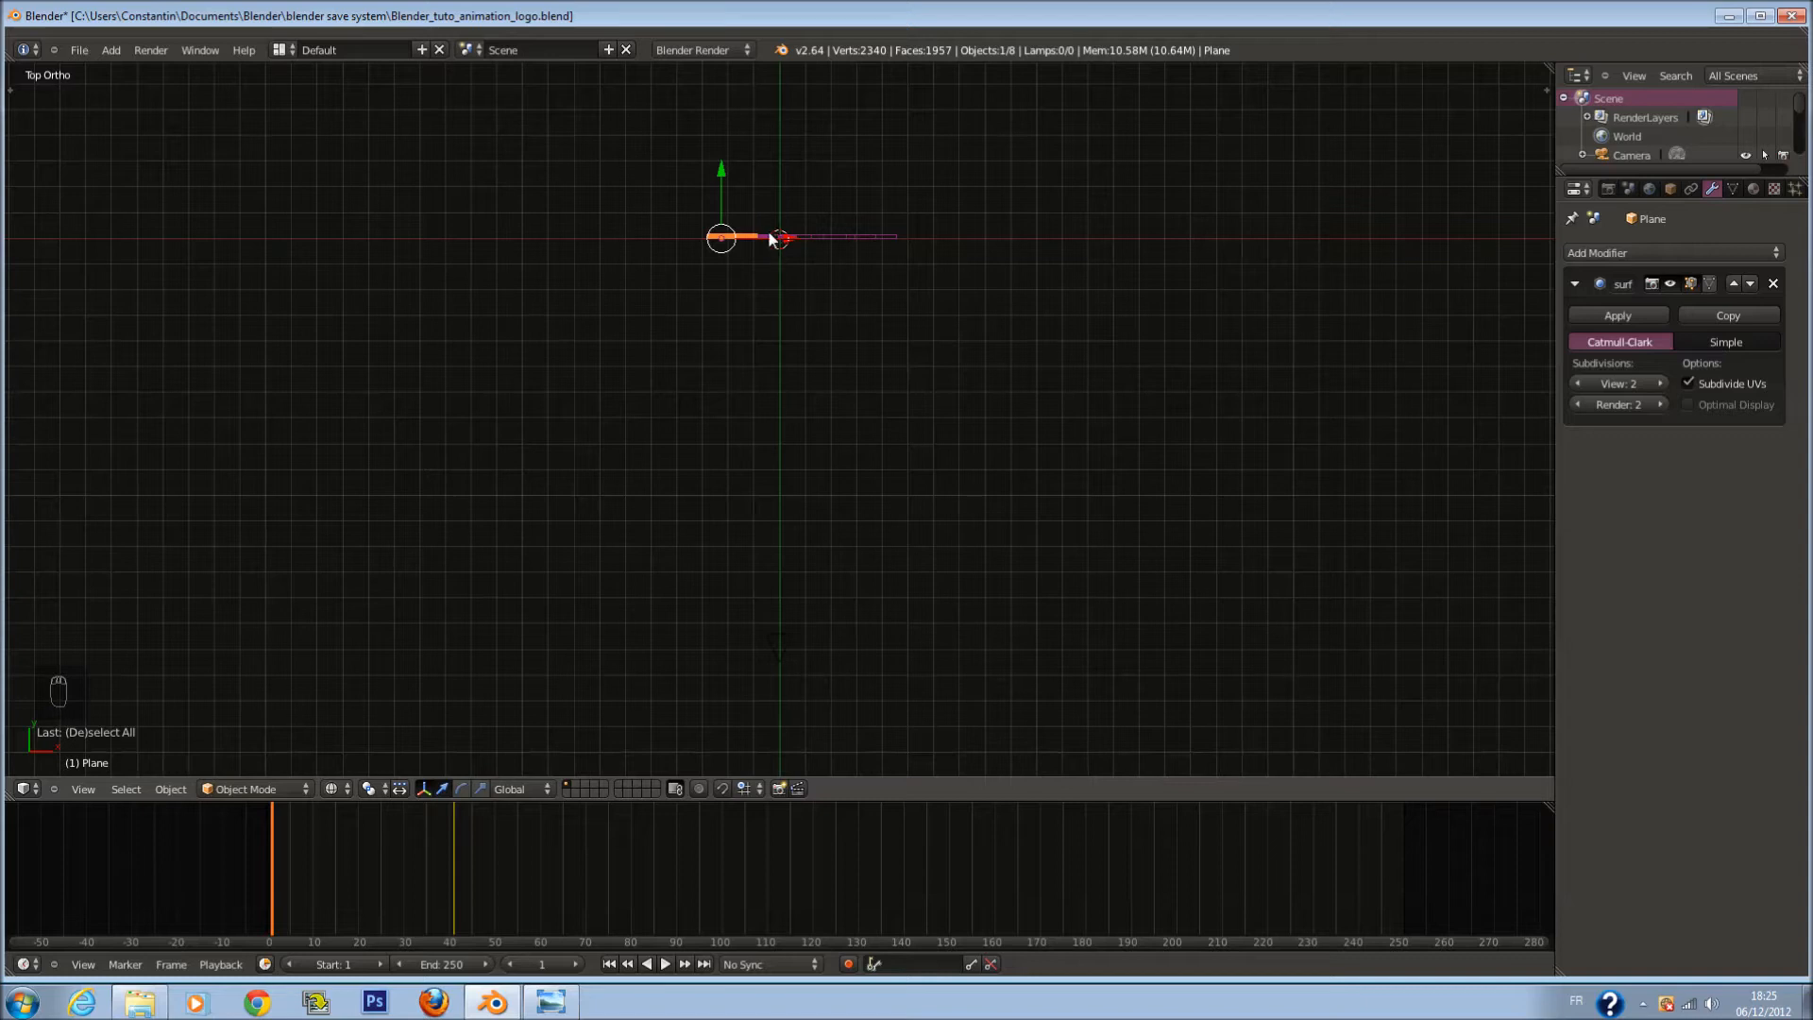
key(g)
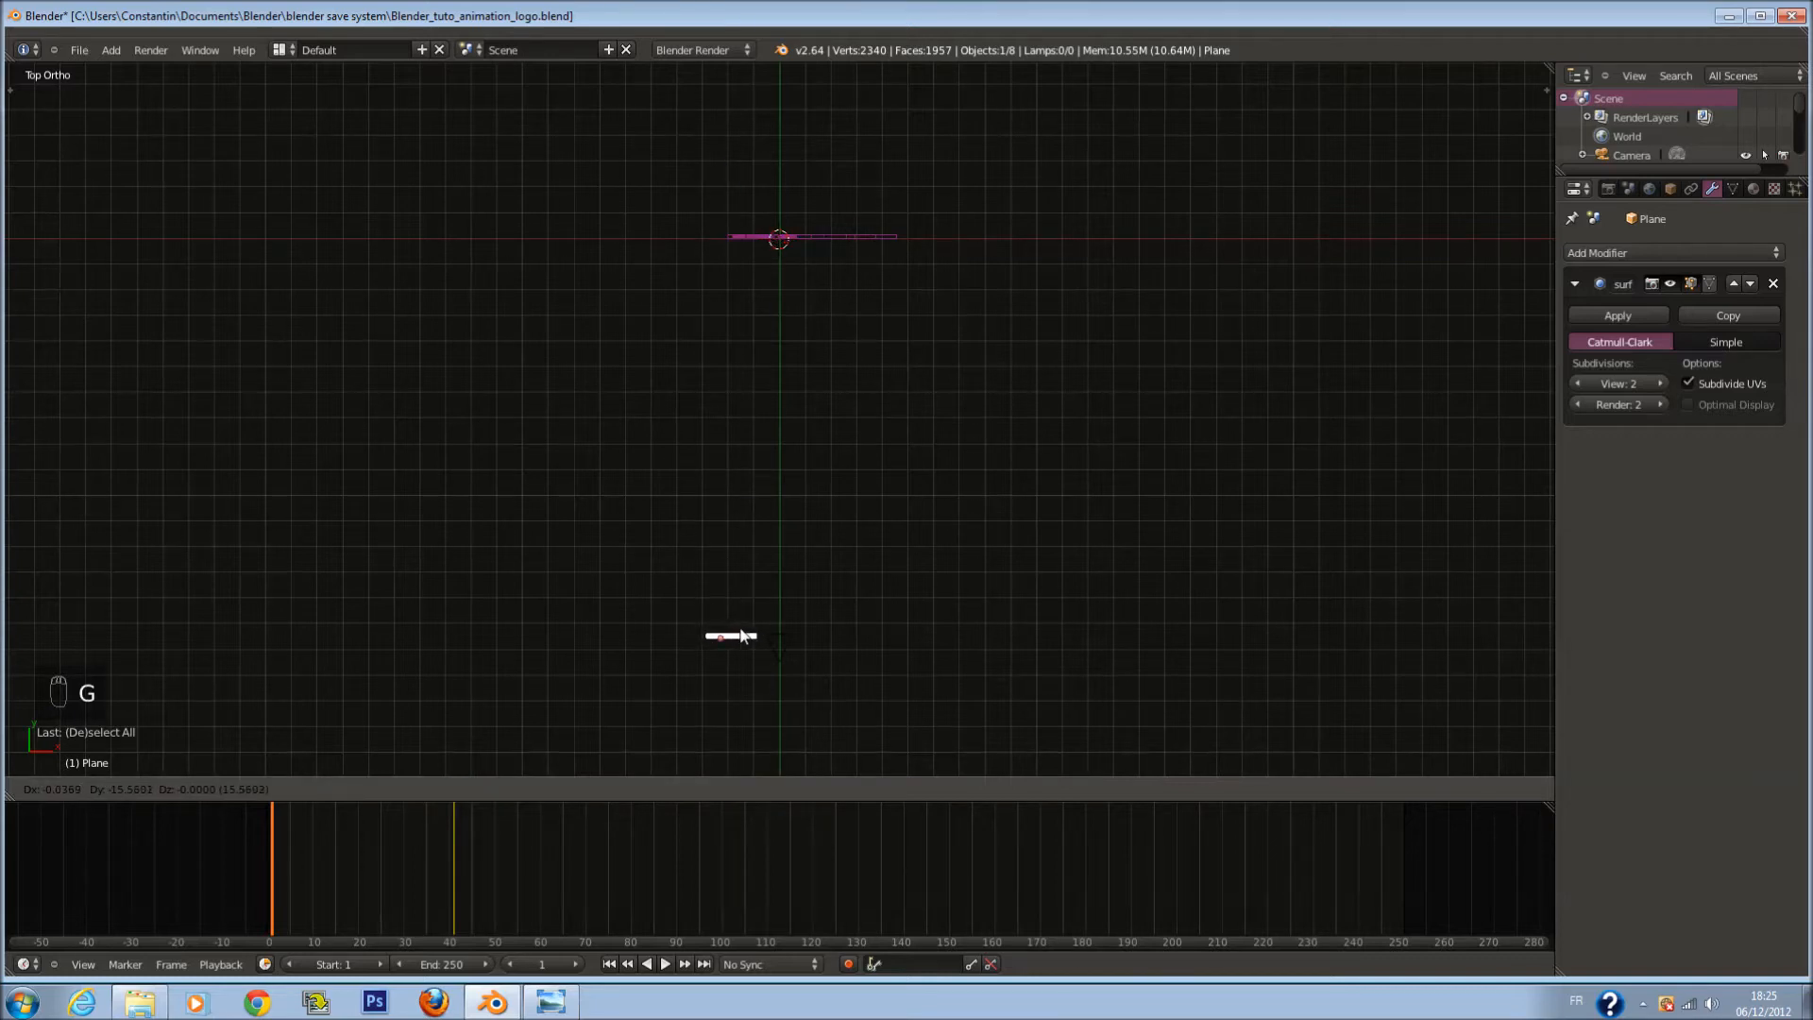
click(676, 635)
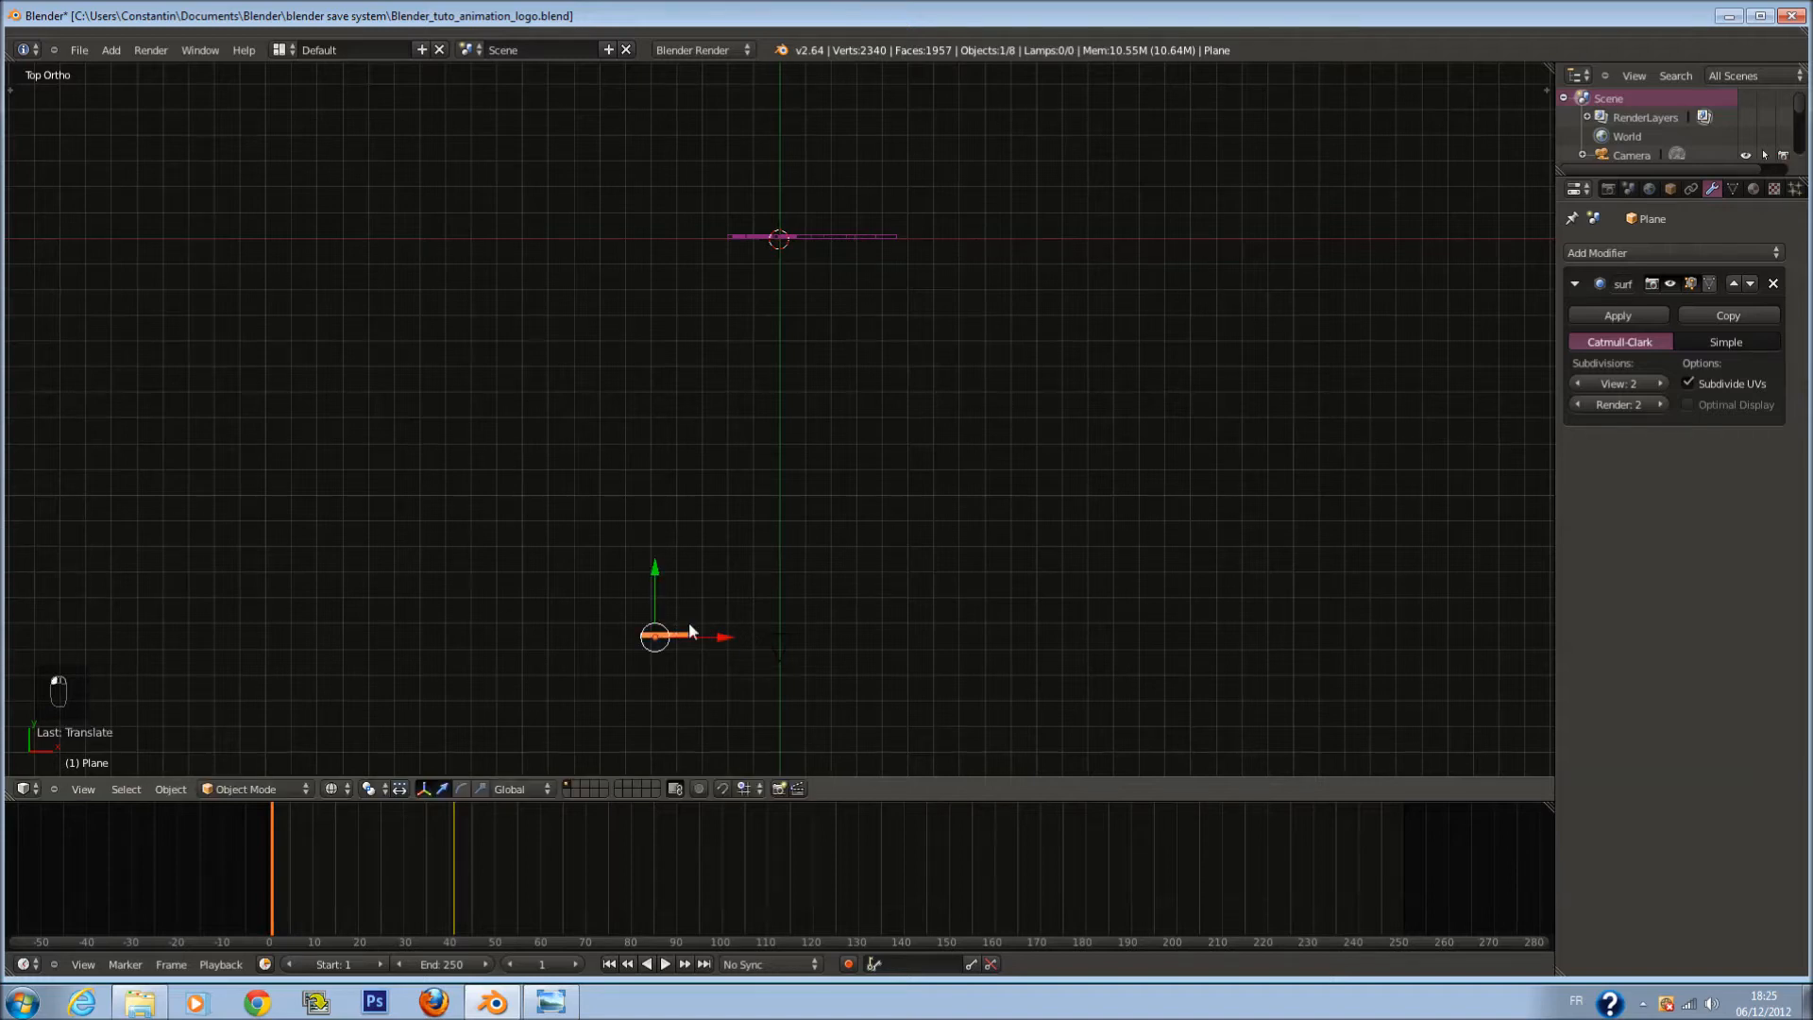
Step: Rotate the P mesh several full turns in the top view, leaving it slightly angled
key(KP_Decimal)
middle_drag(759, 457, 924, 551)
key(KP_7)
key(r)
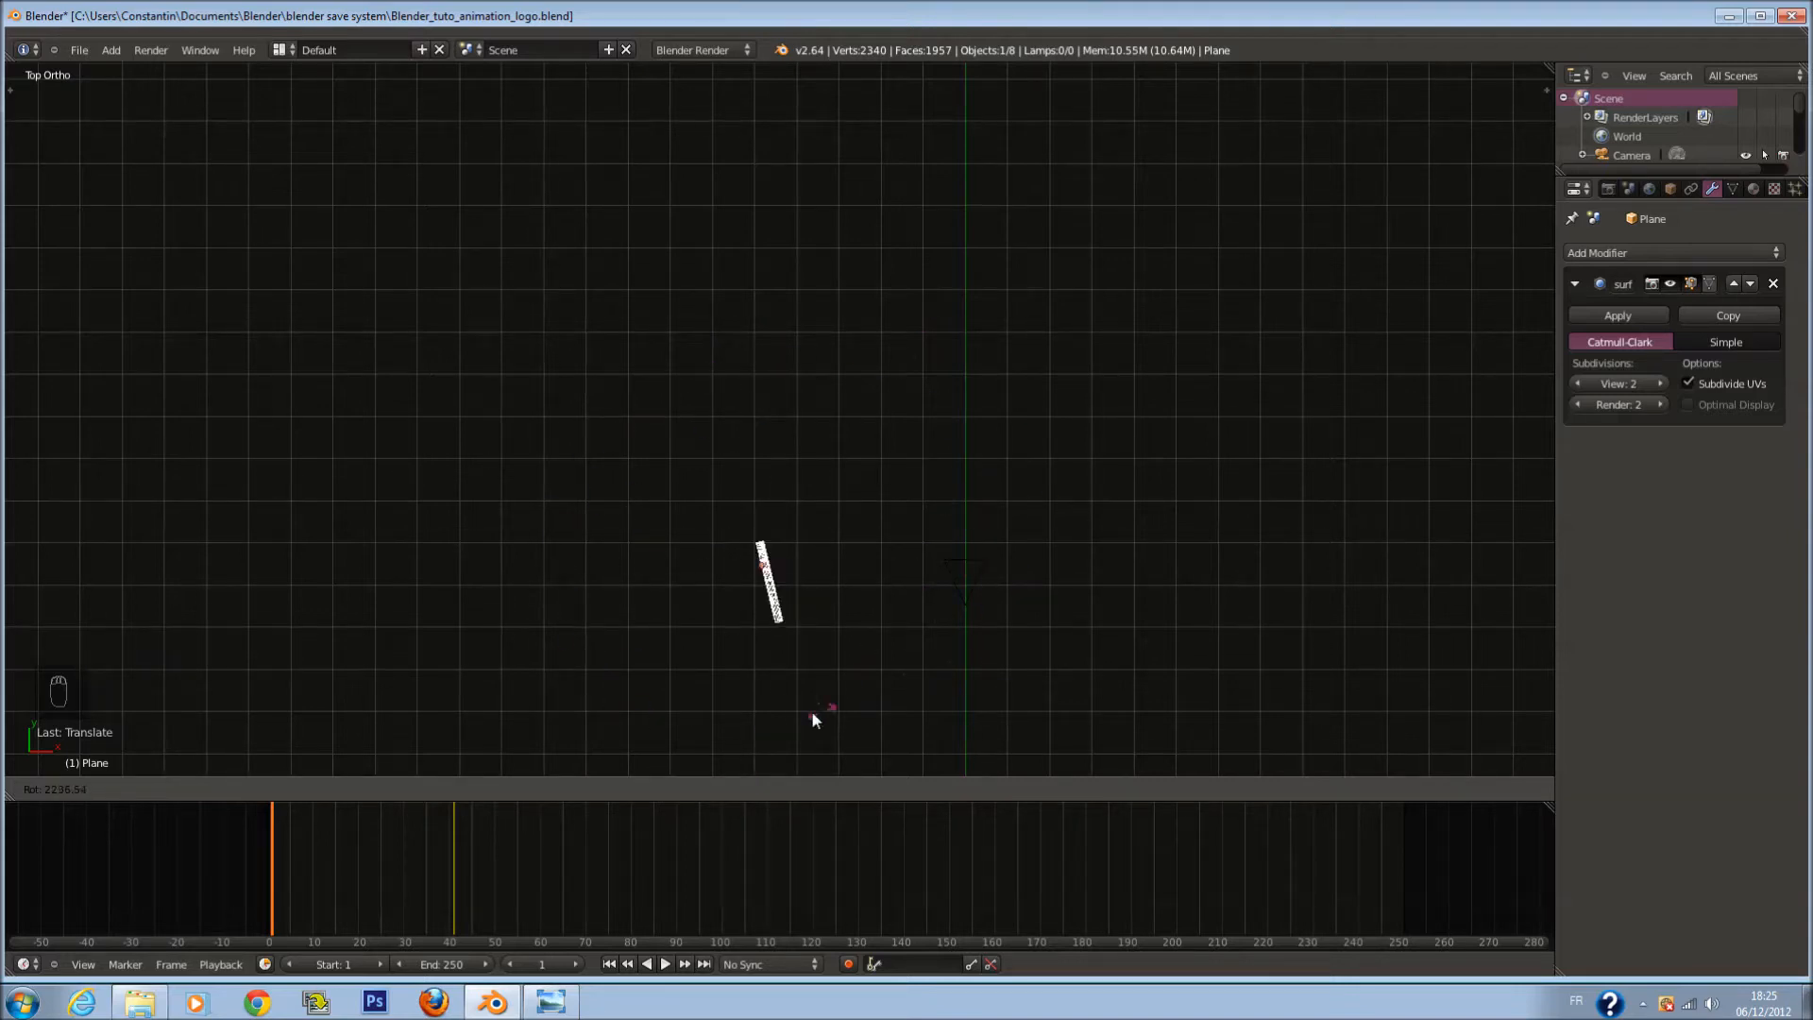
click(997, 486)
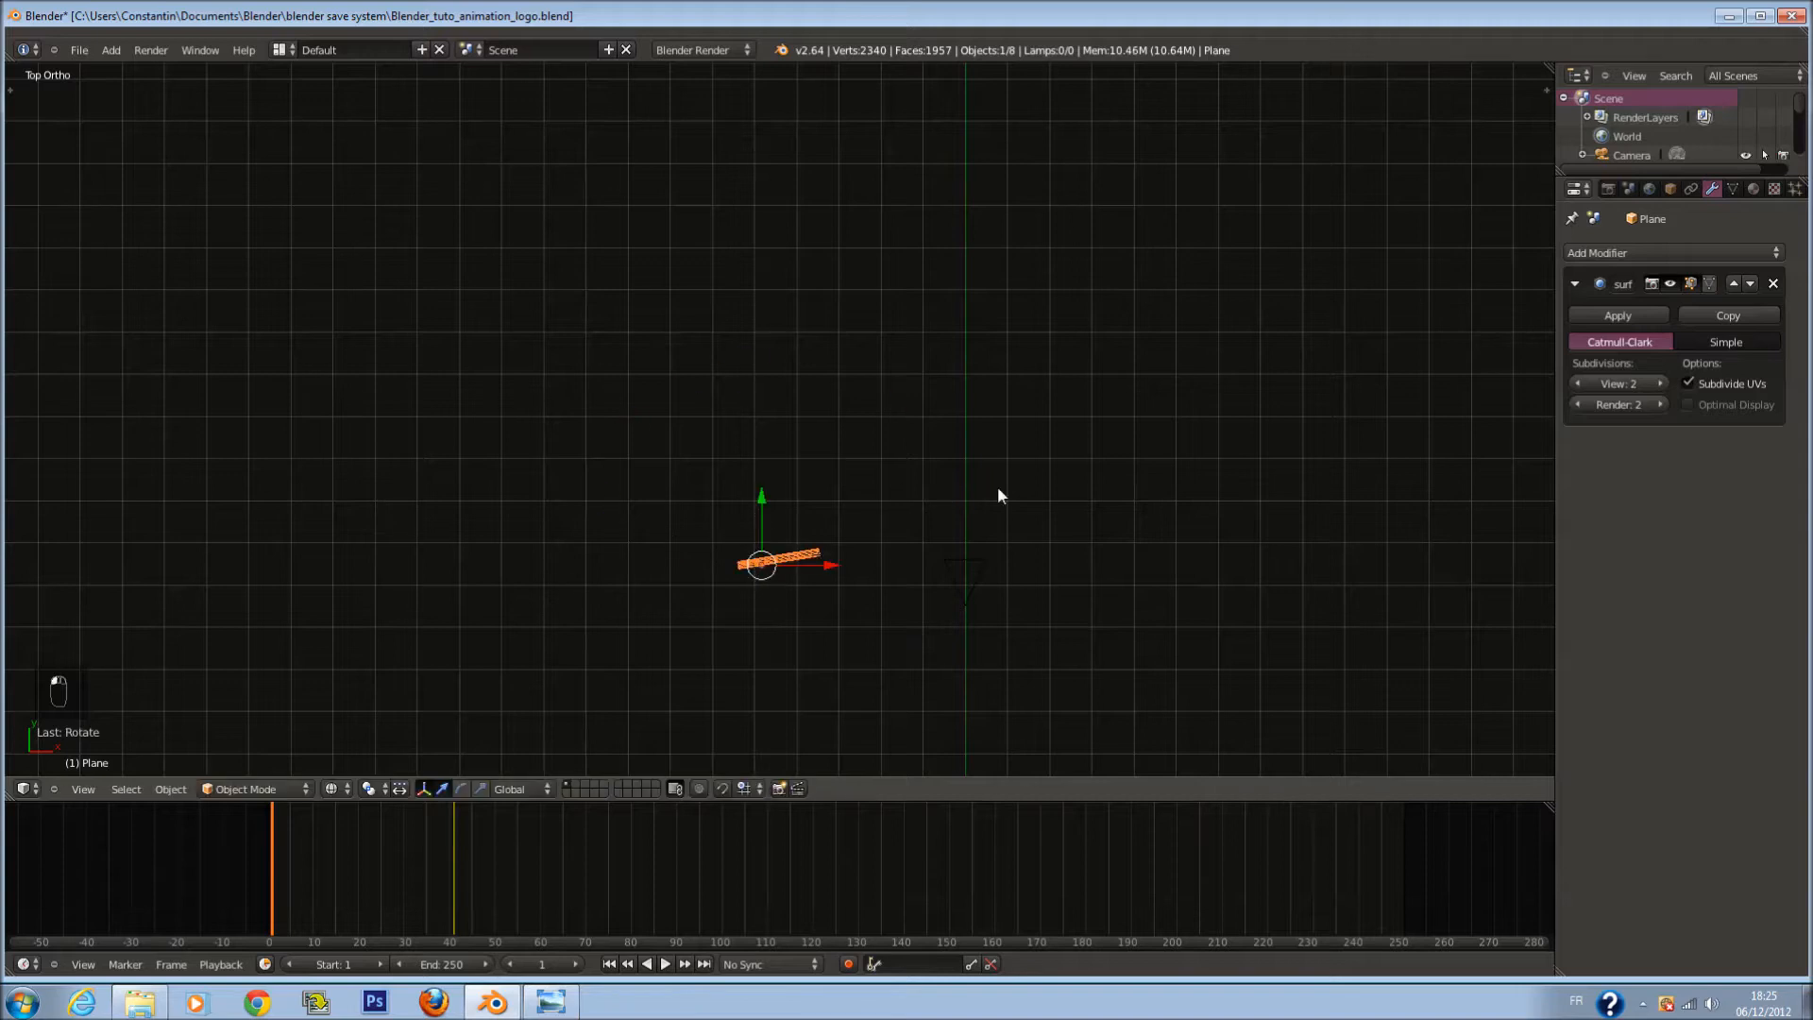
Step: Insert a transform keyframe for the P mesh at frame 1 and check the start through the camera
key(i)
click(998, 485)
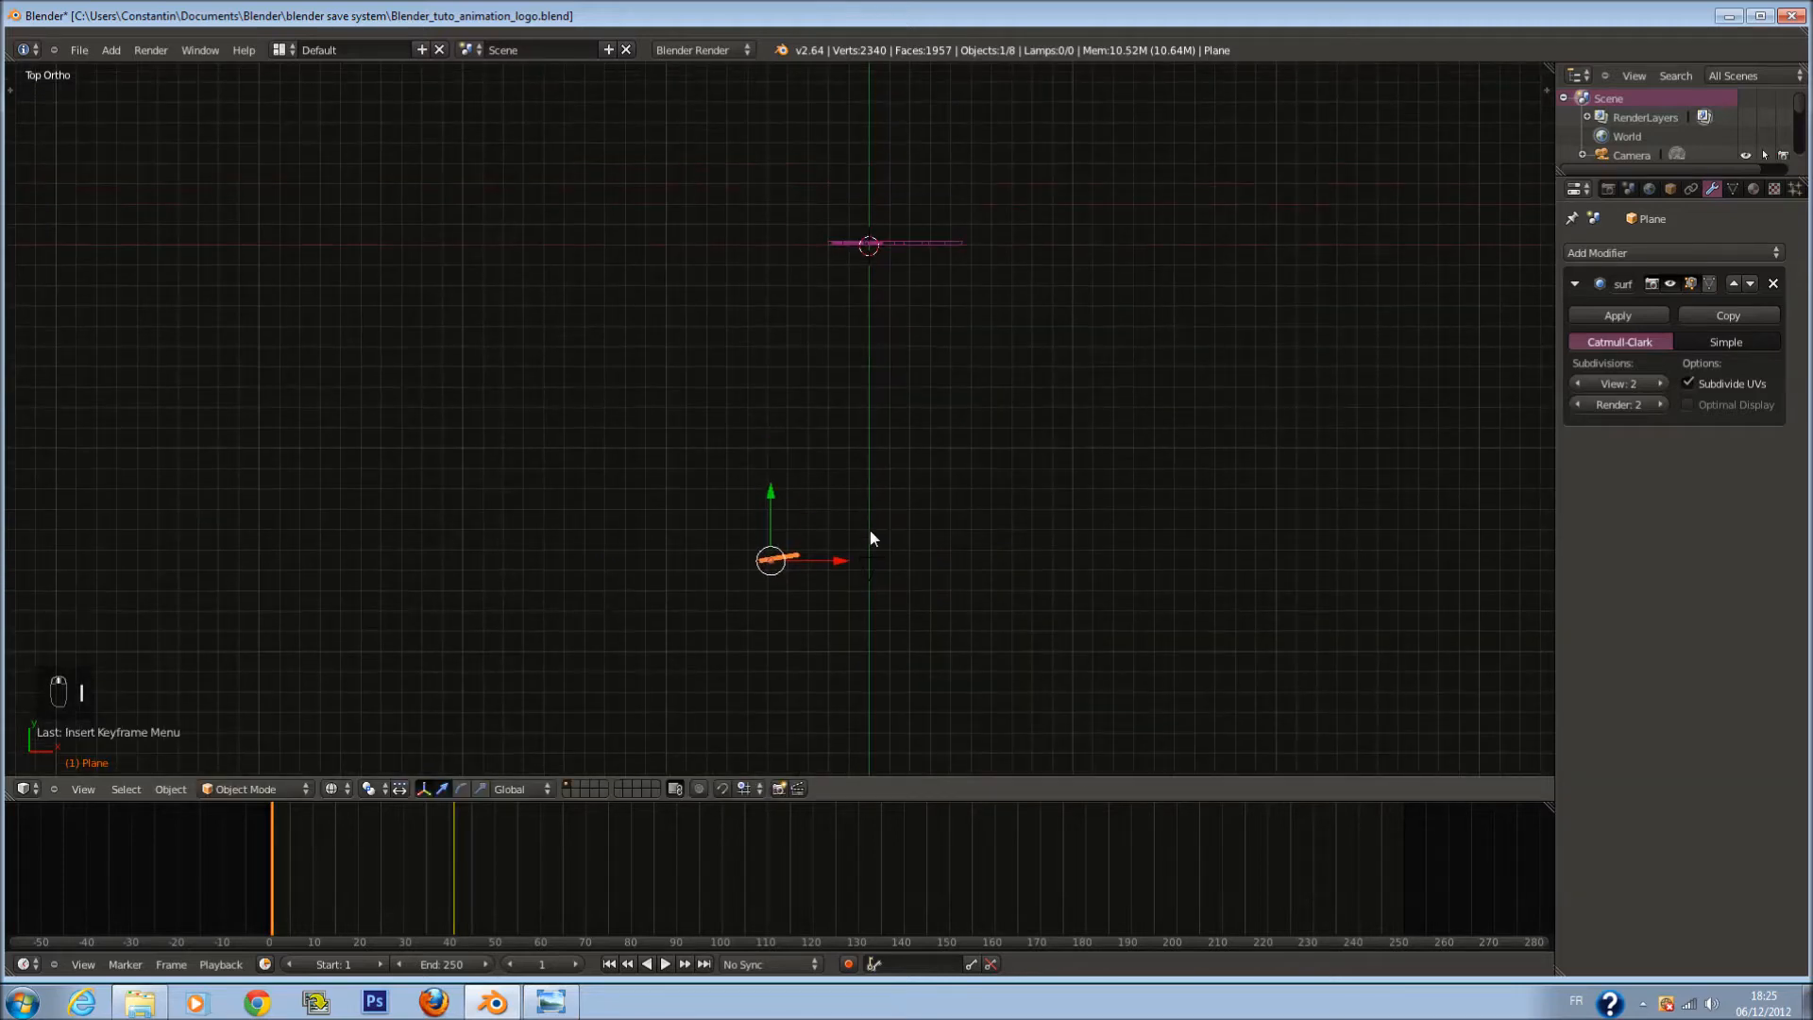
key(KP_0)
mouse_move(275, 829)
mouse_down()
mouse_move(462, 803)
mouse_move(274, 810)
mouse_up()
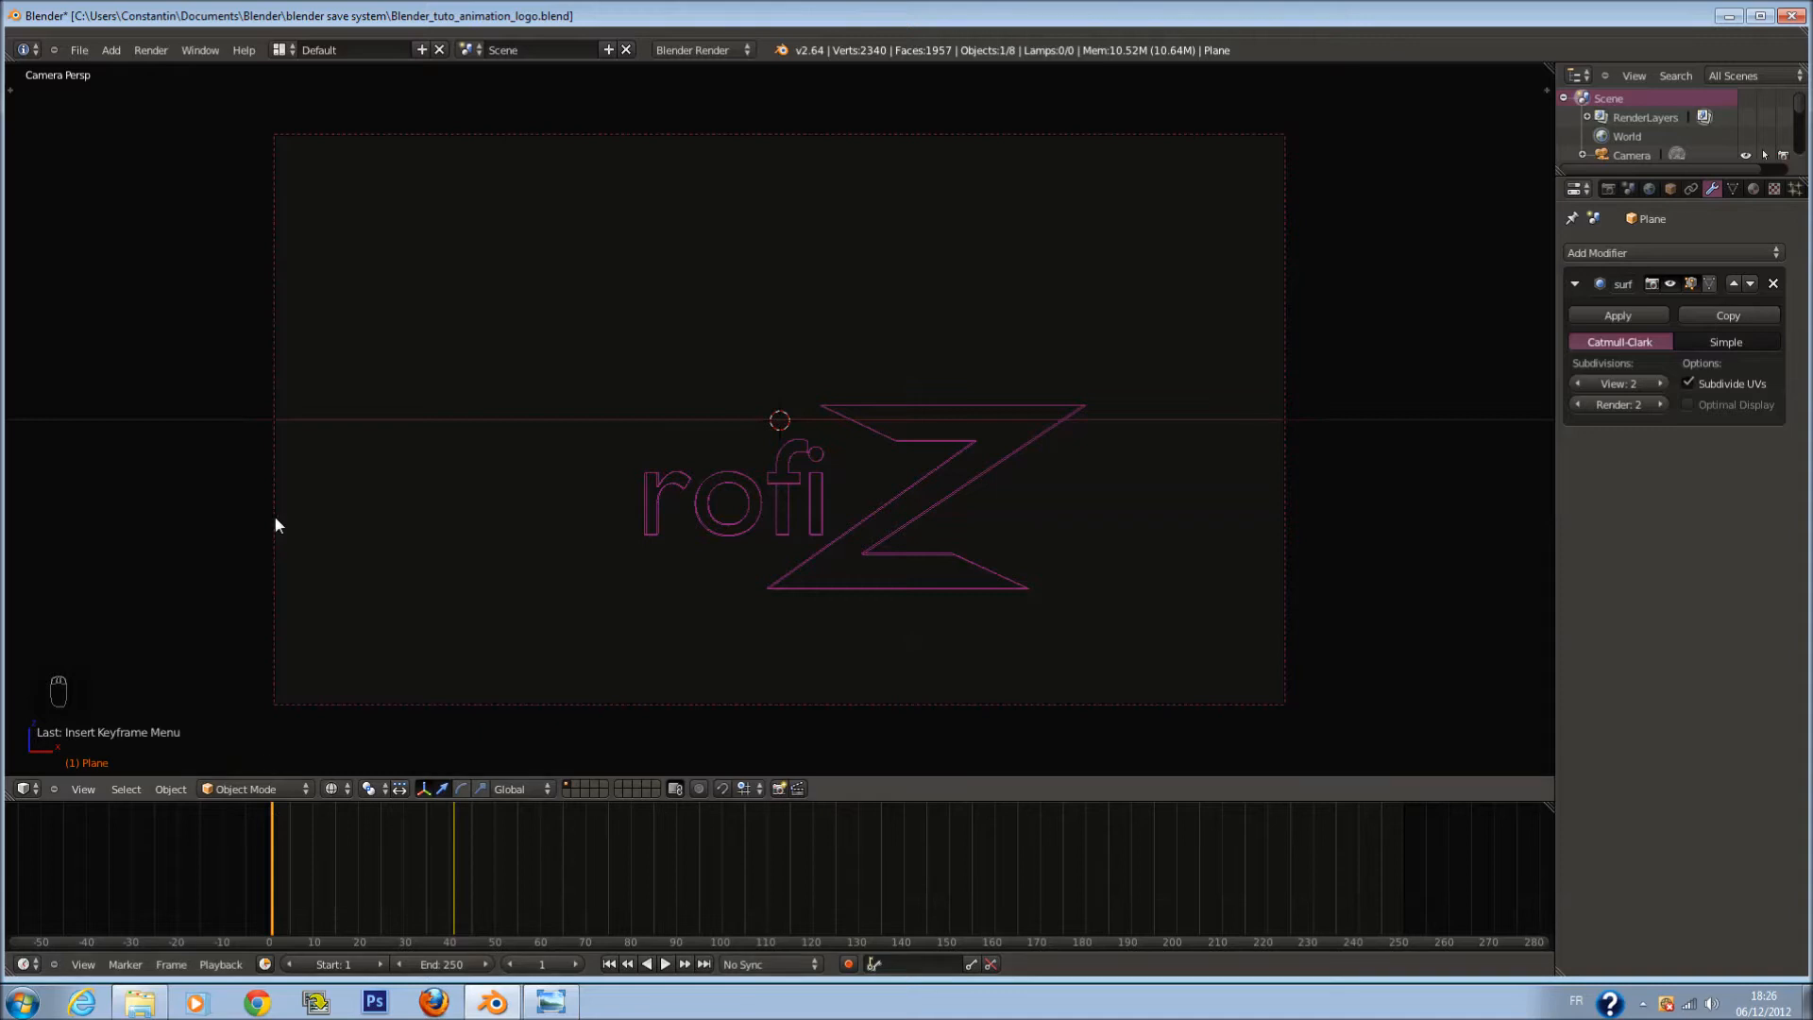
Step: Switch back to solid shading and move the r mesh along negative Y to near the camera
key(KP_7)
key(z)
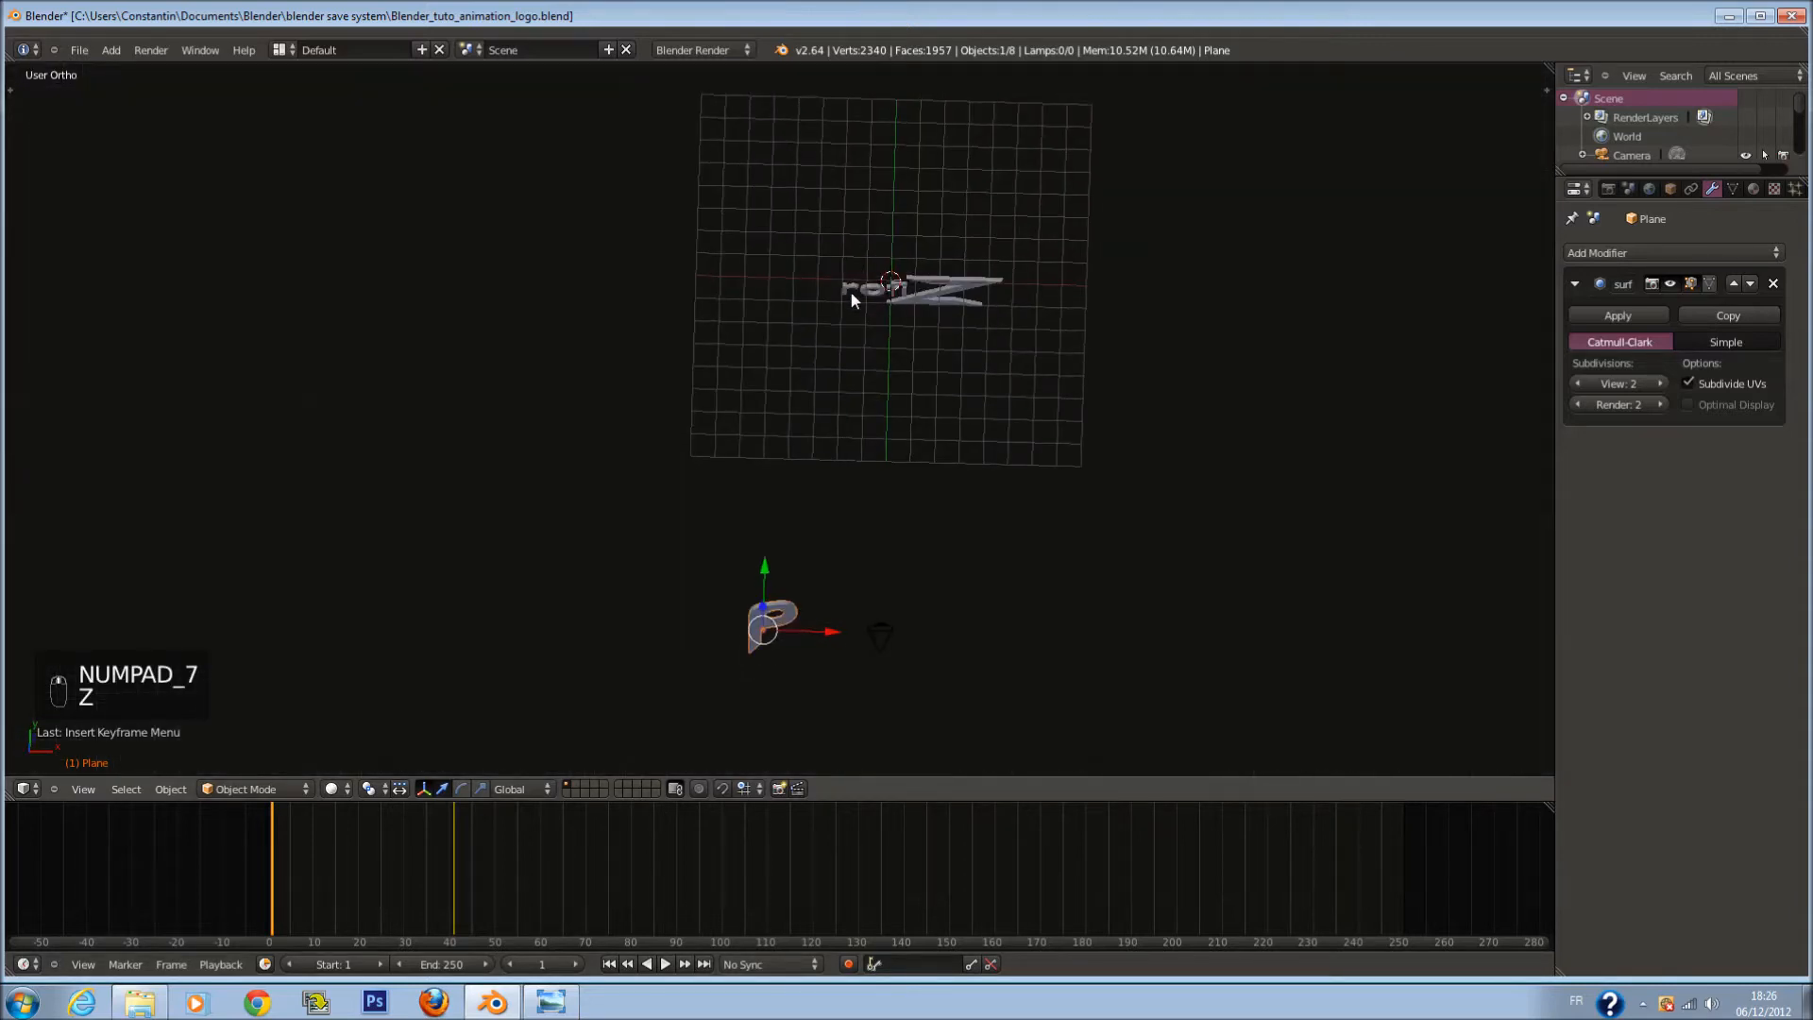
right_click(850, 286)
key(KP_7)
ctrl+scroll(856, 276, up, 3)
drag(758, 196, 758, 605)
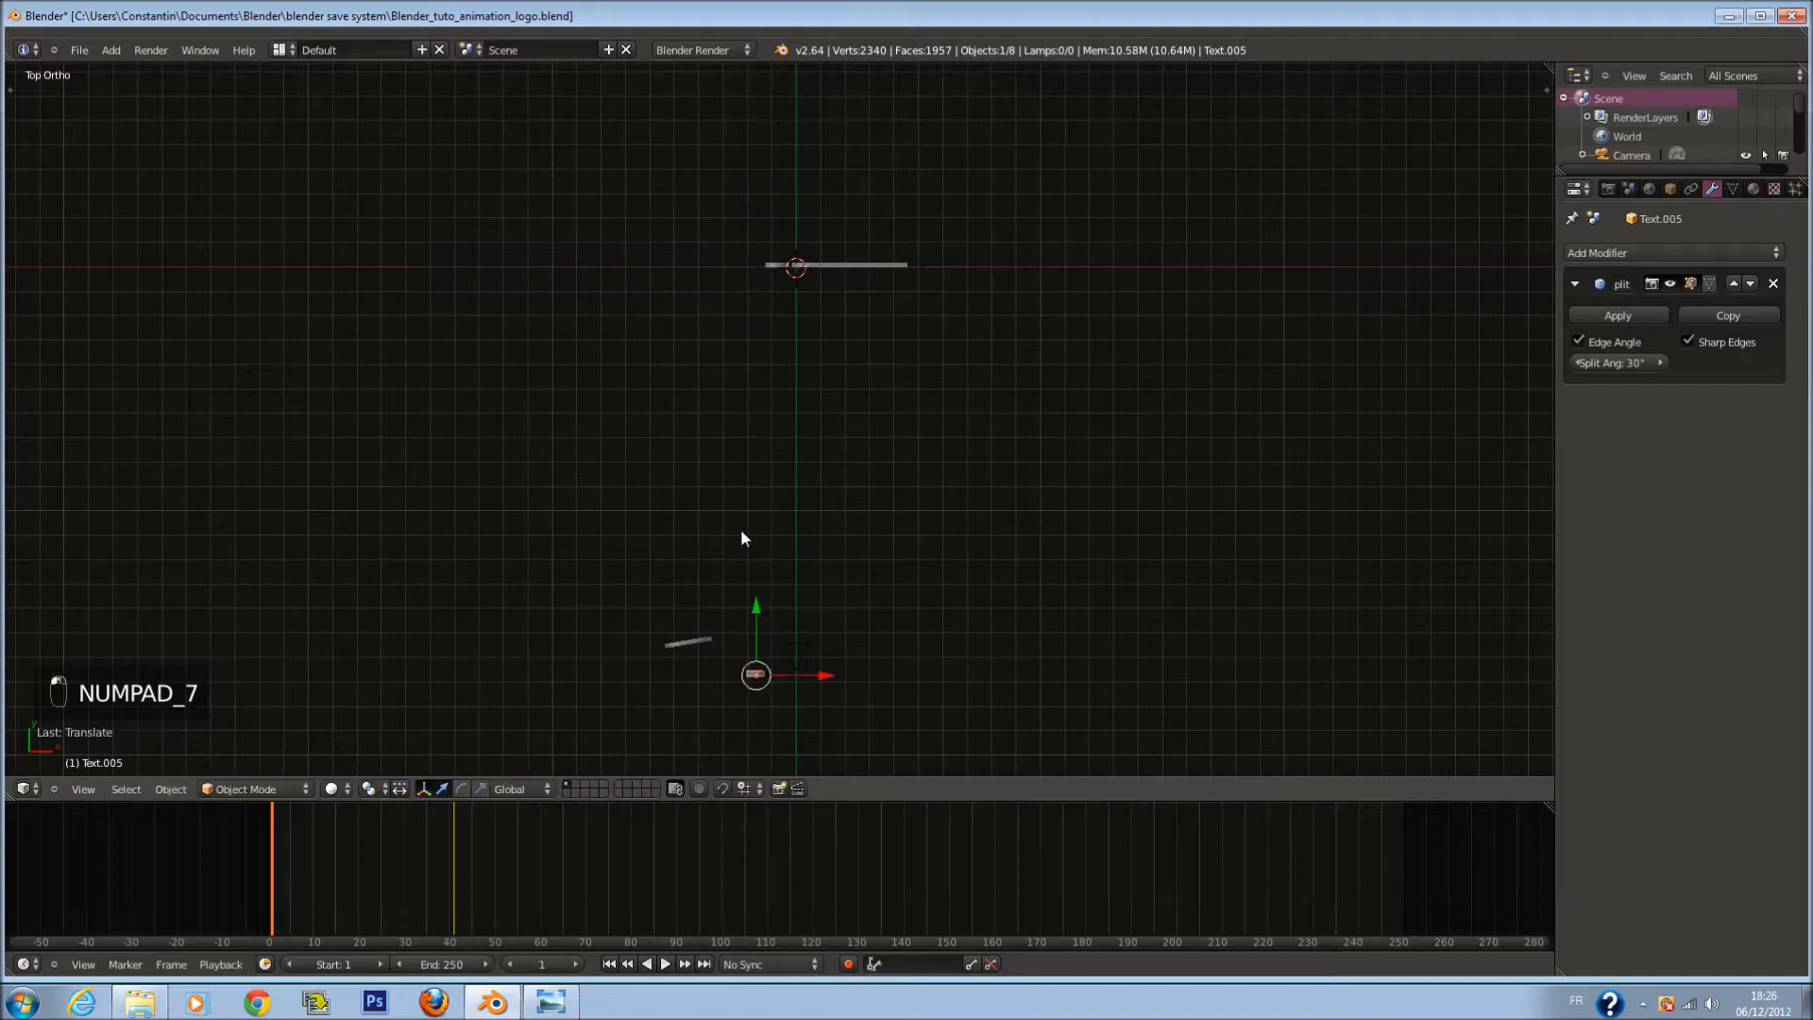
Step: Check the r mesh's placement through the camera and insert a LocRotScale keyframe for it at frame 1
key(KP_0)
key(KP_7)
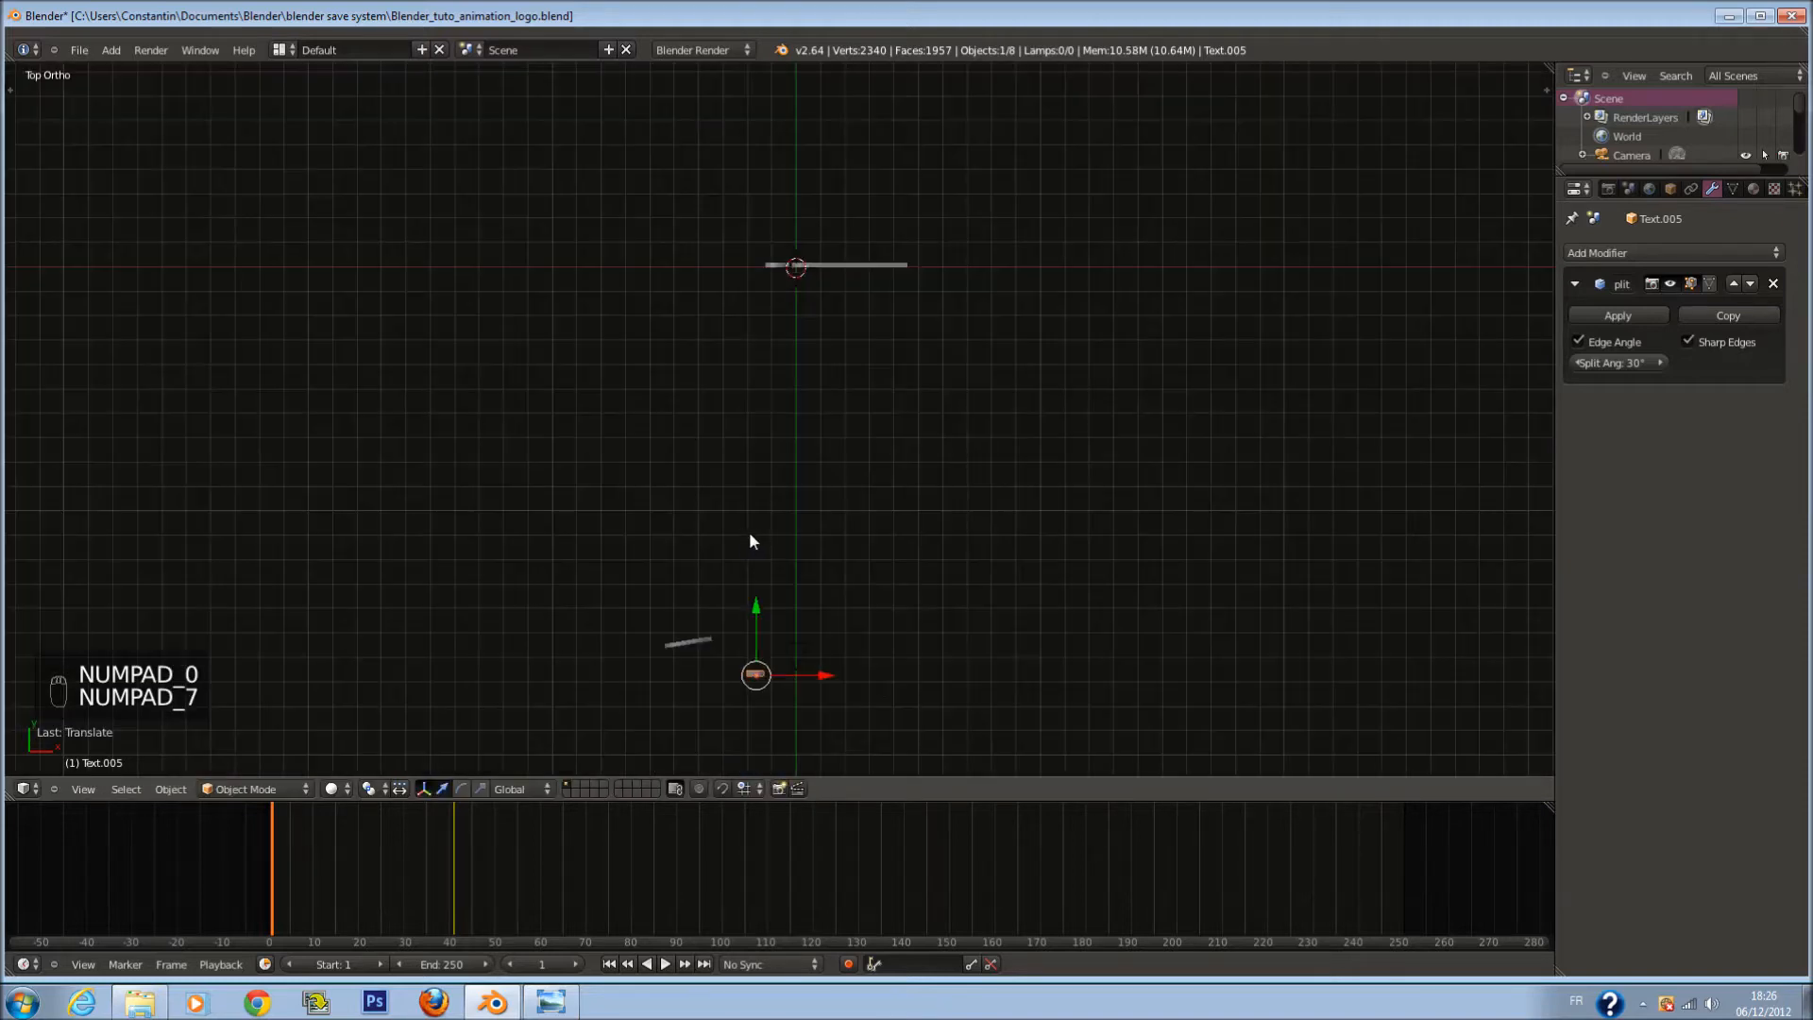
key(i)
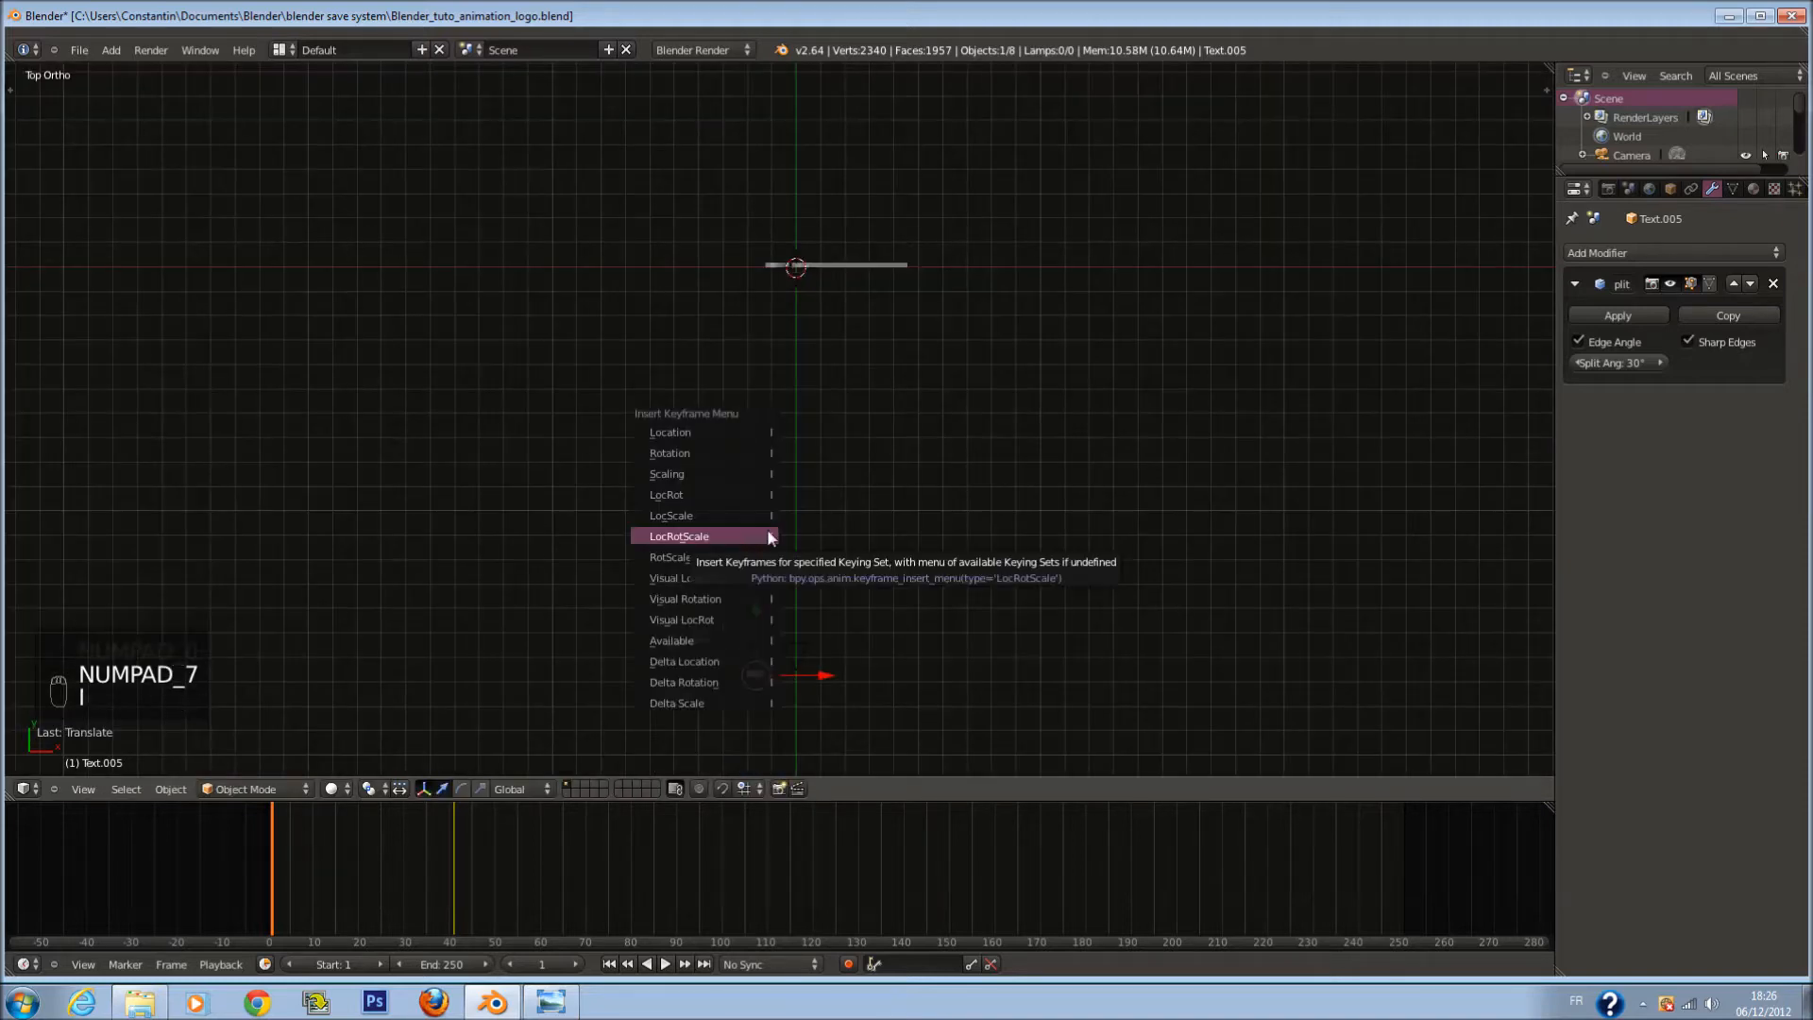
click(767, 532)
Step: Rotate the r mesh freely in the top view, about global X, and about global Y so it lies tilted beside the camera
shift+scroll(869, 505, down, 3)
key(r)
click(831, 544)
key(r)
key(x)
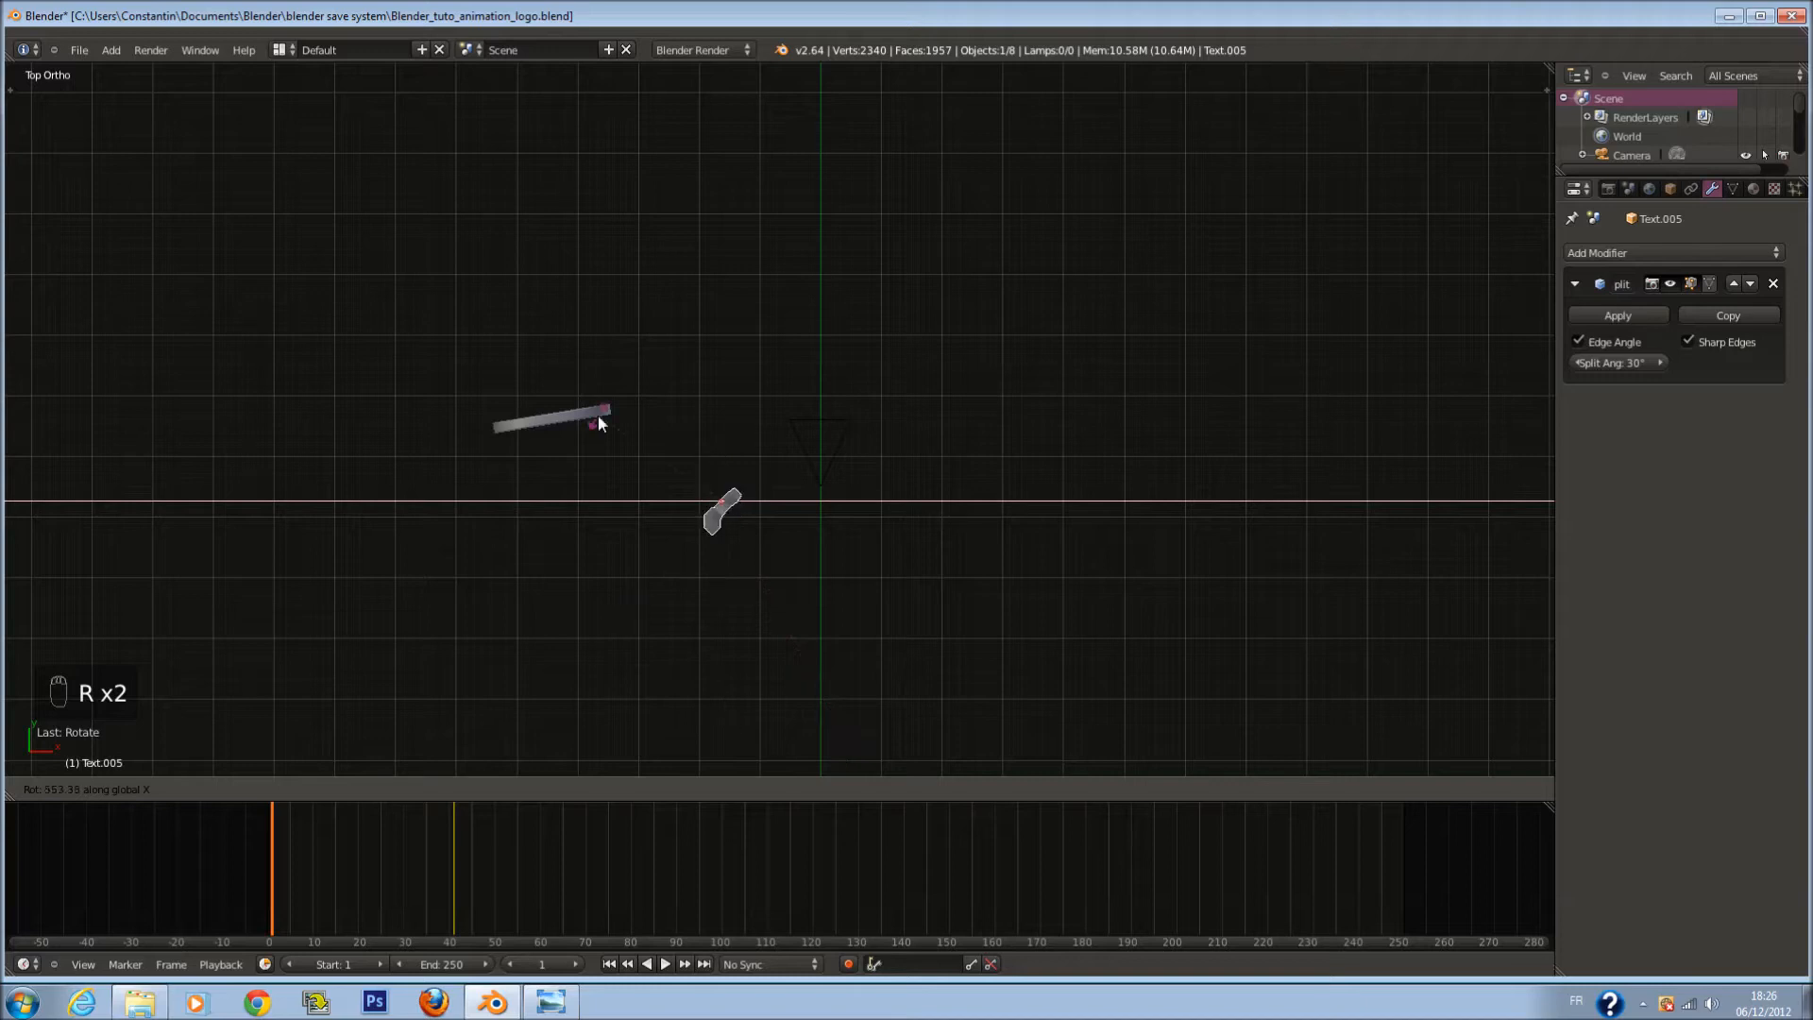
click(822, 628)
key(r)
key(y)
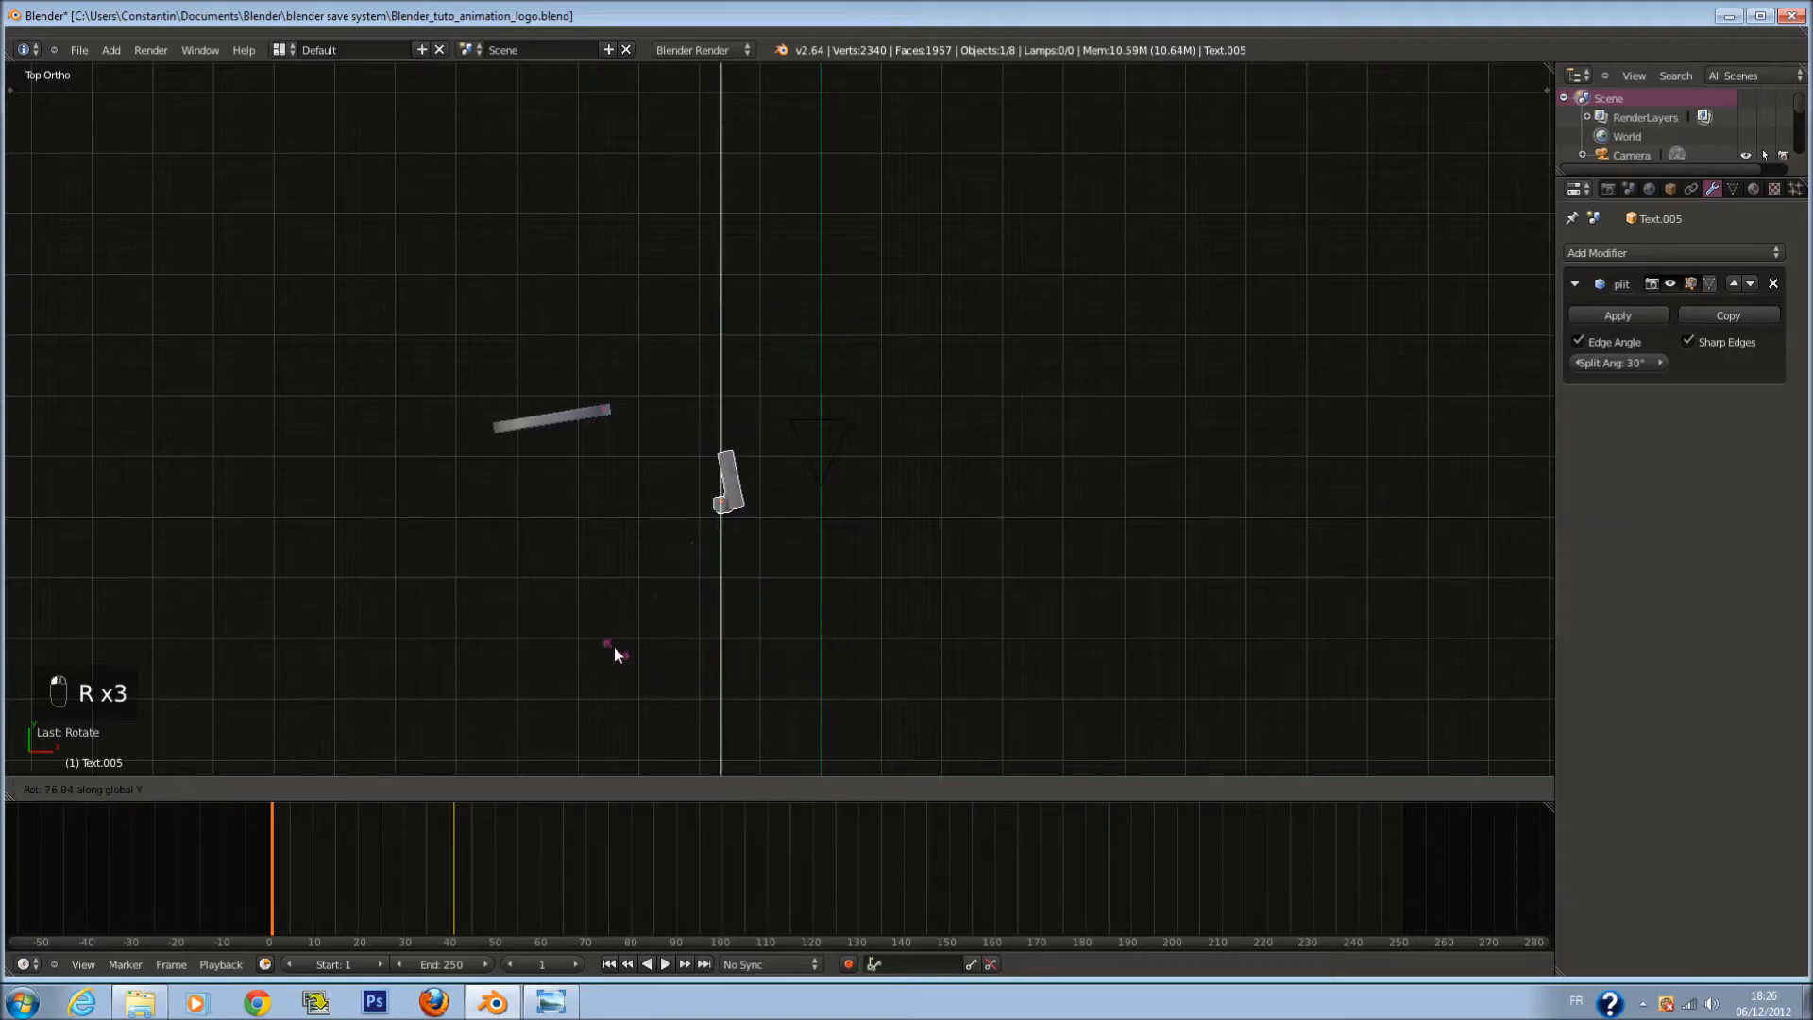
click(798, 391)
Step: Insert a LocRotScale keyframe for the rotated r mesh at frame 1 and check the start through the camera
key(i)
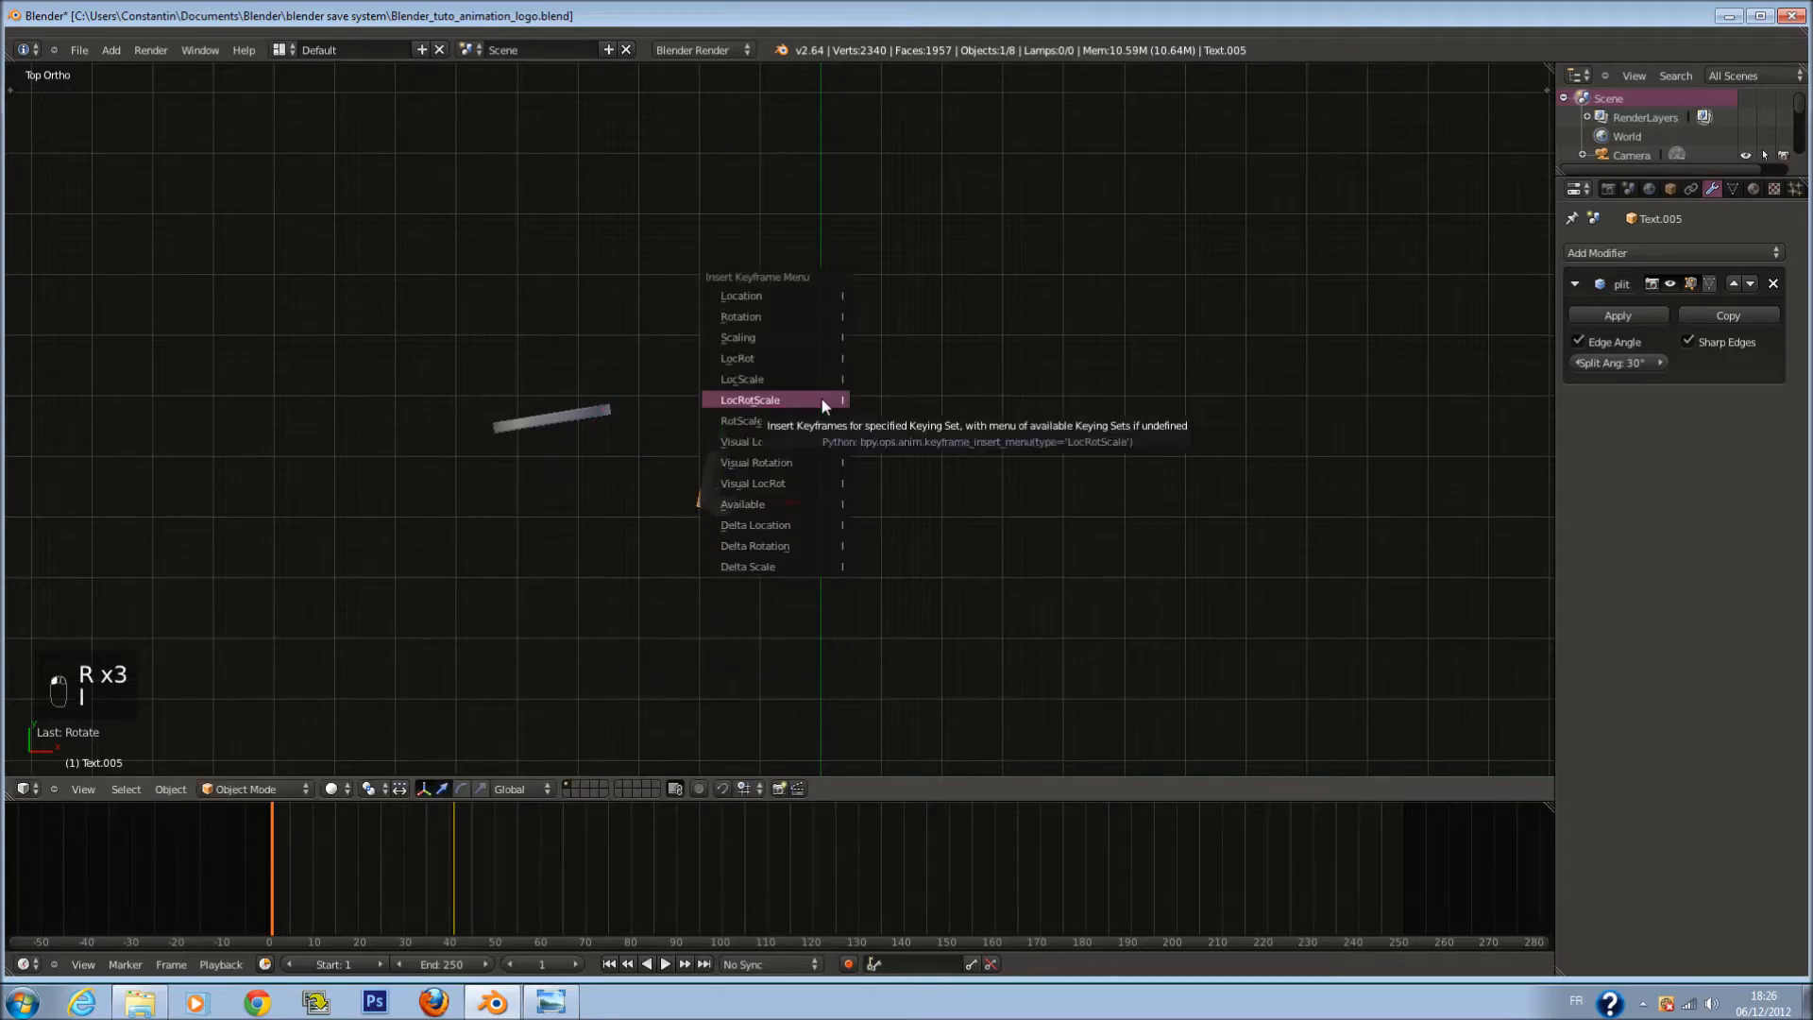
click(821, 400)
key(KP_0)
scroll(695, 496, down, 2)
scroll(661, 548, up, 1)
scroll(321, 845, up, 1)
mouse_move(251, 836)
mouse_down()
mouse_move(429, 841)
mouse_move(269, 863)
mouse_move(253, 859)
mouse_move(428, 858)
mouse_move(232, 865)
mouse_up()
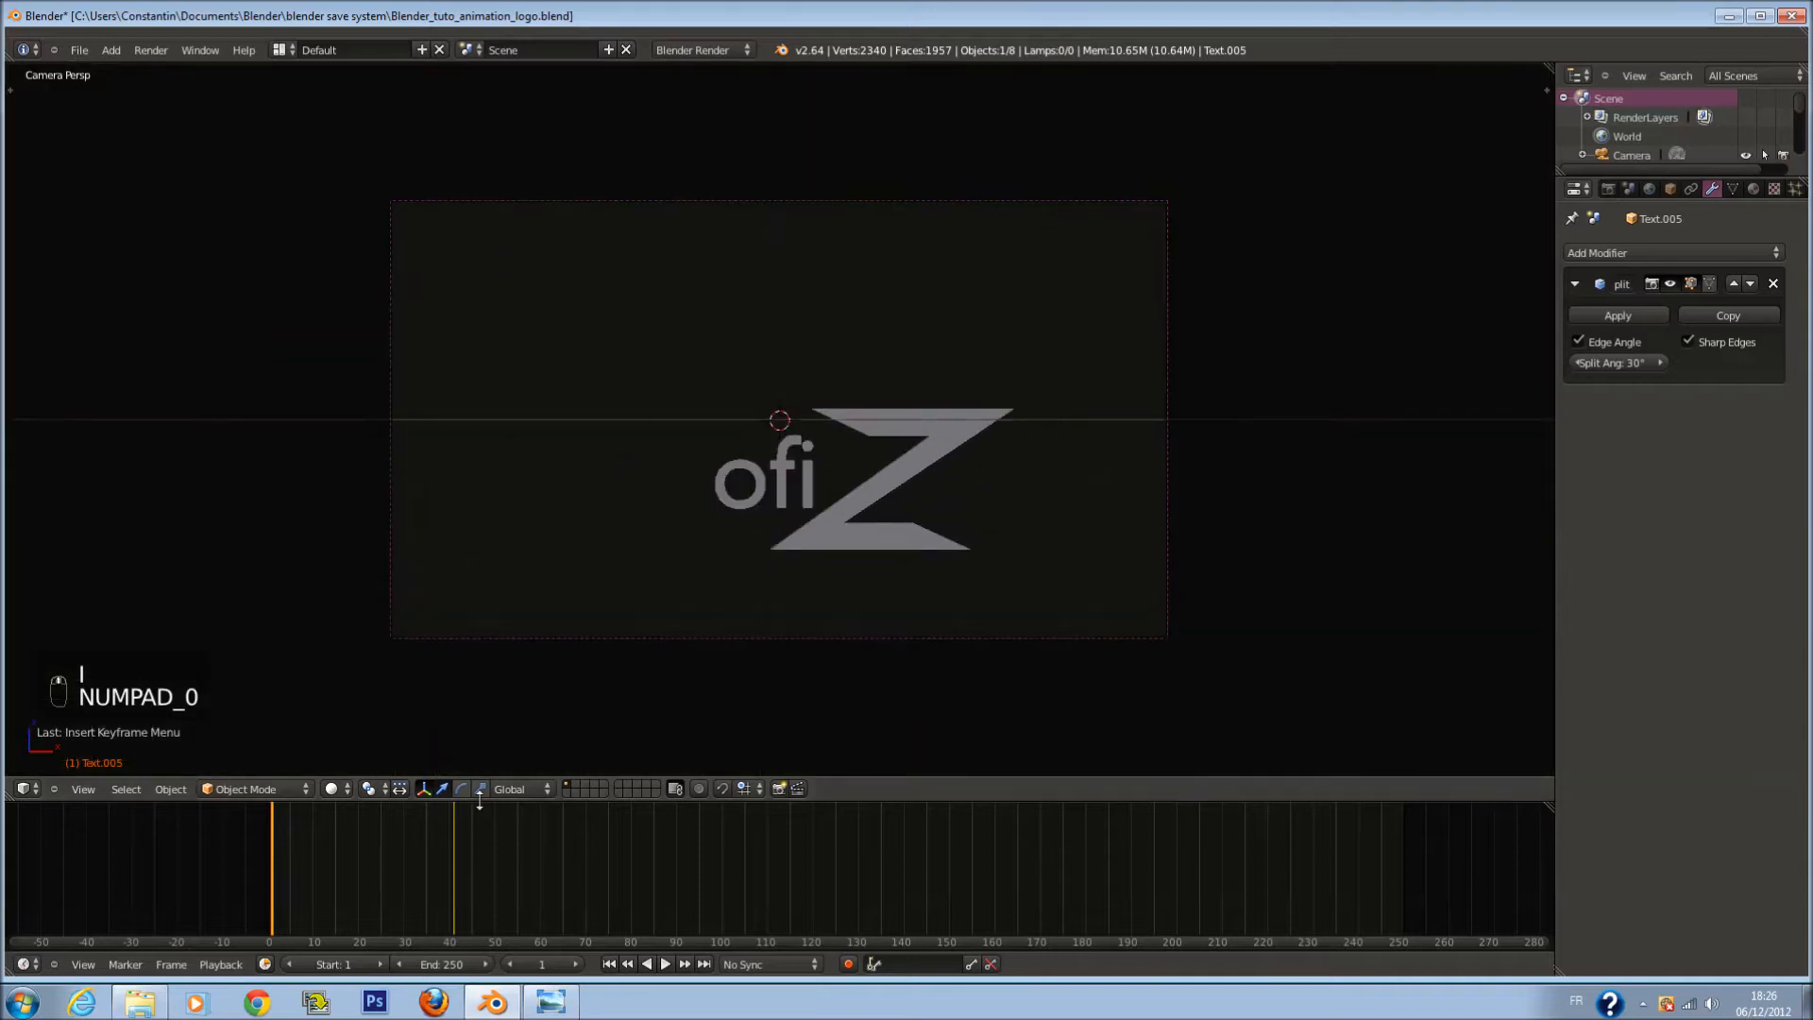
Step: Select the o mesh in the top view and move it along negative Y to near the camera
key(KP_4)
key(KP_7)
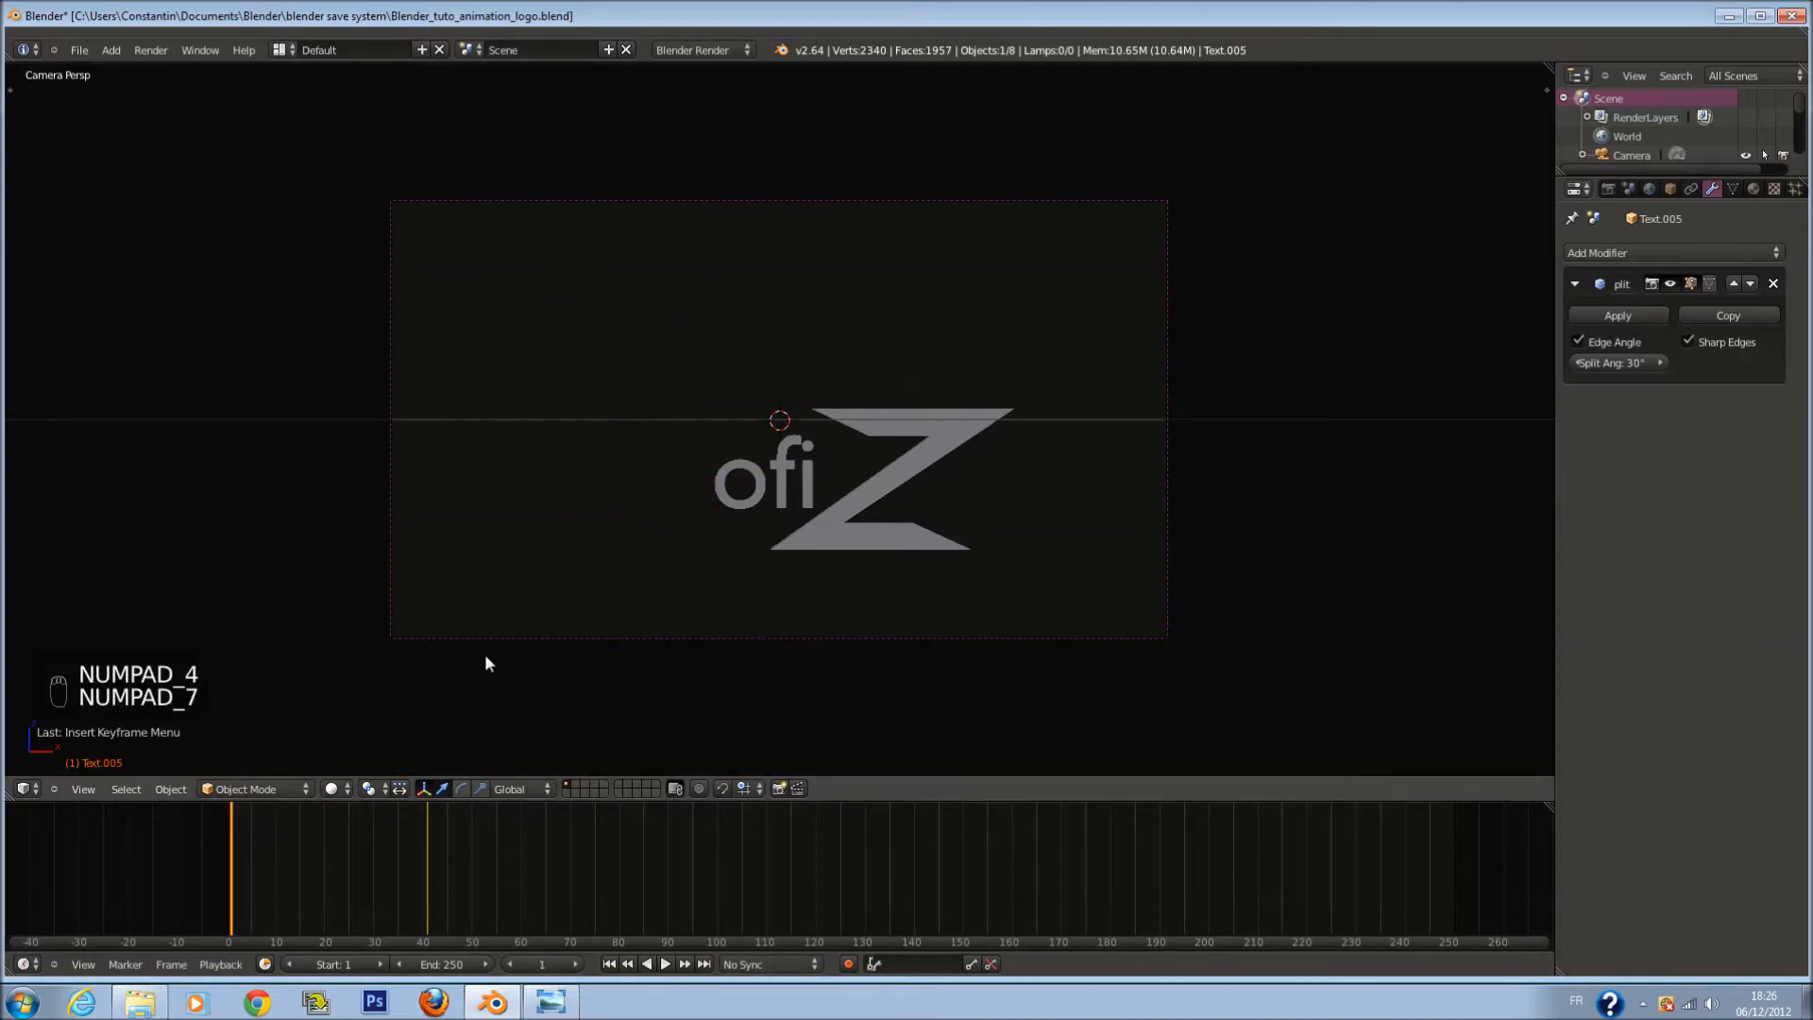
key(KP_7)
scroll(746, 408, down, 3)
shift+scroll(831, 353, up, 10)
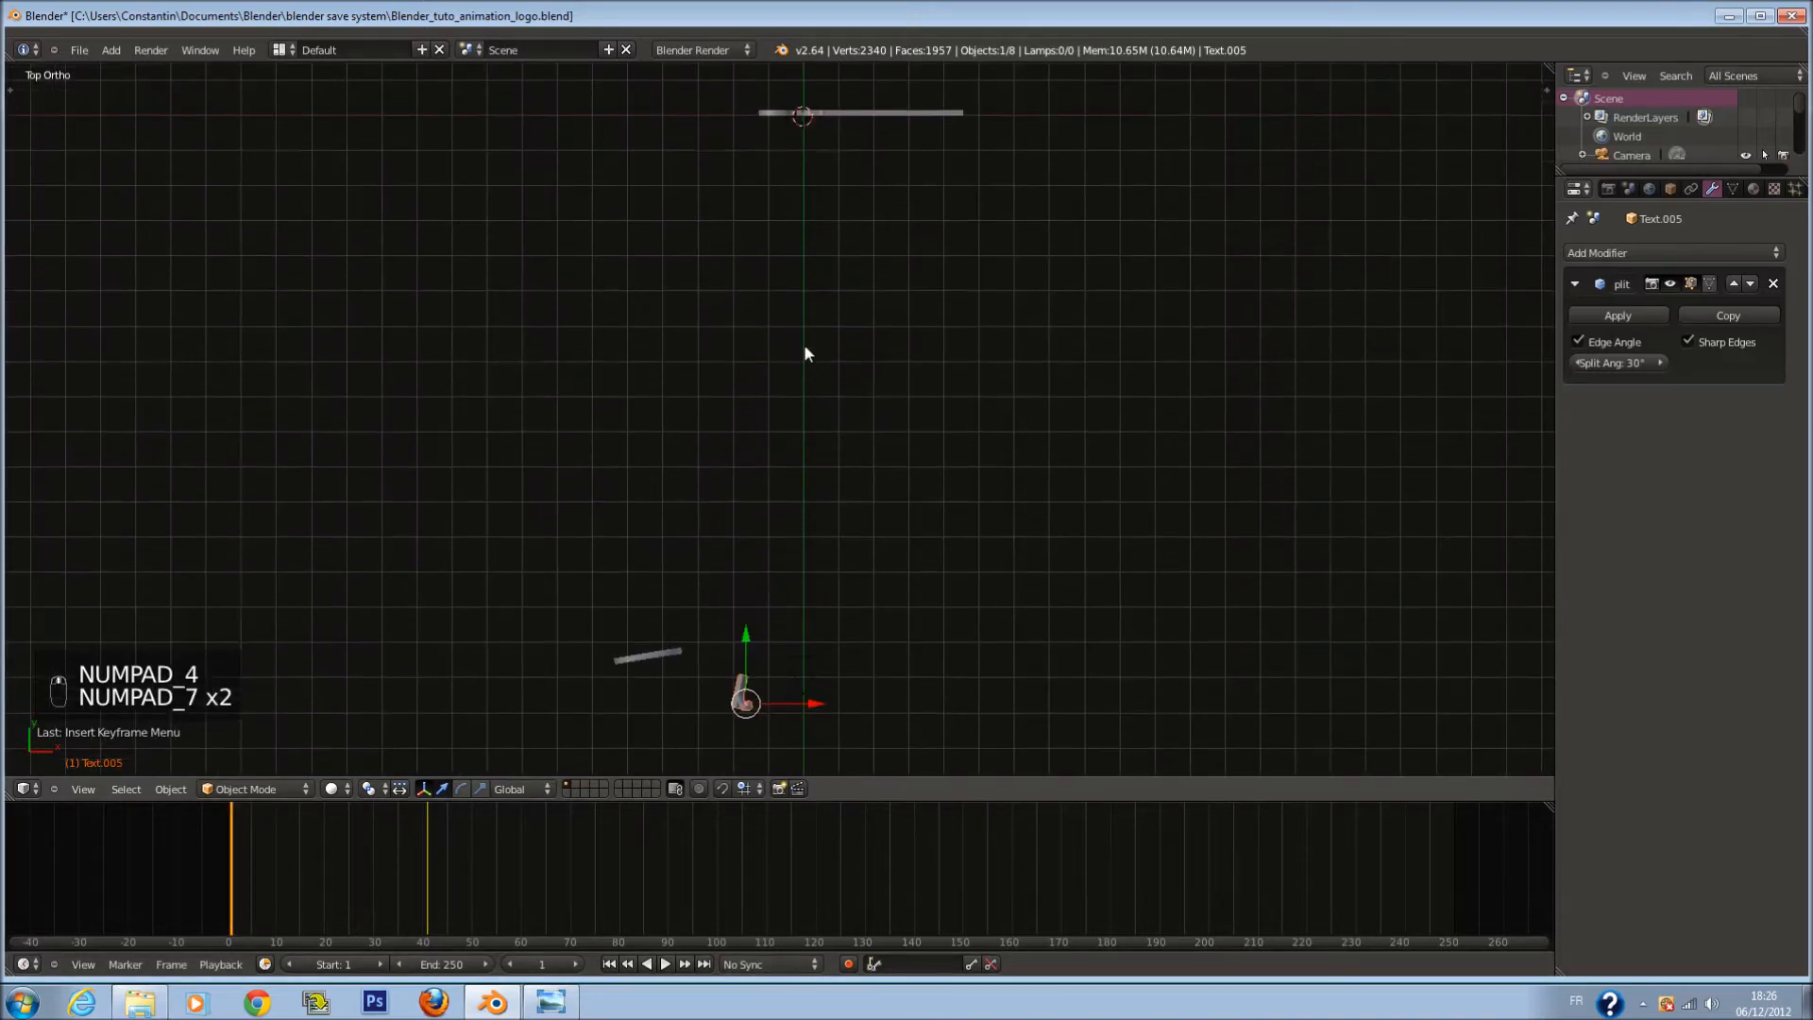
right_click(773, 109)
scroll(782, 113, down, 2)
key(g)
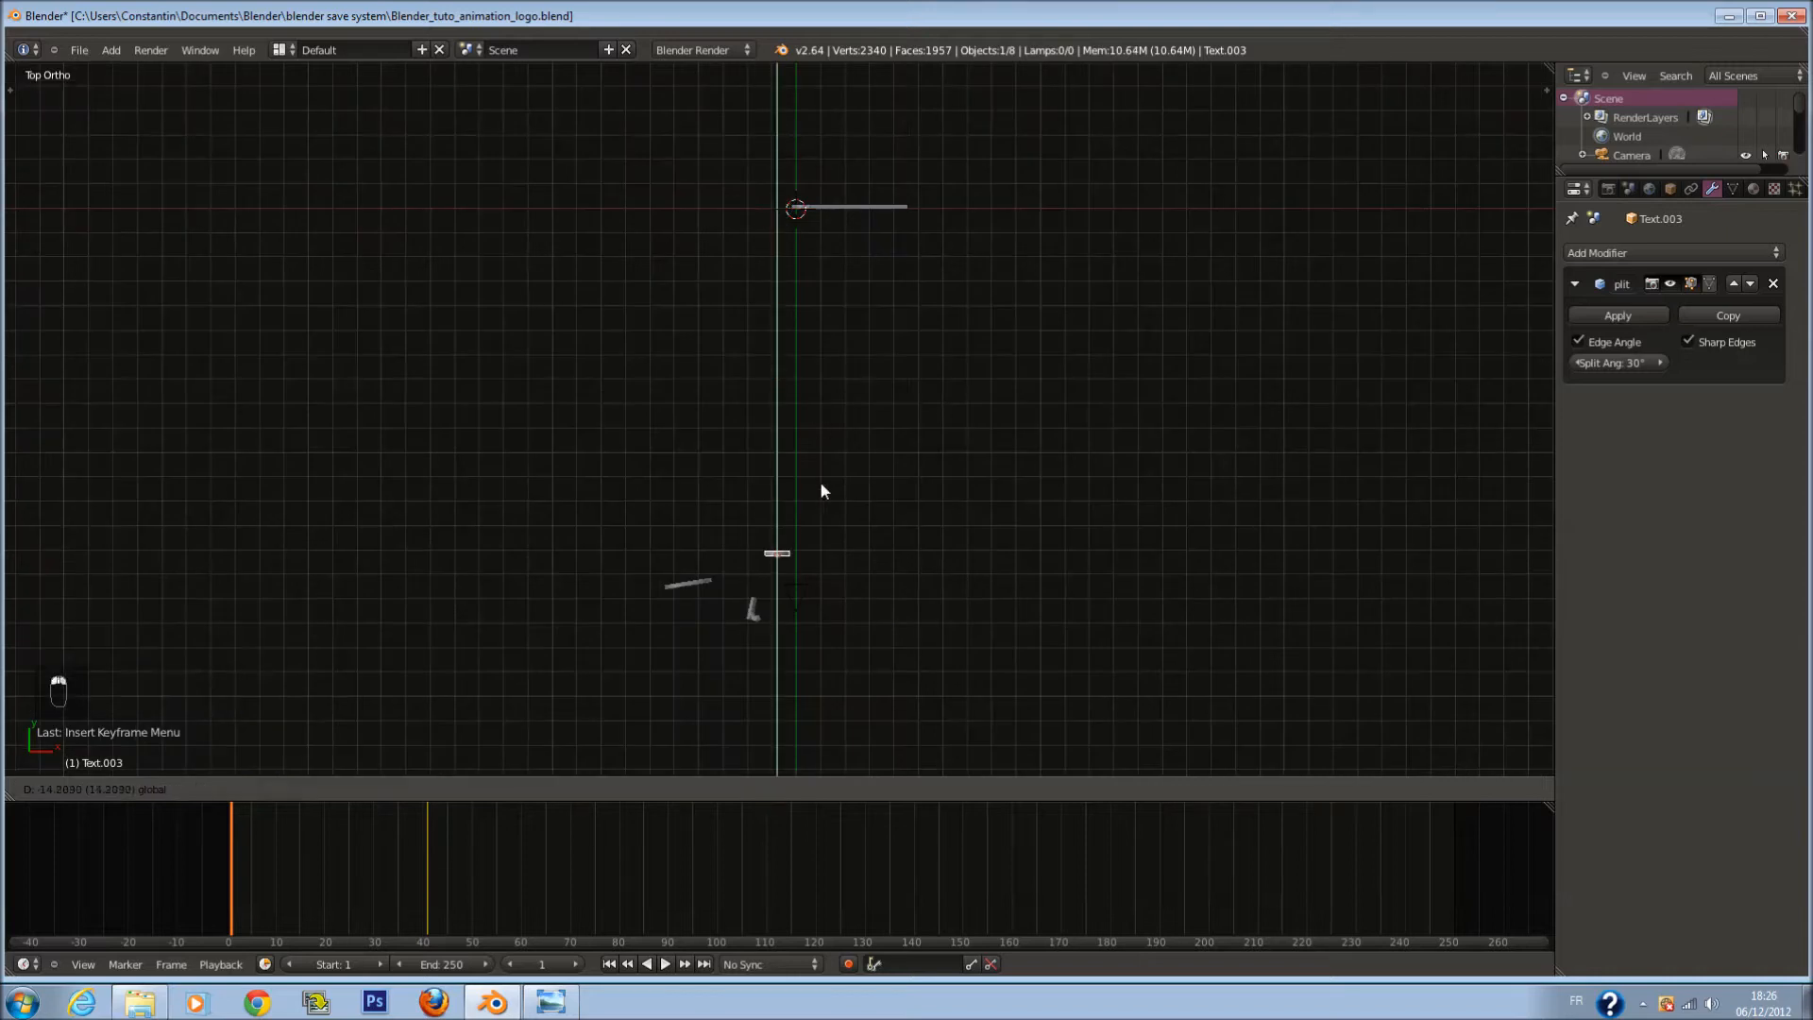
click(833, 548)
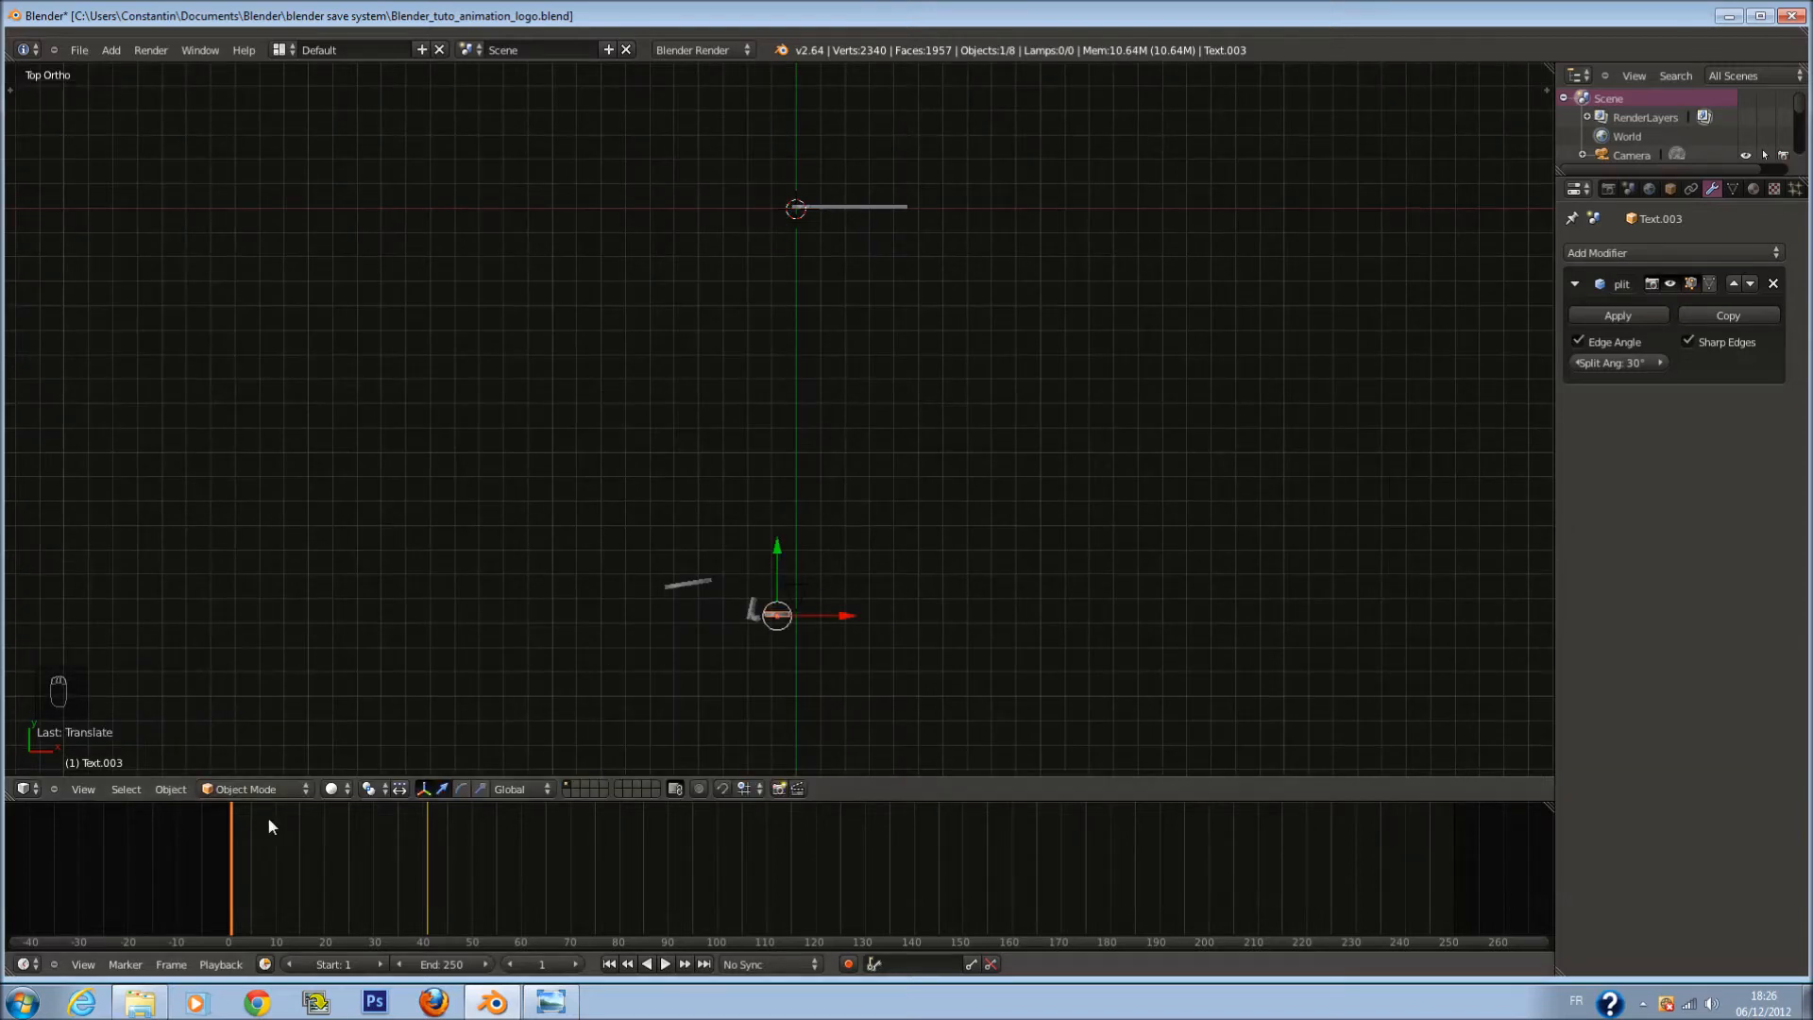
Step: Rotate the o mesh about global X and Y and freely in the top view until its ring faces upward
scroll(953, 565, up, 4)
key(r)
key(r)
key(x)
click(984, 710)
key(r)
click(1025, 717)
key(r)
key(y)
click(1011, 676)
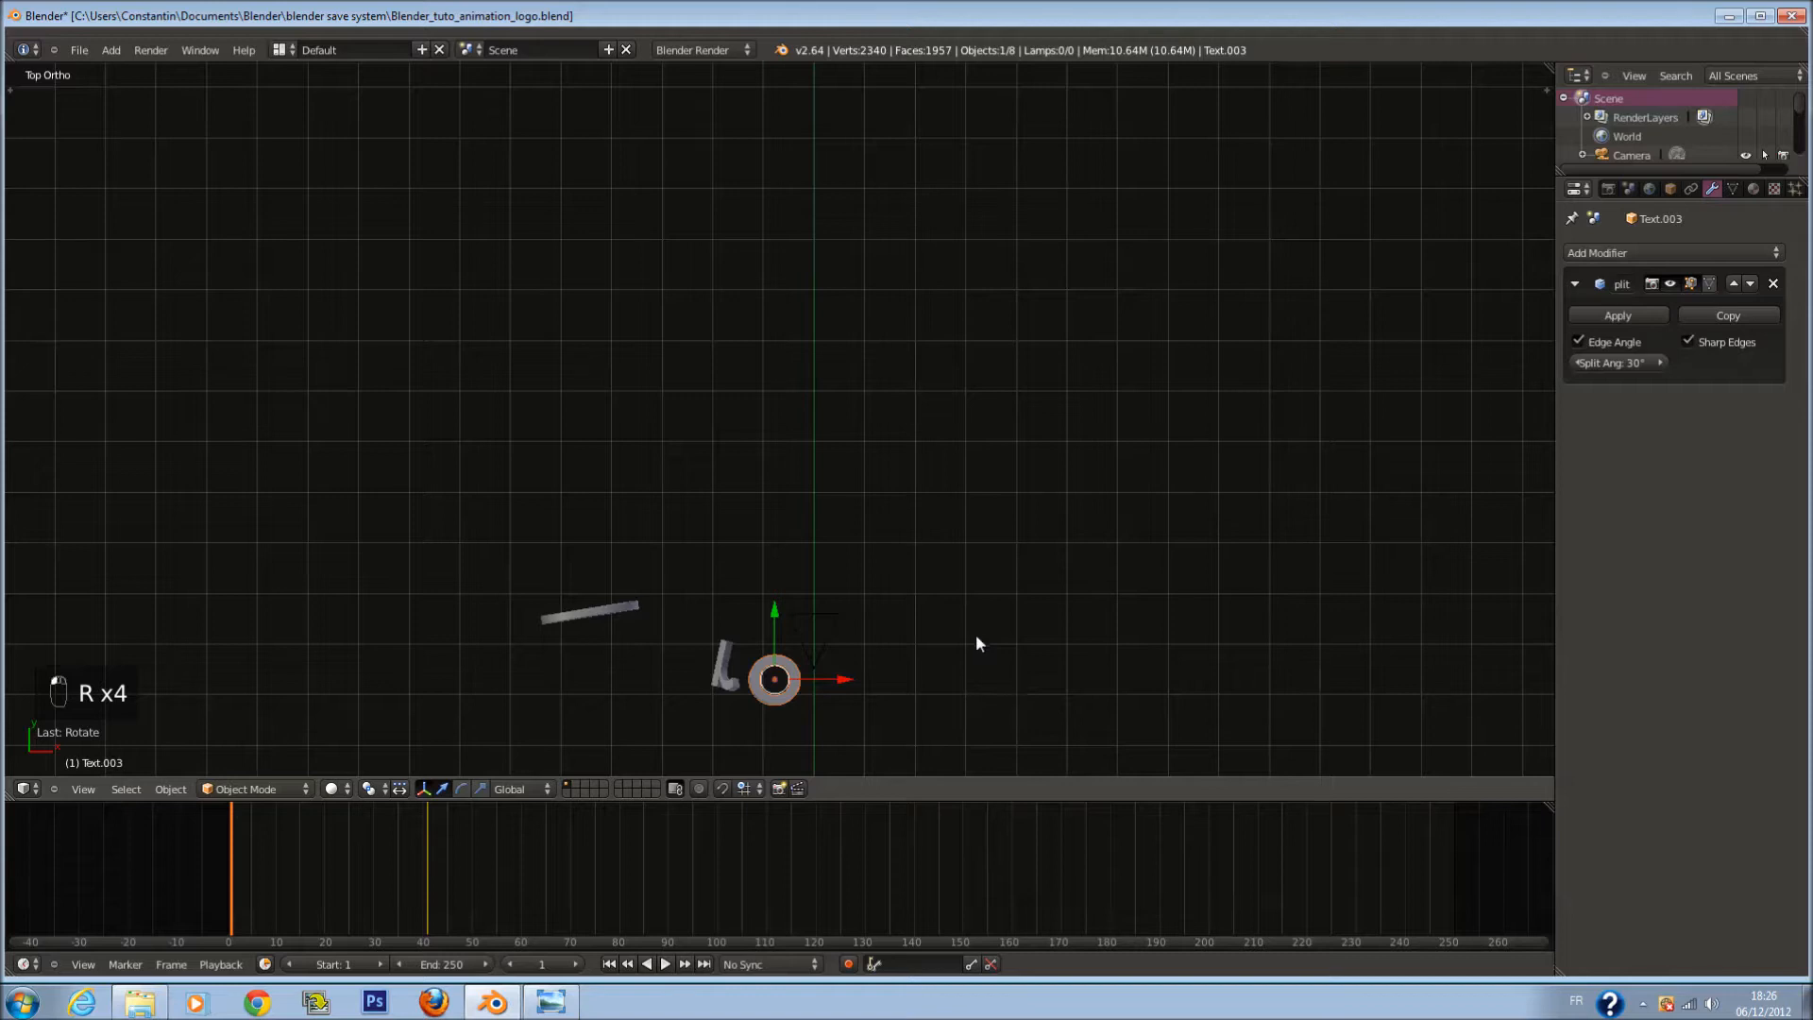
key(r)
click(982, 689)
Step: Insert a transform keyframe for the o mesh at frame 1 and check the start through the camera
shift+middle_drag(971, 721, 797, 600)
scroll(797, 600, down, 1)
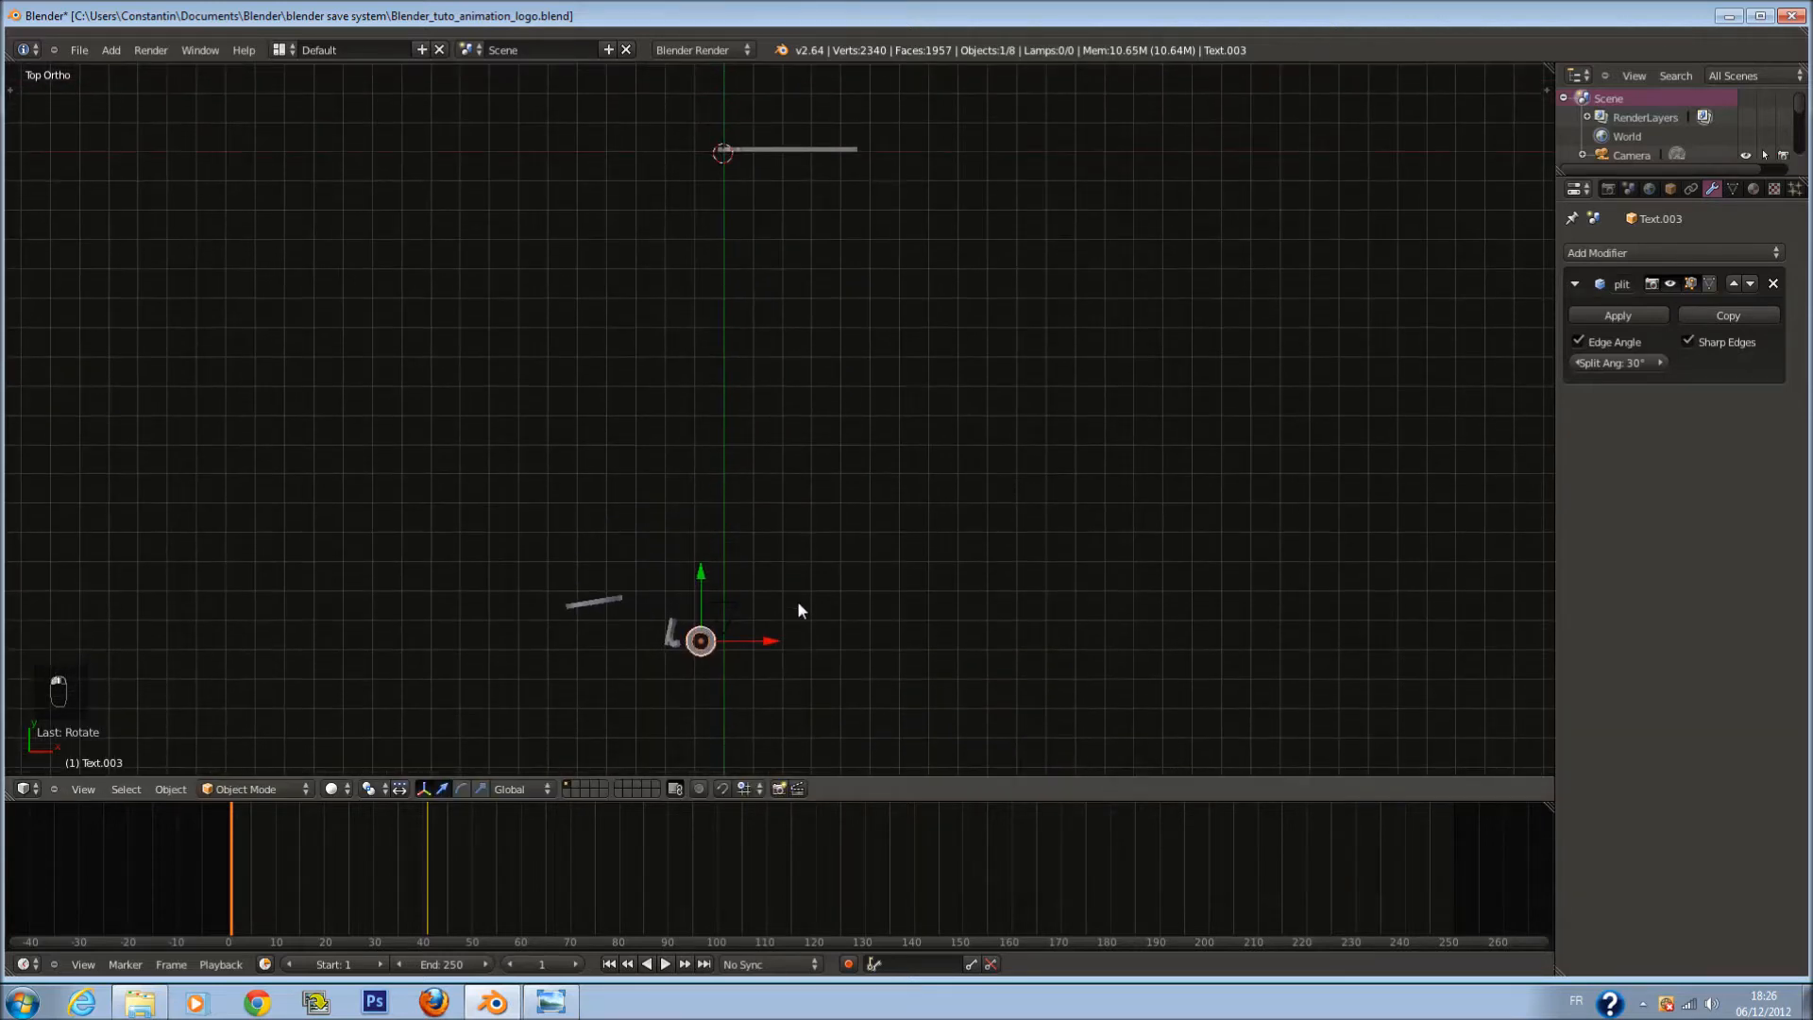
key(i)
click(755, 601)
drag(223, 840, 228, 884)
key(KP_0)
Step: Select the f mesh and move it in the top view along negative Y, just behind the camera
right_click(776, 466)
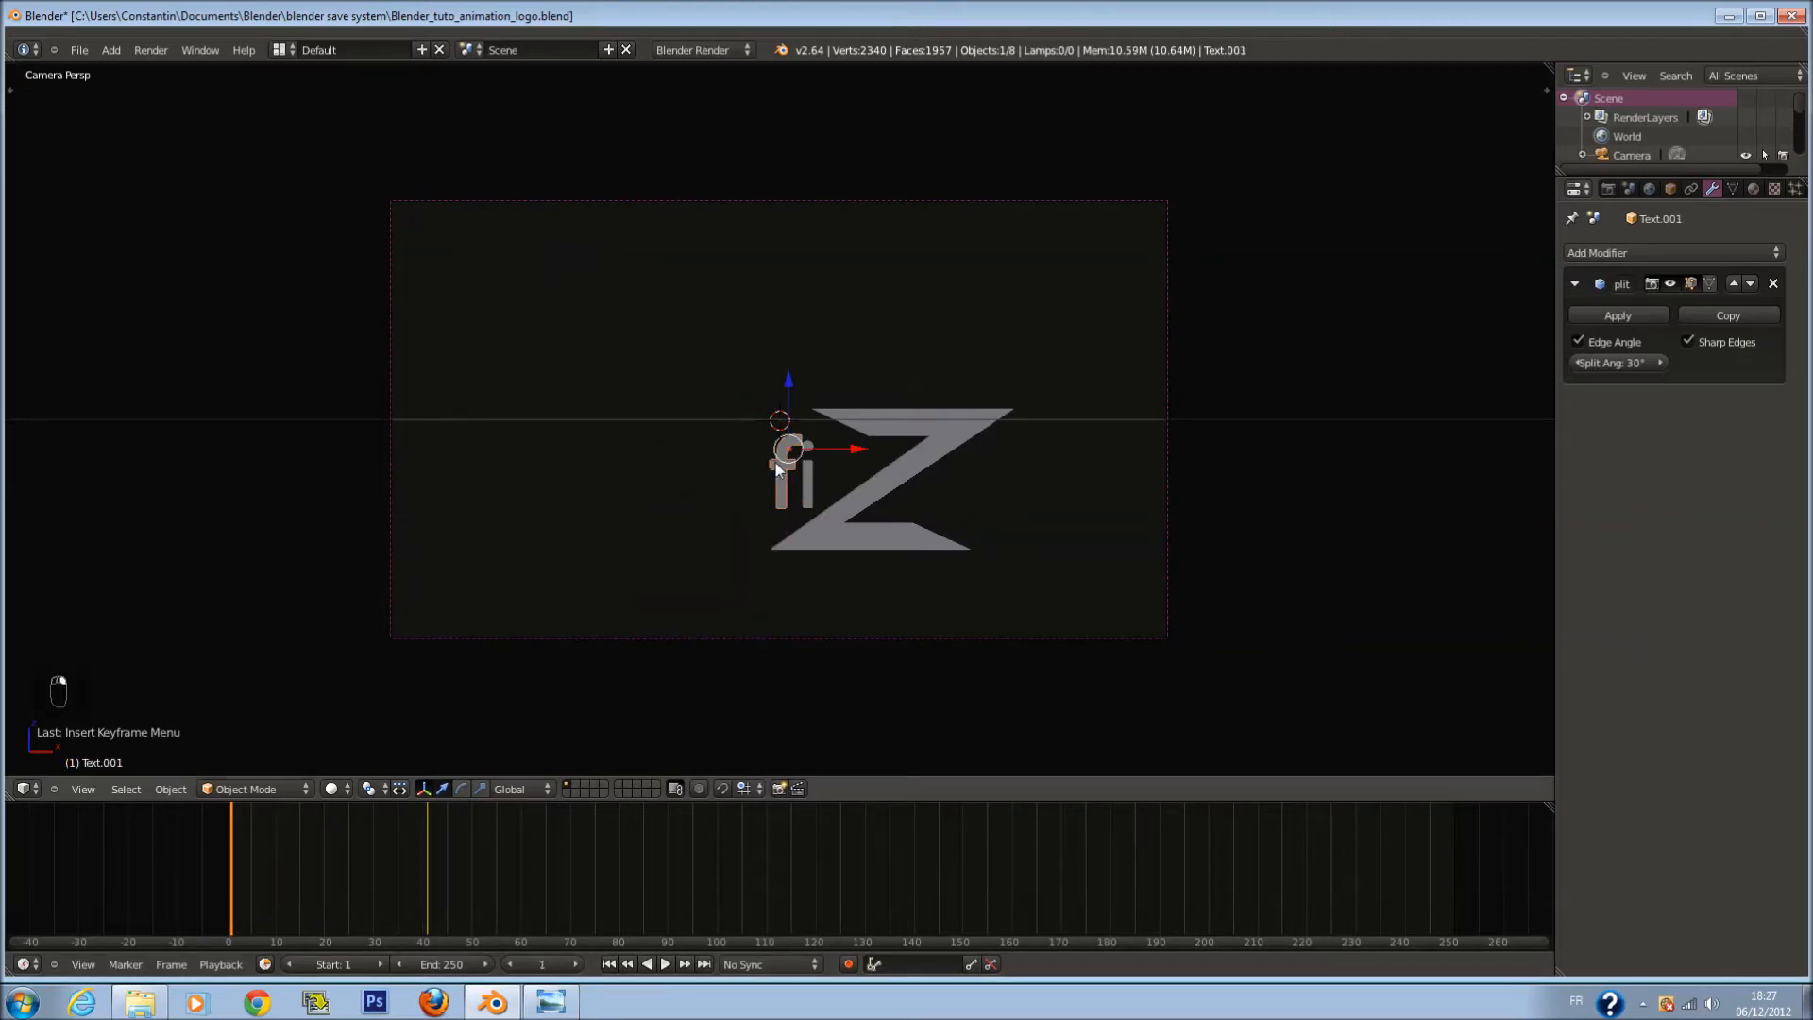
key(KP_7)
drag(732, 82, 846, 595)
key(i)
shift+scroll(898, 564, down, 9)
scroll(869, 529, up, 5)
Step: Rotate the f mesh about global Y and X, and spin it freely several times in the top view
key(r)
key(y)
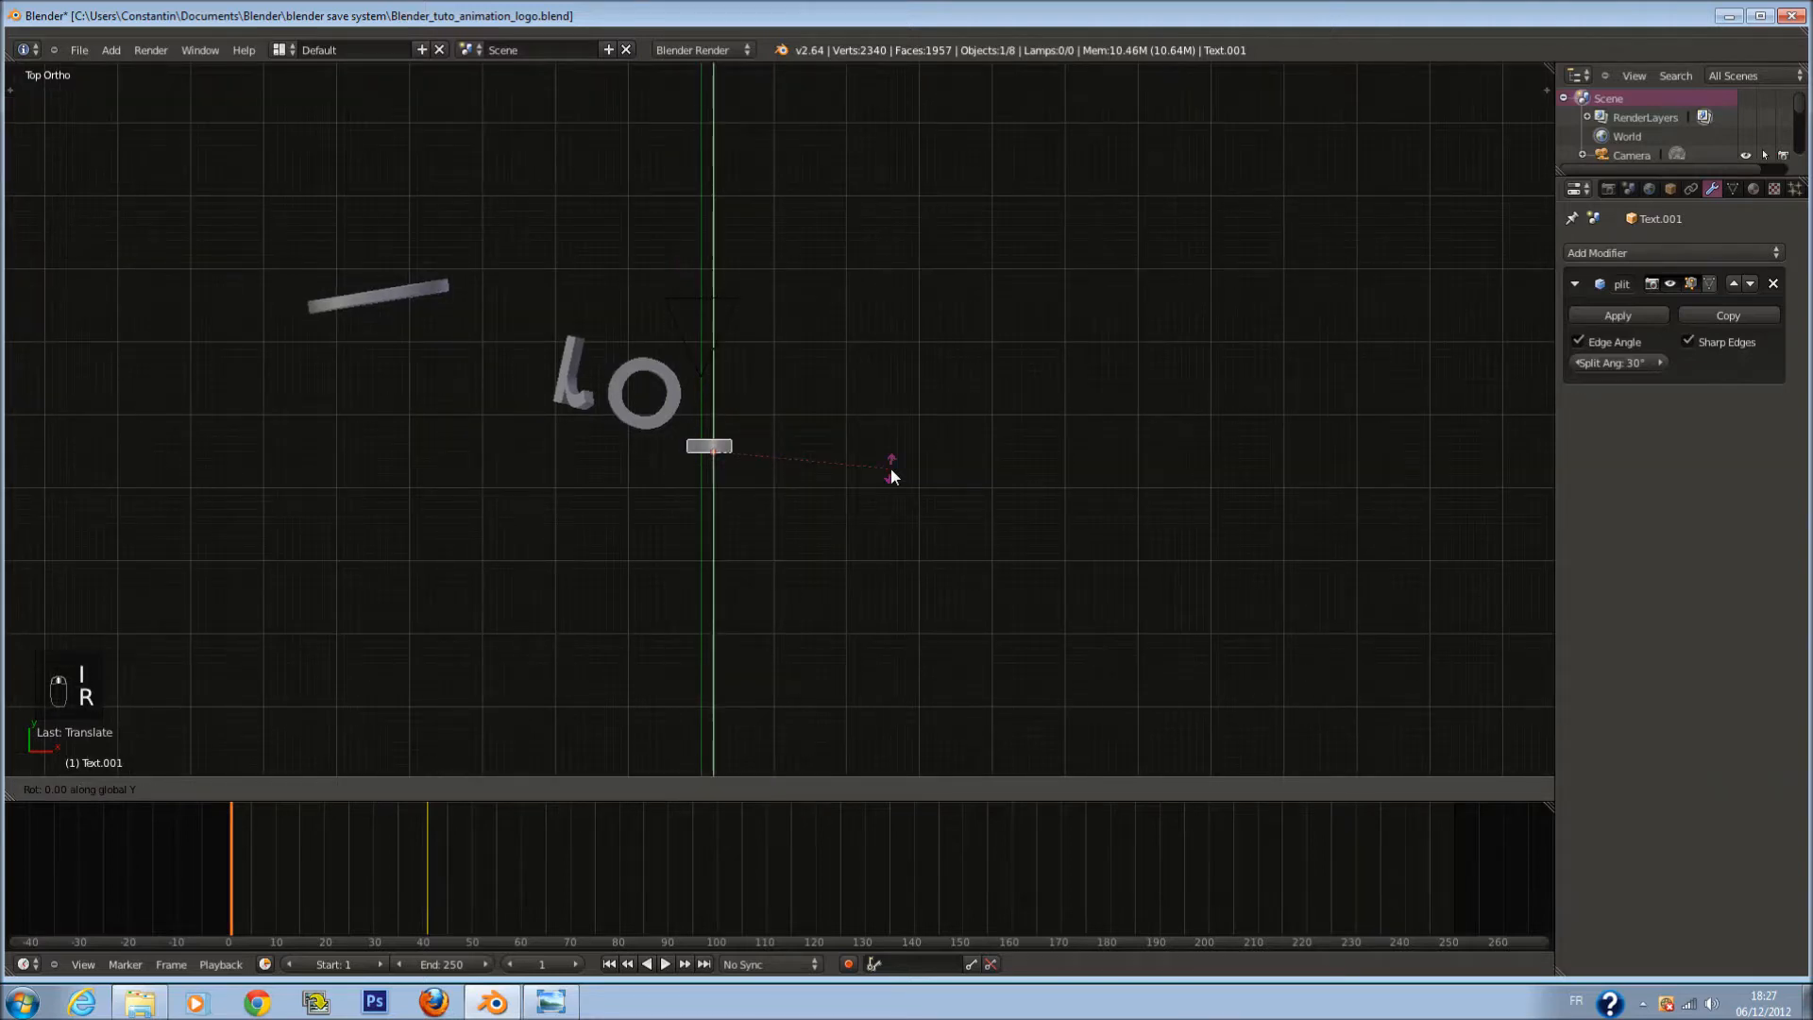
click(834, 623)
key(r)
key(x)
click(763, 311)
key(r)
click(904, 600)
key(r)
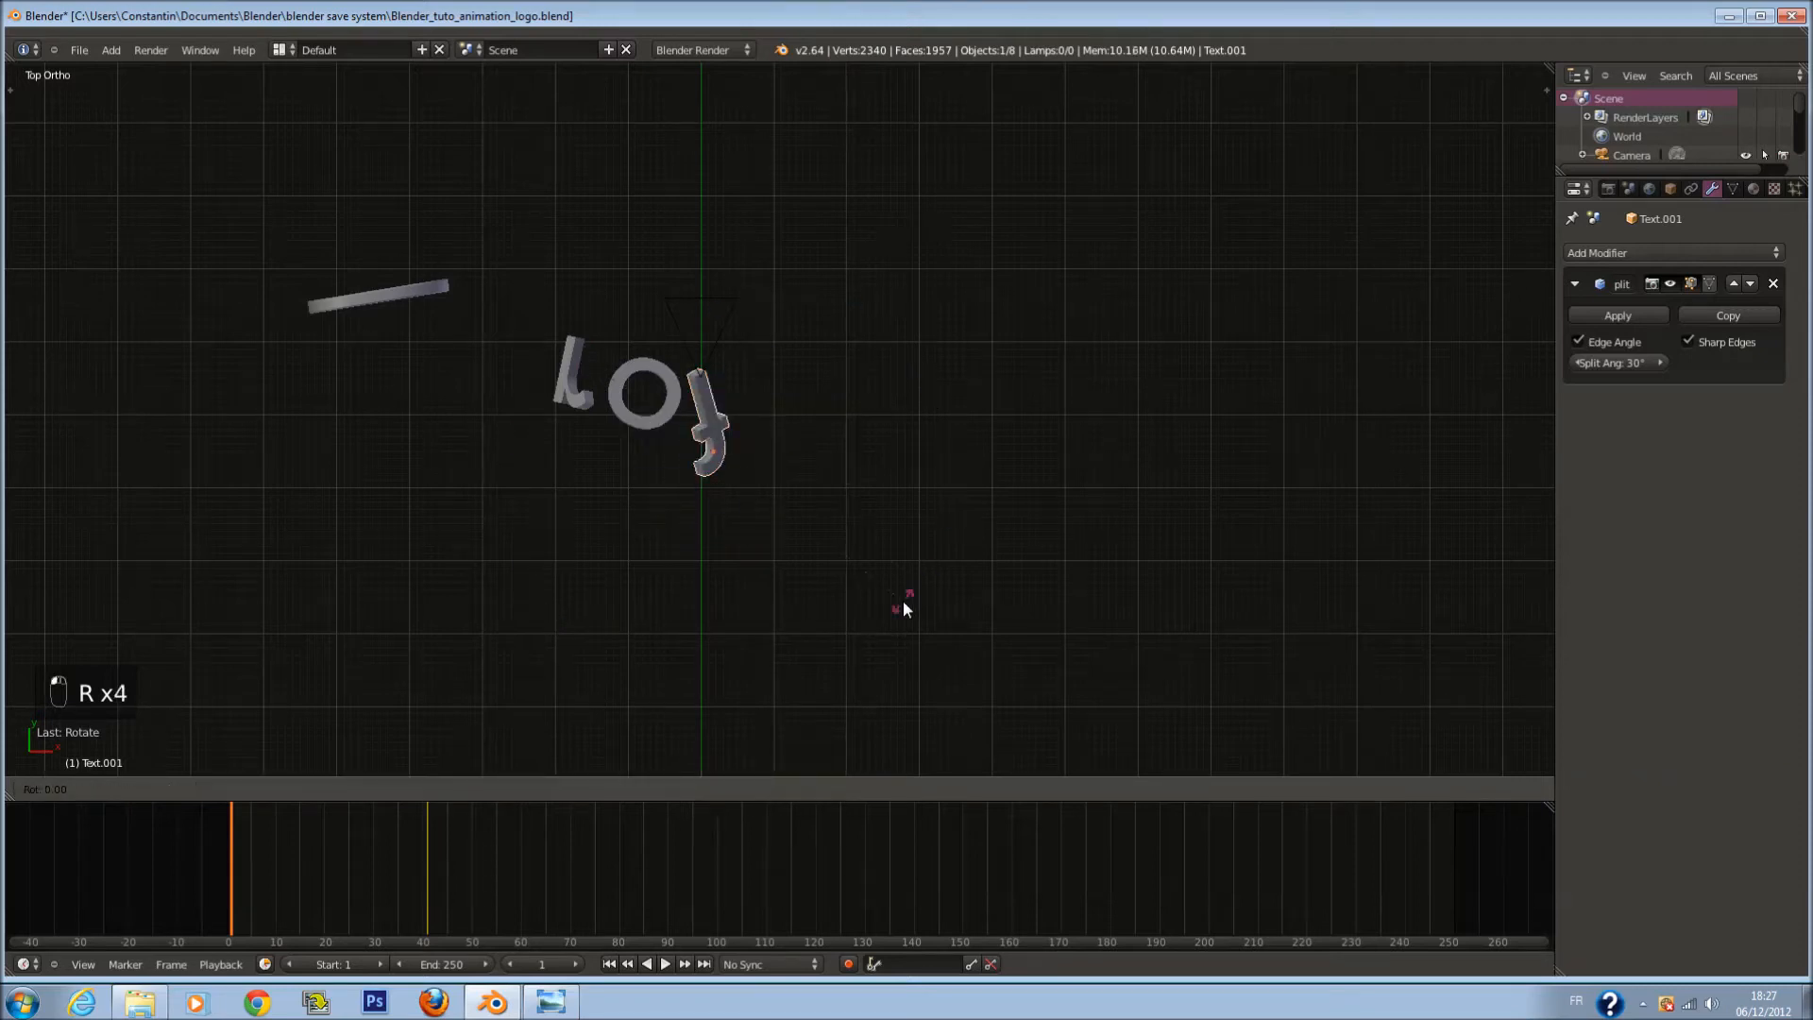
click(1004, 303)
key(e)
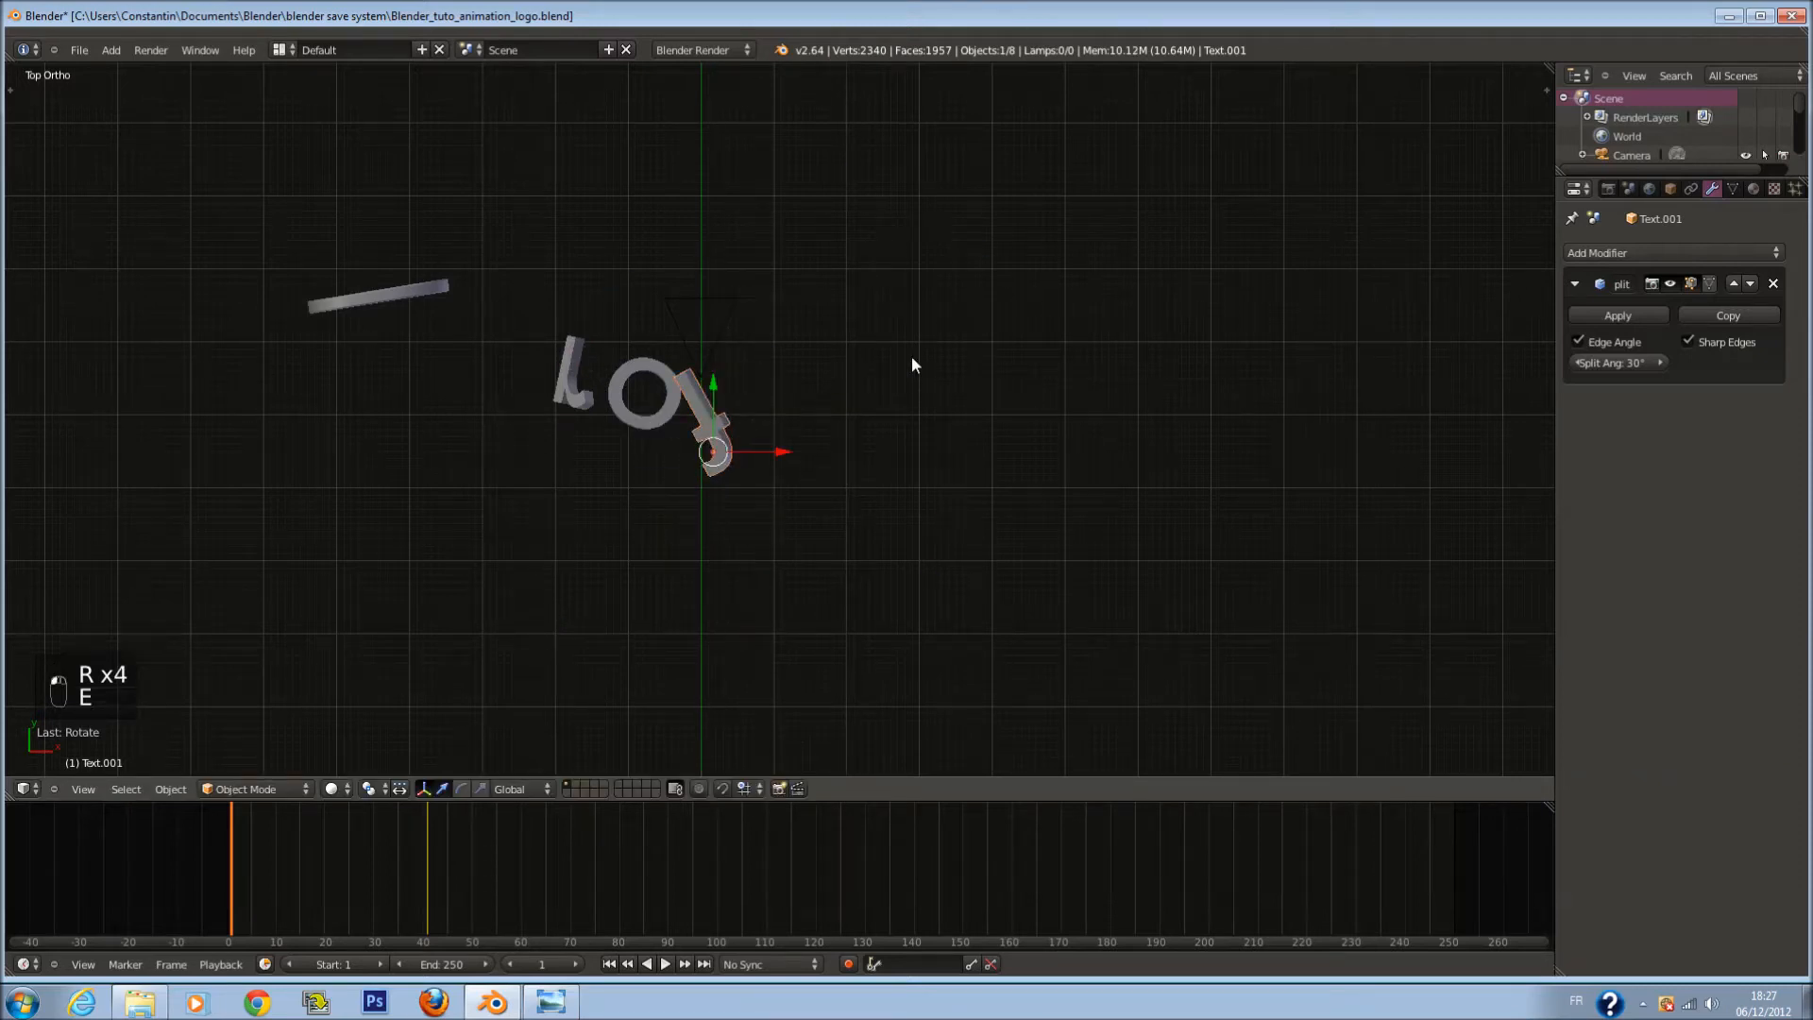
key(r)
click(676, 557)
Step: Insert a transform keyframe for the f mesh at frame 1 and scrub to frame 2 in the camera view
key(i)
click(1001, 445)
key(KP_0)
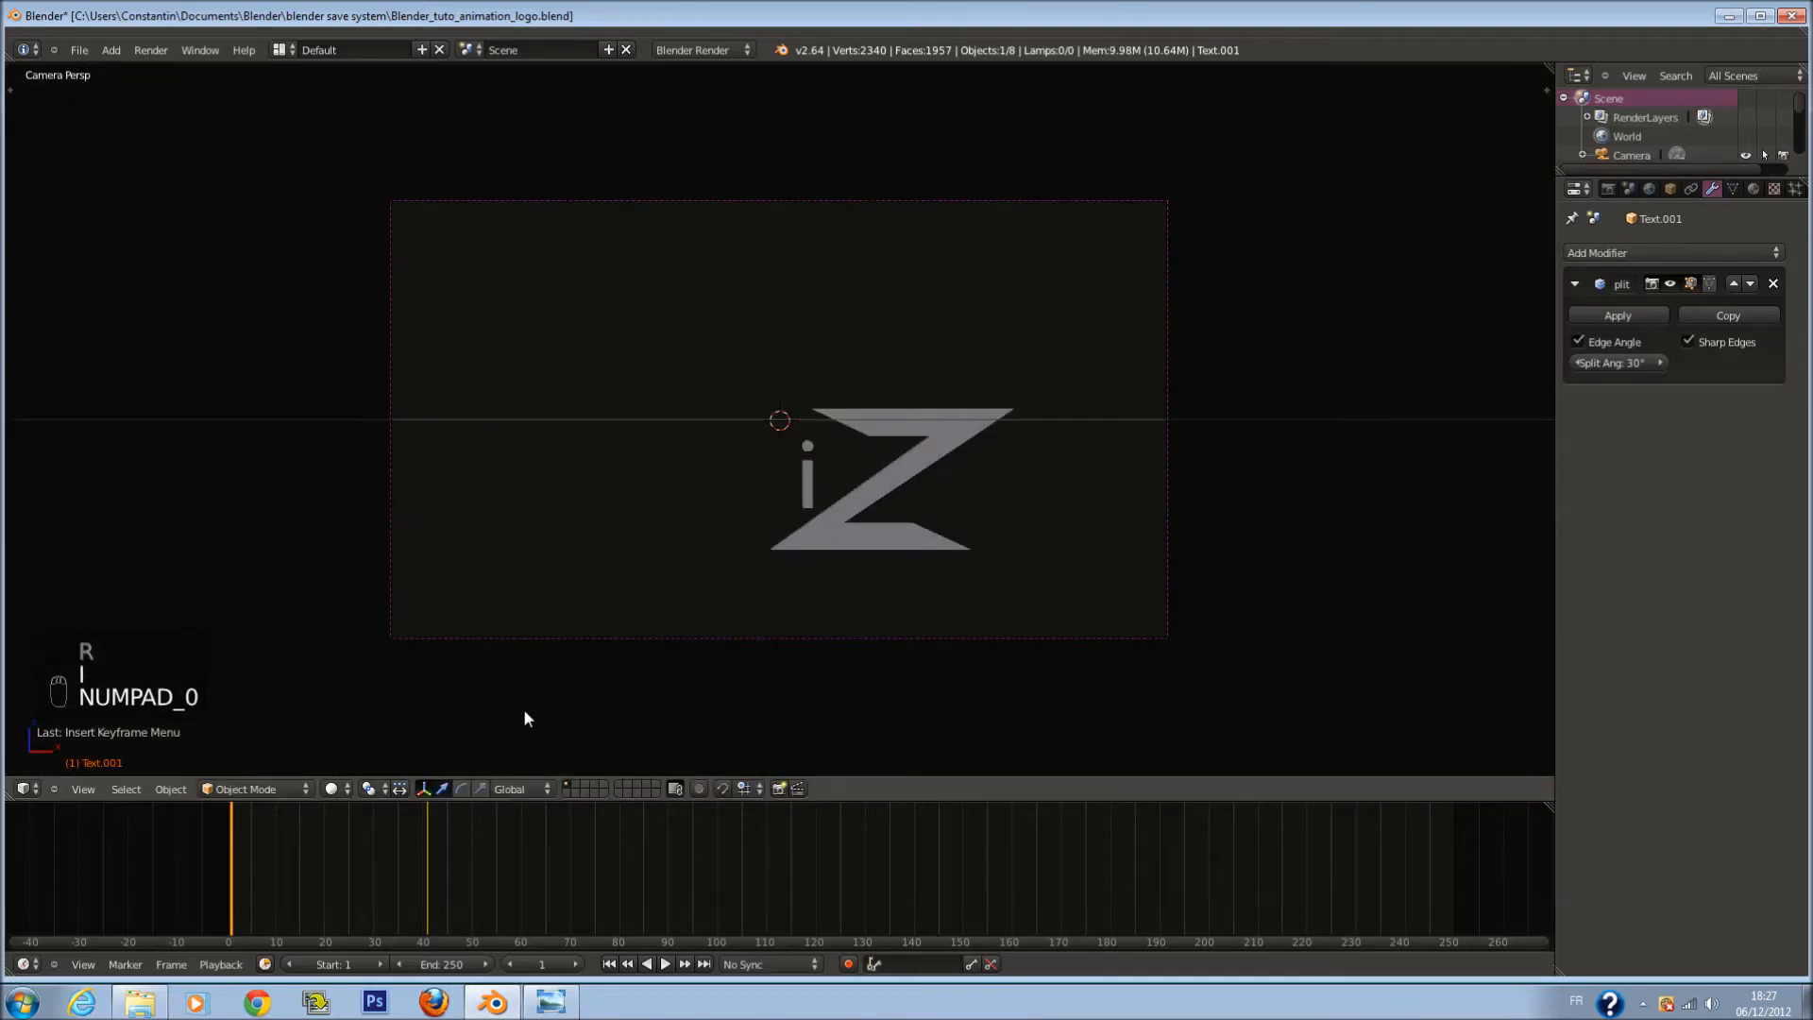
scroll(523, 710, up, 2)
mouse_move(228, 851)
mouse_down()
mouse_move(427, 853)
mouse_move(236, 855)
mouse_up()
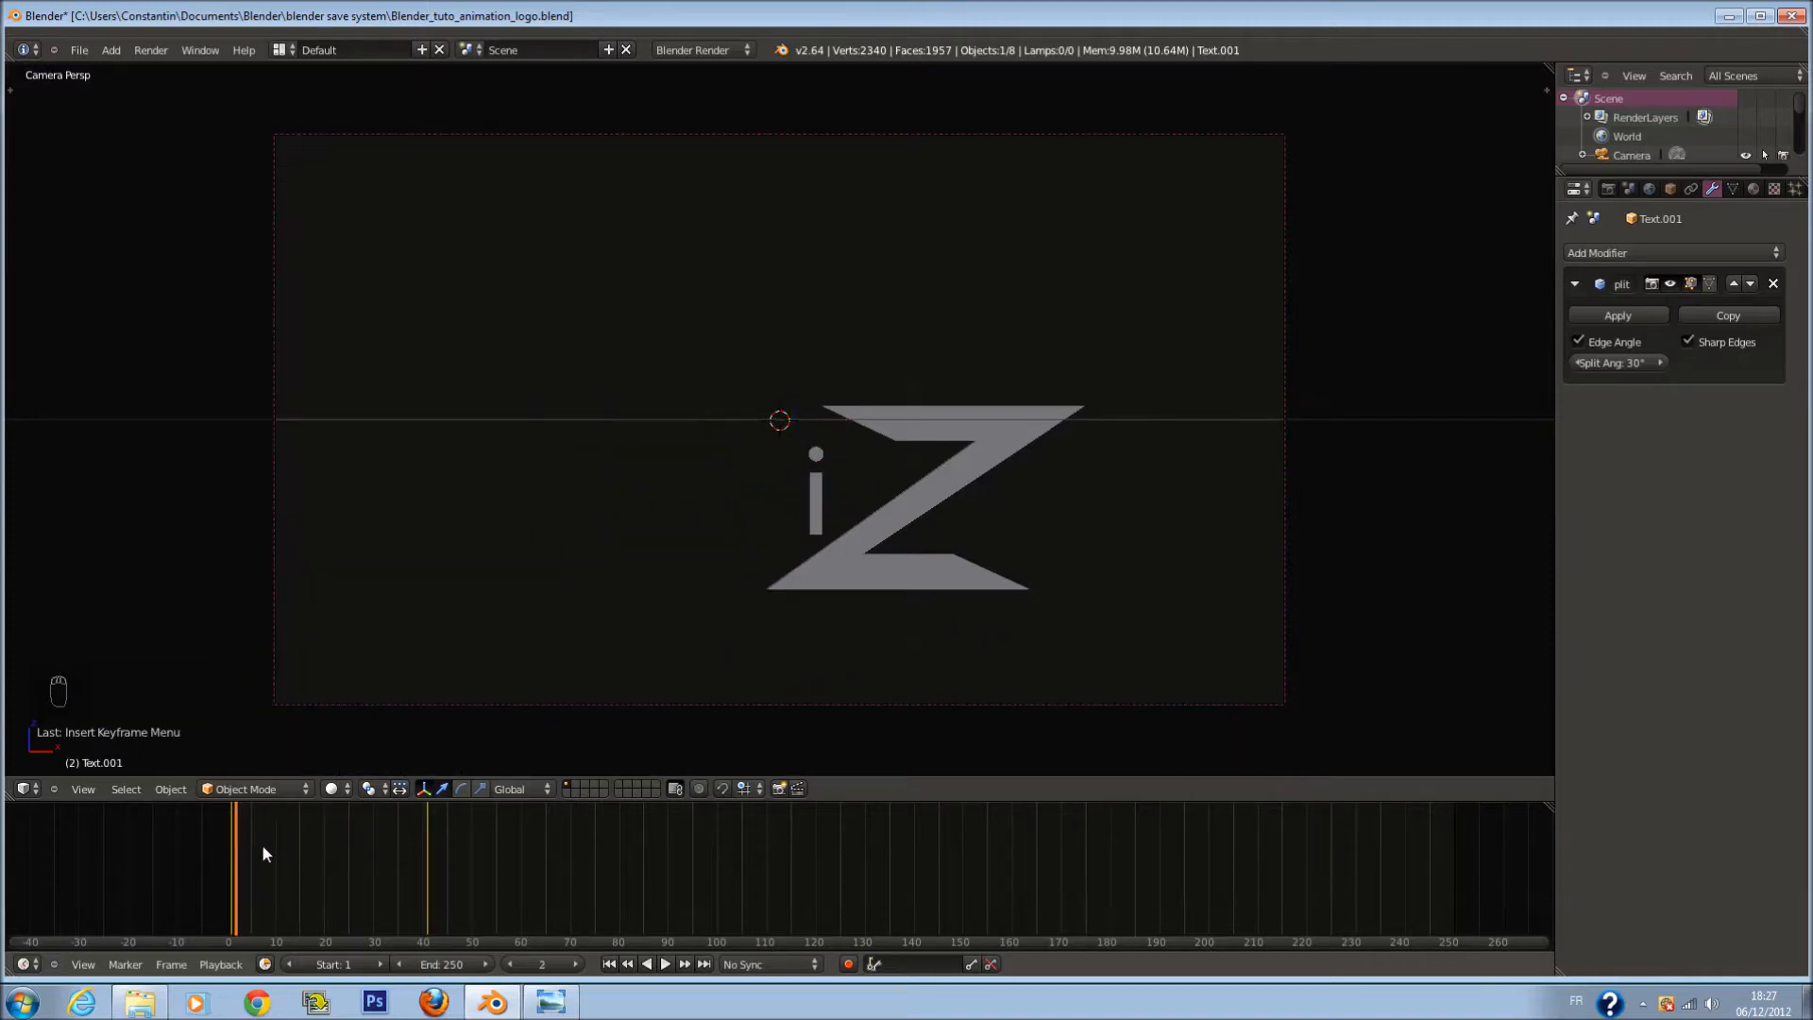
Step: Try to move the i's stem along negative Y to behind the camera, using the wireframe top view
key(KP_7)
key(KP_7)
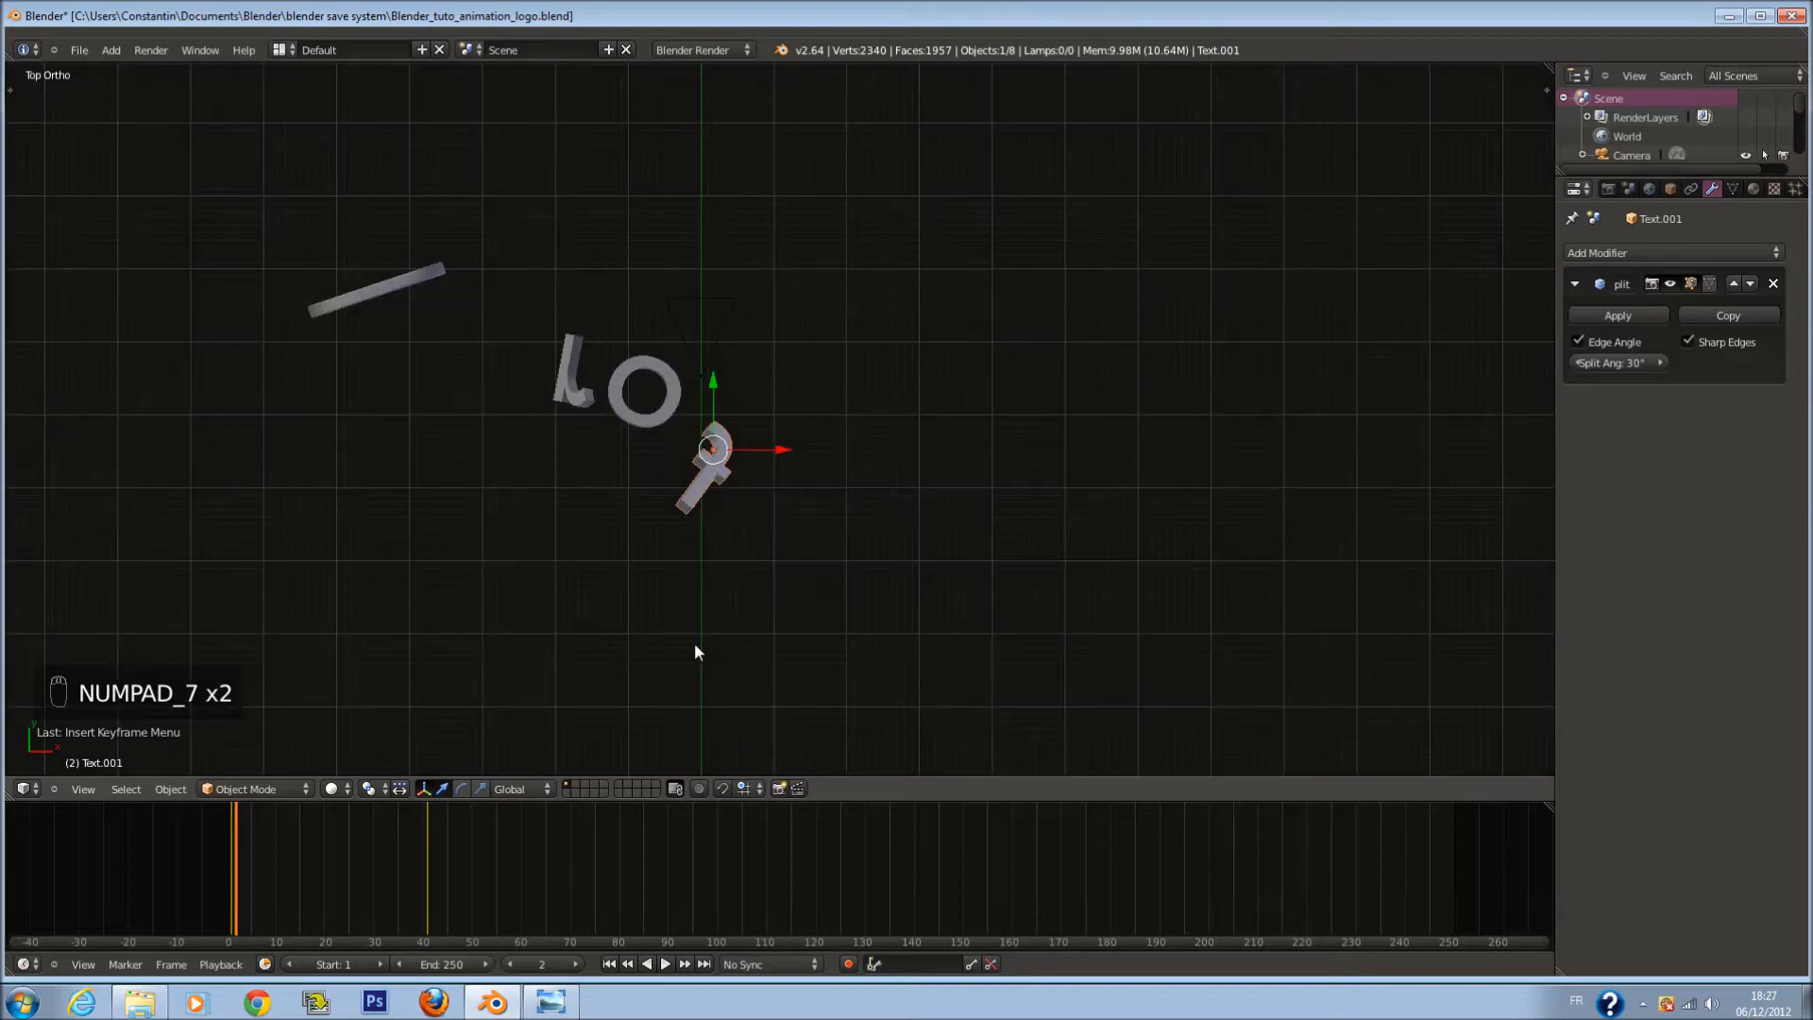
scroll(794, 388, down, 4)
shift+scroll(823, 366, up, 10)
scroll(793, 258, up, 1)
key(z)
right_click(763, 168)
right_click(766, 166)
scroll(767, 157, down, 2)
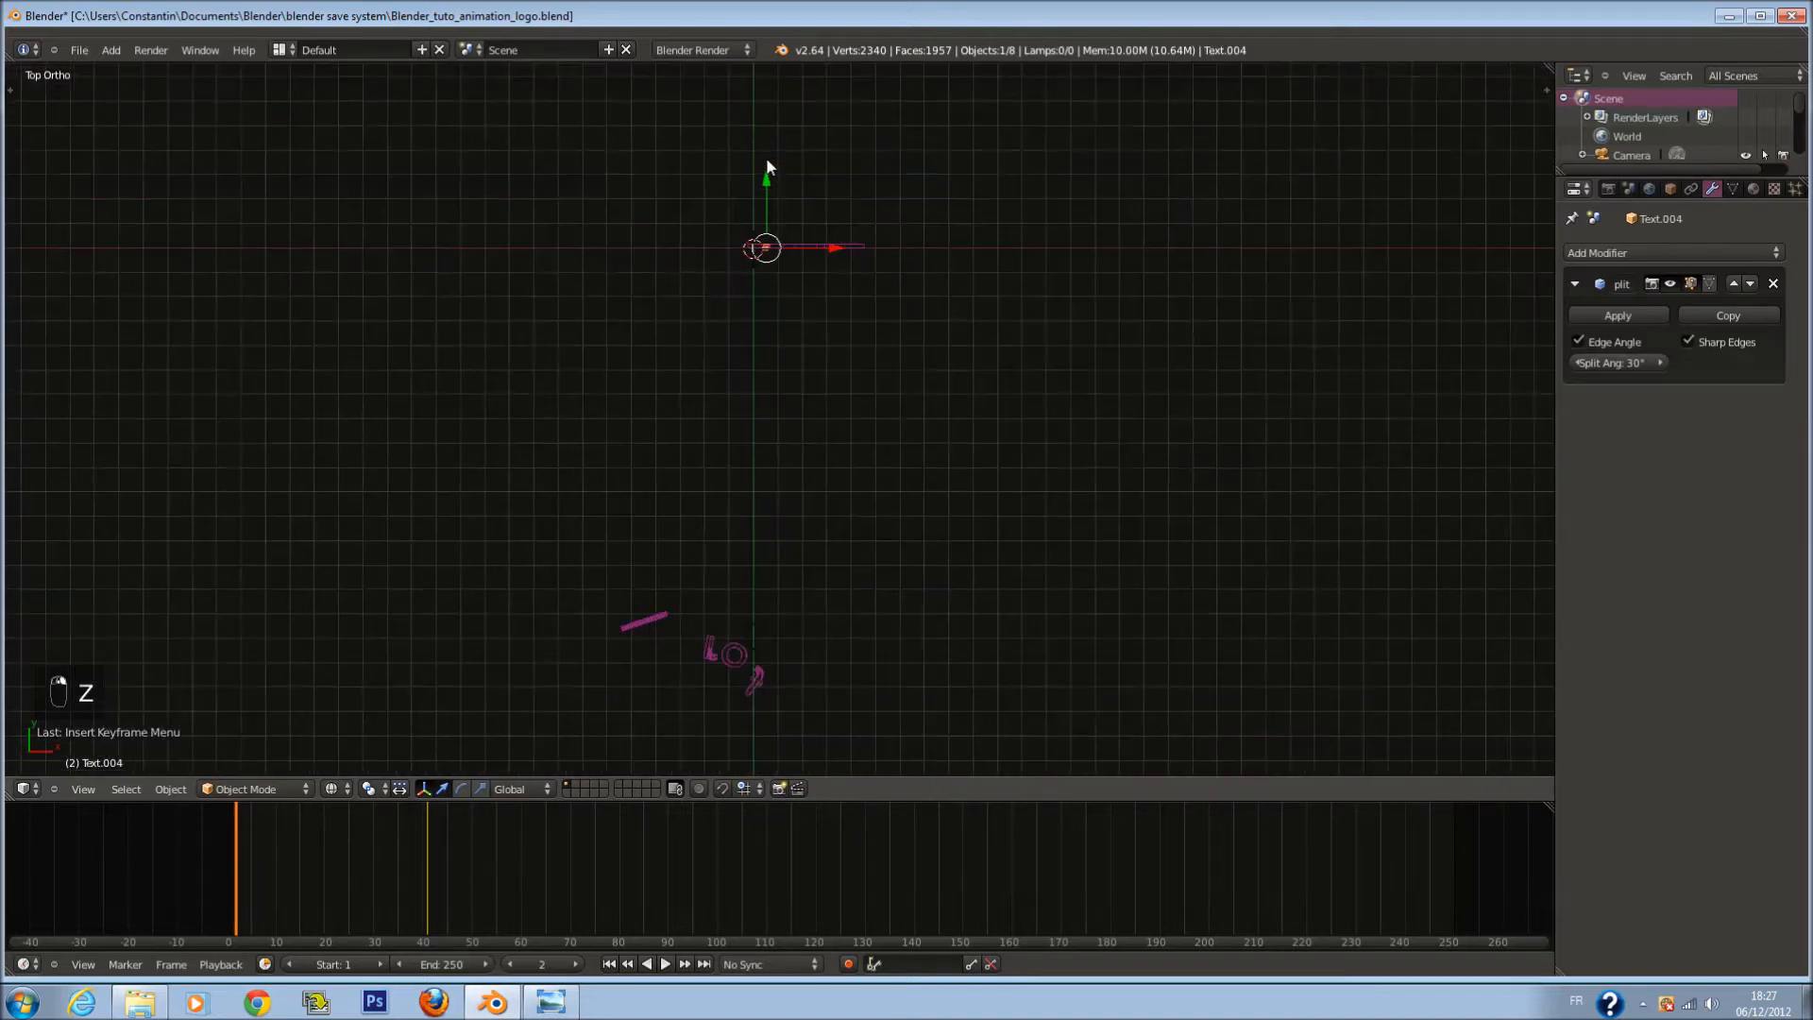
key(g)
key(y)
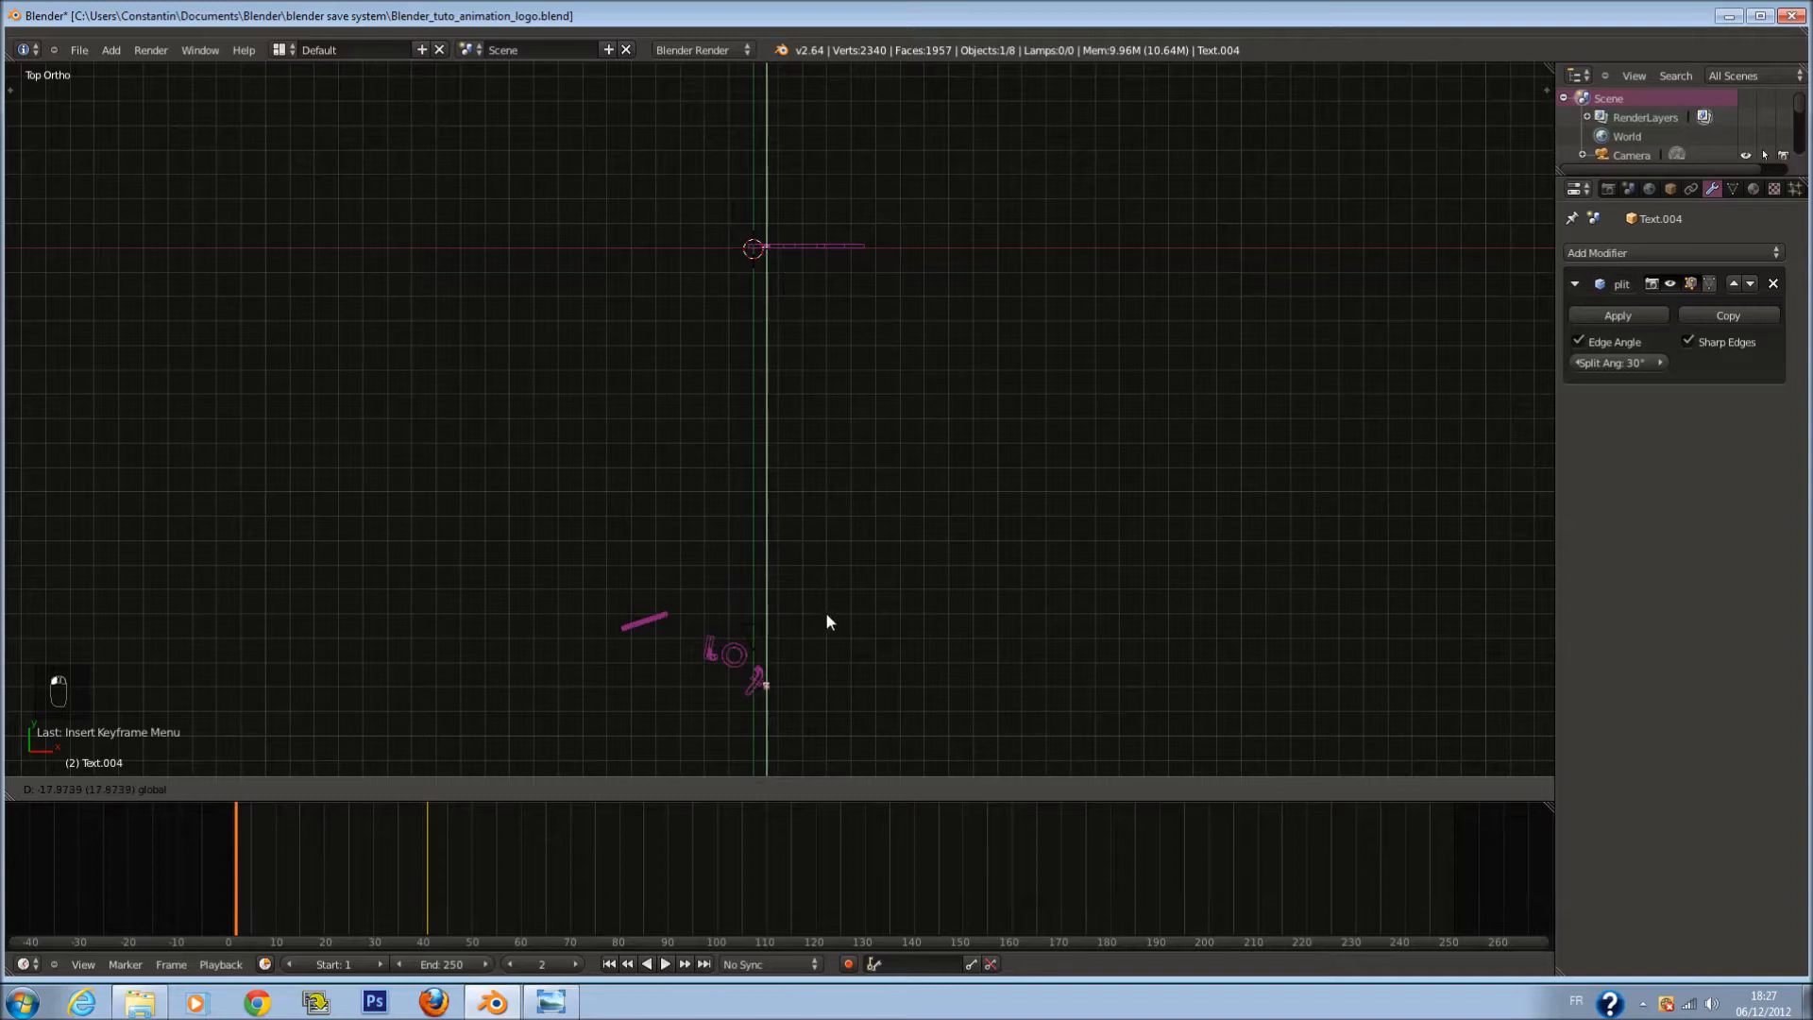
click(824, 606)
key(i)
click(837, 334)
Step: Try to spin the i's stem many full turns about Z in the top view
shift+scroll(903, 451, down, 13)
scroll(889, 422, down, 1)
scroll(875, 283, up, 8)
shift+scroll(874, 274, up, 5)
key(r)
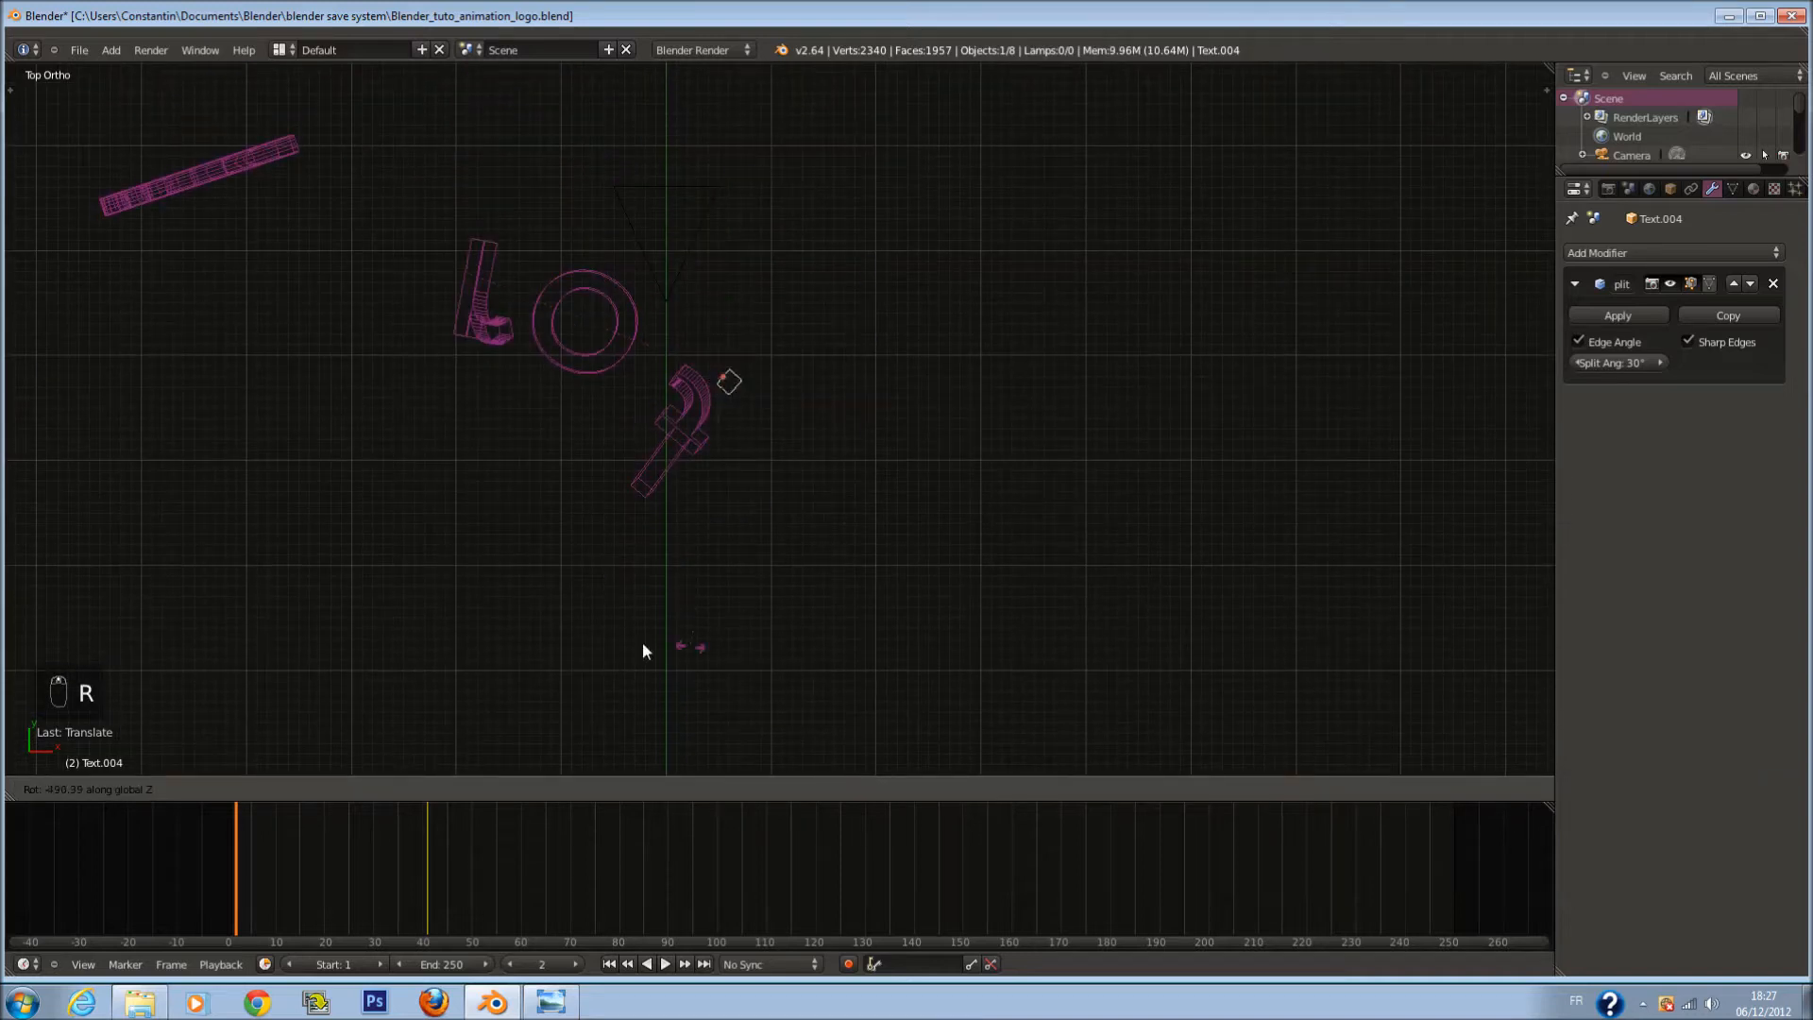
right_click(899, 309)
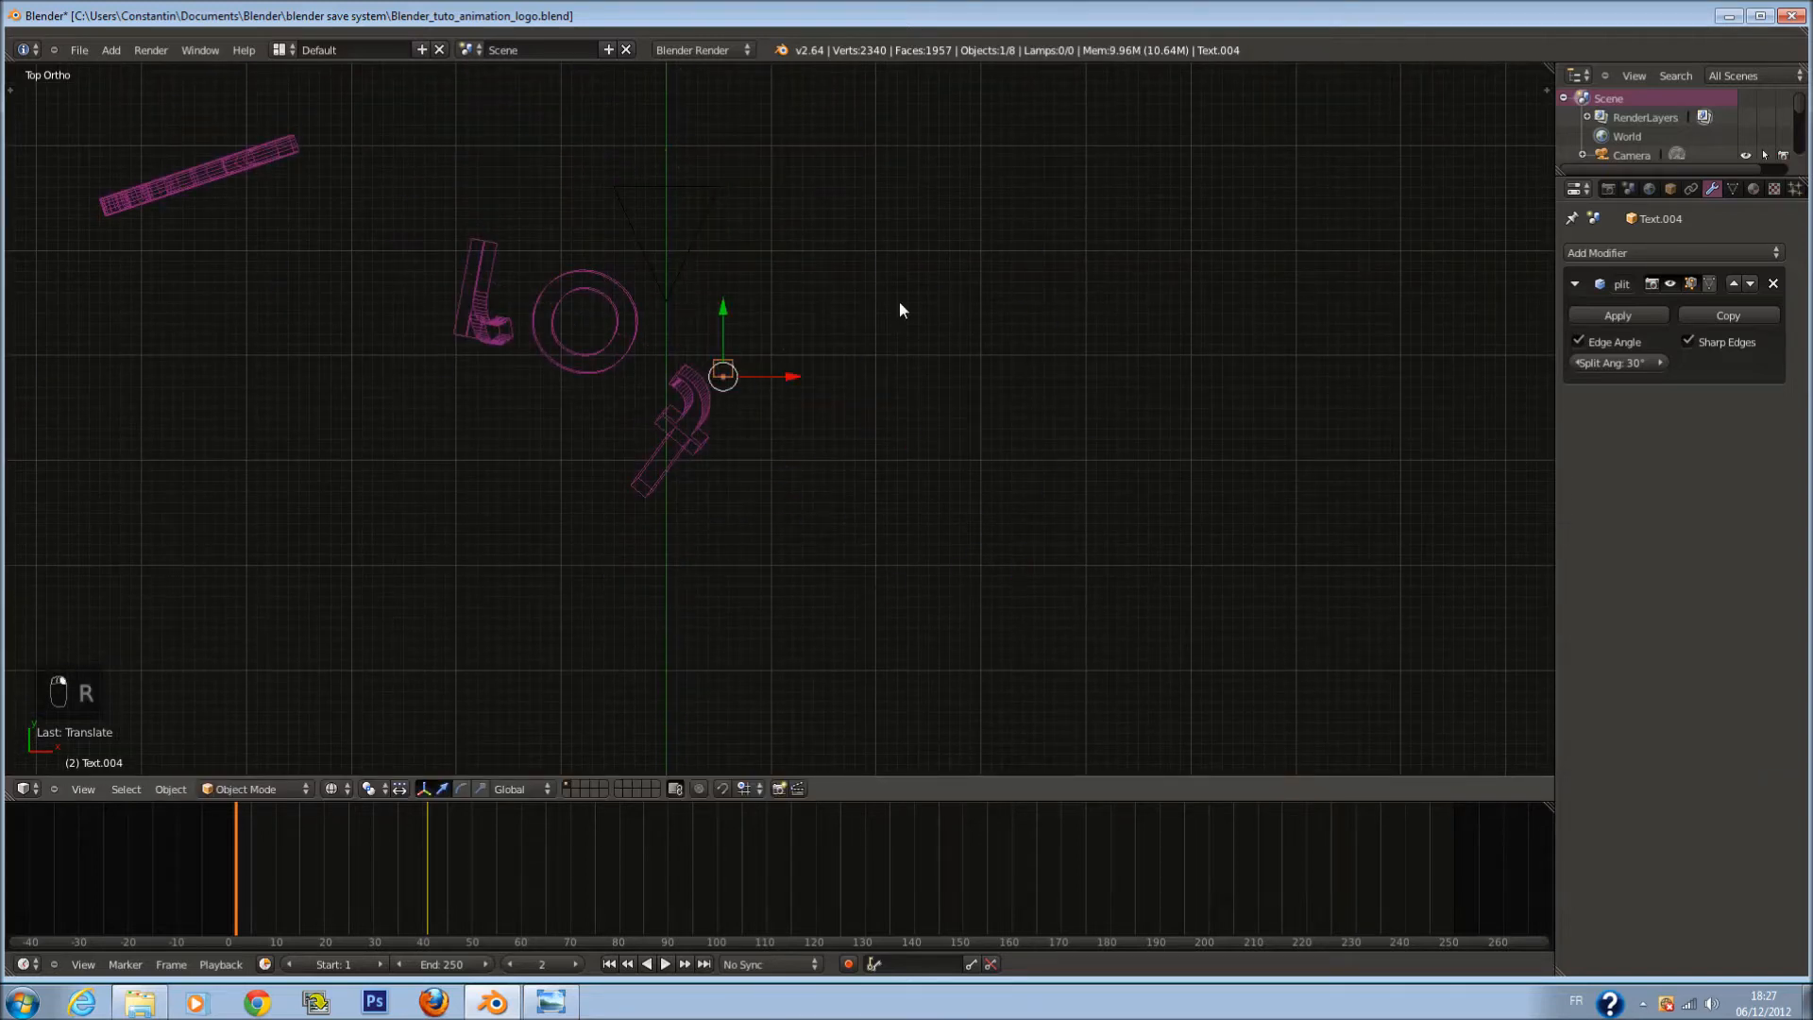
key(r)
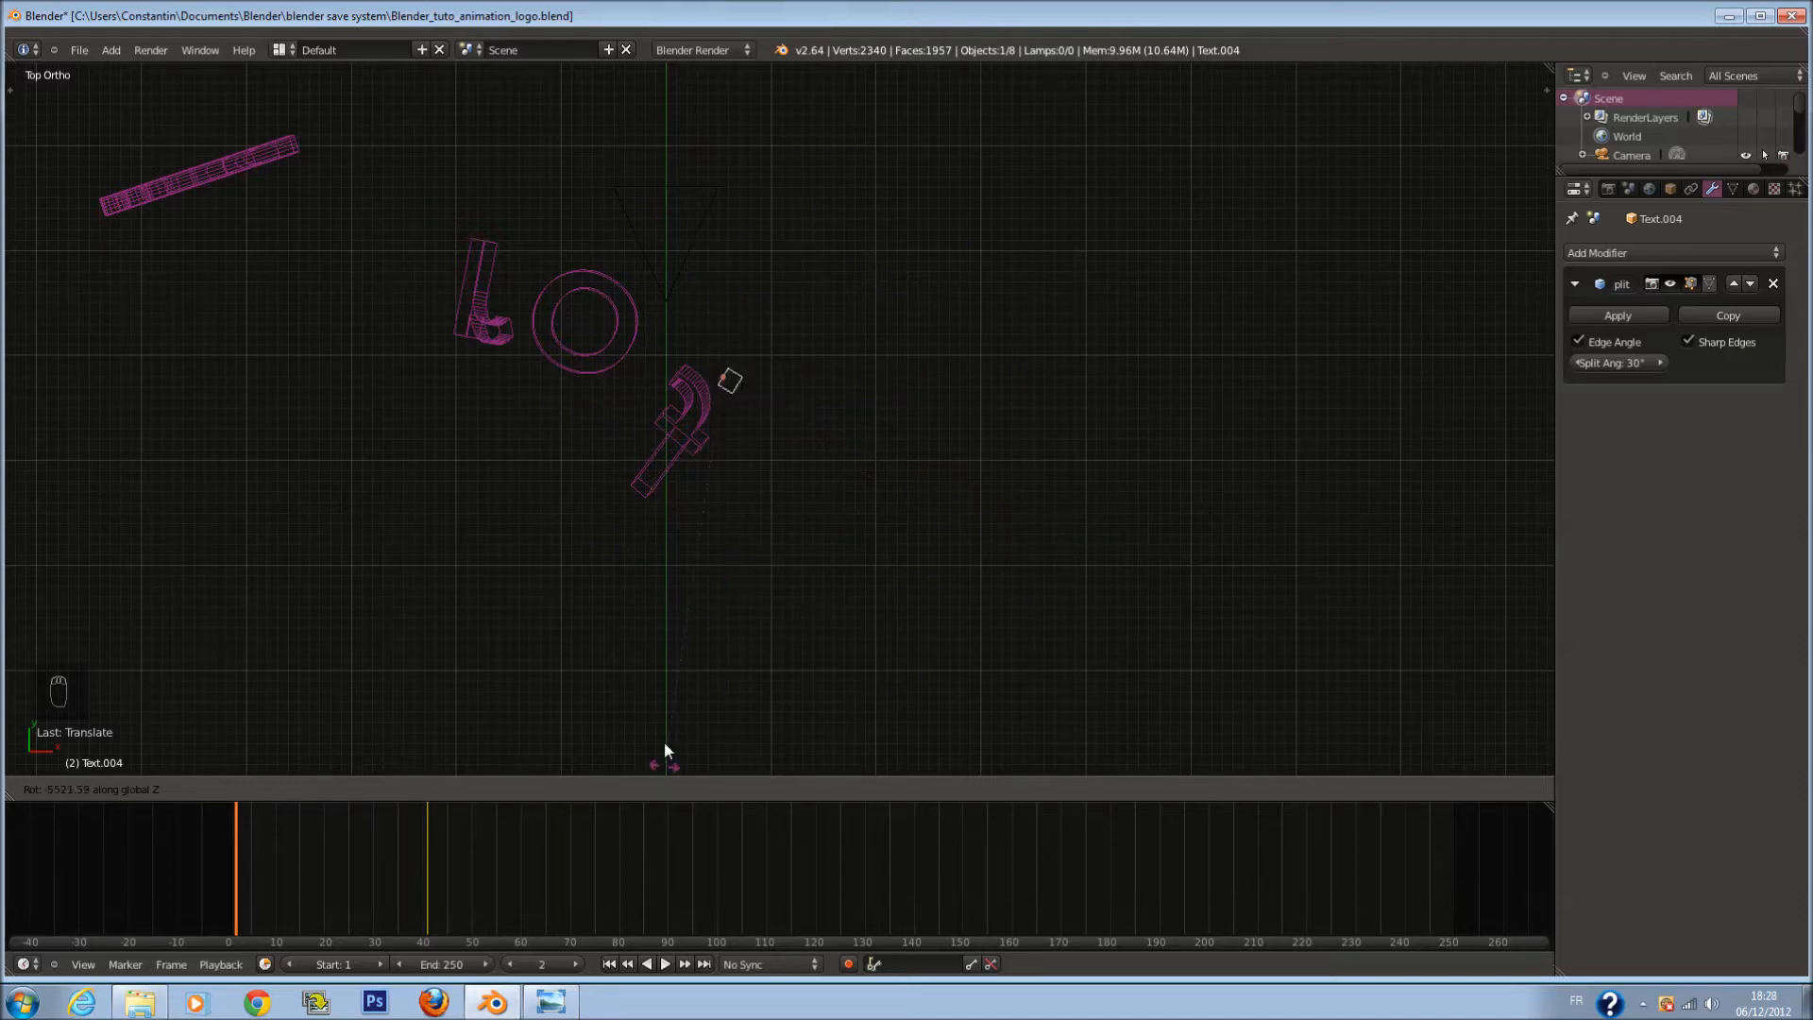
click(557, 536)
key(r)
right_click(688, 393)
Step: Insert a transform keyframe for the i's stem at frame 2 and check it through the camera in solid shading
key(i)
click(886, 401)
key(KP_0)
key(z)
key(z)
key(z)
key(KP_7)
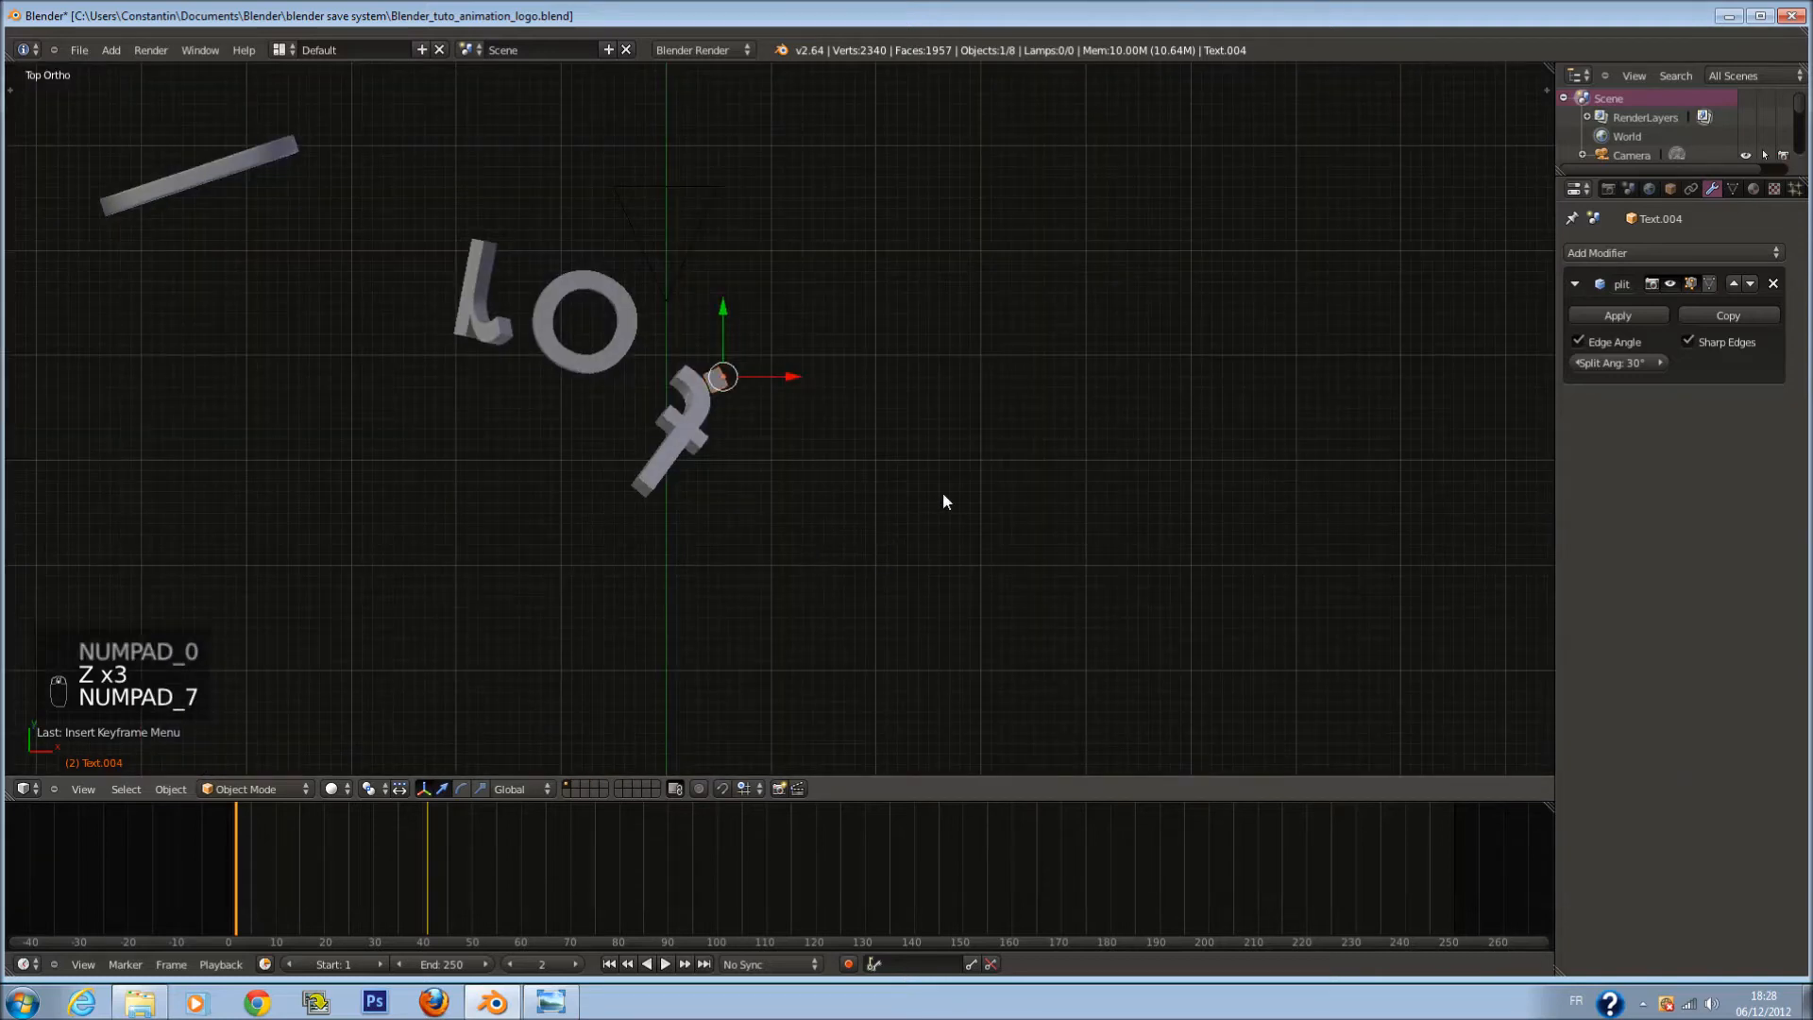
Step: Undo the keyframe, rotation and move of the i's stem
key(ctrl+z)
key(ctrl+z)
key(ctrl+z)
key(ctrl+z)
Step: Select the dot of the i and move it along negative Y to near the camera in the wireframe top view
scroll(880, 436, down, 6)
shift+middle_drag(863, 340, 868, 659)
middle_drag(793, 170, 803, 108)
scroll(863, 297, up, 4)
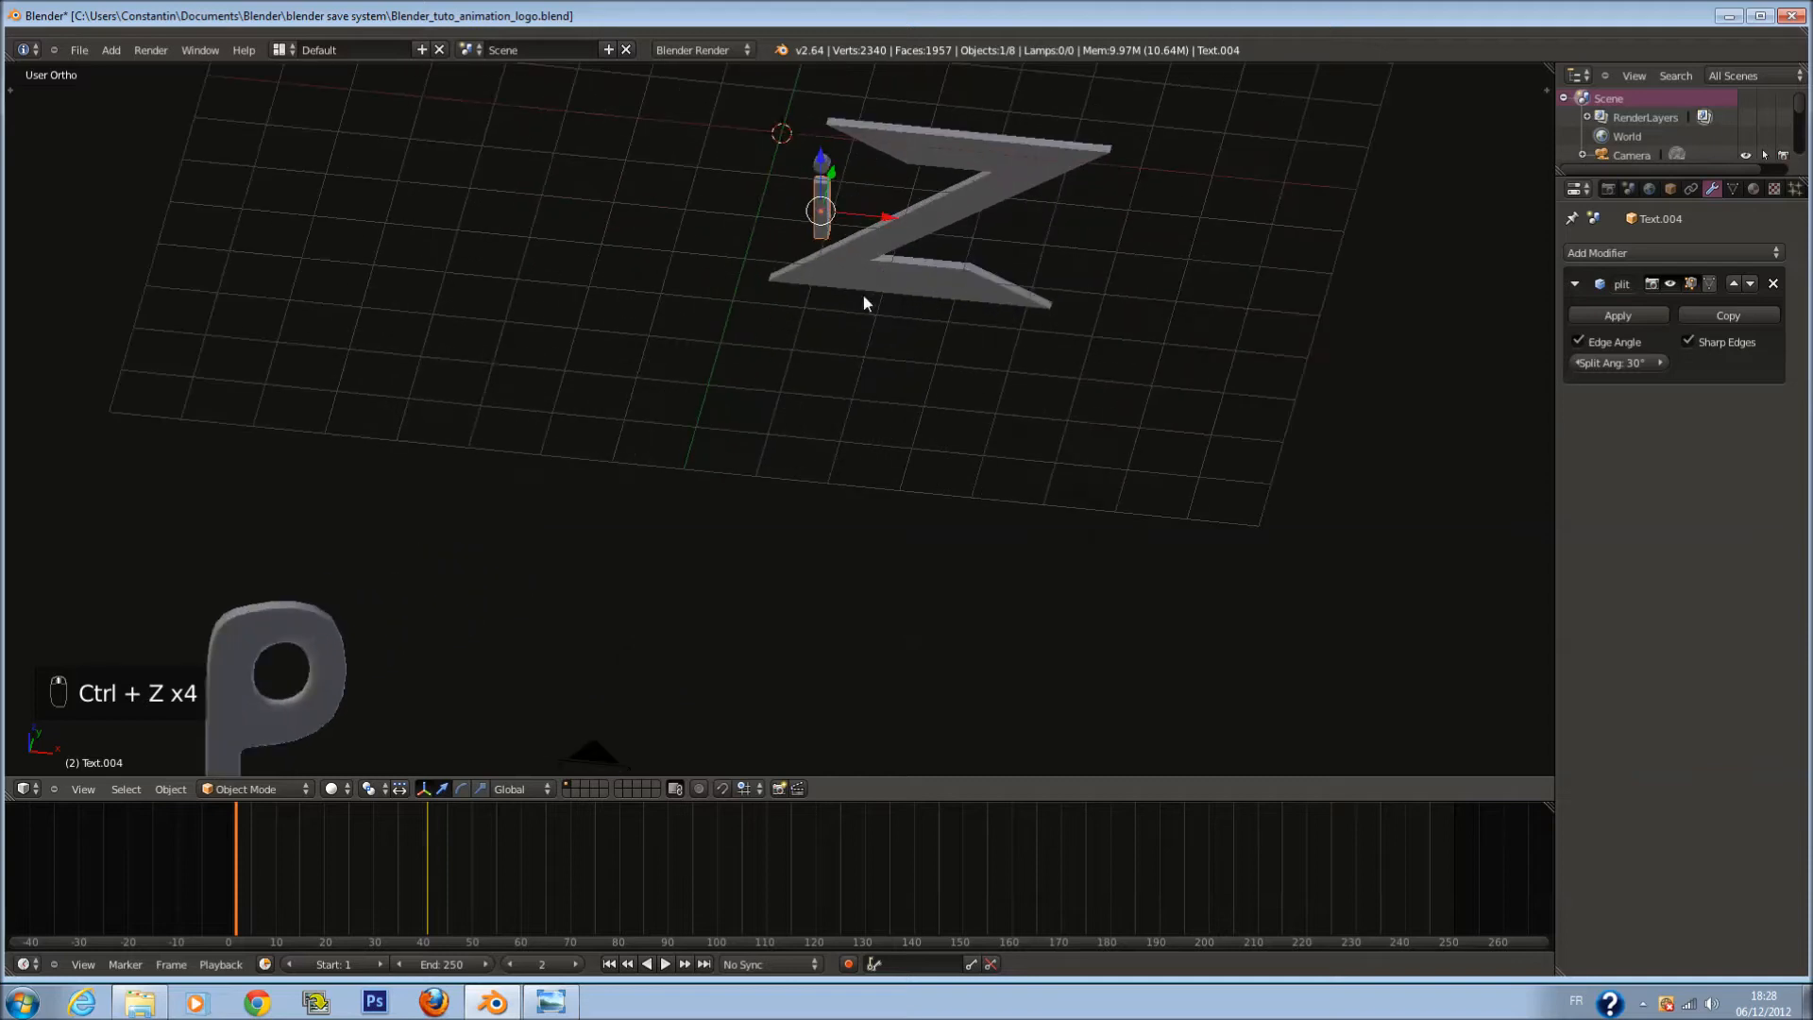
right_click(831, 172)
key(KP_7)
key(z)
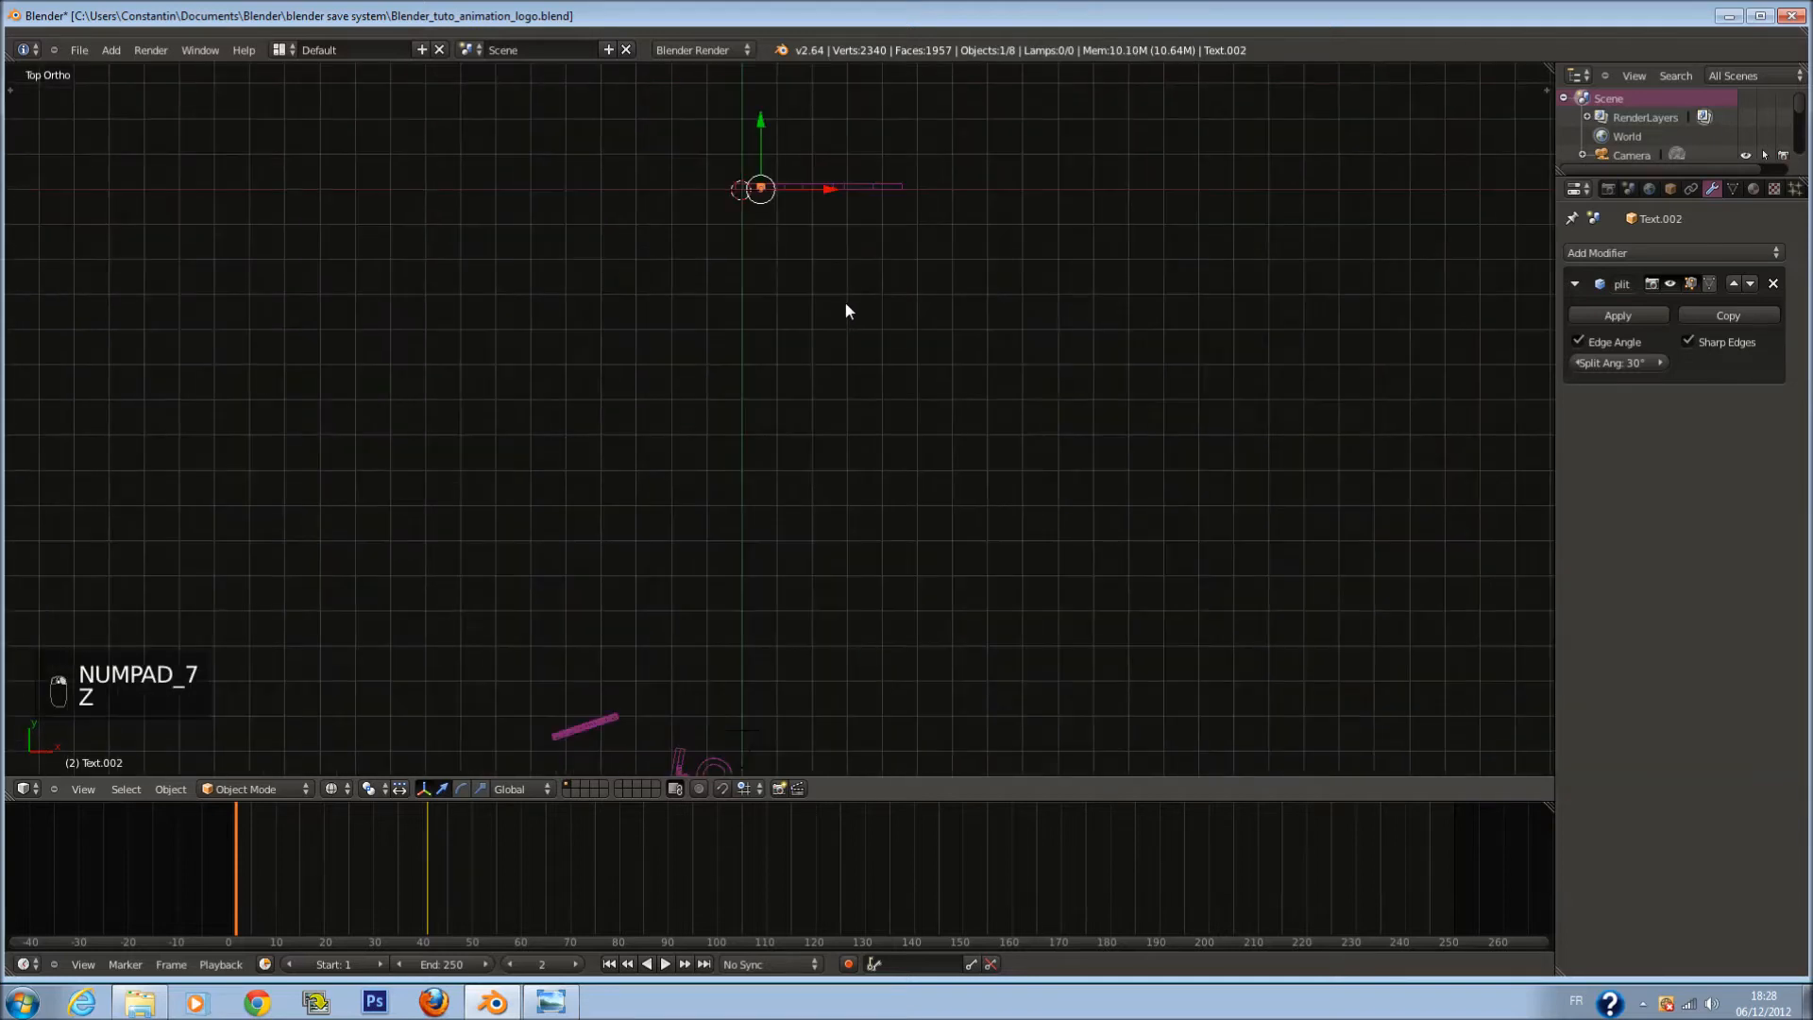
drag(766, 131, 804, 701)
shift+scroll(804, 701, down, 3)
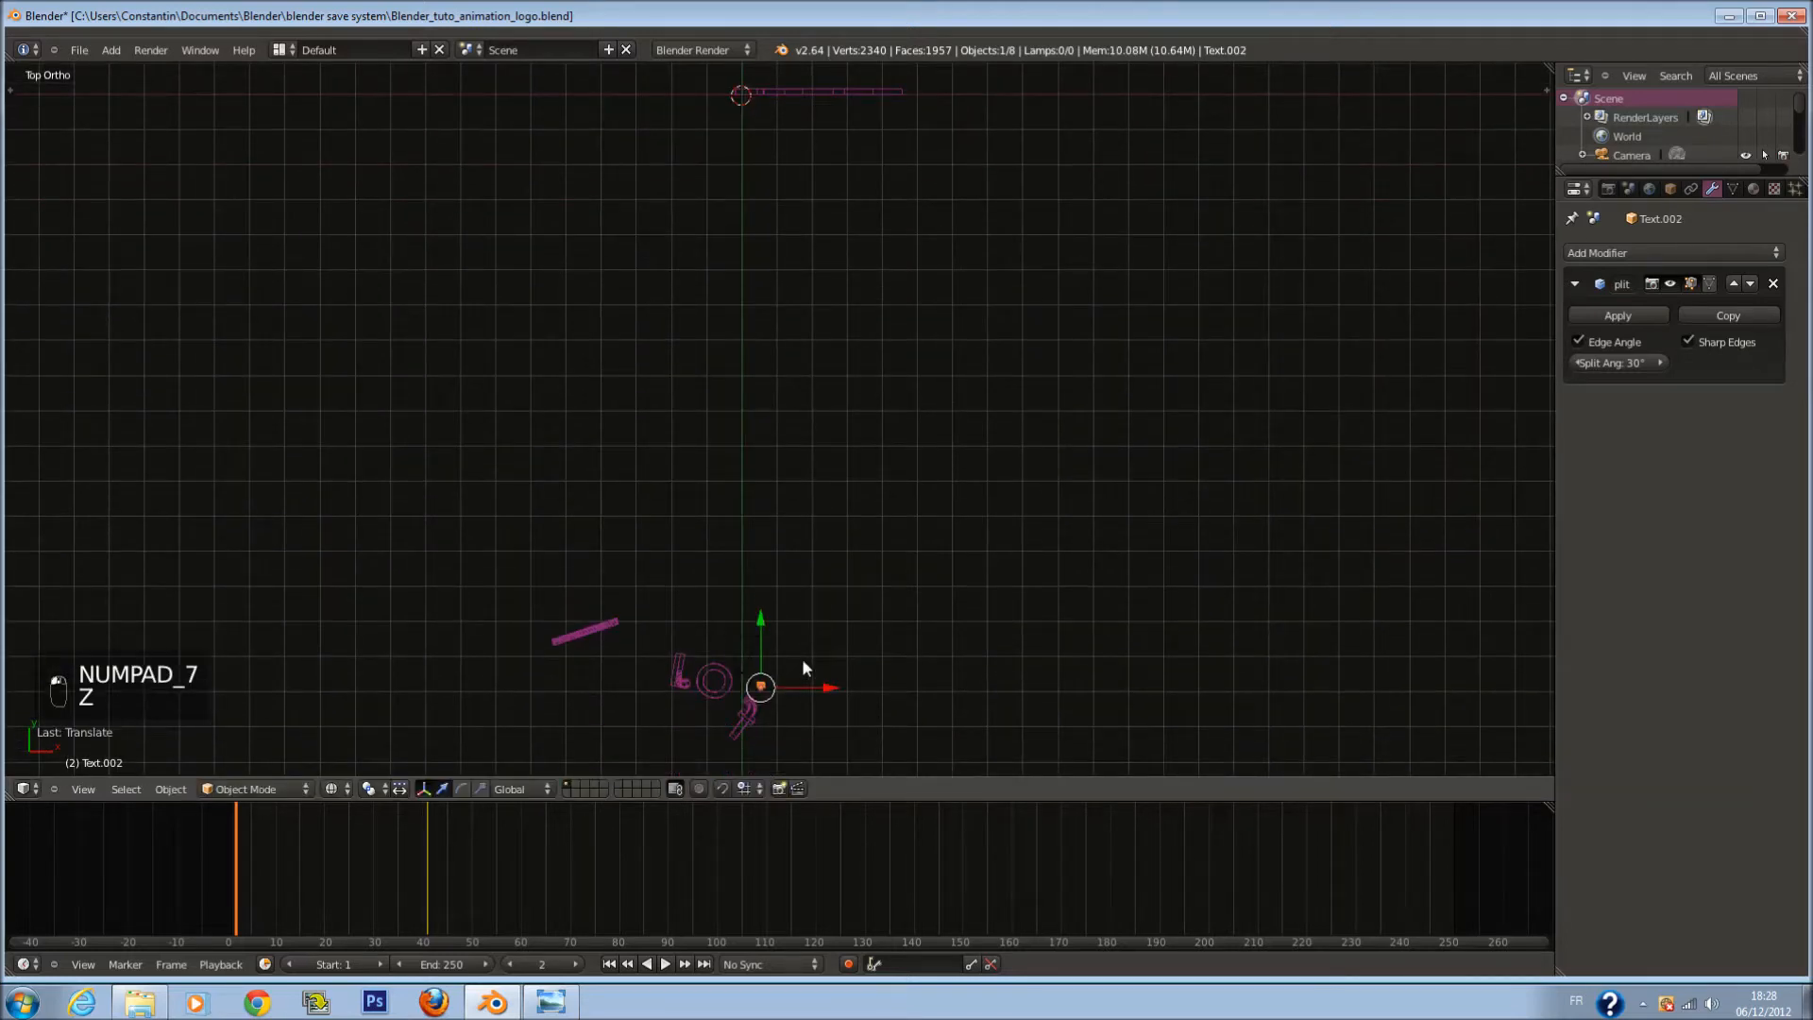
Step: Spin the i's dot several full turns about Z in the top view, leaving it slightly angled
key(KP_Decimal)
scroll(797, 472, down, 10)
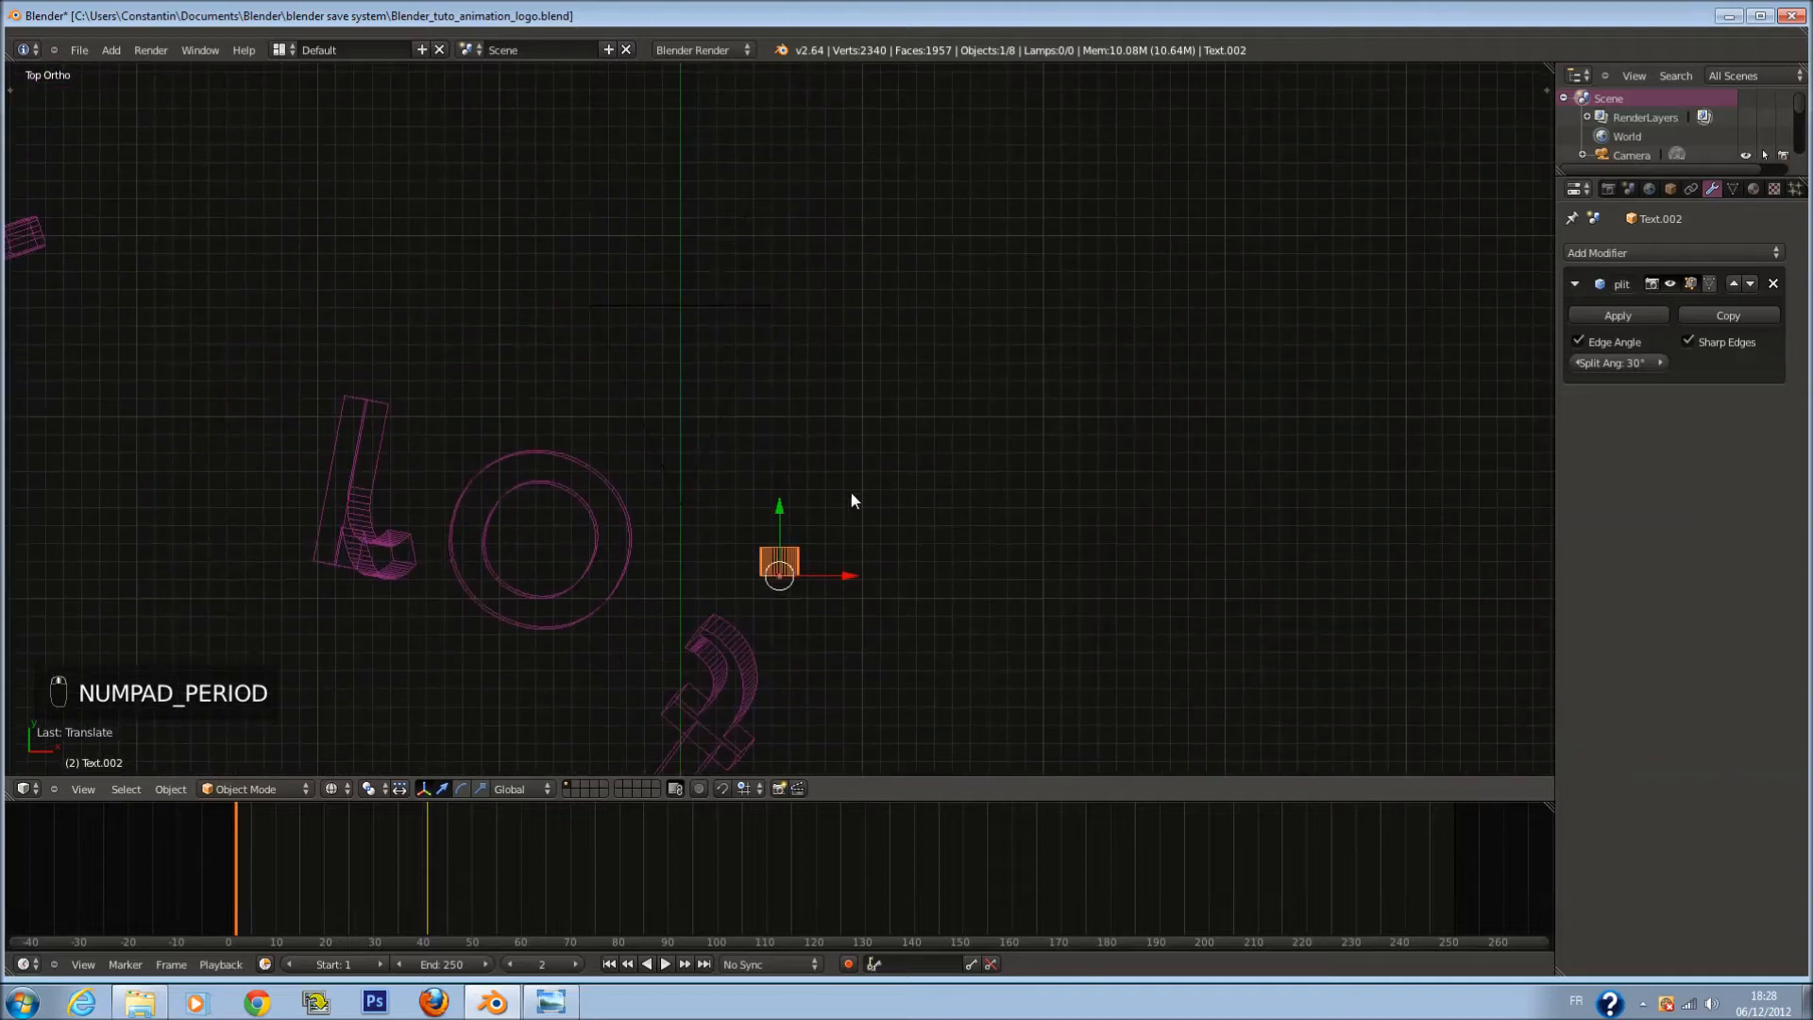
key(r)
key(r)
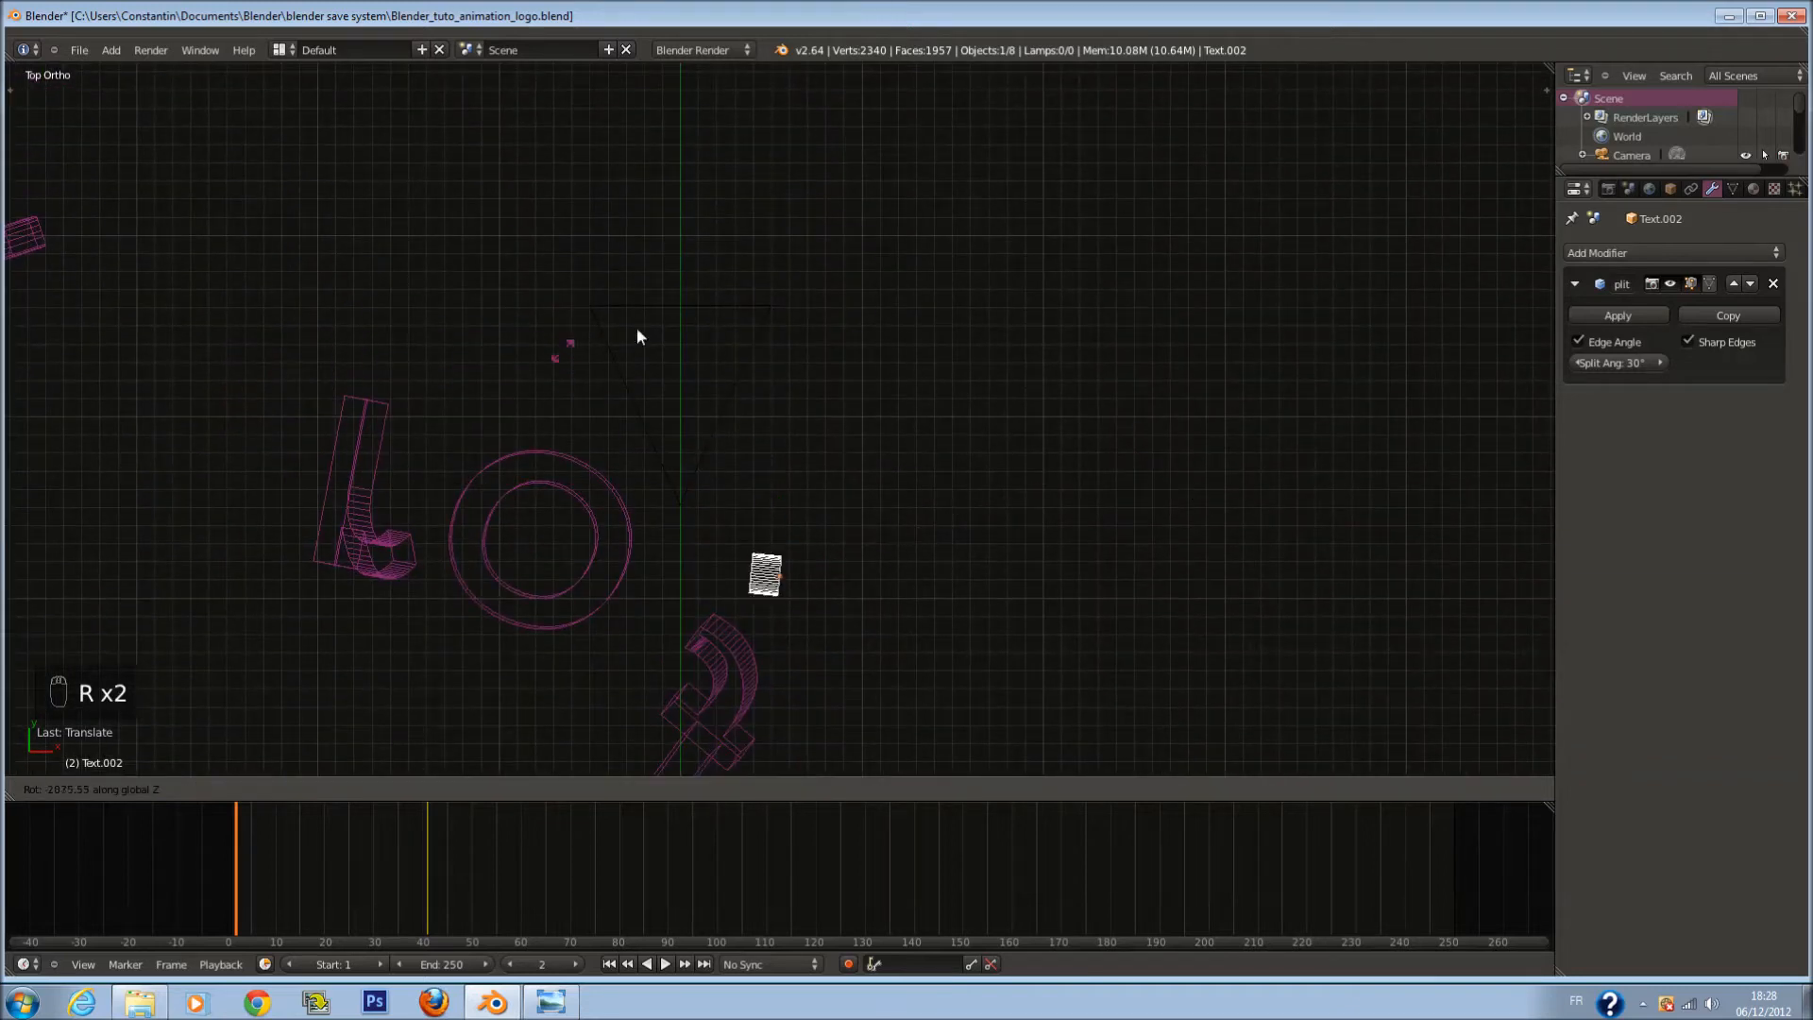
click(722, 756)
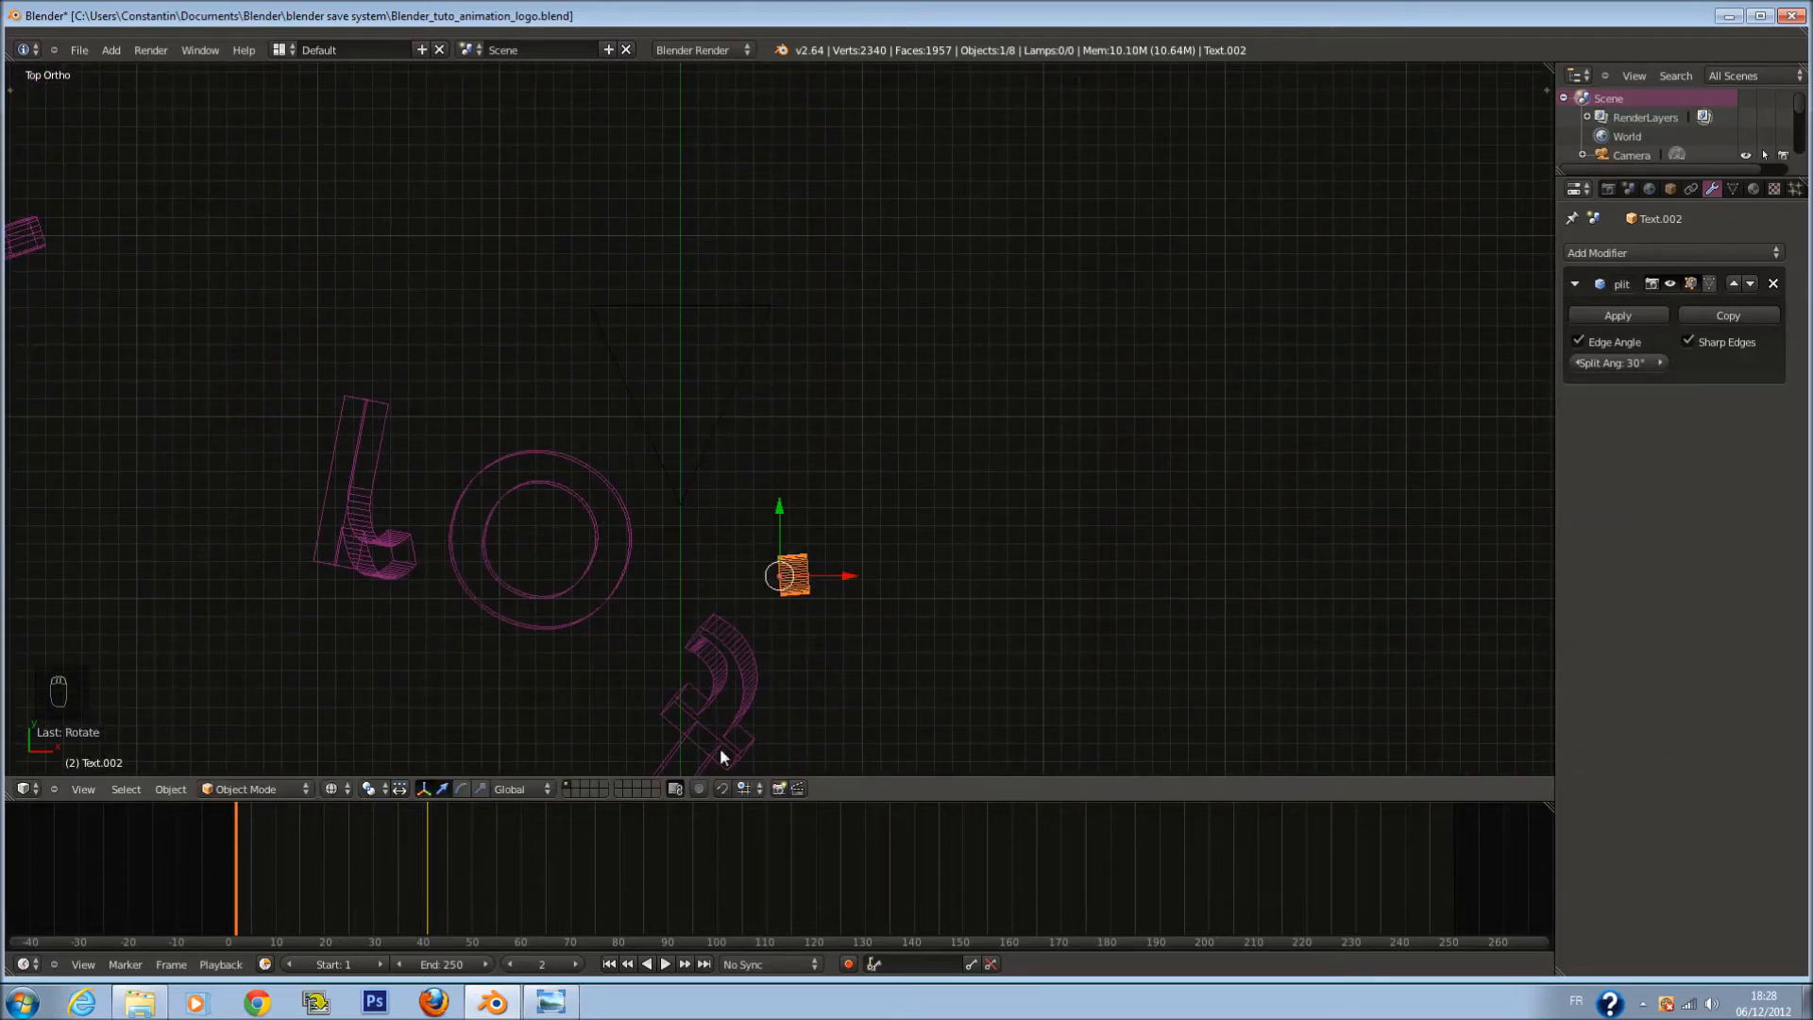
key(r)
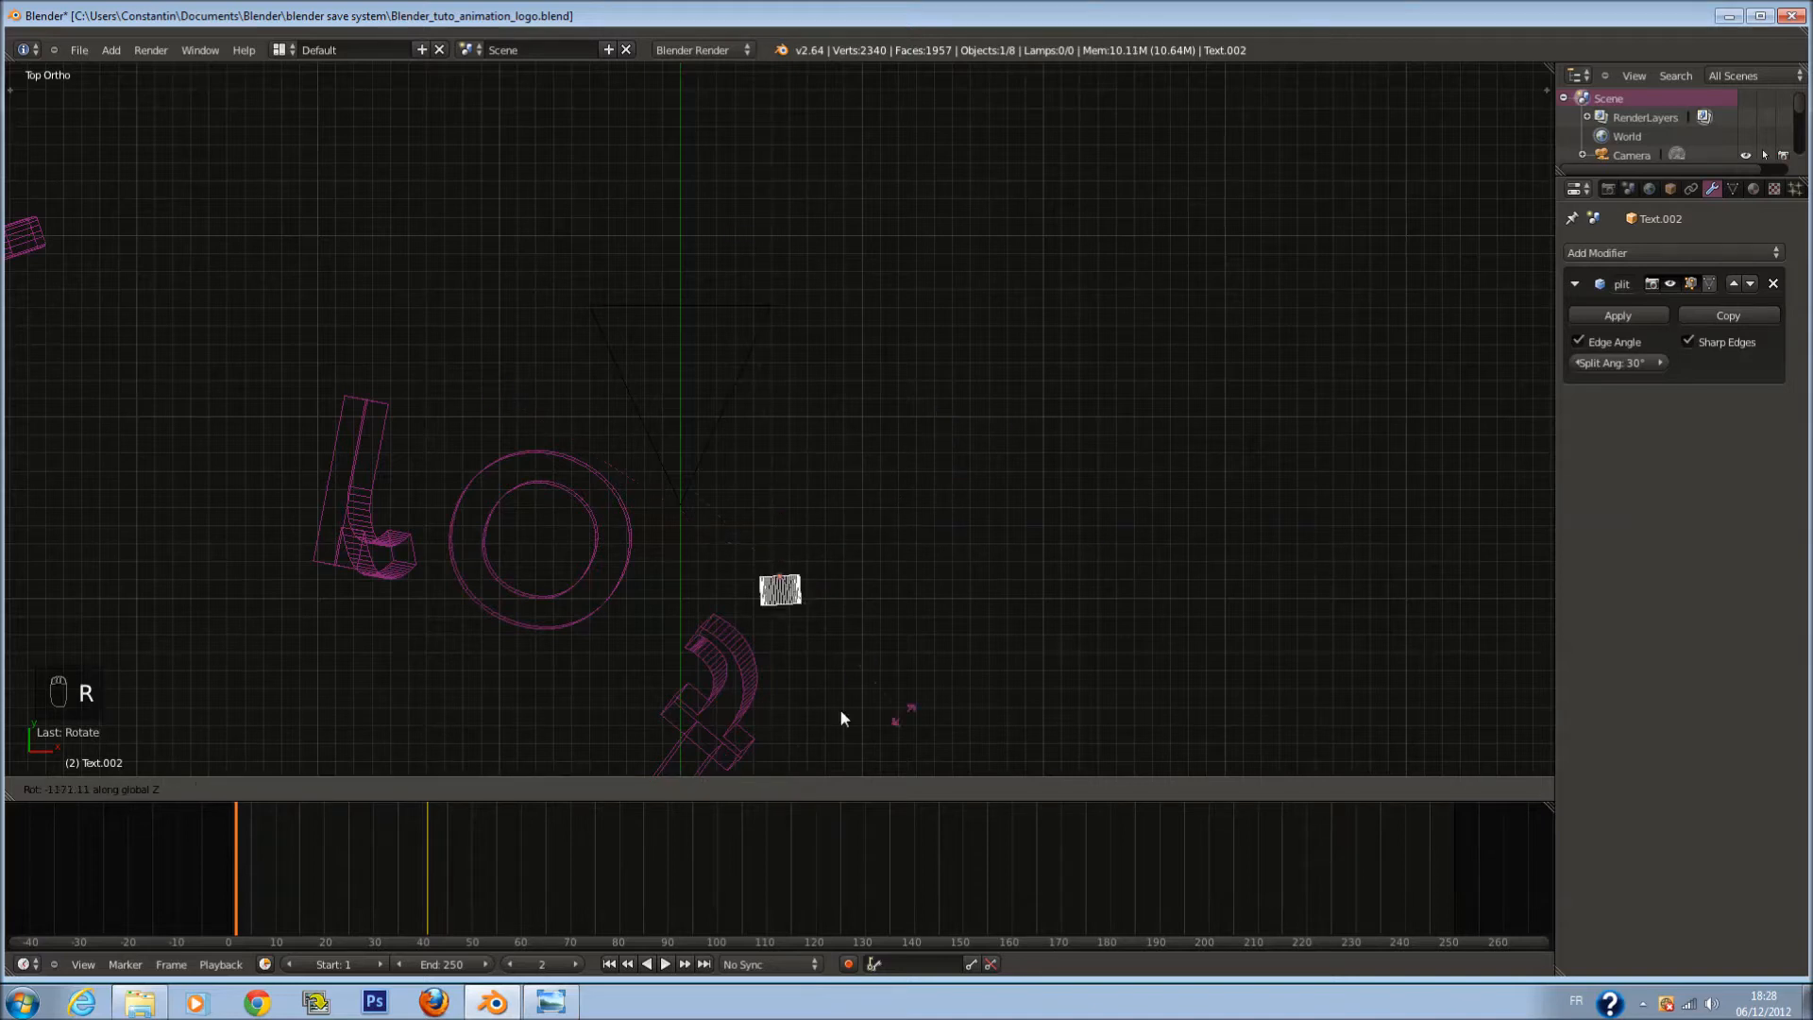
click(1165, 559)
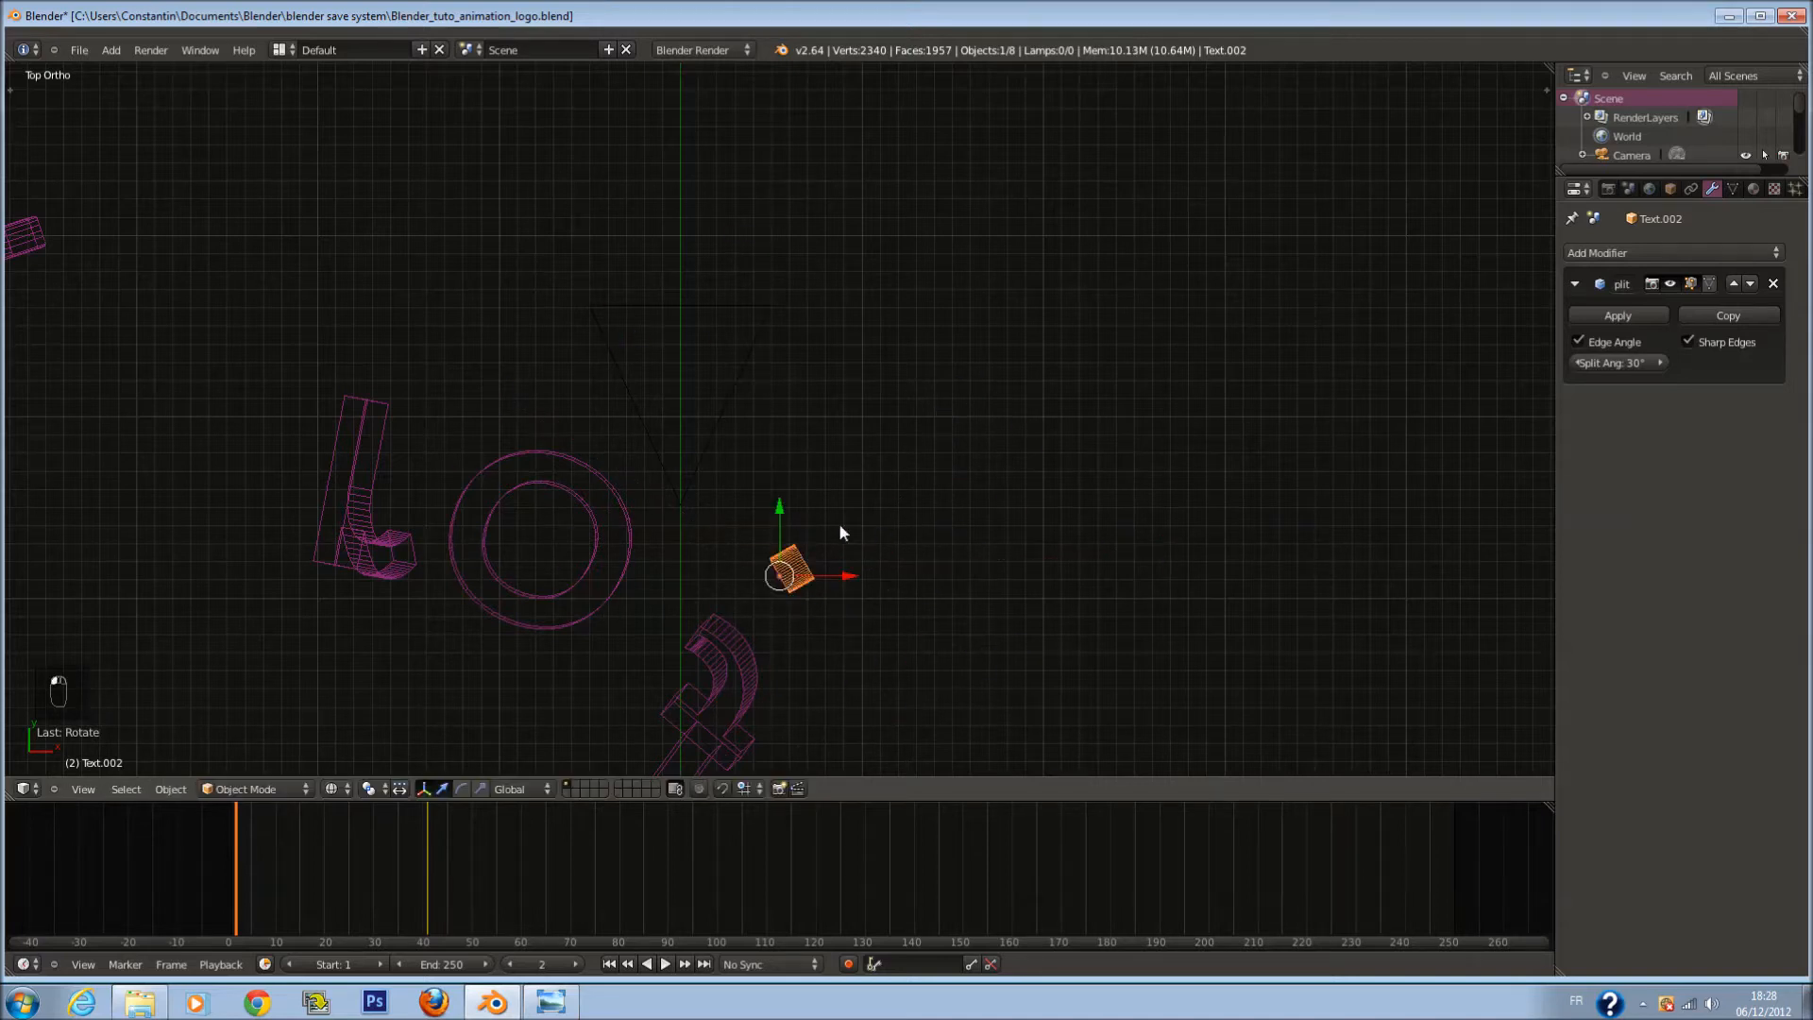
Step: Insert a transform keyframe for the i's dot at frame 2 and scrub to frame 3 in the camera view
key(KP_0)
key(i)
click(931, 523)
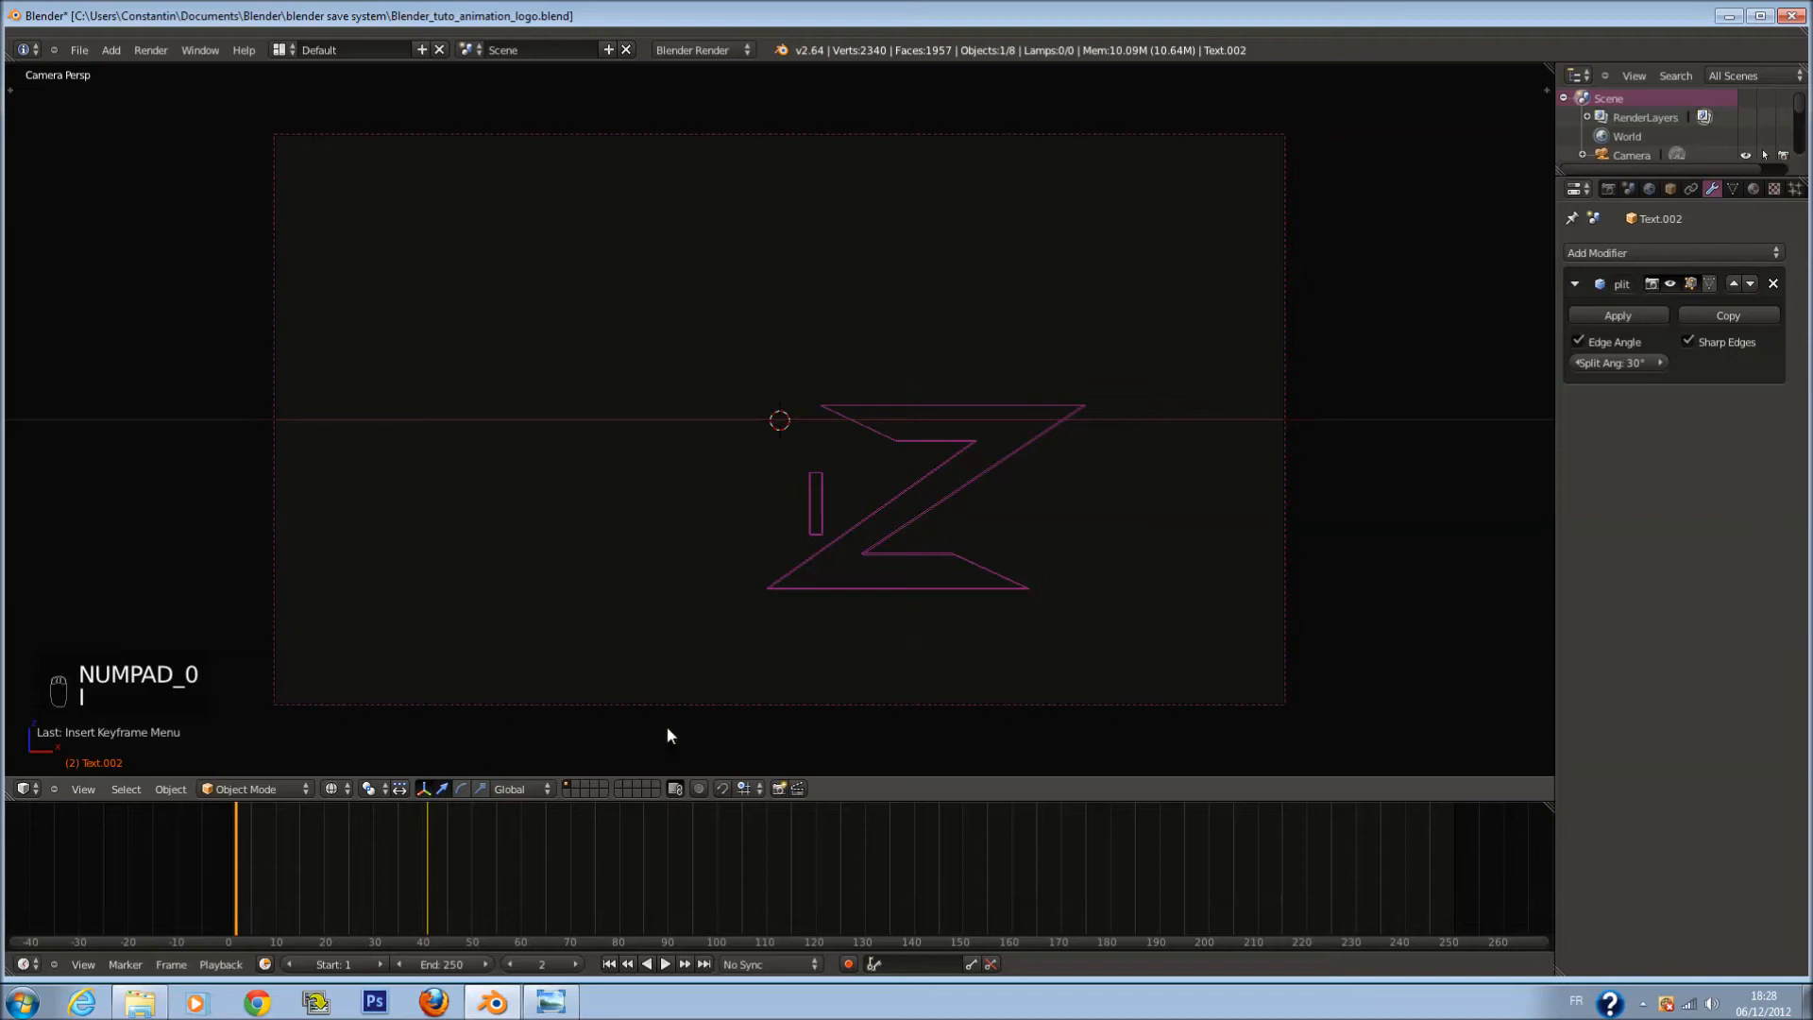
mouse_move(235, 853)
mouse_down()
mouse_move(406, 861)
mouse_move(257, 879)
mouse_up()
Step: Select the stem of the i, switch to the top view and step the timeline back to frame 0
right_click(802, 510)
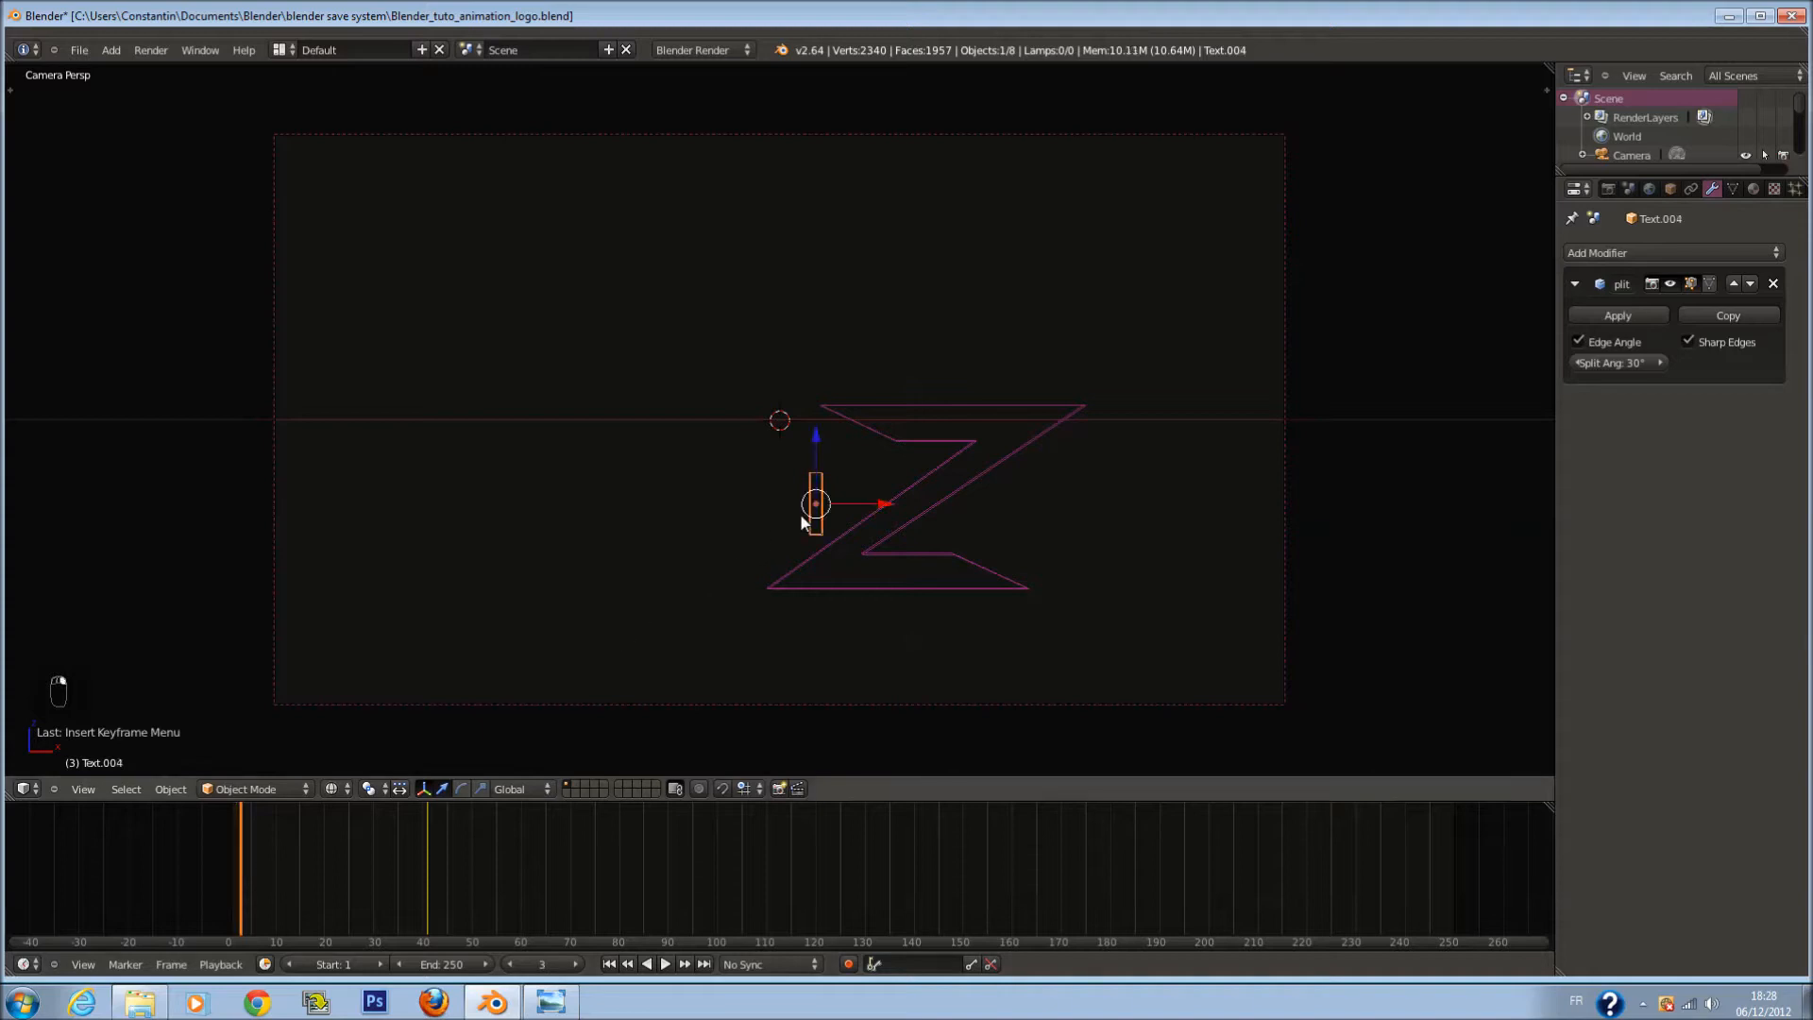
key(KP_7)
scroll(837, 465, down, 9)
shift+scroll(797, 385, up, 13)
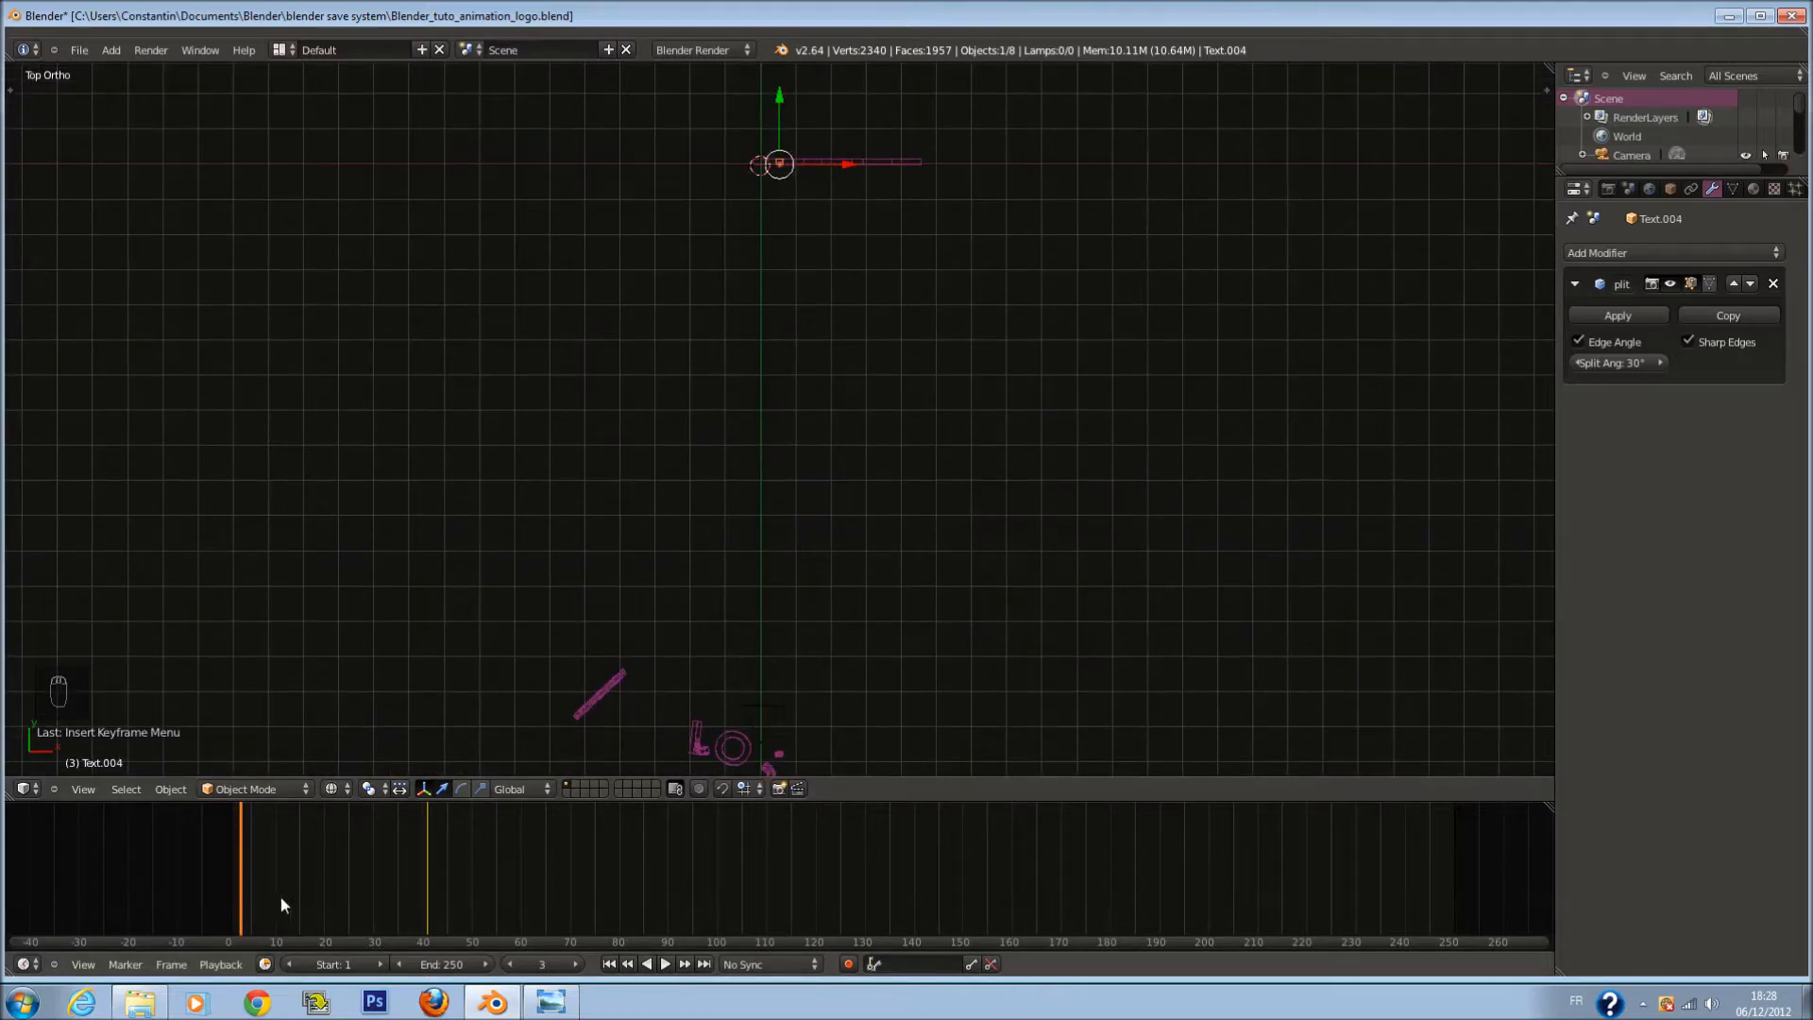
key(Left)
key(Left)
key(Left)
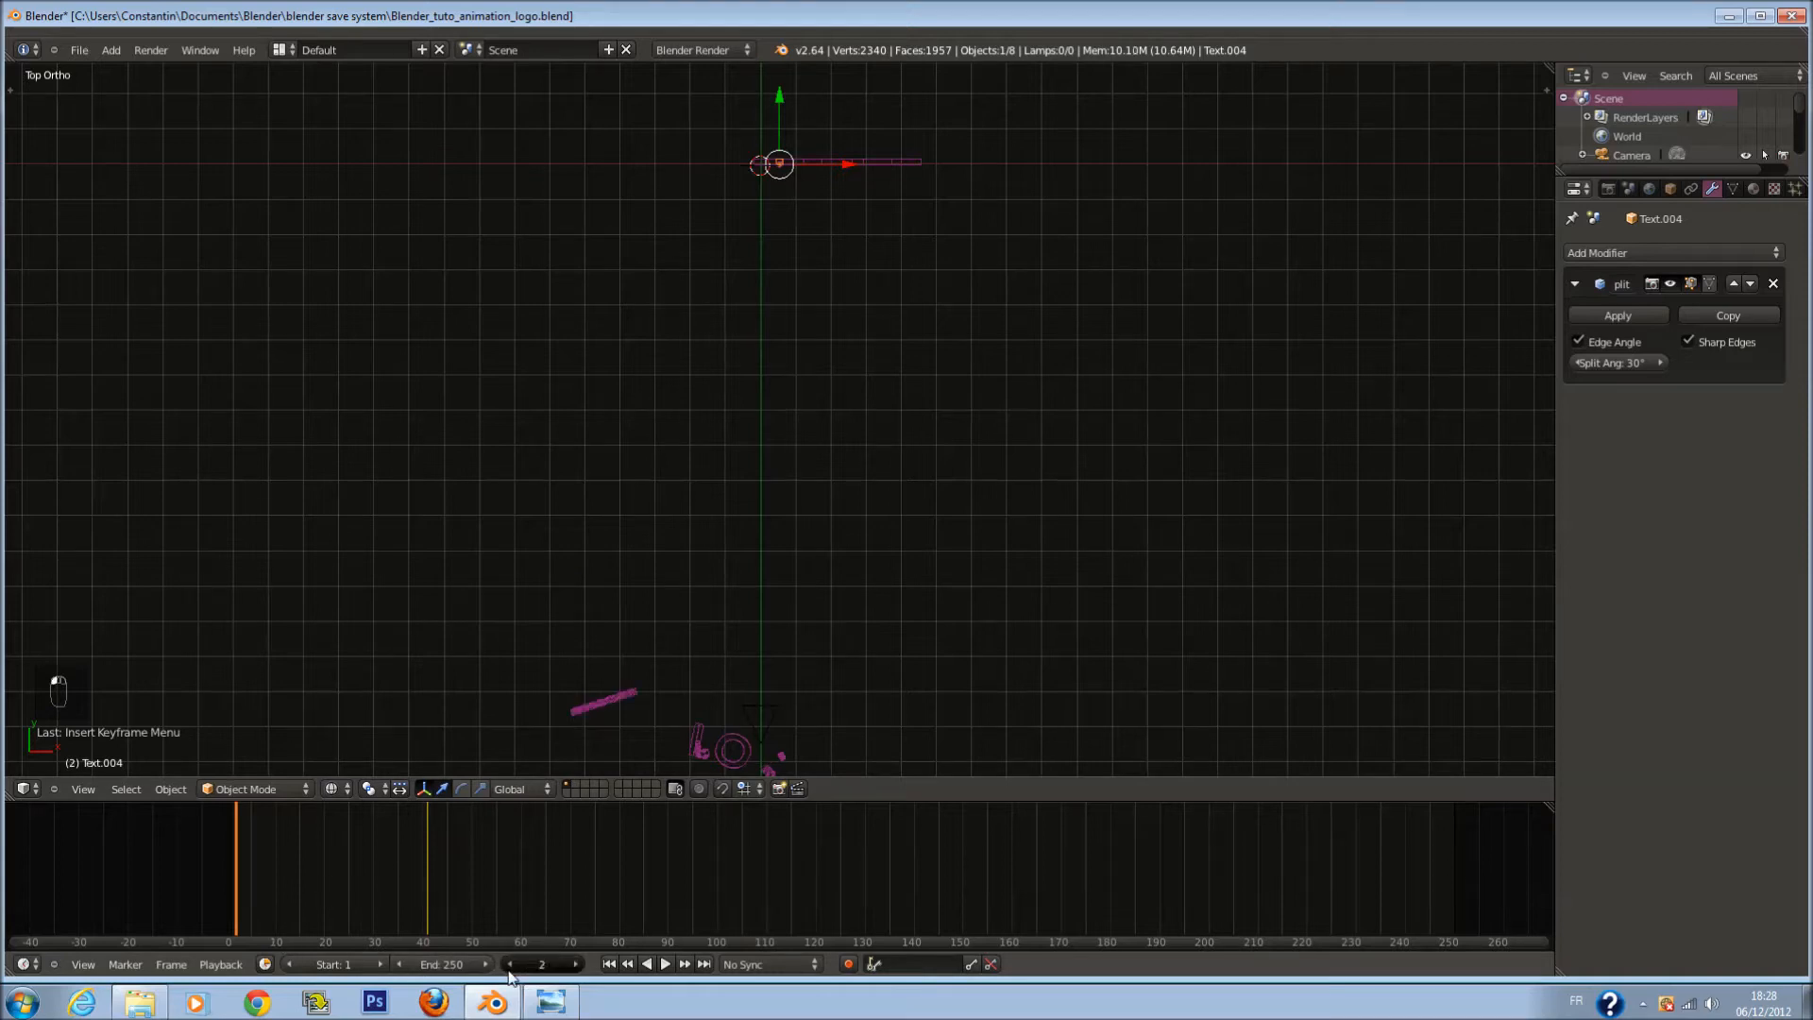
Step: Move the i's stem along negative Y to near the camera, beside the other relocated letters
drag(776, 100, 904, 665)
shift+scroll(850, 528, down, 7)
scroll(812, 501, up, 3)
shift+scroll(784, 590, down, 5)
drag(779, 489, 788, 466)
shift+scroll(786, 435, down, 3)
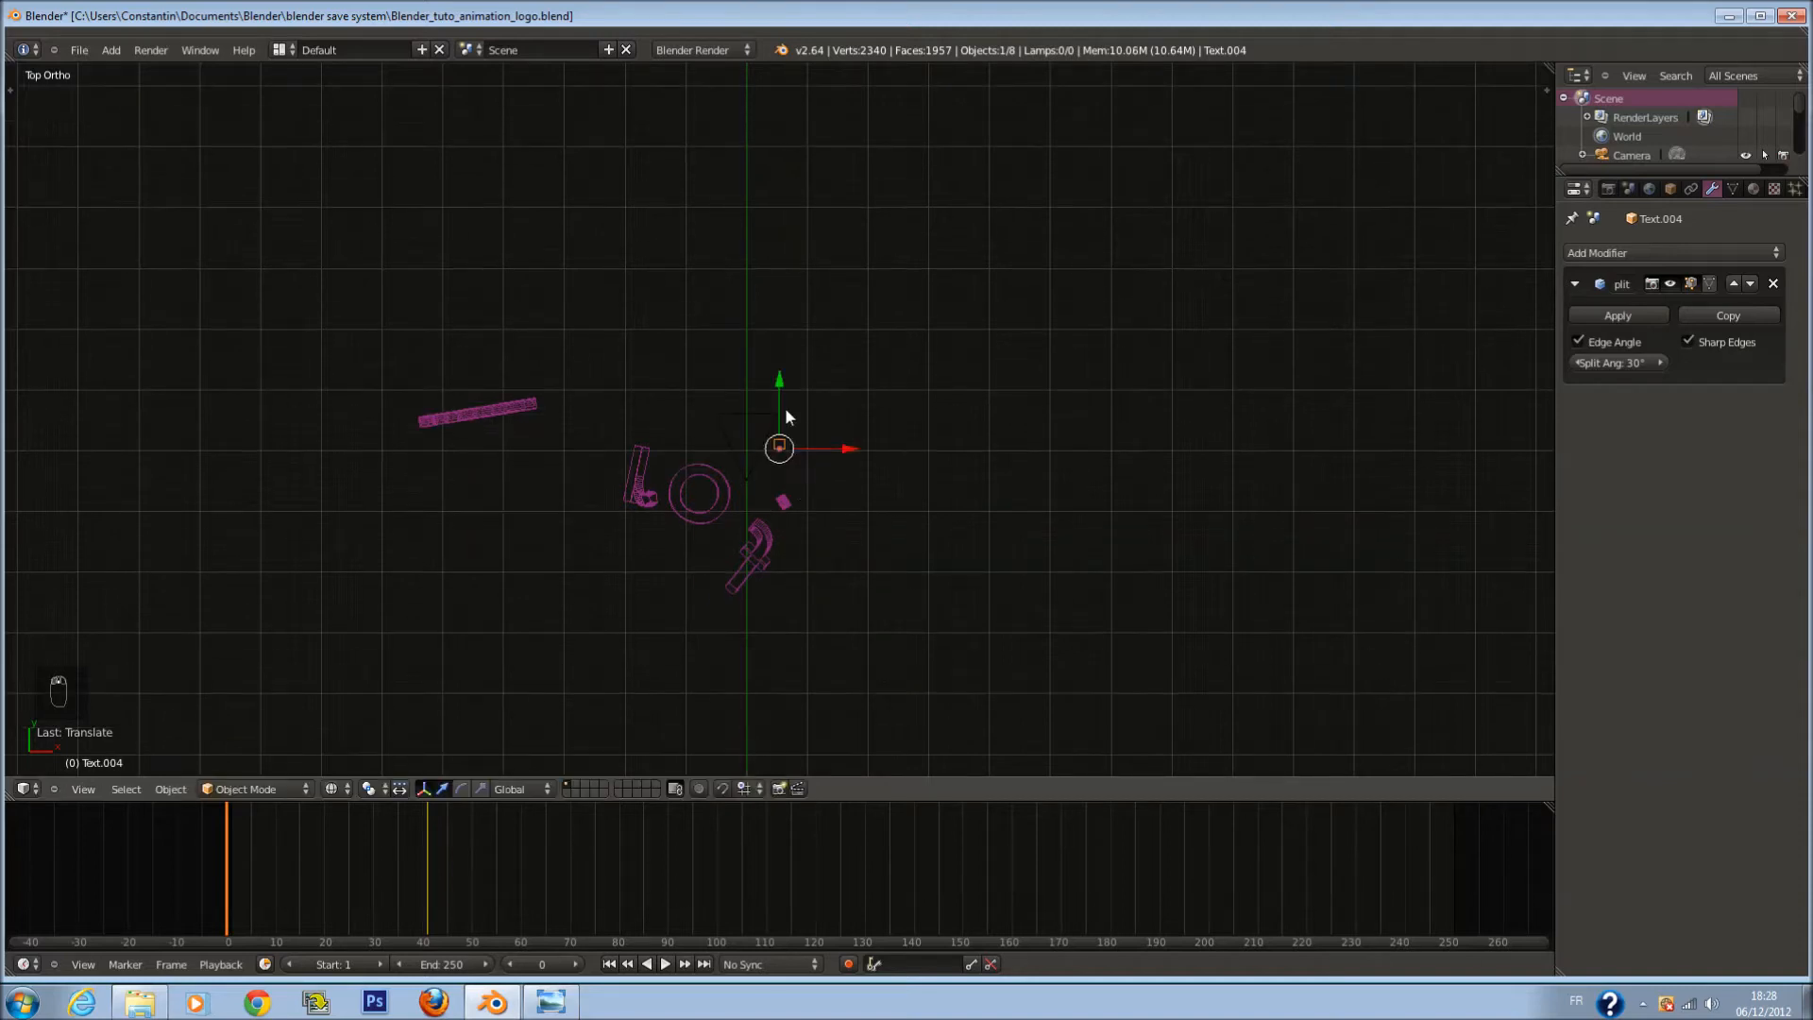
scroll(812, 422, up, 3)
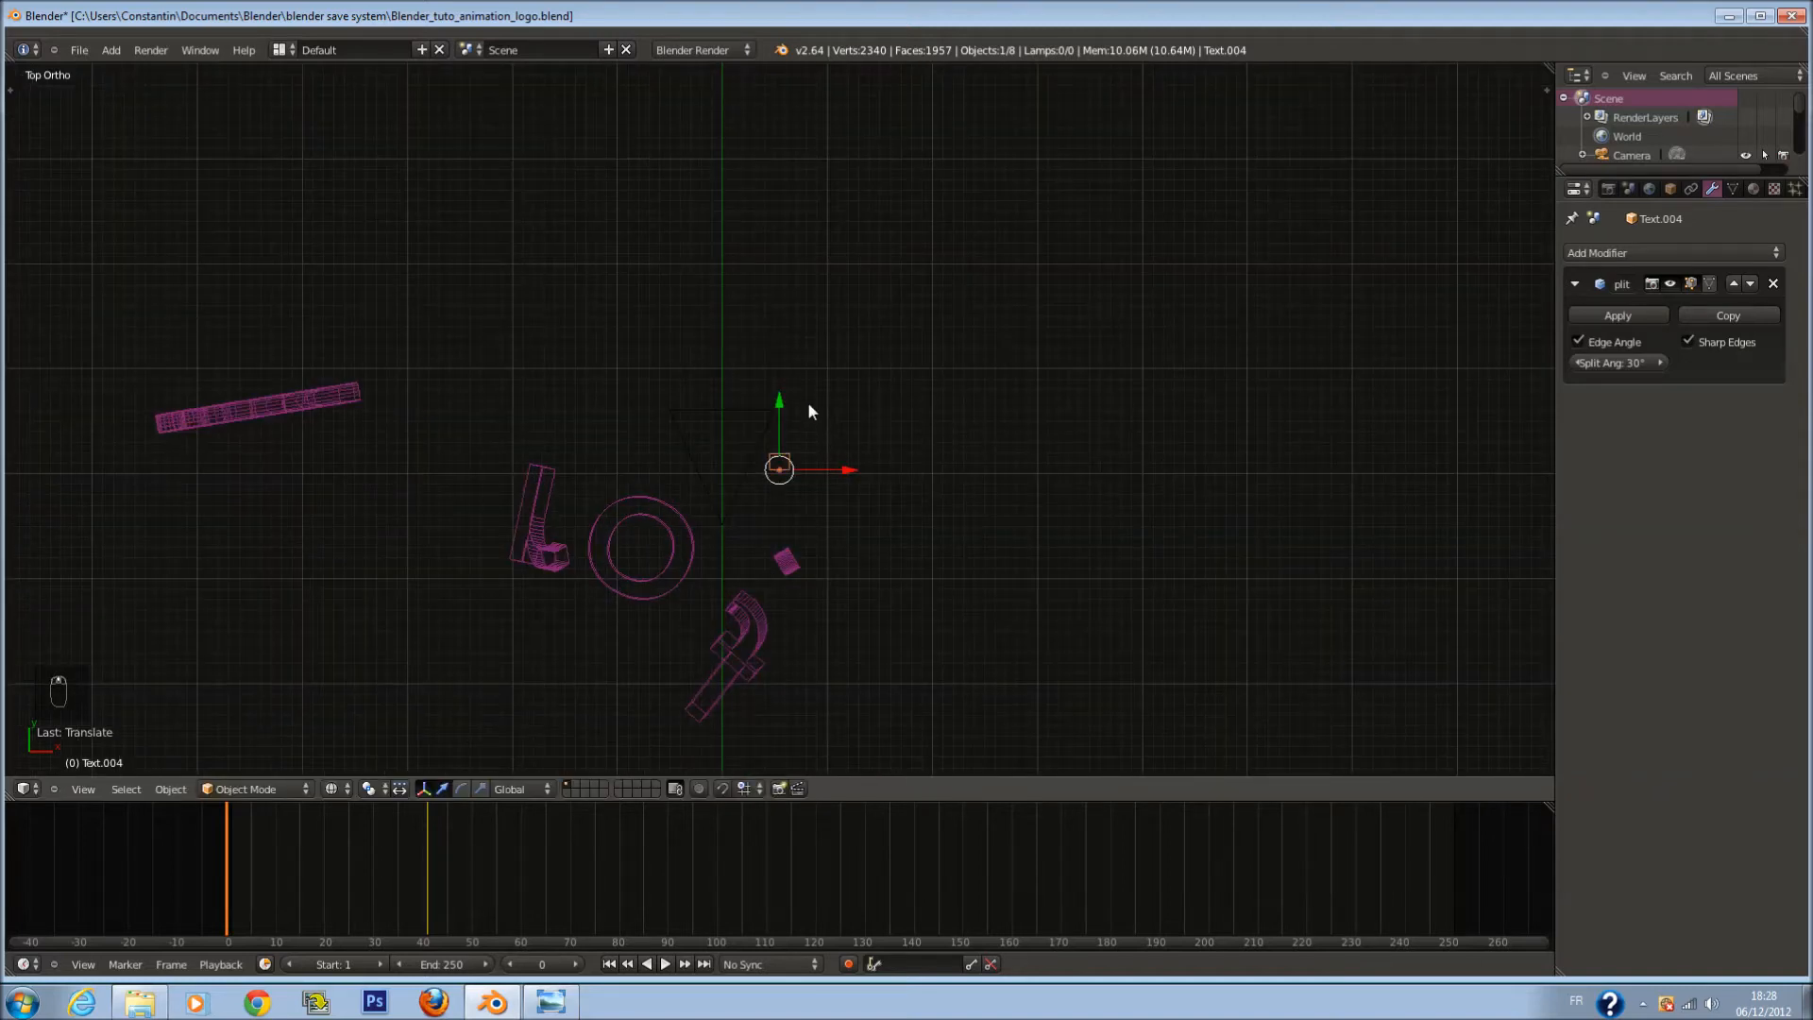
Step: Rotate the i's stem about the Y axis in the top view
key(r)
key(y)
click(935, 597)
key(r)
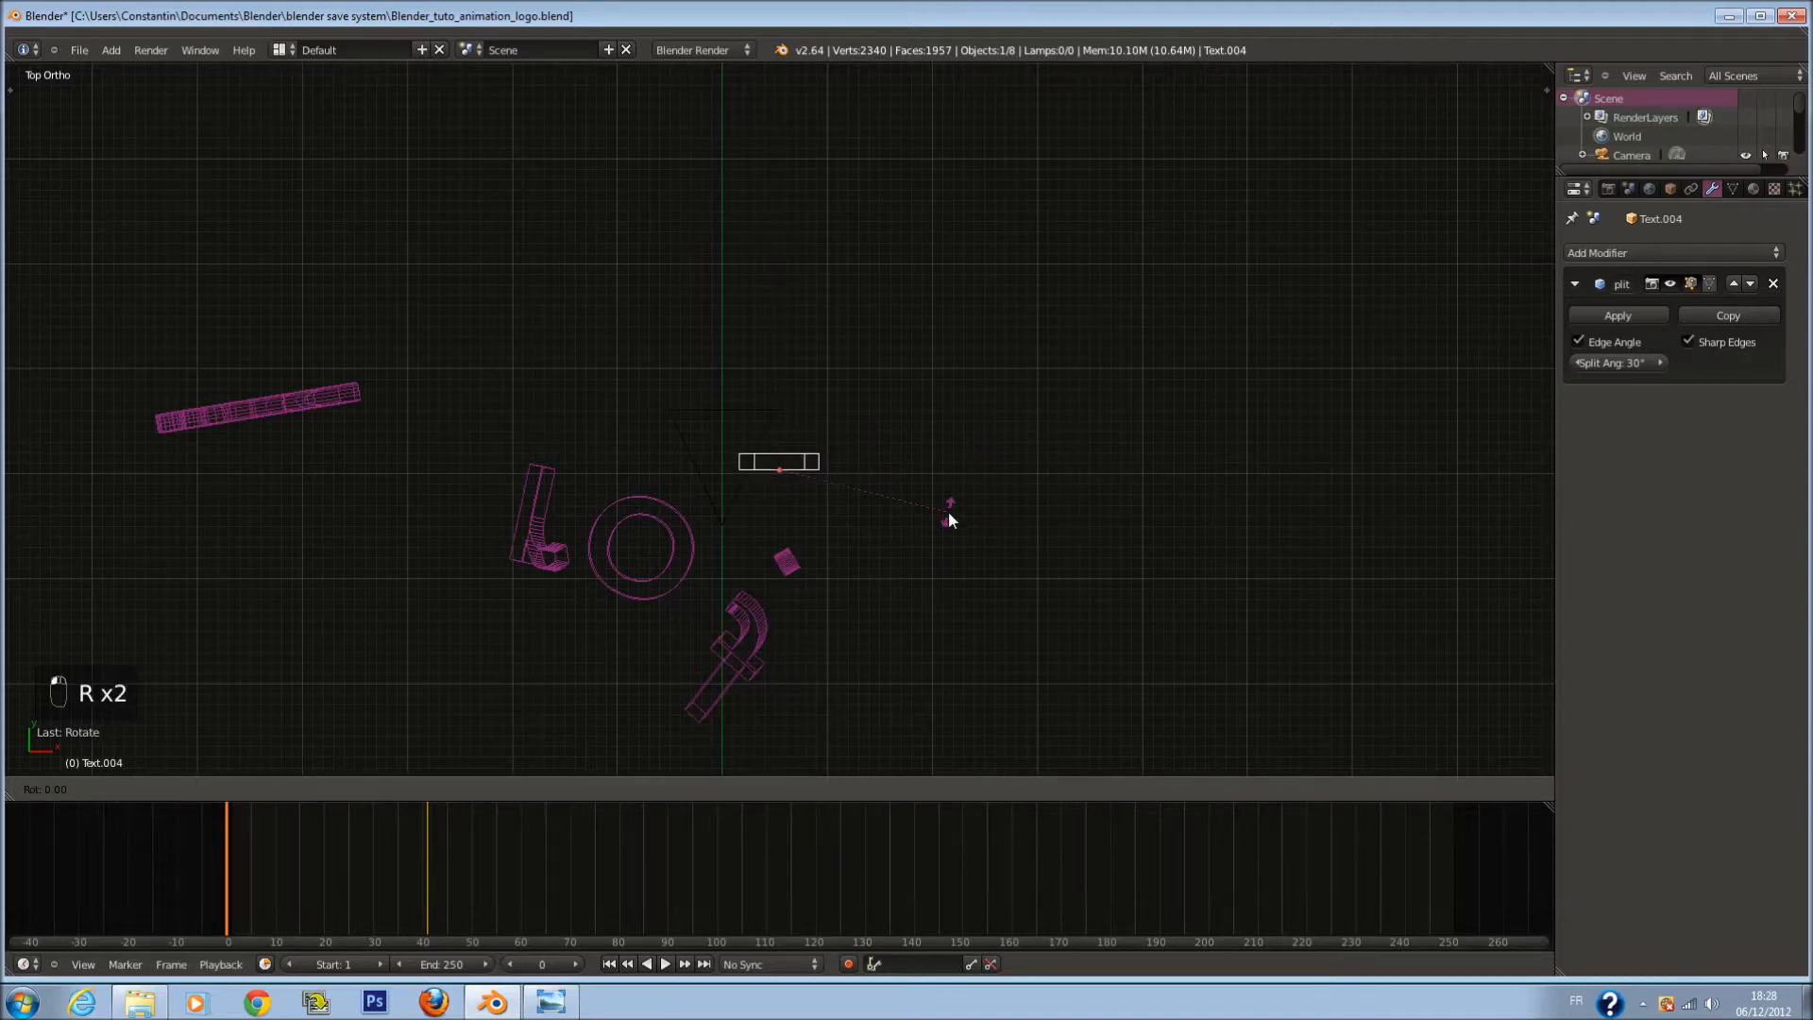
right_click(949, 512)
key(r)
click(924, 584)
Step: Spin the i's stem about the X axis and about Z, leaving it slightly angled
key(r)
key(x)
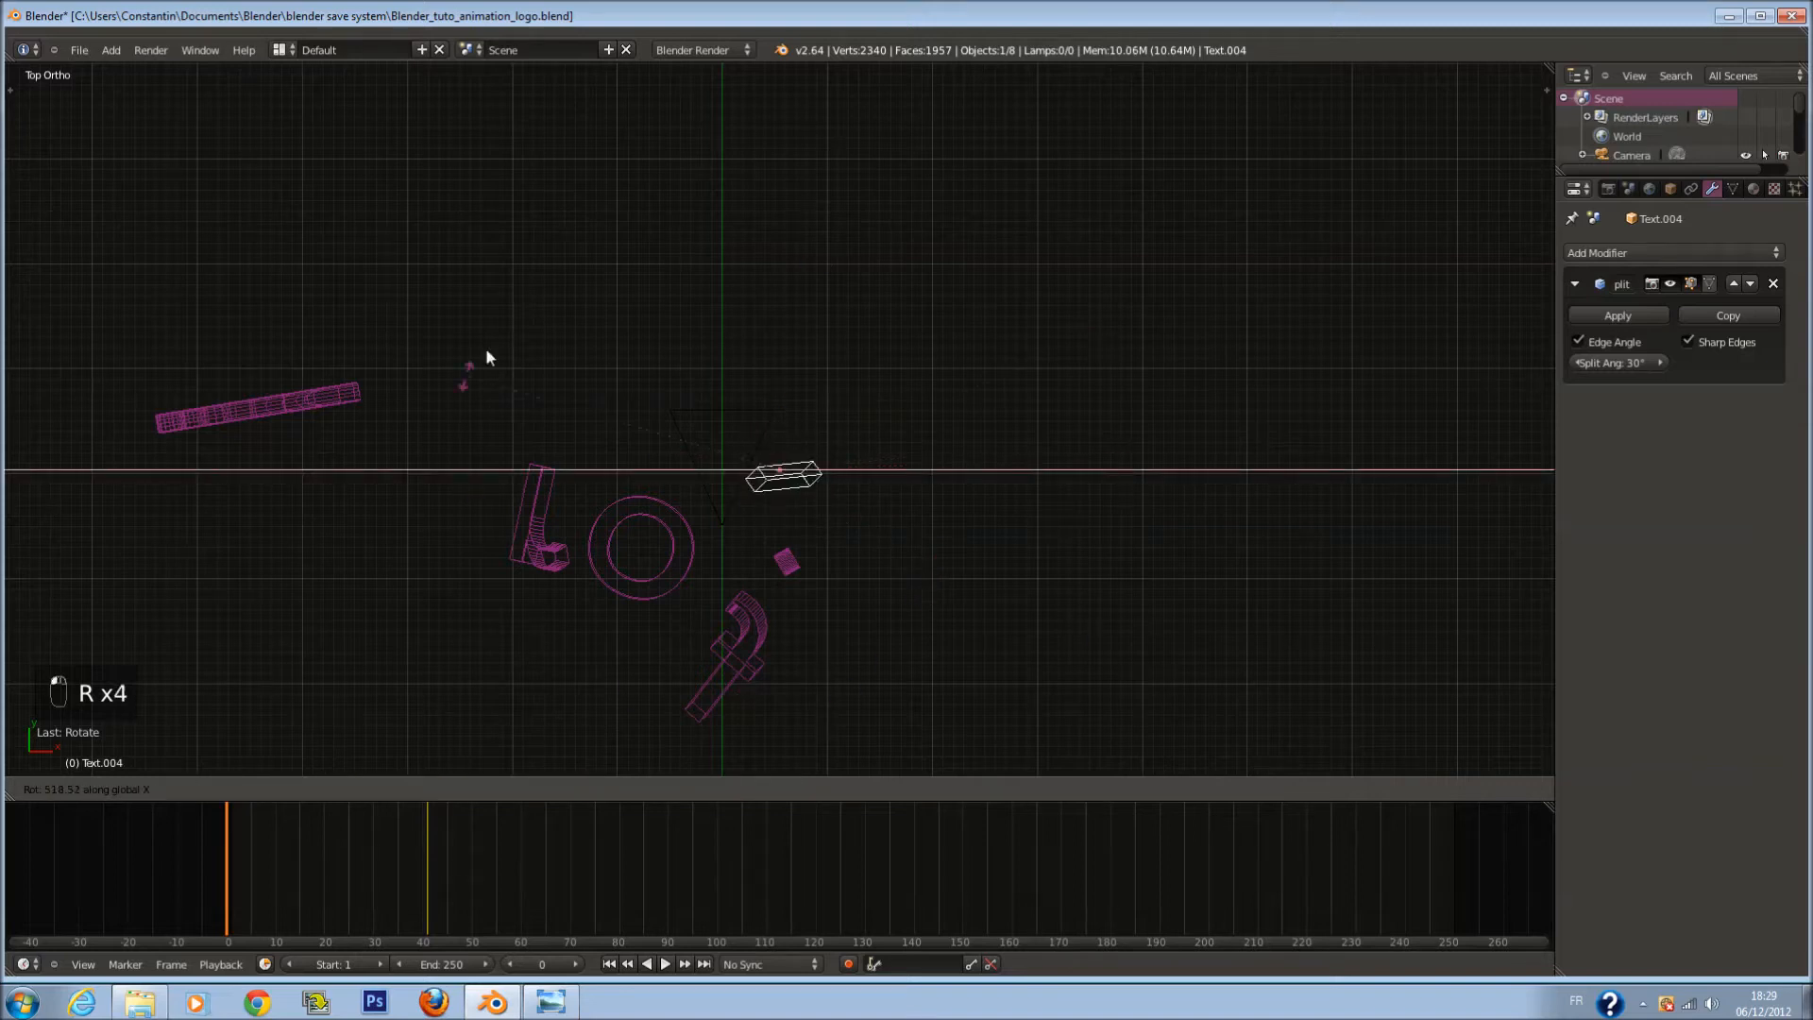
click(918, 432)
key(r)
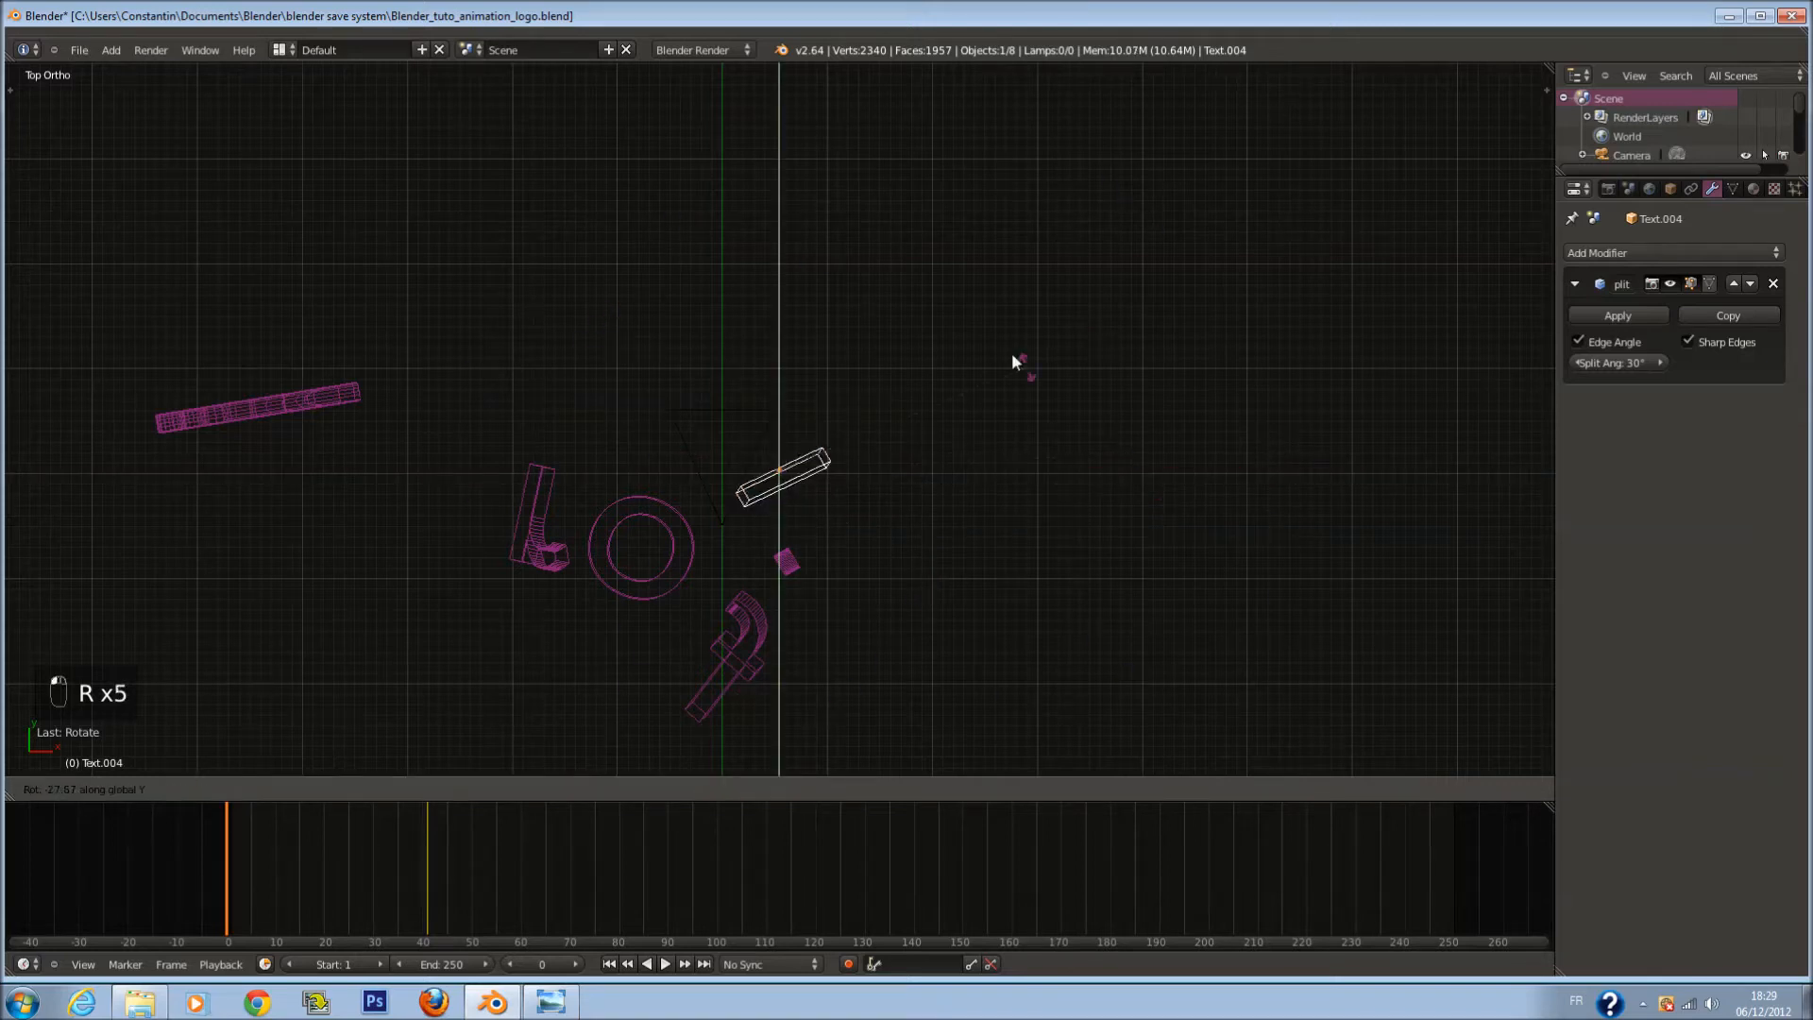
right_click(1129, 387)
key(r)
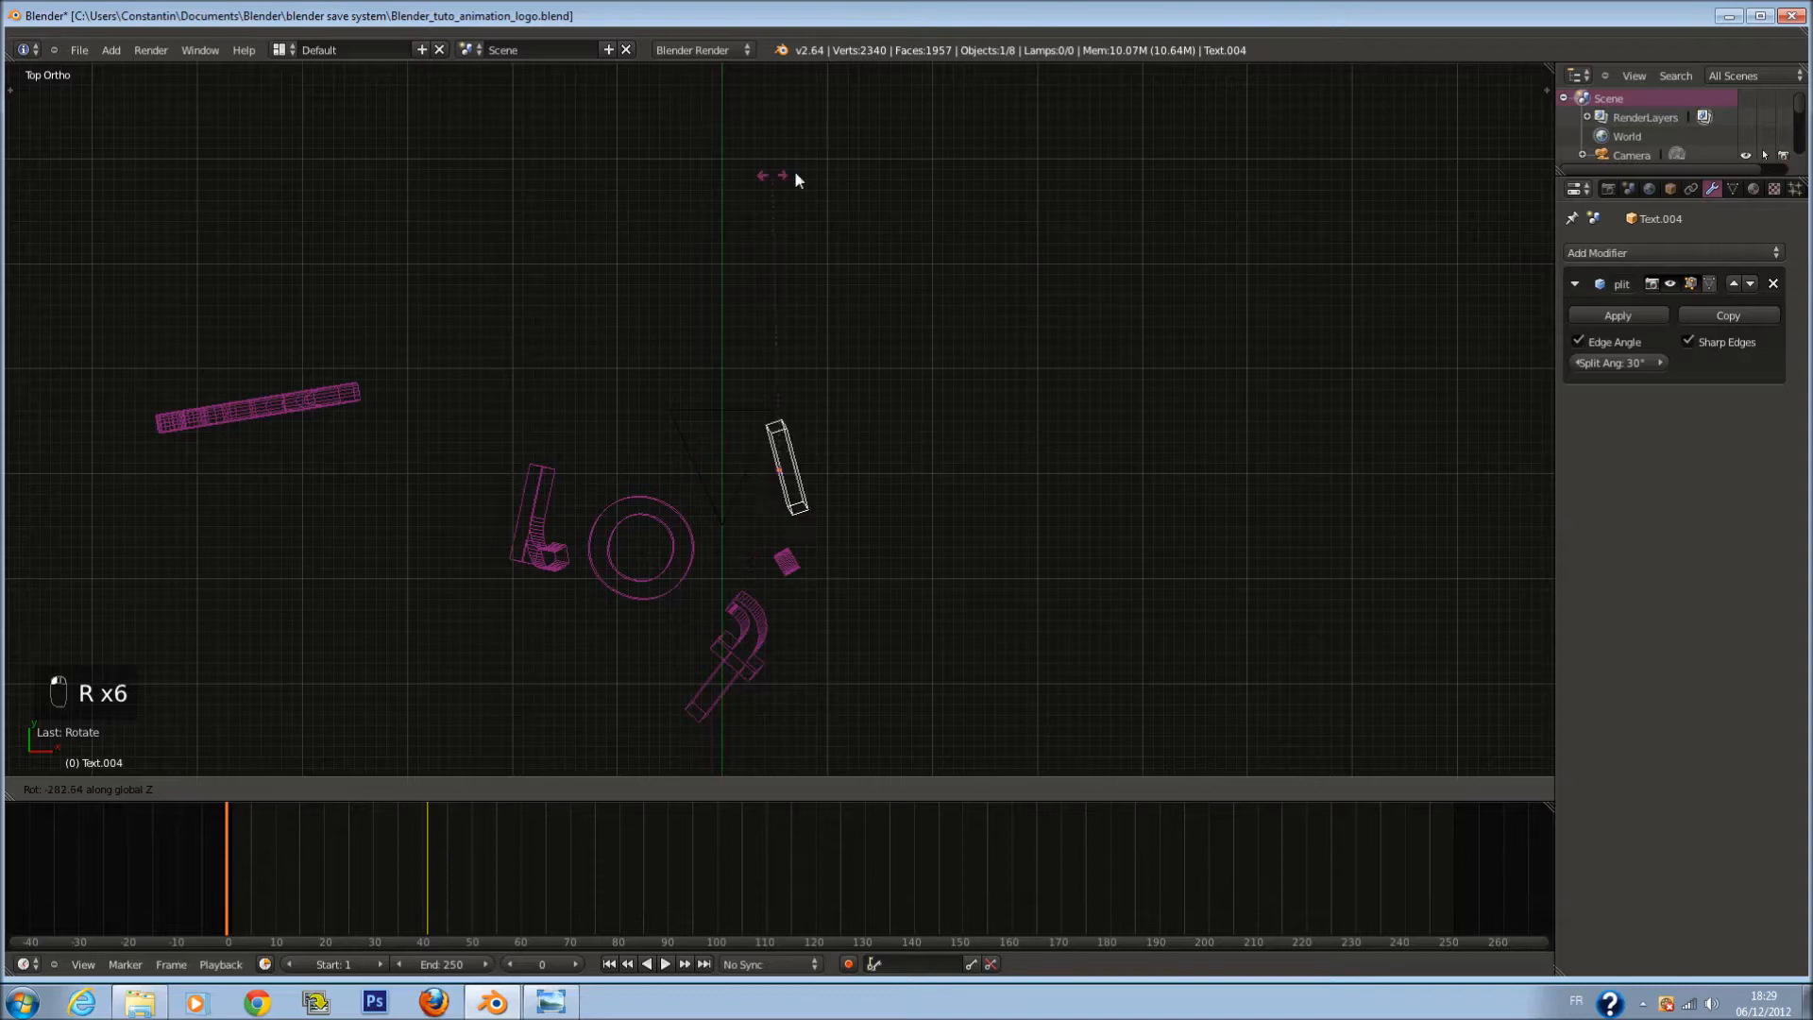
click(1105, 480)
Step: Insert a keyframe for the i's stem at frame 0 and scrub the first frames in the camera view
key(i)
click(1107, 488)
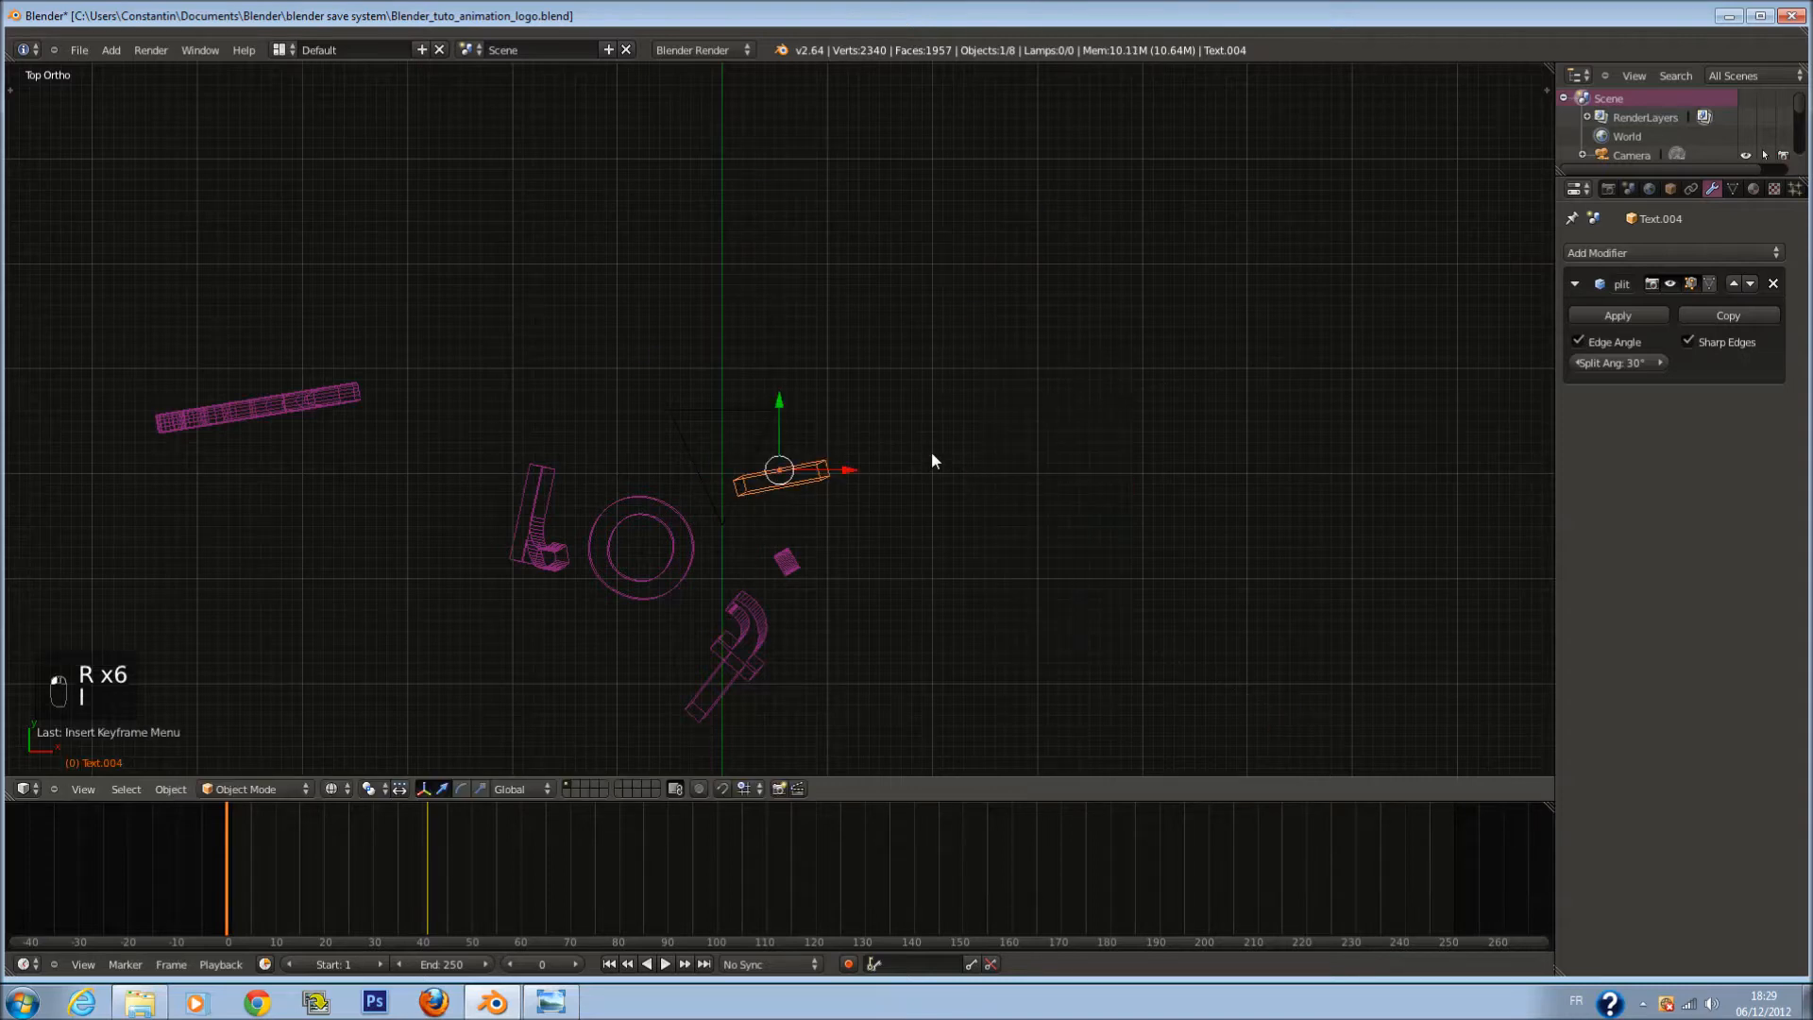
key(KP_0)
drag(268, 838, 228, 818)
Step: Select the Z in the camera view, return to the top view and save over the existing file
right_click(895, 489)
key(KP_7)
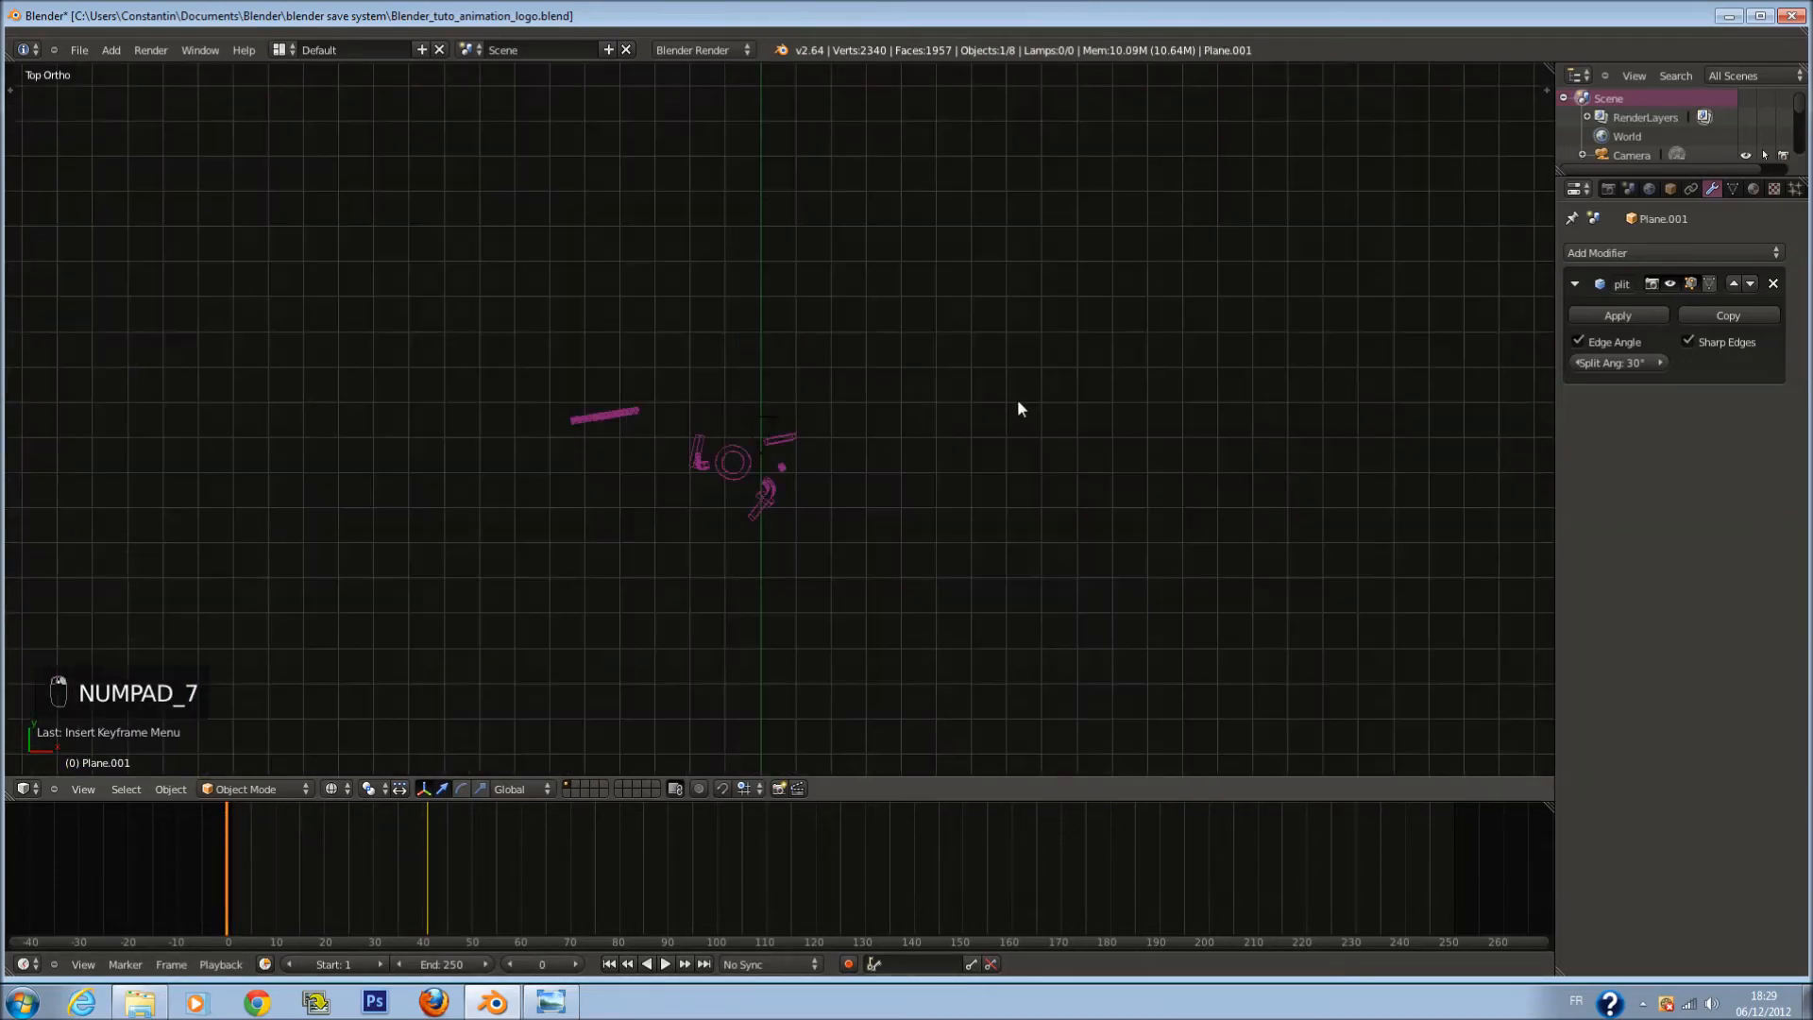
key(ctrl+s)
click(1017, 397)
scroll(946, 383, up, 2)
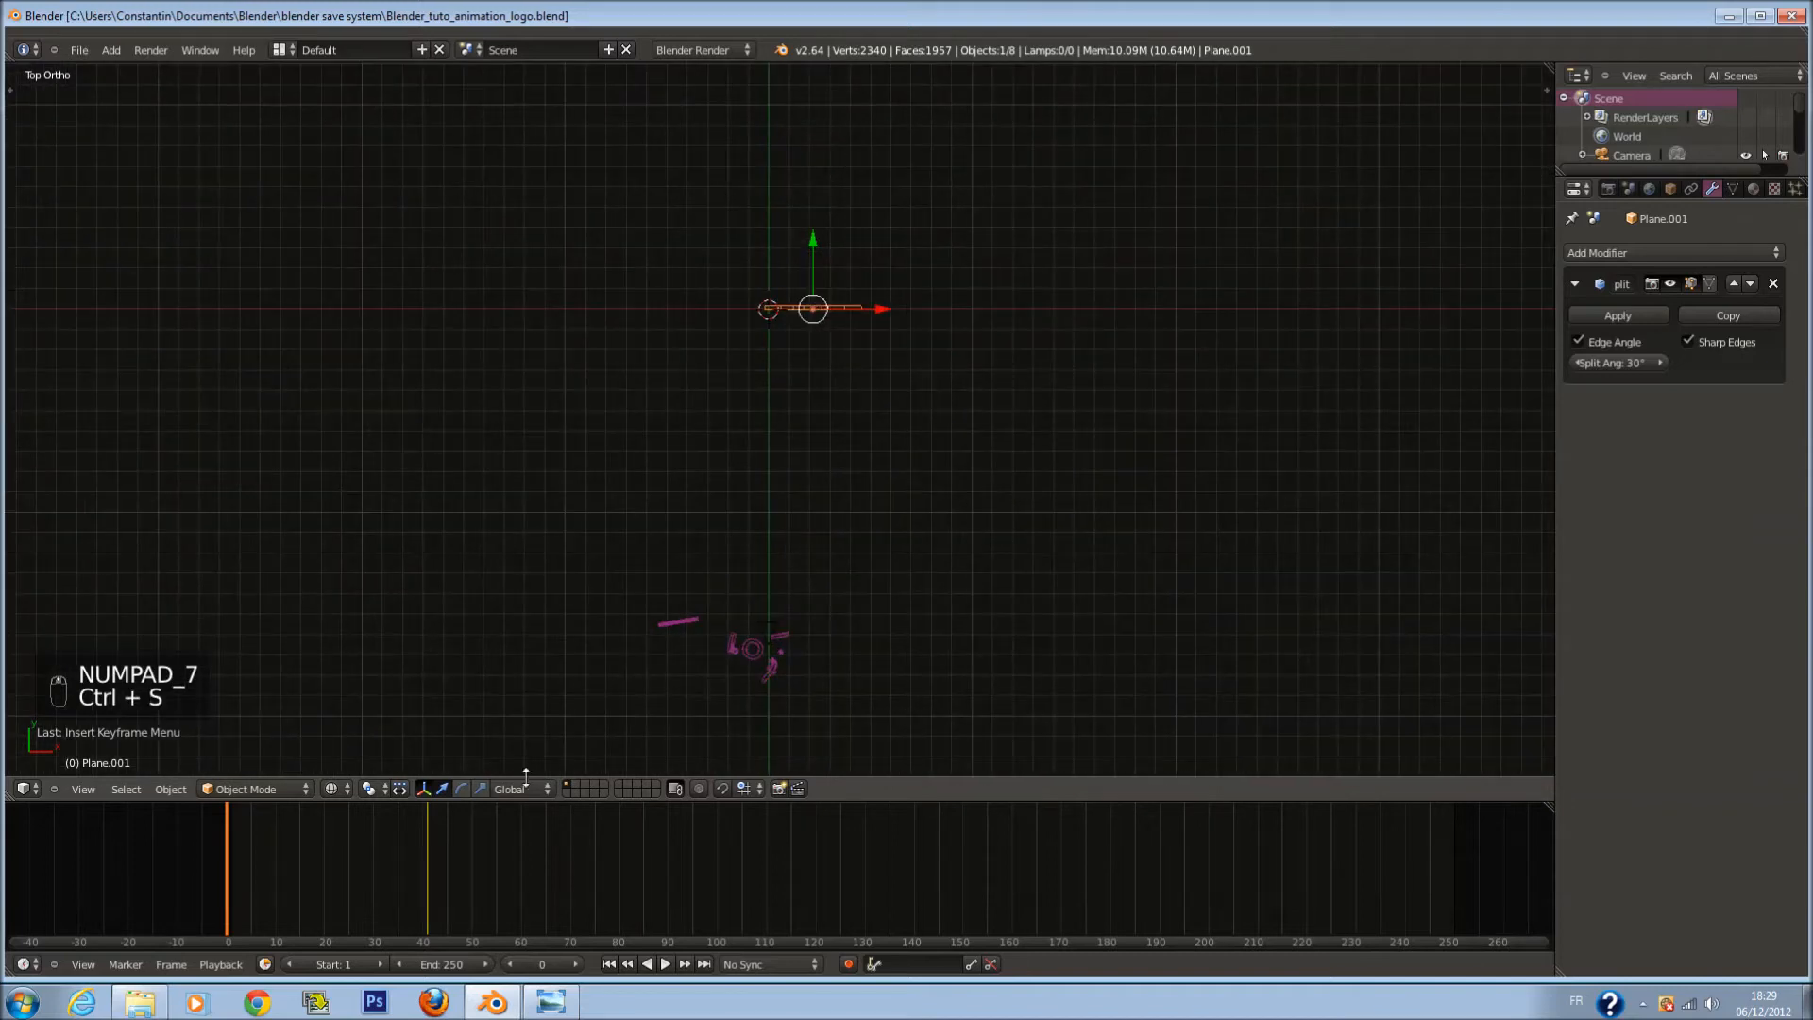
Step: Move the Z along negative Y until it is level with the camera
drag(810, 243, 832, 496)
shift+scroll(887, 543, down, 5)
scroll(893, 530, up, 2)
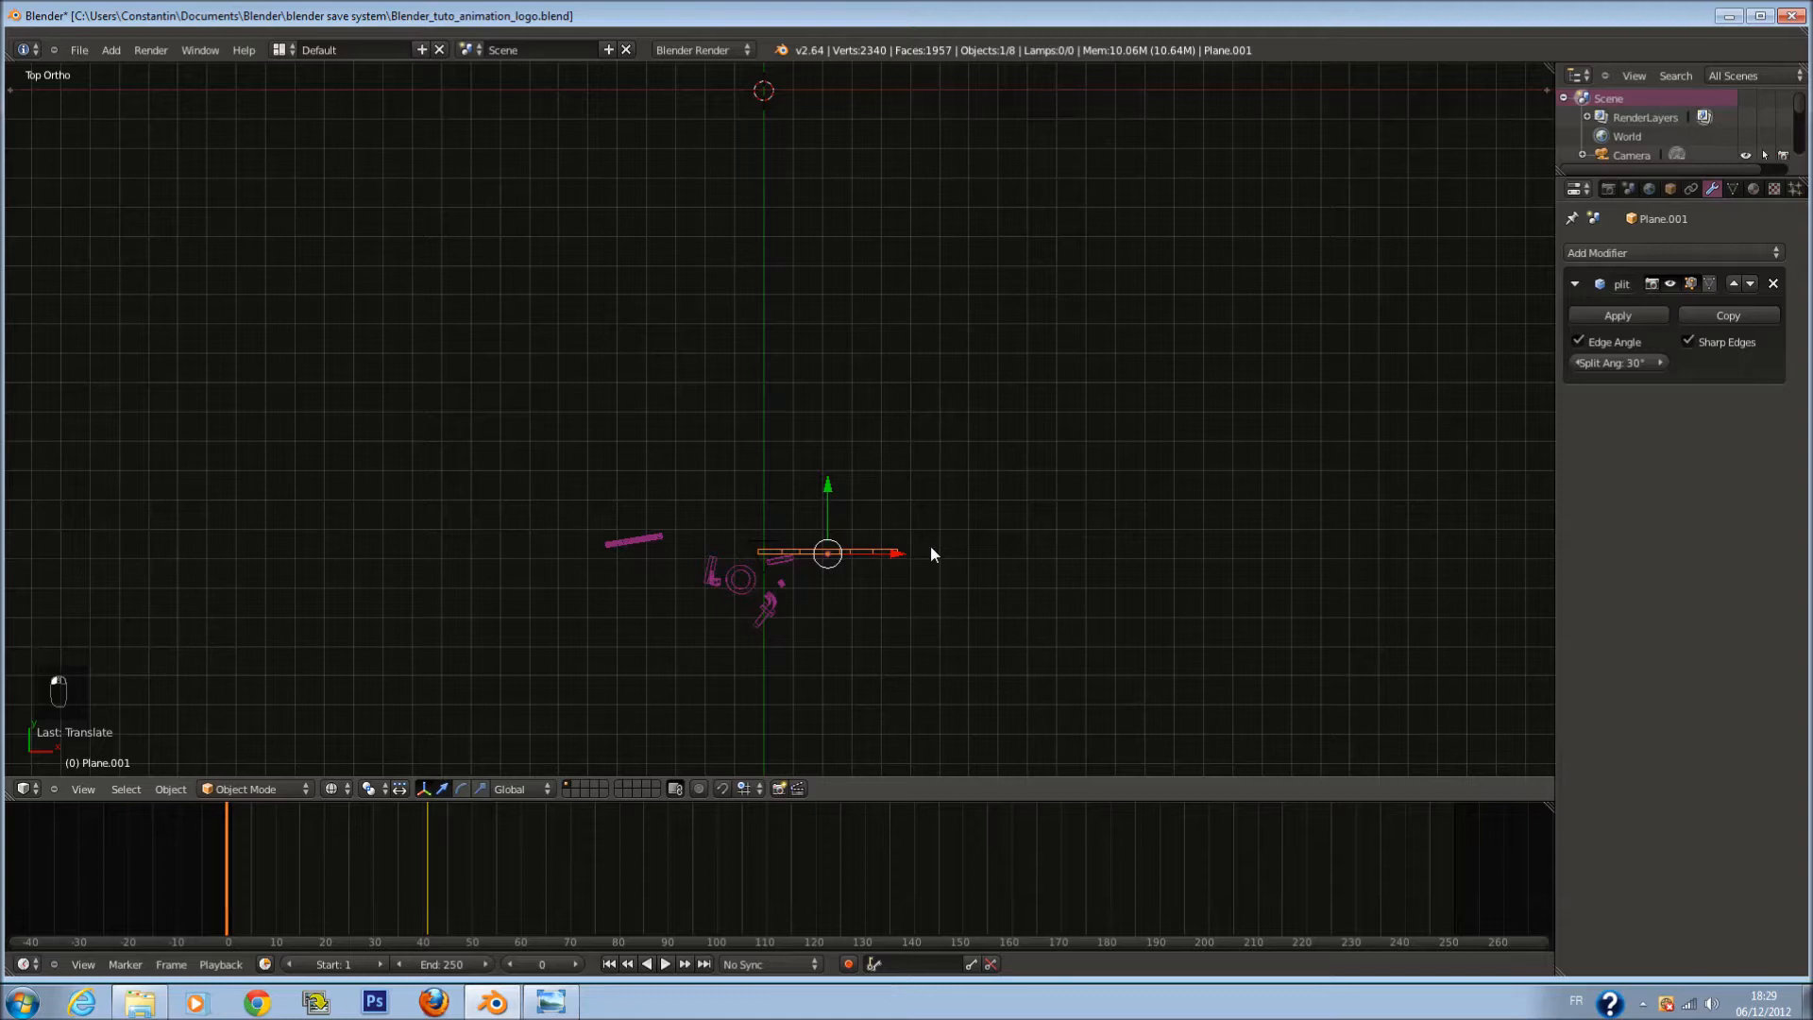
key(KP_1)
scroll(1188, 580, up, 5)
key(r)
right_click(1107, 535)
key(r)
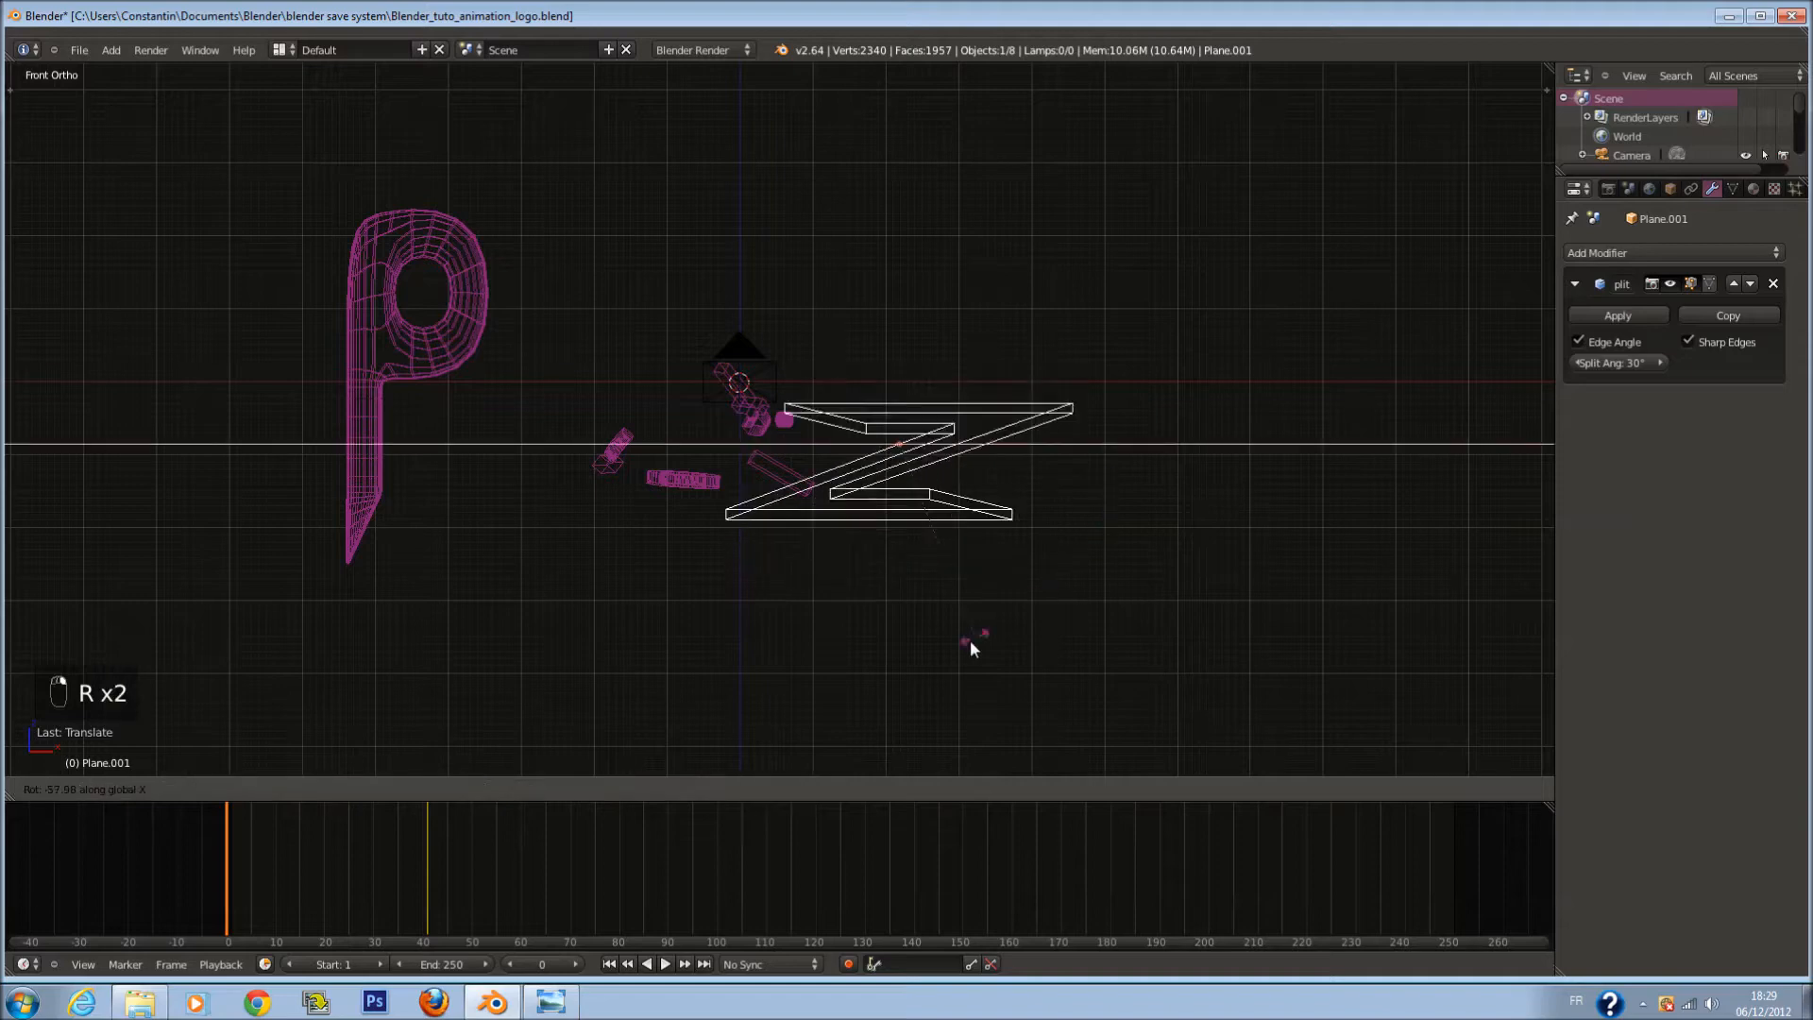
right_click(1133, 464)
key(r)
right_click(961, 456)
Step: Move the Z along positive X in the top view, placing it clear of the camera's side
scroll(916, 474, down, 2)
key(KP_7)
scroll(935, 489, down, 2)
drag(869, 530, 988, 539)
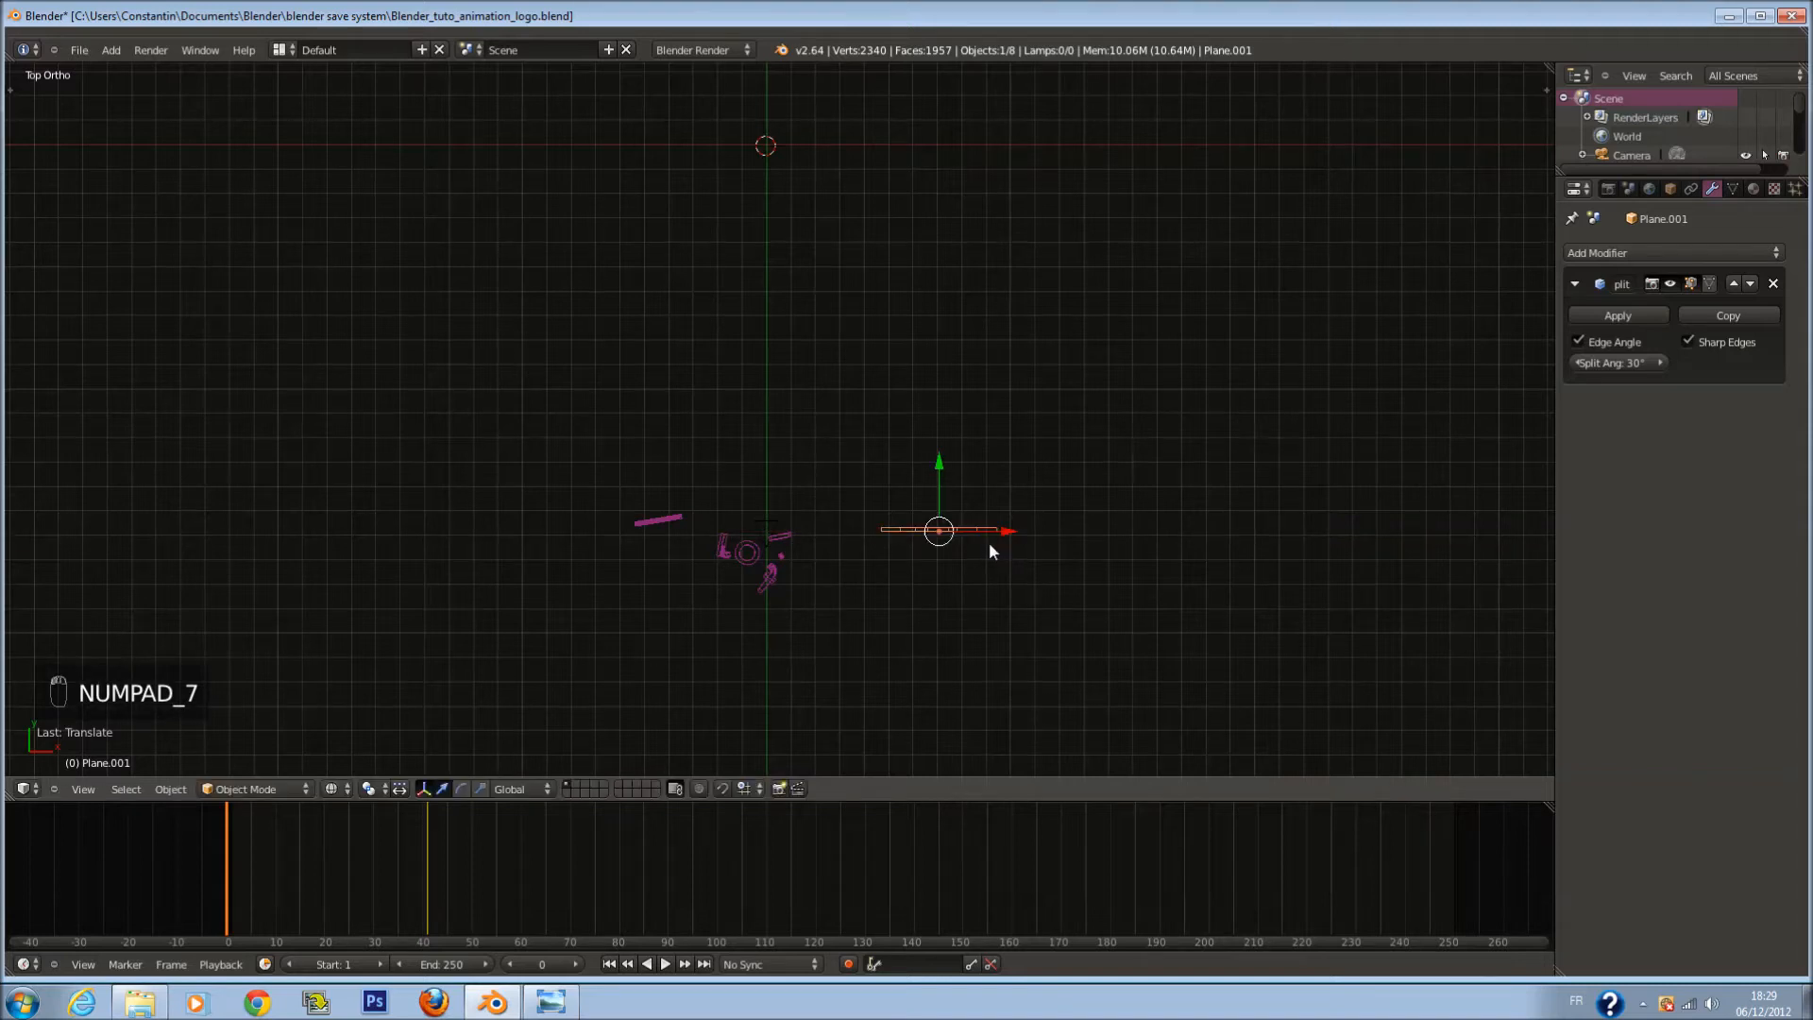
scroll(1073, 528, down, 1)
scroll(1048, 531, up, 1)
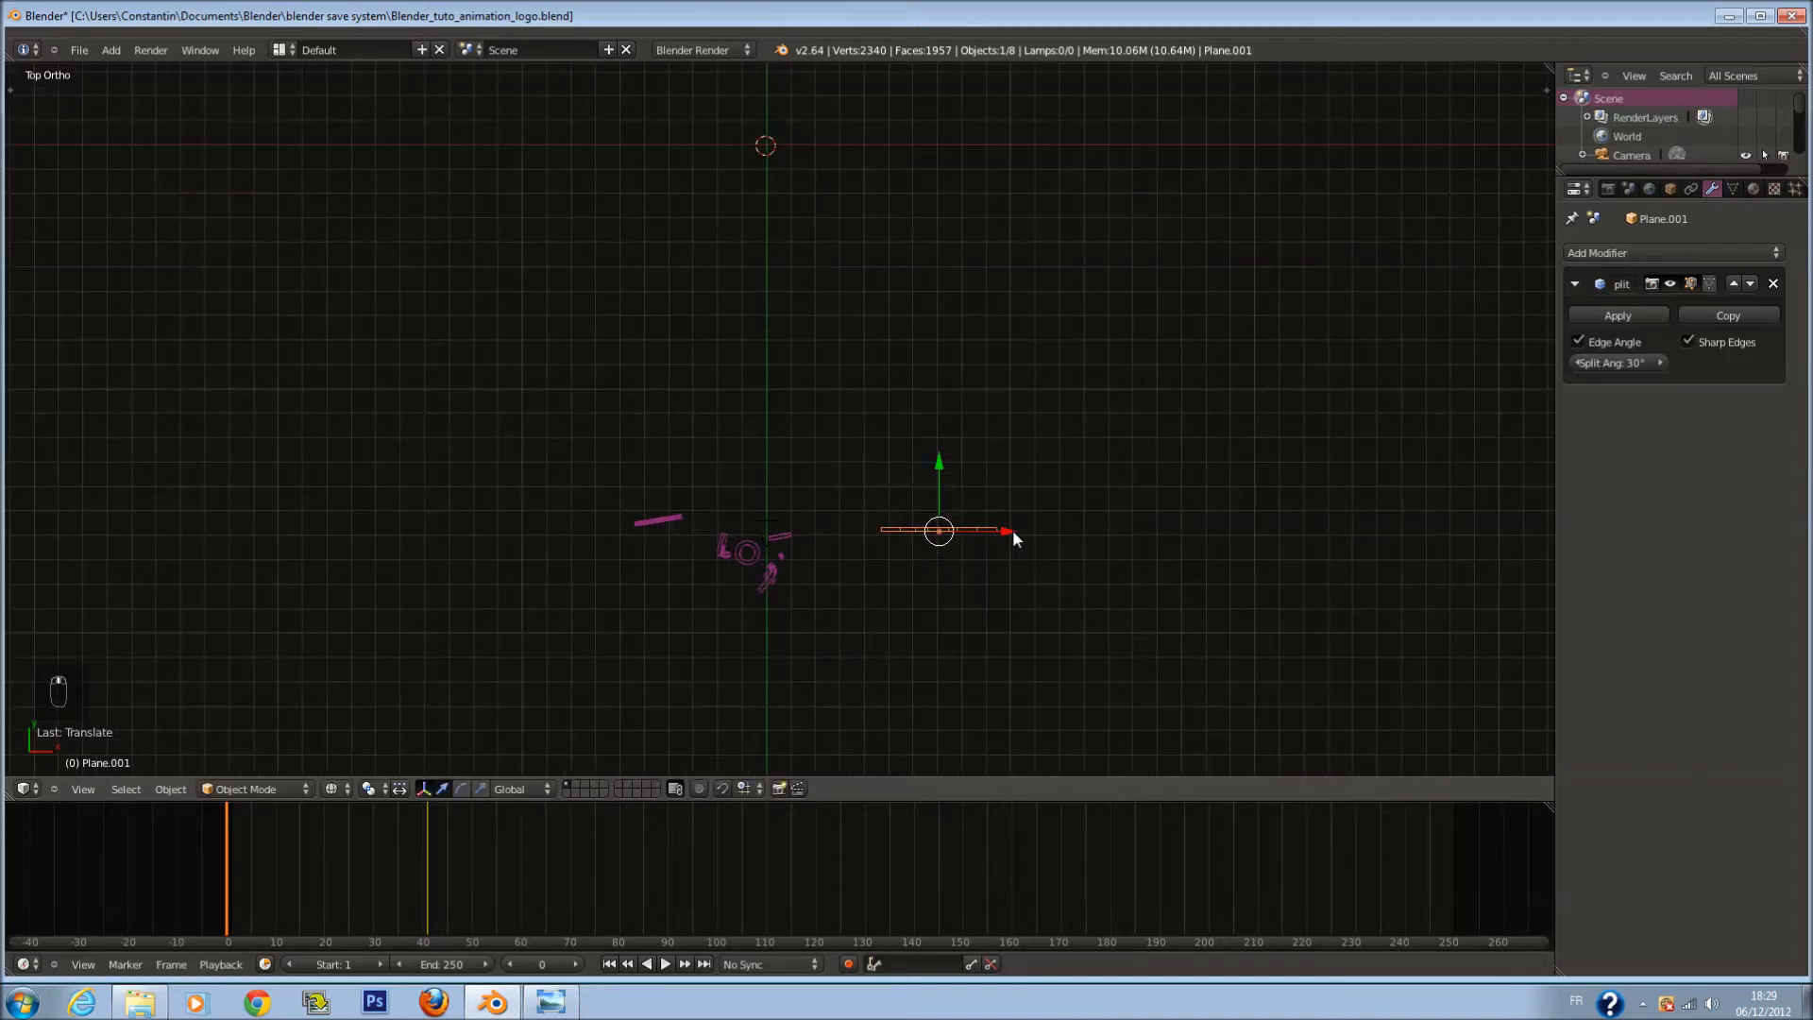
Step: Tilt the Z with a free trackball rotation in the top view and insert its keyframe at frame 0
key(r)
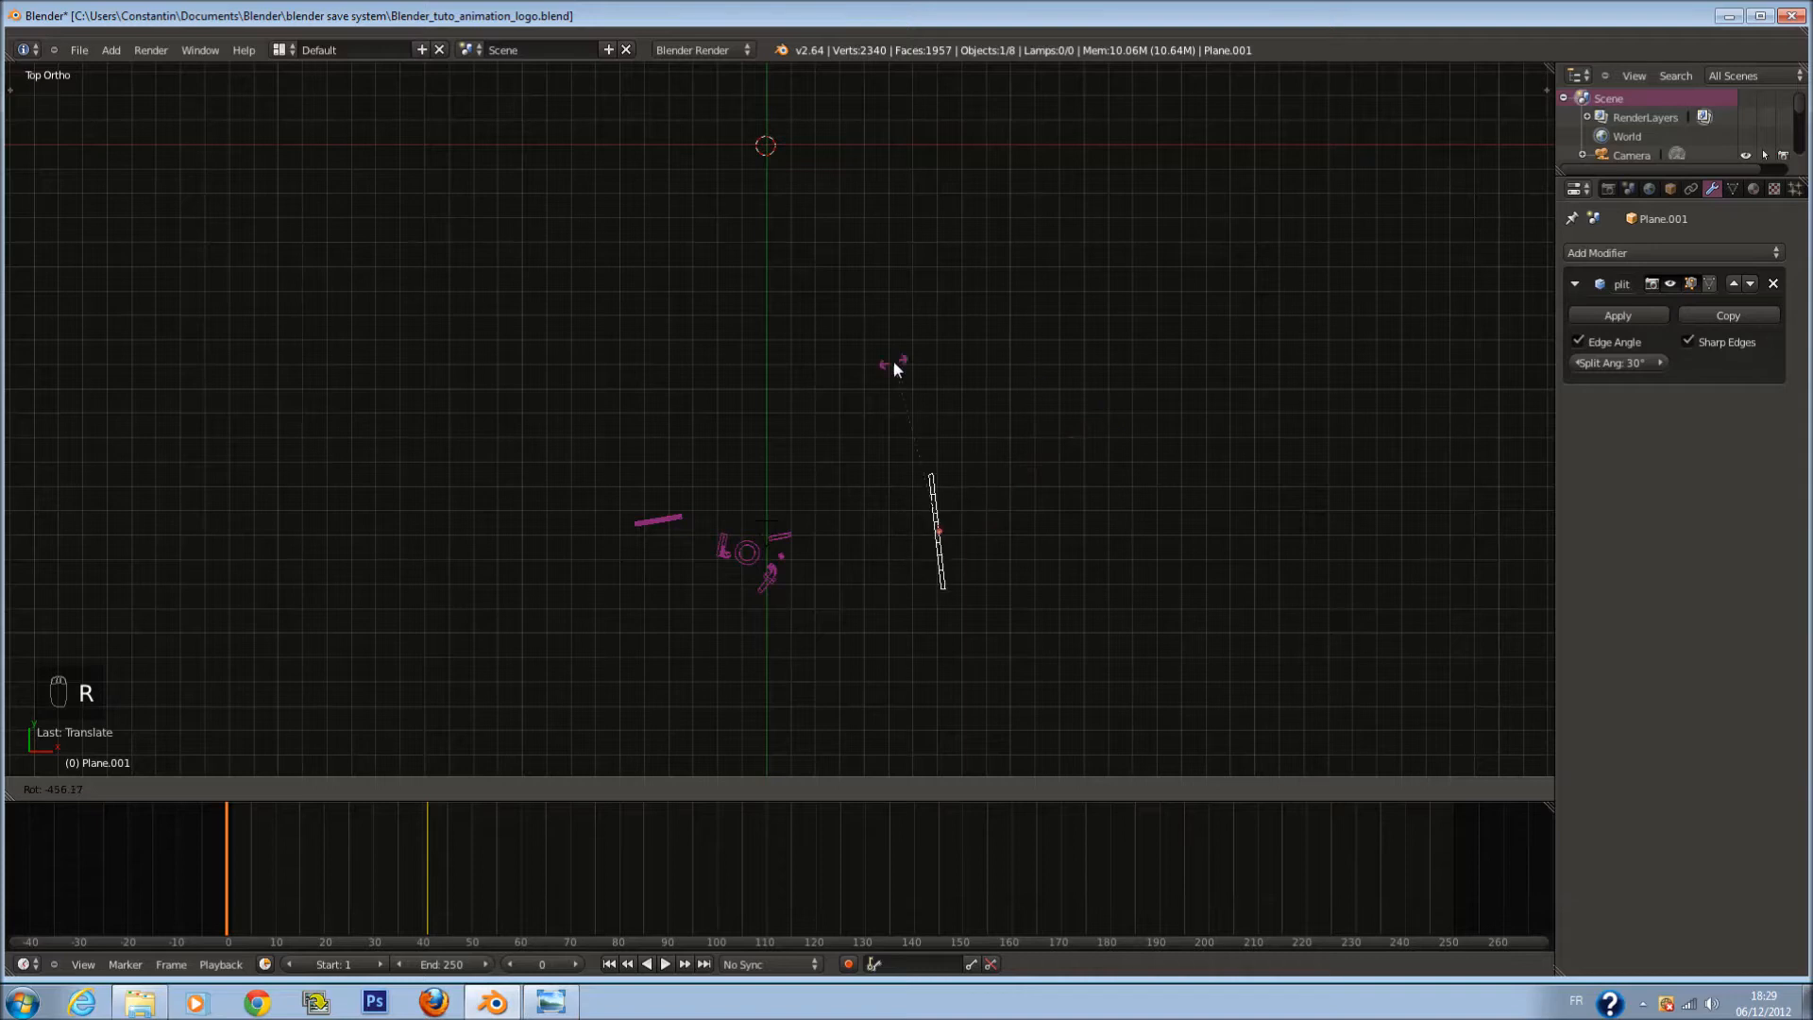
right_click(1129, 585)
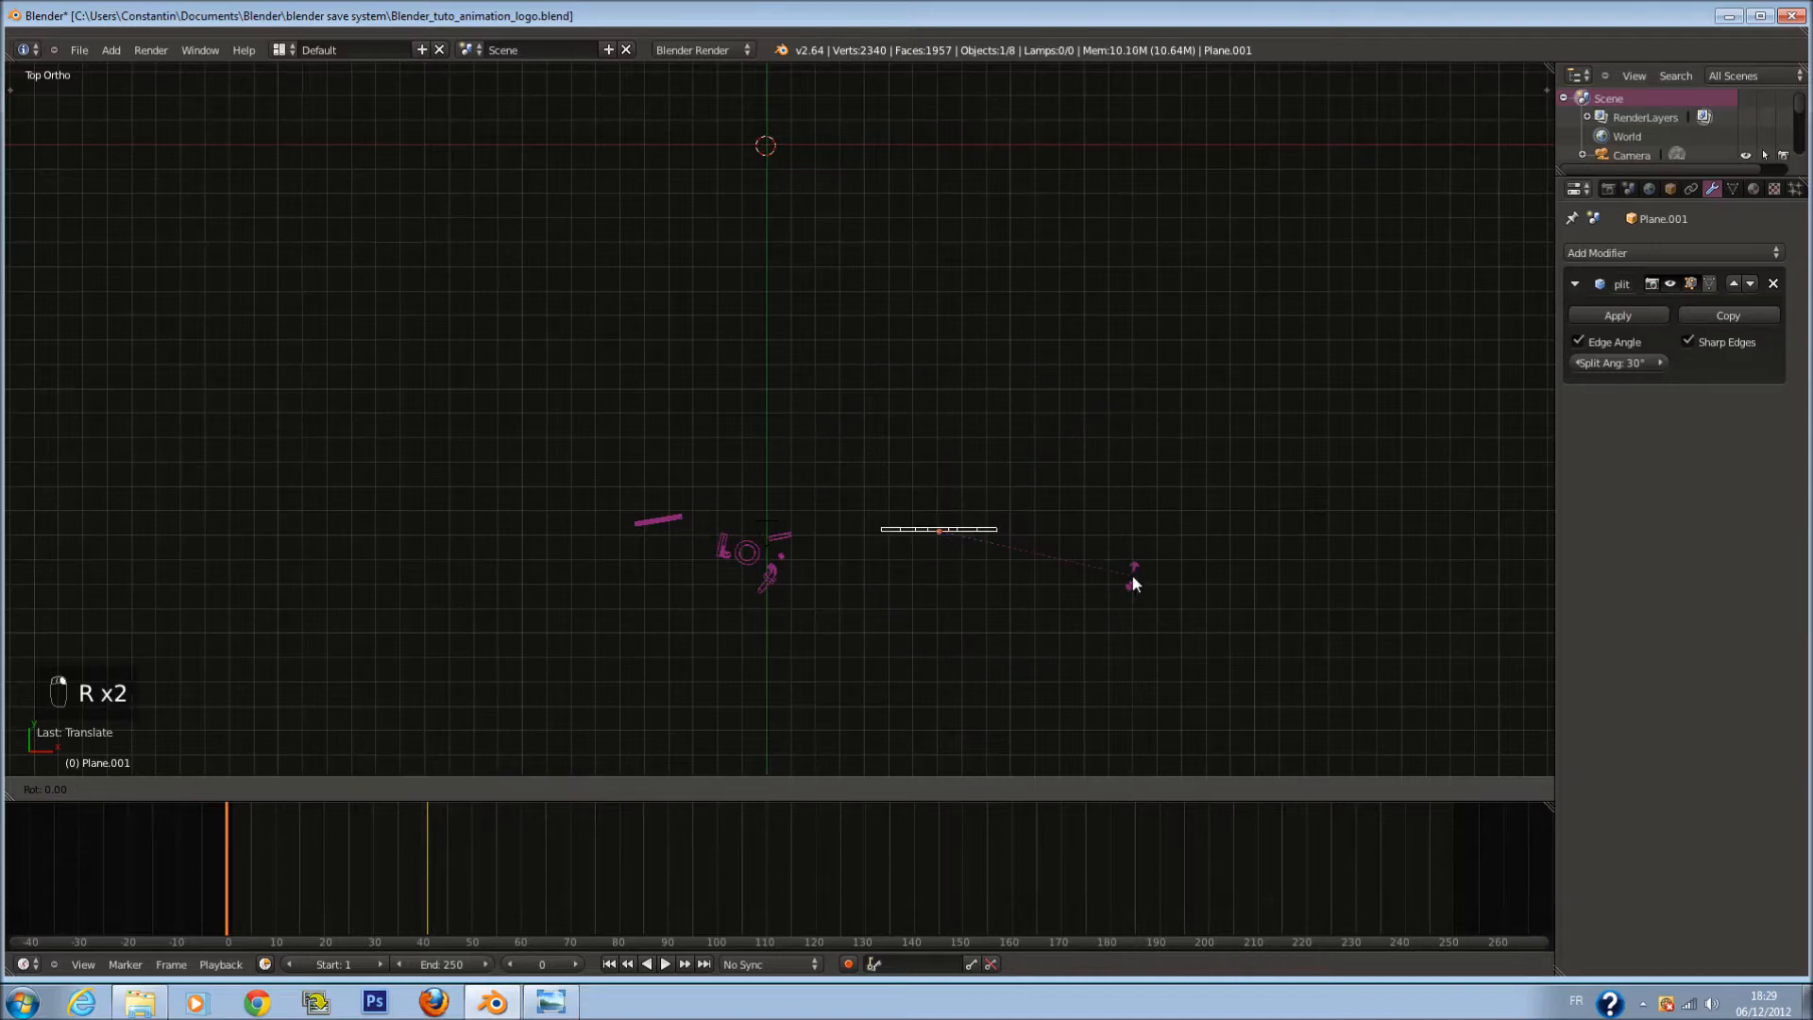
right_click(1060, 465)
key(r)
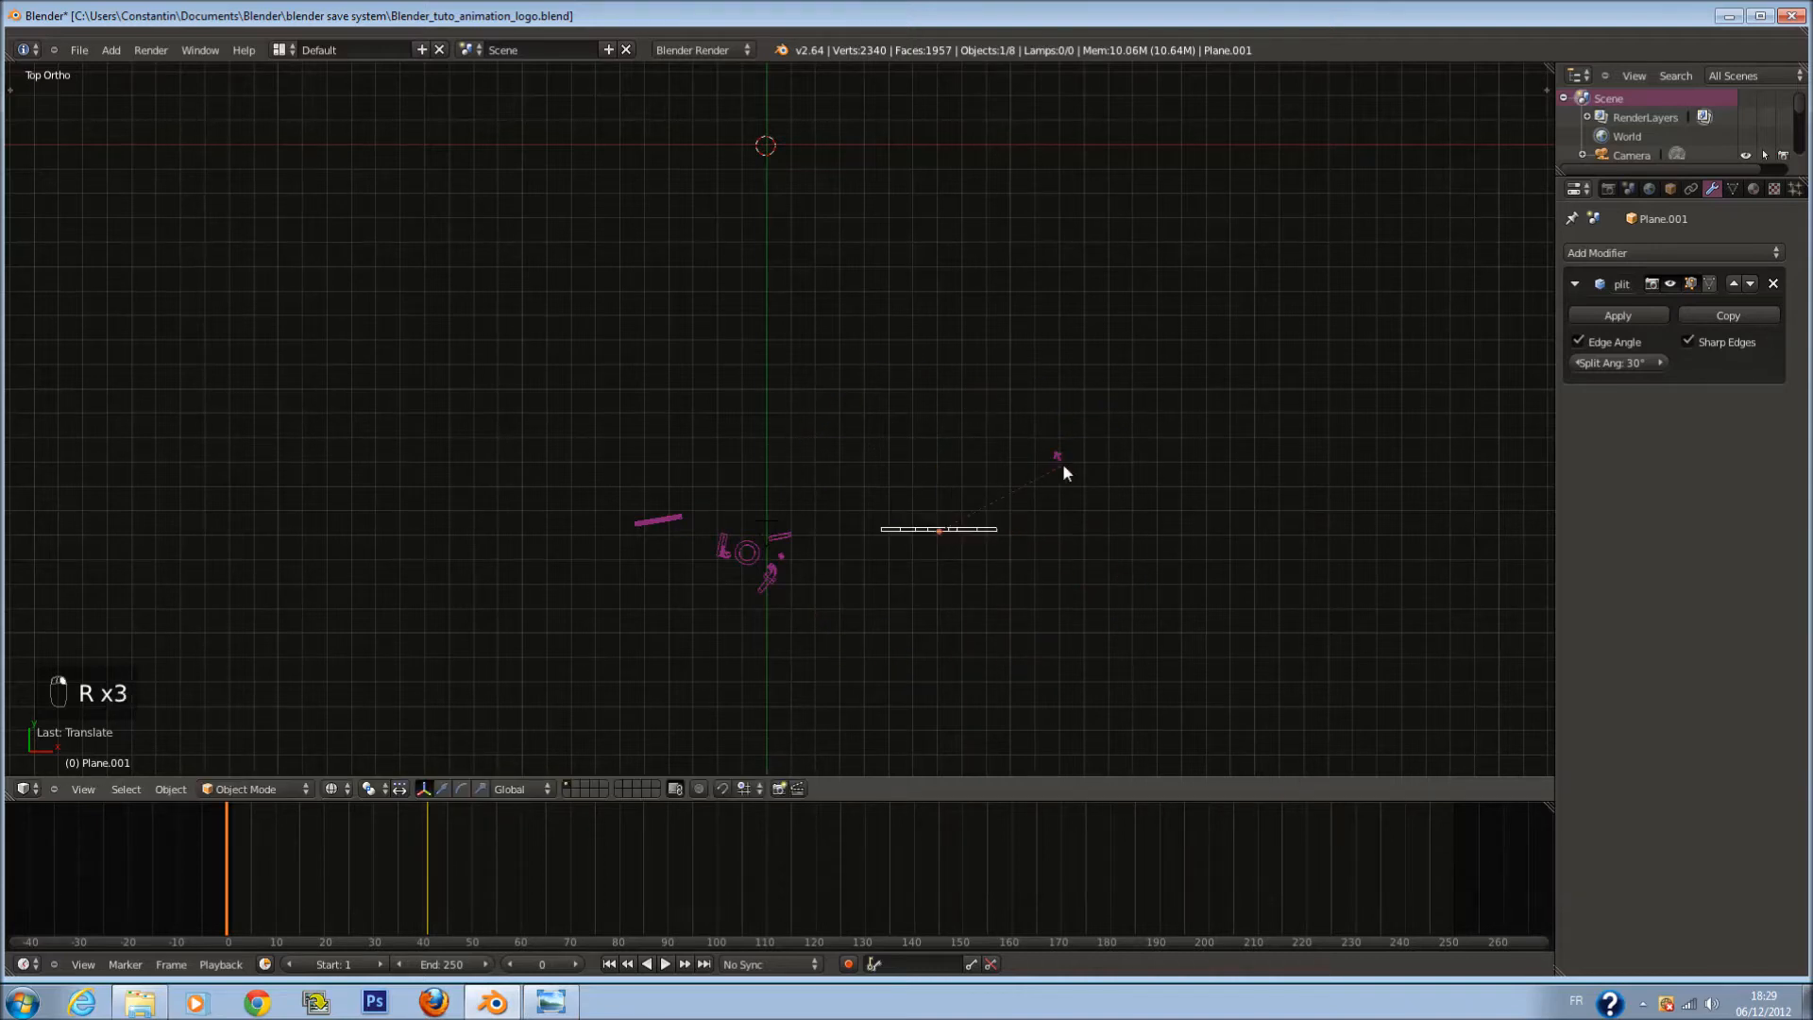
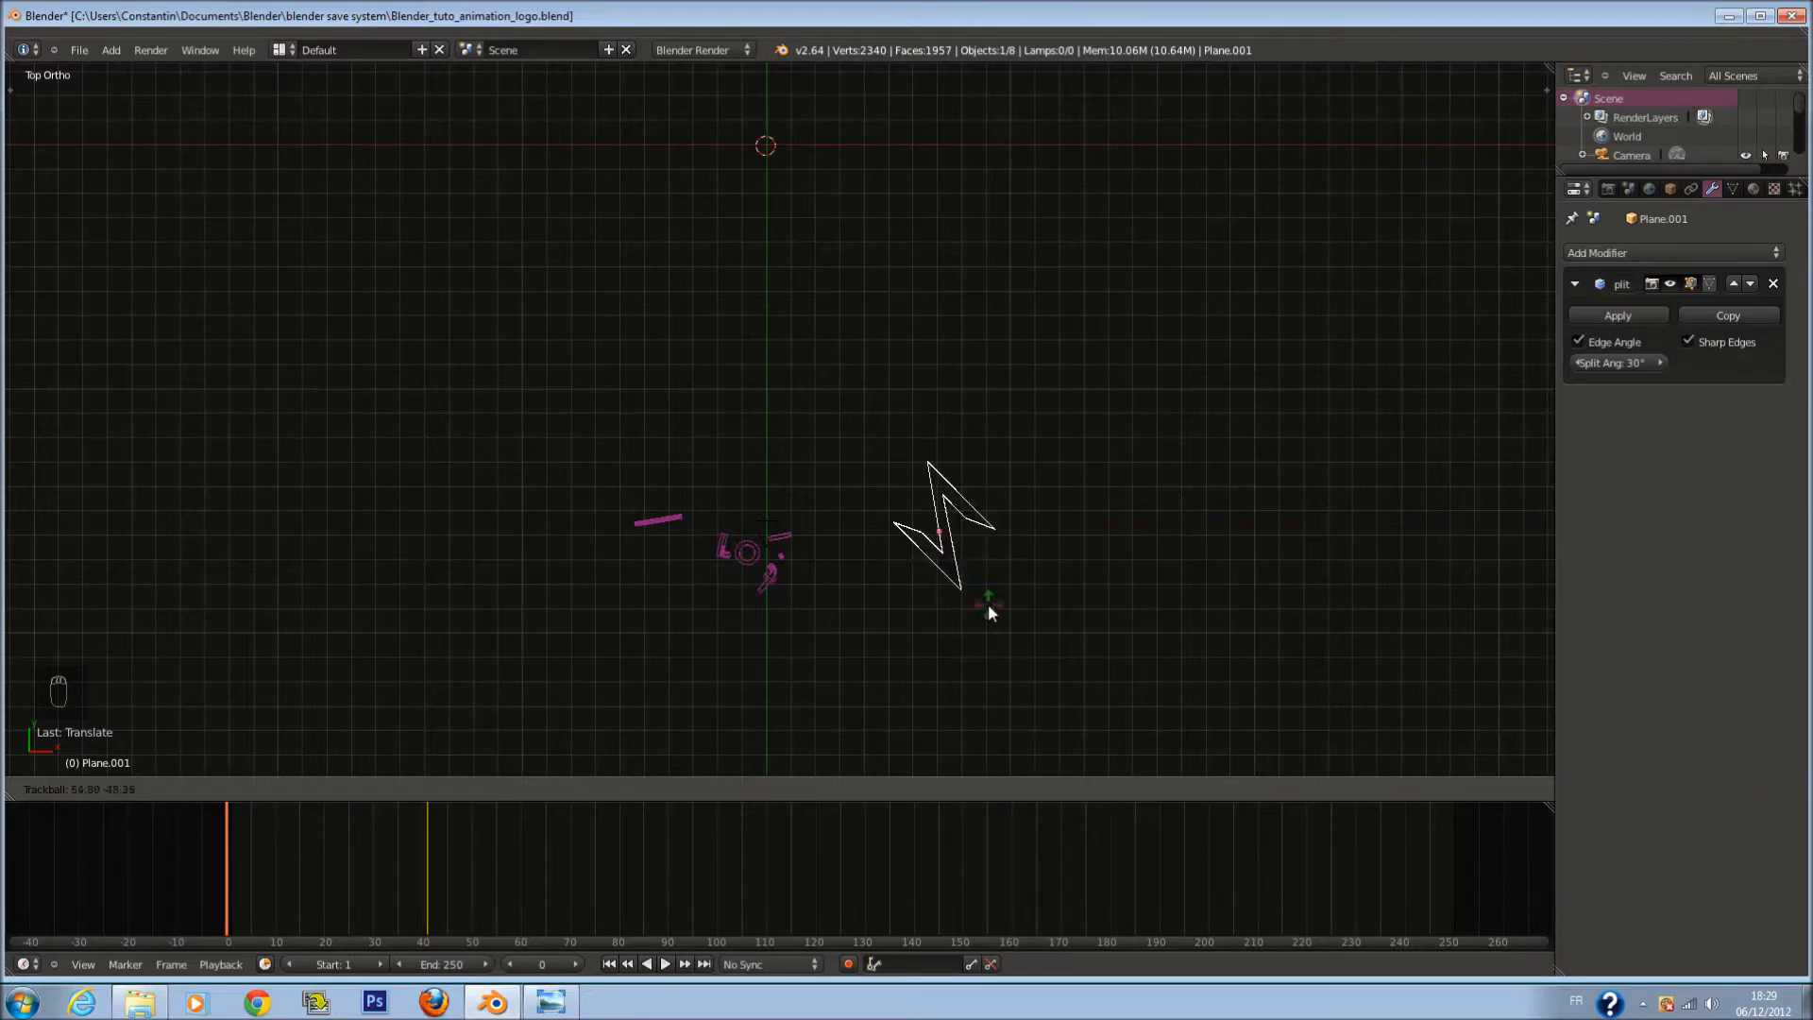
click(977, 635)
key(i)
click(975, 627)
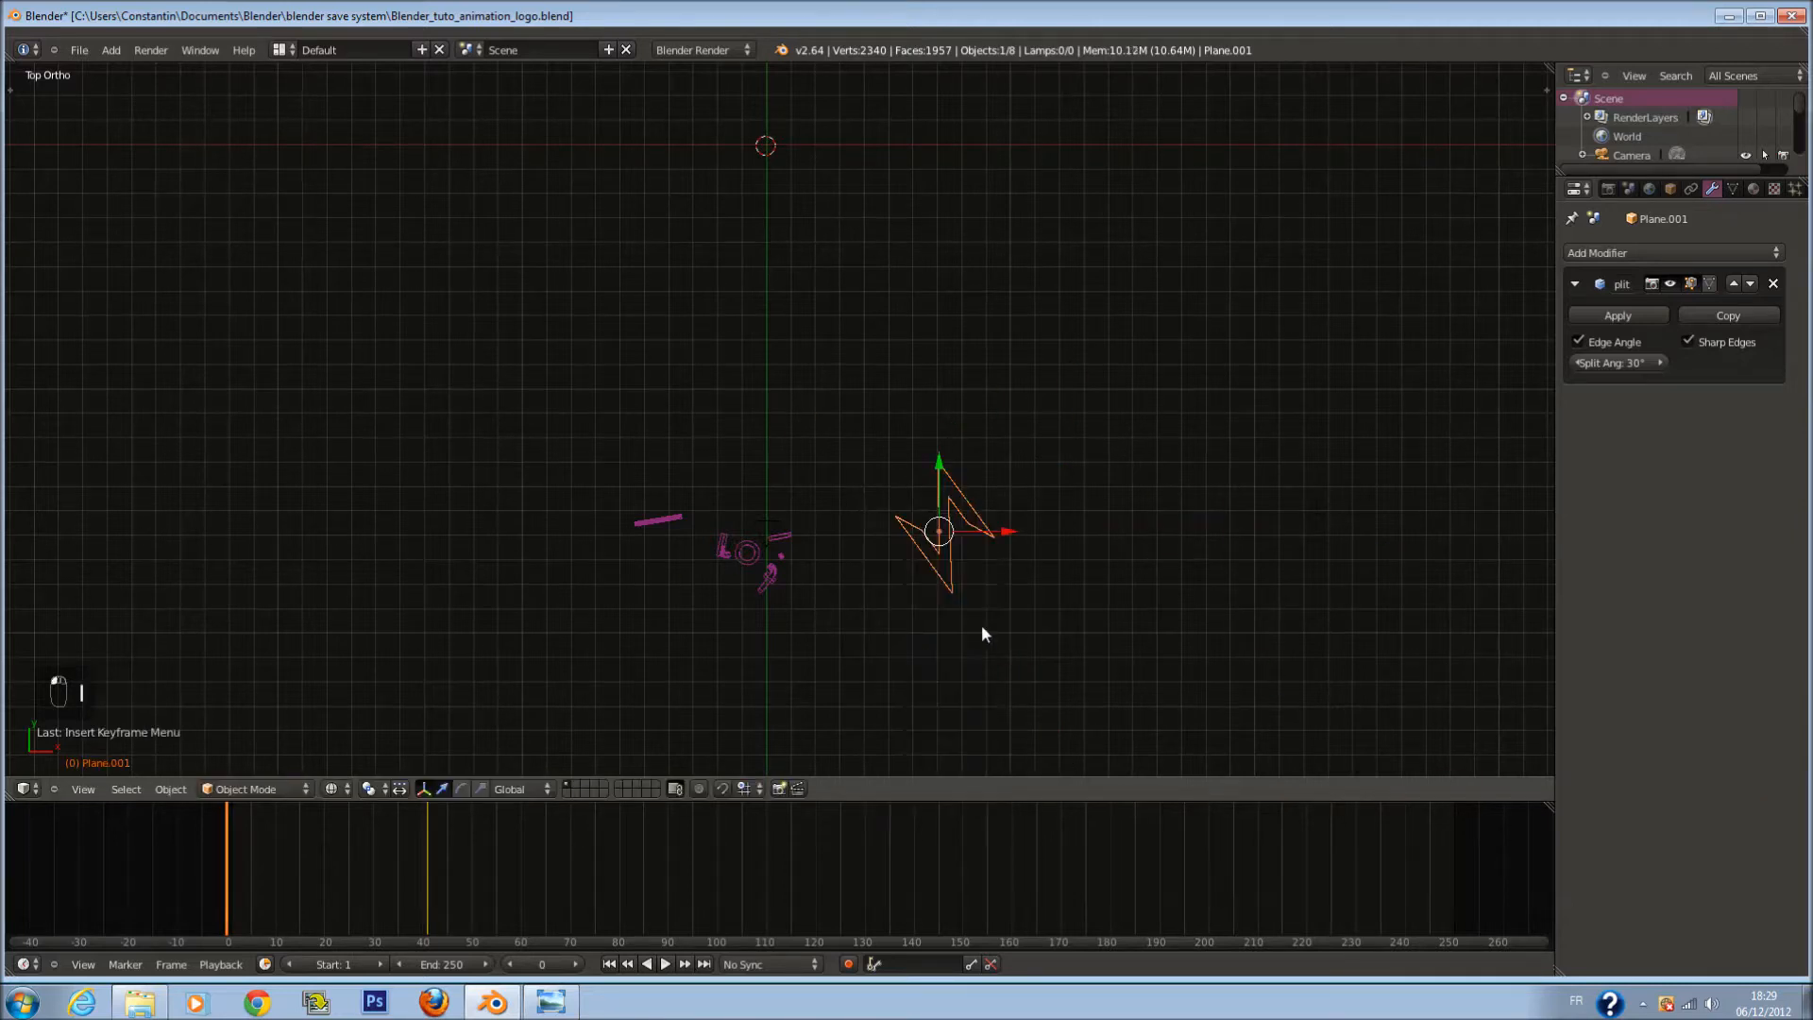
Step: Preview the letters assembling up to frame 41 in the solid camera view and save the file
drag(252, 847, 232, 897)
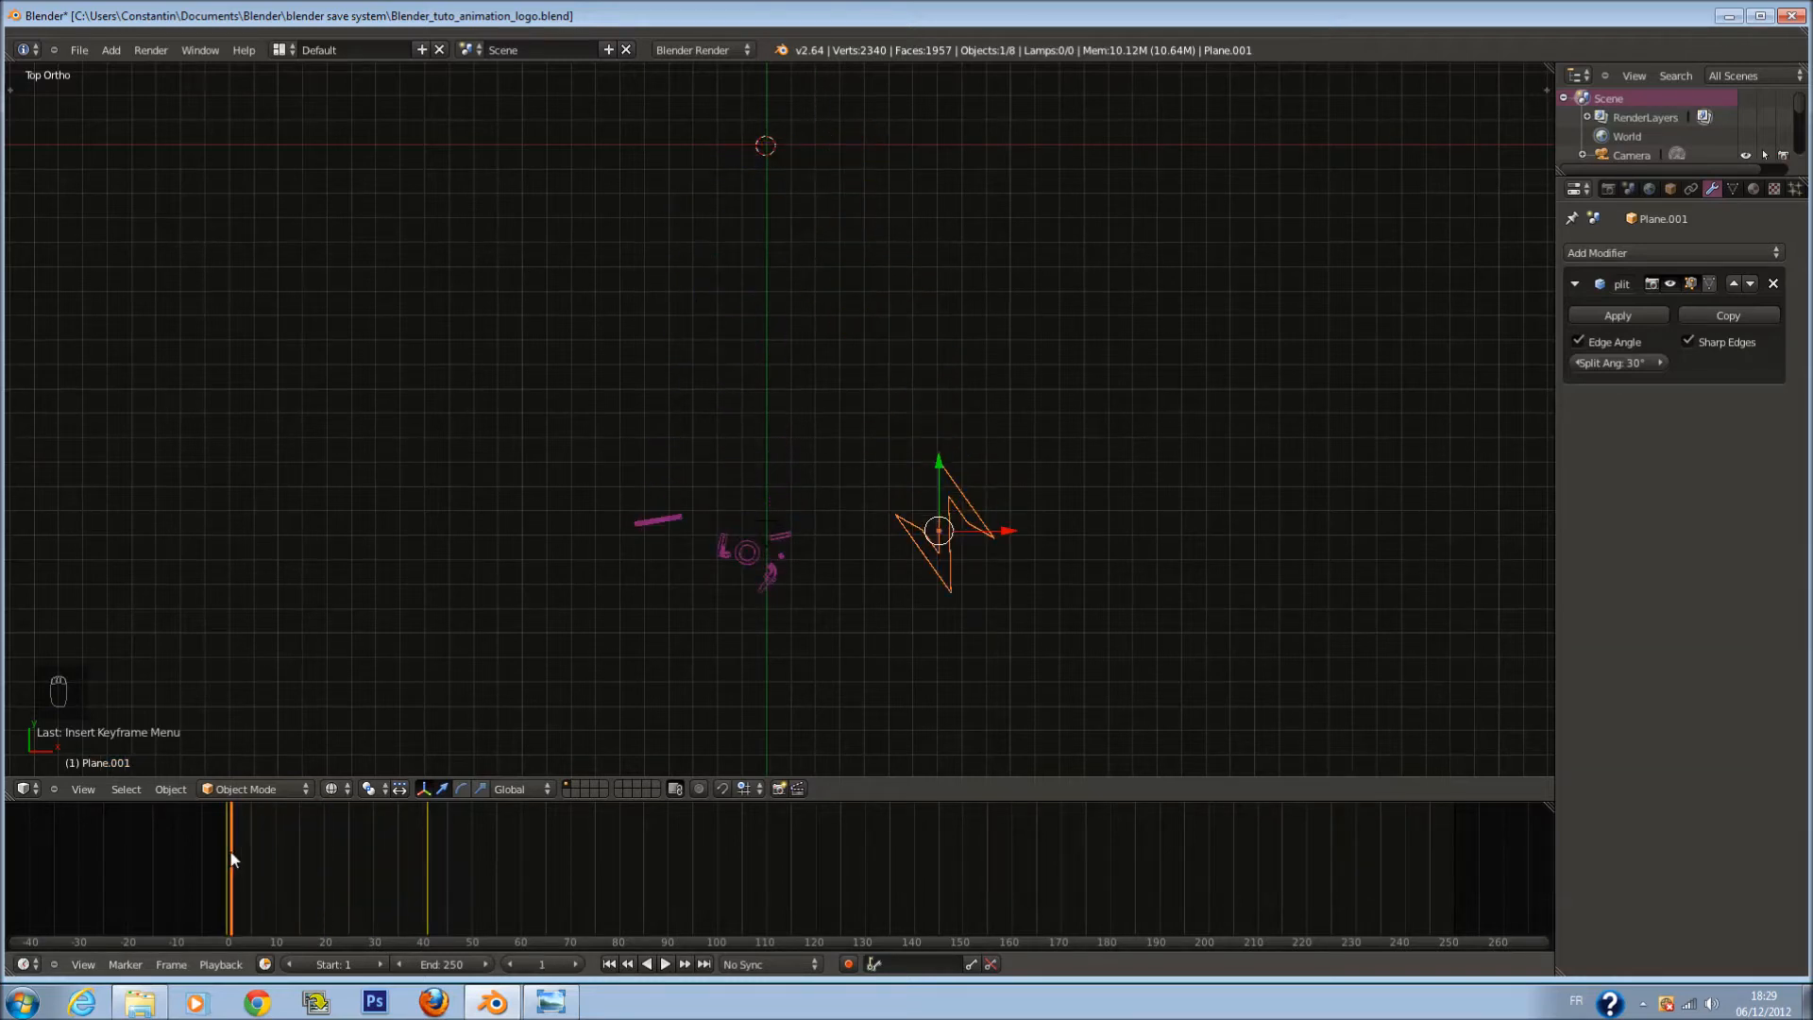
key(KP_0)
key(ctrl+s)
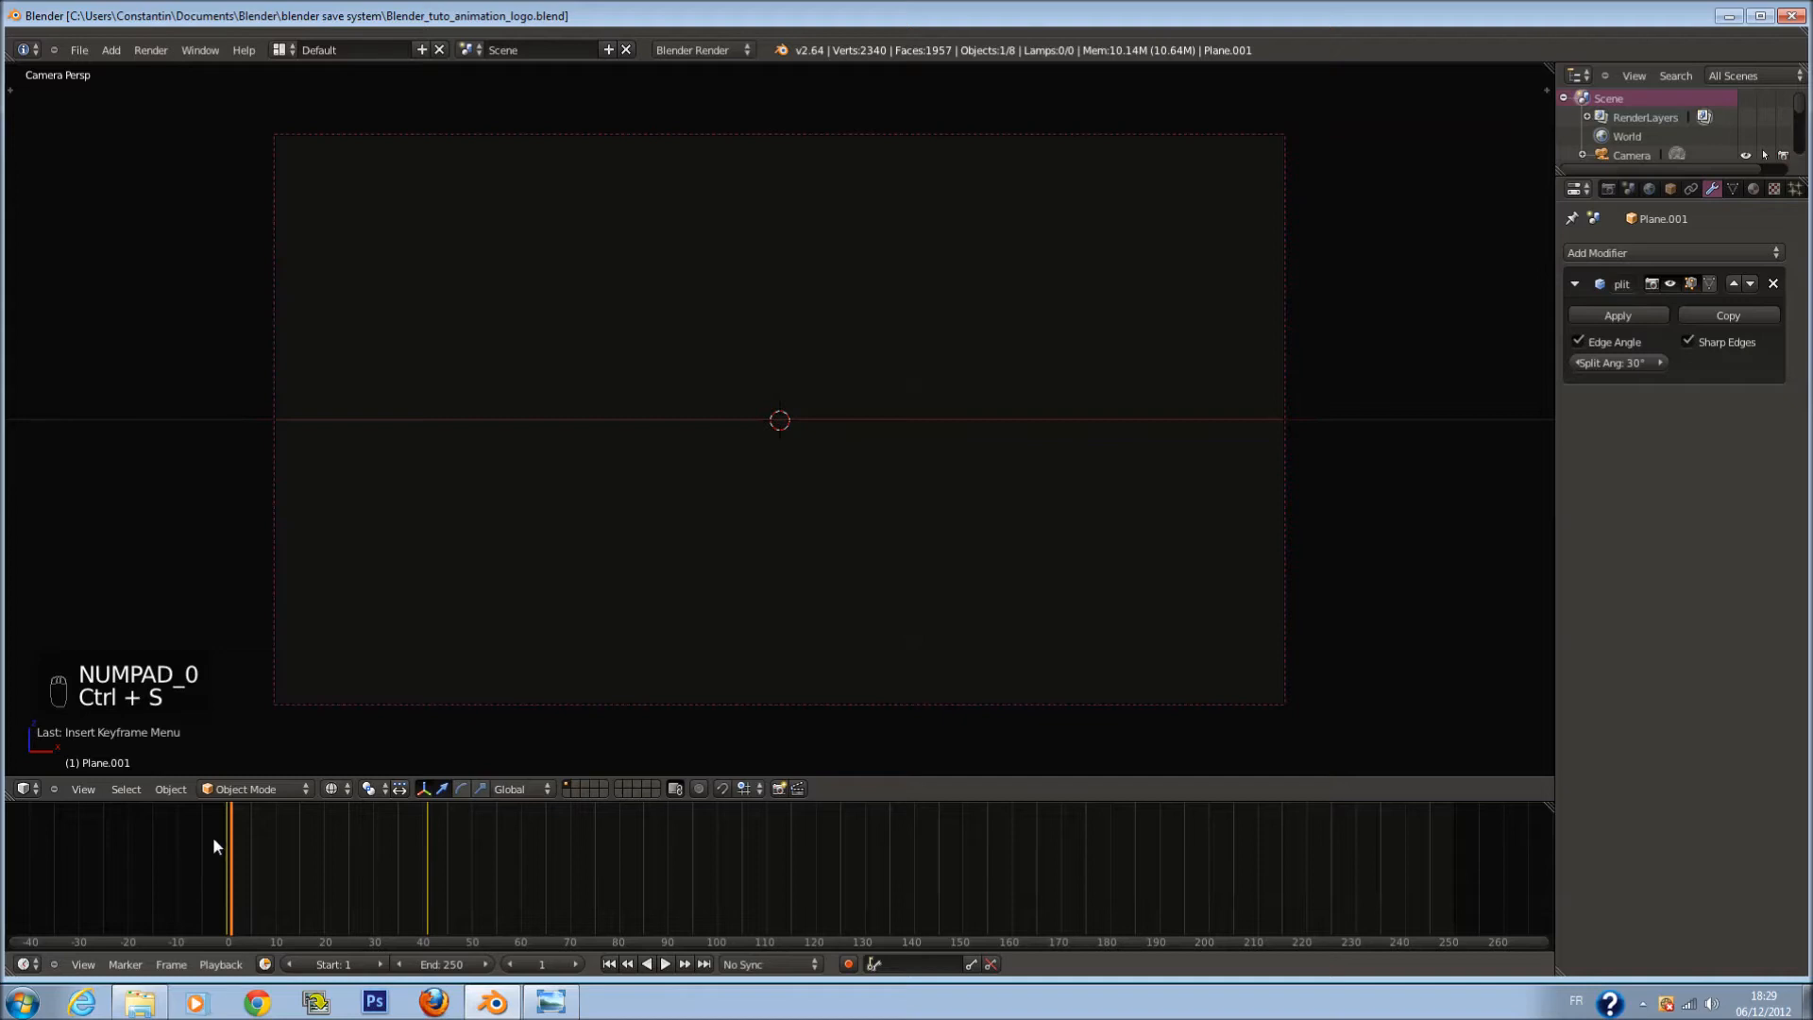
key(z)
mouse_move(255, 832)
mouse_down()
mouse_move(206, 838)
mouse_move(450, 848)
mouse_move(192, 852)
mouse_move(428, 878)
mouse_up()
key(ctrl+s)
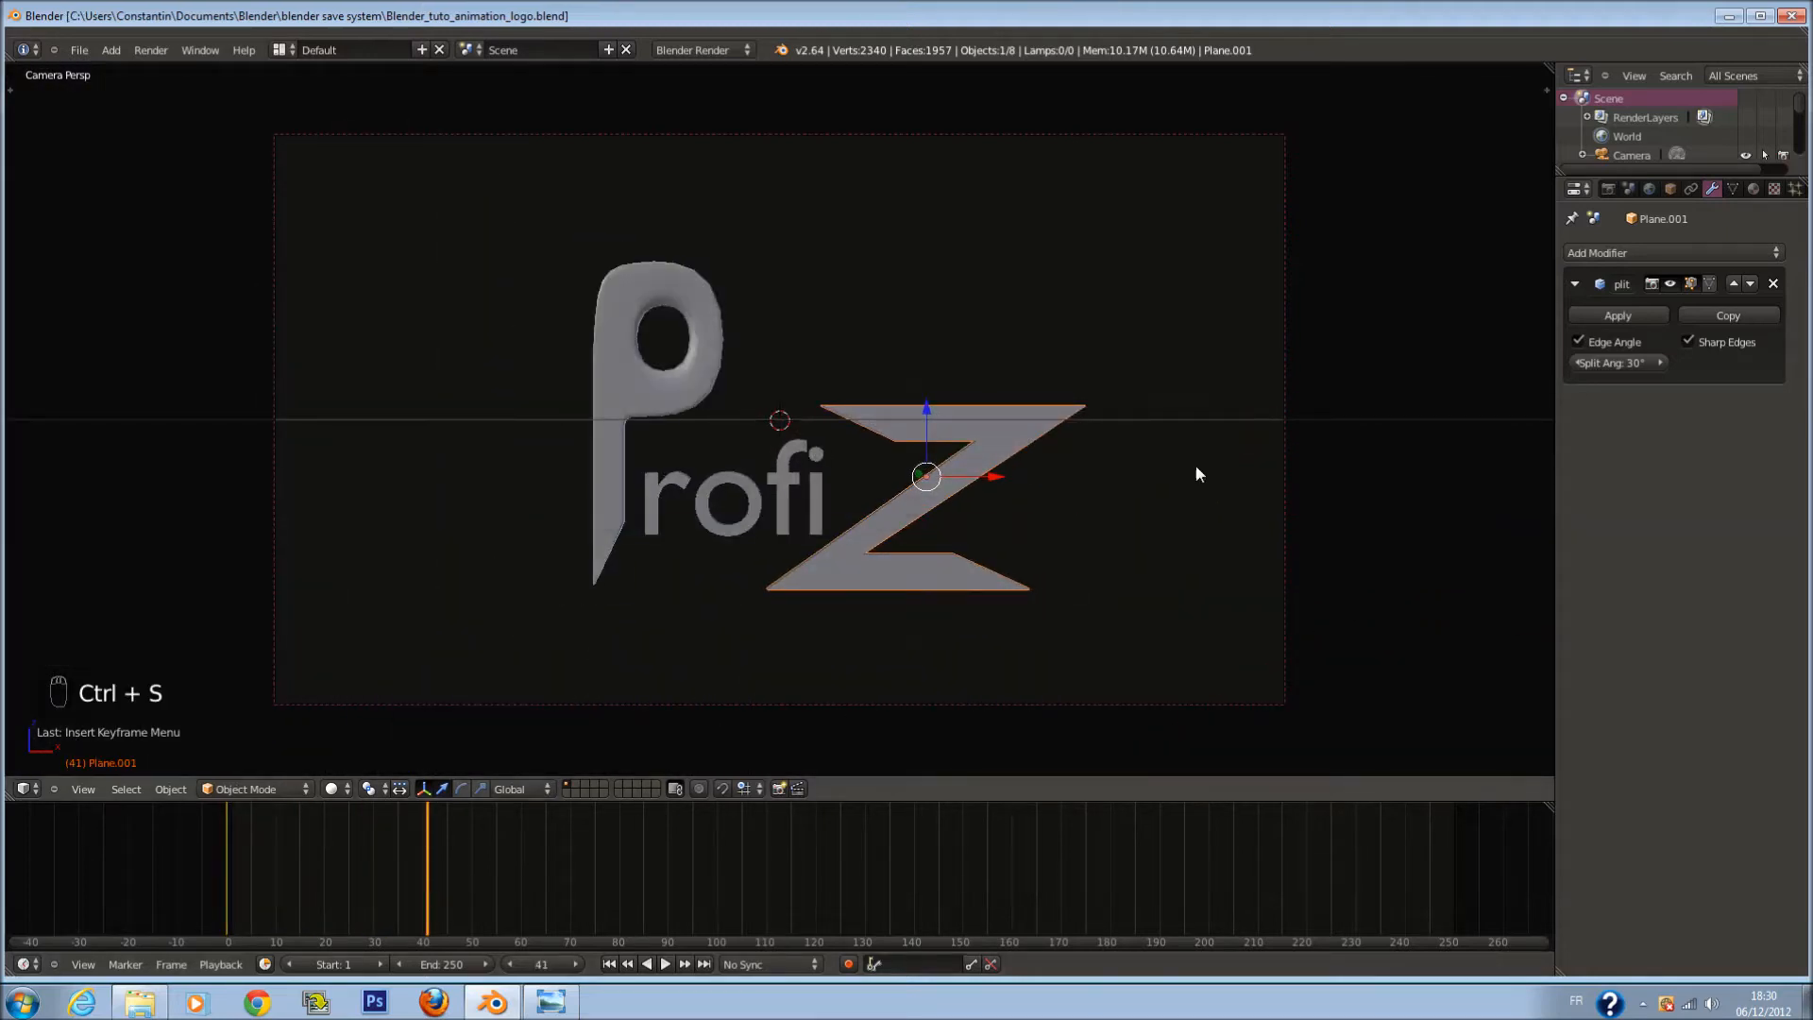
Step: Select the camera, raise it to about 0.12 on Z and save the file
right_click(1284, 474)
key(g)
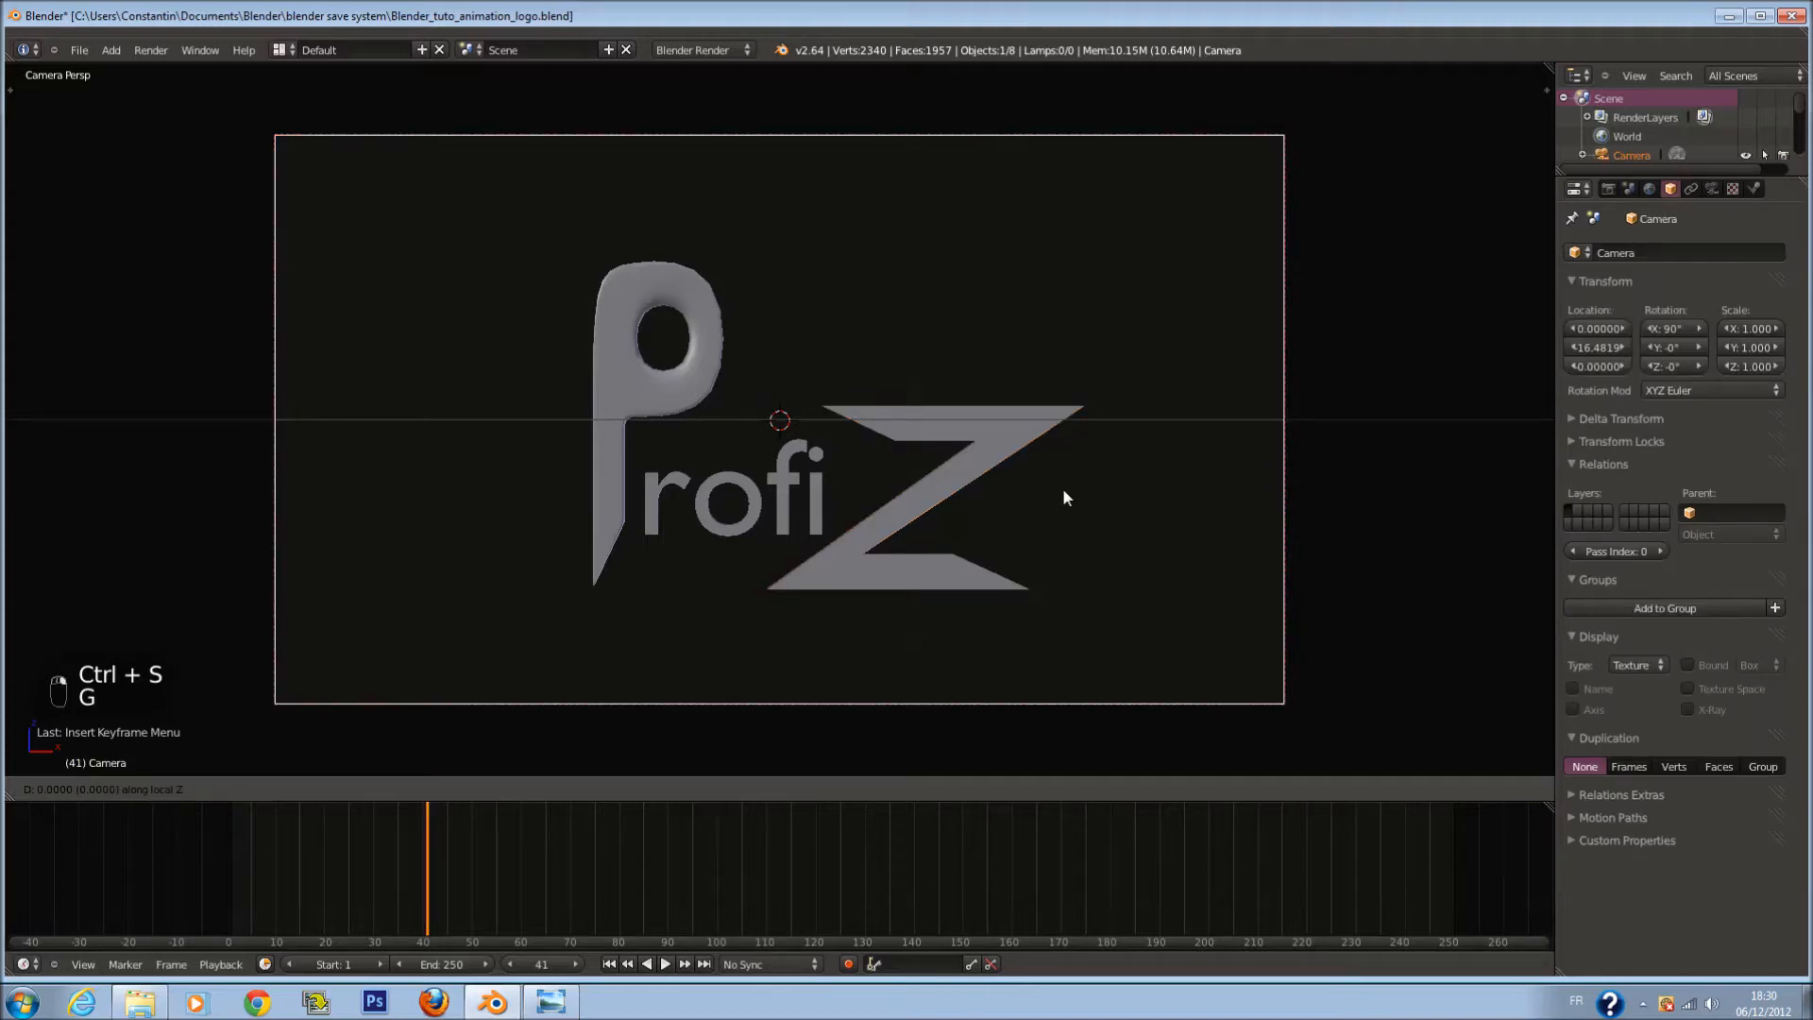
right_click(1056, 542)
key(g)
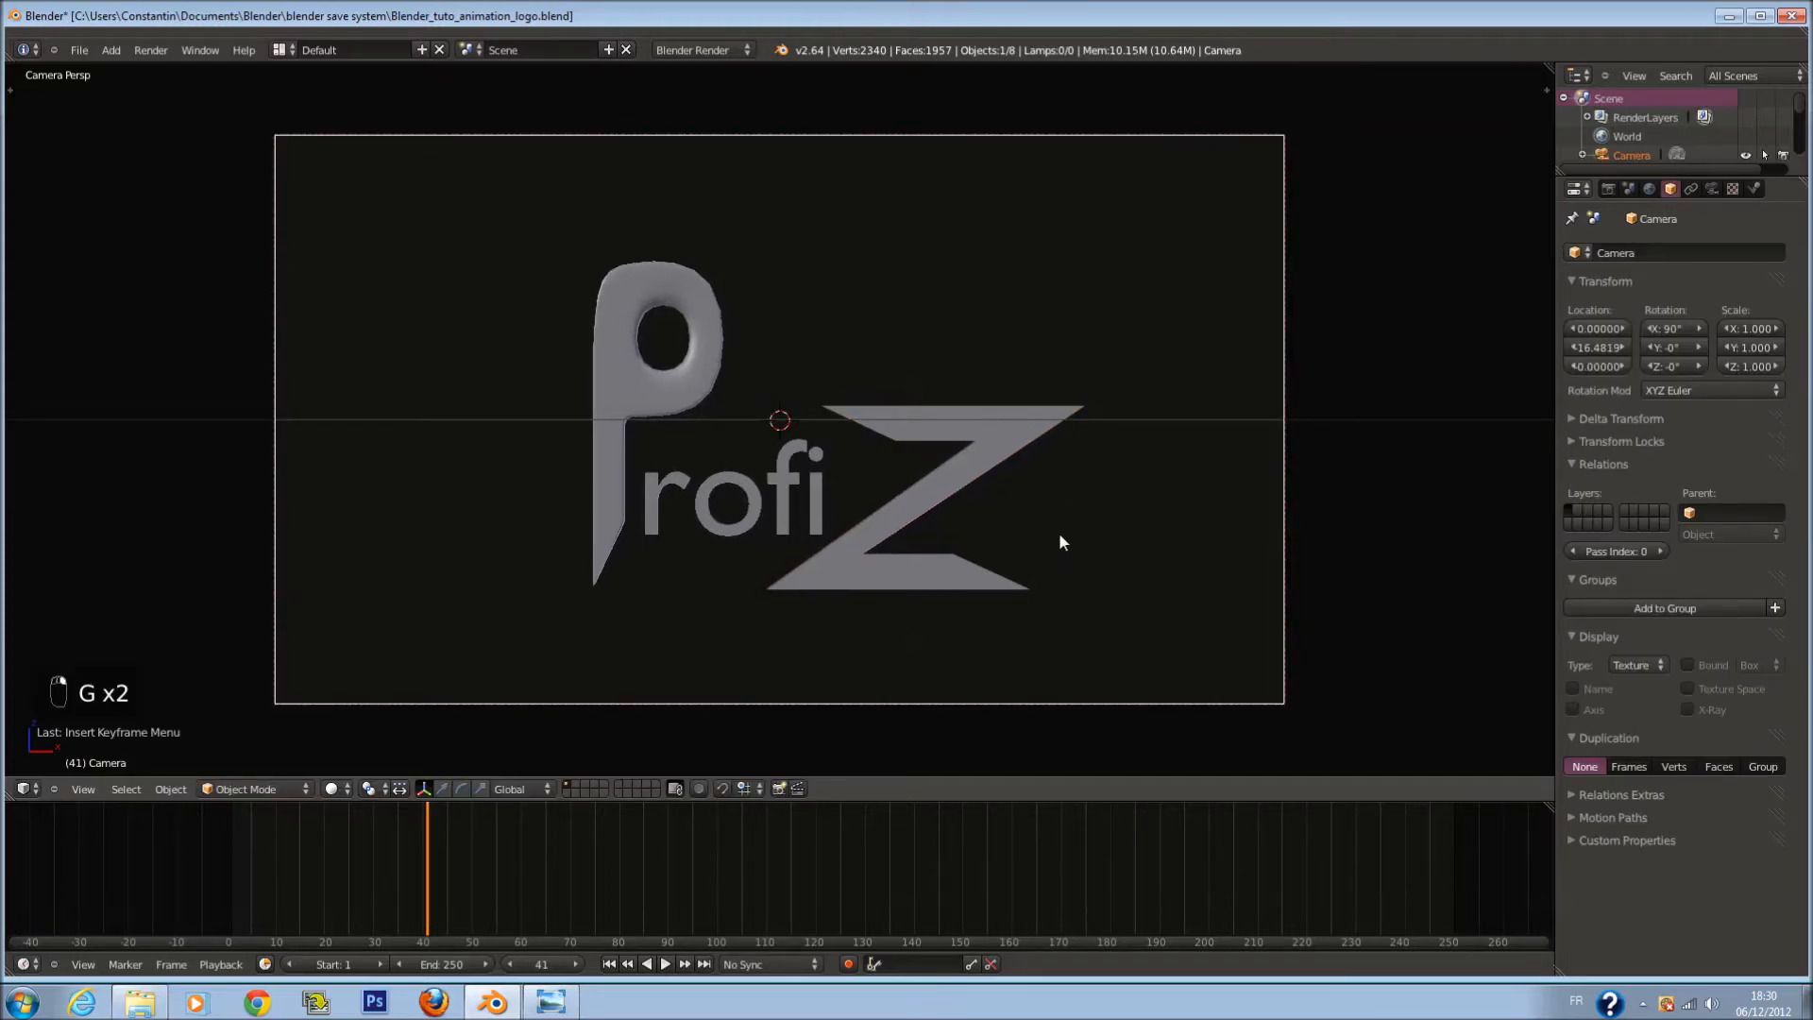
click(1057, 552)
key(ctrl+s)
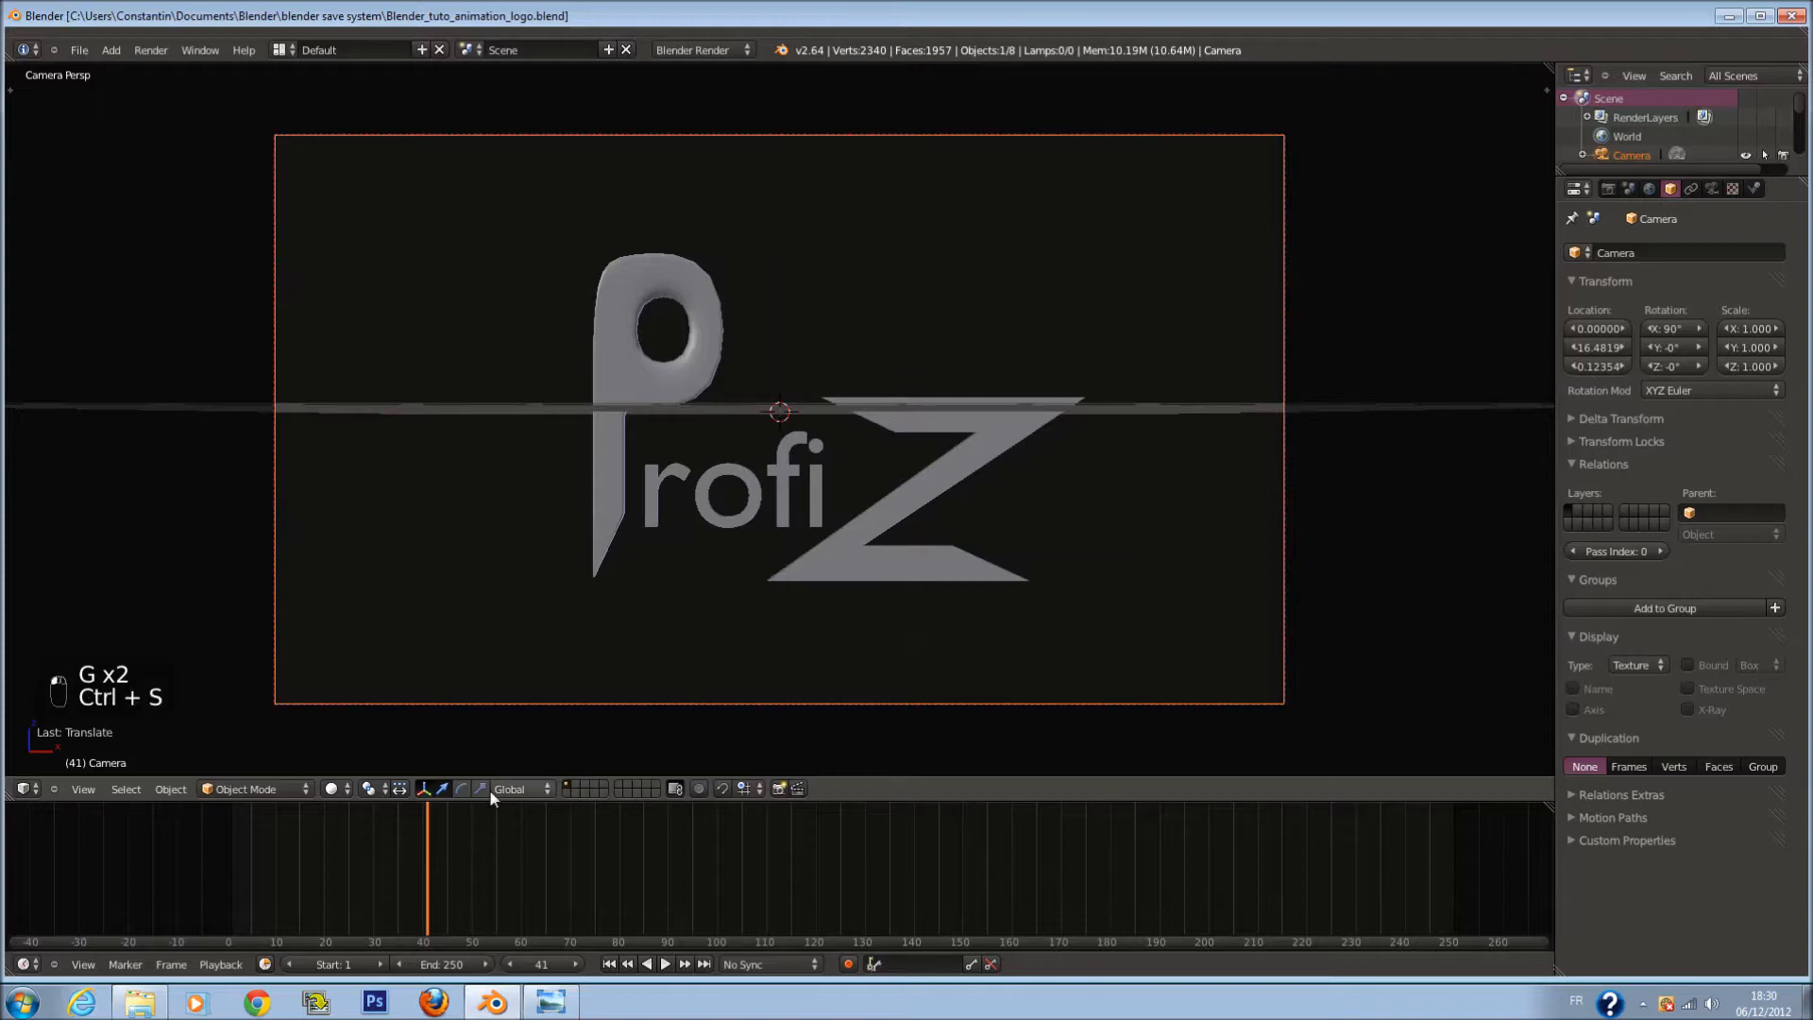
Step: Select all objects in wireframe display, scrub past the assembly and back to frame 41, and save the file
mouse_move(425, 827)
mouse_down()
mouse_move(198, 825)
mouse_move(435, 829)
mouse_up()
key(ctrl+s)
key(z)
key(a)
key(a)
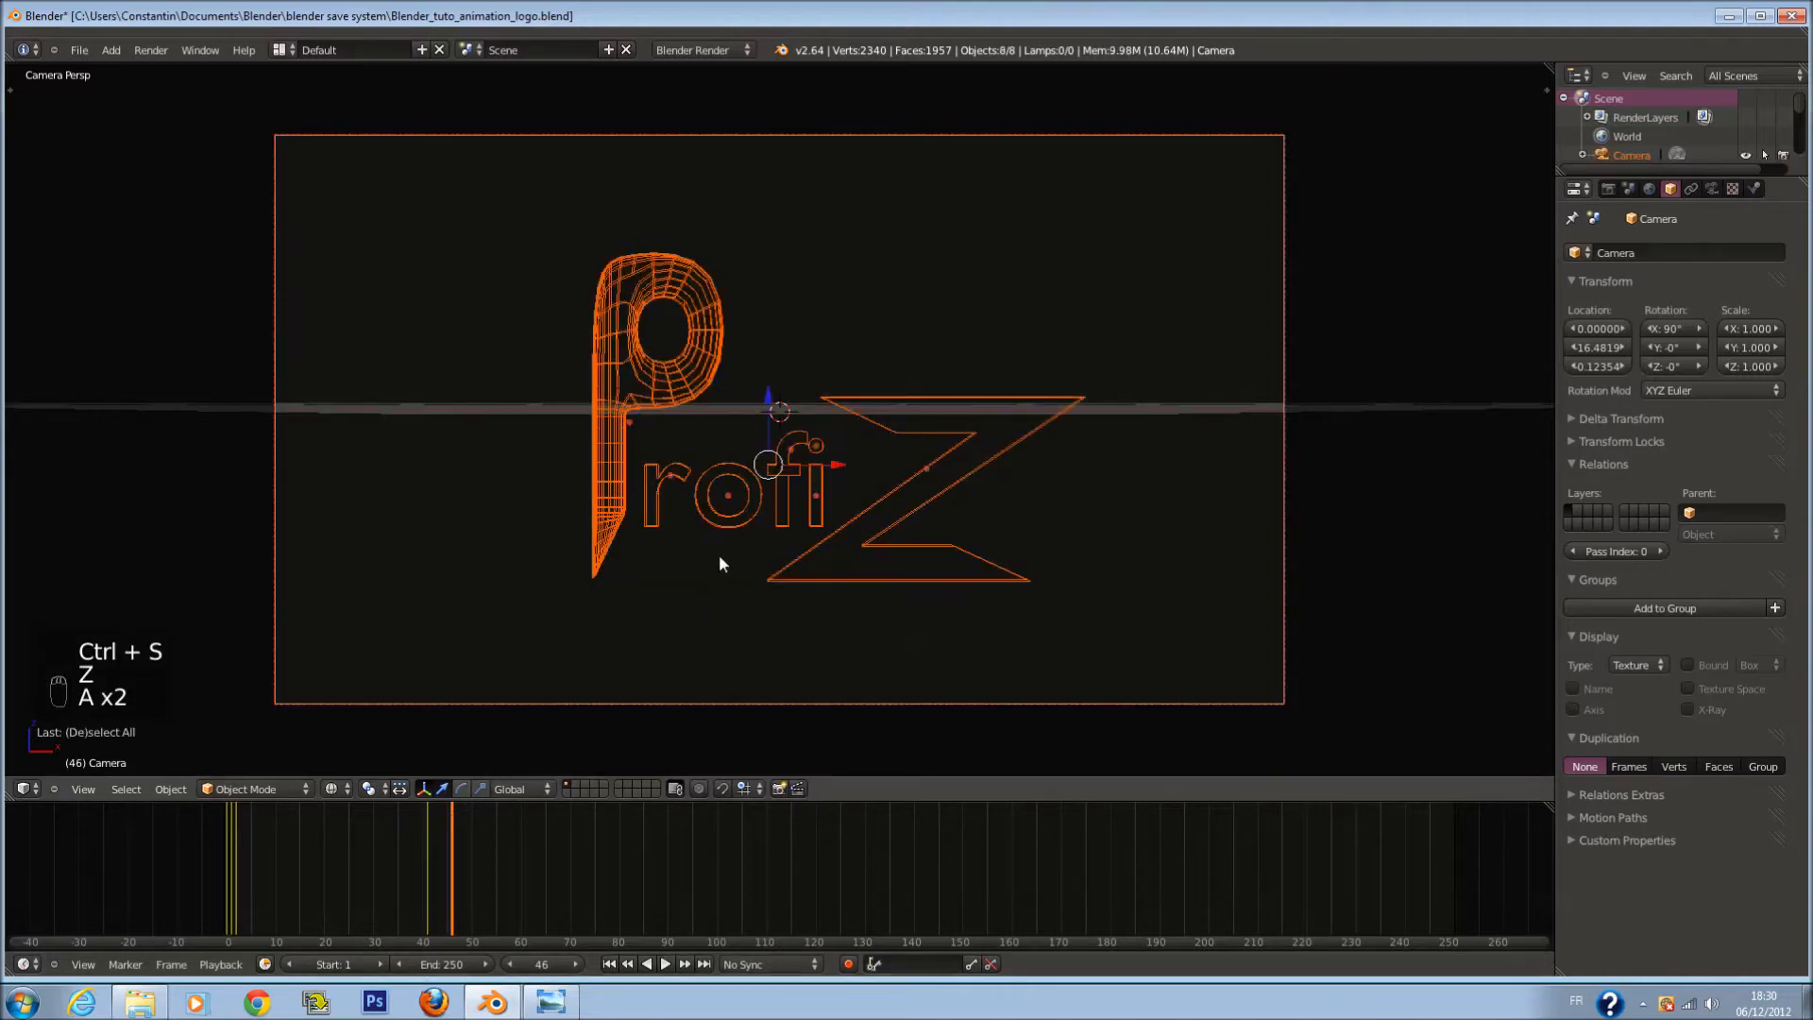
mouse_move(440, 848)
mouse_down()
mouse_move(245, 862)
mouse_move(434, 880)
mouse_move(232, 867)
mouse_move(428, 874)
mouse_up()
key(ctrl+s)
Step: Show the logo in the front orthographic view, deselect everything and save over the file
key(KP_1)
key(KP_5)
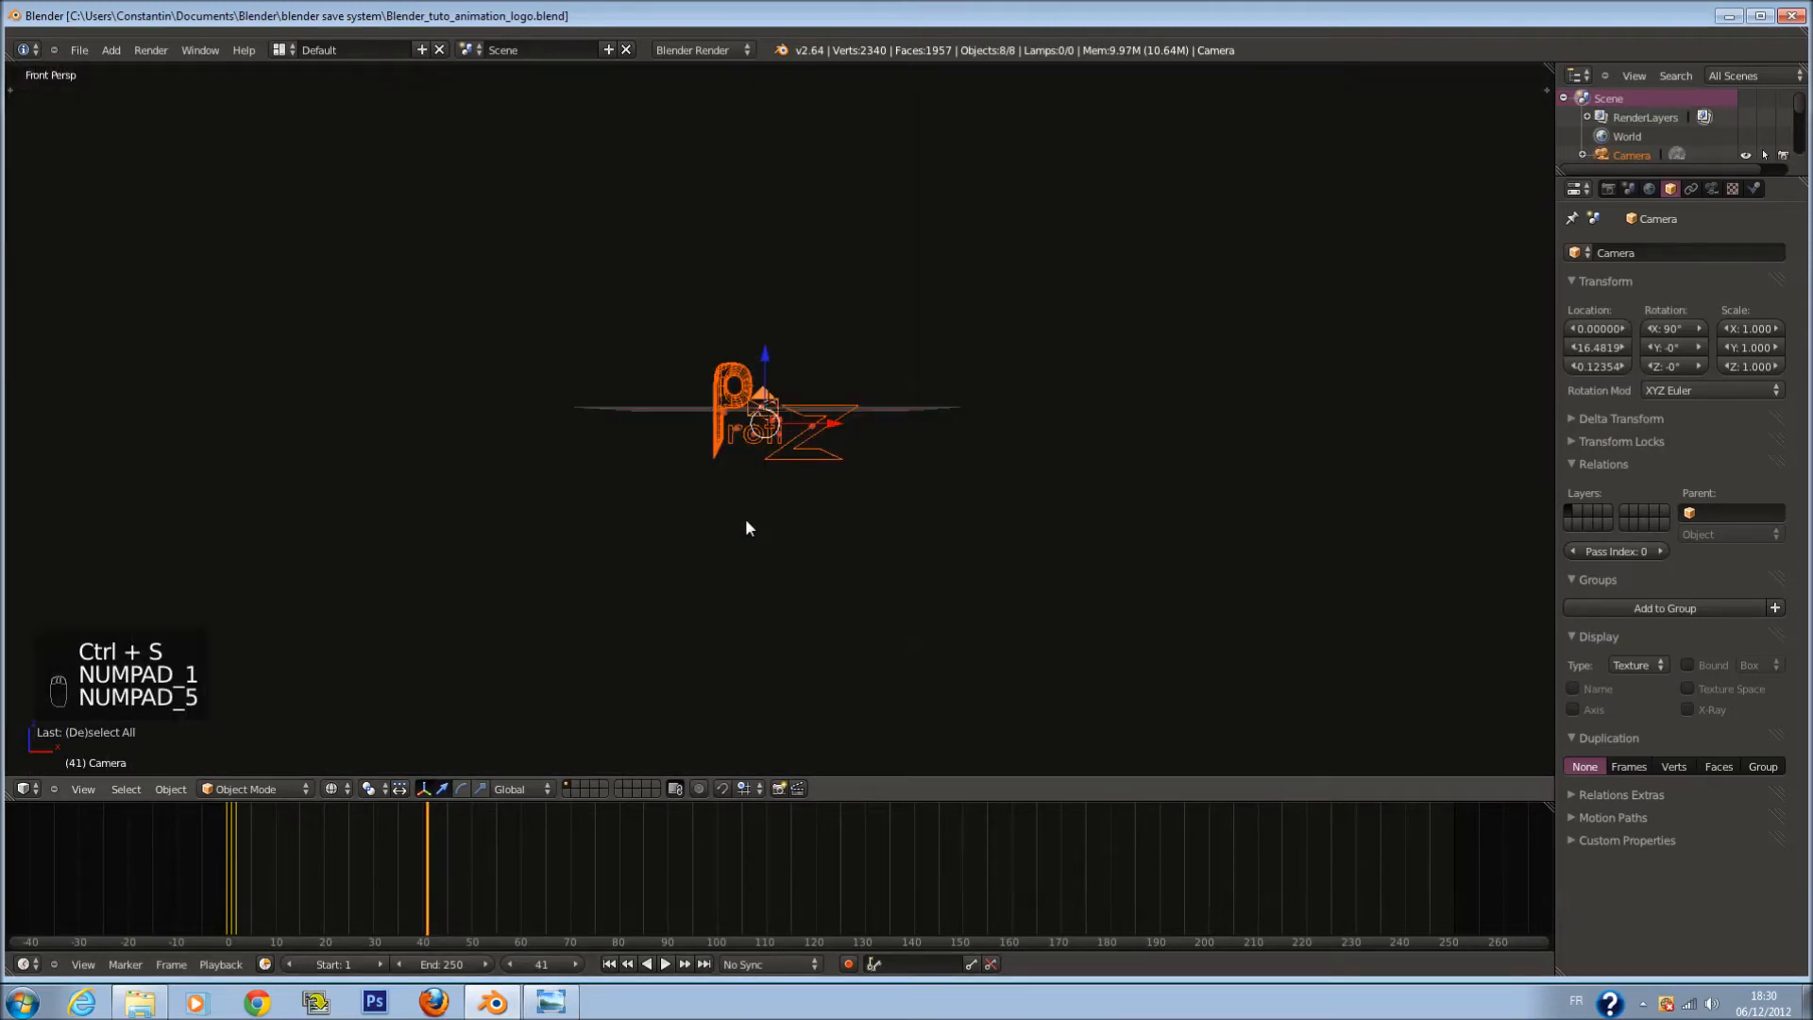
key(KP_5)
scroll(740, 516, up, 2)
key(a)
key(a)
key(a)
key(ctrl+s)
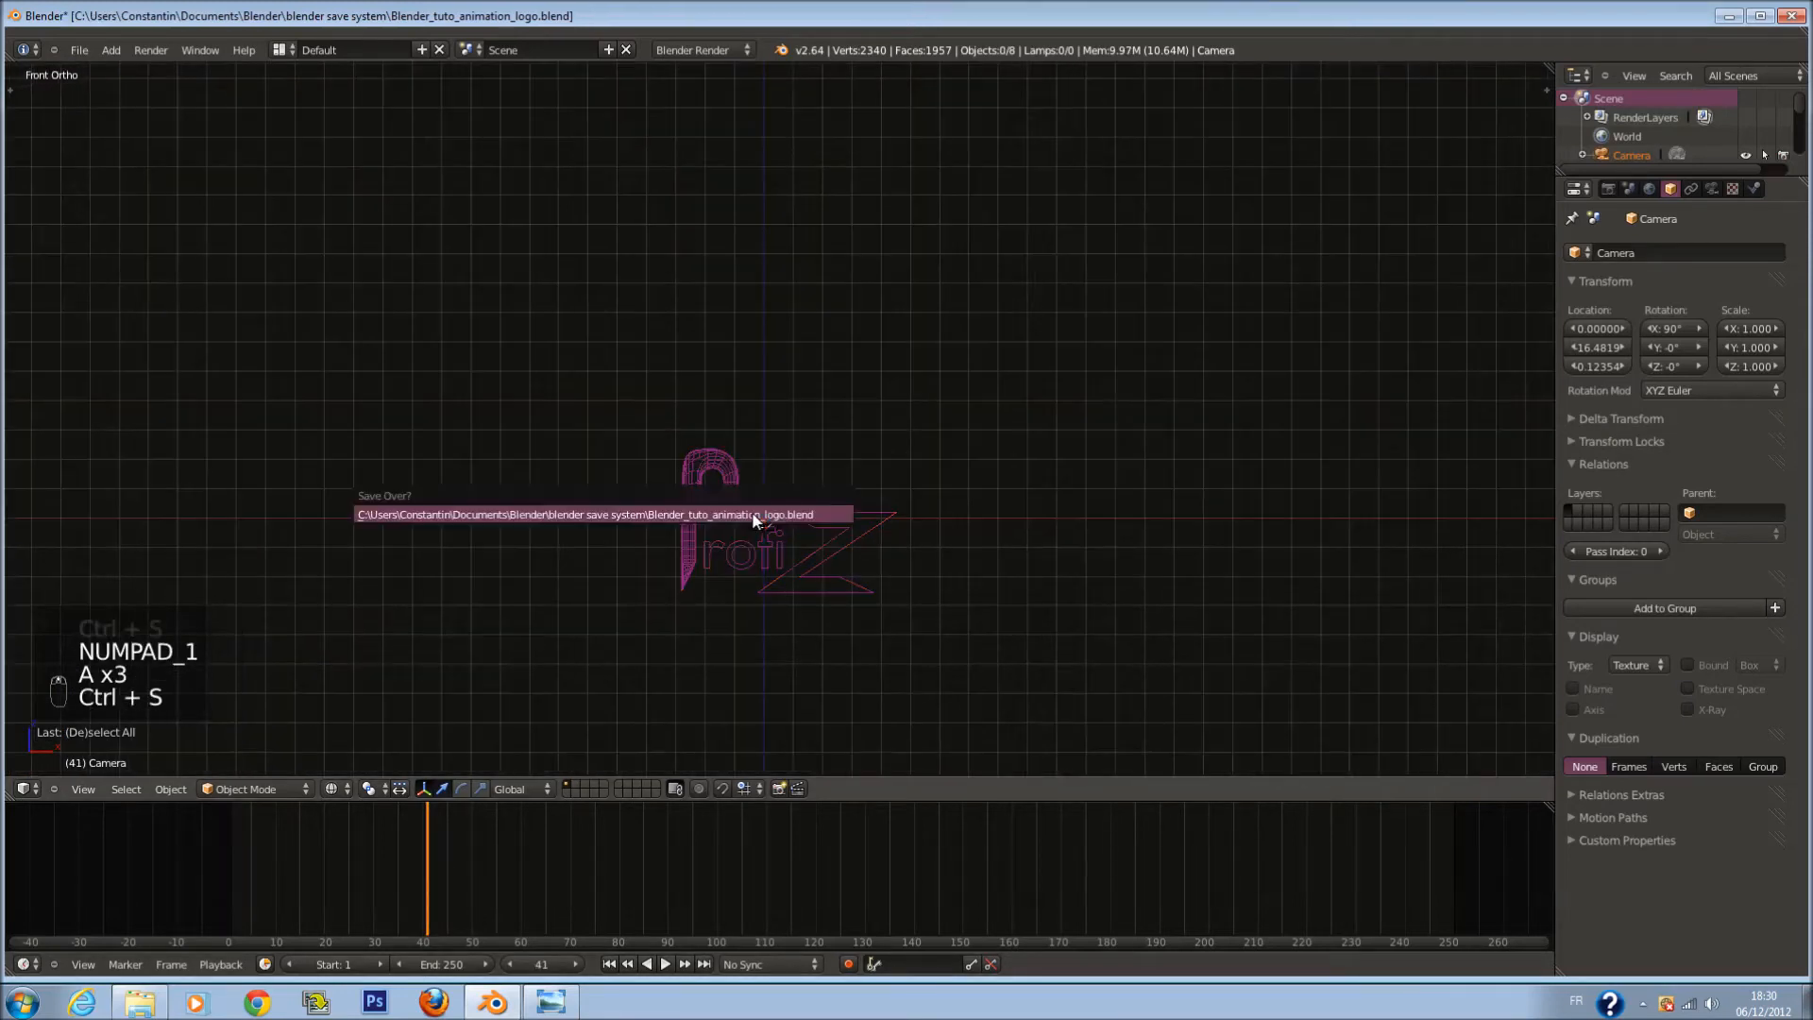
click(752, 516)
Step: Display the logo in solid shading, shrink the timeline area to enlarge the 3D view, and save the file
key(z)
drag(892, 799, 887, 944)
key(ctrl+s)
click(955, 773)
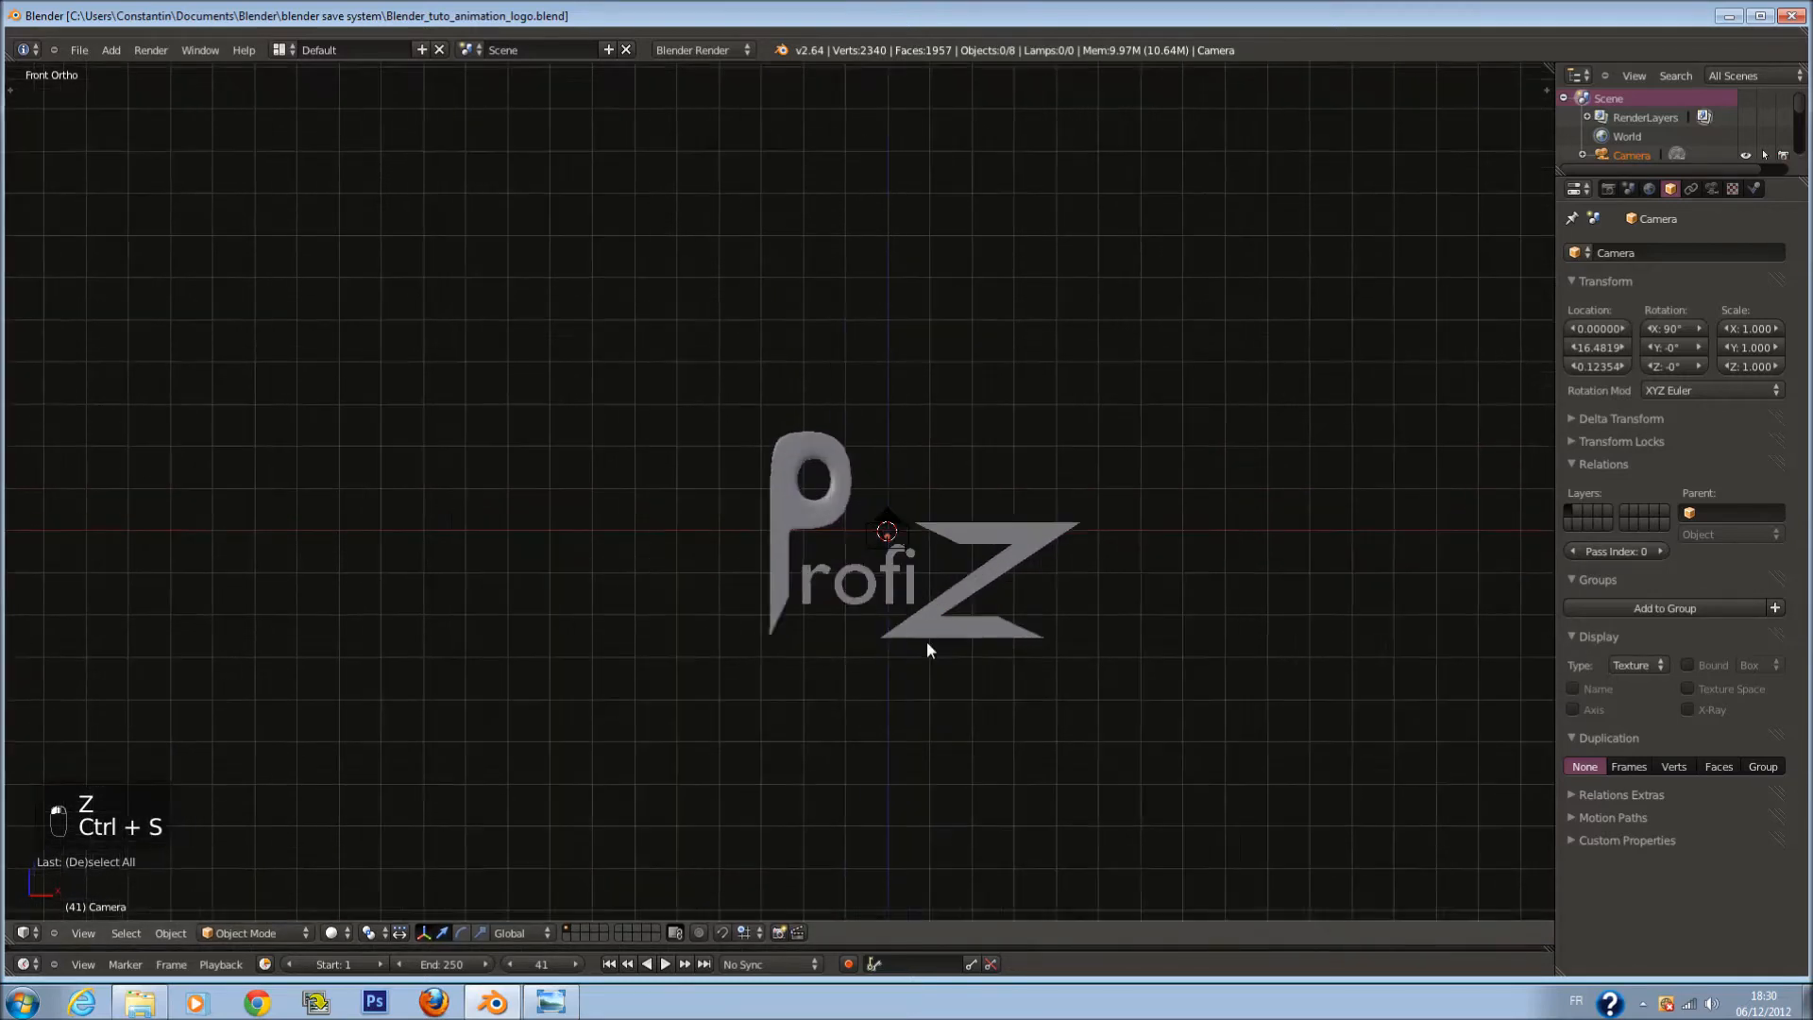
scroll(943, 632, up, 2)
key(ctrl+s)
click(949, 638)
Step: Switch to wireframe display with nothing selected and add a plane mesh
key(z)
key(a)
key(a)
scroll(818, 588, up, 1)
key(shift+a)
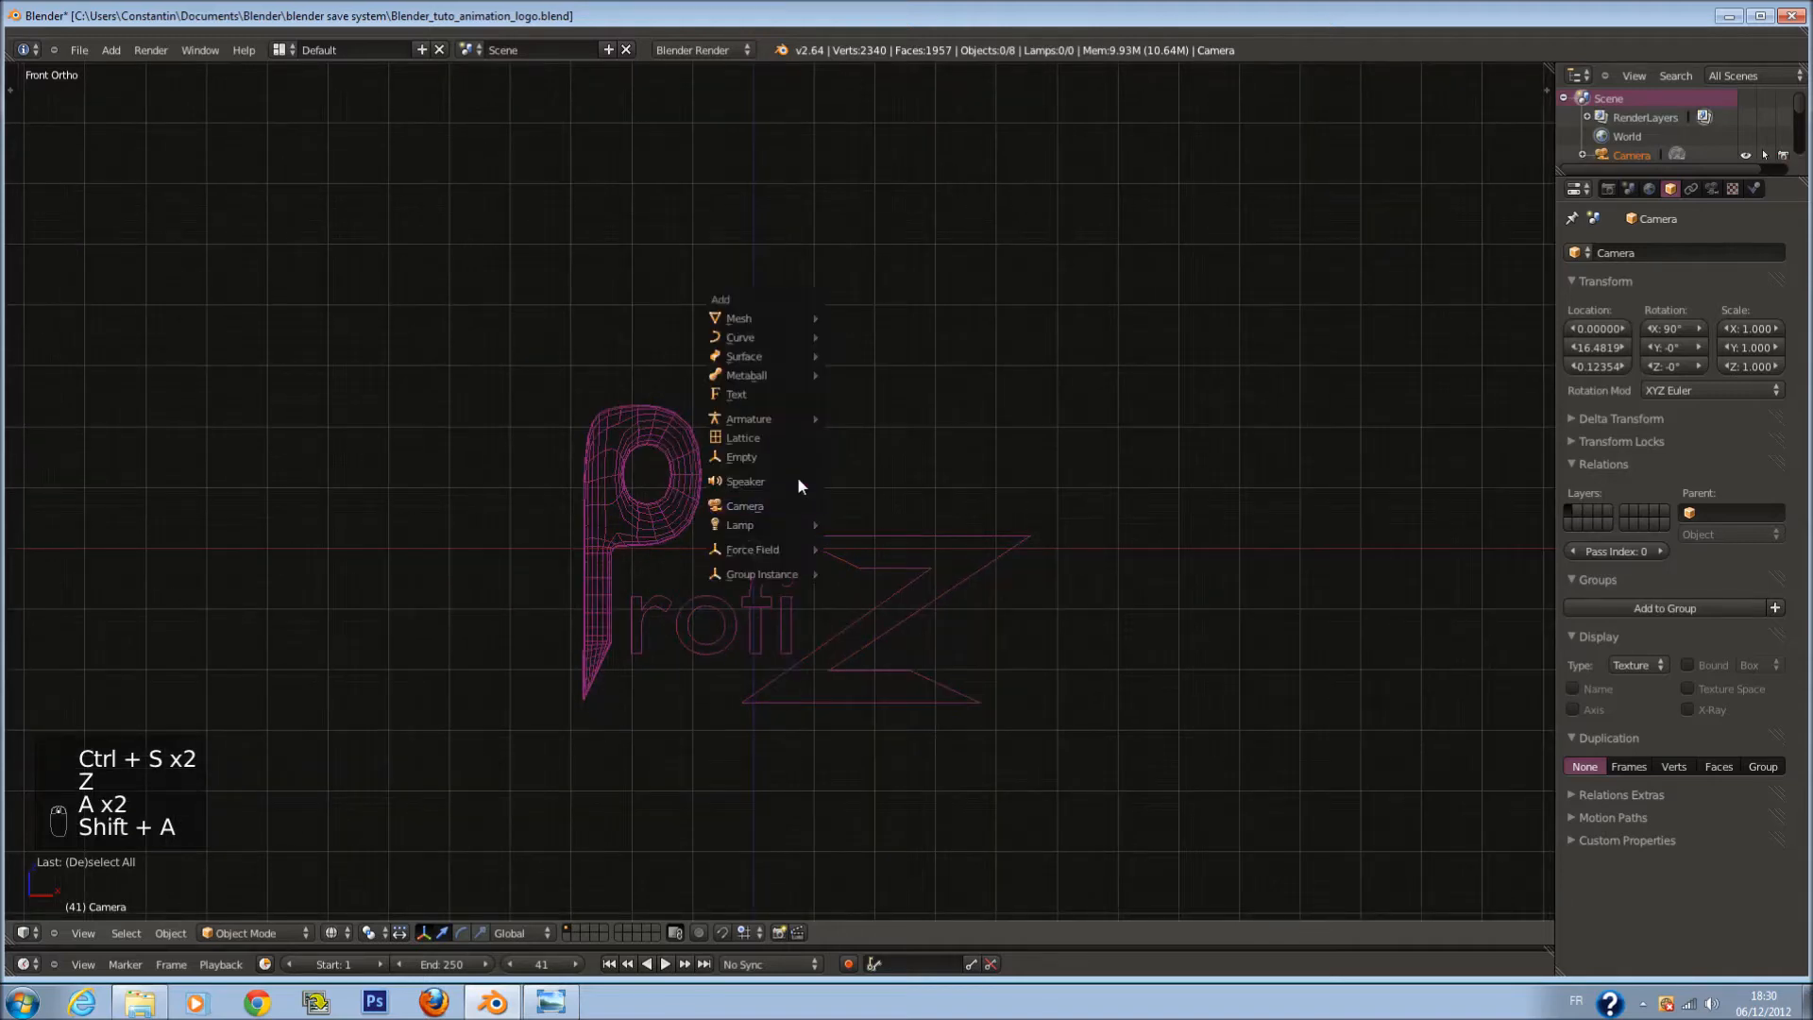
mouse_move(795, 317)
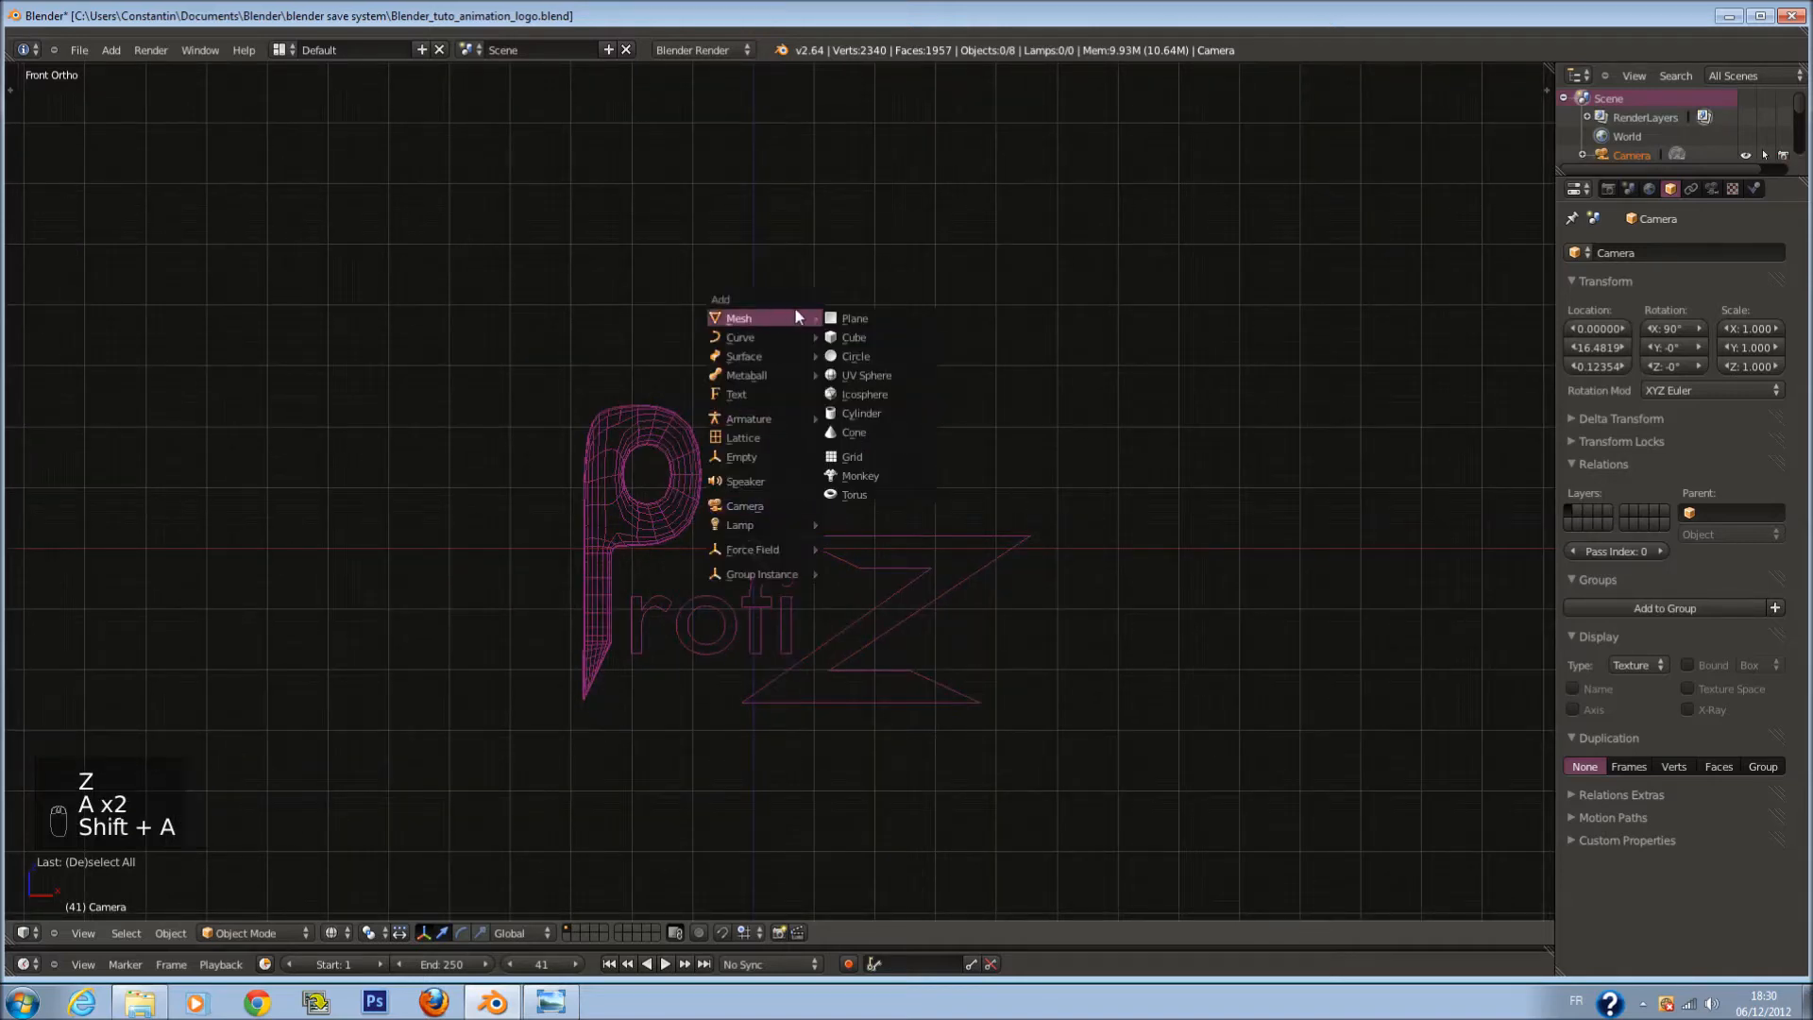
click(886, 319)
Step: Rotate the plane 90° about X and move it along negative X until it clears the P
ctrl+scroll(975, 394, up, 3)
key(r)
text(x90)
click(994, 520)
drag(974, 548, 667, 557)
ctrl+scroll(723, 554, down, 8)
Step: Enter Edit Mode on the plane and add a Subdivision Surface modifier at level 2
key(Tab)
scroll(953, 532, up, 3)
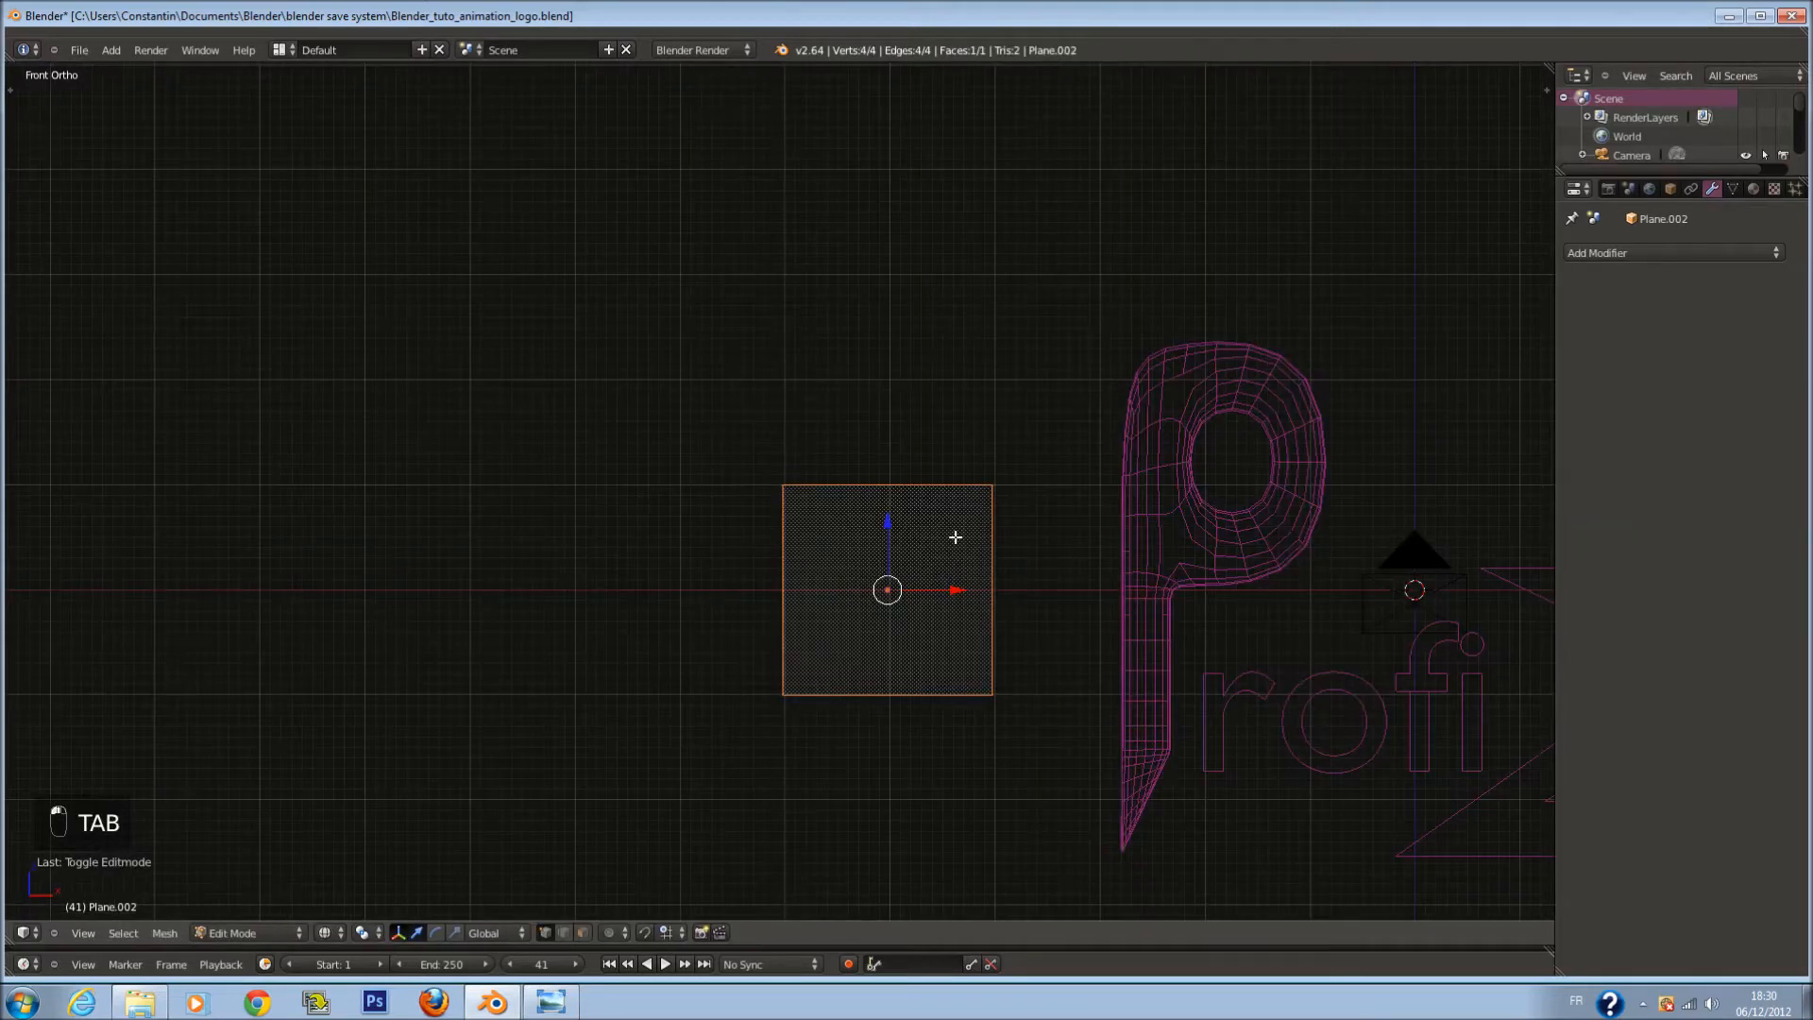
key(ctrl+2)
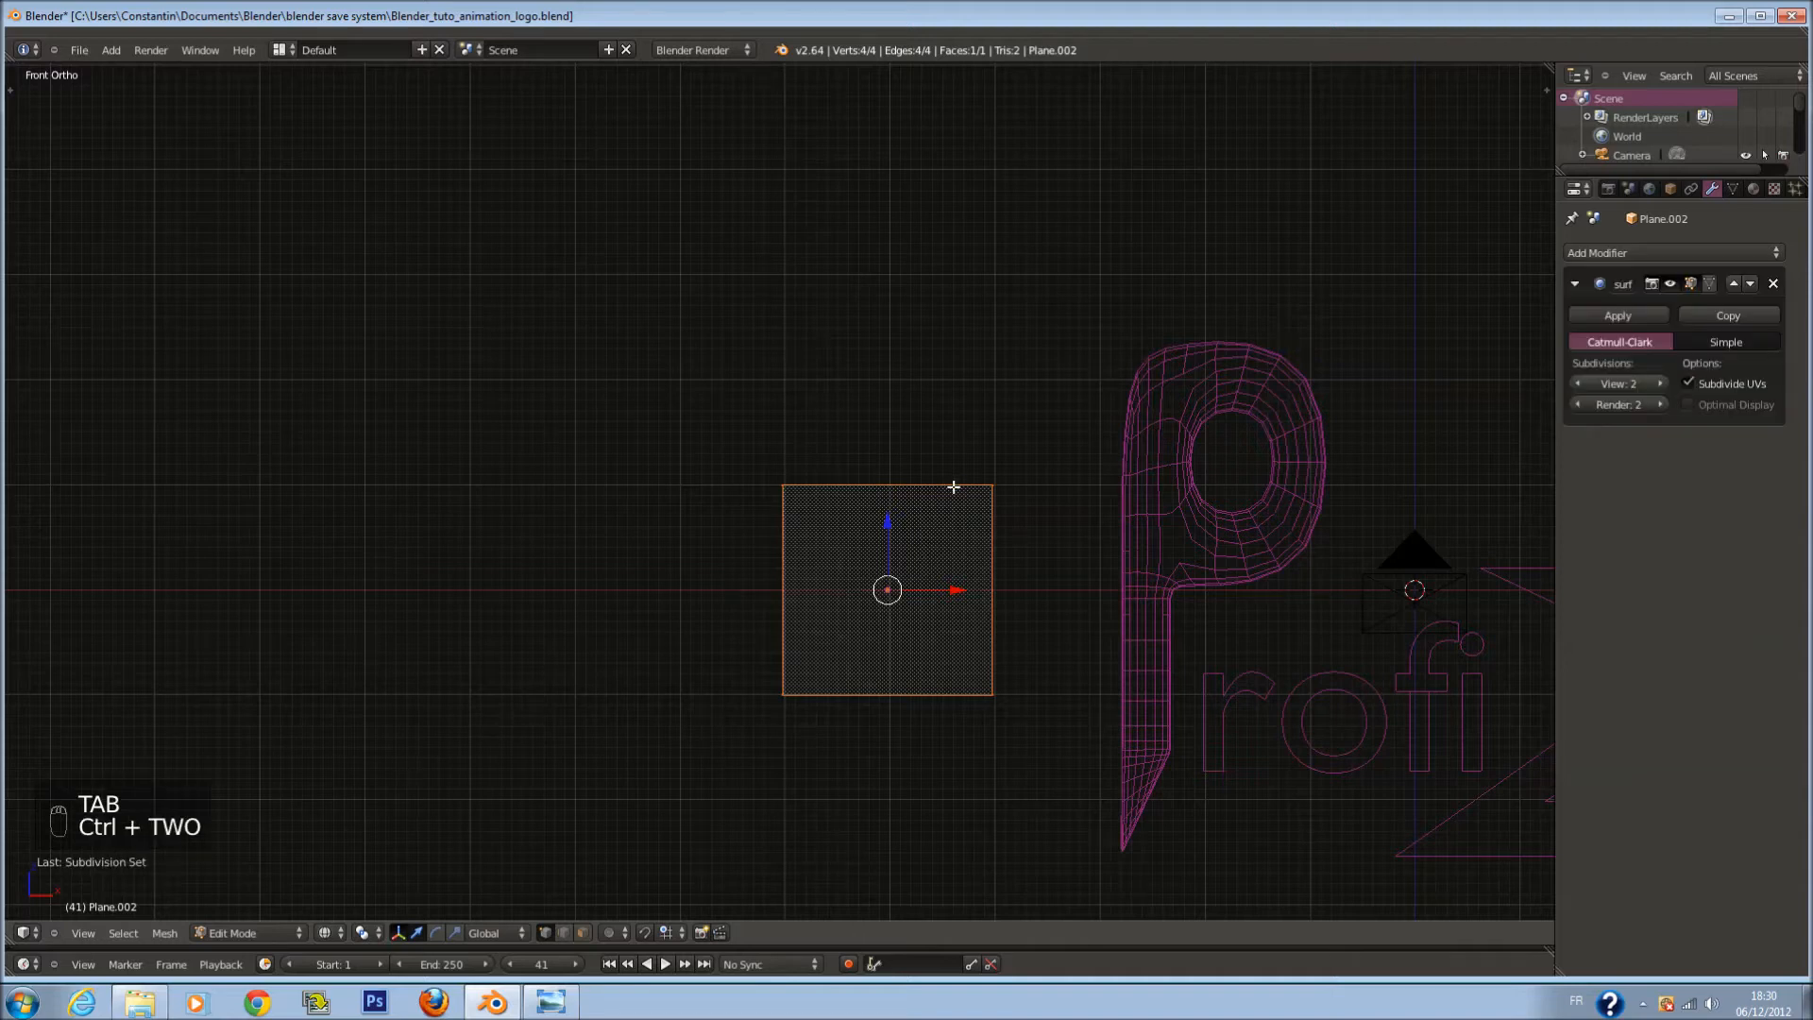
Step: Switch to solid shading and move the plane's upper-right vertex diagonally up and outward towards the P
key(z)
right_click(993, 499)
drag(993, 440, 1137, 294)
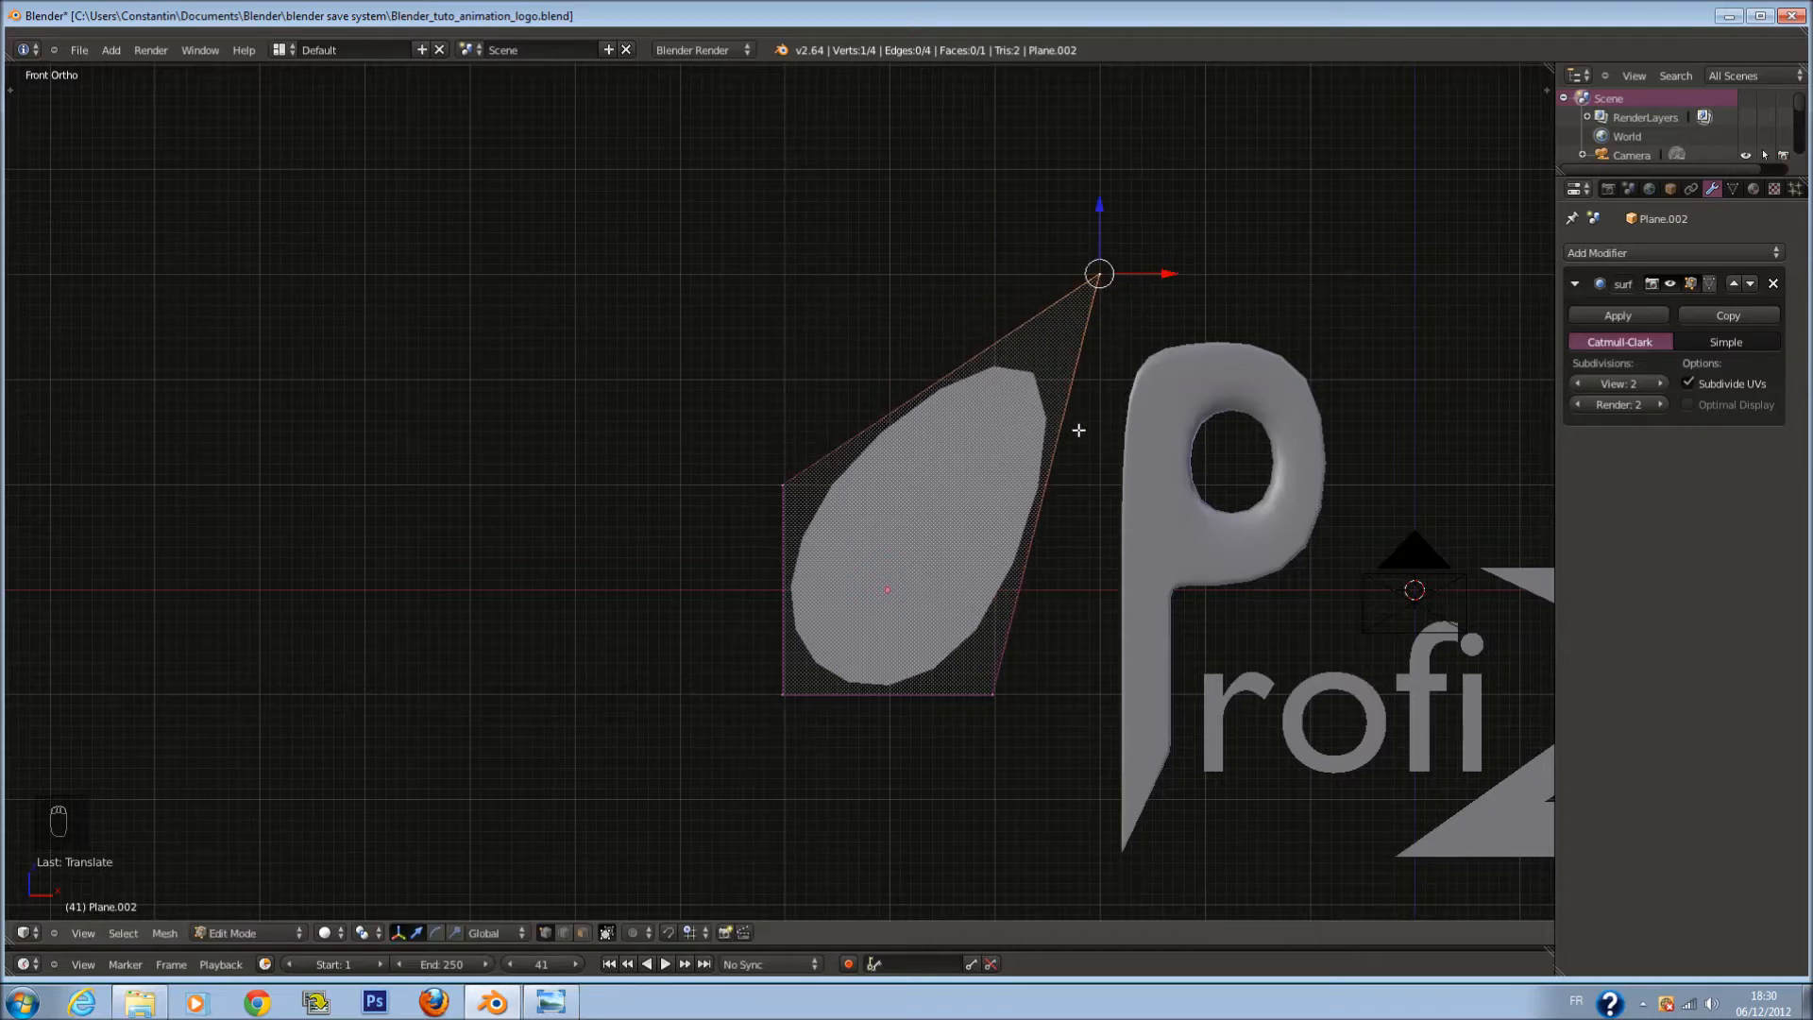
Step: Try two loop cuts on the stretched plane, sliding one against its upper edge and one against the edge facing the P
key(ctrl+r)
click(1019, 489)
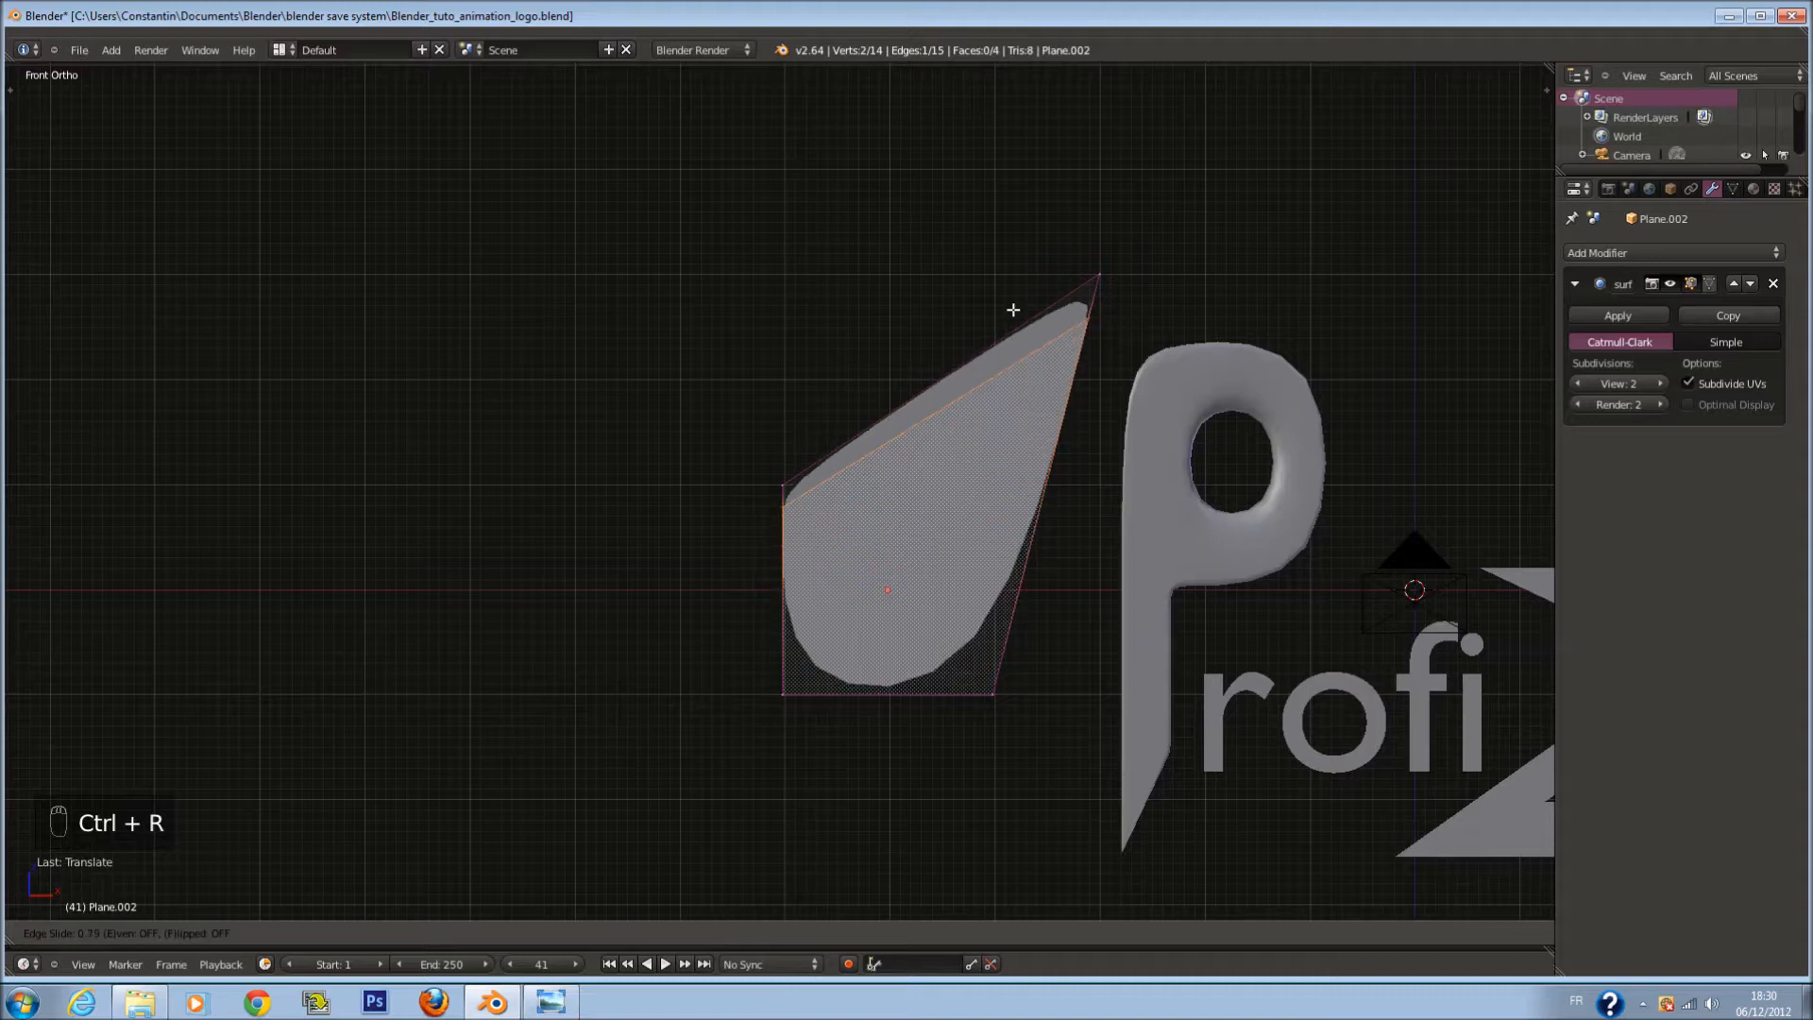
click(1017, 258)
key(a)
key(ctrl+r)
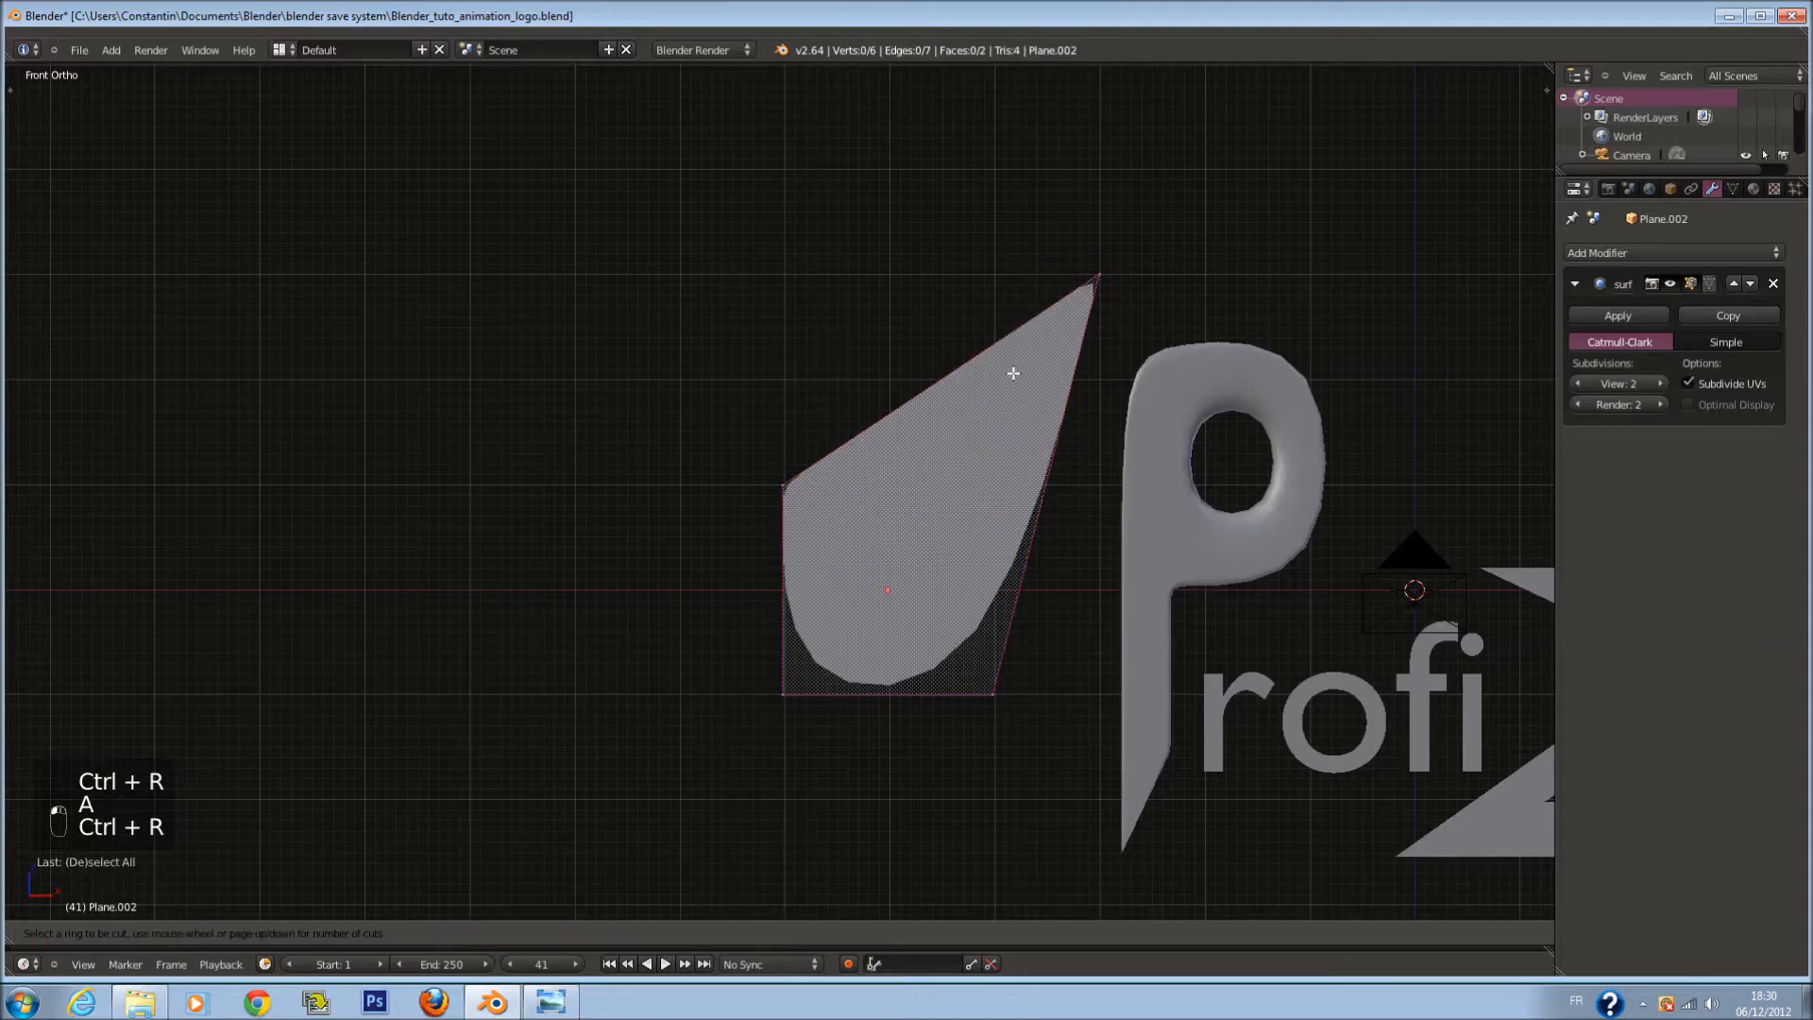
click(1024, 325)
click(1372, 387)
scroll(1240, 434, down, 3)
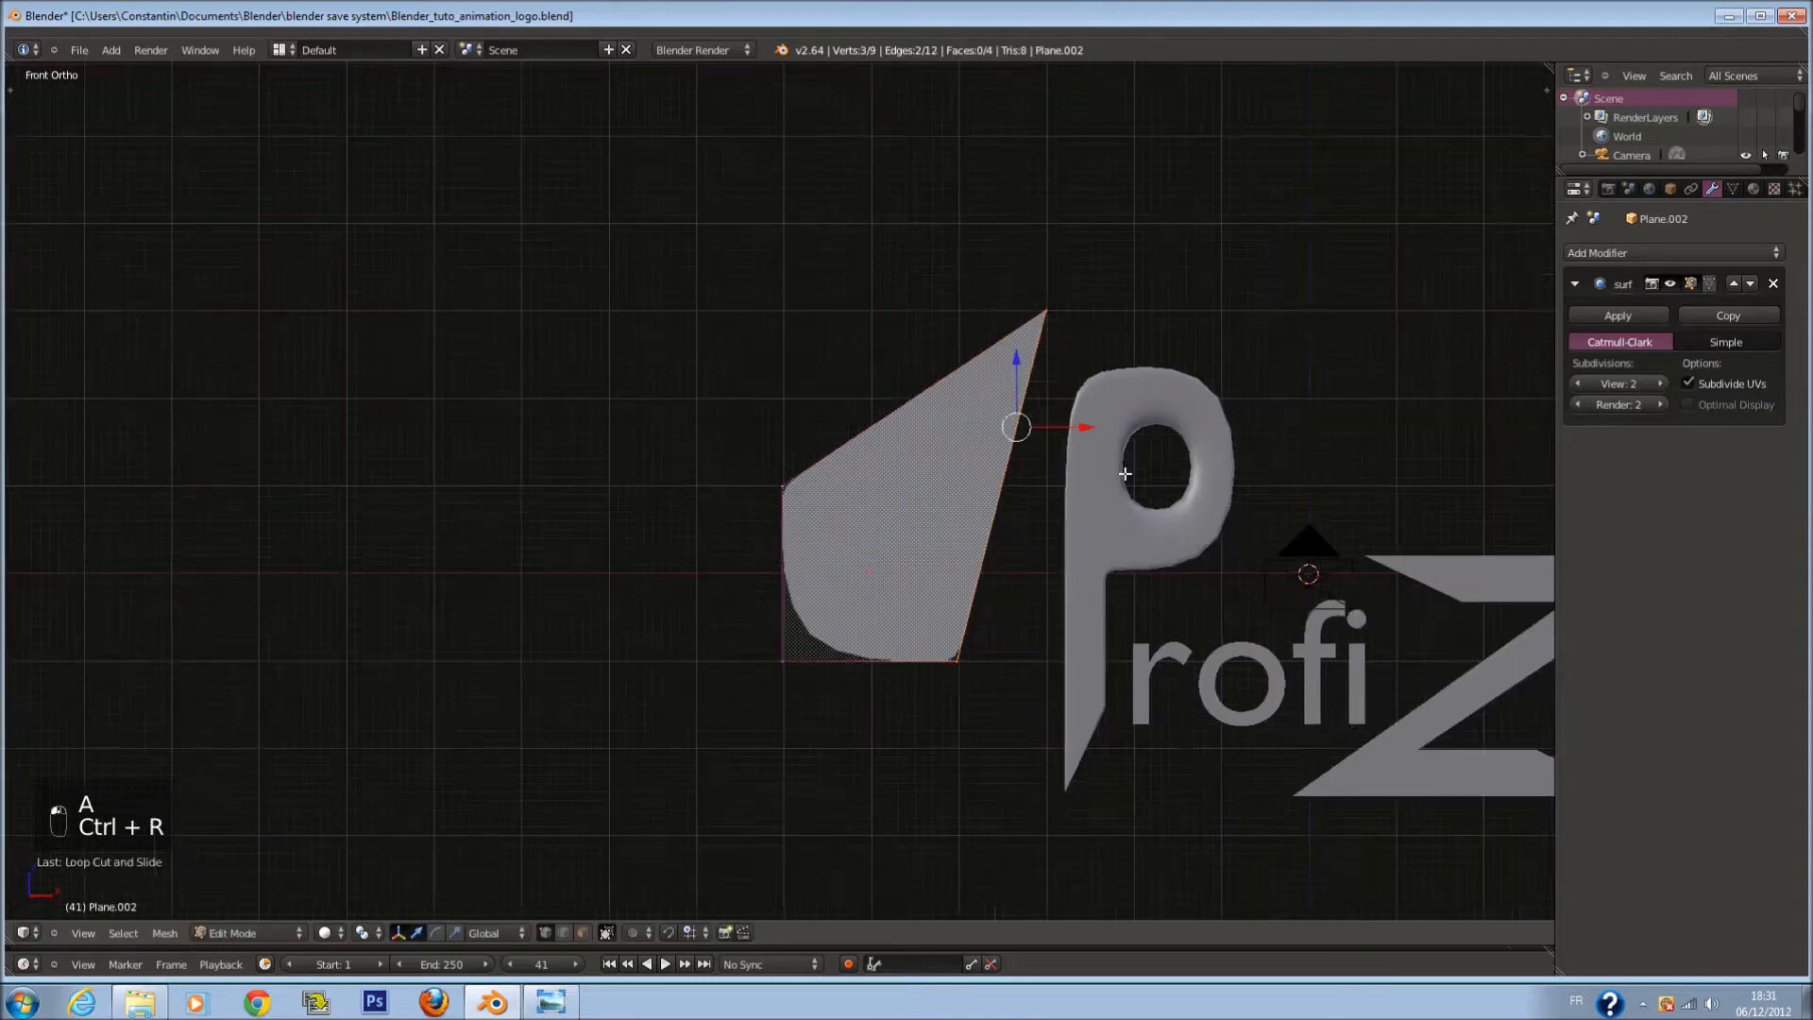
Step: Check the shape in Object Mode, then undo the loop cuts and the corner move
key(Tab)
scroll(1096, 480, up, 4)
key(Tab)
key(ctrl+z)
key(ctrl+z)
key(ctrl+z)
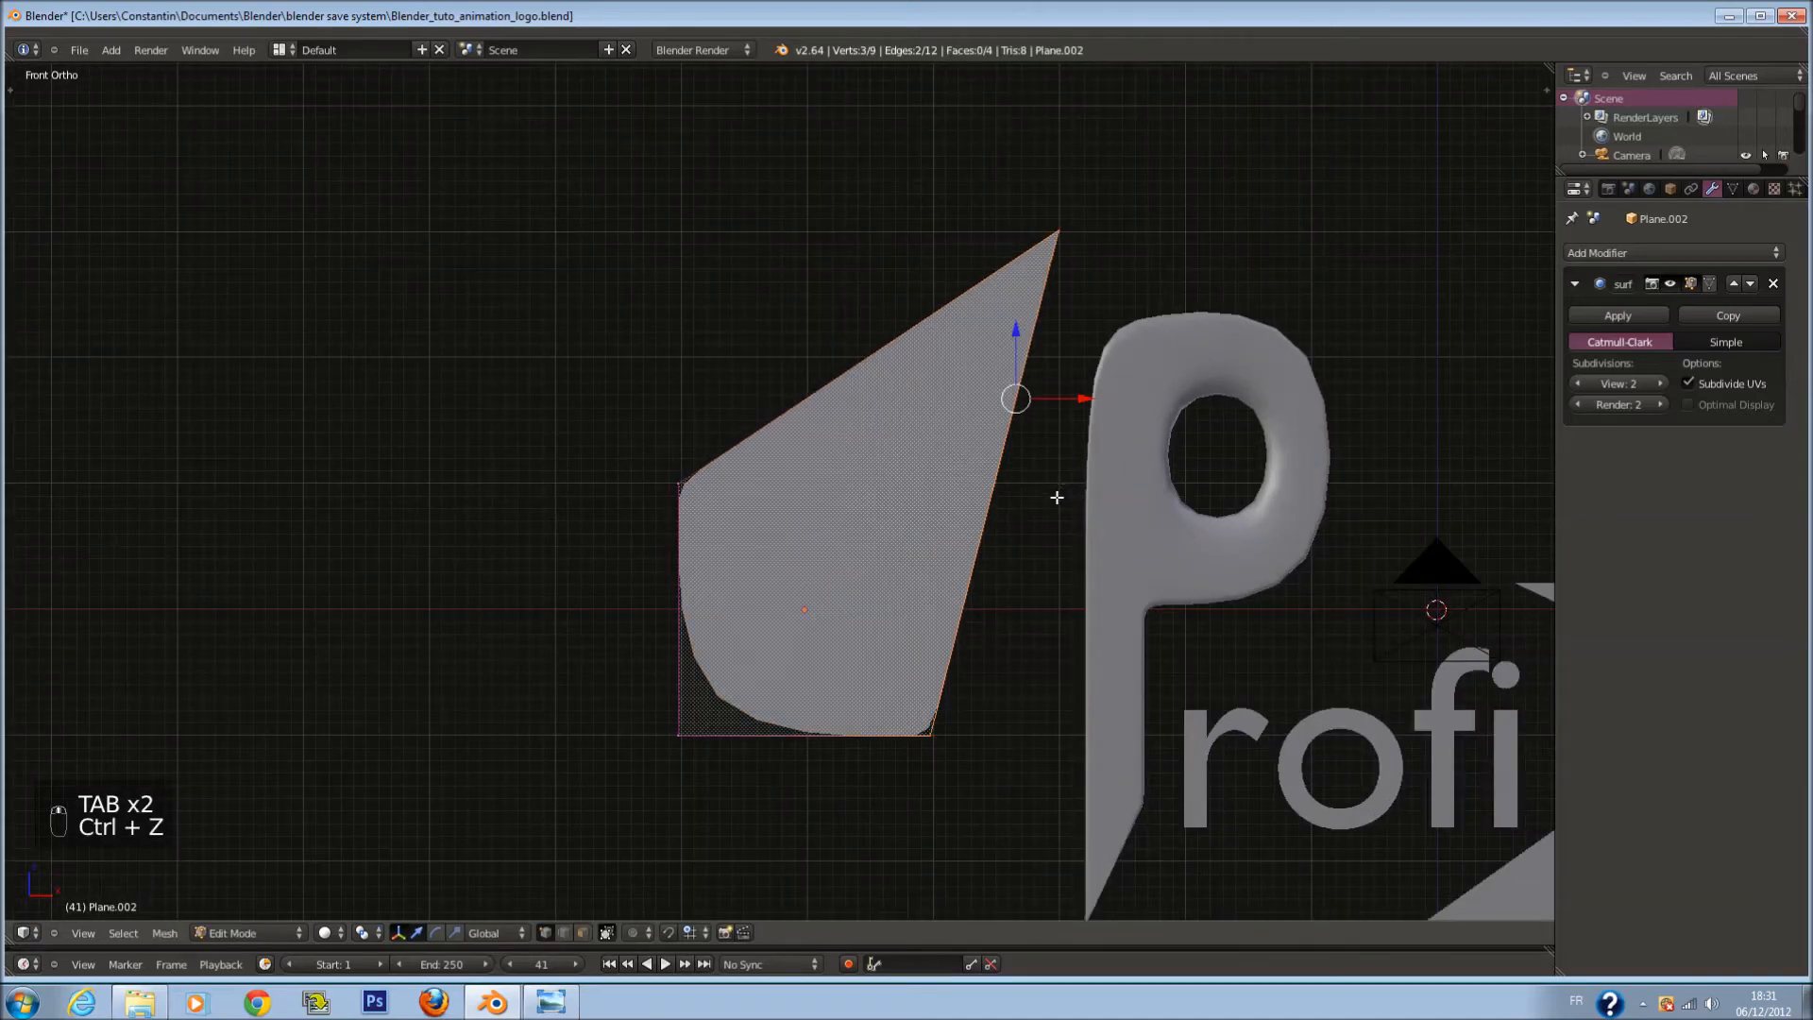
key(ctrl+z)
key(ctrl+z)
key(ctrl+z)
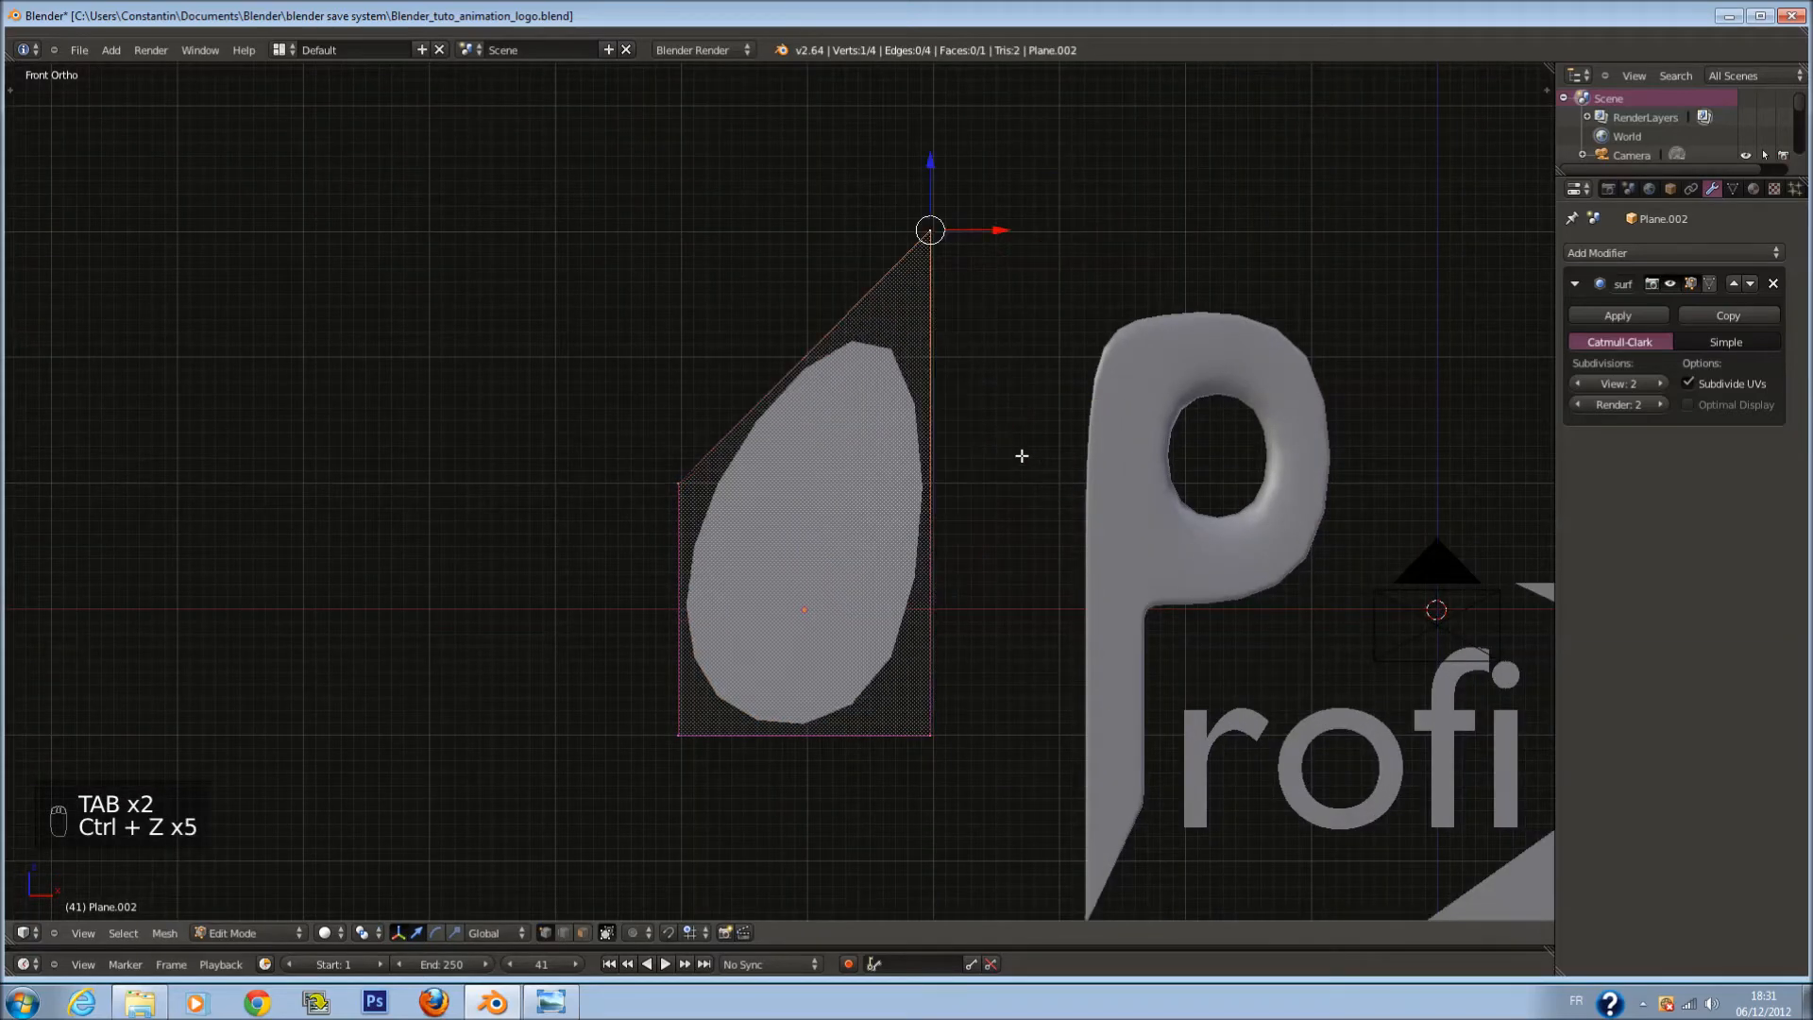
Step: Try merging the plane's two upper vertices at their center and moving the merged vertex up towards the P
shift+right_click(680, 484)
key(w)
click(982, 459)
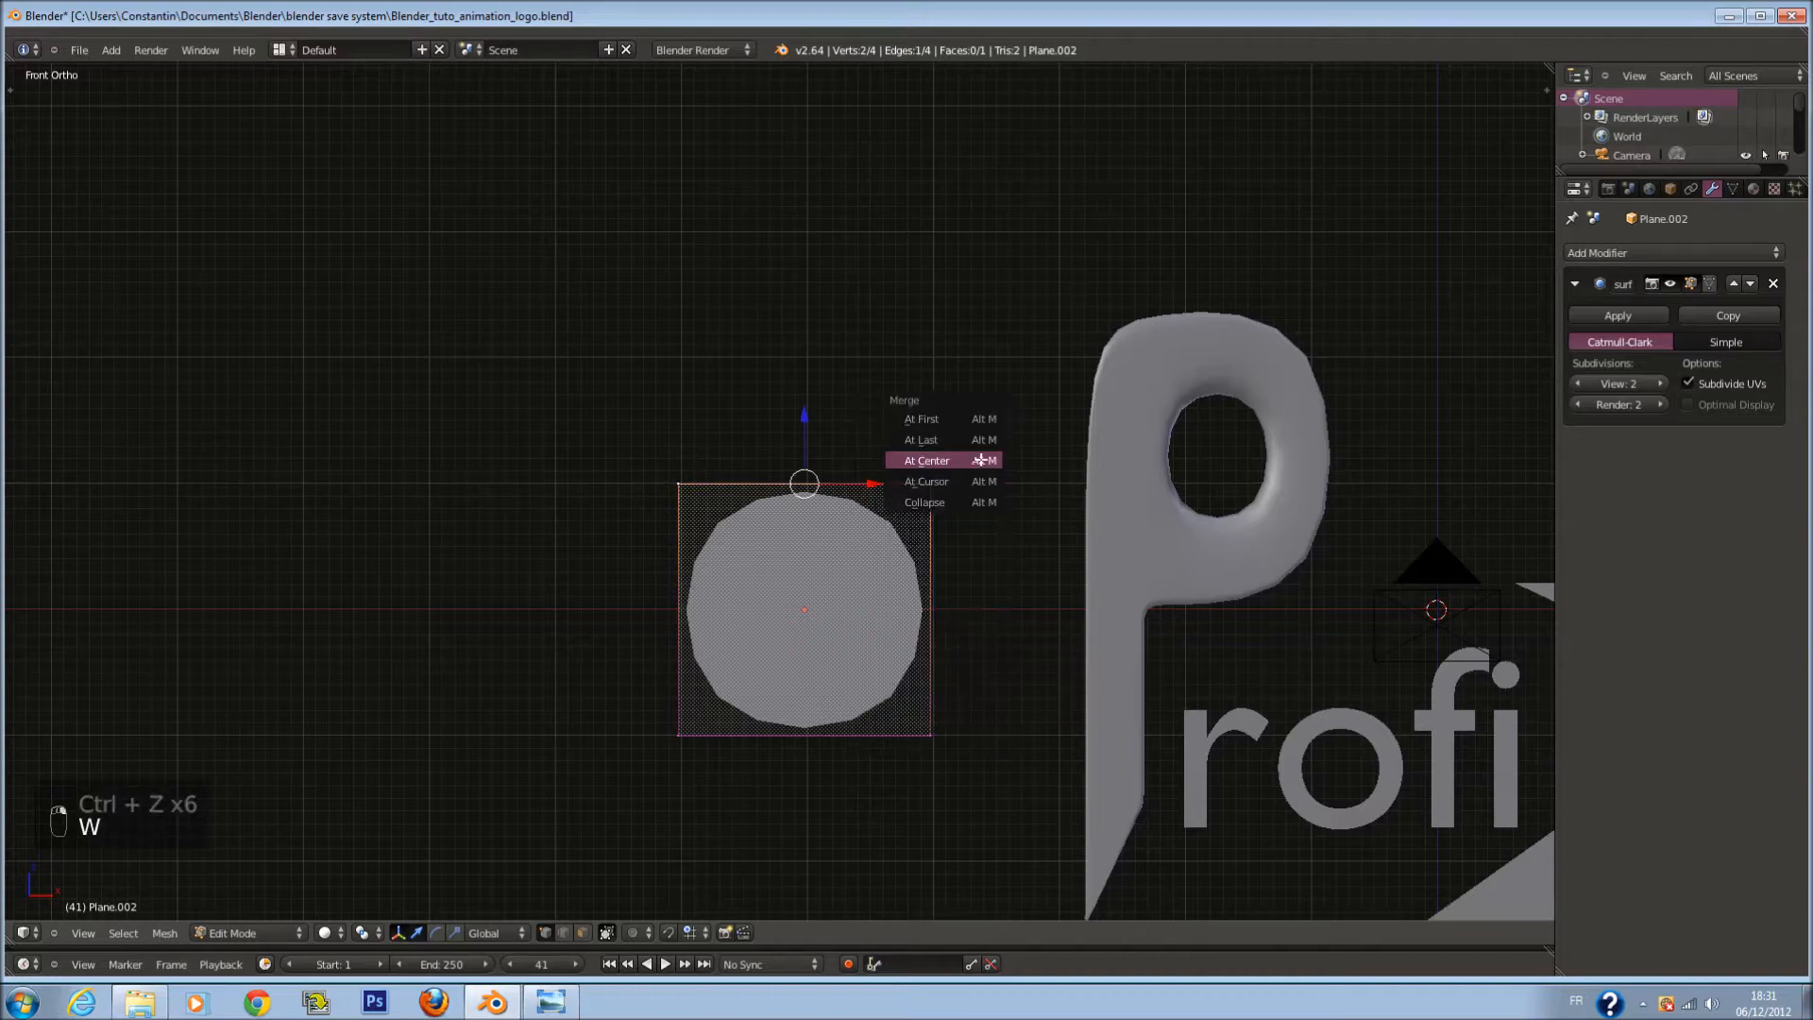
click(848, 472)
drag(807, 434, 1025, 331)
Step: Try a loop cut on the triangle, then undo it together with the vertex move and the merge
key(a)
key(ctrl+r)
click(946, 543)
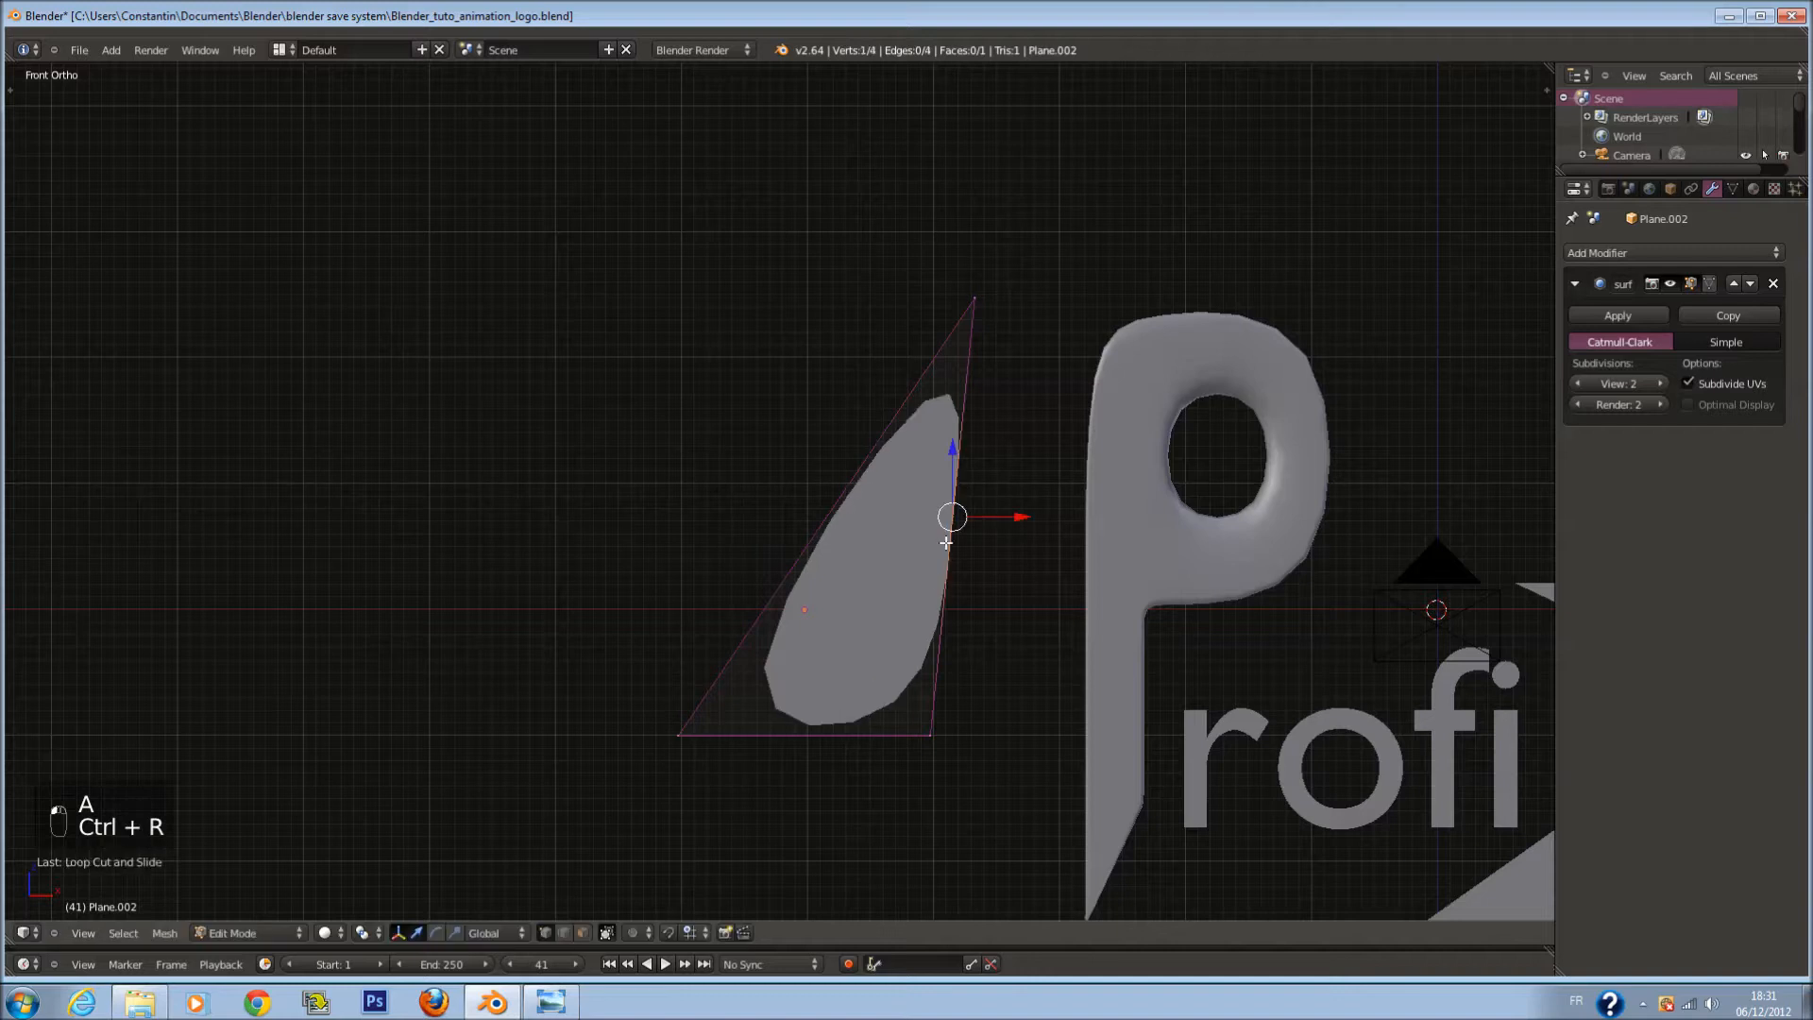
key(ctrl+z)
key(ctrl+z)
key(ctrl+z)
key(ctrl+z)
key(ctrl+z)
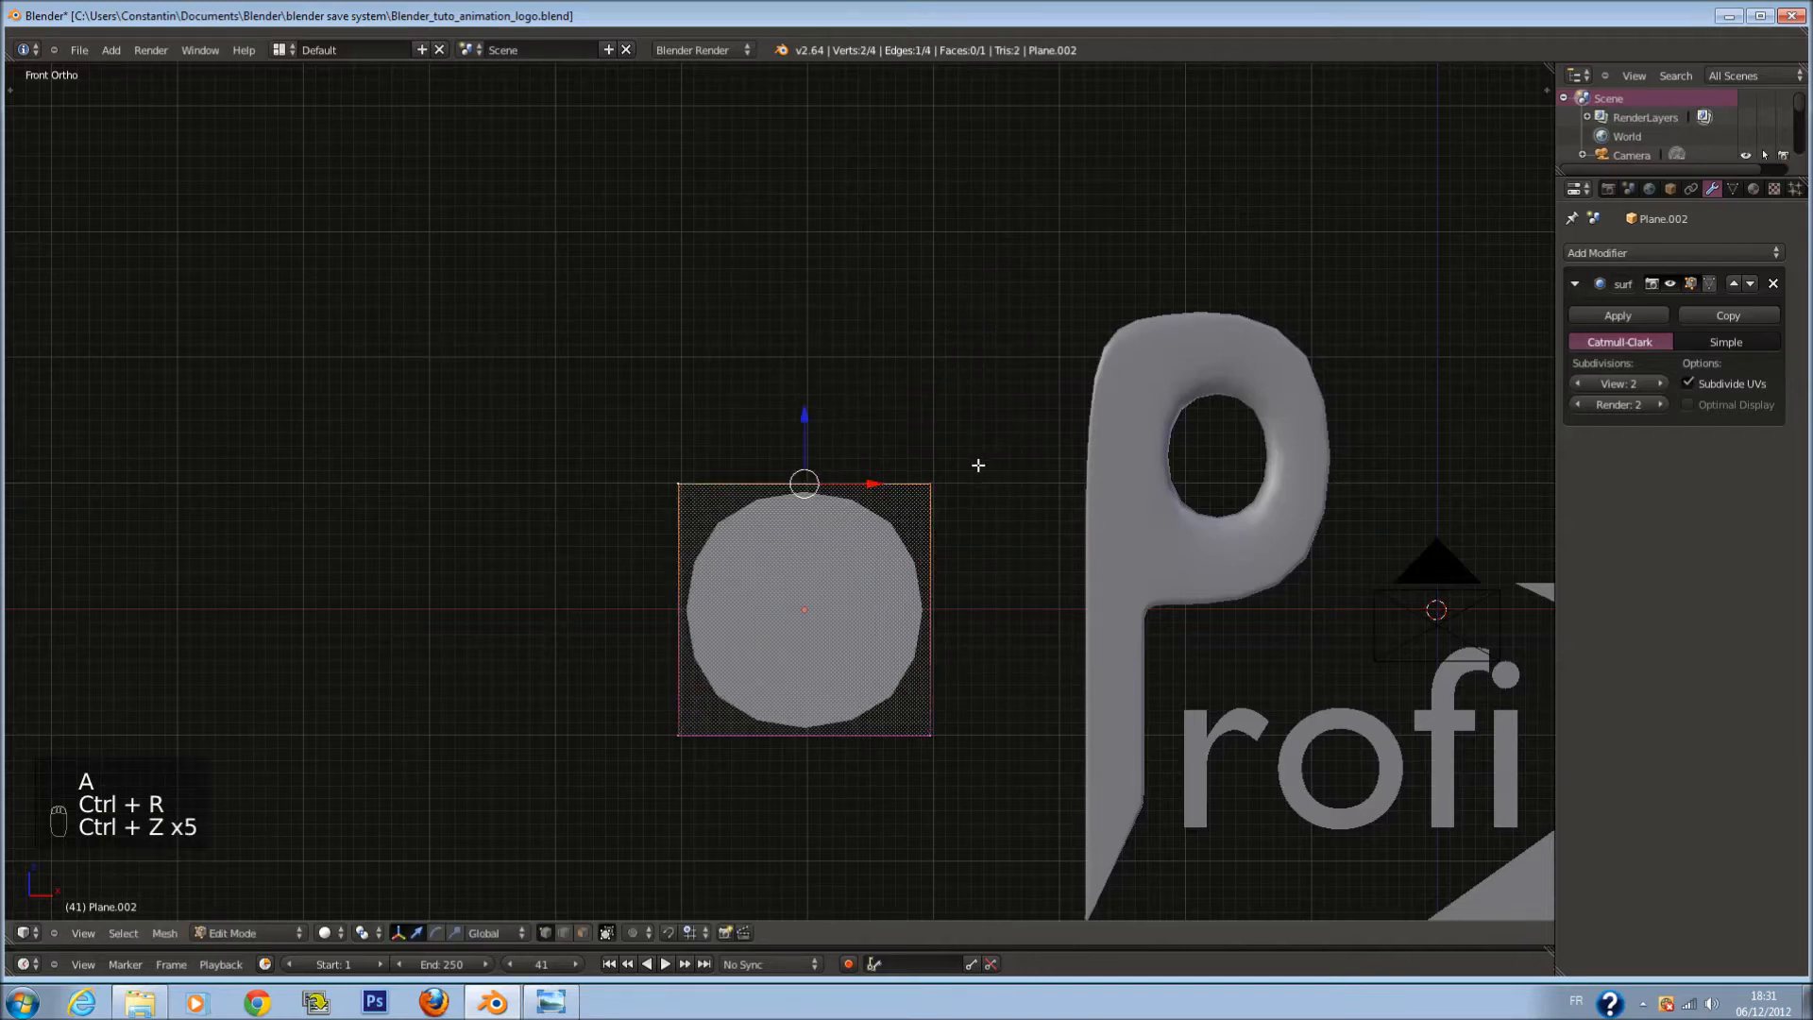
Step: Try selecting the whole plane in face select mode
key(a)
ctrl+scroll(939, 506, down, 3)
key(ctrl+s)
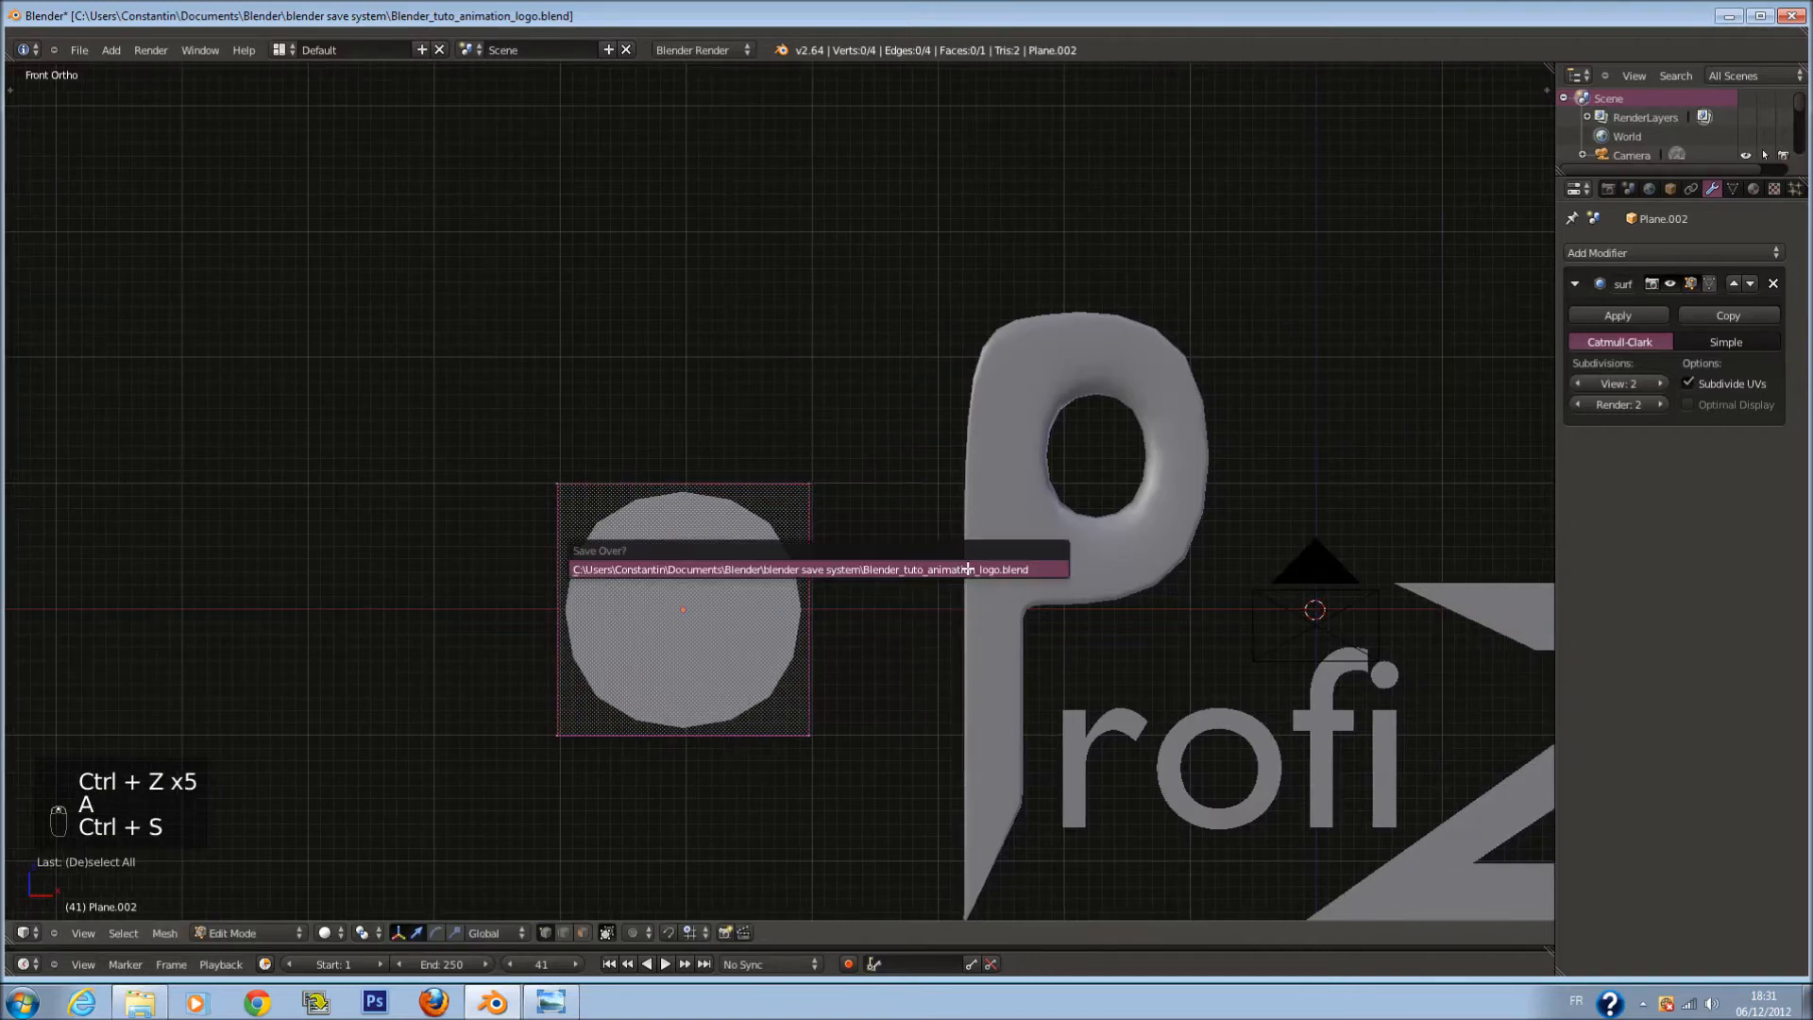
click(585, 933)
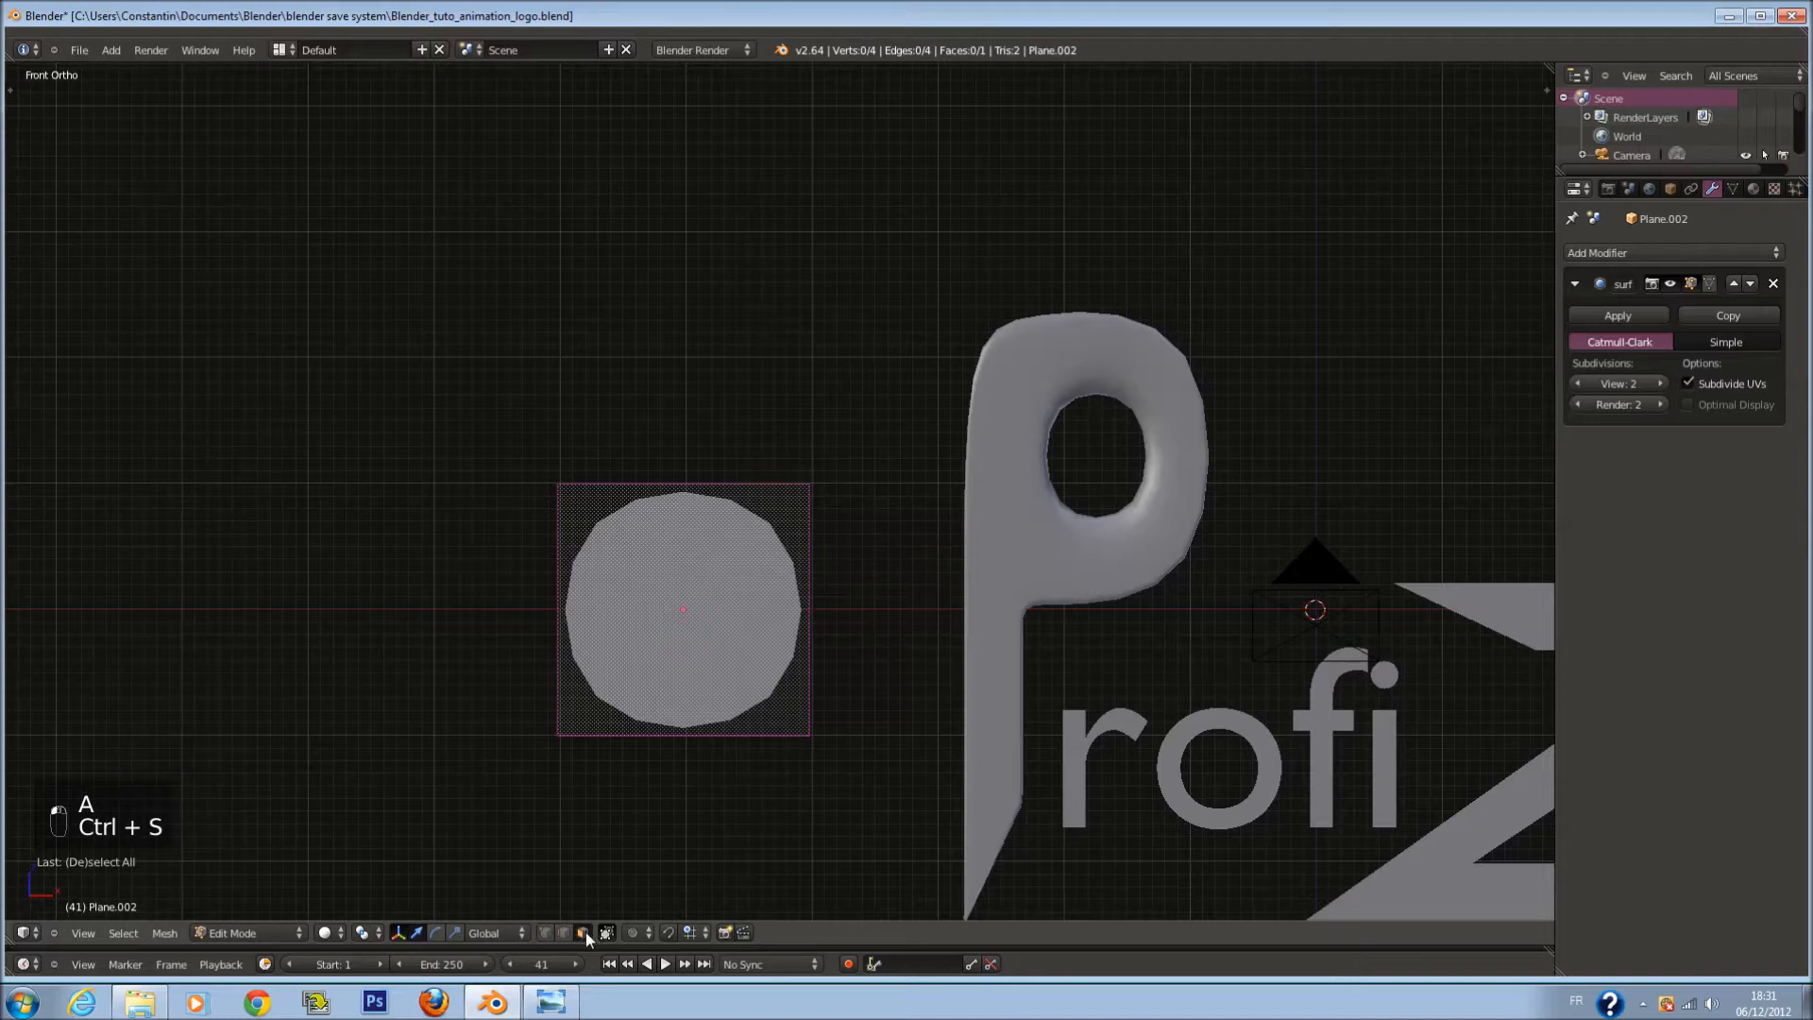
right_click(655, 677)
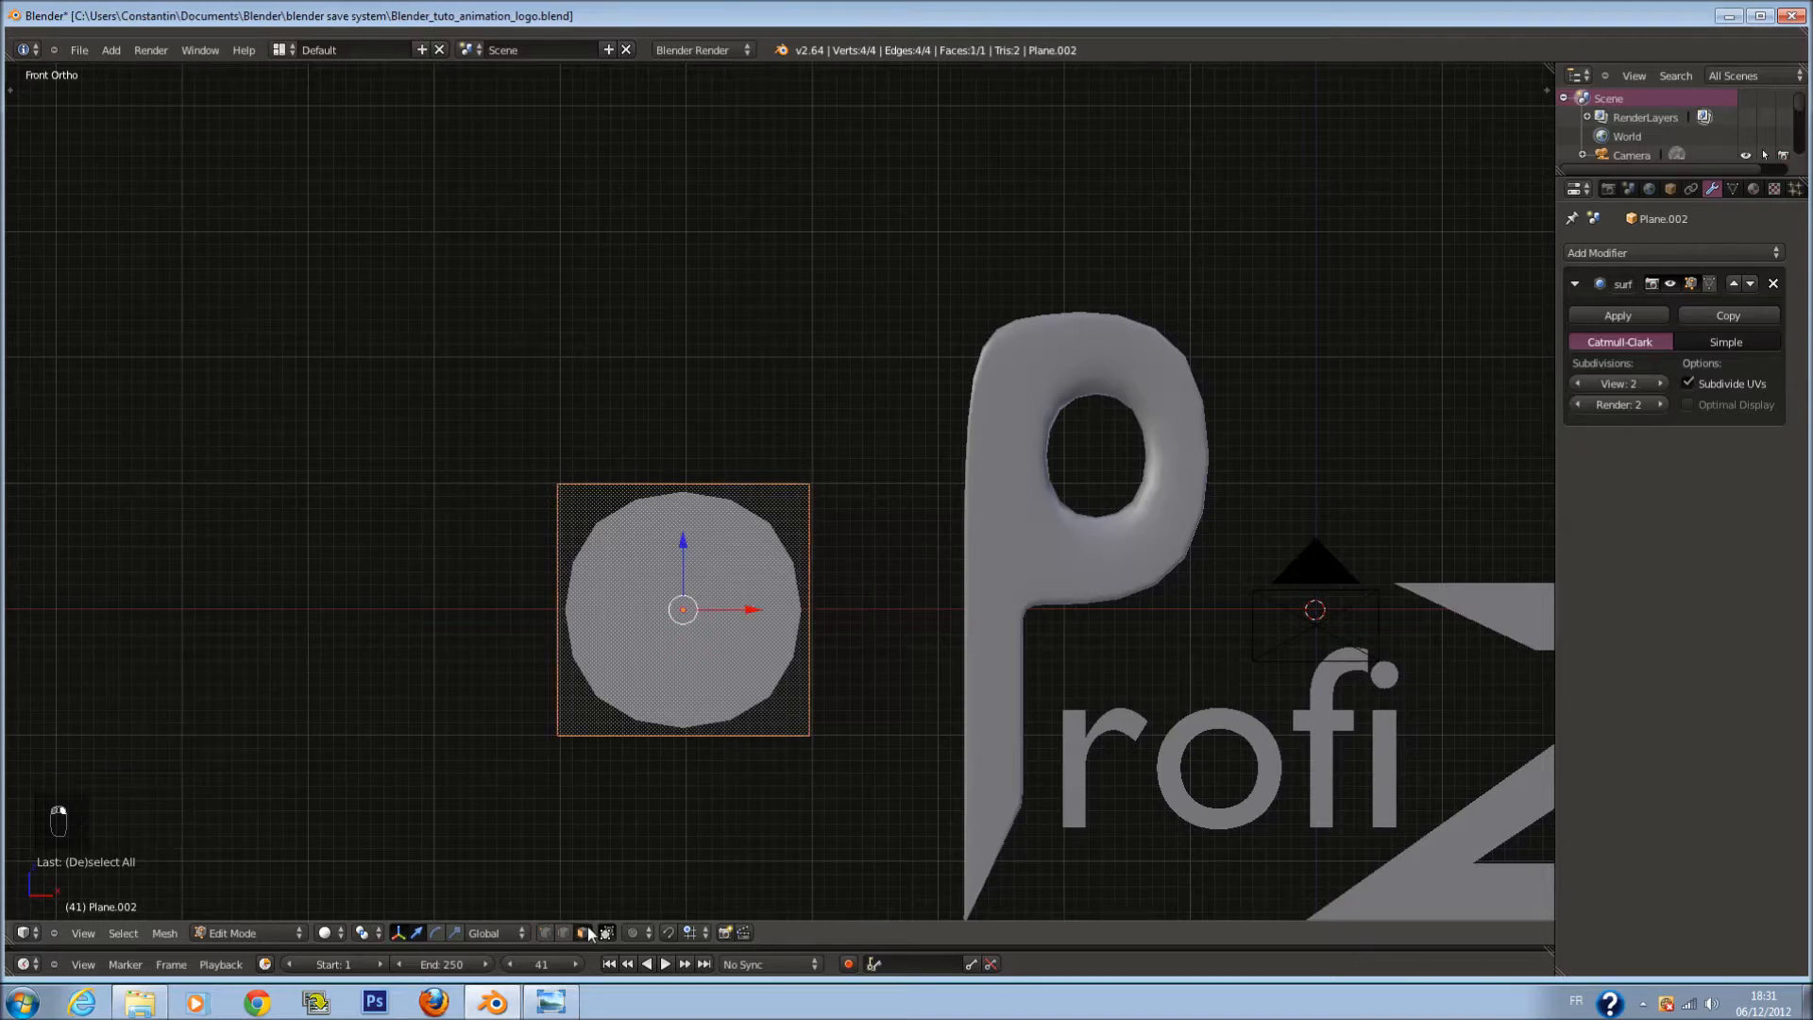
Step: Try extruding the plane's upper edge, raising it along Z and merging its two vertices at center into a point
right_click(557, 484)
shift+right_click(809, 484)
shift+scroll(846, 524, up, 2)
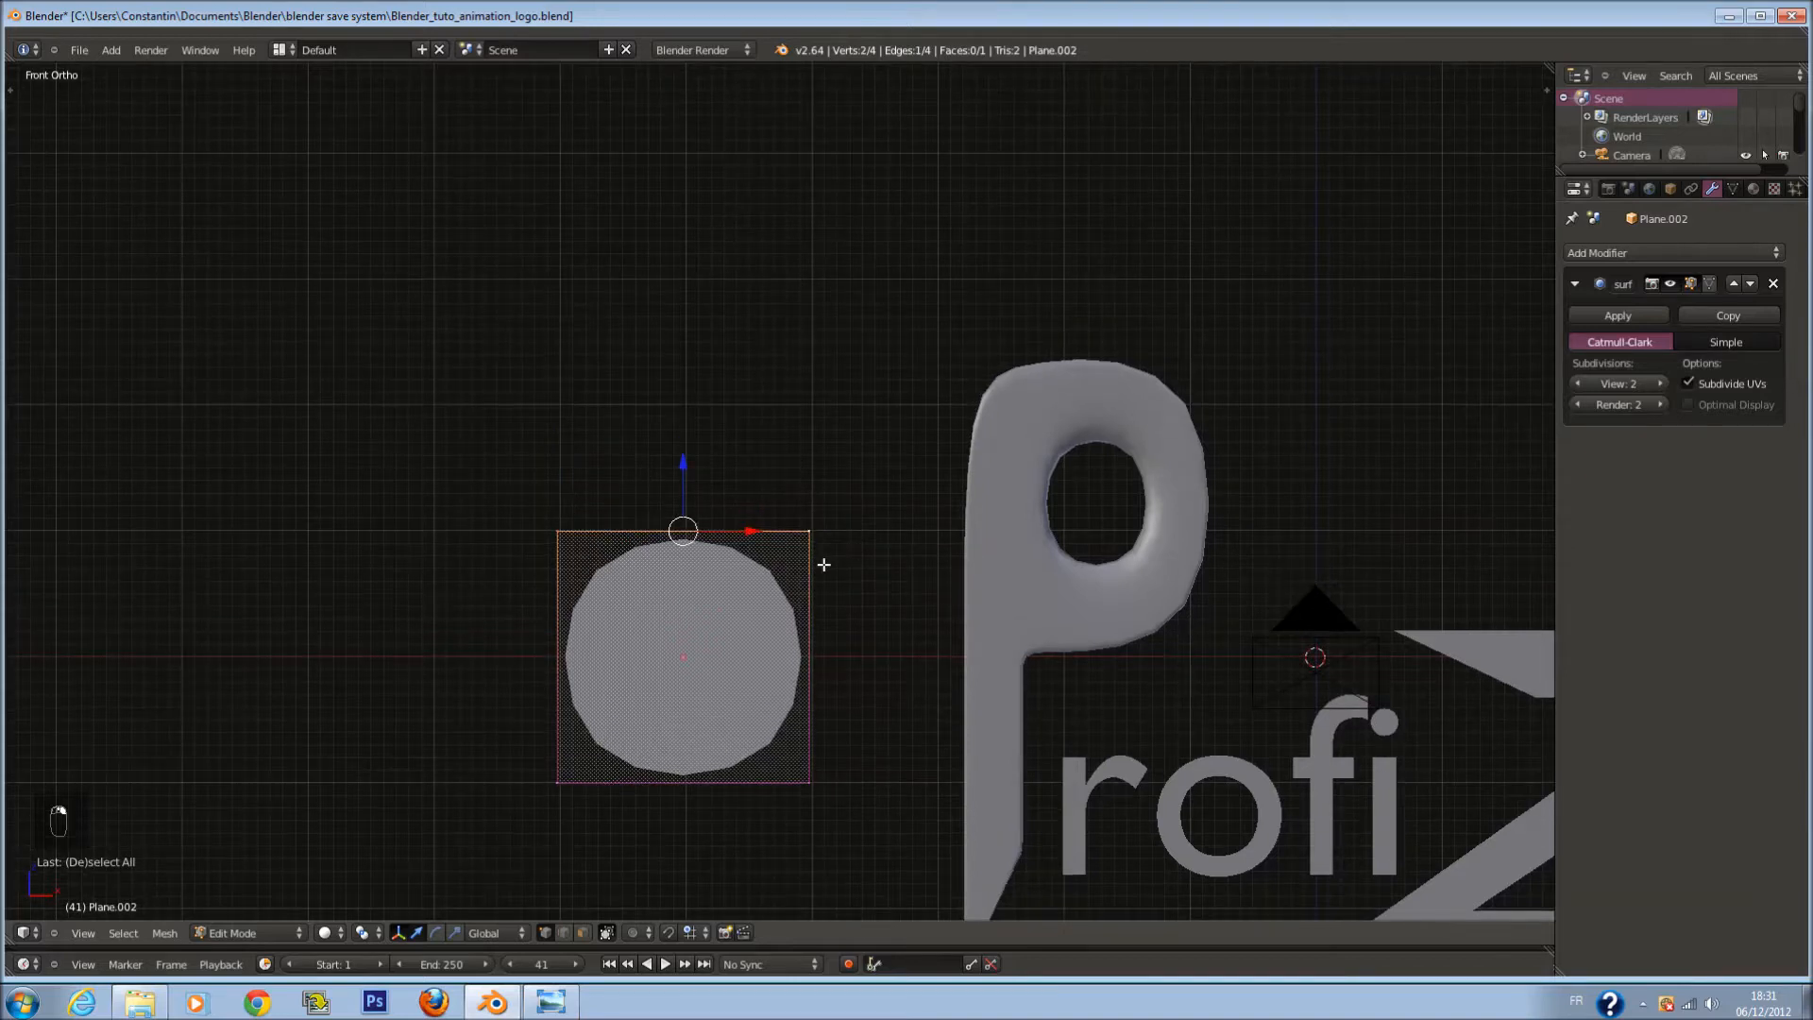
key(e)
right_click(815, 405)
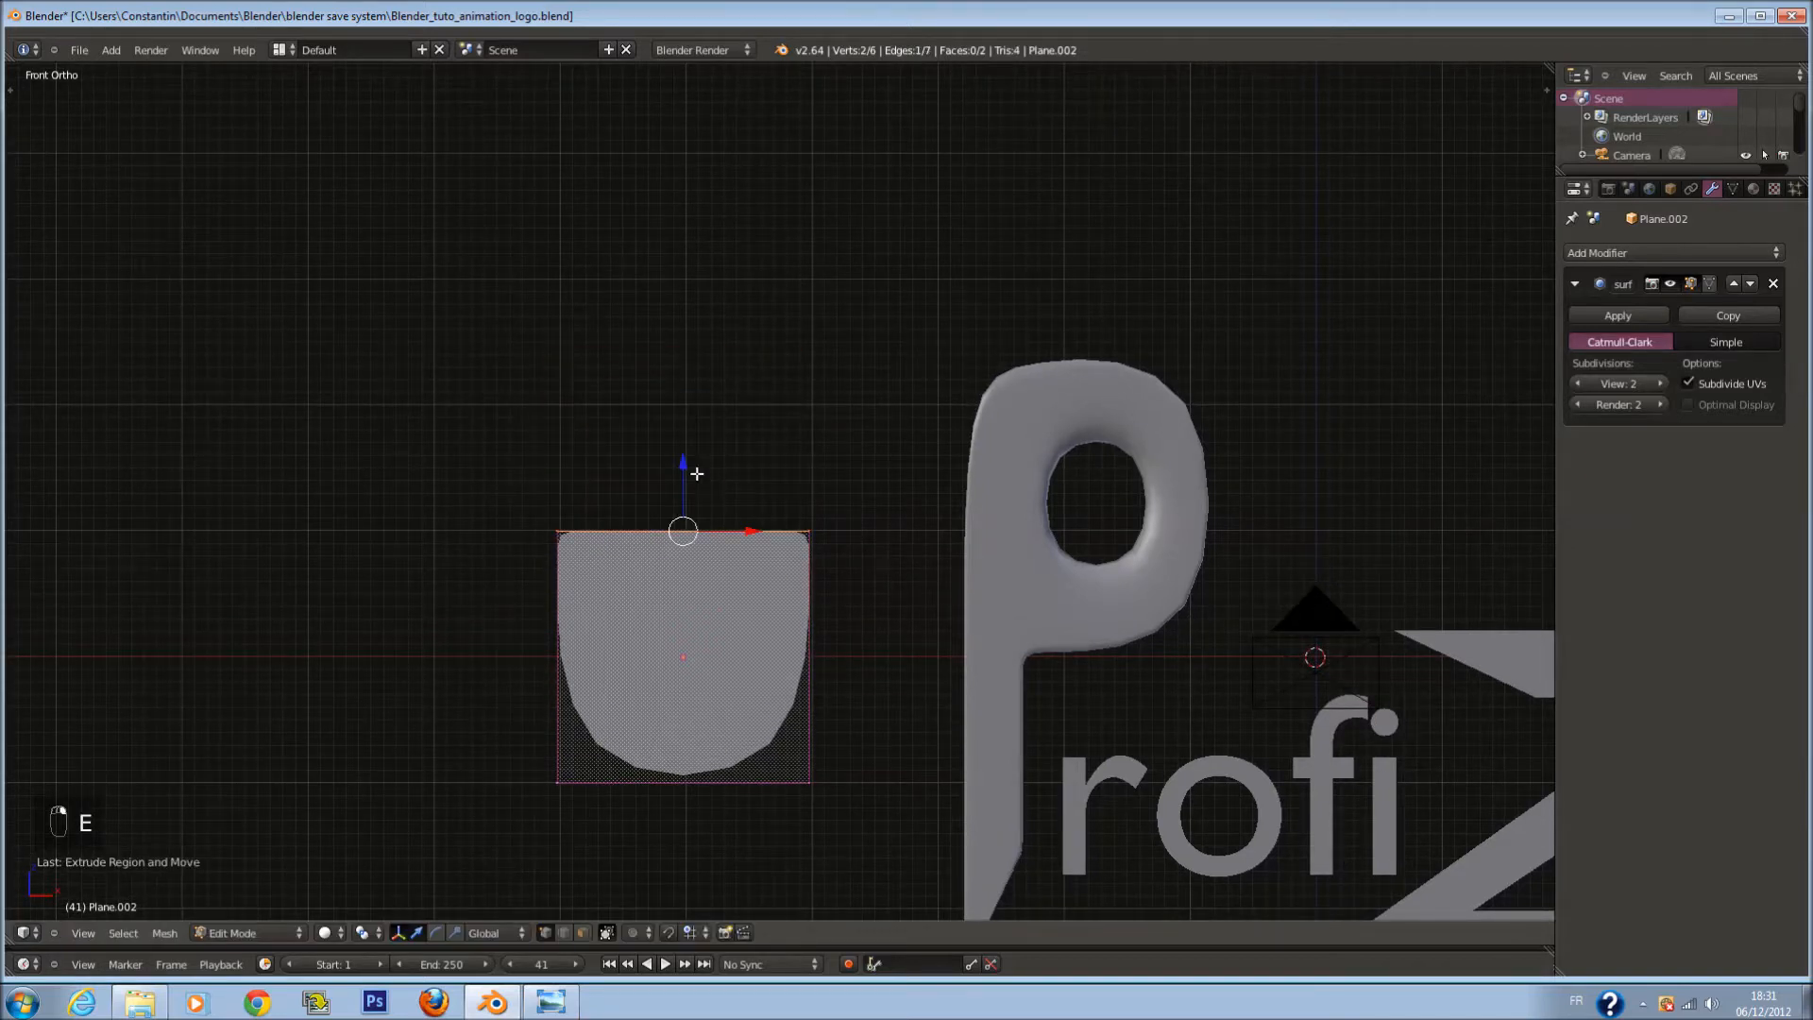
drag(684, 472, 680, 255)
key(w)
click(899, 378)
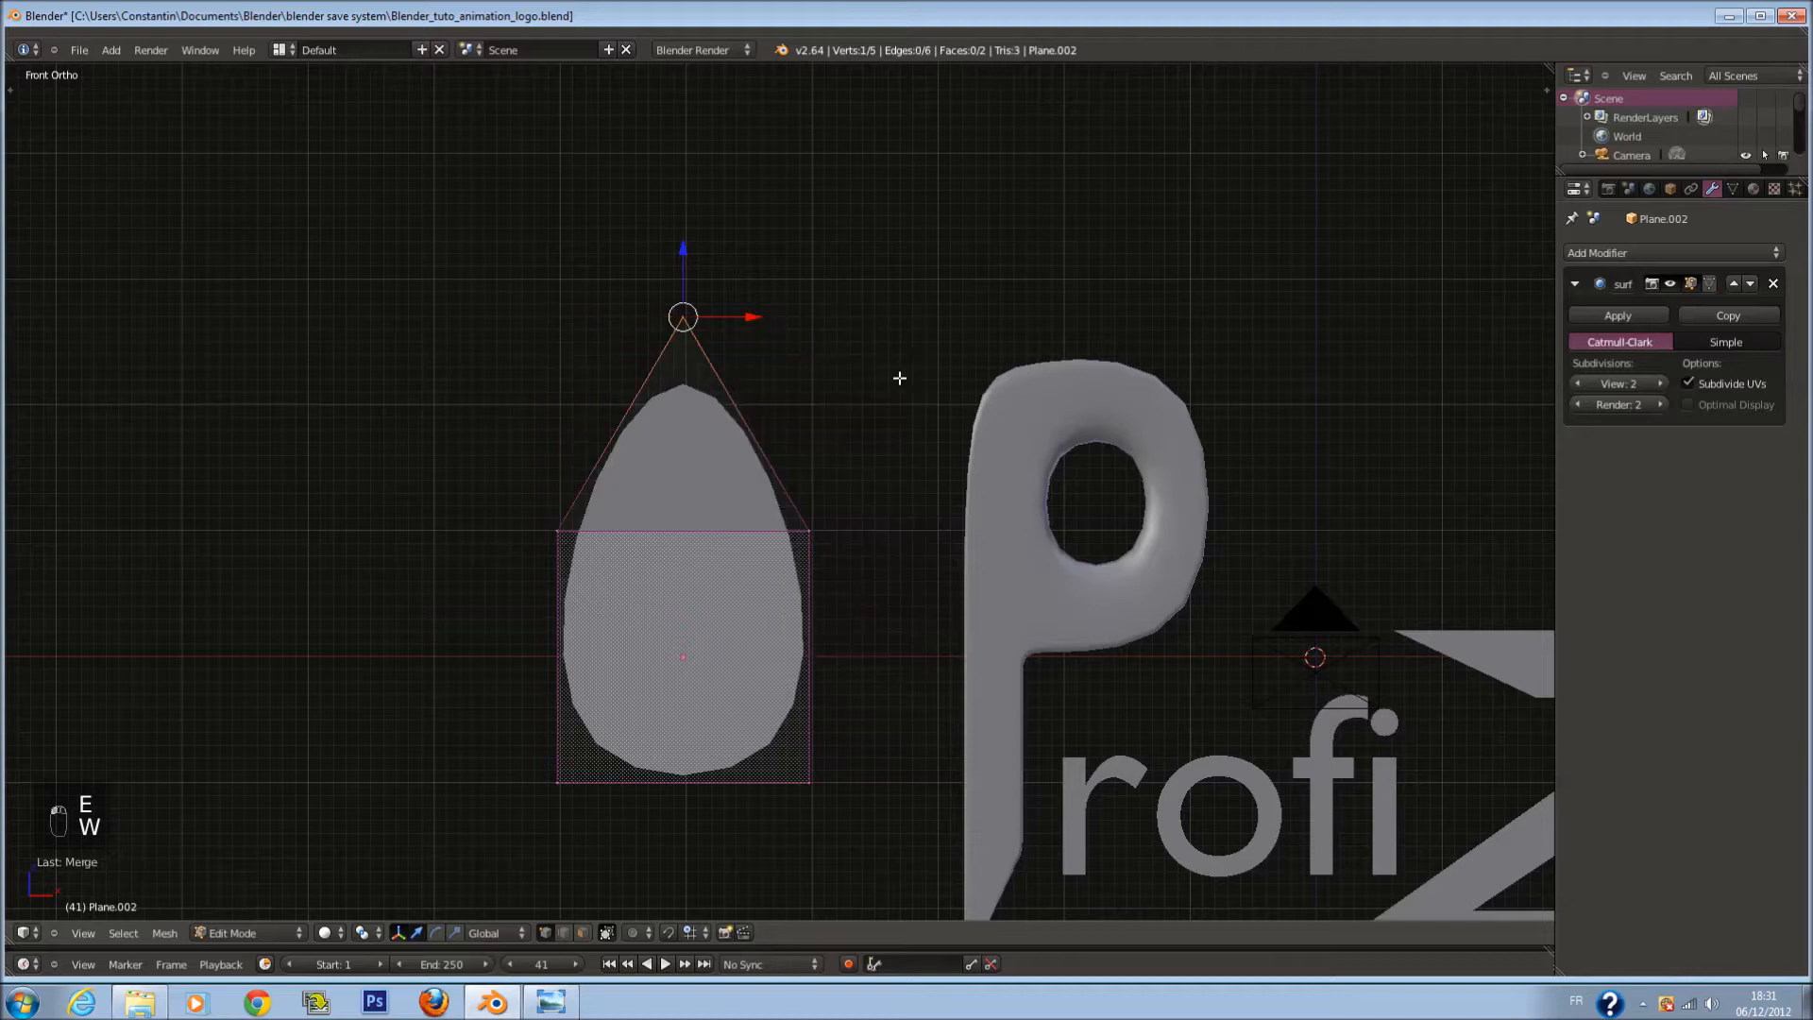
Step: Try several loop cuts across the pointed part to sharpen the tip, and check the shape in Object Mode
key(a)
key(ctrl+r)
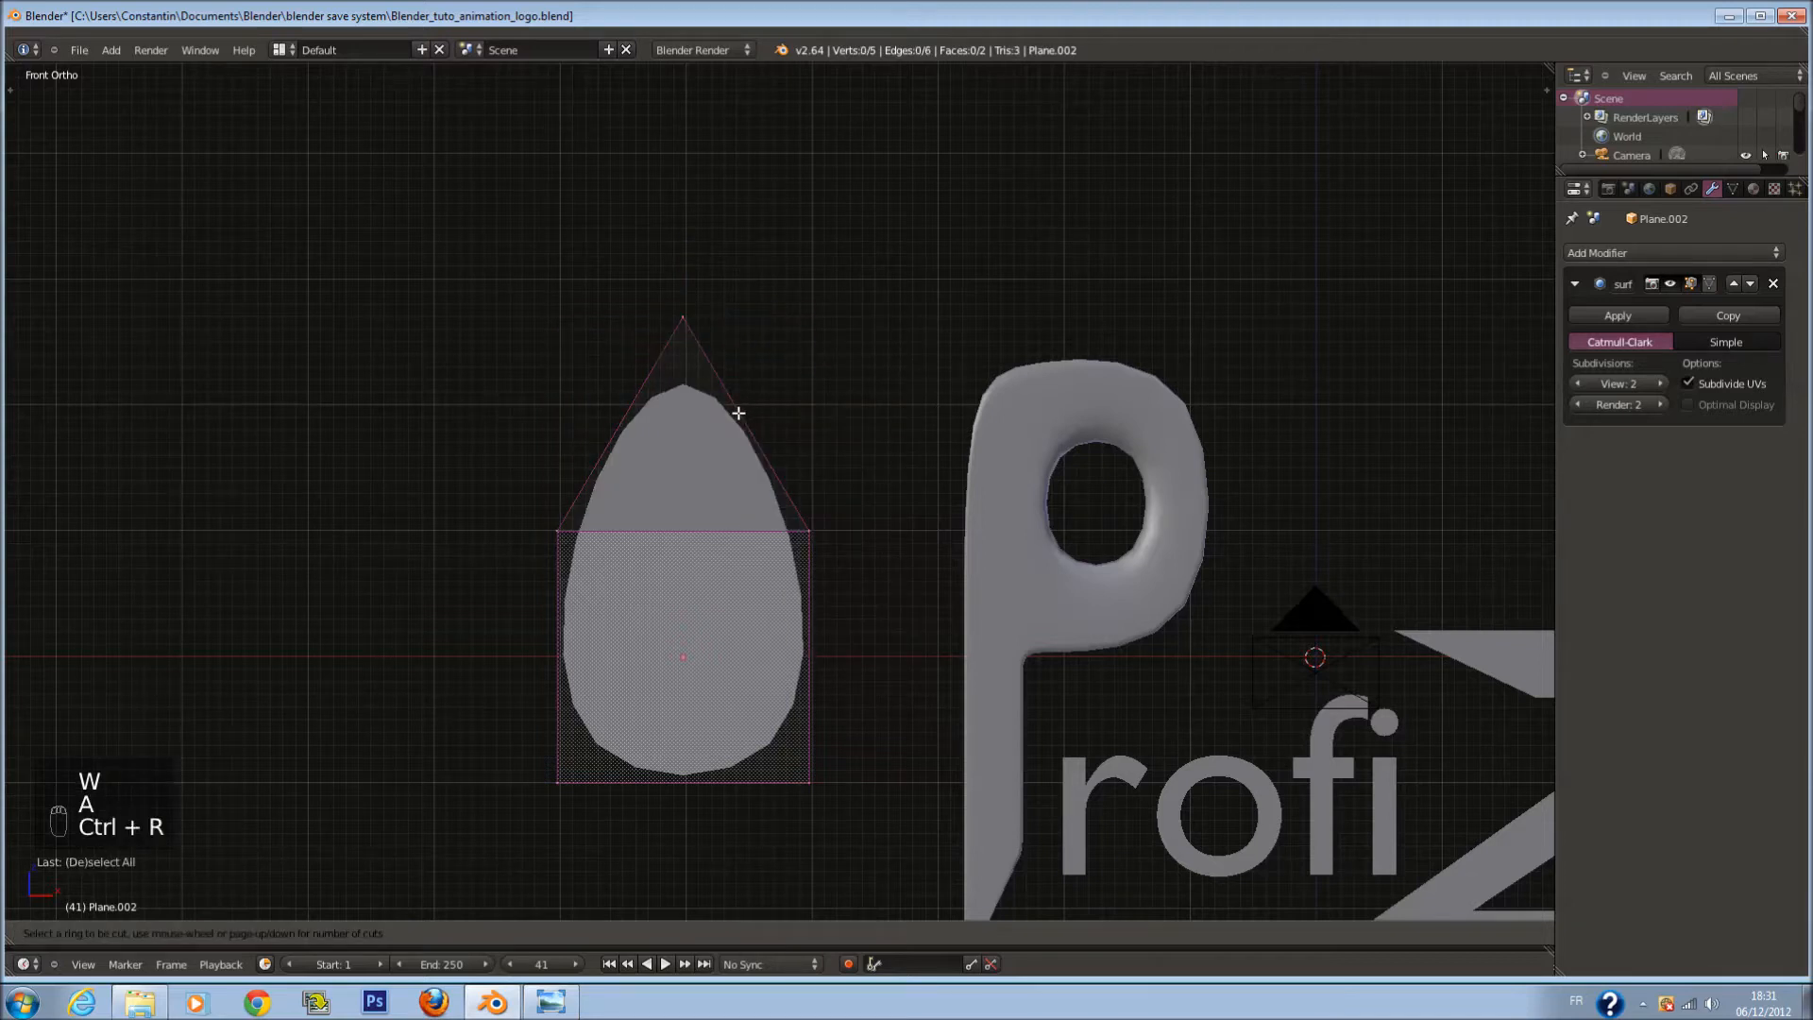
click(729, 322)
right_click(729, 321)
key(a)
key(ctrl+r)
click(632, 395)
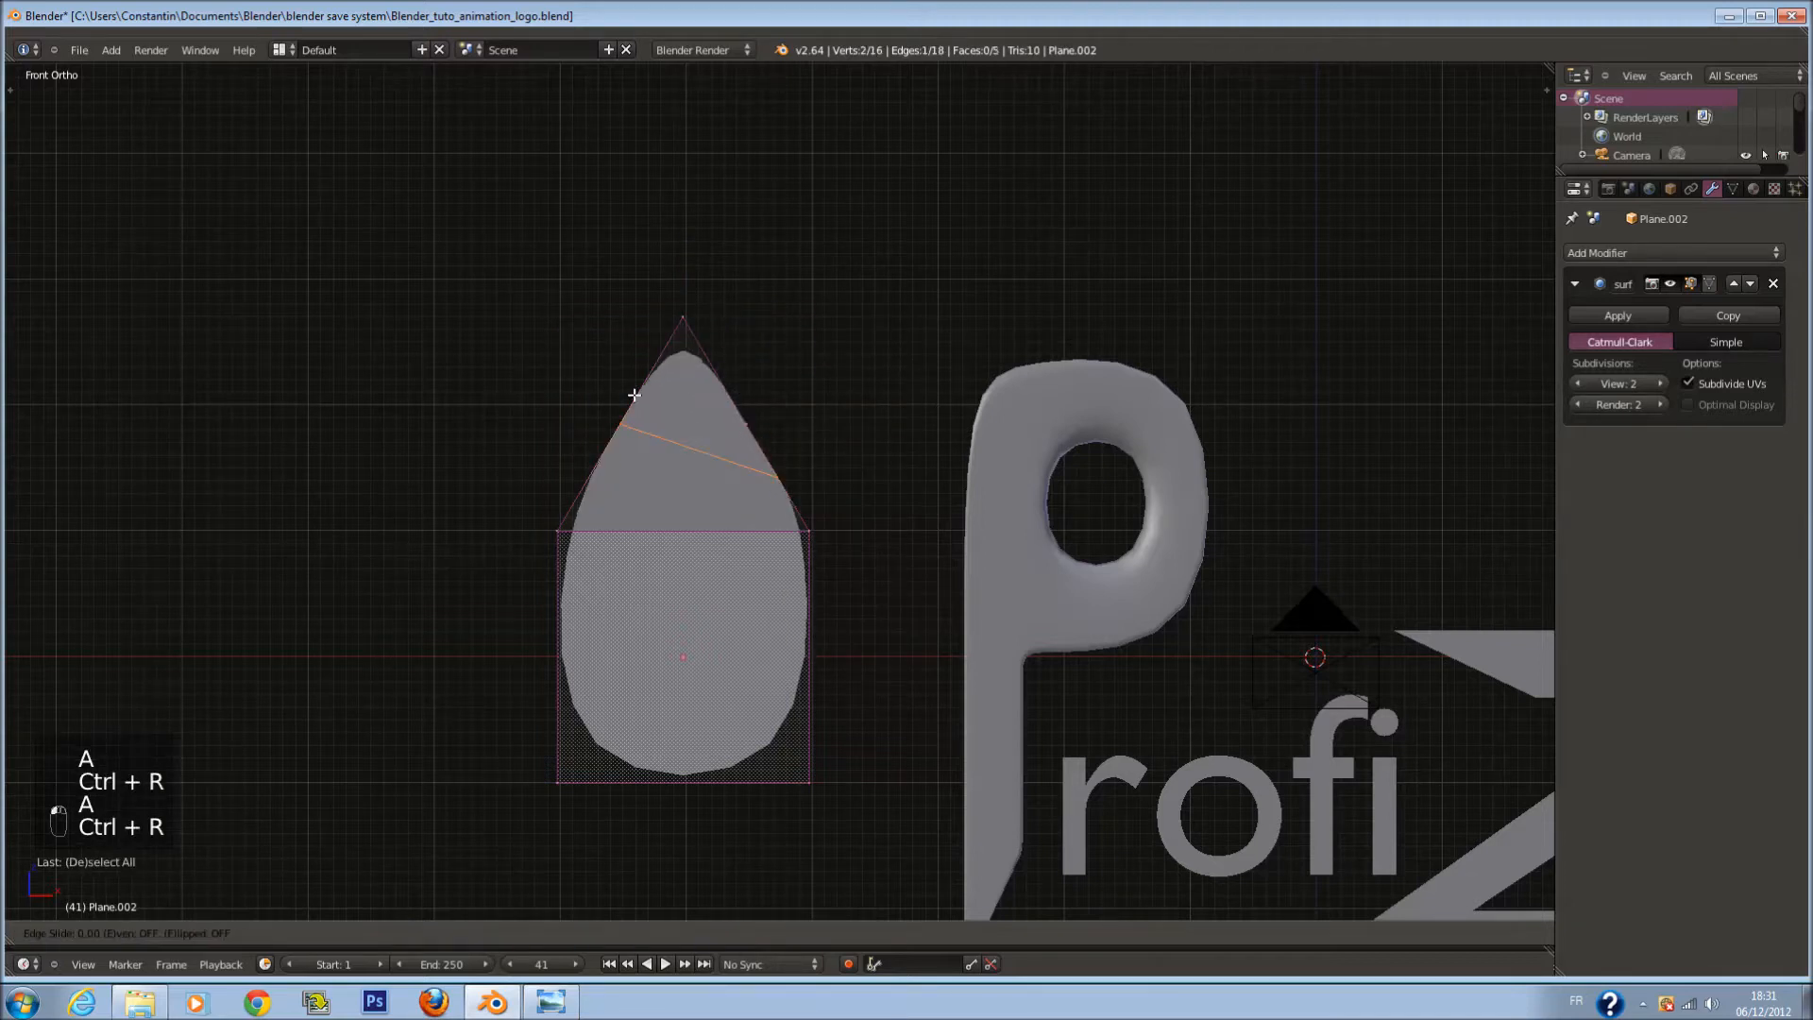
click(705, 254)
key(a)
key(ctrl+r)
click(601, 477)
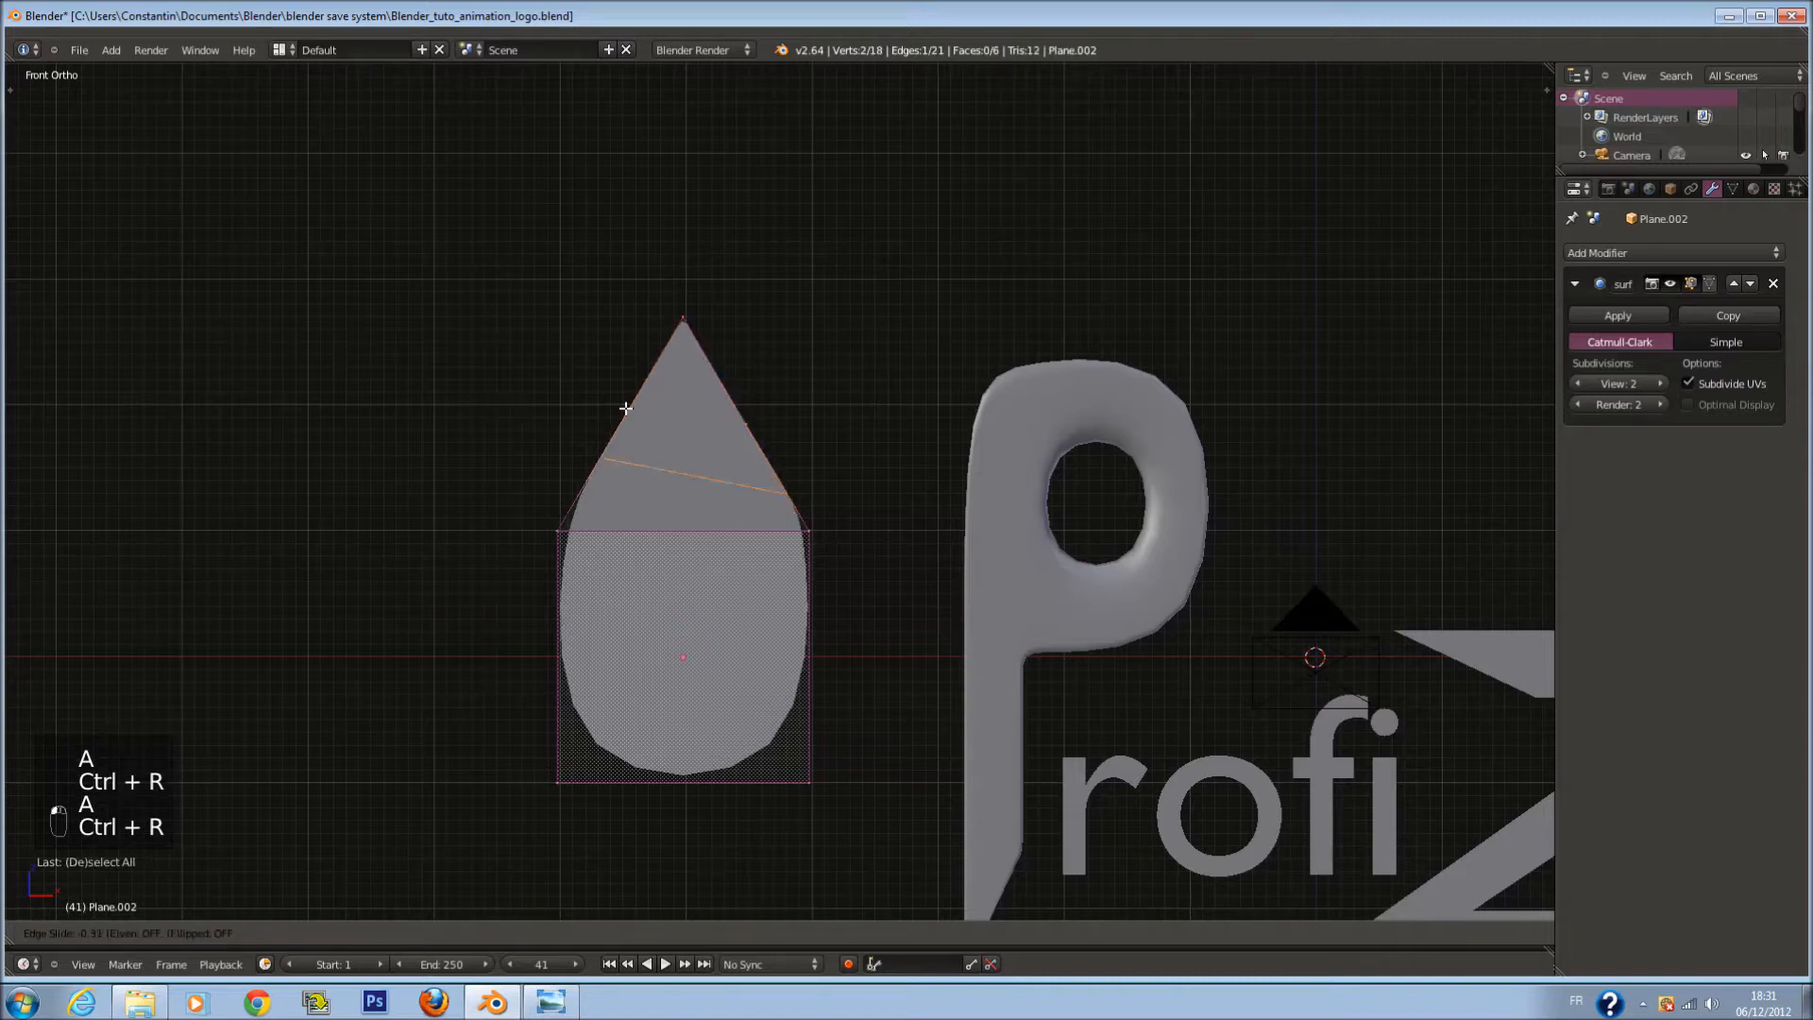
click(613, 451)
key(Tab)
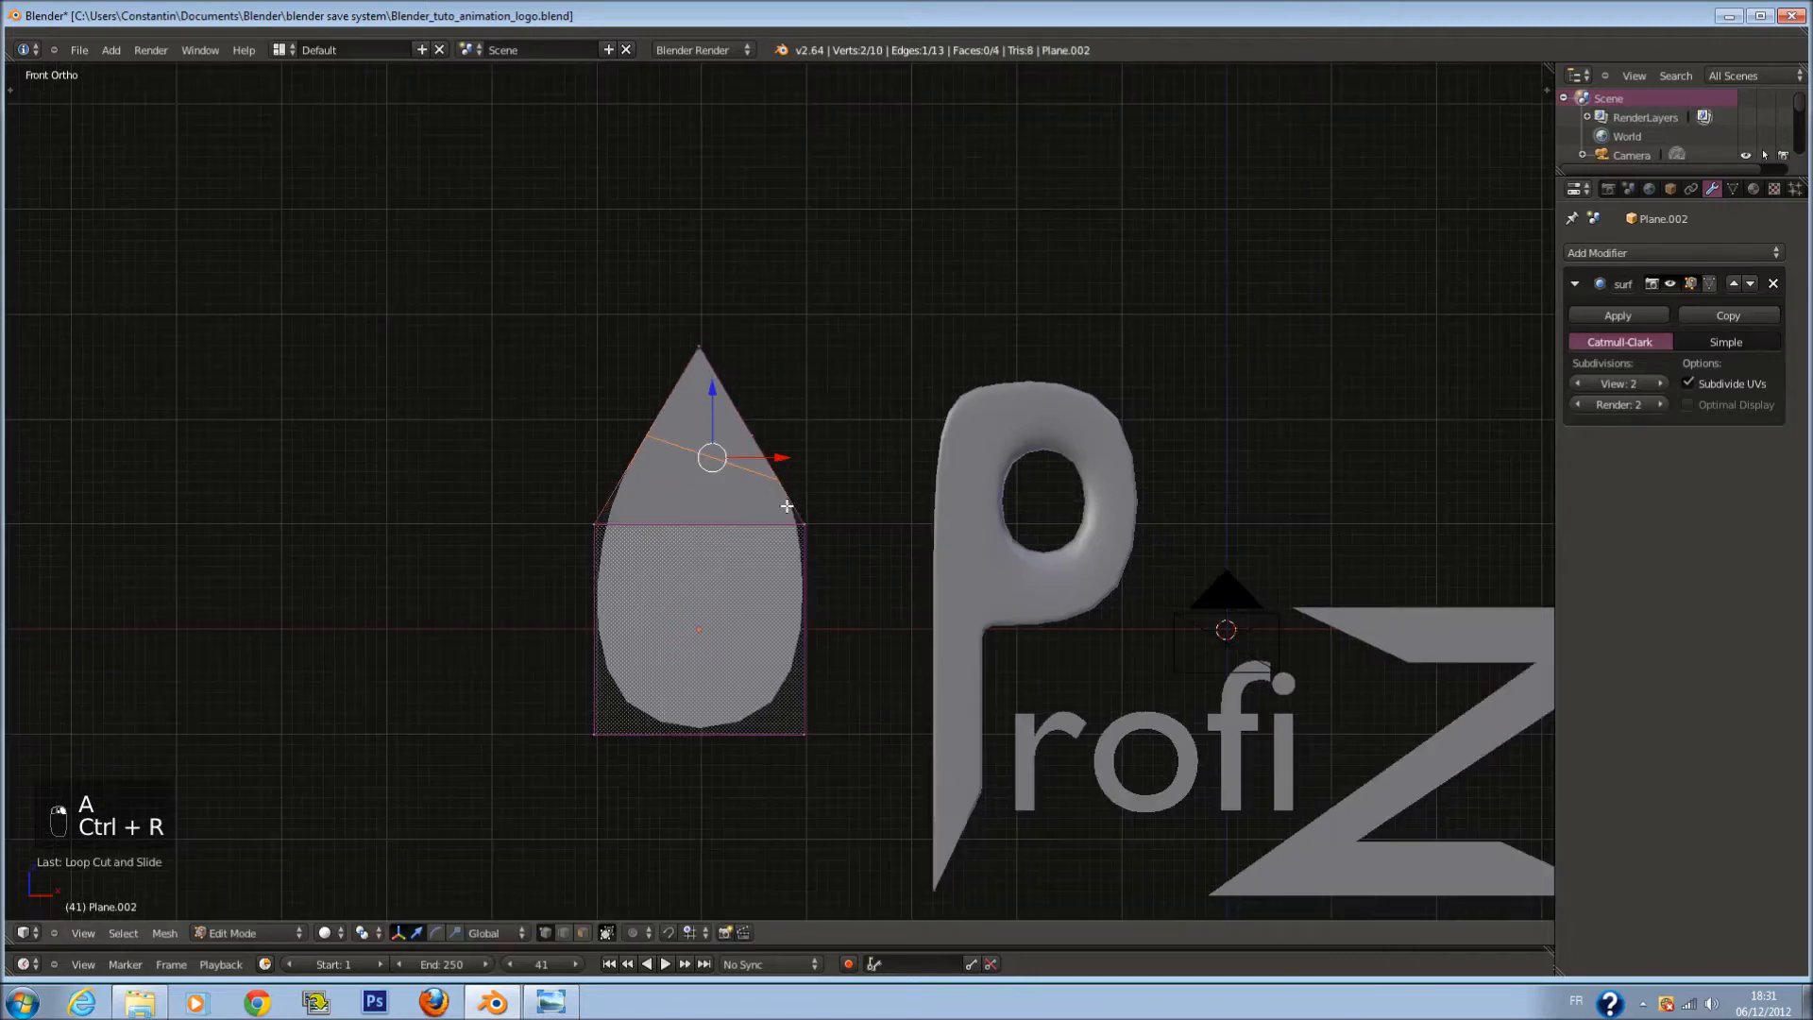
key(Tab)
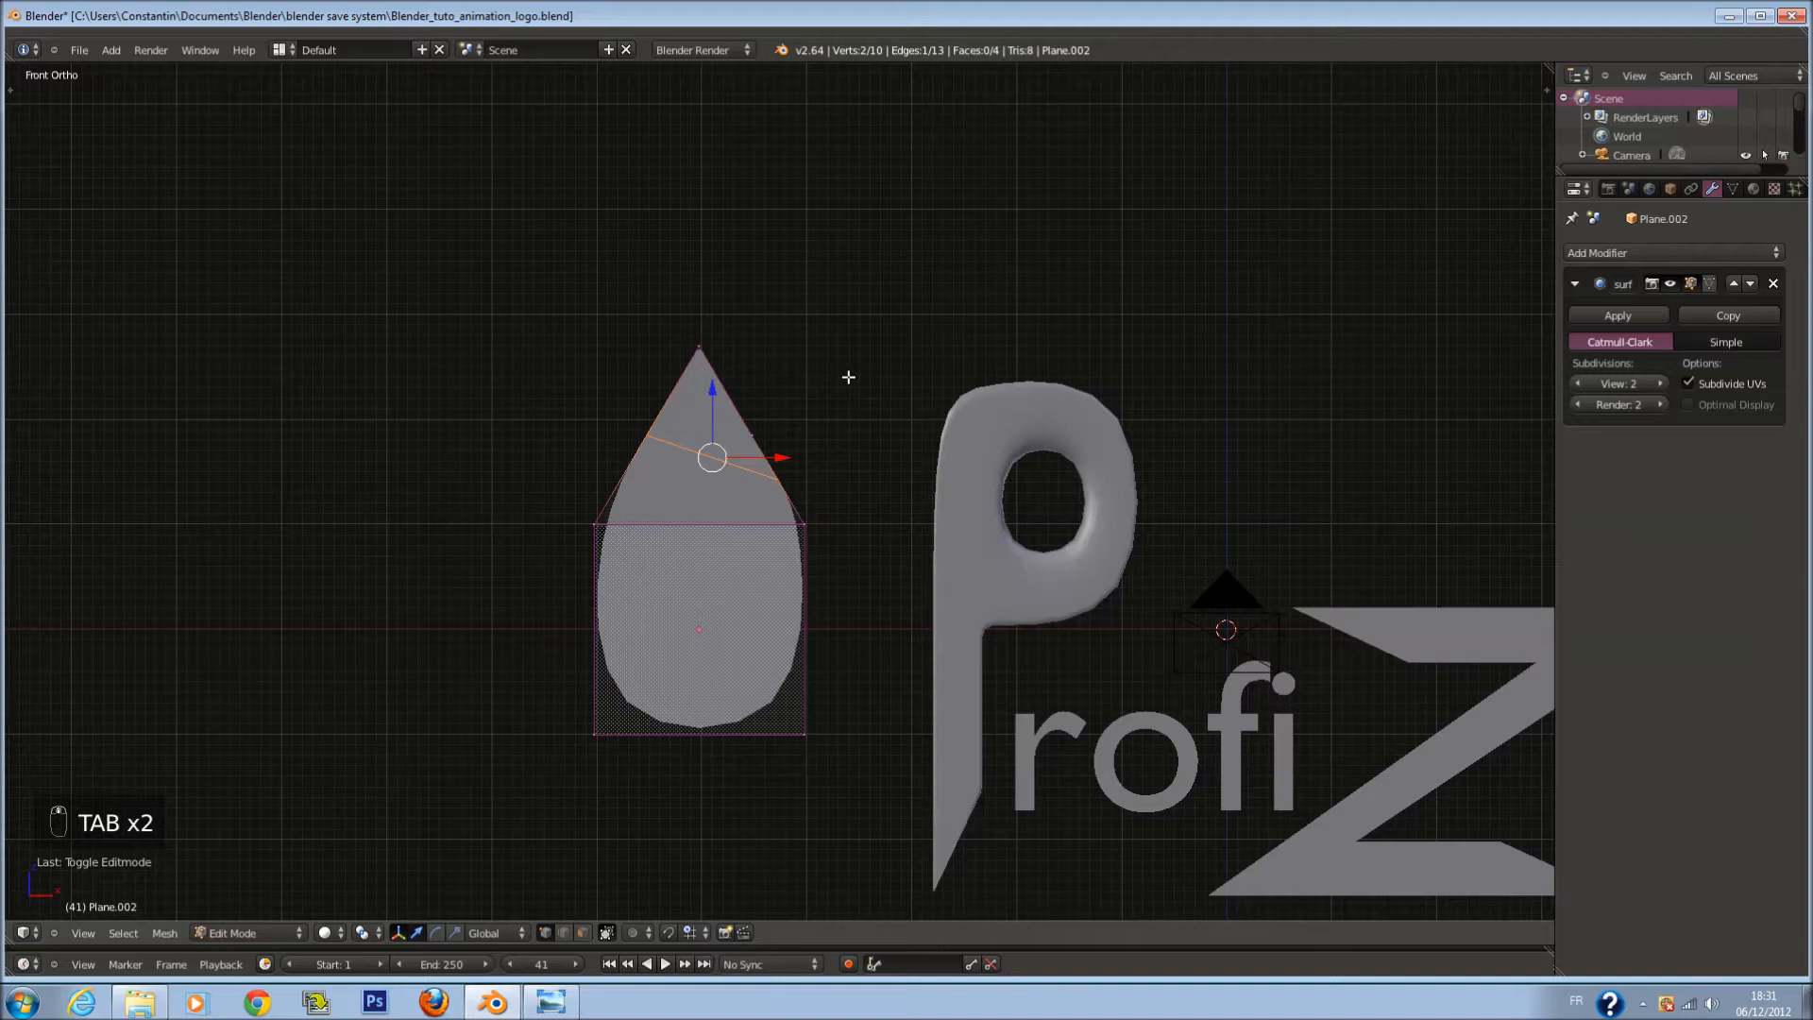
Step: Undo the tip's loop cuts, the merge and the extrusion to restore the plain square plane
key(ctrl+z)
key(ctrl+z)
key(ctrl+z)
key(ctrl+z)
key(ctrl+z)
key(ctrl+z)
key(ctrl+z)
key(ctrl+z)
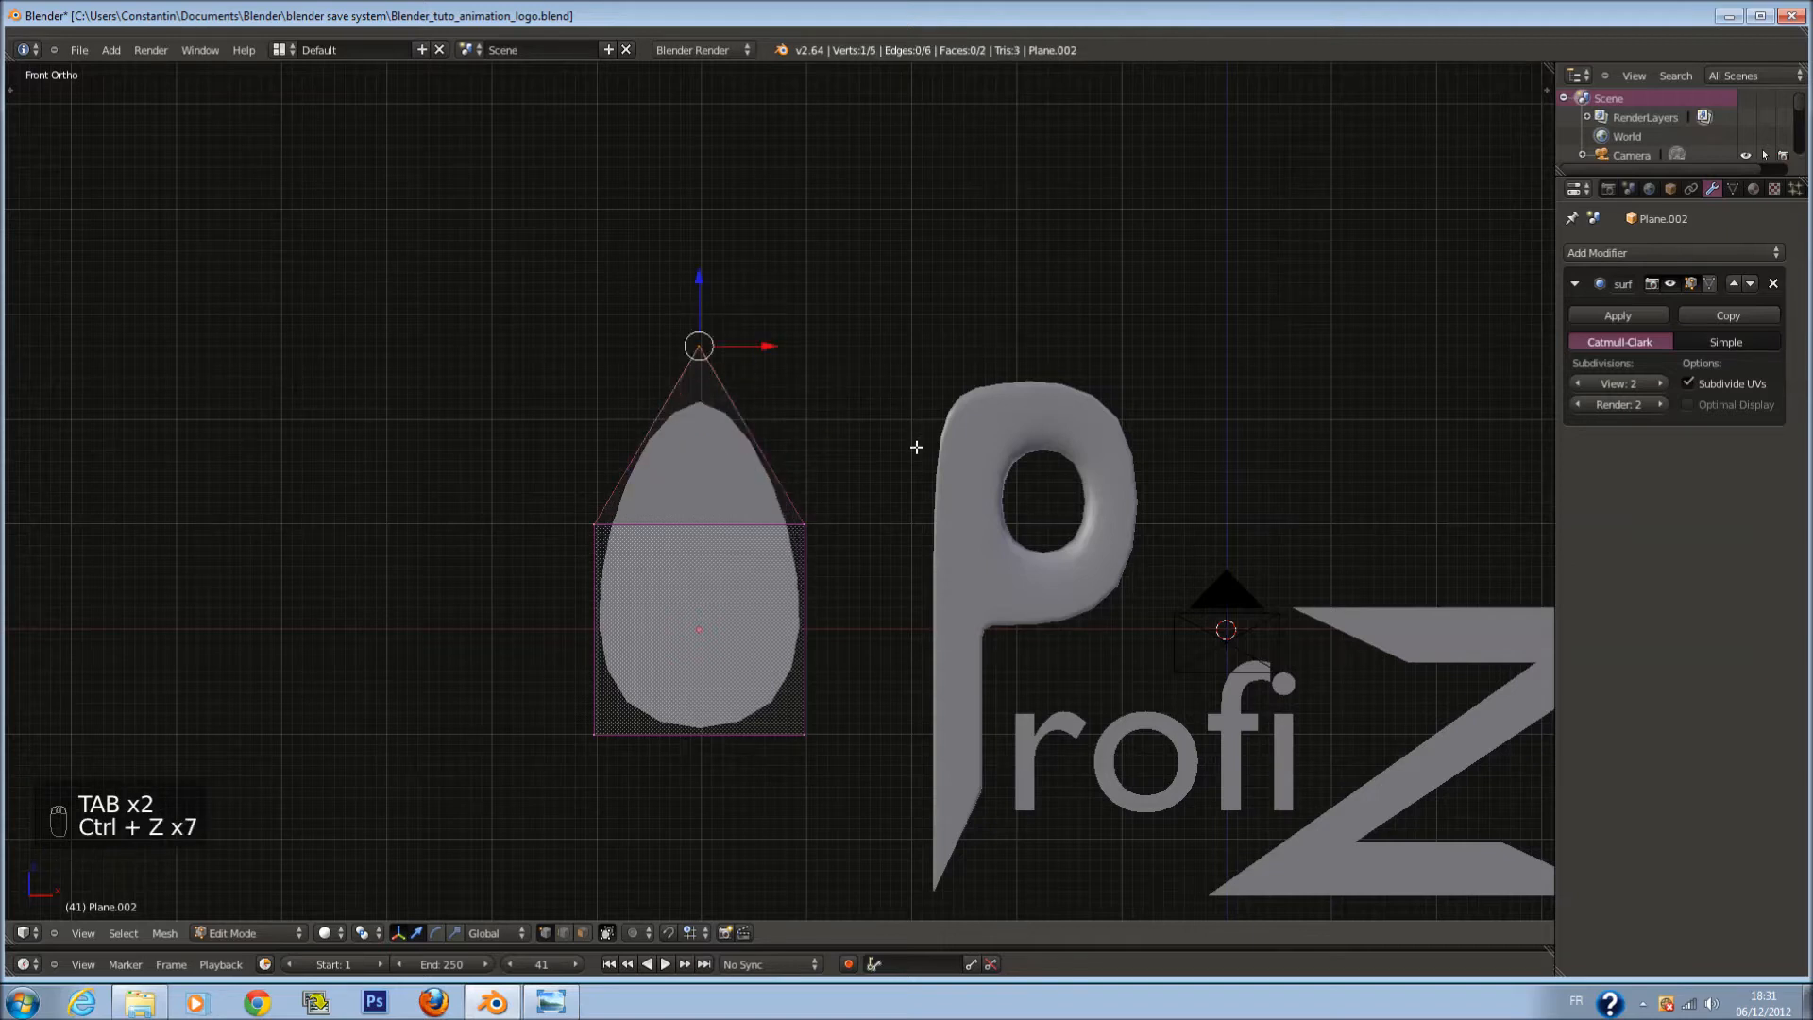
key(ctrl+z)
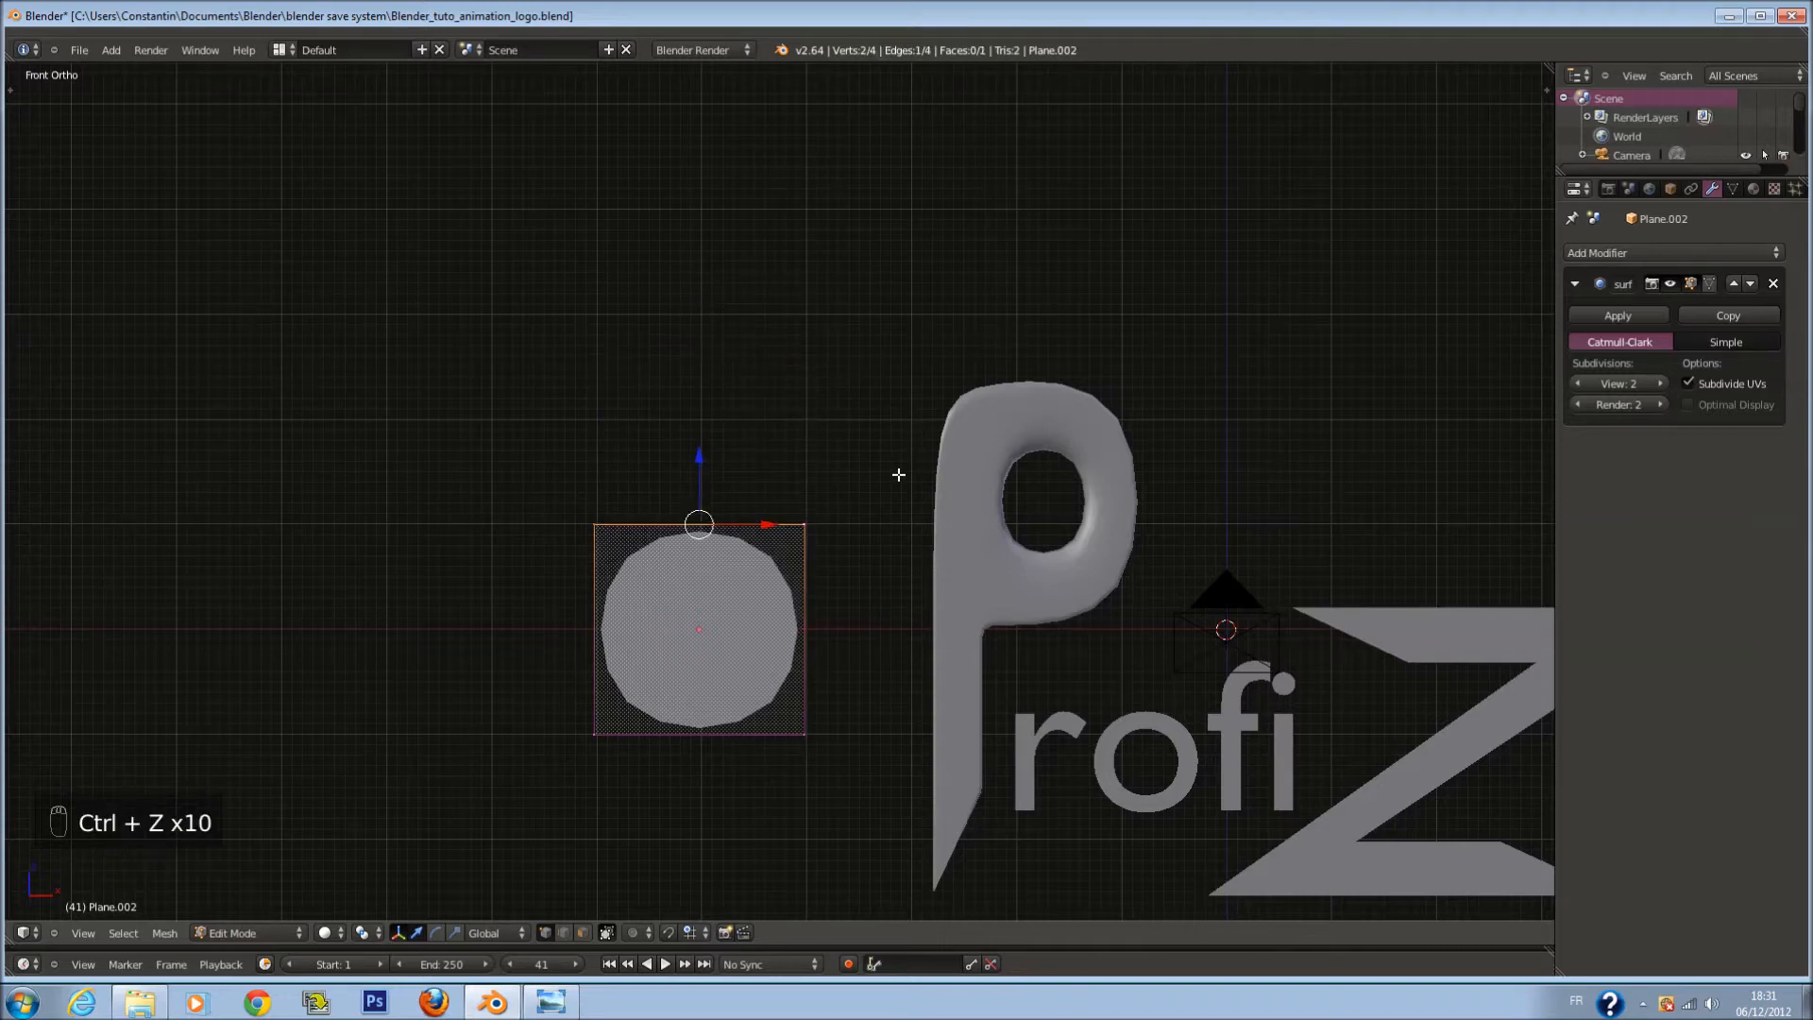
Step: Move the plane's upper-right vertex diagonally towards the P by about 1.04 on X and 1.05 on Z
scroll(898, 475, up, 2)
right_click(816, 470)
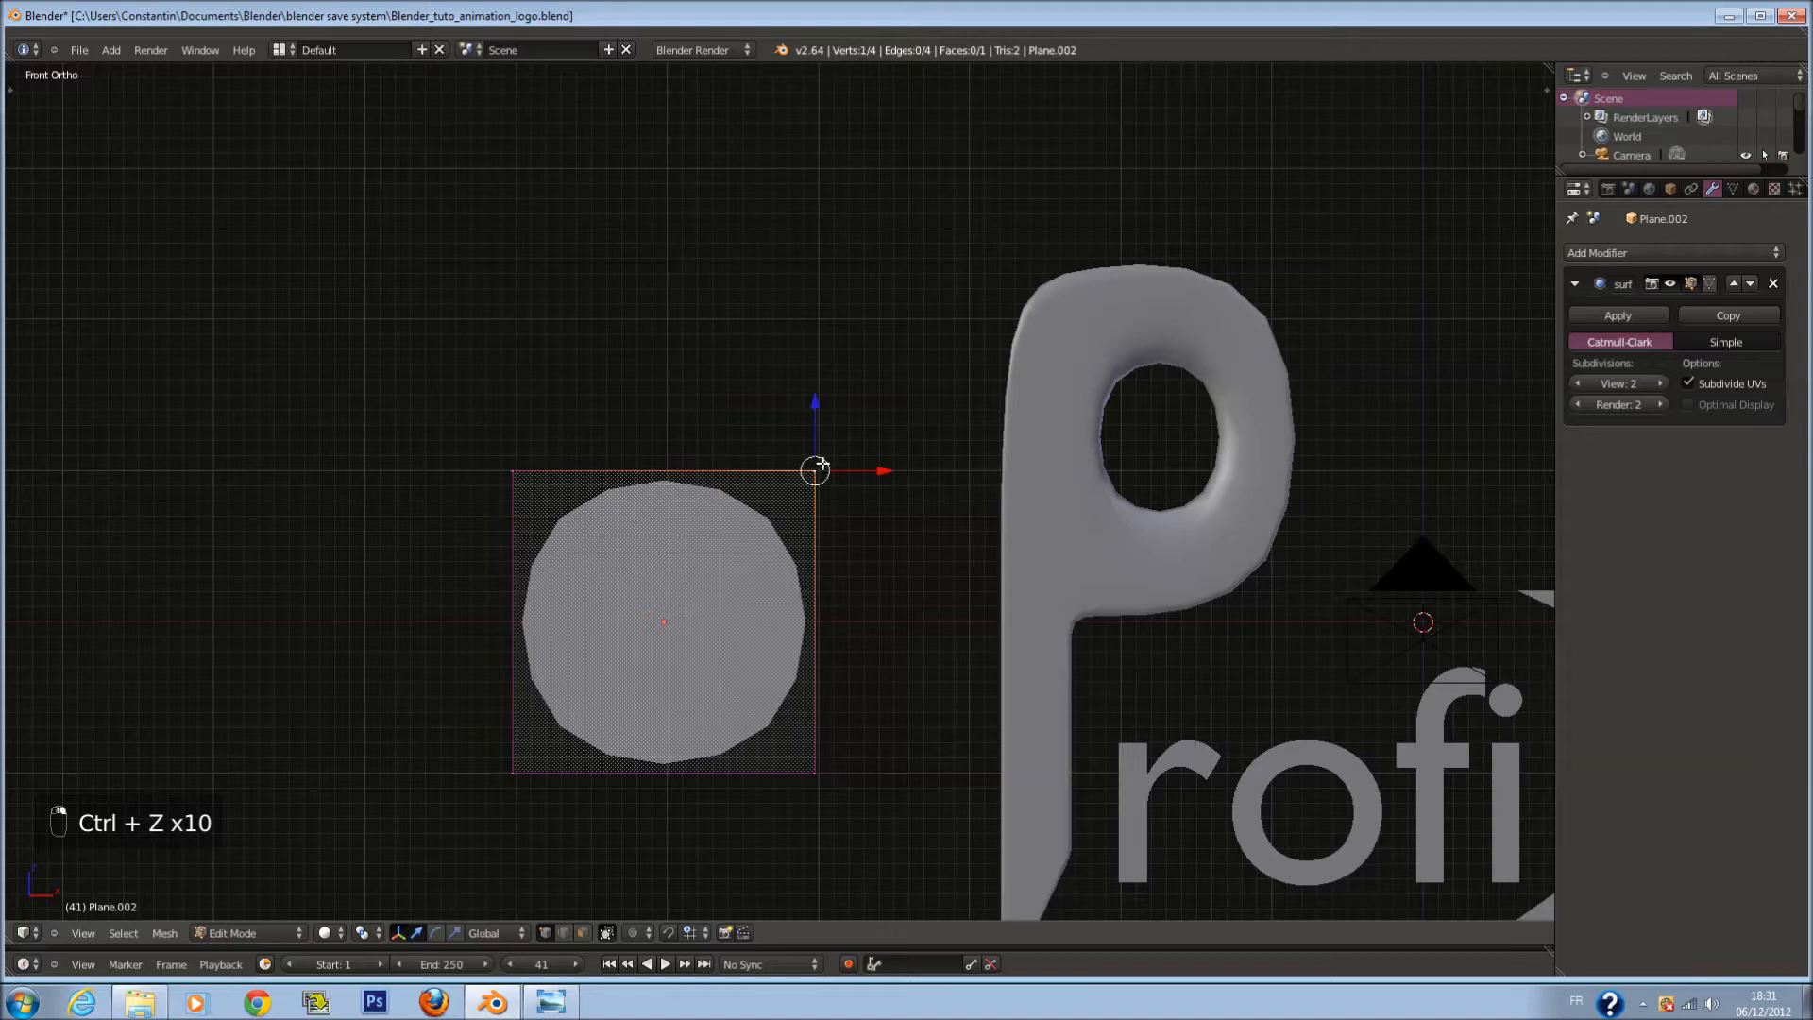
key(g)
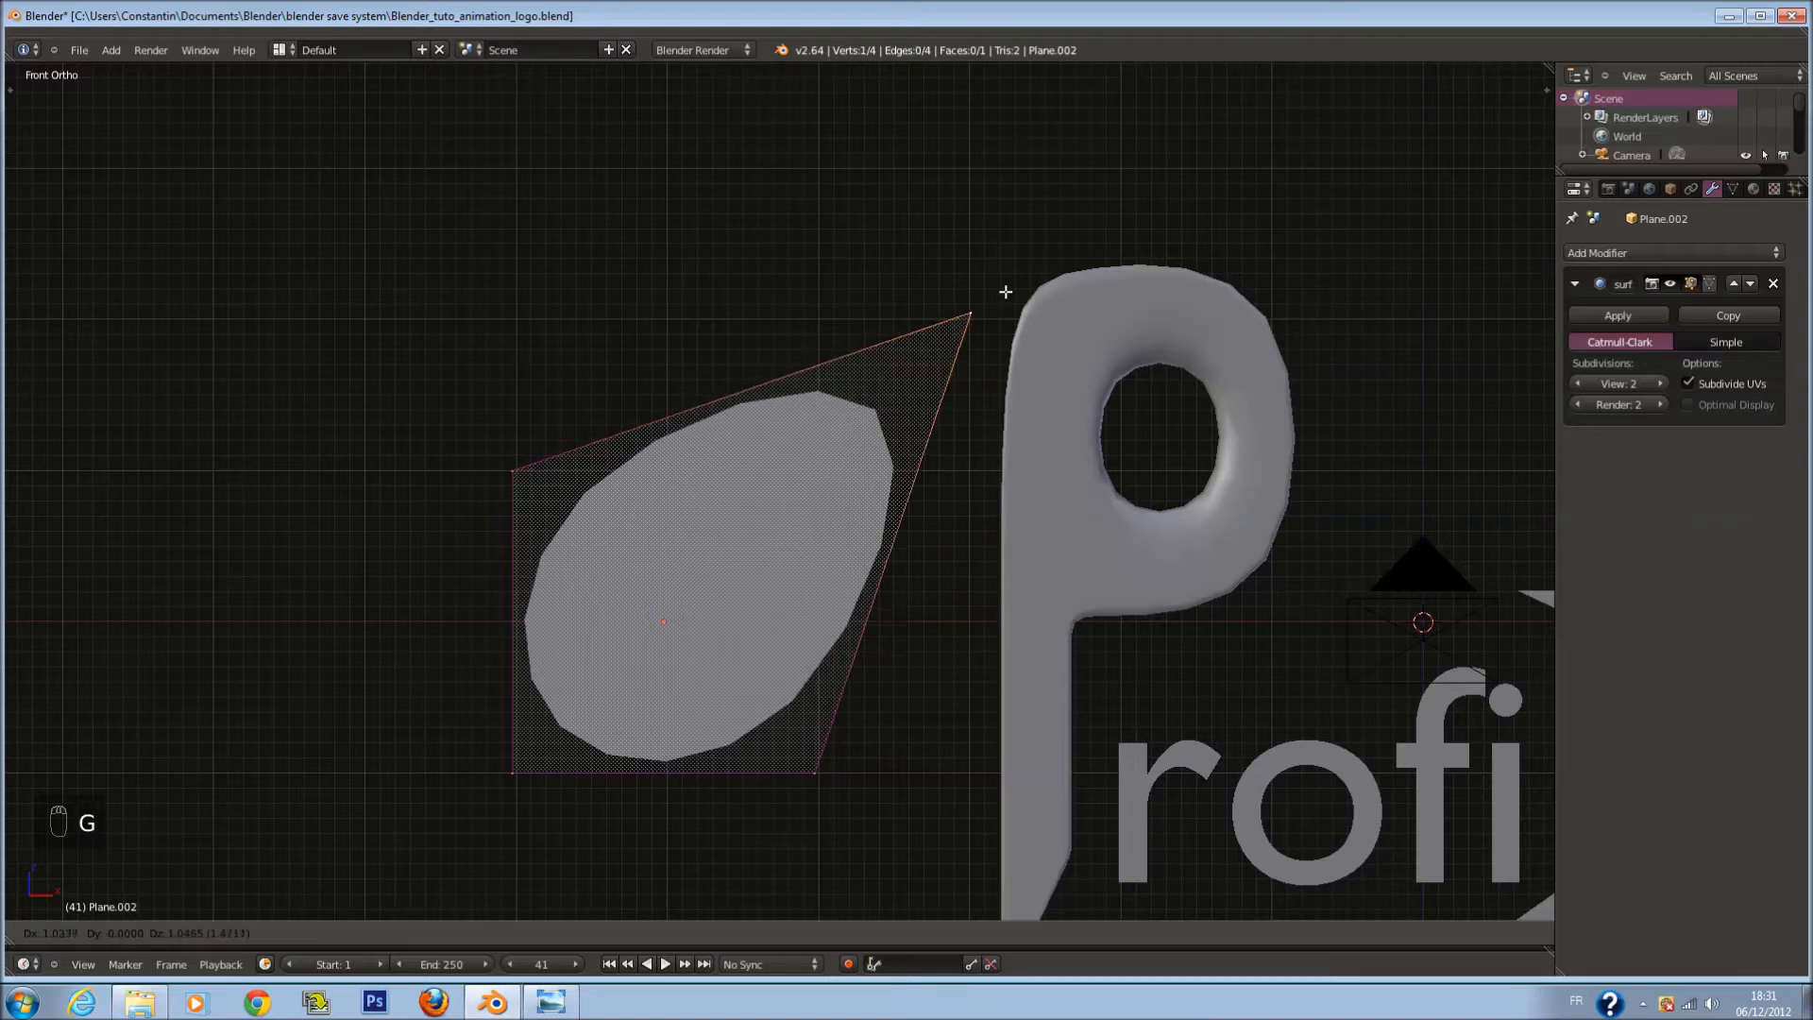
click(1004, 297)
Step: Add two loop cuts near the tip vertex, one close to the edge facing the P and one close to the upper edge
key(a)
key(ctrl+r)
click(590, 460)
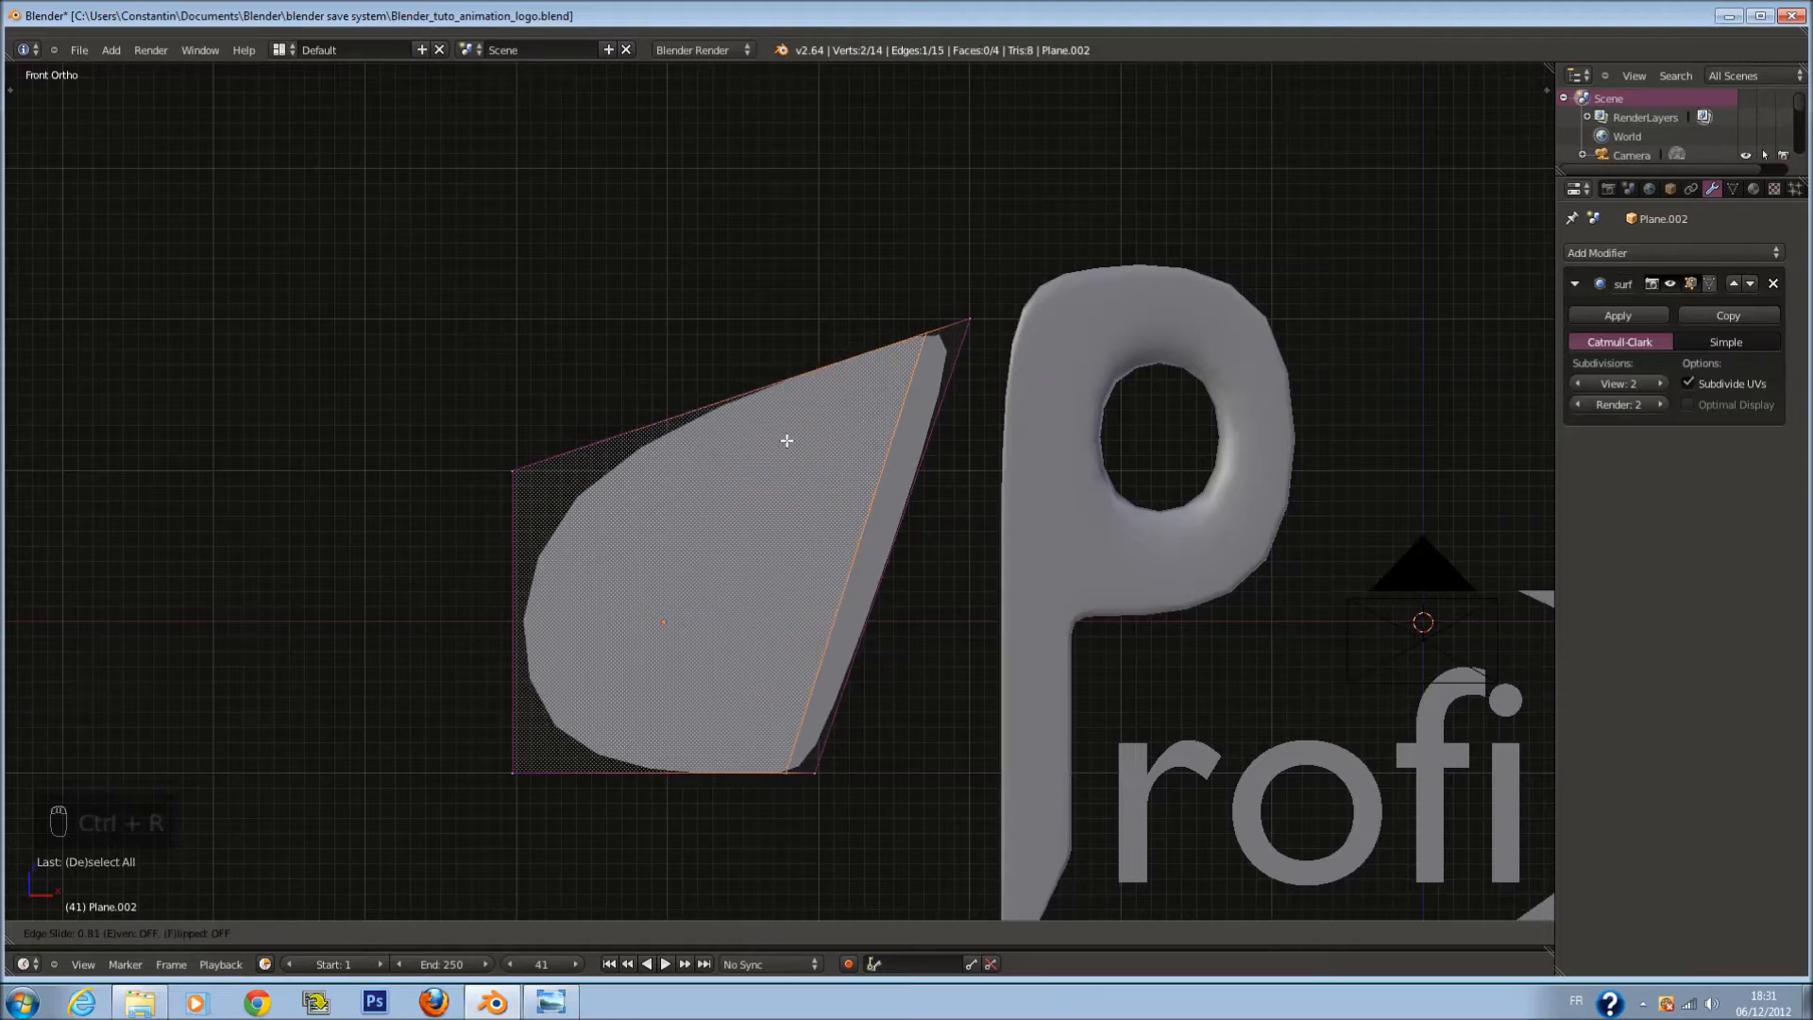
right_click(786, 440)
key(a)
key(ctrl+r)
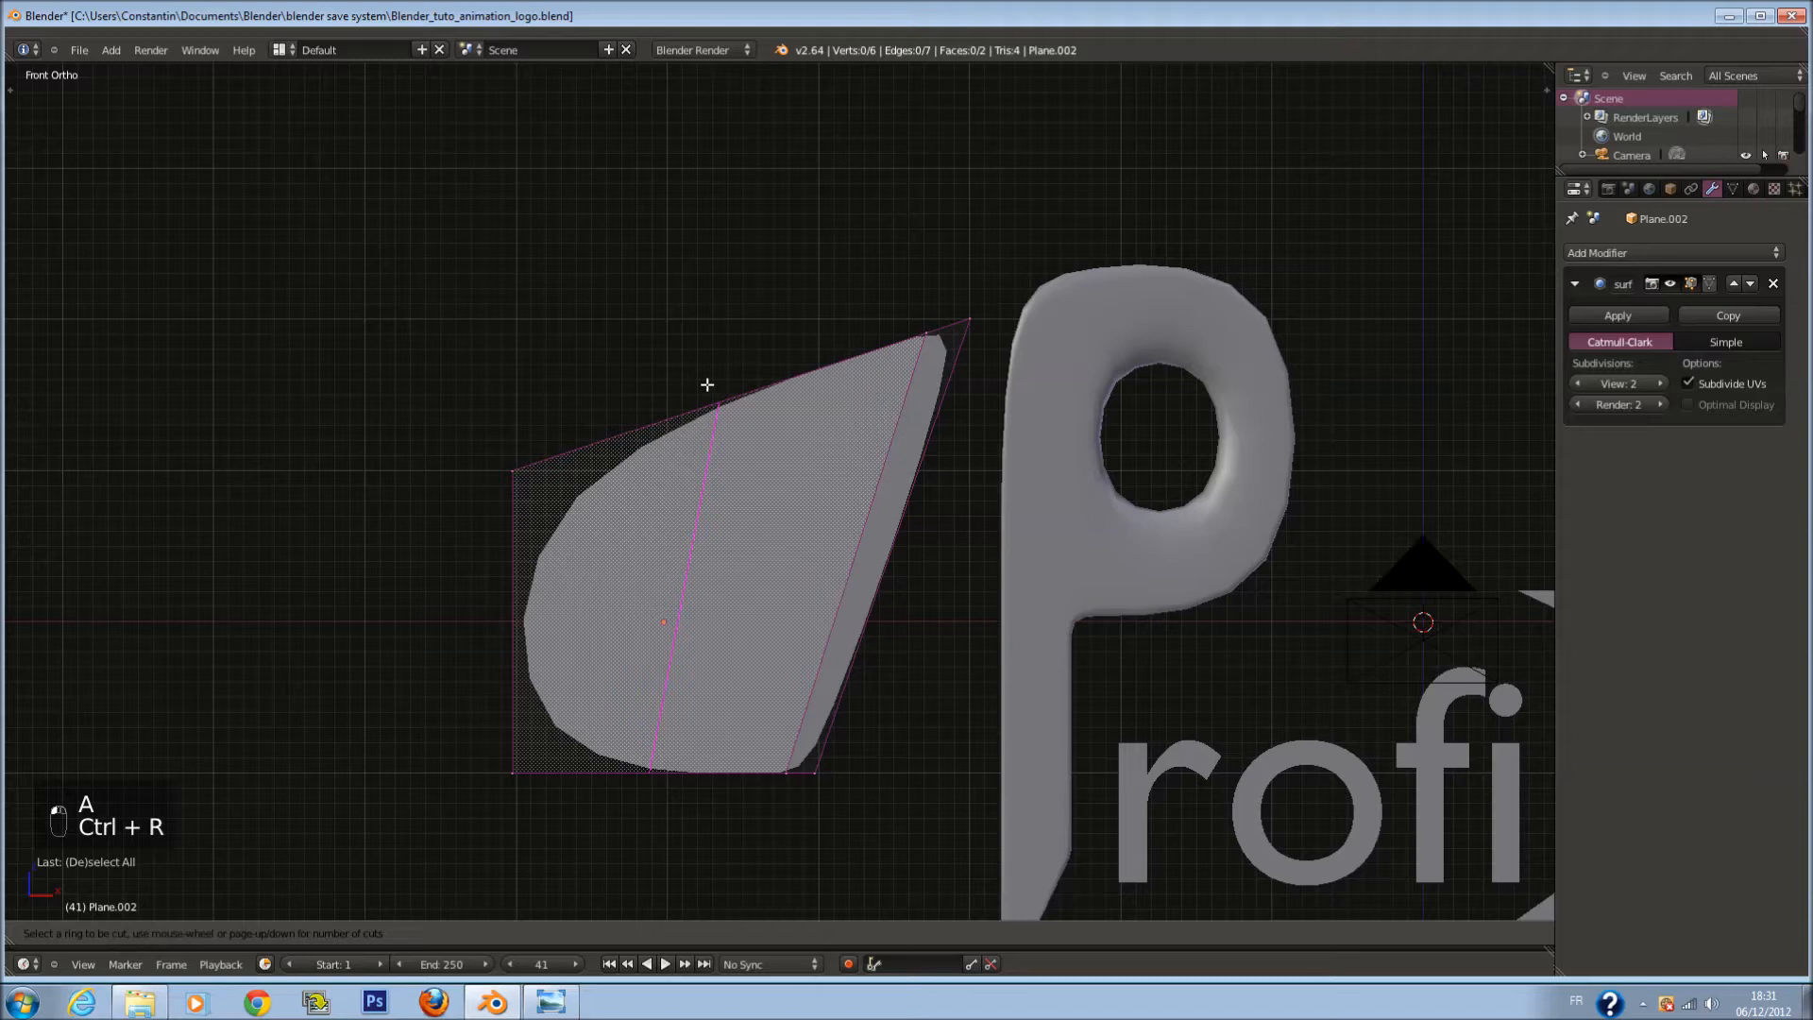
click(510, 485)
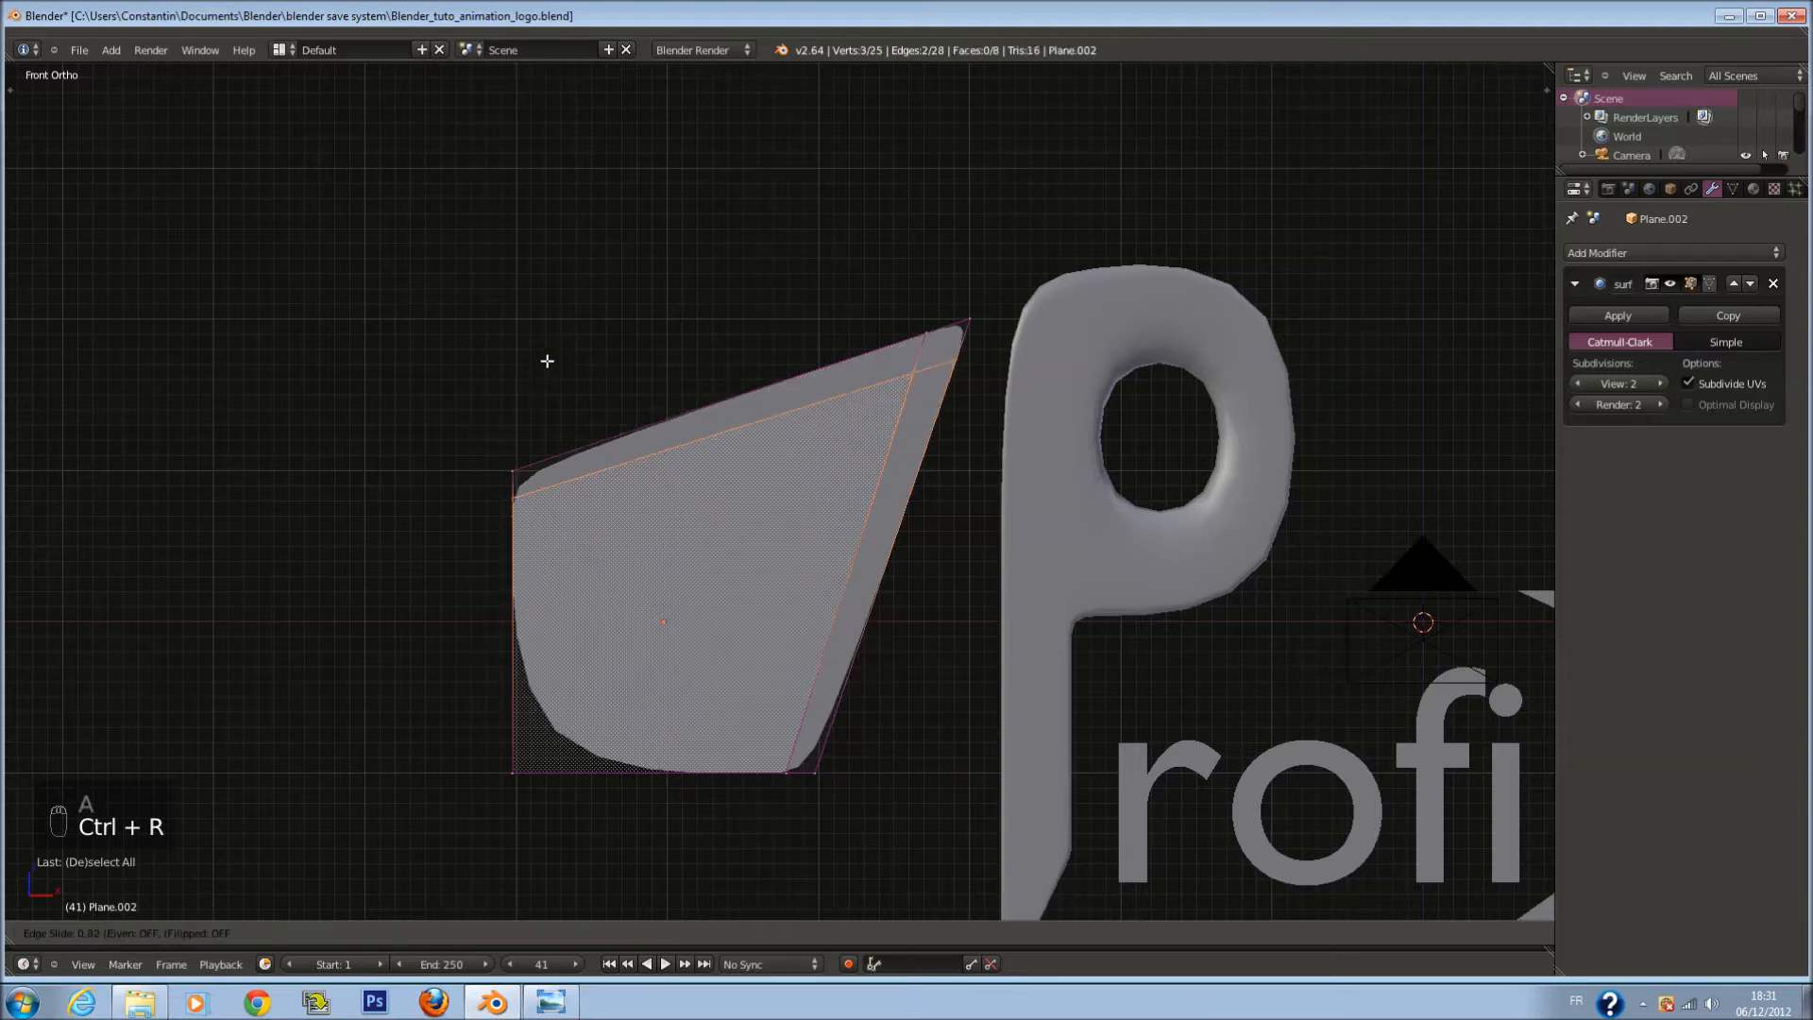
click(548, 359)
key(a)
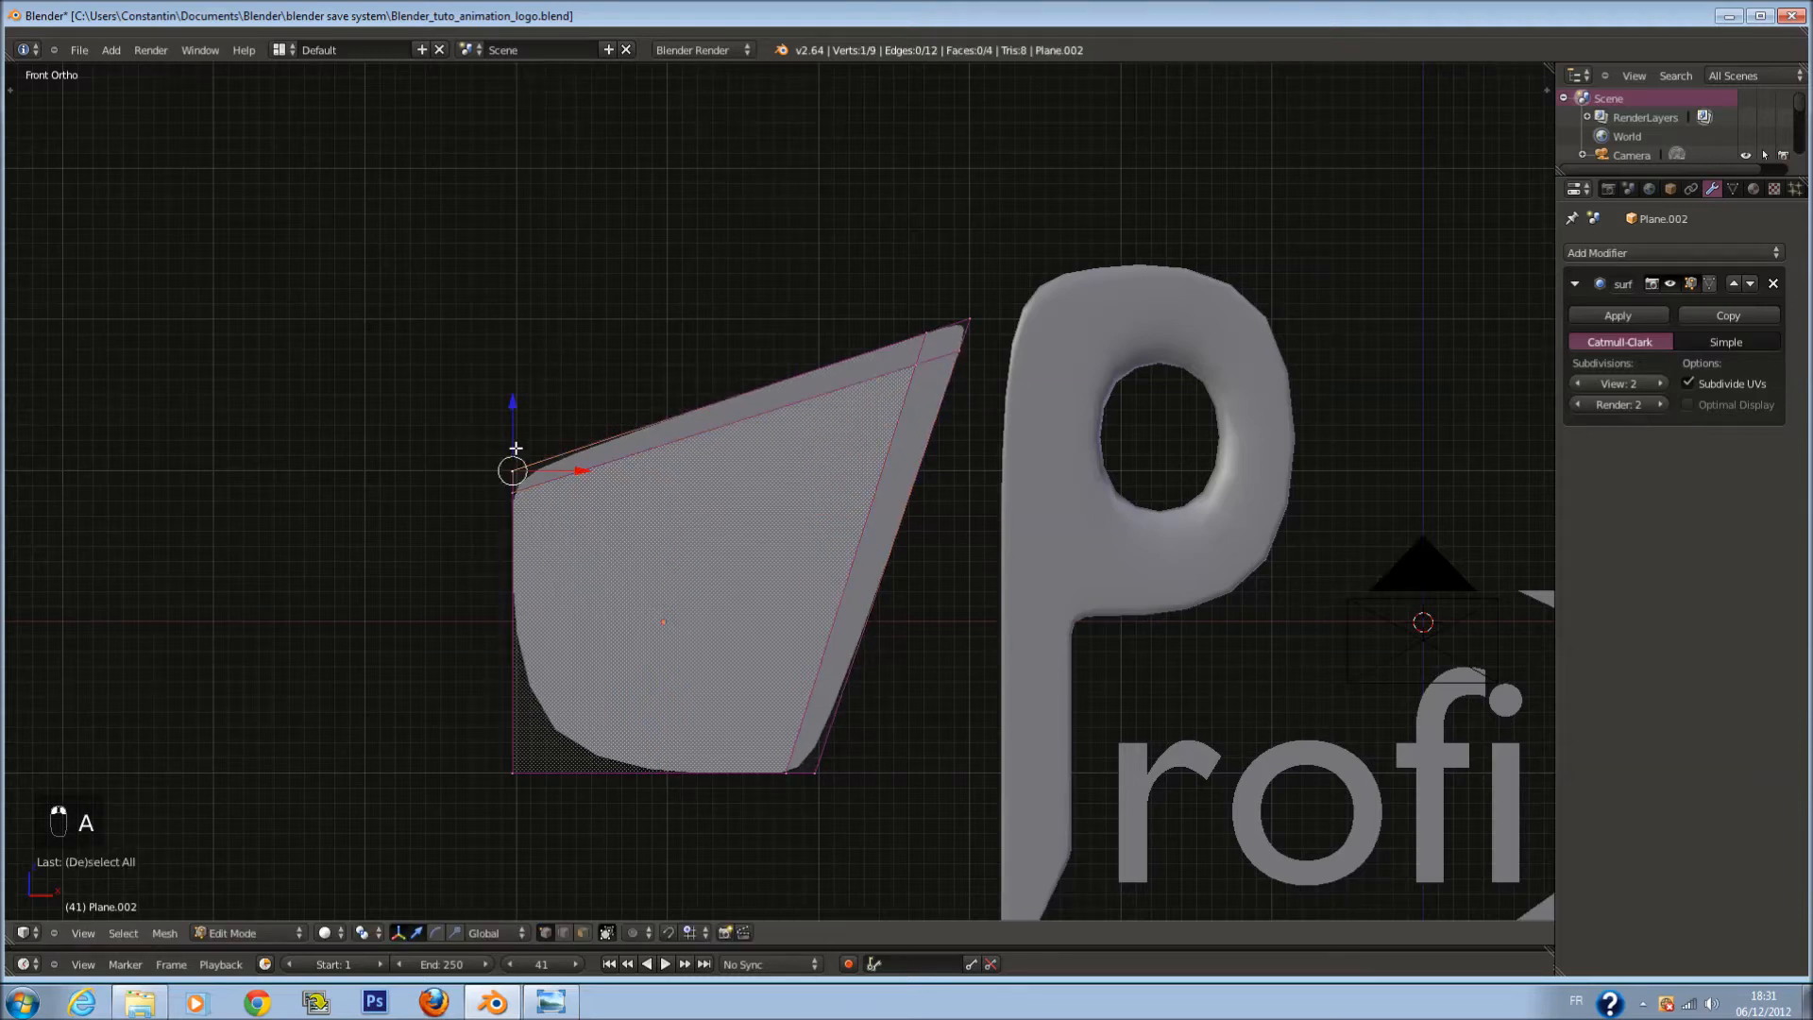
Step: Select the upper-left and lower-right corner vertices and scale them slightly closer together
shift+right_click(824, 786)
key(s)
click(902, 765)
key(g)
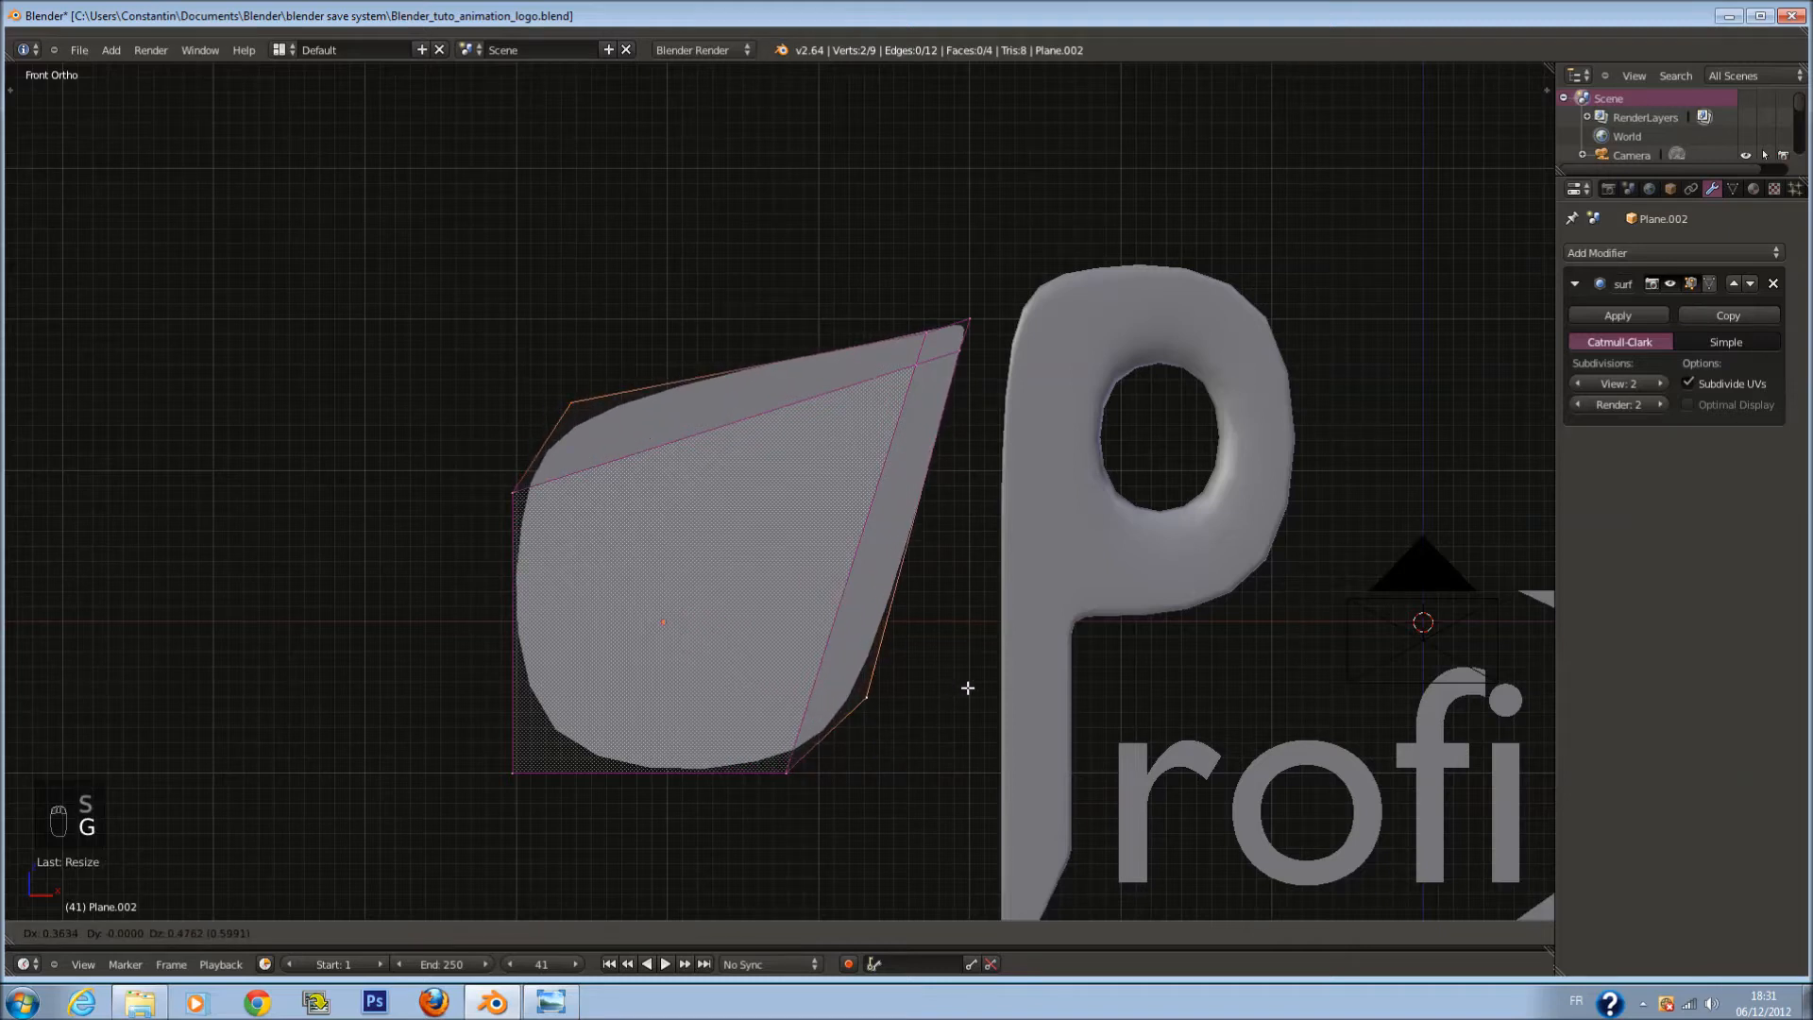
right_click(967, 688)
Step: Set the transform orientation to Normal, move the two corner vertices diagonally towards the tip and scale them closer together
click(496, 933)
click(505, 897)
click(504, 934)
click(507, 873)
click(510, 935)
click(491, 852)
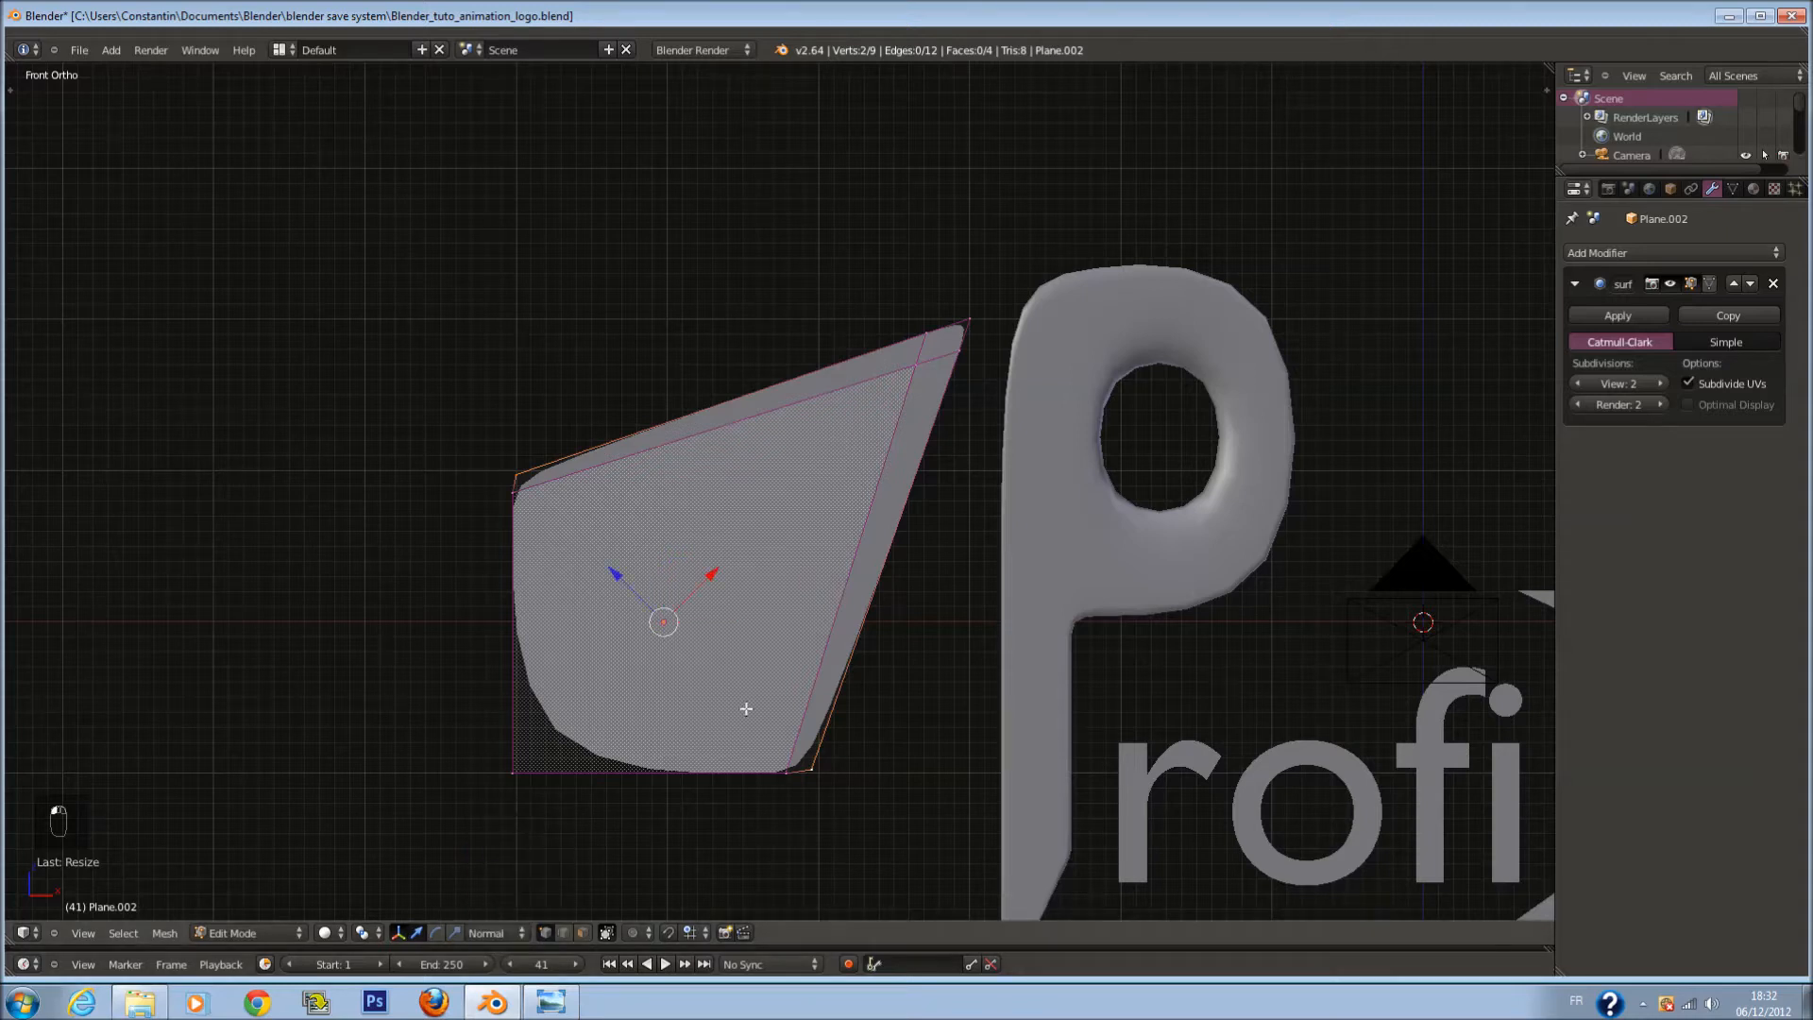
drag(697, 589, 768, 539)
key(s)
click(1086, 683)
Step: Move the two adjacent loop-cut end vertices diagonally away from the tip and adjust their spacing by scaling to round the drop
right_click(786, 773)
shift+right_click(523, 533)
drag(704, 583, 670, 615)
key(s)
click(805, 696)
key(ctrl+z)
key(s)
click(909, 730)
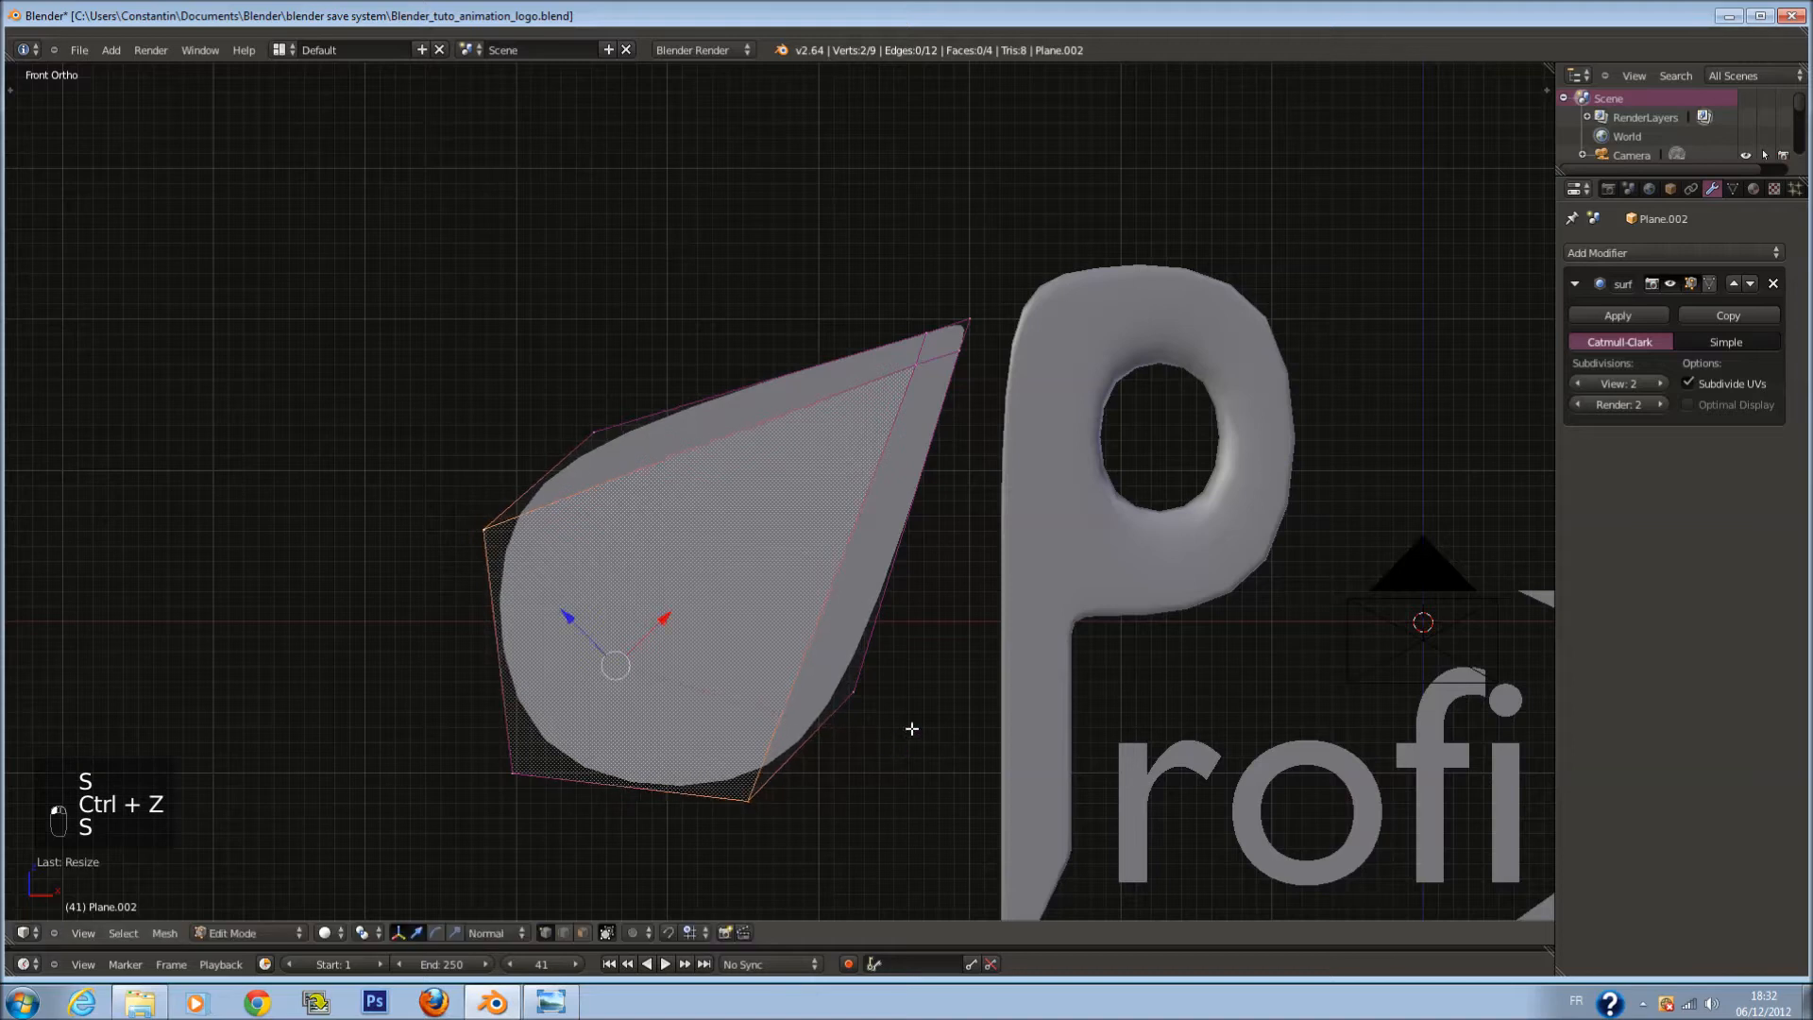
Step: Leave Edit Mode on the drop shape and save the file over the existing one
key(Tab)
key(ctrl+s)
click(952, 692)
scroll(789, 678, down, 2)
scroll(822, 661, down, 2)
key(ctrl+s)
scroll(888, 657, down, 1)
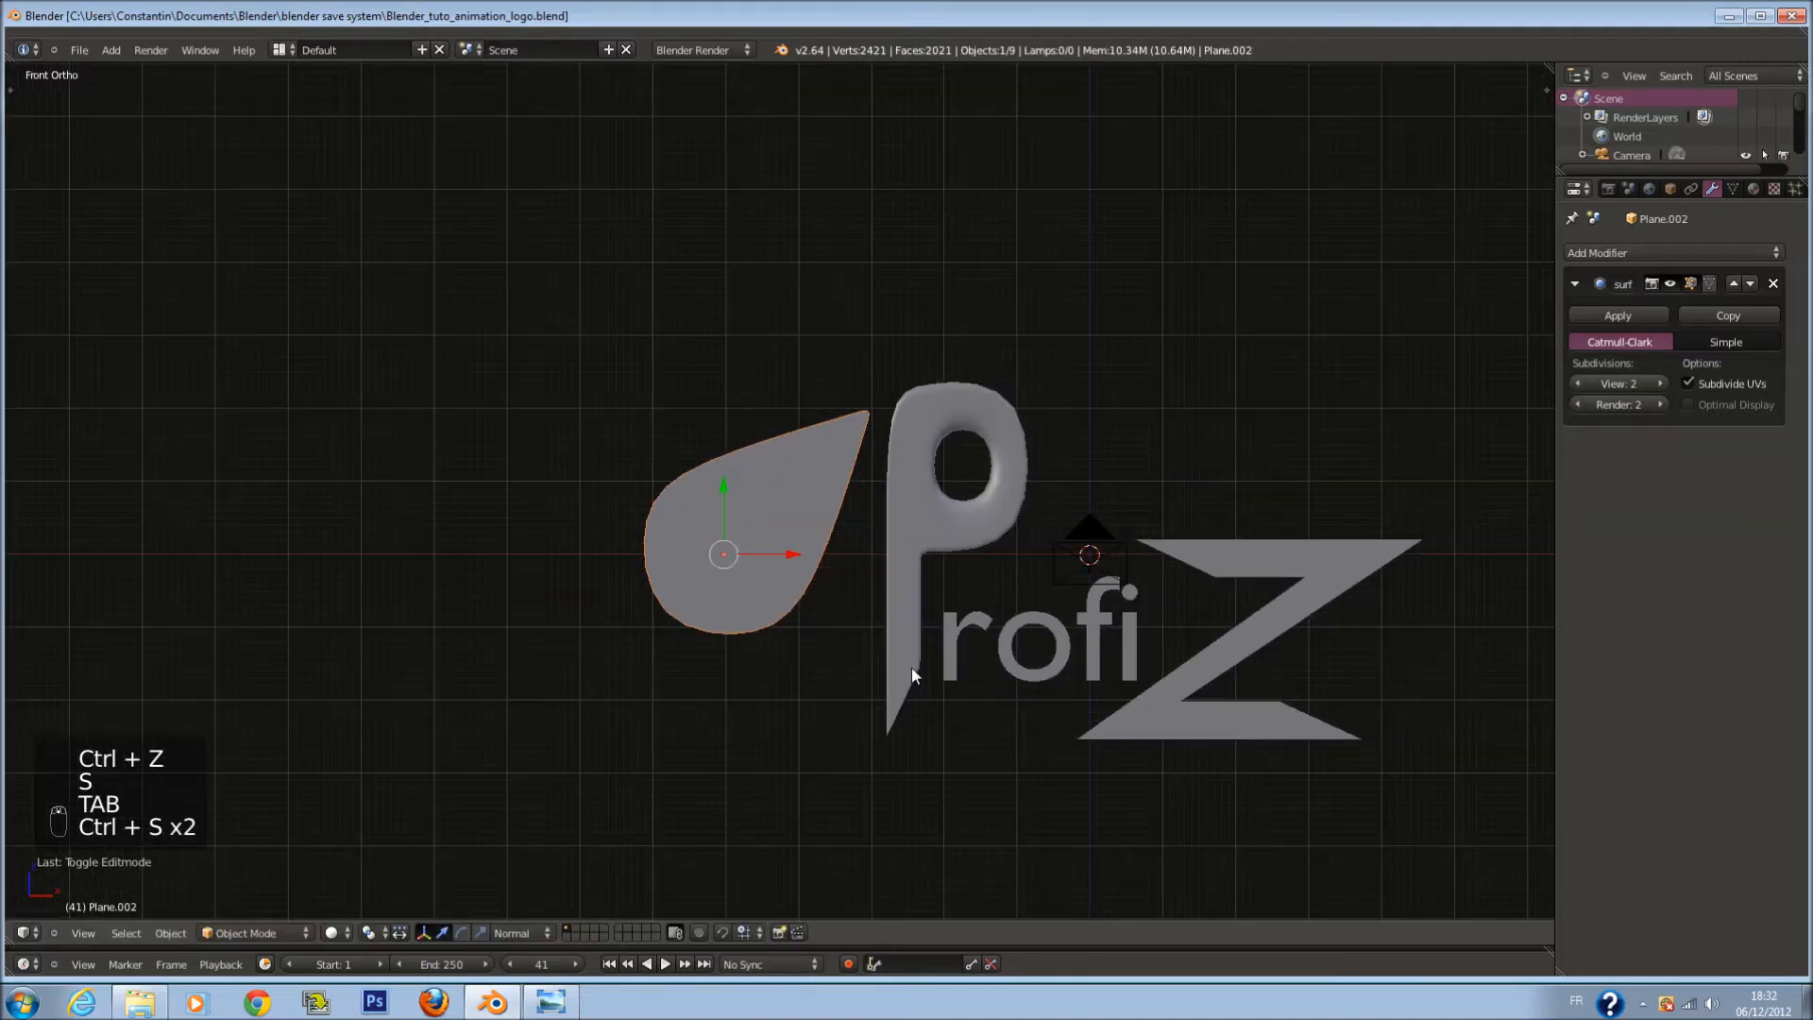
scroll(909, 665, up, 2)
key(ctrl+s)
click(906, 664)
Step: Check the drop beside the logo in camera view, return to the front view and save the file
key(KP_0)
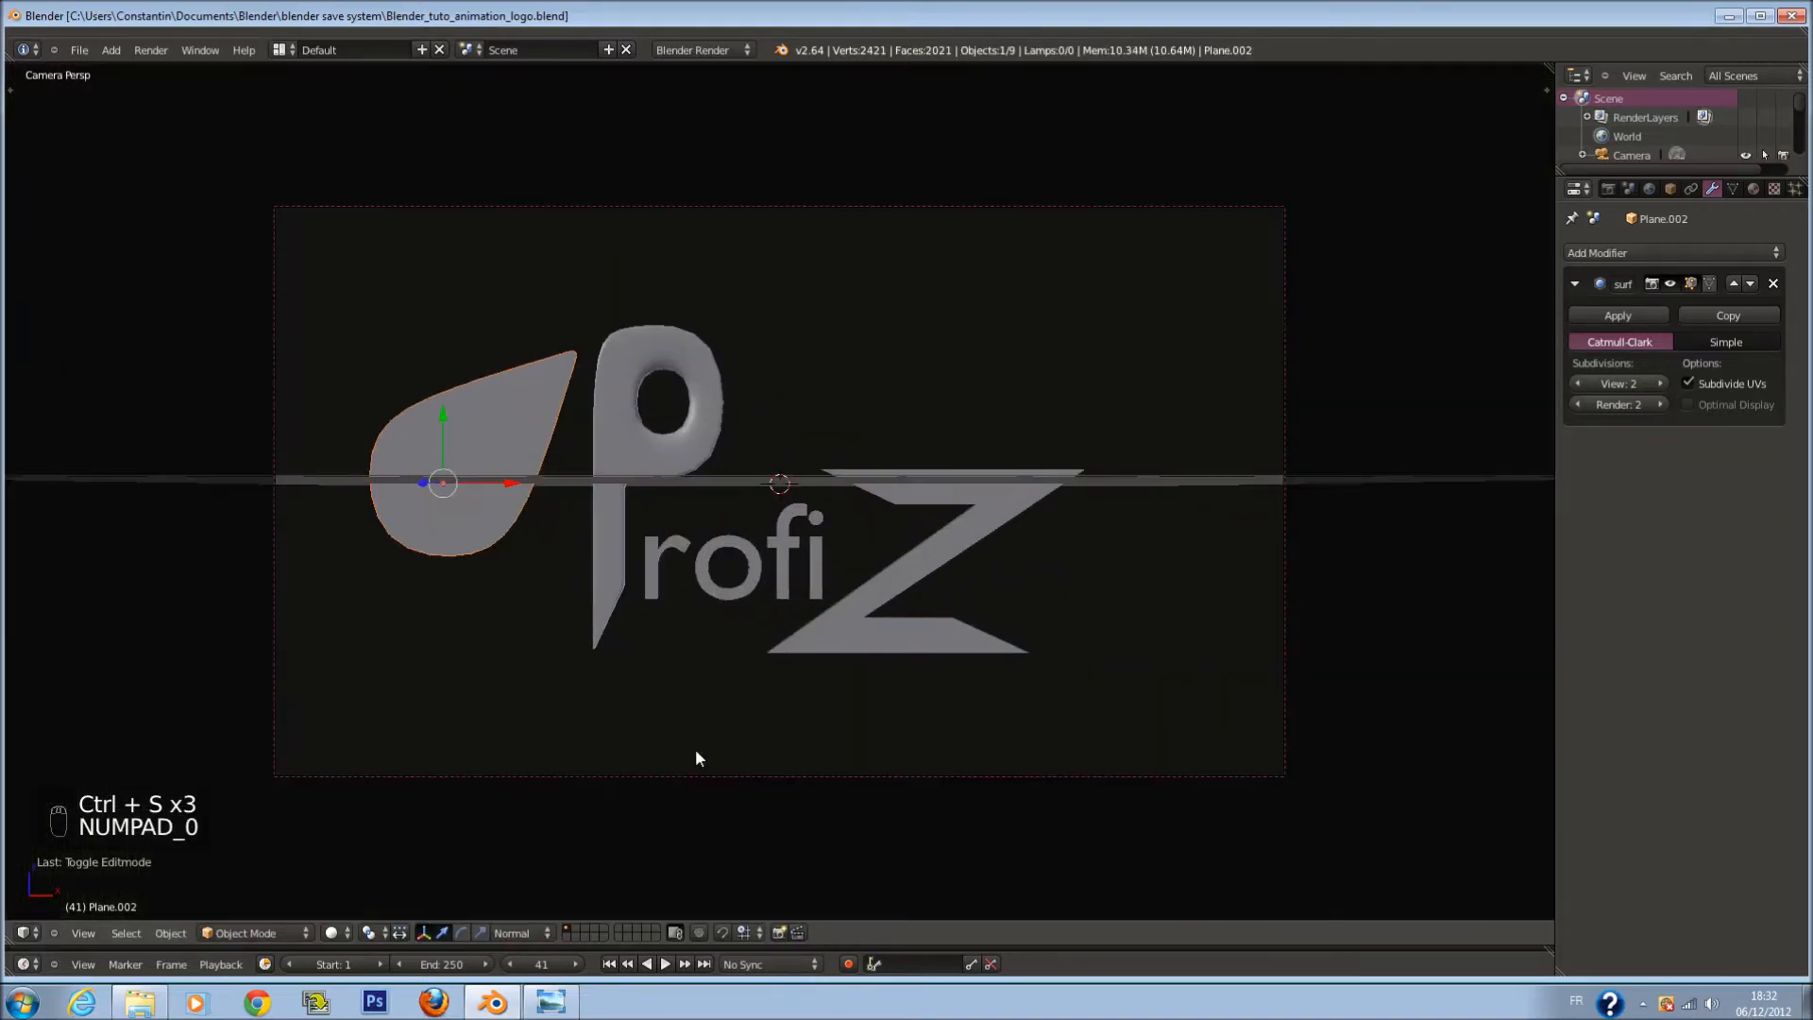
key(KP_1)
key(ctrl+s)
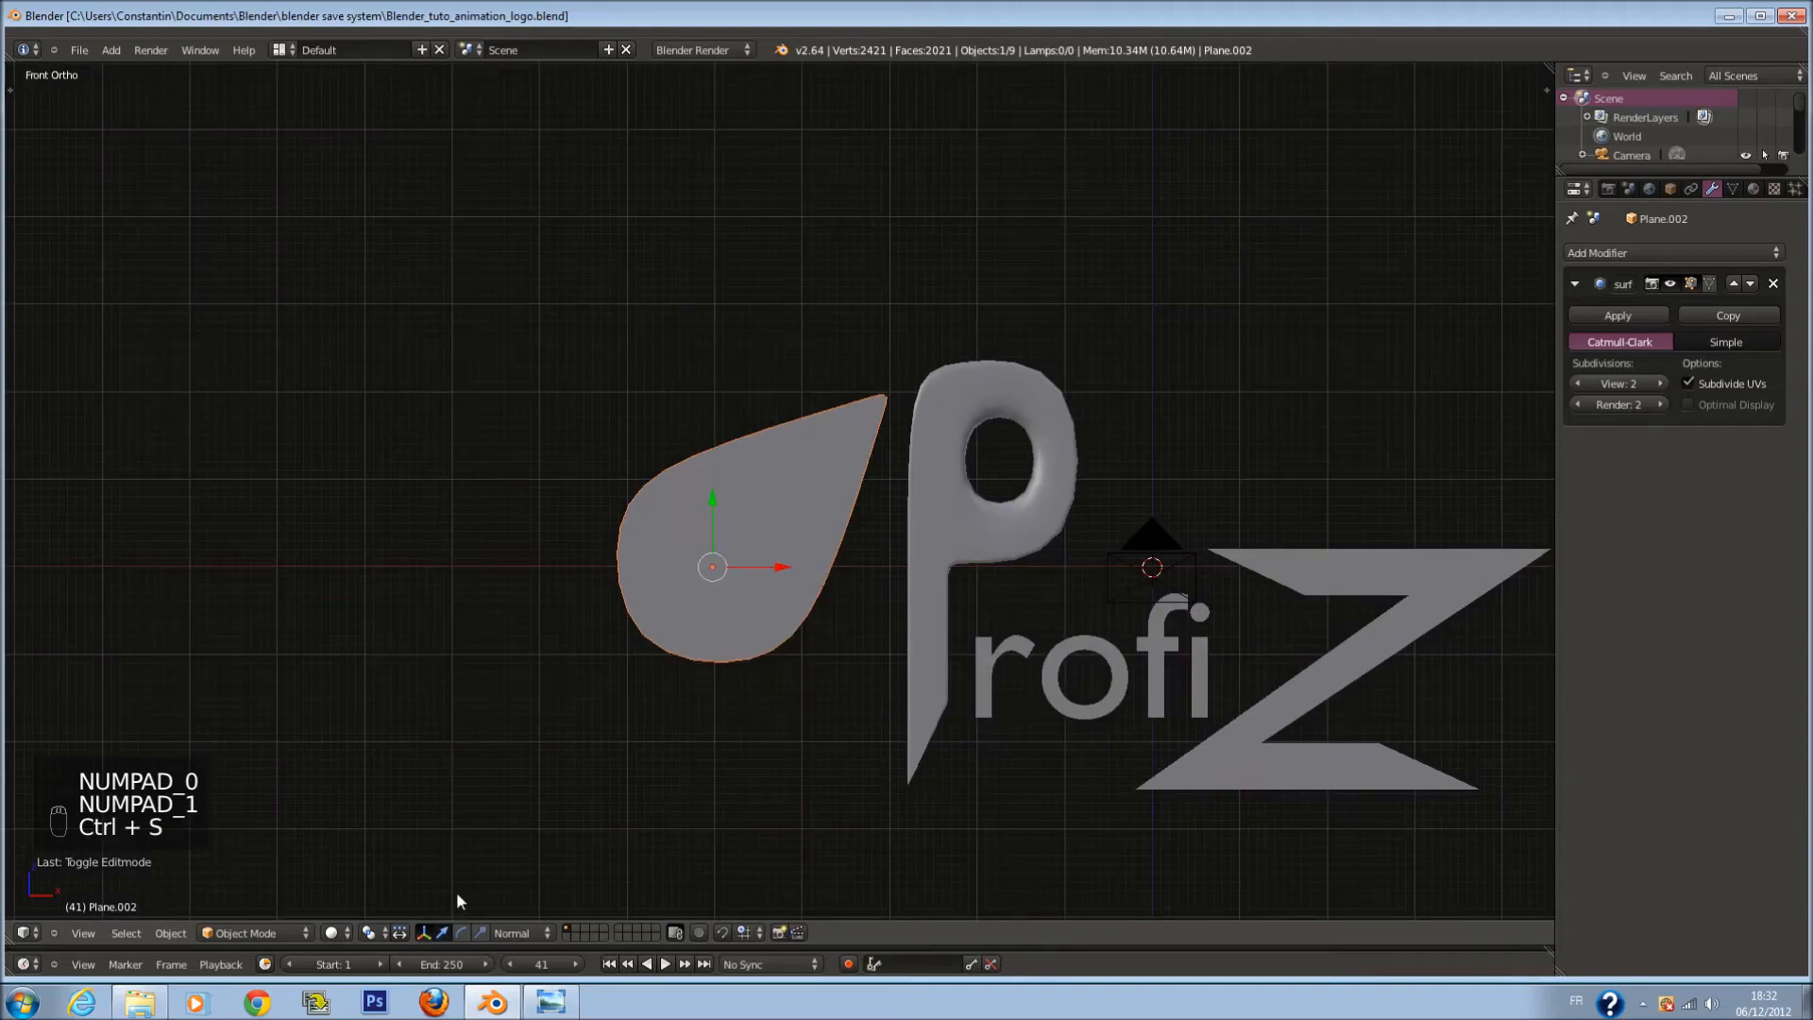
Step: Set the transform orientation to Global and enter Edit Mode on the drop with solid shading
click(515, 932)
click(515, 914)
key(Tab)
scroll(755, 665, up, 2)
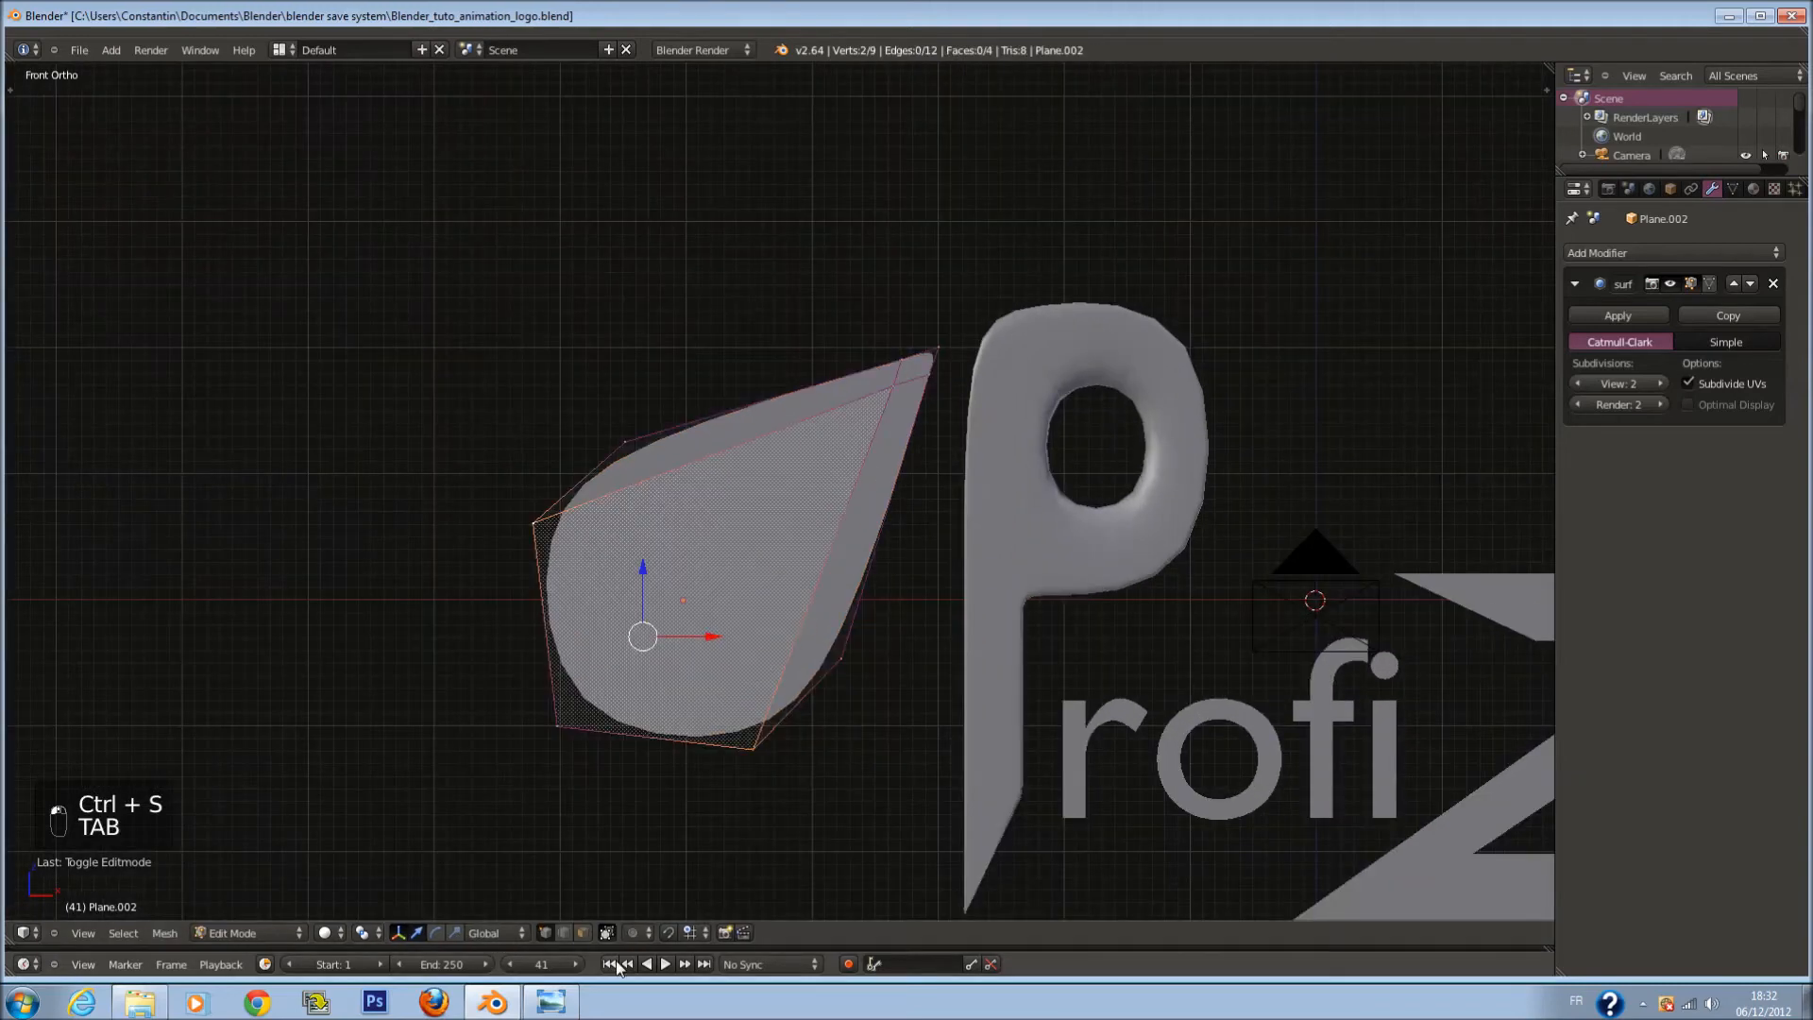
key(z)
key(z)
scroll(713, 604, up, 1)
Step: Extrude the drop's large central face in place, scale it inward and delete the face to open a hole
right_click(713, 604)
key(e)
key(s)
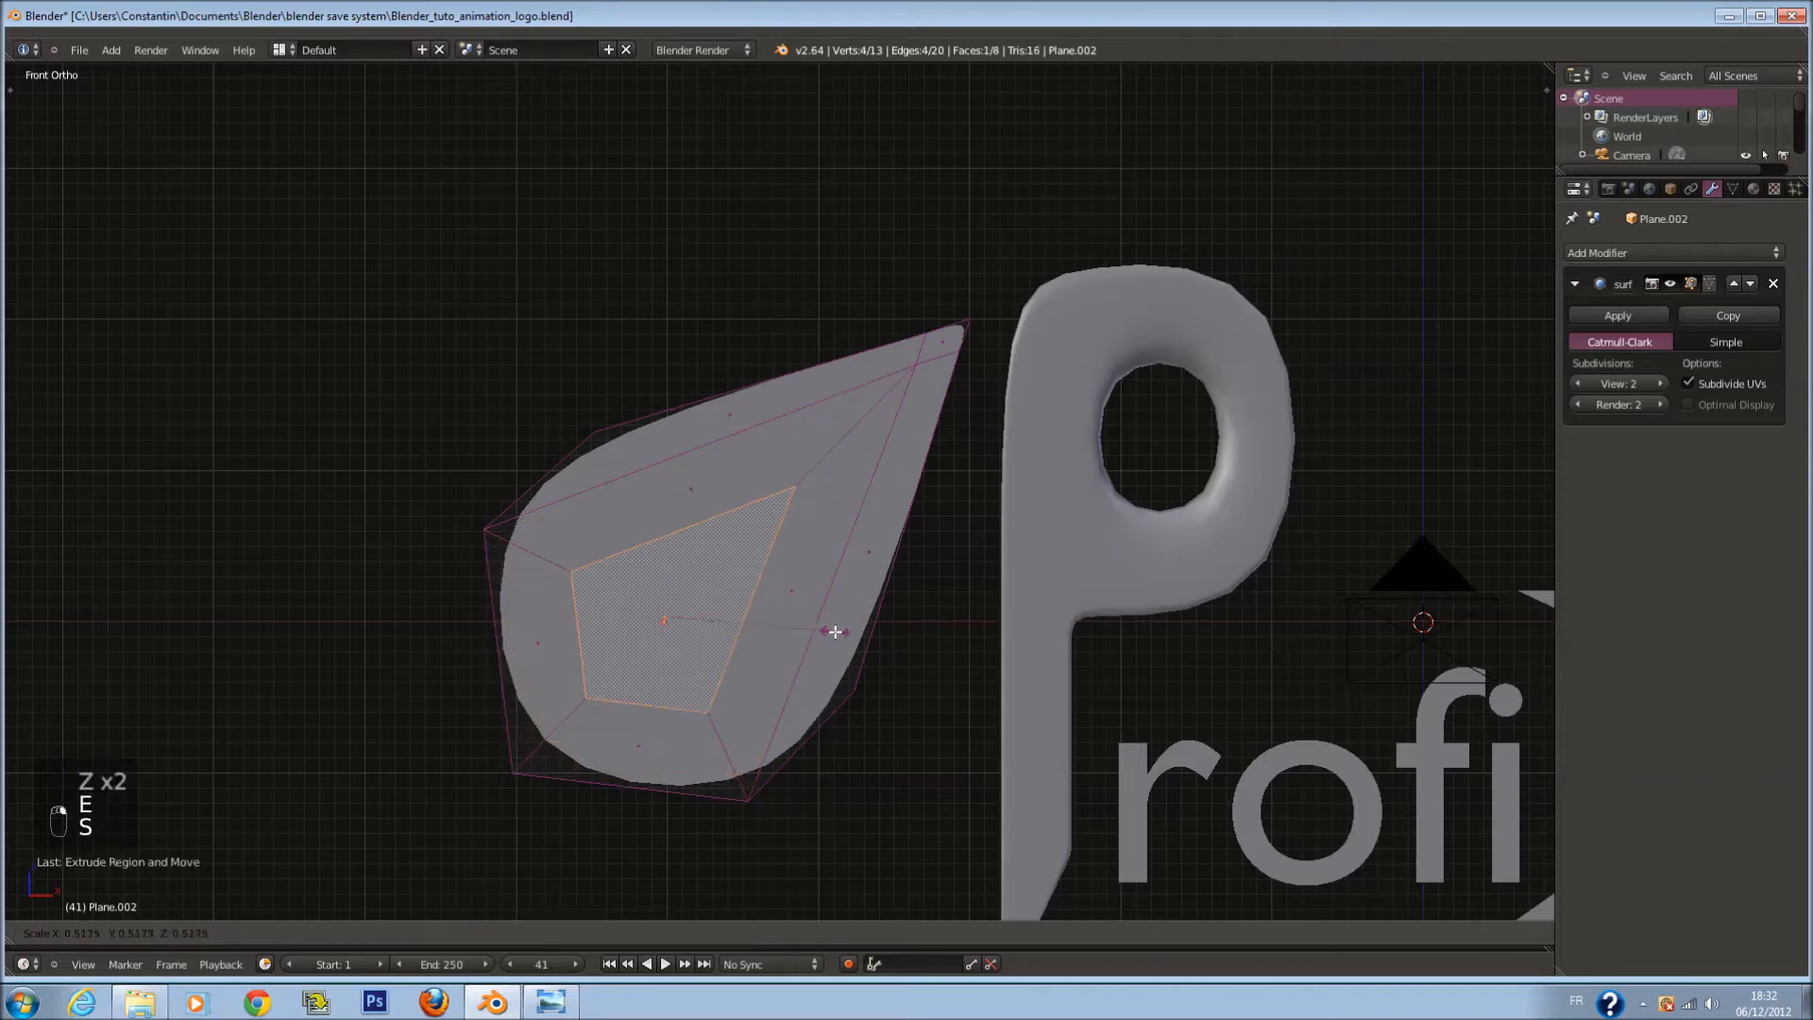
click(804, 641)
ctrl+scroll(866, 611, down, 2)
key(x)
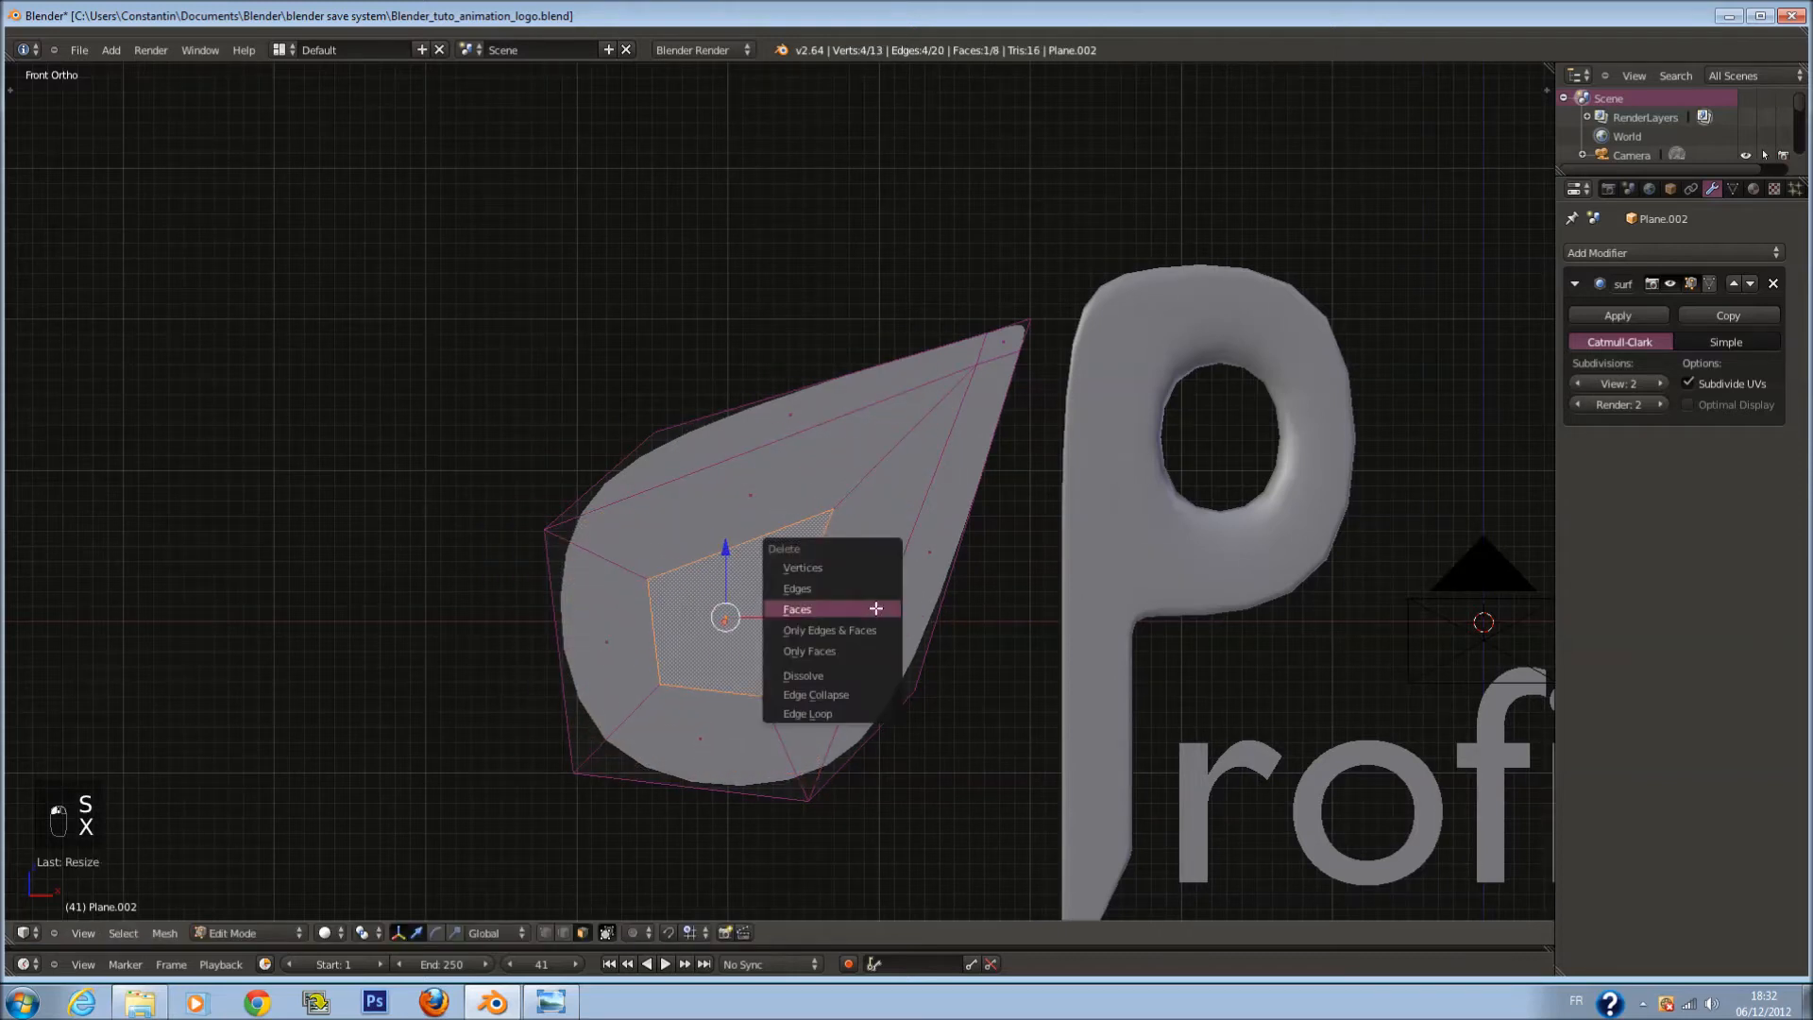
click(876, 609)
Step: Select the hole's vertex nearest the tip and try the Normal transform orientation for moving it
key(c)
scroll(845, 566, up, 8)
click(826, 526)
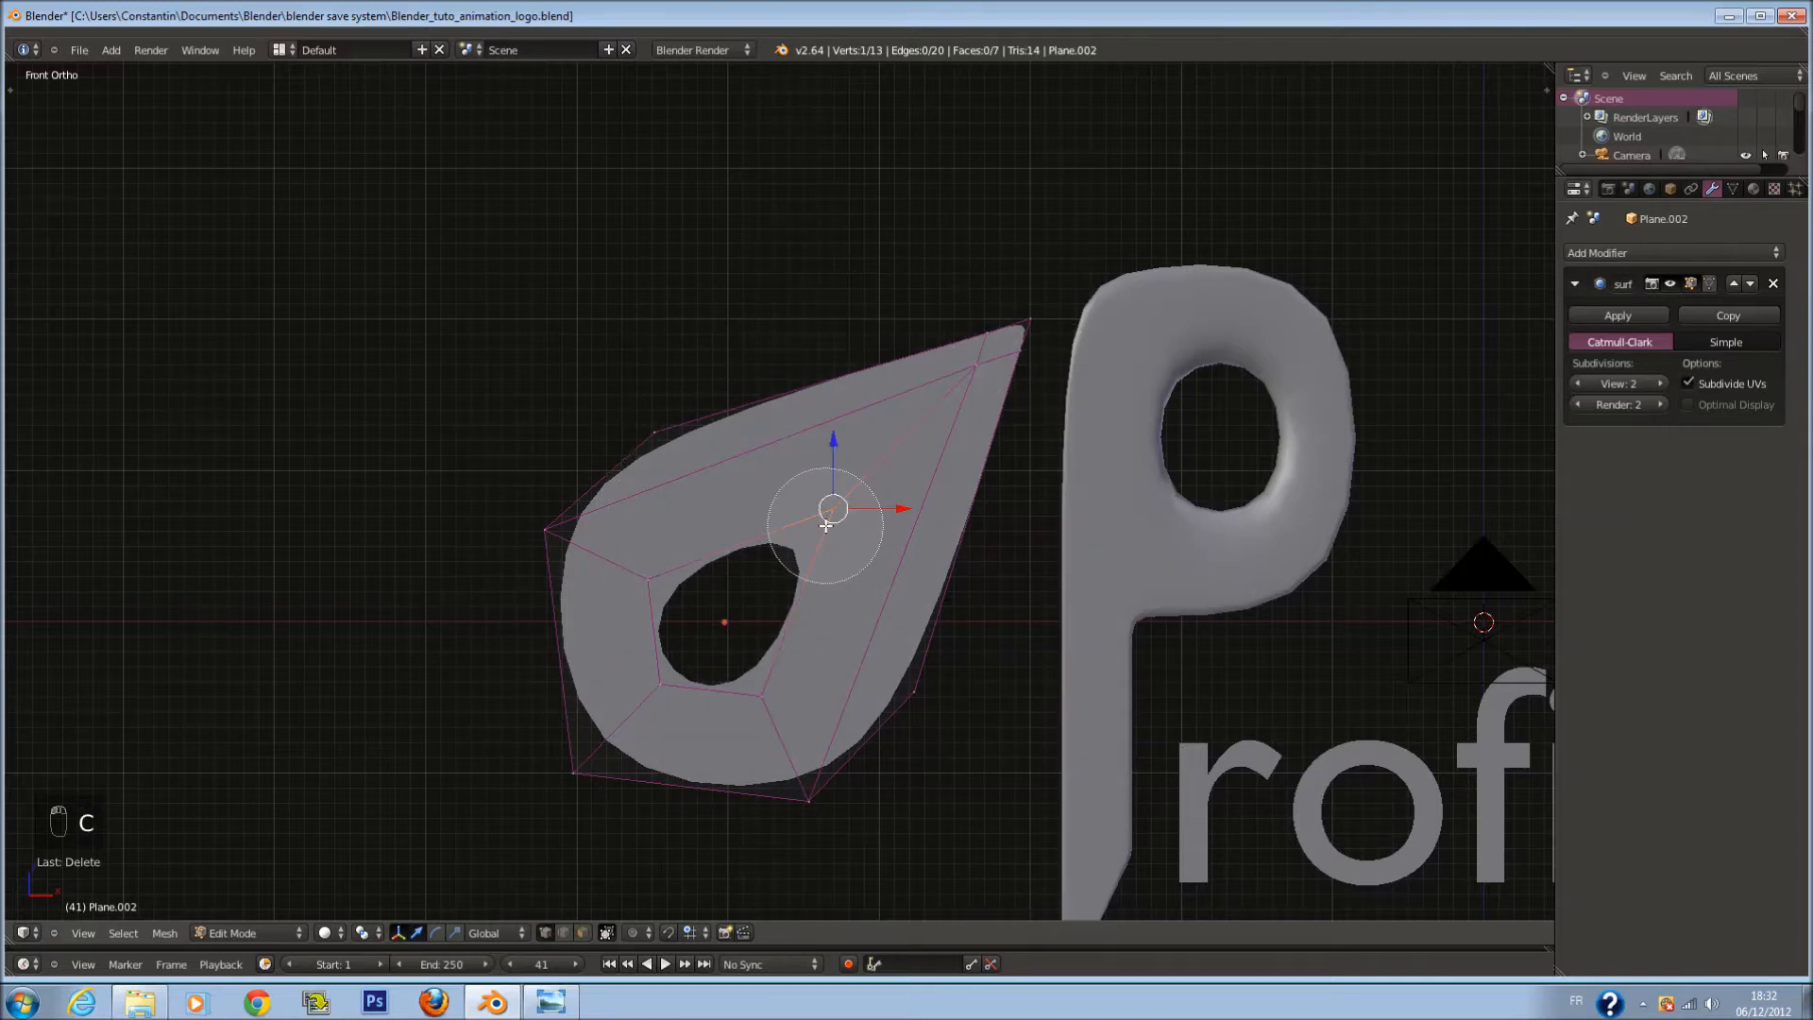
click(504, 932)
click(527, 851)
click(500, 933)
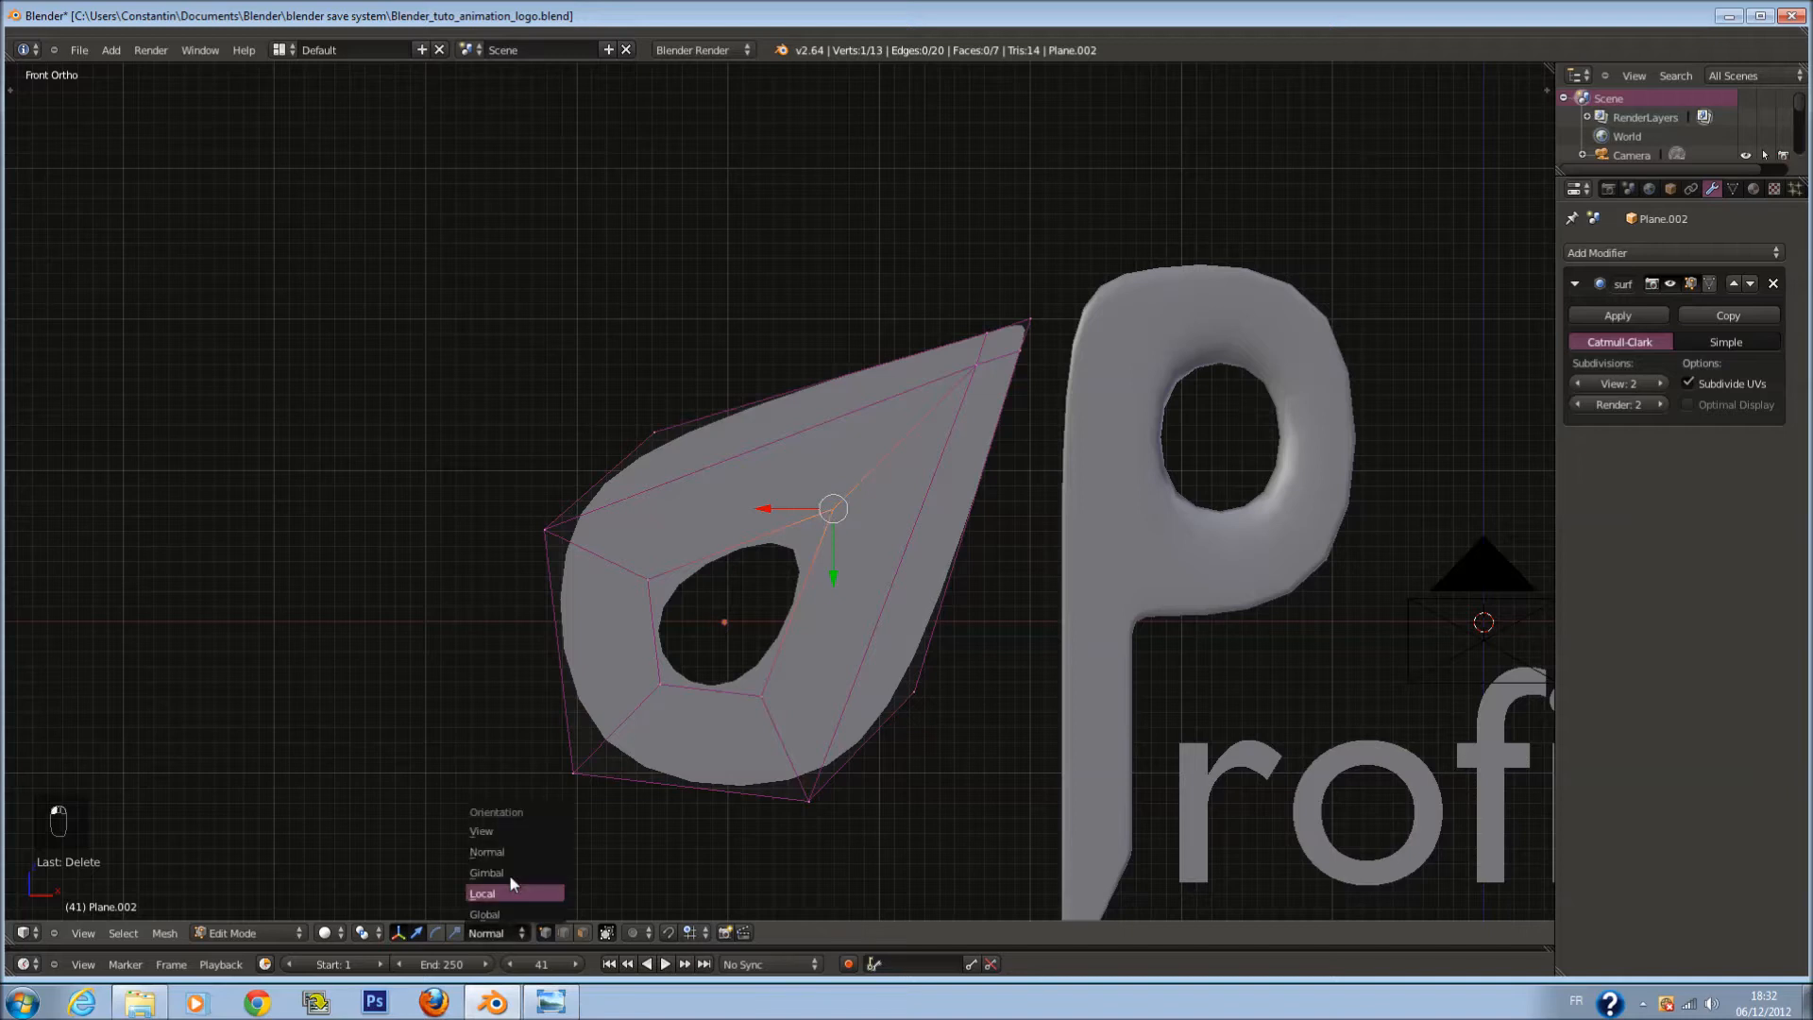
click(512, 854)
click(500, 933)
click(510, 840)
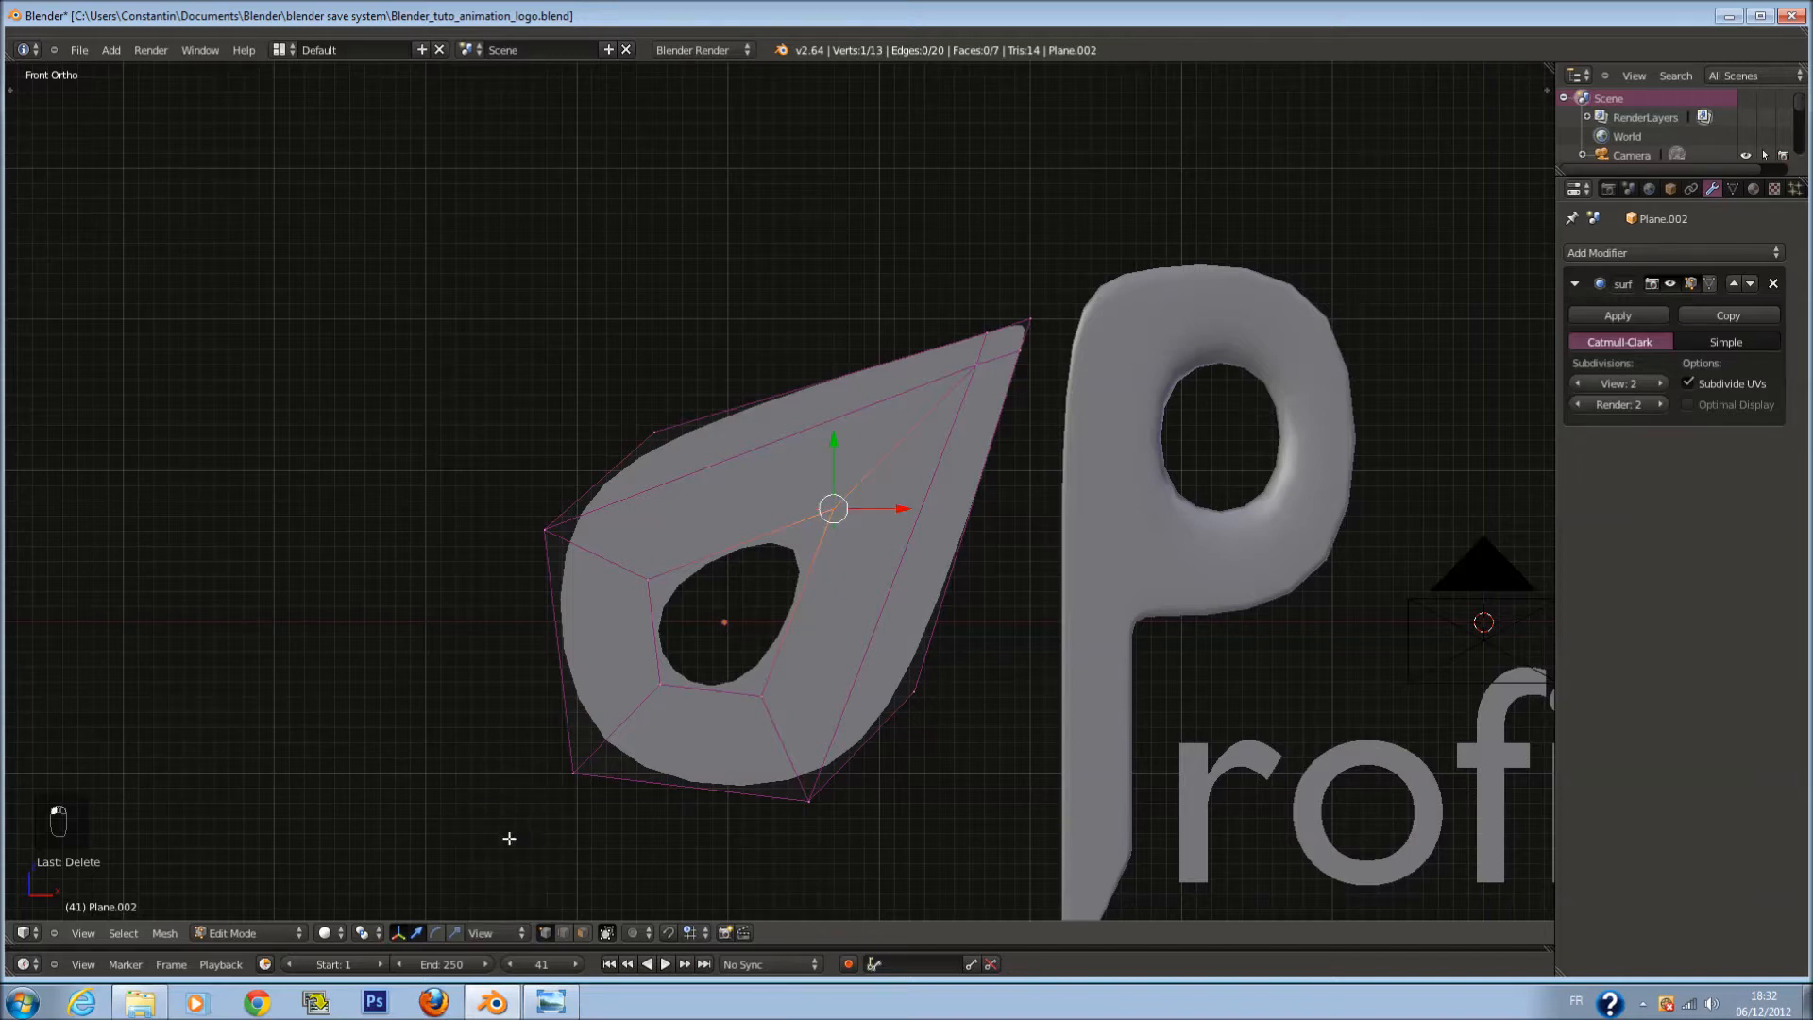
click(497, 933)
click(499, 891)
click(497, 933)
click(505, 871)
click(483, 933)
click(508, 847)
key(g)
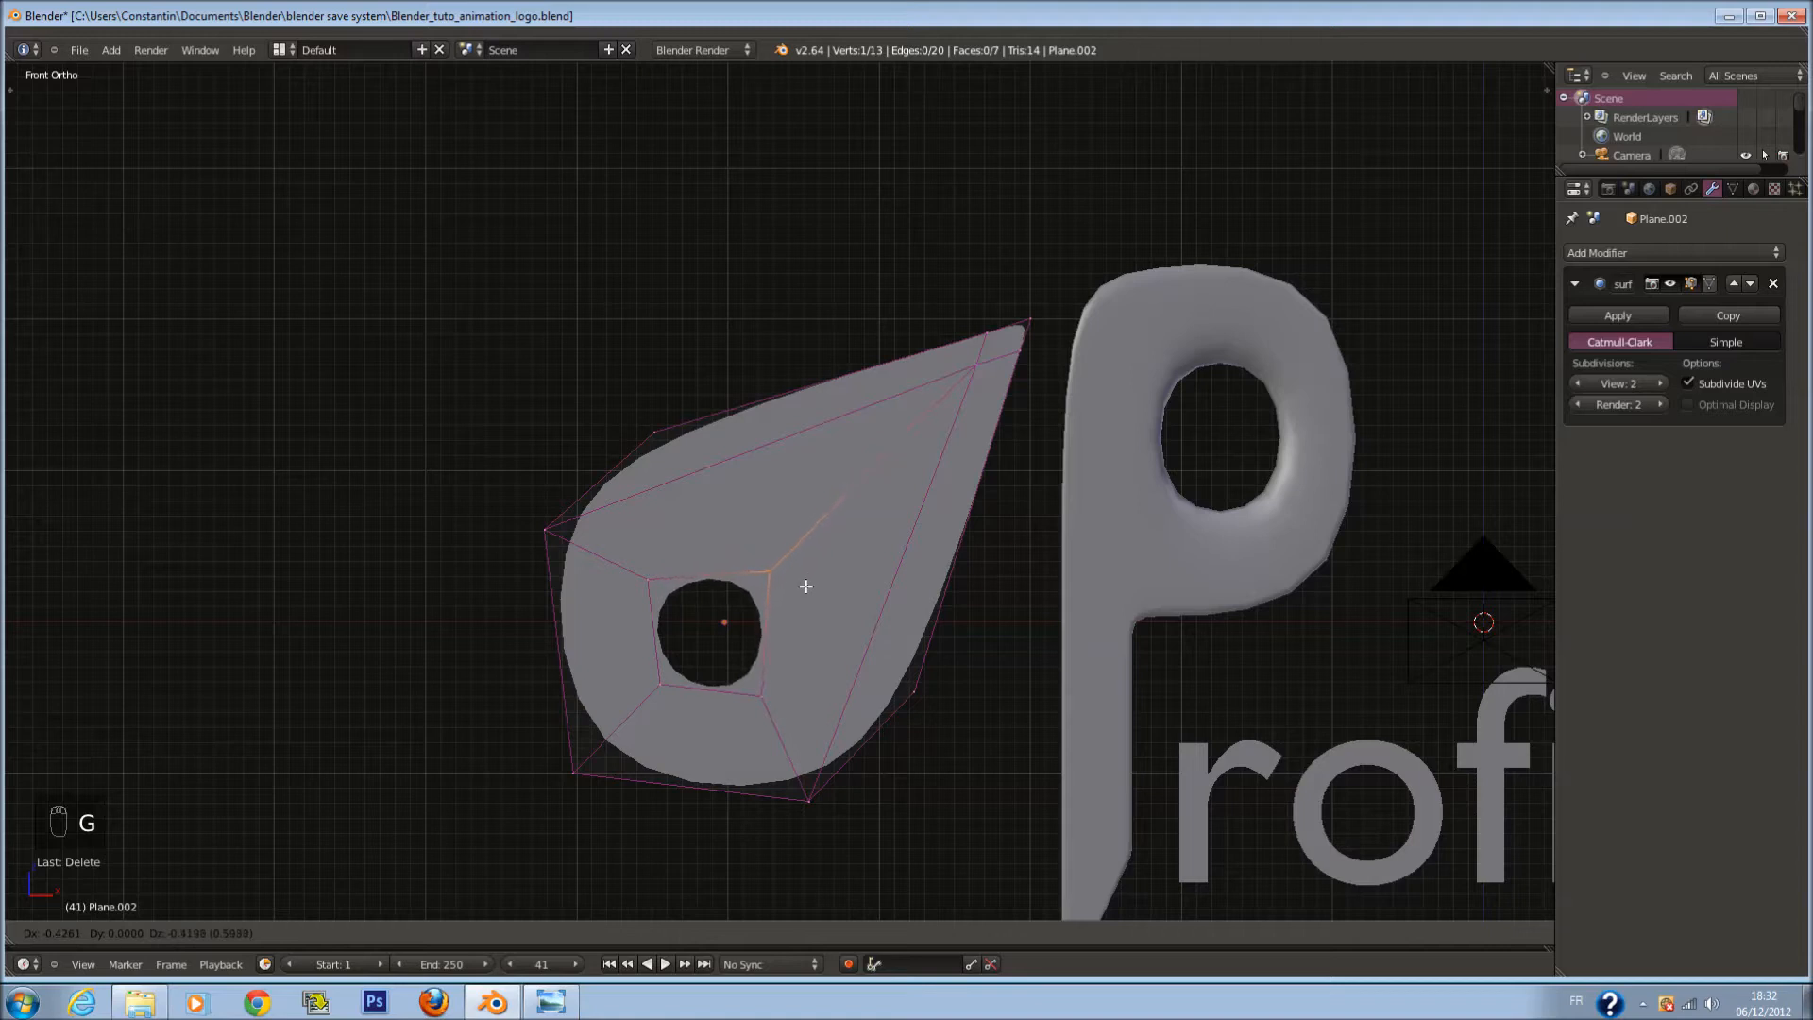
right_click(575, 842)
Step: Set the transform orientation to Global and level the two upper vertices of the drop's hole by scaling them to 0 along Z
click(489, 935)
click(501, 903)
click(666, 576)
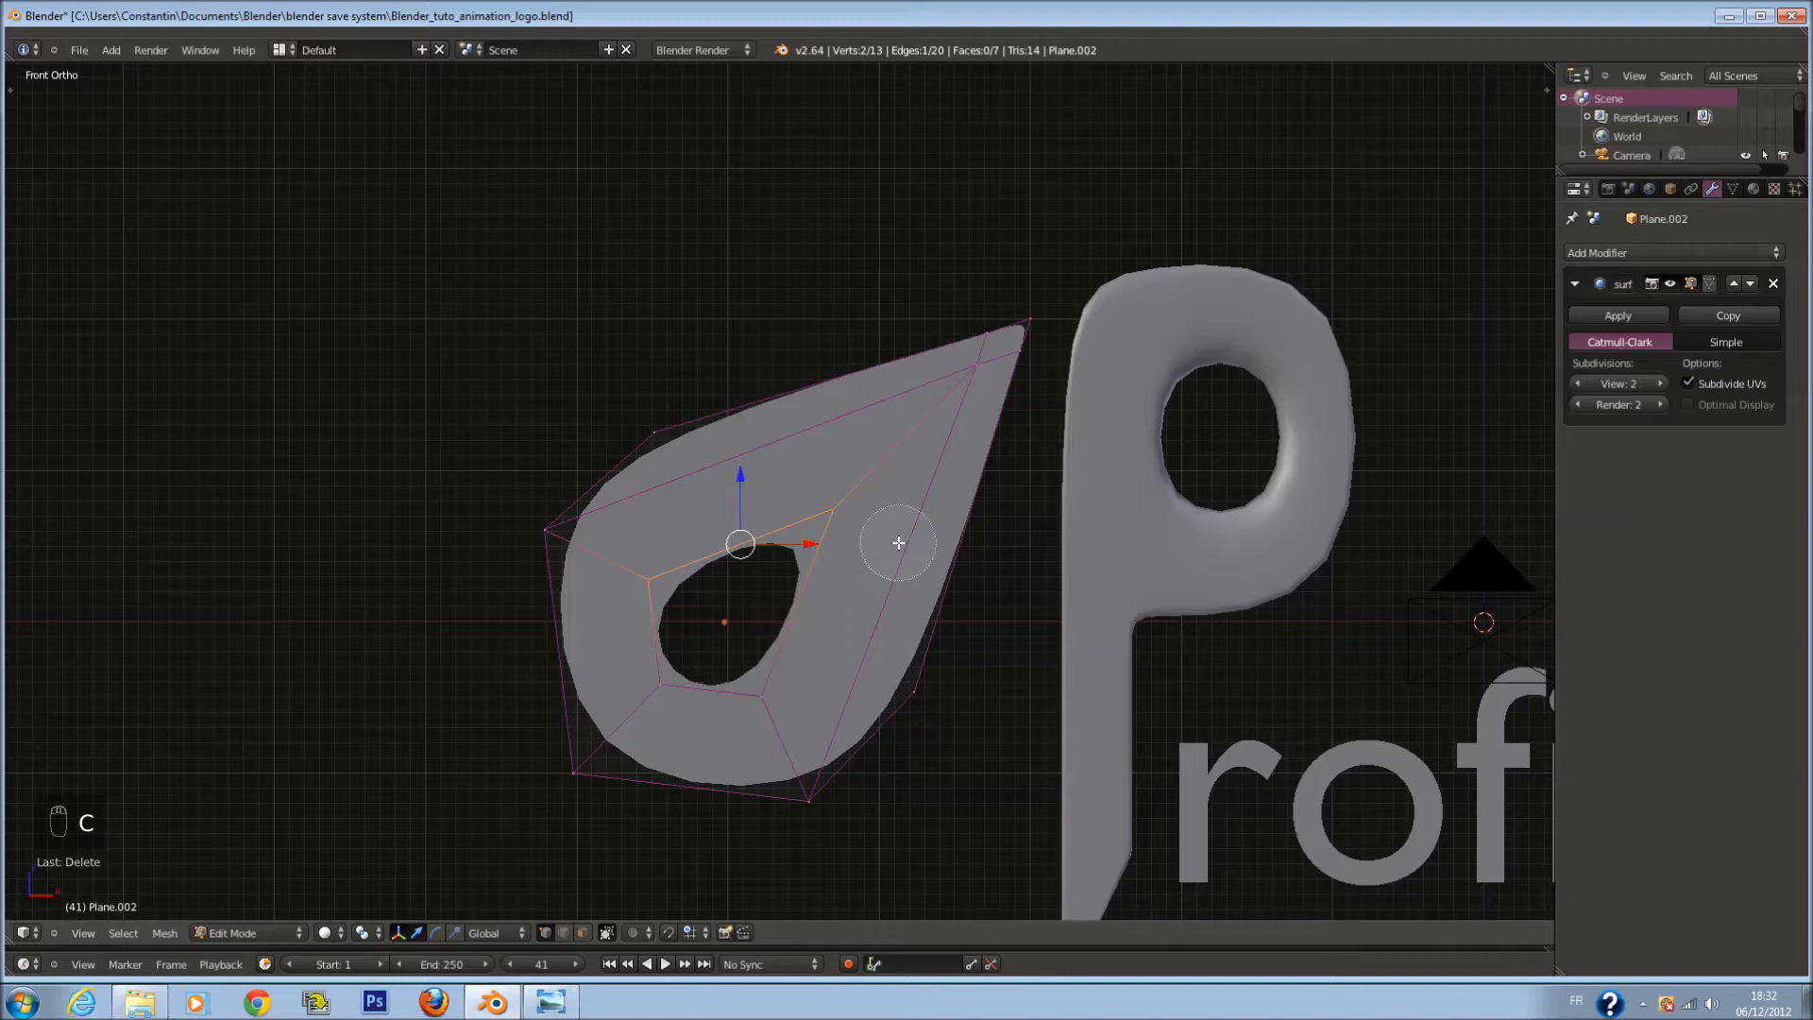
key(r)
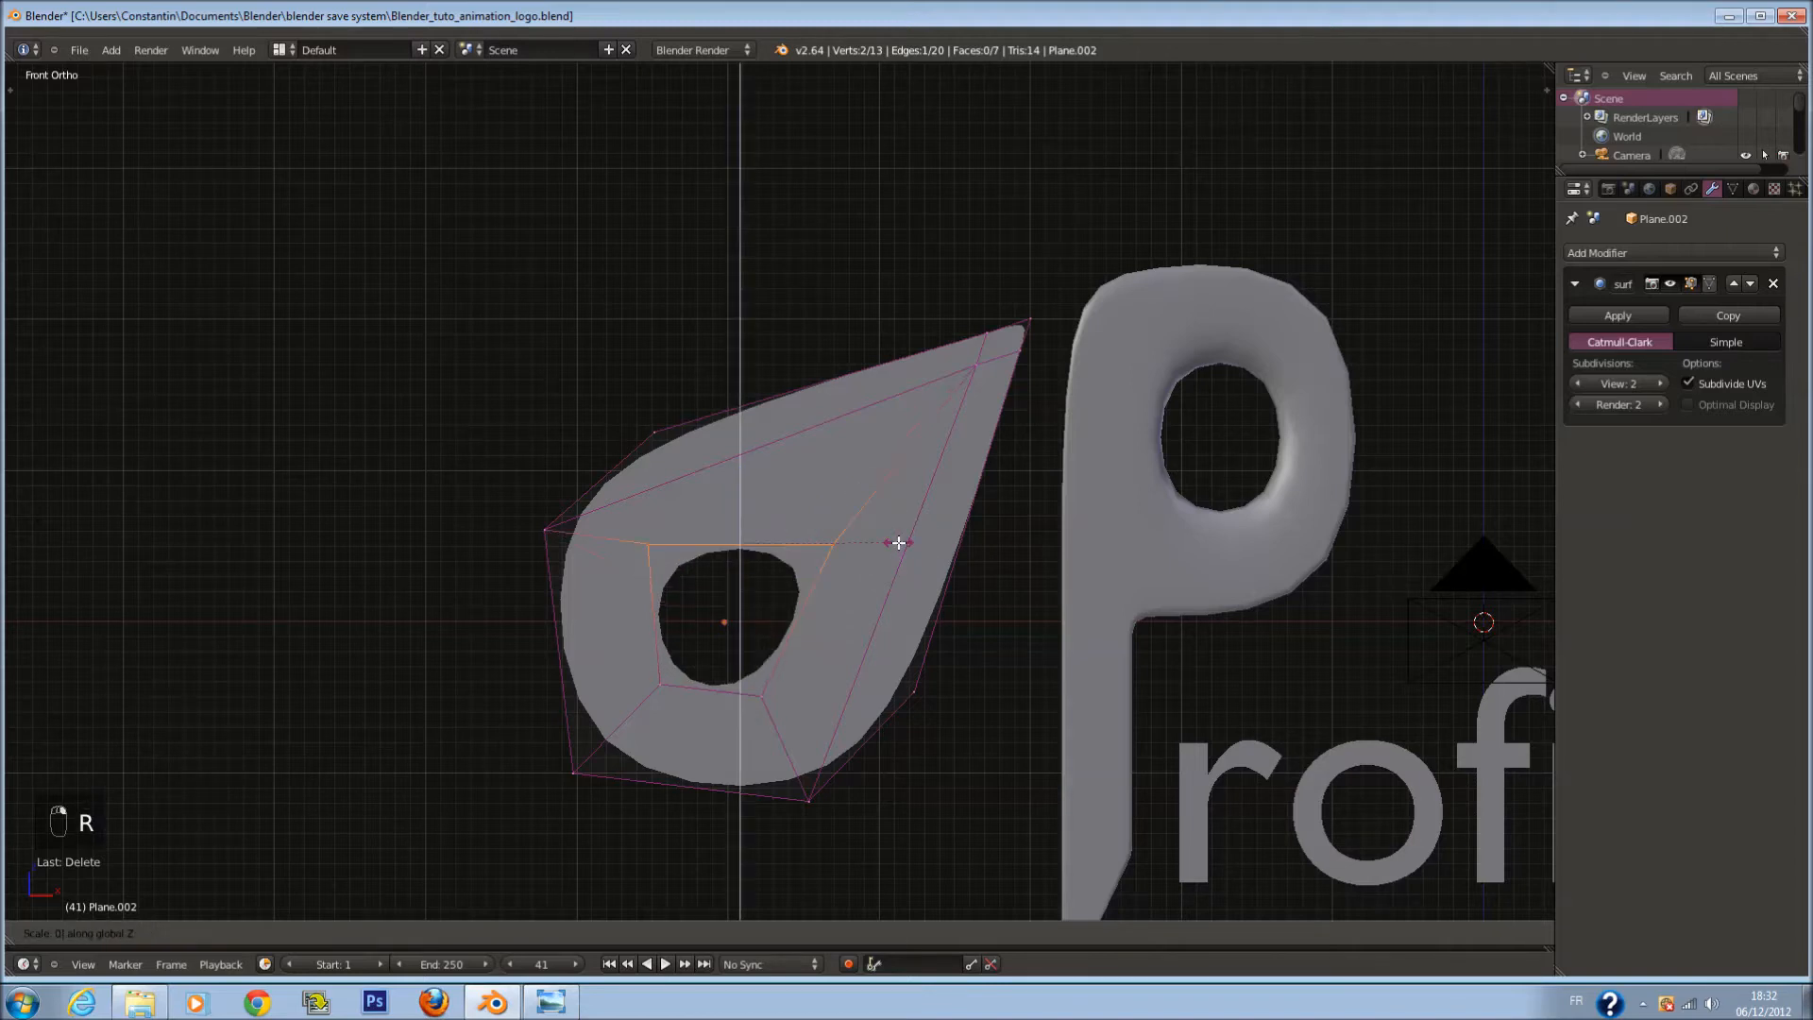
click(850, 585)
Step: Select the two lower vertices of the drop's hole and level them by scaling to 0 along Z
key(a)
key(c)
drag(667, 664, 728, 680)
right_click(728, 679)
text(rsz0)
key(Return)
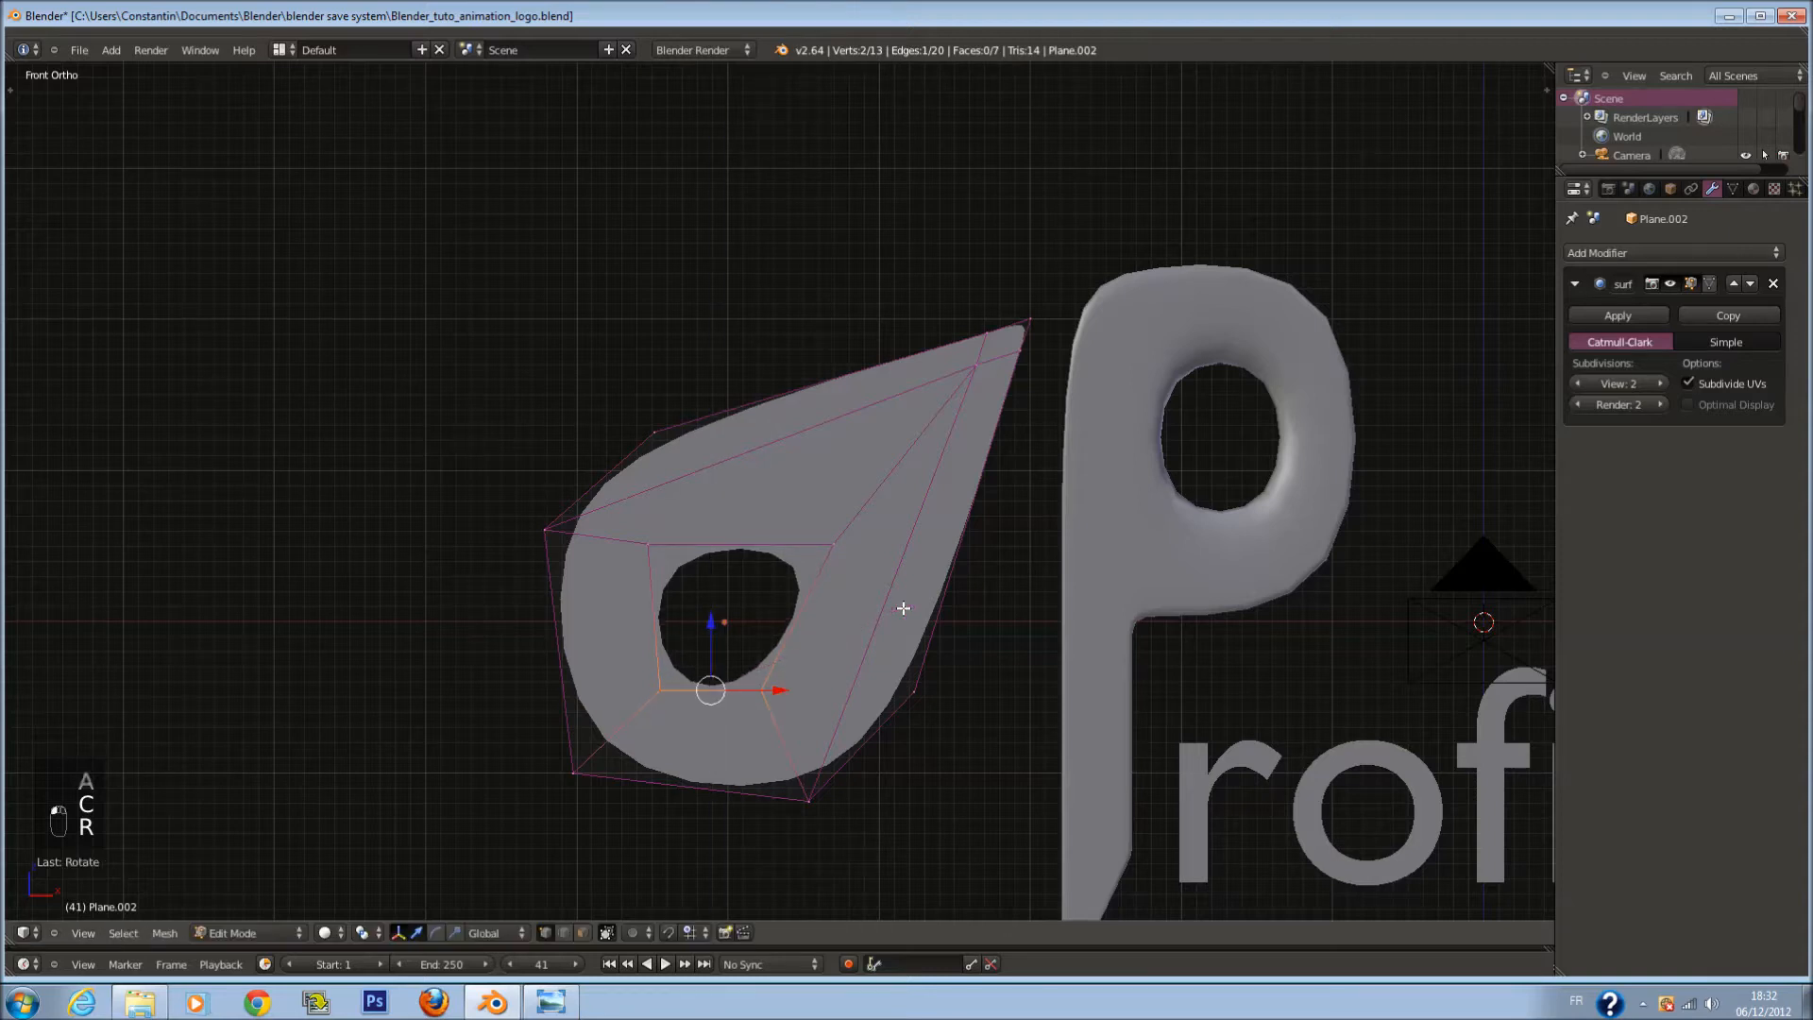
Step: Align the two right-hand vertices of the drop's hole vertically by scaling them to 0 along X
key(a)
key(c)
drag(830, 540, 781, 689)
right_click(781, 688)
text(sx0)
key(Return)
Step: Align the two left-hand vertices of the drop's hole vertically by scaling them to 0 along X
key(a)
key(c)
click(650, 562)
click(653, 686)
key(Return)
text(sx0)
key(Return)
Step: Scale the two lower vertices of the hole along Y, and select its two upper vertices
key(a)
scroll(718, 642, up, 1)
key(c)
drag(619, 706, 773, 737)
right_click(784, 728)
key(r)
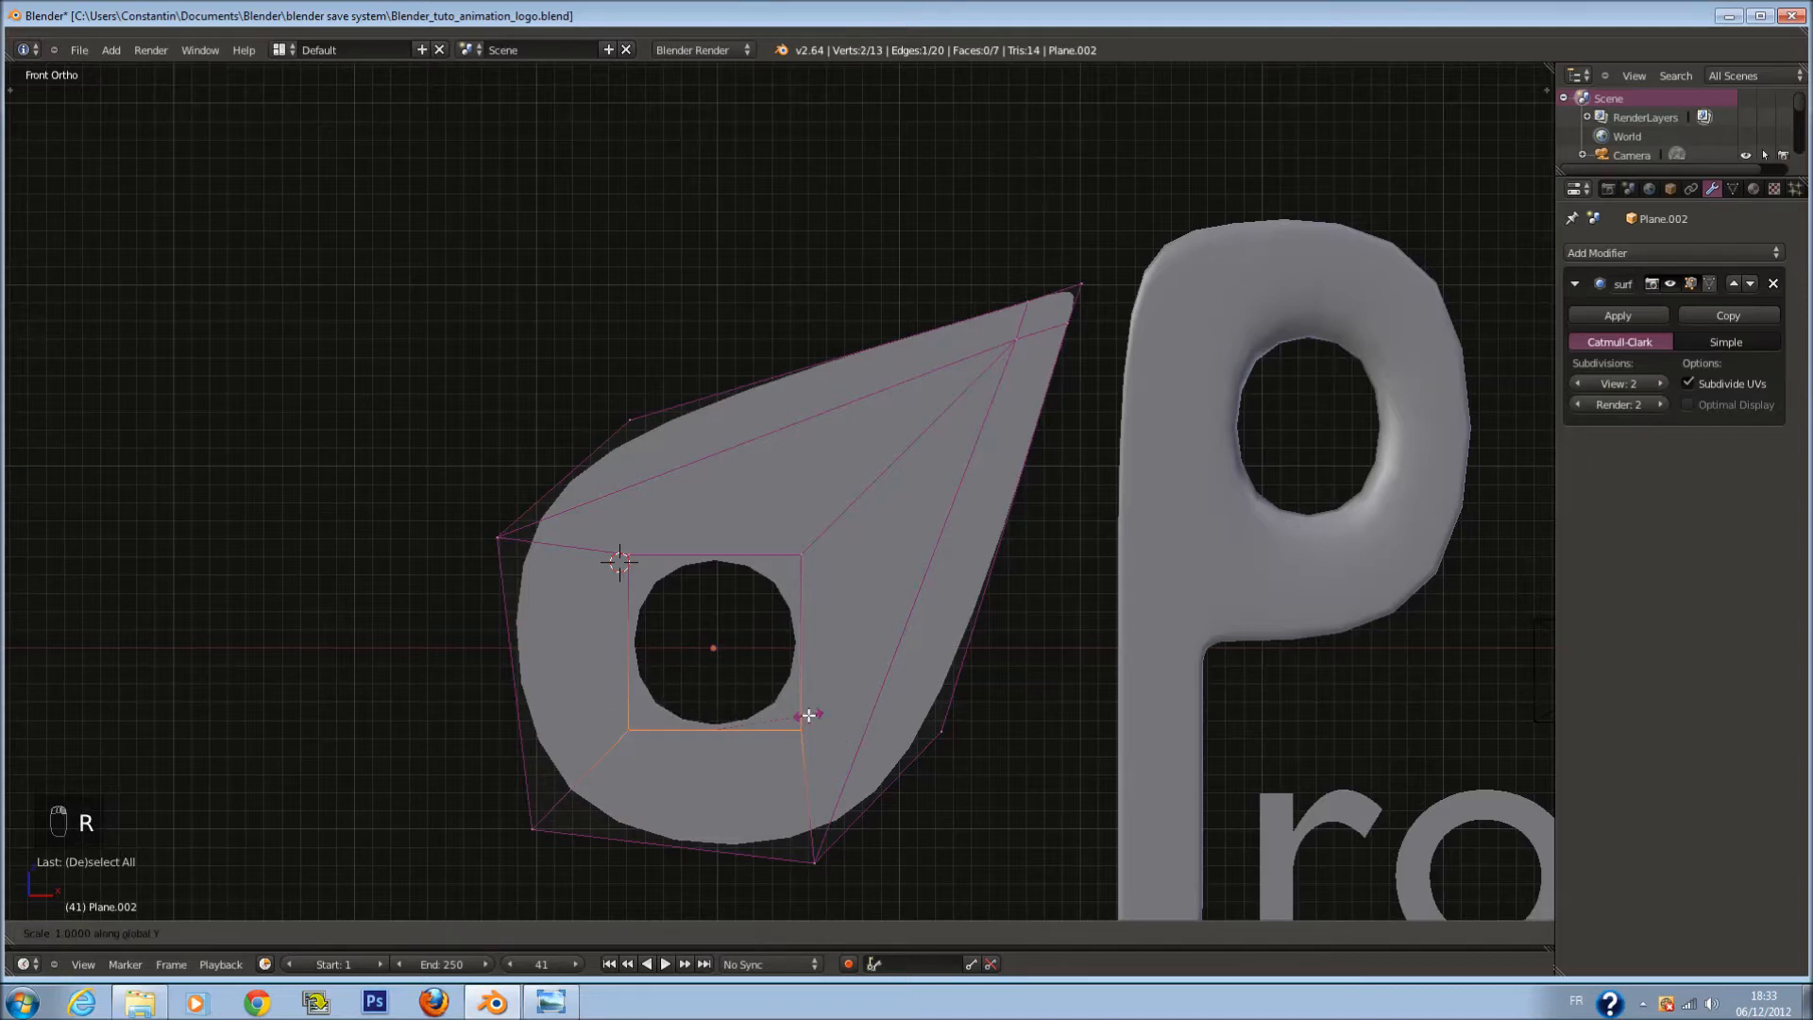
key(Return)
key(a)
key(c)
click(643, 573)
click(792, 557)
right_click(792, 561)
Step: Leave edit mode, set the subdivision modifier's View level to 3 and save the file
key(Tab)
shift+middle_drag(880, 644, 880, 597)
scroll(880, 597, up, 3)
key(ctrl+s)
click(1660, 383)
scroll(1177, 479, down, 4)
key(ctrl+s)
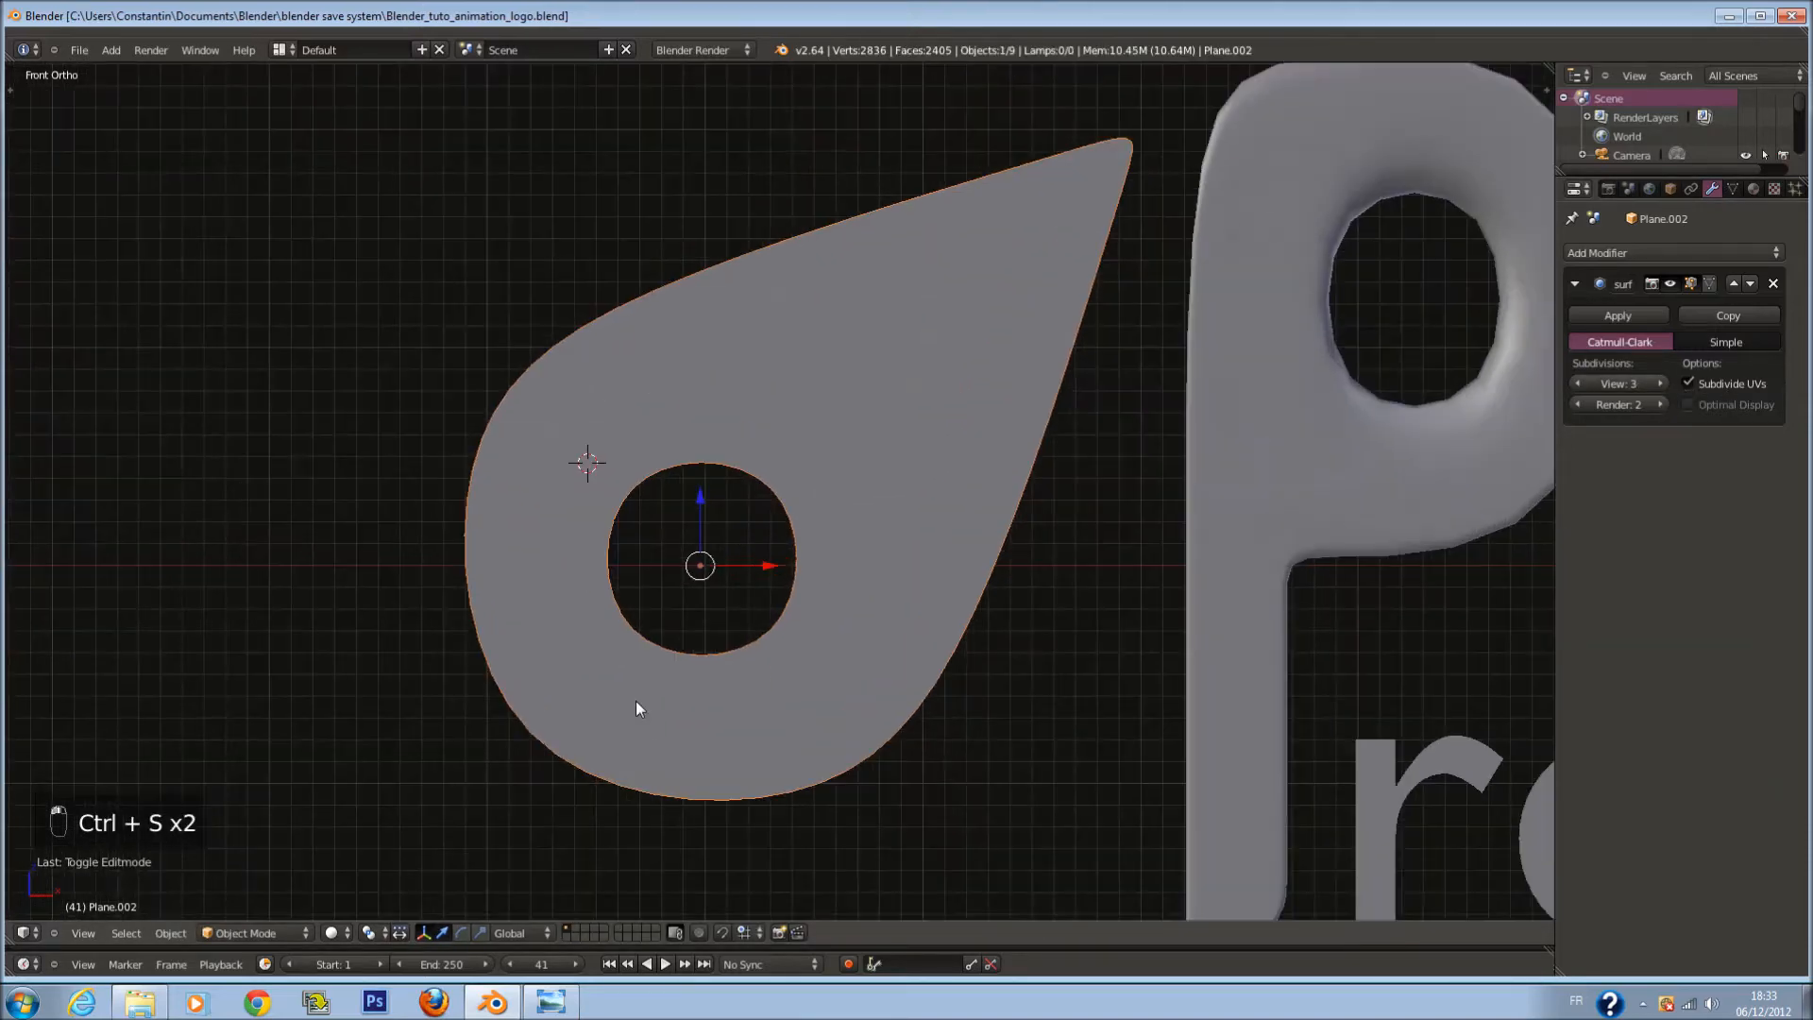
scroll(988, 535, down, 3)
scroll(990, 543, up, 2)
key(ctrl+s)
Step: Select the drop's entire mesh in edit mode and extrude it to give the flat shape thickness
click(991, 545)
key(KP_3)
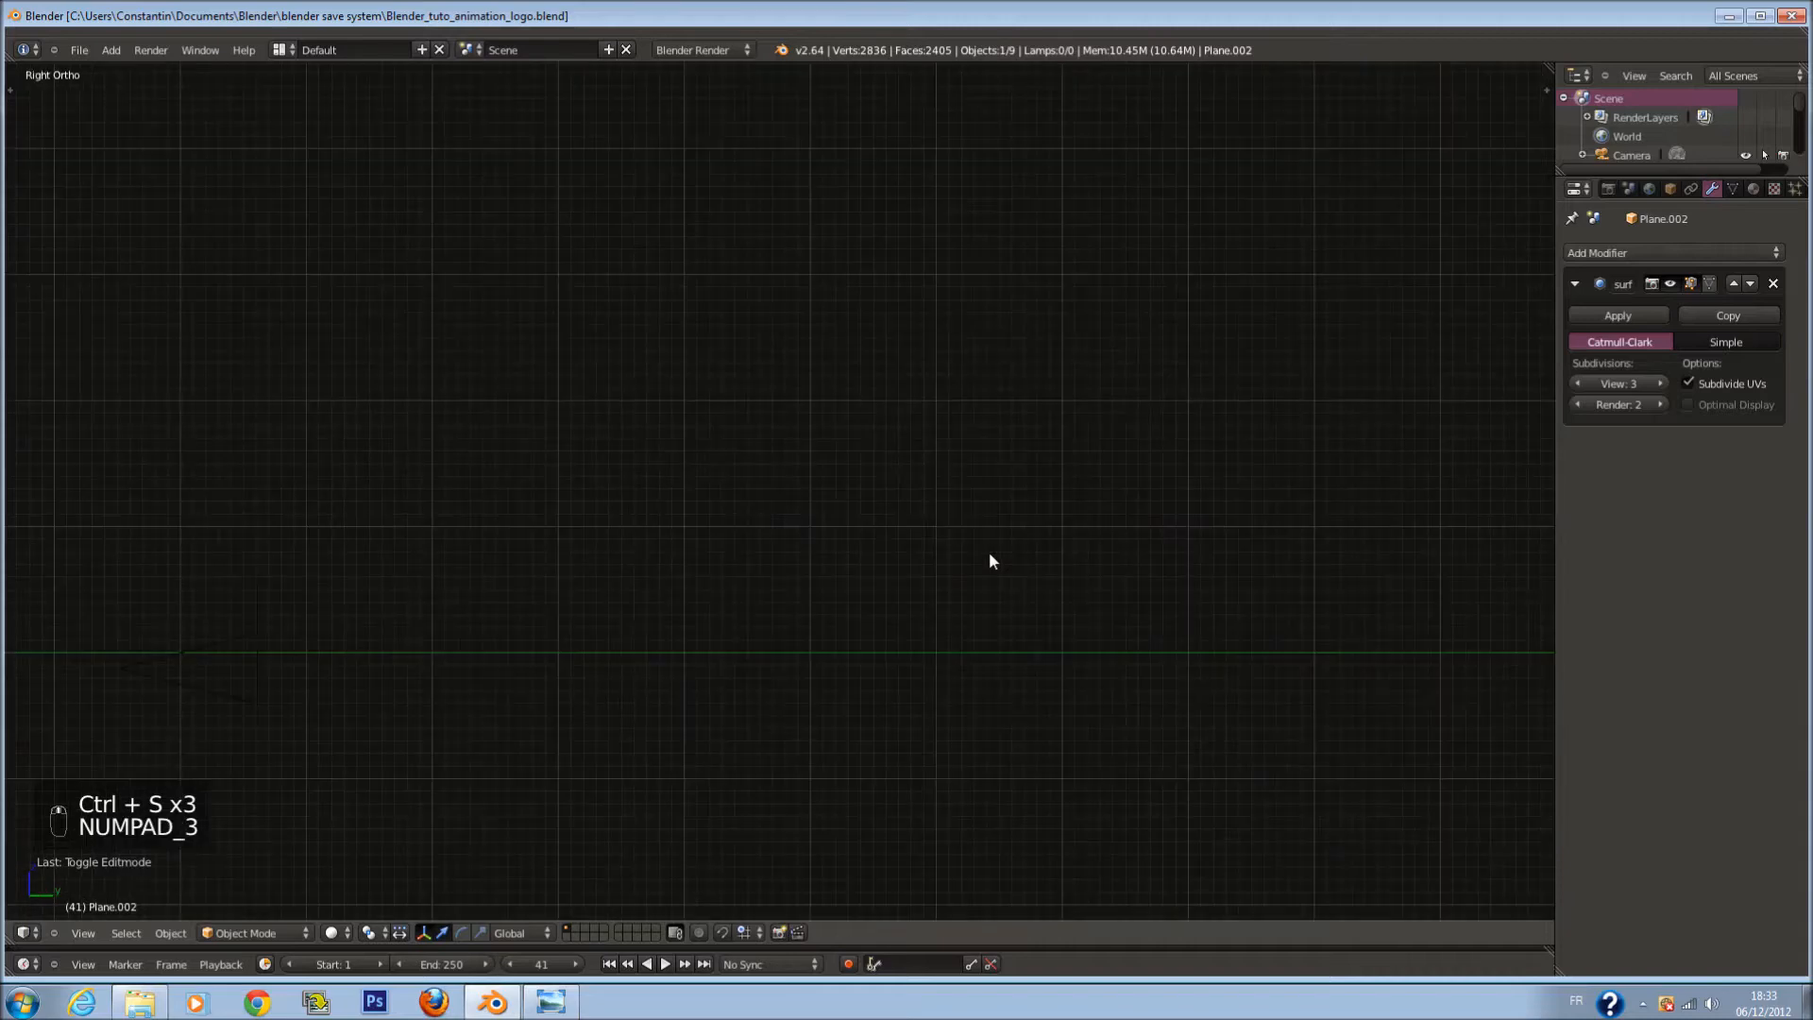
key(KP_Decimal)
middle_drag(971, 556, 1050, 502)
key(Tab)
key(a)
key(a)
key(a)
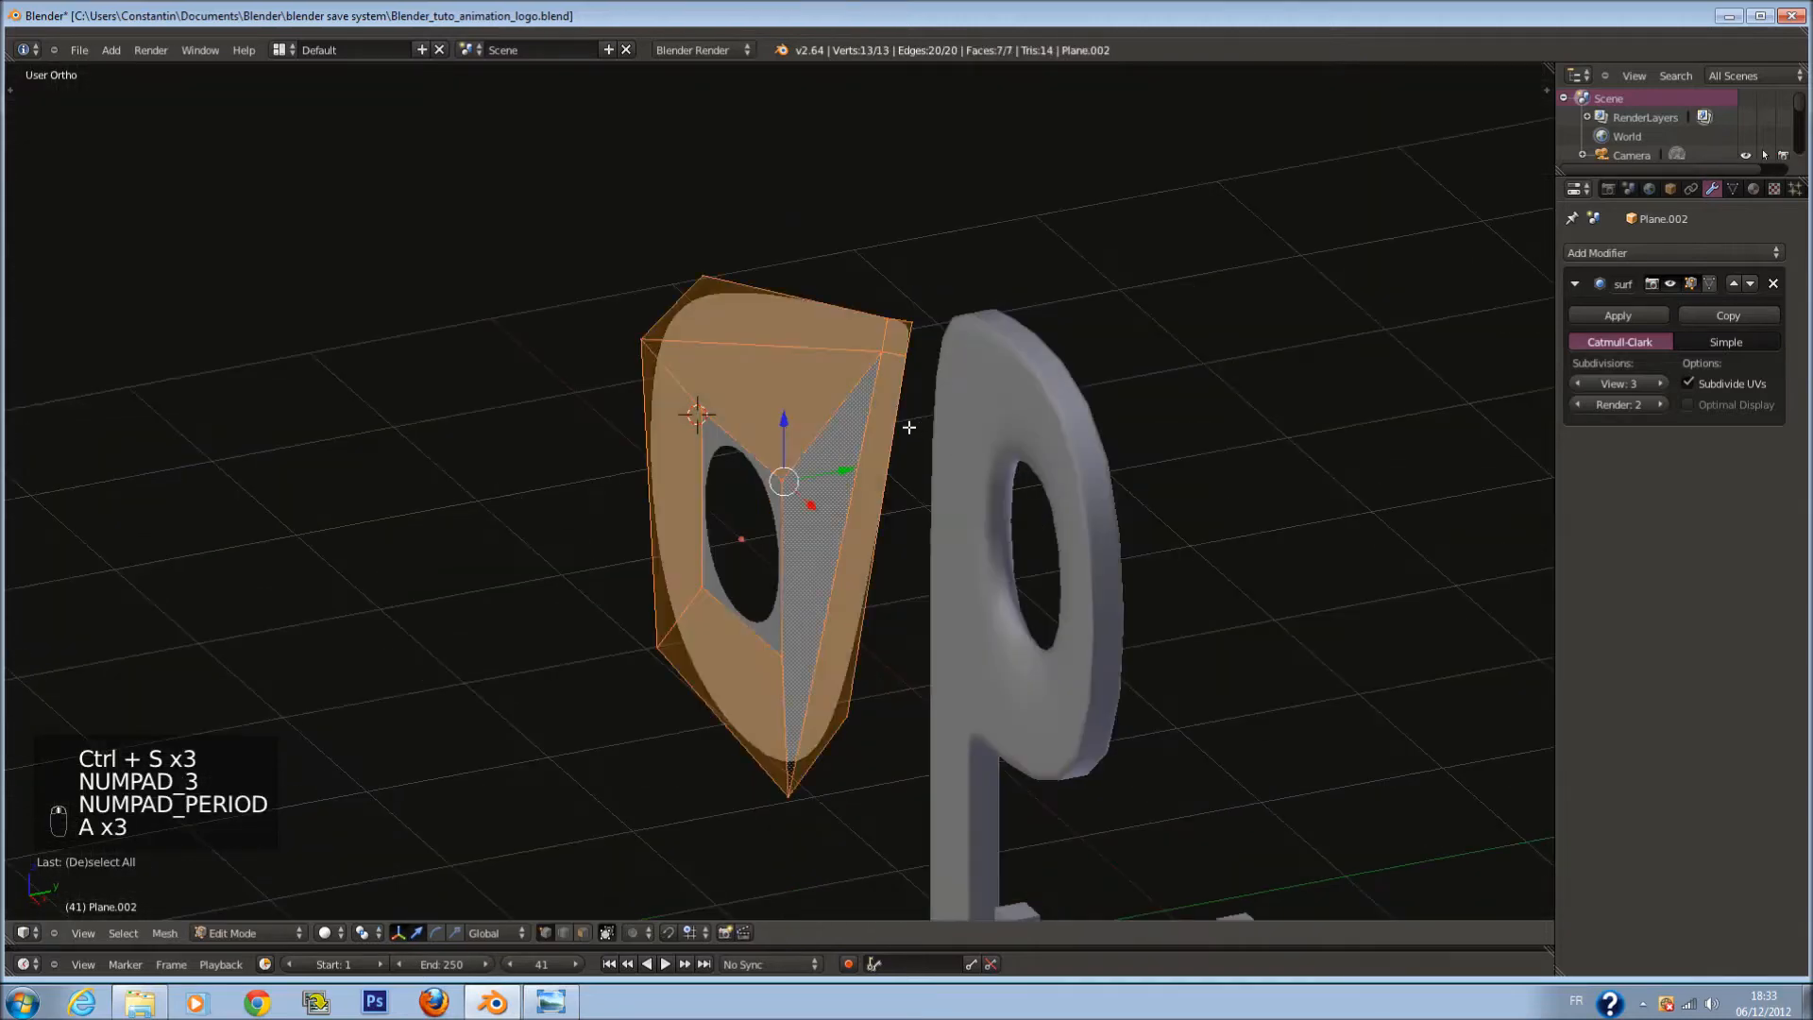
key(e)
click(605, 412)
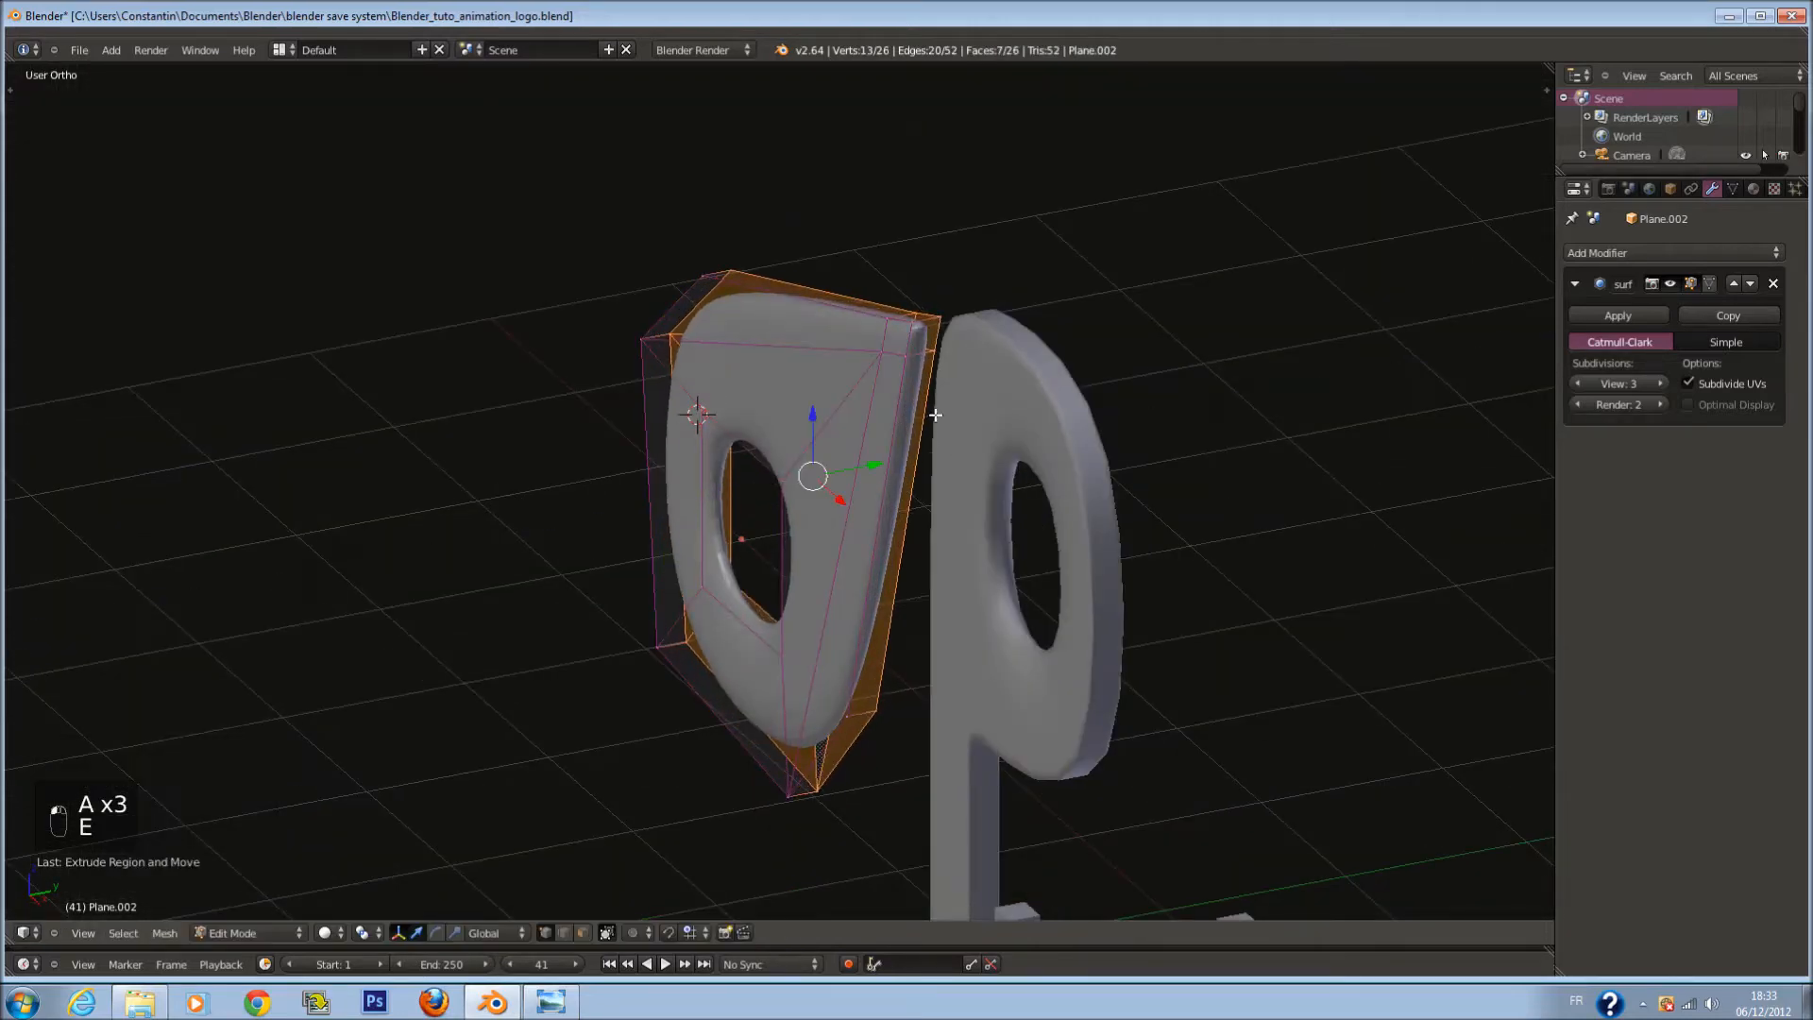
Step: Leave edit mode, apply smooth shading to the drop and save the file
key(Tab)
key(t)
click(55, 304)
key(t)
key(ctrl+s)
key(KP_1)
key(ctrl+s)
Step: Move the drop along X closer to the P, save the file and look through the camera
key(r)
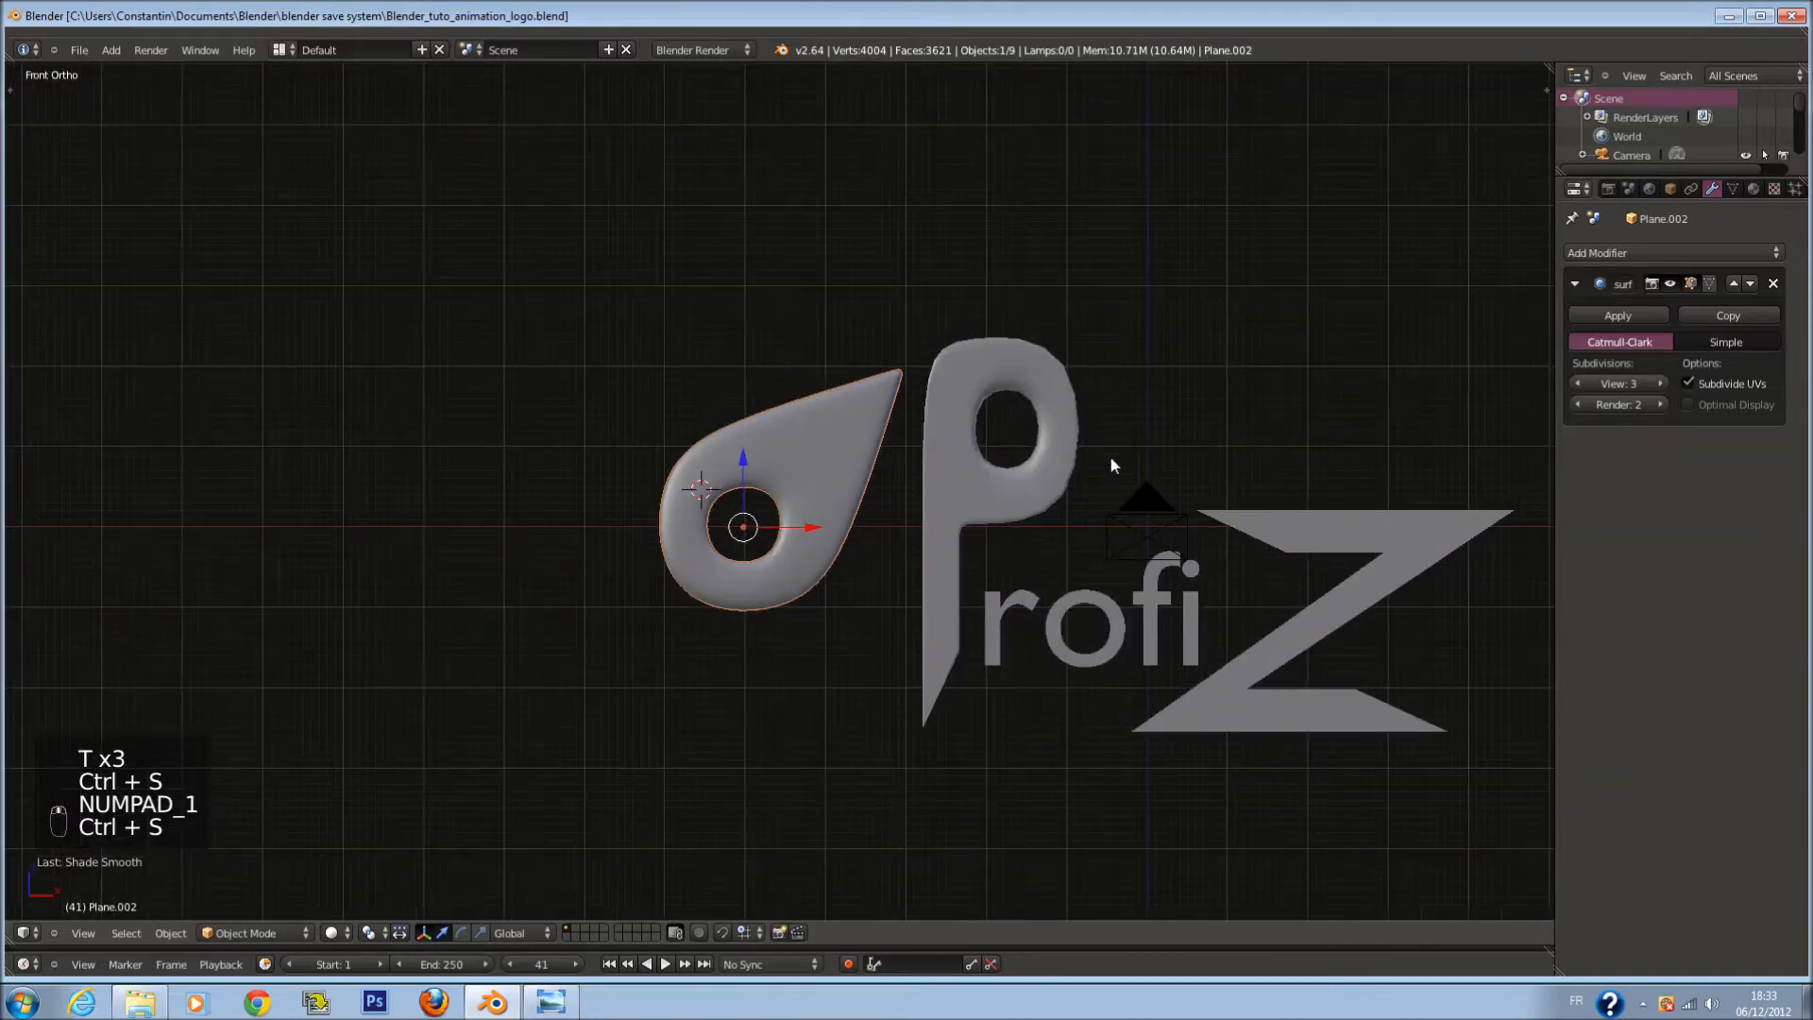
right_click(1039, 406)
drag(810, 527, 851, 536)
key(ctrl+s)
key(KP_0)
key(ctrl+s)
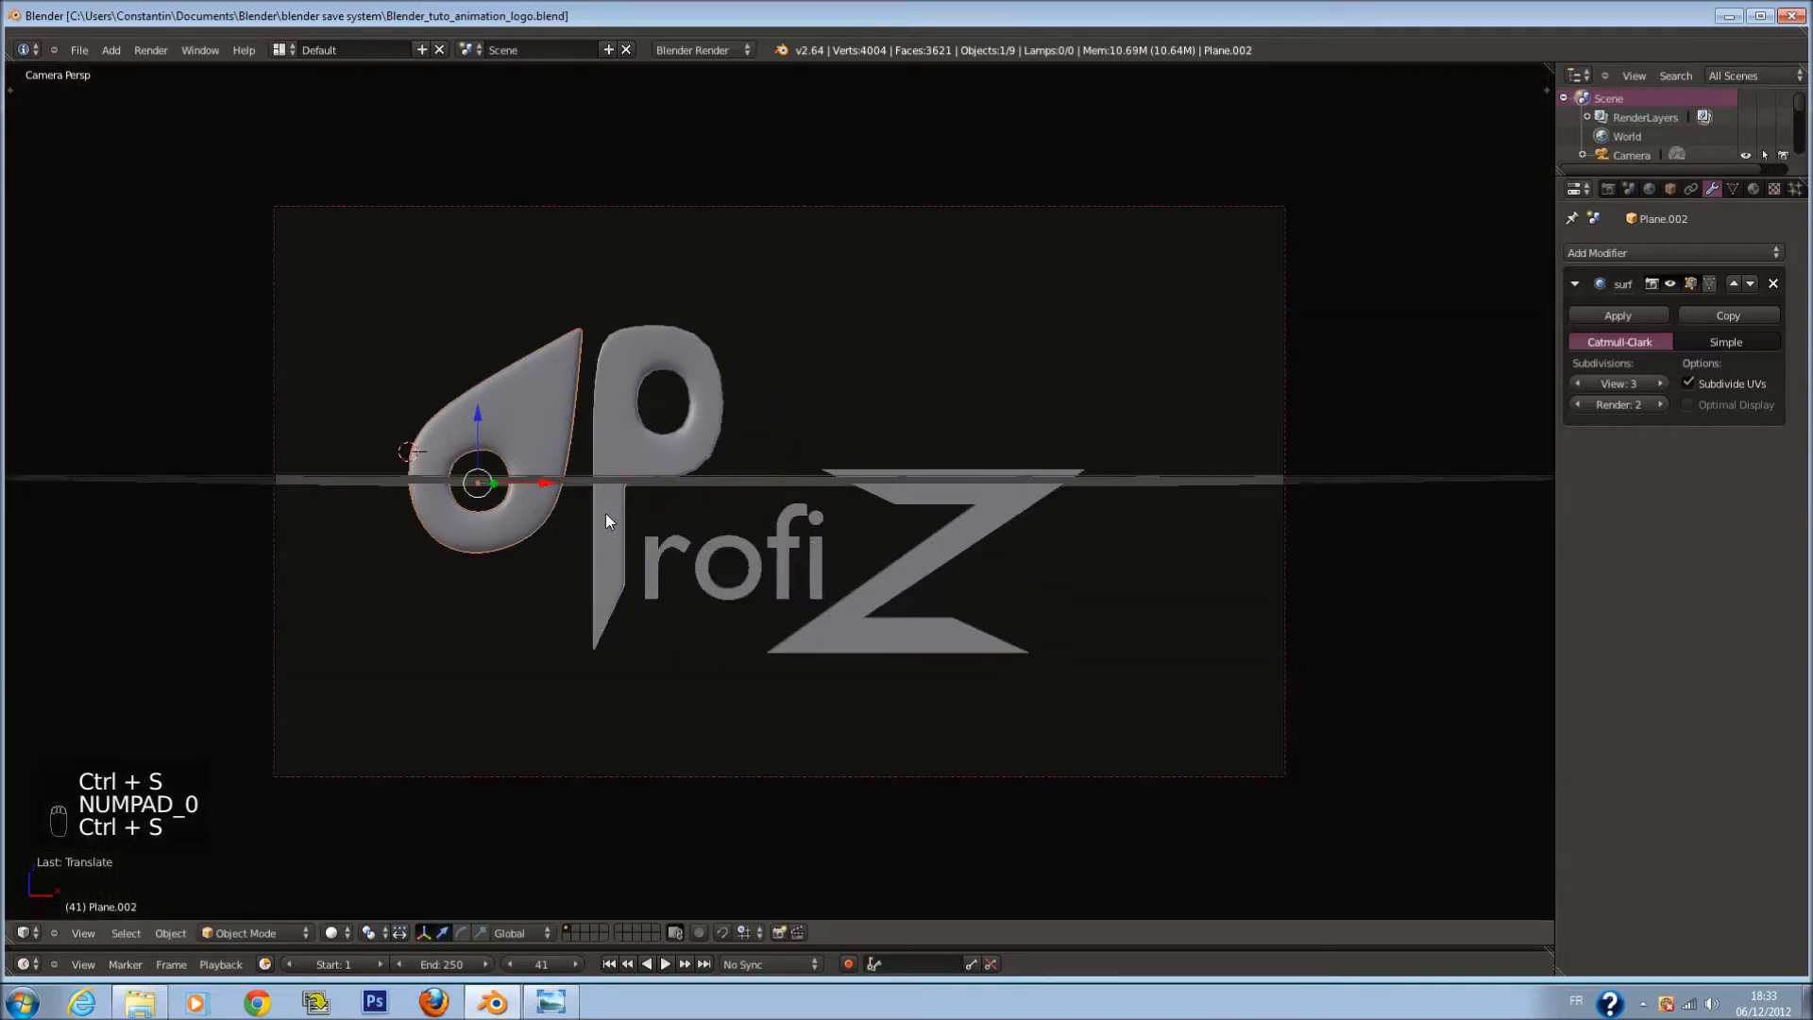
Step: Move the drop along X until it lies beyond the right side of the camera frame, and save the file
drag(549, 490, 1339, 470)
key(r)
click(1399, 454)
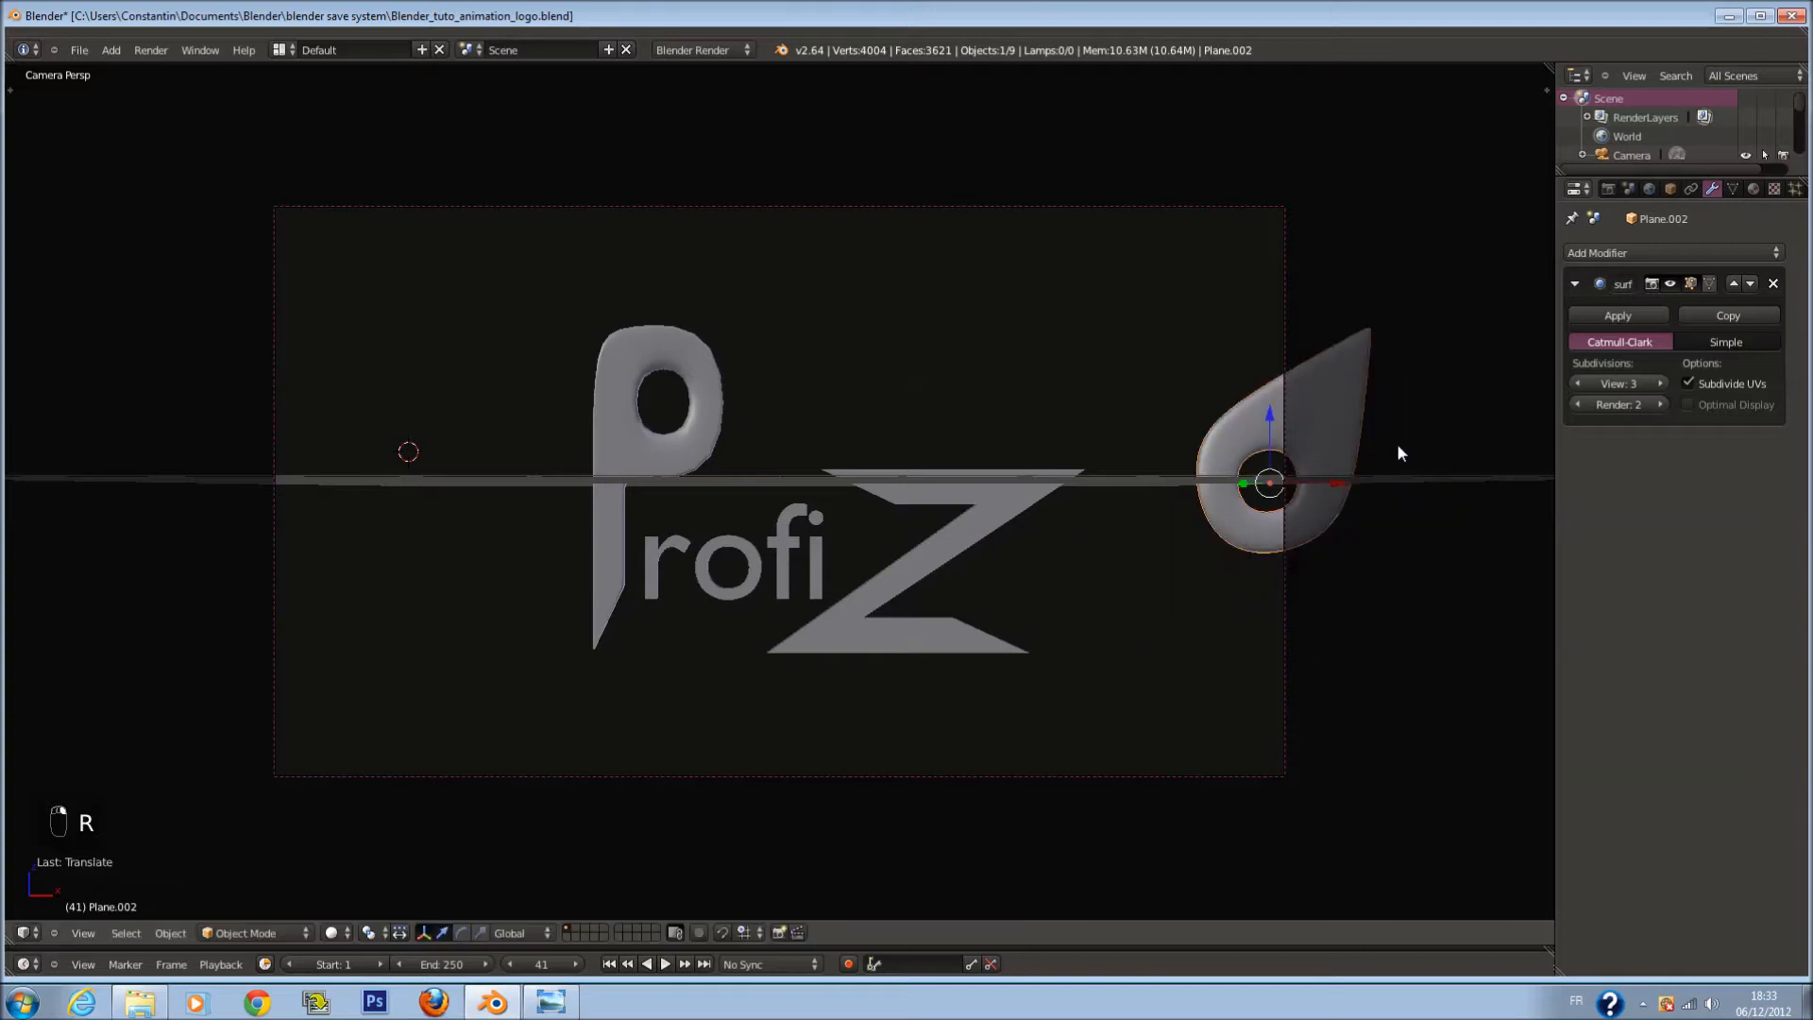
drag(1326, 489, 1445, 489)
key(ctrl+s)
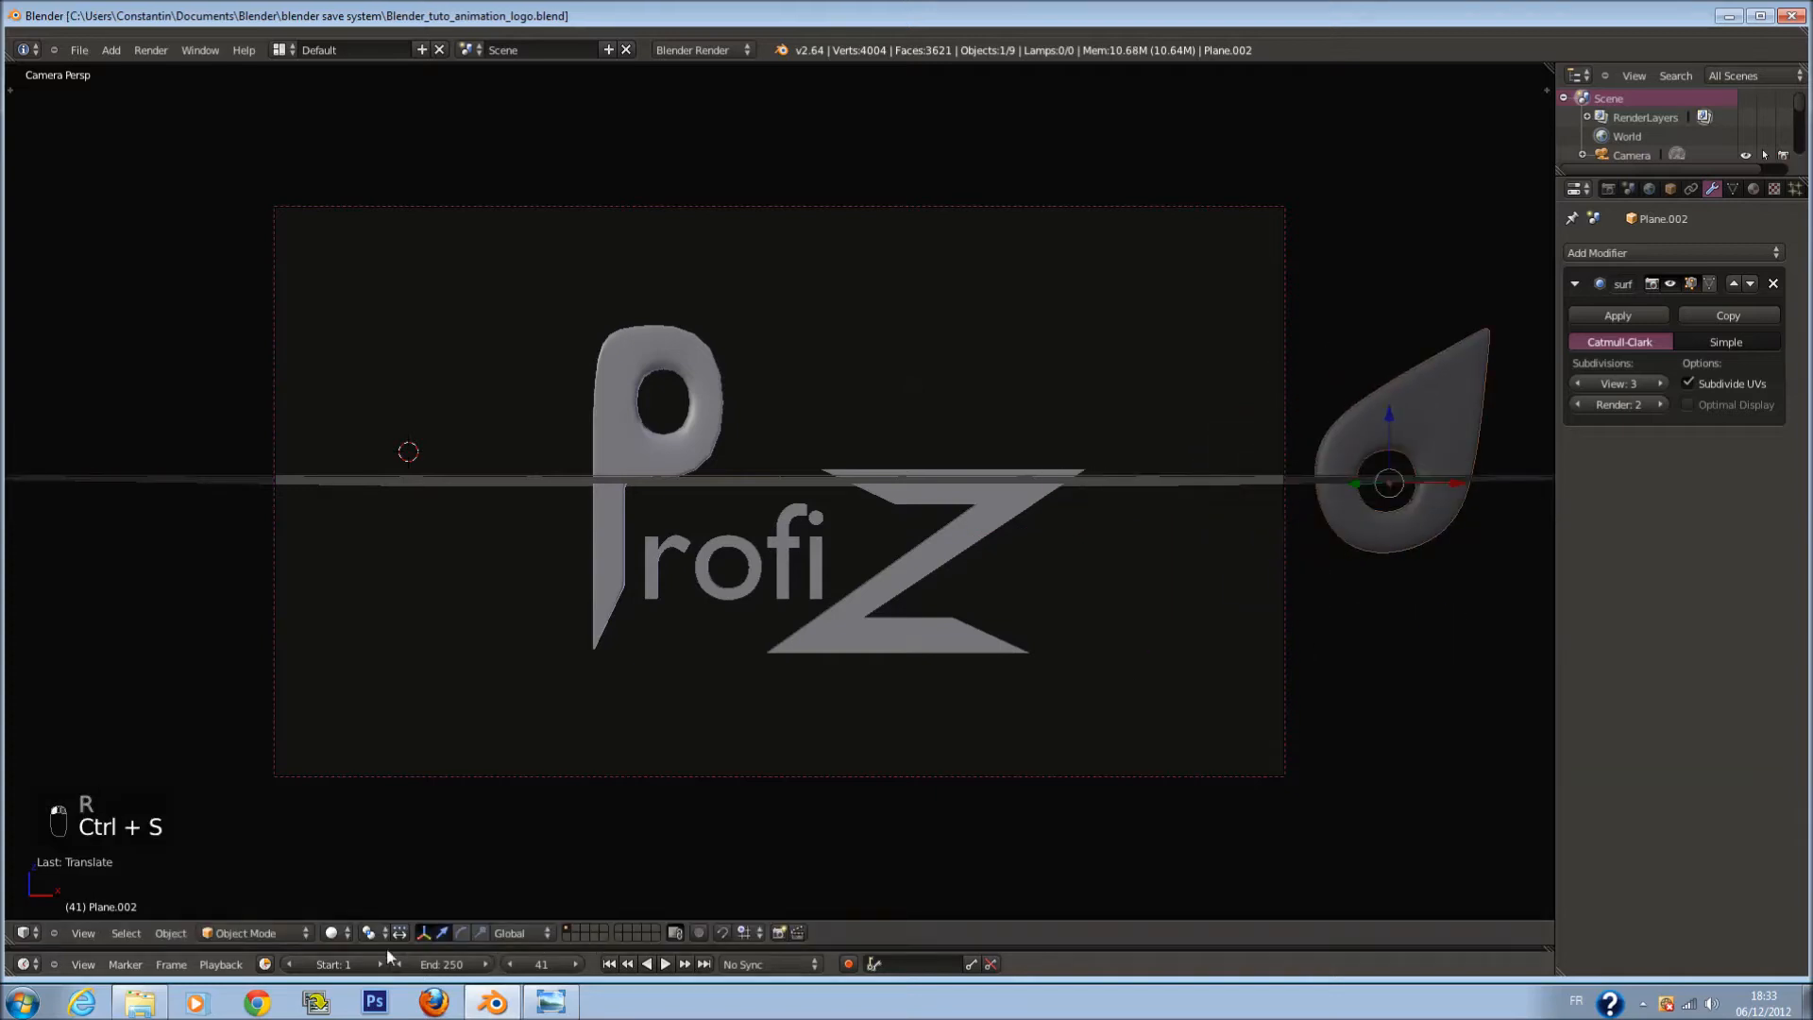
Step: Enlarge the timeline area, save the file and go back to frame 1
drag(1133, 941, 755, 801)
key(ctrl+s)
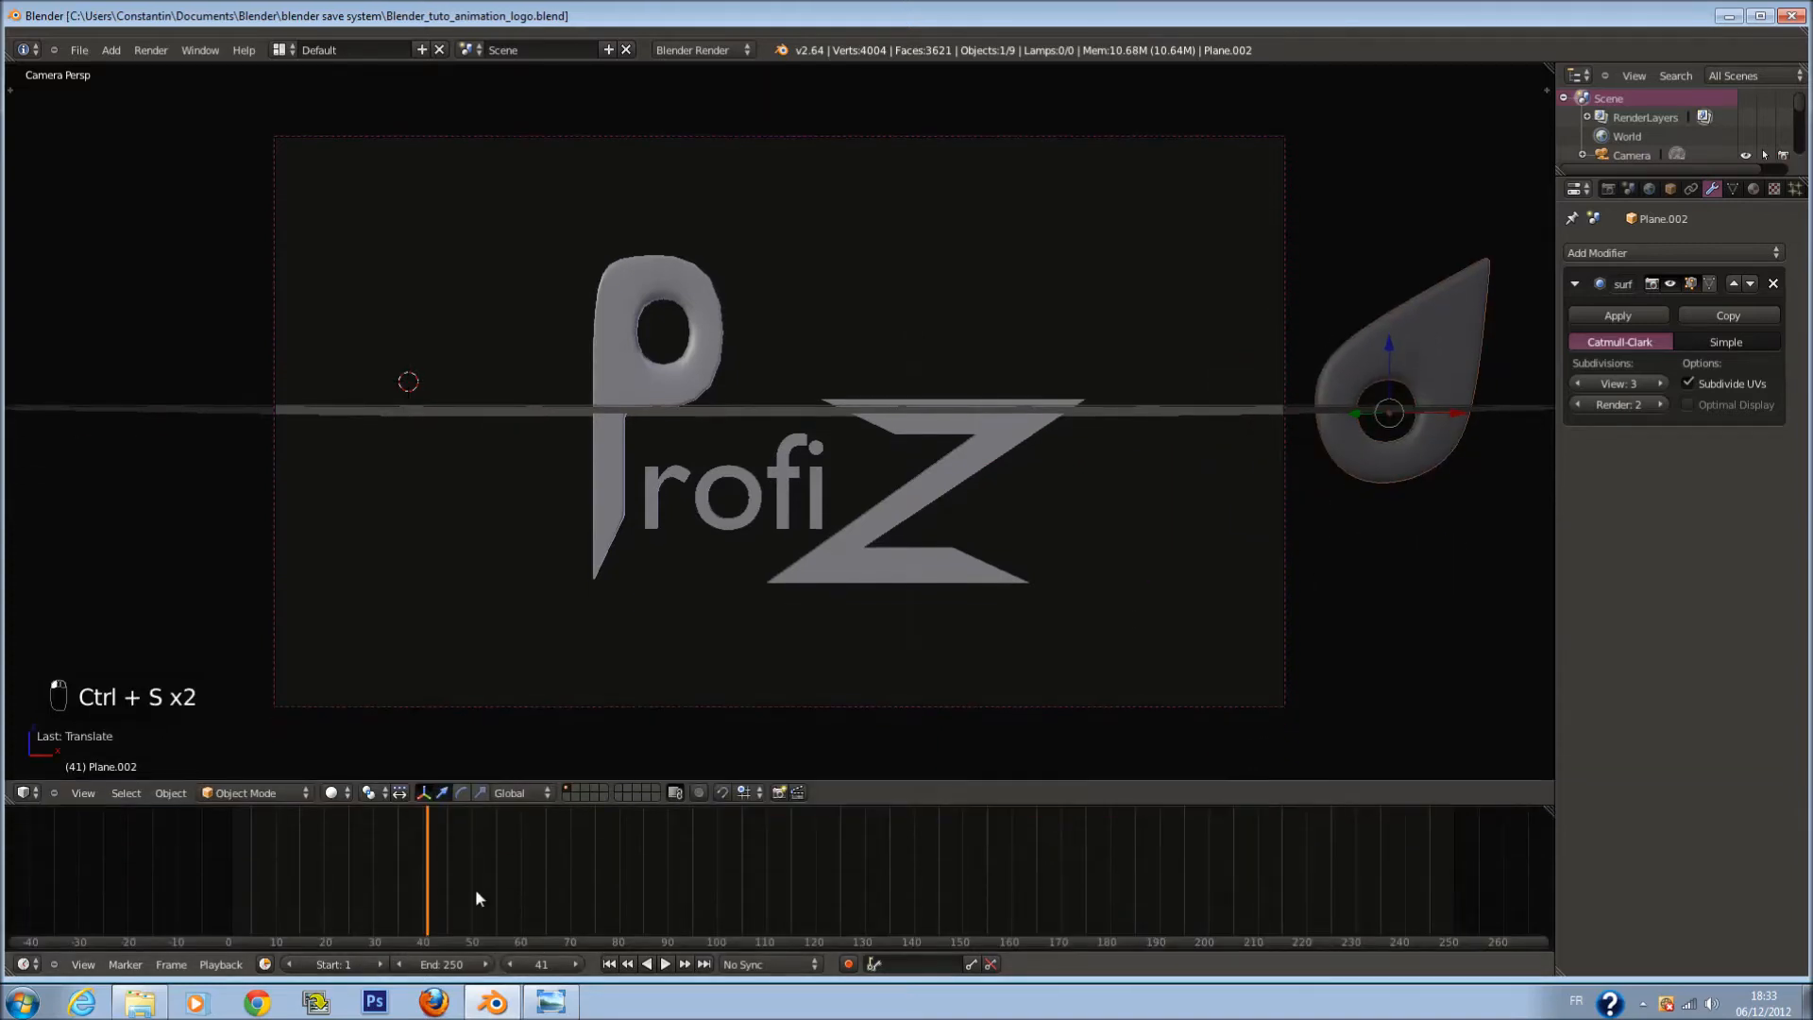
drag(426, 882, 263, 933)
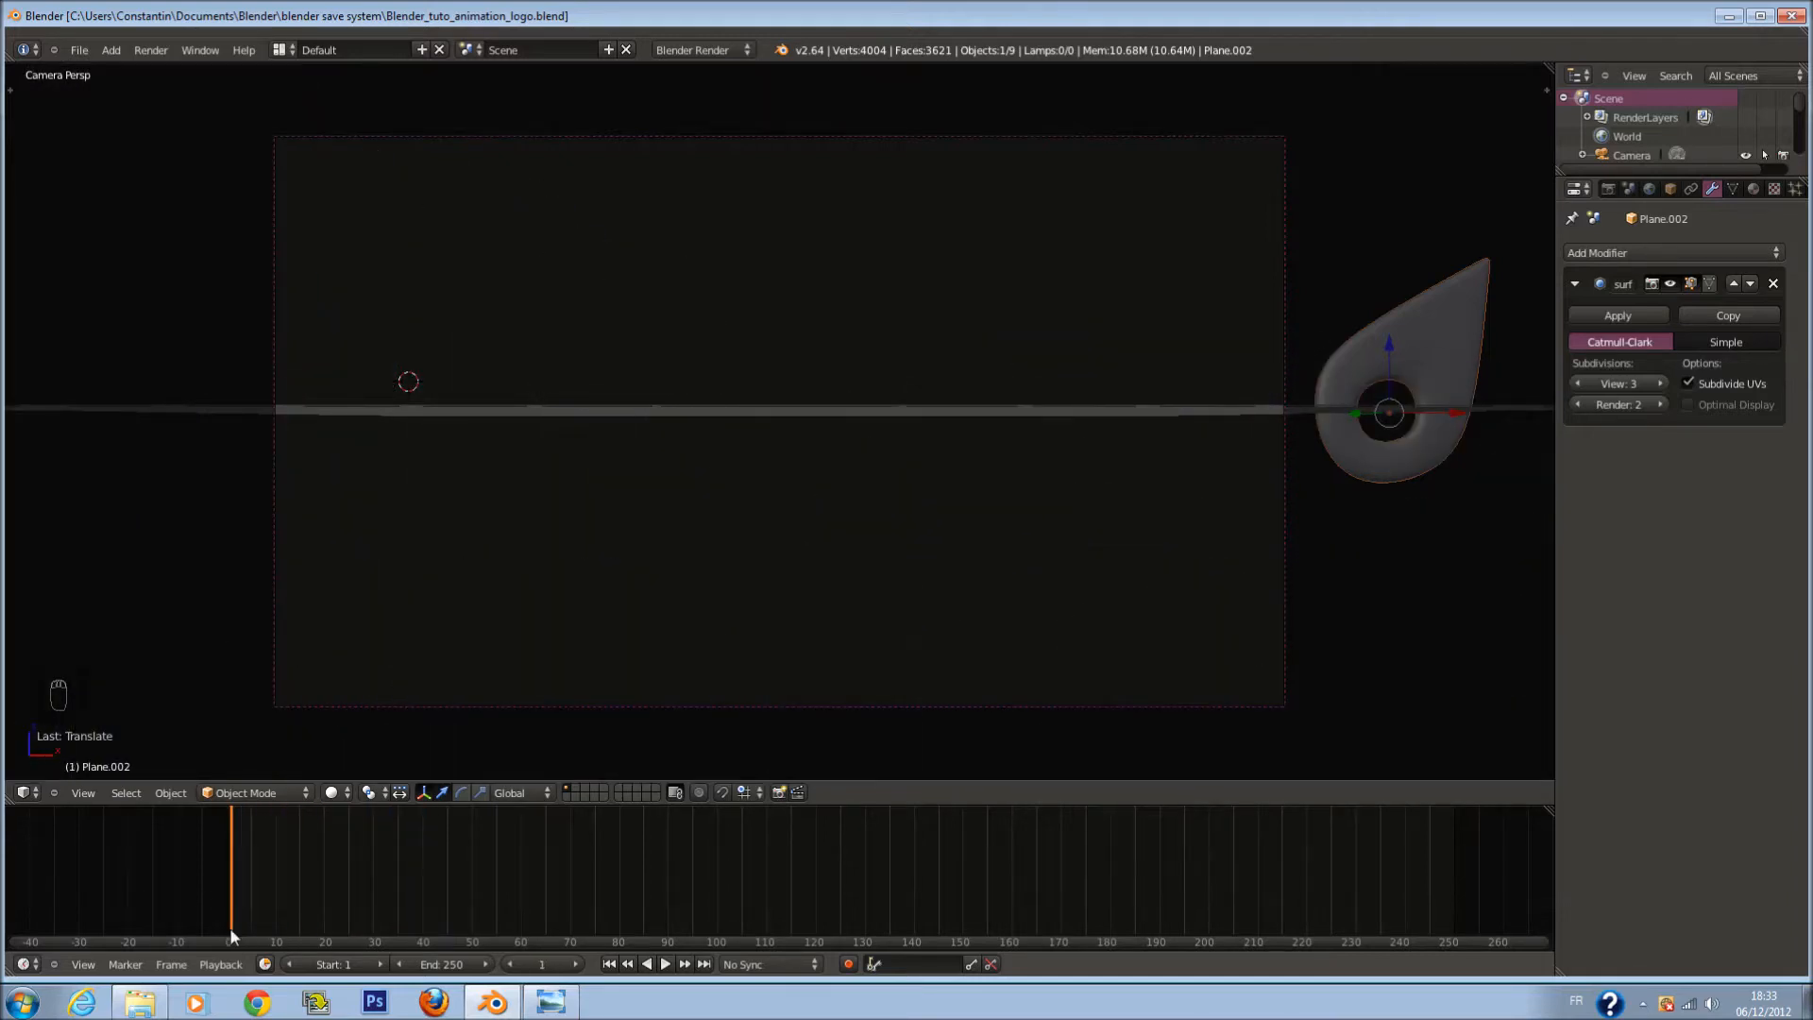
Step: Adjust the drop's starting position along X, and push it farther back along Y in the wireframe top view
scroll(1113, 593, down, 2)
key(g)
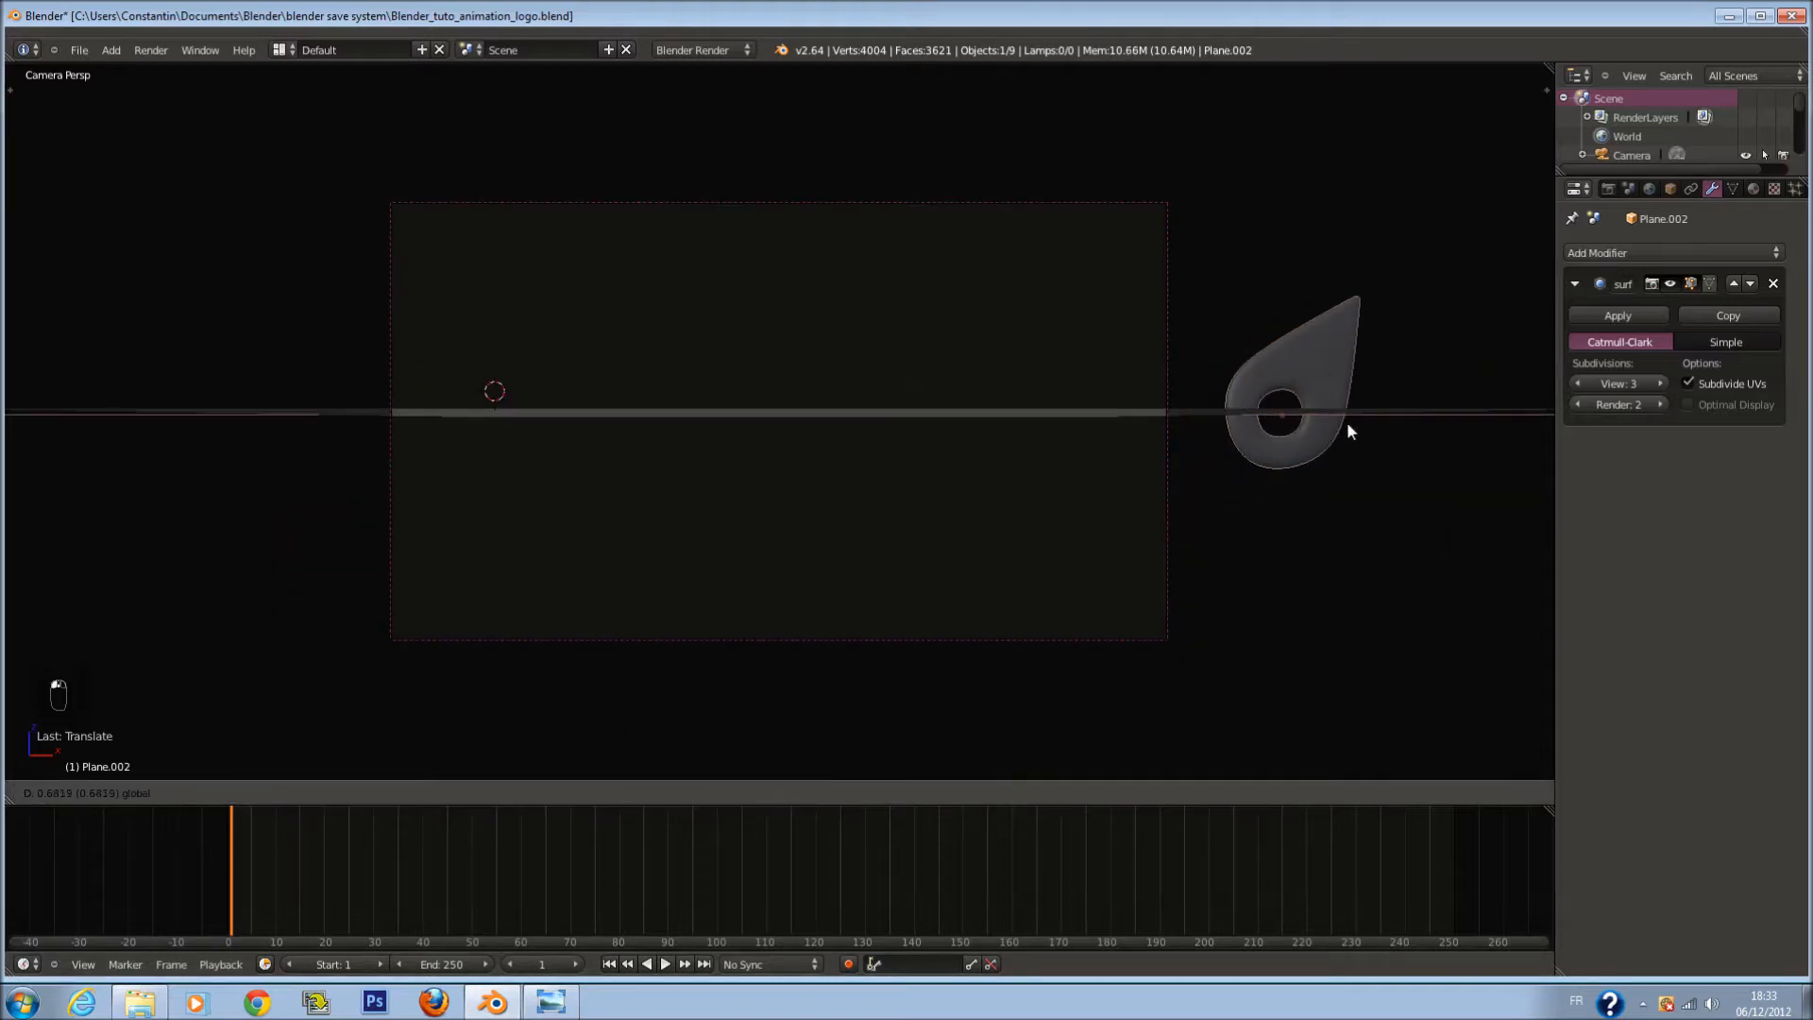
click(1341, 430)
key(KP_7)
key(z)
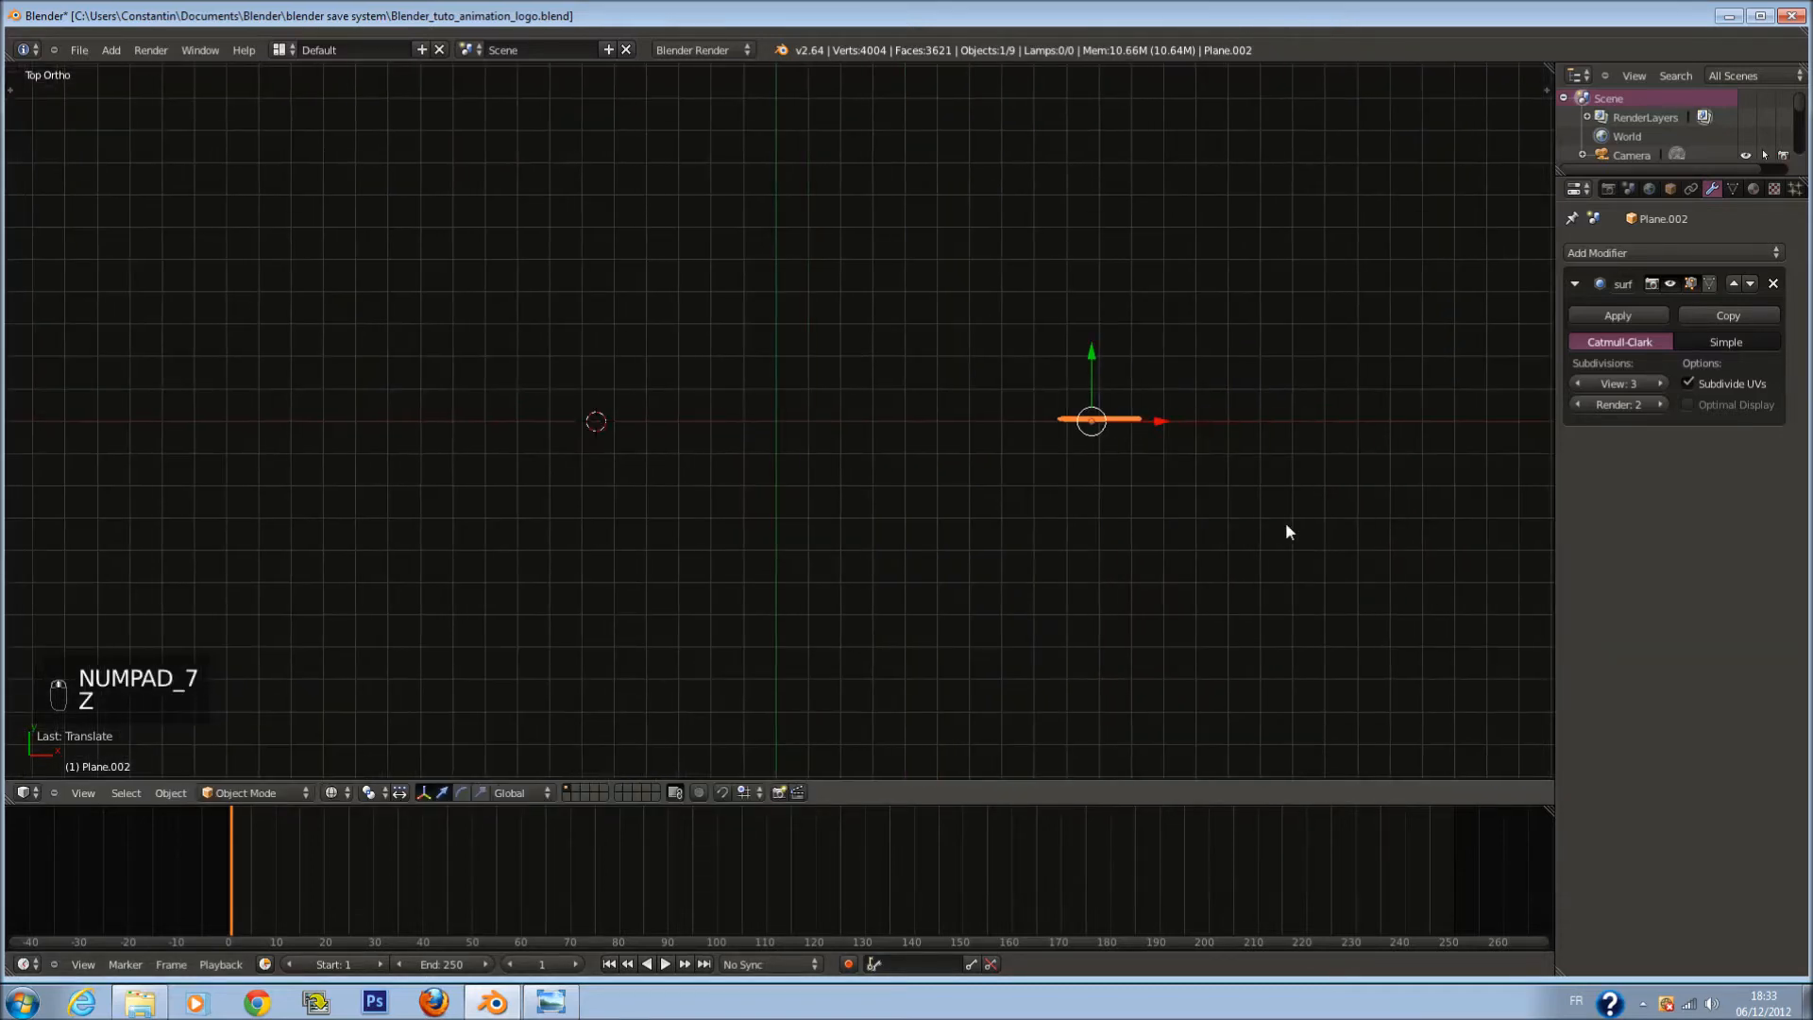
drag(253, 835, 521, 835)
drag(1092, 375, 1092, 342)
Step: Insert a LocRotScale keyframe for the drop at frame 0
drag(540, 848, 231, 867)
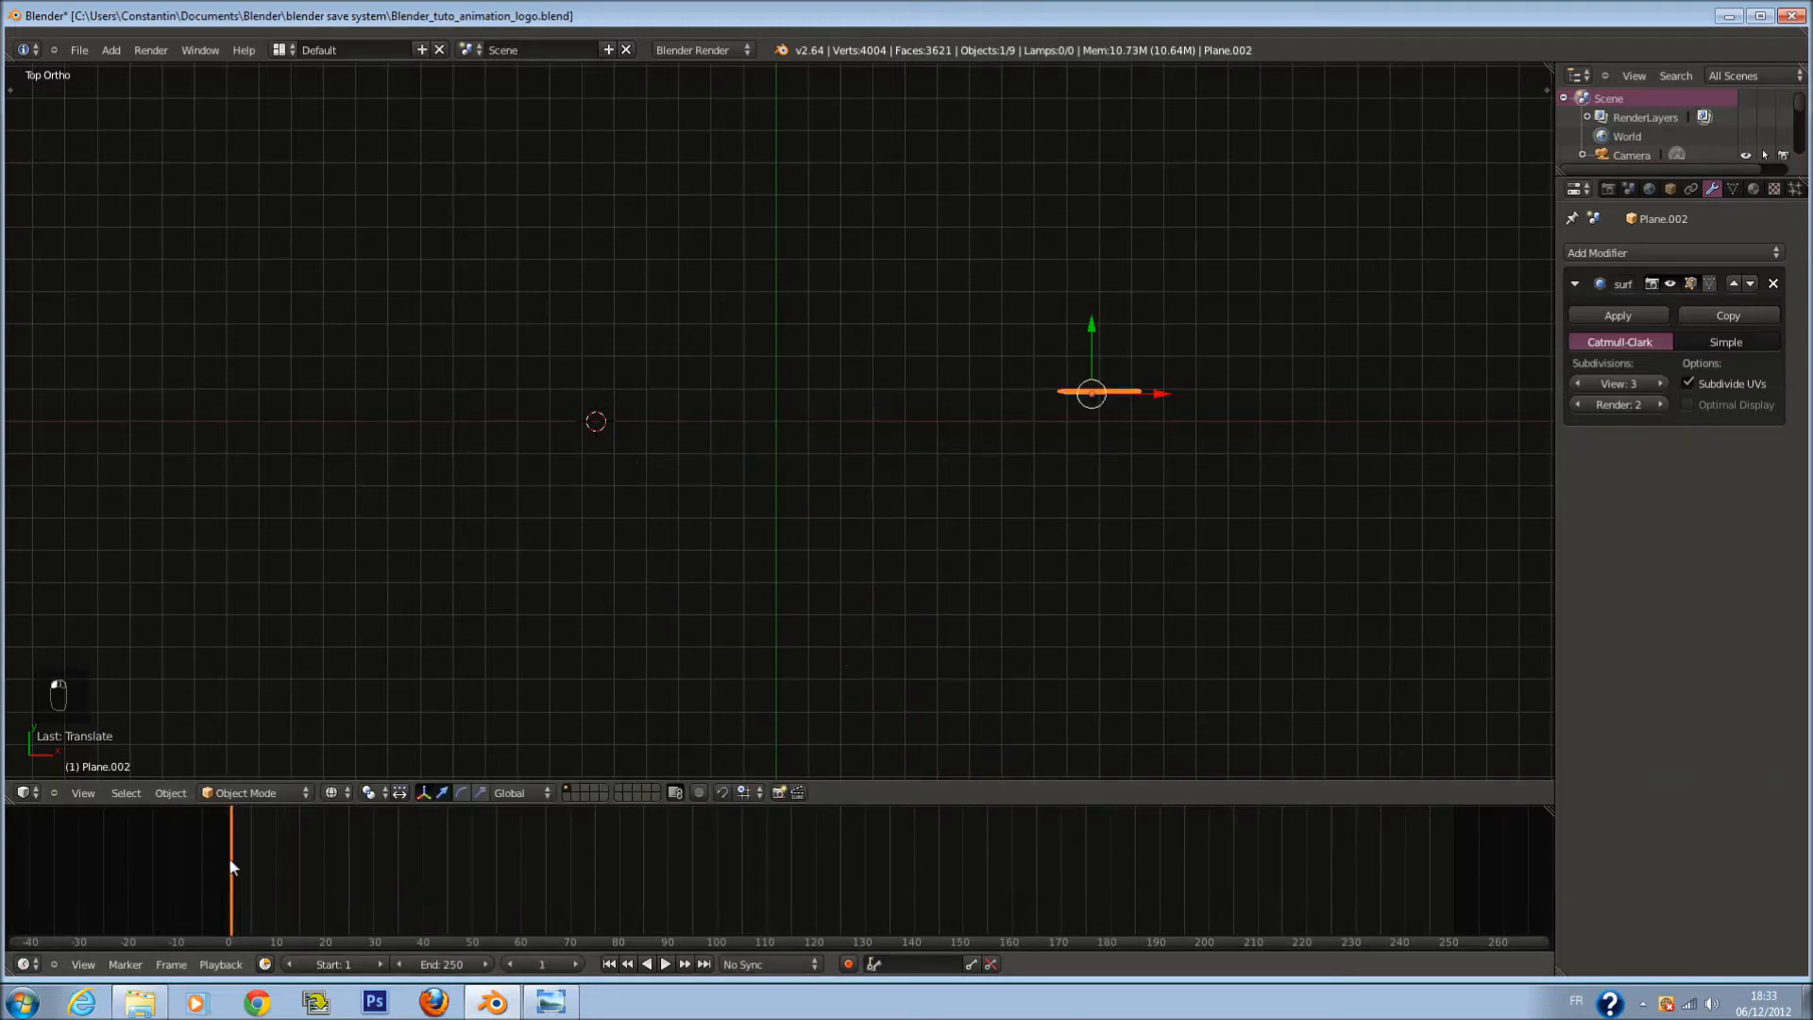
key(i)
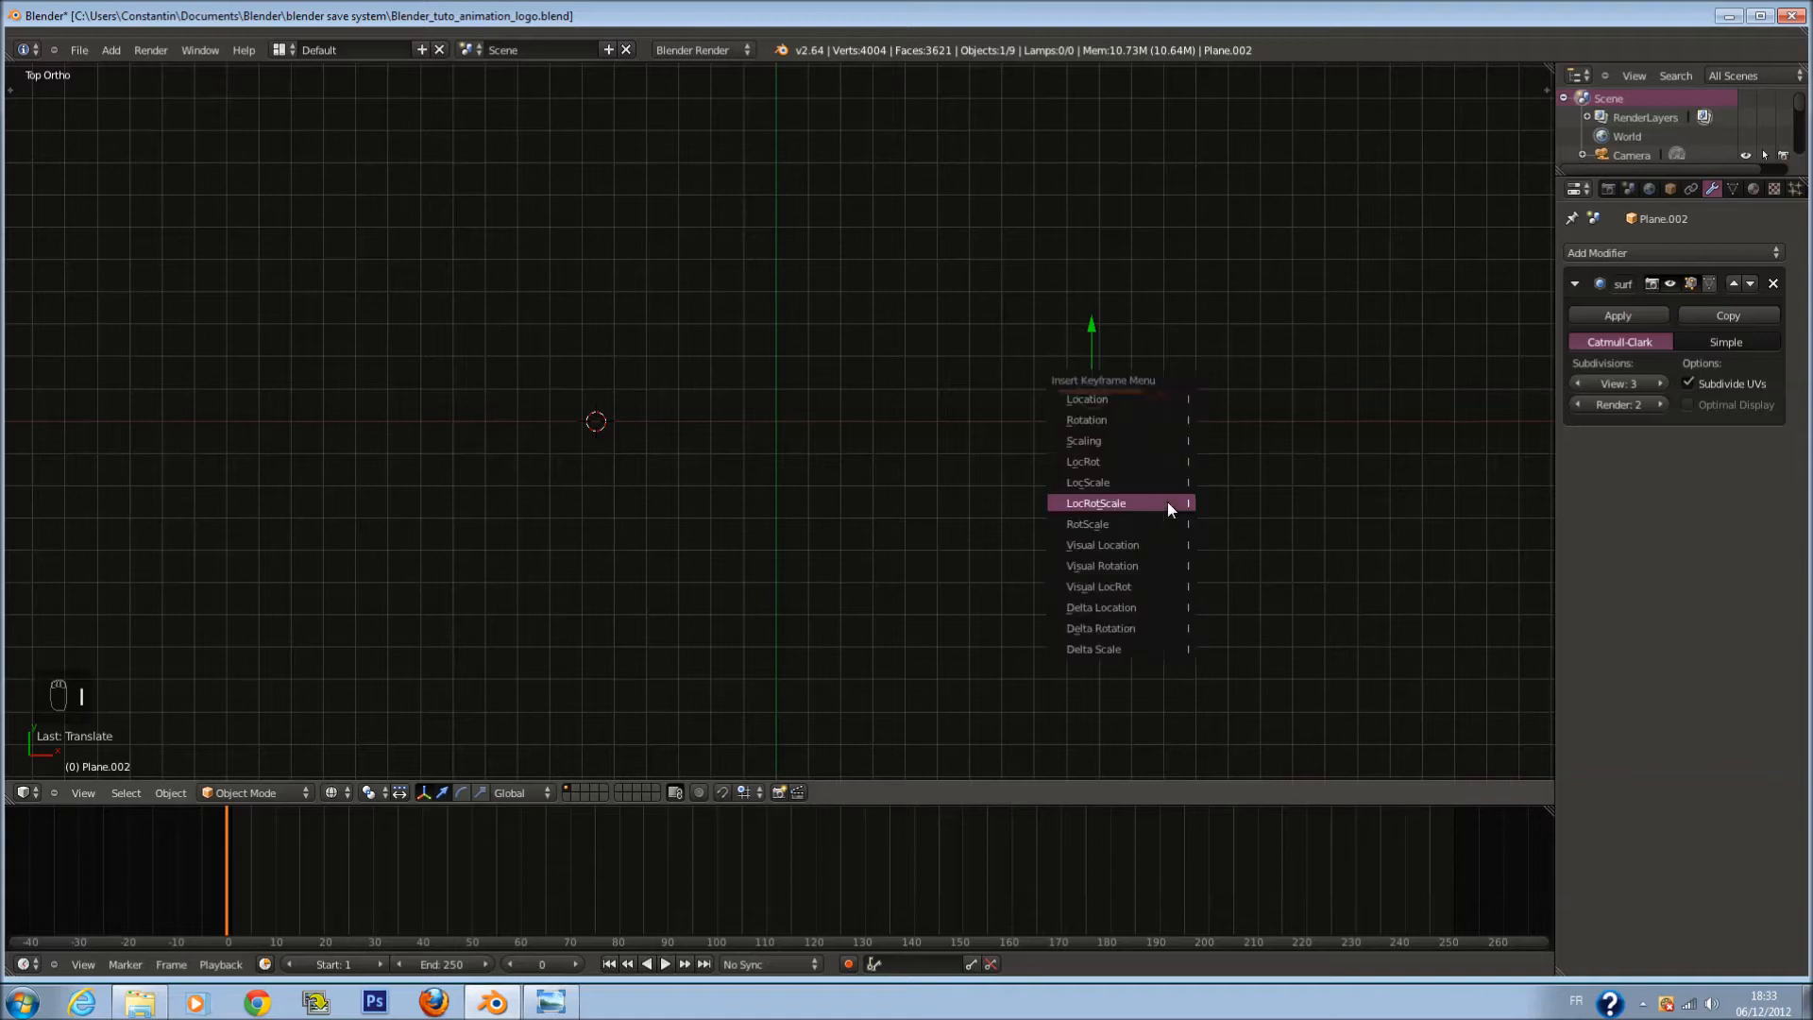
click(1167, 501)
Step: Go to frame 40 and, in camera view, move the drop along X to just left of the P
key(KP_1)
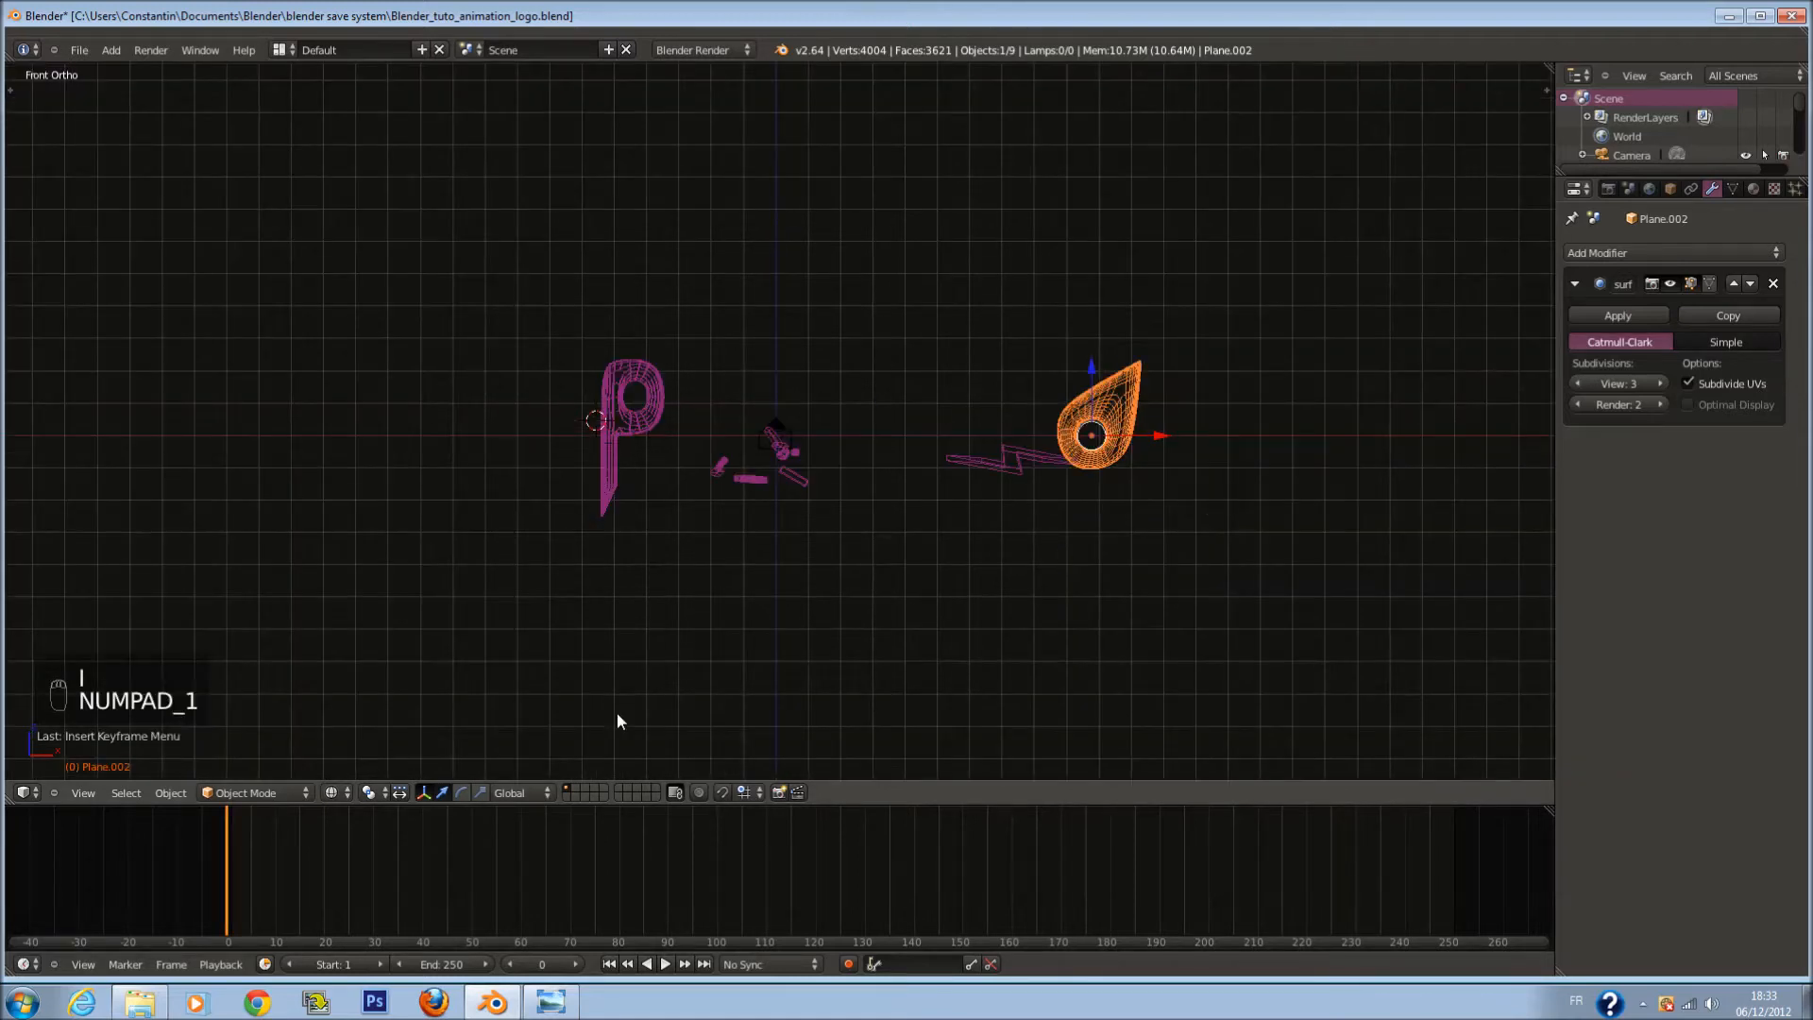
drag(237, 865, 669, 882)
key(KP_0)
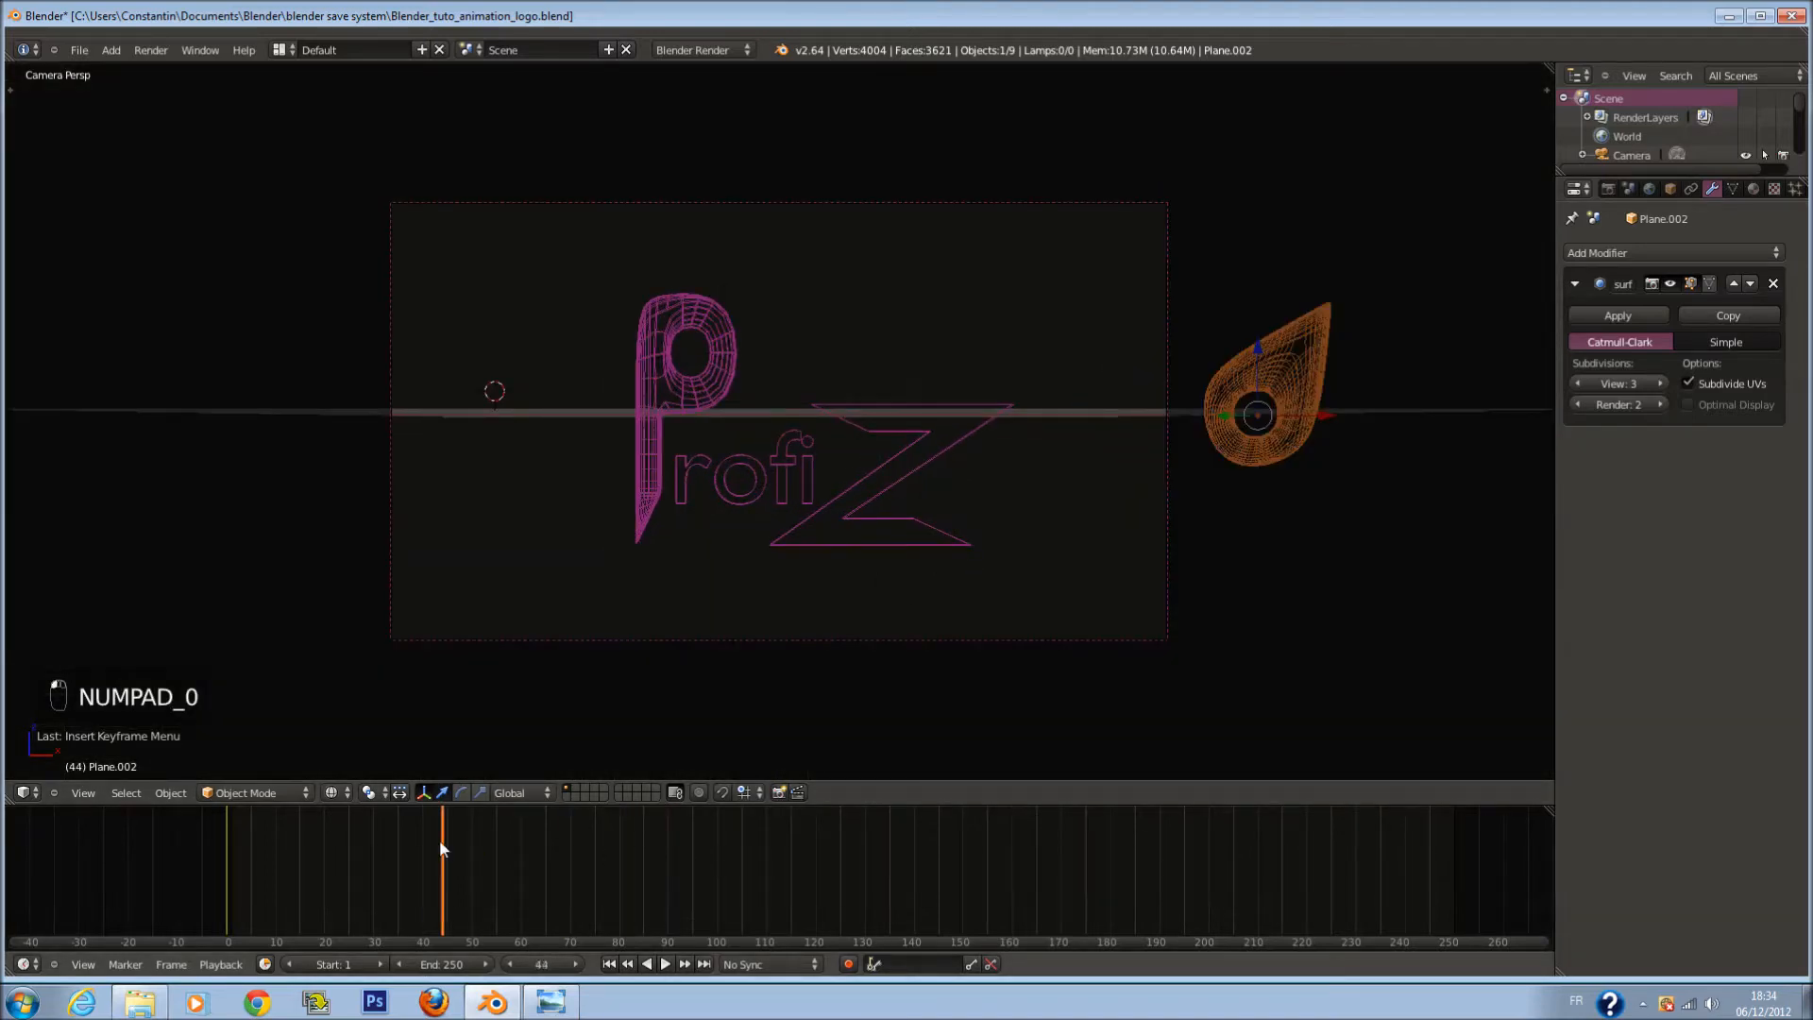
drag(430, 841, 421, 836)
scroll(1038, 538, up, 2)
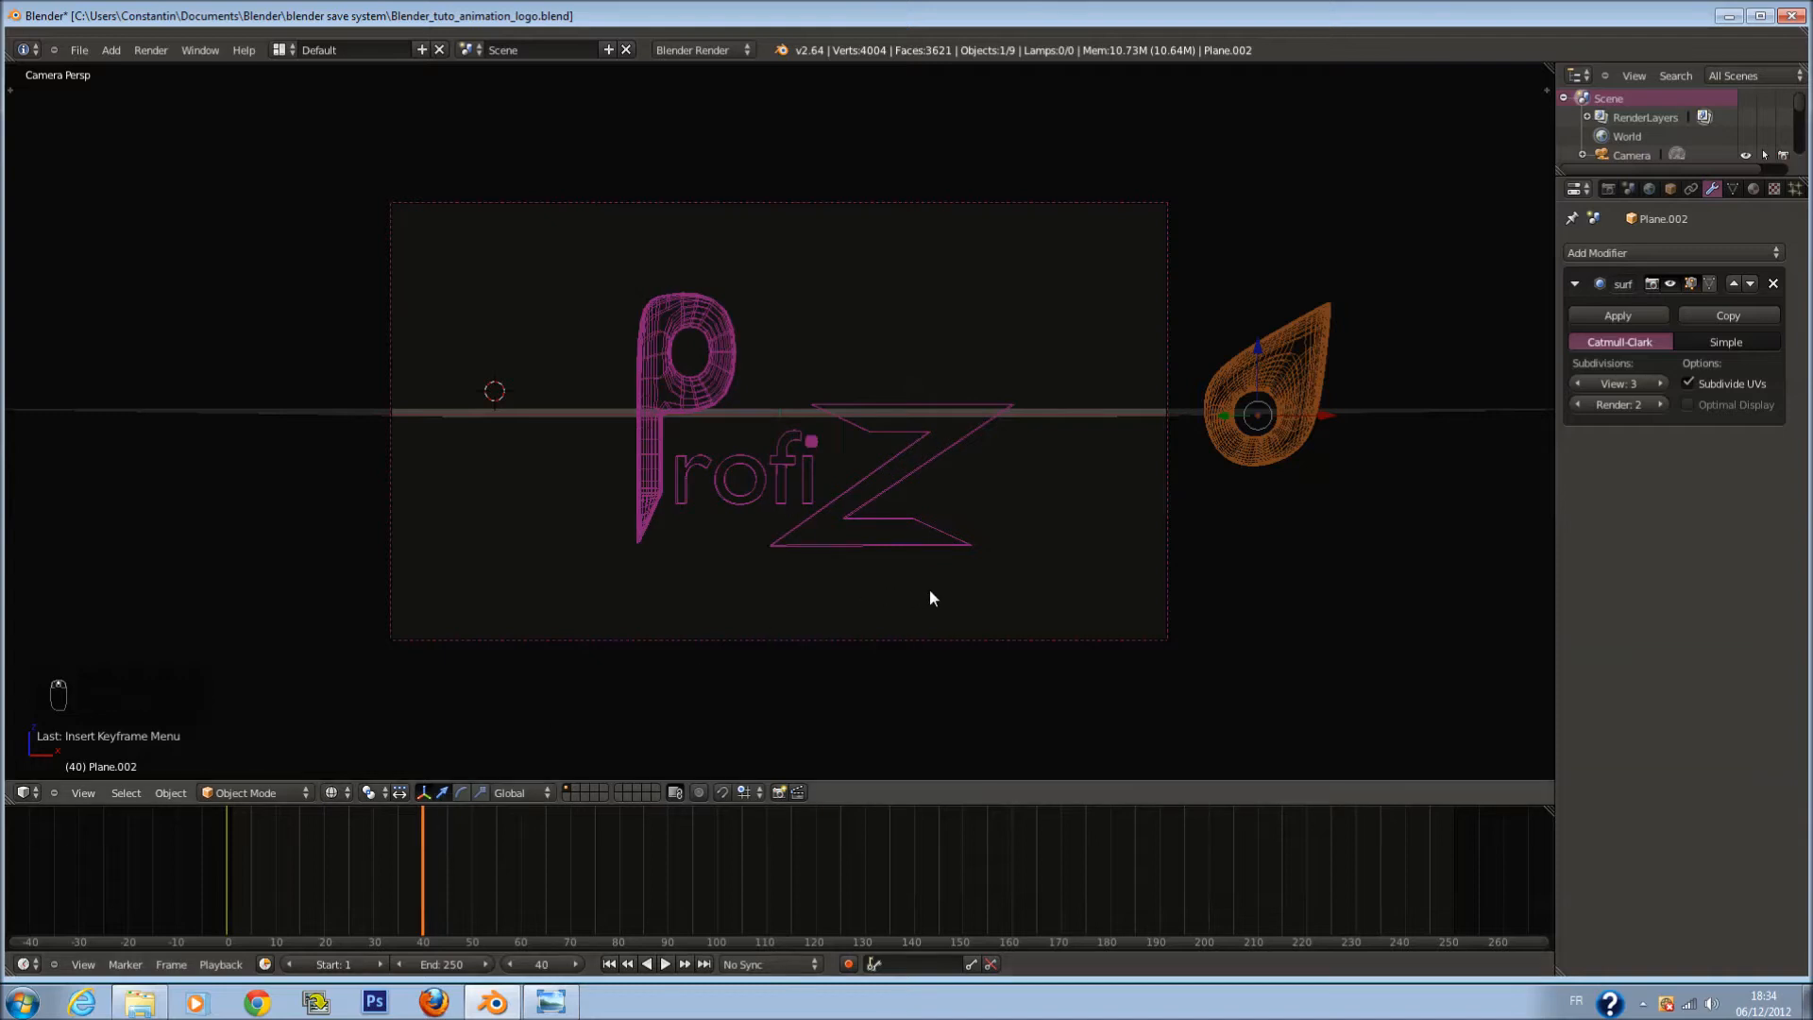
scroll(1229, 483, down, 1)
right_drag(1313, 412, 593, 429)
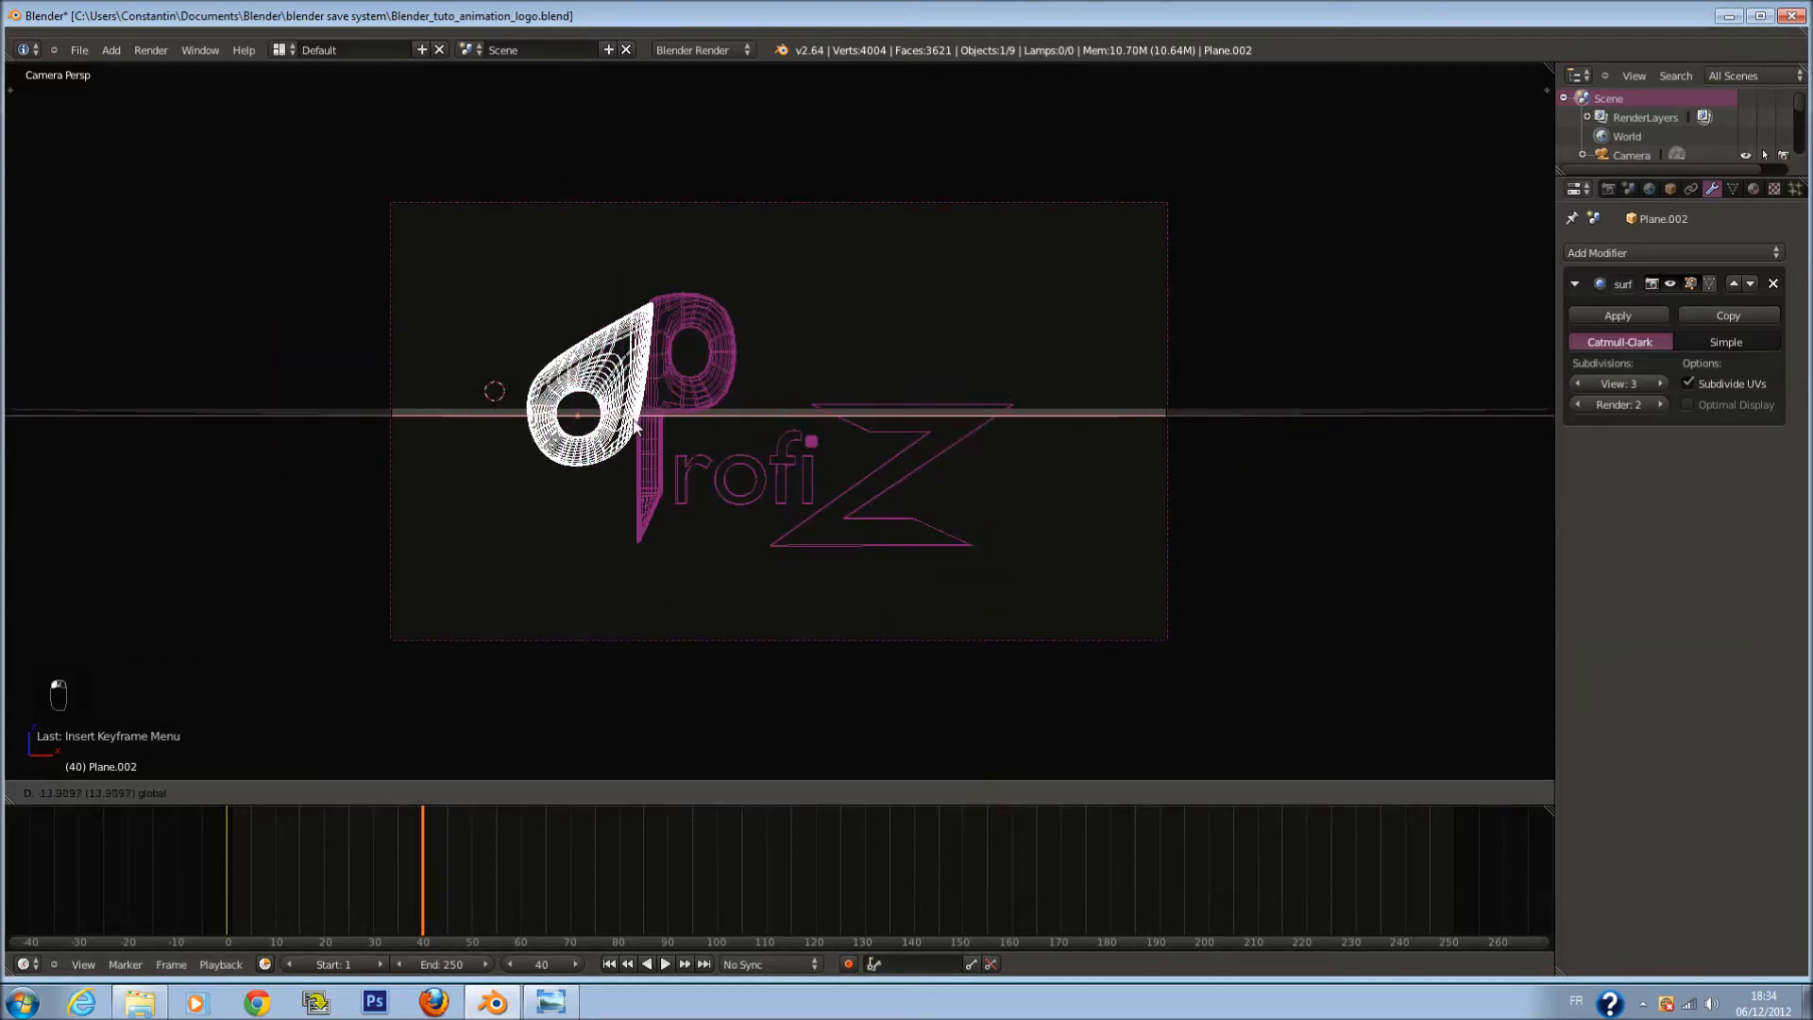
Step: Rotate the drop through several full turns so it ends upright, and insert a keyframe at frame 40
key(r)
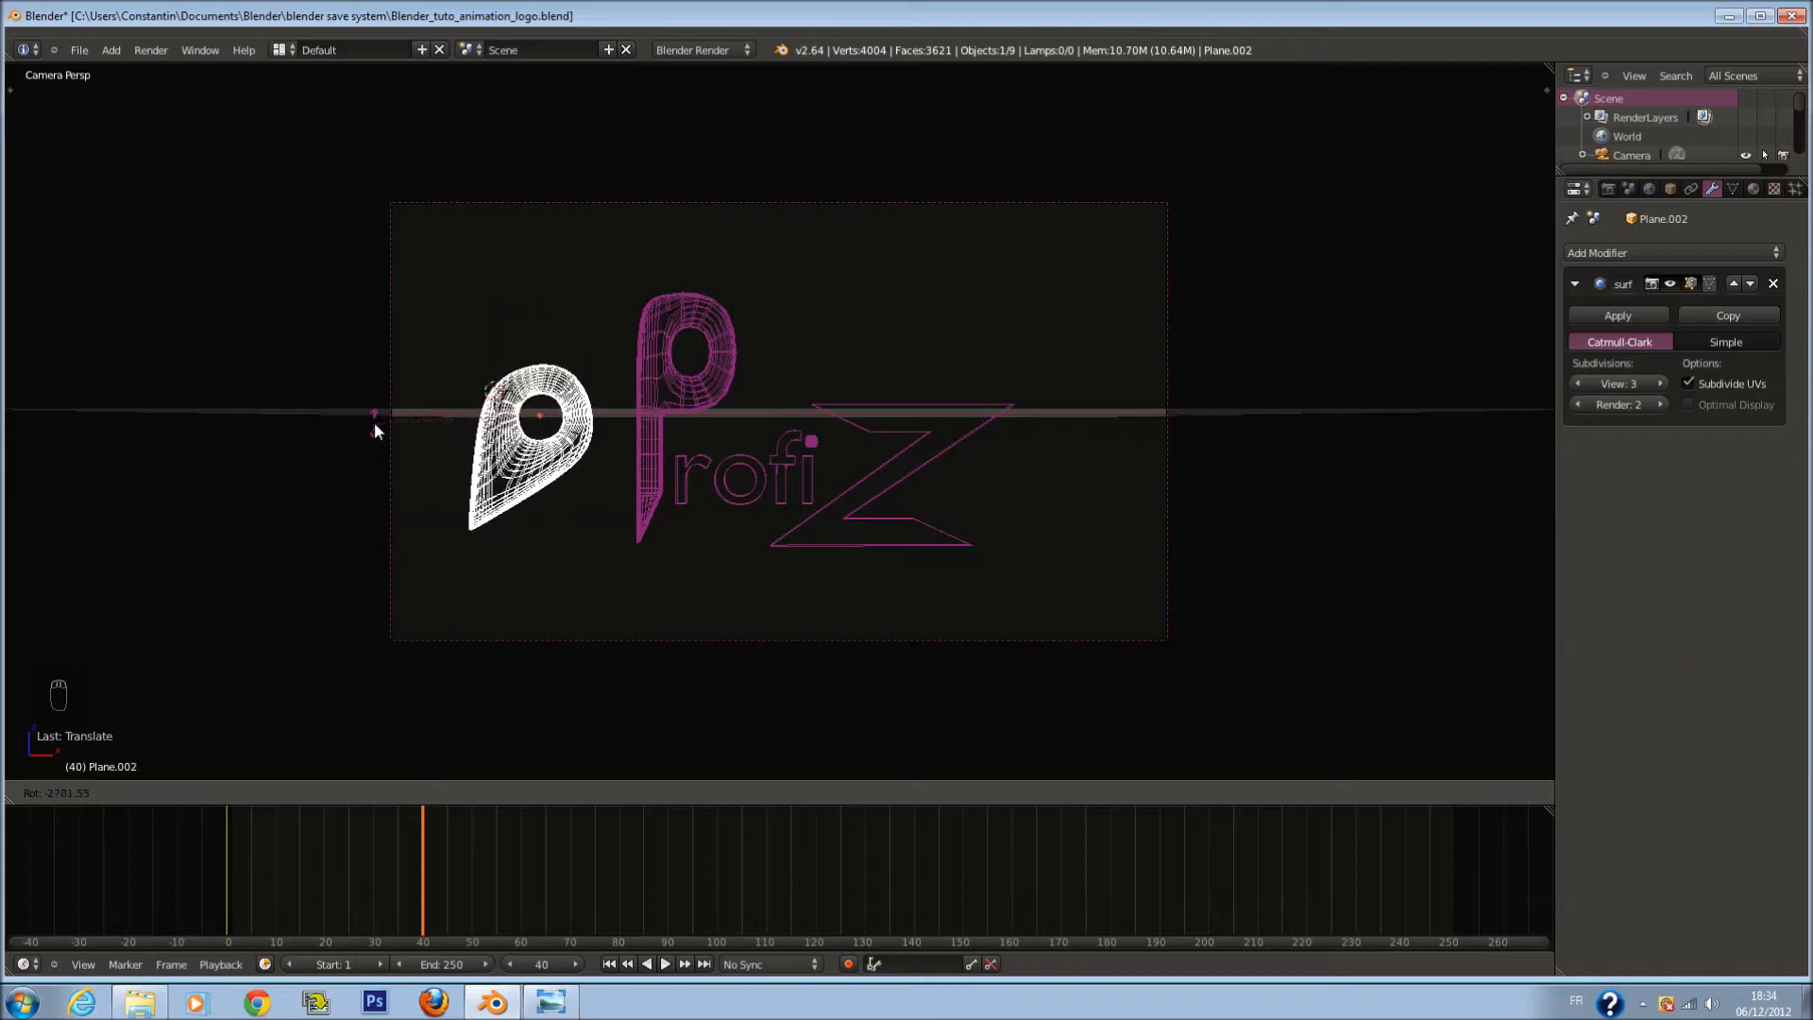
click(647, 418)
key(i)
click(647, 417)
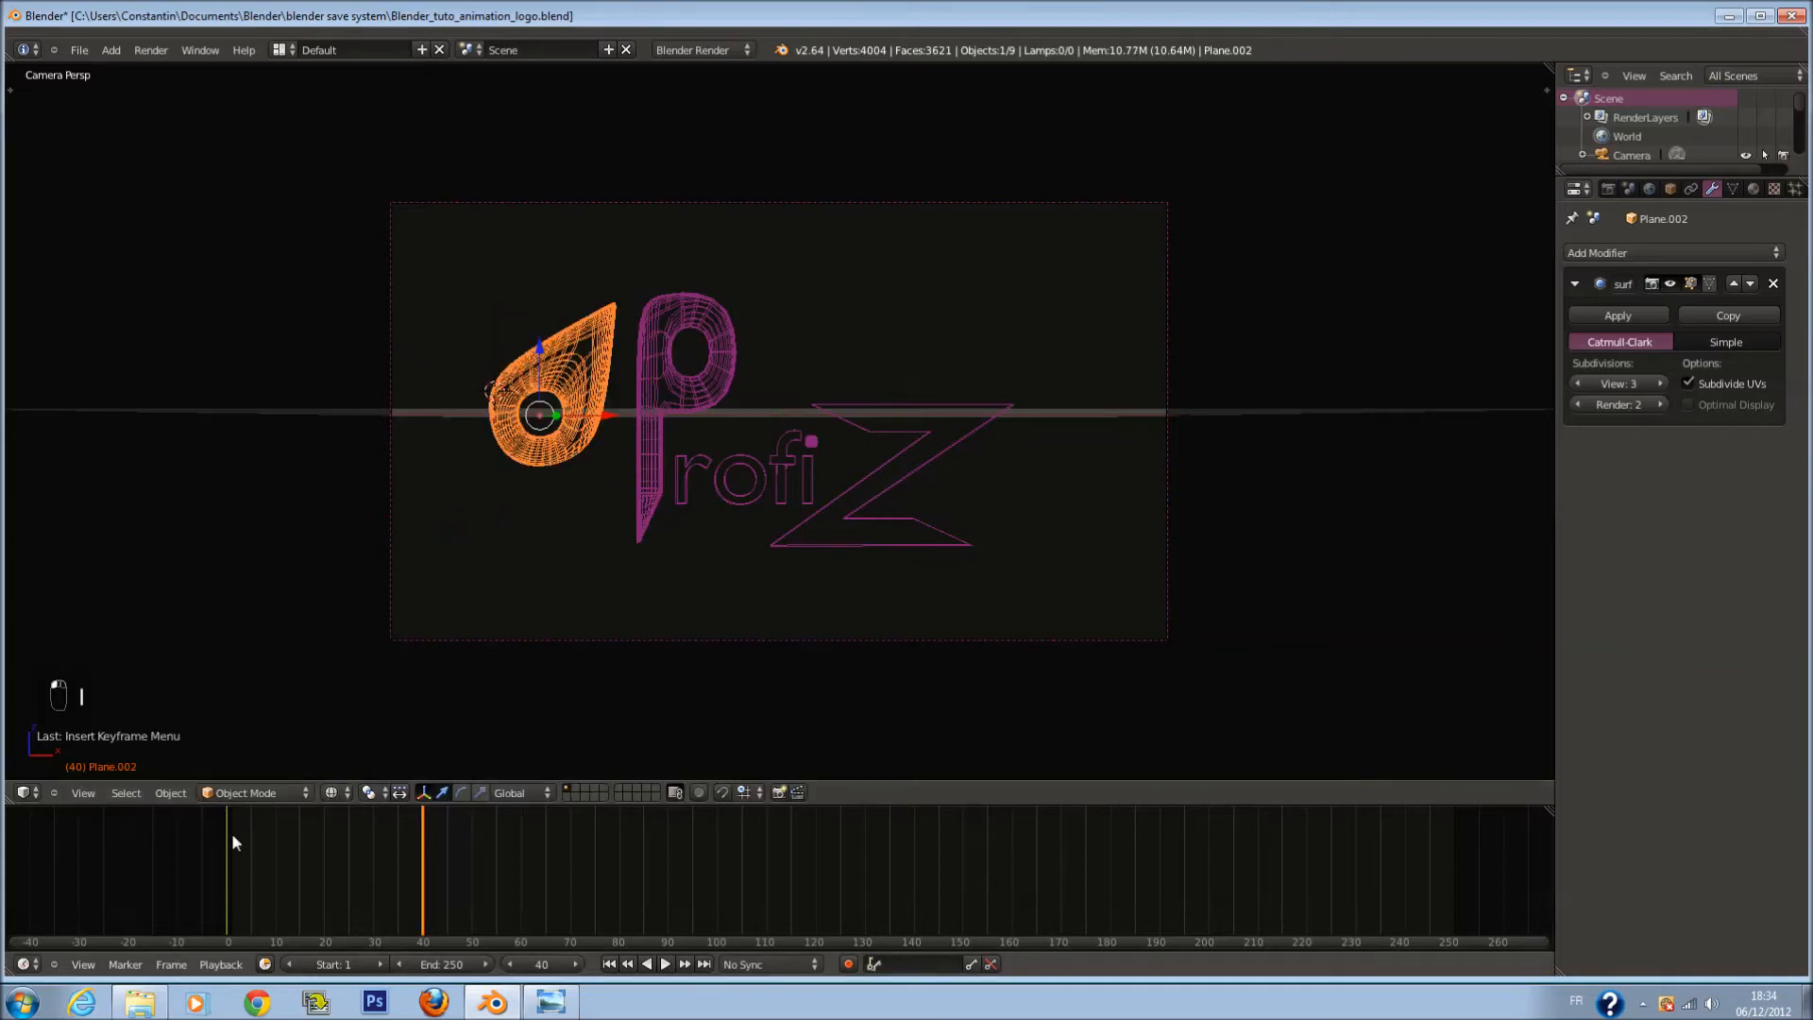
Step: Scrub through the drop's rolling animation in solid shading, stop at frame 41 and save the file
click(265, 864)
drag(265, 863, 344, 903)
key(z)
mouse_move(472, 859)
mouse_down()
mouse_move(187, 868)
mouse_move(492, 864)
mouse_up()
key(ctrl+s)
click(728, 608)
scroll(761, 529, up, 3)
scroll(559, 817, down, 1)
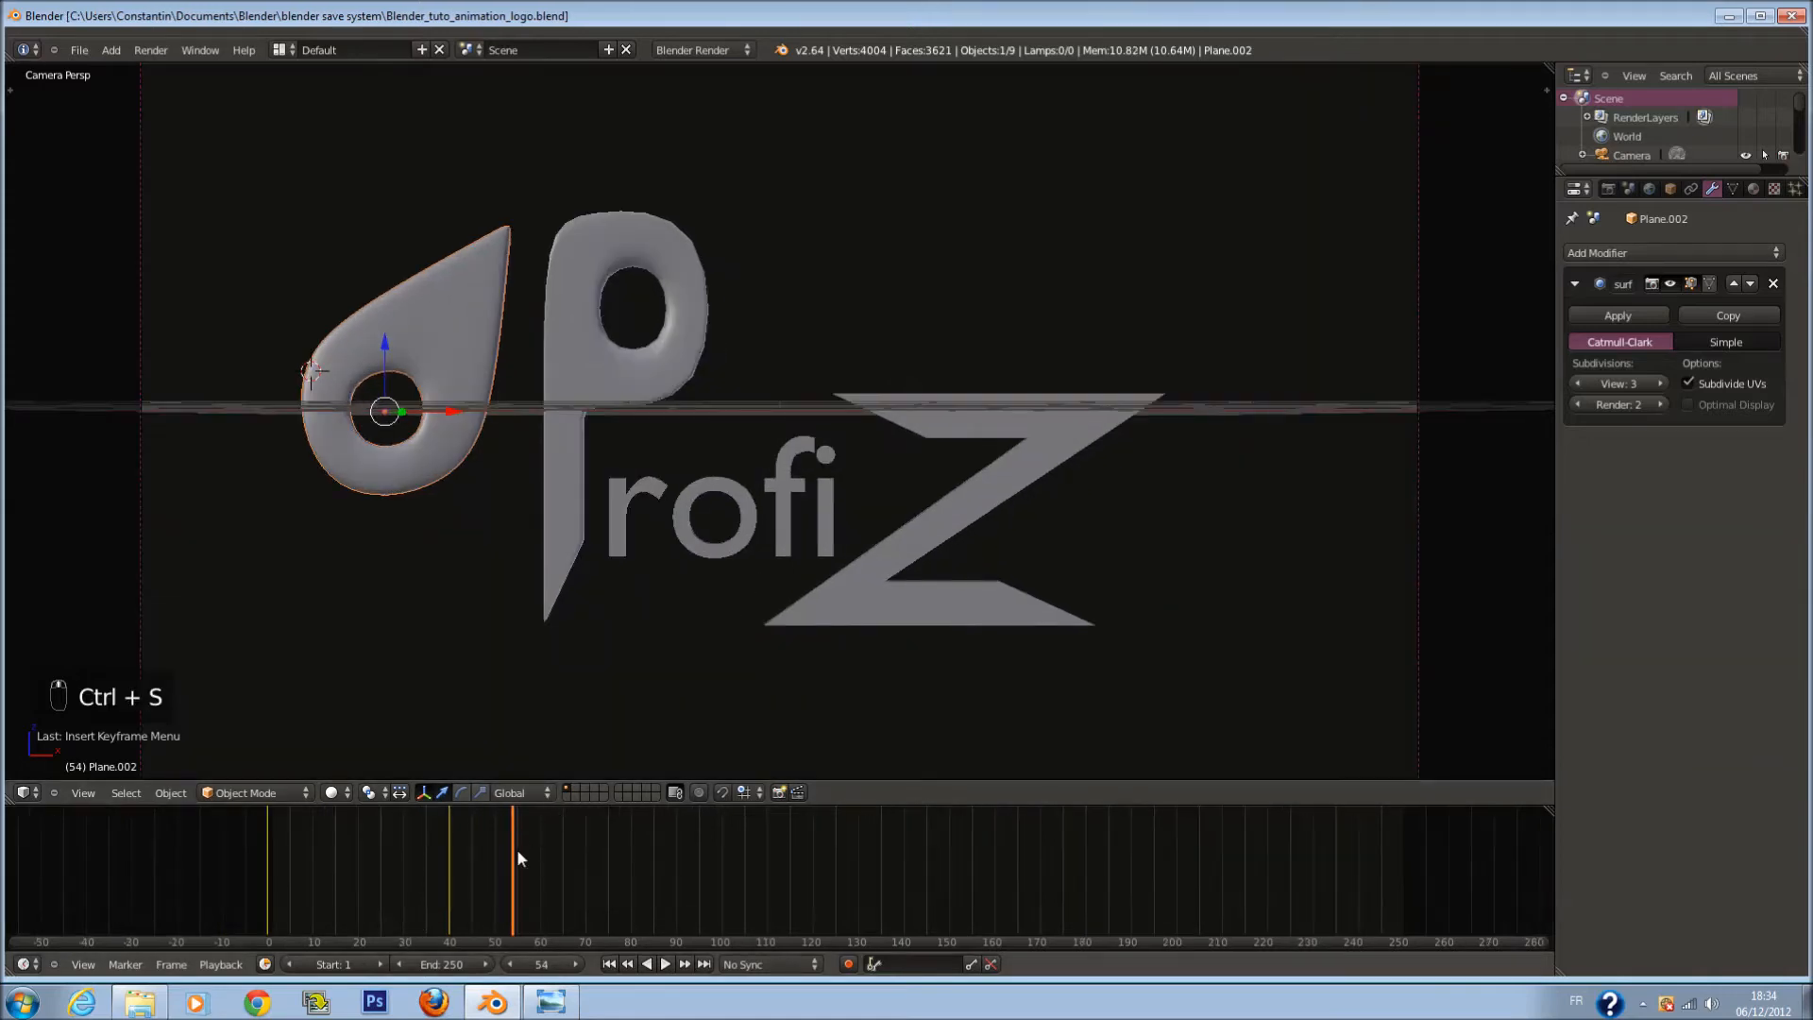
scroll(631, 740, down, 1)
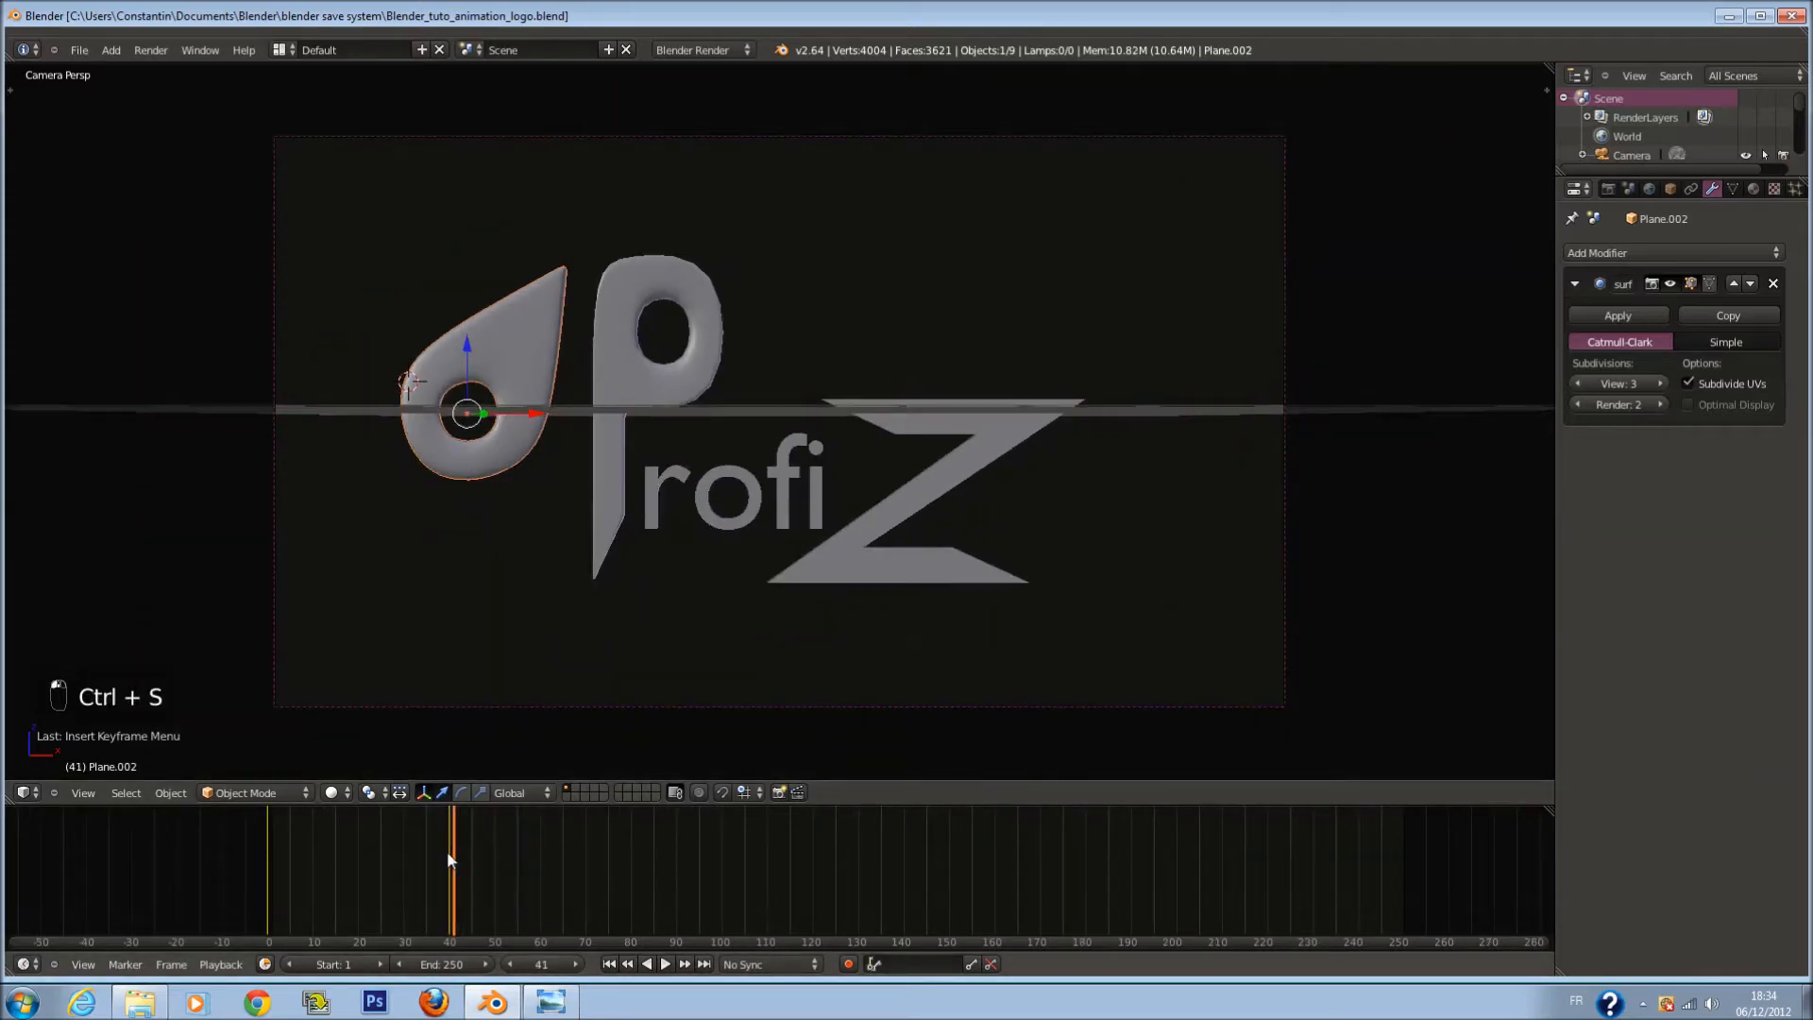
drag(448, 854, 455, 895)
key(ctrl+s)
key(r)
key(x)
right_click(845, 512)
key(r)
key(z)
right_click(820, 431)
key(r)
key(y)
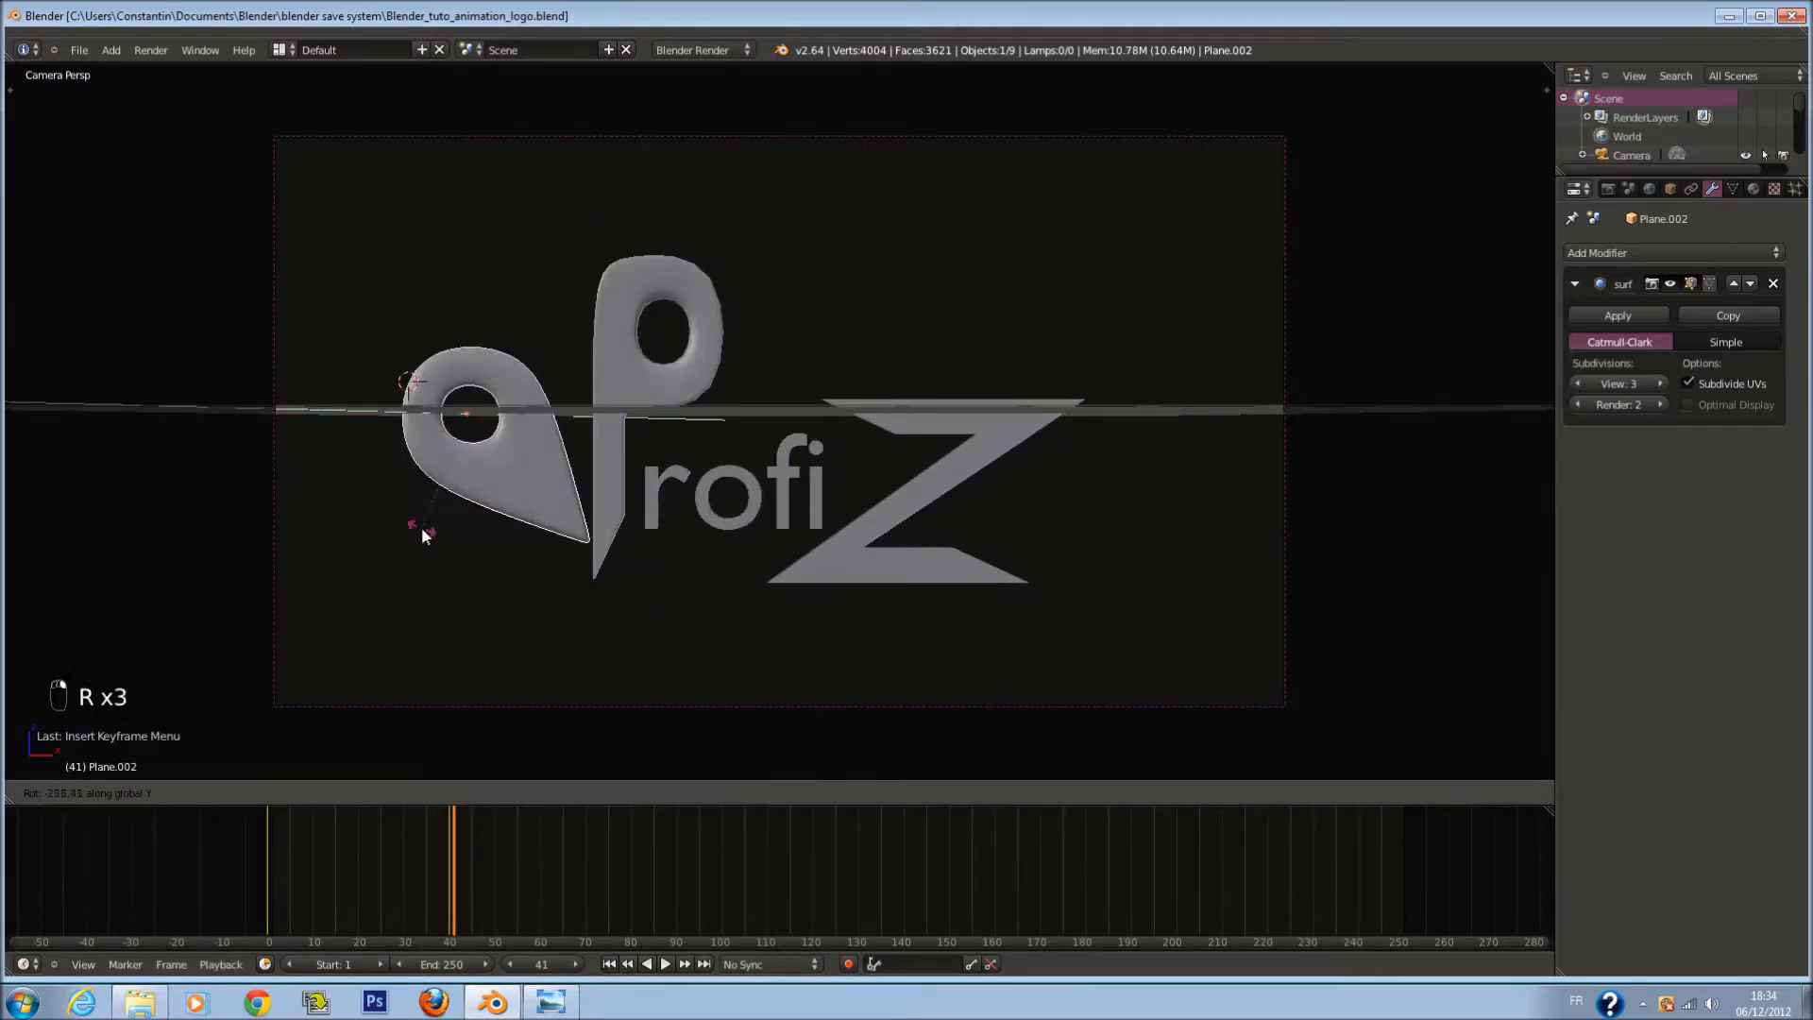
right_click(775, 461)
middle_drag(809, 465, 815, 531)
key(r)
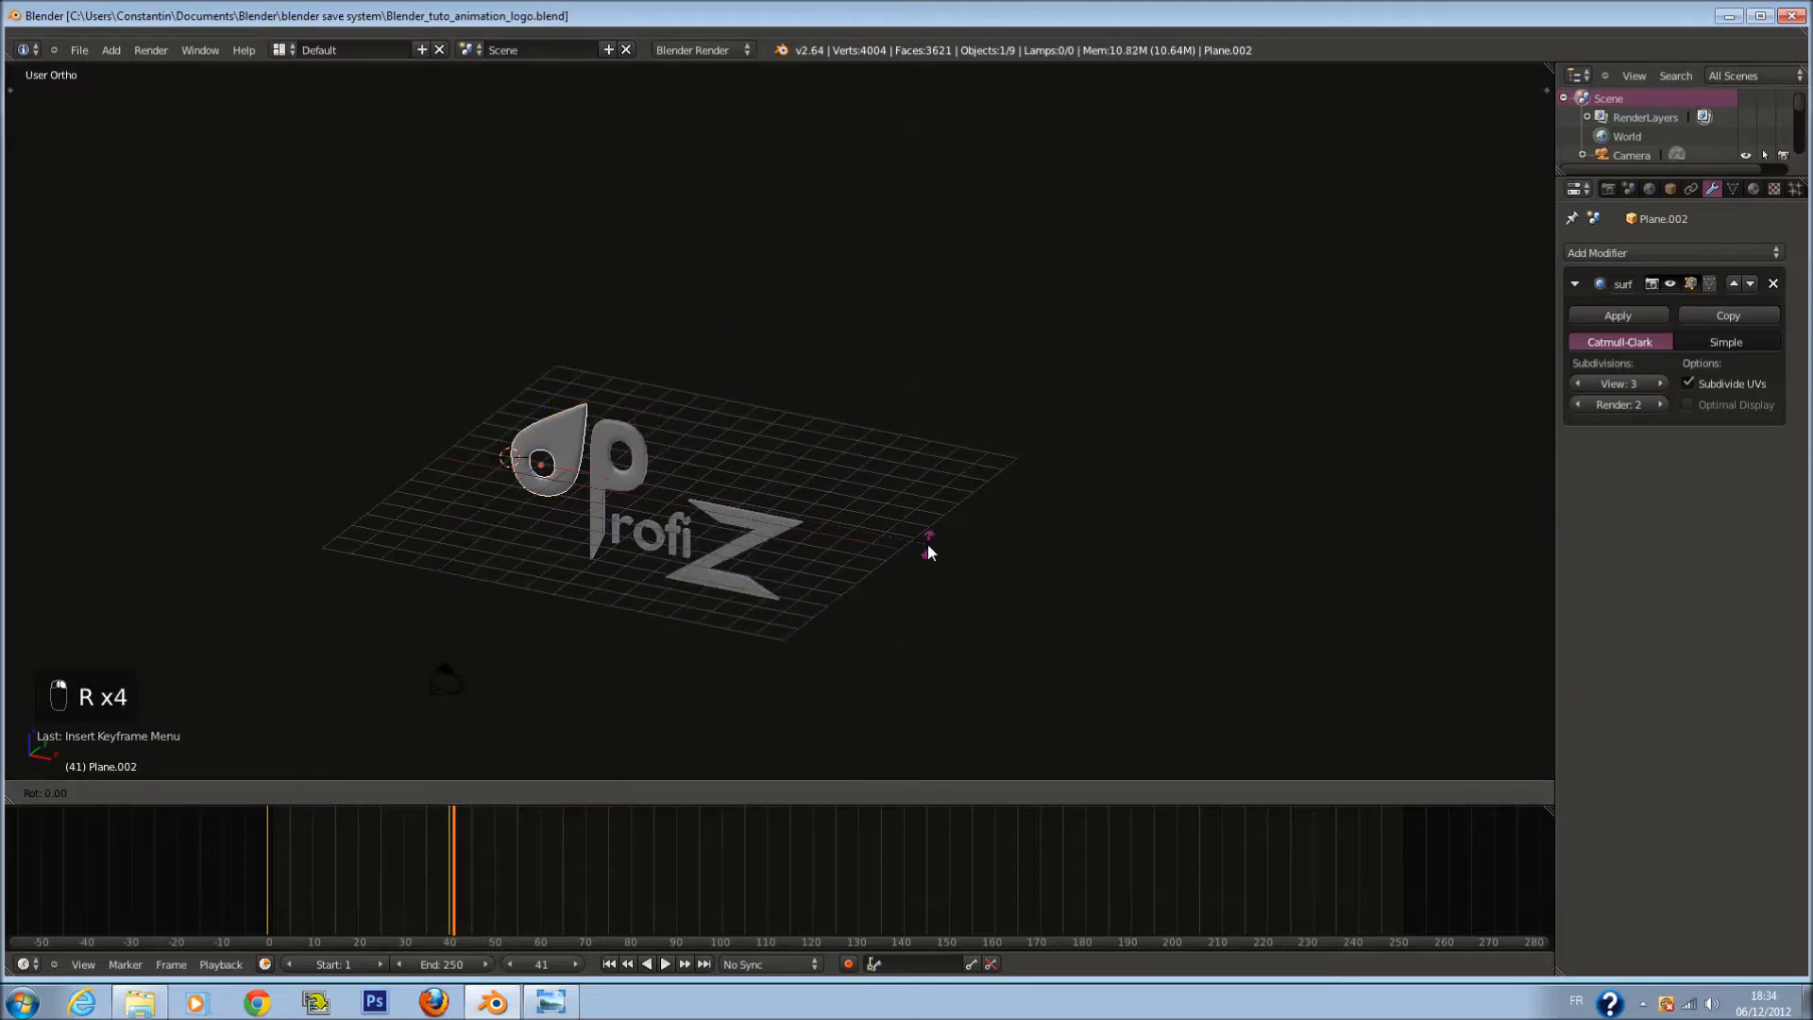
right_click(460, 578)
Step: Return to the camera view, deselect all objects and save the file
key(KP_1)
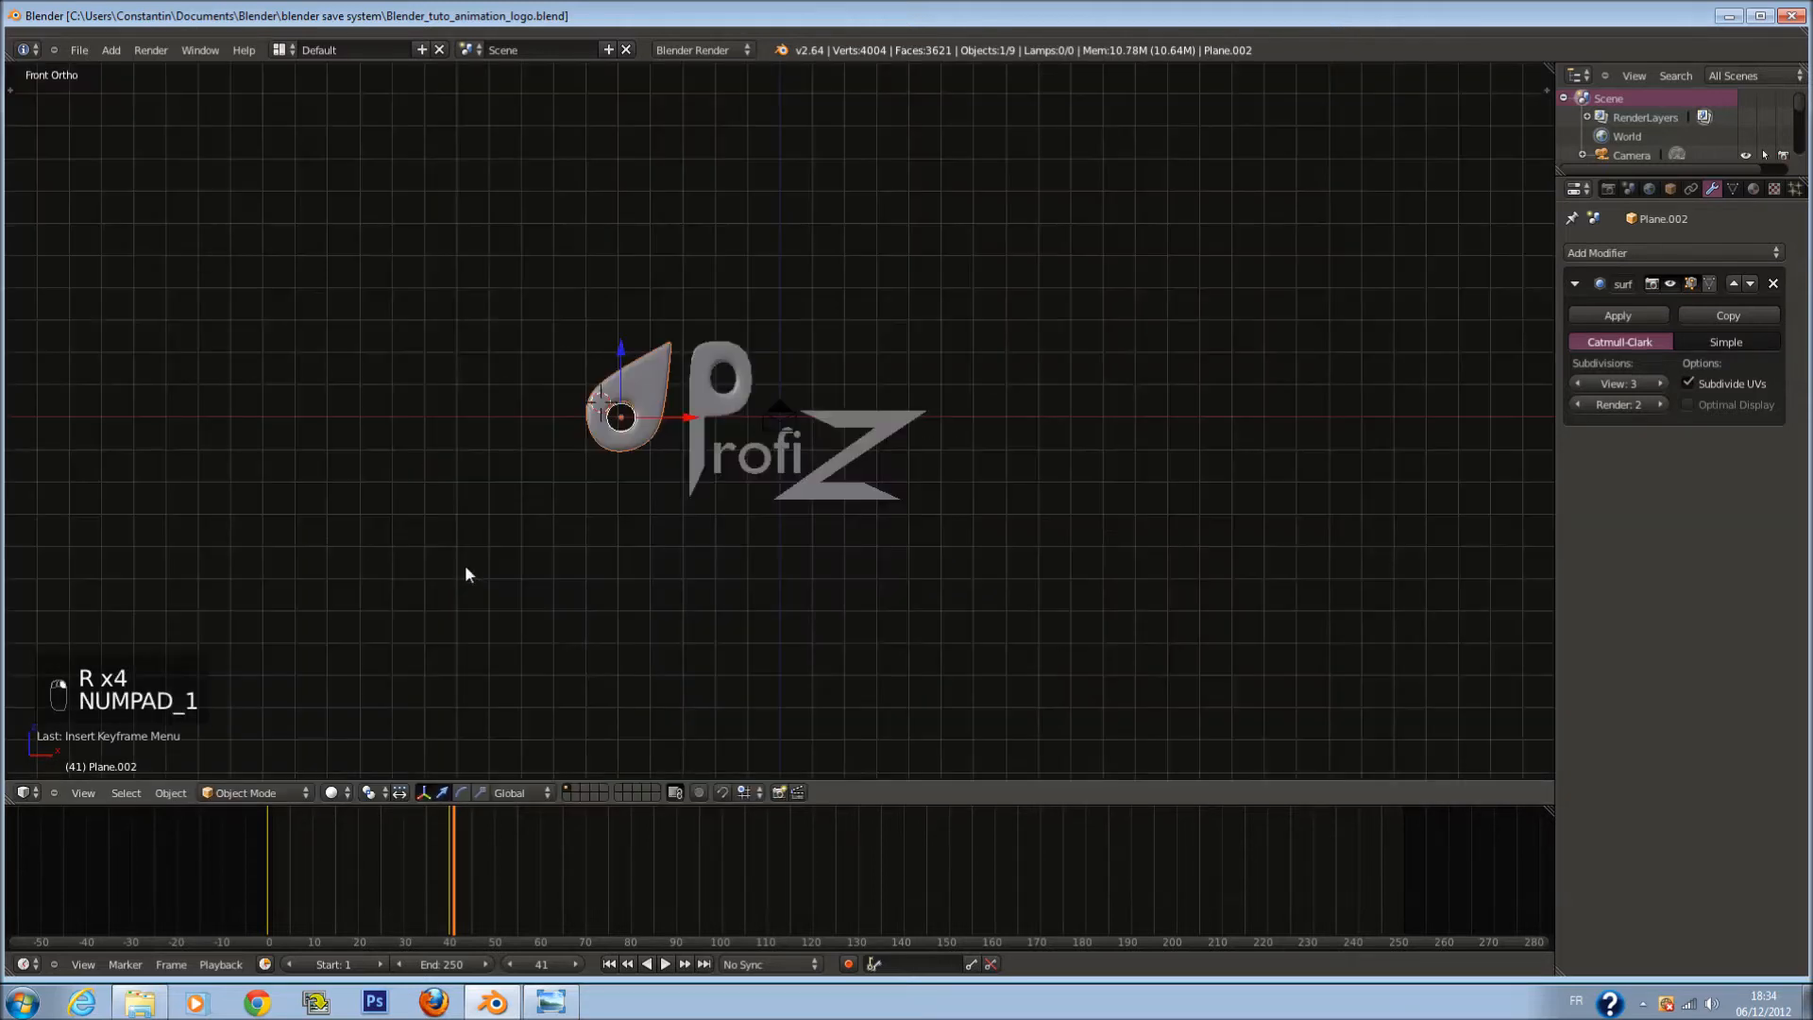
key(ctrl+s)
key(KP_0)
key(a)
key(a)
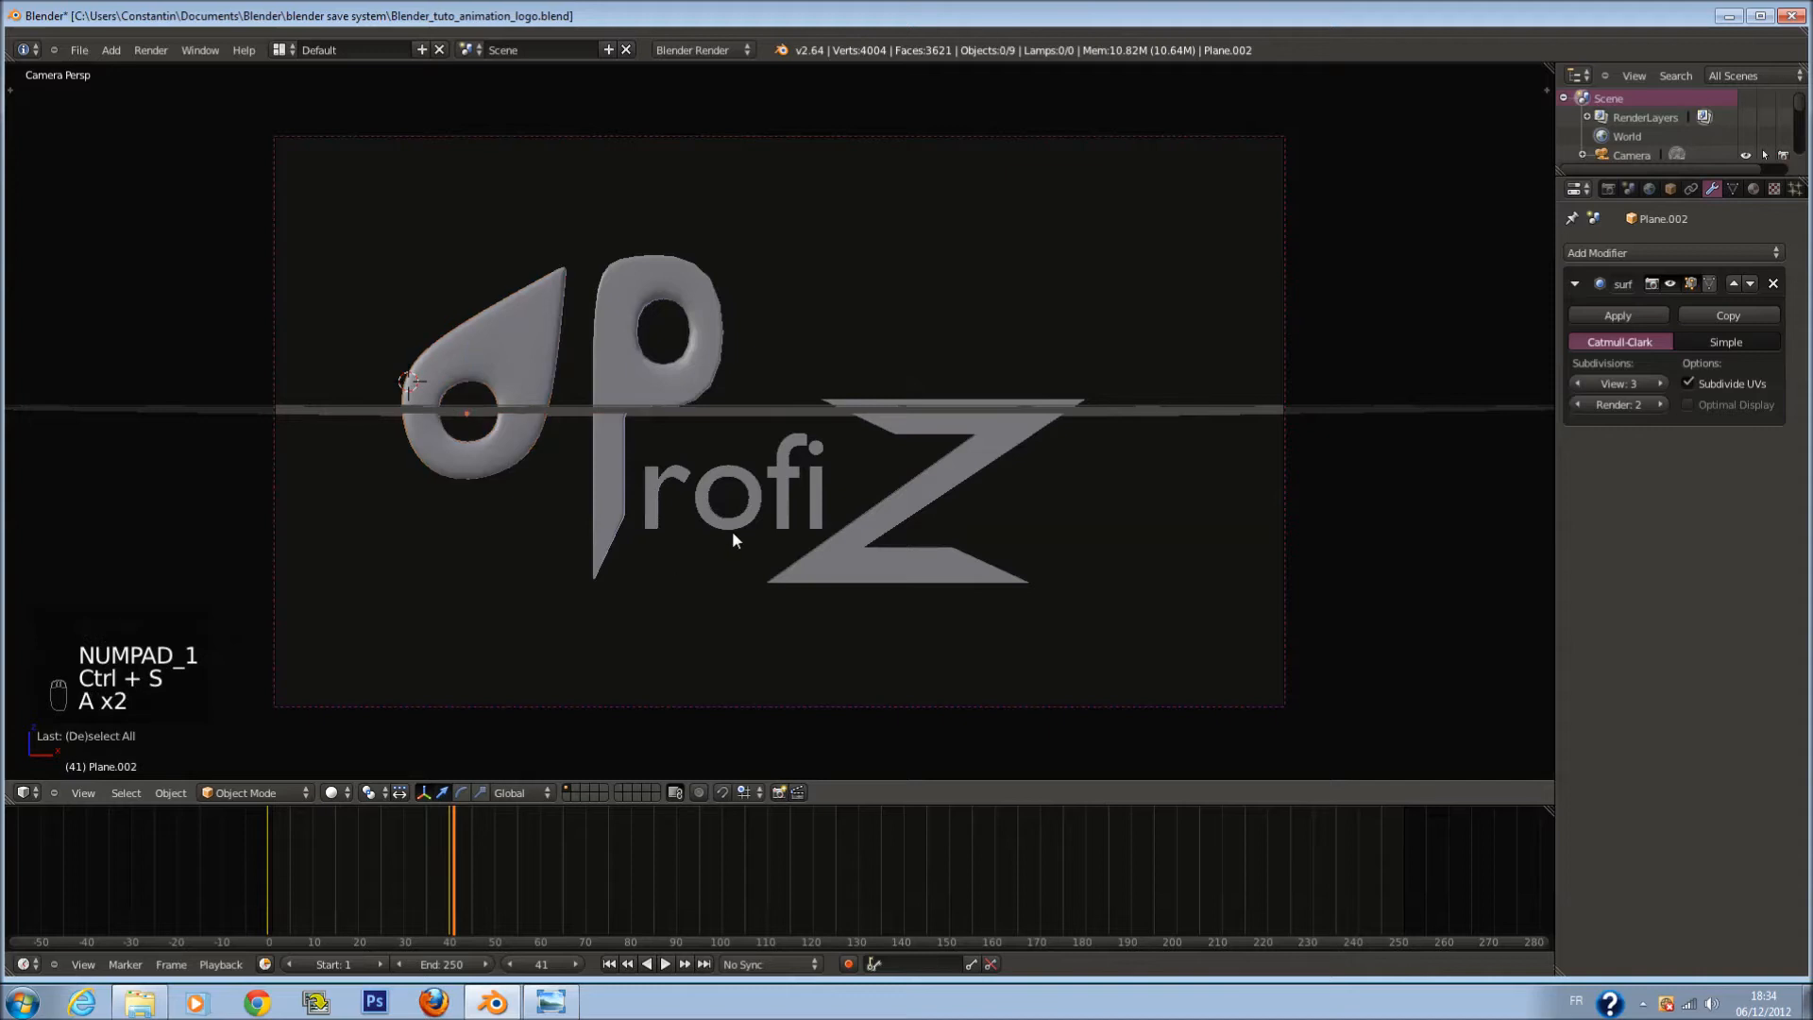
key(ctrl+s)
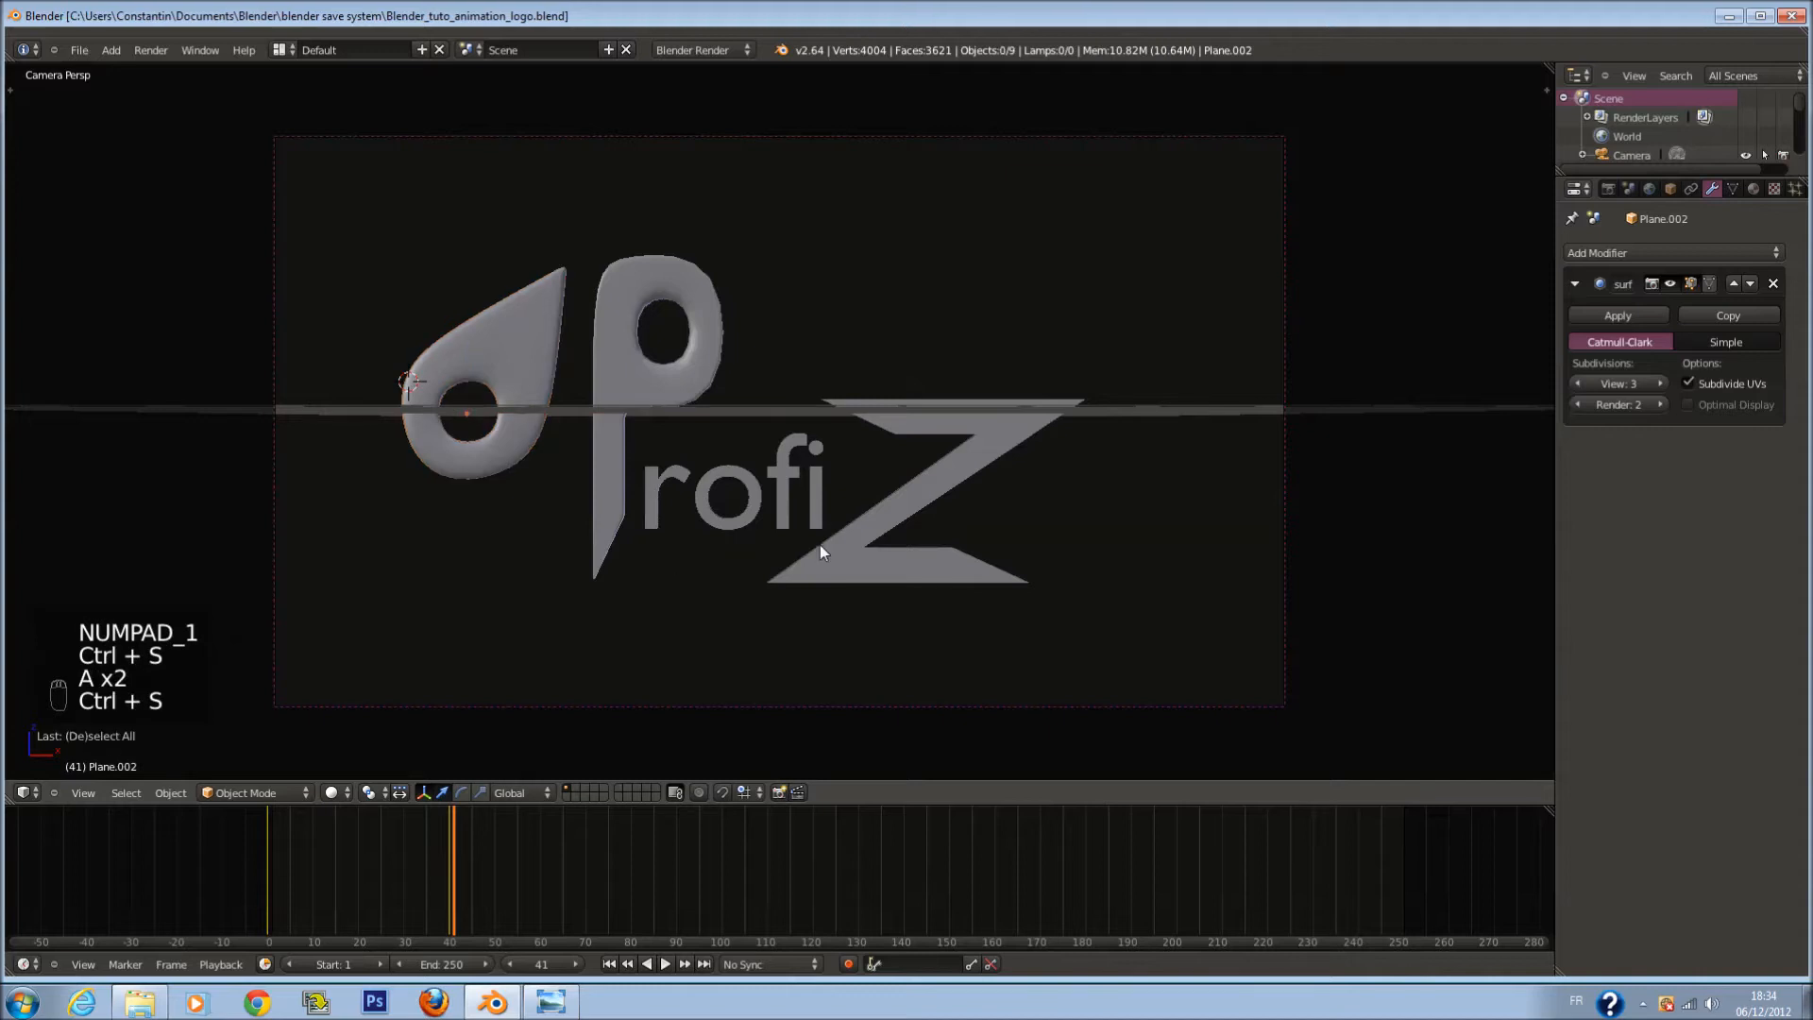
Step: Select the Z, shrink the timeline to a single row to enlarge the 3D view, and save the file
click(676, 52)
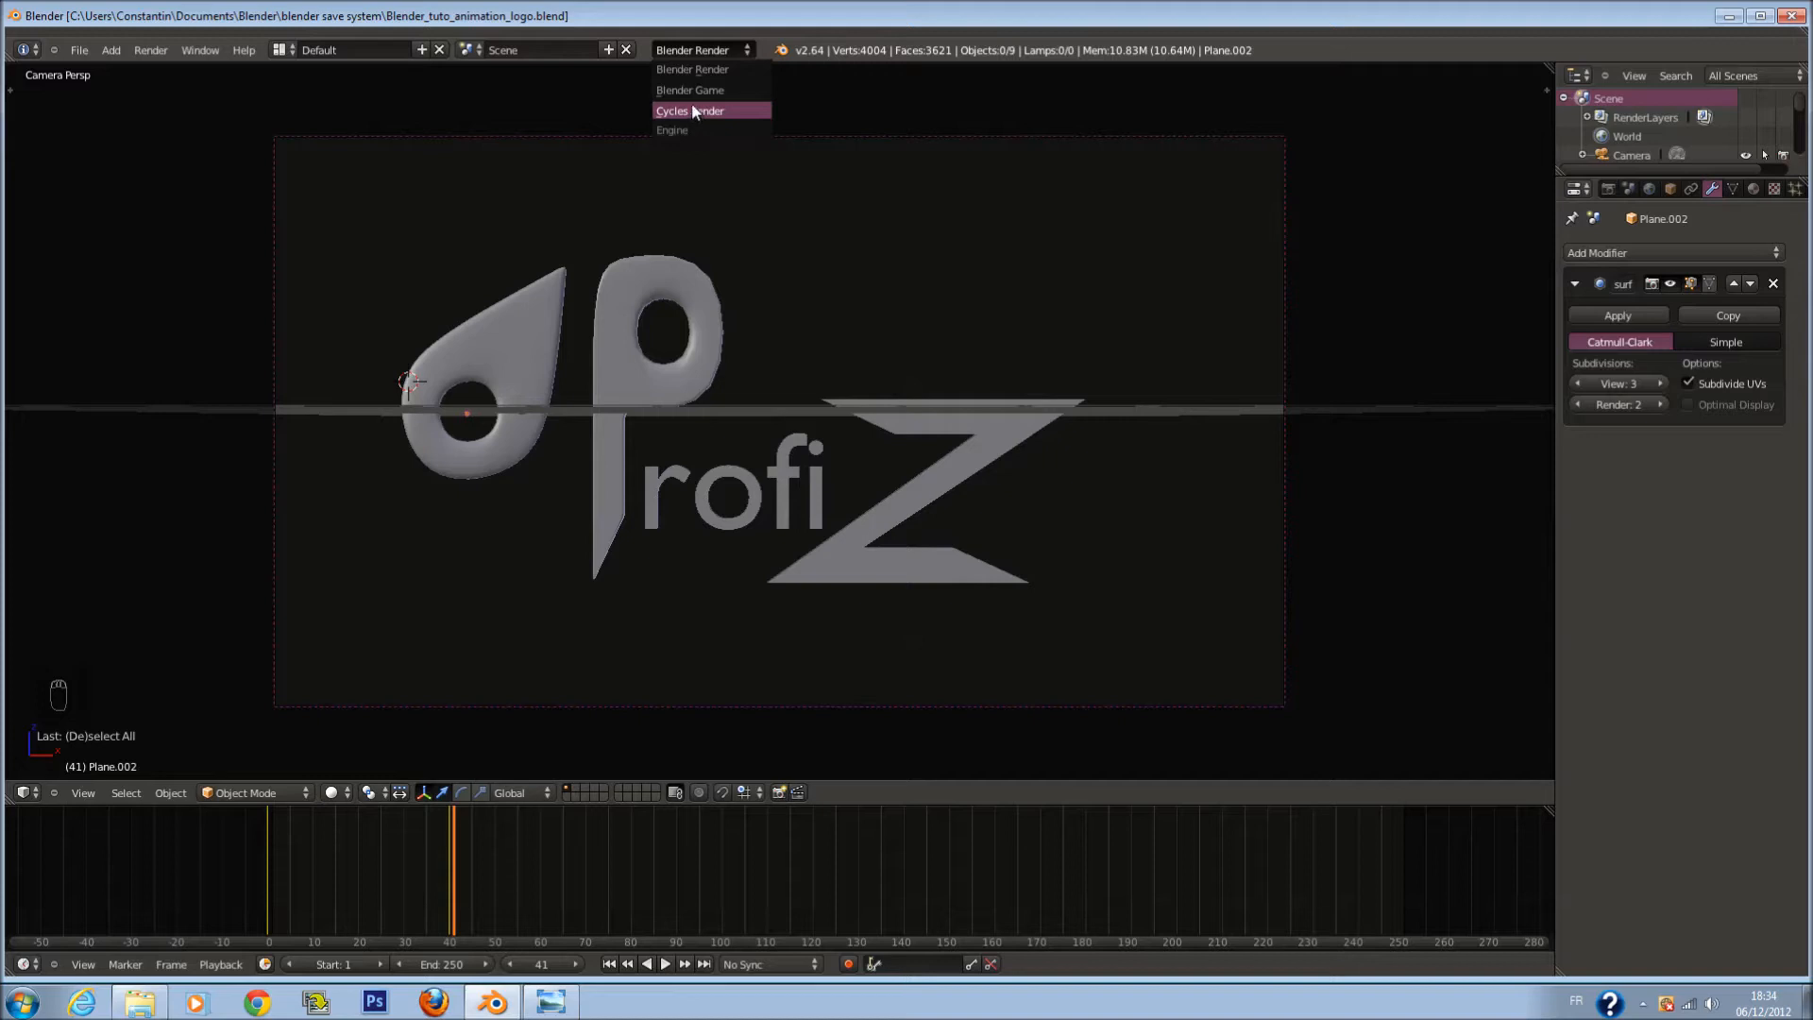
key(ctrl+s)
right_click(1008, 410)
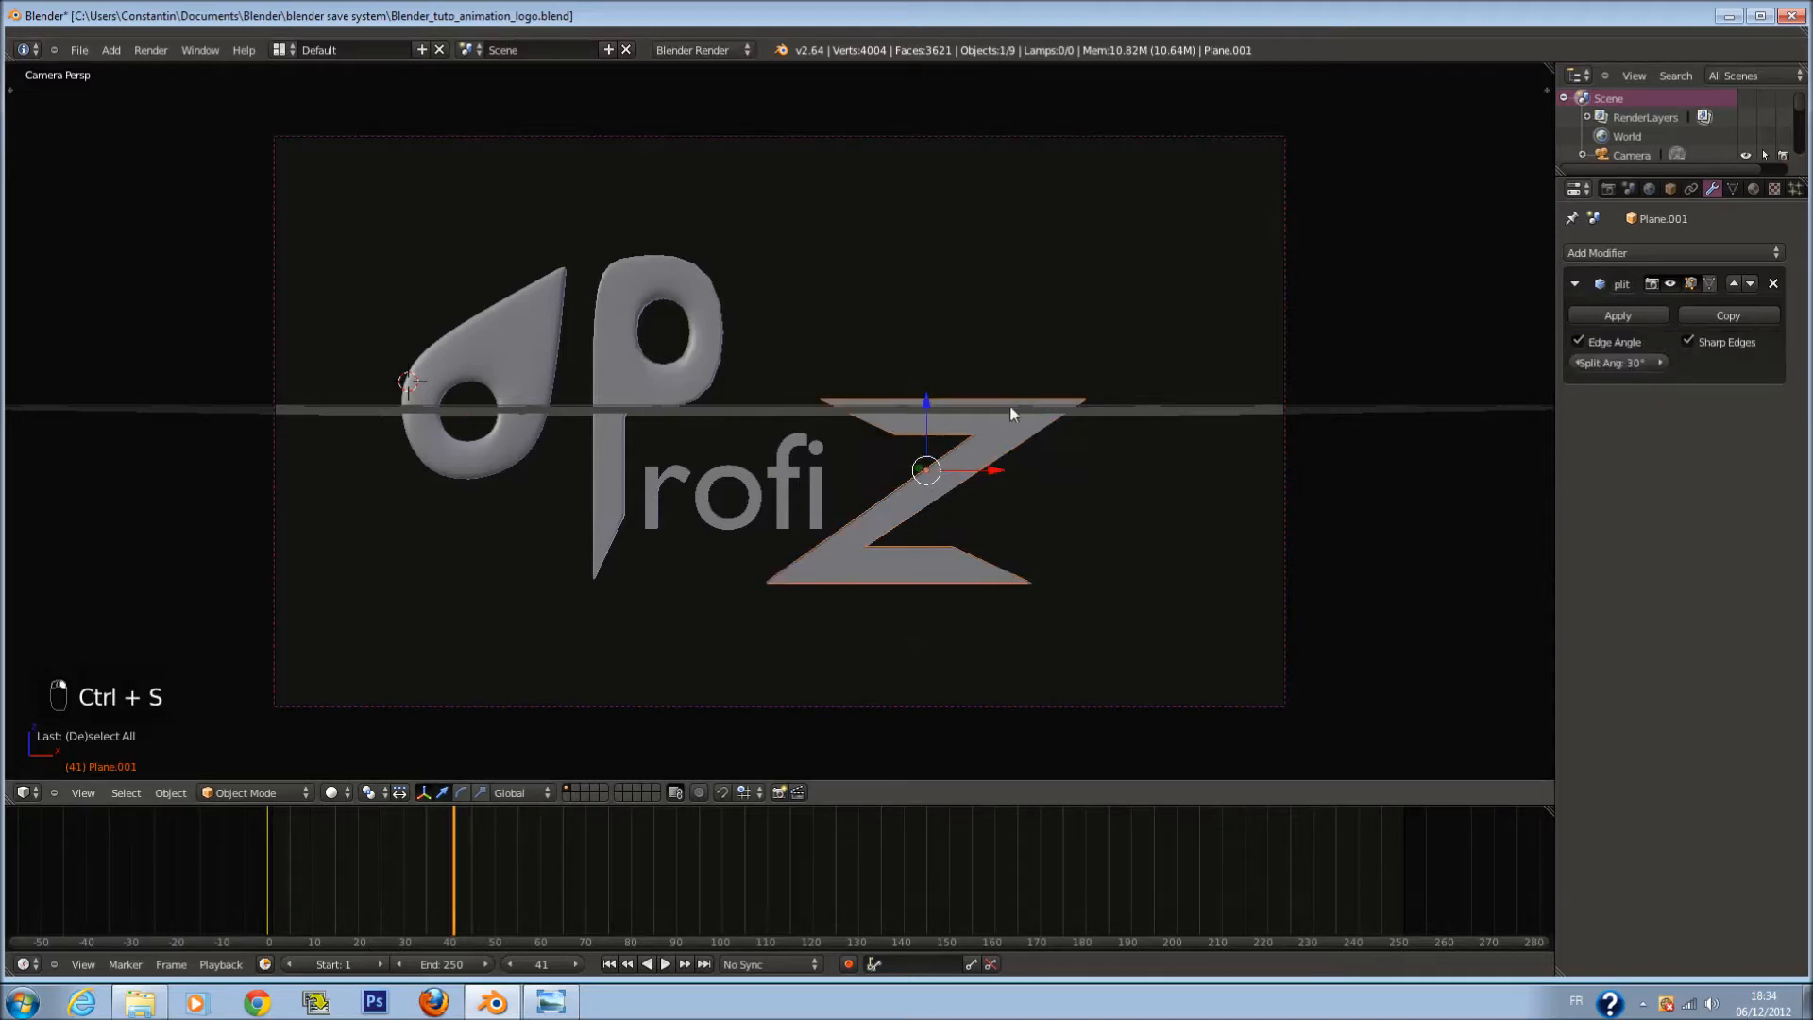
drag(972, 808, 967, 952)
key(ctrl+s)
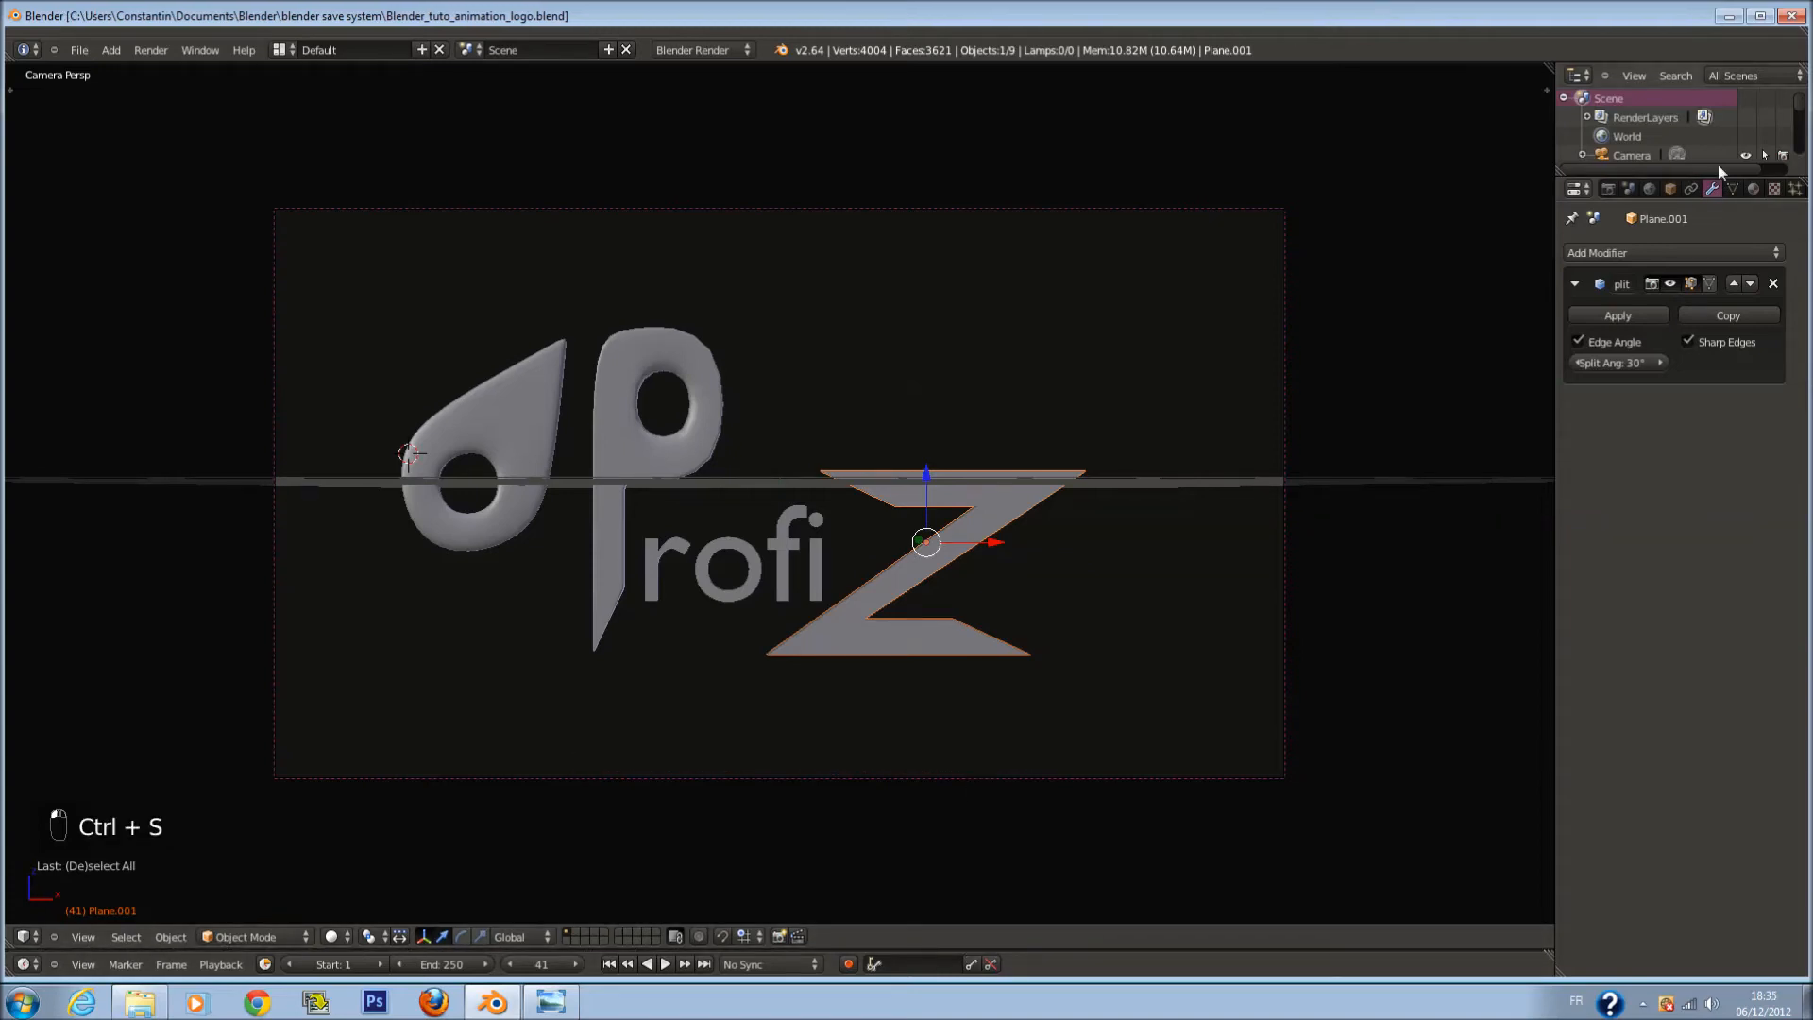
Step: Show the Z's material settings, widen the properties area and save the file
click(1753, 189)
drag(1555, 283, 1499, 283)
key(ctrl+s)
scroll(1173, 342, up, 1)
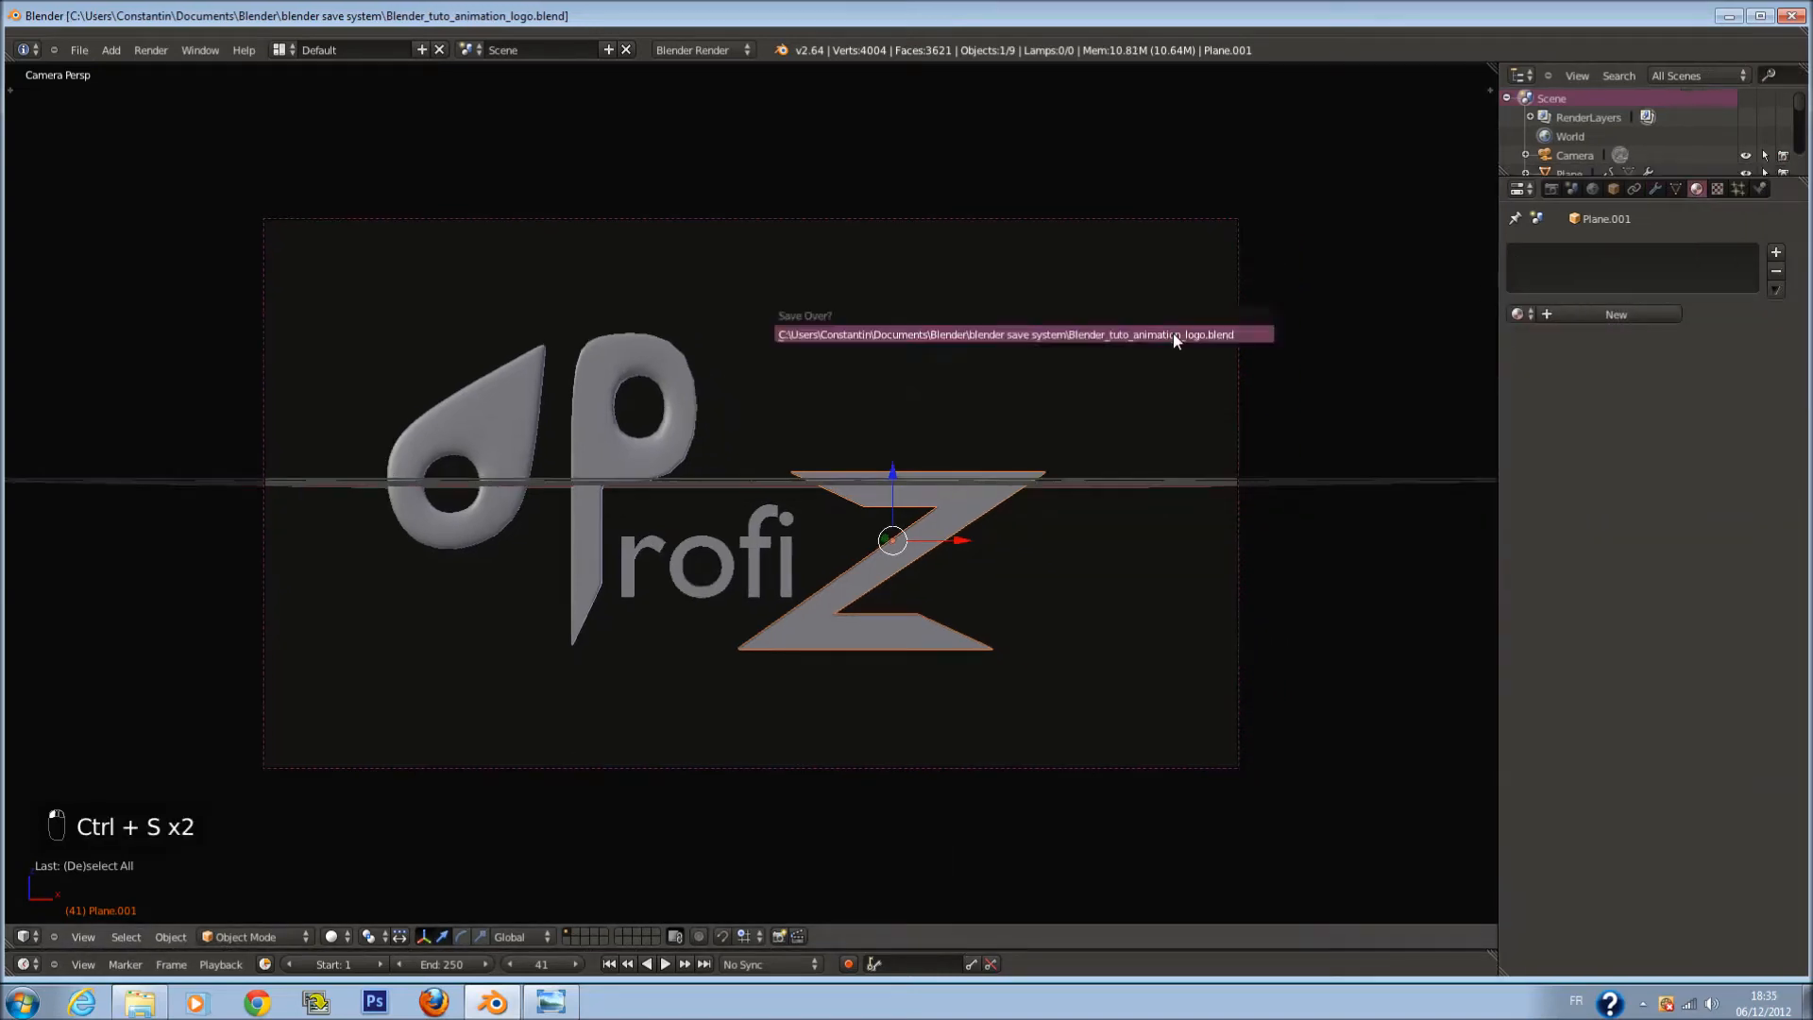
key(ctrl+s)
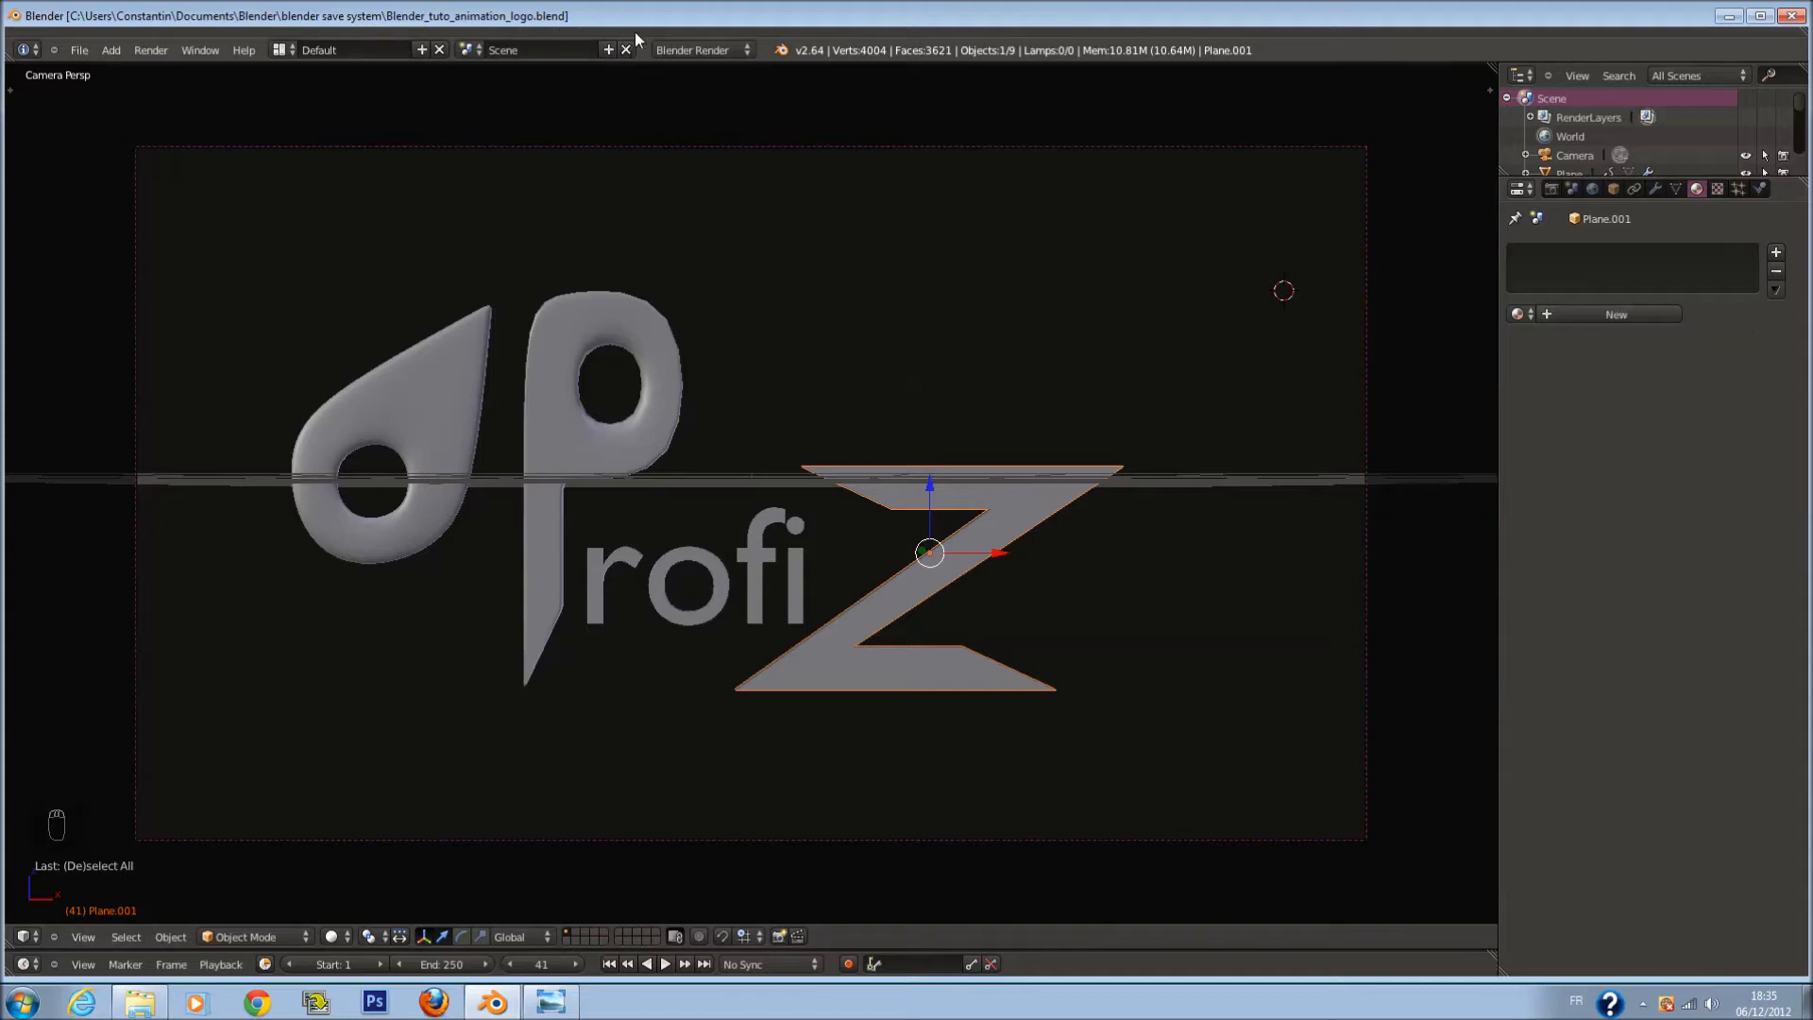
Step: Switch the render engine to Cycles Render, save the file and create a new material on the Z
click(751, 49)
click(689, 110)
key(ctrl+s)
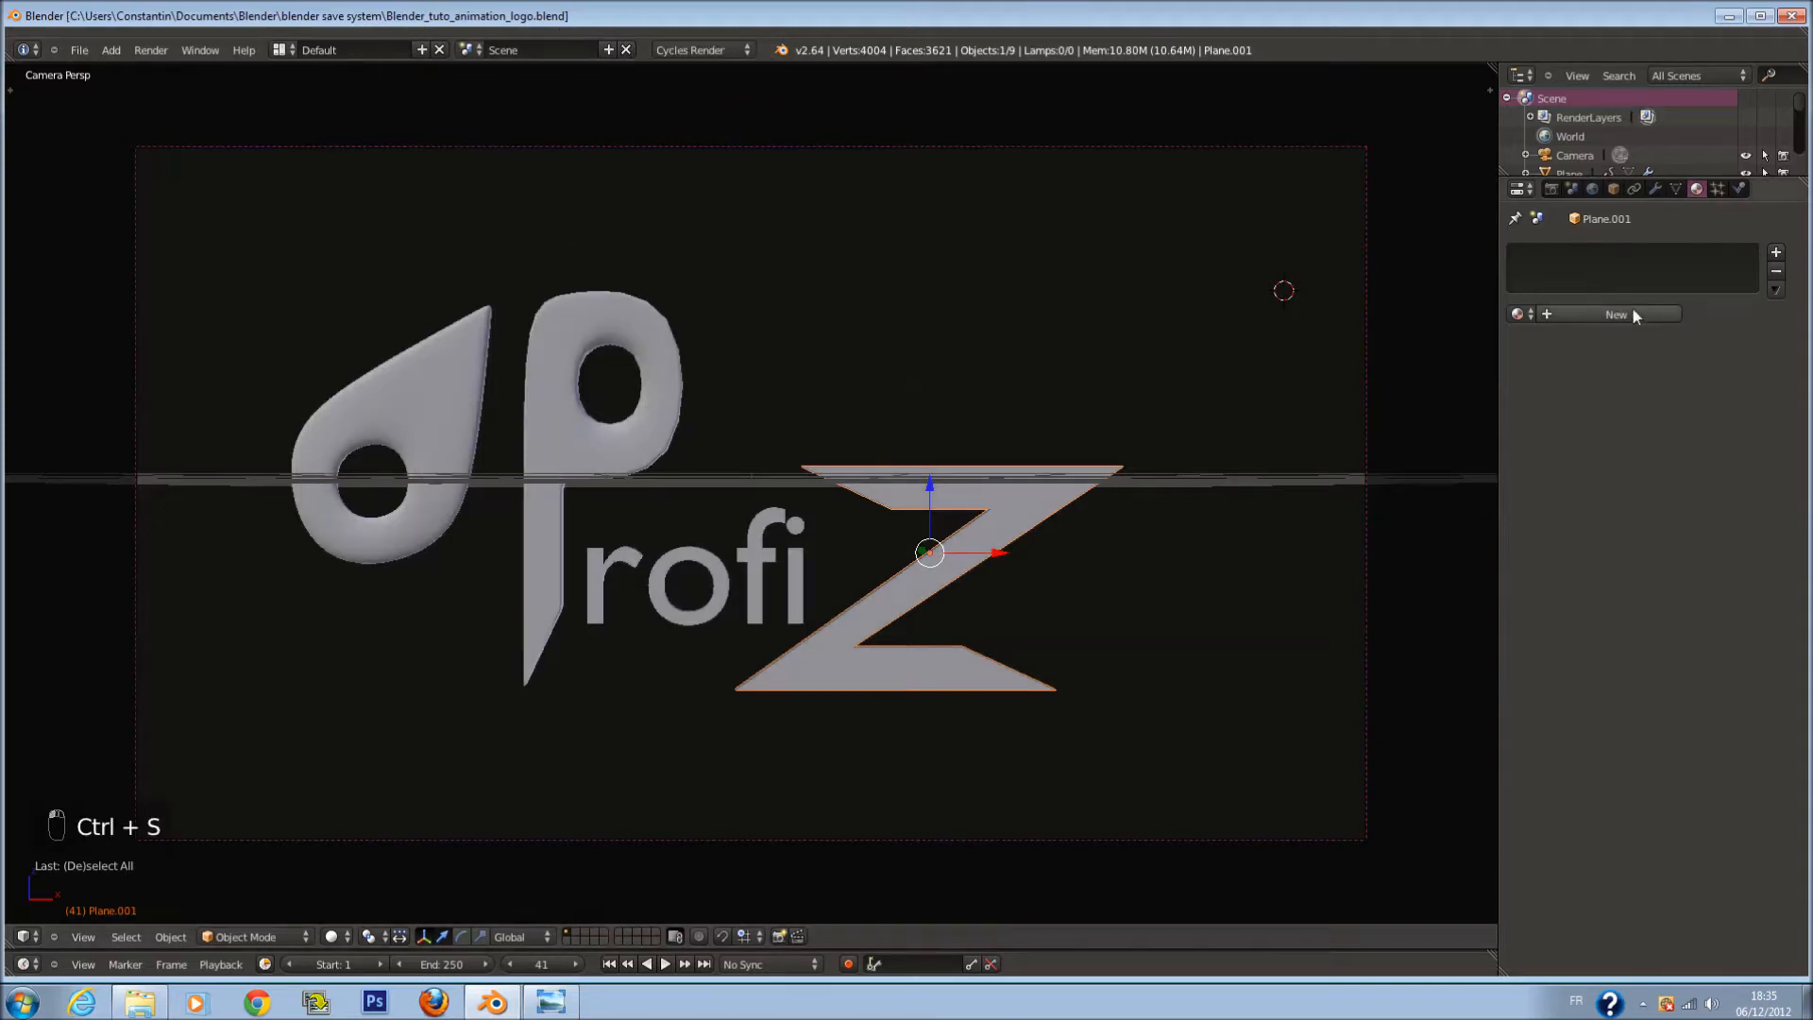
click(1619, 315)
click(1567, 315)
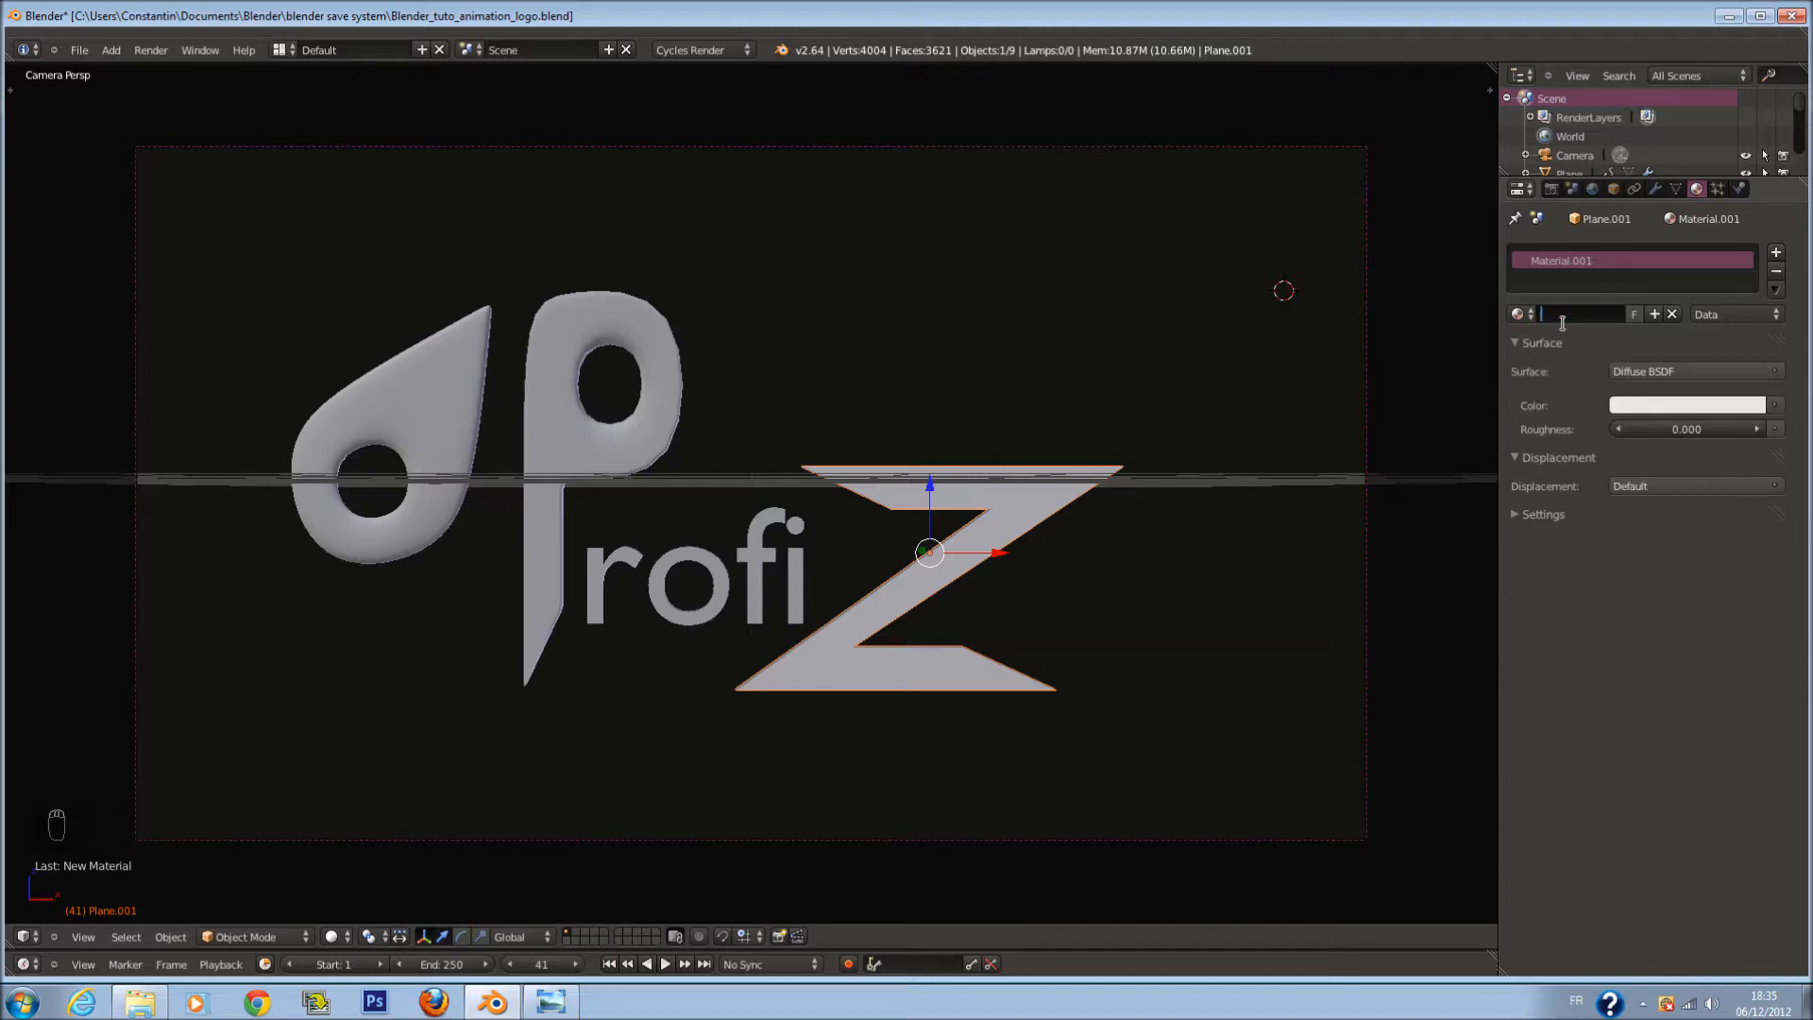
key(Escape)
Step: Assign the Z's material to the P as well and rename that shared material PROFIZ
right_click(672, 350)
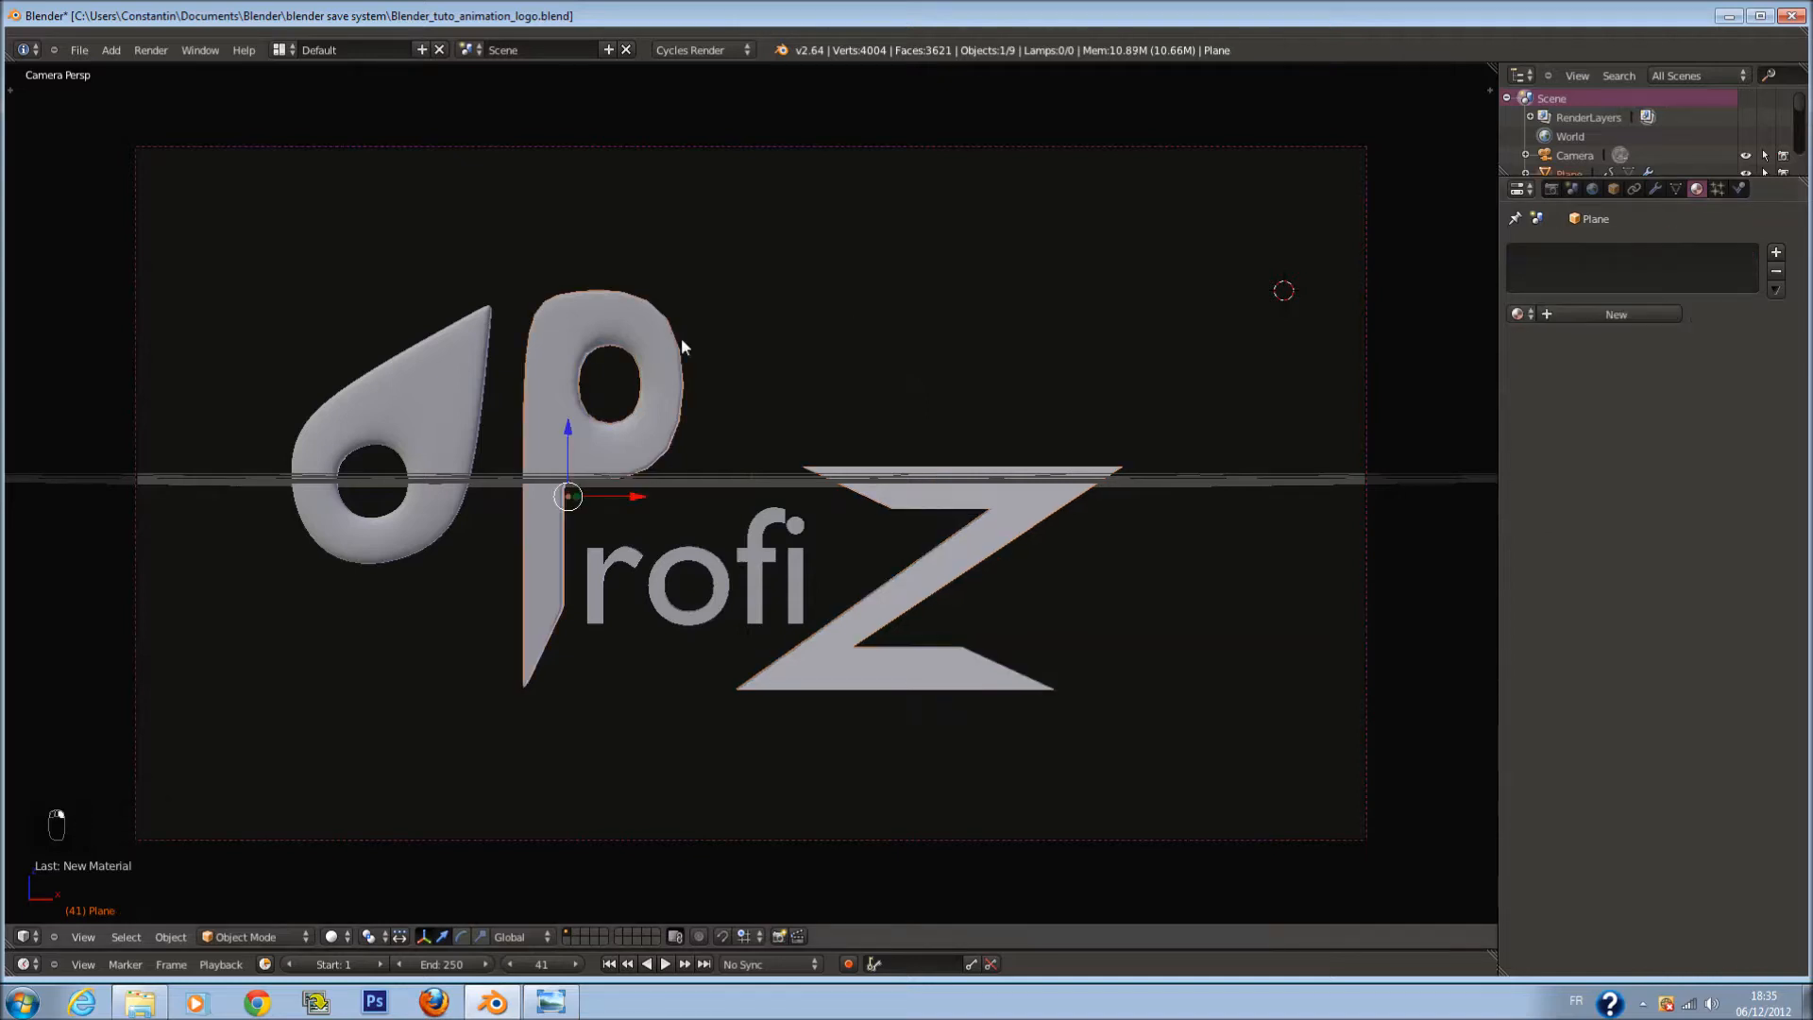
click(1517, 315)
click(1584, 346)
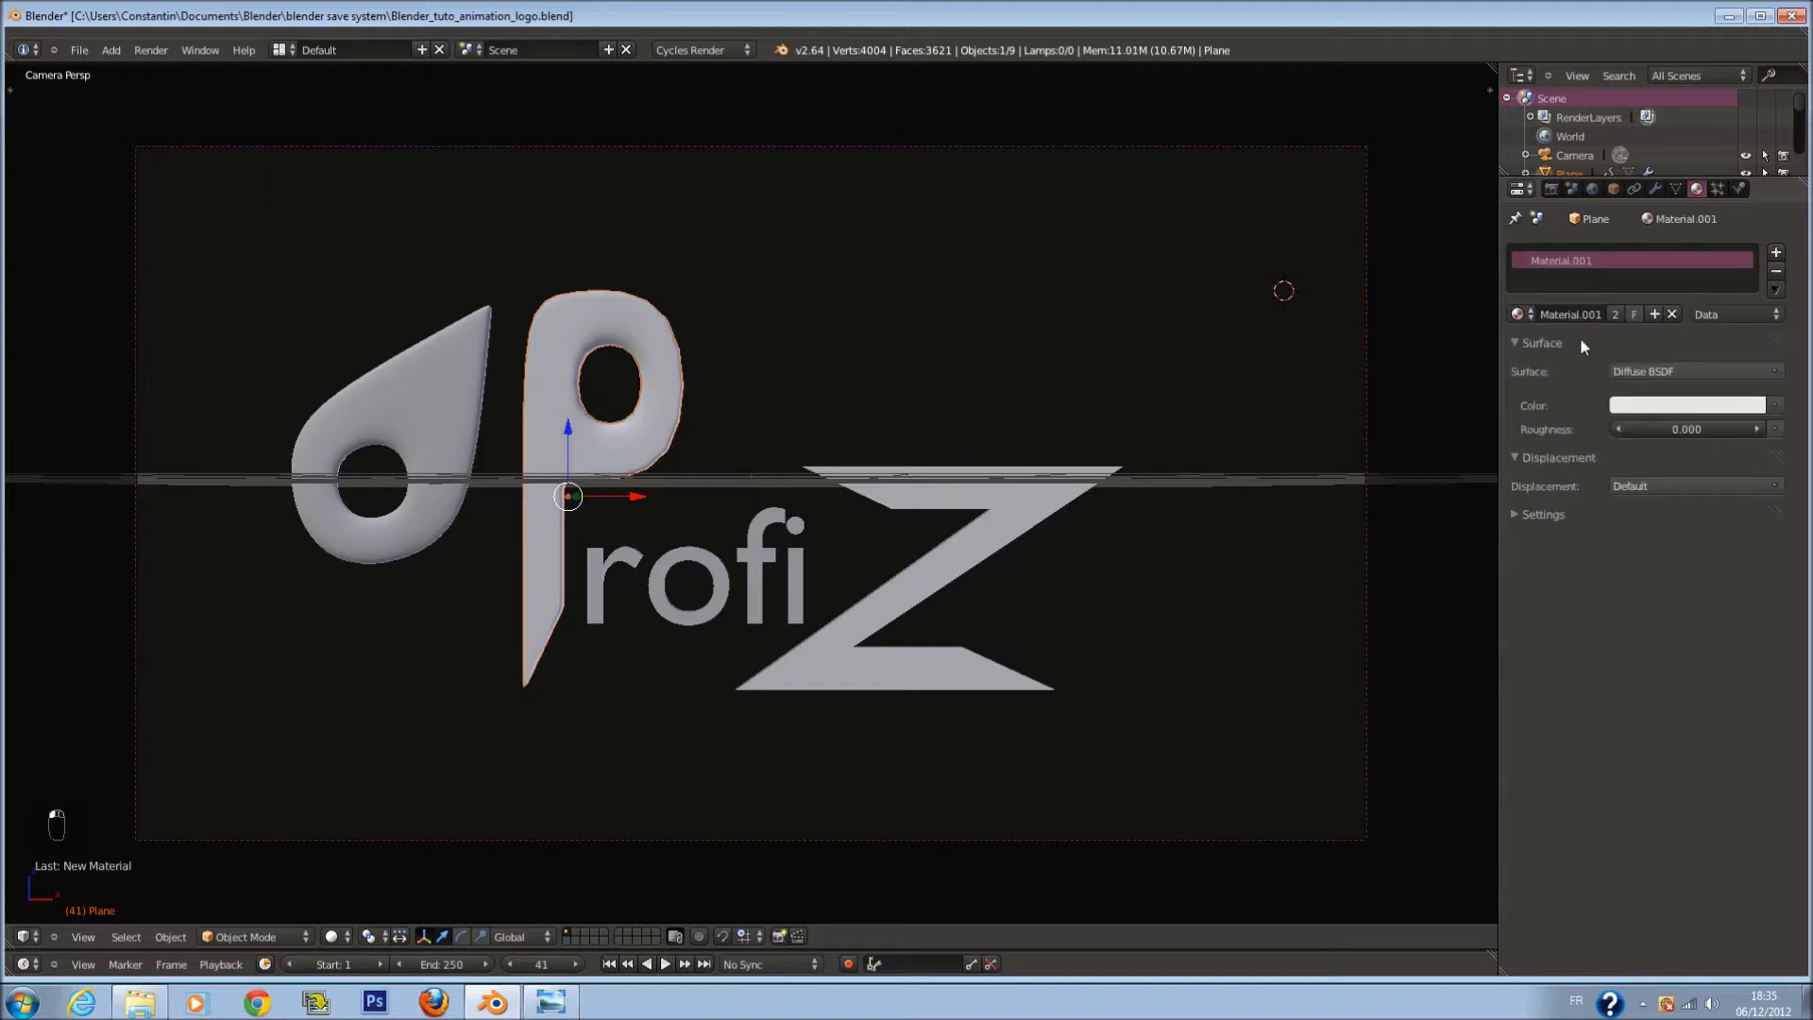
key(Return)
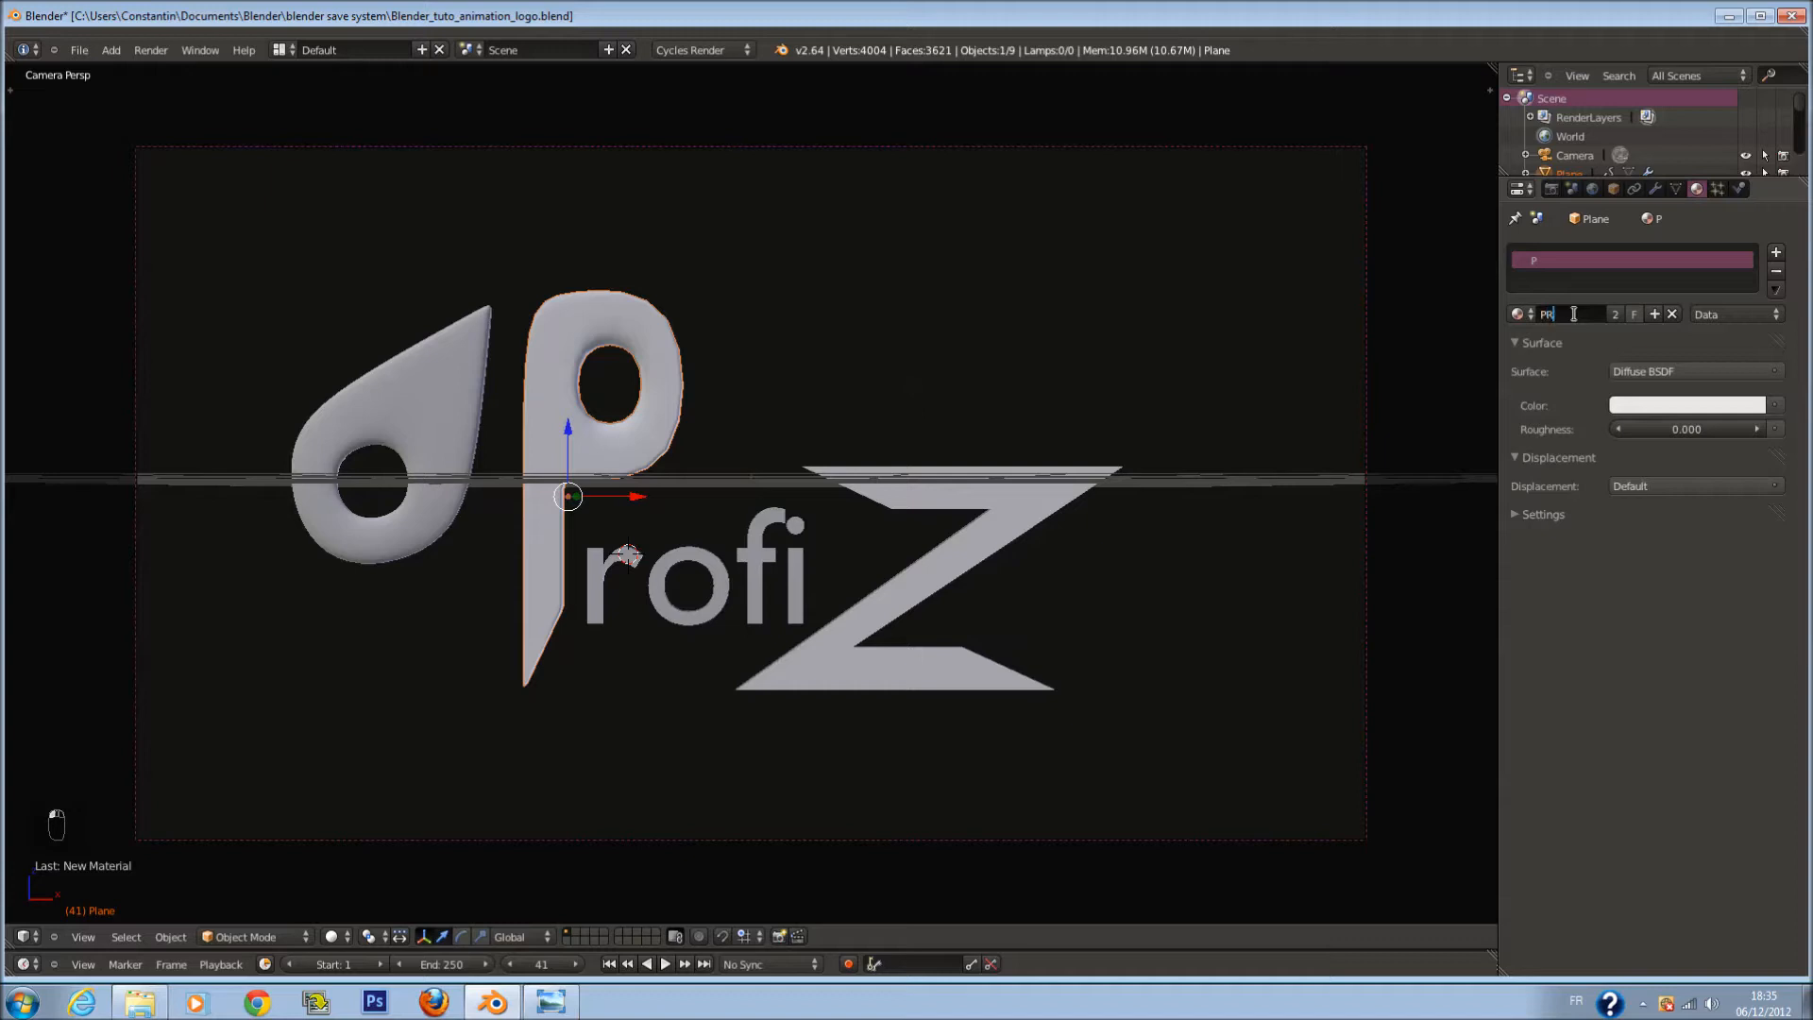
key(Return)
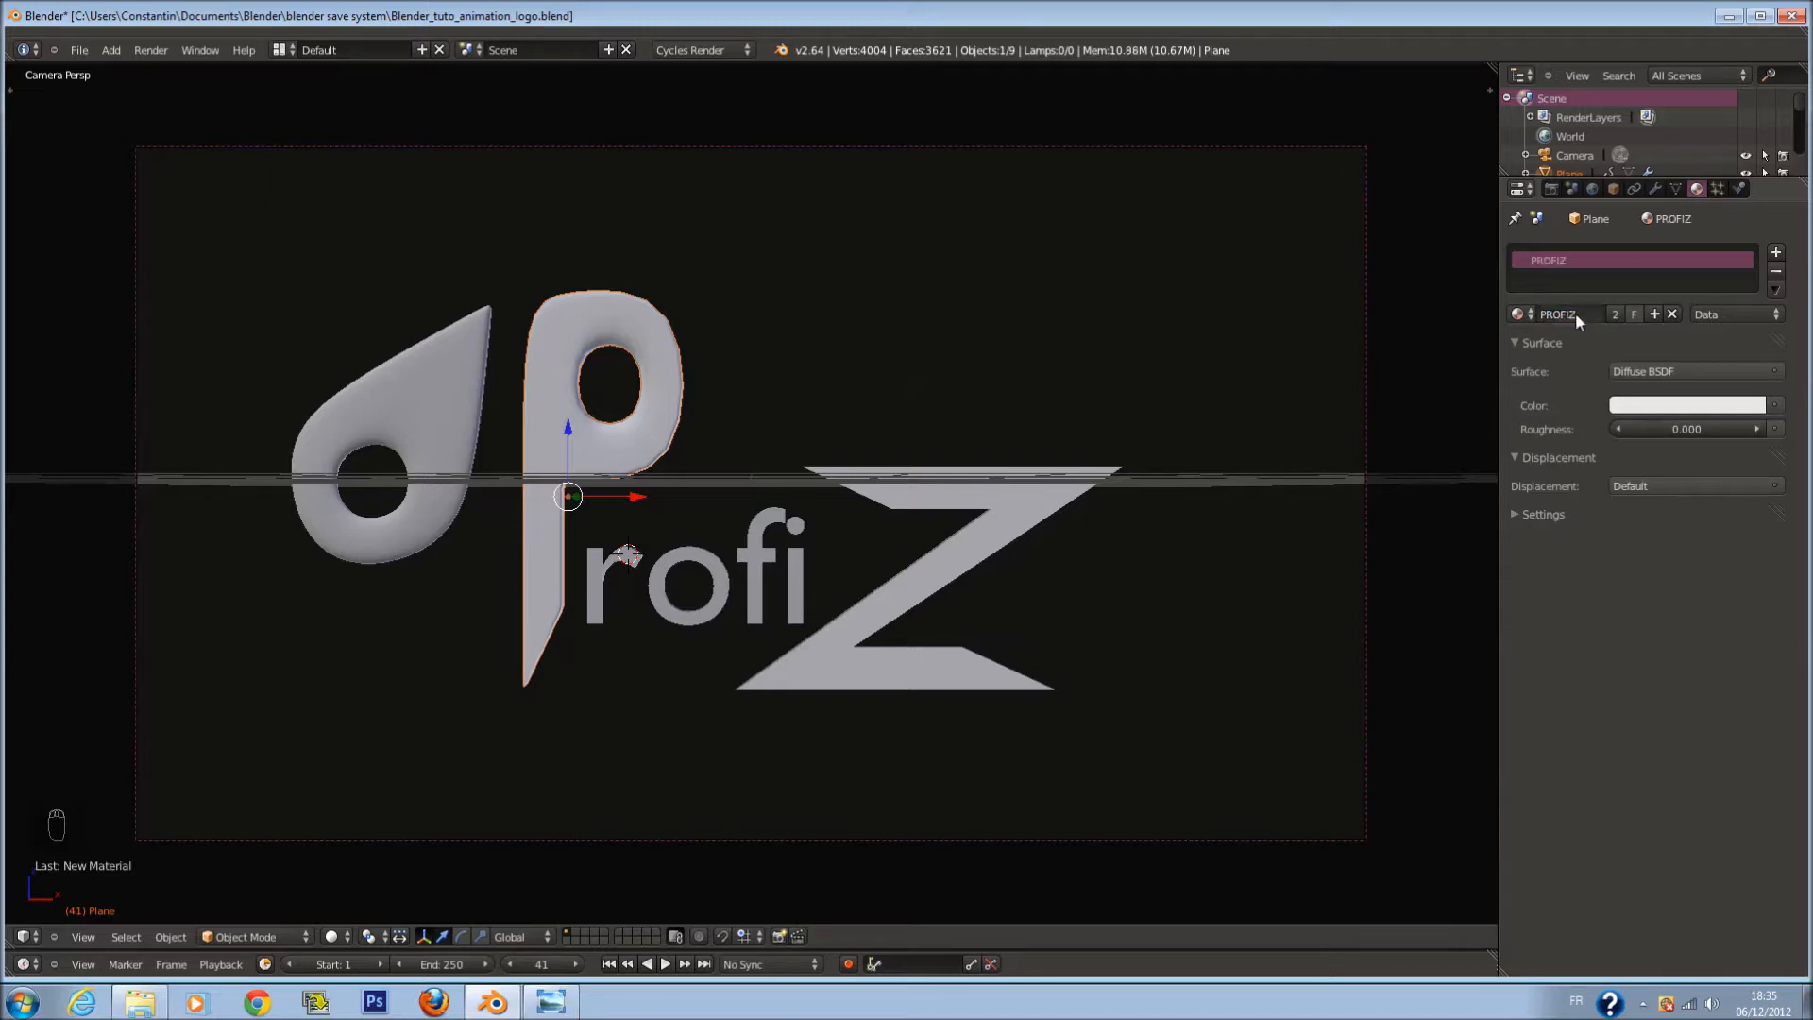
Step: Give the drop the existing material named Material and rename it logo
right_click(494, 359)
key(ctrl+s)
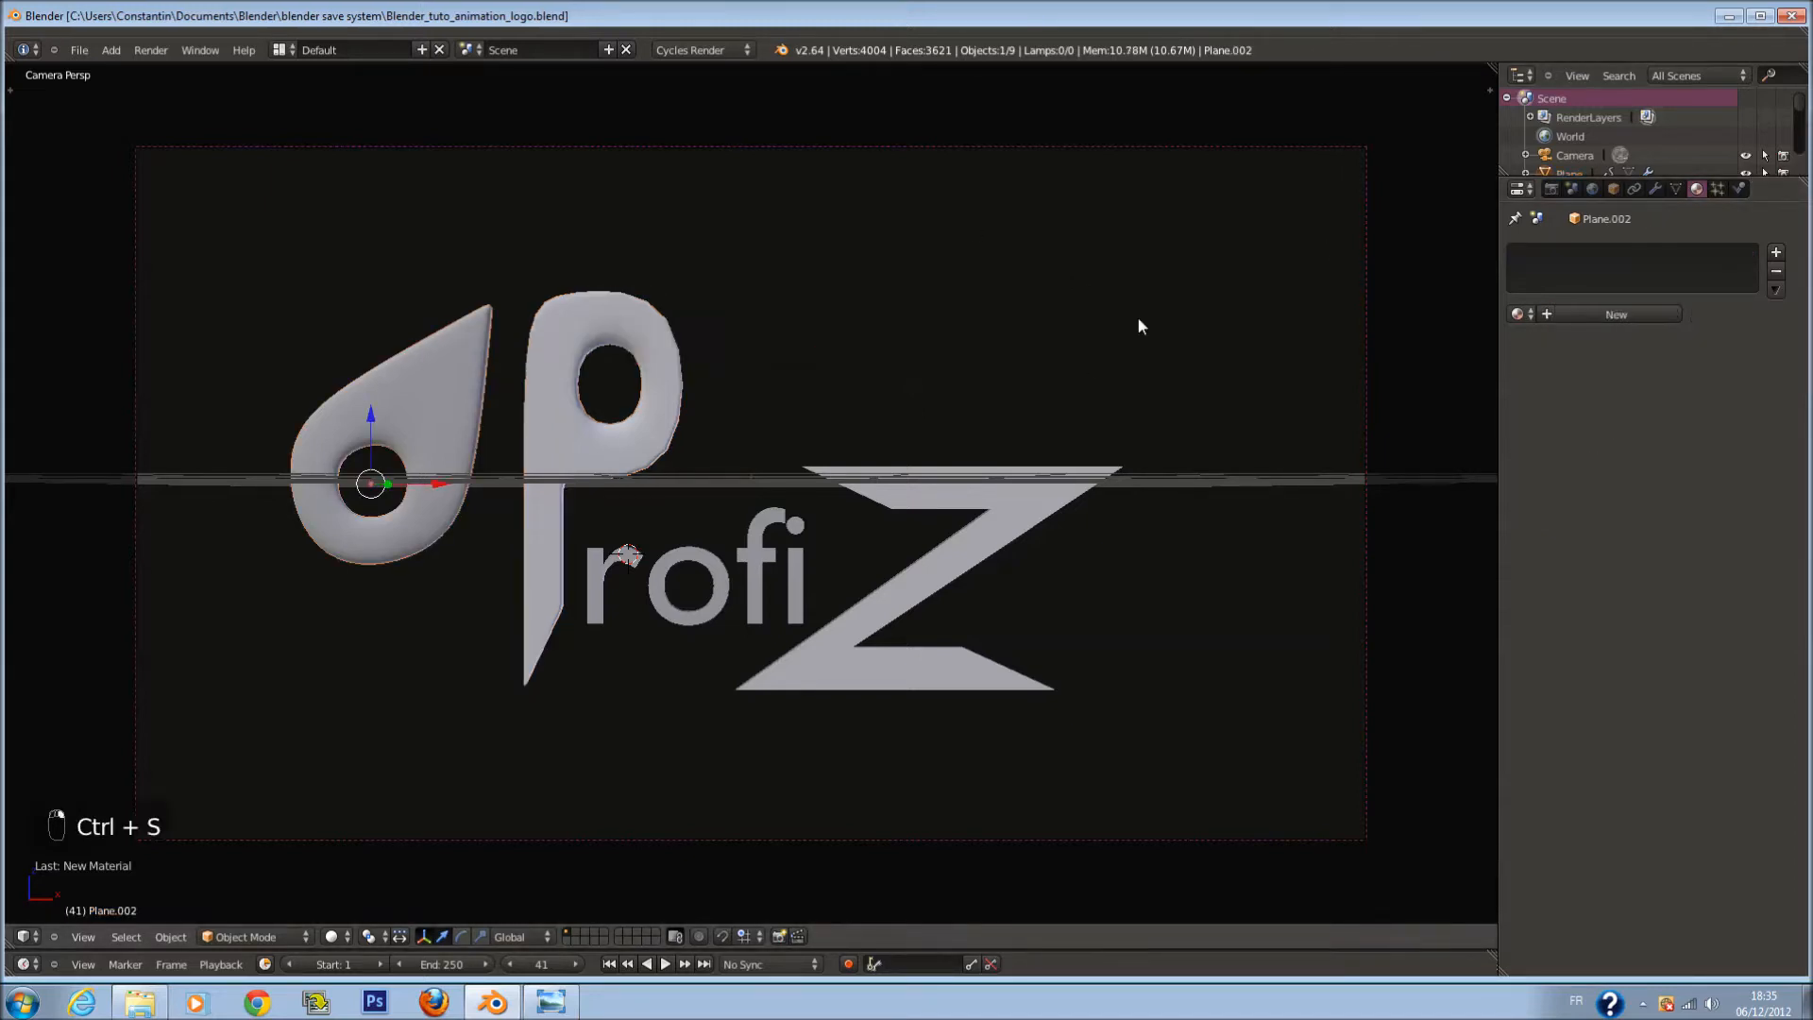
click(1543, 314)
key(ctrl+z)
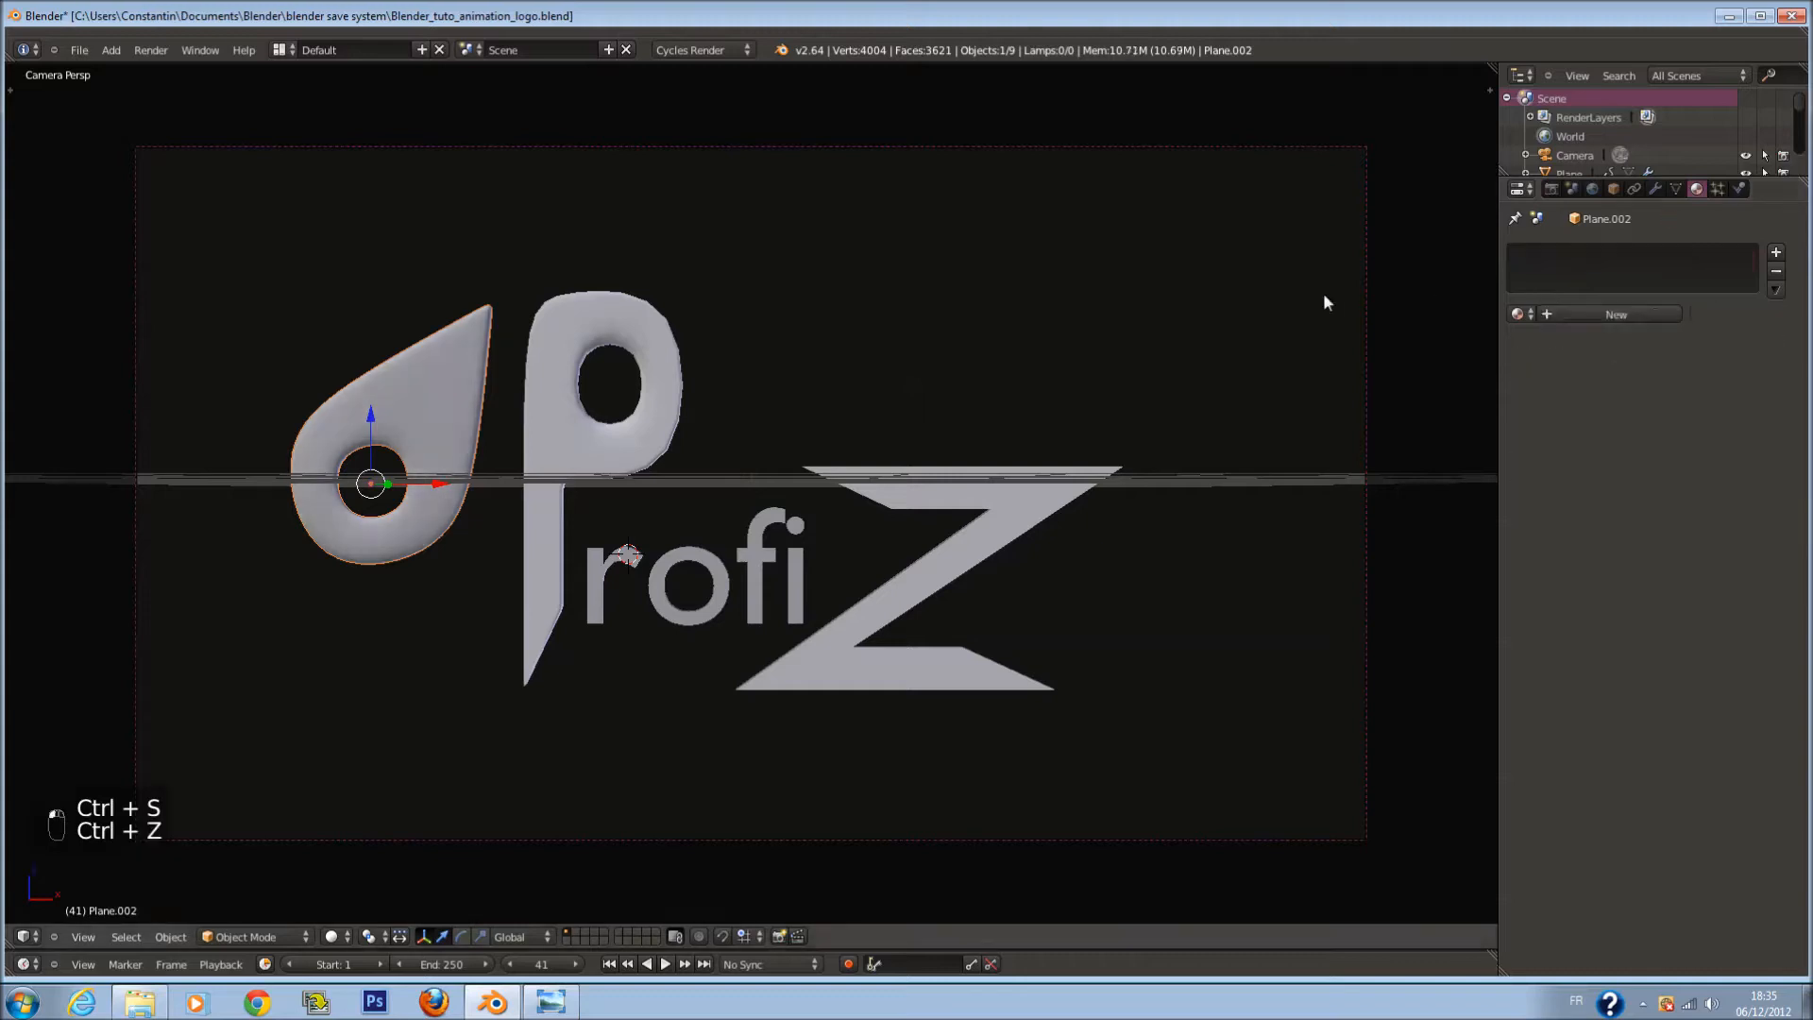
click(1517, 313)
click(1575, 349)
click(1566, 315)
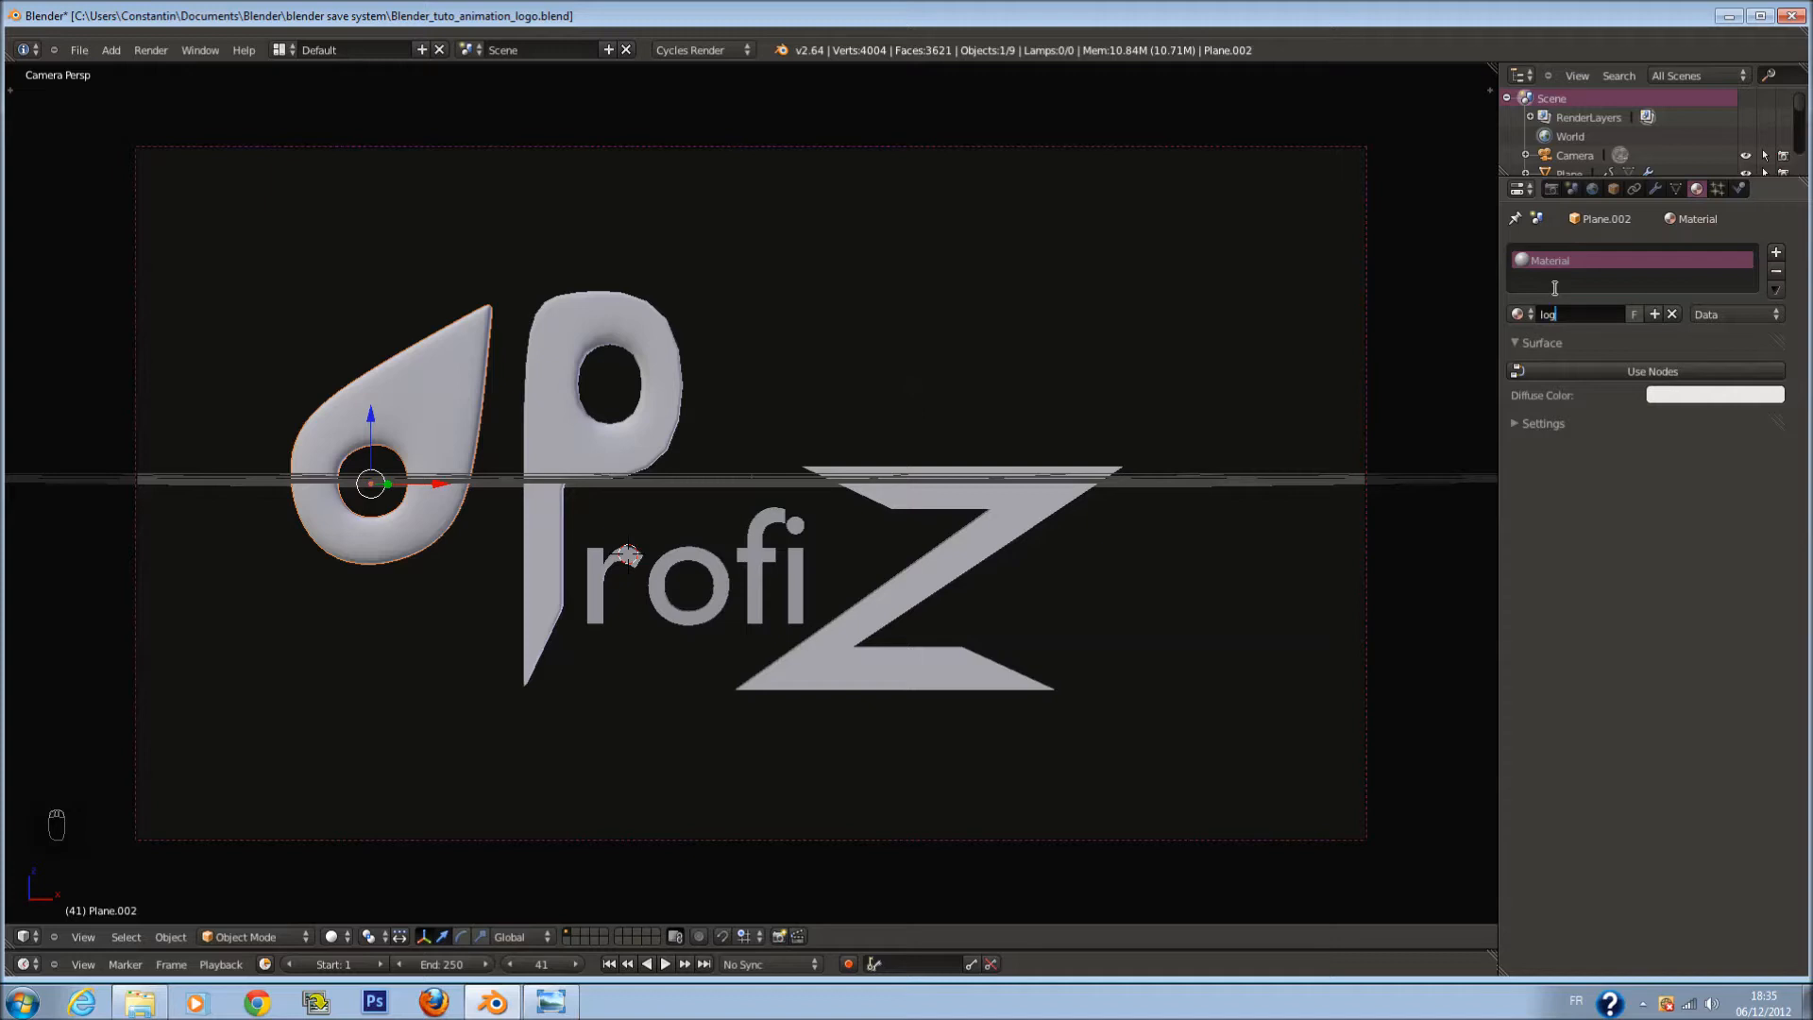
key(Return)
Step: Enable nodes for the logo material so it uses a Diffuse BSDF surface, and save the file
click(1653, 371)
key(ctrl+s)
scroll(739, 393, down, 1)
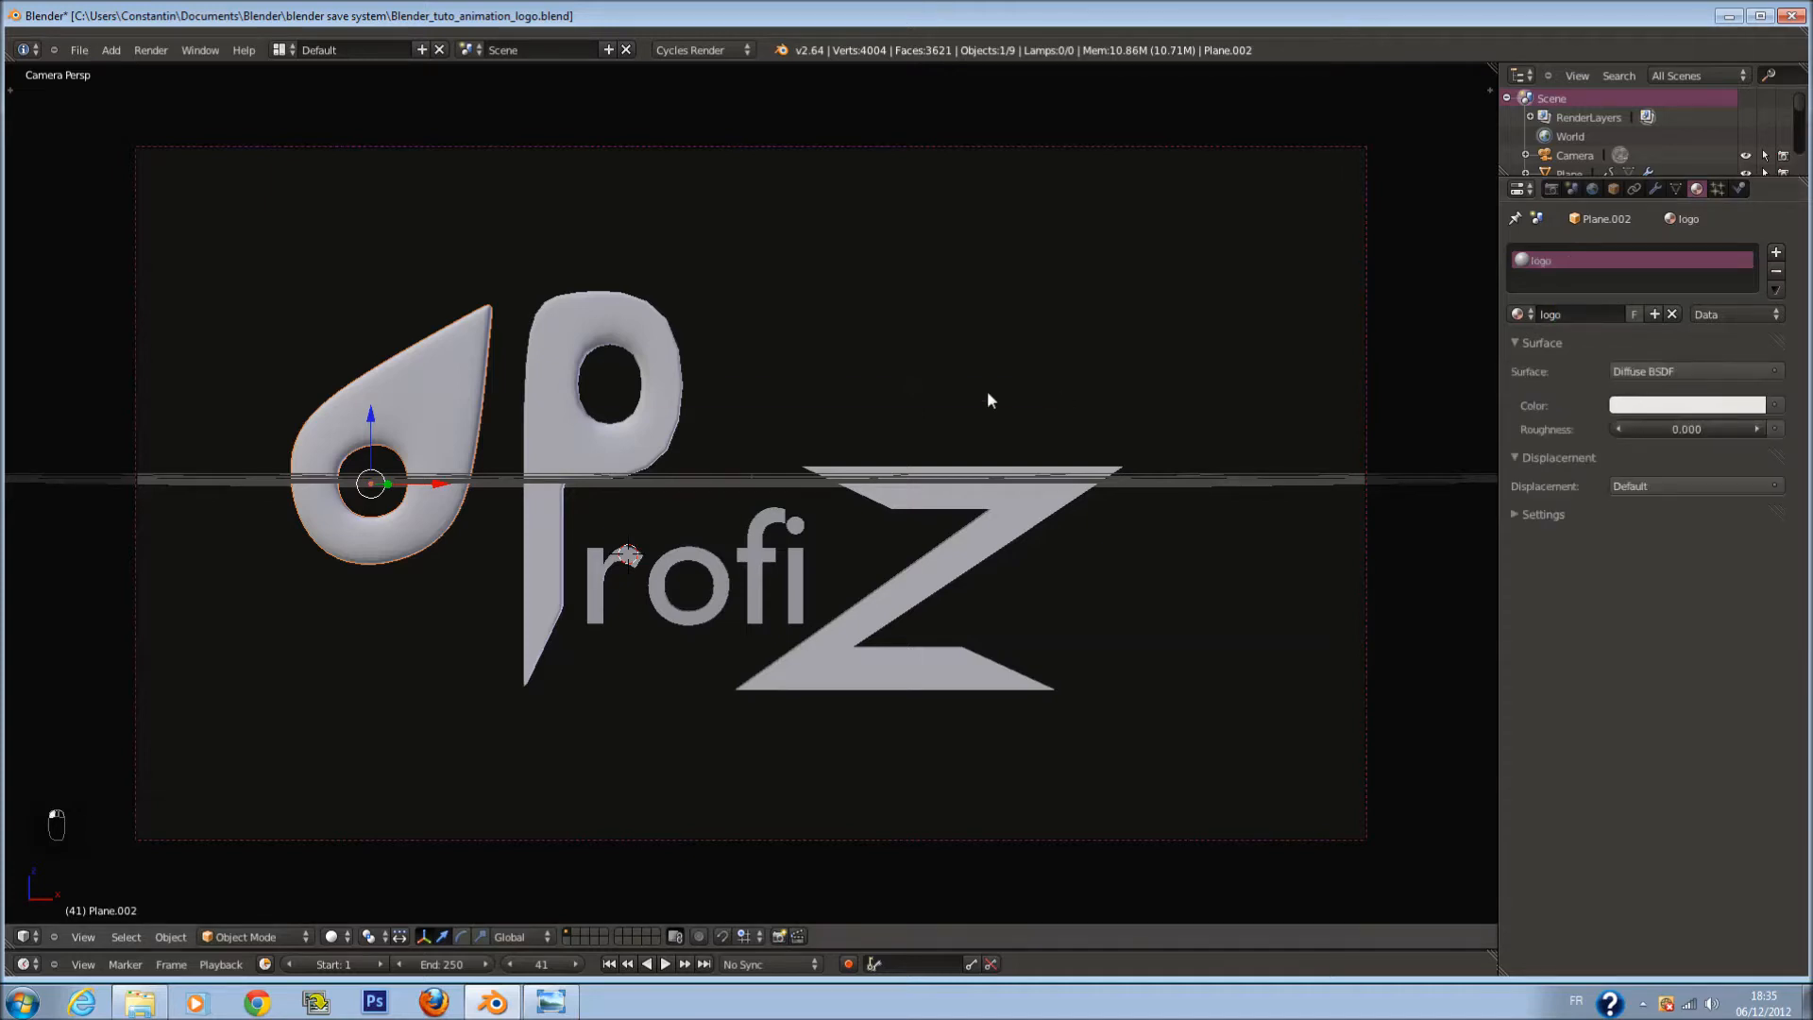
scroll(739, 393, up, 1)
key(ctrl+s)
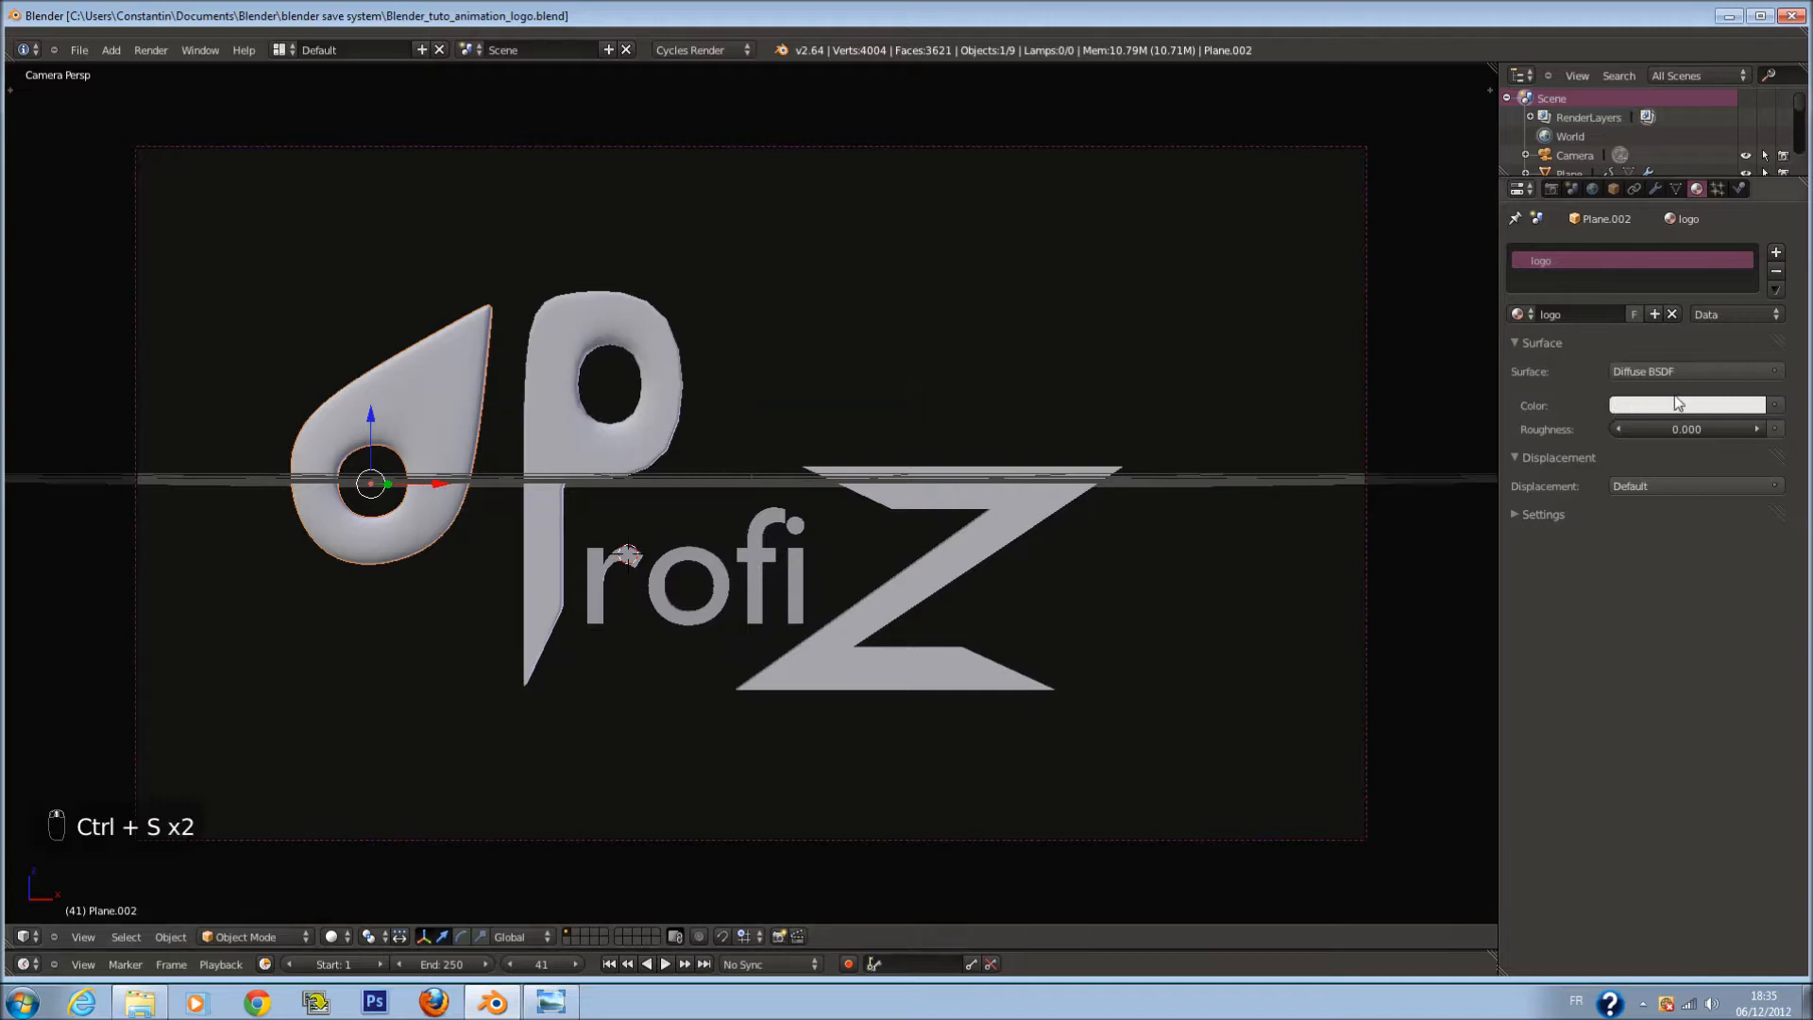
Step: Try a very slight tint on the logo material's diffuse color and save the file
click(1675, 404)
mouse_move(1667, 209)
mouse_down()
mouse_move(1606, 263)
mouse_move(1666, 202)
mouse_up()
key(ctrl+s)
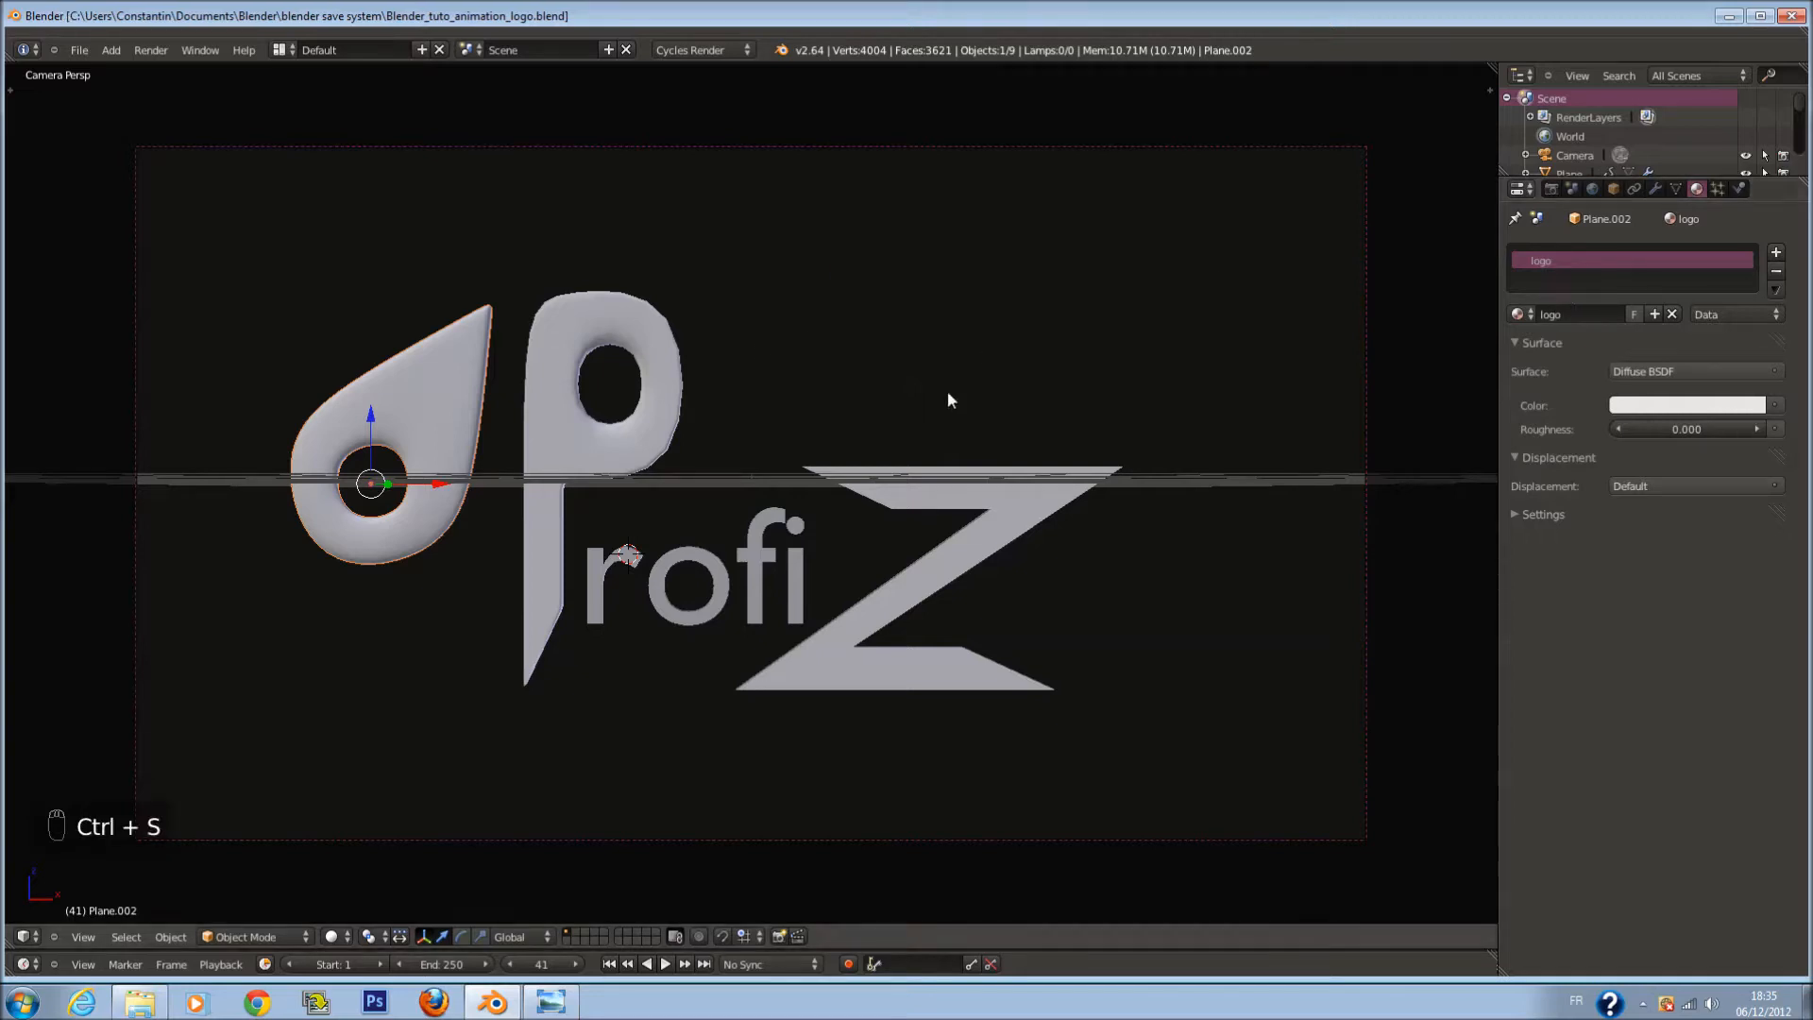
Step: Enter Edit Mode on the drop and select its whole mesh in front orthographic wireframe view
key(KP_Decimal)
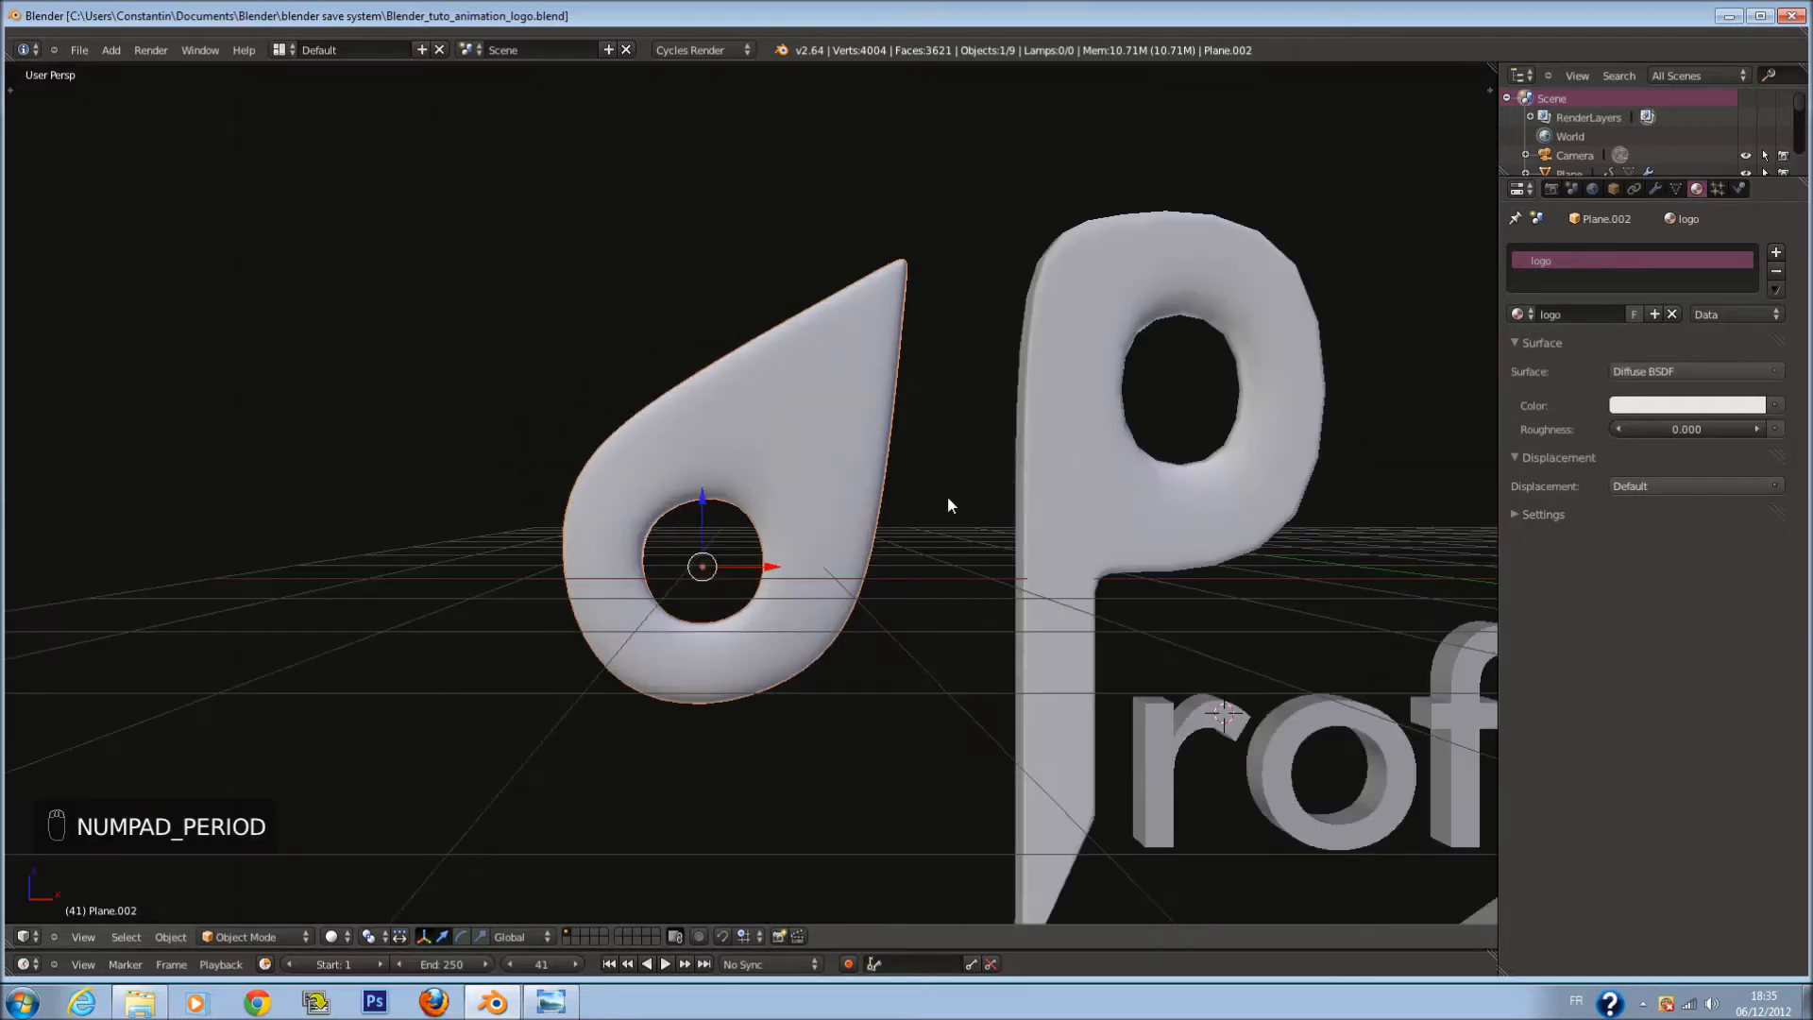
key(Tab)
key(a)
key(a)
key(z)
key(z)
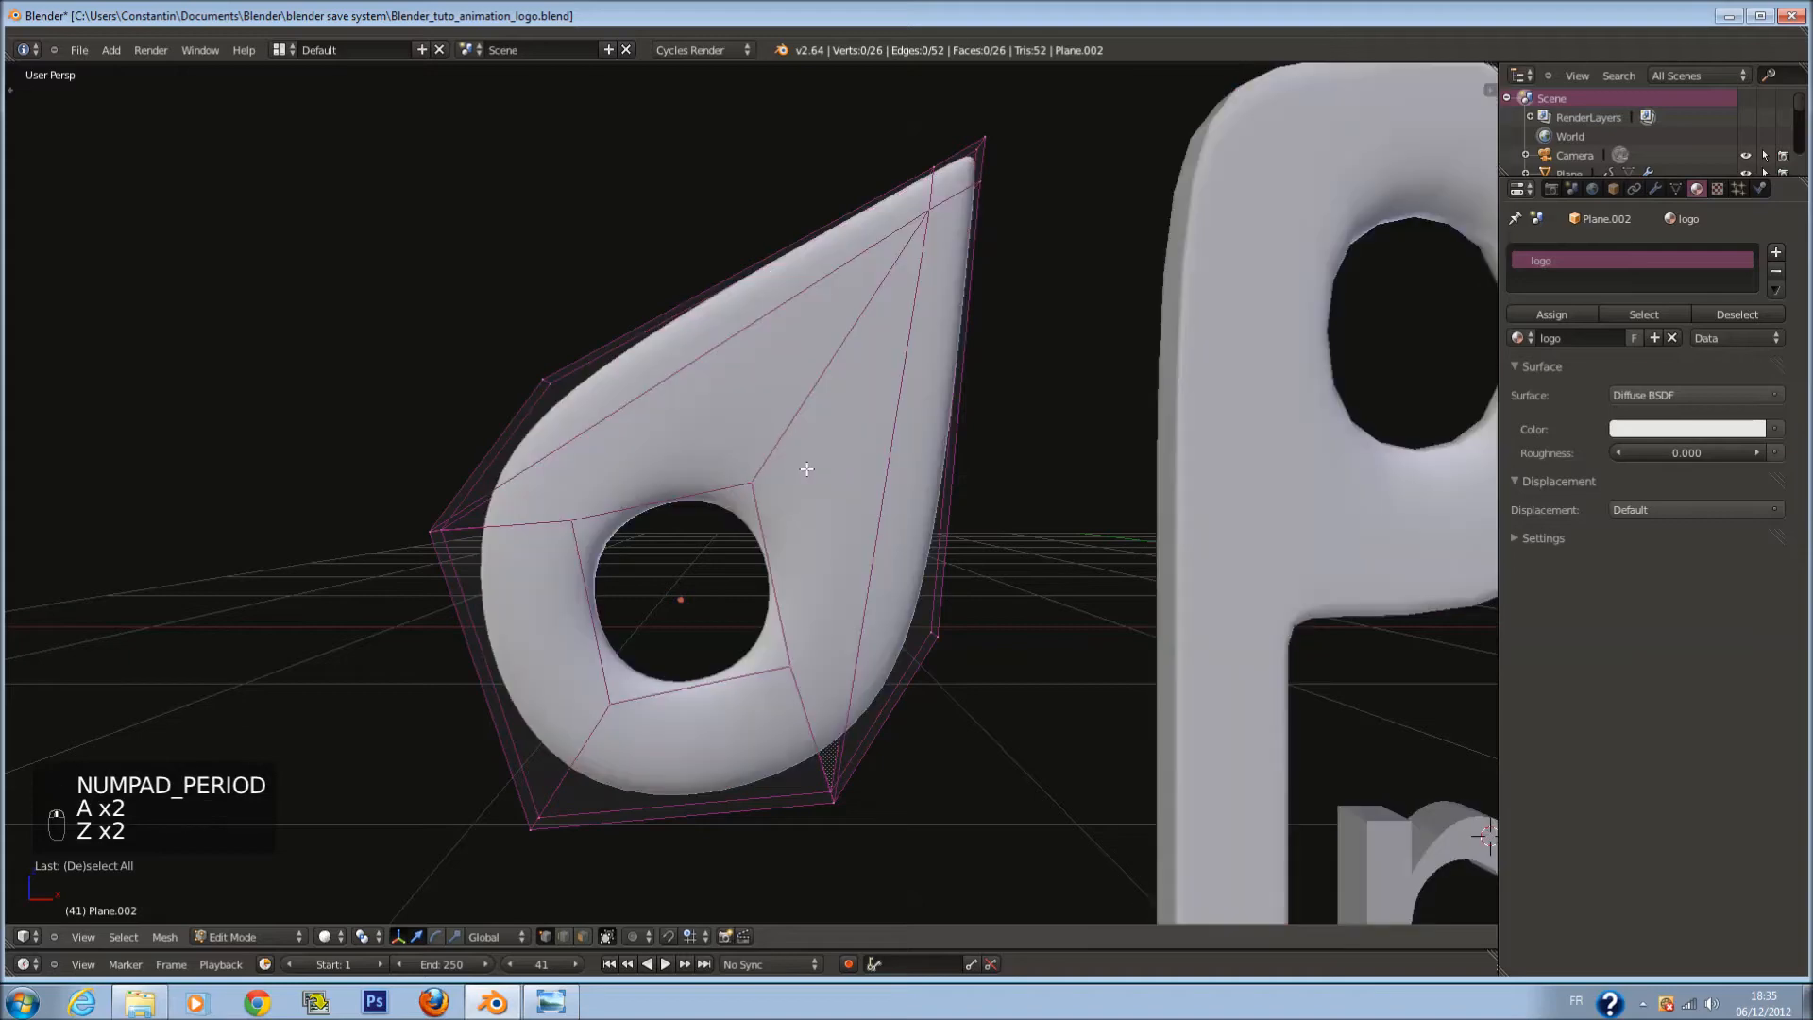
key(KP_1)
key(KP_5)
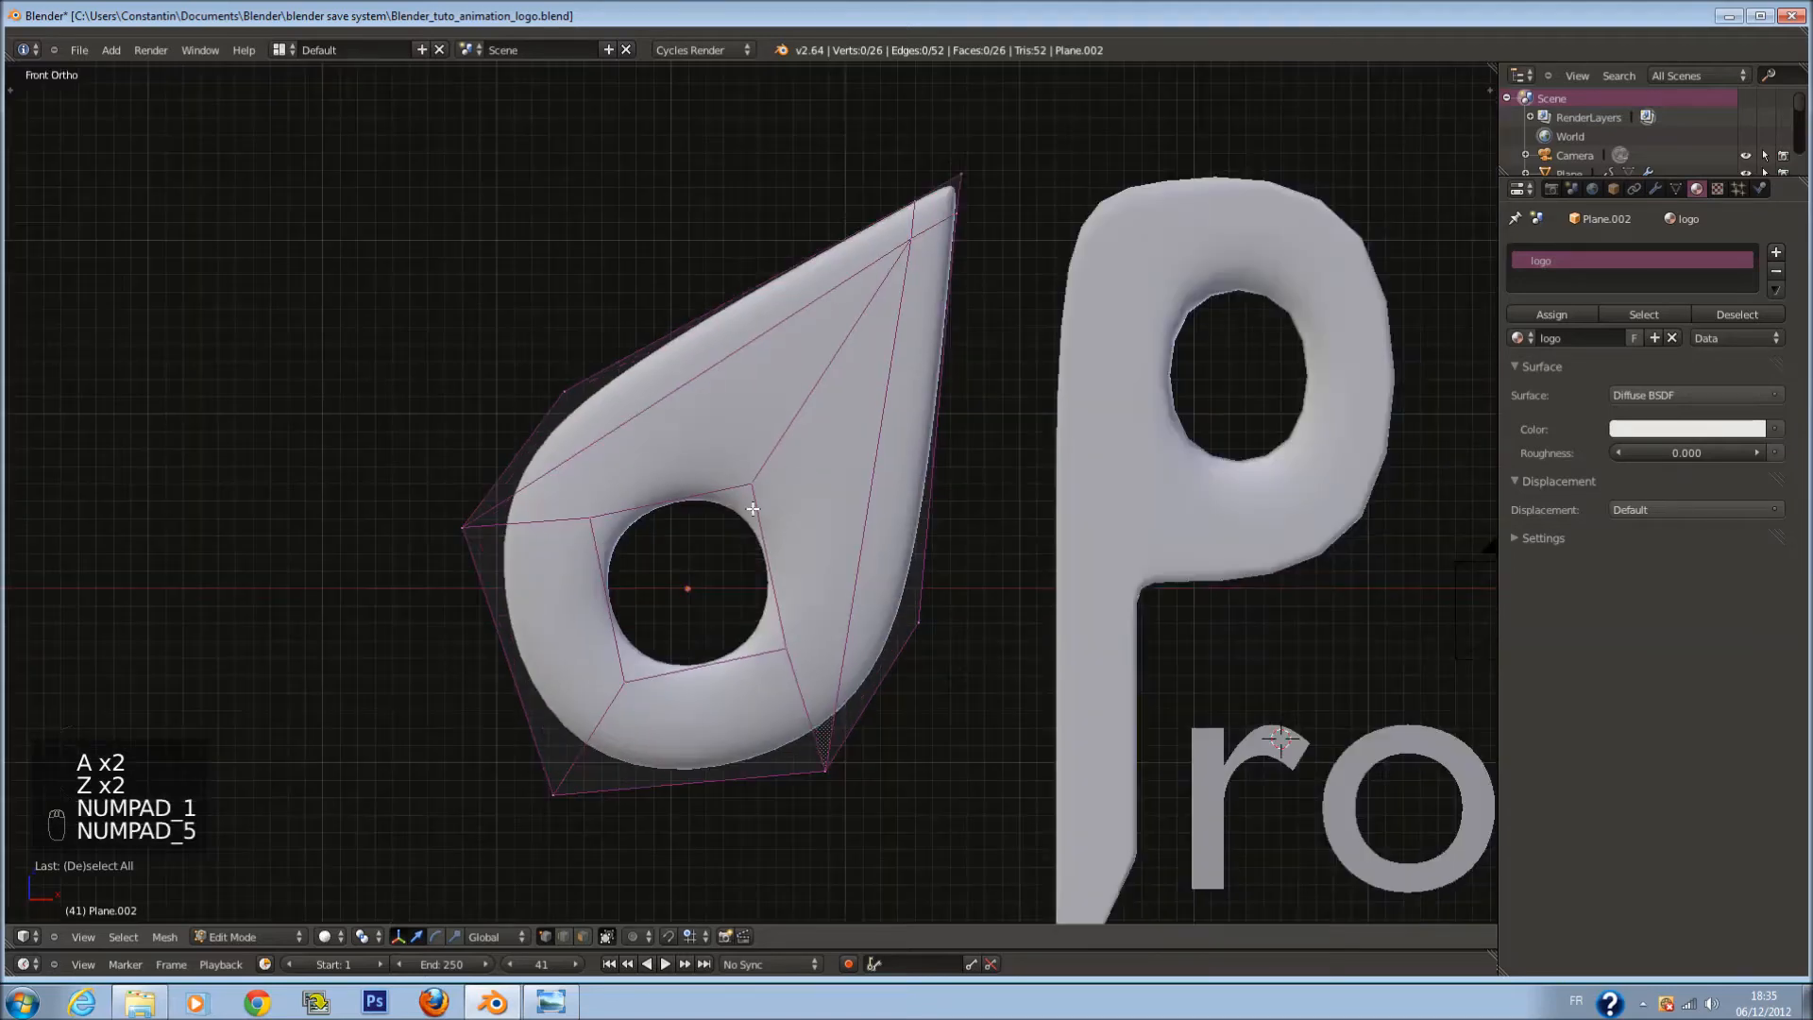
key(z)
key(a)
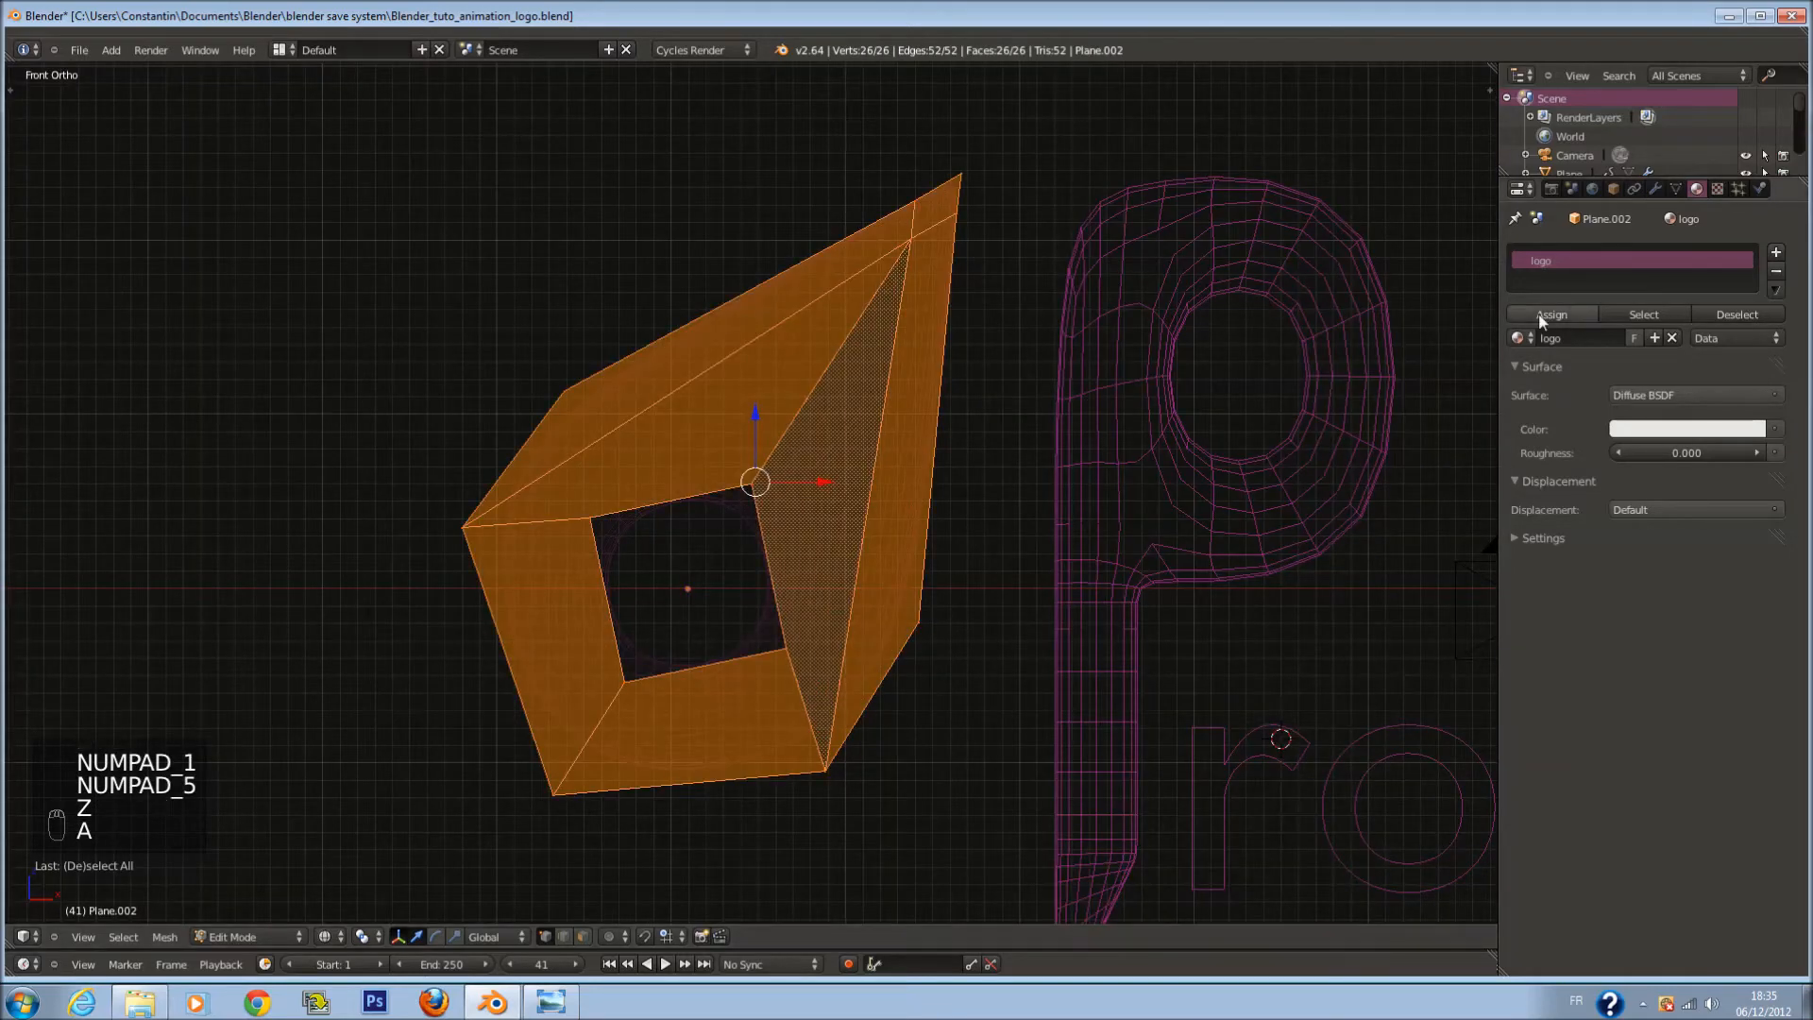
Step: Set the logo material's diffuse color to red (R 0.800, G 0.000, B 0.000) and save the file
click(1688, 428)
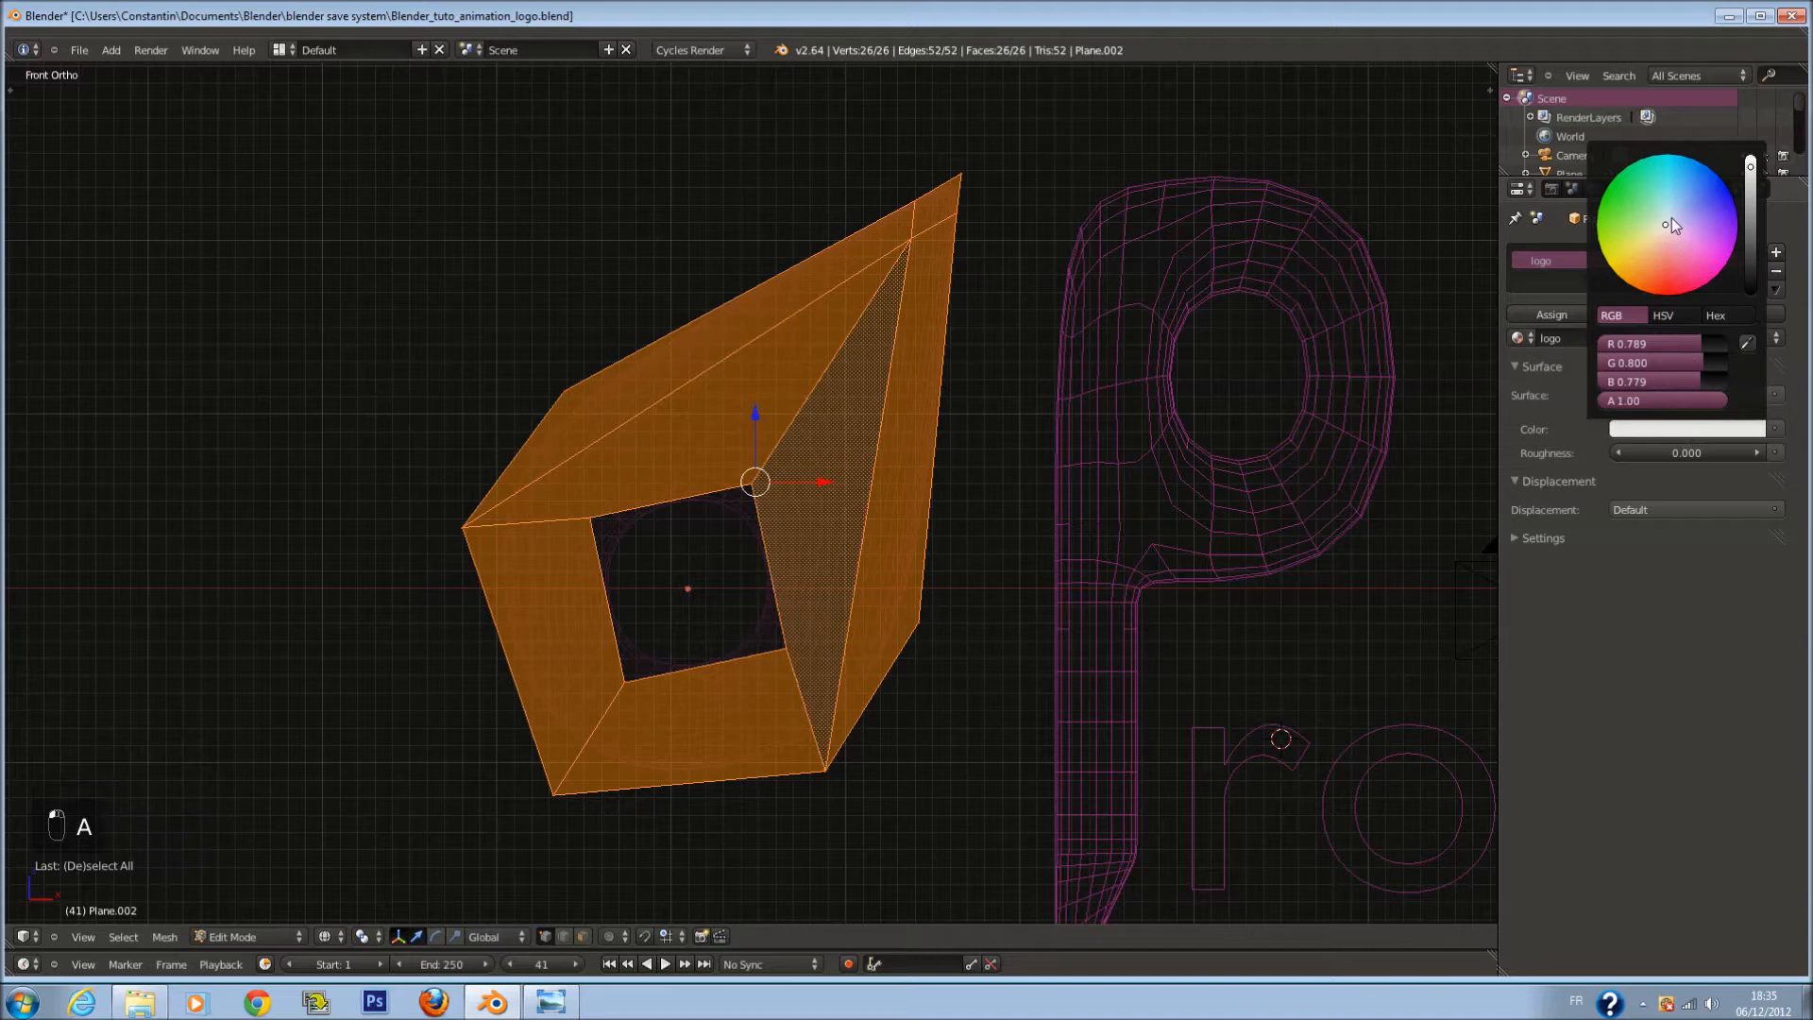
drag(1670, 225, 1667, 383)
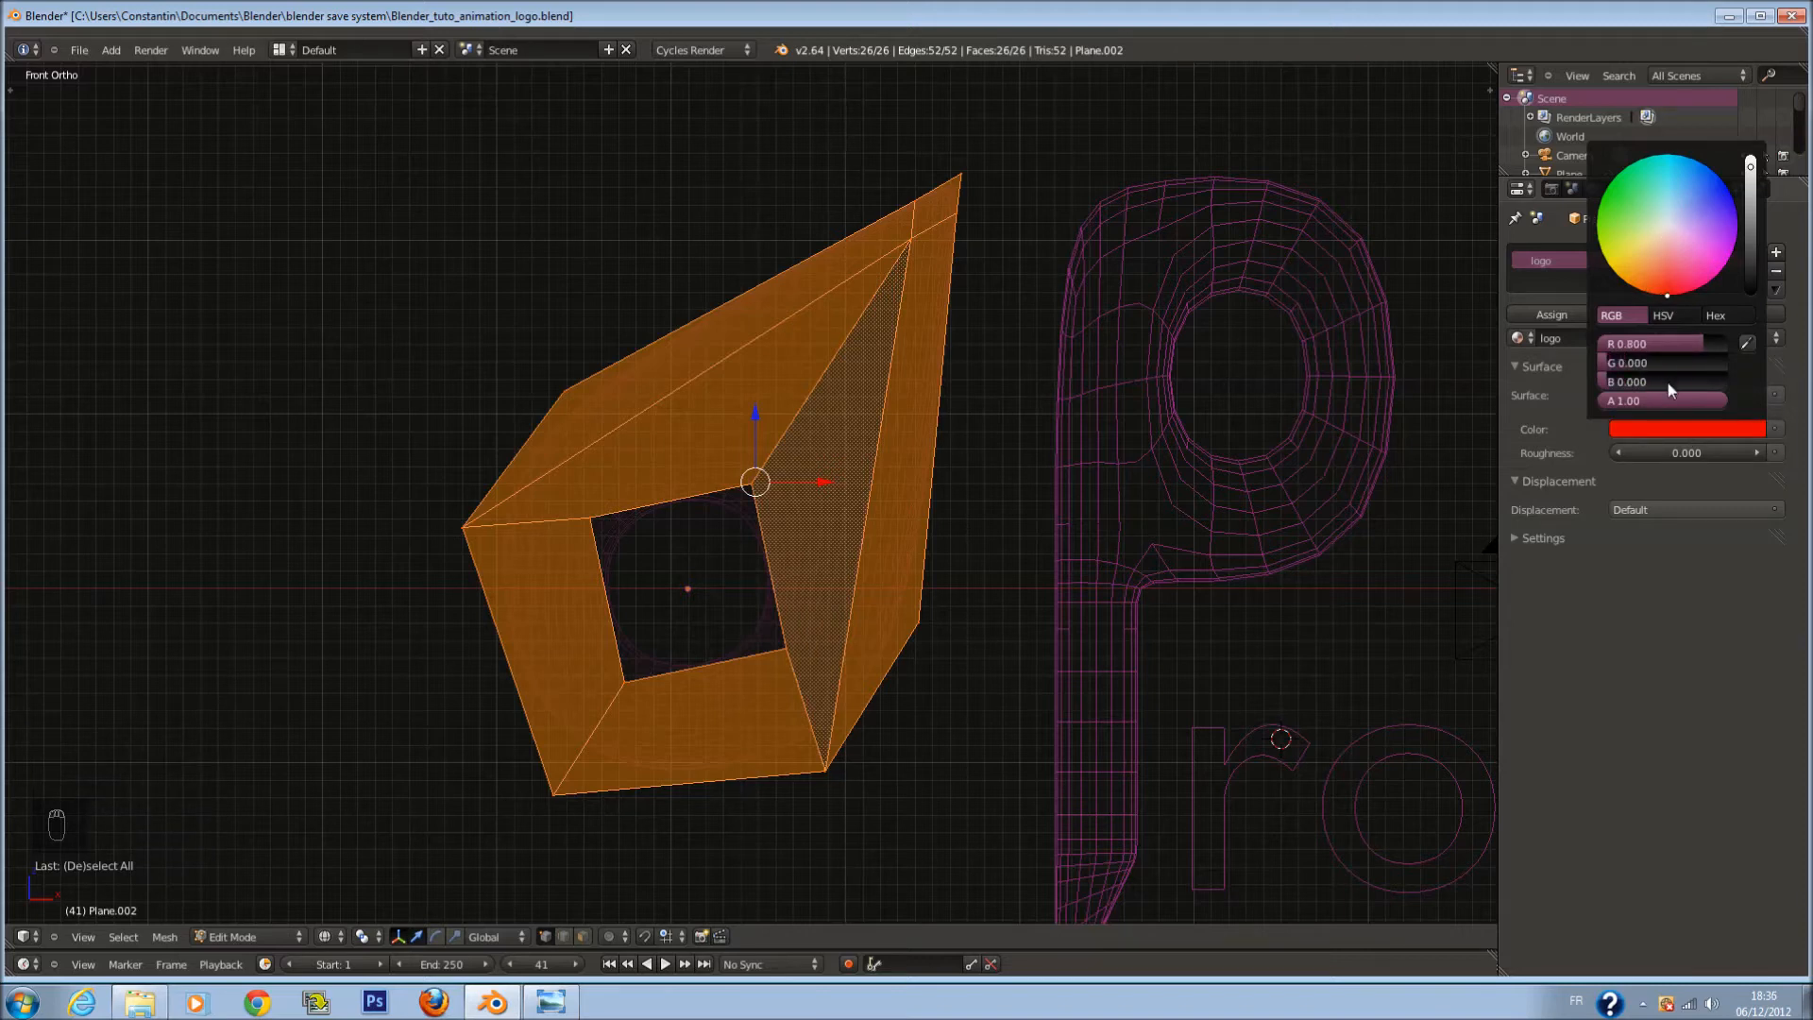
key(ctrl+s)
Step: Return to Object Mode and the camera view, preview the scene in Rendered shading, and save the file
key(z)
key(Tab)
key(KP_0)
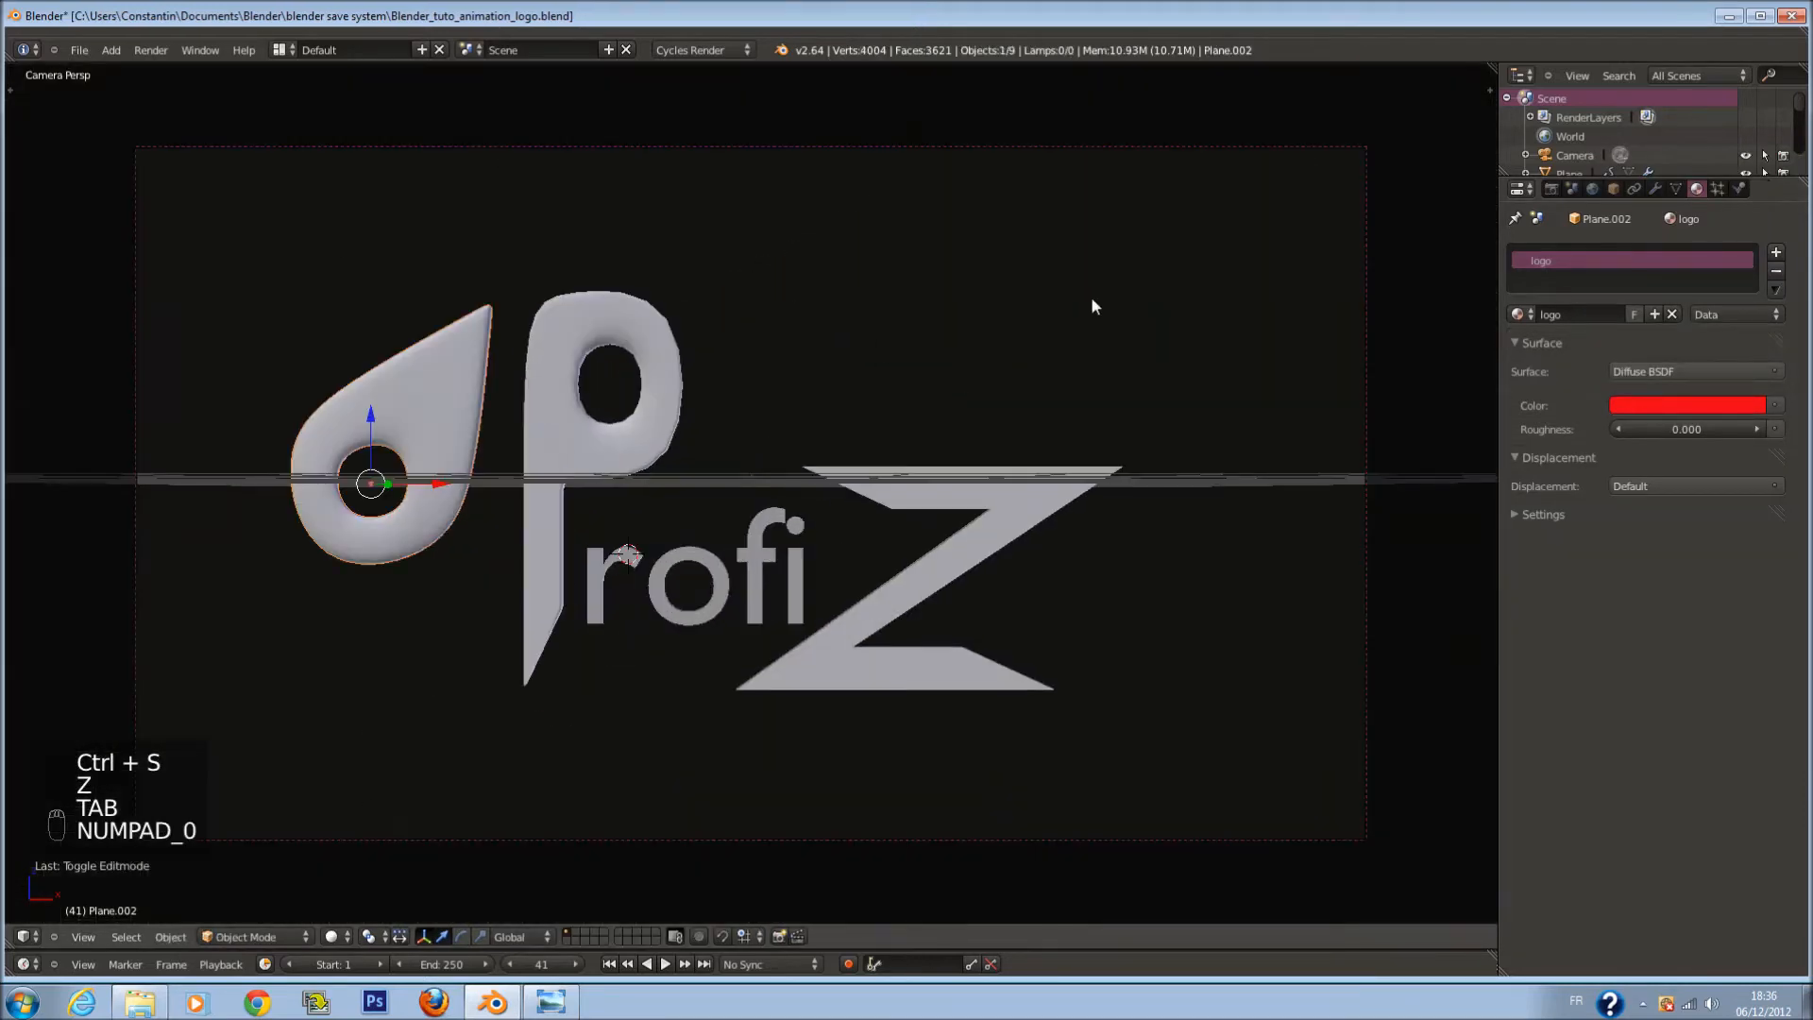
key(ctrl+s)
click(332, 936)
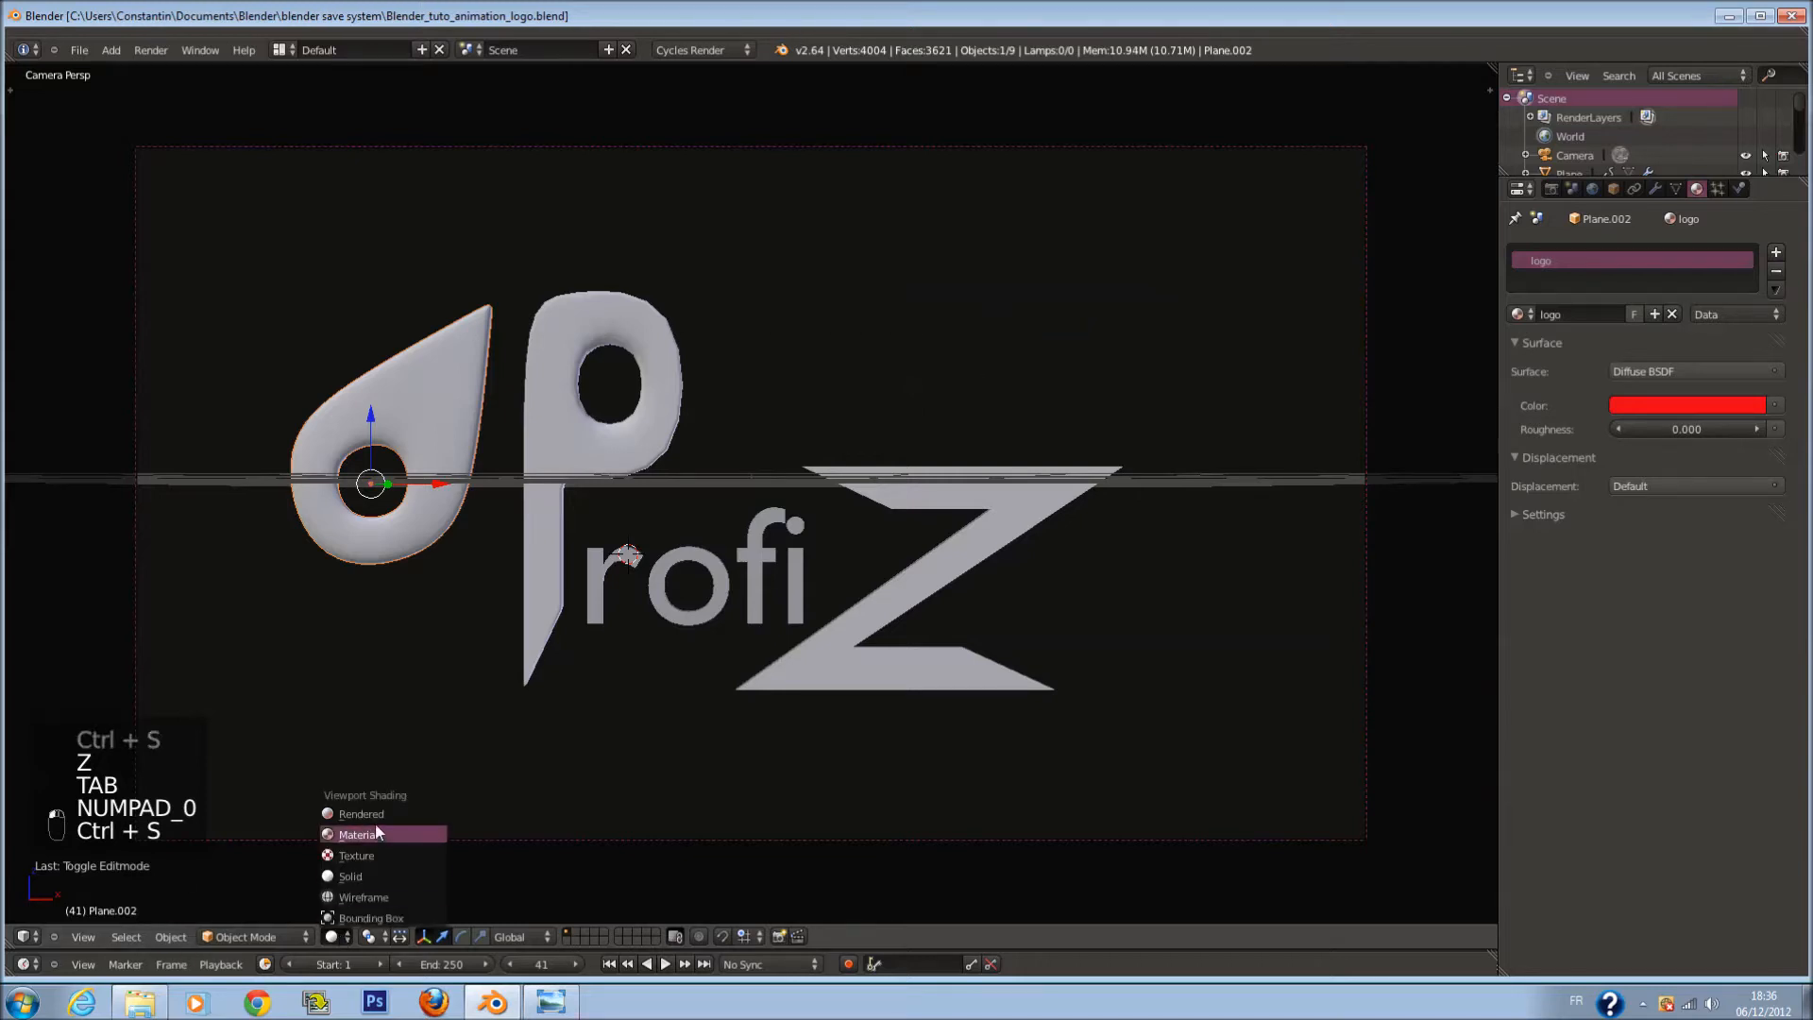
click(376, 823)
key(ctrl+s)
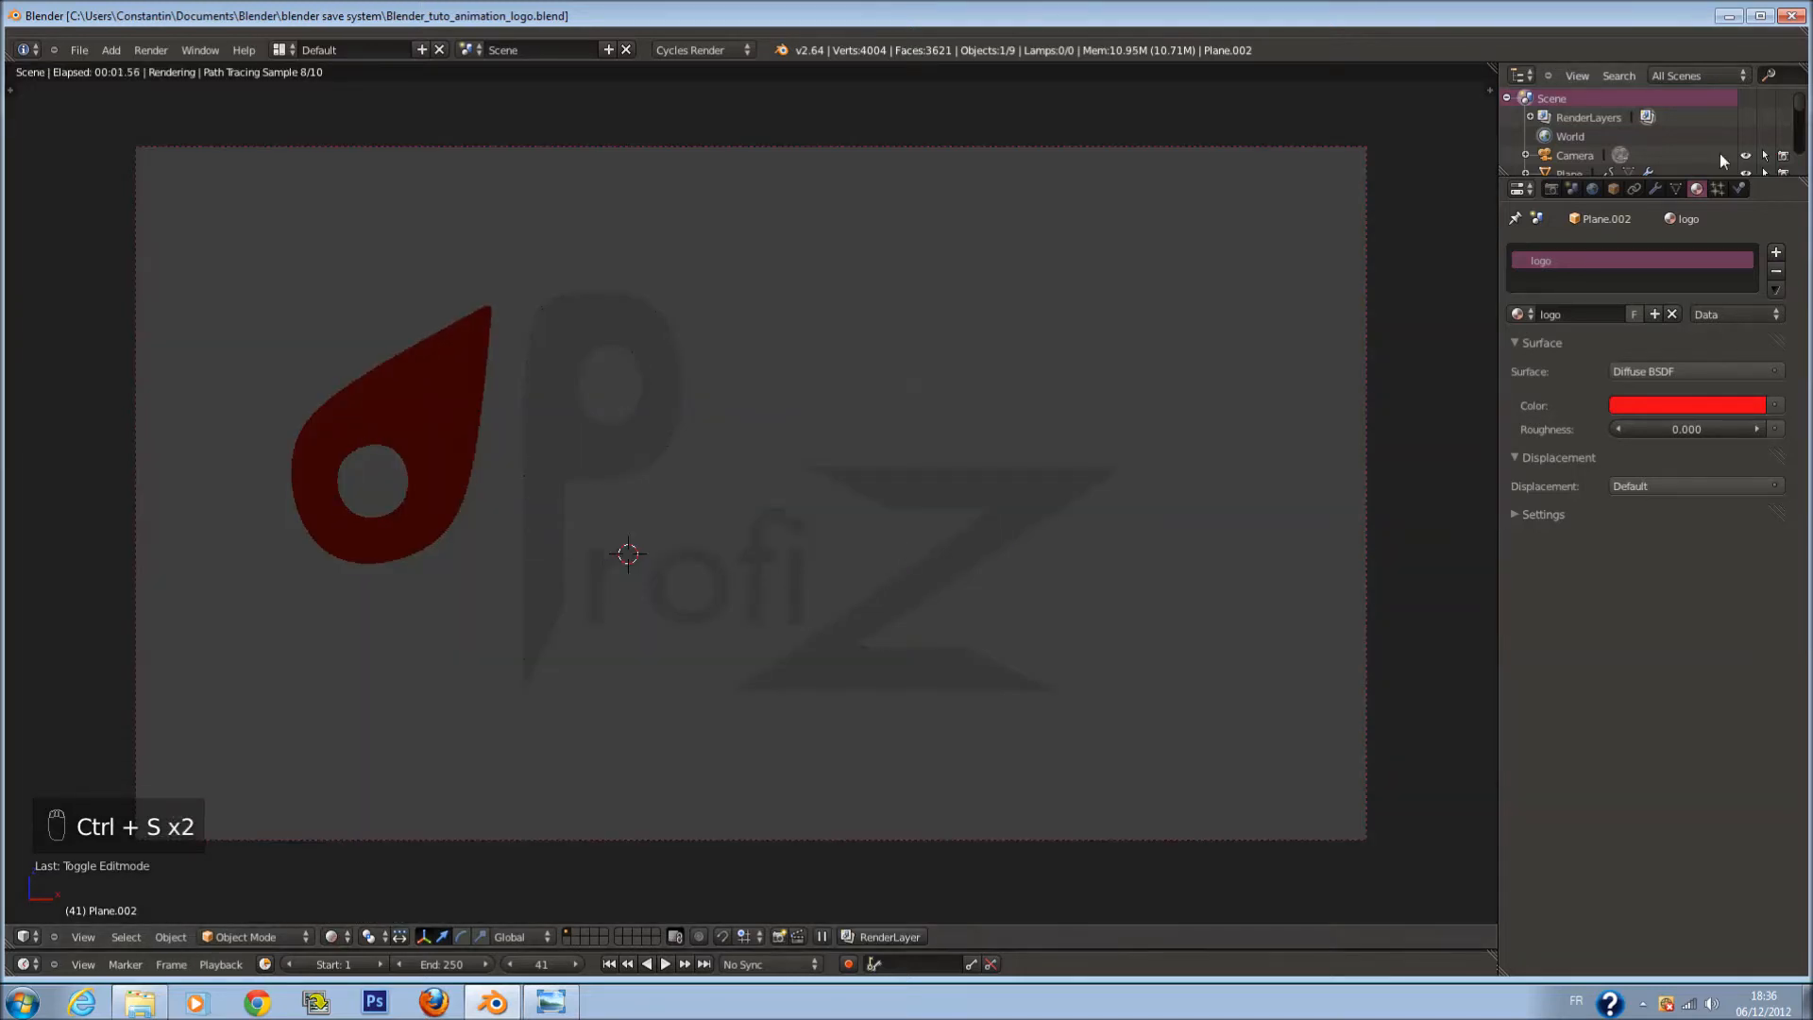
Step: Enable nodes for the World and set its background color to white
click(1612, 189)
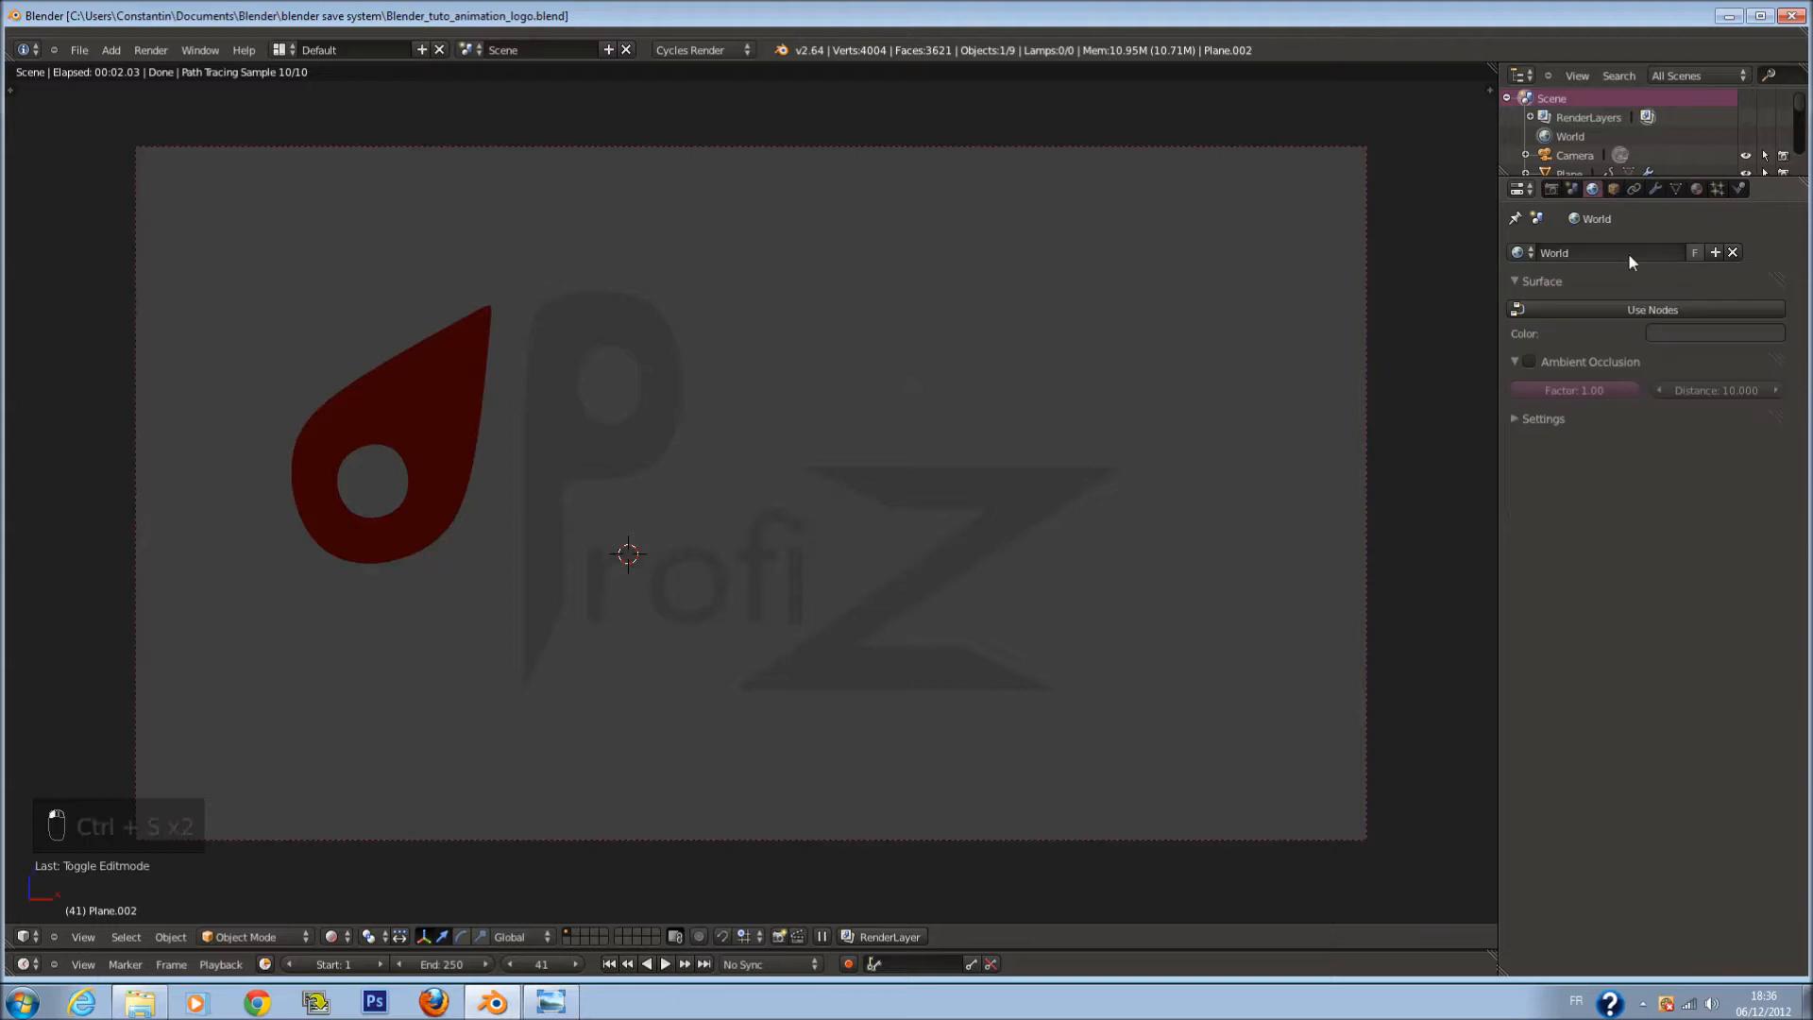
click(1657, 319)
click(1666, 342)
drag(1766, 183, 1736, 38)
Step: Try Ambient Occlusion and Sample as Lamp in the World settings, turn both back off, and save the file
click(1529, 395)
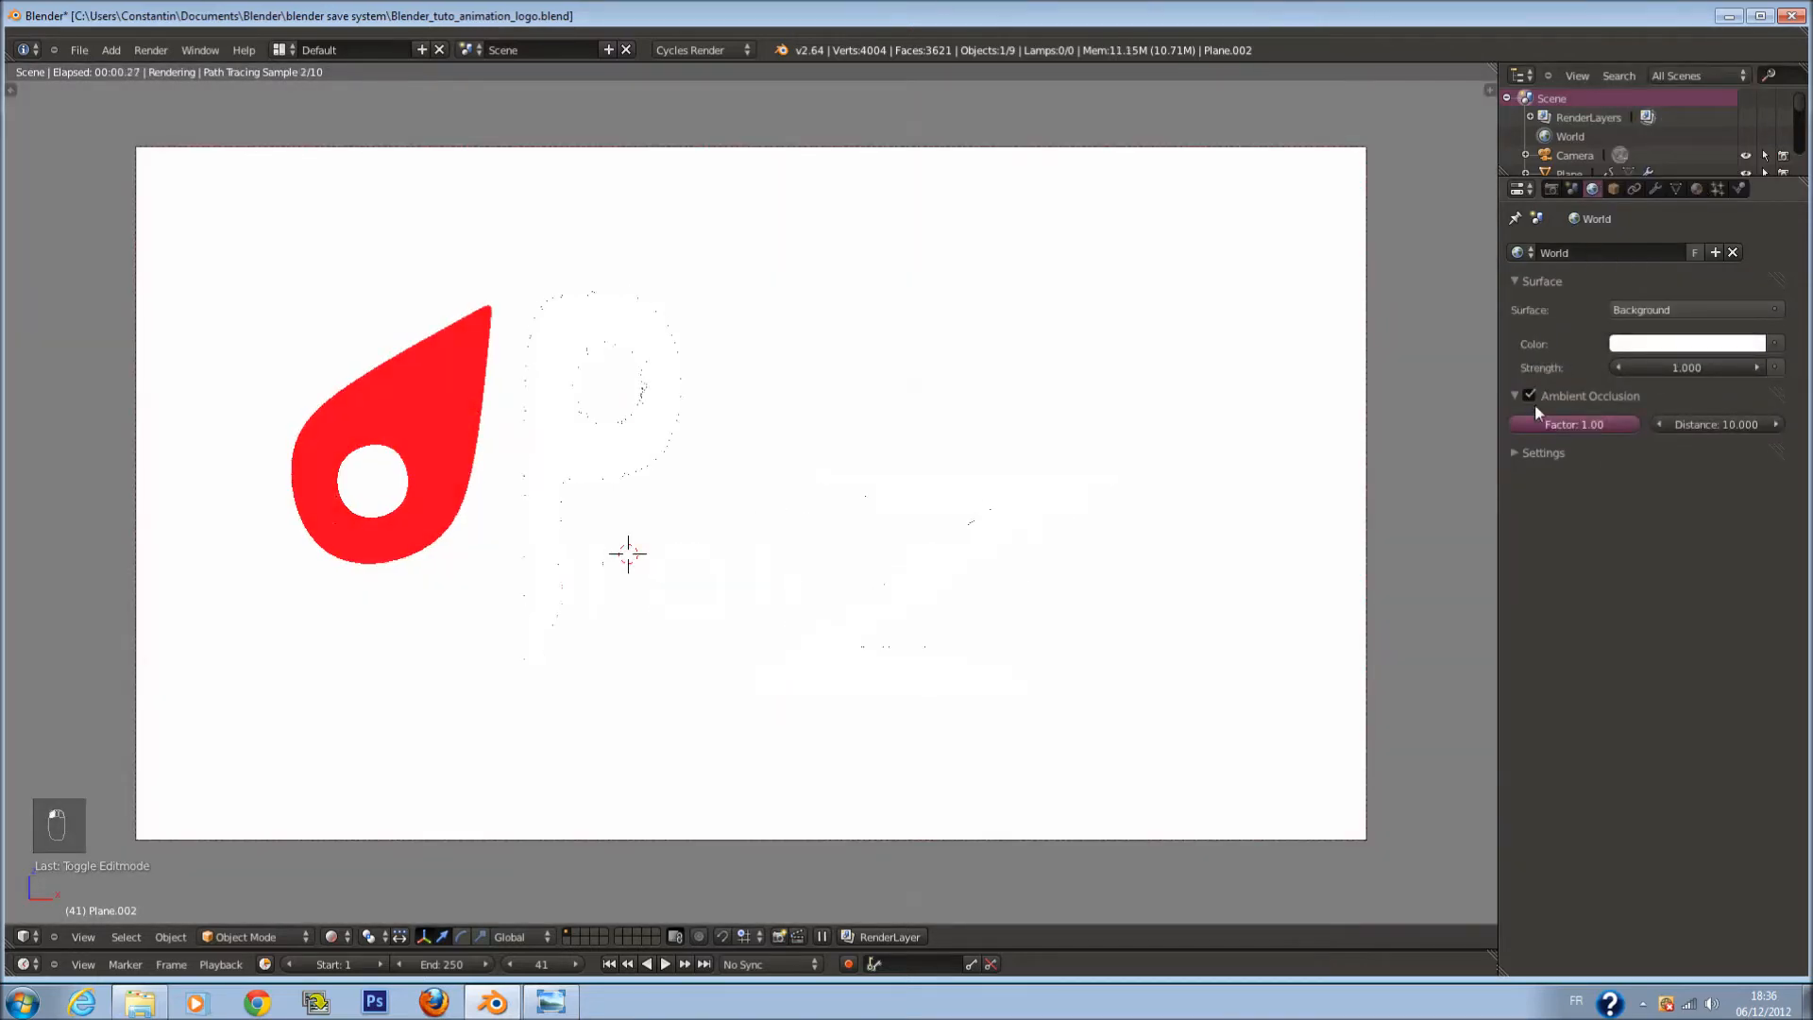
key(ctrl+s)
click(1526, 453)
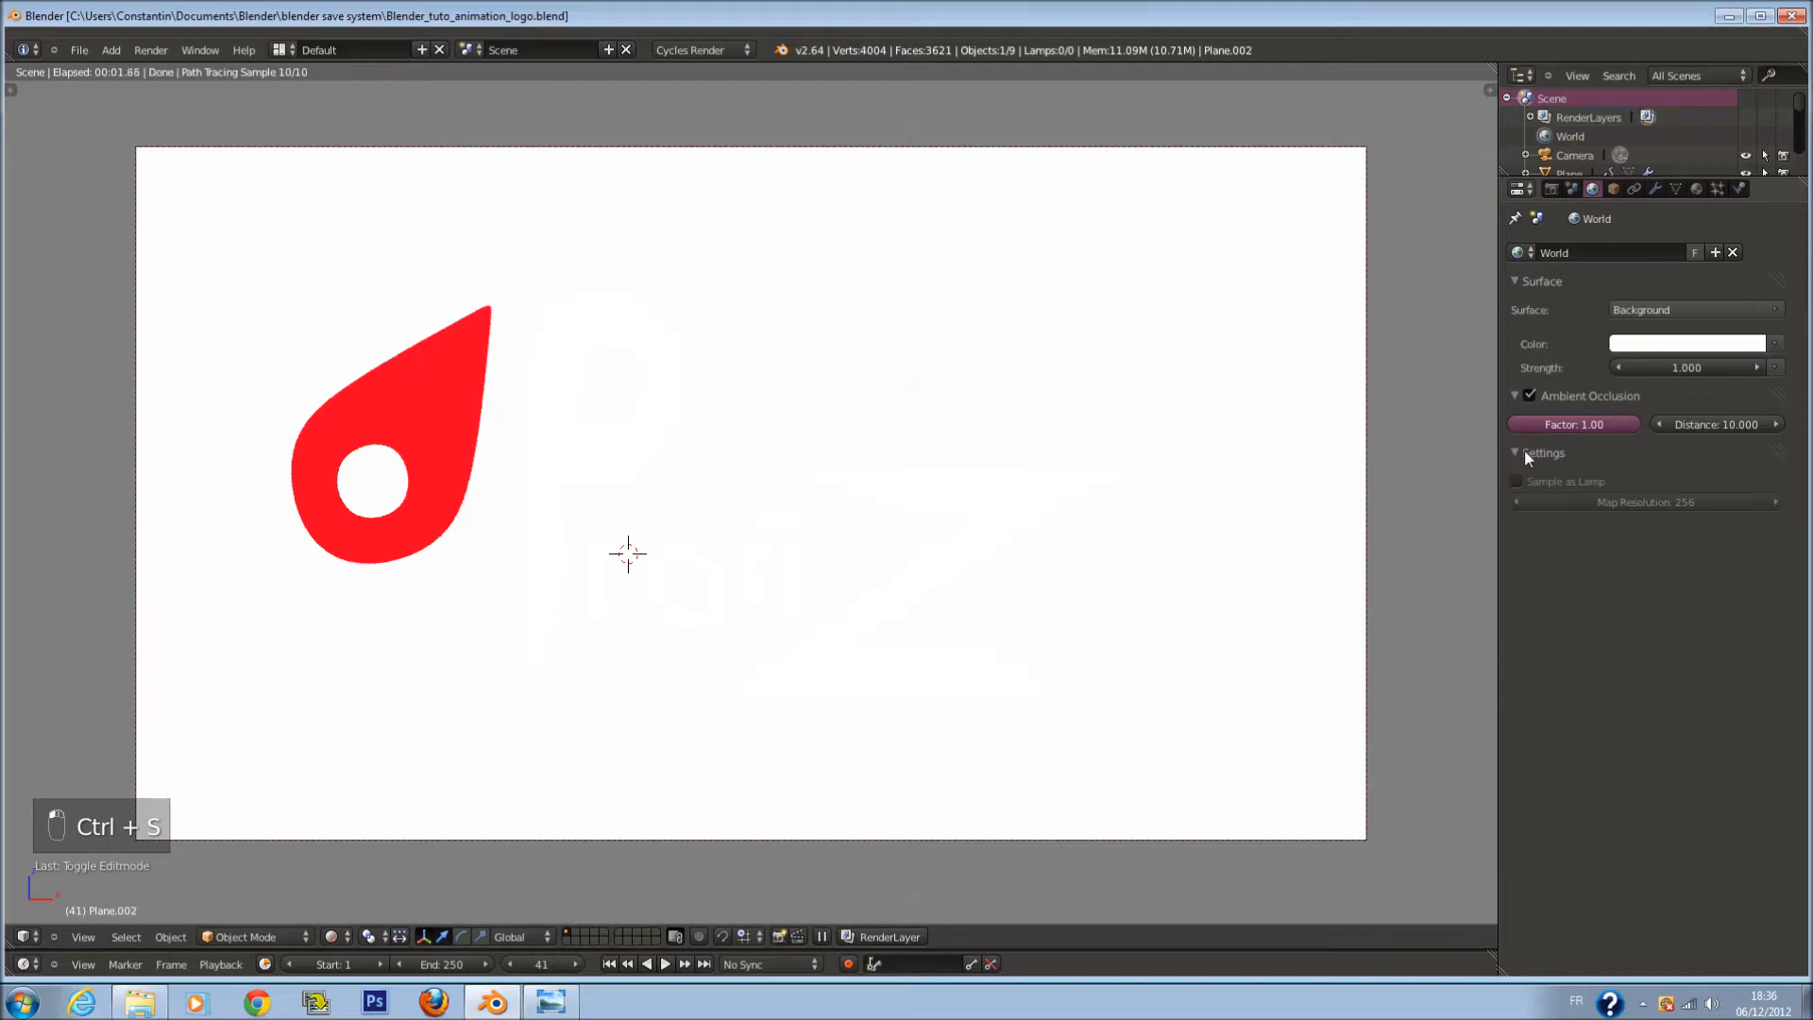
click(1517, 479)
click(1517, 479)
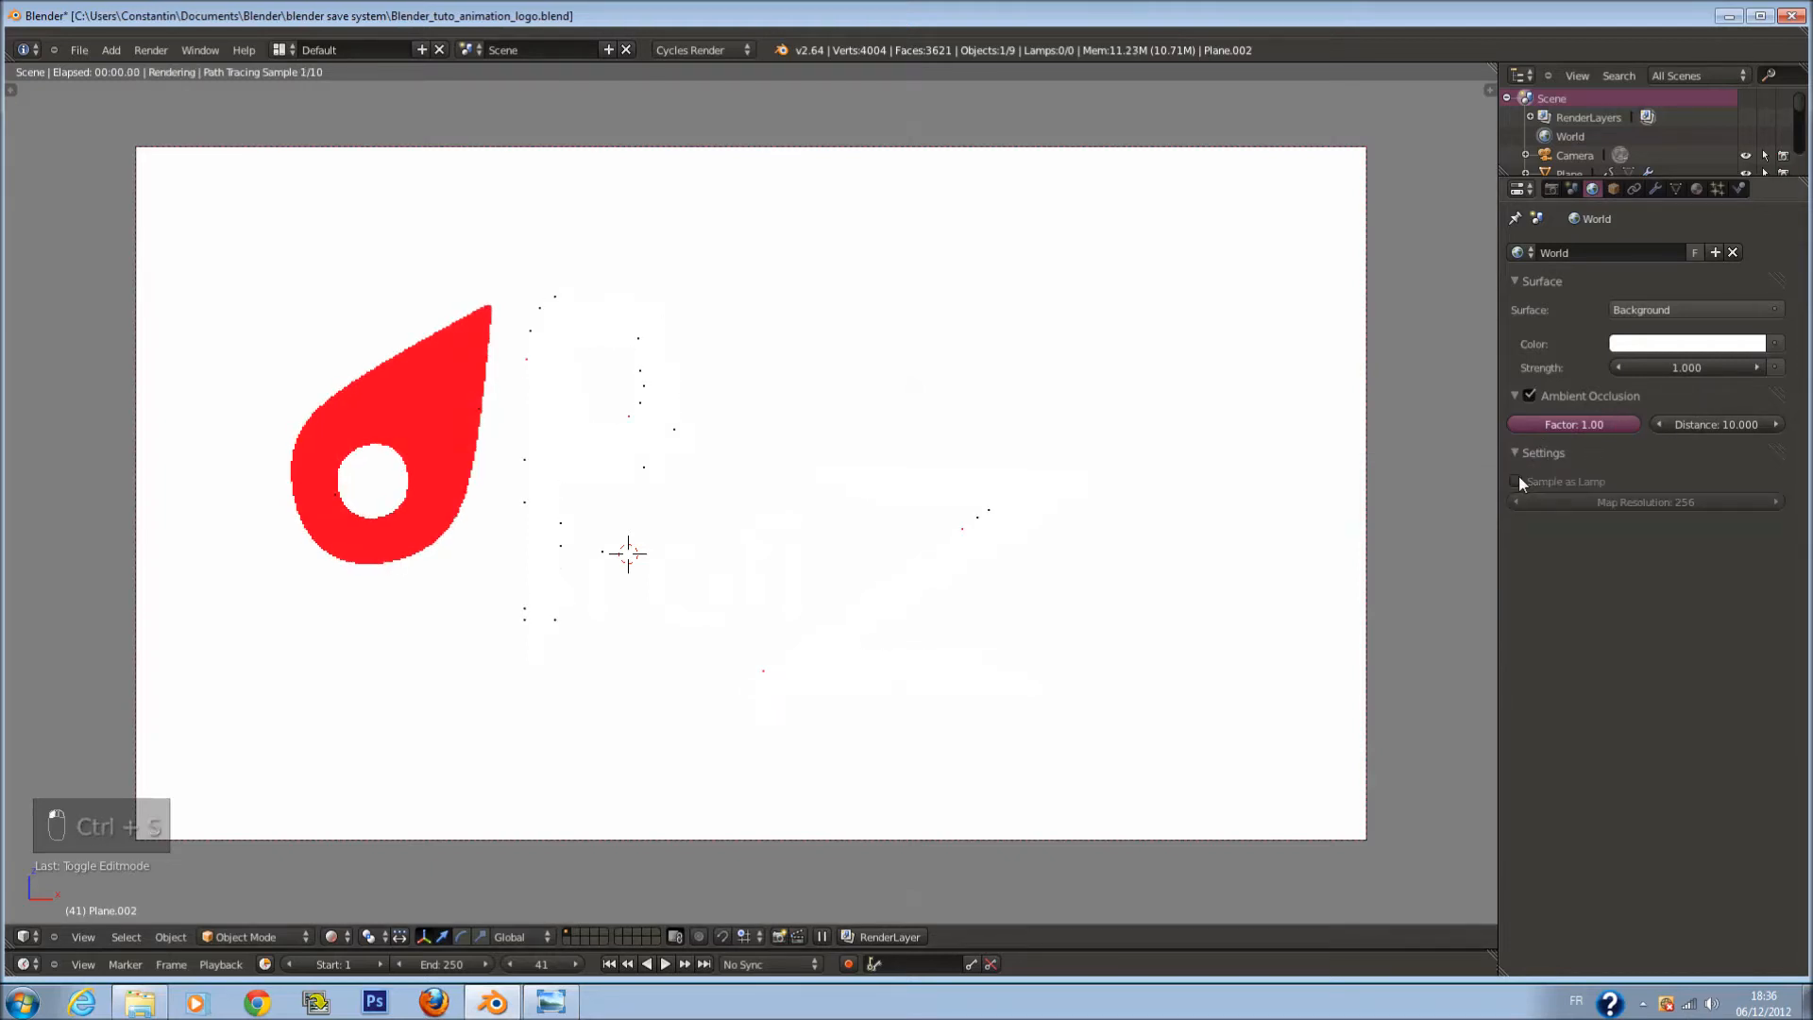
click(1529, 395)
key(ctrl+s)
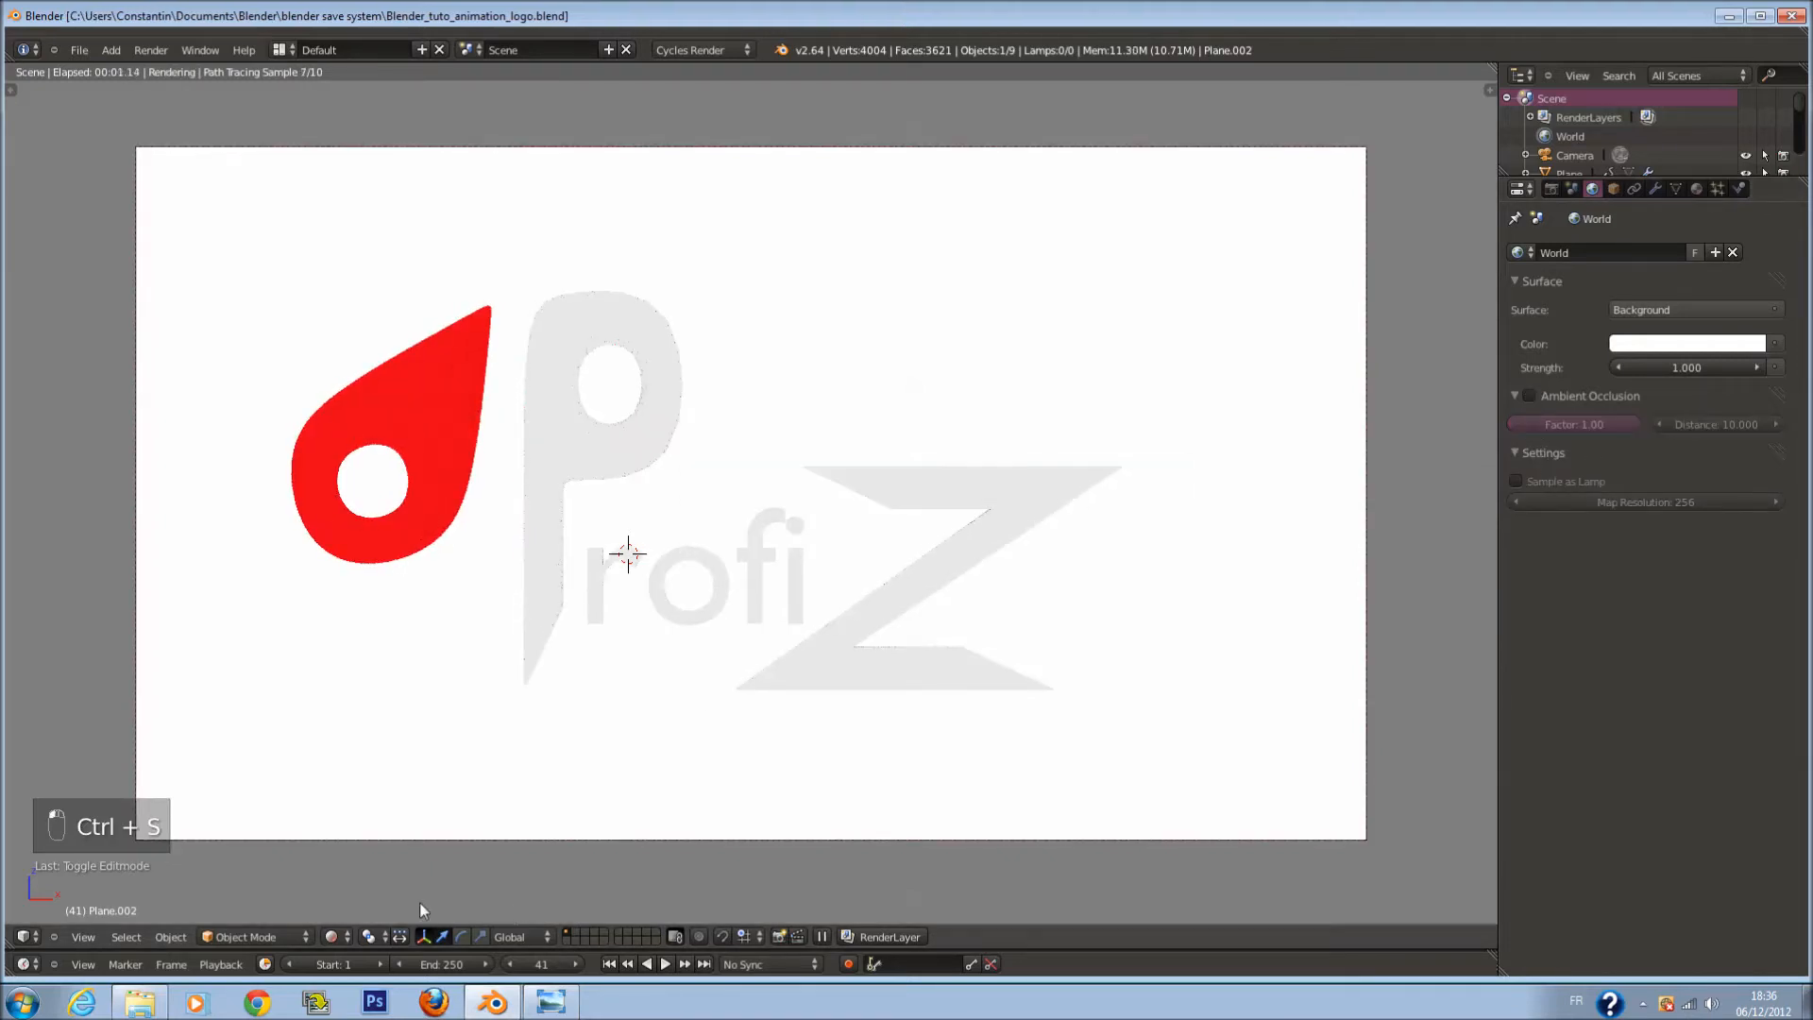
Step: Switch the viewport to Solid shading, select the P, save the file and show the PROFIZ material settings
click(335, 936)
click(350, 880)
right_click(681, 396)
key(ctrl+s)
click(684, 397)
click(1658, 190)
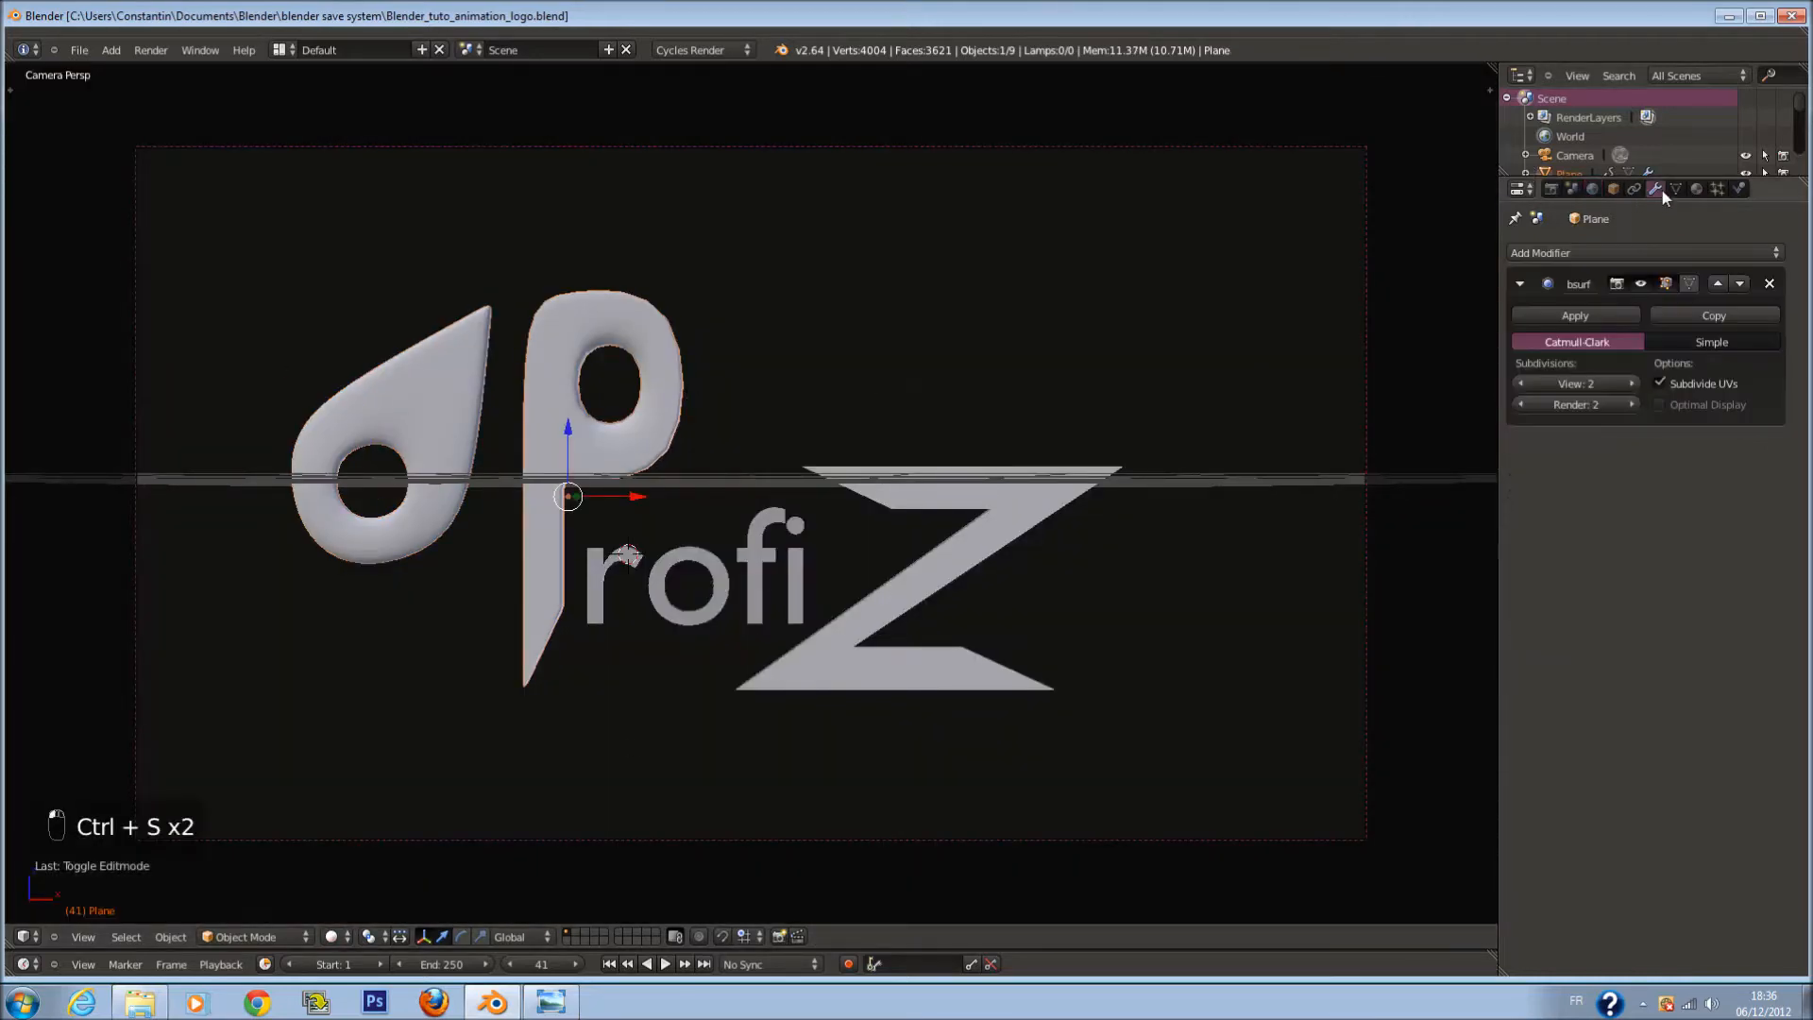
click(1560, 188)
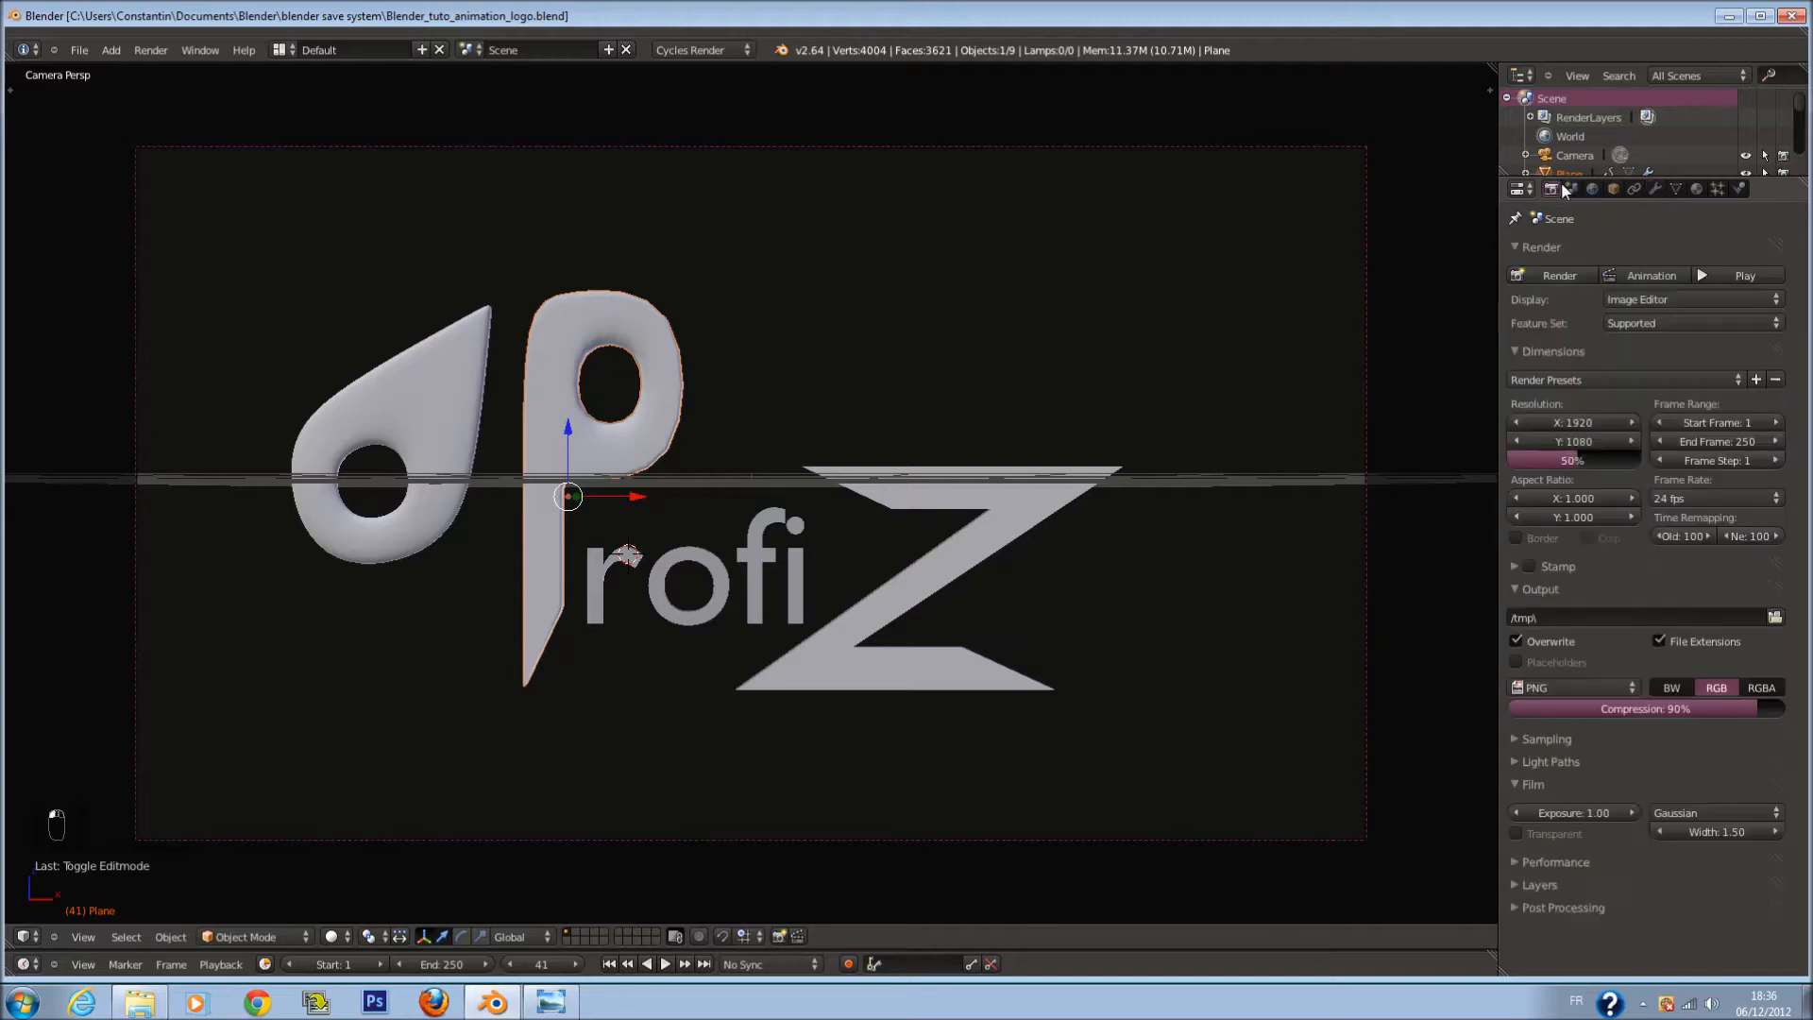
click(1697, 189)
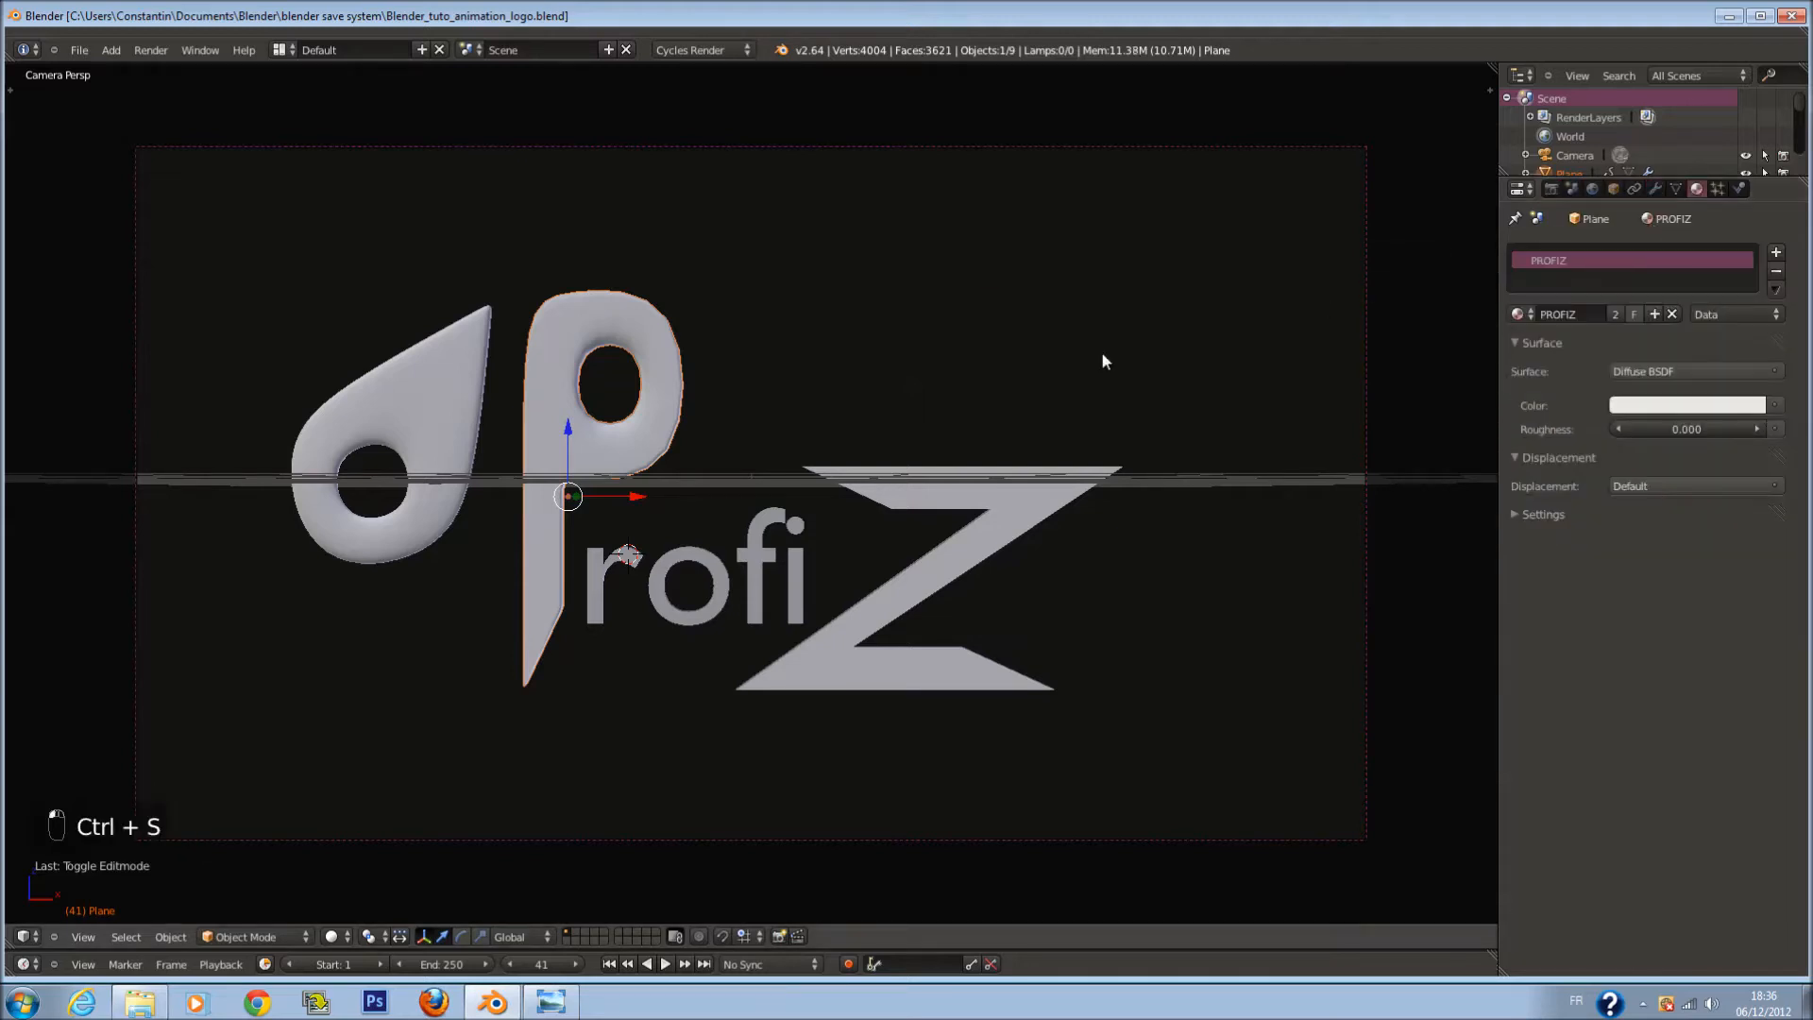
Step: Select the inner faces of the drop's hole in Edit Mode with wireframe shading, and save the file
right_click(477, 416)
key(KP_Decimal)
key(Tab)
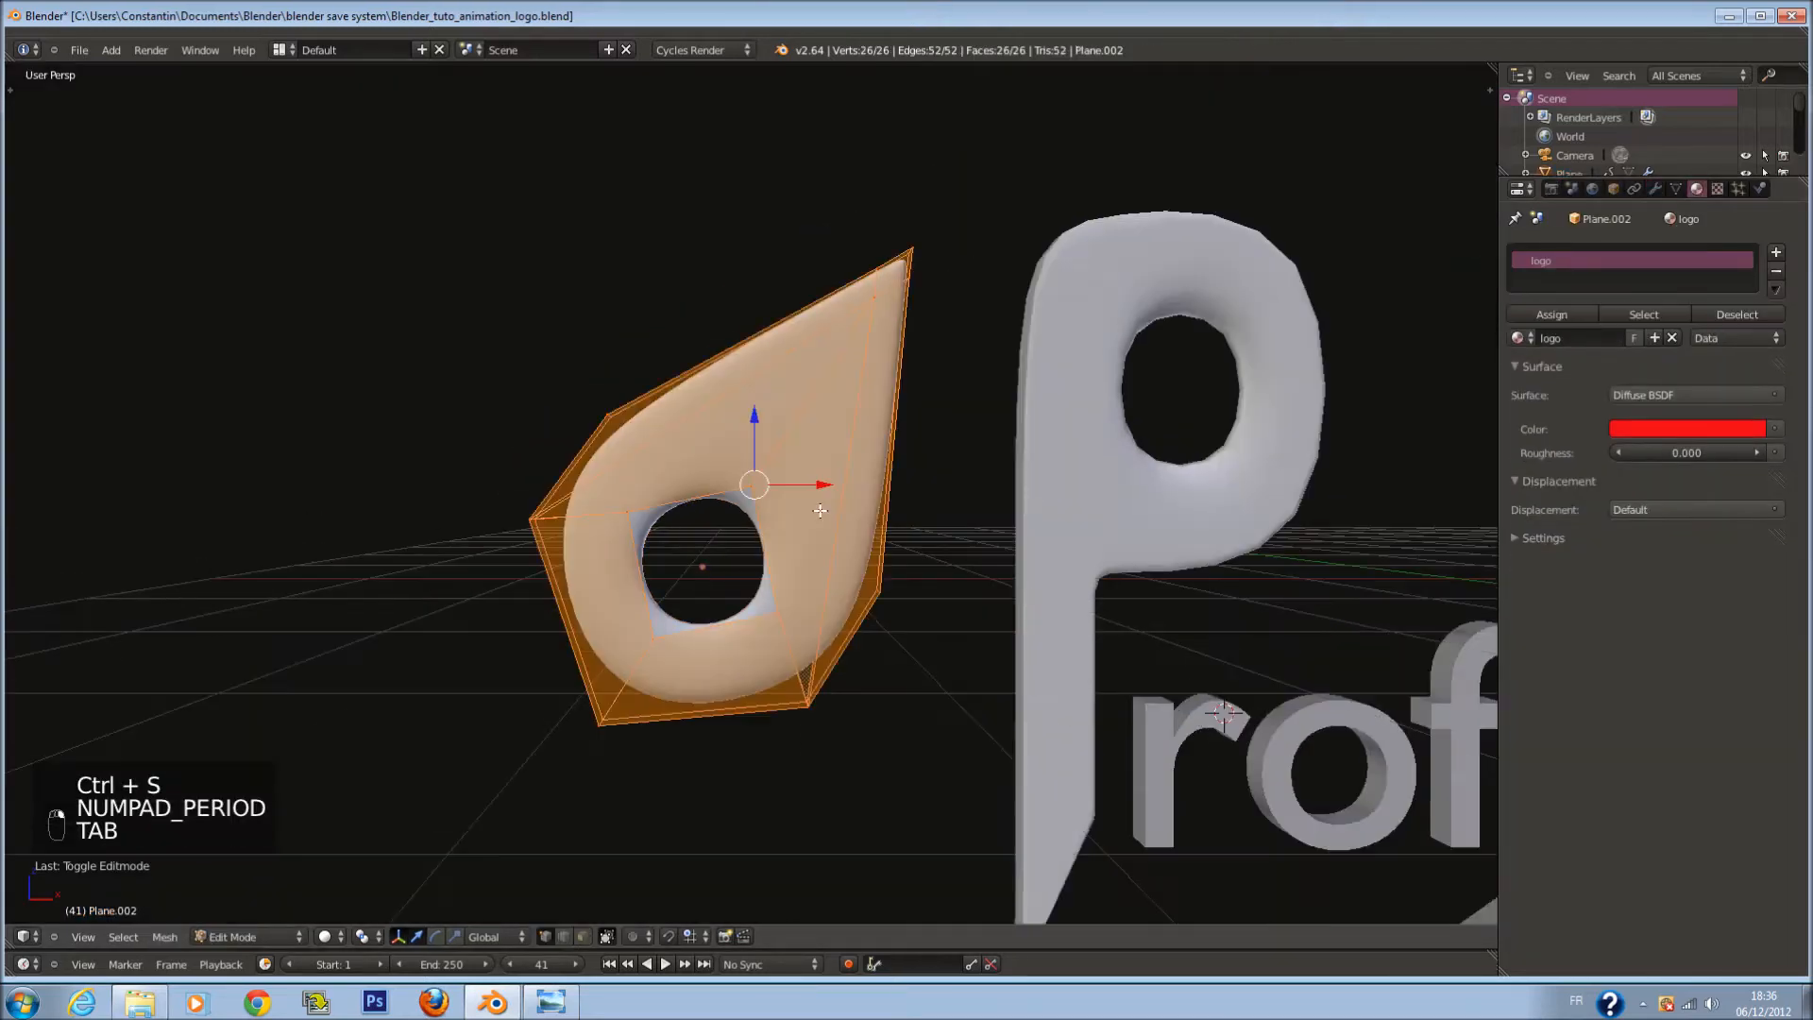
key(z)
key(a)
key(c)
mouse_move(599, 547)
mouse_down()
mouse_move(598, 615)
mouse_move(753, 547)
mouse_move(670, 513)
mouse_up()
key(ctrl+s)
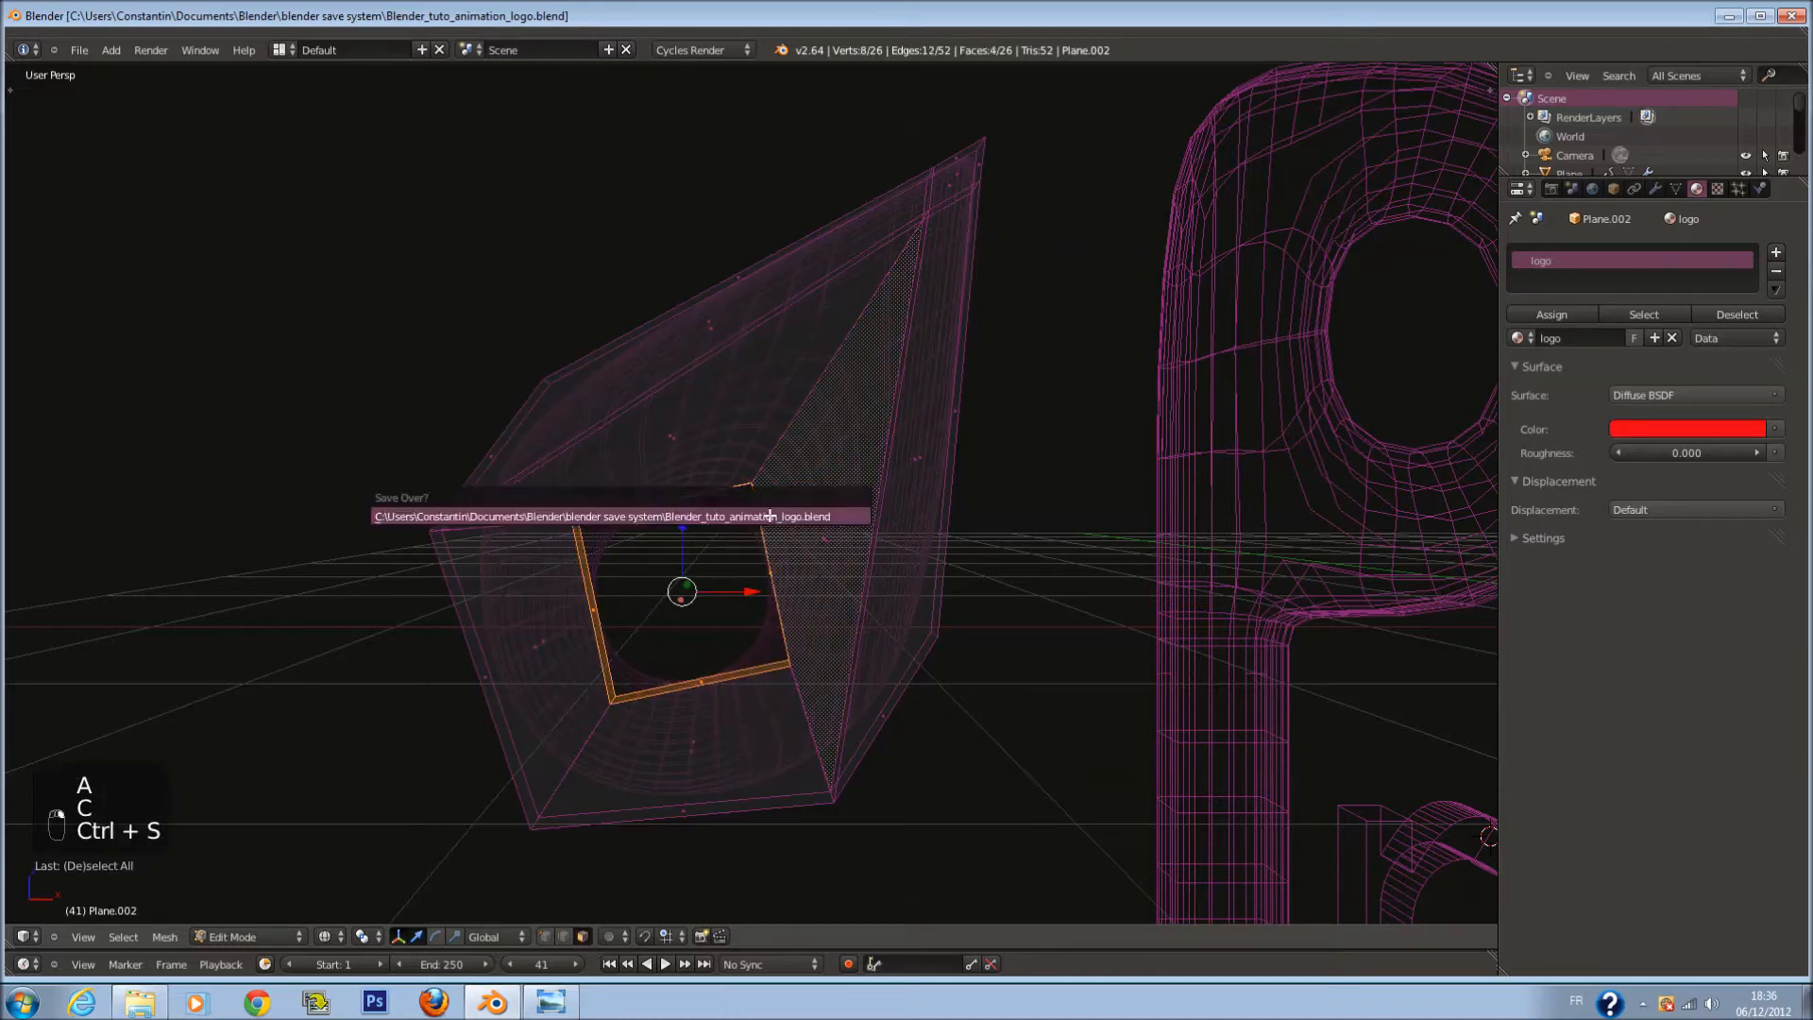
Step: Add a second material slot with the material named color to the drop and make its diffuse color yellow (R 0.800, G 0.747, B 0.000)
click(1776, 253)
click(1583, 337)
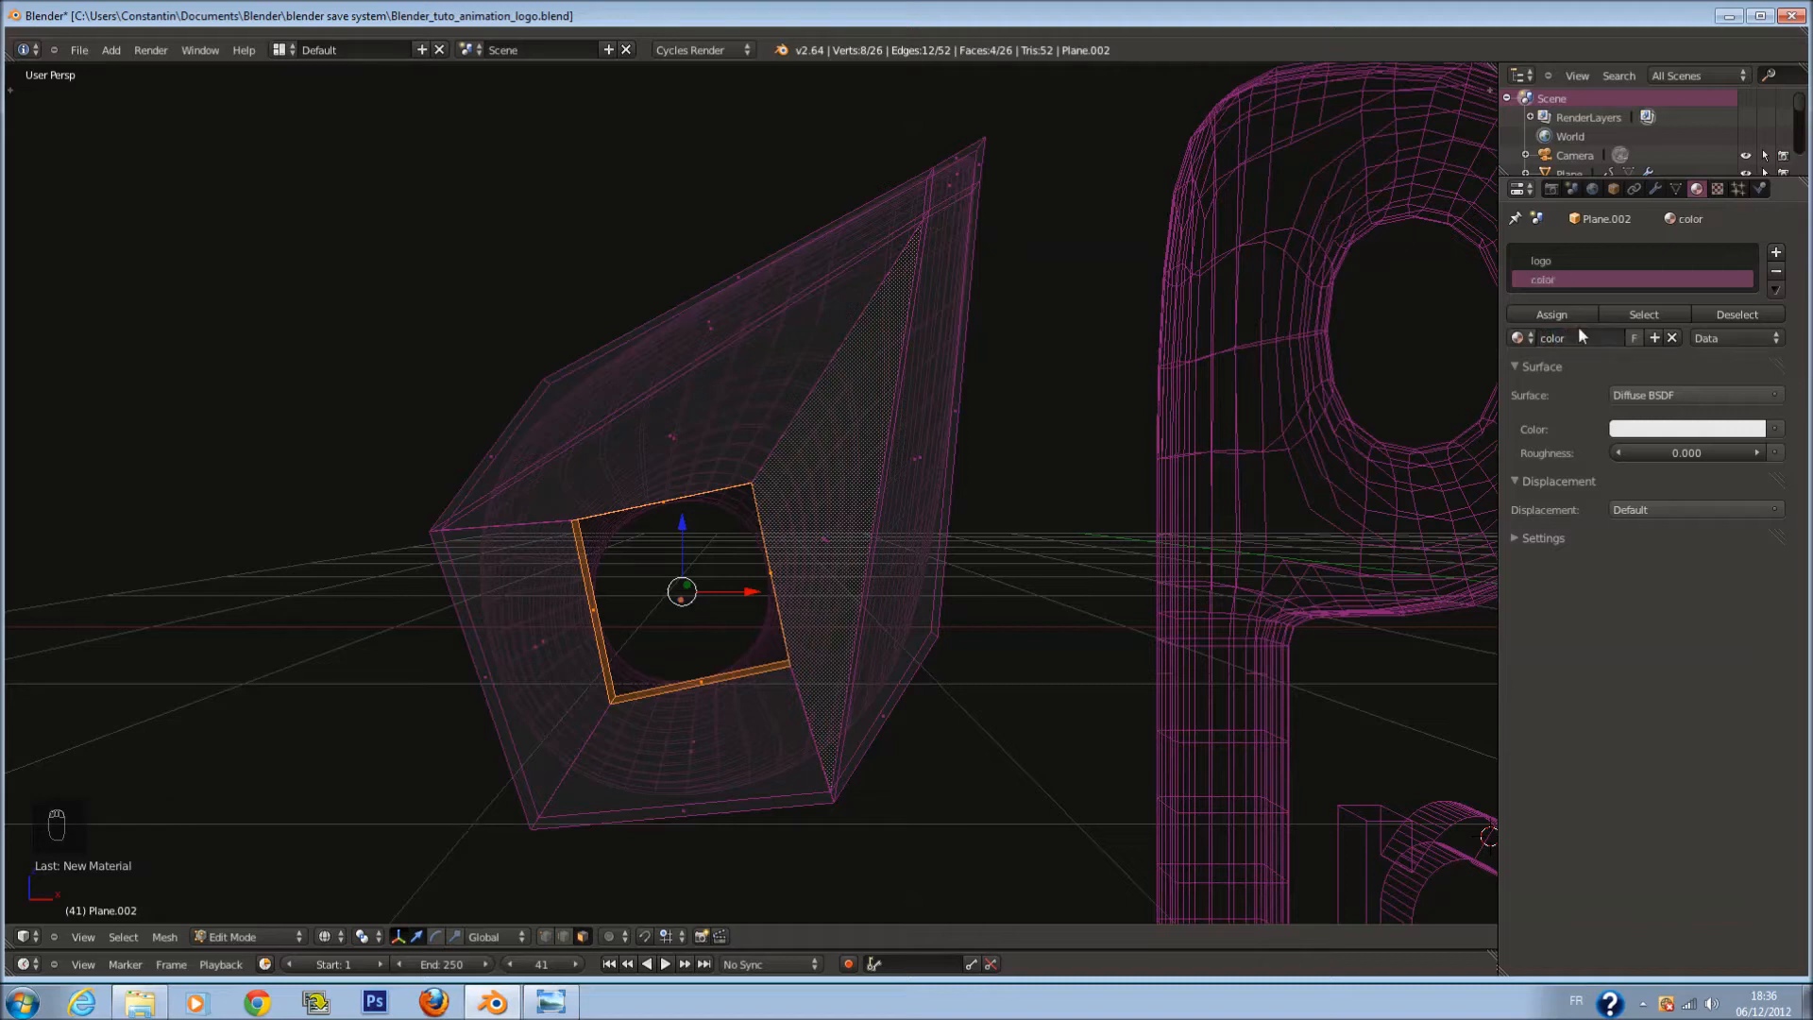
click(1659, 427)
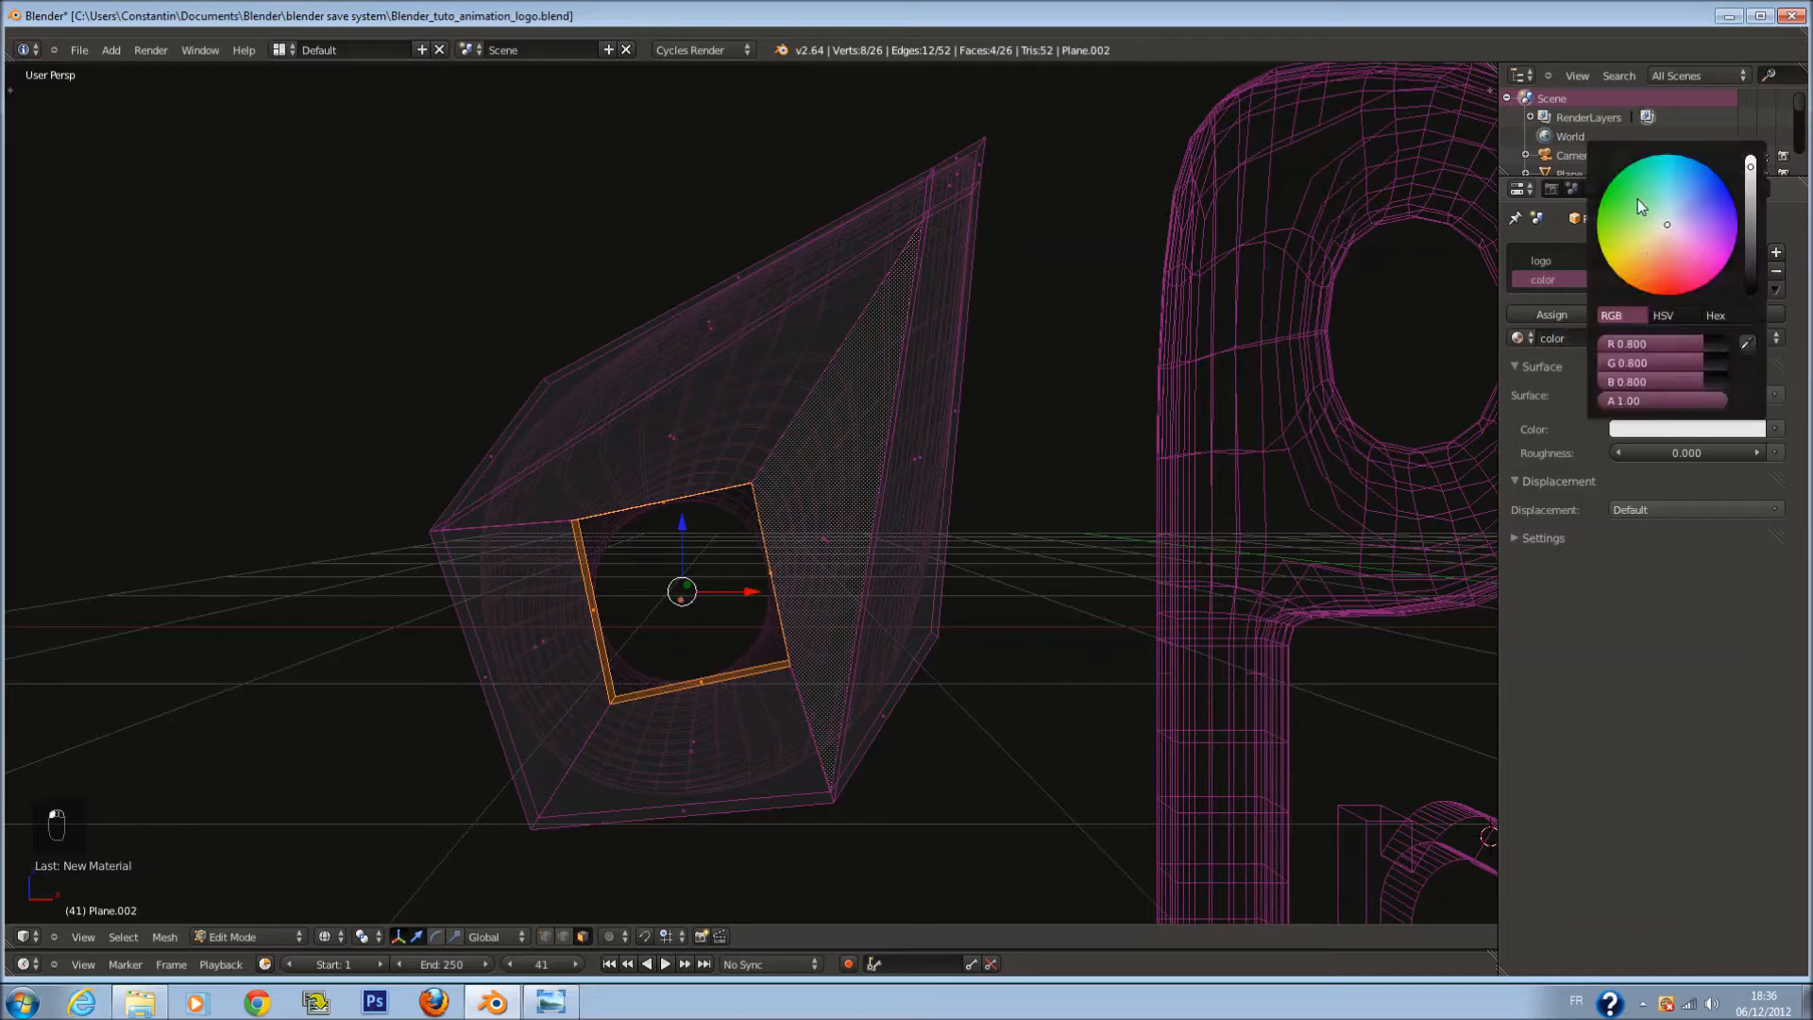
drag(1664, 227, 1577, 277)
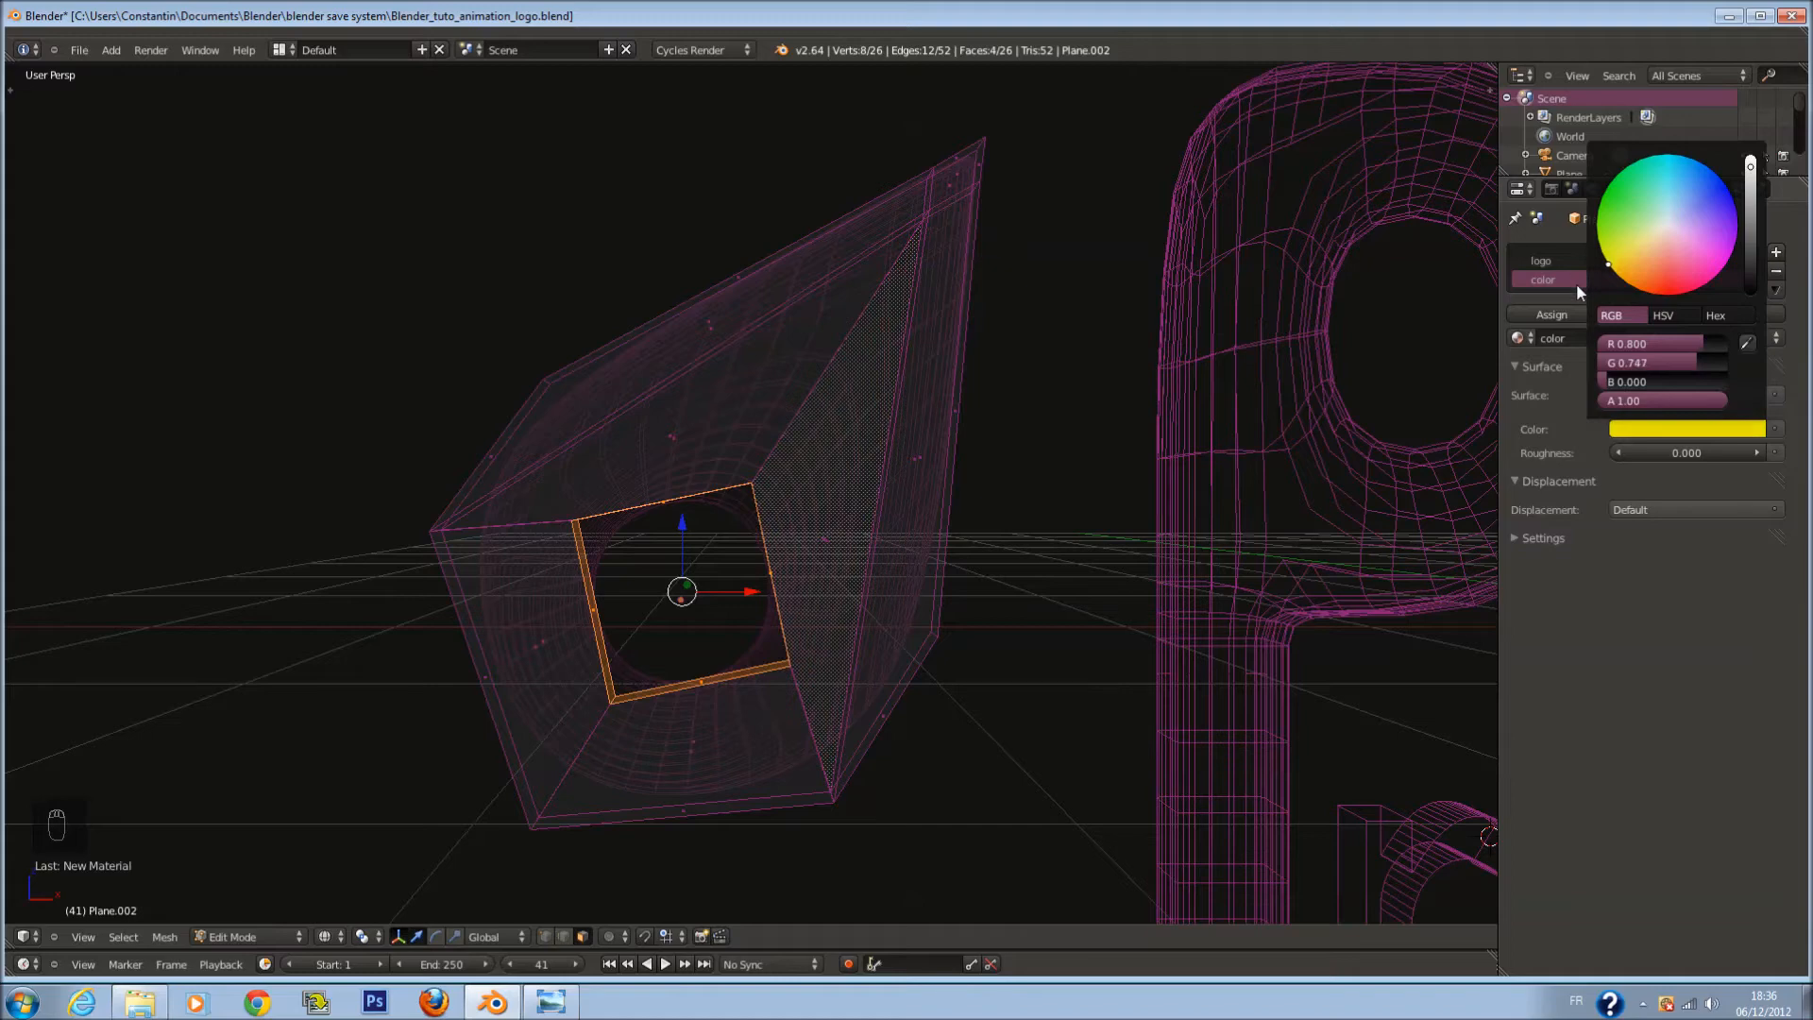
Step: Save the file, return to Object Mode in the camera view, and preview the drop in Rendered shading
key(ctrl+s)
key(KP_0)
key(Tab)
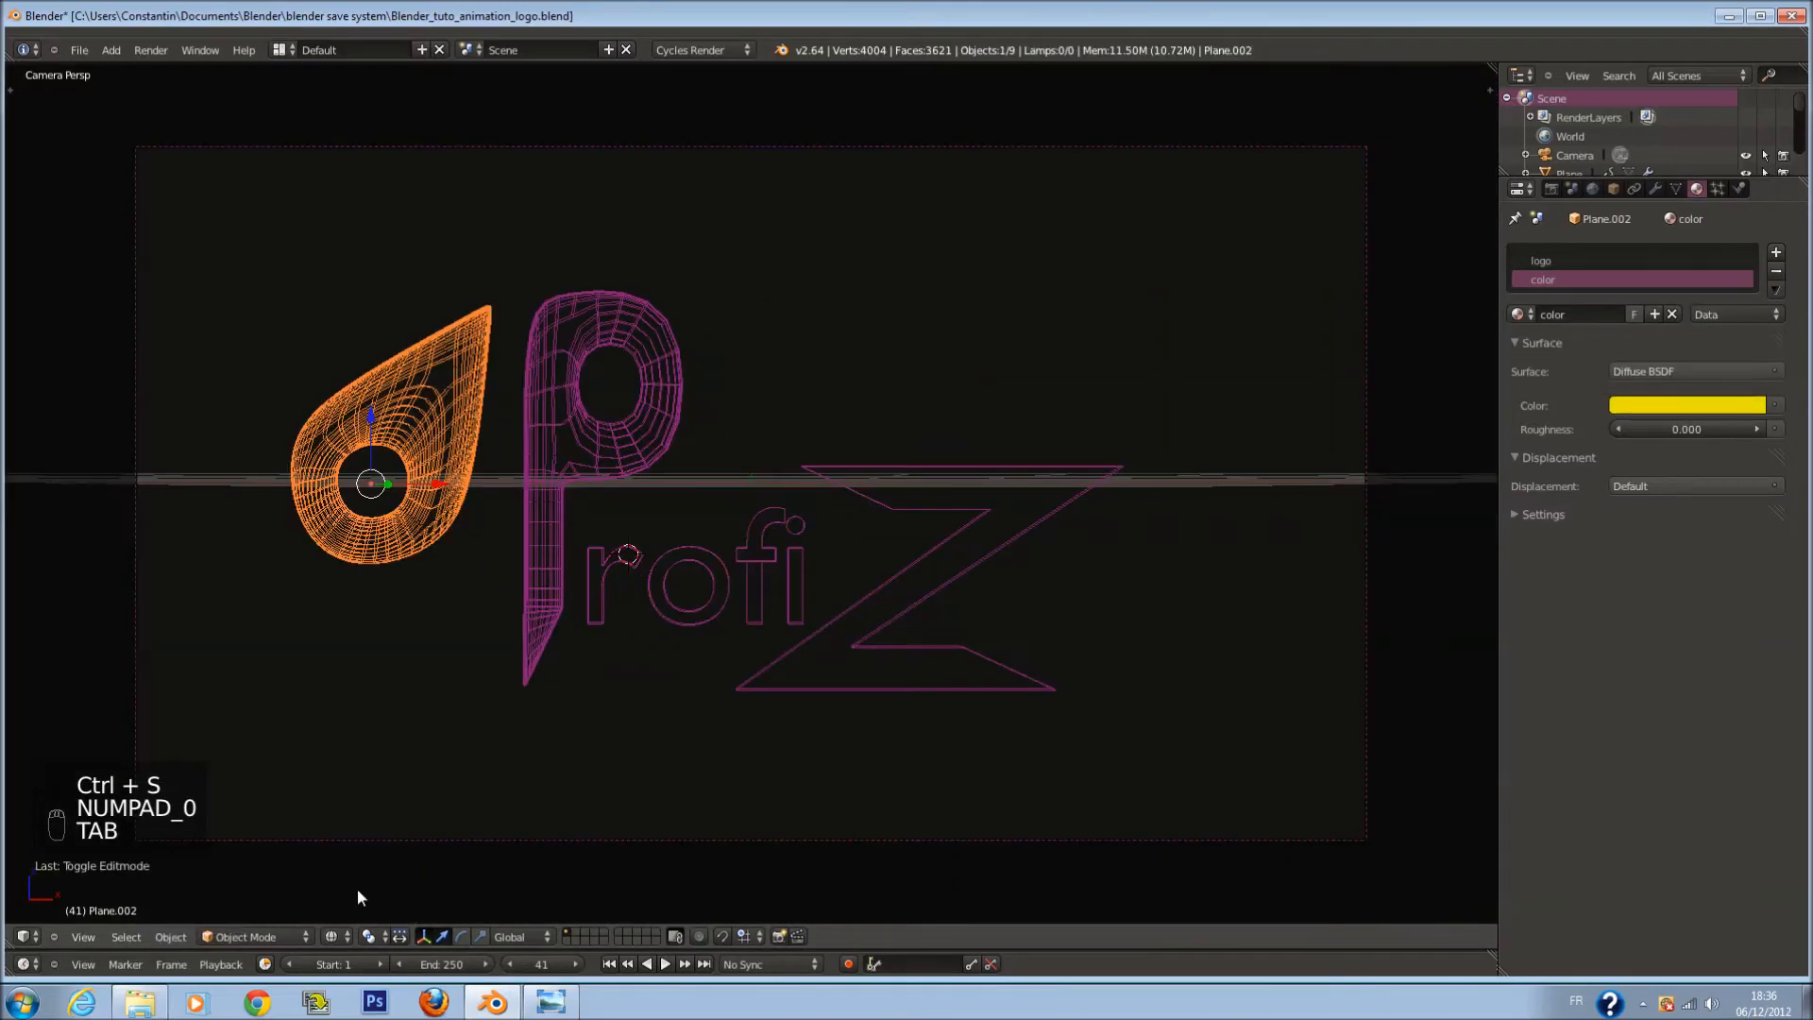
click(338, 937)
click(429, 813)
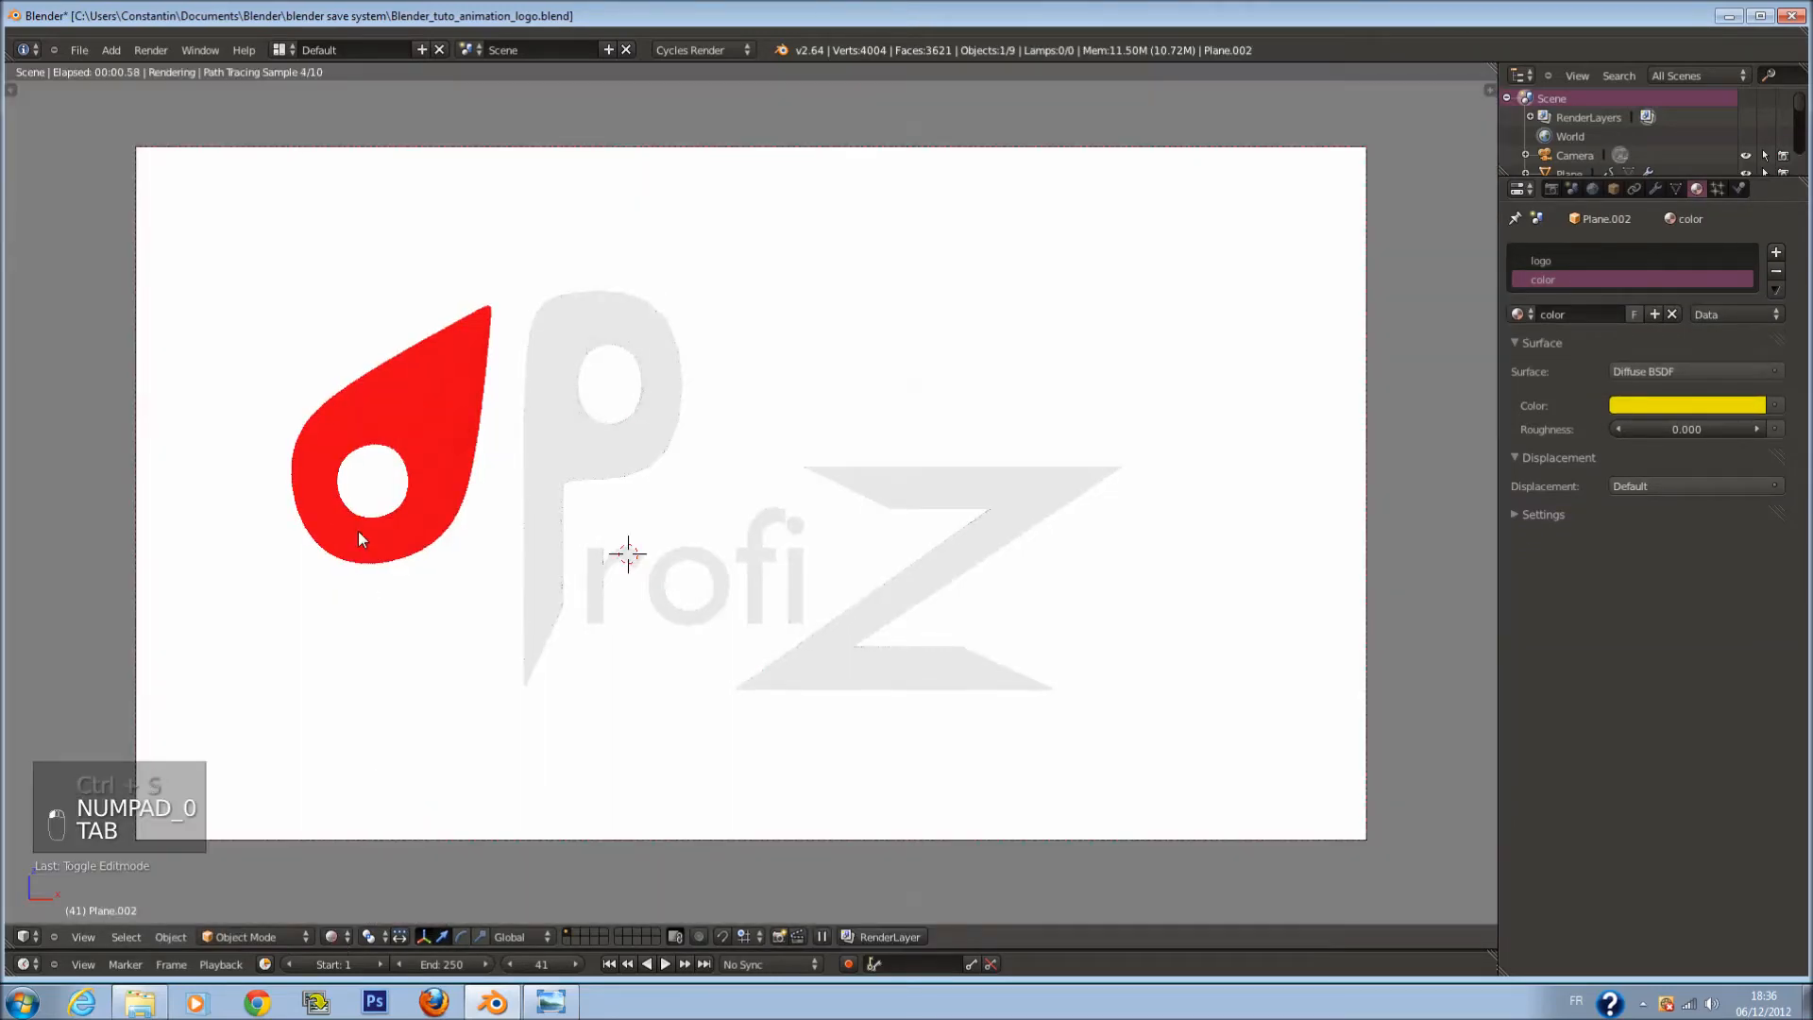
Step: Assign the color material to the selected hole faces of the drop, return to Object Mode, and save the file
scroll(659, 530, up, 2)
key(Tab)
key(Tab)
scroll(658, 530, down, 1)
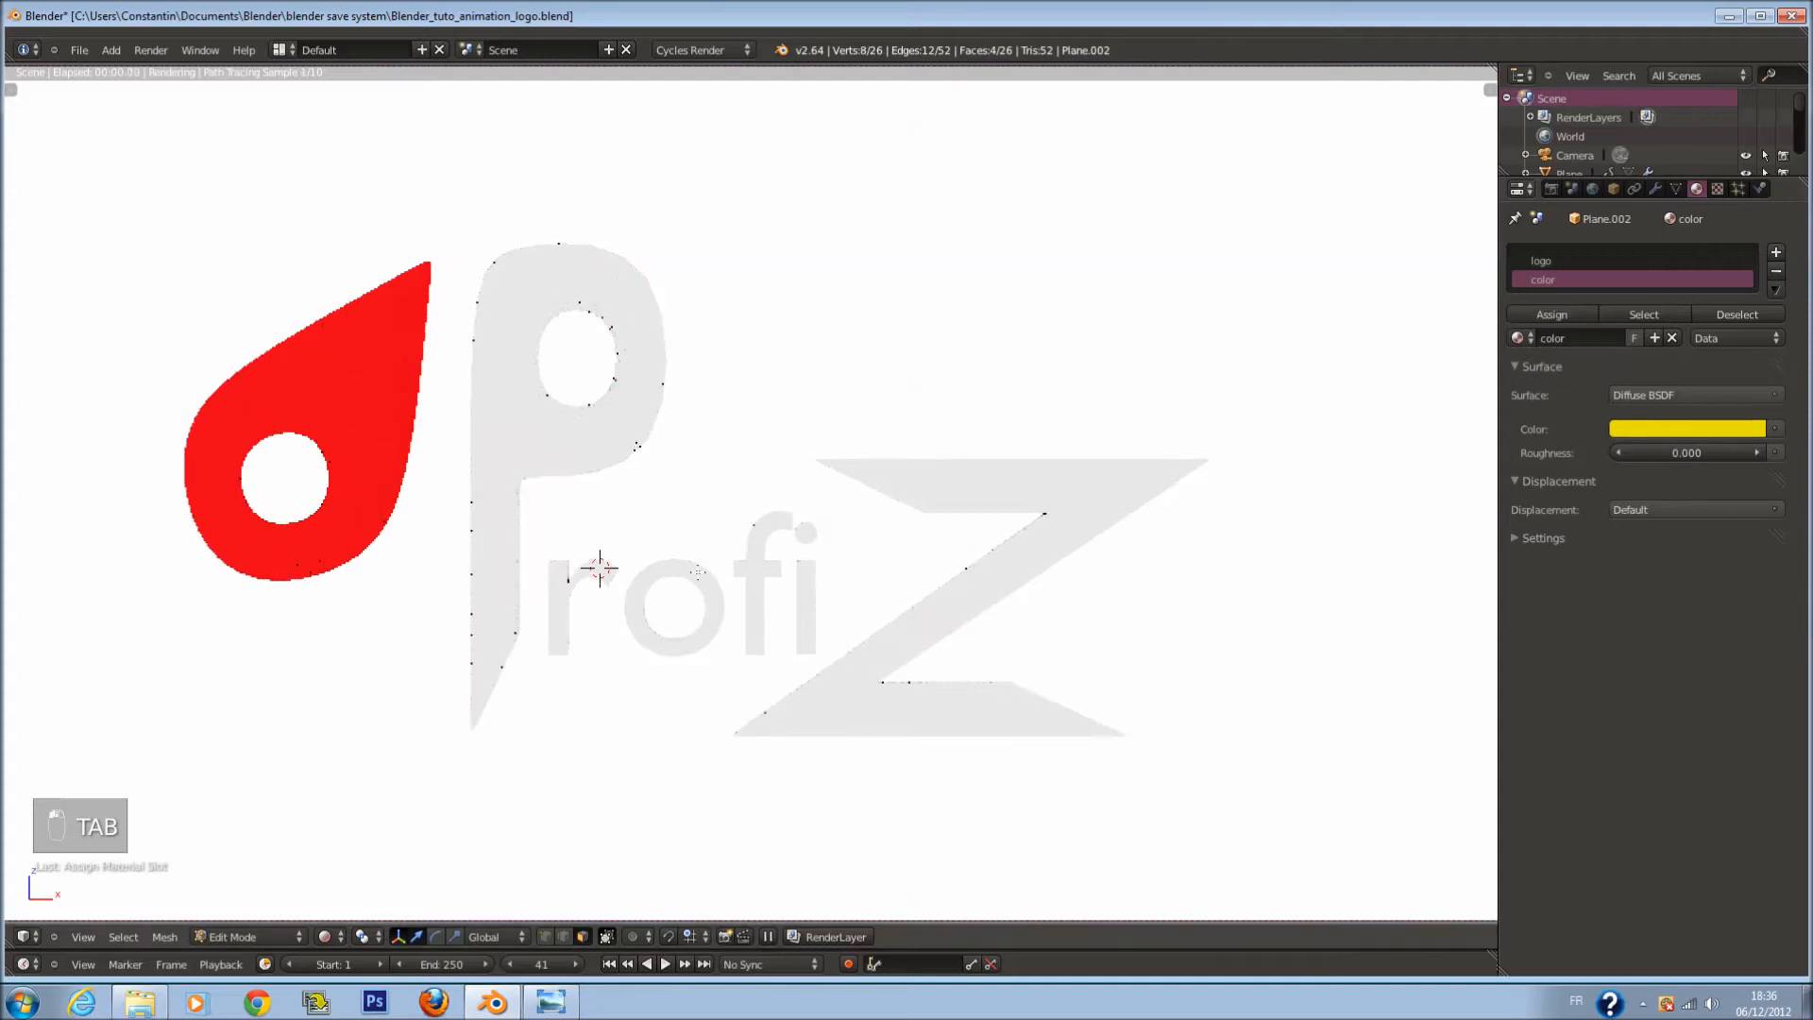
key(ctrl+s)
key(ctrl+s)
scroll(893, 486, up, 1)
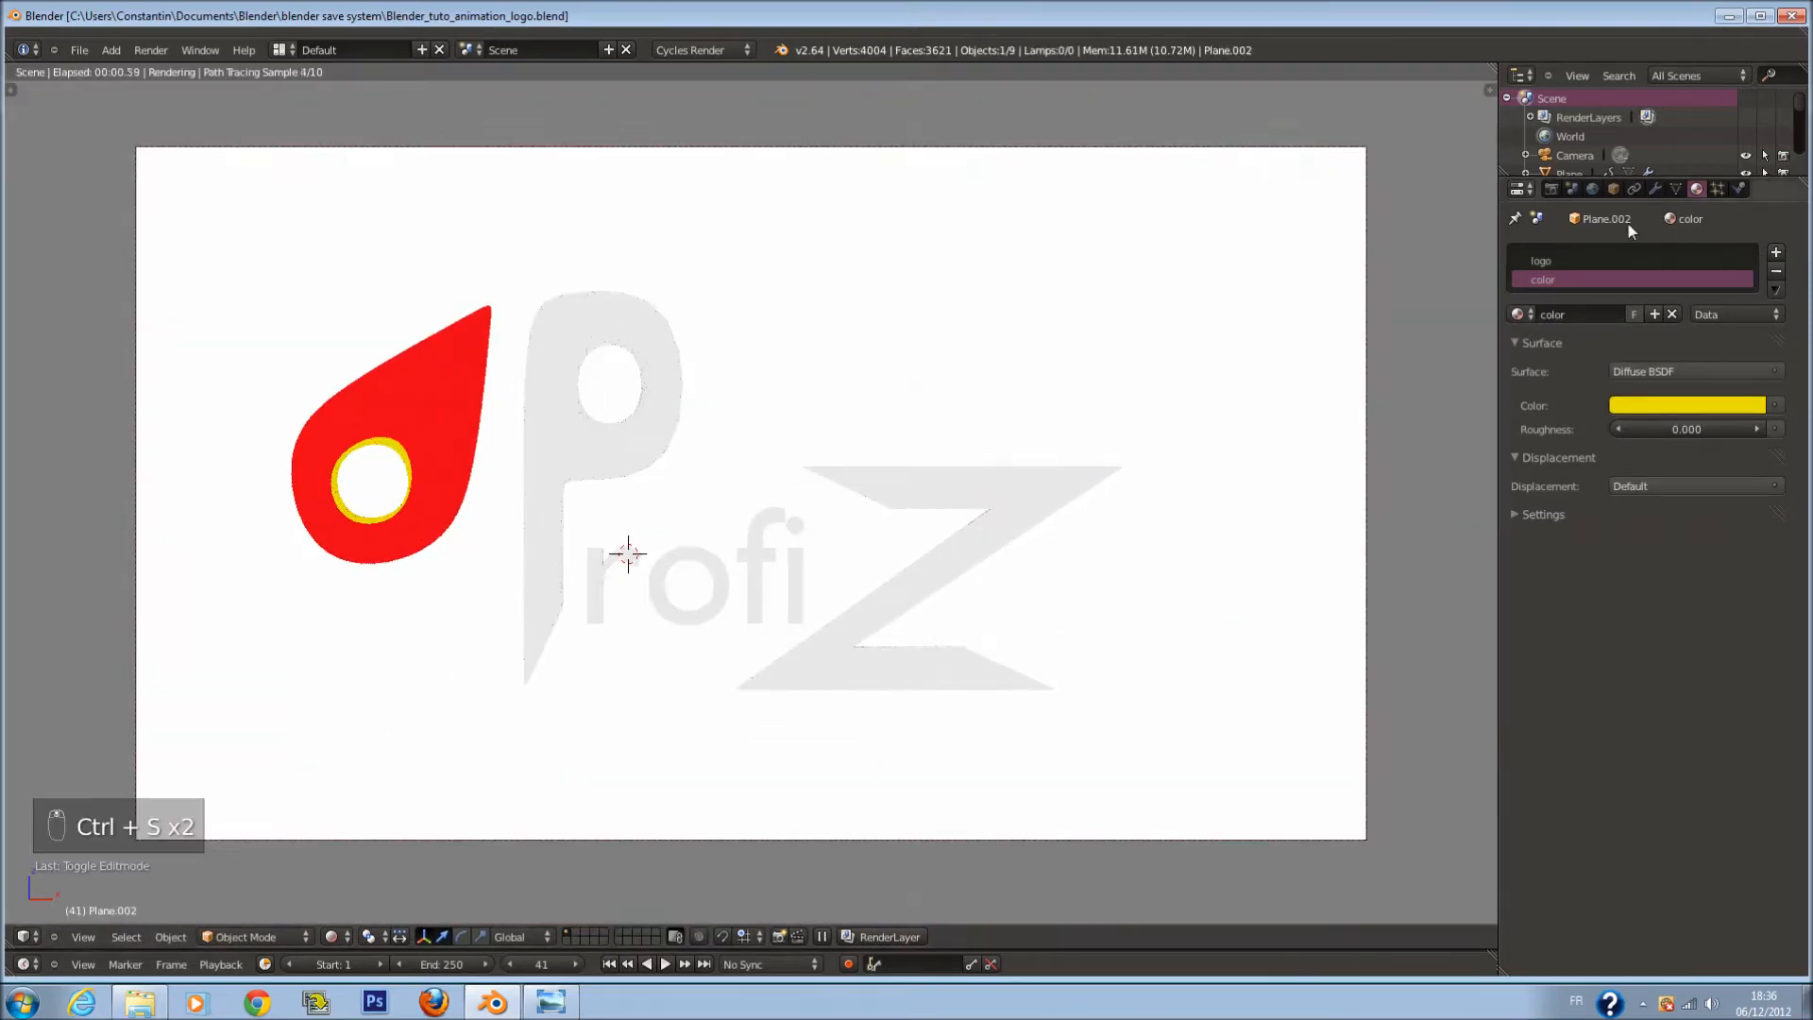
Step: Darken the World background color to gray with R, G and B at 0.133, and save the file
click(1573, 188)
click(1589, 189)
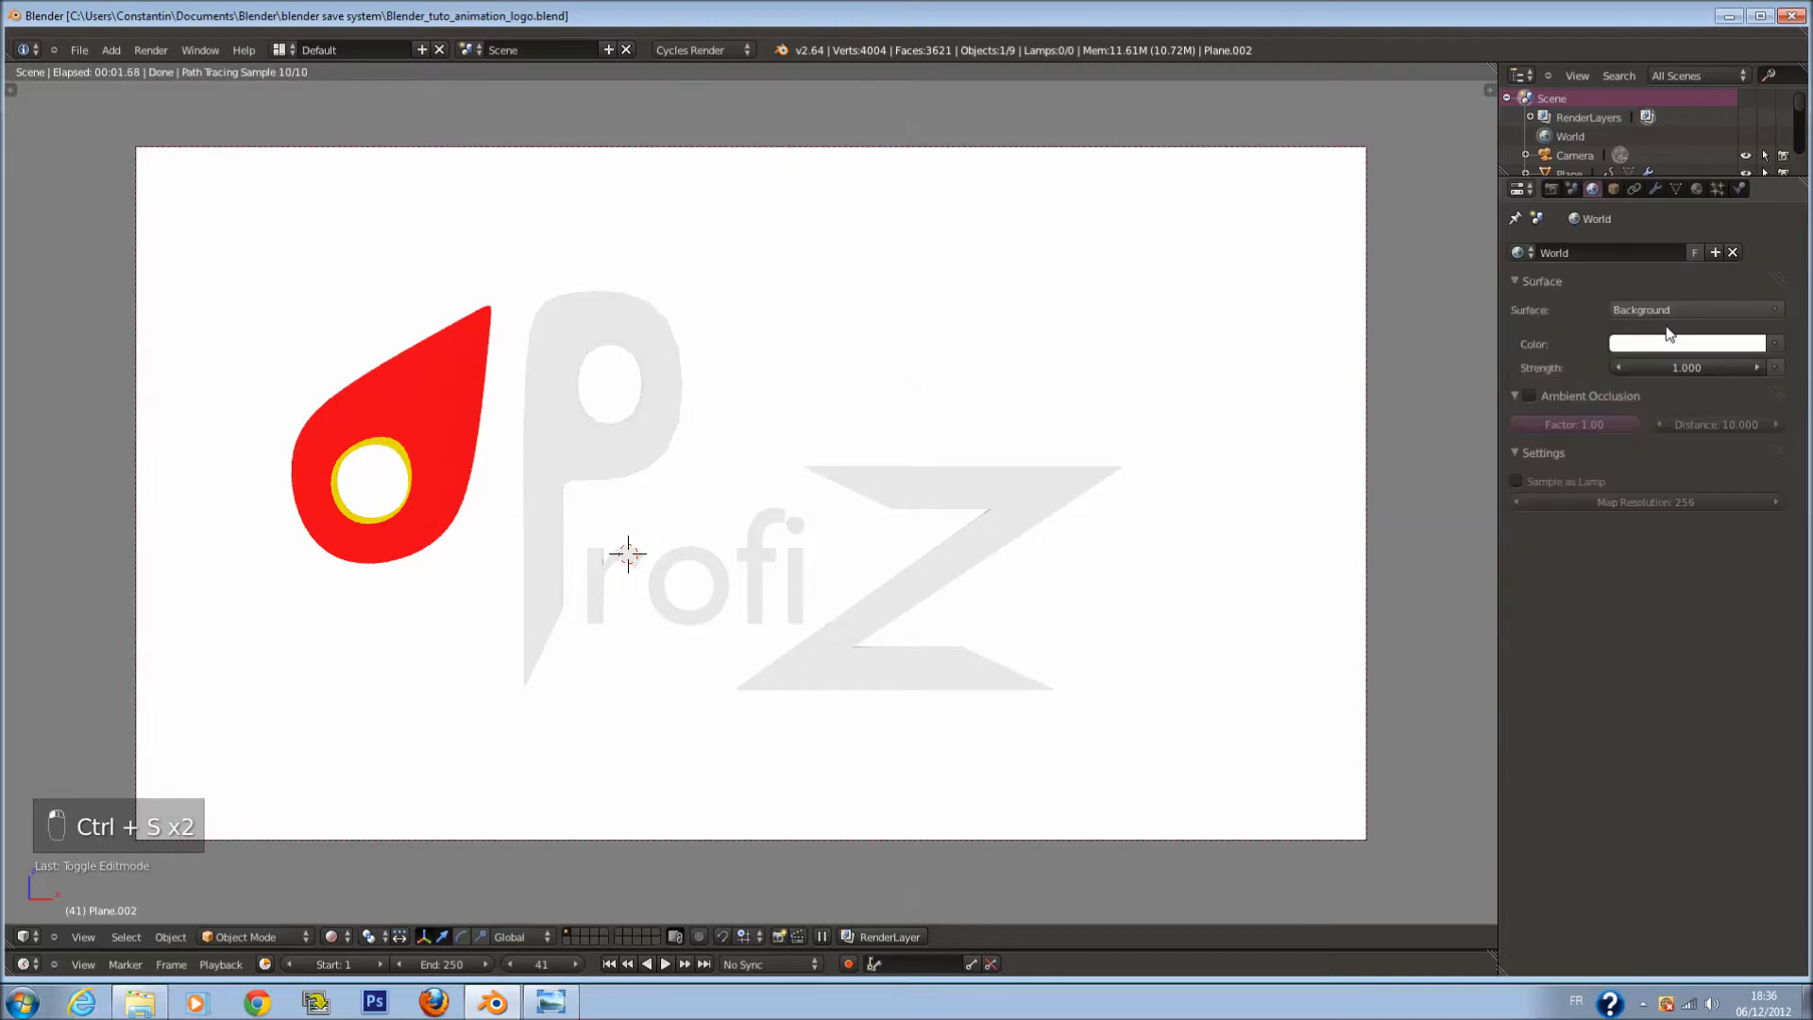
click(1681, 340)
mouse_move(1753, 168)
mouse_down()
mouse_move(1747, 240)
mouse_move(1755, 142)
mouse_up()
click(1669, 343)
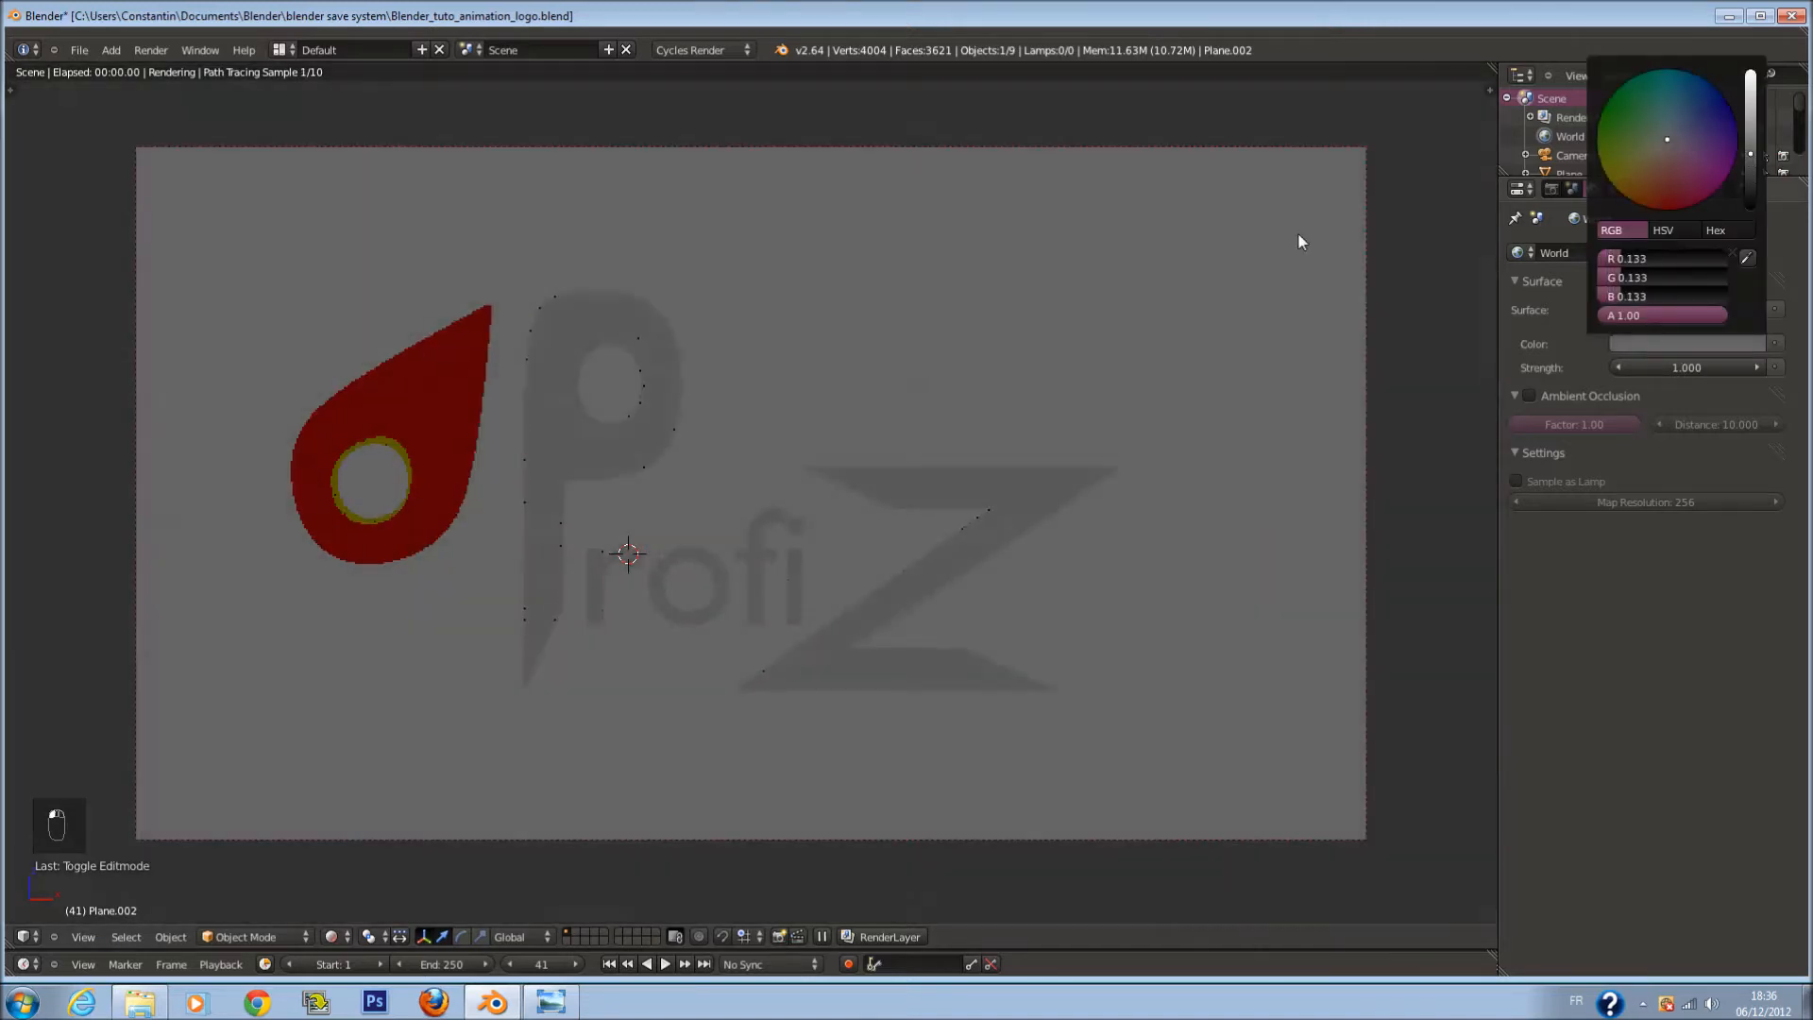
key(ctrl+s)
Step: Switch the viewport to Solid shading, add a plane to the scene and scale it up
click(331, 935)
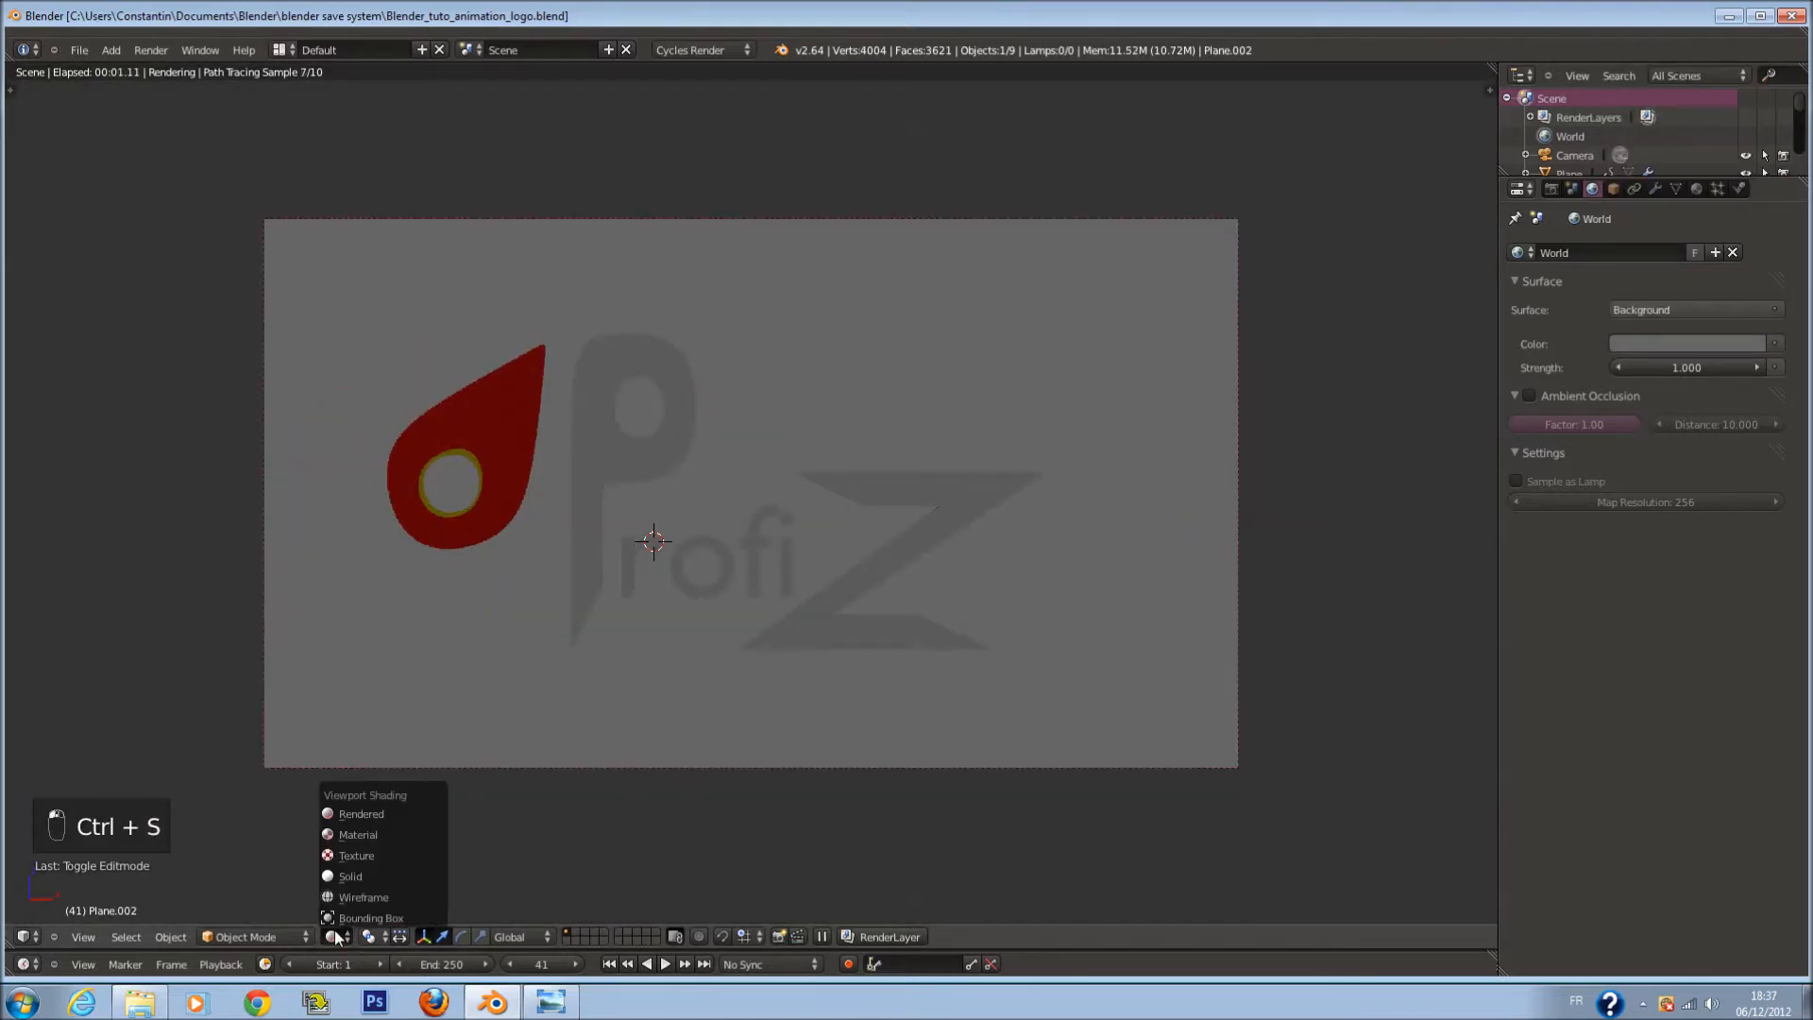
click(370, 874)
middle_drag(652, 661, 712, 653)
scroll(617, 531, down, 2)
key(a)
key(shift+a)
mouse_move(608, 514)
click(676, 515)
key(s)
click(920, 507)
Step: In the orthographic top view with wireframe shading, rescale the plane, shift it along X, and scale it along Y
key(KP_7)
key(z)
key(KP_Decimal)
key(KP_5)
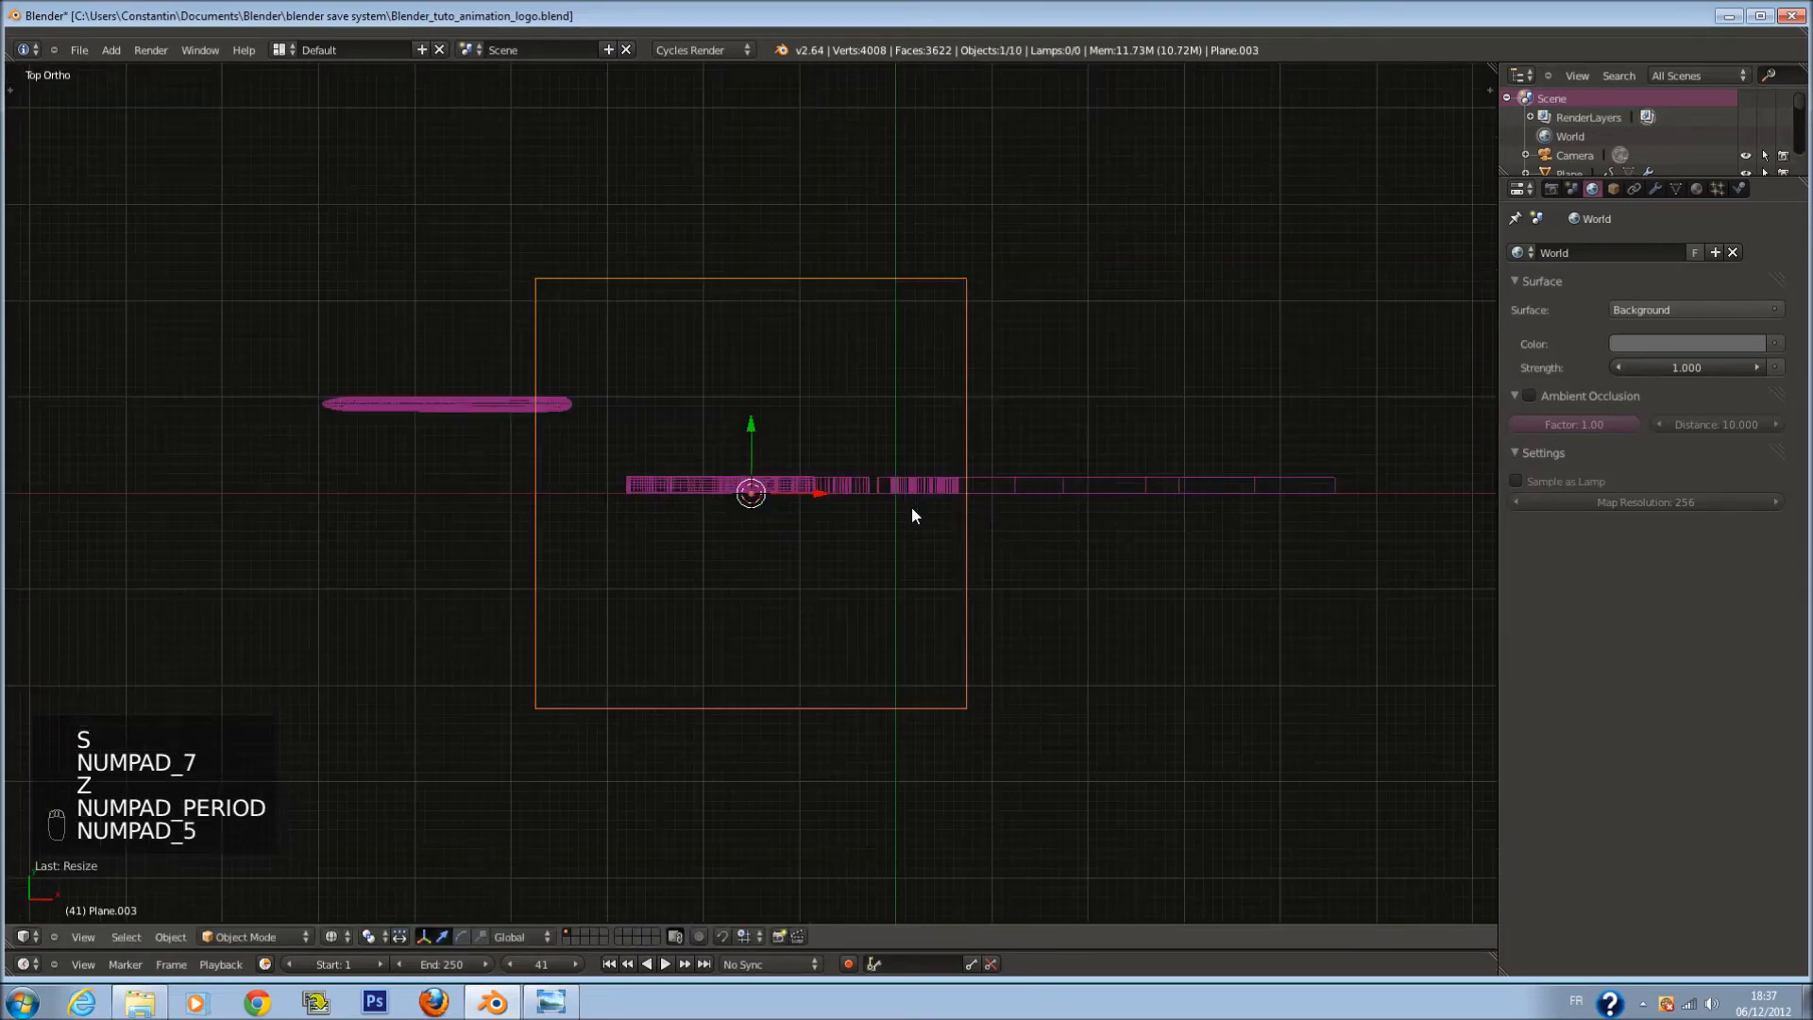
scroll(910, 529, down, 4)
key(s)
drag(816, 493, 854, 496)
key(s)
key(y)
click(796, 544)
Step: Shift the plane along Y, readjust its depth along Y, and stretch it widely along X
drag(786, 440, 789, 421)
key(s)
key(y)
click(783, 569)
scroll(832, 568, down, 2)
key(s)
key(x)
click(1194, 542)
Step: Lower the plane below the logo in the front view and stretch it along Y in the right view
key(KP_1)
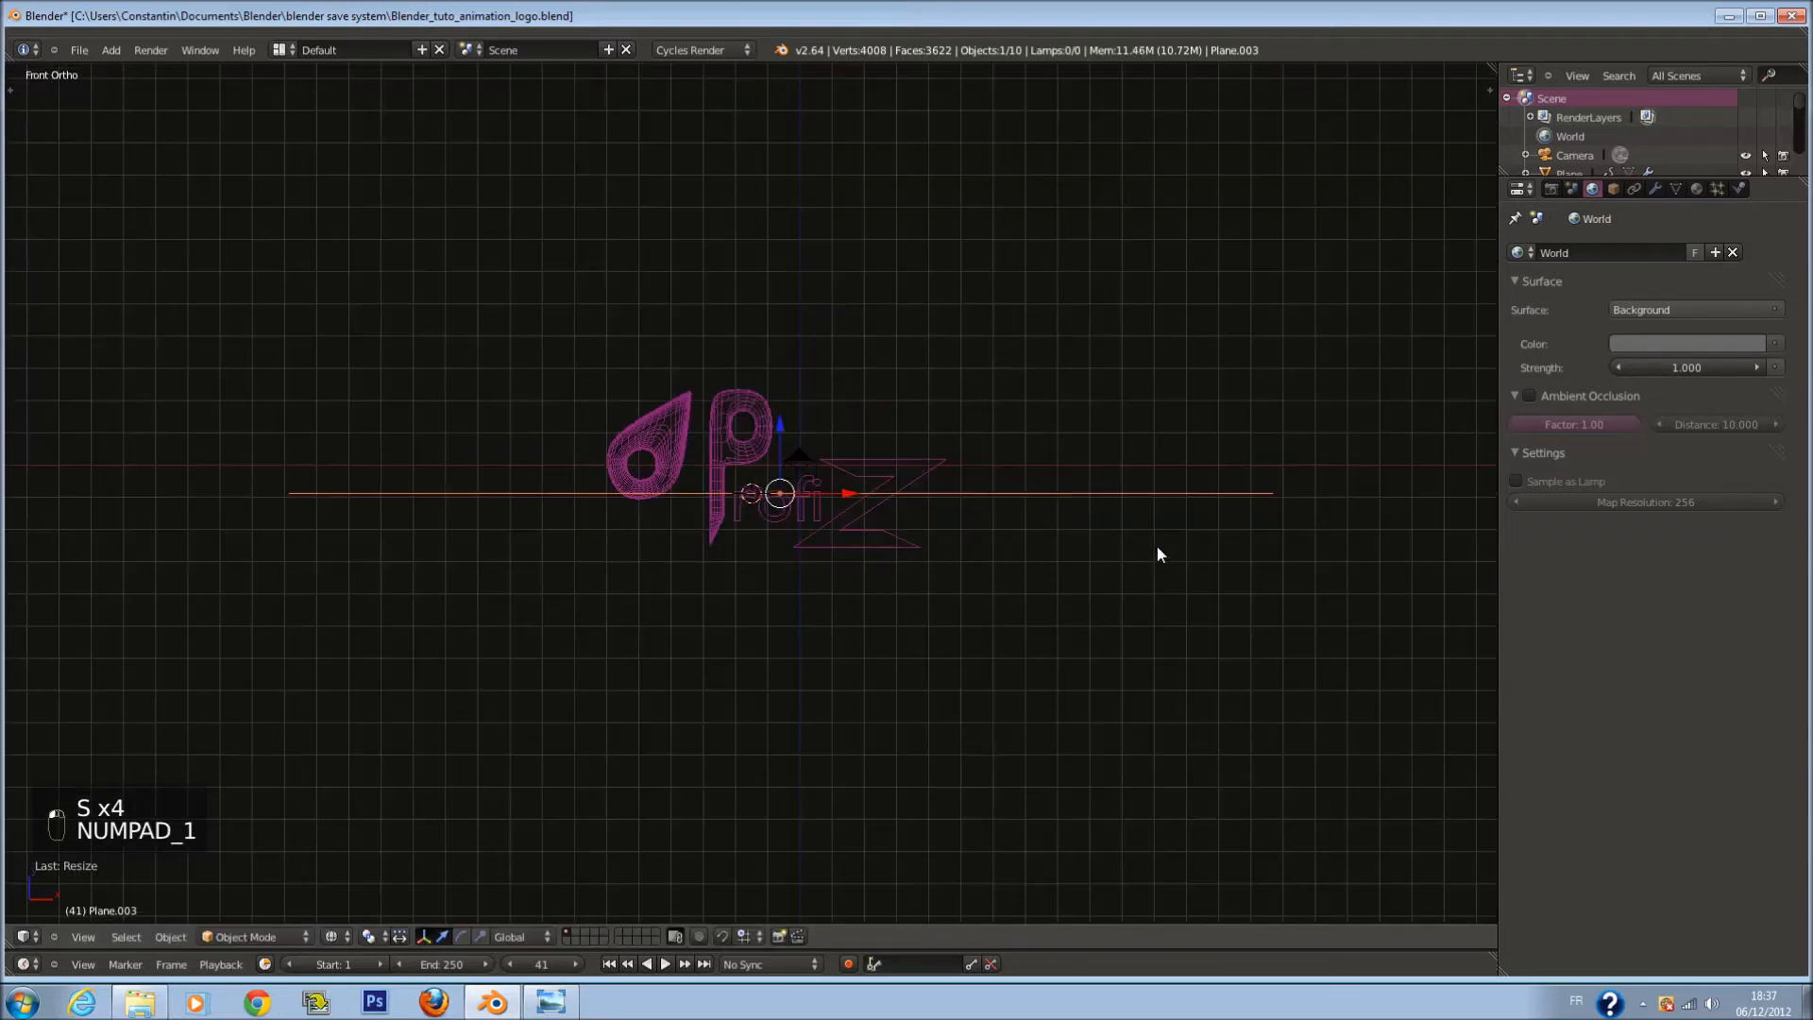
drag(781, 427, 825, 561)
key(KP_3)
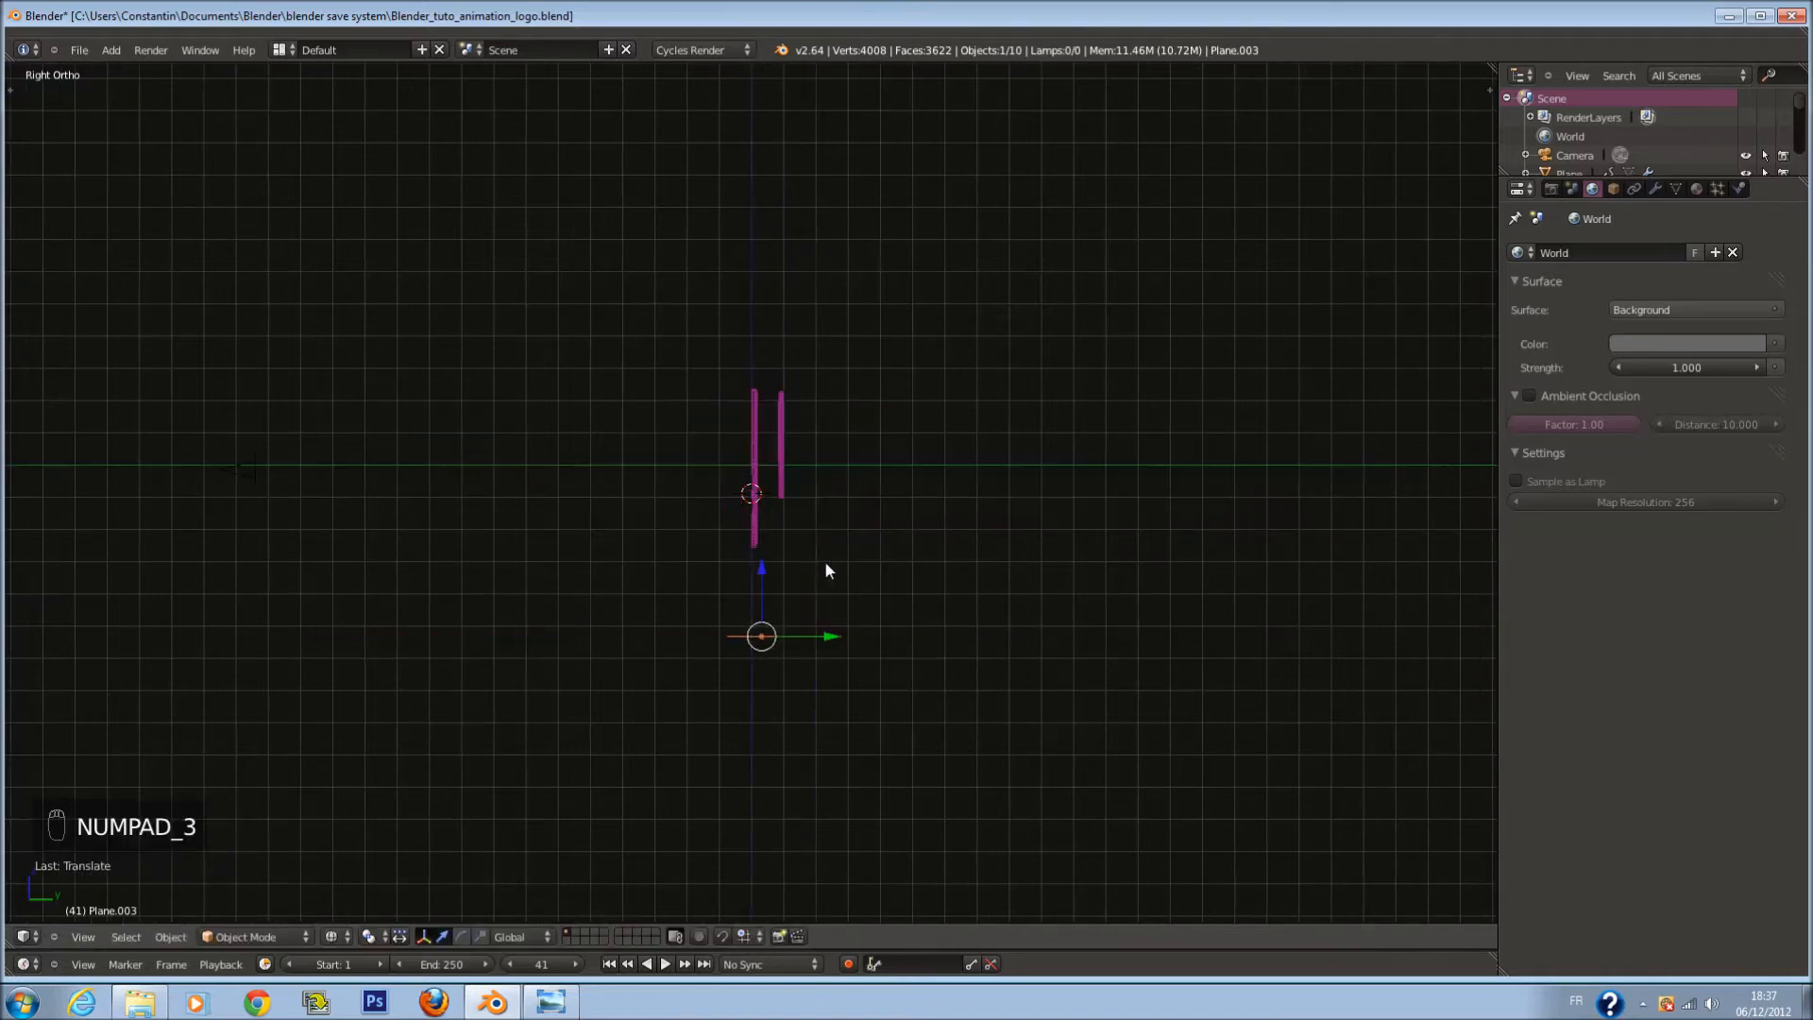
key(s)
right_click(1029, 567)
key(s)
key(y)
click(1670, 532)
middle_drag(1142, 567, 950, 614)
key(KP_1)
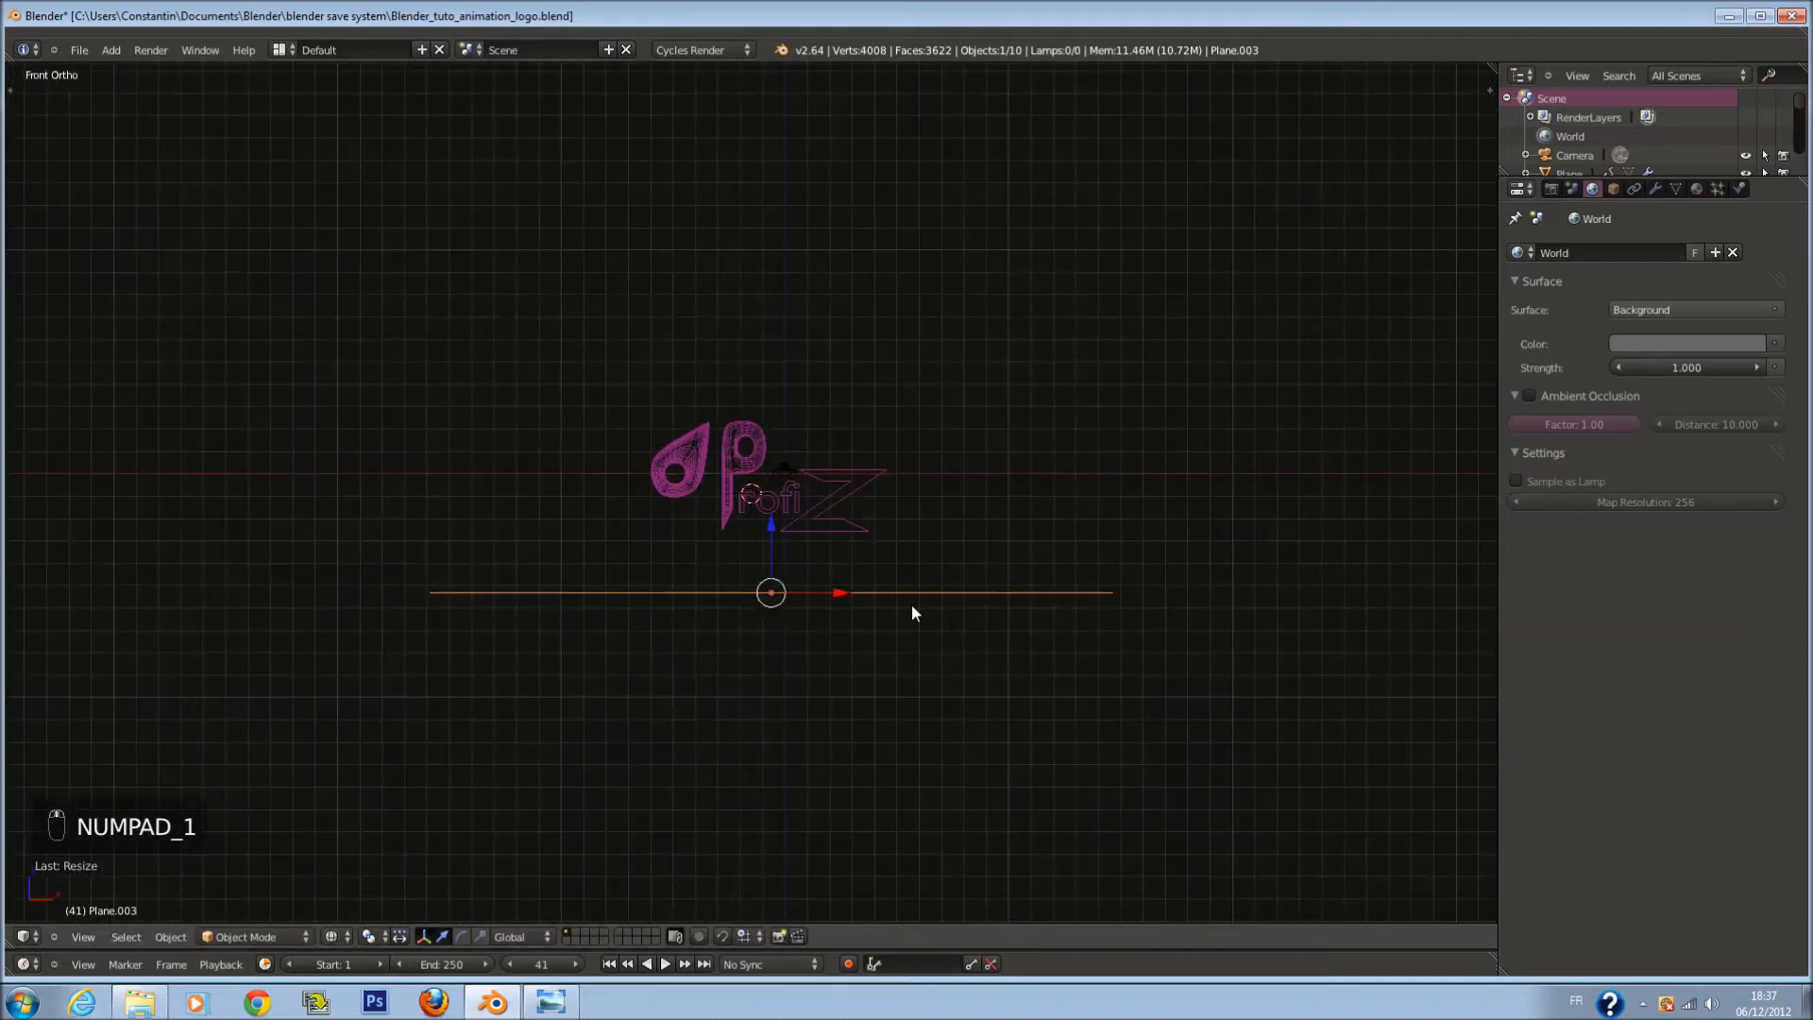
Step: In the right view, enlarge the plane and move it along Y towards the camera
key(KP_3)
key(s)
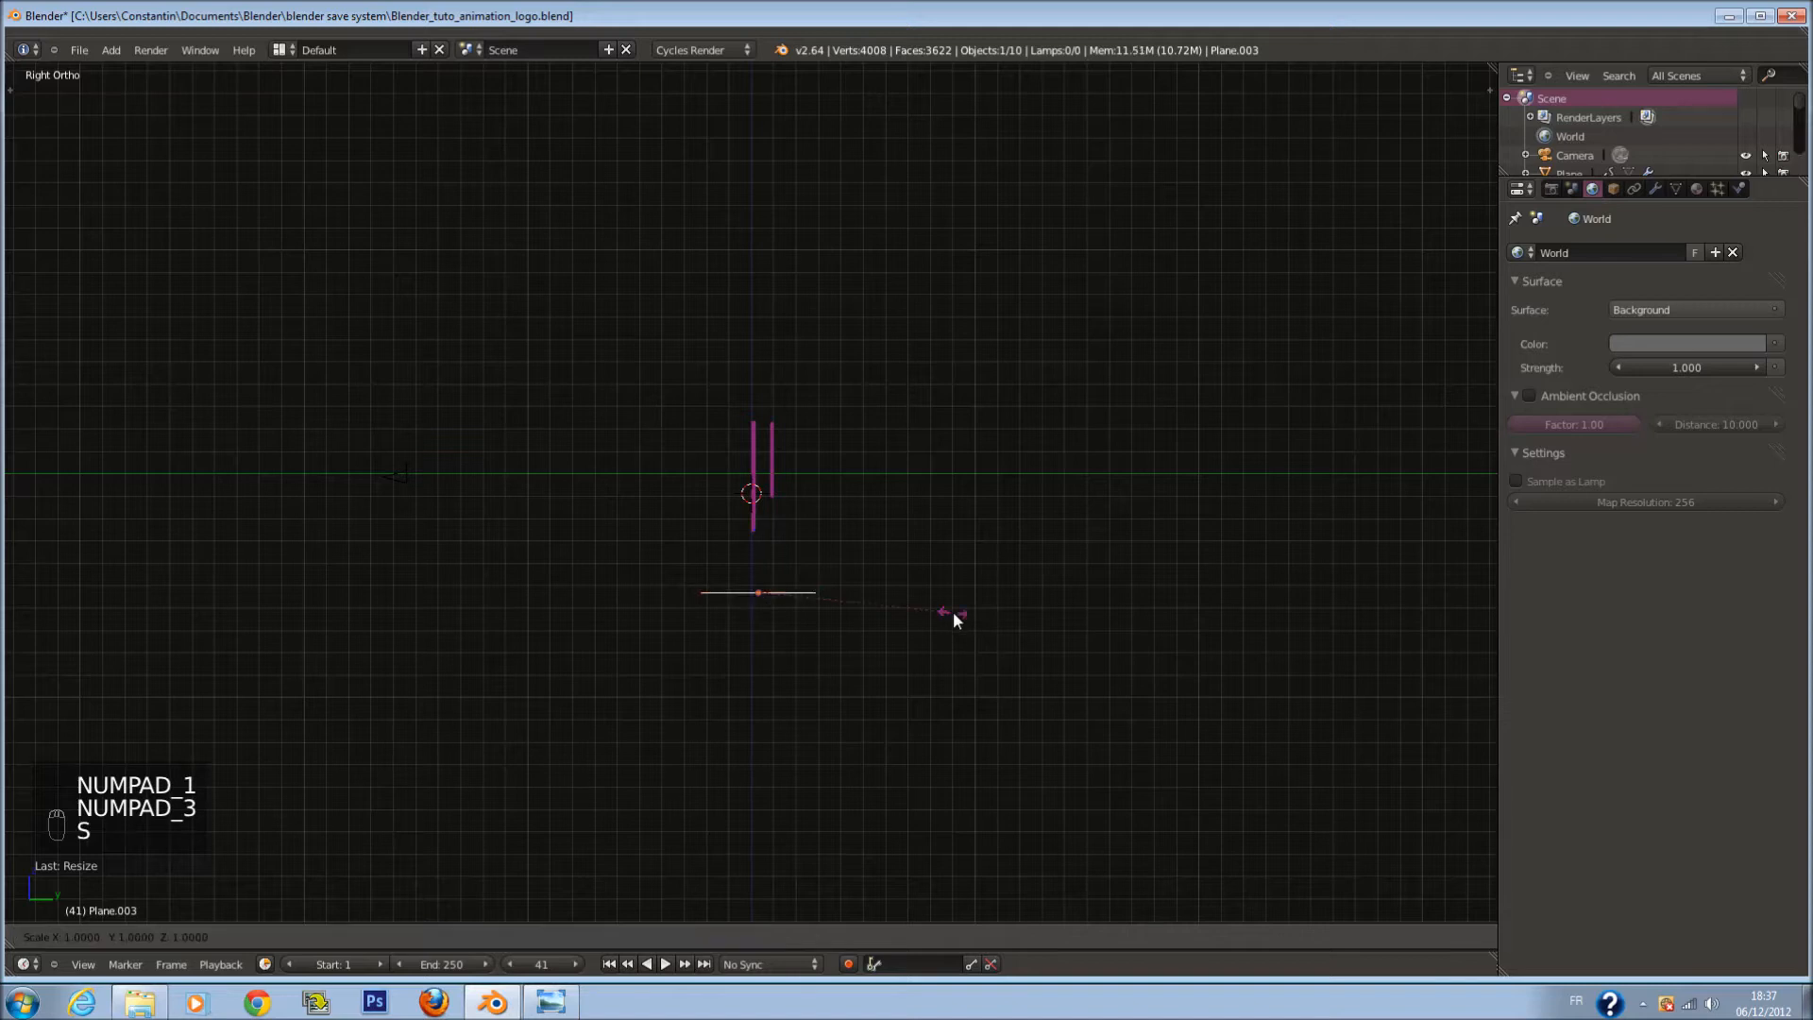
click(1367, 604)
drag(821, 599, 689, 596)
key(s)
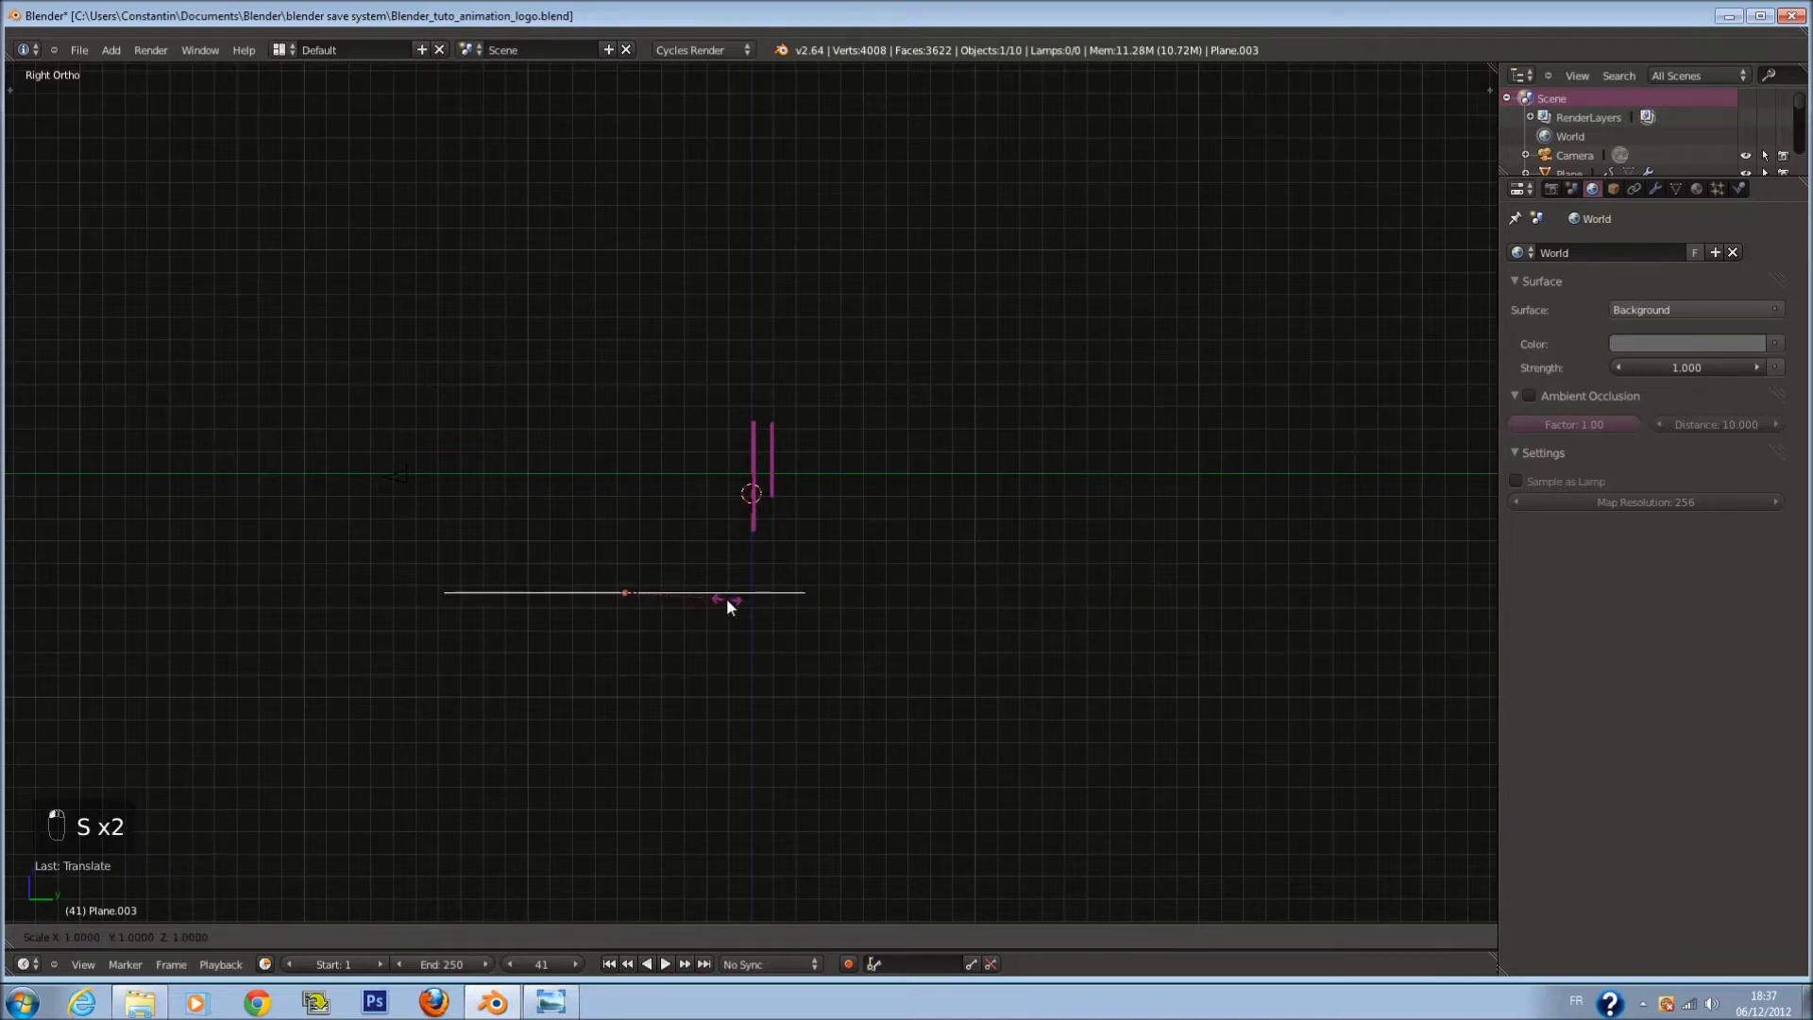
click(762, 604)
middle_drag(761, 605, 785, 631)
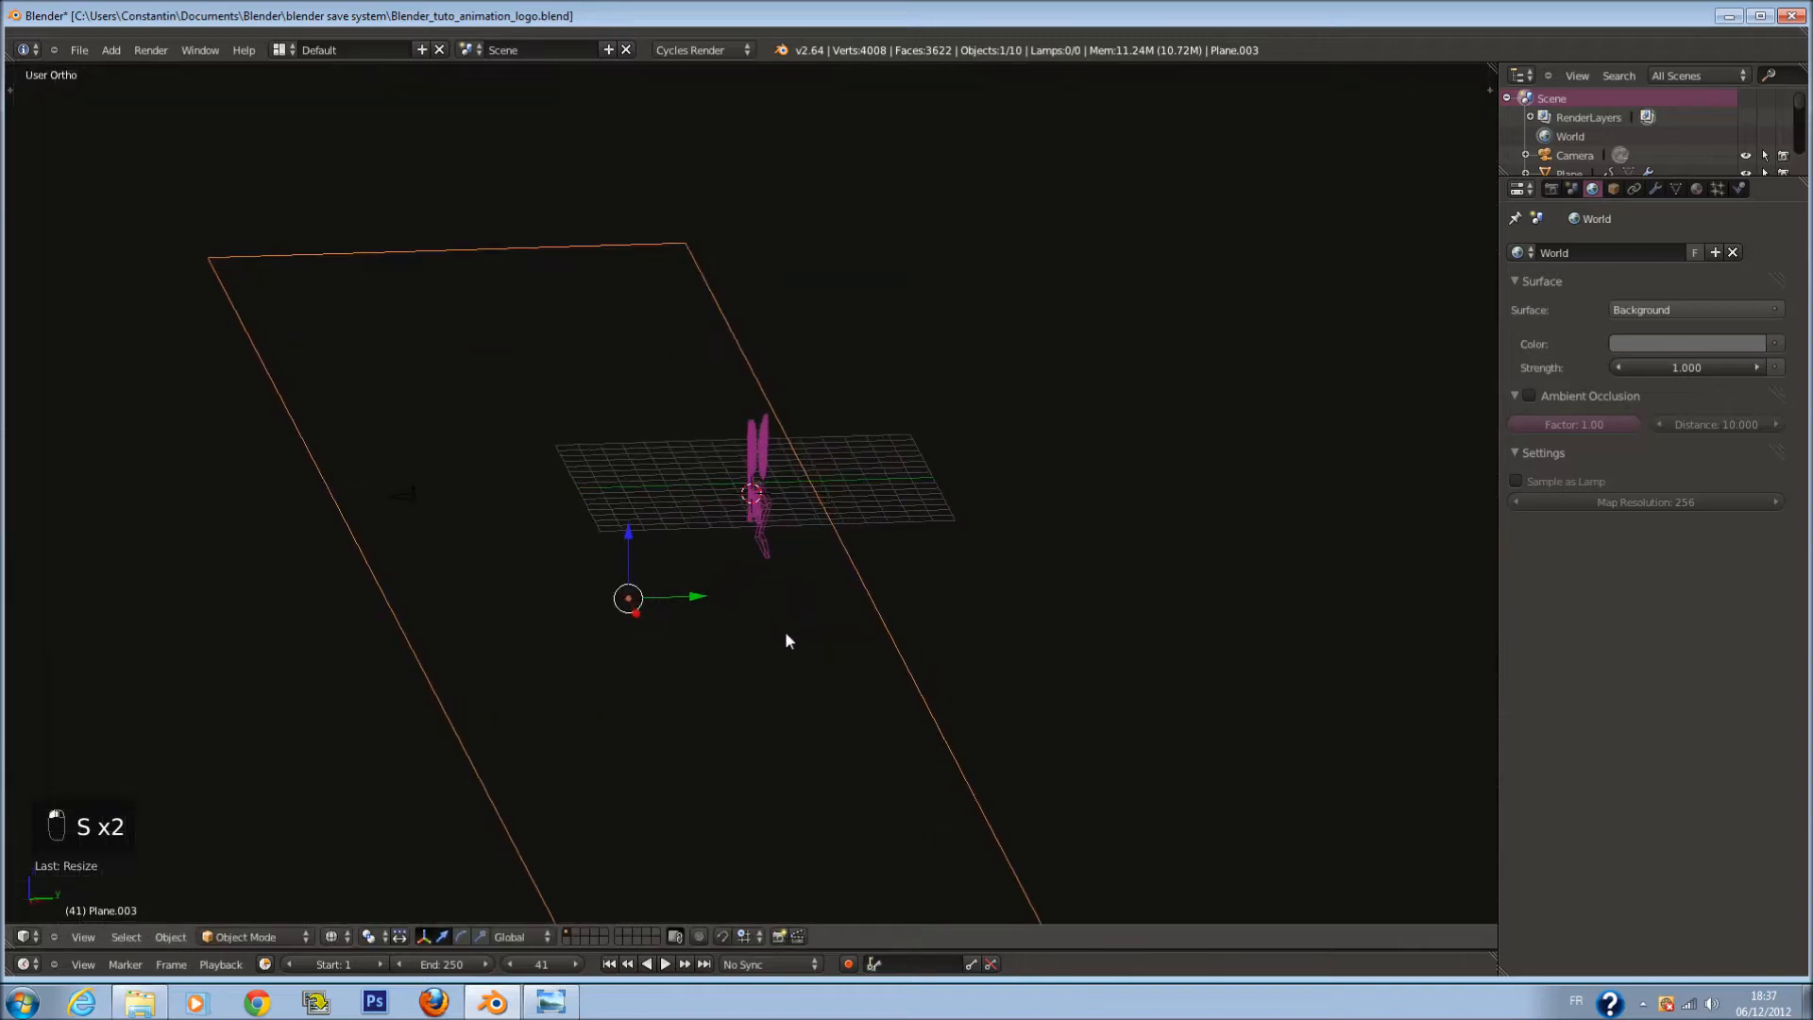
Step: Narrow the plane along X in the top view and save the file
key(KP_7)
scroll(823, 648, down, 5)
scroll(843, 615, up, 3)
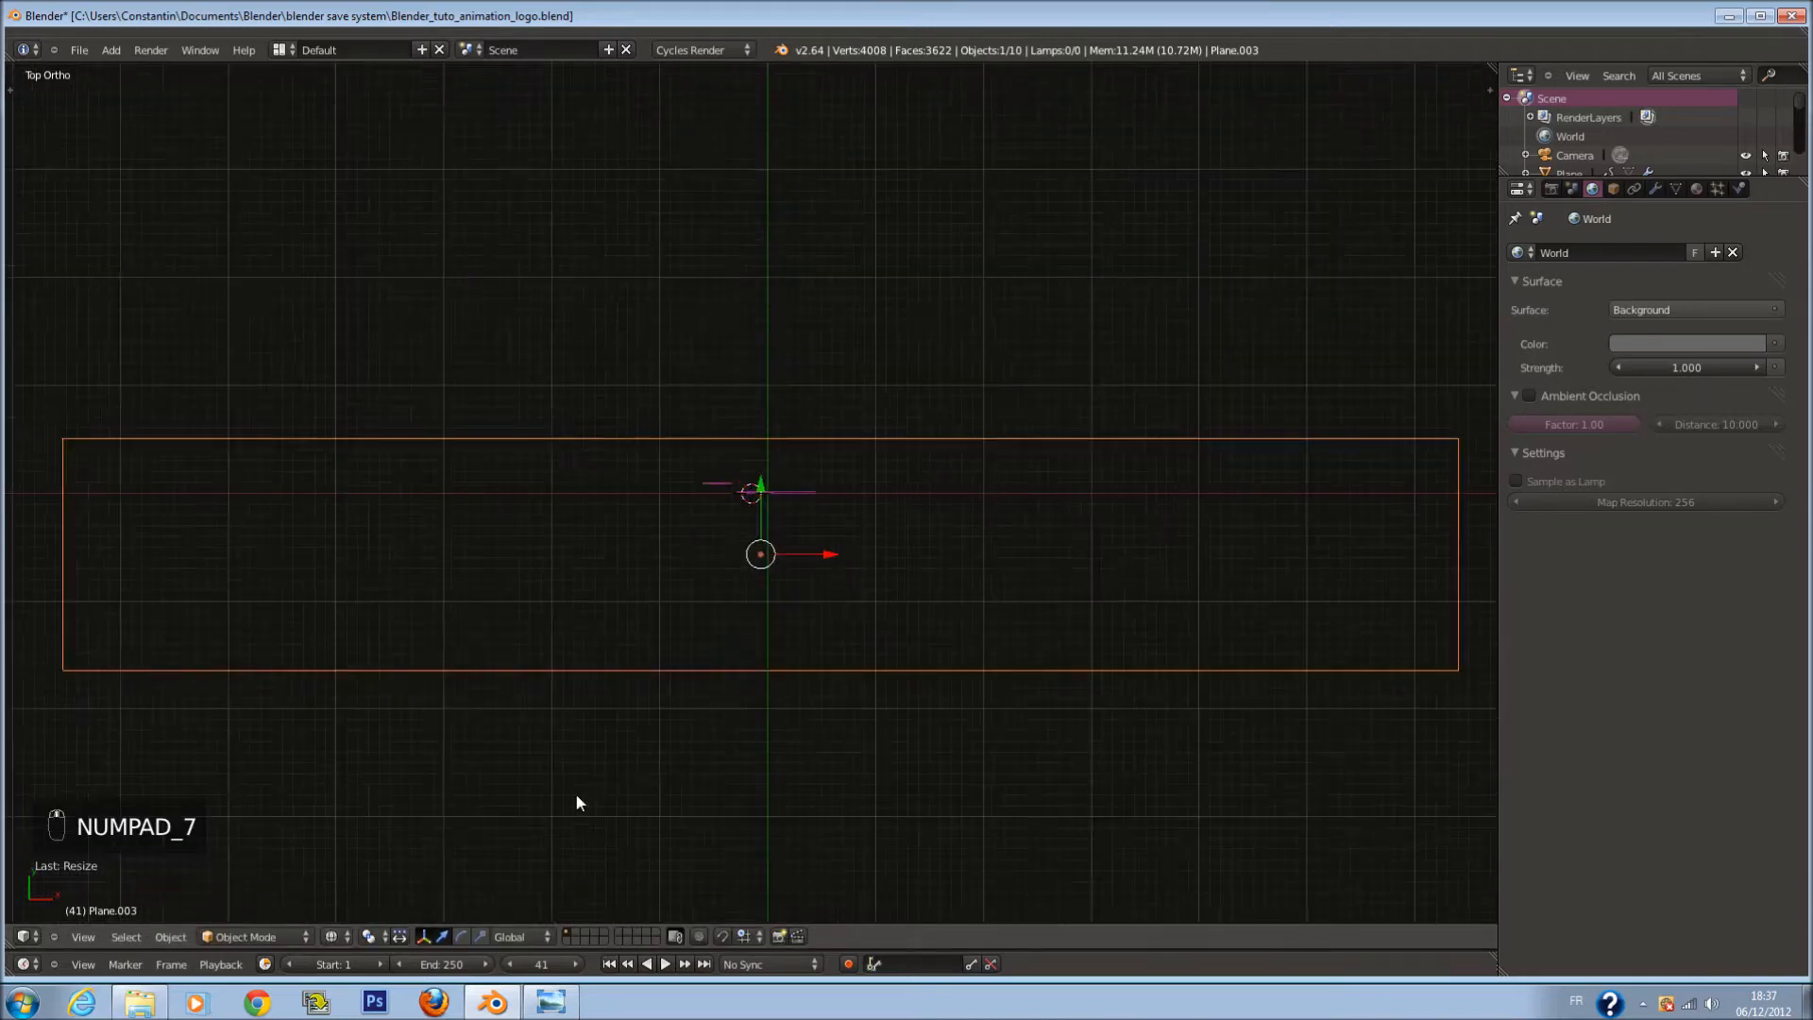
scroll(1371, 599, down, 1)
scroll(1369, 588, down, 1)
key(s)
key(x)
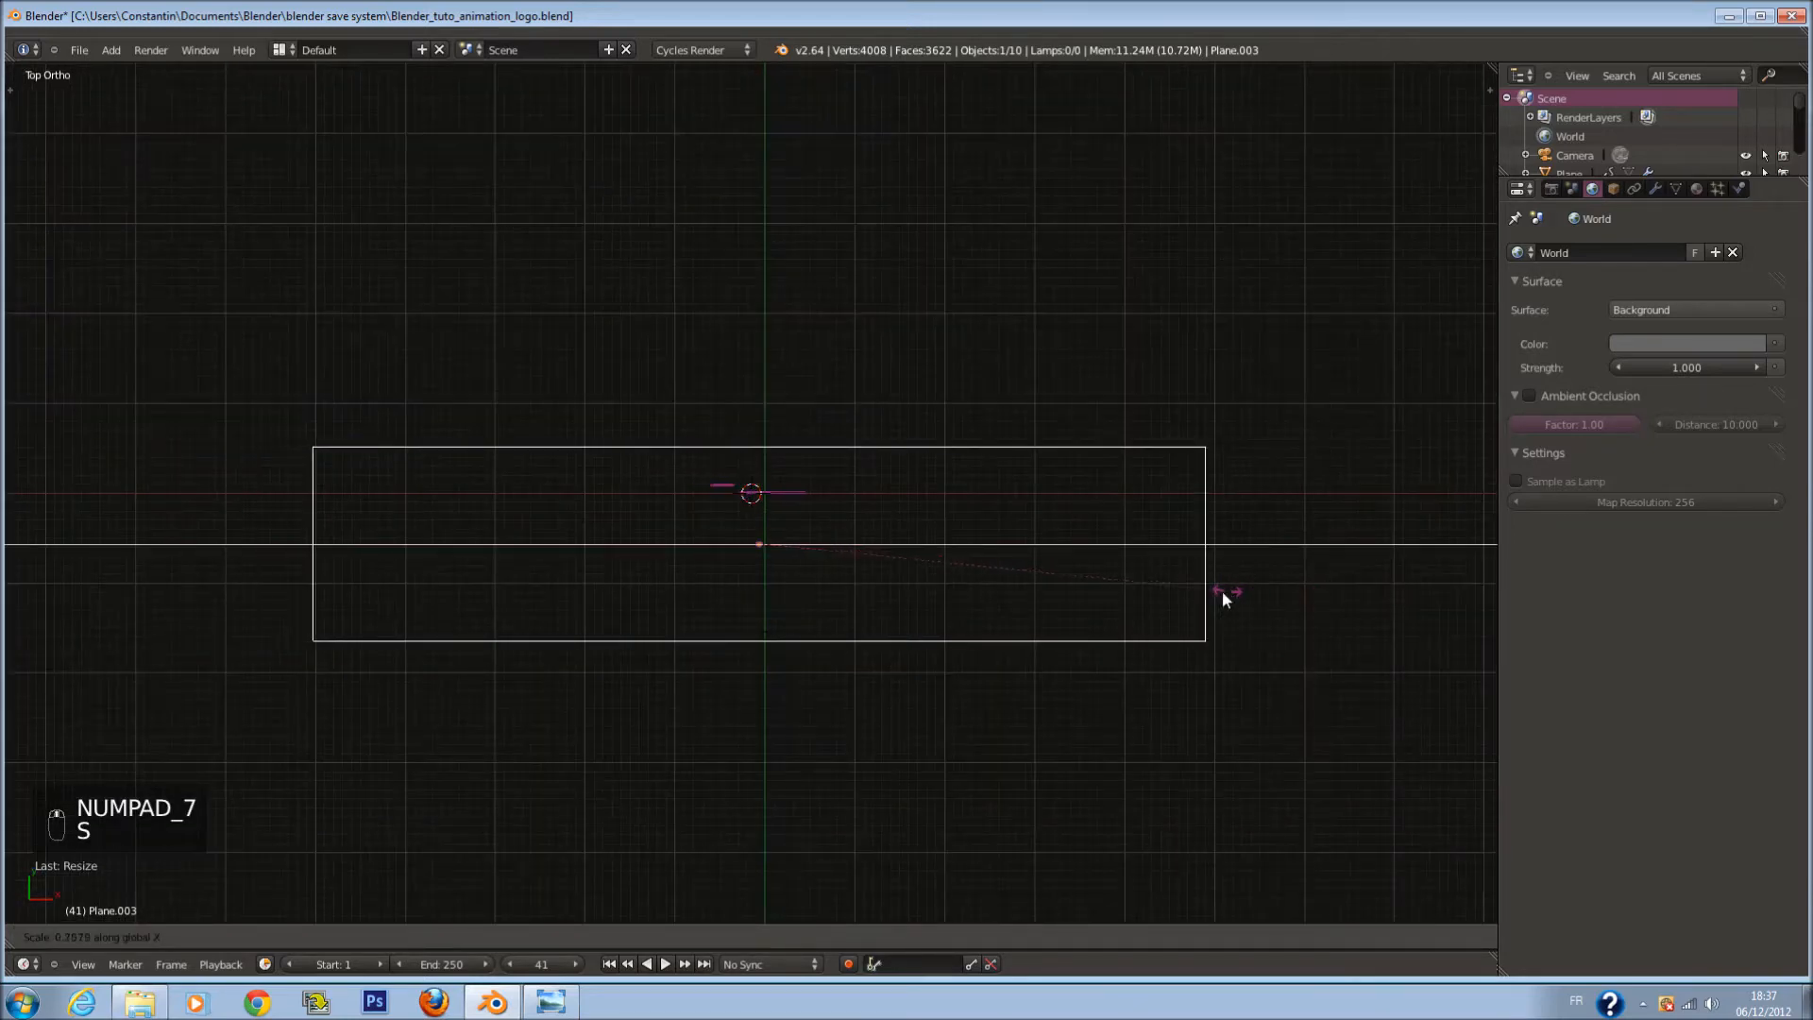
click(1035, 602)
key(ctrl+s)
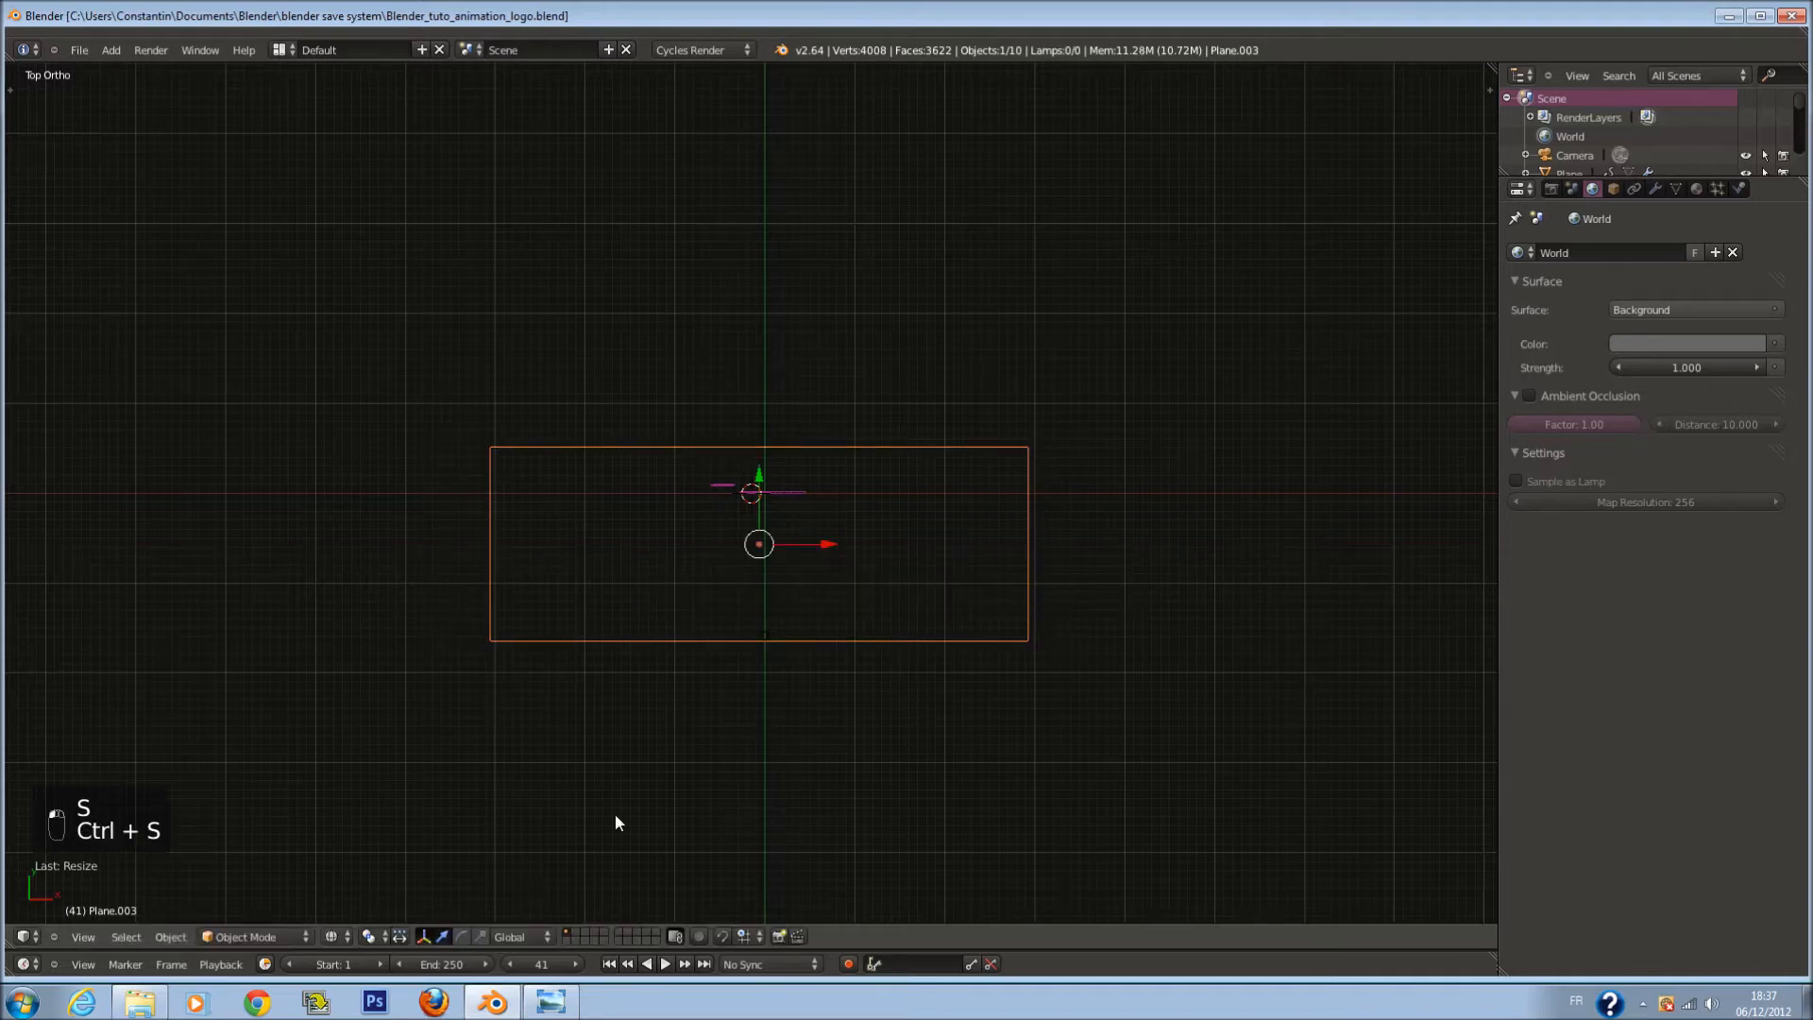
Step: Enlarge the timeline, go to frame 0, shrink the plane further along X and Y, and save the file
drag(1013, 949, 850, 896)
drag(430, 930, 258, 928)
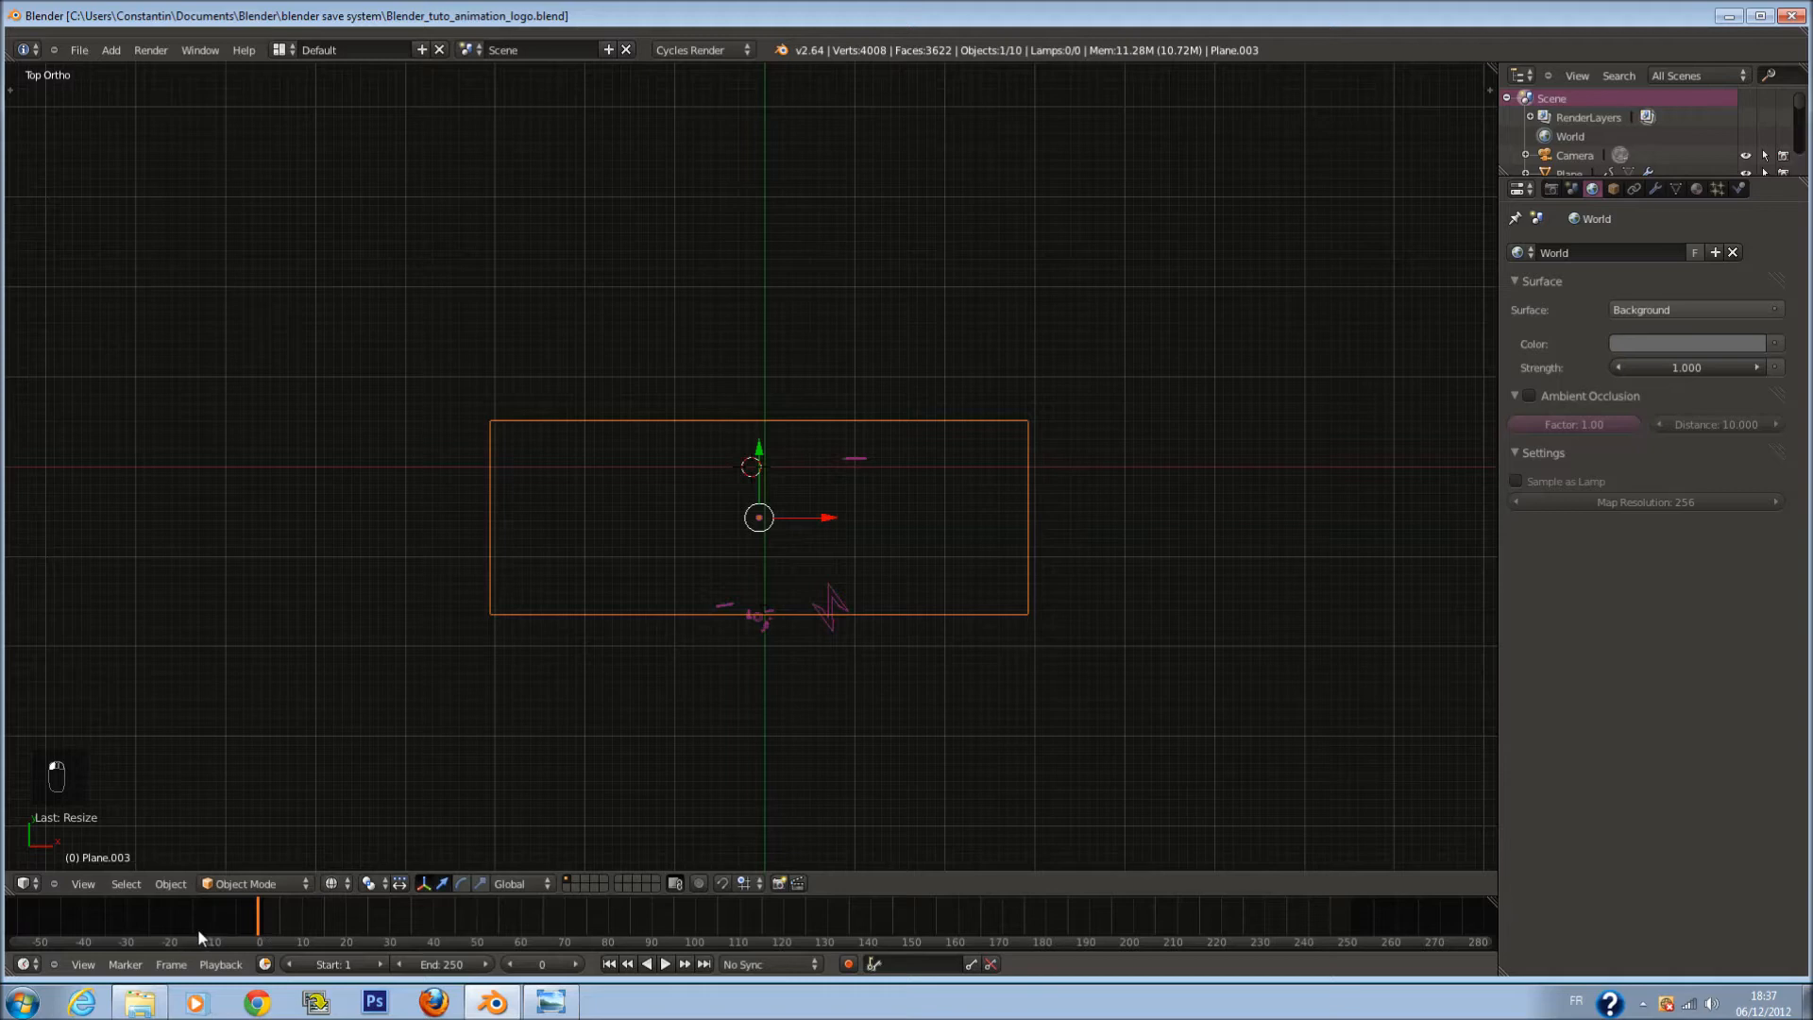
key(s)
key(x)
click(988, 621)
key(s)
key(y)
click(903, 719)
key(ctrl+s)
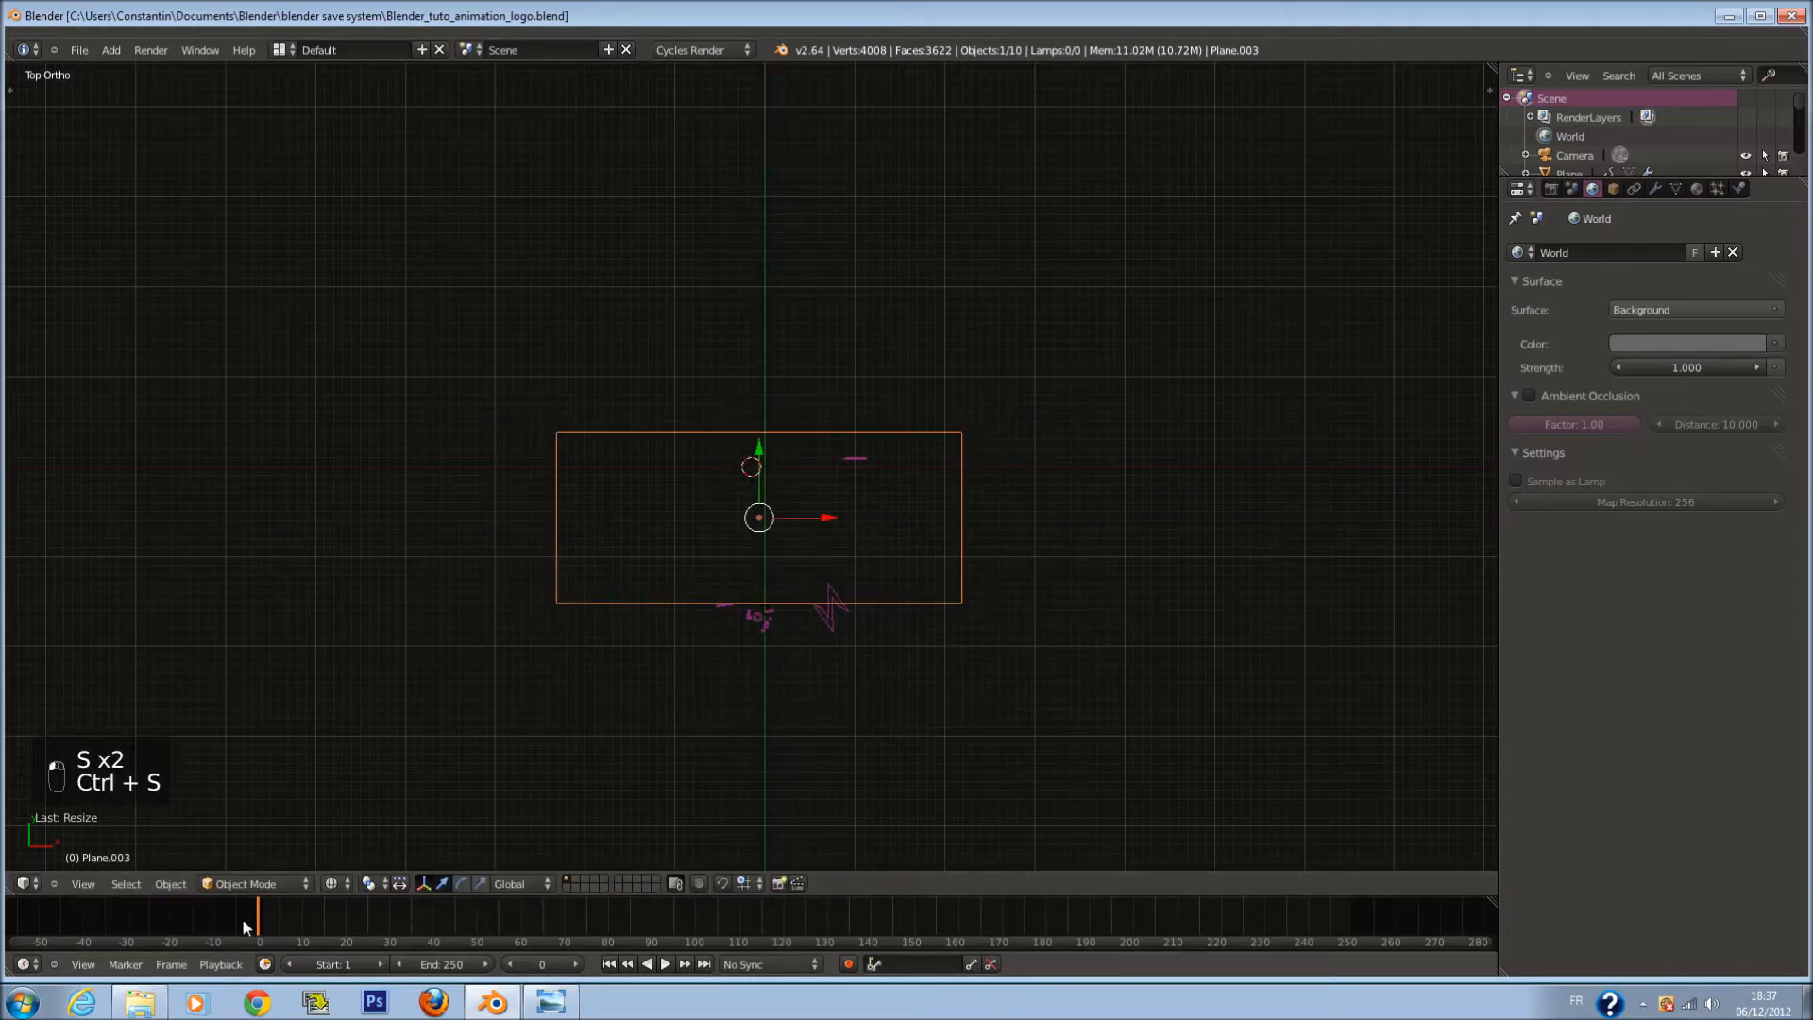
Step: Check frame 14 through the camera in Solid shading, lower the floor plane slightly along Z, and save the file
drag(258, 920, 320, 918)
key(KP_0)
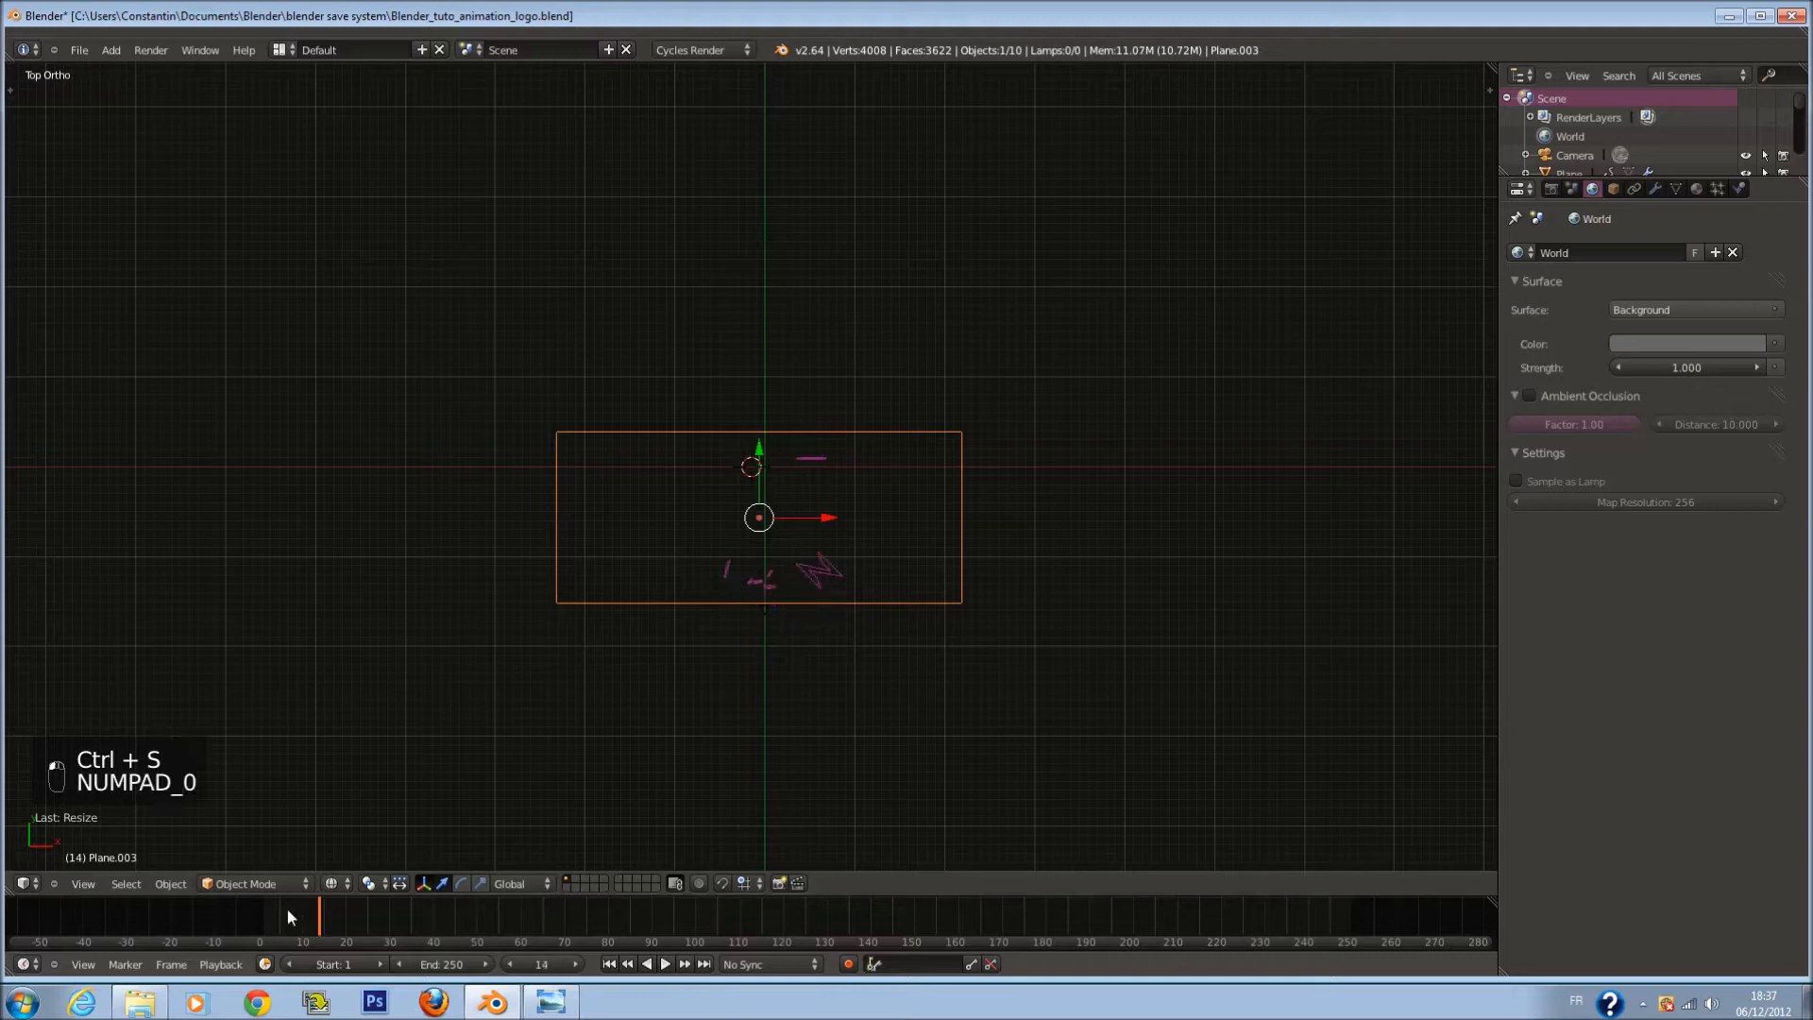
key(KP_0)
key(ctrl+s)
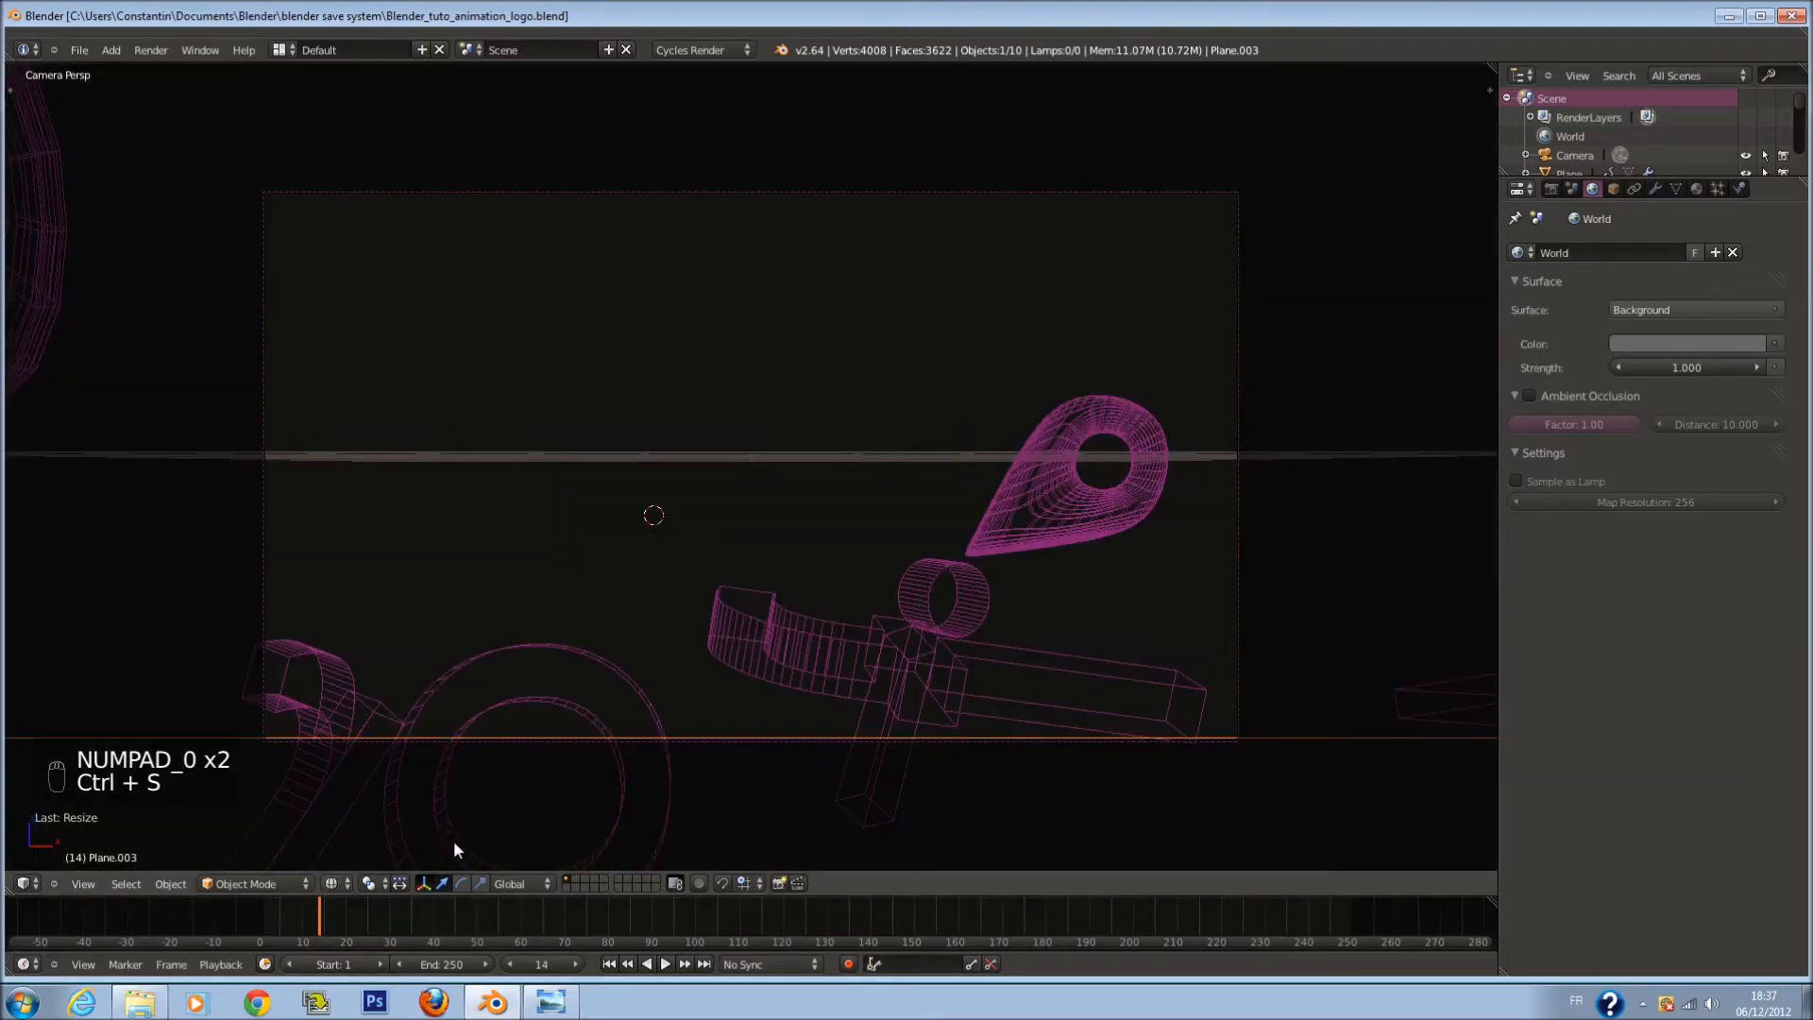
key(z)
scroll(752, 623, down, 2)
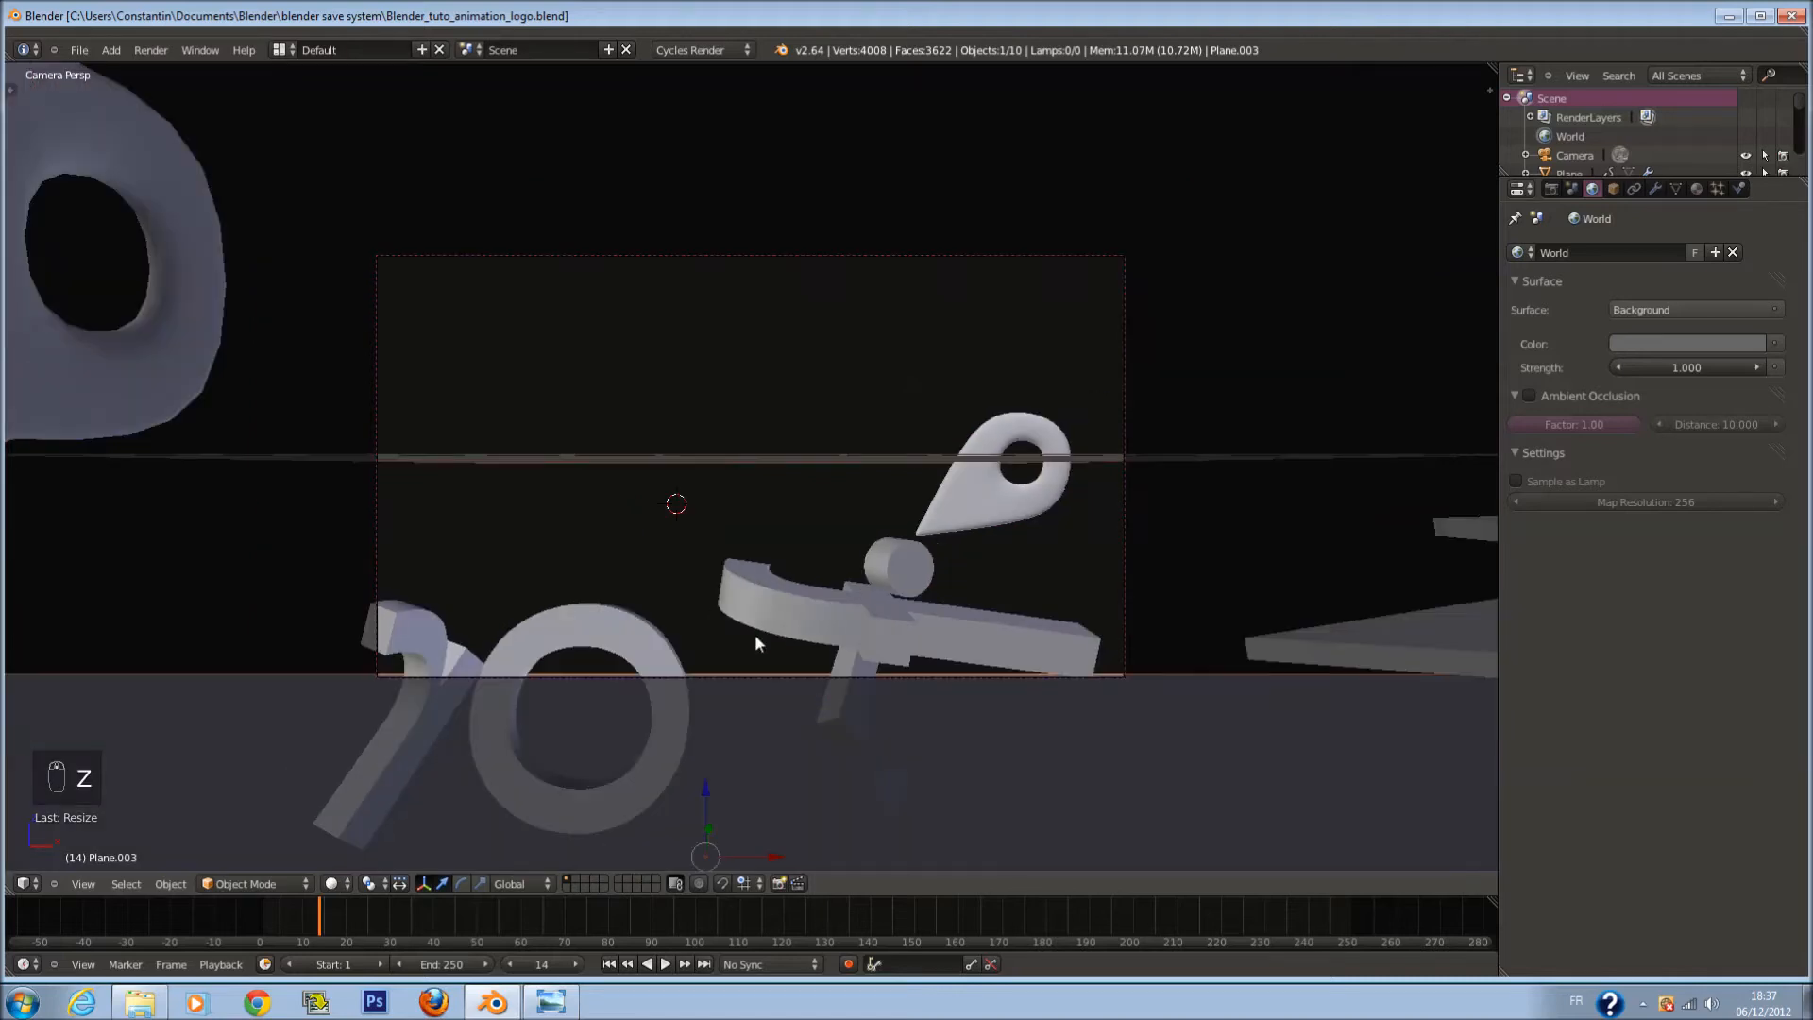
scroll(755, 635, up, 1)
scroll(742, 734, down, 1)
drag(708, 783, 708, 797)
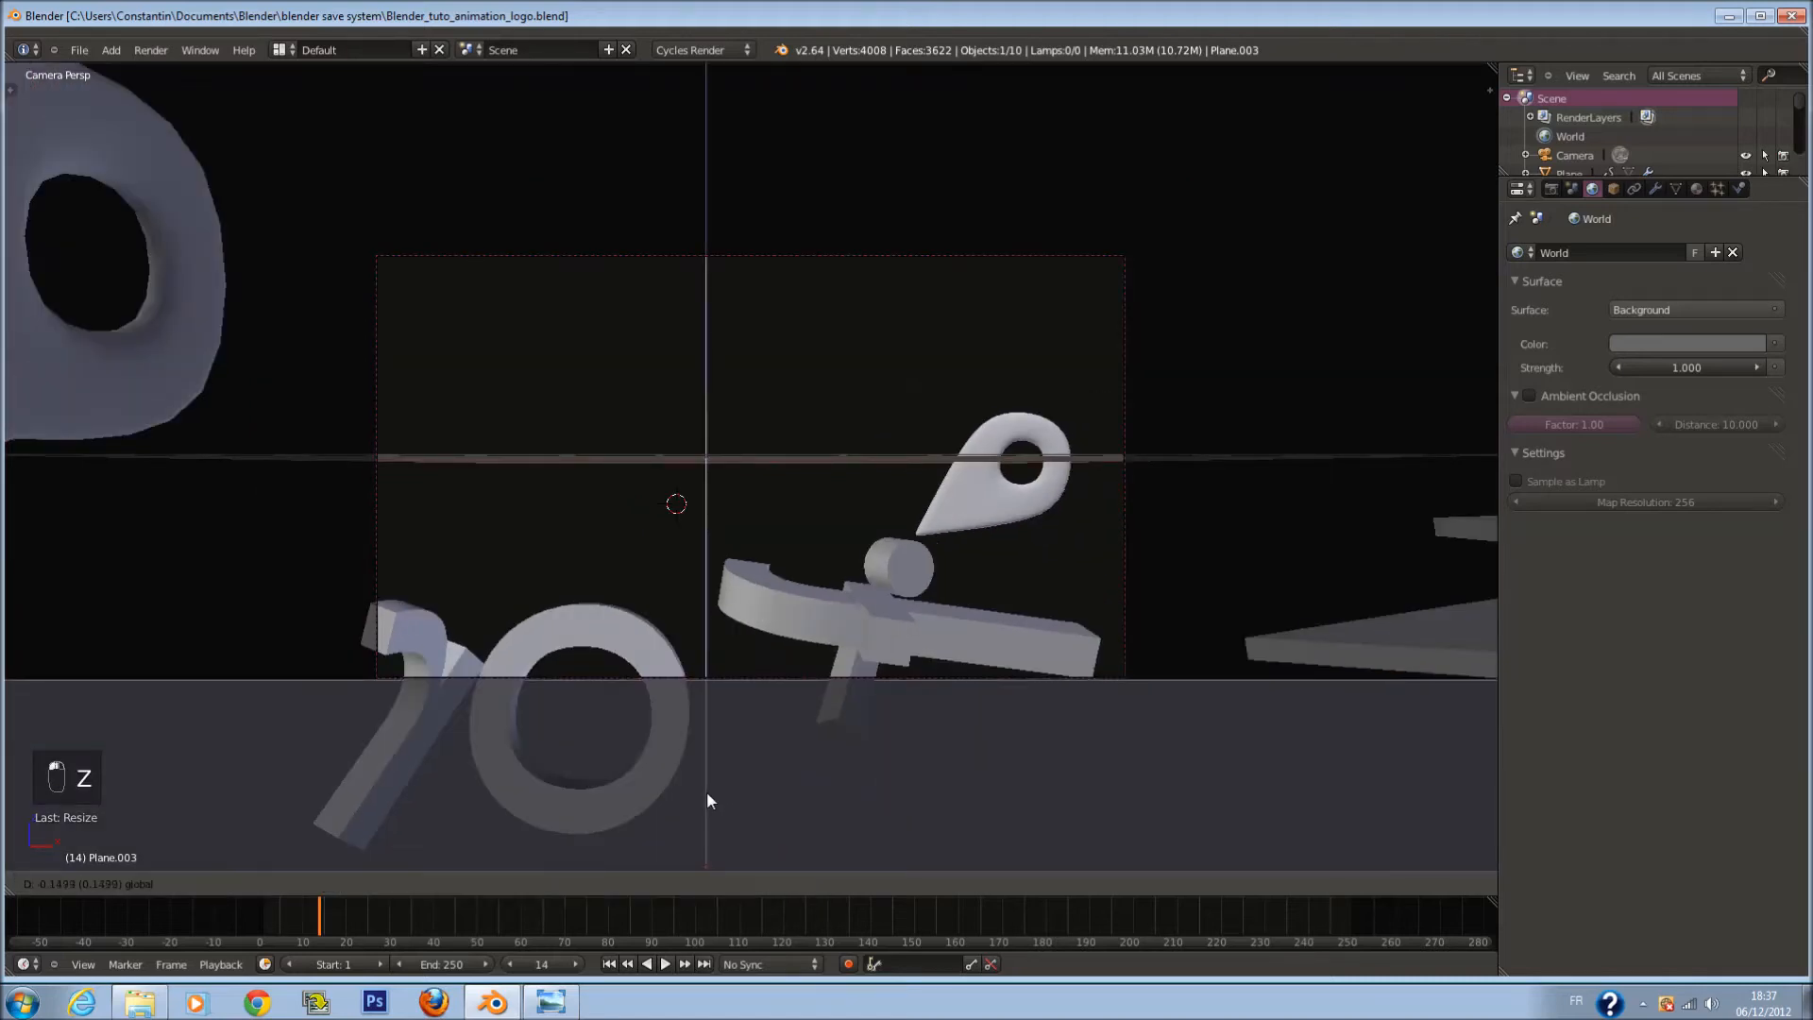
key(ctrl+s)
Step: Return to frame 0, reduce the timeline's height again, and save the file
click(259, 921)
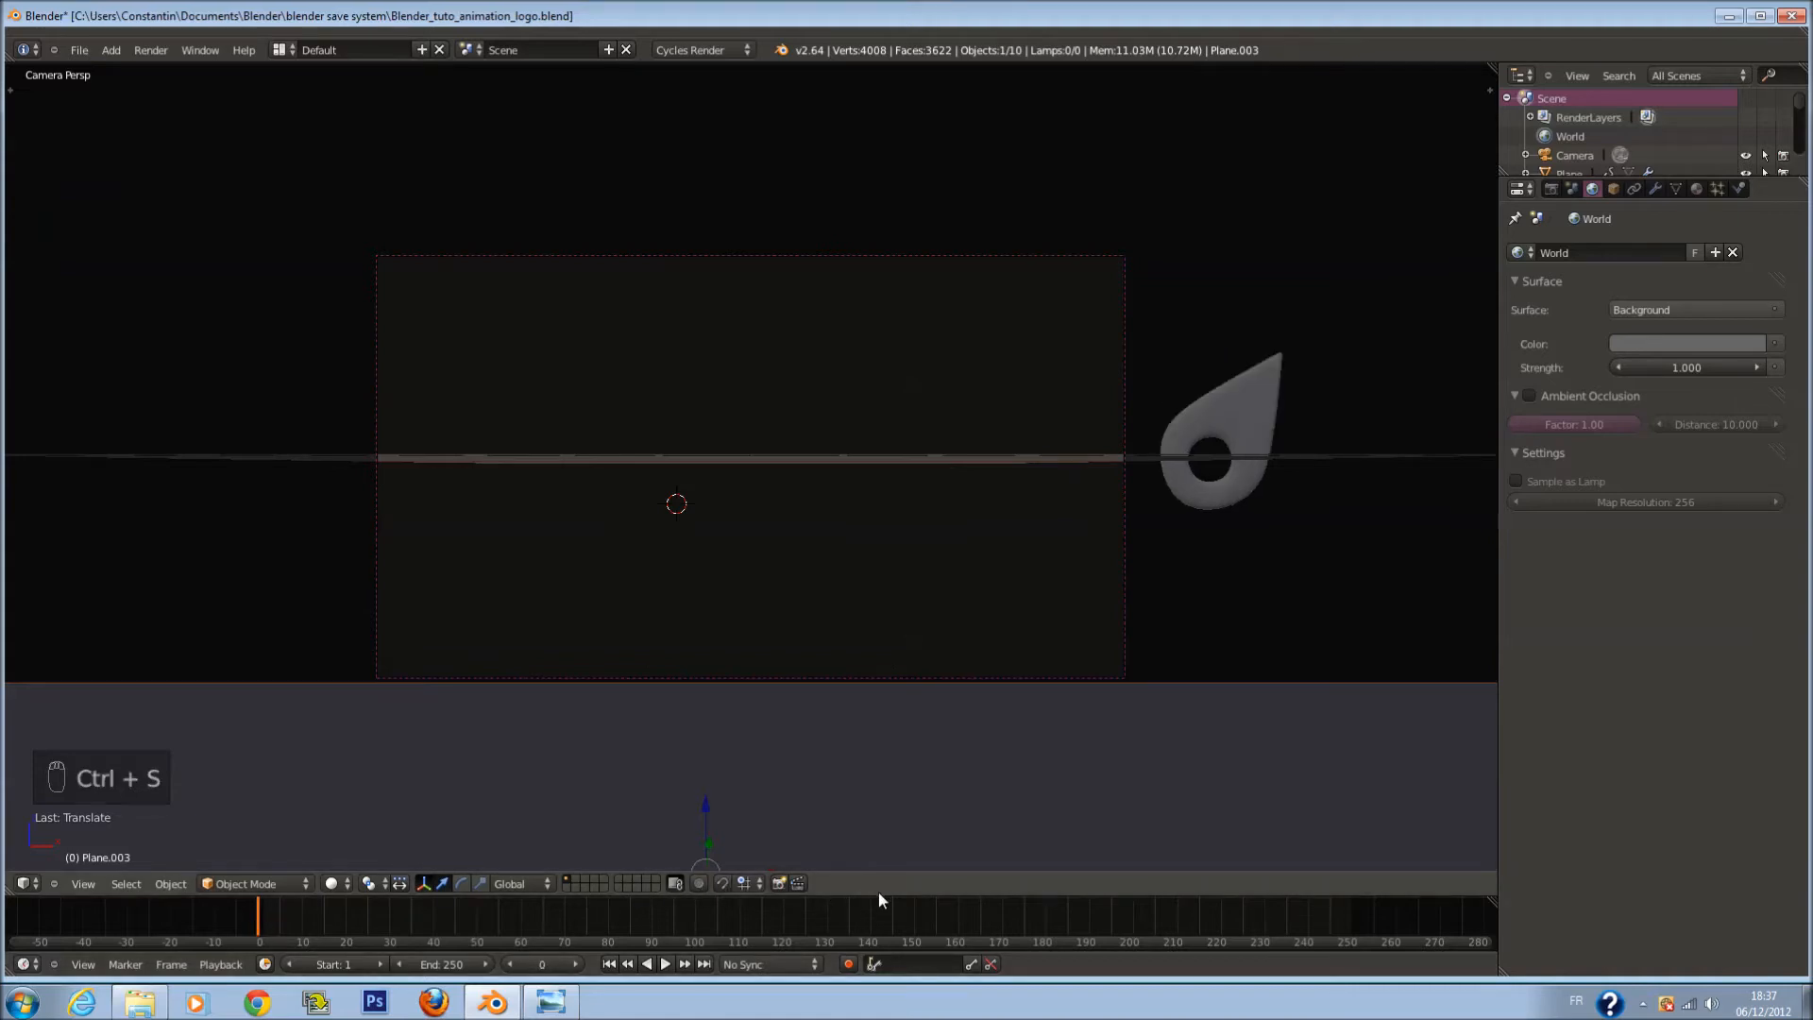
drag(882, 896, 887, 950)
key(ctrl+s)
Step: Show the scene in wireframe from the right side with nothing selected, and save the file
key(KP_3)
key(a)
key(a)
key(ctrl+s)
key(z)
key(shift+a)
click(836, 612)
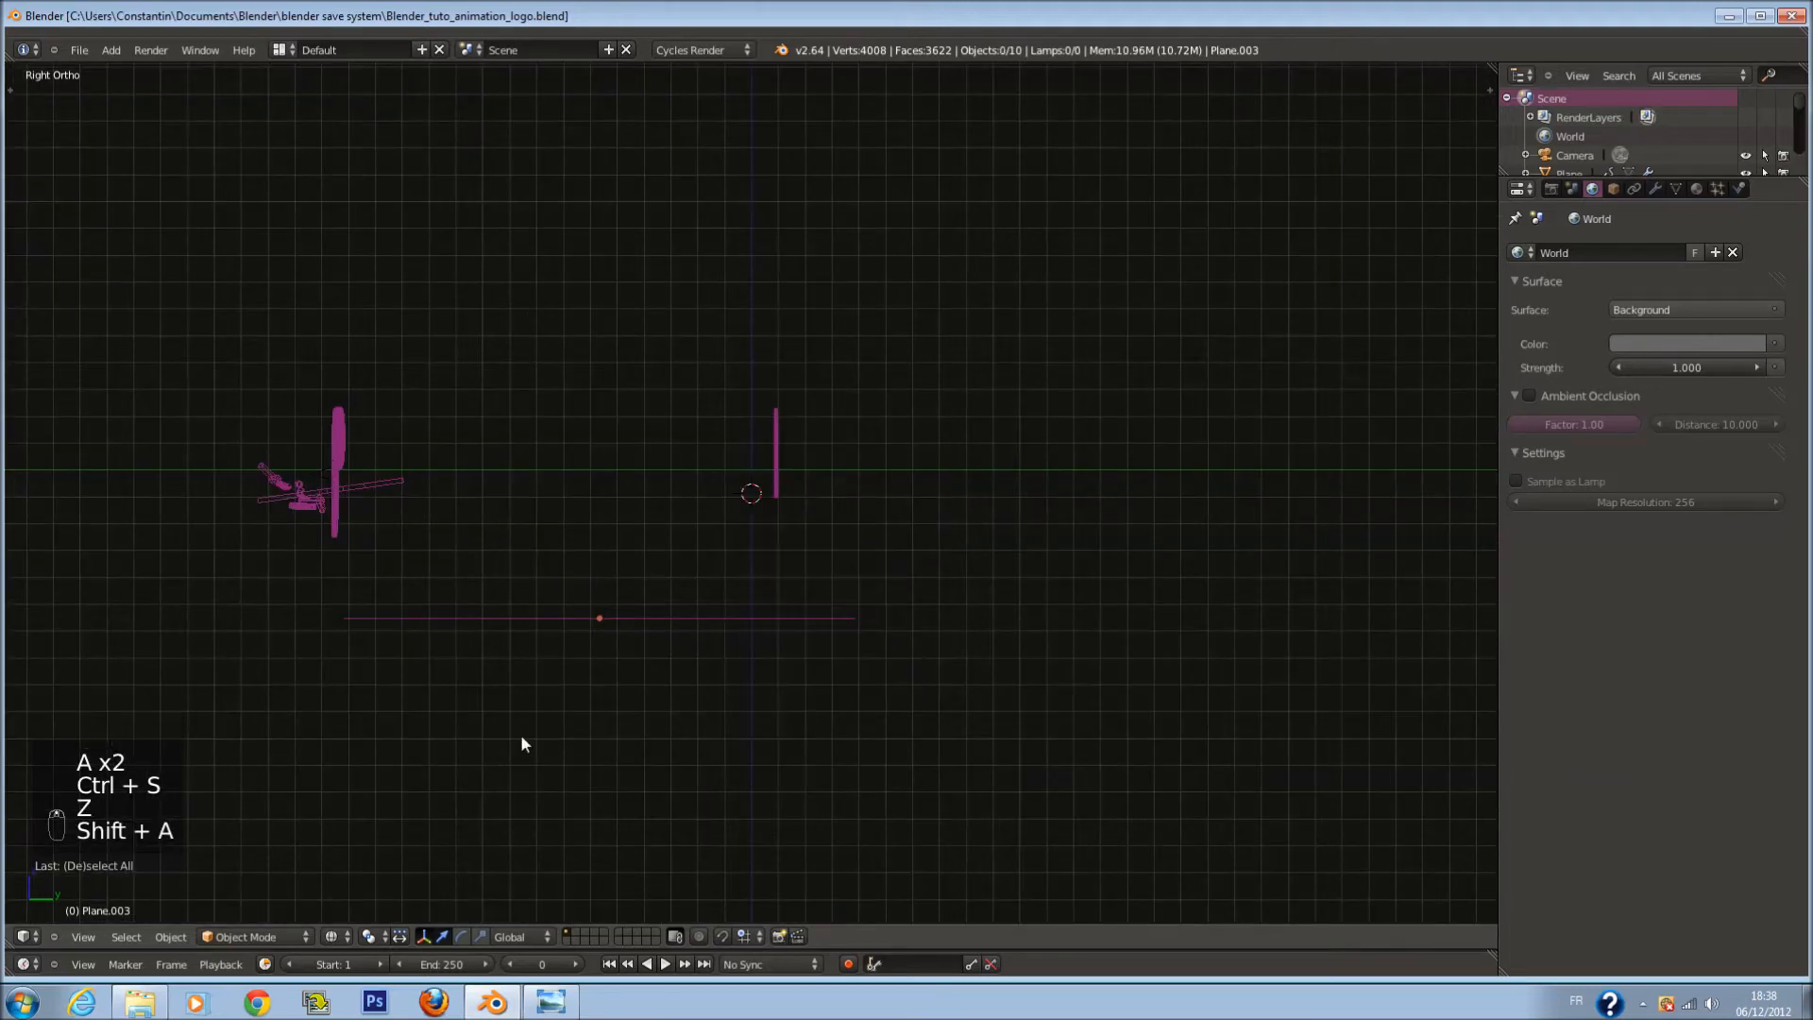
Step: Play the animation briefly in wireframe, enlarge the timeline, and go to frame 61
key(alt+a)
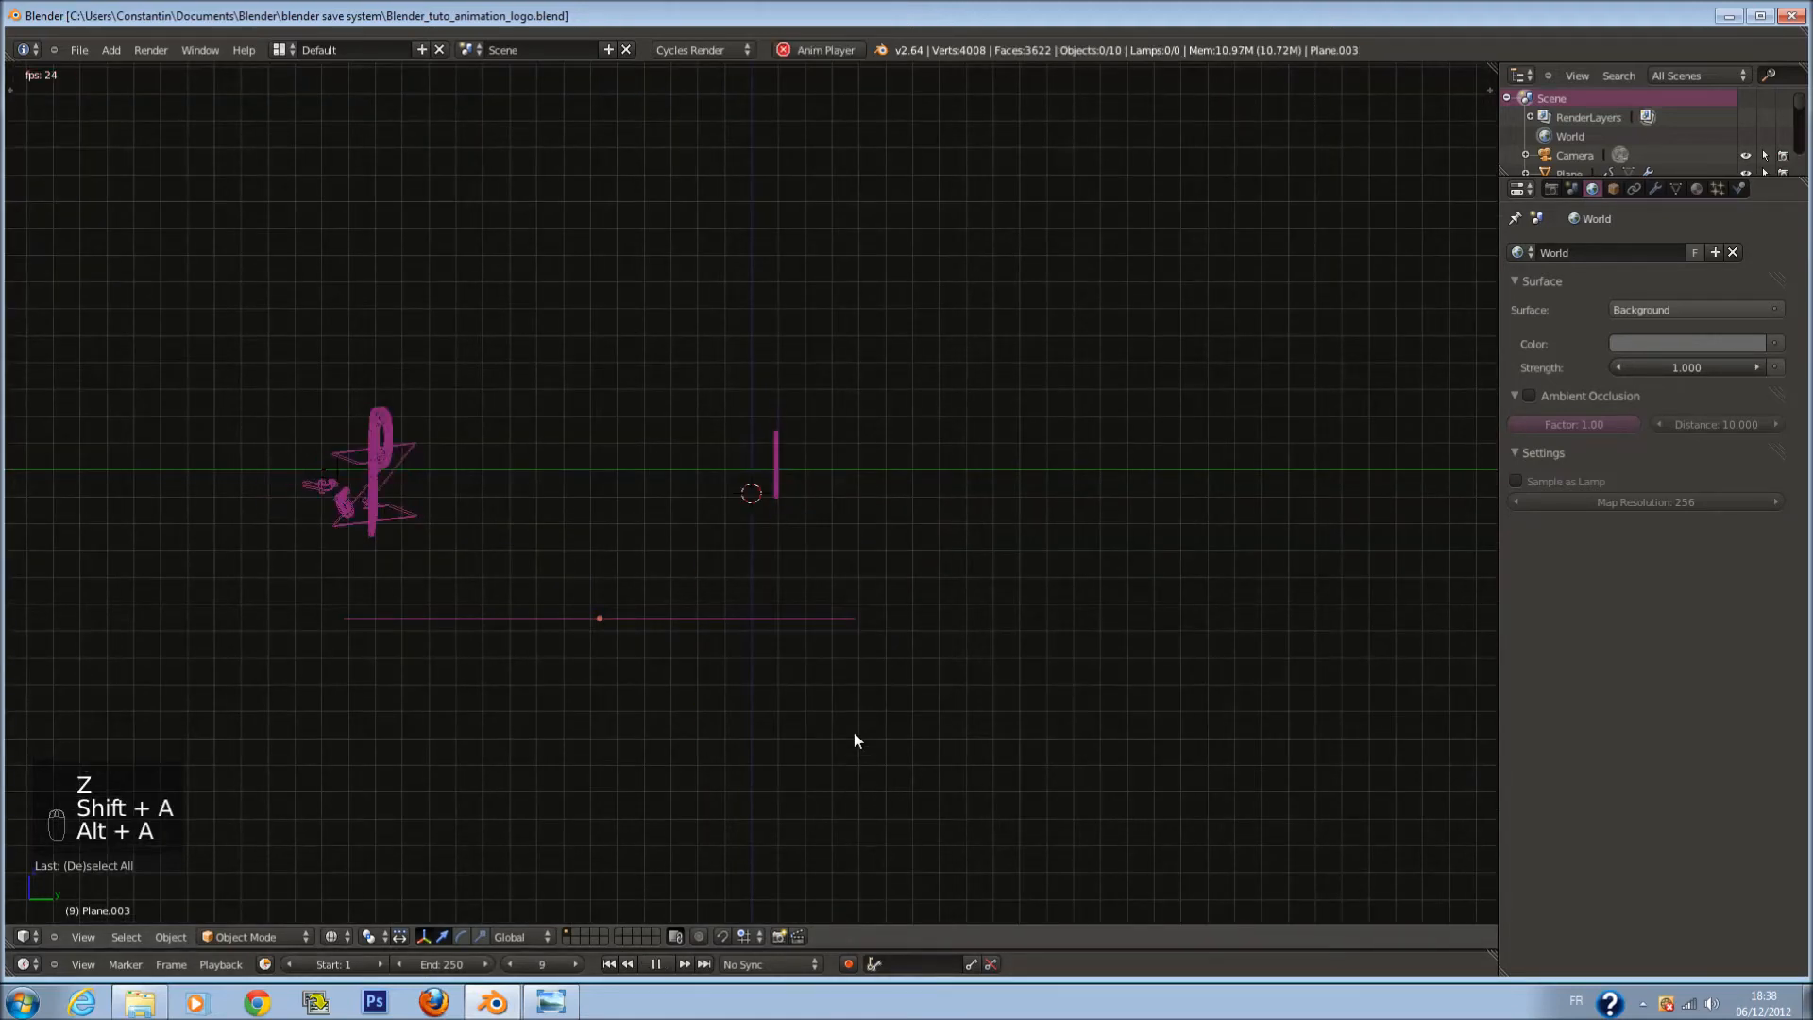
key(alt+a)
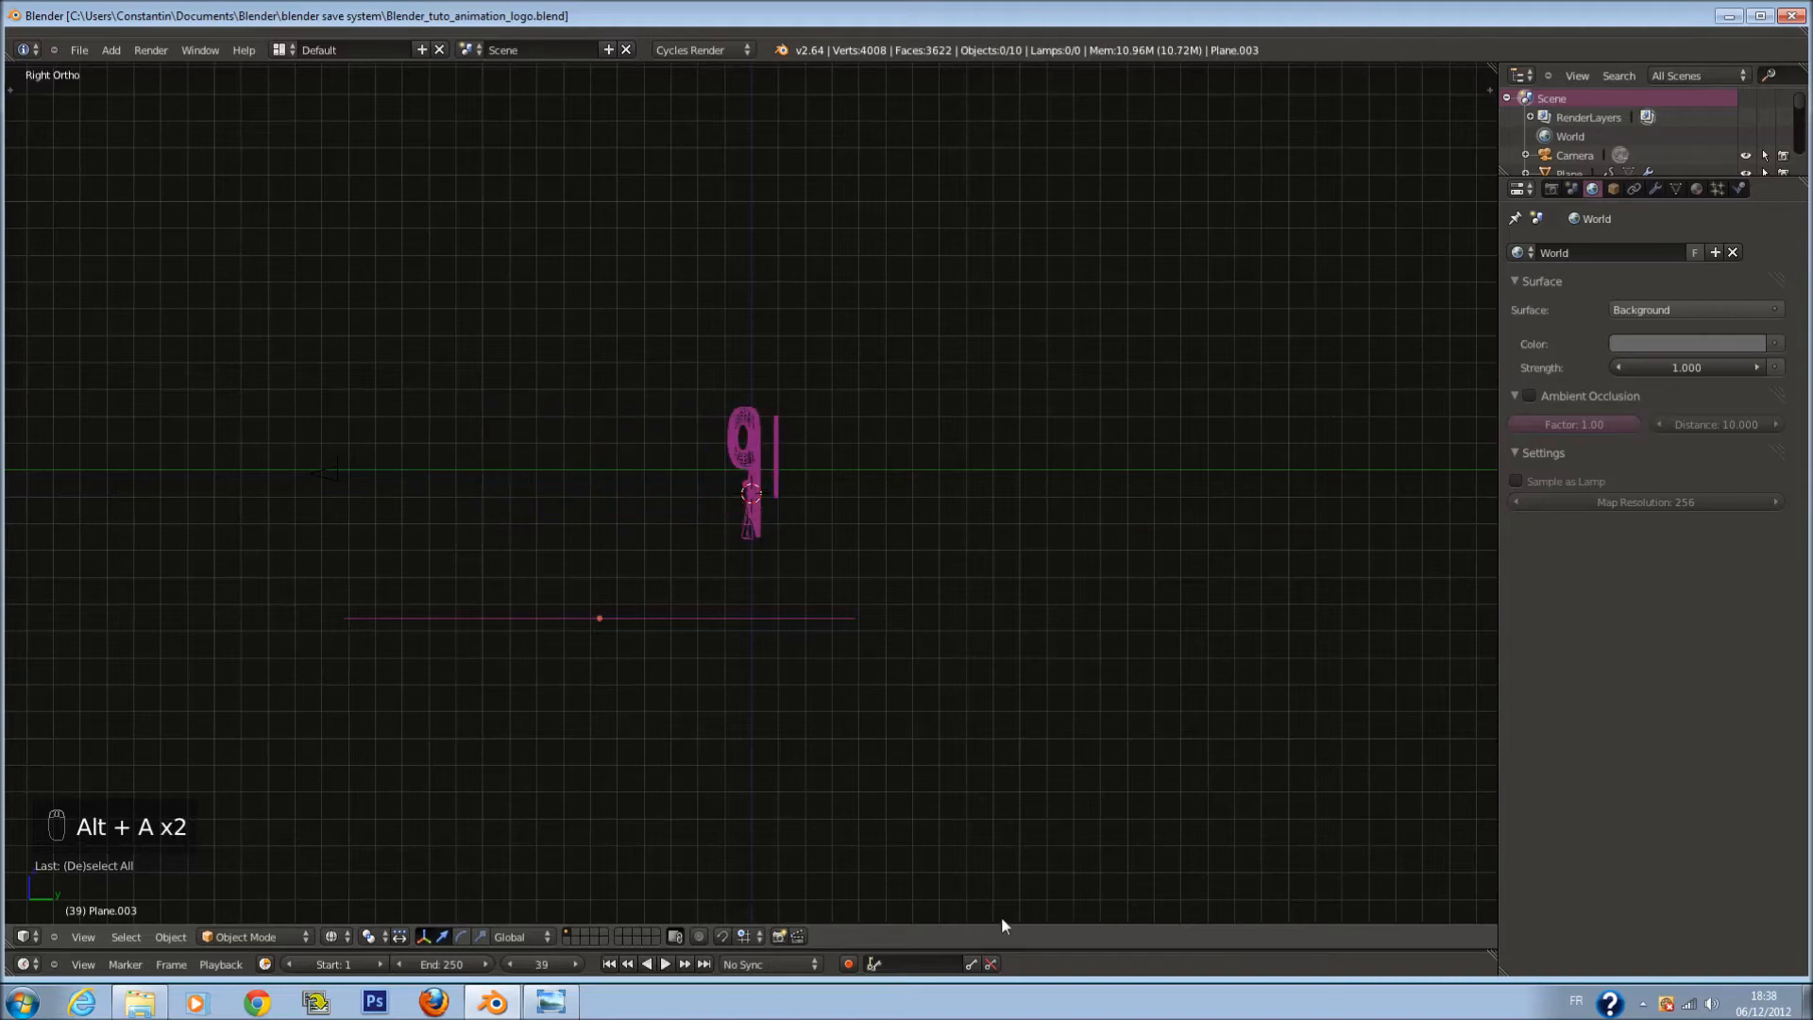
drag(1025, 949, 661, 792)
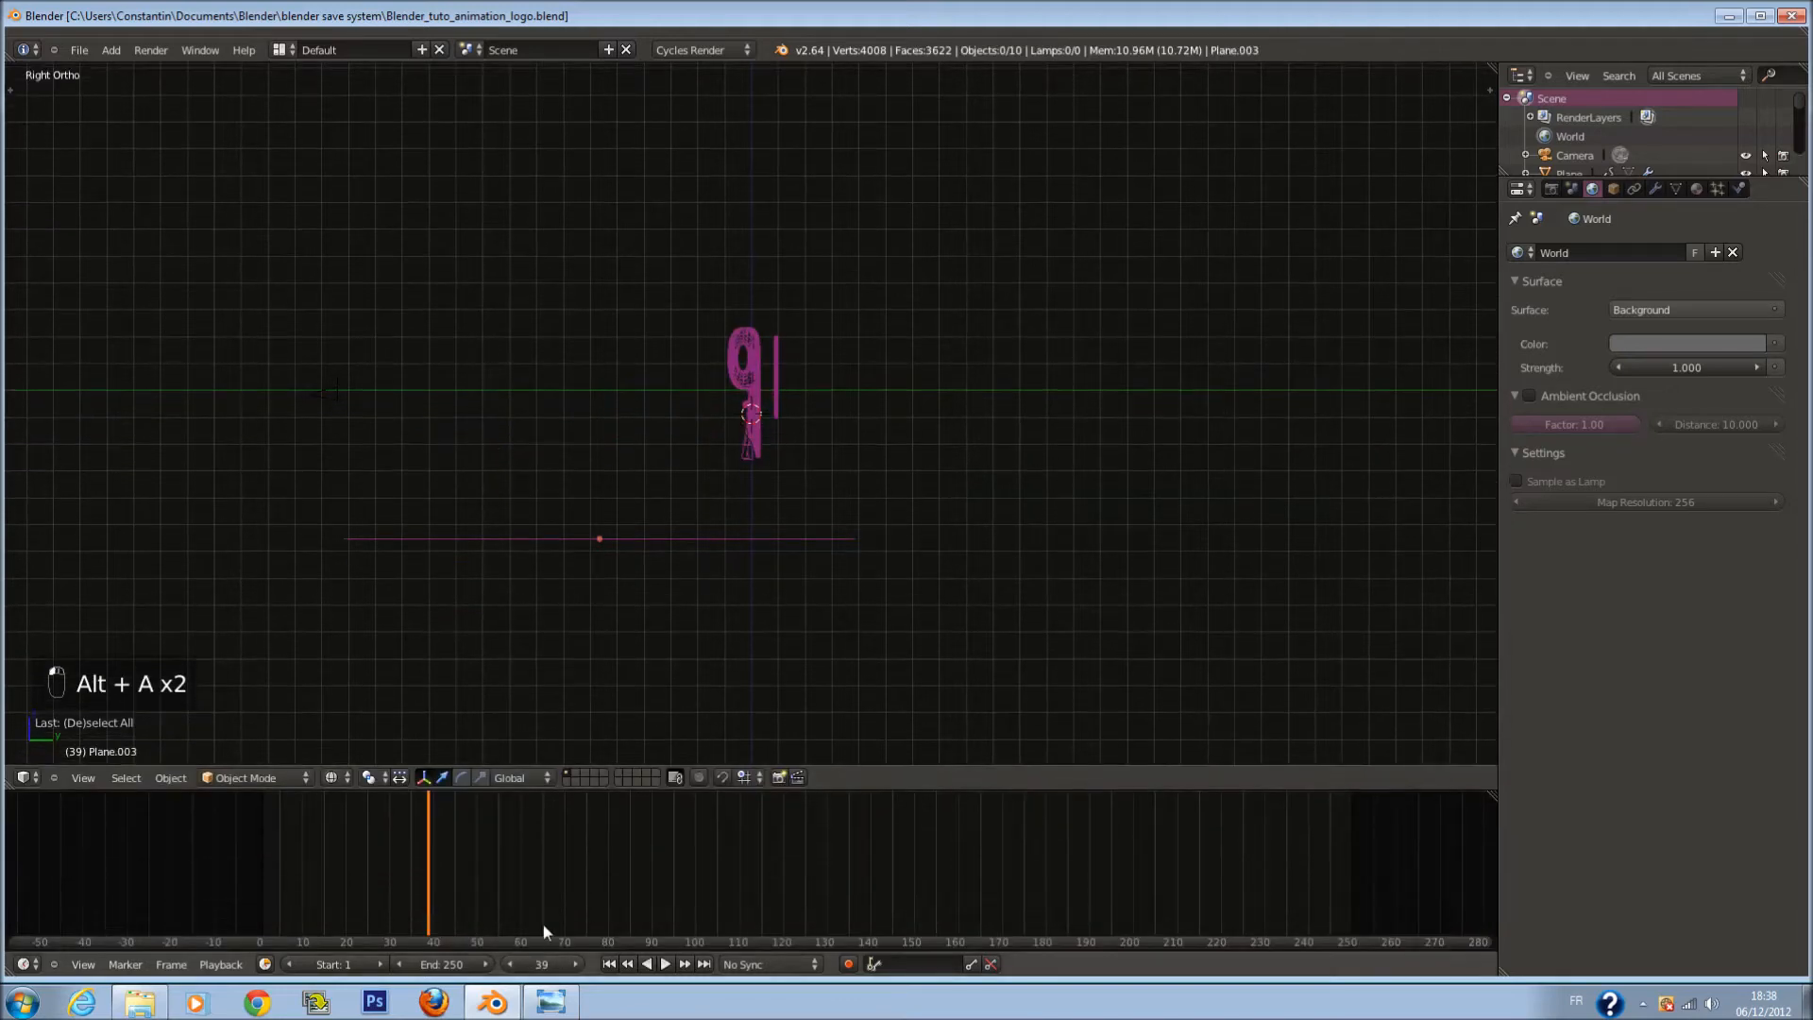
drag(521, 904, 525, 903)
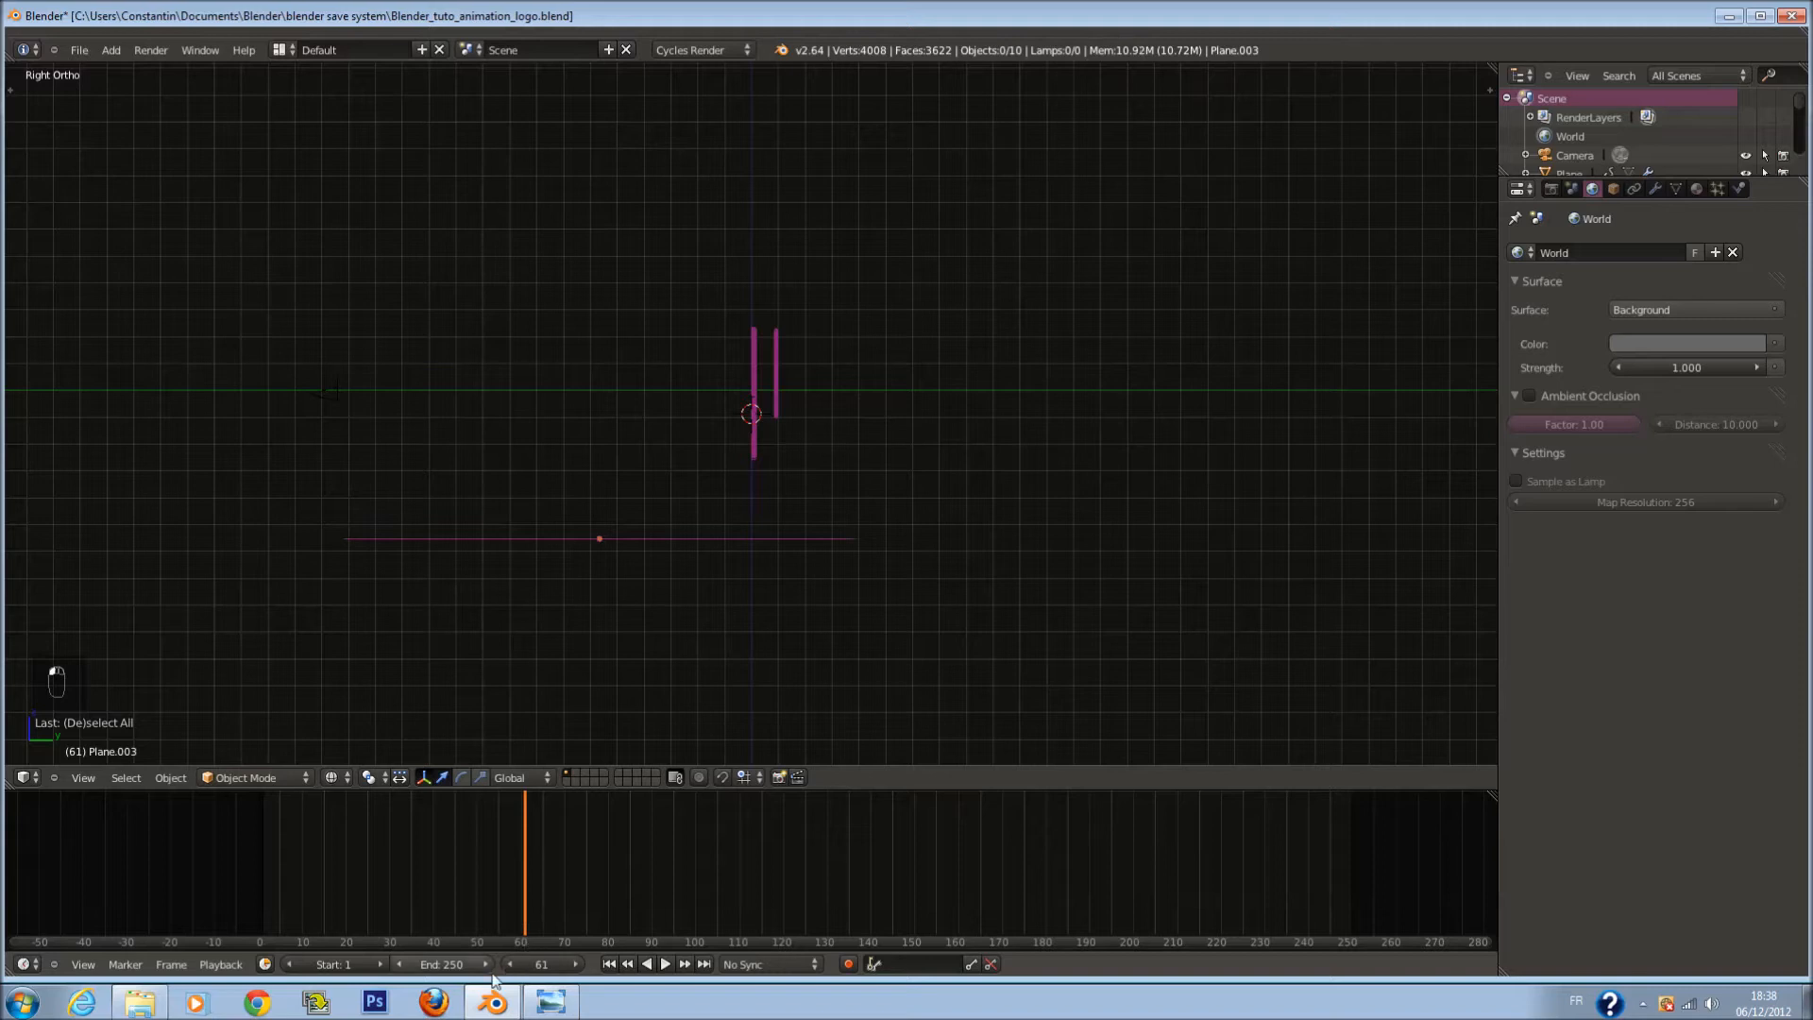
Step: Set the animation's end frame to 60, reduce the timeline's height again, and save the file
click(444, 964)
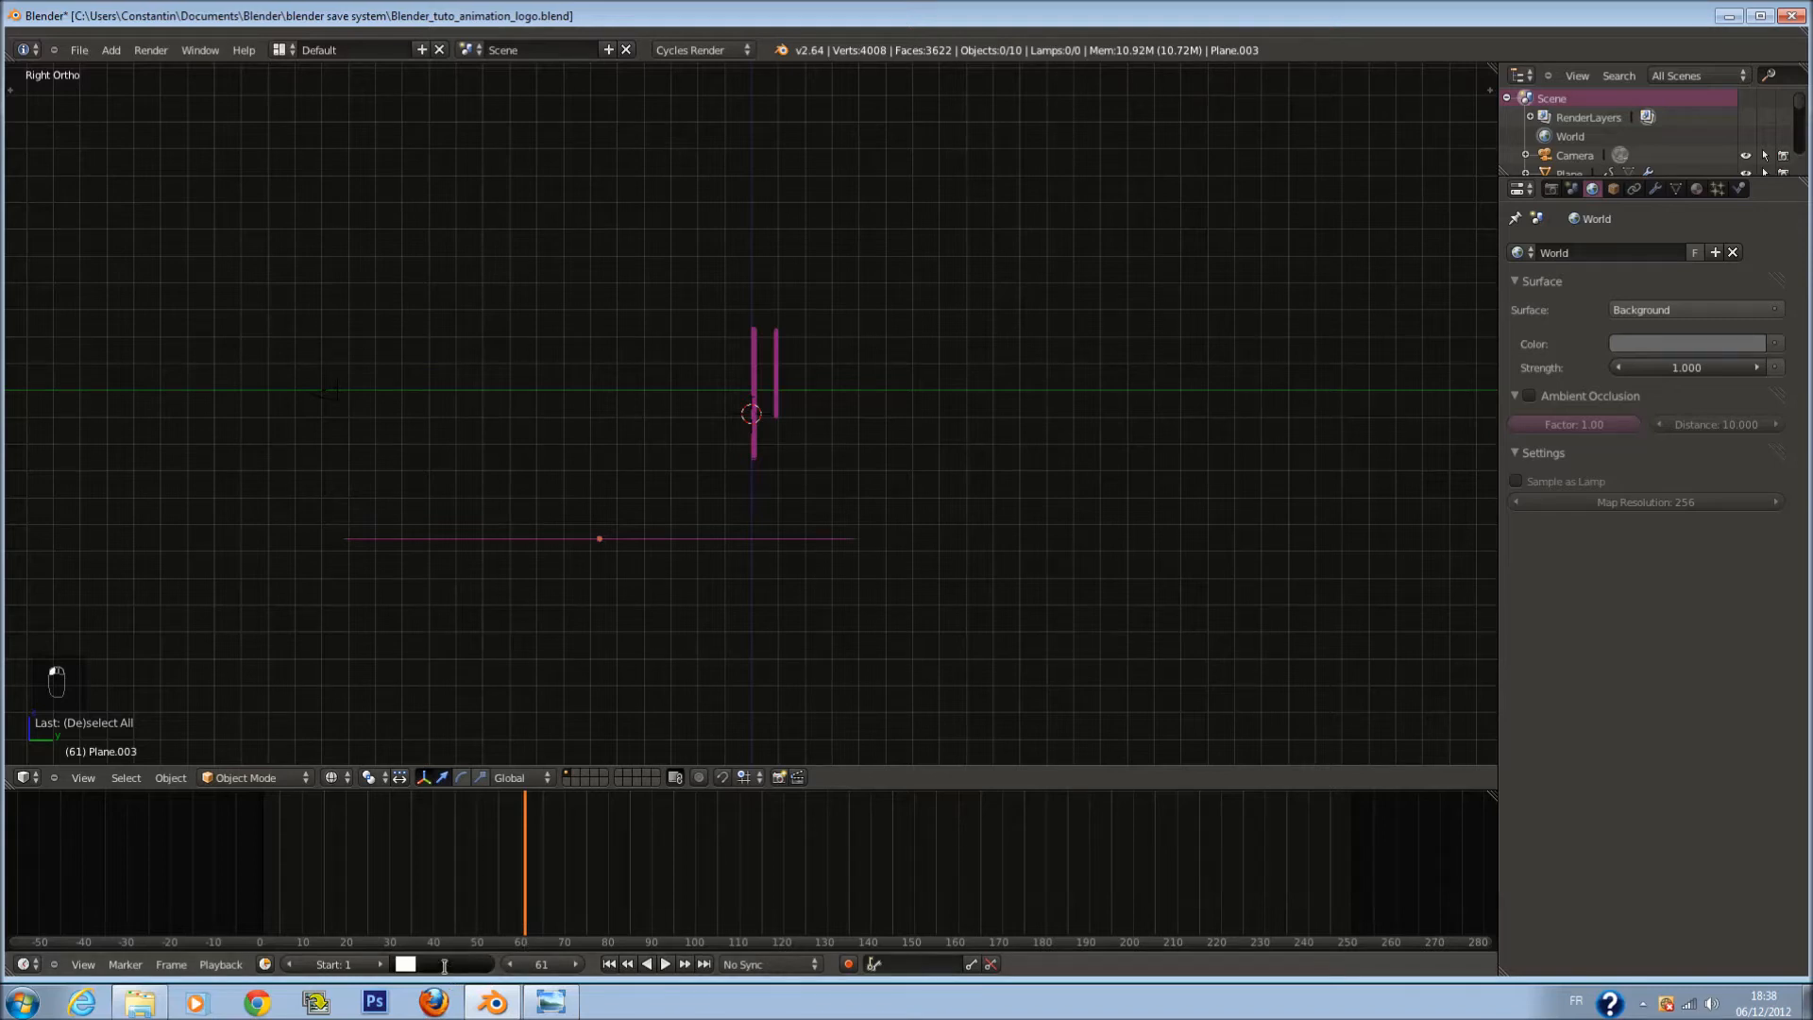
key(Return)
click(444, 965)
text(60)
key(Return)
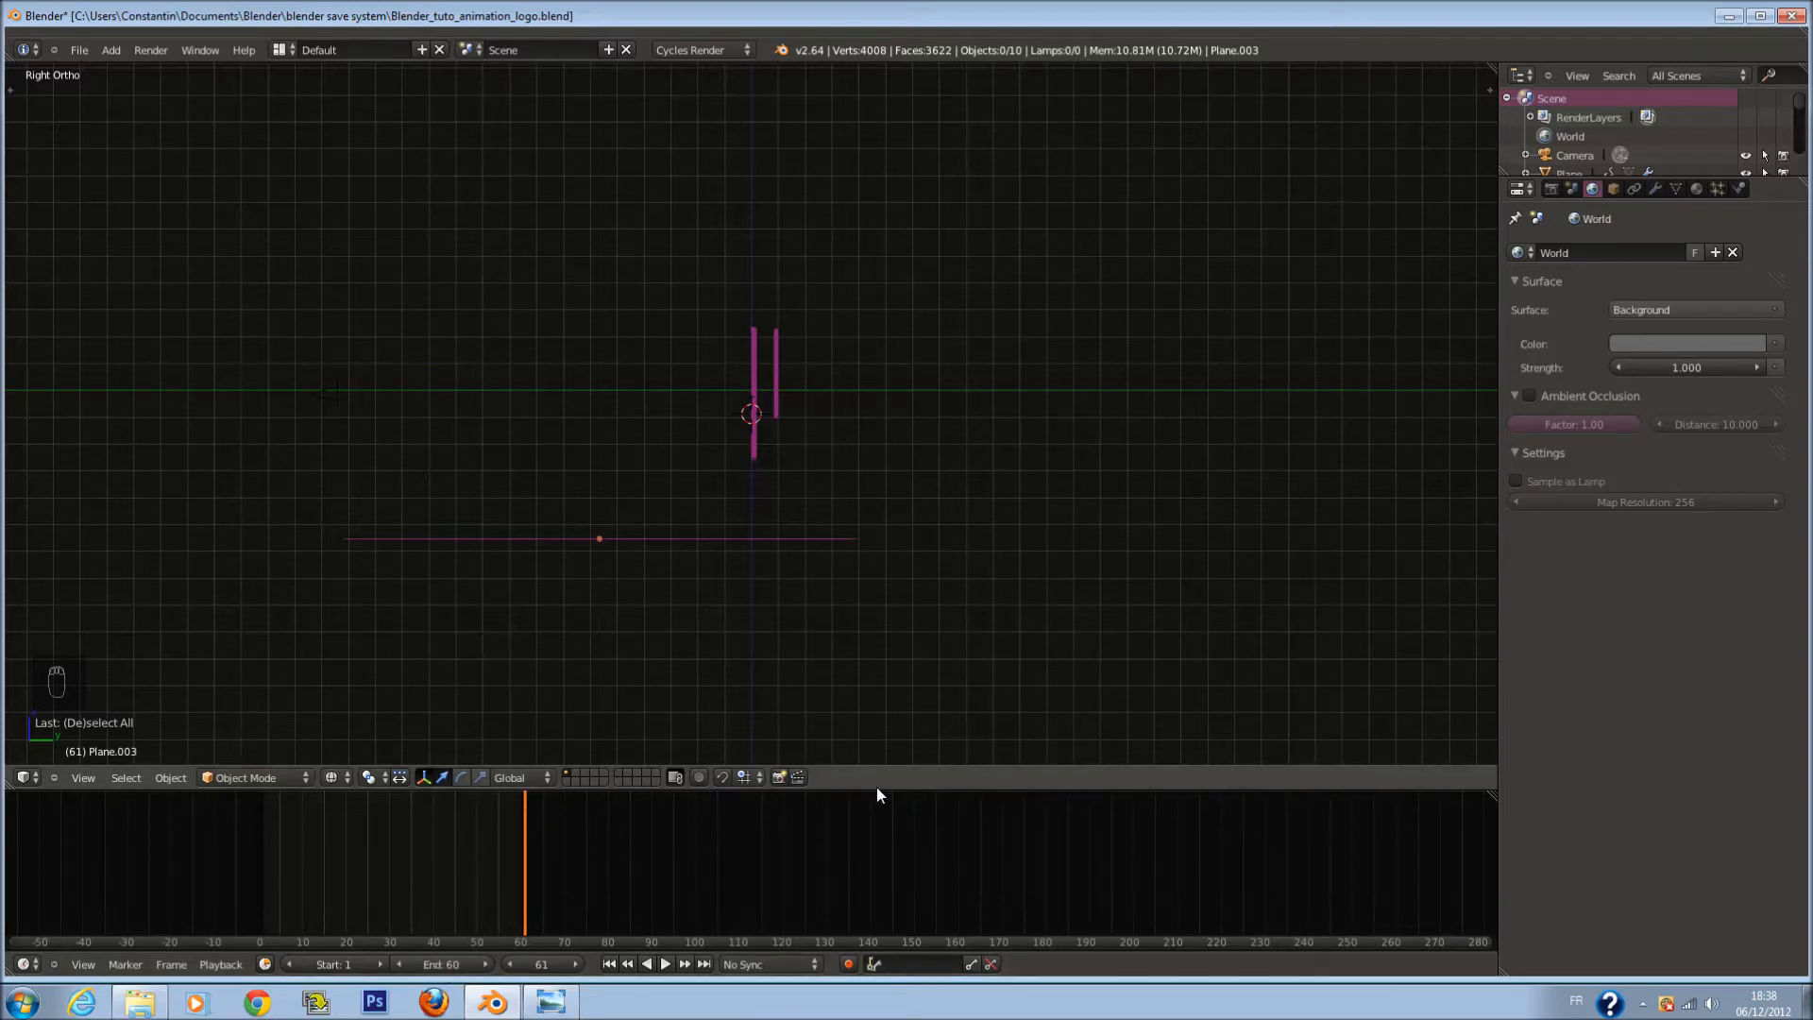
drag(876, 789, 883, 944)
key(ctrl+s)
Step: Show the scene through the camera in Solid shading, save the file, and preview the animation
key(KP_0)
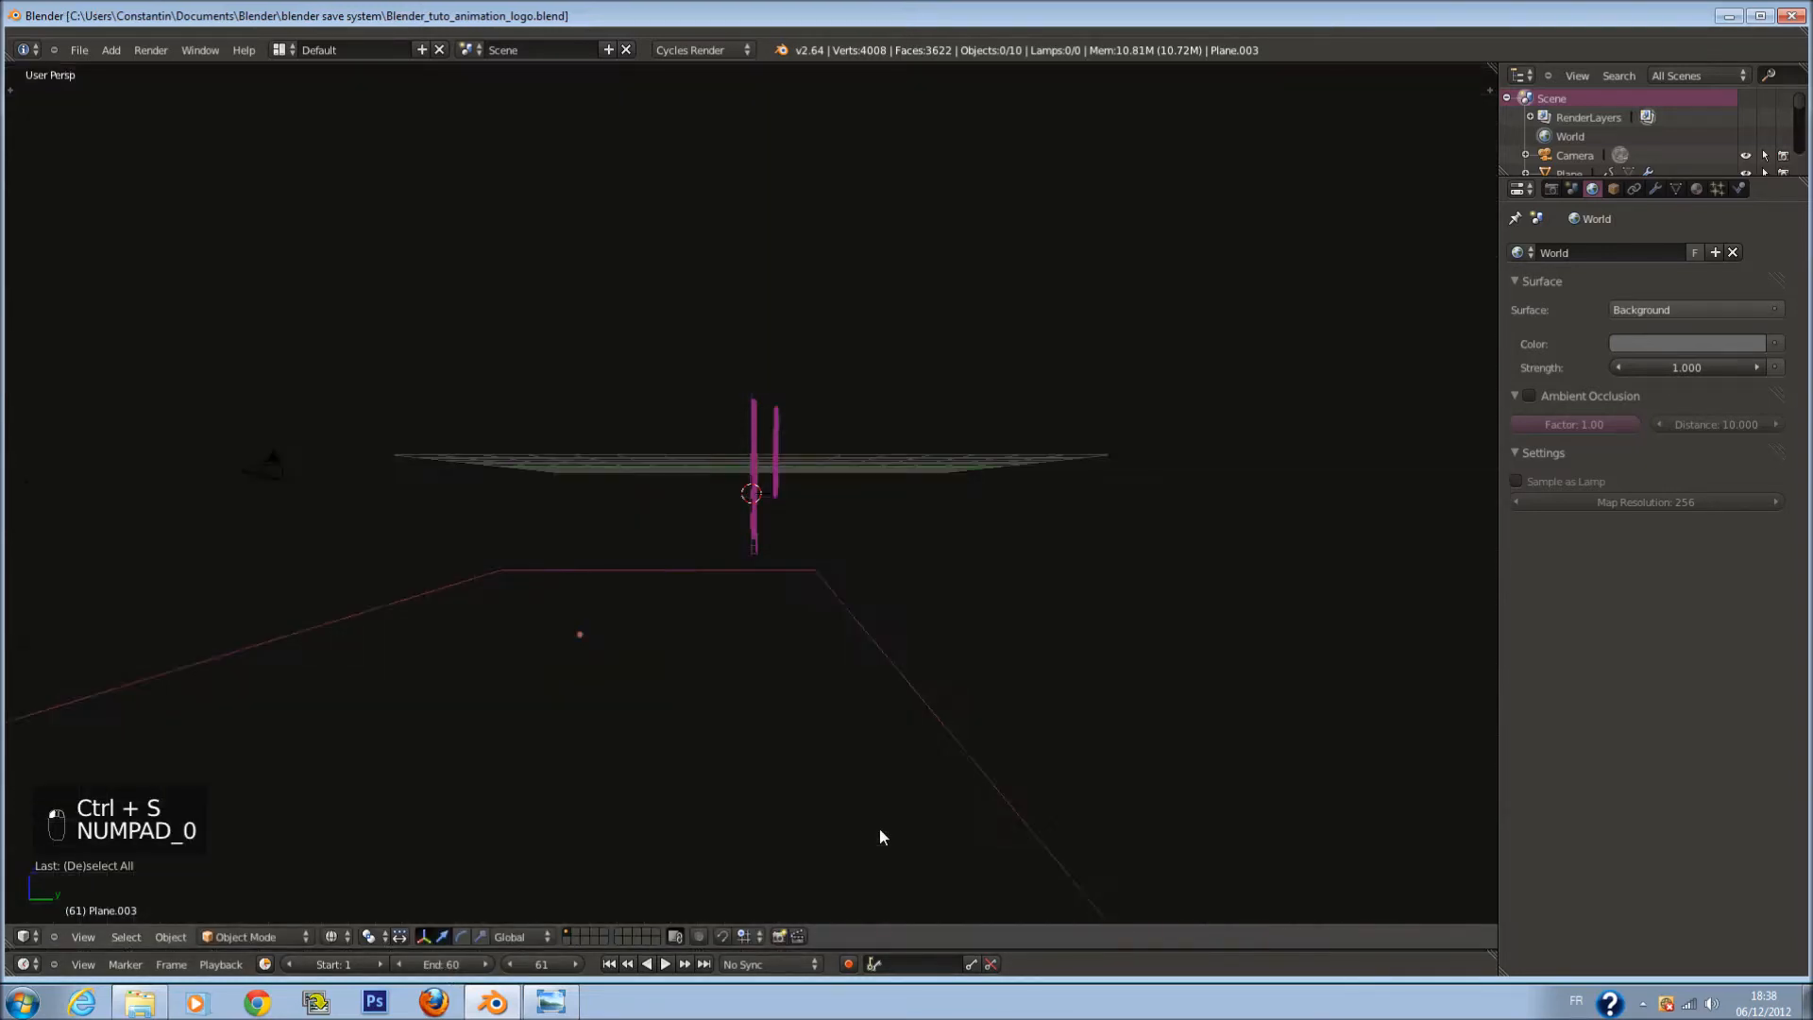
key(z)
key(ctrl+s)
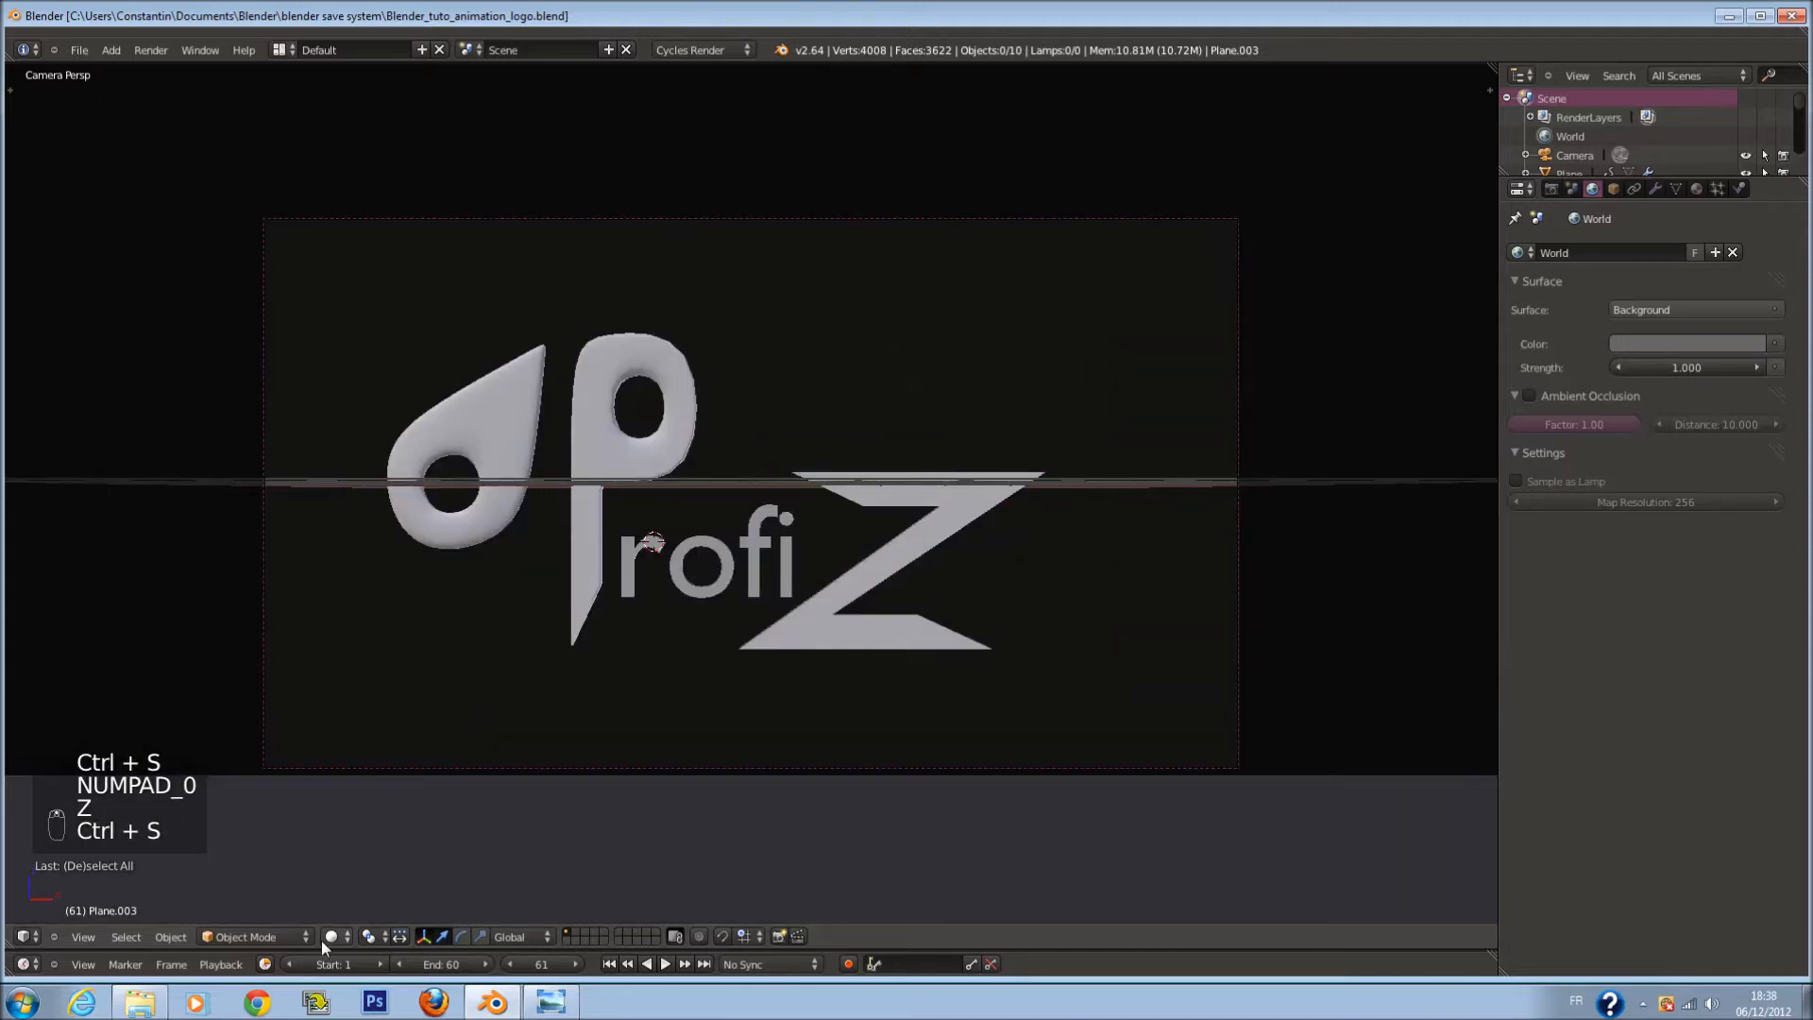
key(alt+a)
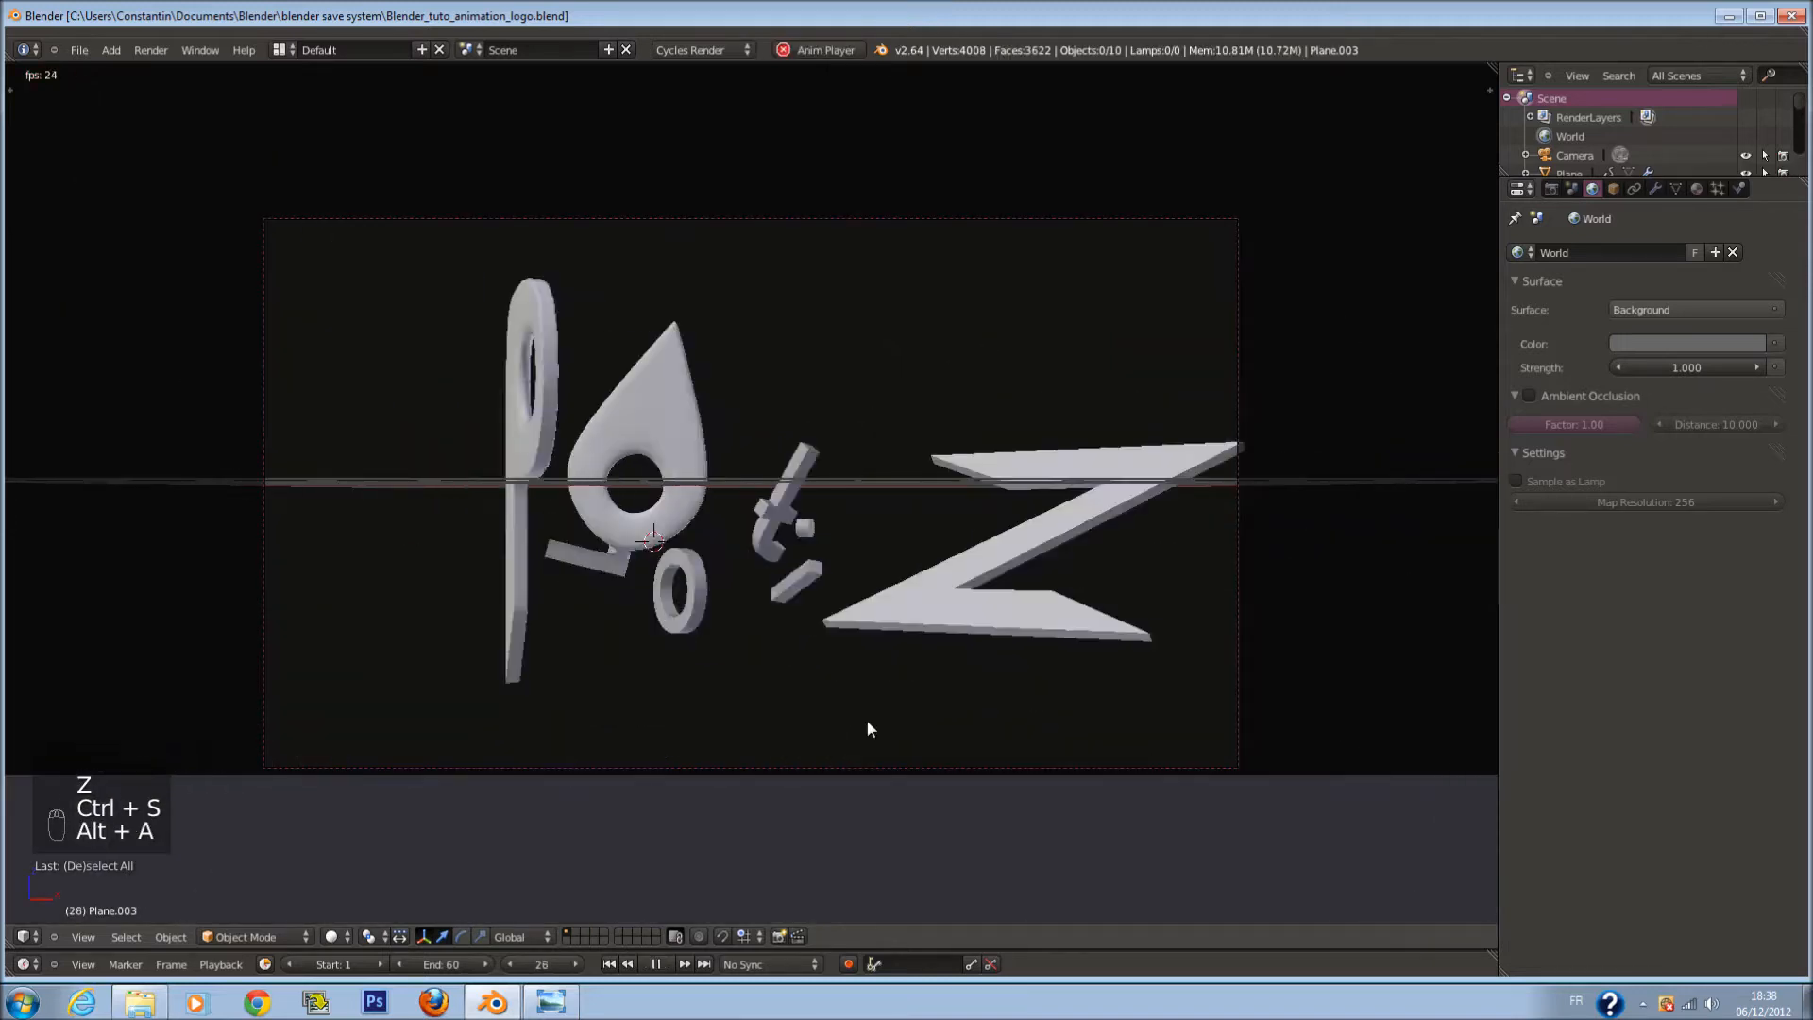
key(alt+a)
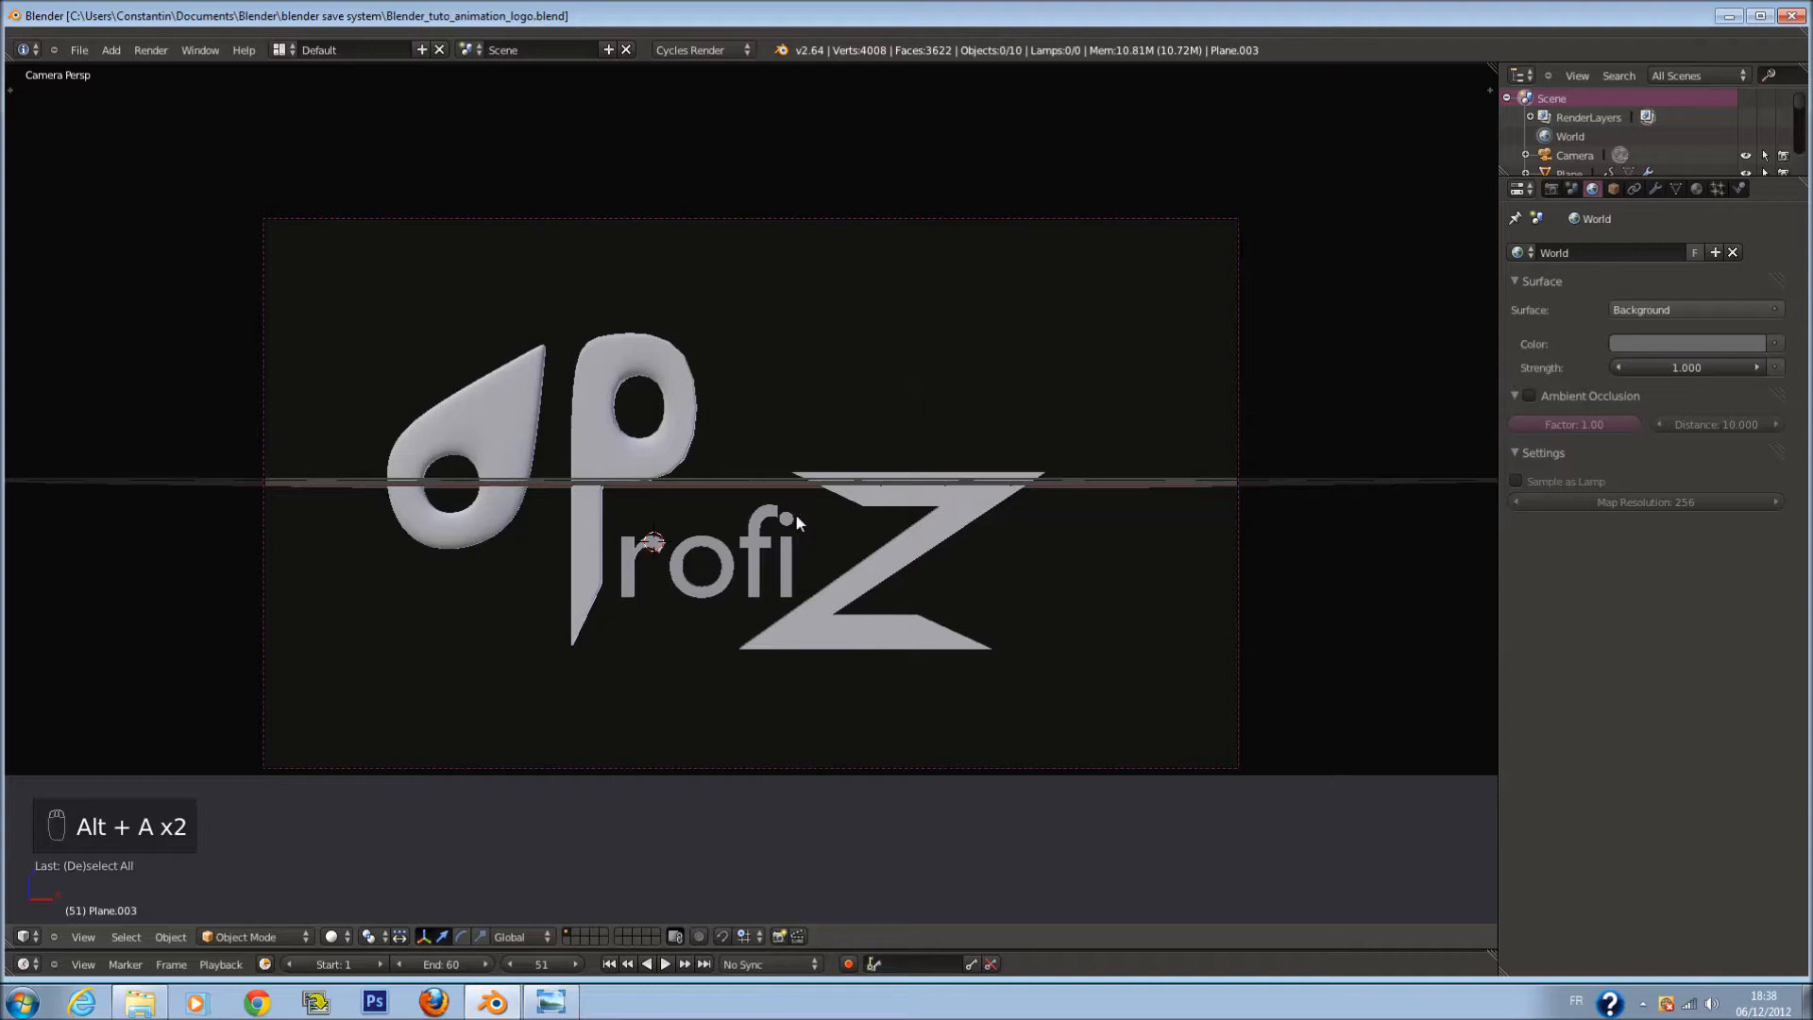
Step: Change the diffuse color of the large P's PROFIZ material to bright blue and save the file
scroll(831, 518, up, 1)
right_click(636, 397)
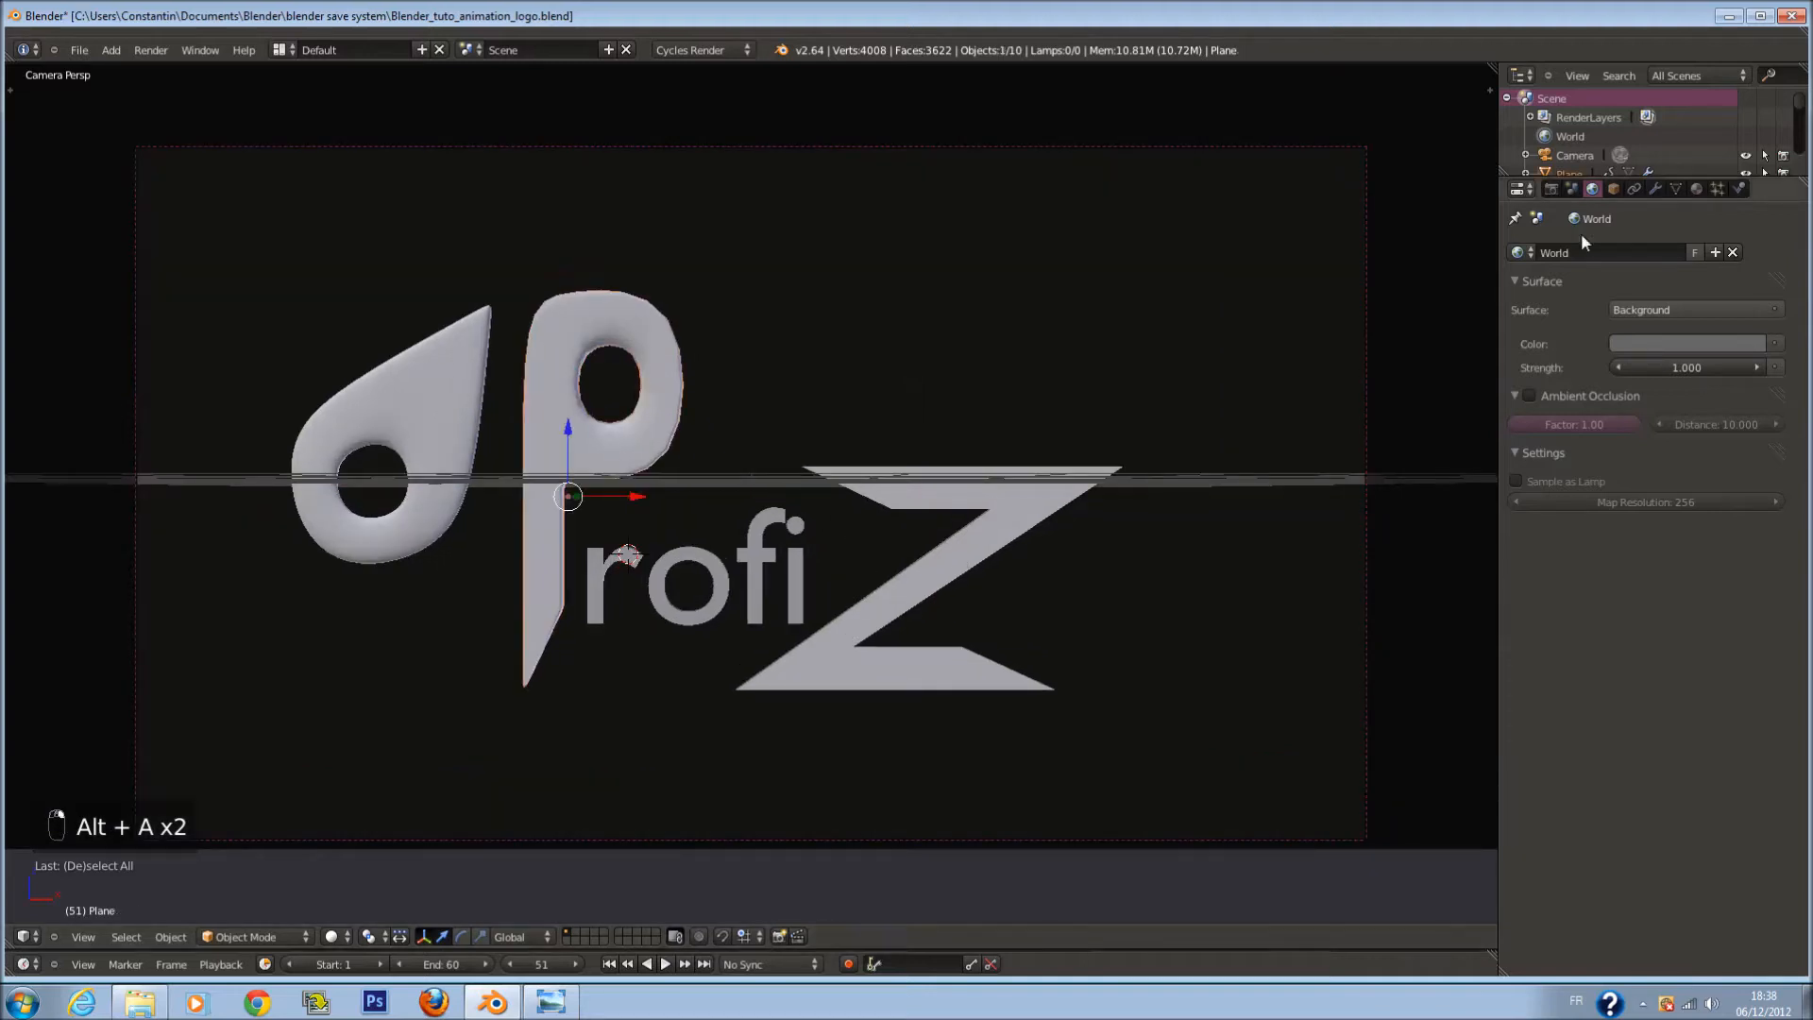
click(1697, 187)
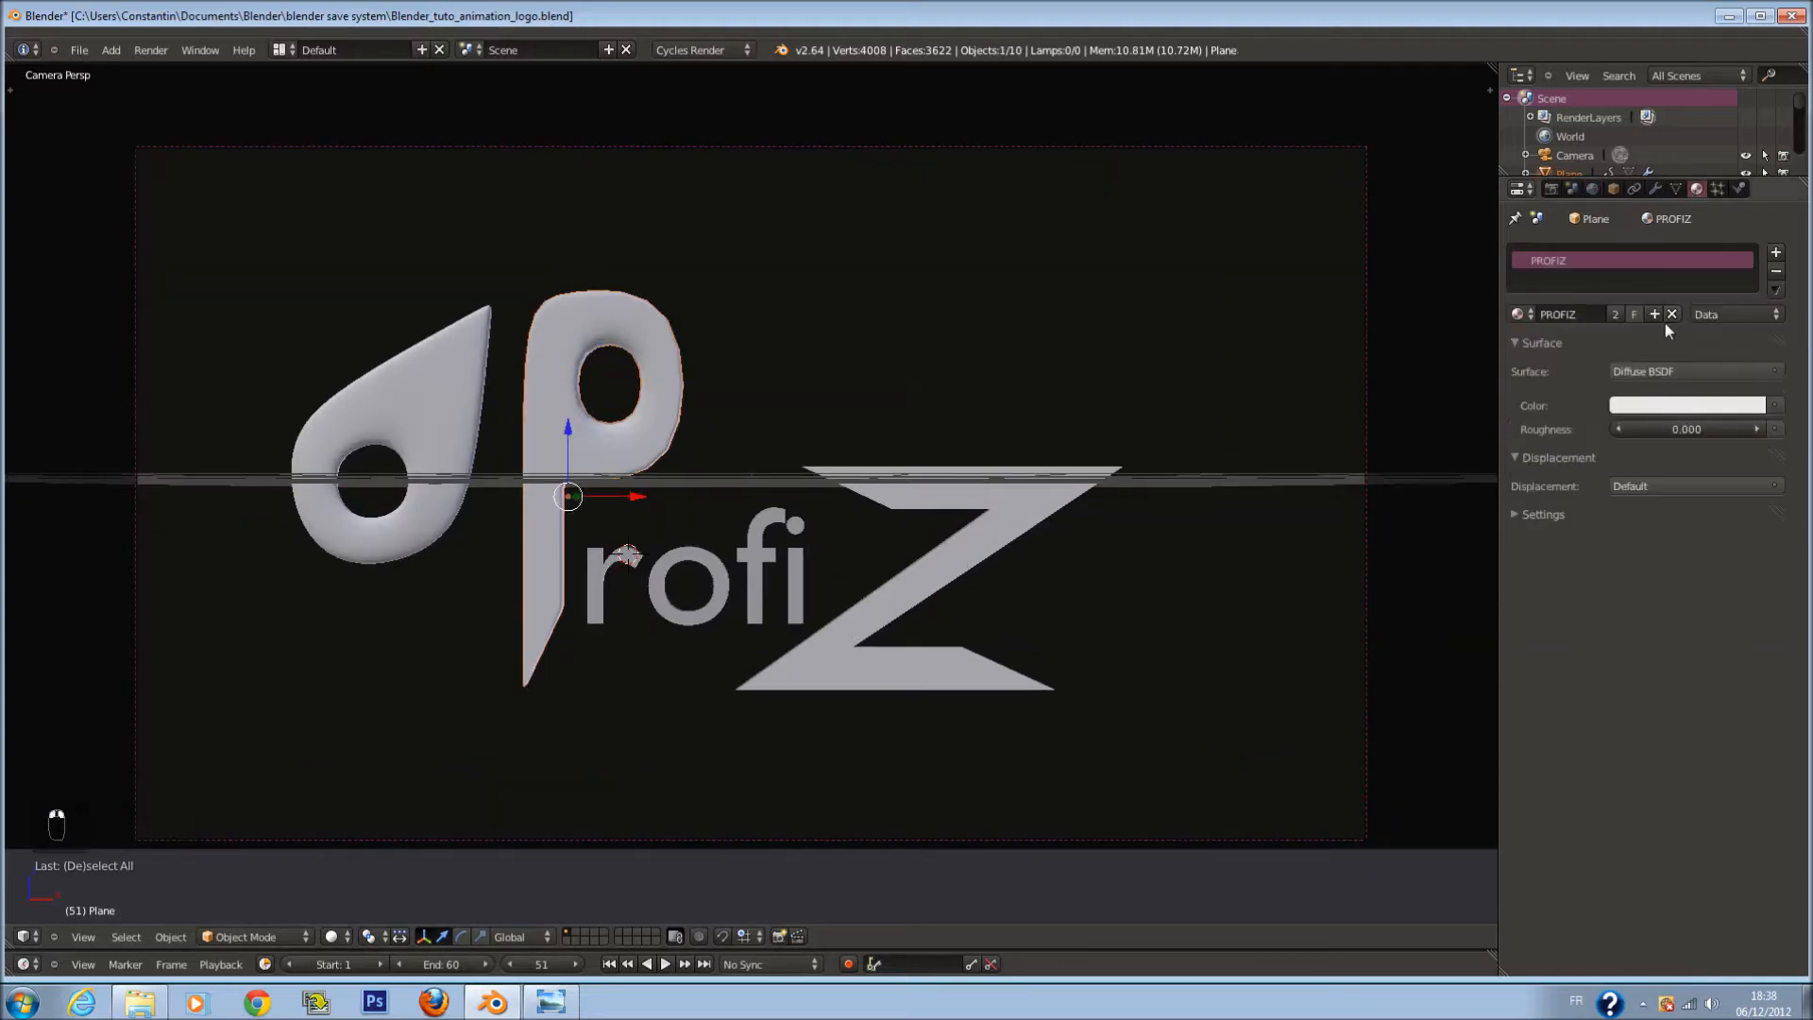
click(1655, 404)
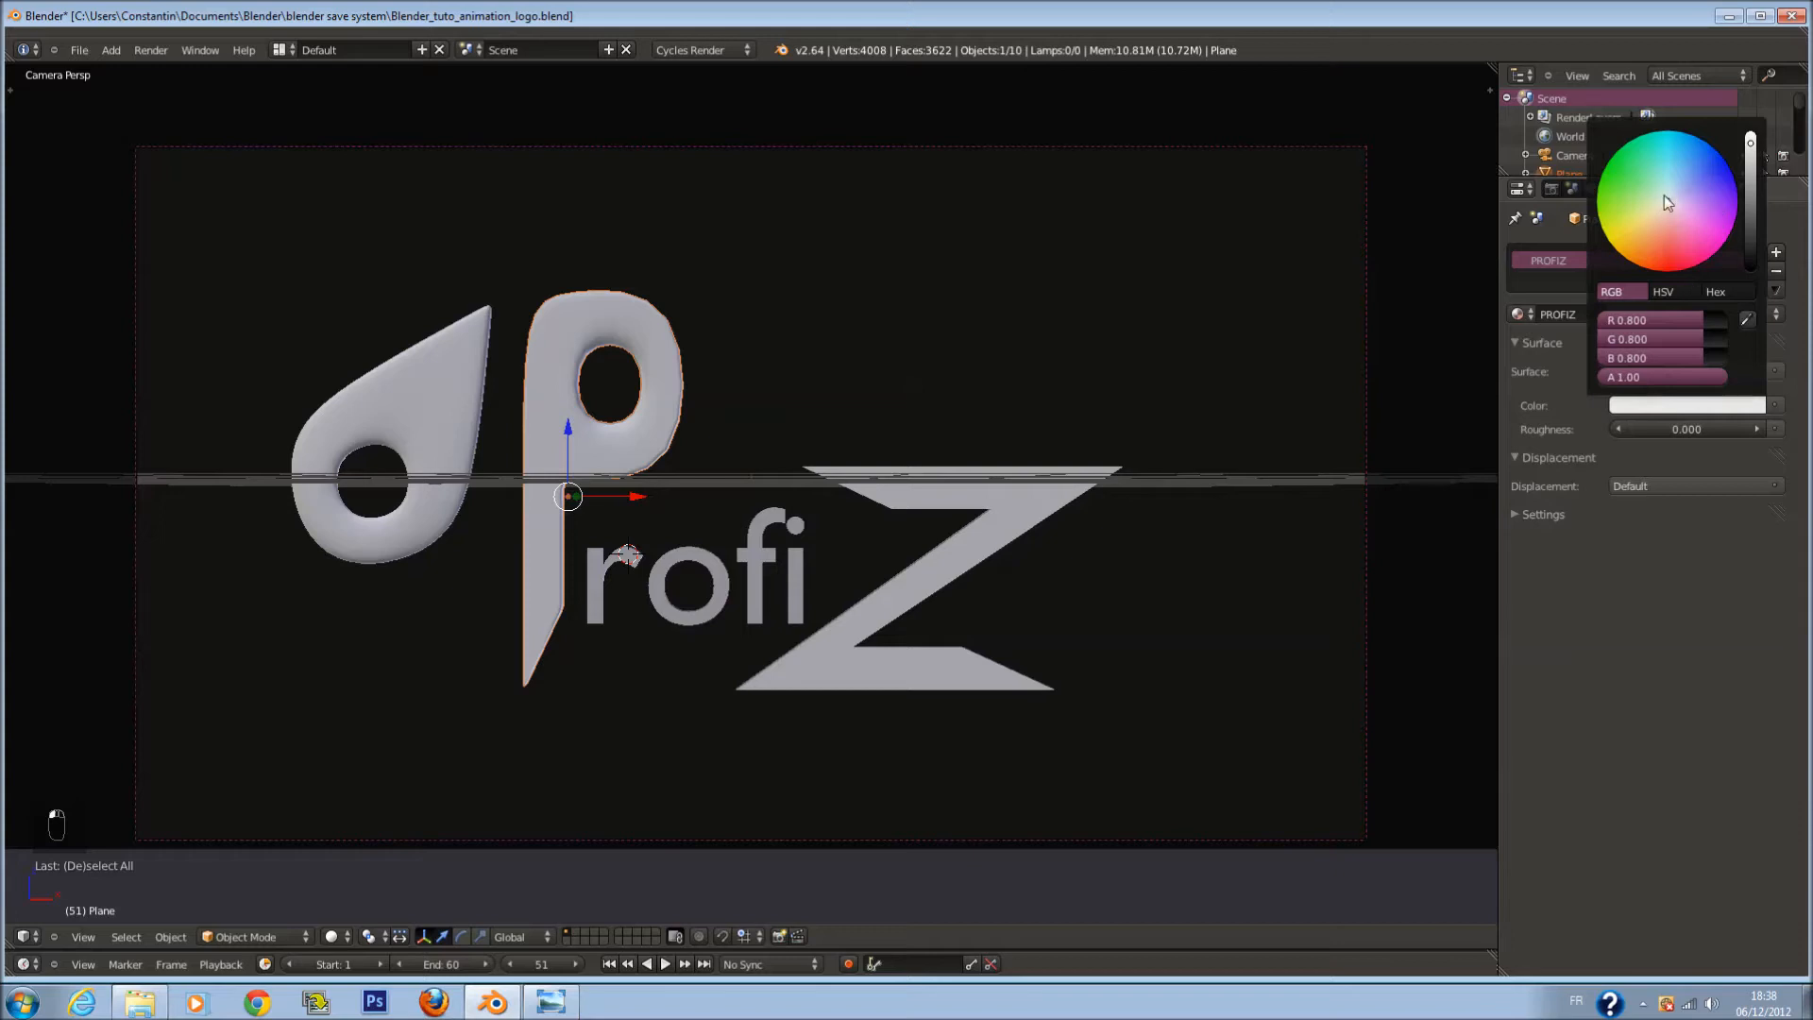
mouse_move(1668, 204)
mouse_down()
mouse_move(1662, 304)
mouse_move(1667, 206)
mouse_up()
mouse_move(1667, 205)
mouse_down()
mouse_move(1720, 132)
mouse_move(1692, 117)
mouse_up()
key(ctrl+s)
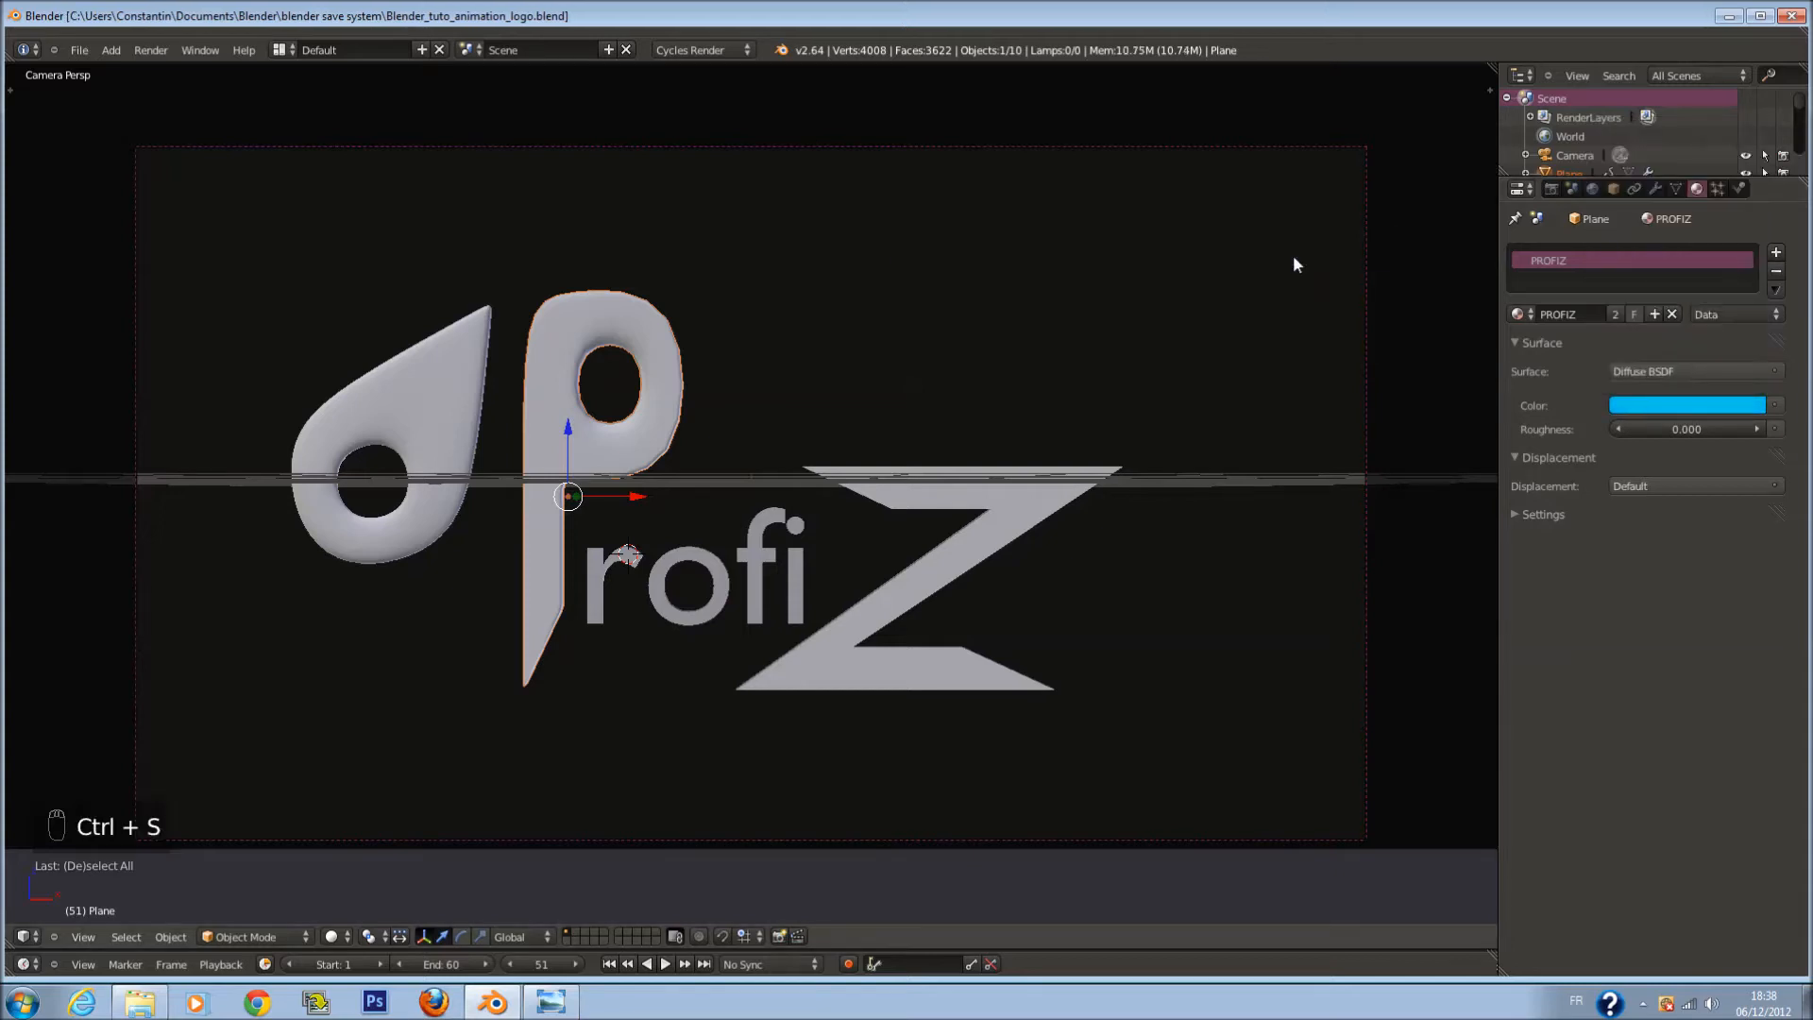
Step: Switch the viewport to Rendered shading and assign the existing PROFIZ material to the letter r
scroll(710, 666, down, 1)
scroll(620, 649, up, 2)
scroll(746, 593, down, 2)
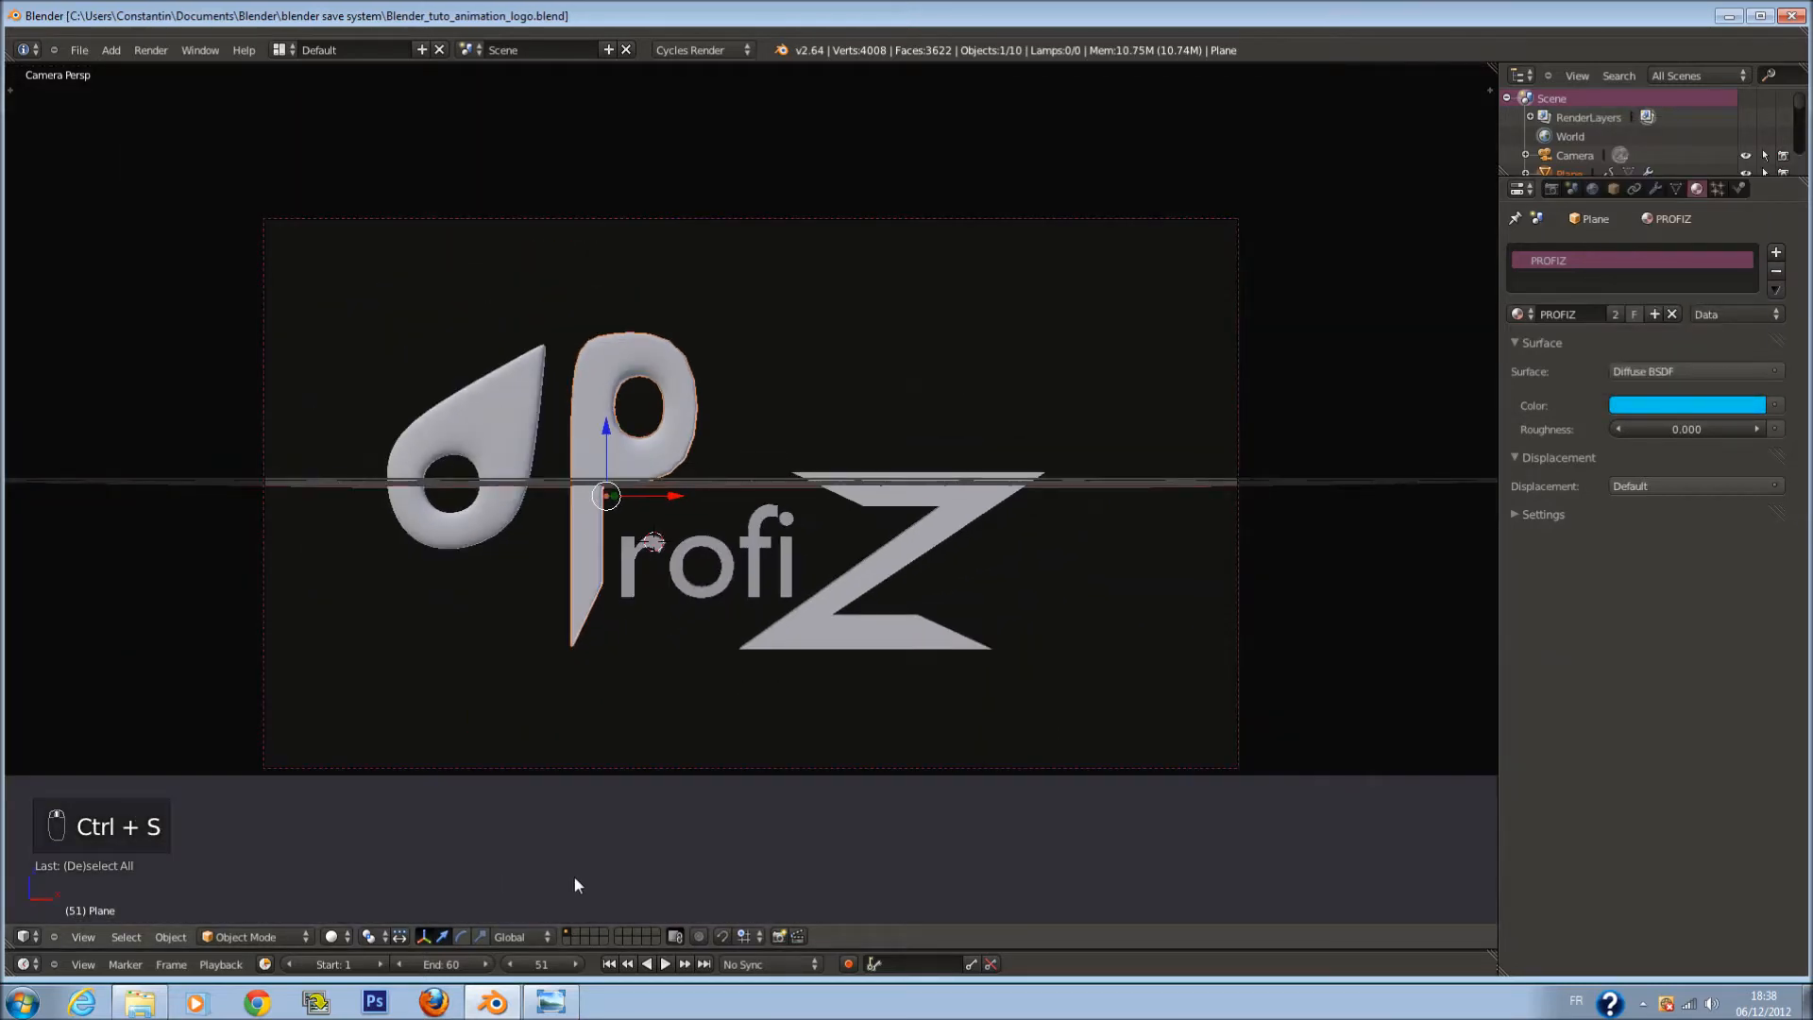
click(333, 936)
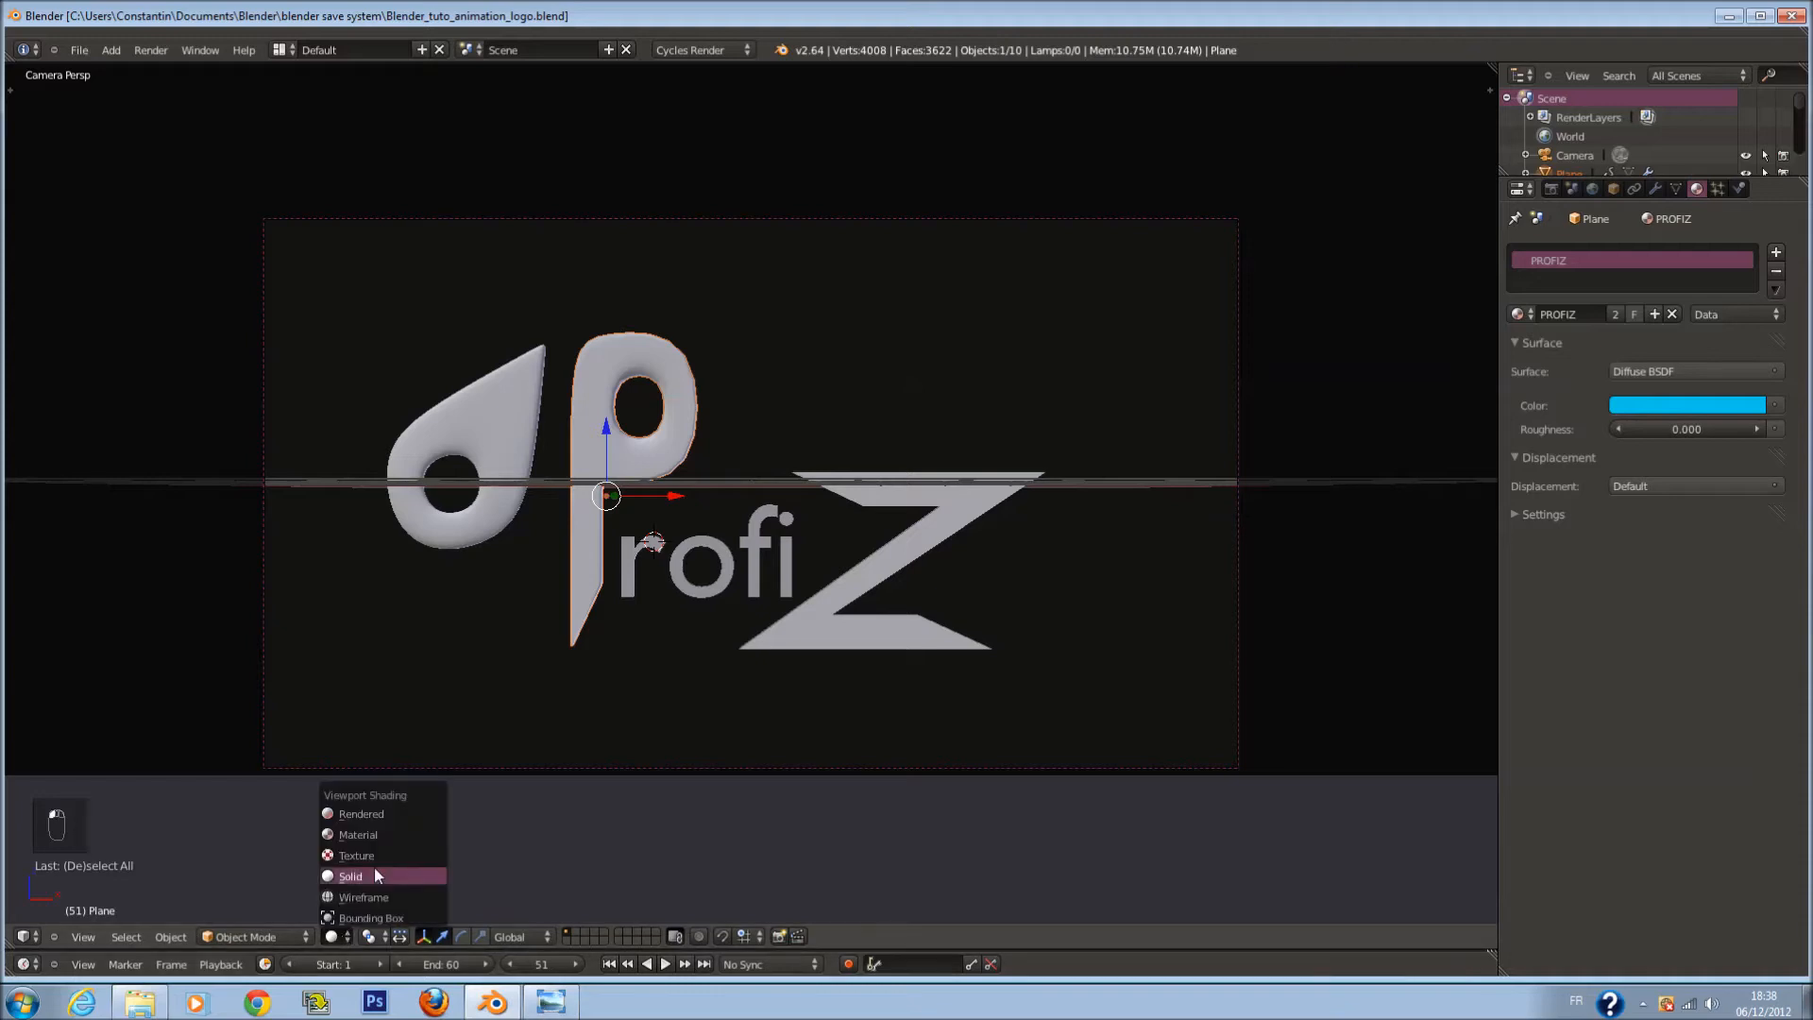
click(388, 817)
right_click(636, 560)
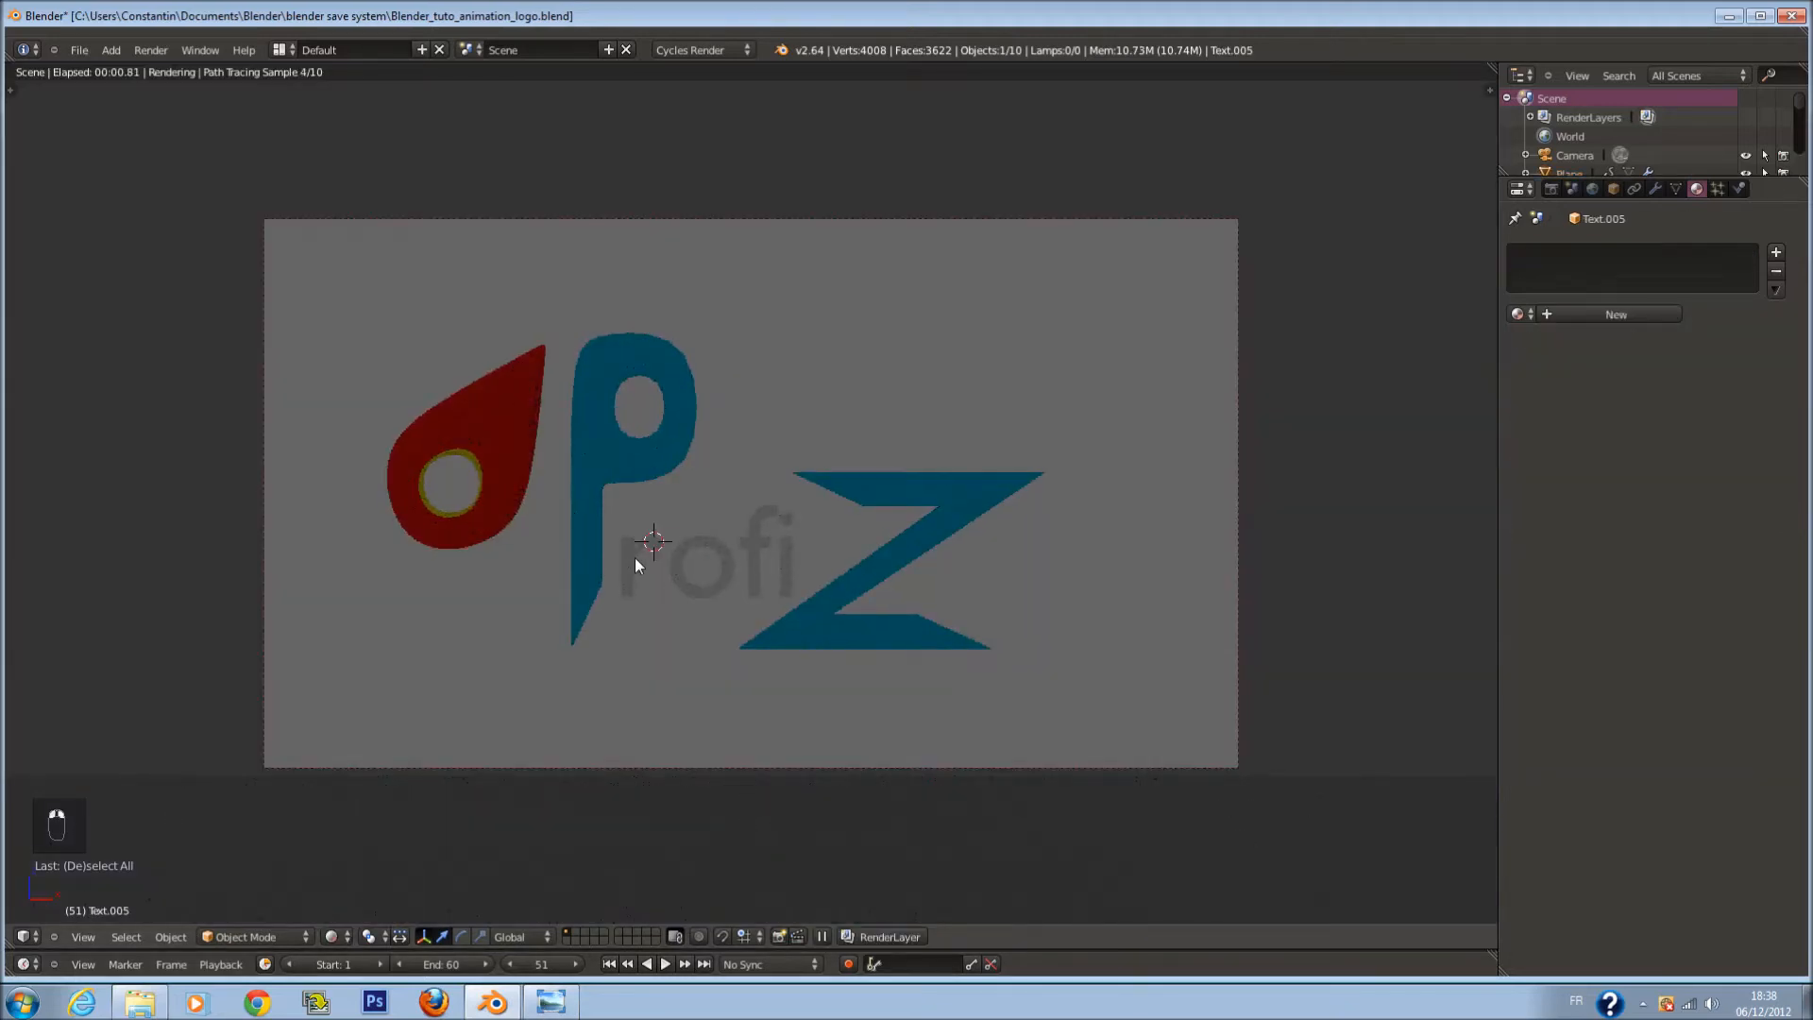
click(1517, 313)
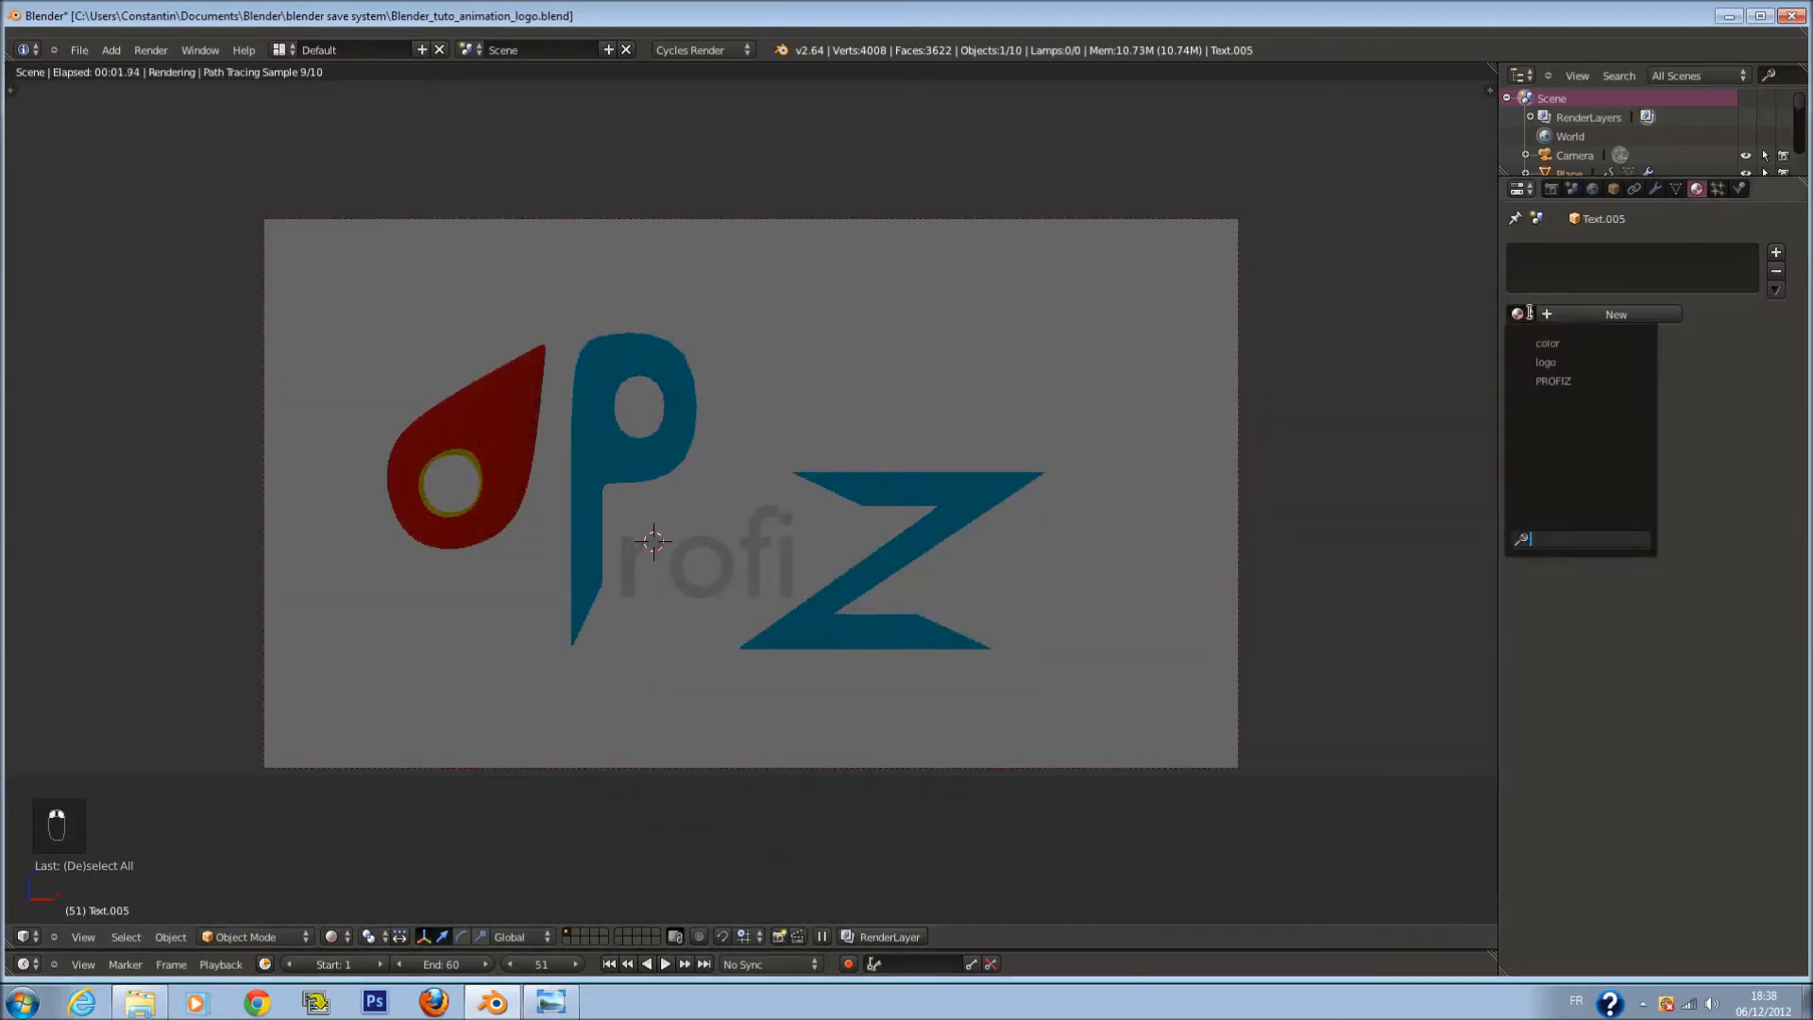
click(1577, 378)
Step: Assign the existing PROFIZ material to the letters o and f
right_click(706, 546)
click(1519, 314)
click(1568, 378)
right_click(751, 537)
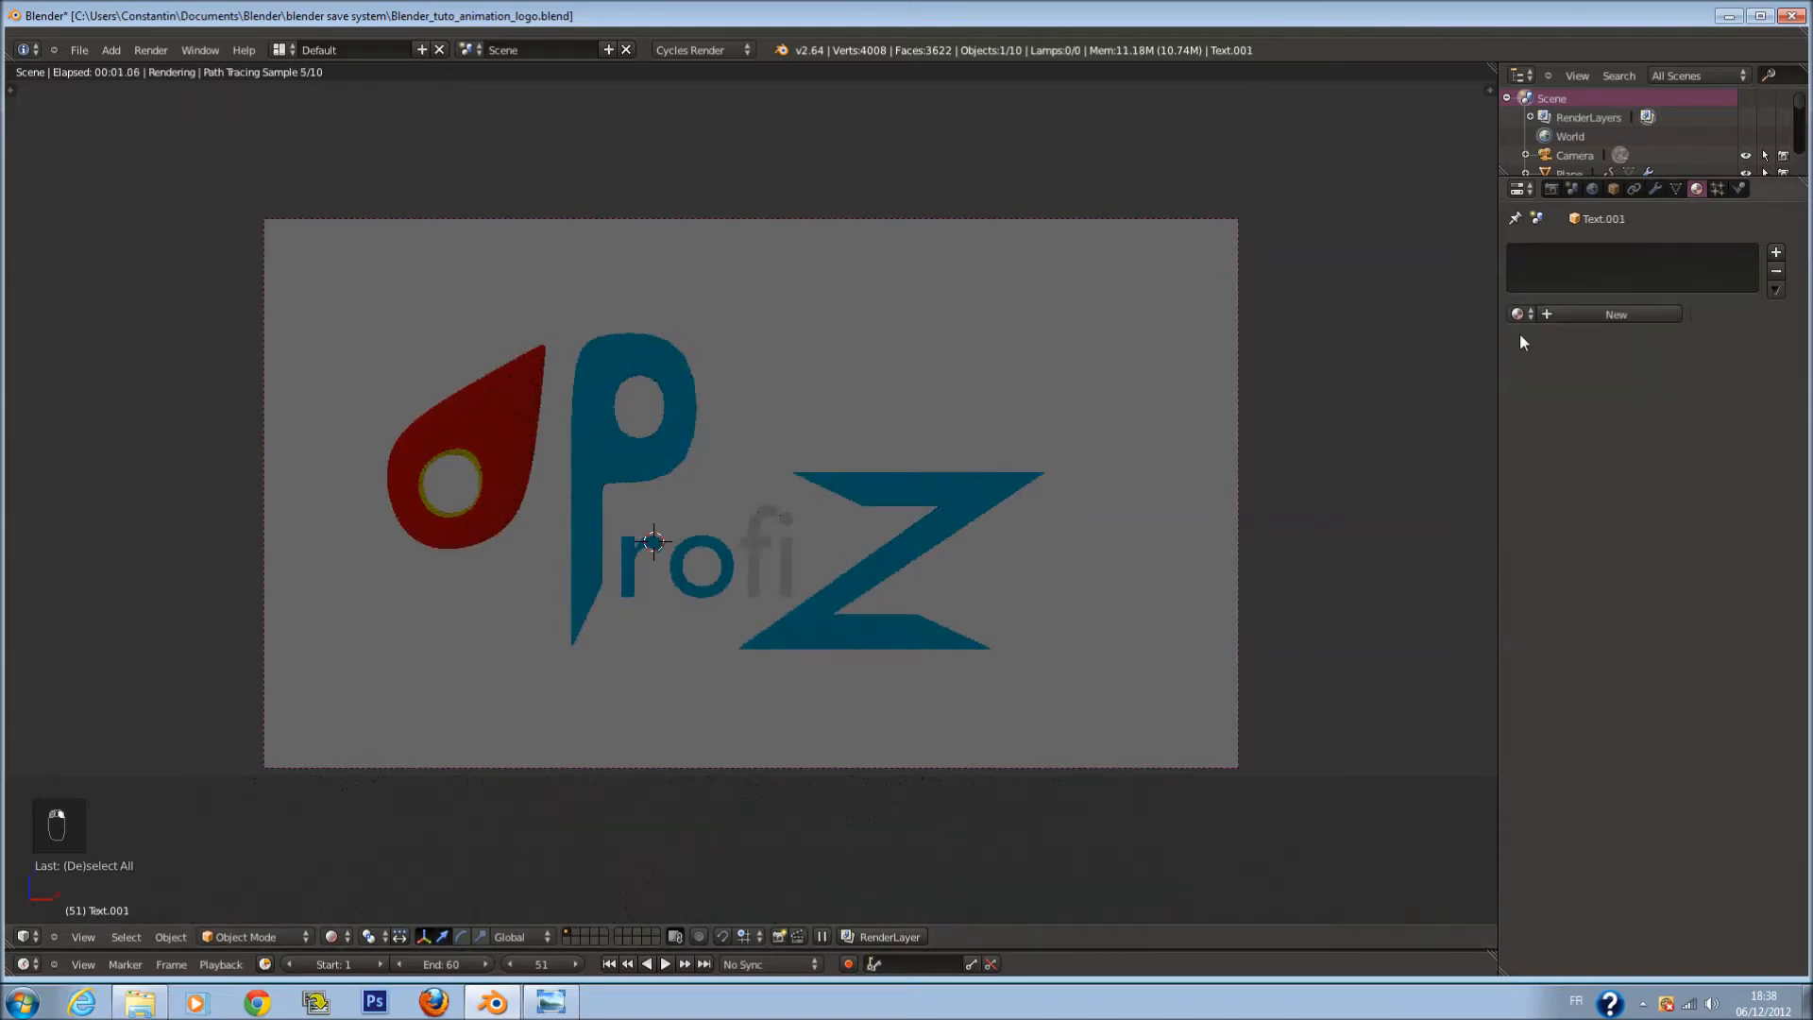
click(1518, 313)
click(1567, 382)
Step: Assign the existing PROFIZ material to the stem and dot of the letter i, and save the file
right_click(757, 524)
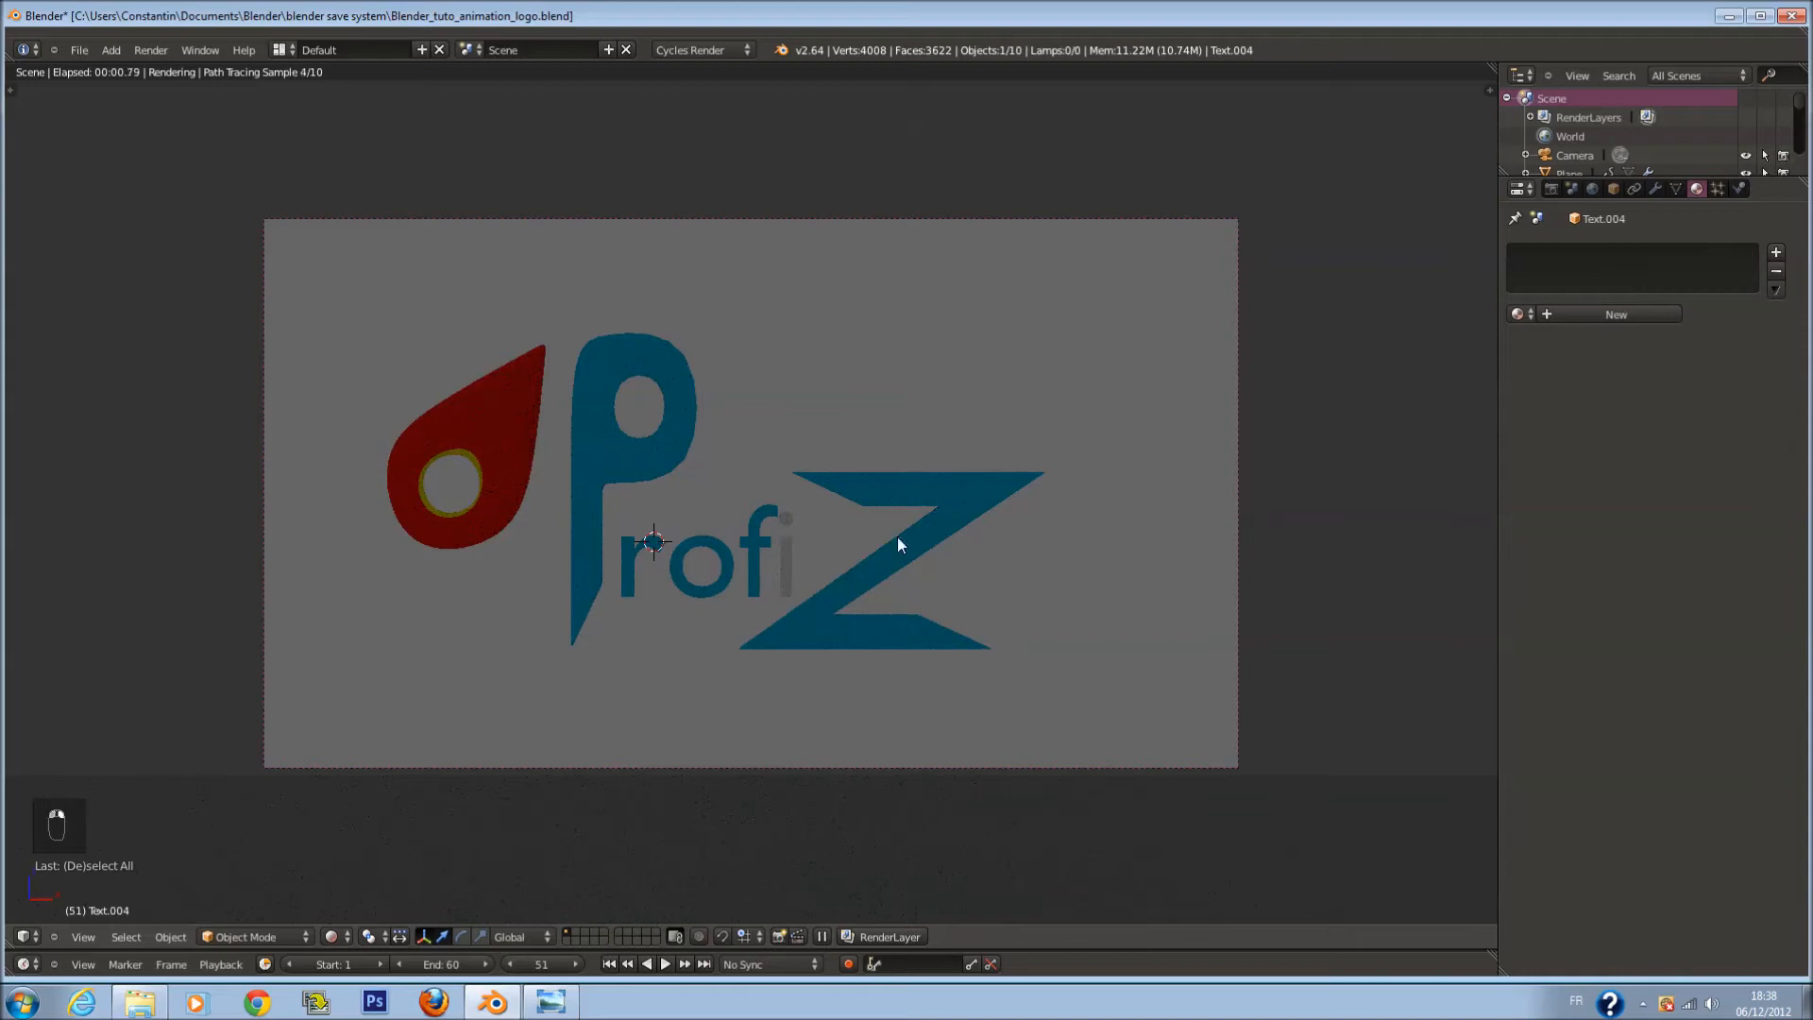
click(1517, 314)
click(1560, 362)
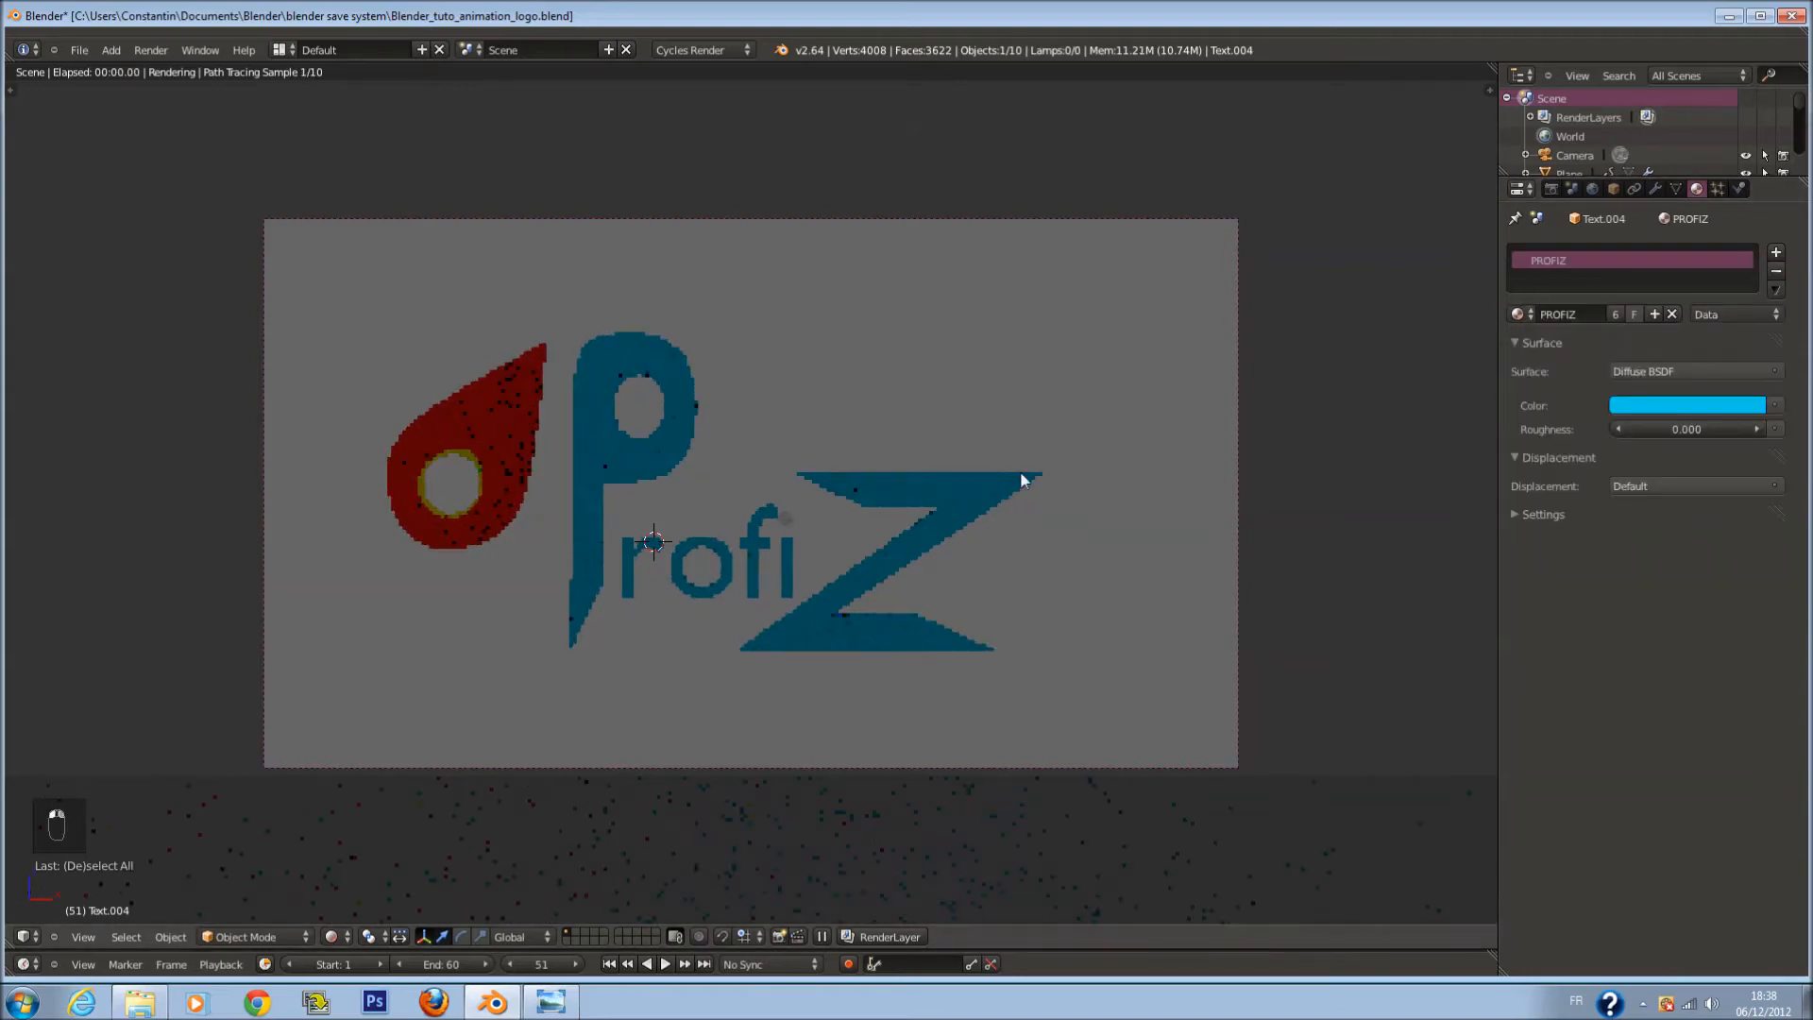
right_click(783, 521)
click(1517, 313)
click(1563, 380)
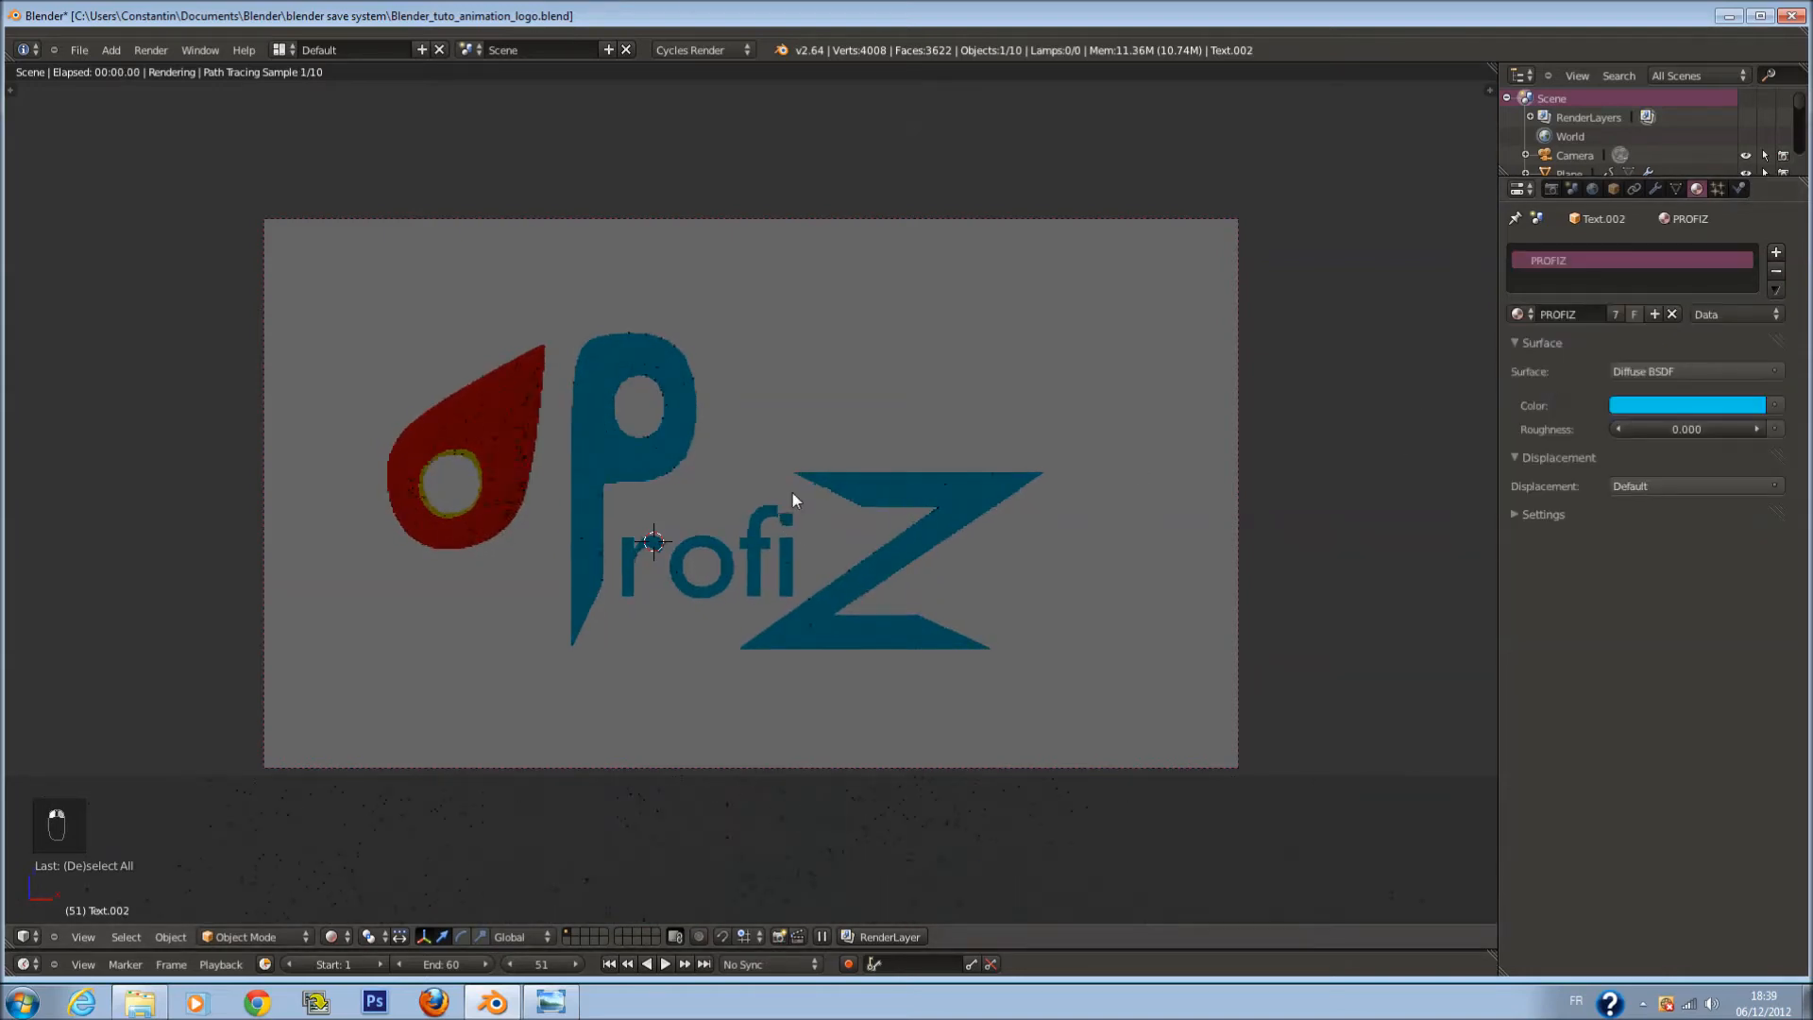
key(ctrl+s)
Step: Return the viewport to Solid shading, save the file, and add a new material to the floor plane
click(335, 941)
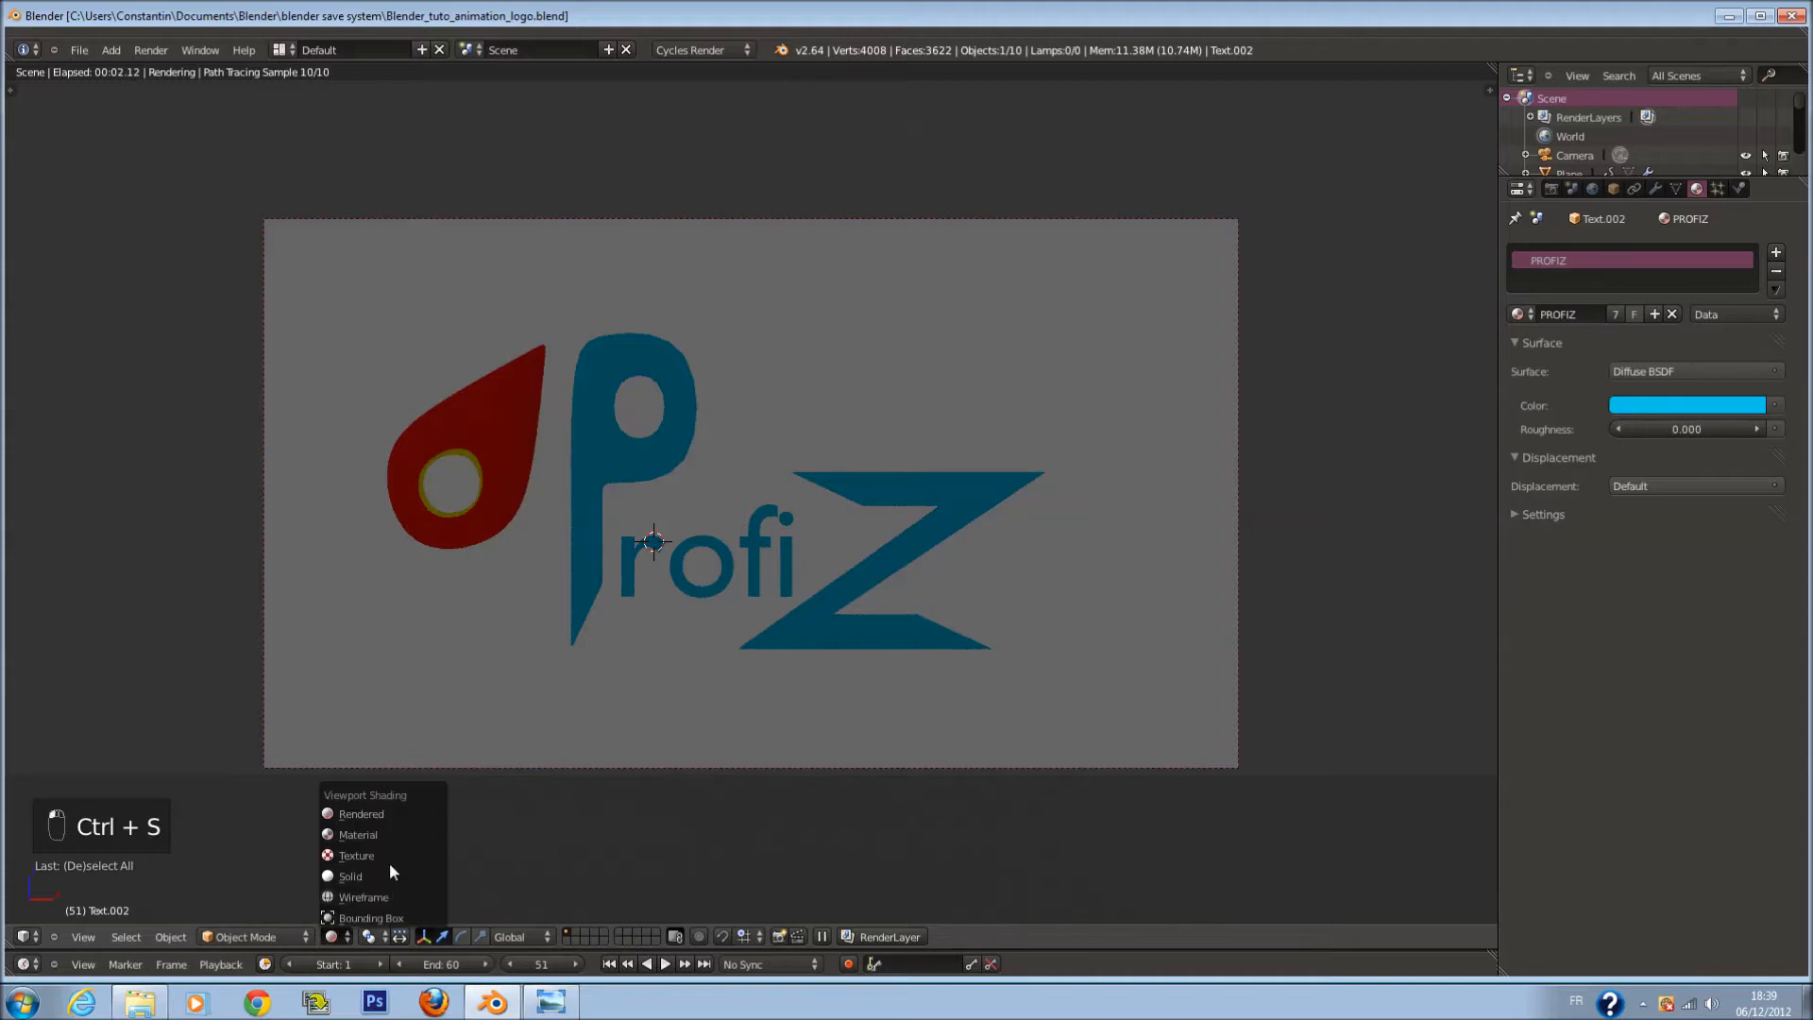
click(389, 863)
mouse_move(808, 712)
middle_down()
mouse_move(781, 725)
mouse_move(791, 710)
middle_up()
key(ctrl+s)
right_click(792, 711)
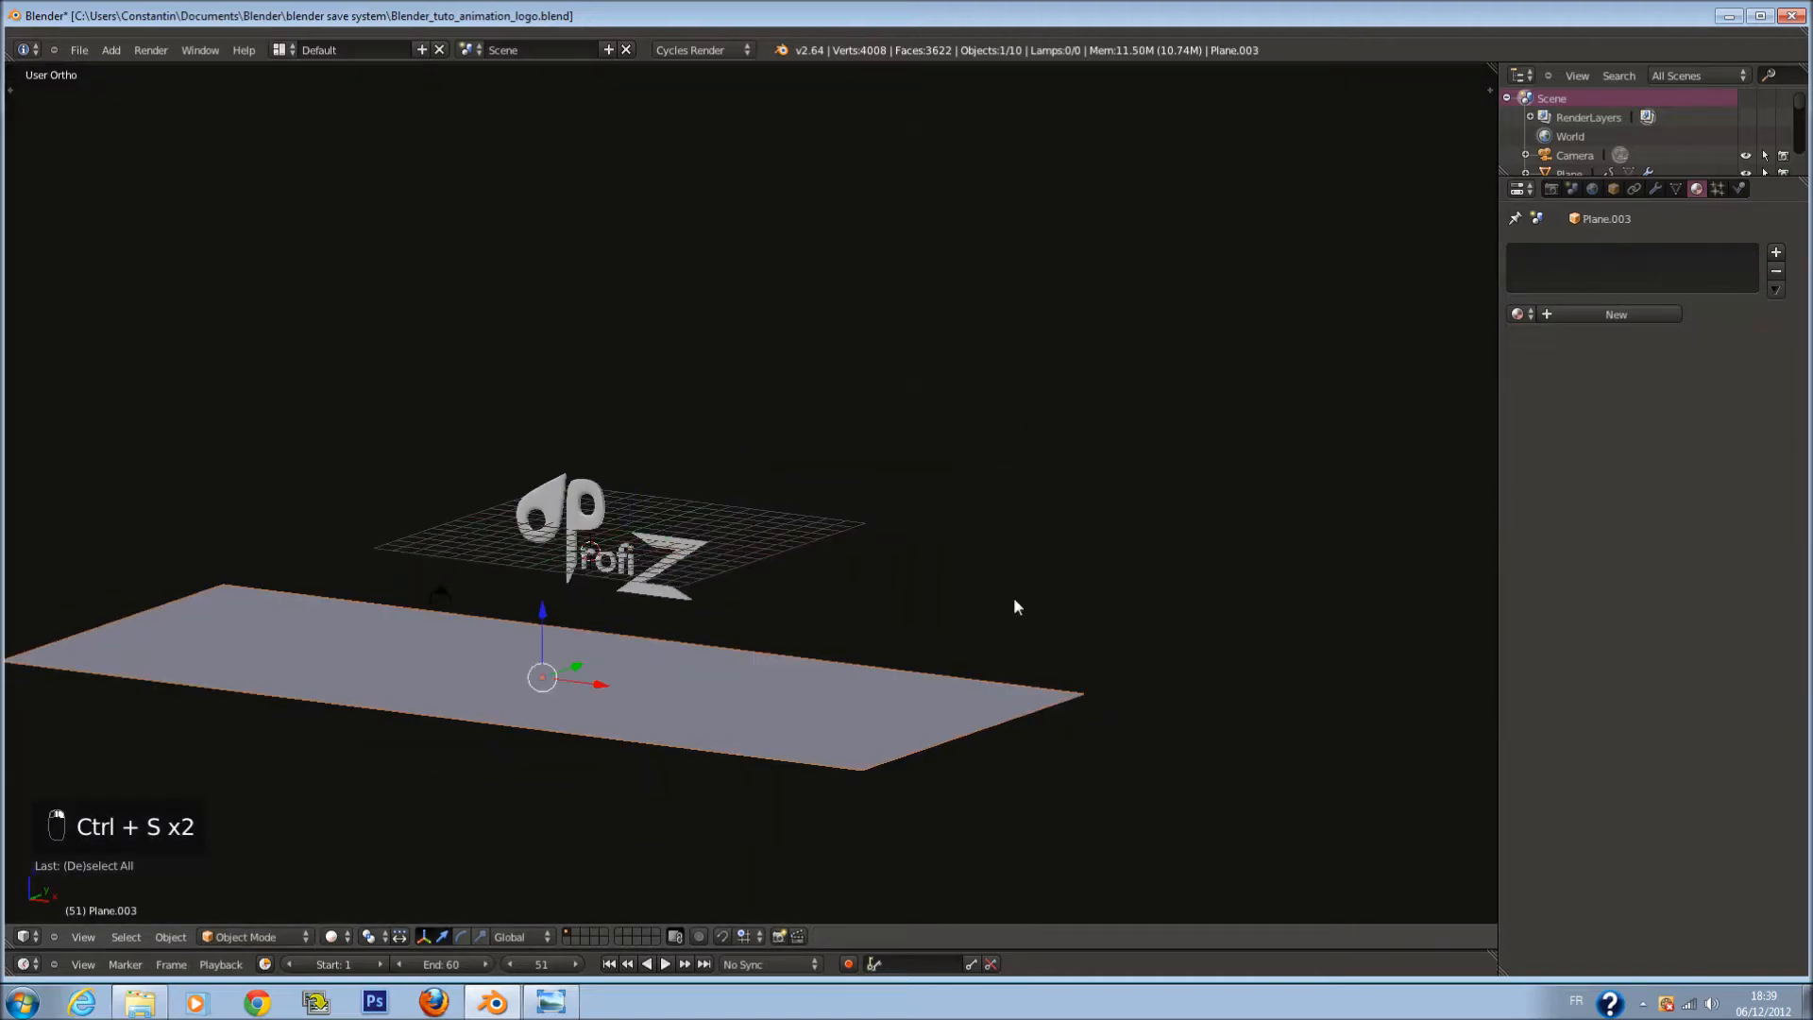
click(1656, 190)
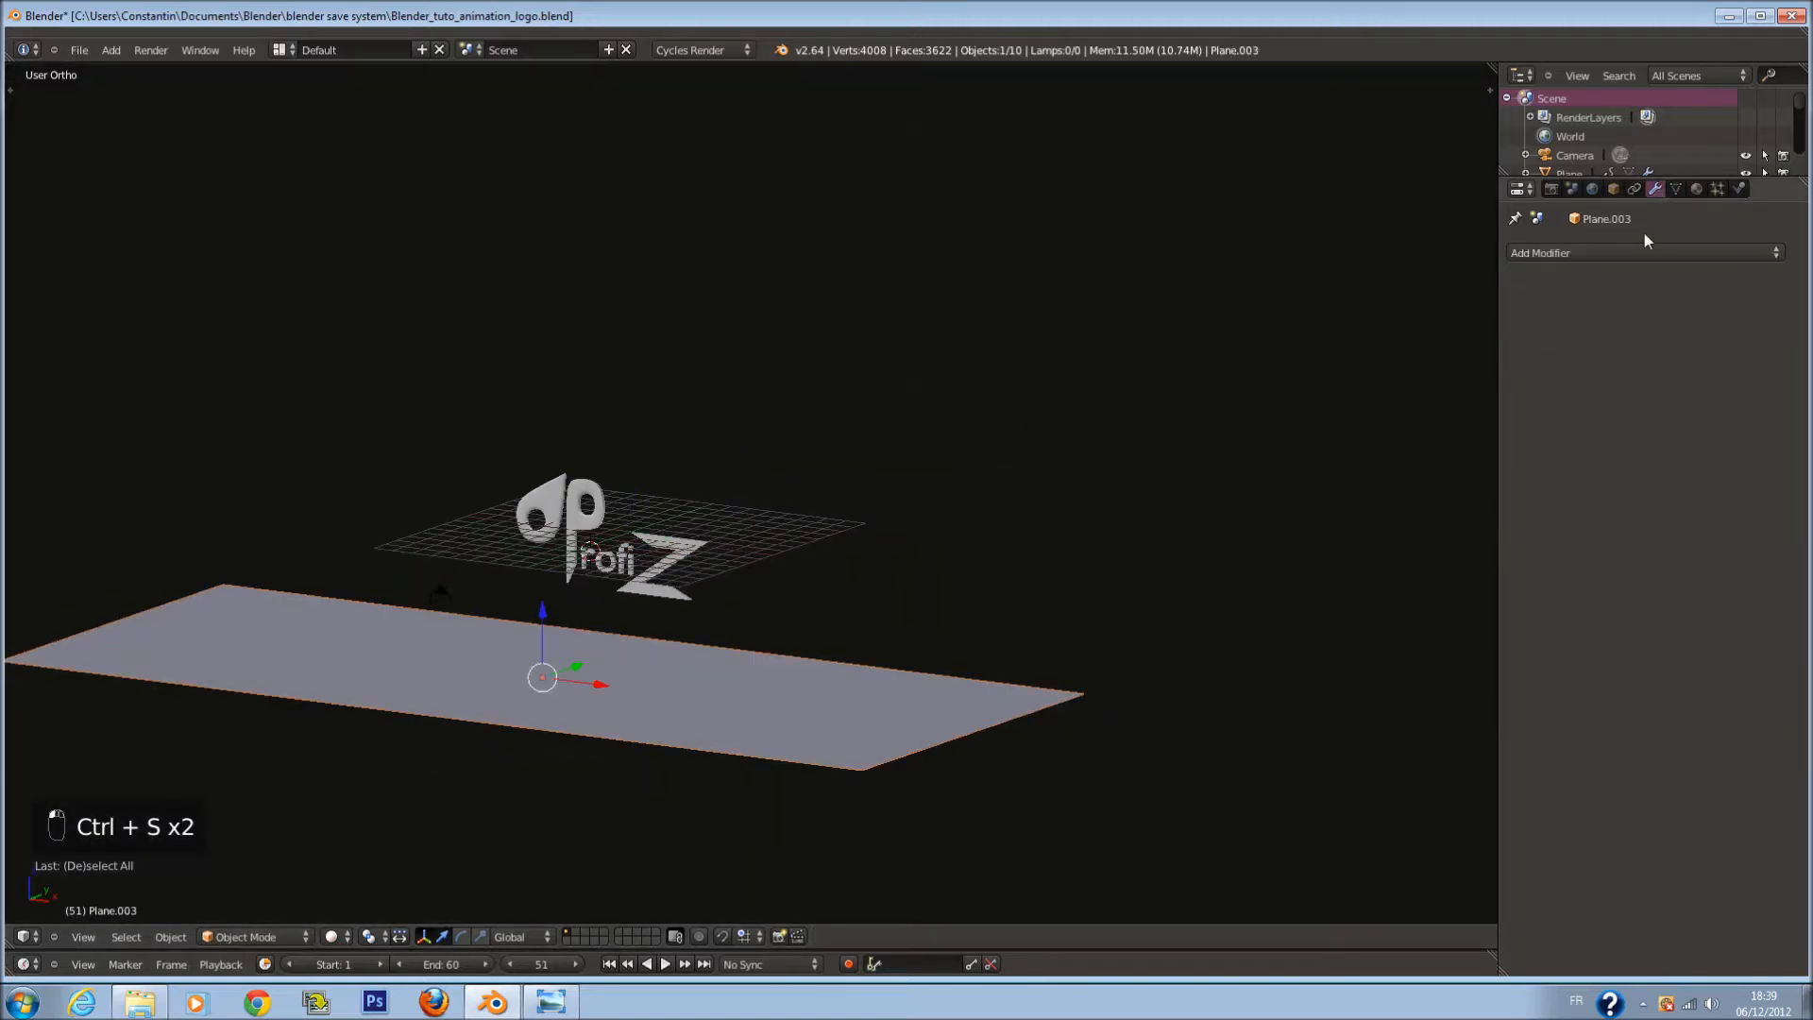
click(1696, 189)
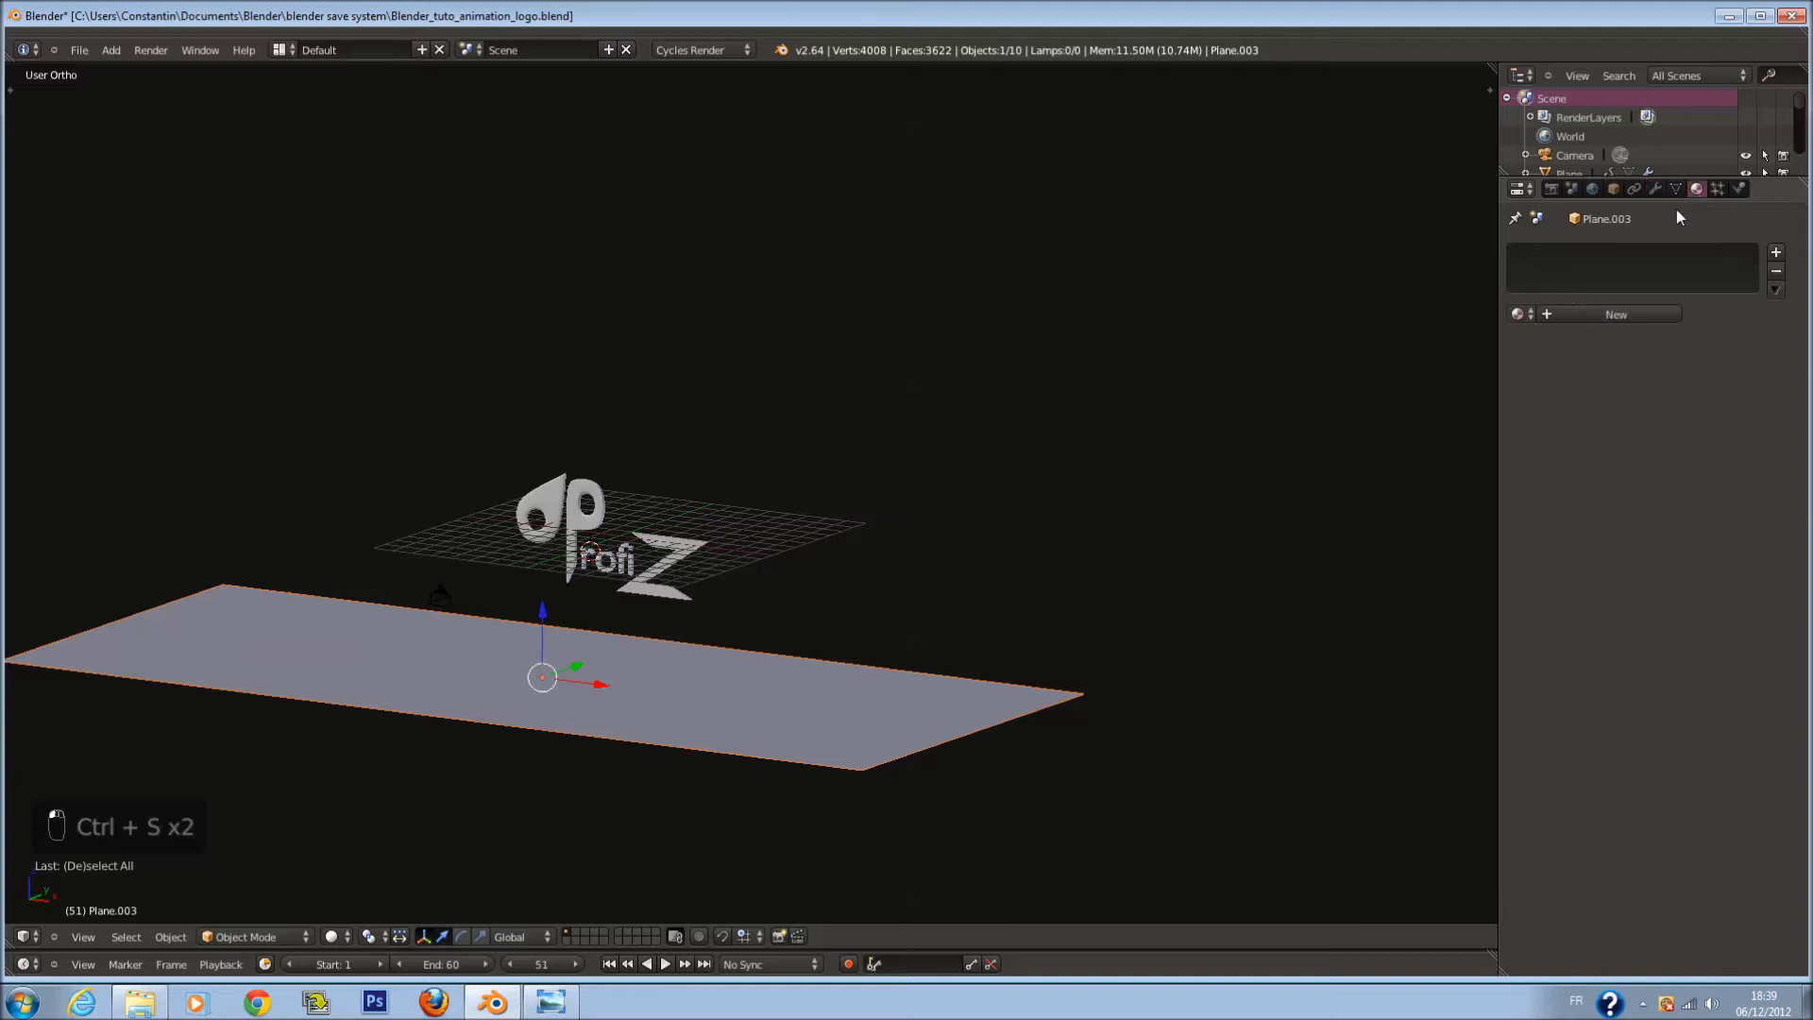
click(1618, 314)
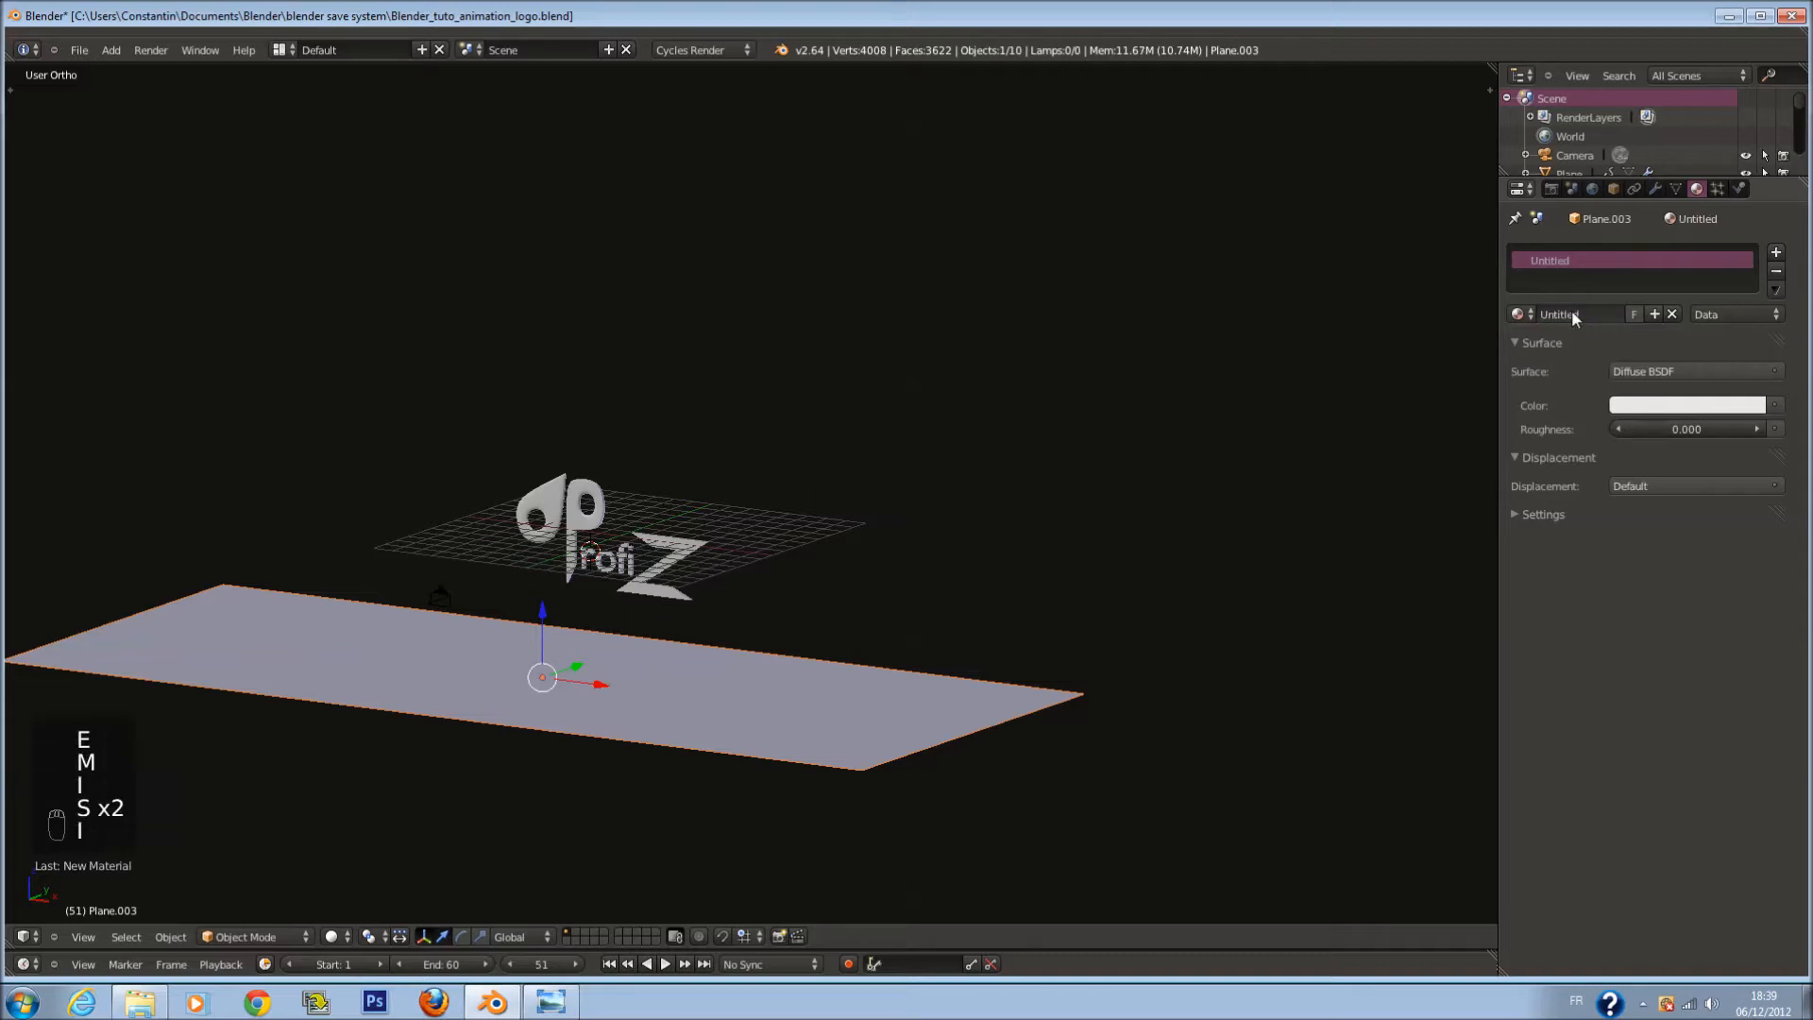
Step: Rename the floor plane's new material "emission" in lowercase
double_click(1571, 315)
text(EMISSION)
key(BackSpace)
key(BackSpace)
key(BackSpace)
key(BackSpace)
key(BackSpace)
key(BackSpace)
key(BackSpace)
key(Return)
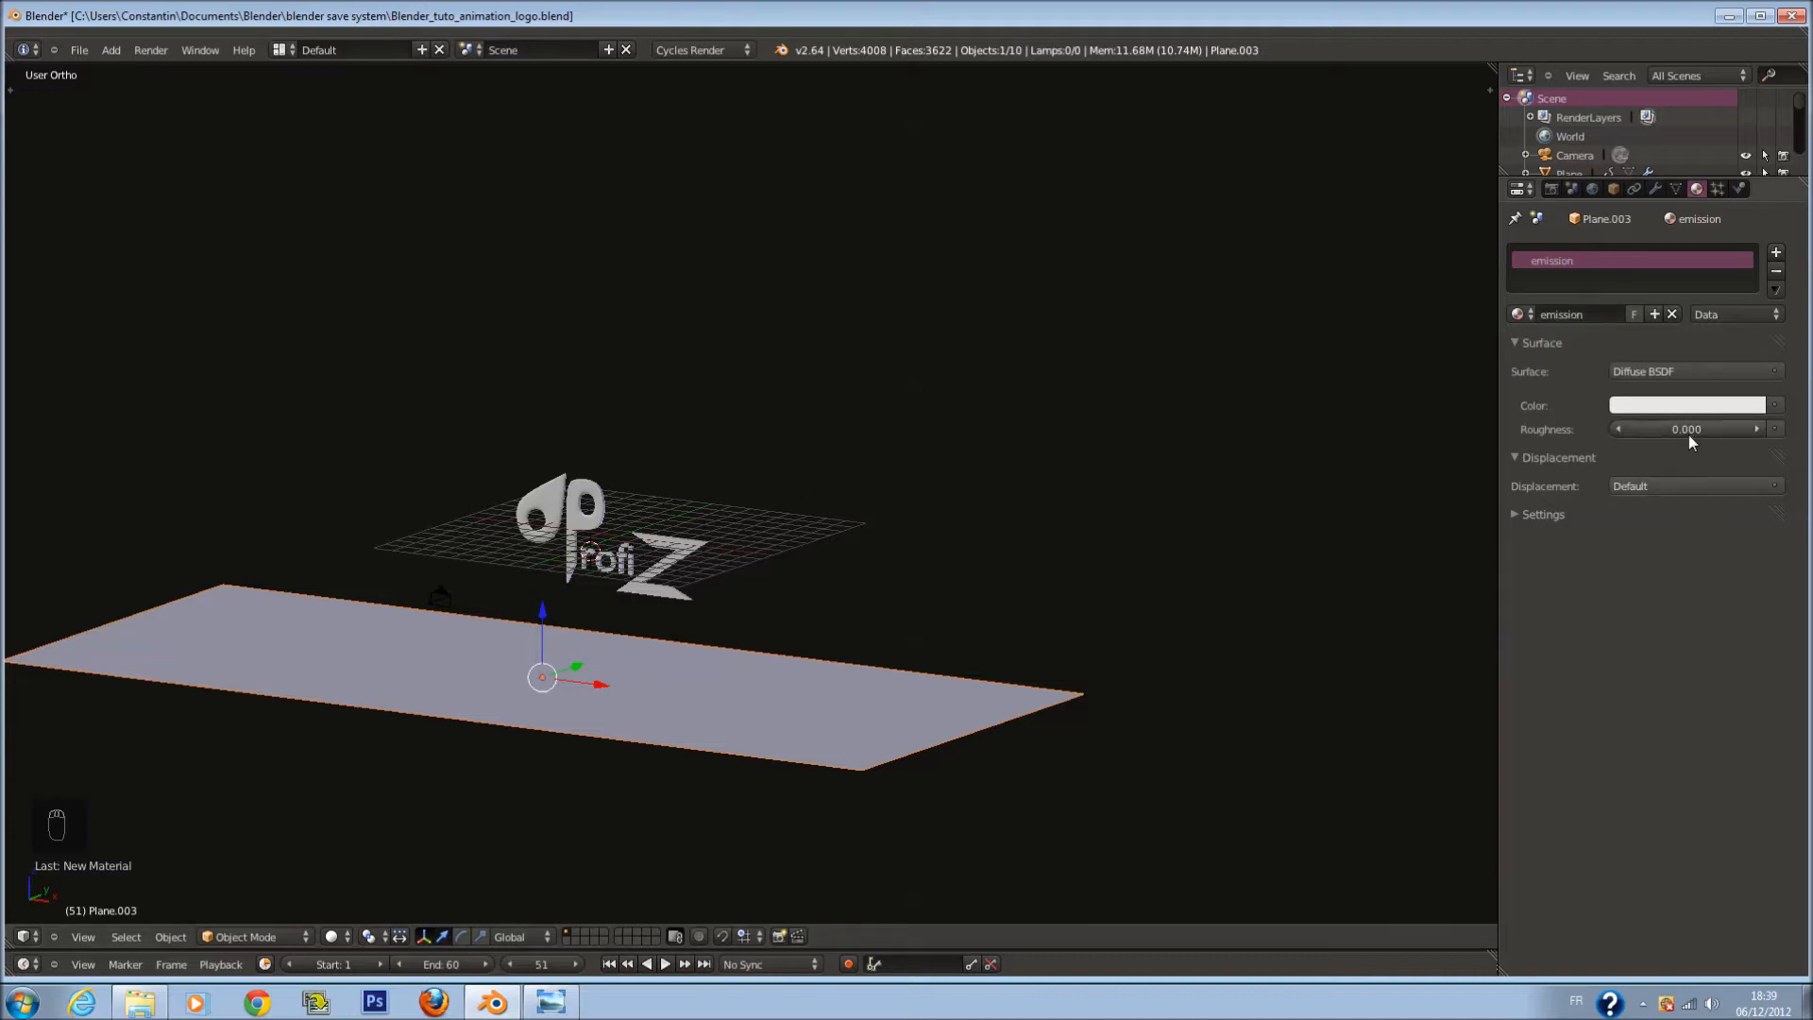
Step: Change the floor plane material's surface shader to Emission and save the file
click(1667, 371)
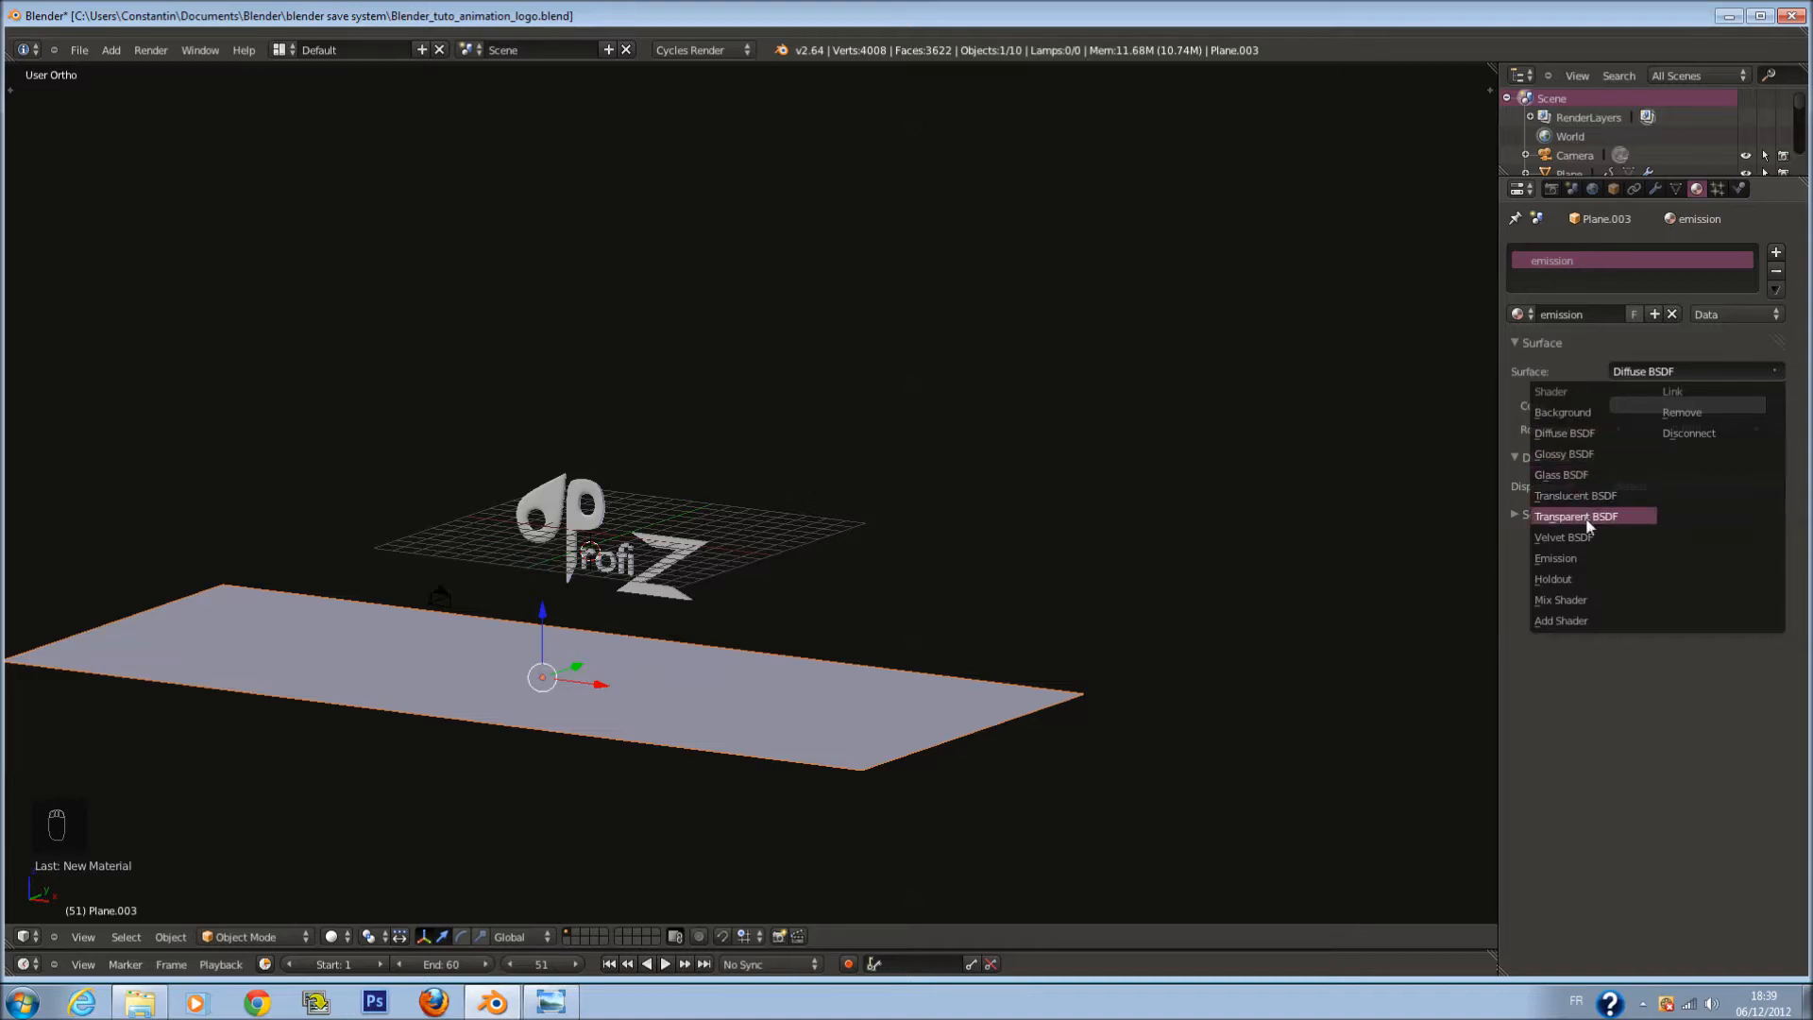
click(1585, 554)
key(ctrl+s)
Step: Preview the glowing floor plane and logo through the camera in Rendered shading, and save the file
click(351, 936)
click(382, 833)
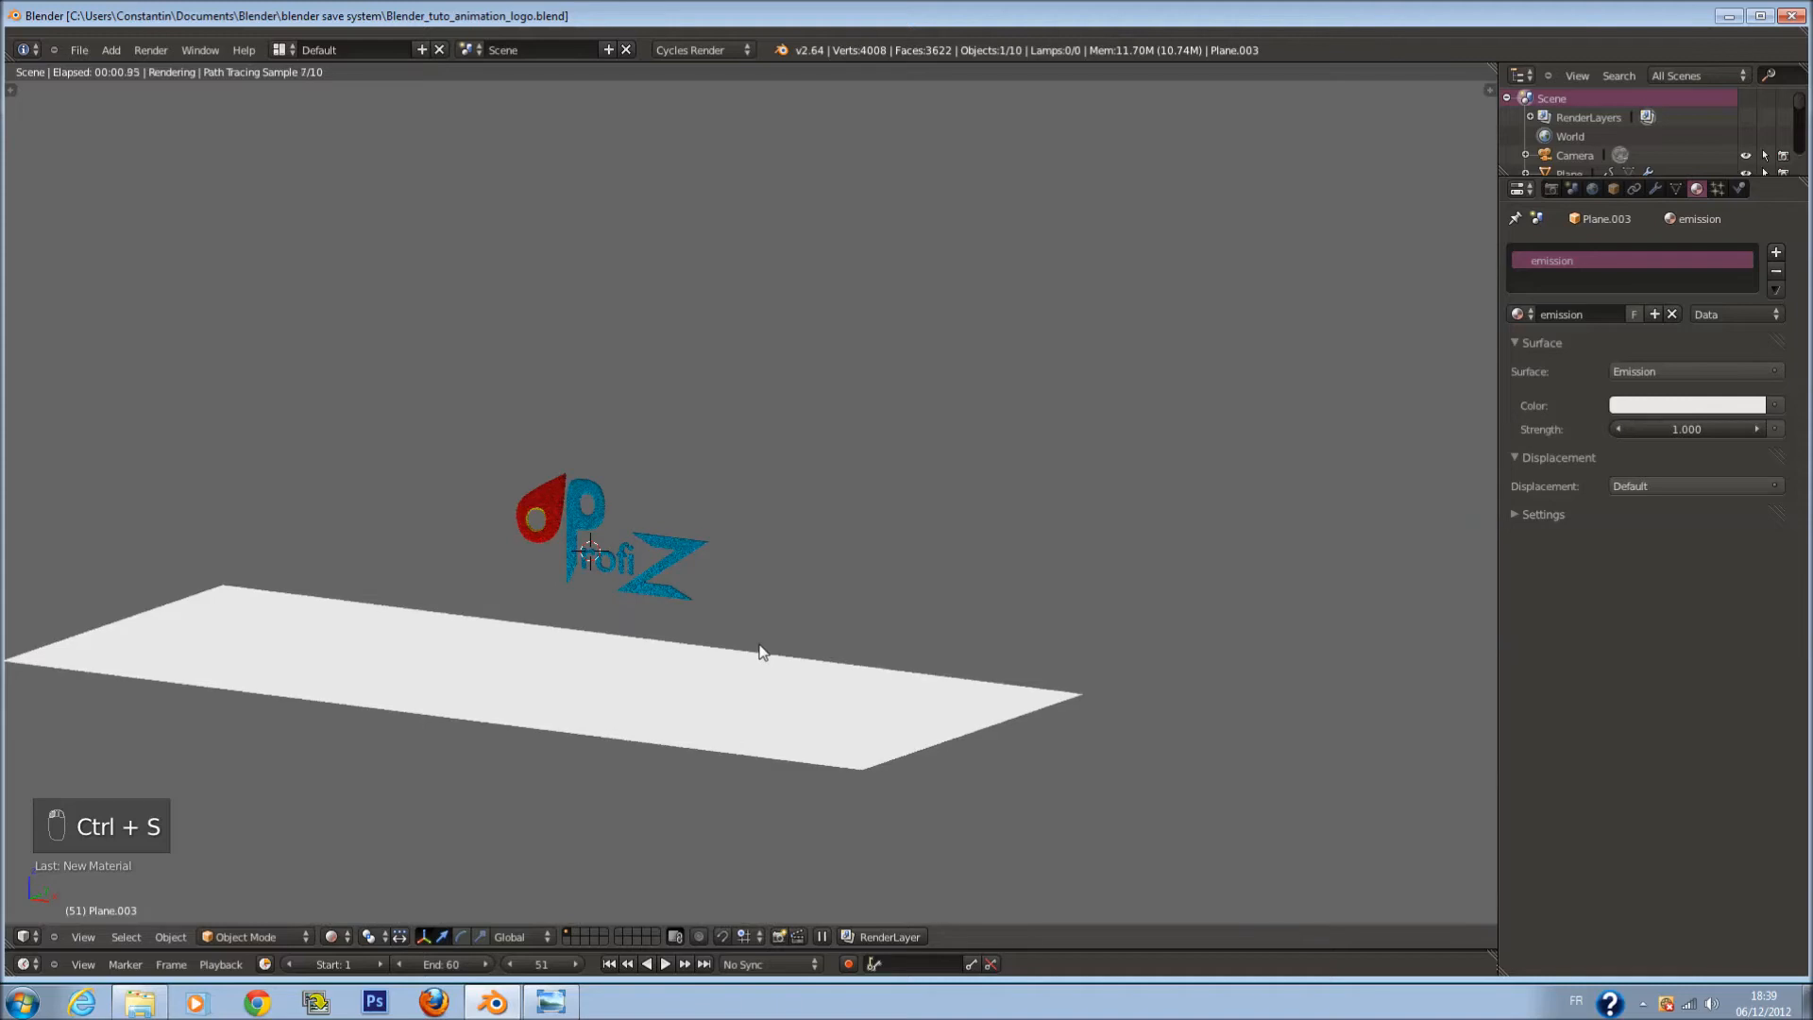
key(KP_Decimal)
key(KP_0)
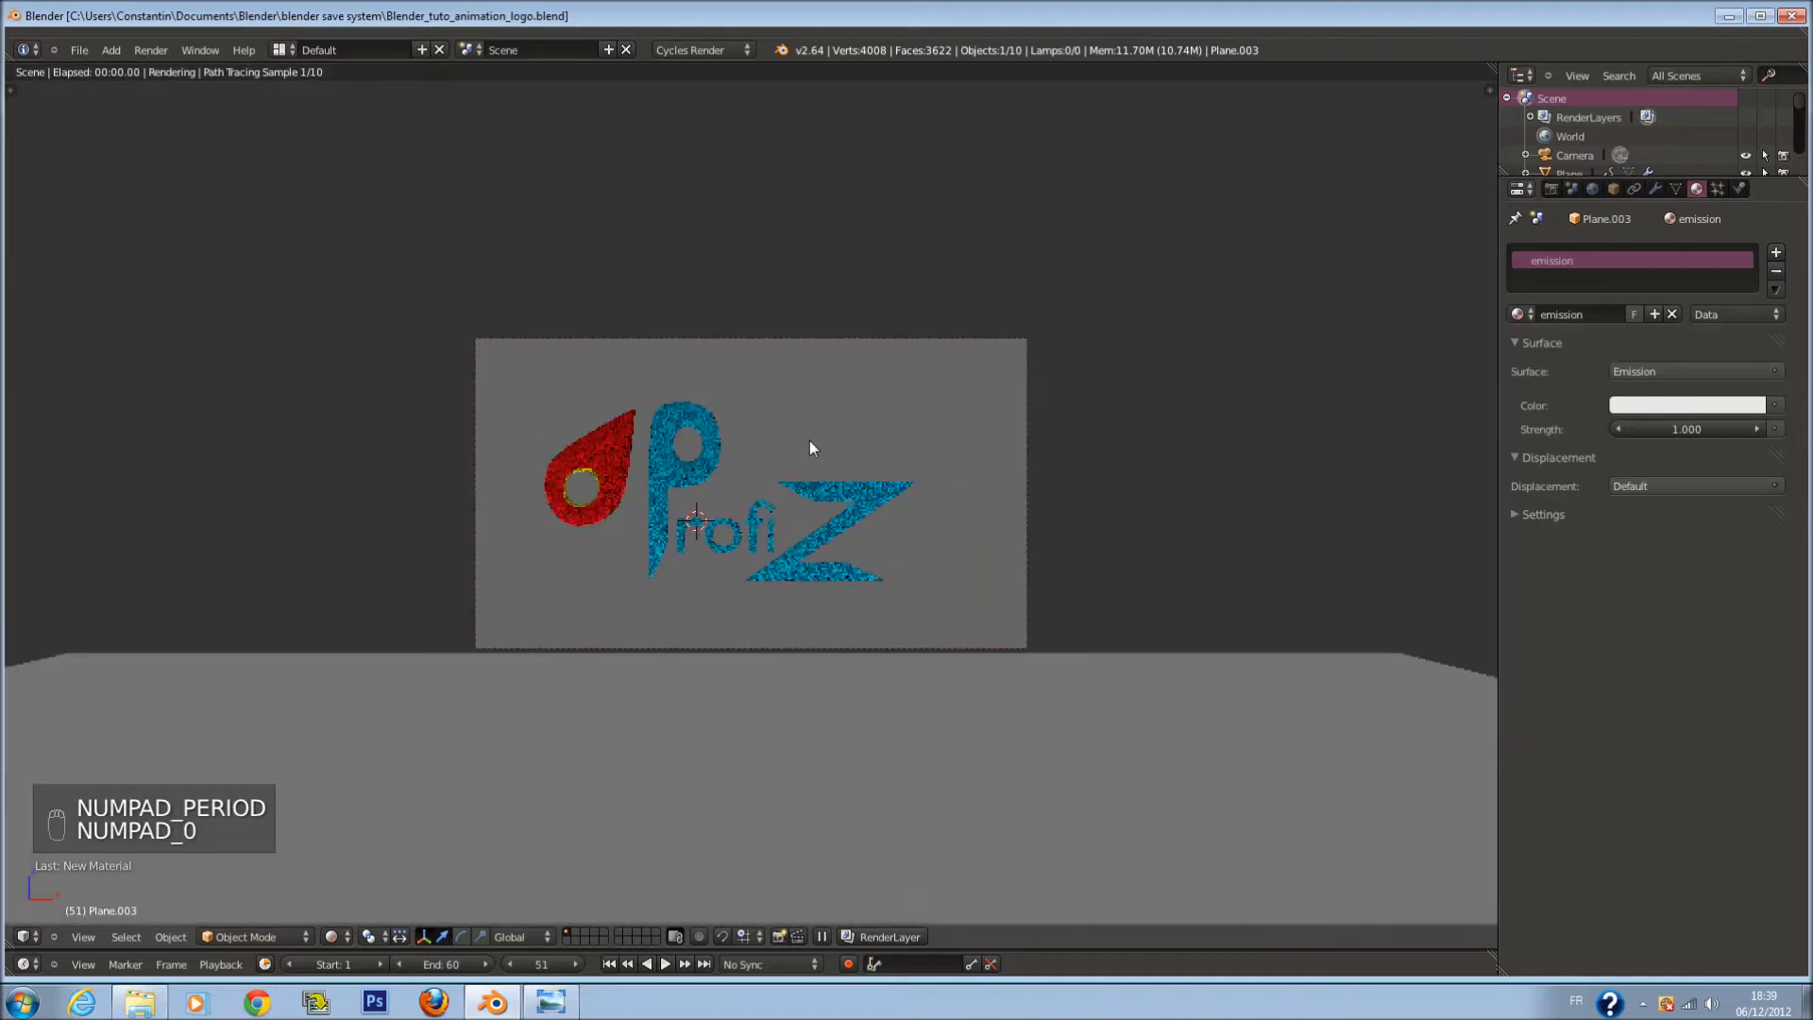
key(ctrl+s)
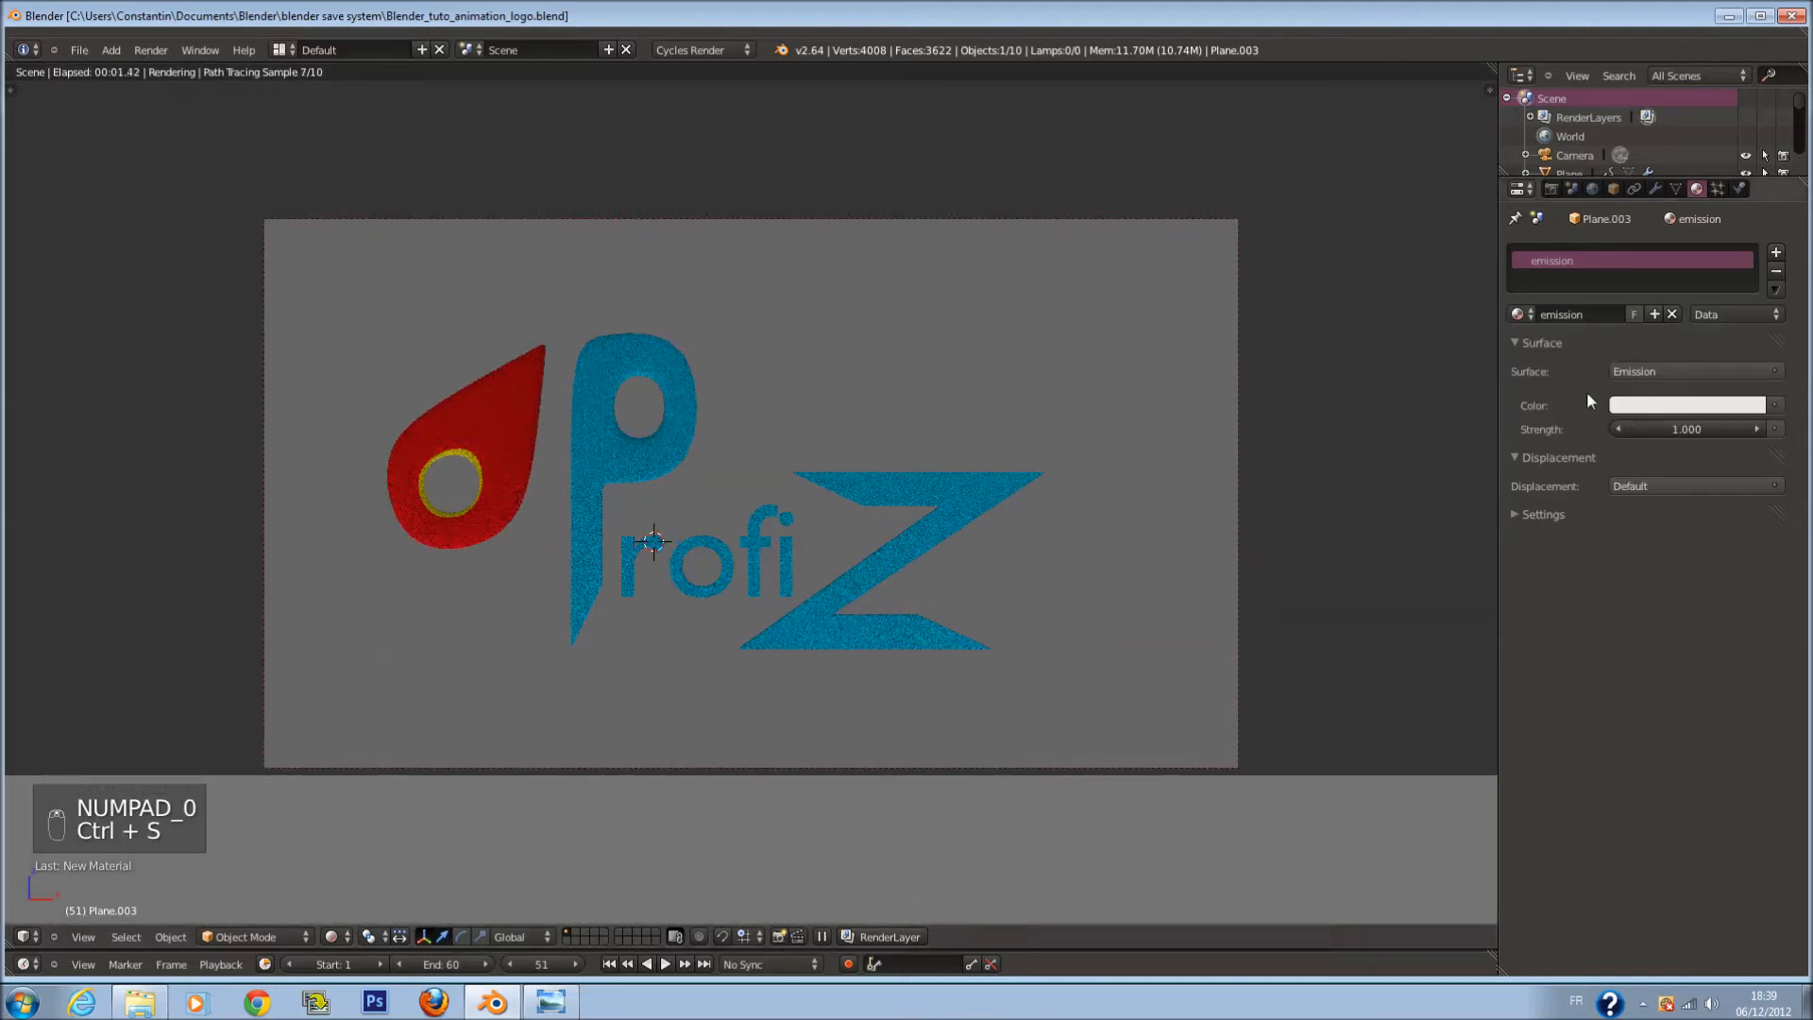
Step: Try to change the strength of the floor plane's emission material
click(1687, 429)
text(à)
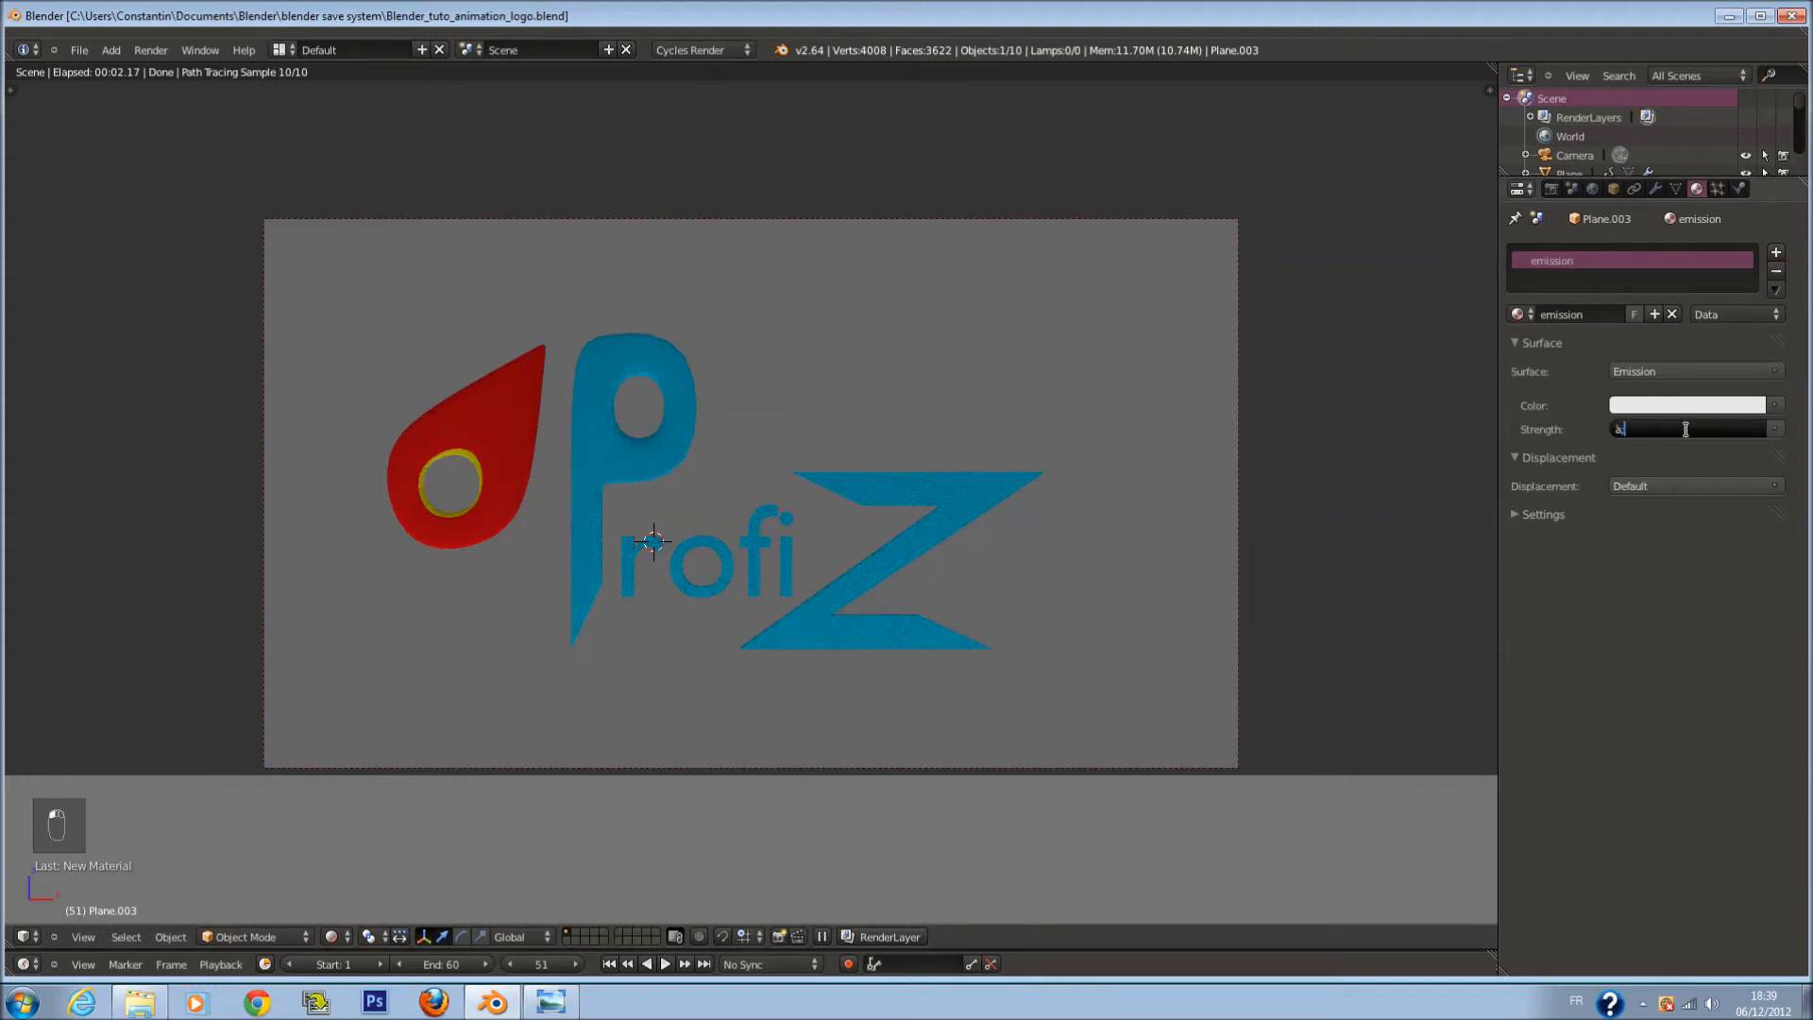
key(Return)
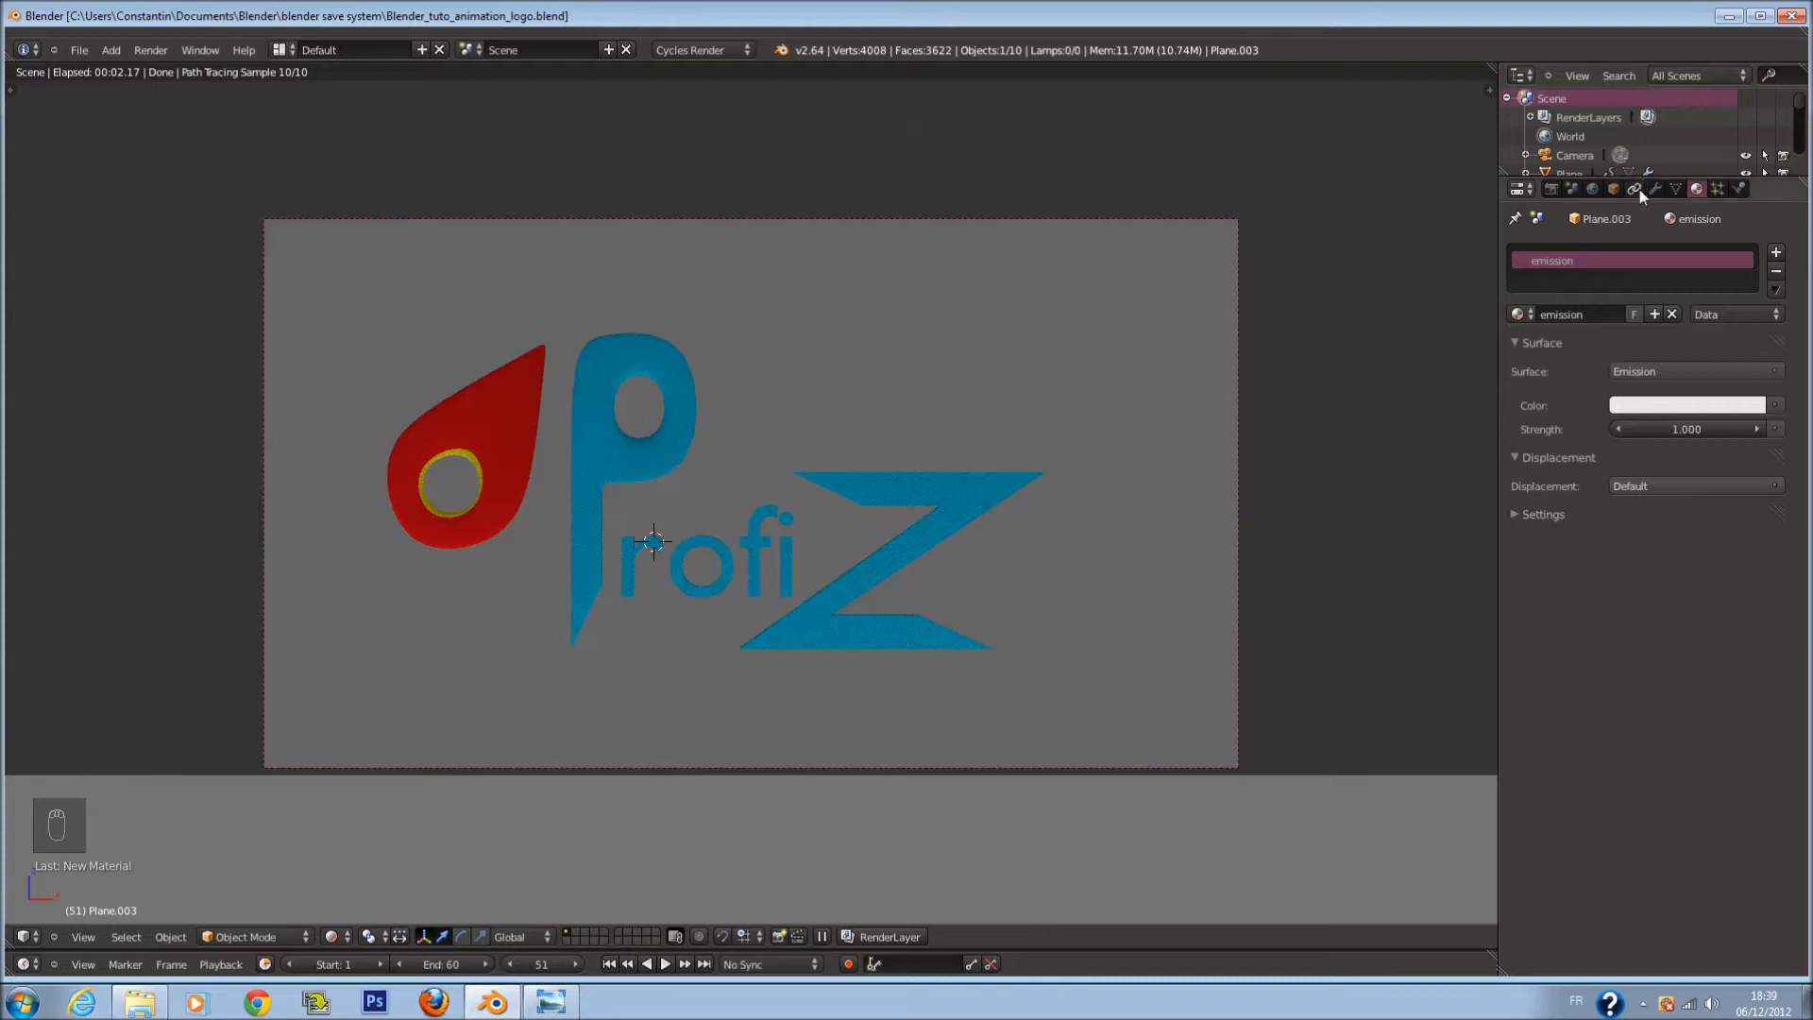
Step: Darken the world background color to black and save the file
click(1593, 189)
click(1706, 343)
click(1753, 191)
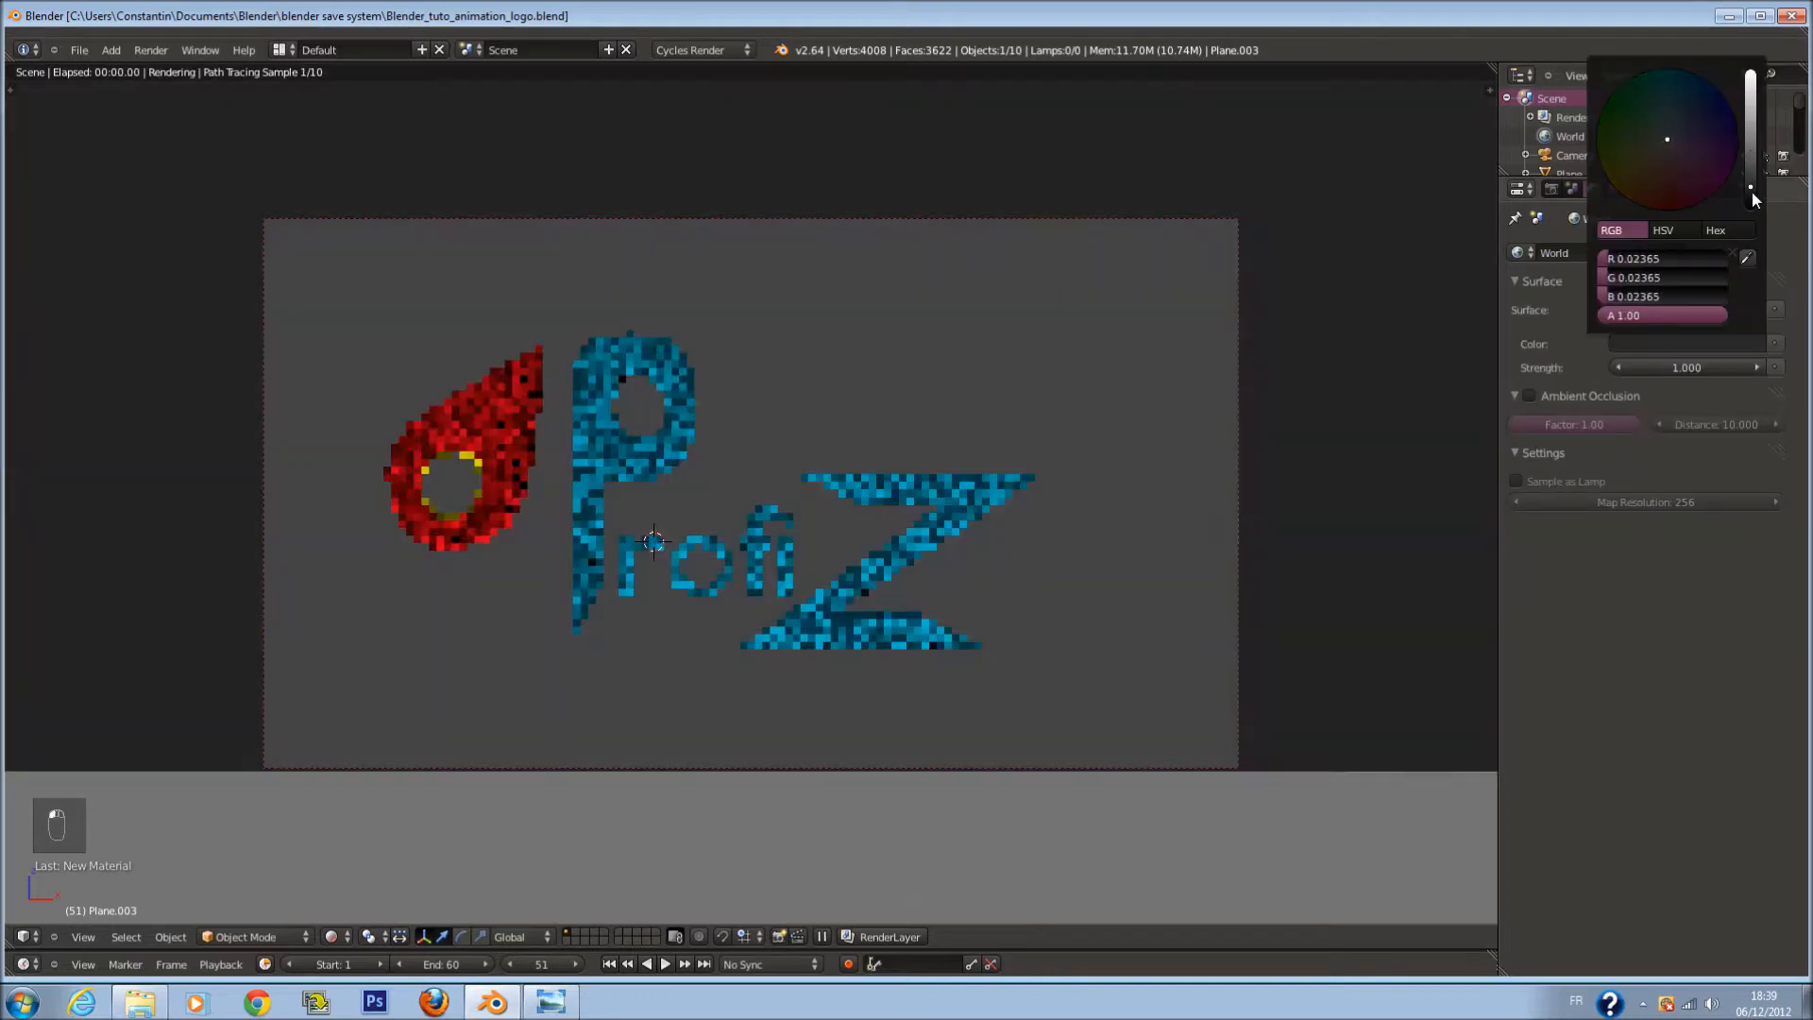
key(ctrl+s)
Step: Set the floor plane's emission strength to 0.2 and save the file
click(1700, 190)
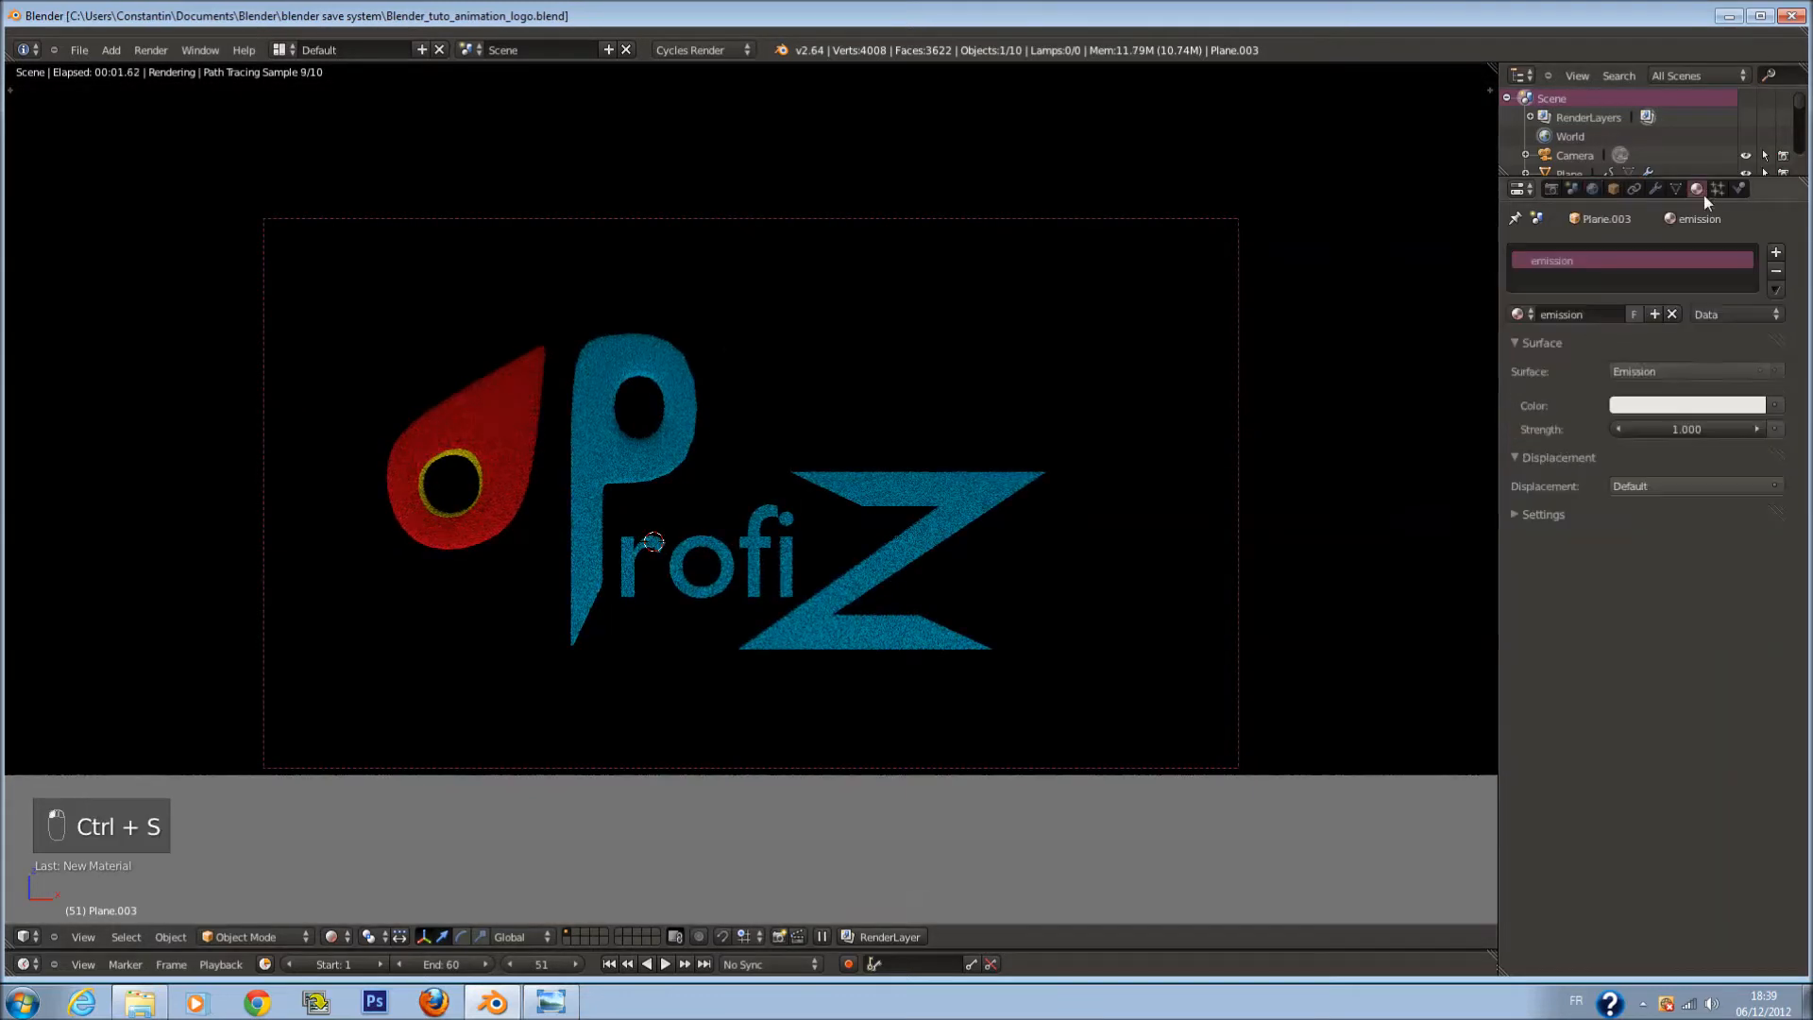
click(1713, 406)
click(1674, 432)
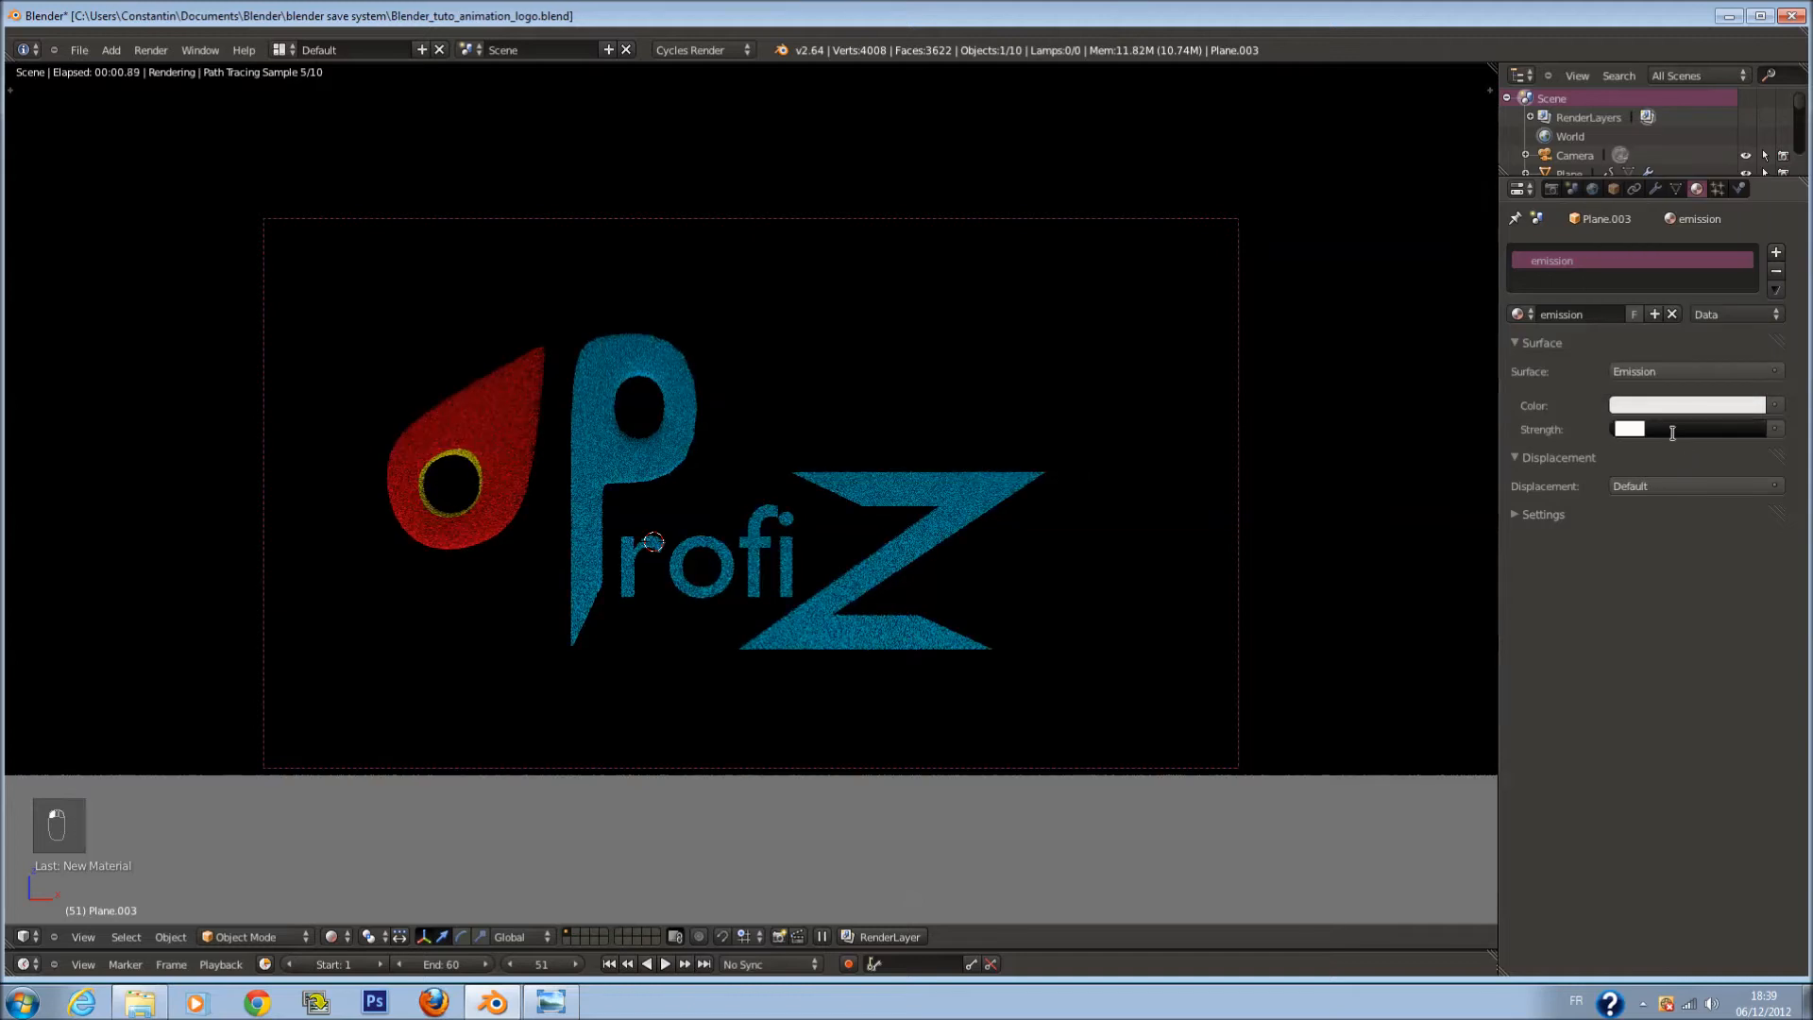
text(a)
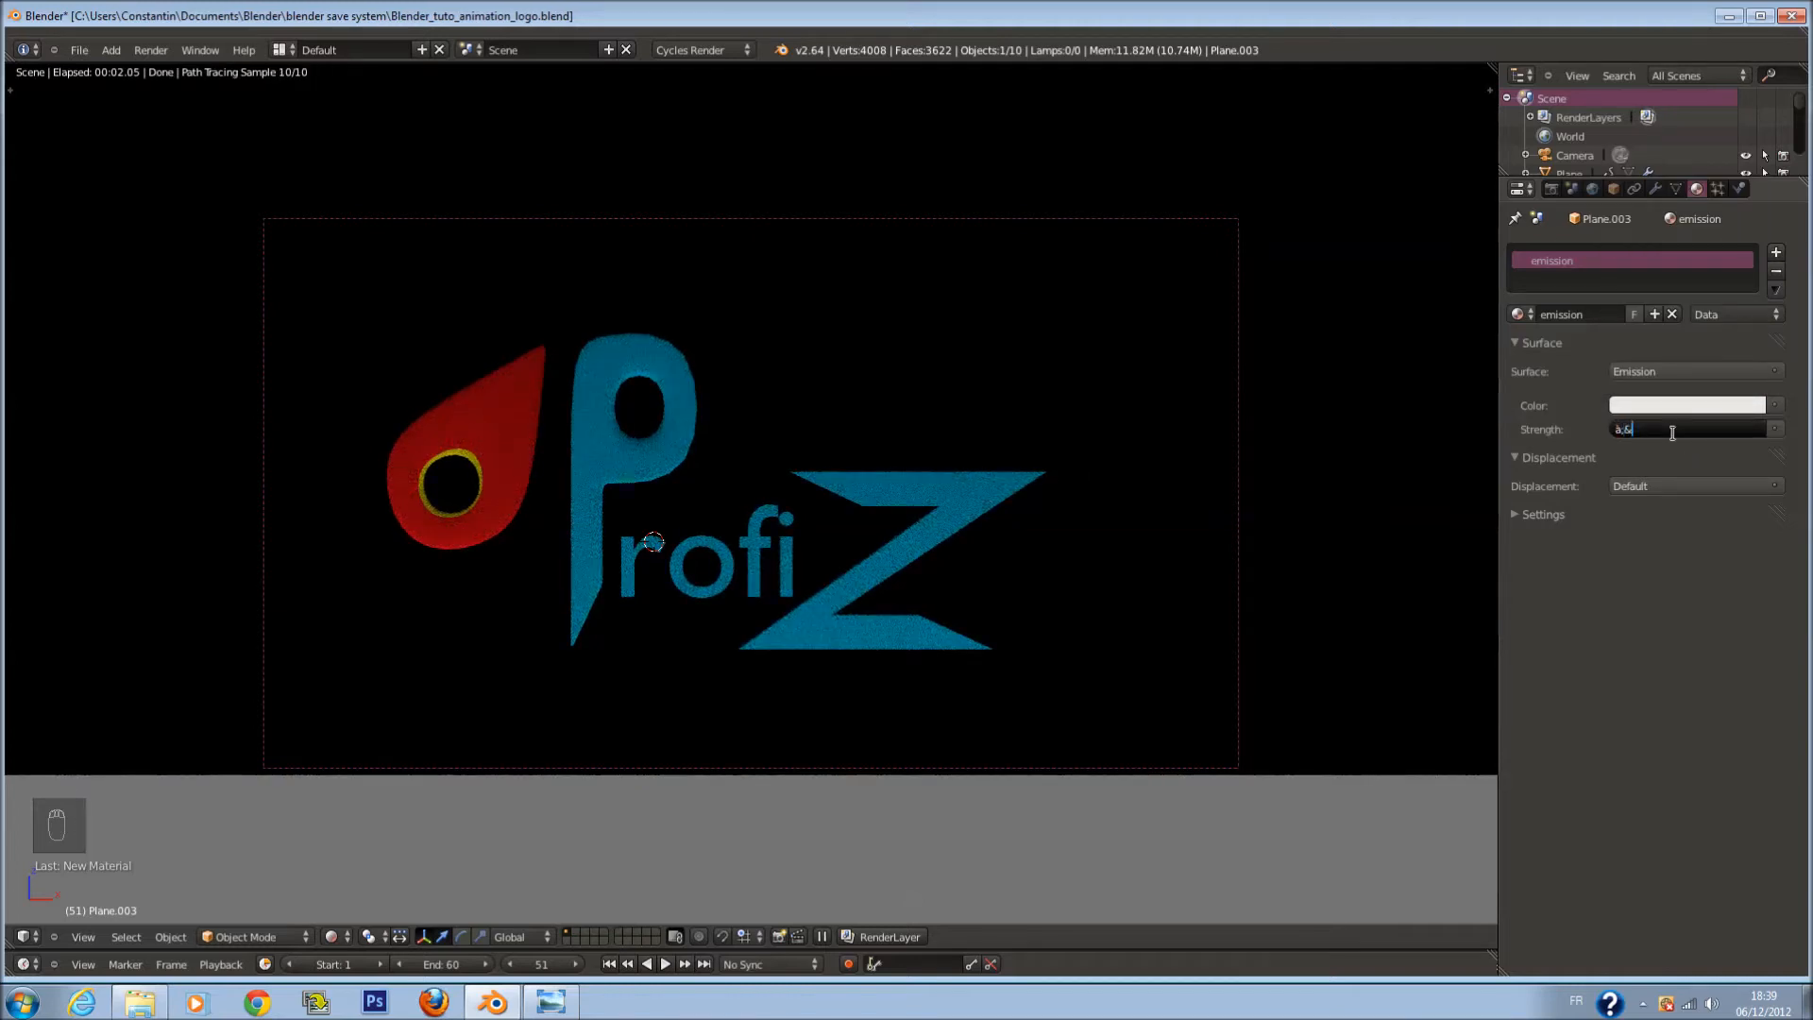
text(.2)
key(Return)
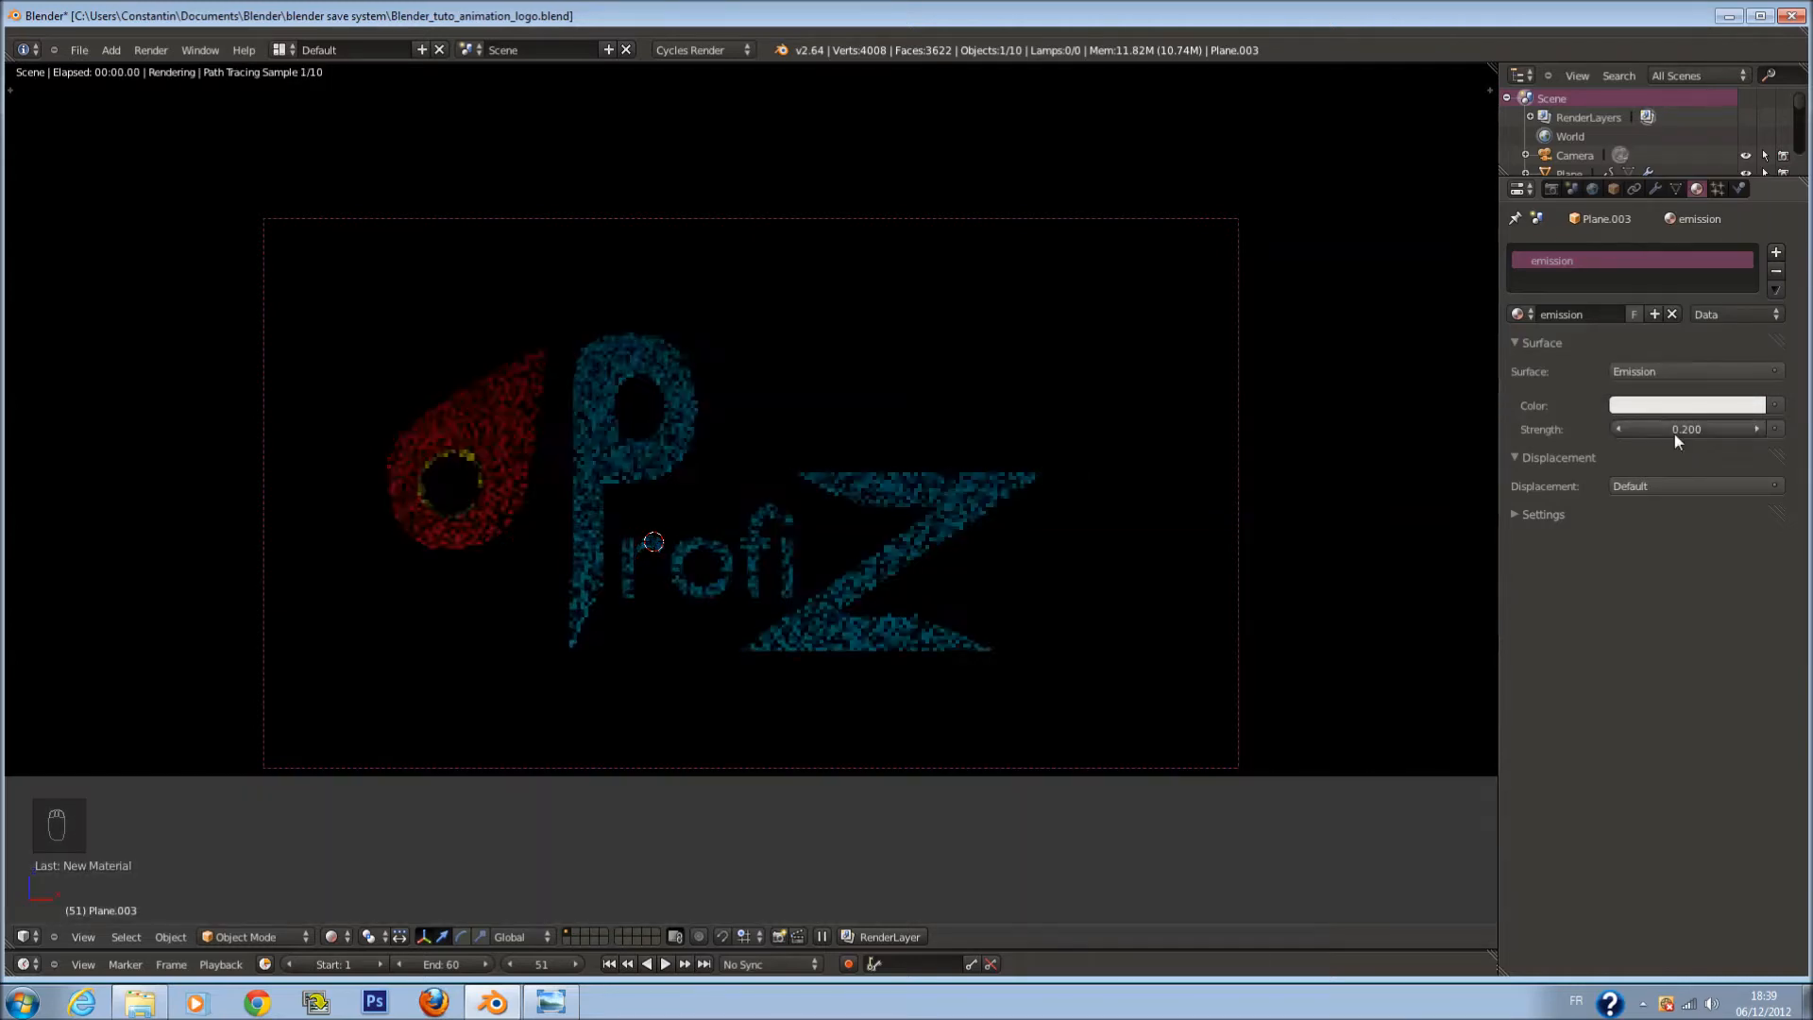
key(ctrl+s)
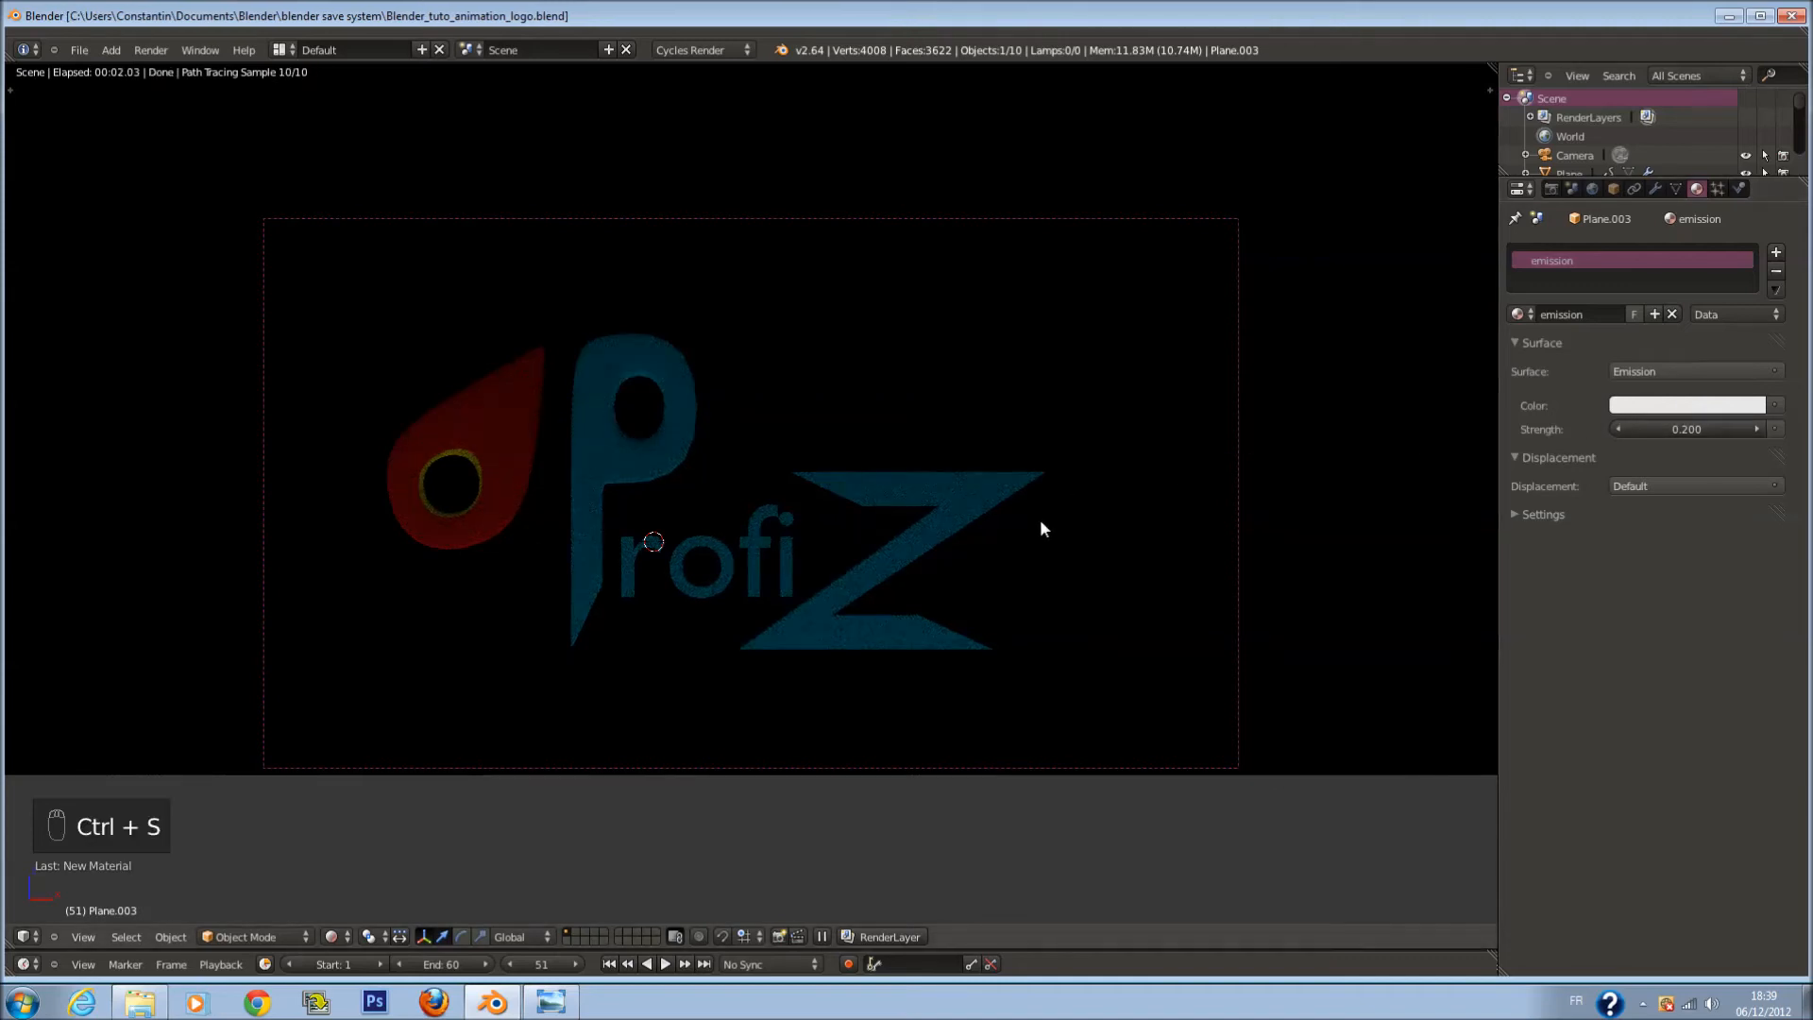
key(ctrl+s)
click(1140, 490)
Step: Reduce the floor plane's emission strength to 0.1 and save the file
click(1674, 431)
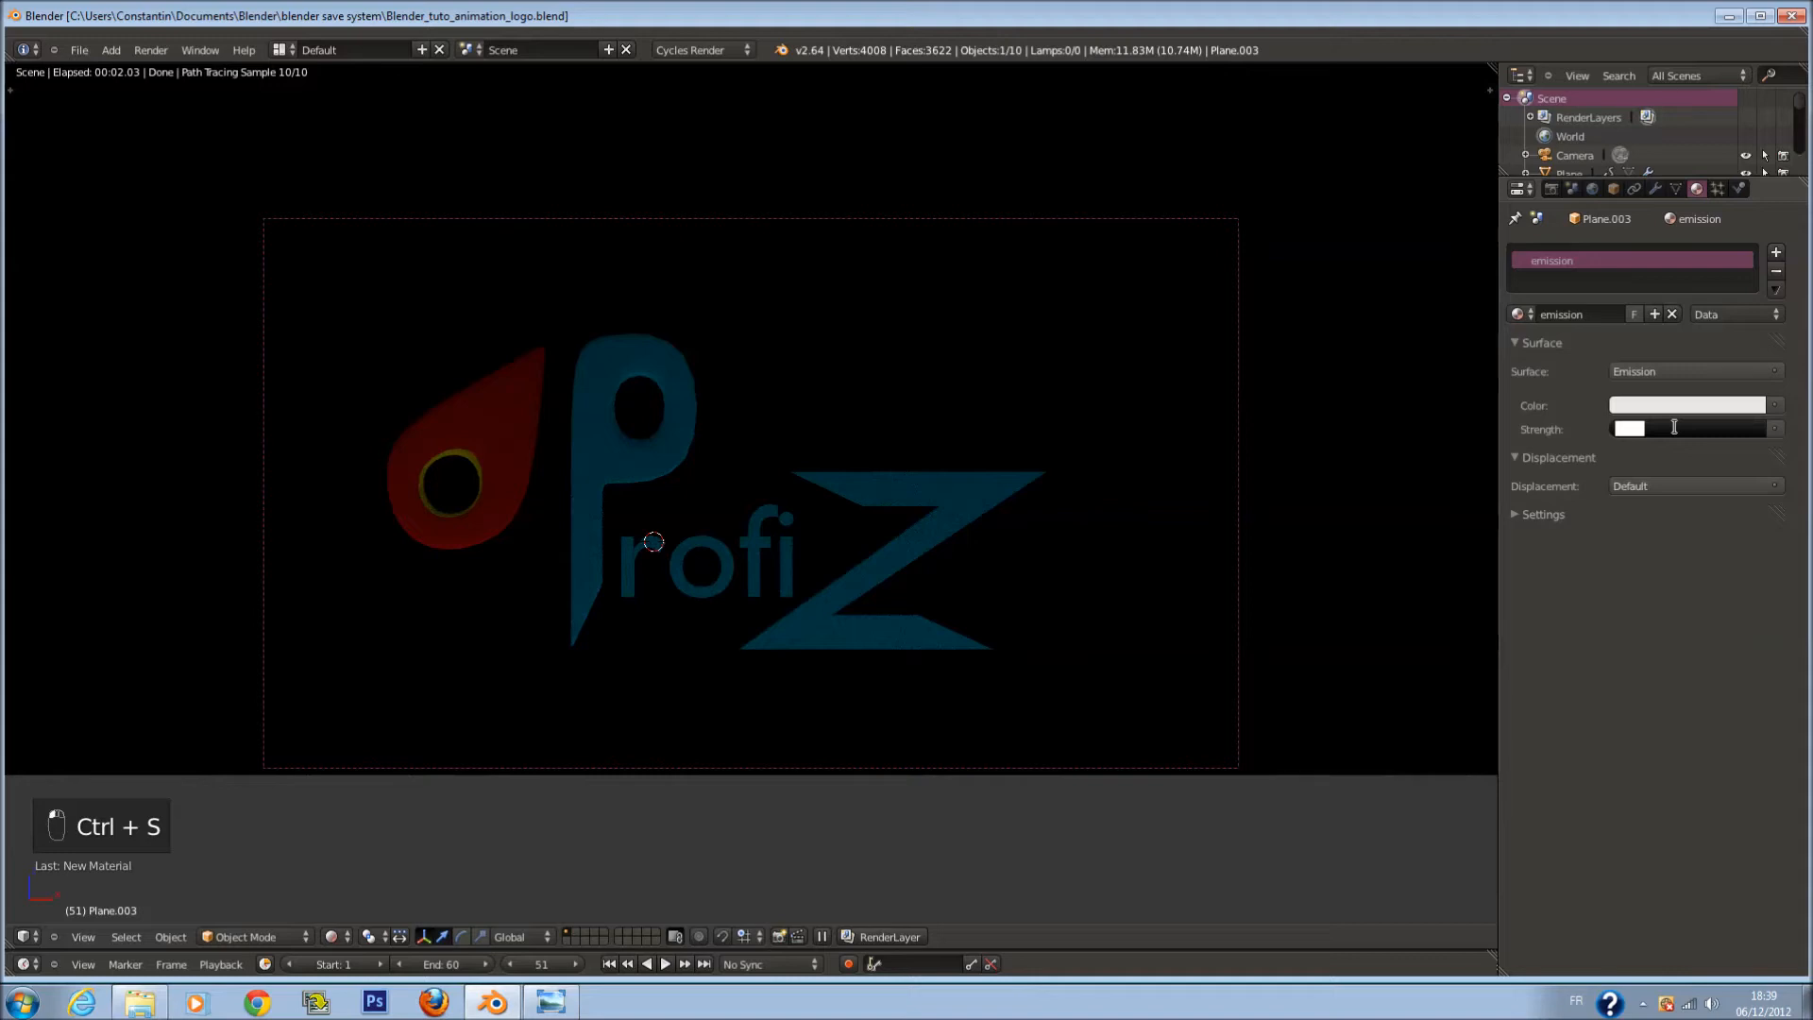
text(0.1)
key(Return)
key(ctrl+s)
click(1296, 515)
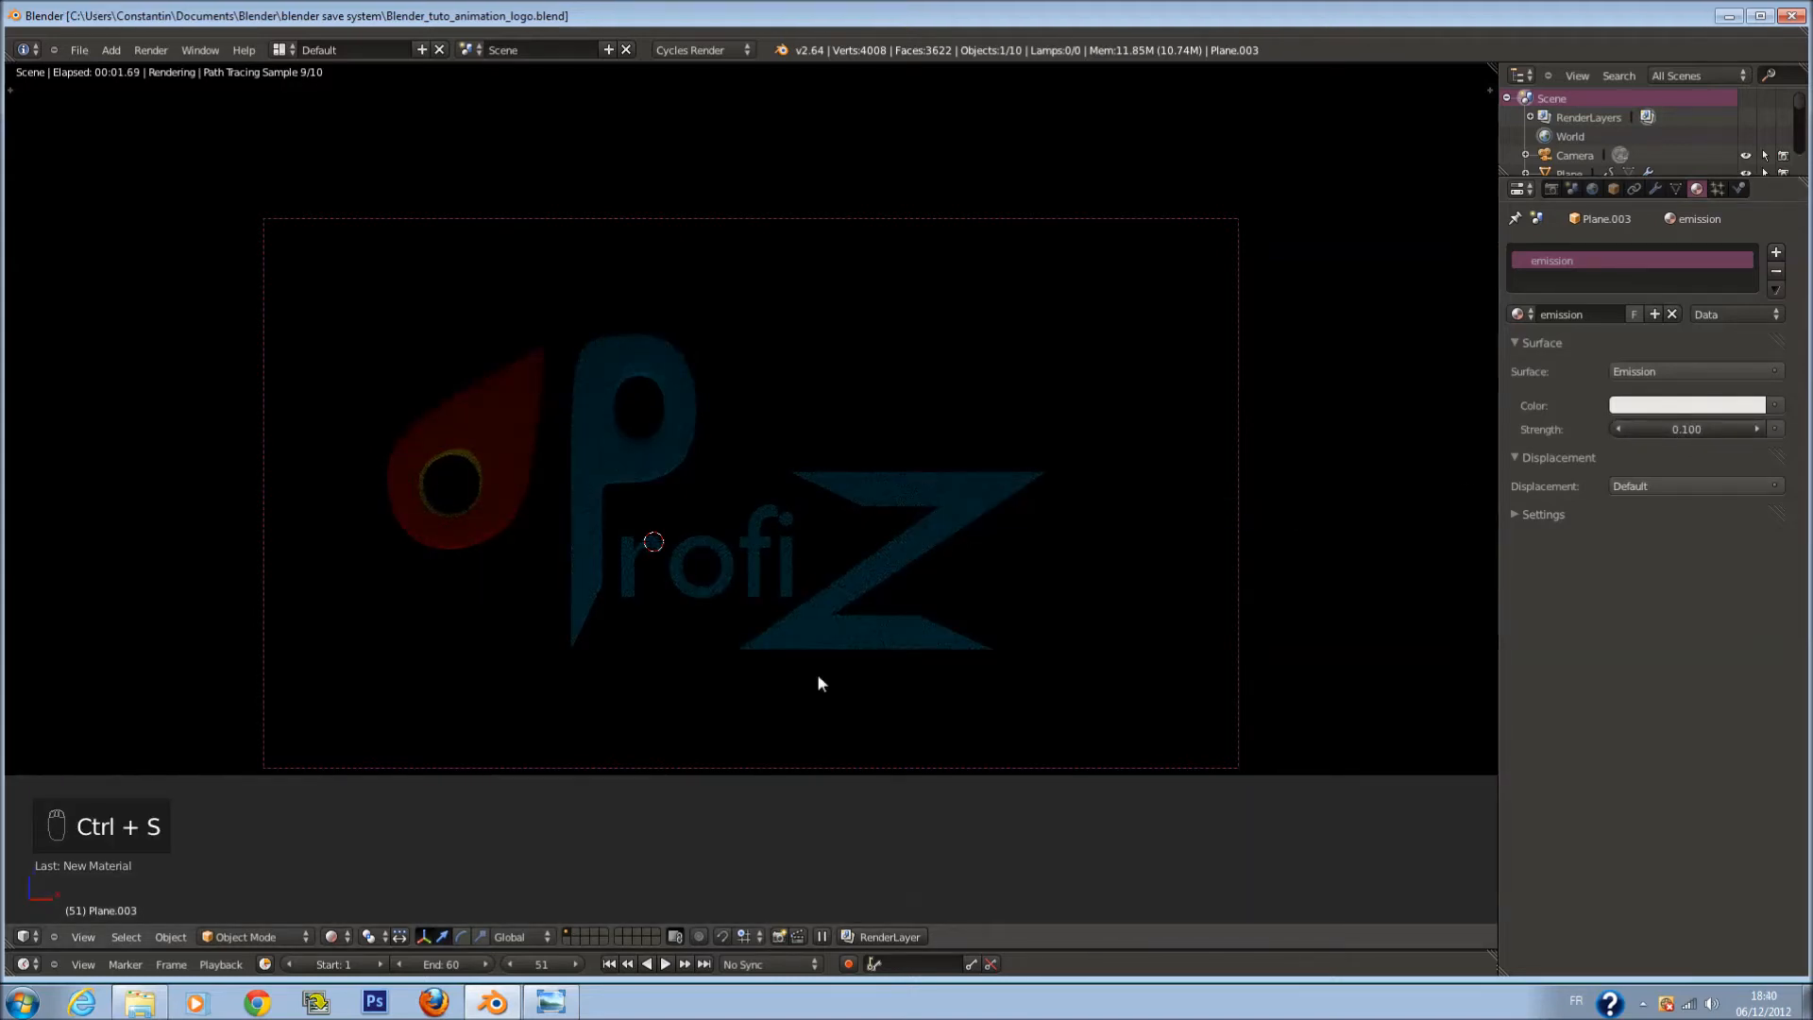
Step: Show the scene as wireframe from the right side, deselect everything and save the file
click(330, 936)
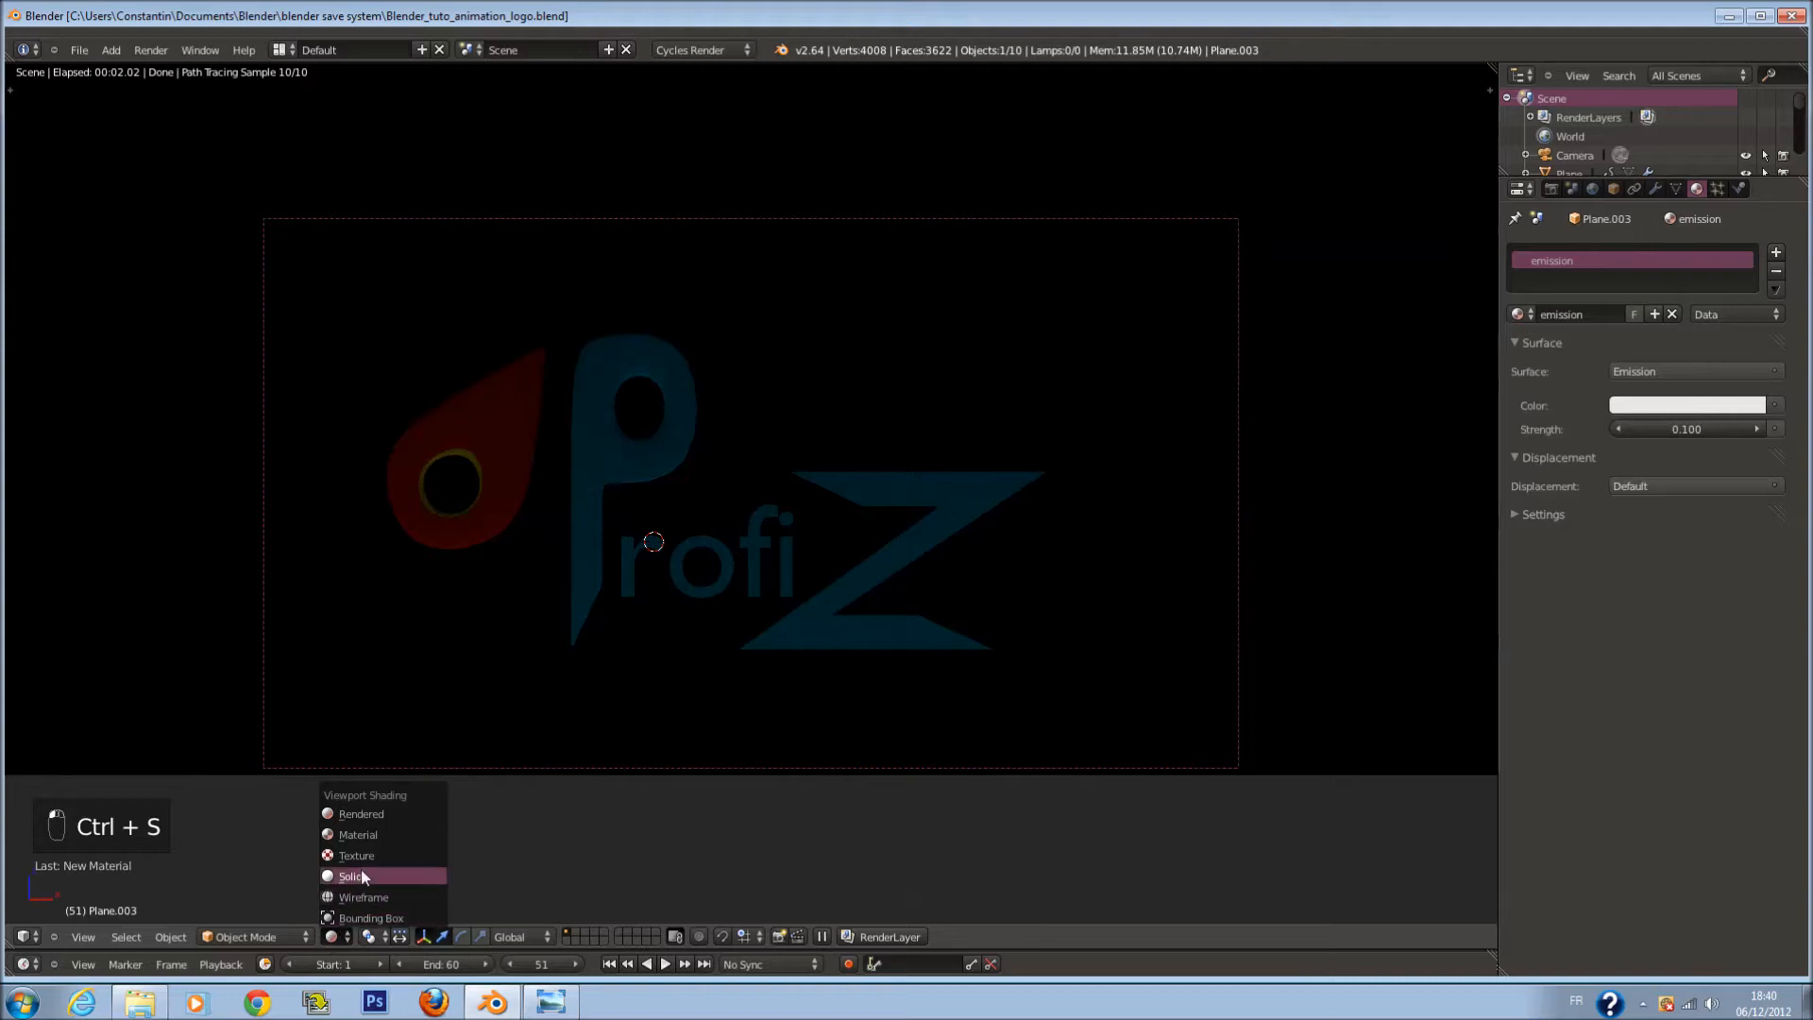
click(364, 872)
key(ctrl+s)
key(KP_3)
key(z)
scroll(1047, 547, up, 1)
shift+scroll(987, 585, up, 4)
scroll(951, 642, down, 1)
ctrl+scroll(946, 647, up, 3)
scroll(898, 593, up, 2)
key(a)
key(ctrl+s)
Step: Add a mesh plane and raise it along Z well above the logo
click(897, 591)
key(shift+a)
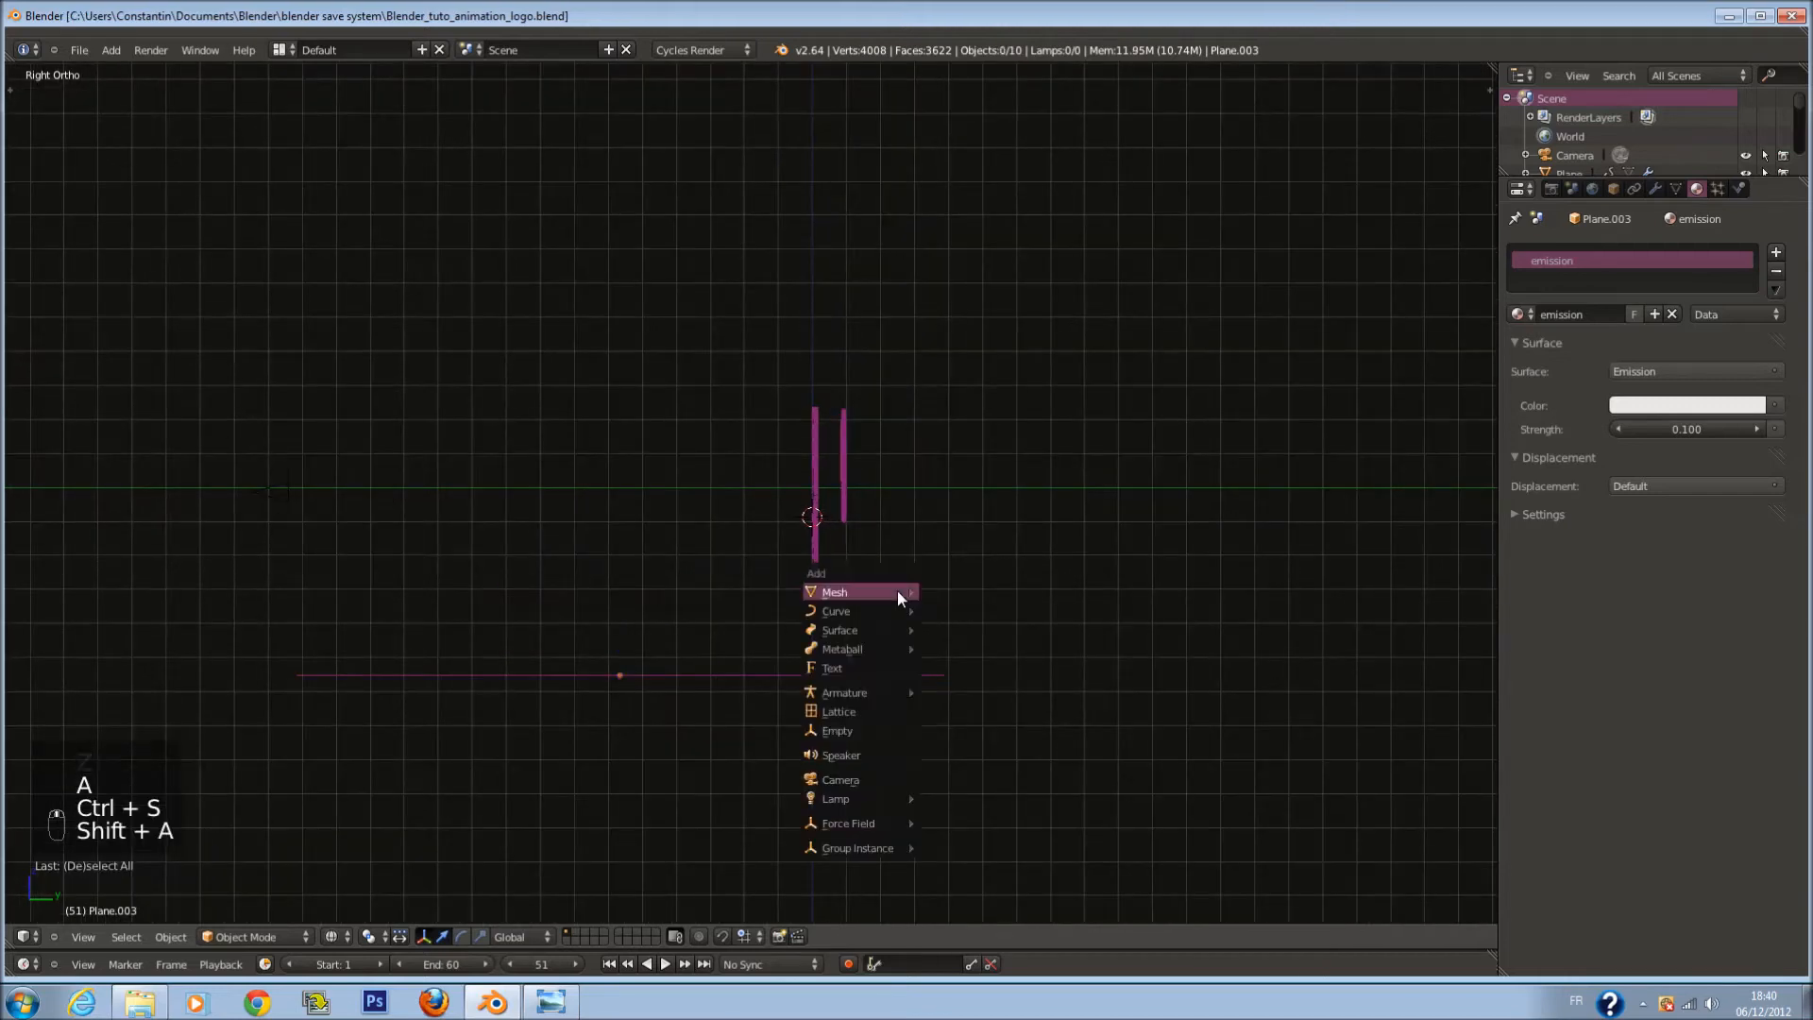
mouse_move(898, 593)
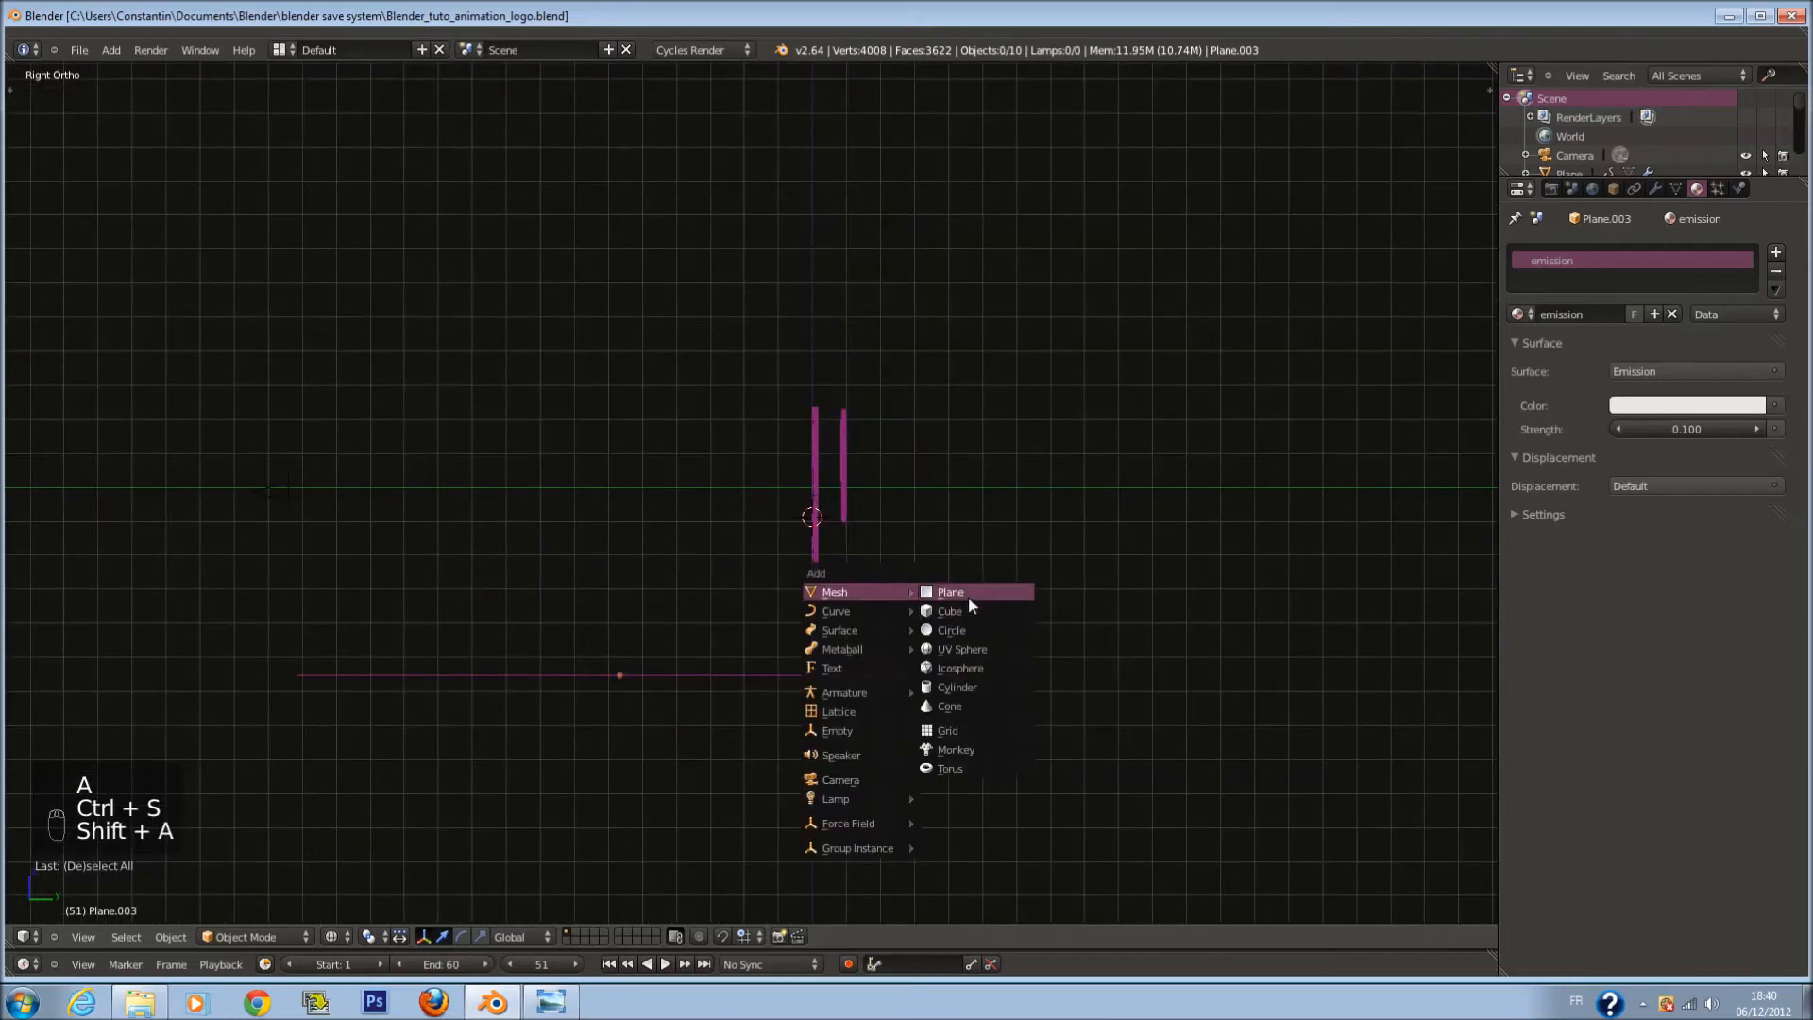
click(967, 595)
drag(812, 451, 842, 159)
Step: Set the floor plane's emission strength to 0.05 and save the file
right_click(928, 676)
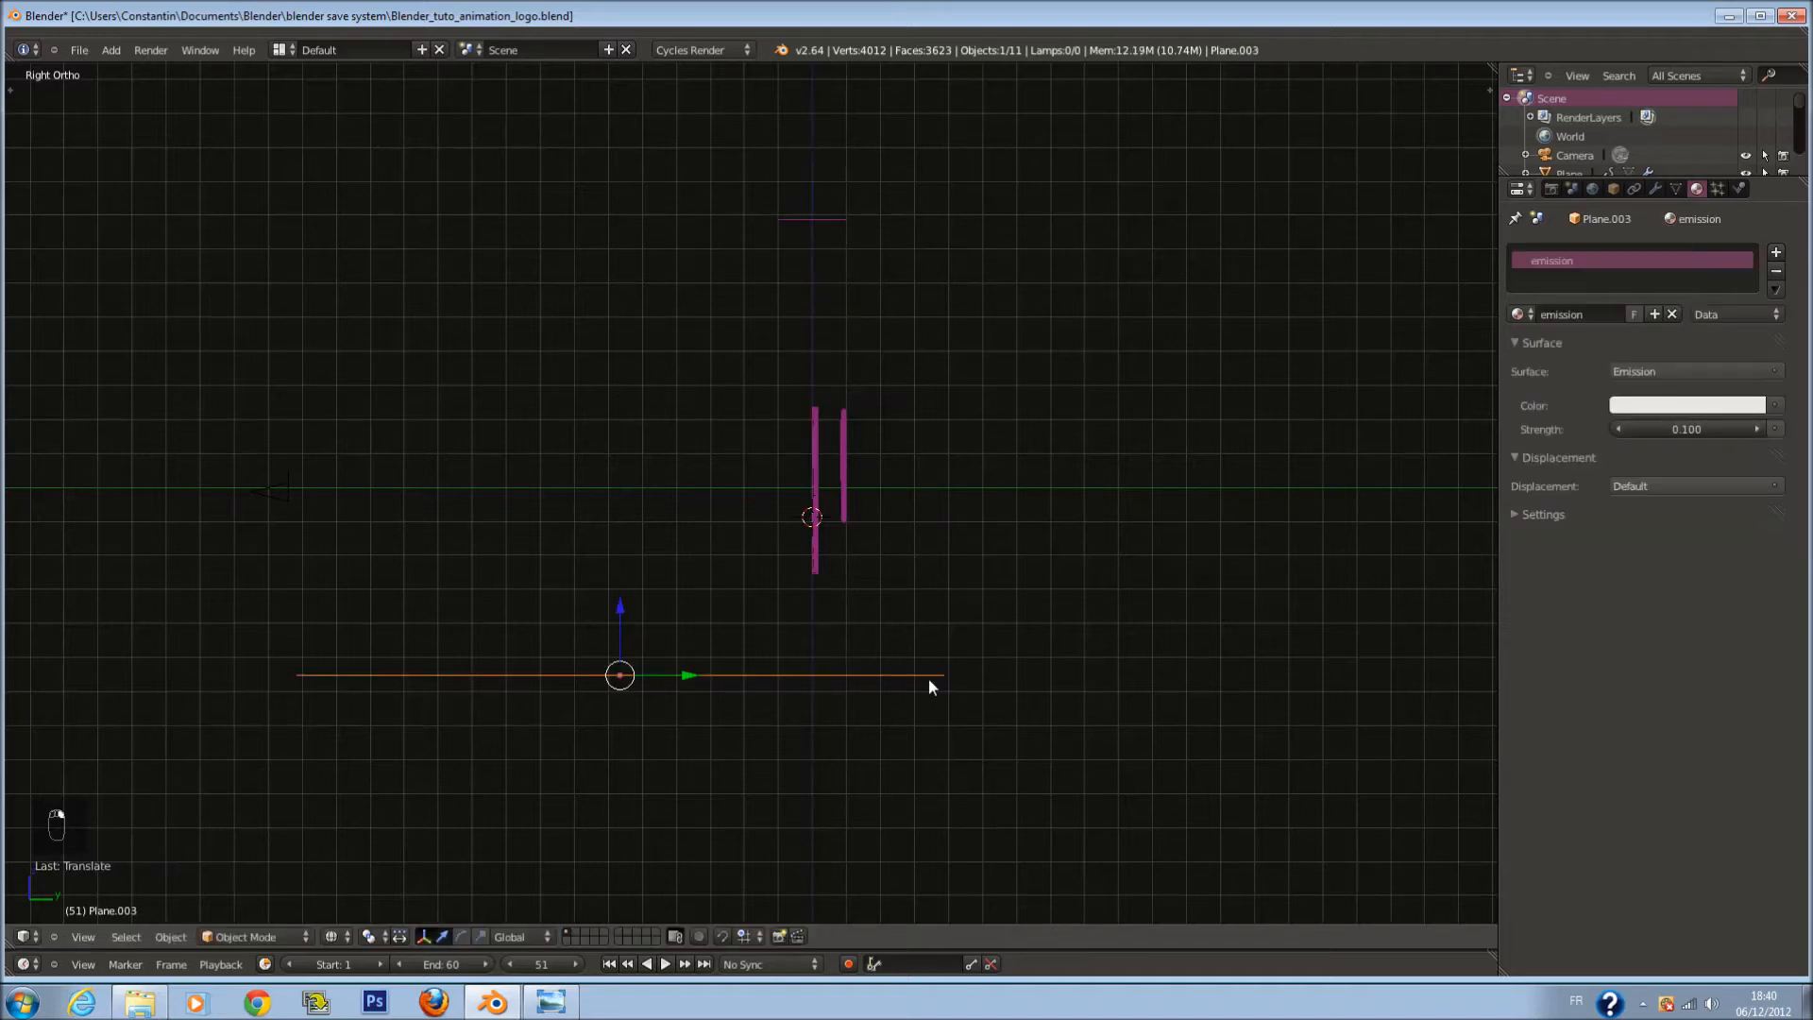
click(1683, 430)
text(0)
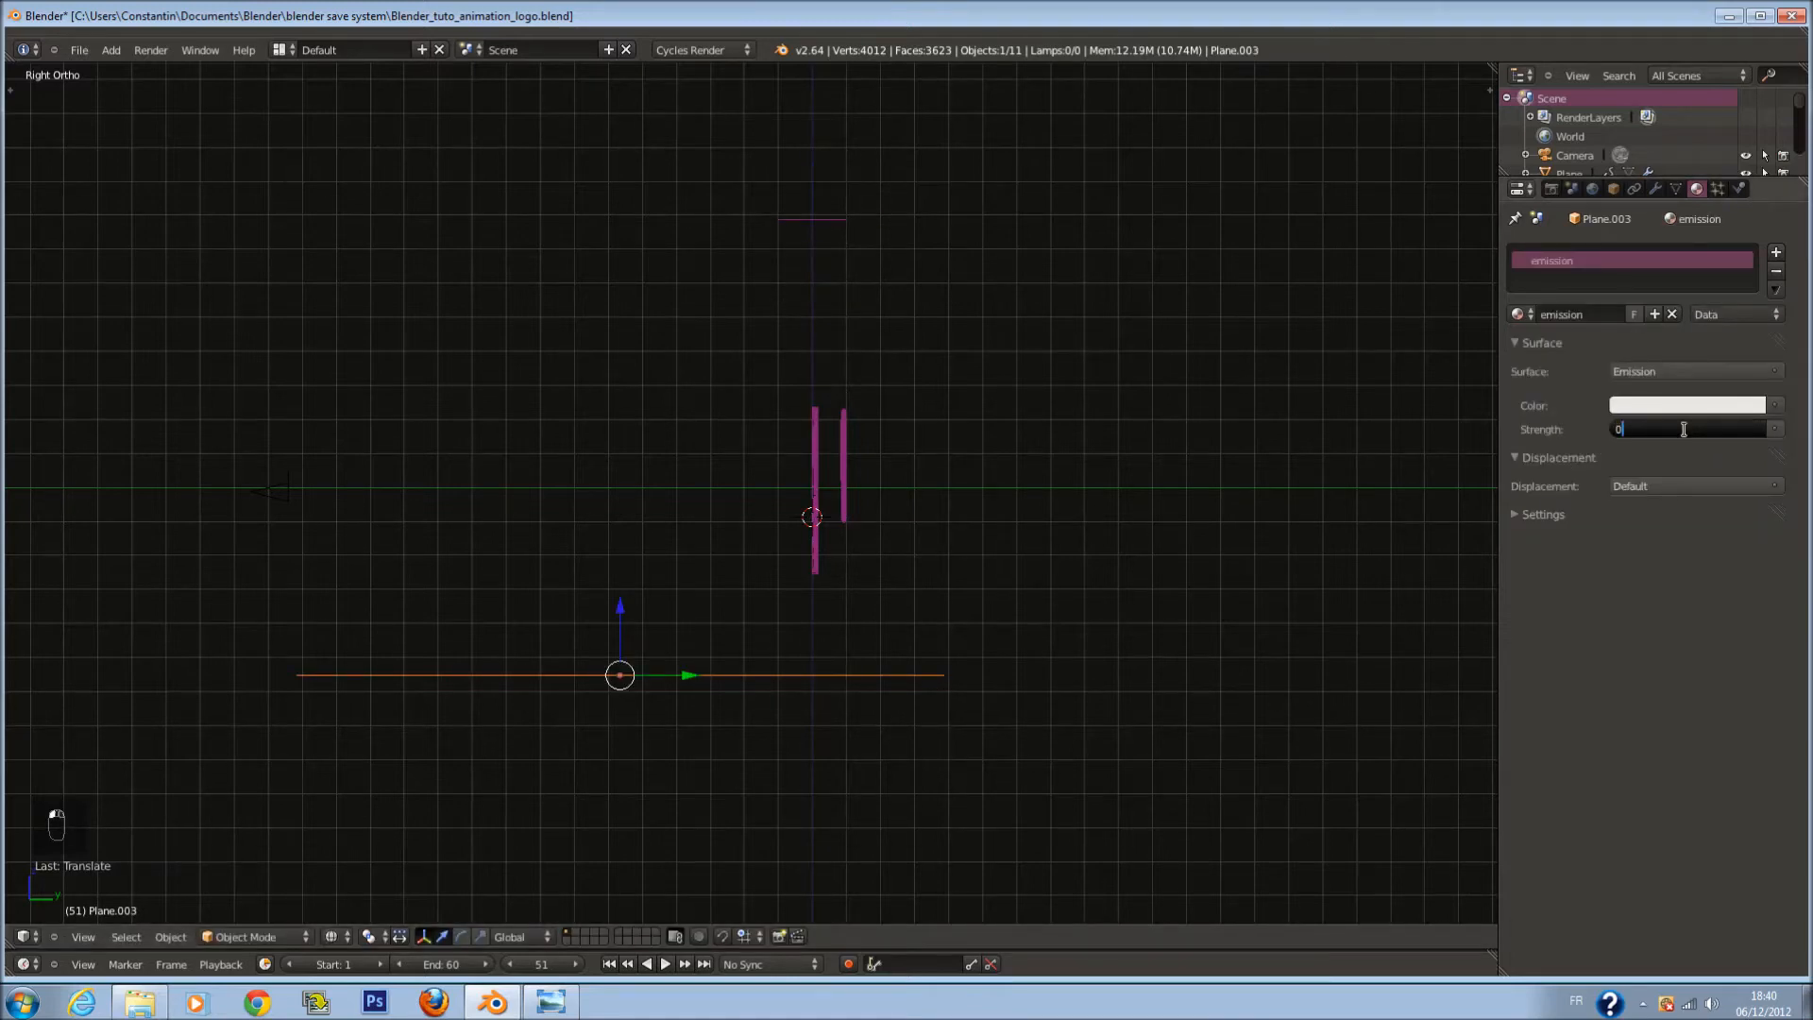
key(Return)
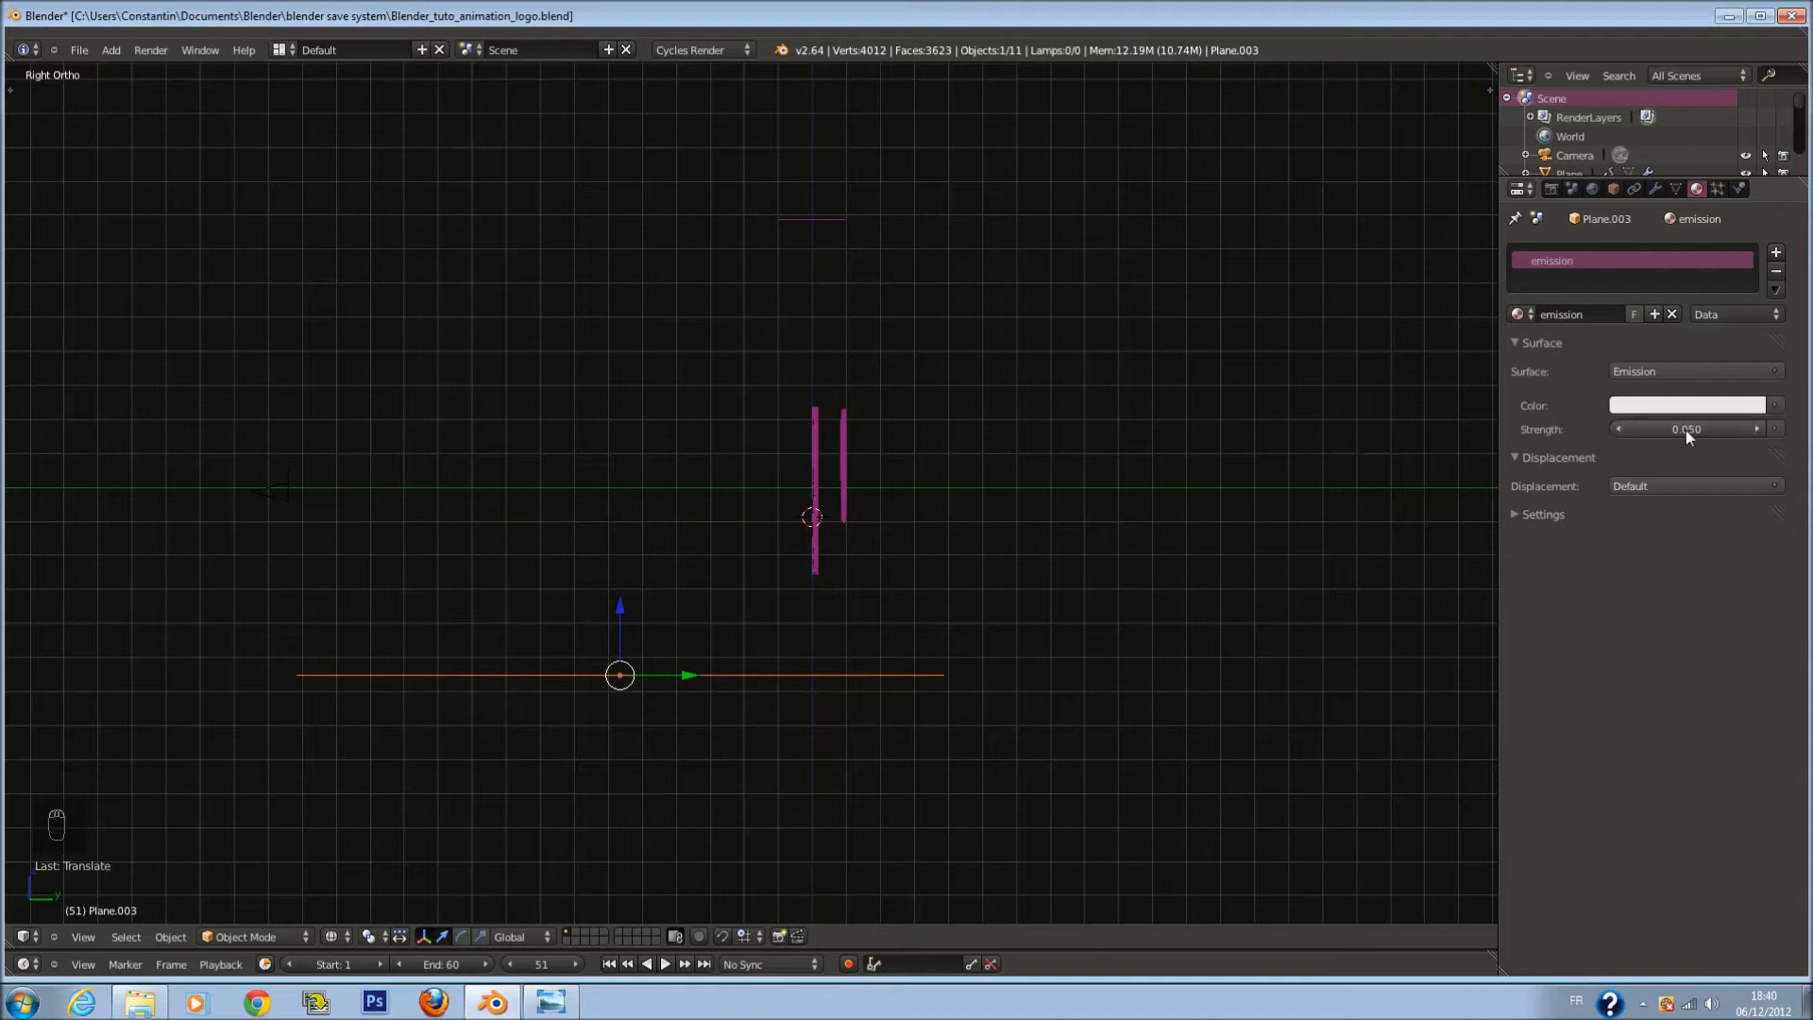
key(ctrl+s)
Step: Check the dimmed logo through the camera in Rendered shading, save the file and return to Solid shading
key(KP_0)
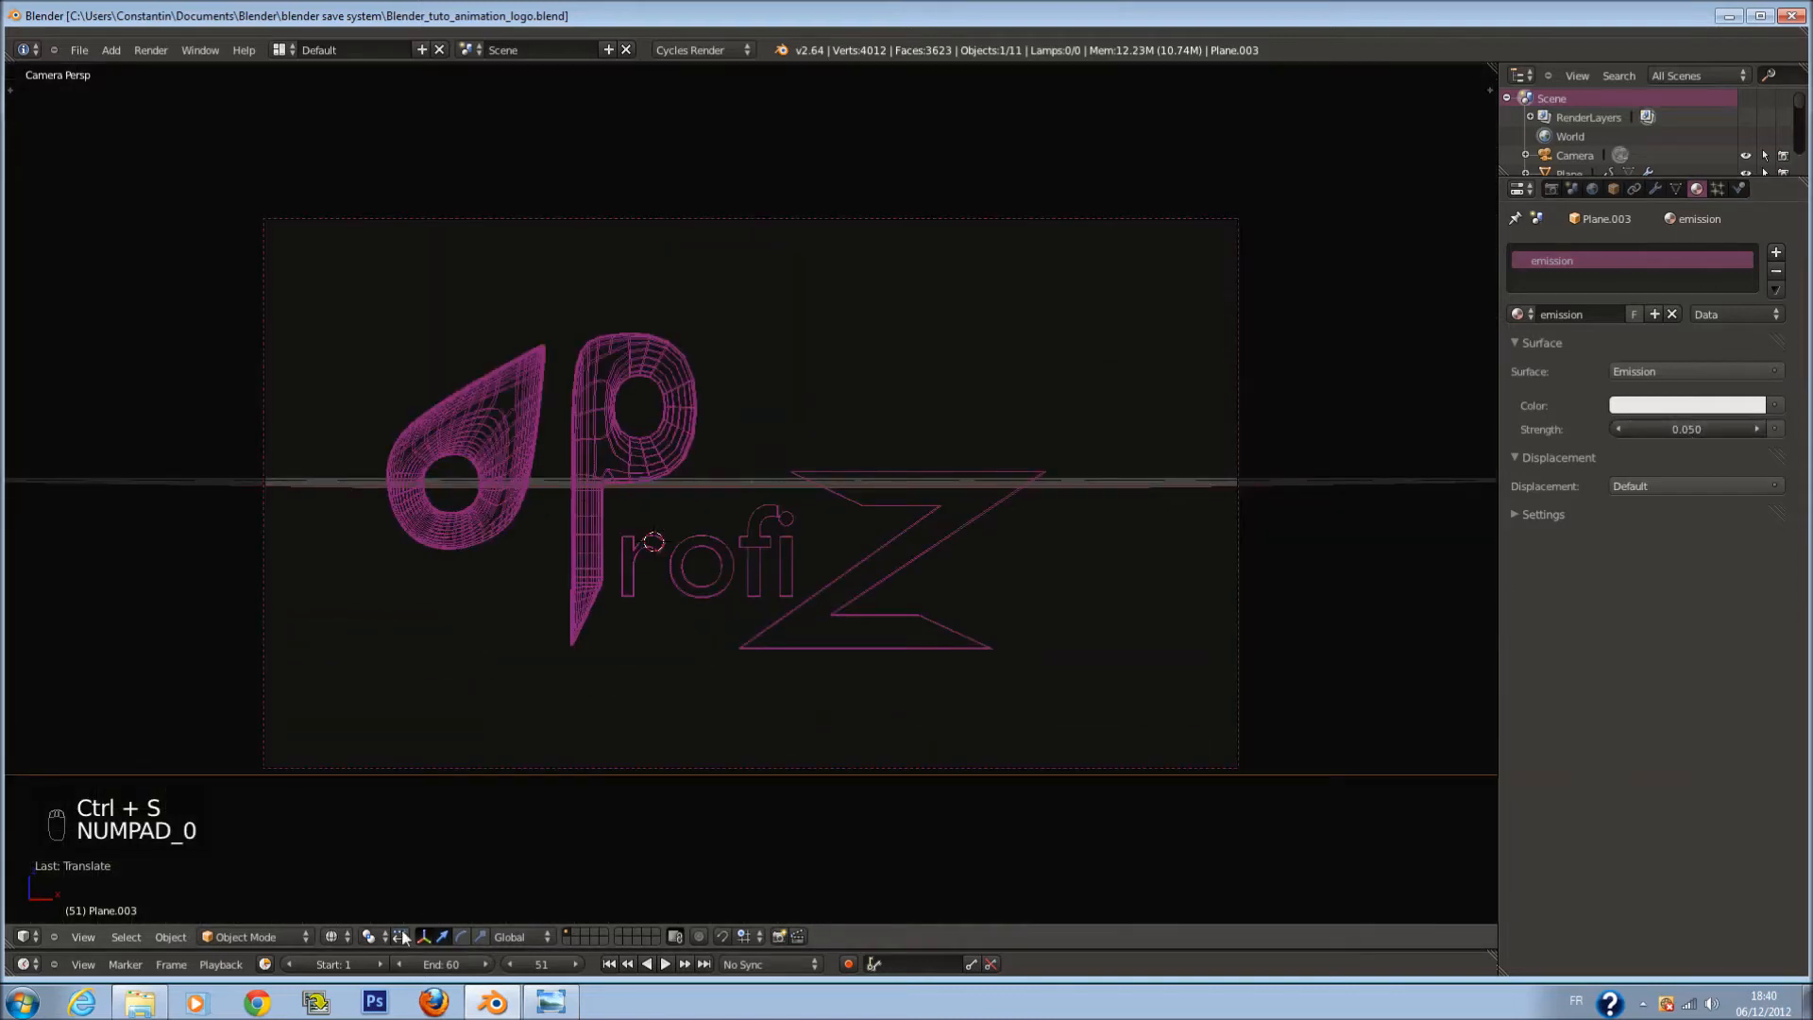
click(383, 810)
key(ctrl+s)
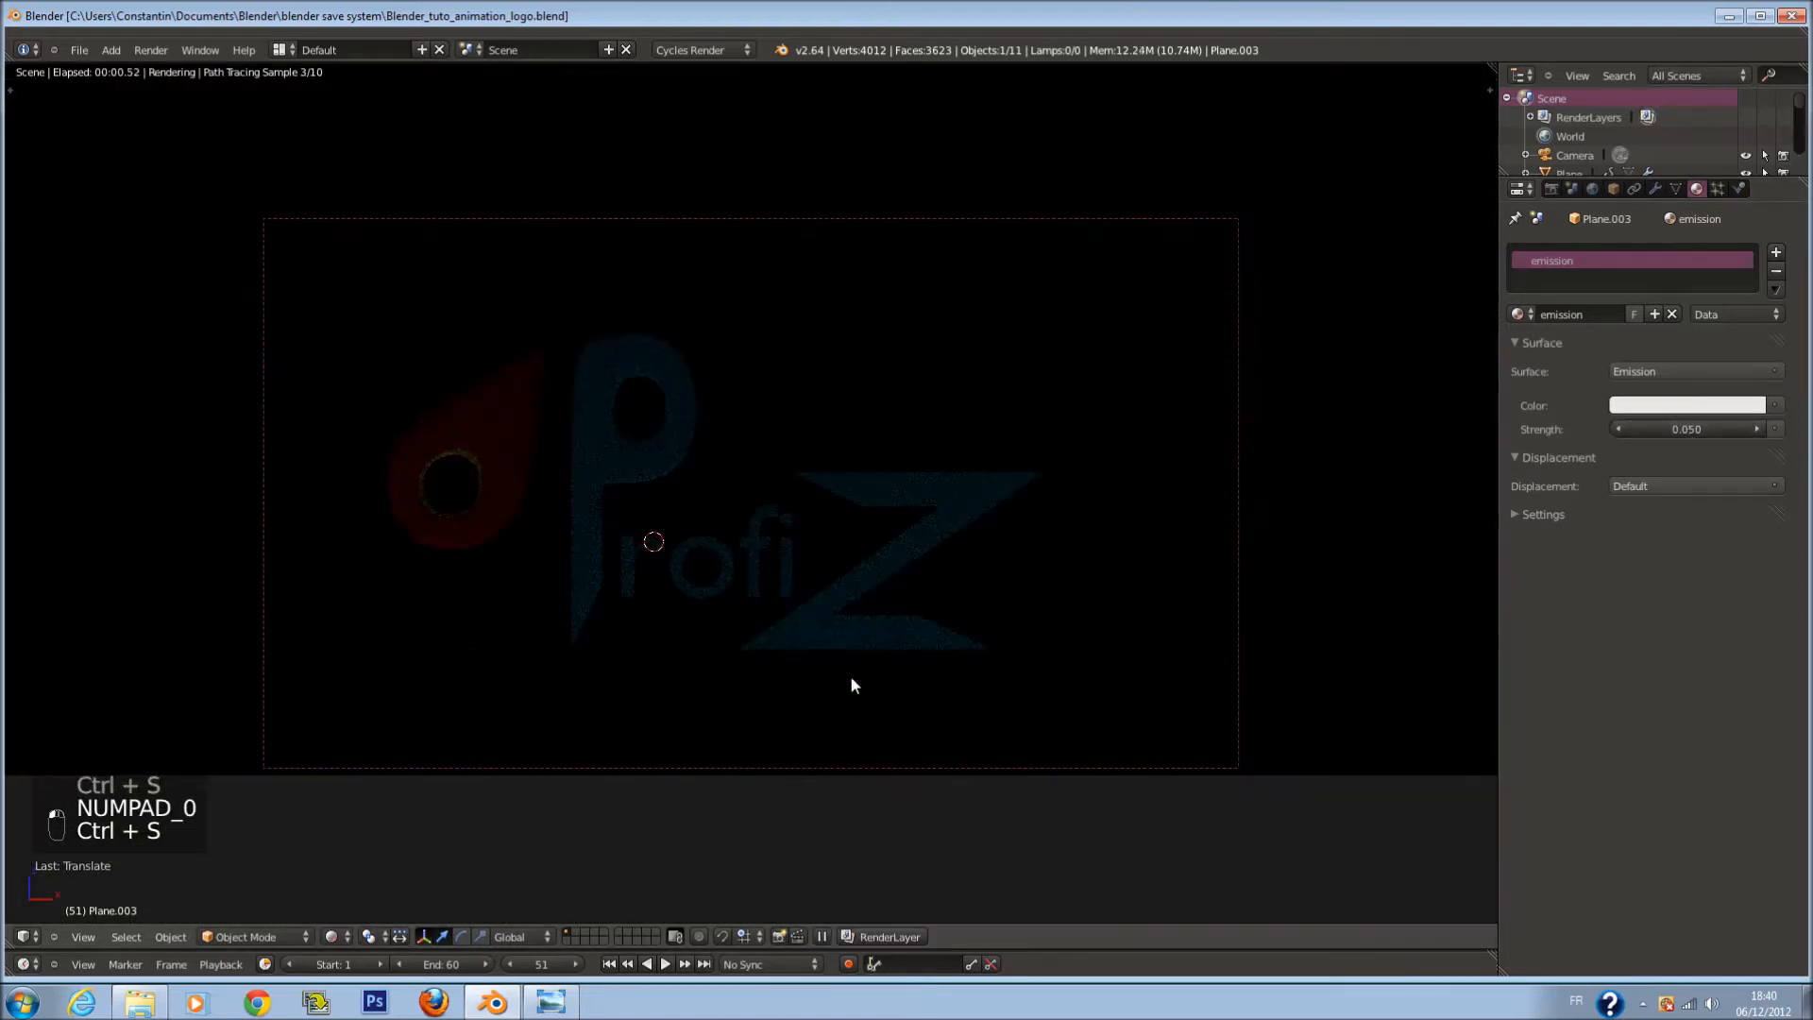
click(343, 938)
click(362, 874)
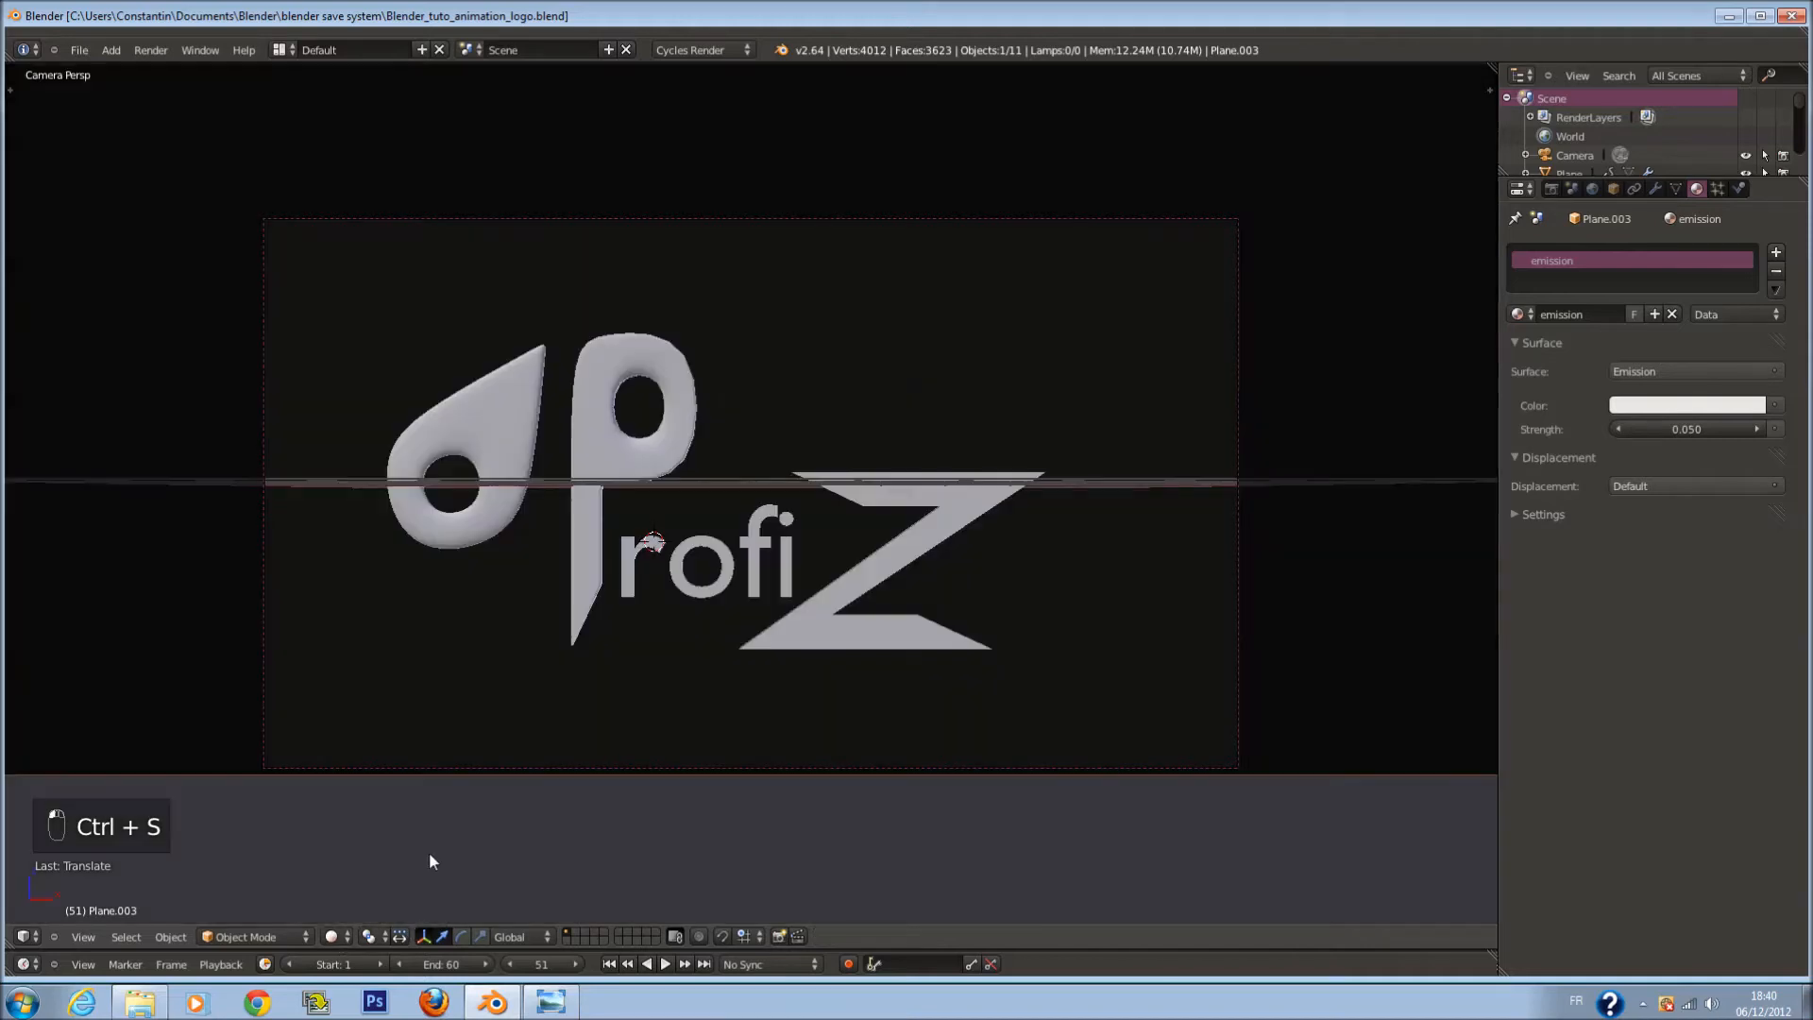
Step: Stretch the new upper plane along X into a long strip wider than the logo, adjust its Y position and save the file
key(KP_3)
key(z)
right_click(797, 389)
key(KP_7)
scroll(797, 391, down, 2)
scroll(739, 589, up, 1)
drag(740, 414, 741, 395)
key(s)
middle_click(855, 450)
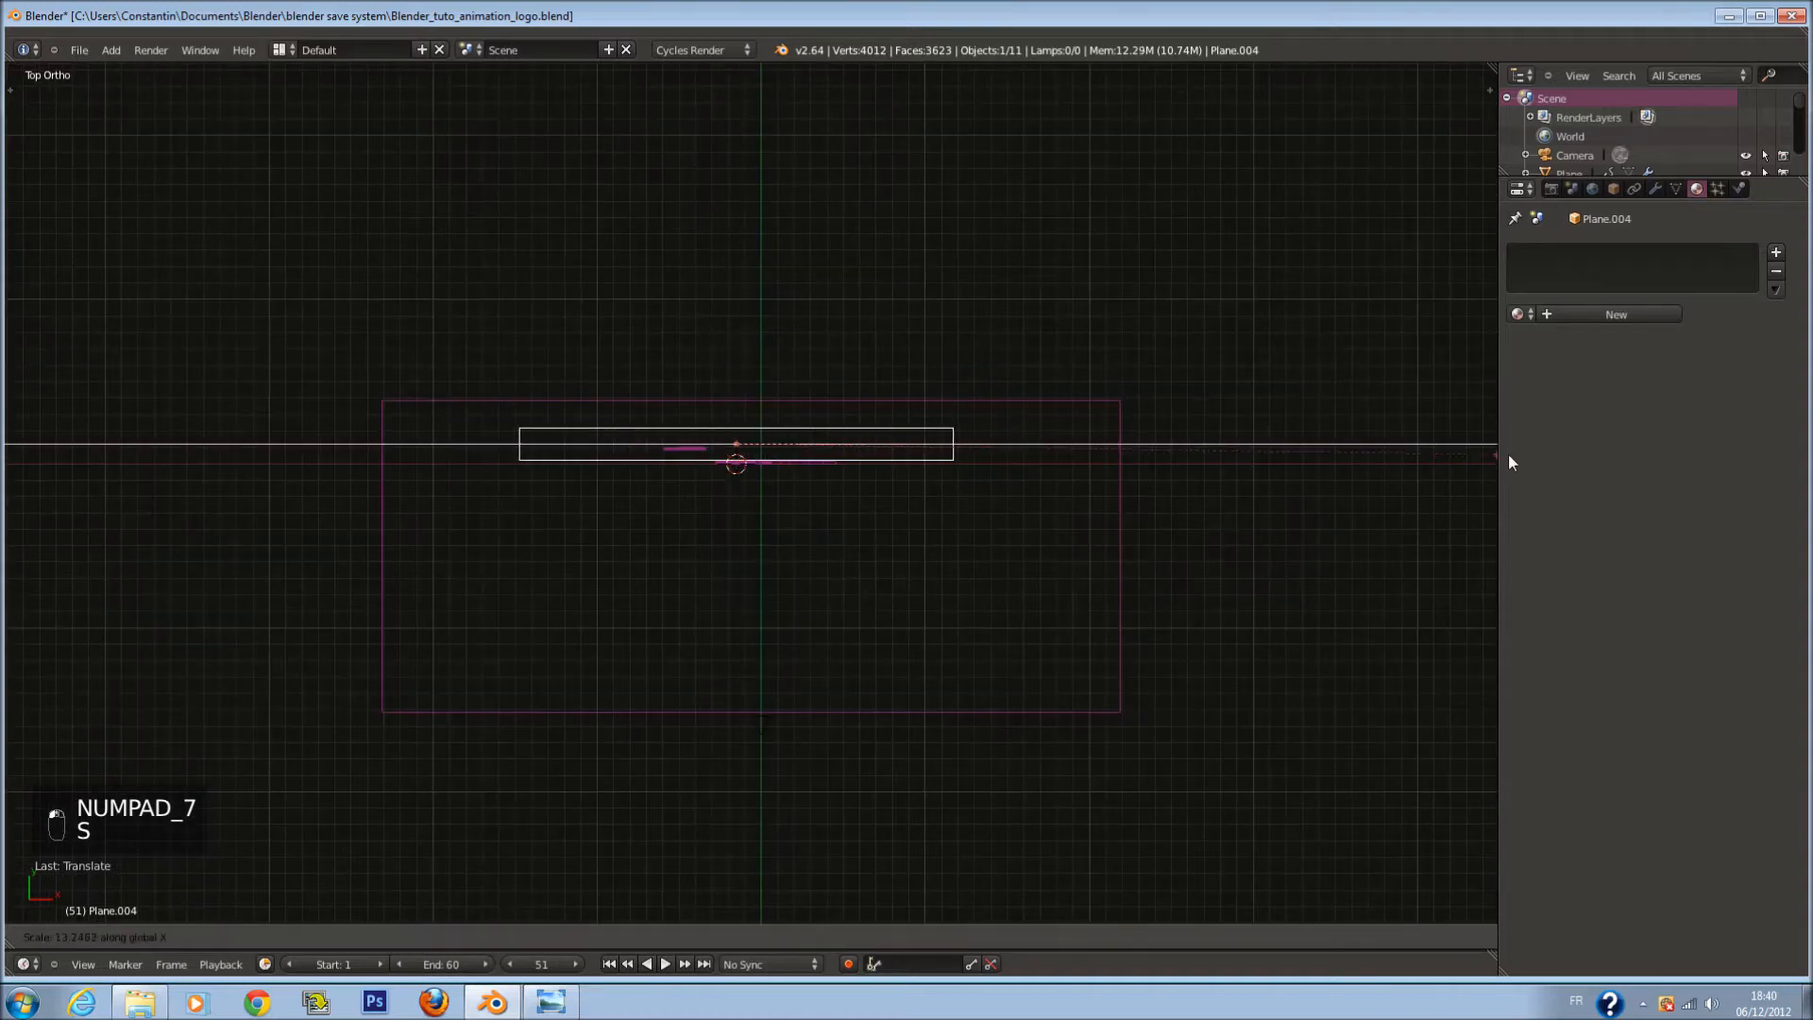
click(1766, 457)
drag(737, 381, 734, 382)
key(ctrl+s)
Step: Lower the strip plane to just above the camera frame, shift it slightly along X and save the file
key(KP_1)
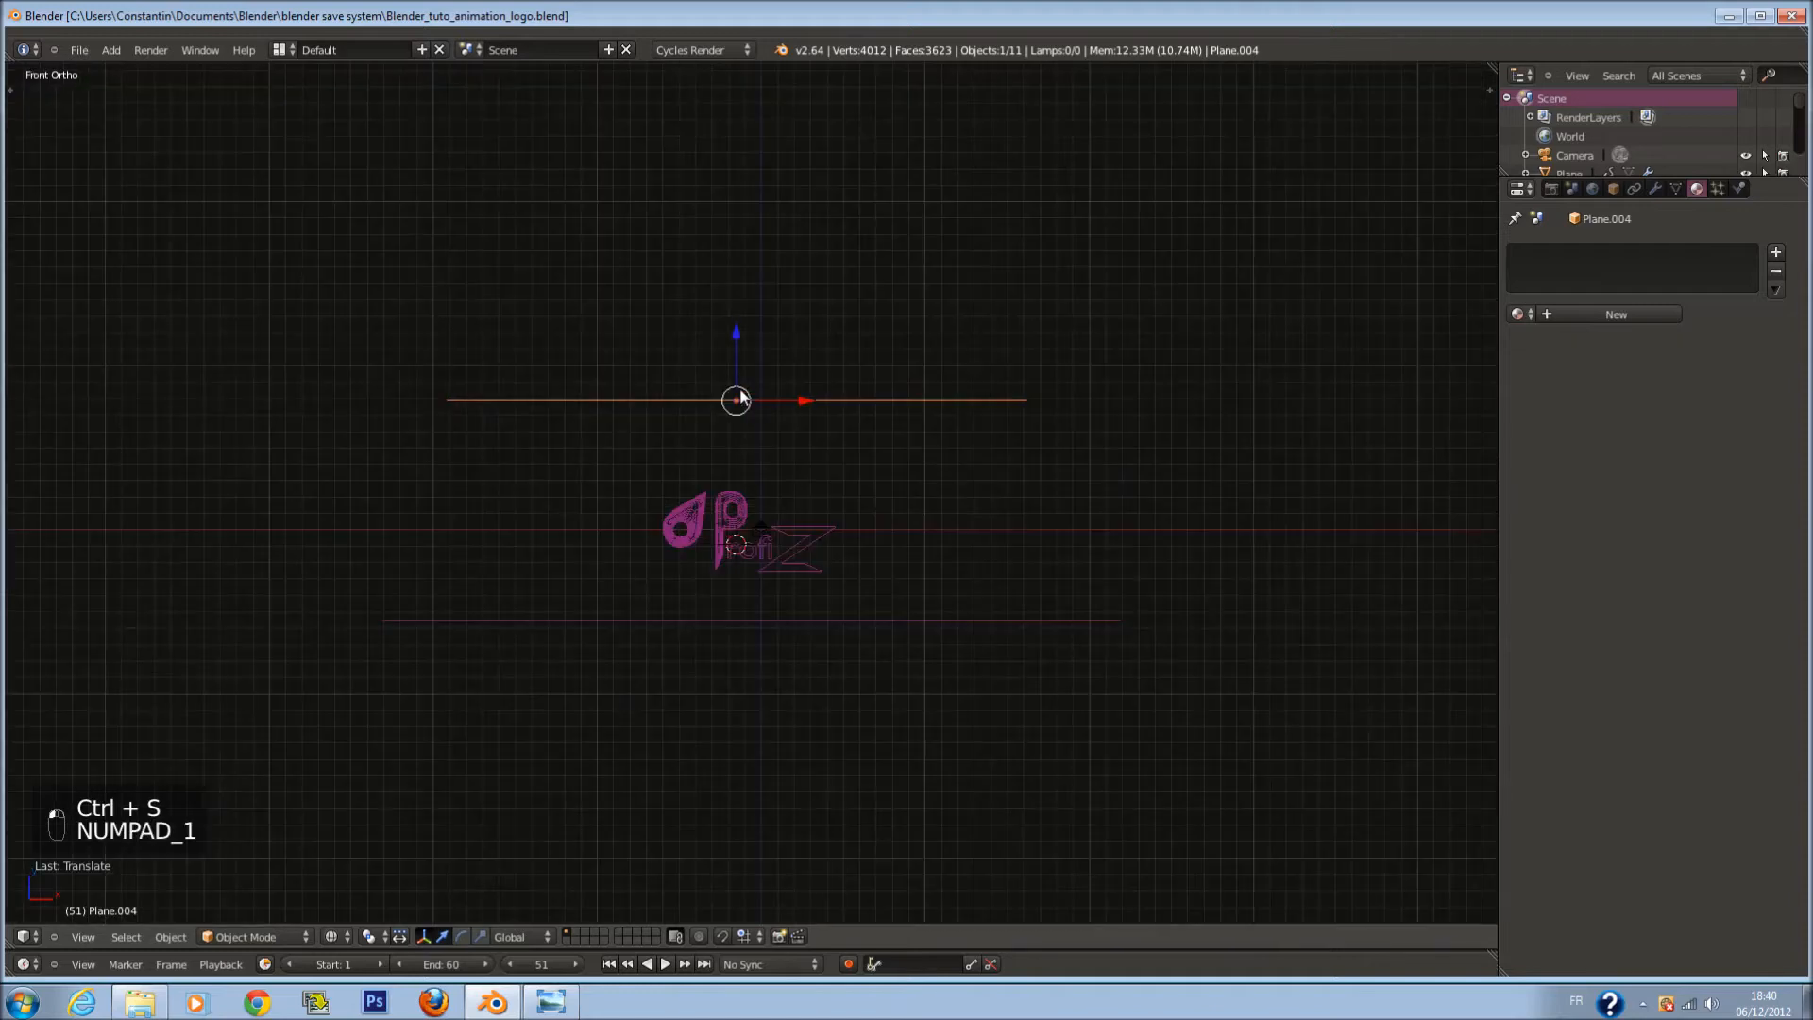
key(KP_0)
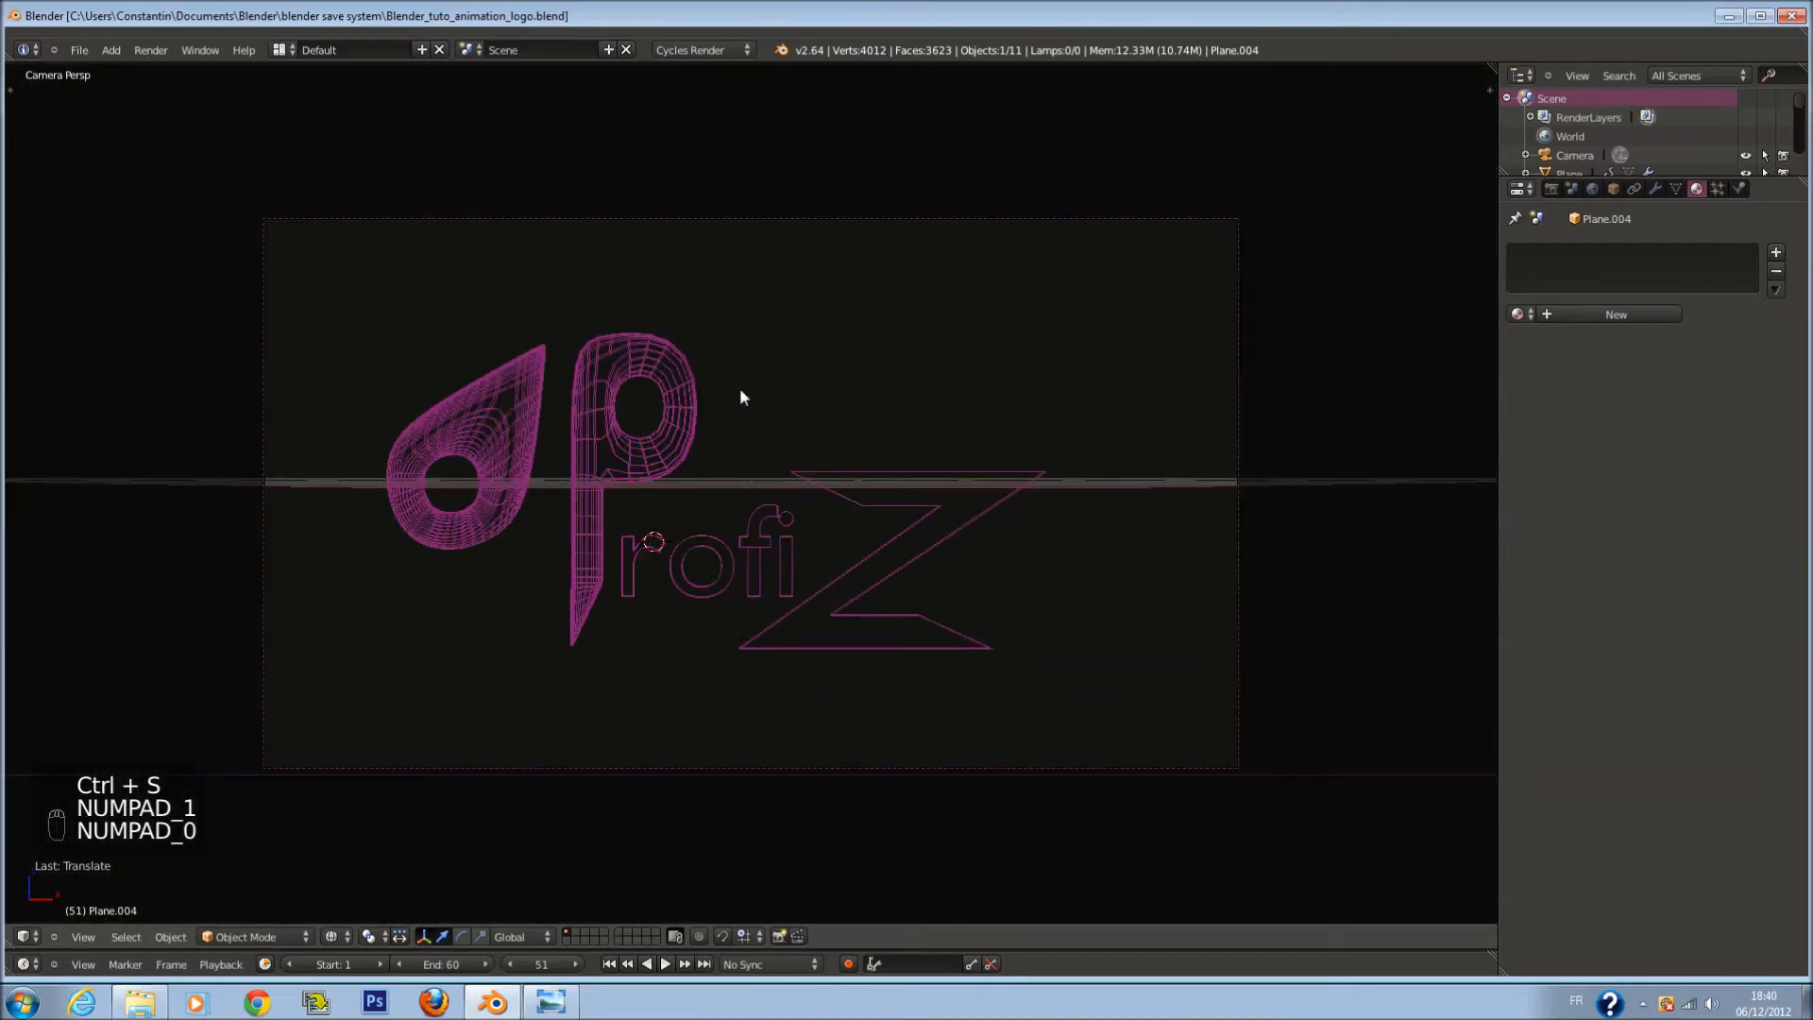
scroll(739, 387, down, 5)
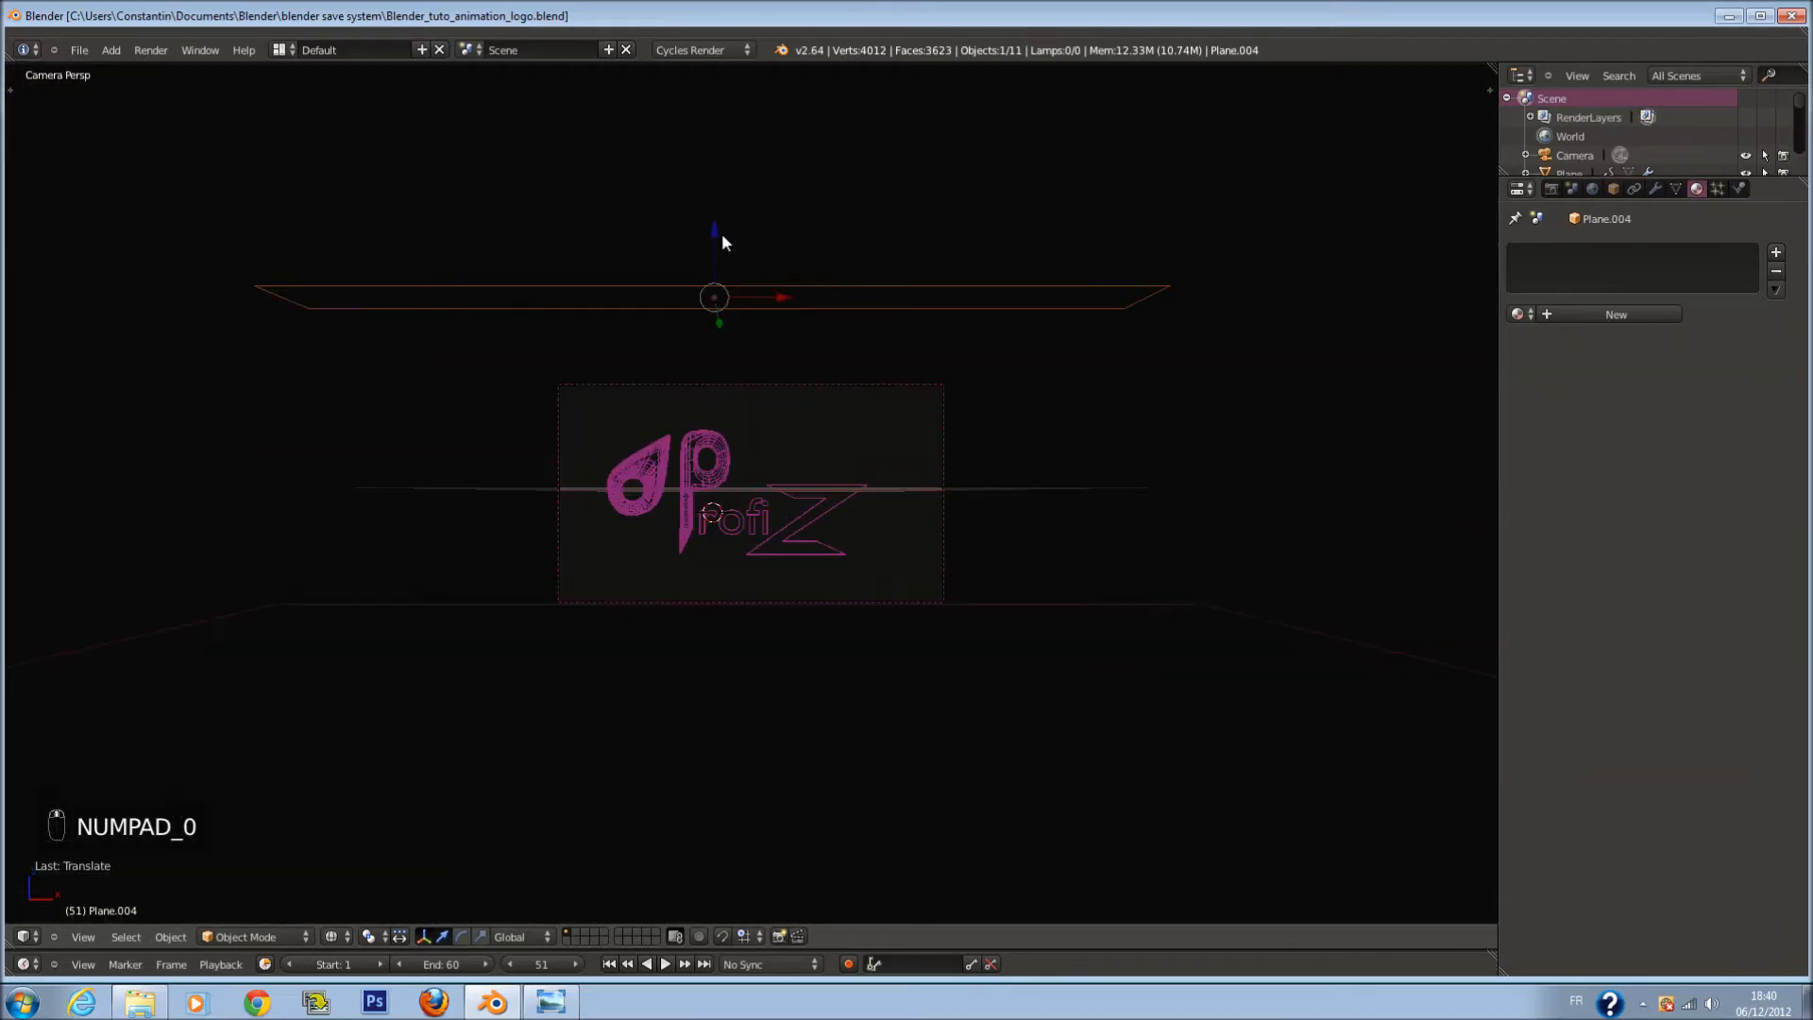
drag(722, 242, 720, 302)
key(ctrl+s)
drag(787, 359, 820, 372)
key(ctrl+s)
click(820, 374)
Step: Create a new material on the strip plane and name it "light_red"
click(1592, 321)
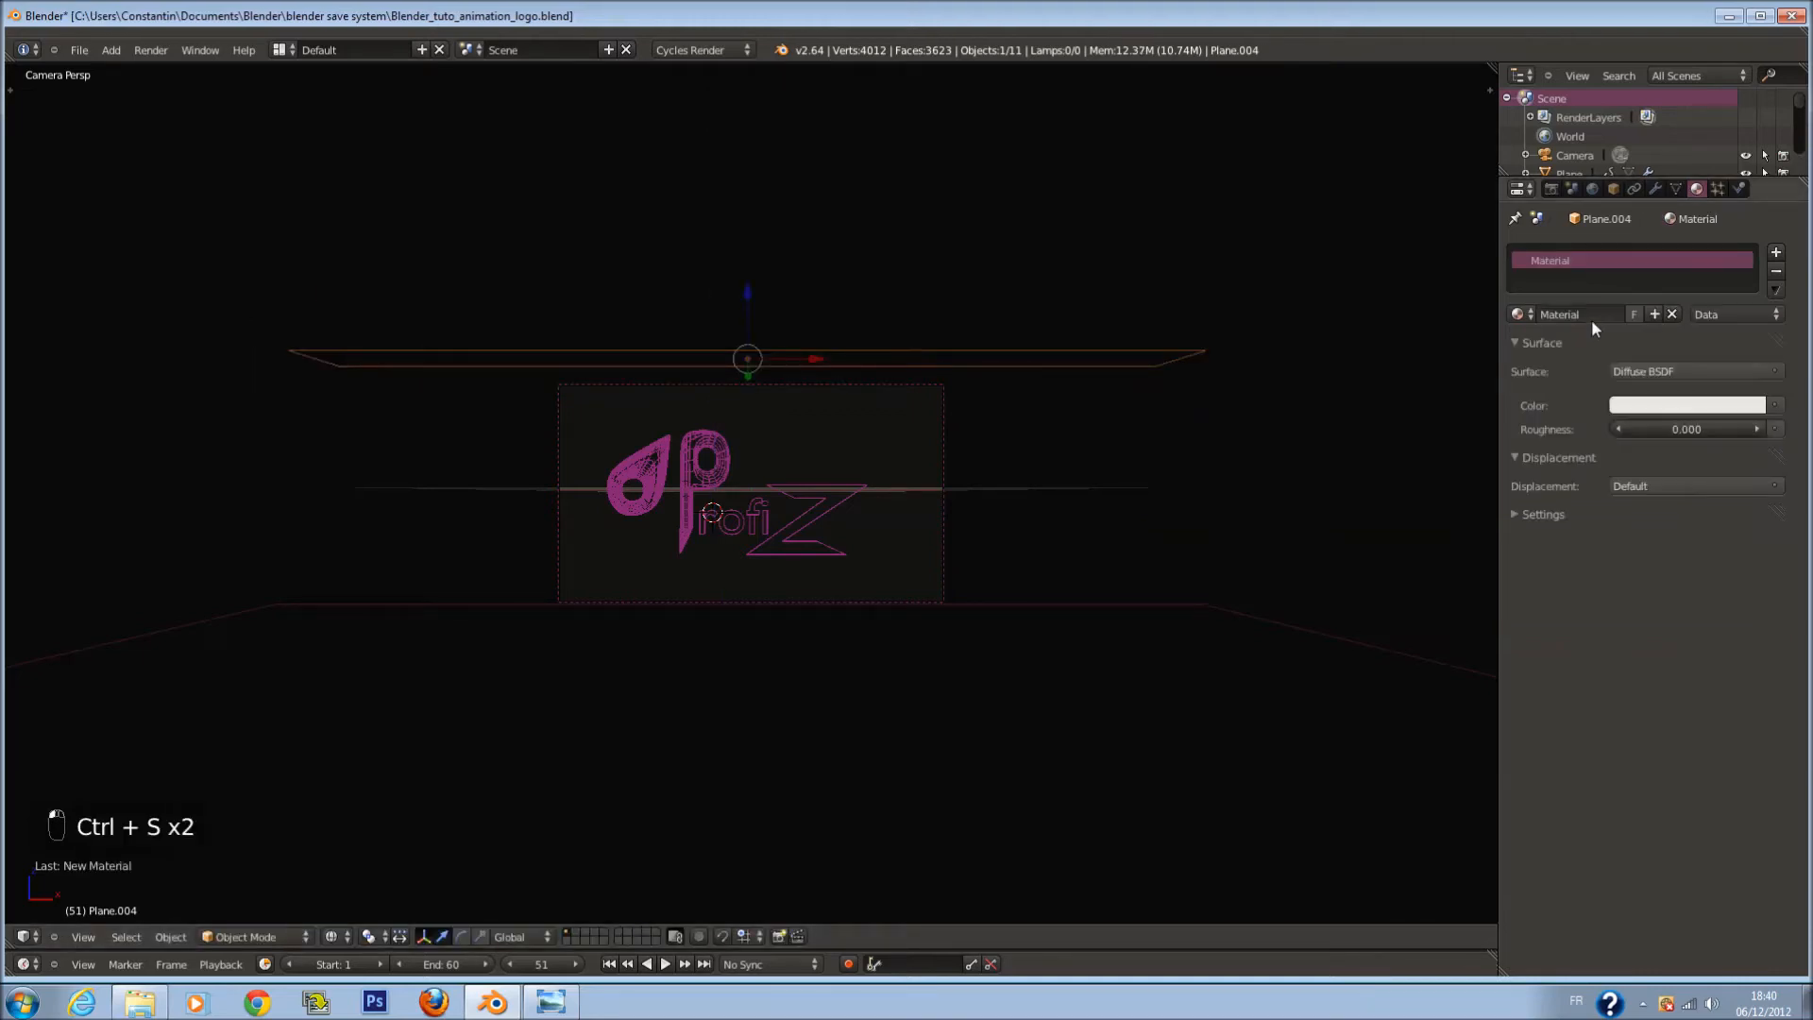
text(EMISSIO)
key(Return)
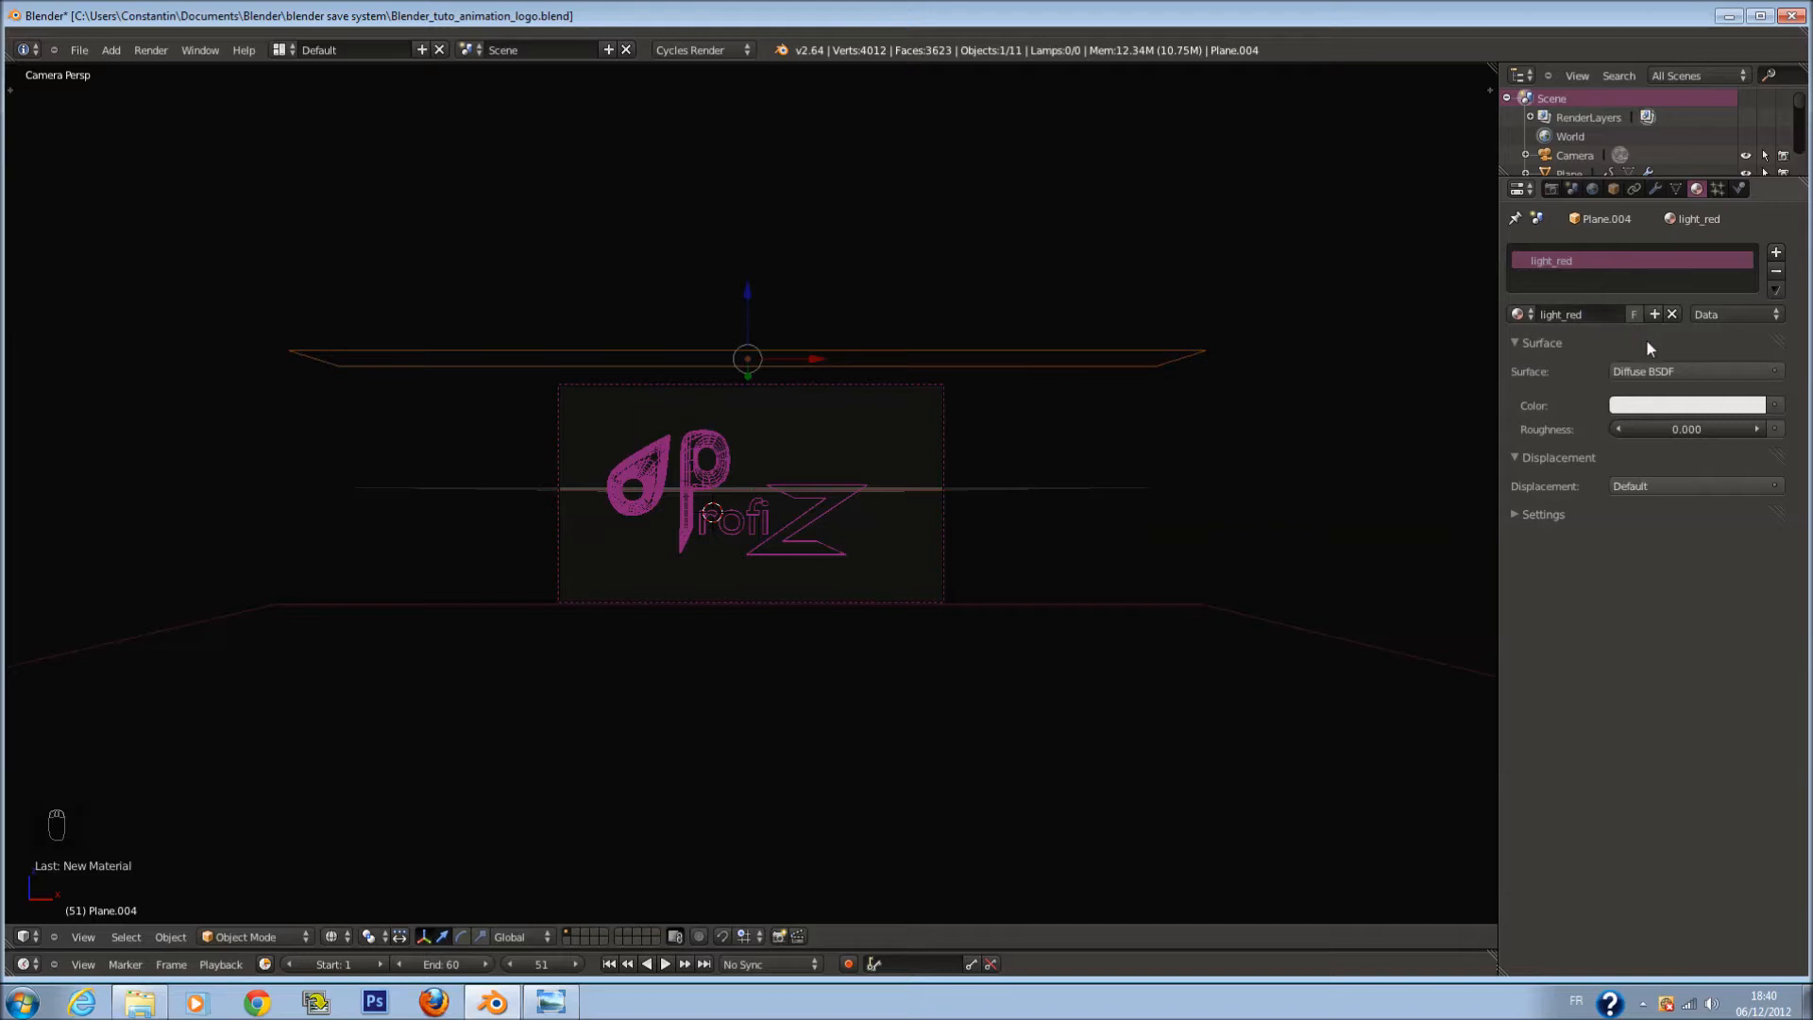
Step: Change the light_red material to an Emission shader with a bright red color and save the file
click(1651, 371)
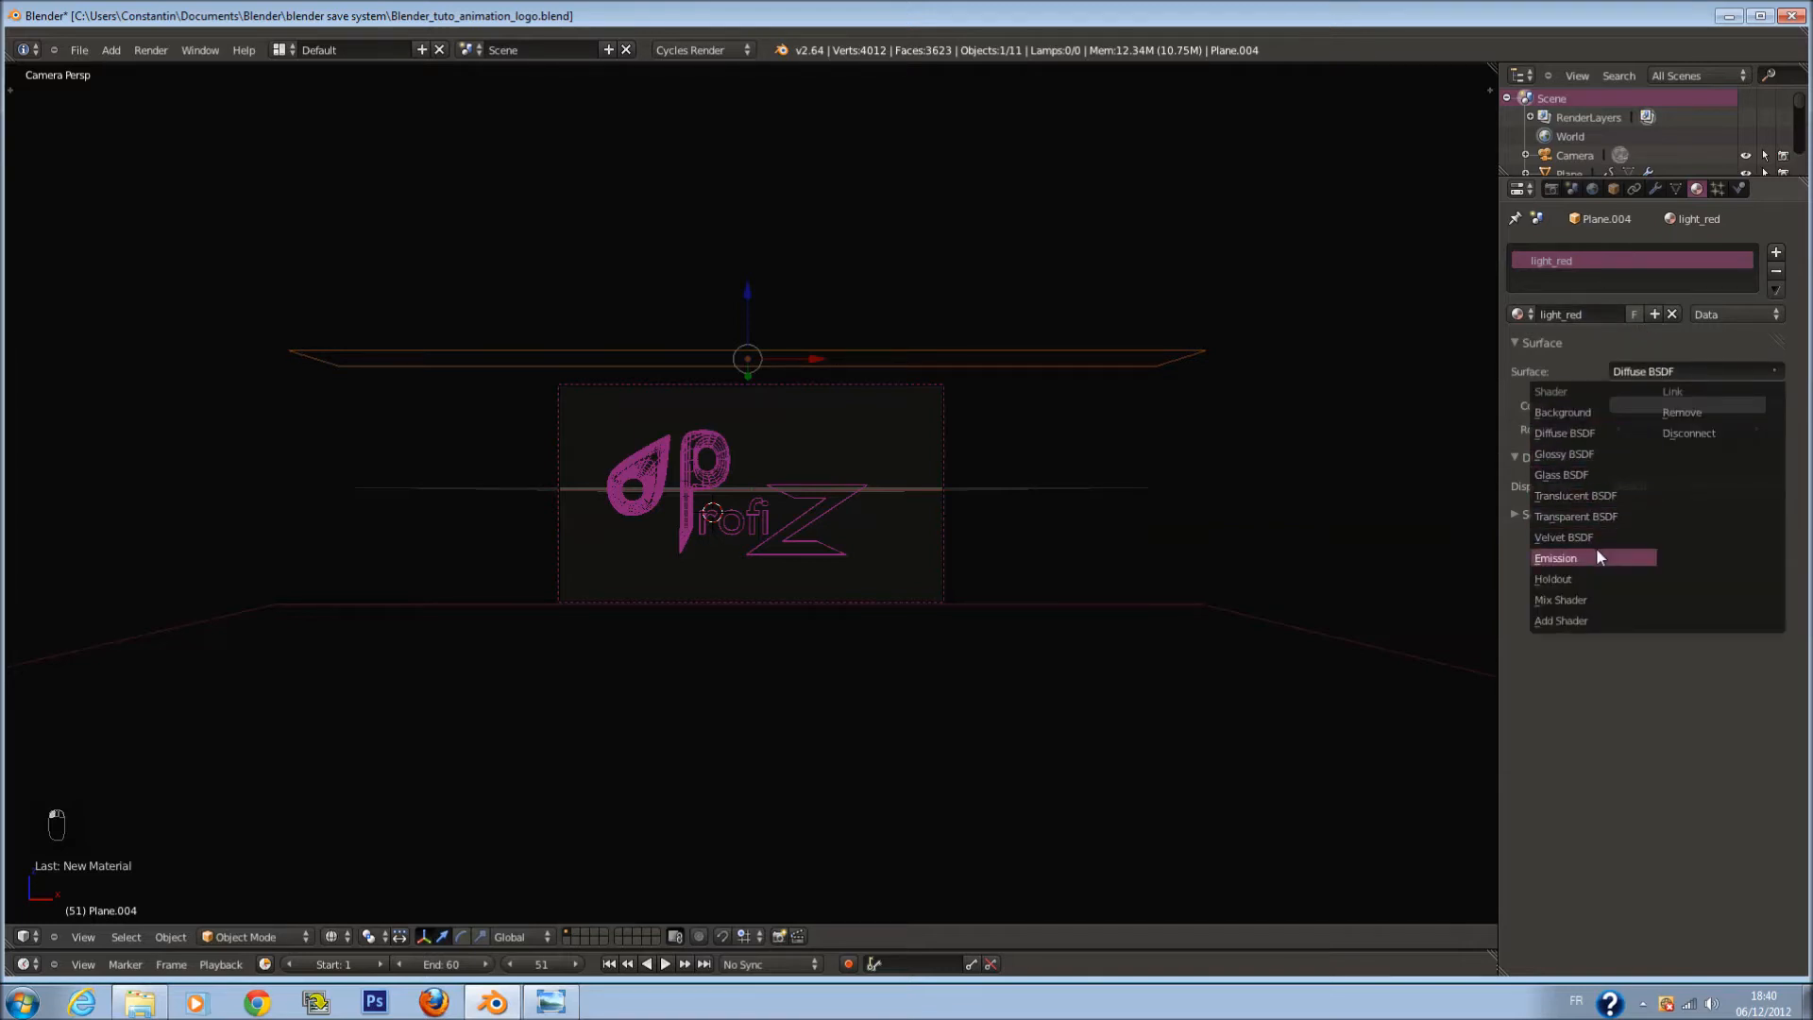
click(1598, 555)
click(1674, 406)
drag(1651, 293, 1668, 326)
scroll(1018, 508, up, 4)
key(ctrl+s)
Step: Preview the red light in Rendered shading and adjust the strip plane's height along Z, keeping it above the camera frame
click(332, 936)
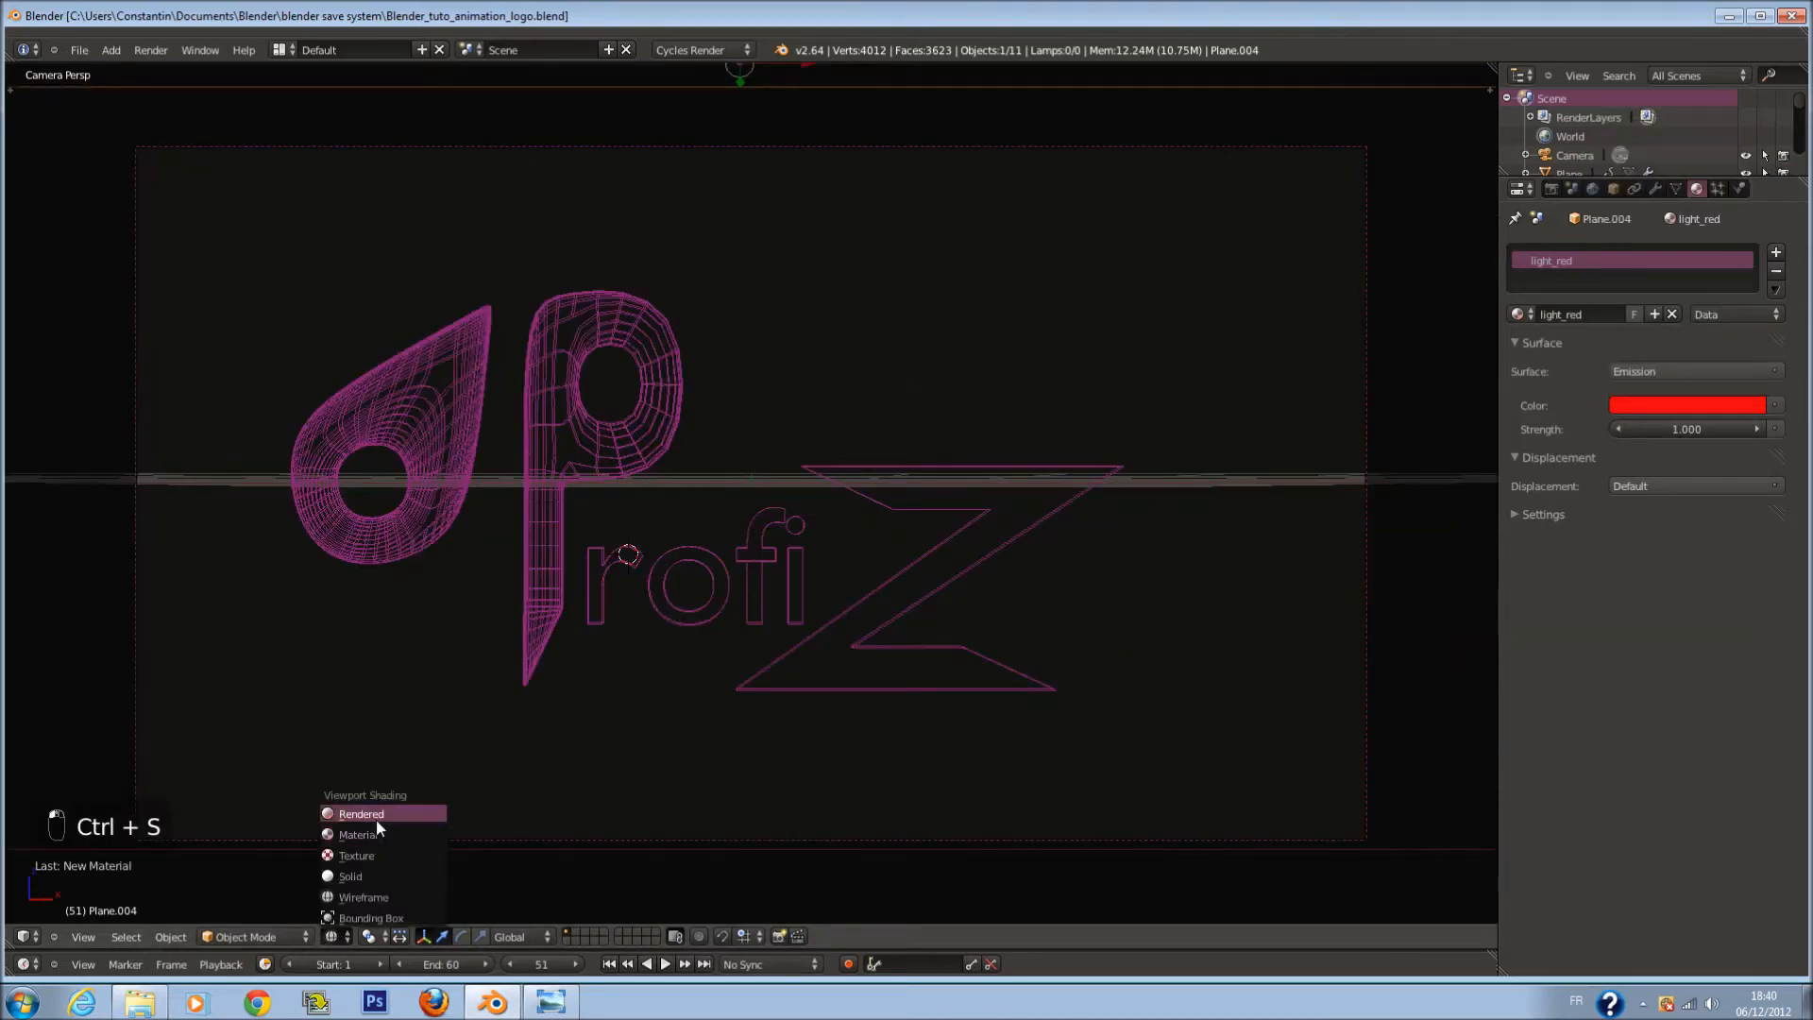
click(376, 818)
key(ctrl+s)
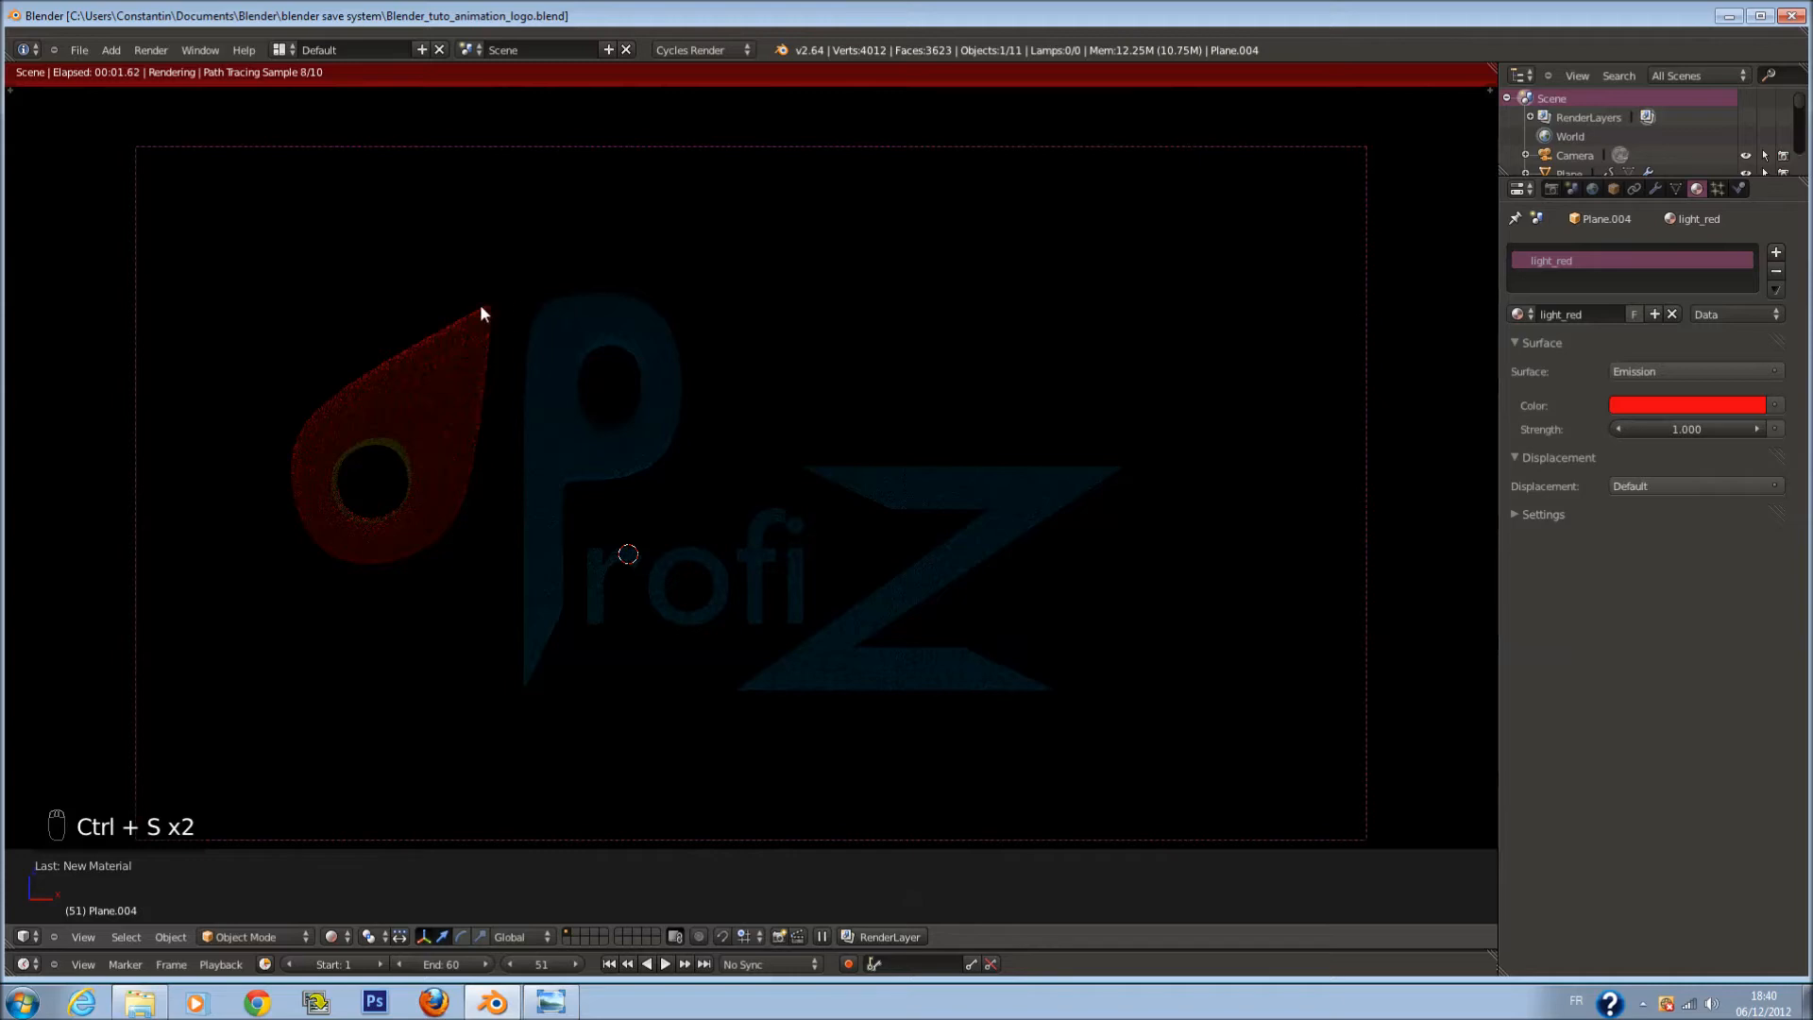
scroll(612, 302, down, 2)
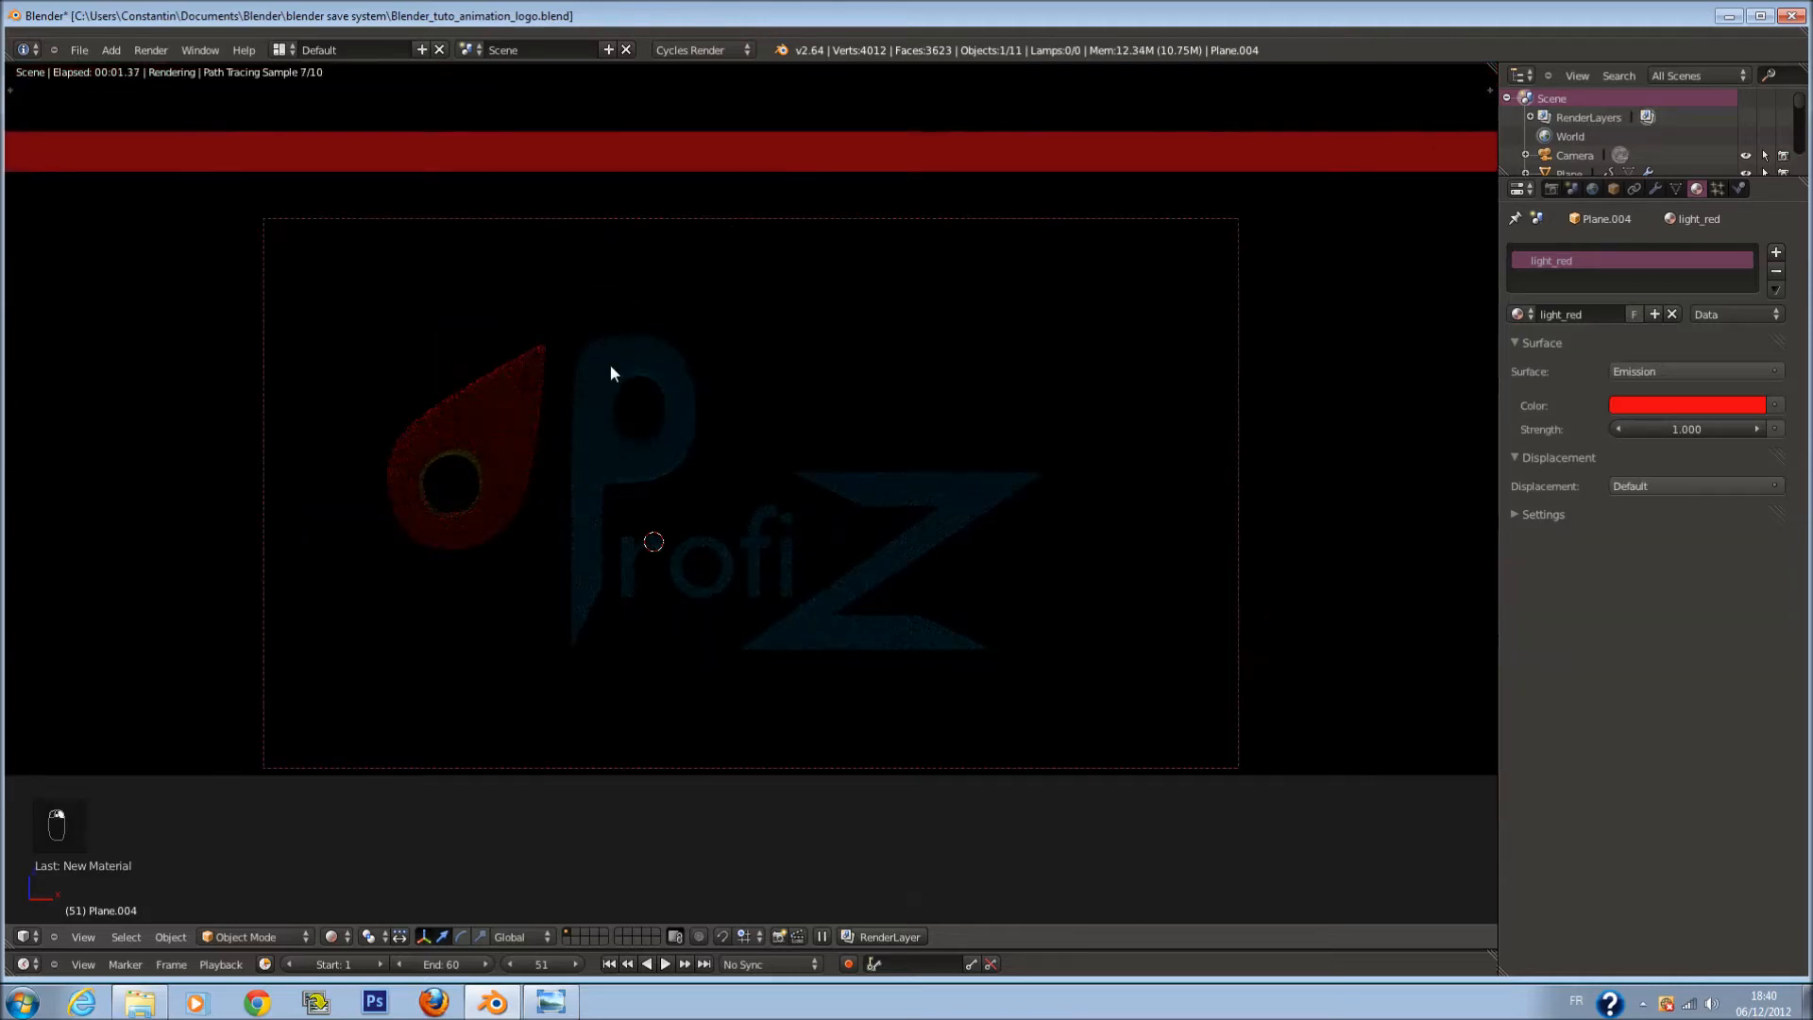
key(g)
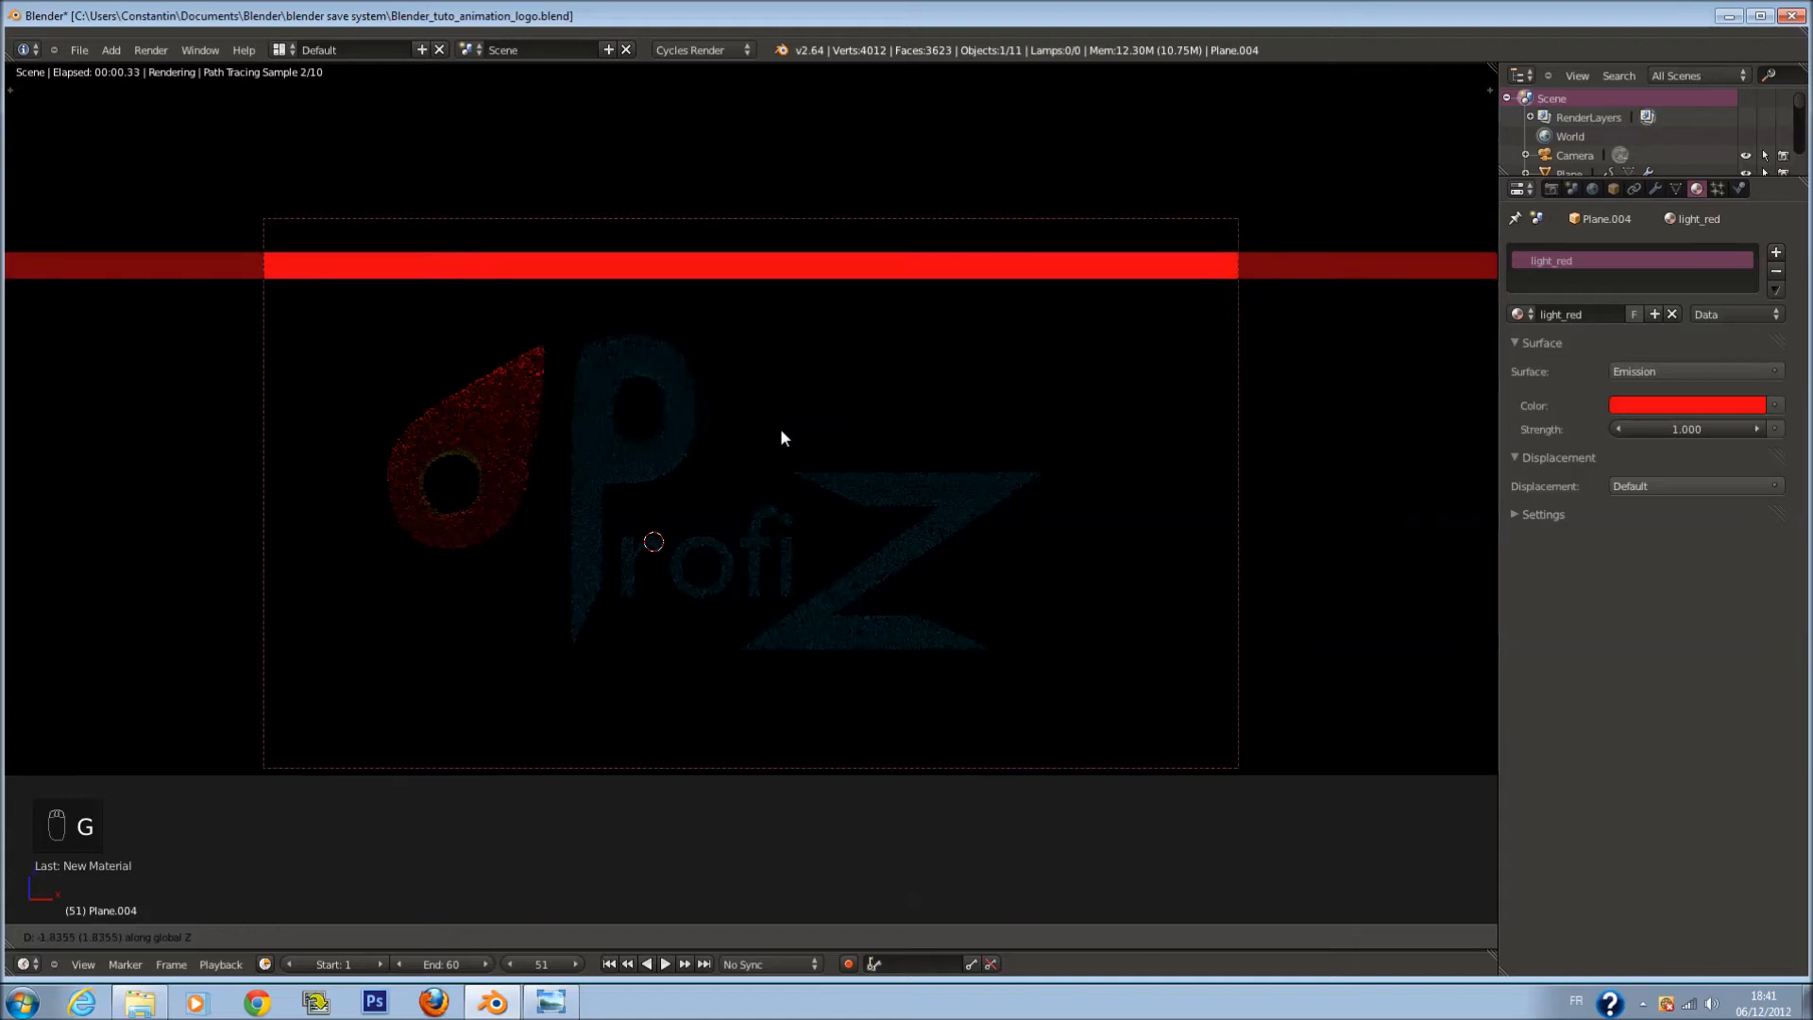
click(786, 290)
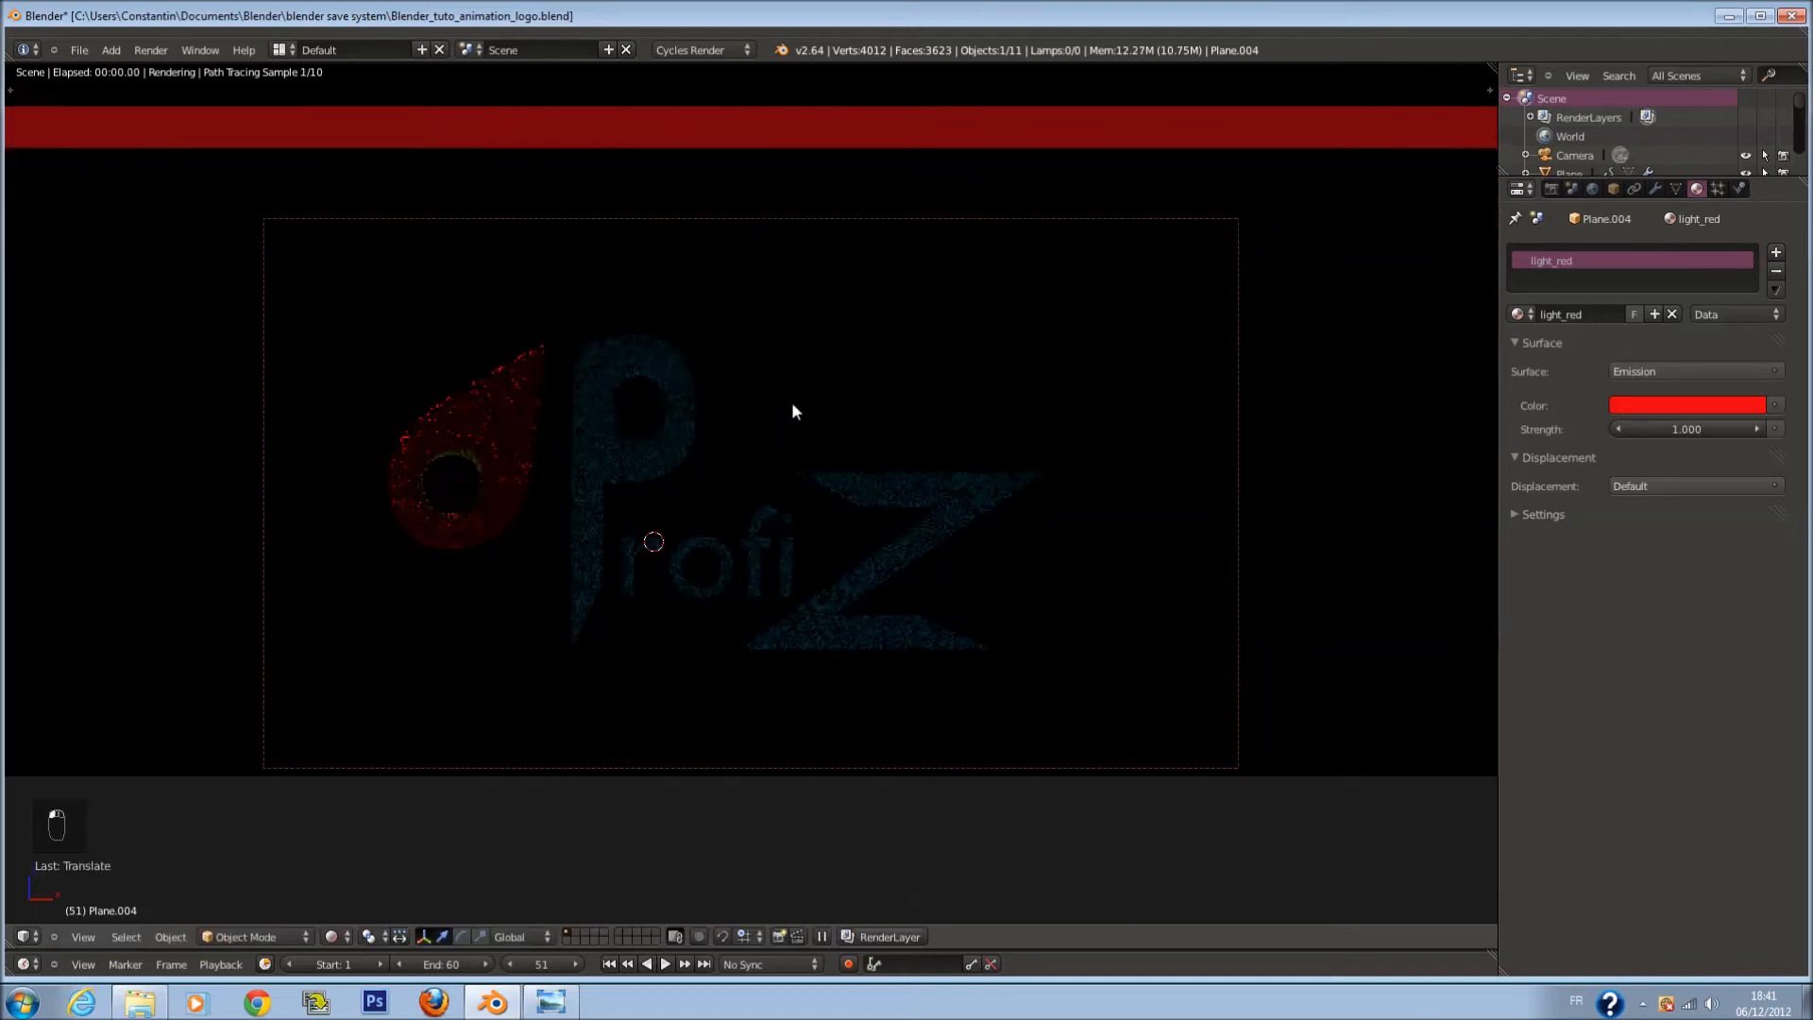
Step: Set the light_red material's emission strength to 2 and save the file
click(1677, 429)
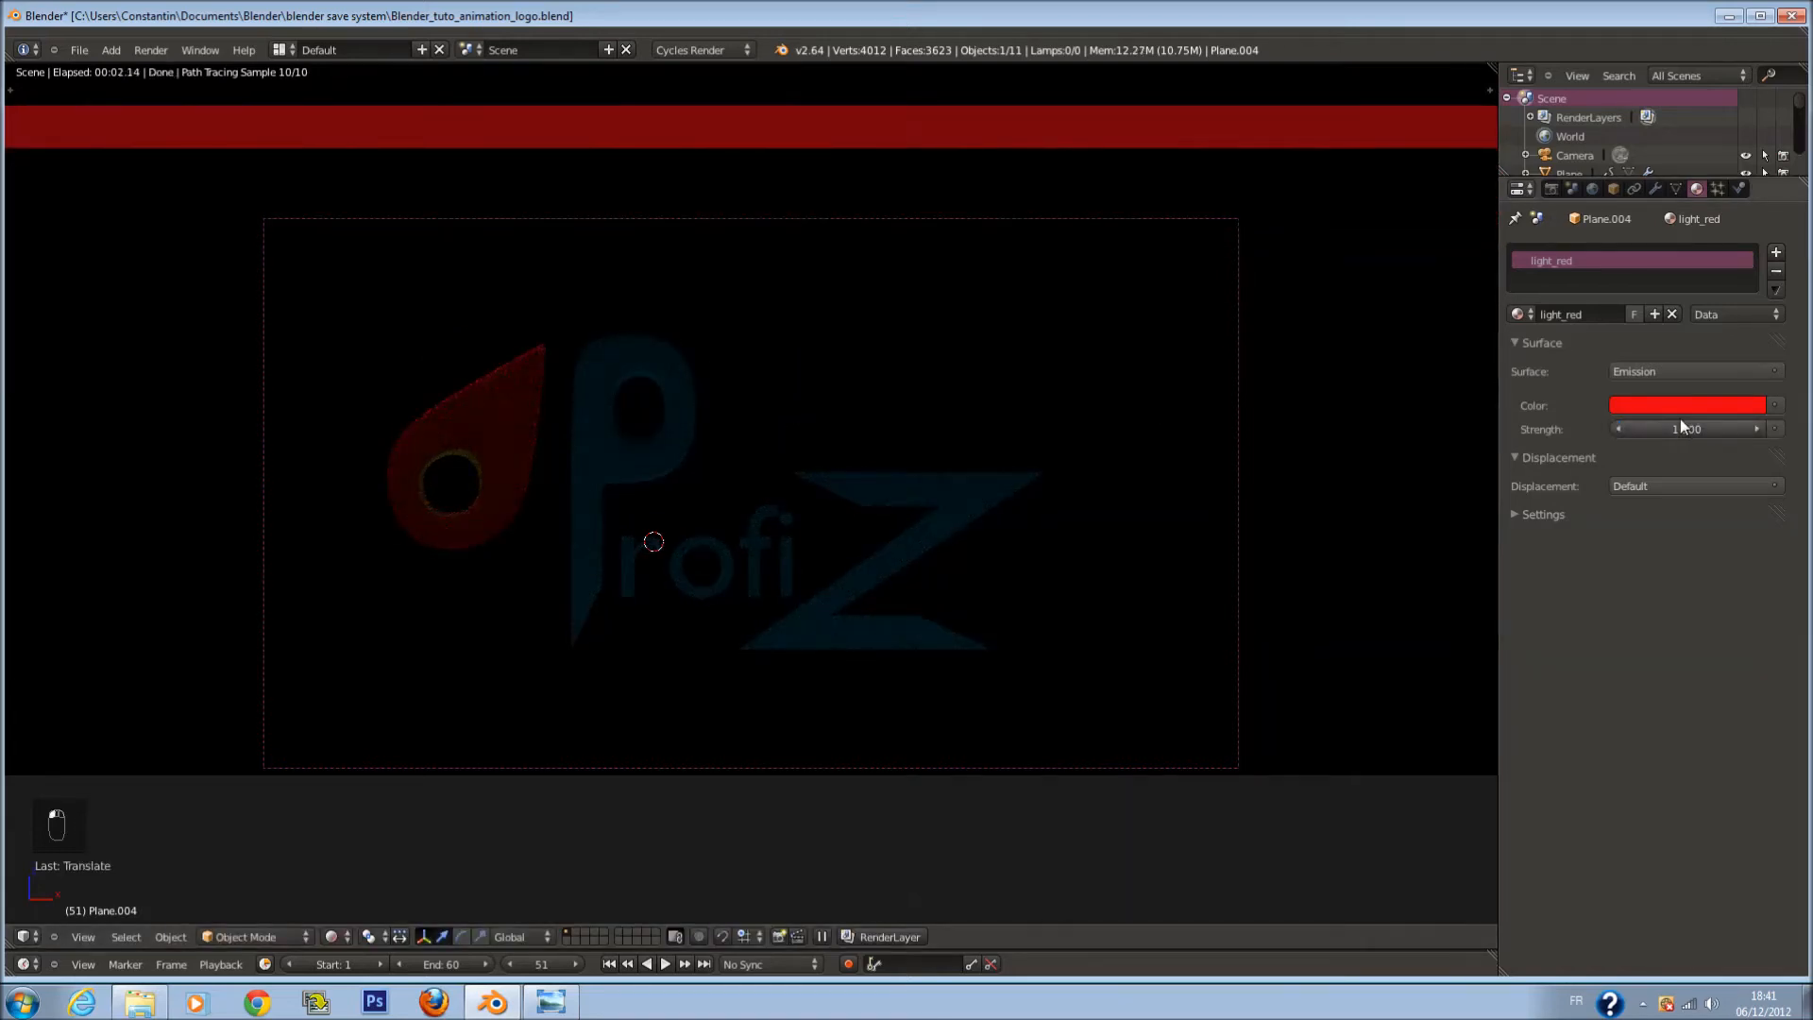
text(2)
key(Return)
key(ctrl+s)
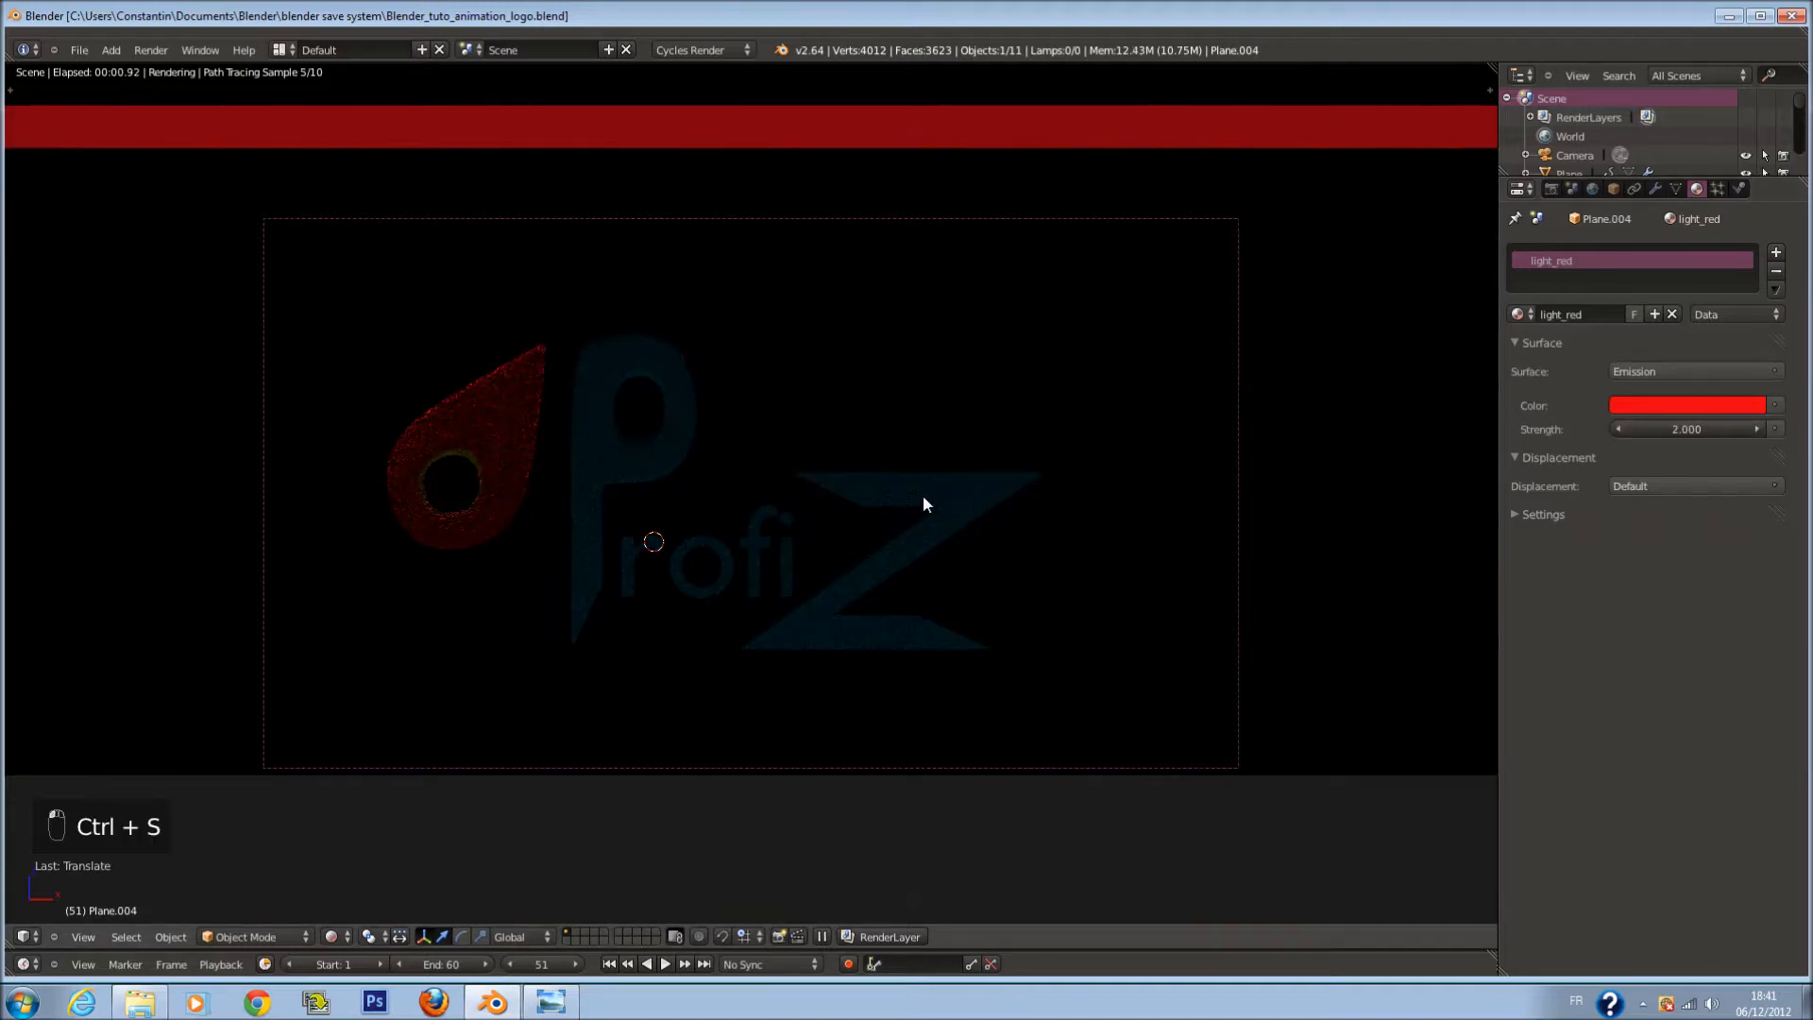
Step: Tilt the red light plane in the right side view, move it along Y toward the camera, and save the file from the camera view
middle_drag(921, 495, 994, 518)
key(KP_Decimal)
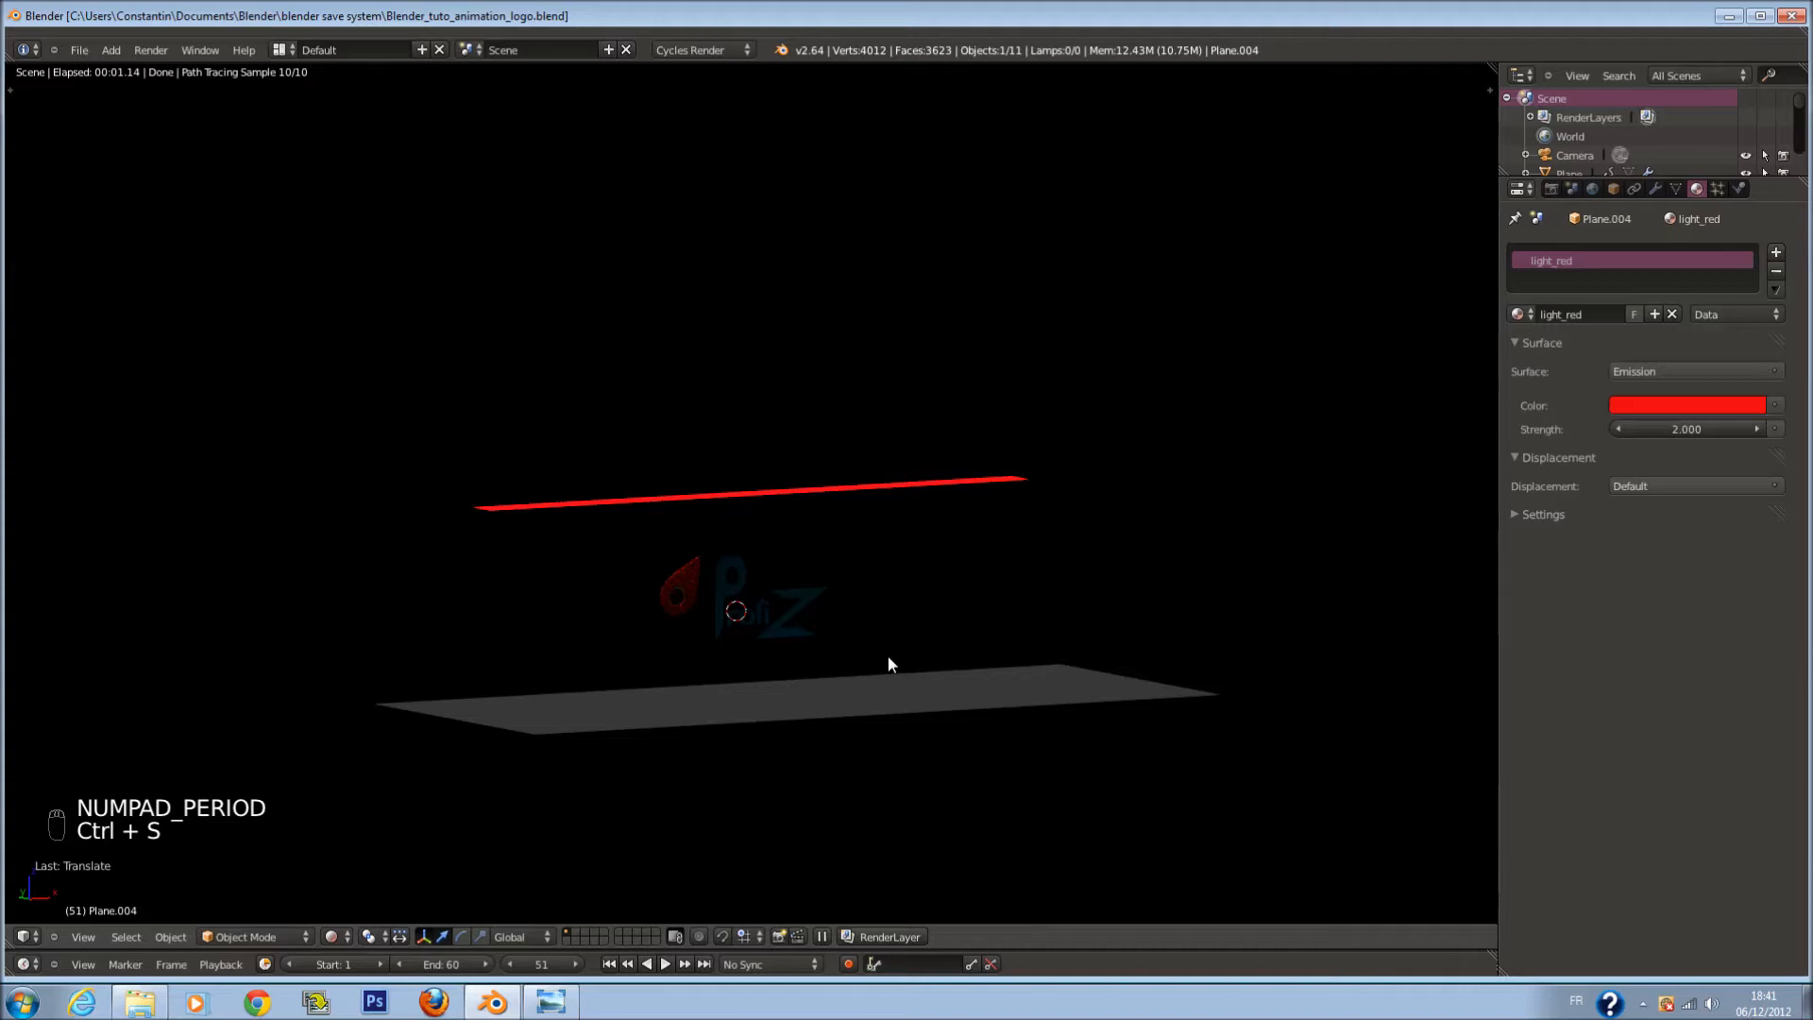
click(332, 935)
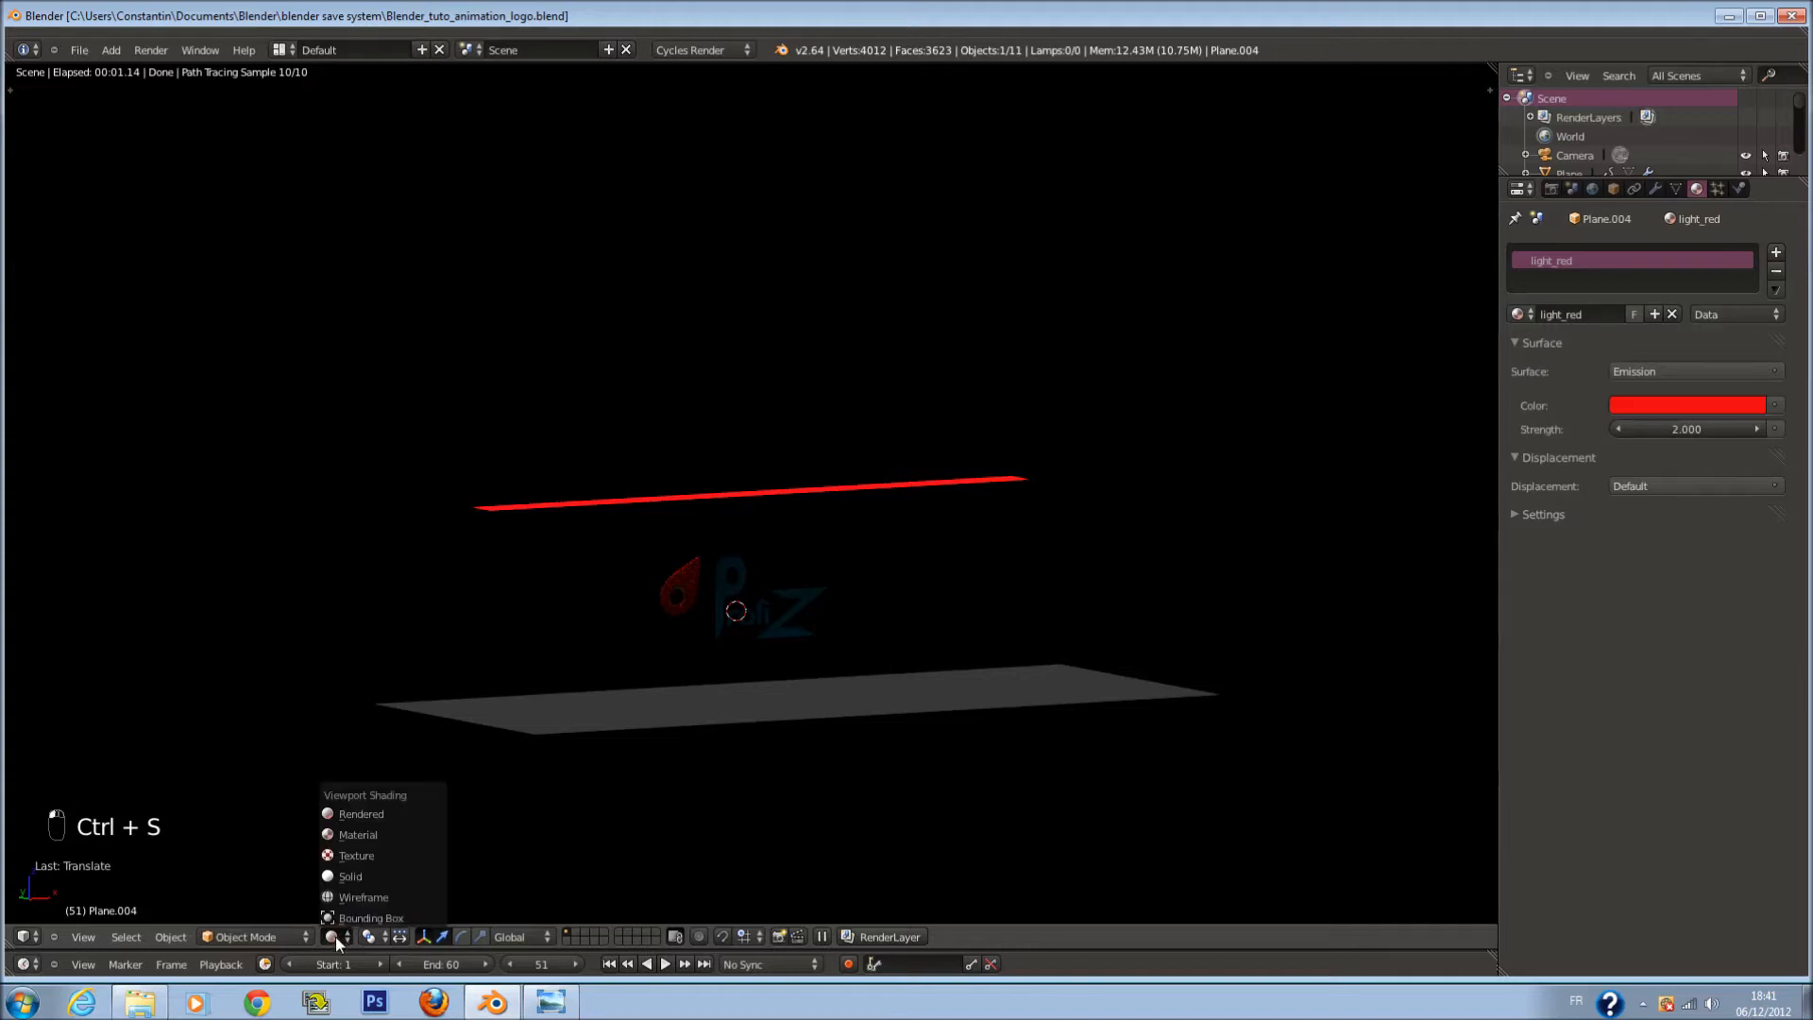
click(378, 875)
key(KP_3)
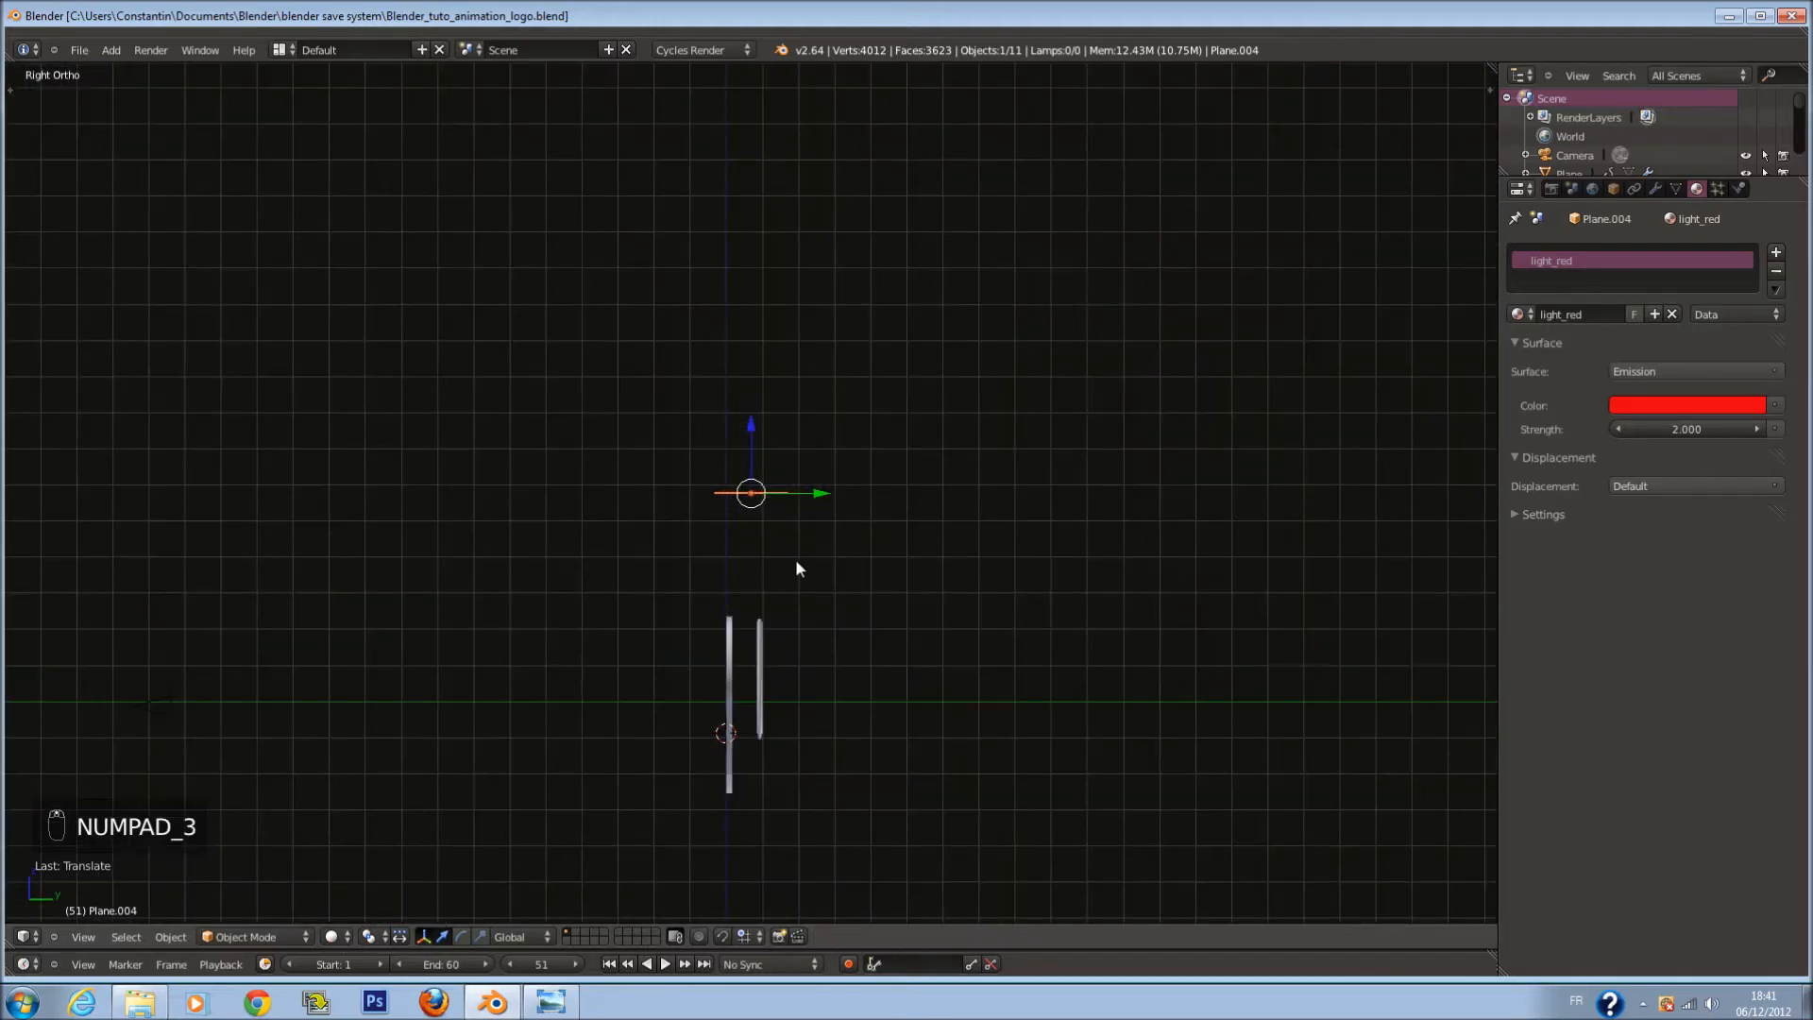
key(r)
click(920, 512)
drag(805, 487, 773, 489)
key(ctrl+s)
click(771, 489)
key(KP_0)
key(ctrl+s)
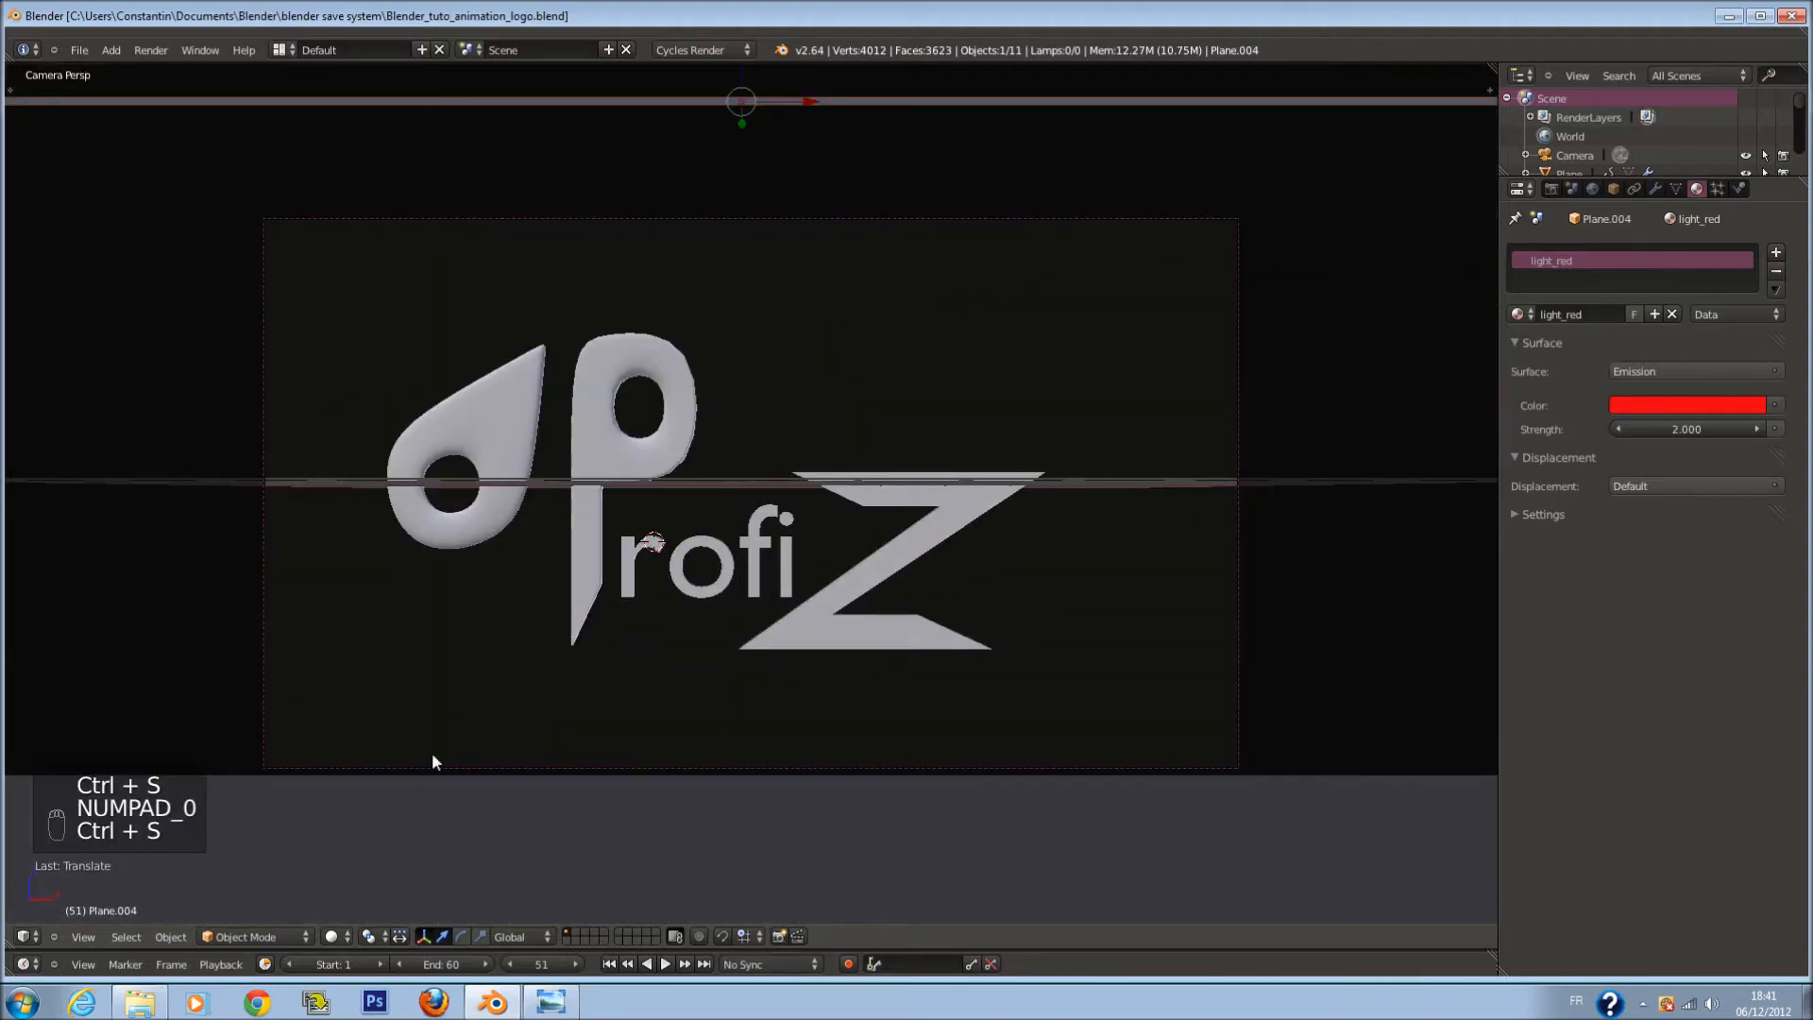
Step: Preview the red lighting on the logo in Rendered shading, return the view to Solid shading and save the file
click(336, 937)
click(375, 819)
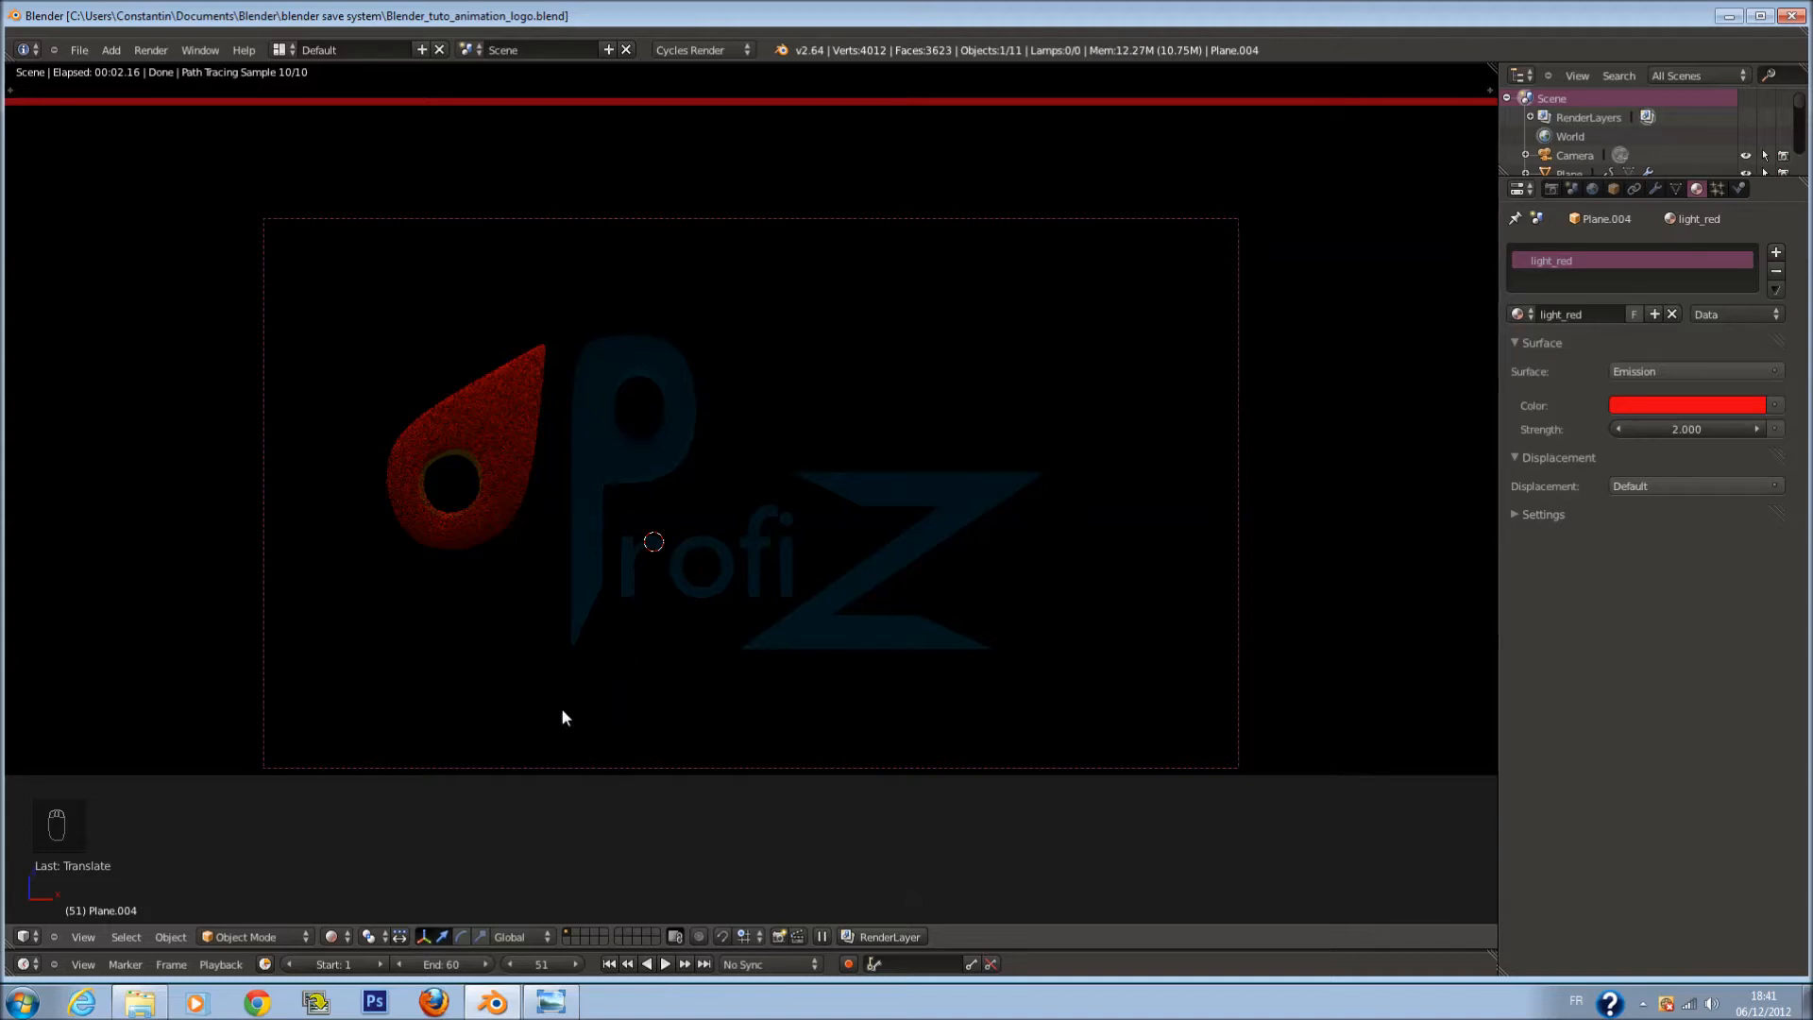
click(332, 937)
click(377, 867)
key(ctrl+s)
Step: Select the letter Z, split the 3D view and show its PROFIZ material in a widened Node Editor, saving the file
scroll(733, 514, up, 1)
scroll(732, 514, down, 1)
right_click(855, 501)
key(ctrl+s)
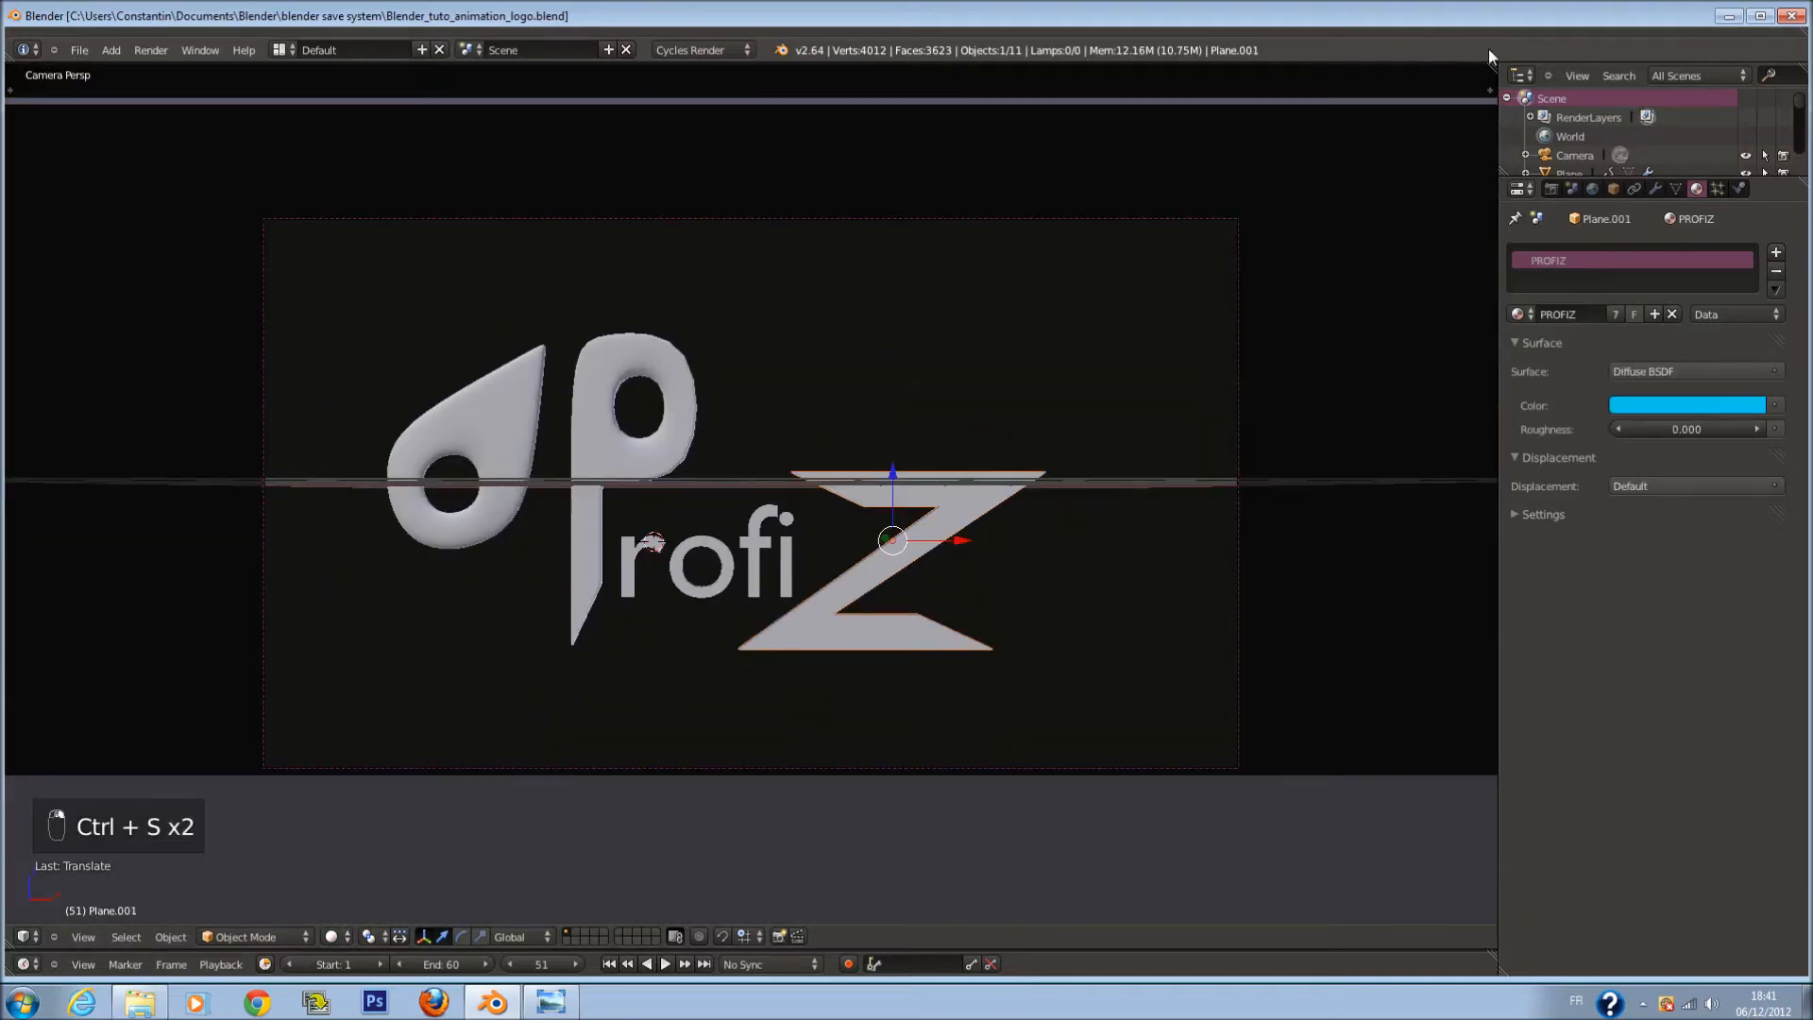
drag(1488, 87, 1001, 110)
key(ctrl+s)
click(1037, 937)
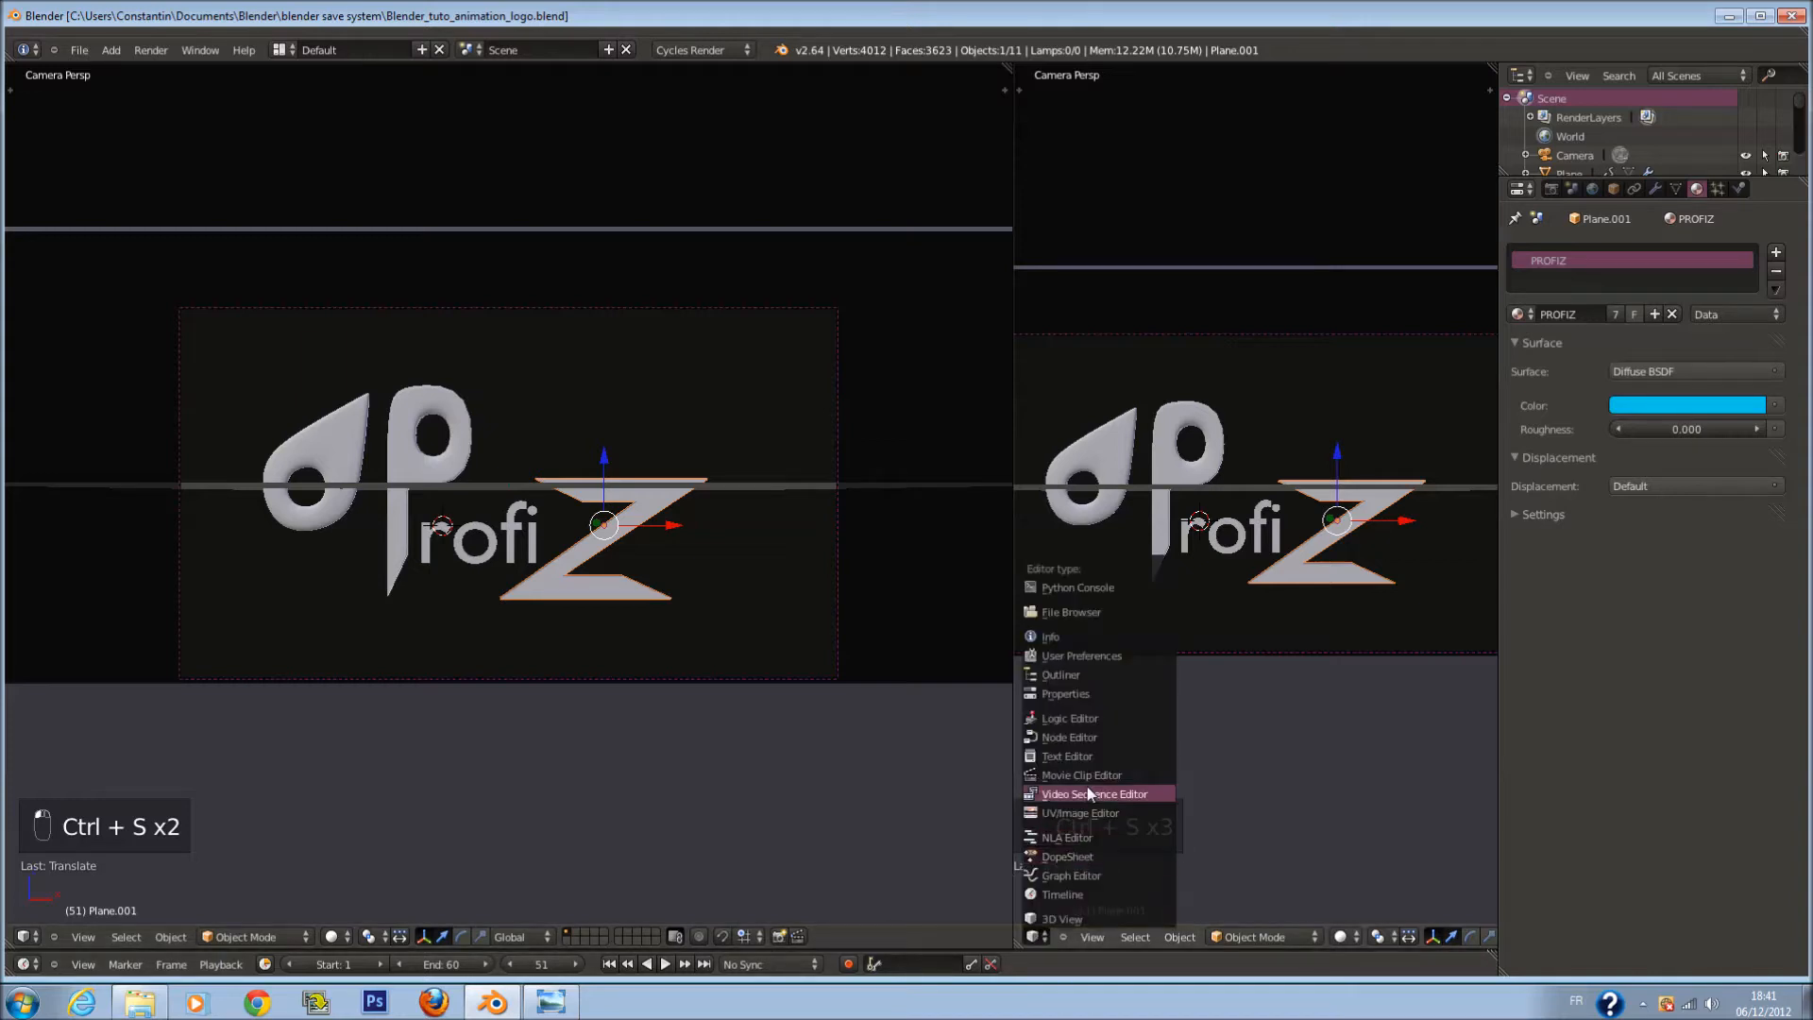
click(1076, 742)
drag(1016, 725, 833, 726)
key(ctrl+s)
click(834, 720)
scroll(1084, 561, up, 6)
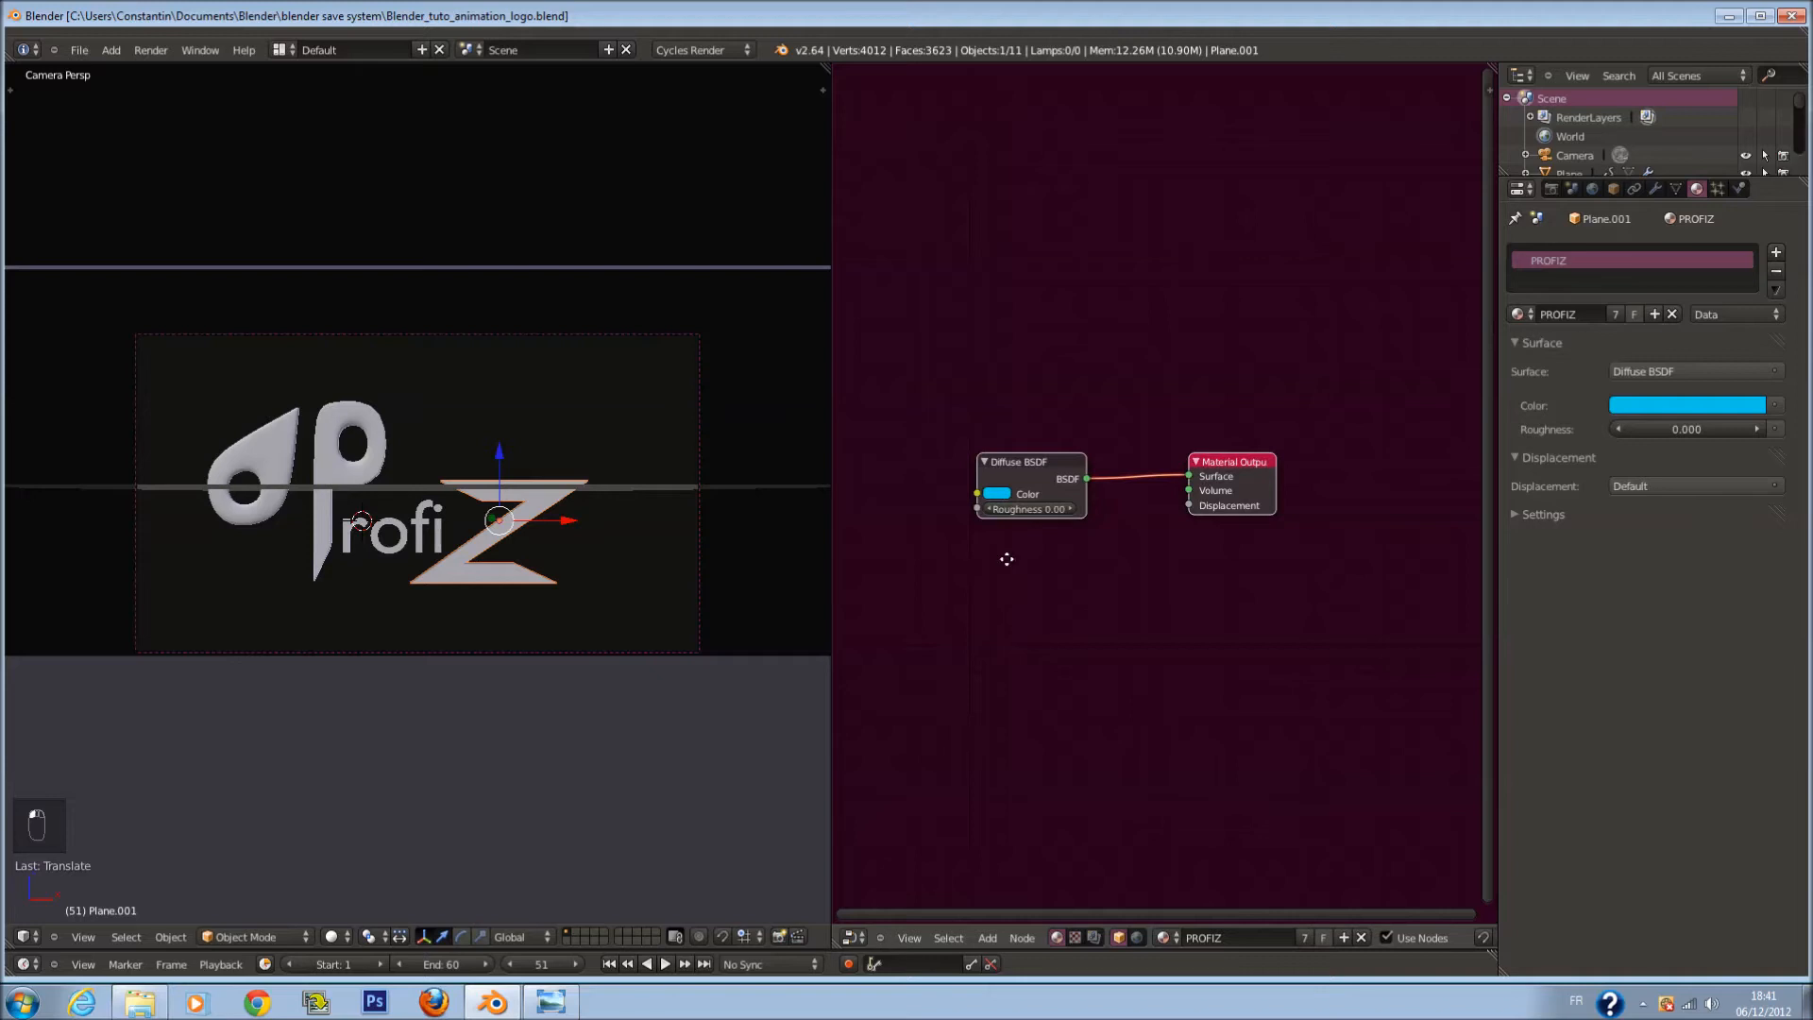
Step: Insert a Mix Shader with a factor of 0.5 between the Diffuse BSDF and the Material Output of the PROFIZ material
middle_drag(1007, 558, 1137, 531)
key(shift+a)
mouse_move(1060, 621)
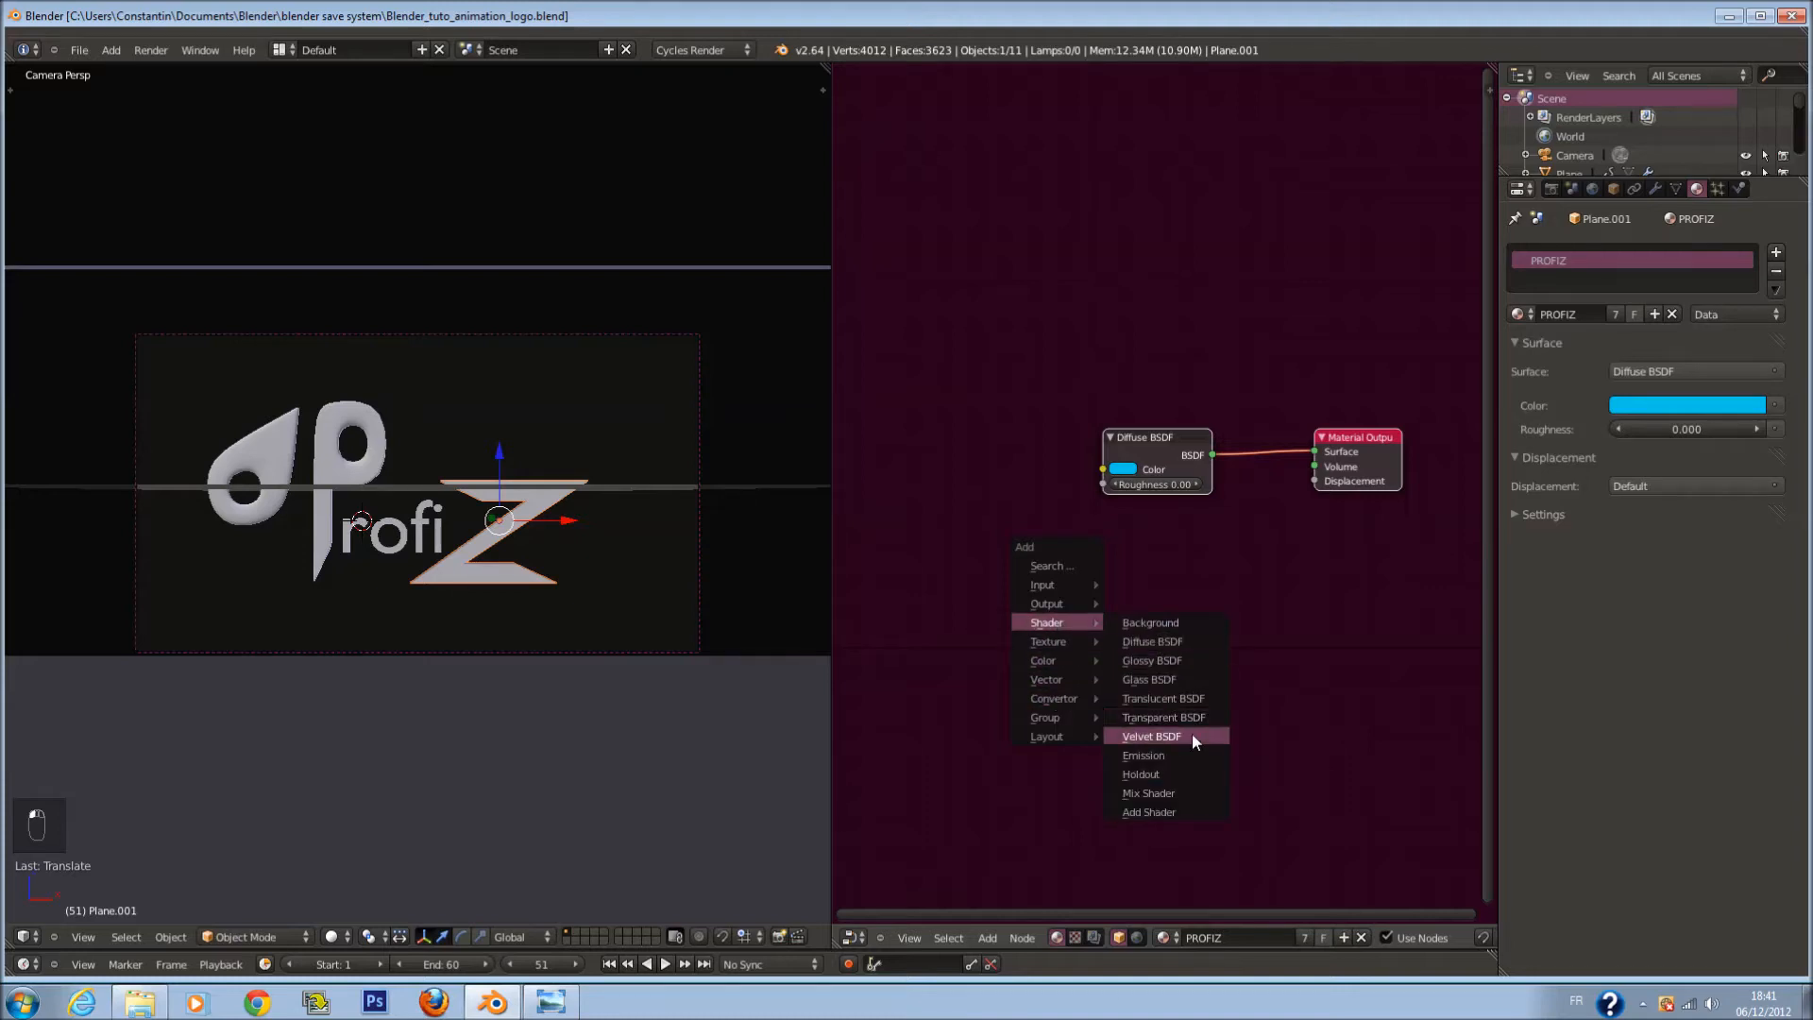
click(1192, 782)
drag(1202, 781, 1217, 667)
drag(1245, 743, 1218, 558)
drag(1151, 438, 1031, 444)
drag(1164, 574, 1188, 451)
scroll(1263, 508, up, 2)
click(1214, 491)
text(0.4)
key(Return)
click(1247, 499)
text(0.5)
key(Return)
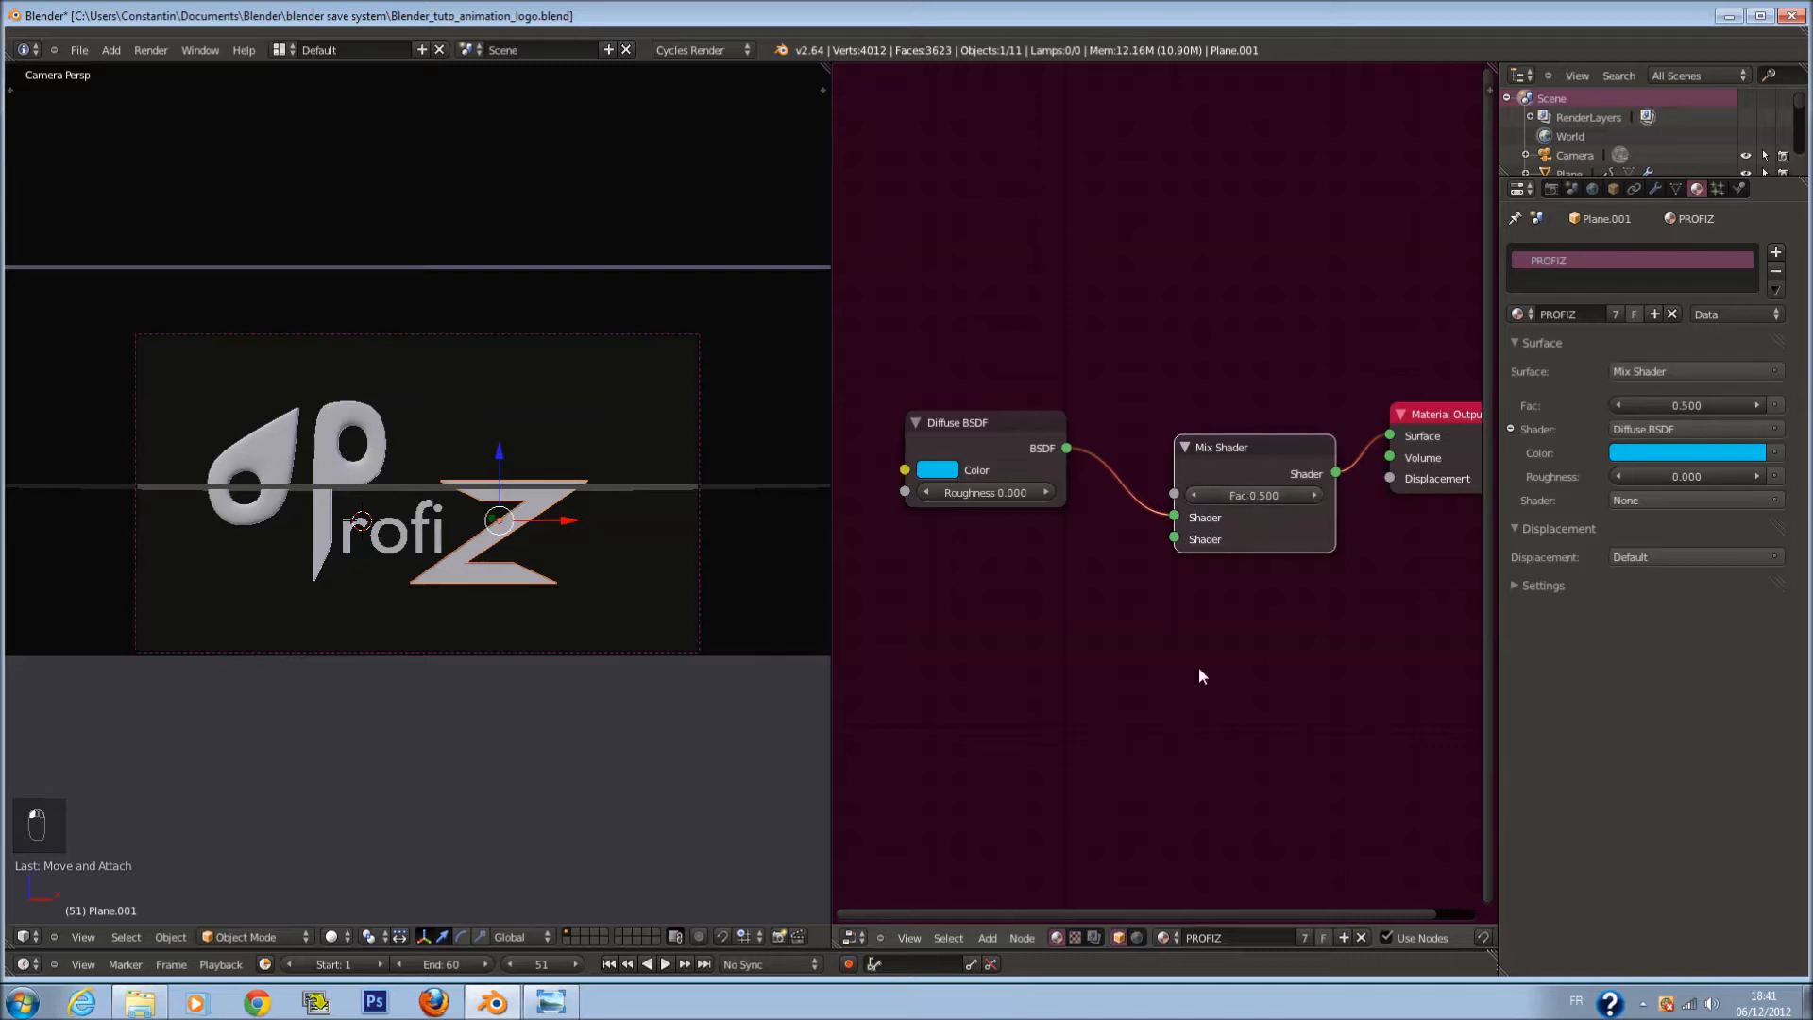
Step: Add a Glass BSDF below the Diffuse BSDF, connect it to the Mix Shader's second Shader input and save the file
key(shift+a)
mouse_move(1198, 665)
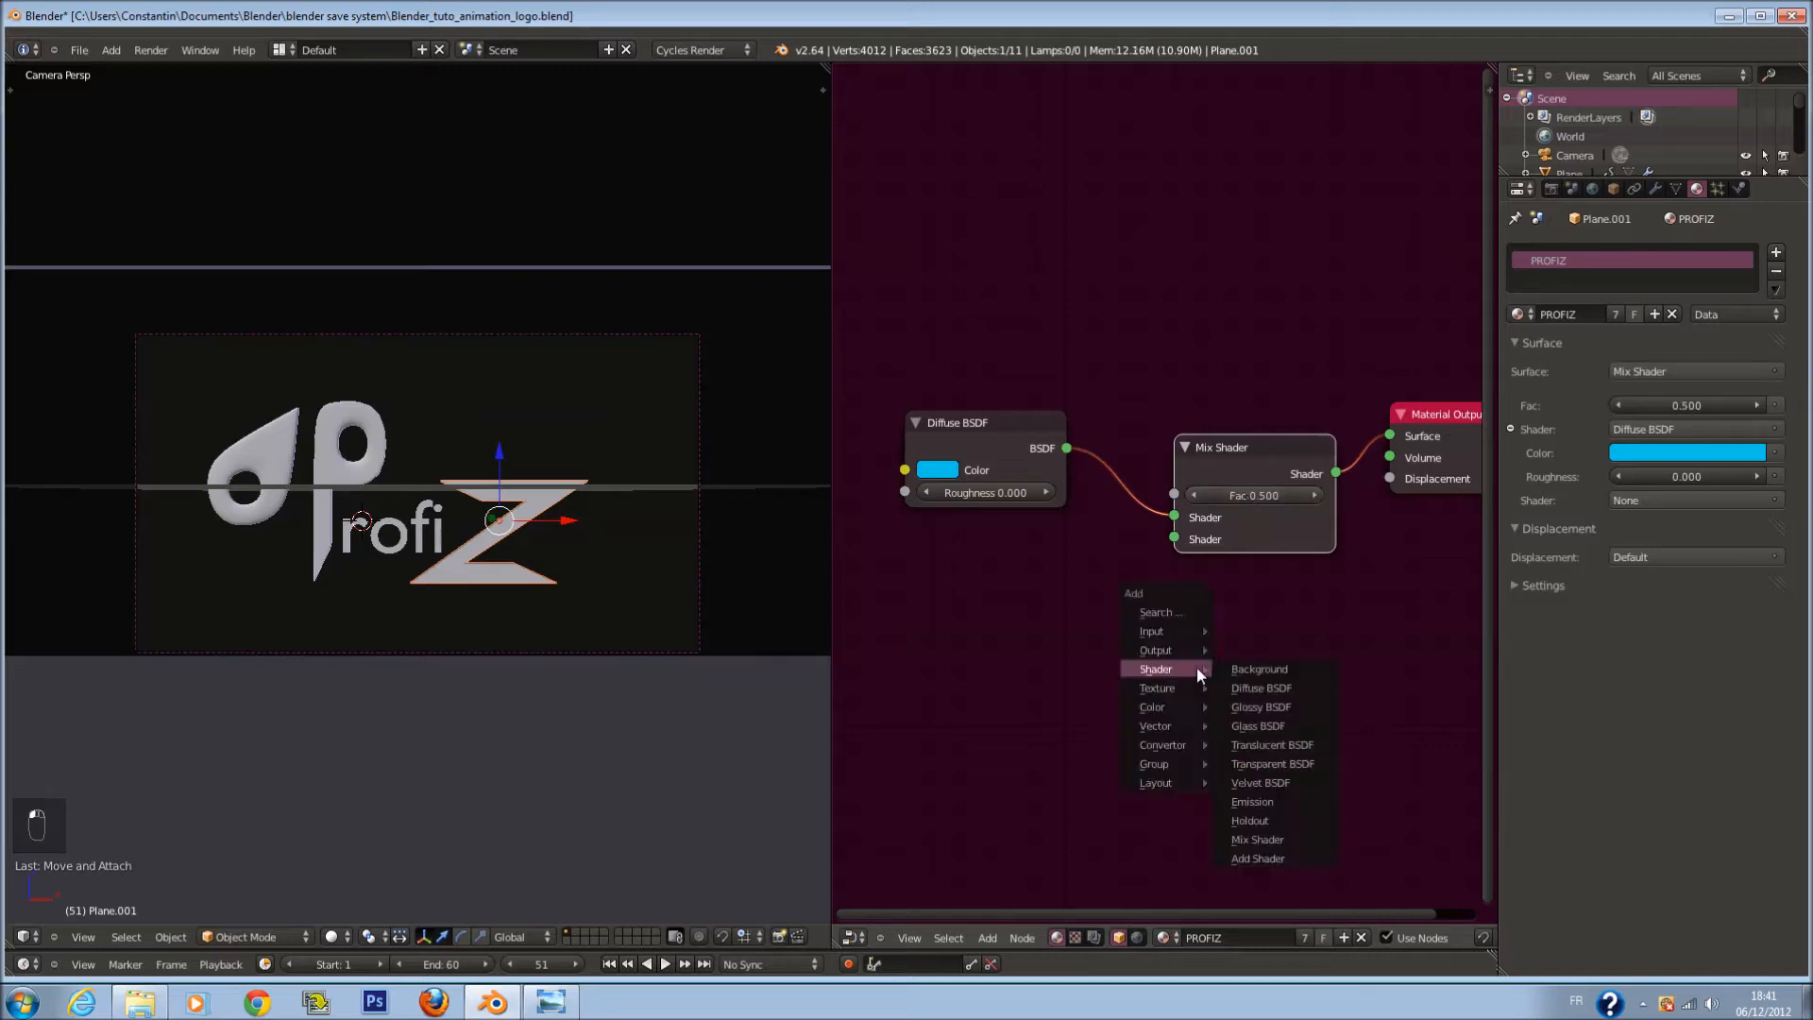
click(1289, 724)
drag(1400, 699, 988, 605)
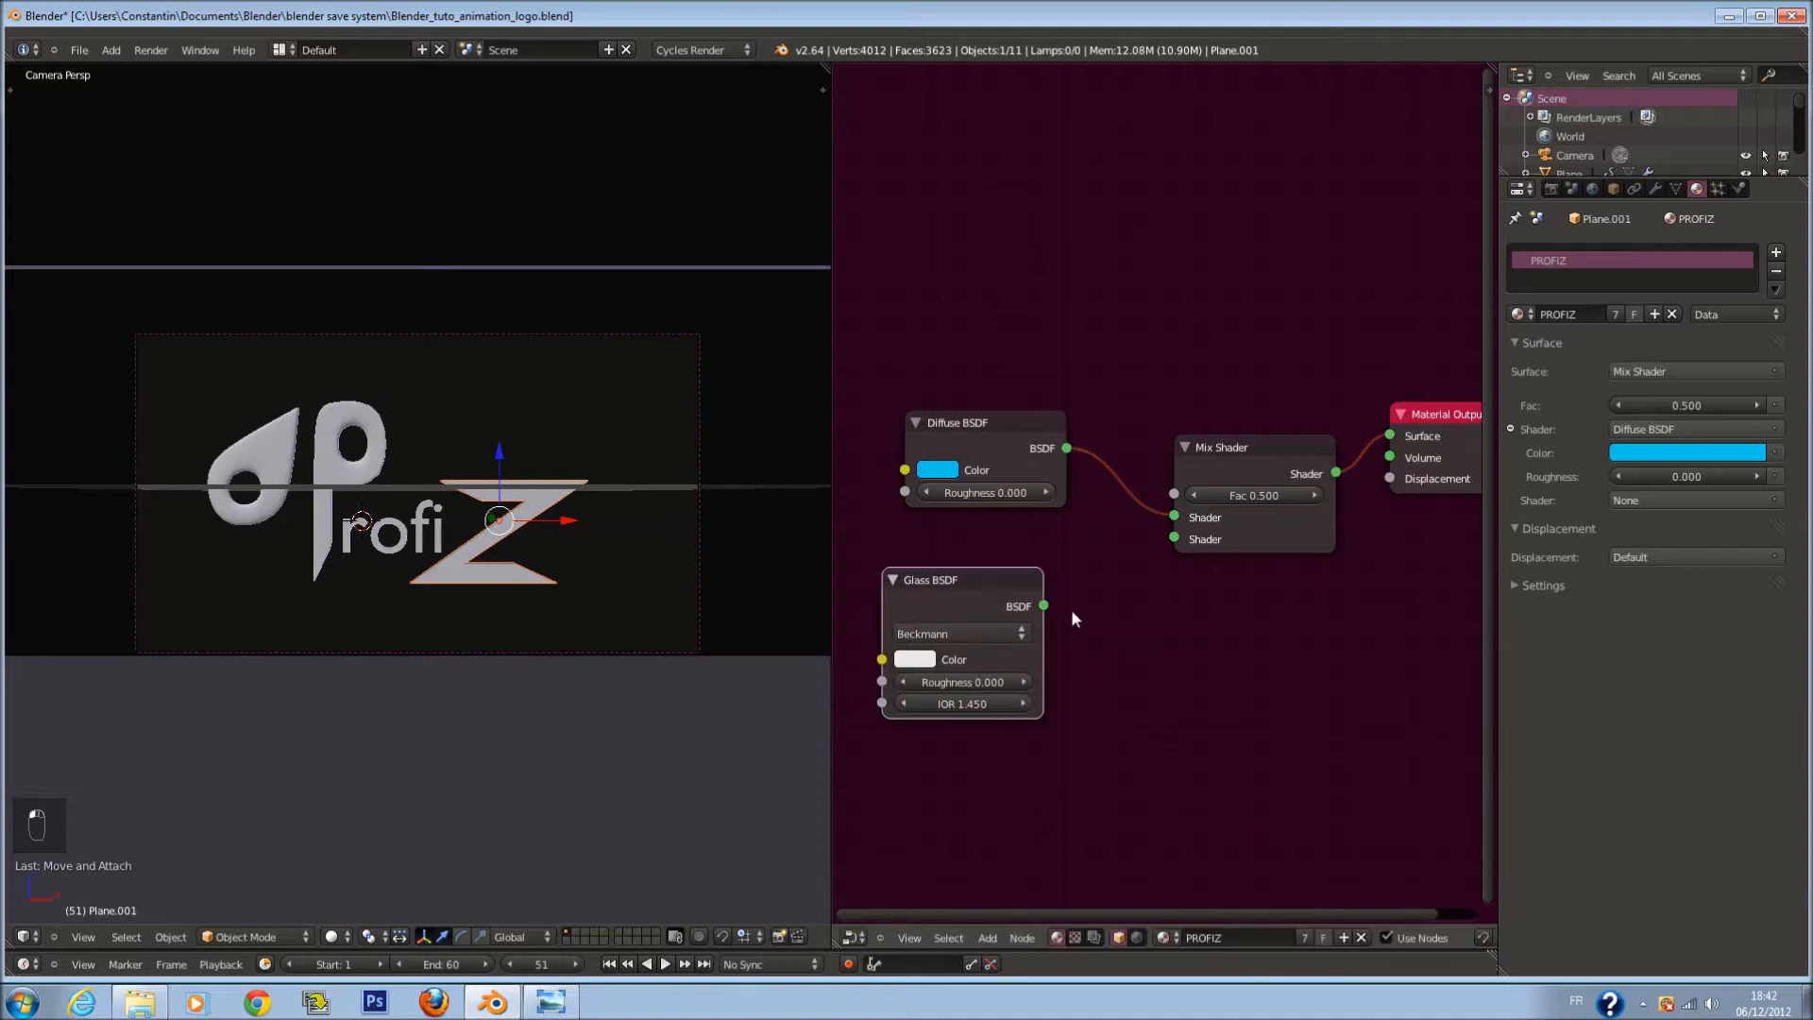
drag(1174, 550, 1172, 545)
key(ctrl+s)
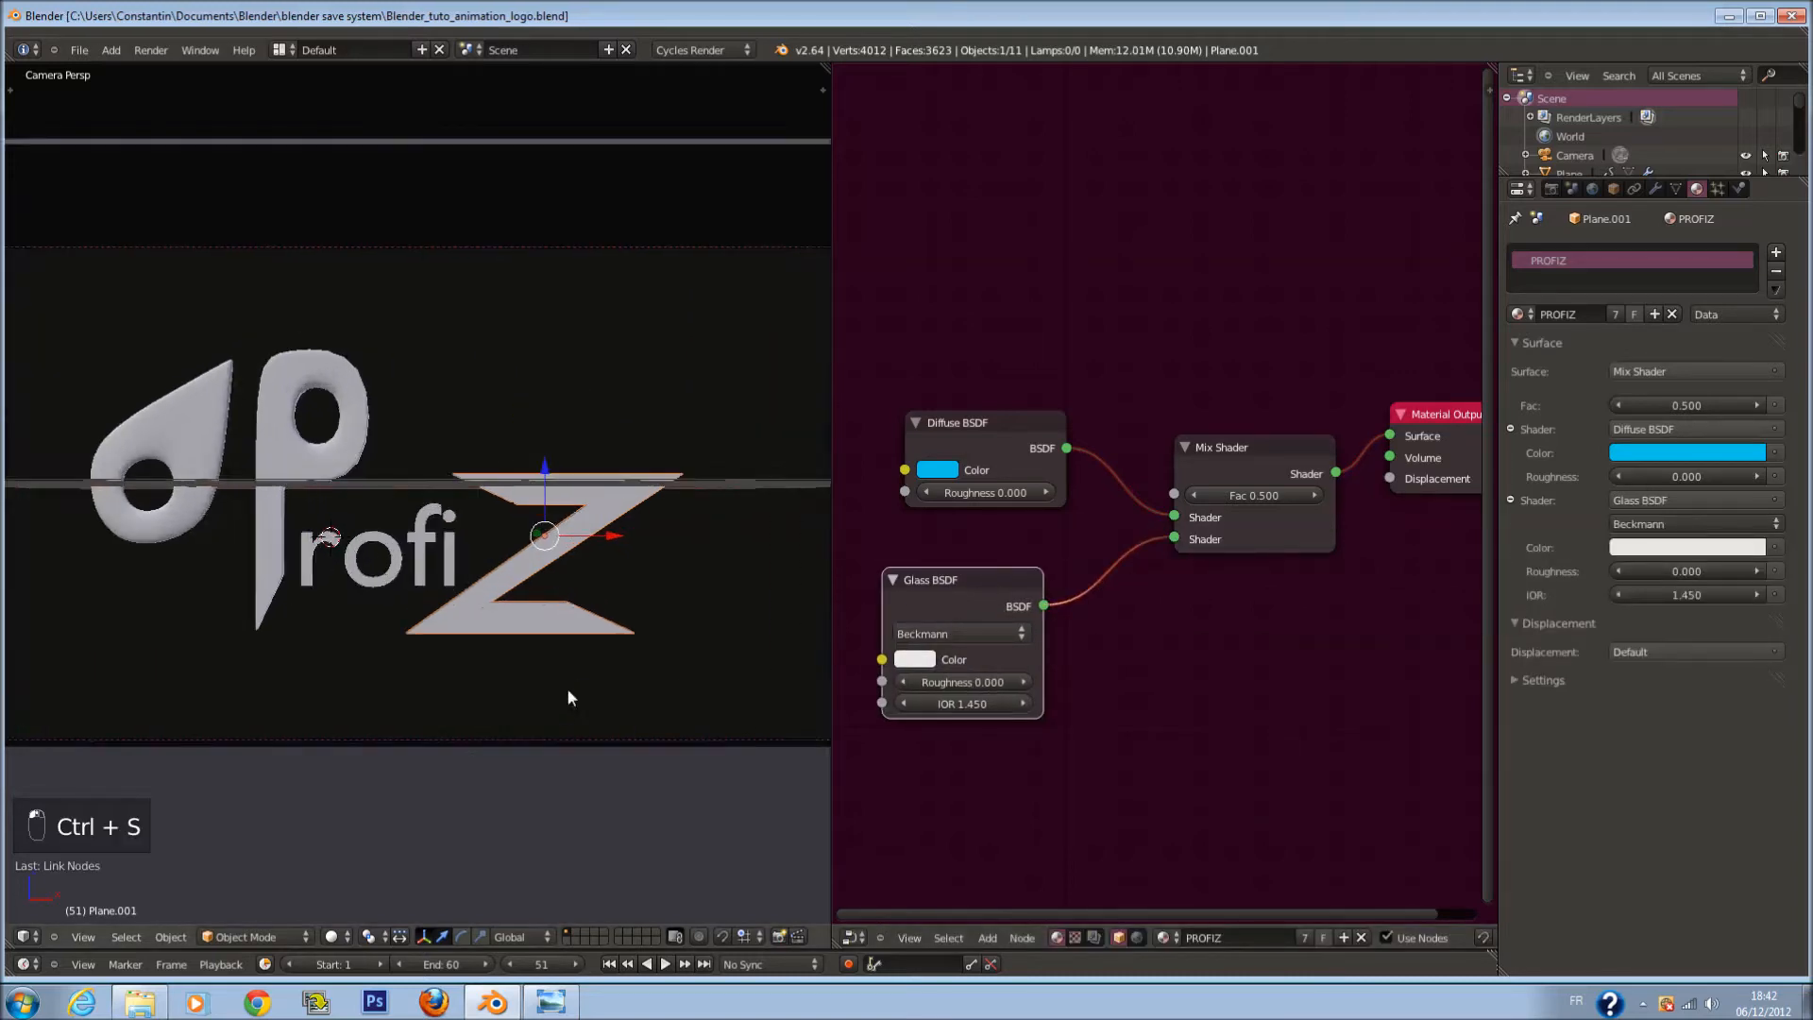
Step: Set the Cycles preview samples to 50 in the render sampling settings
click(1550, 189)
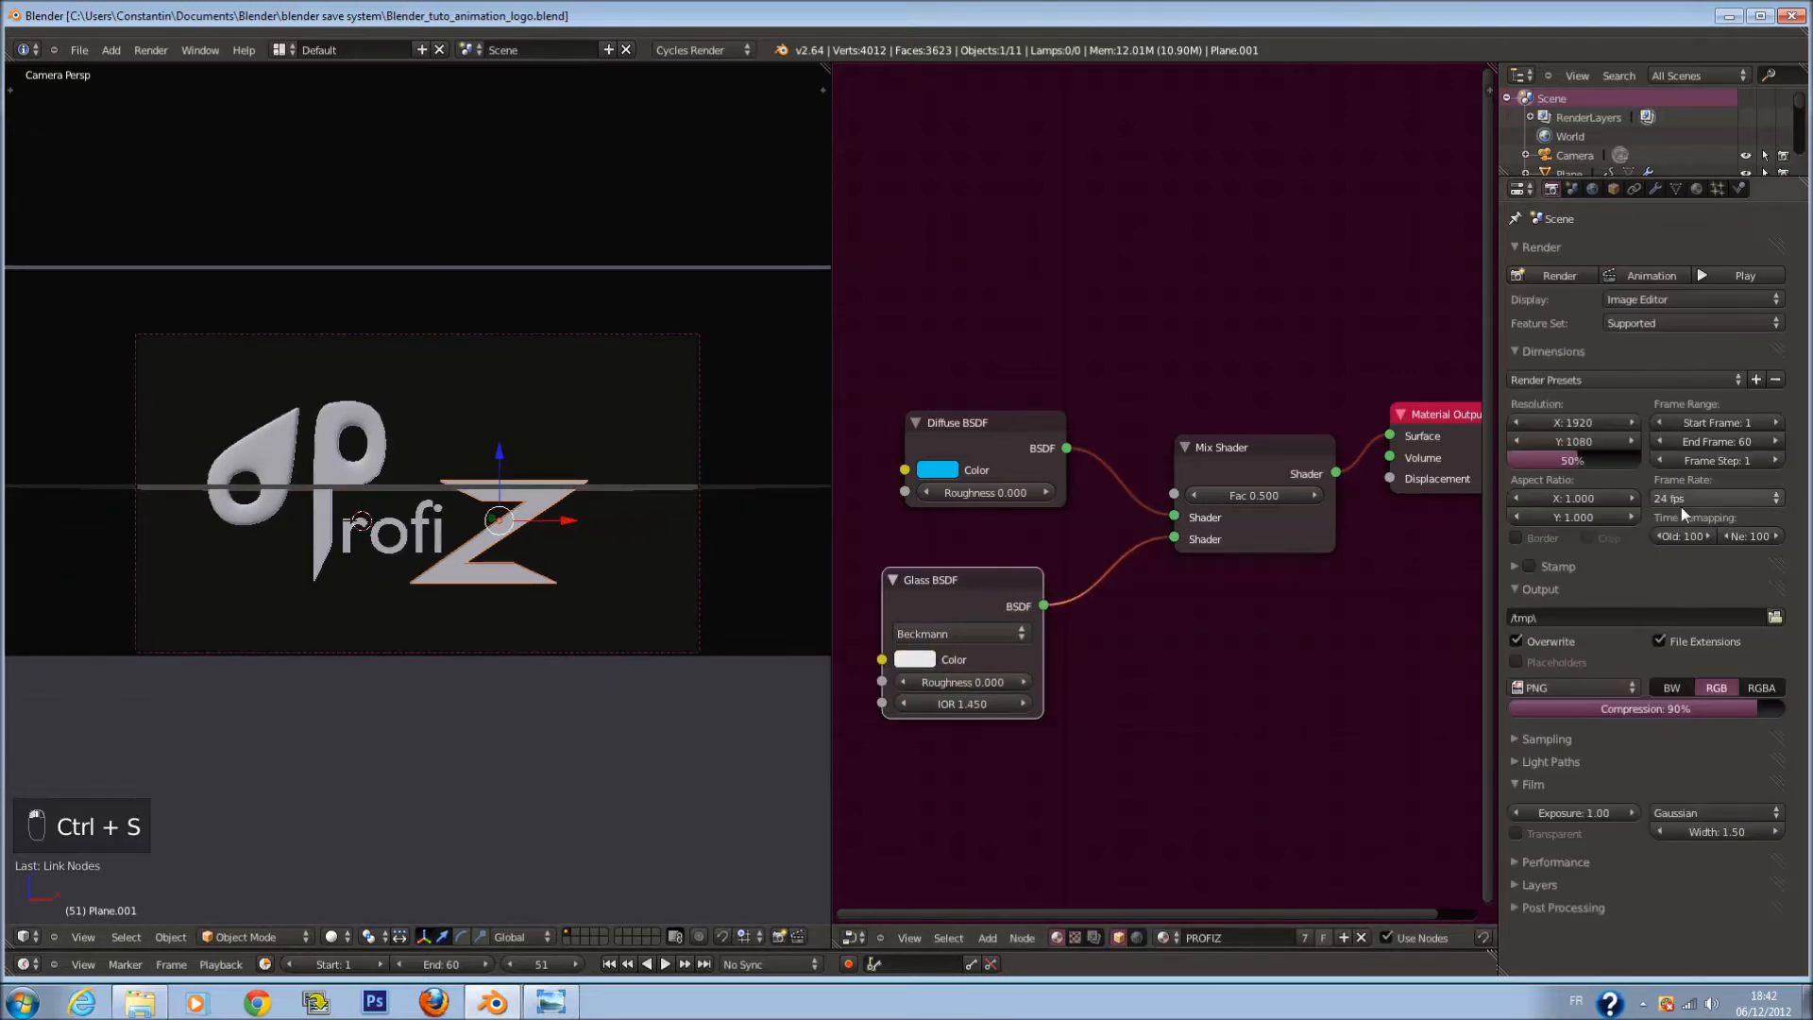
click(1571, 395)
click(1567, 384)
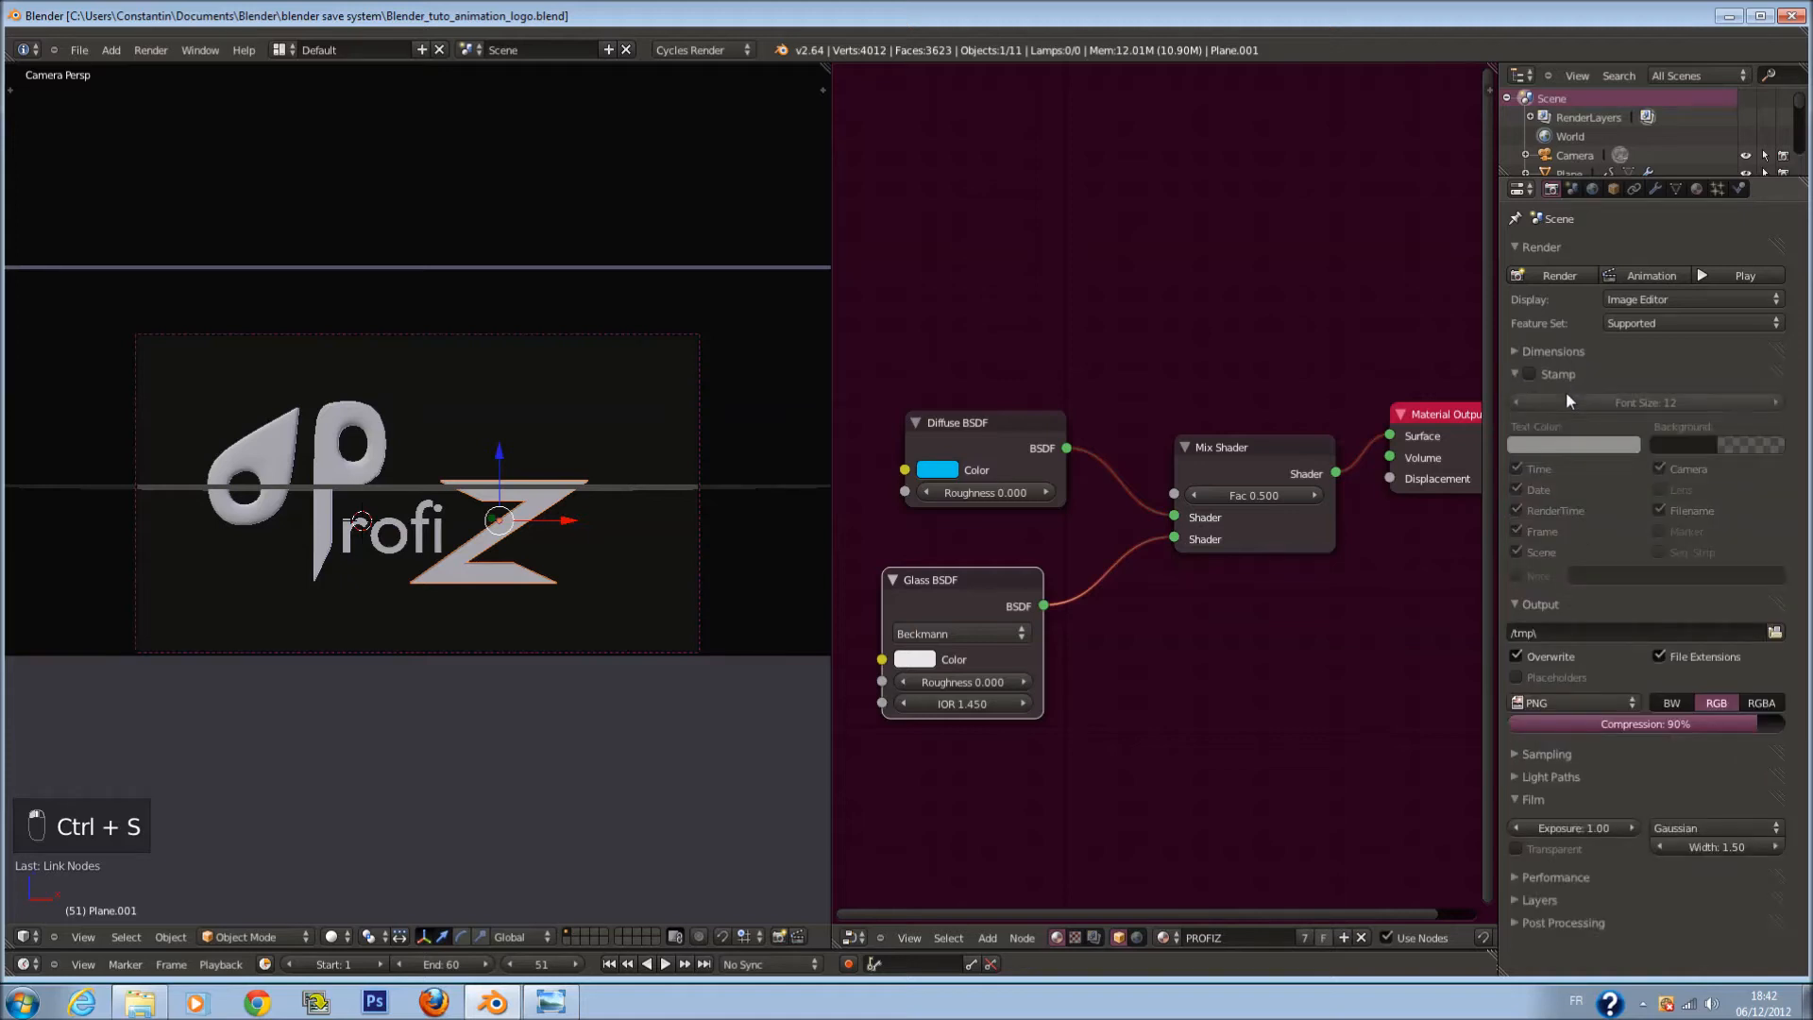
click(1566, 384)
click(1558, 398)
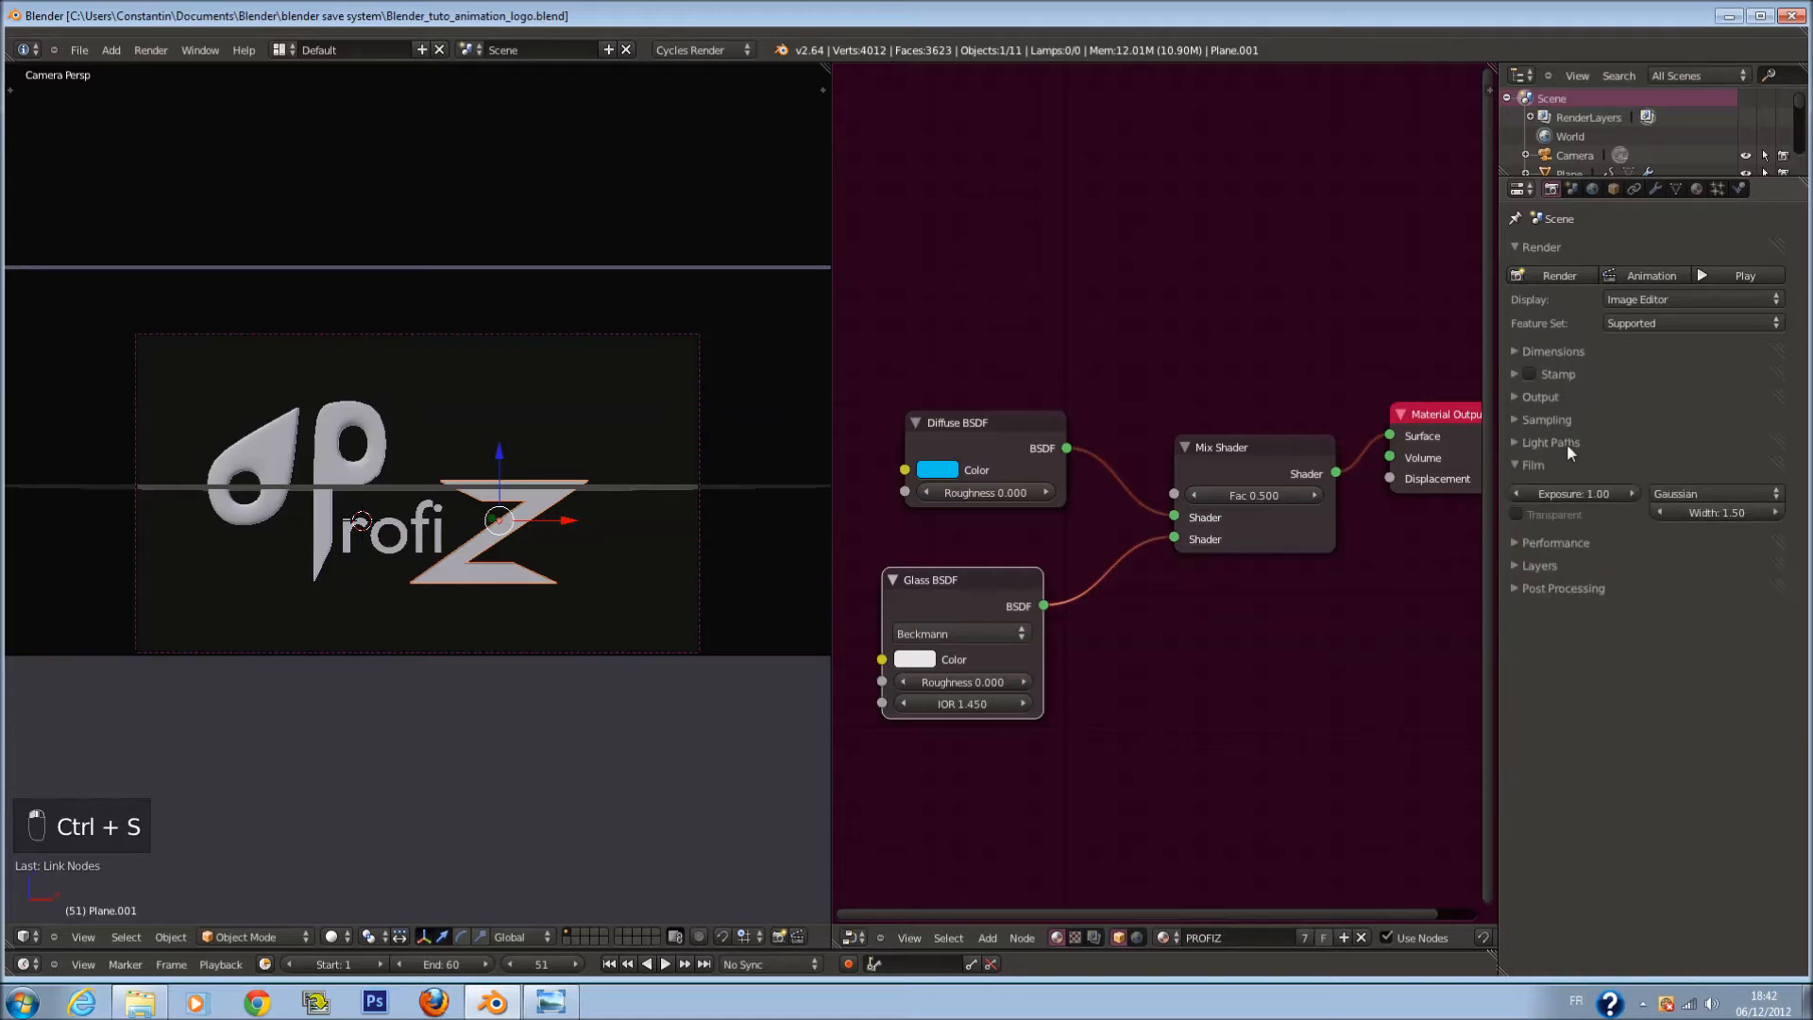
click(1567, 440)
click(1568, 418)
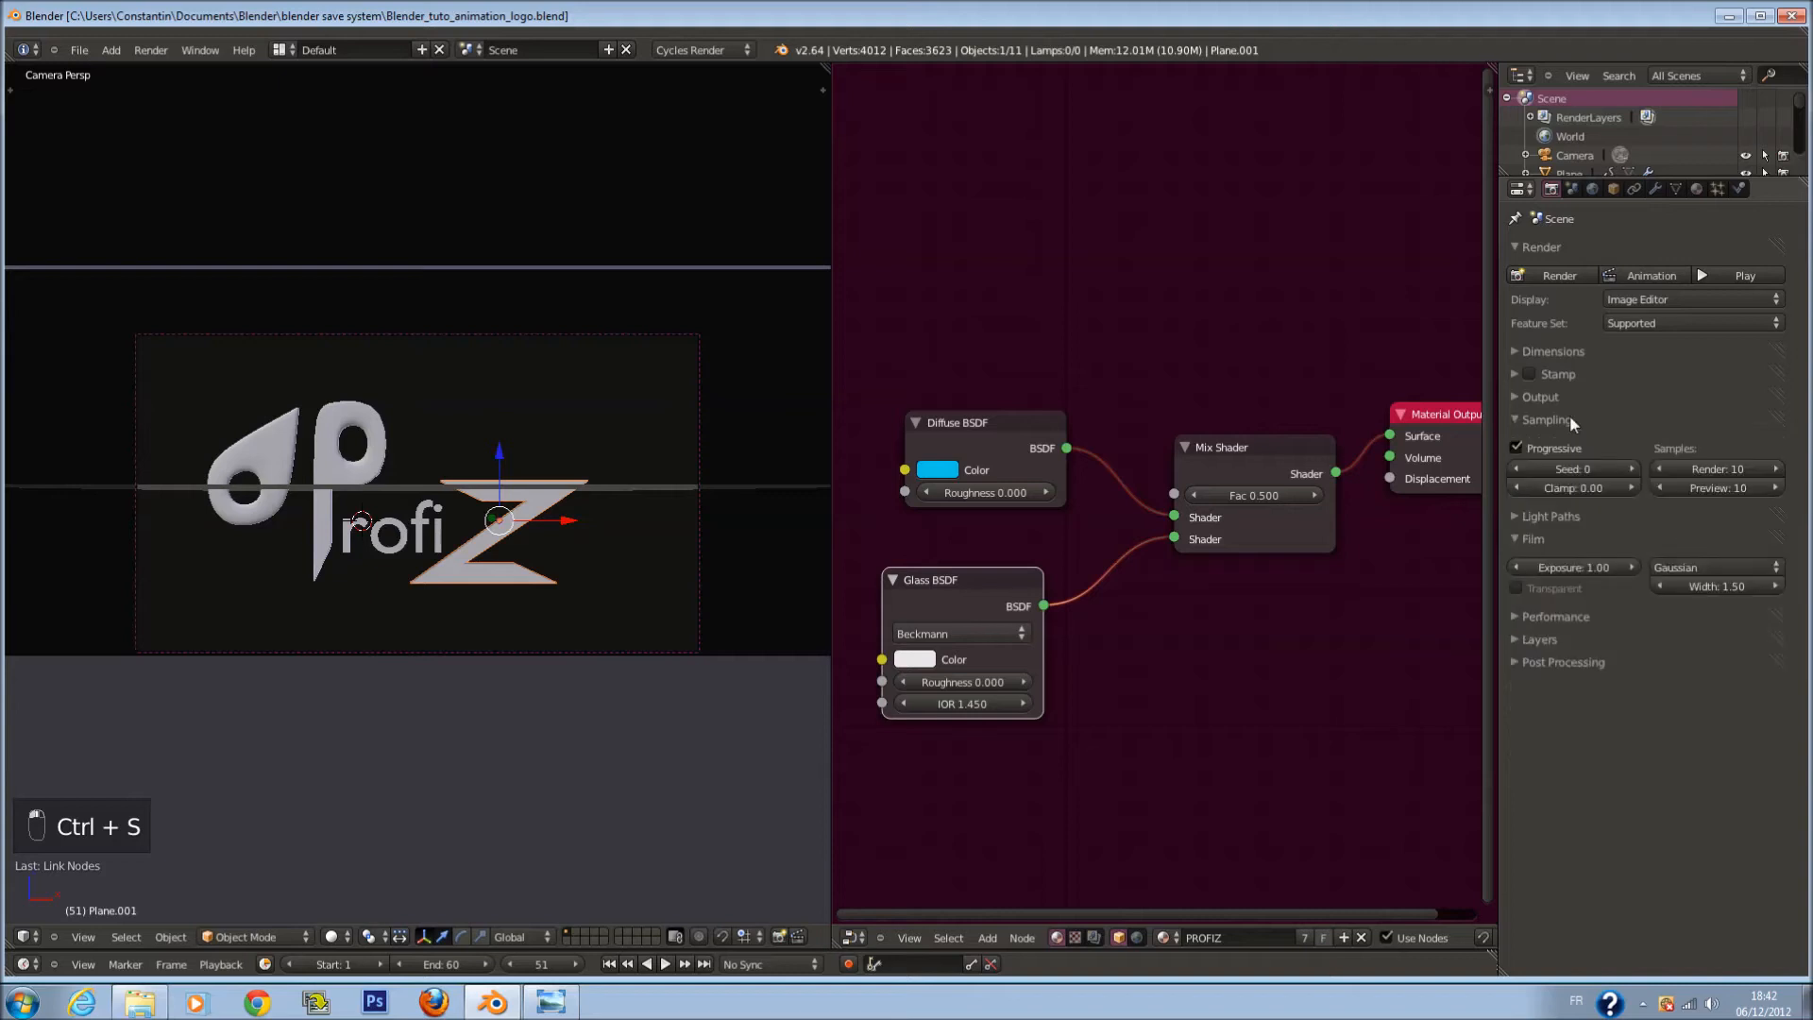
click(1719, 487)
text(25)
key(Return)
click(1722, 488)
text(590)
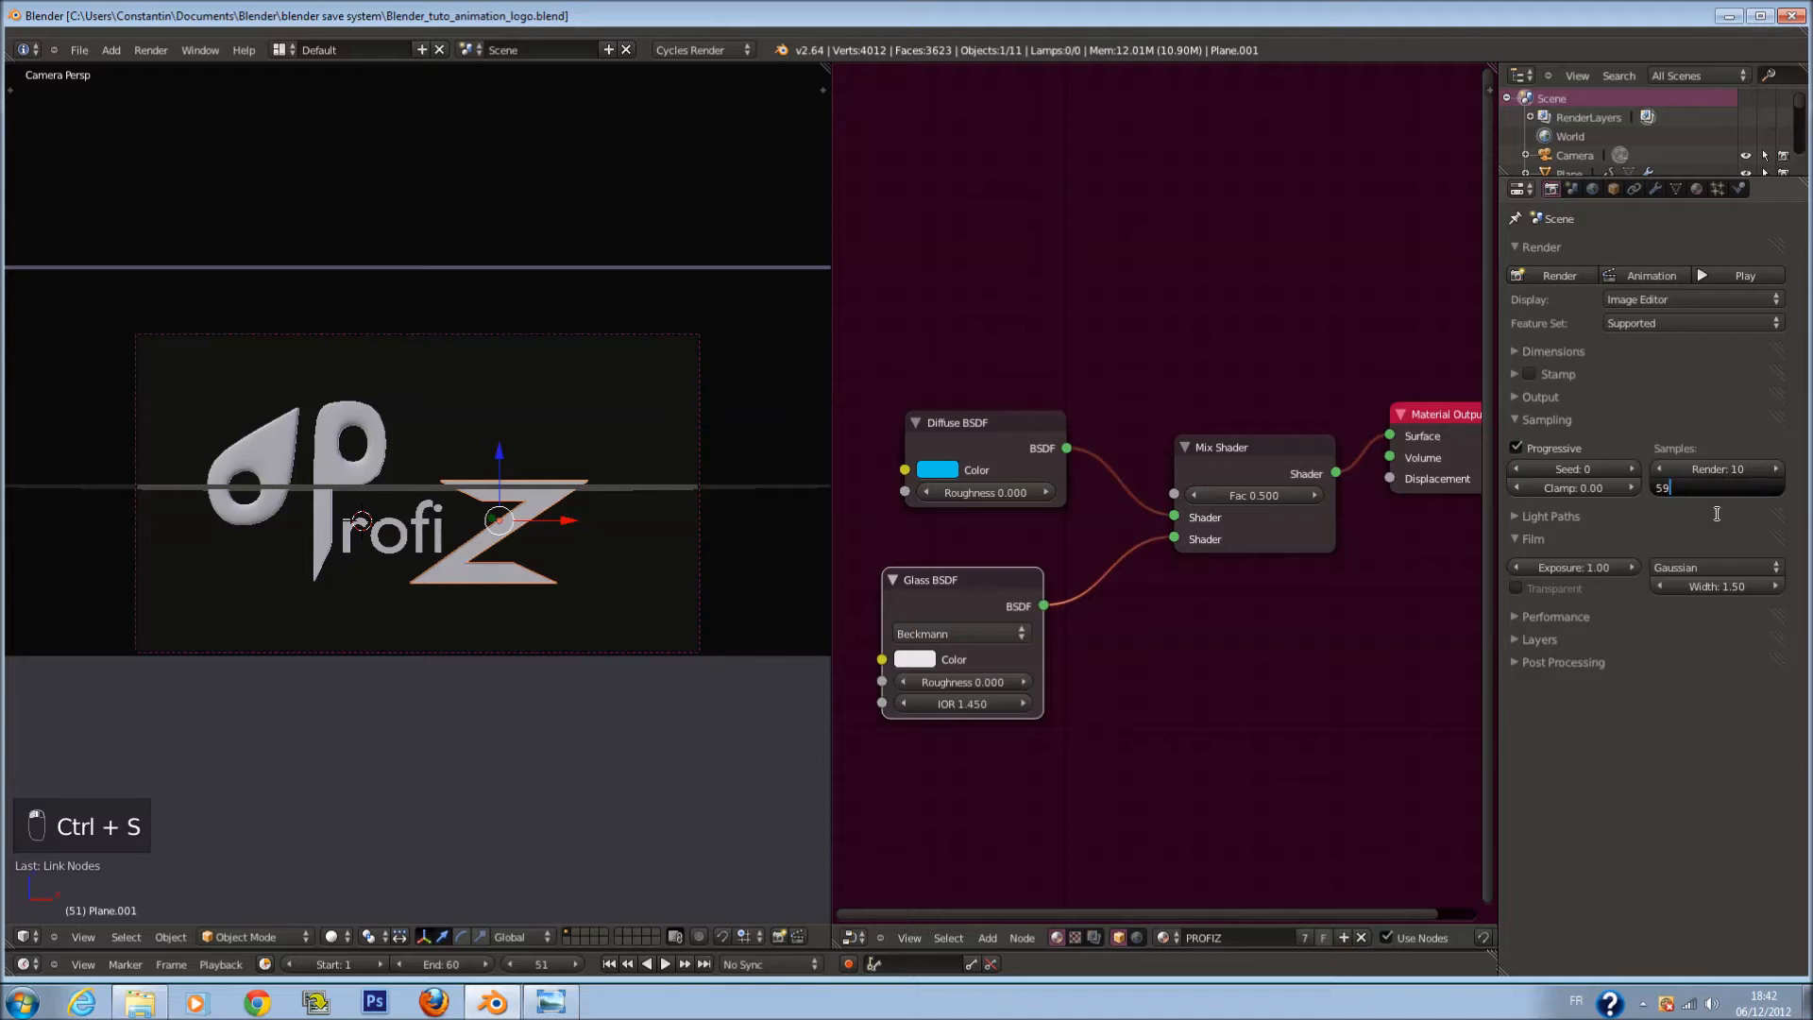
text(0)
key(Return)
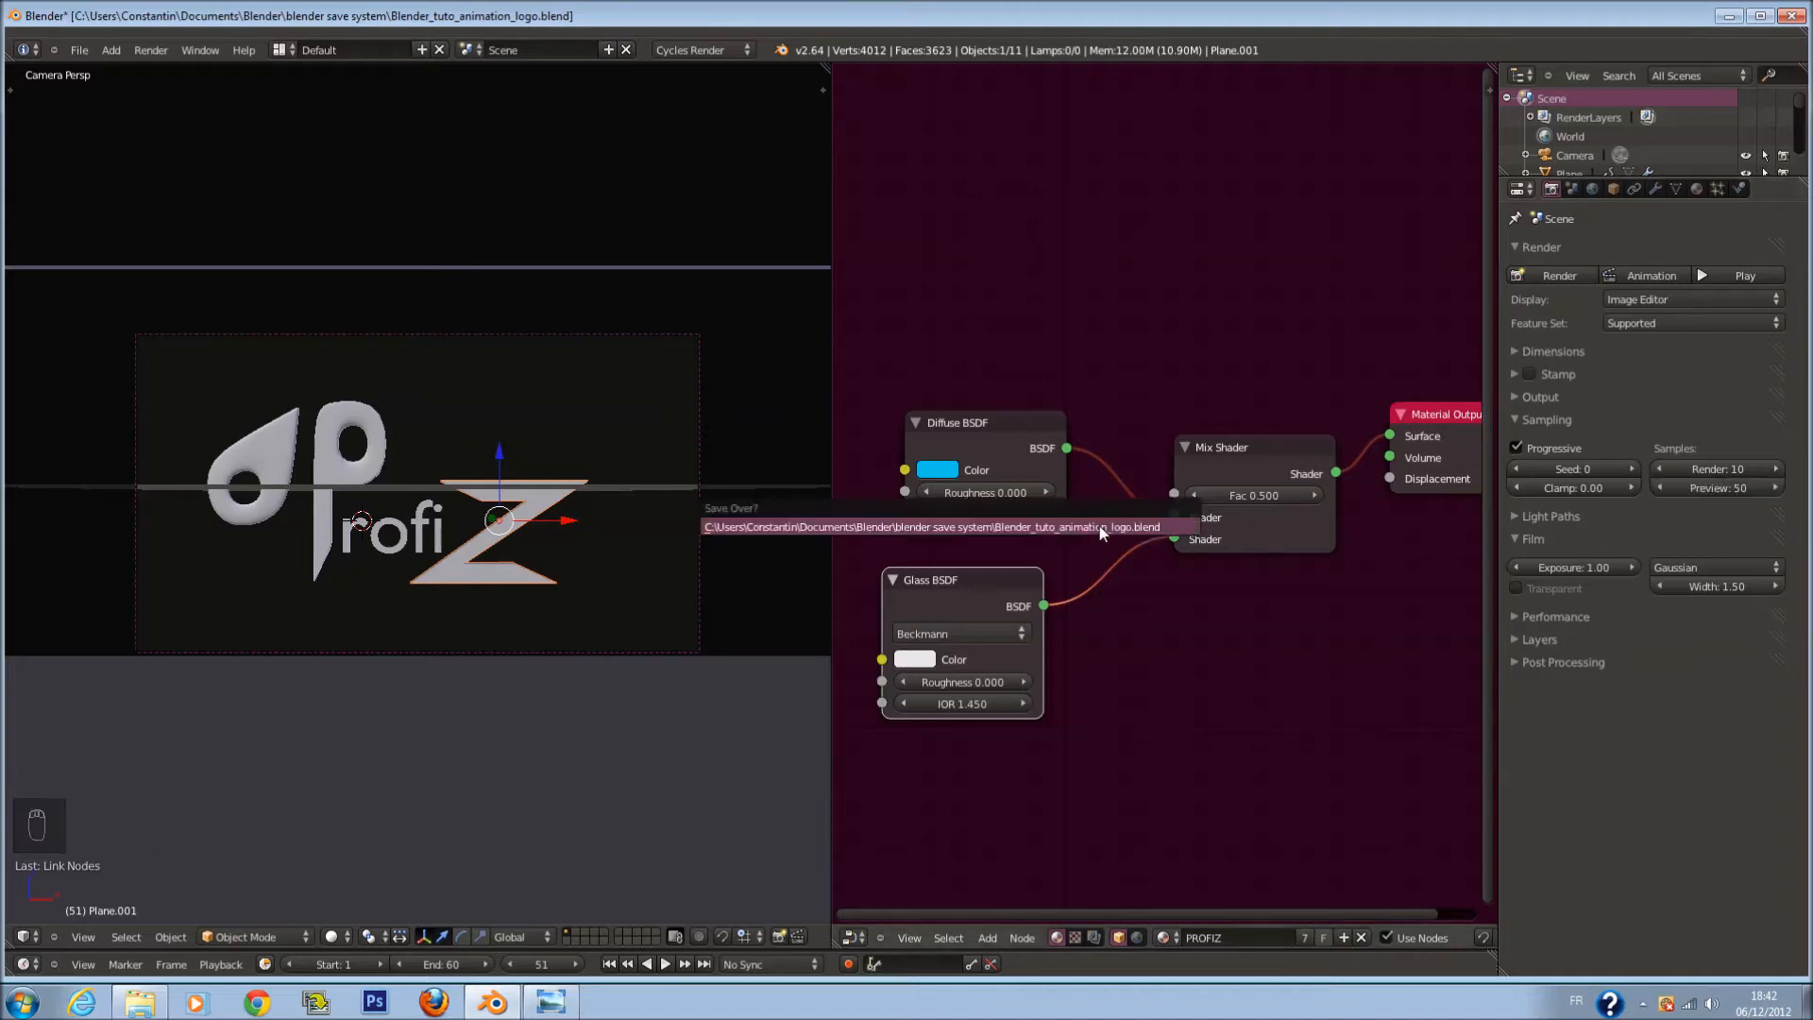
Step: Show the camera view in Rendered shading, lower the Glass BSDF's IOR to 1.000 and save the file
click(362, 812)
key(ctrl+s)
key(ctrl+s)
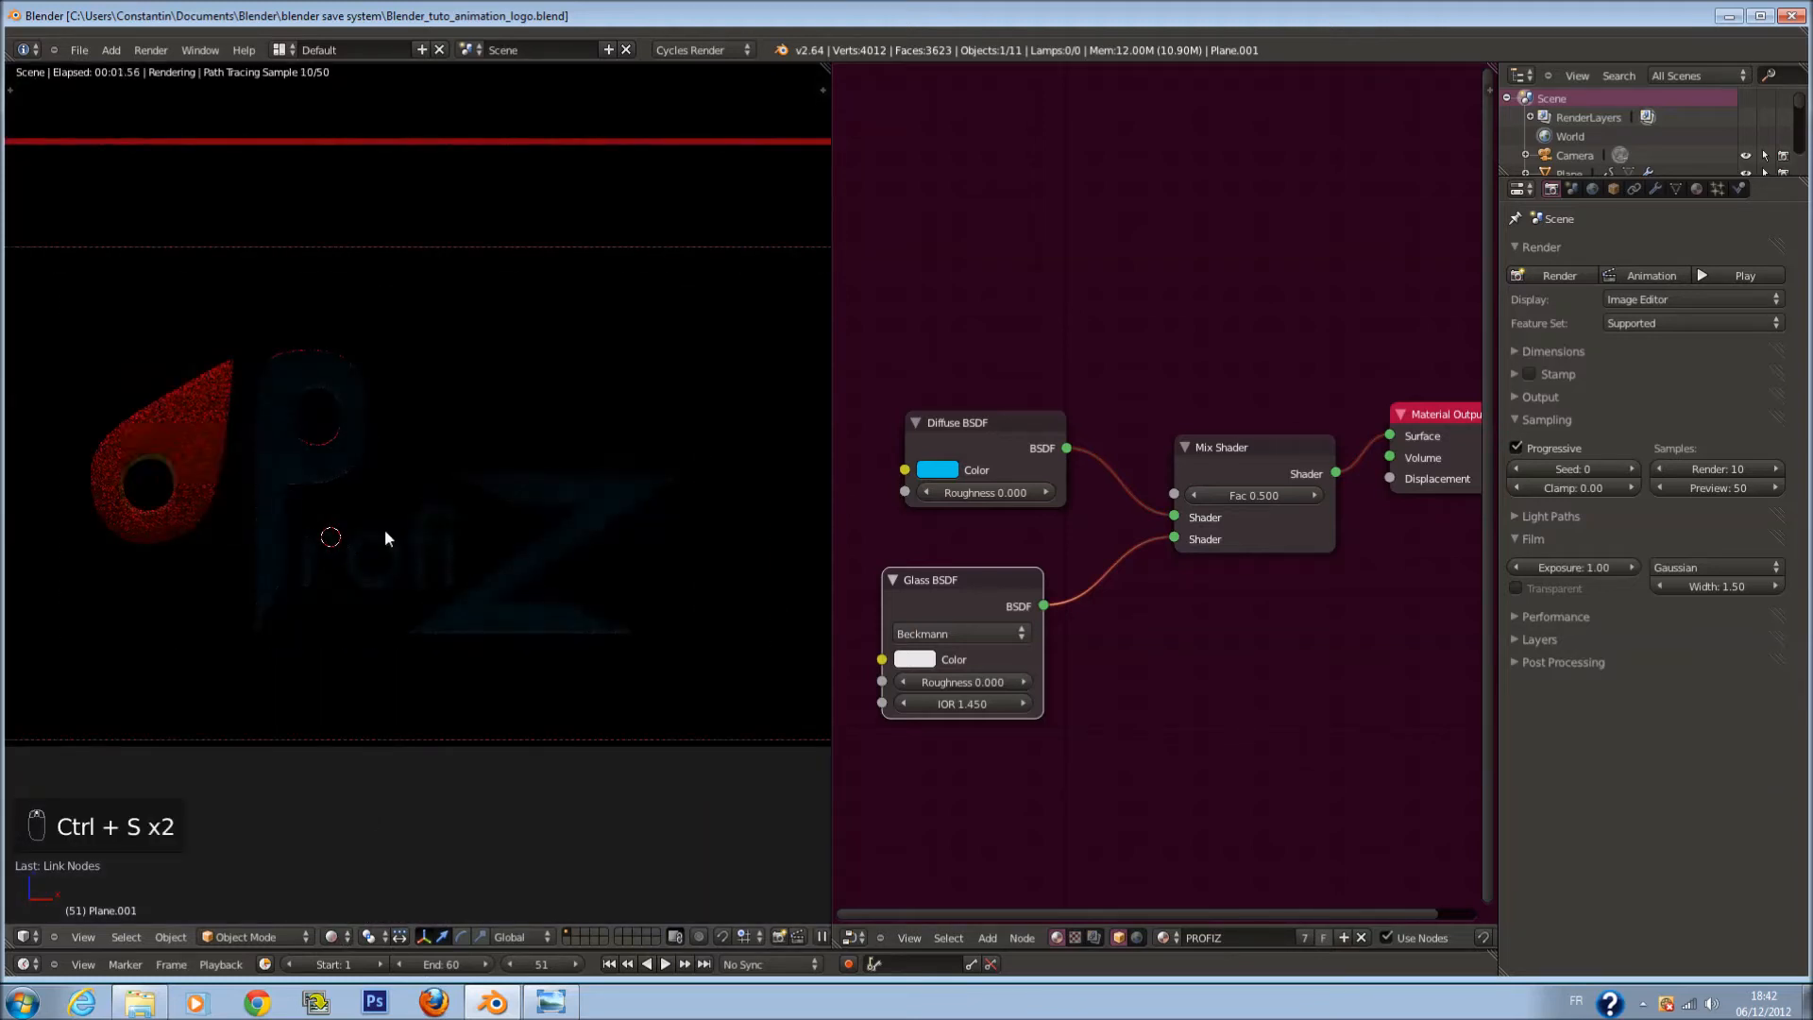
click(331, 935)
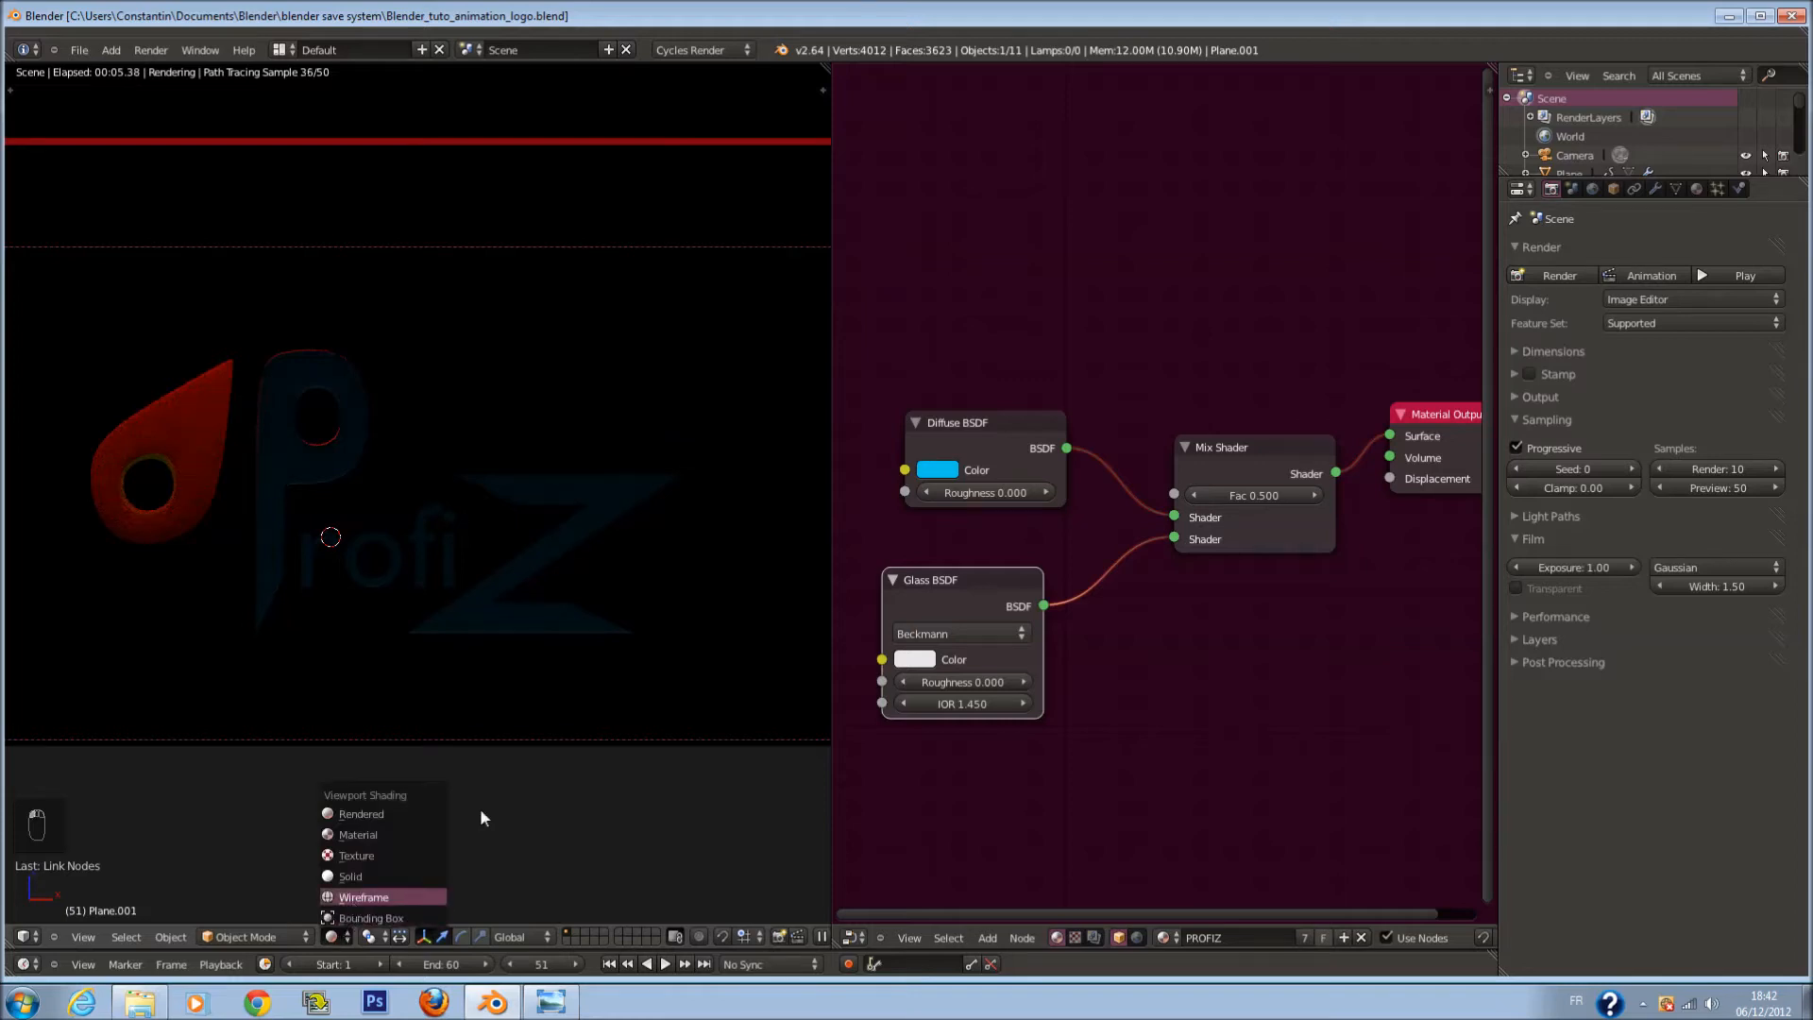
middle_drag(892, 707, 971, 700)
drag(971, 700, 875, 720)
scroll(1143, 623, down, 1)
key(ctrl+s)
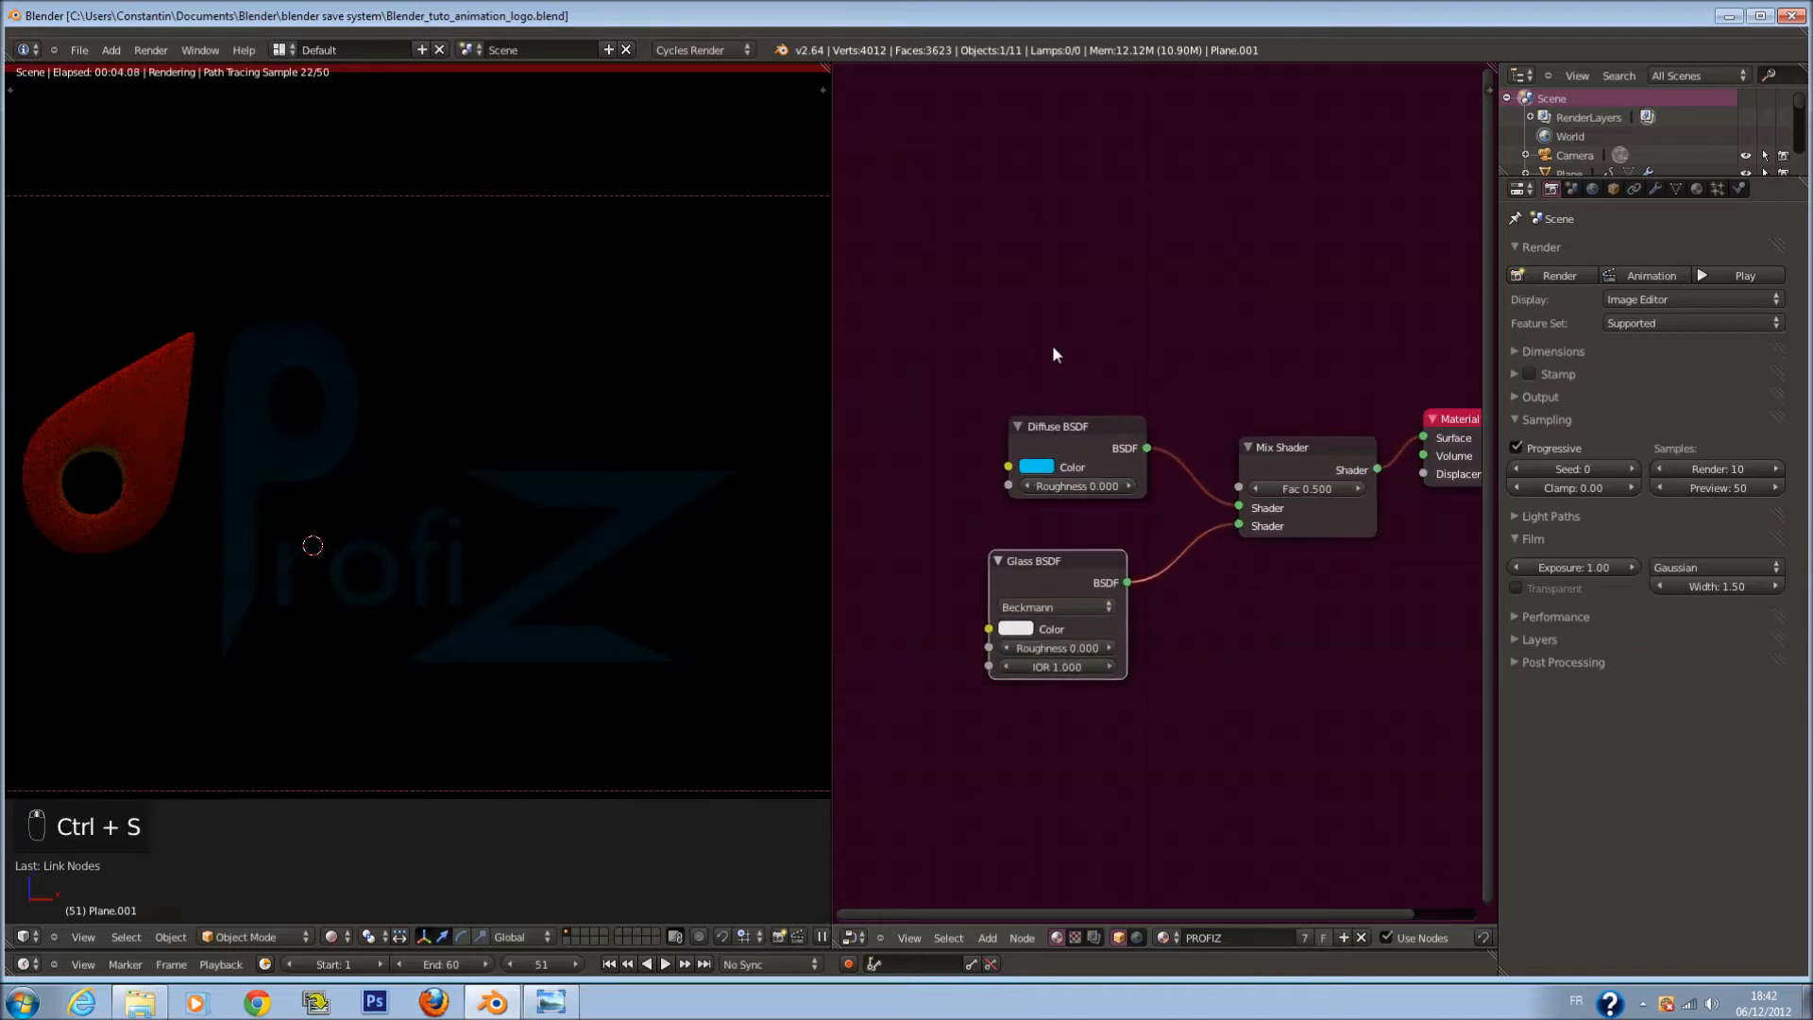
Step: Add a Transparent BSDF, connect it to the Mix Shader's Fac input and place it above the Diffuse BSDF
key(shift+a)
mouse_move(1052, 347)
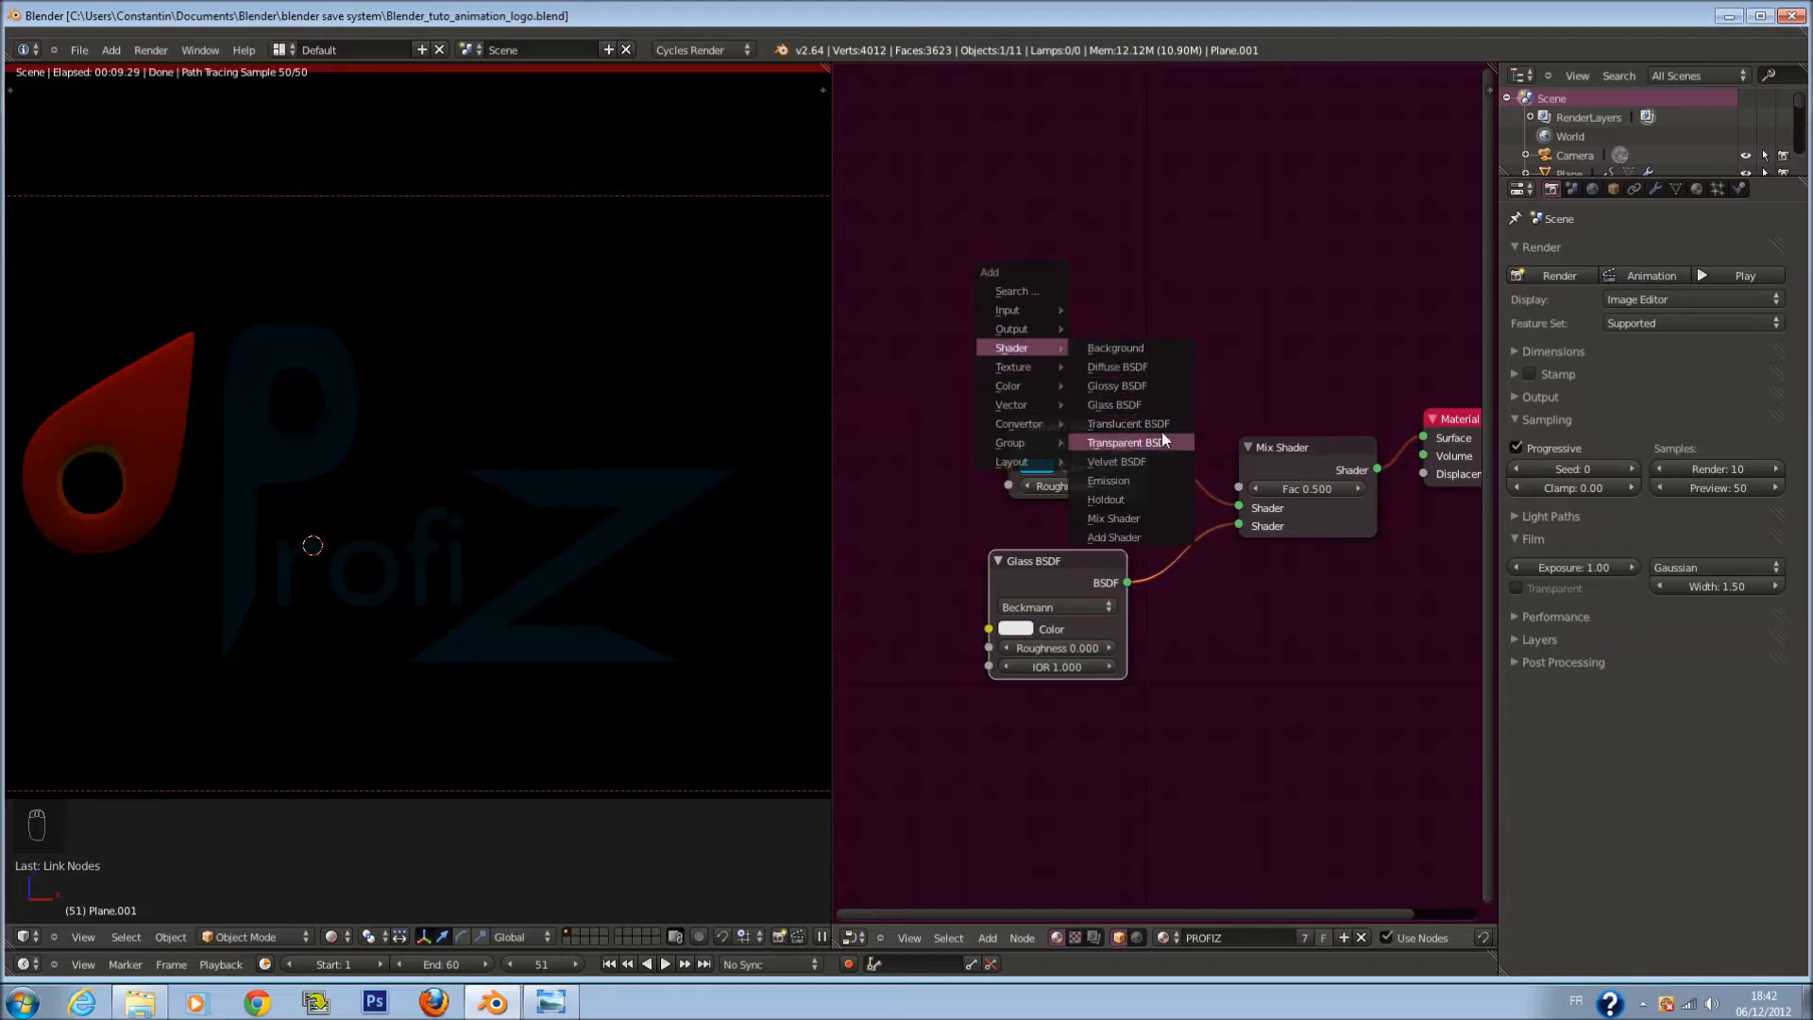
click(1164, 442)
click(814, 472)
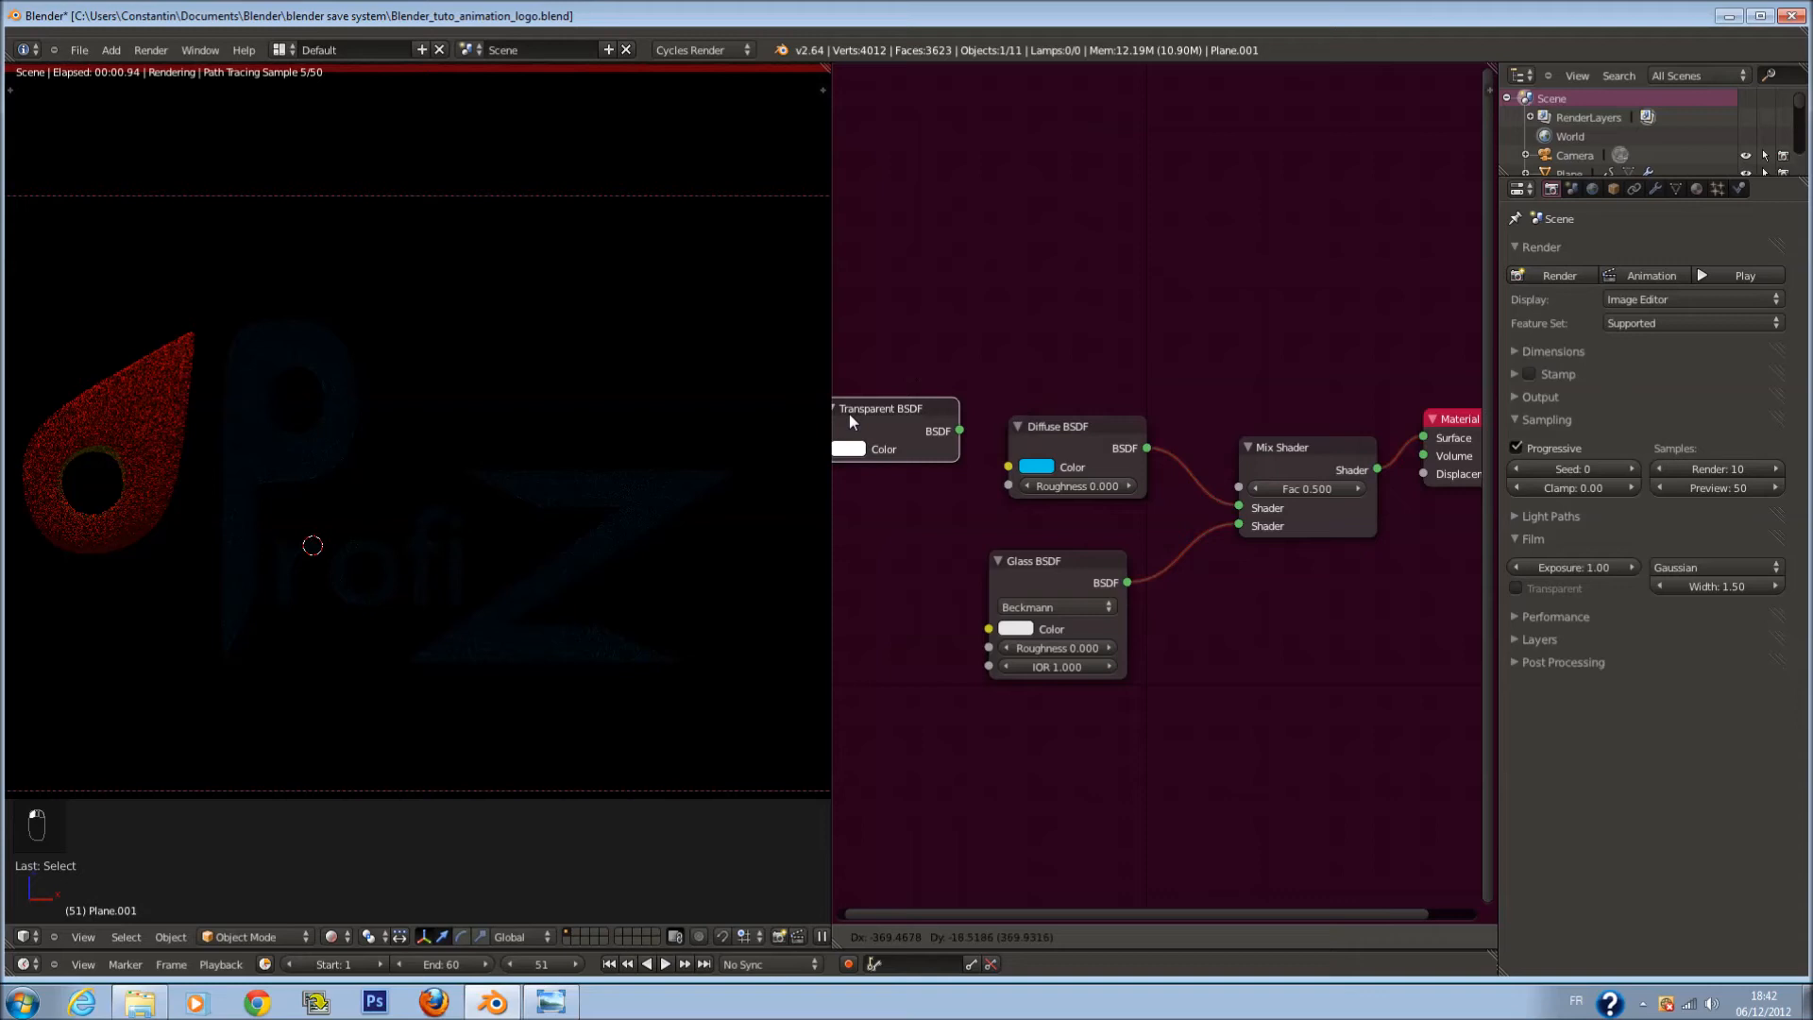
drag(947, 445, 1240, 488)
drag(852, 434, 992, 309)
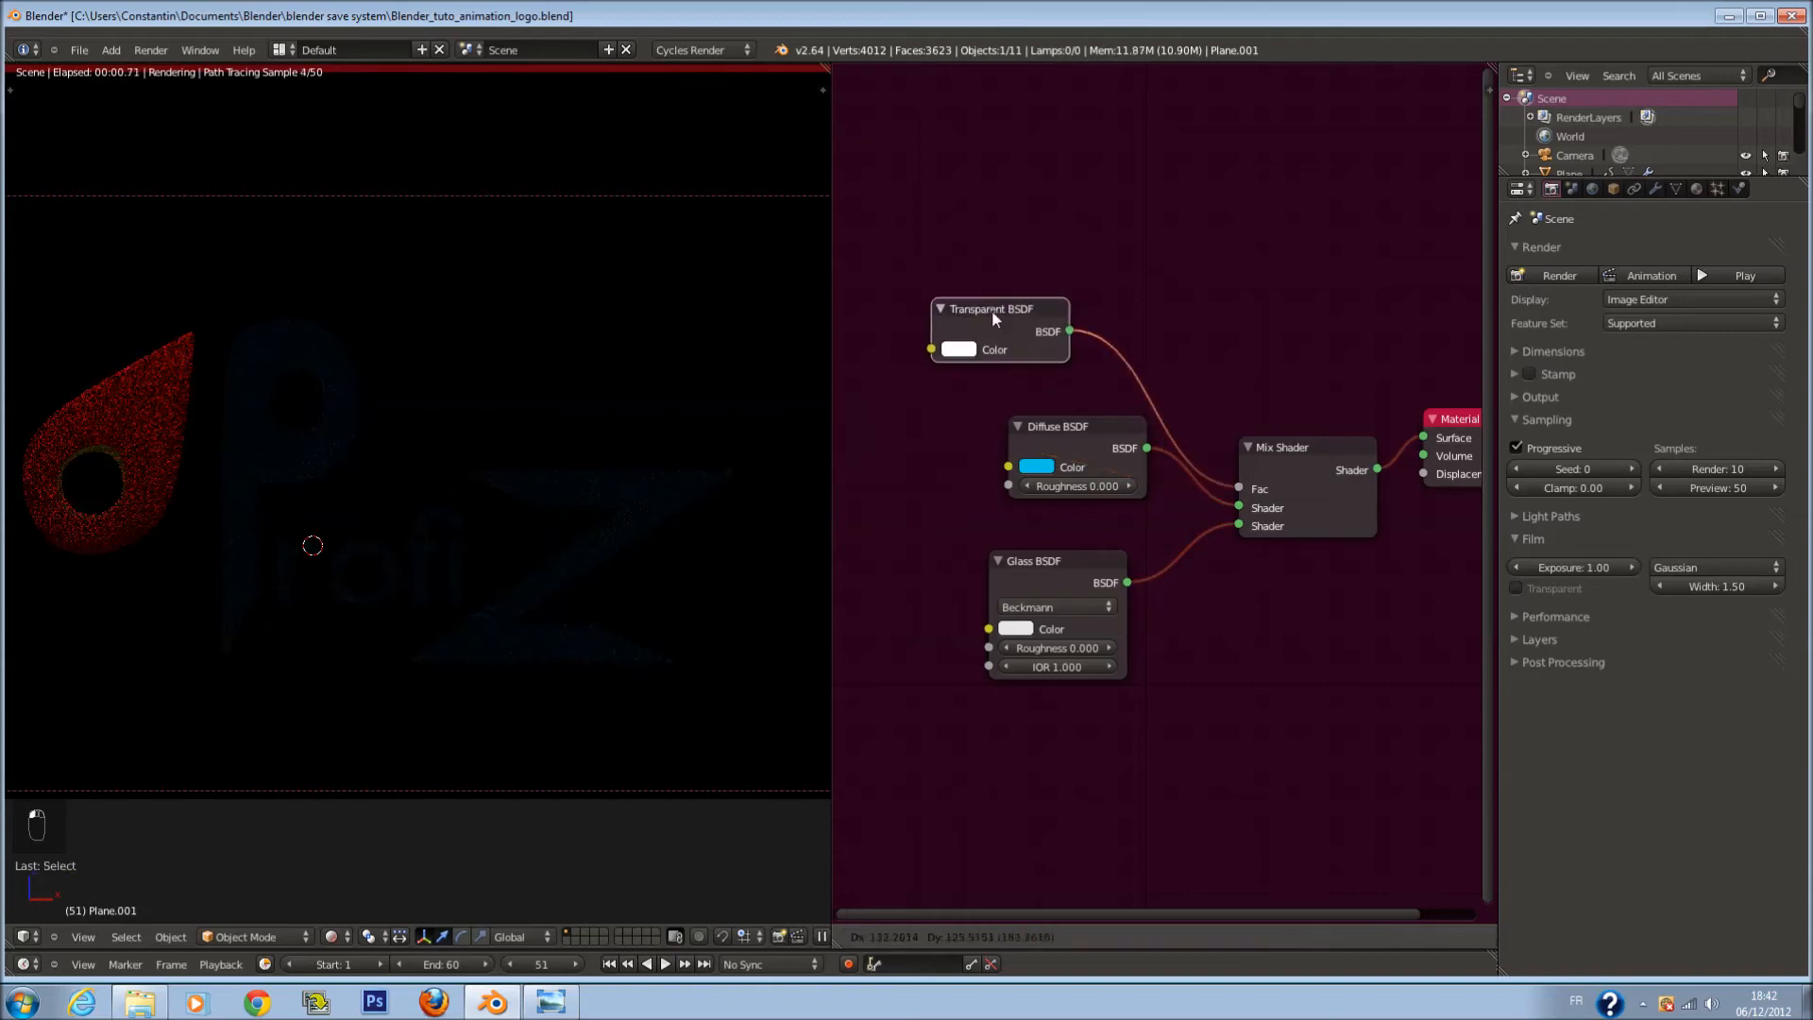
drag(1061, 422, 1008, 415)
drag(989, 316, 1039, 338)
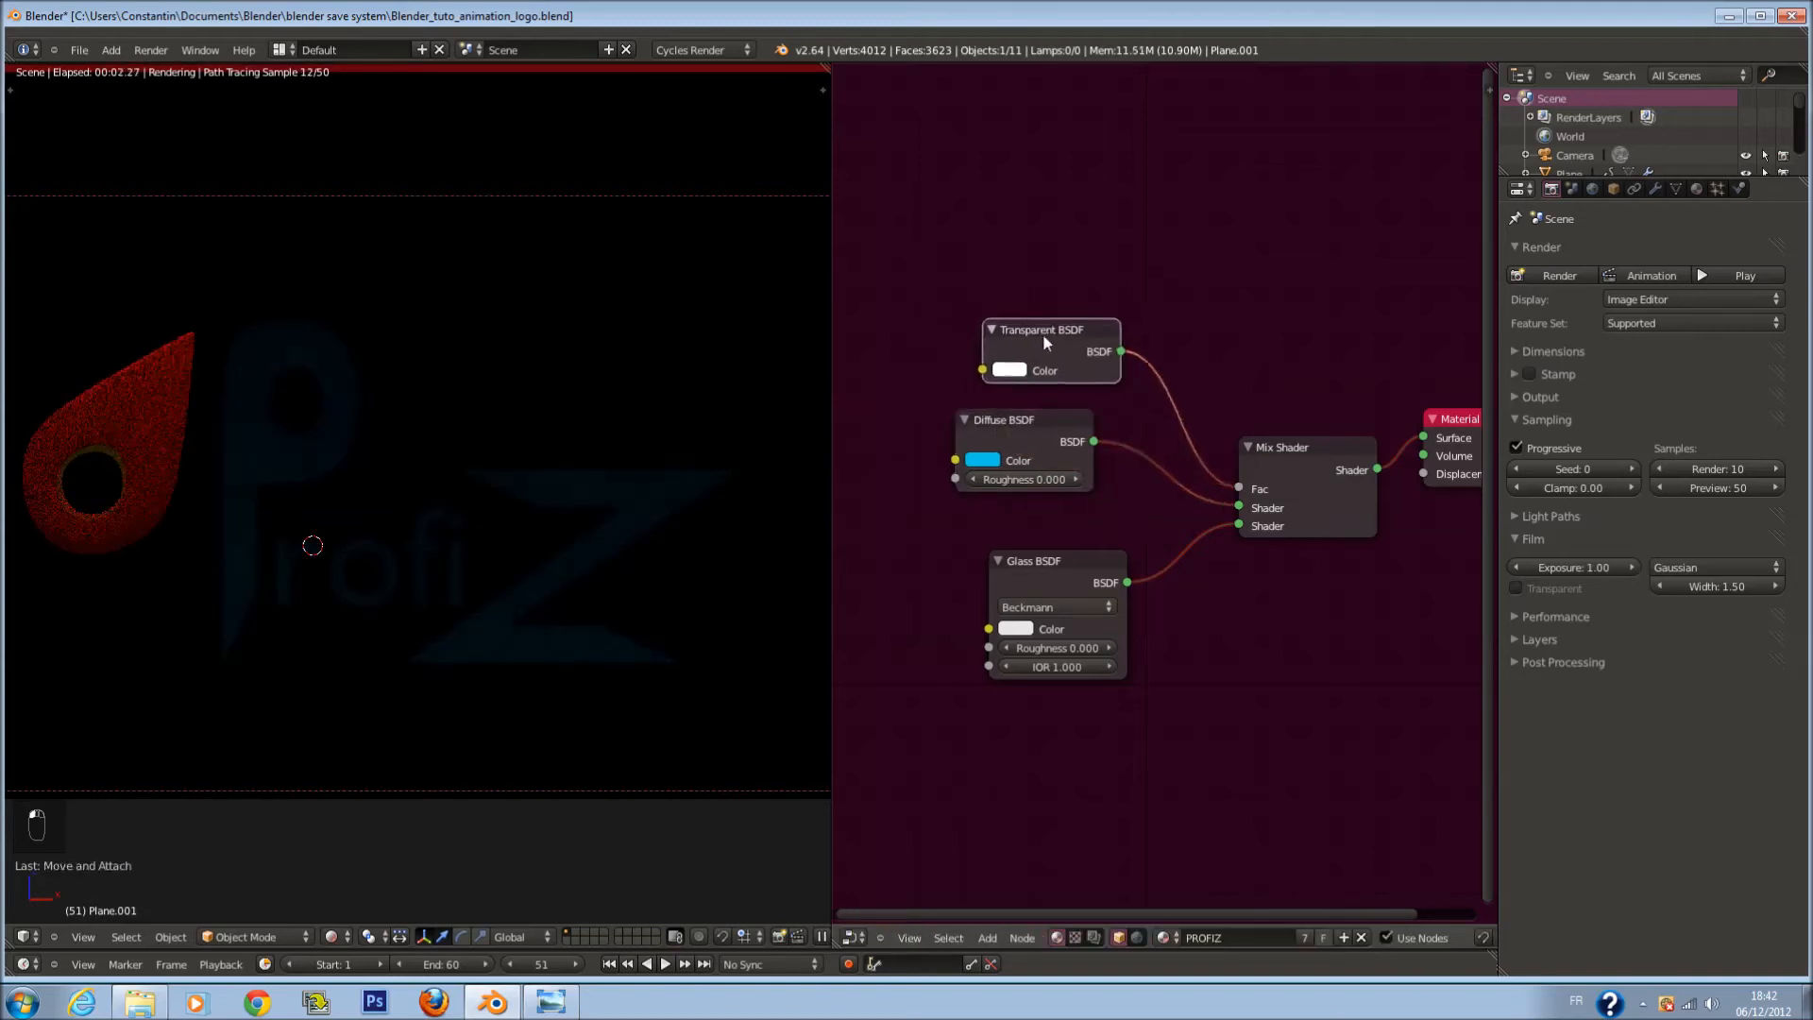
Step: Set the Glass BSDF's color to black and check the Transparent BSDF's color
click(1016, 628)
drag(1163, 460, 1169, 522)
click(1007, 371)
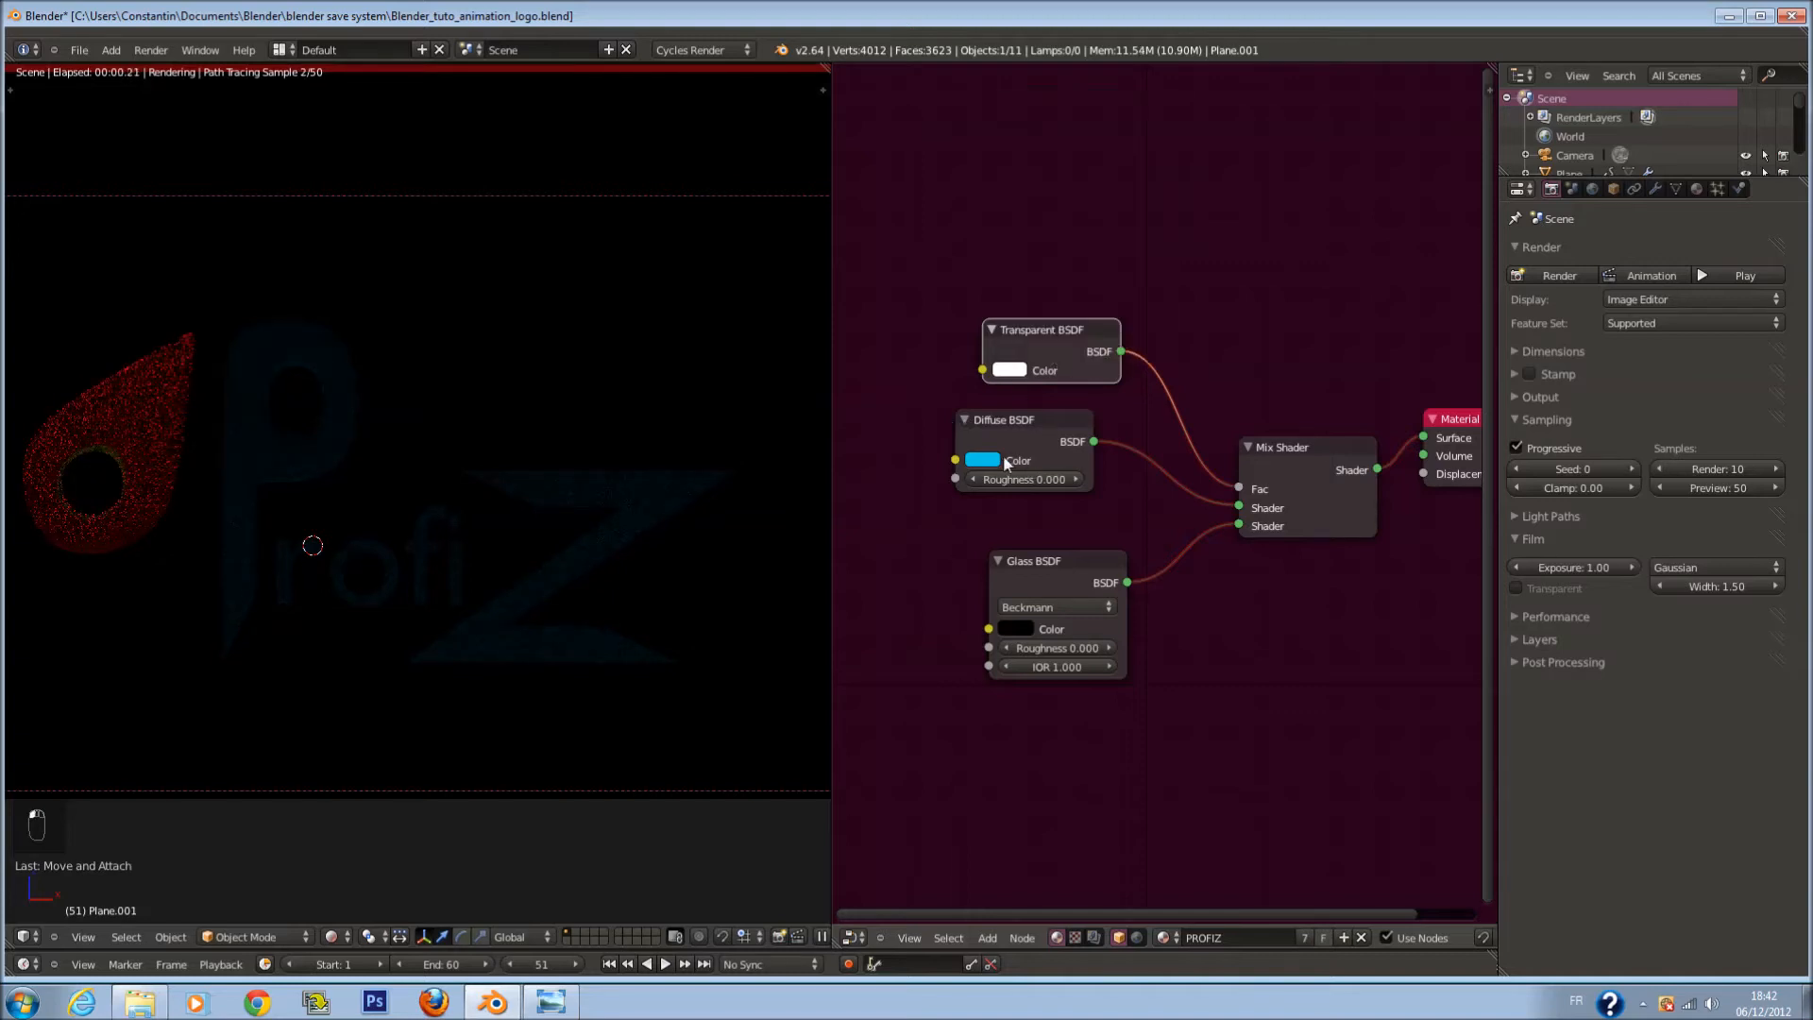
Step: Try the Transparent BSDF in the Mix Shader's second Shader input, then reconnect the Glass BSDF there instead
scroll(1218, 485, up, 1)
drag(1244, 489, 1247, 521)
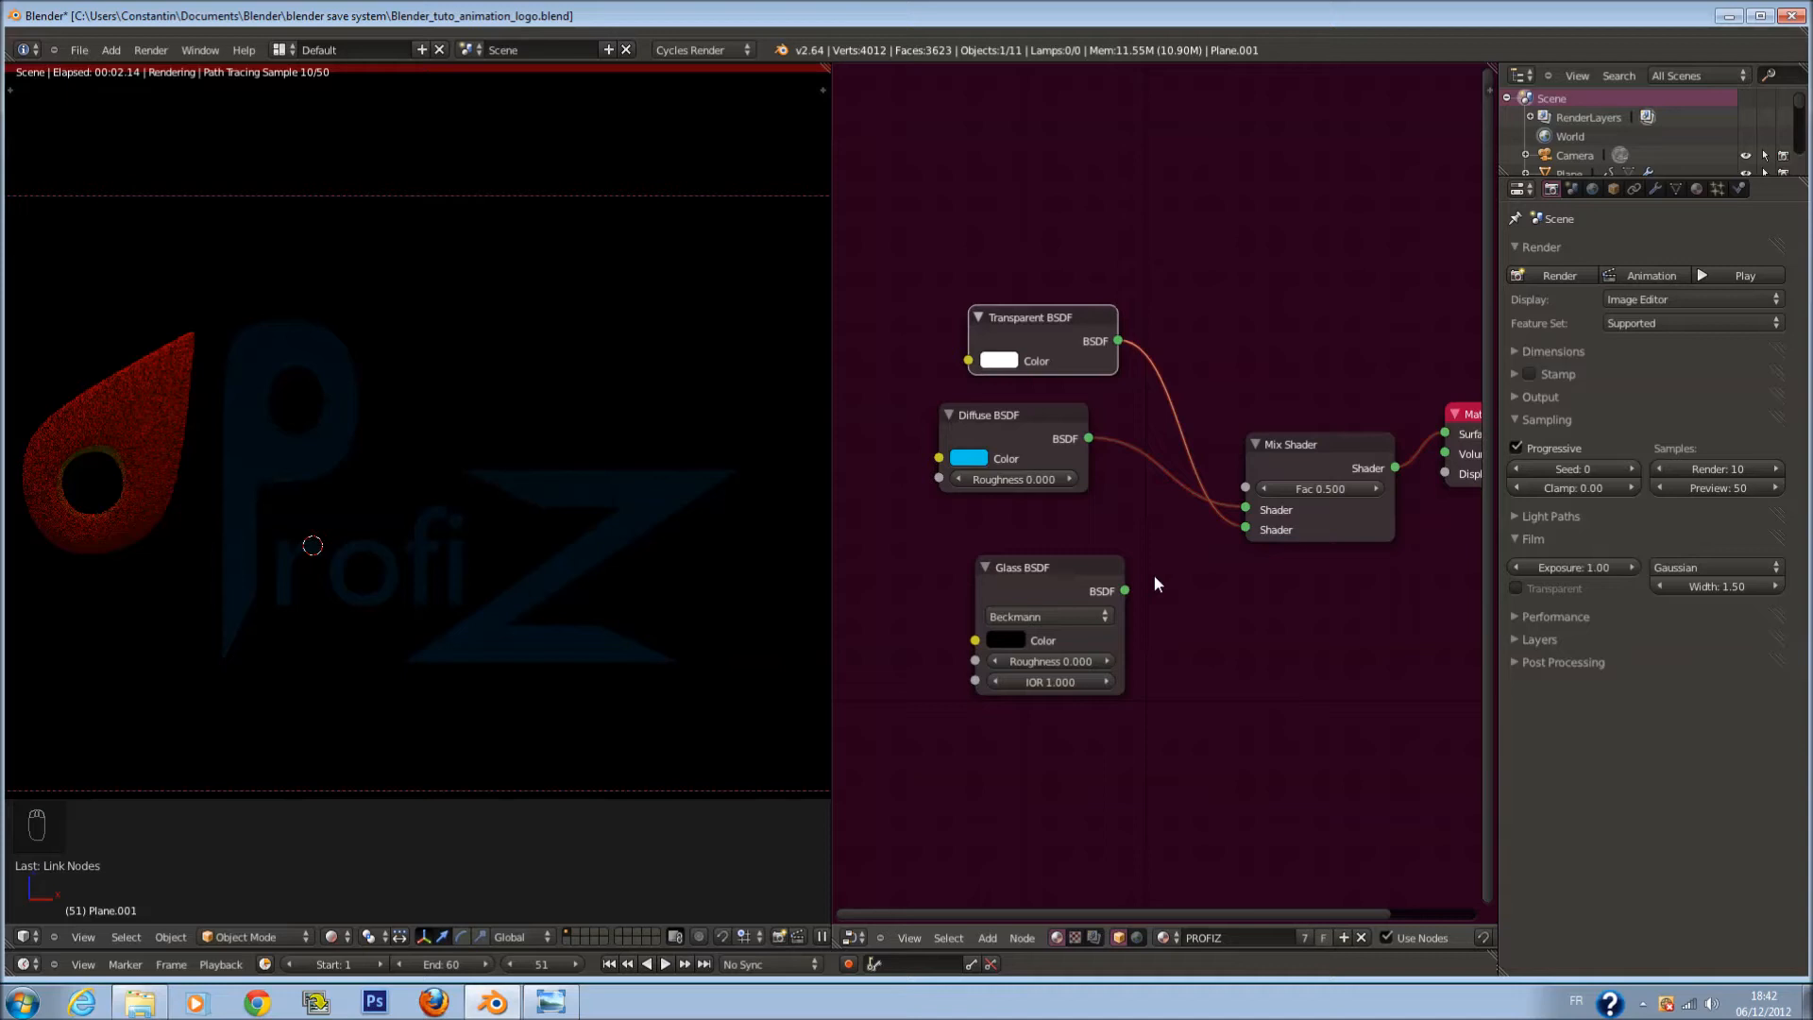
scroll(1214, 514, down, 3)
middle_drag(1270, 500, 1120, 497)
drag(1241, 452, 1380, 462)
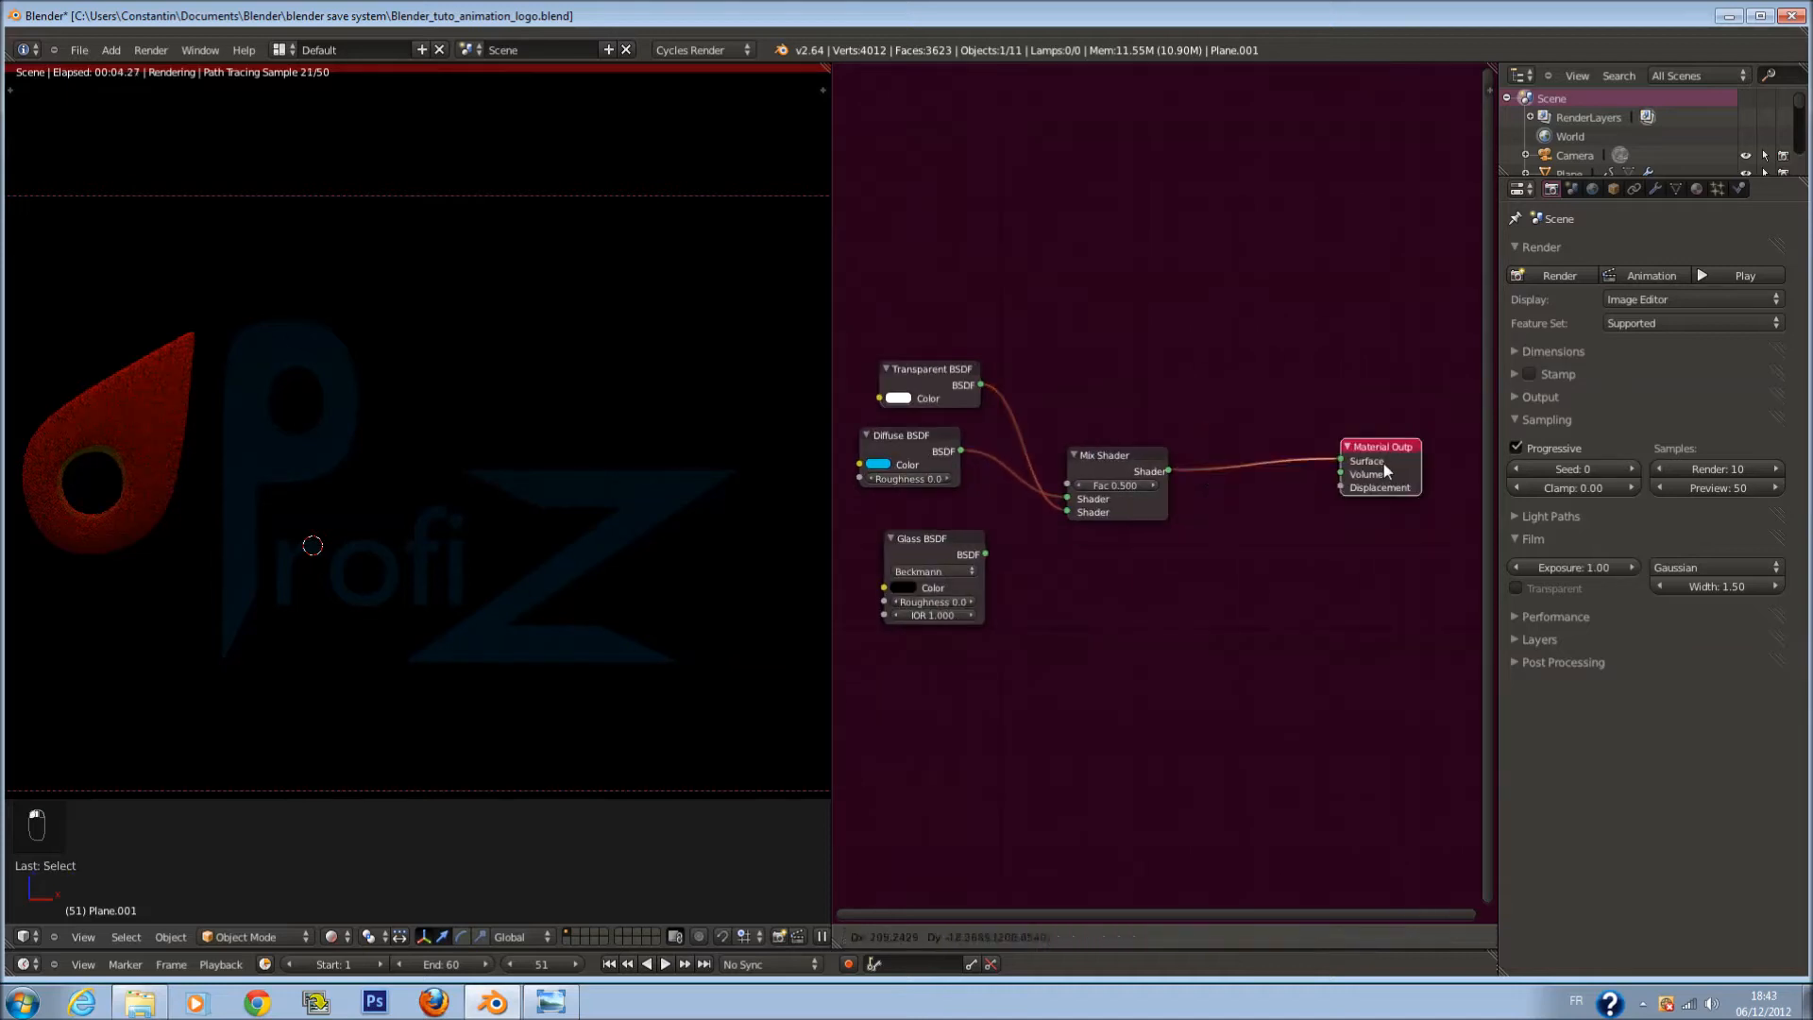
drag(1069, 526, 1068, 512)
scroll(1153, 563, up, 1)
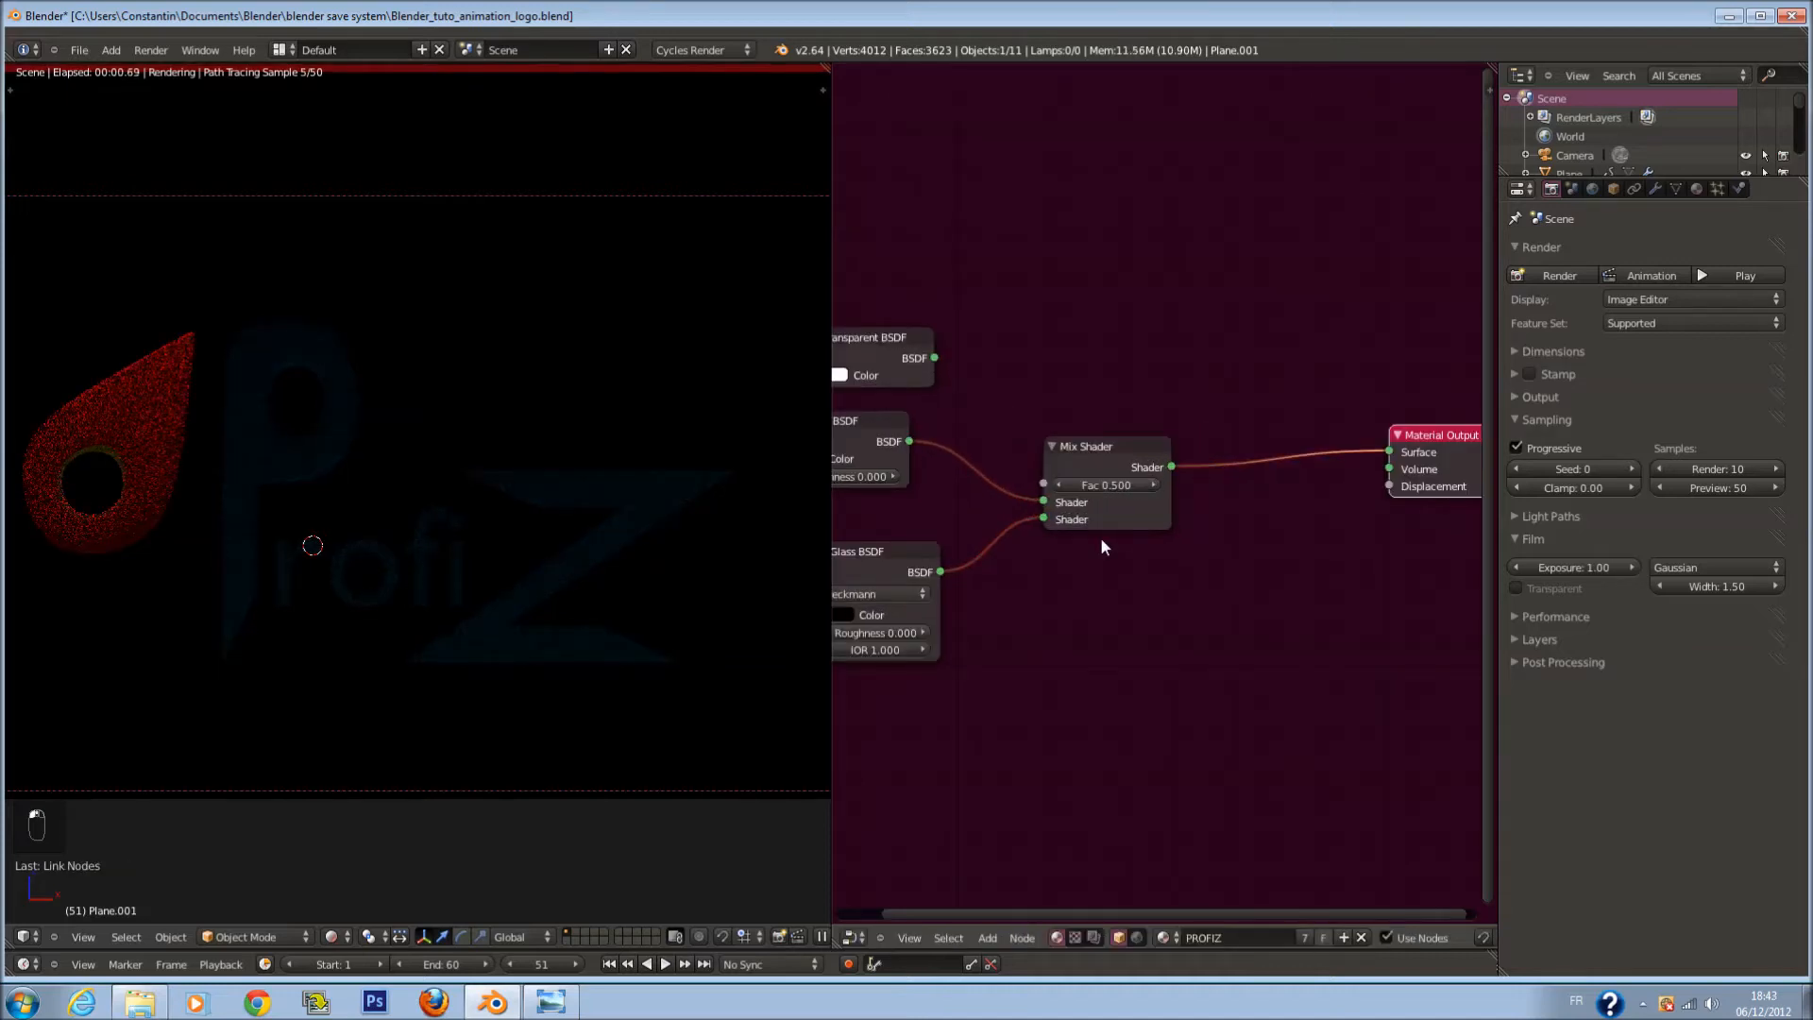
Step: Try blending the Transparent BSDF through a second Mix Shader before the Material Output, then delete that second Mix Shader
middle_drag(1101, 537, 1171, 546)
key(shift+a)
mouse_move(1175, 546)
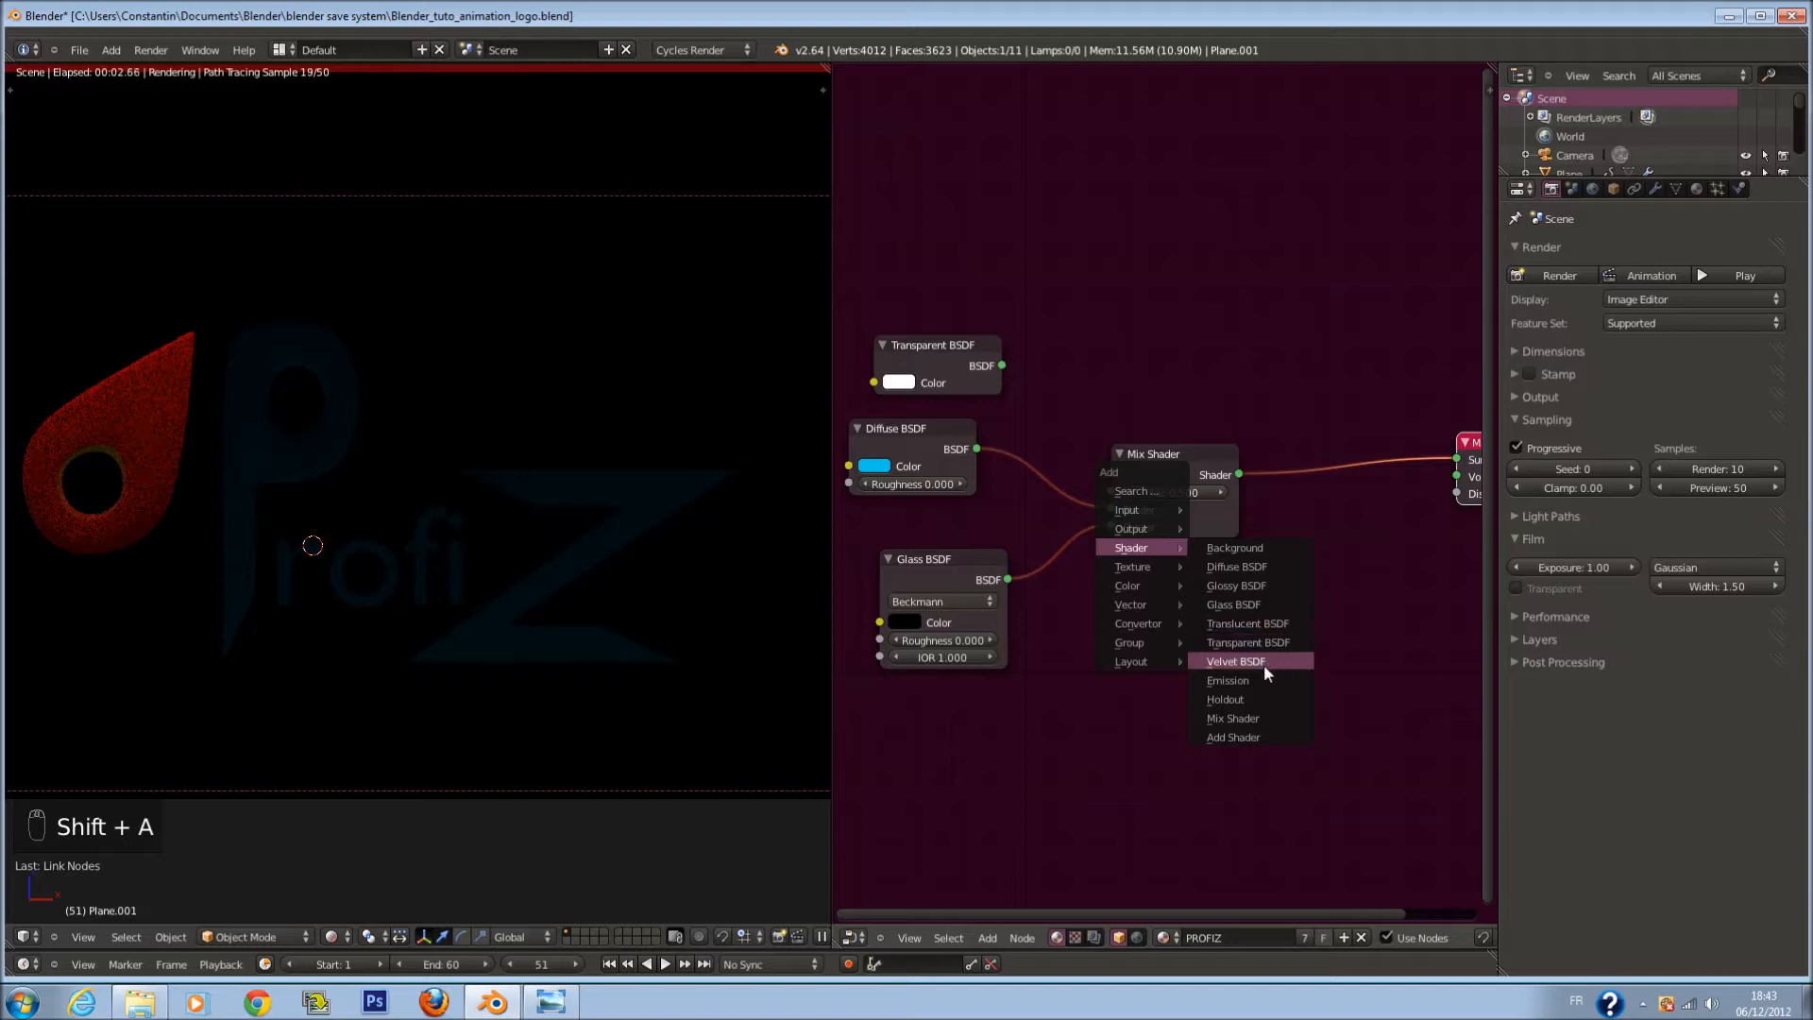
click(1260, 716)
click(1308, 510)
drag(1001, 366, 1277, 535)
click(1331, 472)
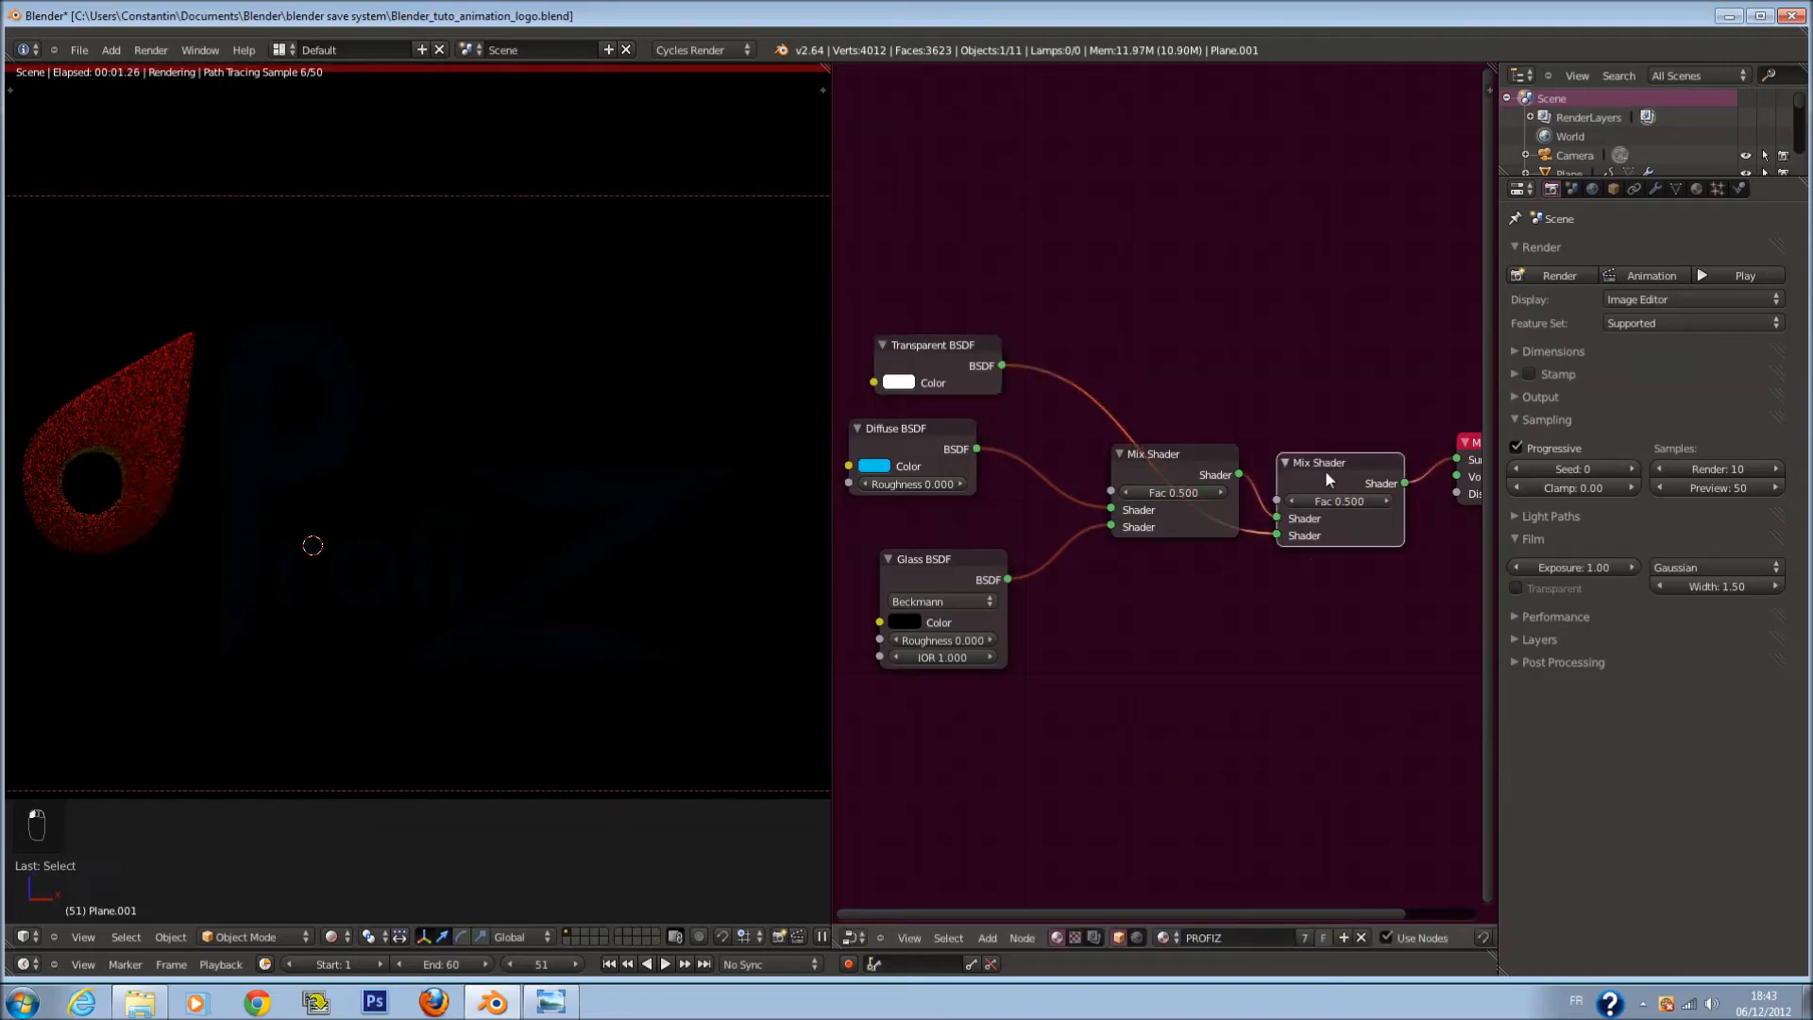
key(x)
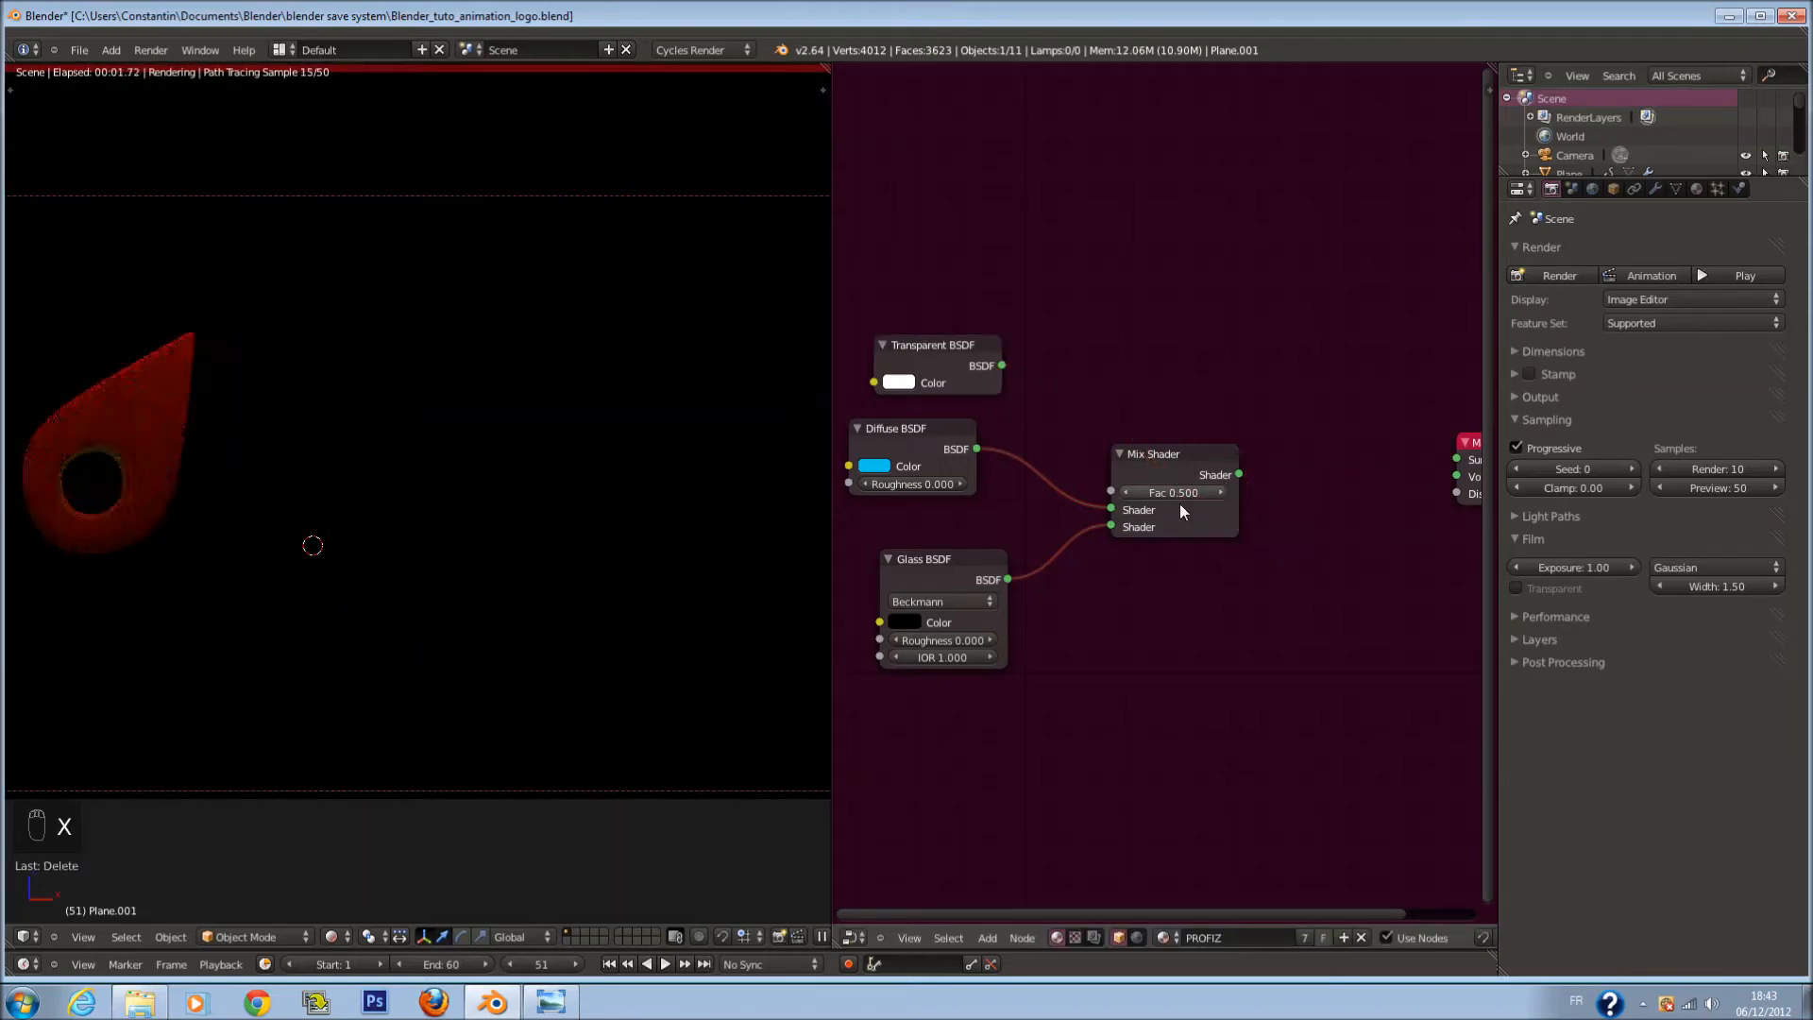
Step: Reconnect the remaining Mix Shader to the Material Output's Surface input and place the output node closer to it
drag(1240, 475, 1362, 475)
click(1464, 442)
click(1360, 472)
key(shift+a)
mouse_move(1256, 564)
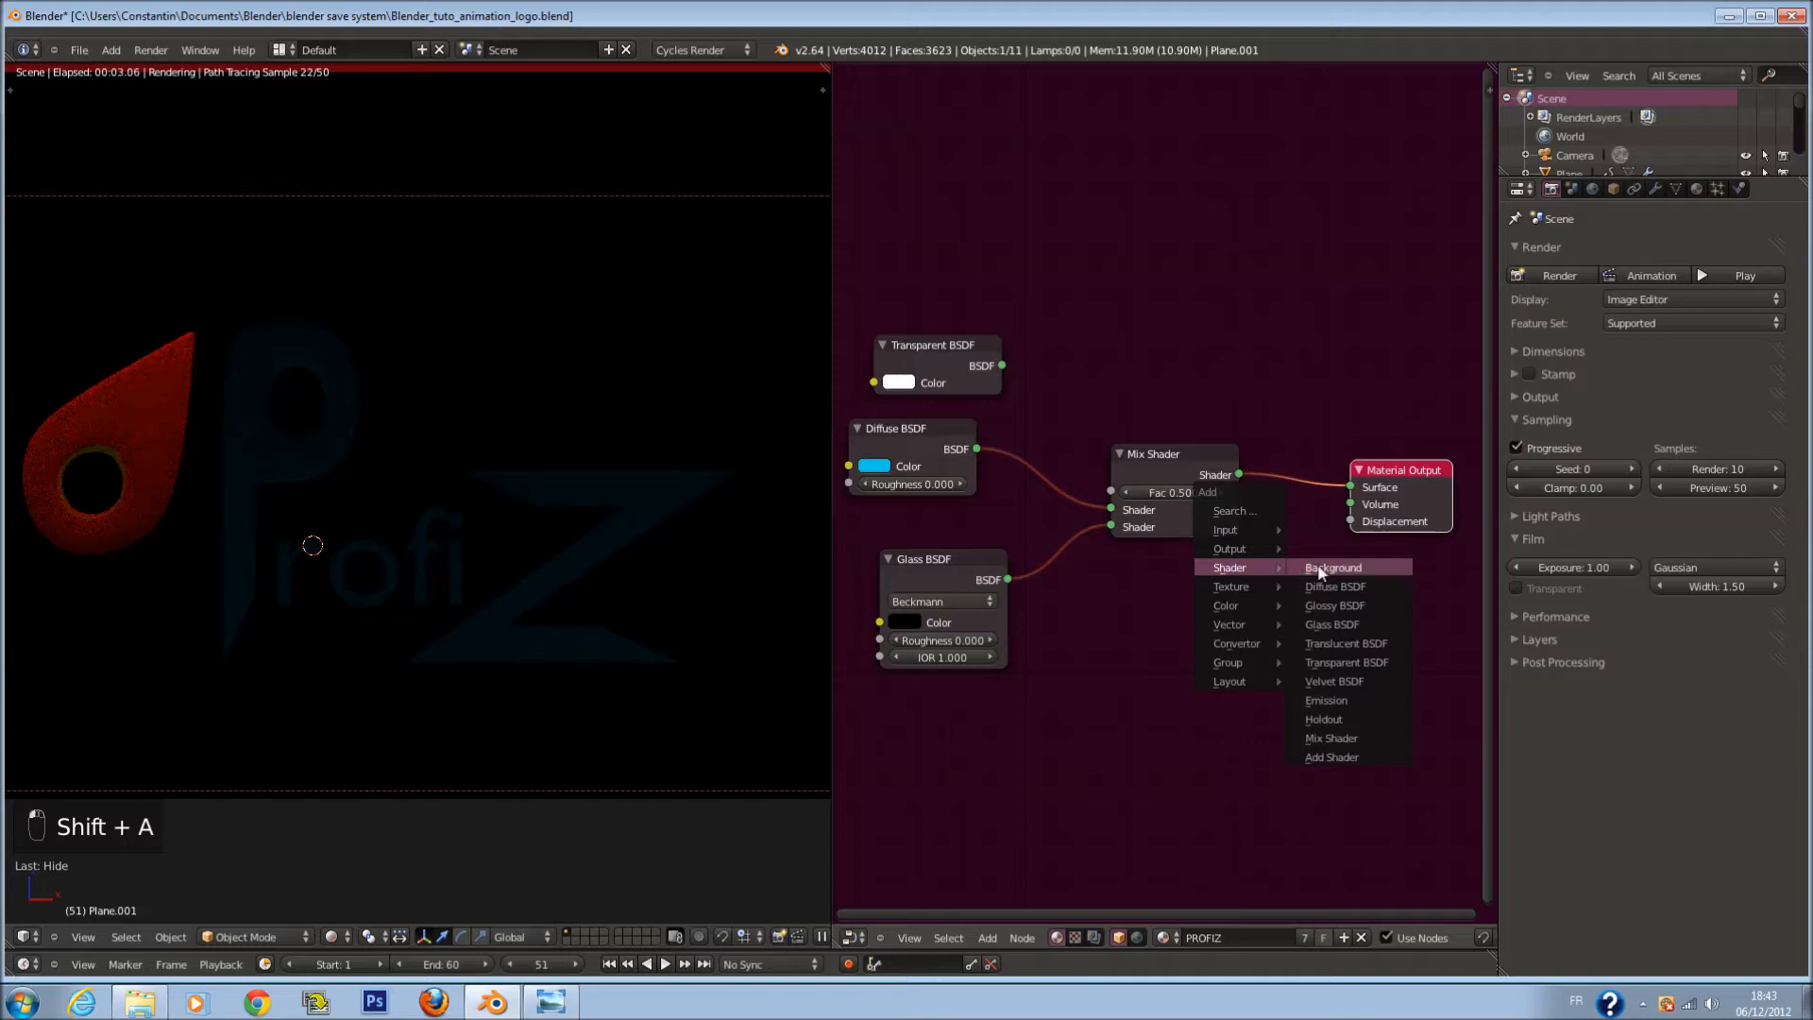
Step: Try feeding the Transparent BSDF into the Glass BSDF's Color input, then disconnect it and move it back above the Diffuse BSDF
middle_drag(1027, 468, 1231, 443)
drag(1144, 315, 1090, 593)
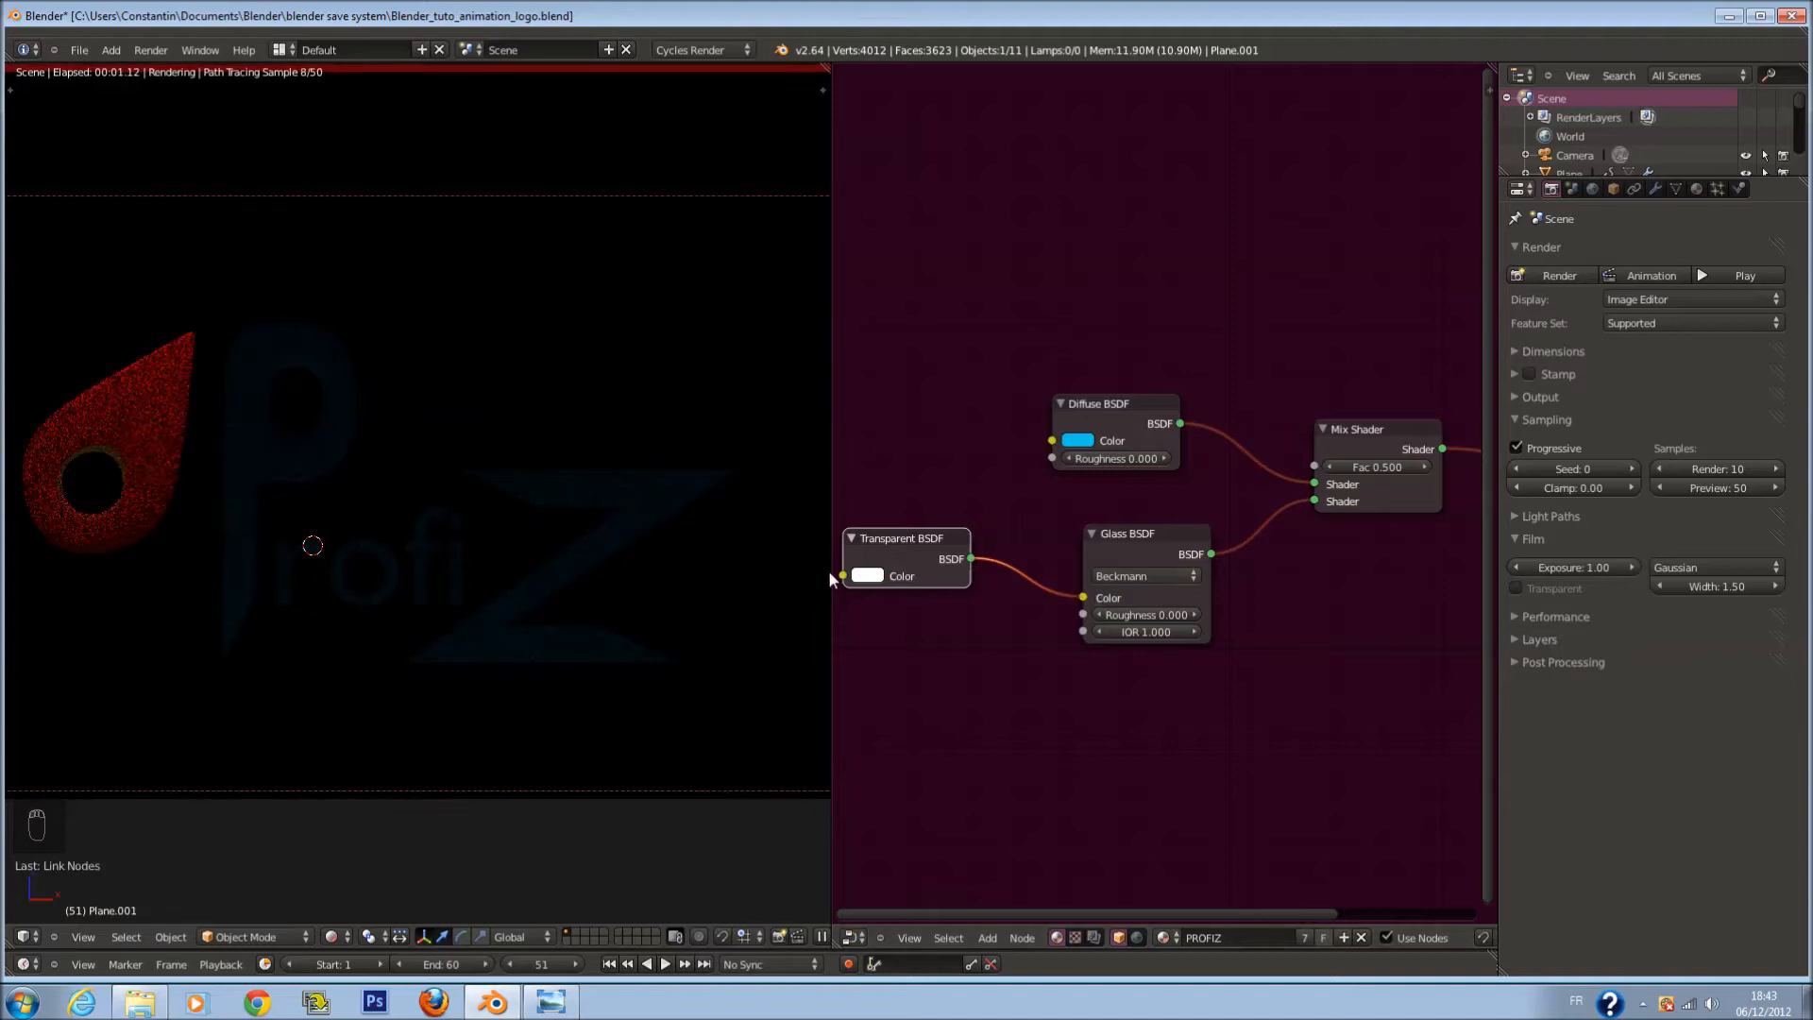
click(1133, 576)
click(1131, 578)
click(867, 575)
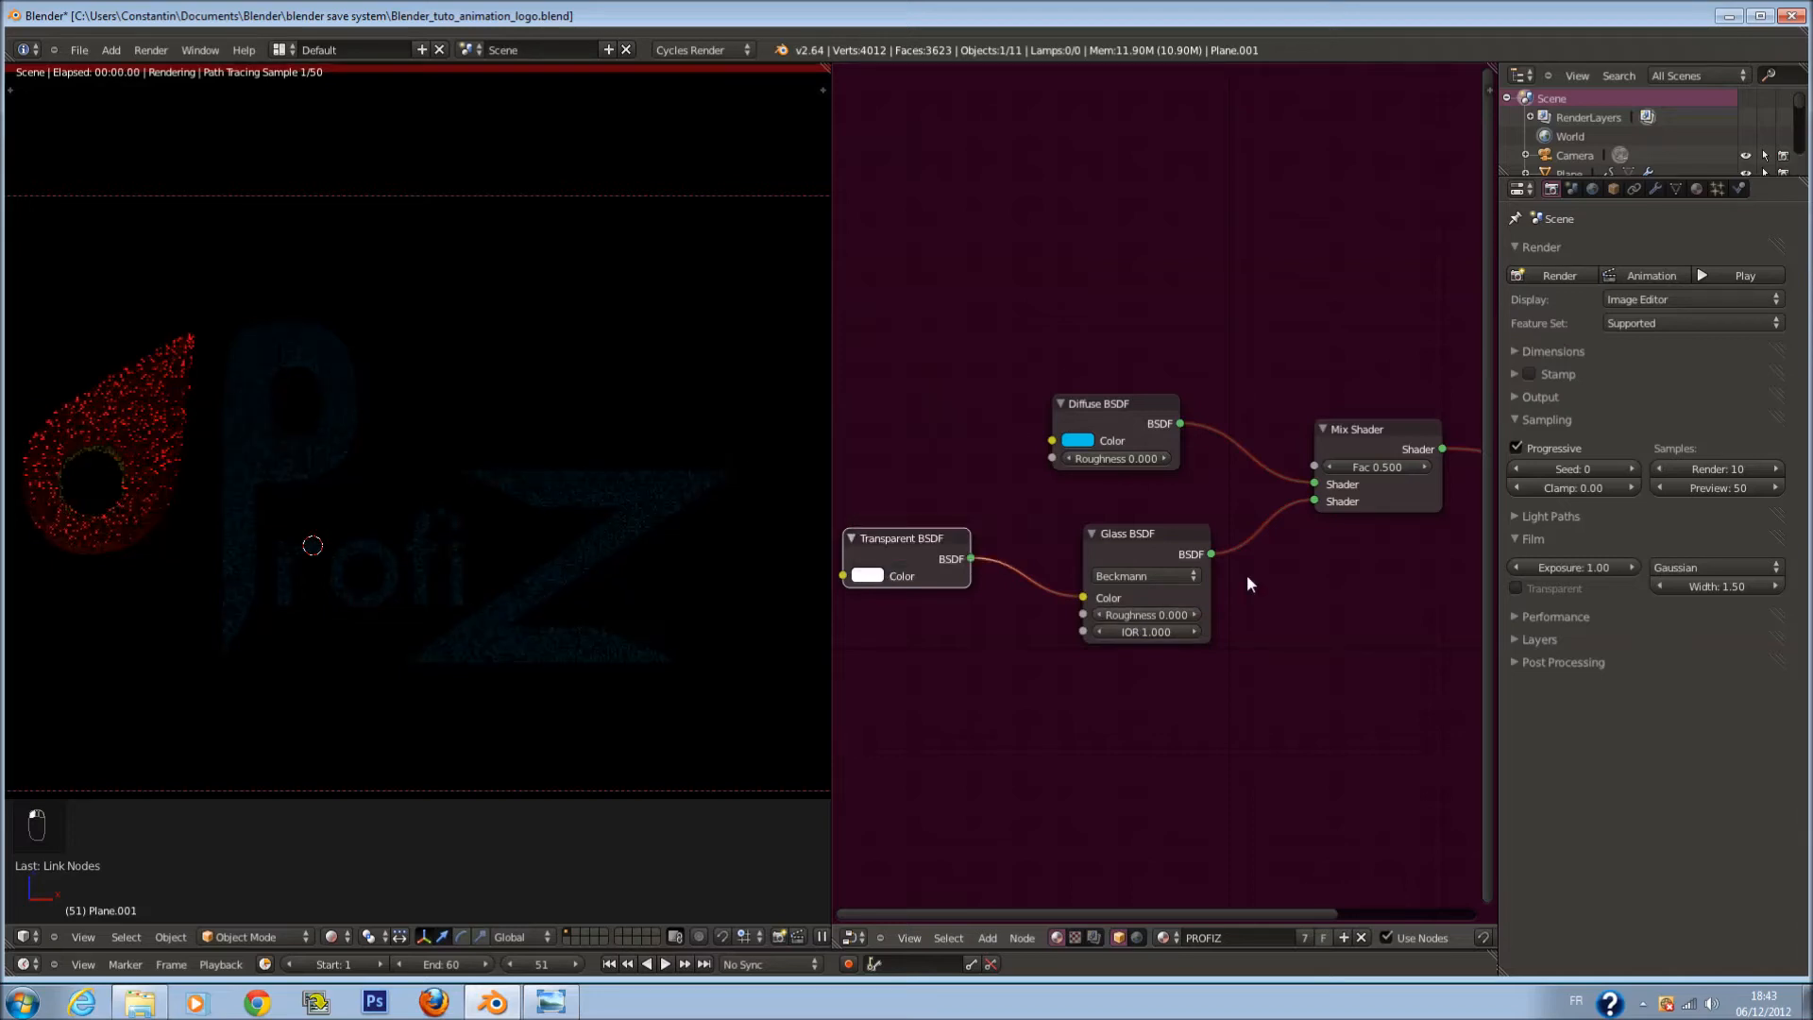
drag(1083, 599, 1076, 633)
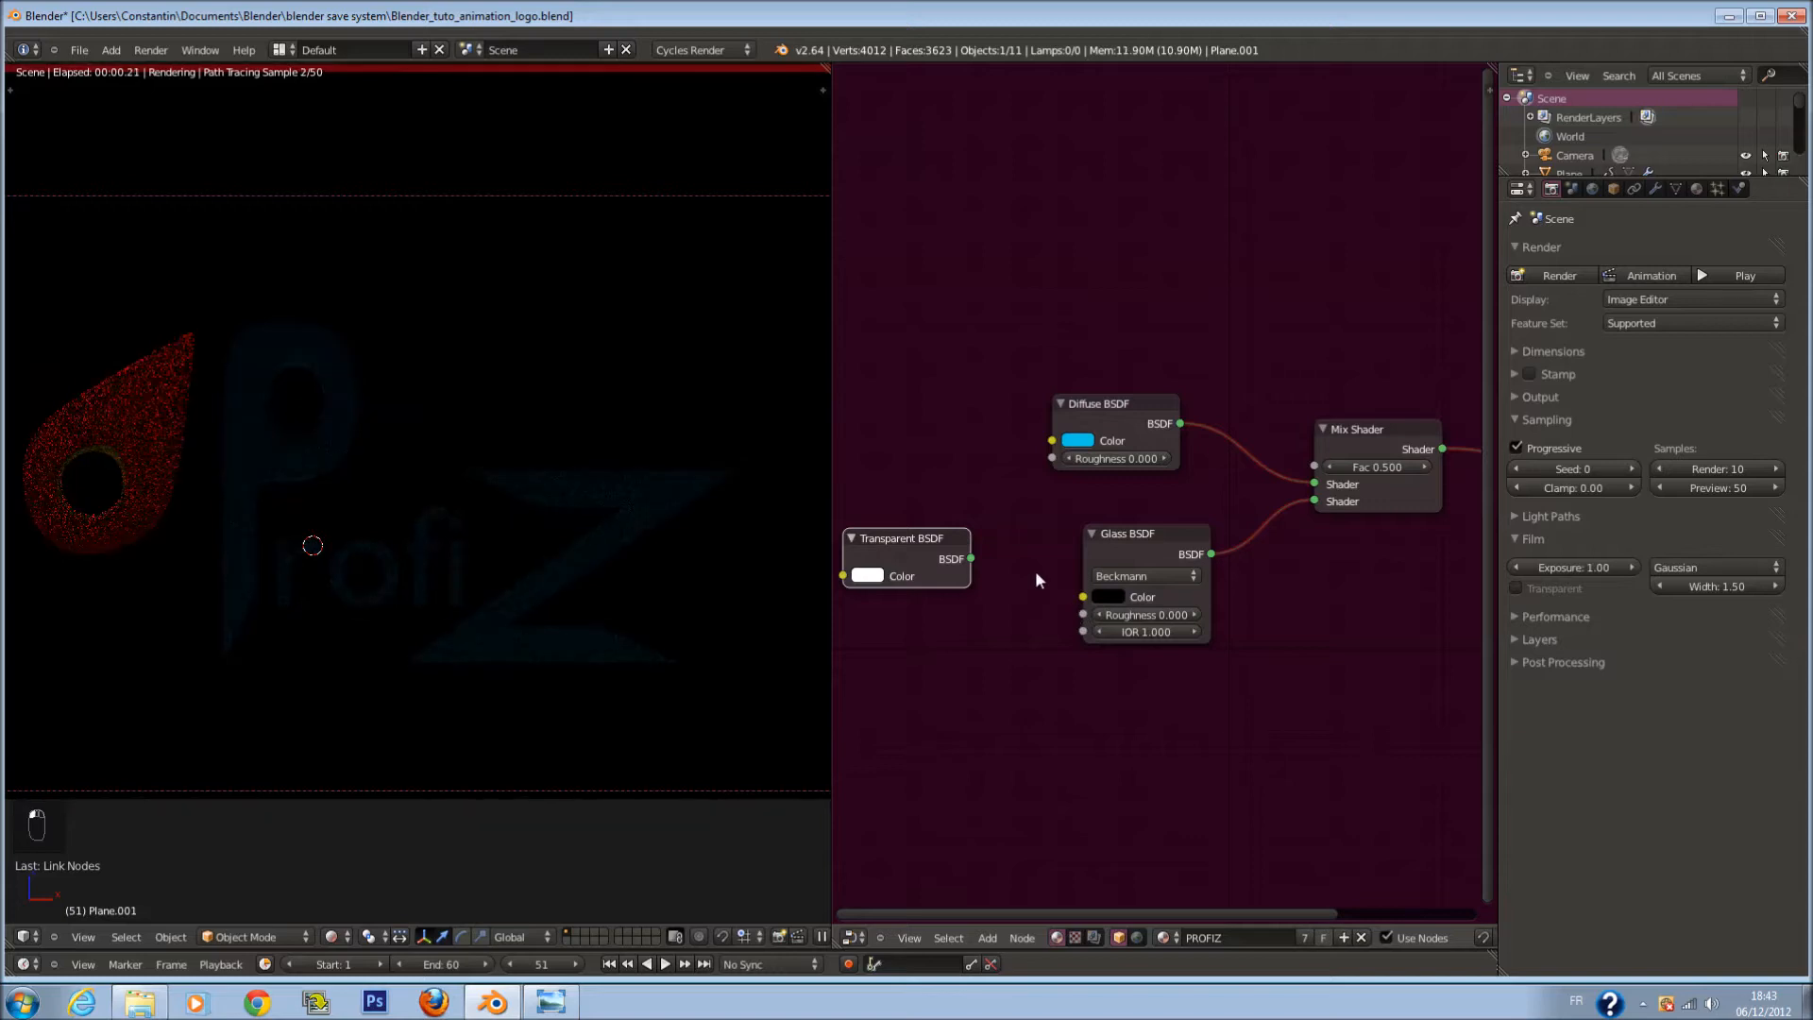
drag(886, 547, 1128, 280)
Step: Inspect the rendered logo from the side and delete the Diffuse BSDF node from the PROFIZ material
scroll(1185, 413, up, 1)
middle_drag(389, 558, 241, 504)
key(Home)
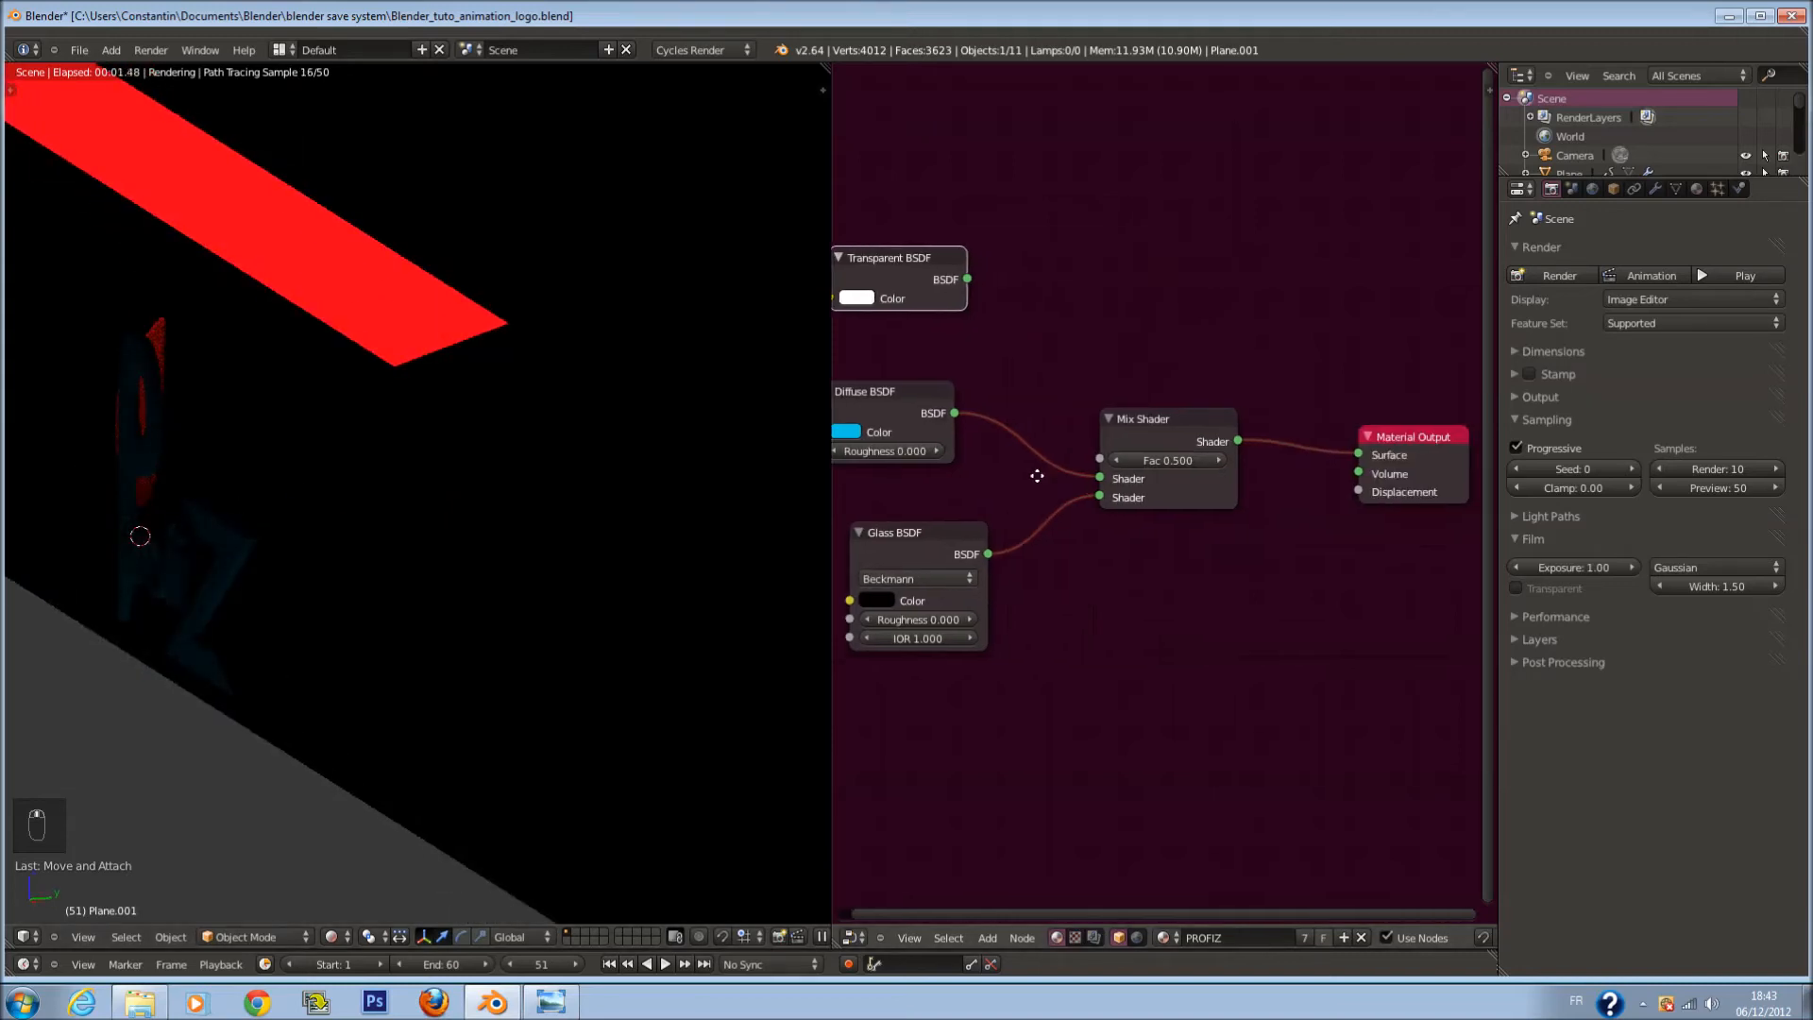
right_click(915, 410)
key(x)
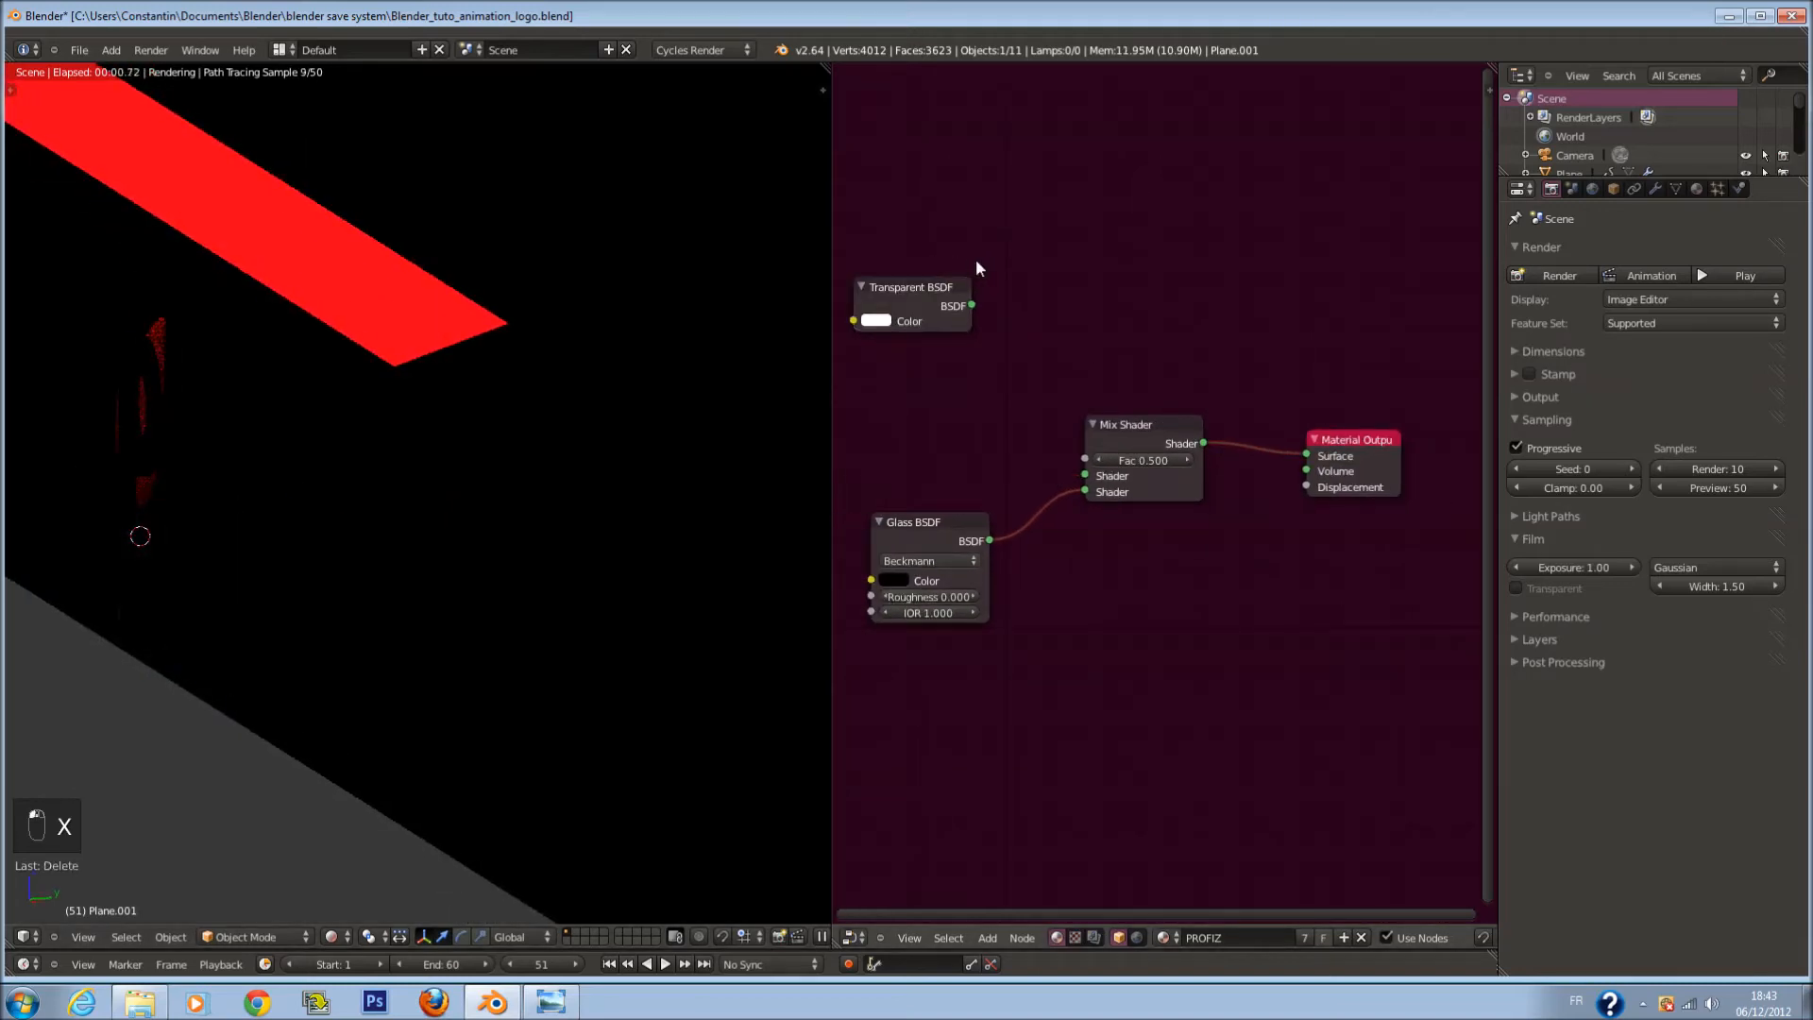
Step: Connect the Transparent BSDF to the Mix Shader's first Shader input and move the node down closer to the Glass BSDF
drag(971, 305, 1085, 474)
drag(925, 308, 947, 385)
key(KP_0)
key(KP_0)
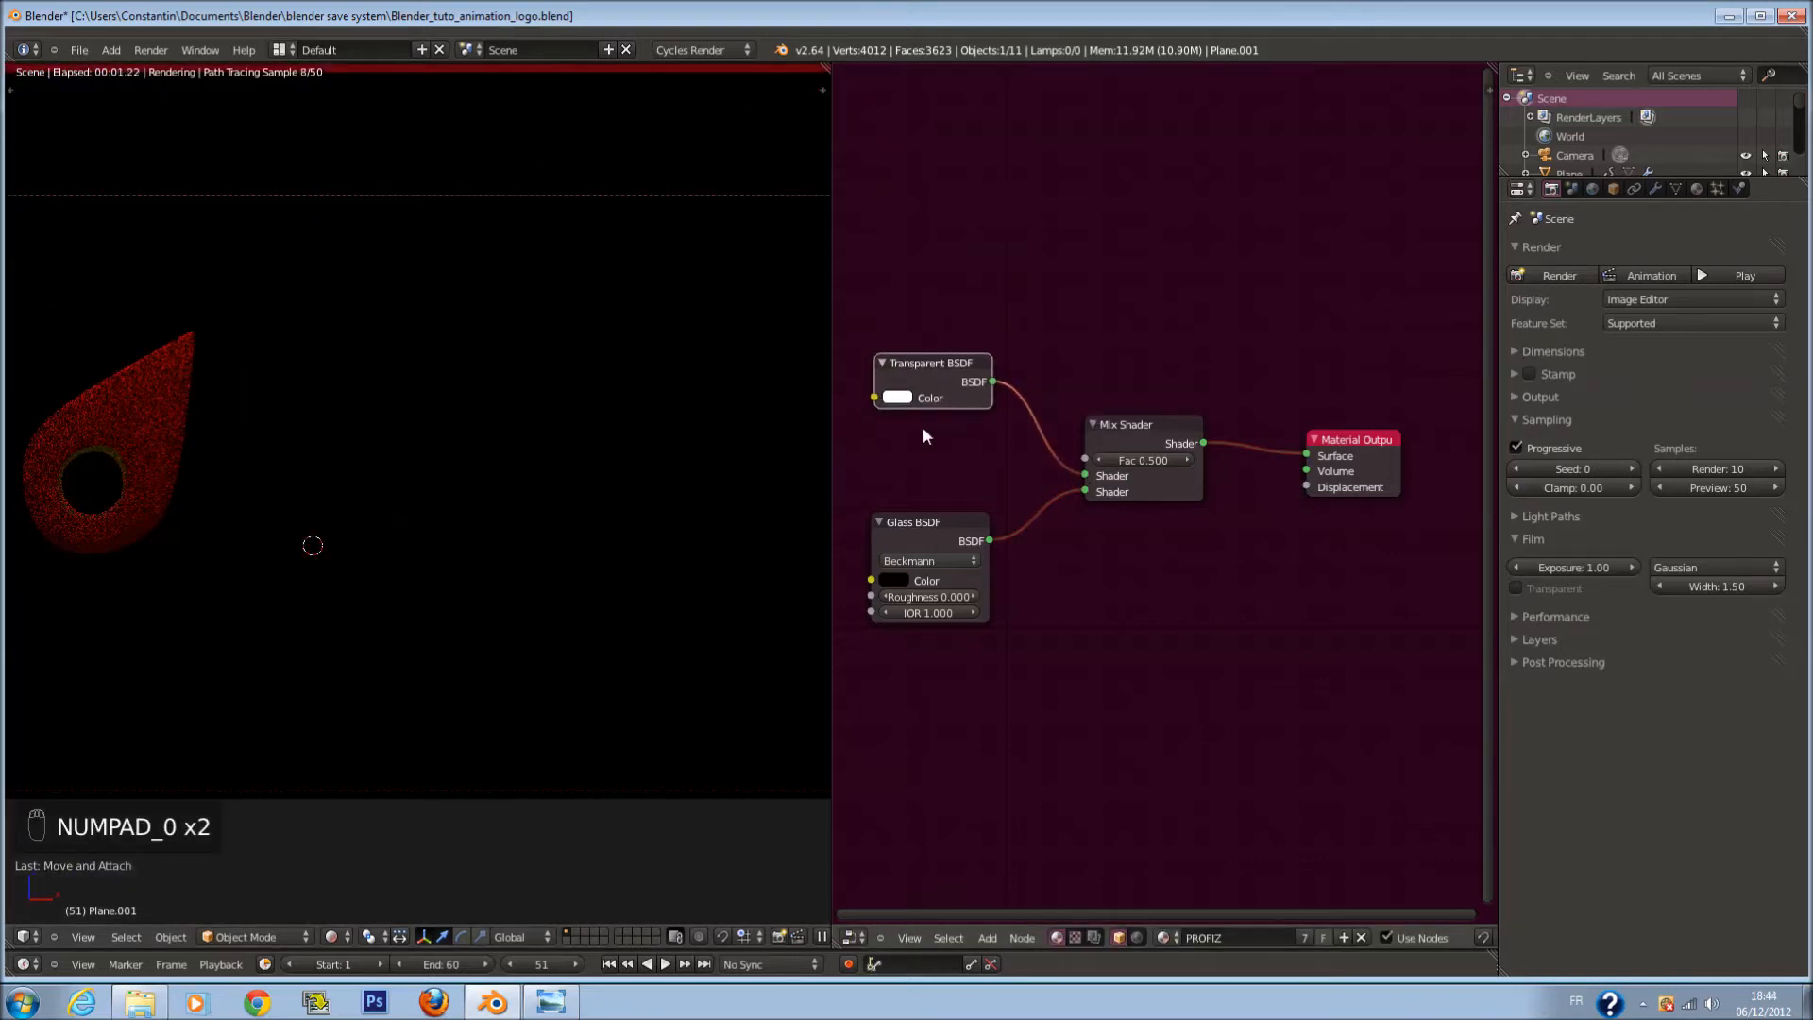
Step: Set the Glass BSDF's color to white
scroll(923, 431, up, 1)
middle_drag(943, 434, 1084, 444)
click(1010, 392)
drag(1137, 215, 1143, 109)
click(991, 603)
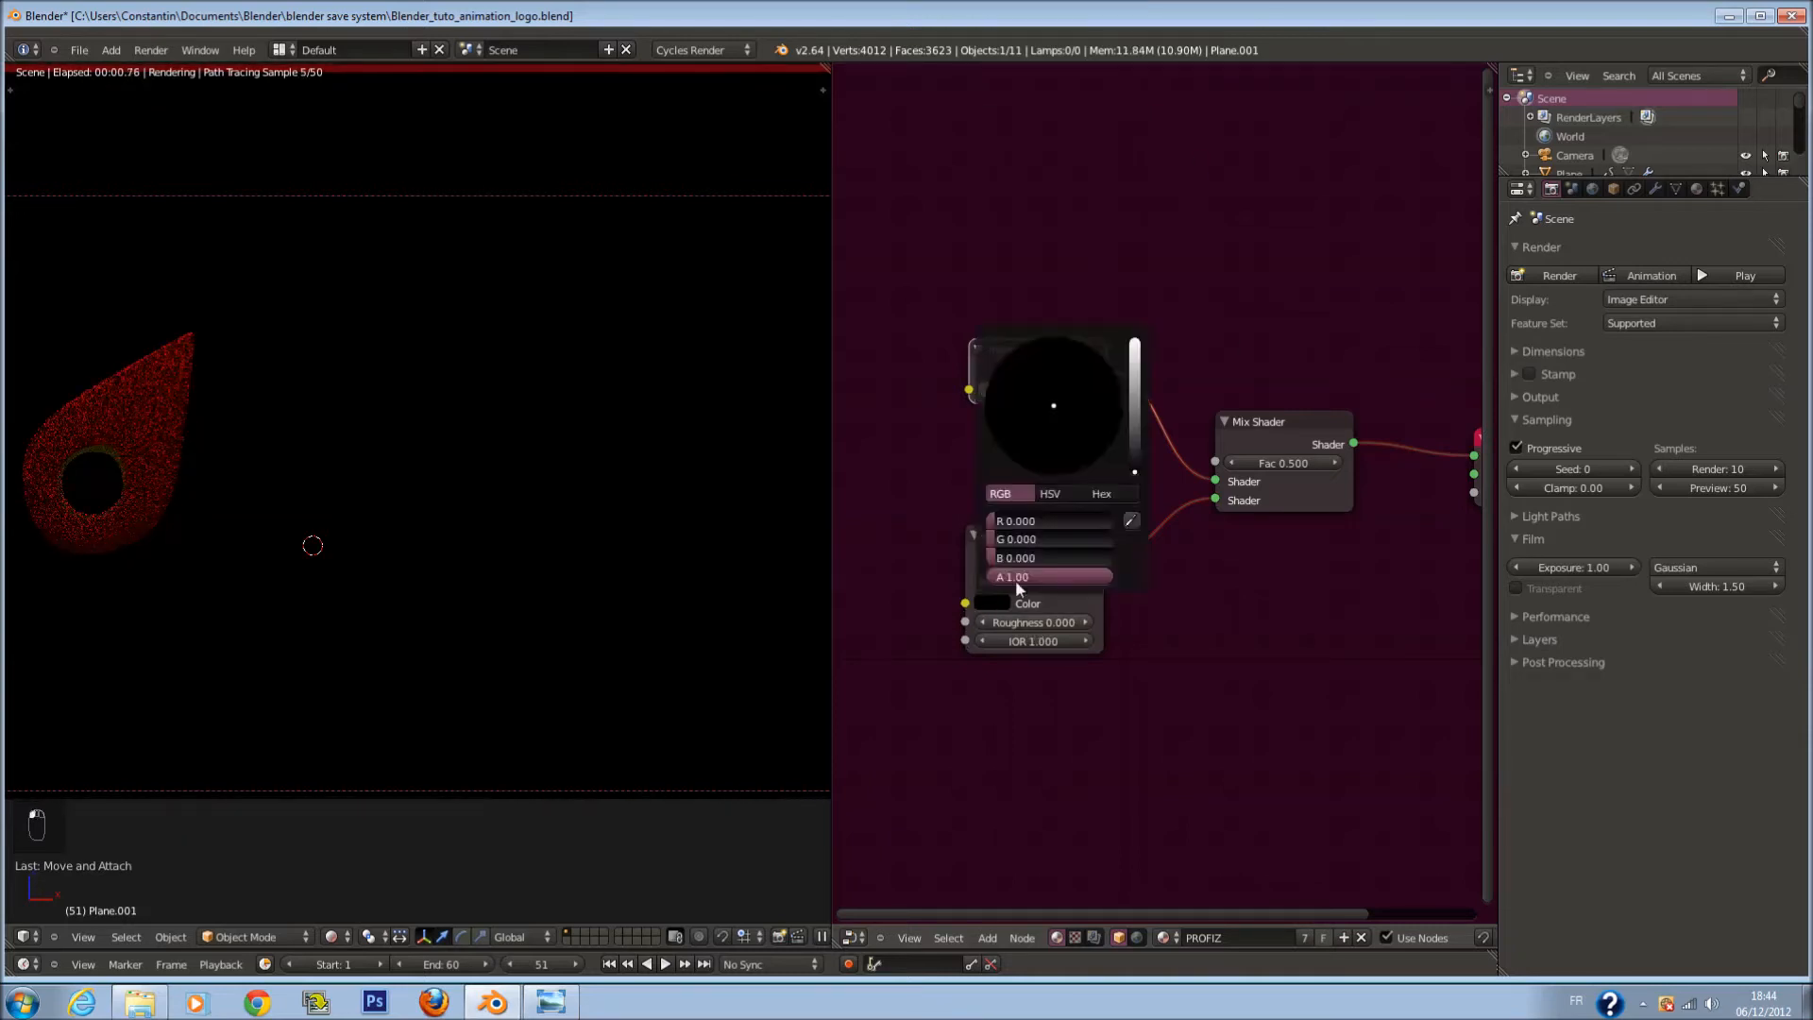
drag(1135, 430, 1135, 342)
Step: Add a Diffuse BSDF above the Transparent BSDF, connect it to the Mix Shader's first Shader input, and save the file
scroll(1005, 541, down, 2)
key(shift+a)
mouse_move(1120, 515)
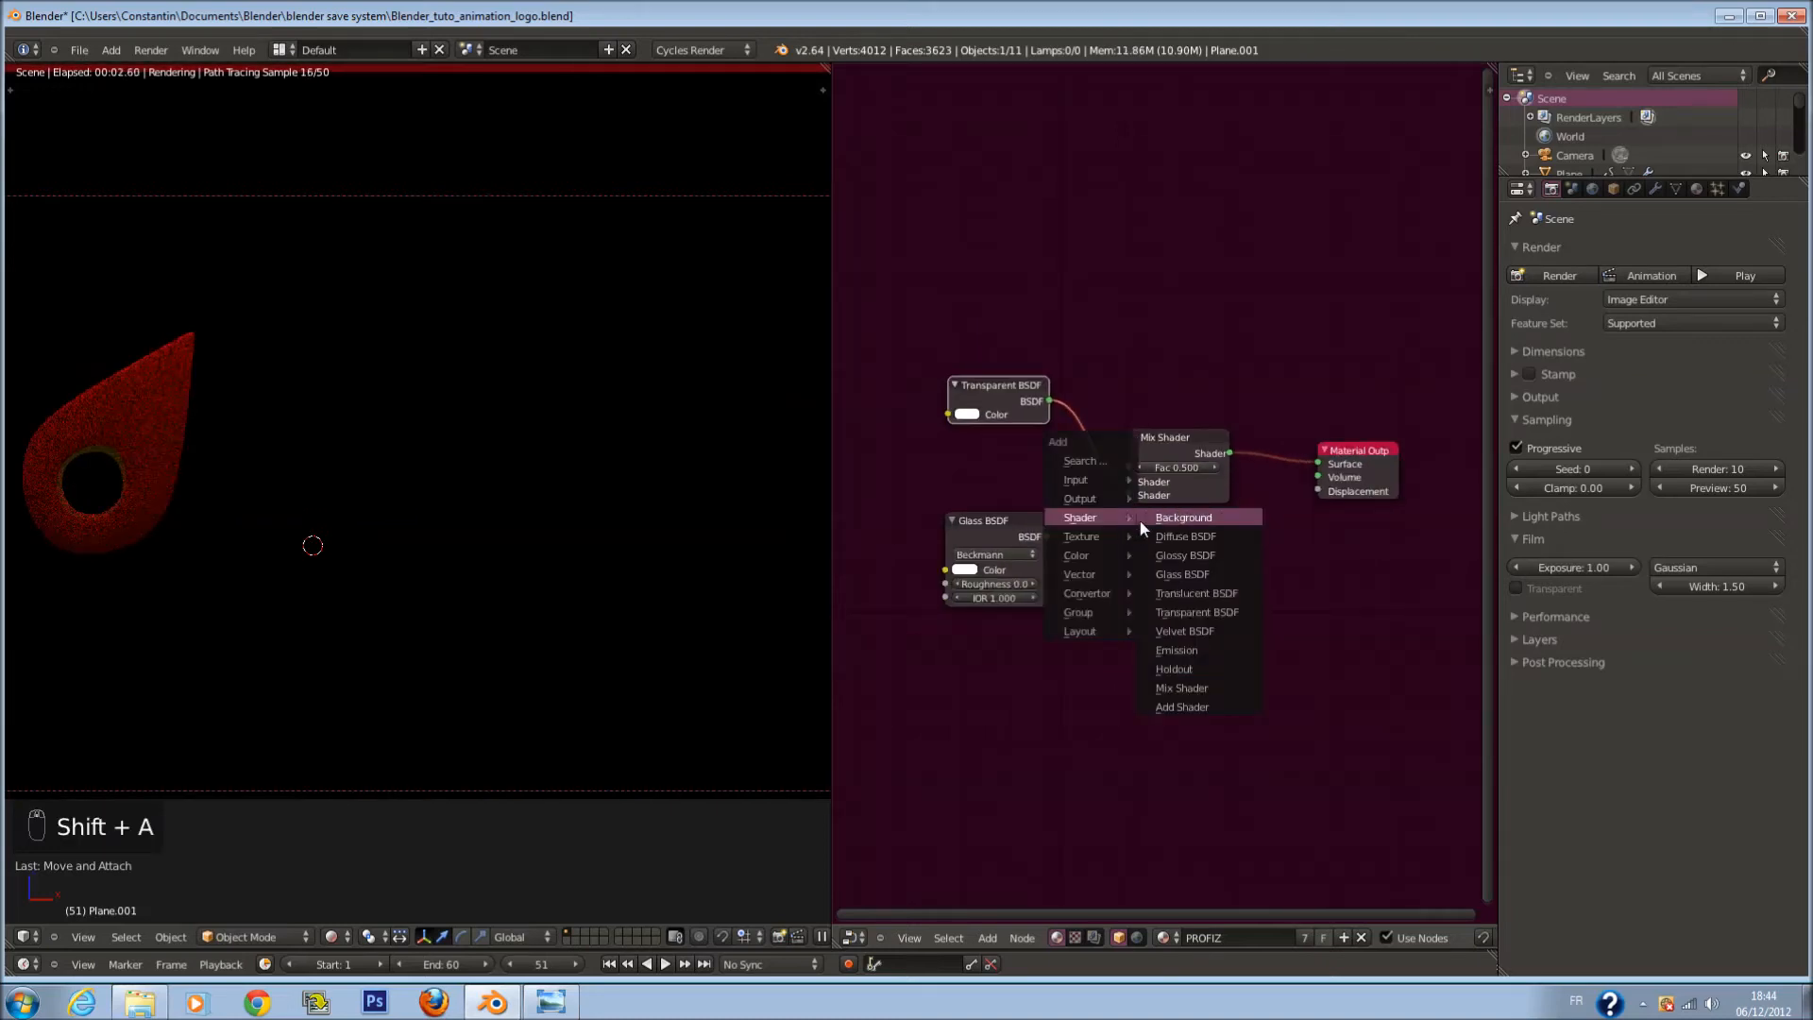
click(1190, 538)
click(939, 321)
mouse_move(985, 386)
mouse_down()
mouse_move(1028, 362)
mouse_move(1052, 433)
mouse_move(998, 410)
mouse_up()
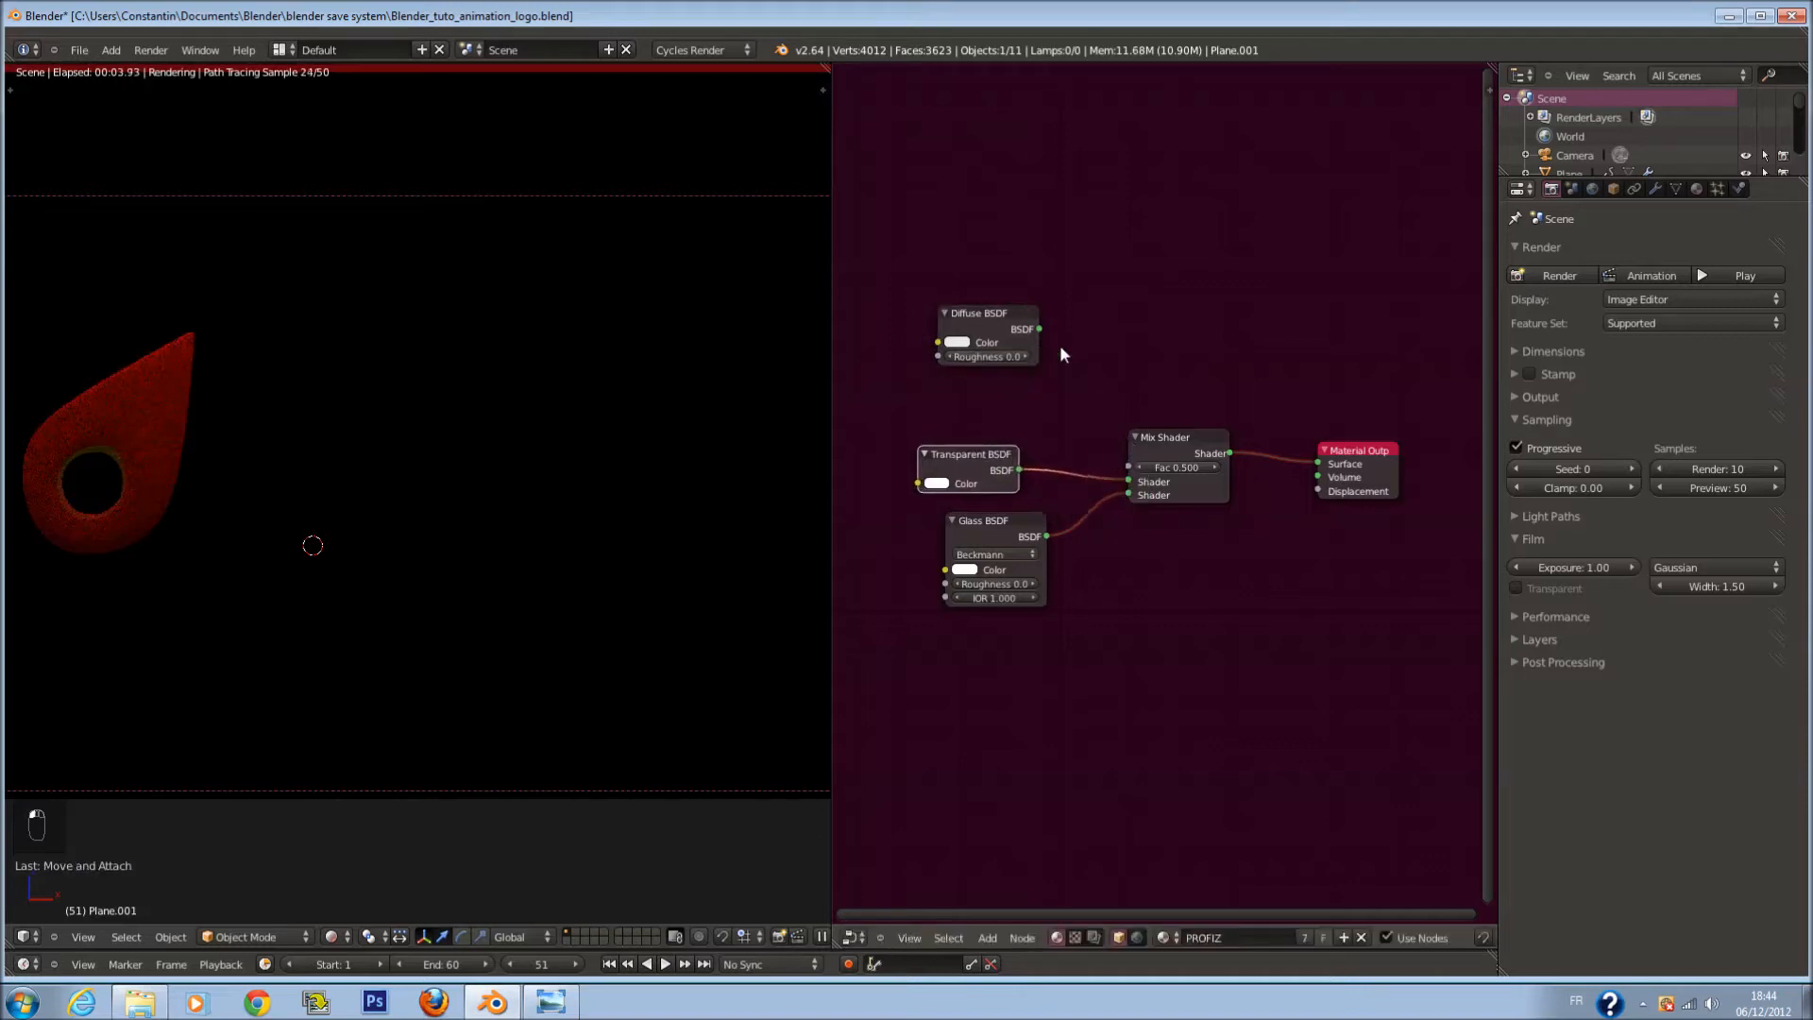
drag(1040, 329, 1125, 485)
scroll(1096, 583, up, 3)
key(ctrl+s)
scroll(1112, 525, up, 1)
middle_drag(1113, 531, 1172, 552)
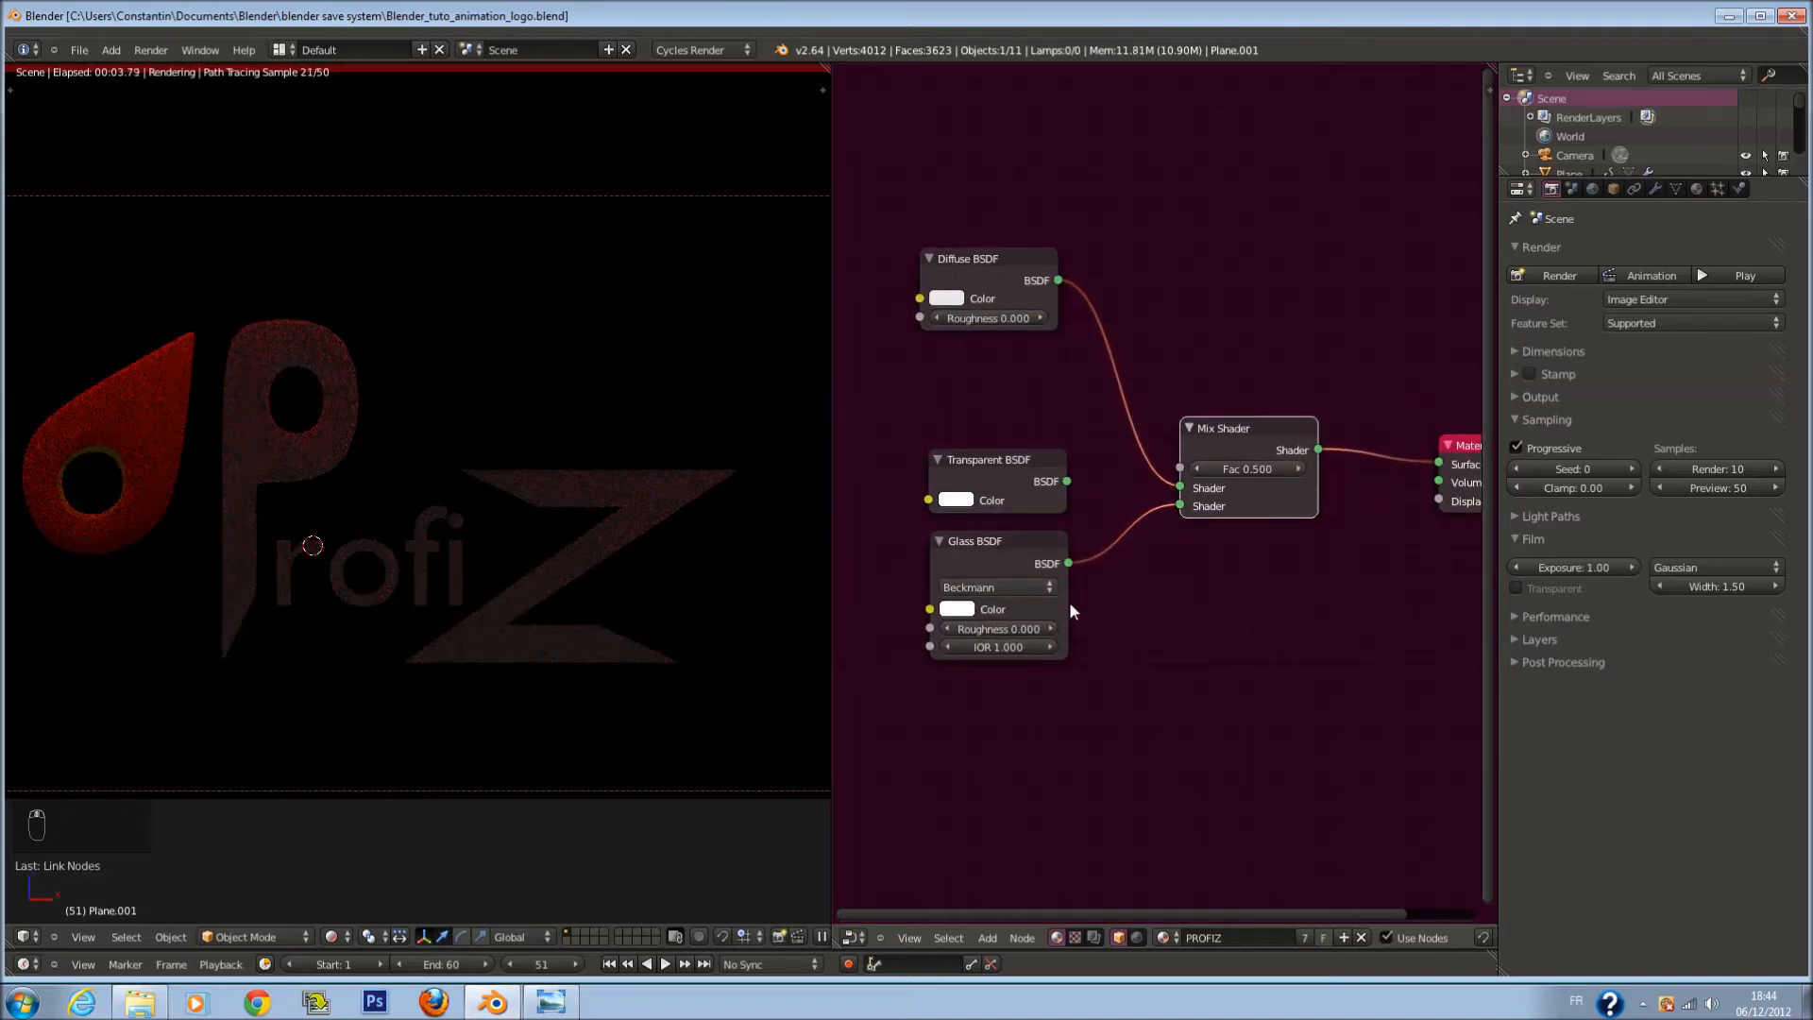
Step: Set the Glass BSDF's color to light blue and connect the Transparent BSDF to the Mix Shader's Fac input
click(959, 609)
click(1041, 355)
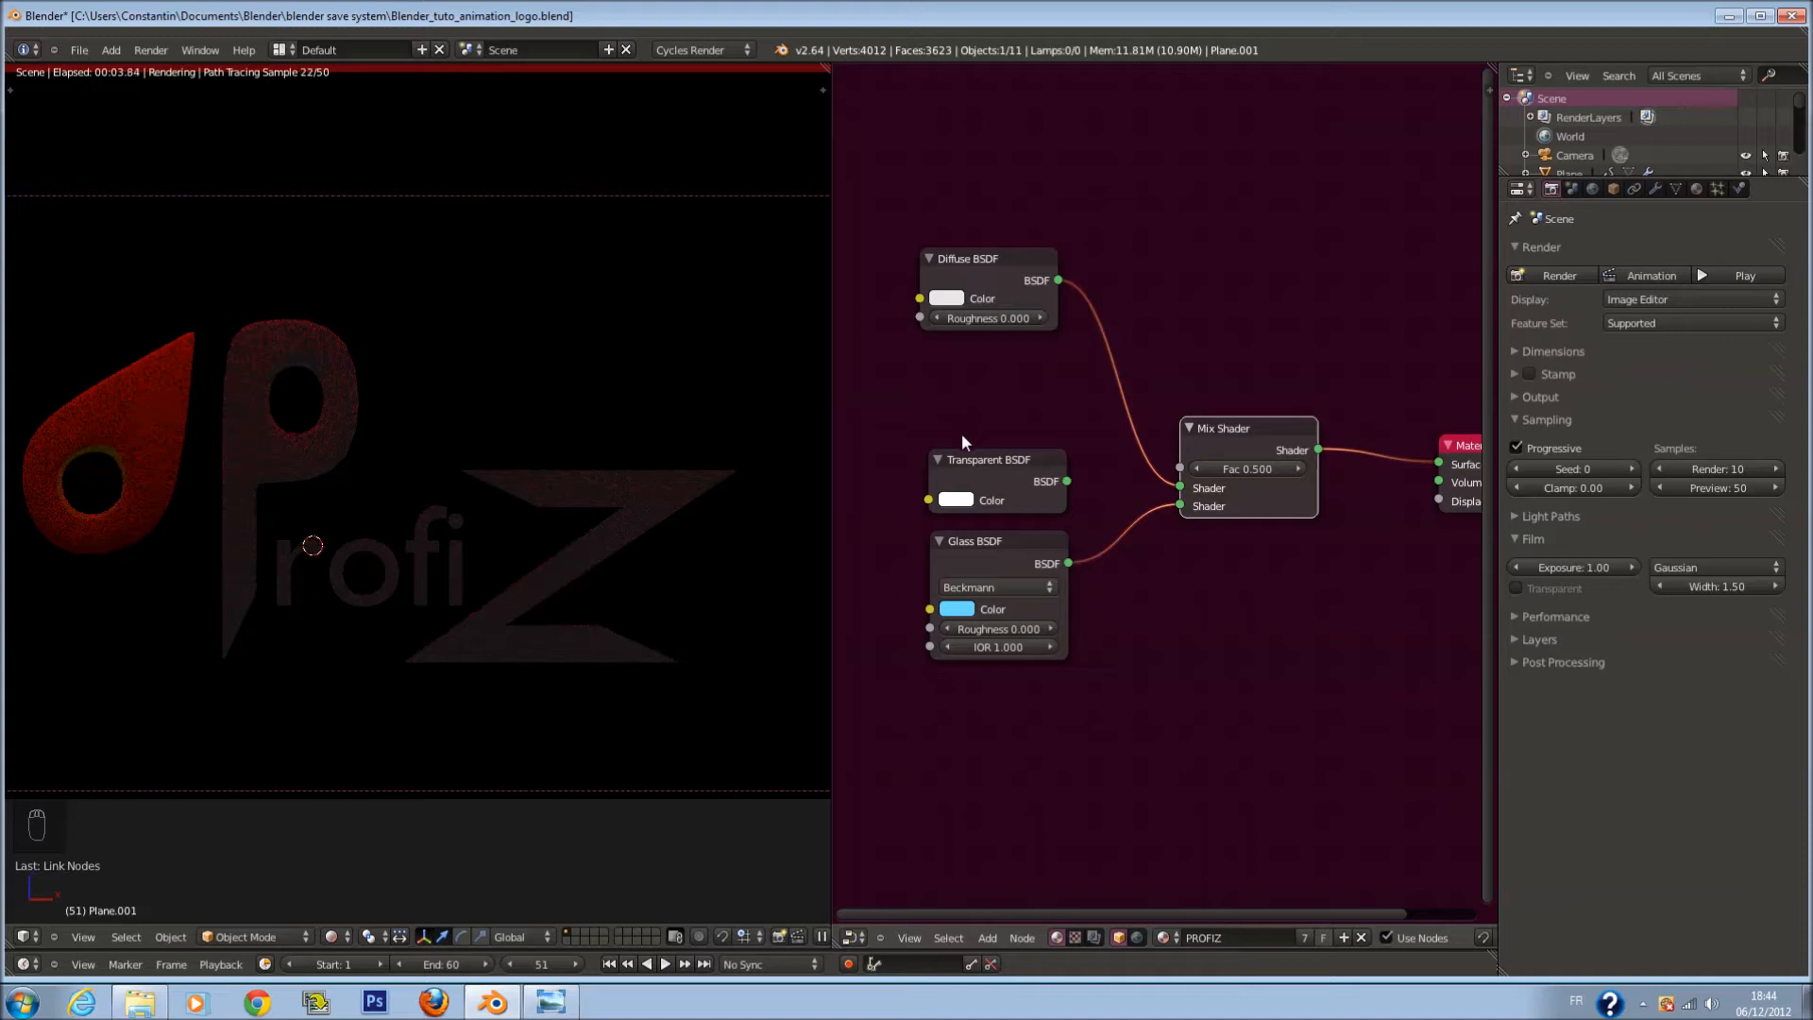
drag(1066, 481, 1181, 467)
Step: Add a Translucent BSDF above the Transparent BSDF and connect it to the Mix Shader's Fac input
key(shift+a)
mouse_move(1175, 612)
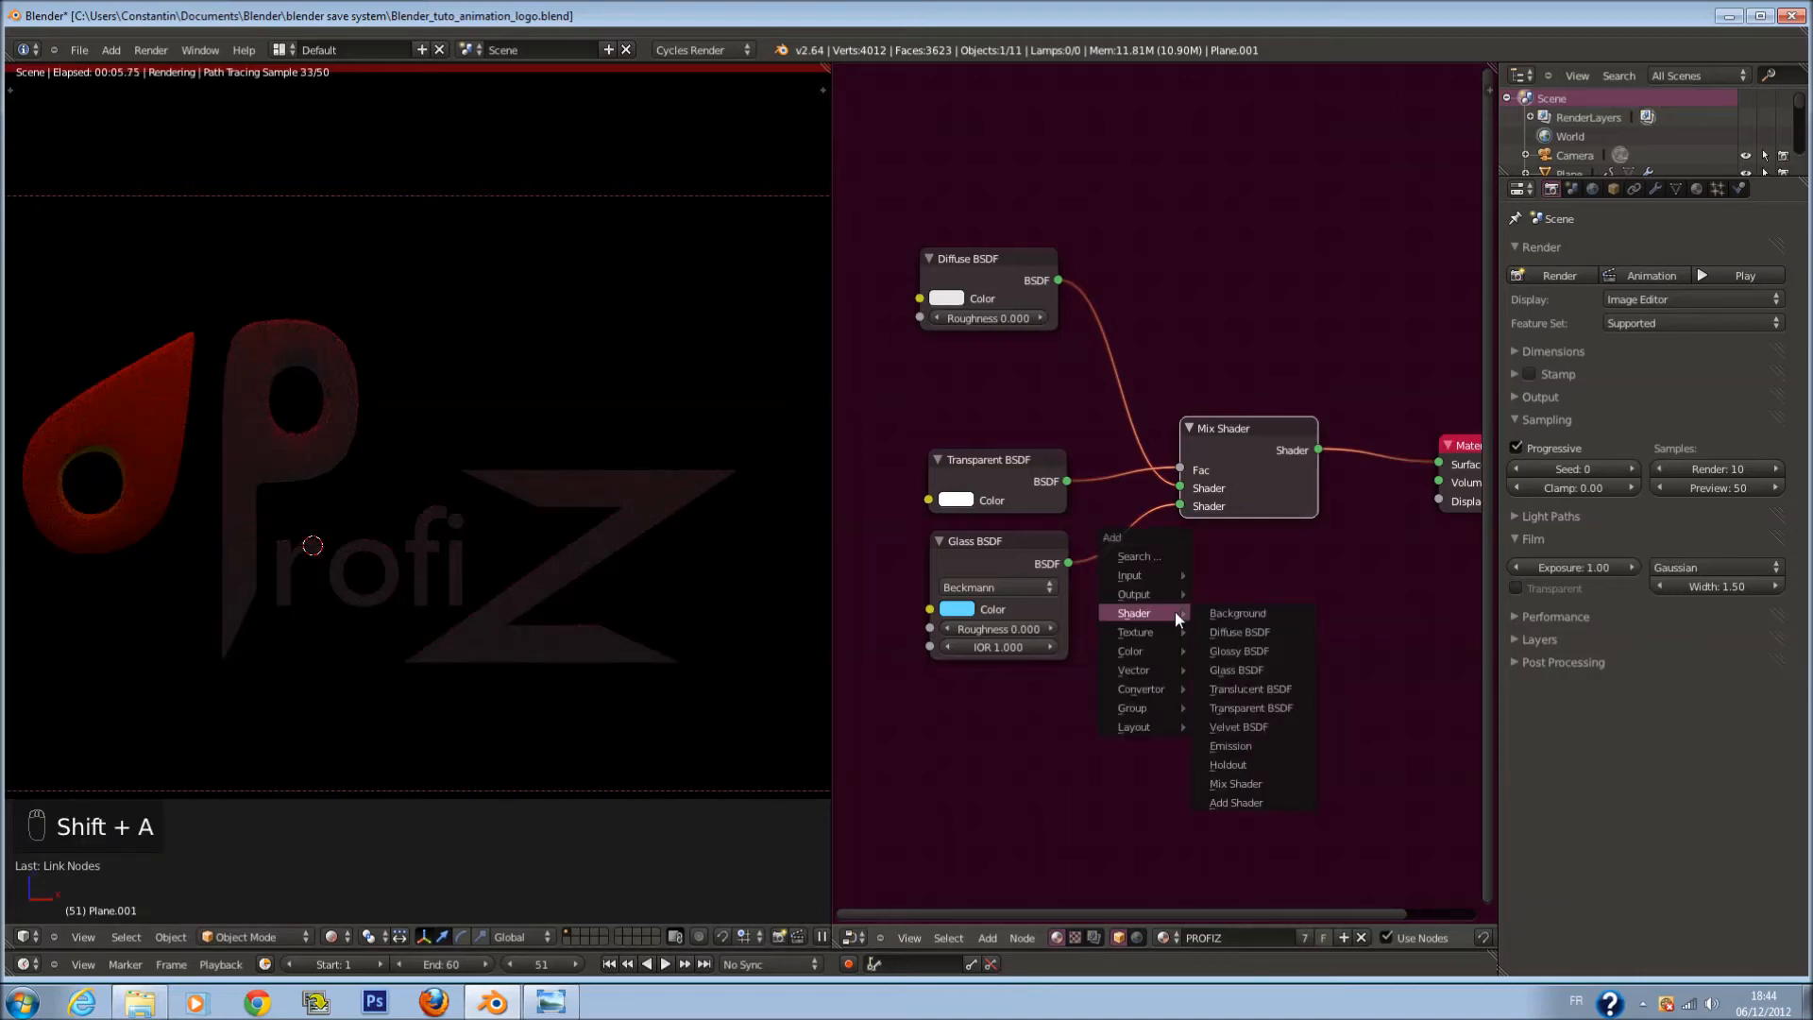
click(1256, 688)
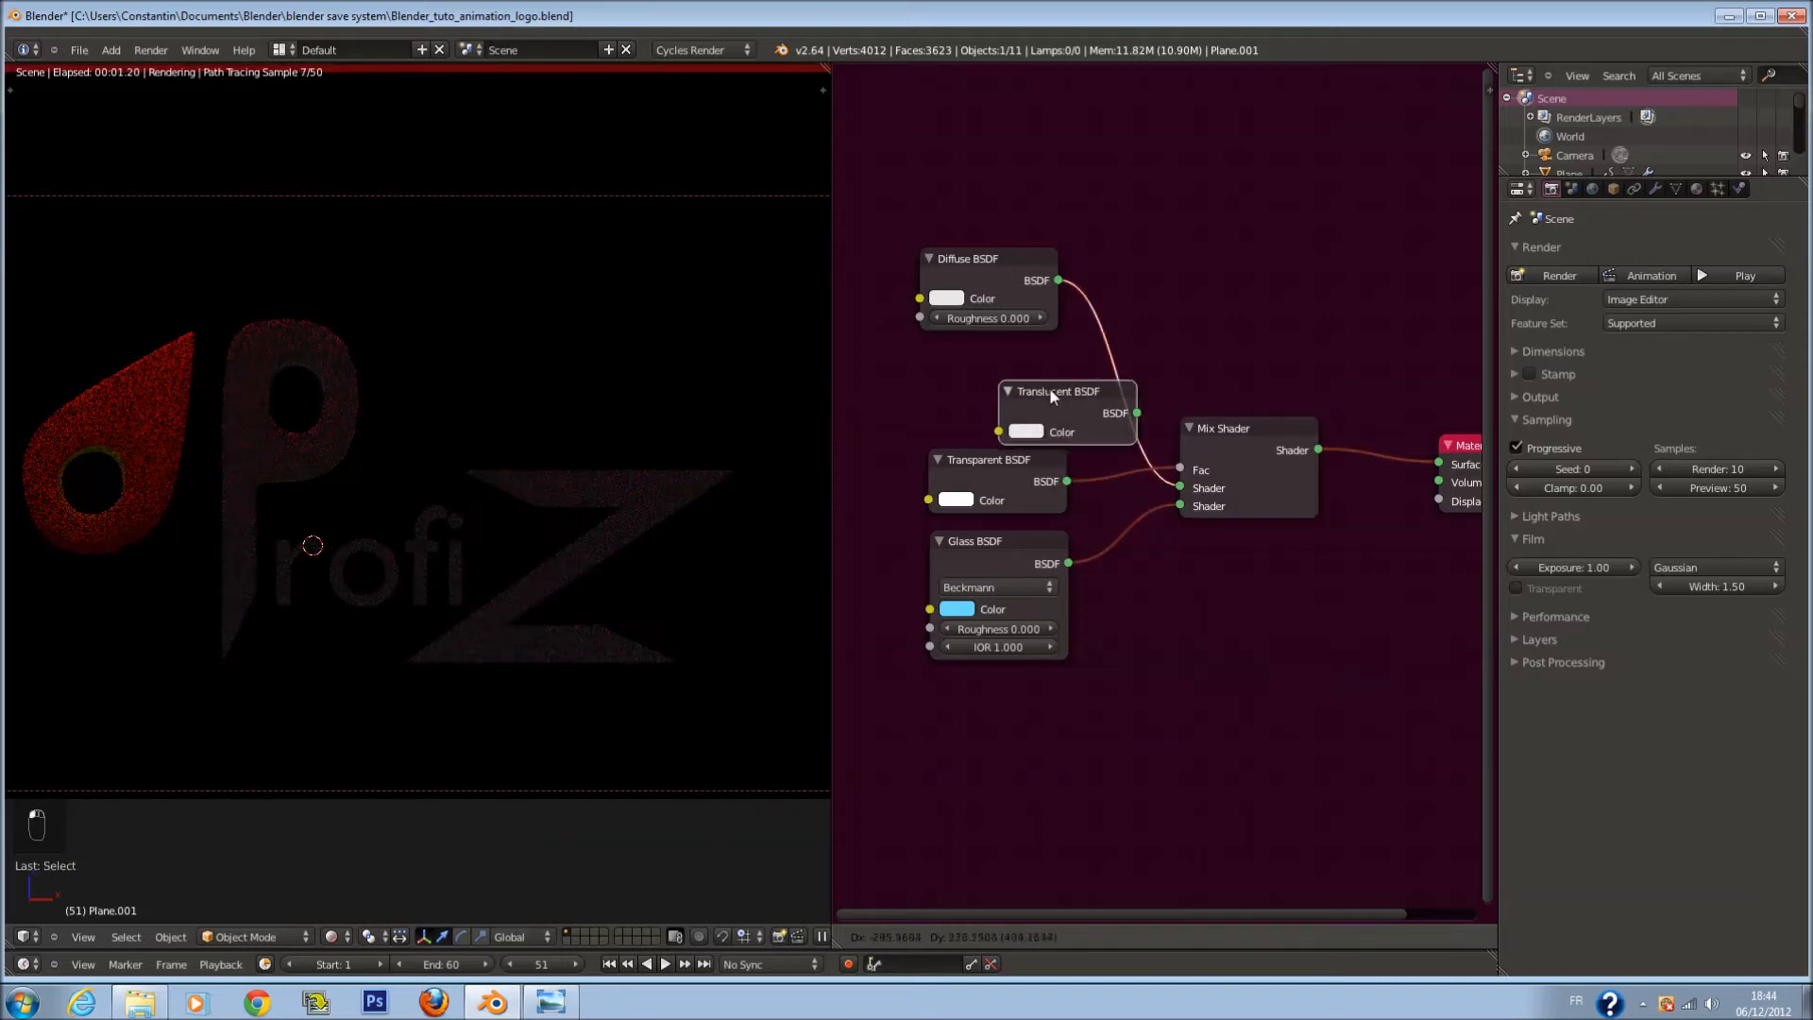
click(990, 388)
drag(1075, 410, 1181, 467)
Step: Delete the Diffuse BSDF and reroute the Translucent BSDF to the Mix Shader's first Shader input
click(975, 276)
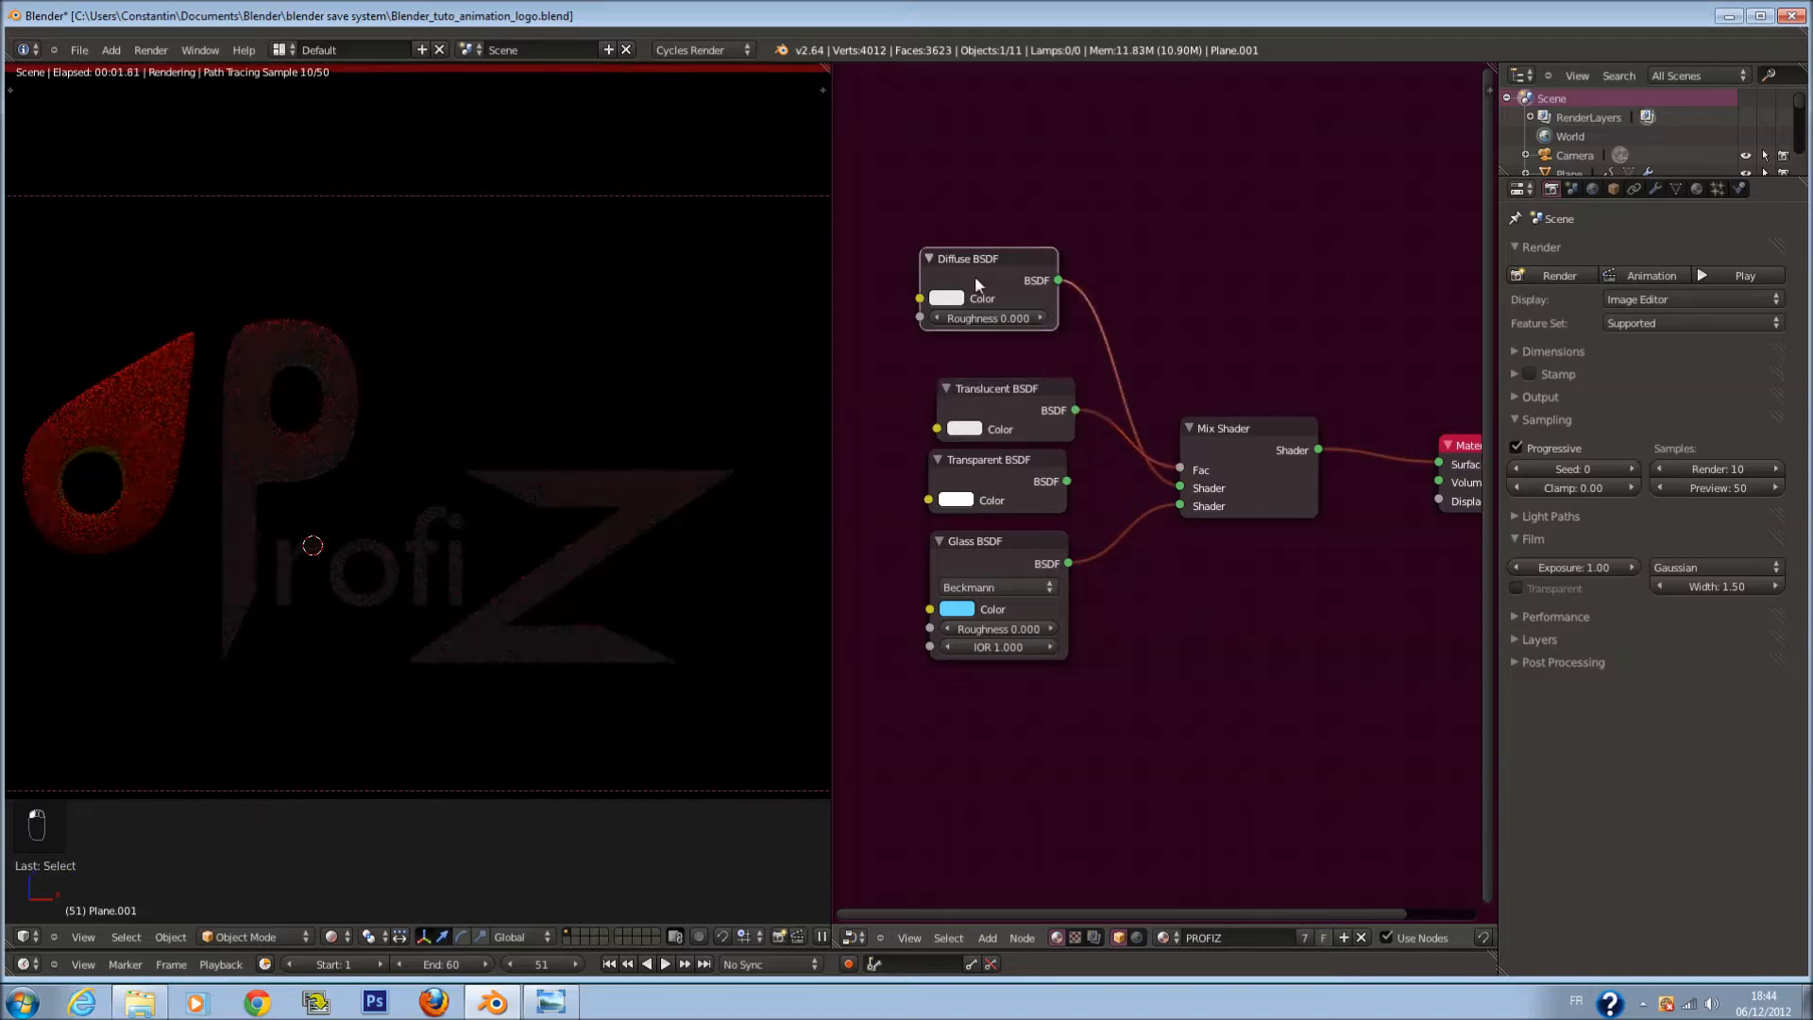
key(x)
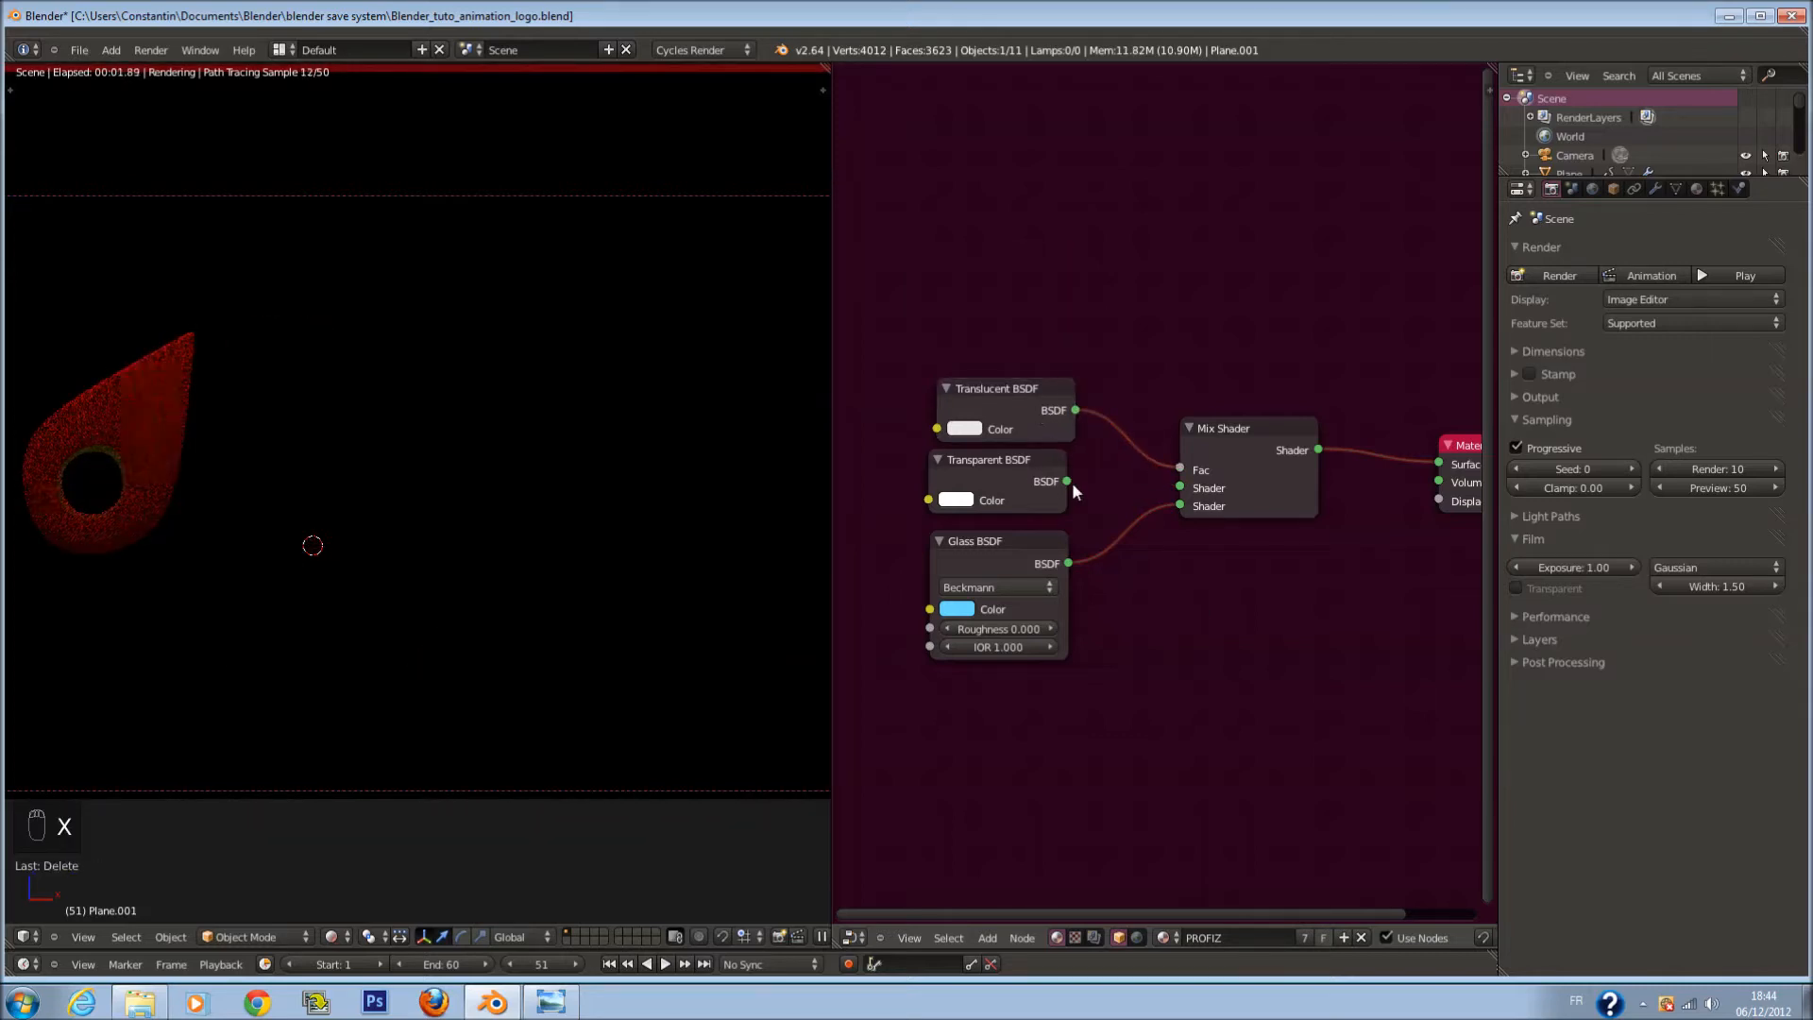
drag(1078, 484, 1180, 484)
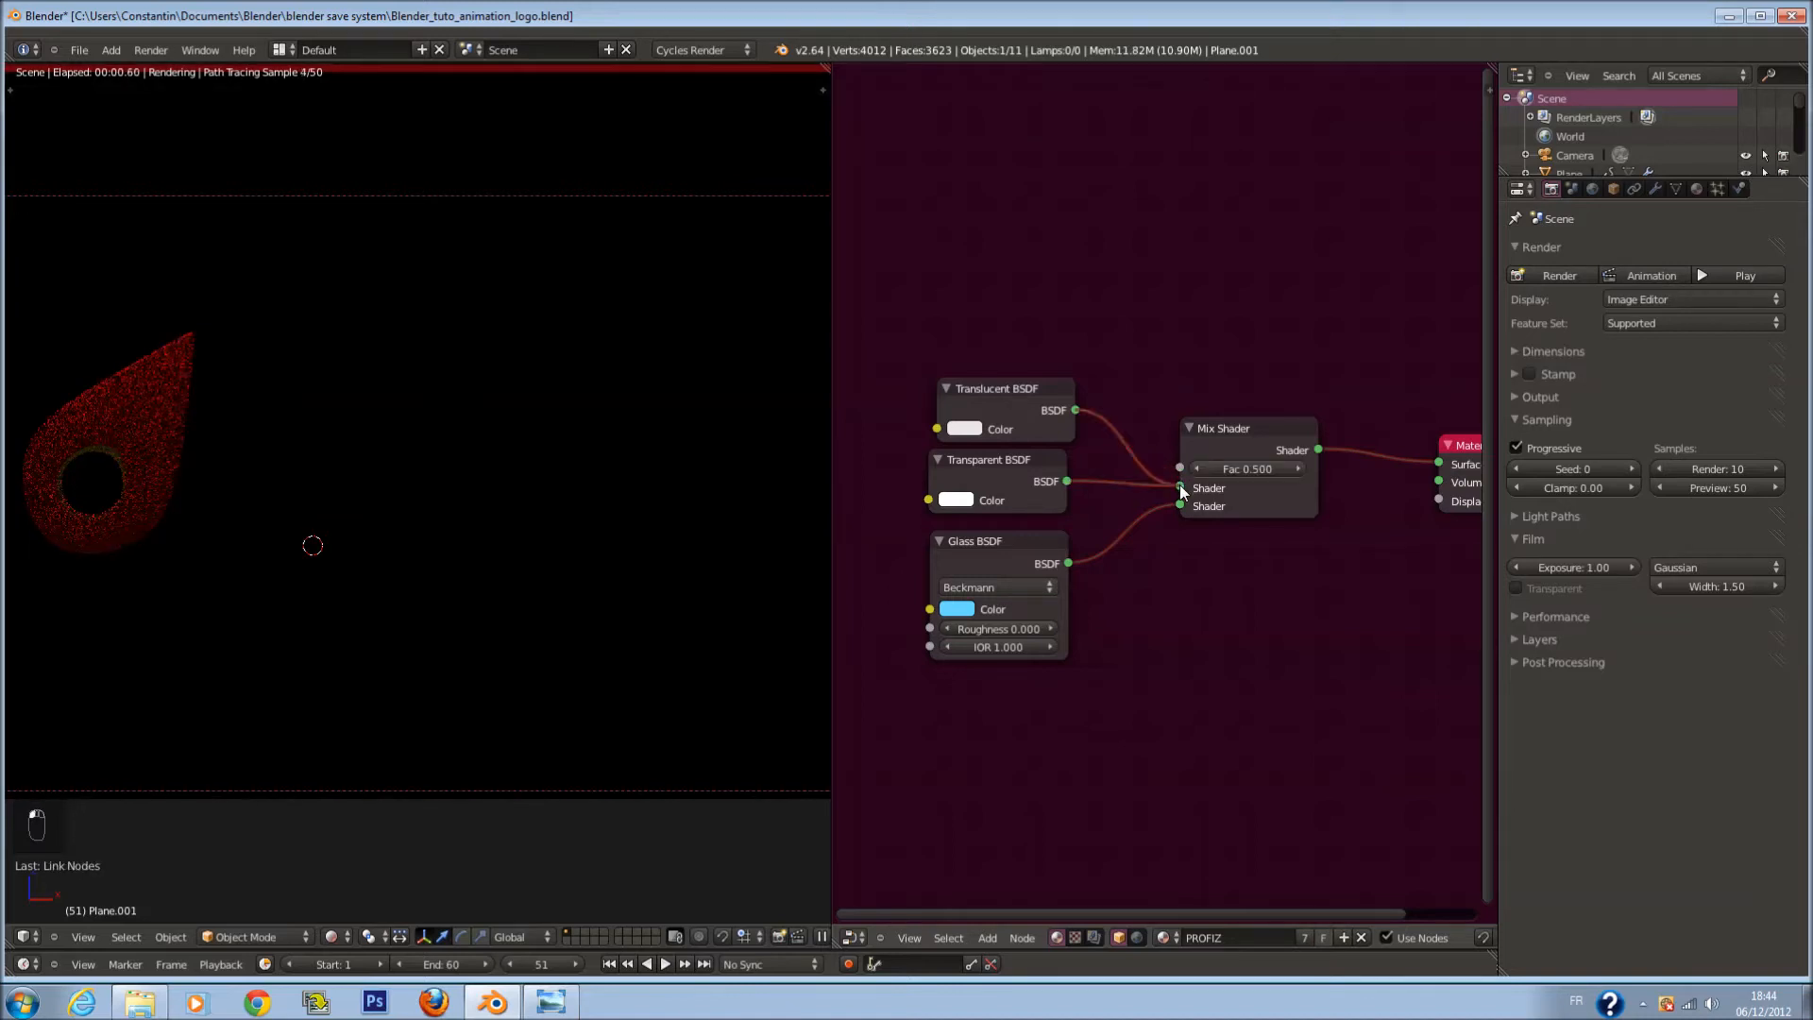
scroll(649, 574, up, 1)
middle_drag(650, 574, 591, 439)
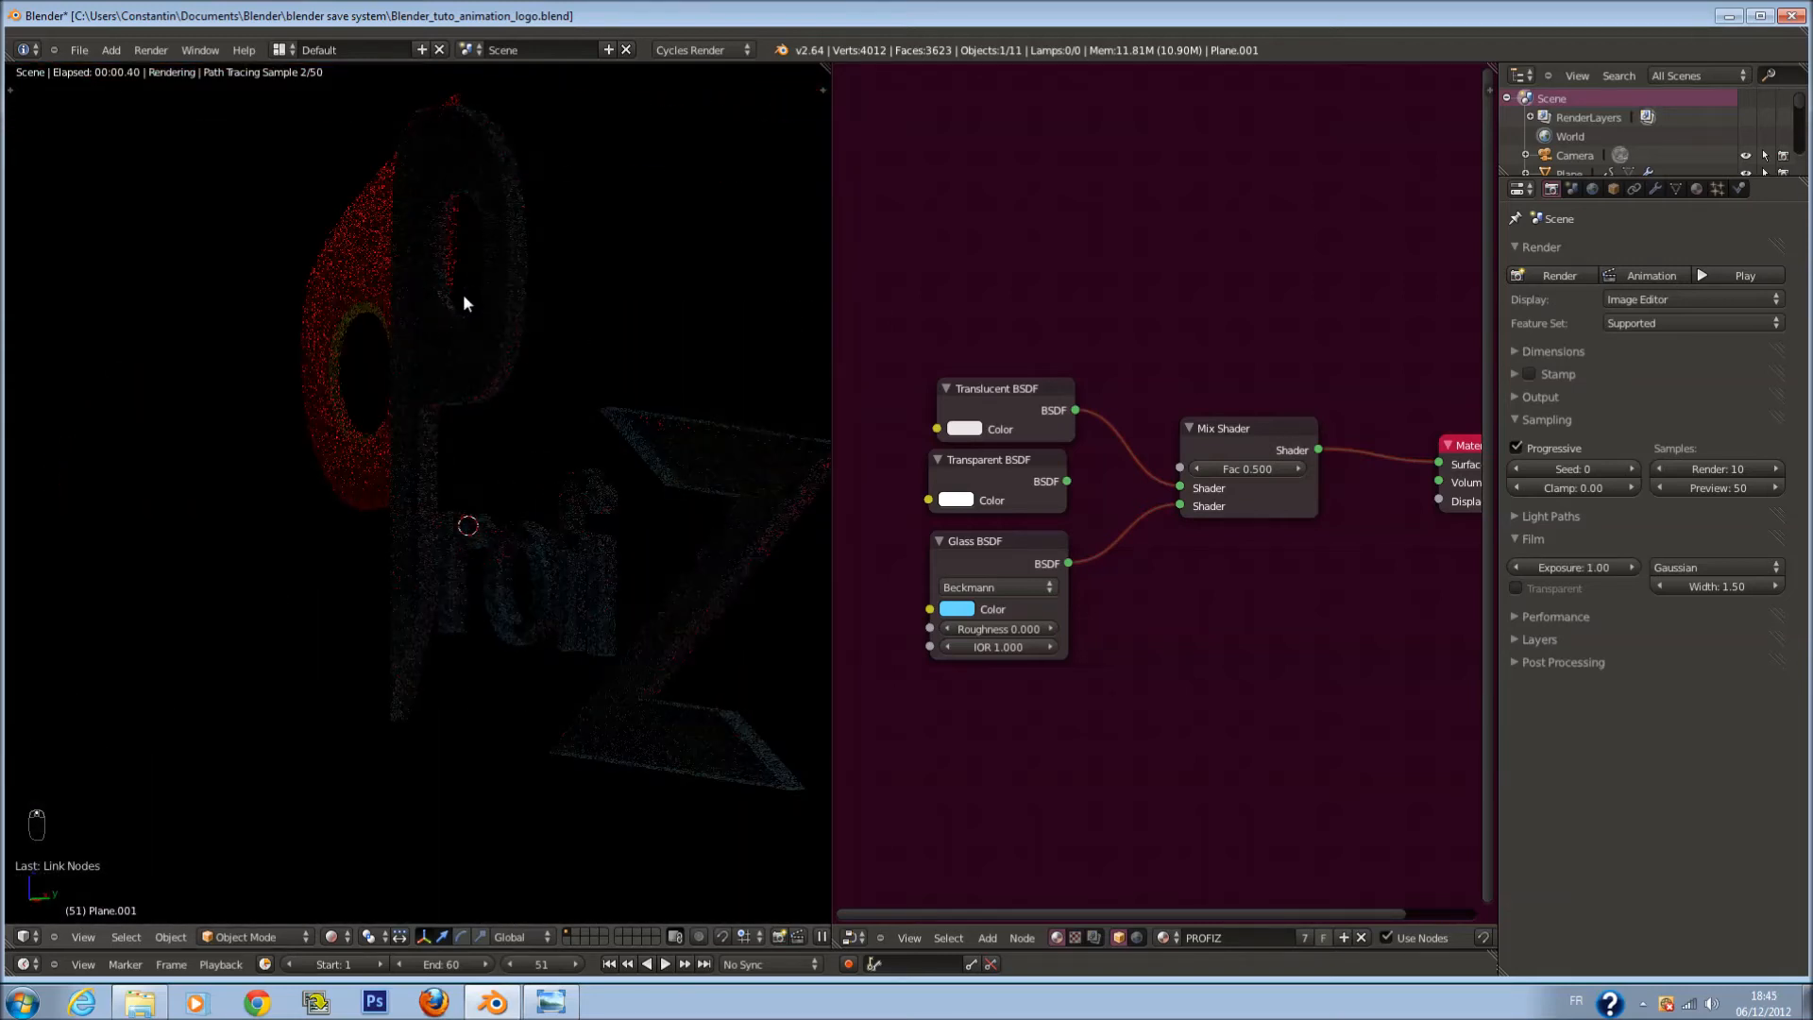
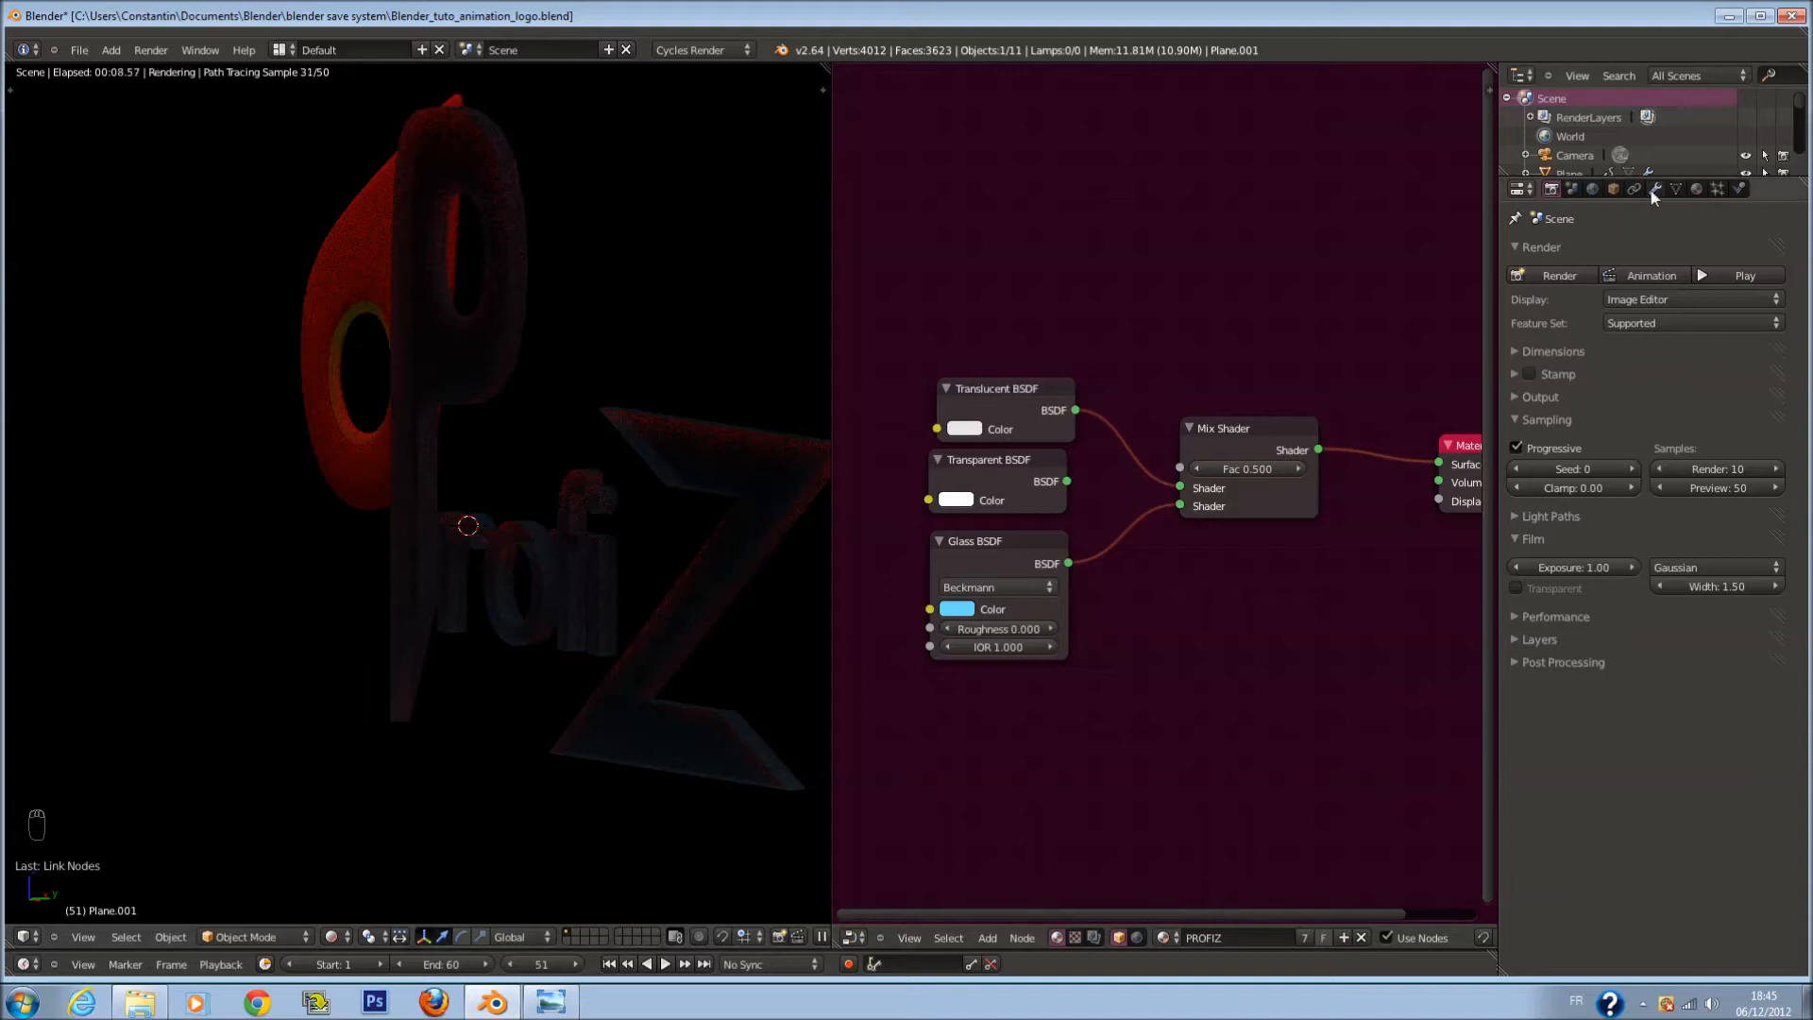
Step: Brighten the World background color to a medium grey and save the file
click(1697, 189)
click(1687, 452)
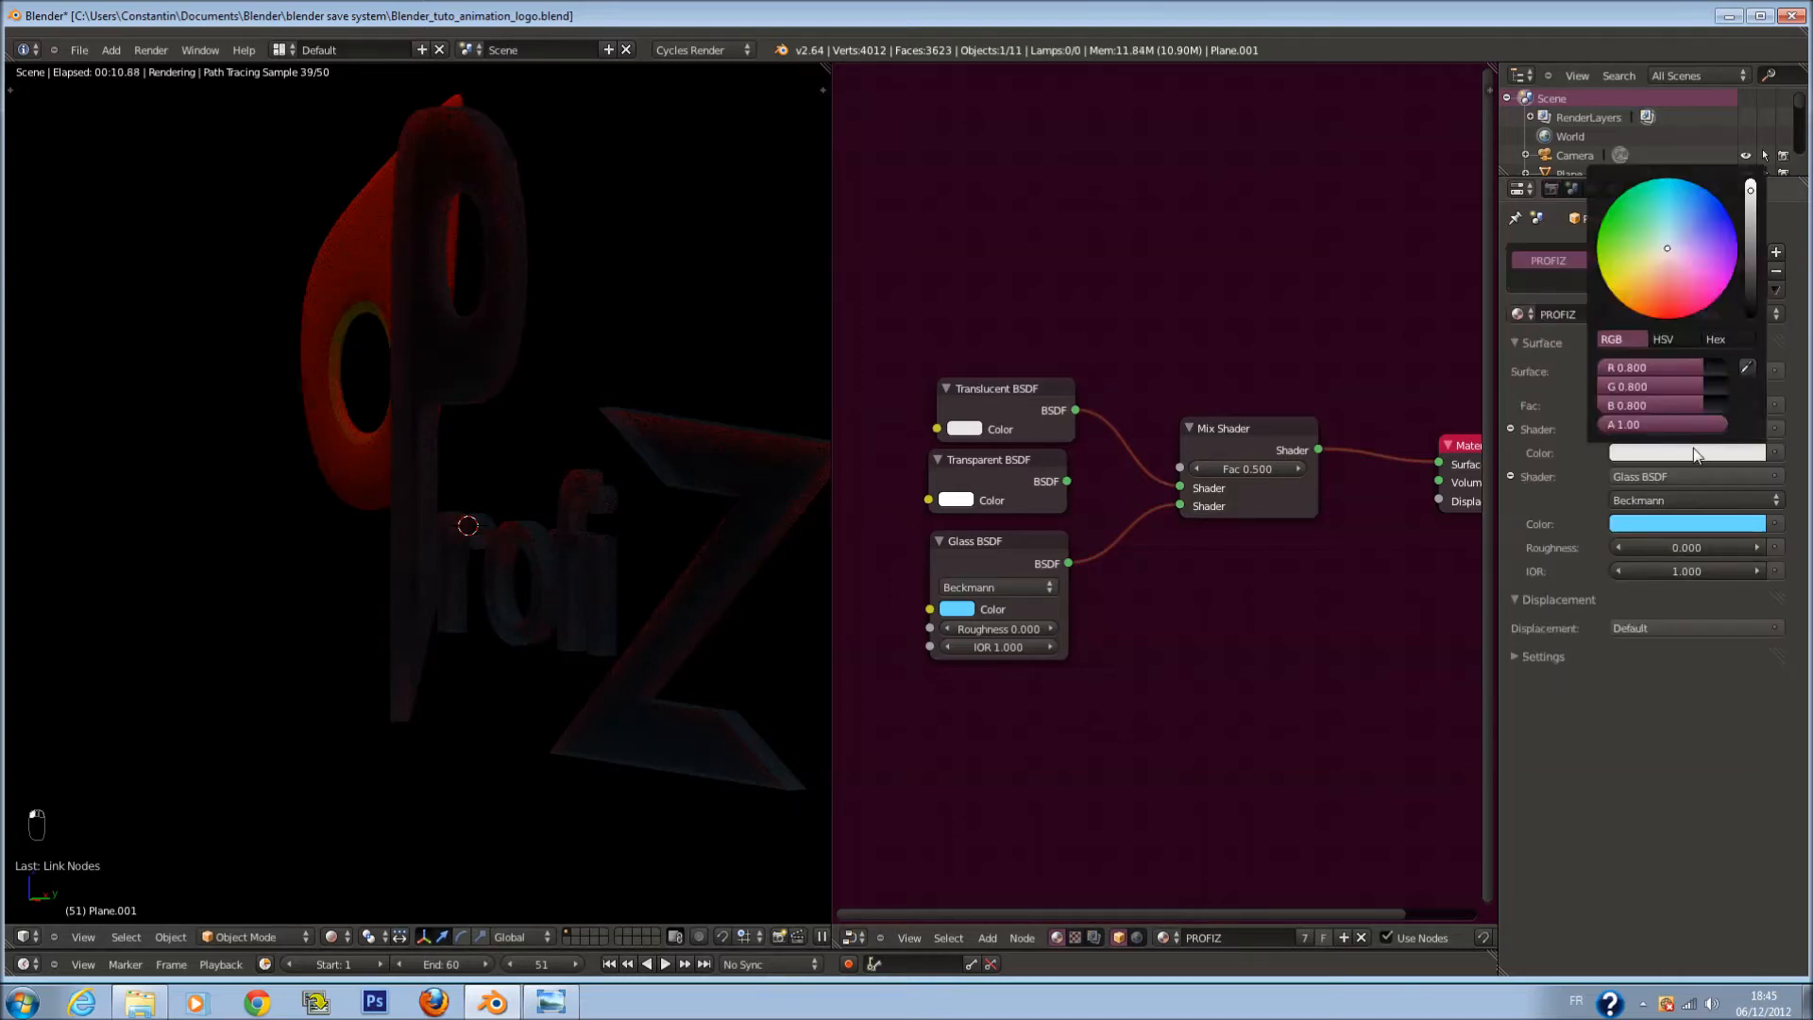
click(1594, 189)
click(1681, 342)
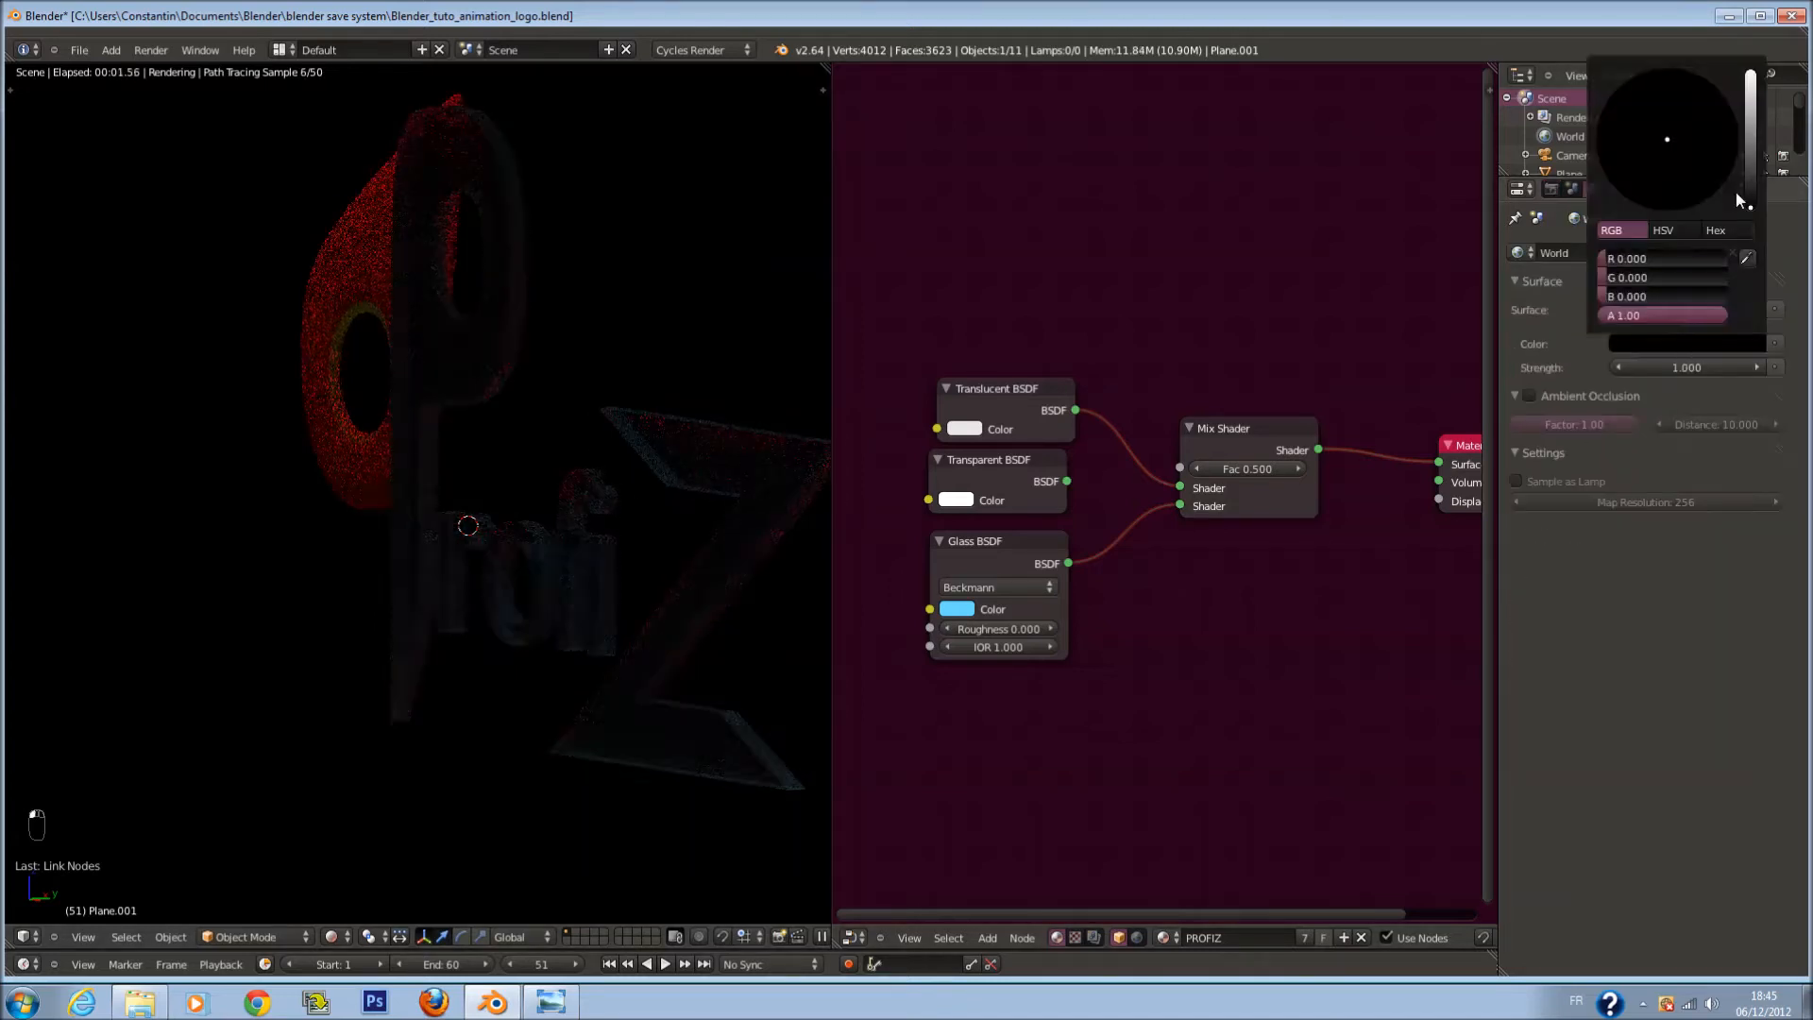
drag(1748, 194, 1748, 132)
key(ctrl+s)
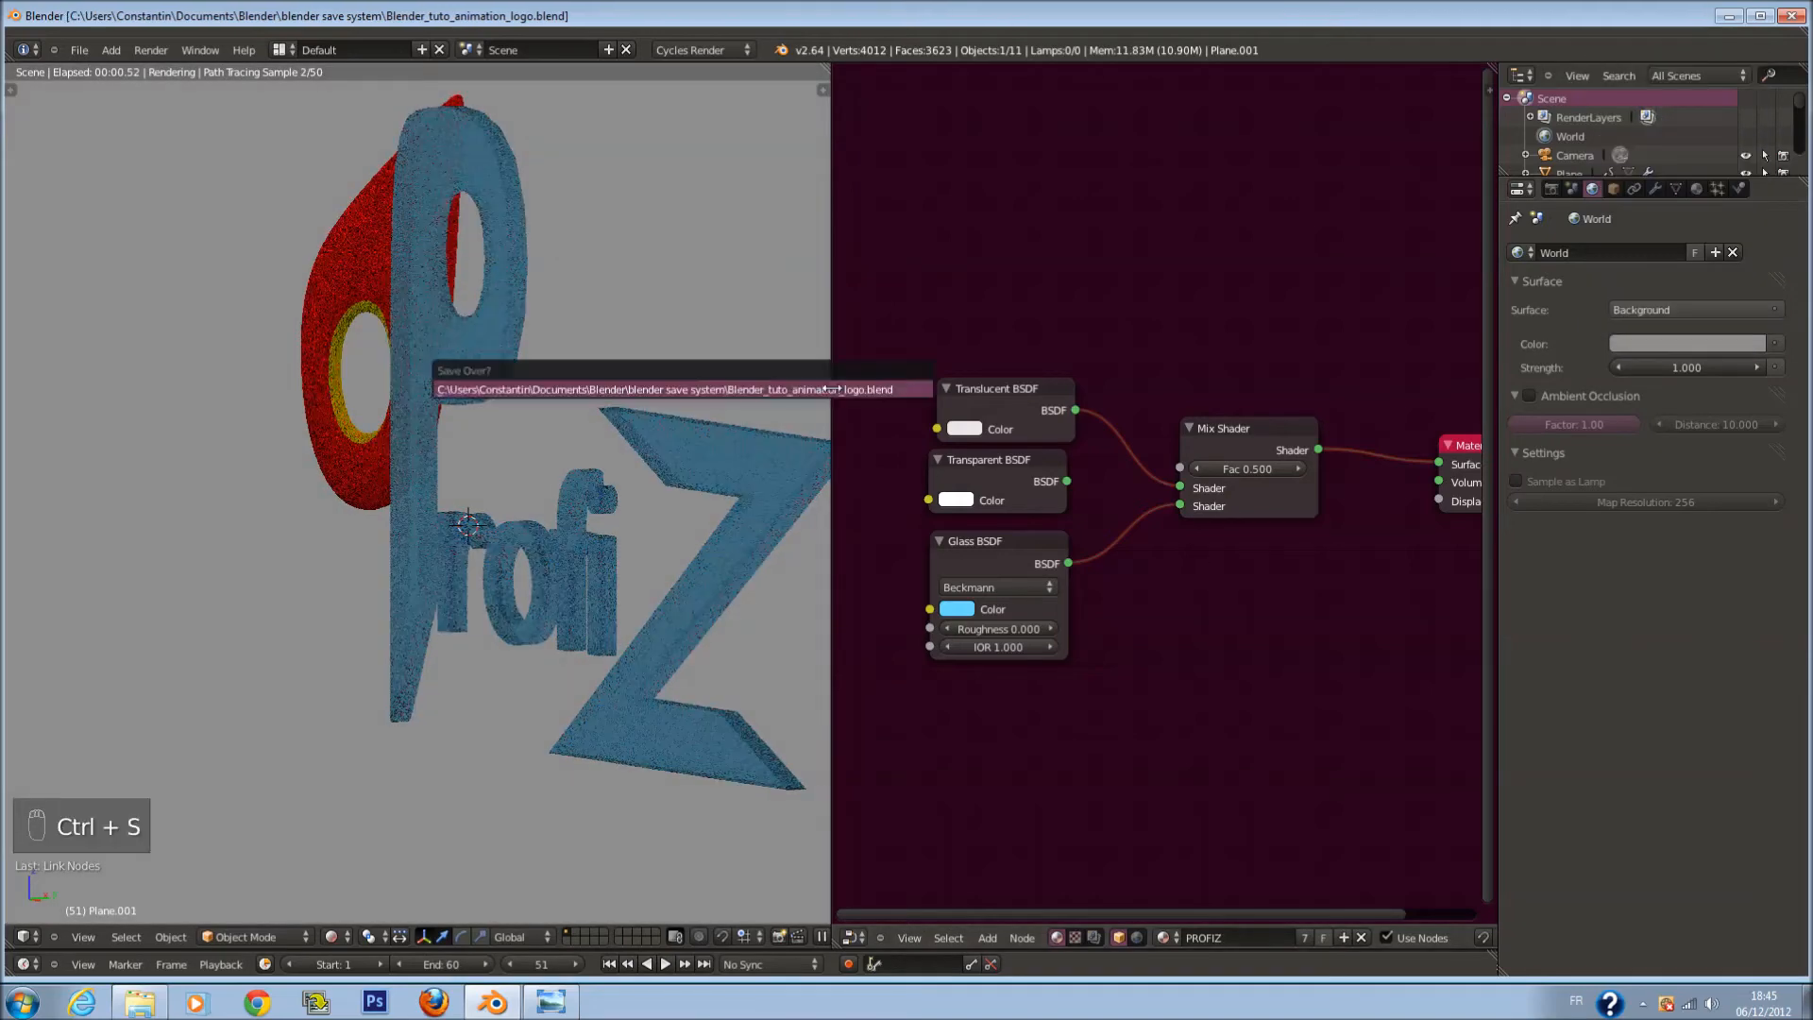
scroll(1133, 528, up, 1)
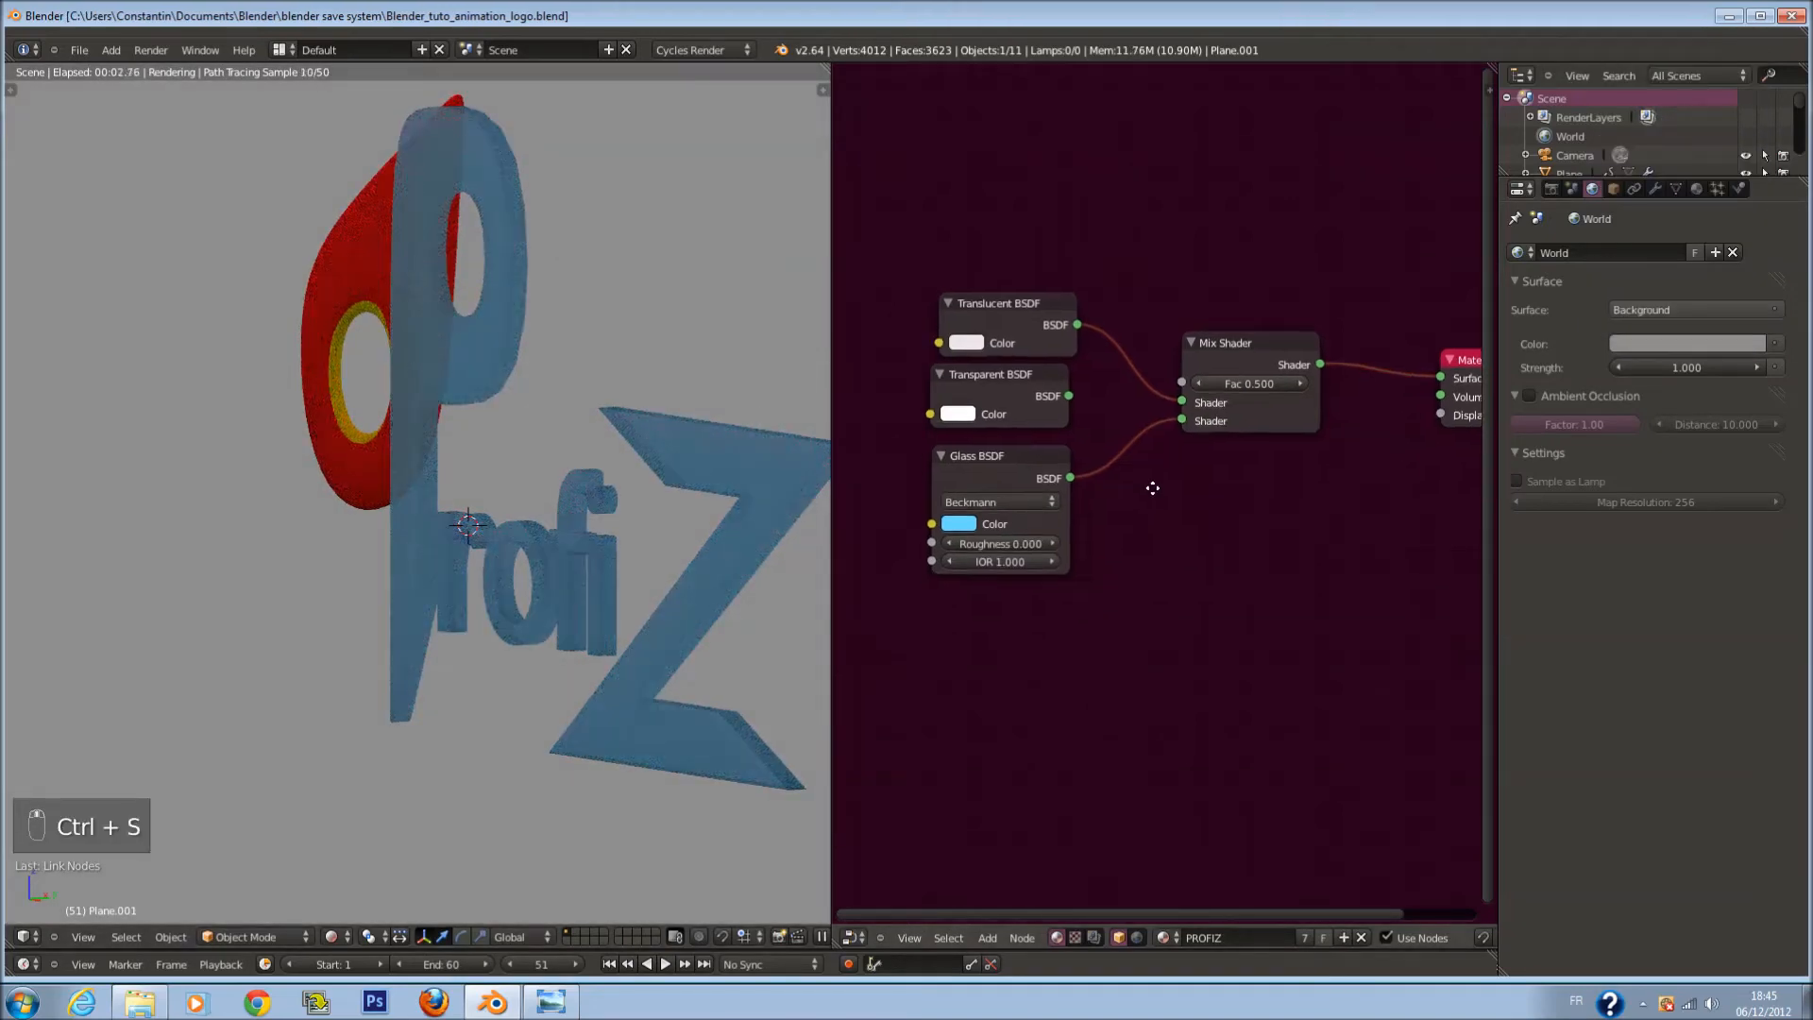
Step: Try the Transparent BSDF on the Mix Shader's Fac input, then connect it to the first Shader input instead
ctrl+middle_drag(1152, 489, 1084, 444)
drag(1066, 365, 1188, 351)
click(1191, 354)
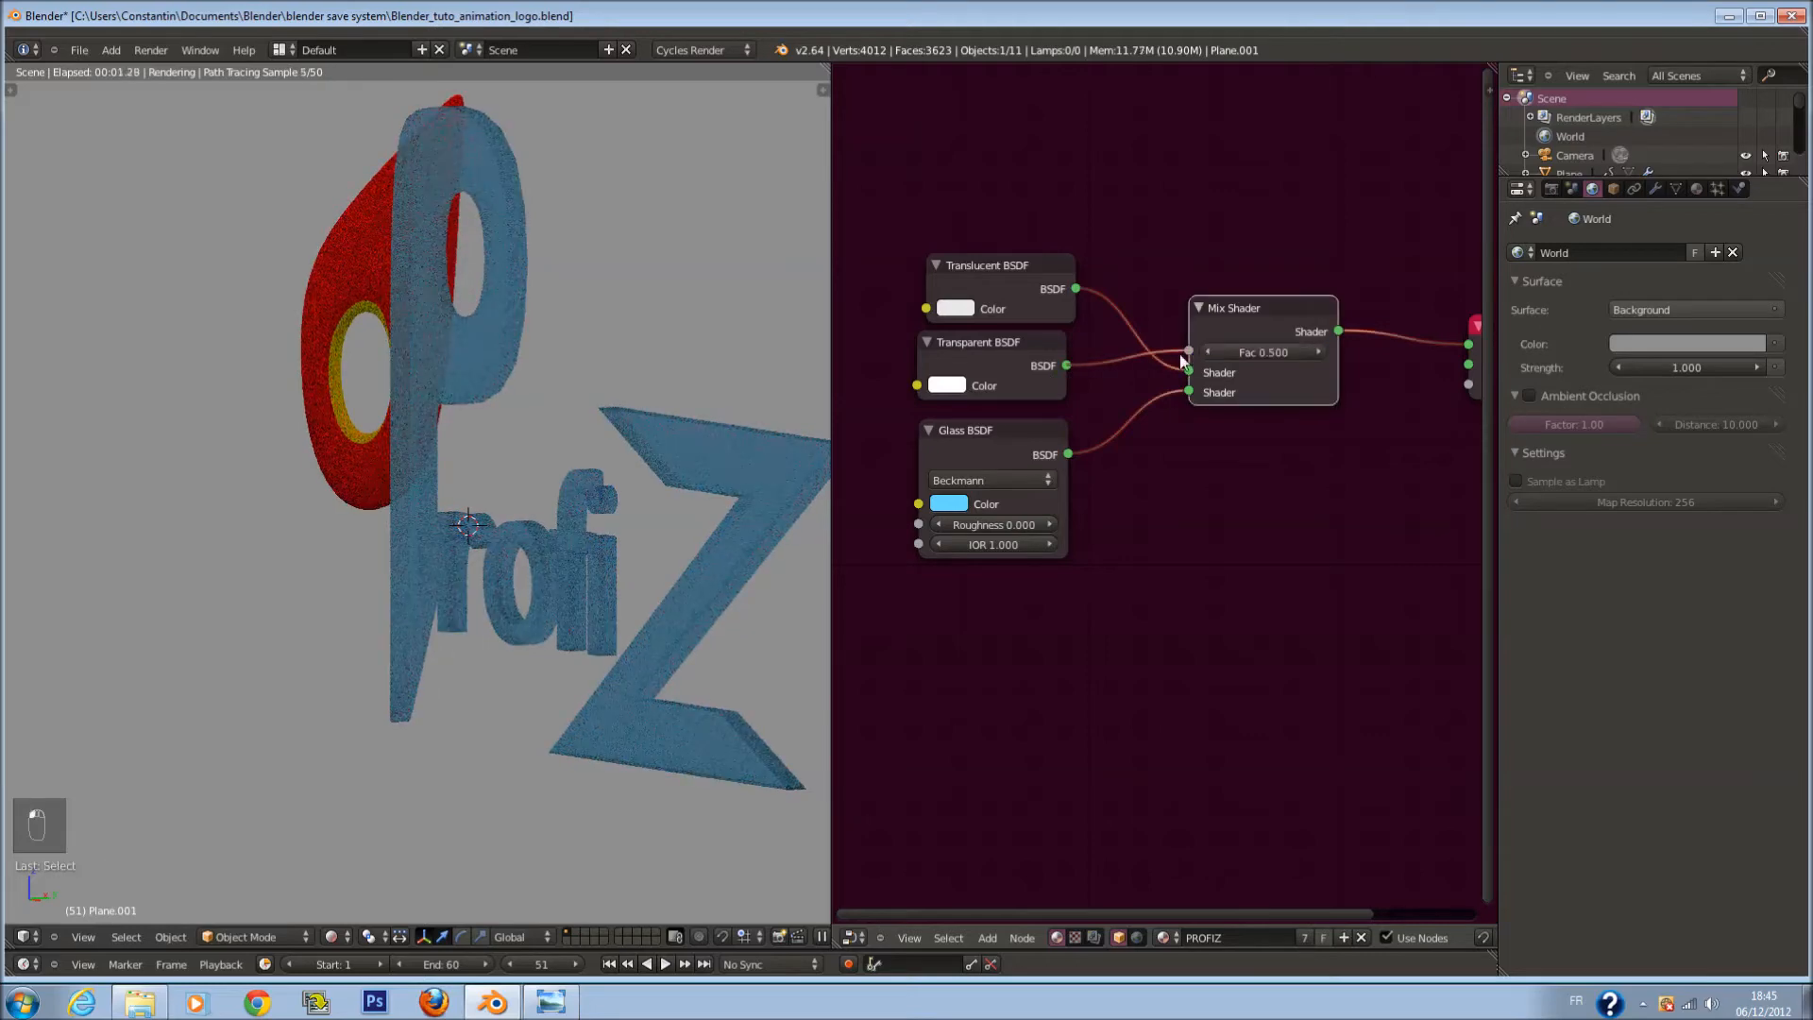
drag(1103, 357, 1187, 376)
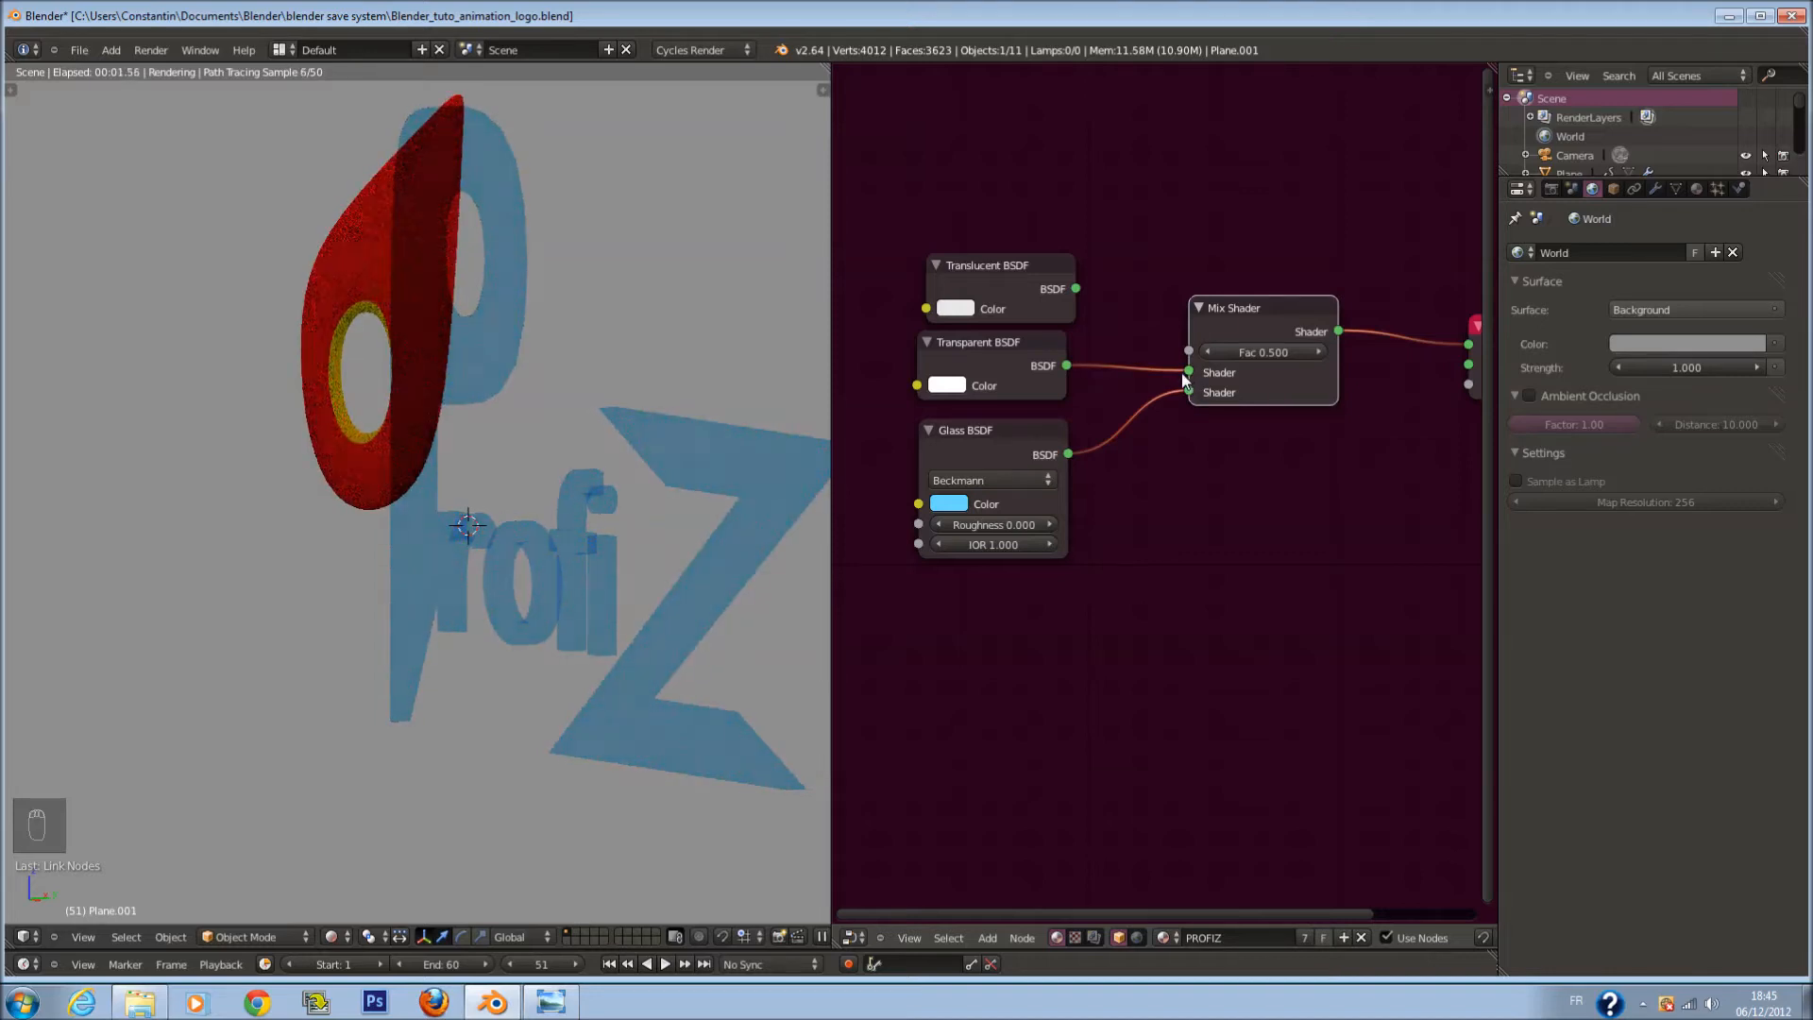
key(KP_0)
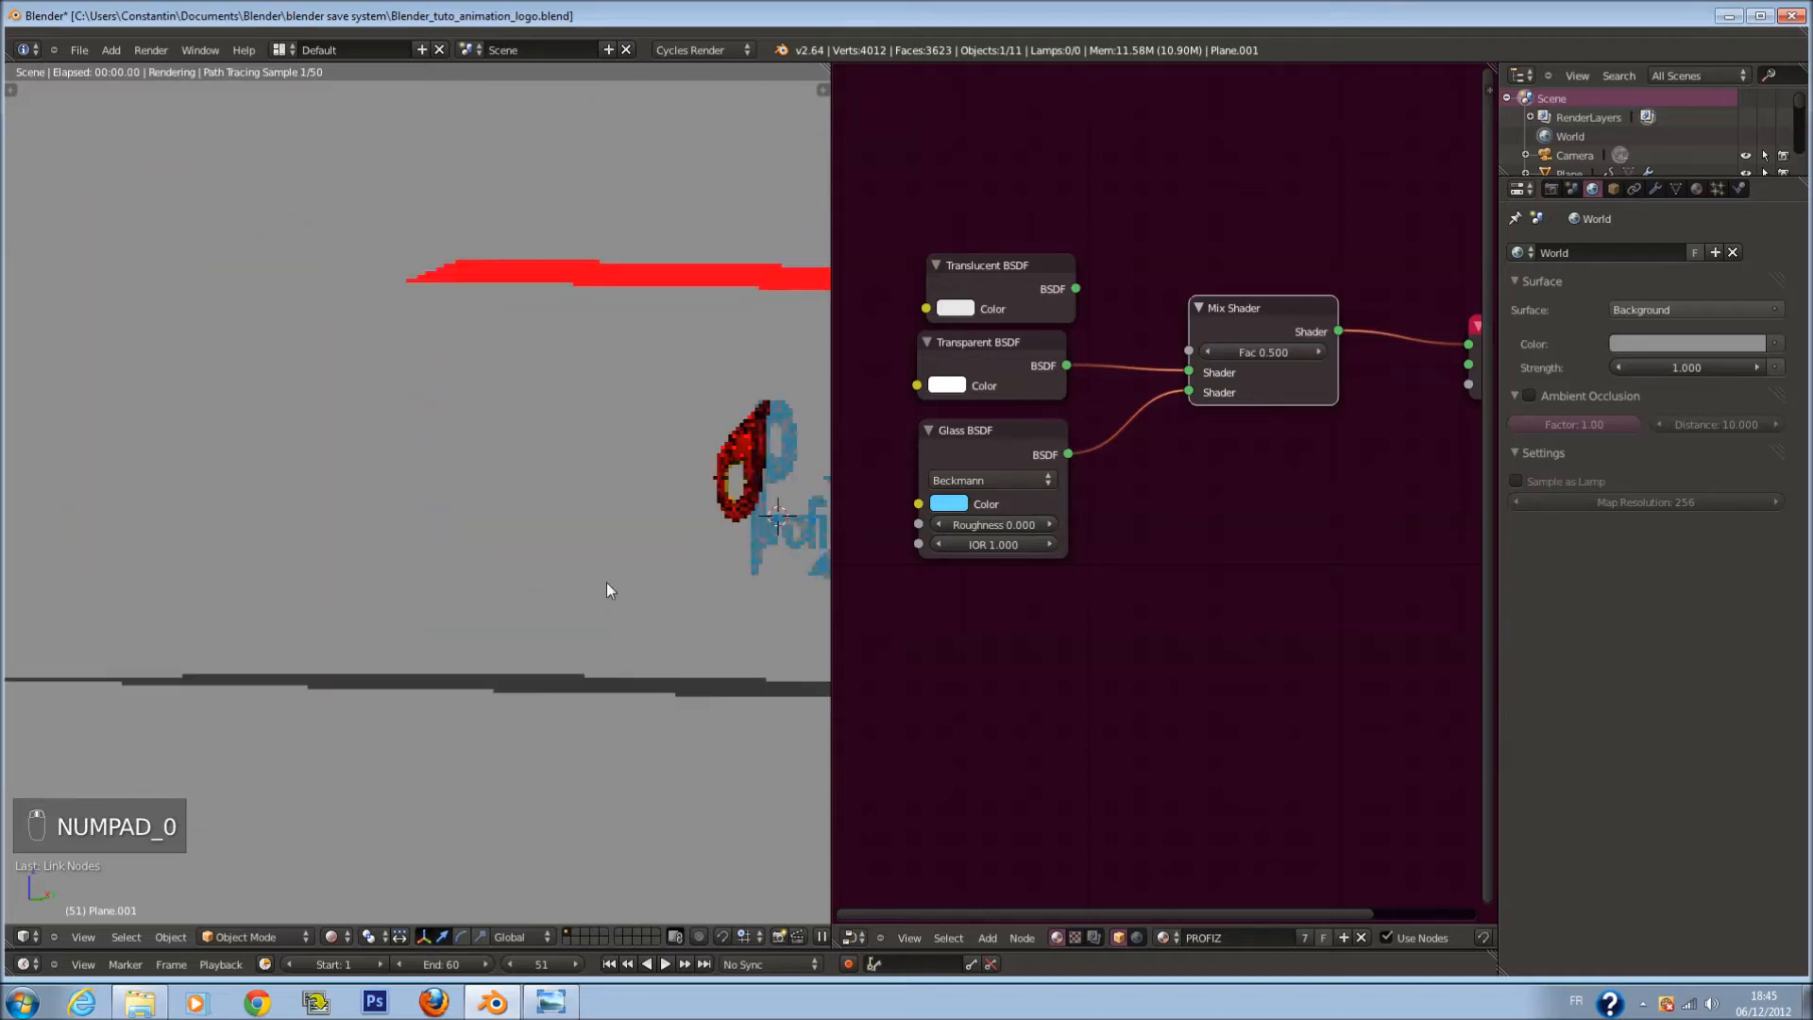
scroll(606, 582, up, 3)
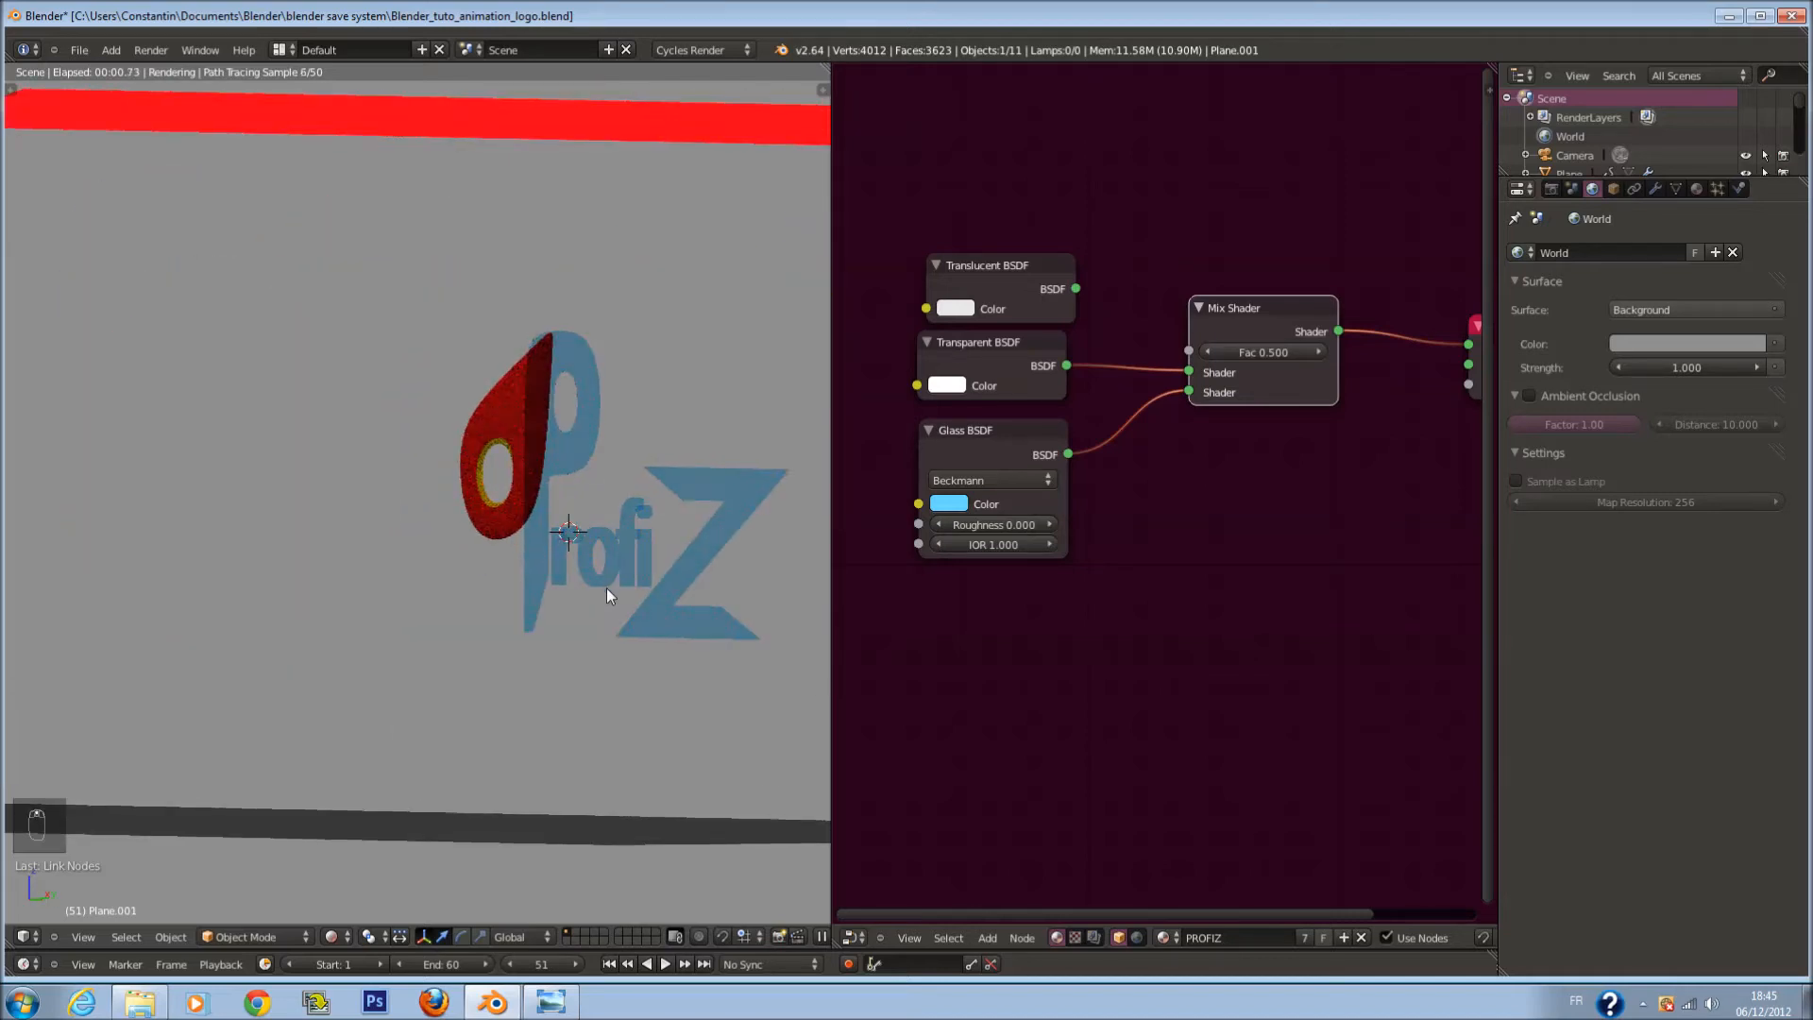
Step: Feed the Translucent BSDF into the Mix Shader's Fac input and the Transparent BSDF into its first Shader input
drag(1075, 289, 1189, 372)
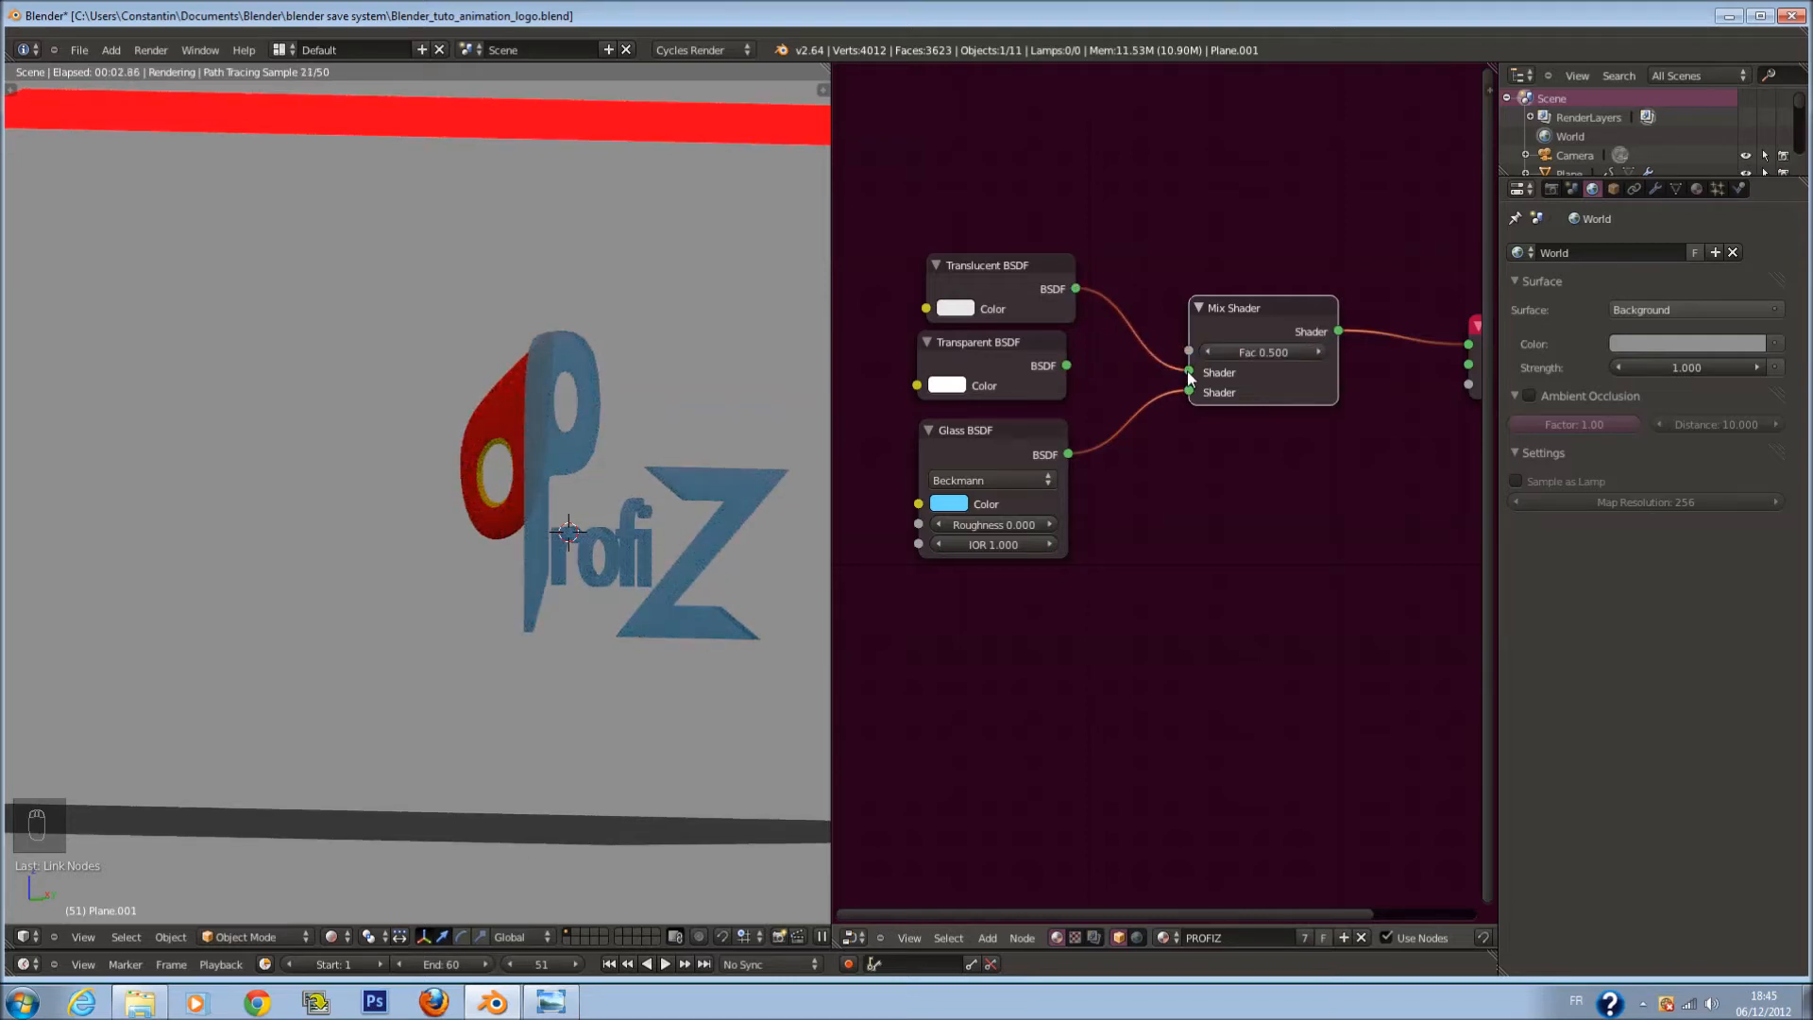
drag(1189, 374, 1189, 350)
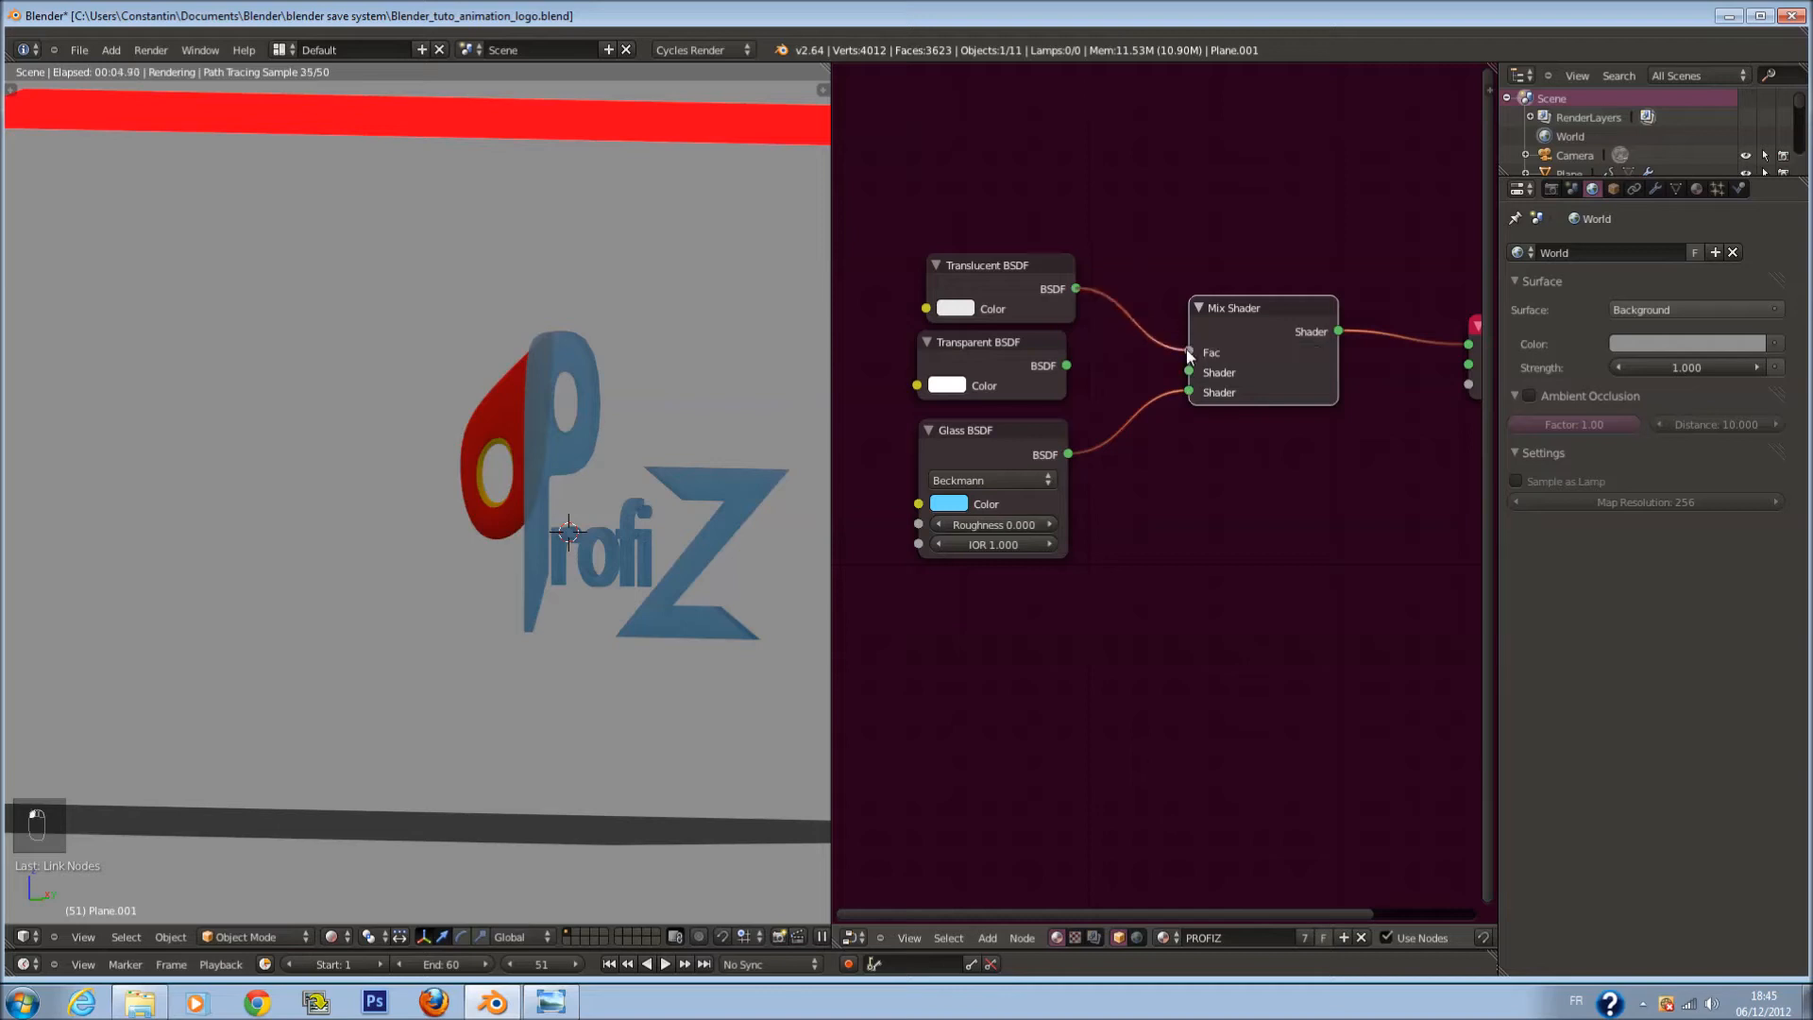
drag(1066, 366, 1189, 374)
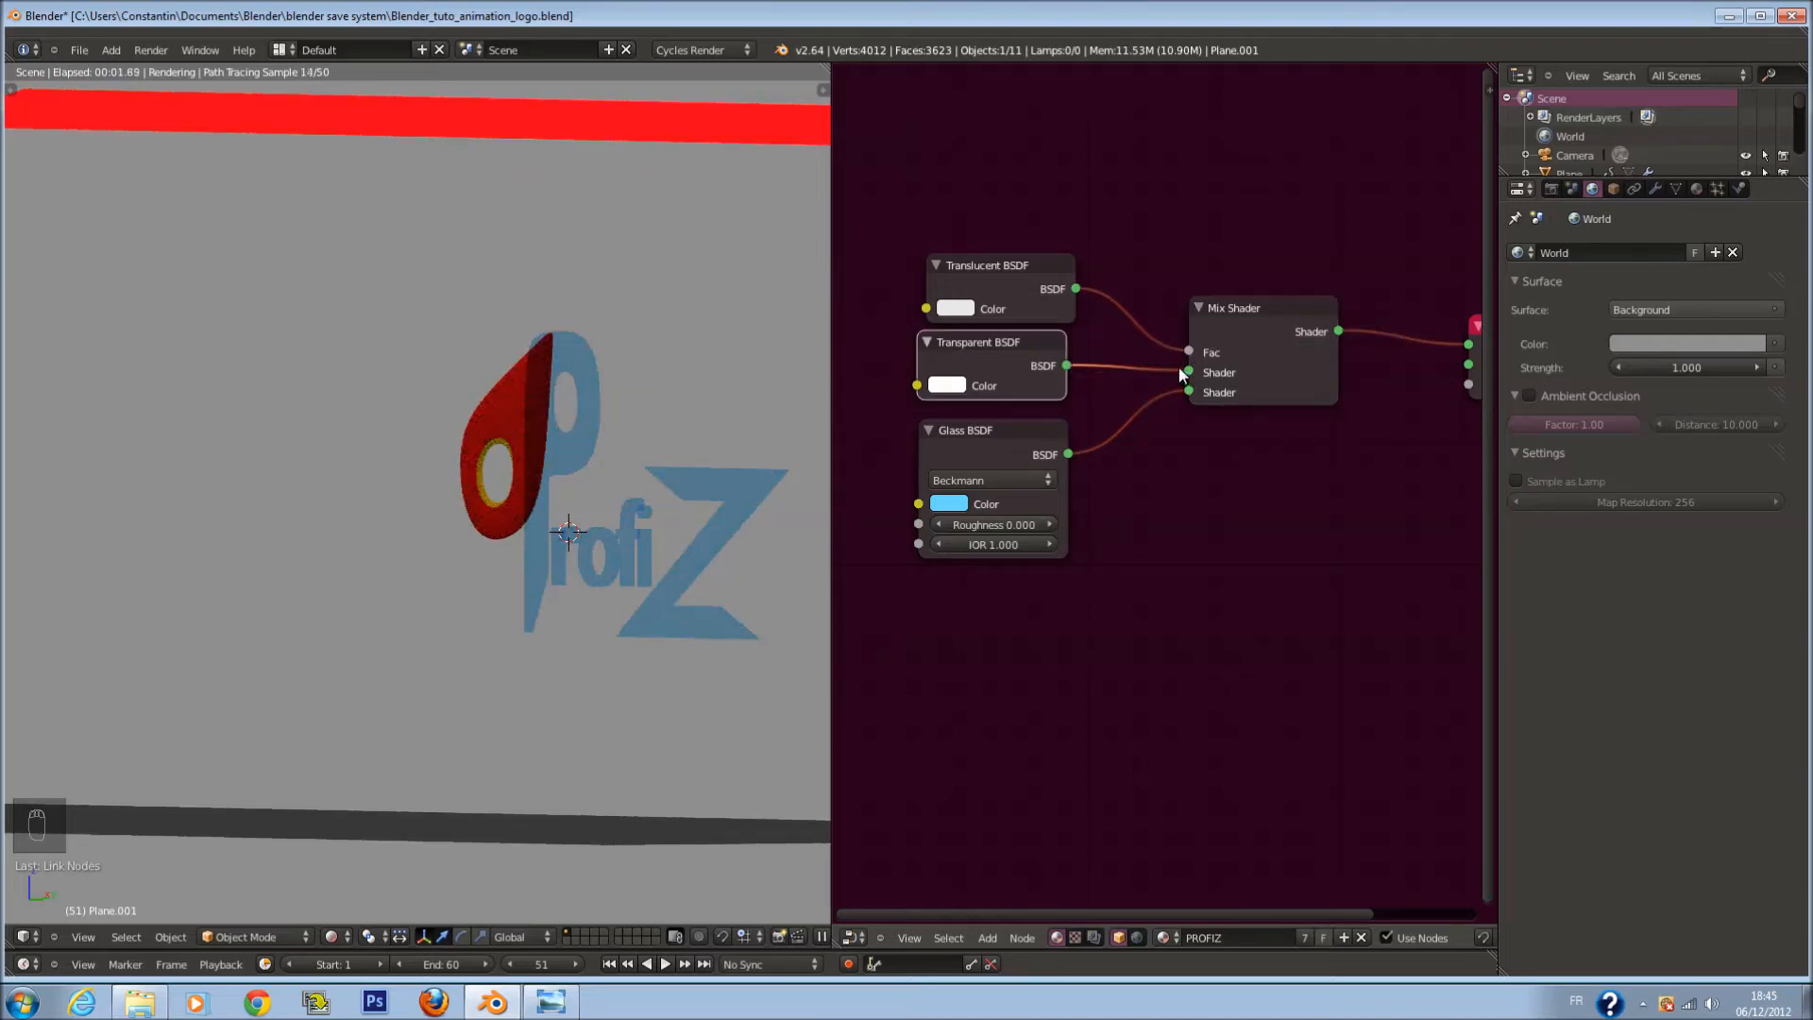
Step: Try darkening the Transparent BSDF's color, return it to white, and set the Glass BSDF's IOR to 1.100
click(947, 384)
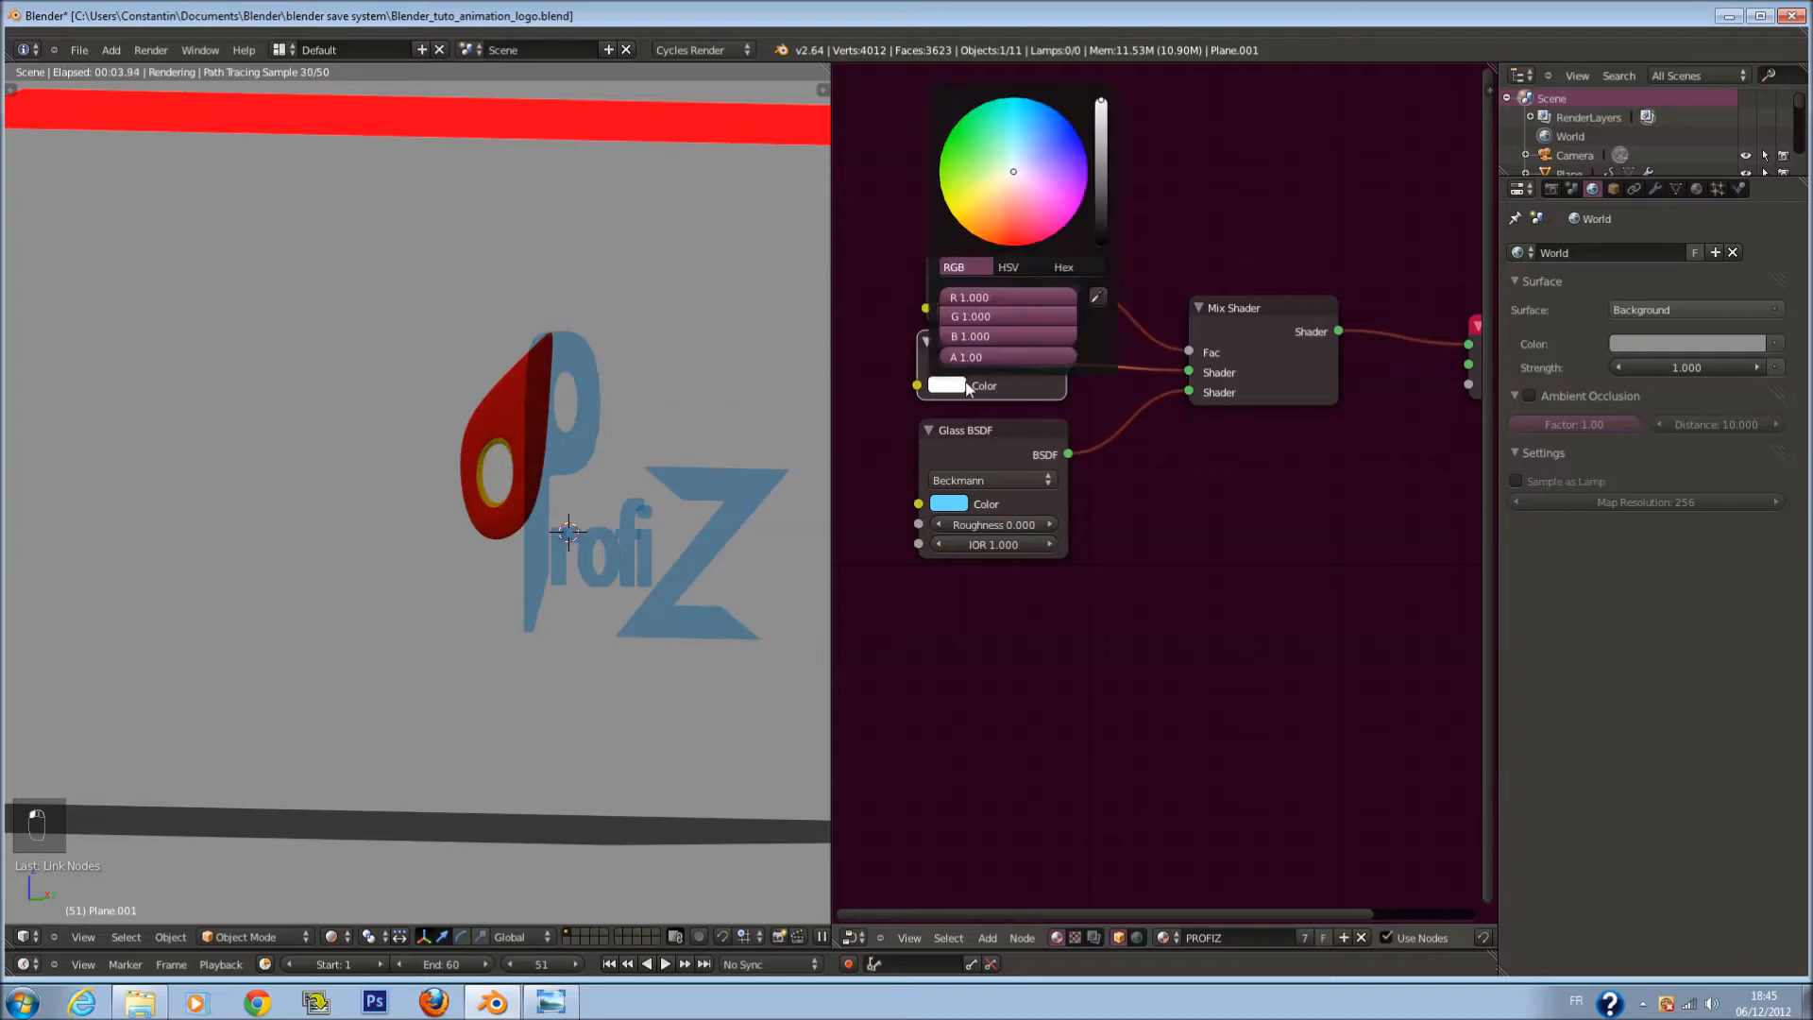
drag(1101, 109, 1102, 173)
drag(1102, 161, 1101, 107)
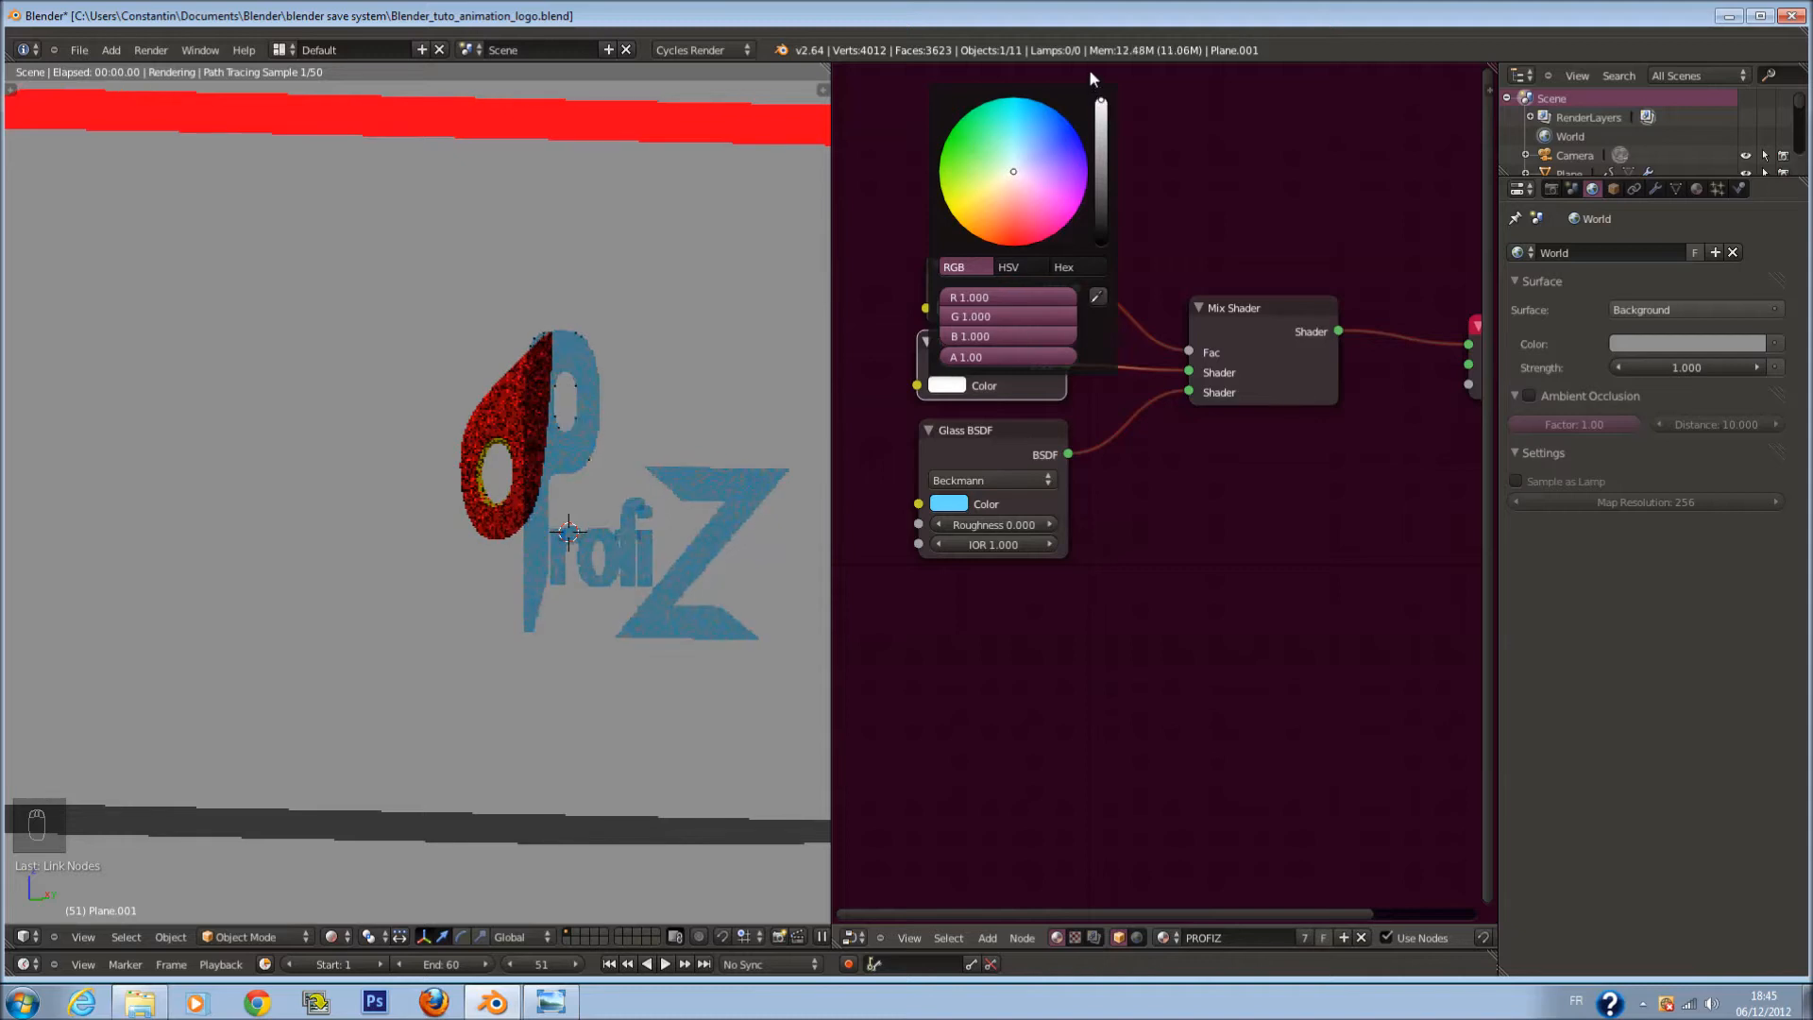
click(1045, 545)
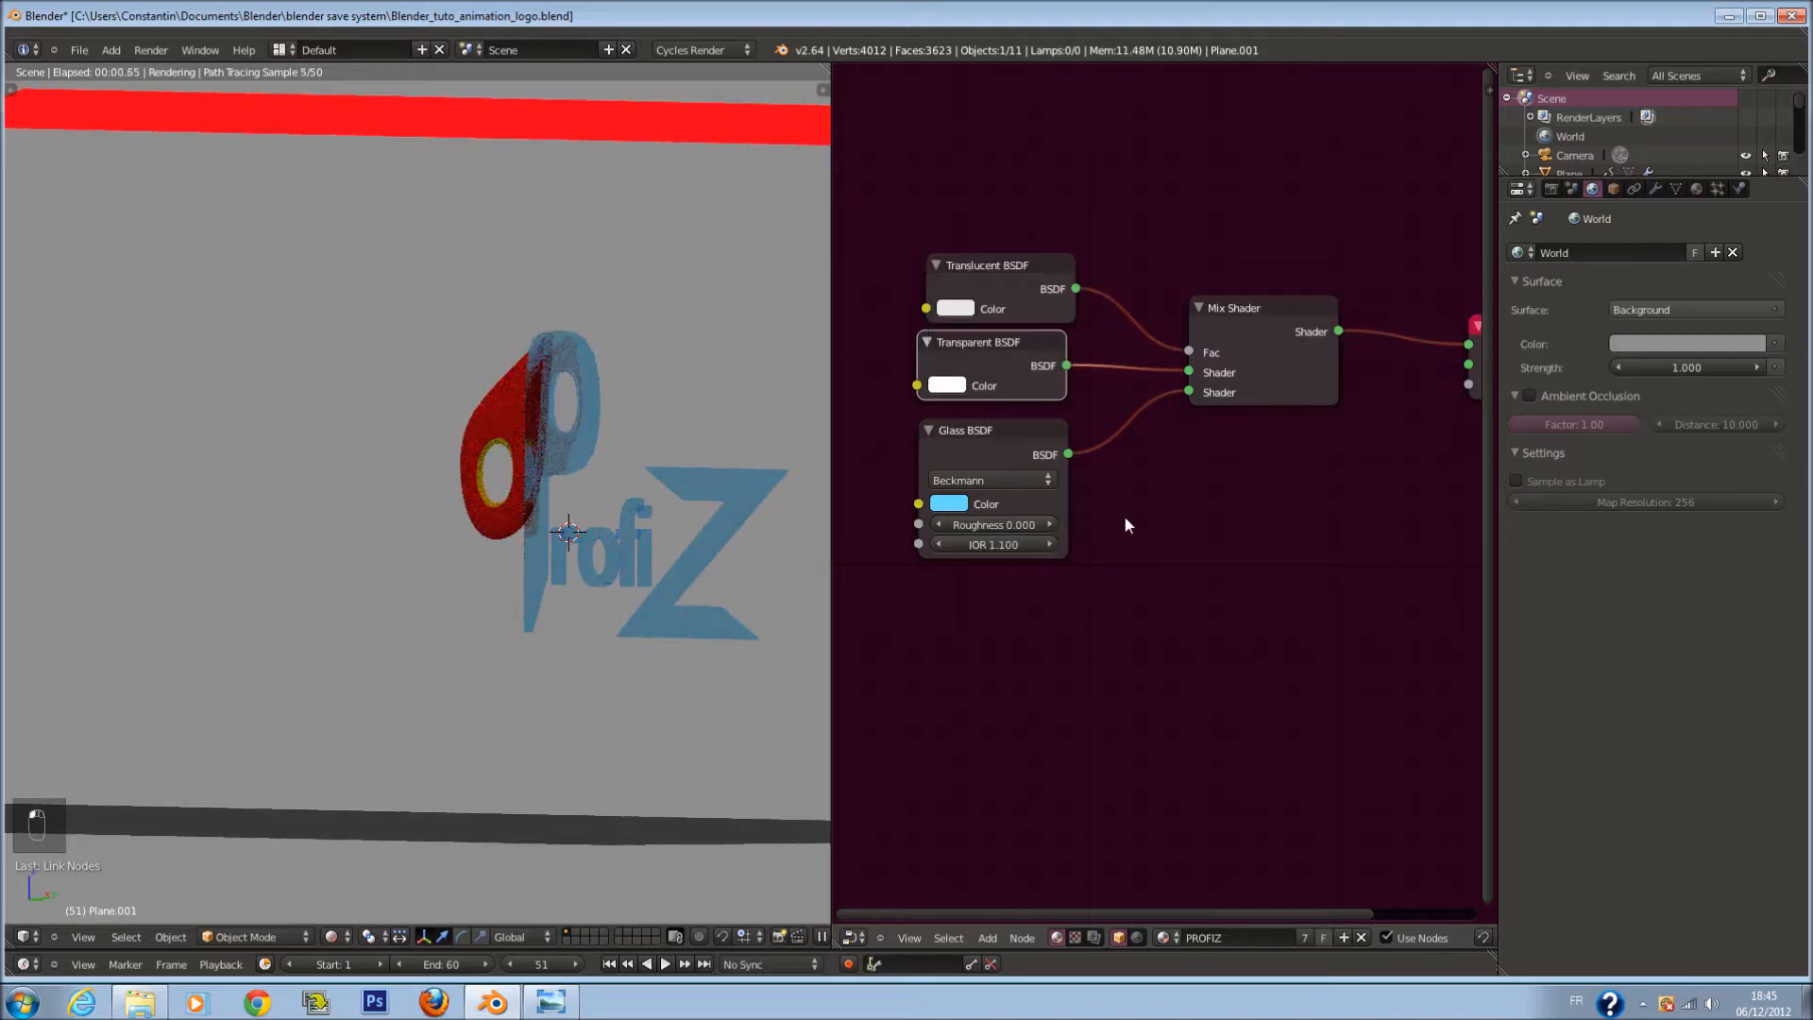
Step: Delete the Translucent BSDF from the PROFIZ material, save the file, and return to the camera view
key(ctrl+s)
click(949, 277)
key(x)
key(ctrl+s)
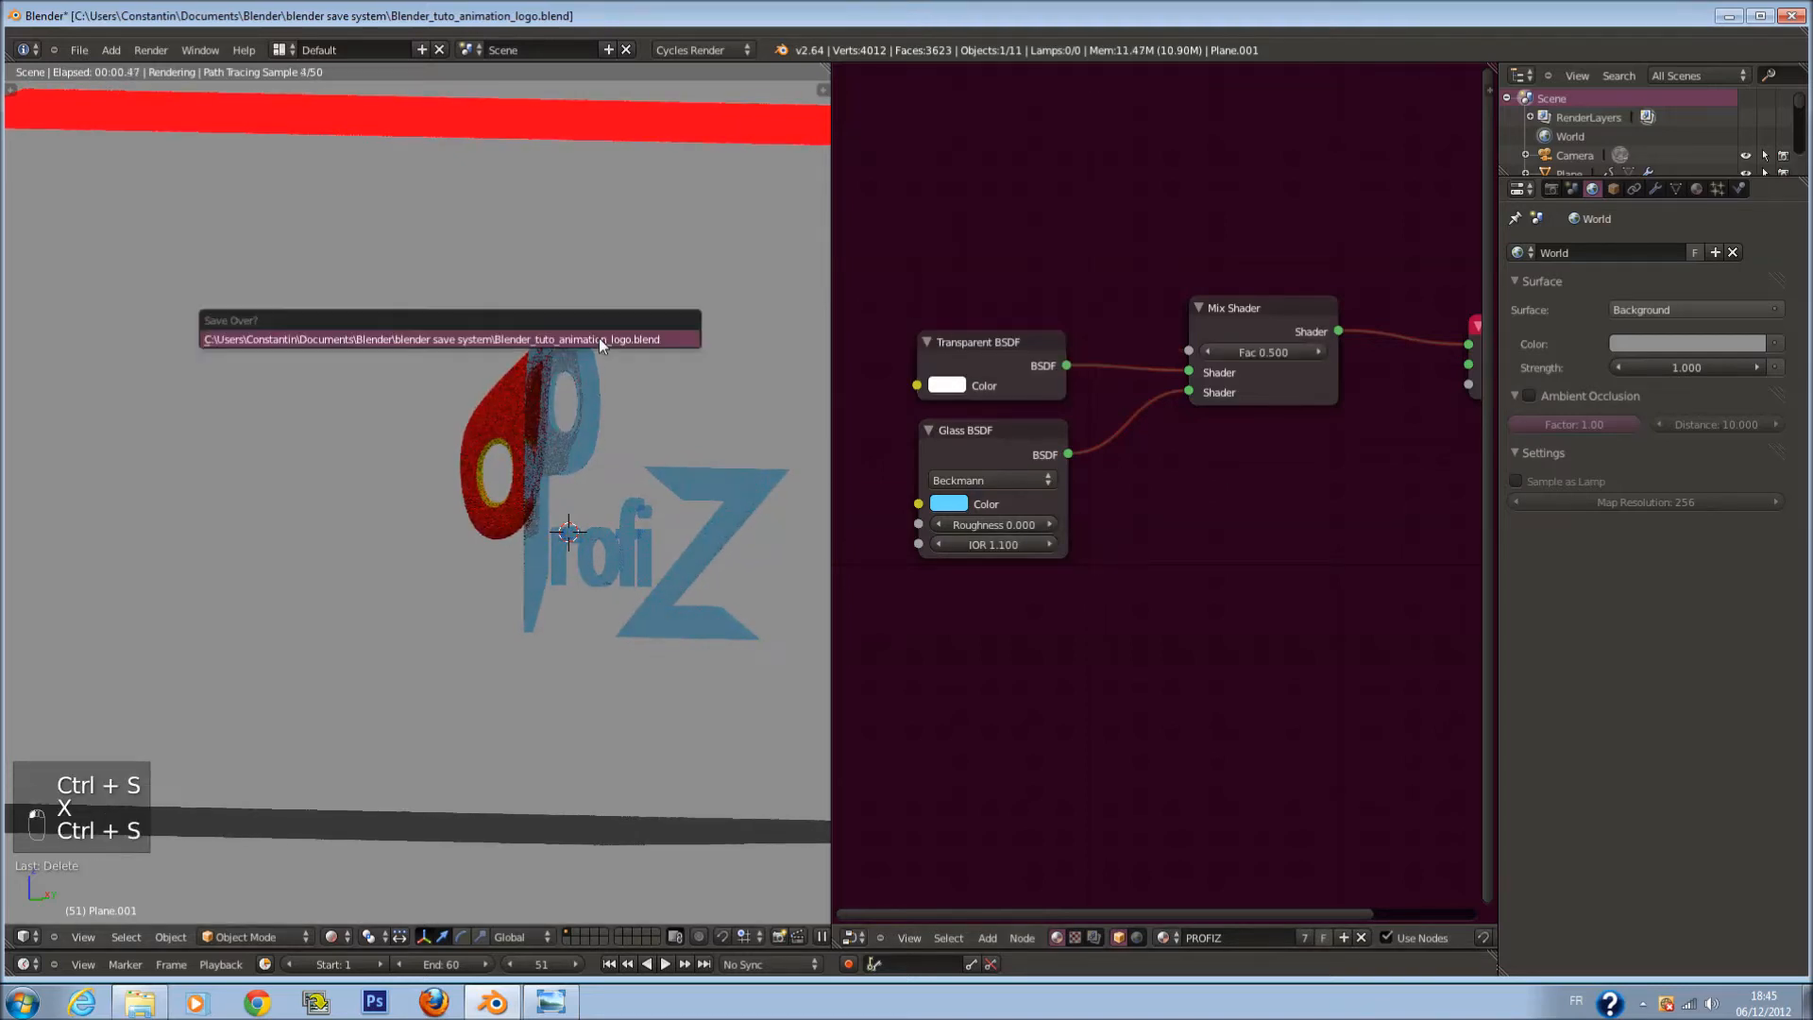
click(598, 338)
key(KP_0)
key(ctrl+s)
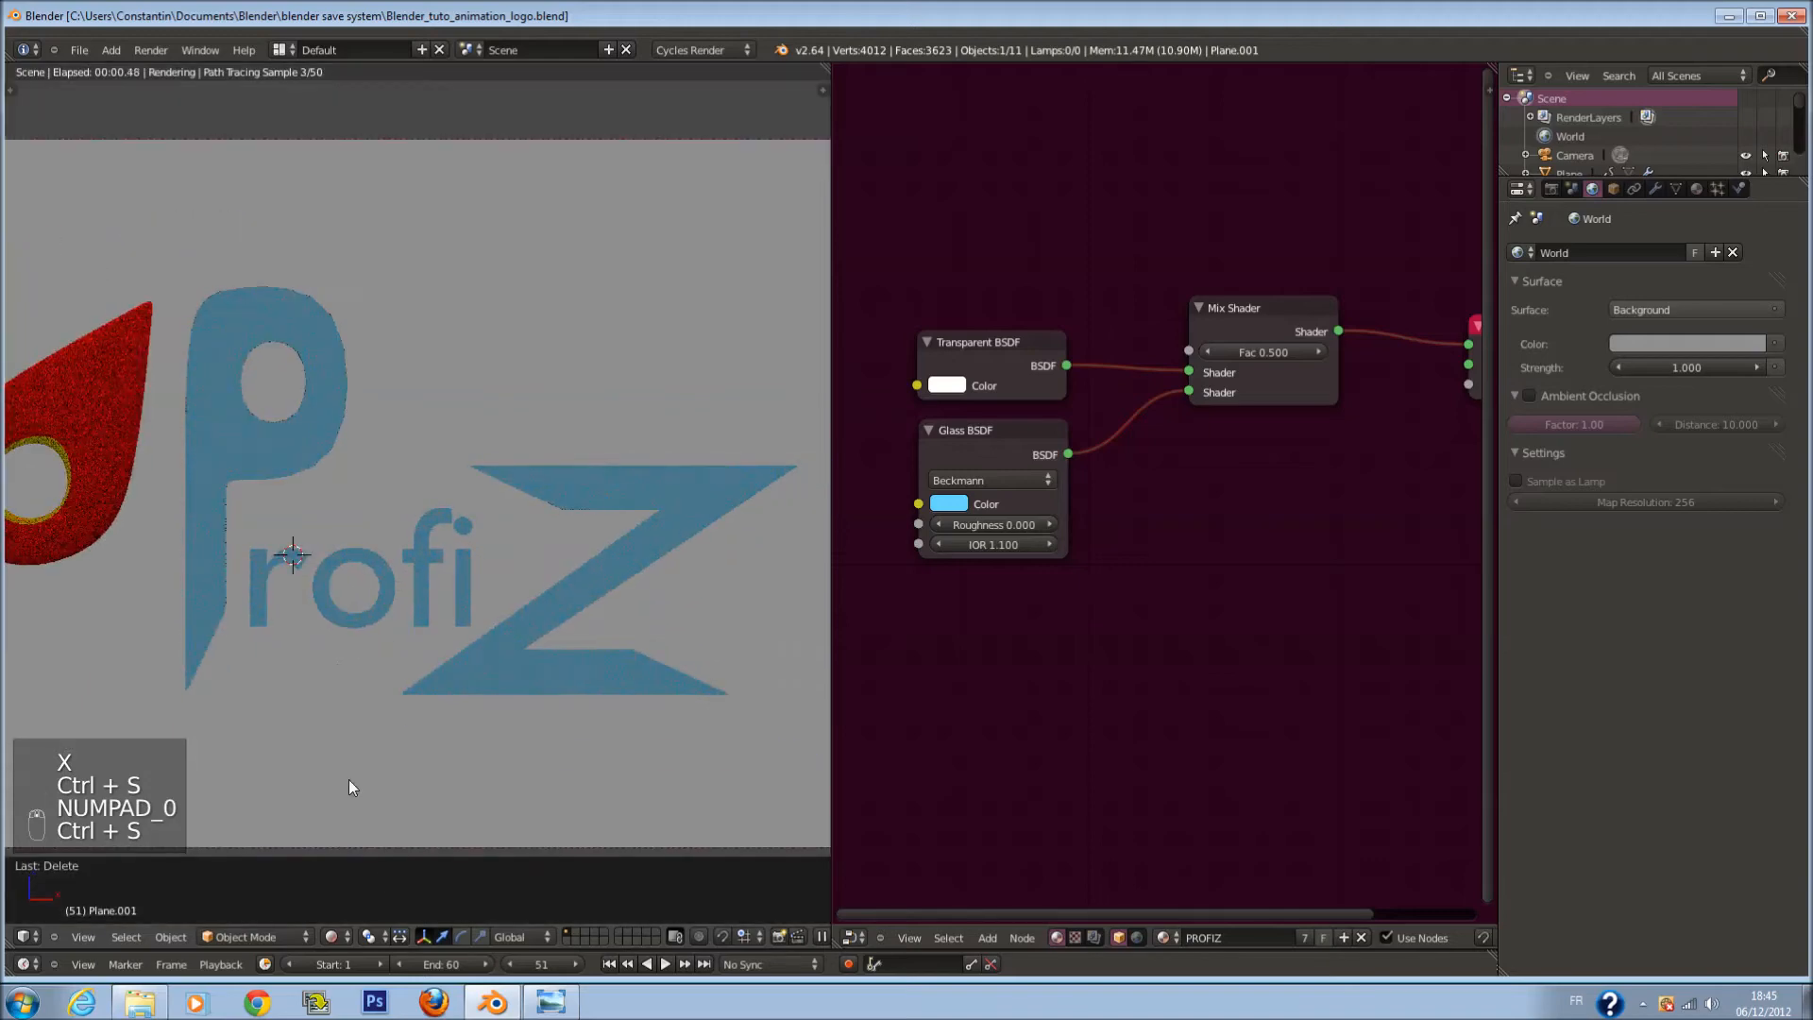
Step: Switch the 3D view to solid shading and widen it over the node editor, saving the file
click(335, 937)
click(377, 818)
key(ctrl+s)
click(565, 640)
drag(830, 422, 1469, 408)
key(ctrl+s)
Step: Try adding a plane at the 3D cursor and check it from the side, then delete it
key(shift+a)
click(991, 510)
key(KP_3)
key(KP_5)
key(KP_5)
key(KP_8)
key(KP_8)
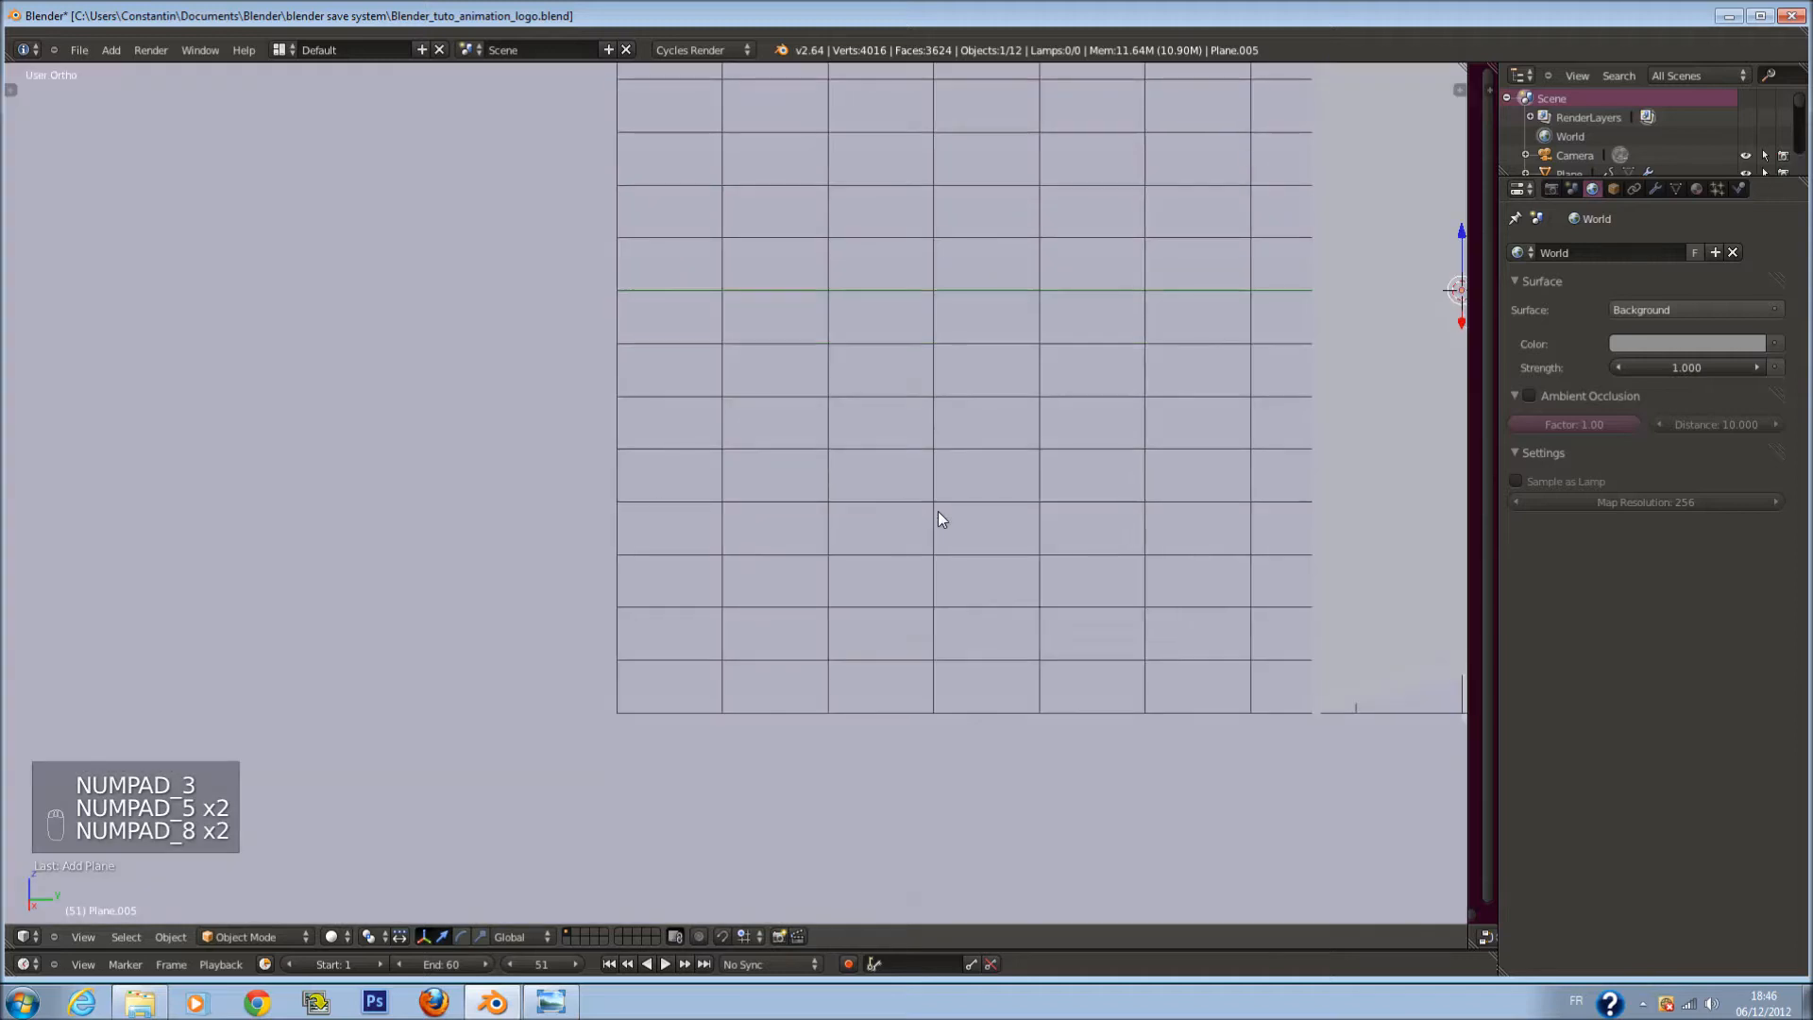
scroll(988, 497, down, 5)
key(KP_1)
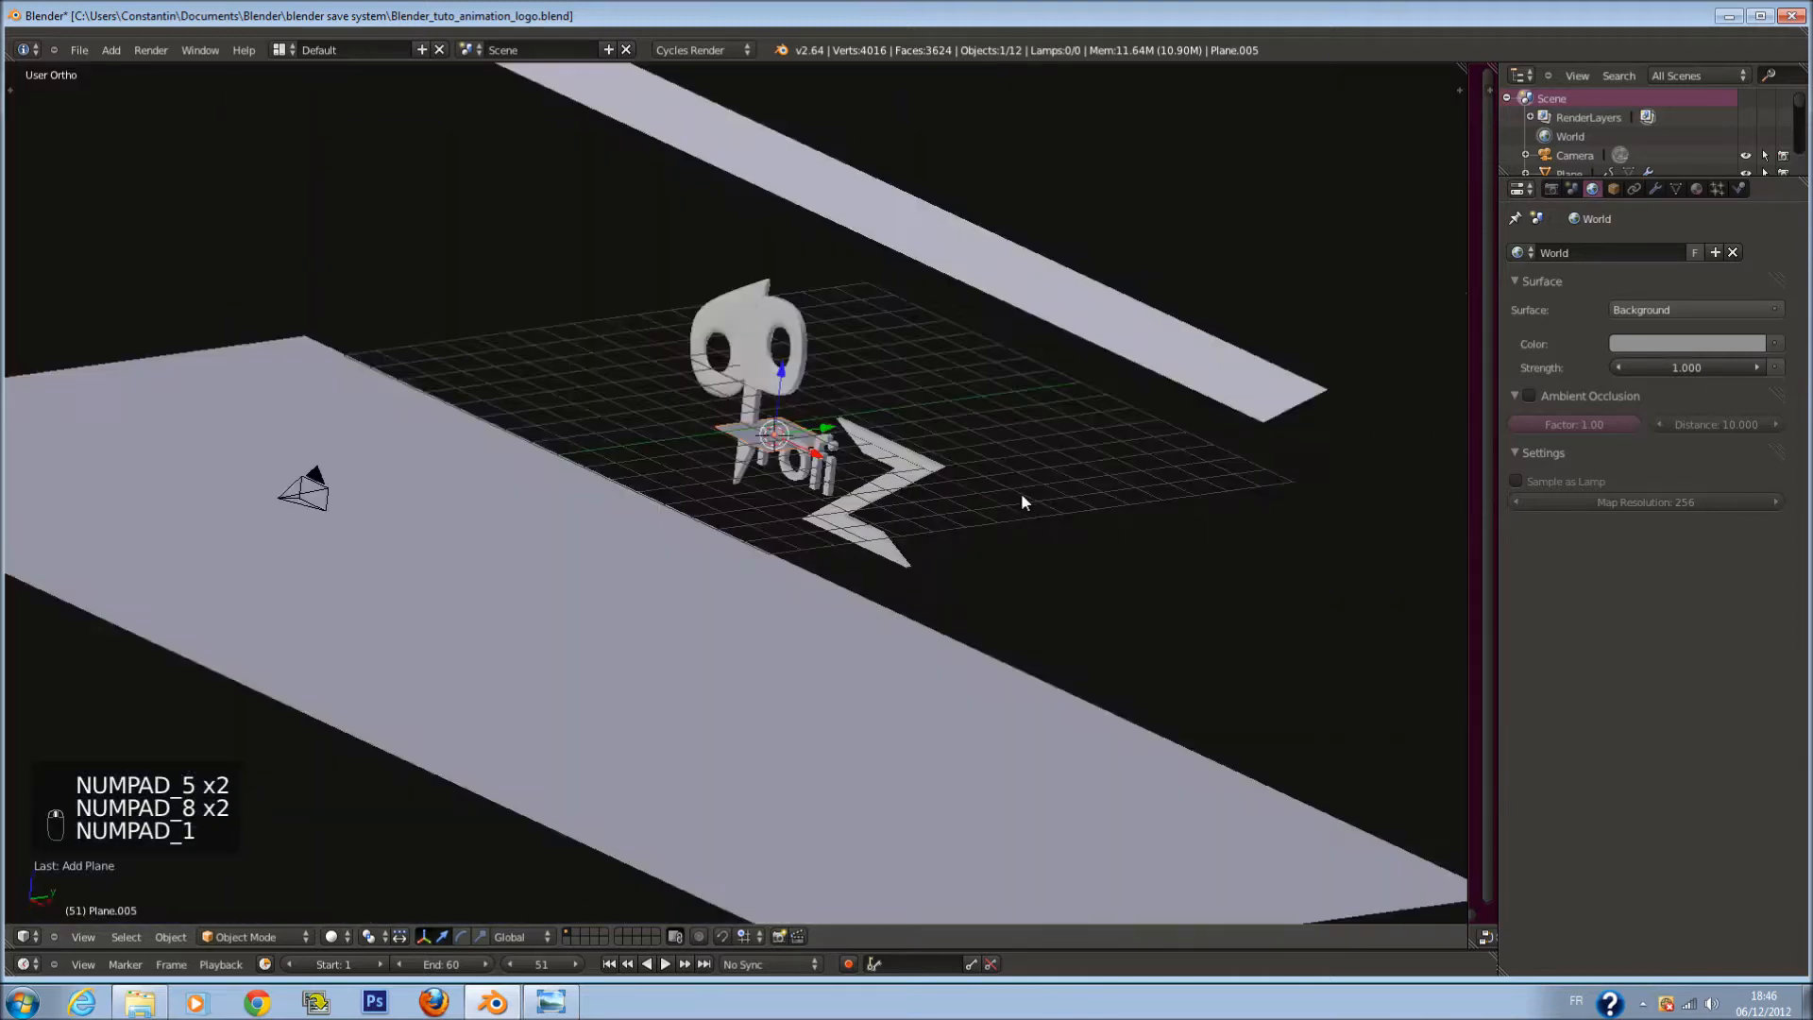
key(KP_5)
key(KP_5)
key(KP_2)
key(KP_3)
key(KP_3)
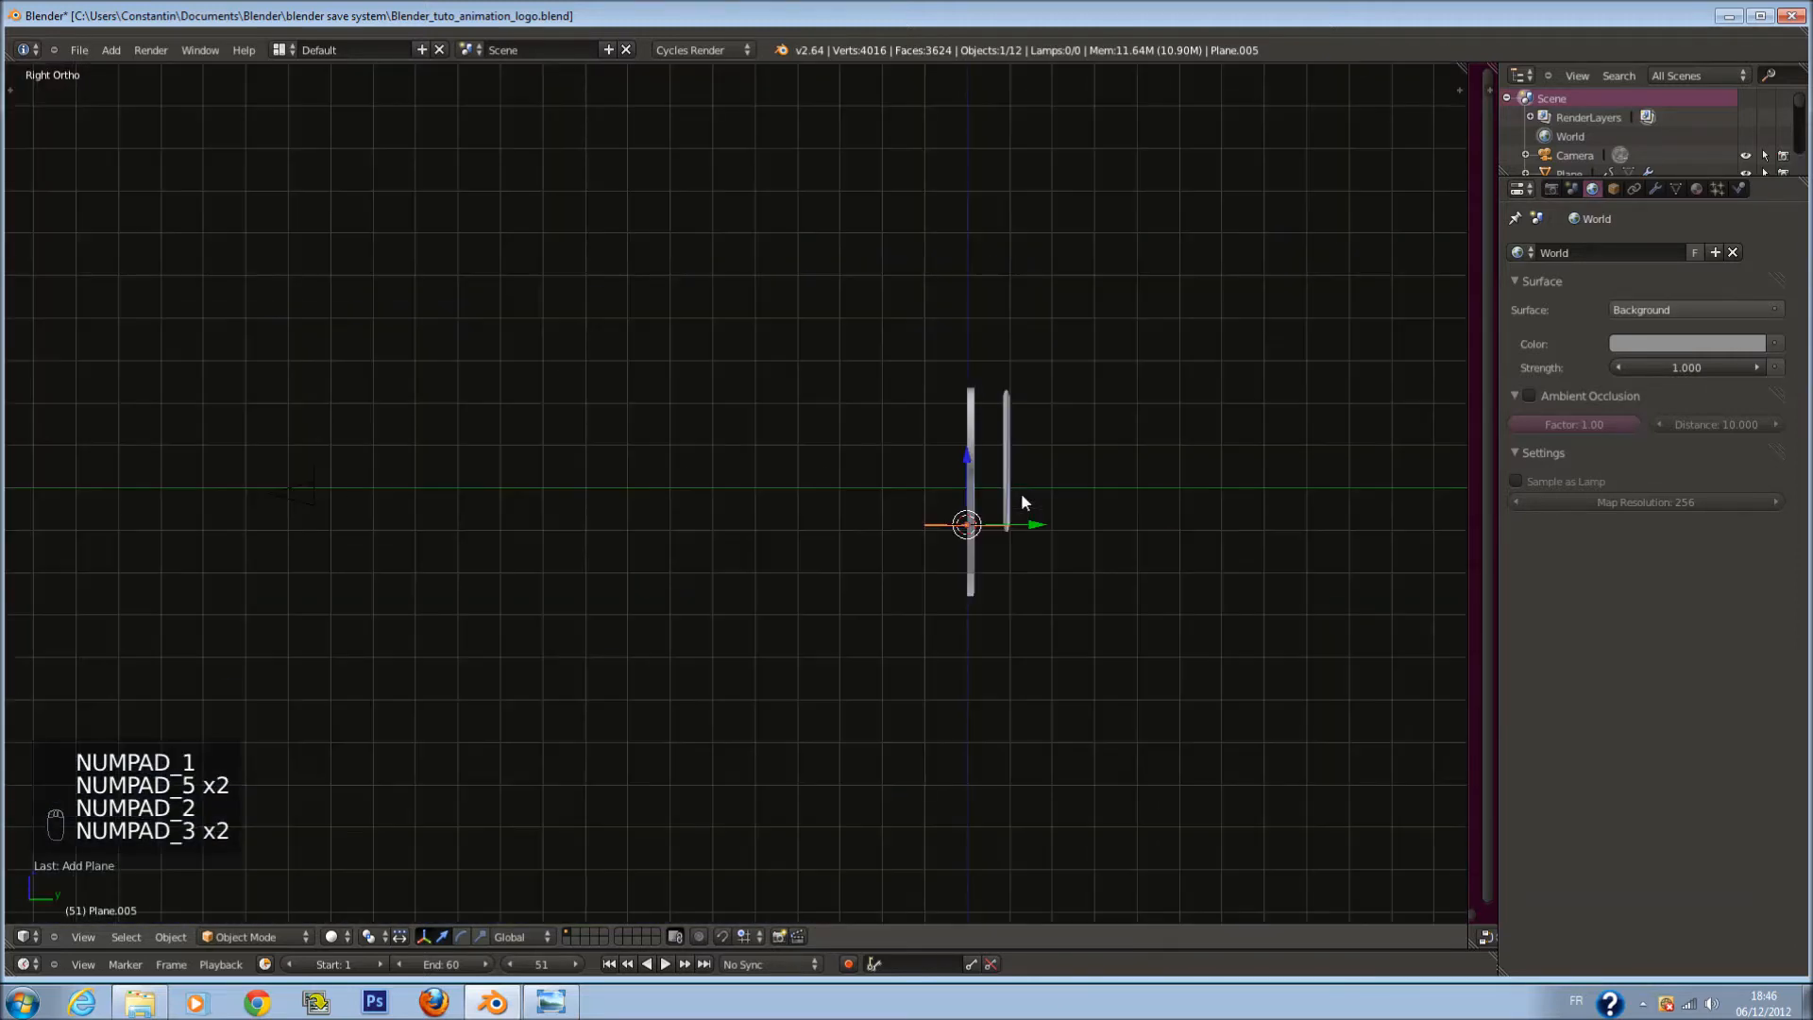
ctrl+scroll(878, 434, up, 9)
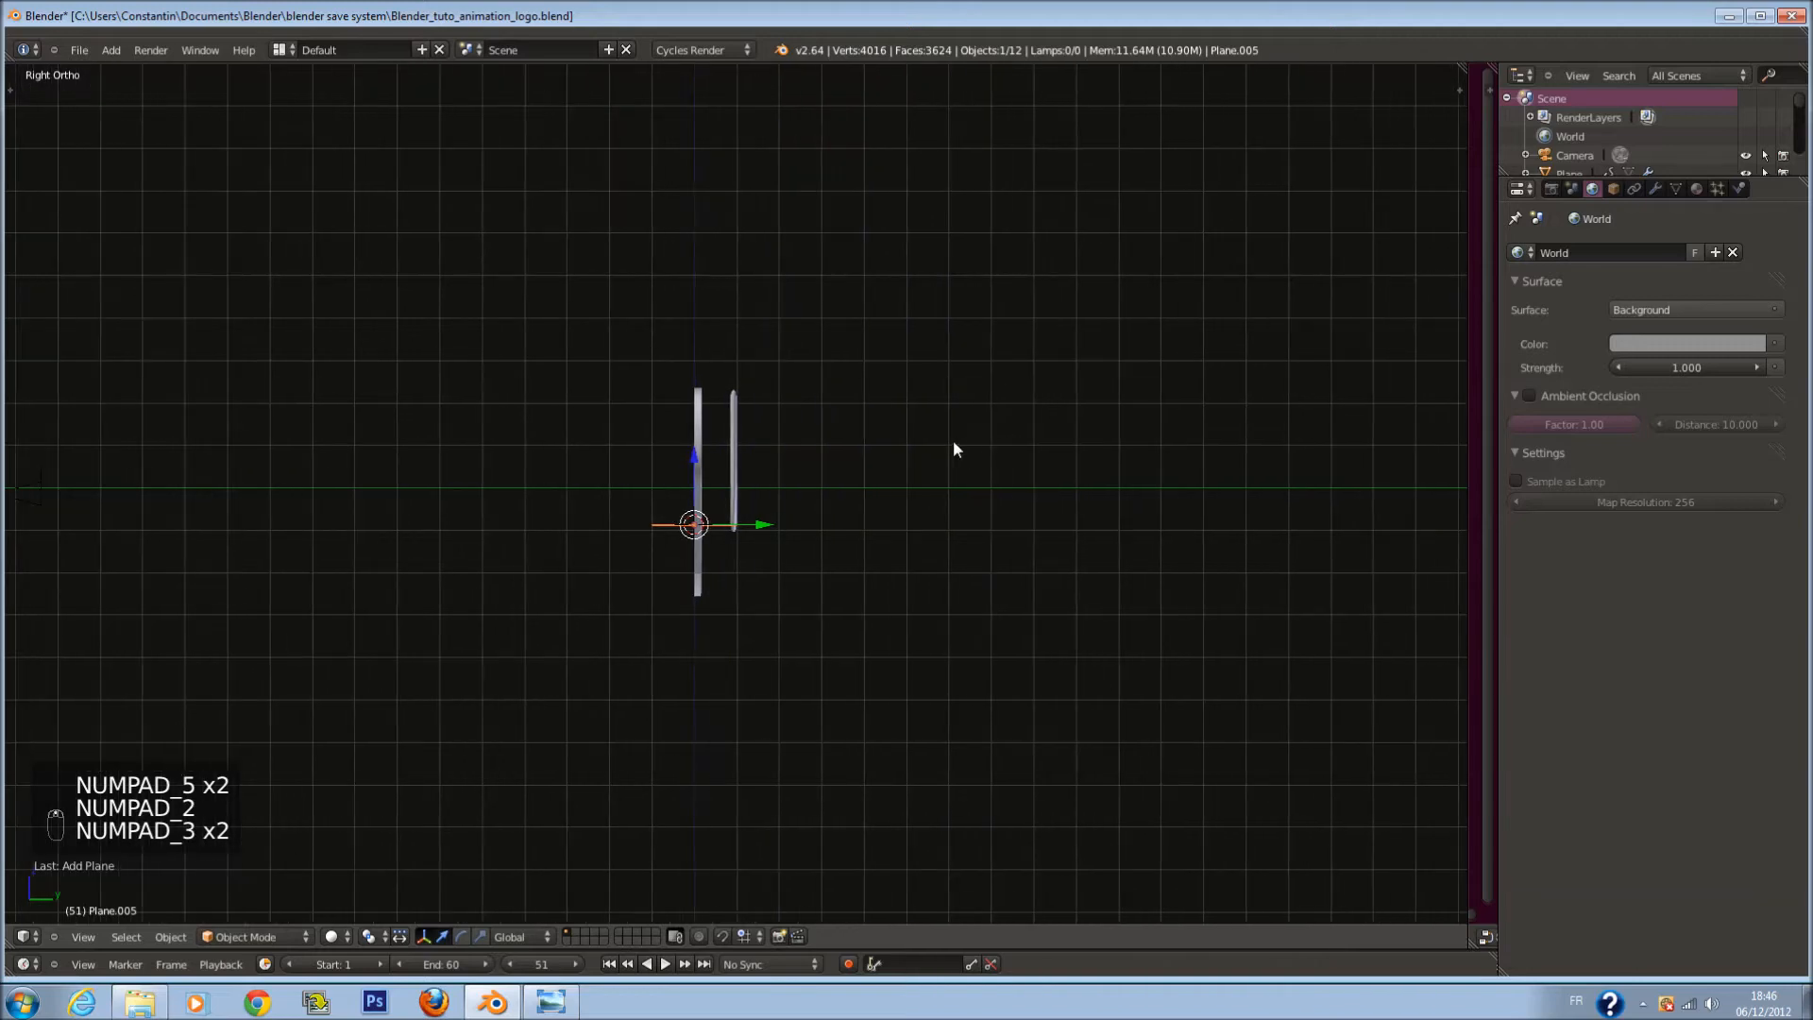
scroll(954, 443, up, 3)
key(x)
click(923, 442)
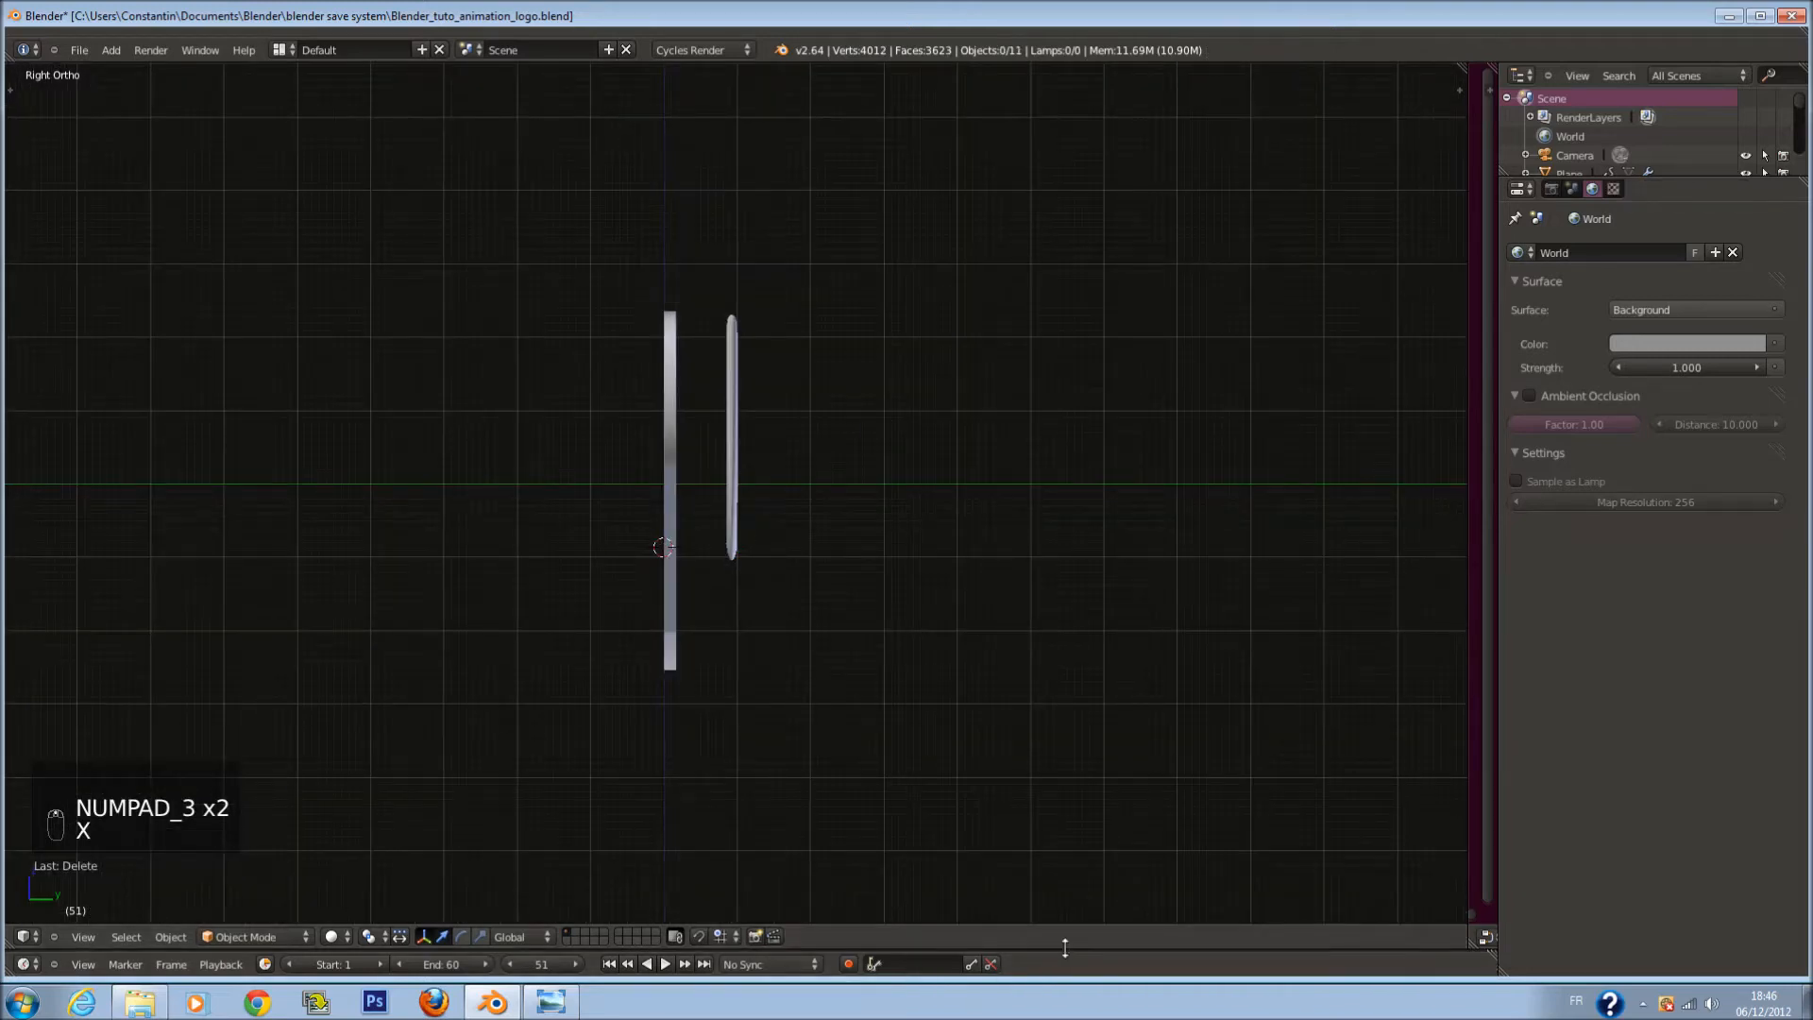
Step: Enlarge the timeline, move the animation to frame 20 in the camera view, and save the file
drag(1065, 947, 1038, 834)
drag(472, 898, 345, 892)
key(KP_0)
scroll(618, 581, up, 2)
key(ctrl+s)
click(680, 524)
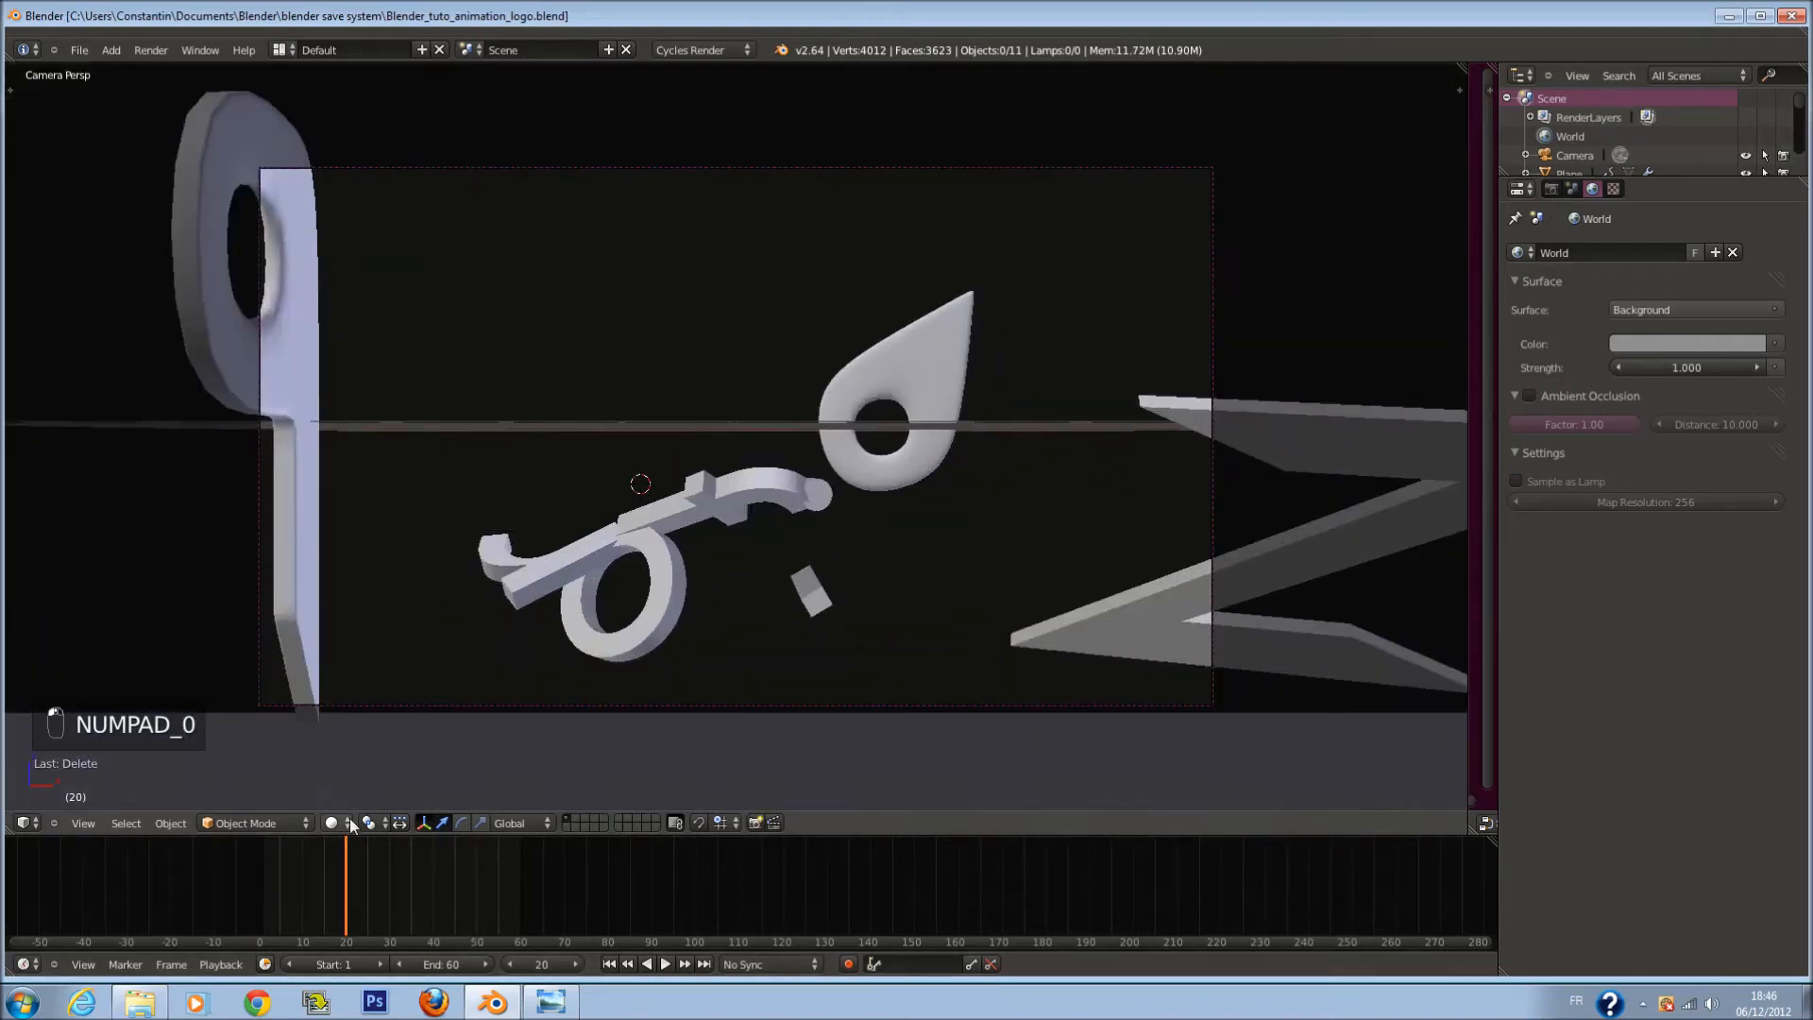
Step: Preview the camera view in rendered shading, set the world background color to black, and save the file
click(338, 822)
click(372, 700)
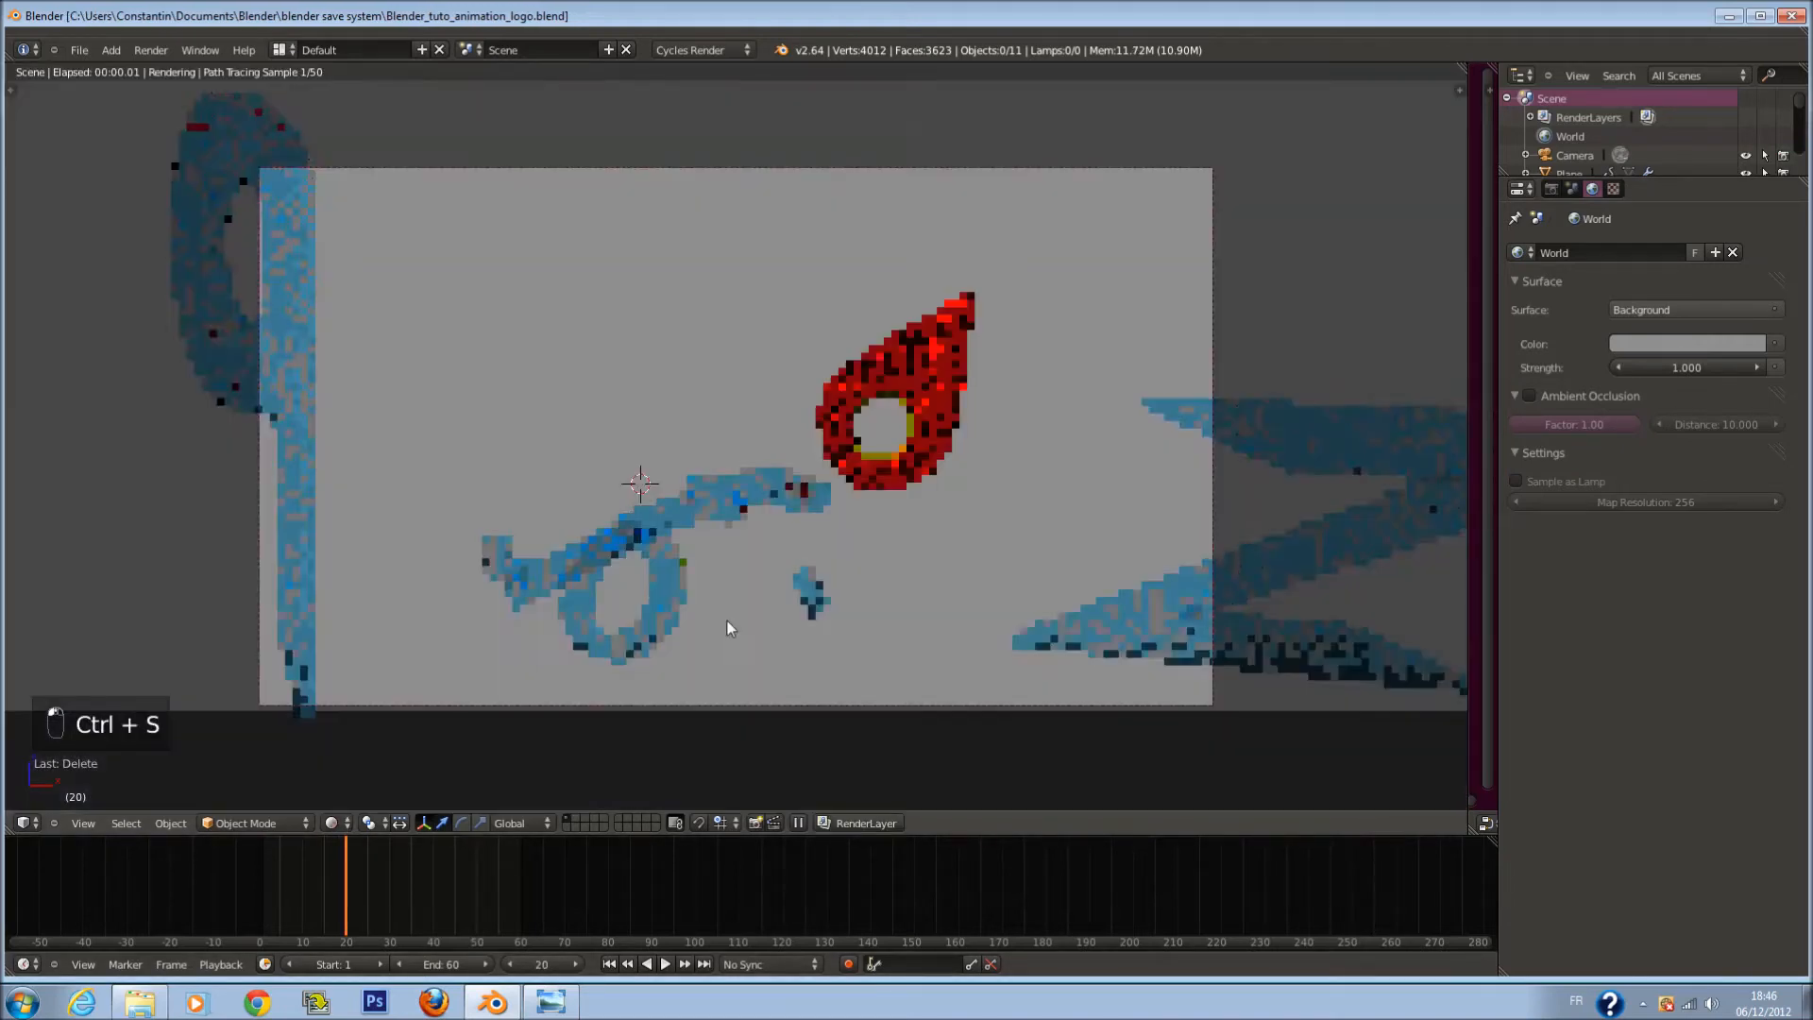
key(ctrl+s)
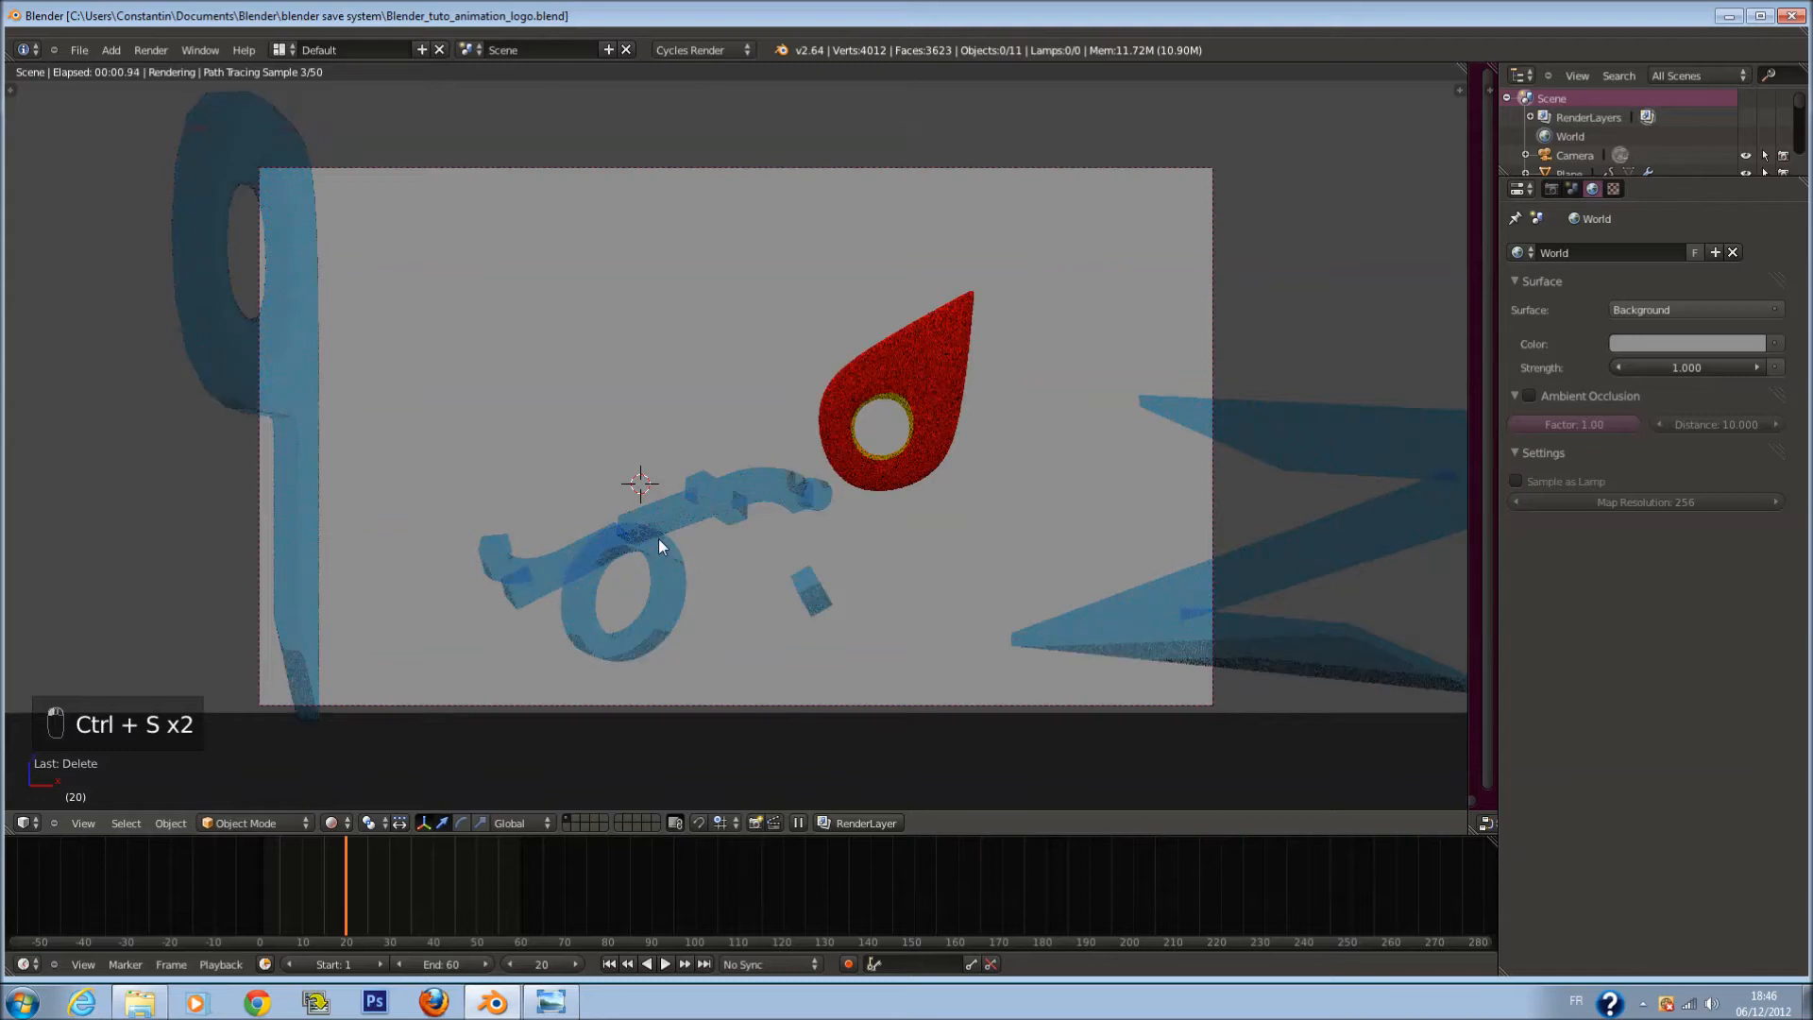
click(1662, 344)
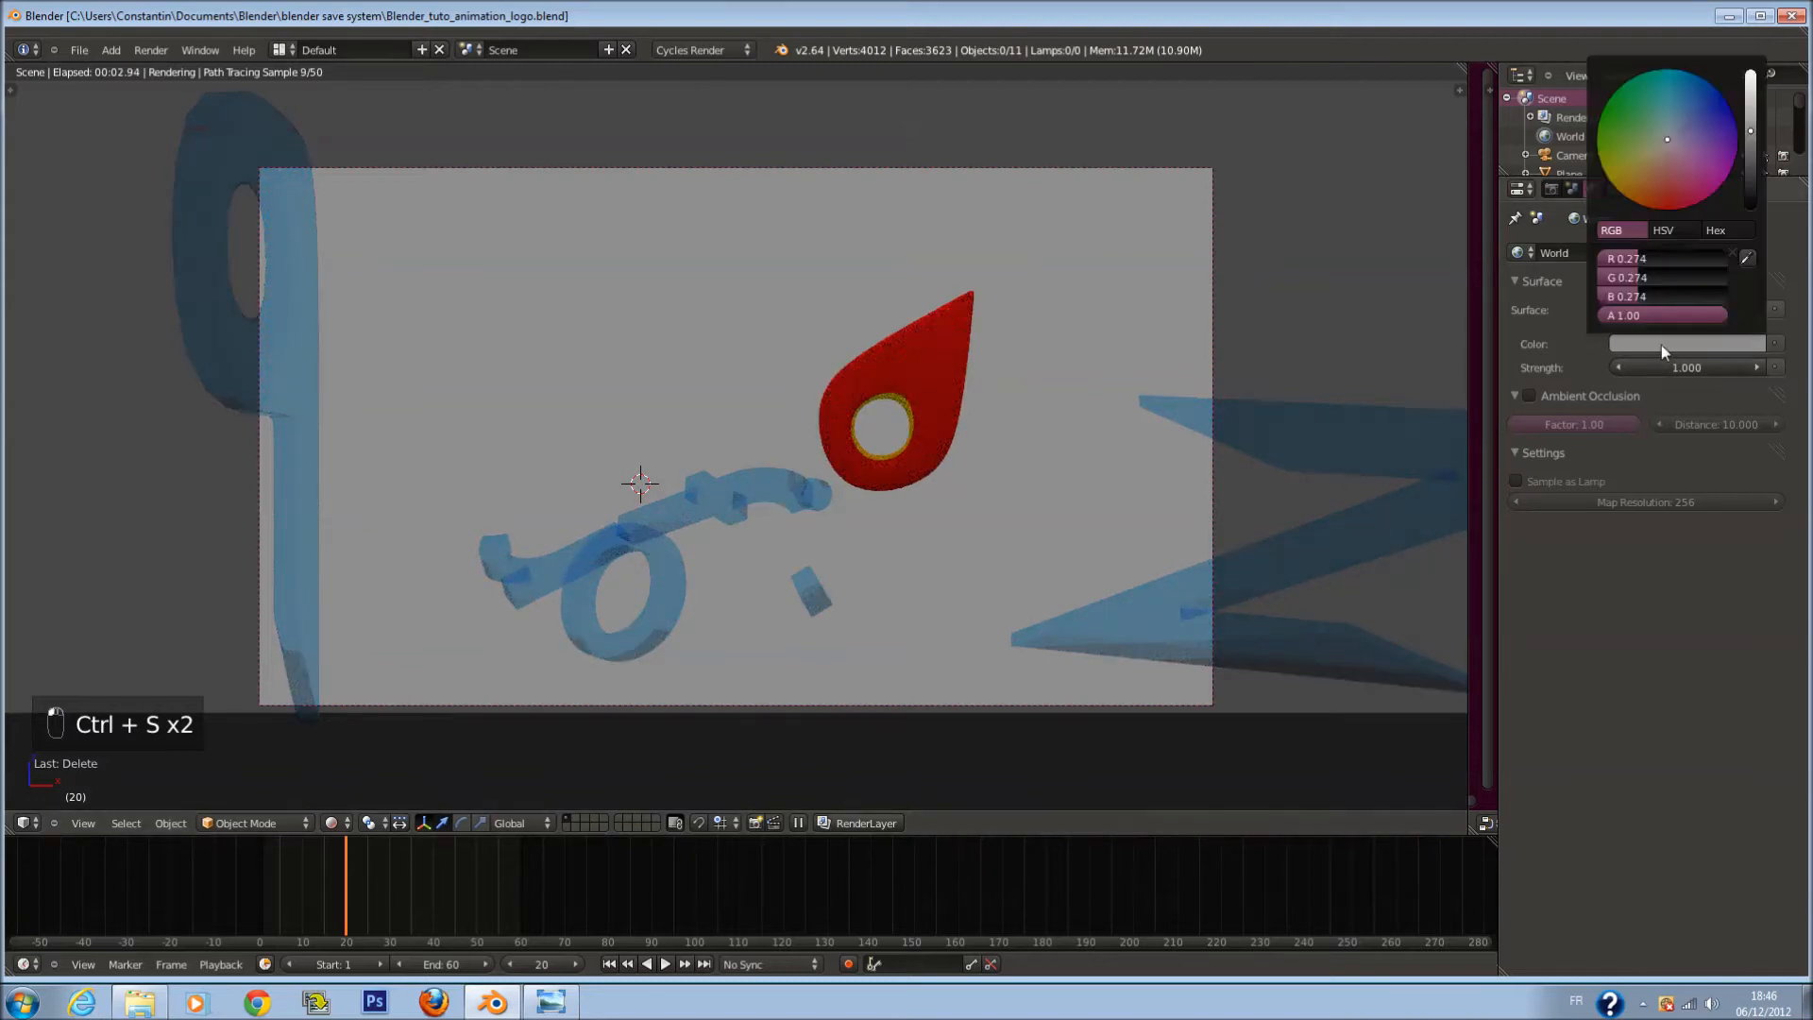
drag(1749, 166, 1754, 214)
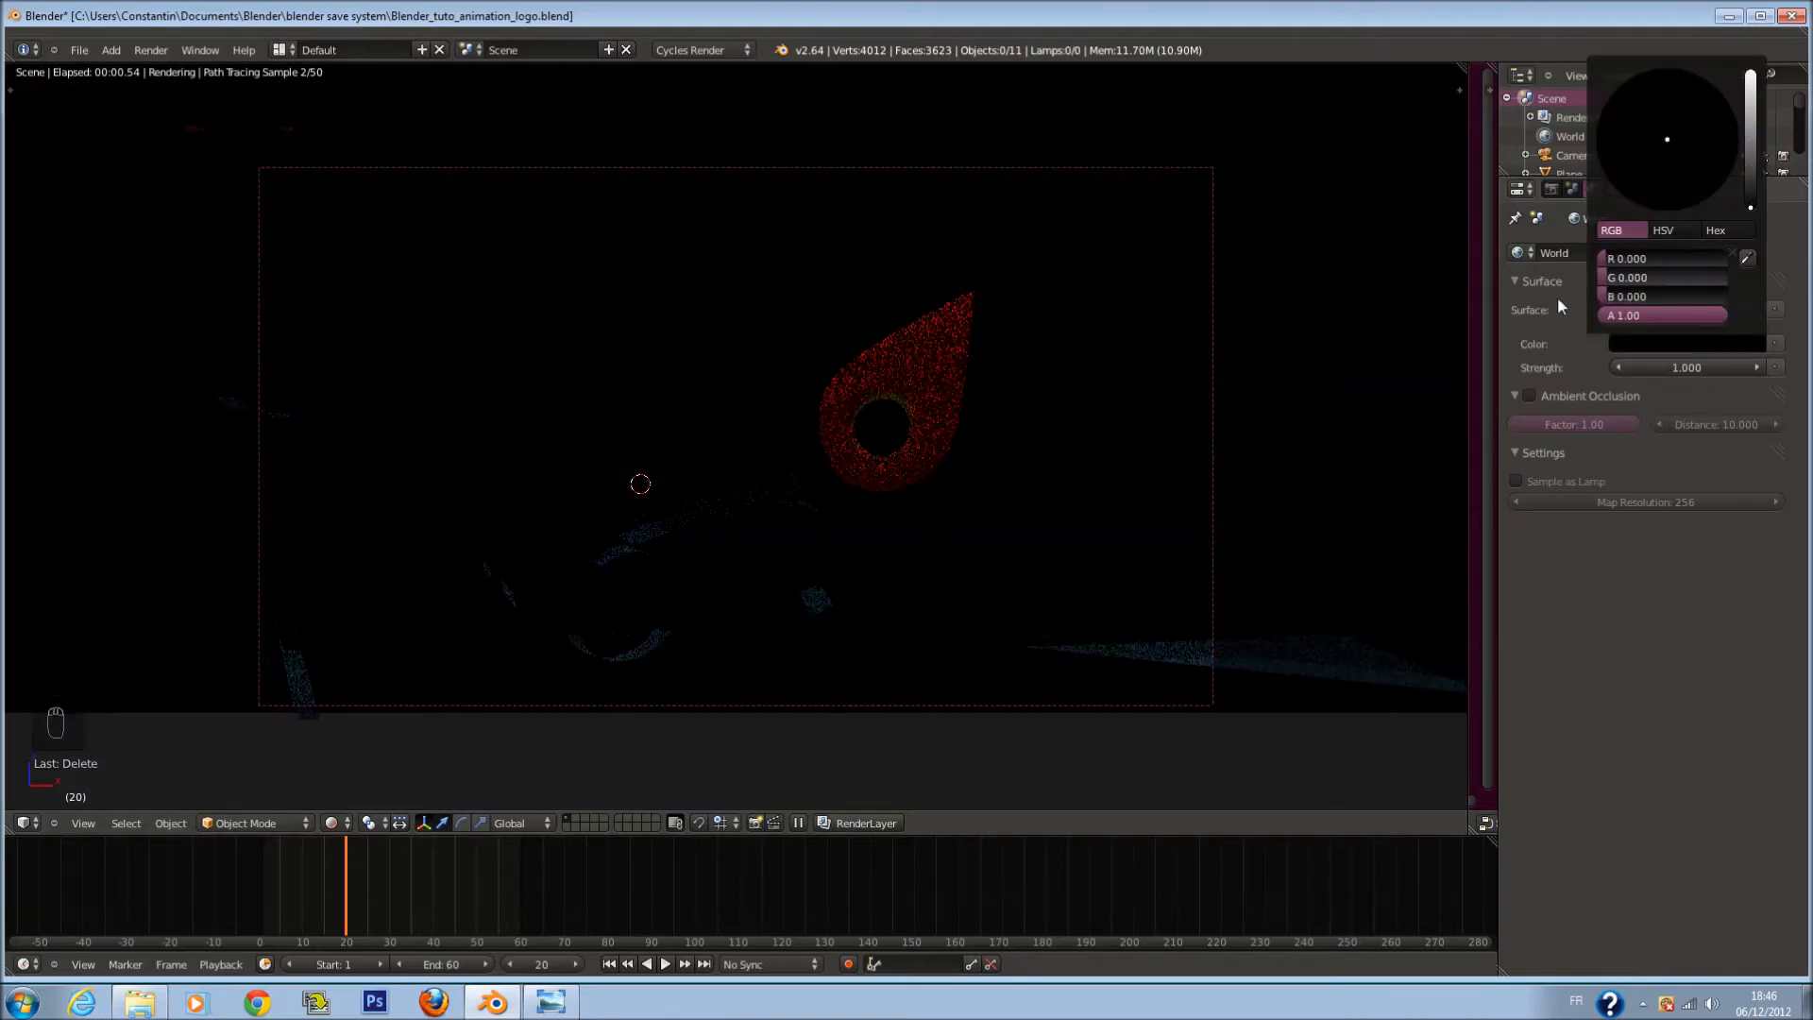
key(ctrl+s)
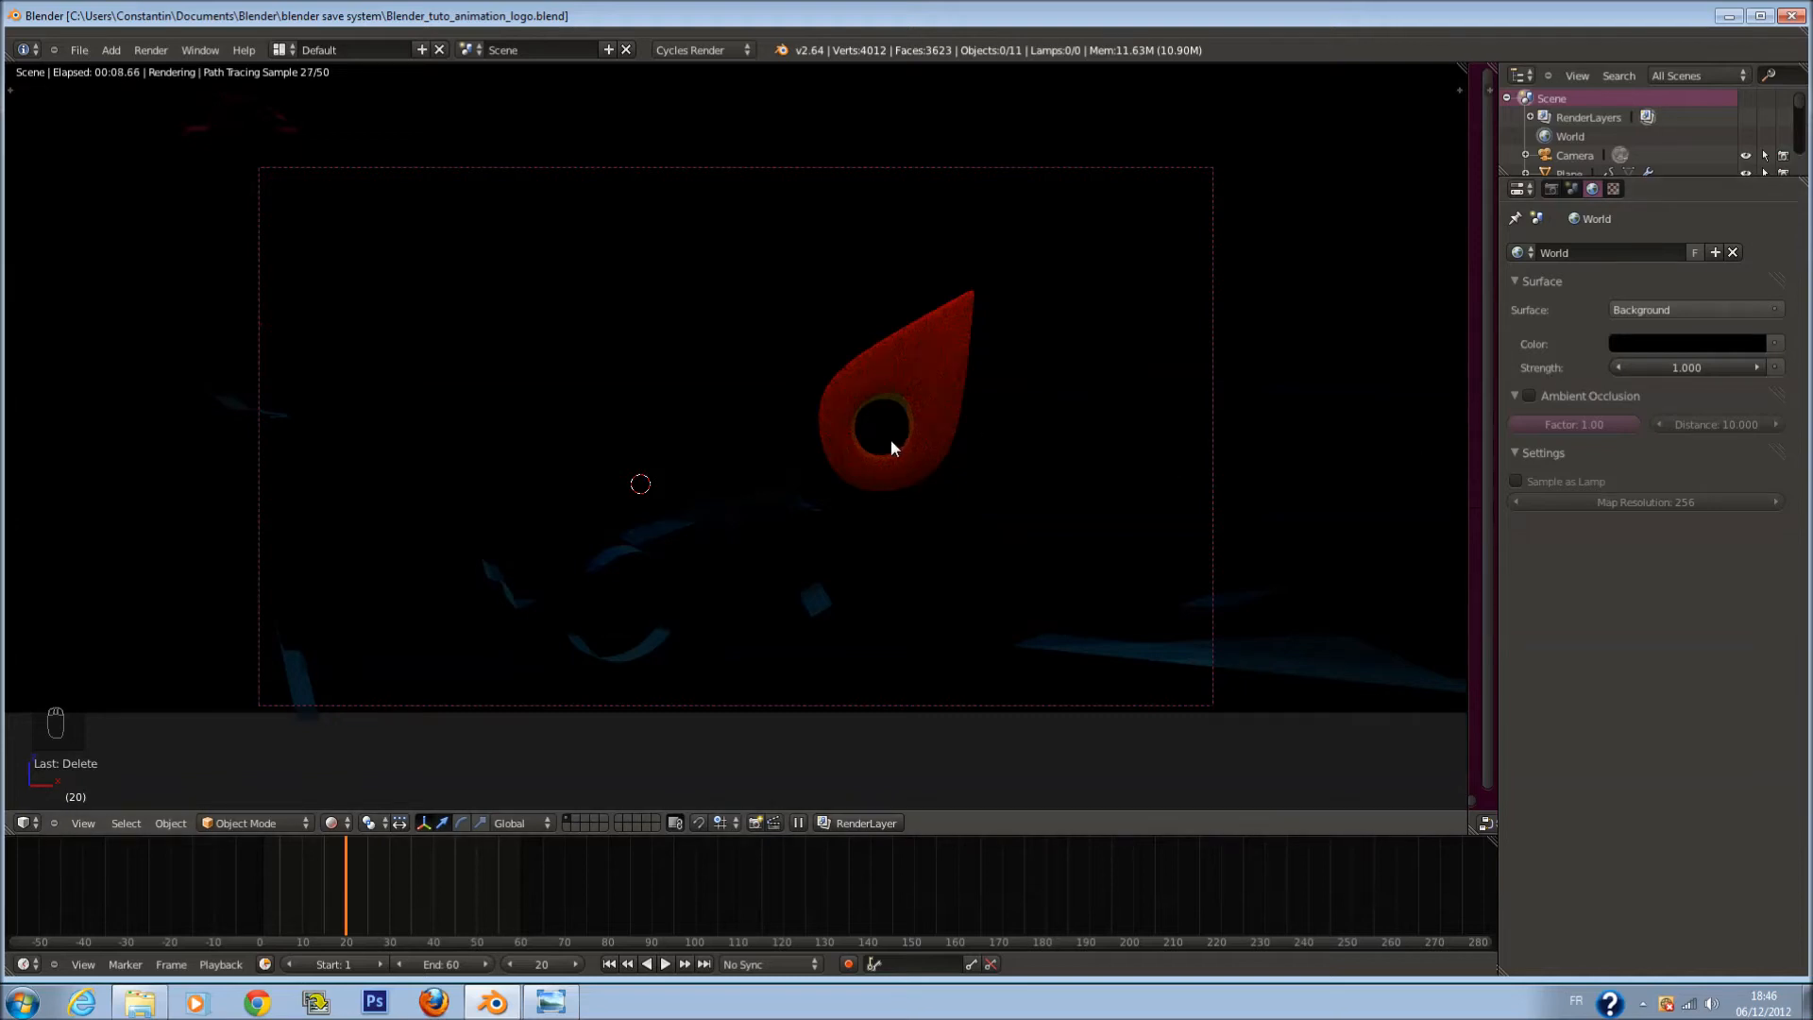
Step: Show the scene as wireframe from the right side and reset the 3D cursor to the world origin
click(336, 822)
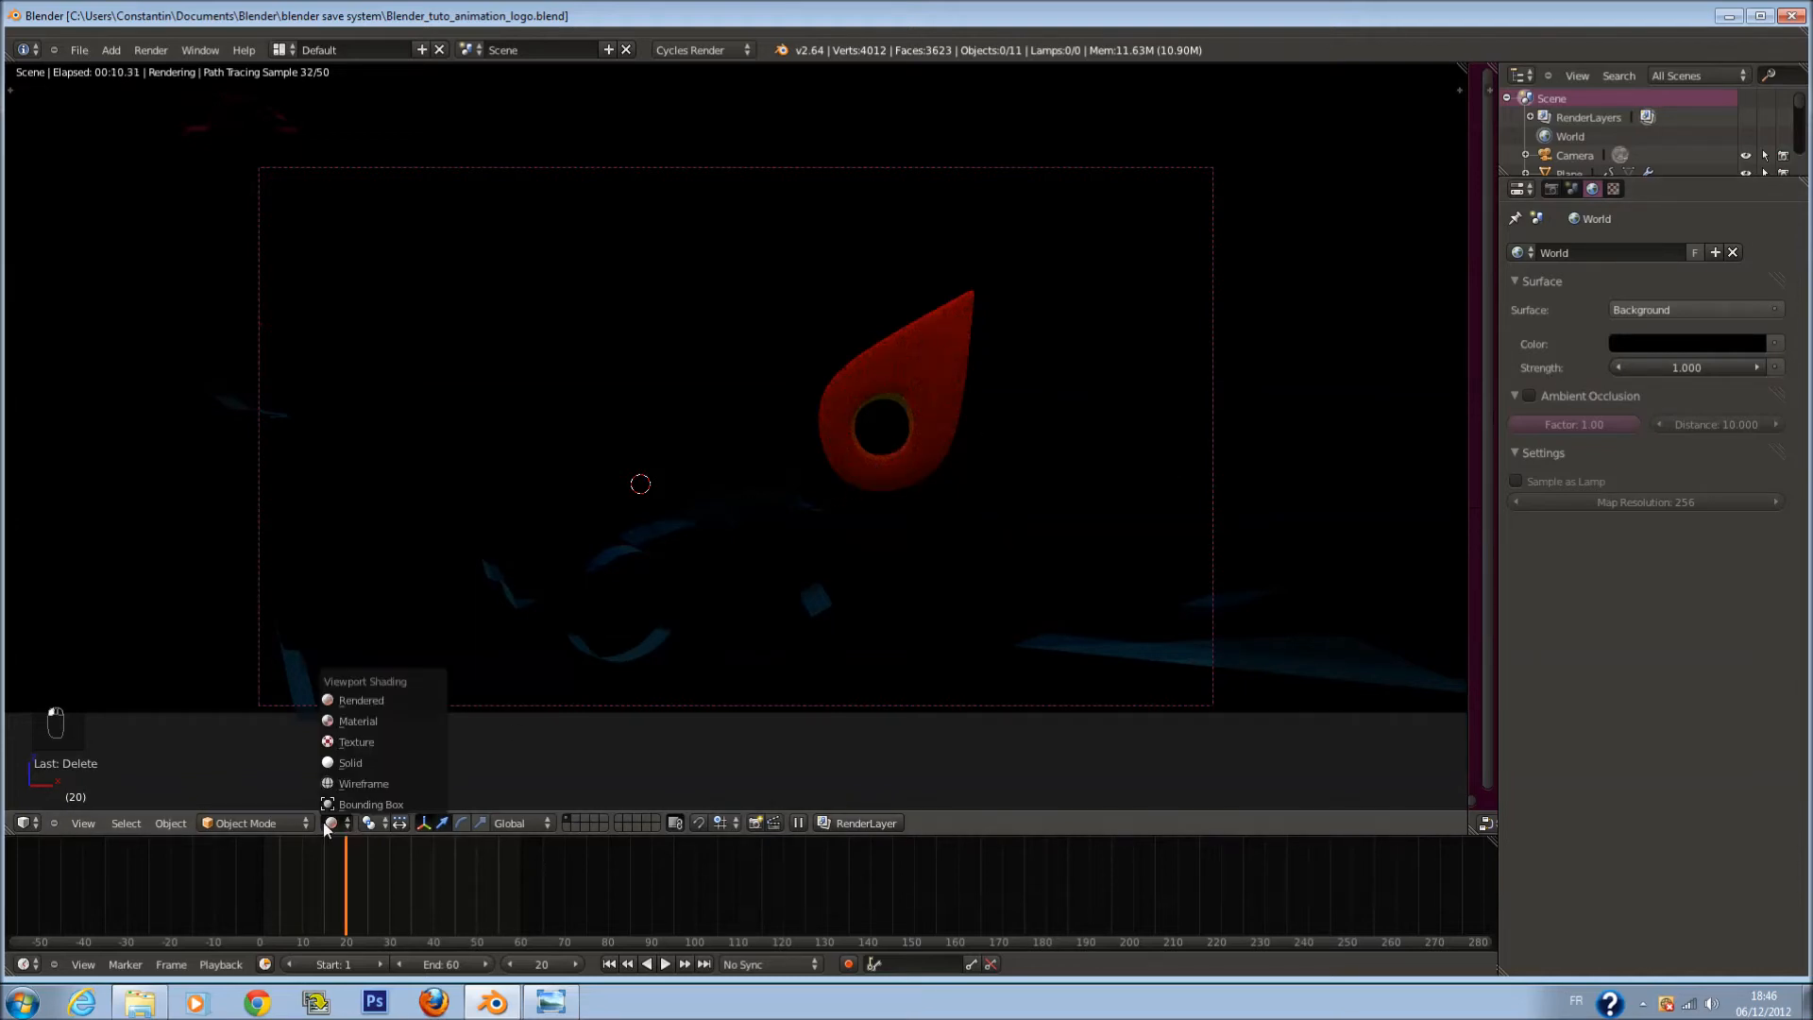
click(354, 757)
key(KP_3)
scroll(840, 496, down, 4)
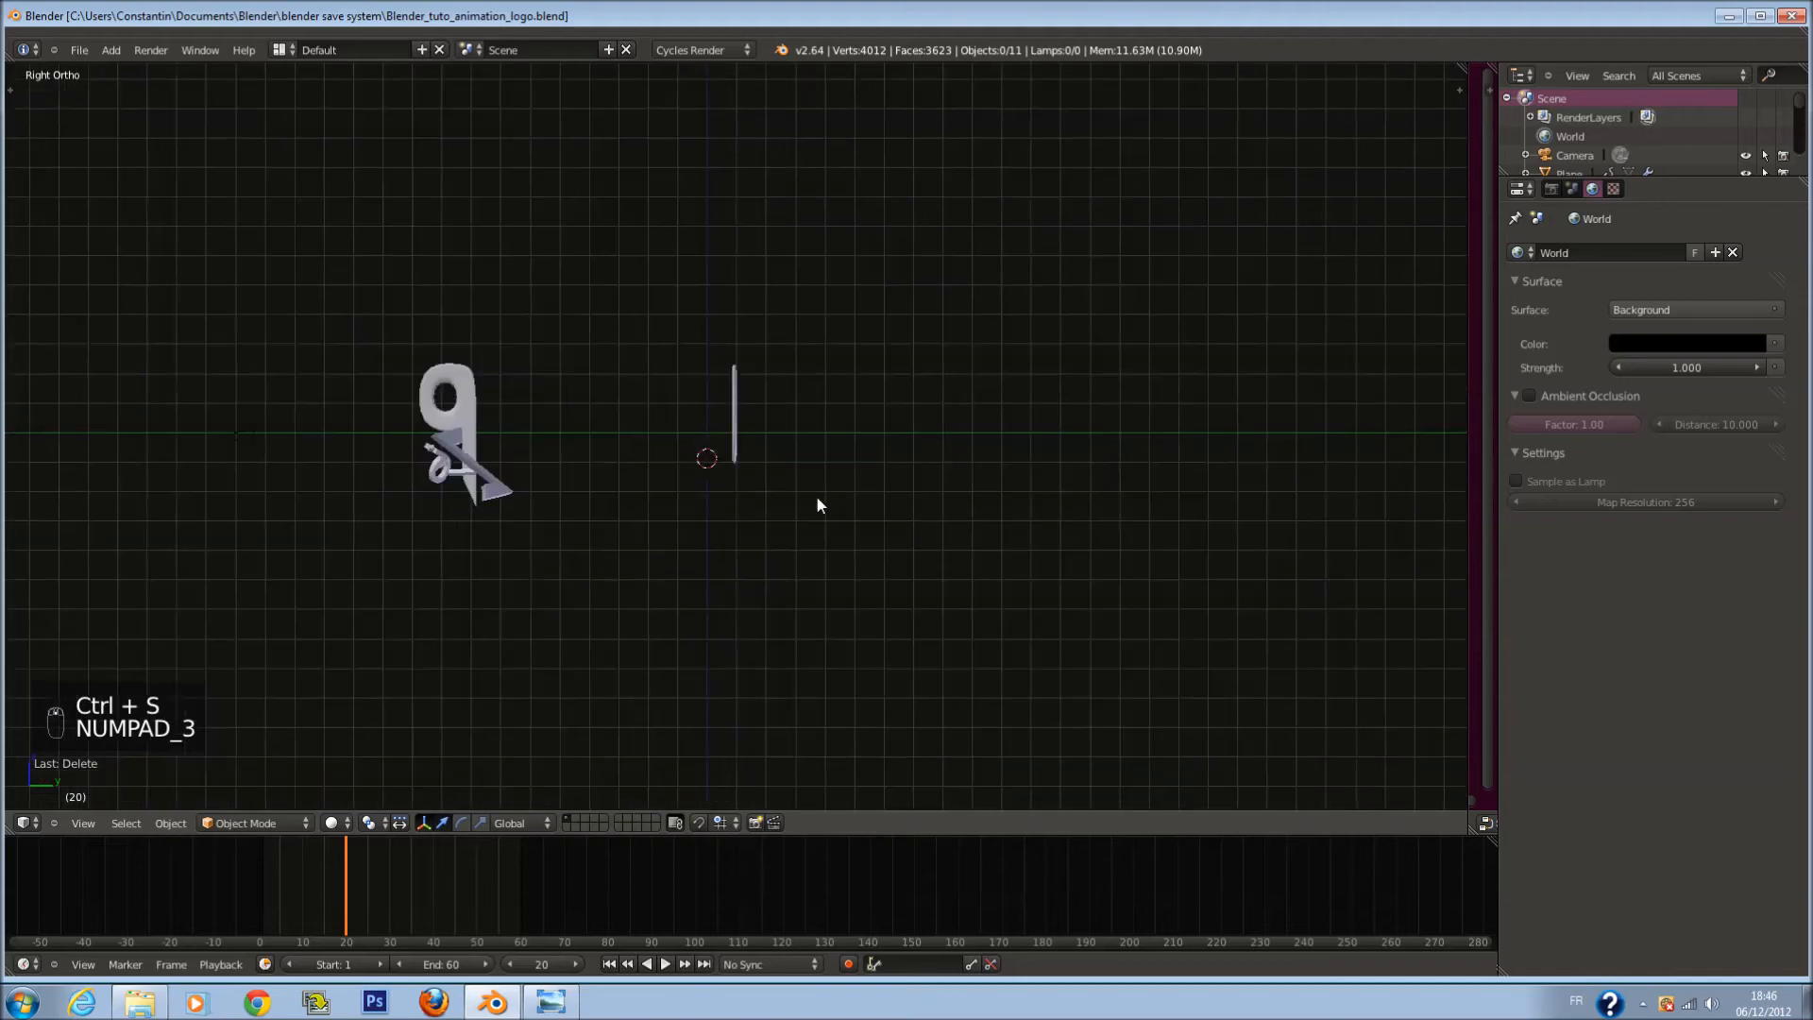
key(z)
scroll(770, 514, up, 1)
key(shift+c)
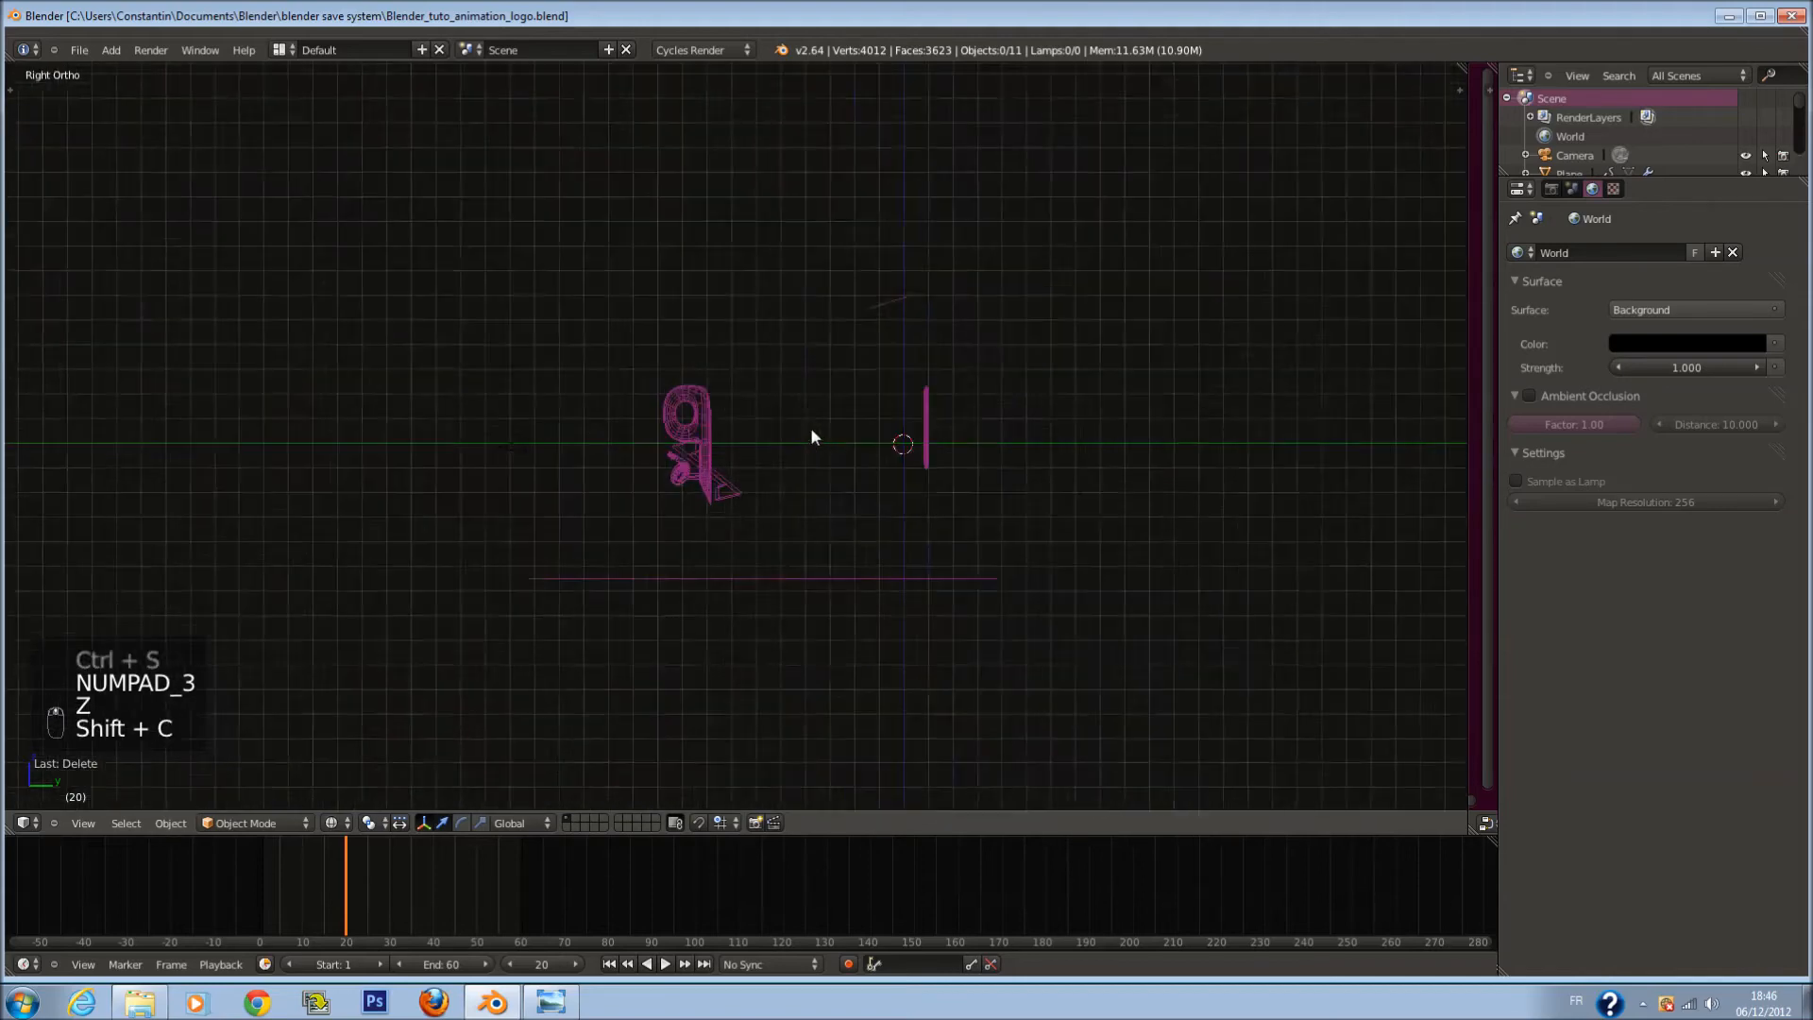
key(shift+a)
mouse_move(810, 421)
click(891, 441)
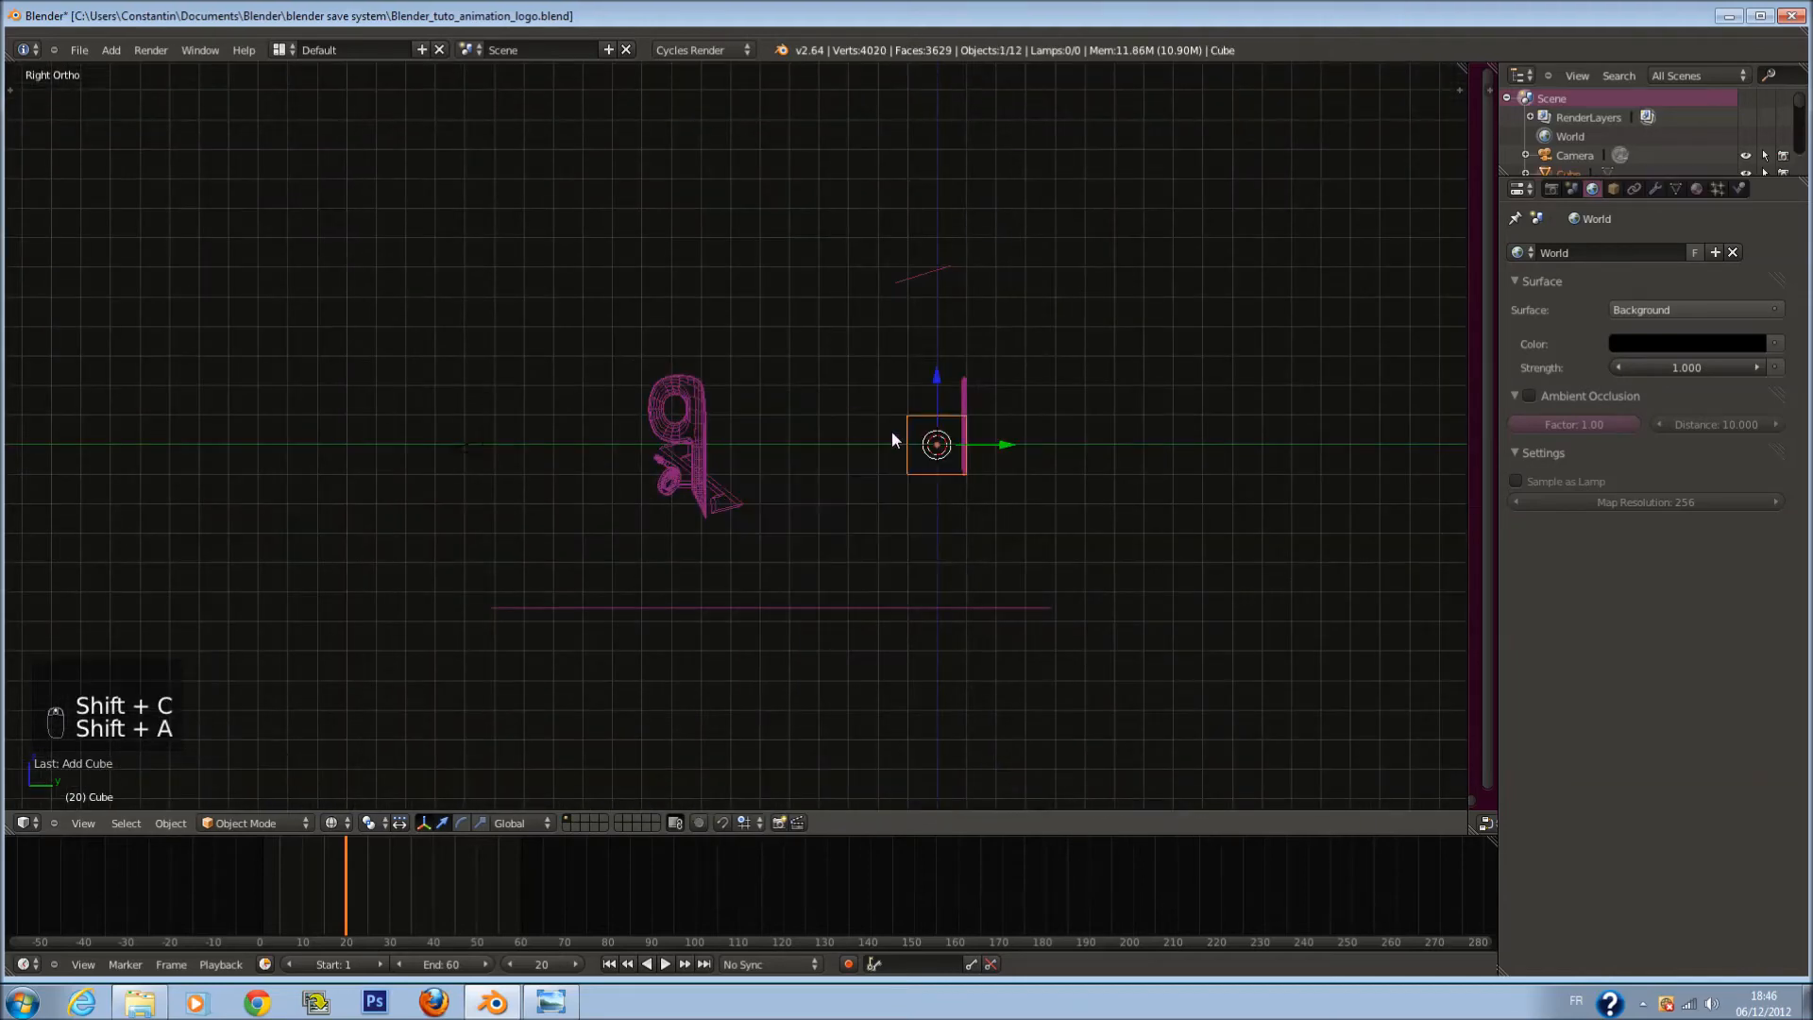
key(x)
click(904, 477)
Step: Add a plane at the 3D cursor, tilt it slightly, and enlarge it
key(shift+a)
mouse_move(905, 475)
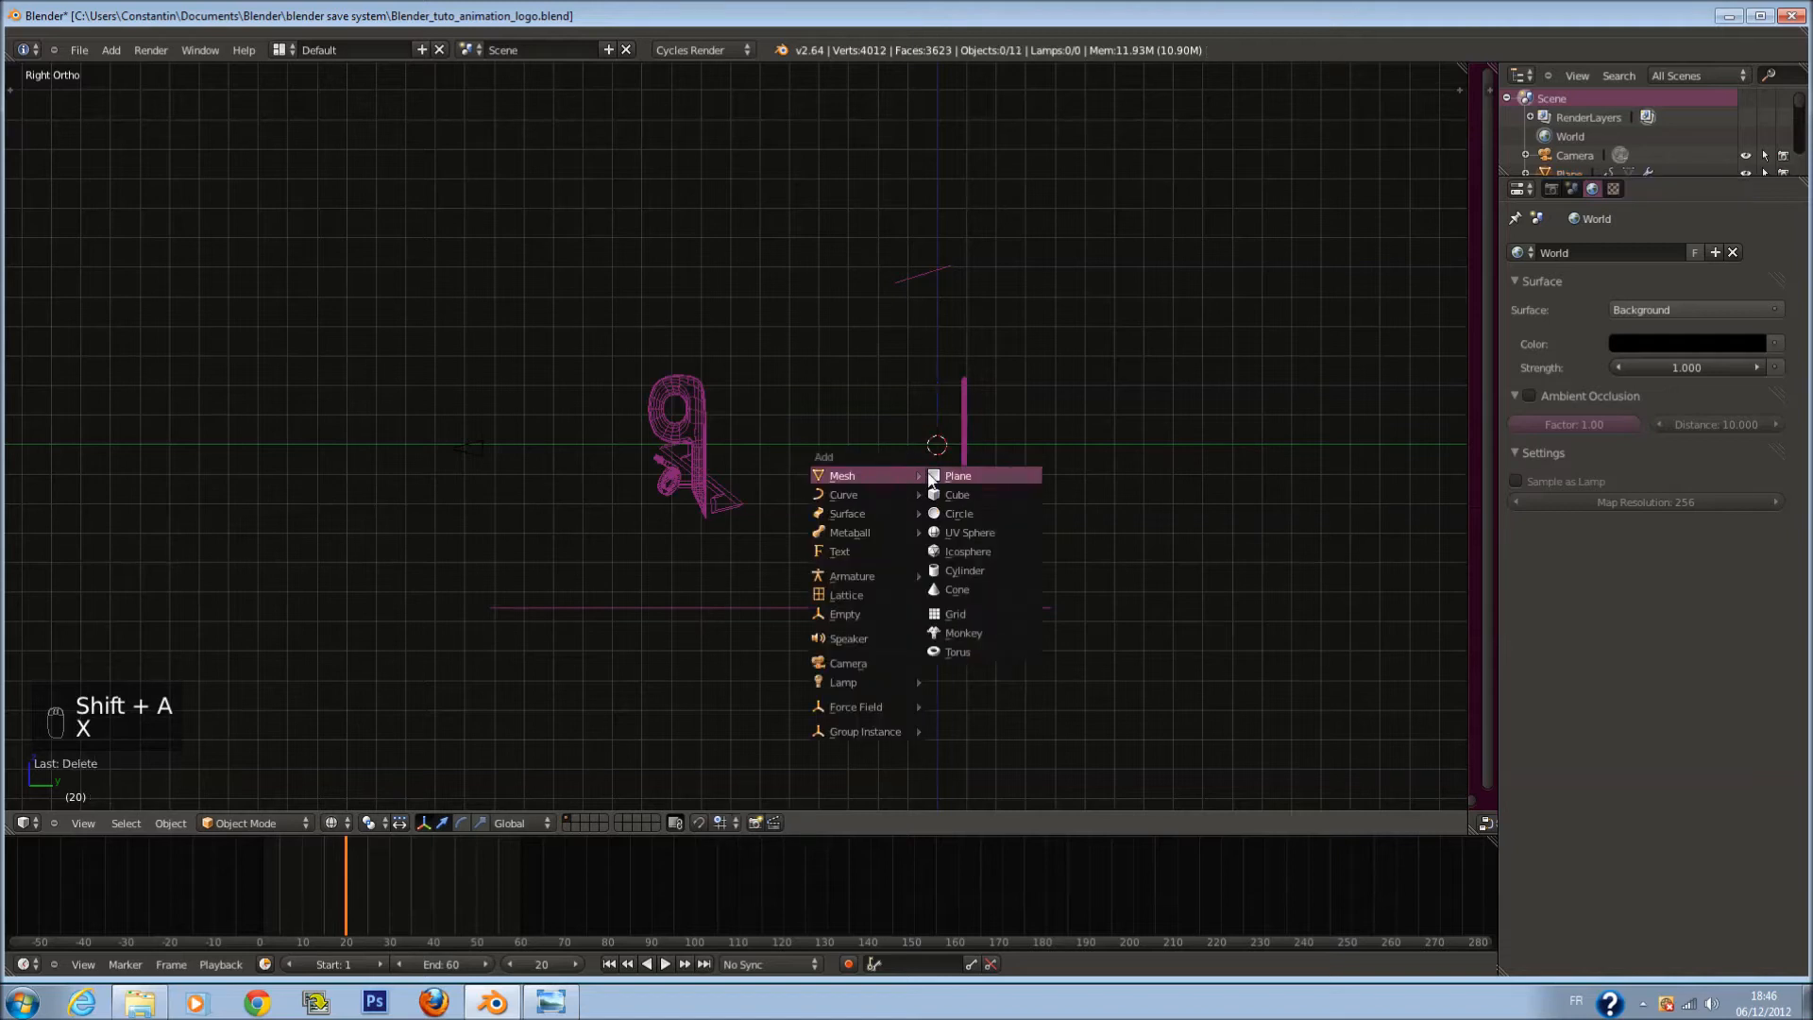
click(960, 477)
key(r)
key(s)
click(958, 449)
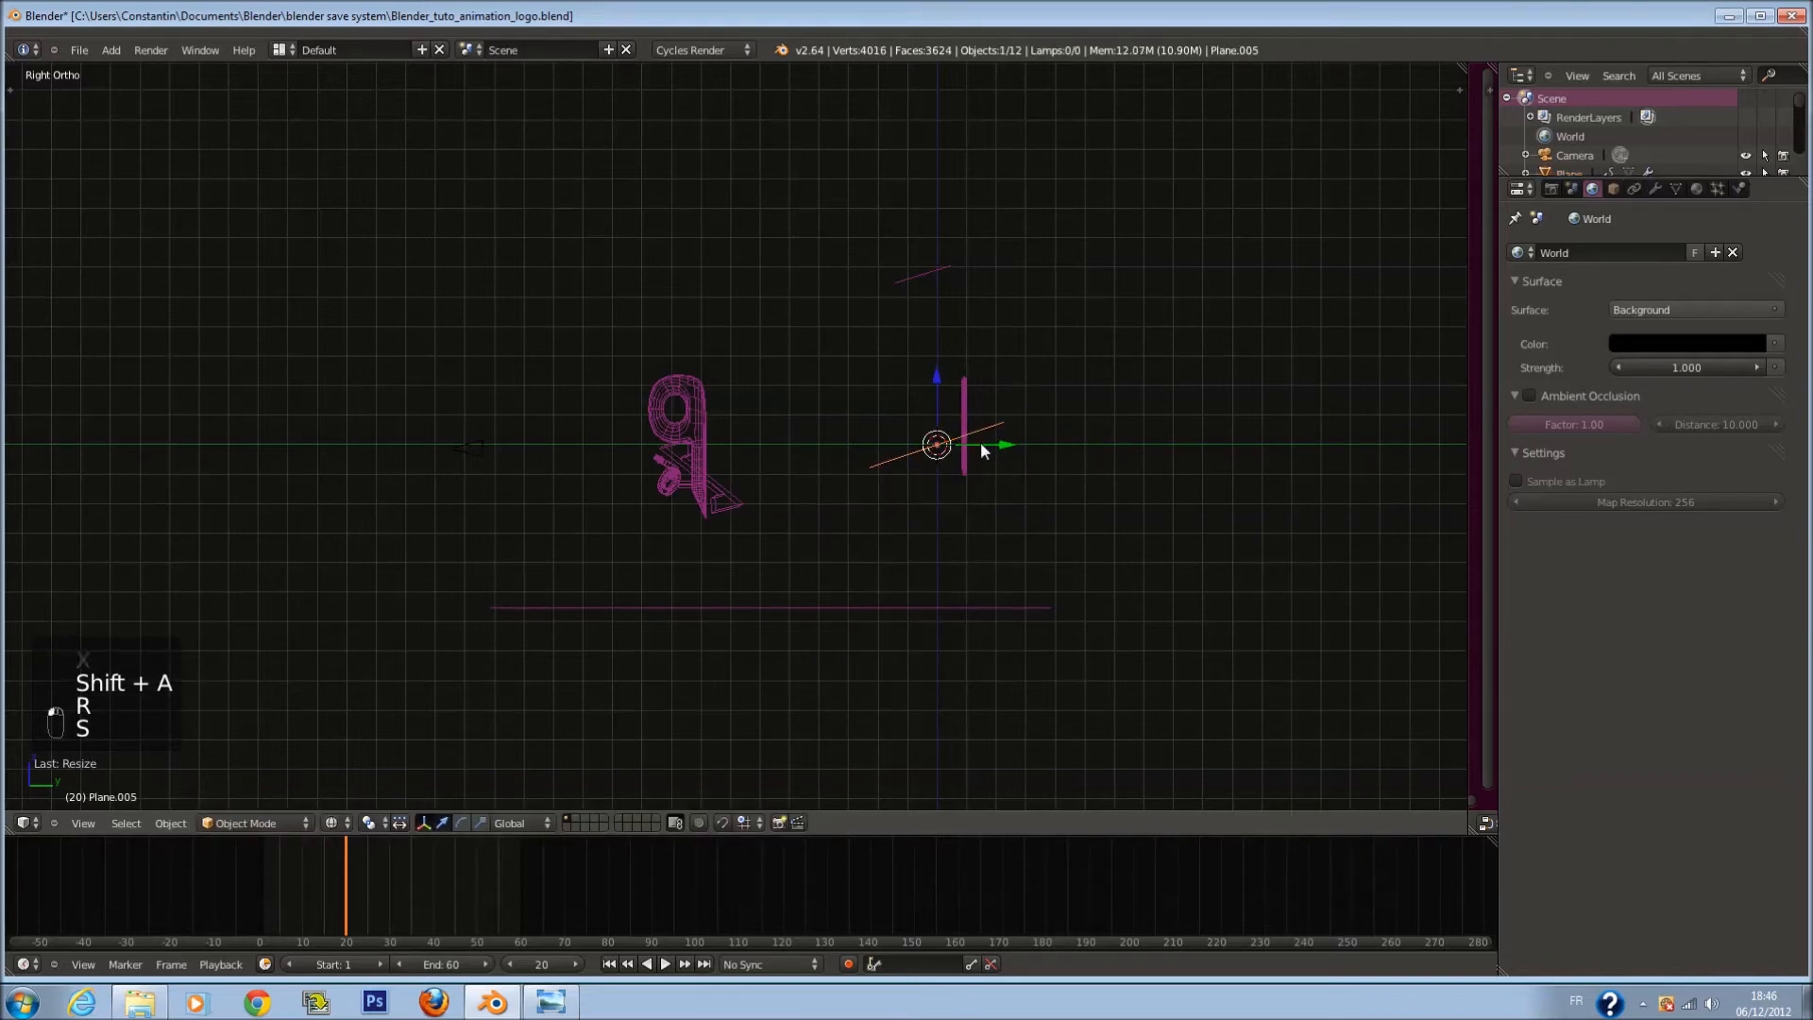
Step: Move the new plane above the camera in front of the logo letters and tilt it toward them
key(g)
click(616, 289)
key(KP_1)
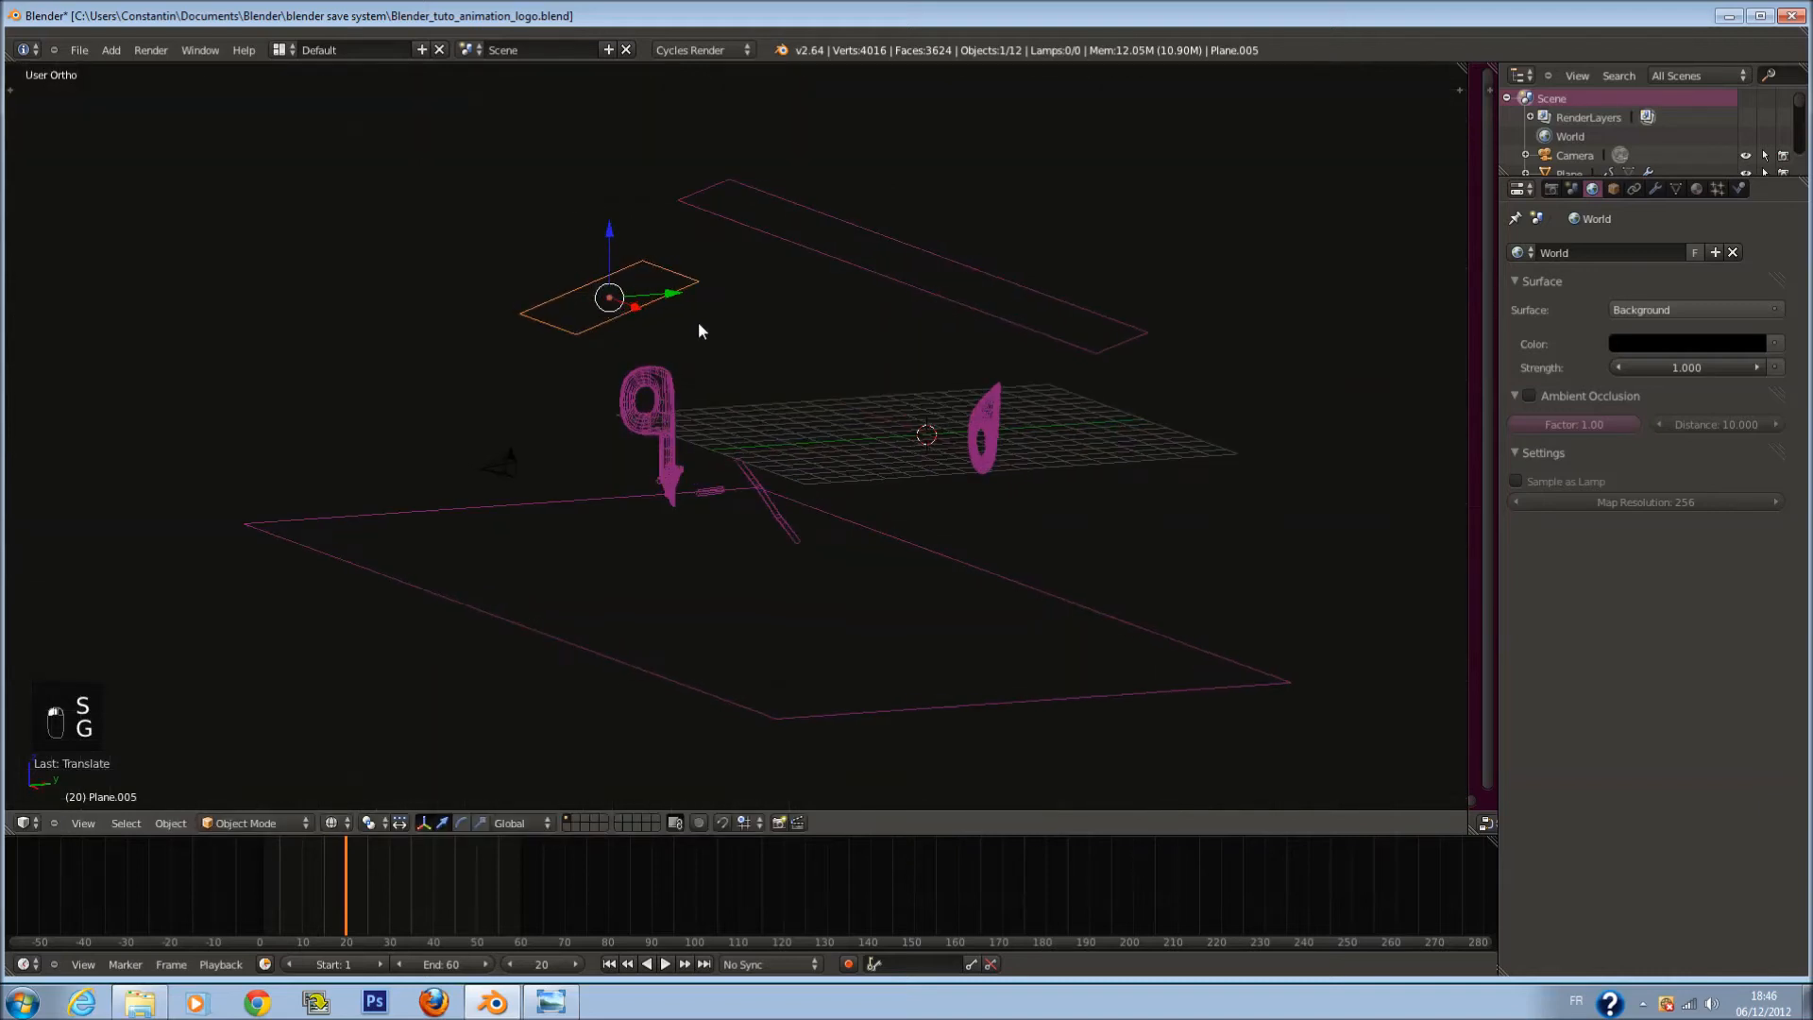
key(KP_2)
key(KP_3)
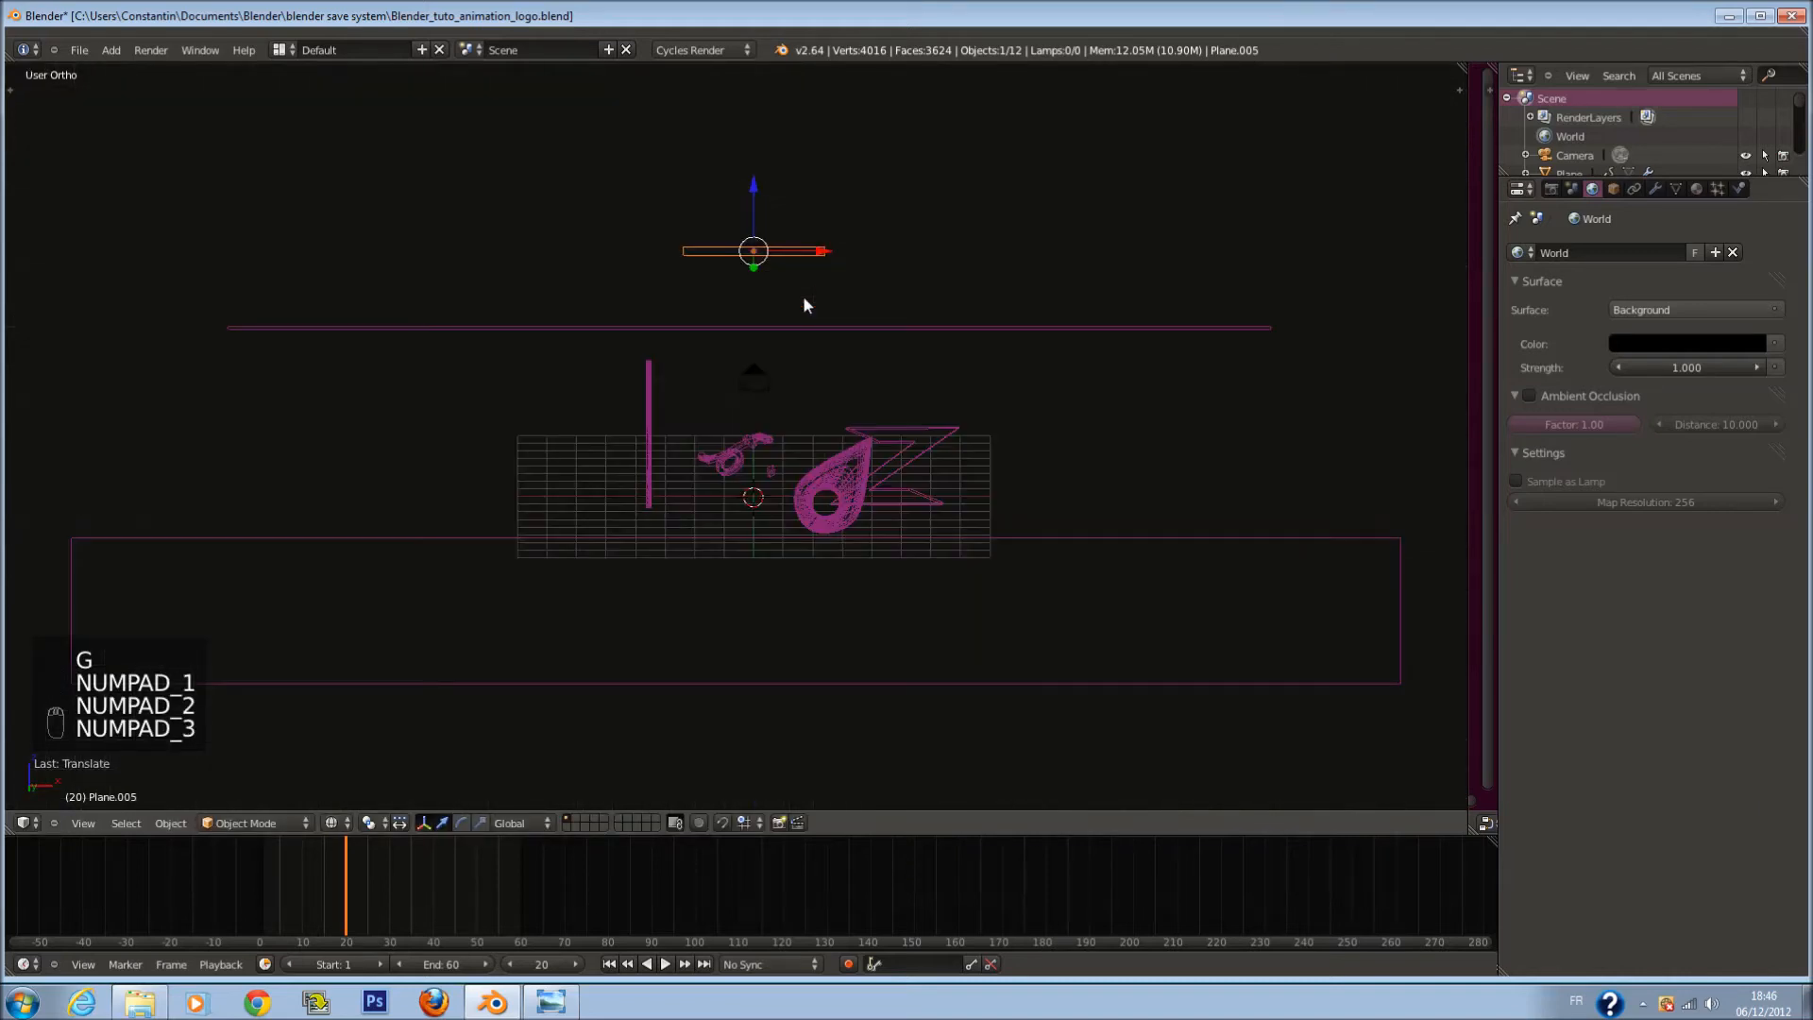
key(KP_3)
key(g)
click(643, 374)
key(r)
click(694, 280)
Step: Check the floor plane's emission material, fine-tune the tilt of the new plane, and save the file
right_click(852, 609)
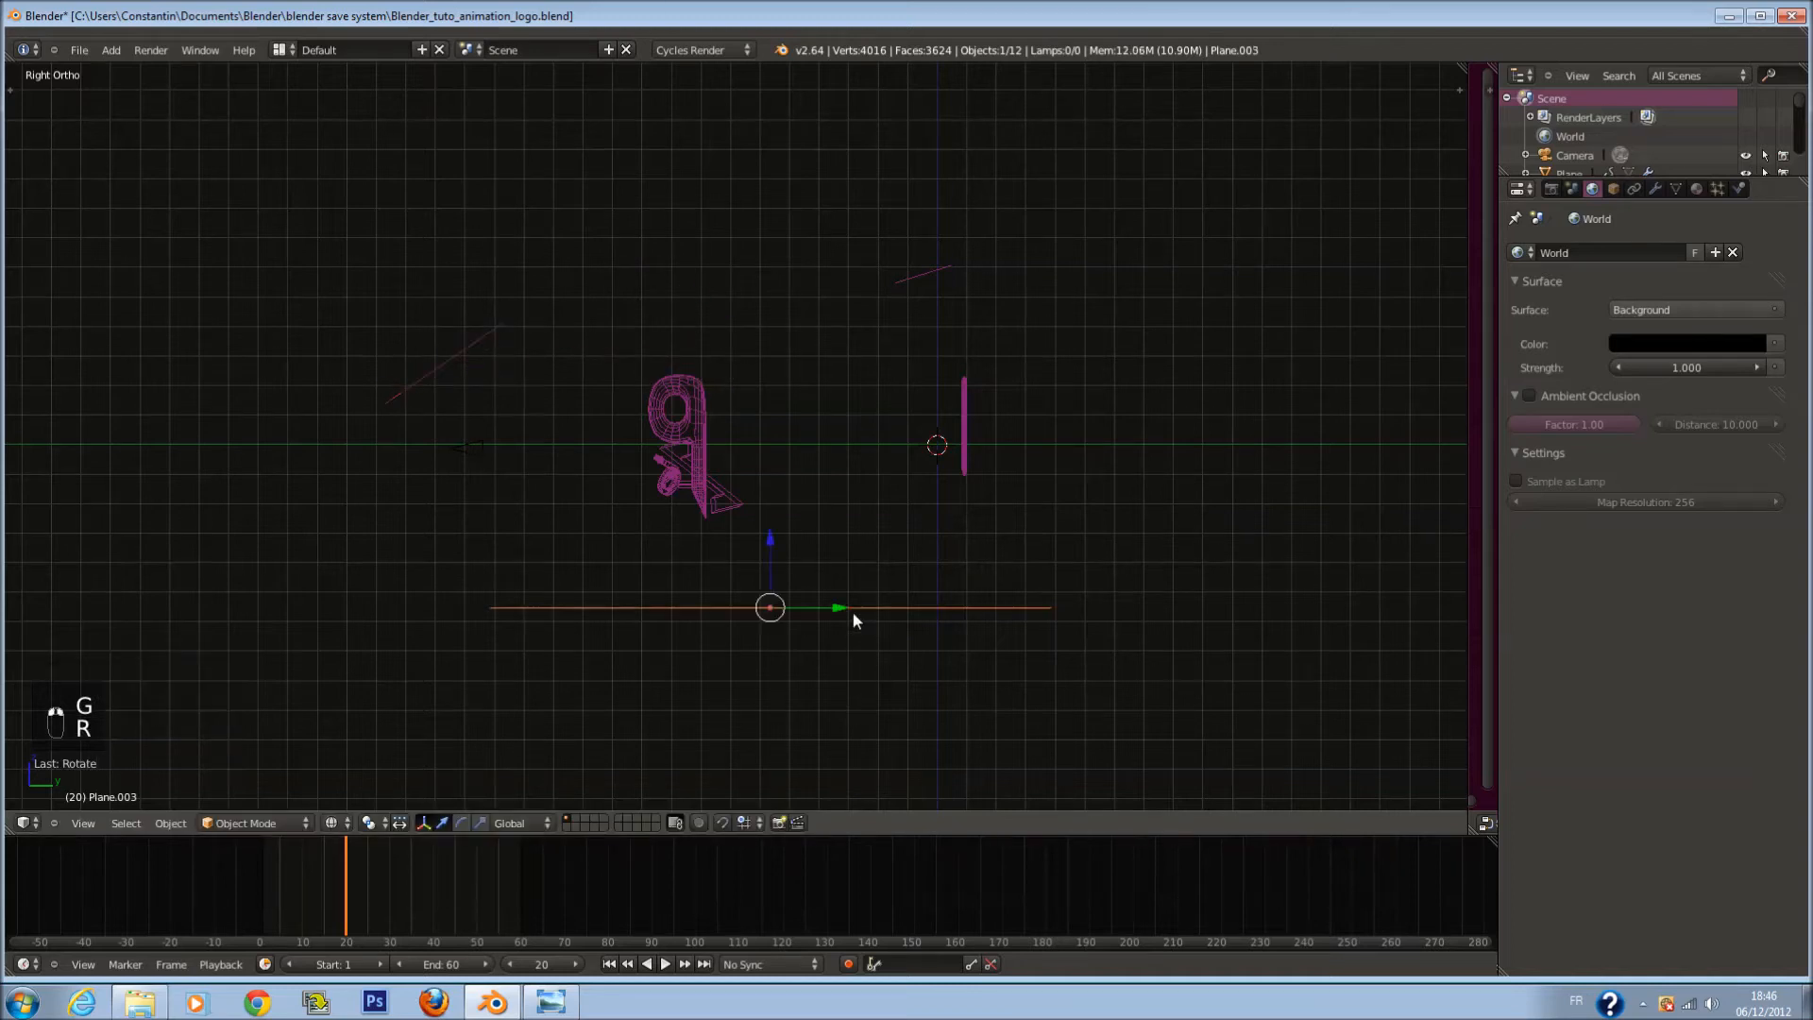
click(1692, 189)
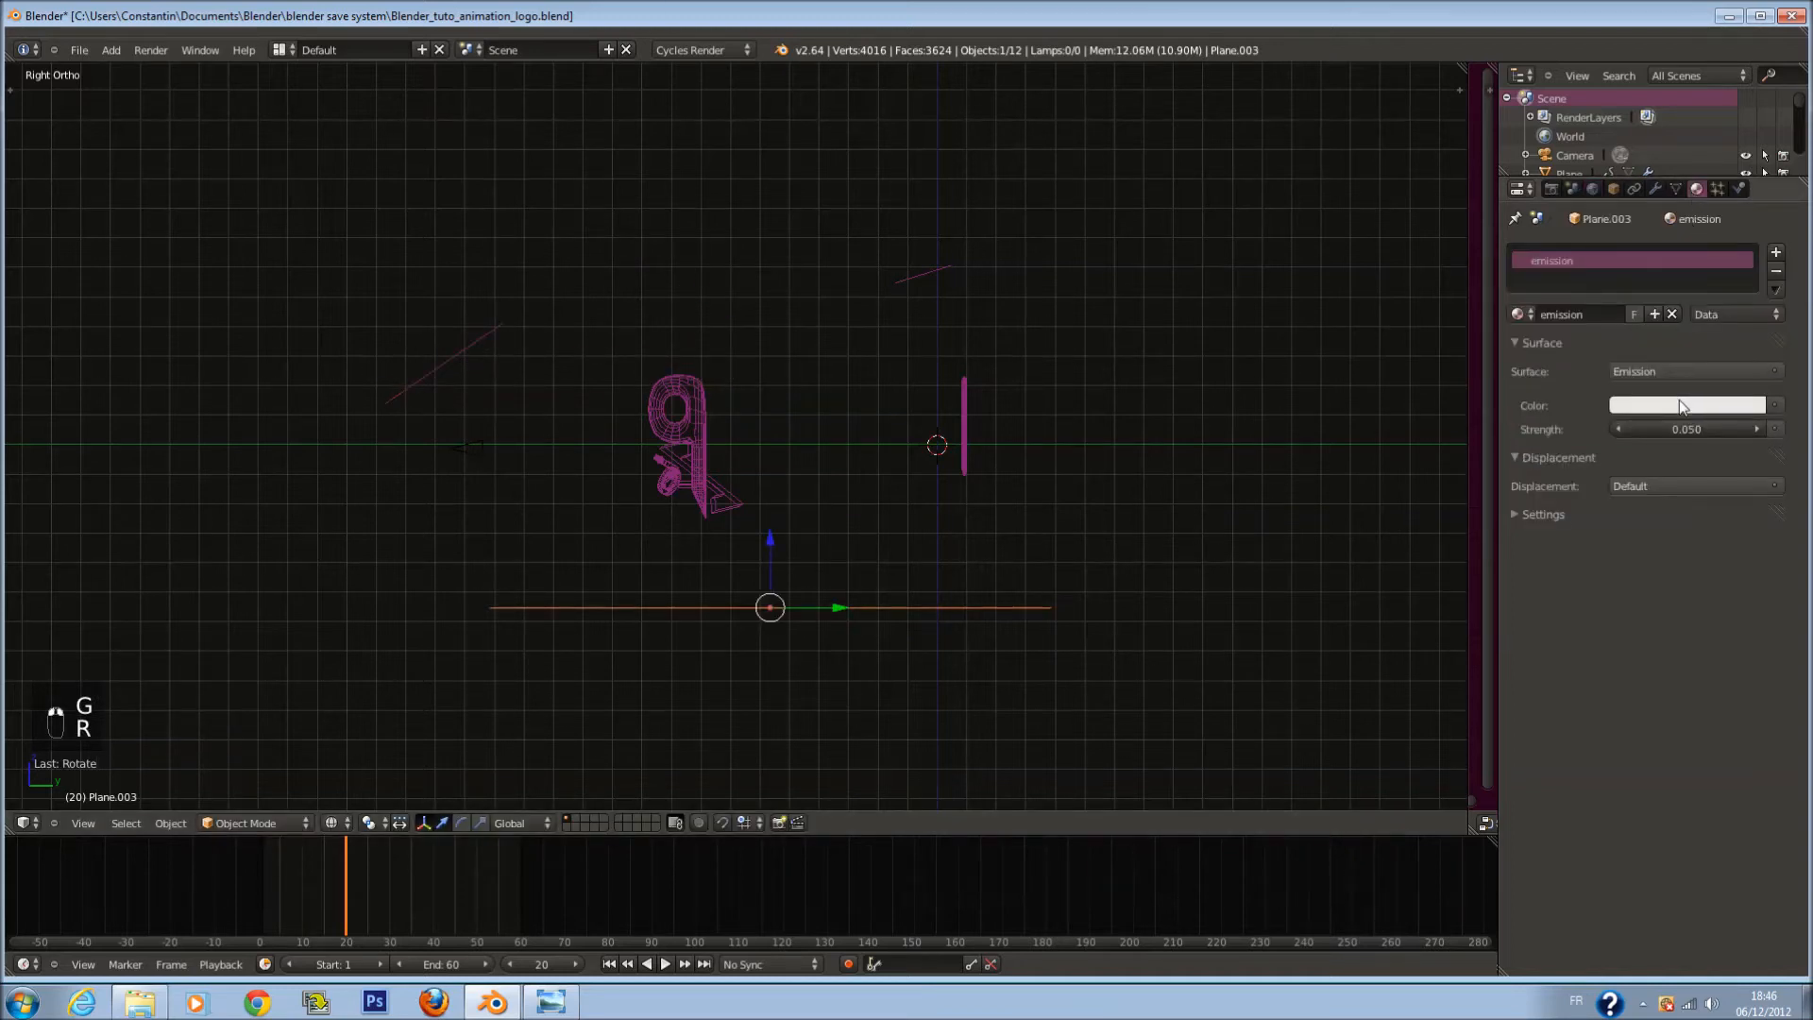
right_click(493, 375)
key(r)
click(966, 344)
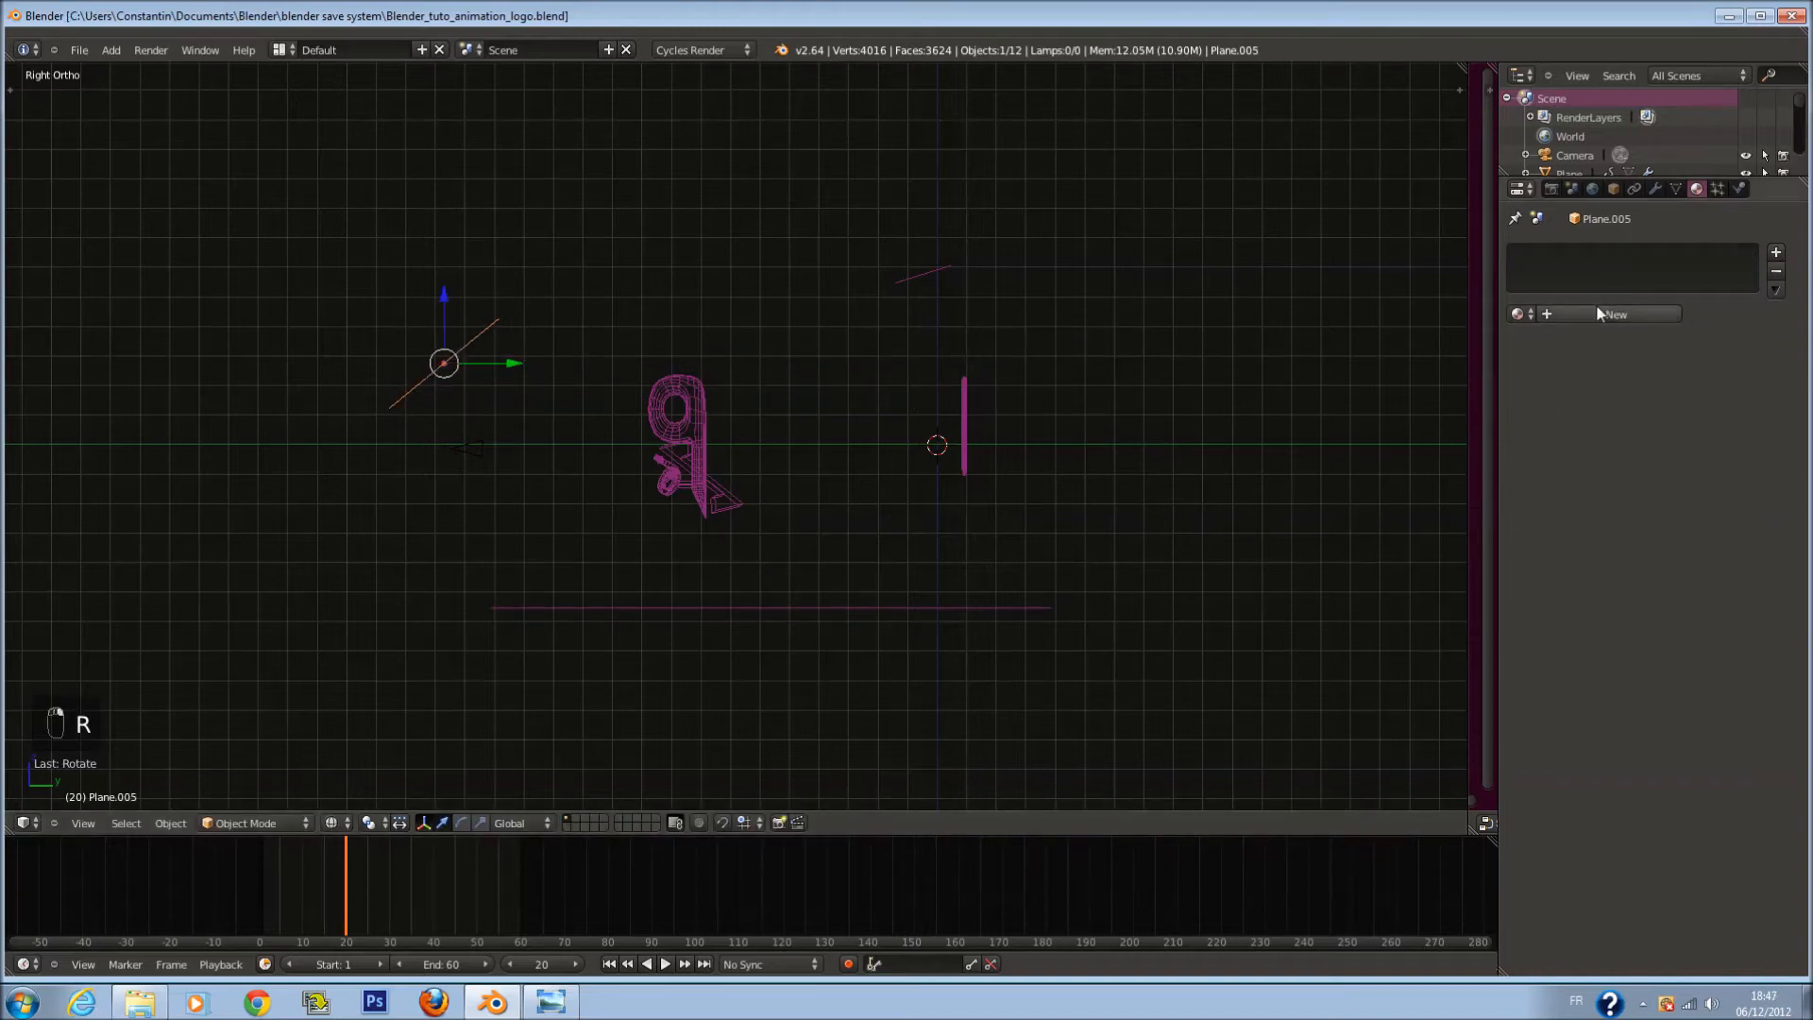
key(ctrl+s)
Step: Create a new material on the tilted plane and name it light_bleu
click(1596, 314)
double_click(1595, 313)
text(LIGTHBBLEU)
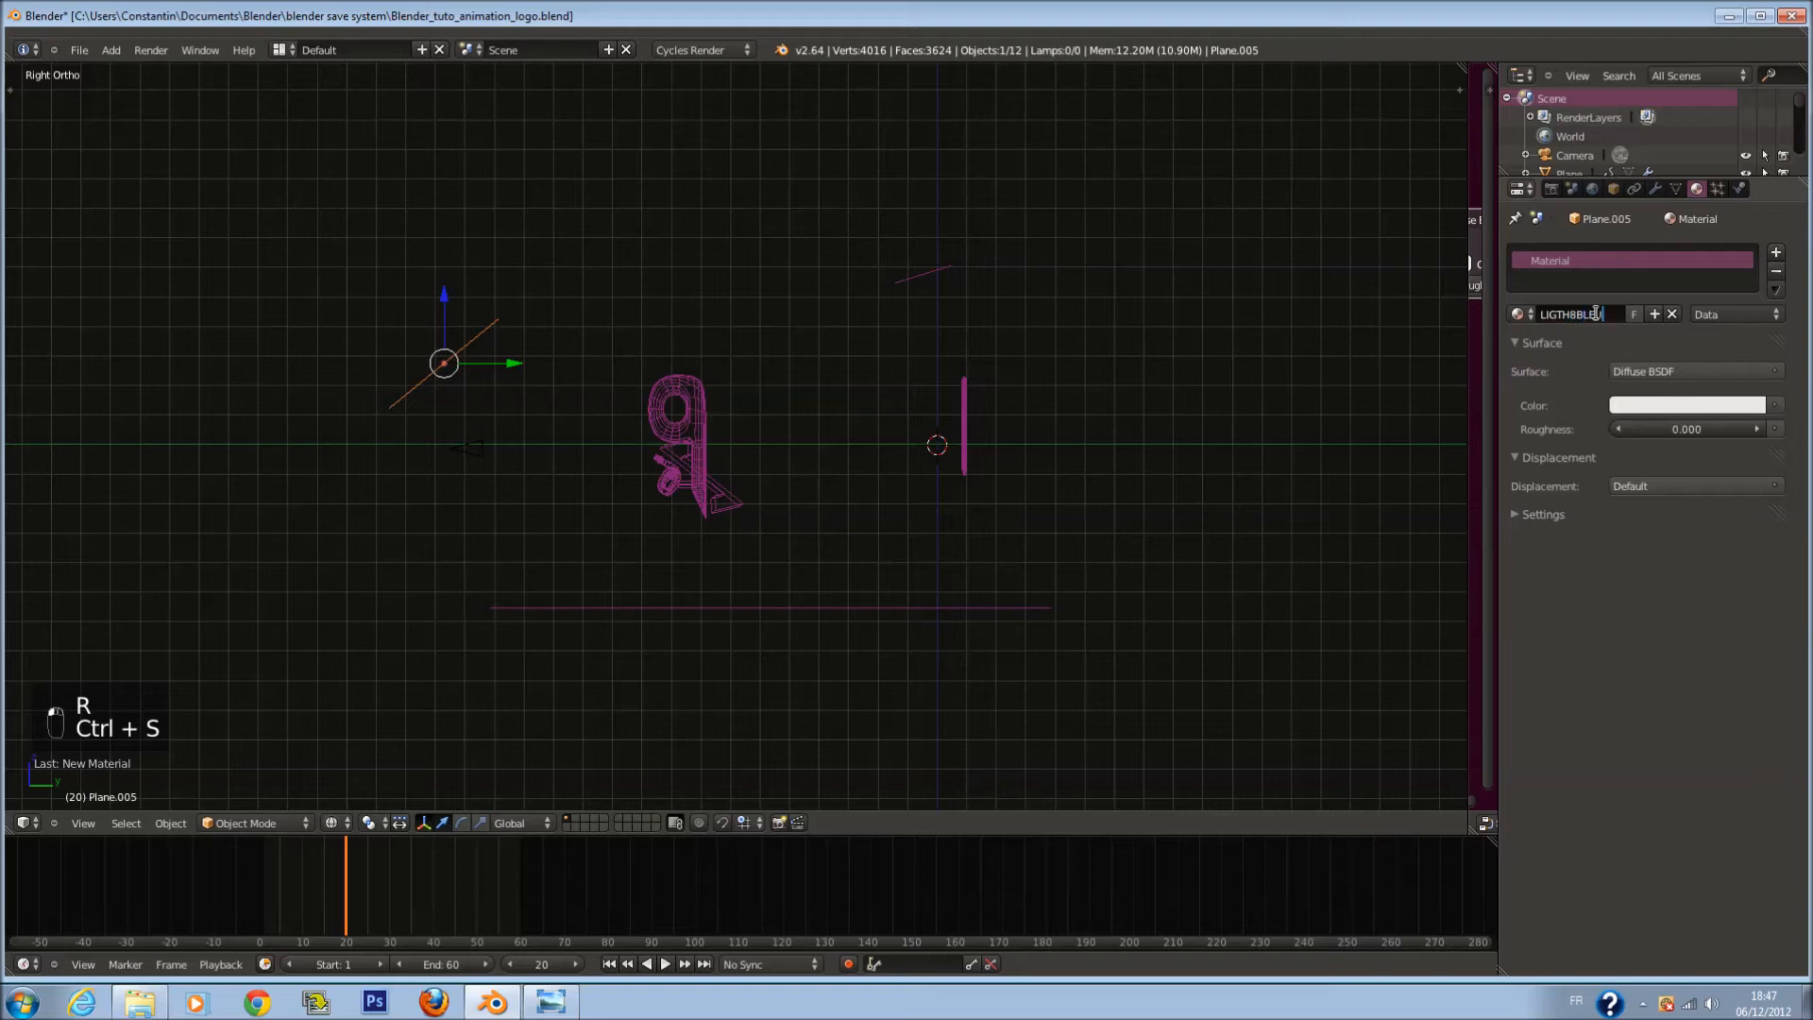
key(BackSpace)
key(BackSpace)
key(BackSpace)
key(BackSpace)
key(BackSpace)
text(*)
key(Return)
click(1619, 310)
click(1619, 308)
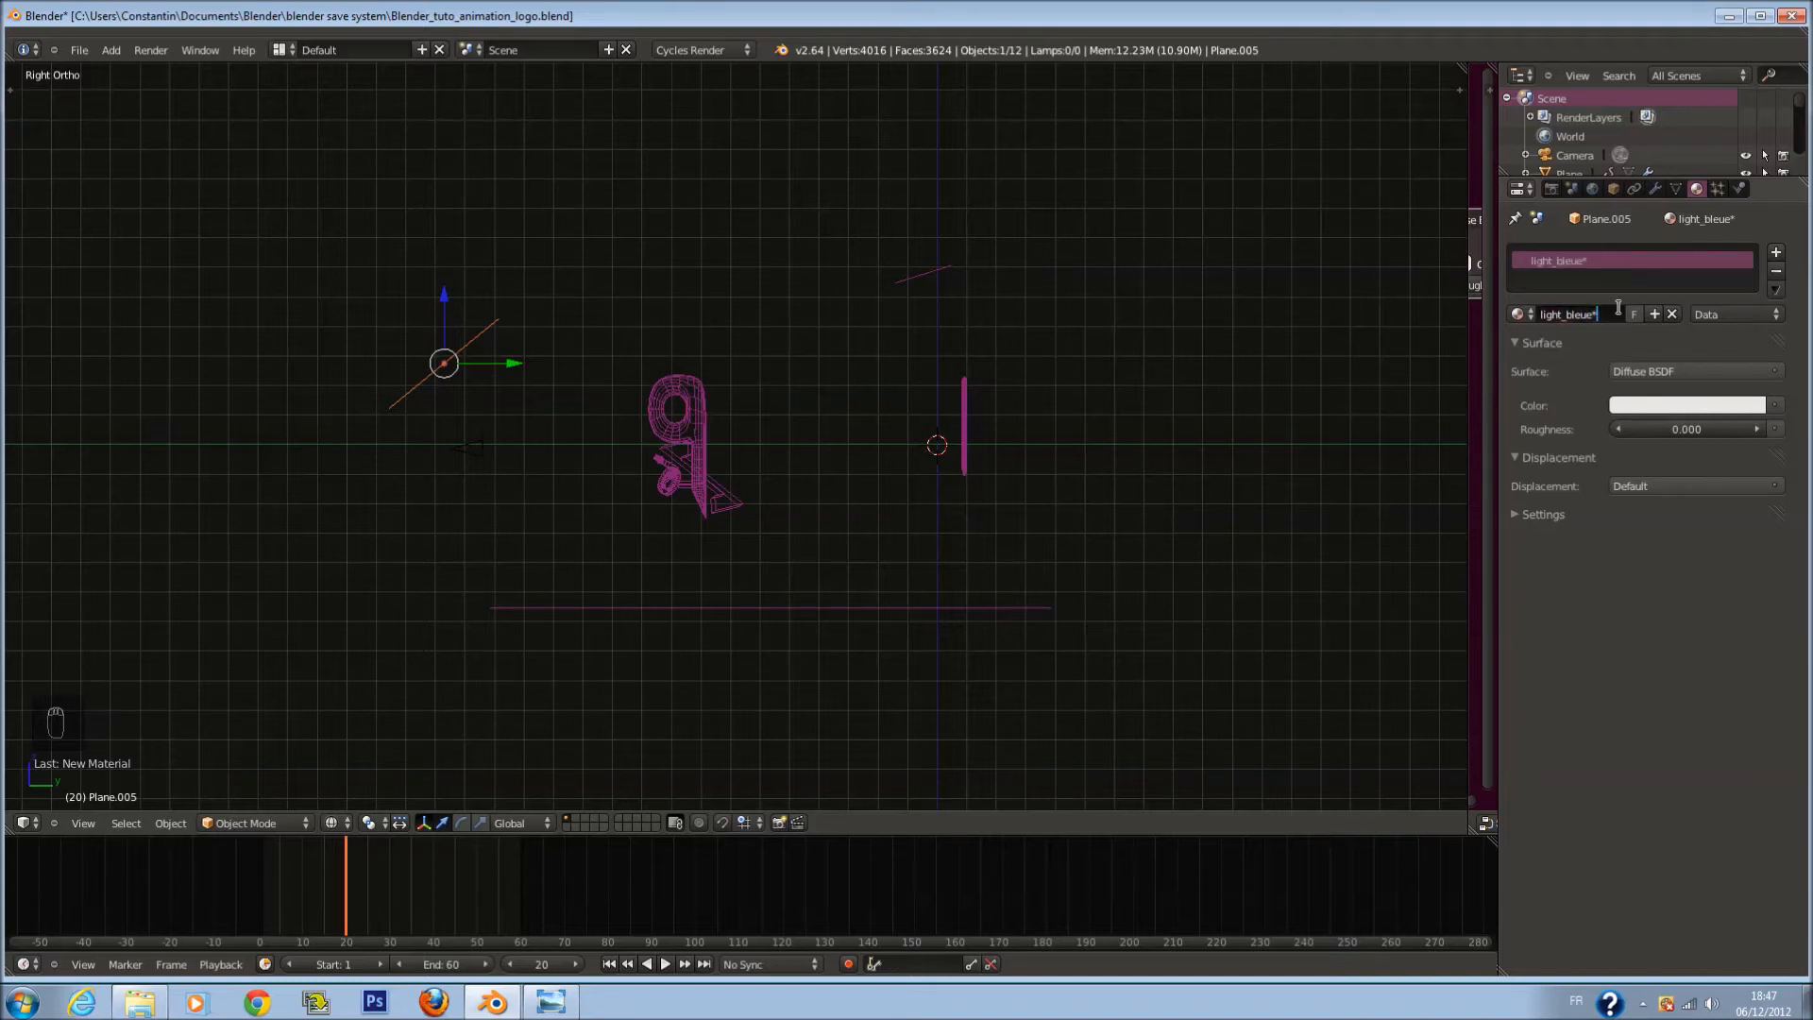
key(Return)
Step: Set the light_bleu color to bright blue with R 0.000, G 0.534, B 0.800, and save the file
click(1675, 404)
drag(1668, 194, 1698, 111)
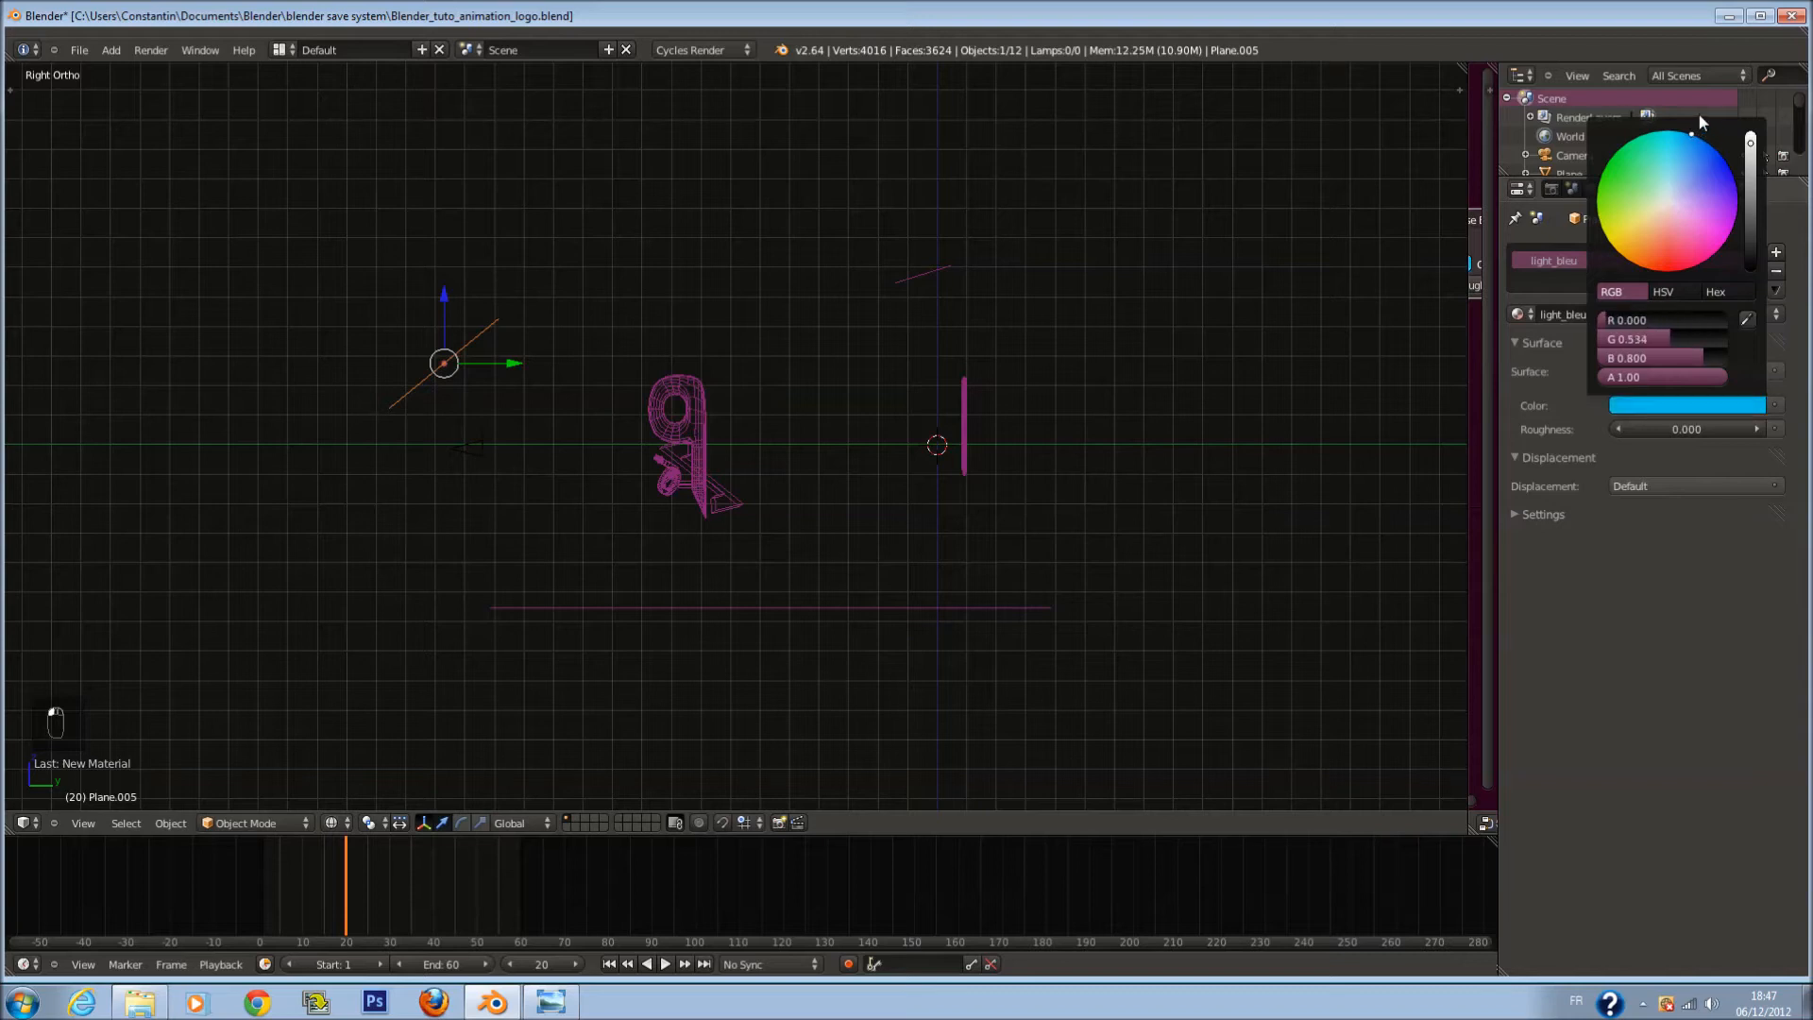
key(ctrl+s)
Step: Refine the blue plane's tilt, stretch it widely along the X axis in the front view, and save
scroll(567, 642, up, 1)
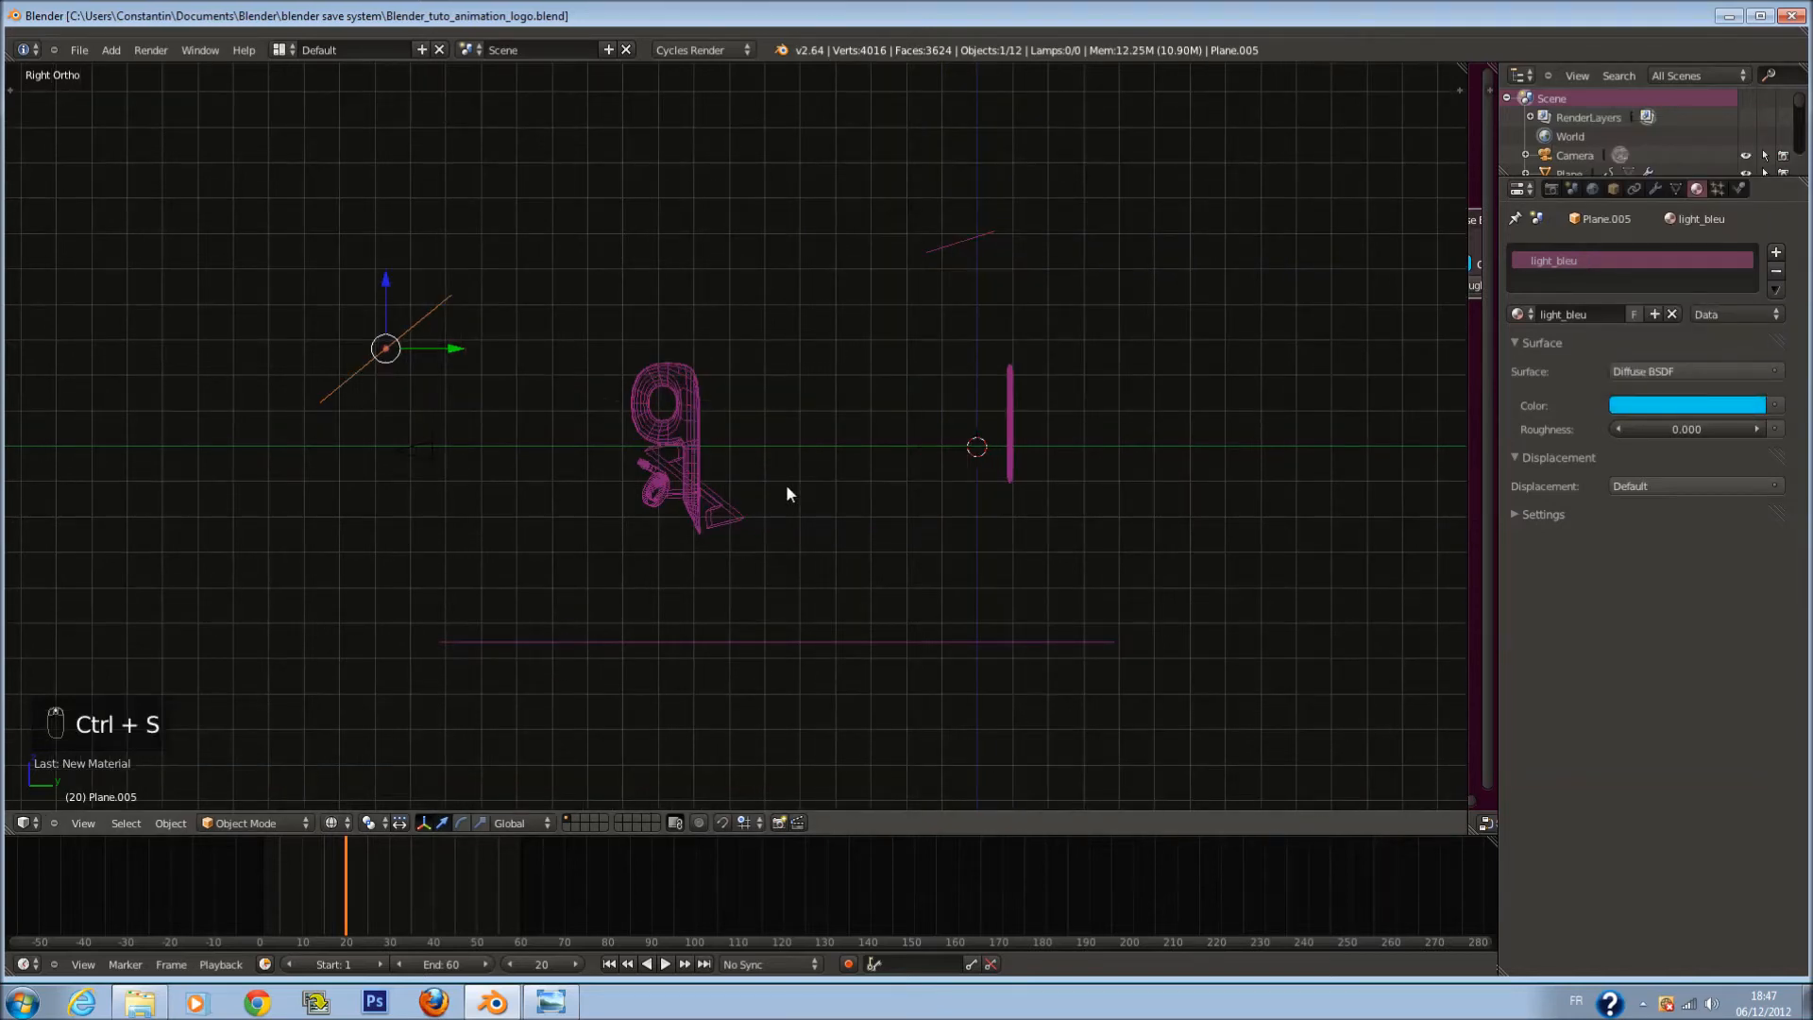
key(r)
click(768, 435)
middle_drag(768, 435, 953, 472)
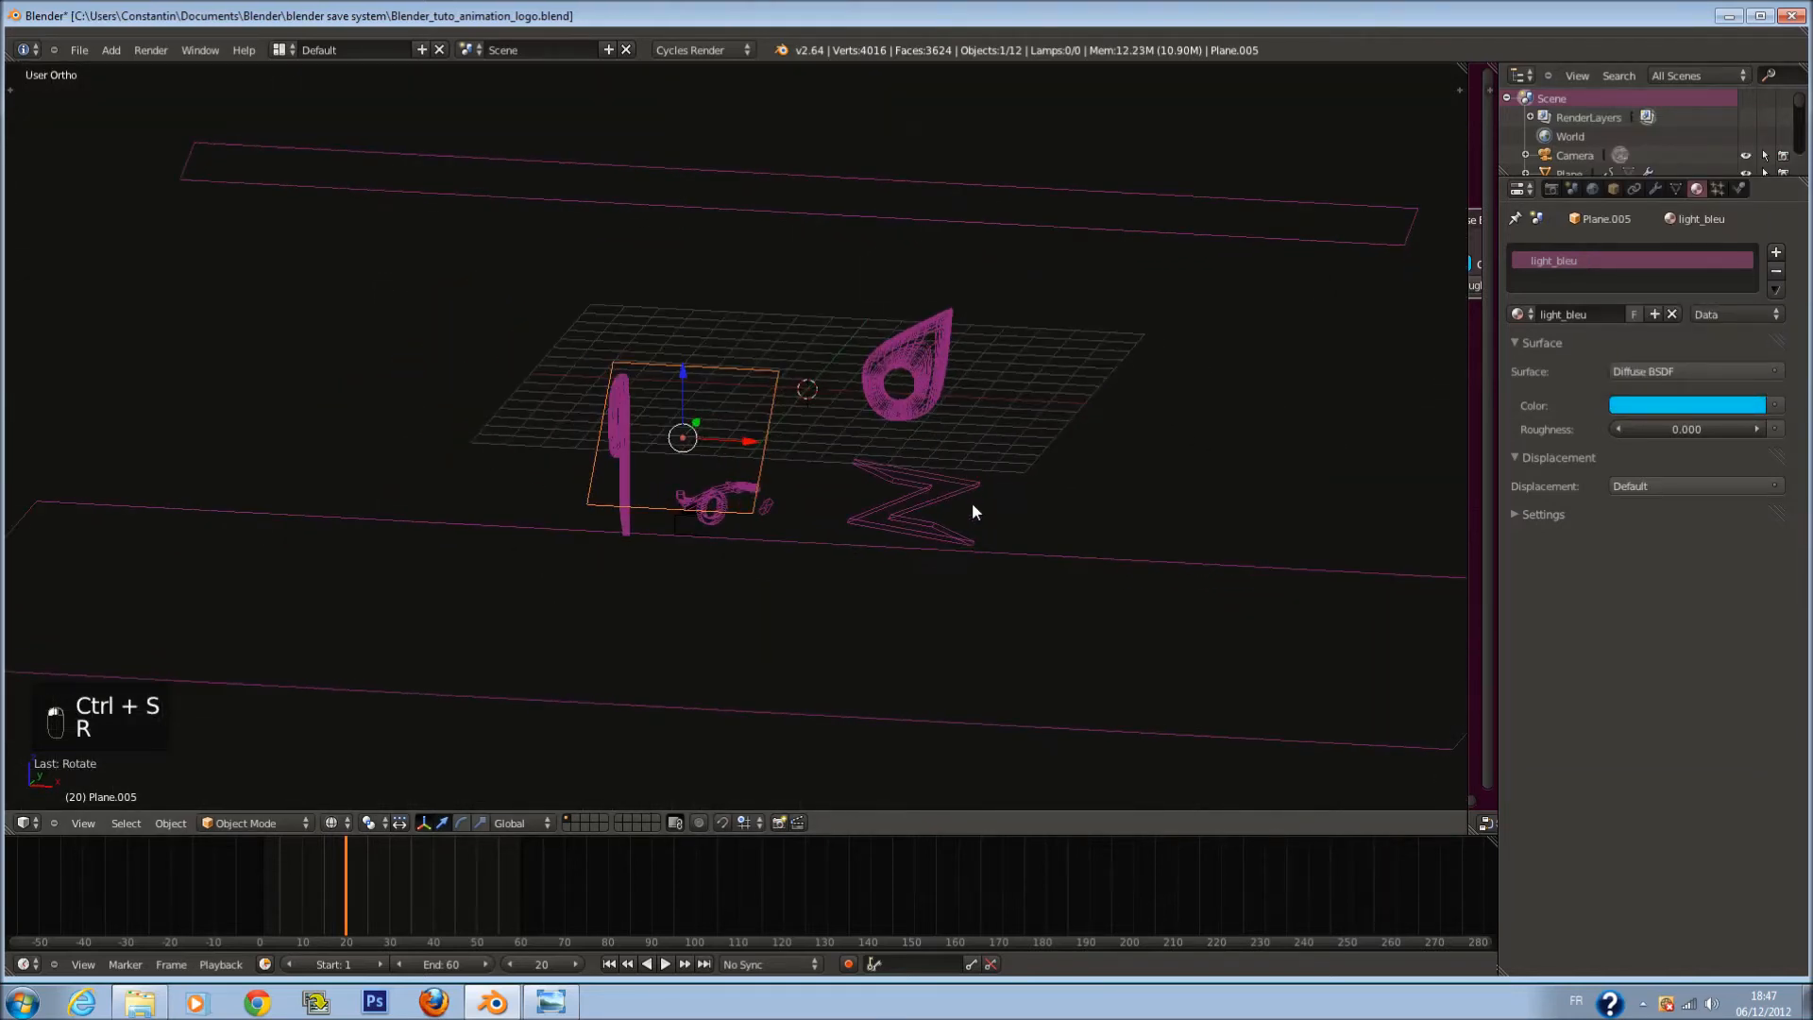
key(KP_1)
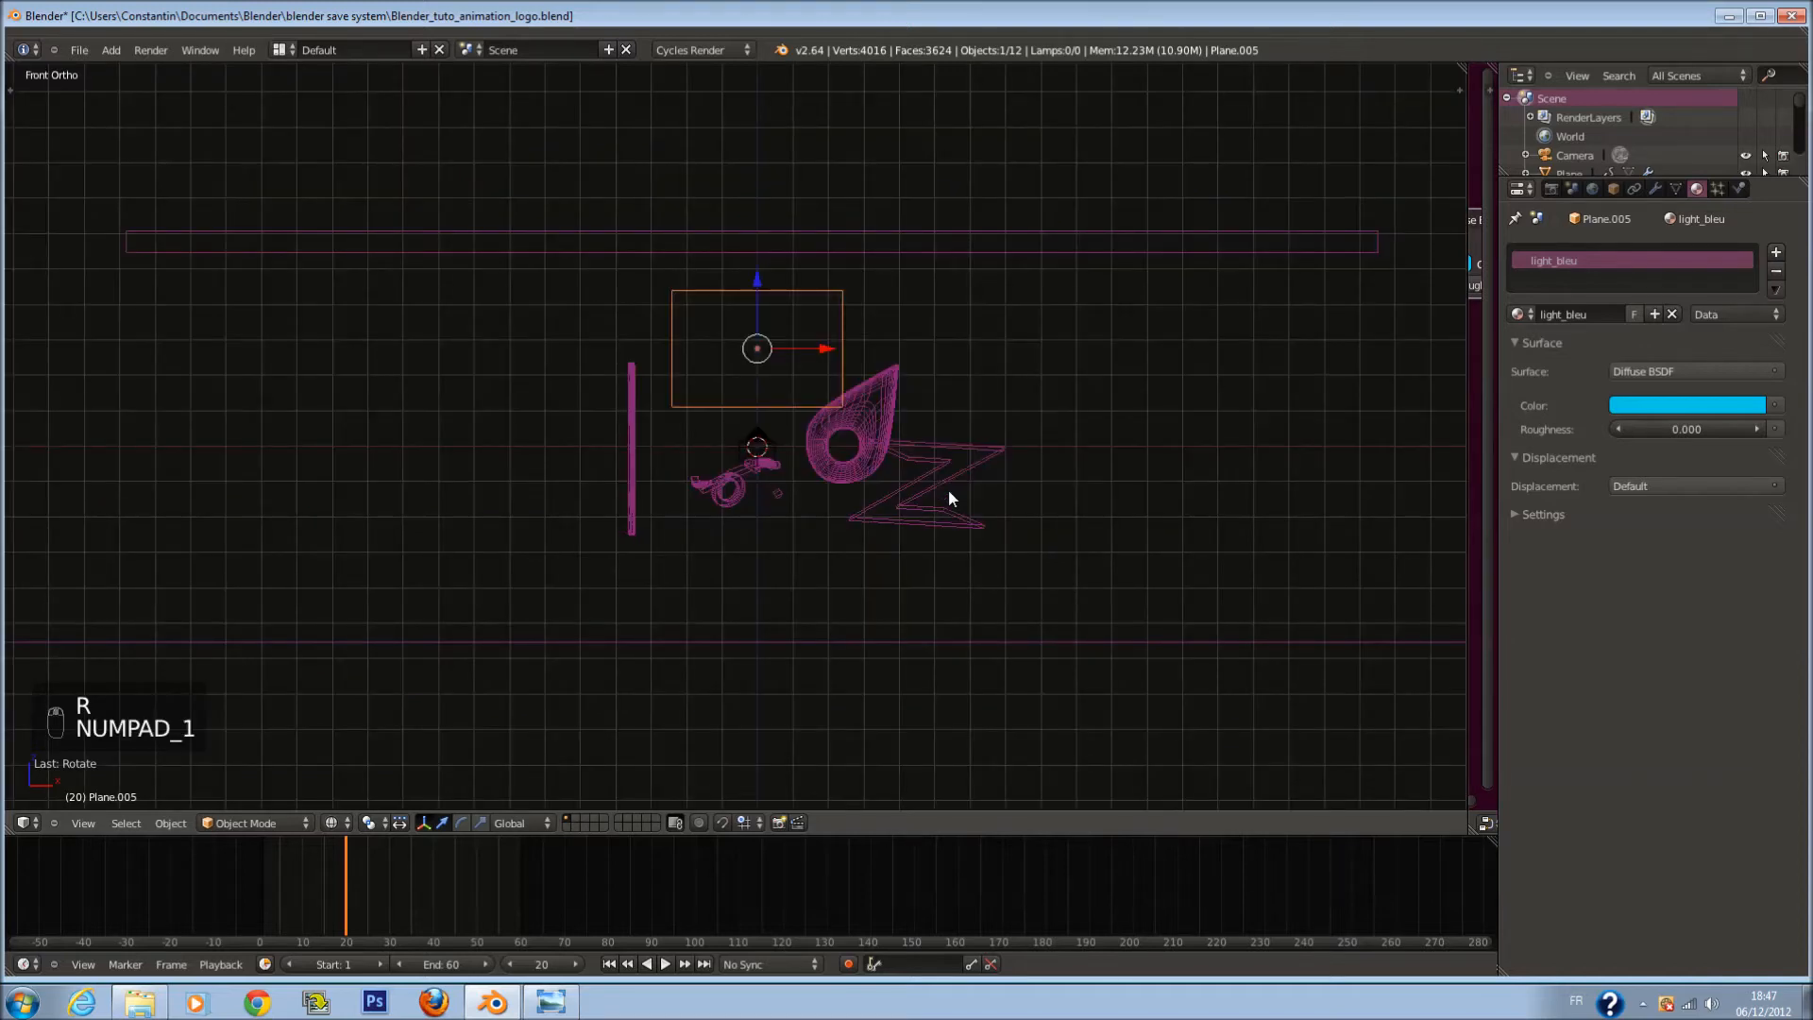
key(s)
key(x)
click(1317, 489)
key(ctrl+s)
click(1316, 497)
Step: Change the light_bleu surface shader to Emission and preview the render through the camera
key(KP_0)
key(ctrl+s)
click(723, 638)
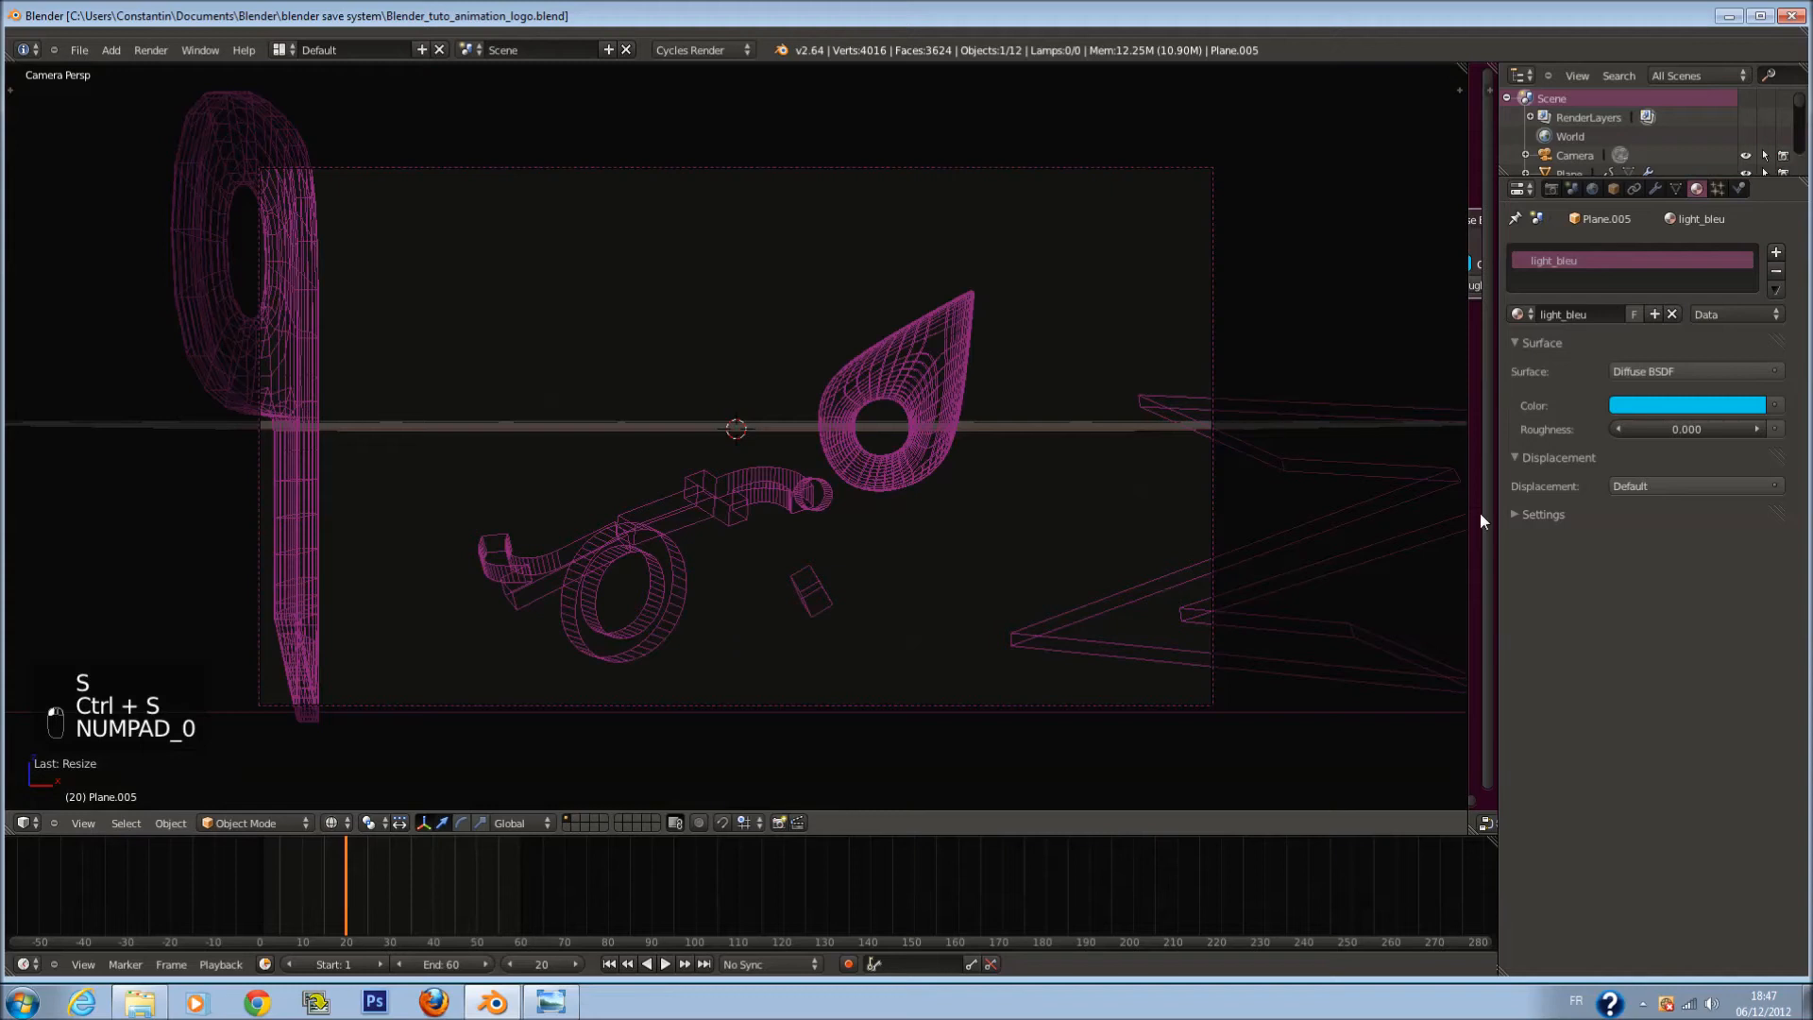
click(1690, 372)
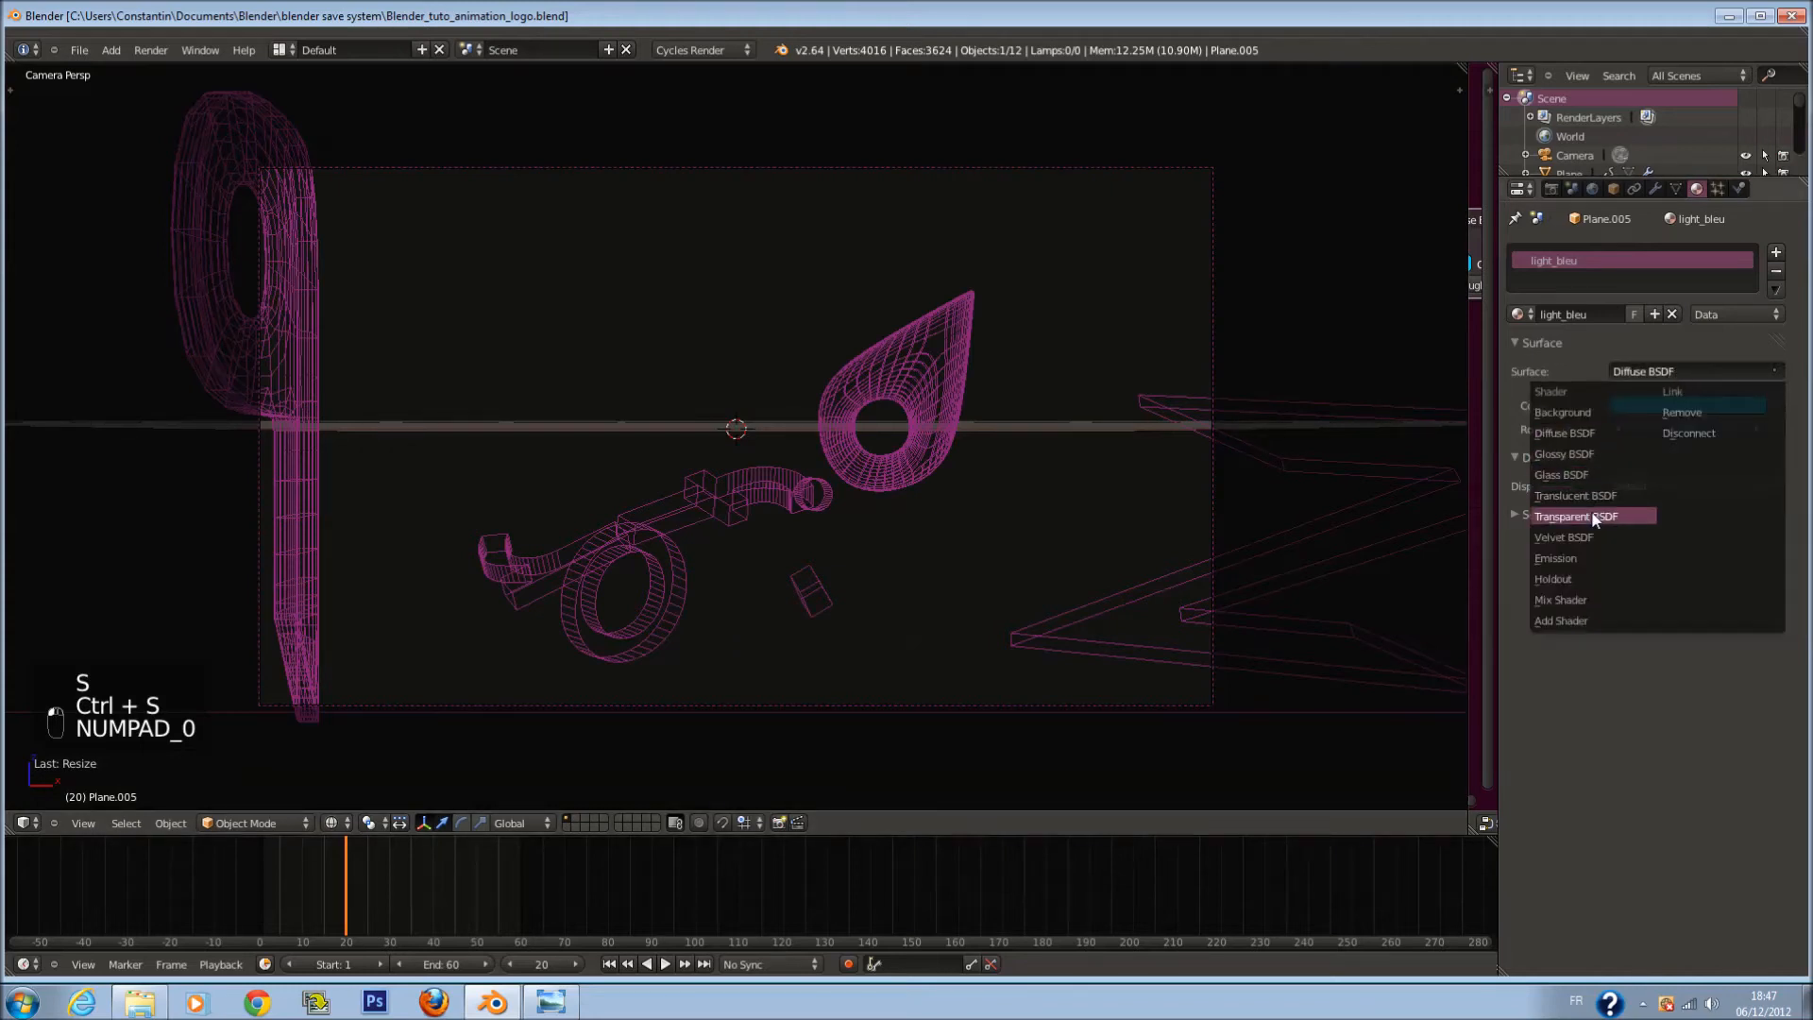
click(1592, 556)
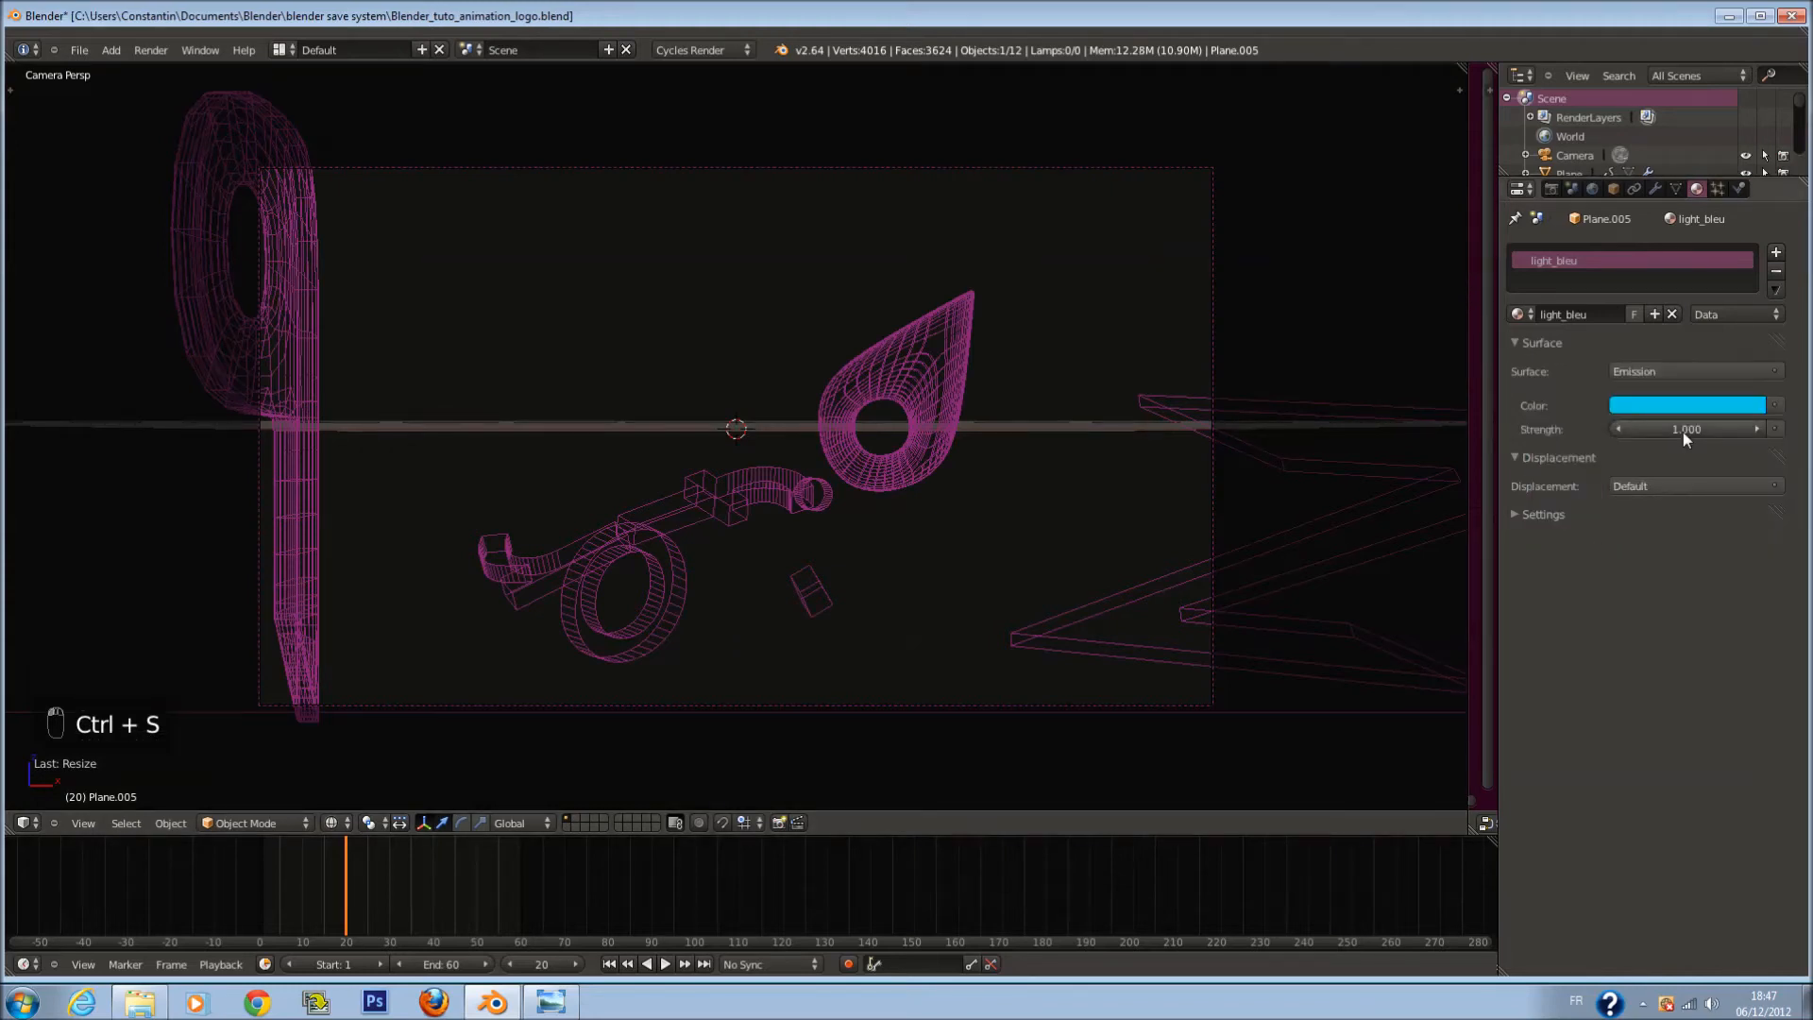
click(329, 823)
click(387, 700)
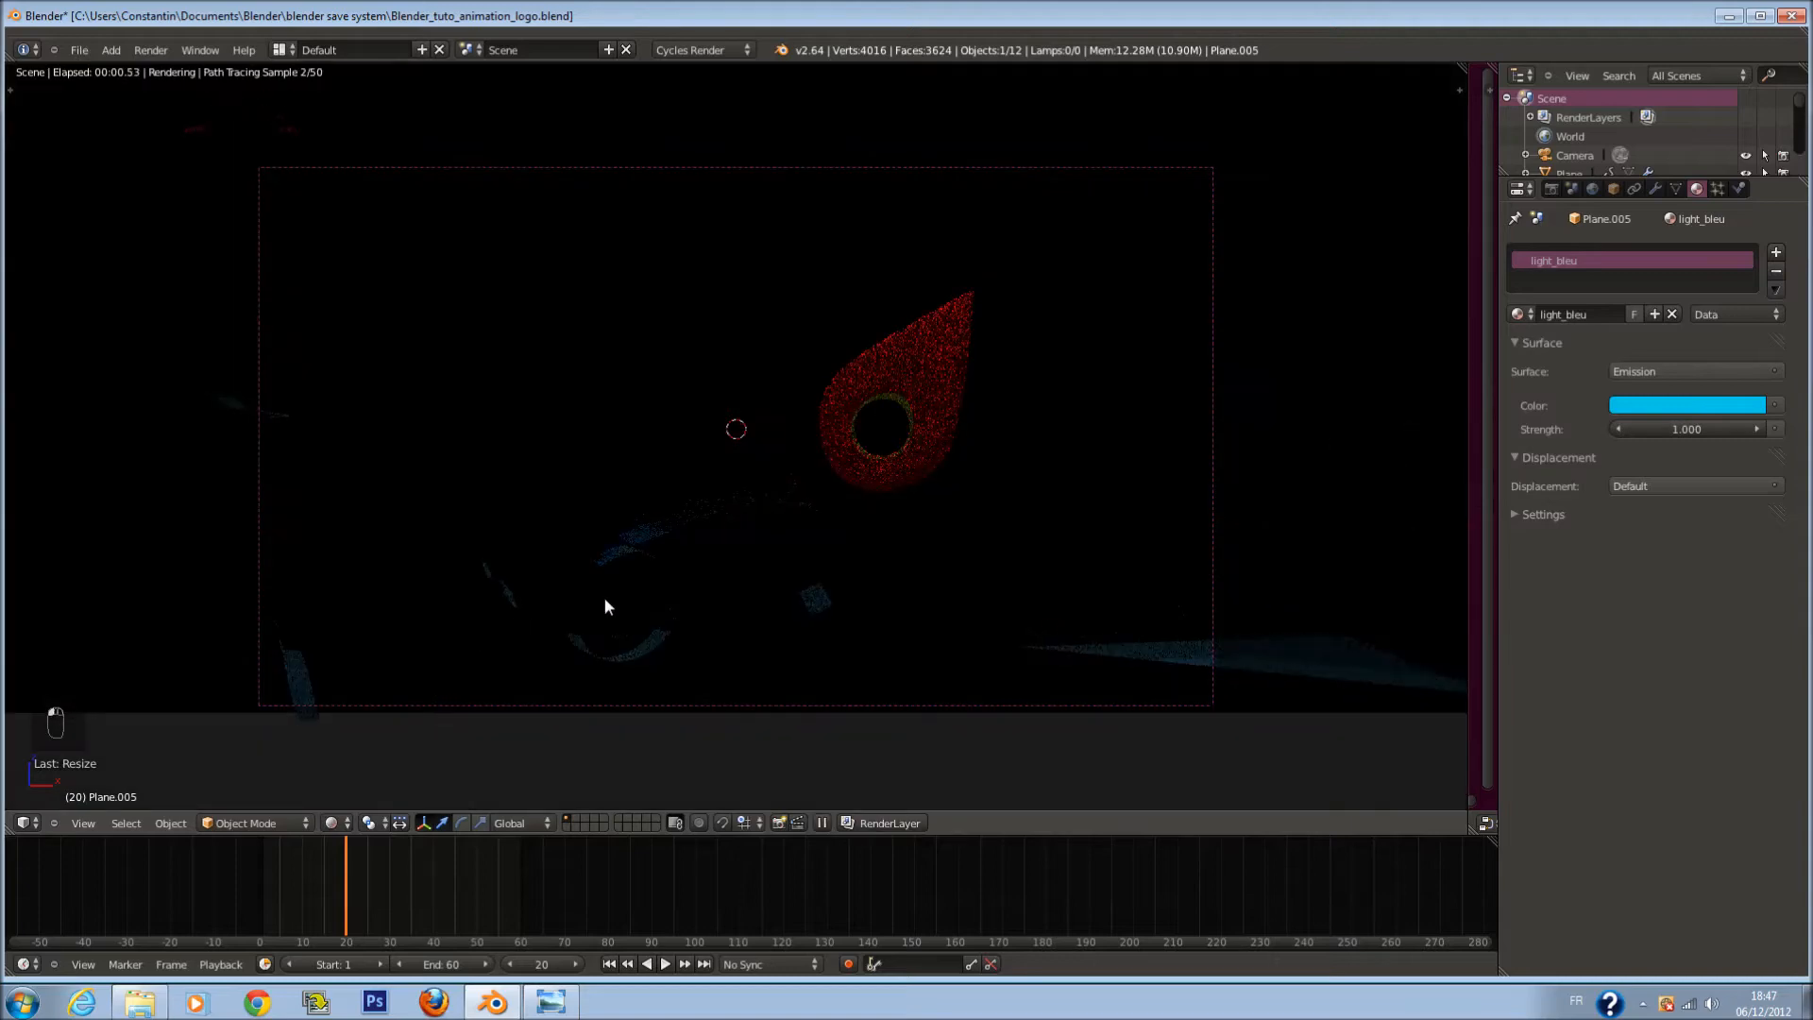
Step: Move the blue light plane lower and farther from the logo in the wireframe side view
key(KP_3)
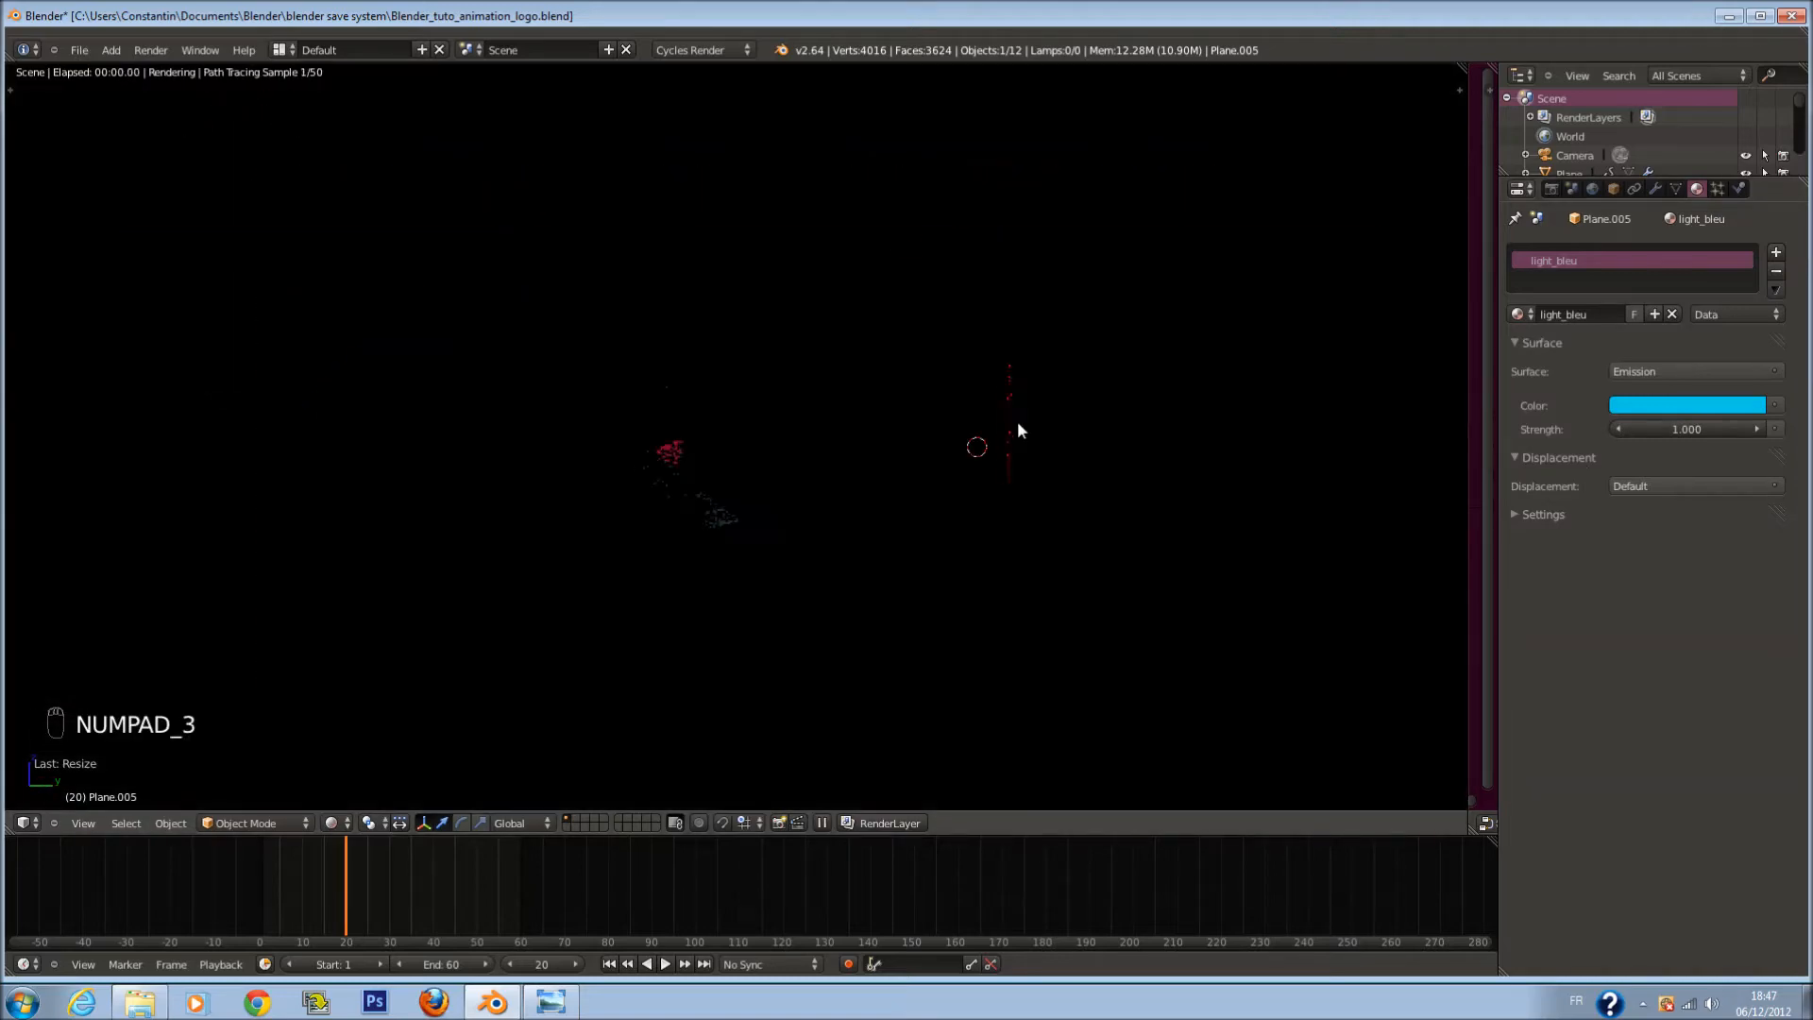
key(z)
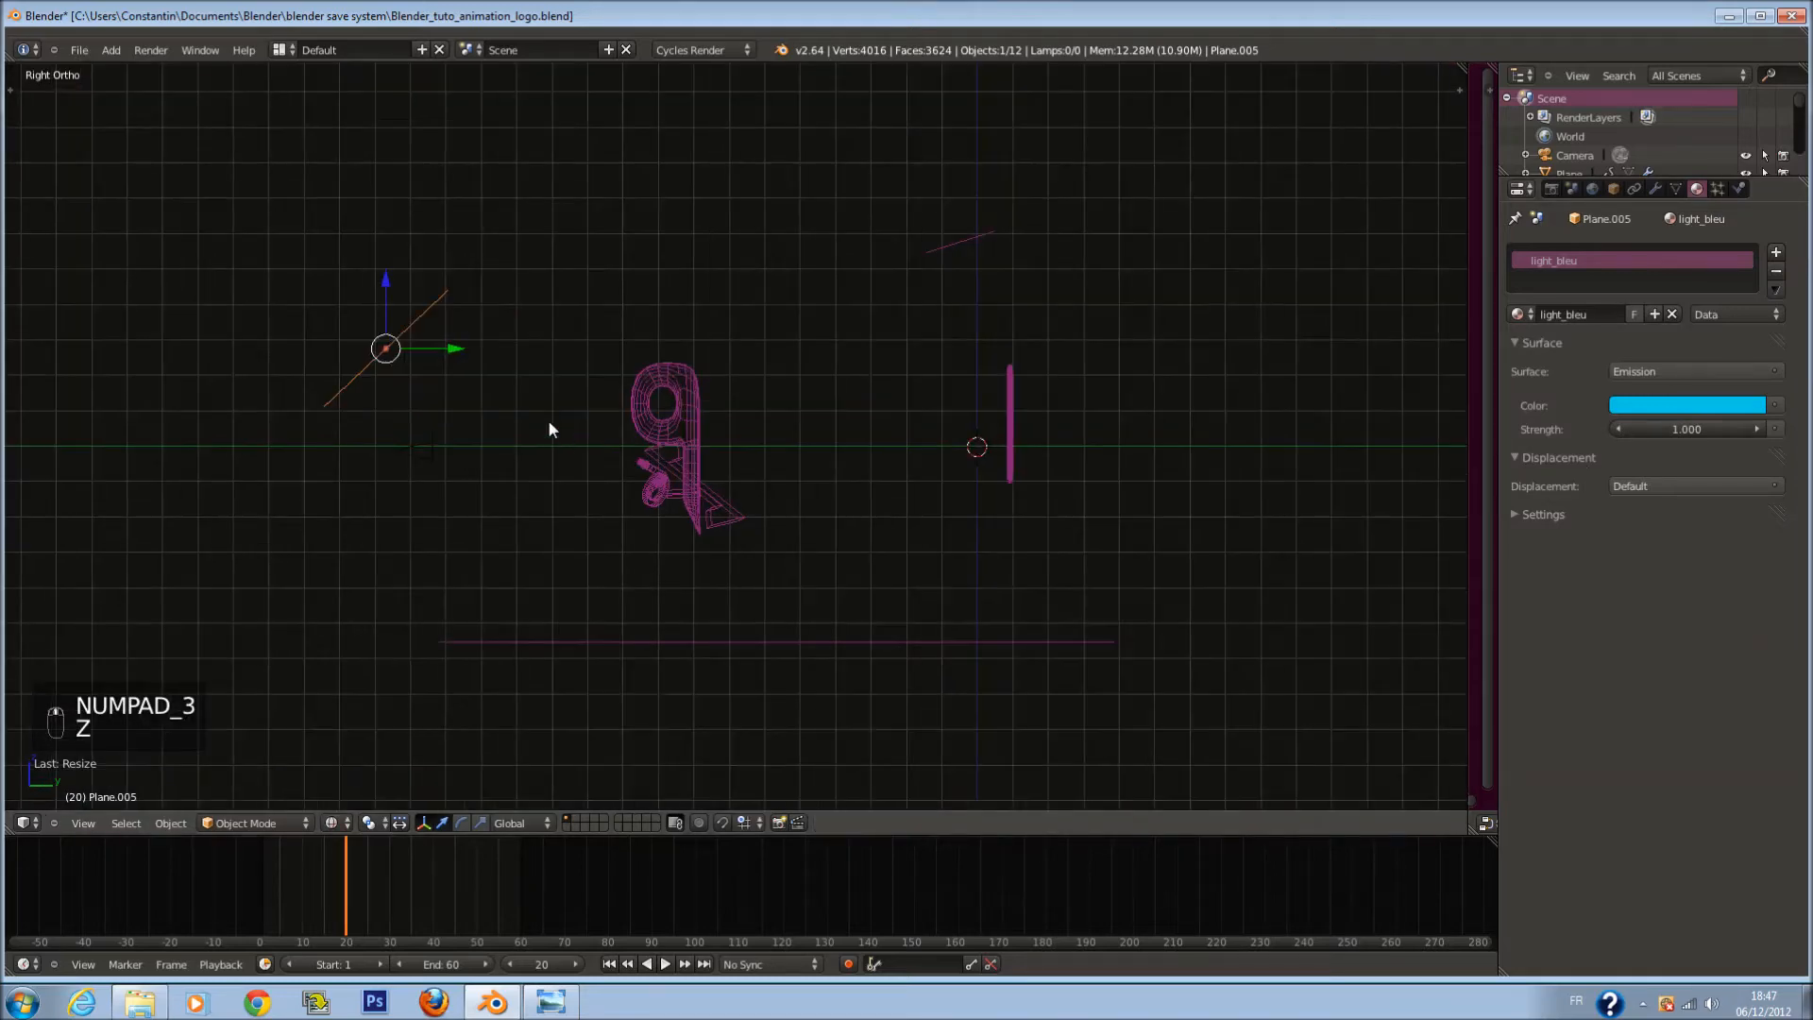
key(g)
click(508, 508)
Step: Preview the rendered camera view from frame 0 and advance the animation to frame 32
drag(340, 887, 218, 894)
key(KP_0)
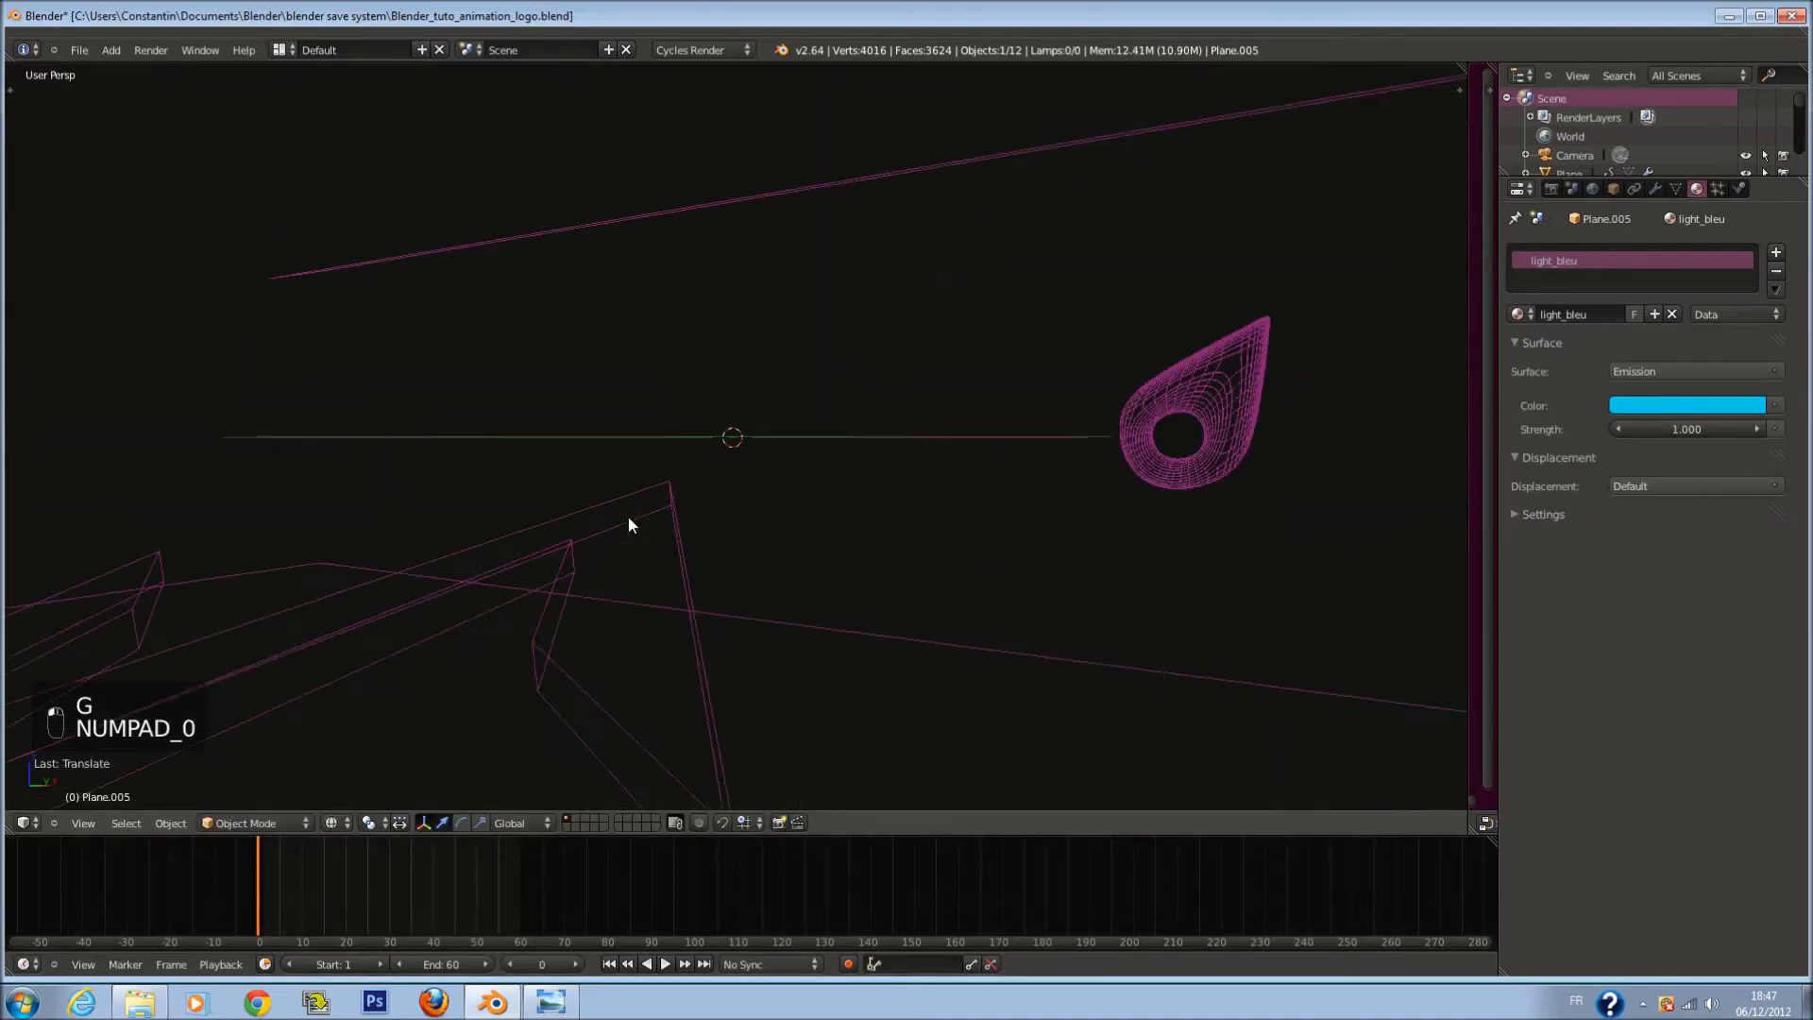
click(349, 823)
click(377, 689)
mouse_move(276, 842)
mouse_down()
mouse_move(258, 892)
mouse_move(400, 897)
mouse_up()
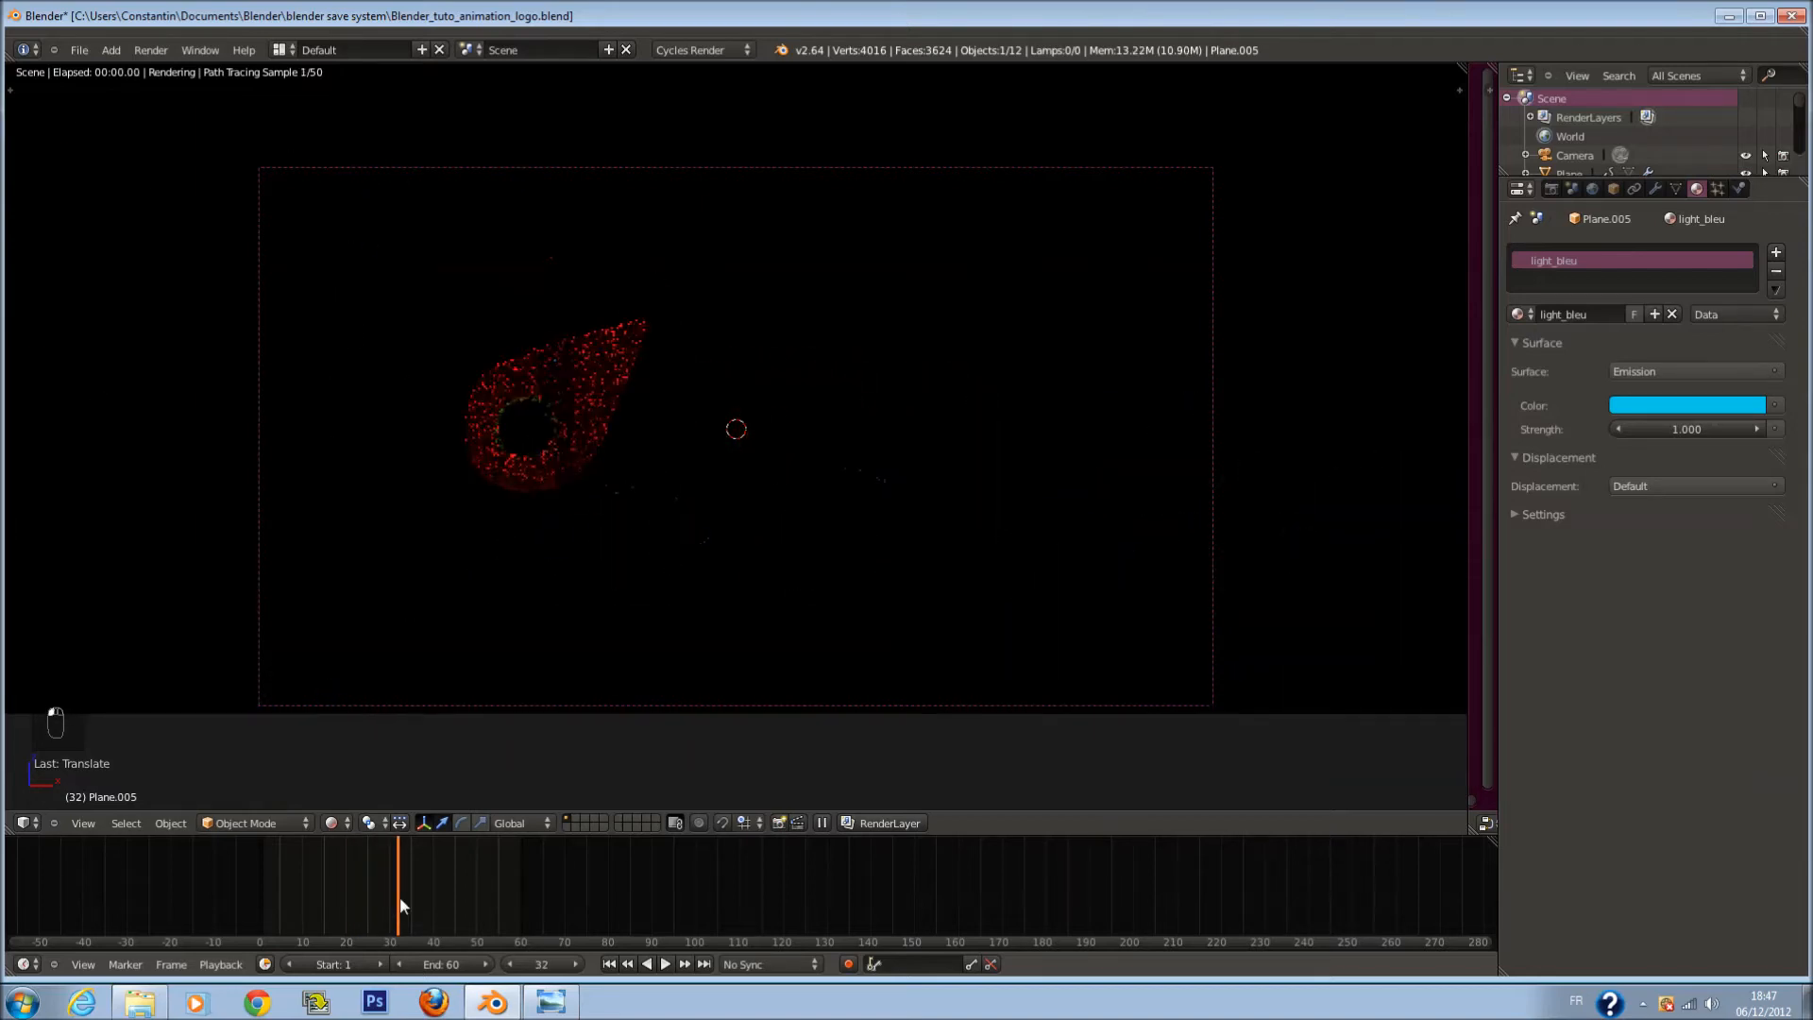
Step: Compare frame 32 in solid and rendered shading, and advance the rendered preview to frame 48
click(341, 820)
click(362, 762)
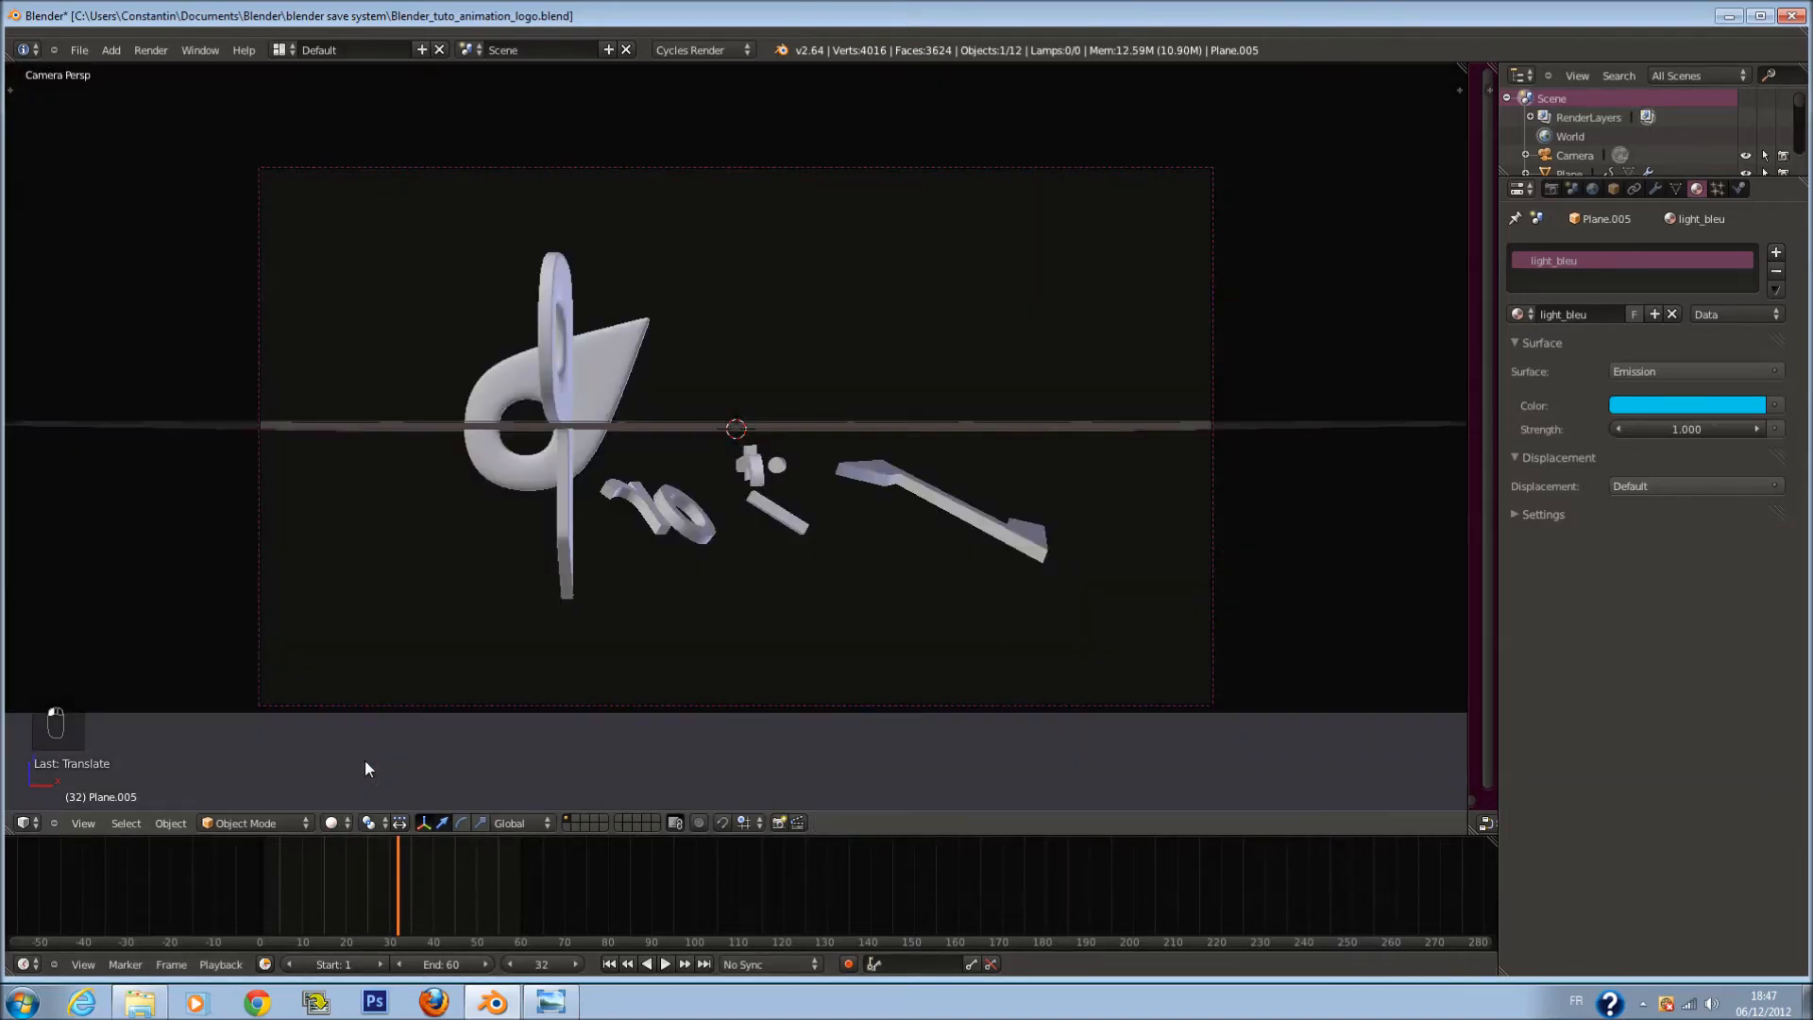
click(349, 823)
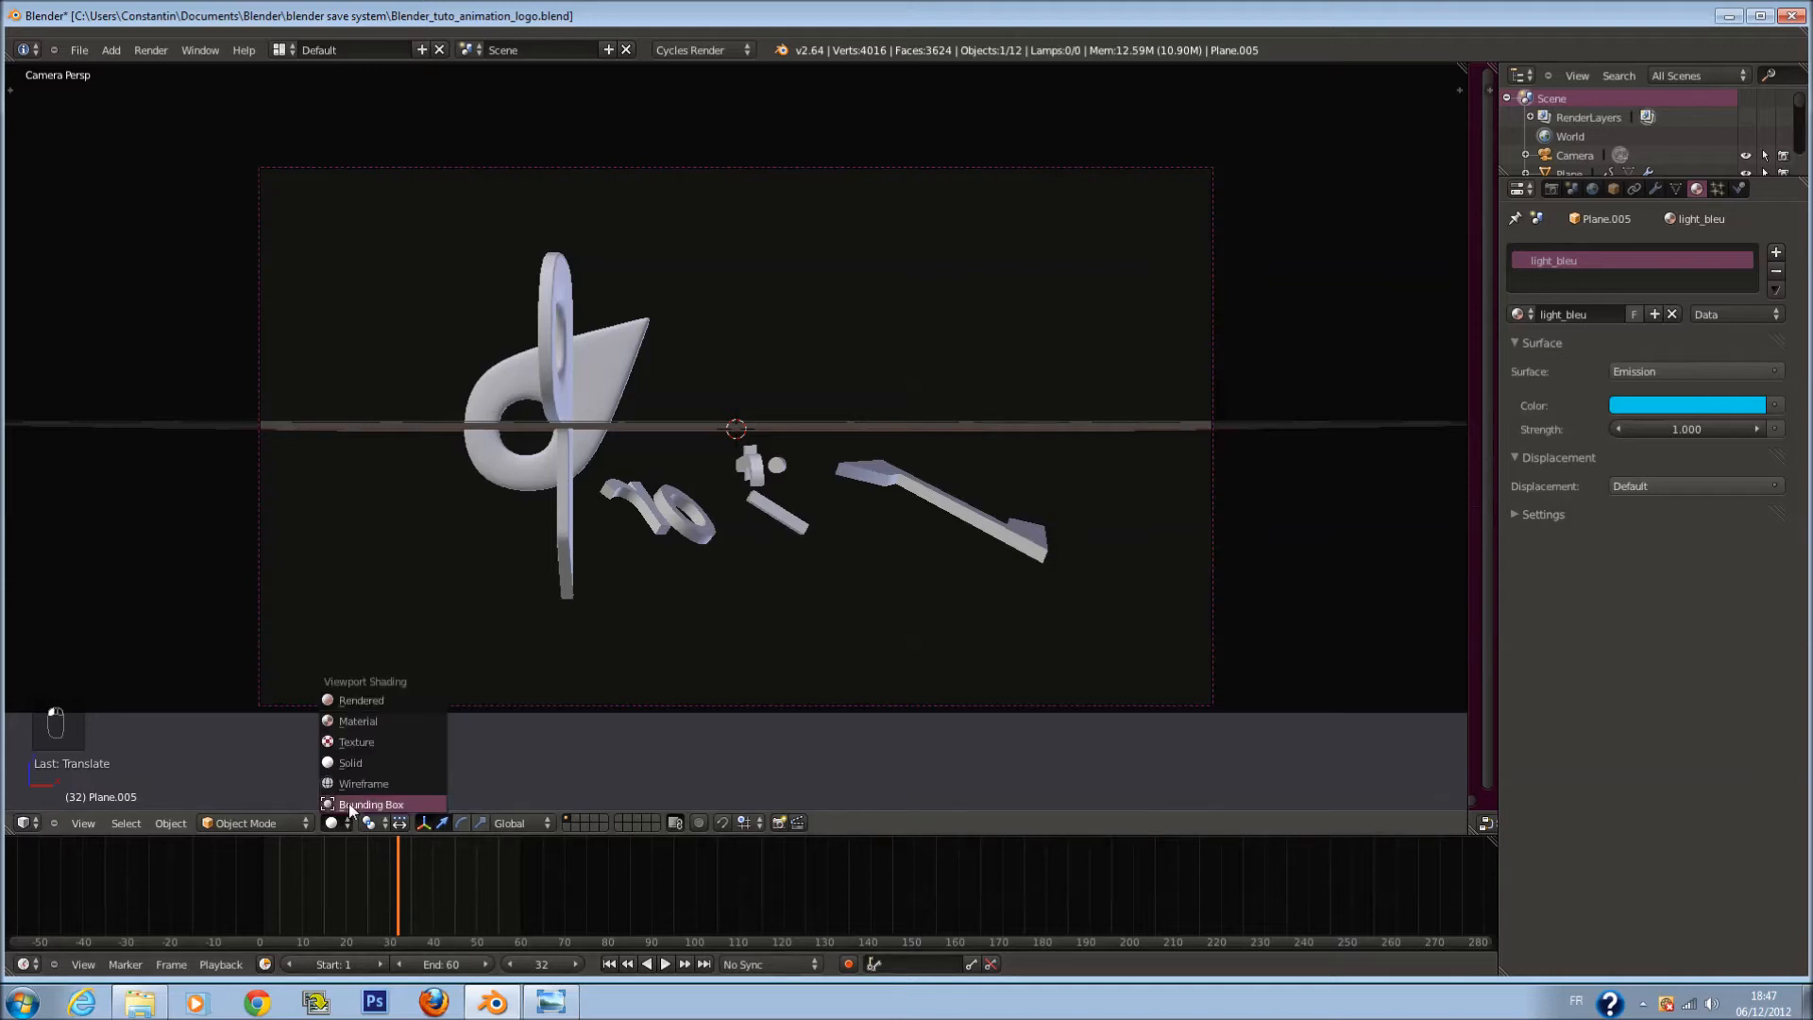
click(369, 706)
click(417, 887)
drag(418, 888, 473, 892)
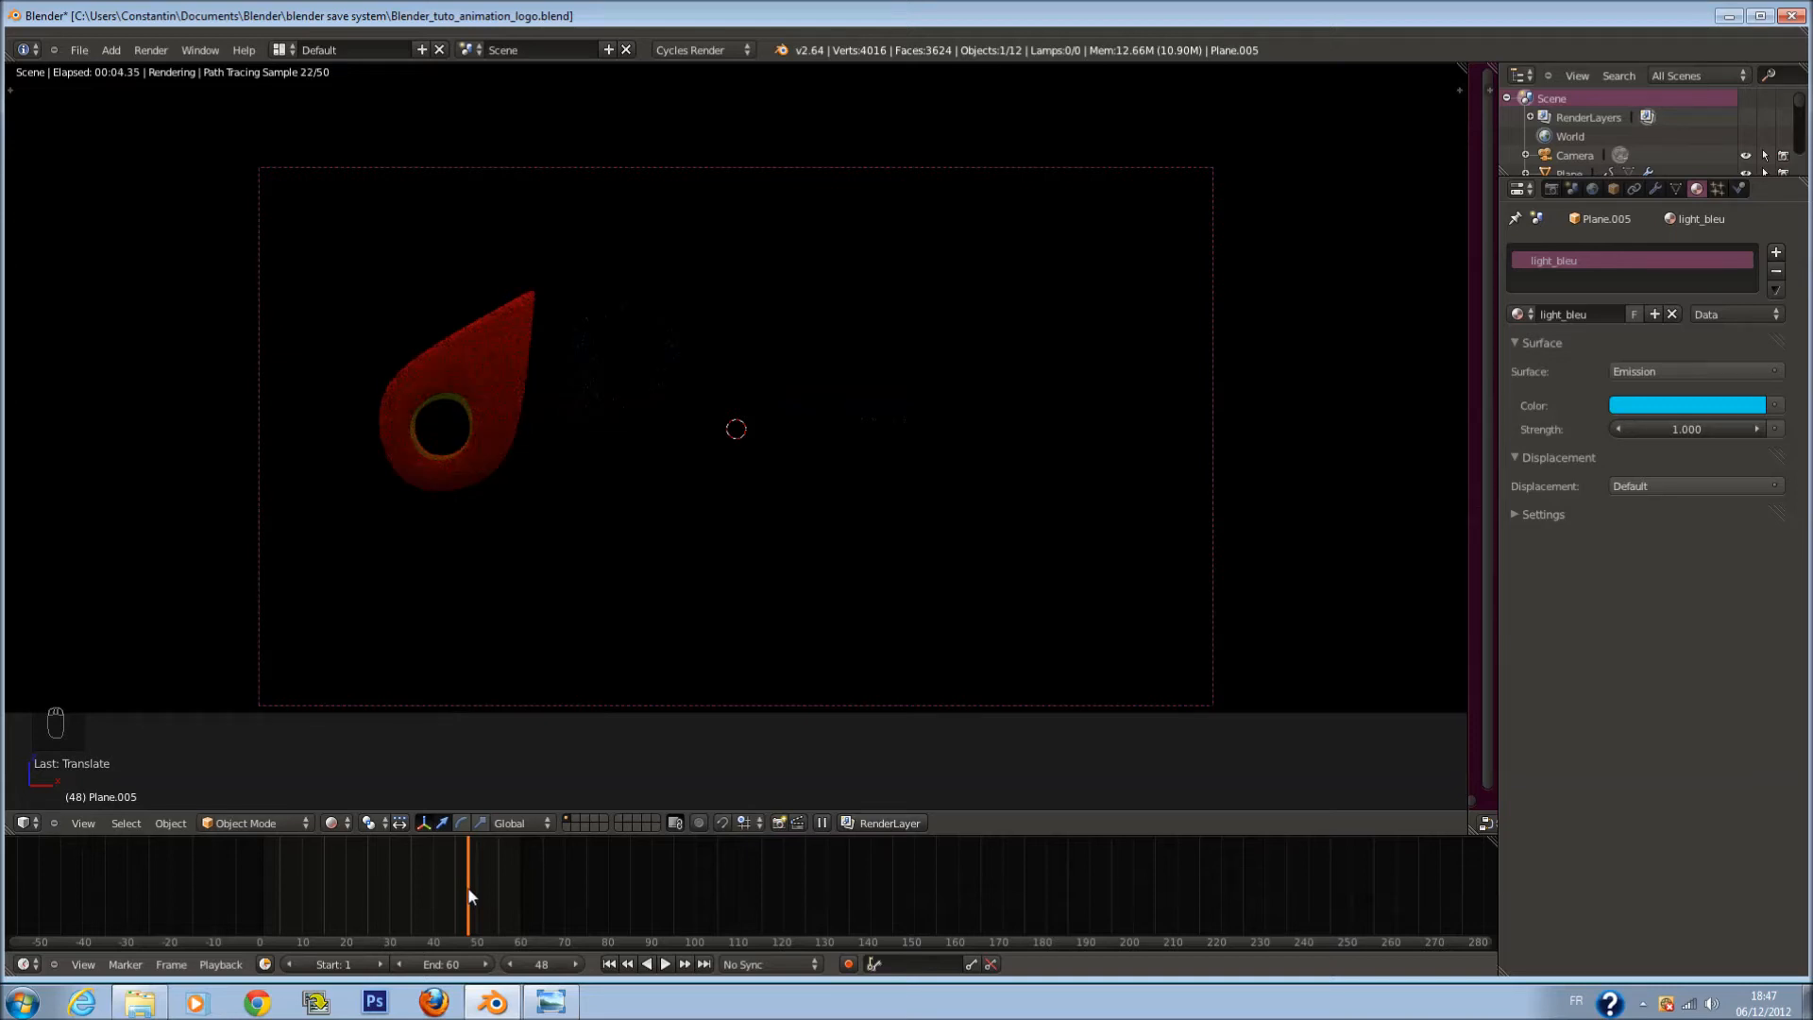
Step: Set the white emission floor plane's strength to 0.2 and preview the rendered camera view back to frame 22
click(332, 822)
click(435, 742)
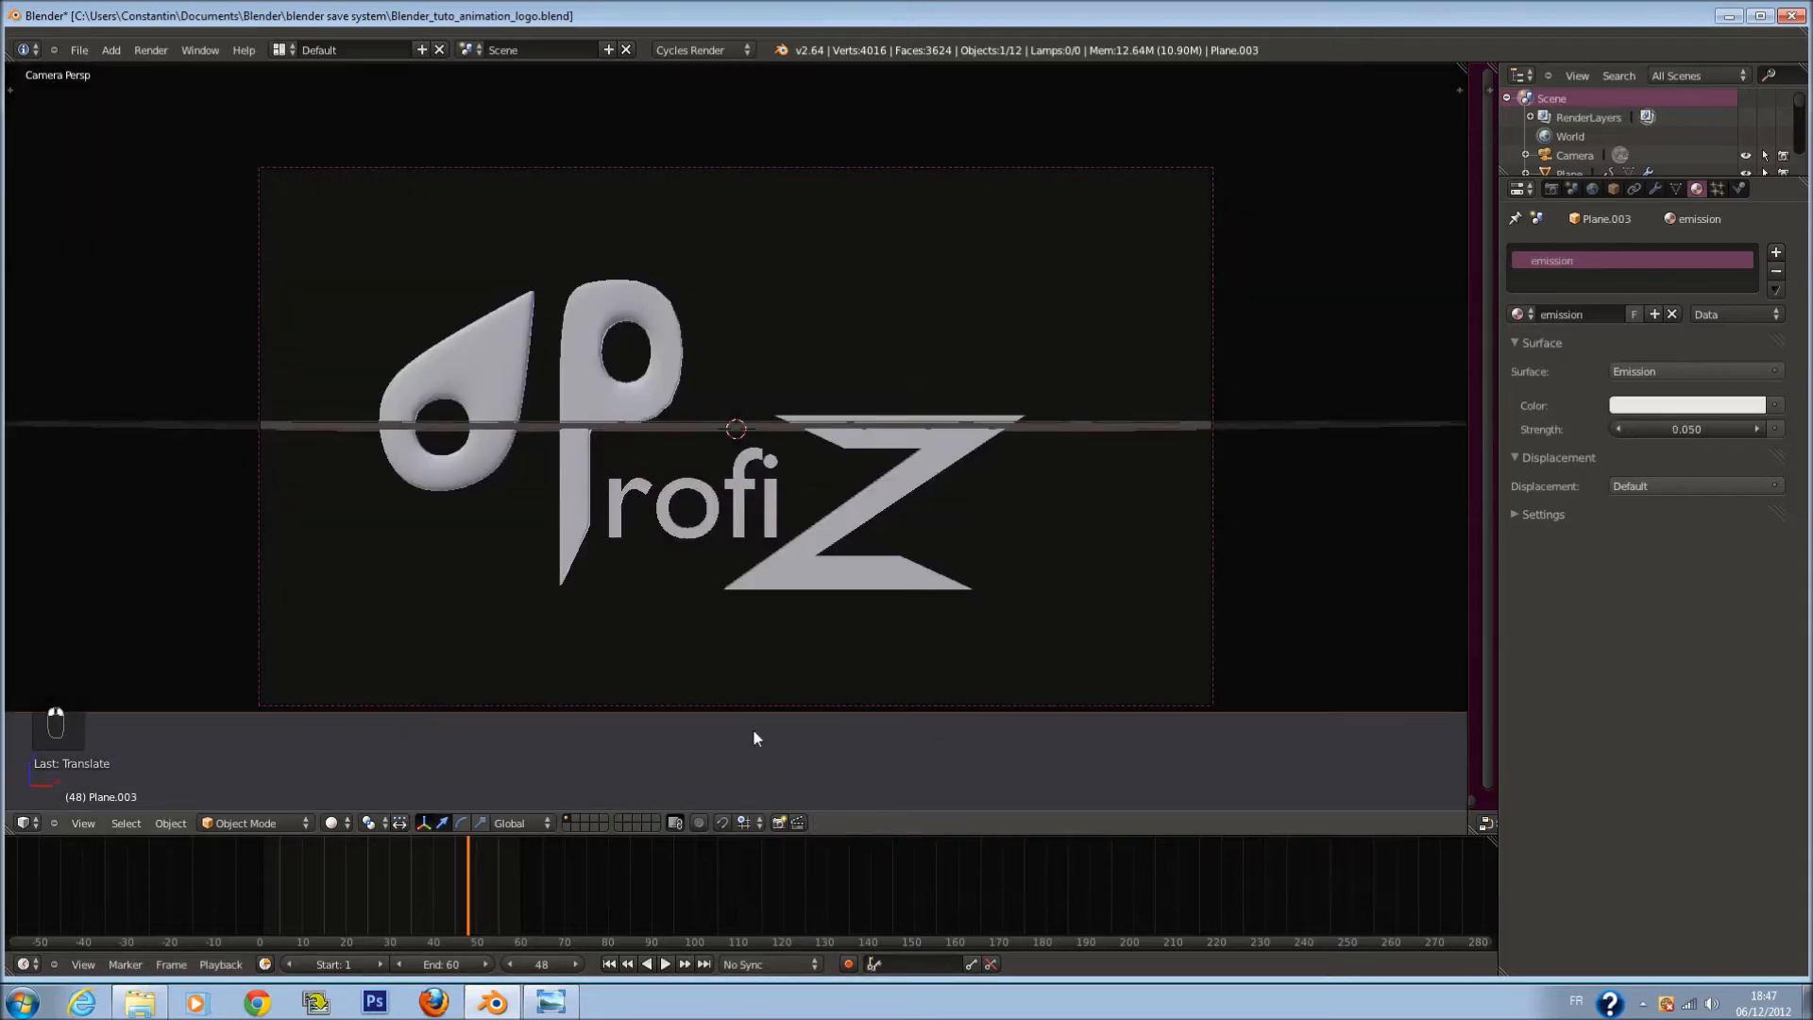
click(1686, 428)
text(a)
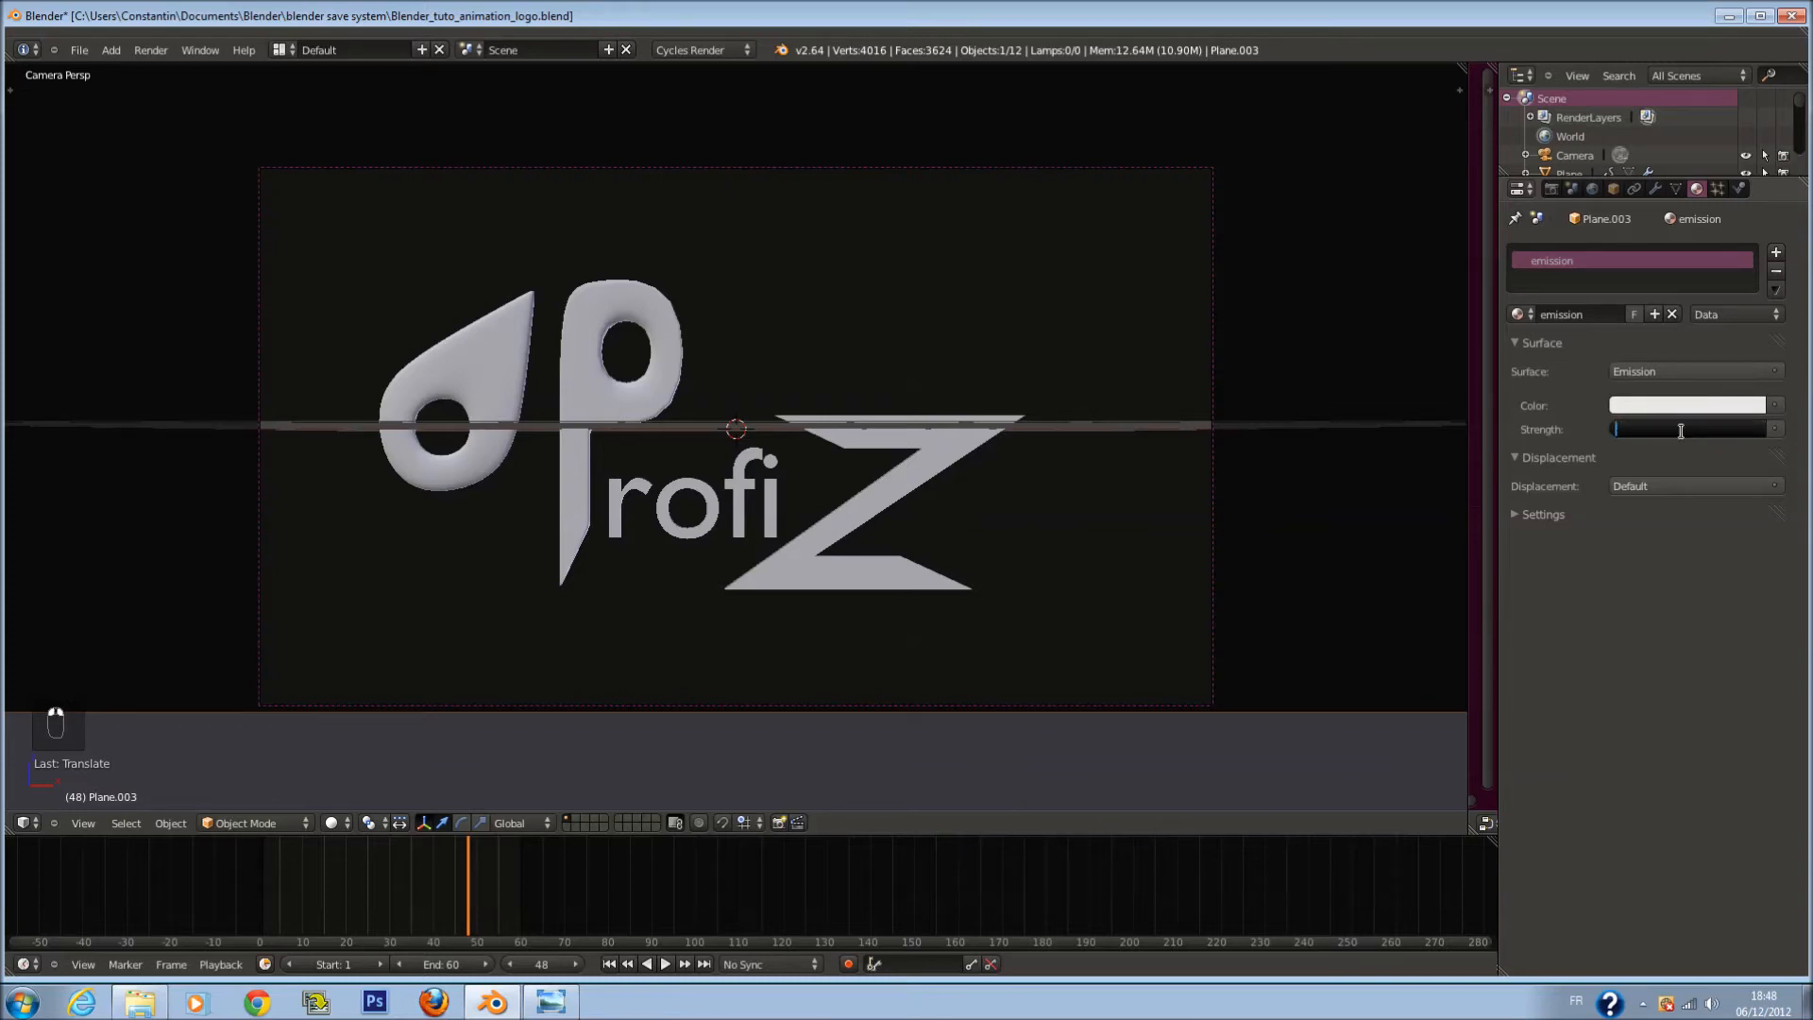
key(Return)
click(331, 823)
click(372, 703)
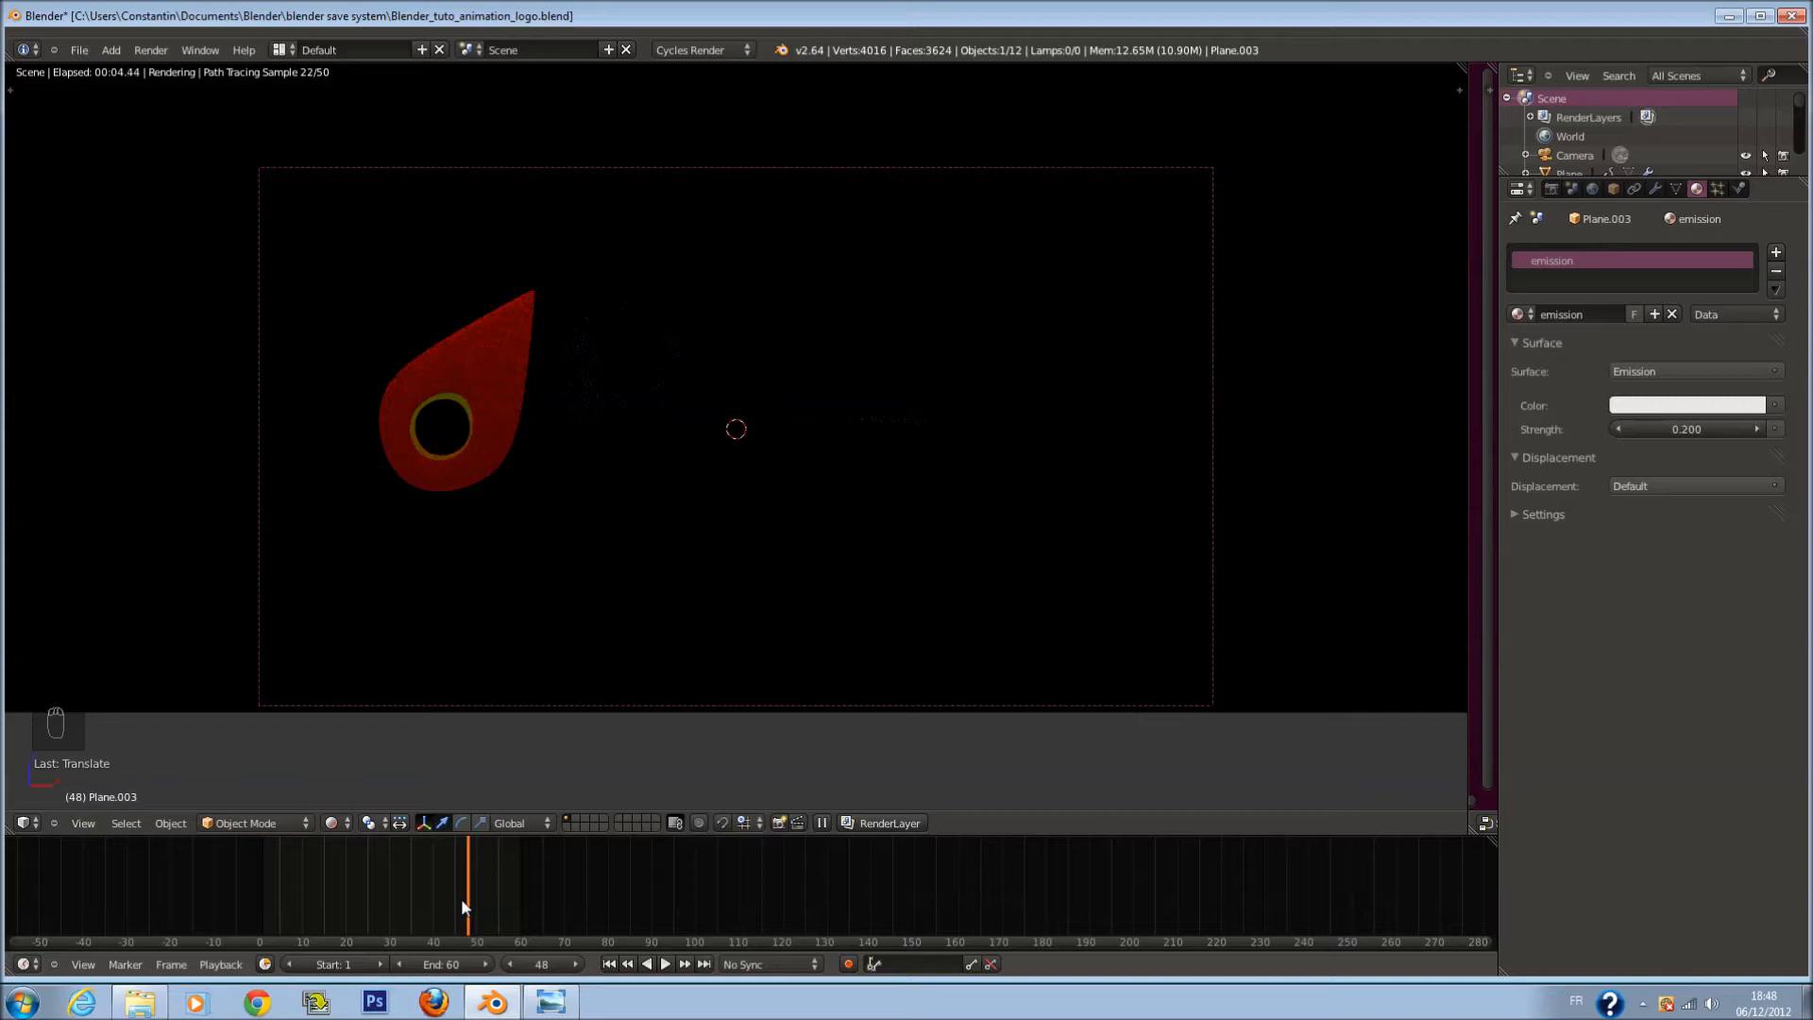
drag(461, 898, 354, 914)
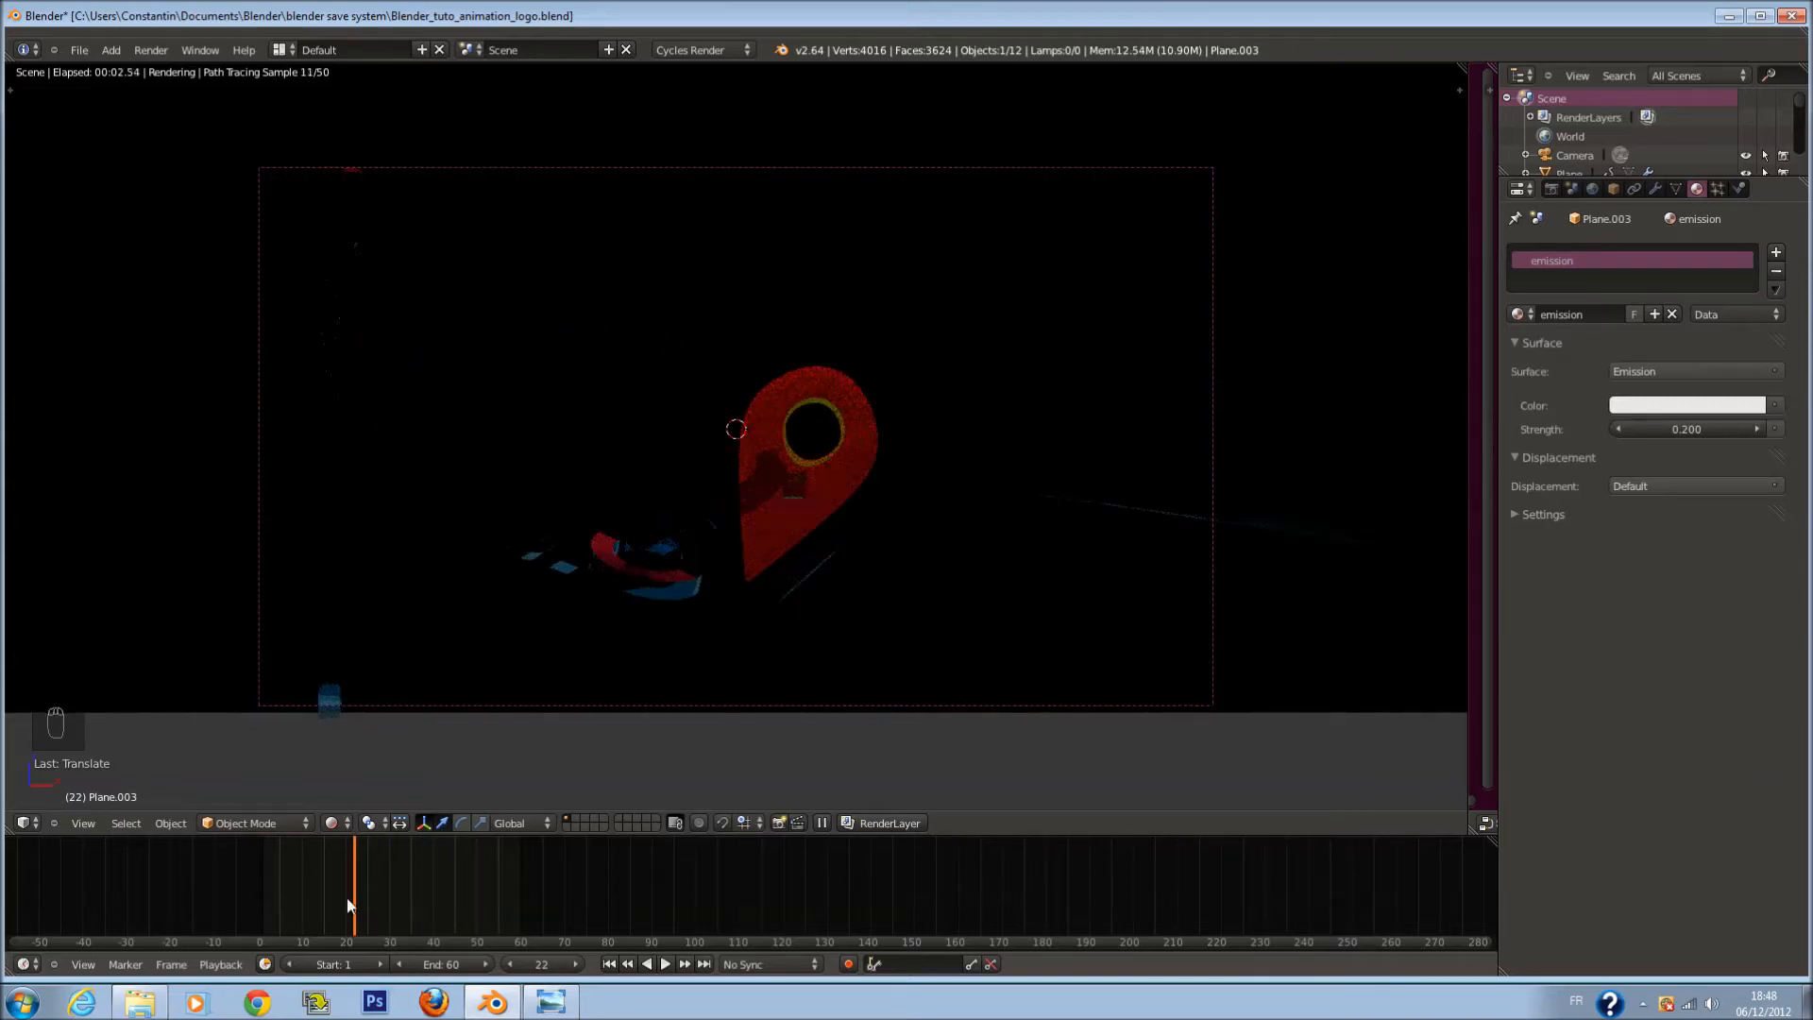
Step: Save the file and set the blue light plane's emission strength to 10
click(332, 822)
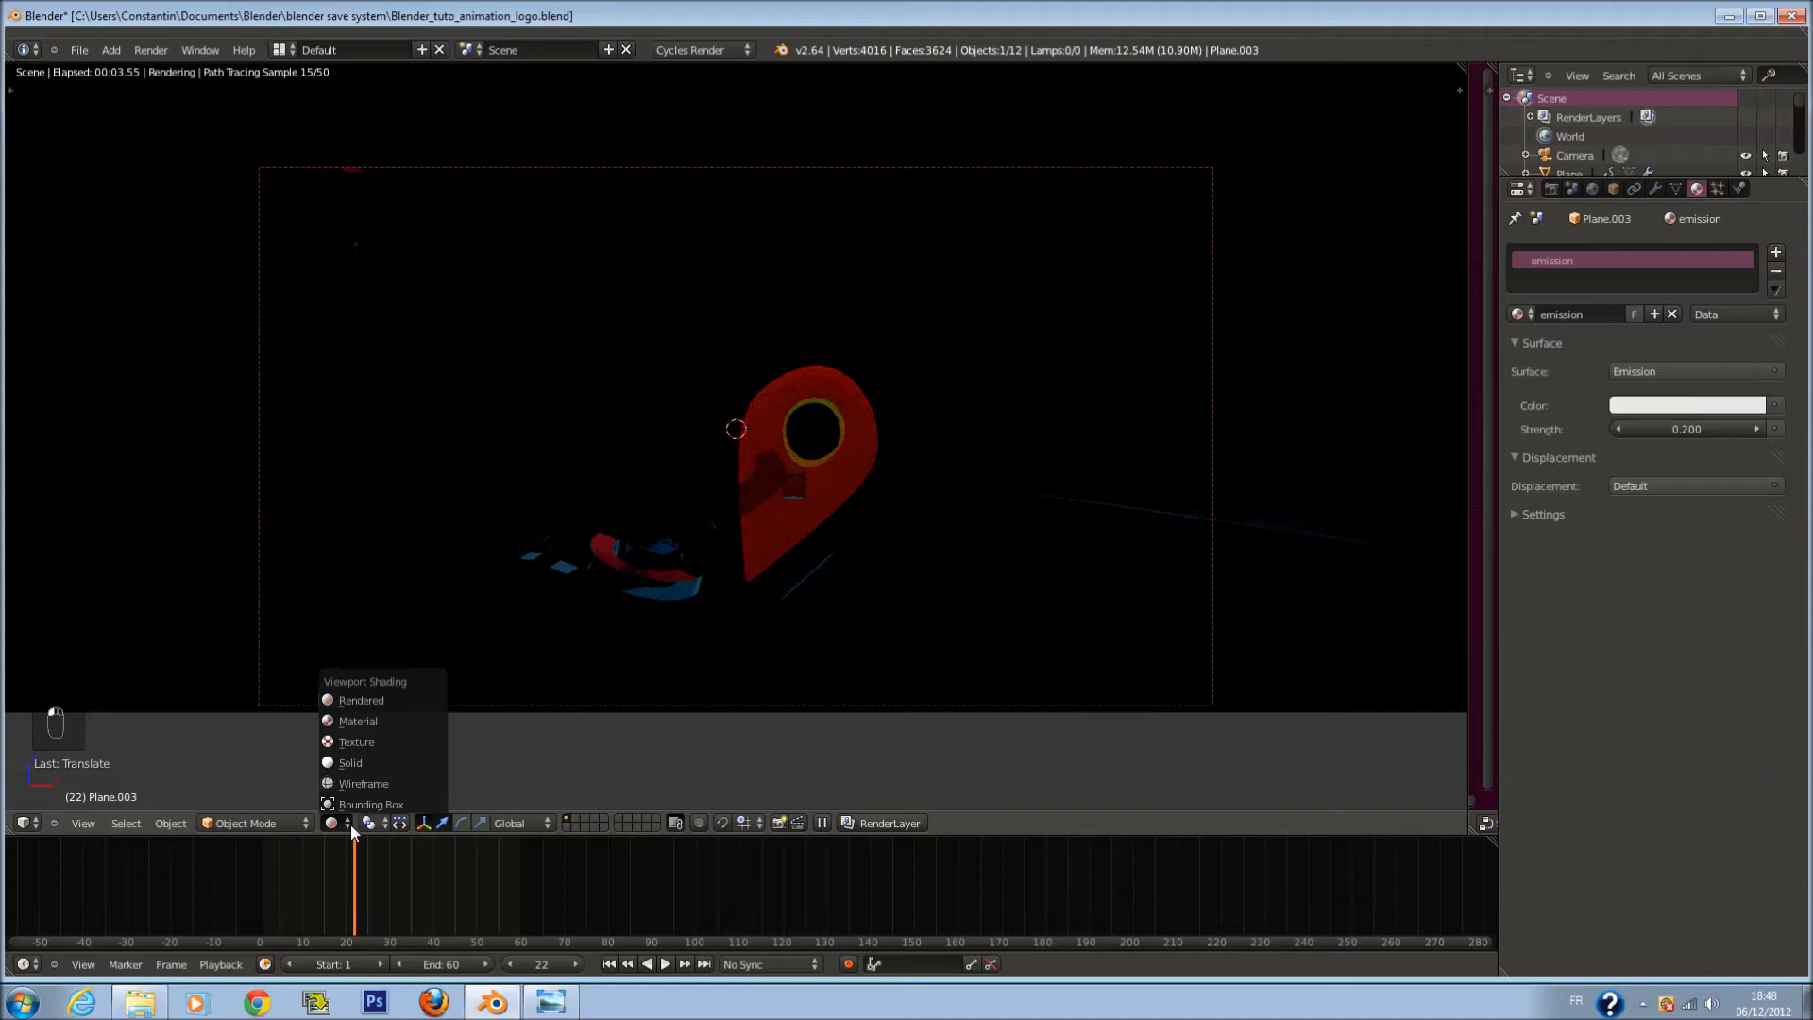
click(372, 761)
key(ctrl+s)
key(KP_2)
key(KP_3)
key(KP_3)
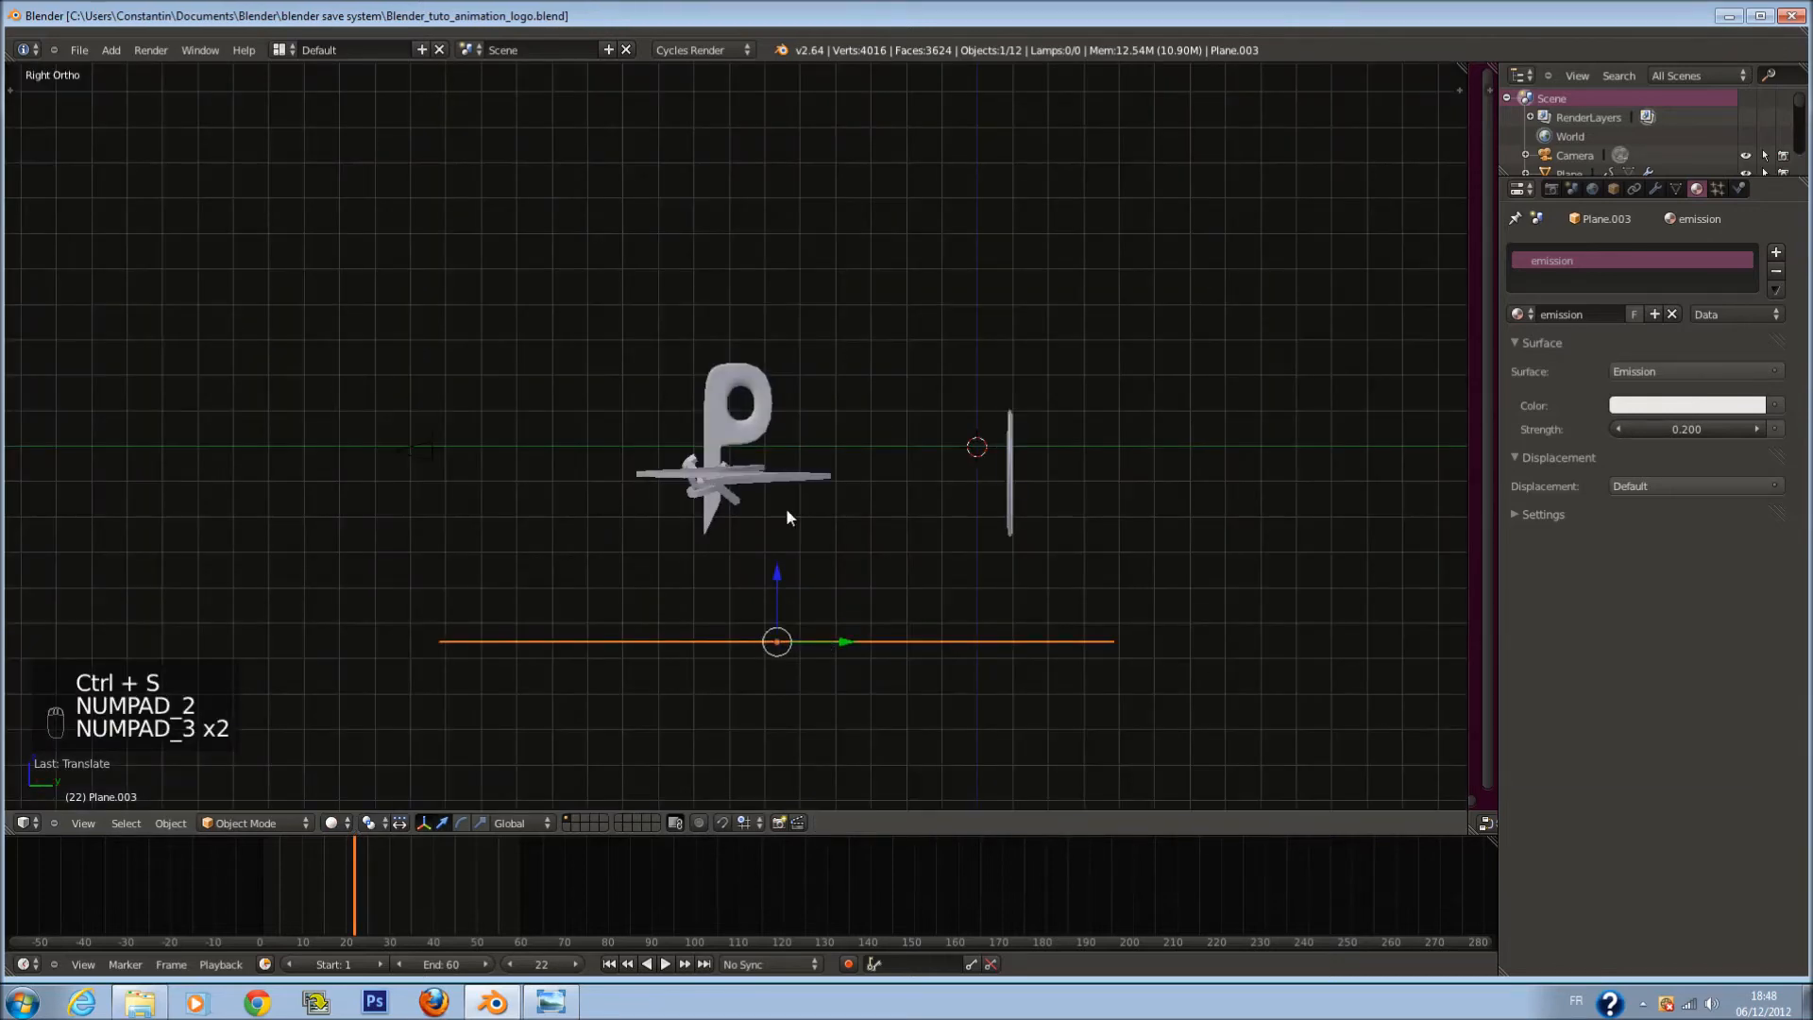
key(z)
right_click(422, 373)
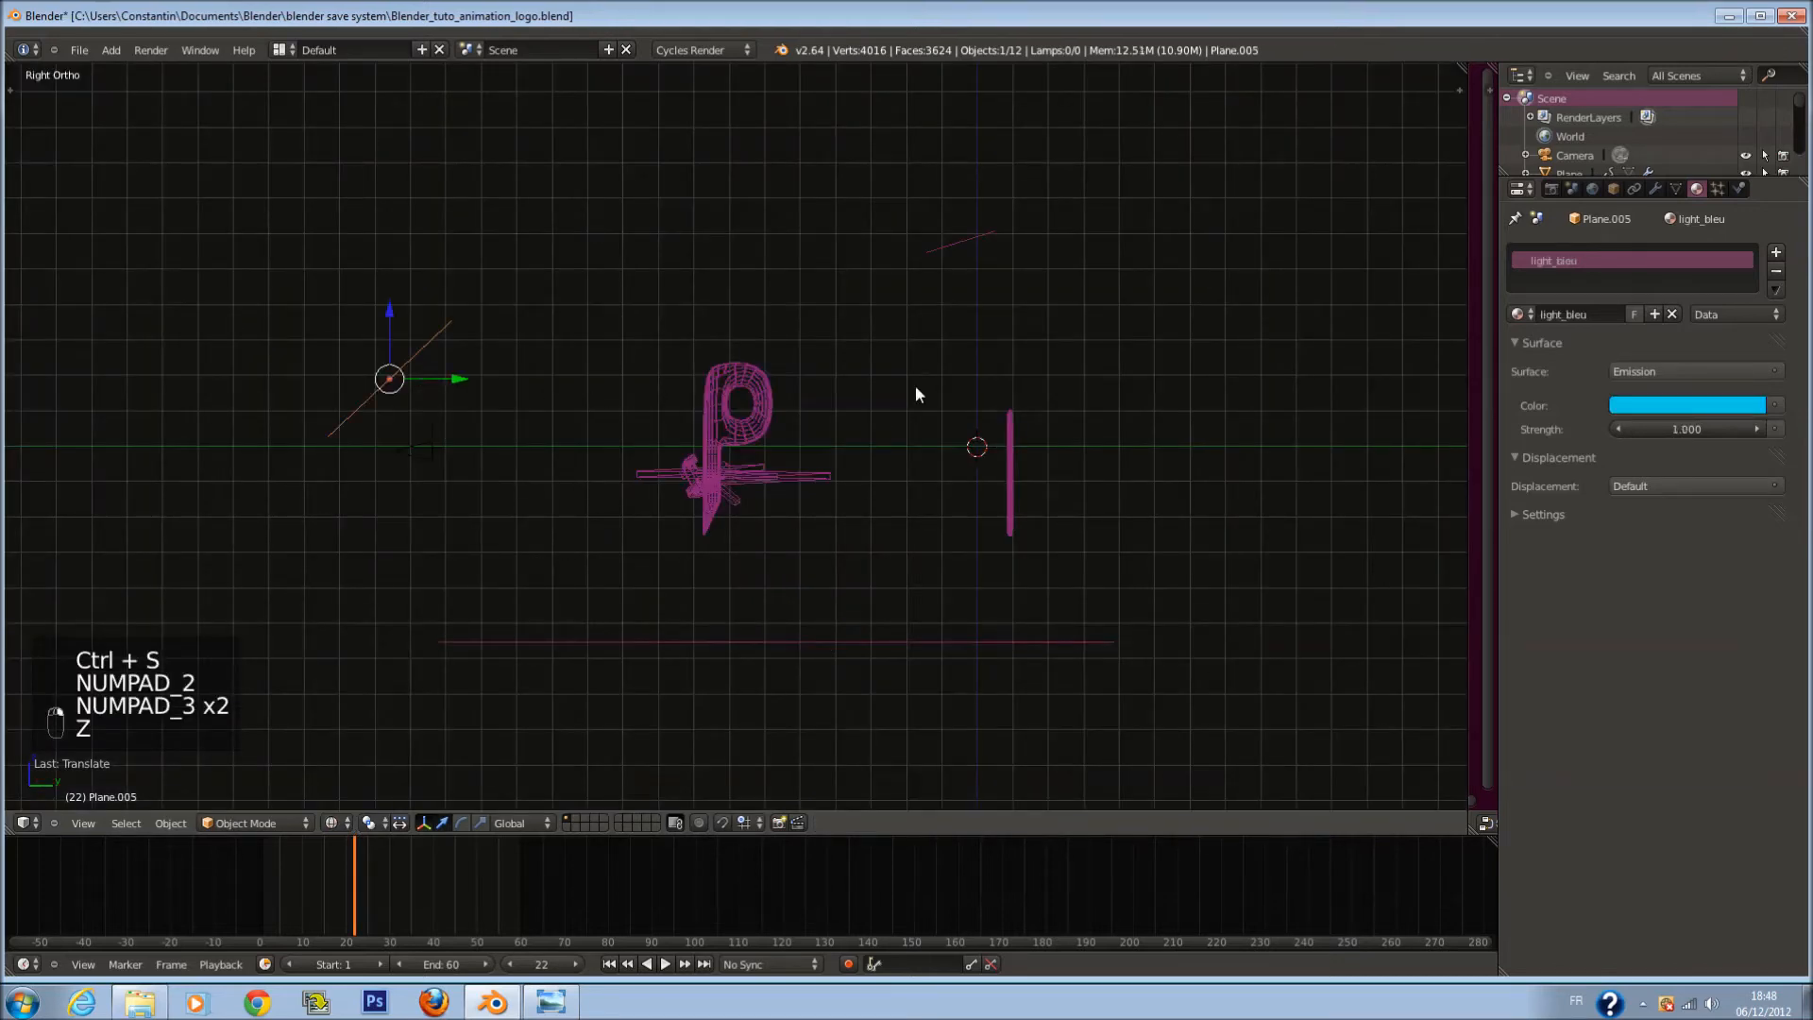
click(1696, 428)
text(3)
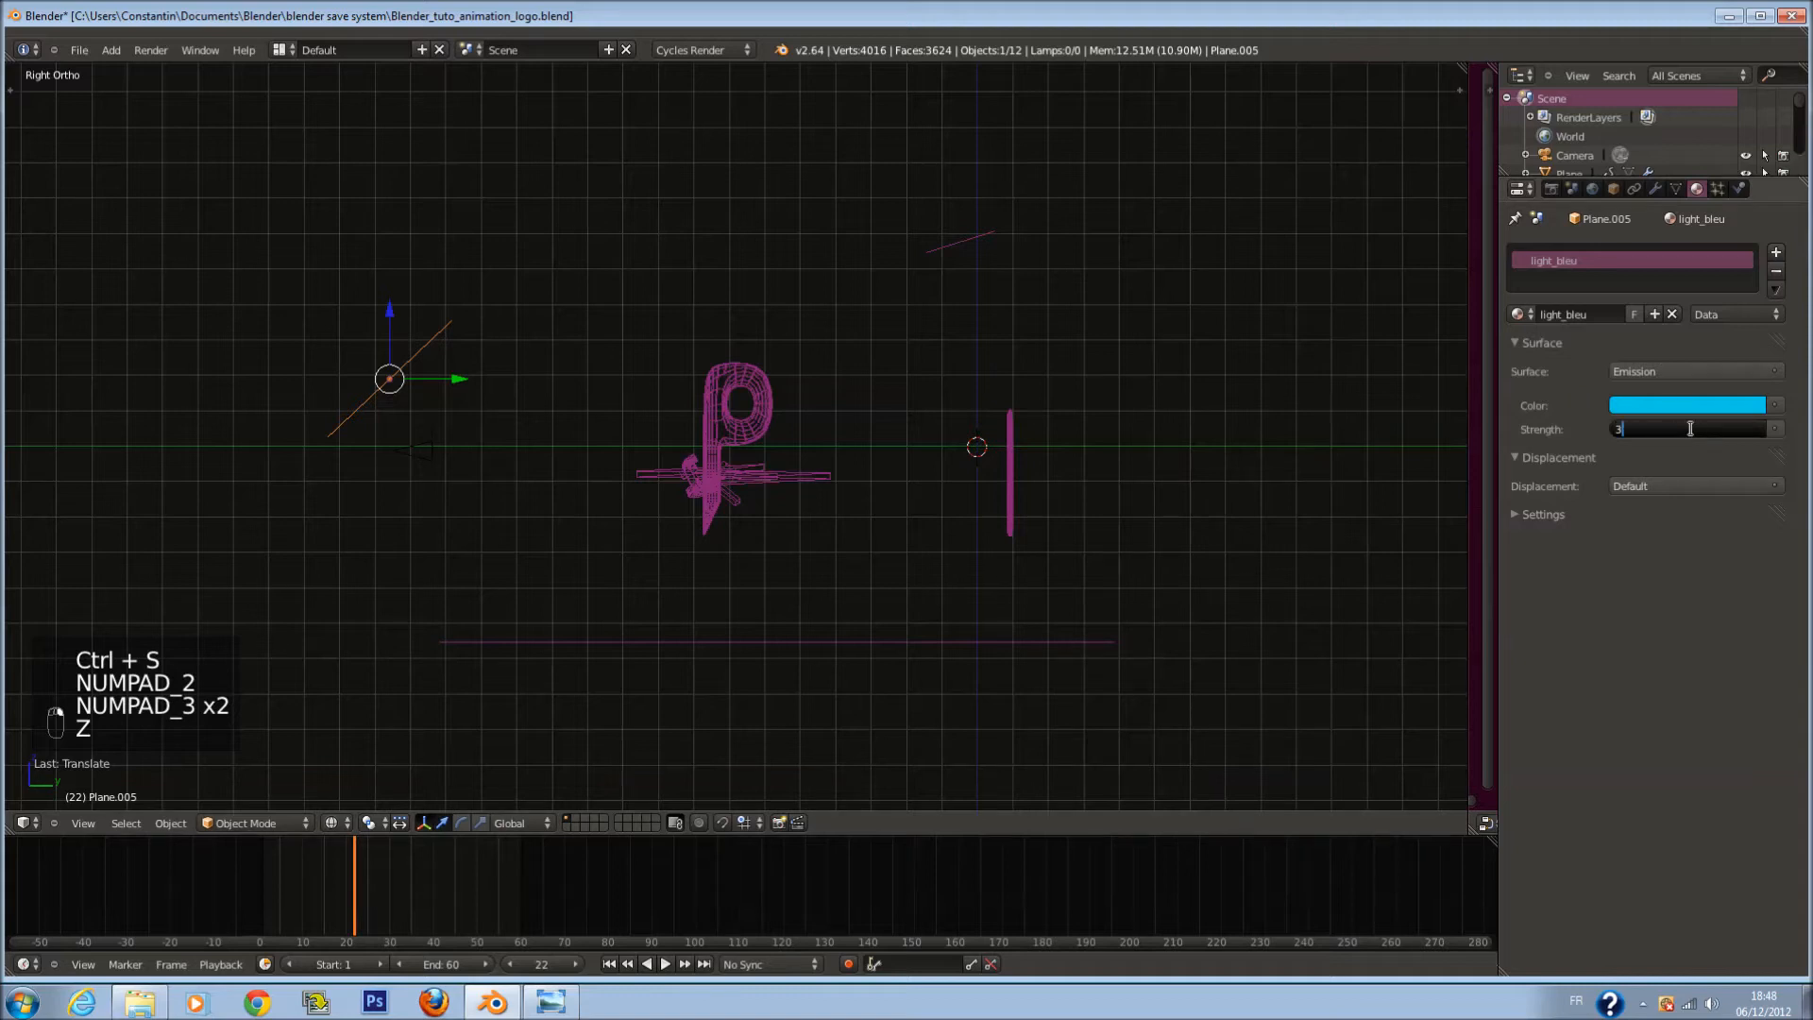
key(BackSpace)
text(10)
key(Return)
Step: Preview the render through the camera with the stronger blue light and save the file
key(KP_0)
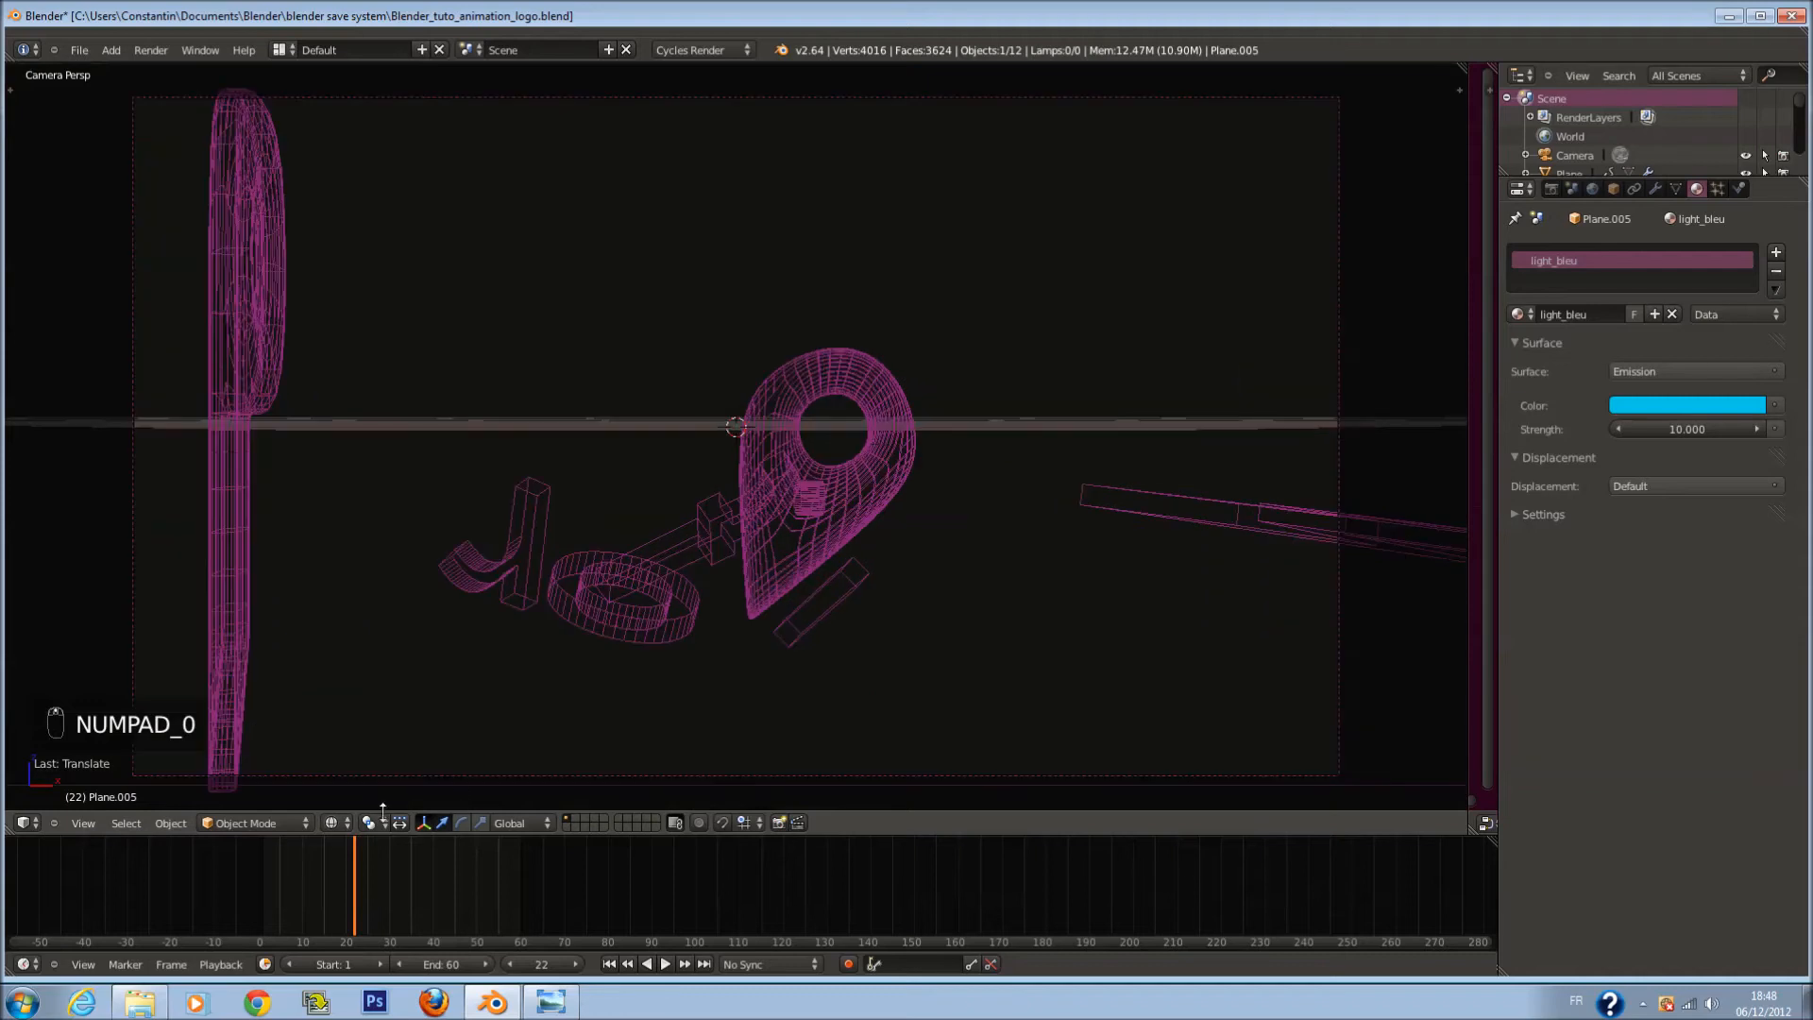
click(332, 822)
click(387, 694)
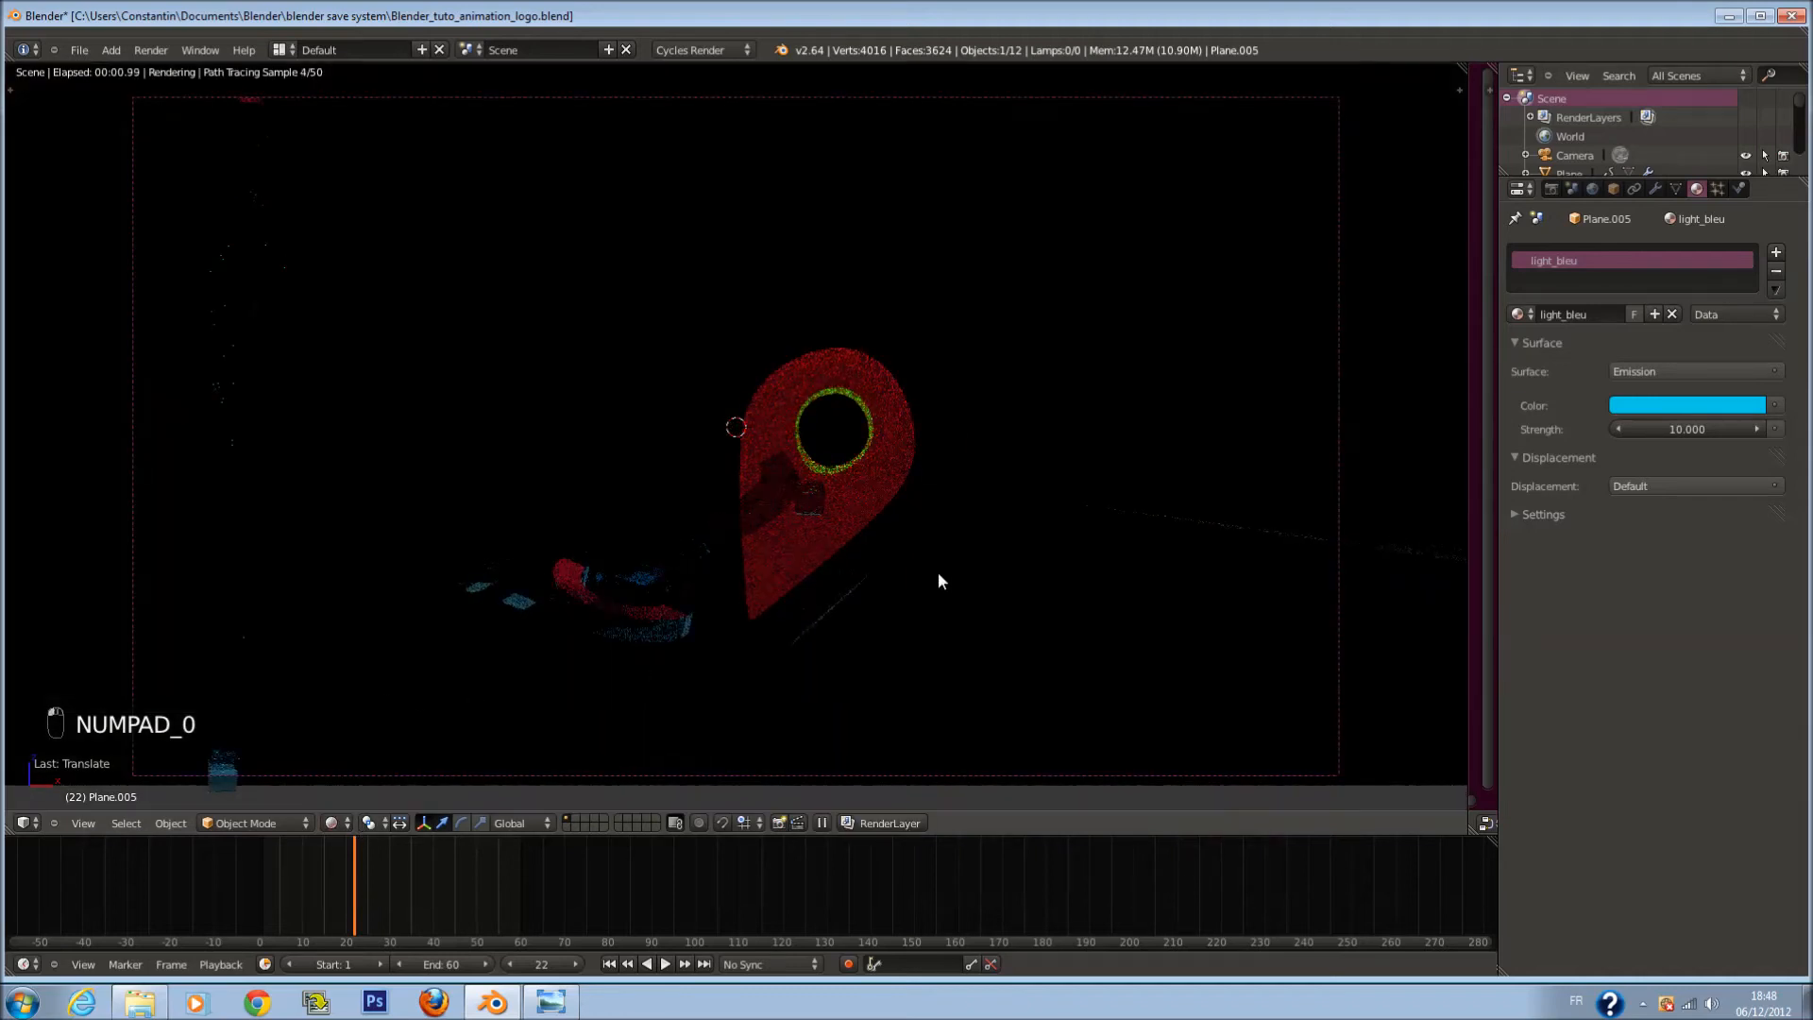
key(ctrl+s)
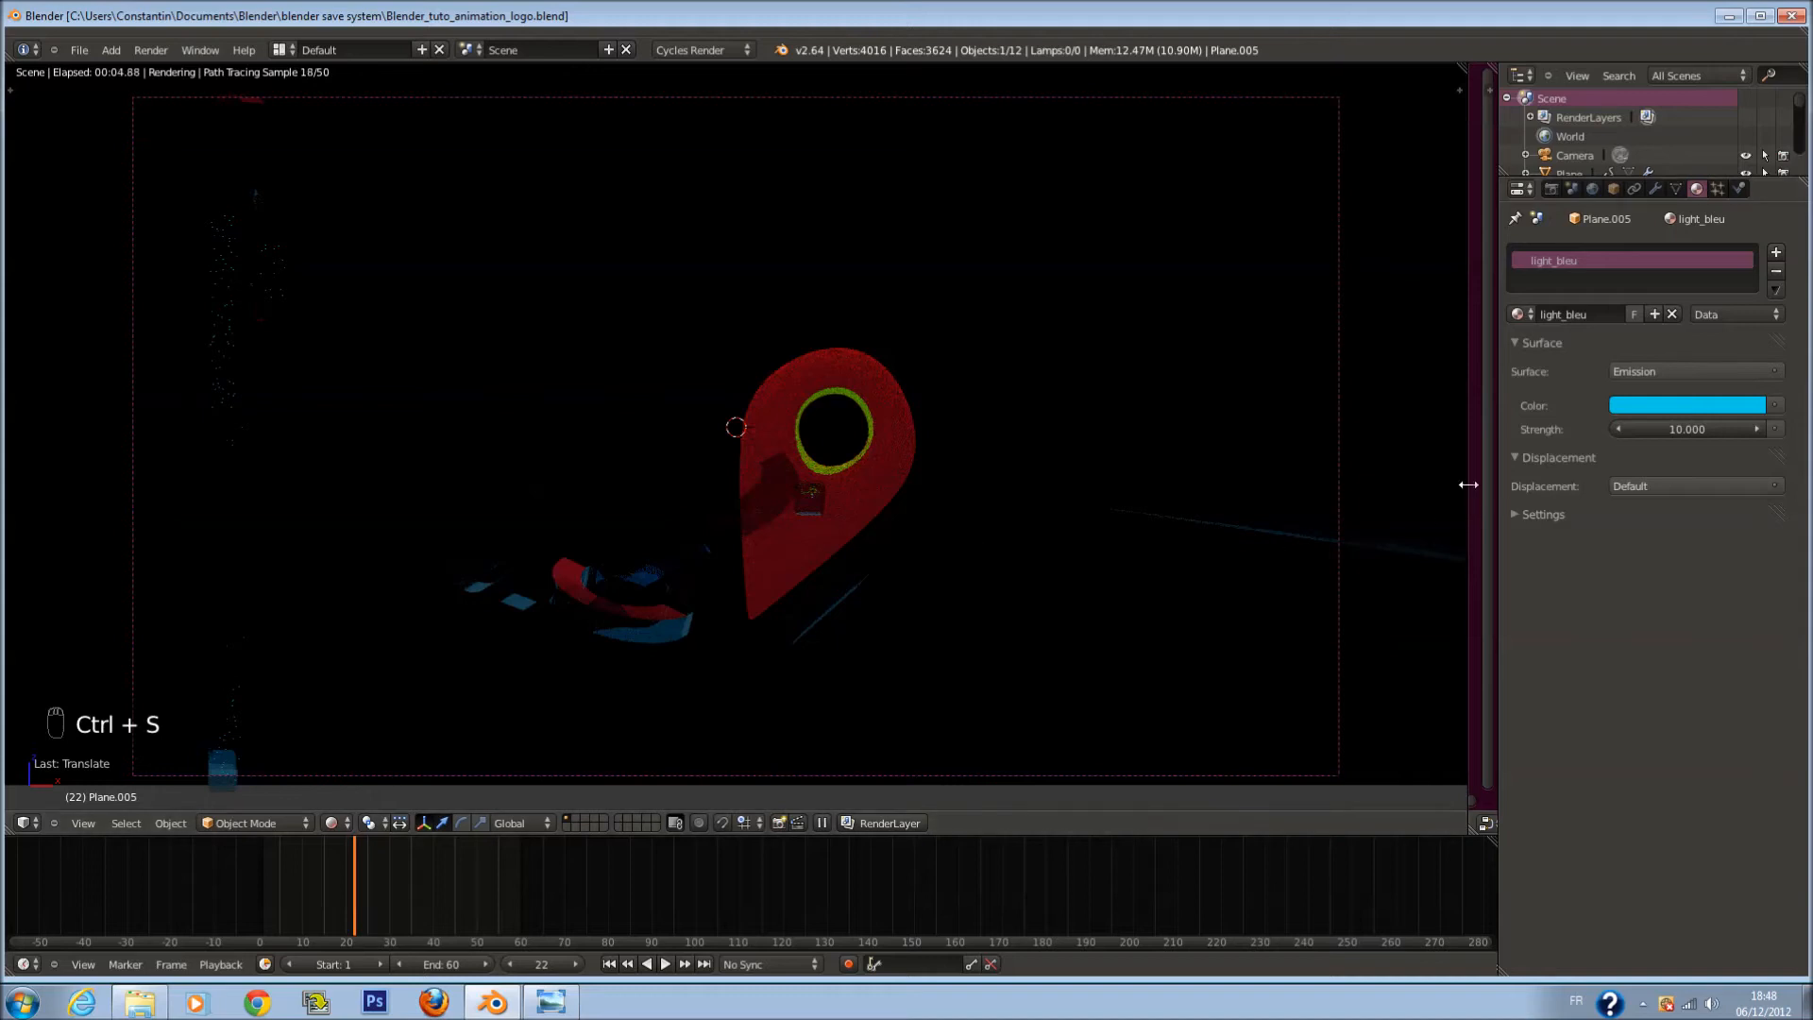
Step: Widen the node editor, display the shader nodes of the letter O's PROFIZ material and save the file
drag(1470, 486, 1146, 473)
key(Home)
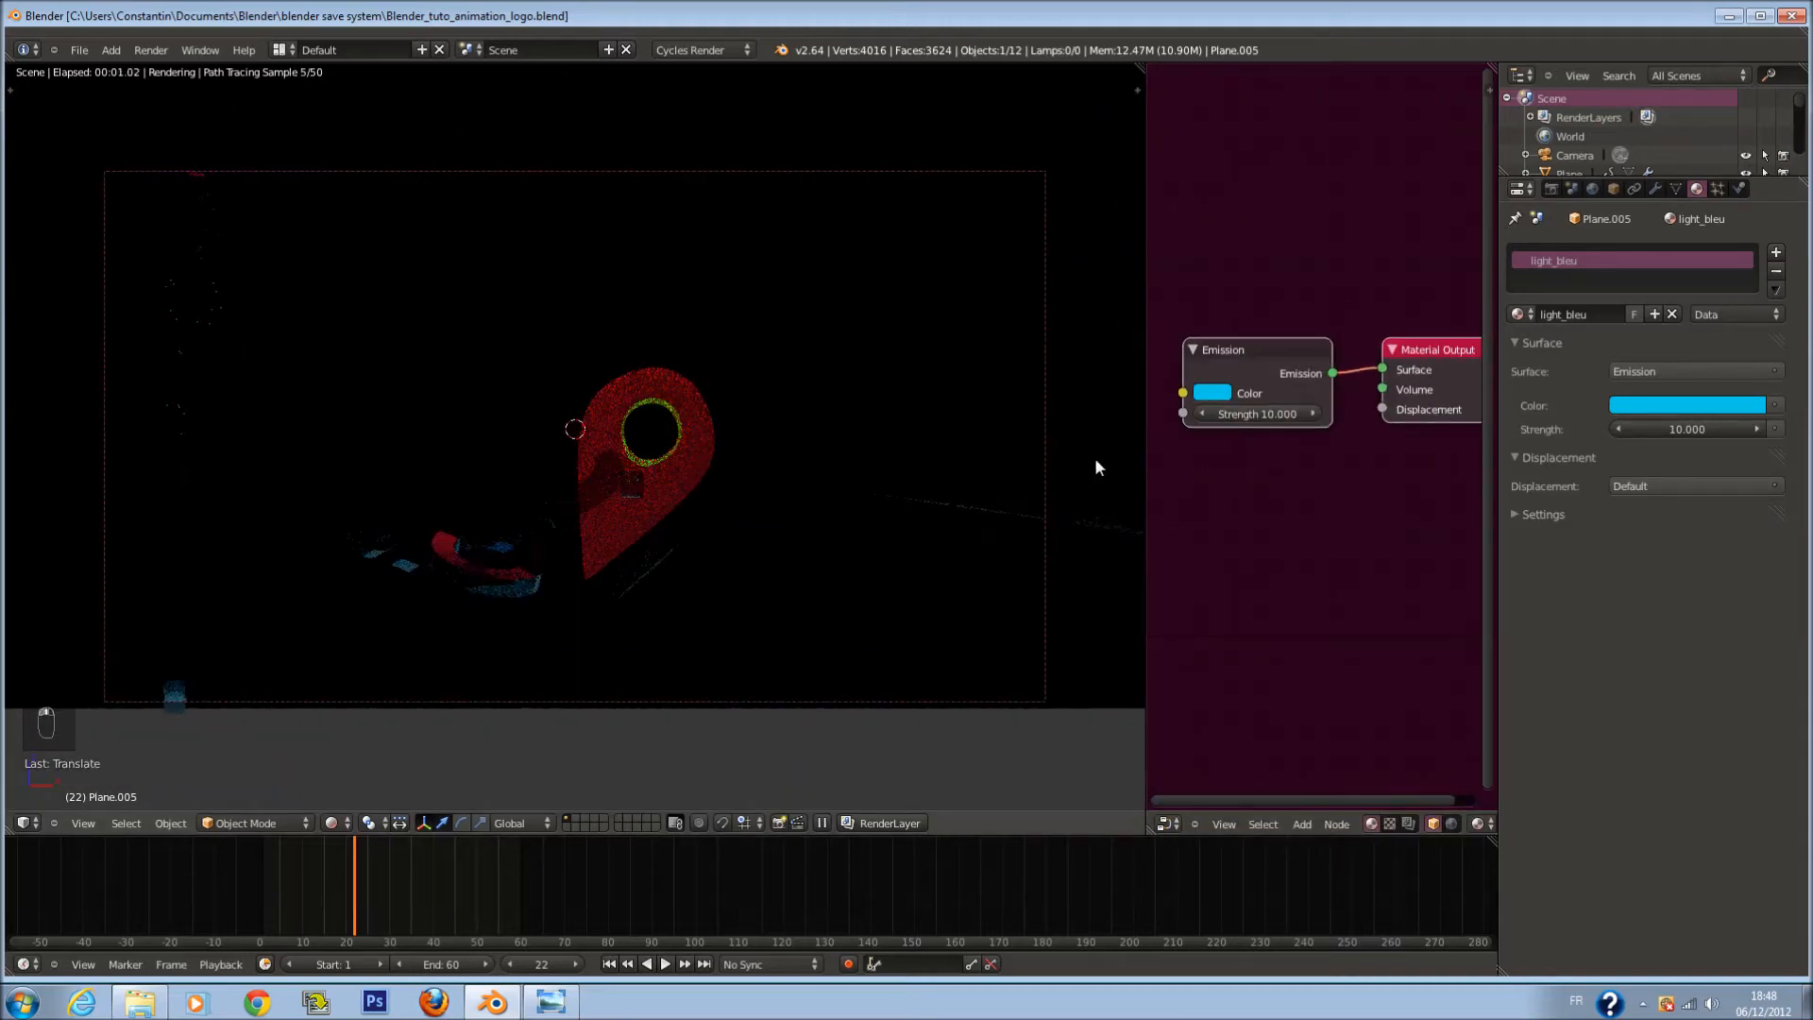
right_click(508, 572)
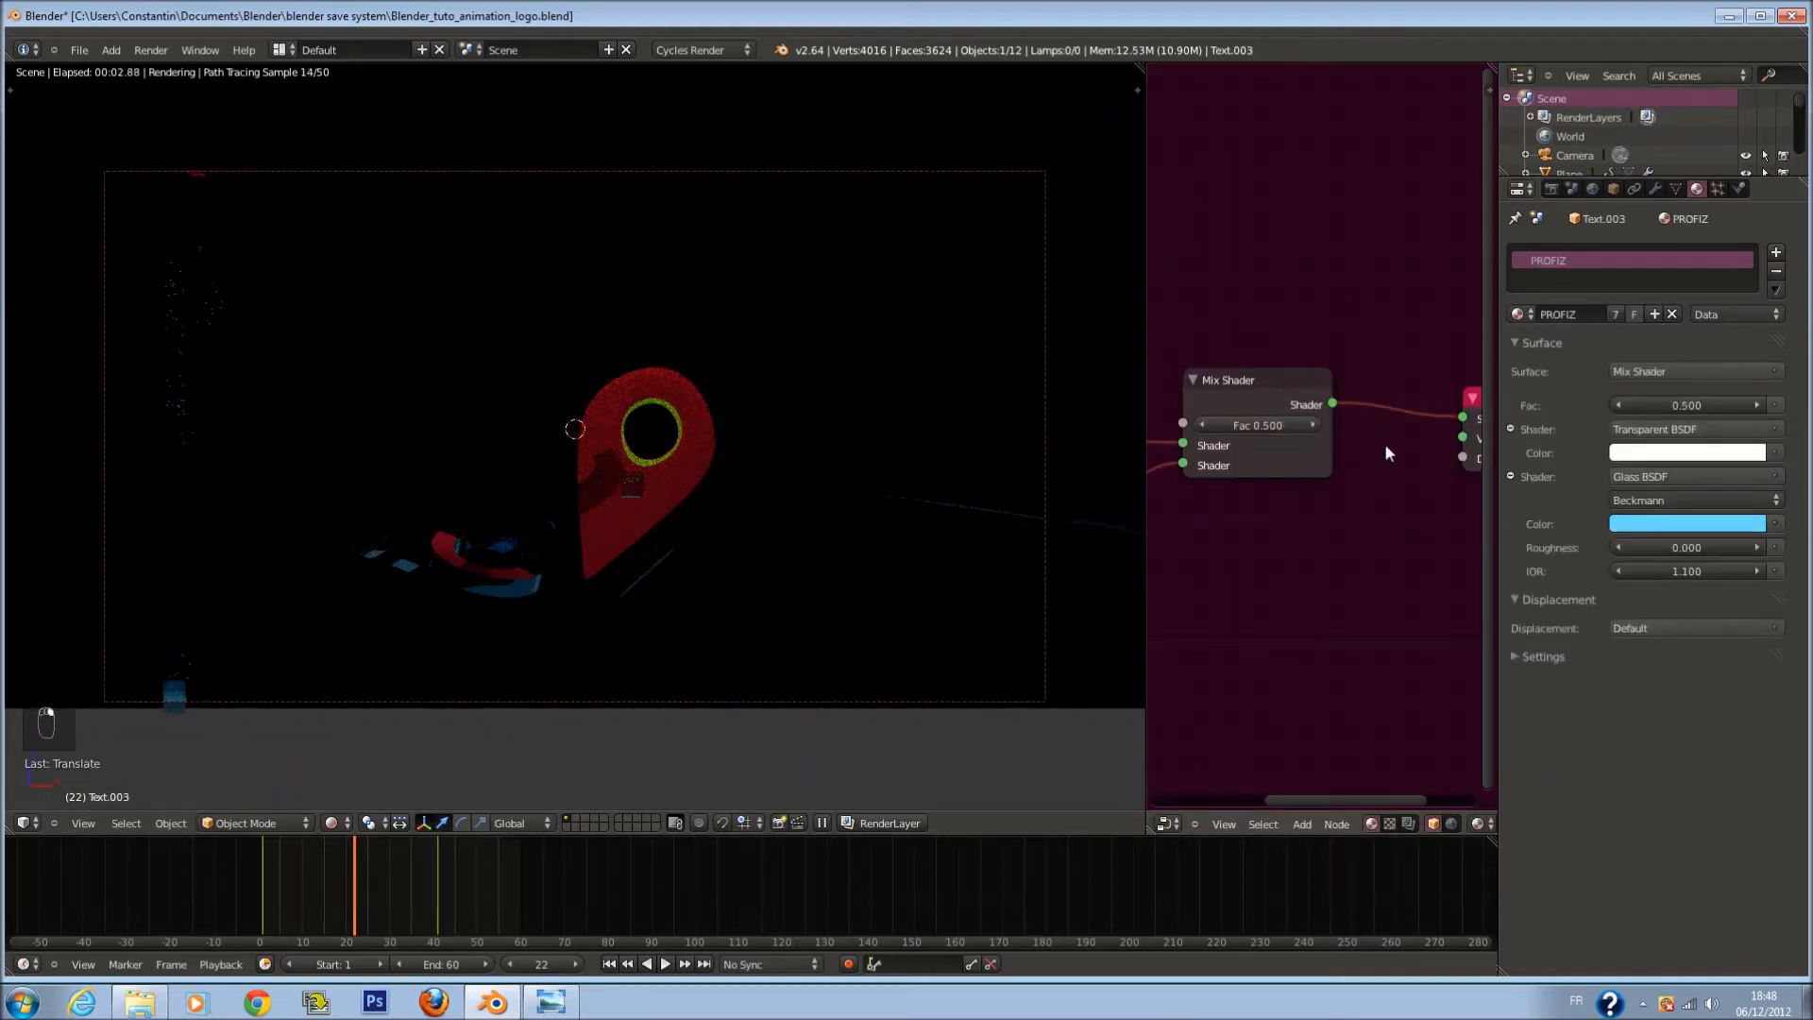
key(ctrl+s)
middle_drag(1214, 501, 1396, 486)
scroll(1397, 486, up, 2)
Step: Try darkening the Transparent BSDF colour of the PROFIZ material and restore it to white
click(1323, 410)
drag(1504, 145, 1505, 197)
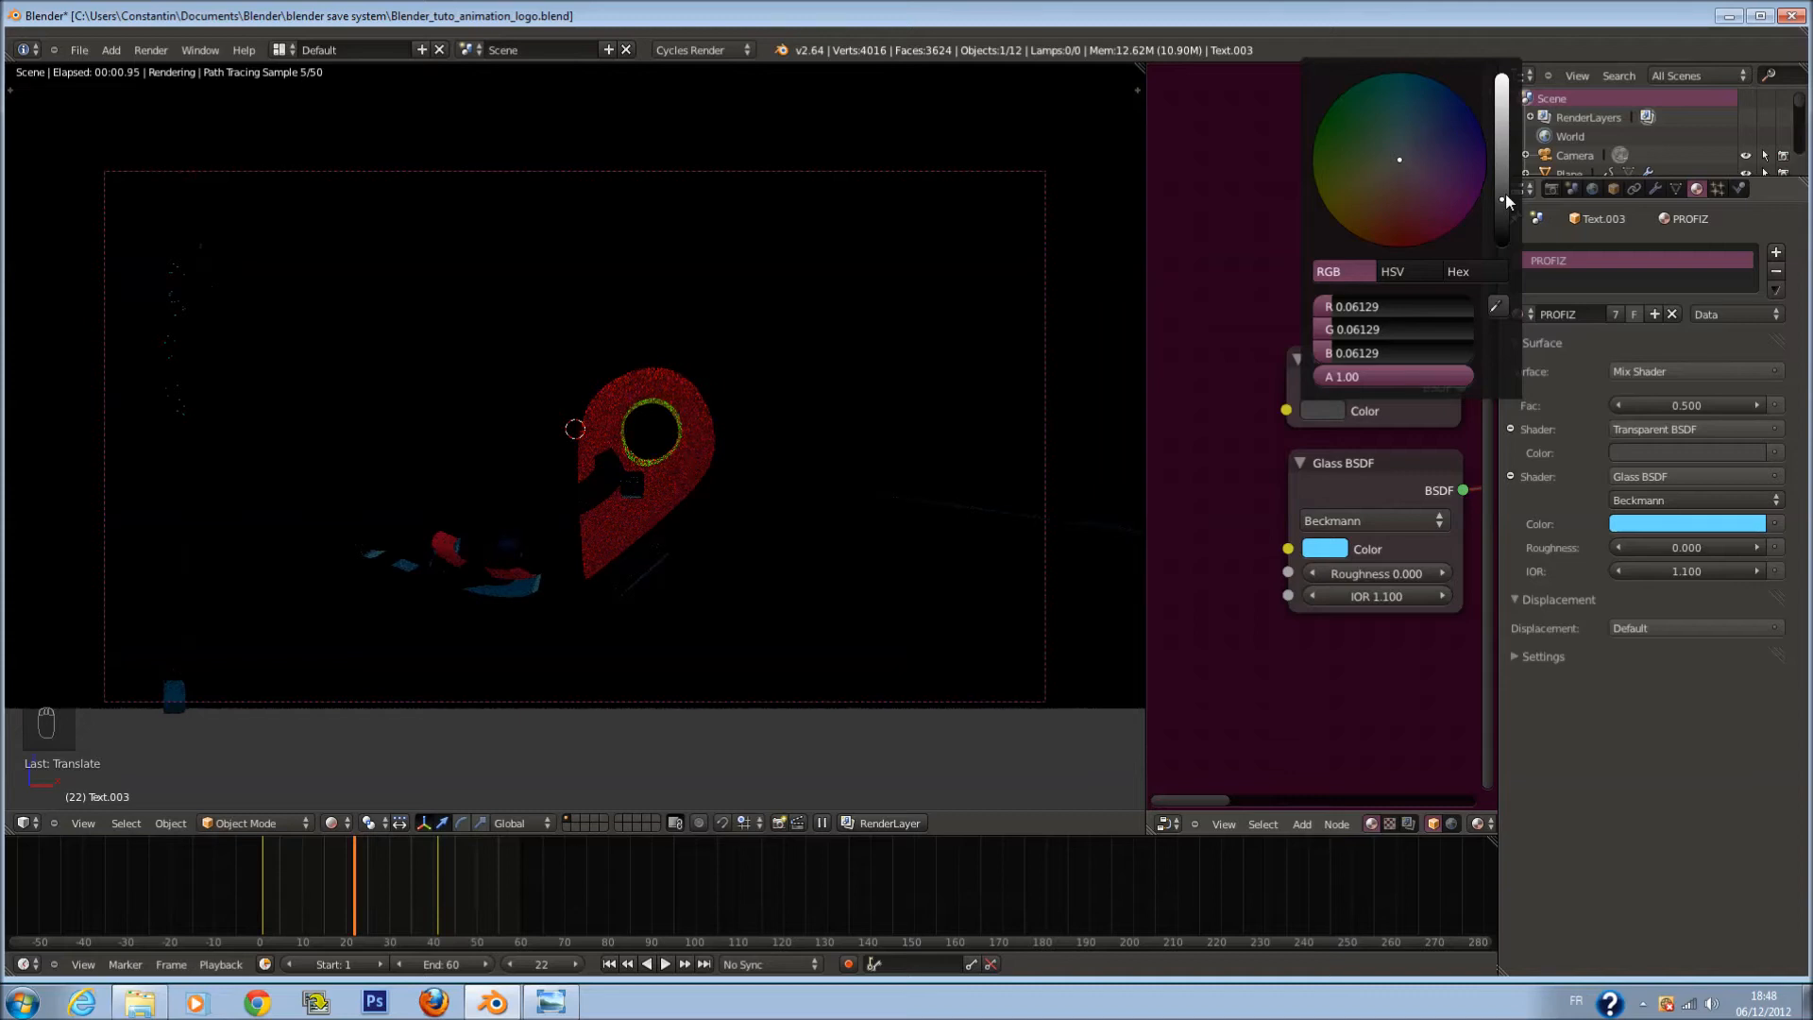
drag(1505, 195, 1489, 66)
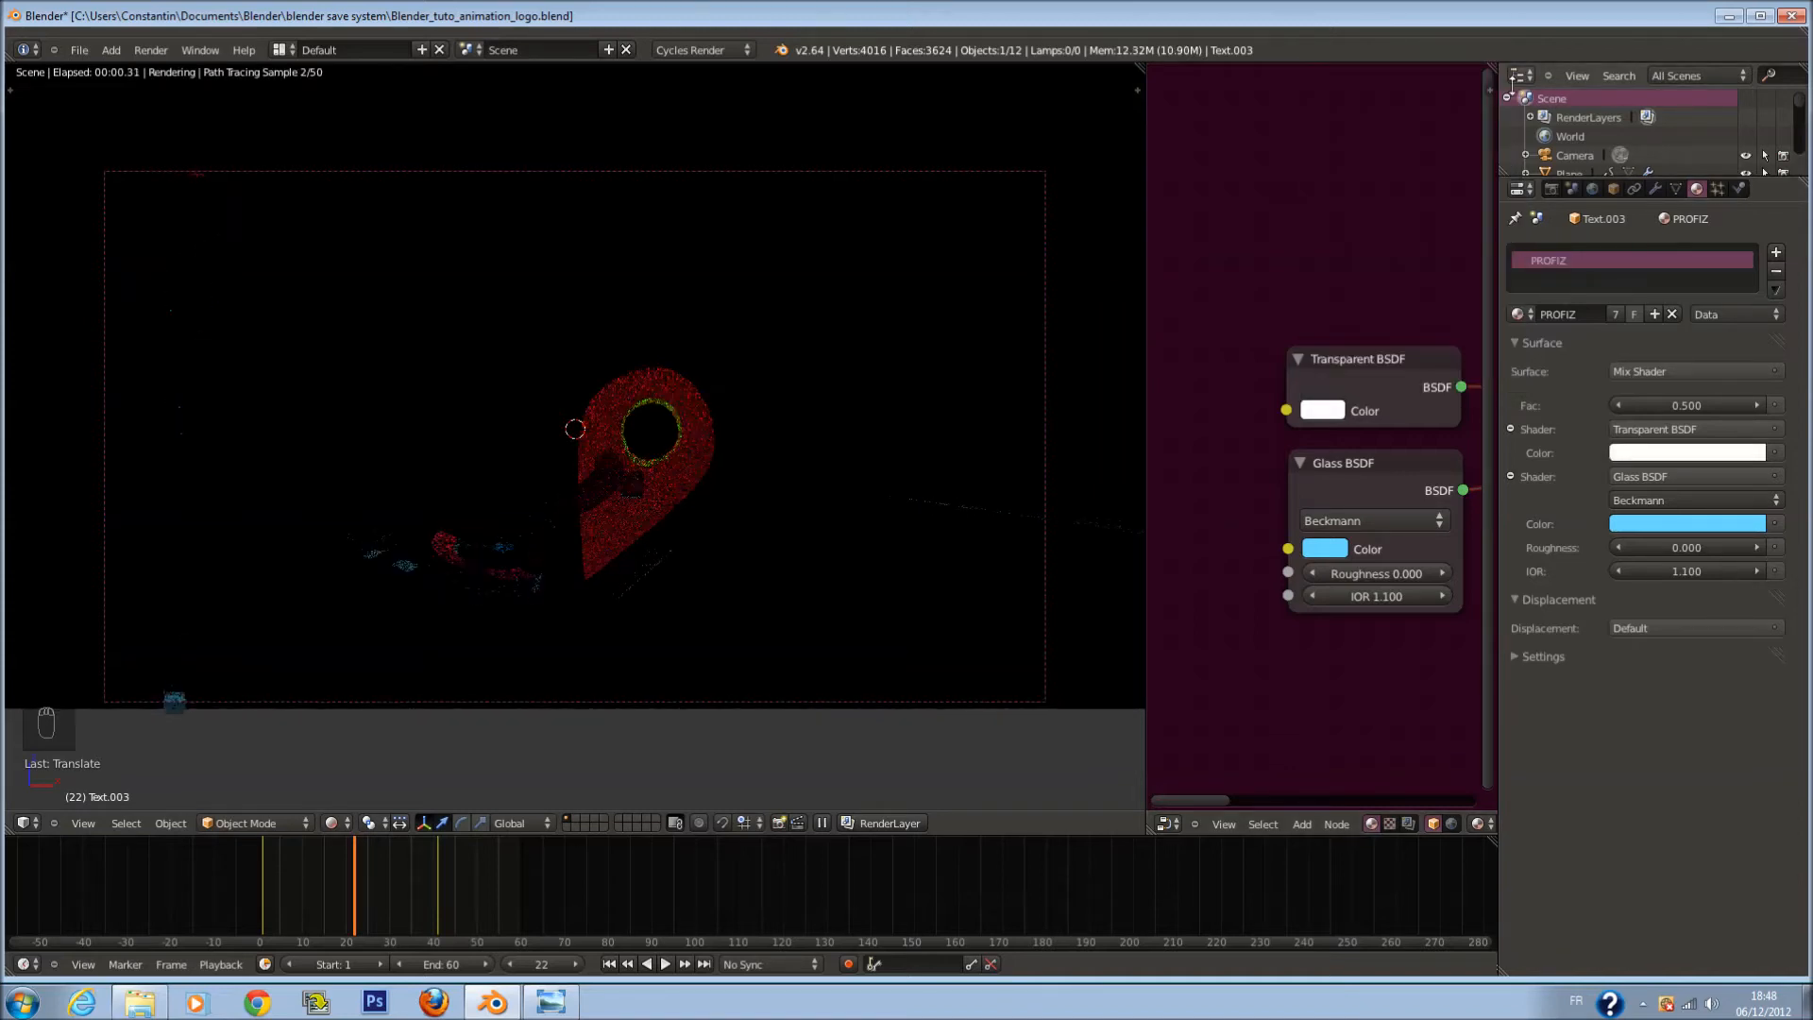
click(1336, 410)
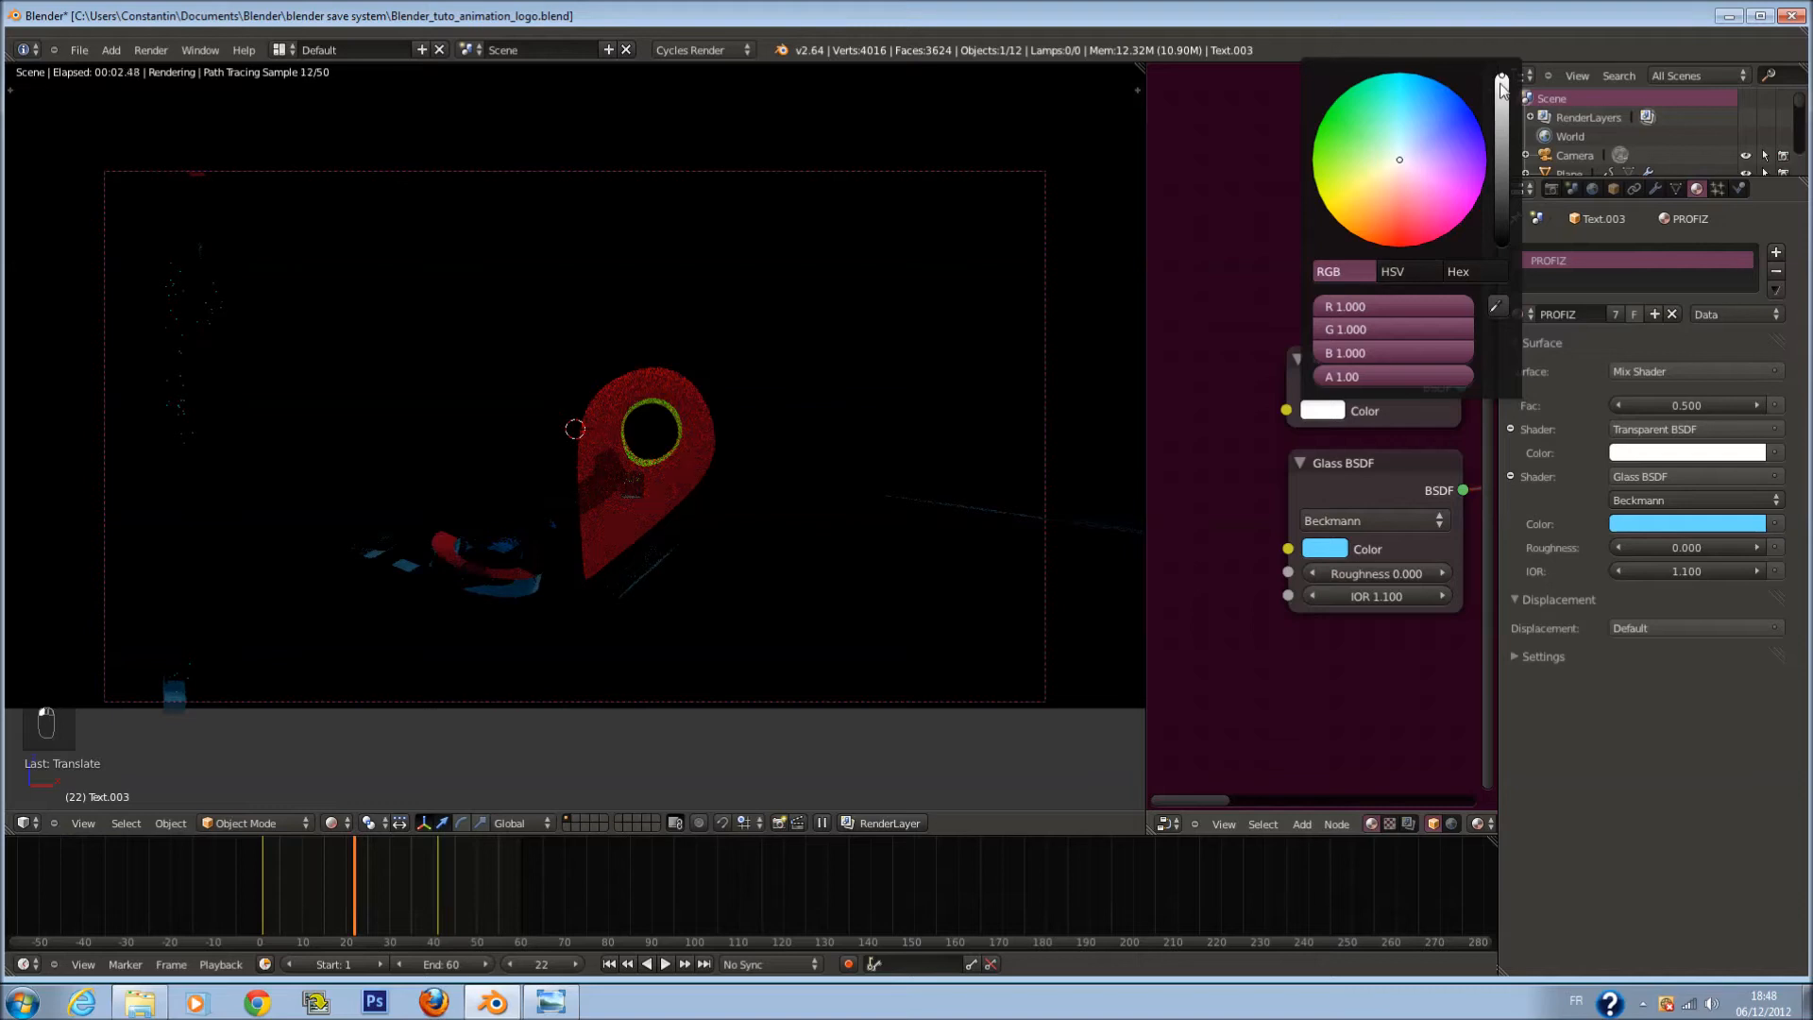
key(ctrl+s)
click(1216, 198)
Step: Set the white emission floor plane's strength to 1 and save the file
click(335, 823)
click(364, 755)
middle_drag(743, 550, 526, 634)
right_click(526, 634)
click(1688, 430)
text(1)
key(Return)
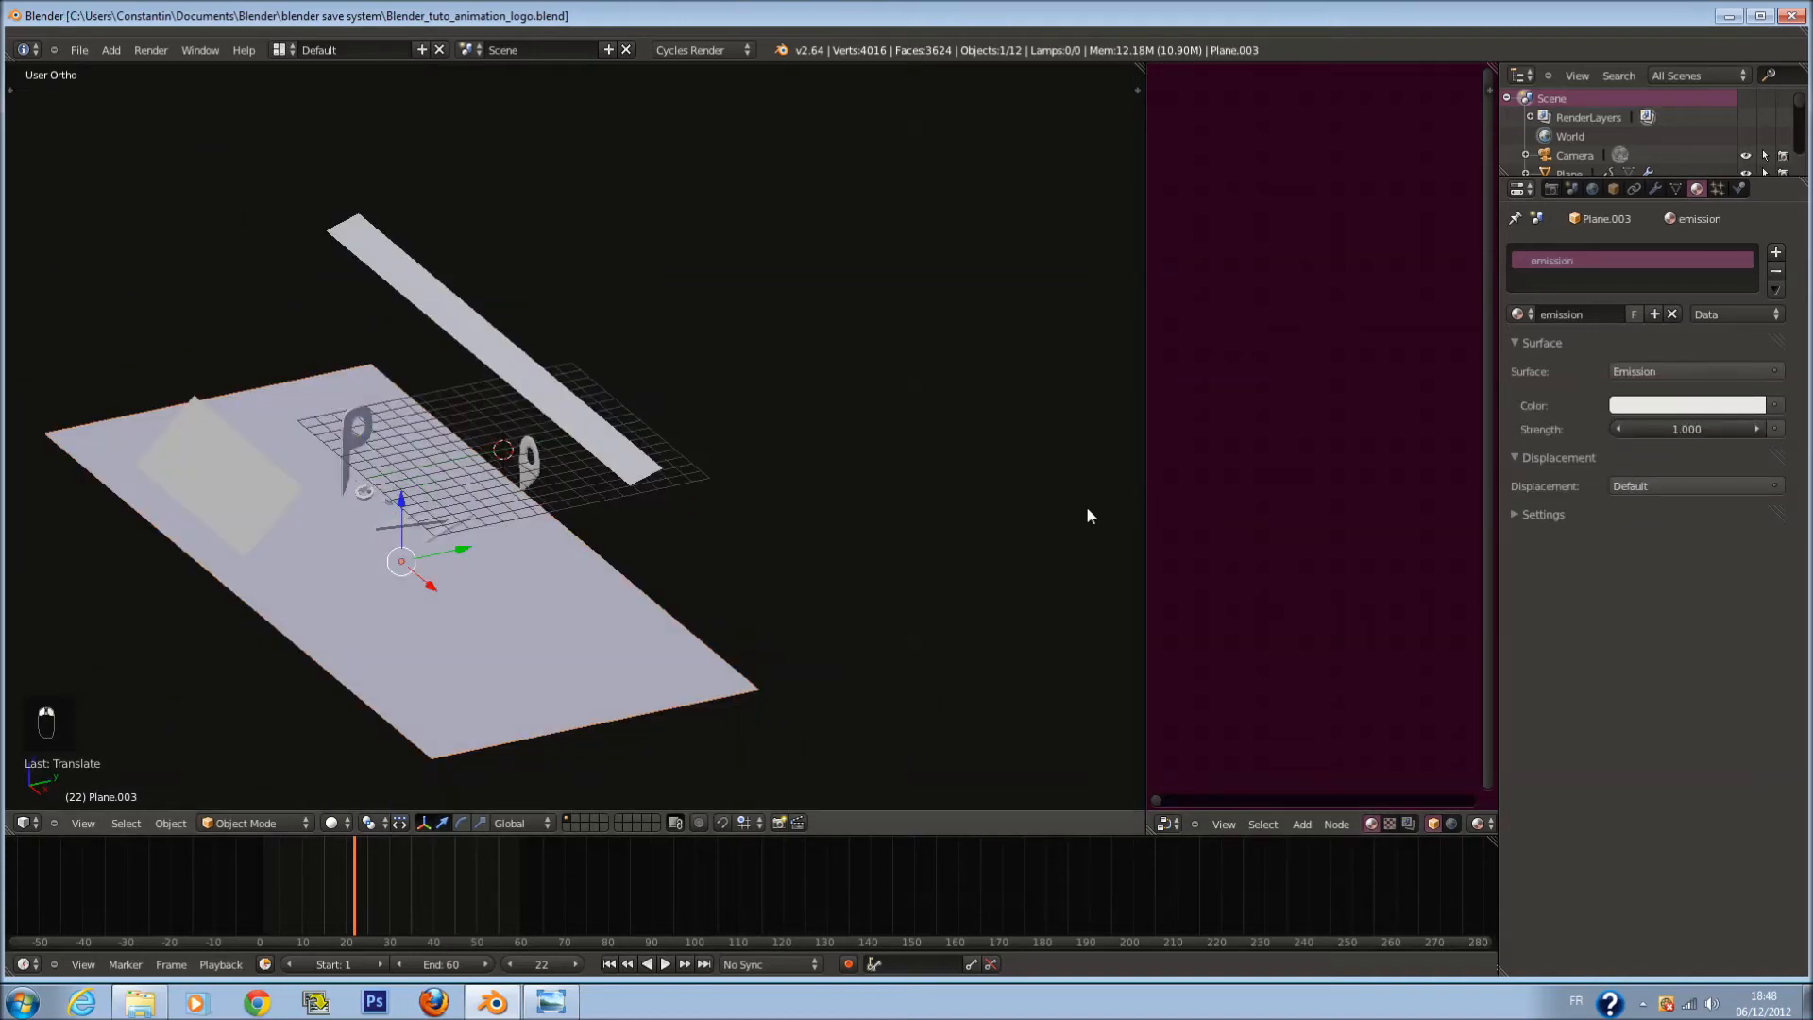
key(ctrl+s)
Step: Preview the rendered camera view at frame 22 with the brighter white light
key(KP_0)
click(331, 825)
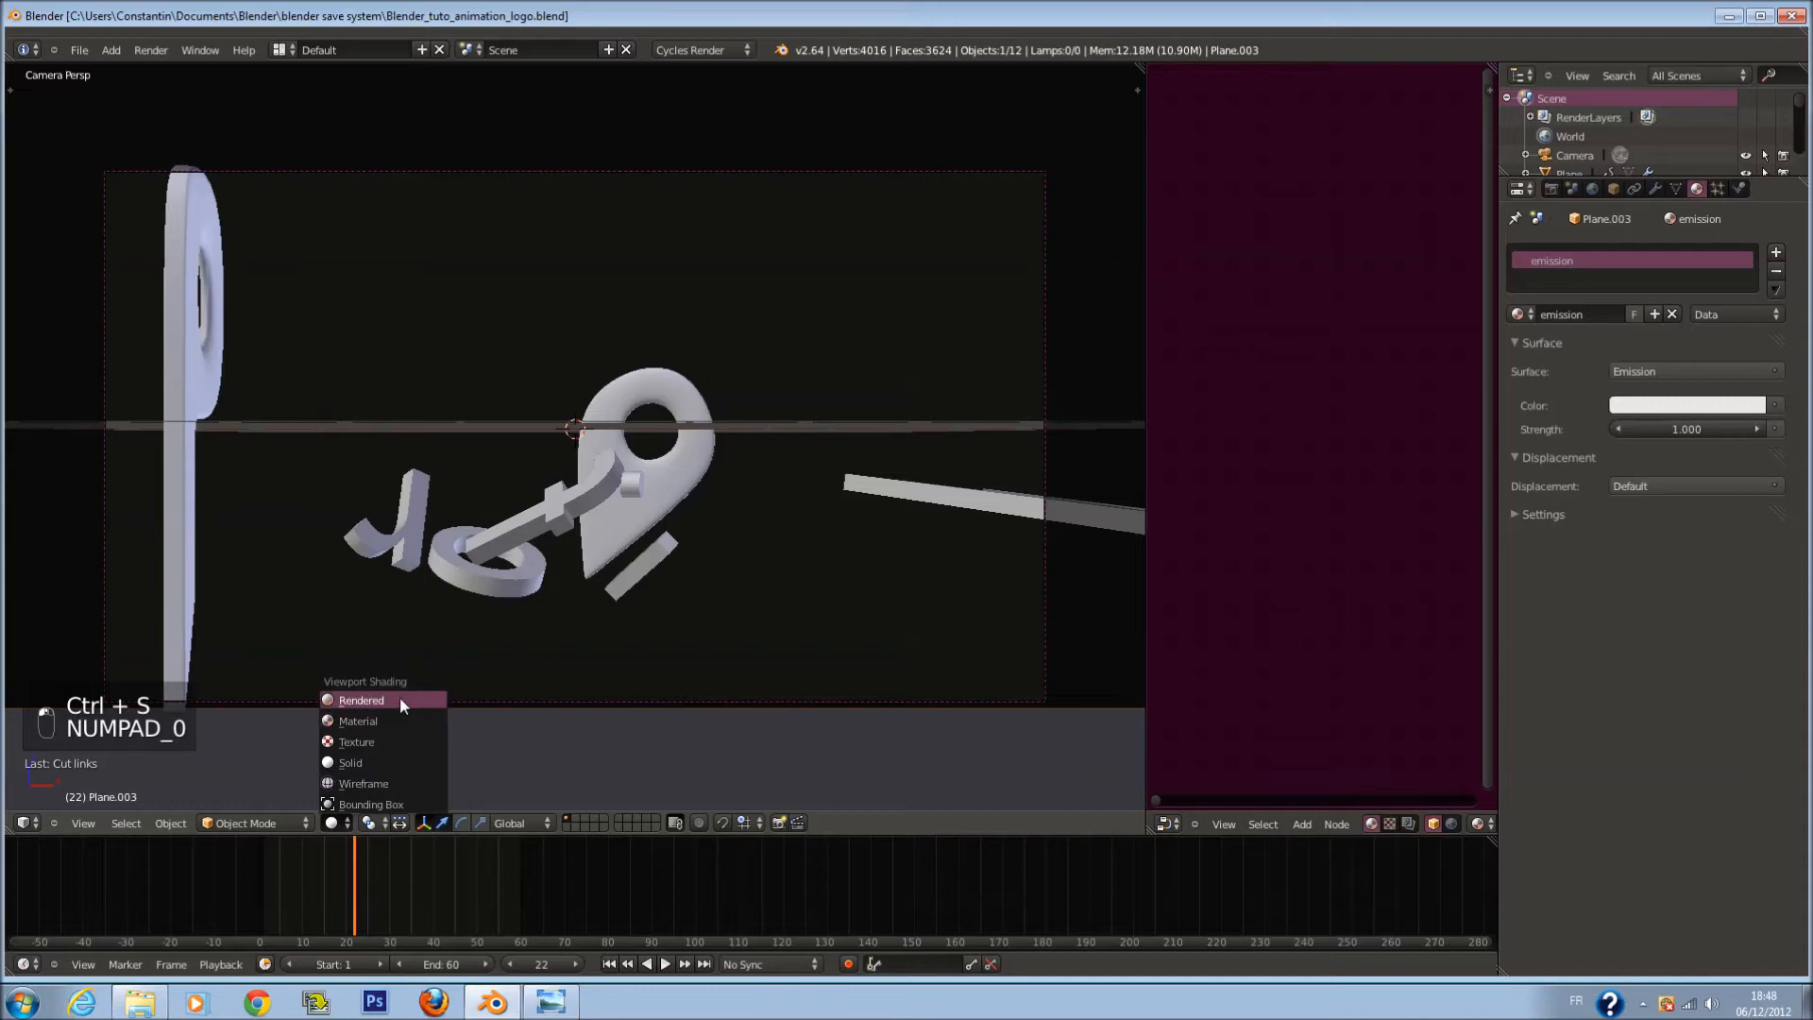
click(400, 697)
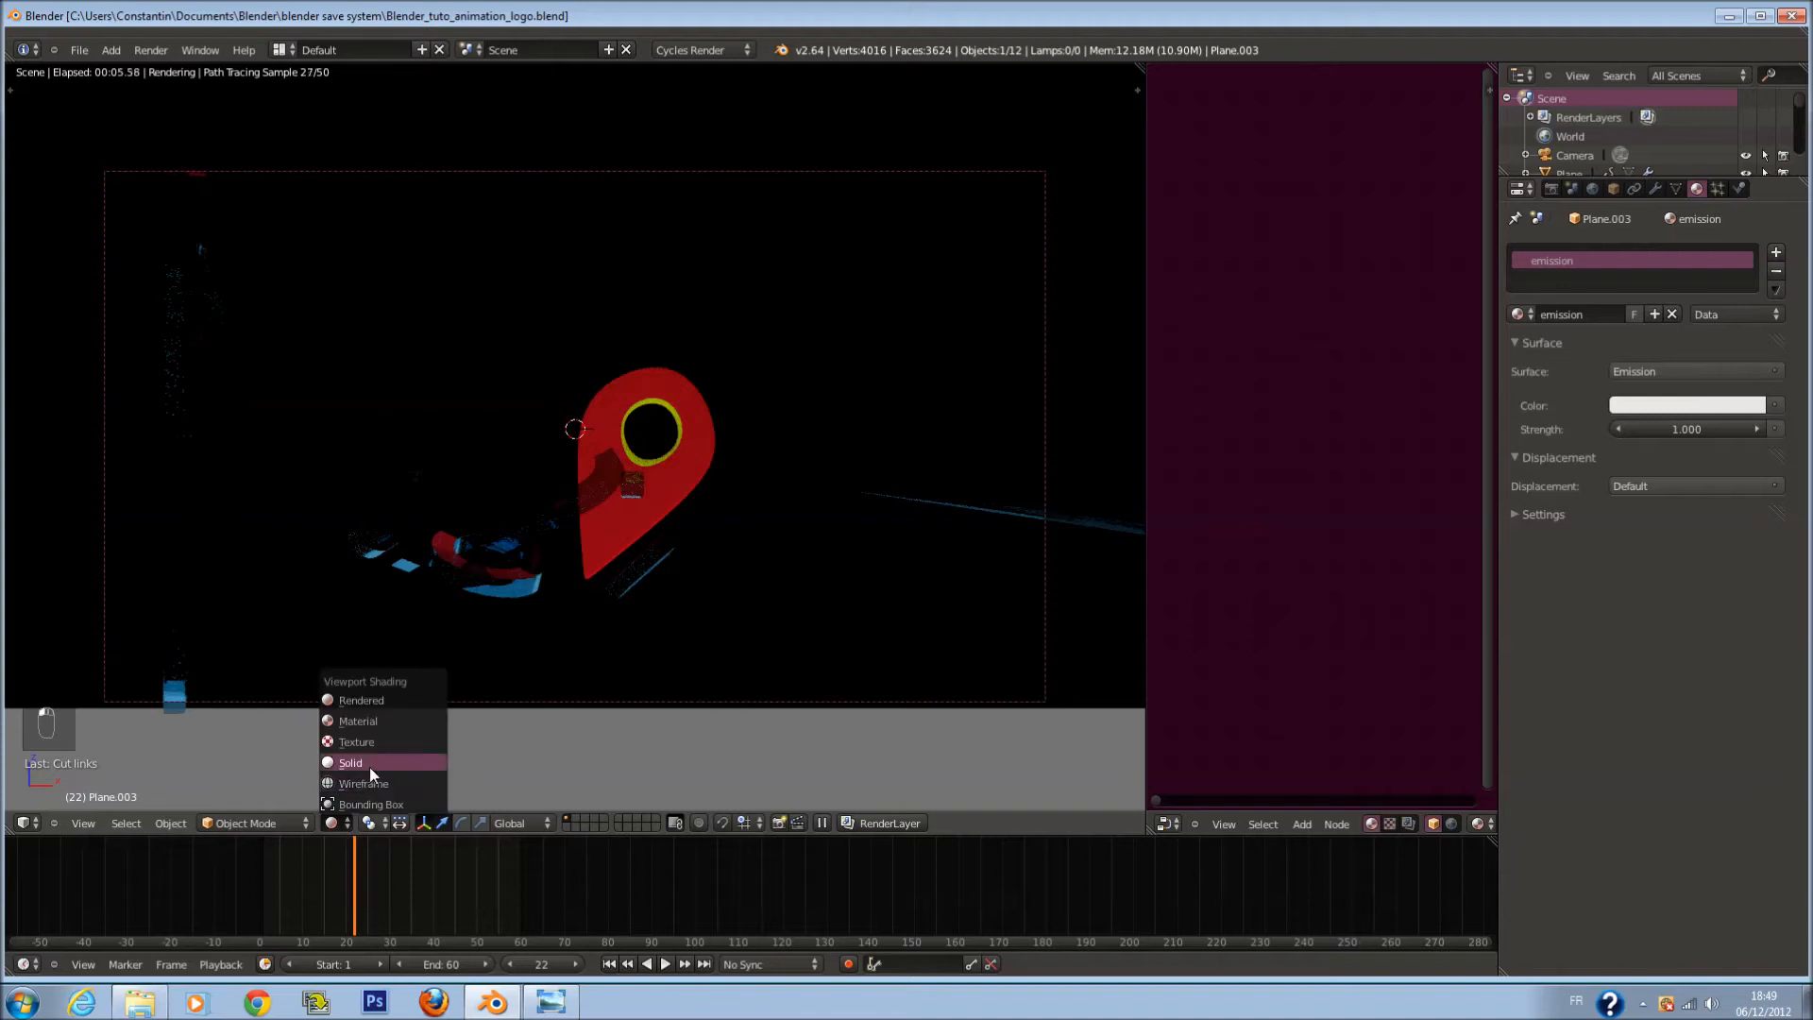
Step: Rotate the blue light plane to a nearly upright tilt in the wireframe side view
click(370, 765)
key(KP_3)
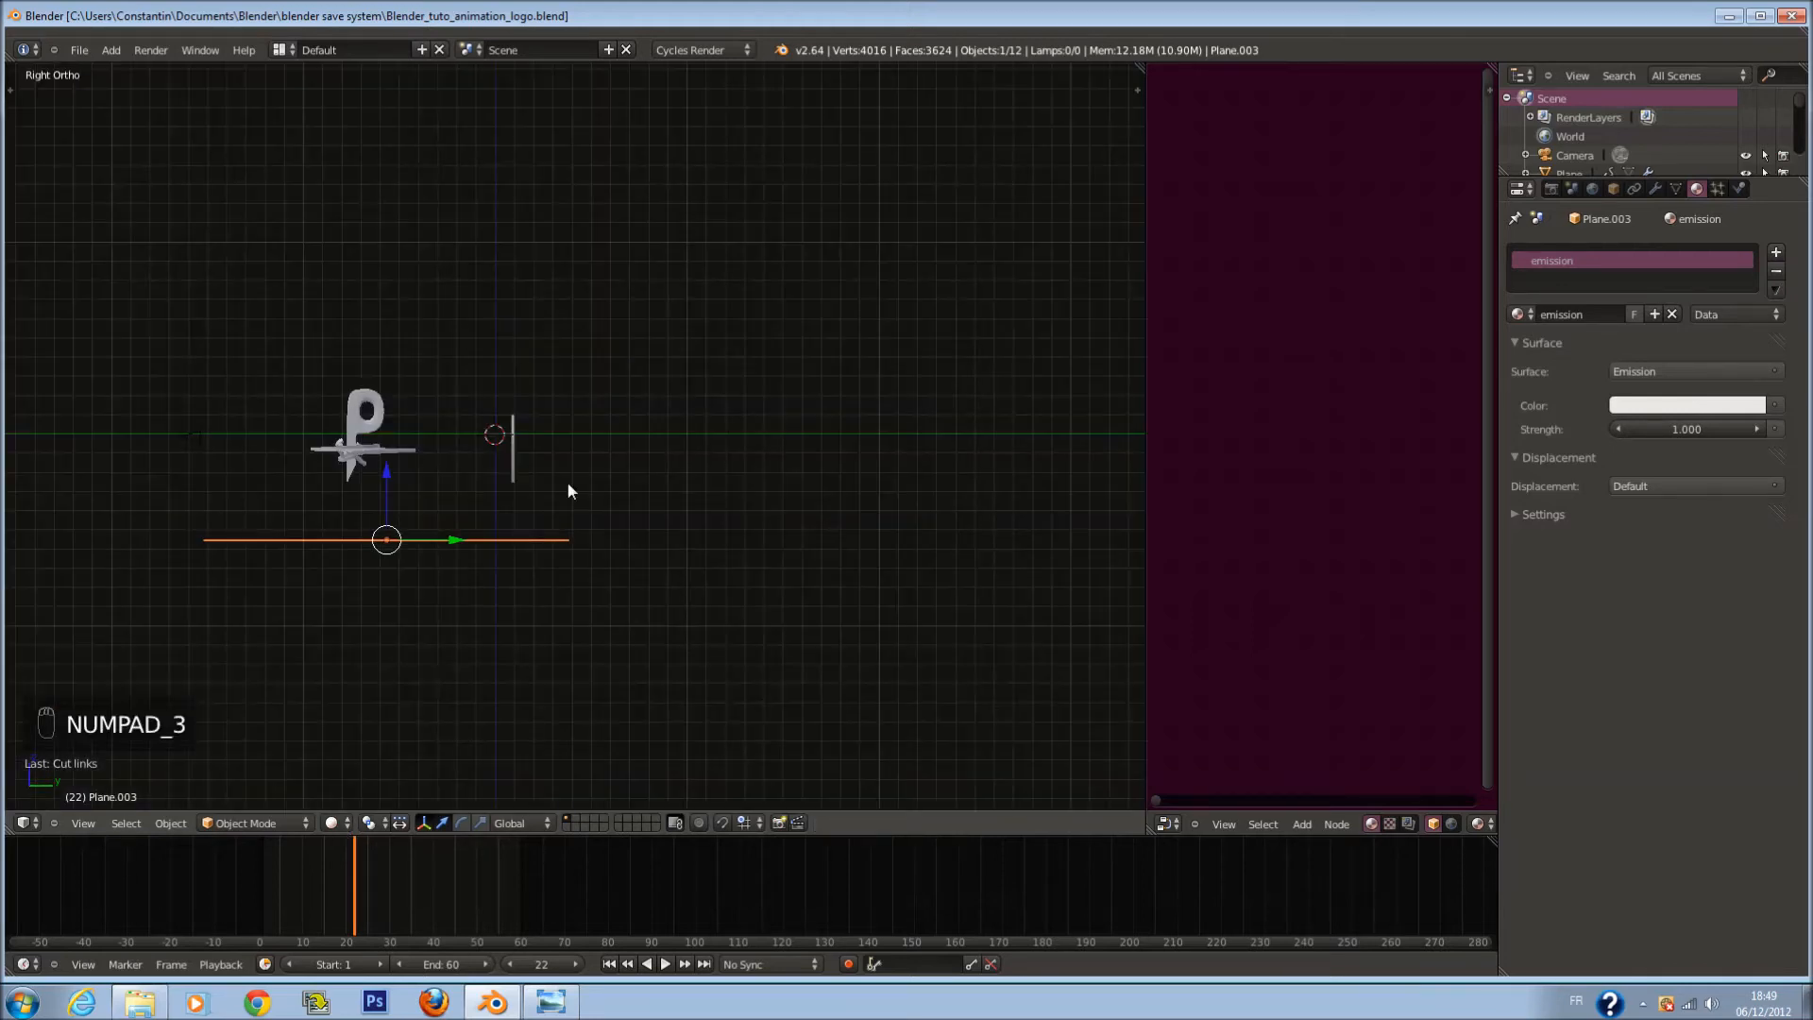
key(z)
right_click(212, 367)
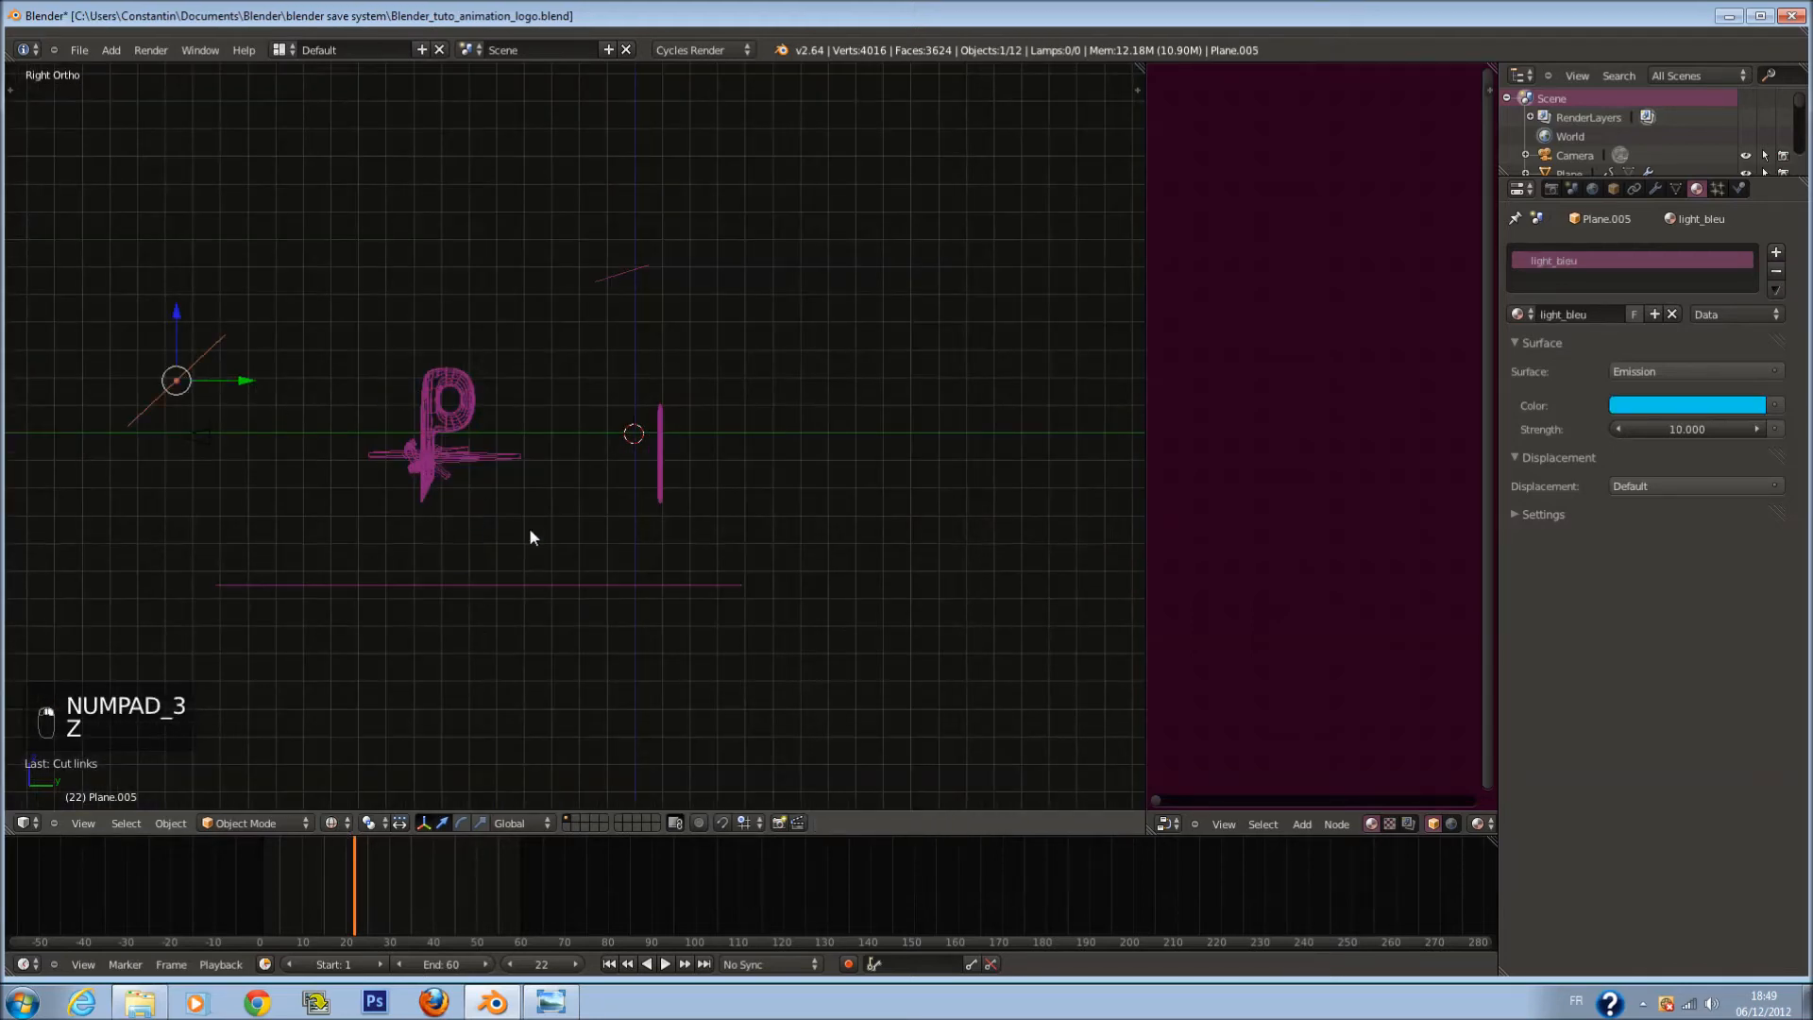
key(r)
click(445, 321)
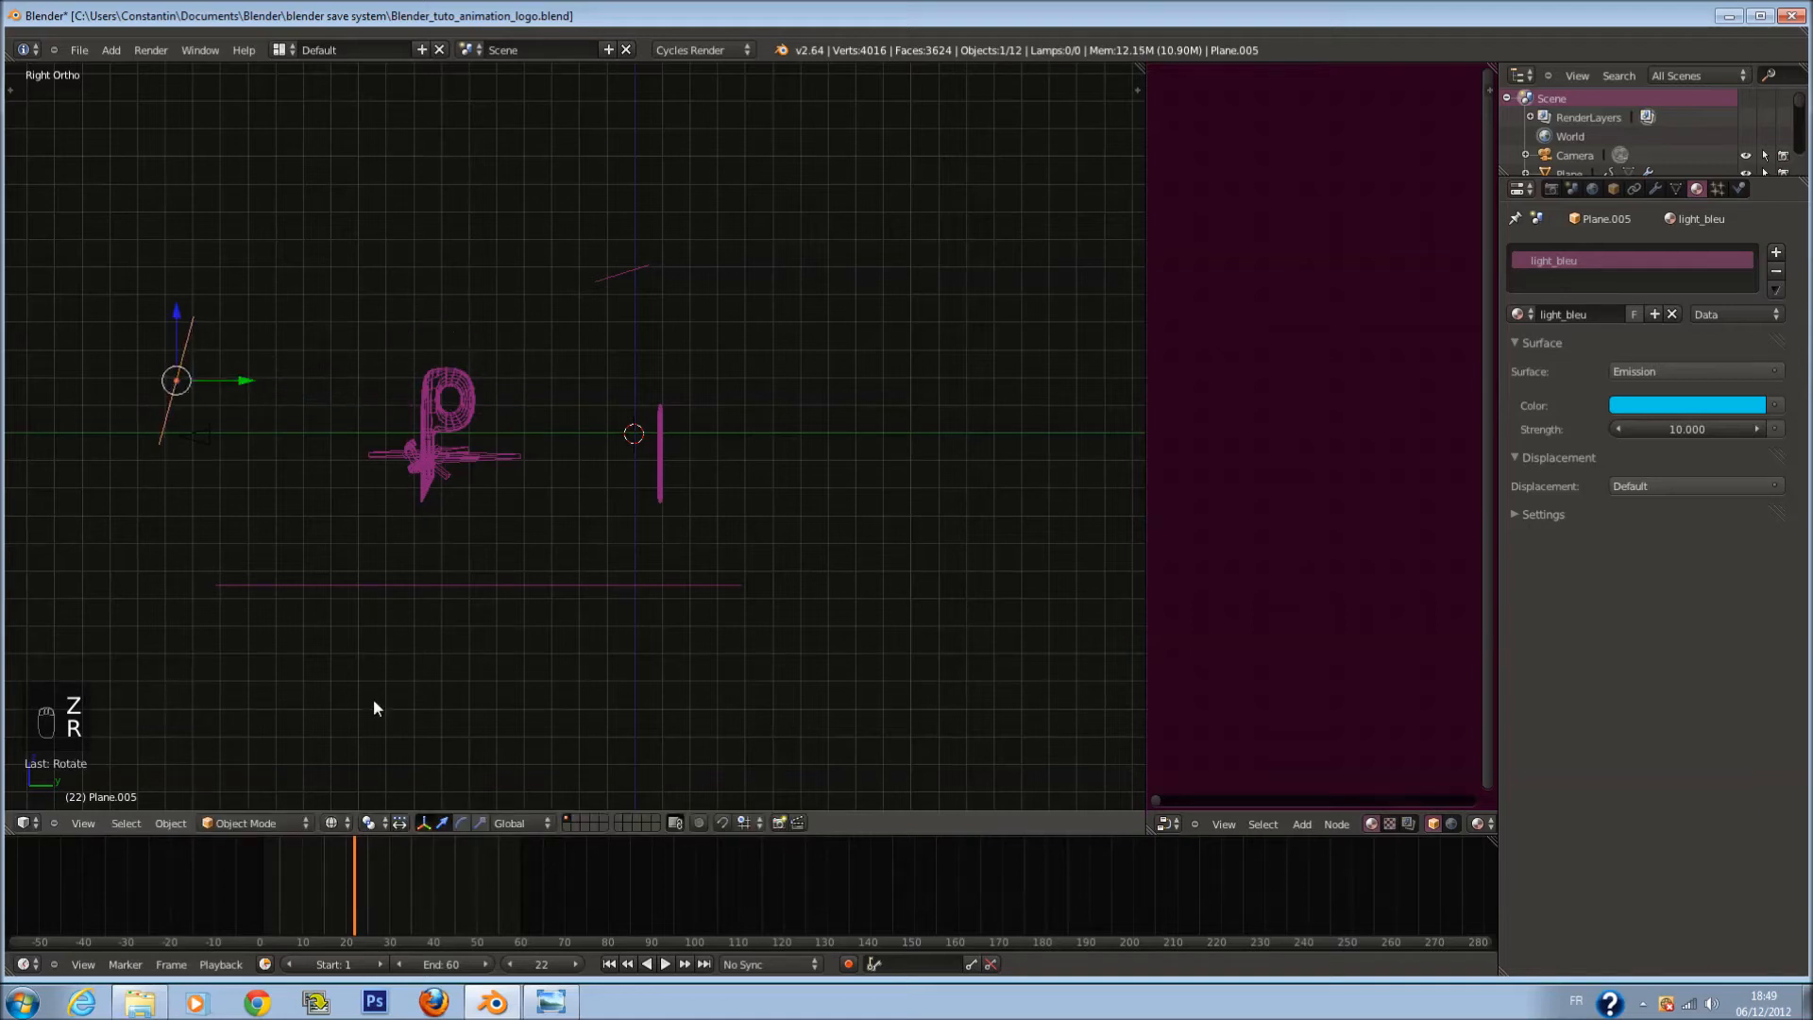
Step: Preview the render through the camera and advance the animation to frame 38
key(KP_0)
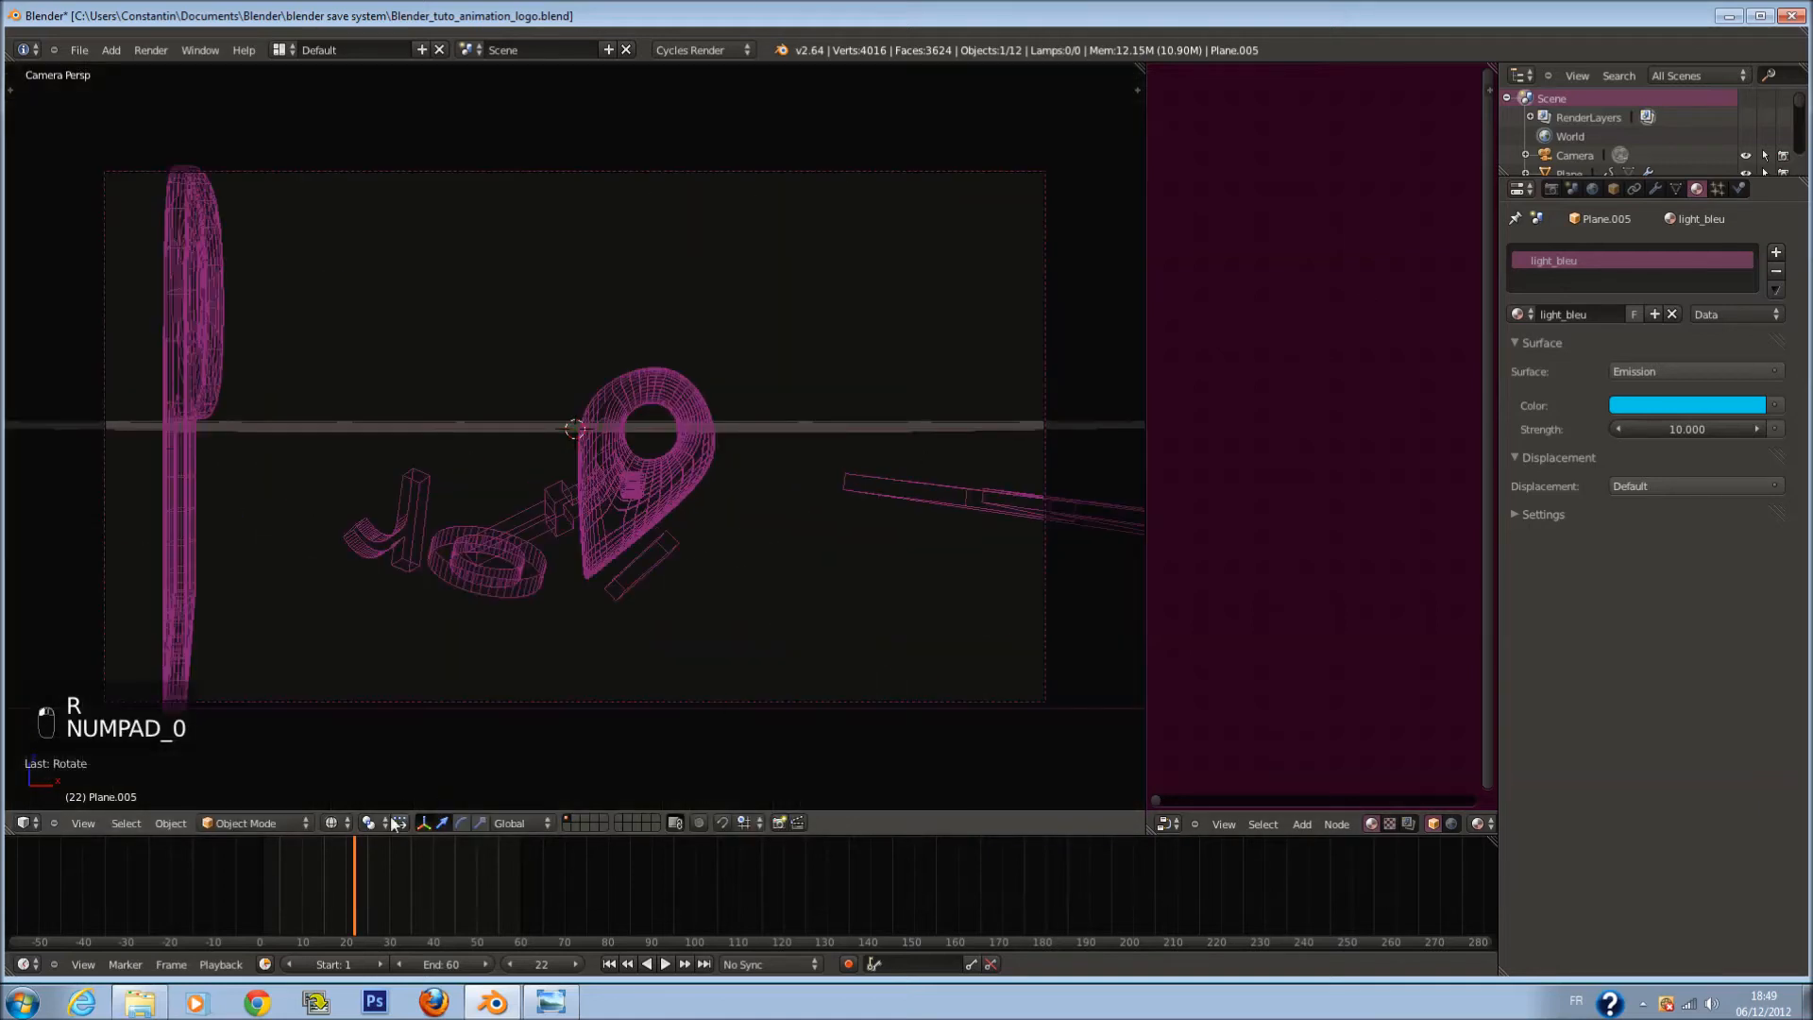
click(333, 820)
click(437, 696)
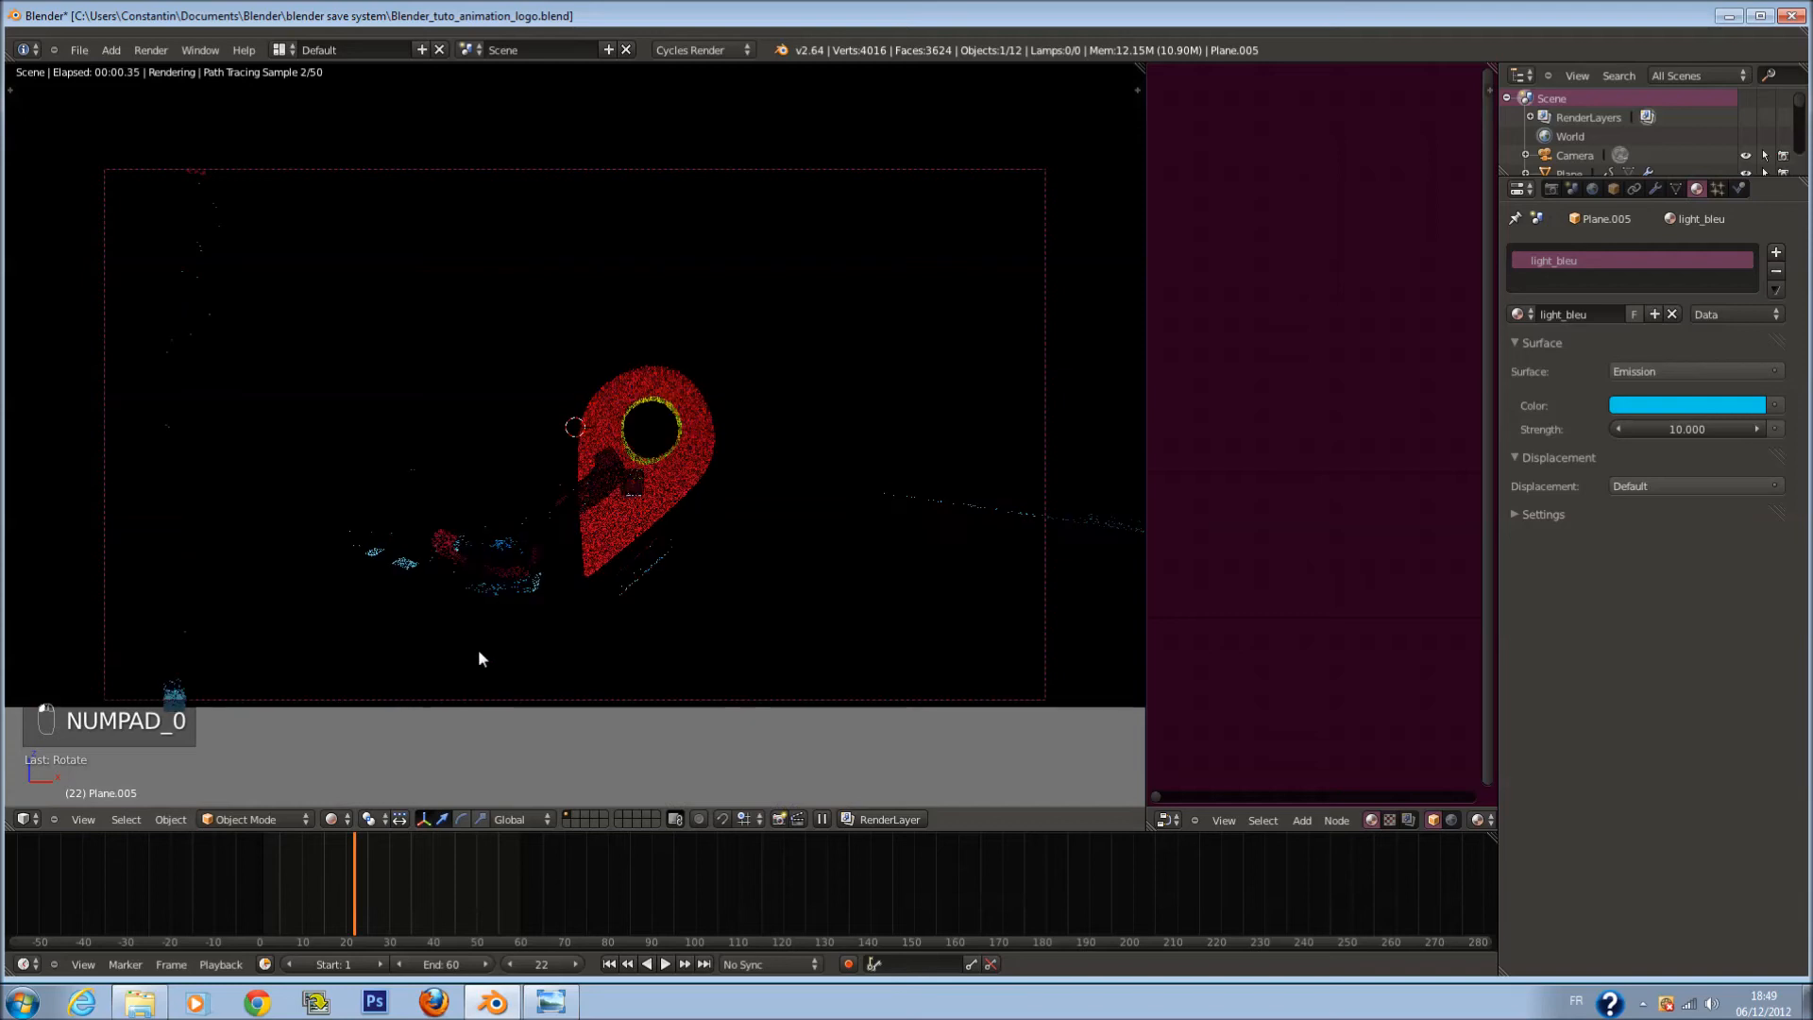
drag(344, 868, 426, 893)
Step: Add a Glossy BSDF node to the Z's PROFIZ material below the Glass BSDF
click(332, 818)
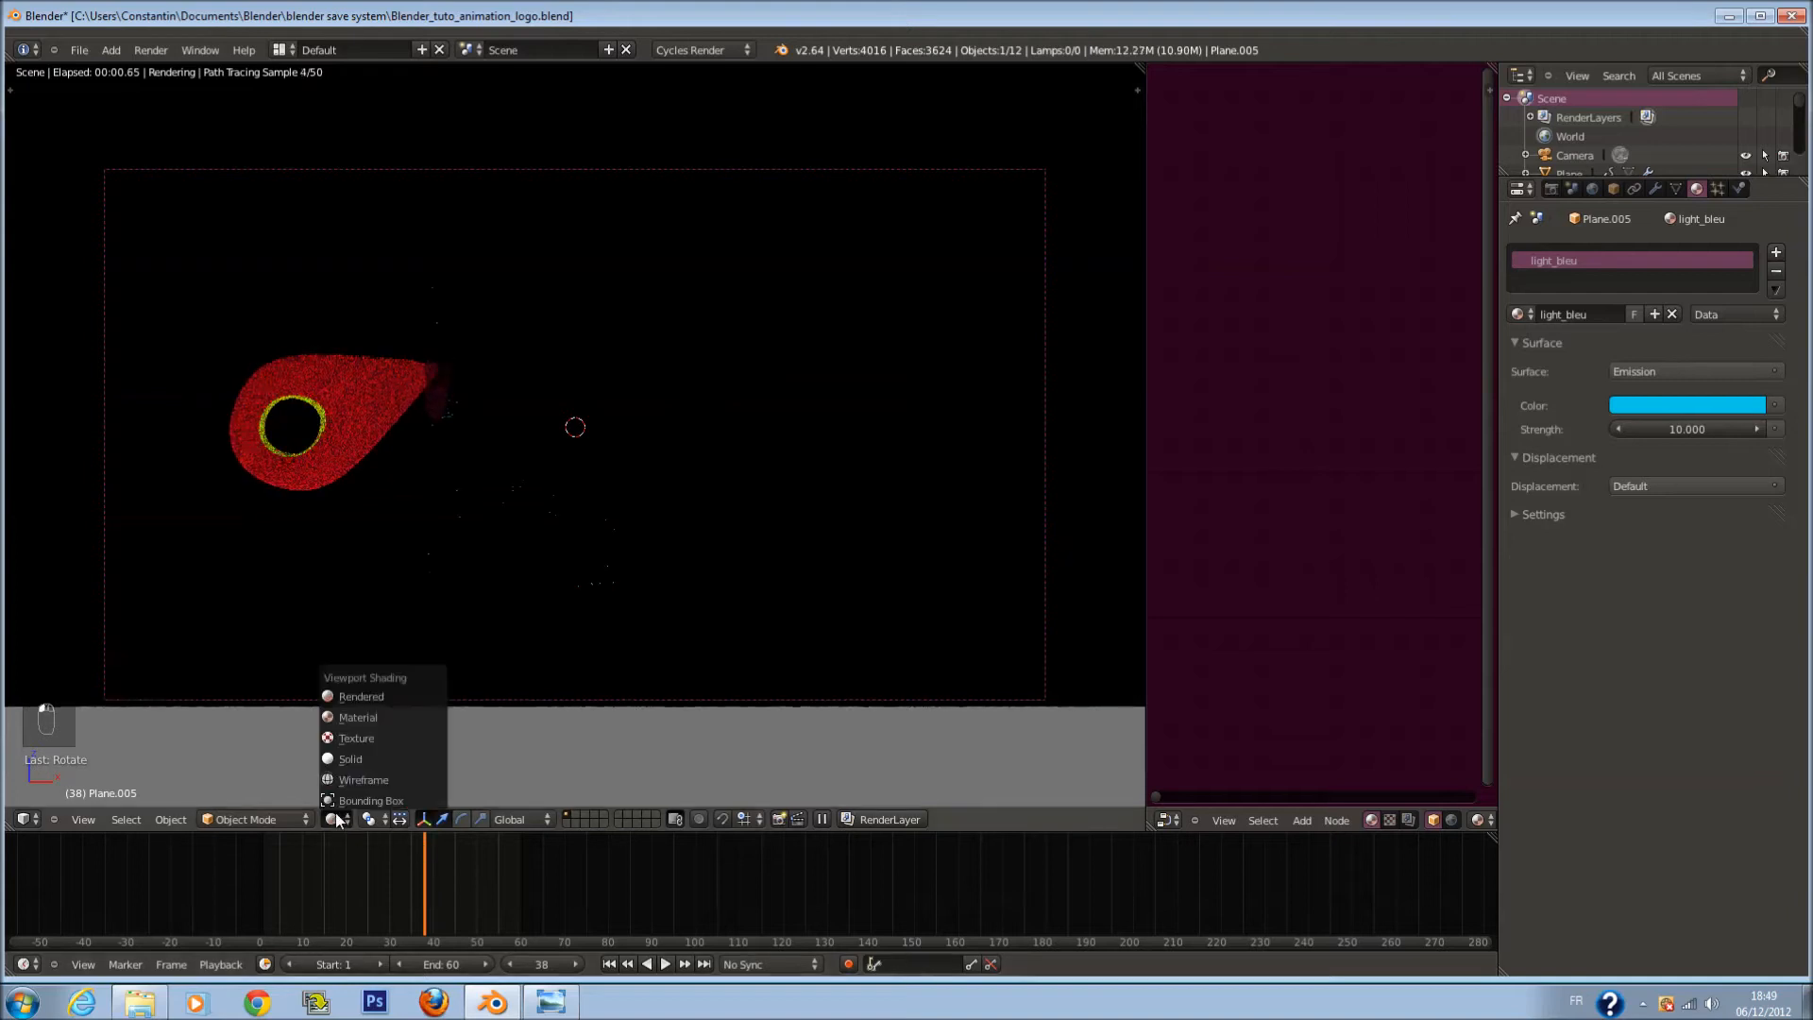
click(376, 755)
right_click(717, 510)
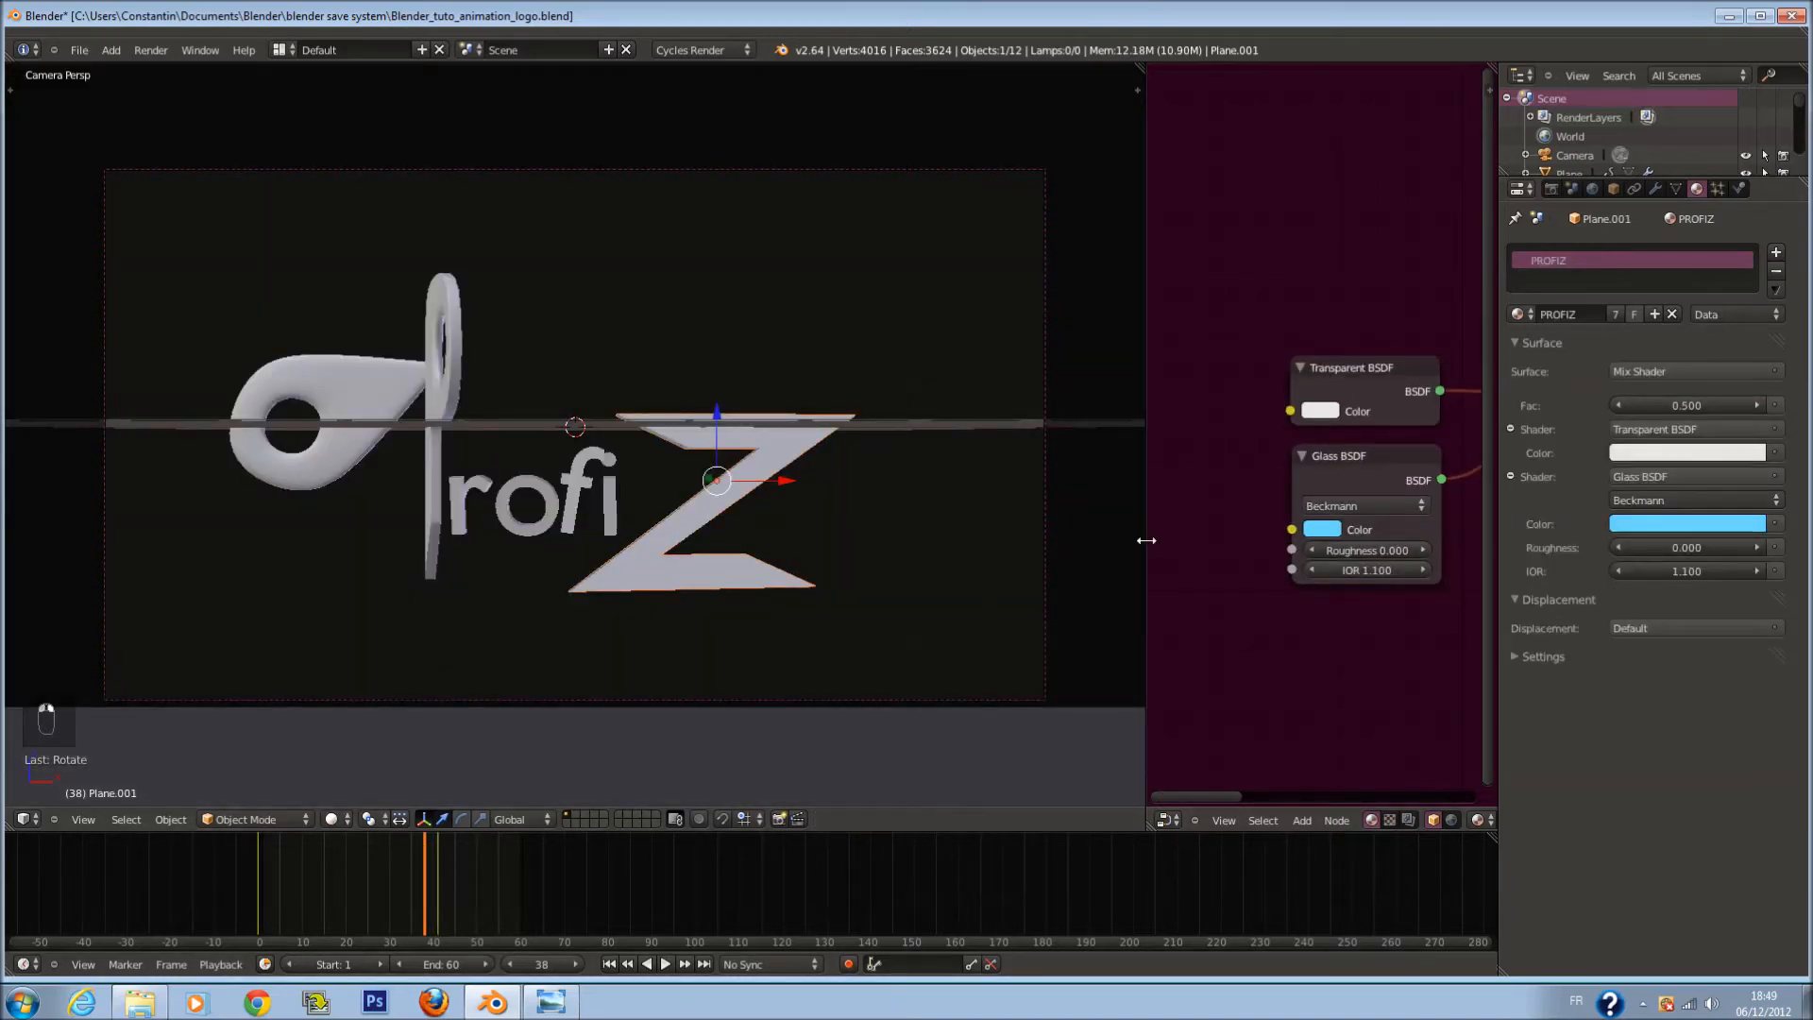
drag(1146, 542, 521, 540)
middle_drag(1288, 687, 1070, 508)
key(shift+a)
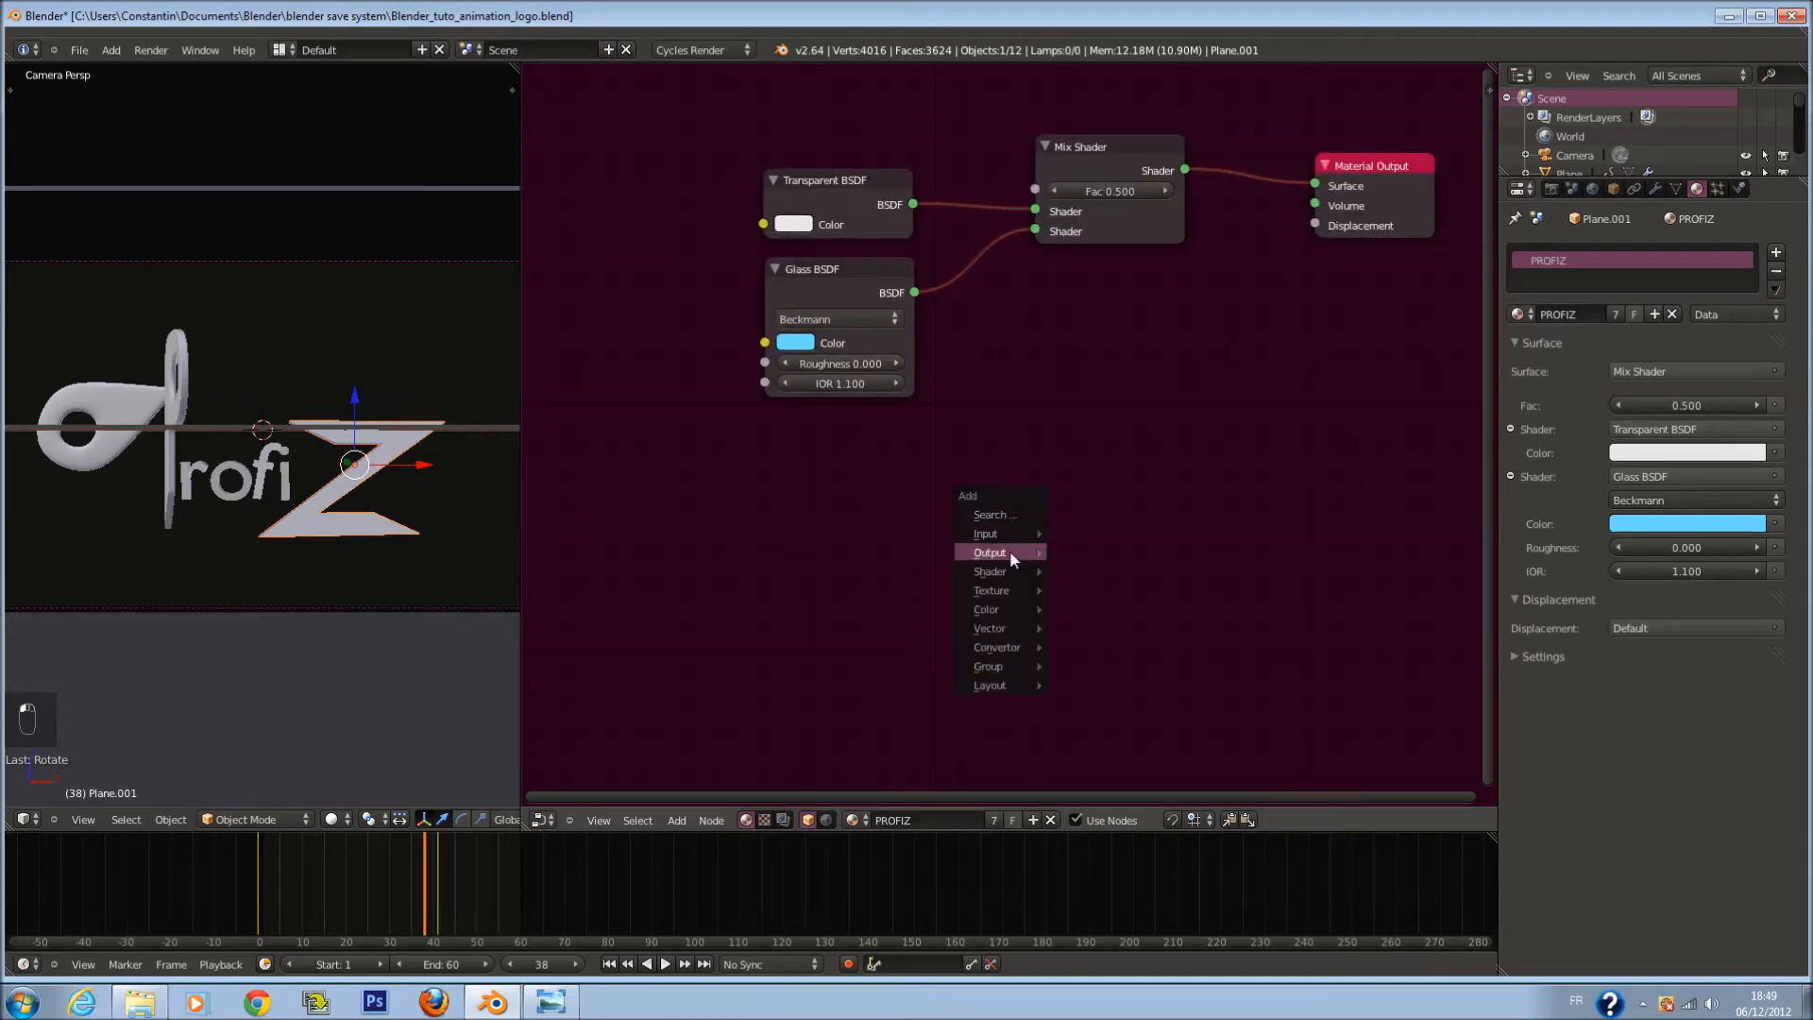
mouse_move(994, 574)
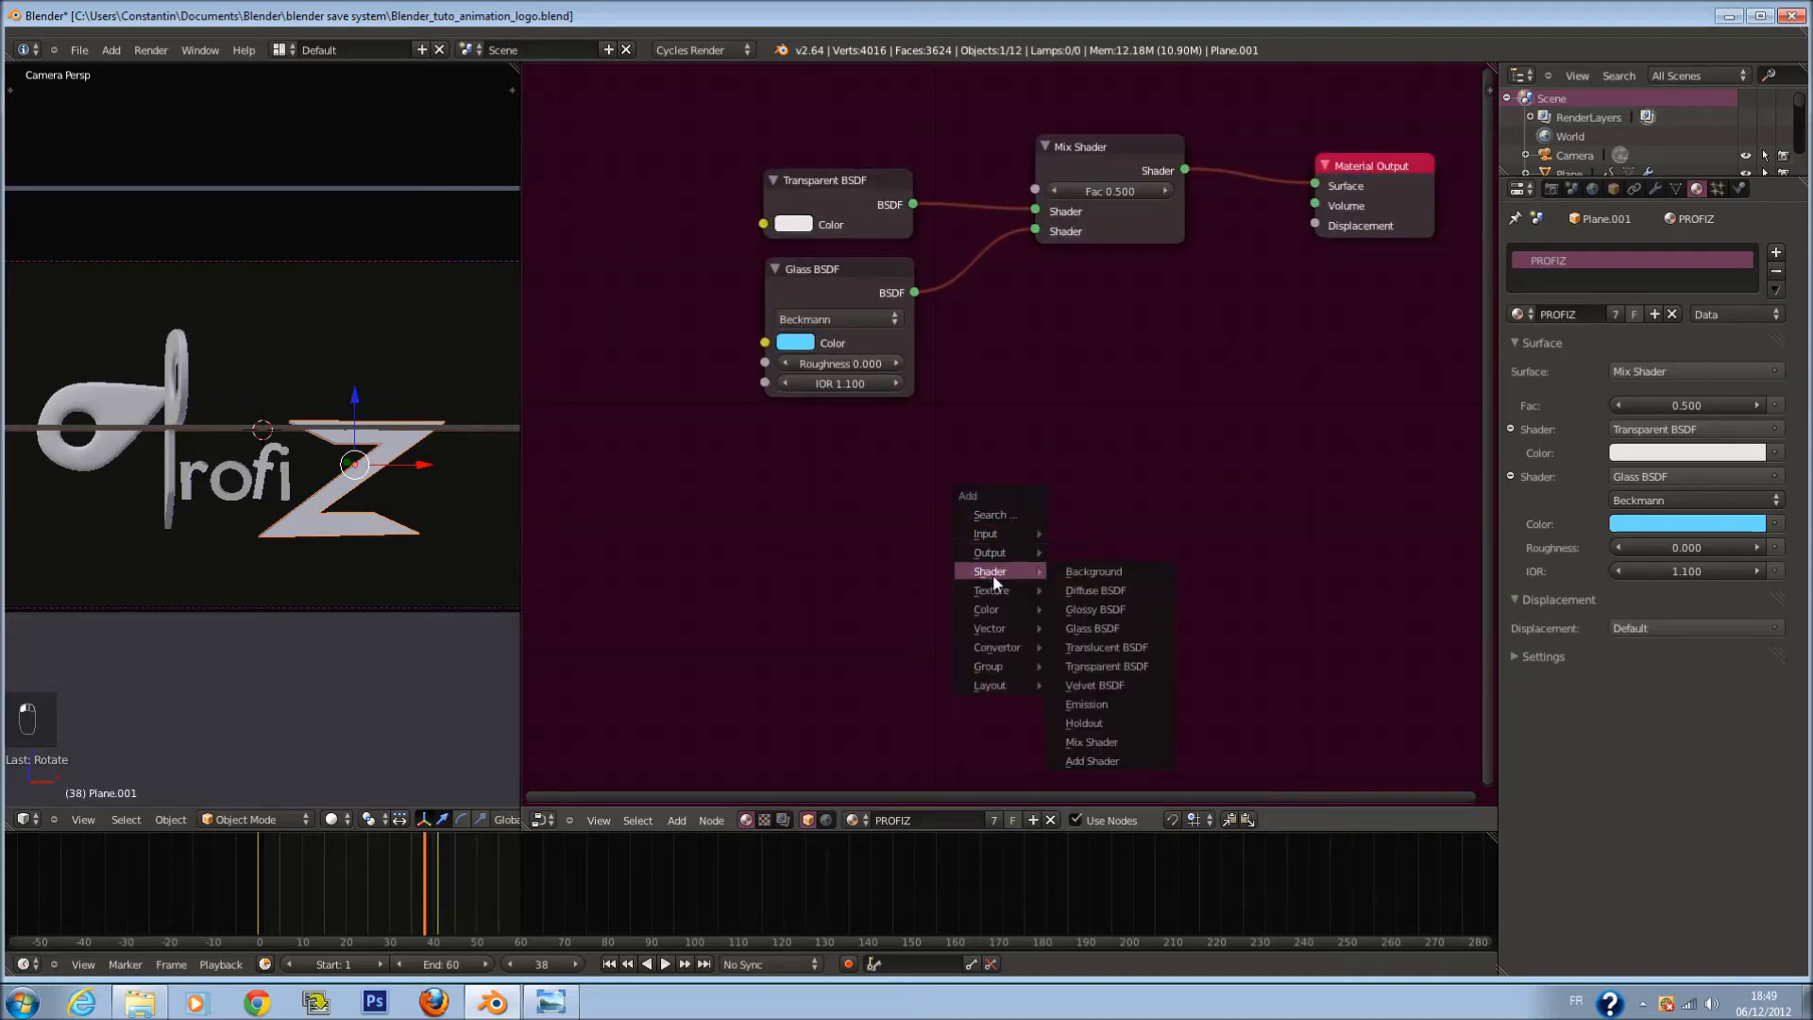
click(1095, 609)
click(830, 468)
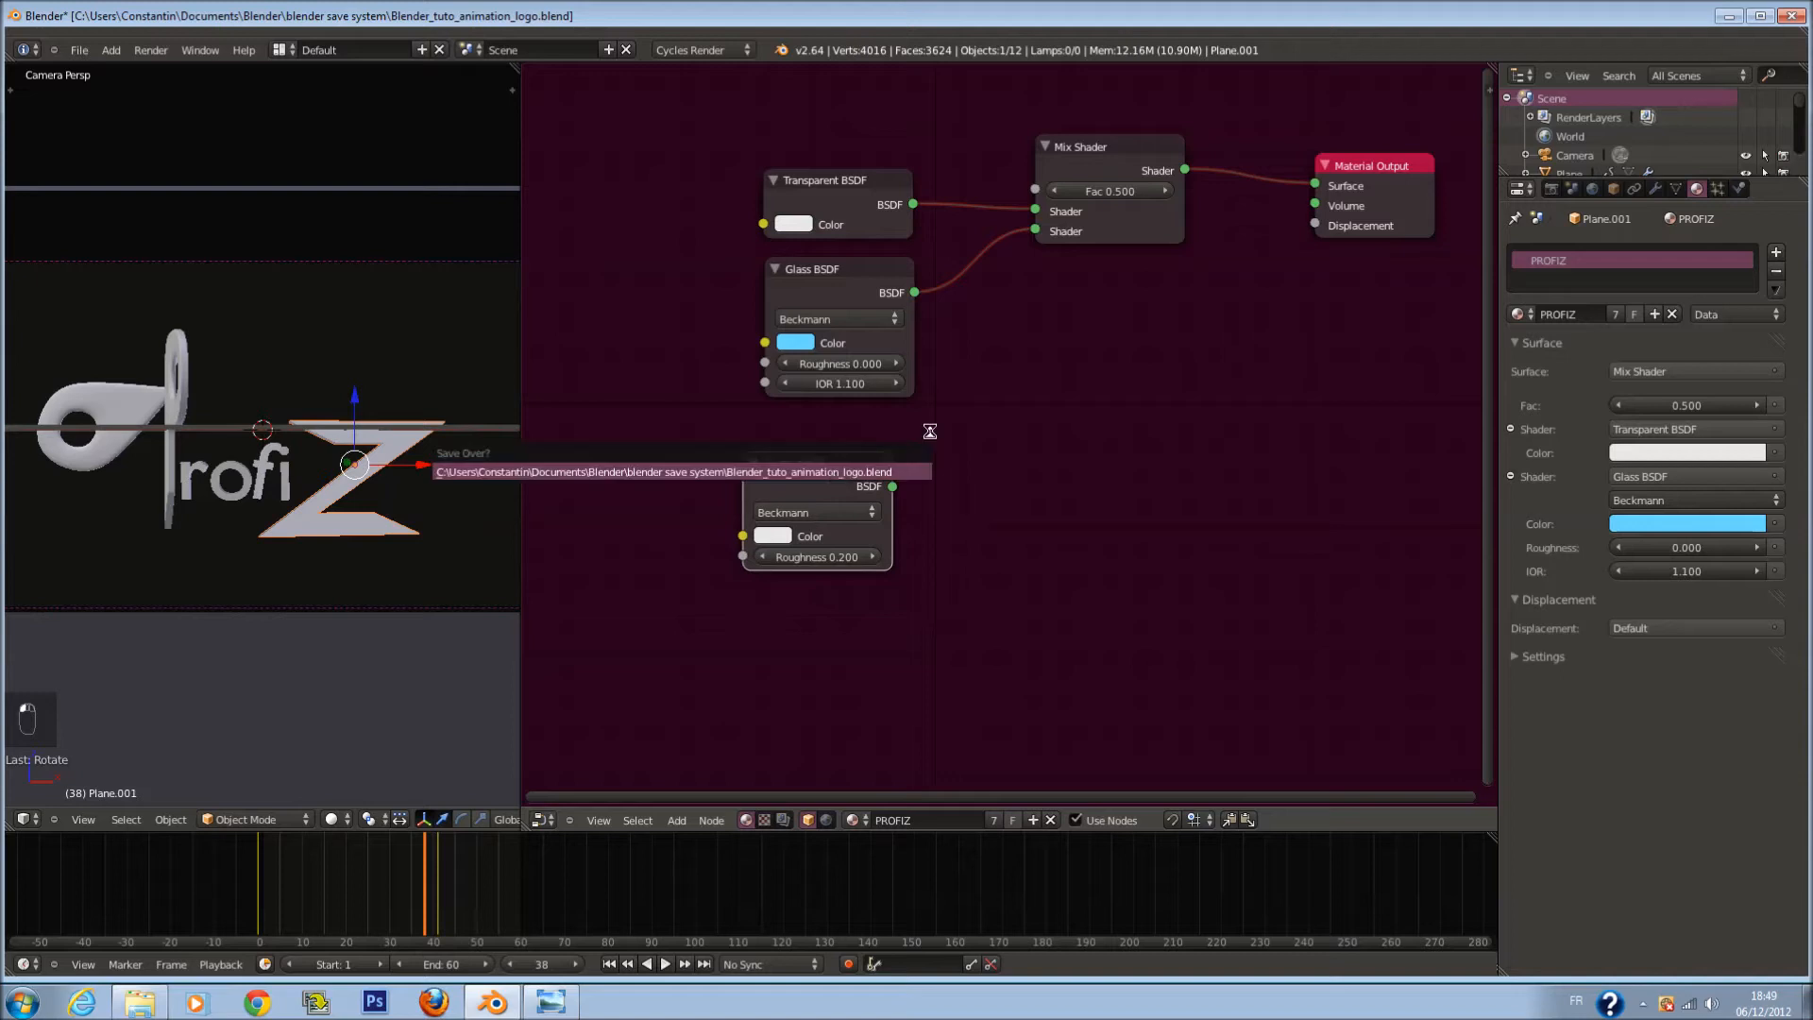
Step: Insert a second Mix Shader before the Material Output, connect the Glossy BSDF to it and set the glossy roughness to 0
scroll(1335, 240, down, 1)
middle_drag(1335, 240, 1261, 248)
drag(1278, 221, 1453, 253)
key(shift+a)
mouse_move(1170, 401)
click(1232, 572)
drag(1260, 565, 1182, 187)
drag(798, 491, 1154, 265)
drag(689, 487, 693, 562)
Step: Save the file and examine the new glossy material in the rendered camera view at frames 38, 51 and 35
click(323, 820)
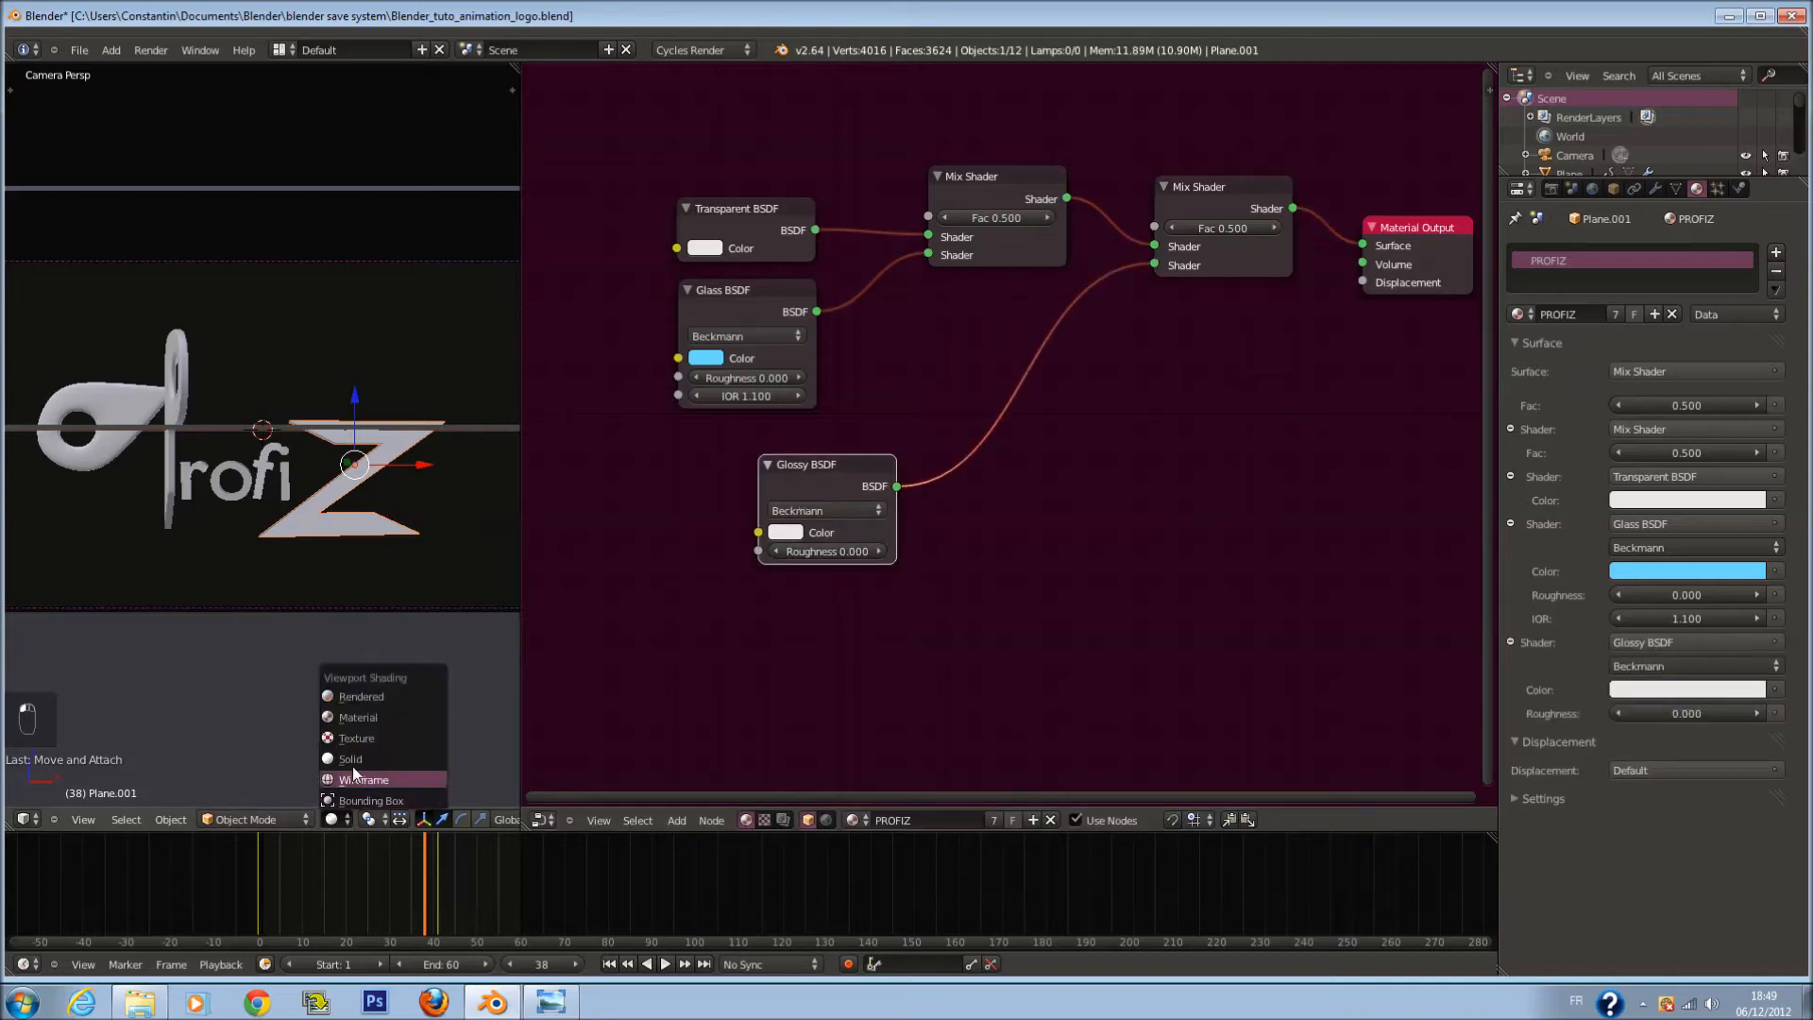
click(369, 697)
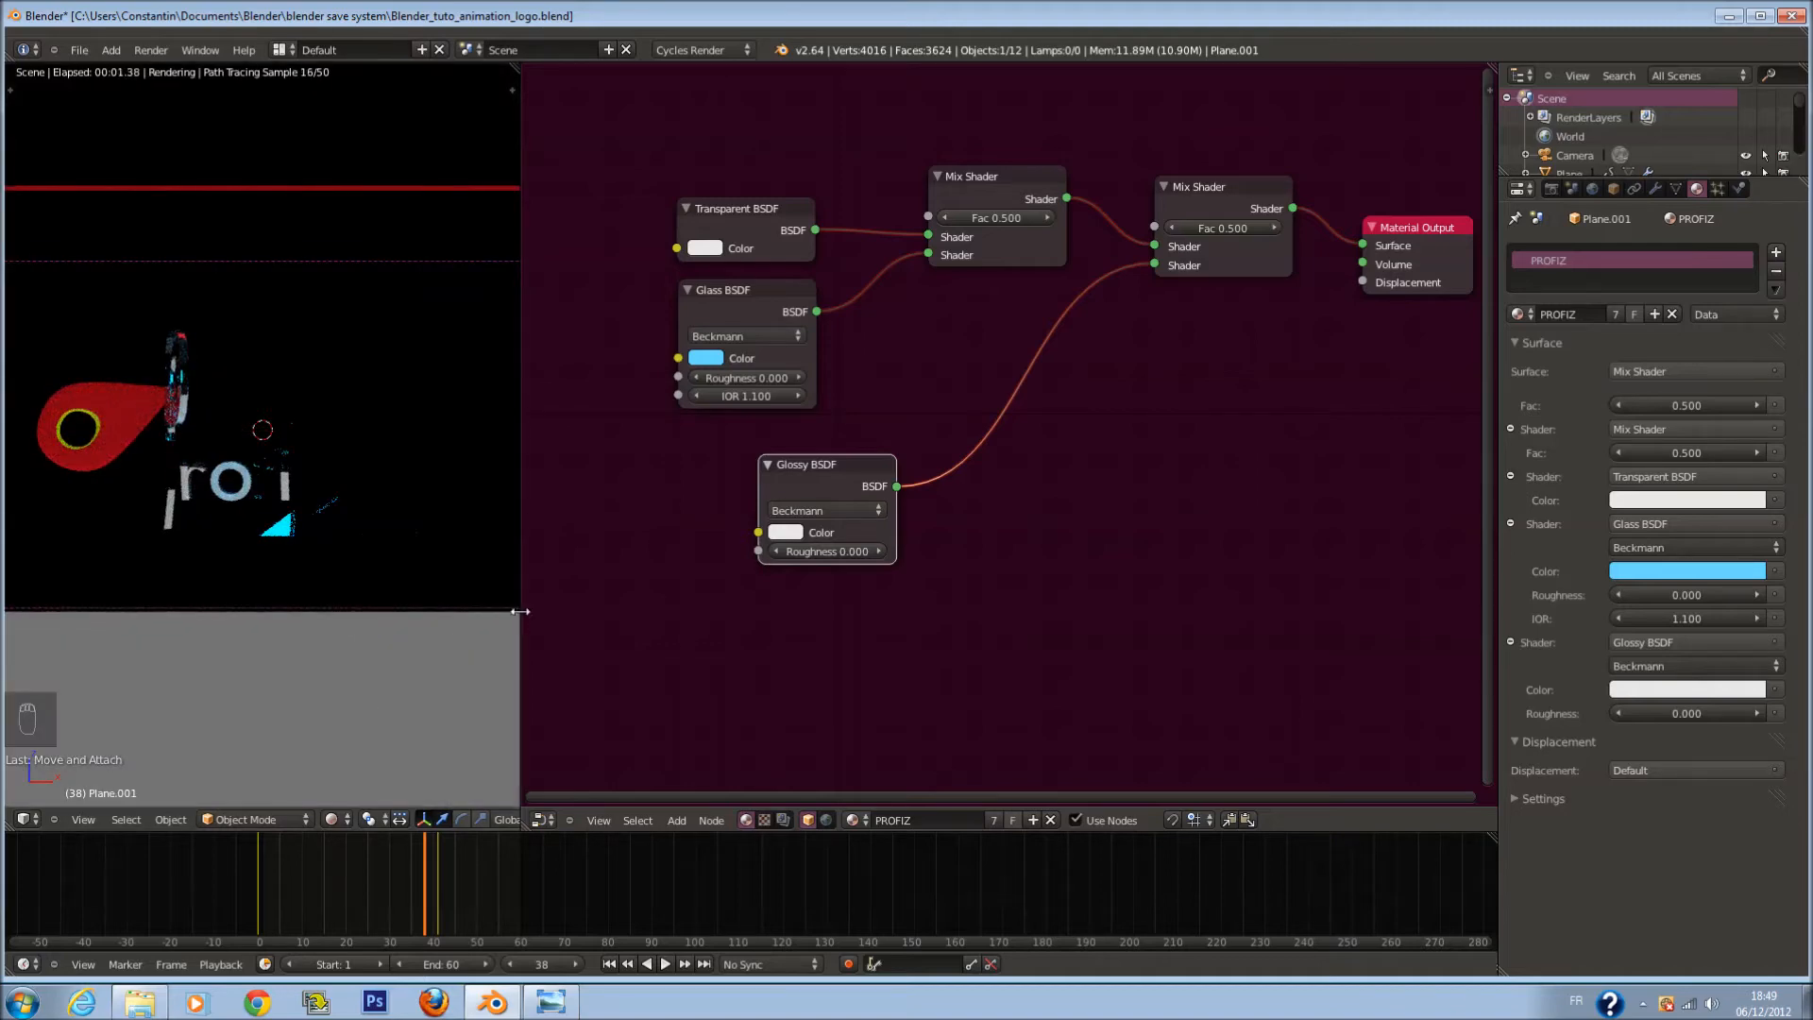
drag(521, 610, 848, 609)
key(ctrl+s)
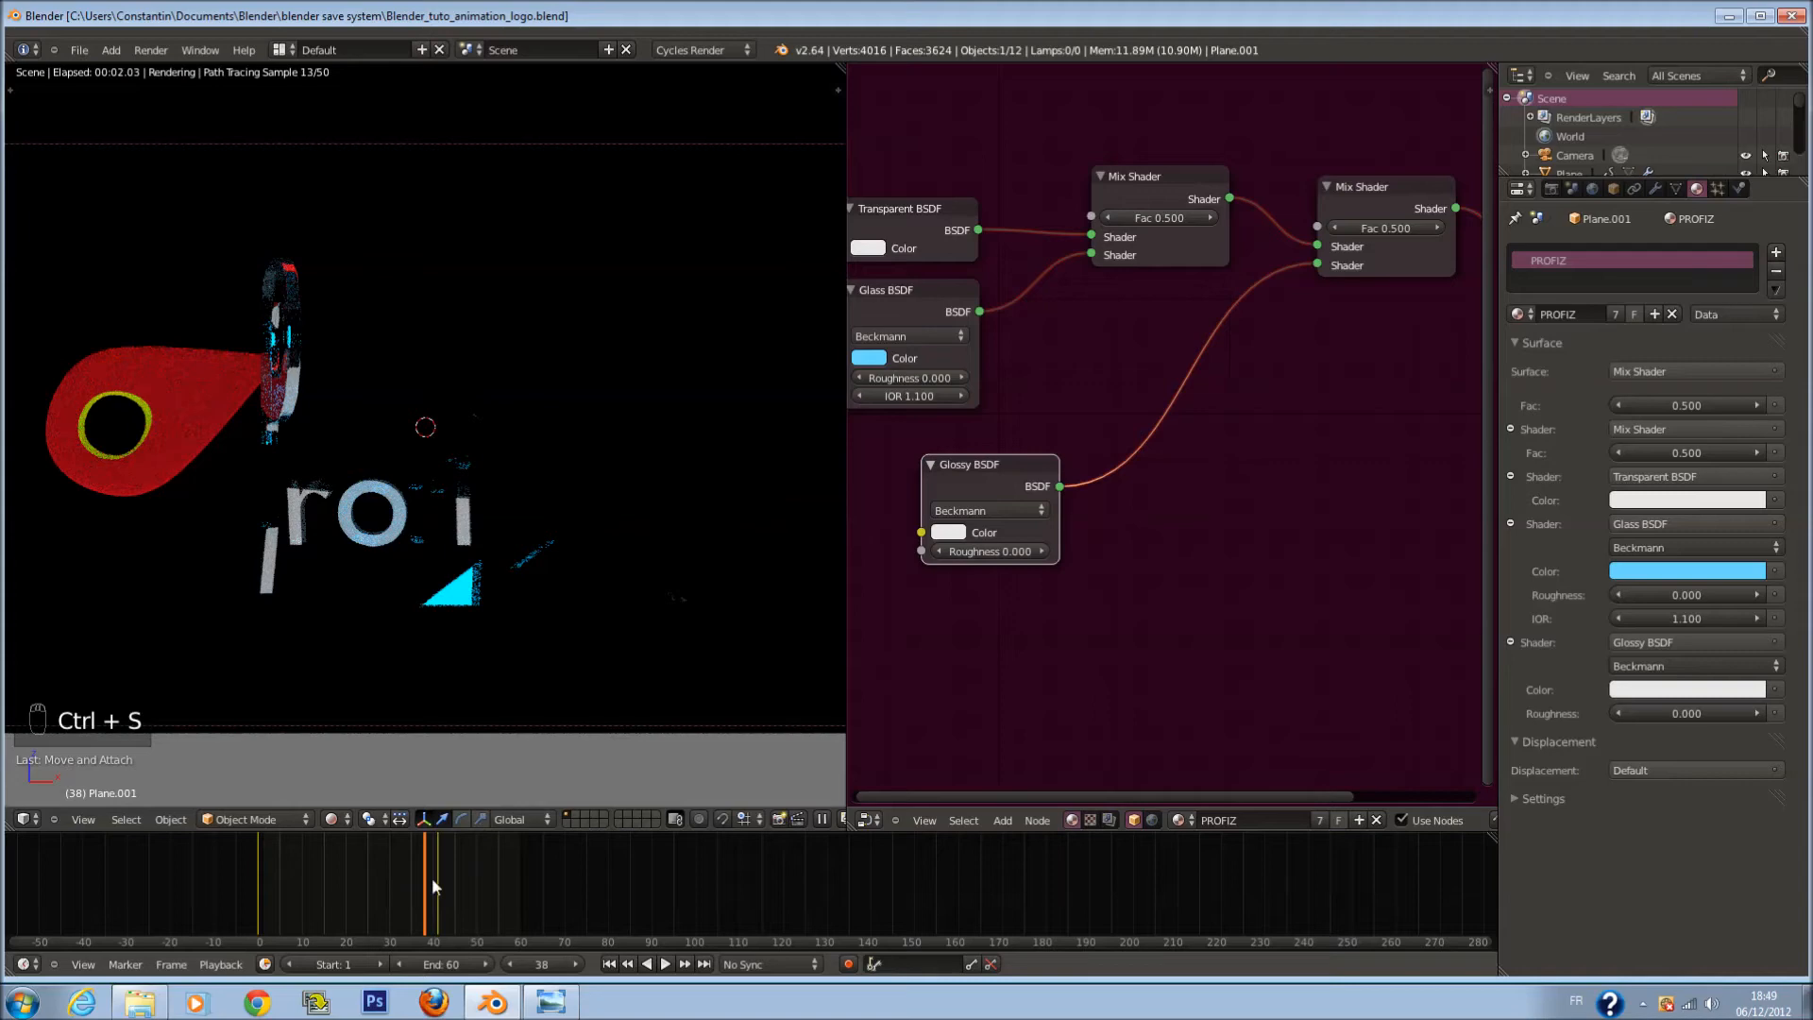
drag(432, 876, 487, 864)
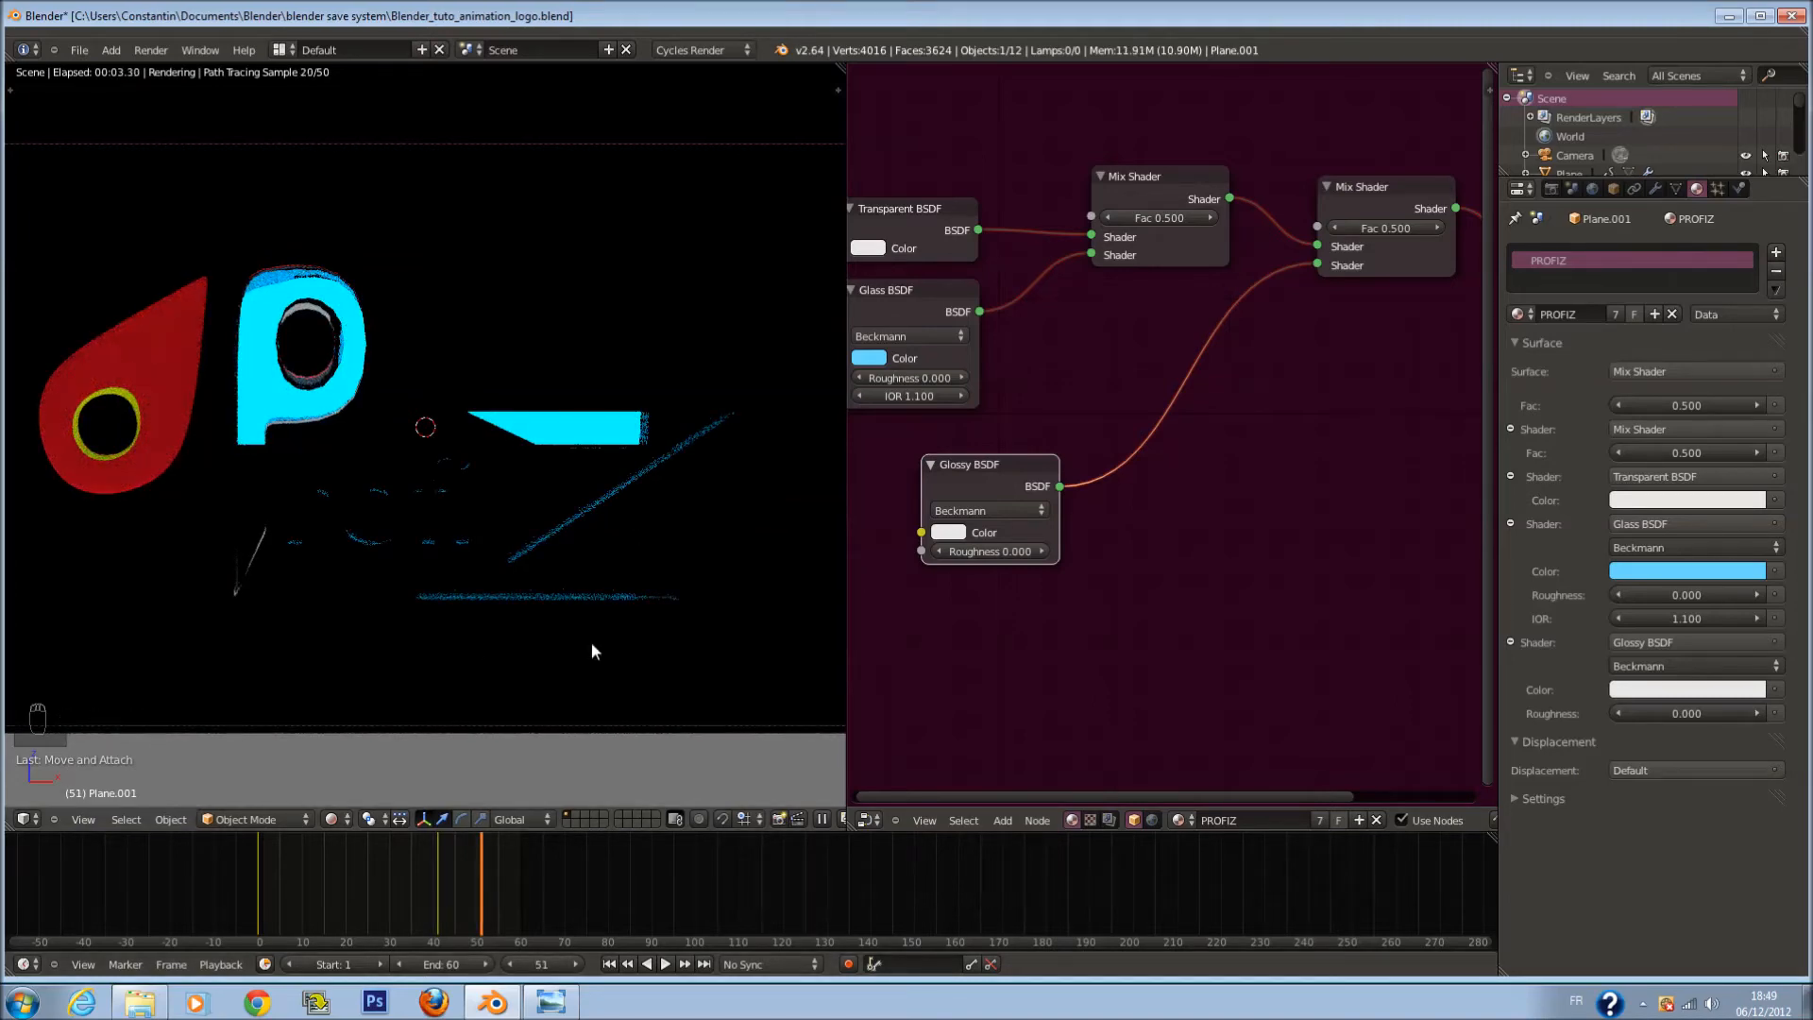
drag(513, 876, 415, 879)
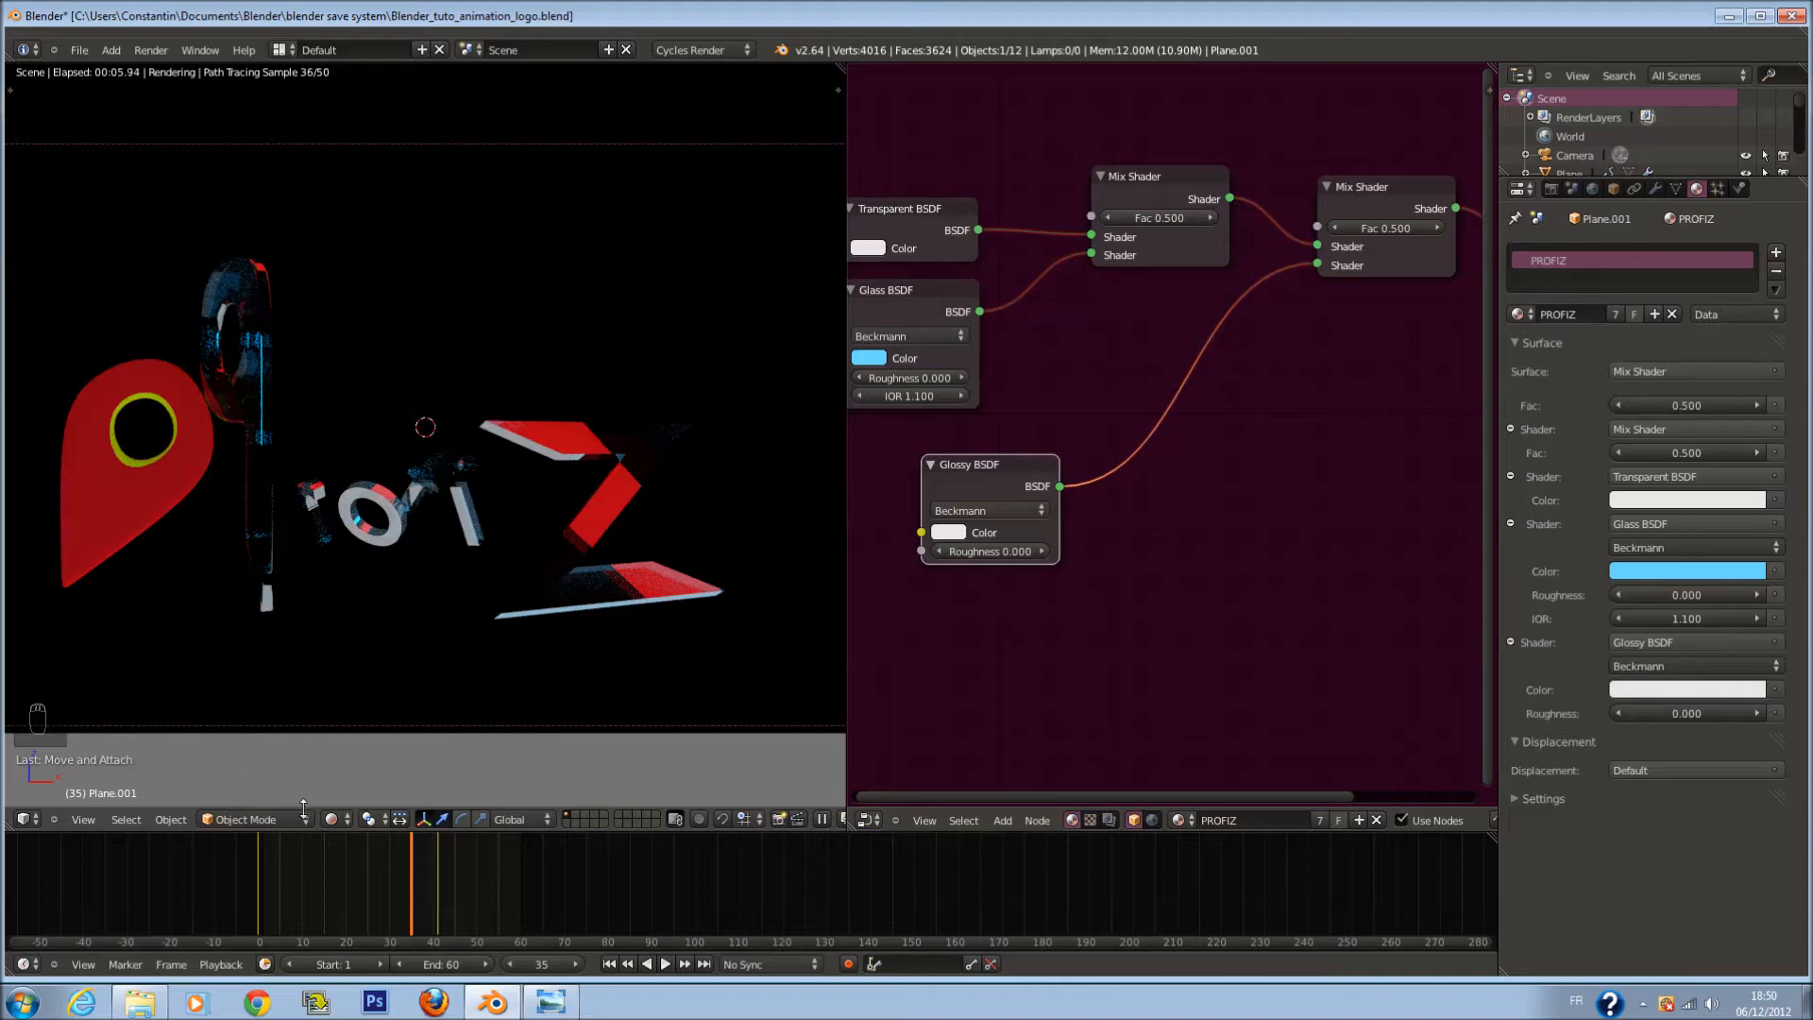
Step: Move the red light plane along the Y axis in the wireframe side view at frame 44
click(332, 819)
click(365, 757)
drag(846, 626, 1425, 618)
key(KP_3)
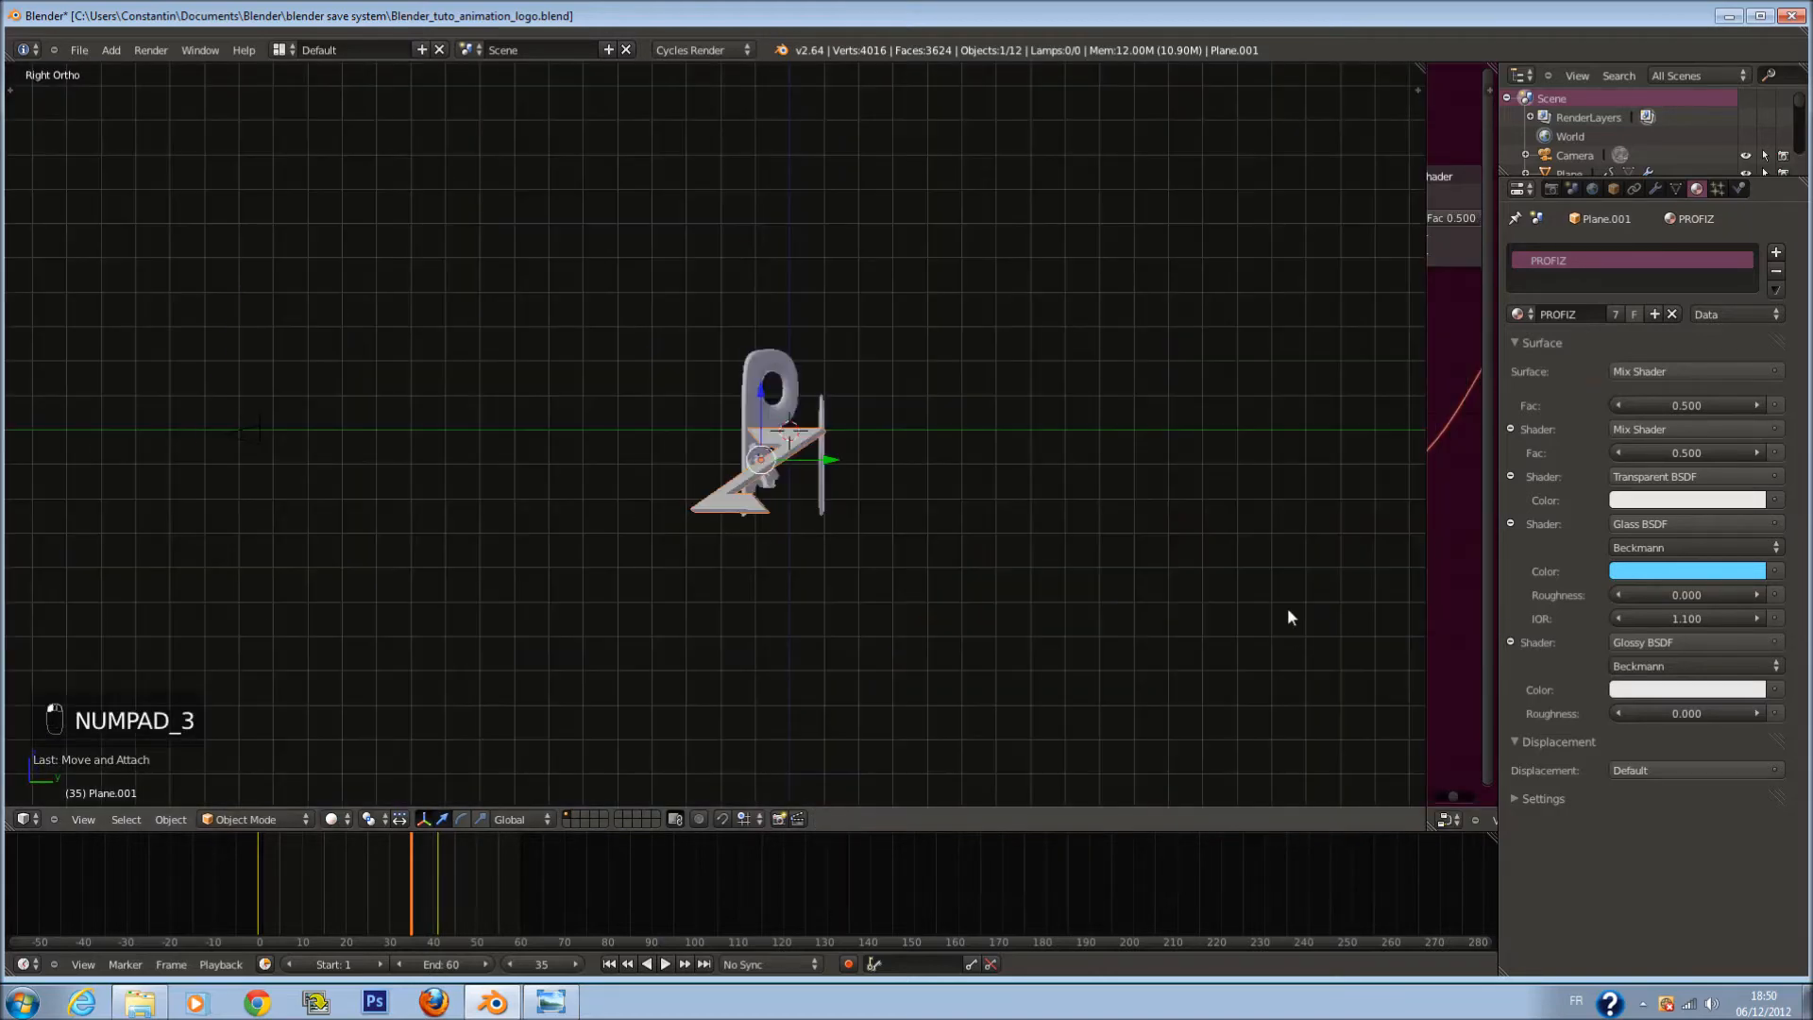
key(z)
right_click(315, 321)
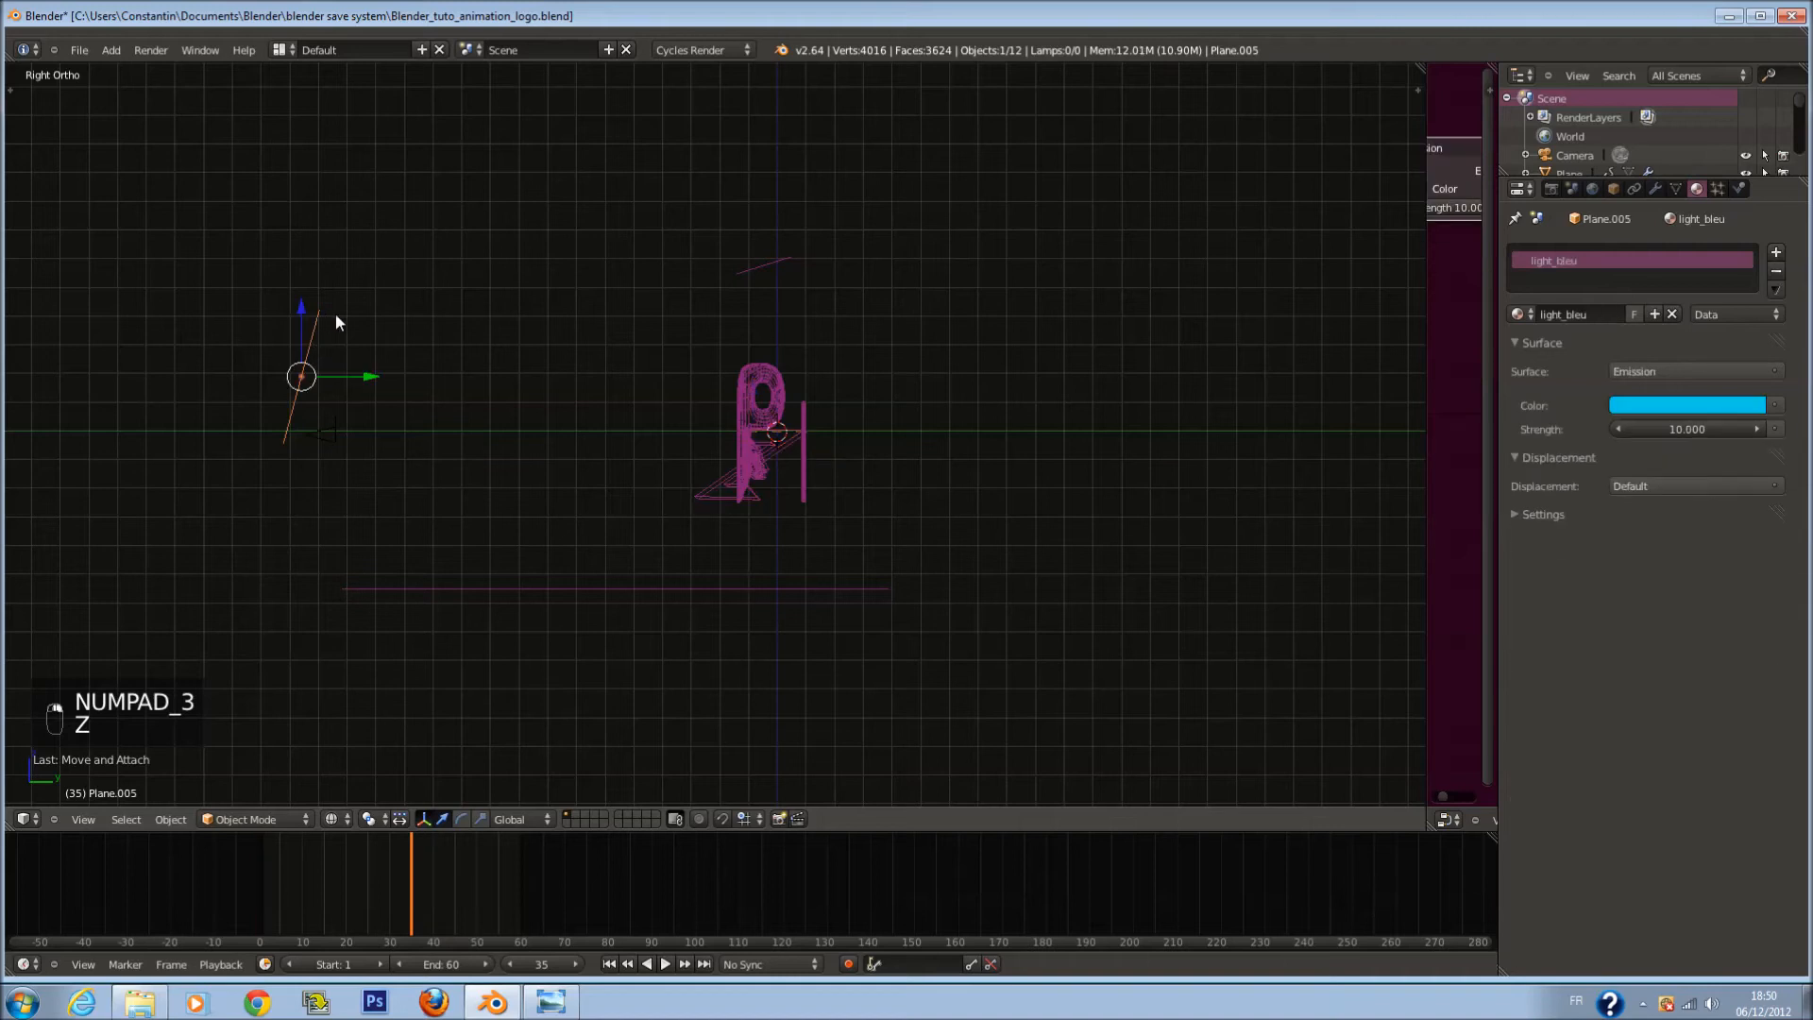
right_click(763, 265)
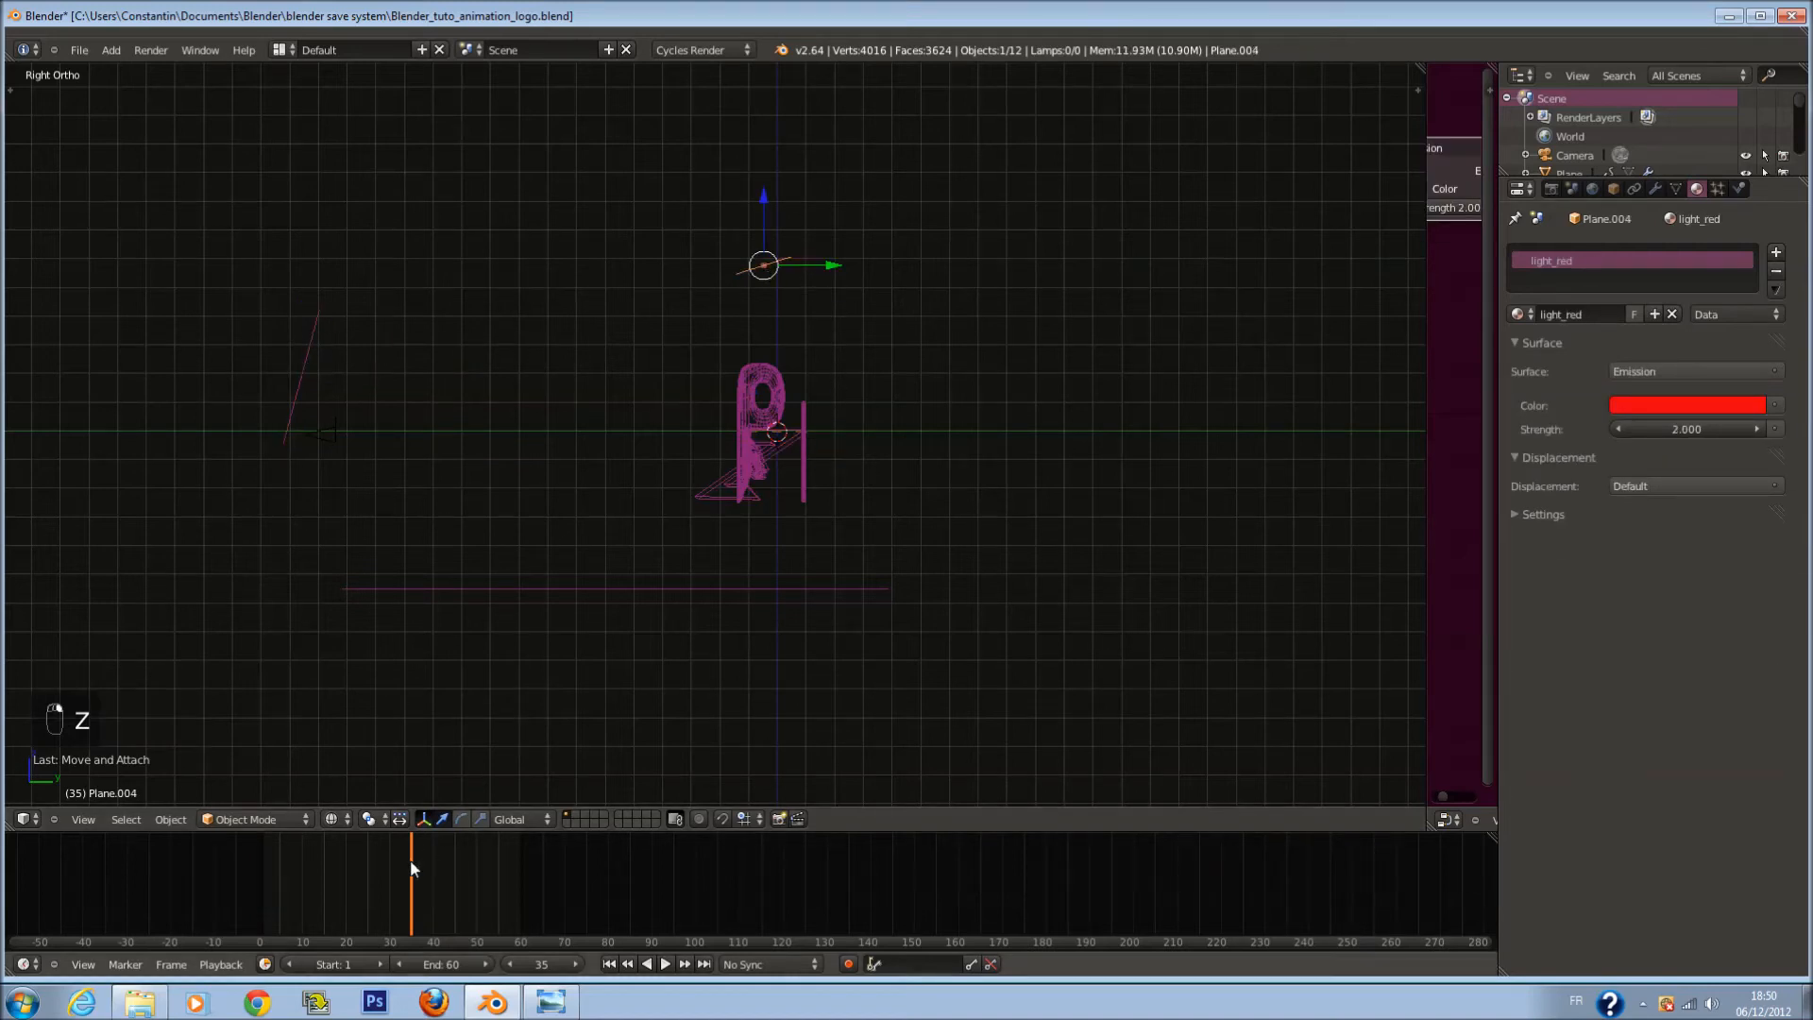
click(449, 876)
scroll(892, 210, up, 2)
key(g)
key(y)
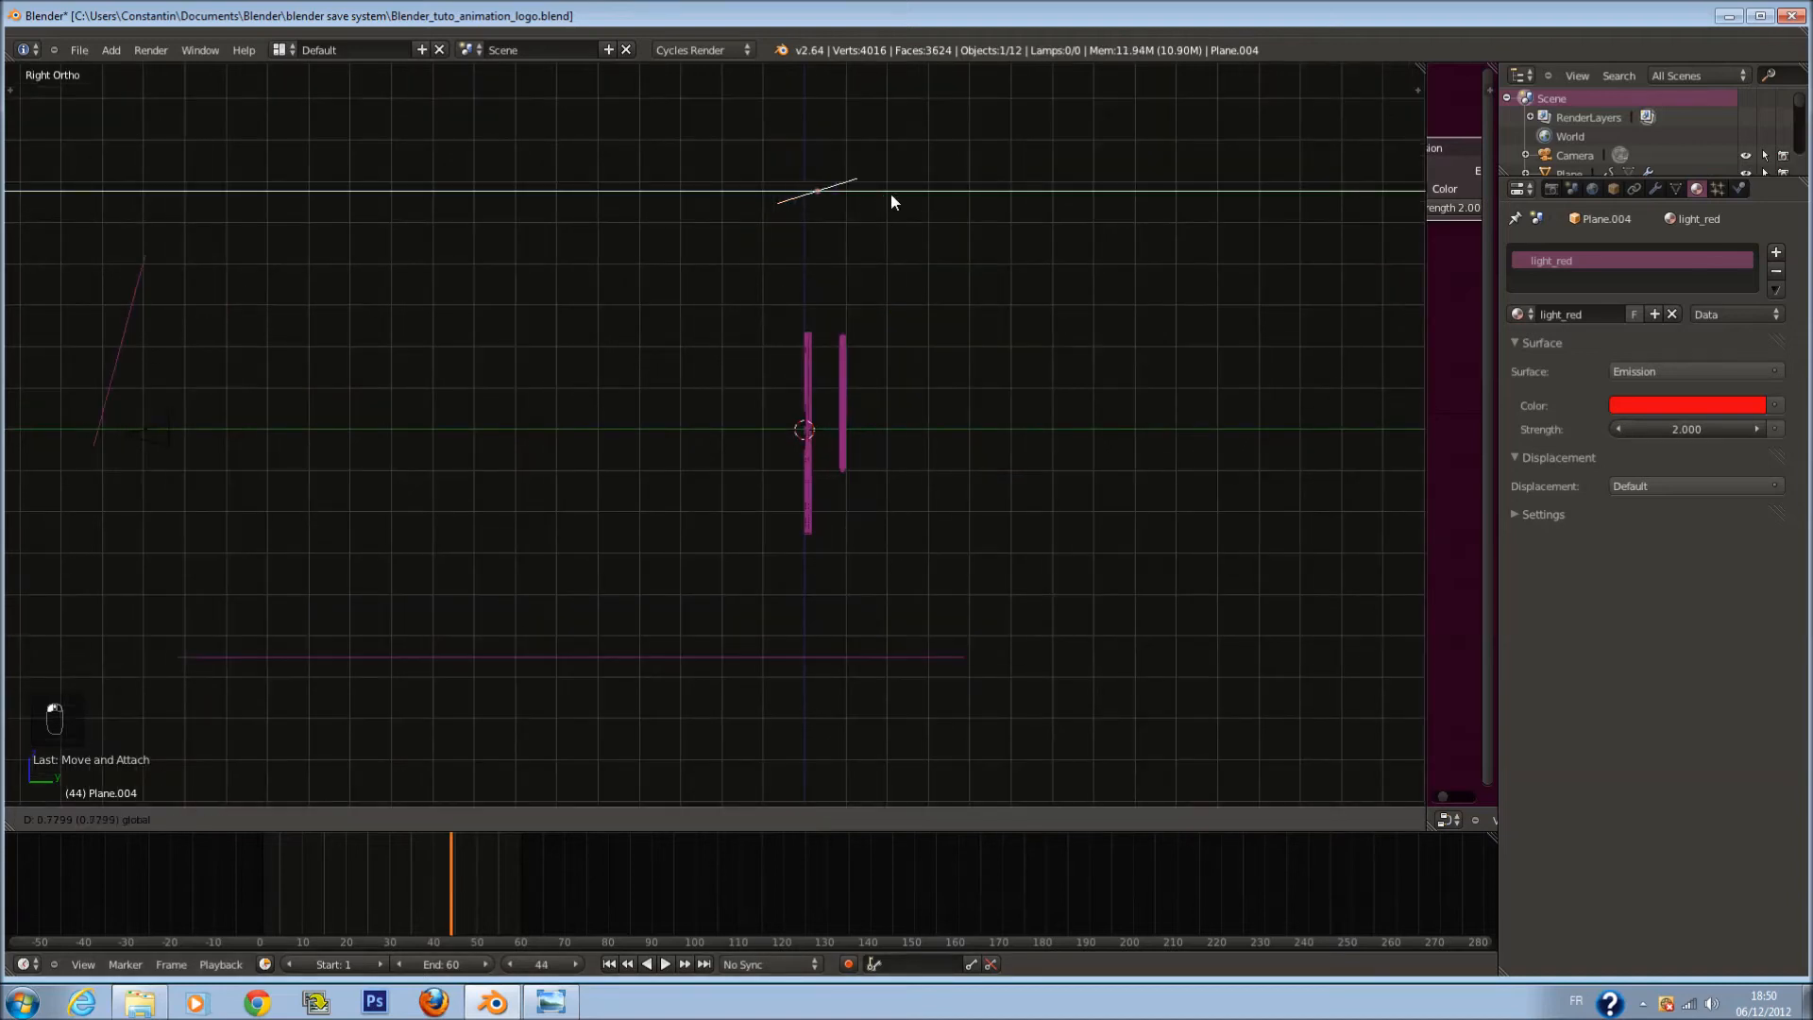
Step: Shift the red light plane along the Y axis toward the camera, keeping it above the logo, and save the file
click(852, 196)
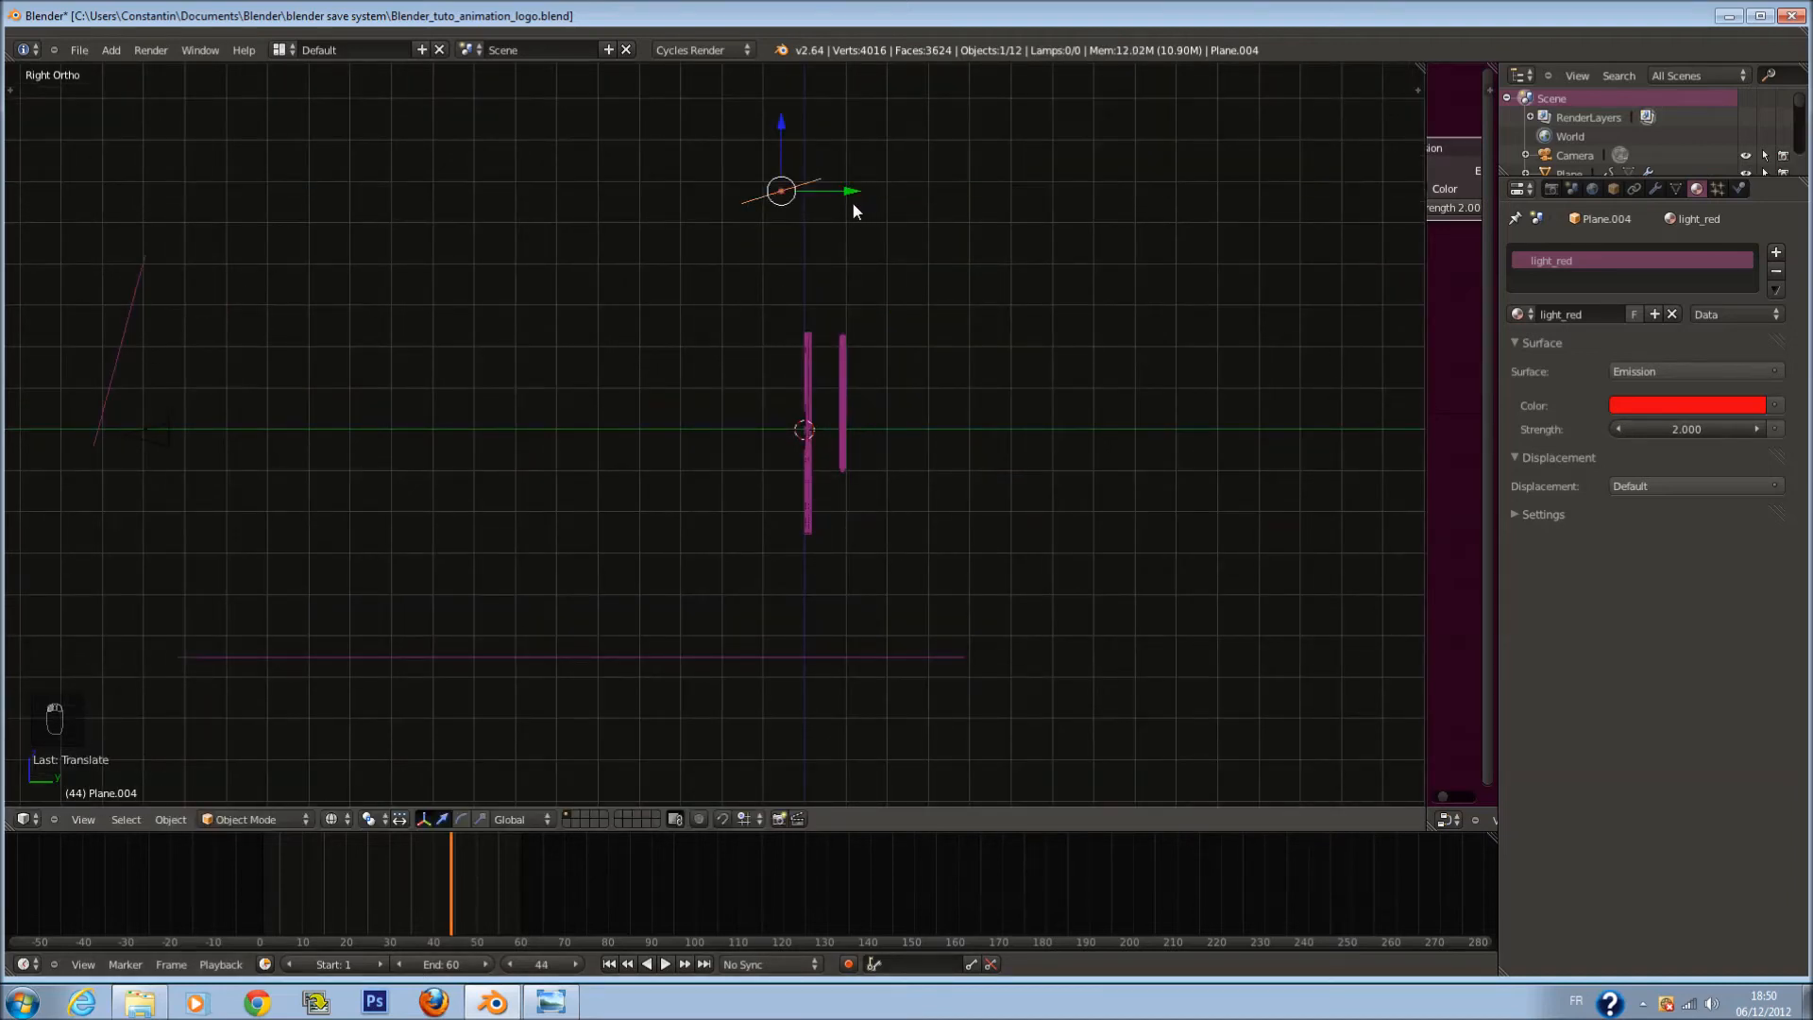
scroll(854, 207, down, 1)
key(ctrl+s)
click(846, 246)
Step: Lower the blue light plane slightly and rotate it to nearly vertical
right_click(201, 403)
drag(223, 294, 218, 347)
key(r)
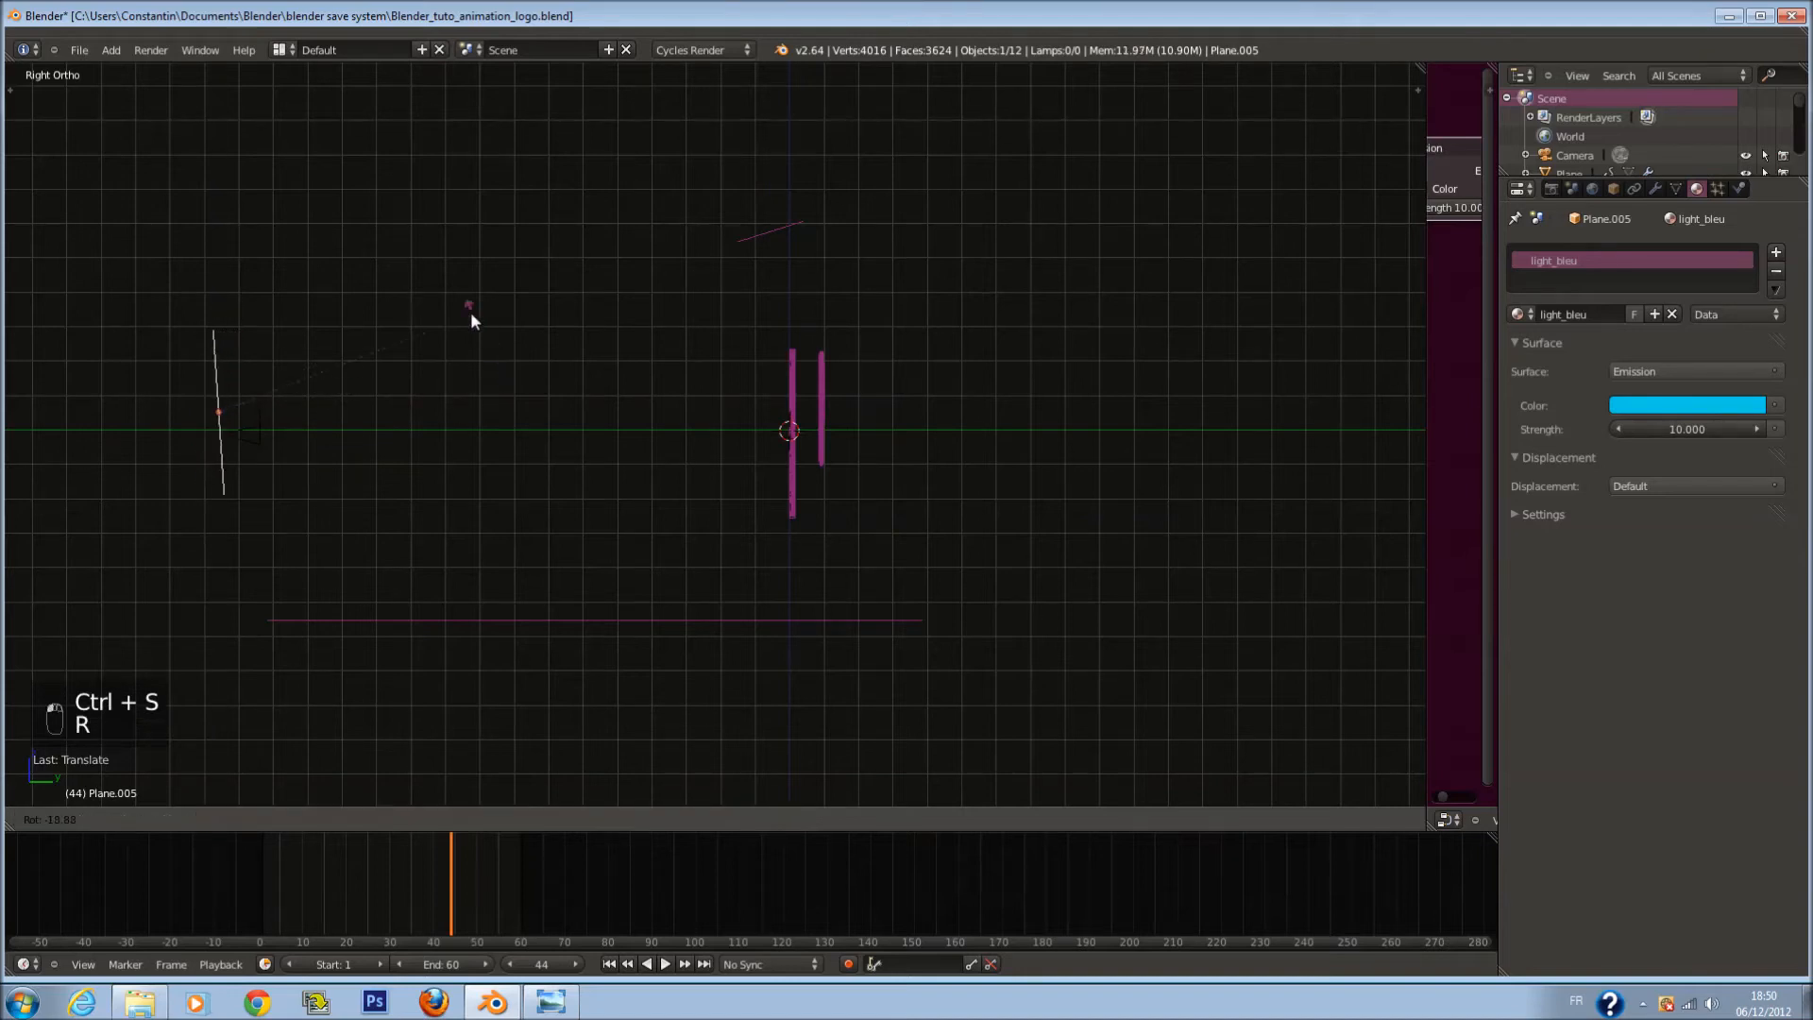
click(469, 343)
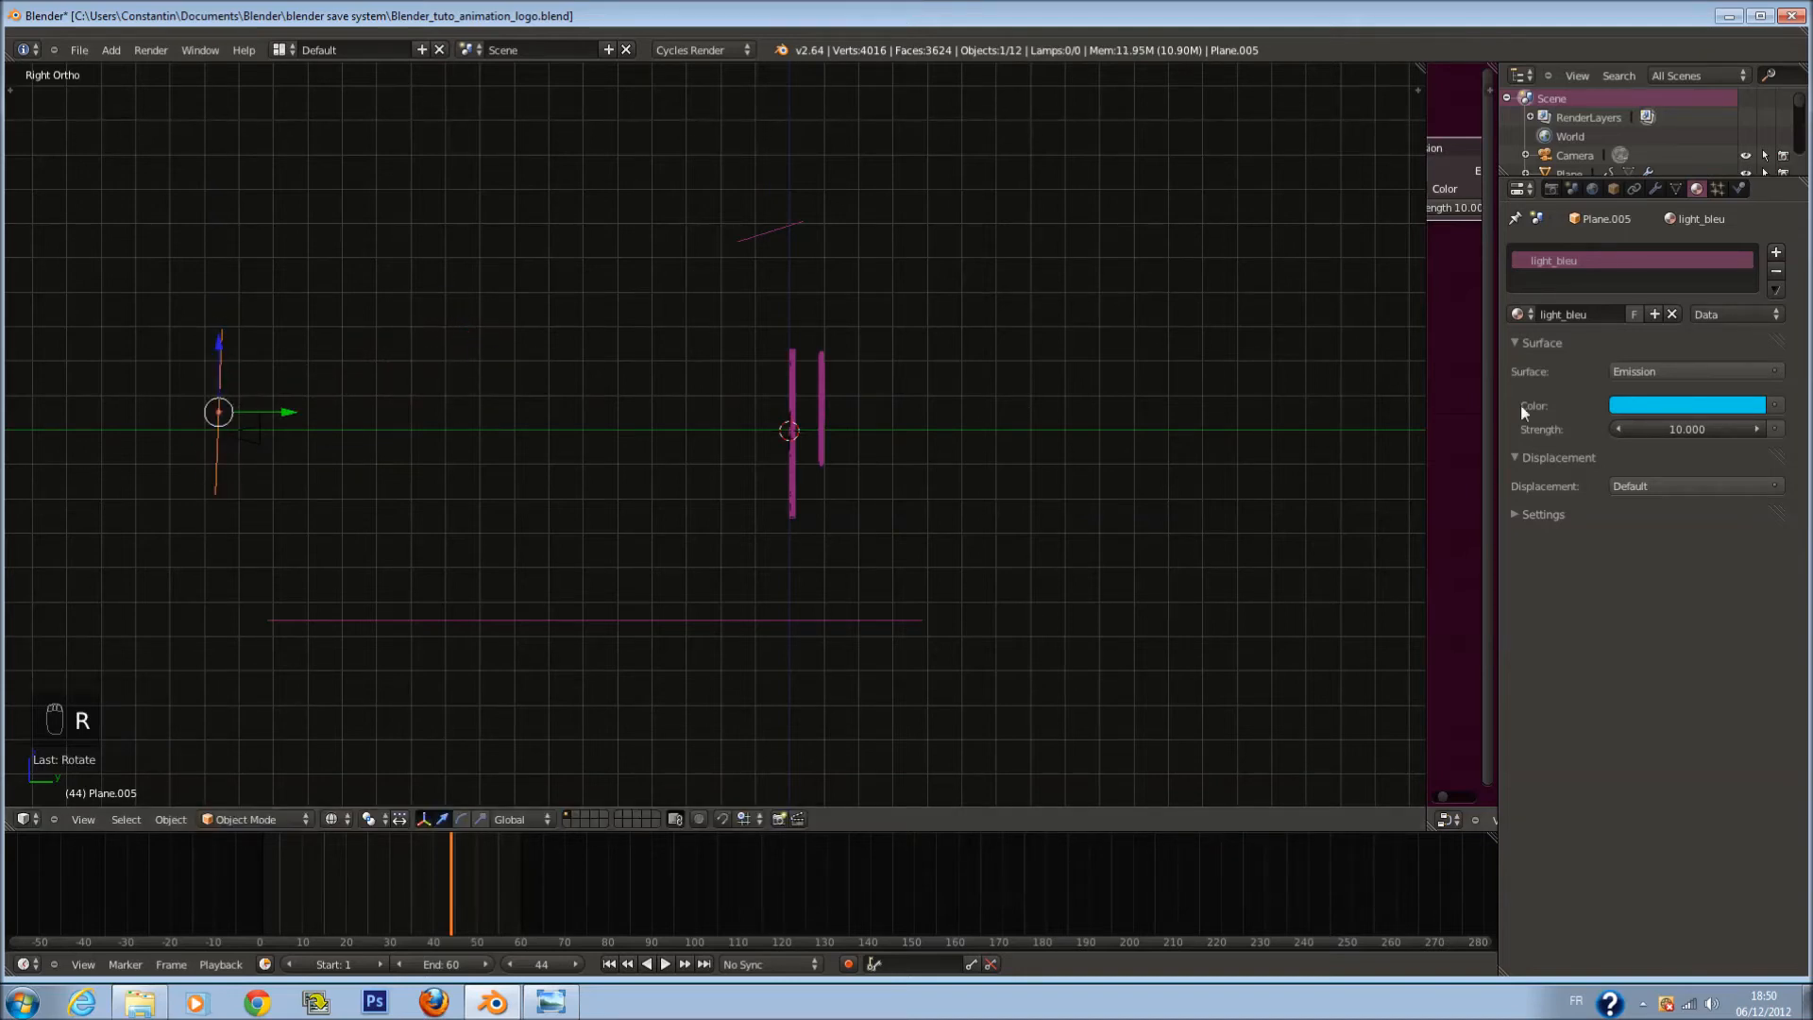
Step: Set the light_bleu material's emission strength to 25 and save the file
click(1673, 432)
text(25)
key(Return)
key(ctrl+s)
click(855, 503)
Step: Preview the logo lighting through the camera in Rendered shading, return to Solid shading and save the file
click(336, 819)
click(374, 697)
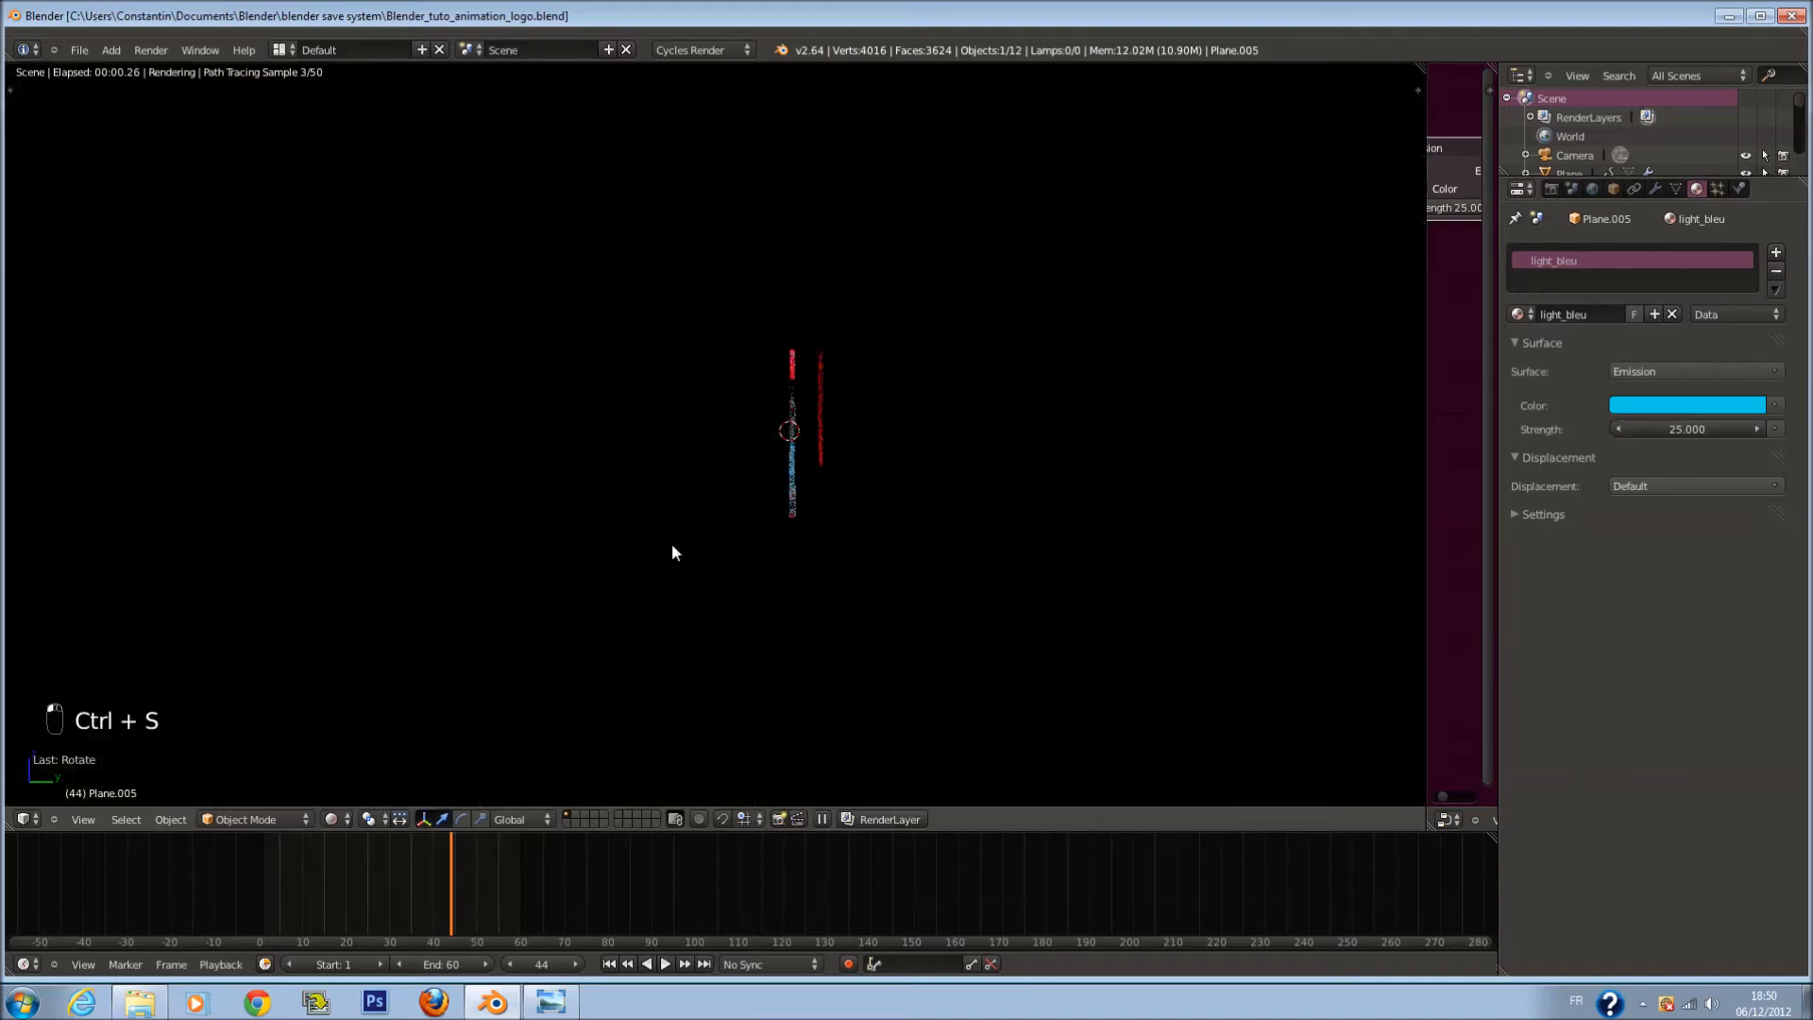
key(KP_0)
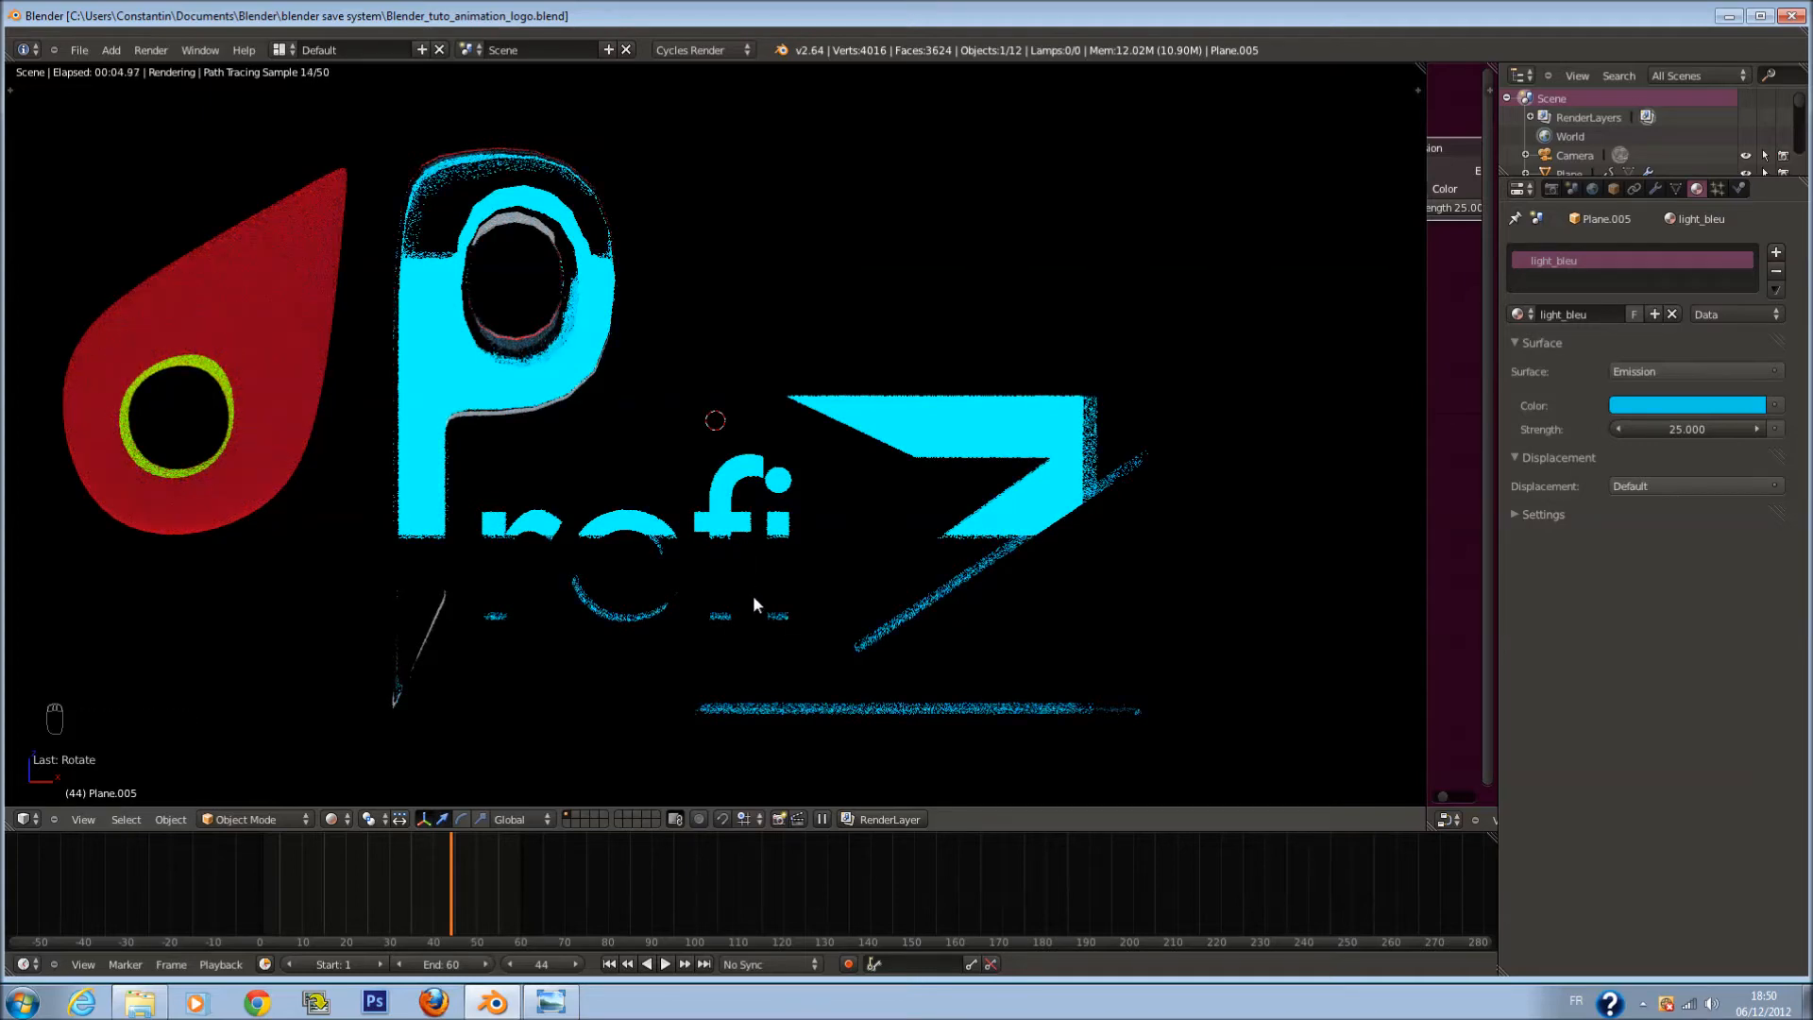
scroll(753, 600, down, 3)
key(ctrl+s)
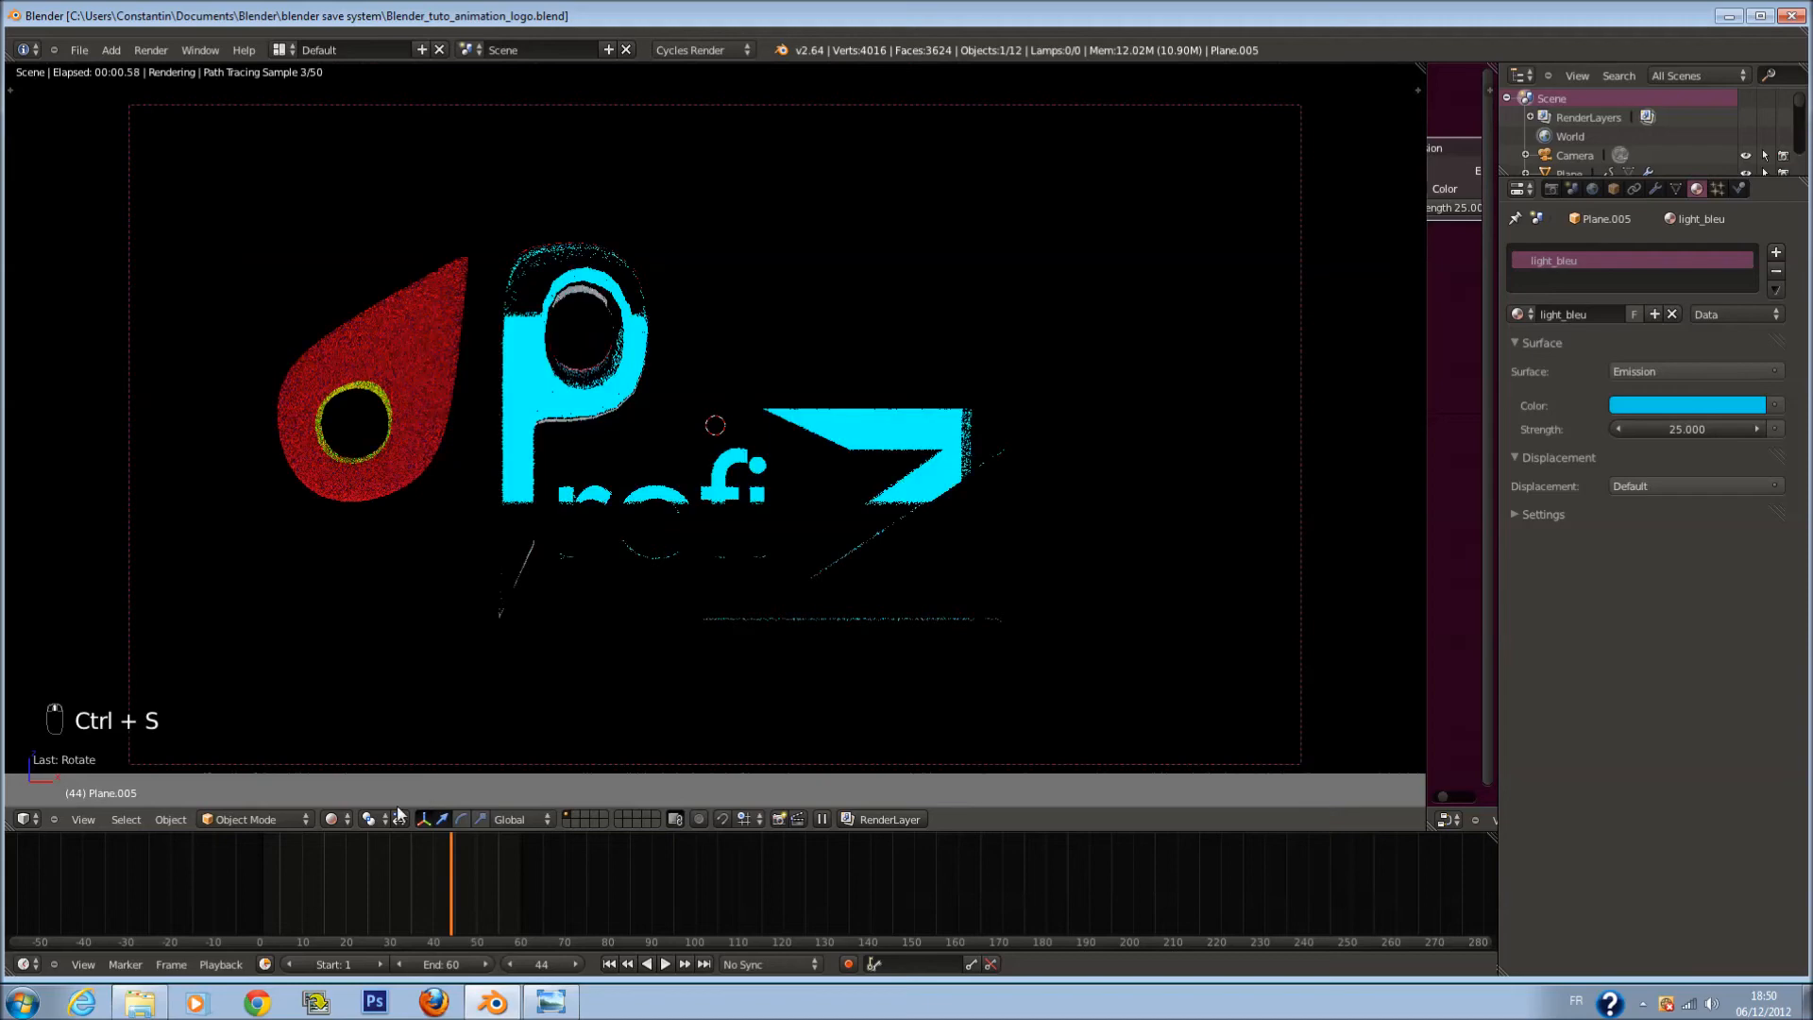
click(333, 819)
click(382, 755)
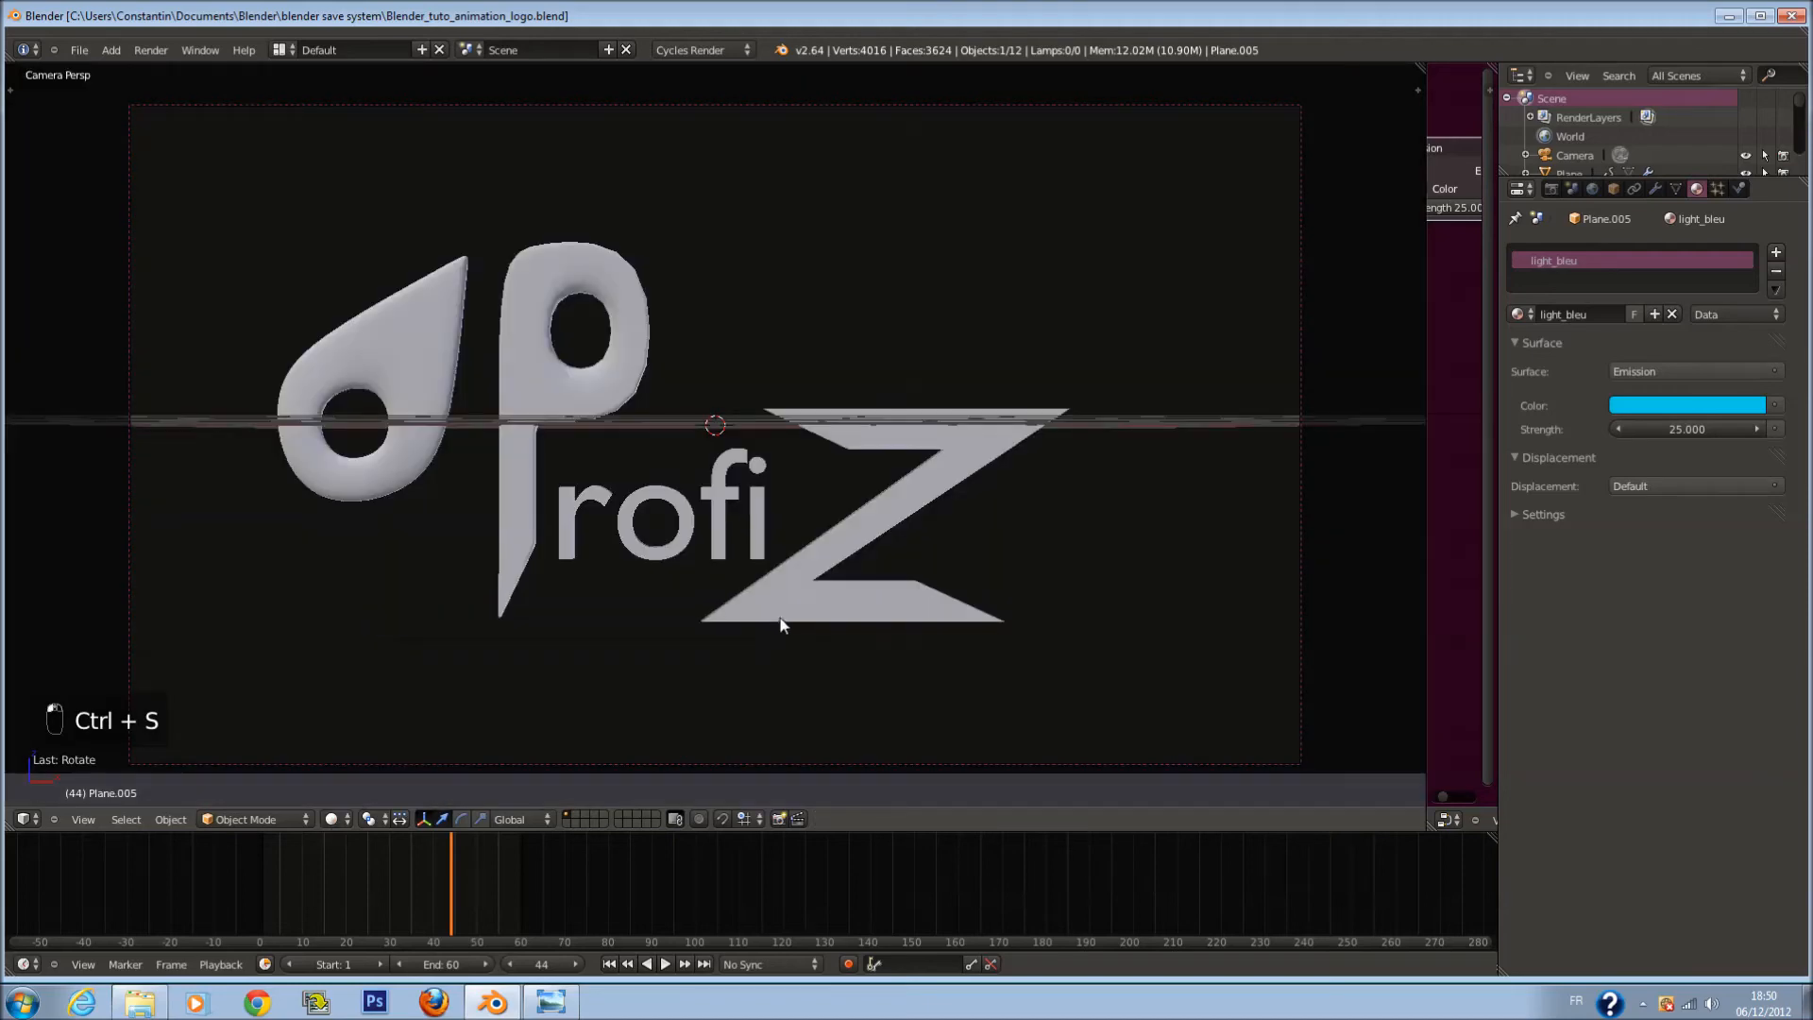
key(ctrl+s)
Step: Go to frame 8 in wireframe display and select the teardrop logo piece, viewing it from the front, and save
key(KP_7)
key(z)
key(a)
key(a)
key(a)
drag(453, 855, 295, 867)
scroll(955, 467, up, 3)
key(shift+a)
right_click(1084, 408)
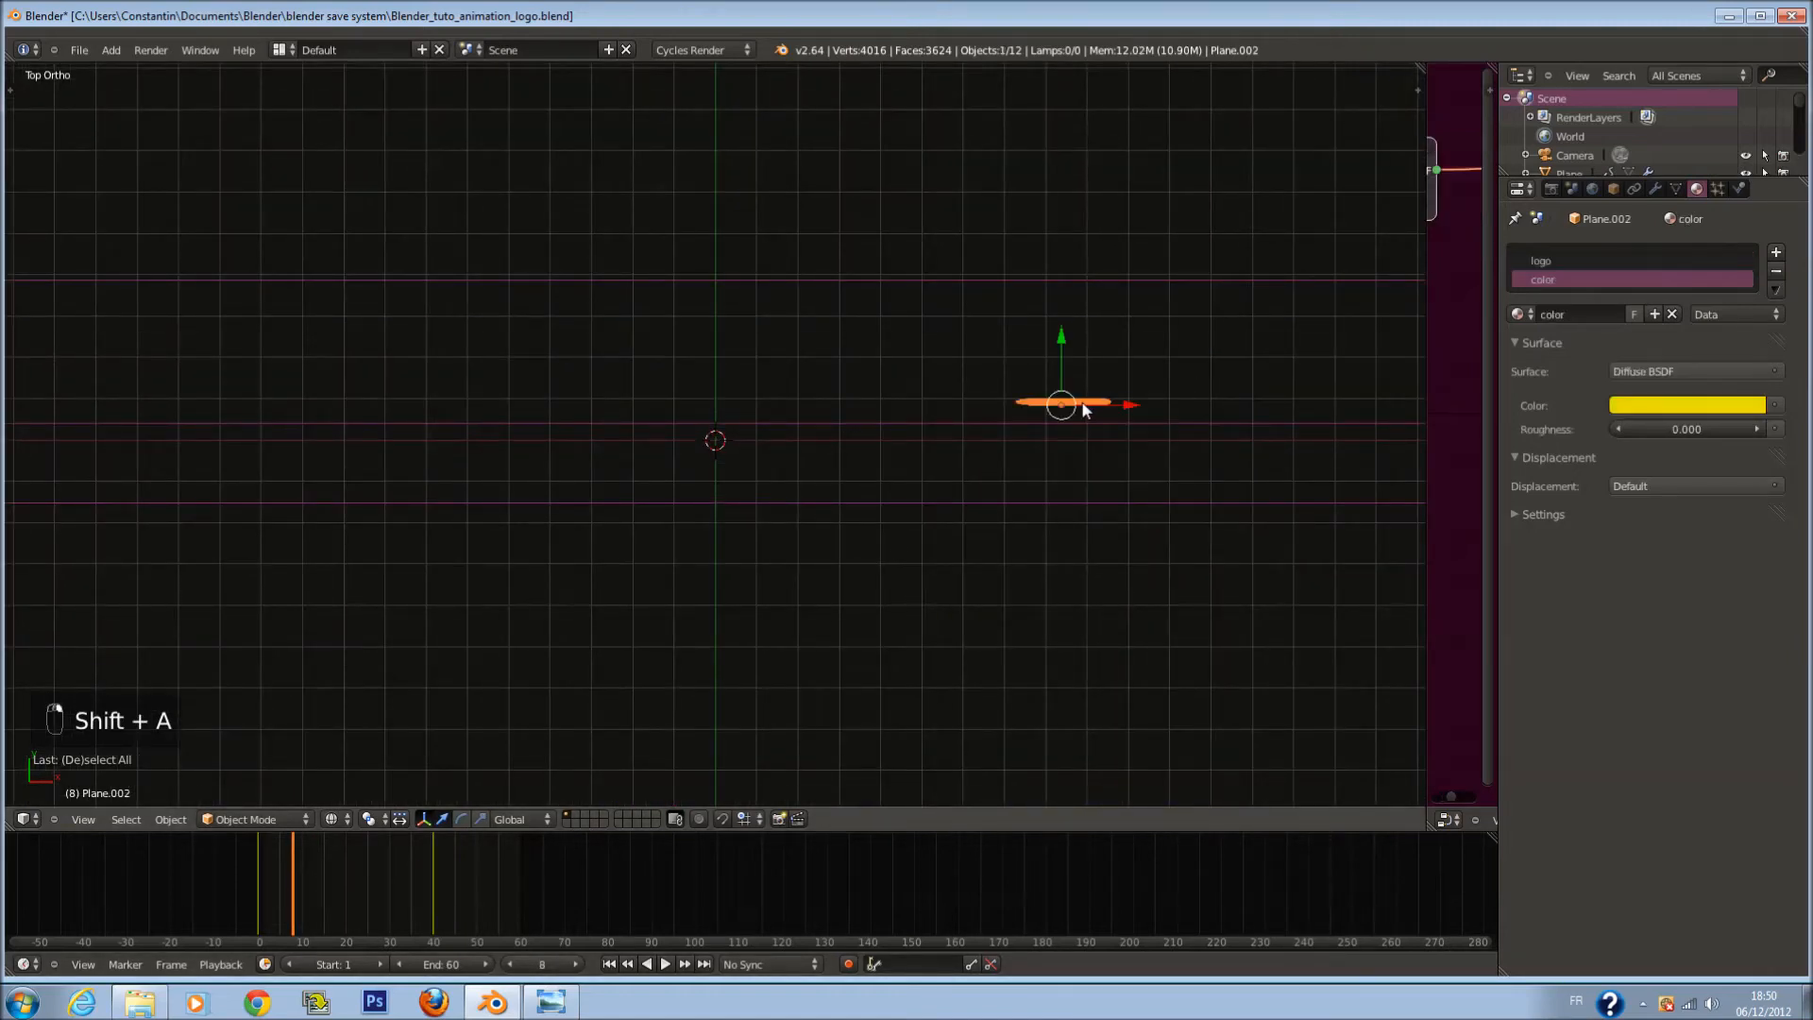
key(KP_1)
key(ctrl+s)
click(1064, 420)
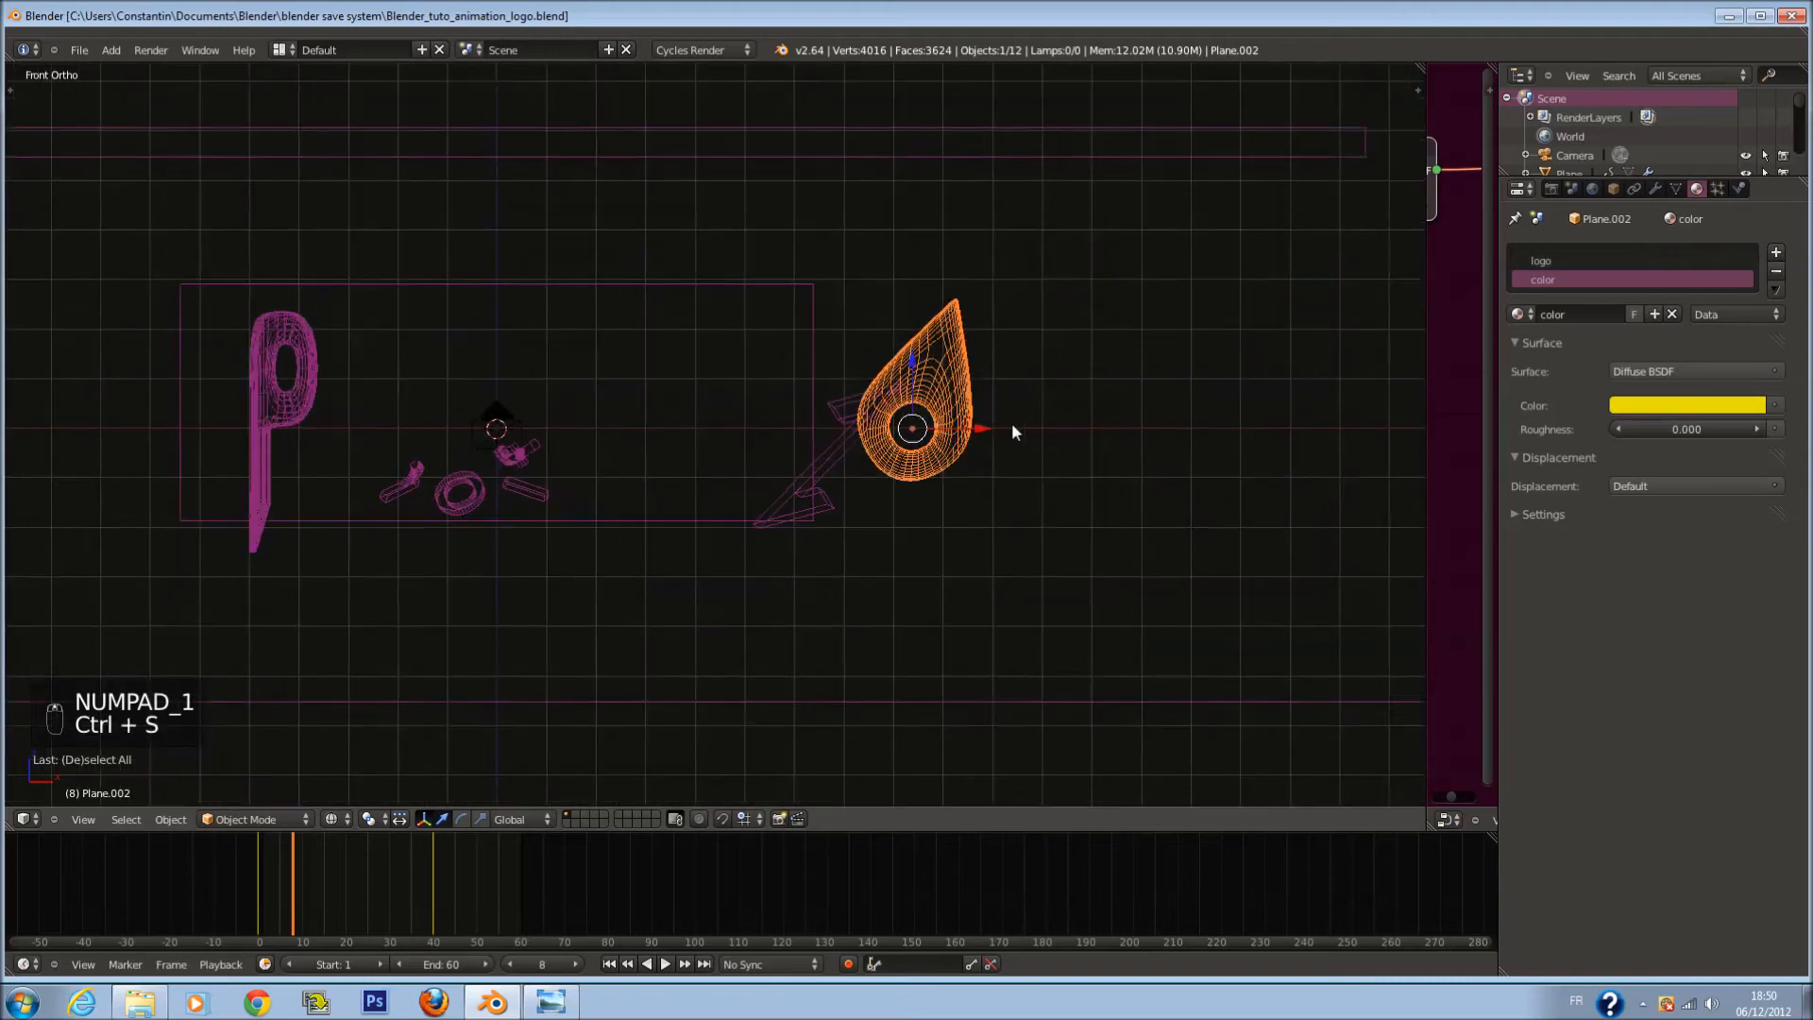
scroll(1012, 422, up, 1)
key(shift+a)
mouse_move(1007, 421)
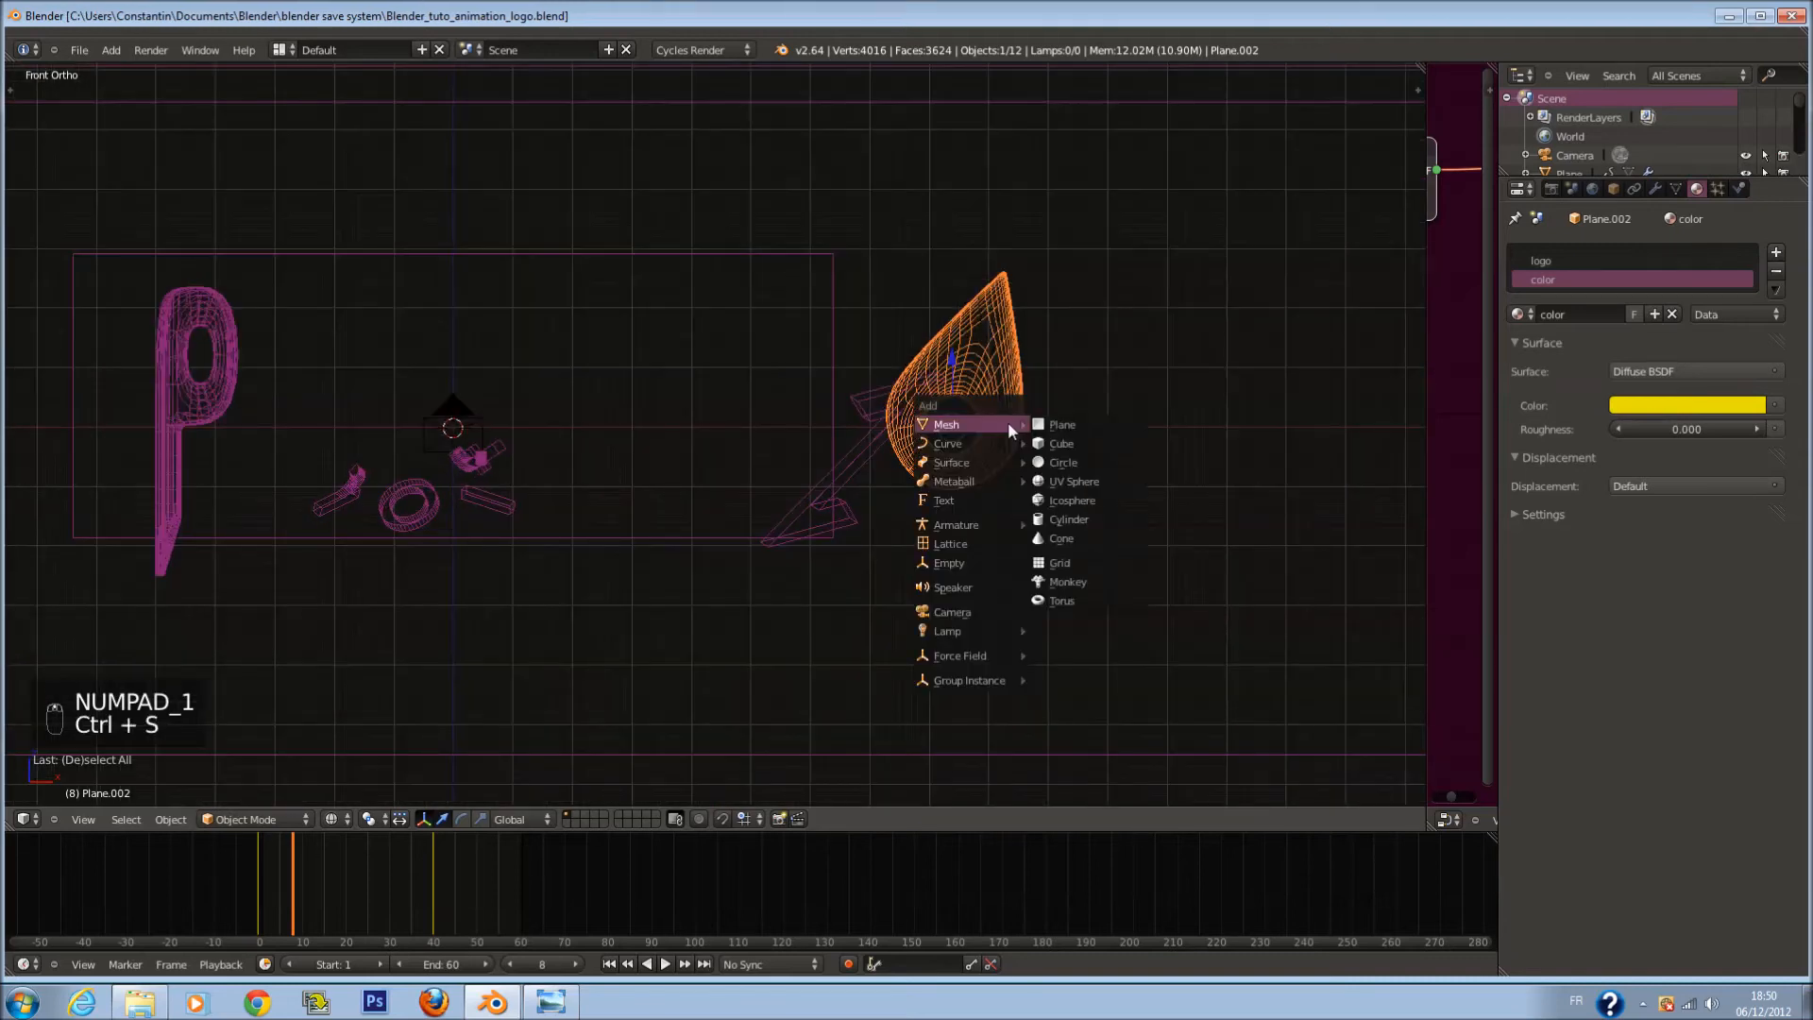
click(1094, 464)
key(r)
key(x)
key(9)
key(0)
key(Return)
key(KP_7)
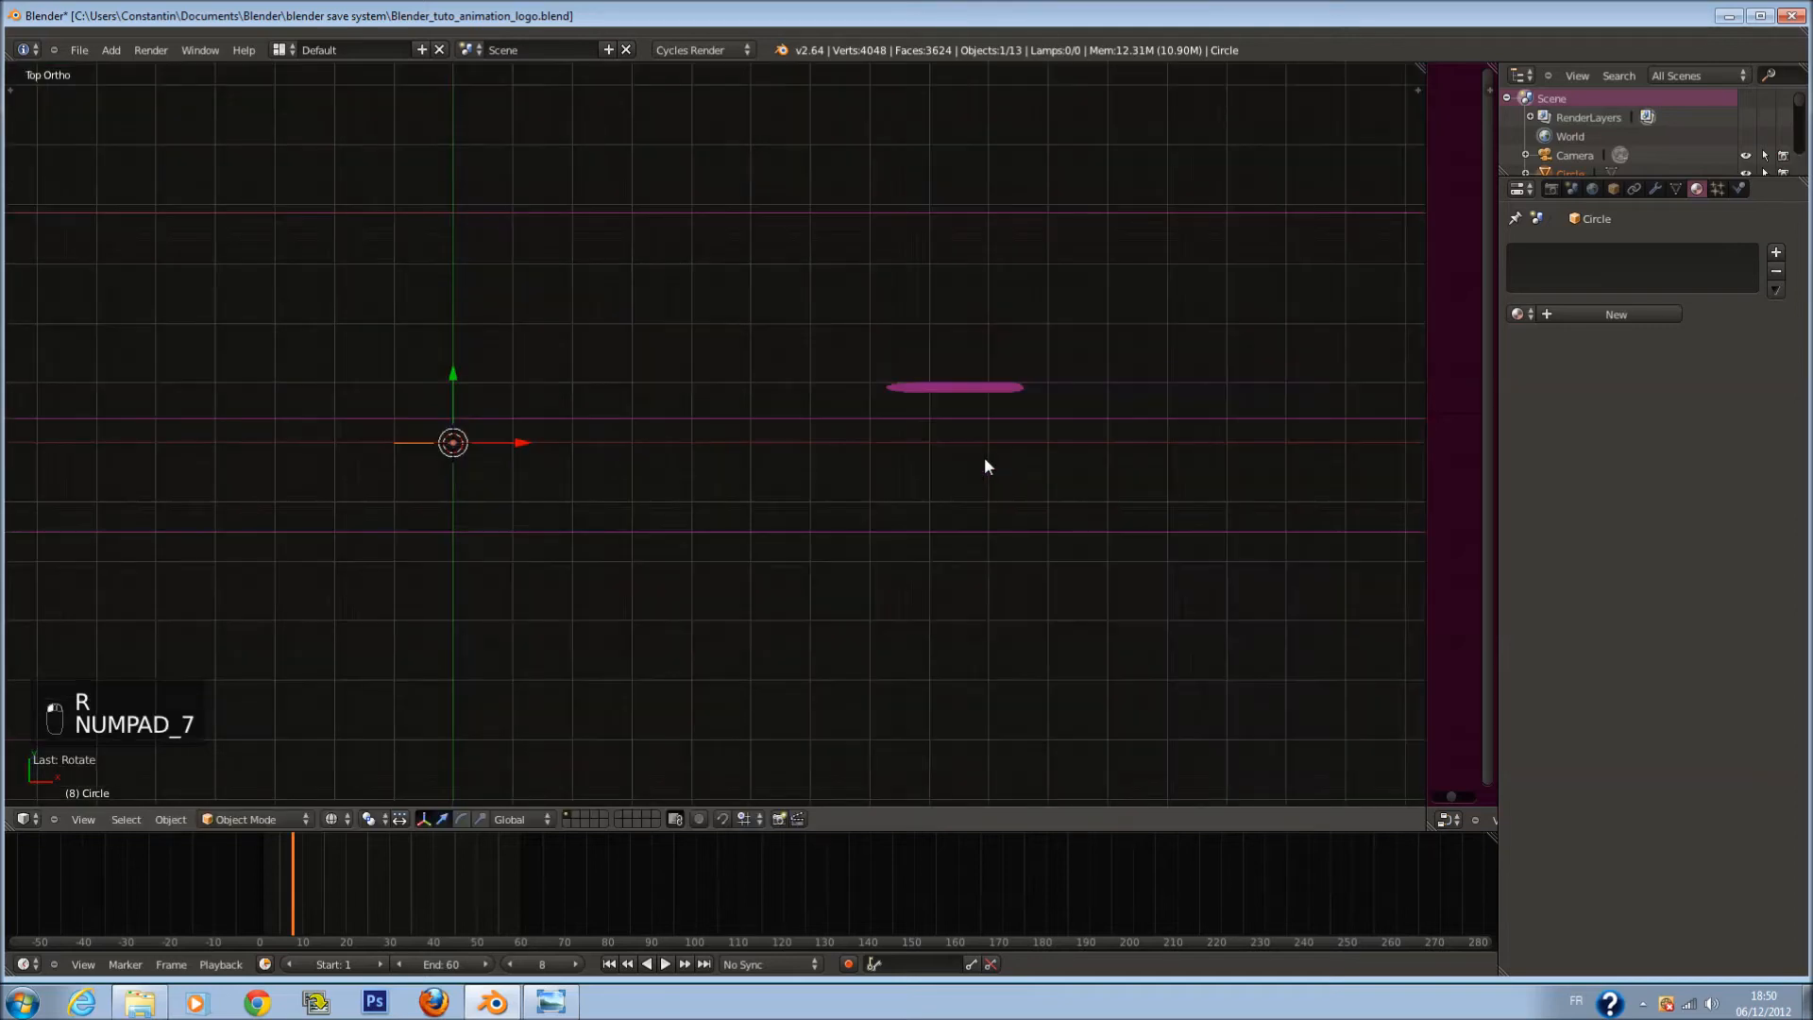
key(x)
click(984, 463)
Step: Add a mesh circle with 32 vertices and radius 1, filled with a single n-gon face
key(shift+a)
mouse_move(984, 460)
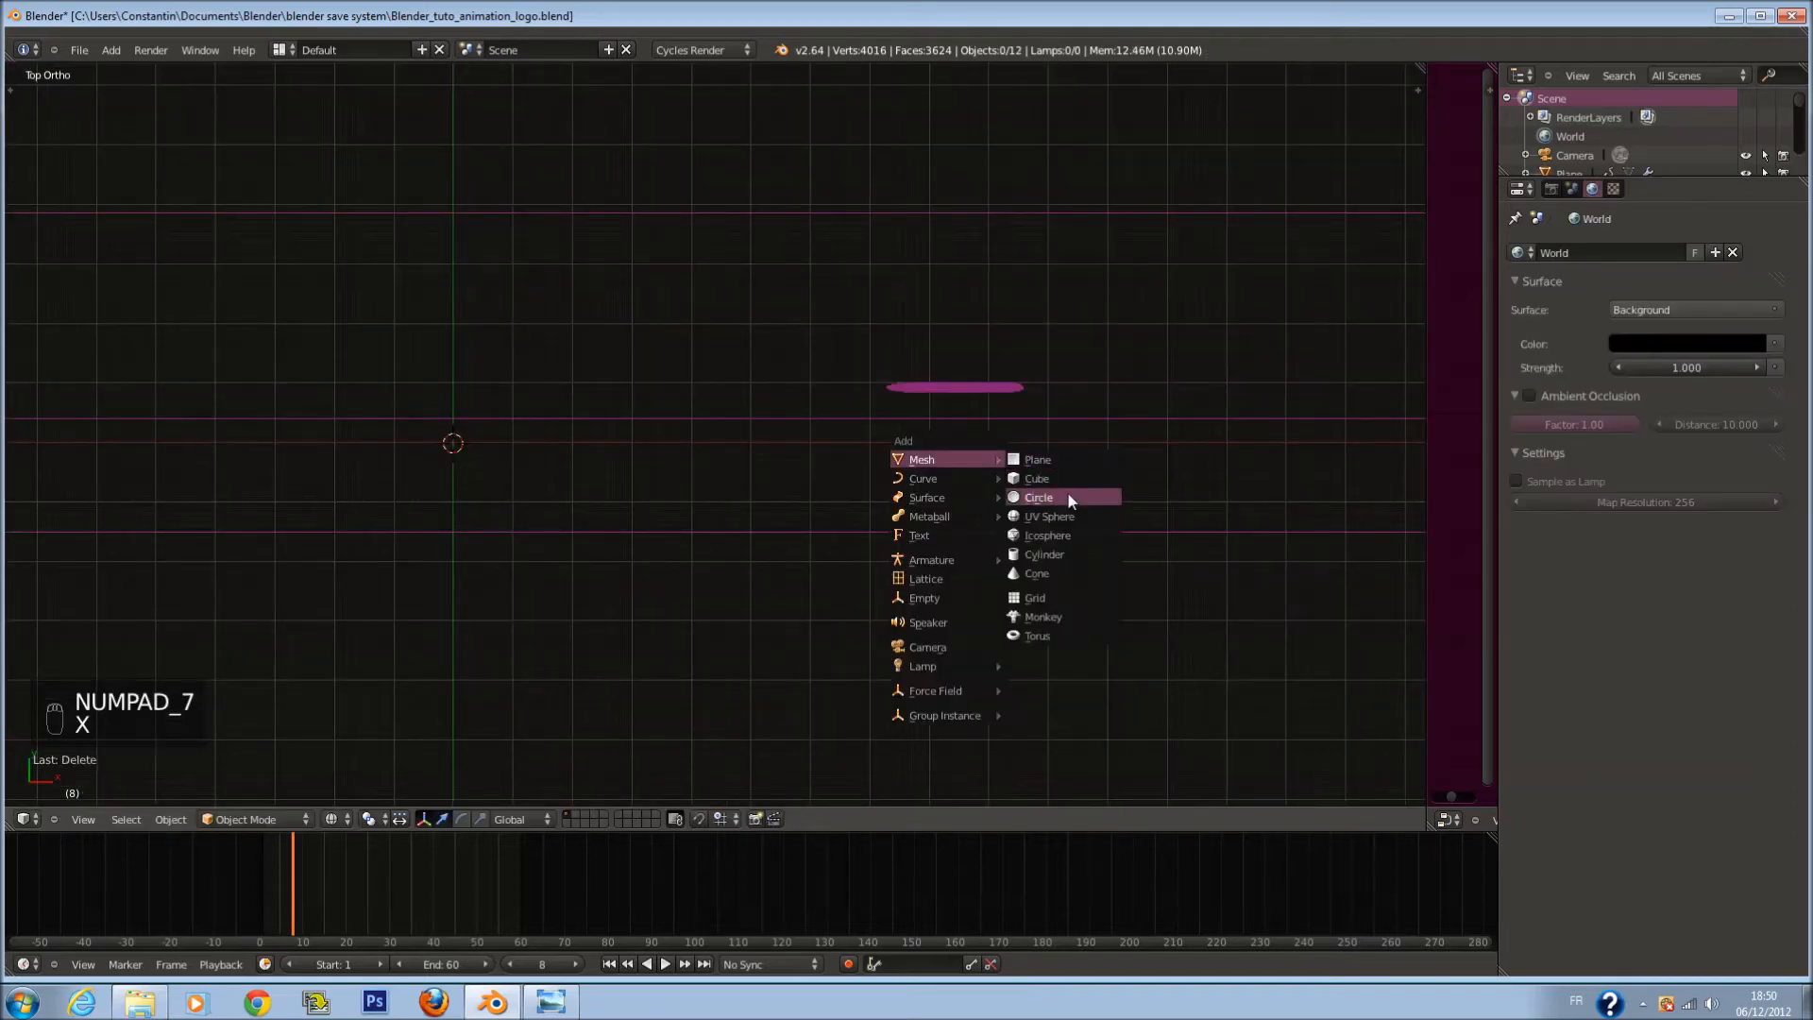
click(1044, 498)
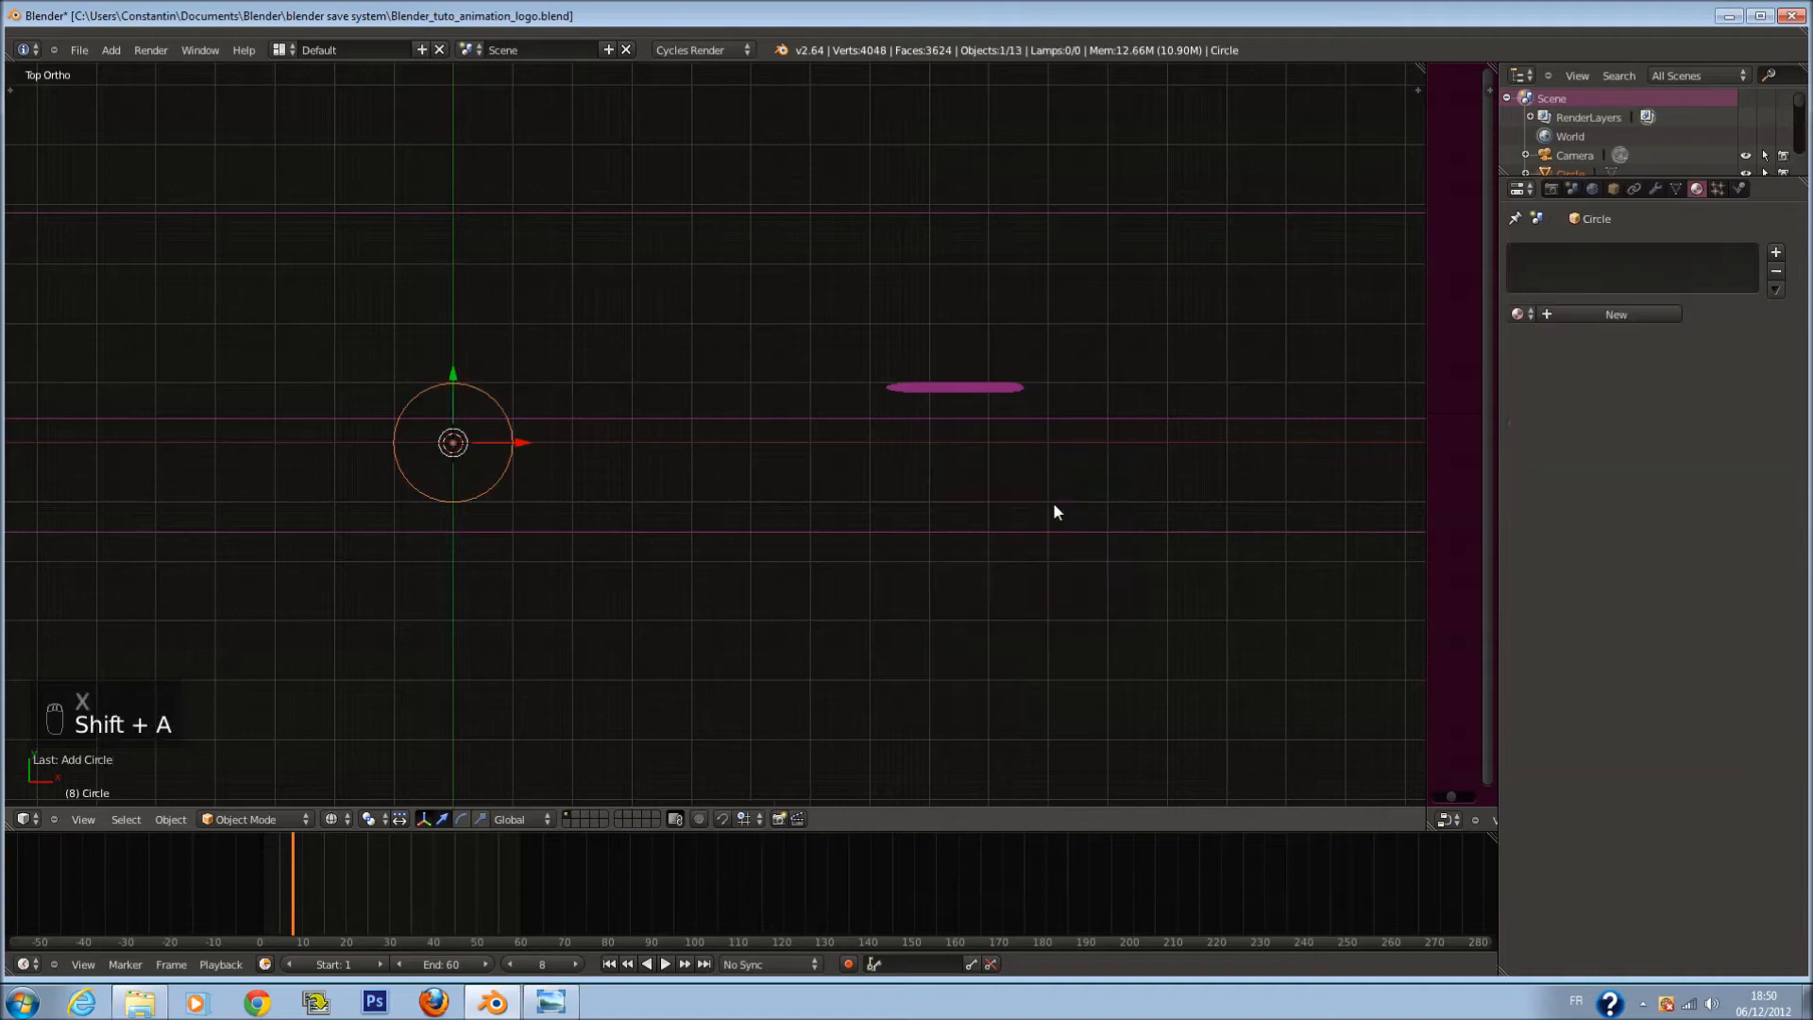
key(y)
key(t)
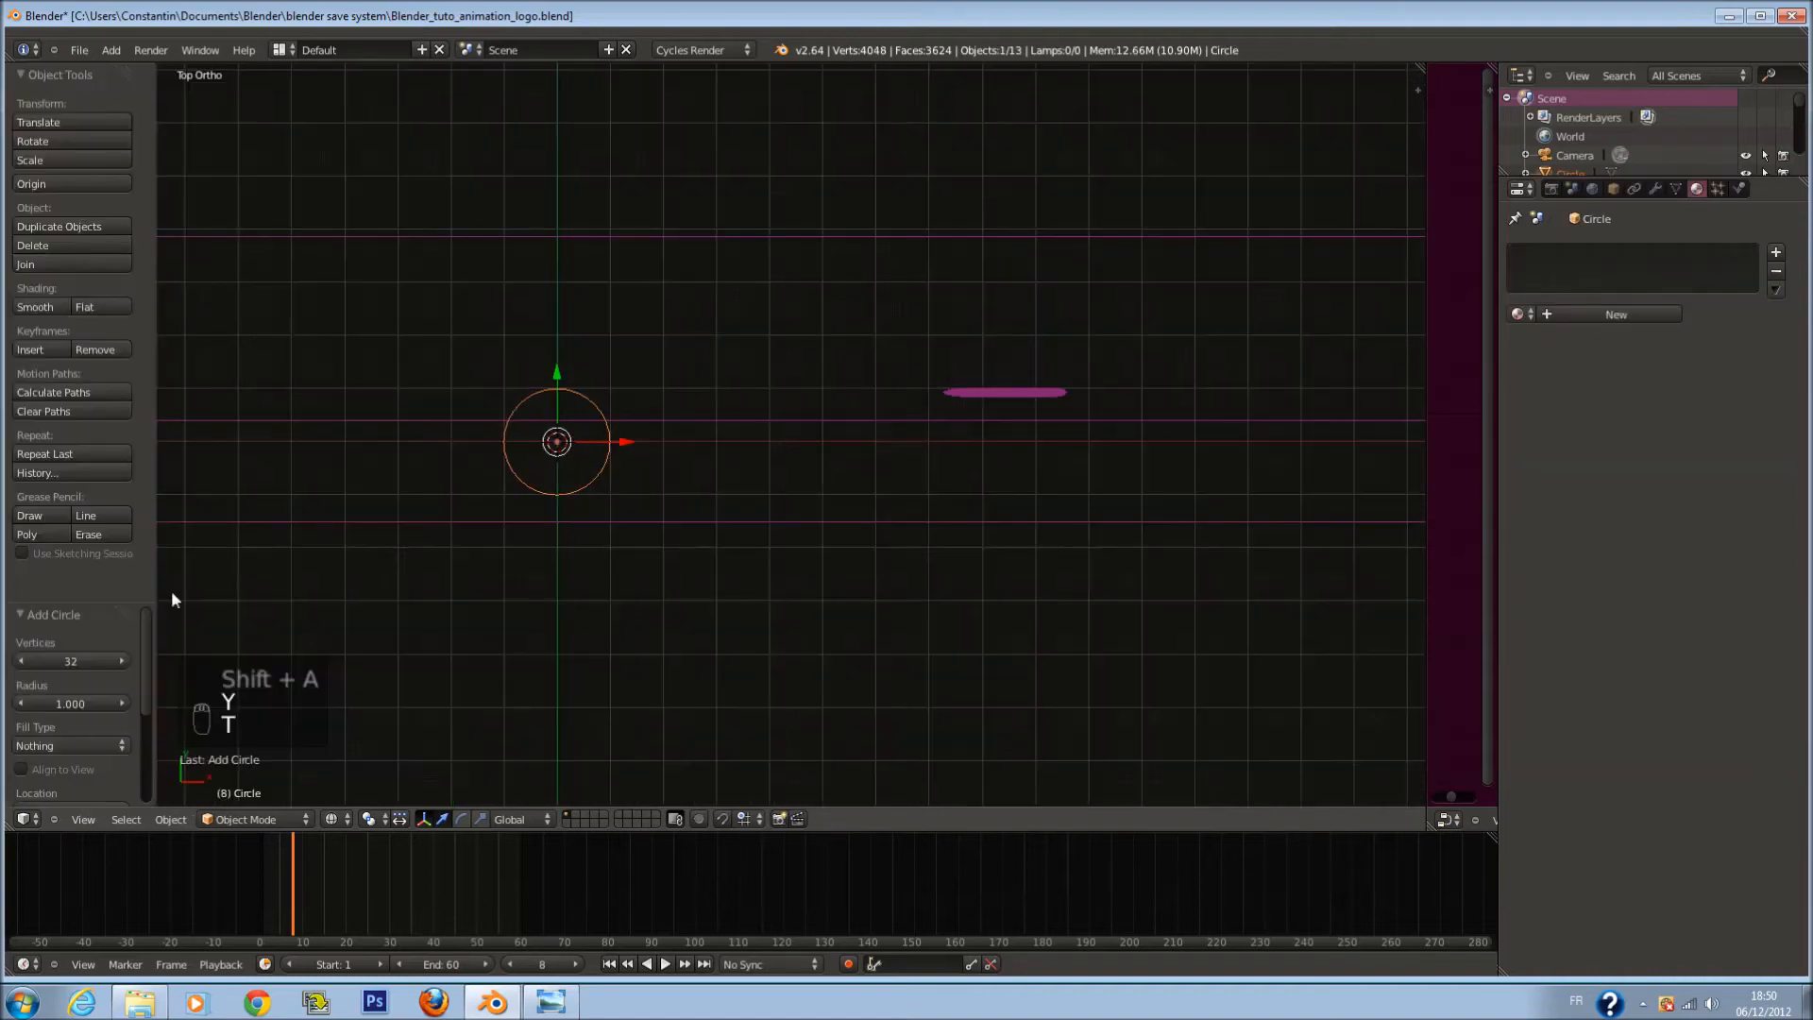
click(64, 748)
click(68, 710)
Step: Rotate the filled circle 90° about the X axis, move it back along Y behind the logo and save the file
key(t)
text(rx90)
key(Return)
key(ctrl+s)
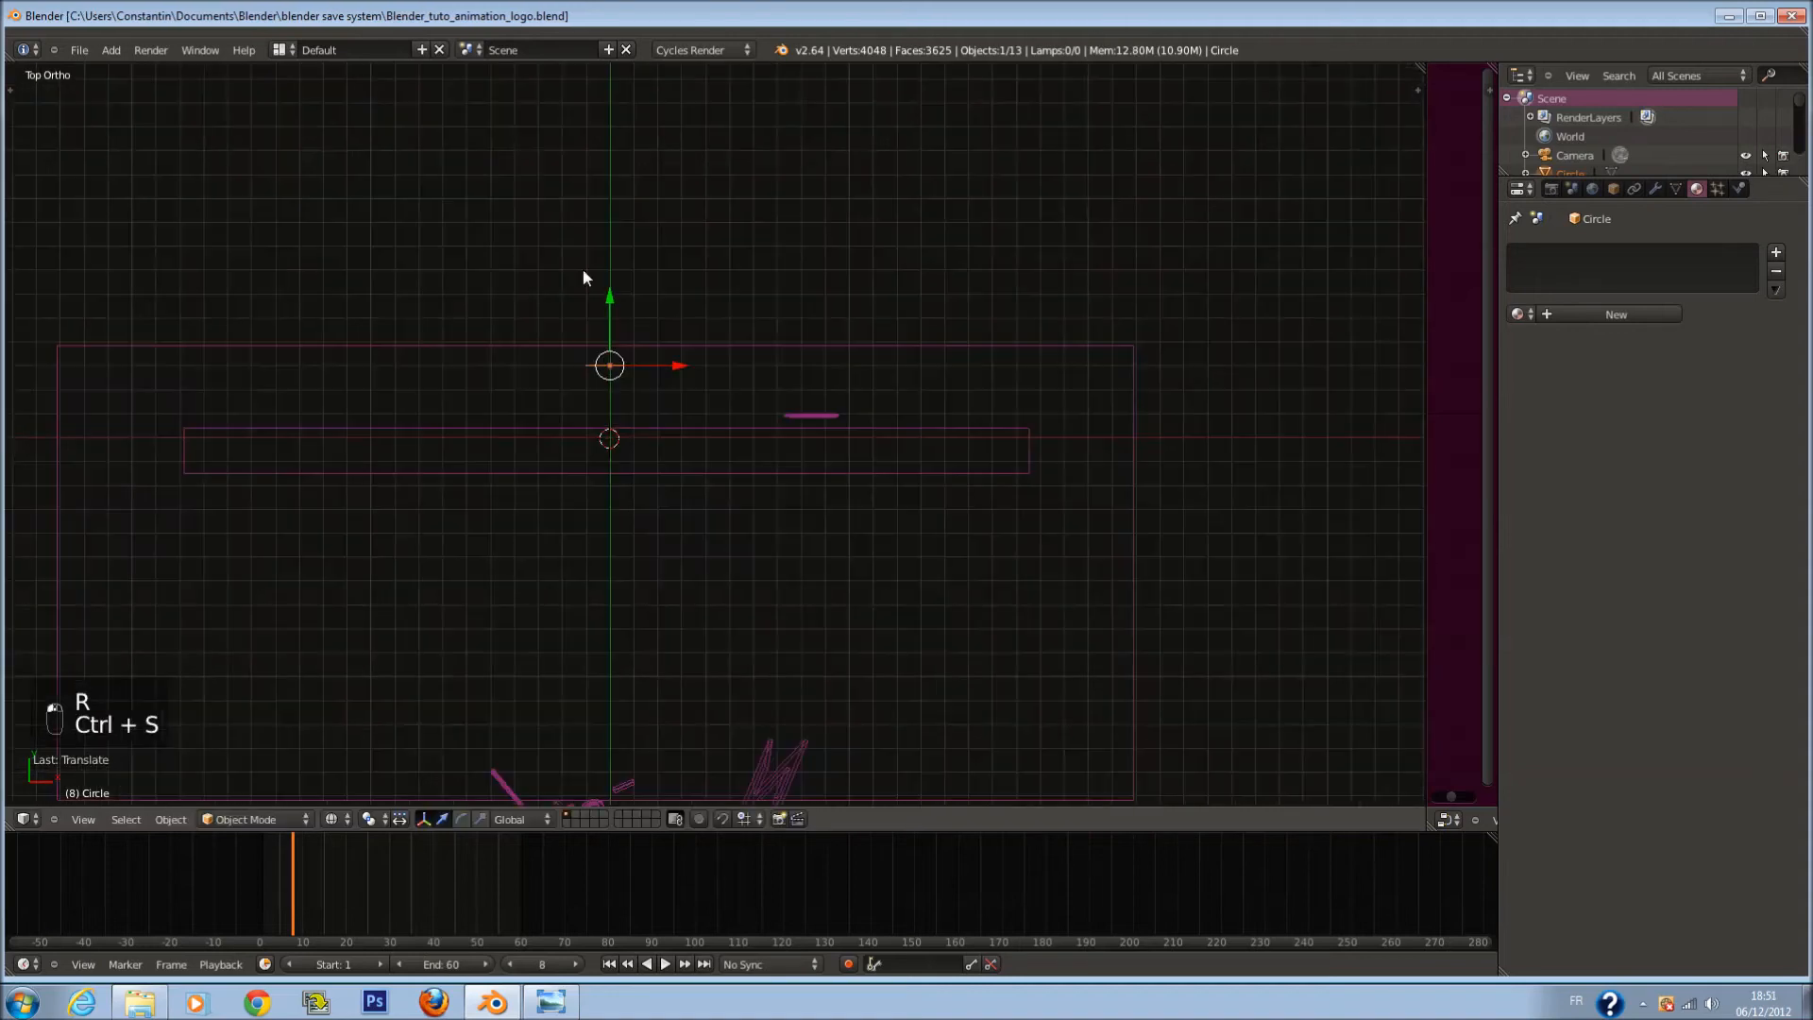
key(ctrl+s)
click(587, 275)
Step: Align the circle along X behind the teardrop at frame 0 and insert a LocRotScale keyframe there
key(s)
click(705, 304)
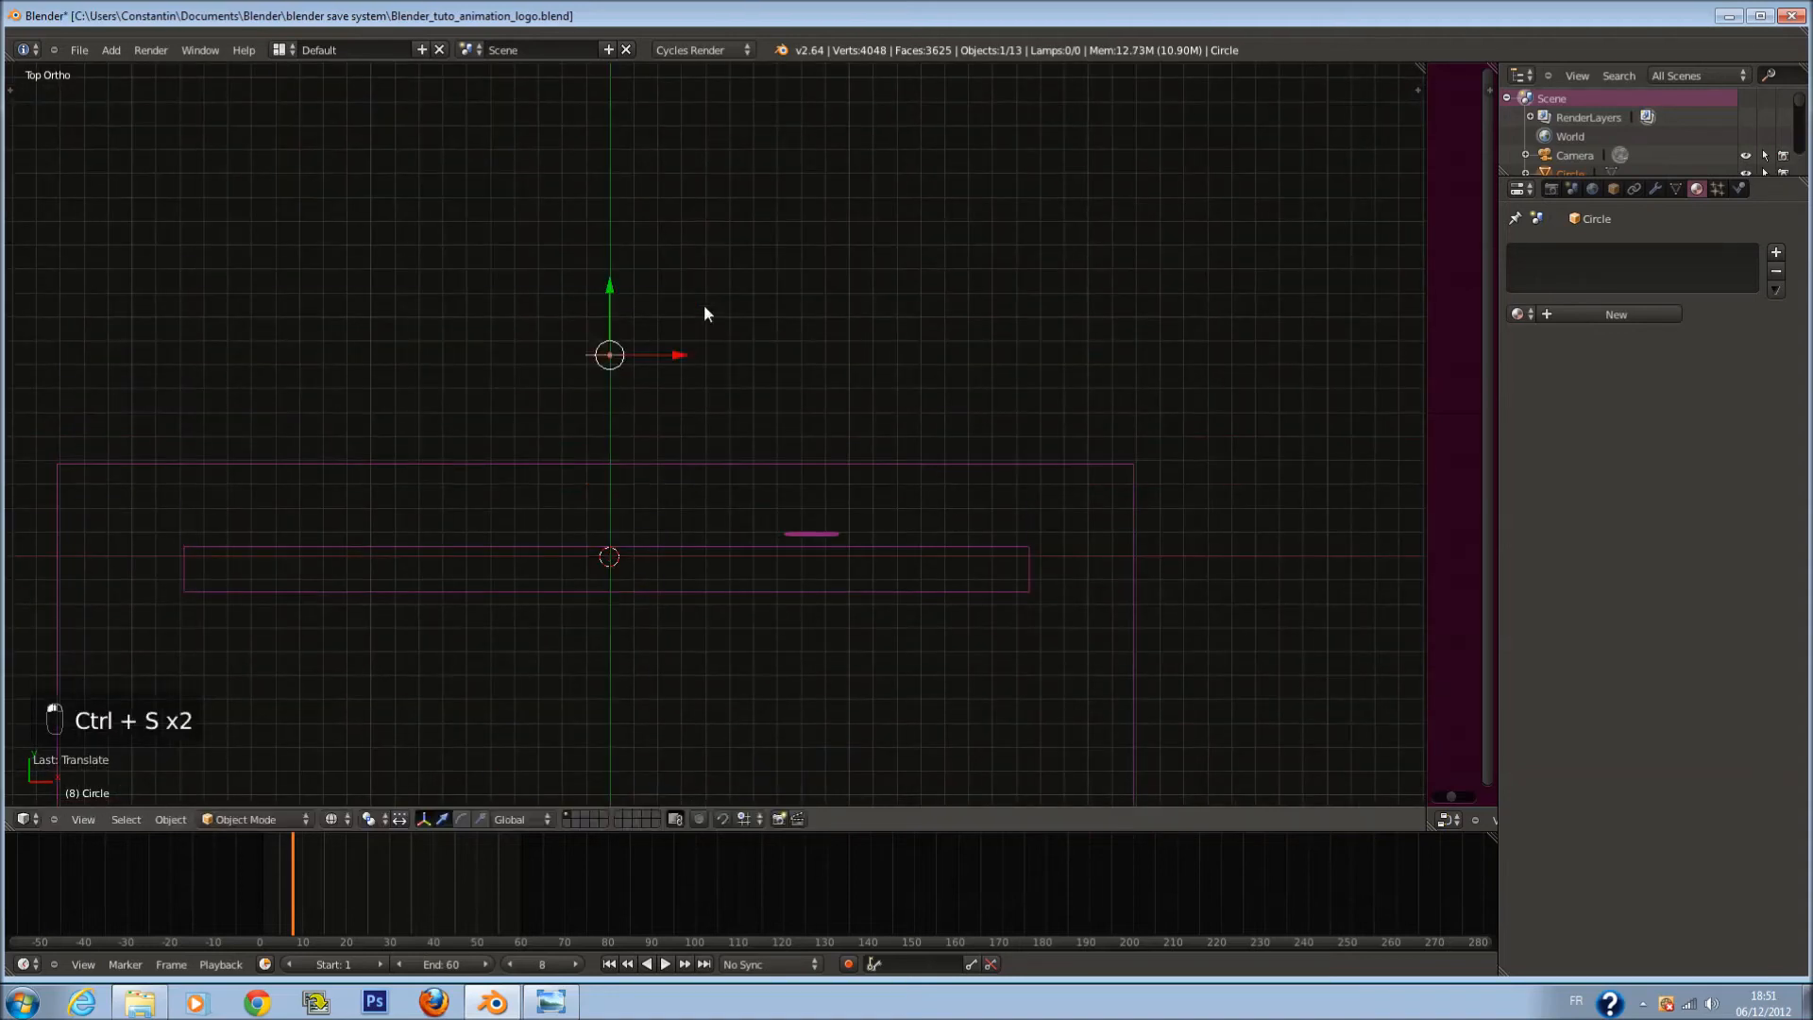
drag(668, 367, 875, 387)
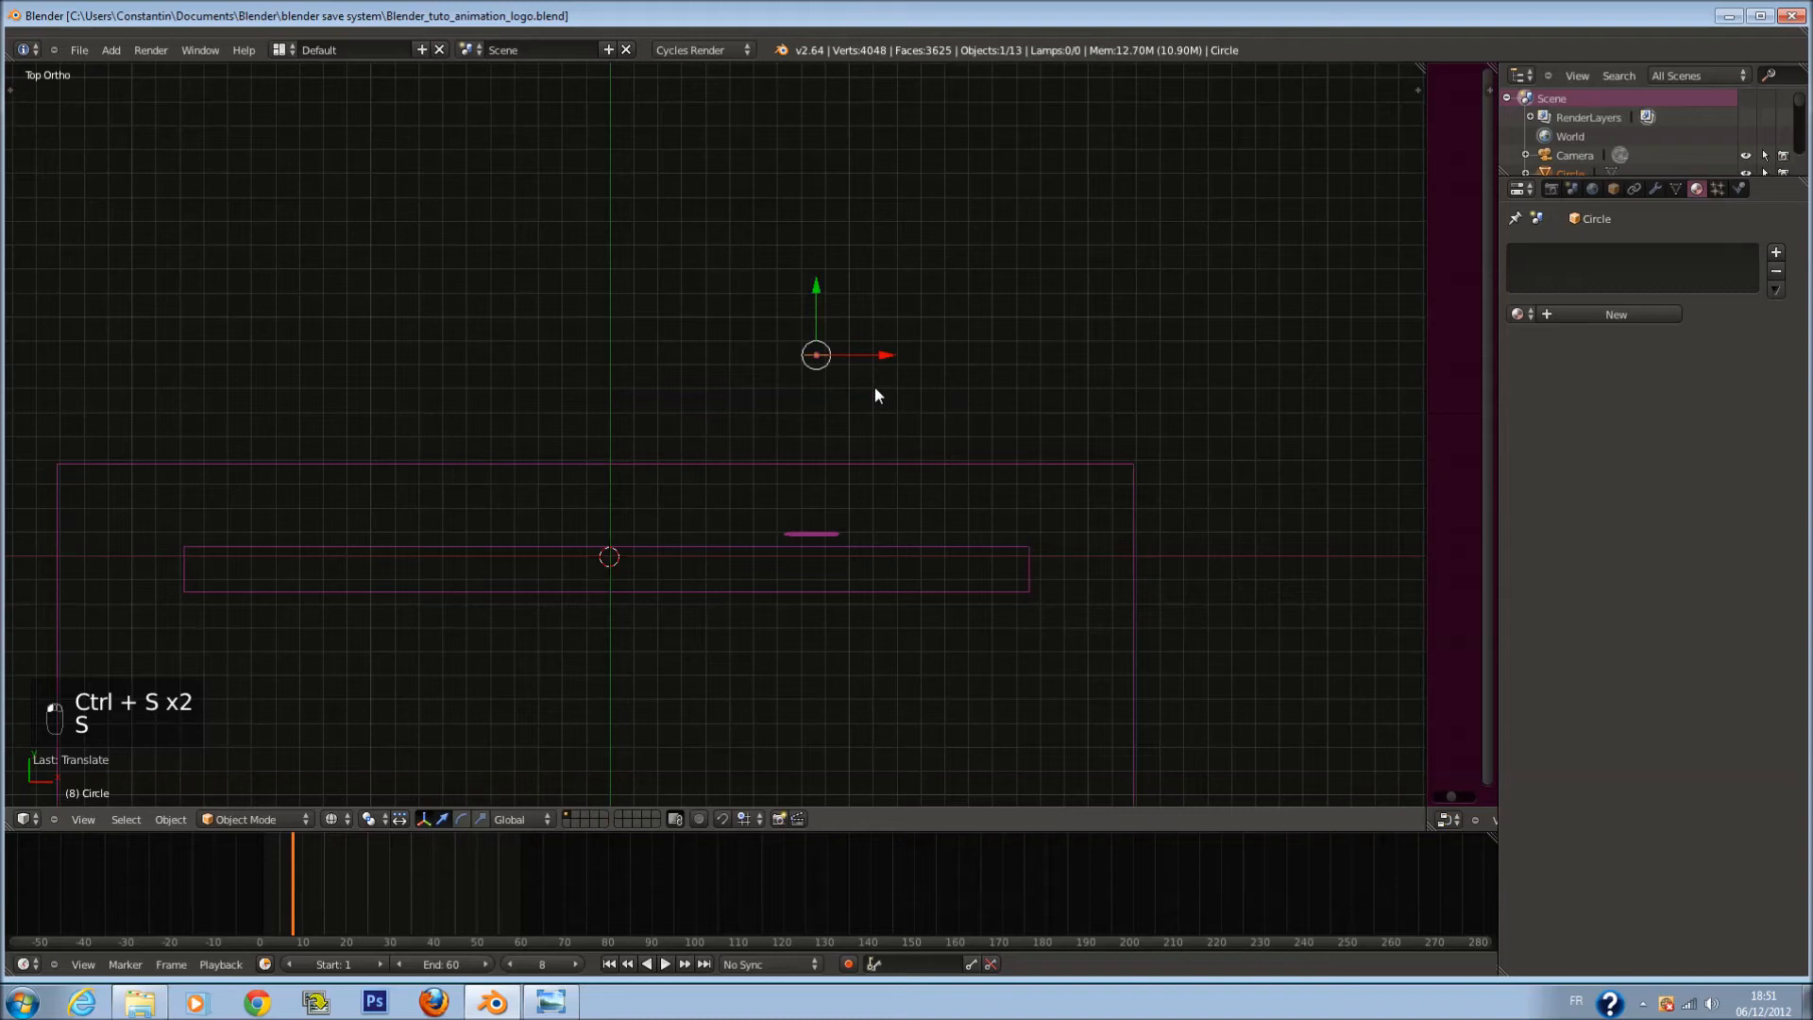
key(i)
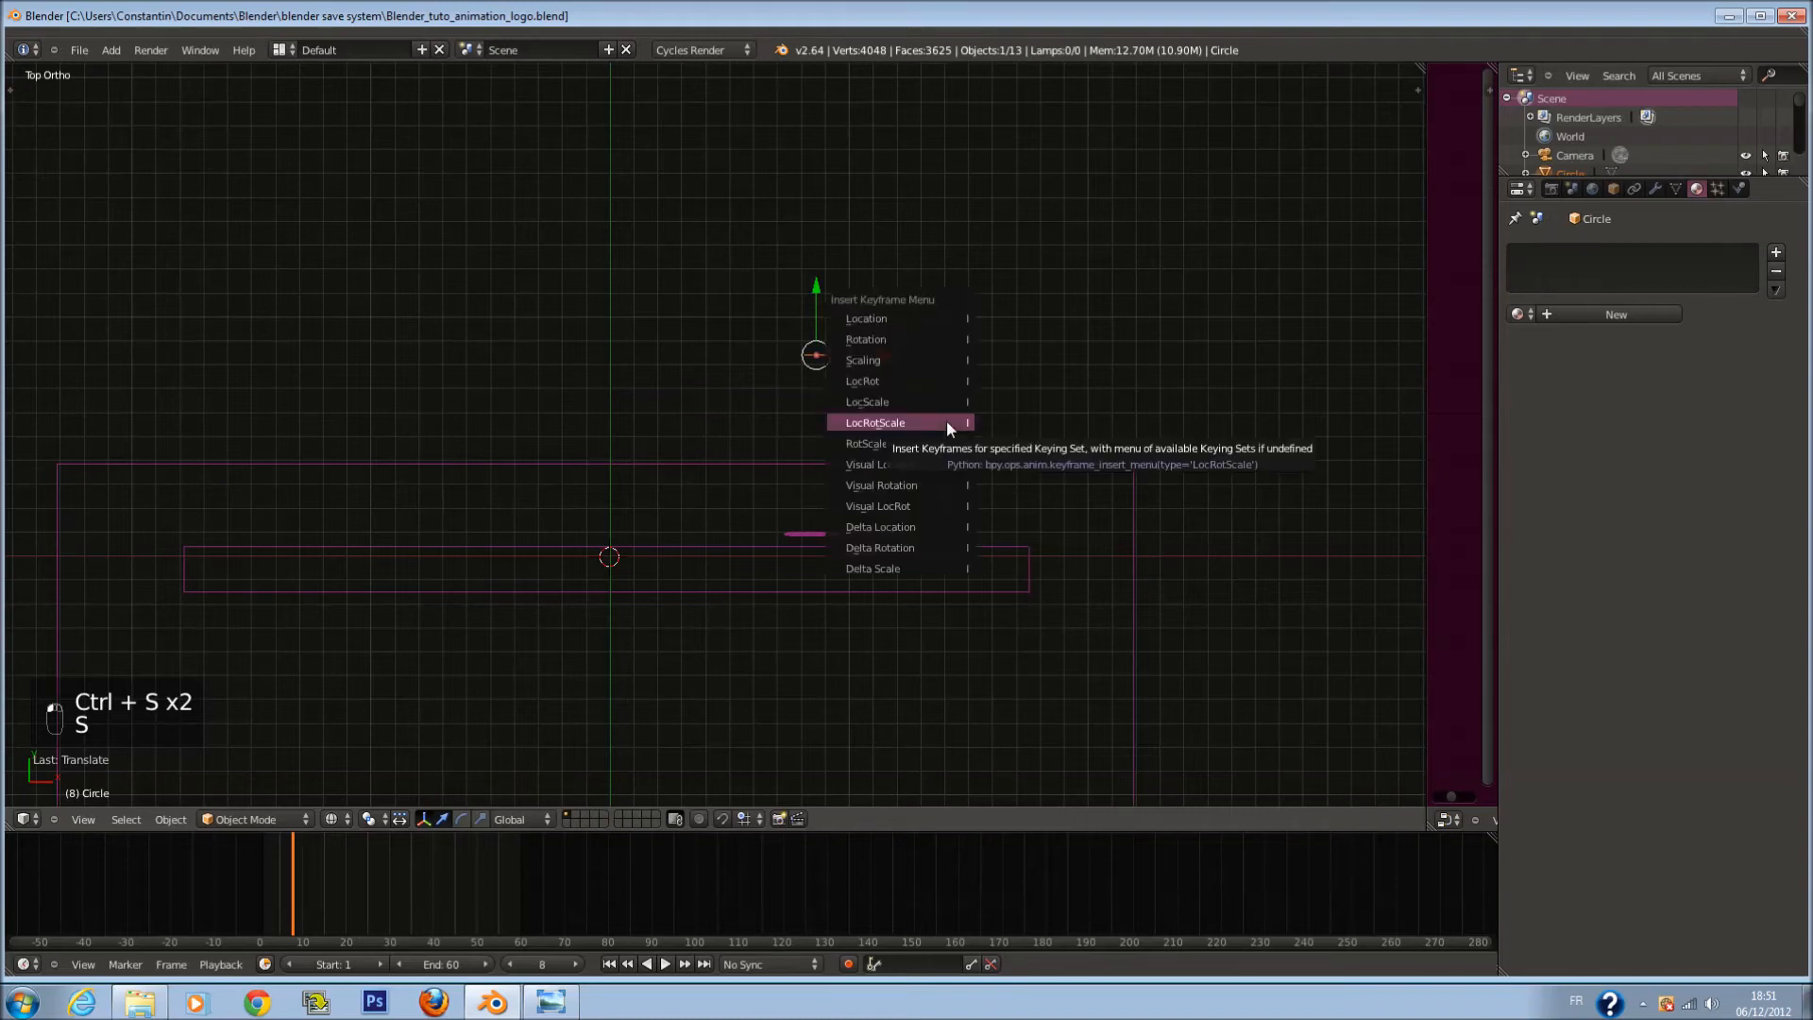
drag(290, 877, 257, 867)
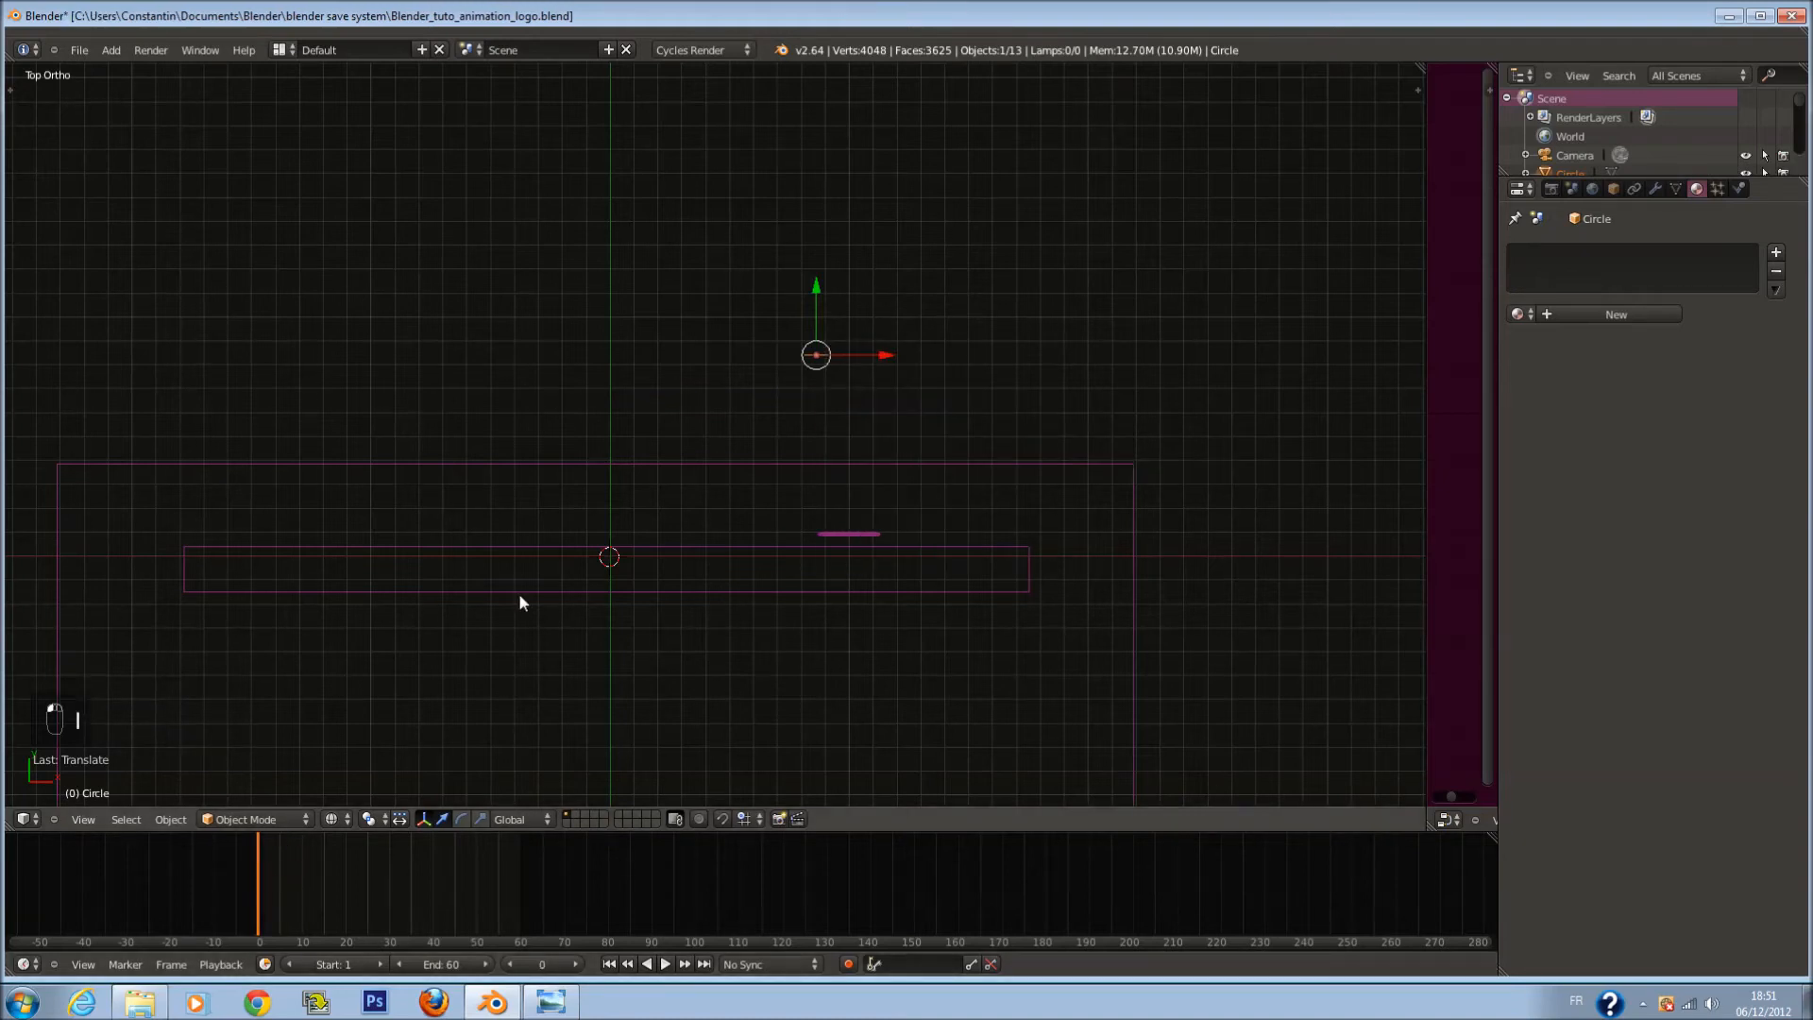
drag(887, 357, 918, 365)
key(ctrl+s)
key(i)
click(918, 366)
drag(900, 357, 509, 370)
drag(368, 377, 360, 378)
key(ctrl+s)
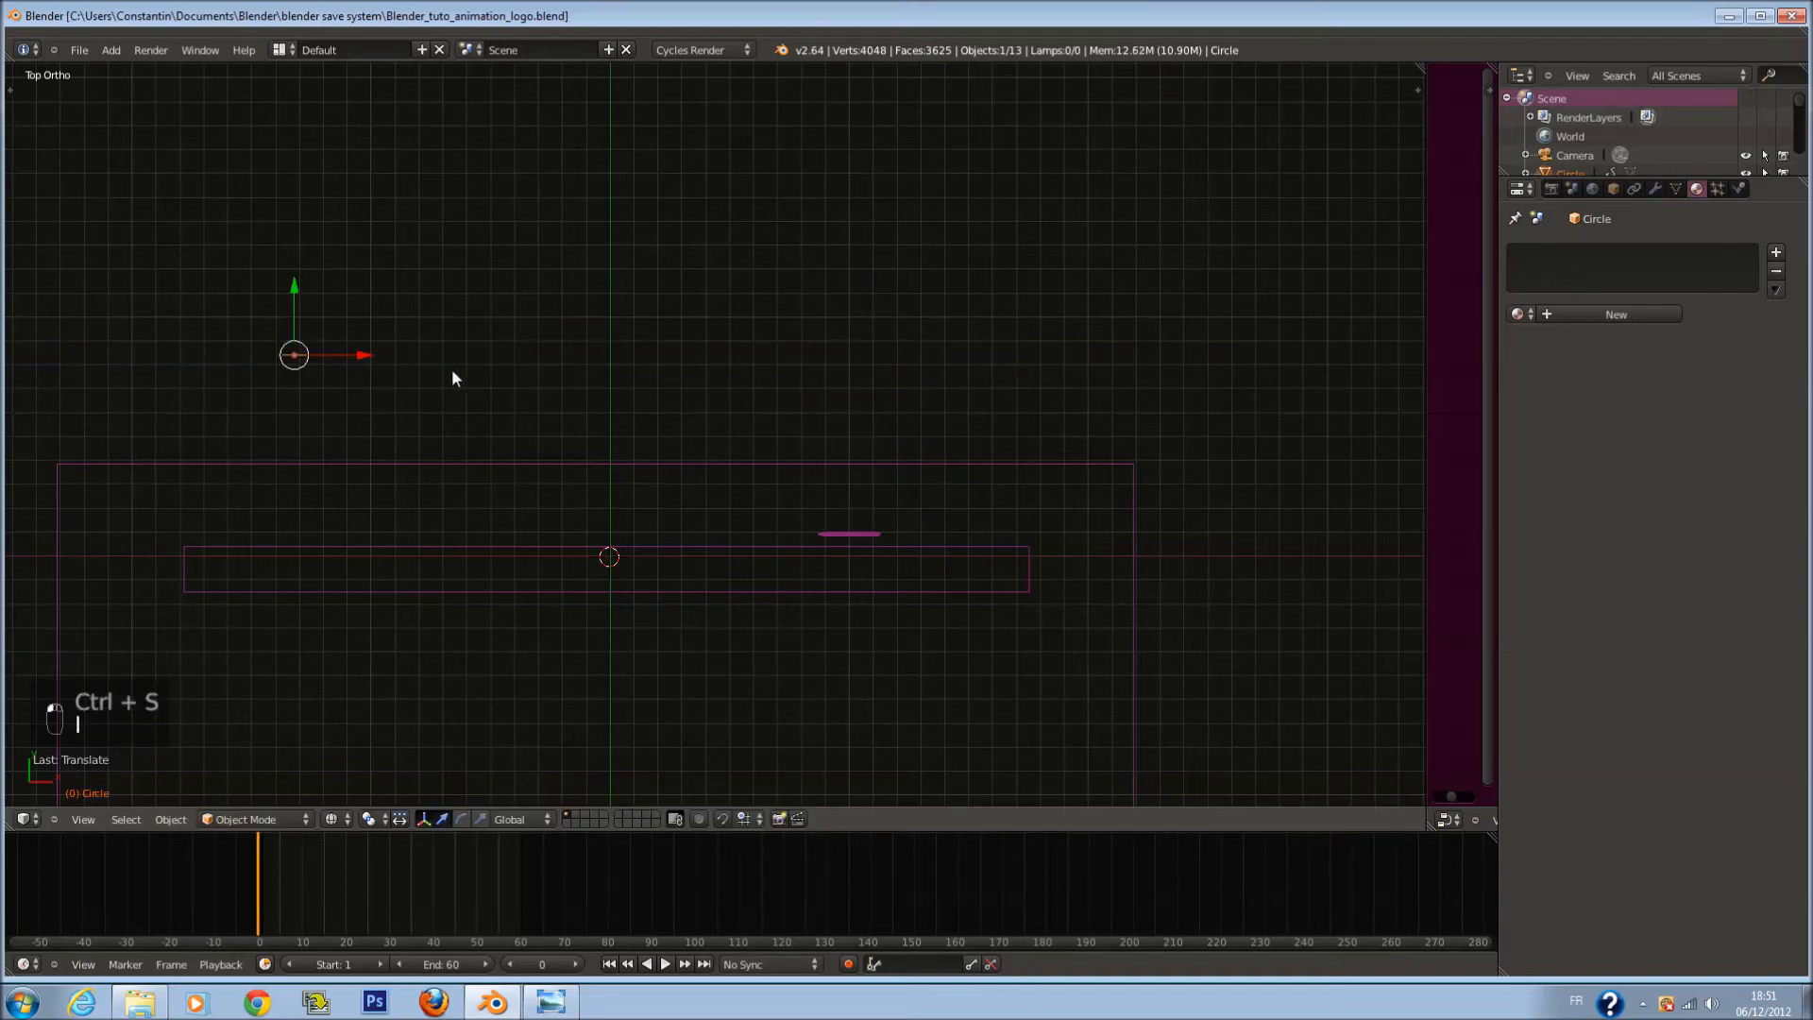
key(i)
click(541, 370)
key(KP_0)
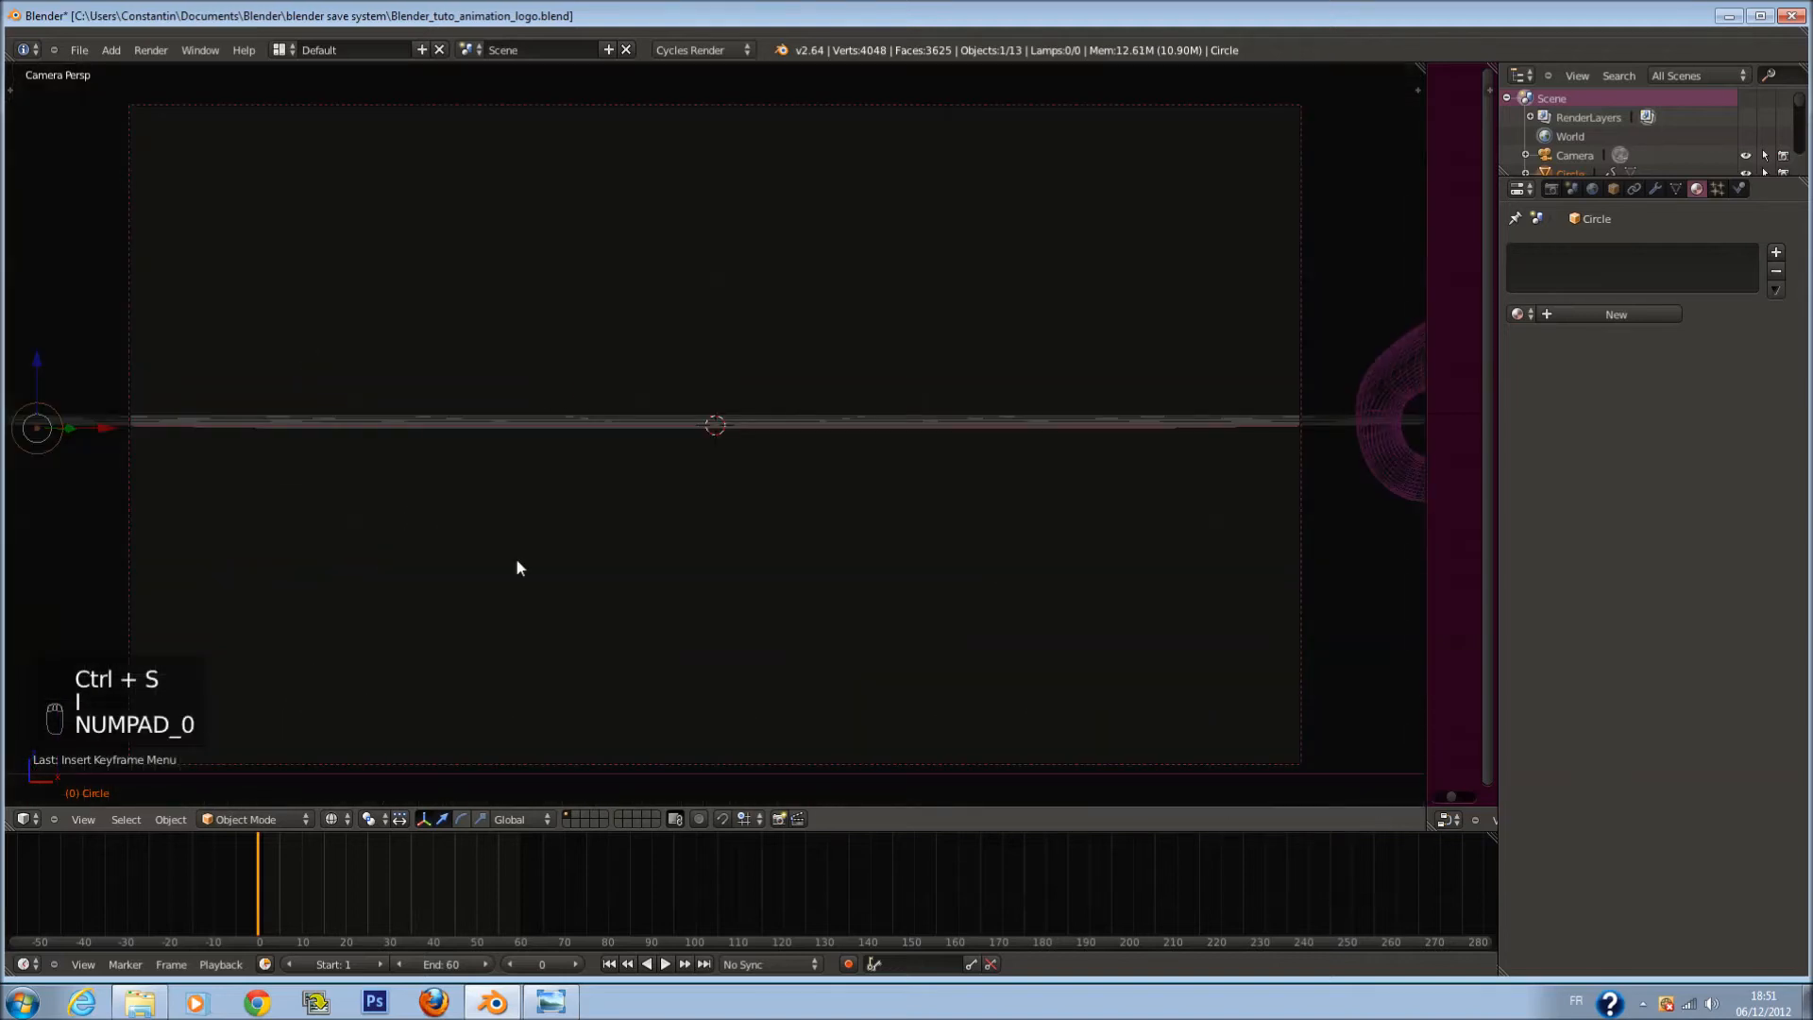
drag(259, 858, 463, 846)
key(ctrl+z)
key(ctrl+z)
key(ctrl+z)
Step: At frame 40, move the circle about 22.3 units in negative X, outside the camera frame beside the teardrop, and insert a keyframe
drag(280, 875, 433, 892)
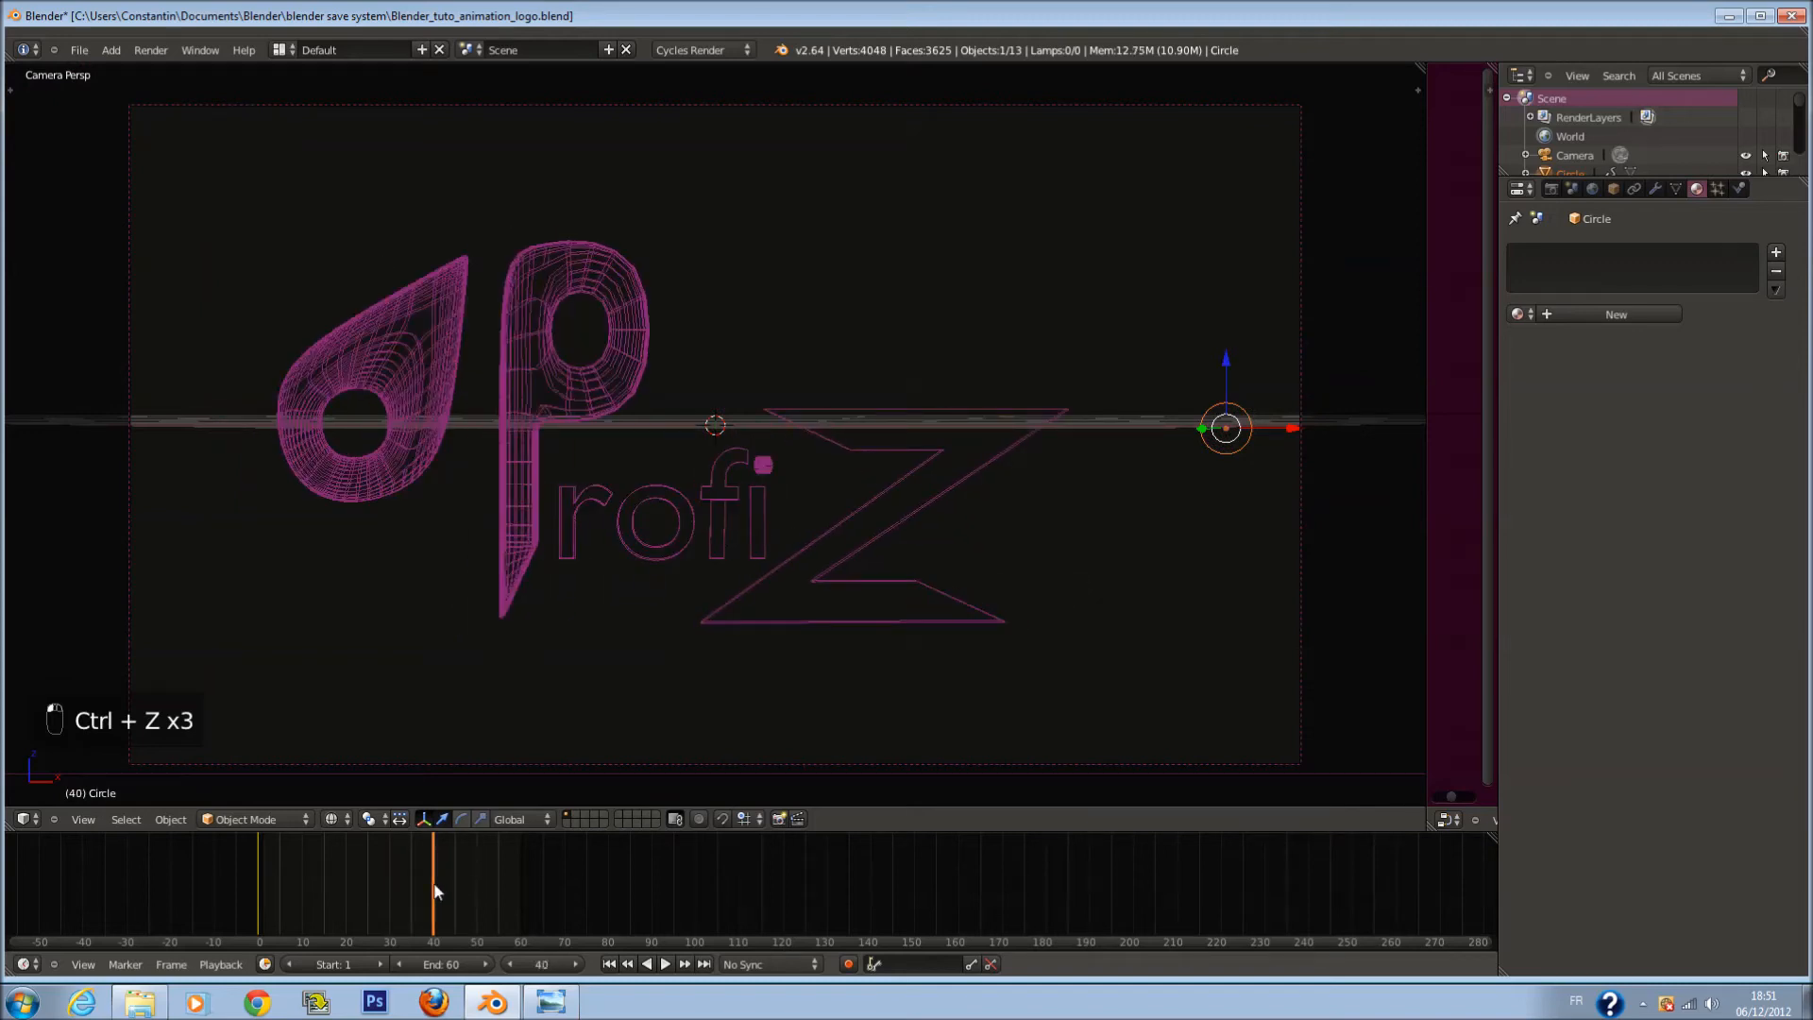
drag(1305, 429, 155, 425)
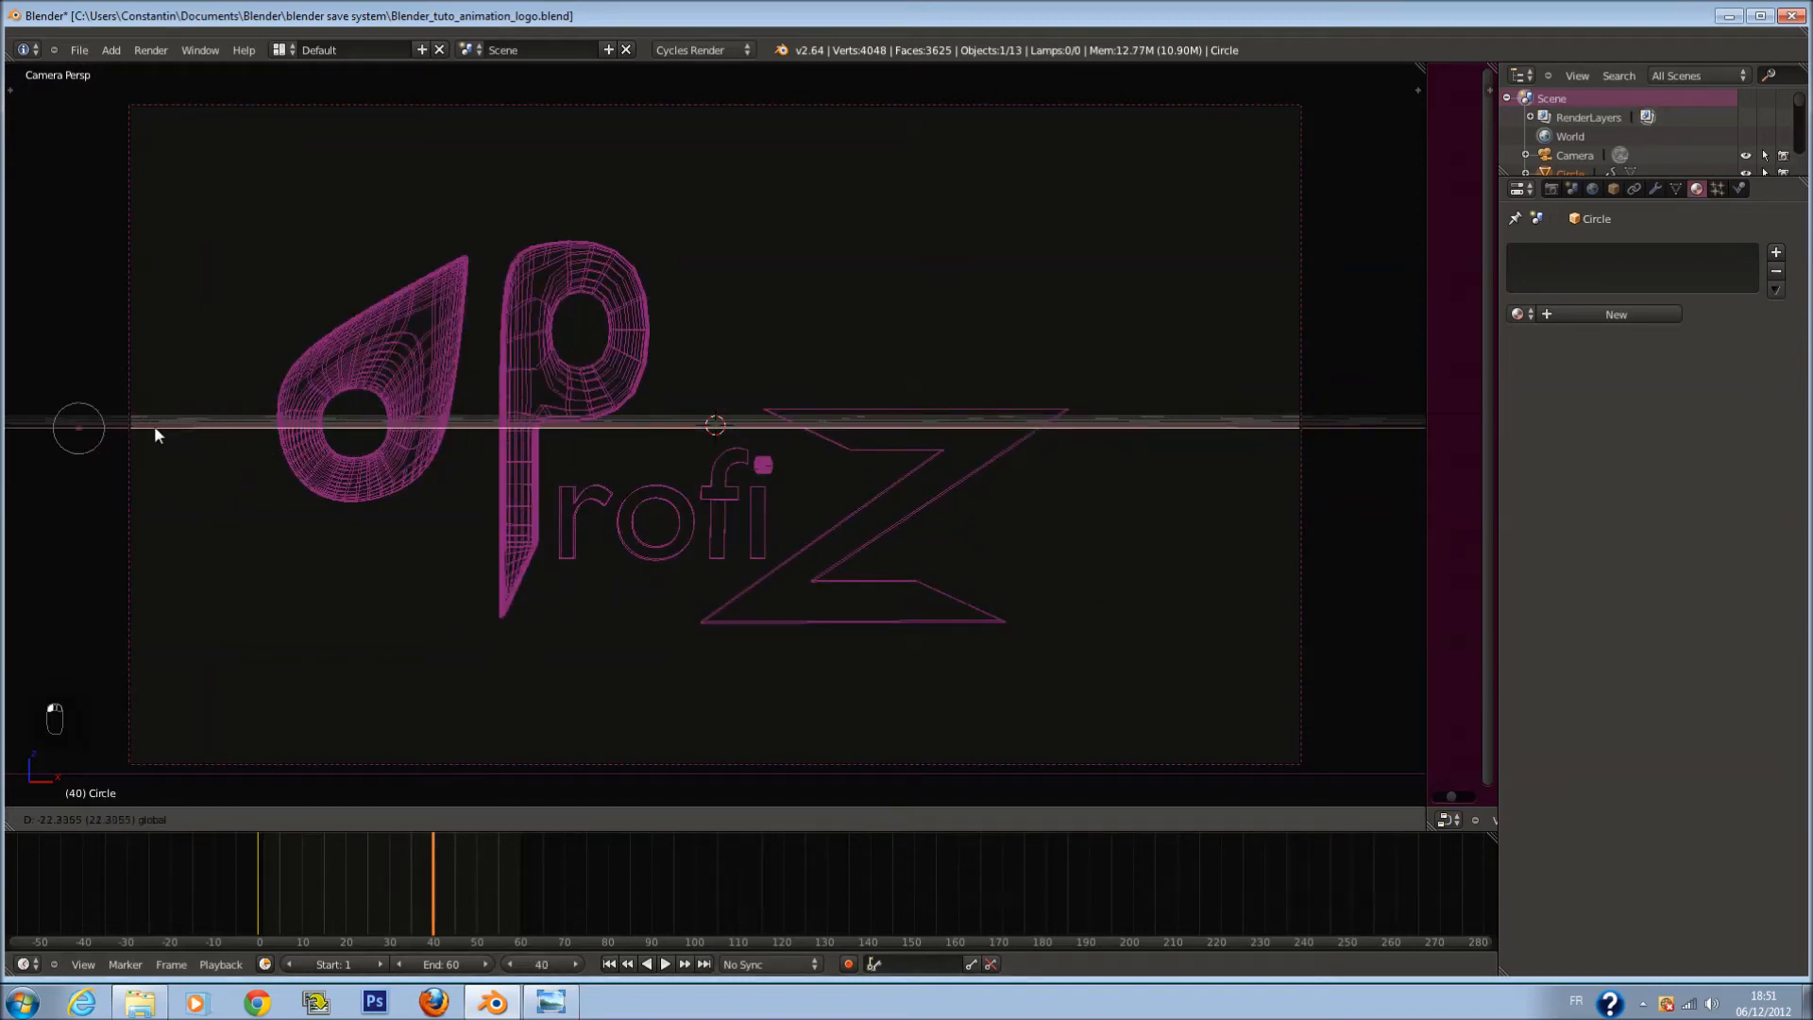
key(i)
click(651, 427)
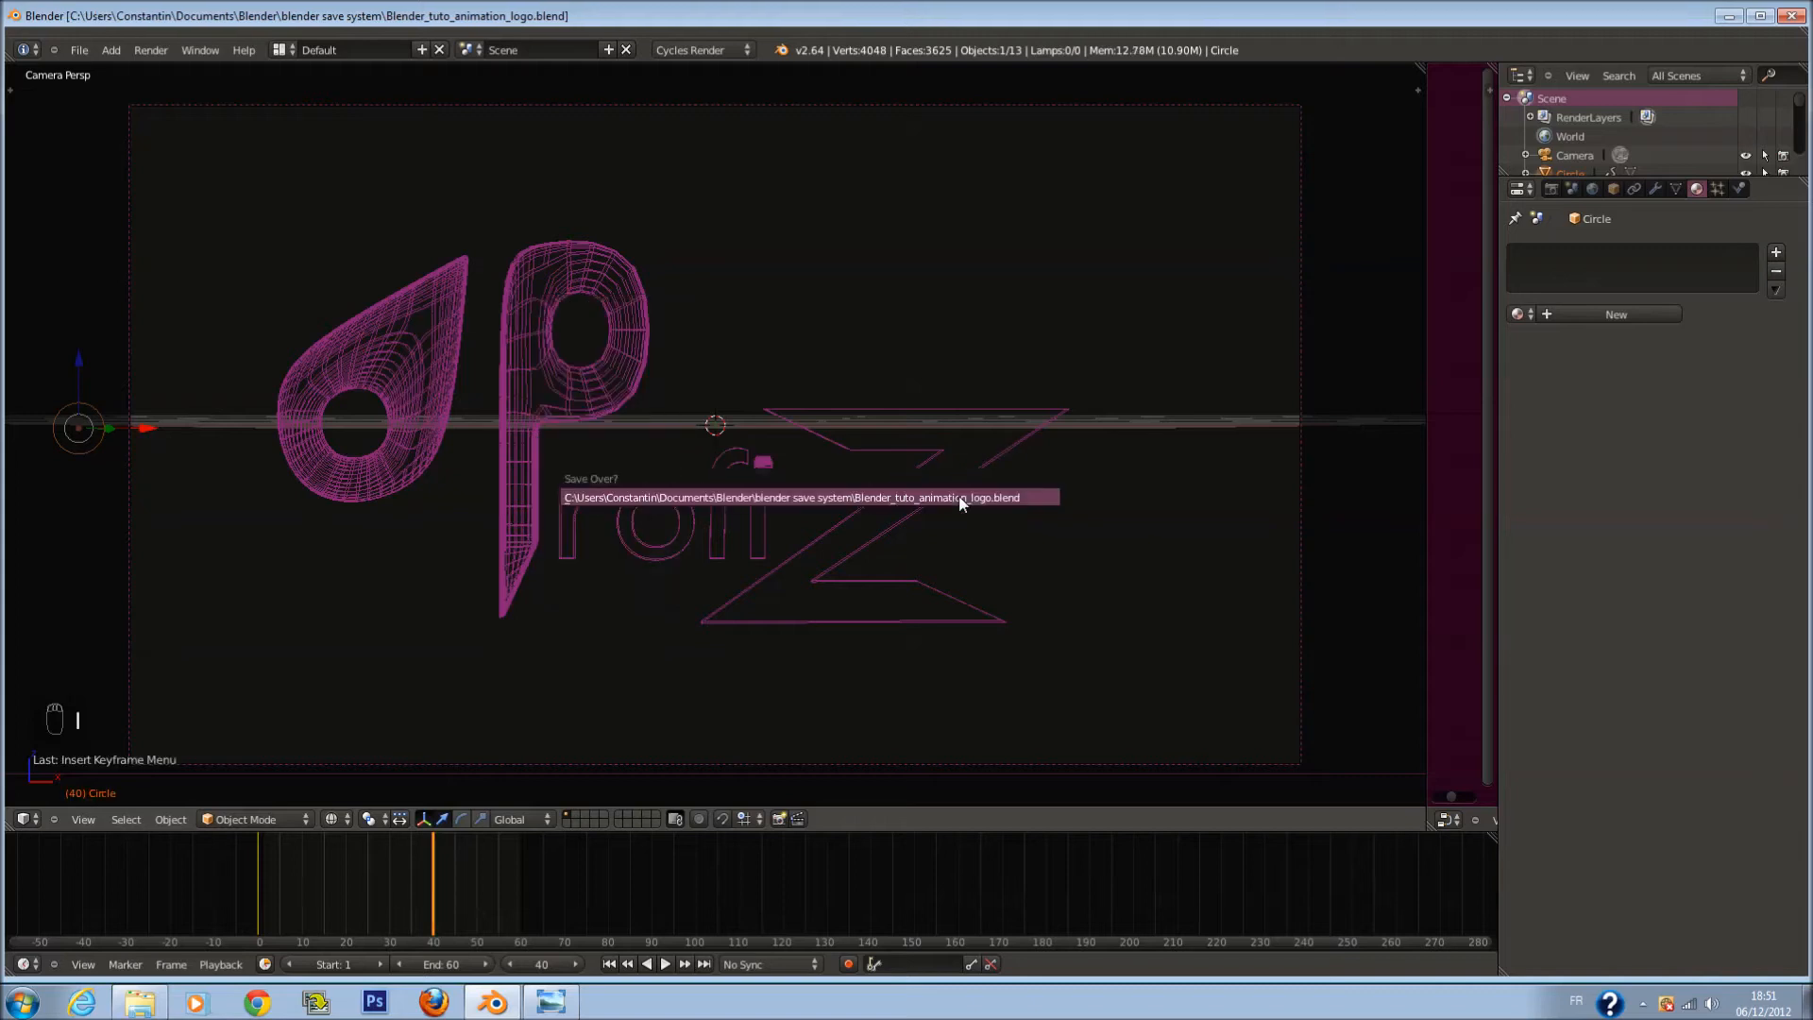
Step: Give the circle a new material named yellow_light
click(1601, 317)
click(1520, 314)
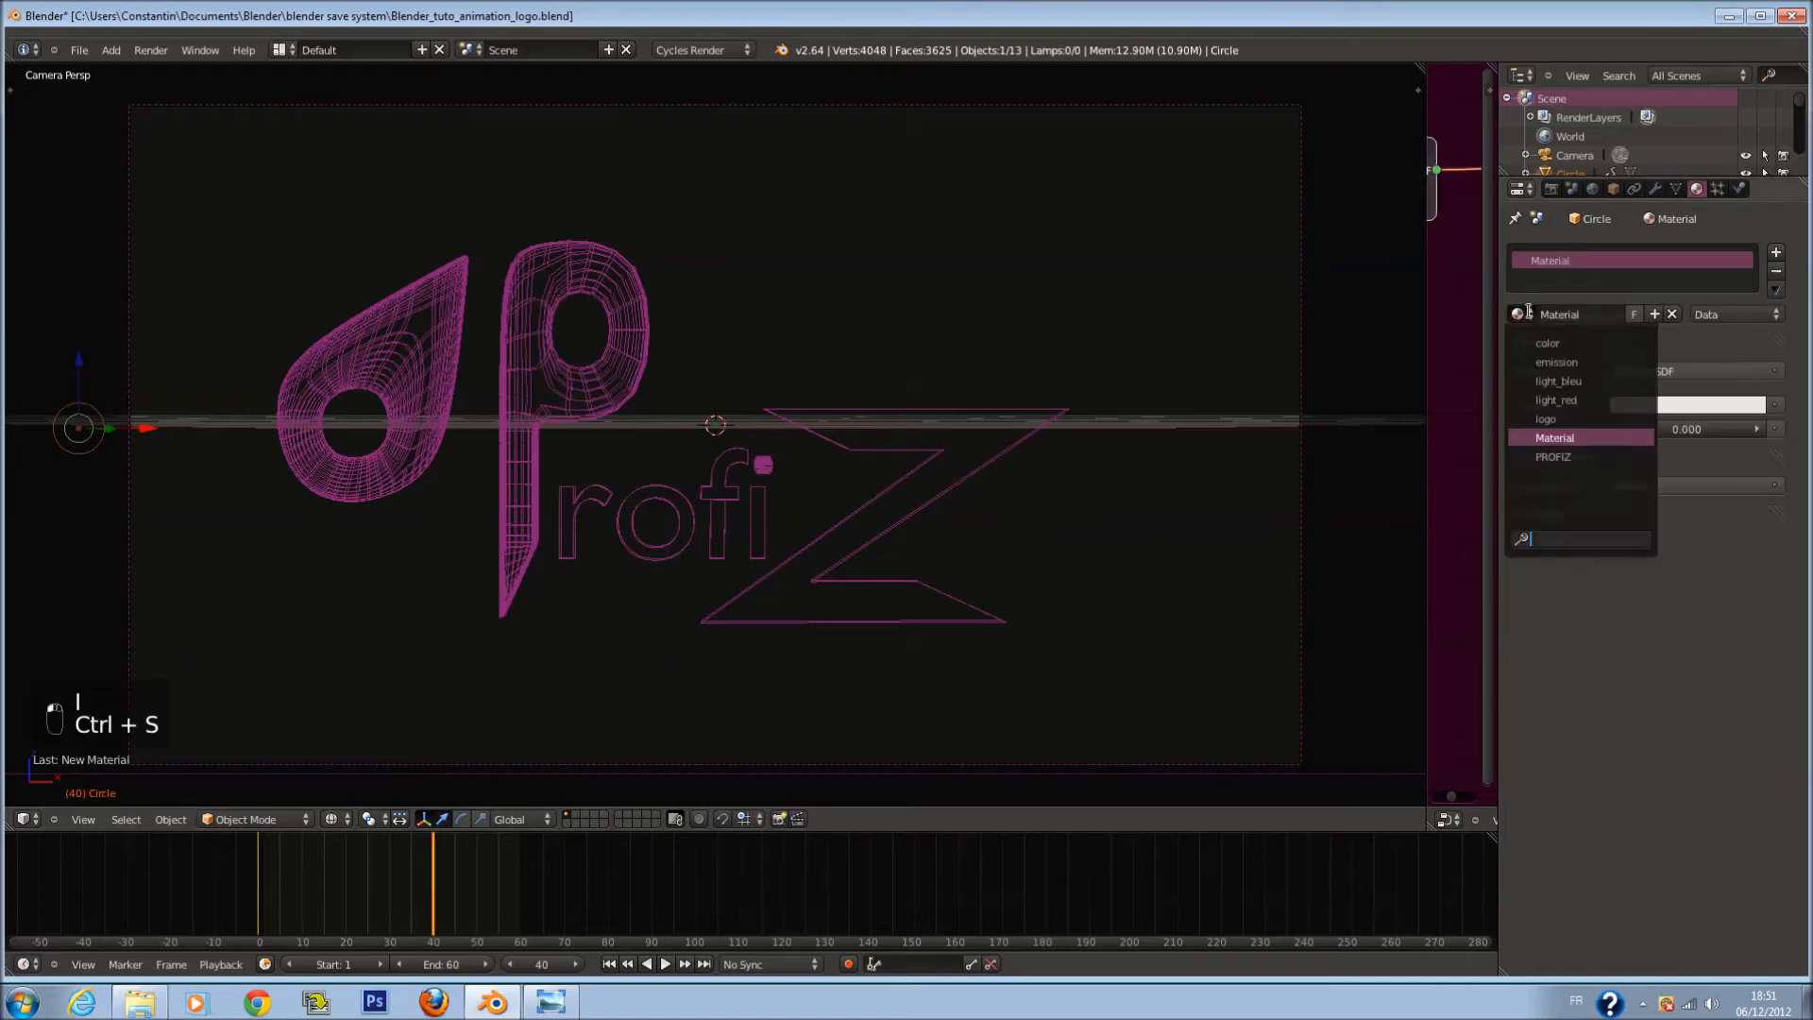
click(1566, 357)
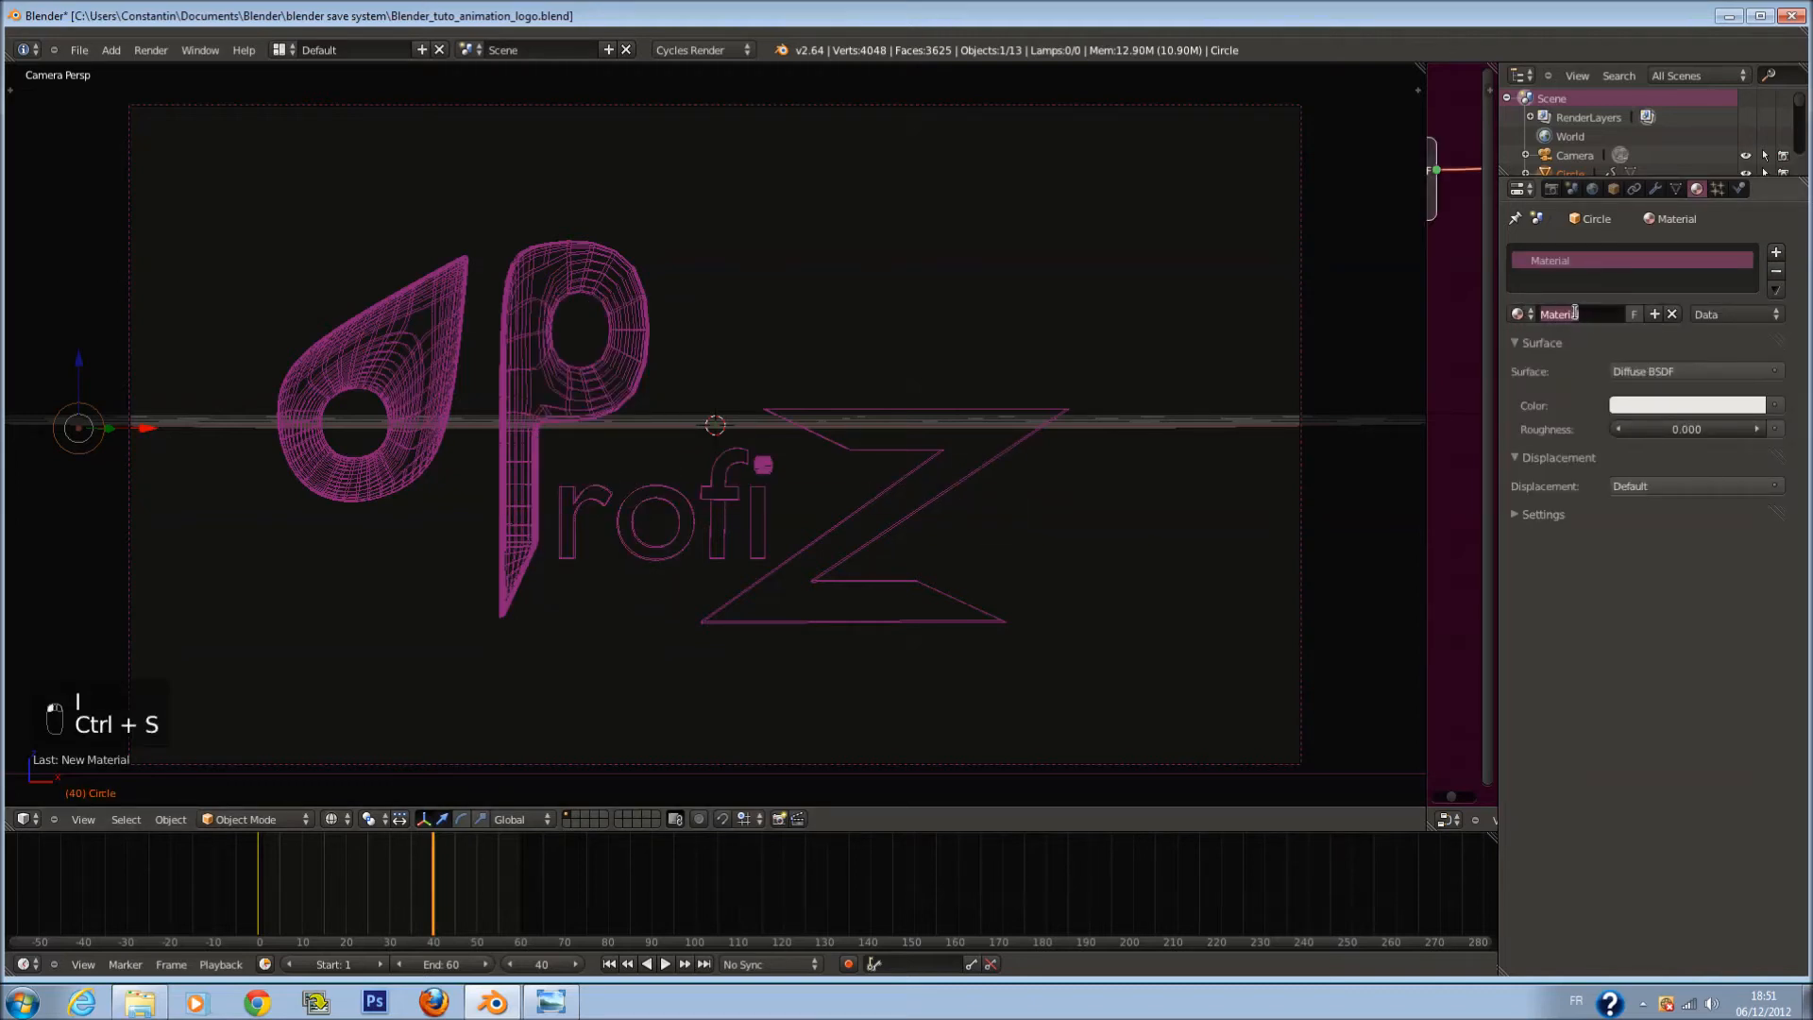
text(YELLOW8LIGHT)
key(Return)
click(1575, 311)
key(BackSpace)
text(yellow_light)
key(Return)
Step: Color the yellow_light material yellow (R 0.800, G 0.611, B 0.000), save, and preview the scene in Rendered shading
click(1675, 406)
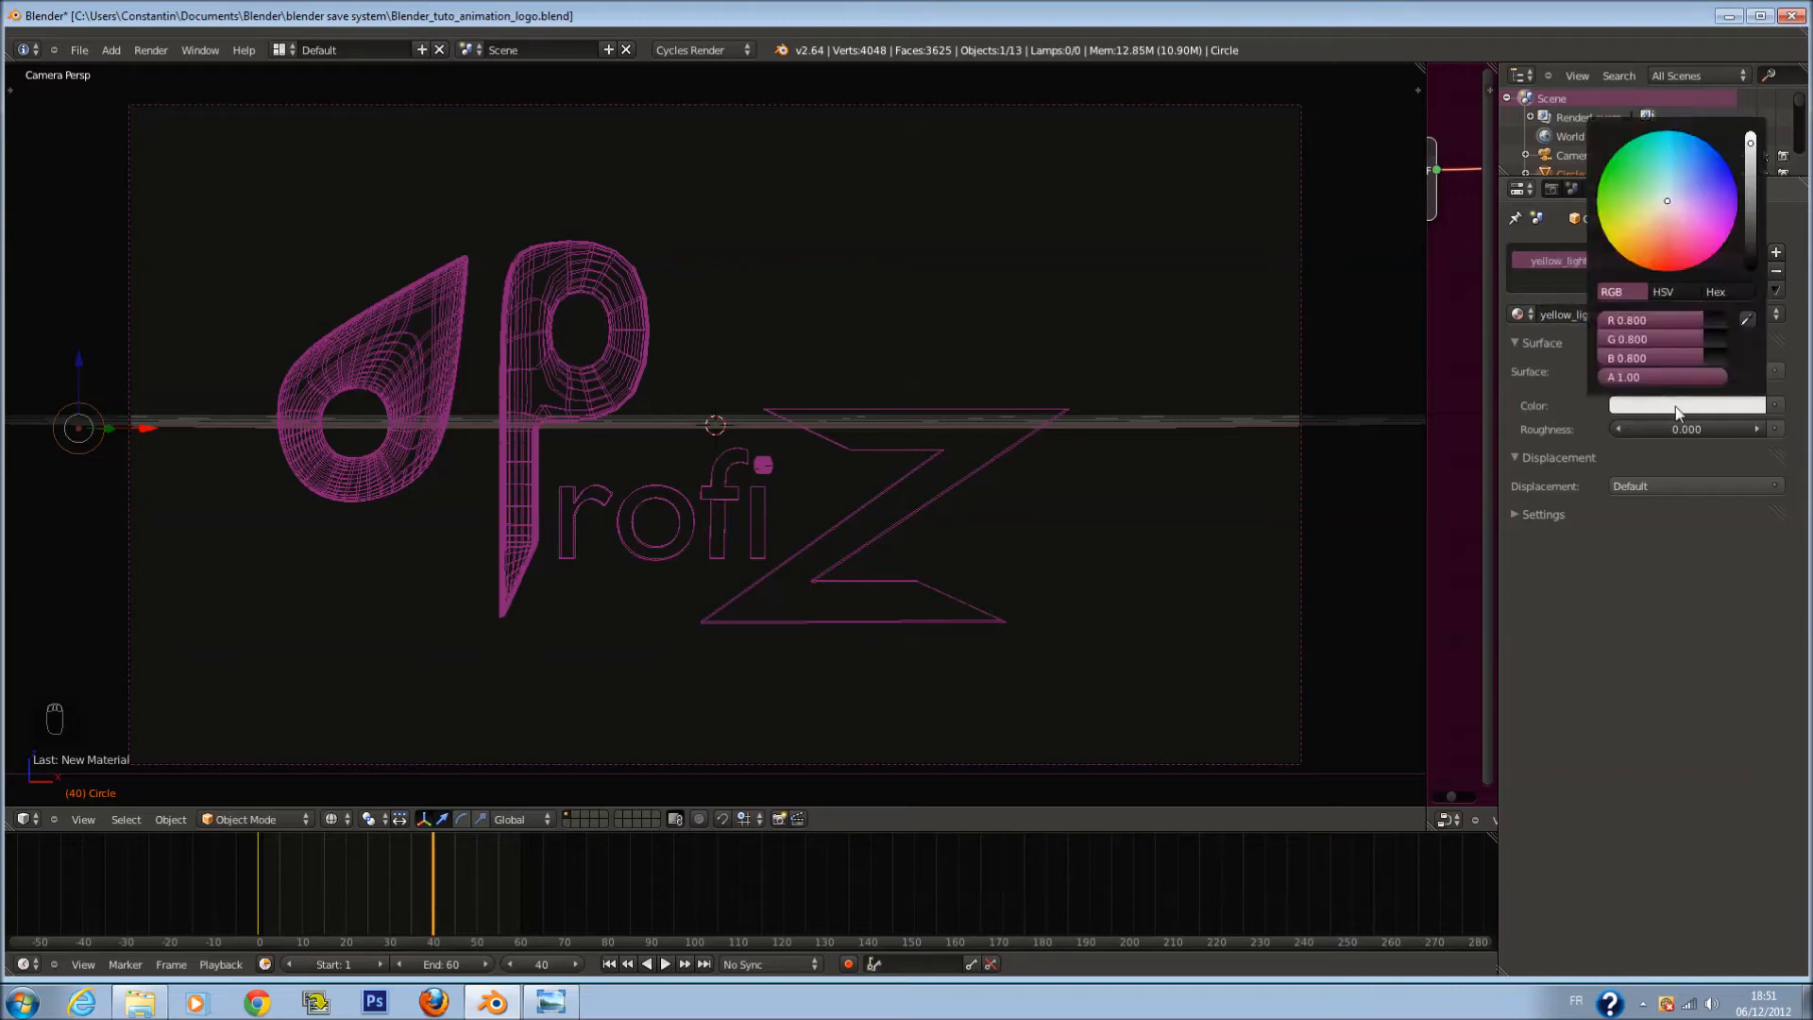
drag(1662, 215, 1605, 260)
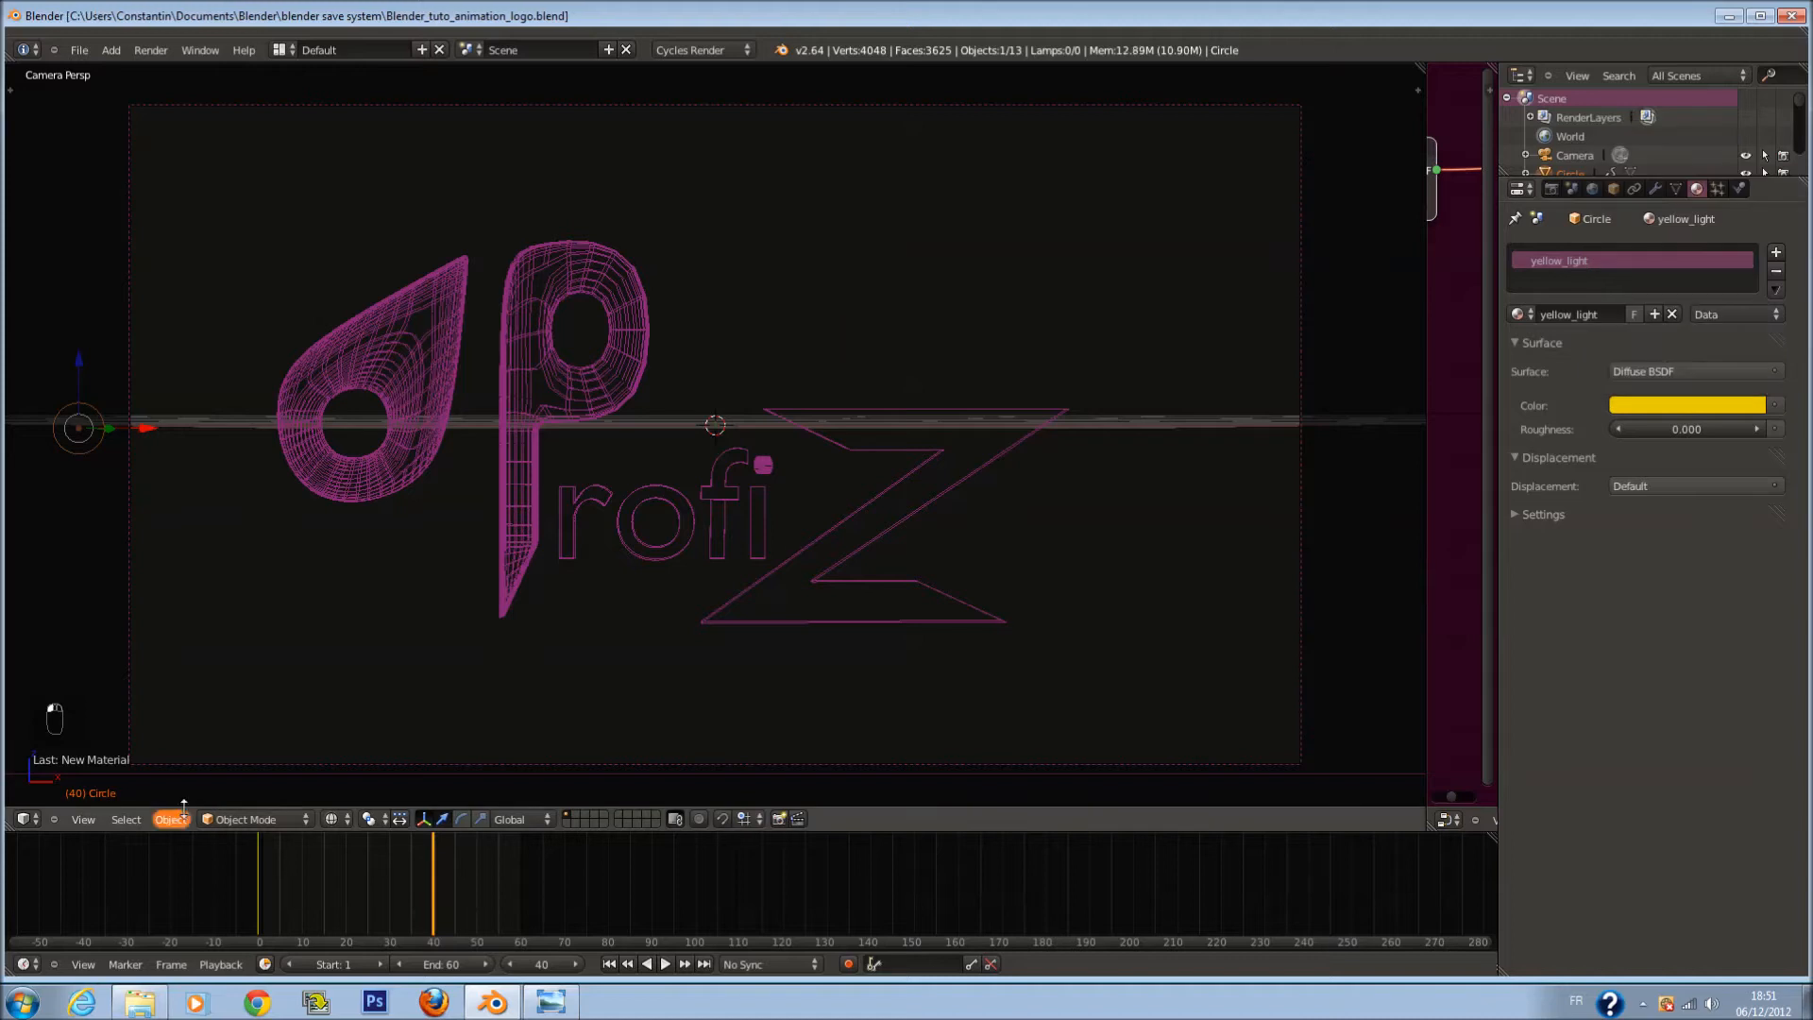
click(330, 819)
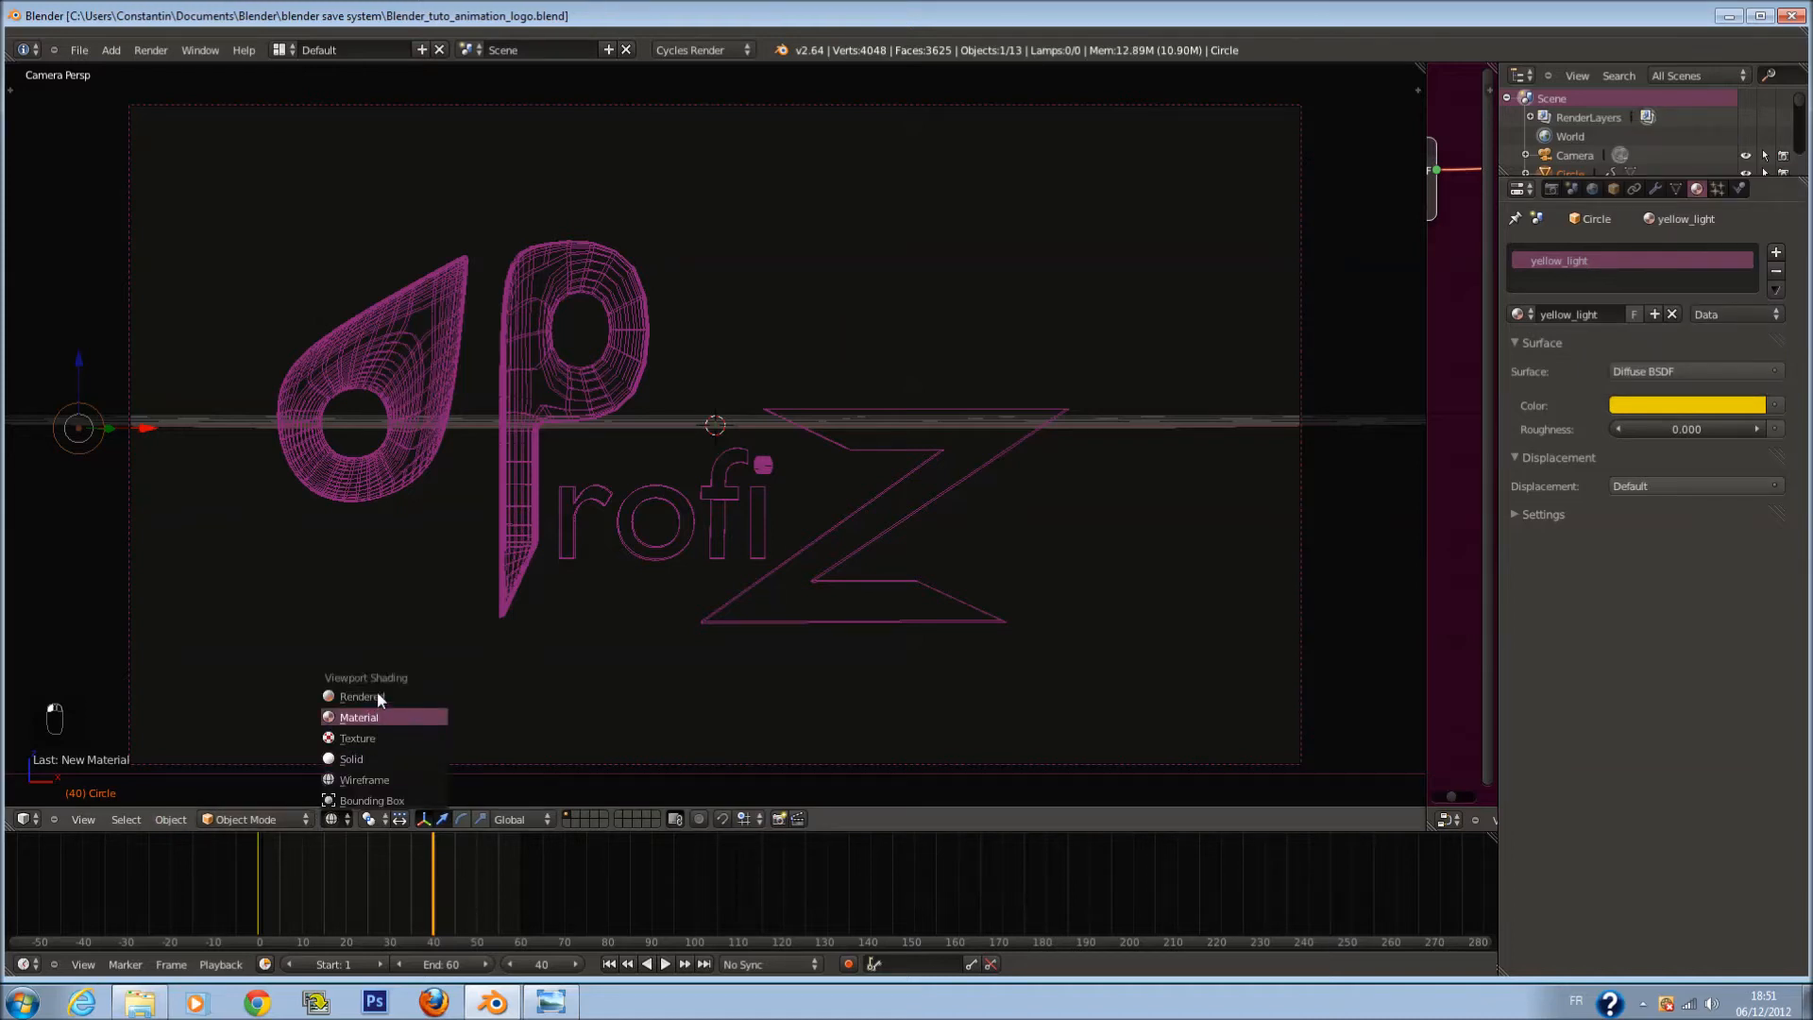
click(359, 717)
key(ctrl+s)
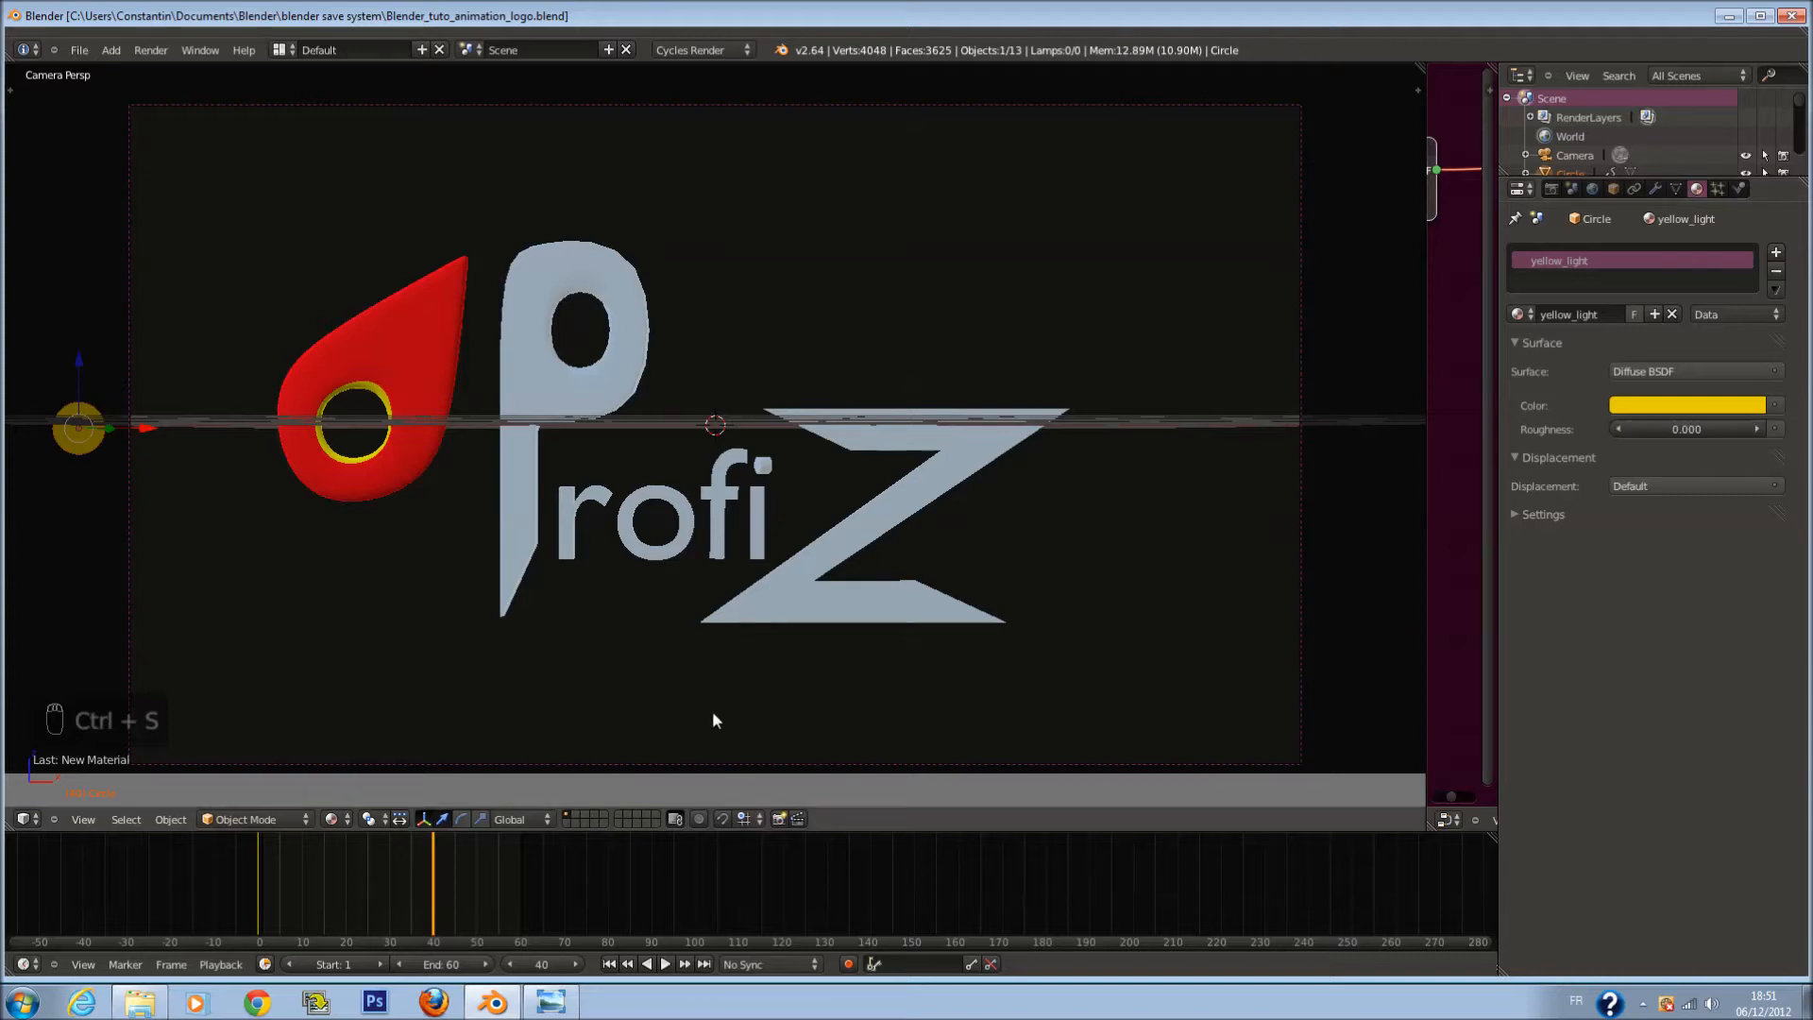
click(330, 818)
click(386, 695)
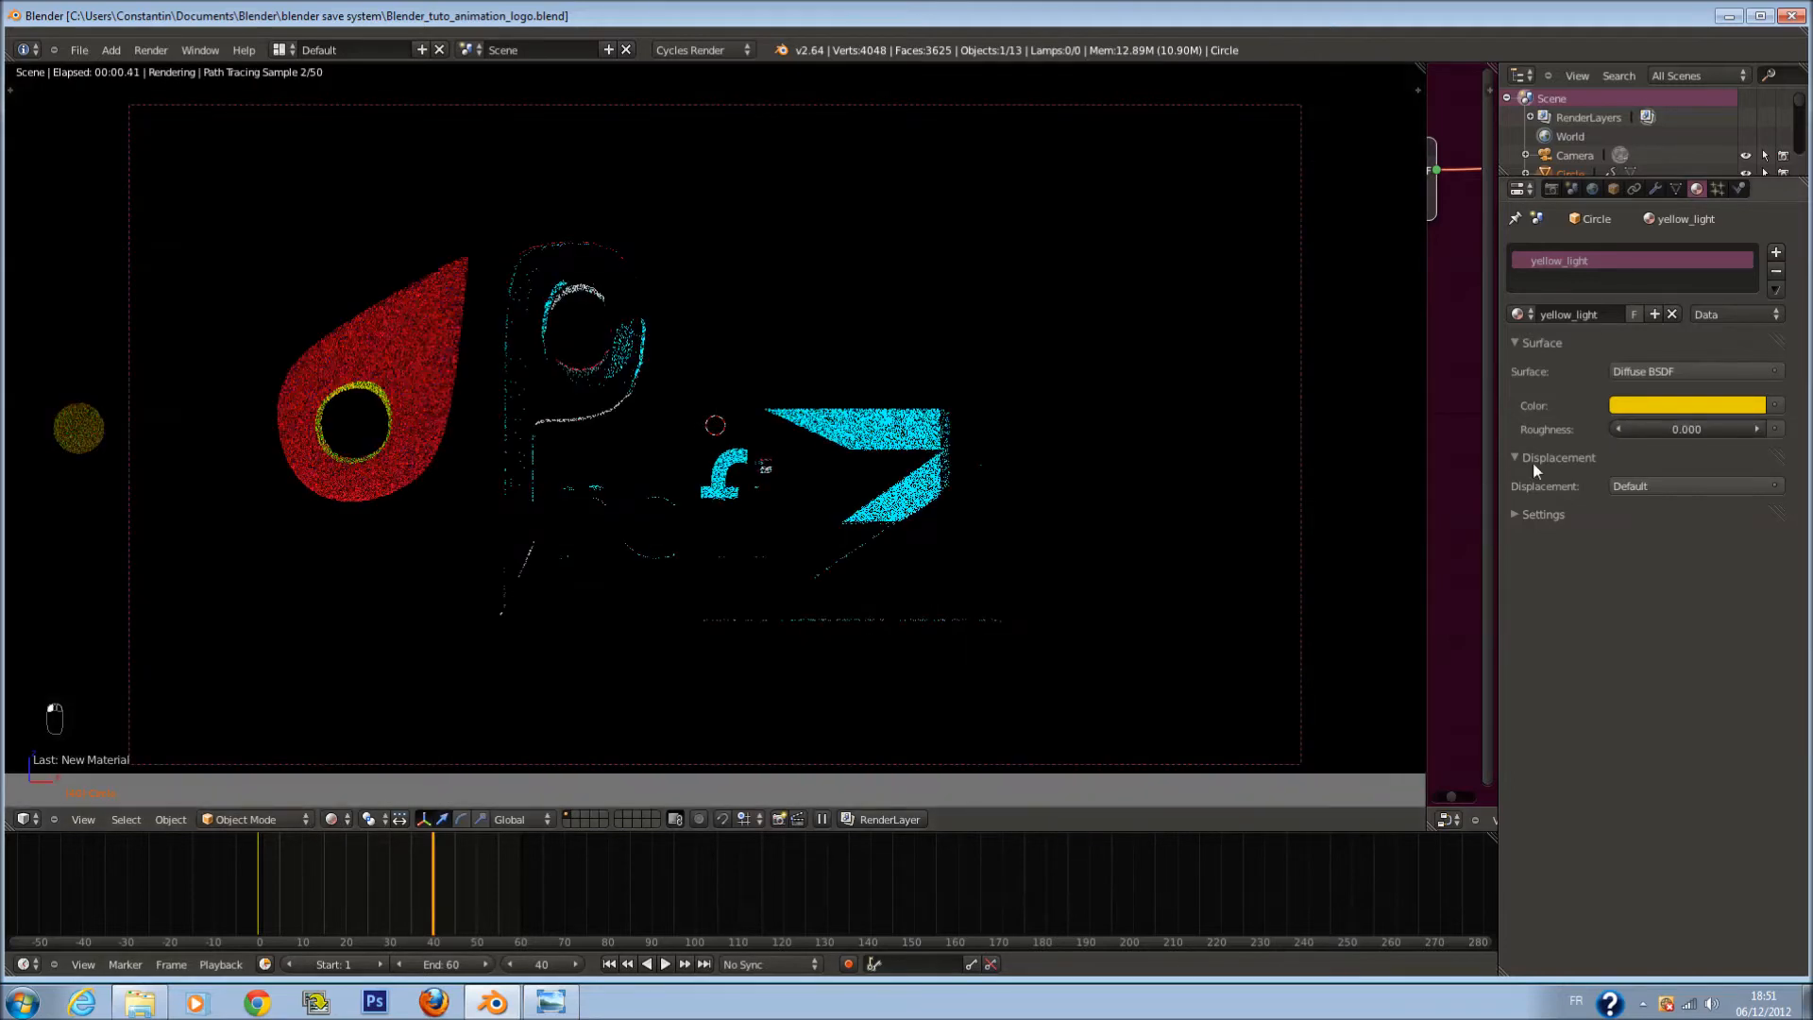
Step: Try a roughness of 100 on the yellow_light material
click(1686, 429)
text(&àà)
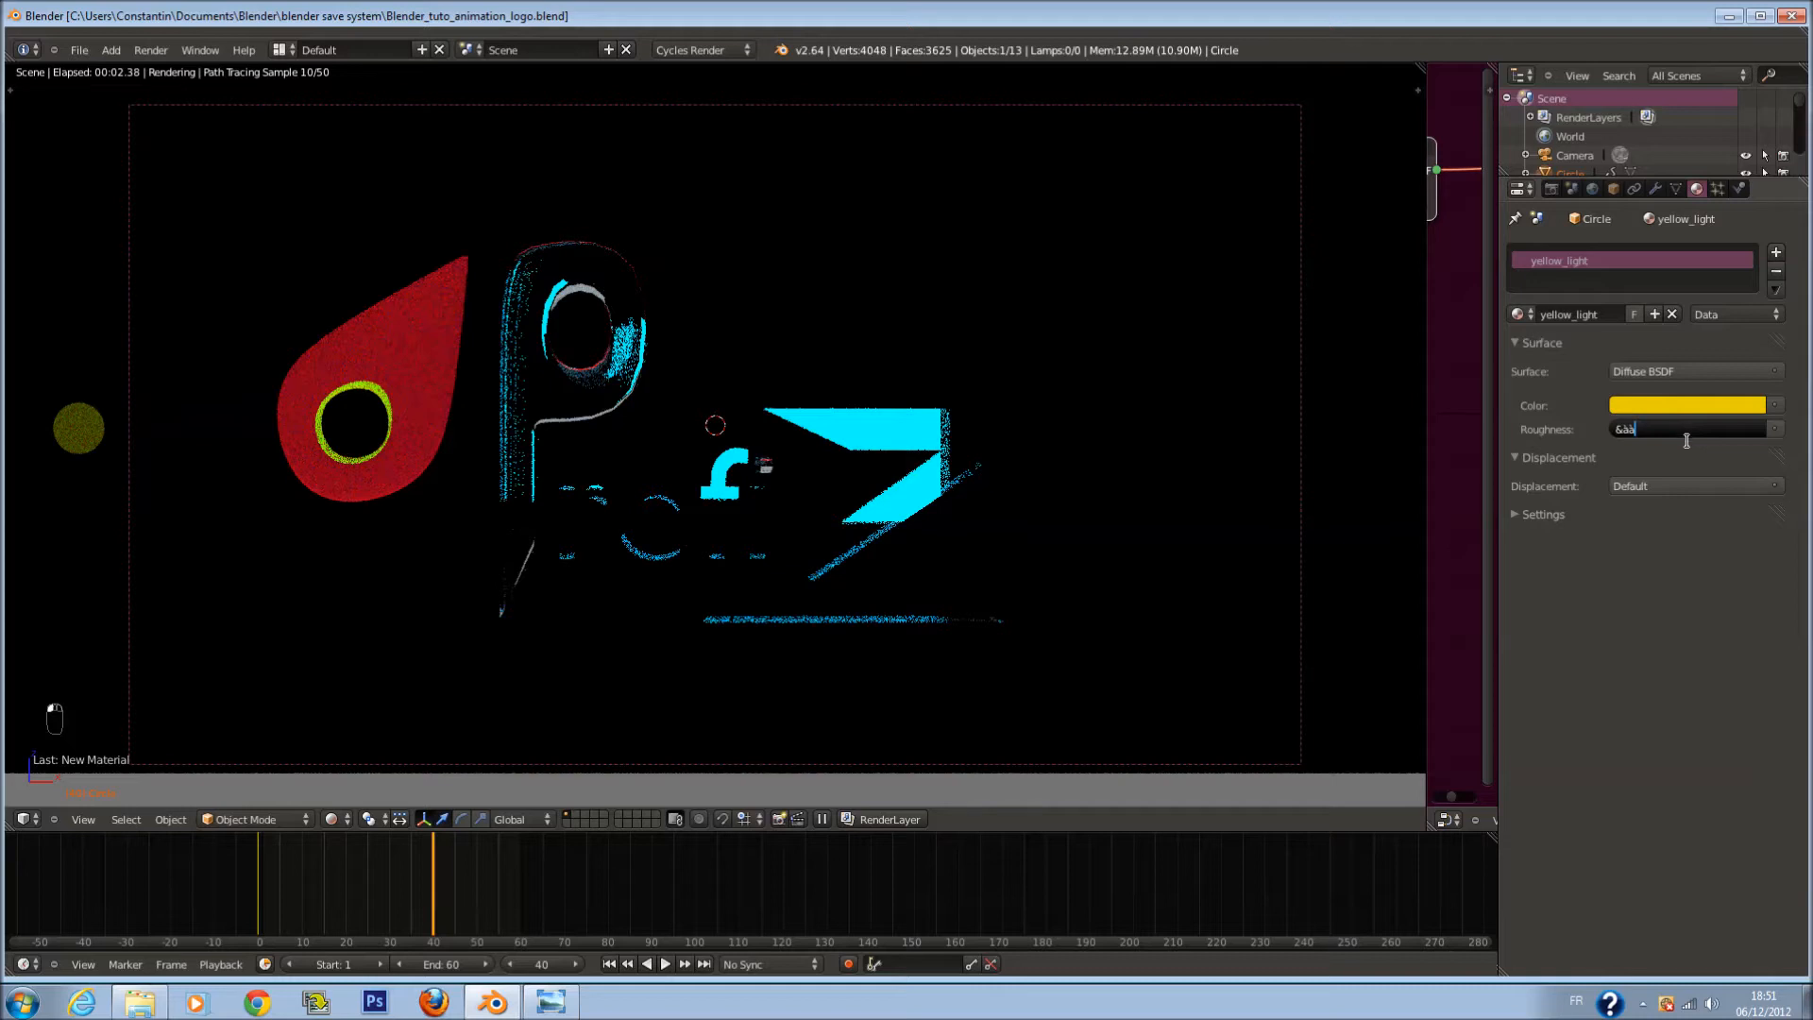
key(BackSpace)
text(100)
key(Return)
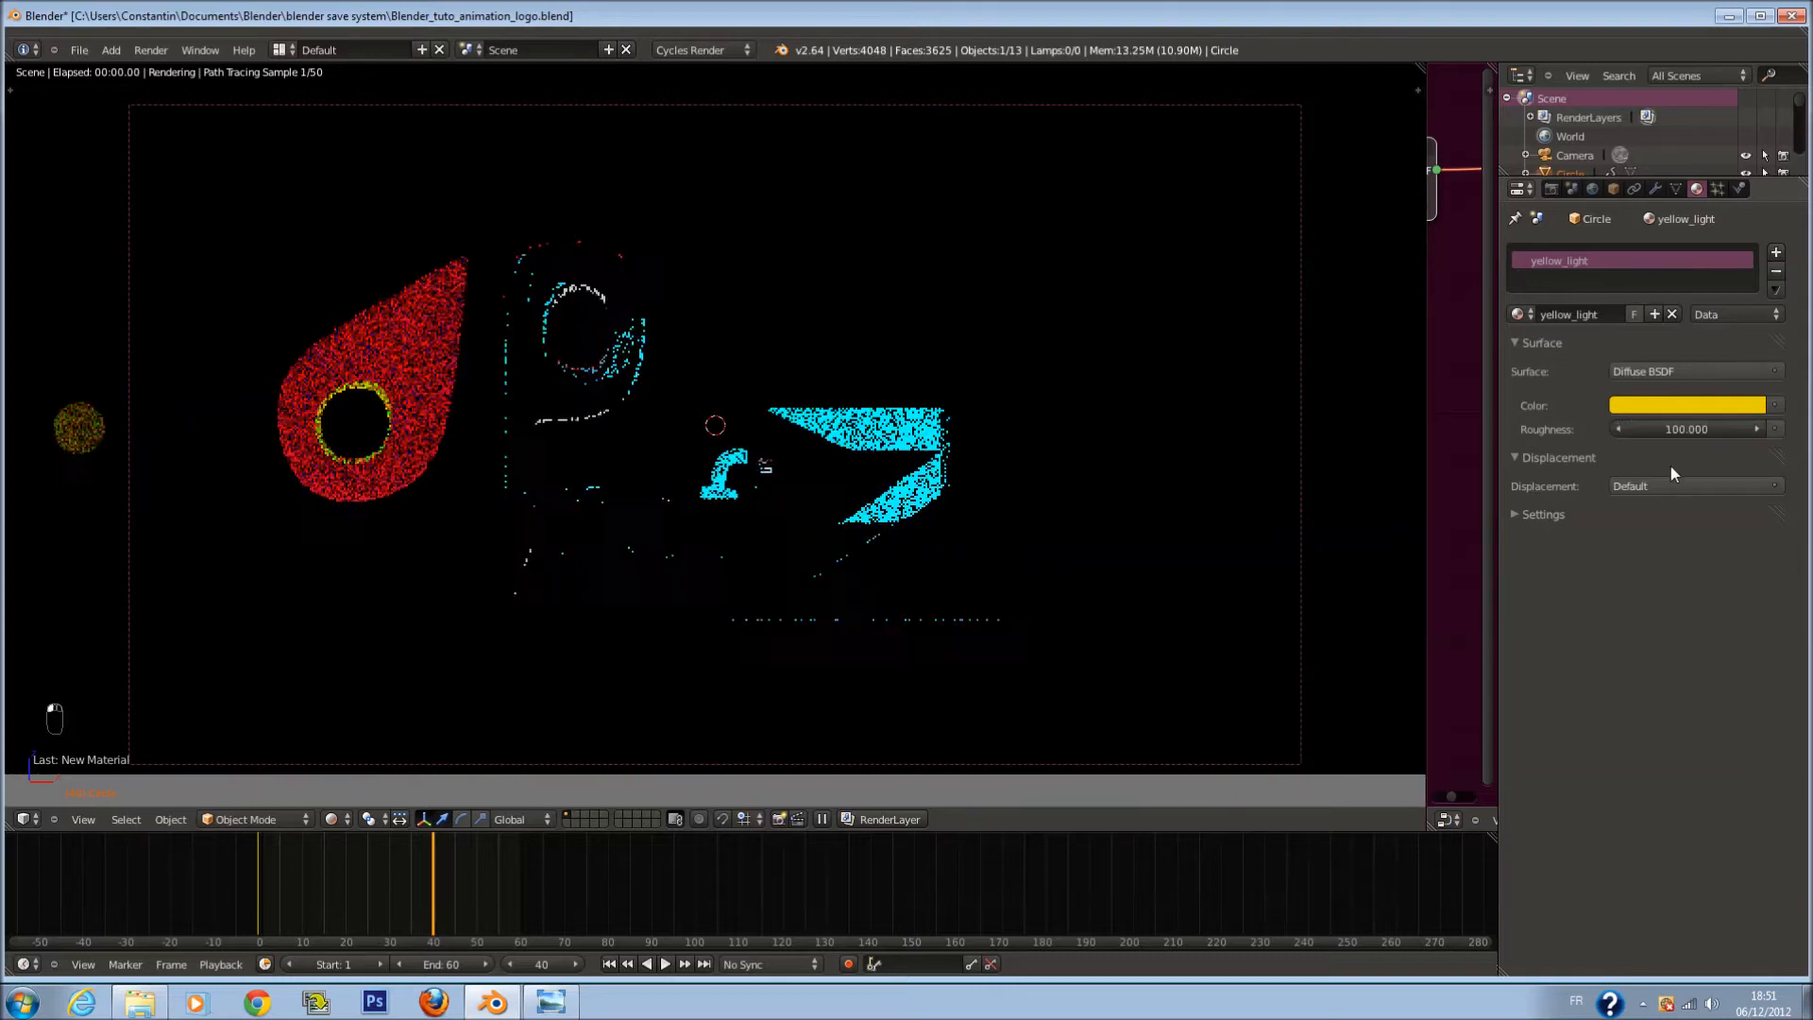
Step: Set the yellow_light material's roughness to 10, lighten its color to a pale yellow, and save the file
click(1688, 430)
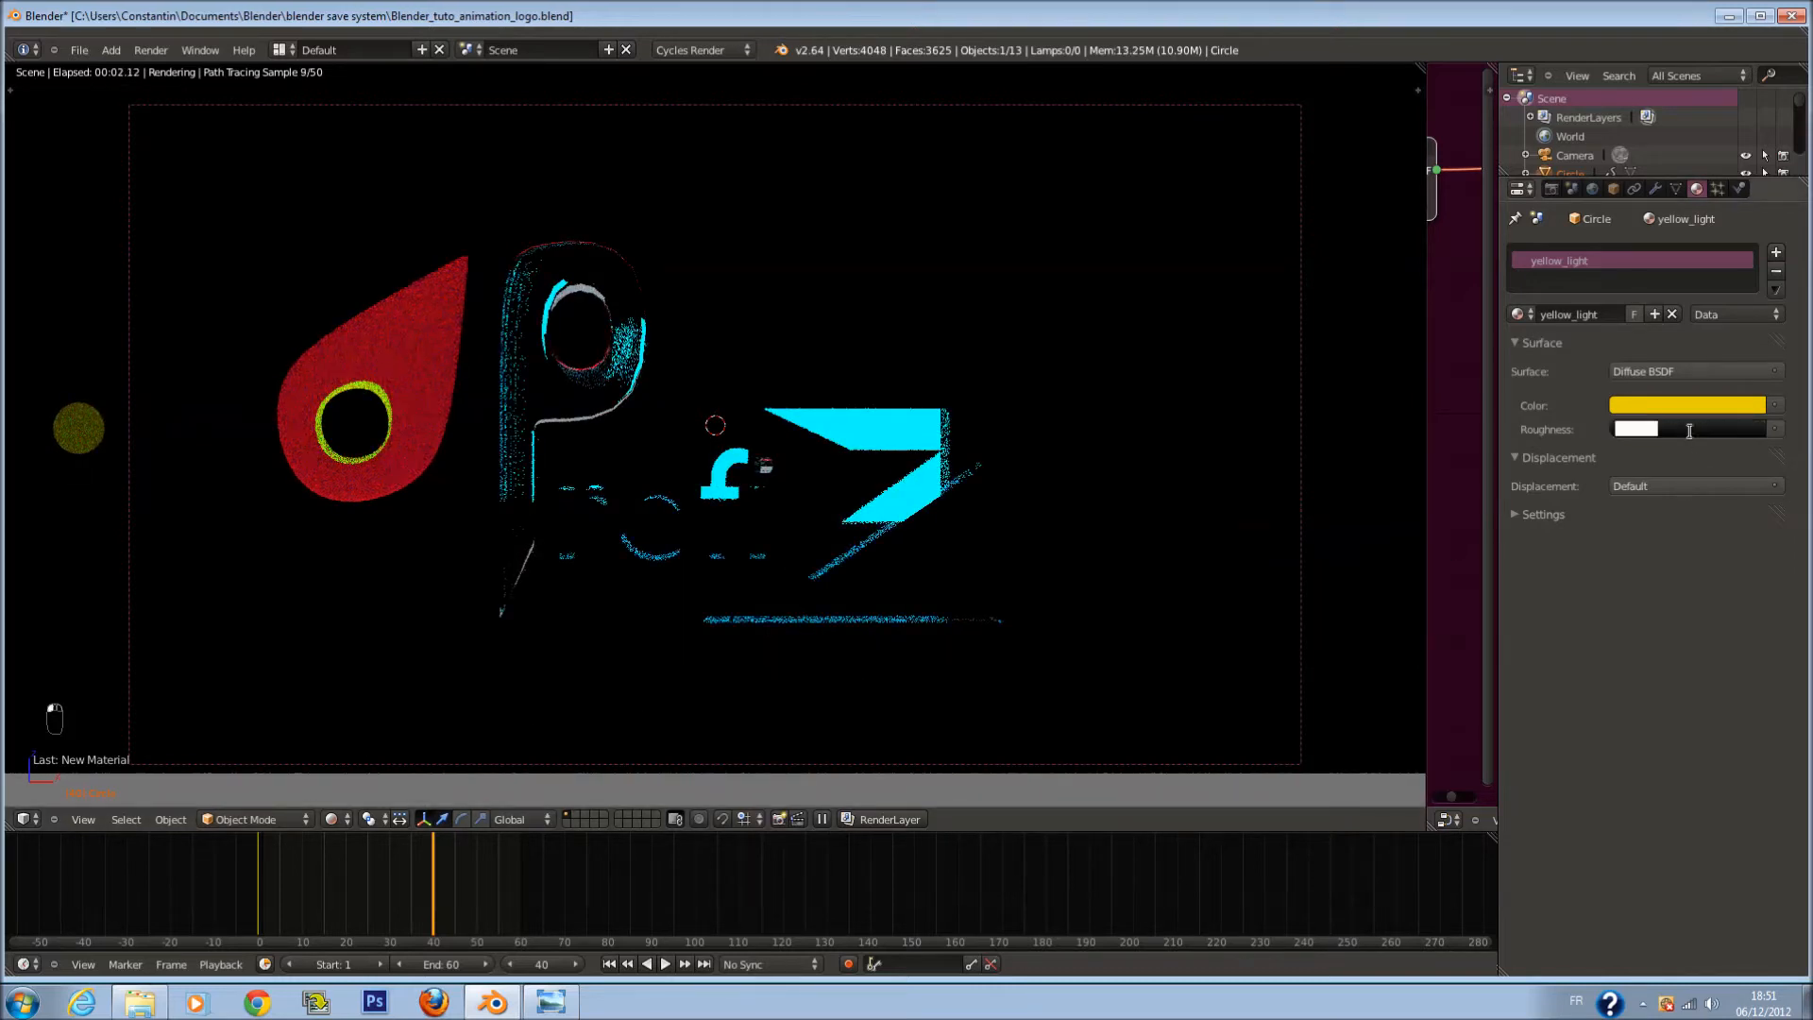
text(10)
key(Return)
click(1687, 405)
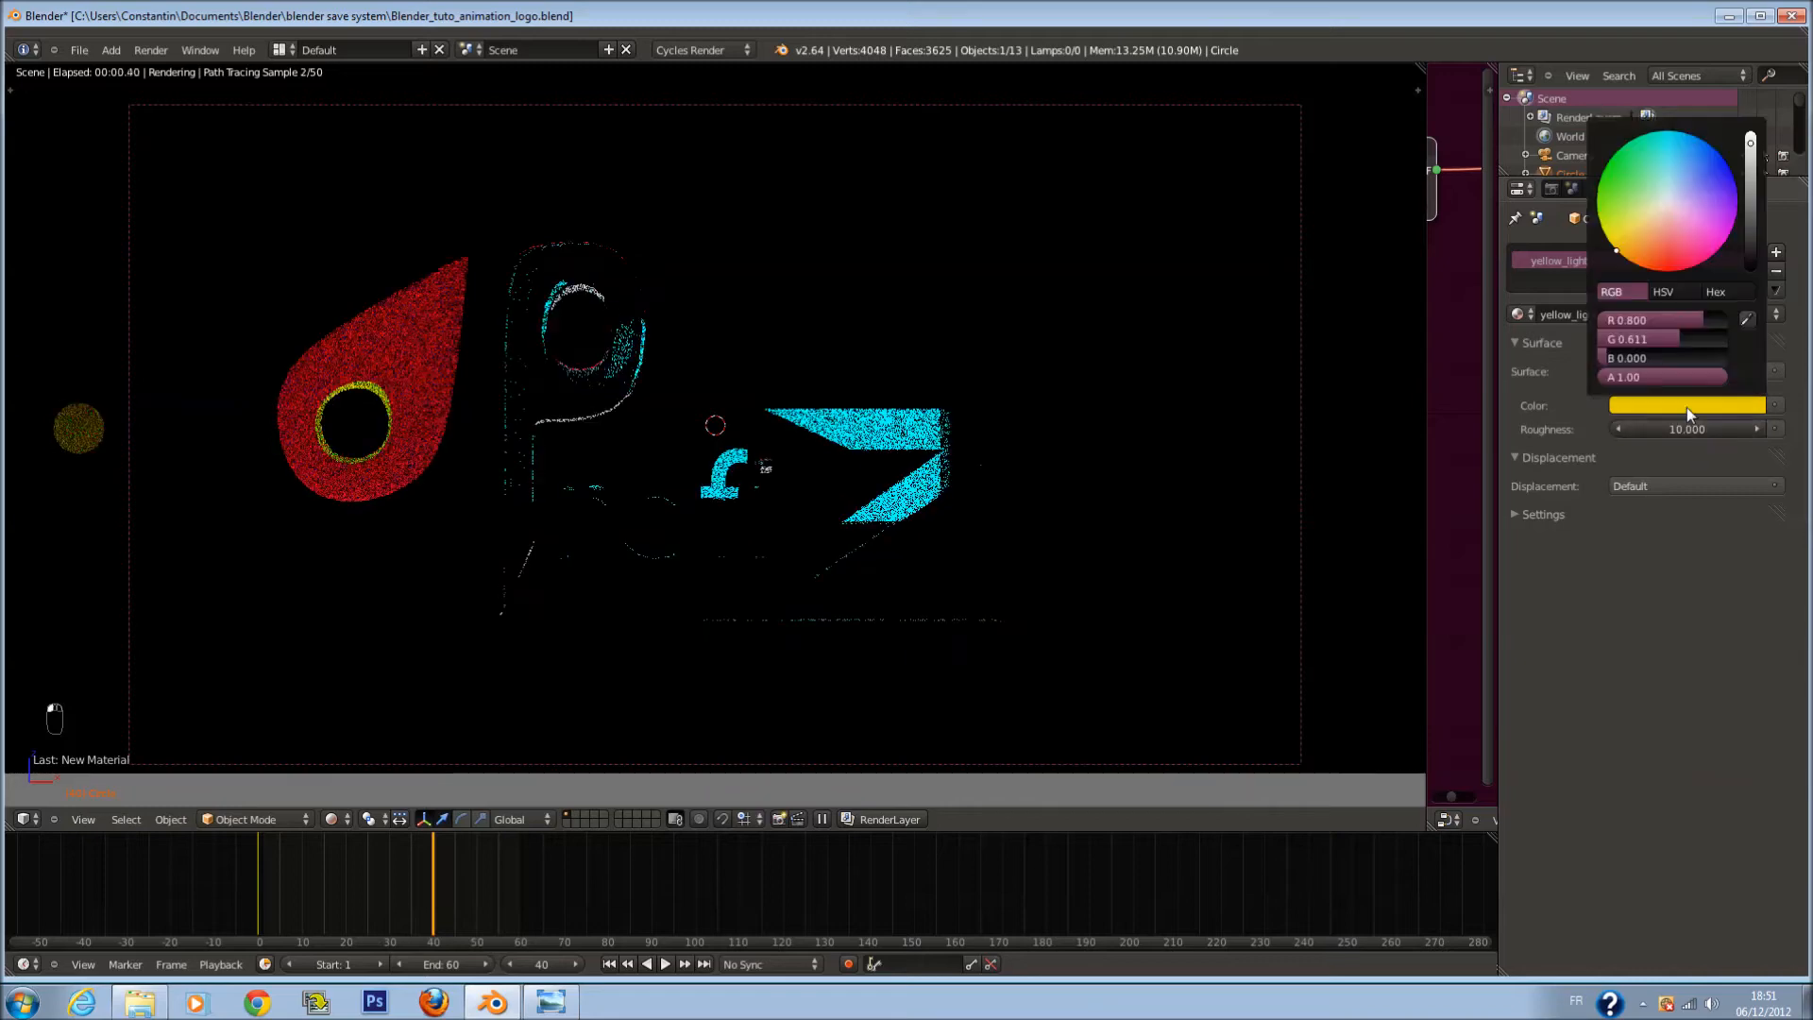
drag(1657, 204, 1646, 224)
key(ctrl+s)
click(1662, 405)
drag(1647, 224, 1636, 227)
key(ctrl+s)
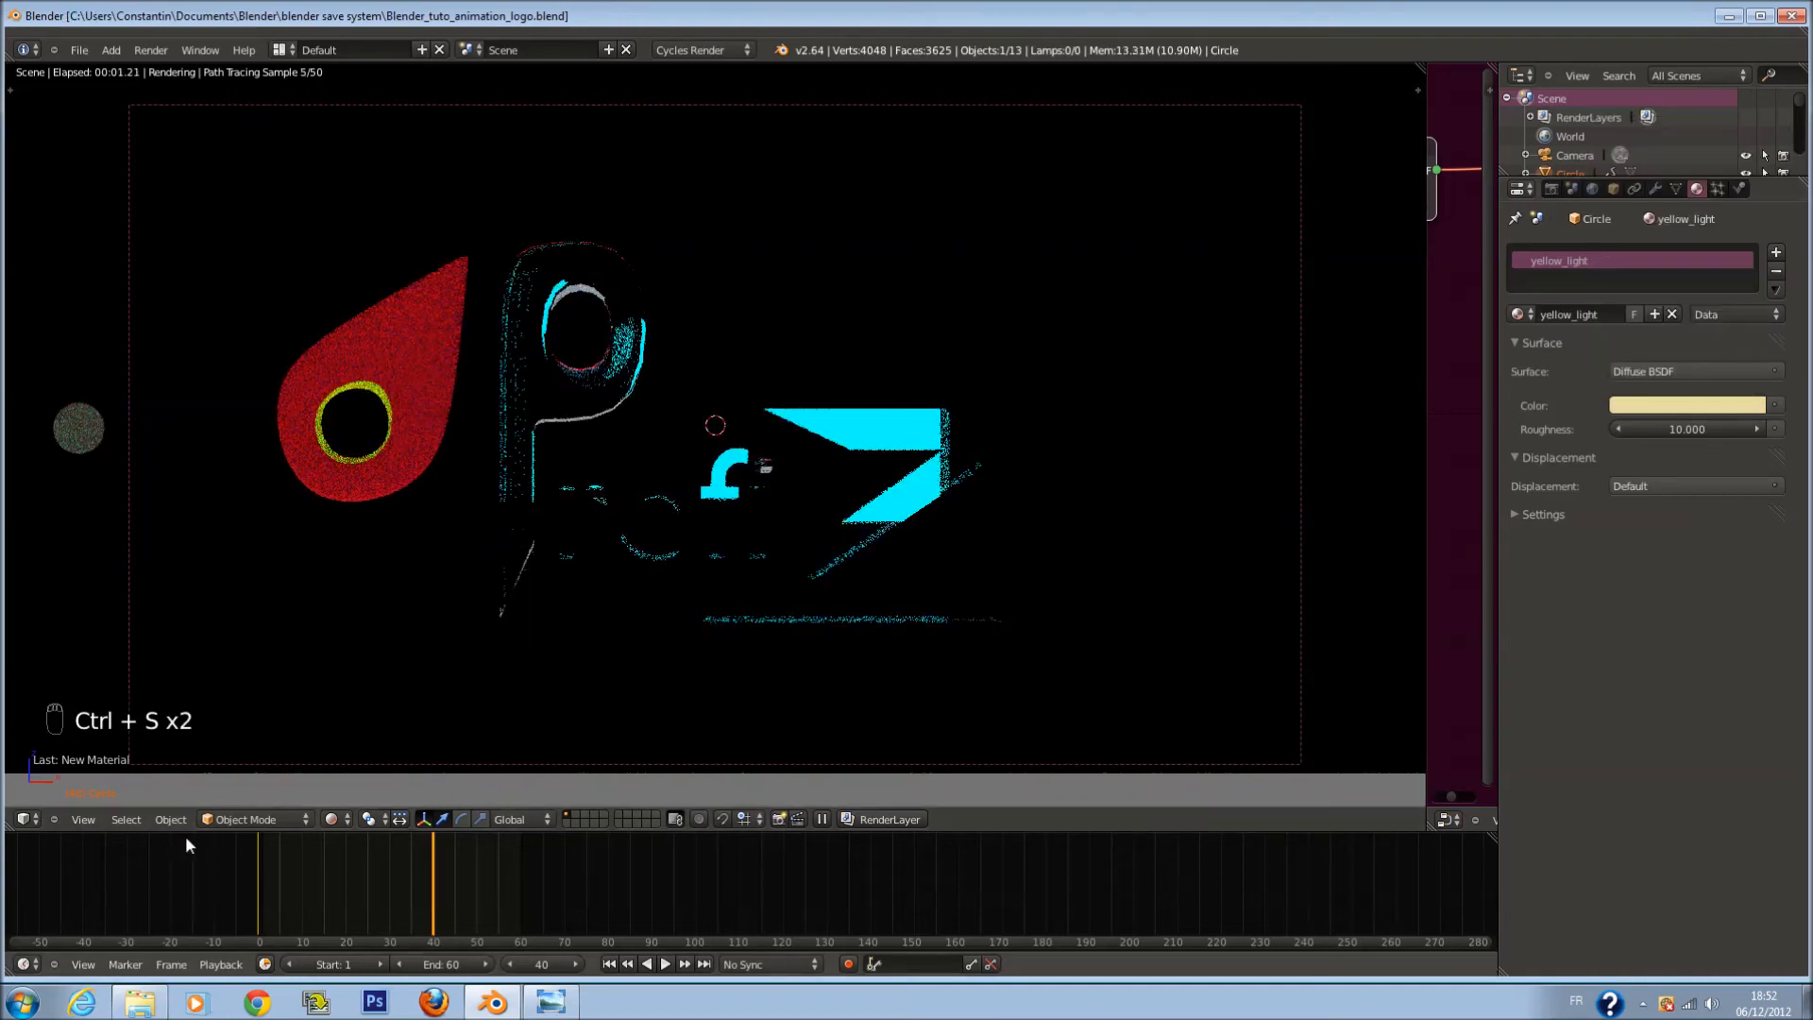
Step: Return to Solid shading, save, and add a spot lamp at the 3D cursor in the wireframe top view
click(332, 819)
click(376, 760)
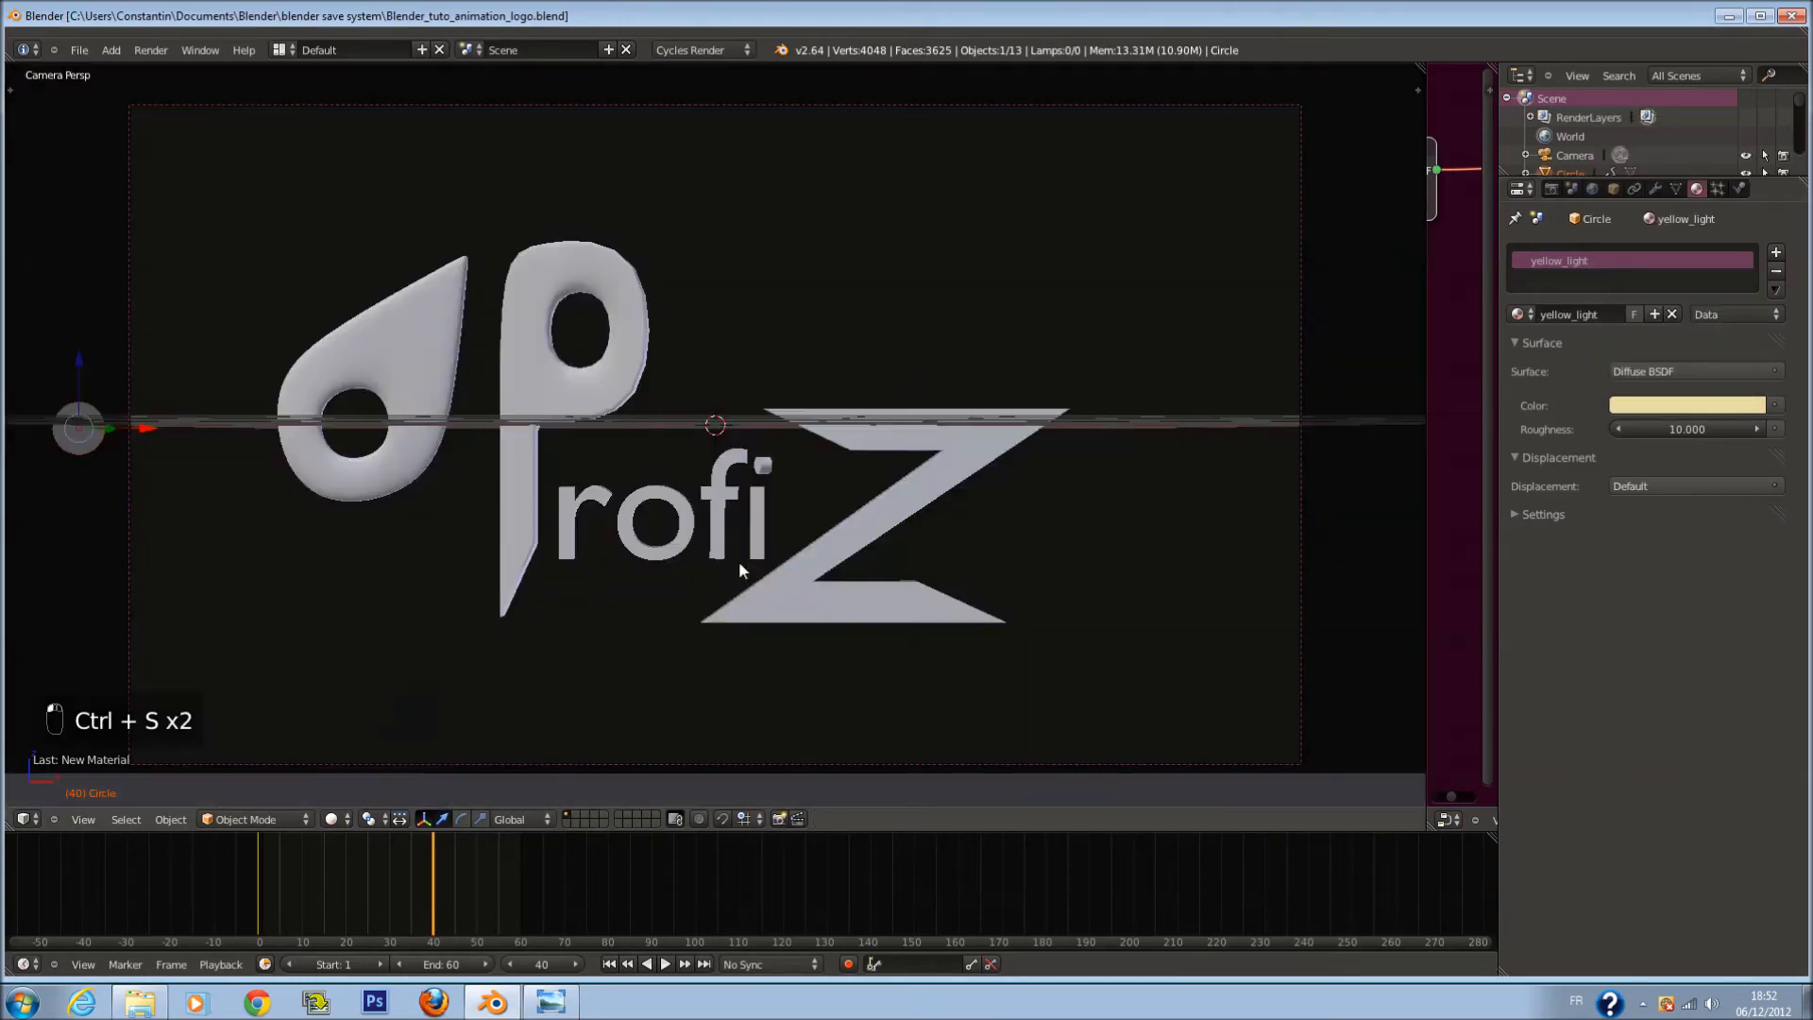
key(ctrl+s)
key(KP_7)
key(z)
key(a)
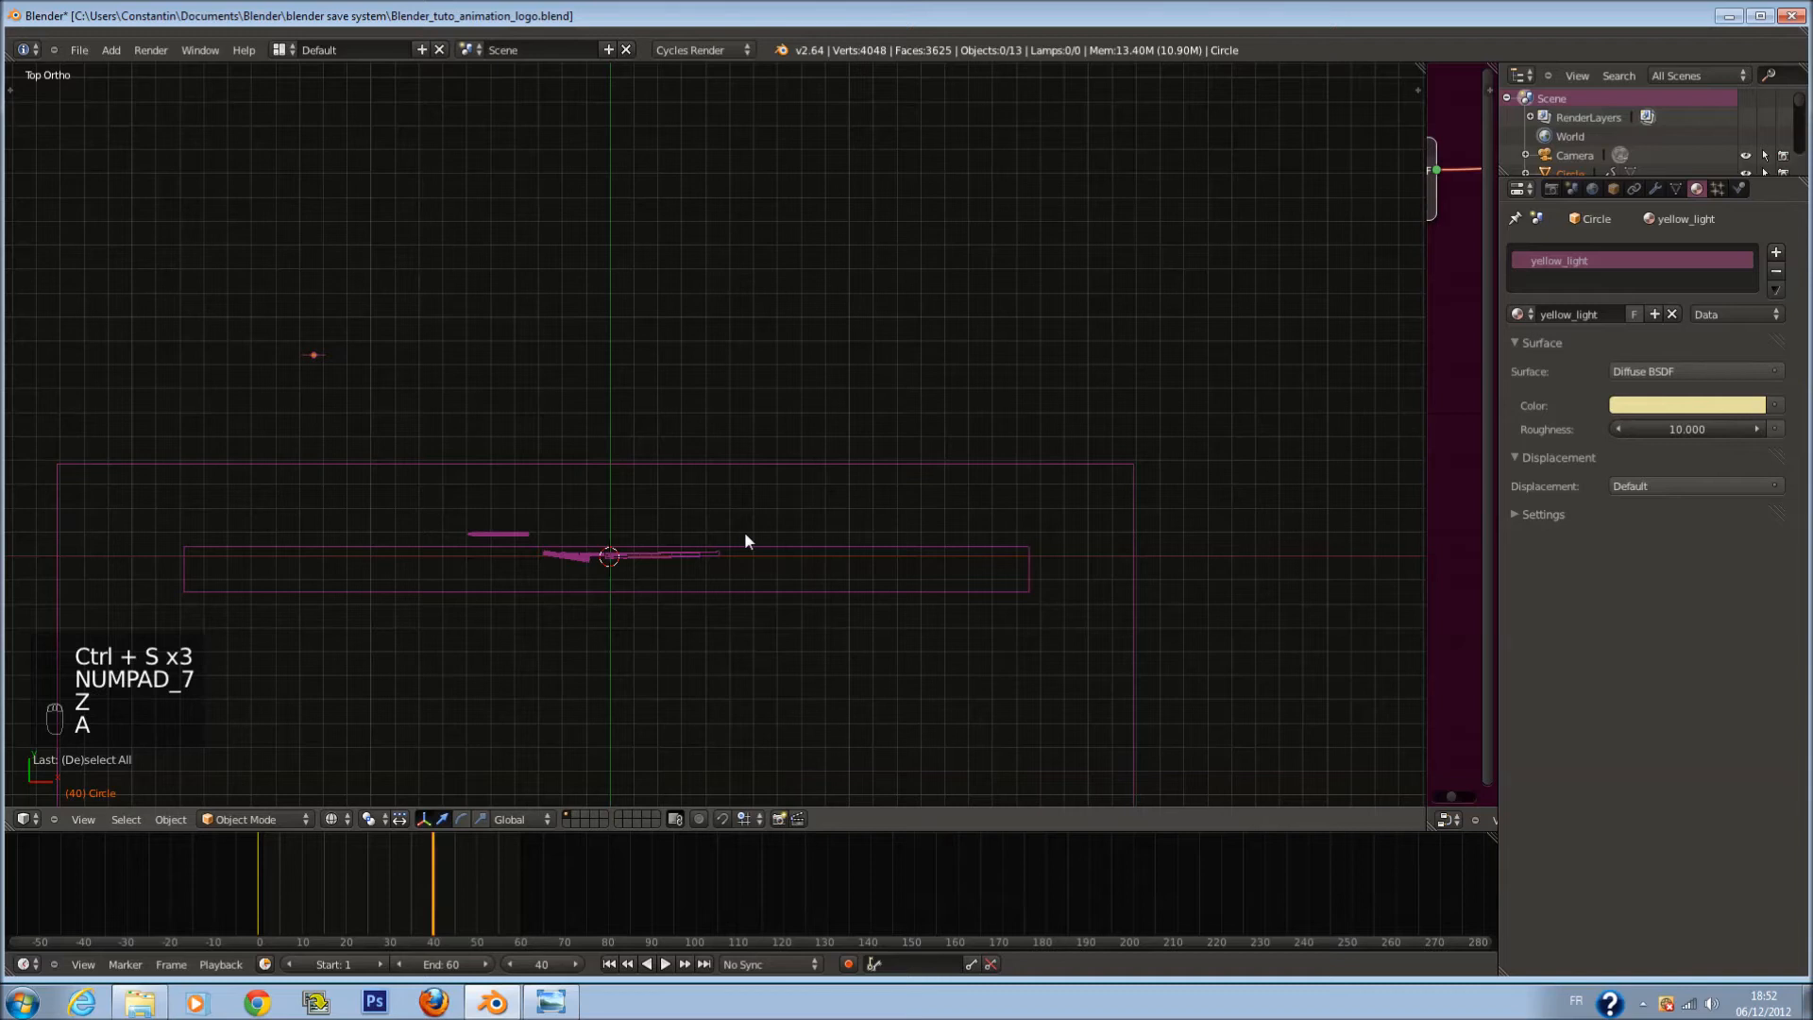
key(shift+a)
mouse_move(760, 538)
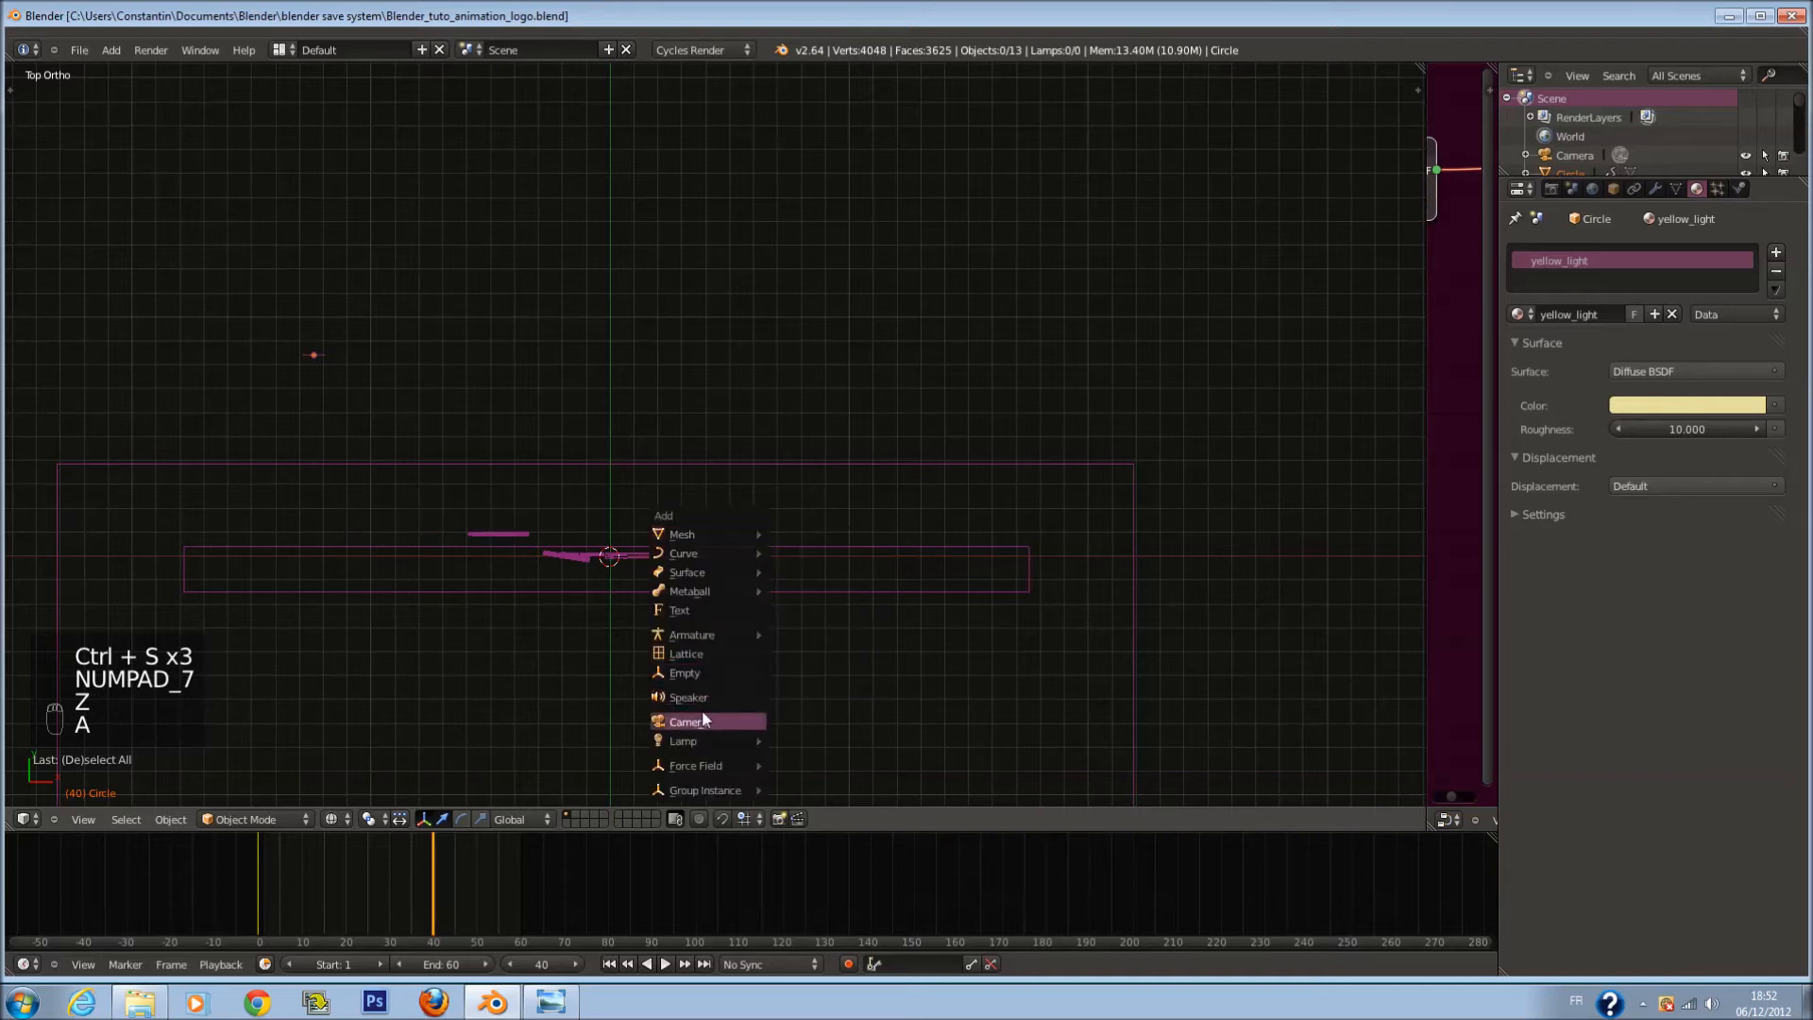
mouse_move(736, 740)
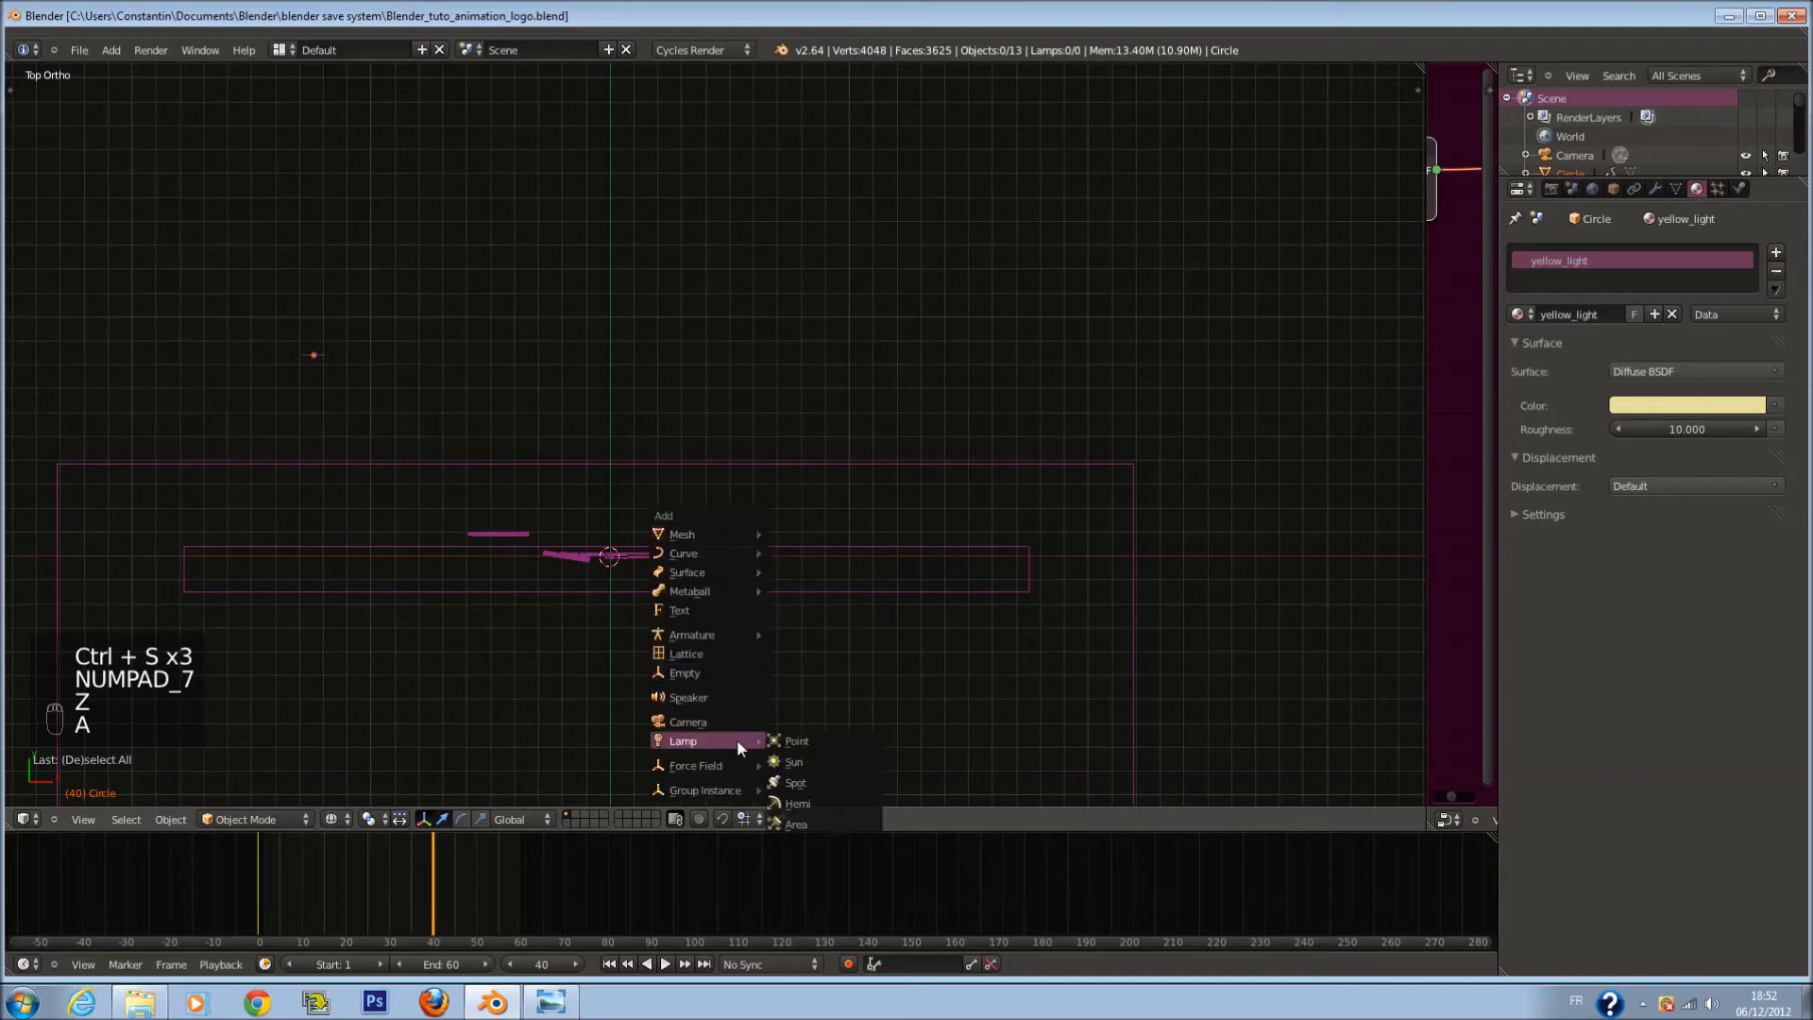
click(817, 782)
Step: Rotate the spot lamp about X in 90° turns until its cone points toward negative Y
text(rx)
text(90)
key(Return)
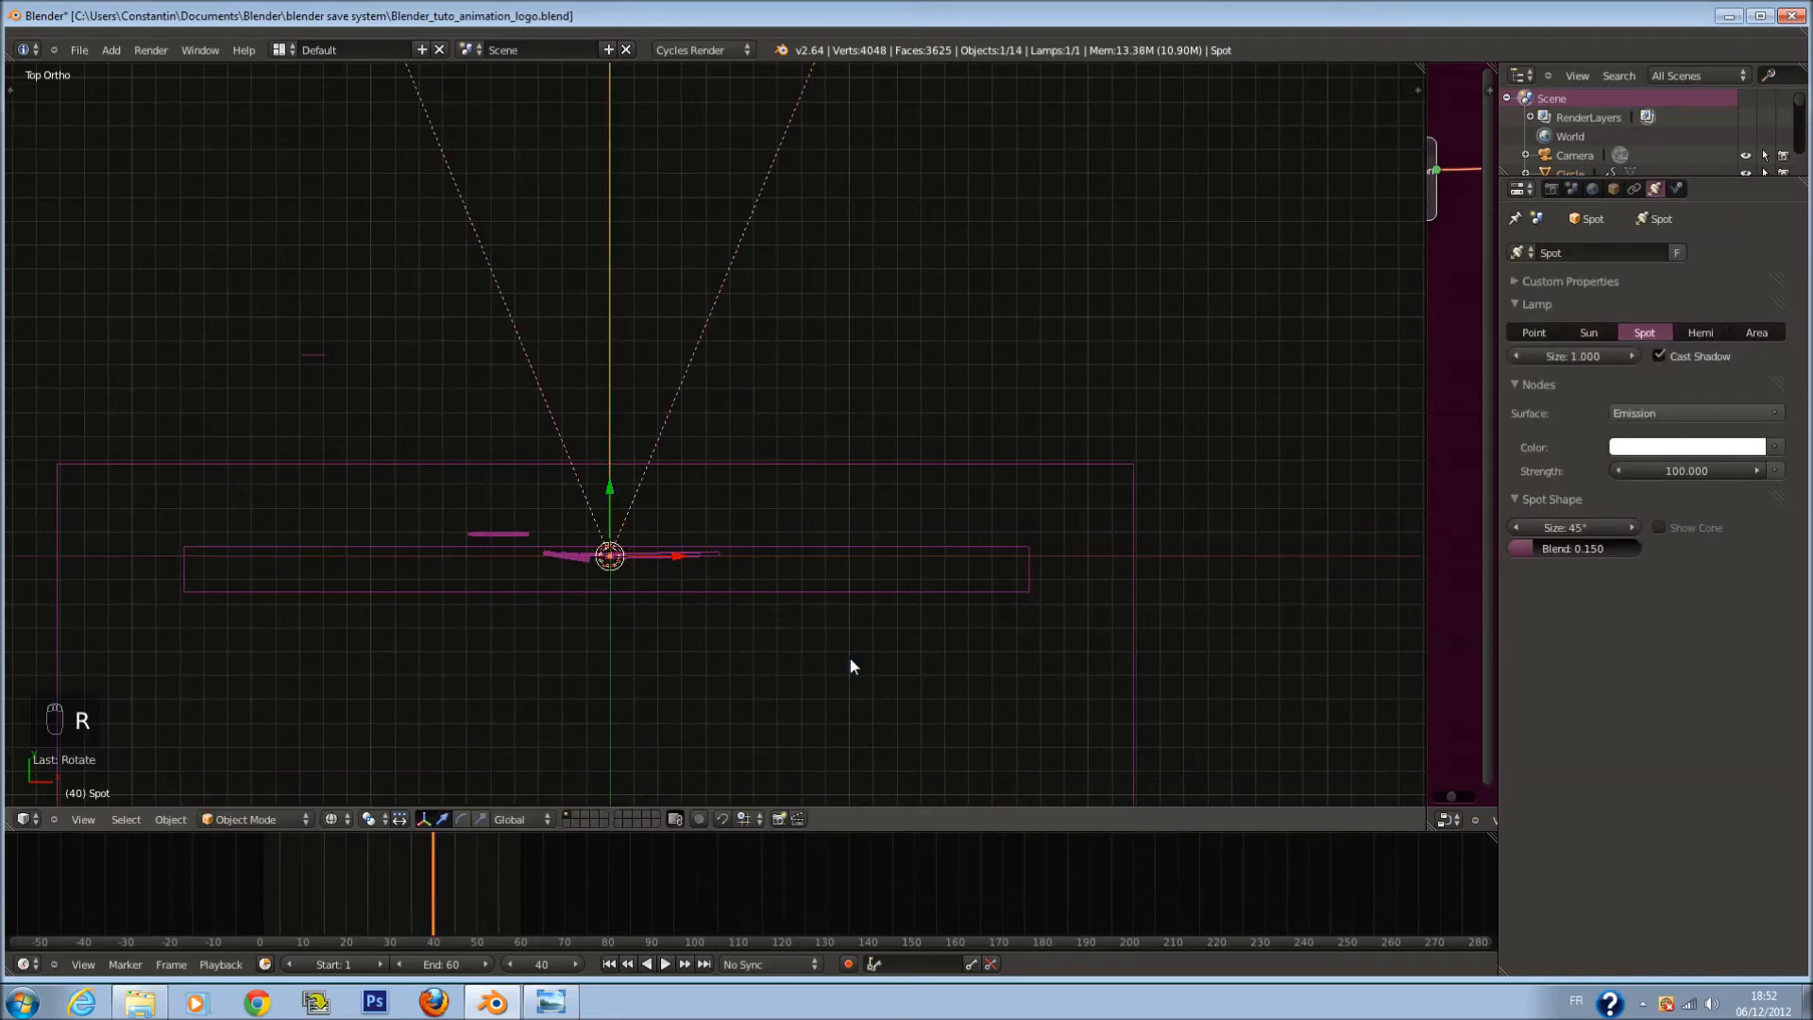
text(rx9)
text(rx)
text(90)
key(Return)
Step: Move the spot lamp in positive Y, behind the logo, and scale it down
drag(609, 495, 610, 433)
scroll(1001, 623, down, 2)
key(s)
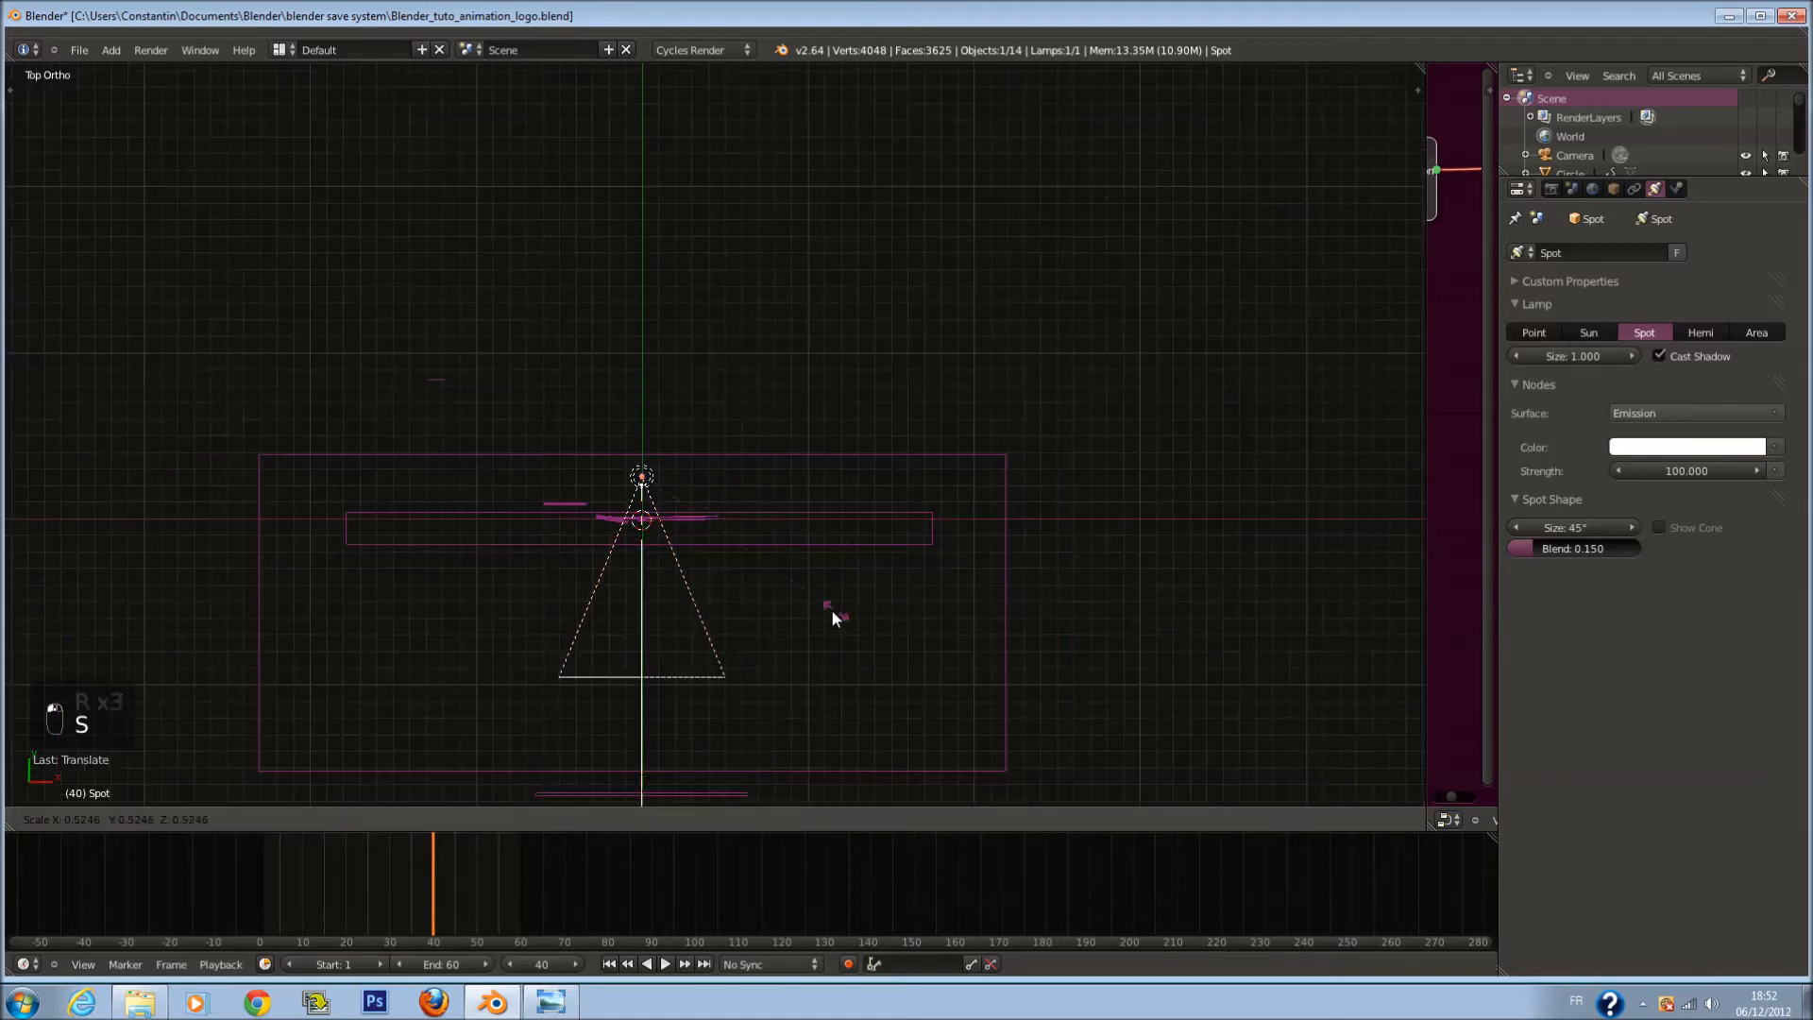
click(699, 542)
scroll(670, 543, up, 3)
scroll(670, 536, up, 1)
ctrl+scroll(702, 525, down, 3)
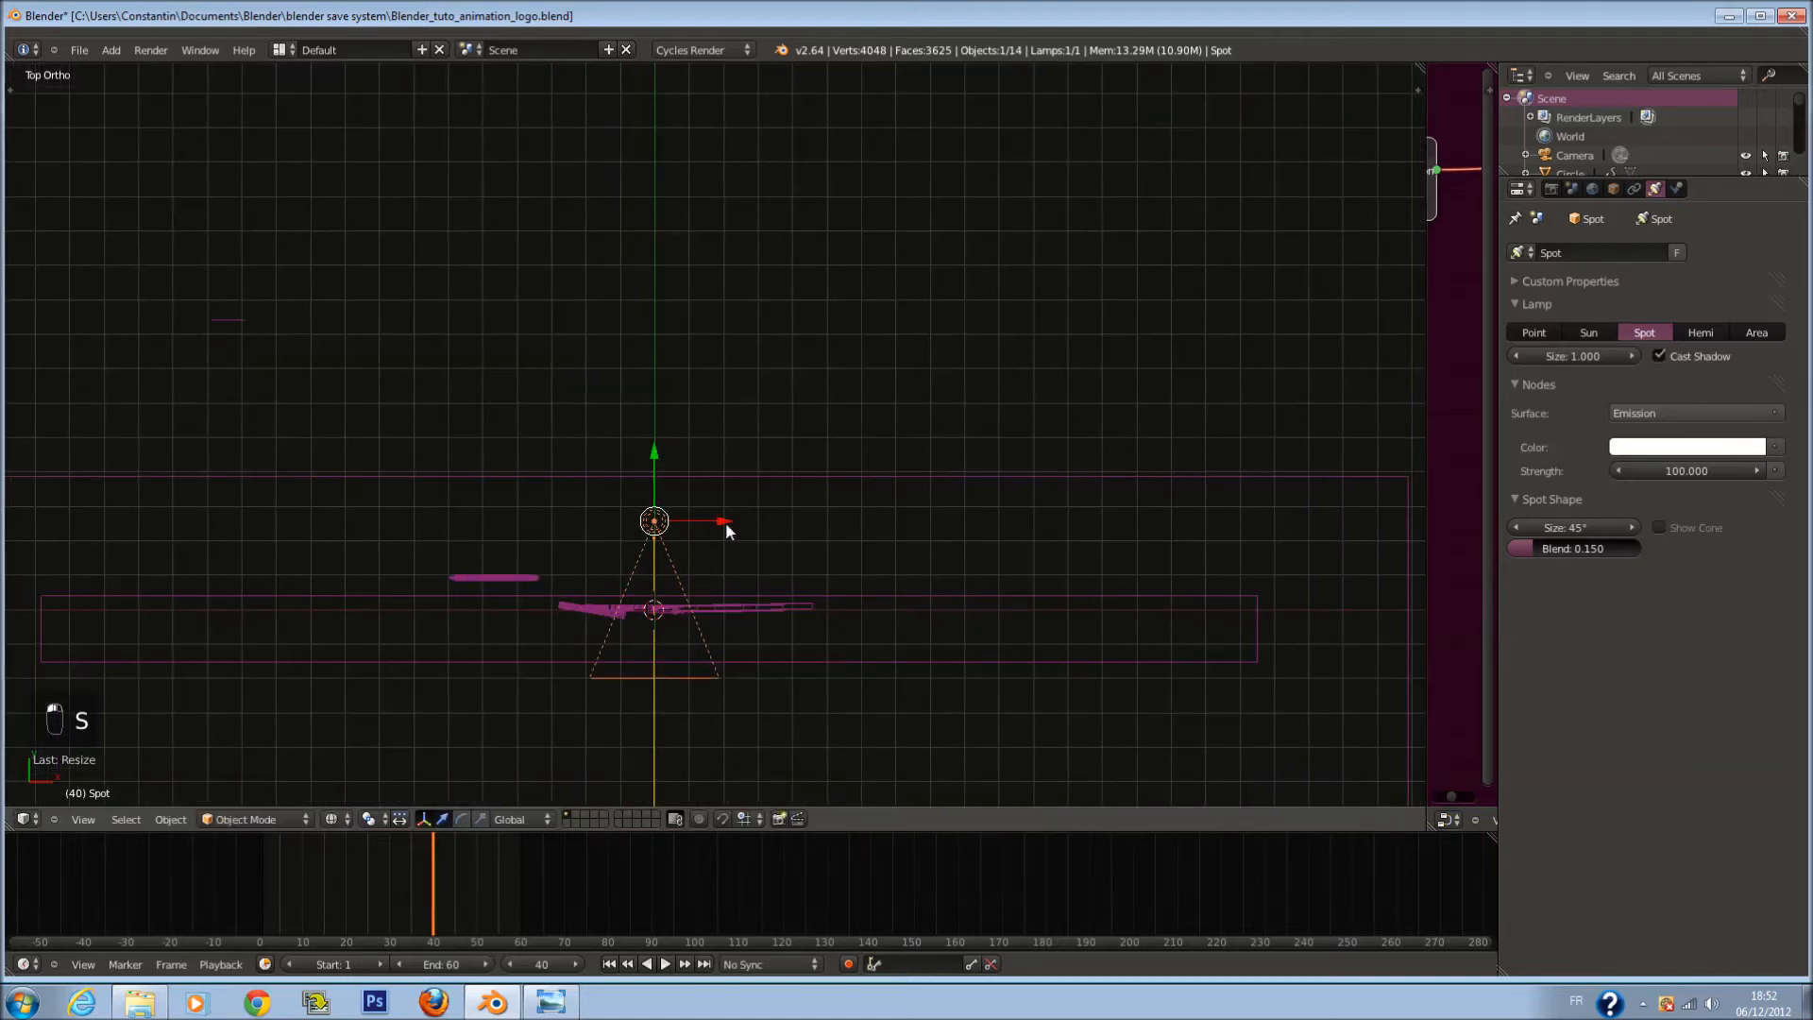
Step: Shift the spot lamp in negative X, bring it closer behind the logo, and angle its beam toward the lettering
shift+scroll(699, 519, down, 4)
drag(706, 433, 626, 429)
drag(570, 366, 570, 411)
key(r)
click(801, 393)
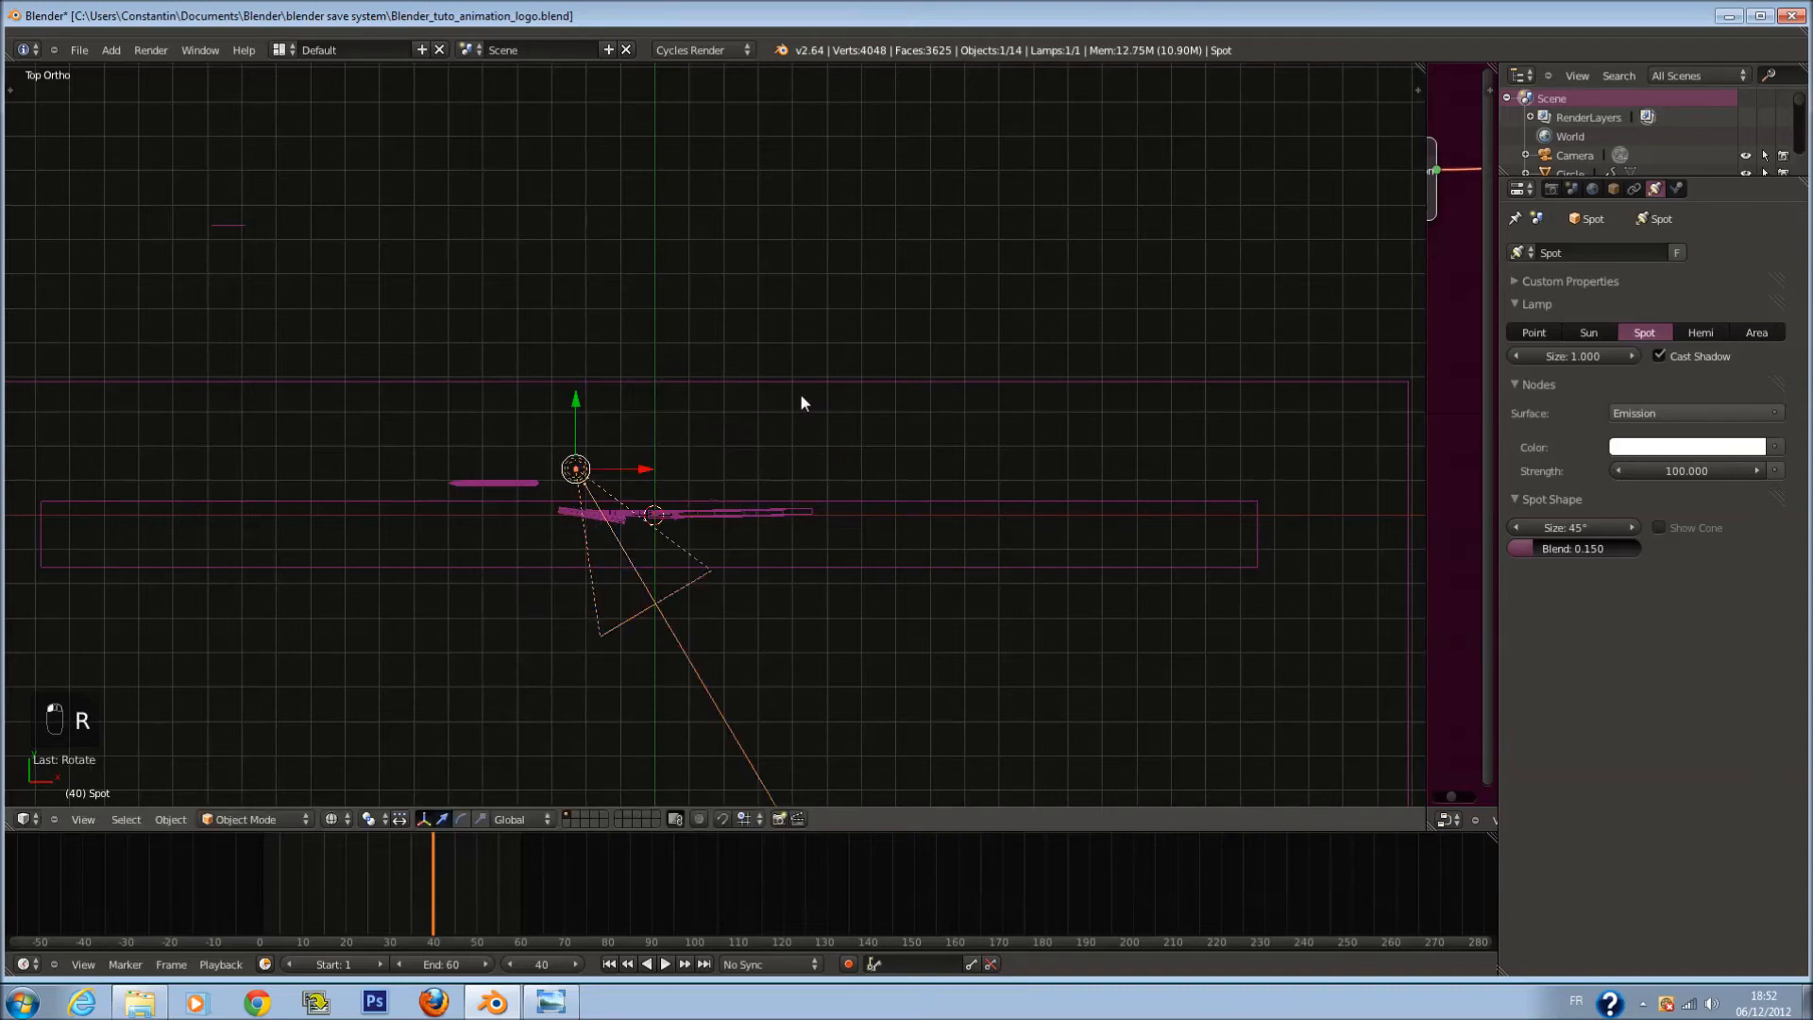
Step: Place the spot lamp behind the teardrop, tilt it downward in front view, and turn it further toward the lettering in top view
key(KP_1)
key(r)
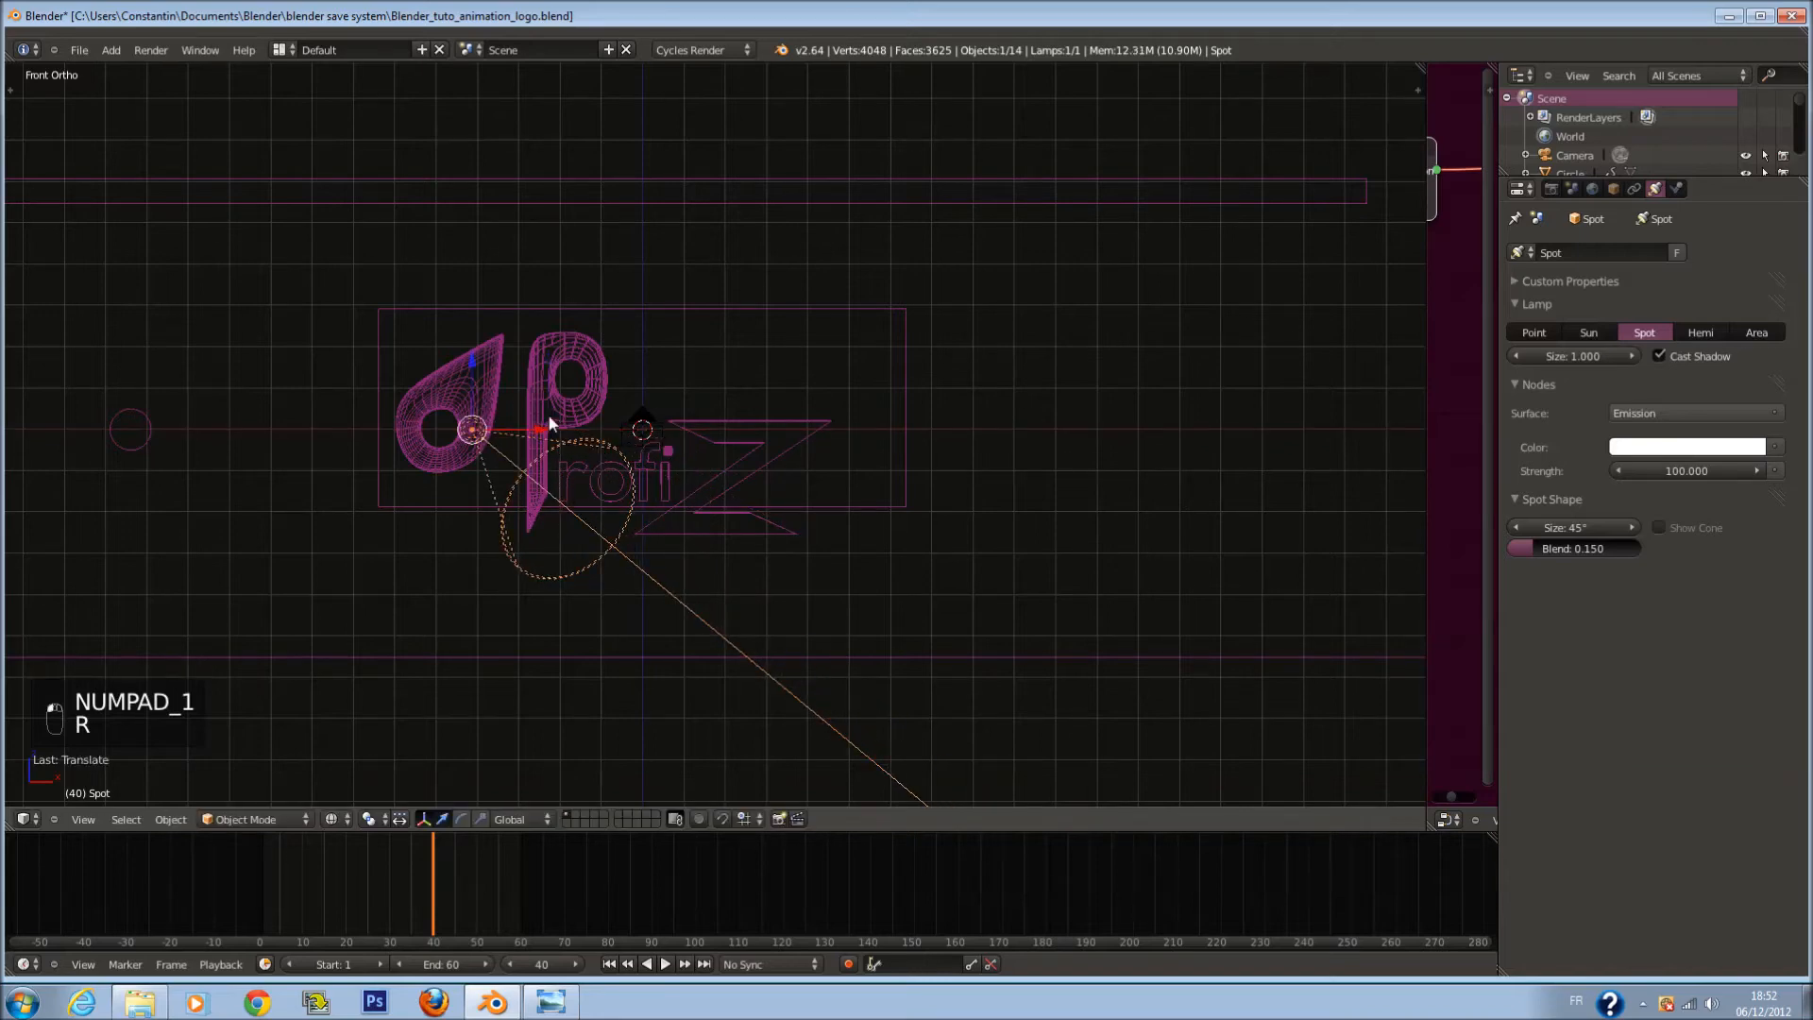
click(535, 423)
key(KP_7)
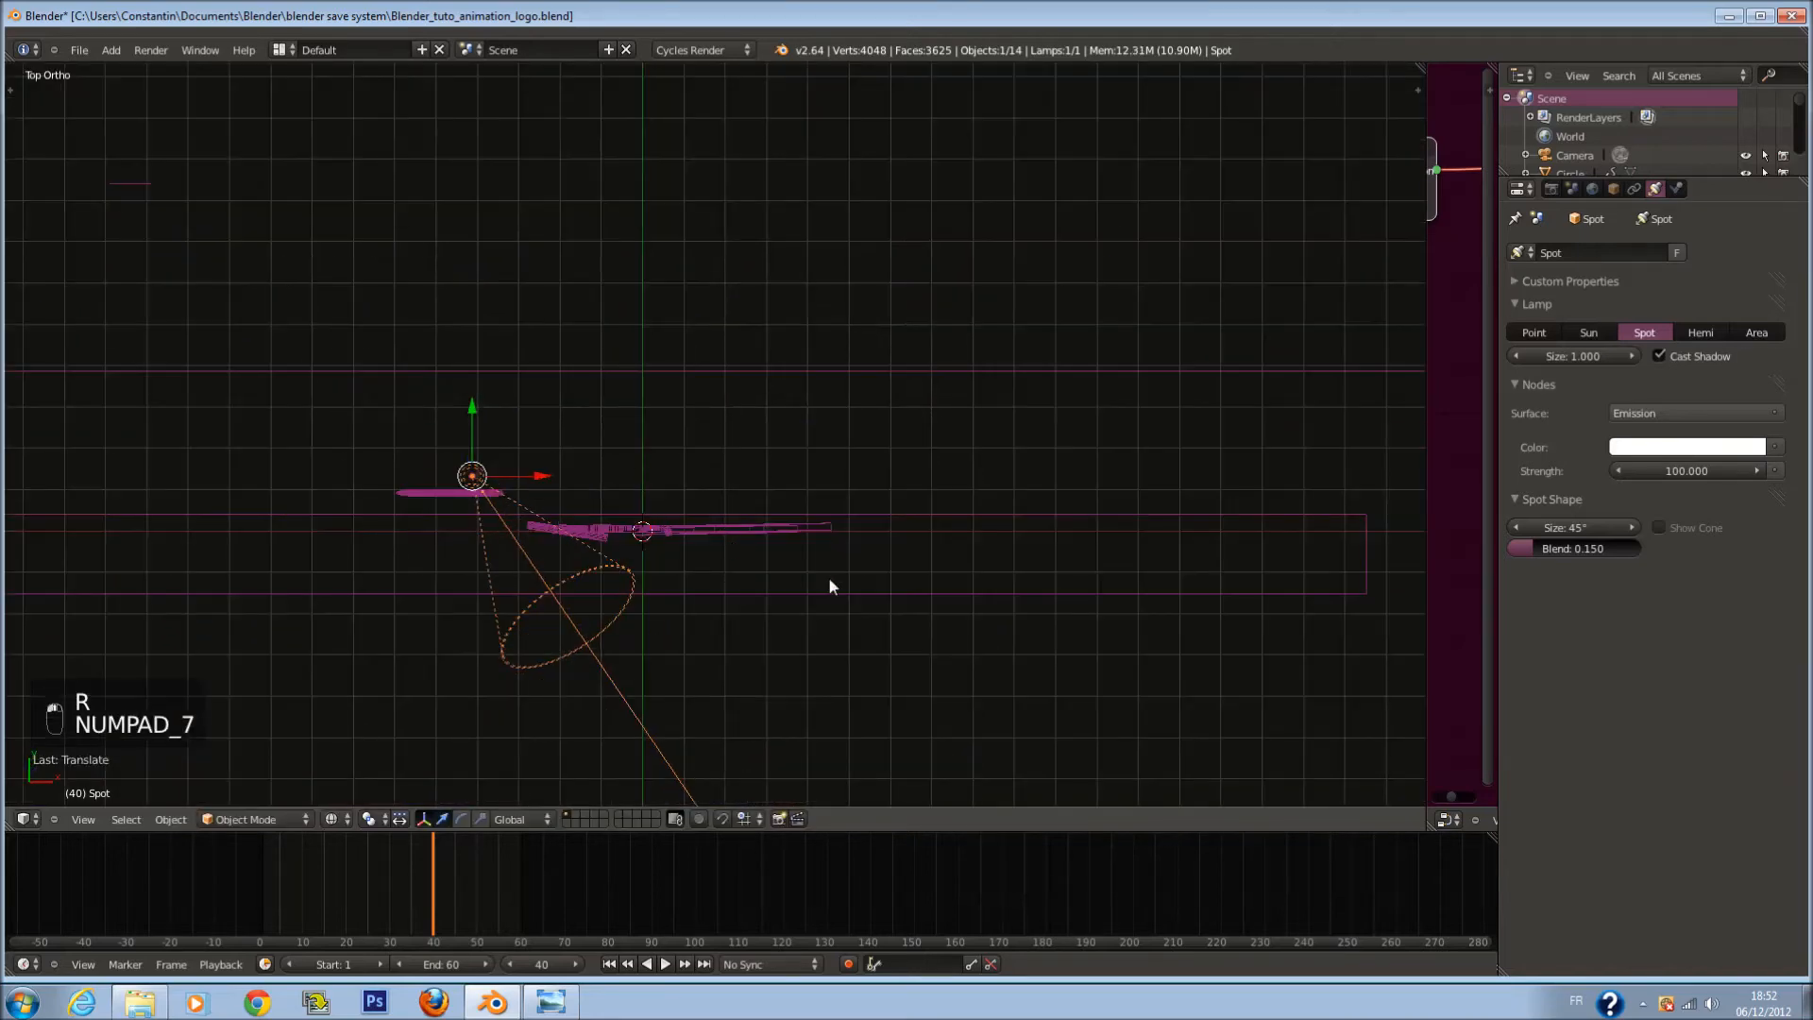
key(r)
click(802, 387)
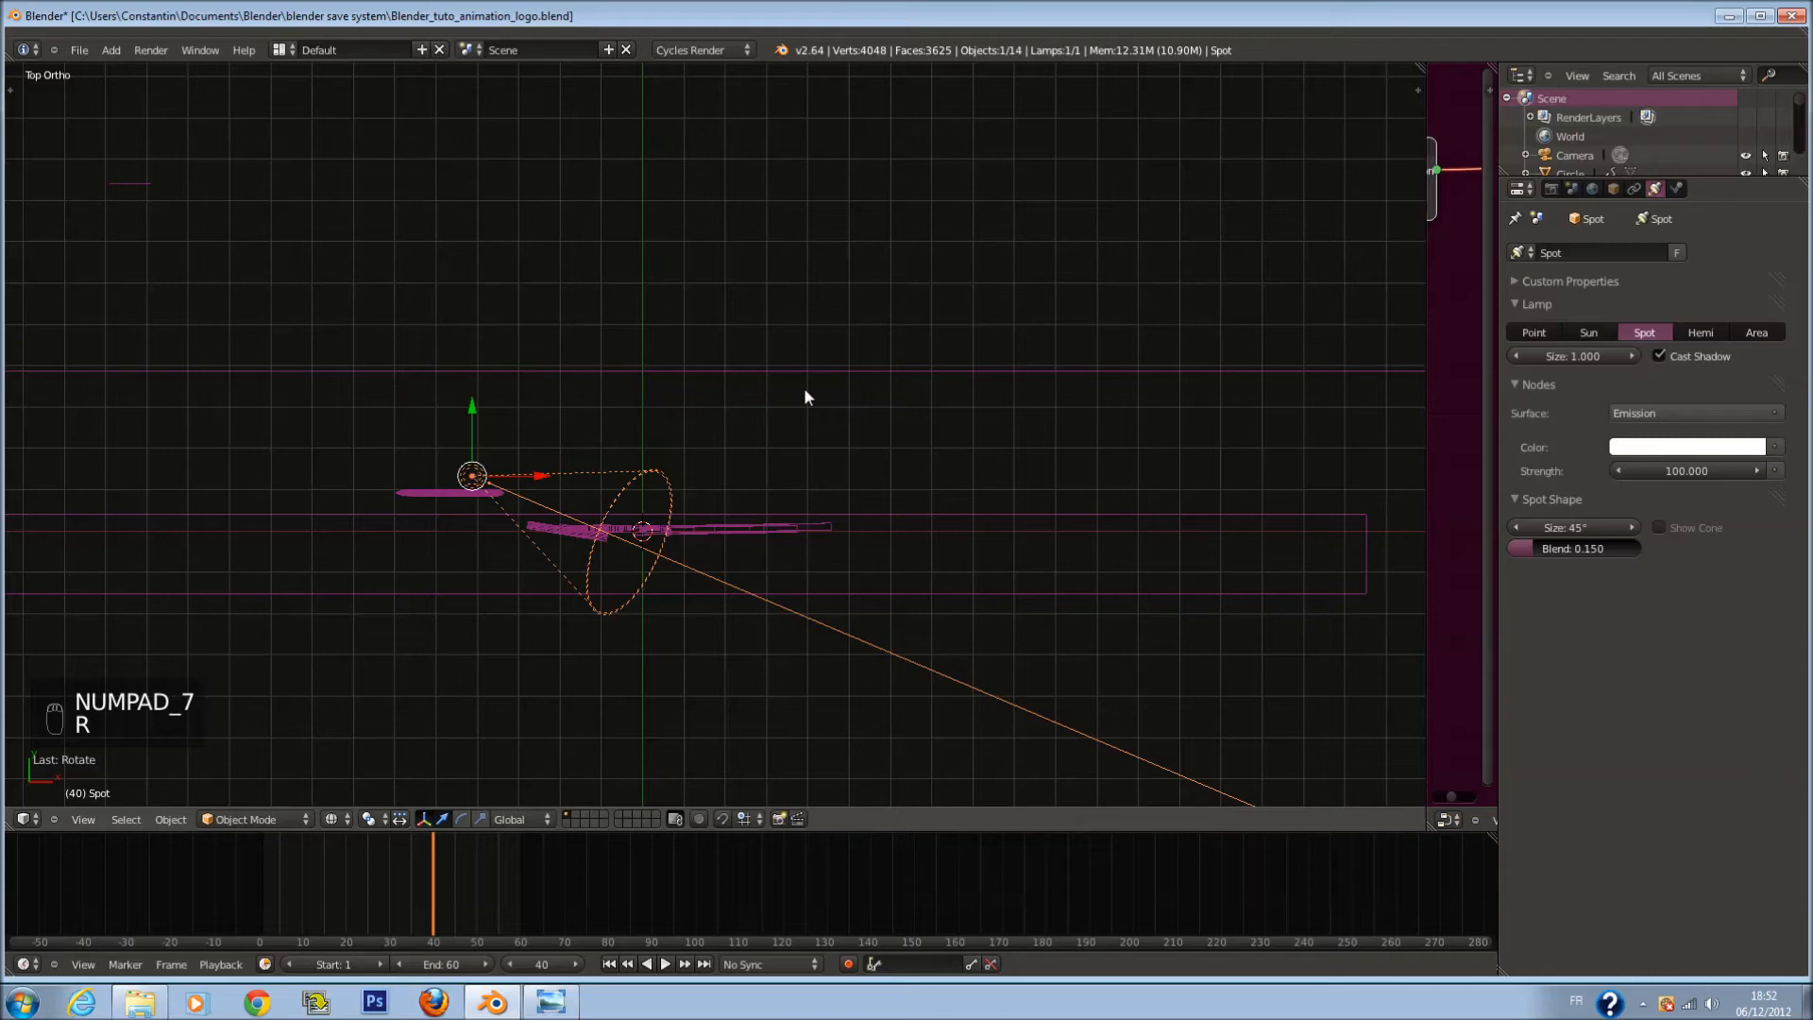
Step: Save the file and preview the camera view in Rendered shading
key(KP_0)
key(ctrl+s)
click(804, 390)
click(342, 820)
click(369, 697)
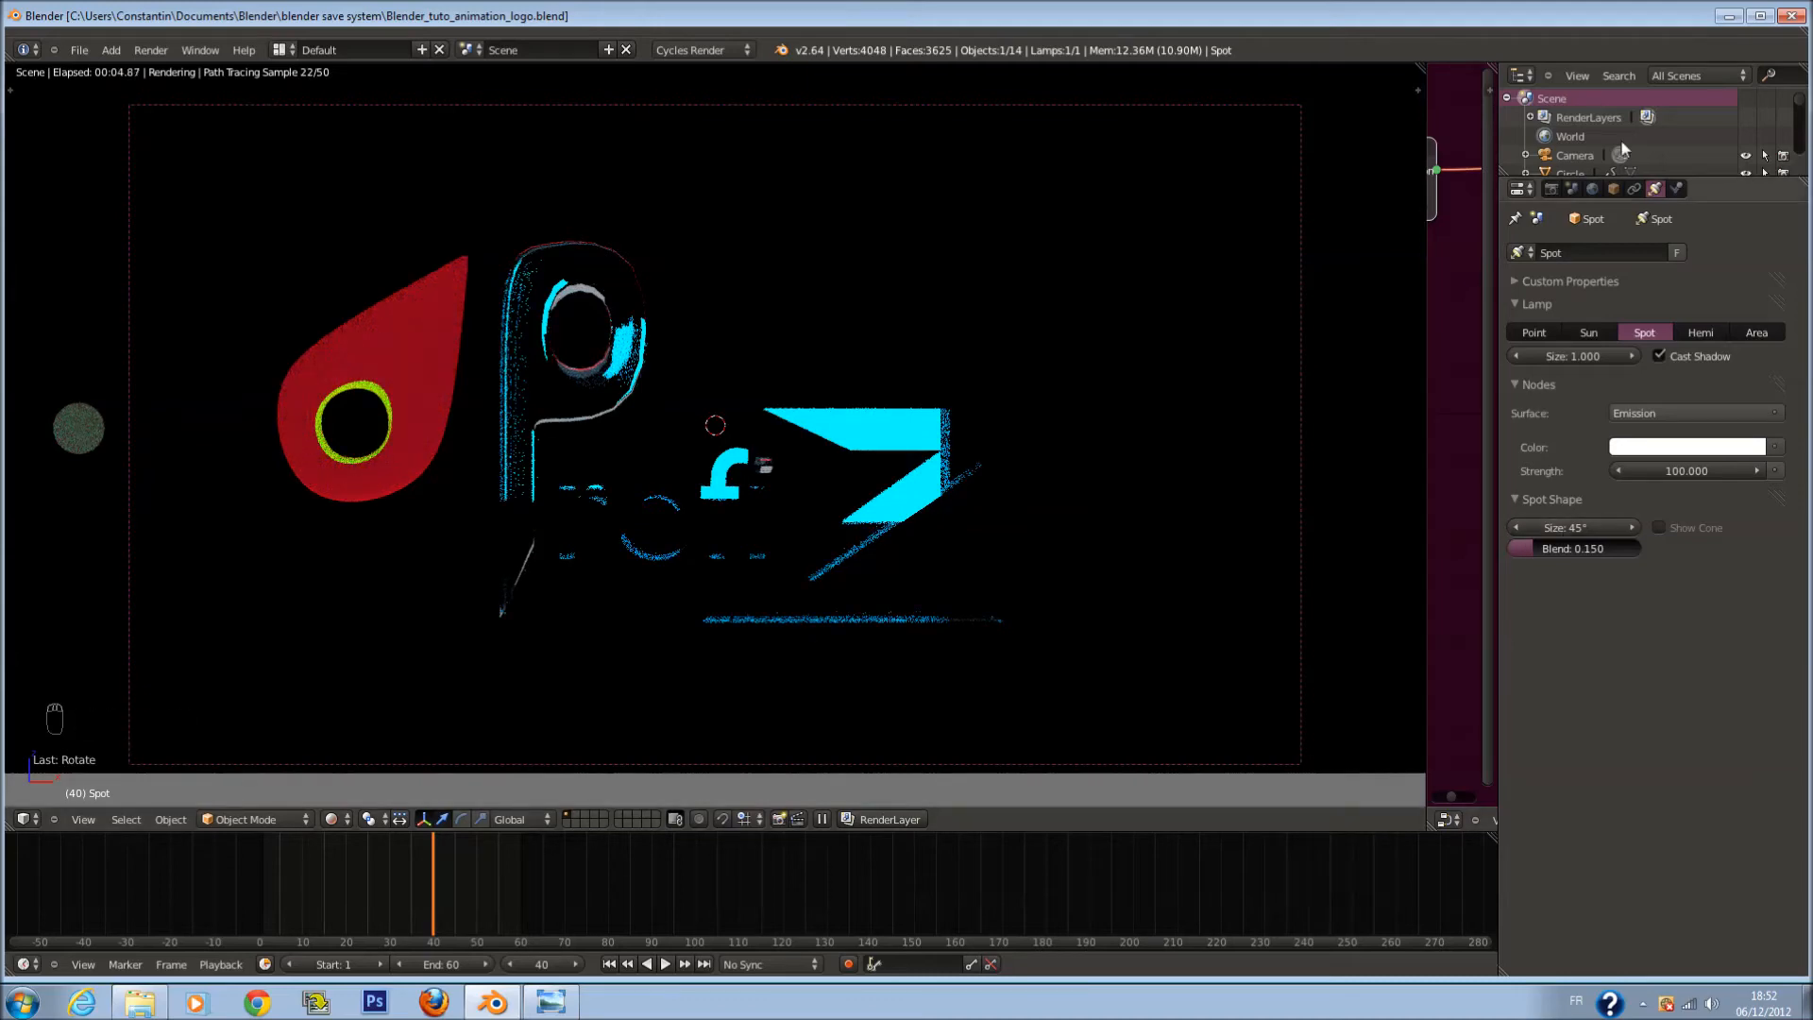
Step: Try a dark grey world background color with RGB values of 0.09083
click(1592, 189)
click(1671, 344)
drag(1749, 190, 1747, 151)
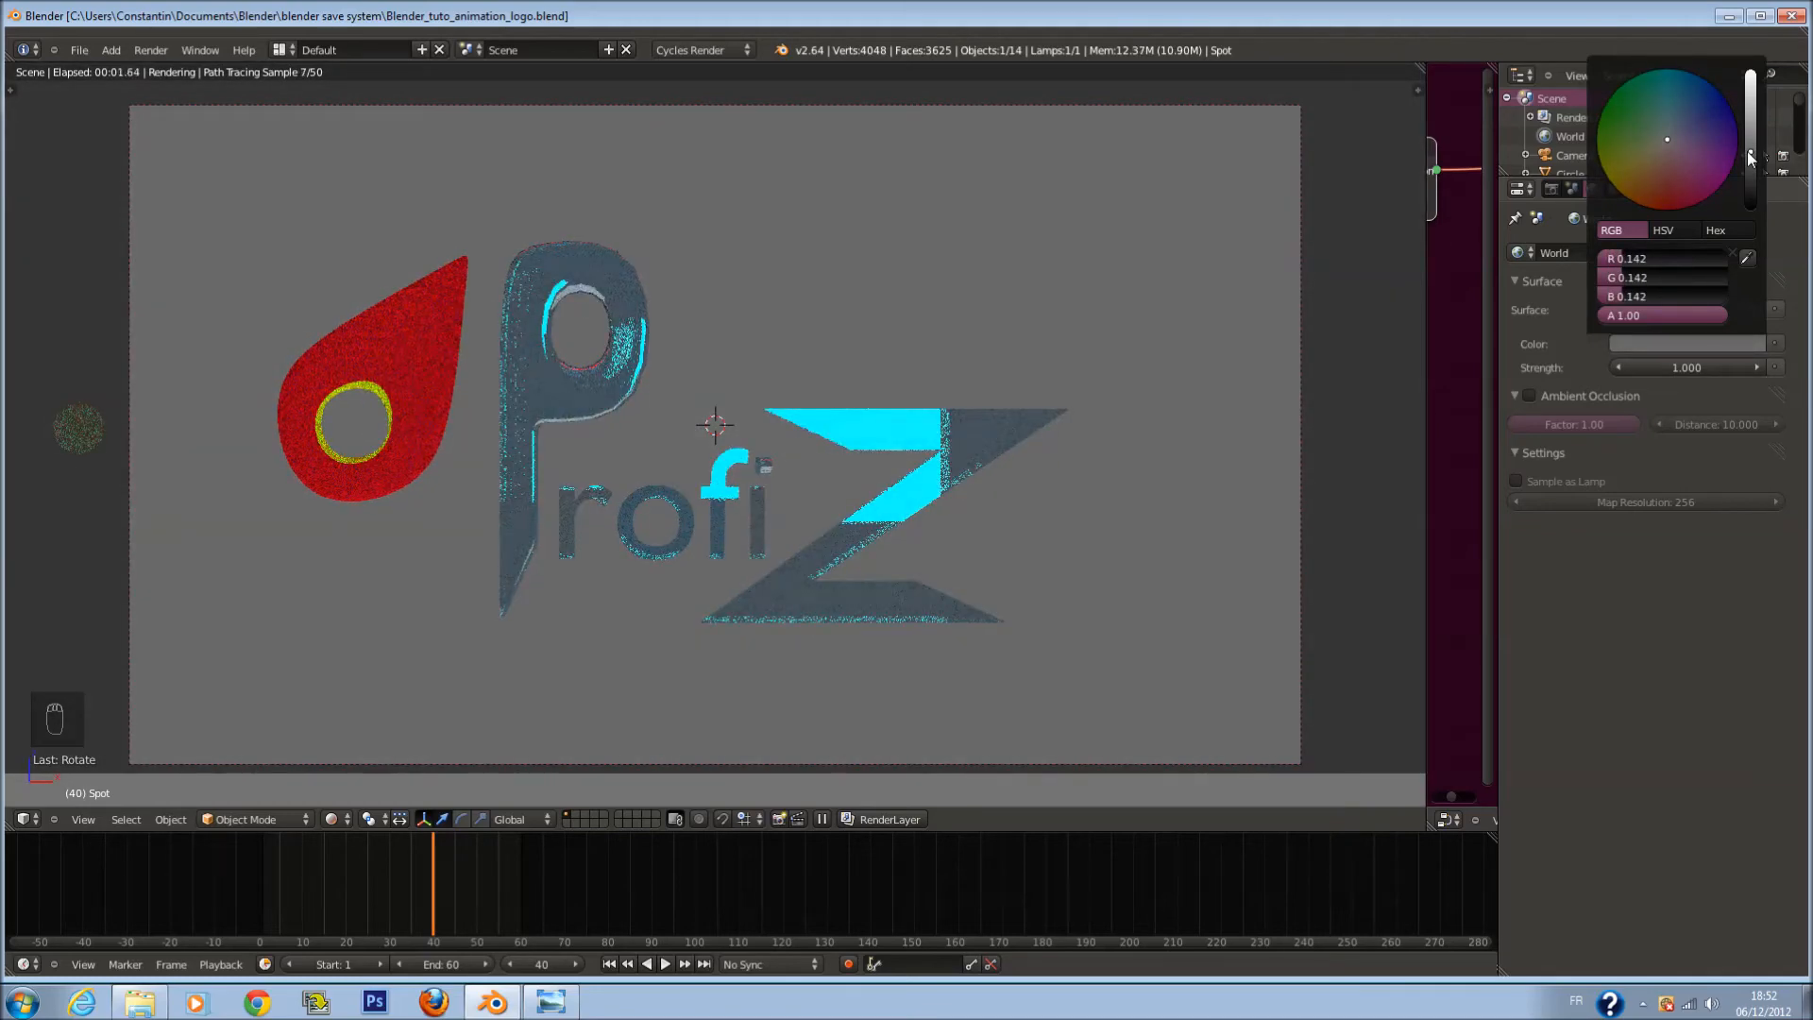
mouse_move(1747, 151)
mouse_down()
mouse_move(1745, 219)
mouse_move(1738, 163)
mouse_up()
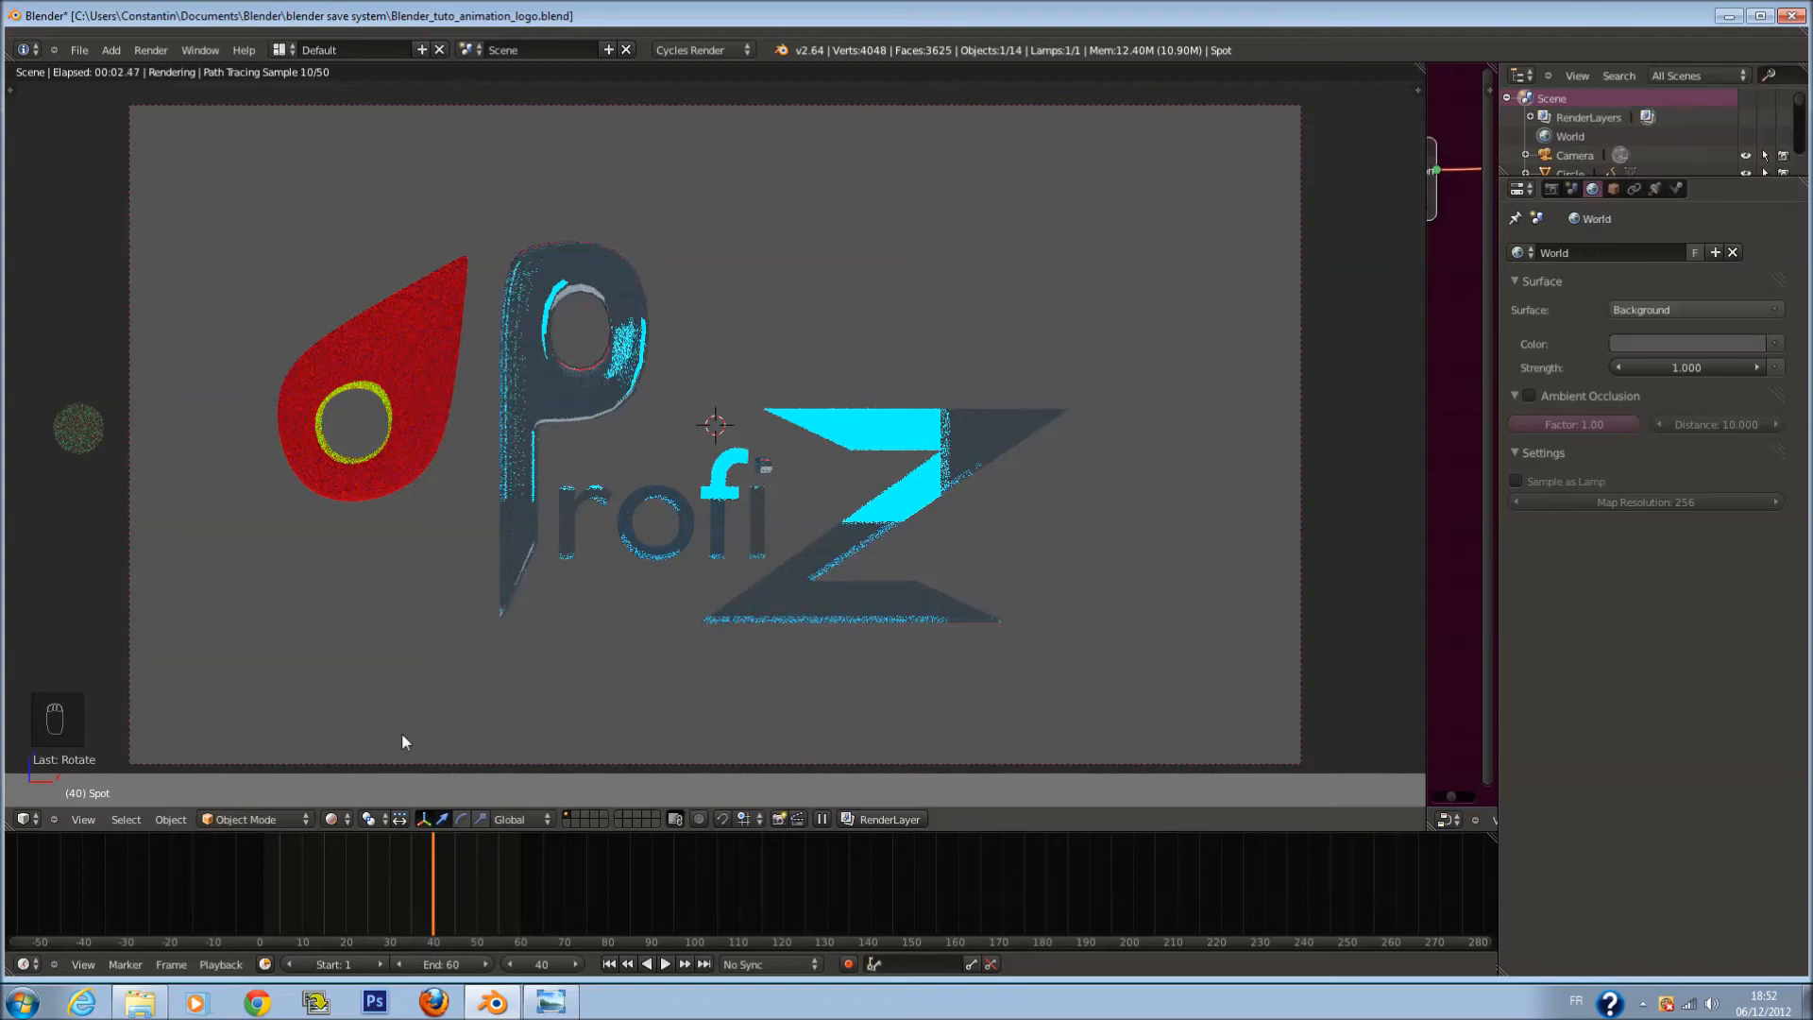
Step: Go to frame 20, darken the world background color to black, and save the file
drag(386, 866, 344, 880)
click(1724, 341)
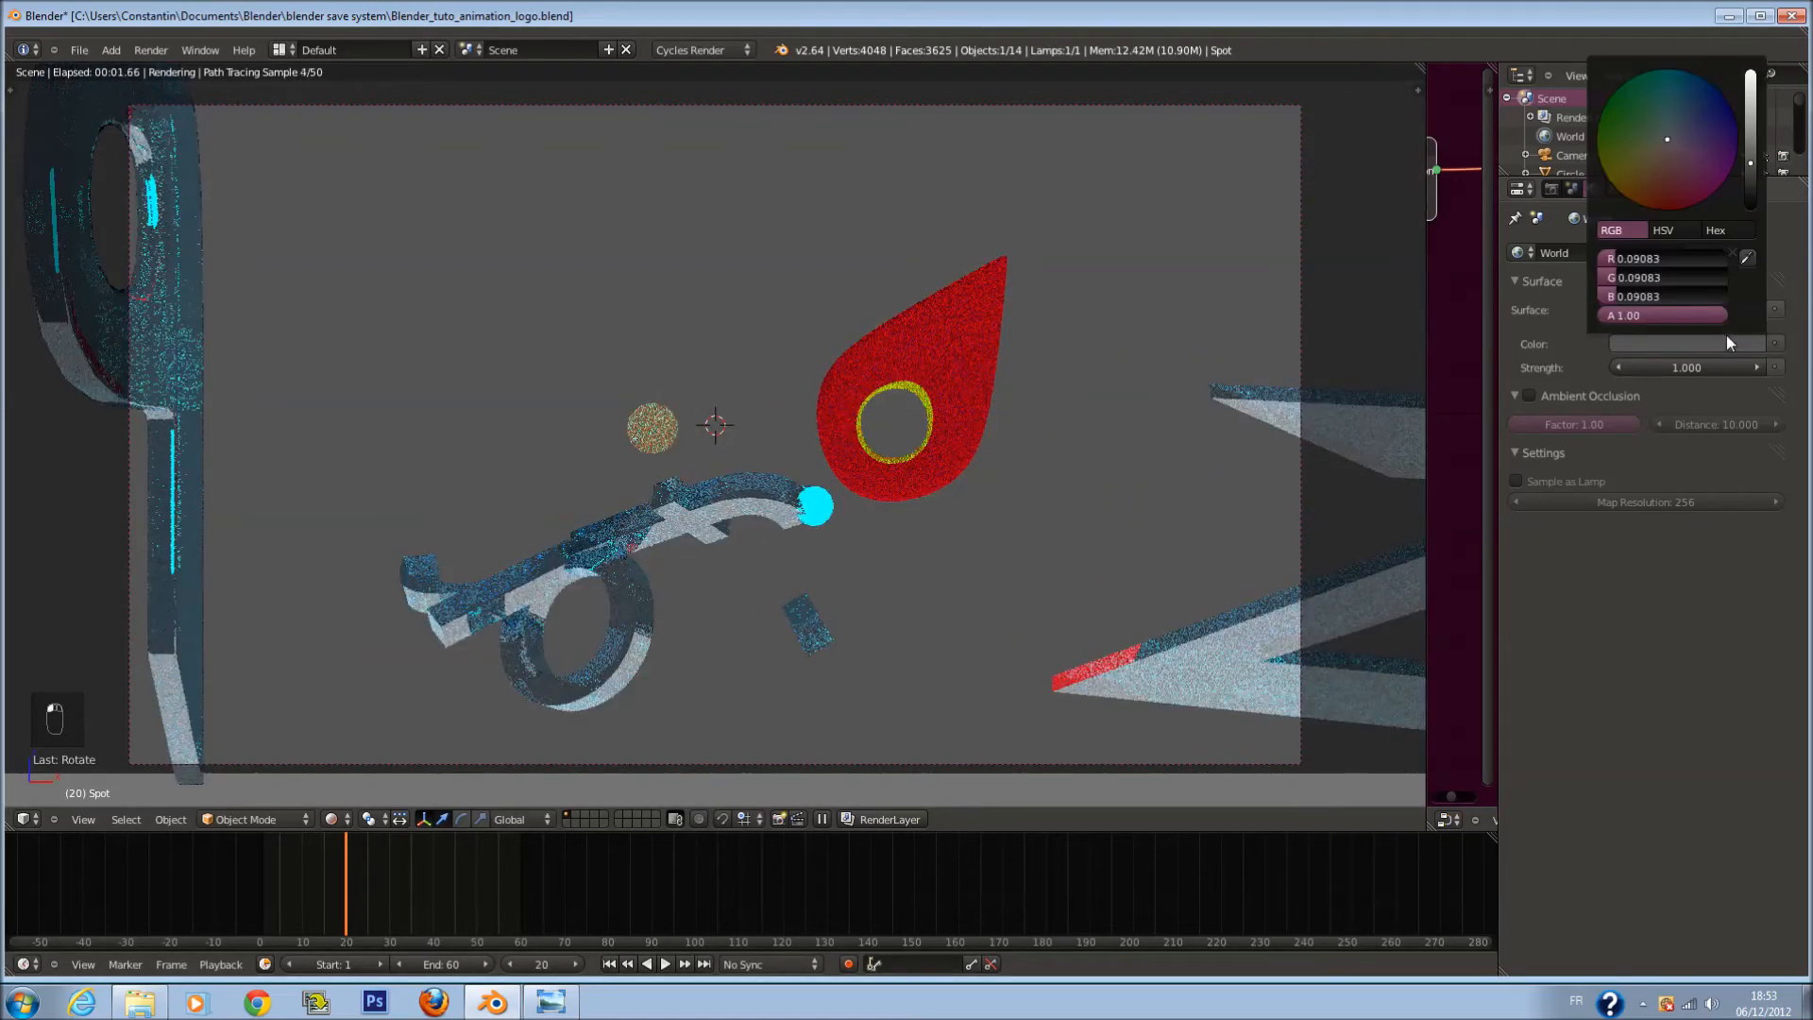
drag(1751, 184, 1752, 217)
key(ctrl+s)
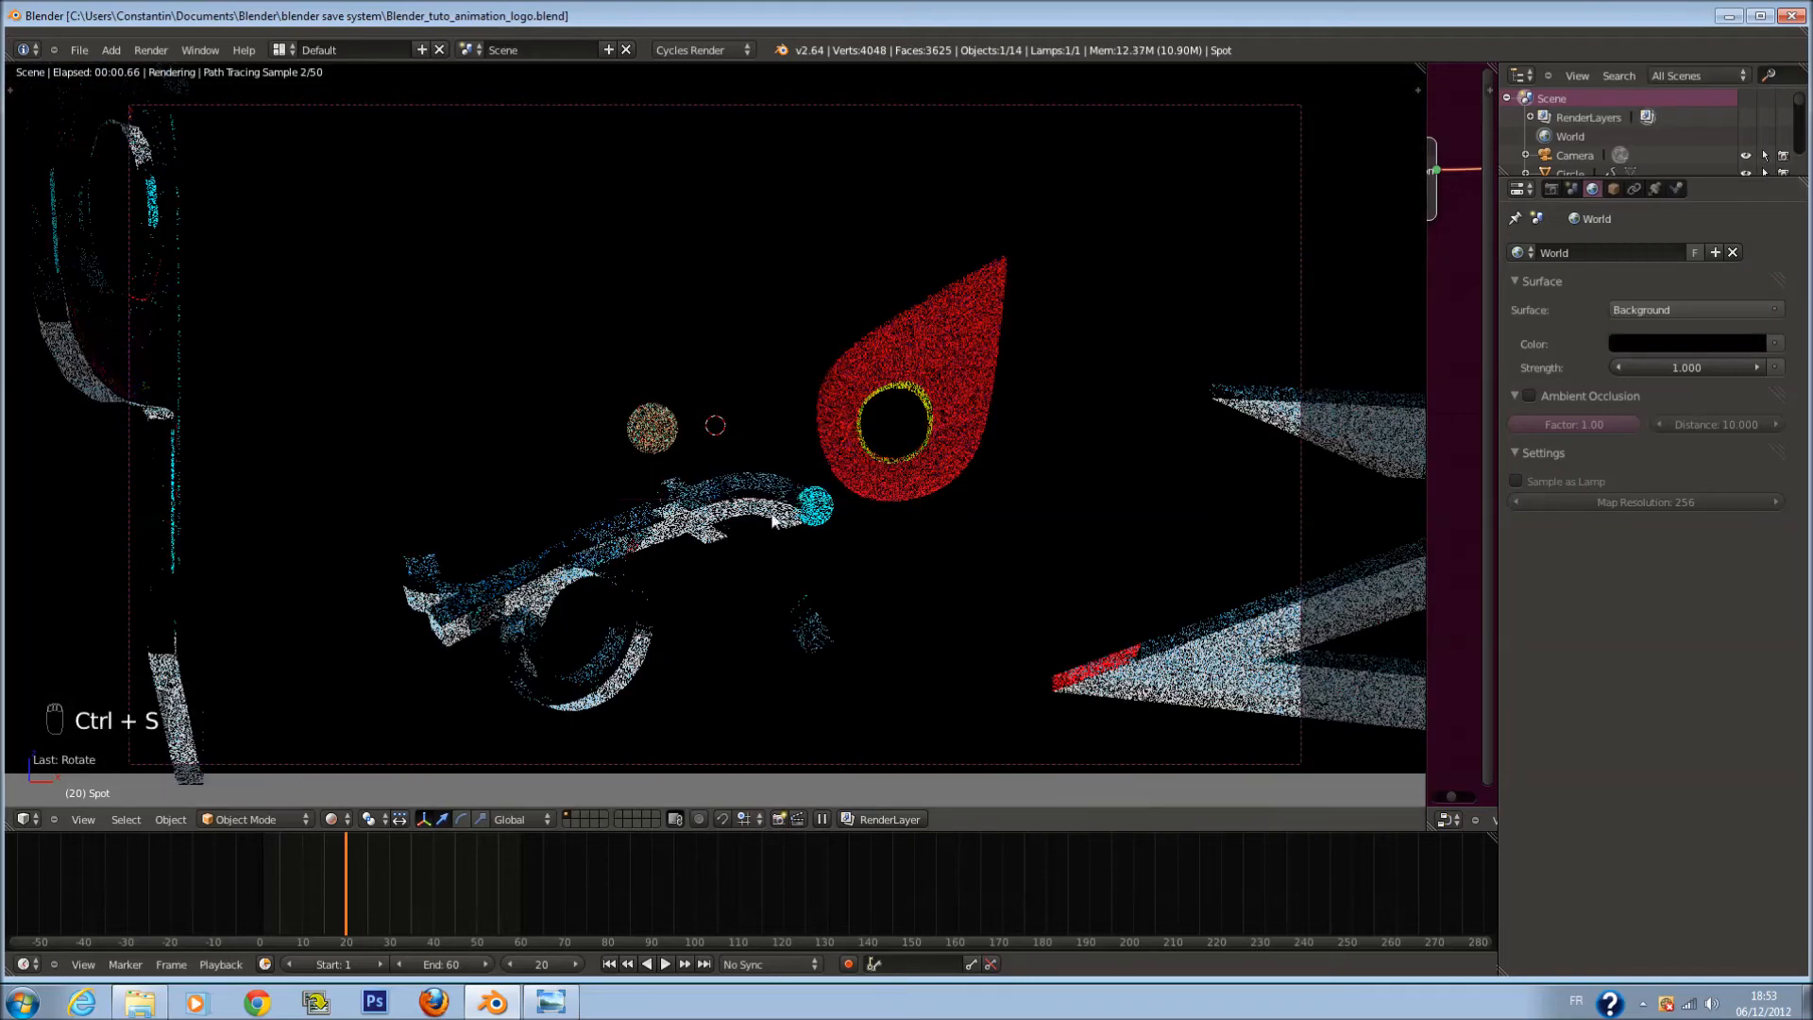
Step: Color the emission plane below the logo blue (R 0.000, G 0.500, B 0.800), go to frame 50, and save
right_click(467, 779)
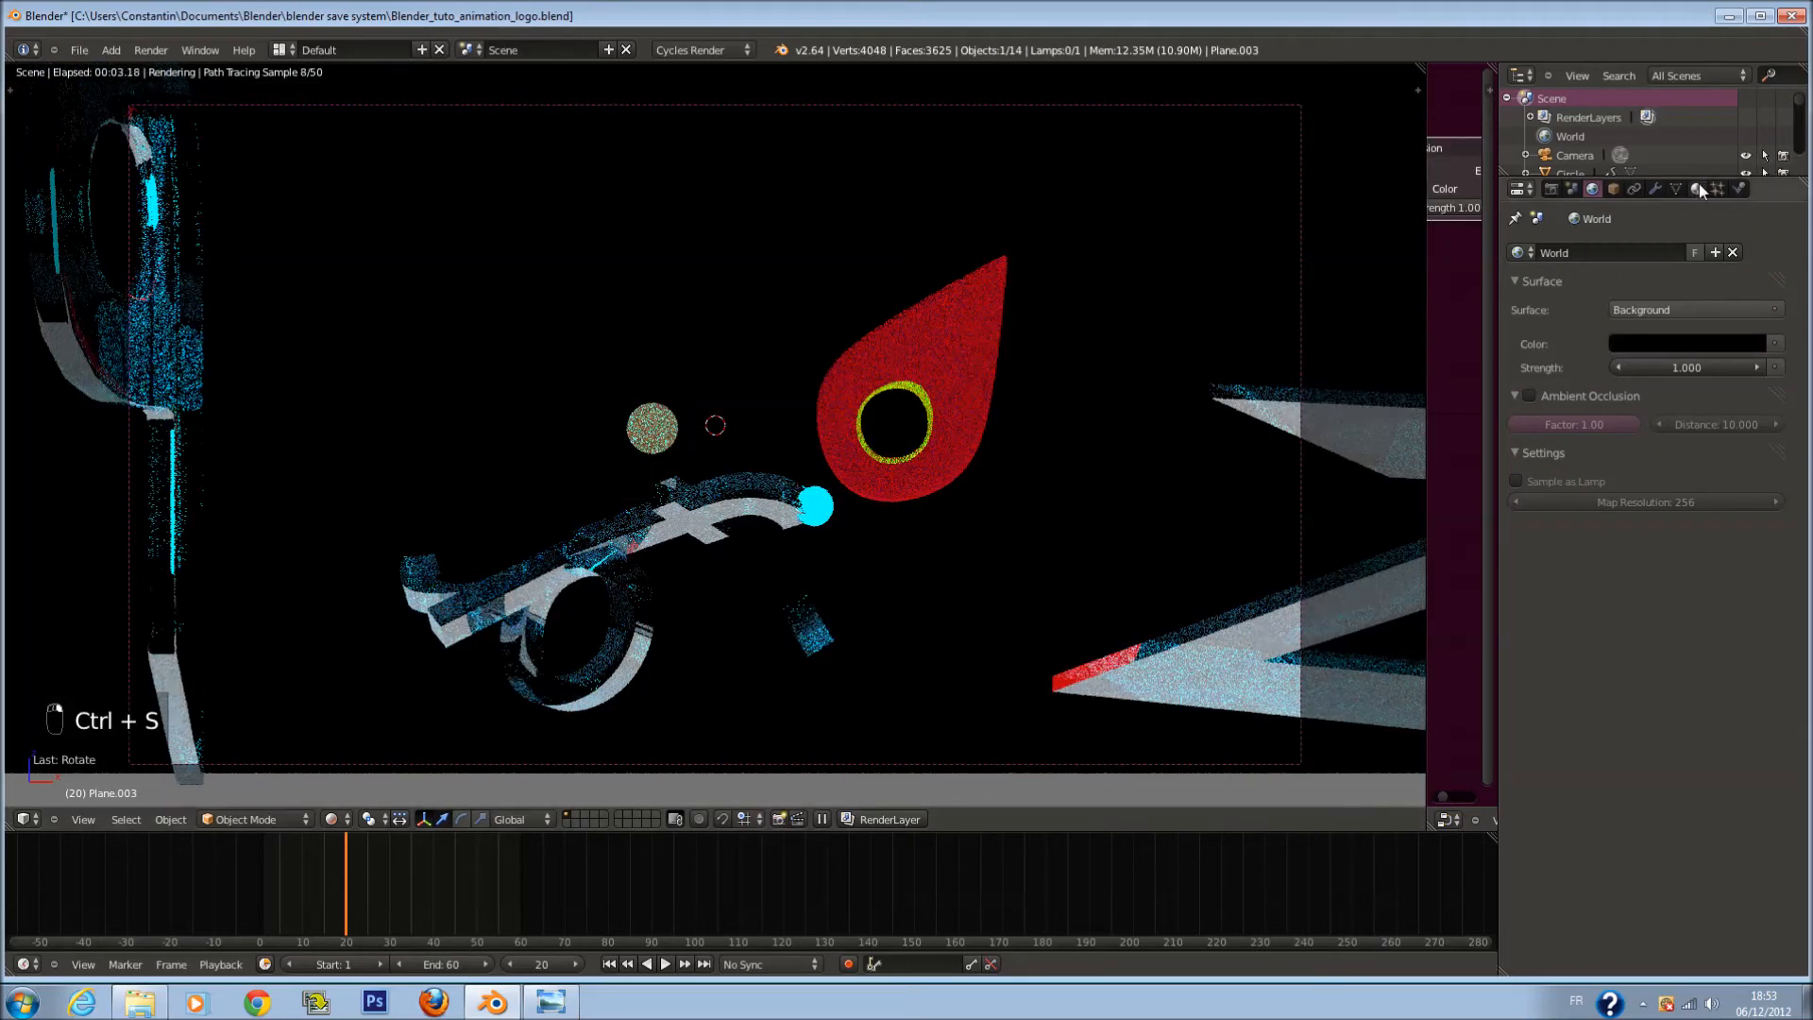
click(1698, 188)
click(1671, 404)
drag(1671, 189, 1702, 129)
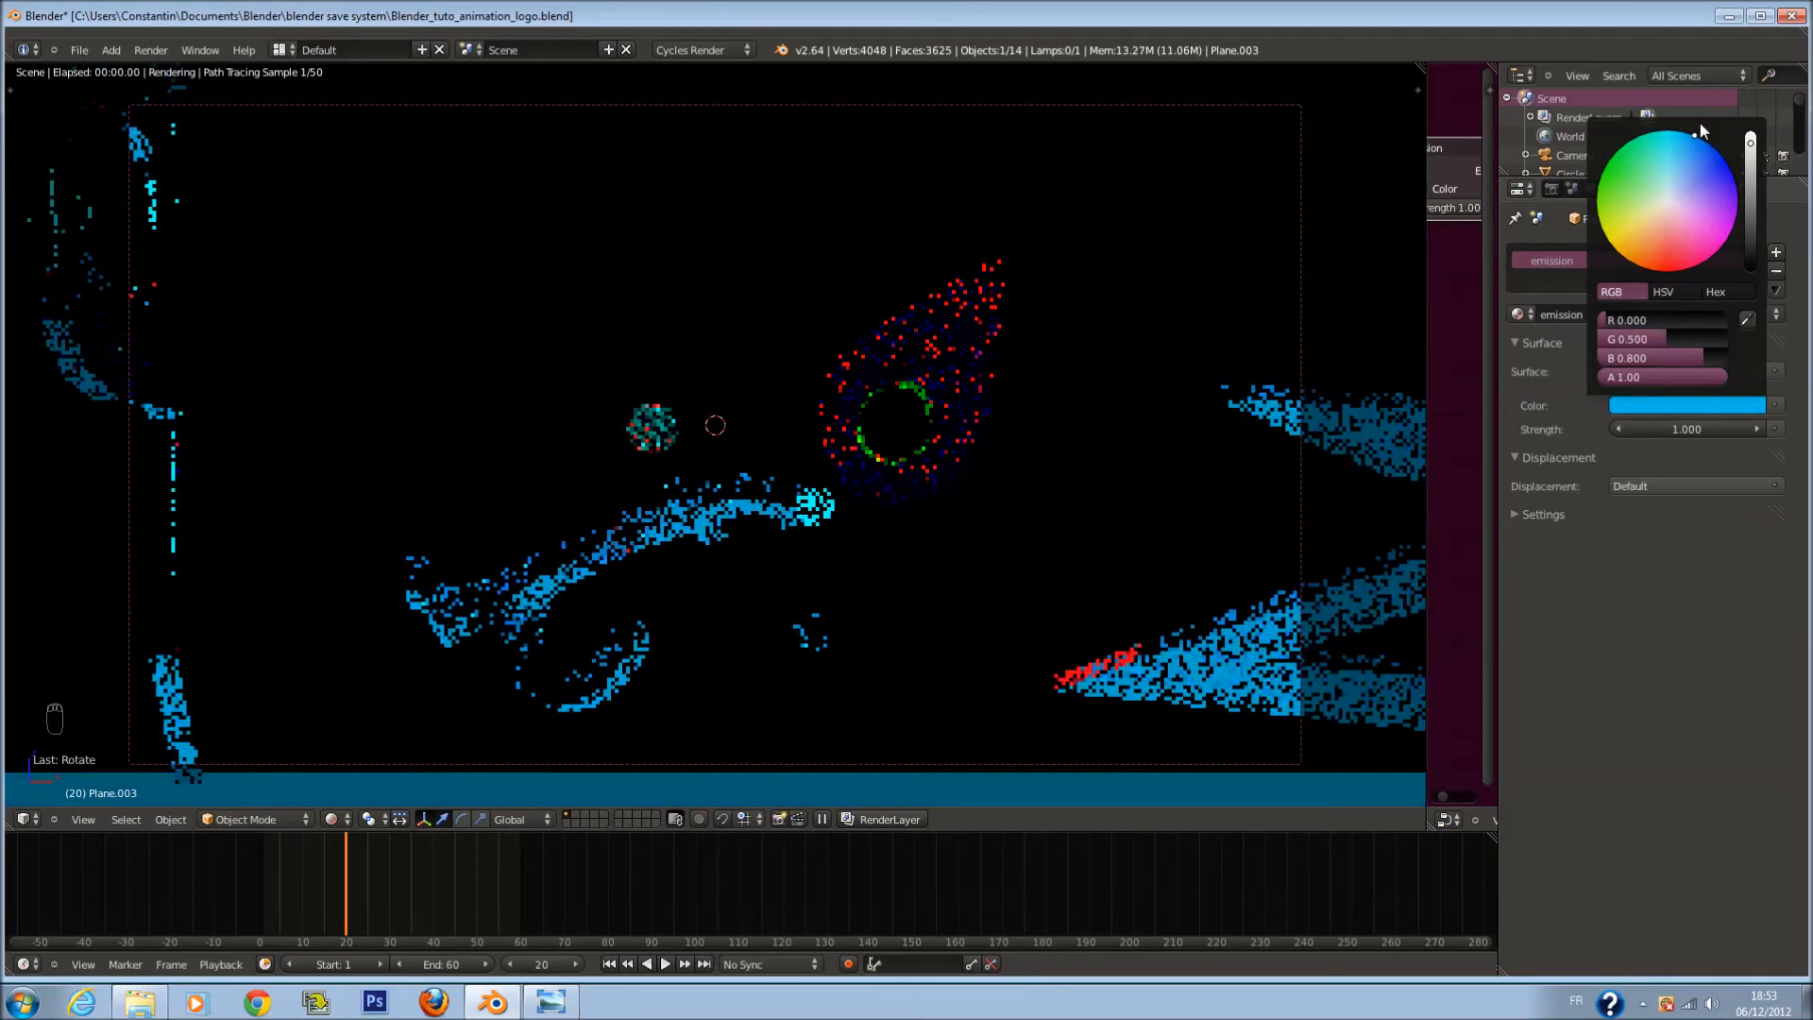
key(ctrl+s)
drag(338, 881, 475, 869)
key(ctrl+s)
Step: In the wireframe side view, scale the light_bleu plane in front of the logo to about twice its size
key(KP_3)
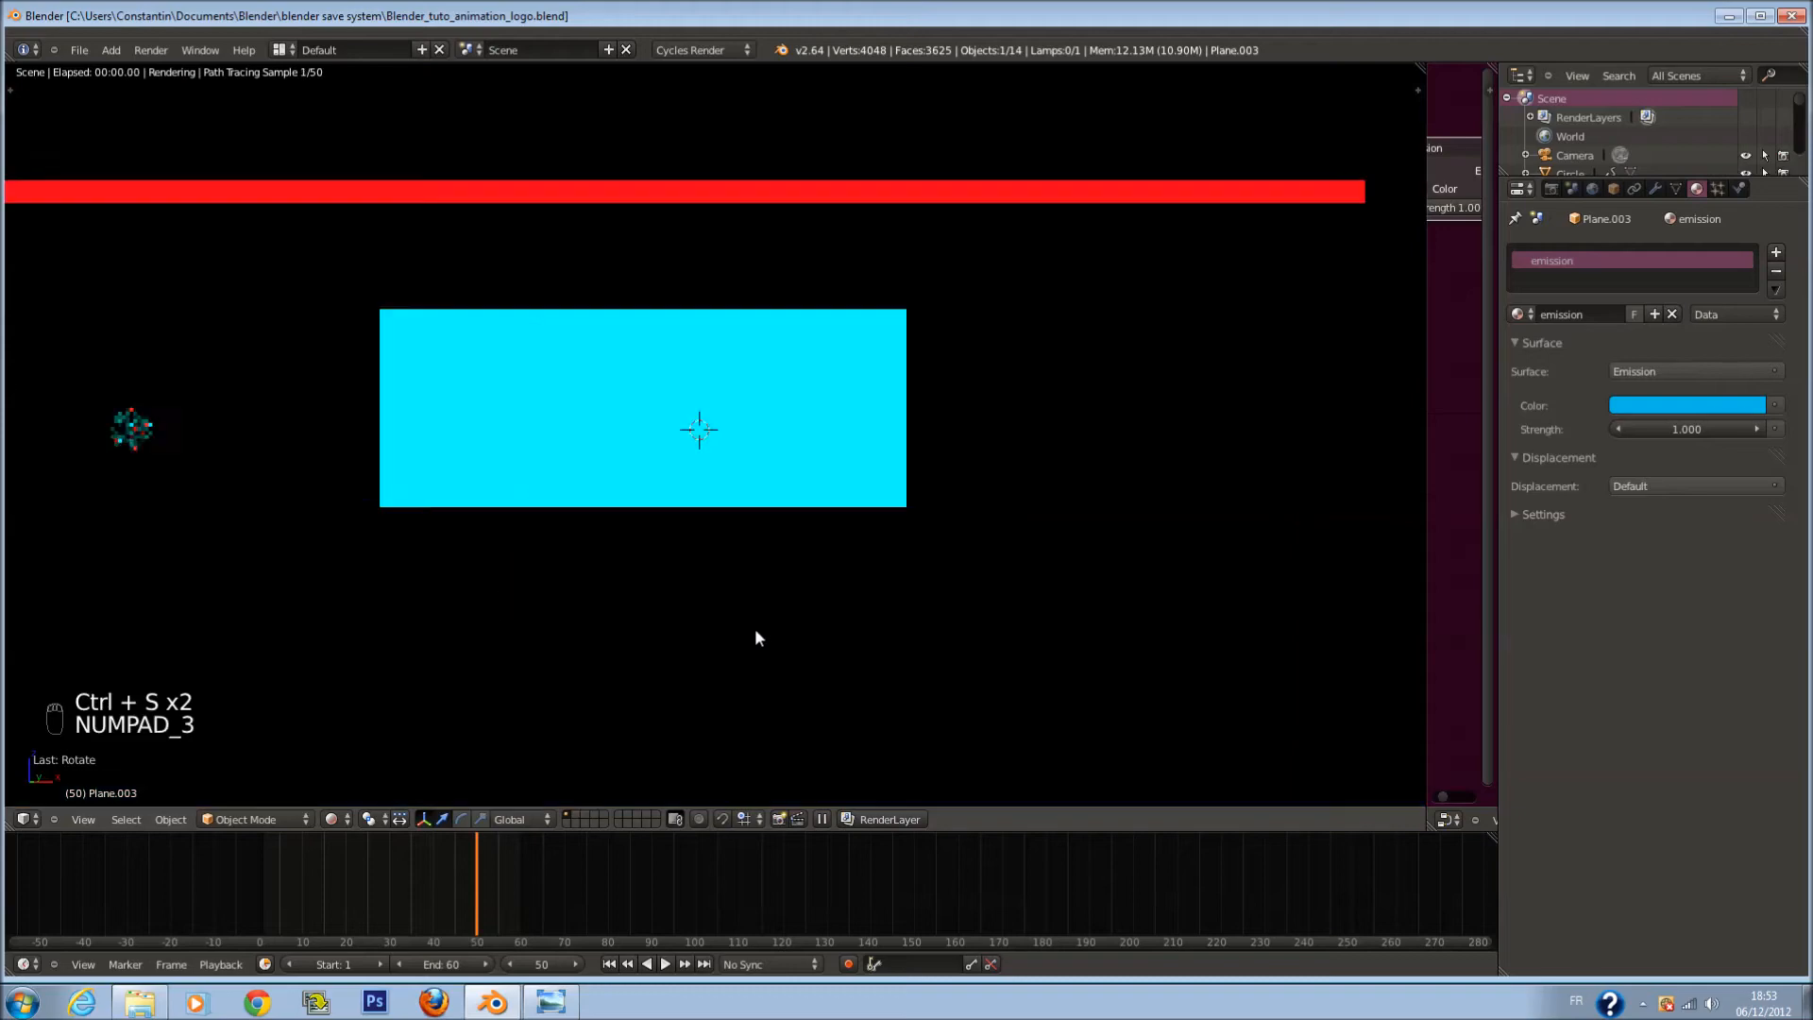
key(z)
scroll(638, 633, down, 1)
scroll(675, 559, up, 1)
scroll(674, 558, down, 1)
shift+middle_drag(659, 441, 716, 442)
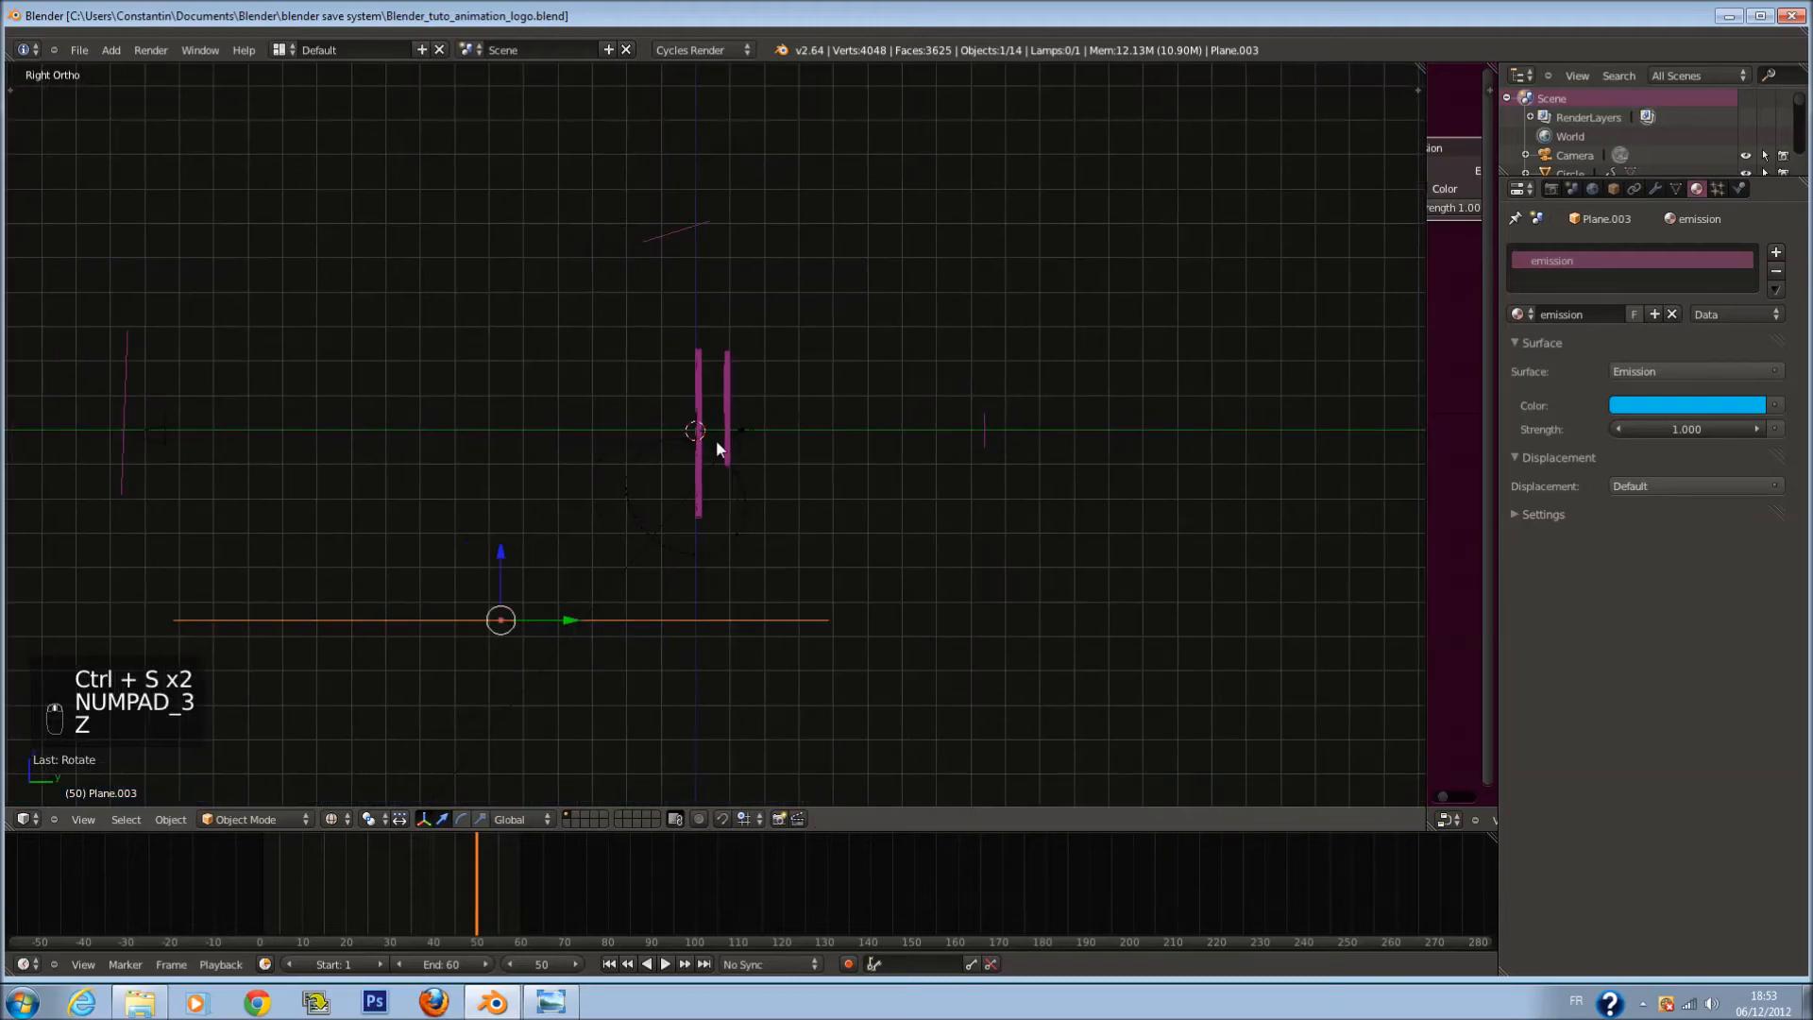
key(ctrl+s)
right_click(124, 408)
key(s)
middle_click(223, 535)
right_click(232, 582)
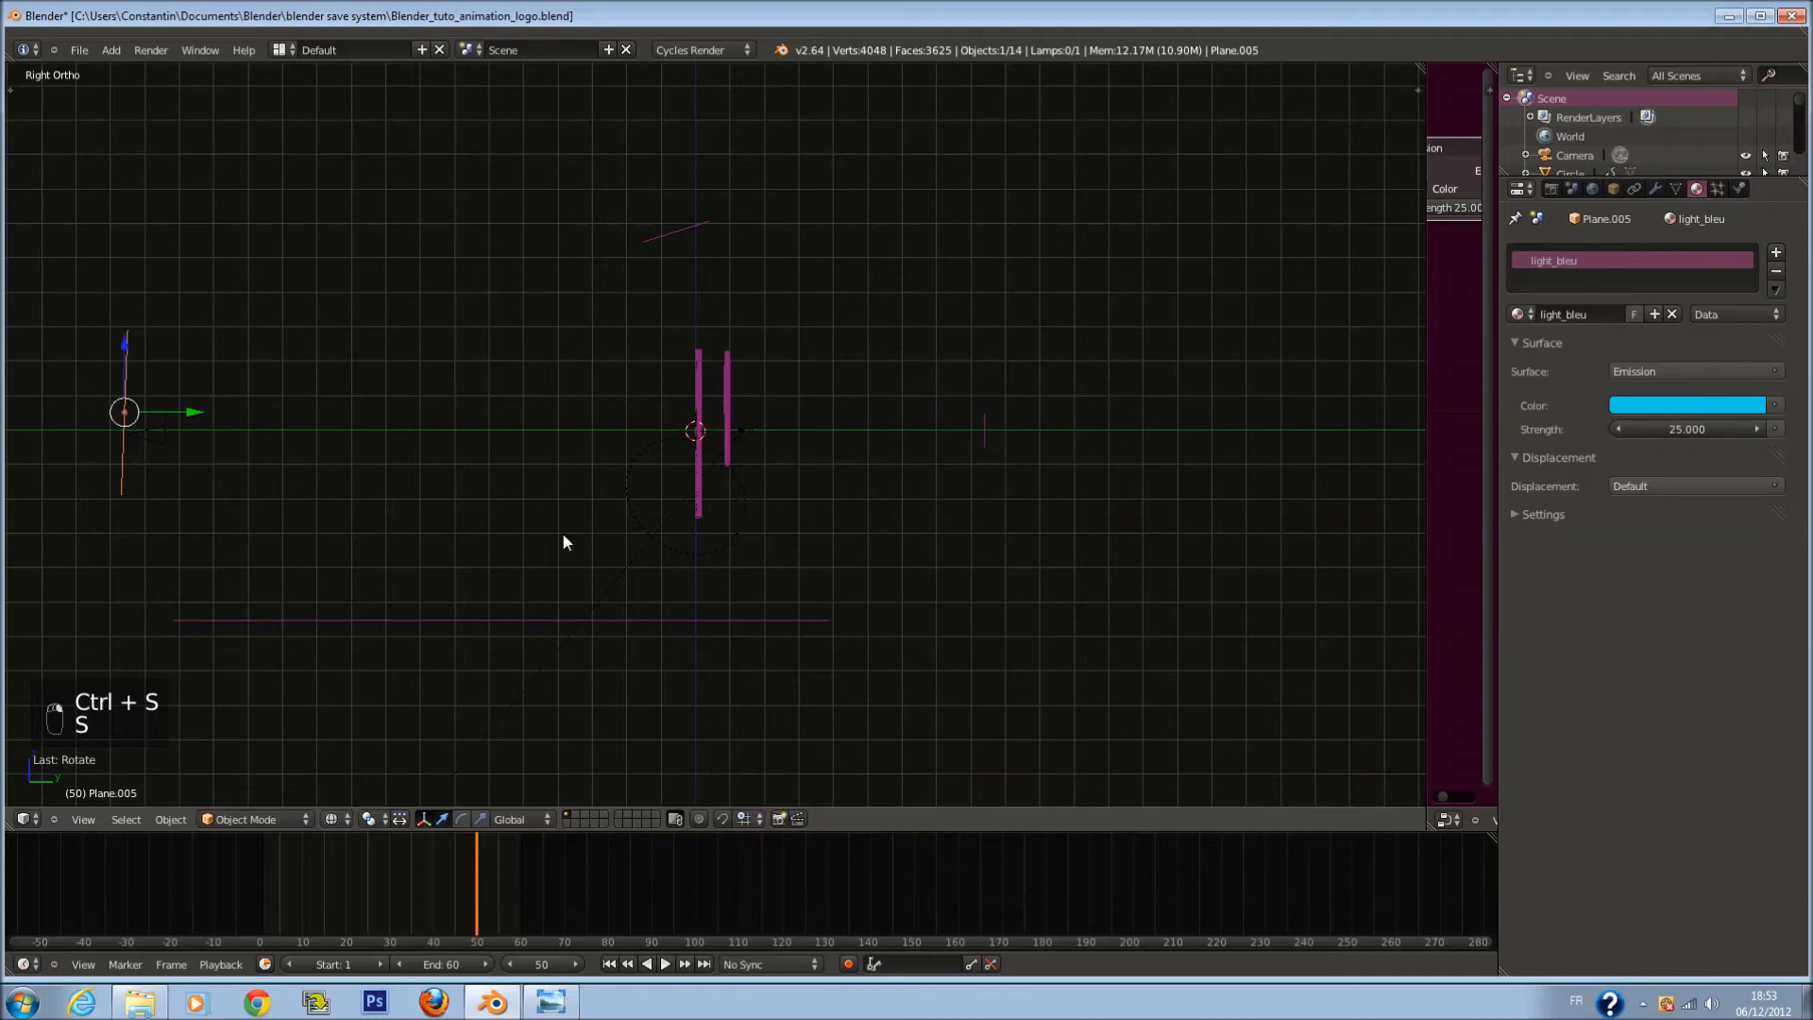
key(s)
click(307, 689)
Step: Save and preview the lit logo from the camera in Rendered shading
click(331, 818)
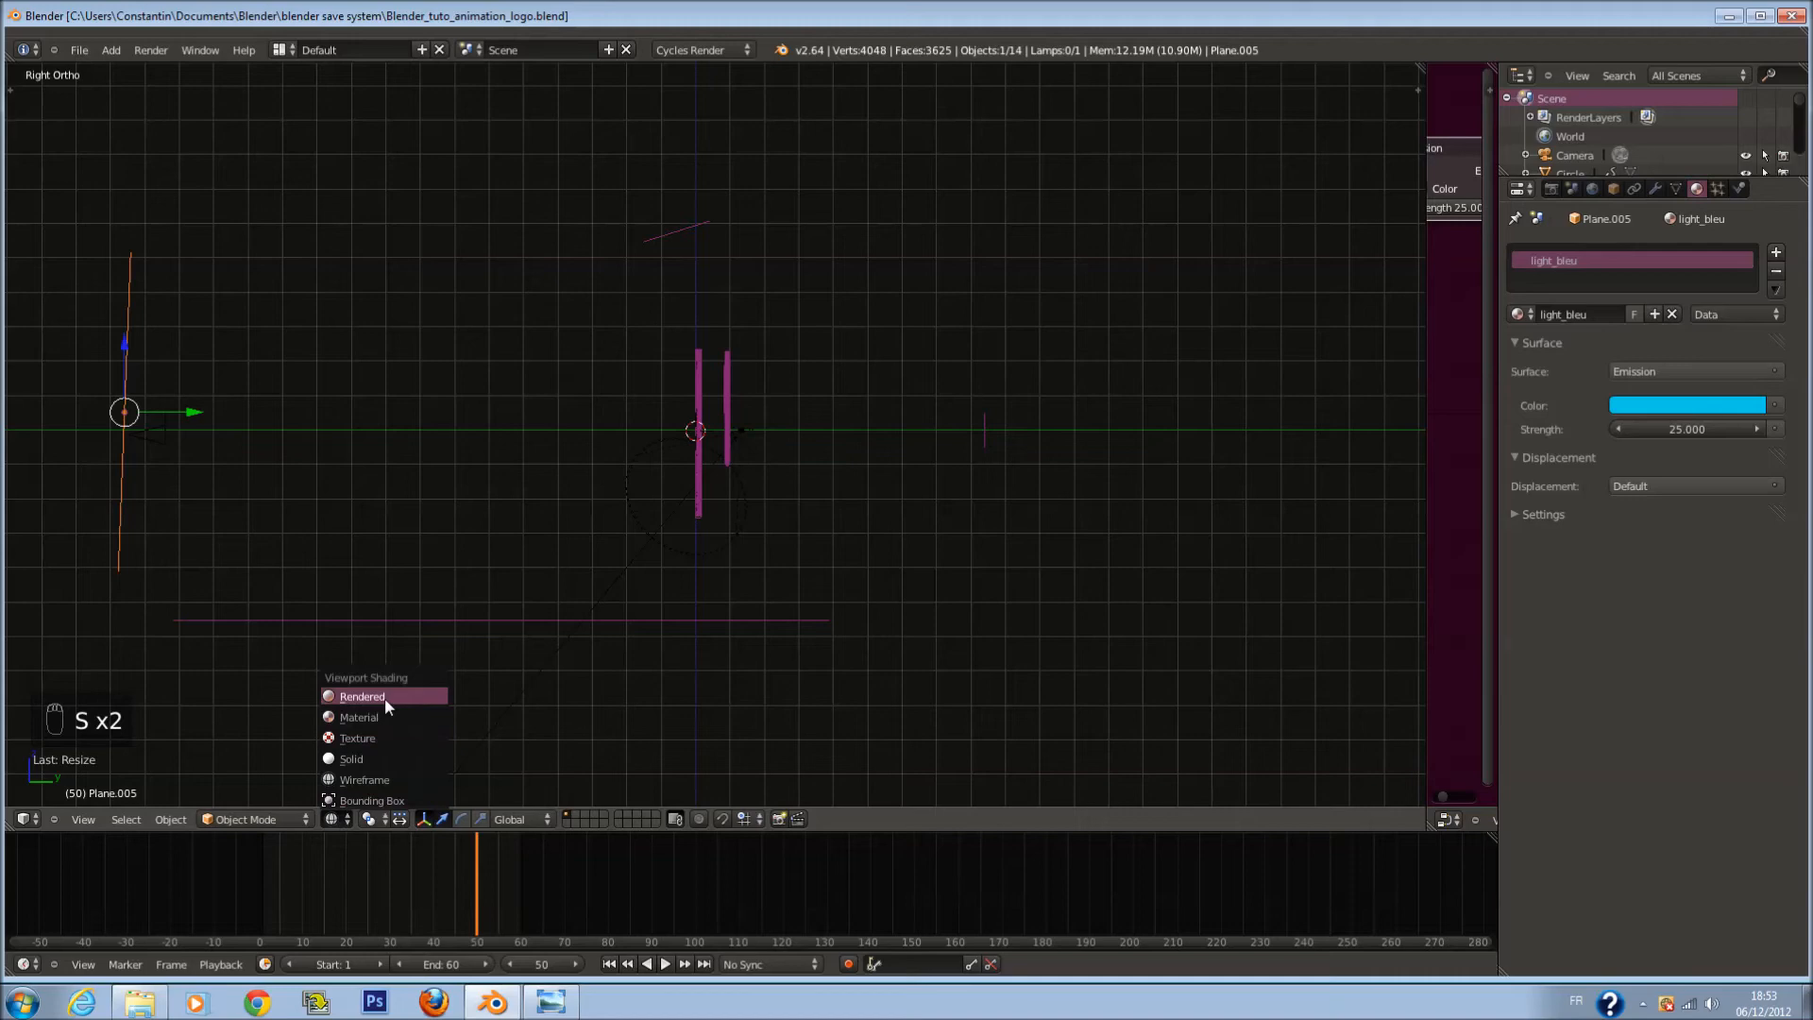
click(383, 699)
key(ctrl+s)
key(KP_0)
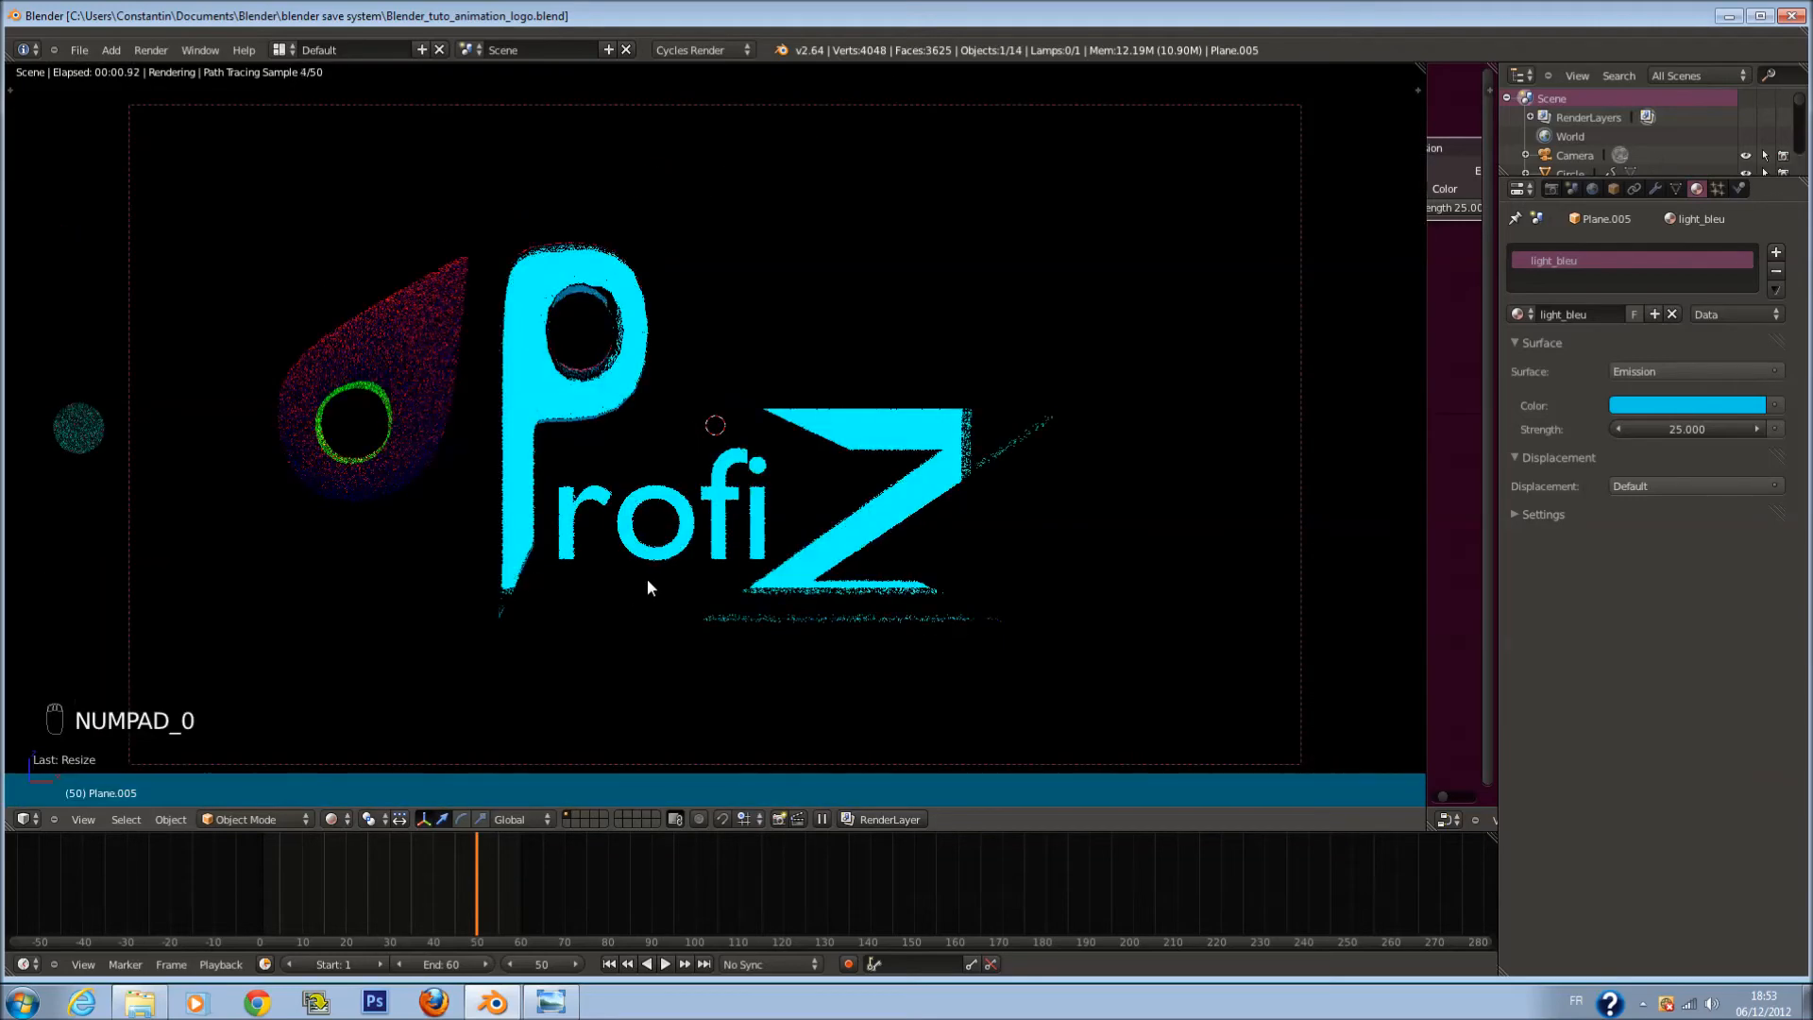
Step: In the wireframe side view, tilt the top of the light_bleu plane toward the logo and enlarge the plane slightly
click(333, 818)
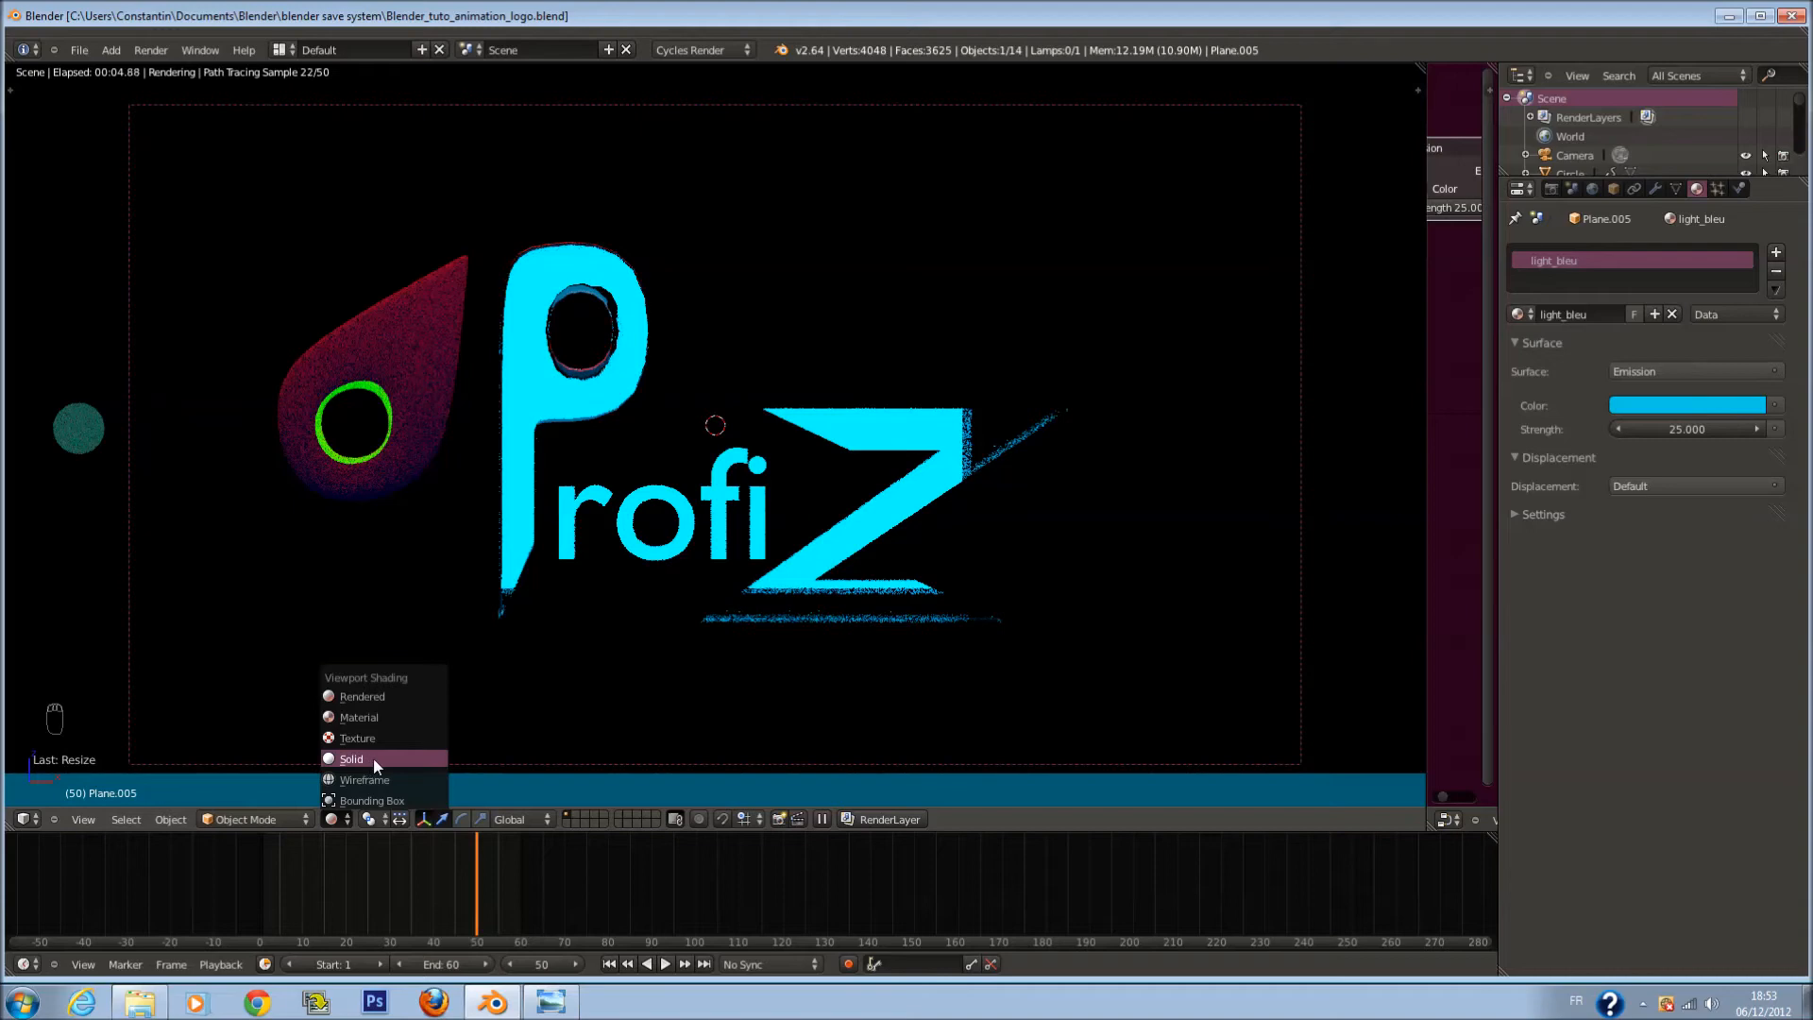
click(369, 757)
key(KP_3)
key(z)
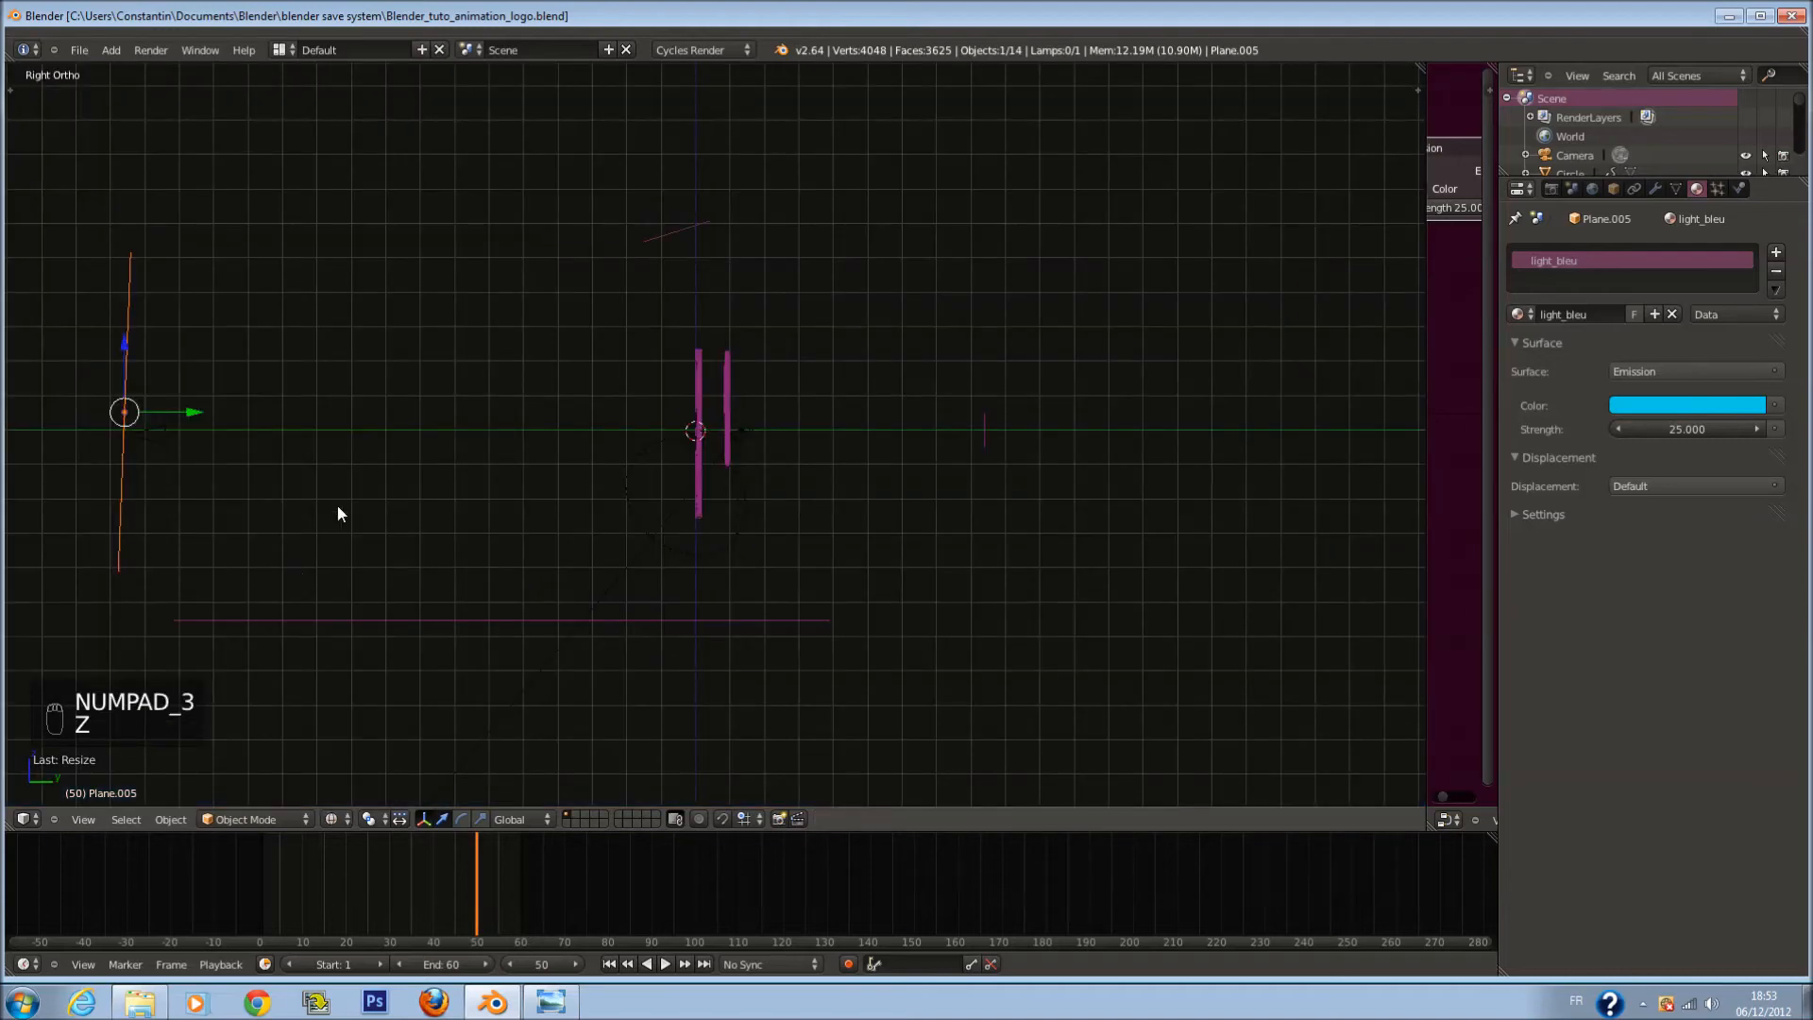
key(r)
click(567, 505)
key(s)
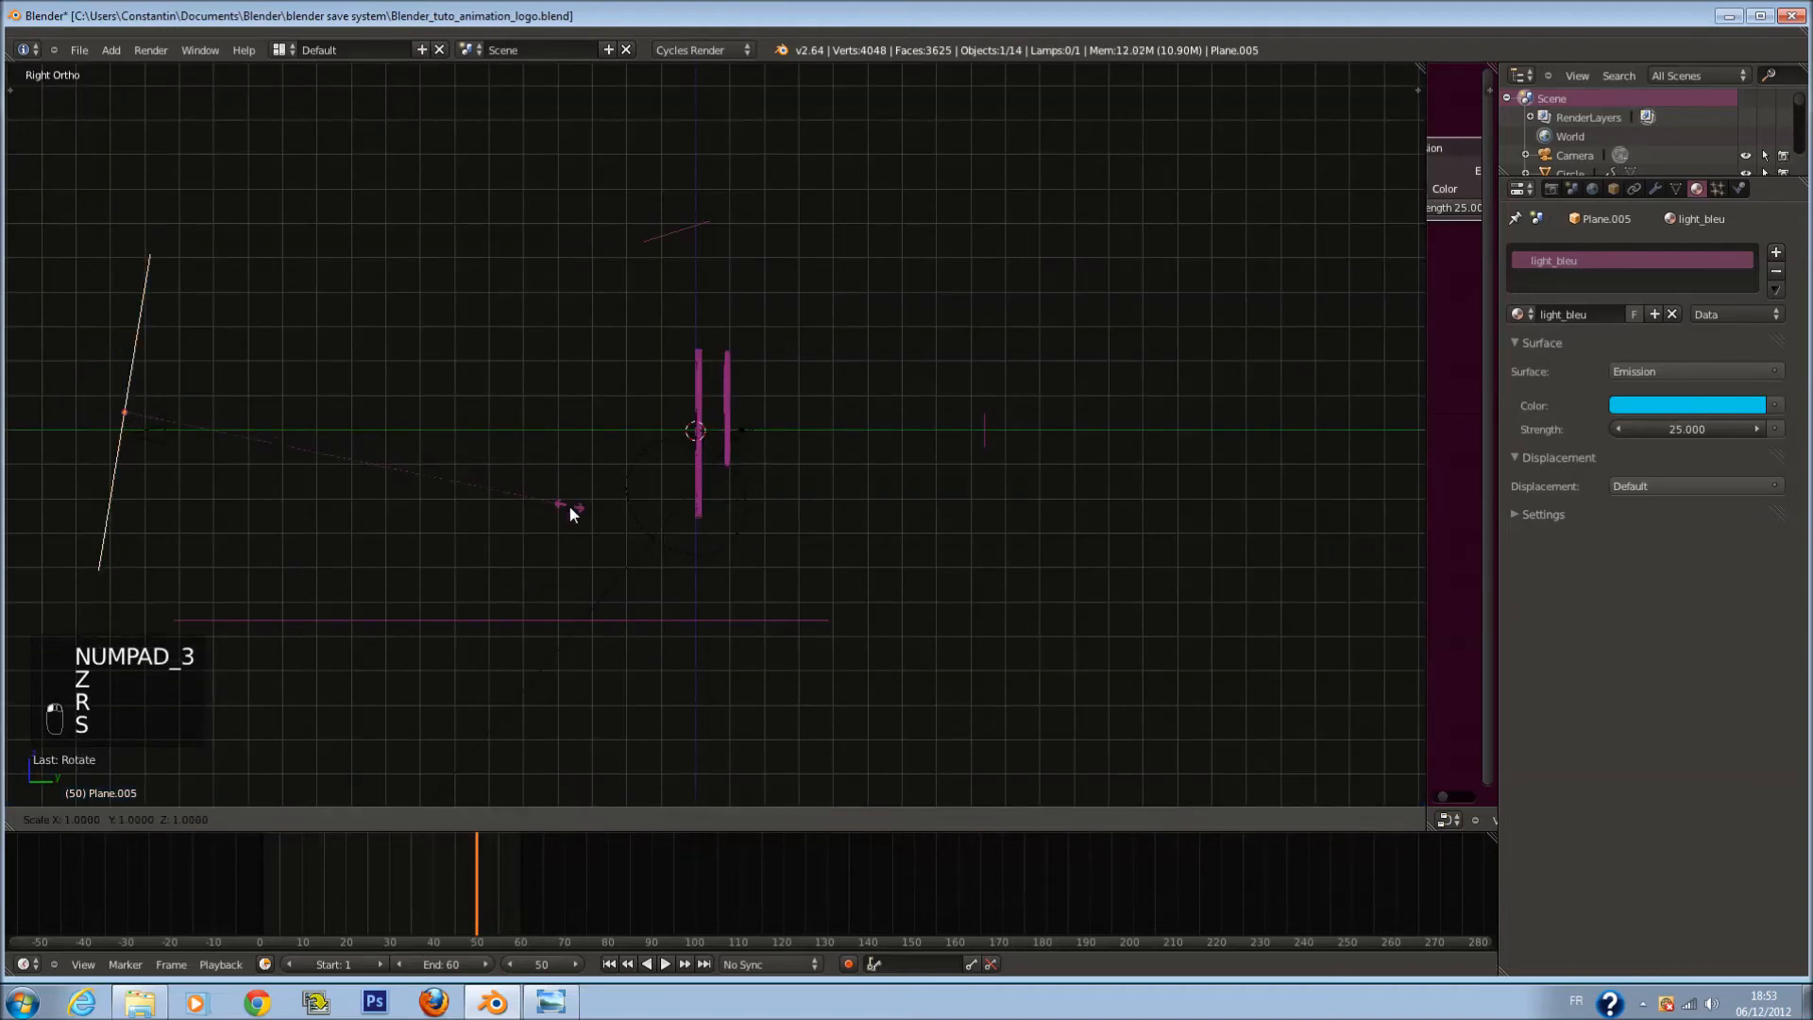
click(665, 521)
Step: Set the light_bleu emission strength to 12, save, and preview the camera view in Rendered shading
click(1686, 429)
text(12)
key(Return)
key(KP_0)
key(ctrl+s)
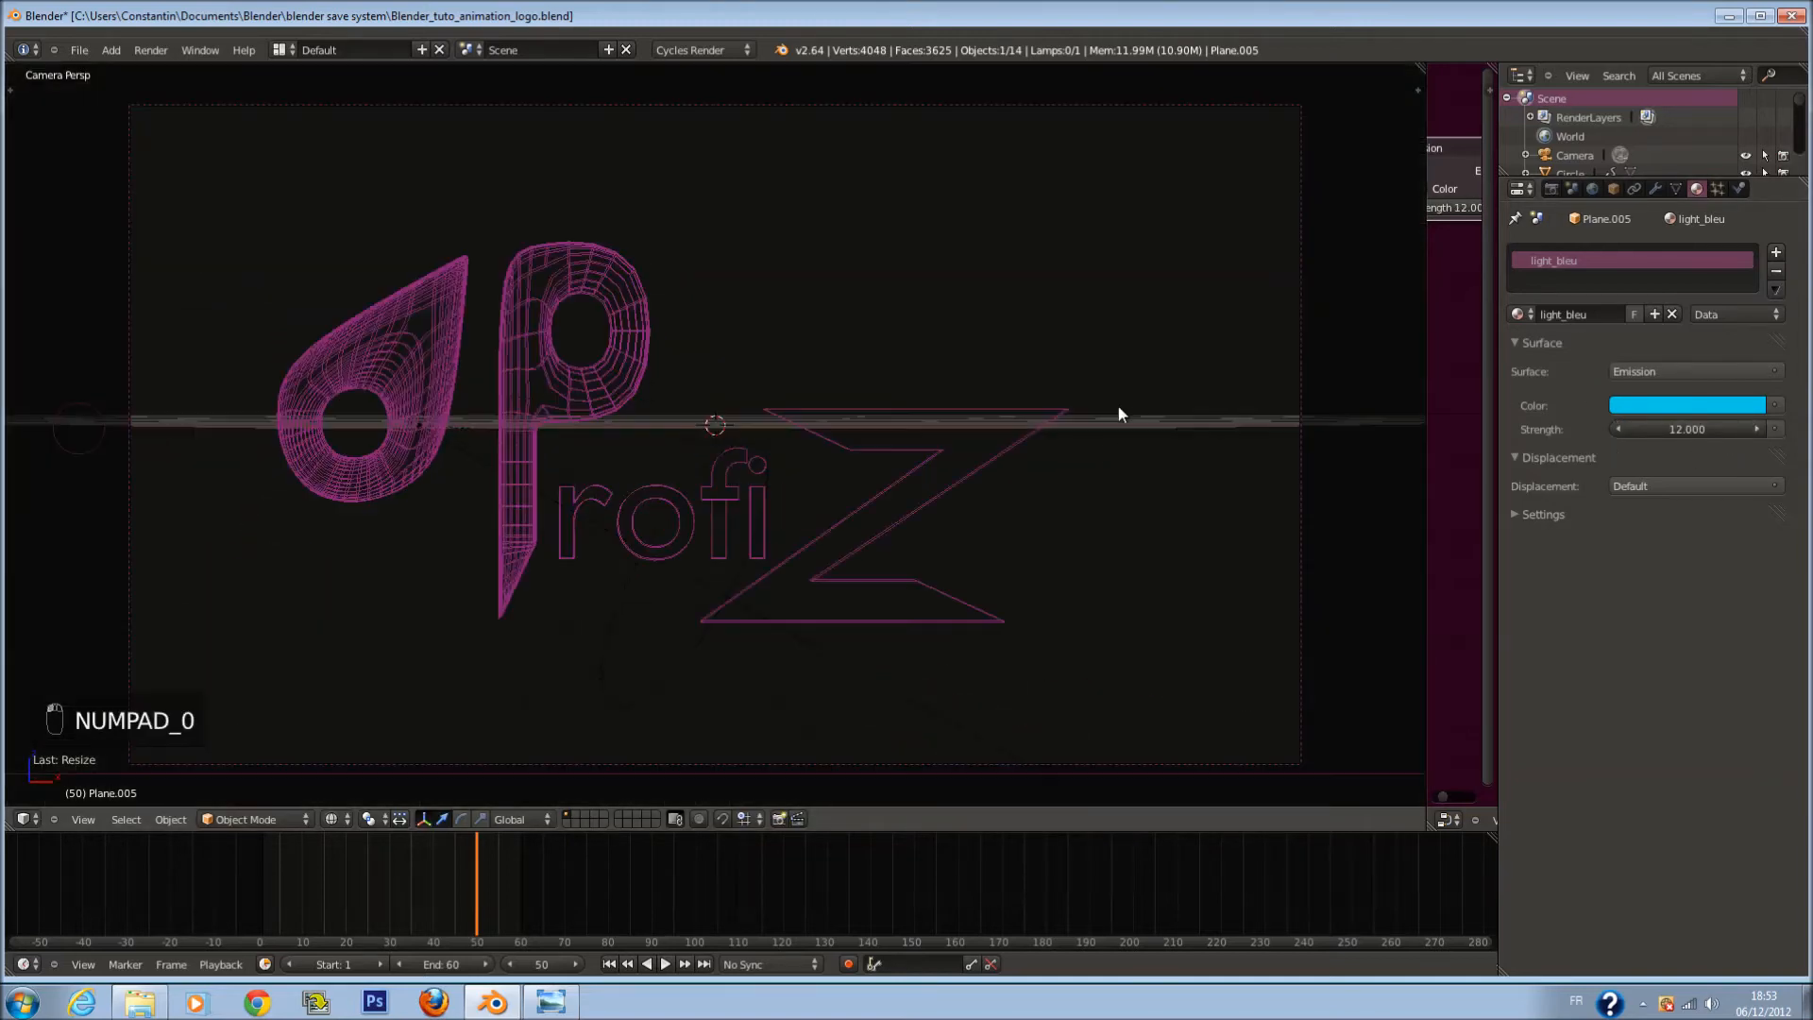
click(351, 819)
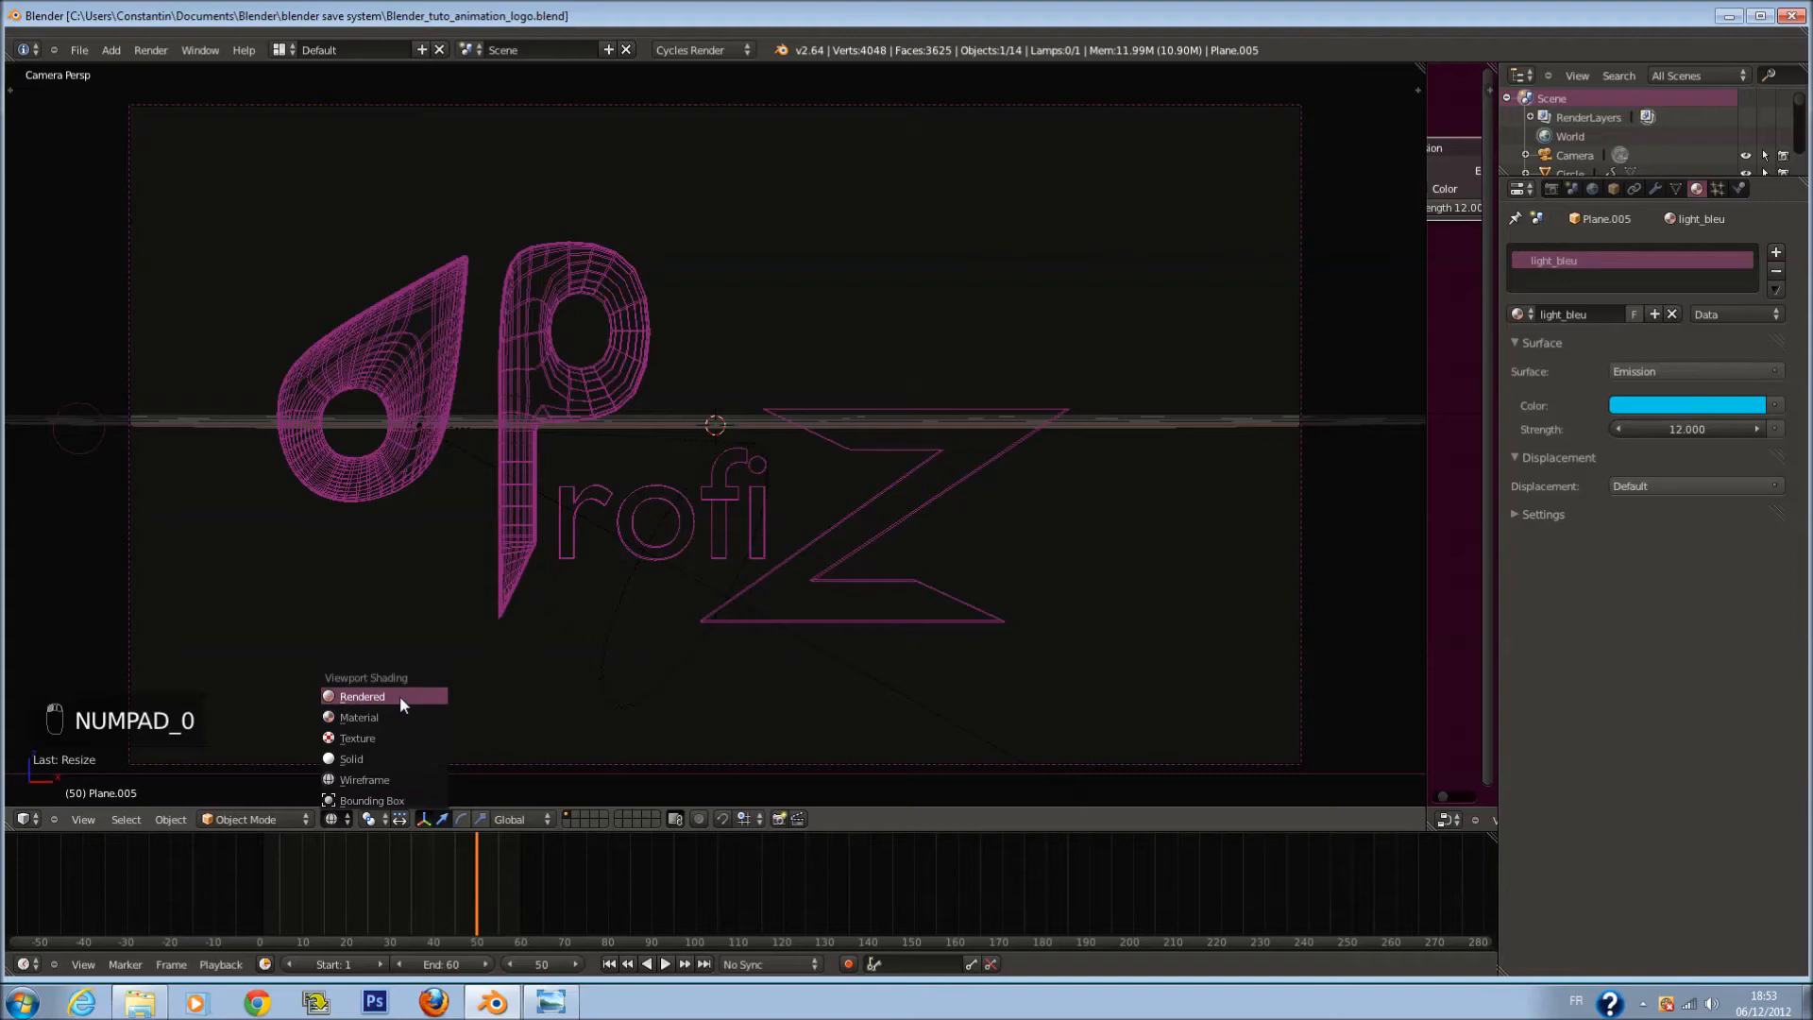
click(400, 695)
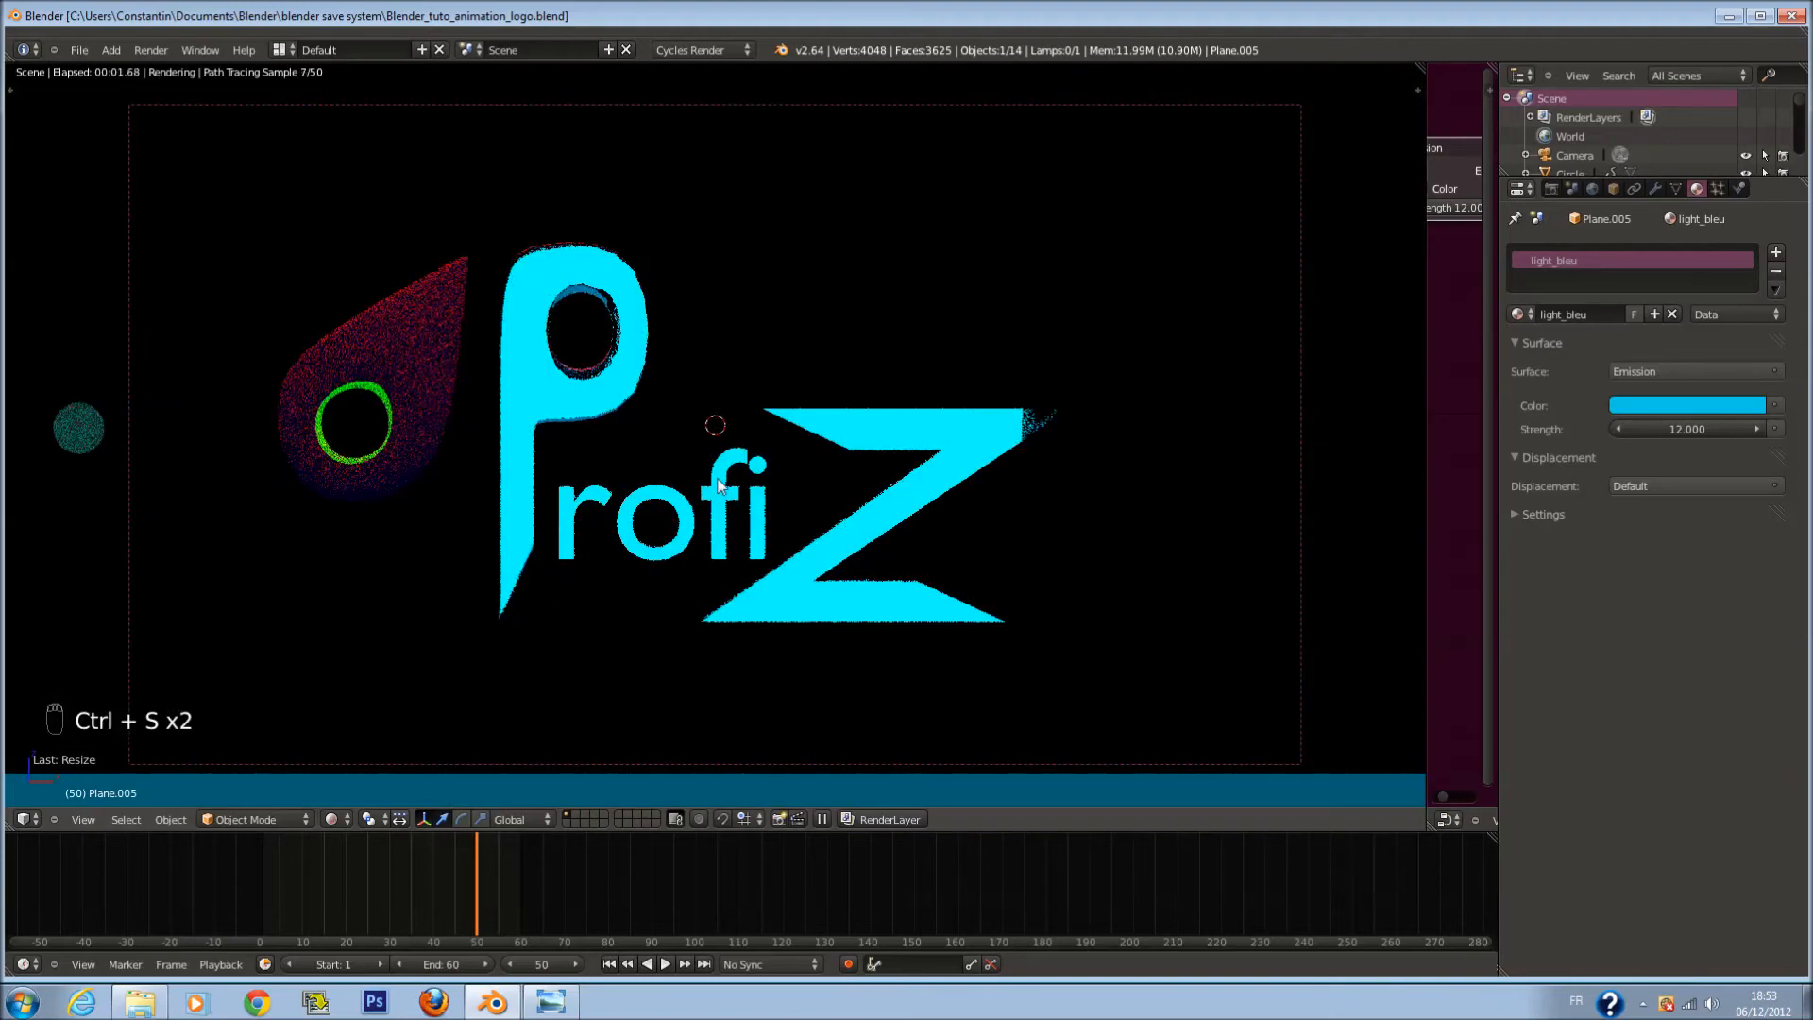
Step: Change the surface of the teardrop's logo material to Emission and save the file
right_click(402, 399)
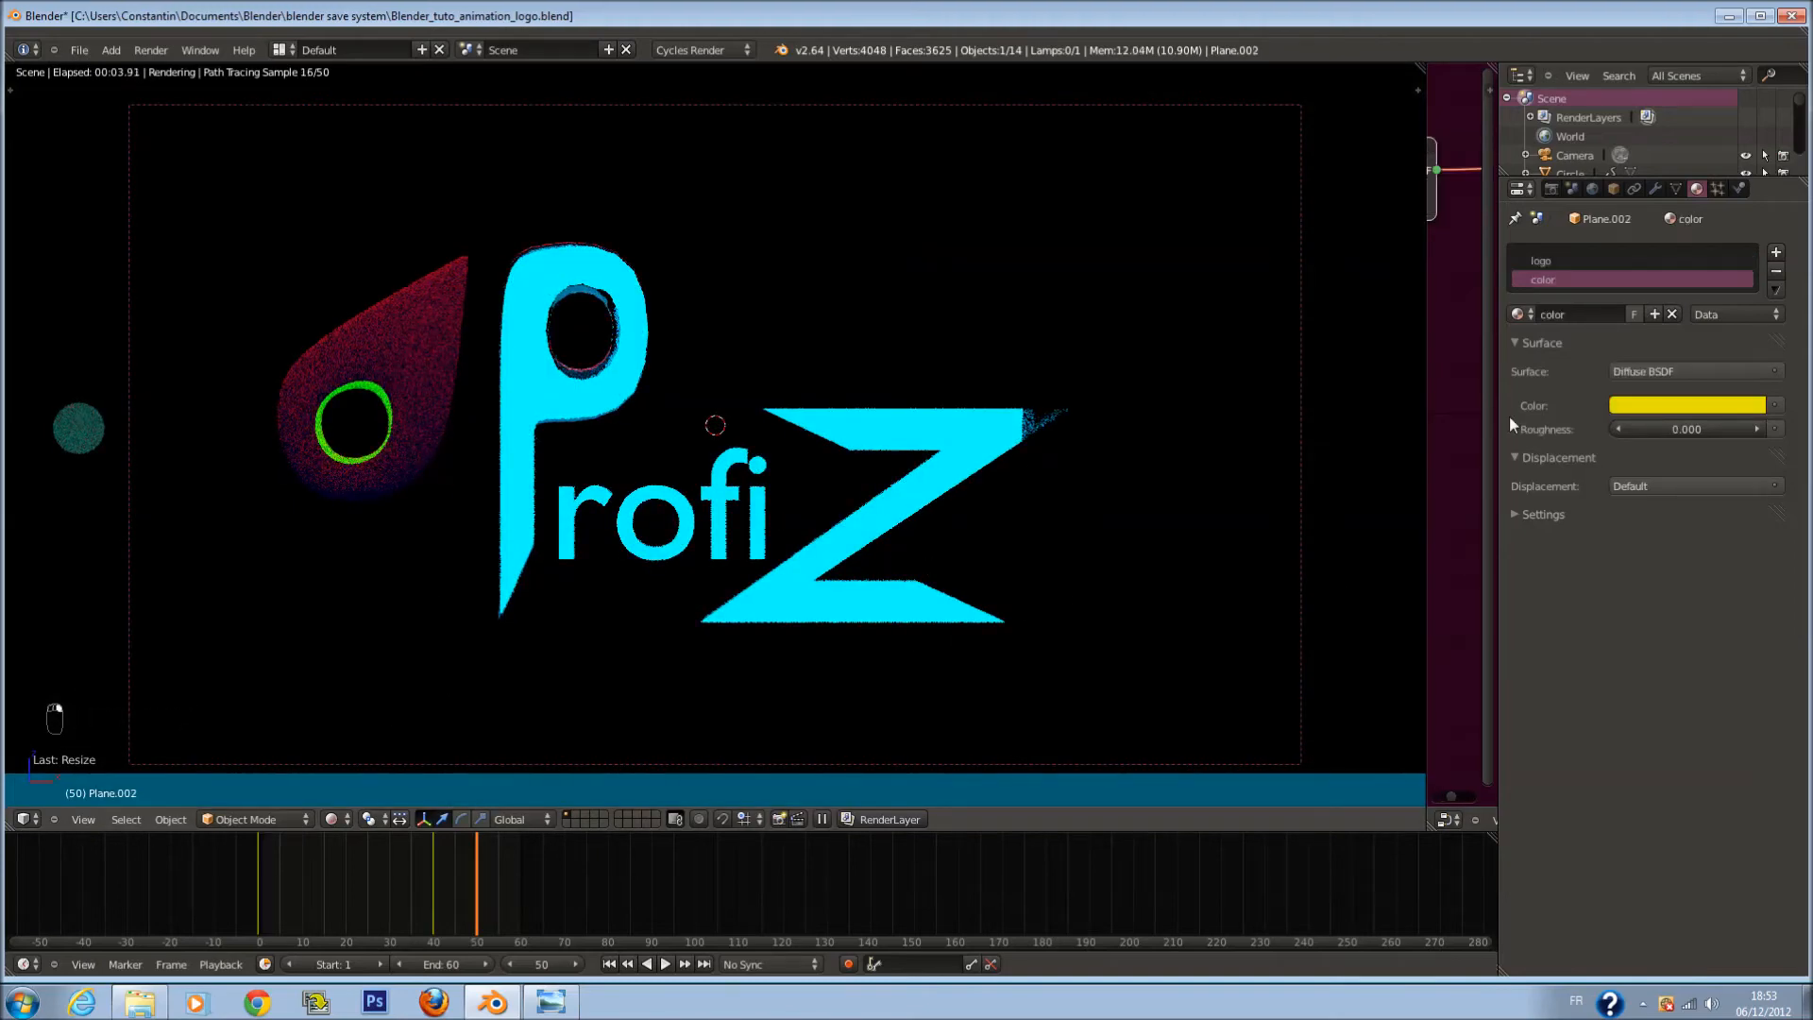
click(1571, 260)
click(1678, 403)
click(1696, 370)
click(1696, 368)
click(1662, 372)
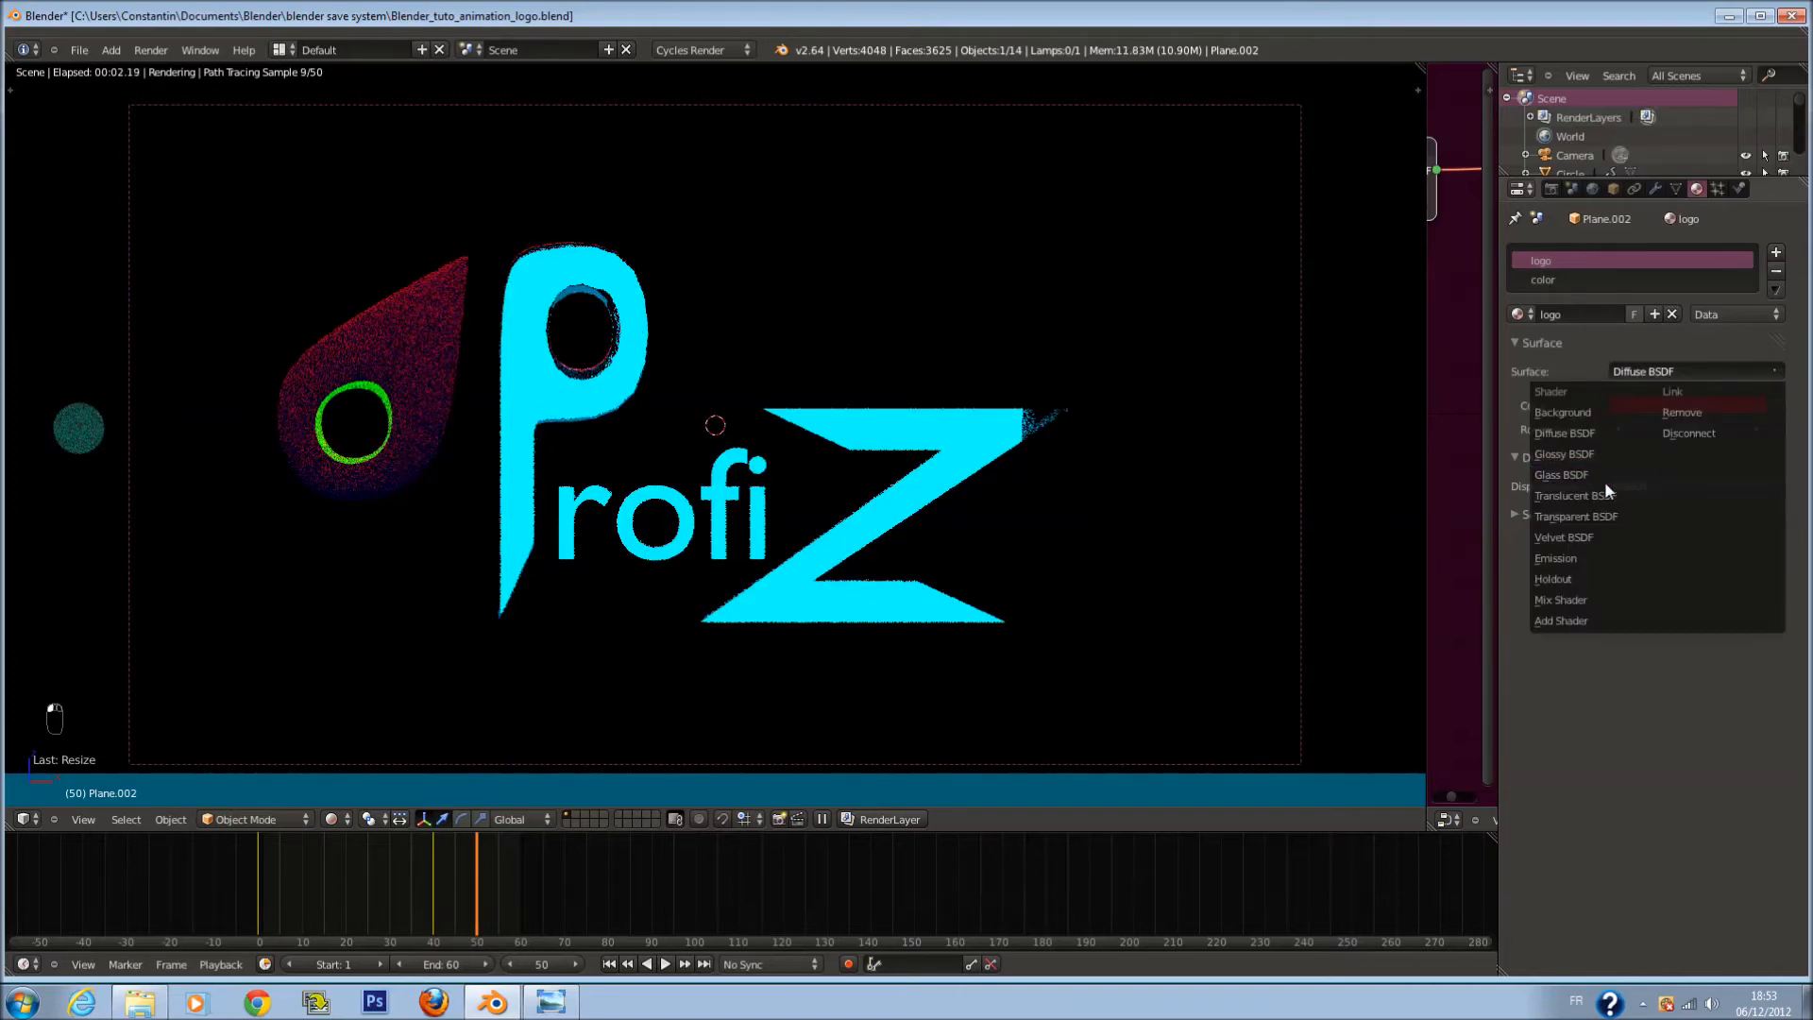
click(1592, 558)
key(ctrl+s)
Step: Set the logo material's emission strength to 0.500 and save the file
drag(1677, 435, 1573, 444)
click(1742, 433)
click(1744, 433)
click(1743, 434)
click(1743, 433)
click(1743, 433)
key(ctrl+s)
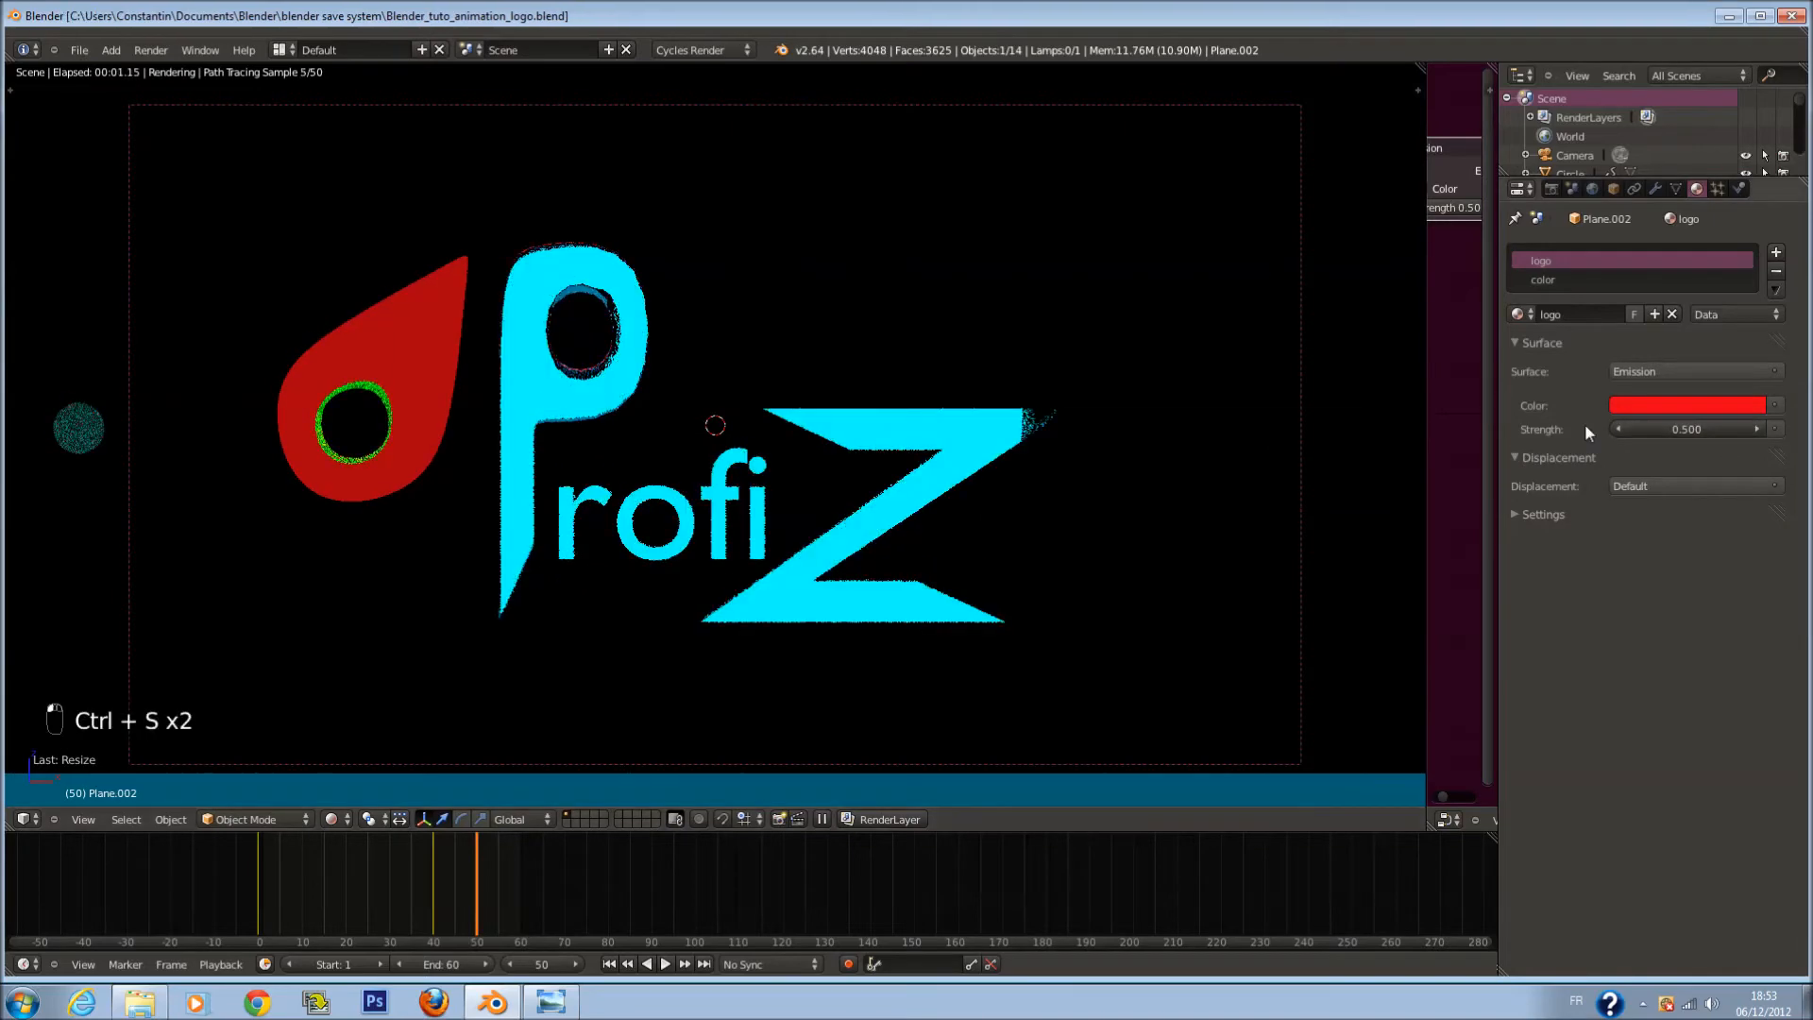
Step: Lower the teardrop logo material's emission strength to 0.300, select its color material slot, and save the file
click(1618, 429)
key(ctrl+s)
click(1618, 428)
key(ctrl+s)
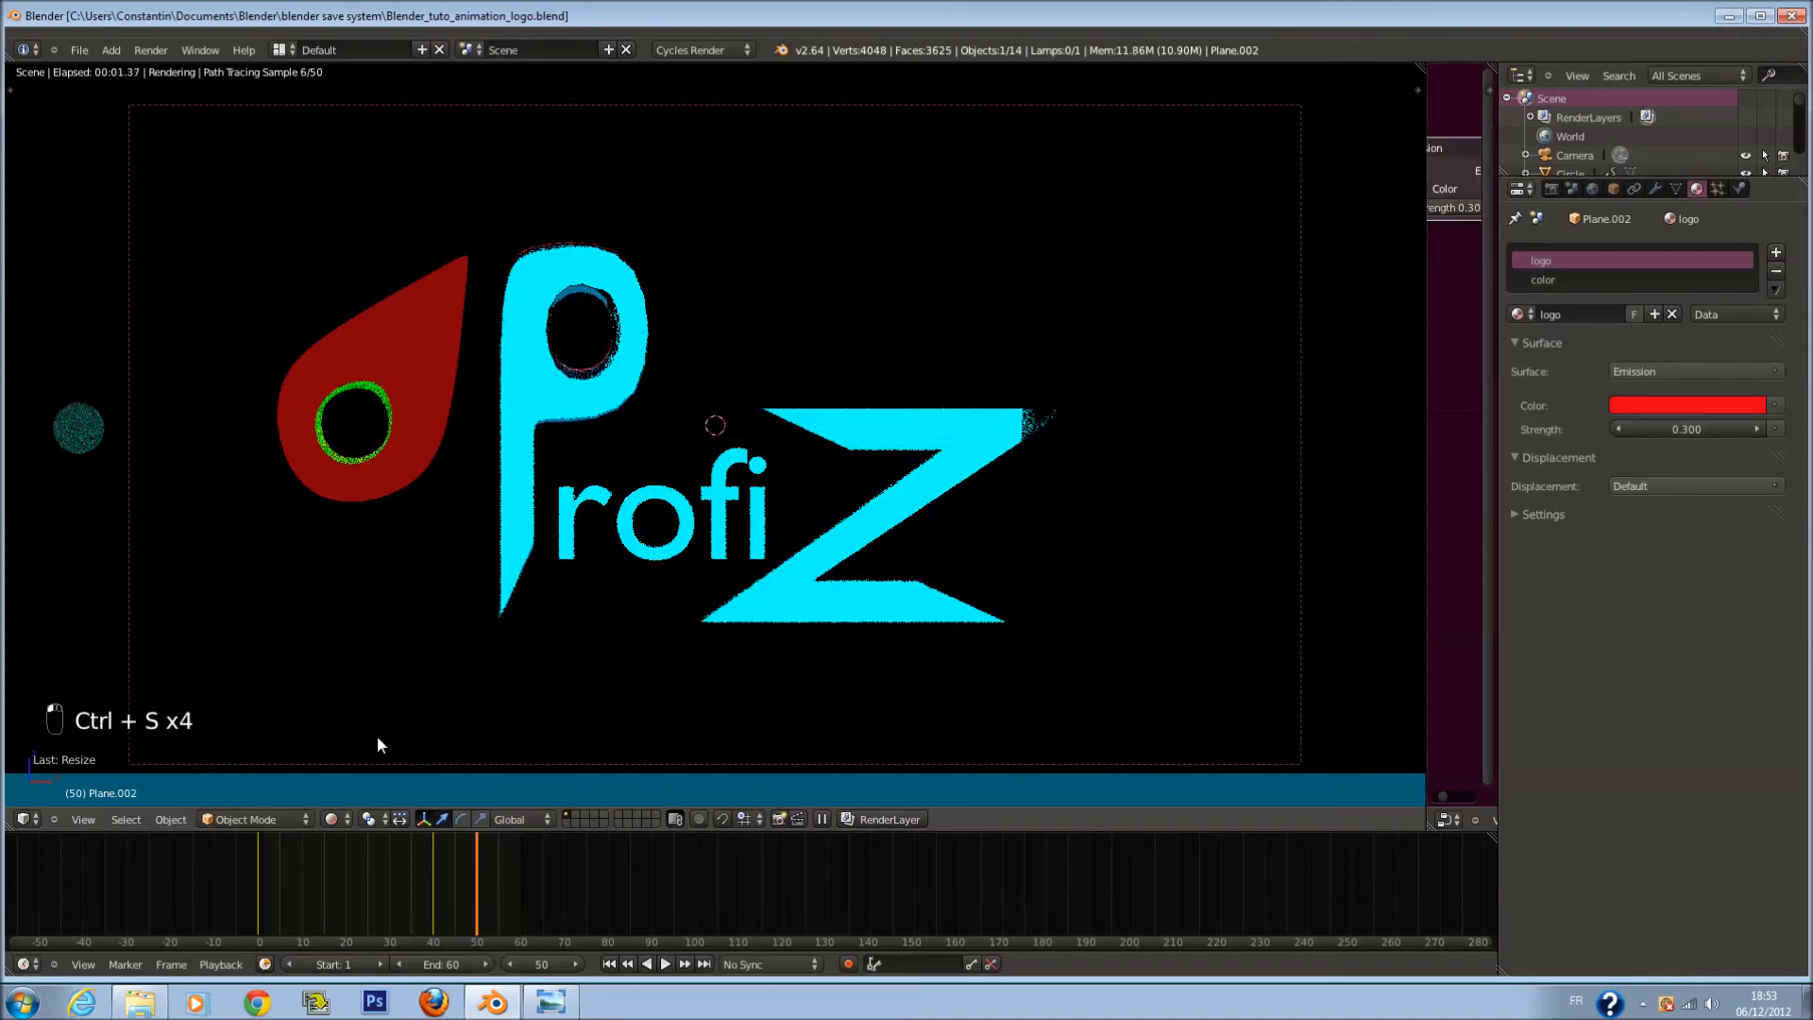
click(1602, 280)
key(ctrl+s)
Step: Leave the rendered preview, select the spot lamp in the wireframe top view, and delete it
right_click(77, 423)
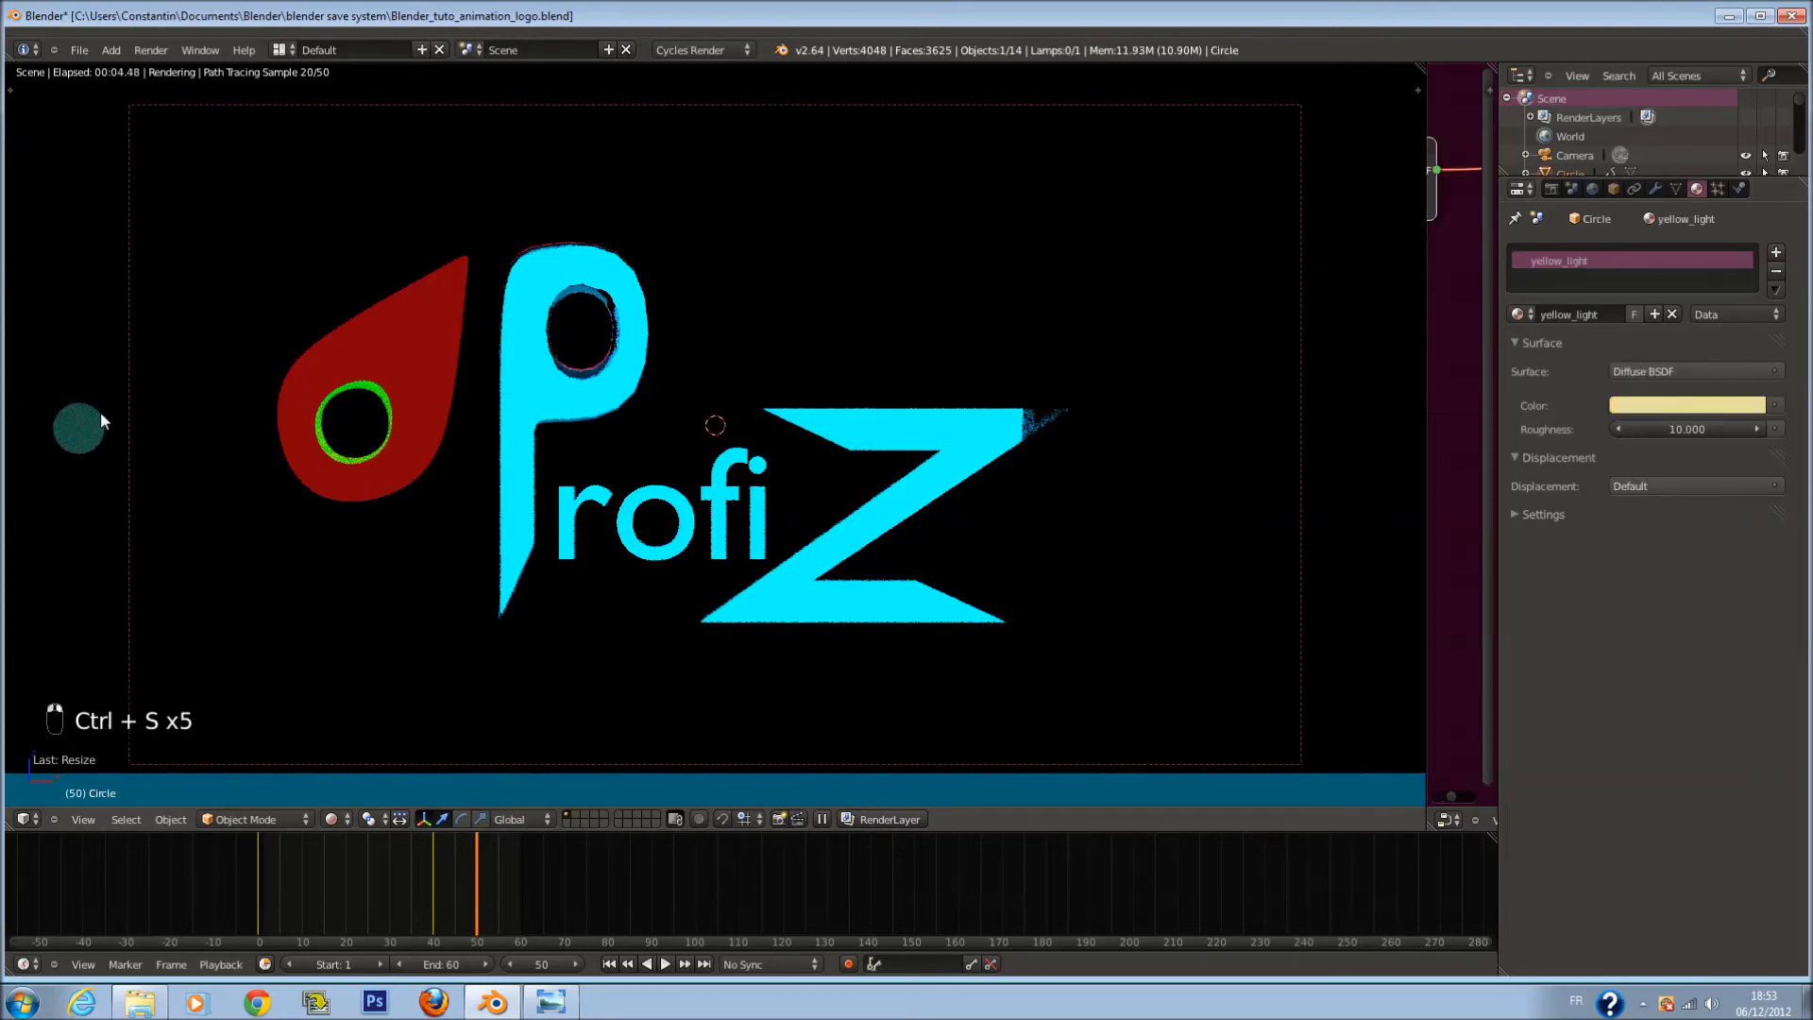
click(338, 819)
click(394, 752)
key(ctrl+s)
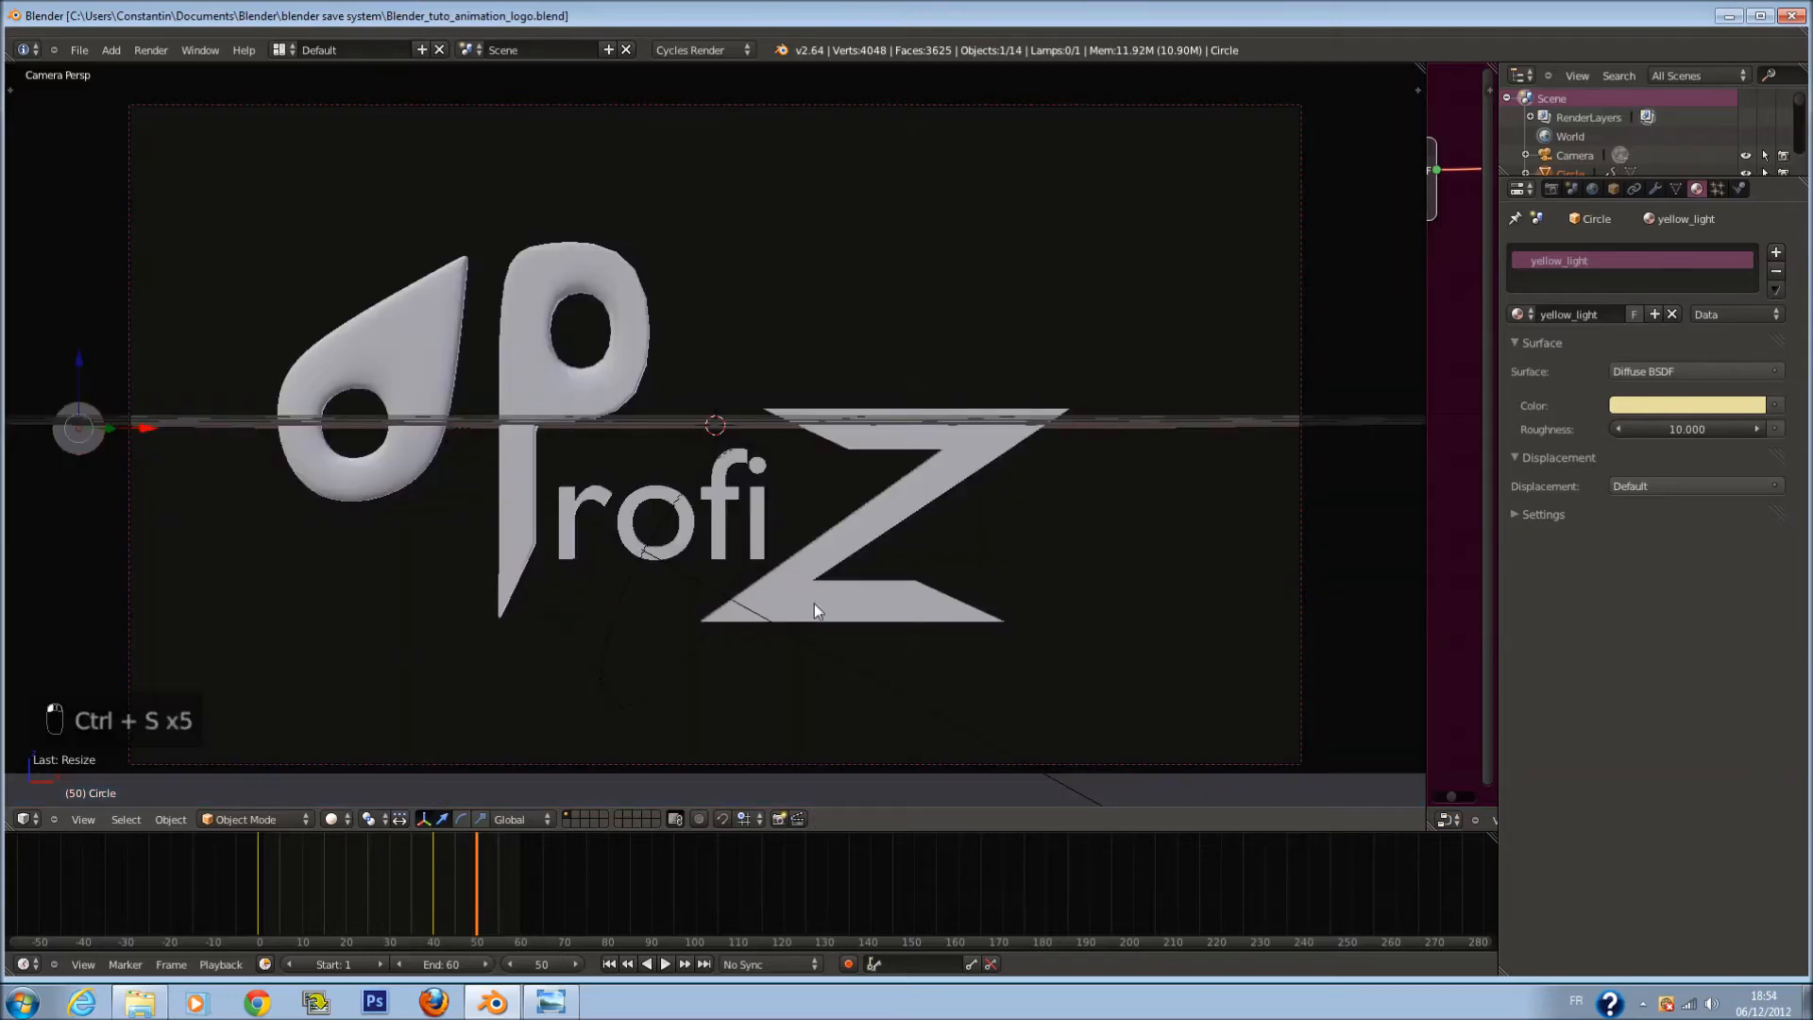
key(ctrl+s)
key(KP_7)
key(z)
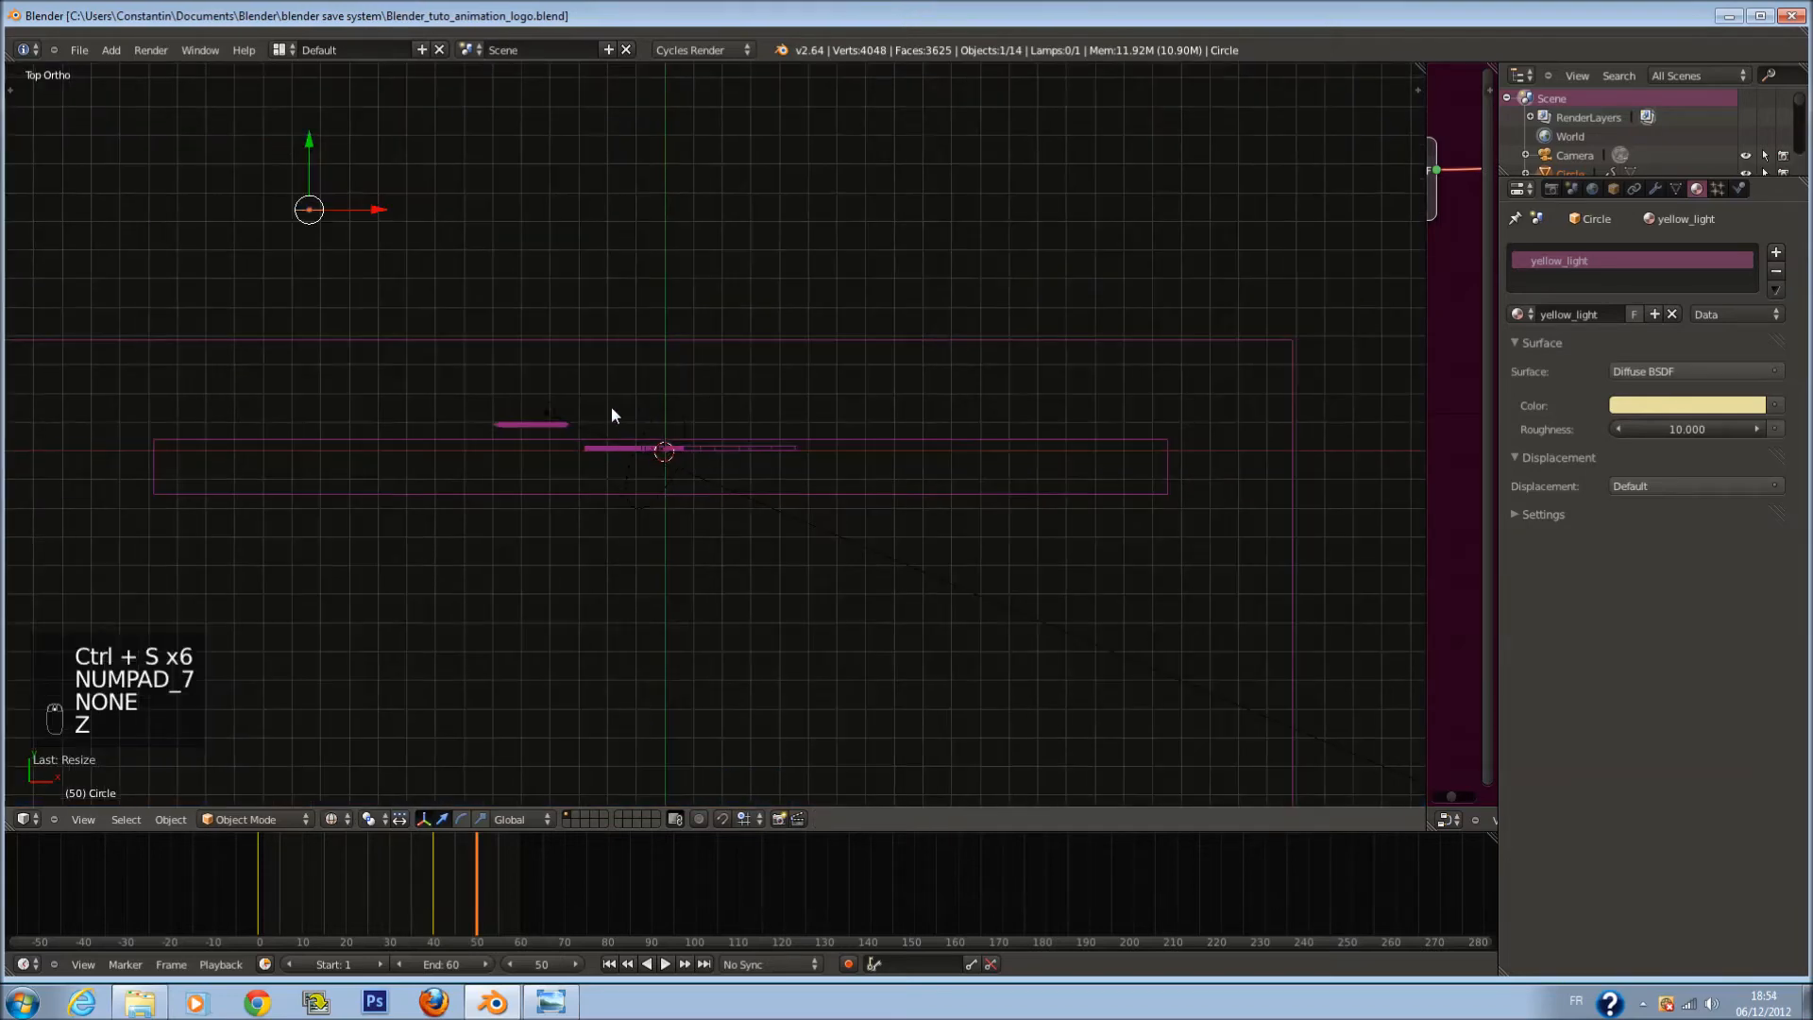
right_click(629, 410)
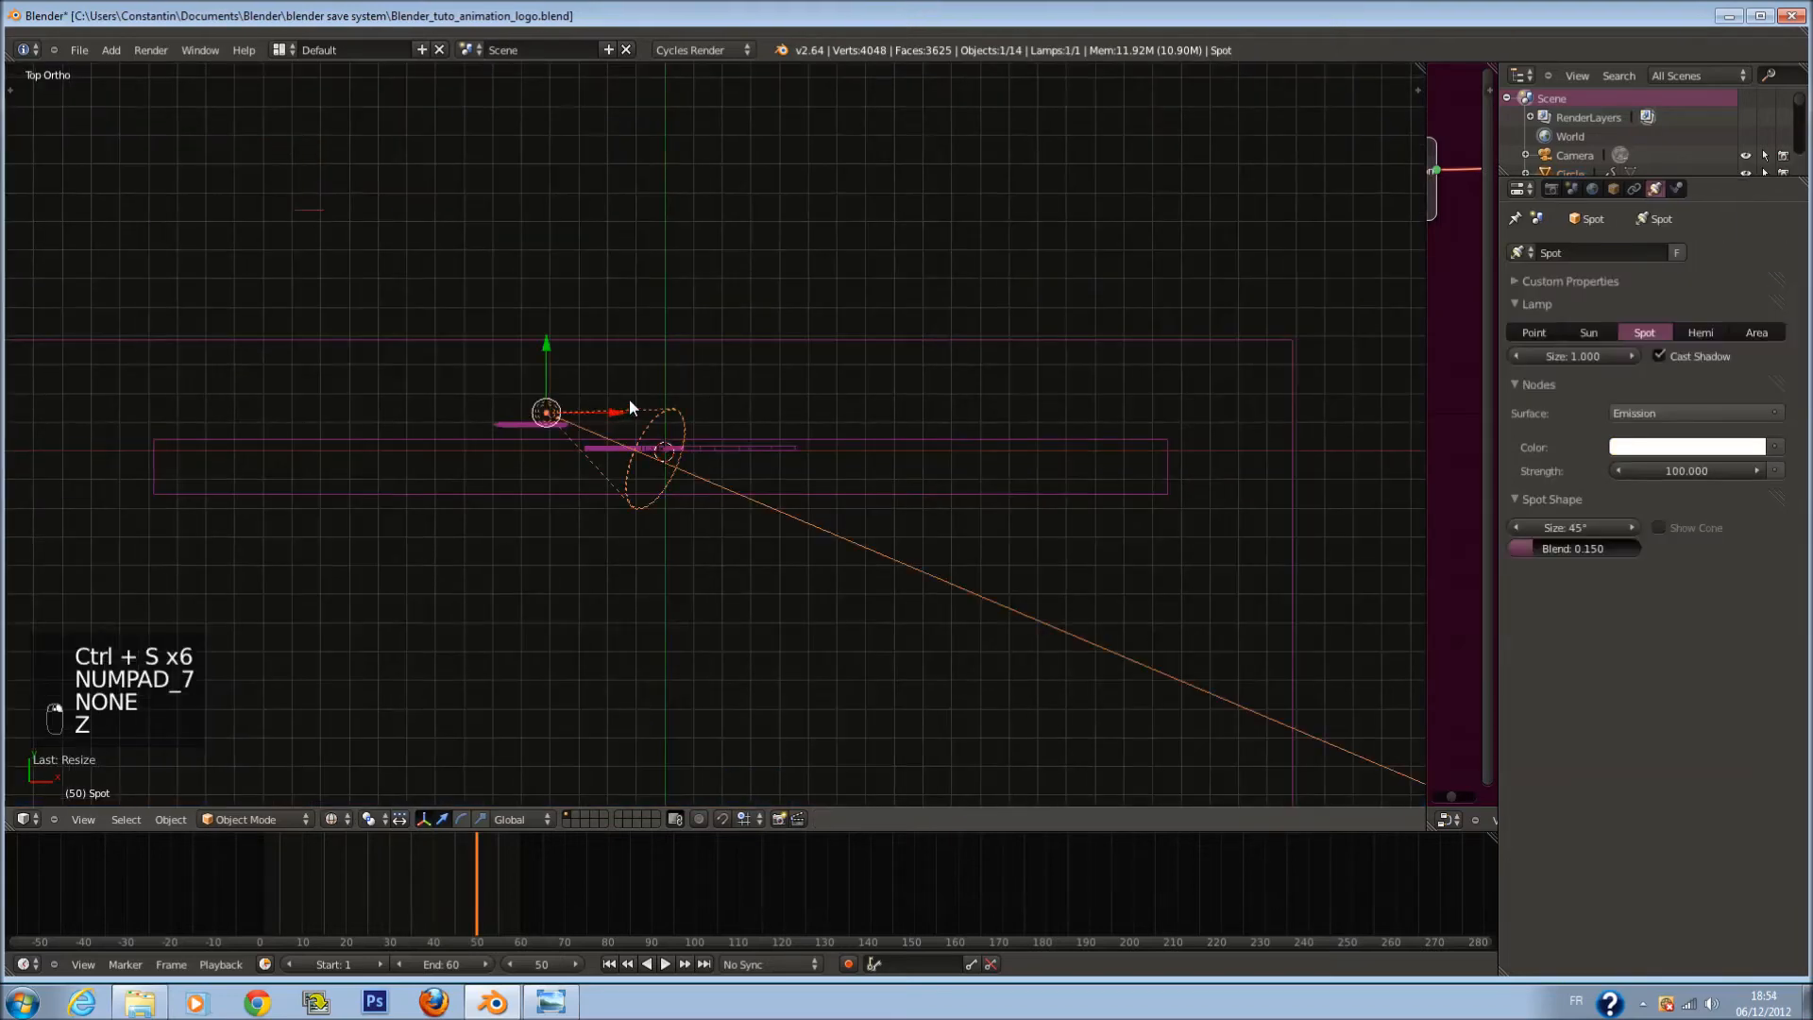
key(x)
click(727, 417)
Step: Preview the camera view in Rendered shading, save the file, and examine the animation at frame 34
key(KP_0)
key(z)
click(334, 814)
click(395, 687)
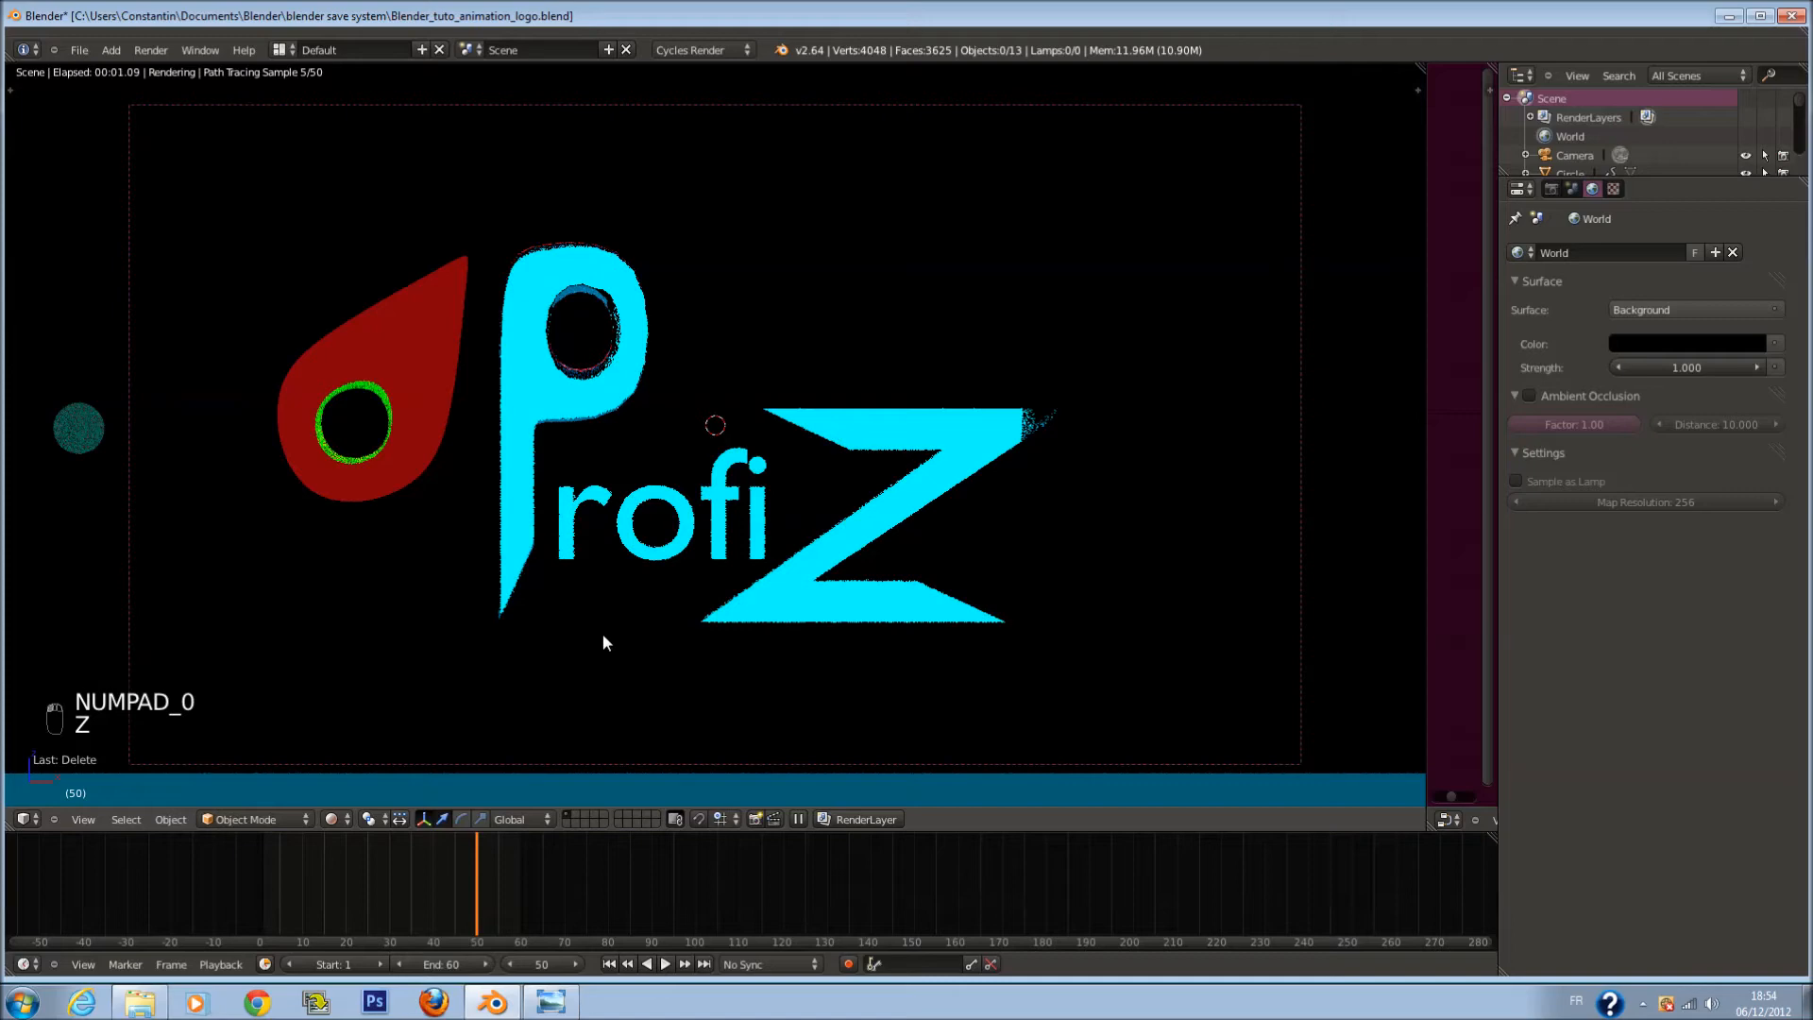
key(ctrl+s)
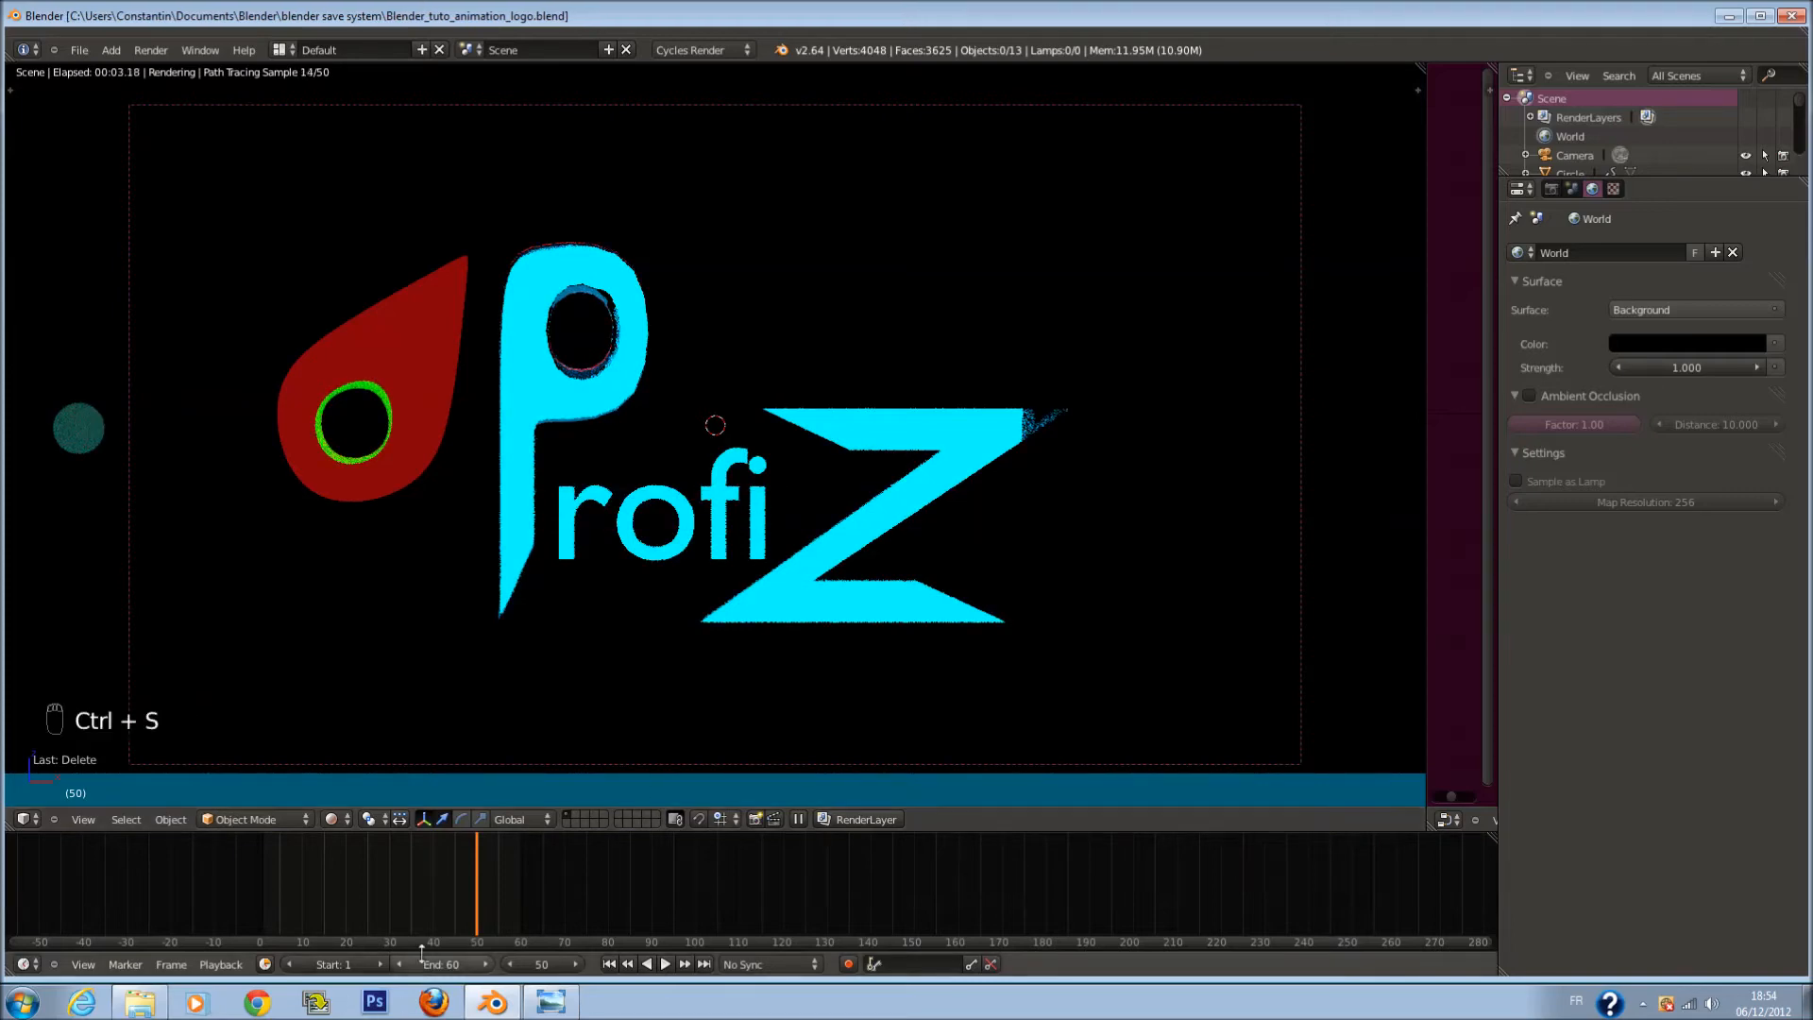
drag(491, 892, 409, 886)
key(ctrl+s)
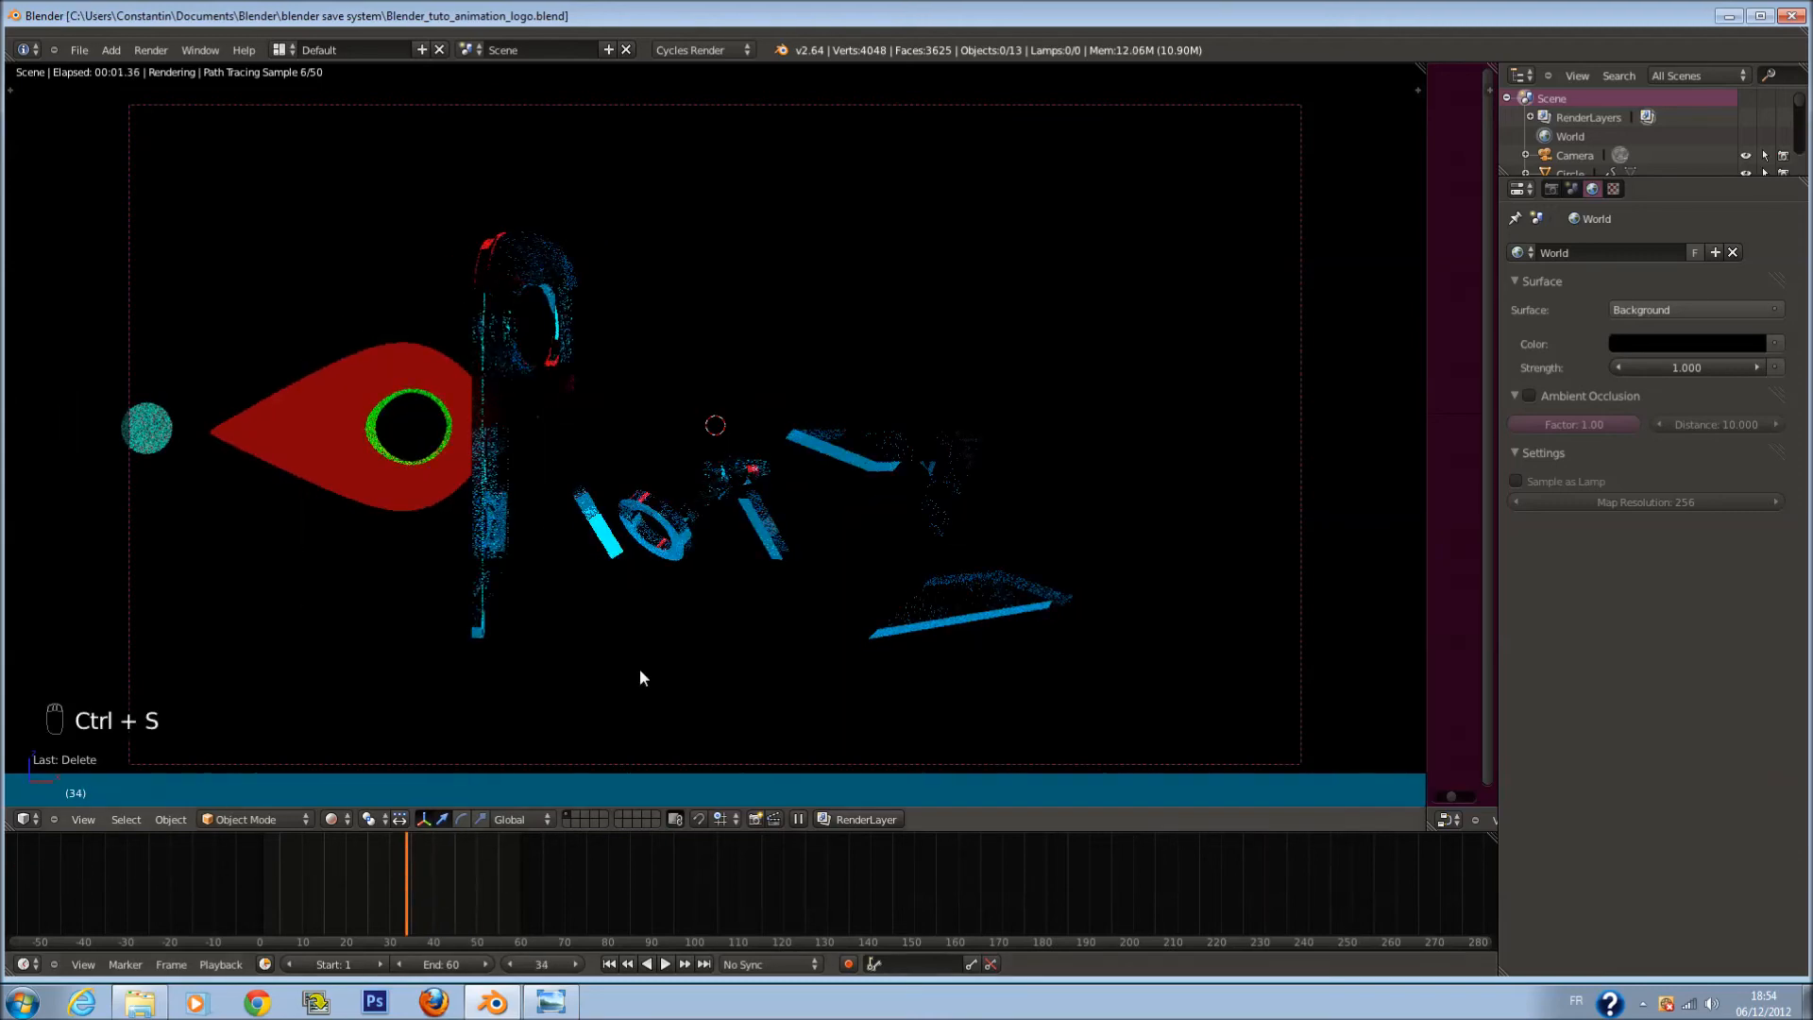
Step: Select the yellow_light circle, move to frame 0, switch the viewport to Solid shading, and save
right_click(210, 434)
key(ctrl+s)
drag(404, 888, 236, 897)
click(331, 819)
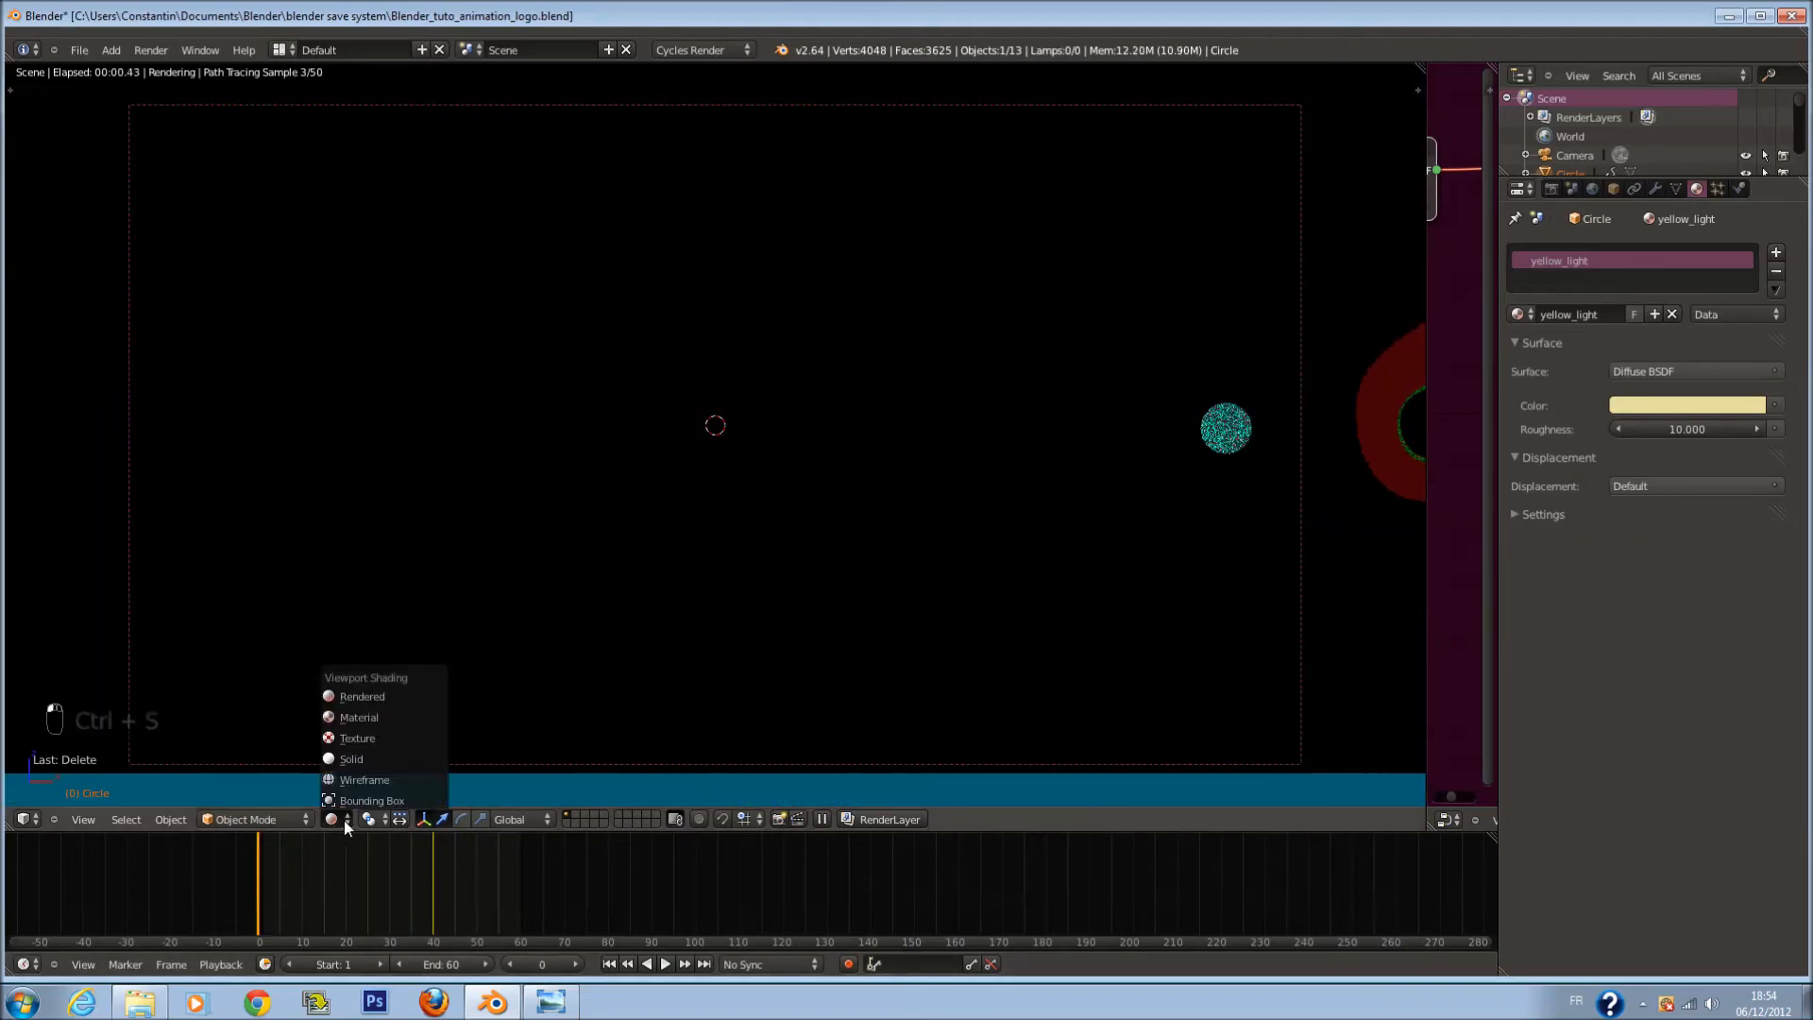
click(359, 761)
scroll(1124, 456, down, 1)
key(ctrl+s)
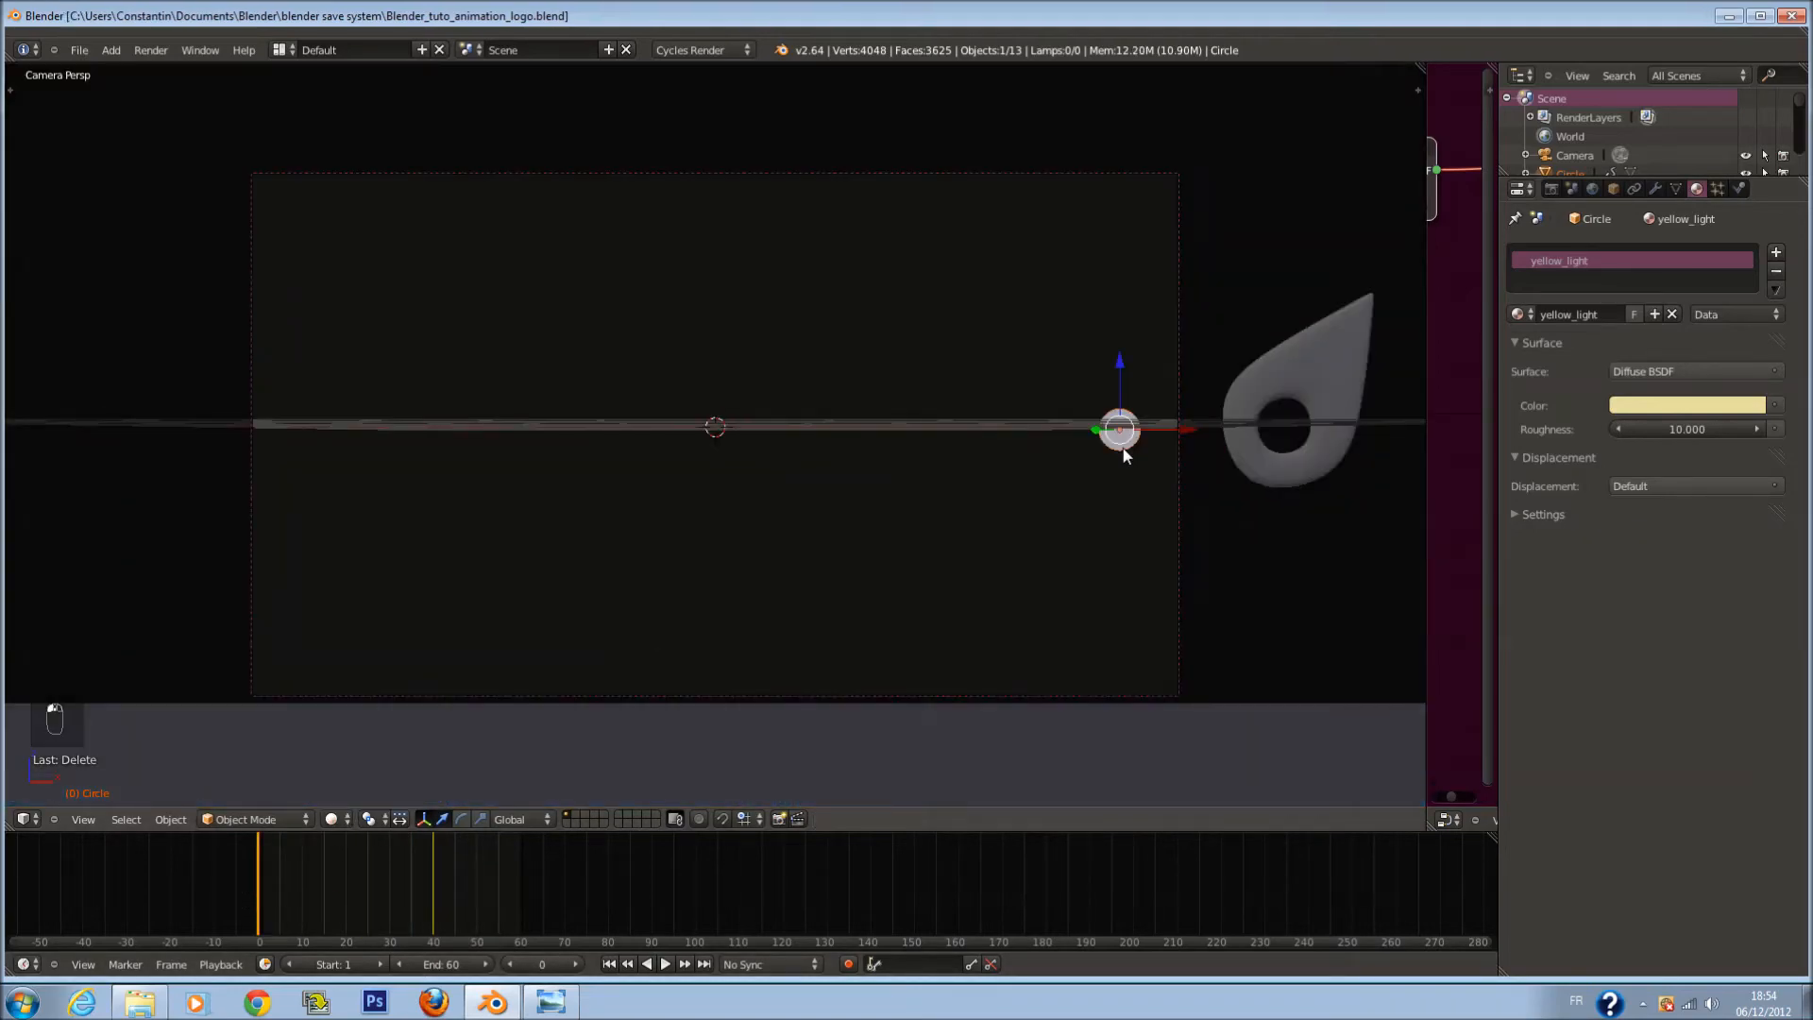
Step: Set the Cycles render samples to 50
click(1551, 188)
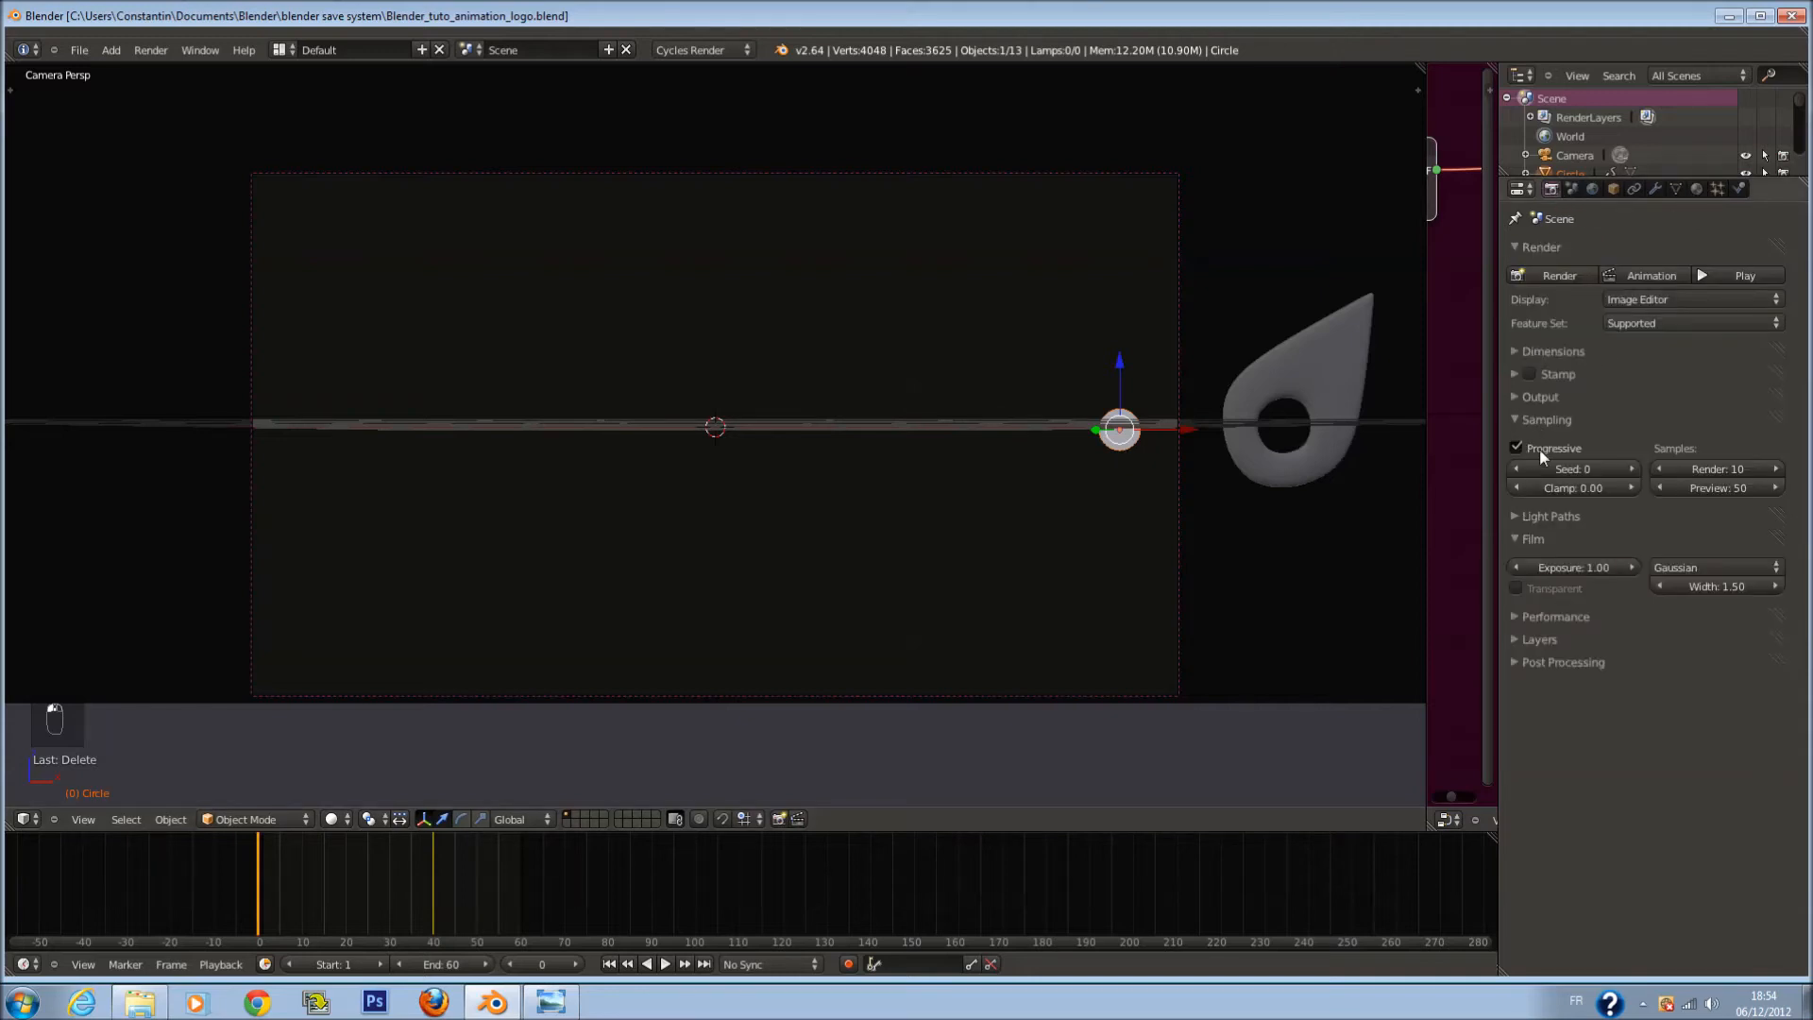
click(1711, 470)
key(Return)
click(1711, 471)
text(50)
key(Return)
Step: Check the render output and dimensions settings, enable the Transparent film option, and save the file
click(1560, 417)
click(1558, 400)
click(1559, 397)
click(1567, 349)
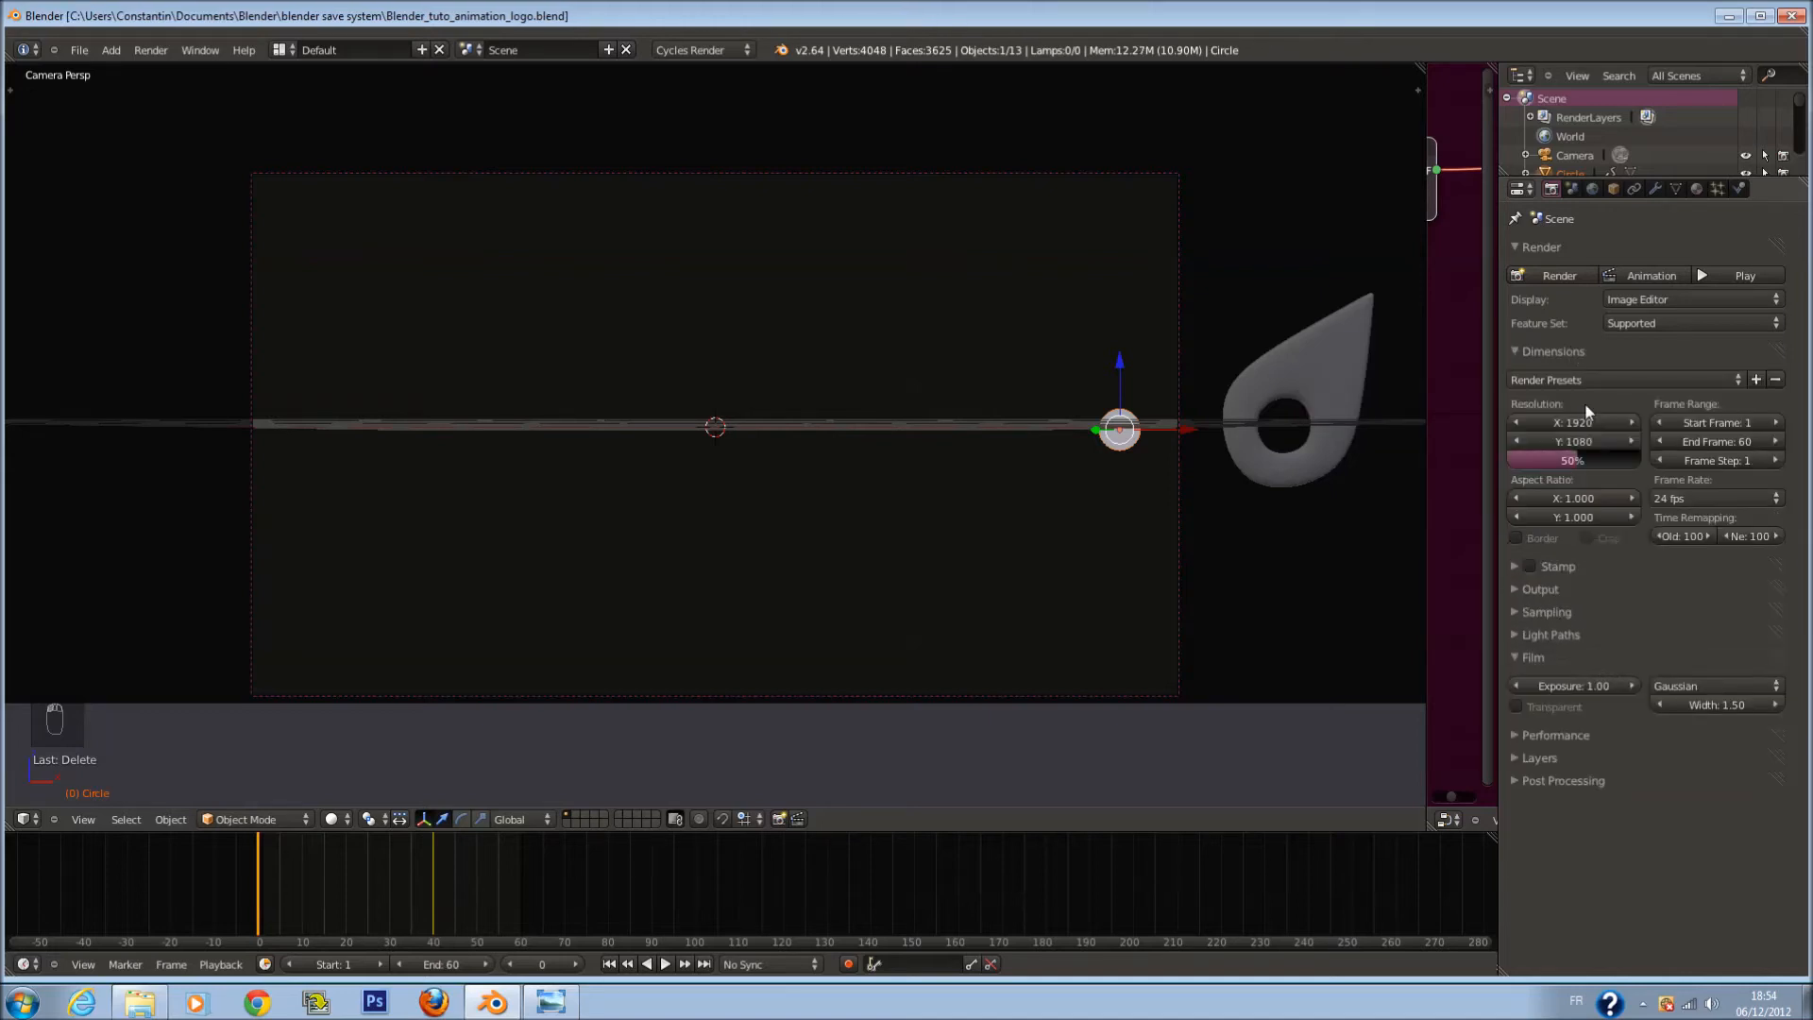
click(1588, 351)
click(1586, 419)
click(1585, 425)
click(1578, 444)
drag(1577, 444, 1564, 455)
click(1564, 463)
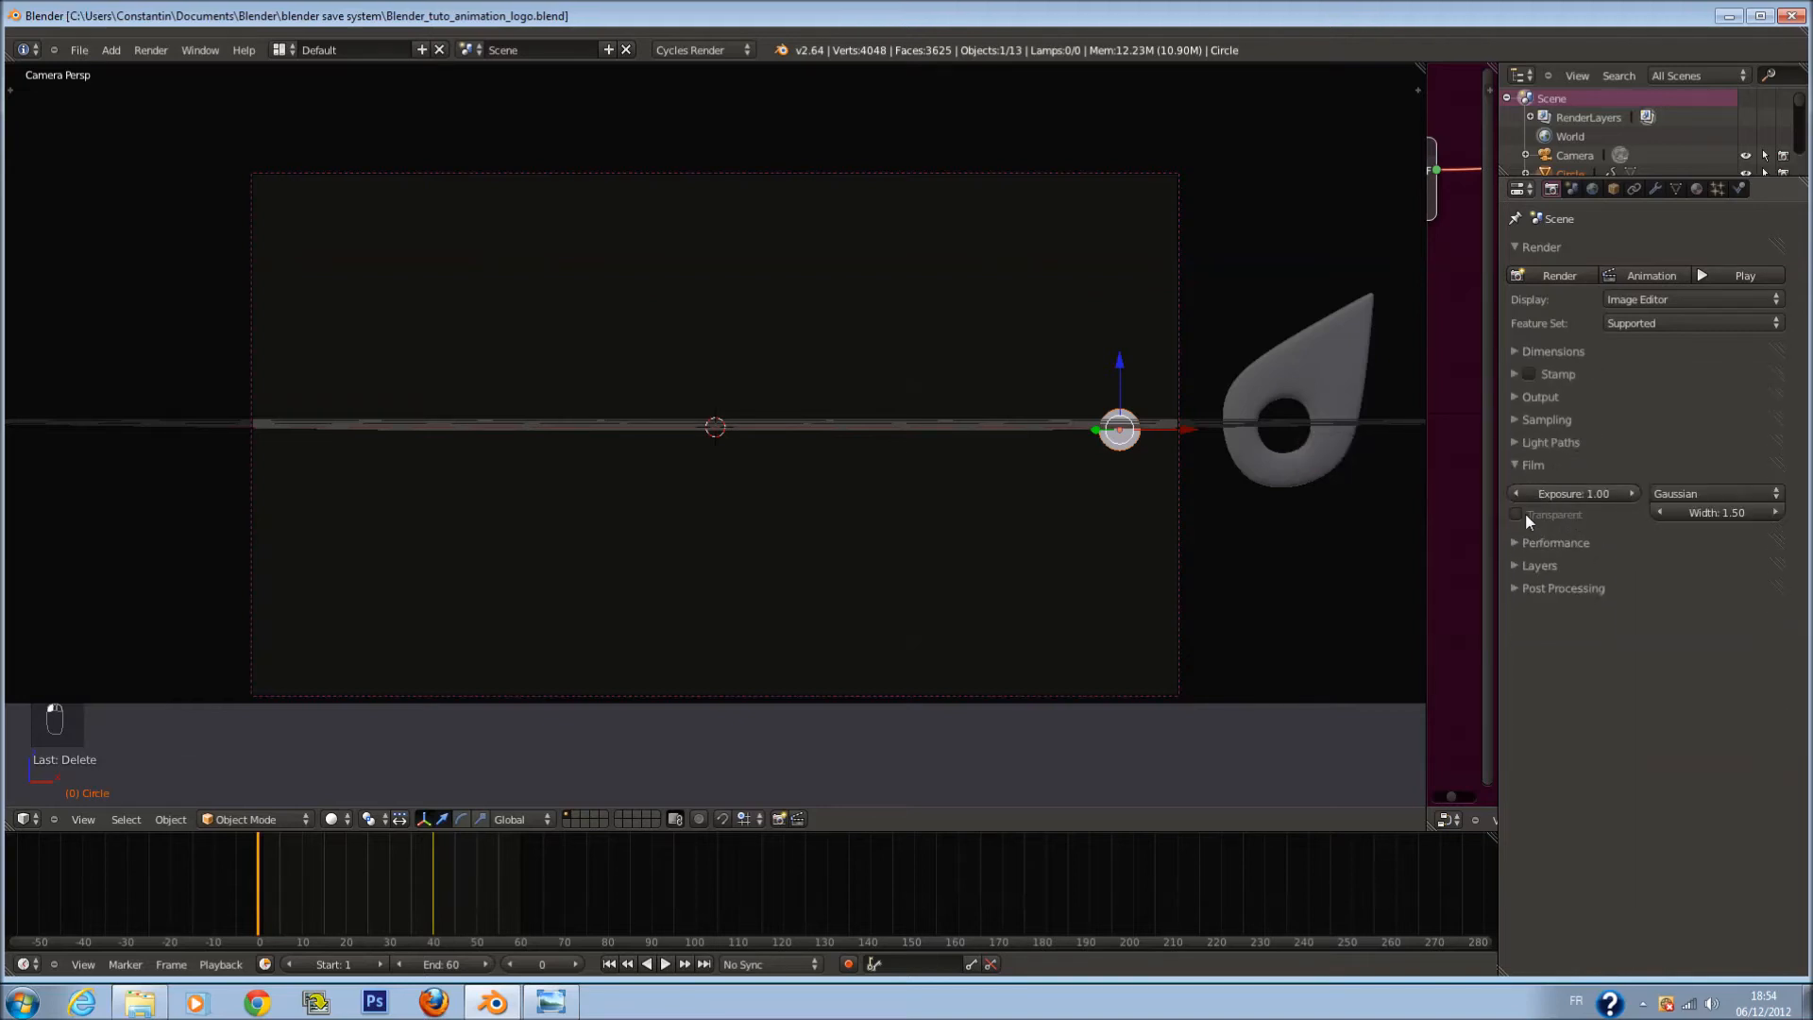
scroll(1073, 505, up, 1)
key(ctrl+s)
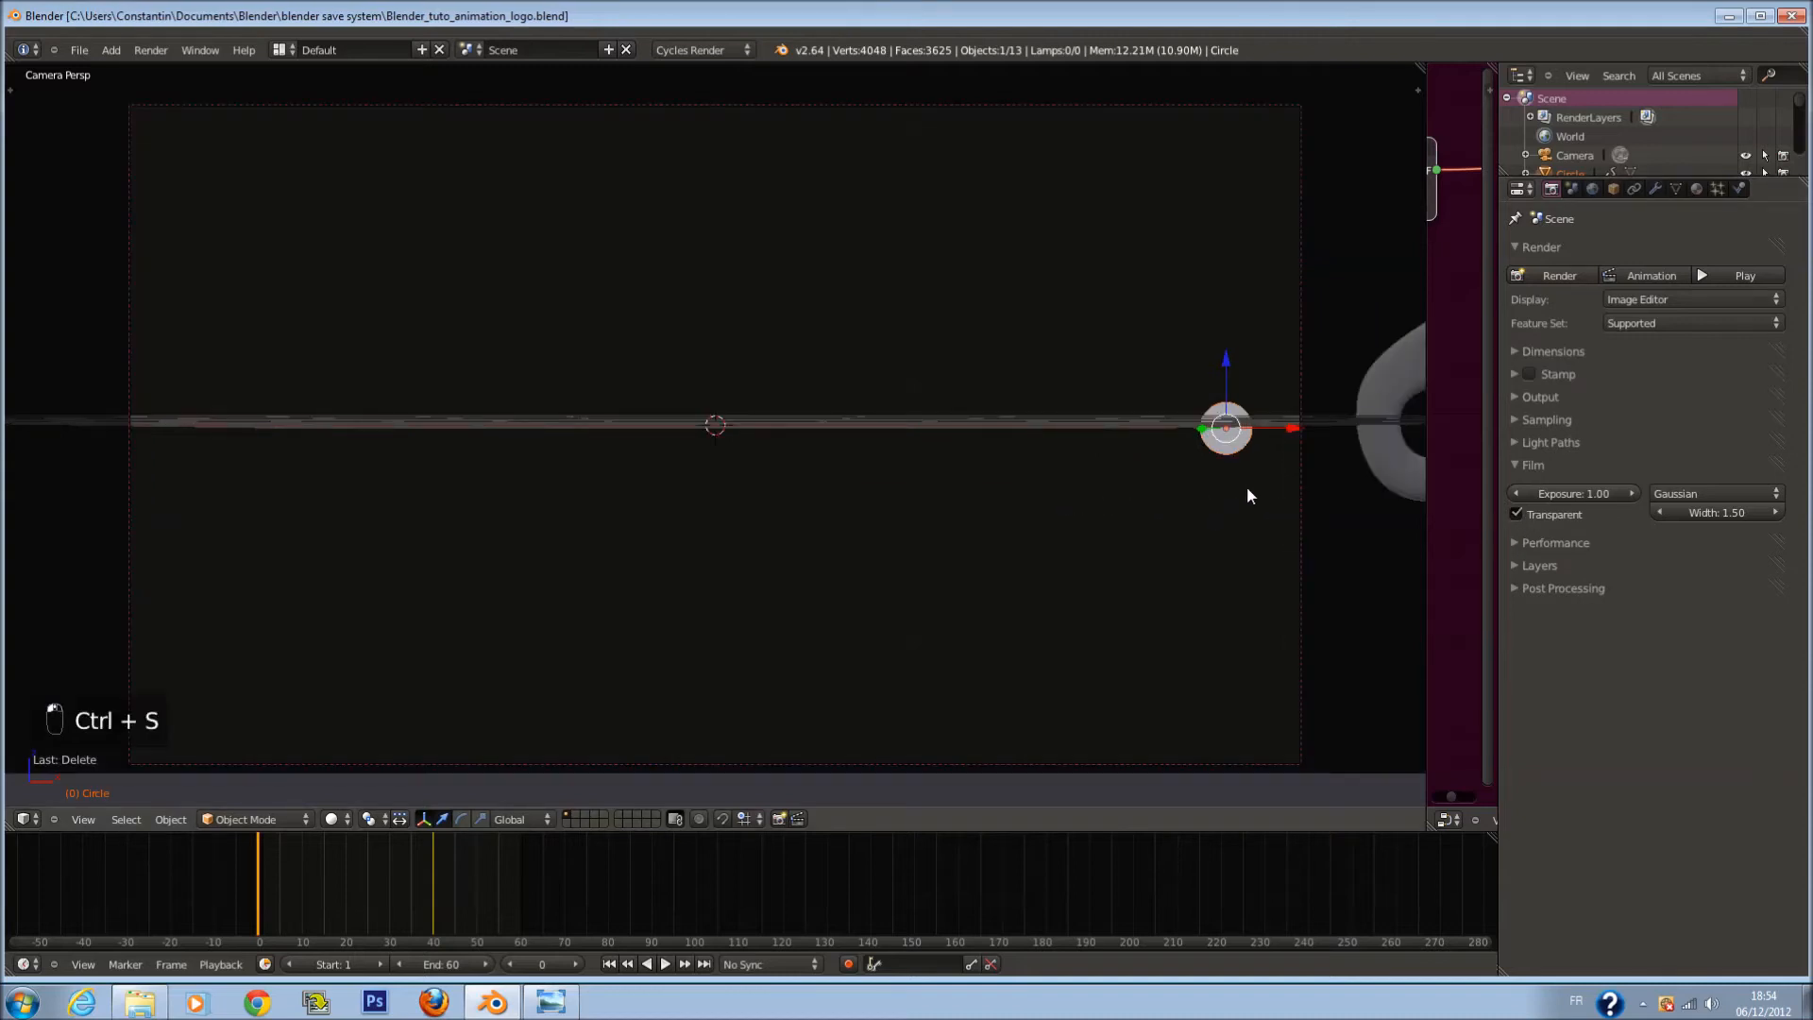
scroll(1244, 436, down, 1)
key(g)
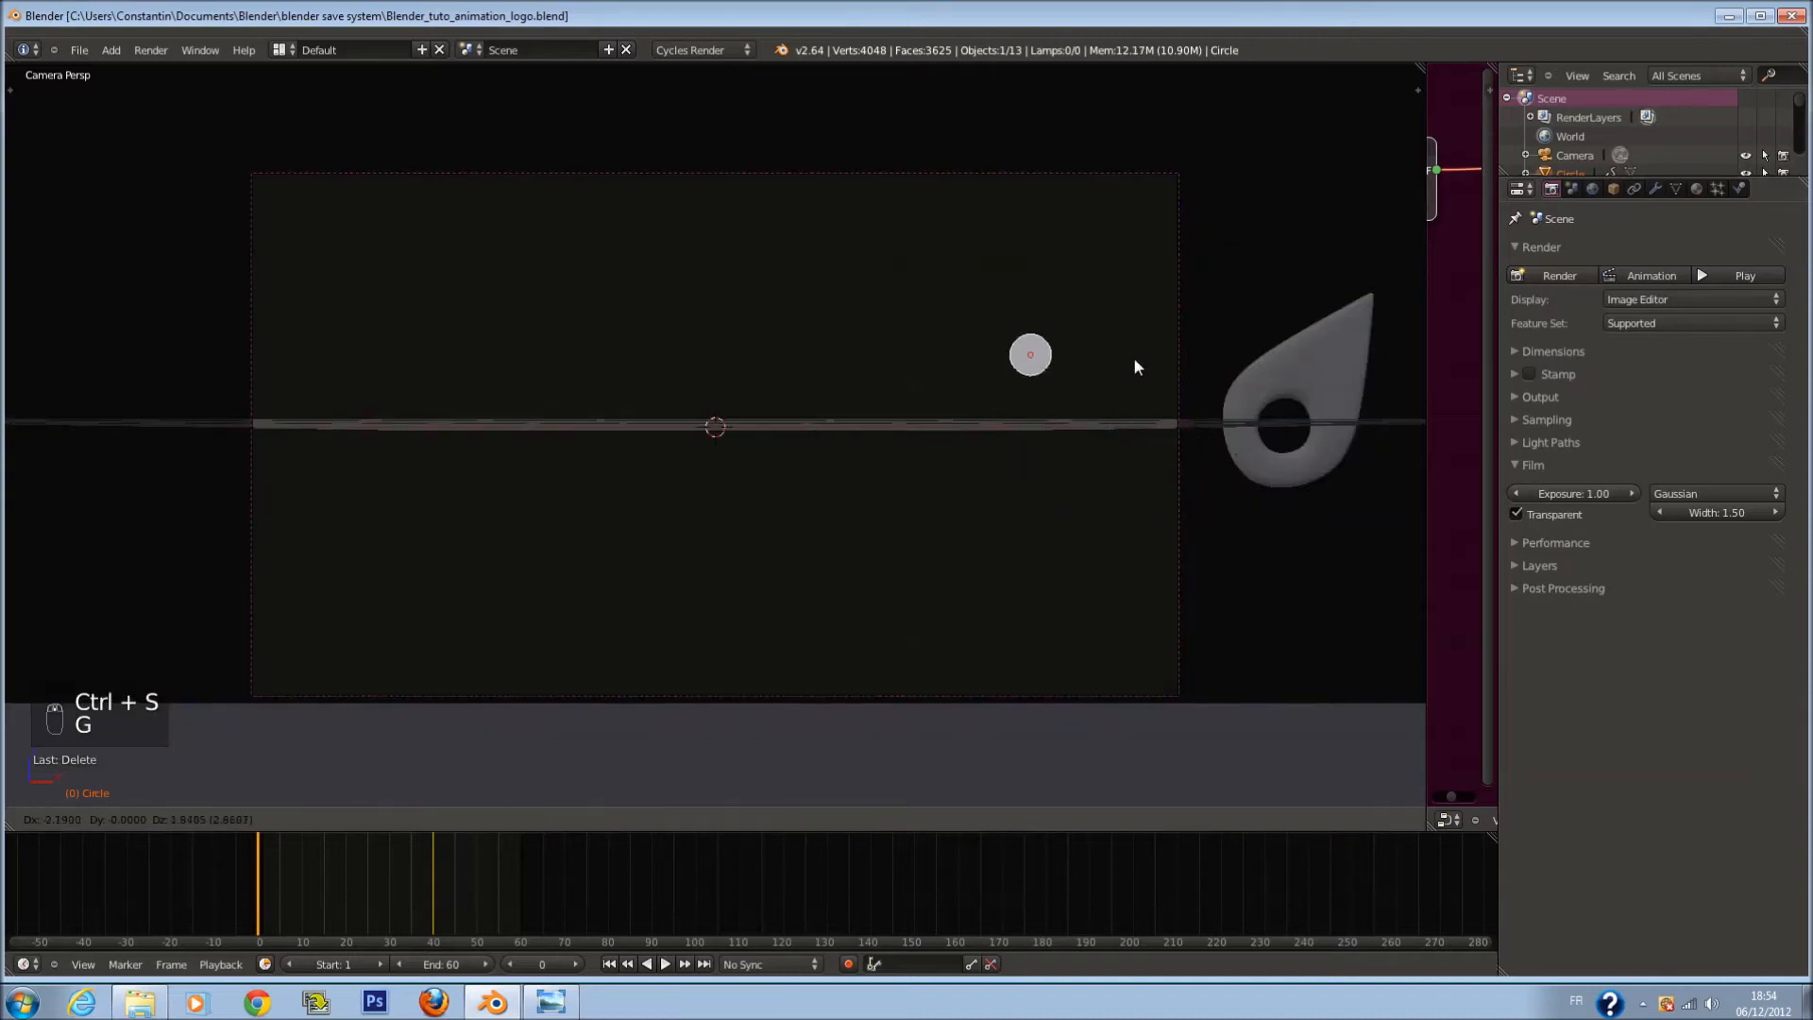
right_click(1103, 389)
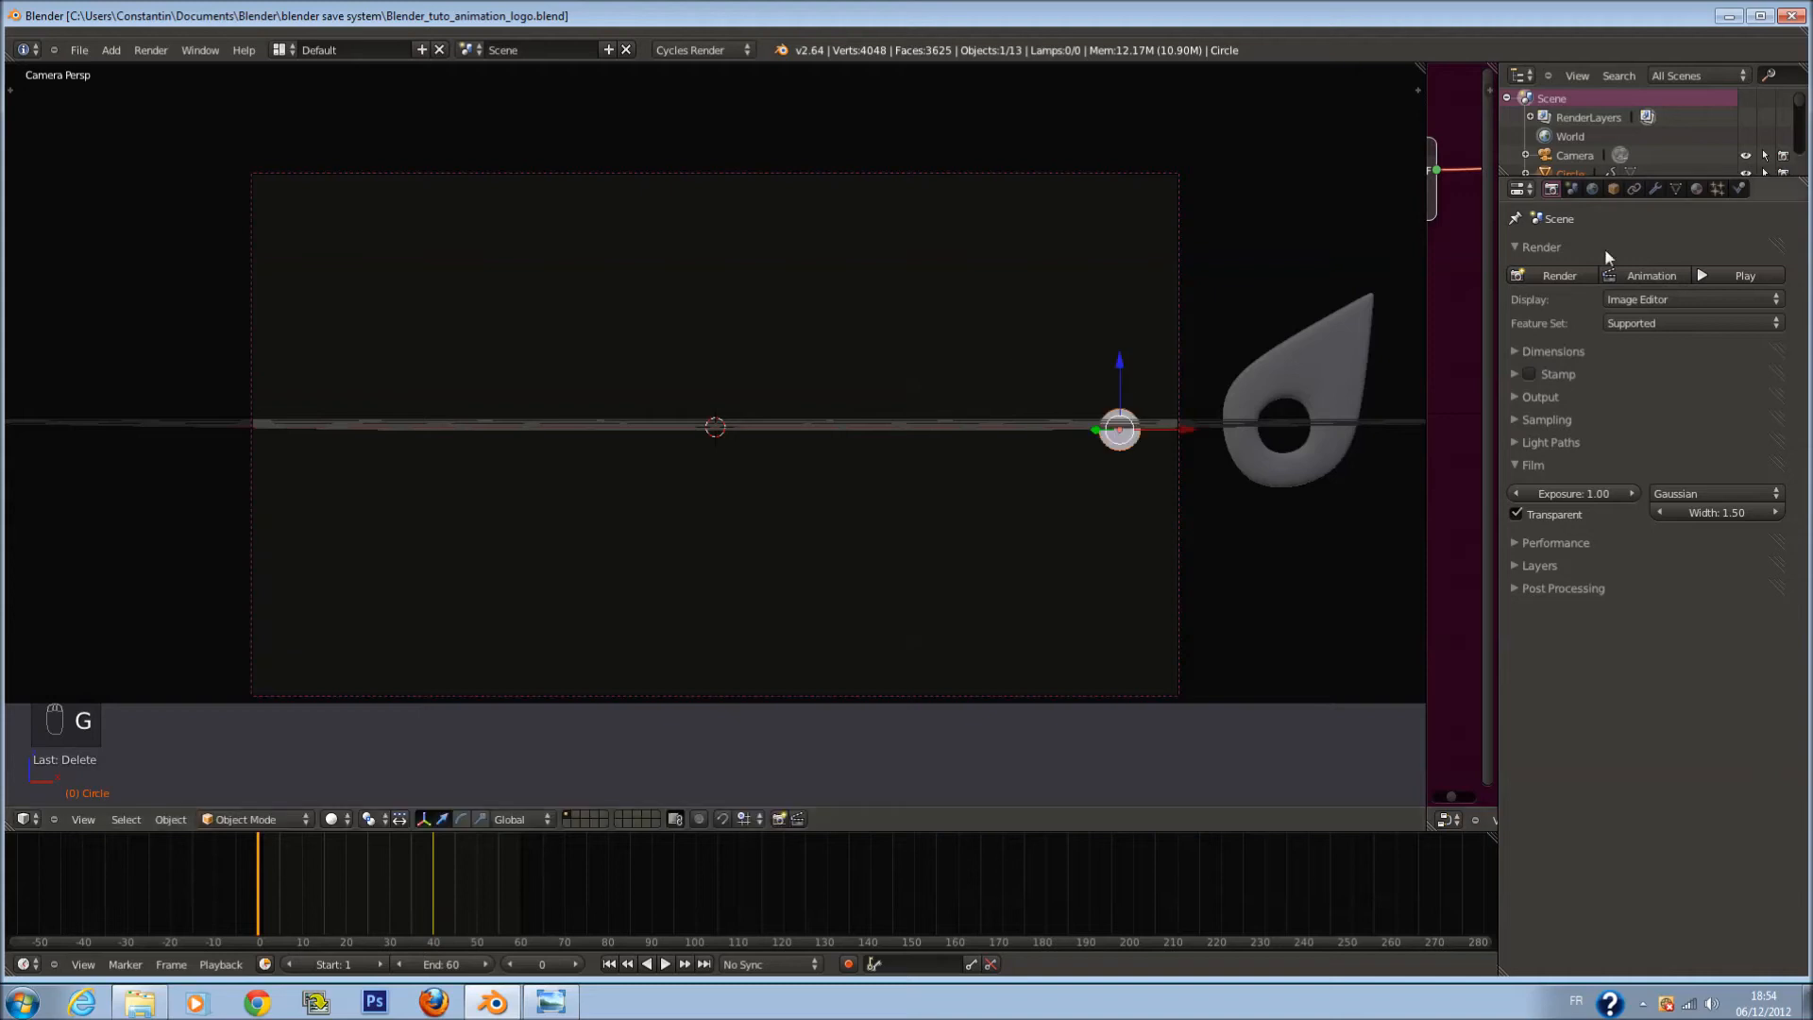
Step: Raise the pass index of the circle's yellow_light material by one
click(1705, 190)
click(1572, 515)
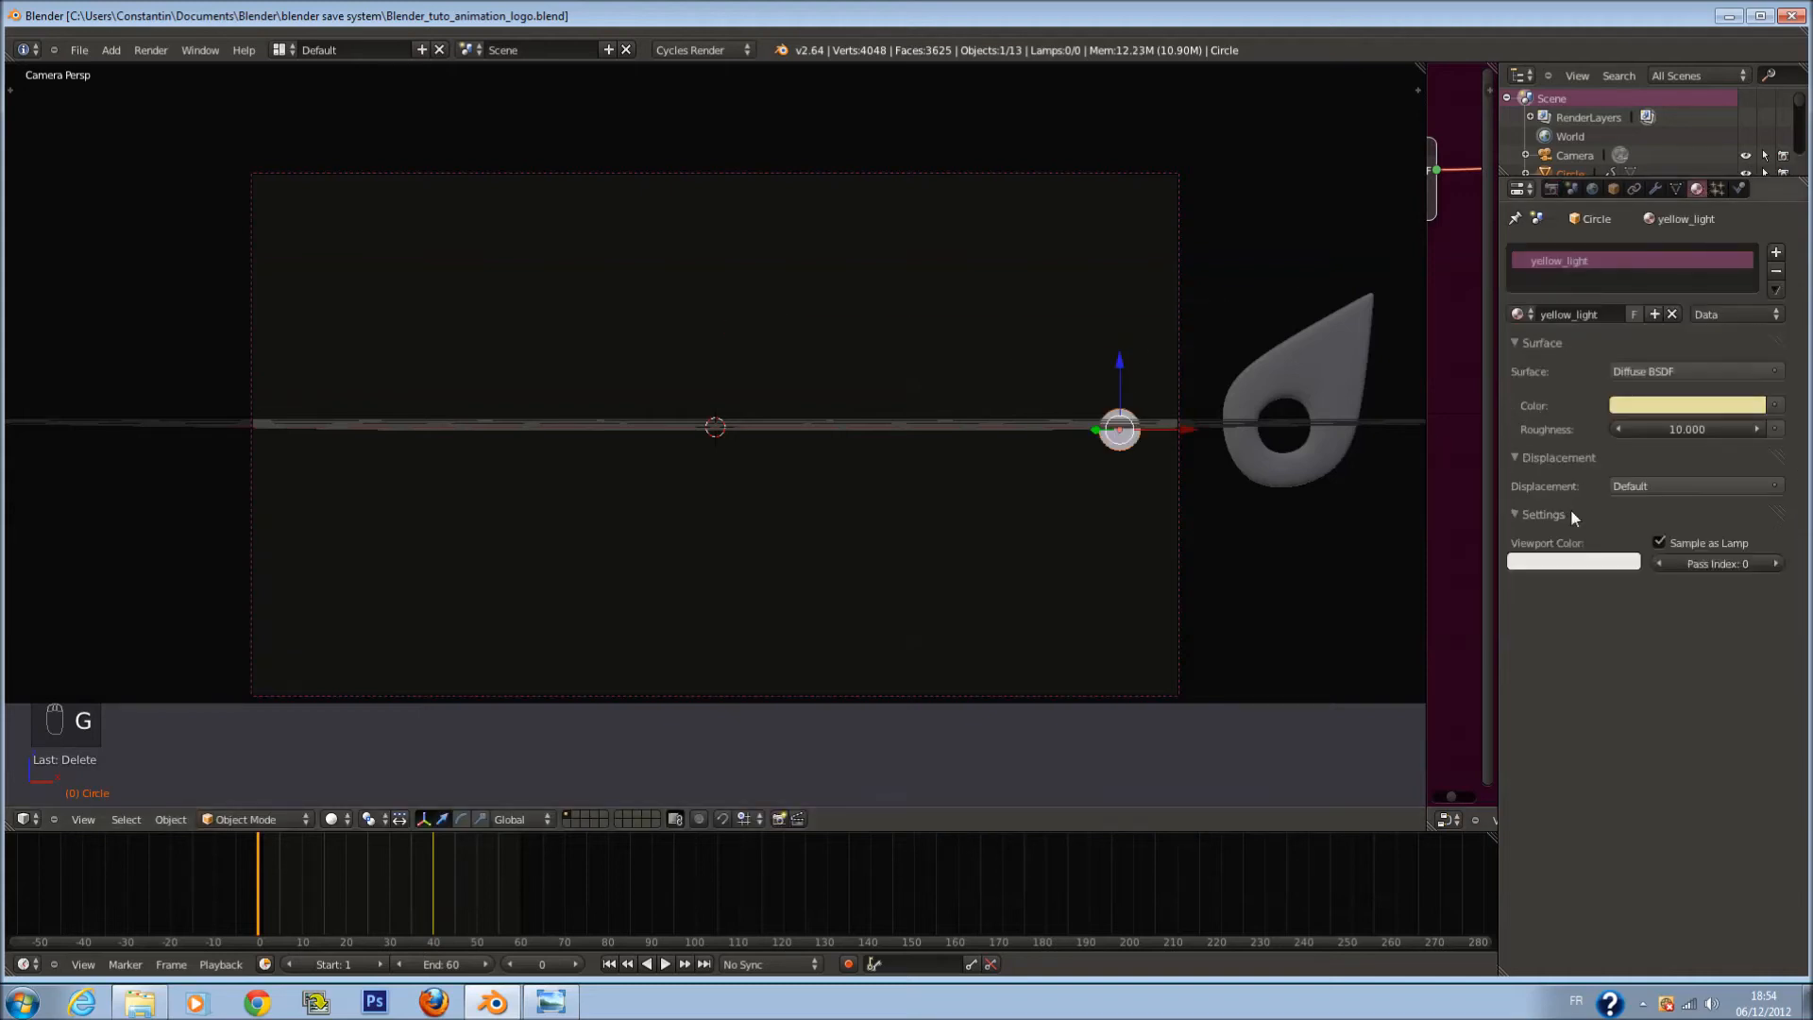
click(1775, 564)
Step: Enable the Material Index pass for the RenderLayer, save the file, and deselect everything
click(1551, 189)
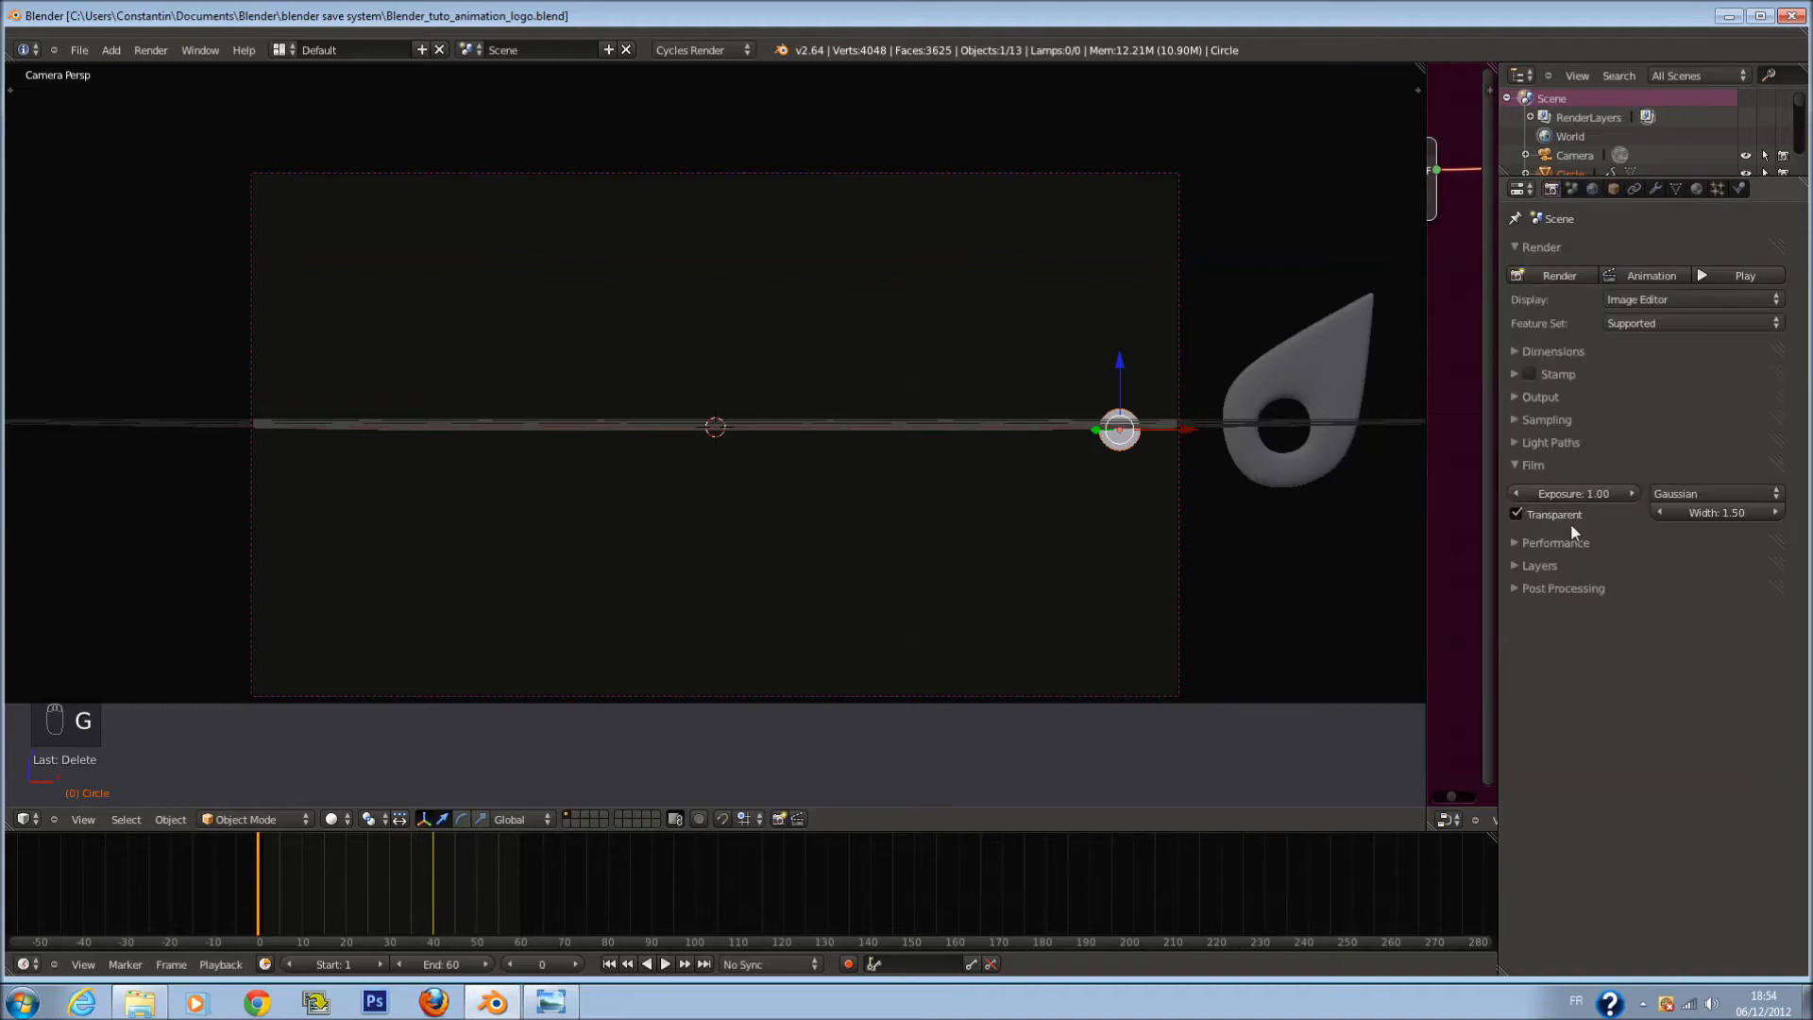
click(1577, 542)
click(1577, 542)
click(1555, 567)
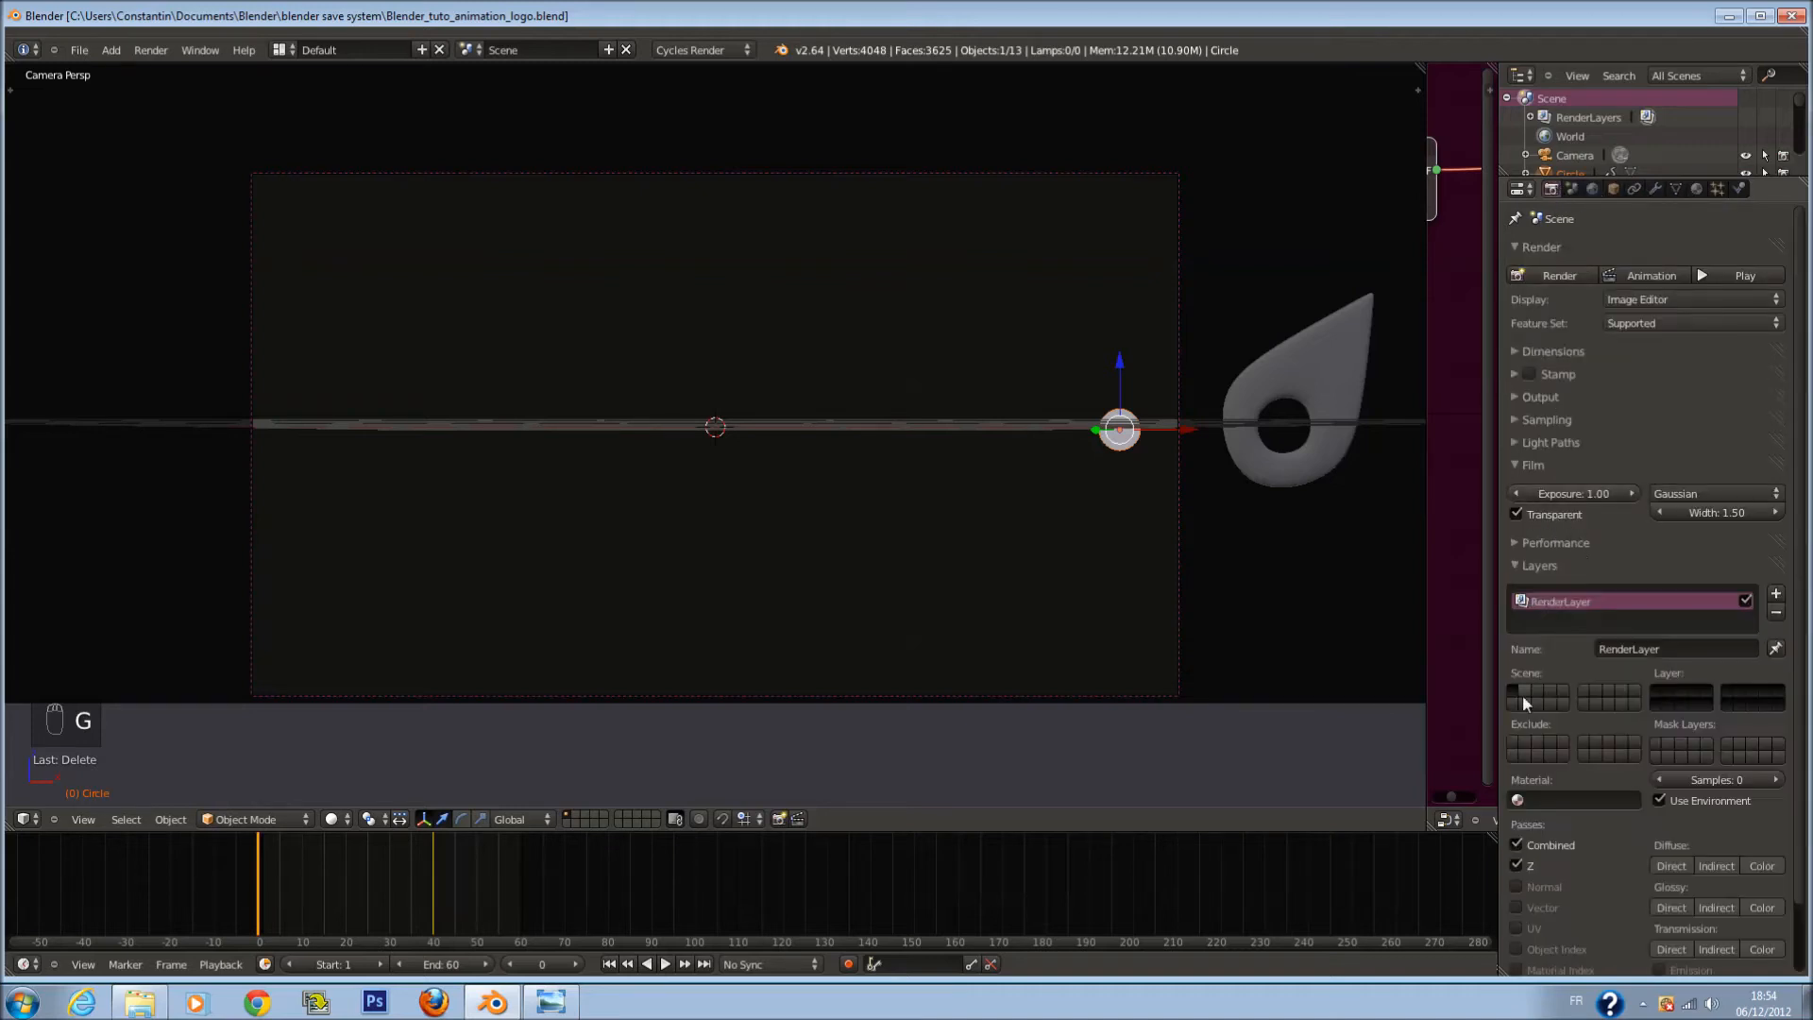
scroll(1526, 898, down, 1)
click(1517, 931)
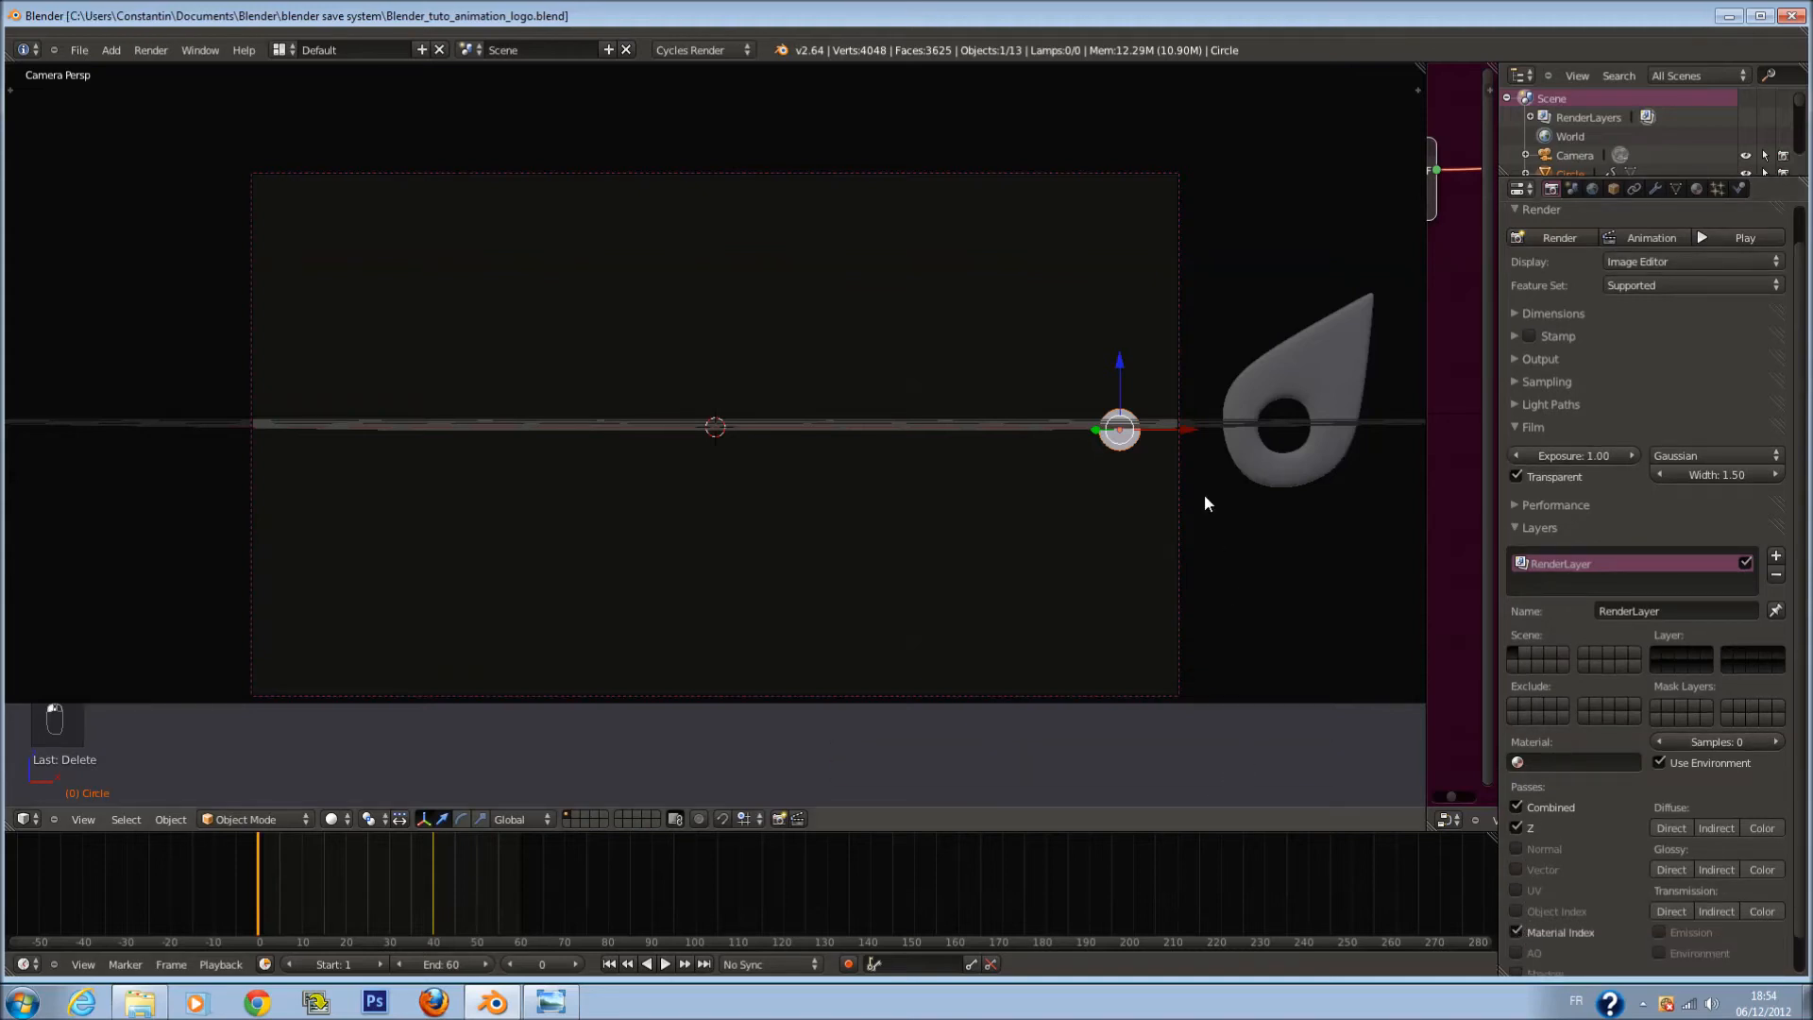
key(ctrl+s)
key(a)
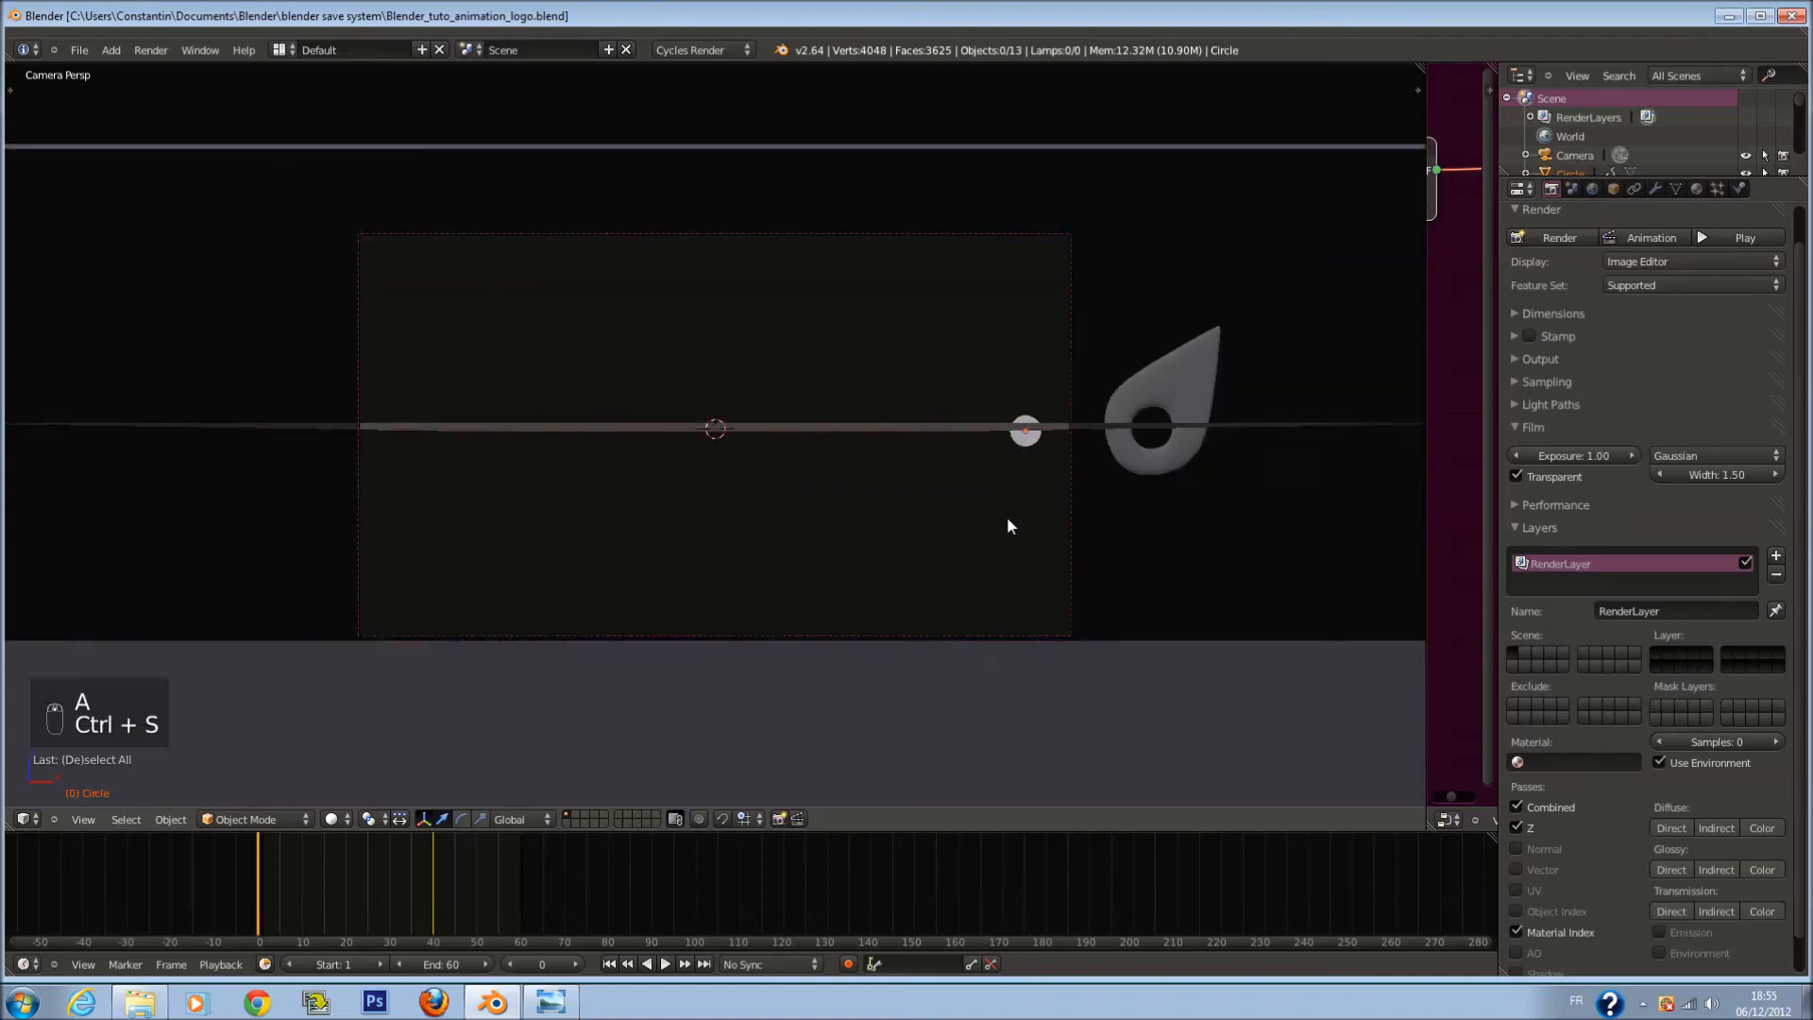
Step: Select the teardrop and enable the Vector pass for the RenderLayer
right_click(1290, 444)
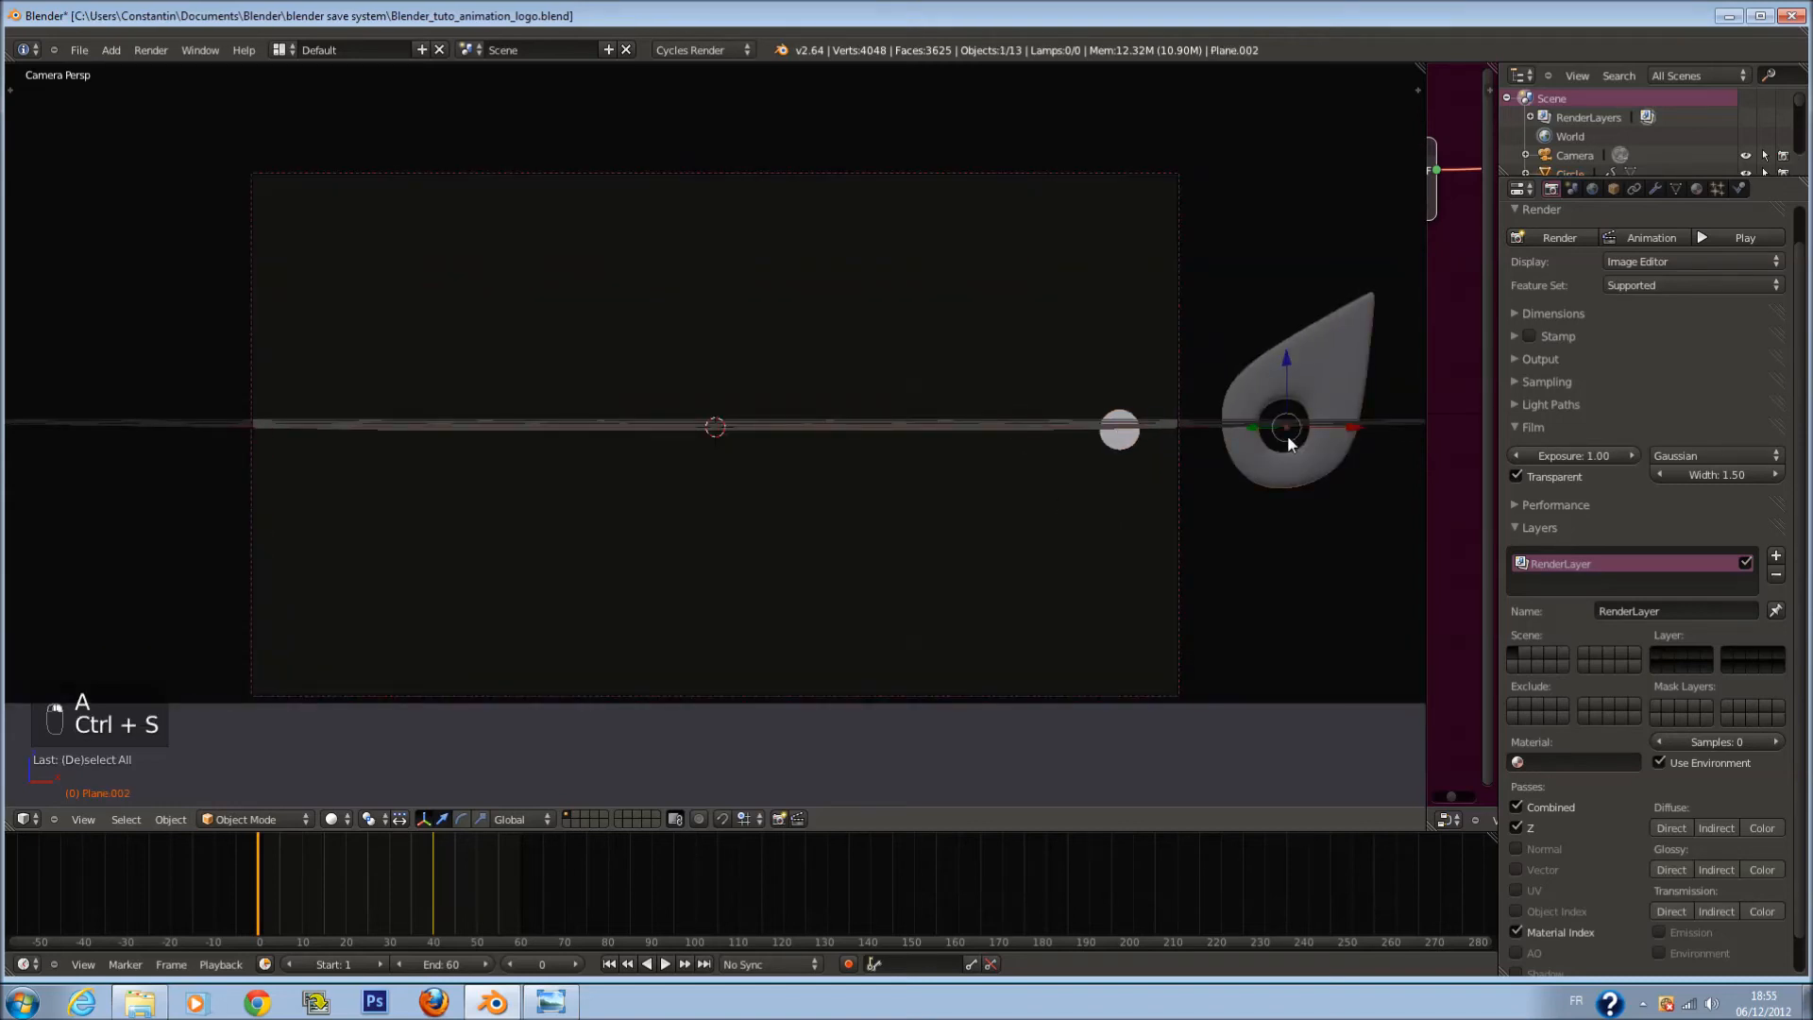
scroll(1589, 639, down, 1)
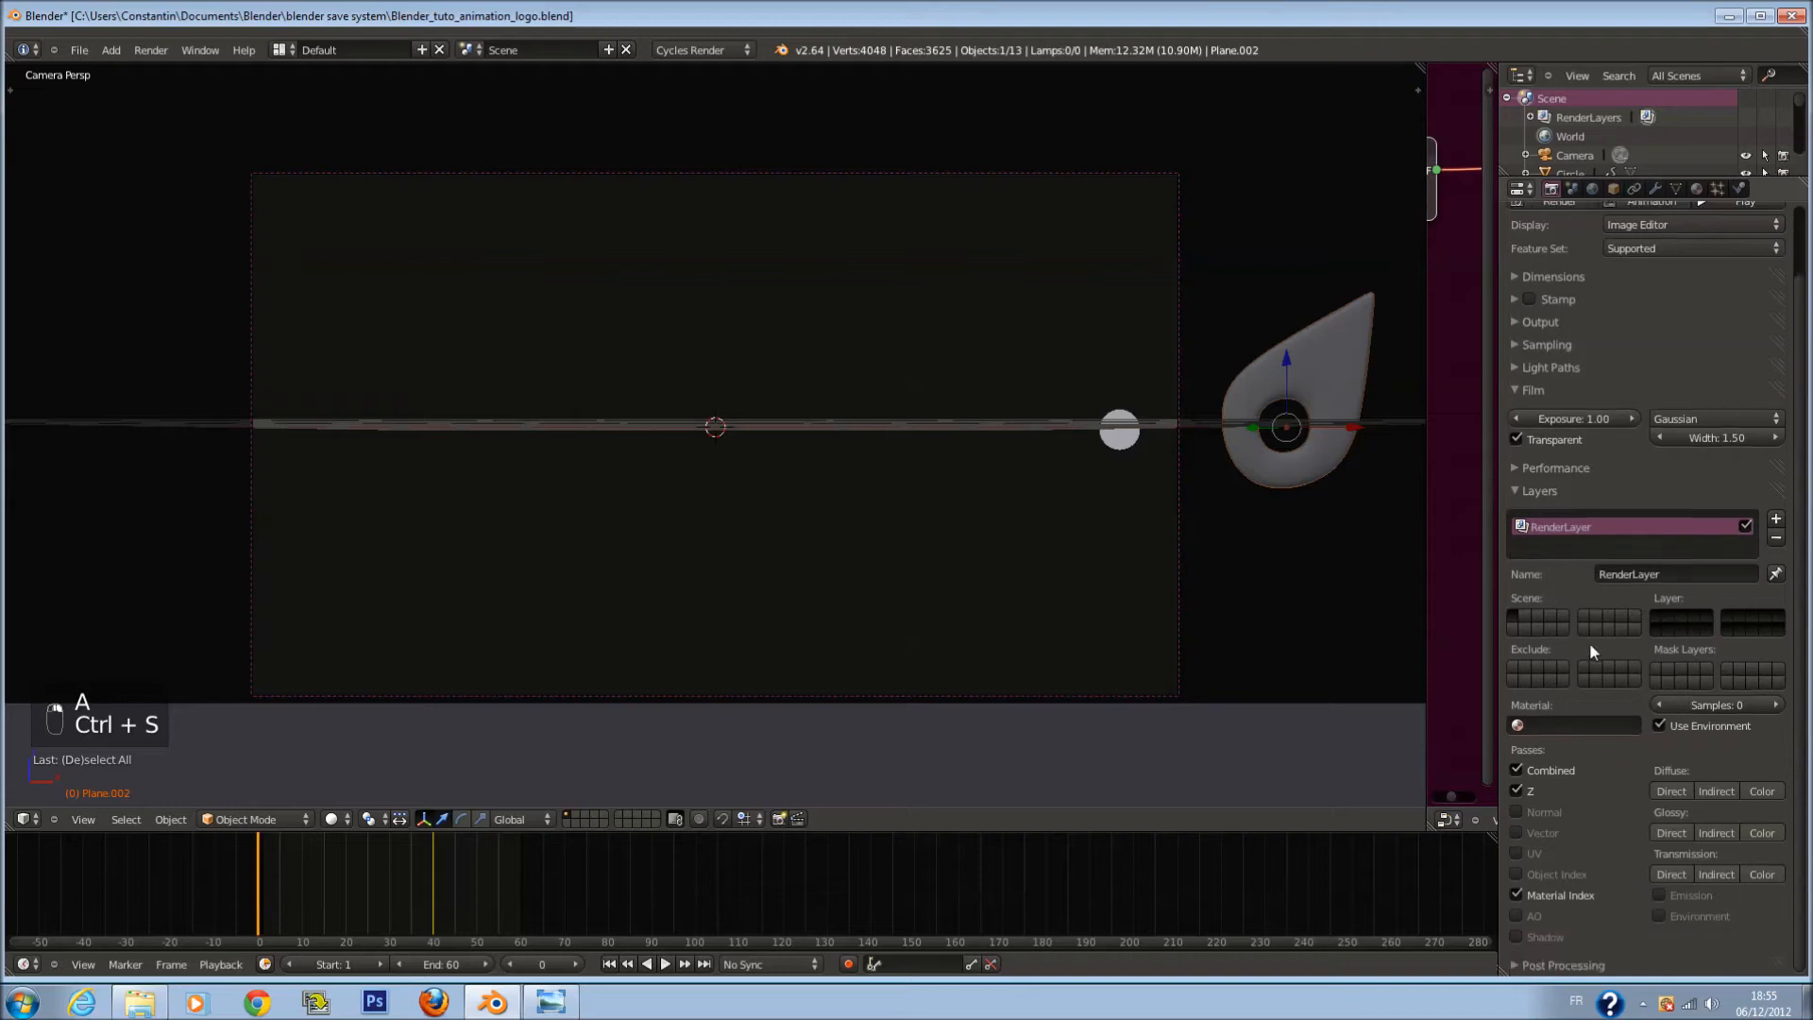
click(1516, 832)
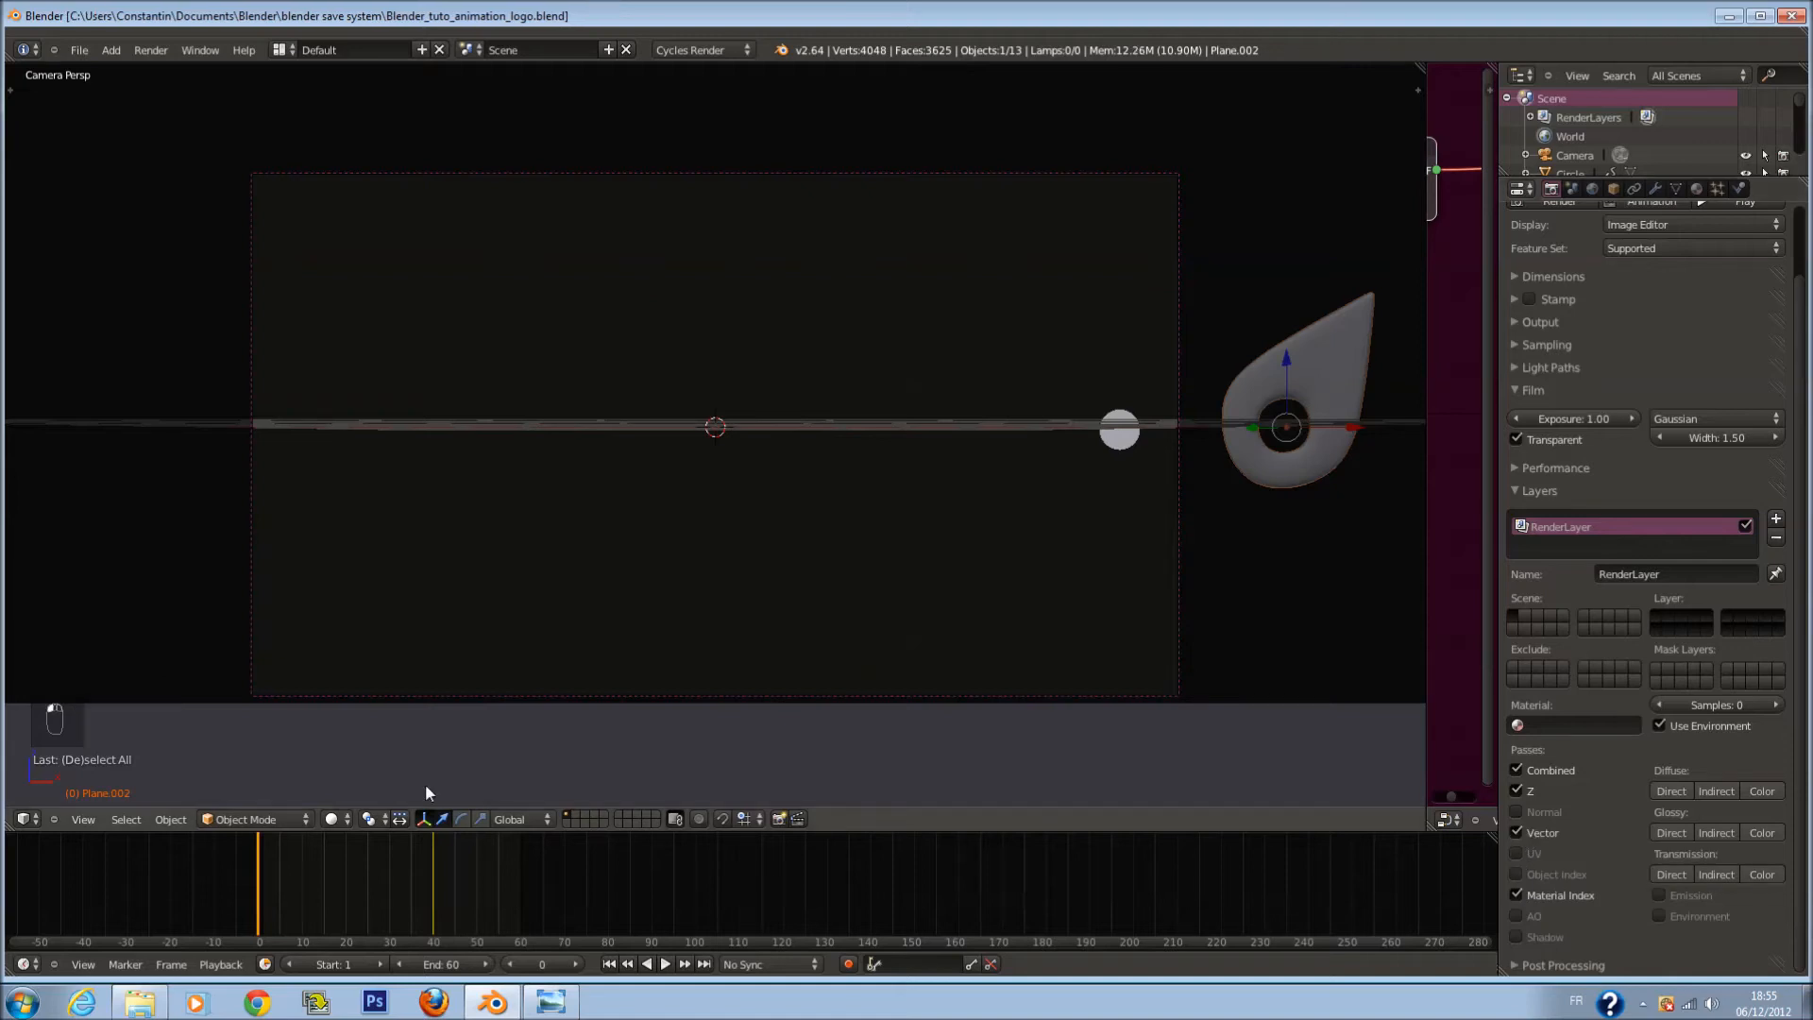
Step: Move to frame 20, save the file, and render the still image to inspect it
click(326, 864)
mouse_move(372, 882)
mouse_down()
mouse_move(258, 864)
mouse_move(376, 873)
mouse_move(346, 870)
mouse_up()
key(ctrl+s)
key(ctrl+s)
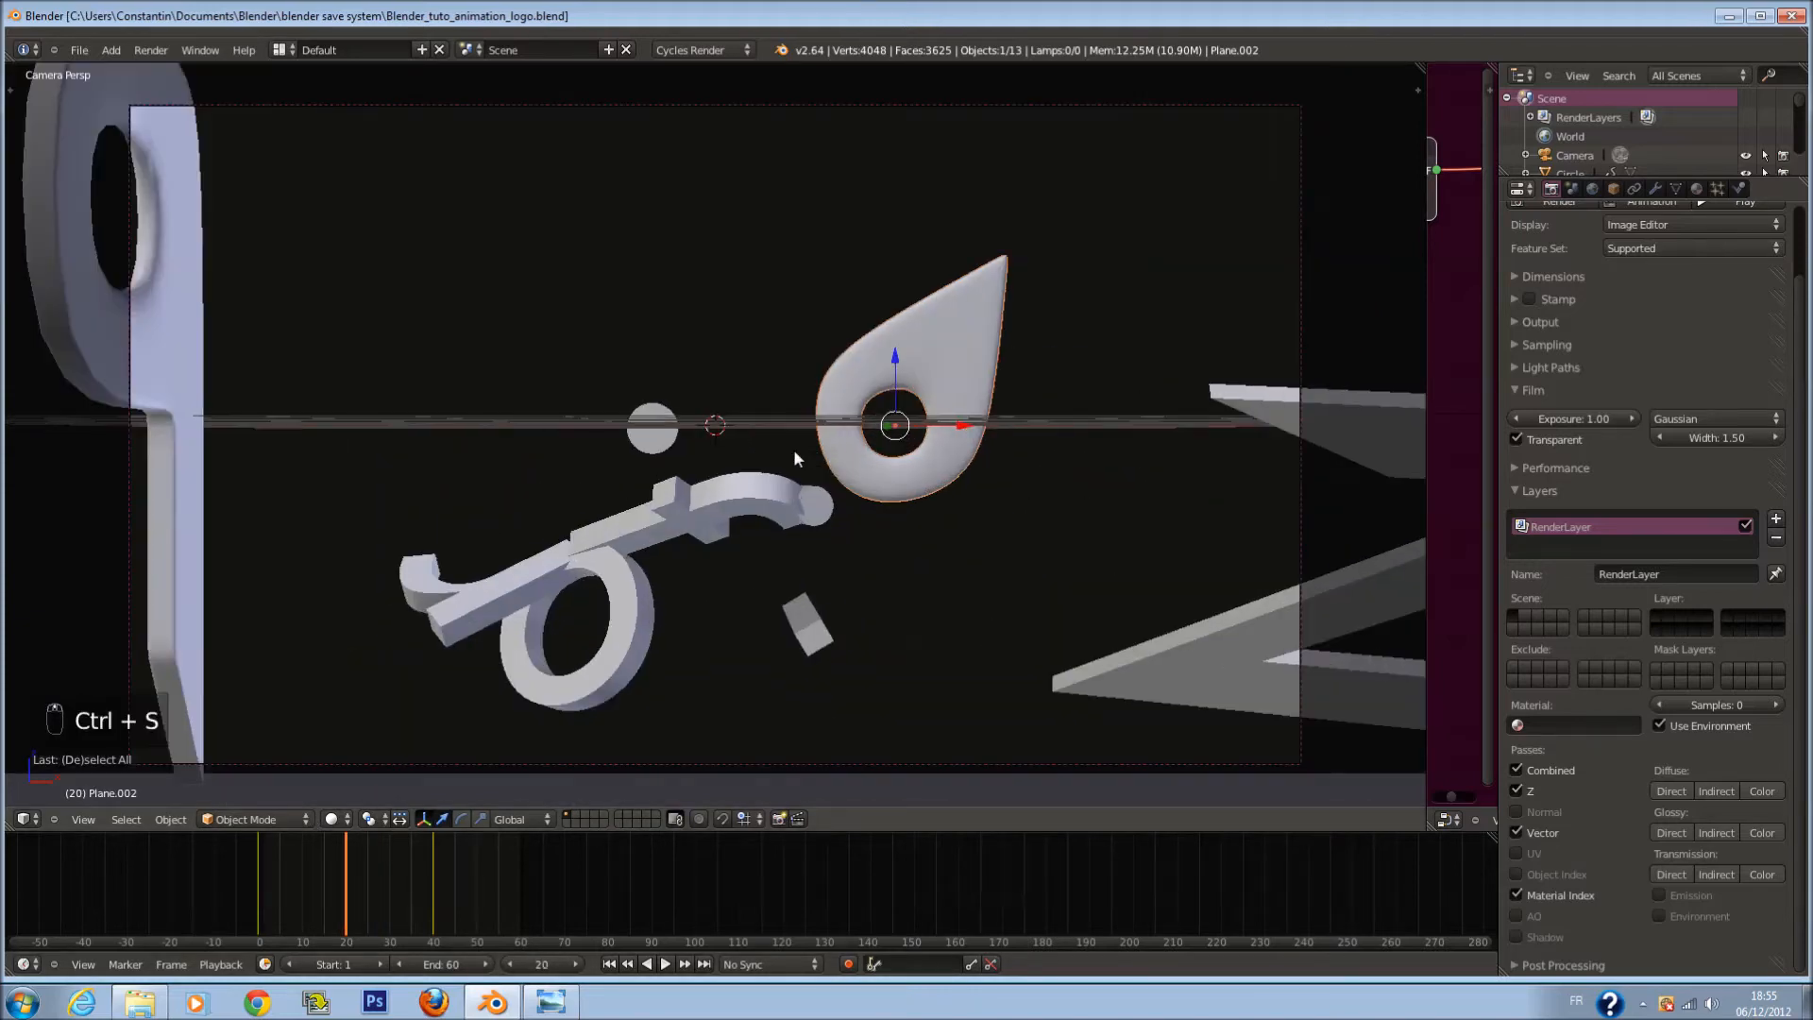
key(F12)
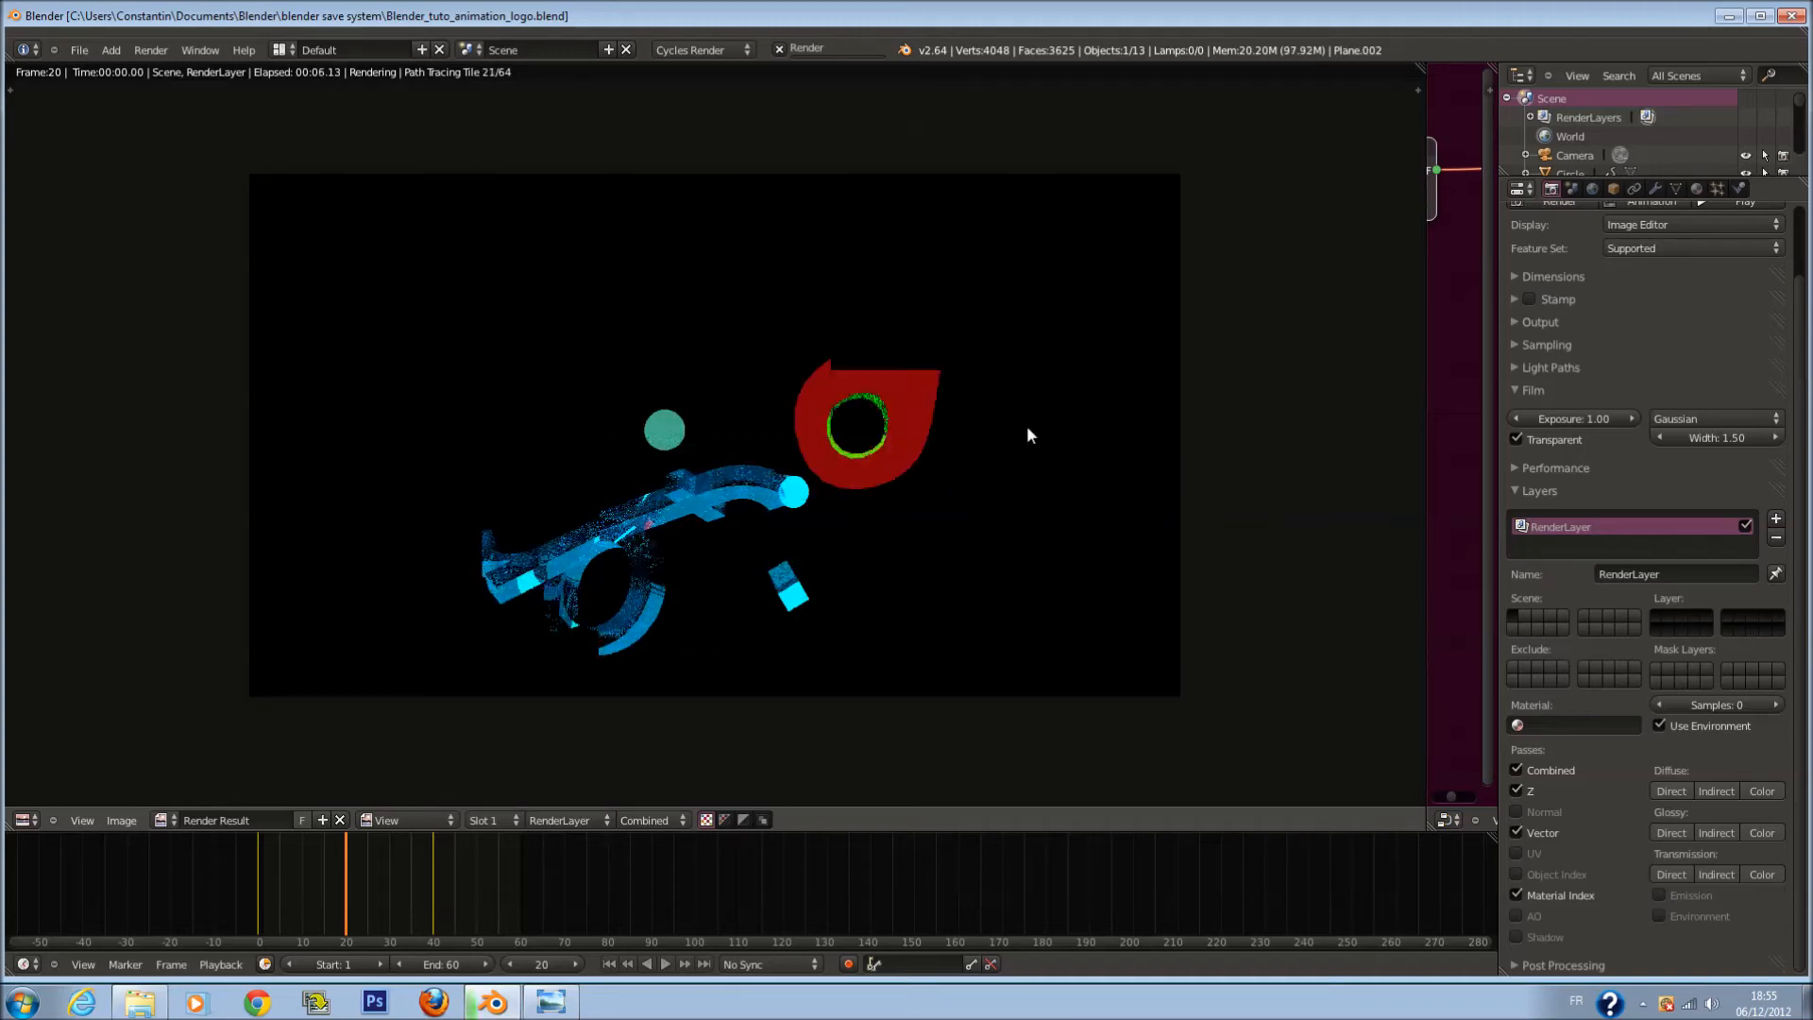
scroll(552, 411, up, 2)
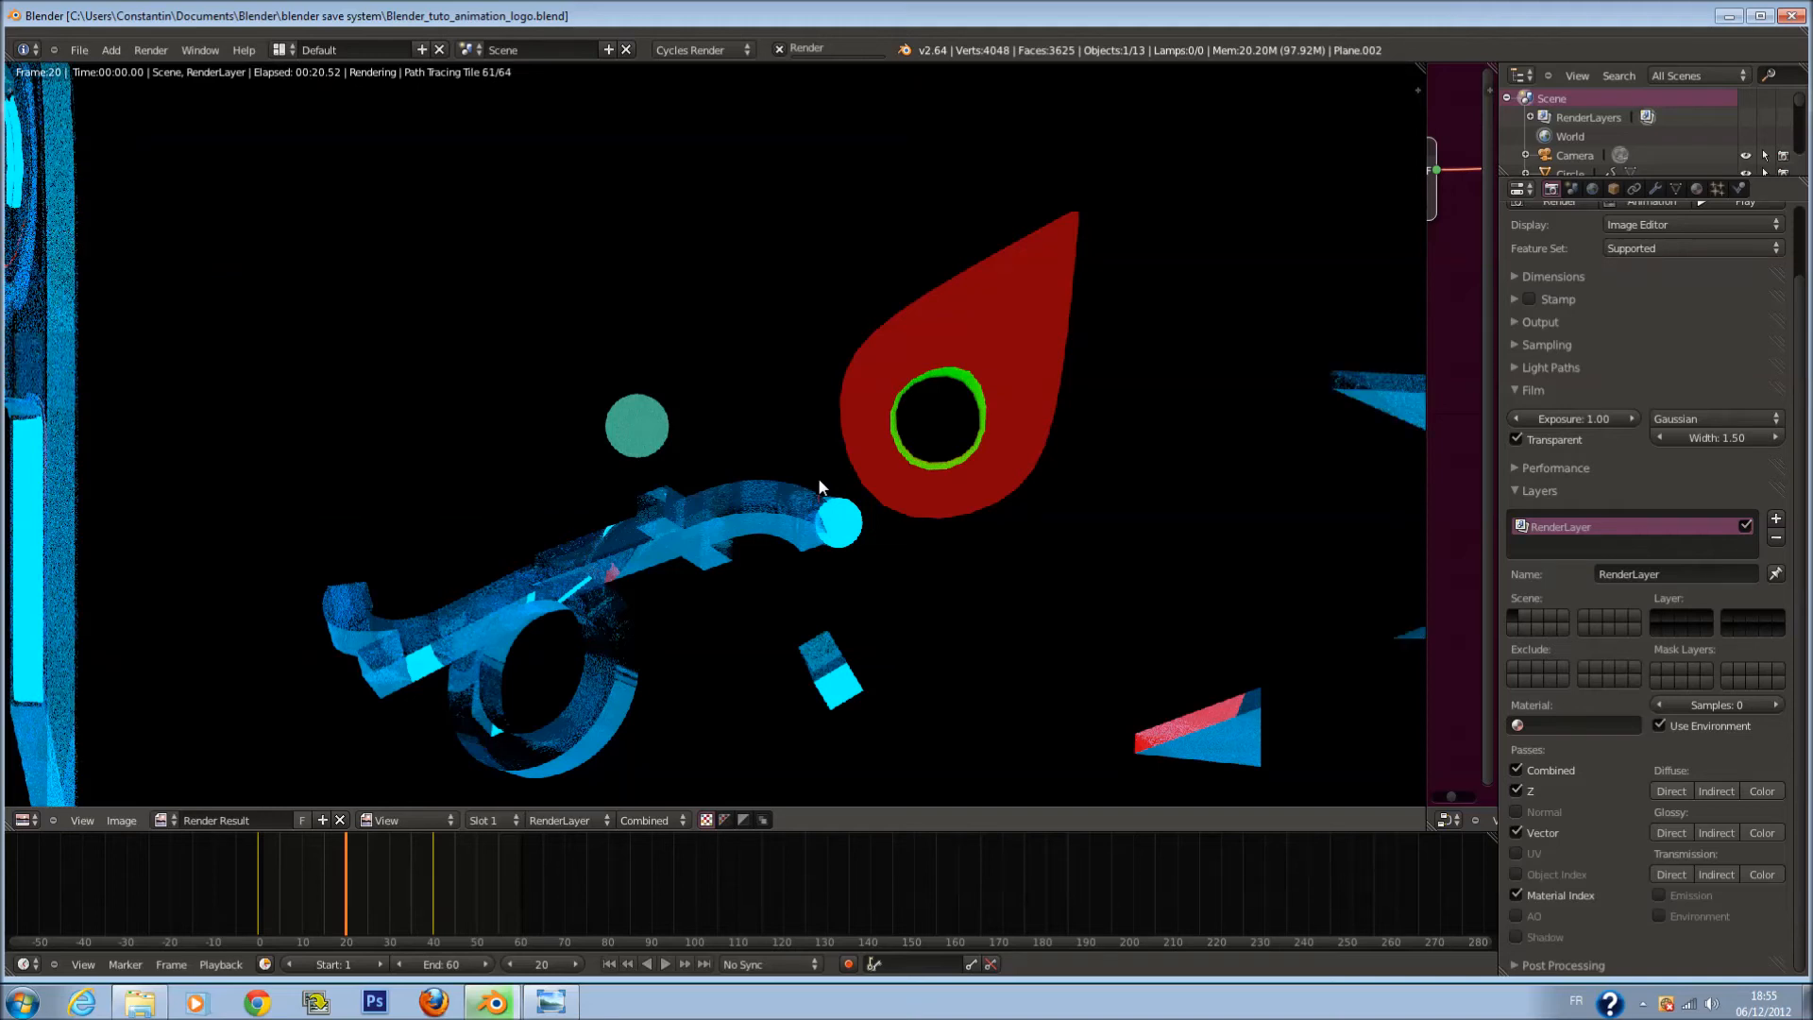
scroll(858, 384, down, 3)
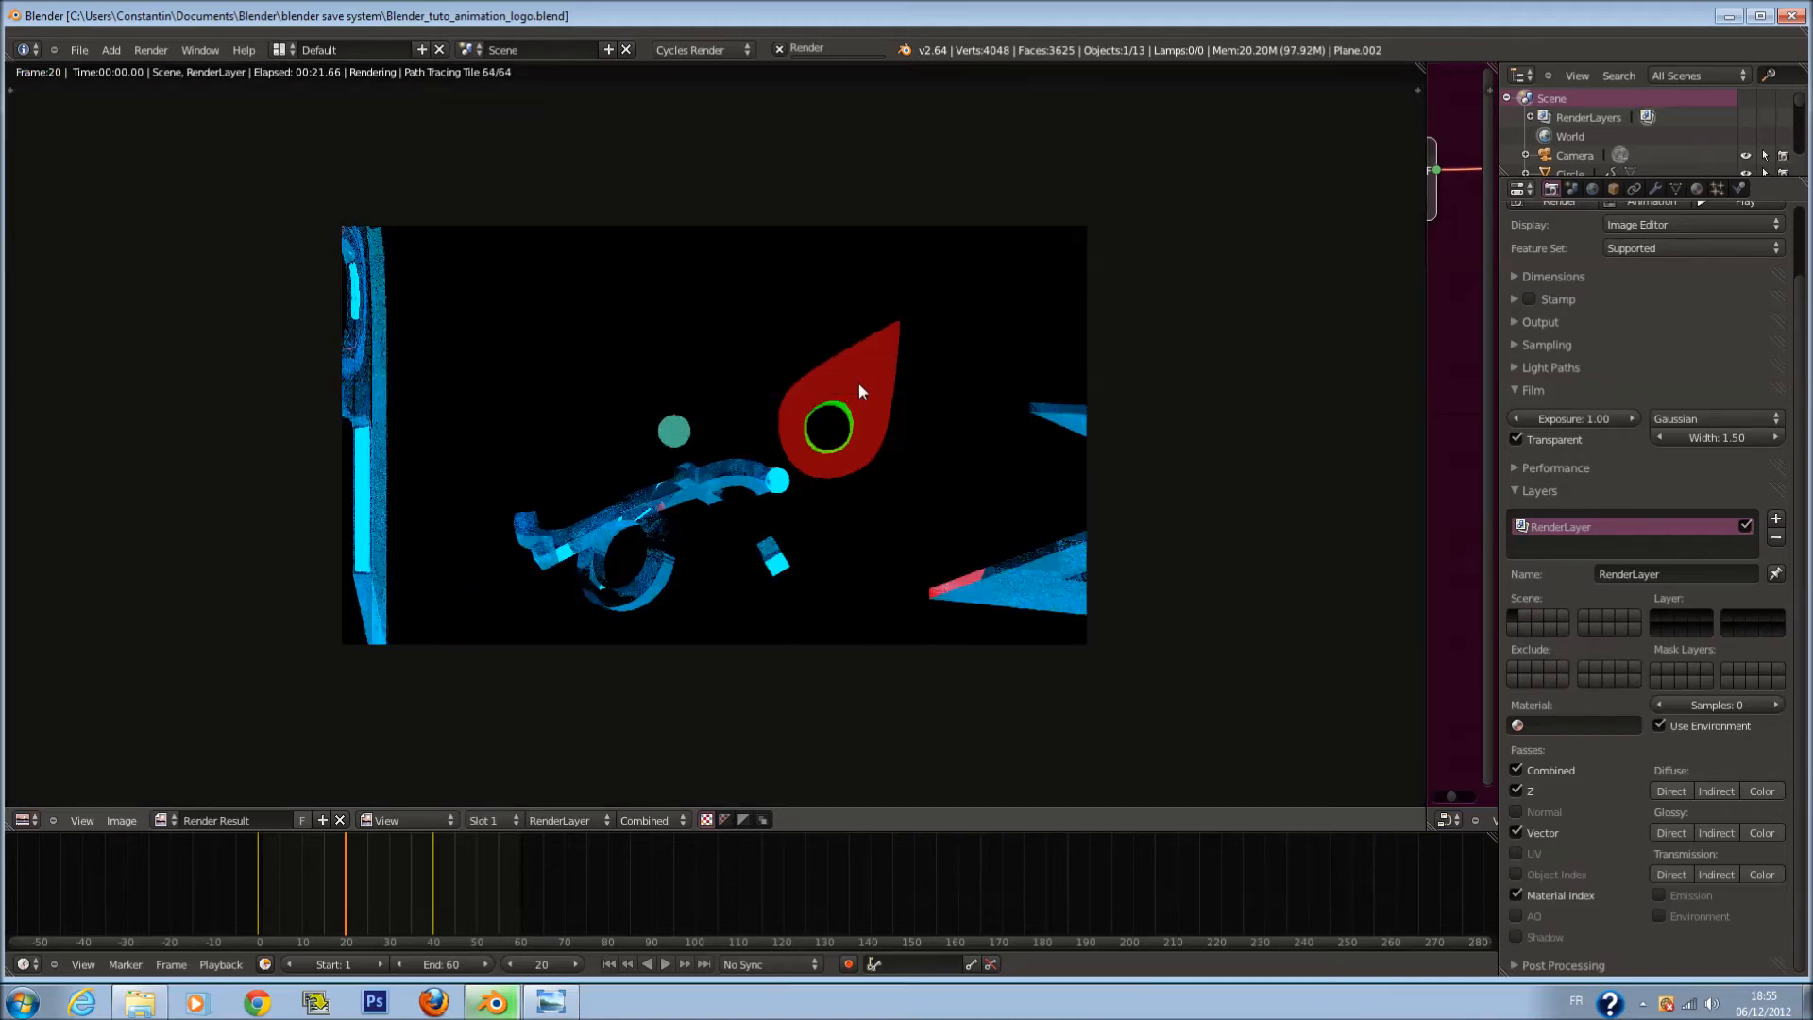
scroll(858, 383, up, 1)
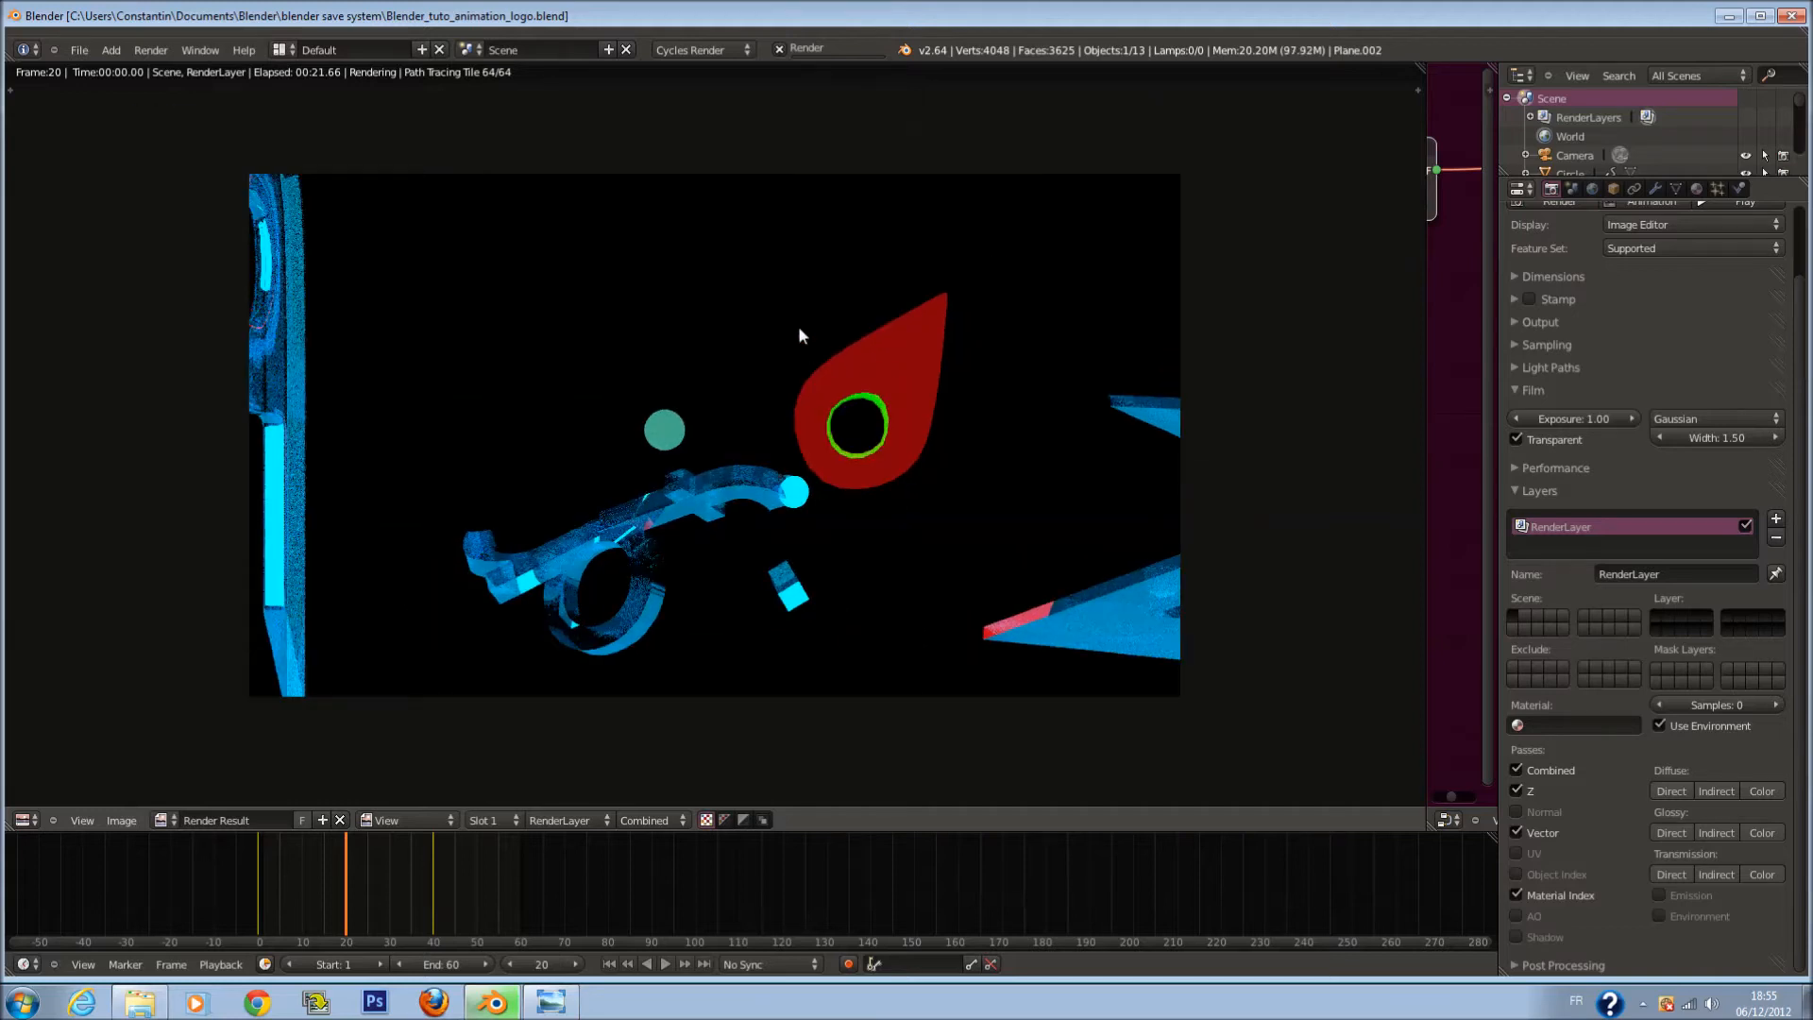
scroll(798, 333, up, 1)
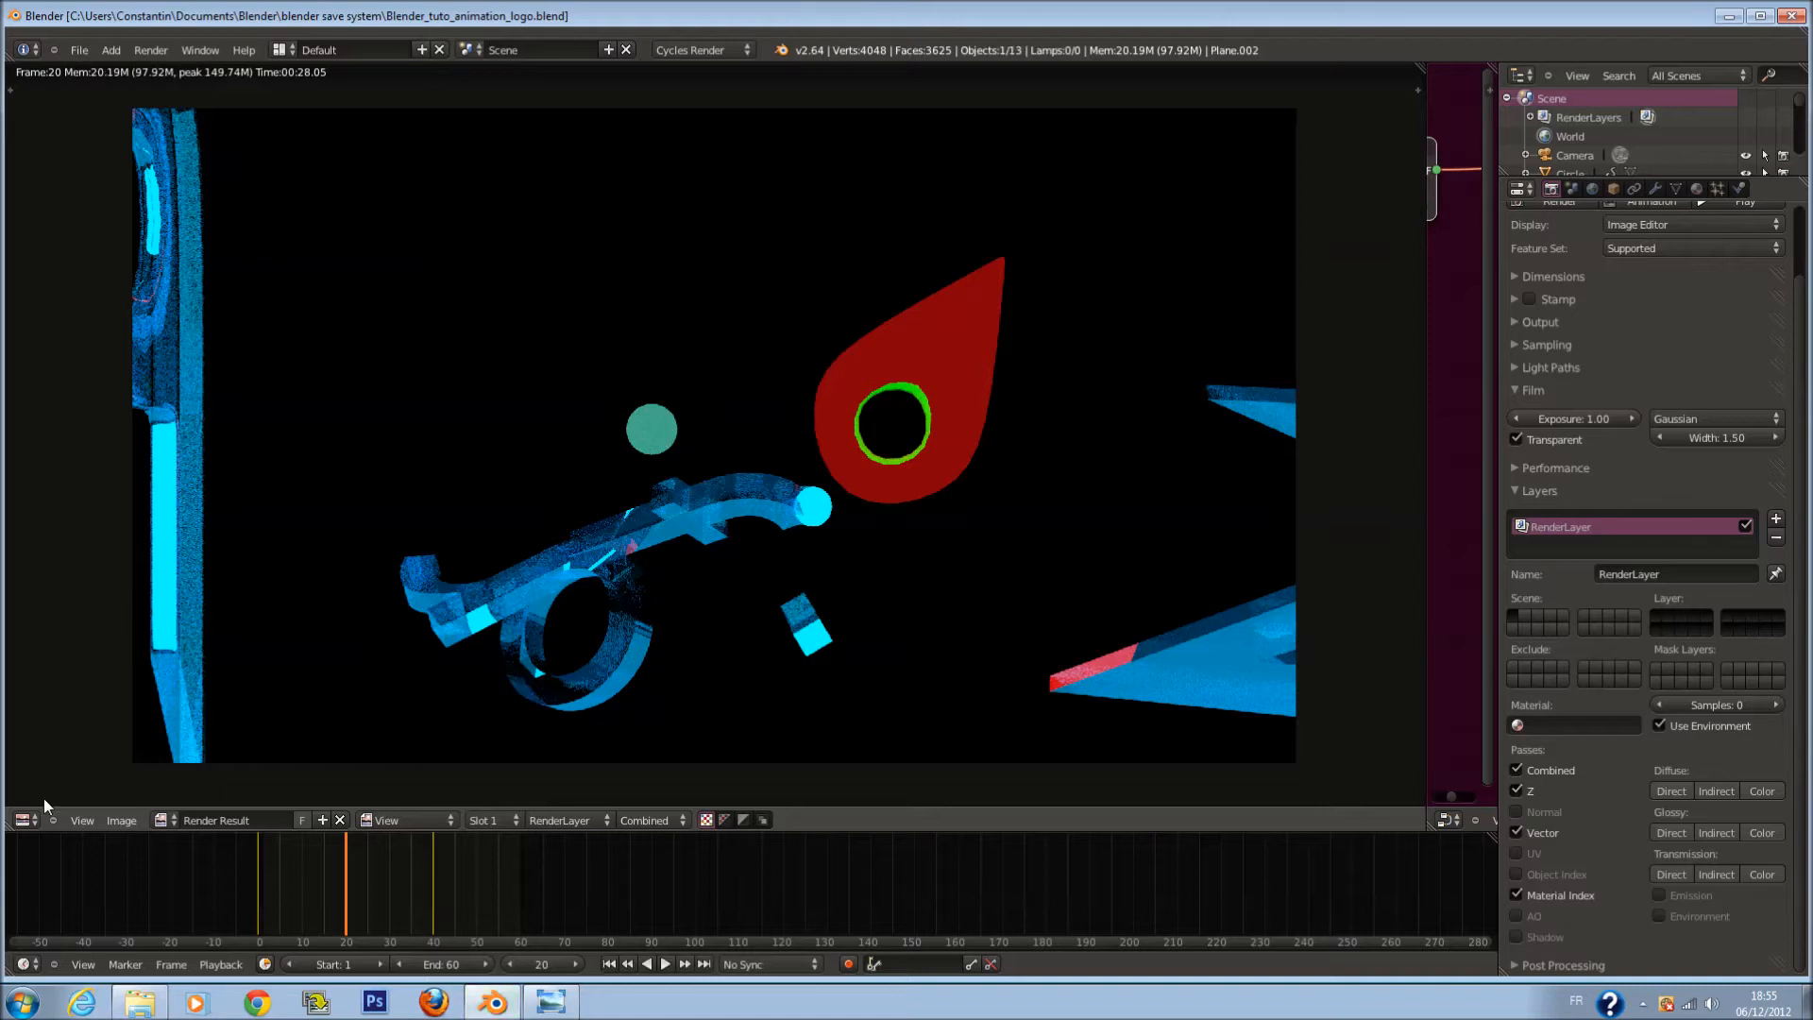
Step: Enable compositing nodes with Free Unused and Backdrop on, and move the Render Layers and Composite nodes apart
click(26, 820)
click(113, 630)
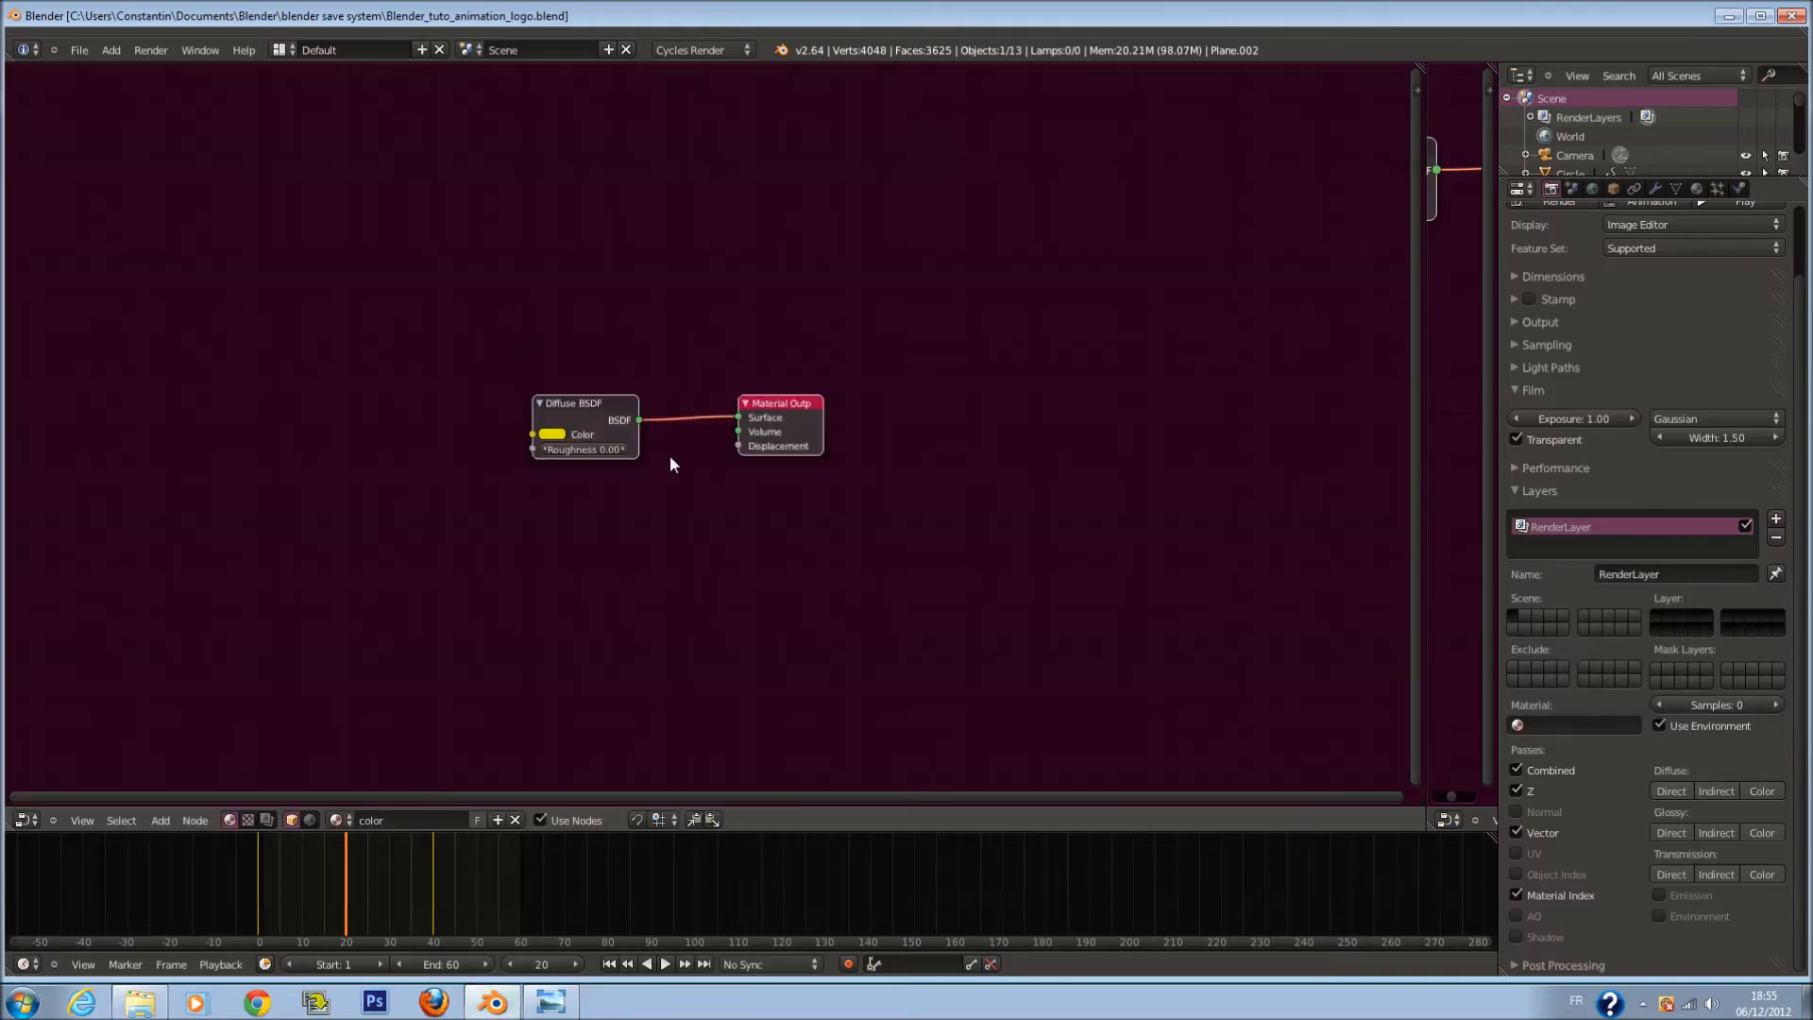
click(267, 819)
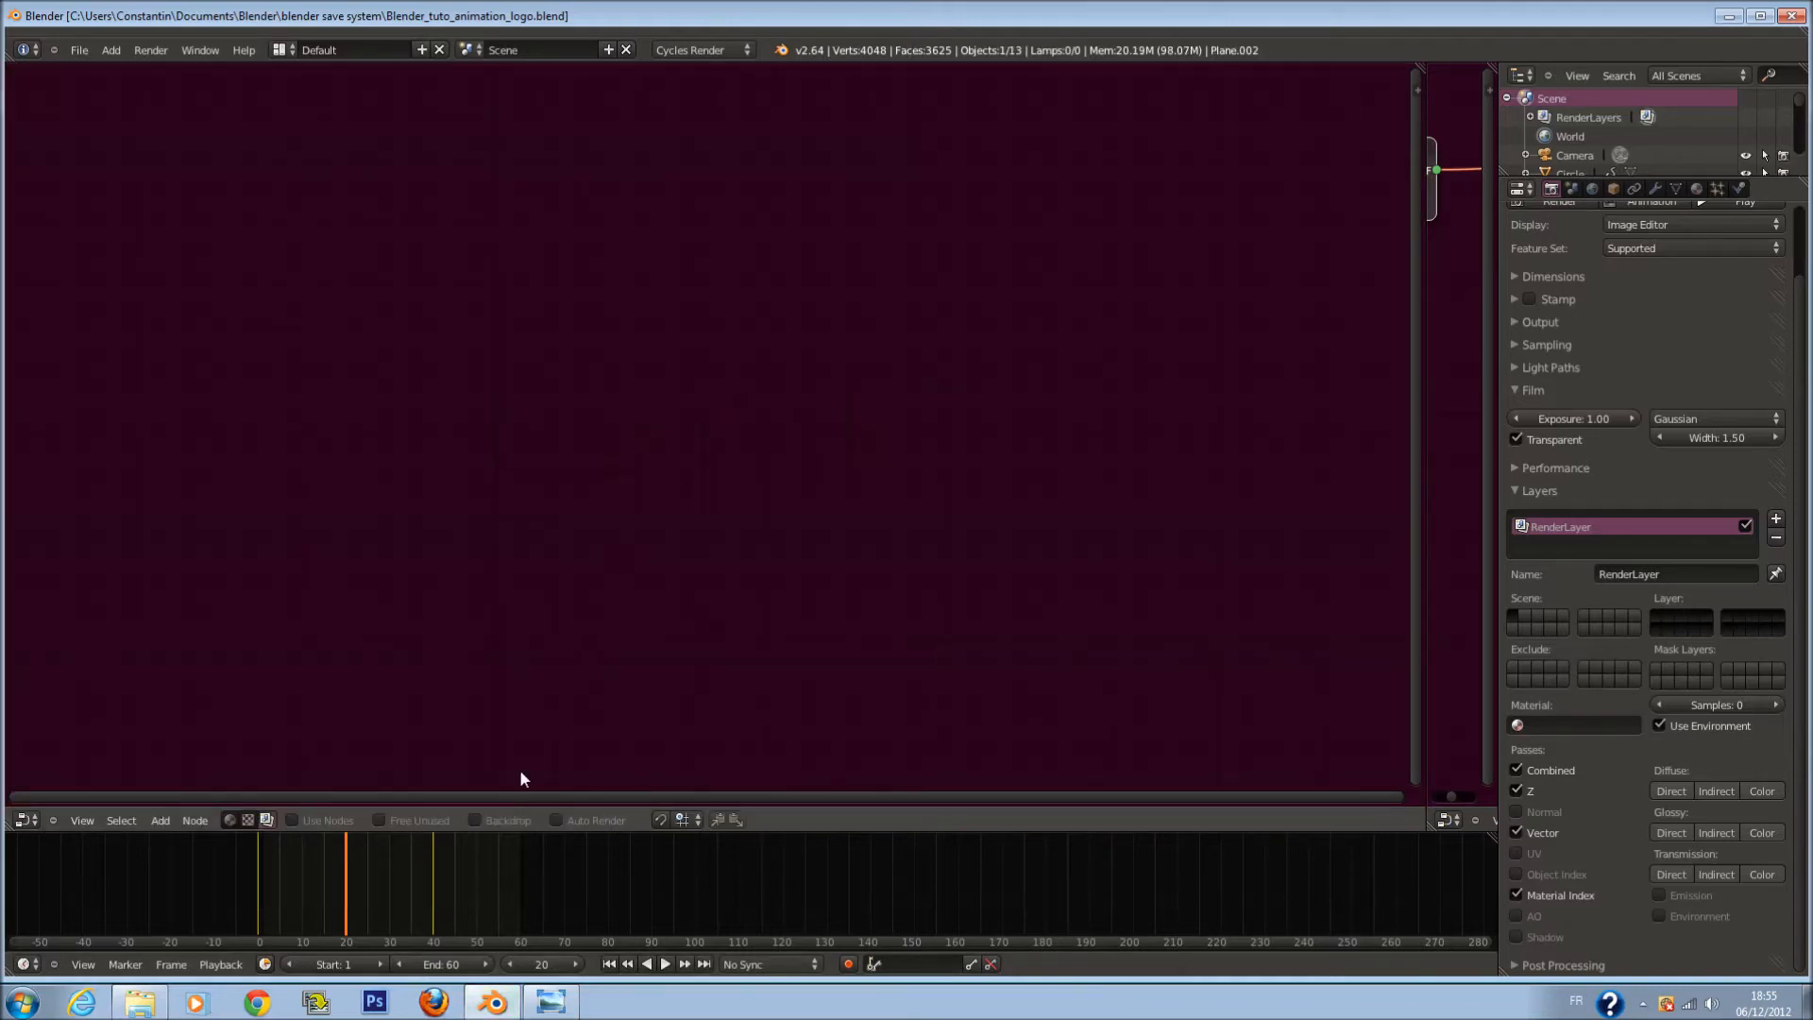
click(293, 820)
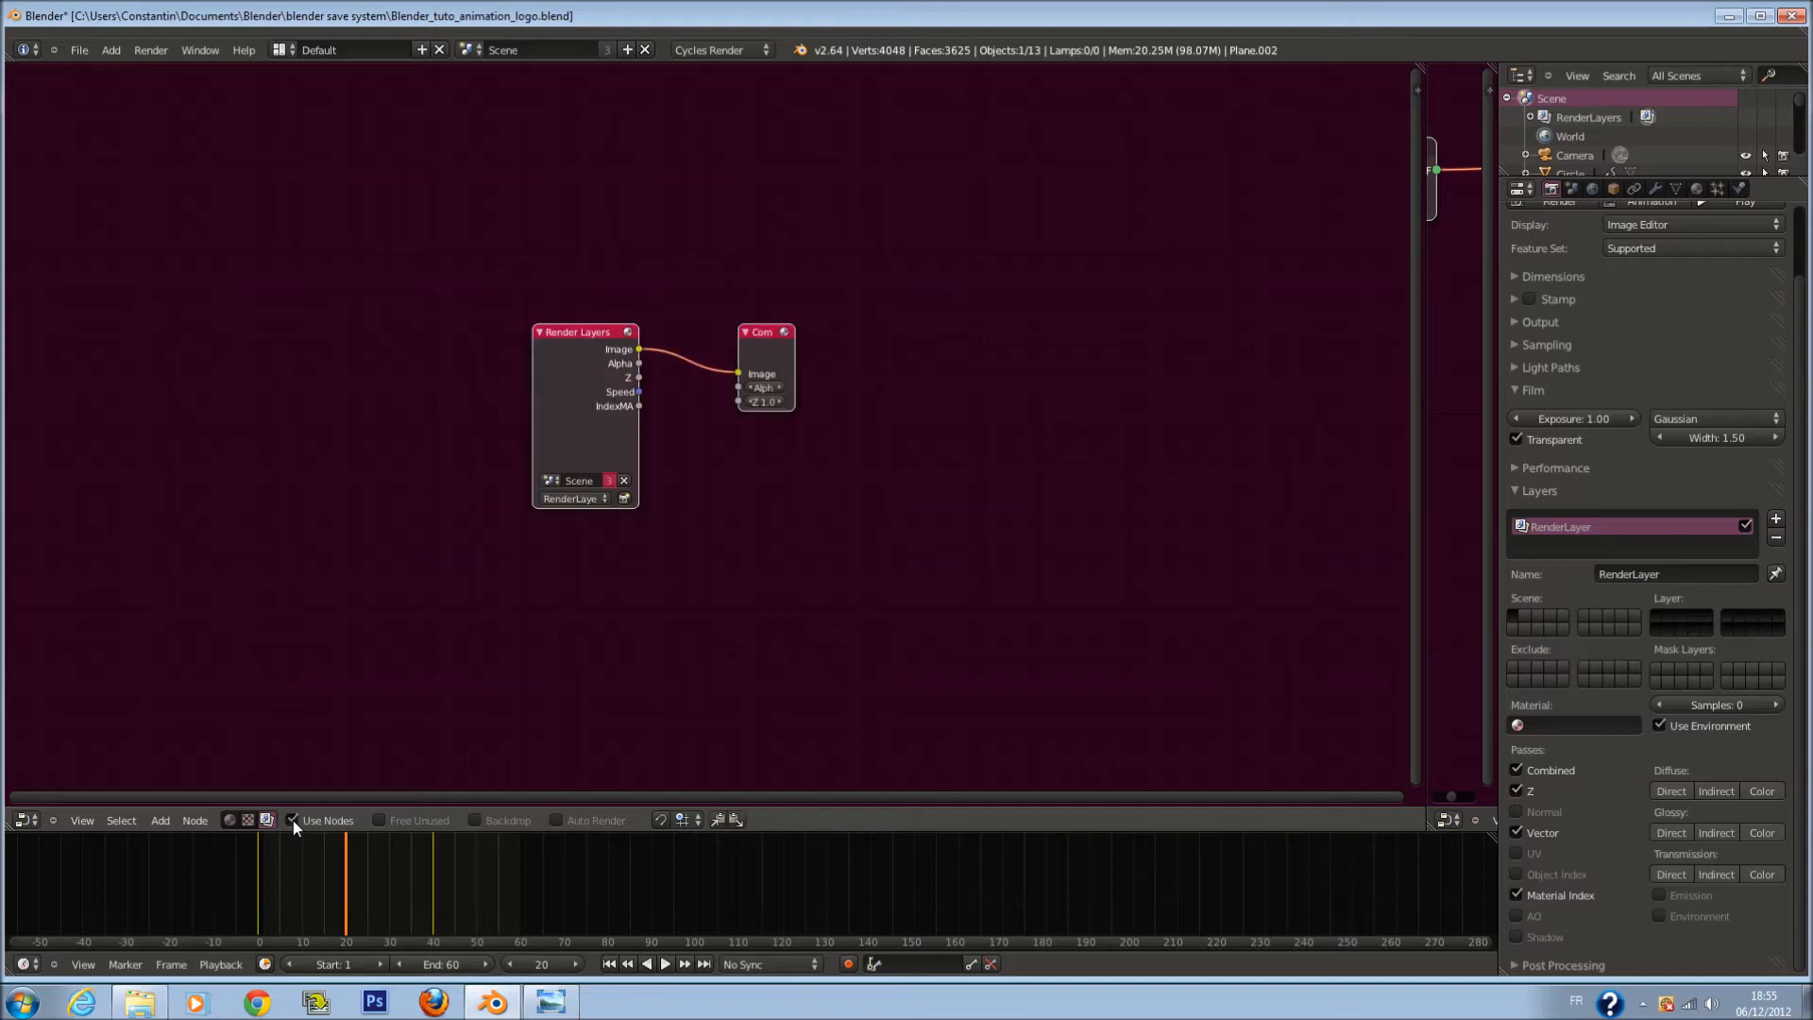
click(476, 820)
drag(559, 364, 322, 294)
drag(770, 359, 1079, 342)
Step: Add an ID Mask node, connect the Render Layers IndexMA output to its ID value, and set its index to 1
key(shift+a)
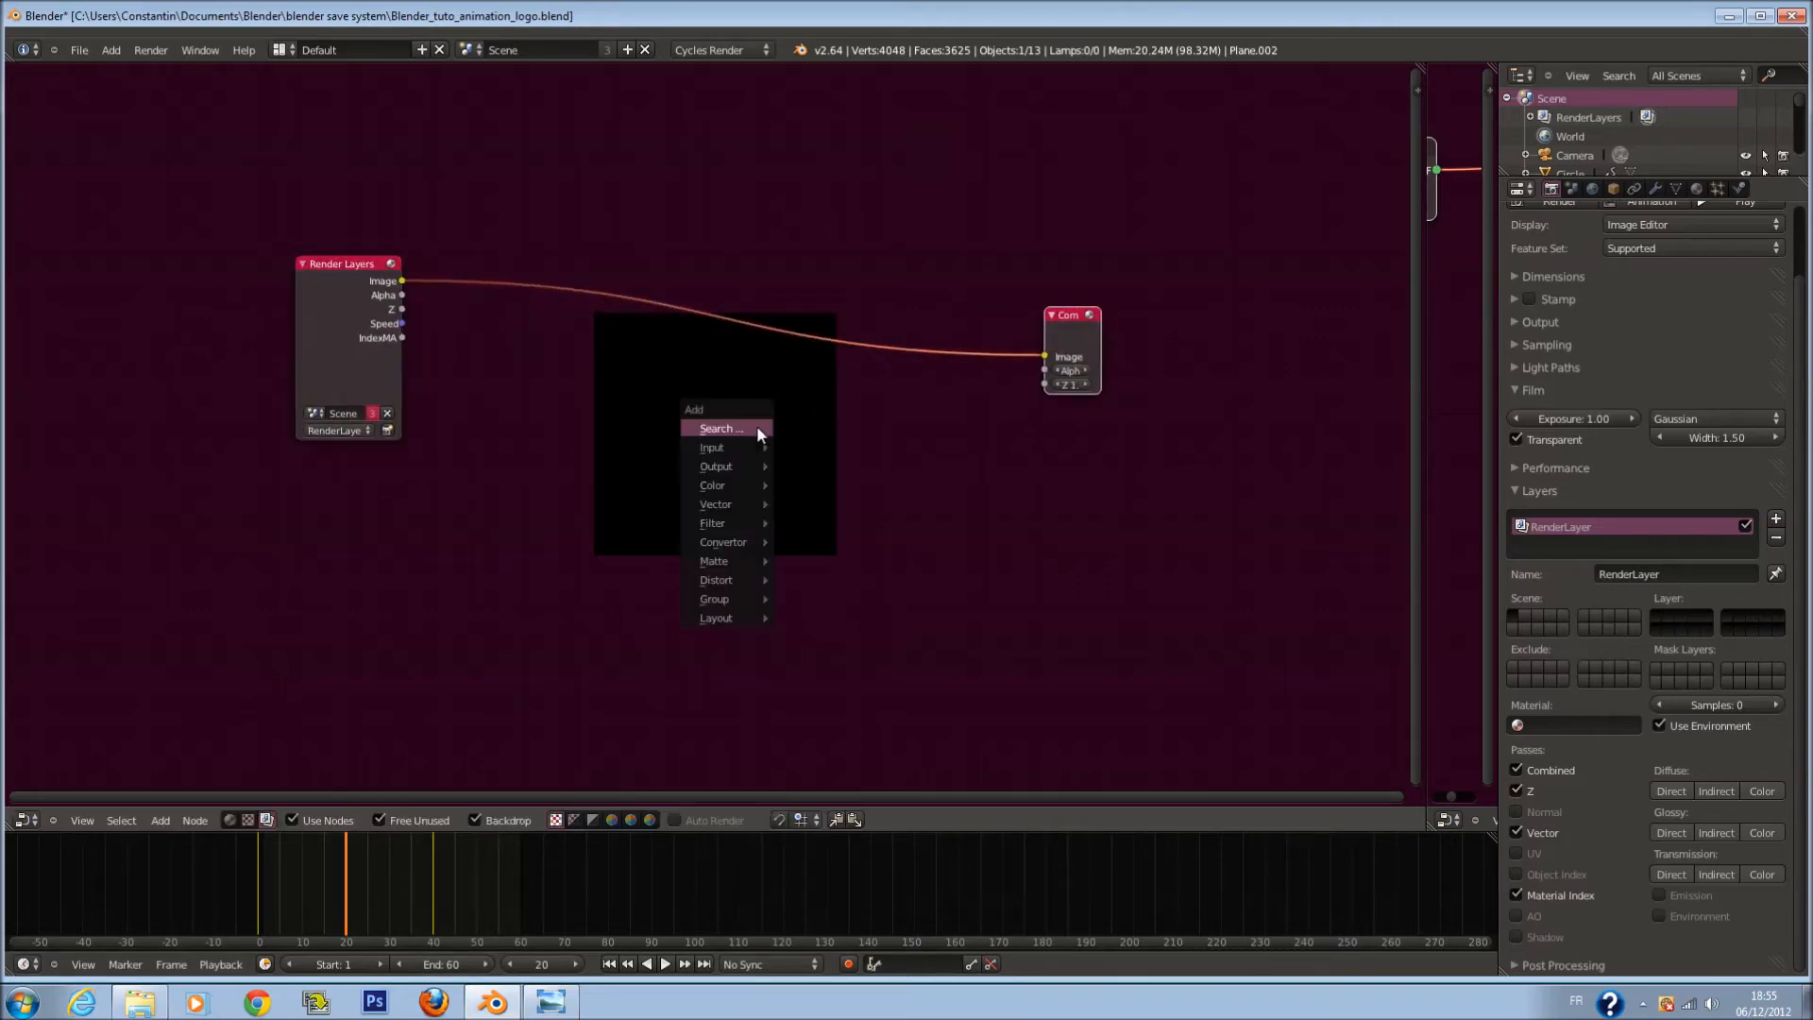
mouse_move(729, 484)
mouse_move(727, 544)
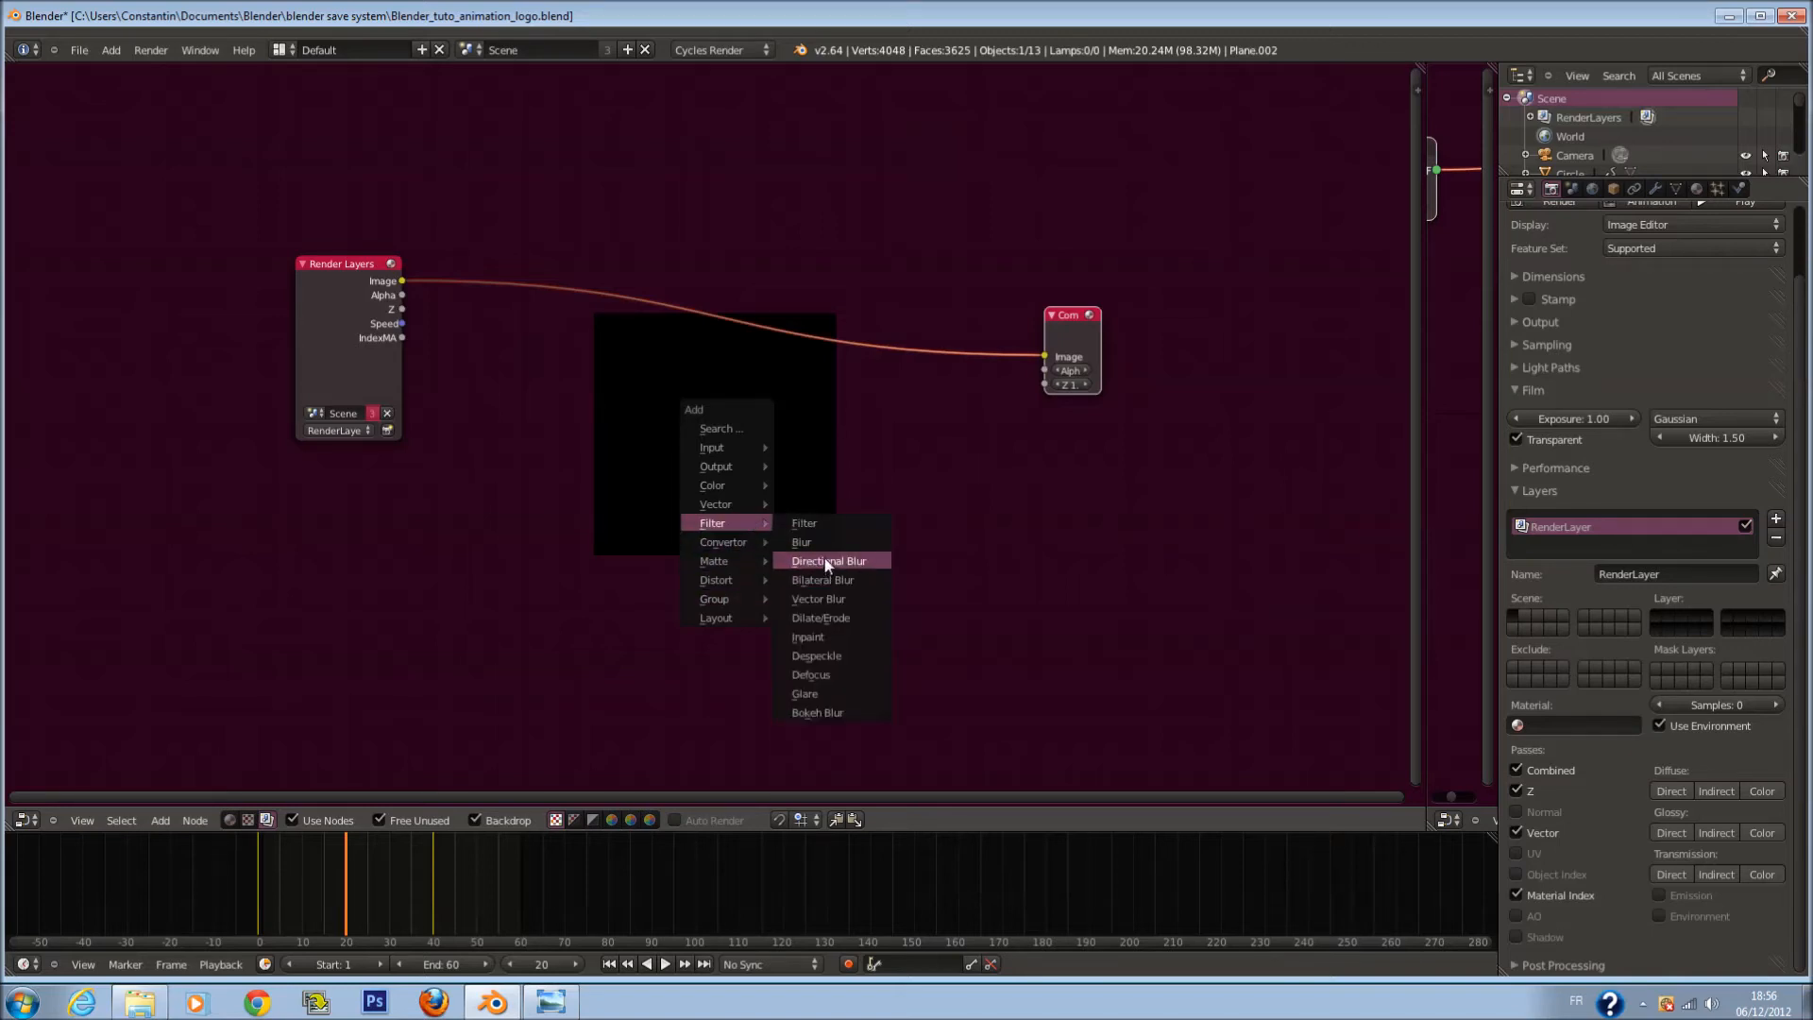
click(859, 598)
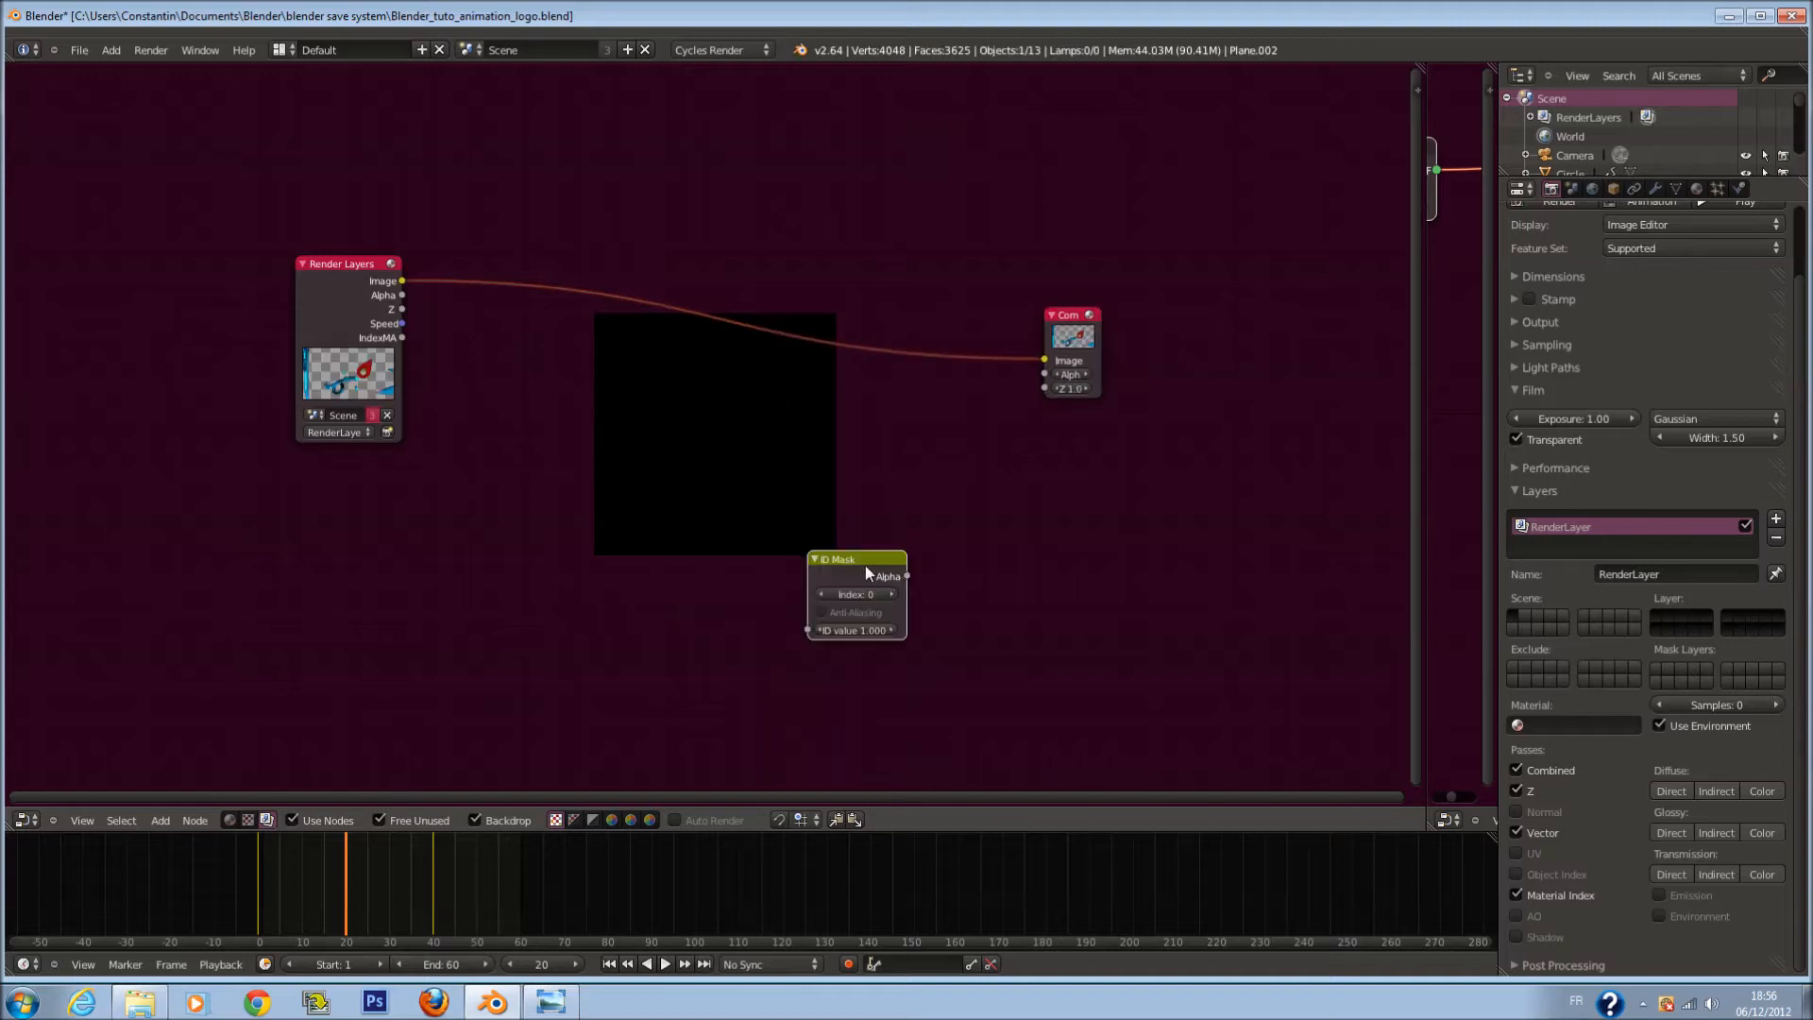
click(574, 391)
scroll(377, 355, up, 2)
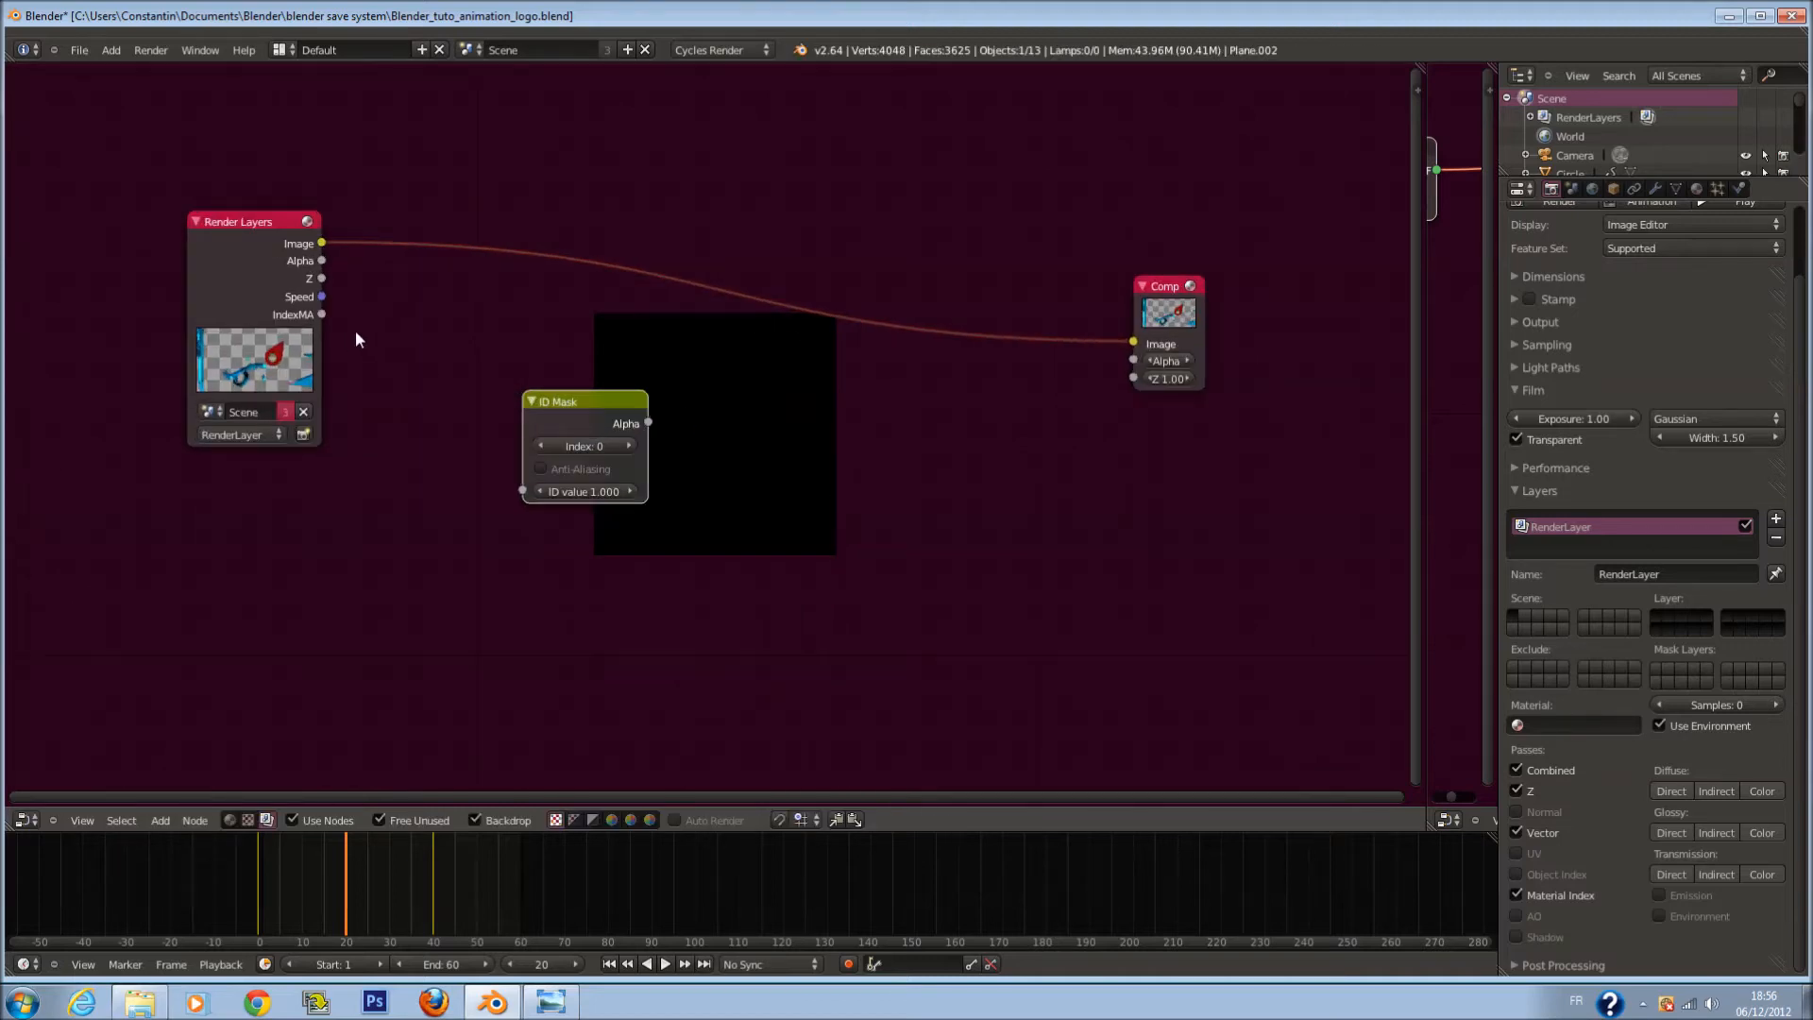
drag(344, 327, 524, 490)
drag(601, 410, 513, 486)
click(599, 497)
Step: Add a Viewer node and connect the ID Mask's Alpha output to its Image input
key(shift+a)
mouse_move(859, 417)
click(940, 431)
click(939, 431)
drag(548, 506, 1168, 584)
key(shift+a)
mouse_move(778, 555)
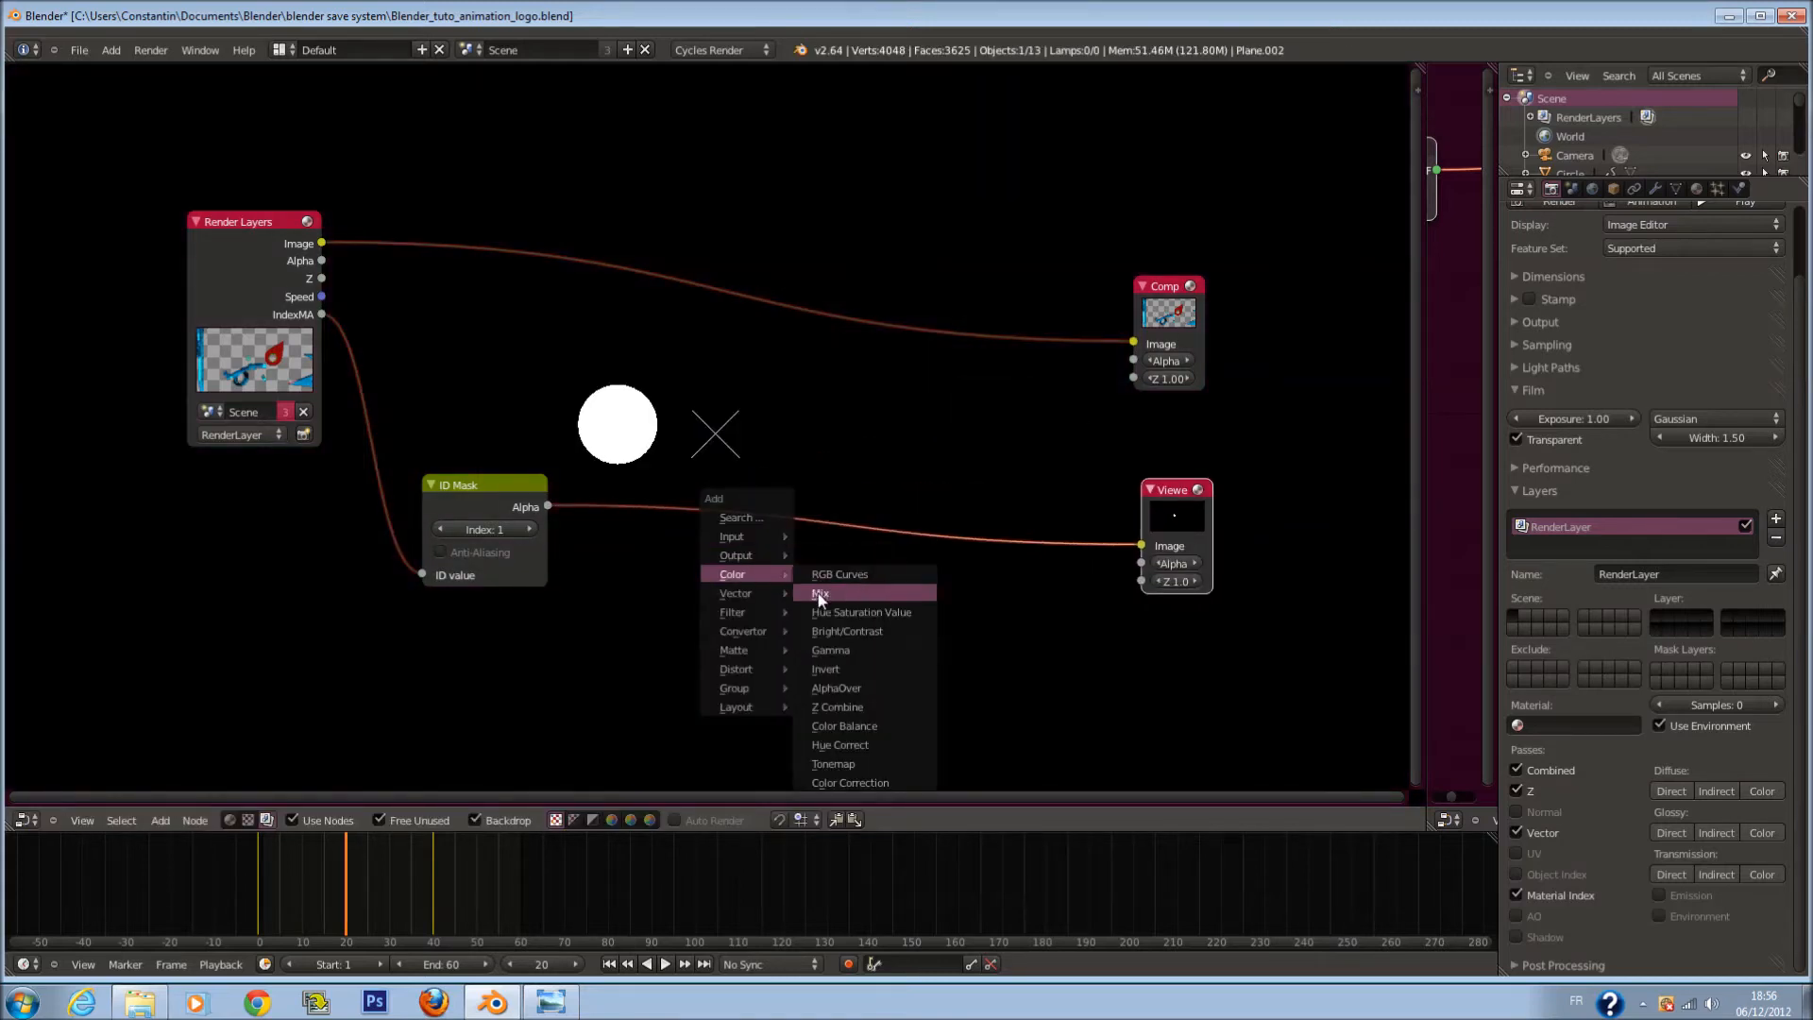
mouse_move(746, 658)
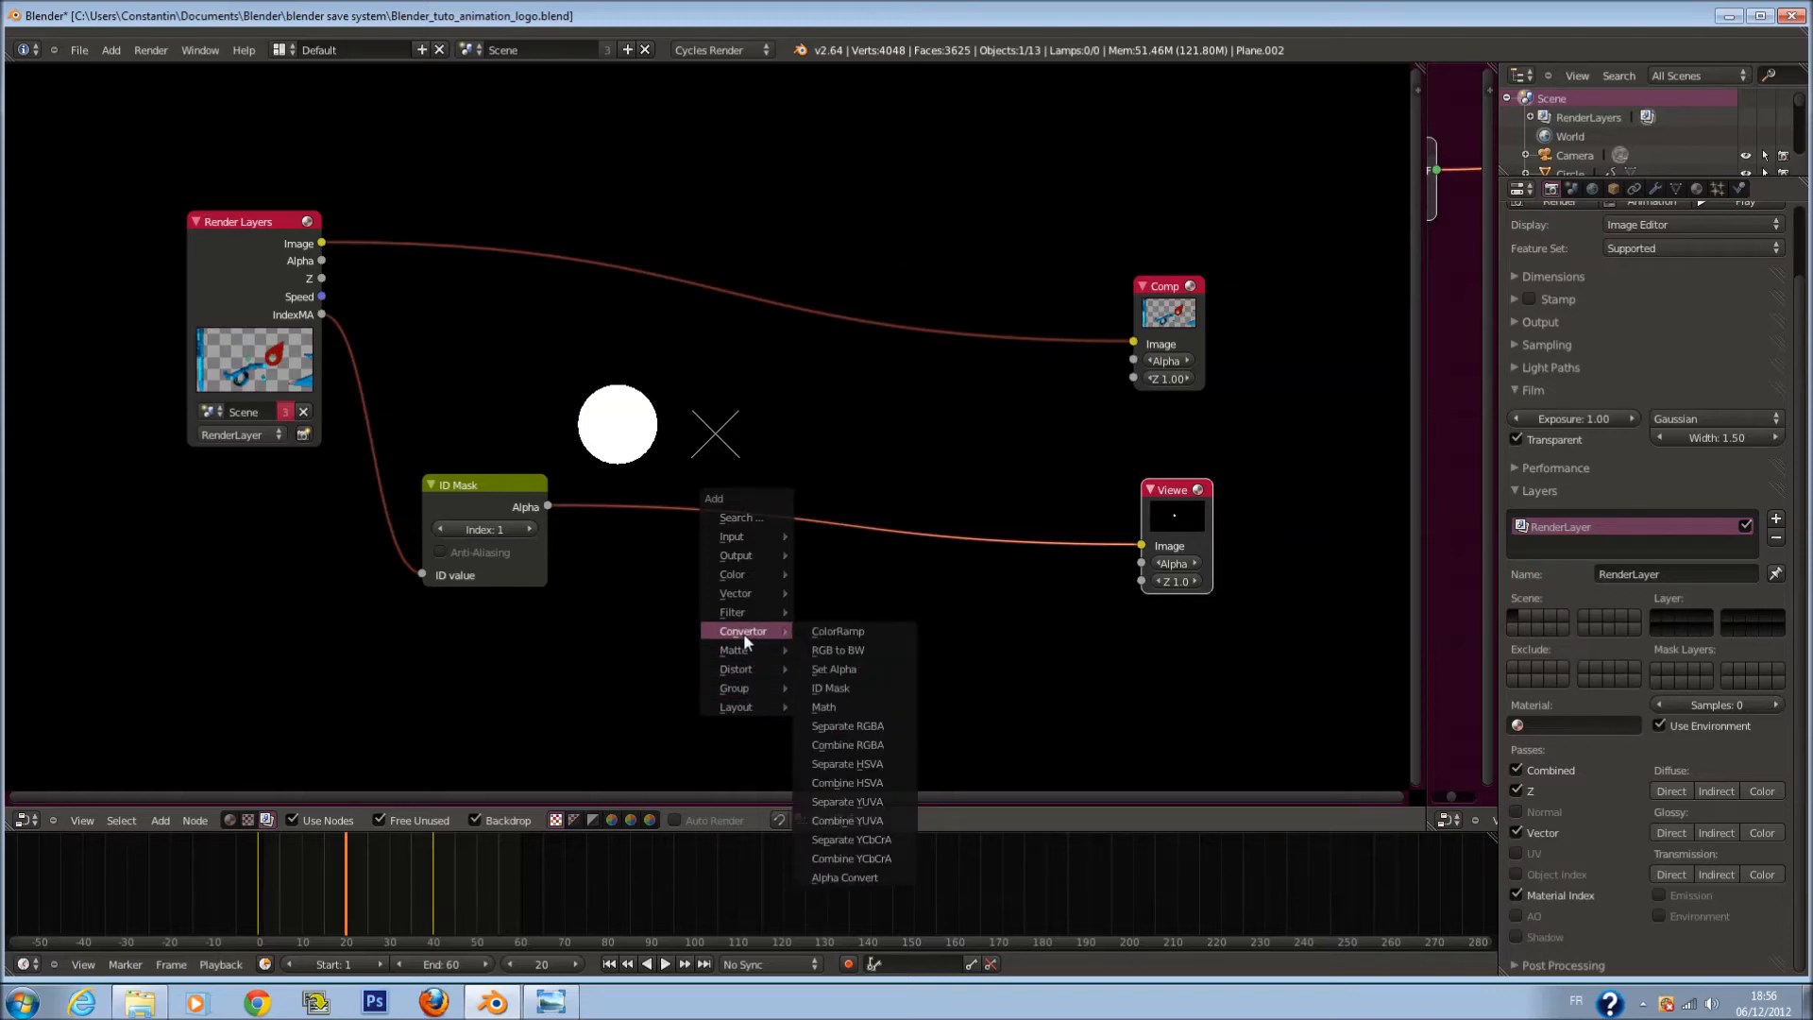
mouse_move(744, 612)
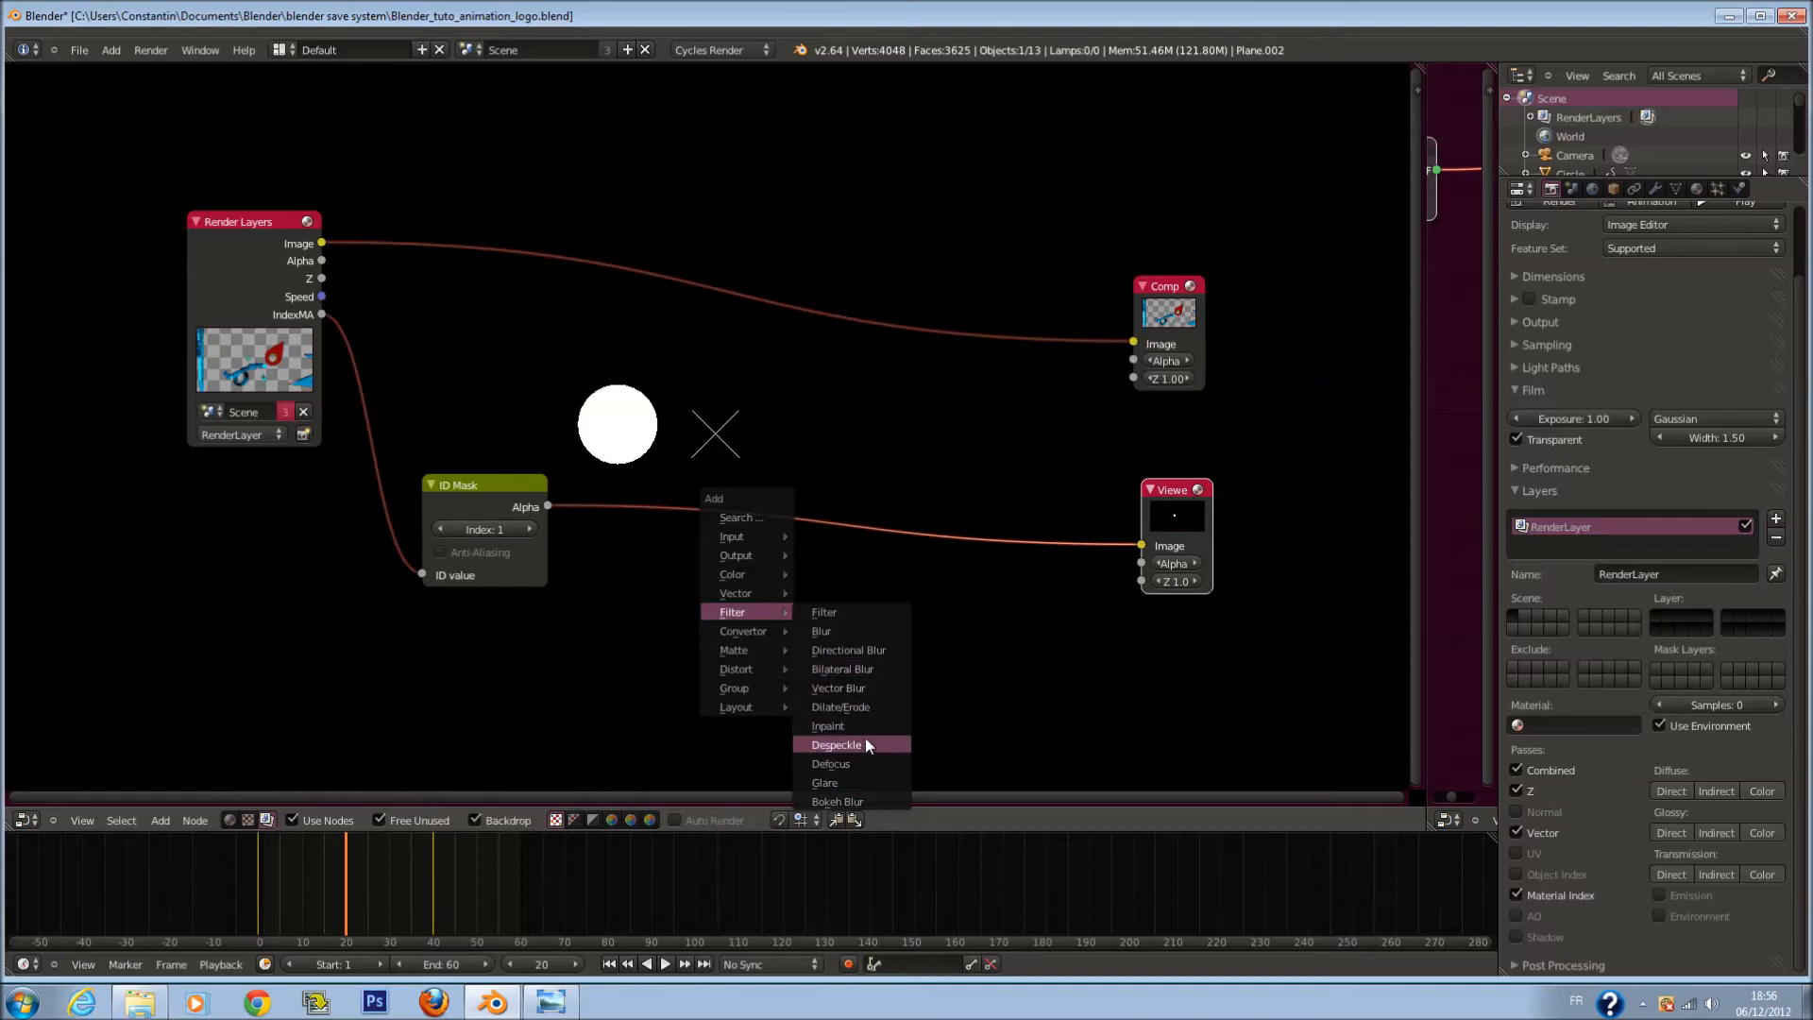
click(865, 763)
scroll(950, 676, up, 2)
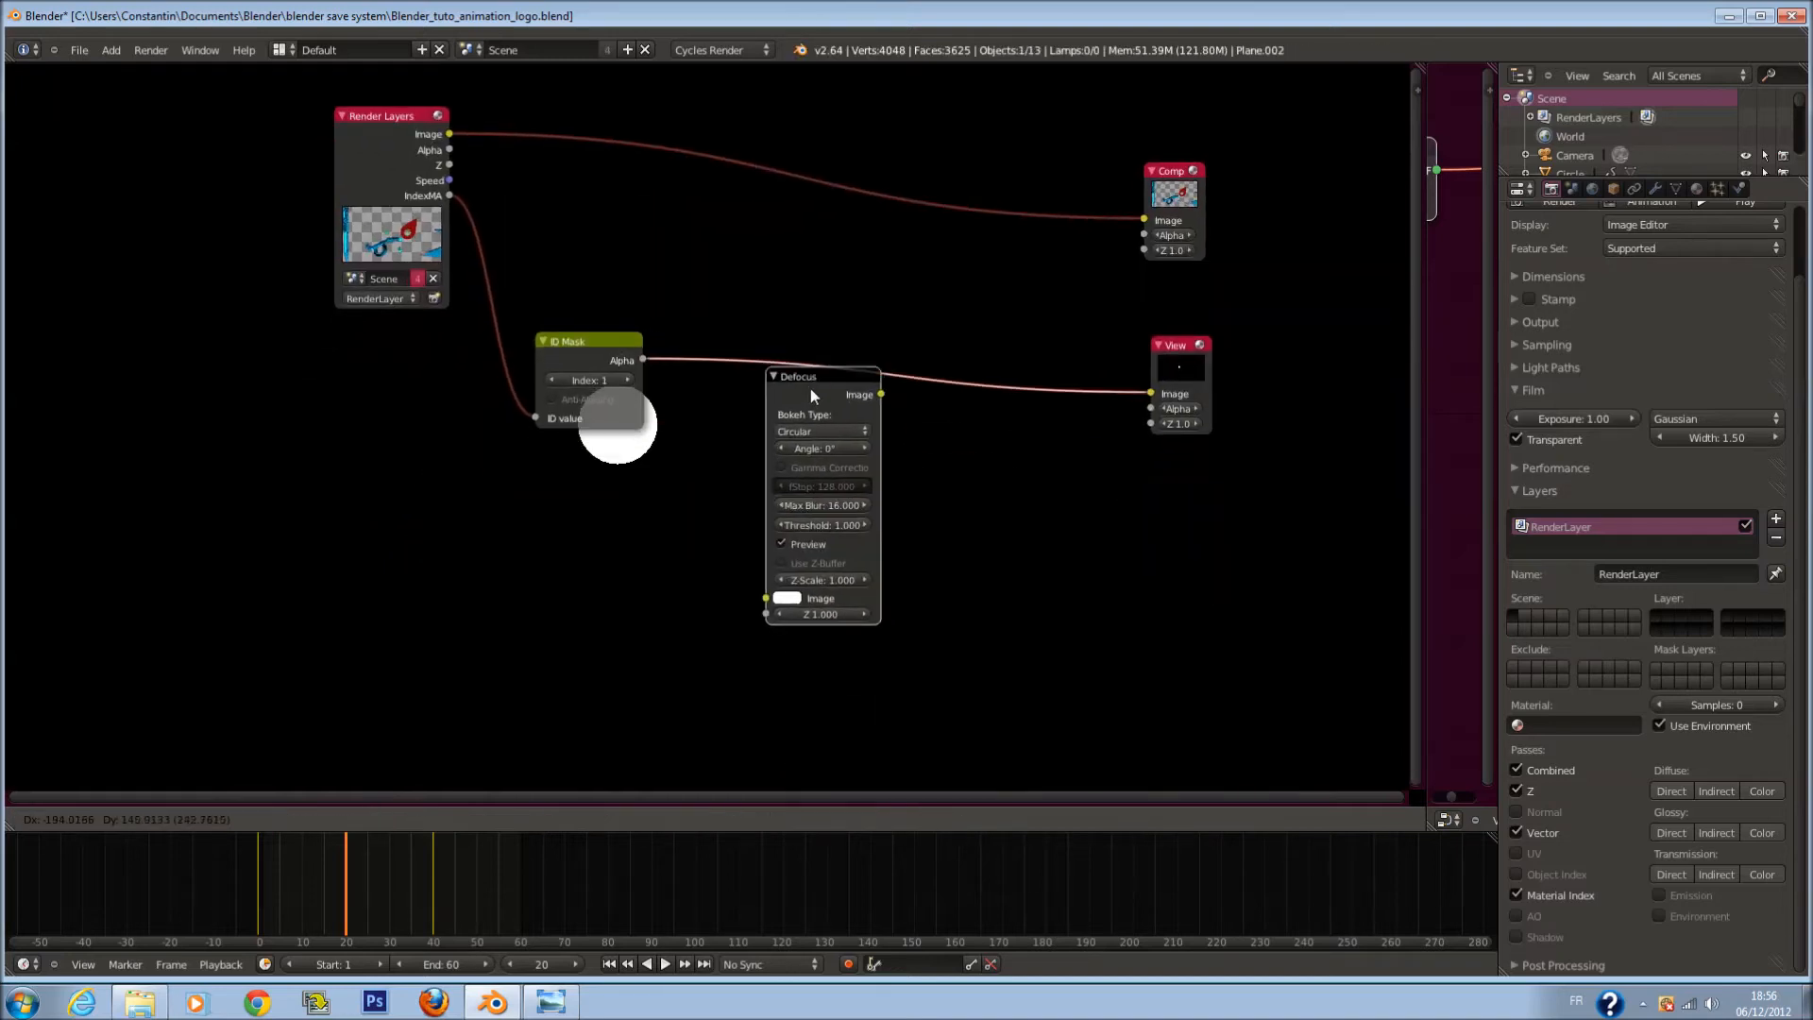
click(782, 397)
middle_drag(783, 397, 692, 398)
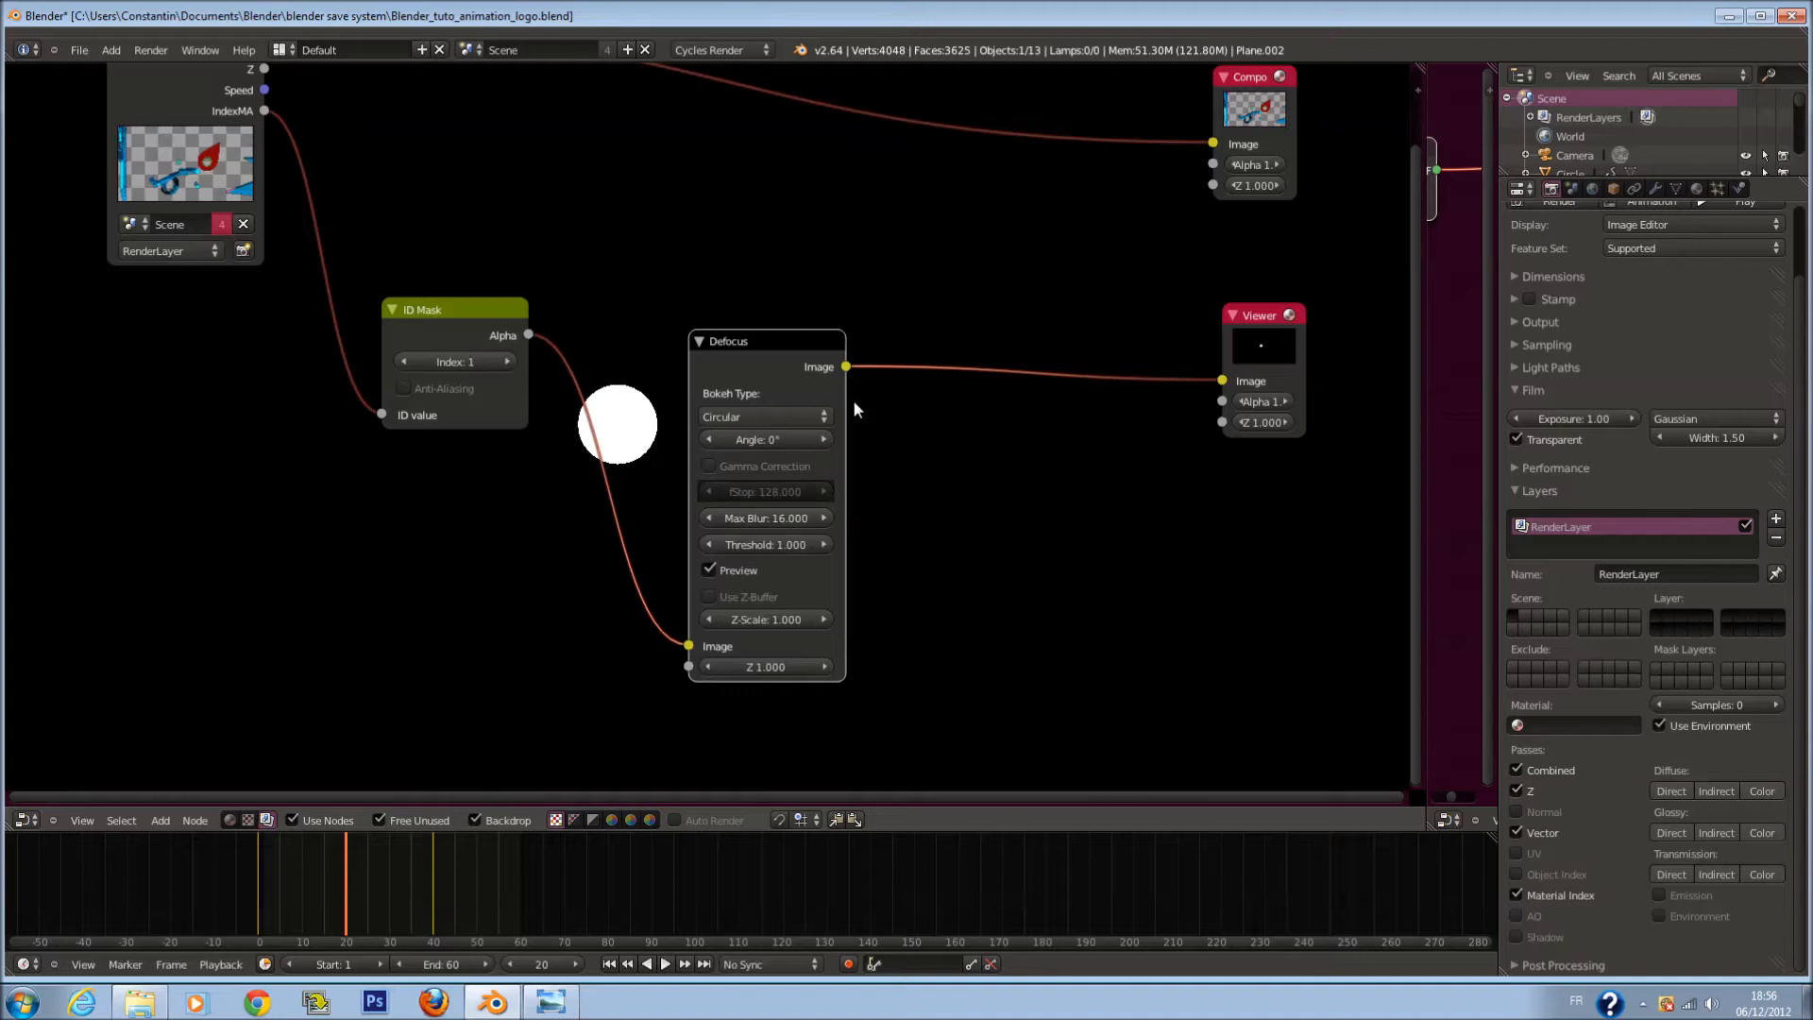
key(x)
drag(1233, 412, 529, 334)
Step: Insert a Glare filter node between the ID Mask and Viewer nodes and set its Mix to 0
key(shift+a)
mouse_move(714, 408)
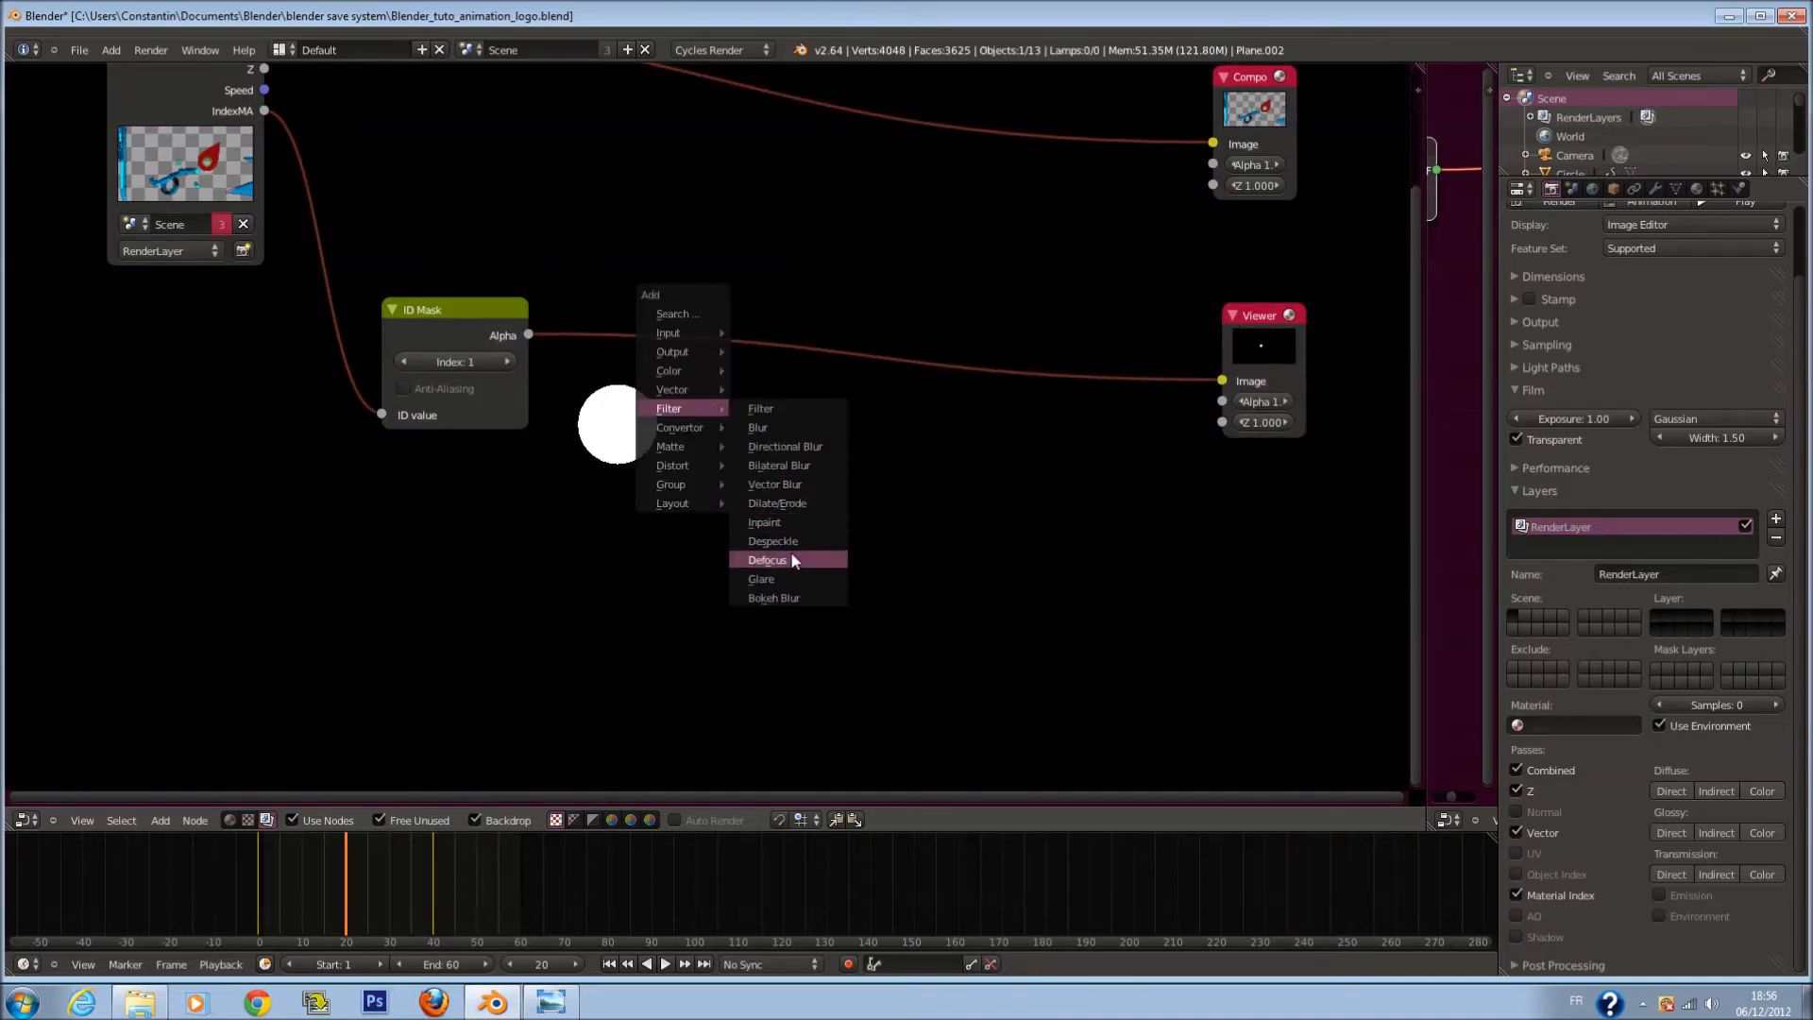
click(793, 579)
scroll(878, 491, down, 1)
click(775, 344)
scroll(808, 399, up, 1)
drag(814, 455, 701, 461)
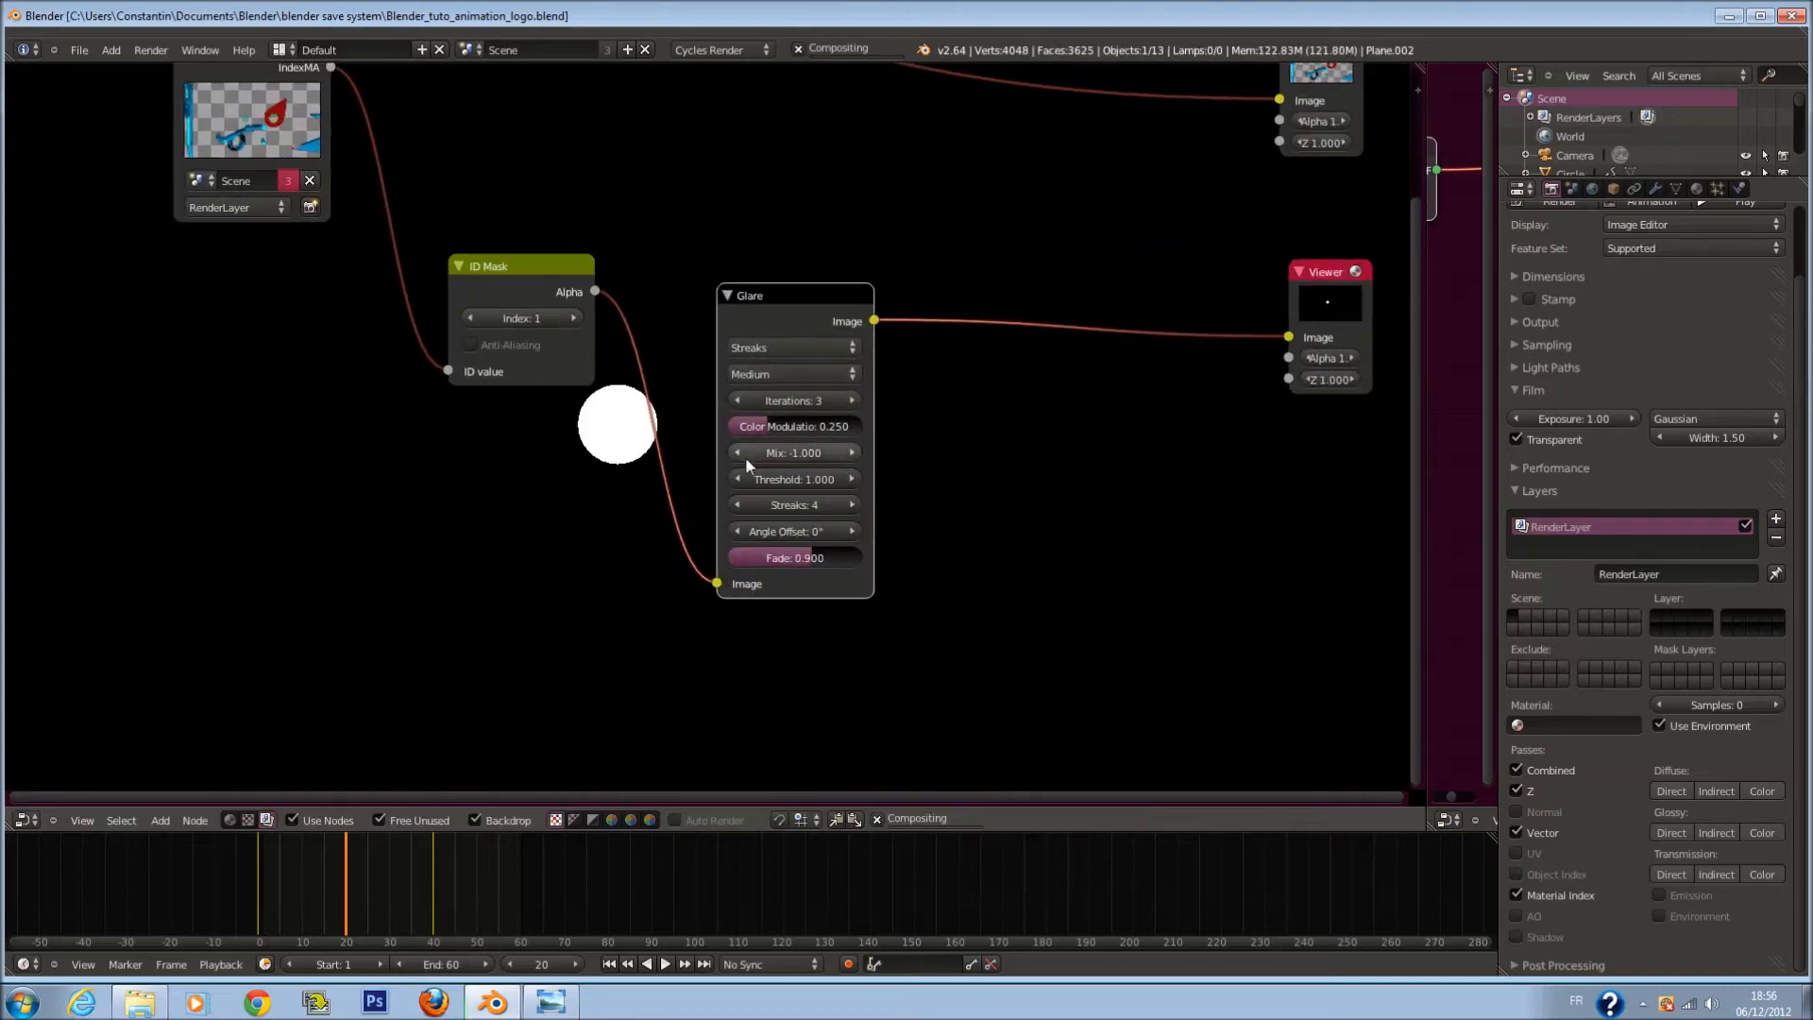
click(810, 453)
text(0)
key(Return)
Step: Detach the Glare node from the mask link, feed it from the IndexMA output, and place it below the ID Mask
scroll(882, 462, down, 2)
drag(714, 541, 1130, 362)
drag(770, 351, 727, 411)
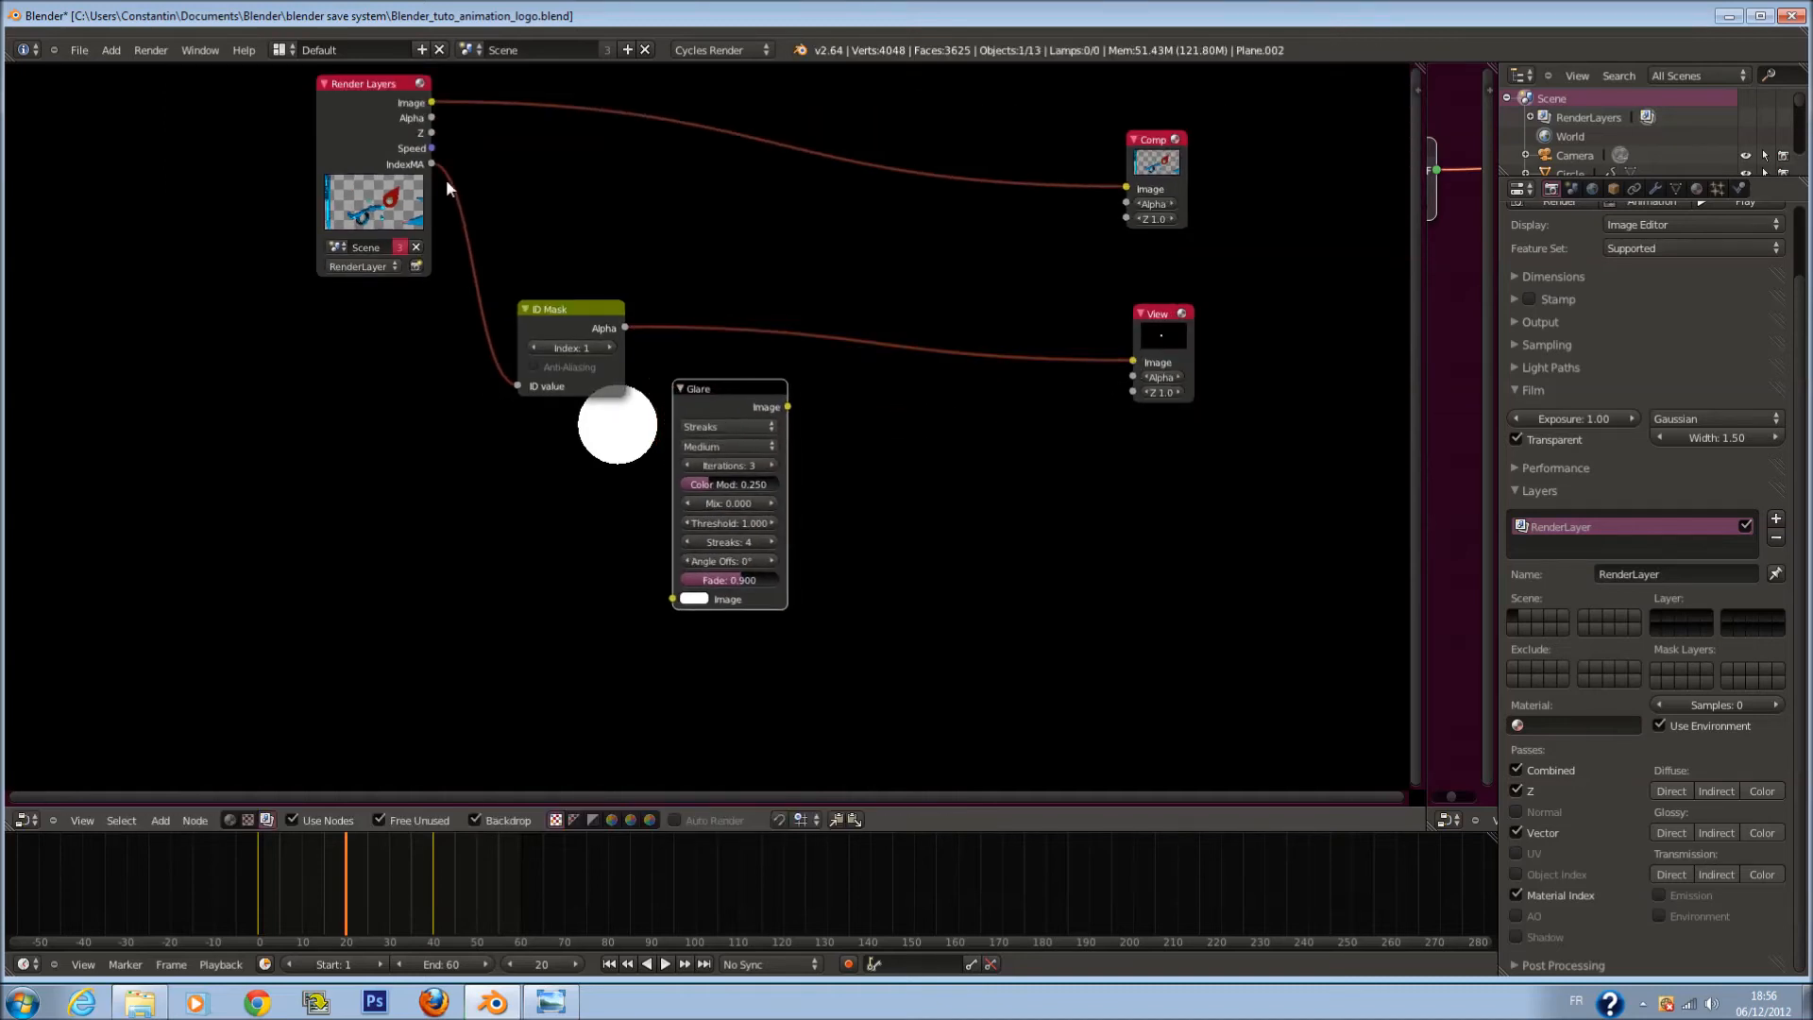
drag(432, 164, 672, 598)
drag(707, 392, 572, 457)
Step: Combine the ID Mask and Glare outputs in a new Mix node set to Add, send it to the Viewer, and save
key(shift+a)
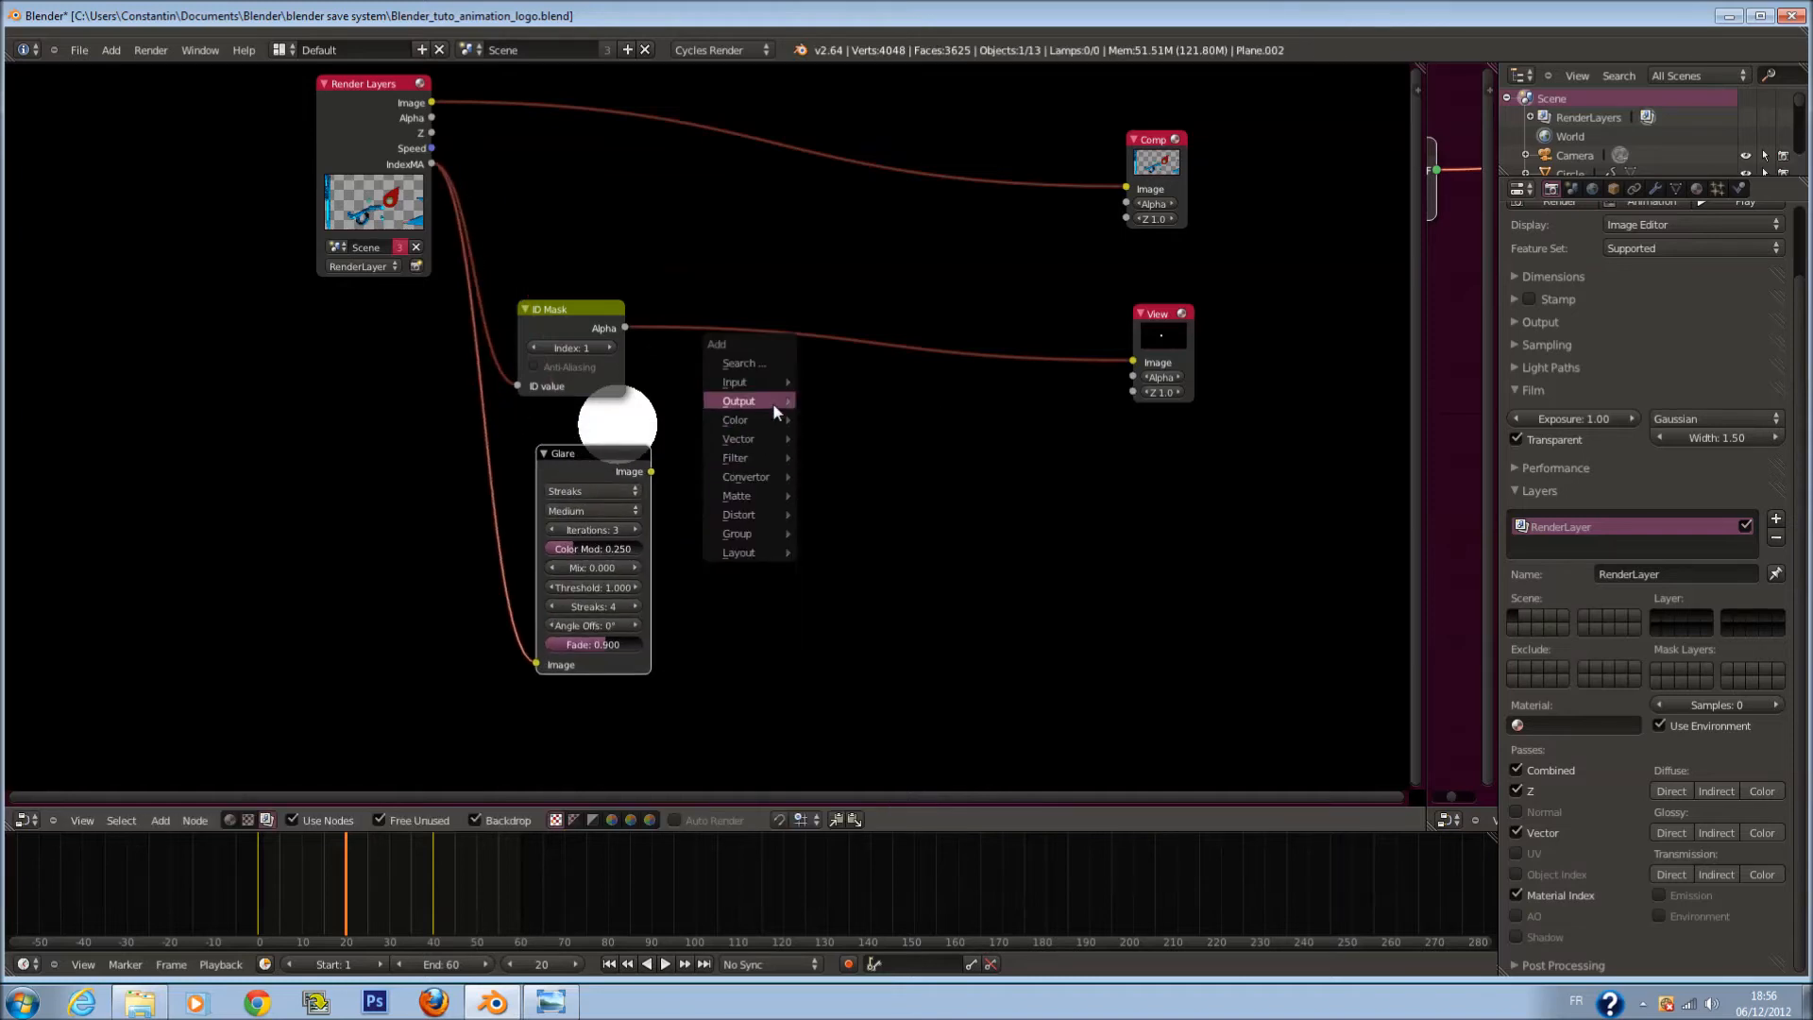
mouse_move(763, 417)
click(848, 417)
drag(650, 471, 845, 580)
drag(624, 347, 845, 535)
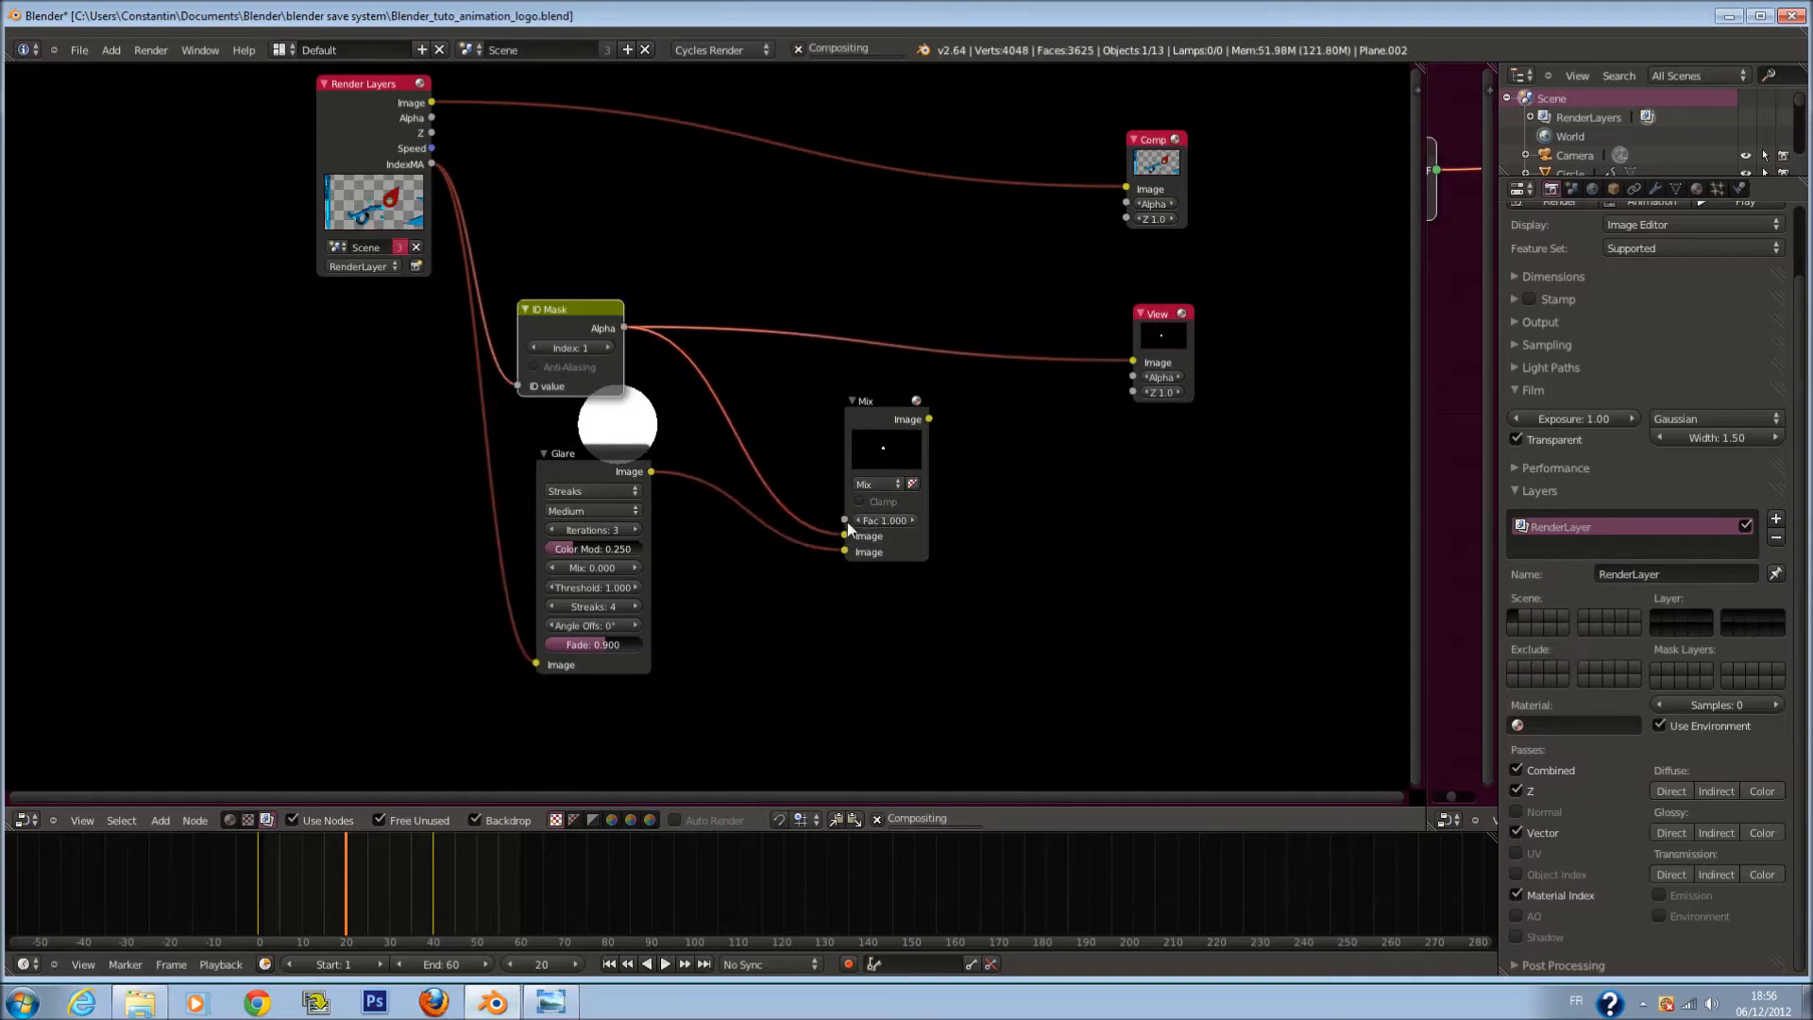
click(863, 484)
click(912, 455)
drag(929, 418, 1133, 361)
key(ctrl+s)
Step: Try lowering the Glare node's threshold to 0.600
scroll(779, 531, up, 2)
click(514, 641)
click(513, 629)
click(513, 629)
click(513, 629)
click(512, 629)
scroll(814, 597, down, 1)
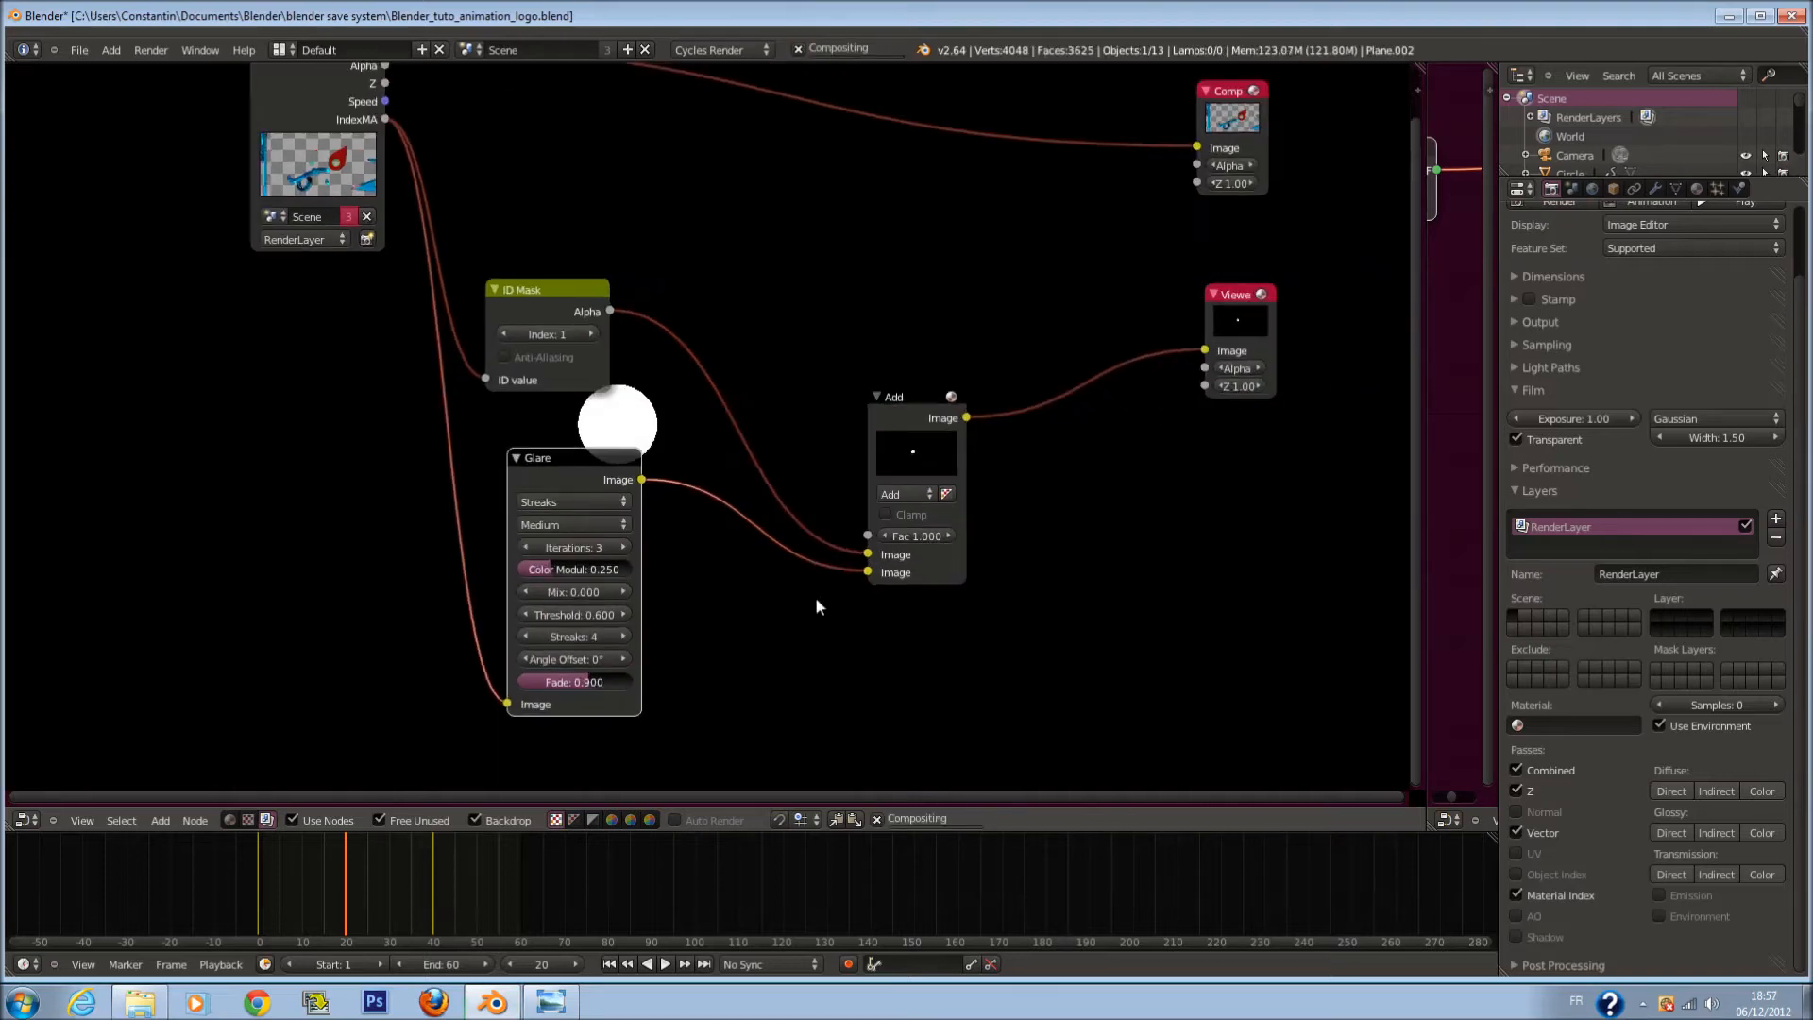
Step: Reset the Glare threshold to 1 in the node properties, set the backdrop zoom to 0.50, and save the file
key(n)
mouse_move(1325, 375)
mouse_down()
mouse_move(1294, 366)
mouse_move(1320, 381)
mouse_up()
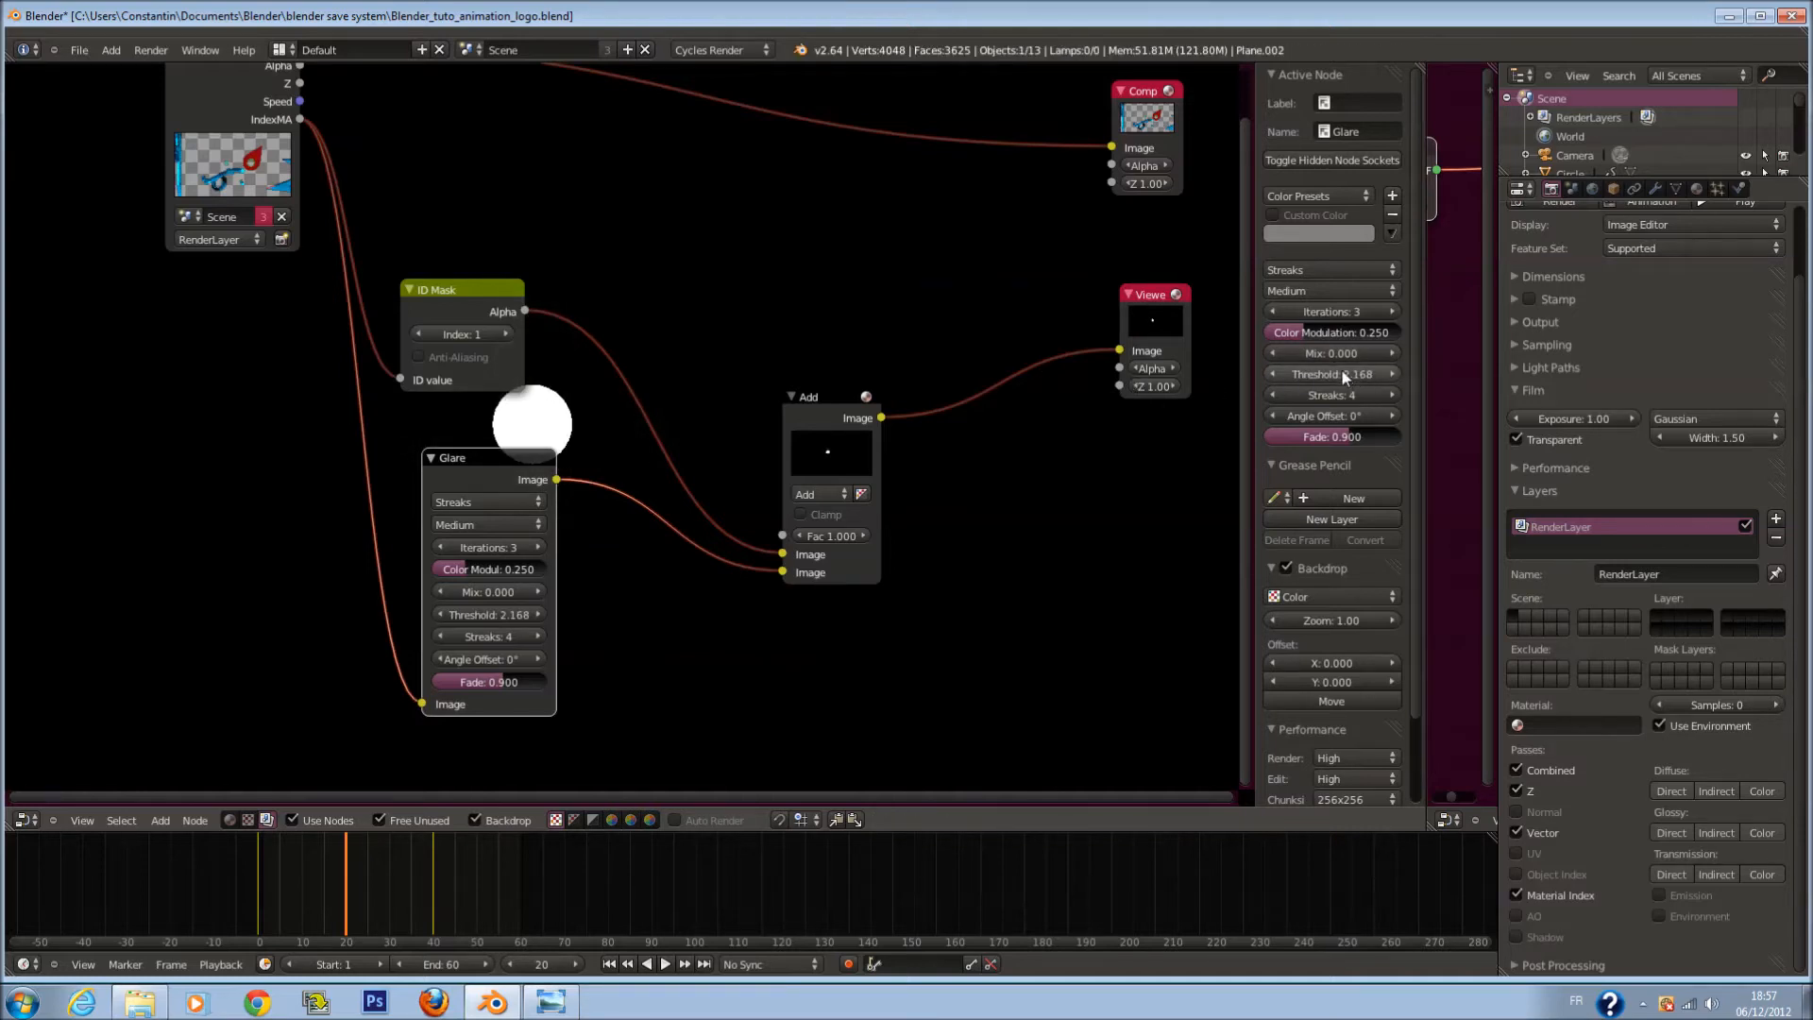
click(1343, 374)
text(1)
key(Return)
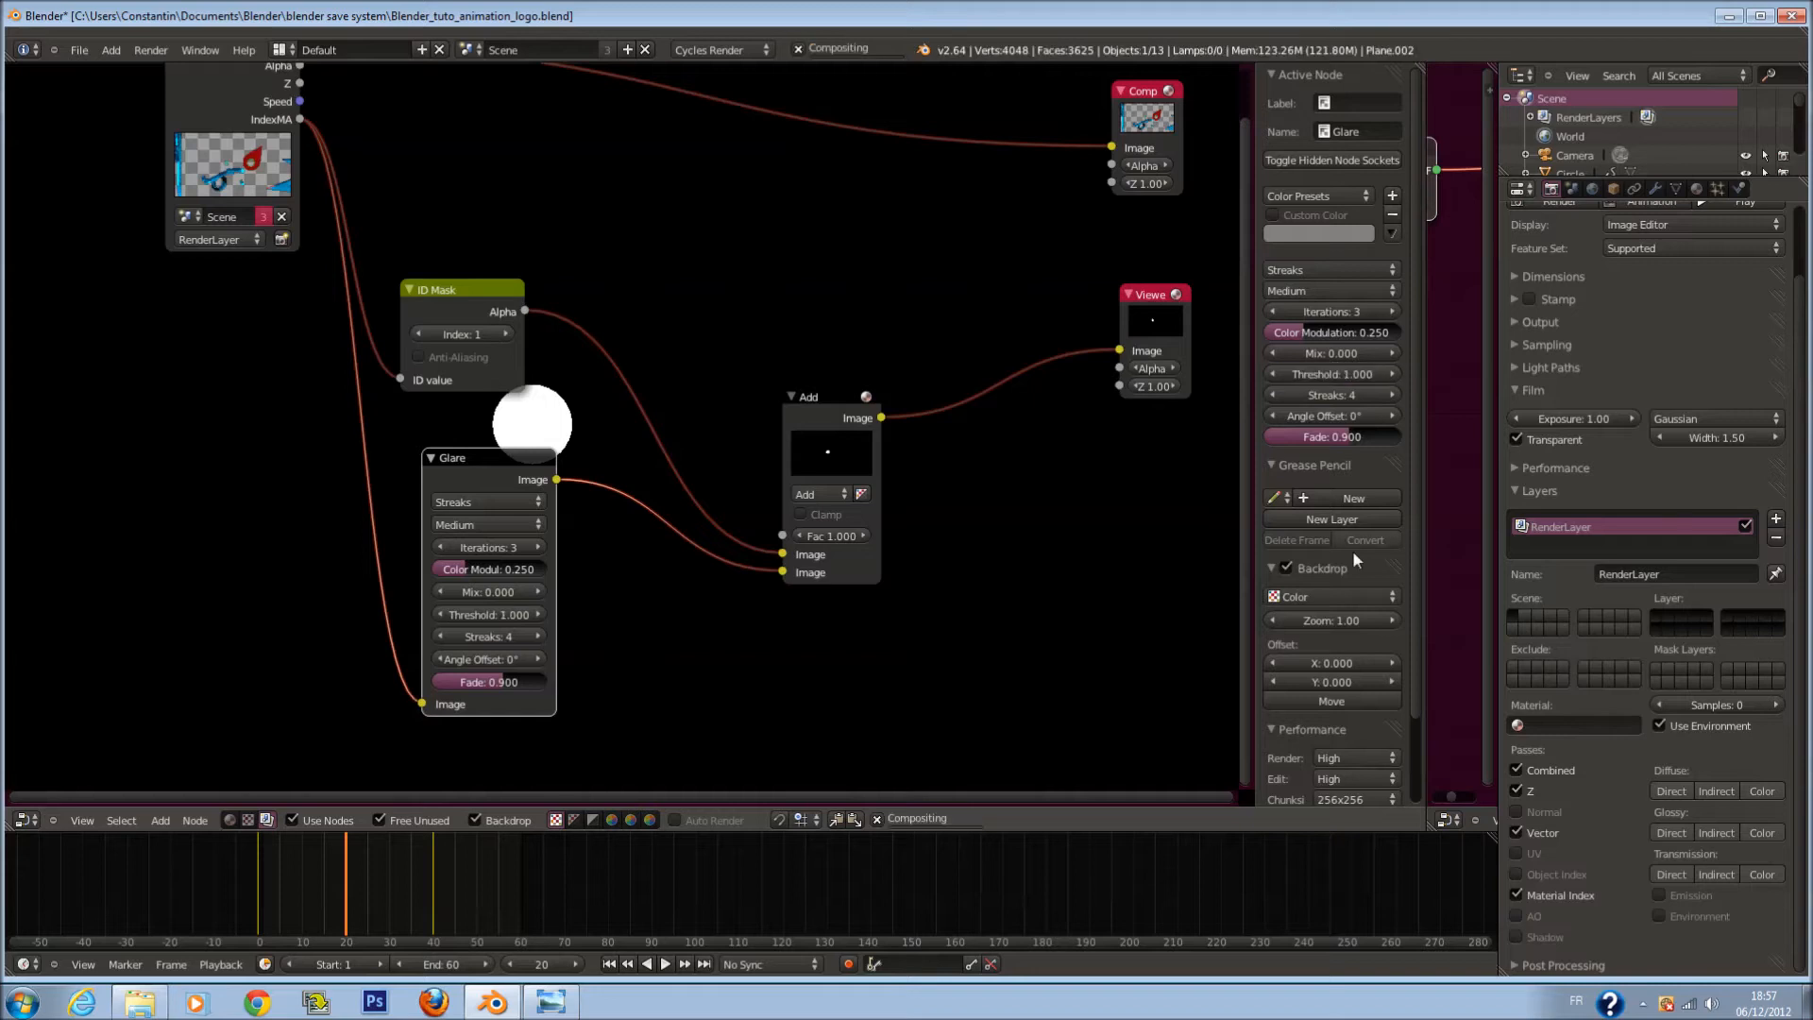
scroll(1353, 551, down, 3)
drag(1341, 529, 1275, 530)
key(ctrl+s)
scroll(762, 599, up, 2)
Step: Set the Glare node's threshold to 0 and its number of streaks to 9
click(481, 535)
text(0)
key(Return)
click(489, 539)
click(358, 541)
click(488, 568)
click(489, 568)
click(490, 570)
click(490, 569)
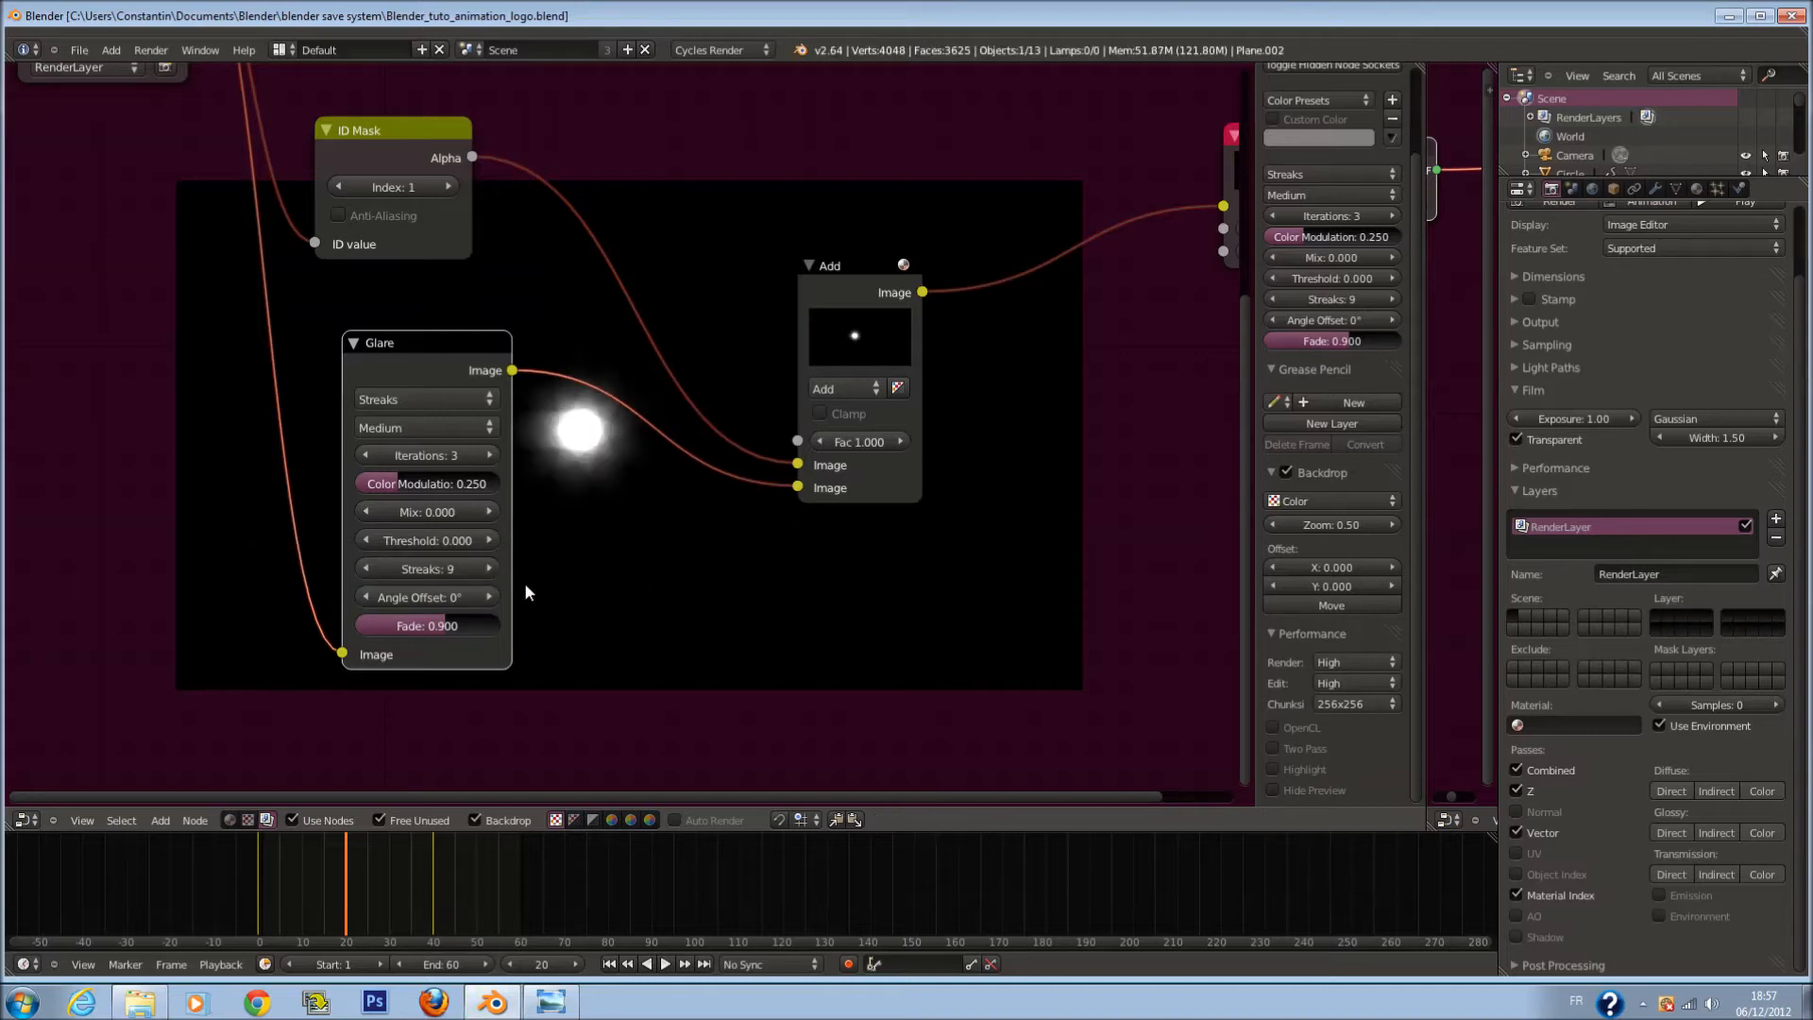
Step: Set the Glare color modulation to 0.498 and the fade to 0.900, and save the file
scroll(455, 645, up, 1)
drag(442, 642, 460, 648)
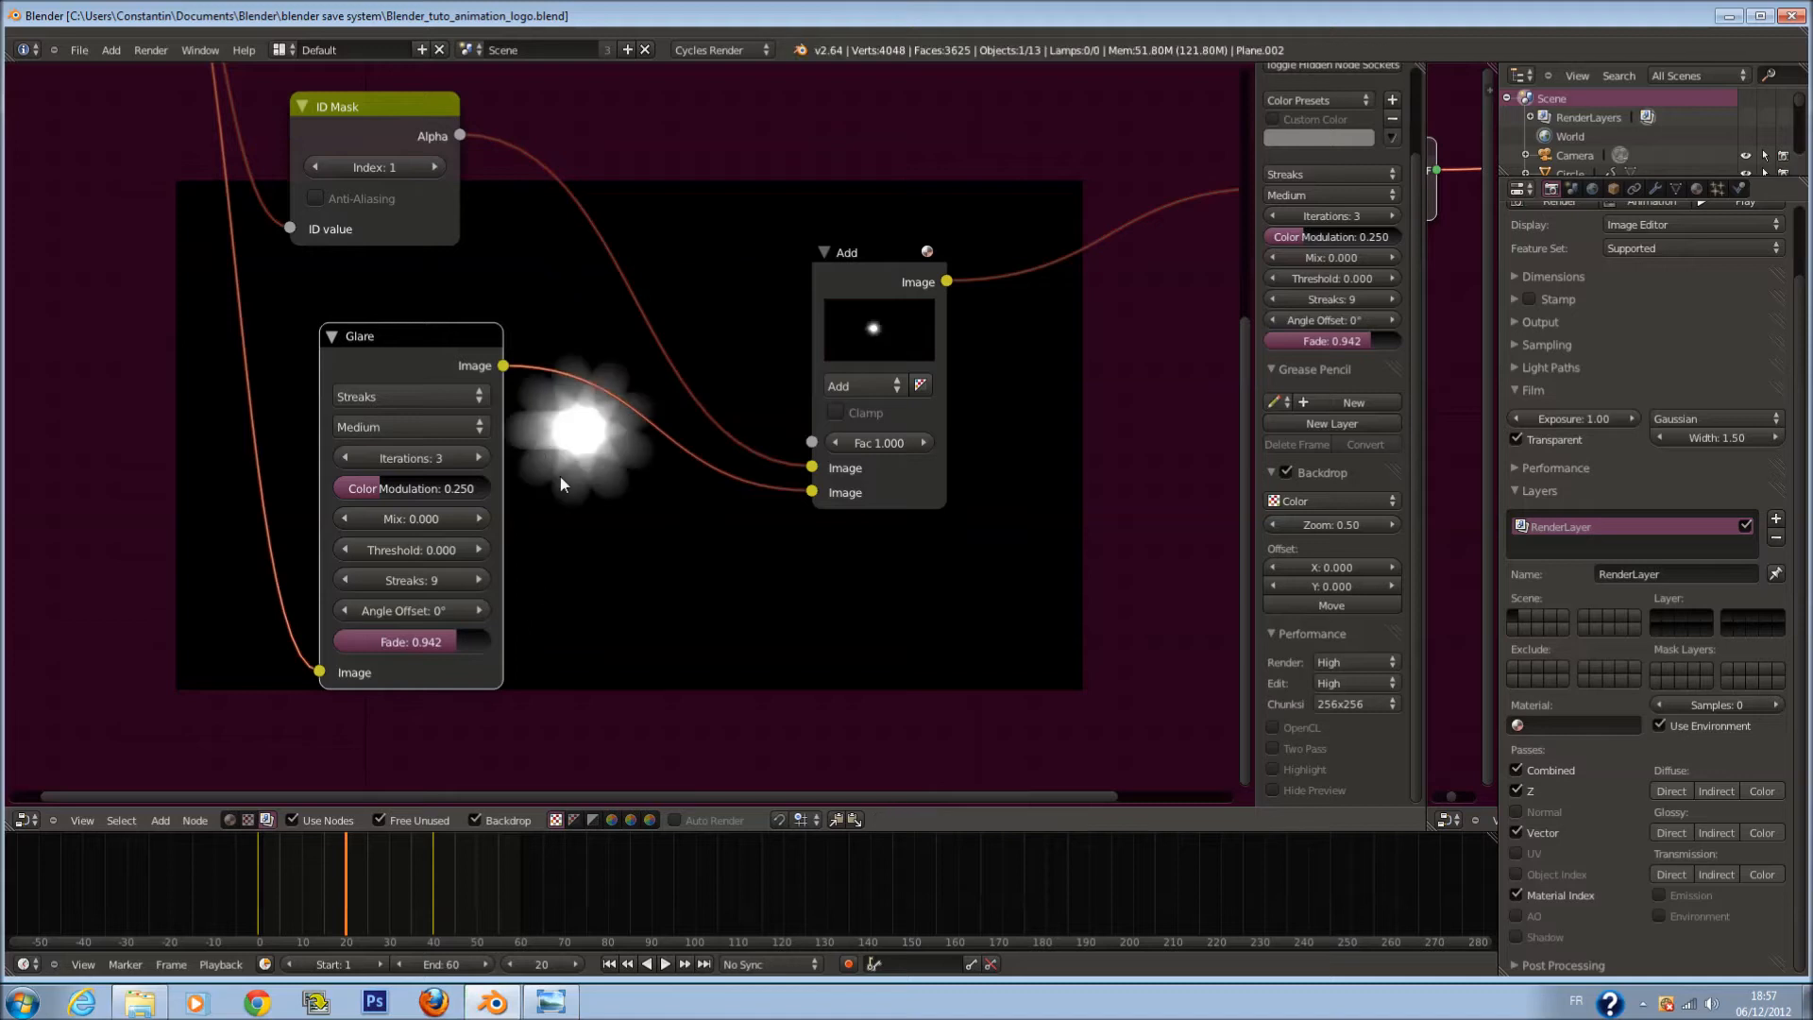
scroll(444, 487, up, 1)
drag(347, 495, 461, 498)
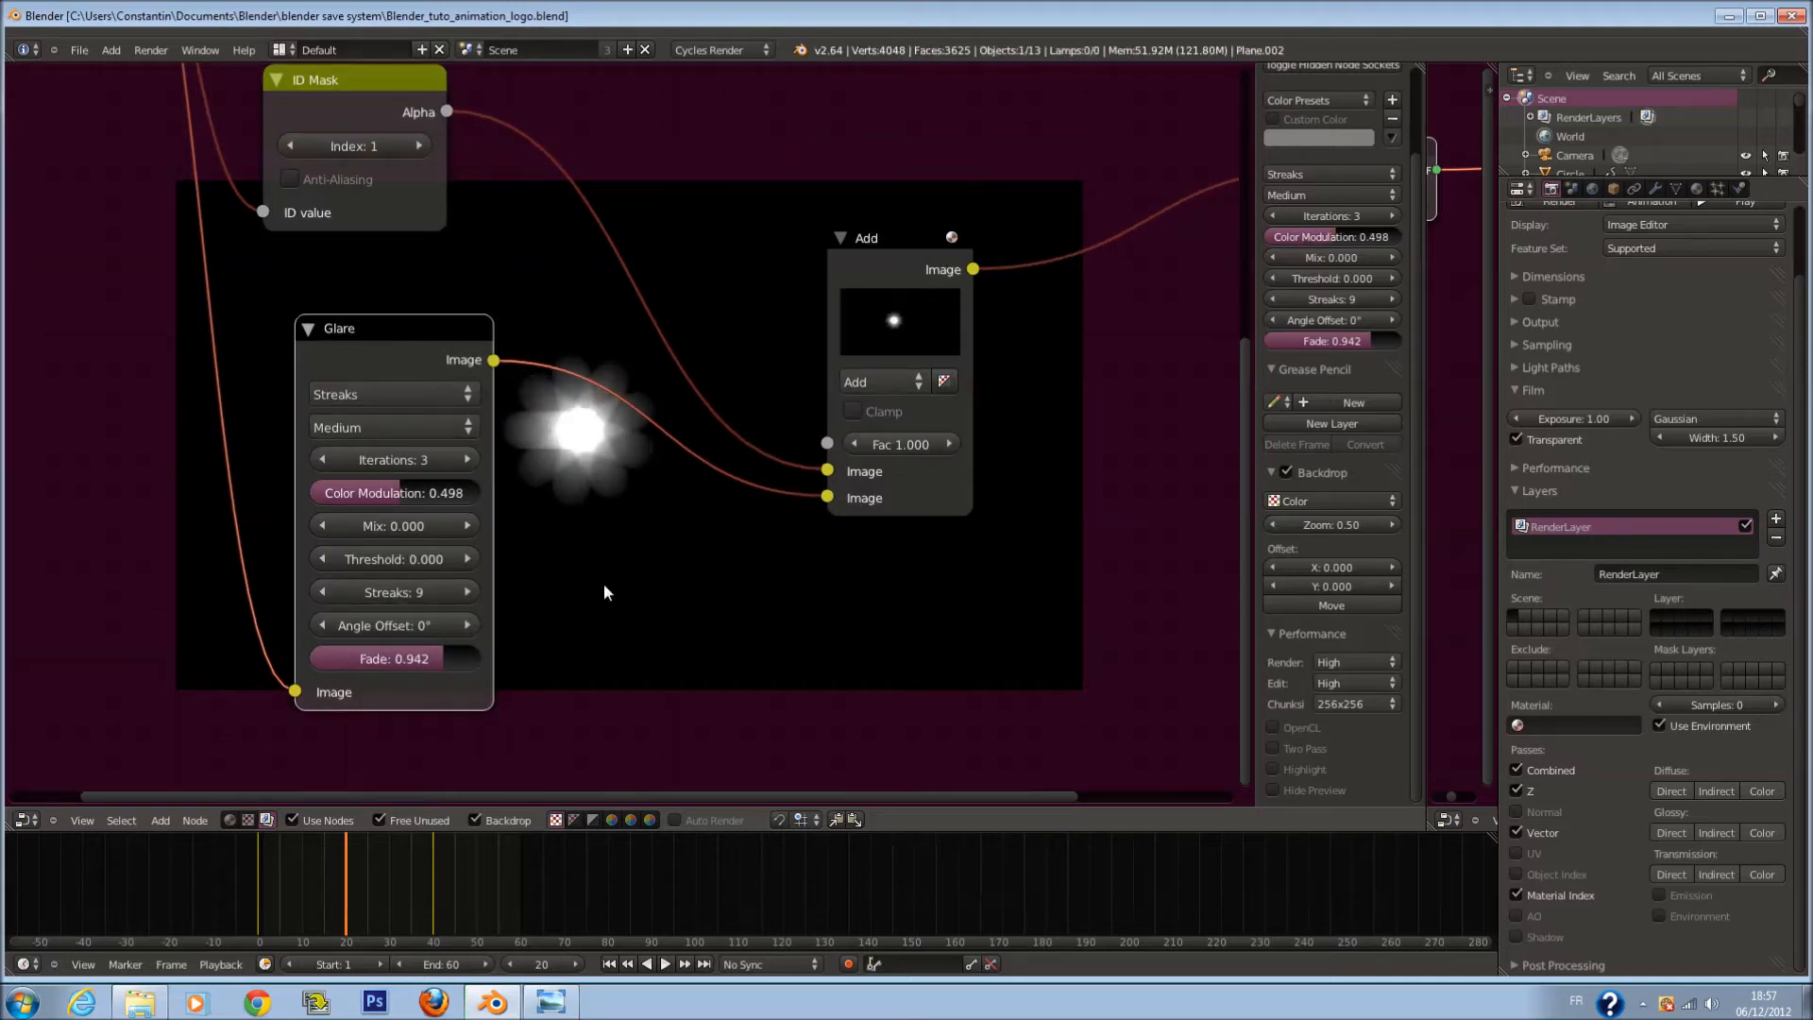
drag(432, 661, 389, 660)
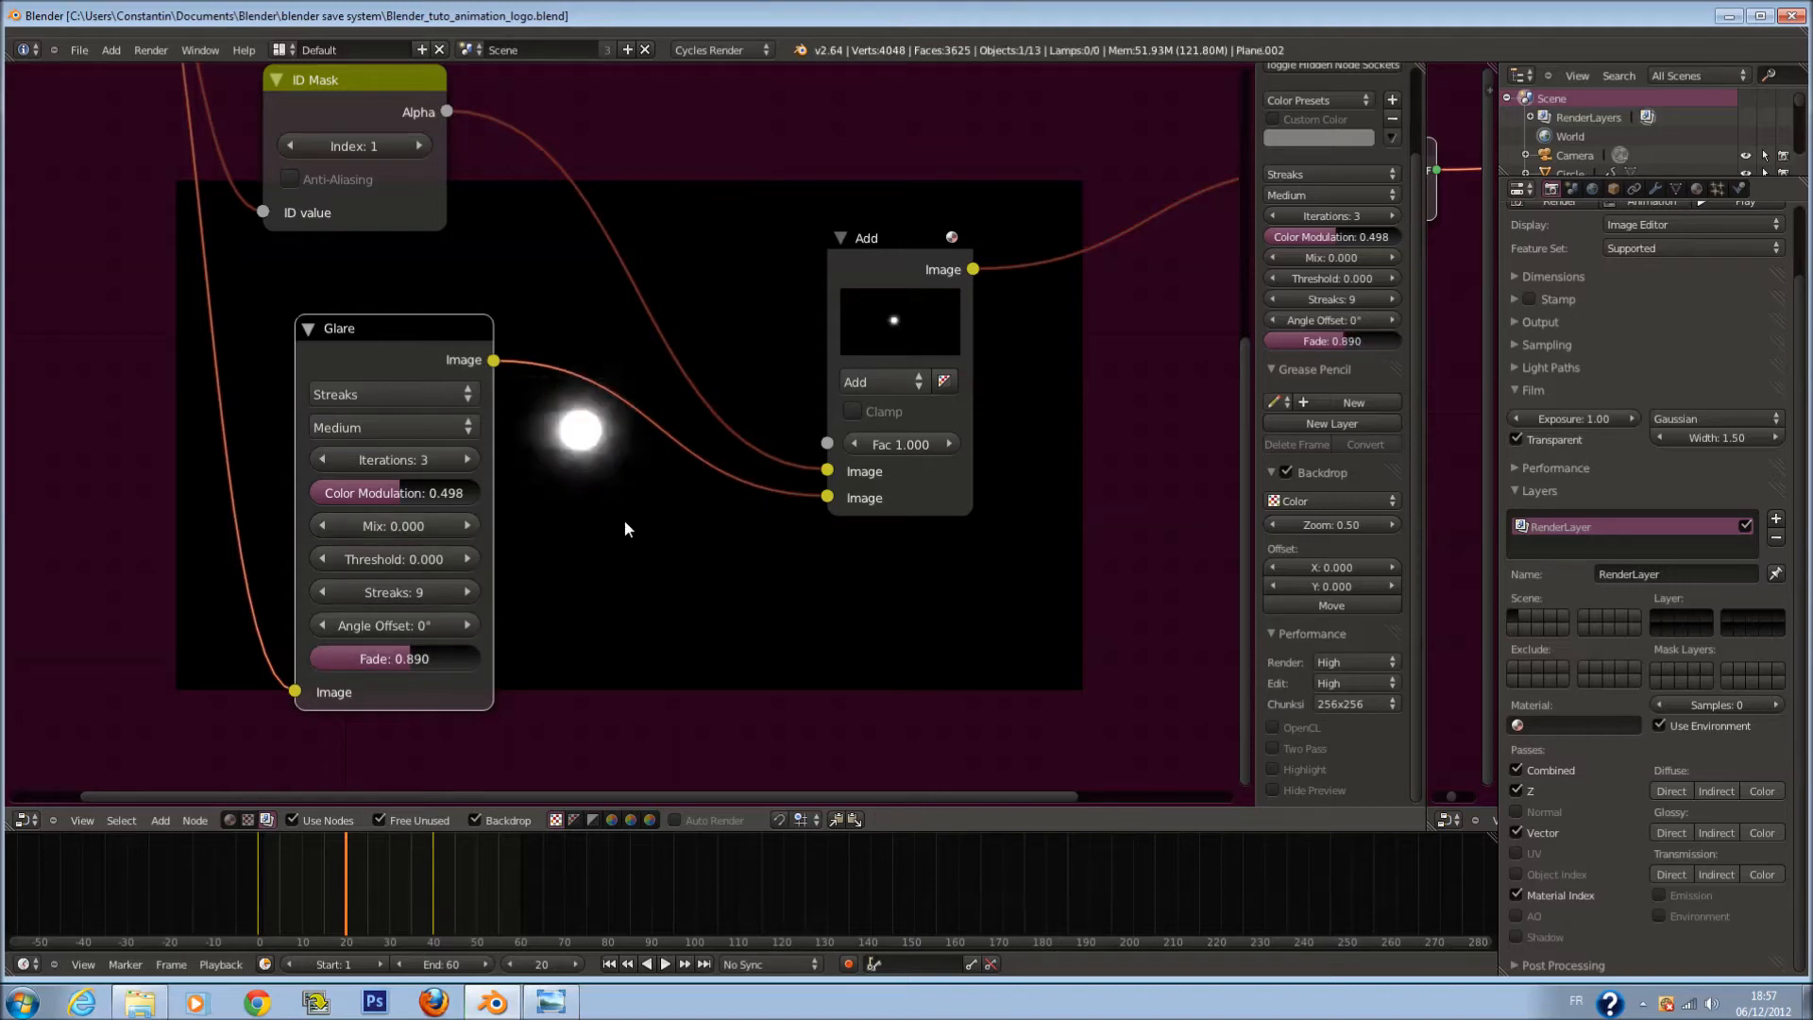
drag(401, 660, 406, 660)
key(ctrl+s)
click(620, 606)
Step: Move the Viewer, Composite and Add nodes farther from the Glare node to make room for another node
scroll(846, 507, down, 3)
middle_drag(1203, 283, 821, 246)
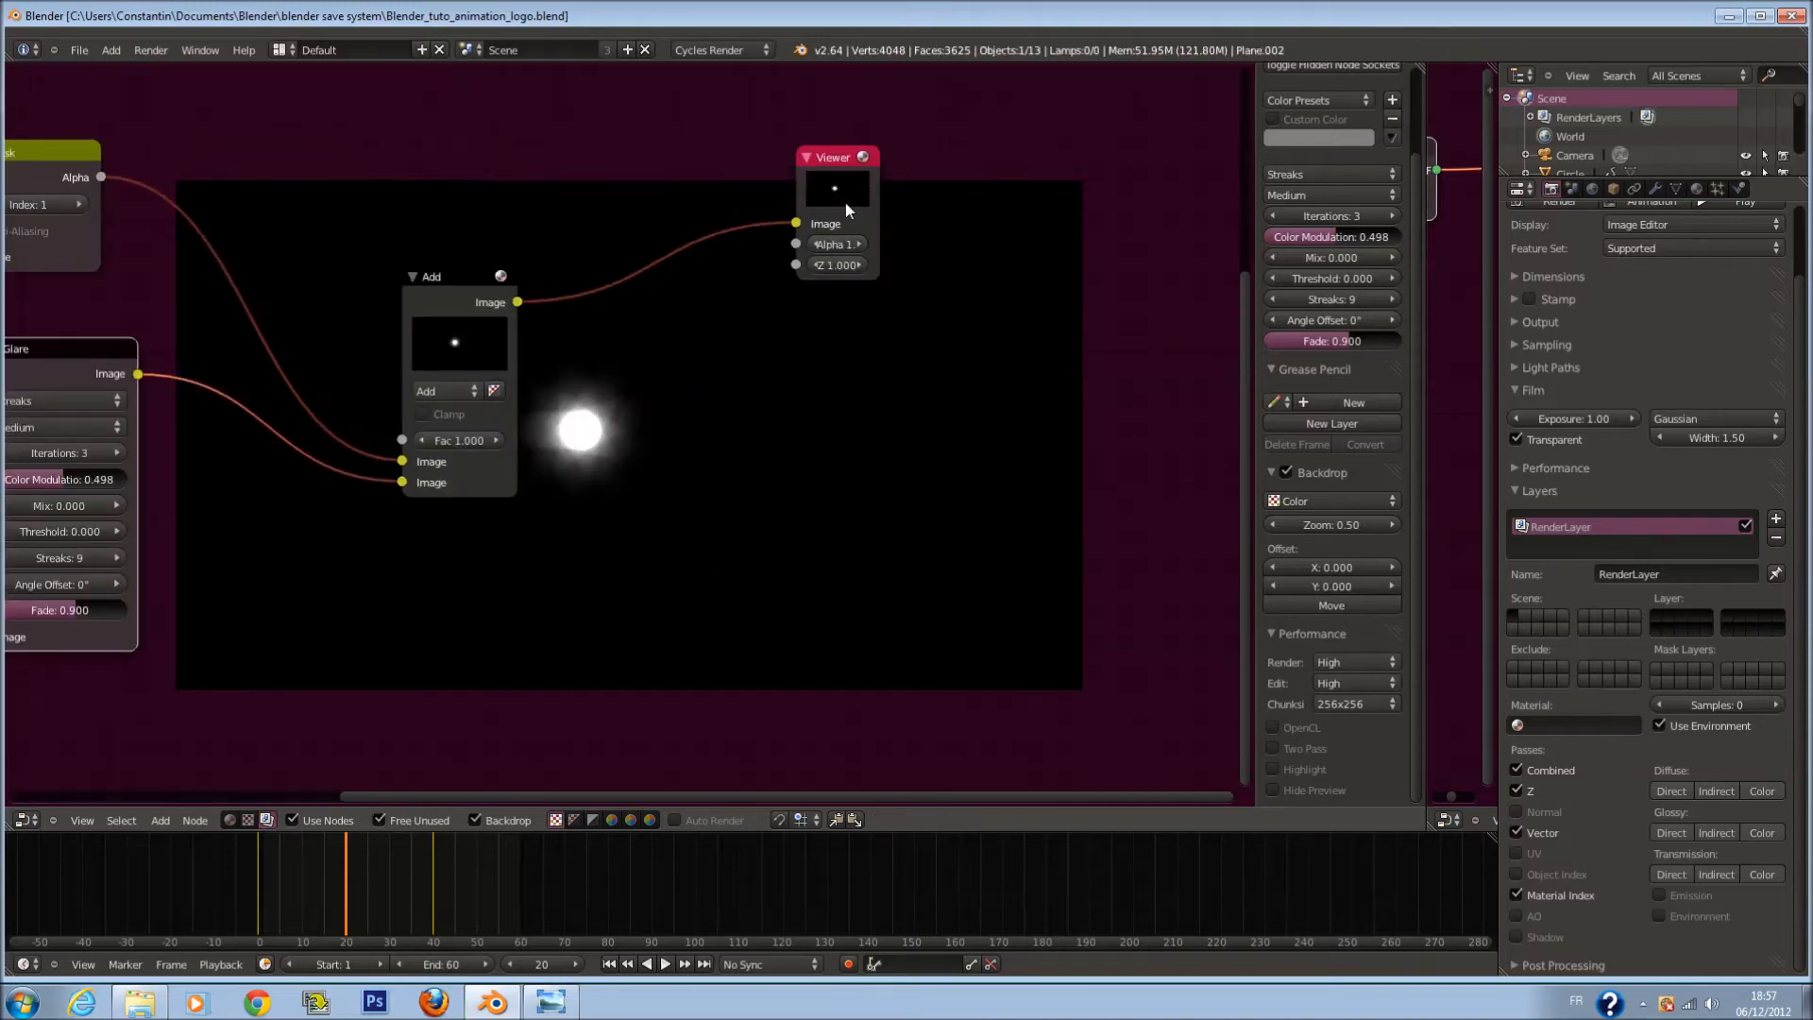
drag(846, 202, 1067, 223)
middle_drag(408, 332, 234, 321)
scroll(768, 391, down, 1)
scroll(234, 321, down, 3)
drag(786, 231, 942, 231)
drag(391, 311, 739, 214)
Step: Insert an RGB Curves node on the link between the Glare and Add nodes
scroll(387, 426, up, 4)
middle_drag(387, 426, 762, 386)
scroll(736, 390, up, 1)
key(shift+a)
mouse_move(677, 399)
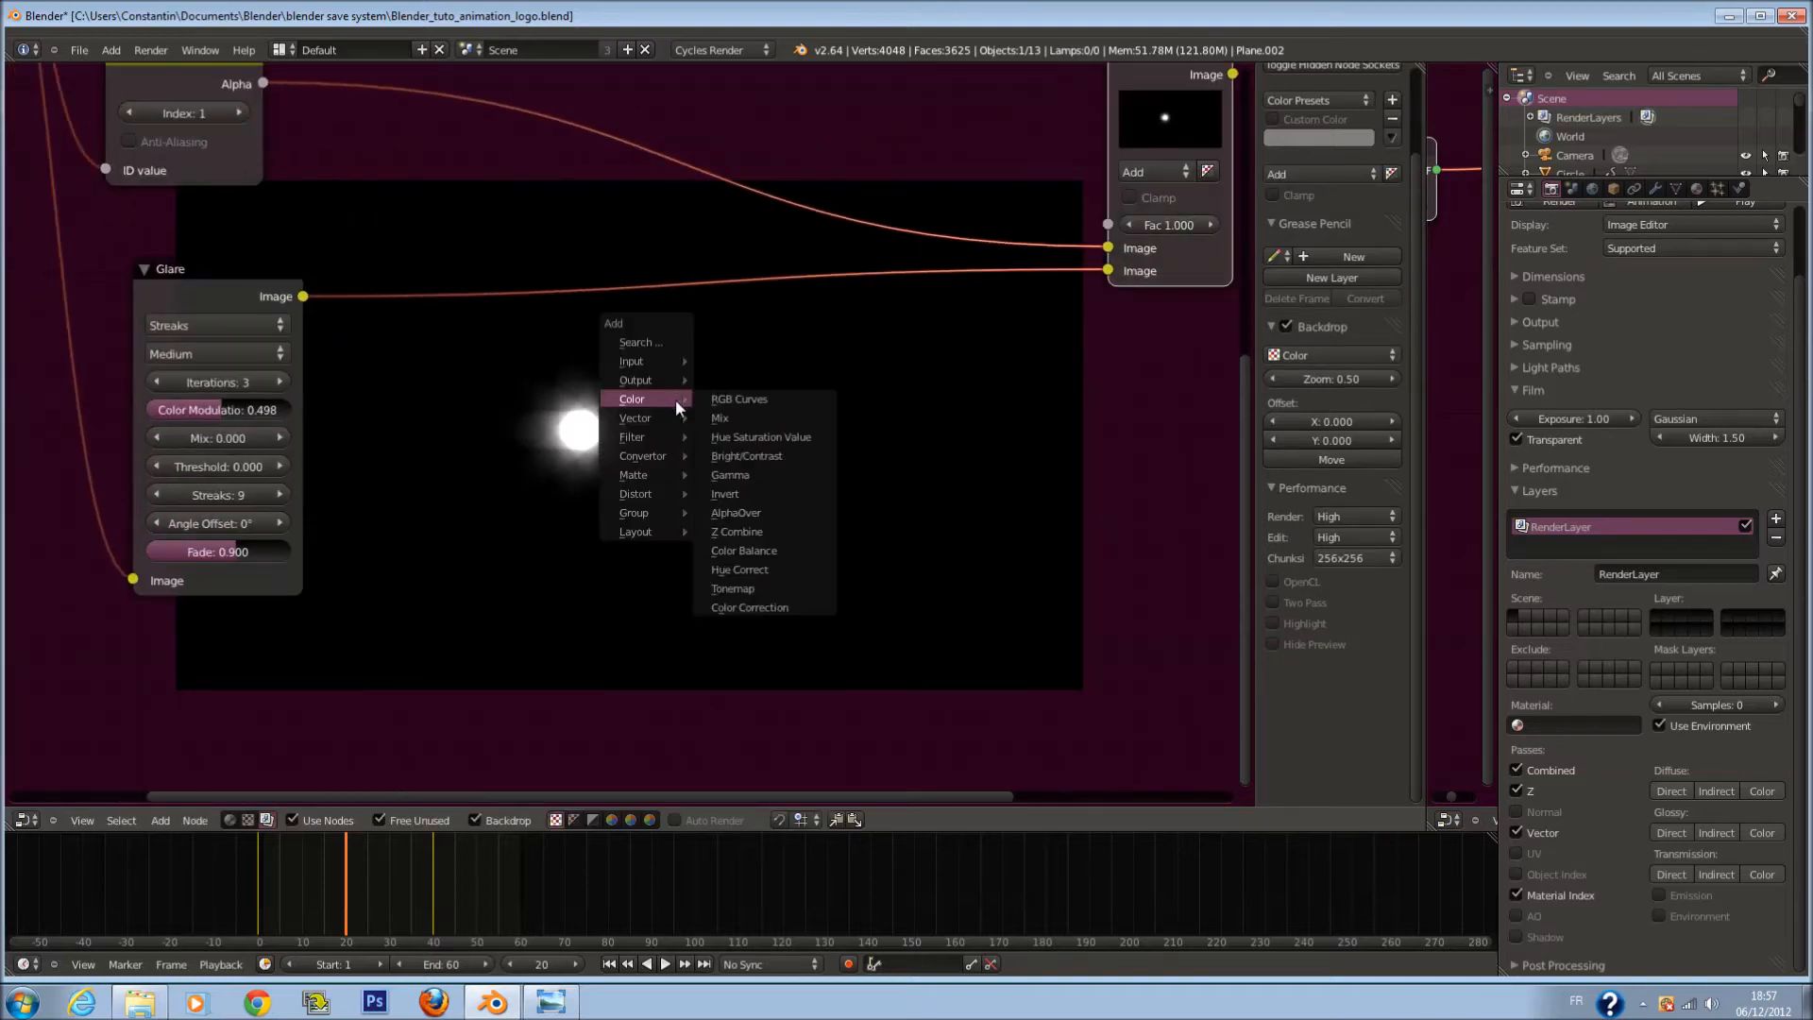
click(763, 400)
click(564, 296)
scroll(842, 411, up, 3)
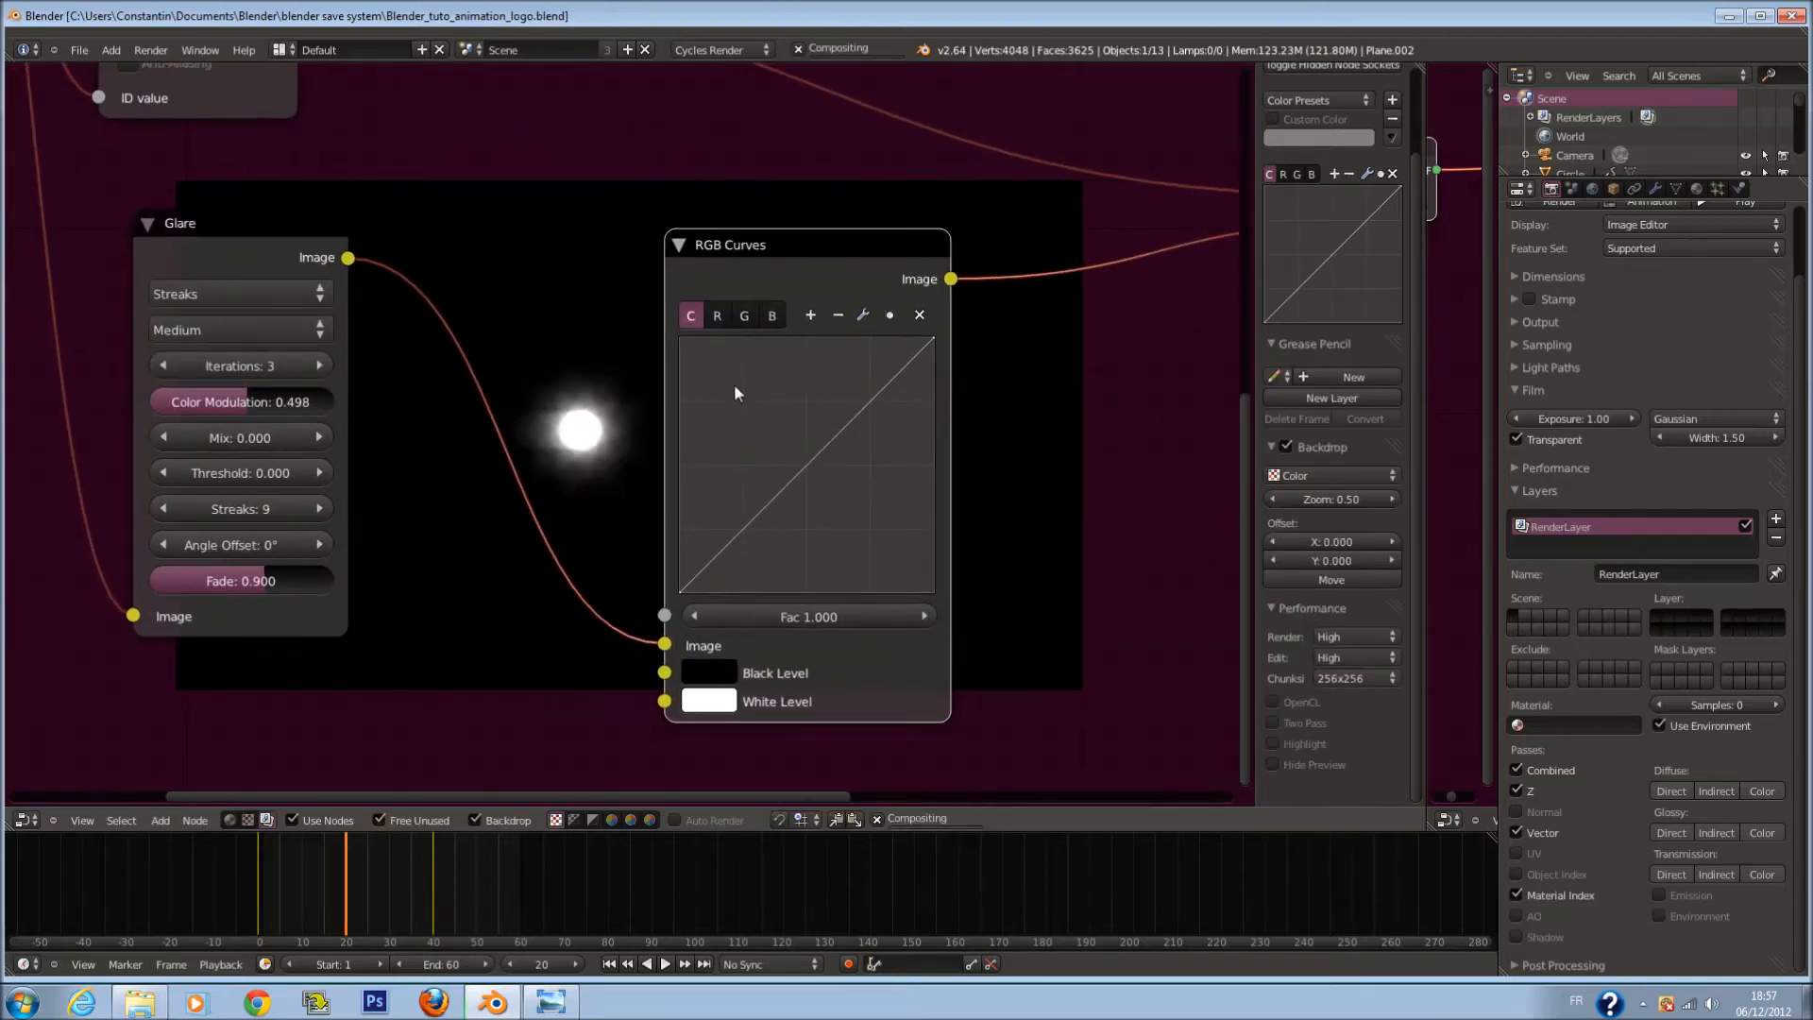
Step: Set the combined RGB curve's point to X 0.37778, Y 0.50000 and the Glare fade to 0.920, and save
drag(776, 491, 742, 442)
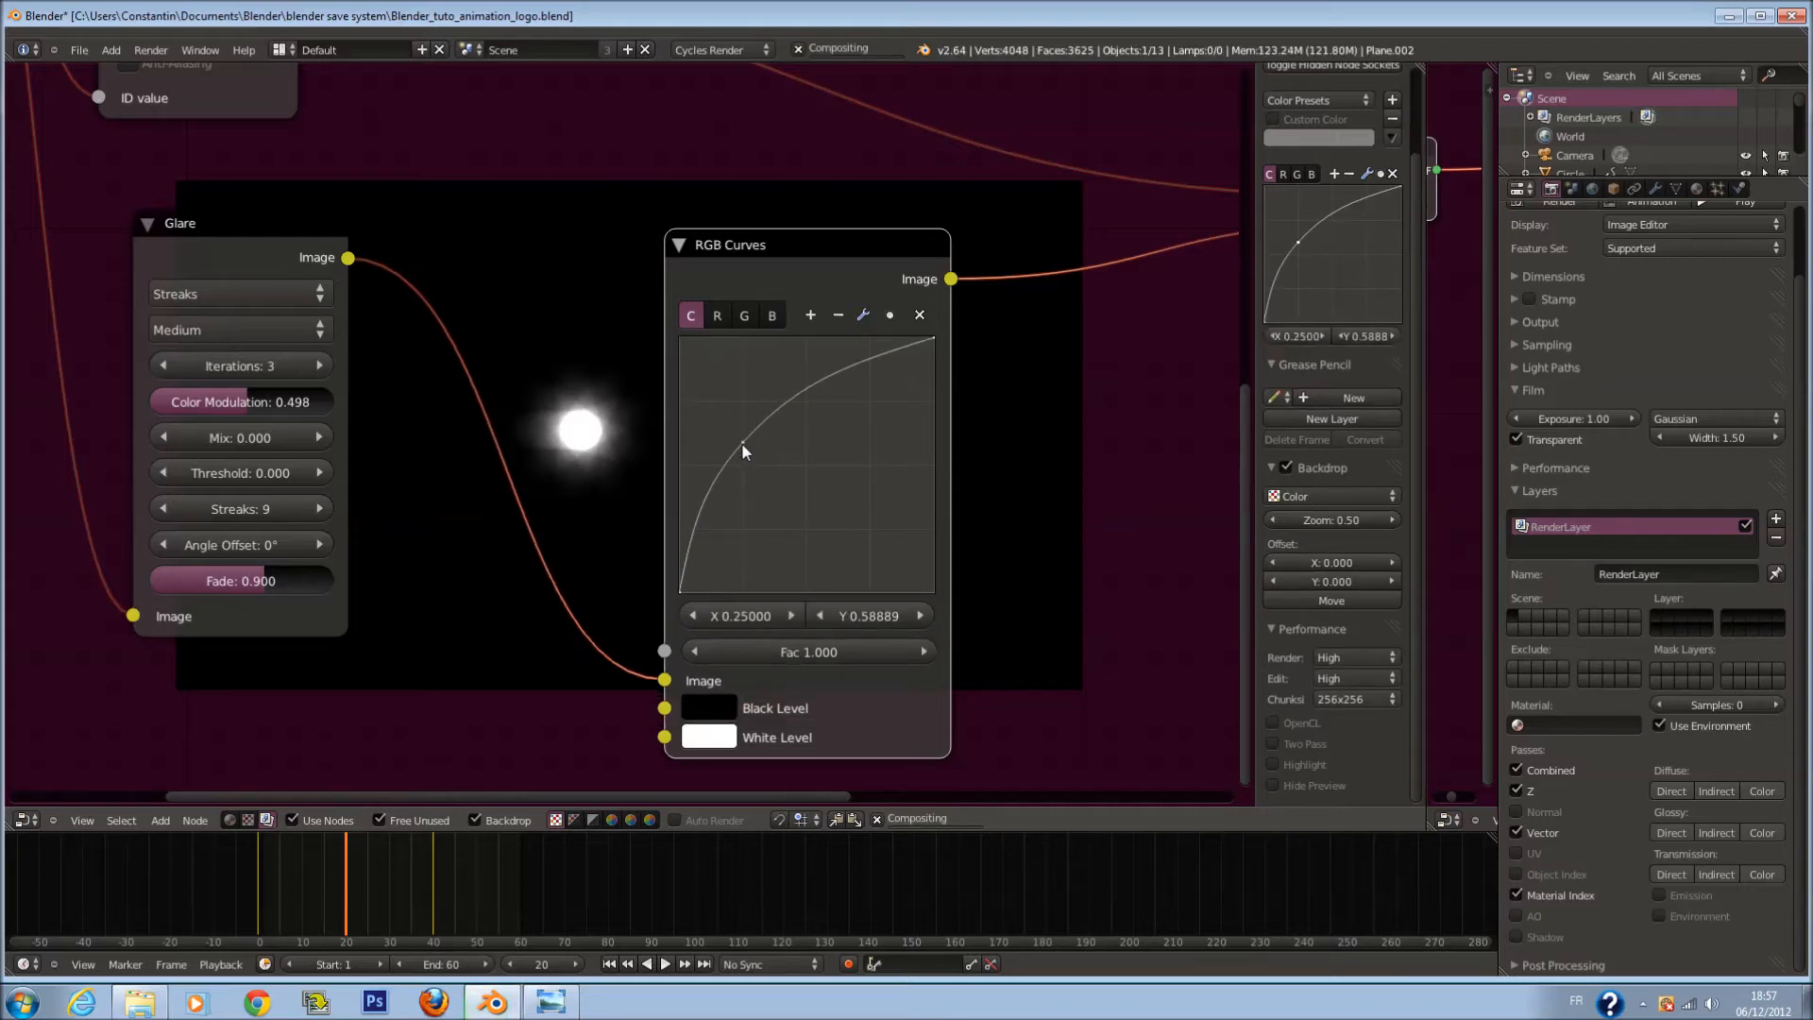
drag(742, 443, 700, 377)
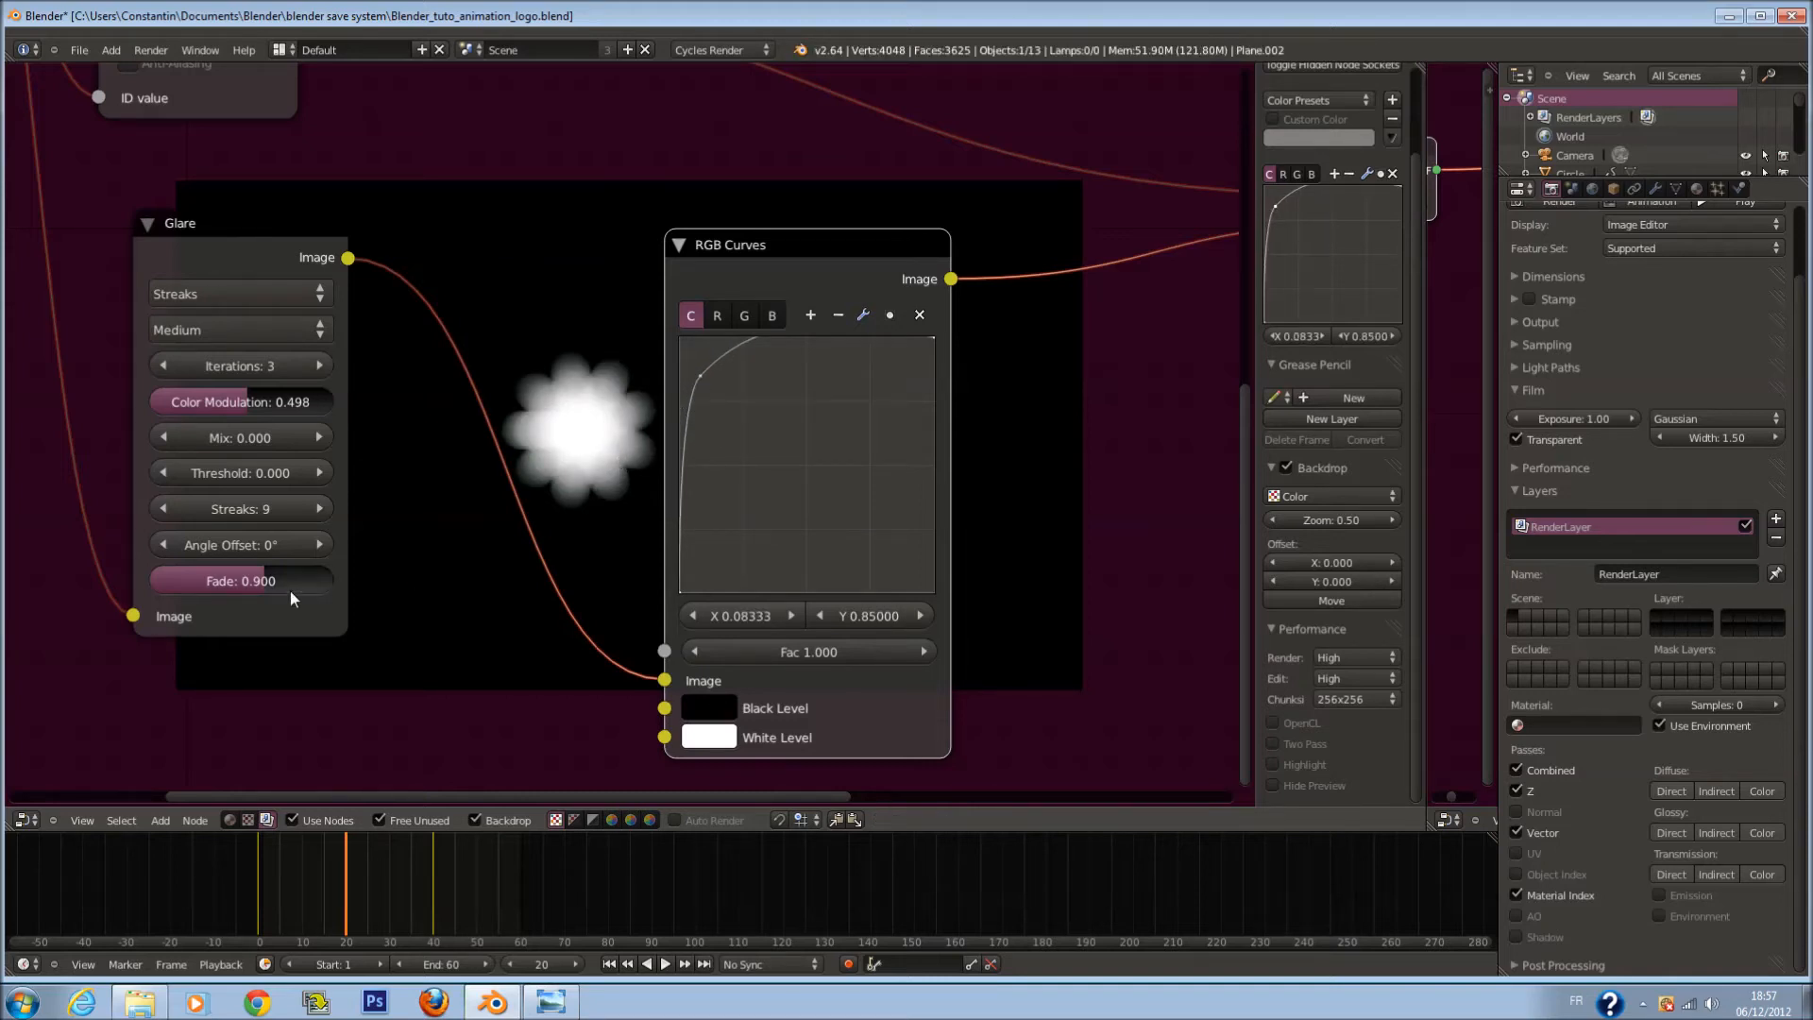
drag(257, 583, 270, 585)
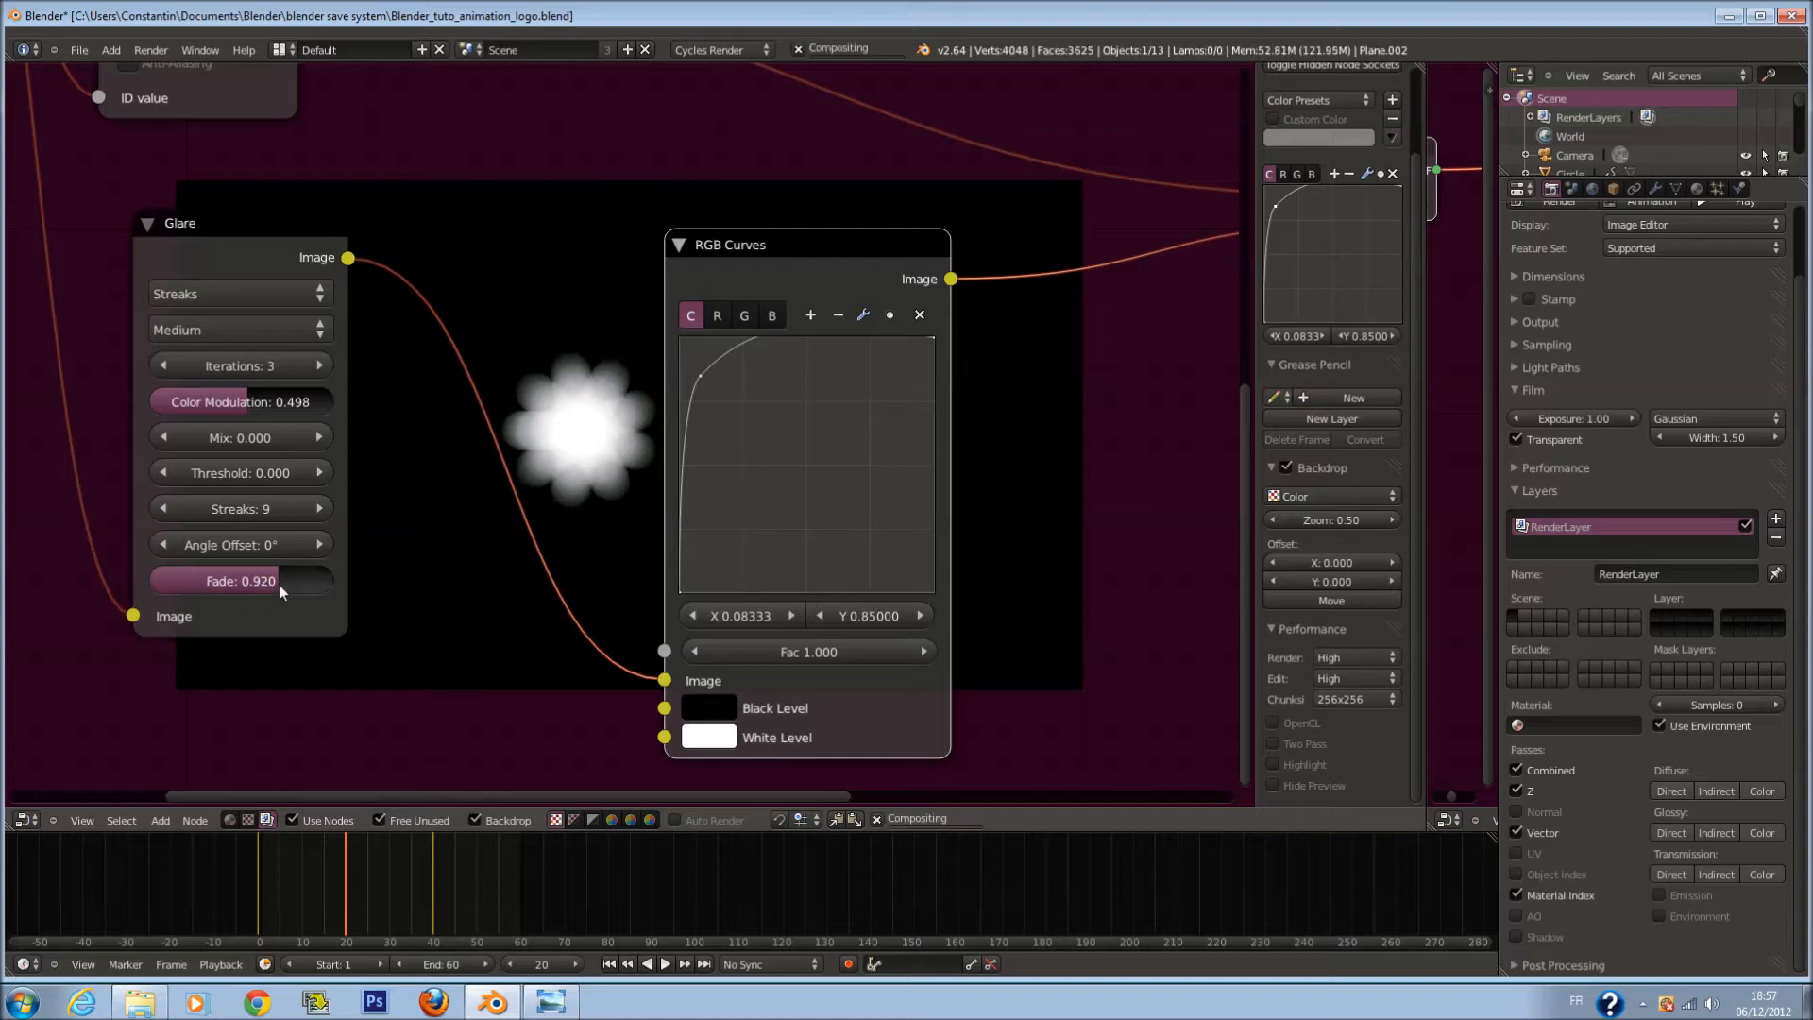
drag(701, 376, 776, 466)
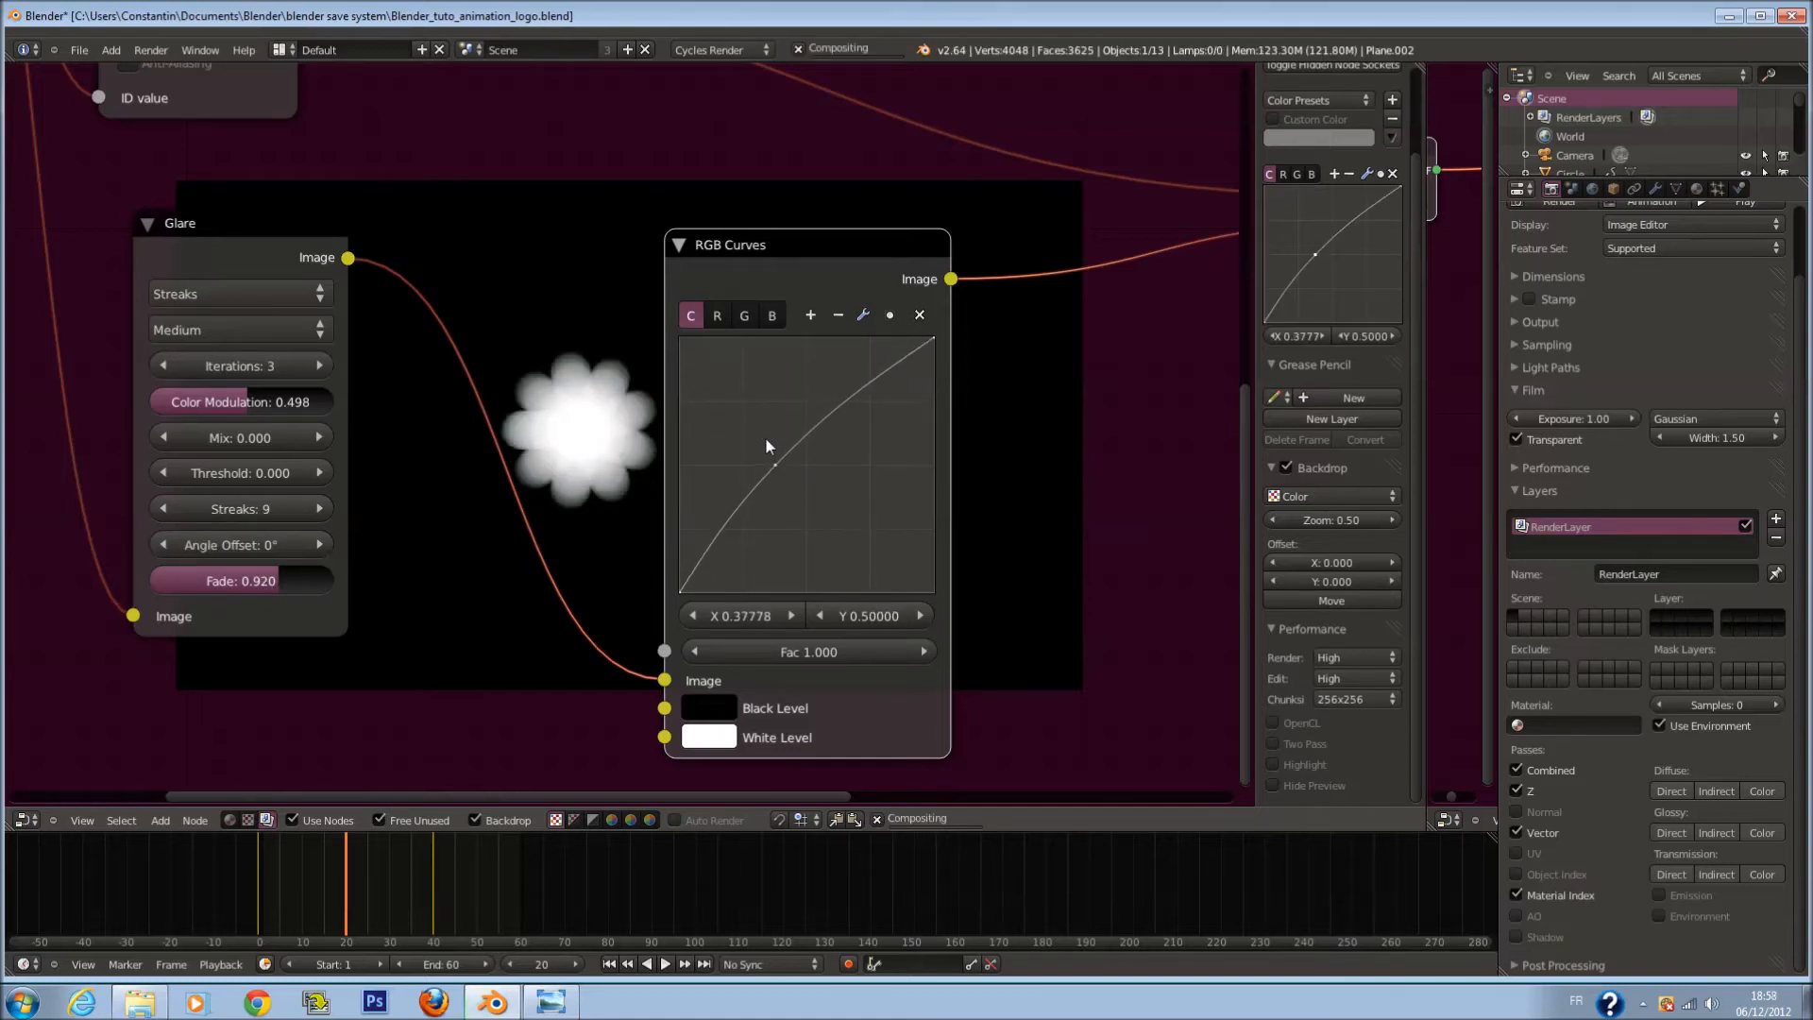
middle_drag(563, 487, 700, 451)
key(ctrl+s)
click(700, 451)
scroll(538, 457, up, 1)
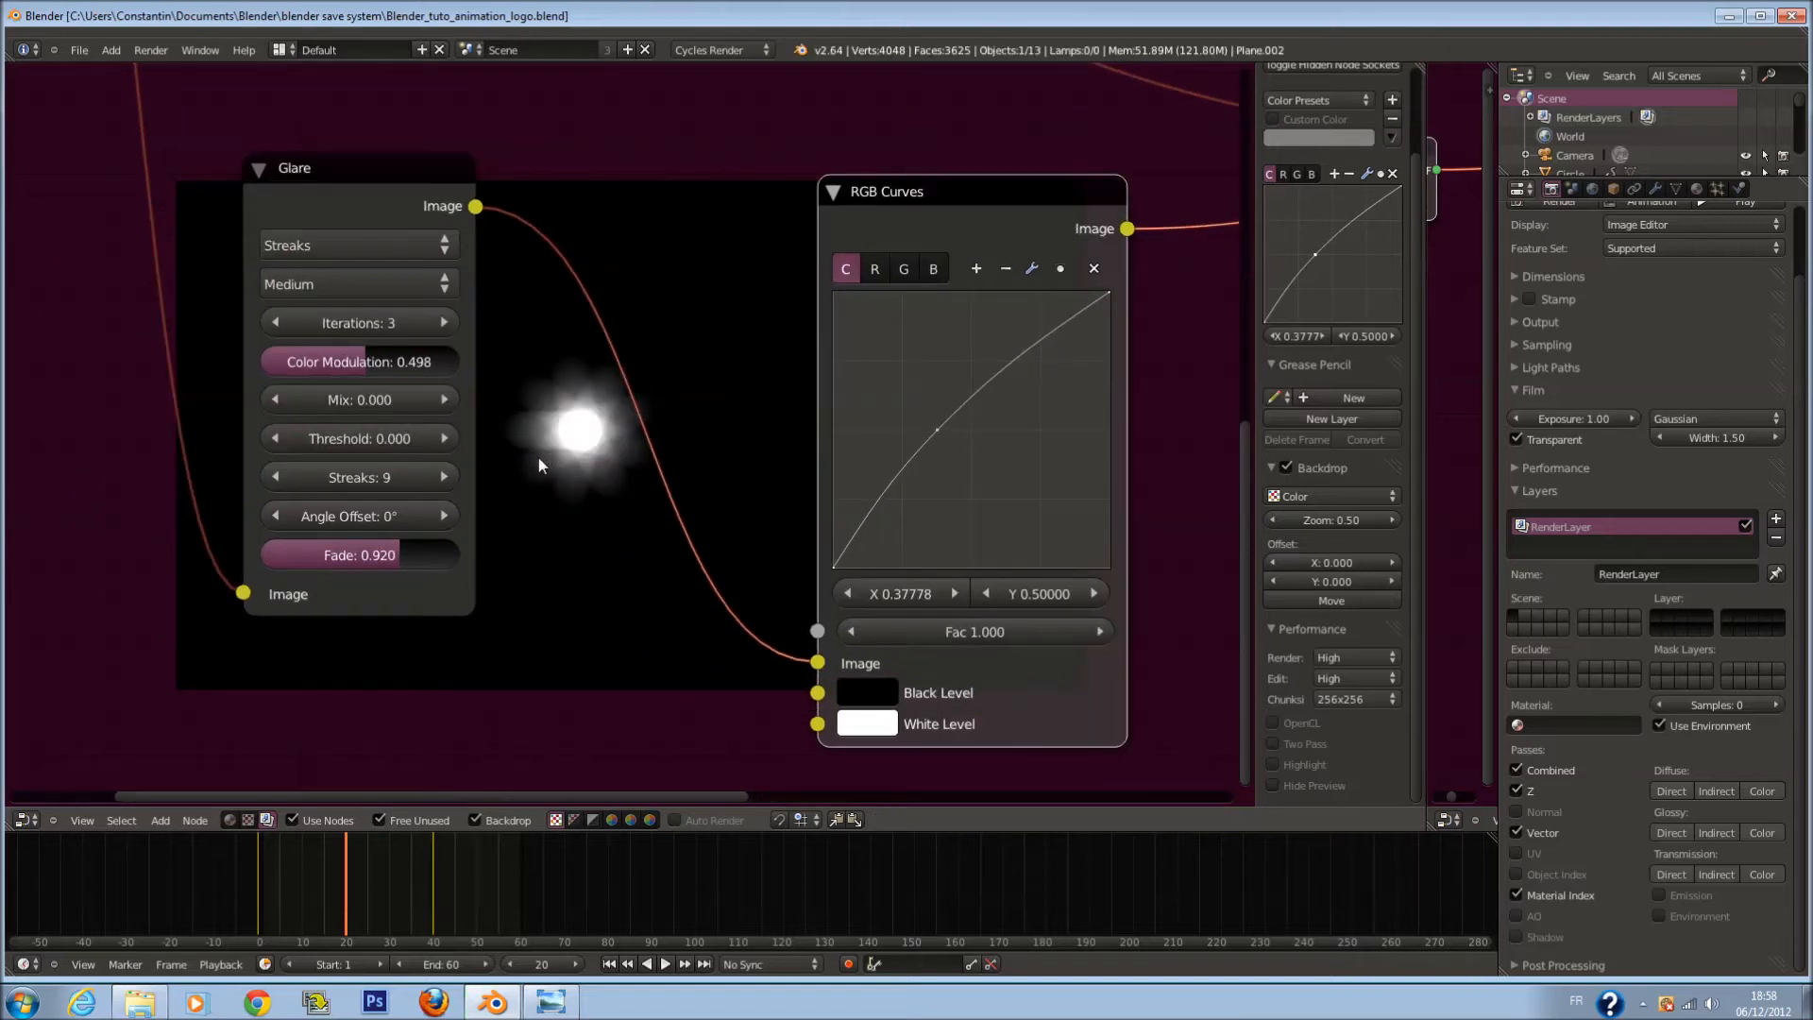
Step: Set the Glare node to 7 streaks, 5 iterations and High quality
click(285, 484)
click(285, 484)
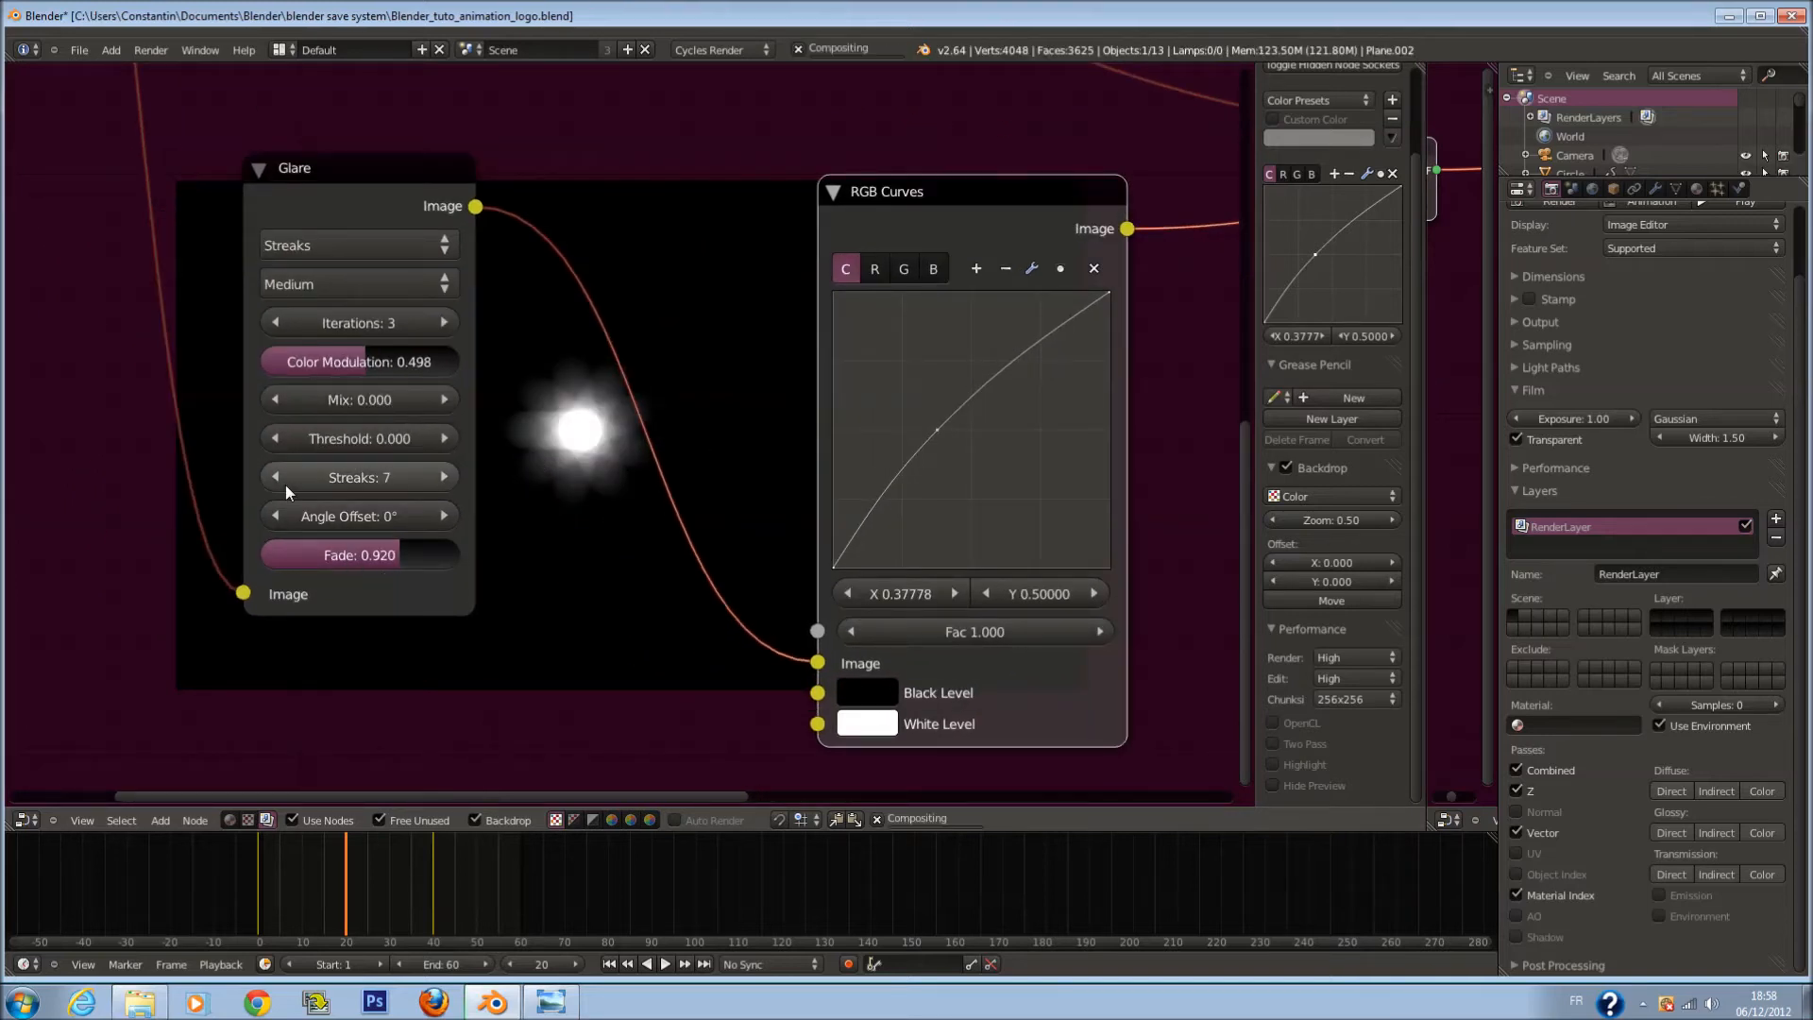
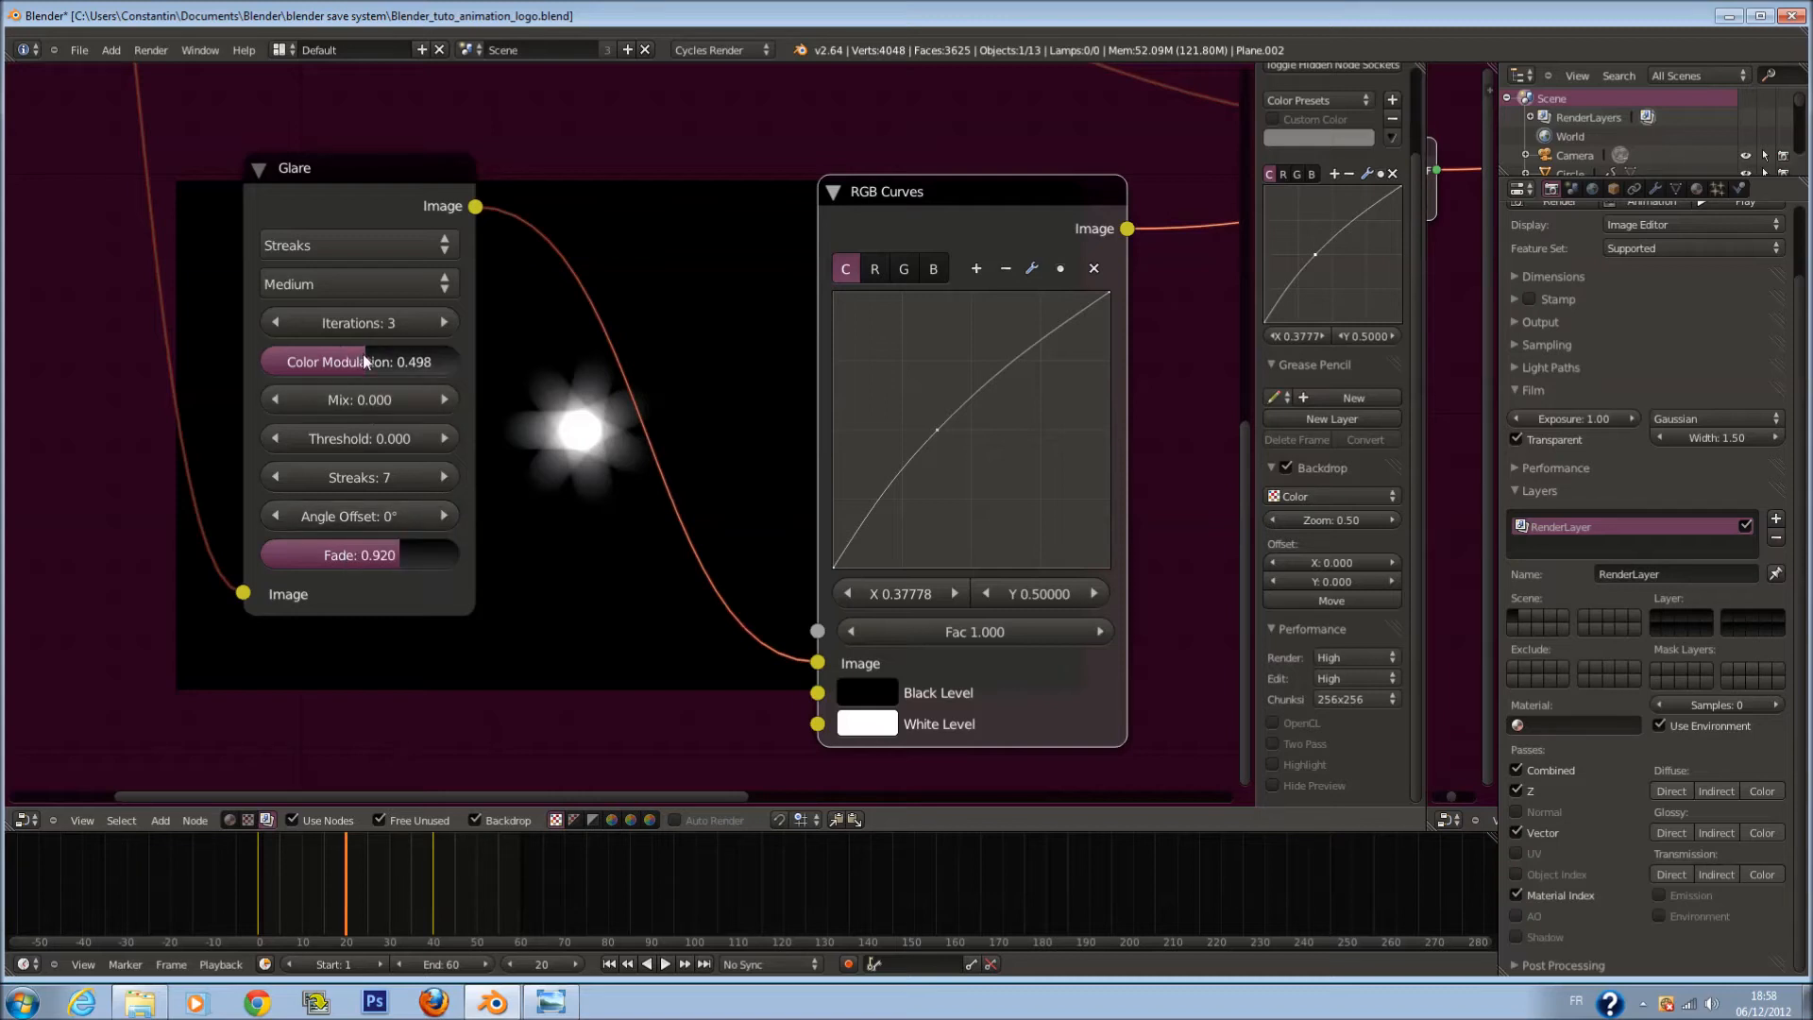
click(441, 321)
click(443, 321)
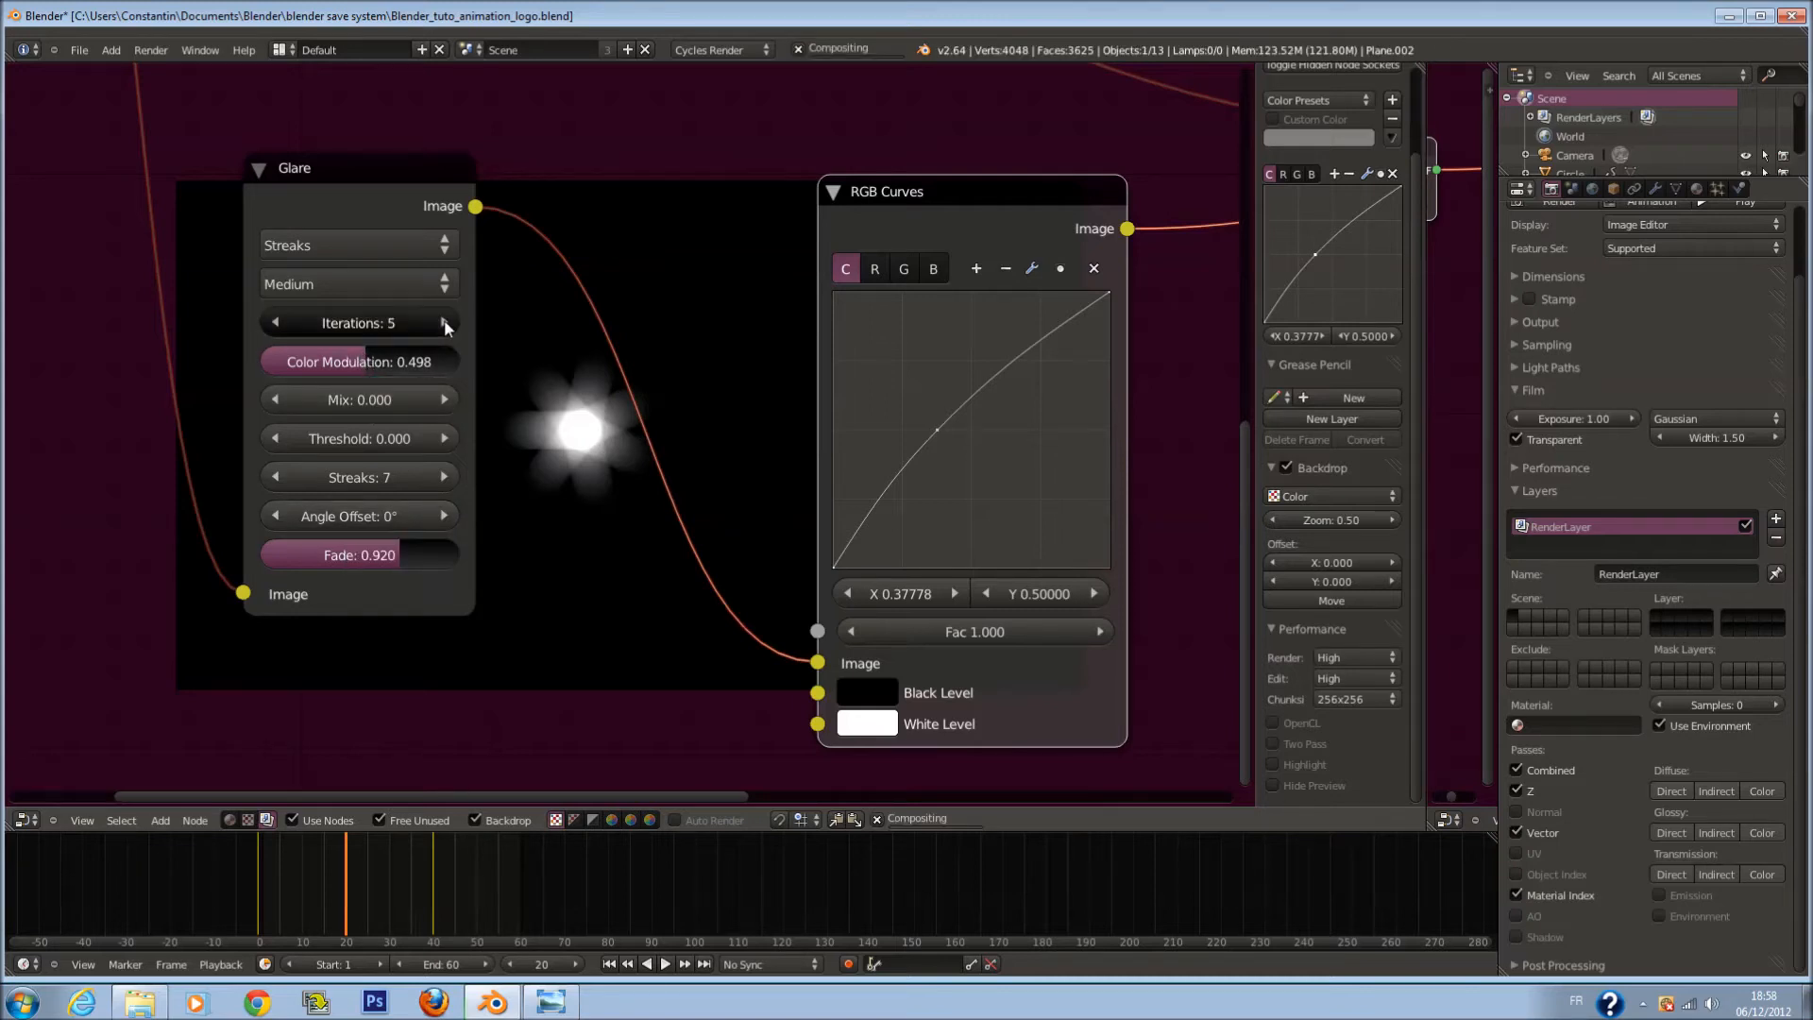
click(383, 283)
click(365, 268)
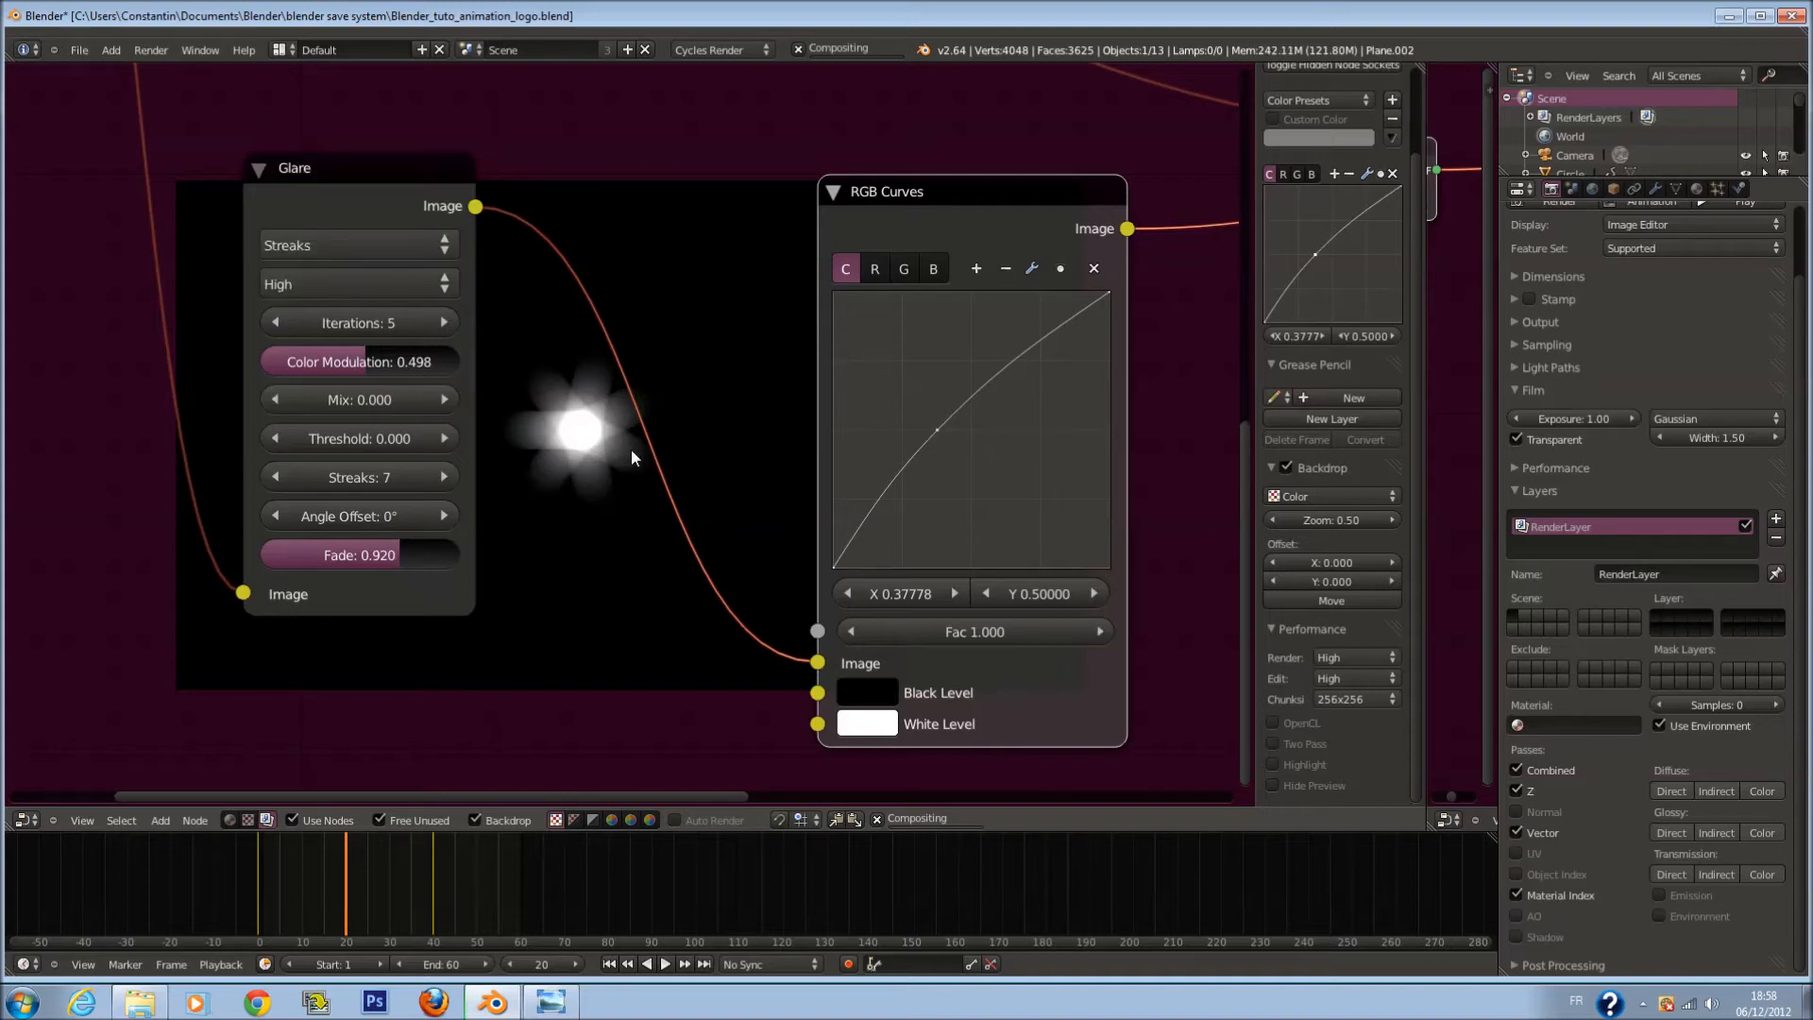
Step: Raise the red channel in the RGB Curves node with a point at X 0.35000, Y 0.47778
scroll(630, 450, down, 2)
scroll(699, 308, down, 2)
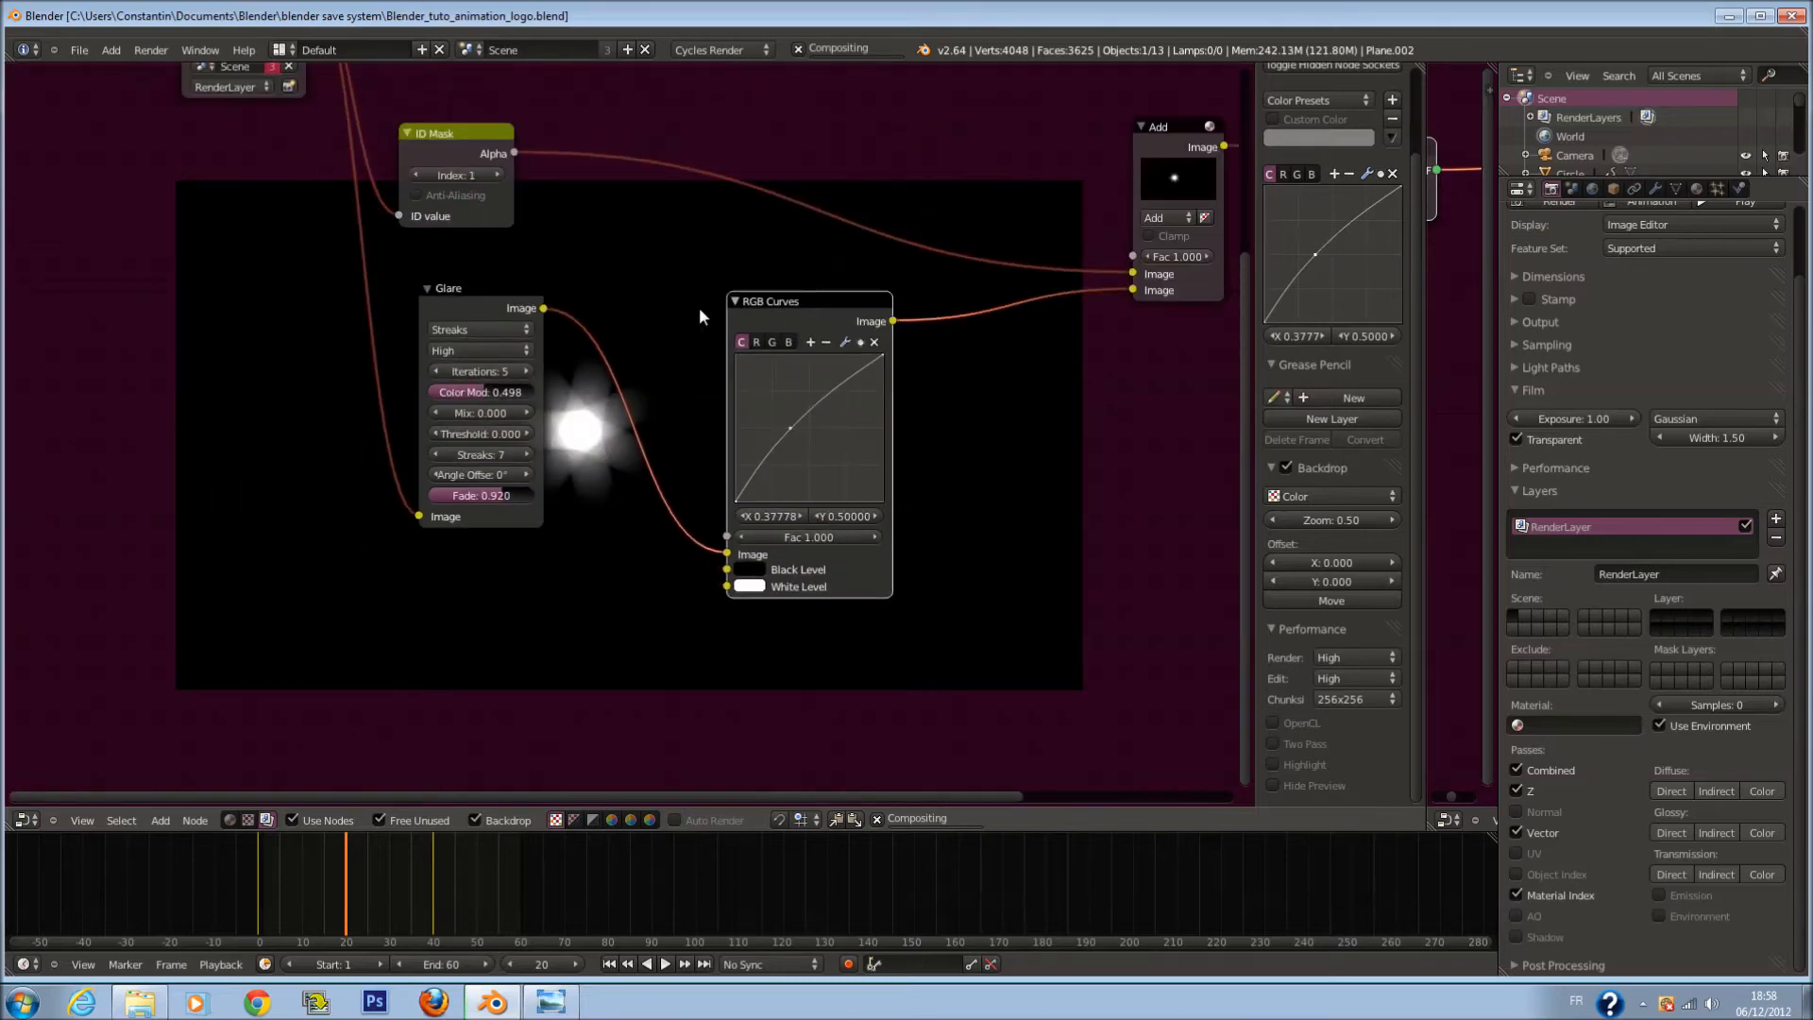
scroll(752, 319, up, 2)
click(806, 310)
drag(867, 445, 847, 434)
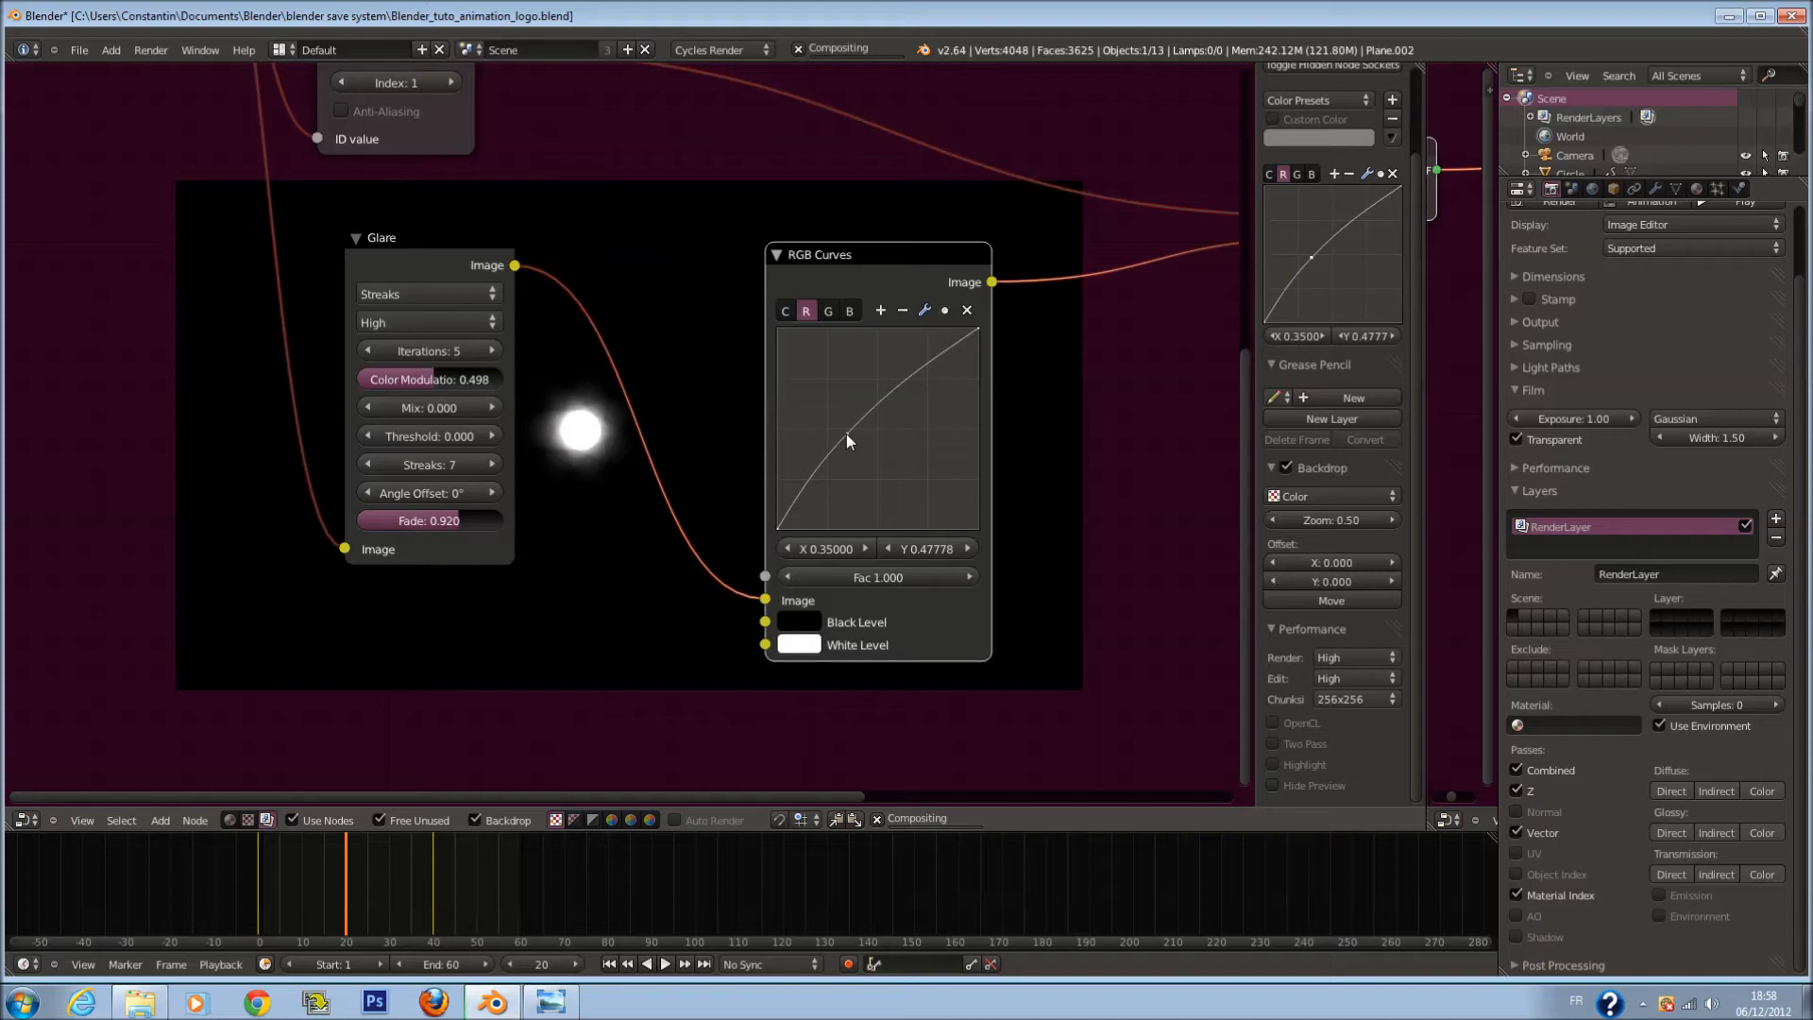
Step: In the RGB Curves node, move the red channel's point to X 0.26111, Y 0.56667 and add a green point at X 0.54444, Y 0.33889
scroll(868, 363, up, 1)
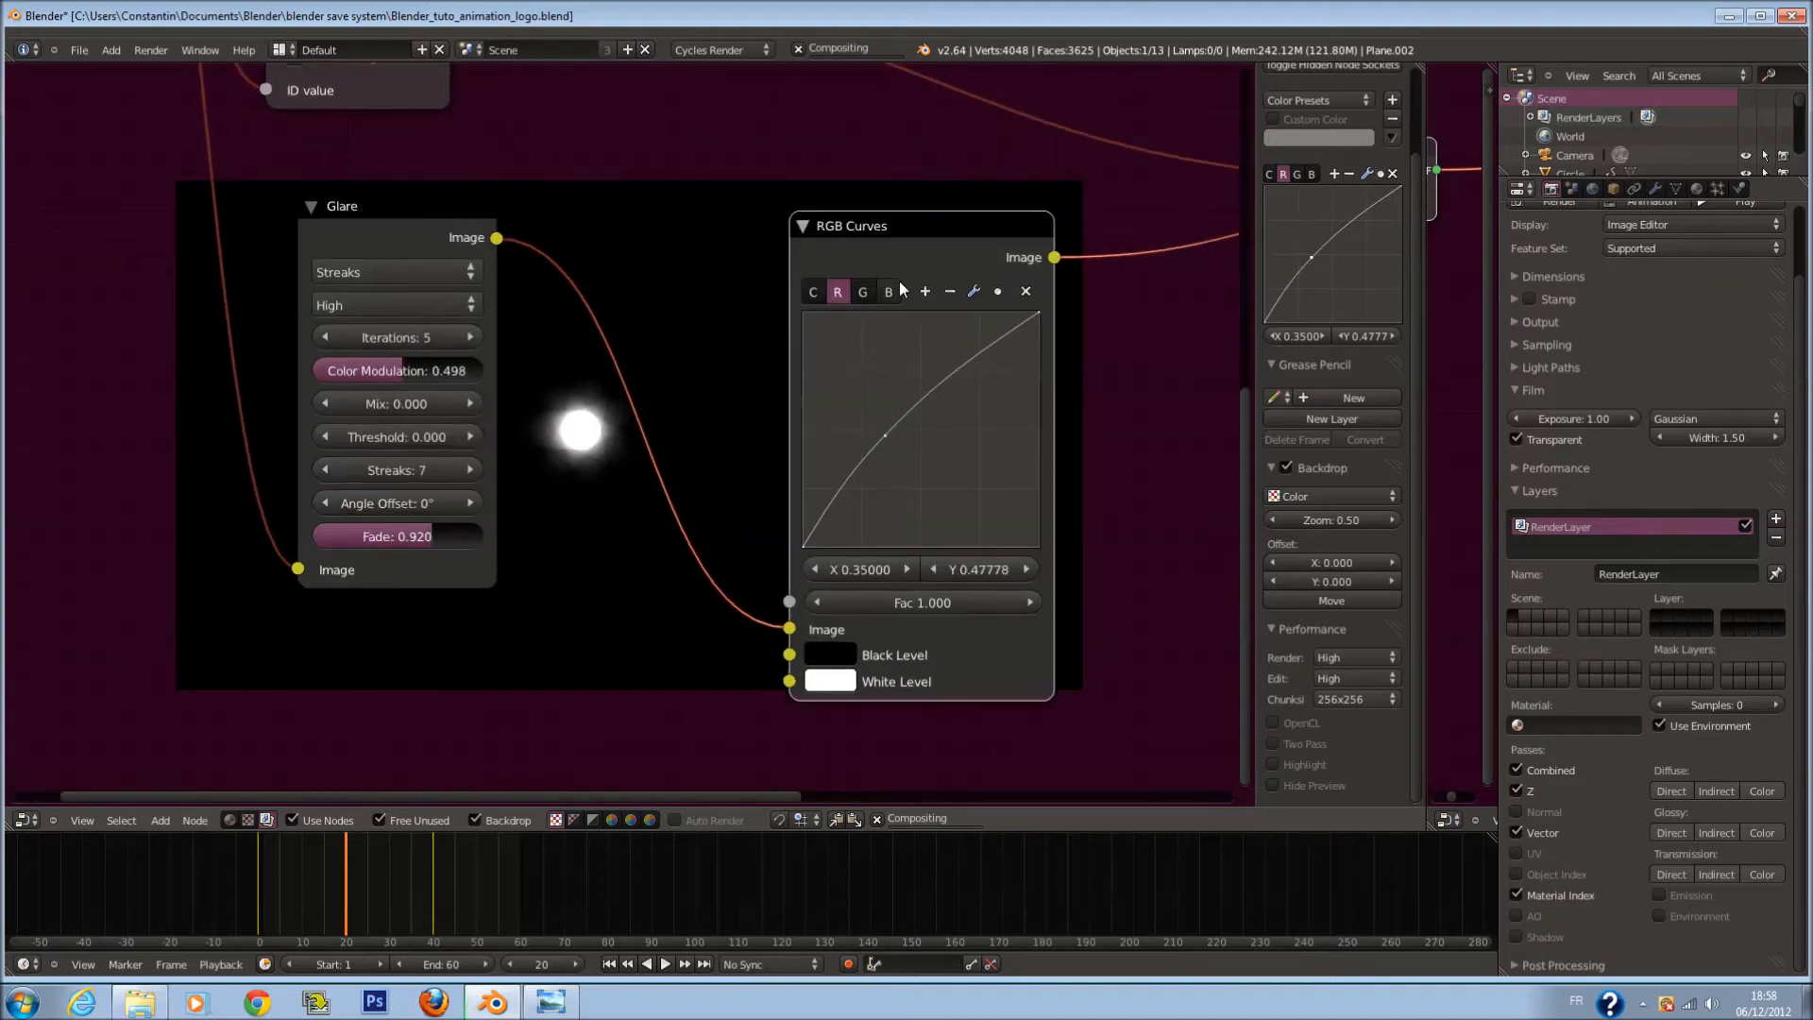
click(864, 293)
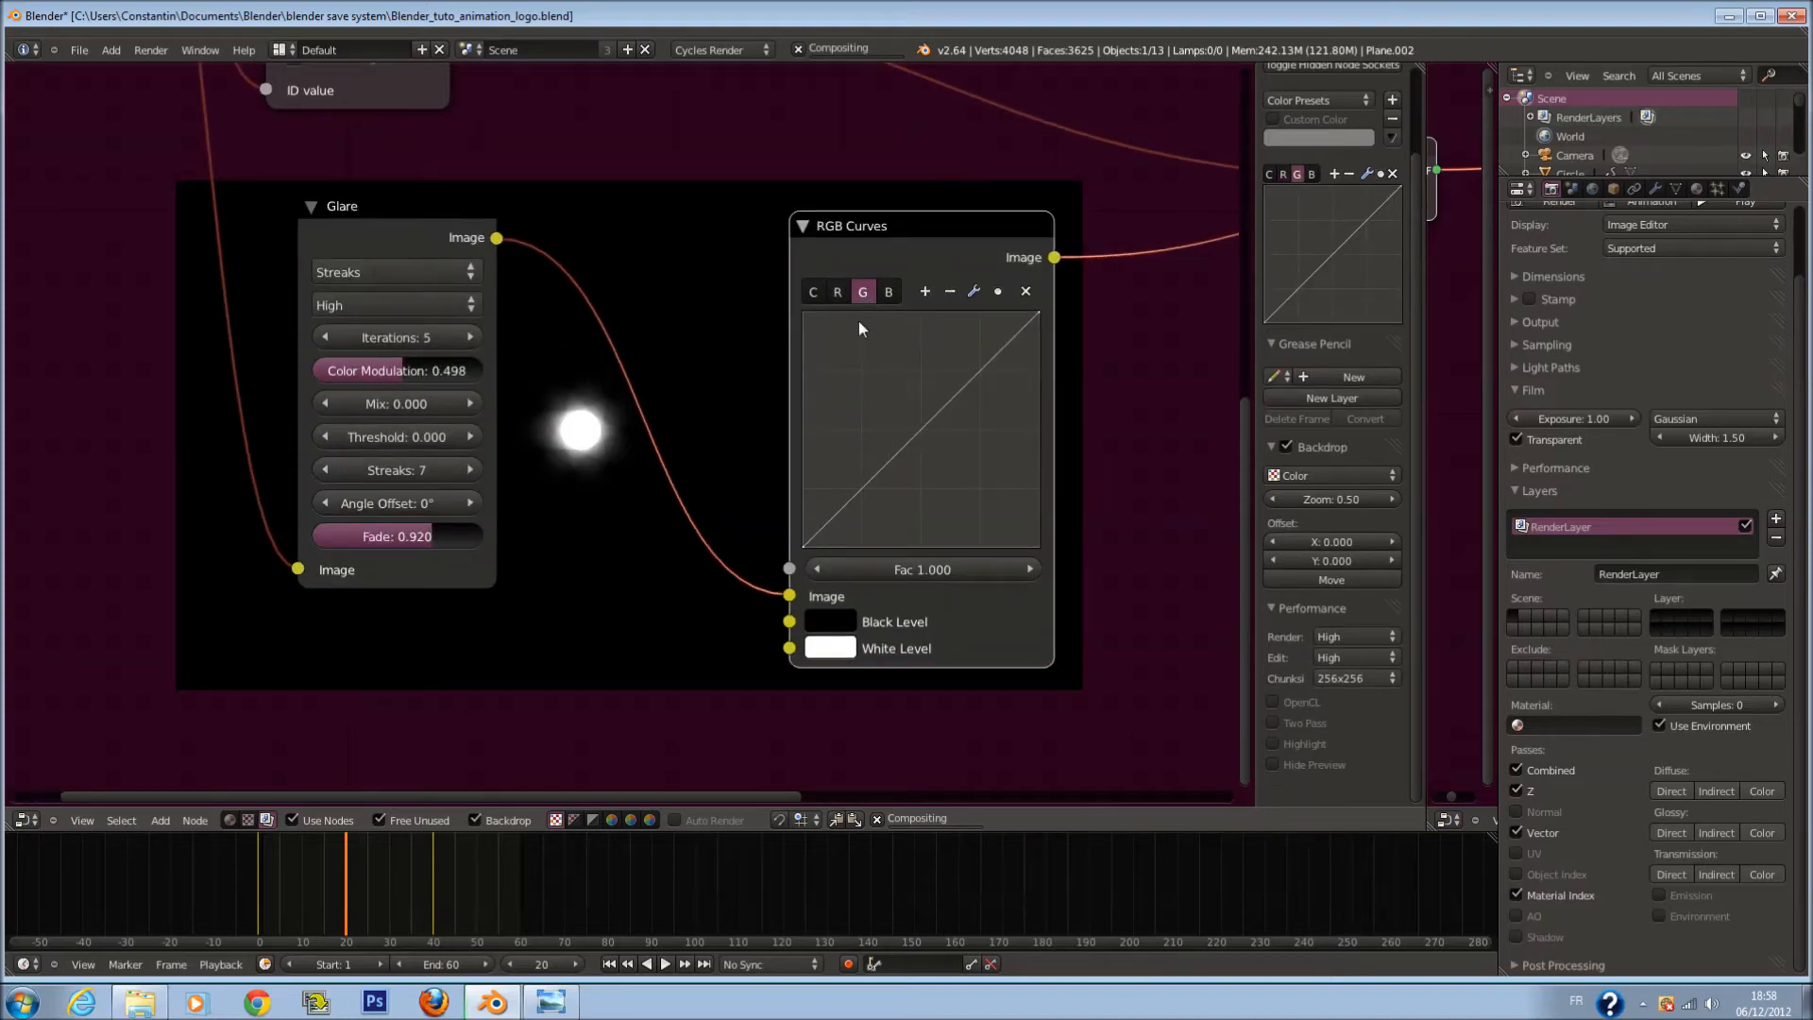
click(838, 292)
drag(882, 439, 861, 417)
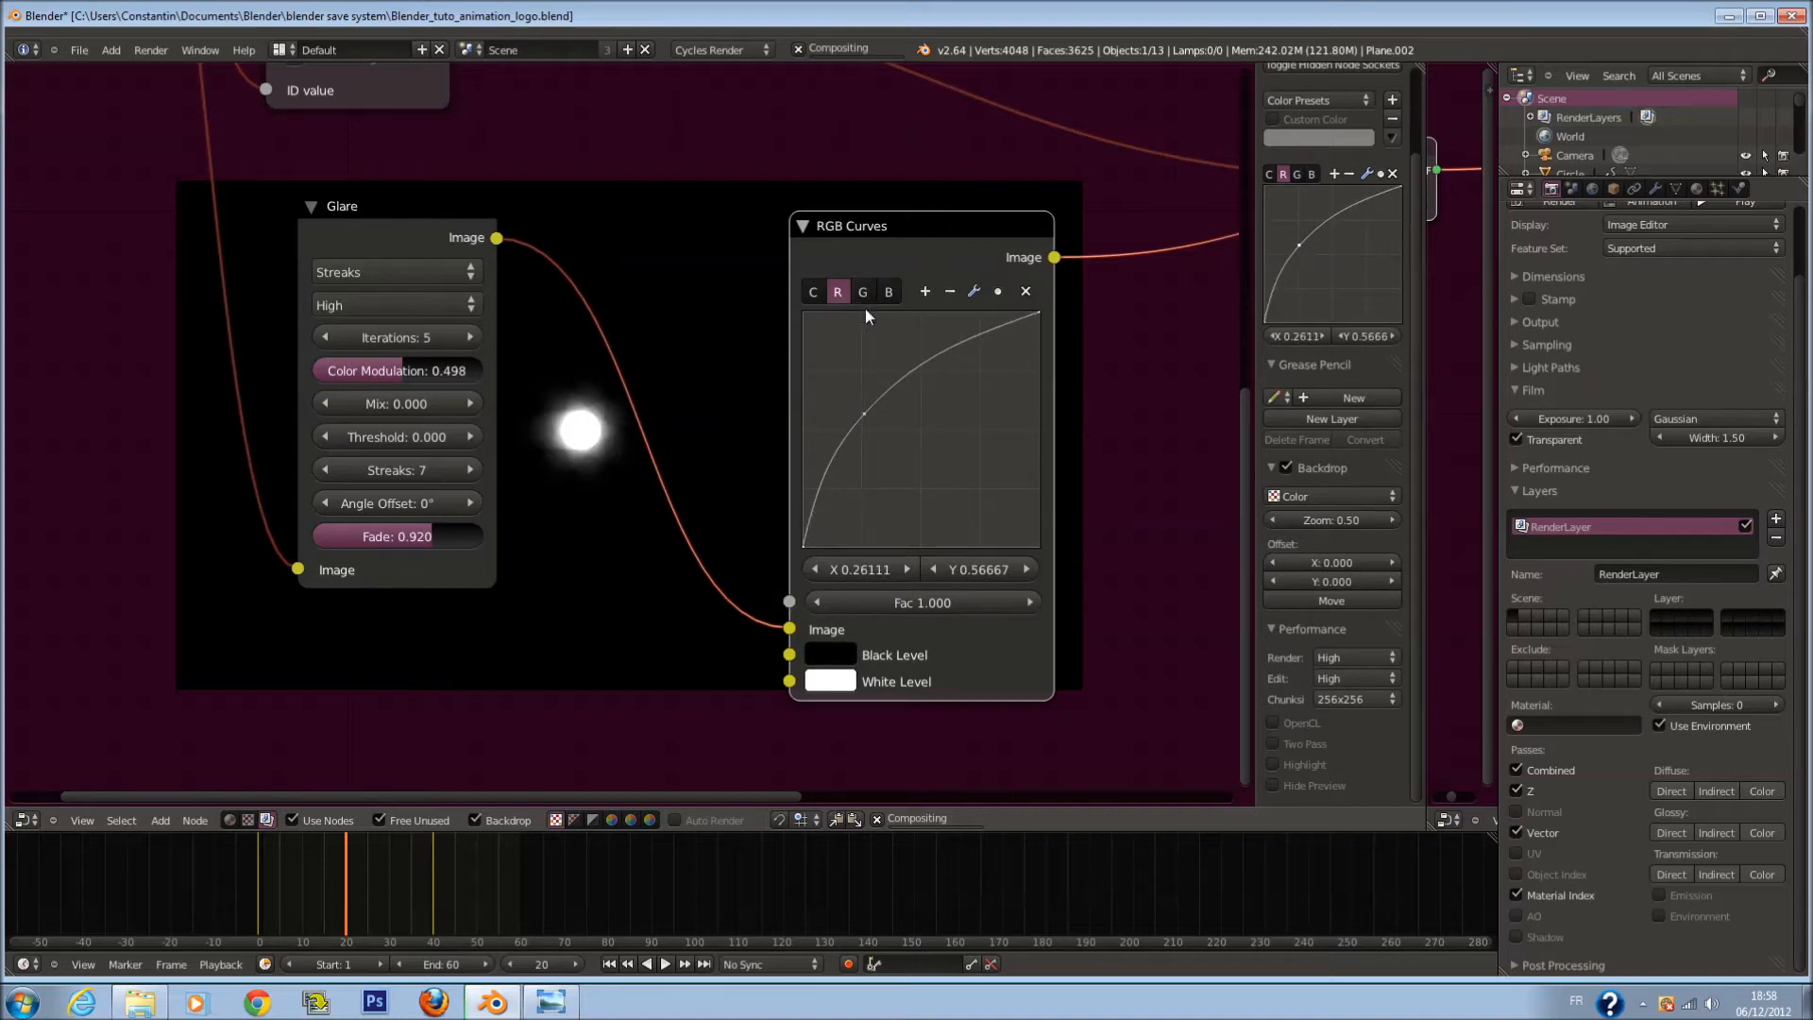
click(862, 293)
drag(908, 440, 932, 468)
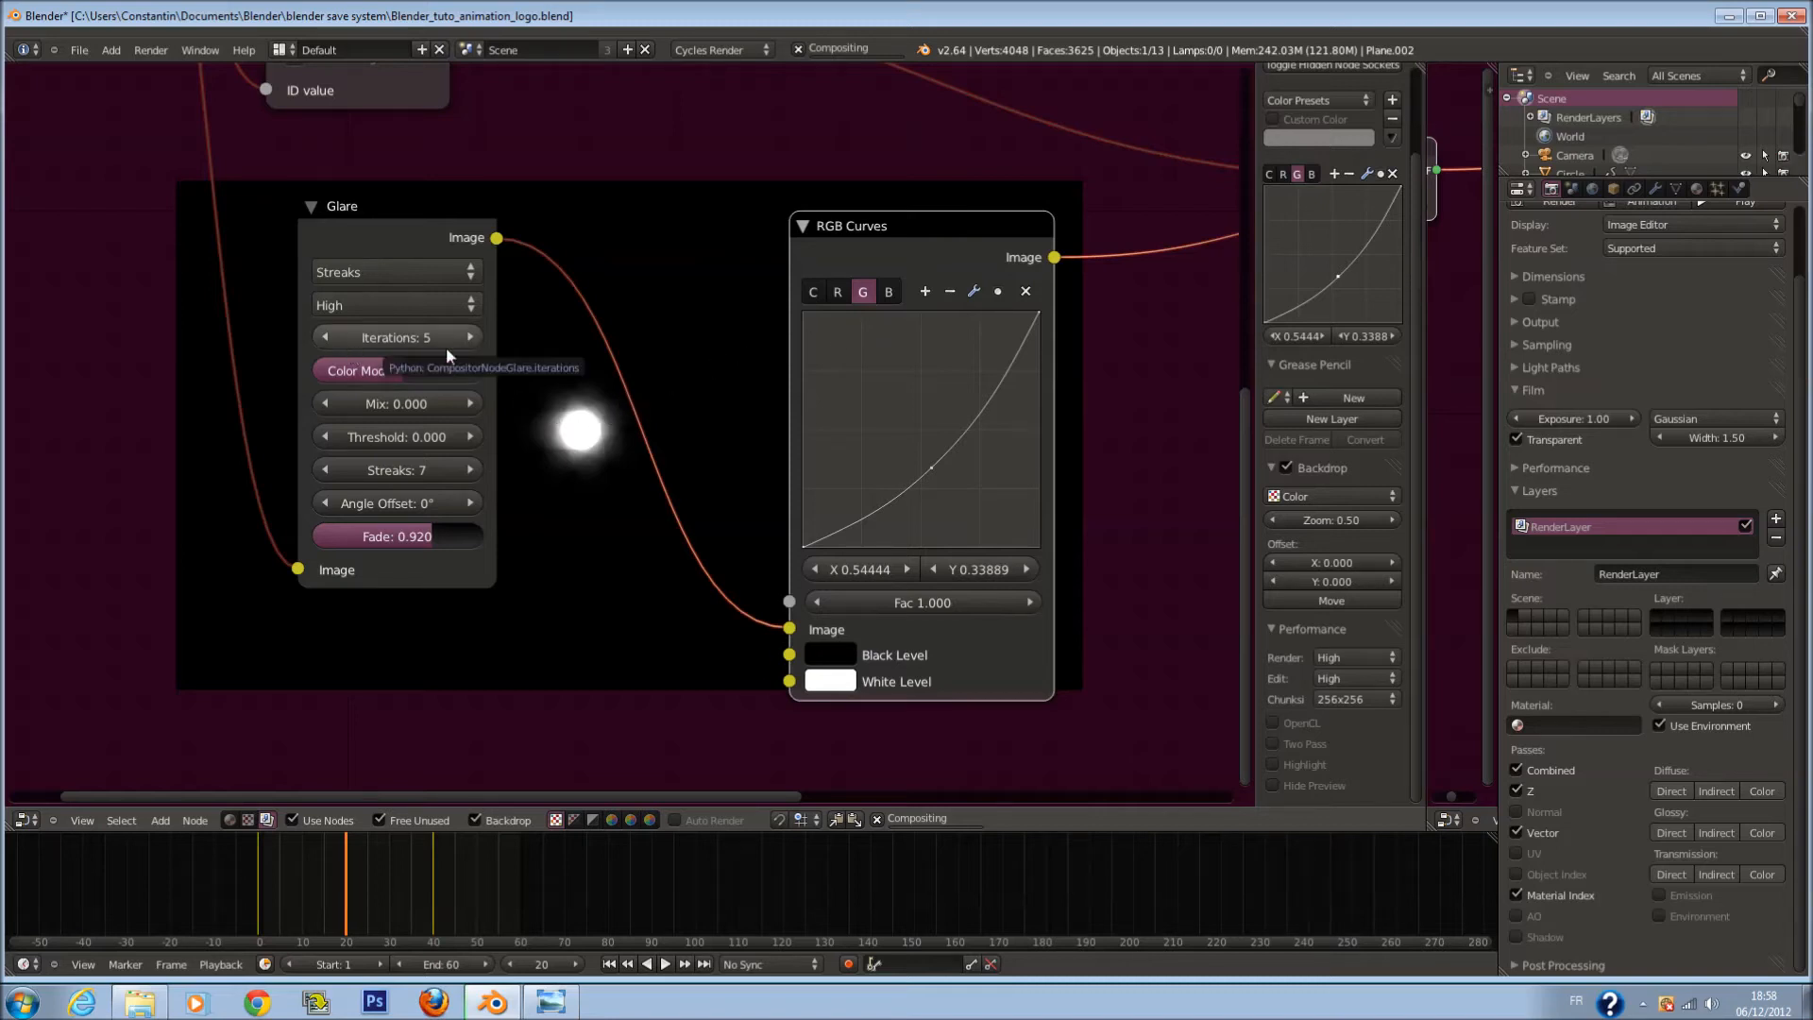
Step: Try the streaks Glare node with 2 iterations and Medium quality
drag(1419, 71, 1441, 76)
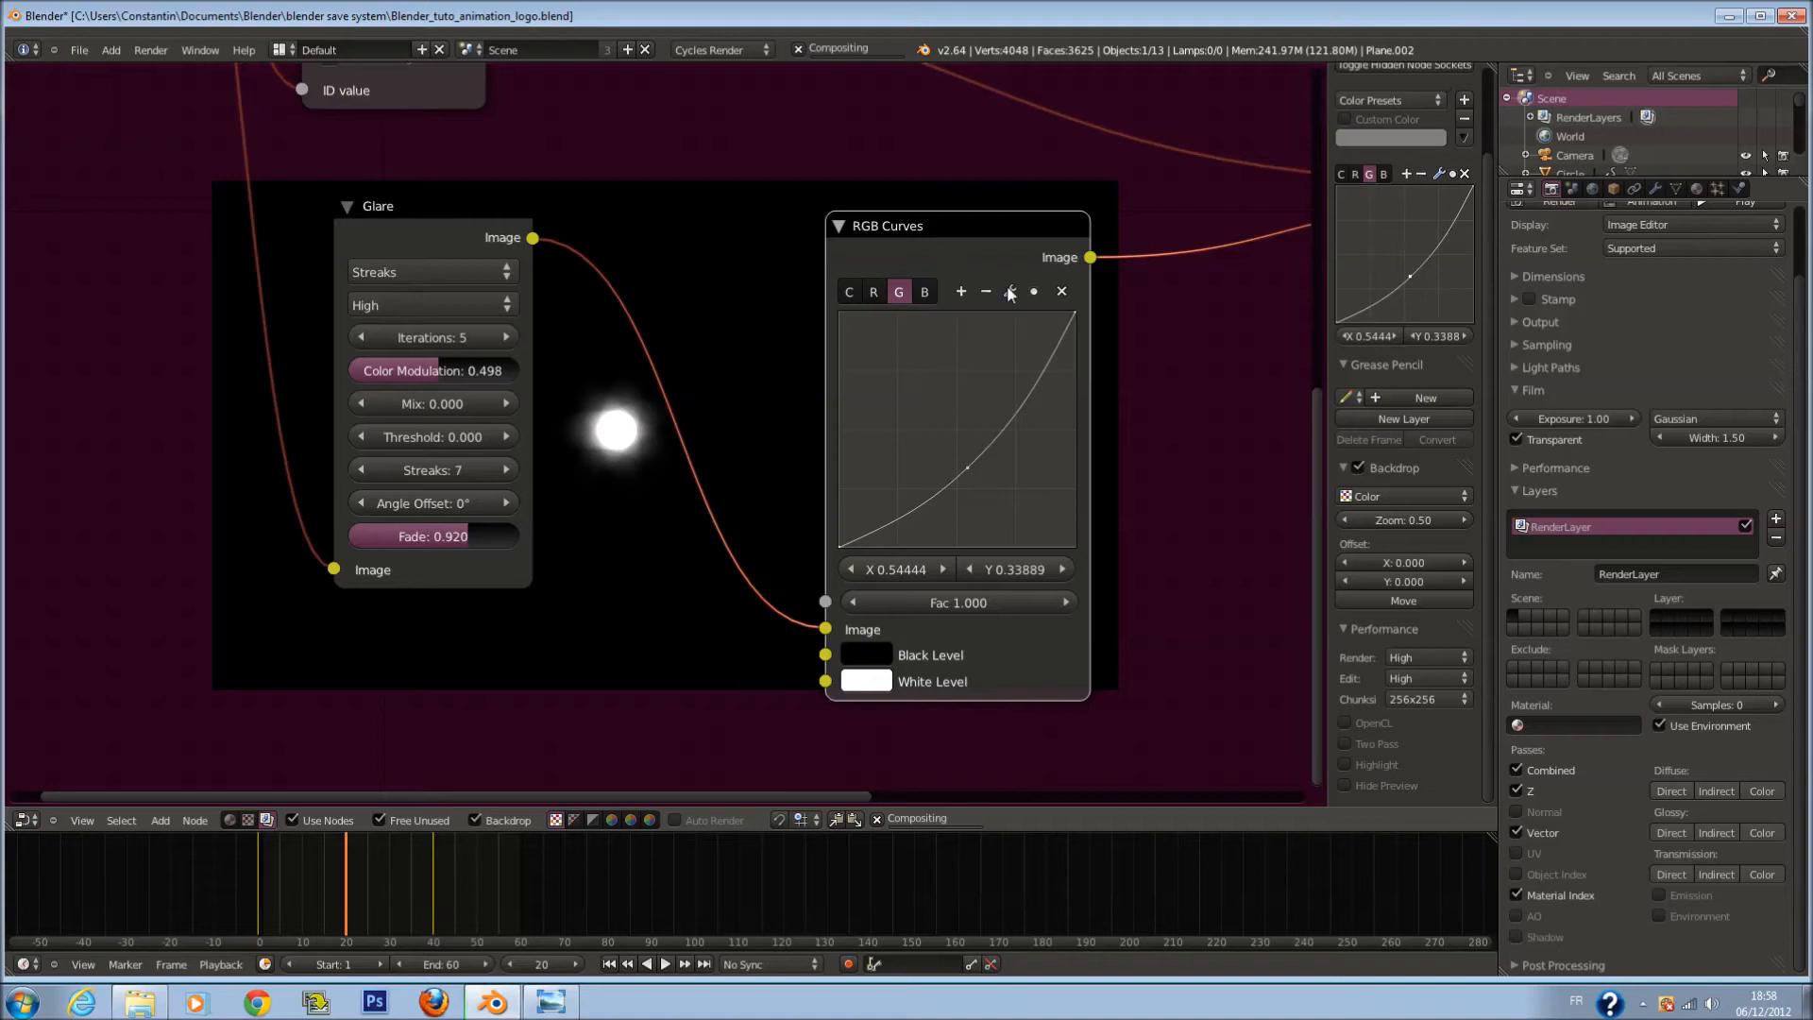
scroll(635, 473, up, 1)
click(350, 332)
click(350, 331)
click(350, 331)
click(397, 297)
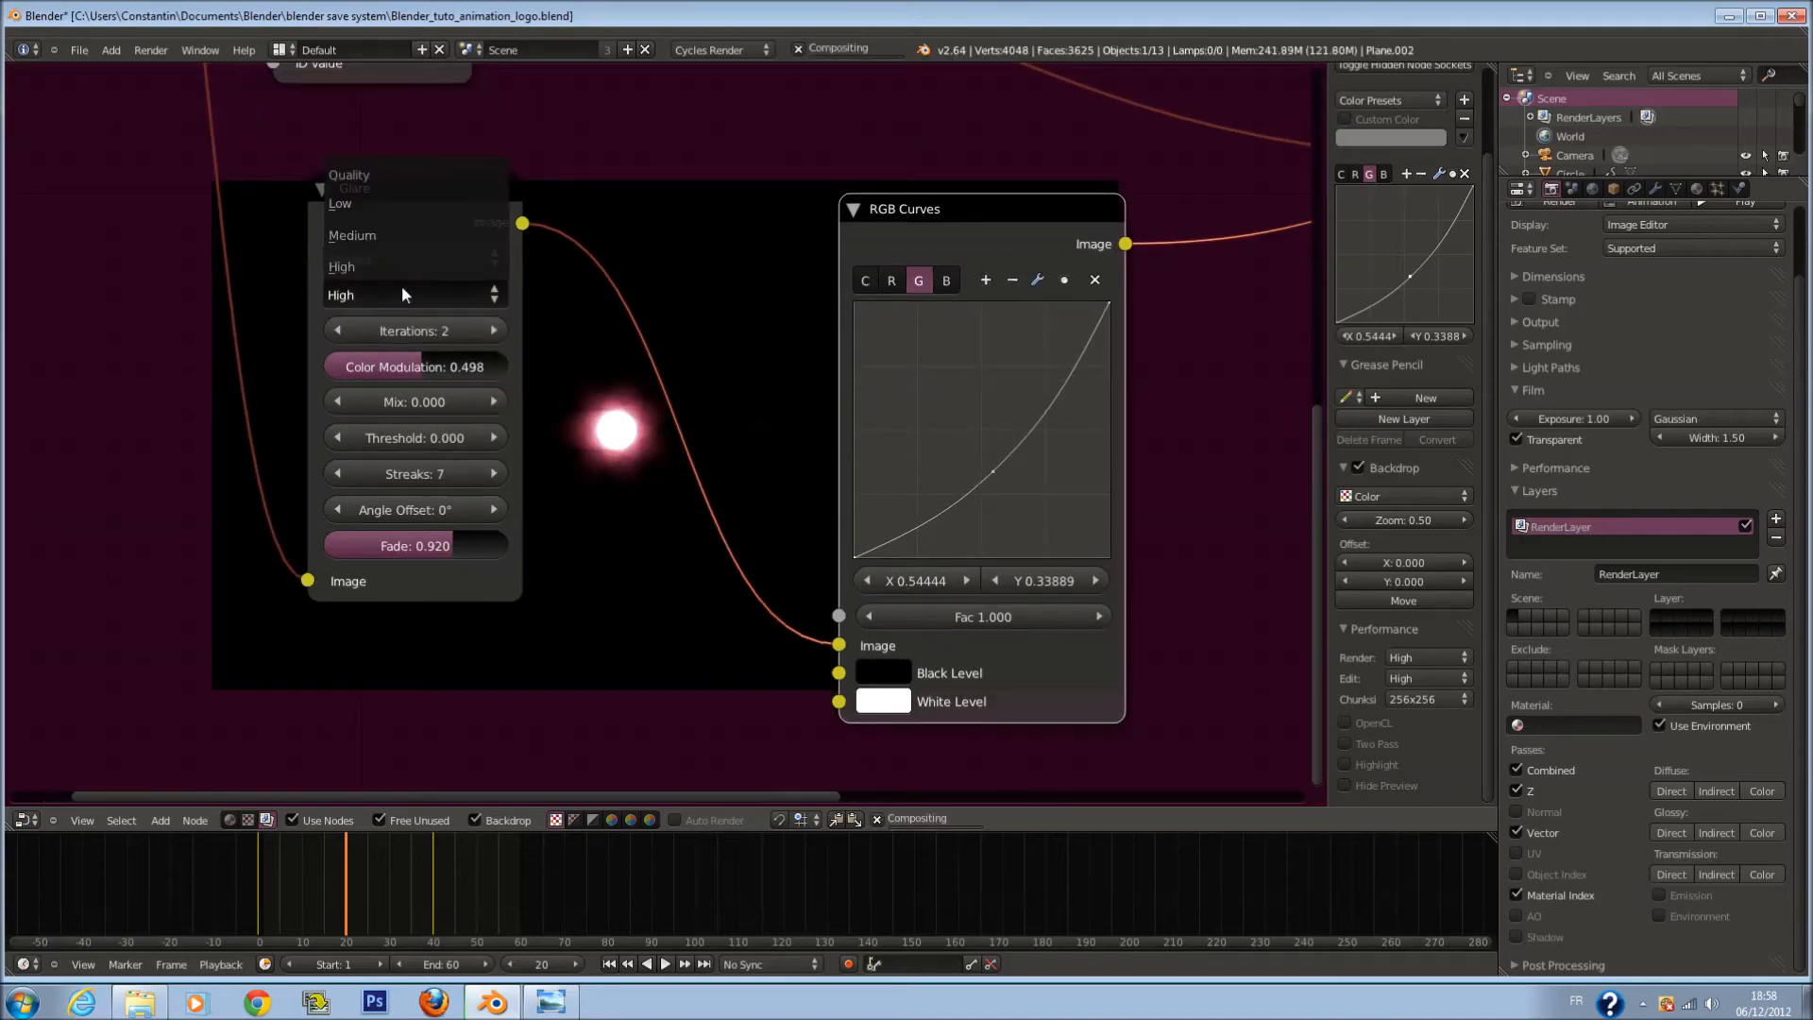
click(400, 238)
ctrl+middle_drag(659, 389, 863, 290)
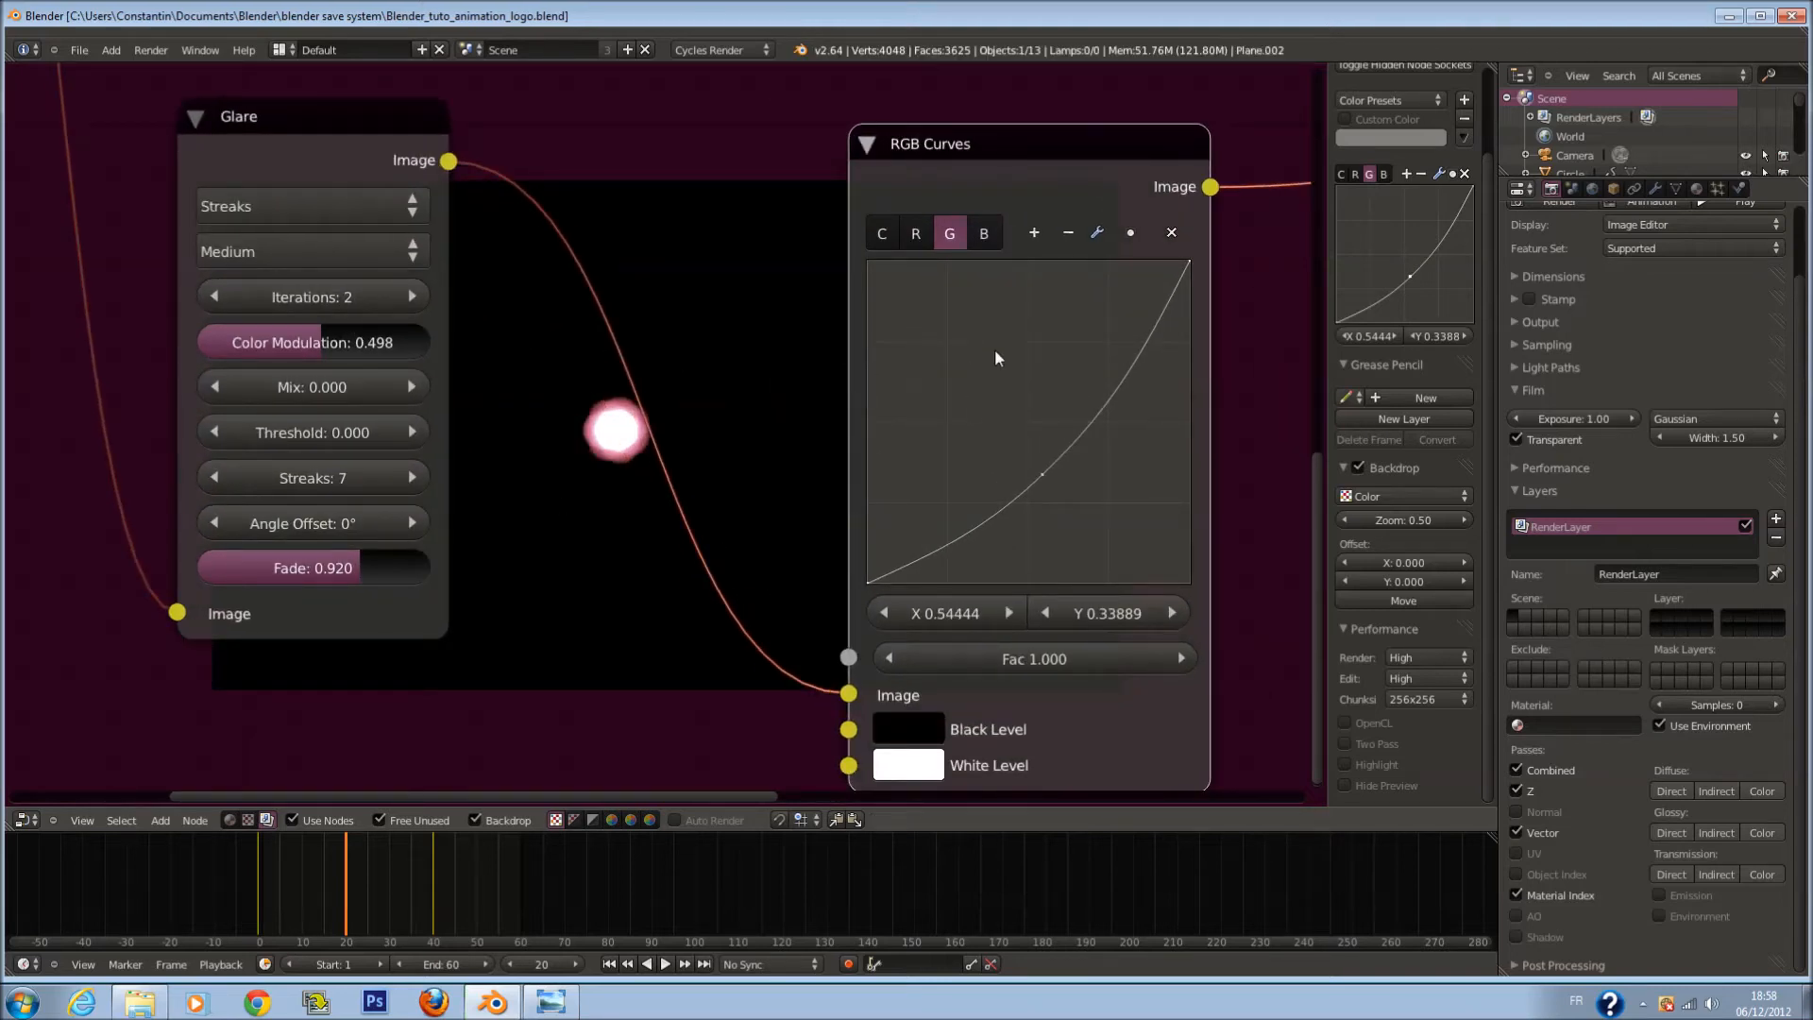
Step: Set the streaks Glare node to 5 iterations and Low quality
click(407, 301)
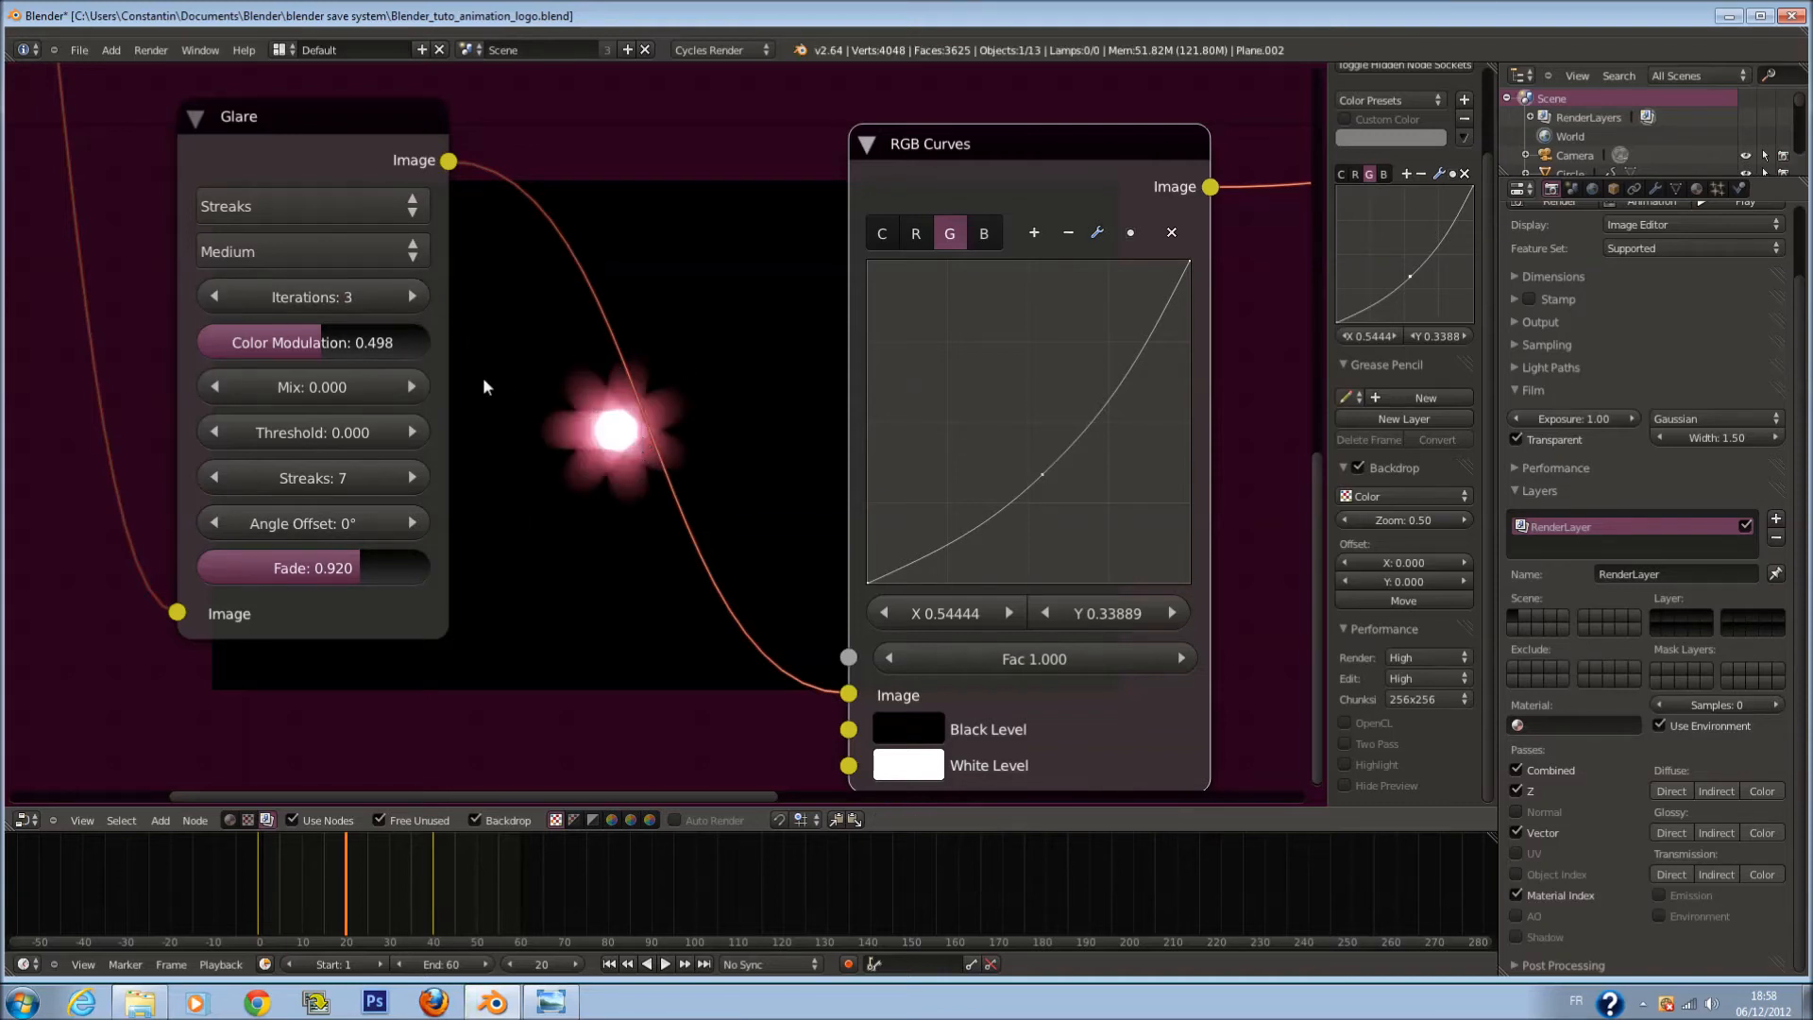
click(409, 301)
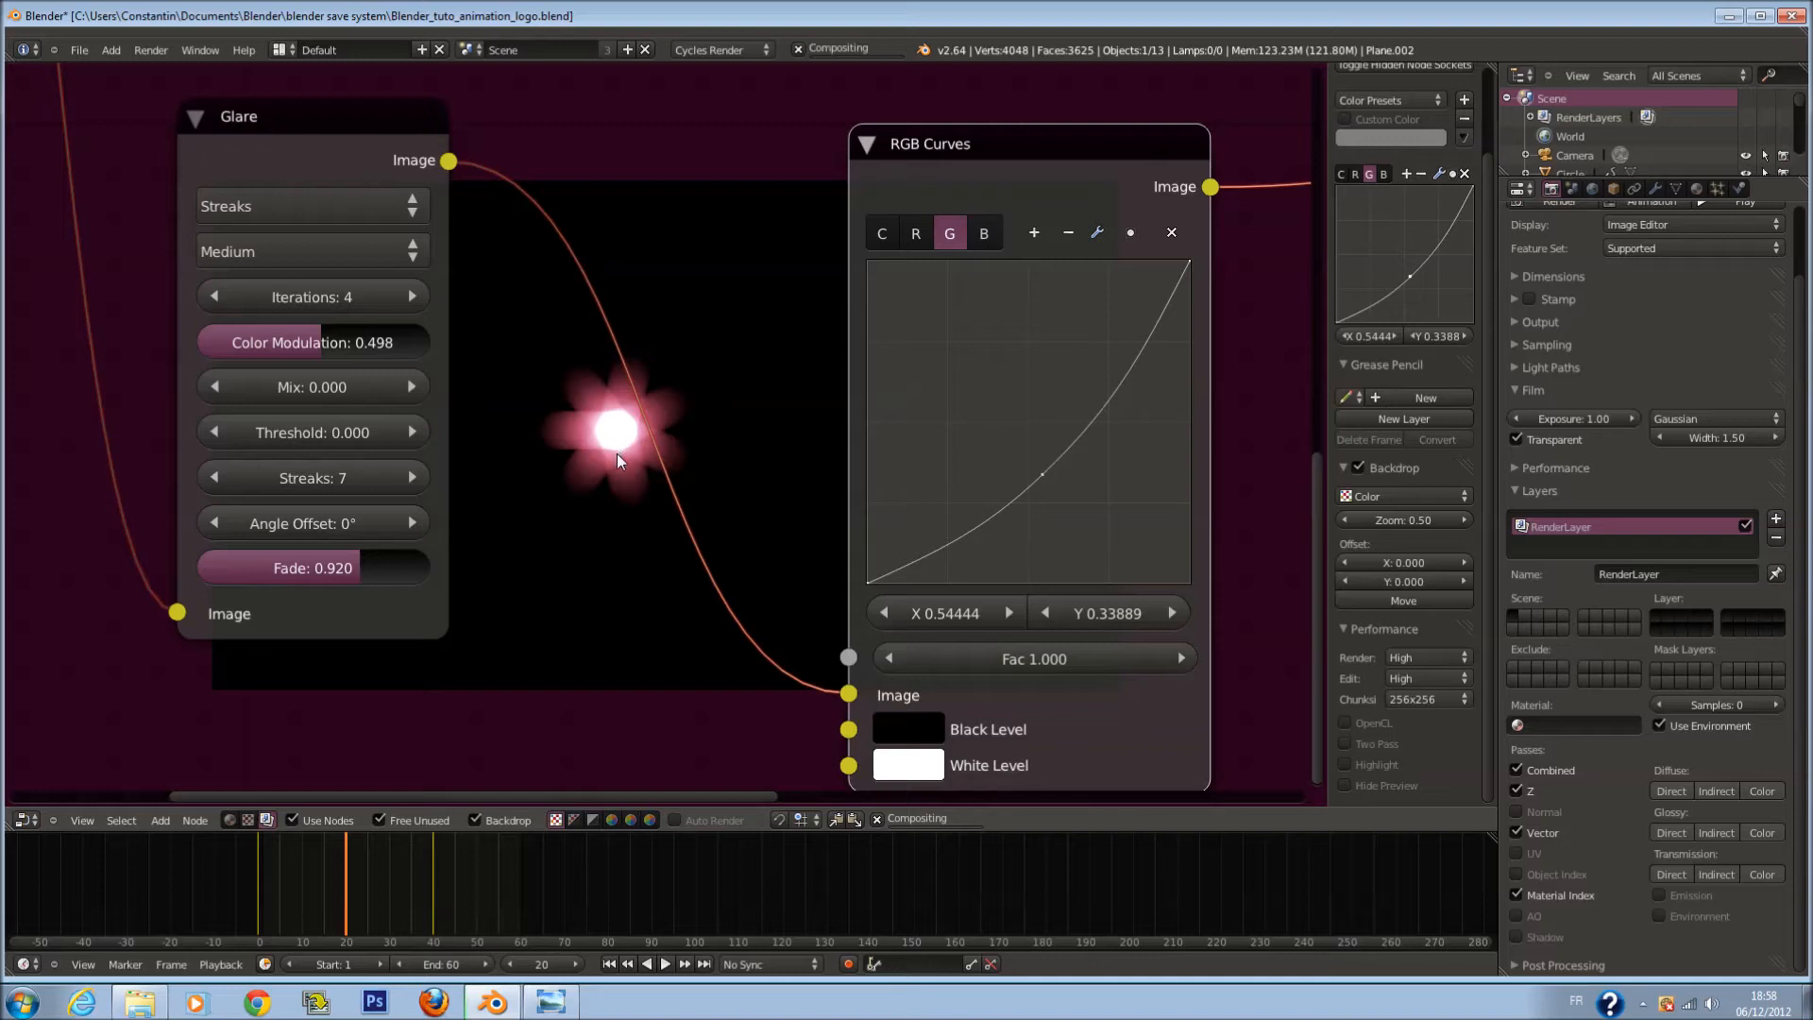
click(412, 297)
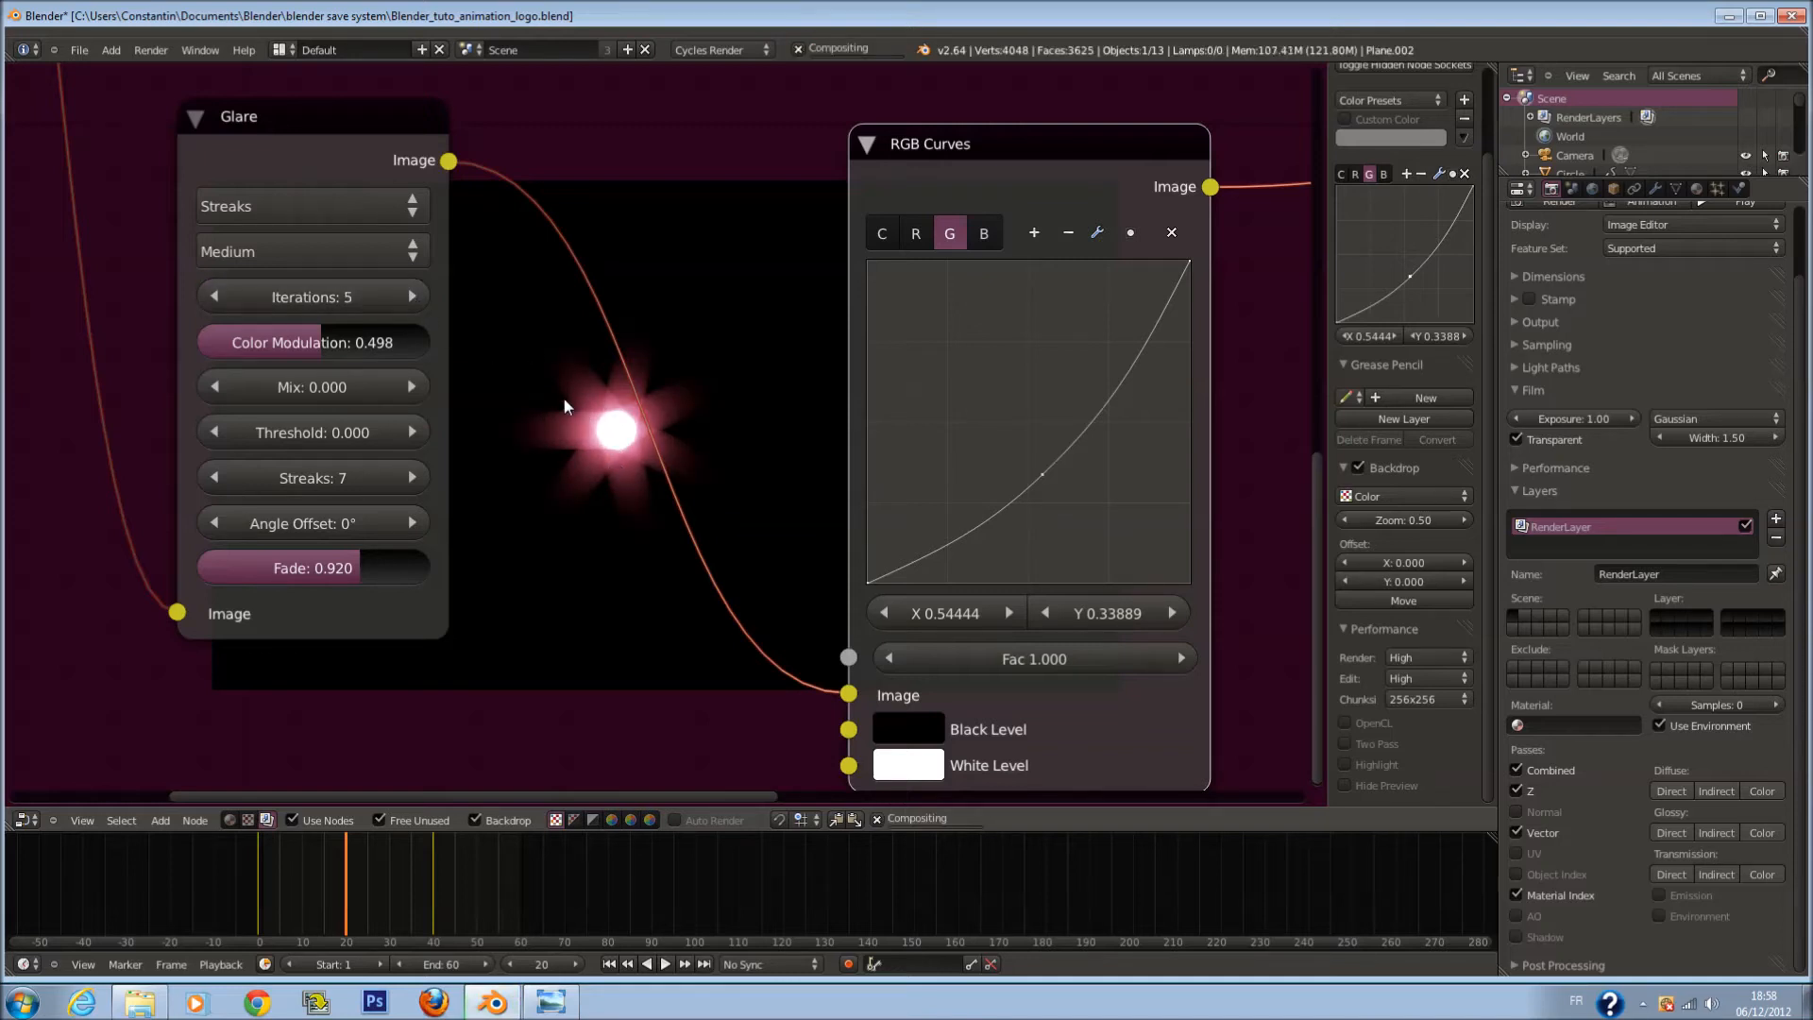
click(326, 255)
click(331, 140)
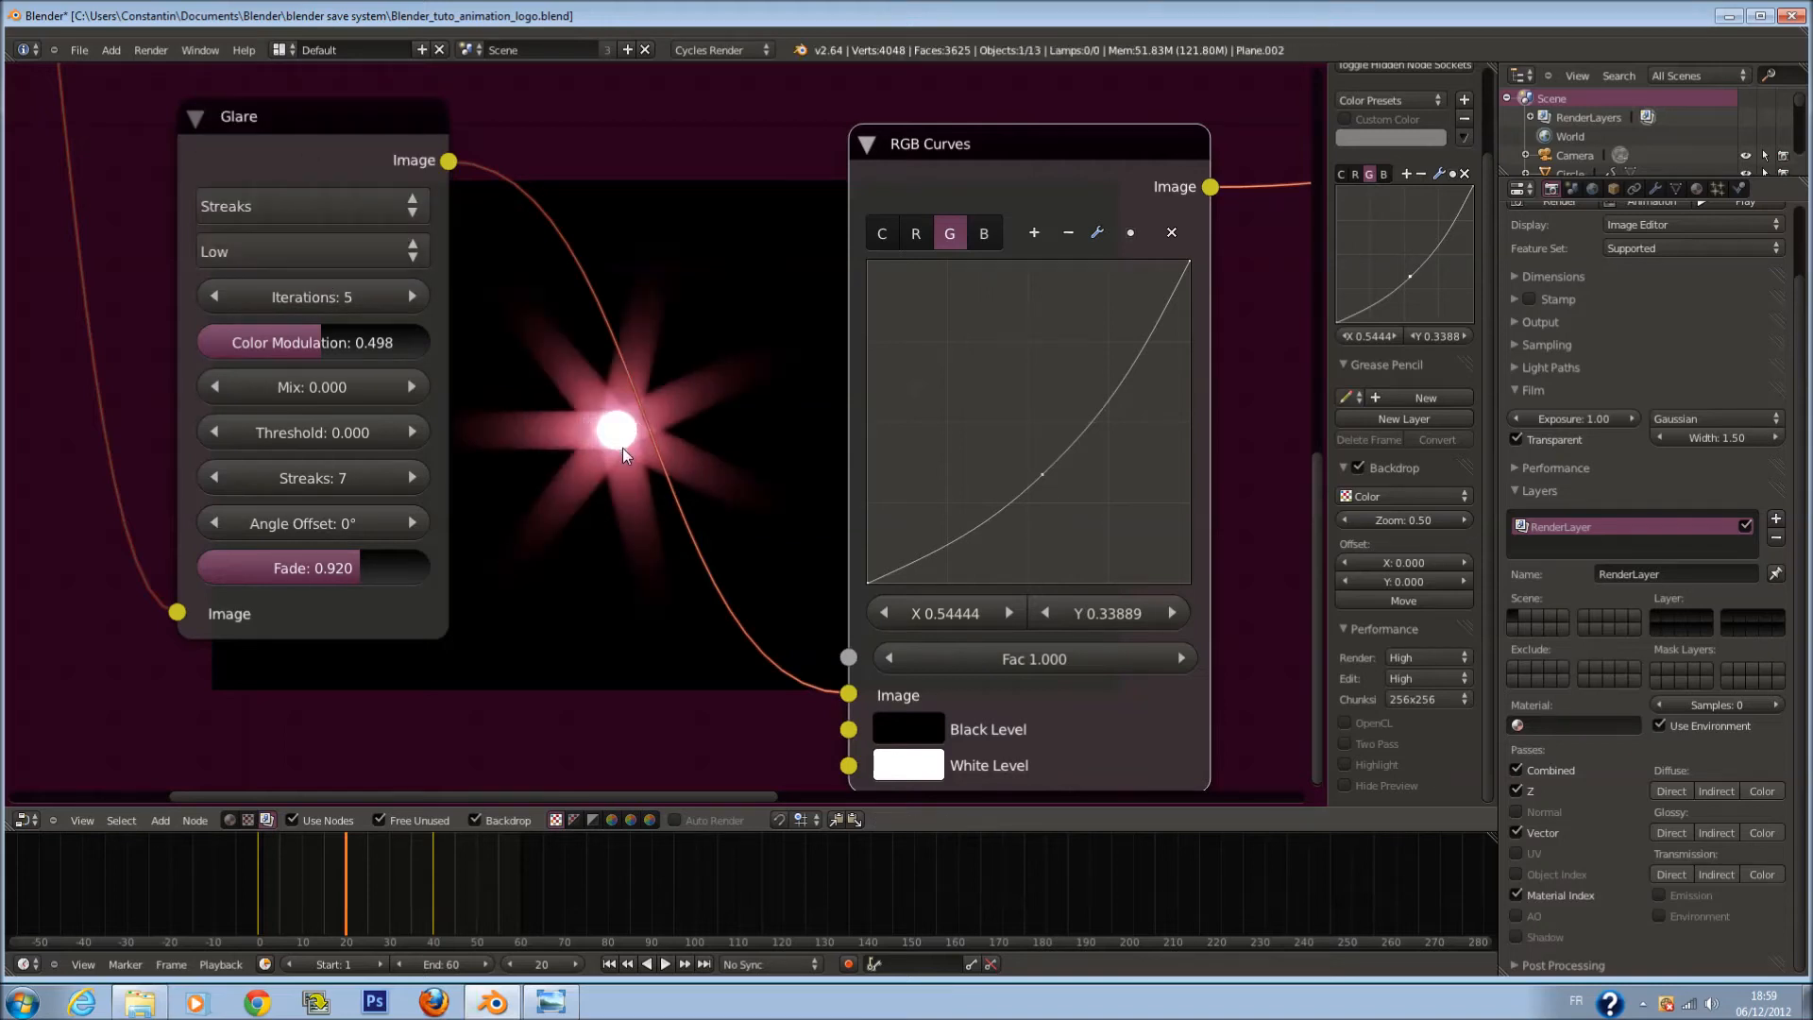
Step: Move the green channel's curve point to X 0.33333, Y 0.56111, set the Glare node to 10 streaks, and save
drag(1050, 479, 973, 399)
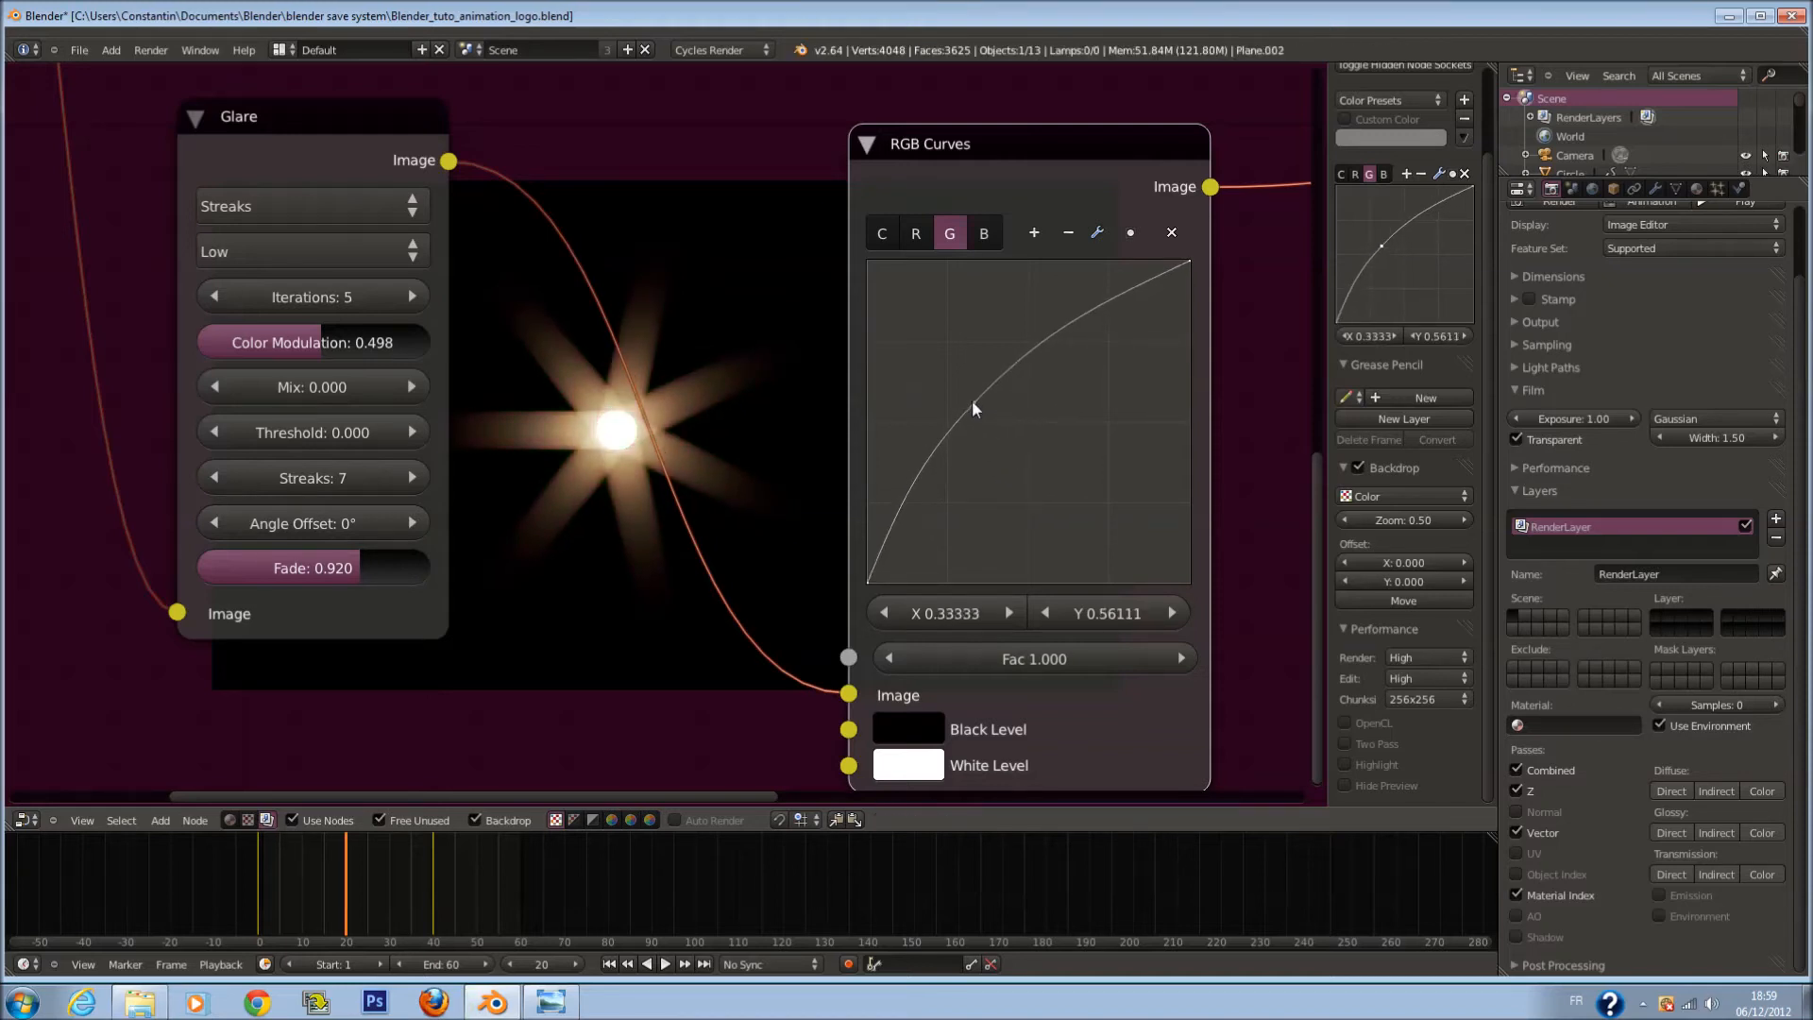
click(407, 484)
click(407, 483)
click(407, 484)
key(ctrl+s)
click(570, 516)
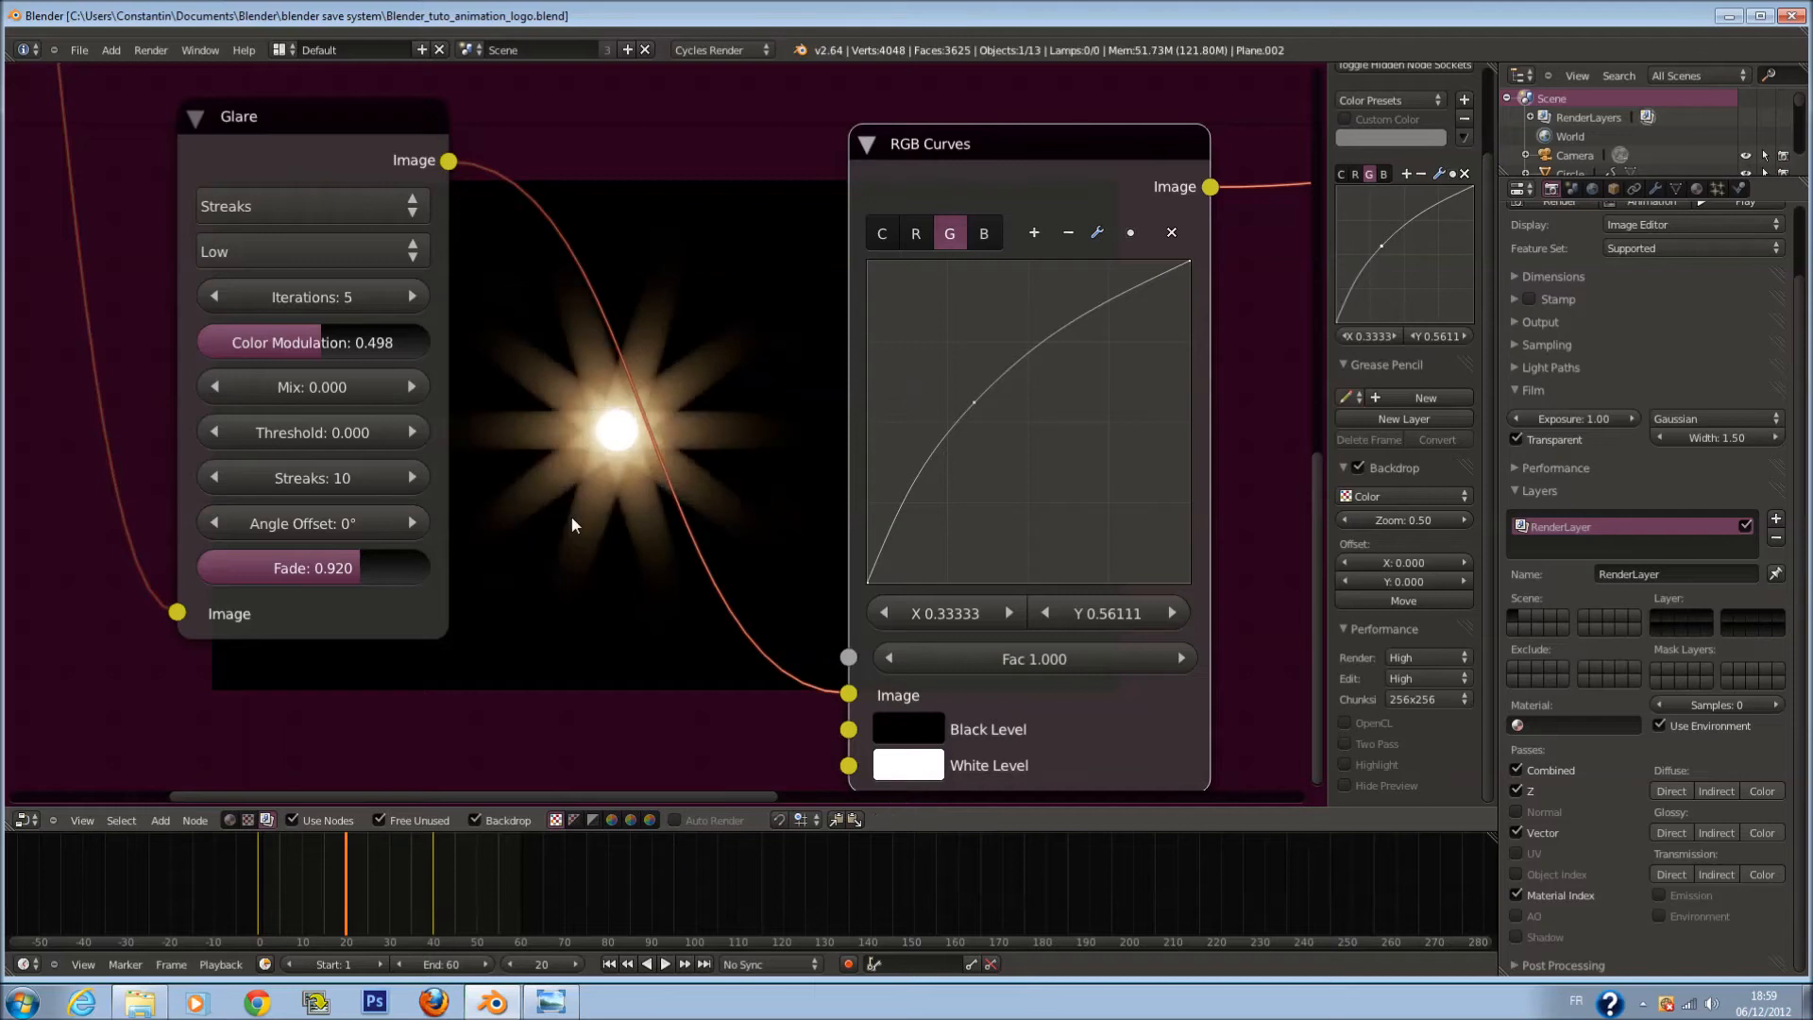
Step: Raise the Glare node's streaks to 16 and save the file
click(412, 490)
click(413, 491)
click(413, 490)
click(412, 490)
click(413, 490)
click(413, 490)
key(ctrl+s)
click(601, 504)
middle_drag(656, 516, 564, 331)
key(ctrl+s)
click(564, 330)
Step: Collapse the RGB Curves node and move it close to the Glare node's output, and collapse the Glare node as well
scroll(619, 378, down, 1)
middle_drag(470, 375, 547, 428)
scroll(547, 428, down, 3)
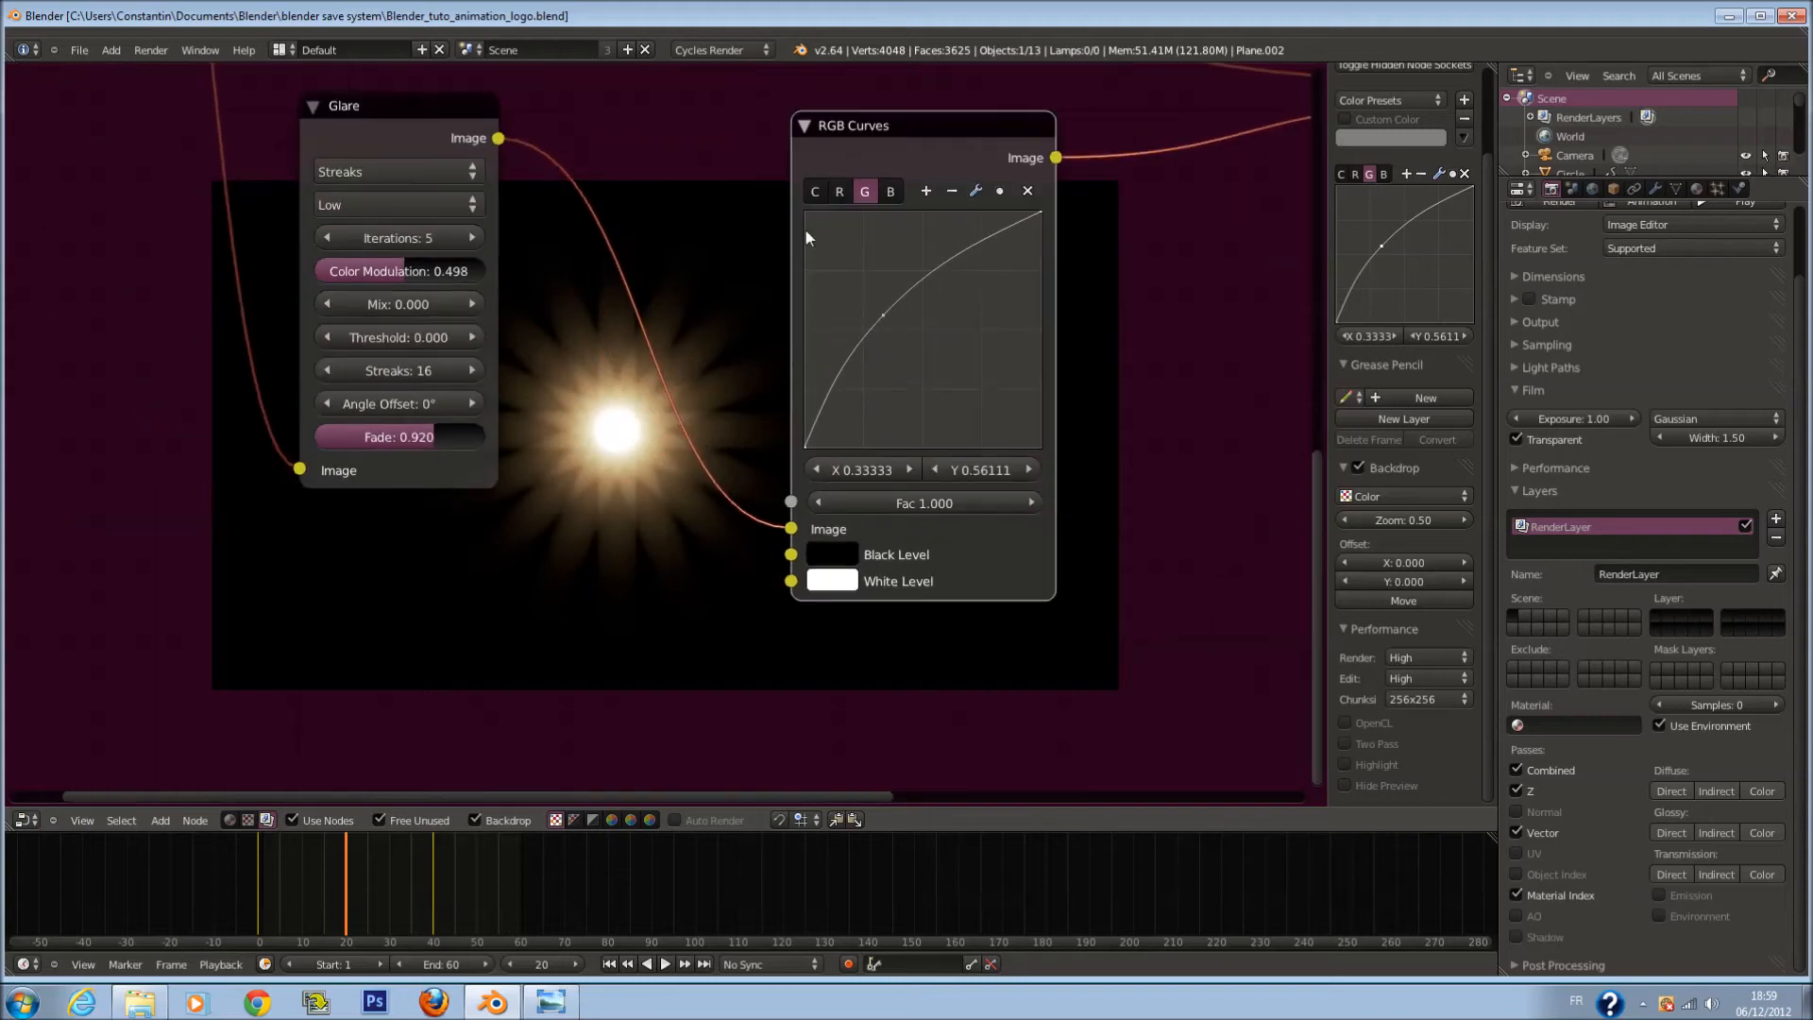
click(804, 125)
drag(829, 132, 616, 172)
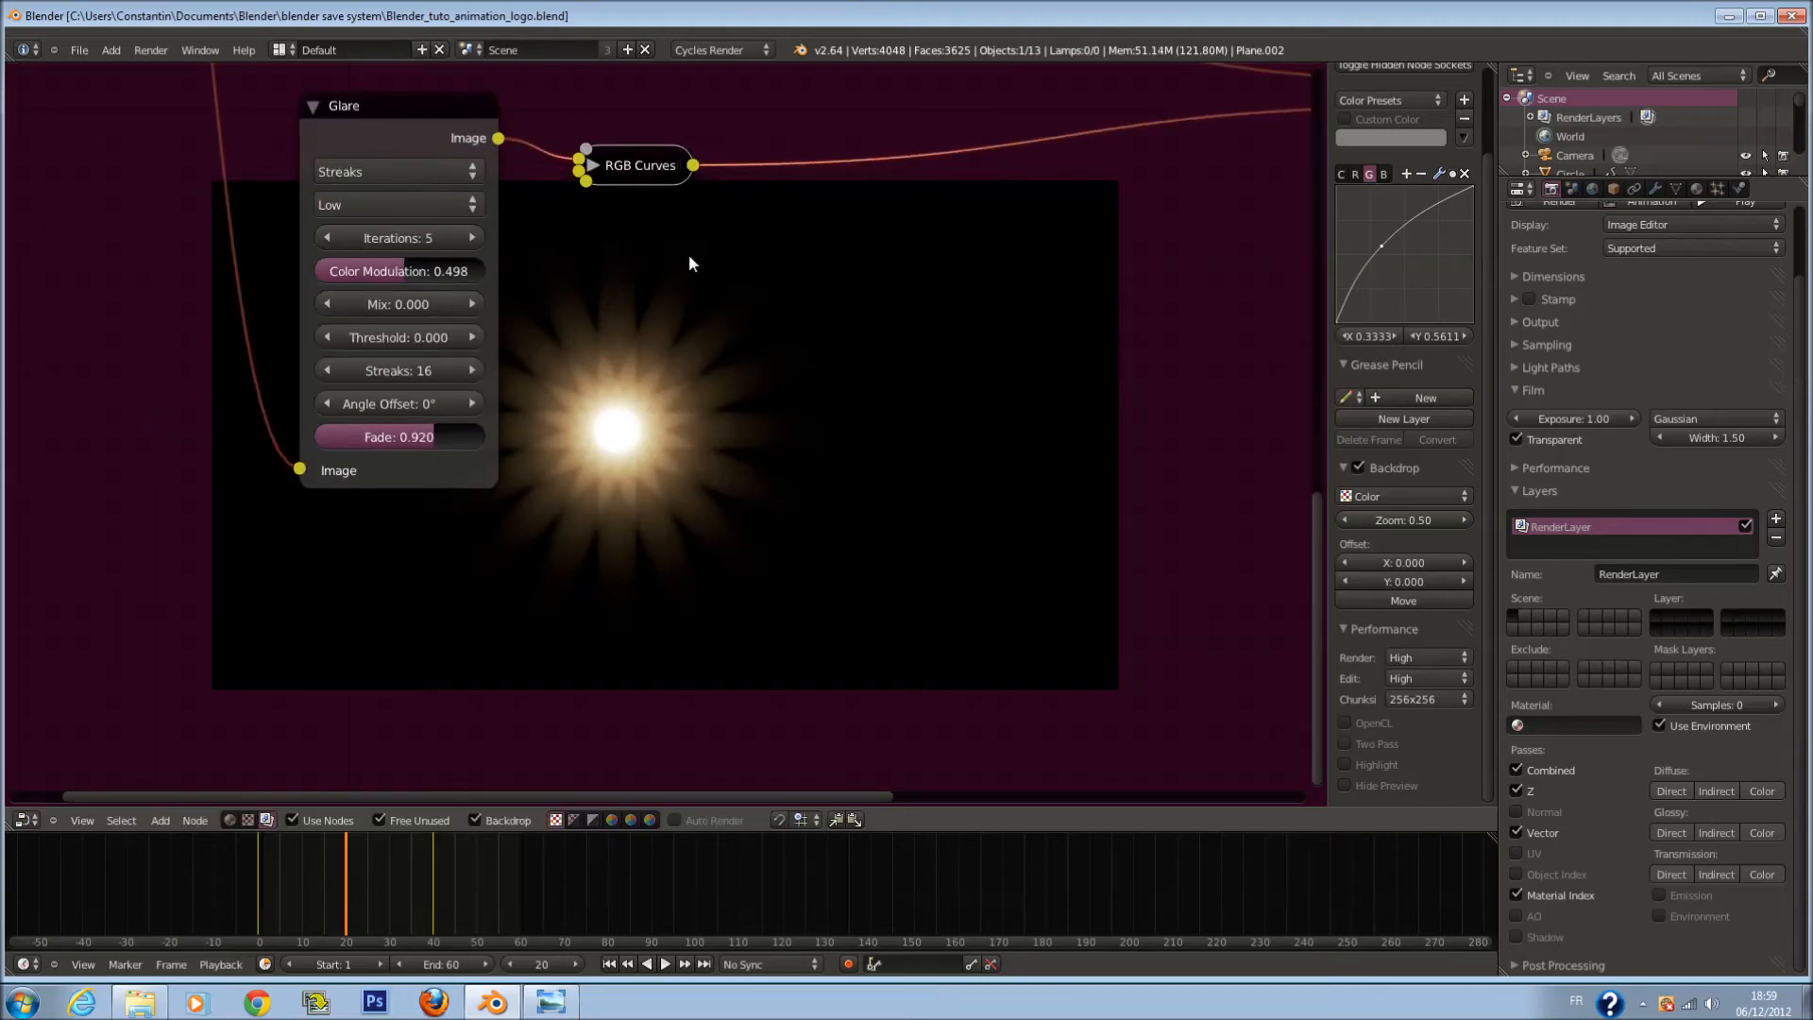
scroll(689, 253, down, 1)
middle_drag(388, 232, 571, 400)
click(572, 326)
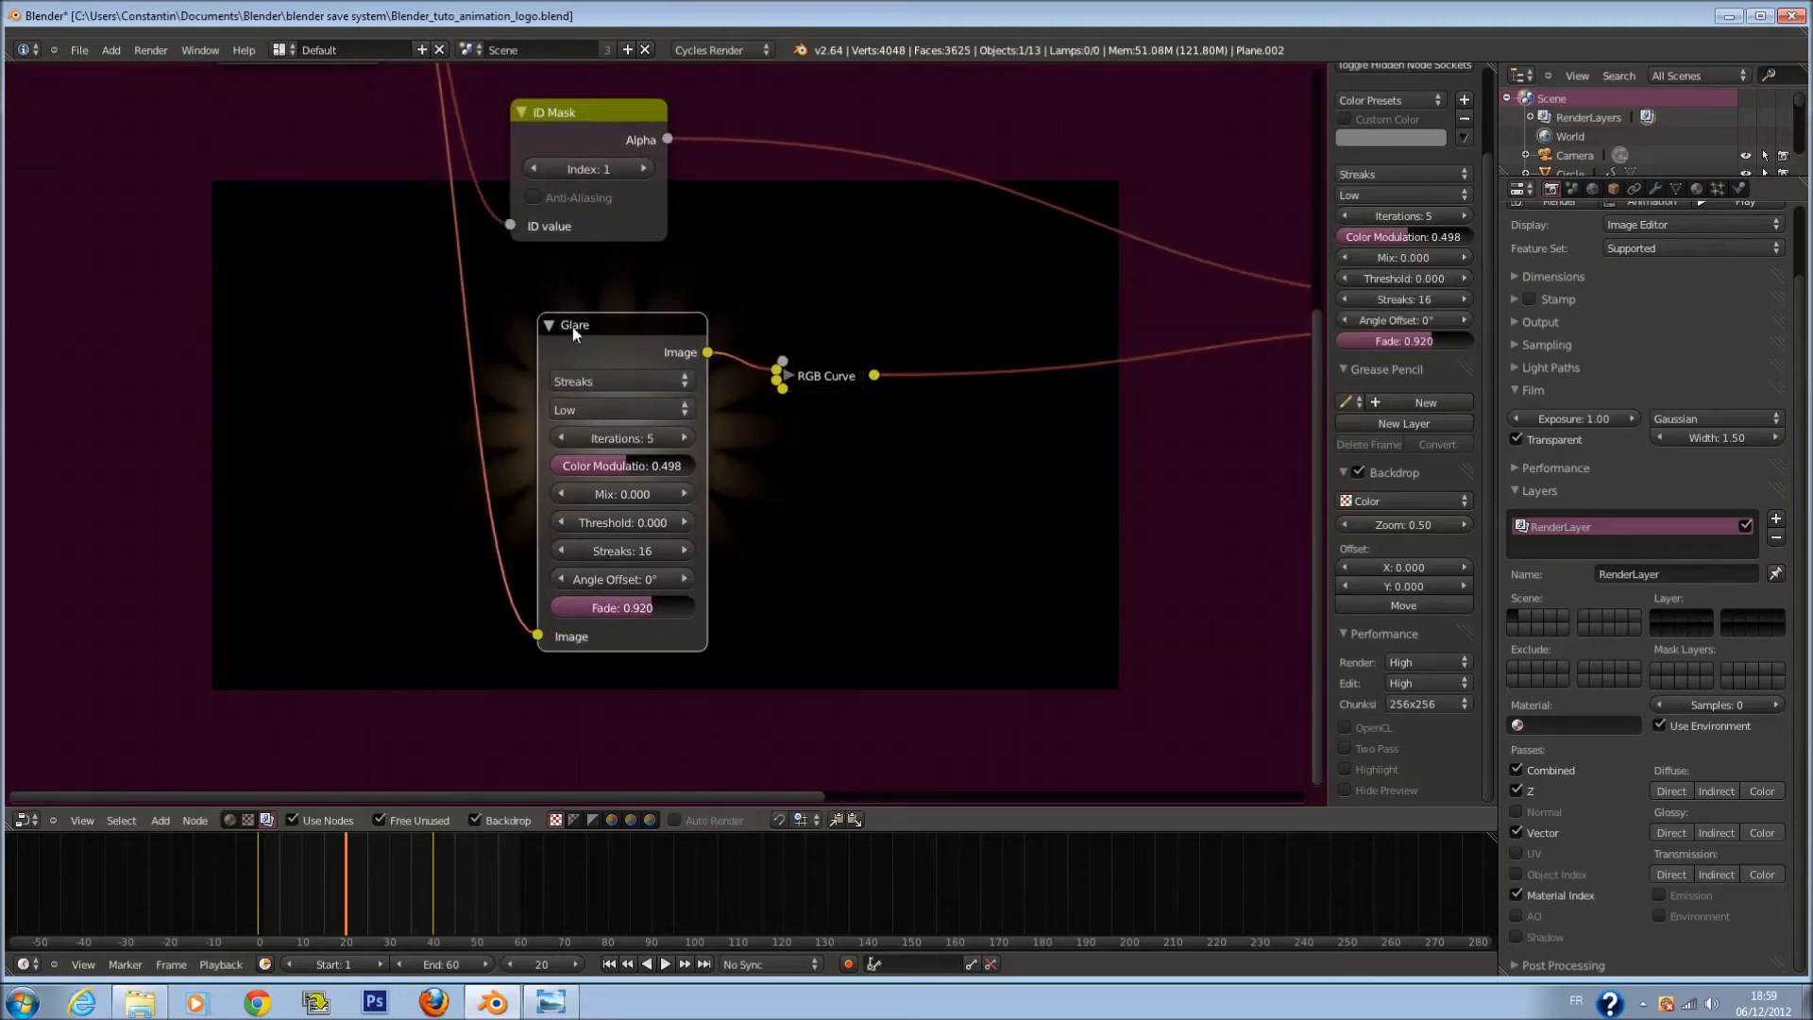
drag(572, 327, 575, 316)
click(553, 312)
Step: Duplicate the Glare node below the original and expand the copy, setting its glare type to Ghosts
key(shift+d)
click(583, 429)
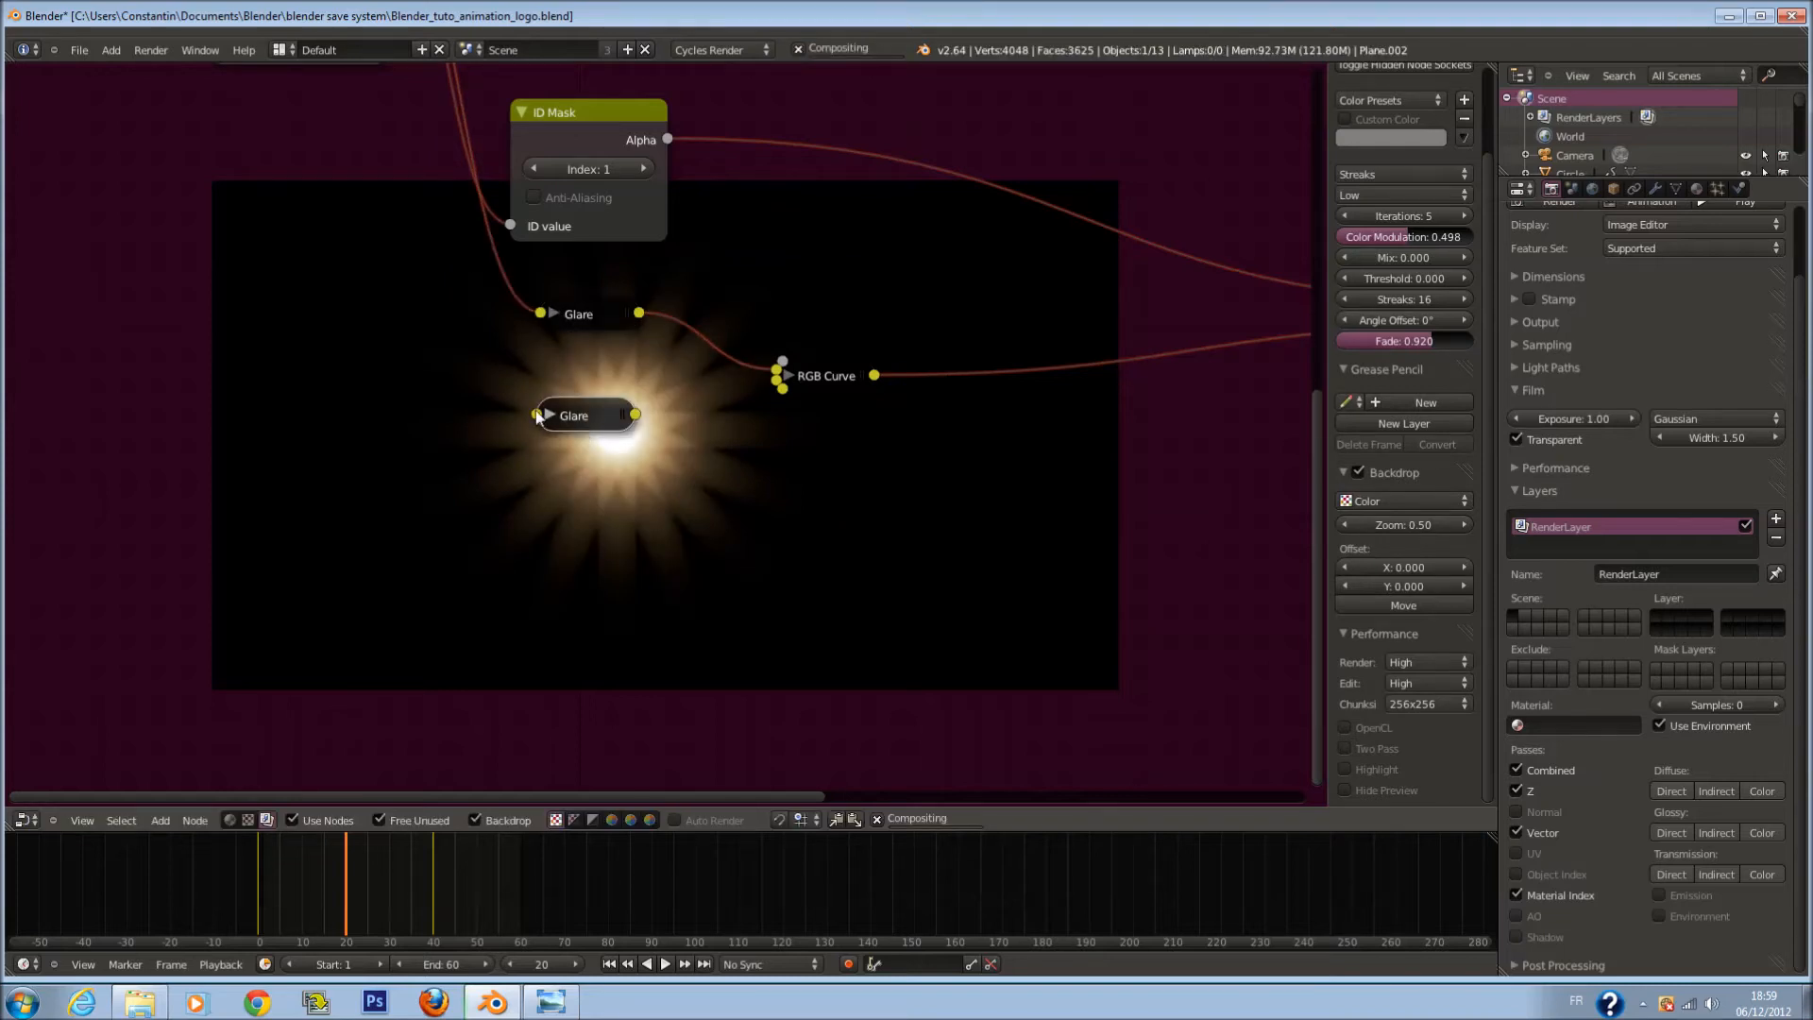
click(539, 416)
click(620, 471)
click(615, 453)
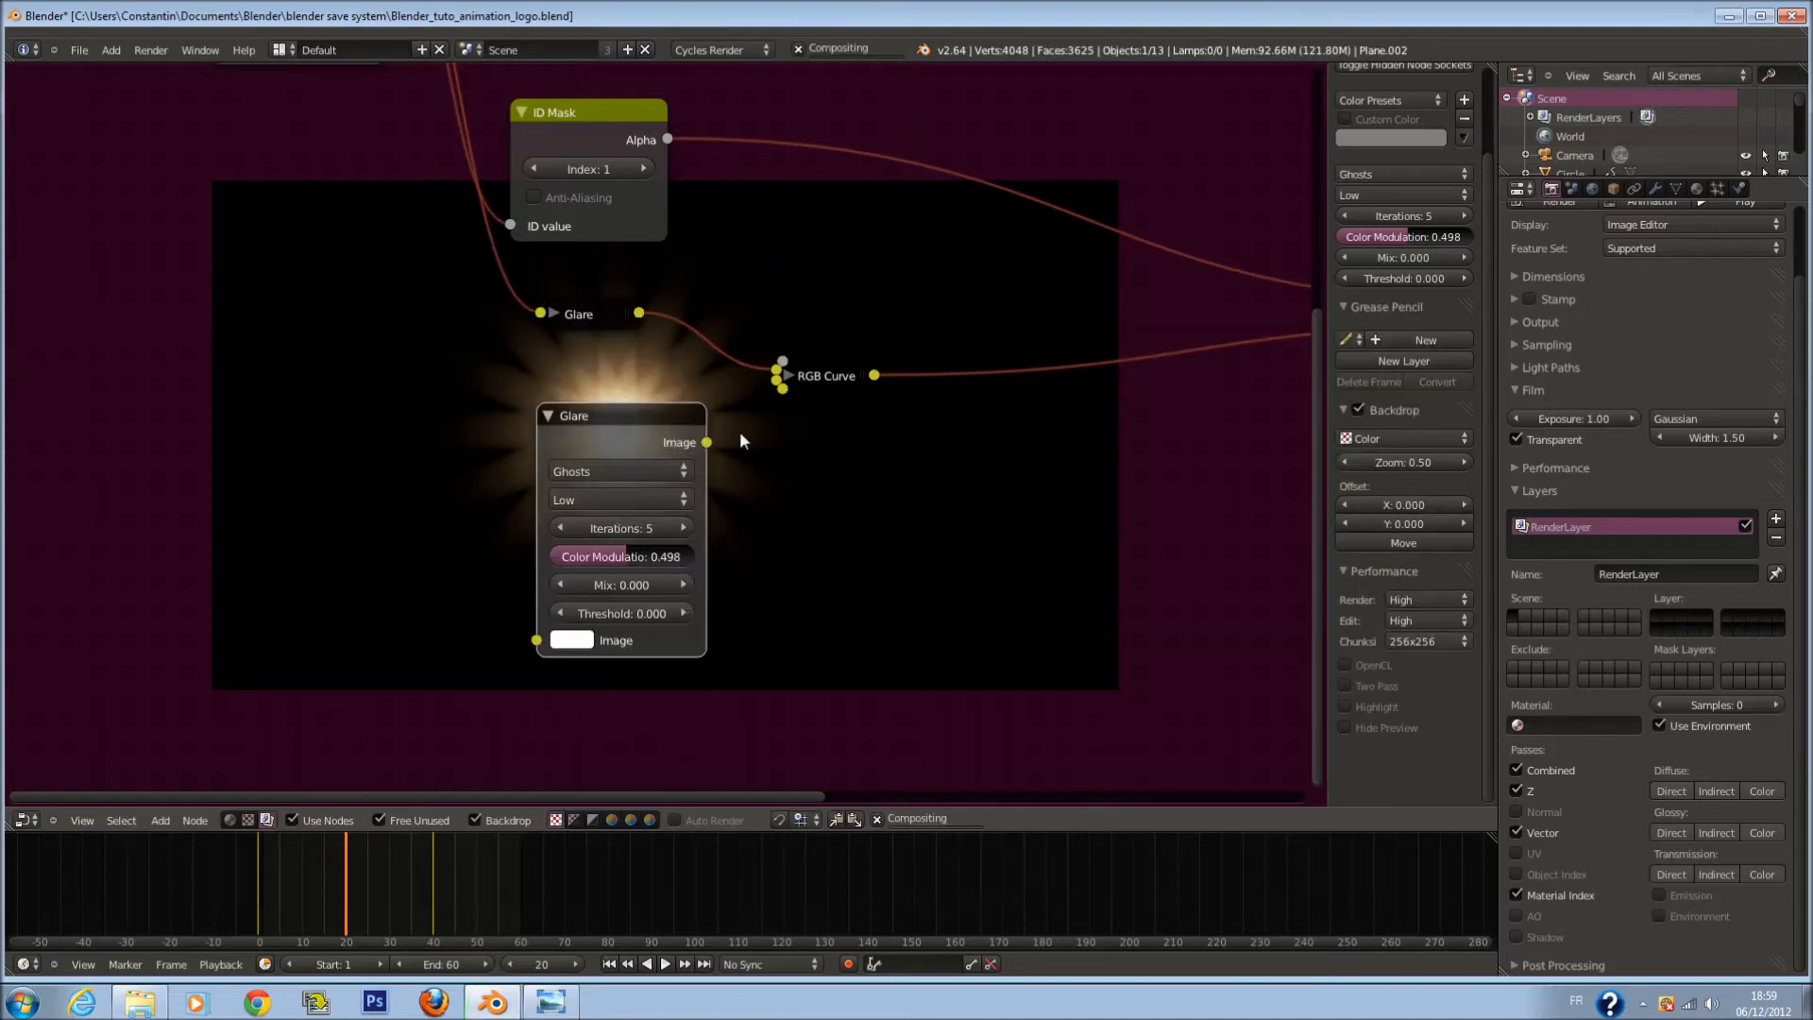
Step: Link the render image to the Ghosts Glare node's input and its output to the second Image input of a duplicated Add node
scroll(740, 440, down, 2)
drag(474, 70, 576, 571)
click(1270, 253)
drag(1270, 253, 1022, 413)
scroll(927, 477, up, 2)
drag(703, 441, 1118, 565)
Step: Move the original Add node beside the RGB Curves node and link the ID Mask's Alpha to its first Image input
middle_drag(1072, 543, 691, 624)
drag(1114, 232, 1016, 249)
drag(727, 627, 883, 491)
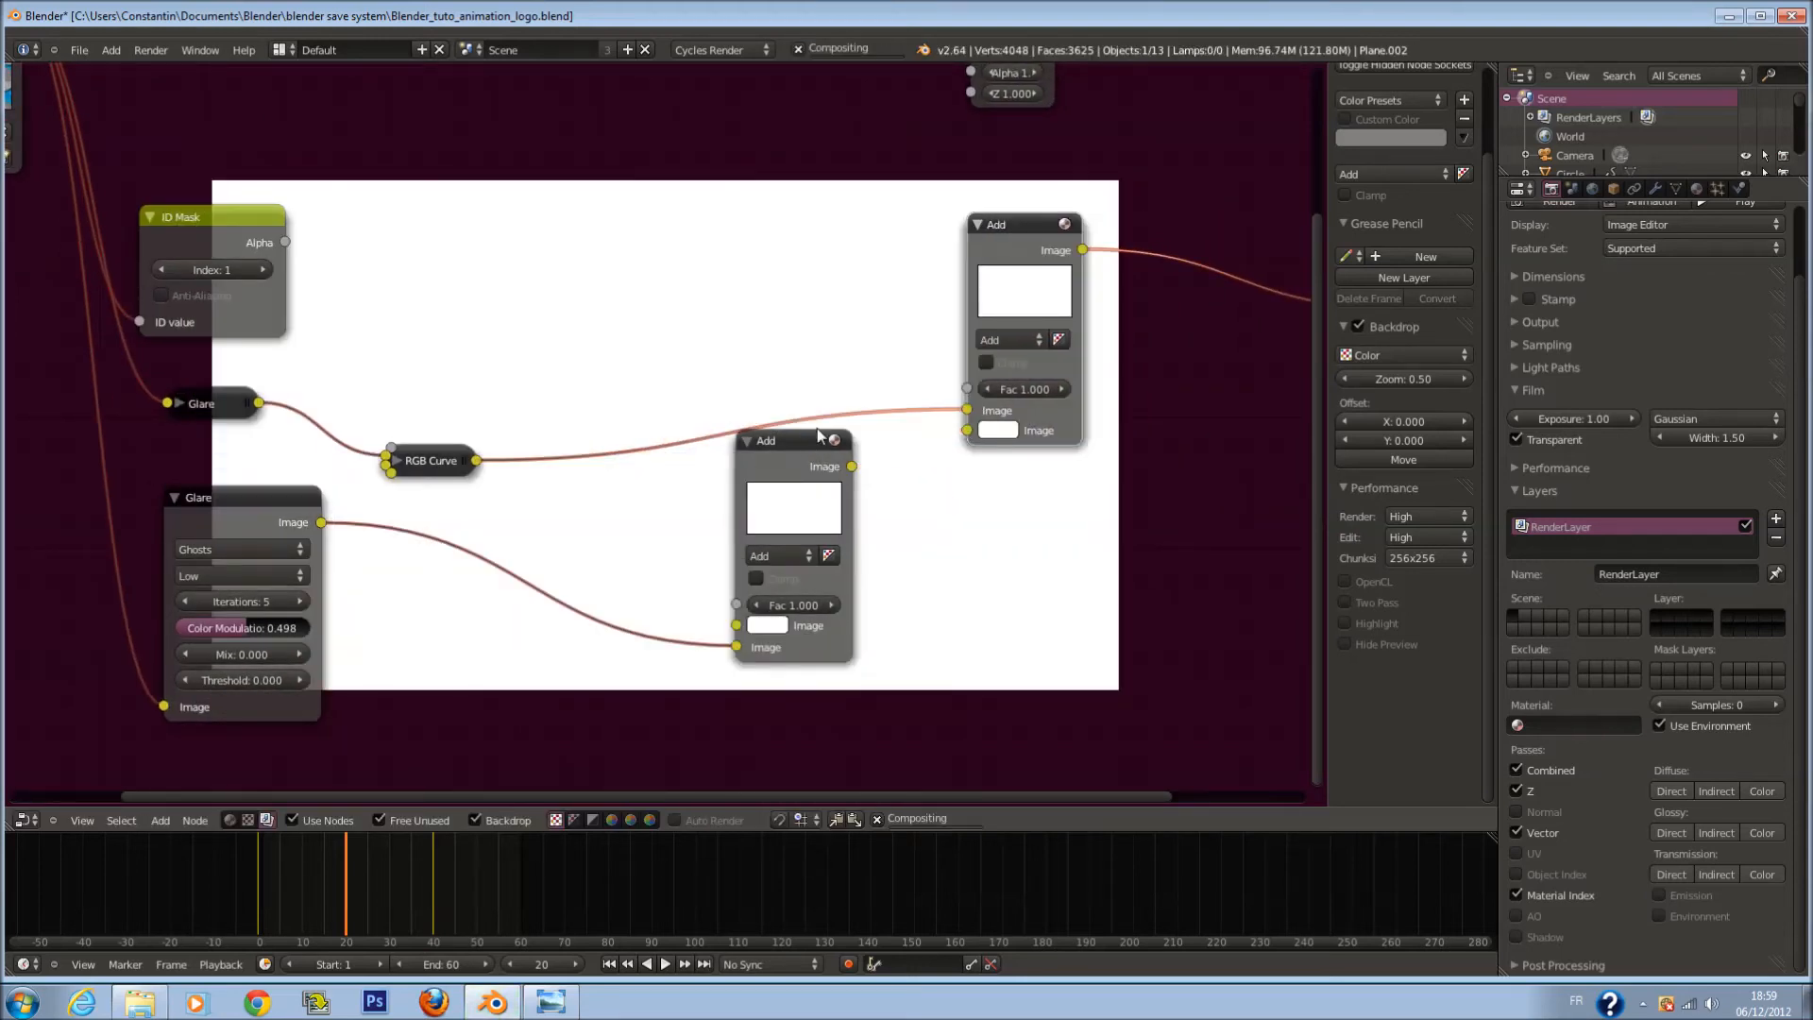
drag(982, 263, 593, 281)
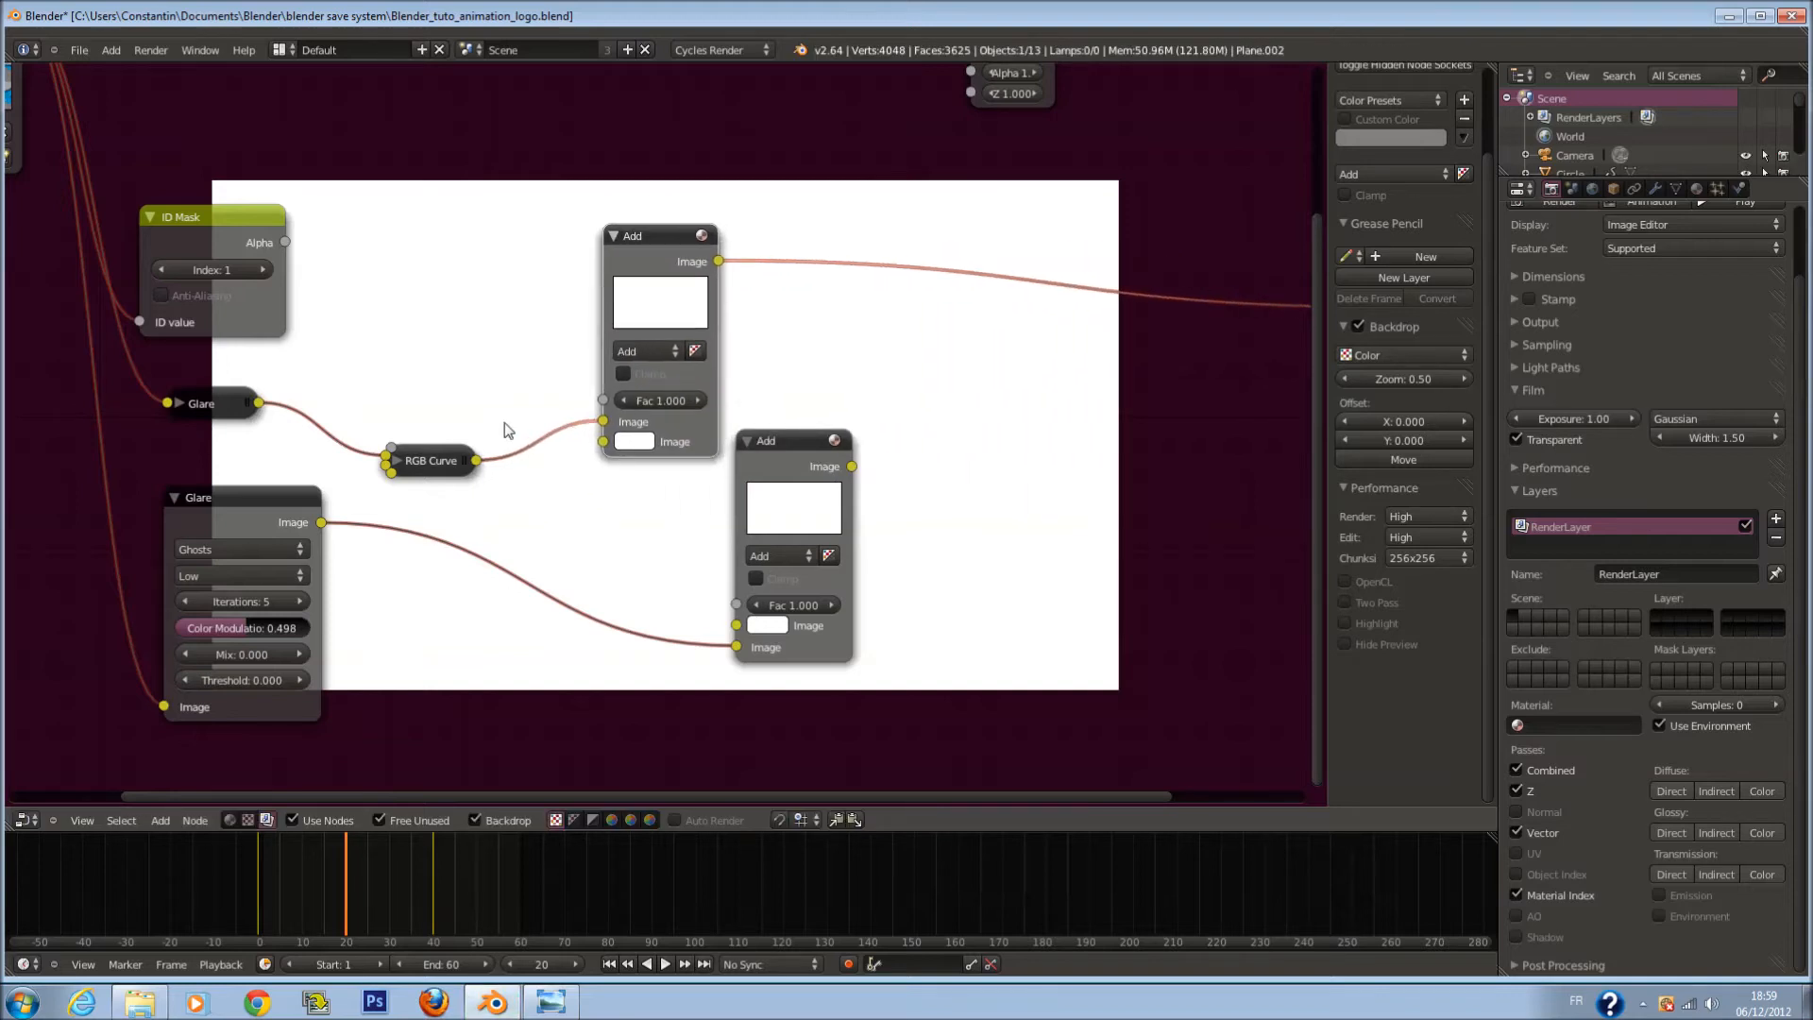
drag(286, 243, 604, 423)
Step: Link the first Add node's output into the duplicate Add node, route the duplicate's output onward in its place, and save
drag(803, 440, 1025, 257)
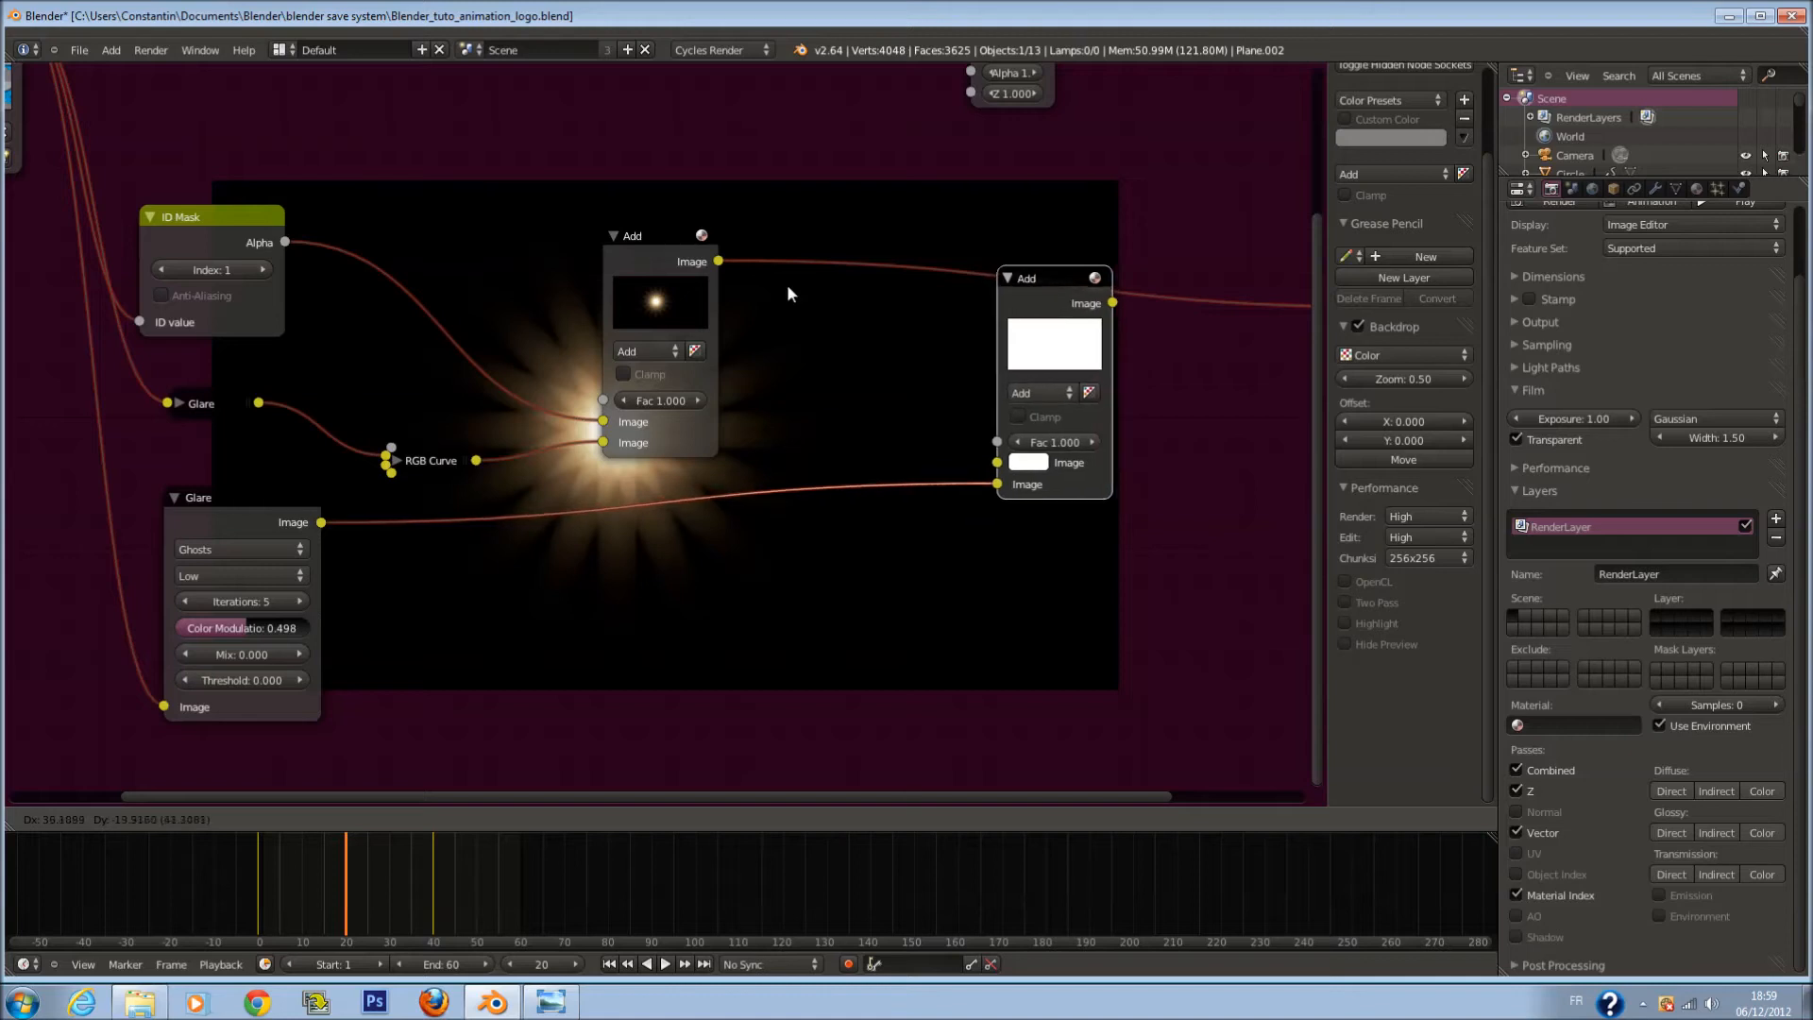
drag(718, 261, 965, 444)
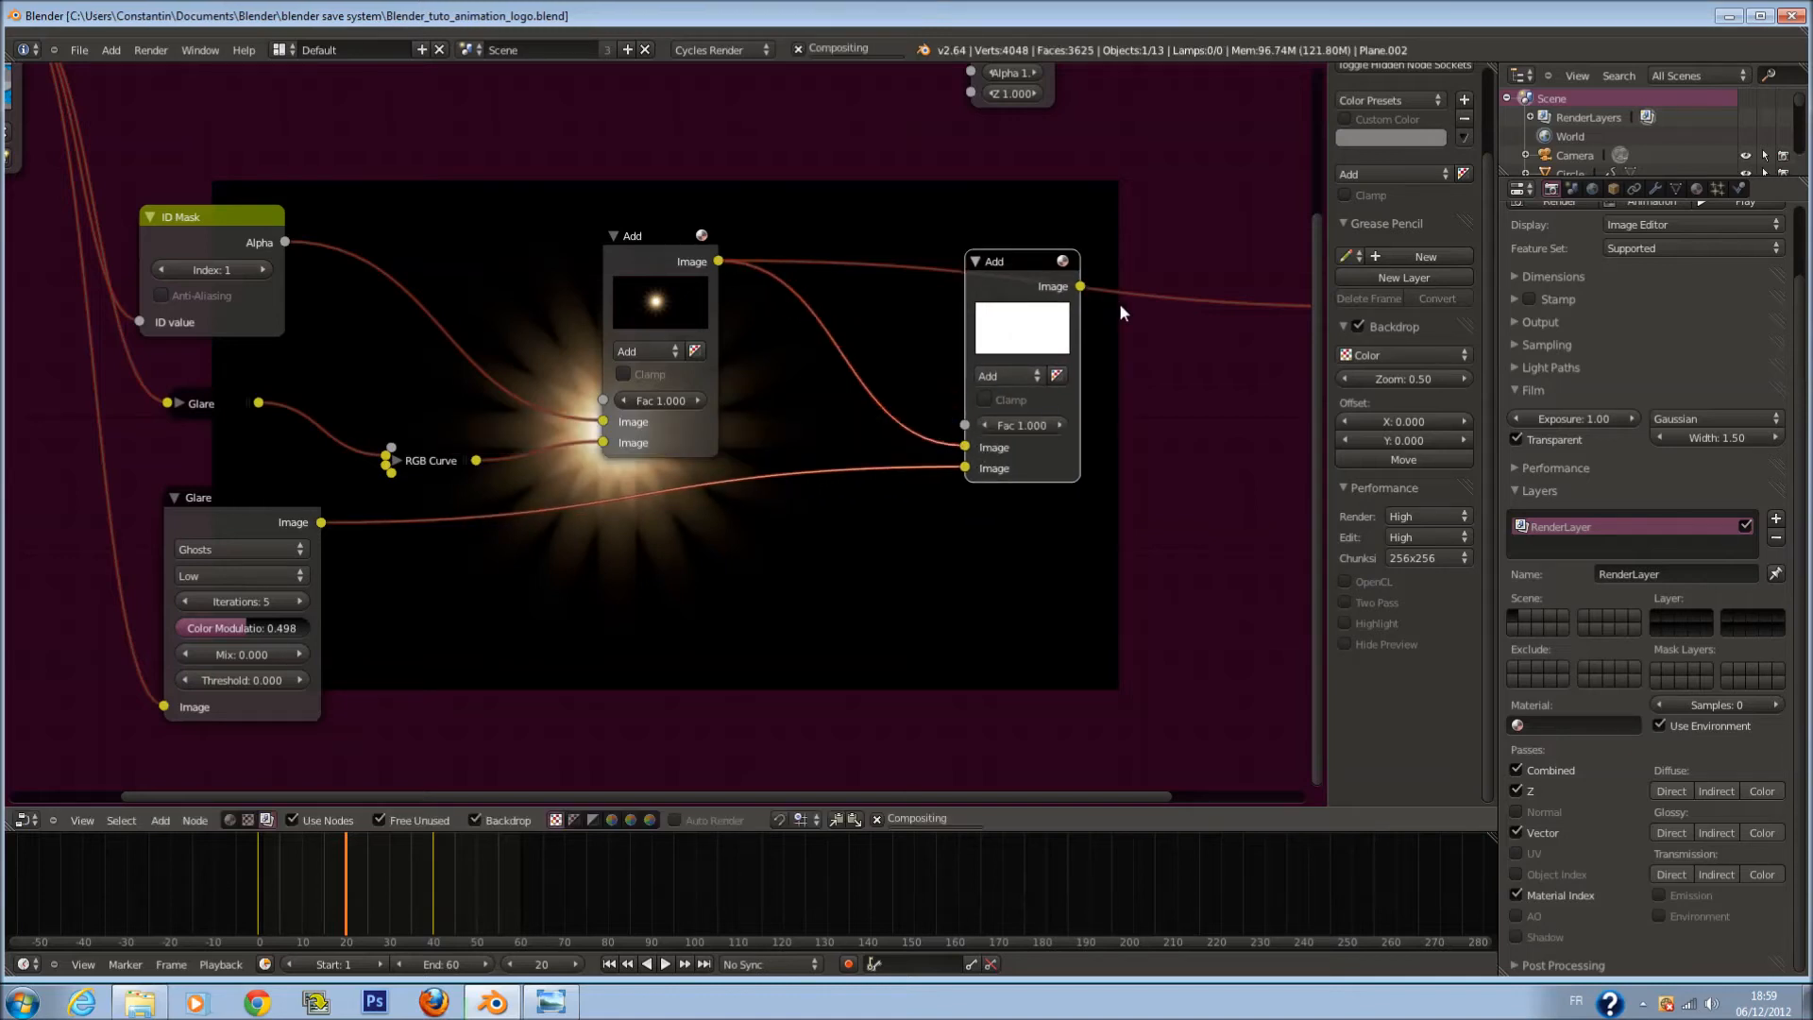
scroll(1111, 295, down, 1)
drag(995, 316, 1245, 333)
middle_drag(304, 502, 567, 405)
scroll(635, 417, up, 5)
scroll(635, 418, up, 1)
key(ctrl+s)
click(635, 418)
Step: Try the Ghosts Glare node with 2 iterations and High quality
scroll(701, 444, down, 1)
middle_drag(701, 444, 405, 313)
scroll(405, 313, up, 1)
scroll(584, 388, up, 1)
middle_drag(416, 410, 474, 451)
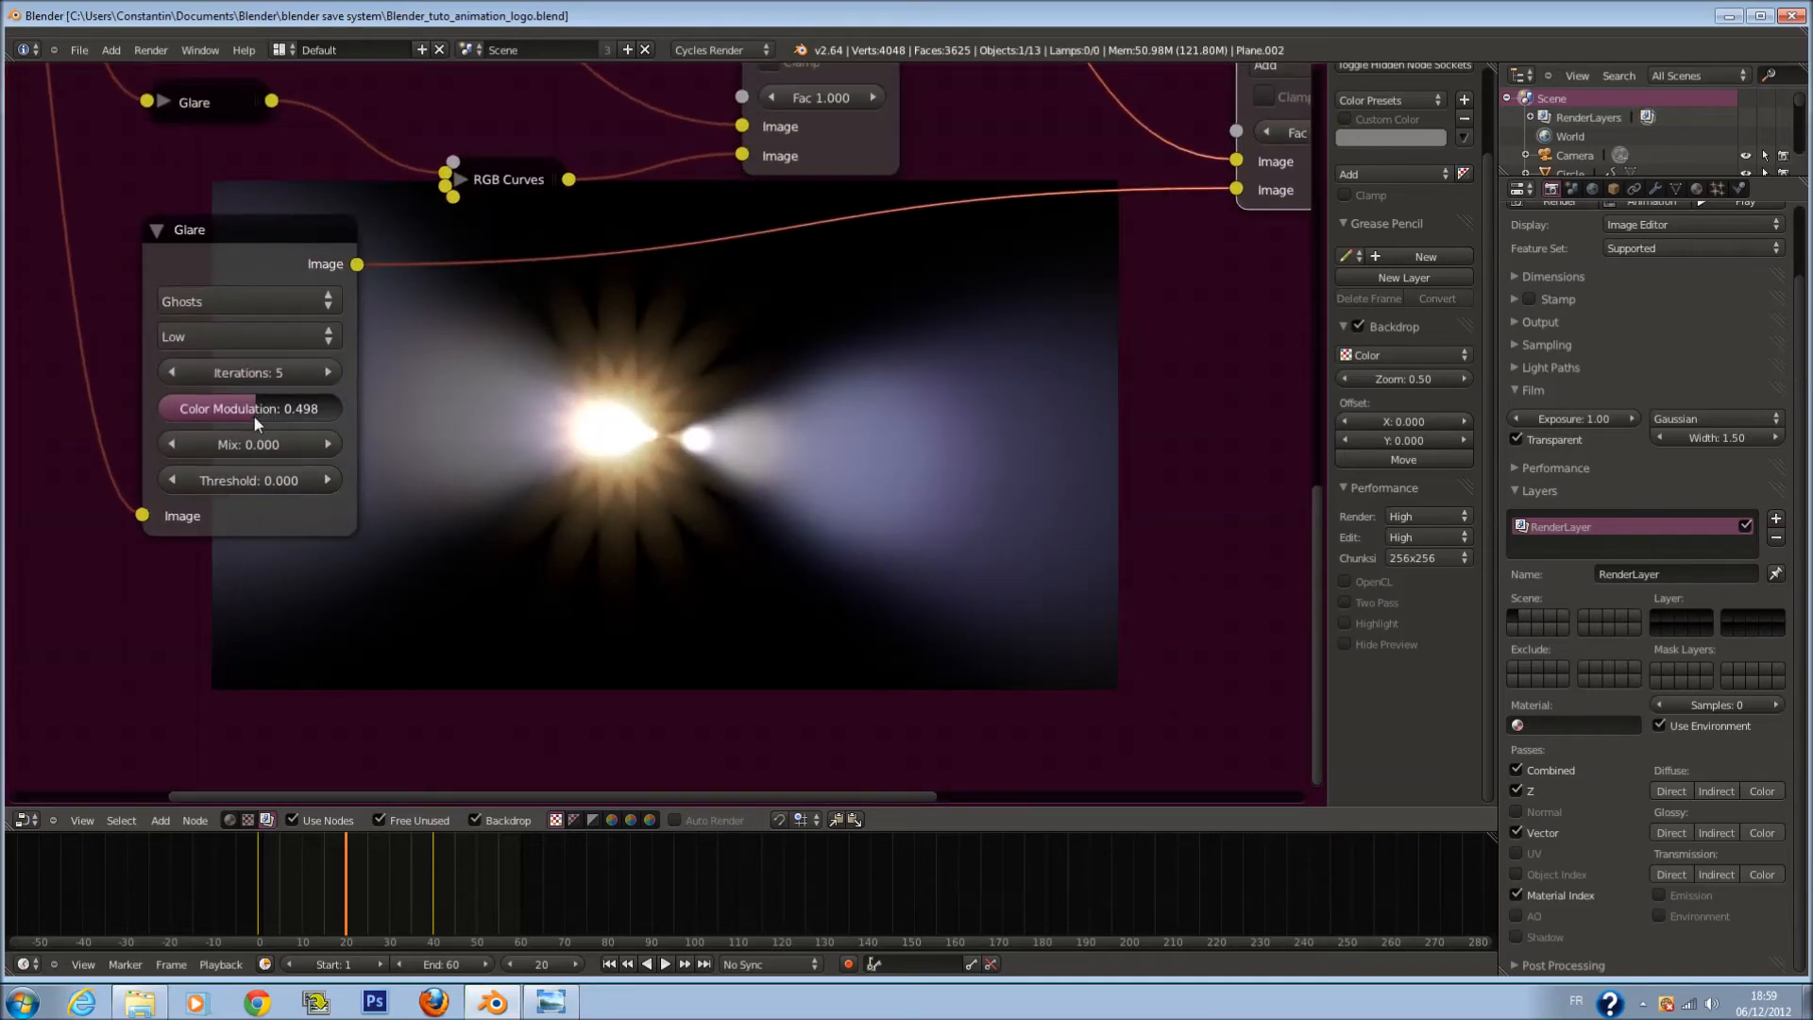
click(171, 372)
click(171, 372)
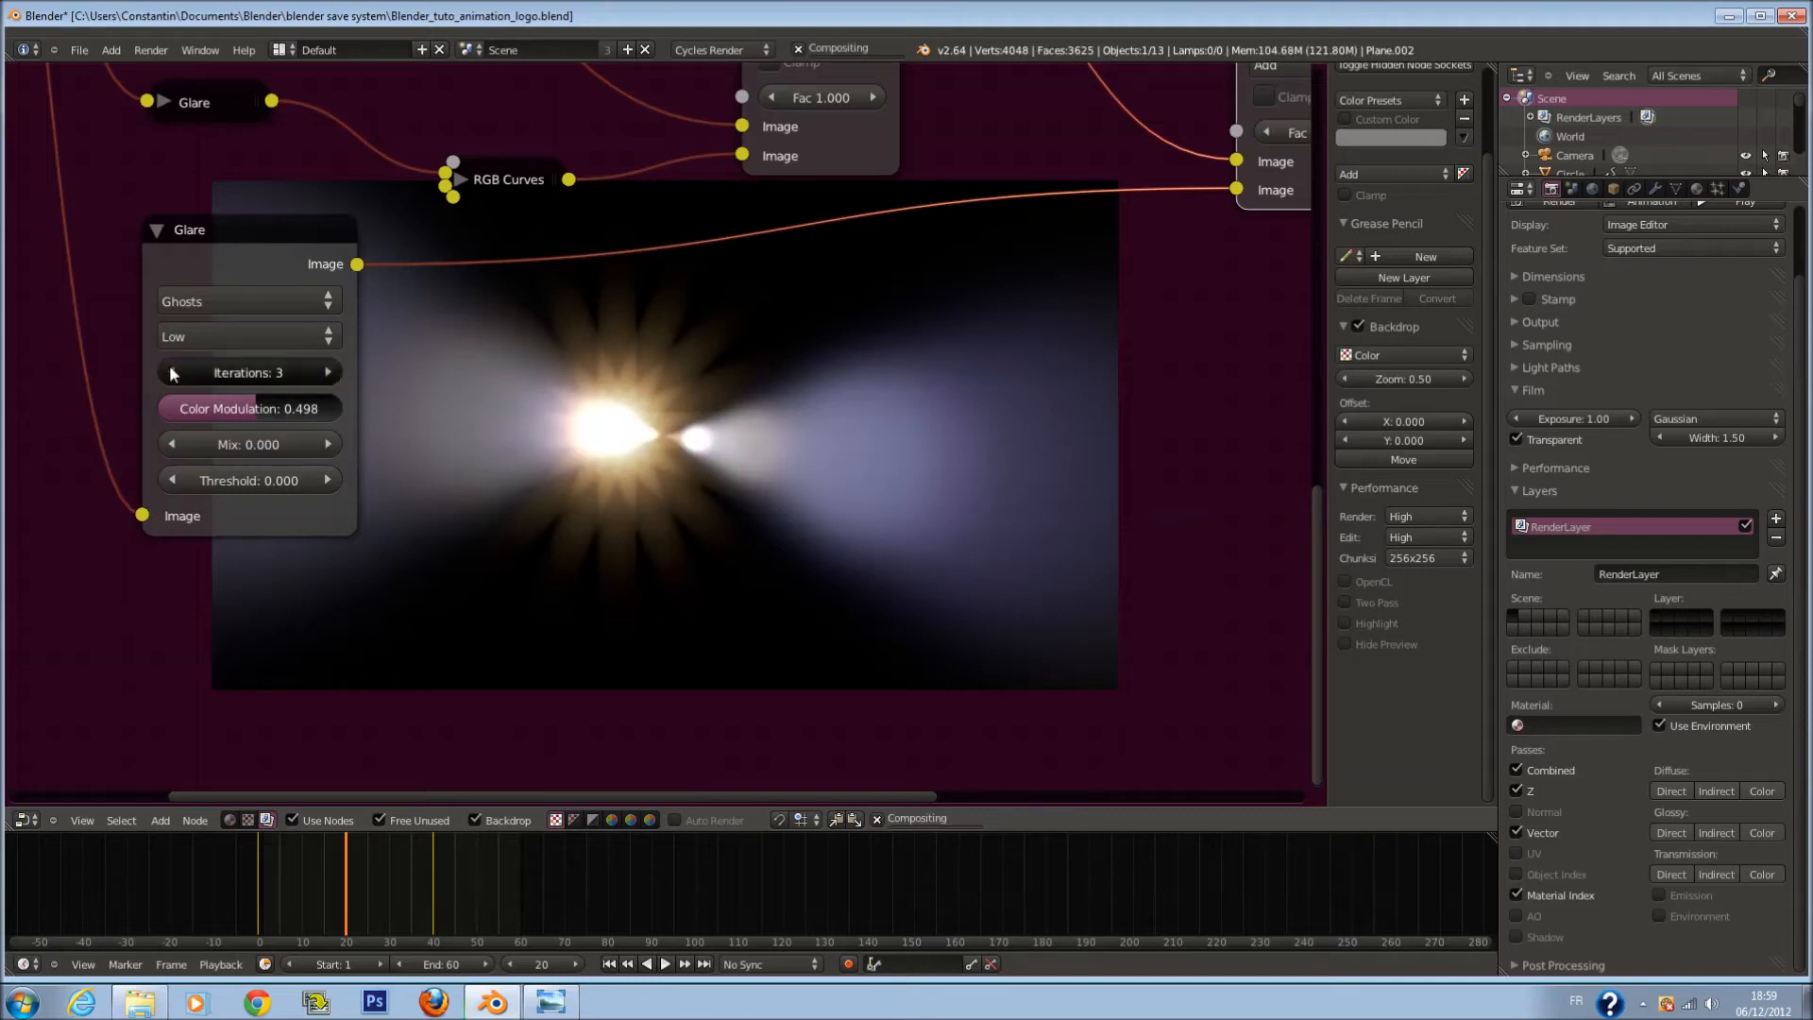
click(171, 372)
click(247, 336)
click(249, 312)
Step: Set the Ghosts Glare node to 4 iterations and Medium quality
click(328, 372)
click(328, 372)
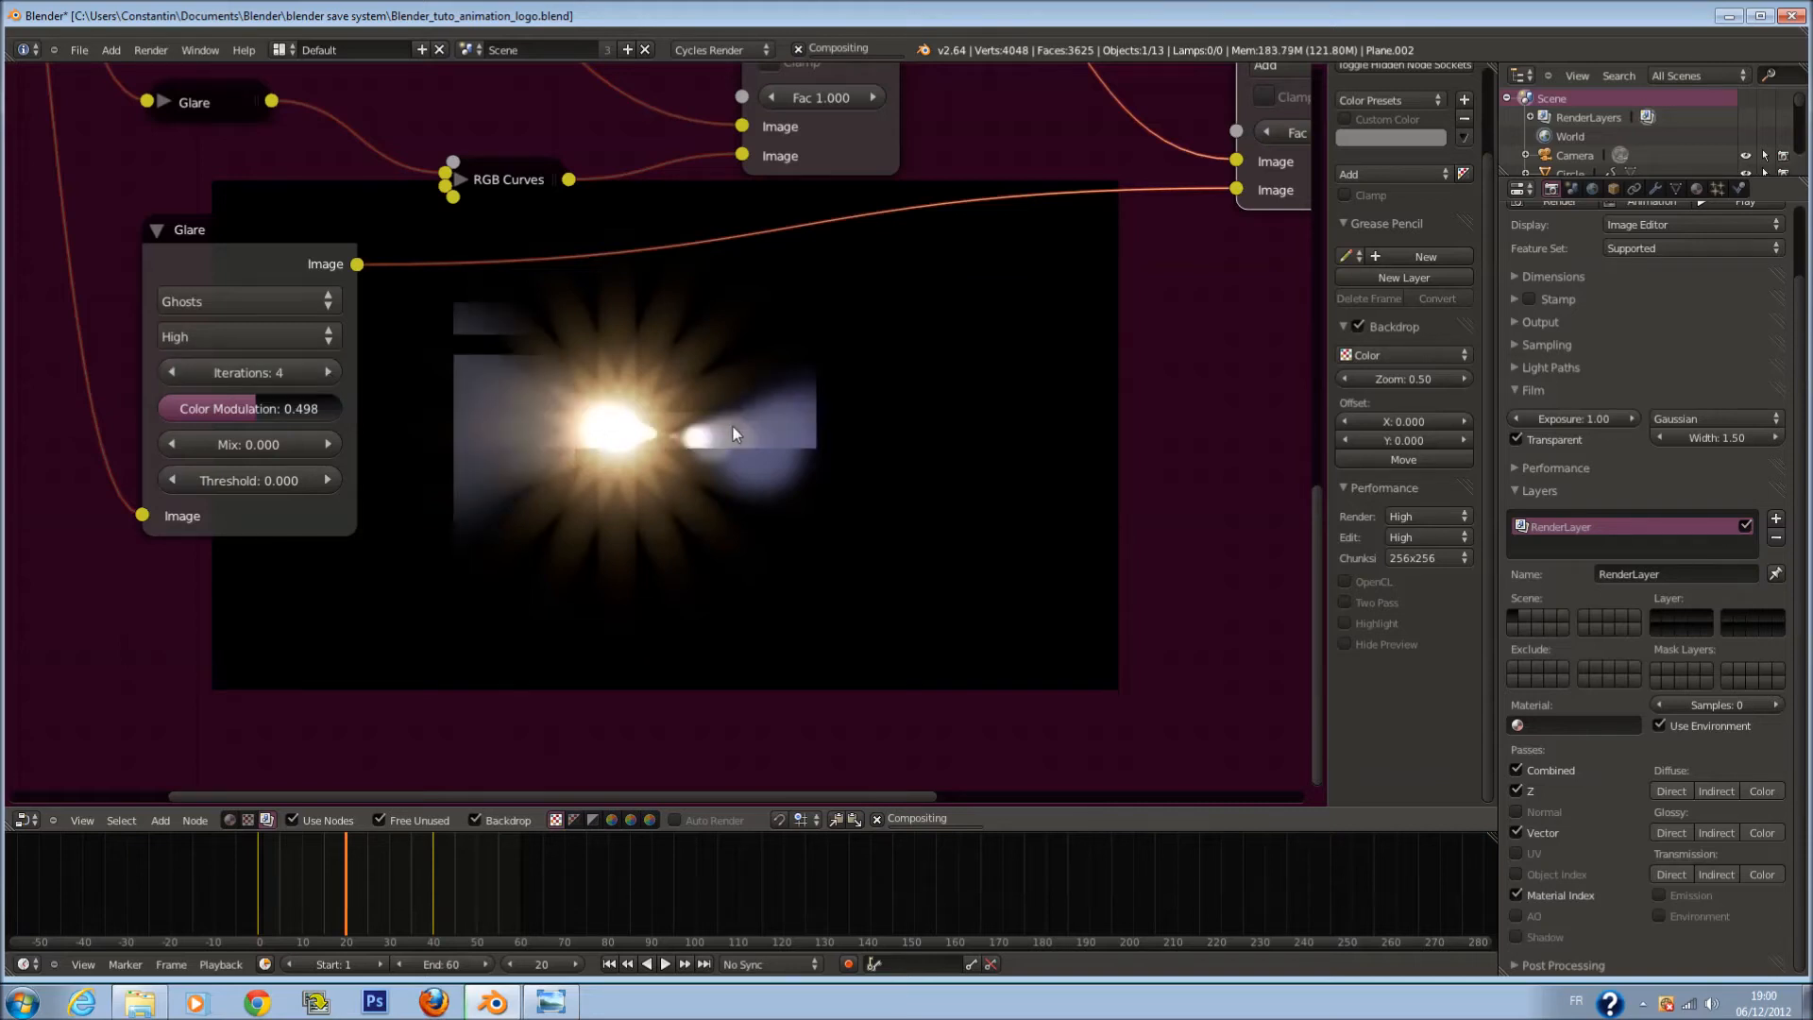
click(210, 334)
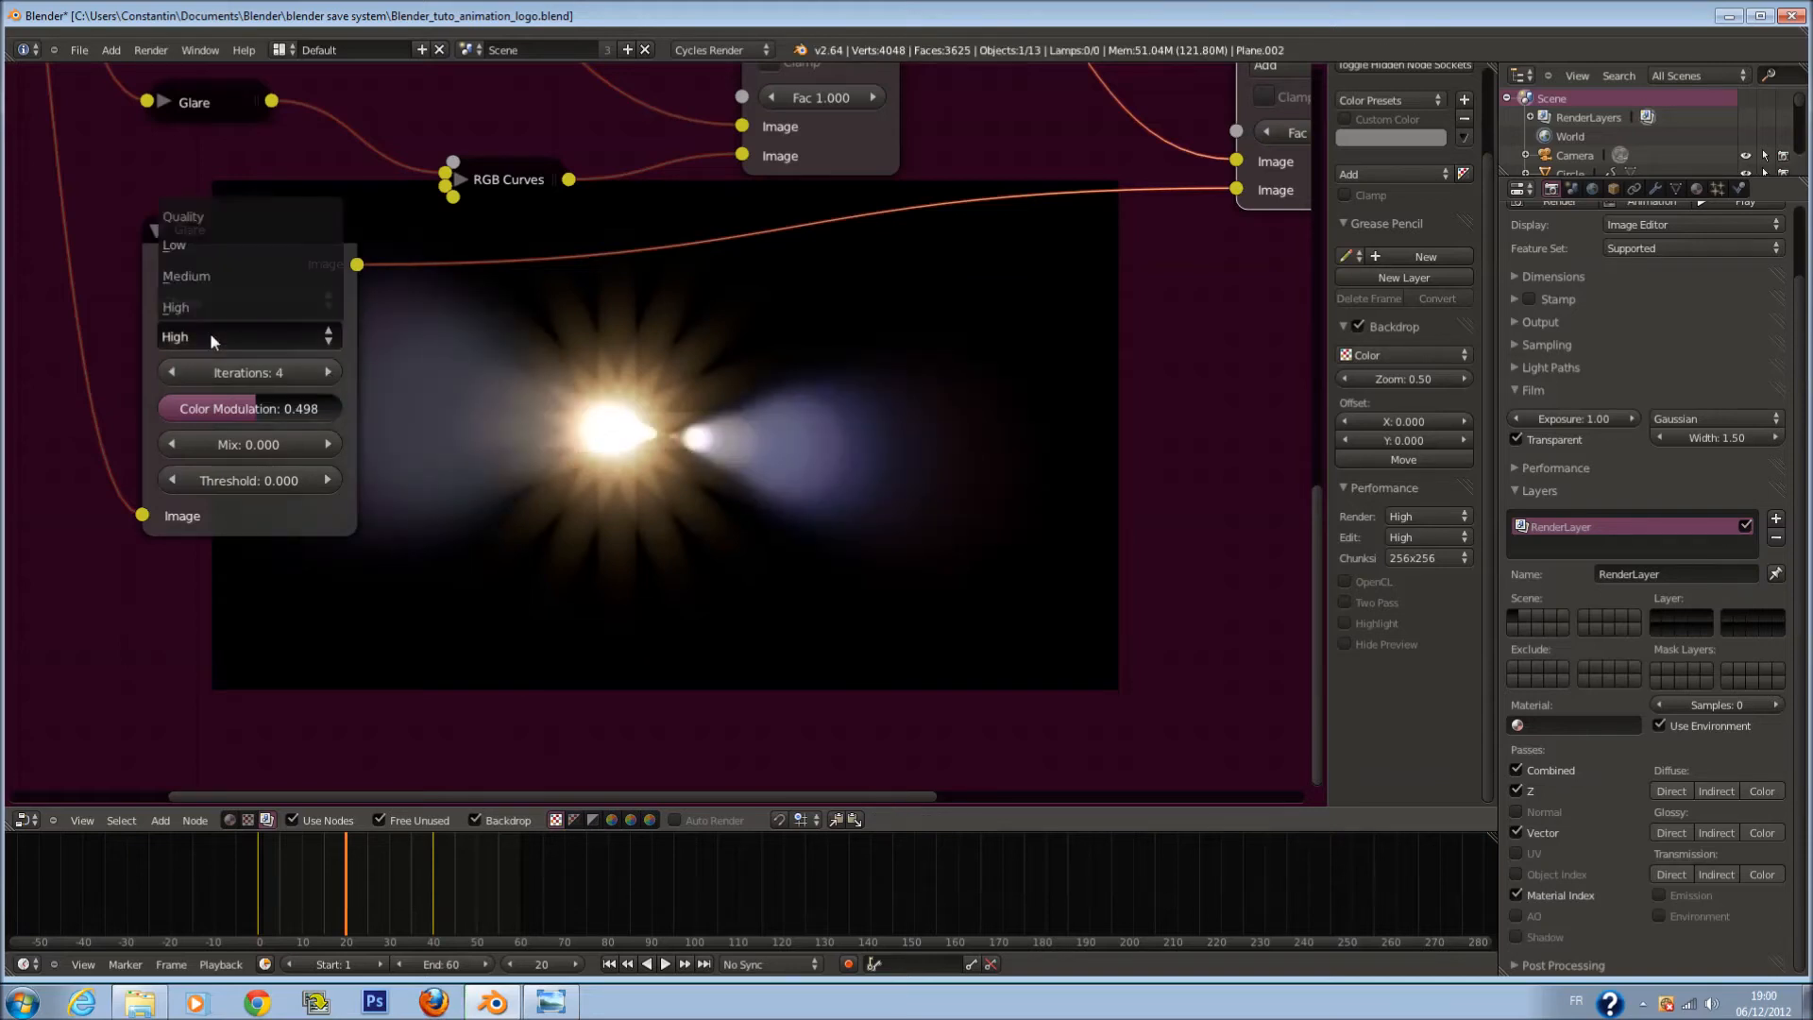
click(234, 275)
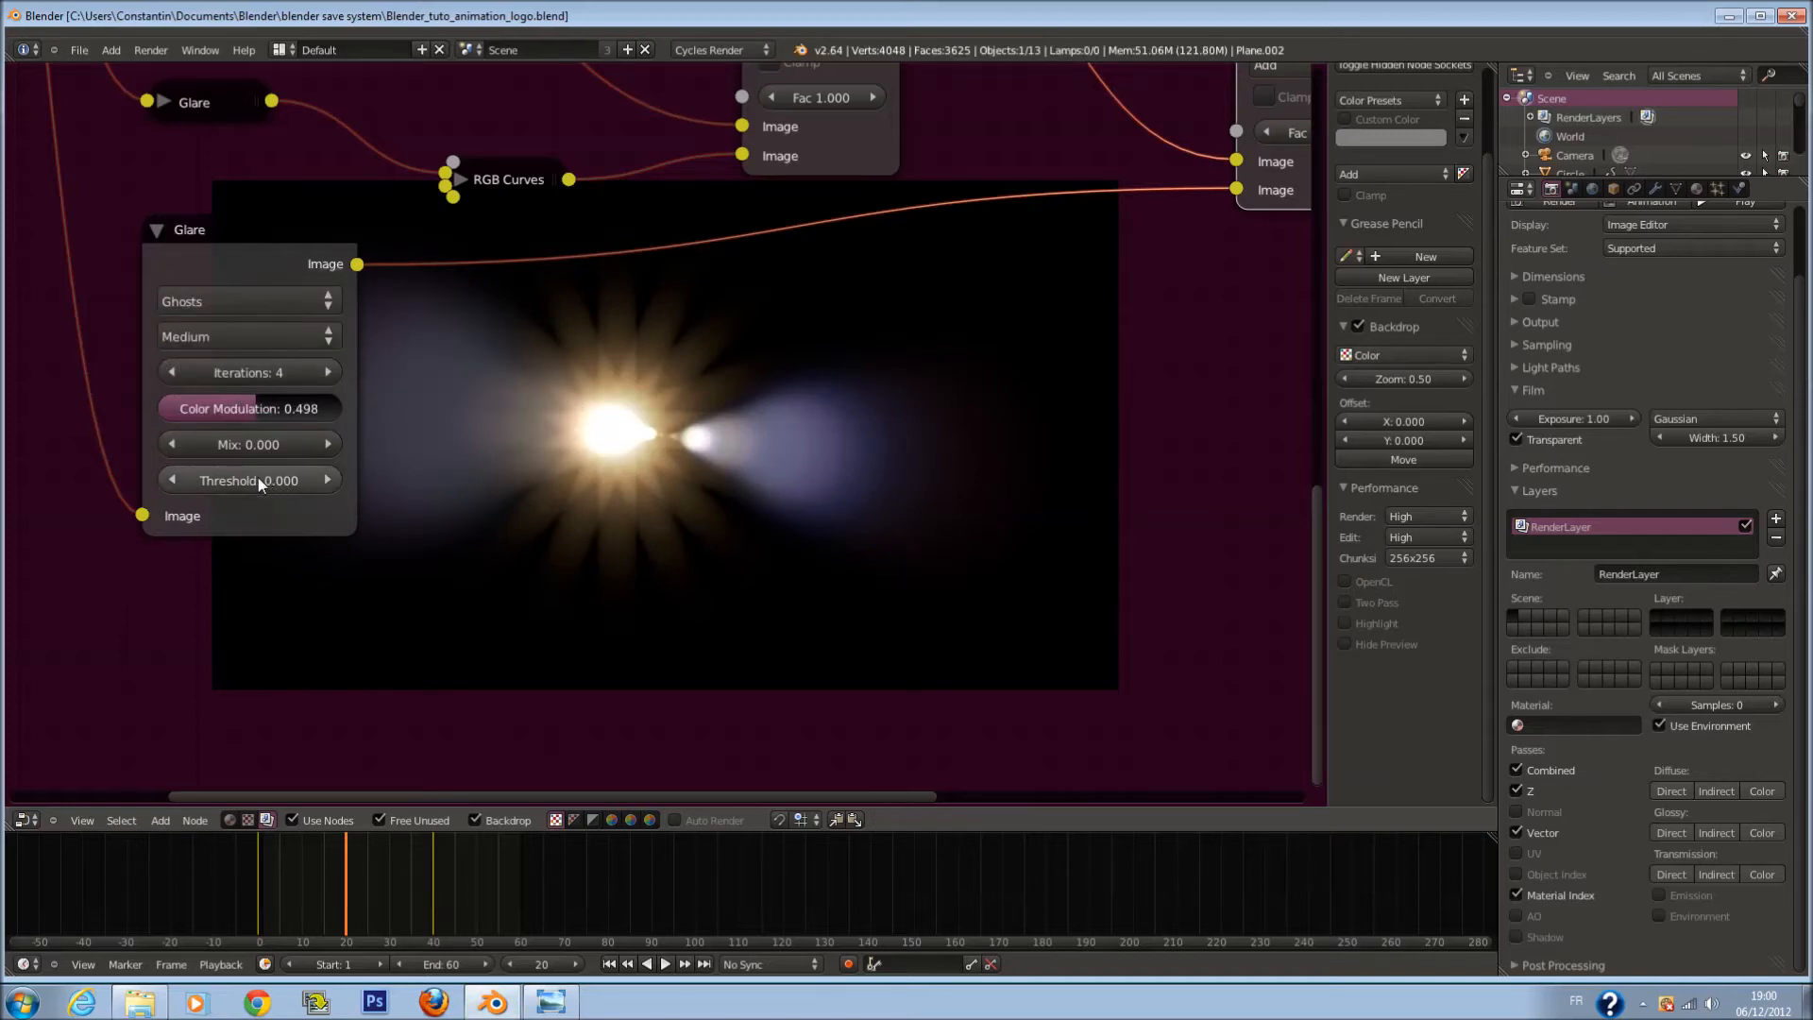
Step: Try a threshold of 1.000 on the Ghosts Glare node
scroll(483, 429, up, 1)
click(193, 500)
text(1)
key(Return)
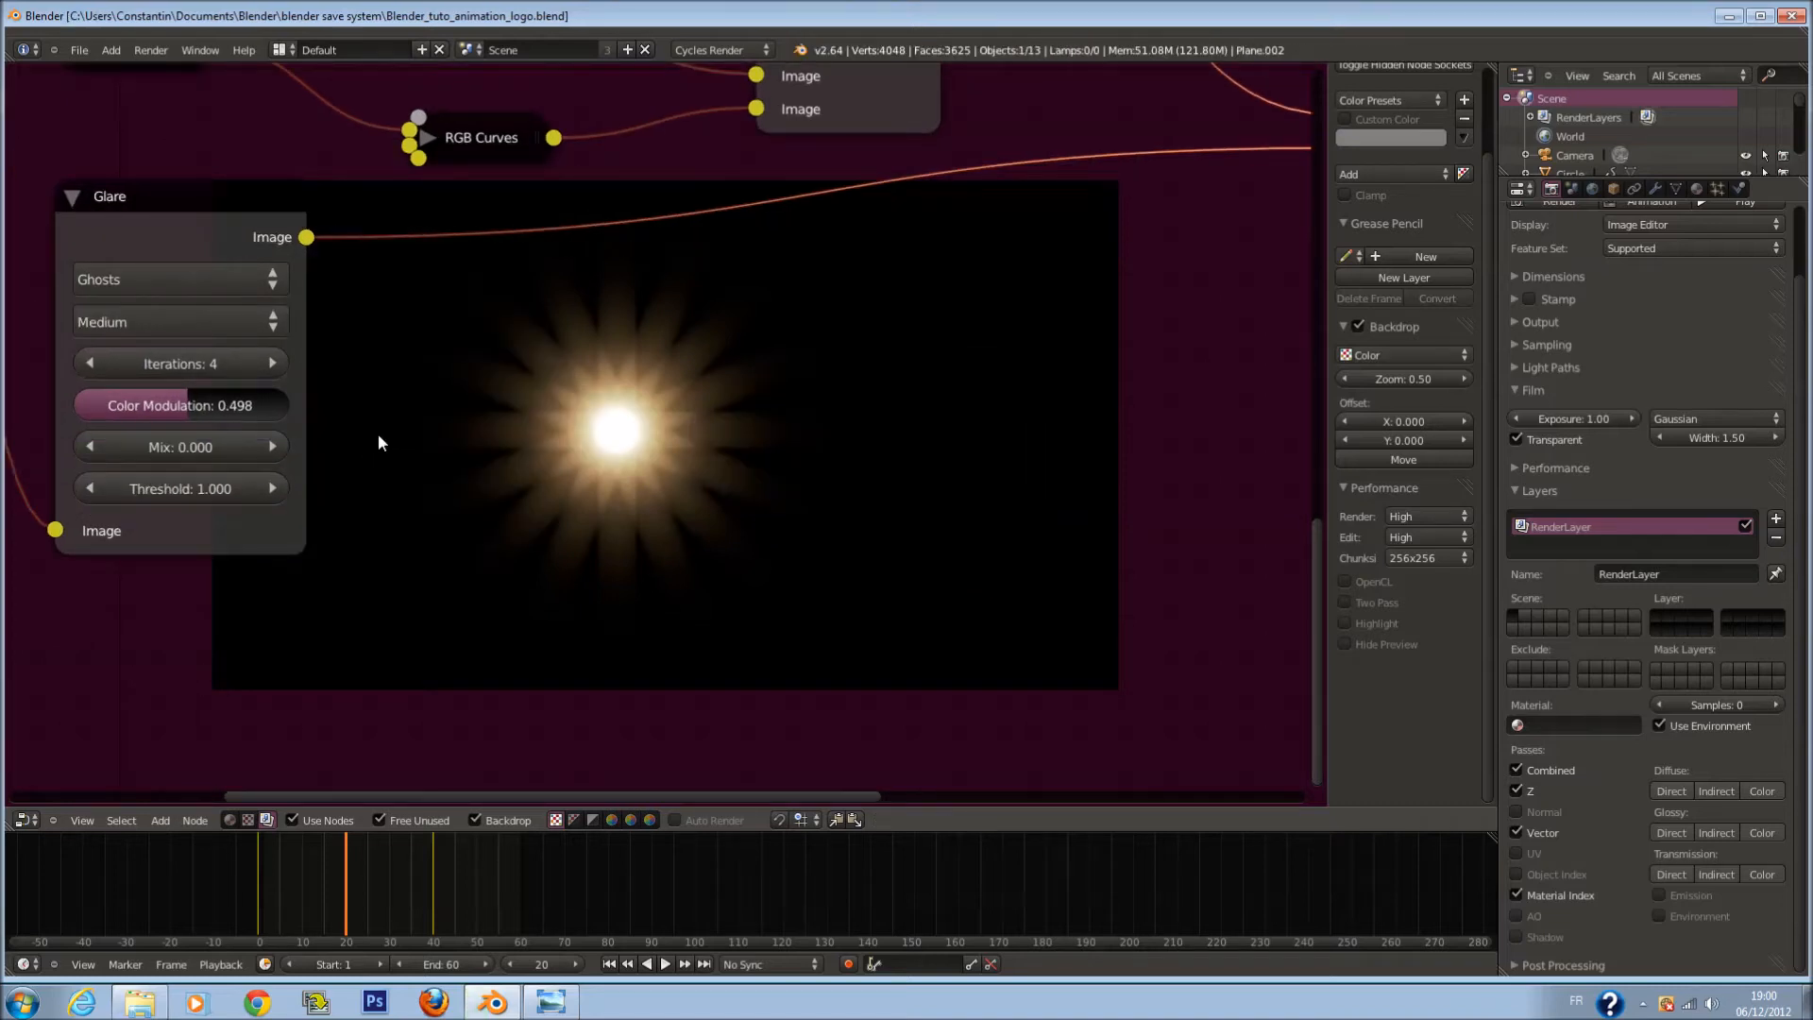
Step: Lower the Ghosts Glare node's threshold to 0.400
click(104, 492)
click(92, 490)
click(93, 490)
click(93, 489)
click(93, 489)
scroll(665, 453, down, 2)
scroll(525, 346, up, 2)
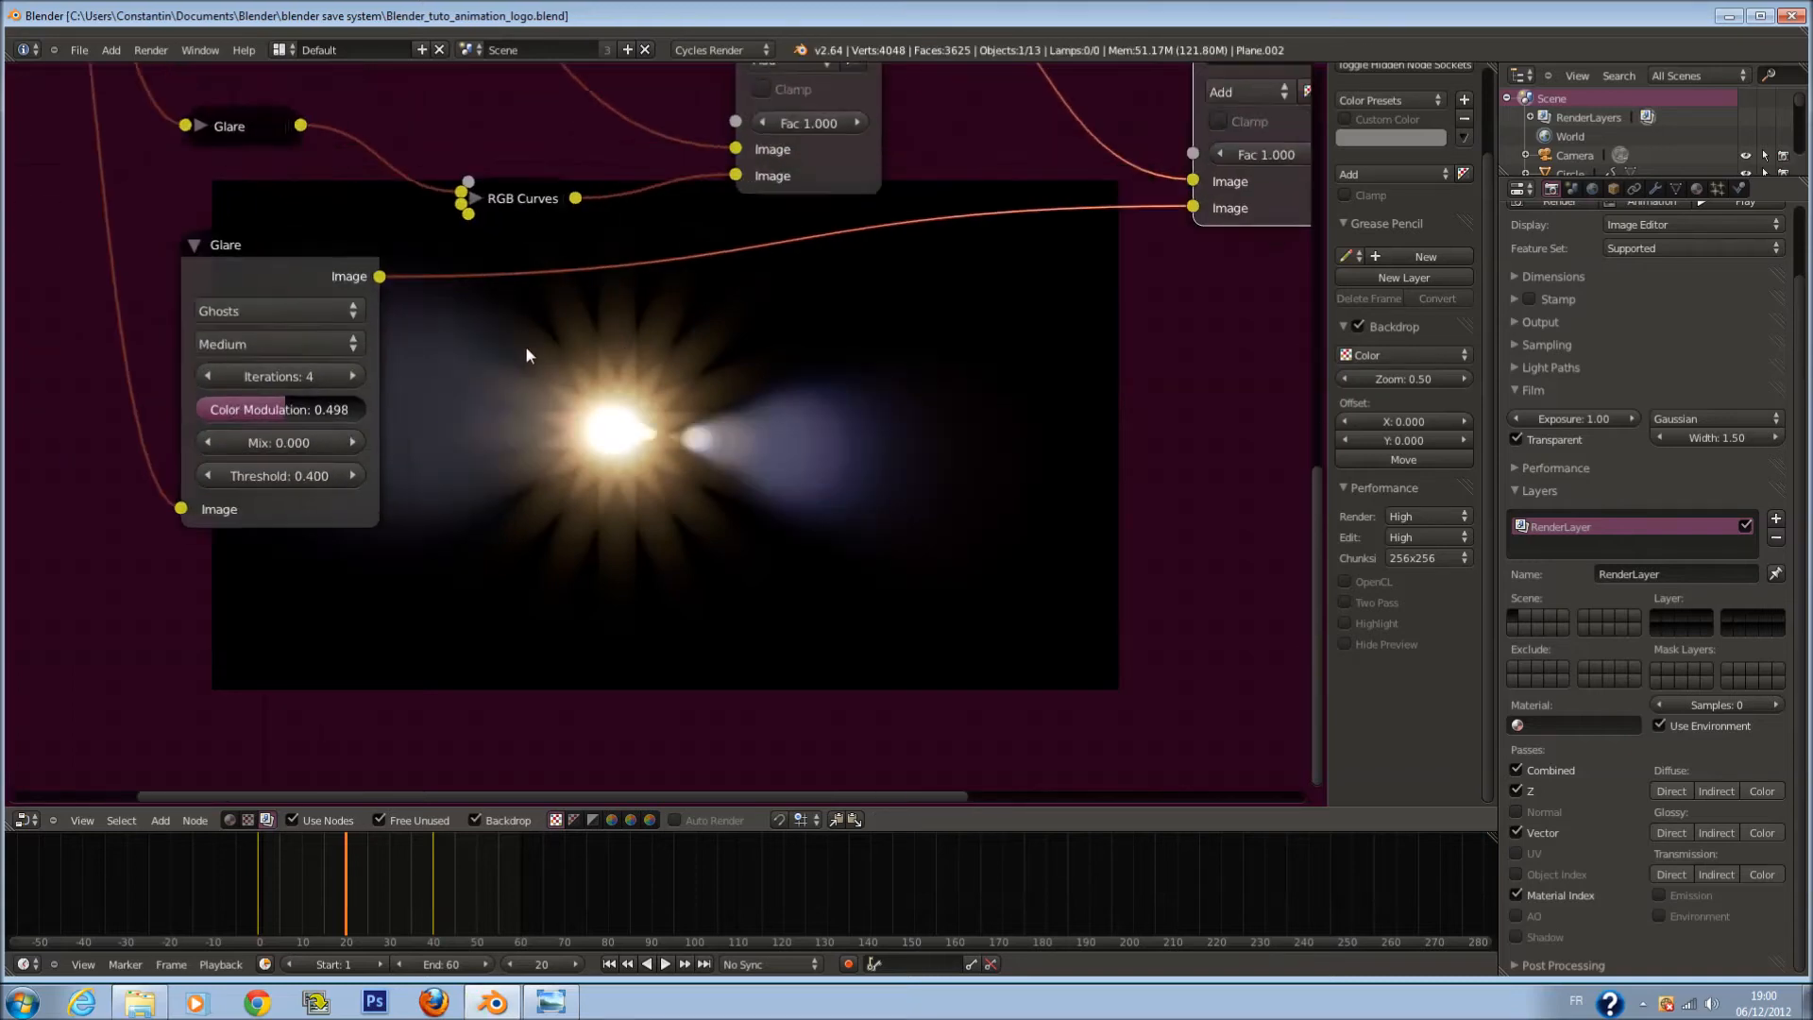
scroll(359, 383, down, 1)
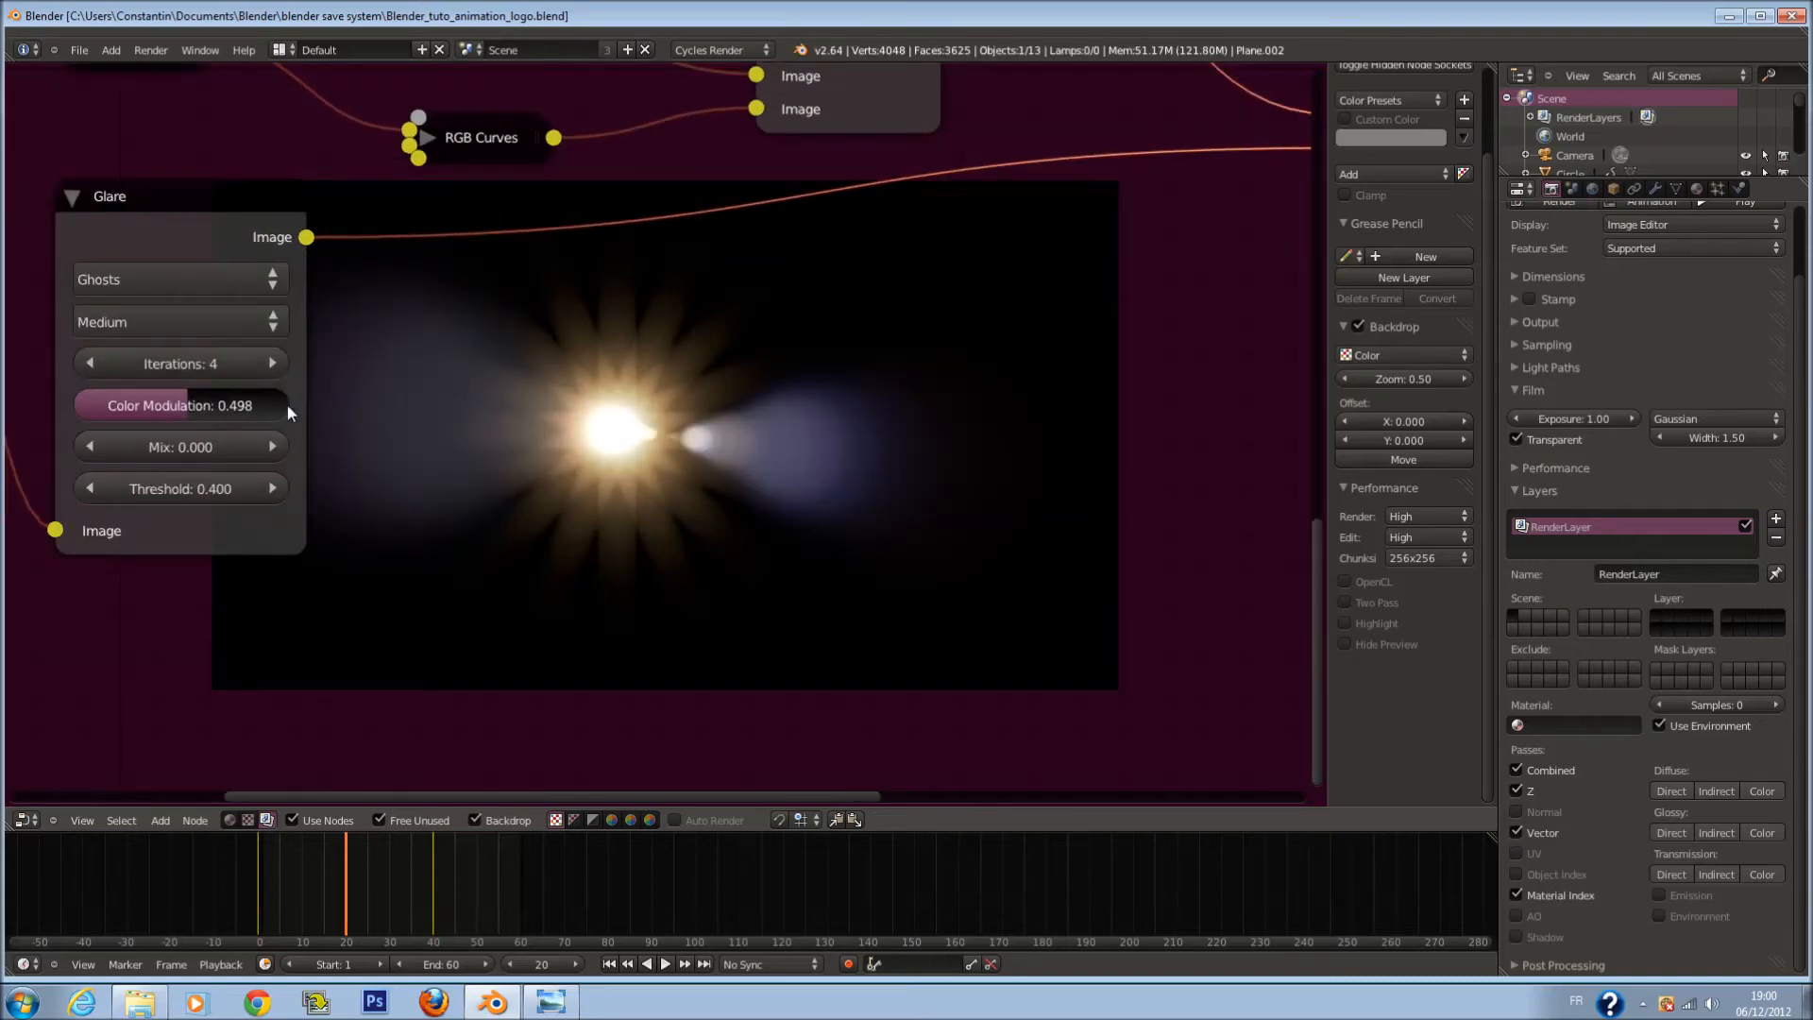
Step: Set the Ghosts Glare node to 3 iterations and Low quality
click(95, 362)
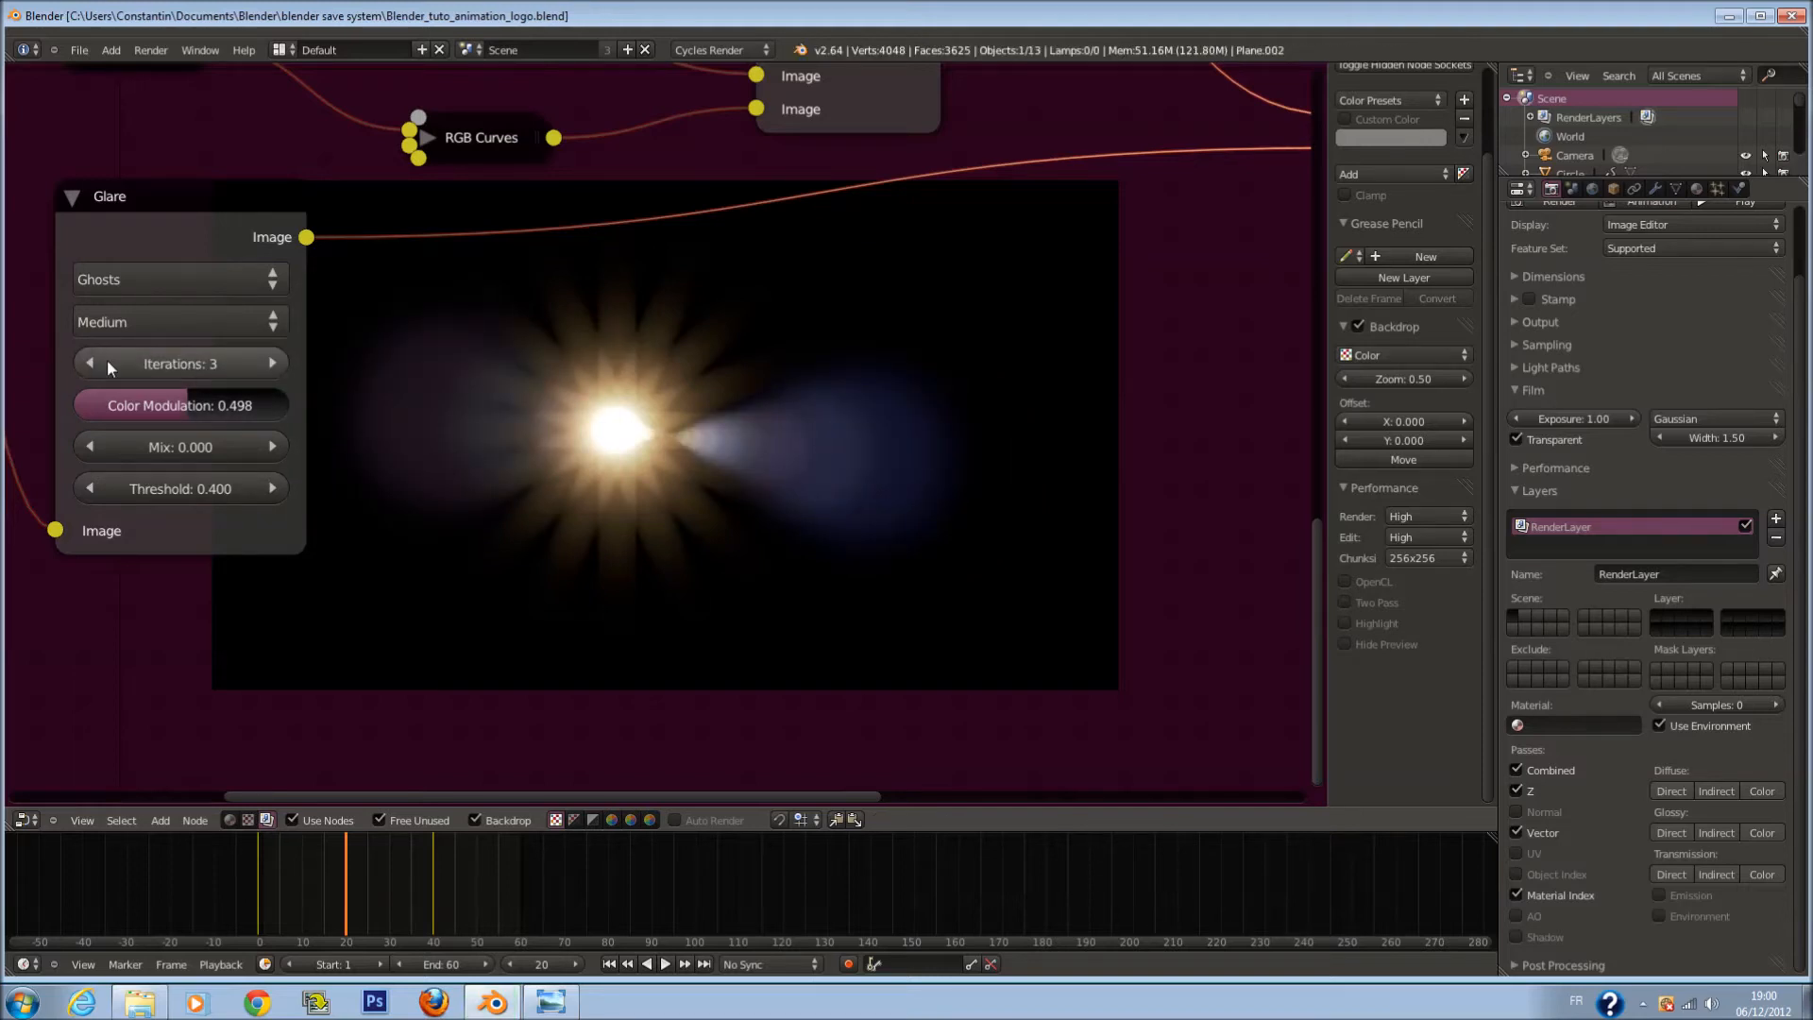
click(94, 322)
click(132, 213)
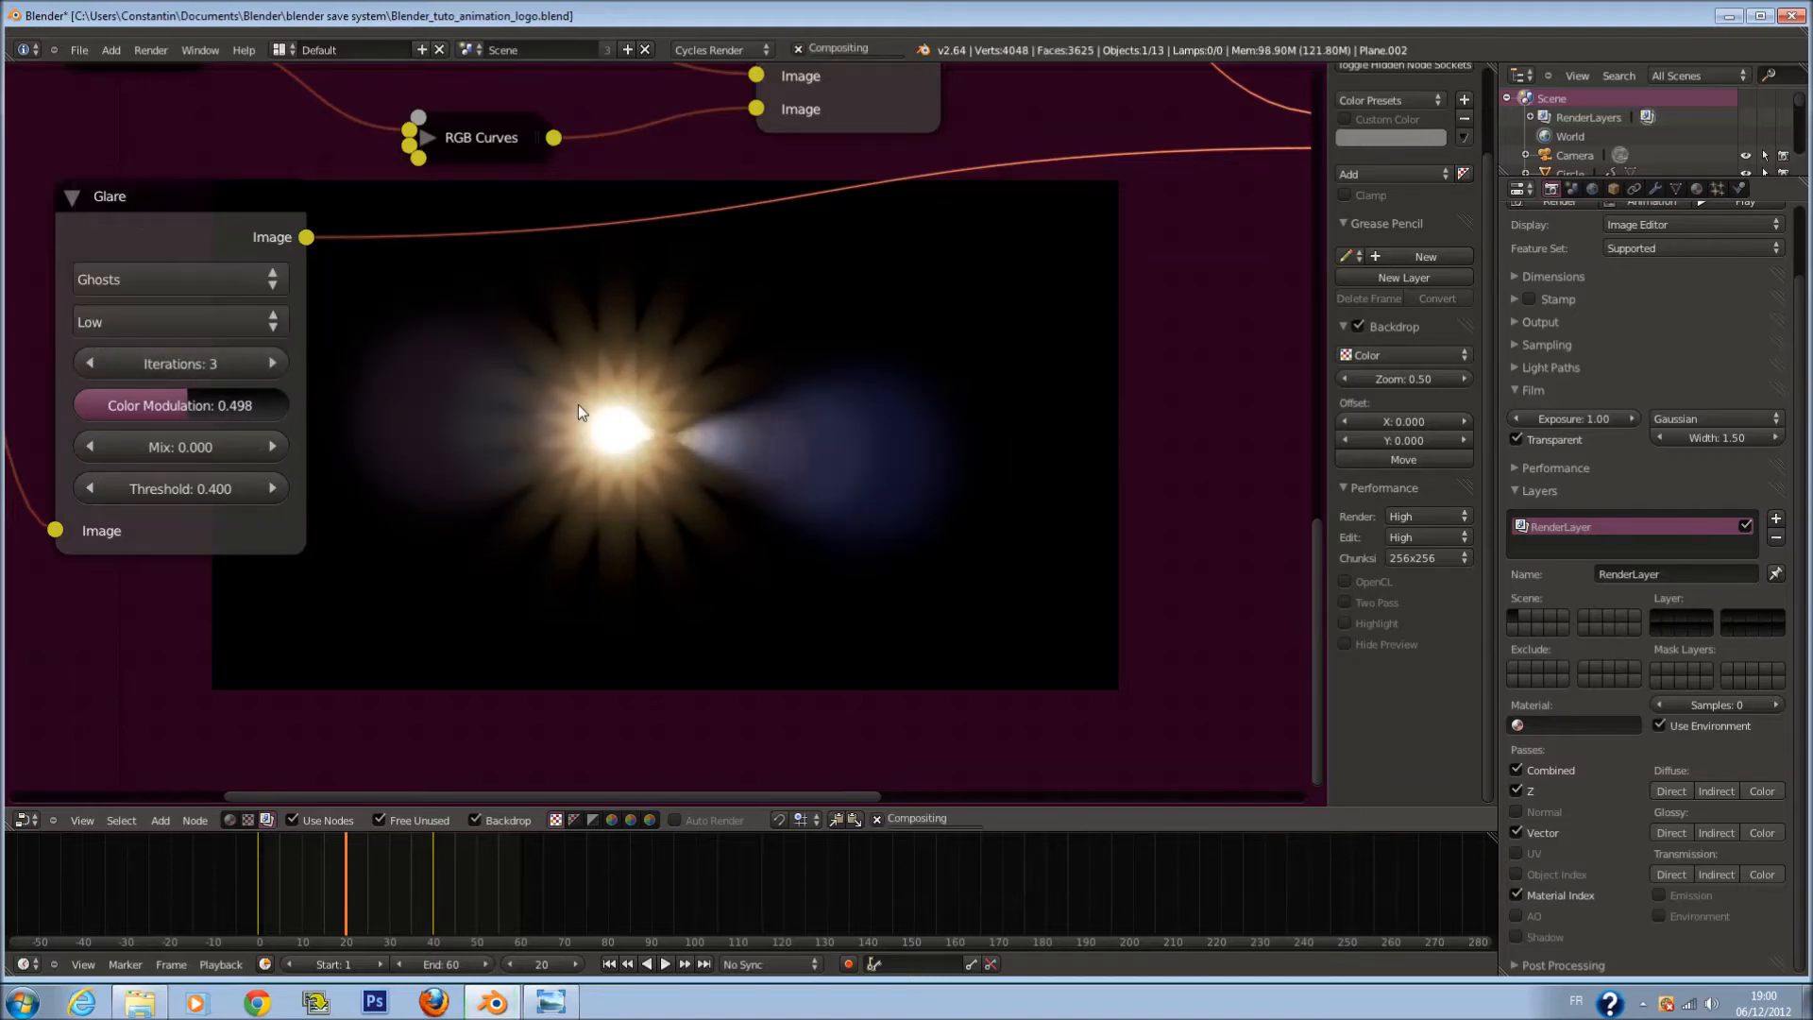
Step: Try High quality on the Ghosts Glare node and switch it back to Low
click(235, 322)
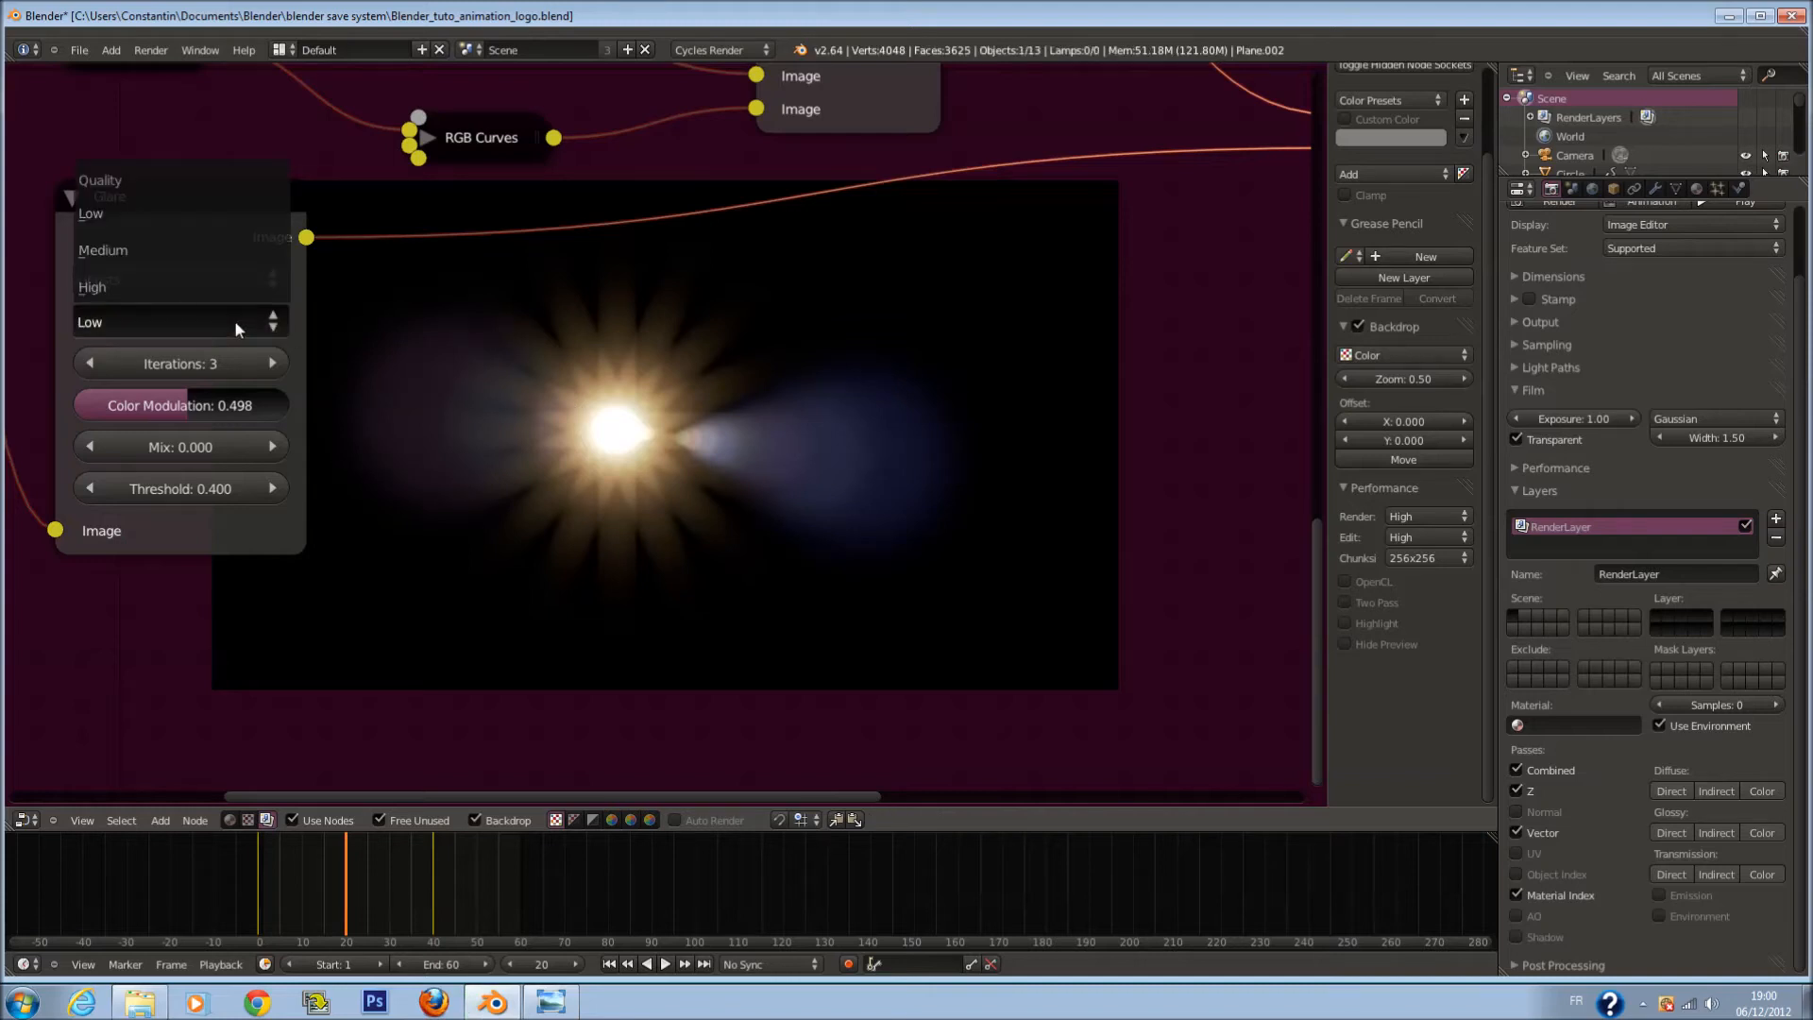
click(218, 289)
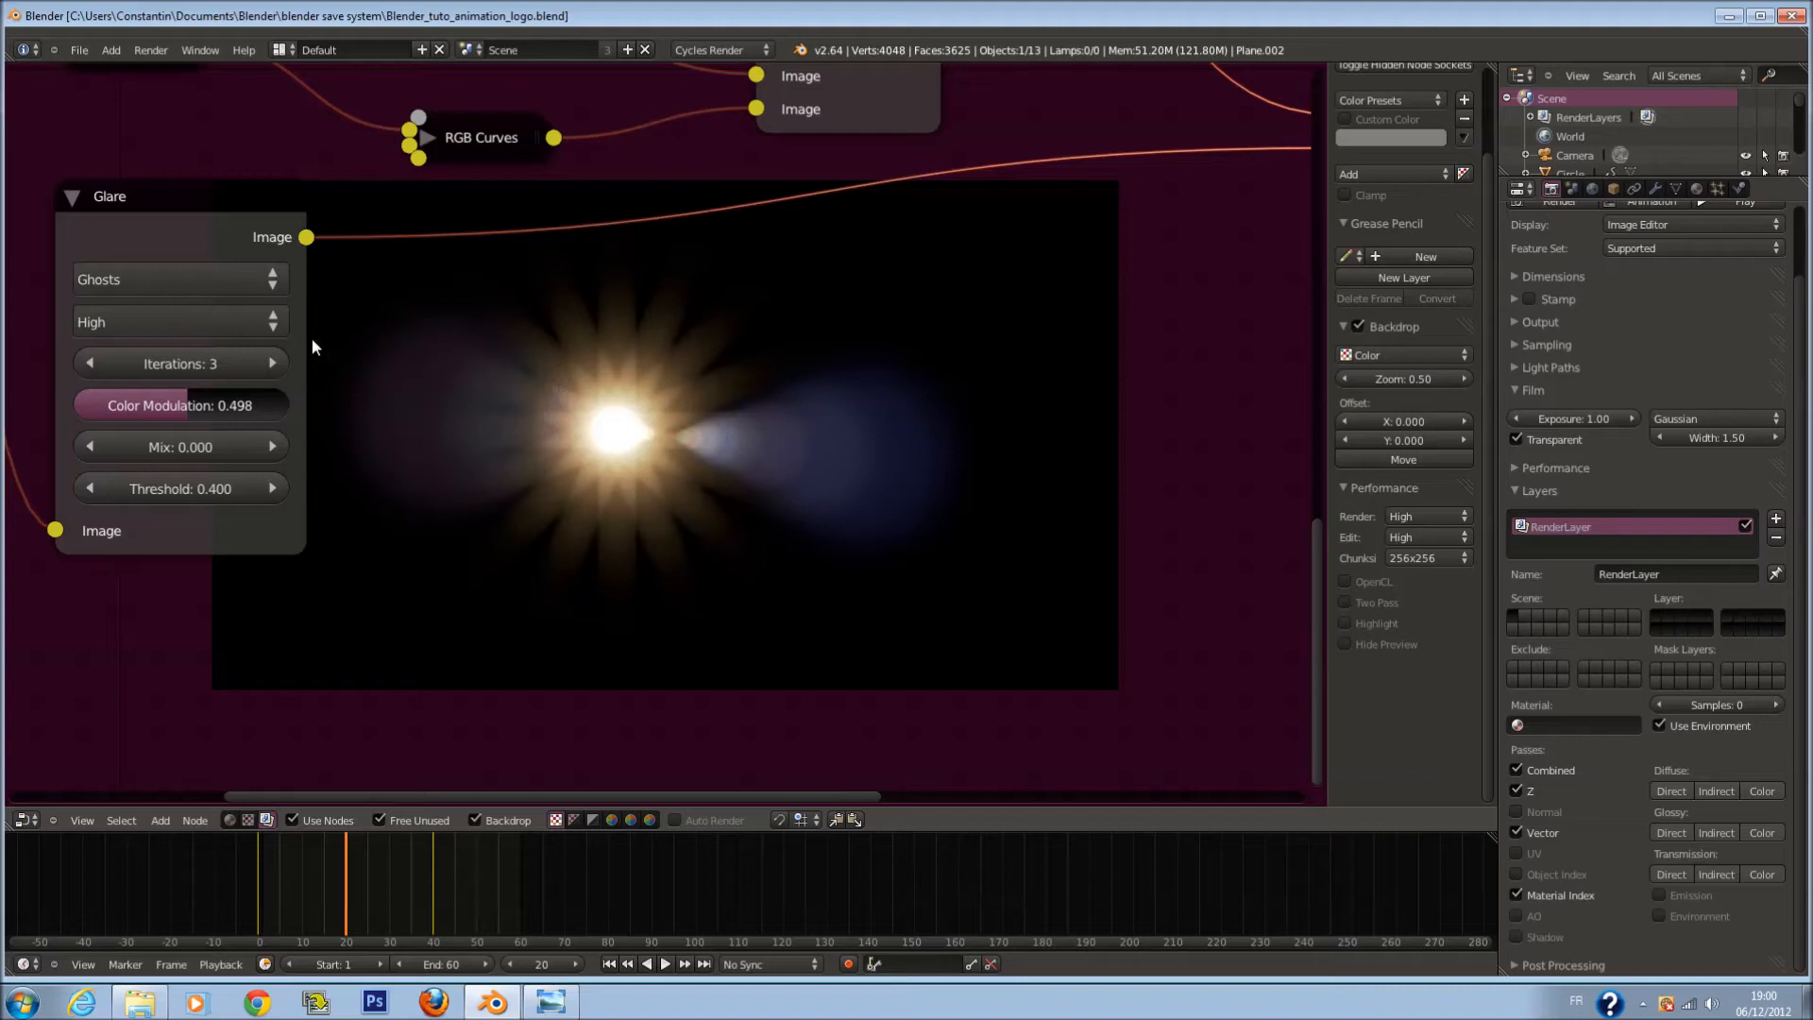
click(215, 322)
click(170, 216)
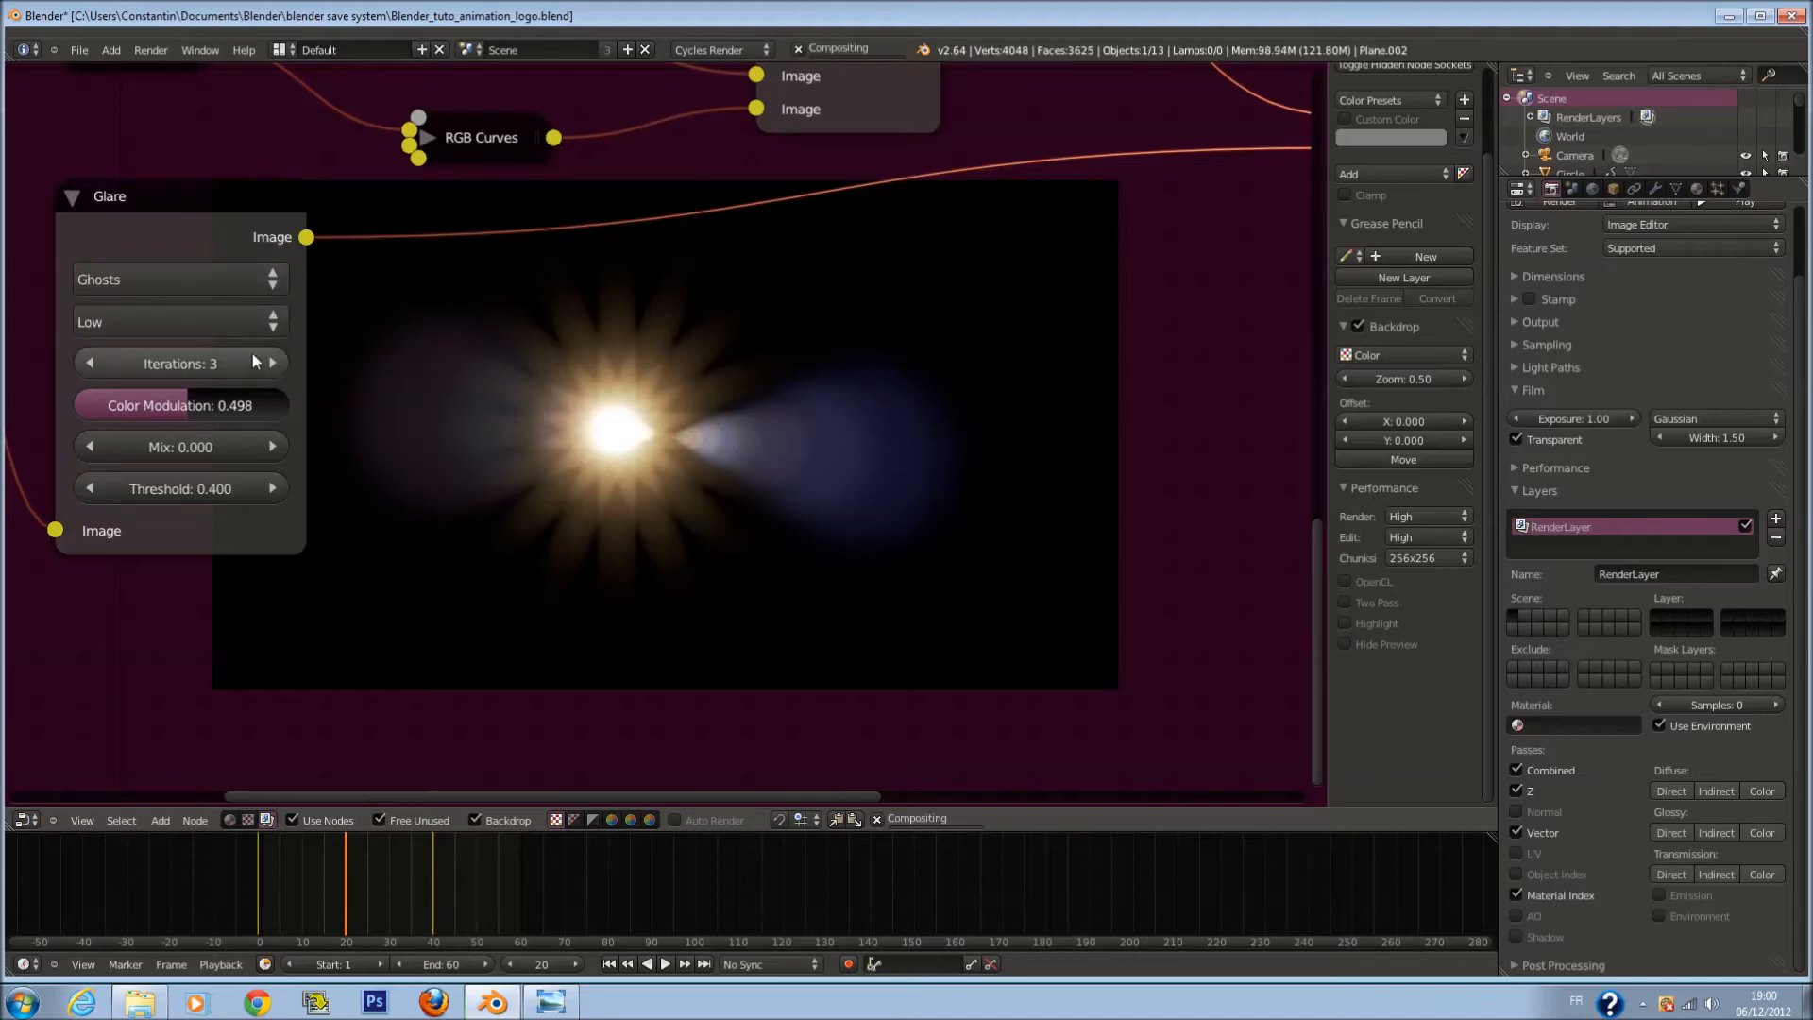
Step: Set the Ghosts Glare node to 2 iterations and a threshold of 0.100
click(92, 362)
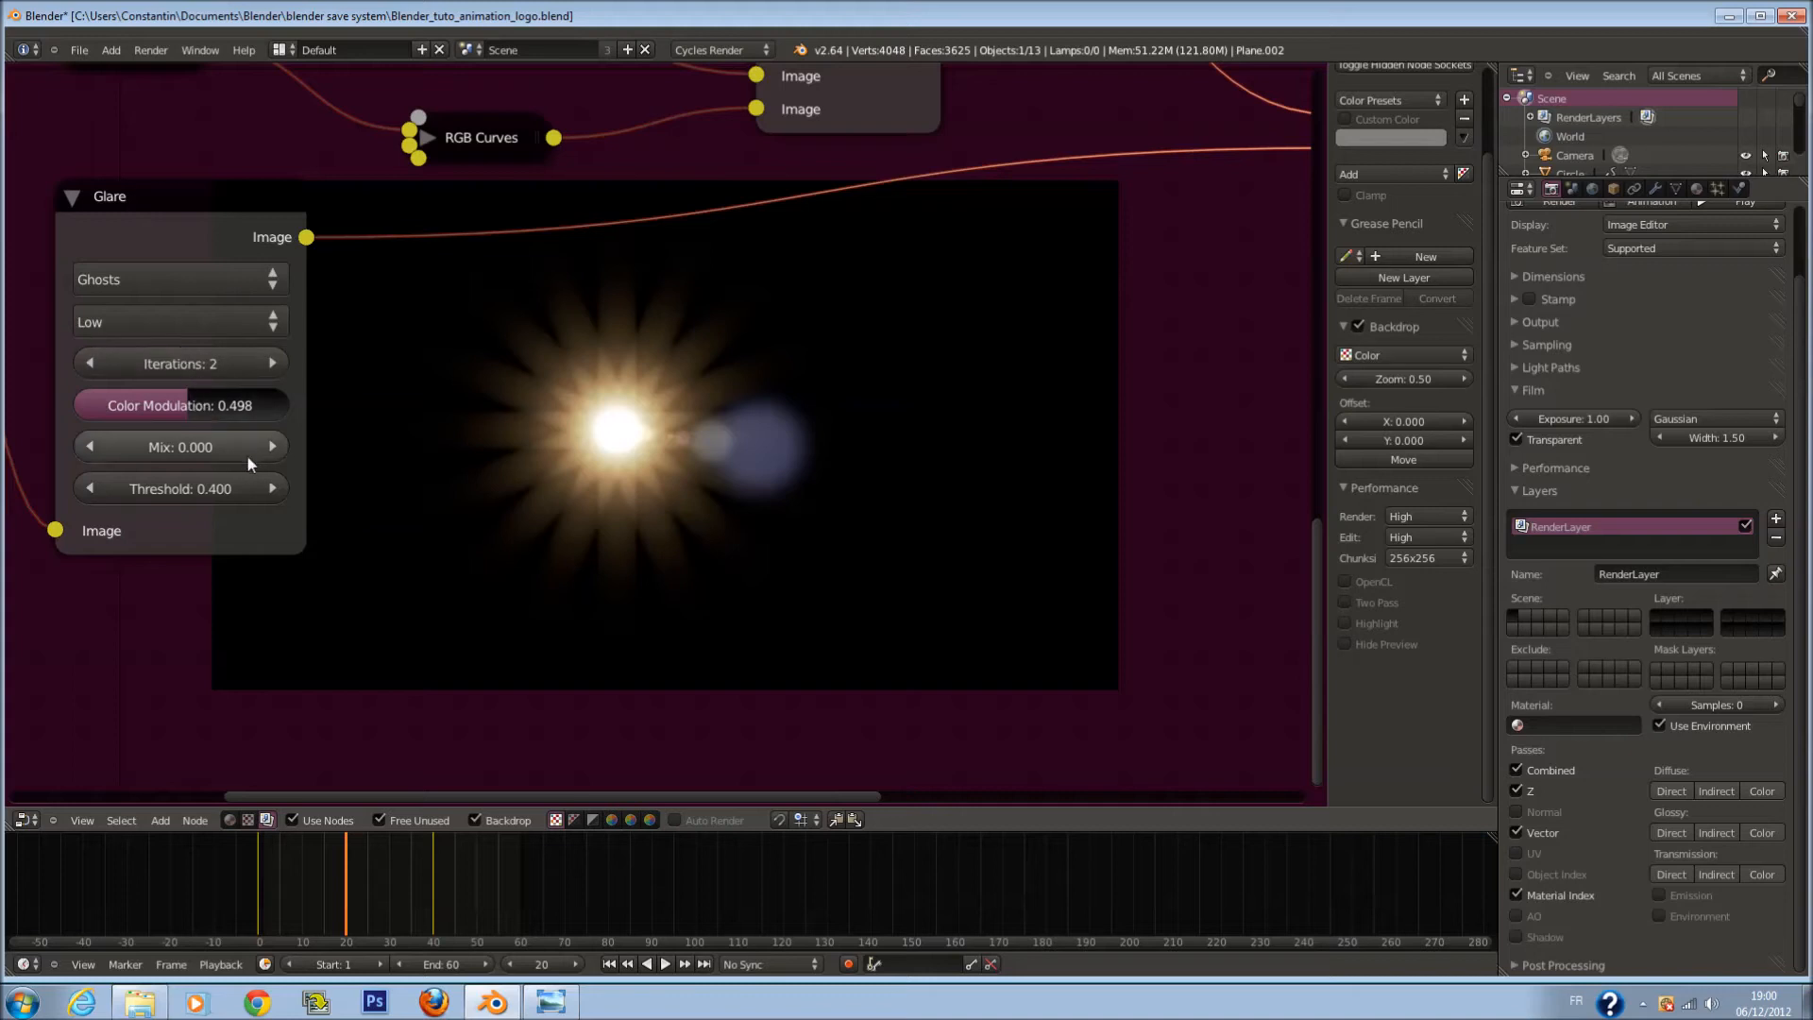
click(98, 485)
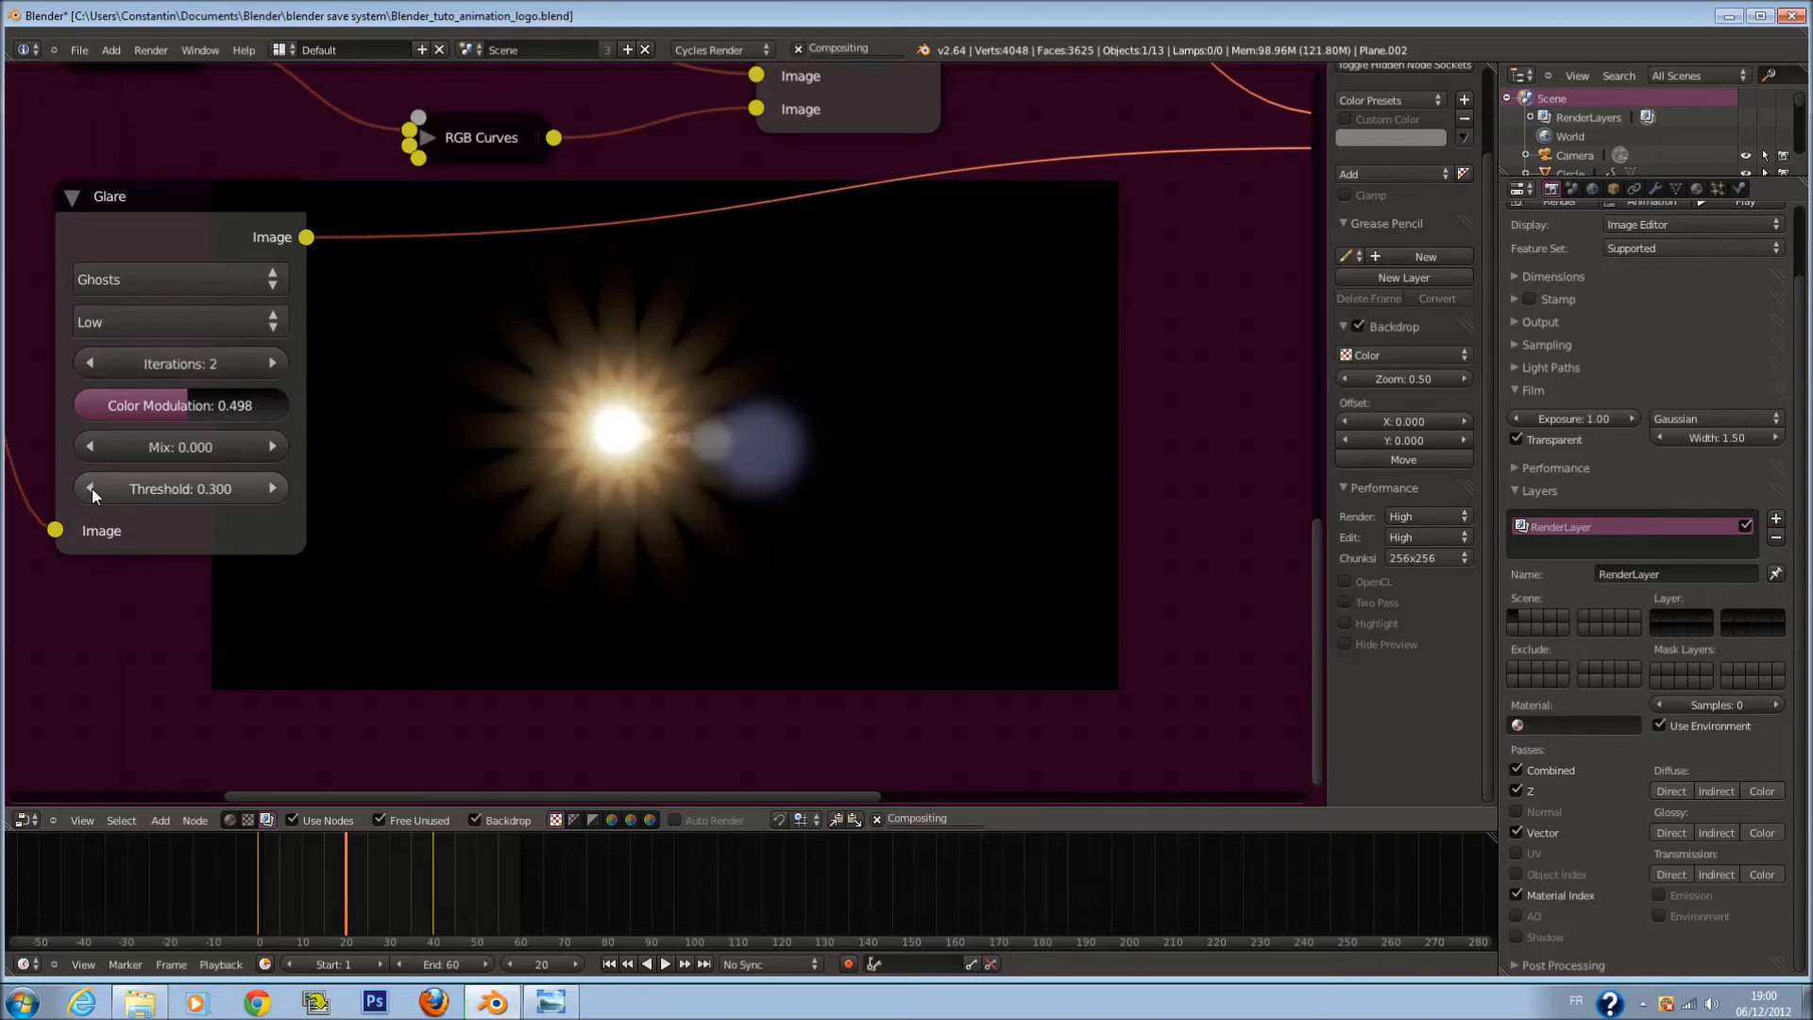
click(93, 489)
click(92, 489)
scroll(608, 395, down, 2)
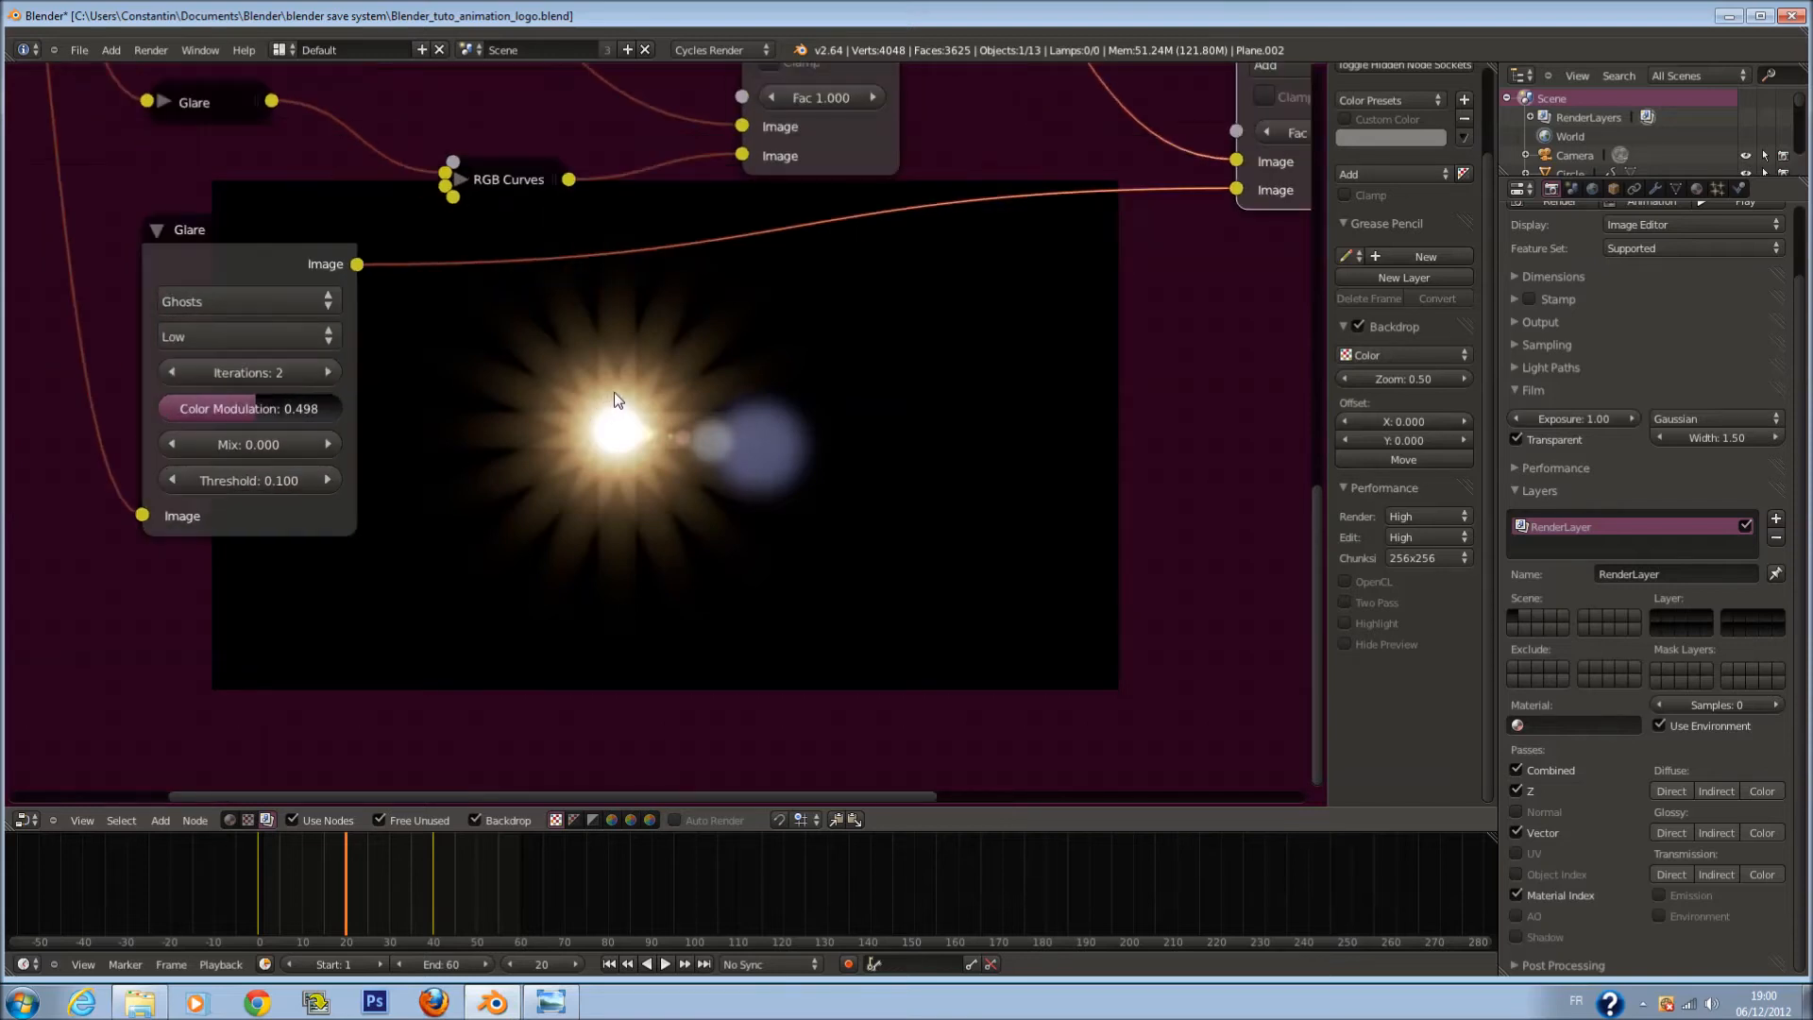
Step: Try 3 iterations on the Ghosts Glare node, return it to 2, and save the file
click(327, 372)
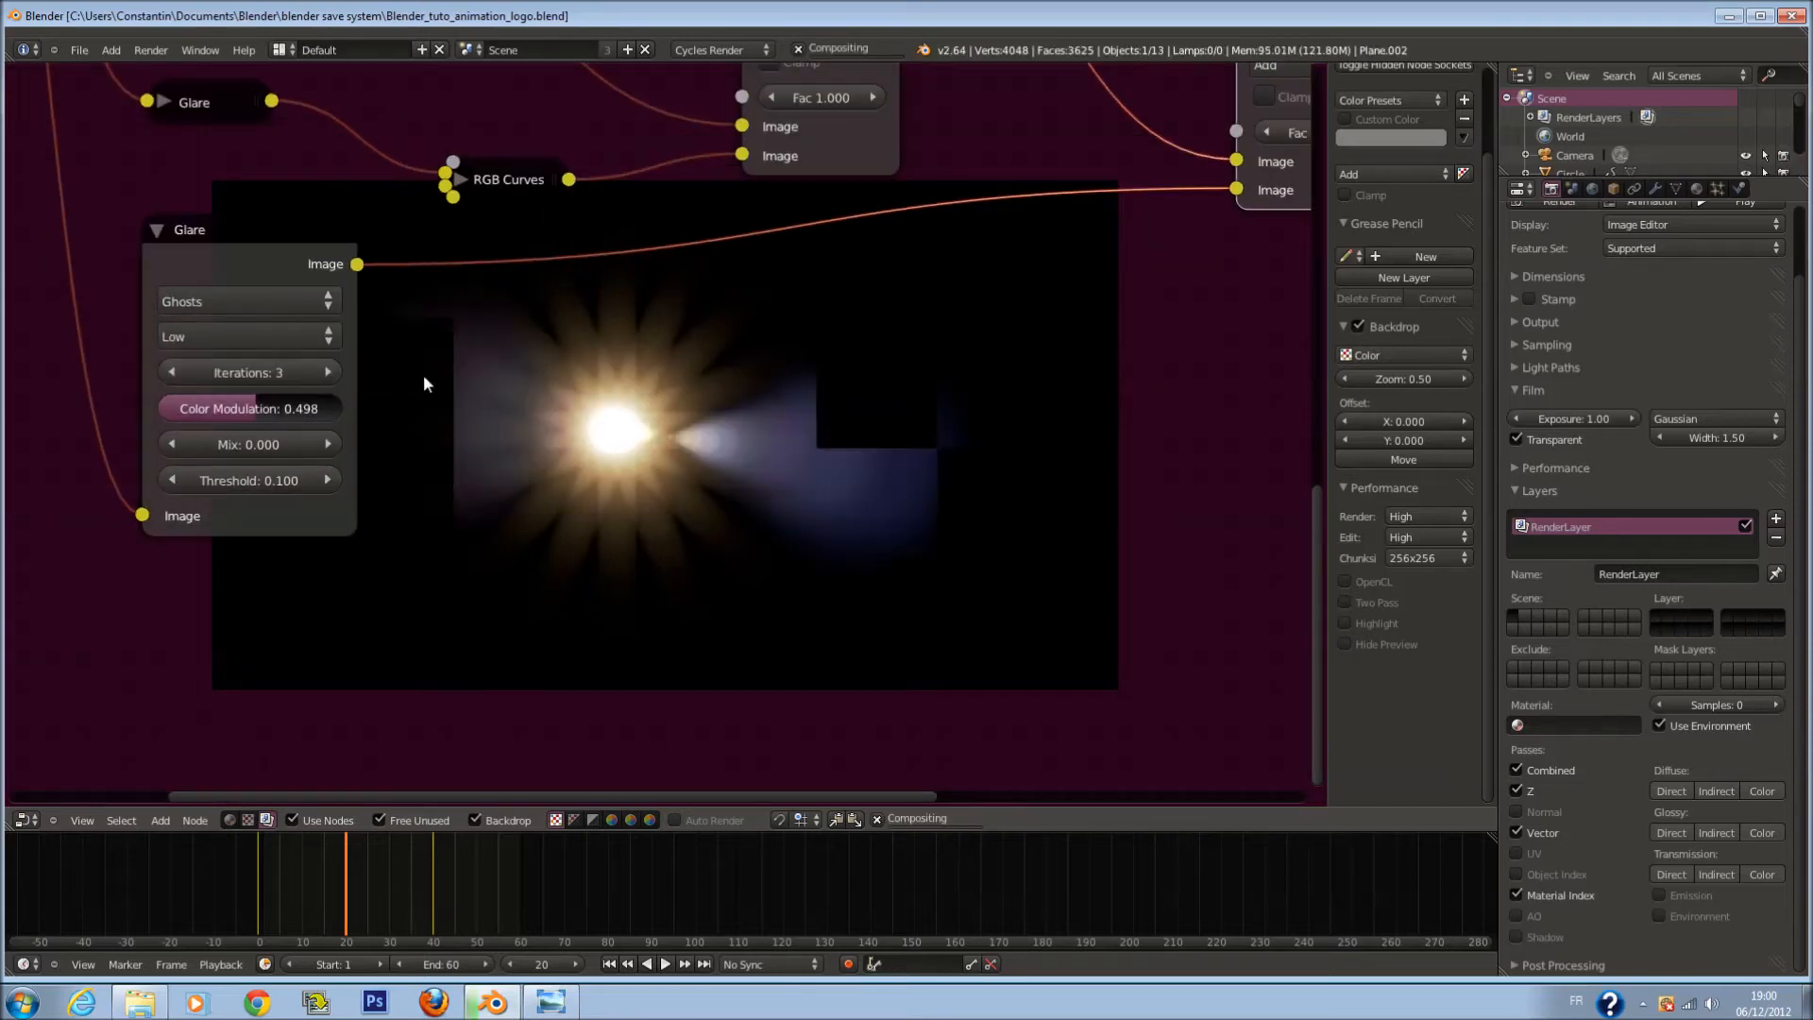
click(171, 373)
scroll(774, 321, down, 2)
key(ctrl+s)
Step: Expand the RGB Curves node fed by the streak Glare and pull the point of its active curve downward
scroll(739, 304, up, 2)
middle_drag(739, 304, 695, 421)
scroll(796, 169, down, 1)
middle_drag(796, 169, 746, 408)
scroll(786, 393, down, 2)
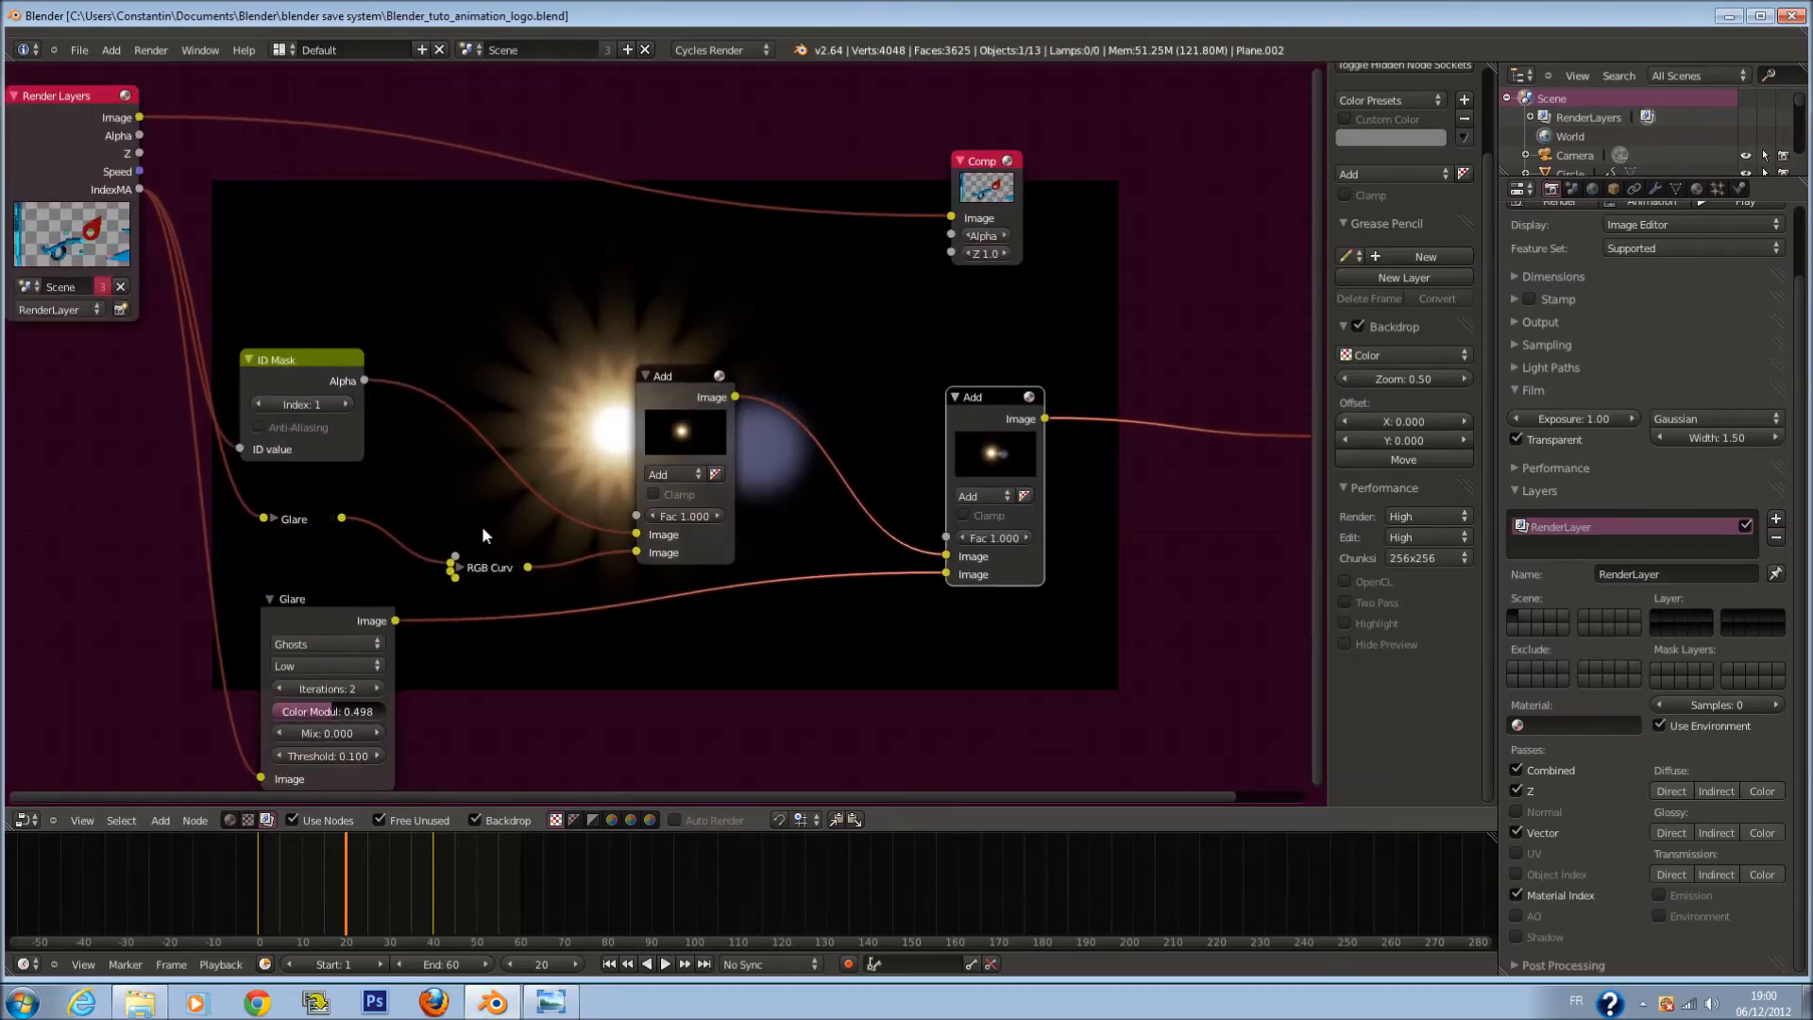
click(460, 566)
scroll(648, 294, up, 2)
drag(614, 420, 646, 462)
Step: Bend the blue curve of the streak RGB Curves node down to about X 0.561, Y 0.289, save the file, and collapse the node
click(620, 297)
middle_drag(1020, 445, 694, 373)
middle_drag(519, 359, 785, 389)
key(ctrl+s)
click(781, 391)
drag(598, 424, 616, 452)
middle_drag(777, 418, 813, 409)
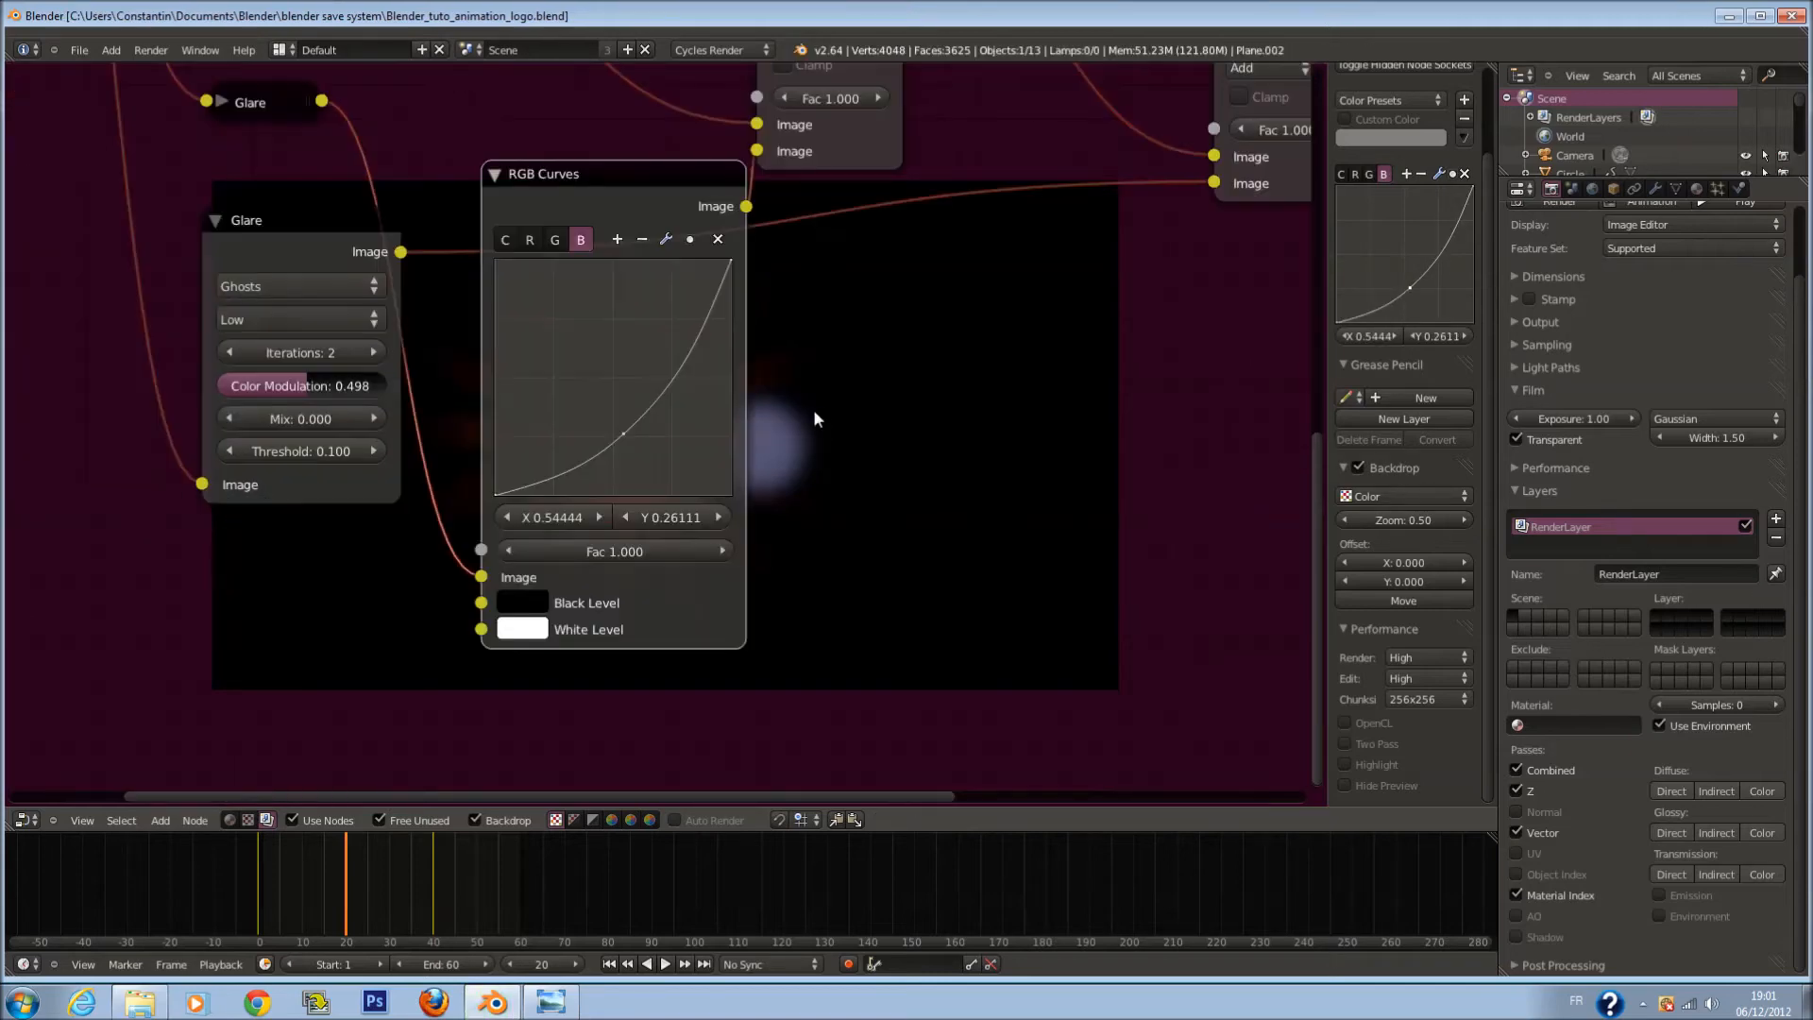
drag(624, 433, 628, 428)
click(495, 176)
Step: Duplicate the RGB Curves node onto the link between the Ghosts Glare and the second Add node, and expand the copy
scroll(624, 227, down, 2)
middle_drag(644, 225, 688, 356)
scroll(688, 356, down, 2)
scroll(689, 368, up, 1)
drag(649, 359, 661, 360)
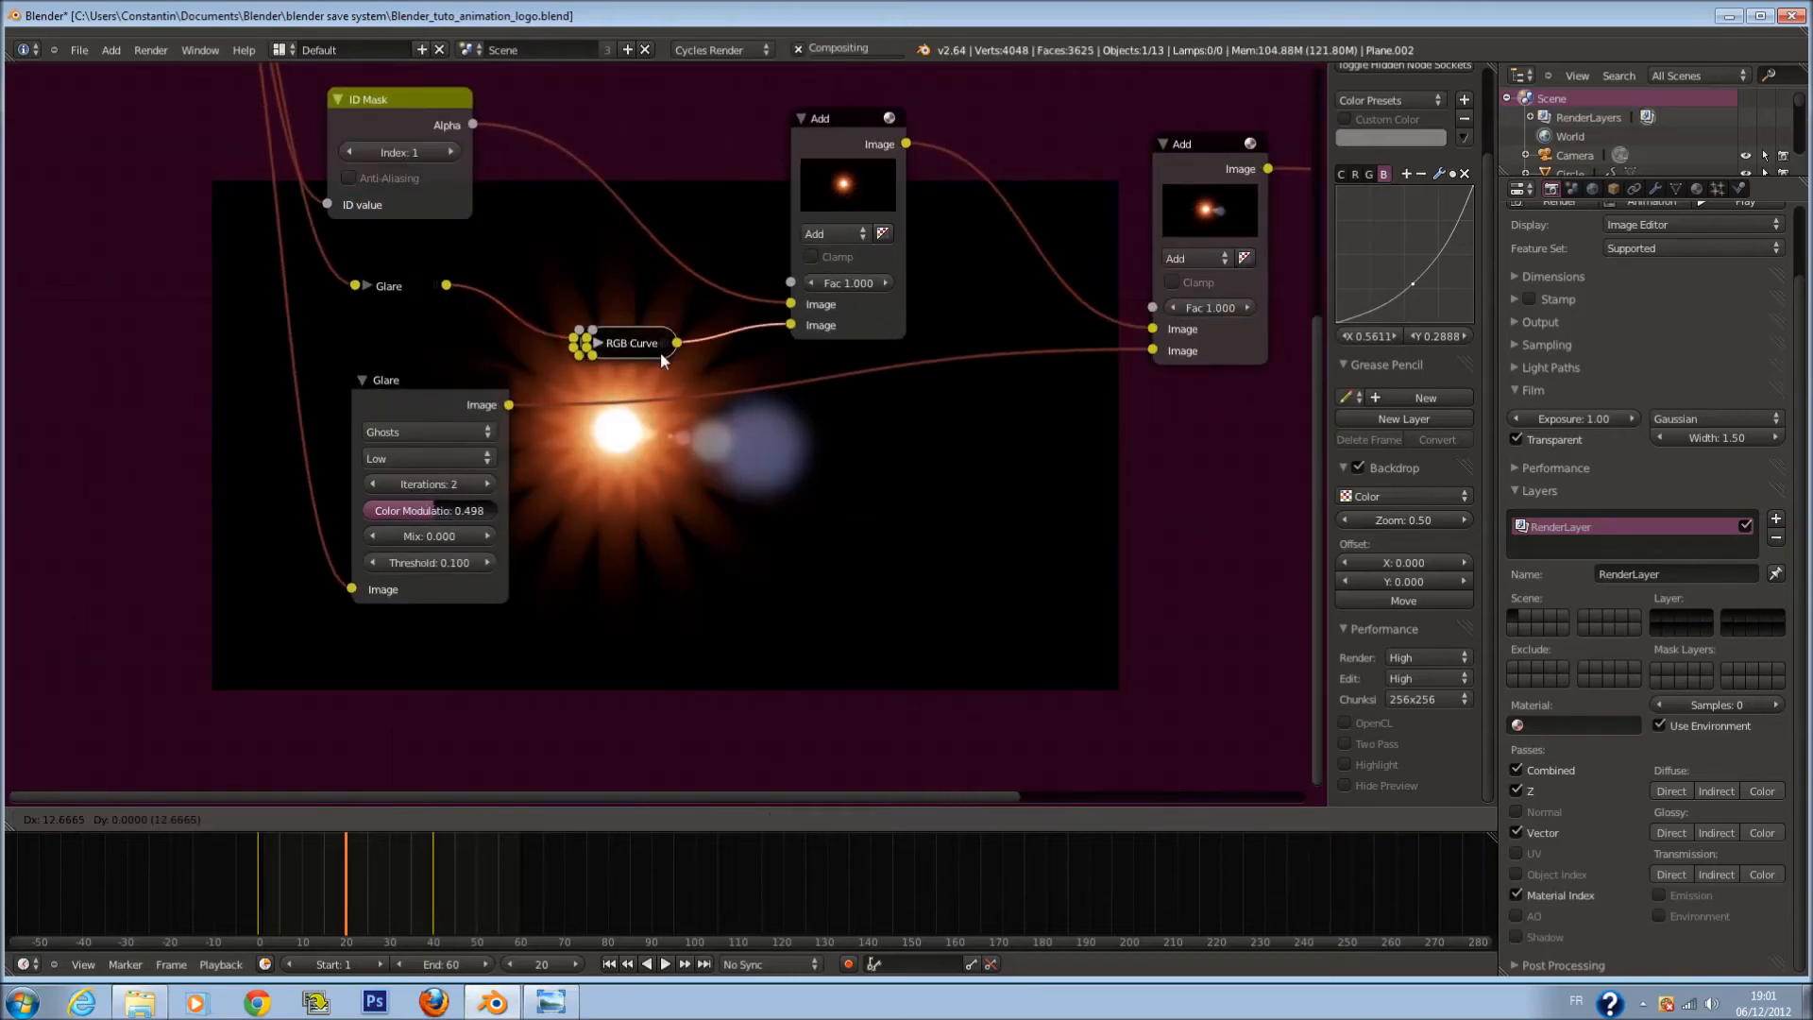
key(shift+d)
click(639, 408)
click(638, 408)
scroll(693, 429, up, 1)
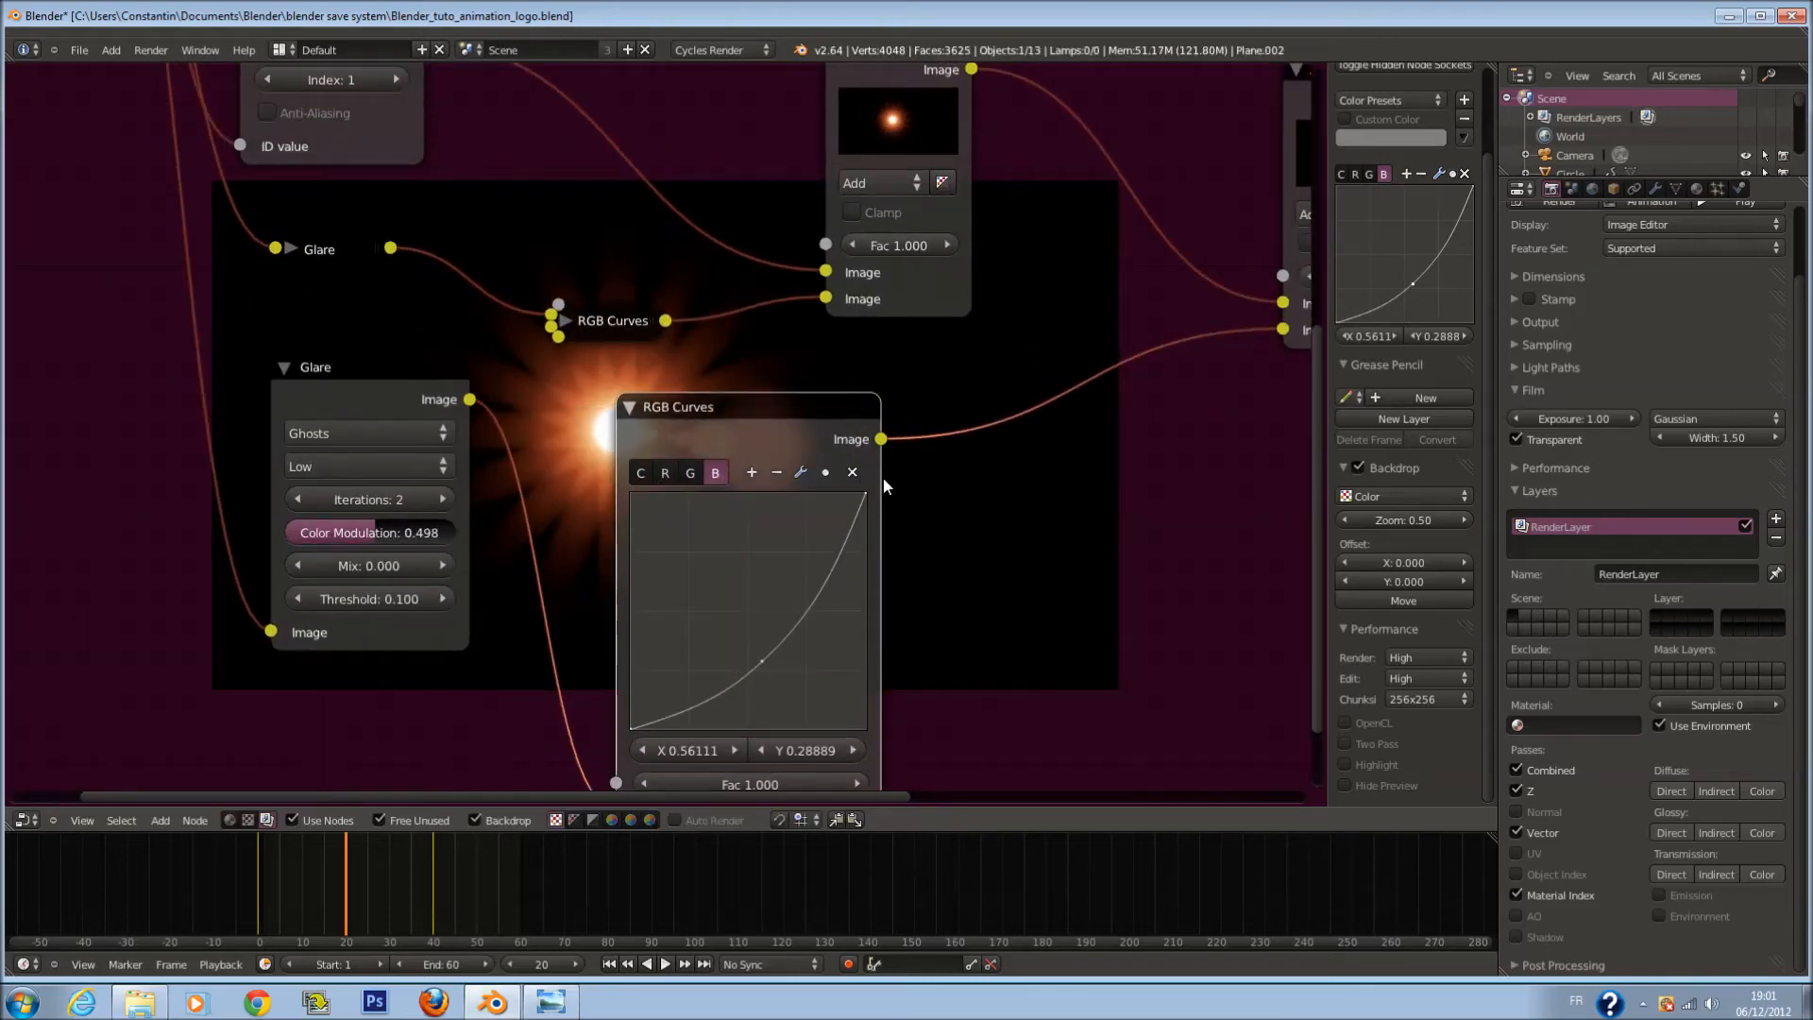
Step: In the duplicated RGB Curves node, remove the red channel's curve point and raise the combined curve to about X 0.256, Y 0.628
middle_drag(885, 484, 896, 434)
click(701, 422)
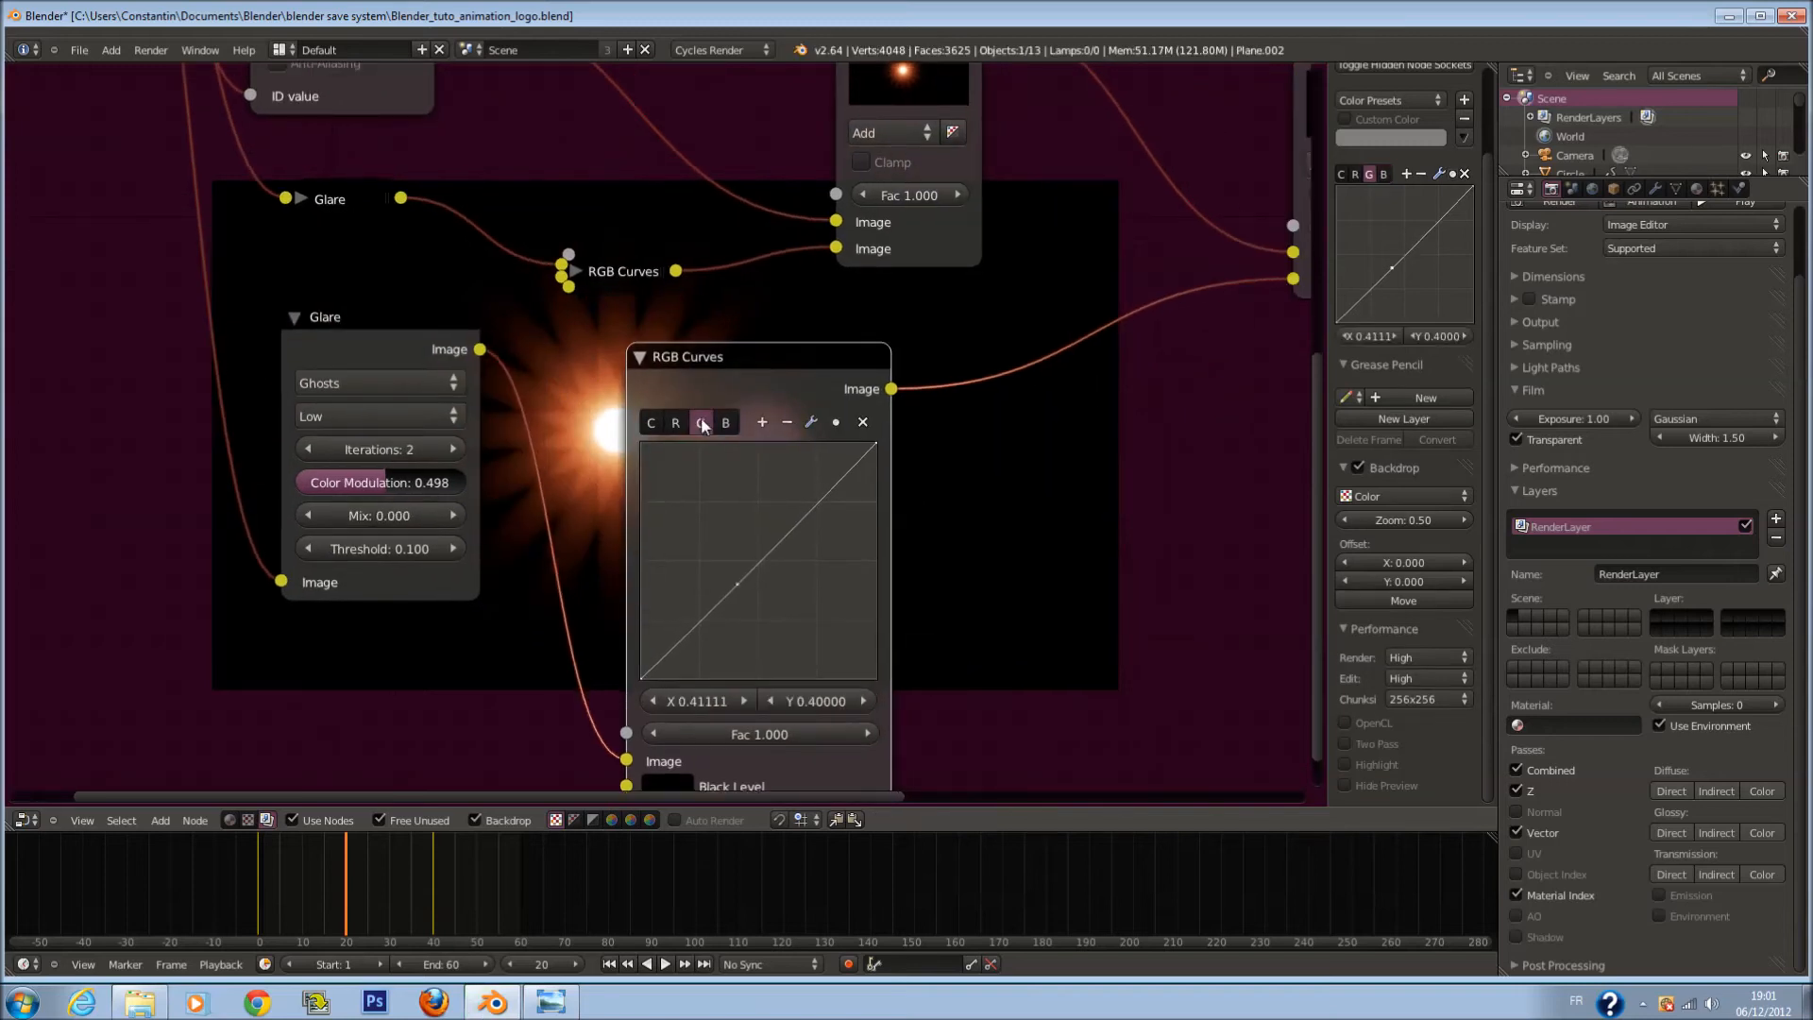
click(676, 422)
click(862, 422)
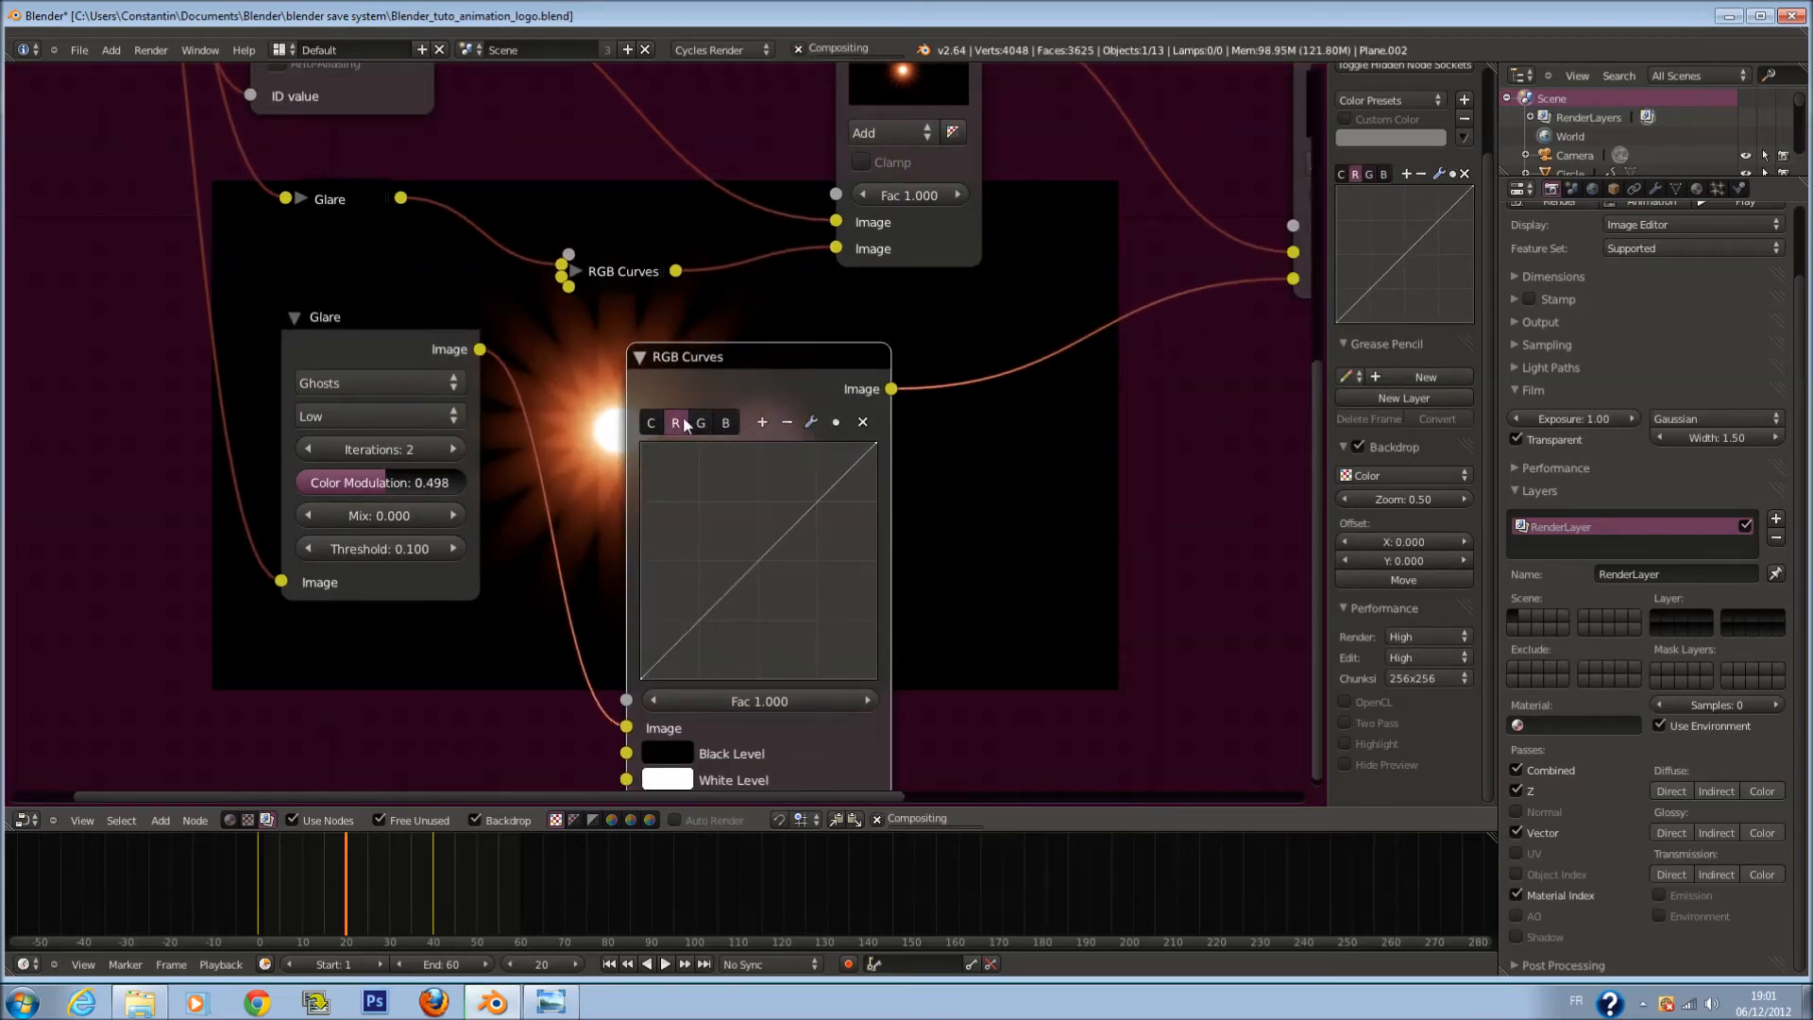
click(660, 423)
drag(728, 553, 700, 530)
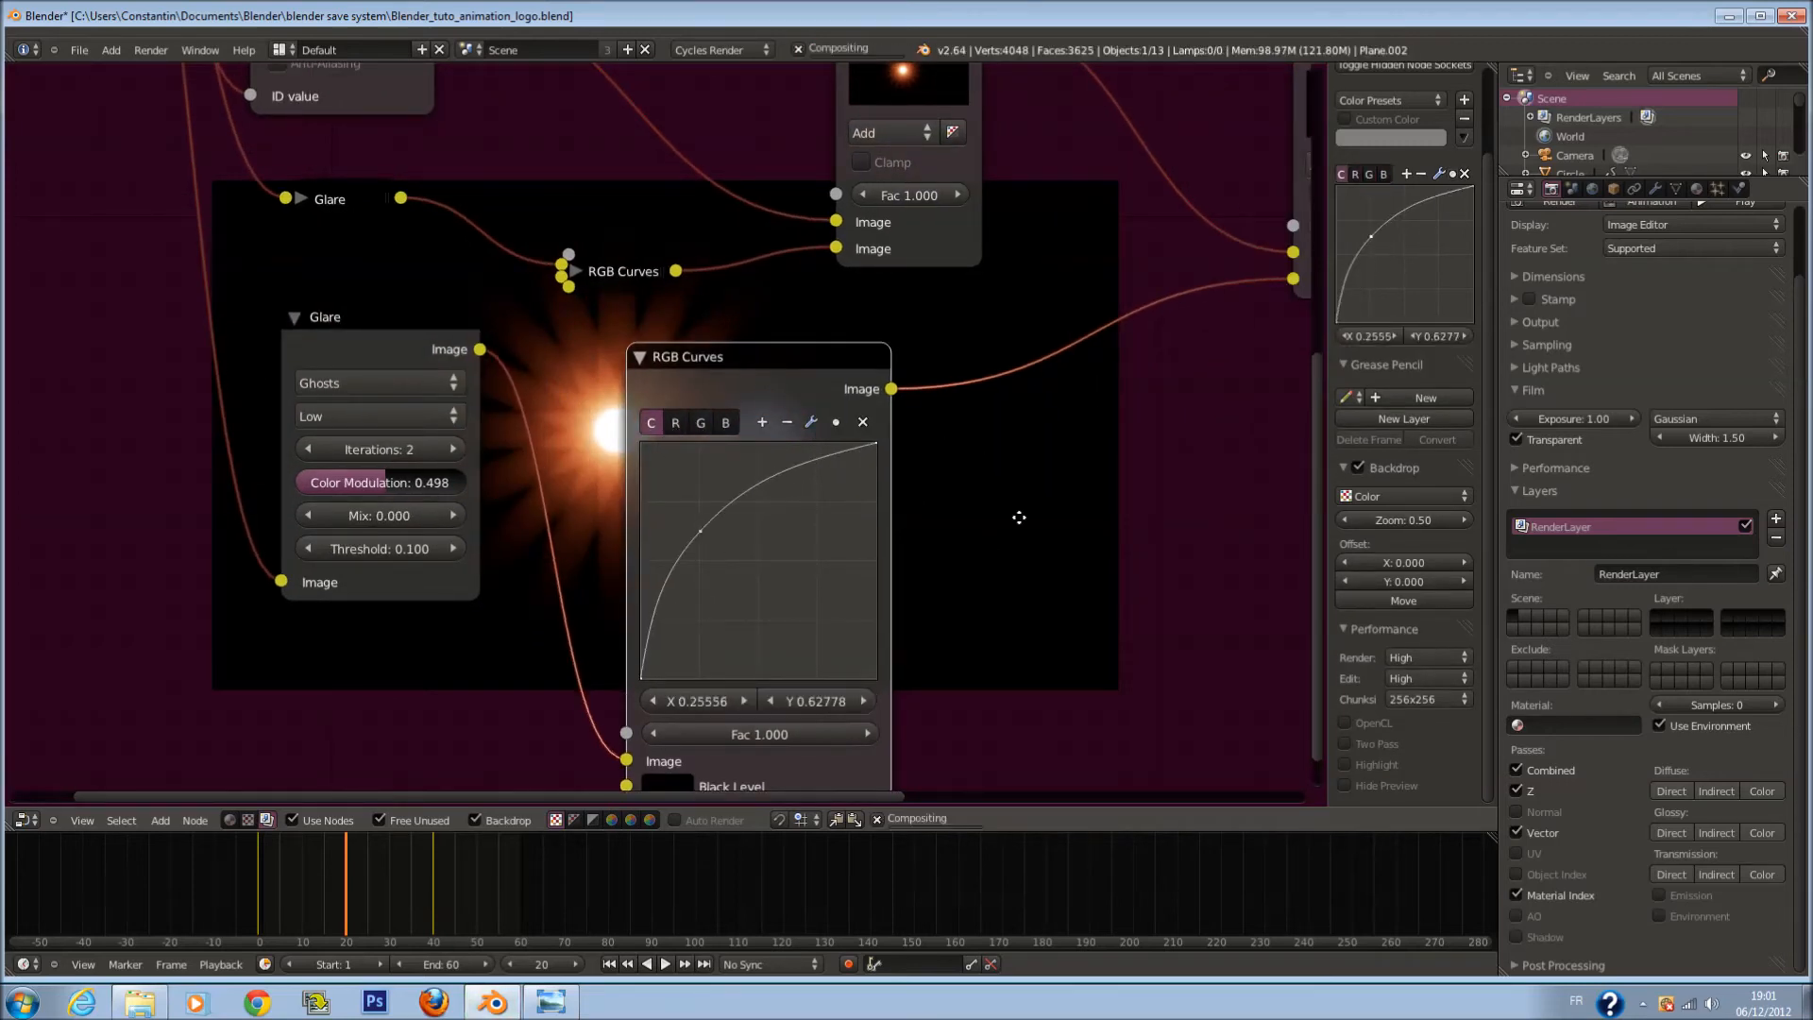
Step: Adjust the ghost RGB Curves node's combined curve point to about X 0.283, Y 0.572 and save the file
middle_drag(1024, 521, 684, 402)
key(ctrl+s)
click(678, 399)
drag(362, 415, 368, 427)
middle_drag(983, 428, 779, 355)
key(ctrl+s)
click(779, 358)
middle_drag(600, 356, 963, 434)
Step: Collapse the ghost RGB Curves and Ghosts Glare nodes and place them beneath the streak pair
key(shift+a)
mouse_move(717, 389)
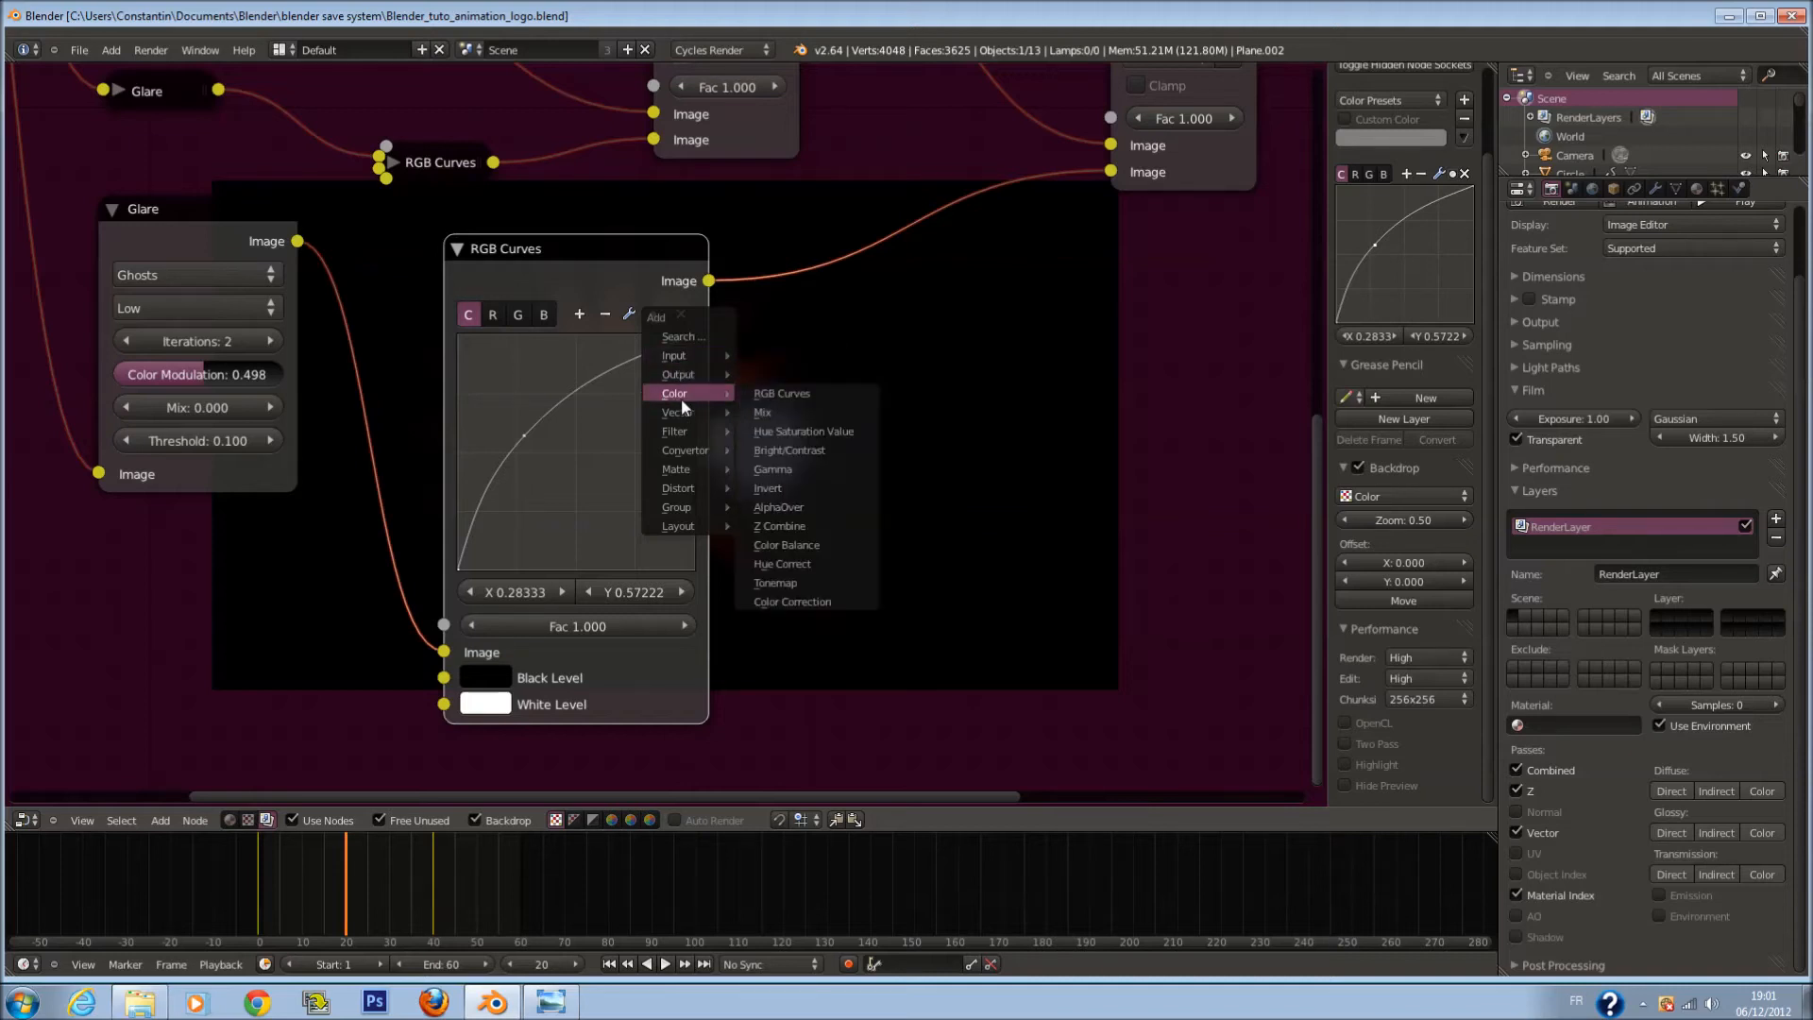
click(458, 248)
drag(519, 254, 437, 241)
middle_drag(437, 241, 692, 239)
scroll(661, 236, down, 2)
drag(402, 221, 382, 198)
click(378, 202)
Step: Duplicate the Ghosts Glare node below the others and change the copy's glare type to Fog Glow
key(shift+d)
click(428, 297)
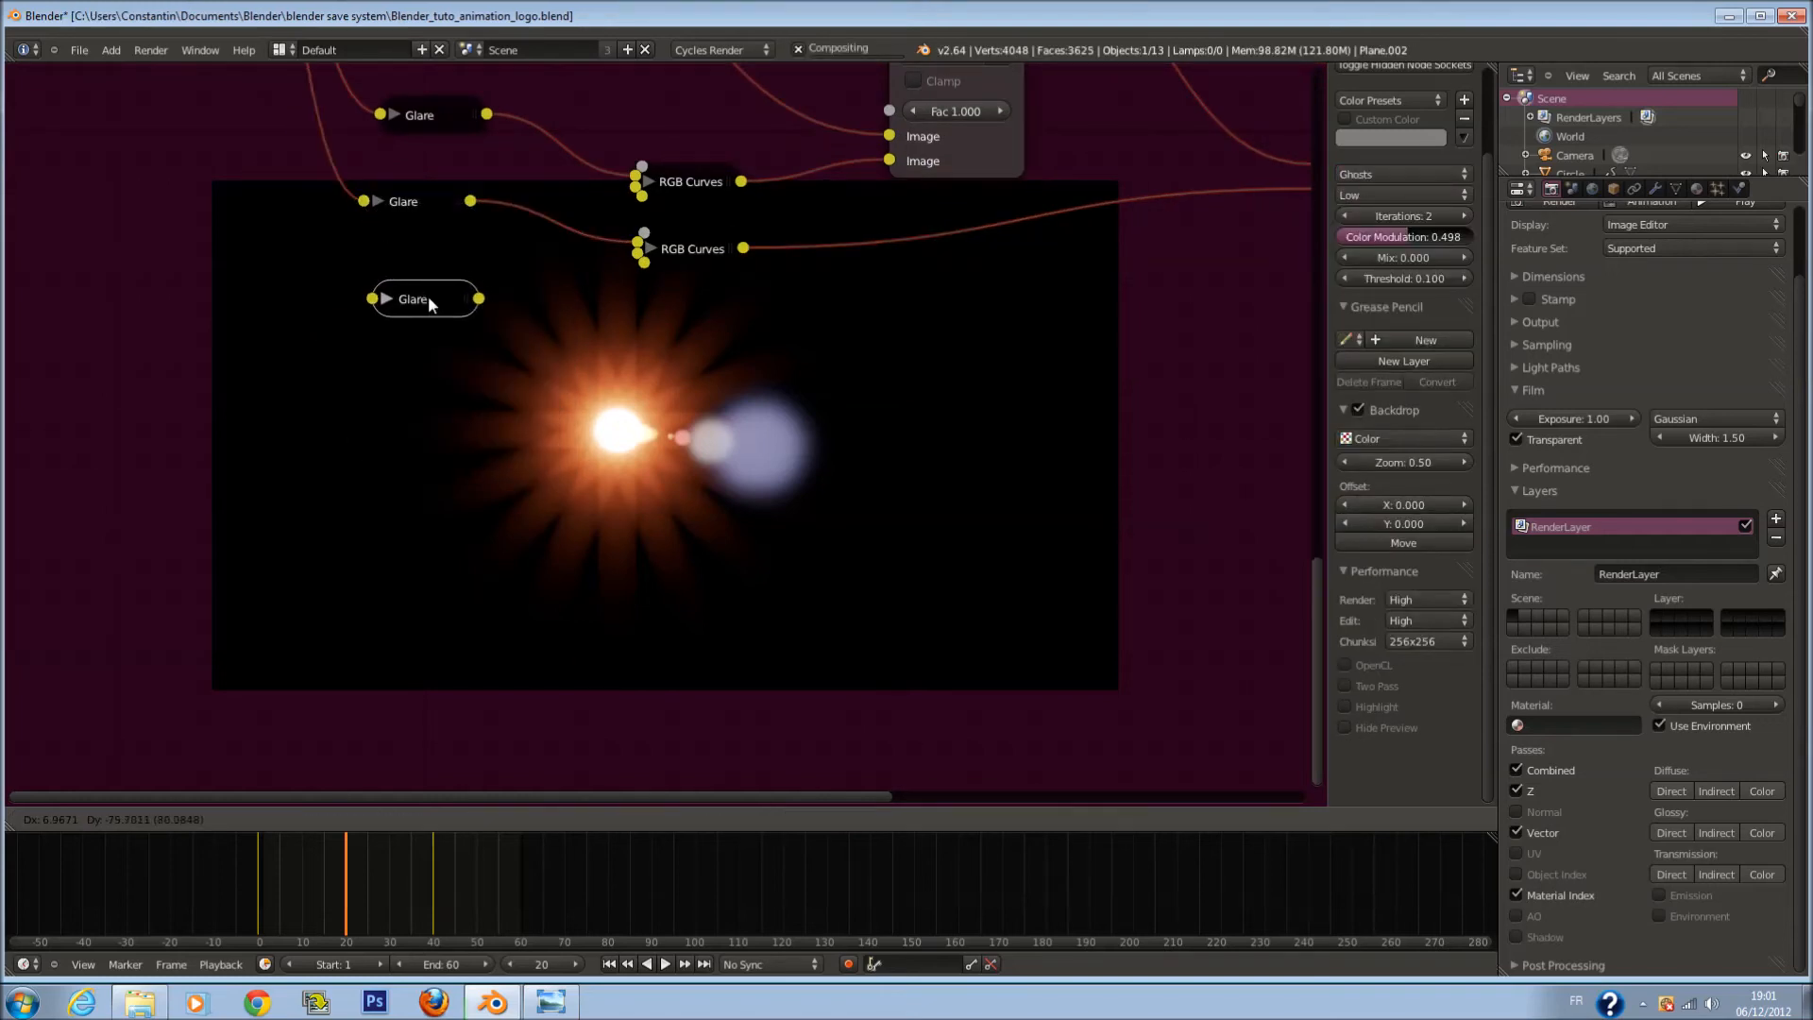
click(385, 299)
click(431, 355)
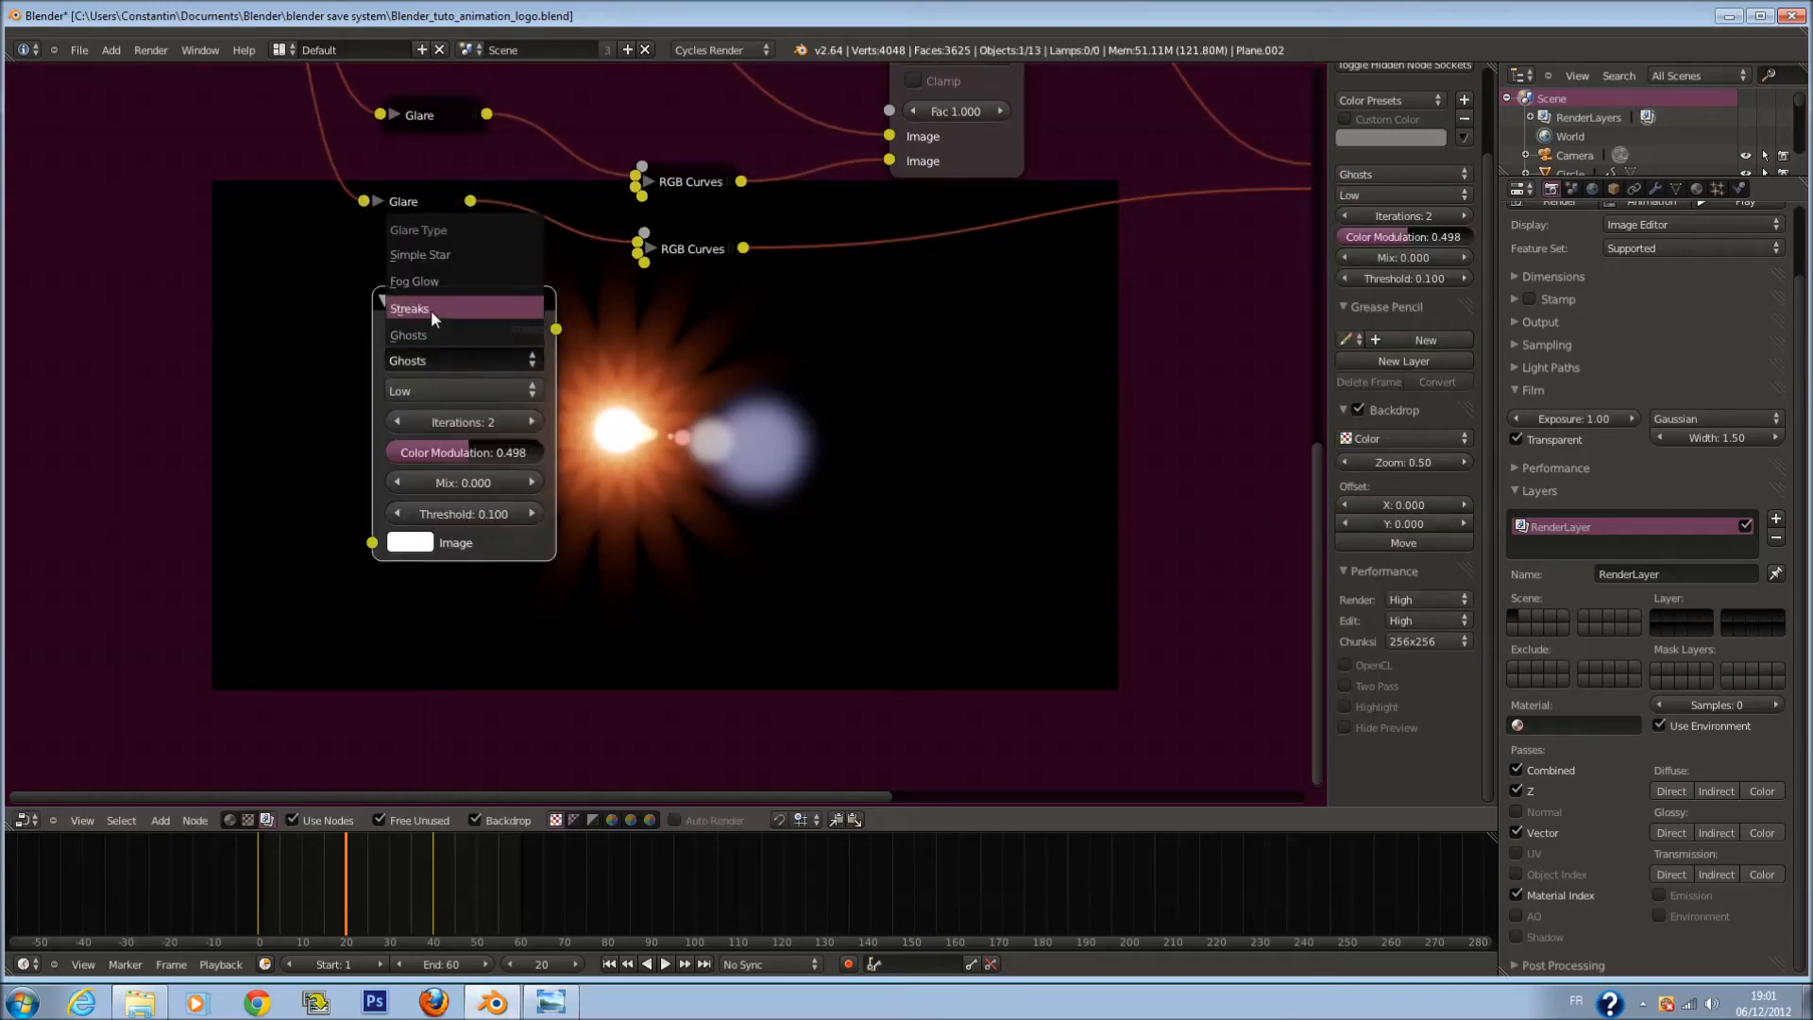
click(415, 281)
Step: Connect the Render Layers IndexMA output to the Fog Glow Glare node's image input
scroll(445, 281, down, 3)
middle_drag(350, 119, 444, 291)
scroll(406, 114, up, 1)
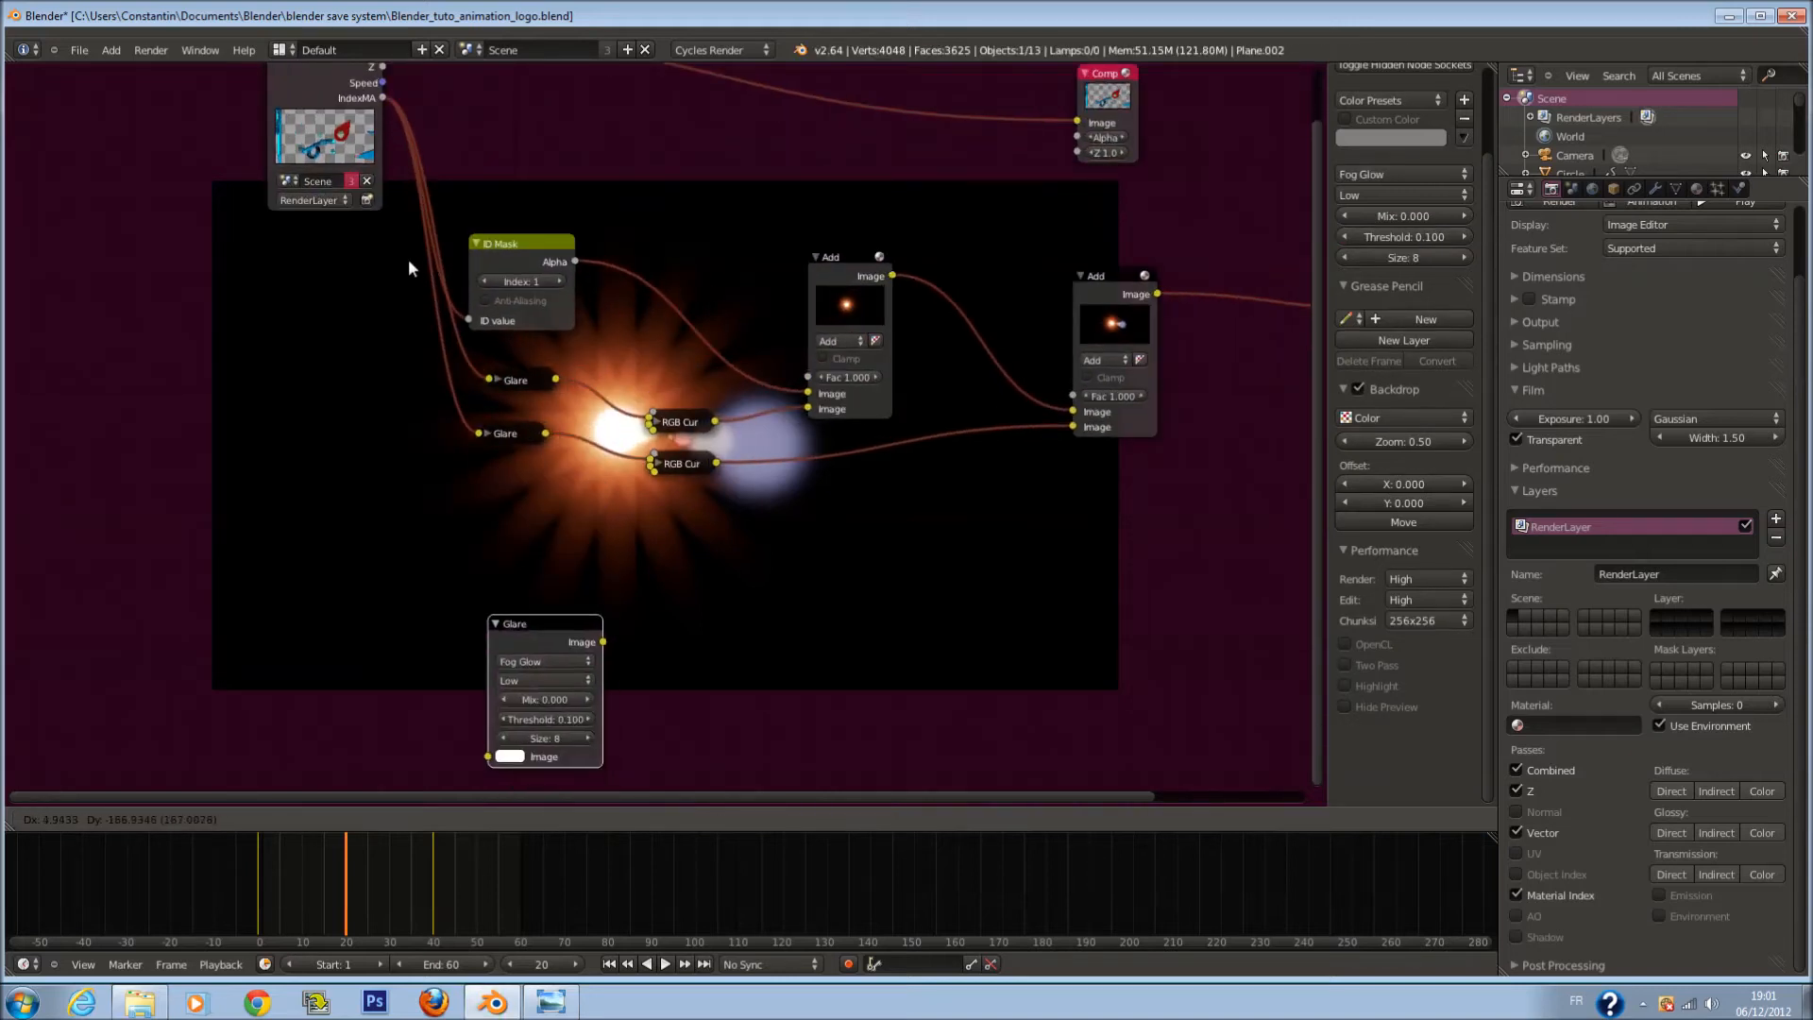
drag(382, 98, 475, 691)
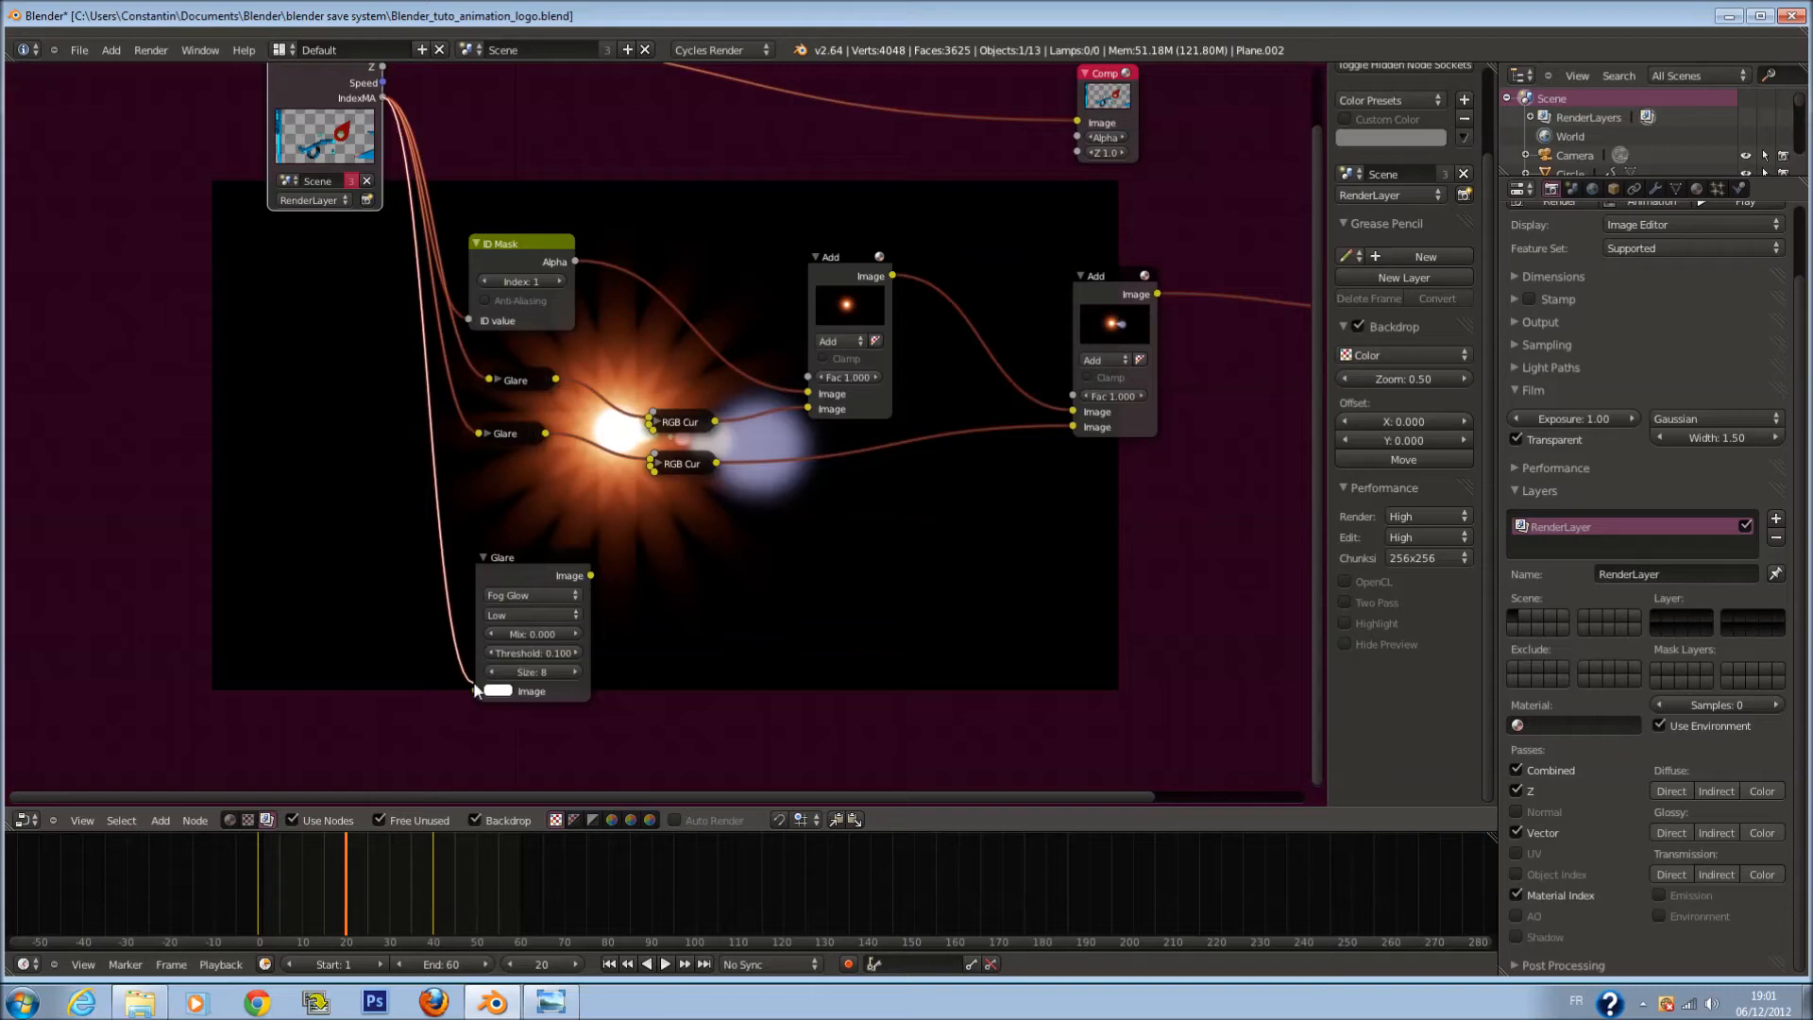
Step: Move the last Add node closer to the first one and insert a duplicate of it on the link to the Viewer
middle_drag(680, 634, 474, 614)
drag(909, 288, 741, 294)
key(shift+d)
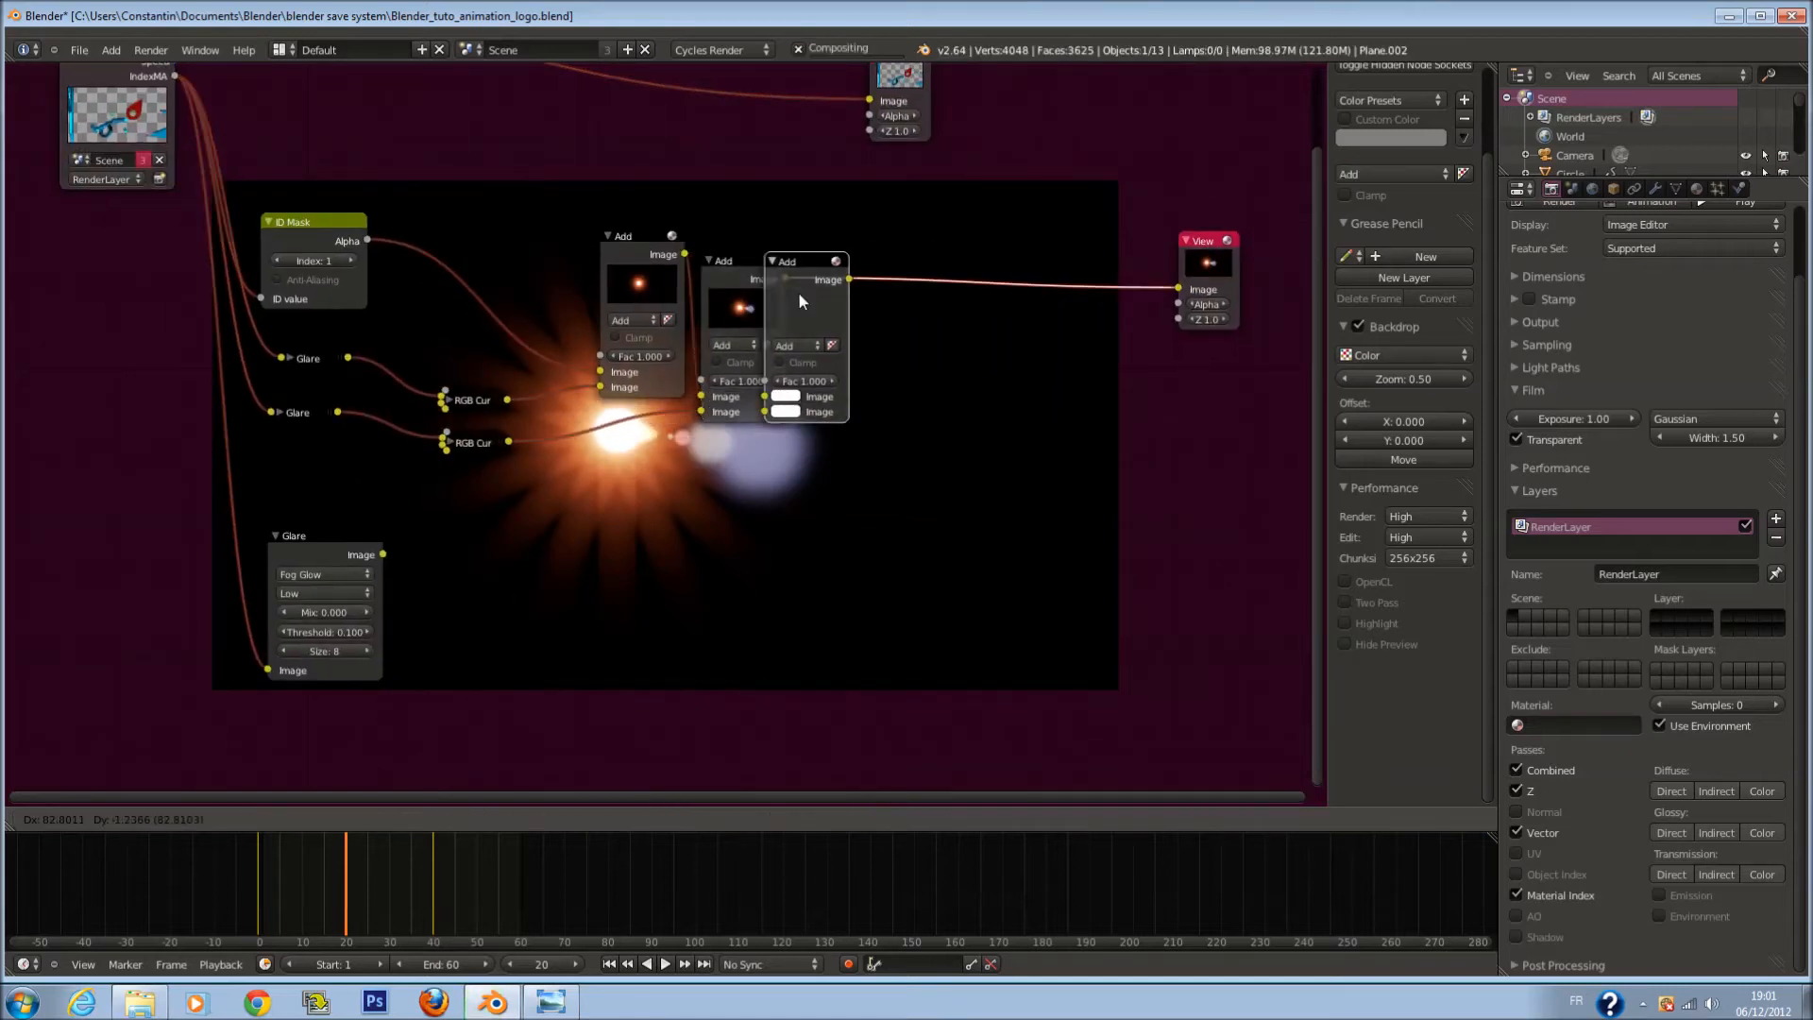
click(880, 294)
Step: Connect the Fog Glow Glare output to the new Add node's second image input and save the file
mouse_move(382, 554)
mouse_down()
mouse_move(837, 433)
mouse_move(383, 555)
mouse_up()
middle_drag(577, 552, 680, 398)
key(ctrl+s)
click(679, 401)
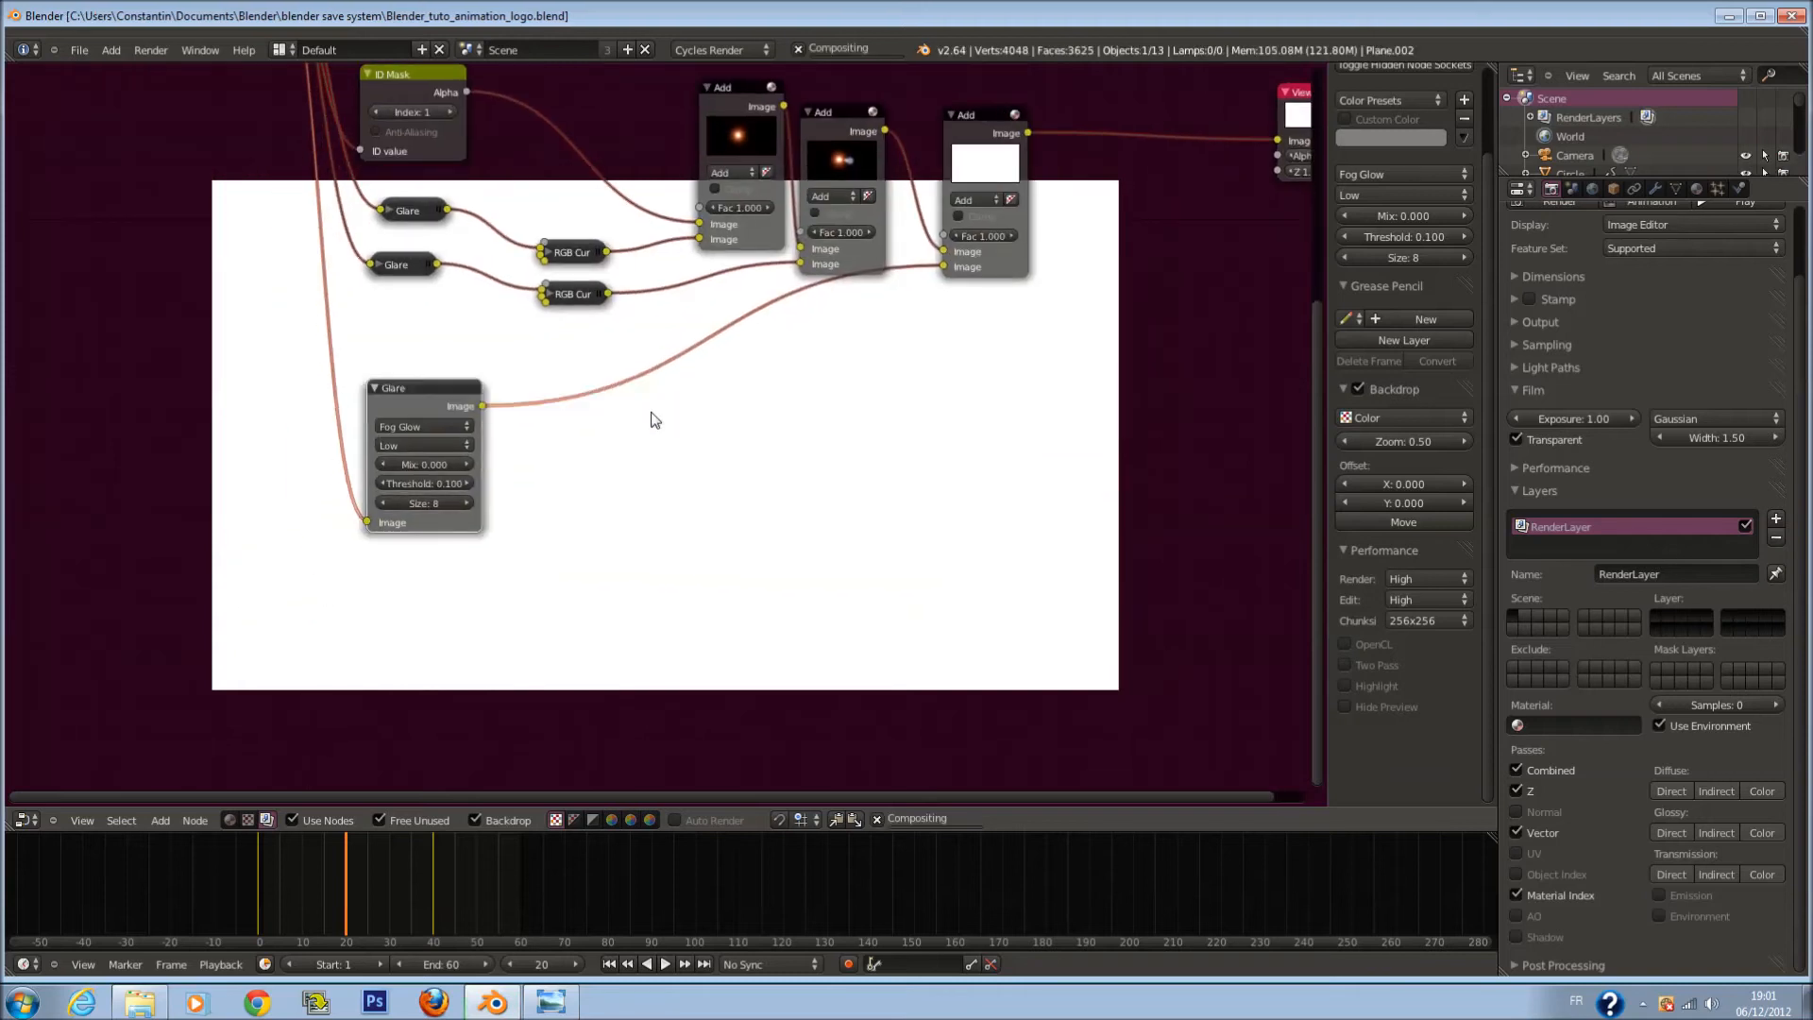
Step: Try the Streaks type on the Fog Glow Glare node and switch it back to Fog Glow
scroll(665, 416, up, 4)
scroll(389, 442, up, 1)
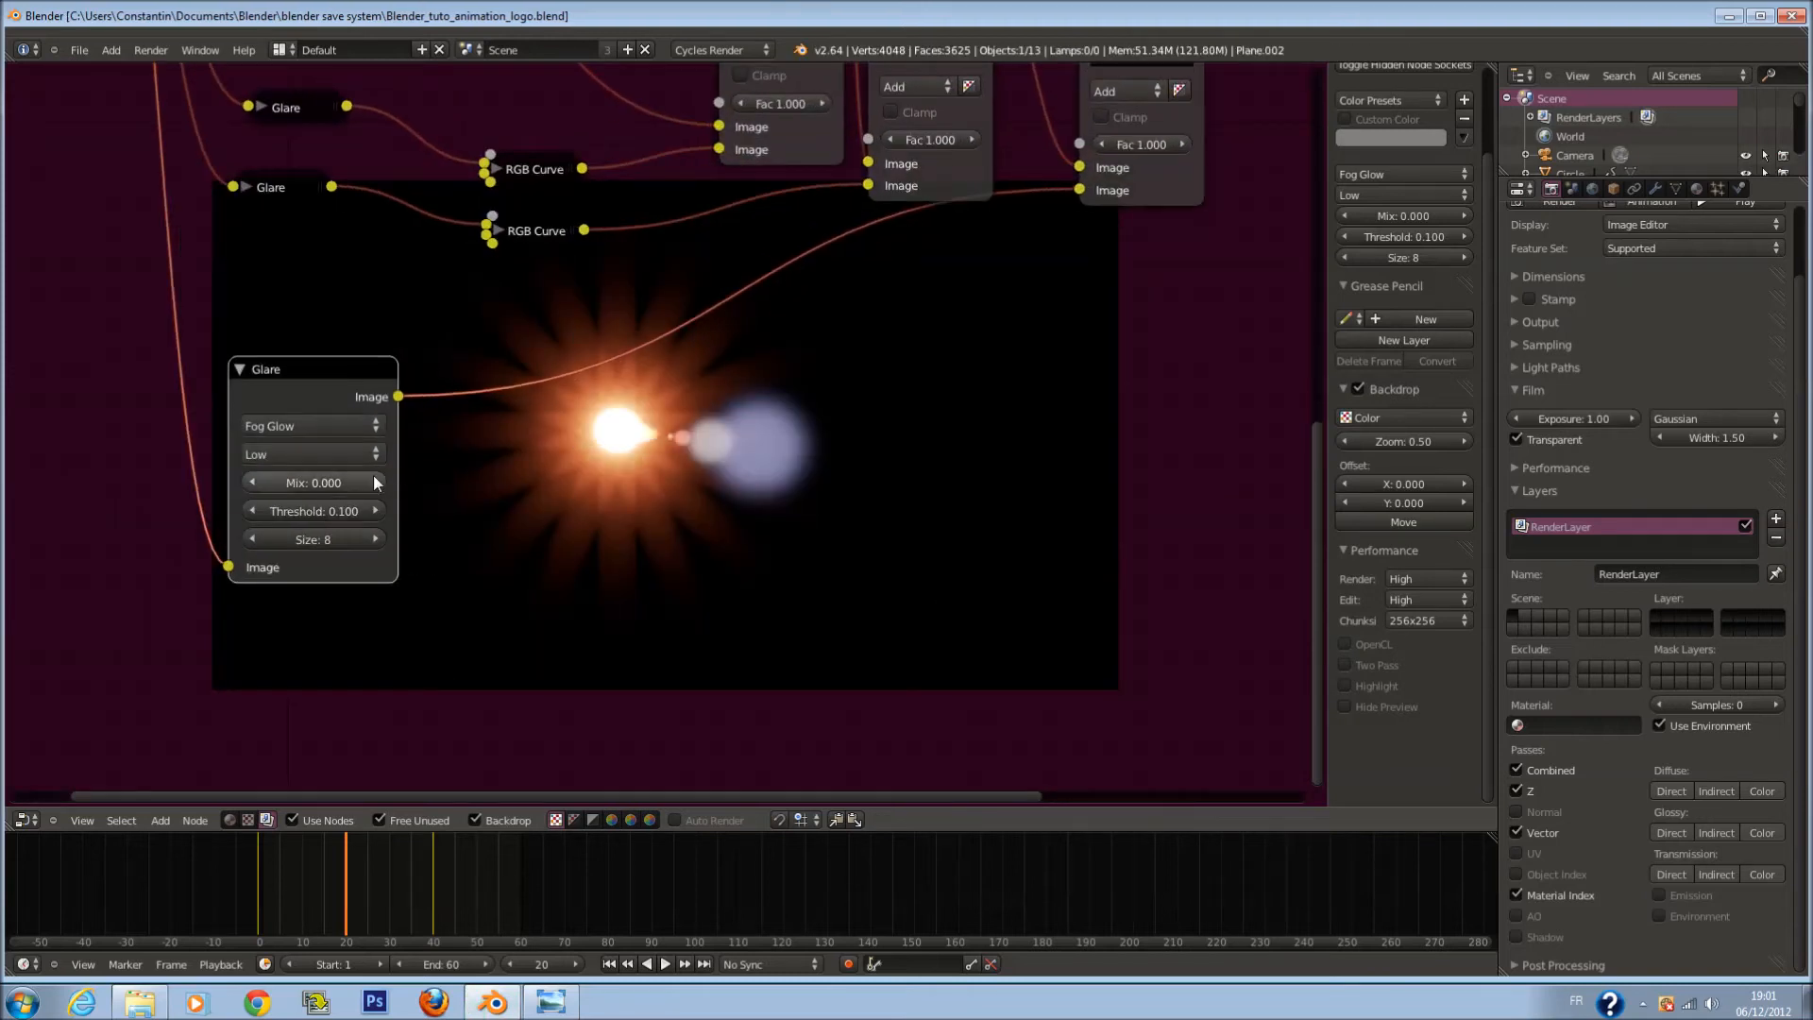
click(296, 428)
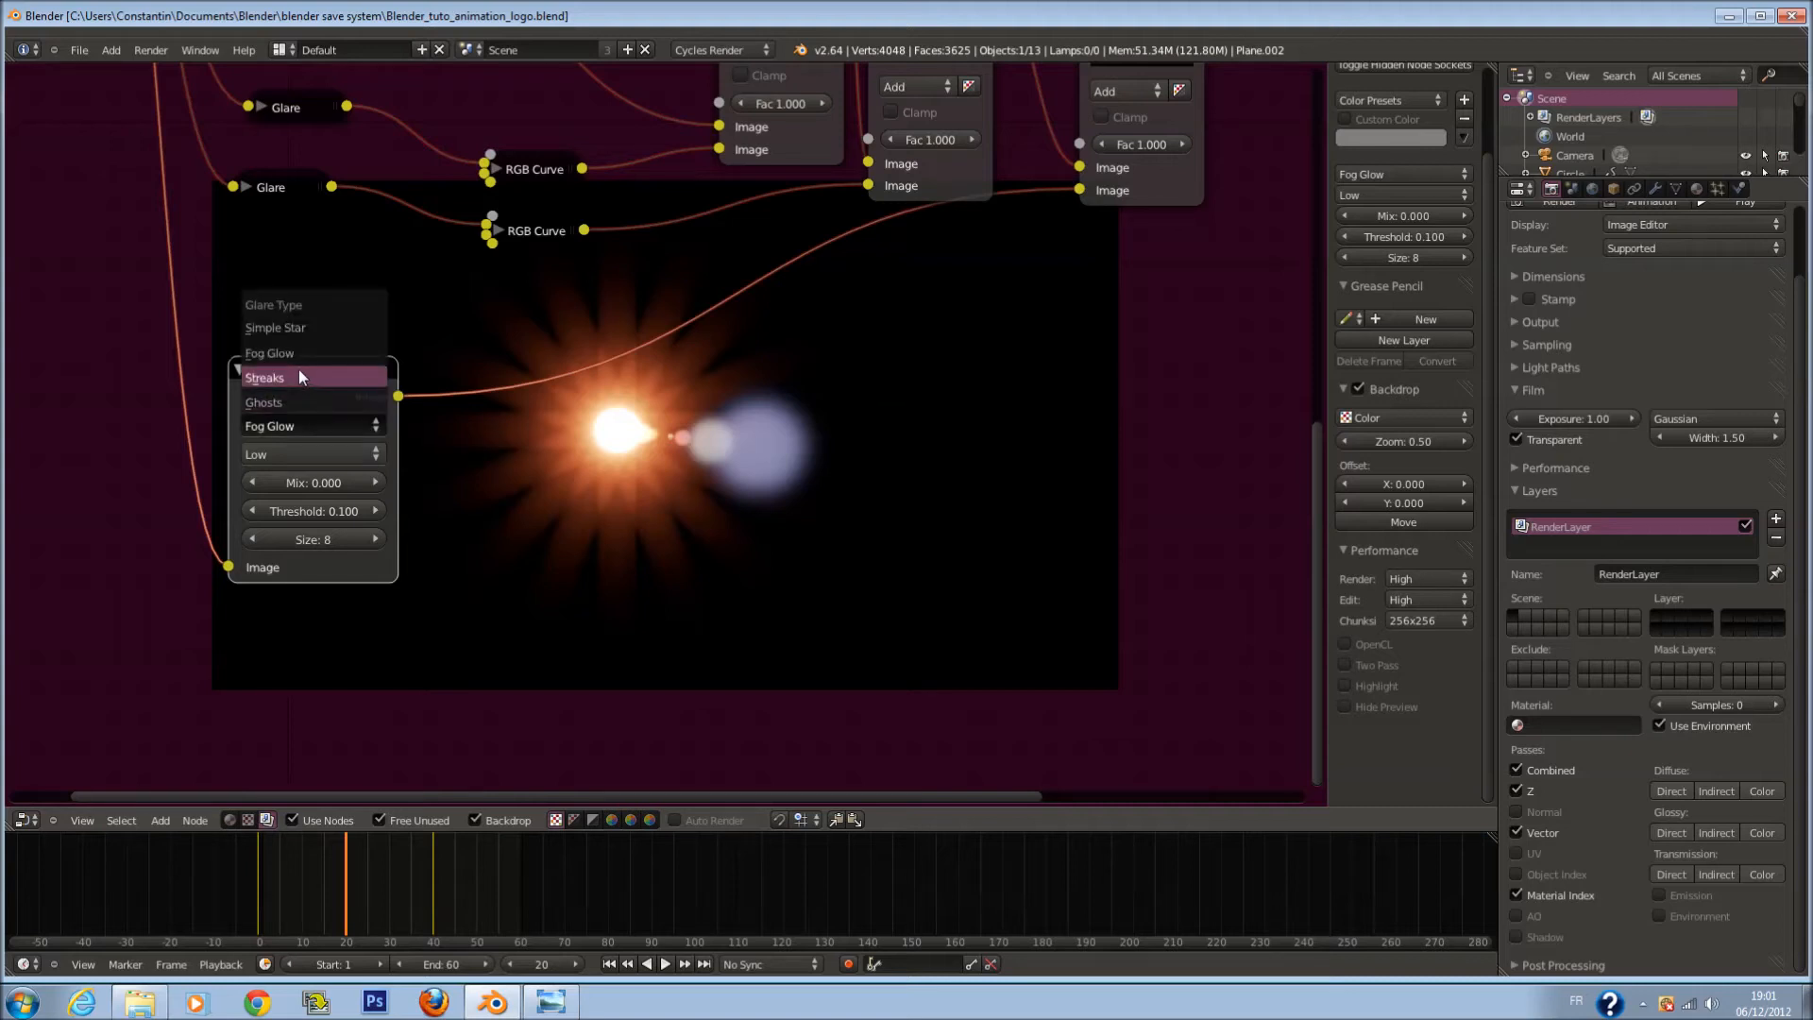
click(300, 378)
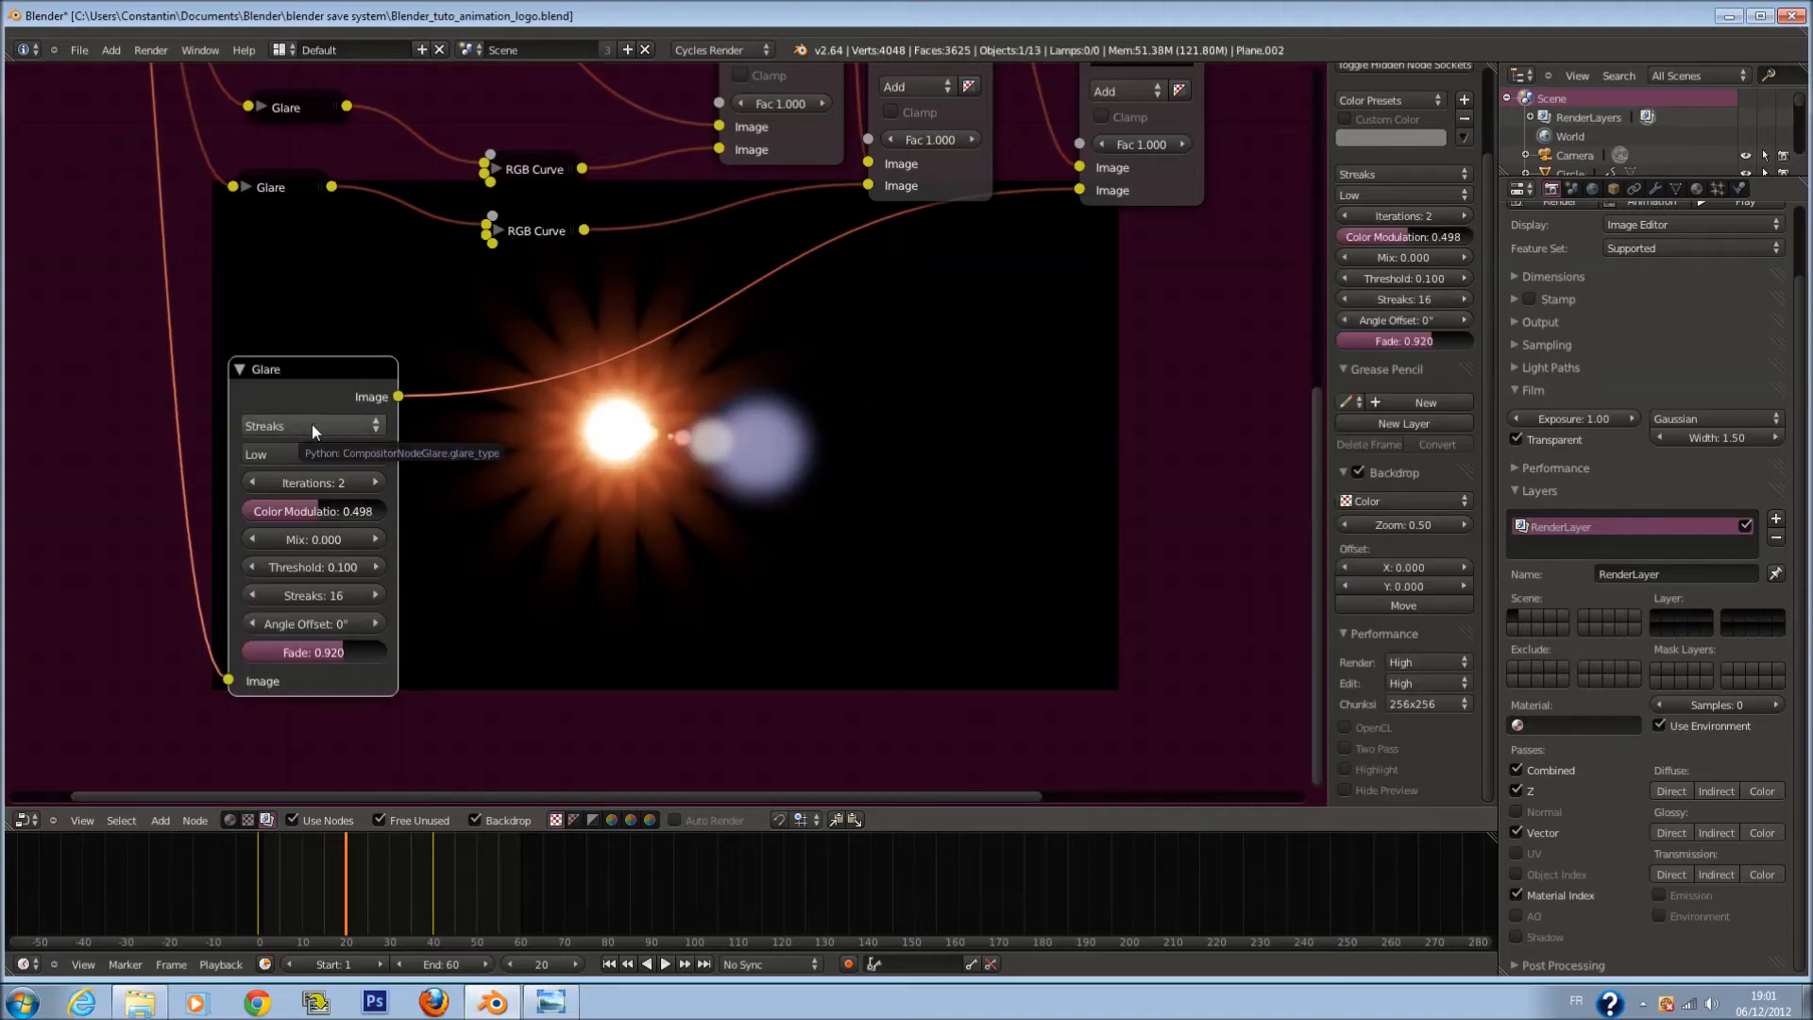
click(312, 426)
click(316, 376)
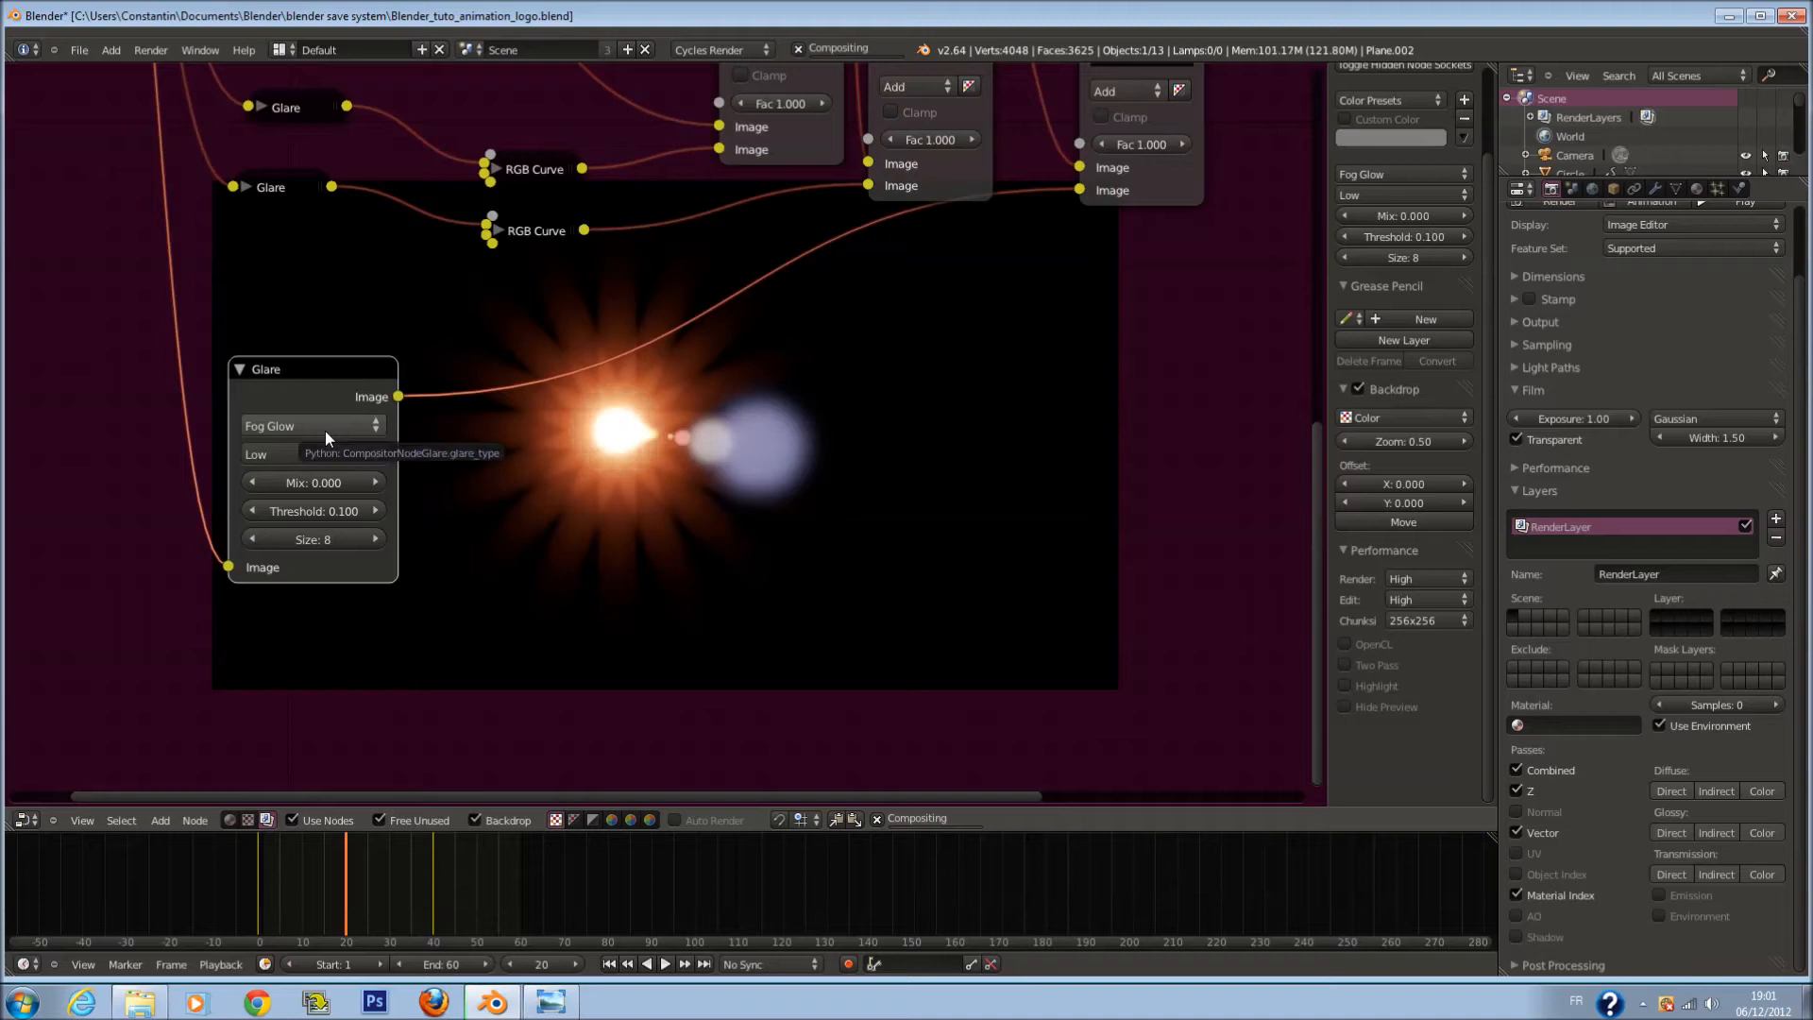
Step: Set the Fog Glow Glare node's threshold to 0.000 and its size to 9
drag(328, 508, 133, 507)
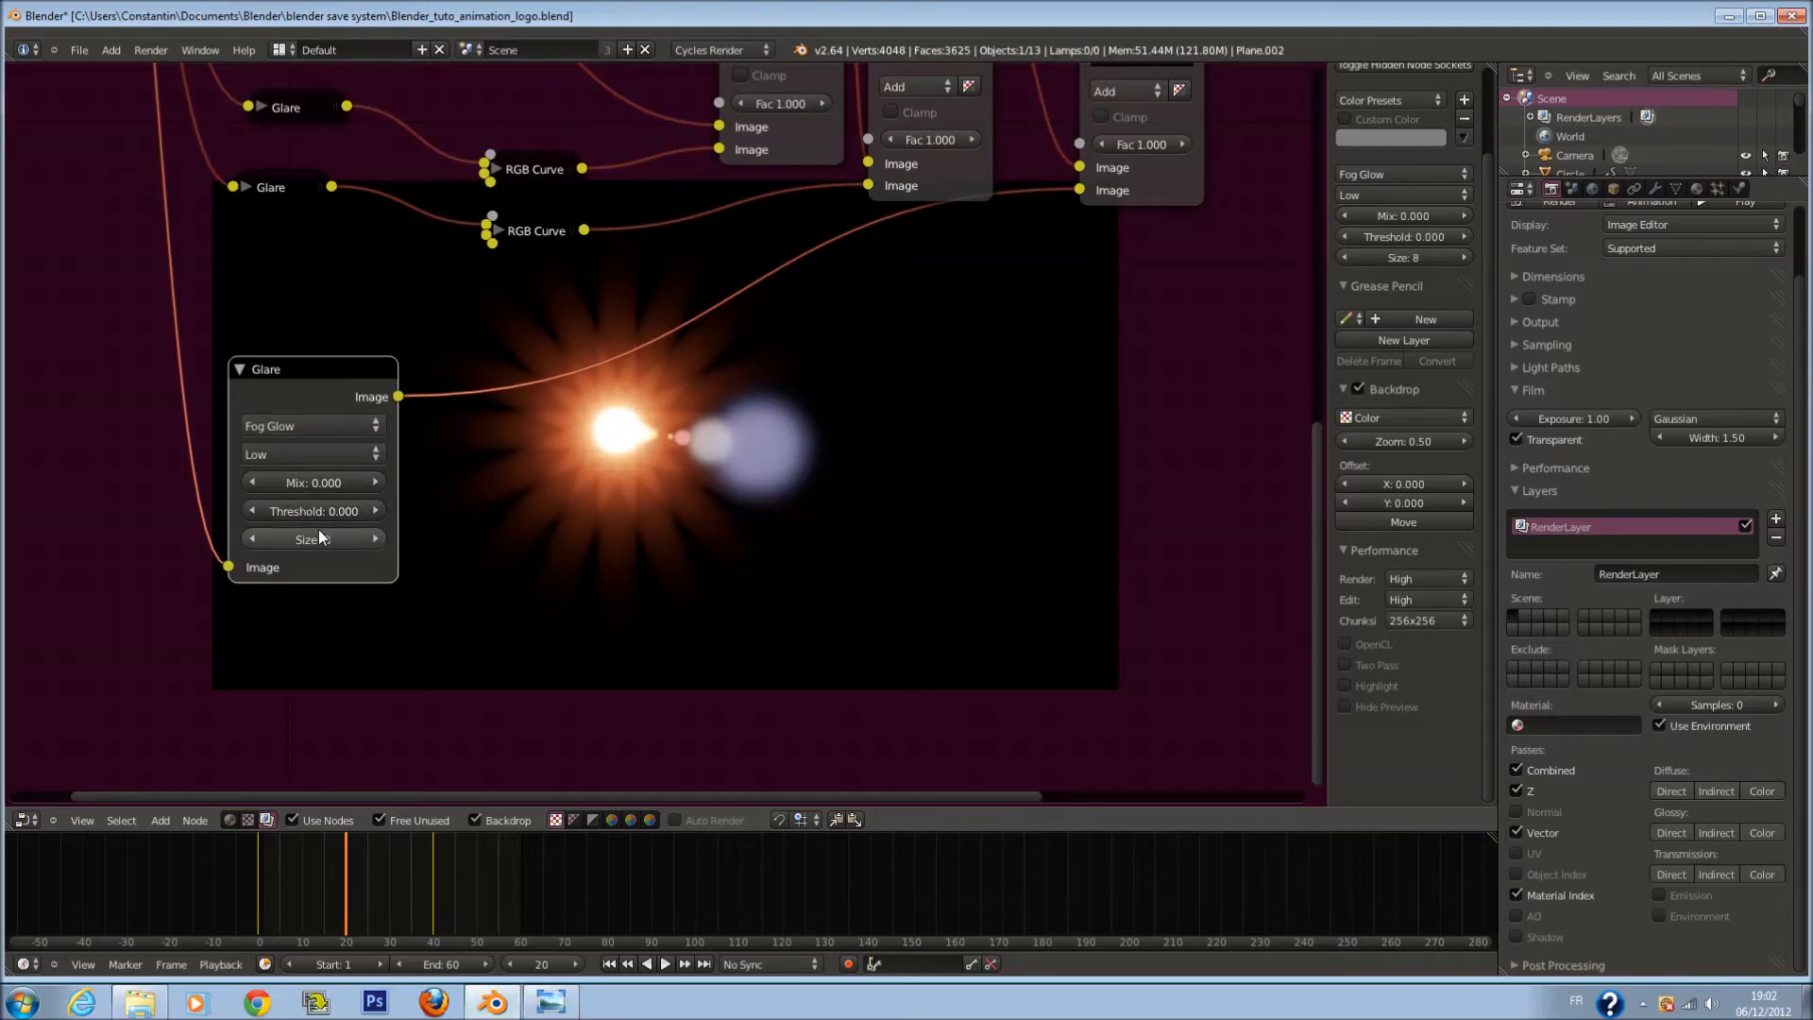
click(375, 540)
Step: Link the Fog Glow Glare output directly to the Viewer to preview the glow on its own
scroll(1022, 231, down, 5)
middle_drag(1022, 231, 833, 394)
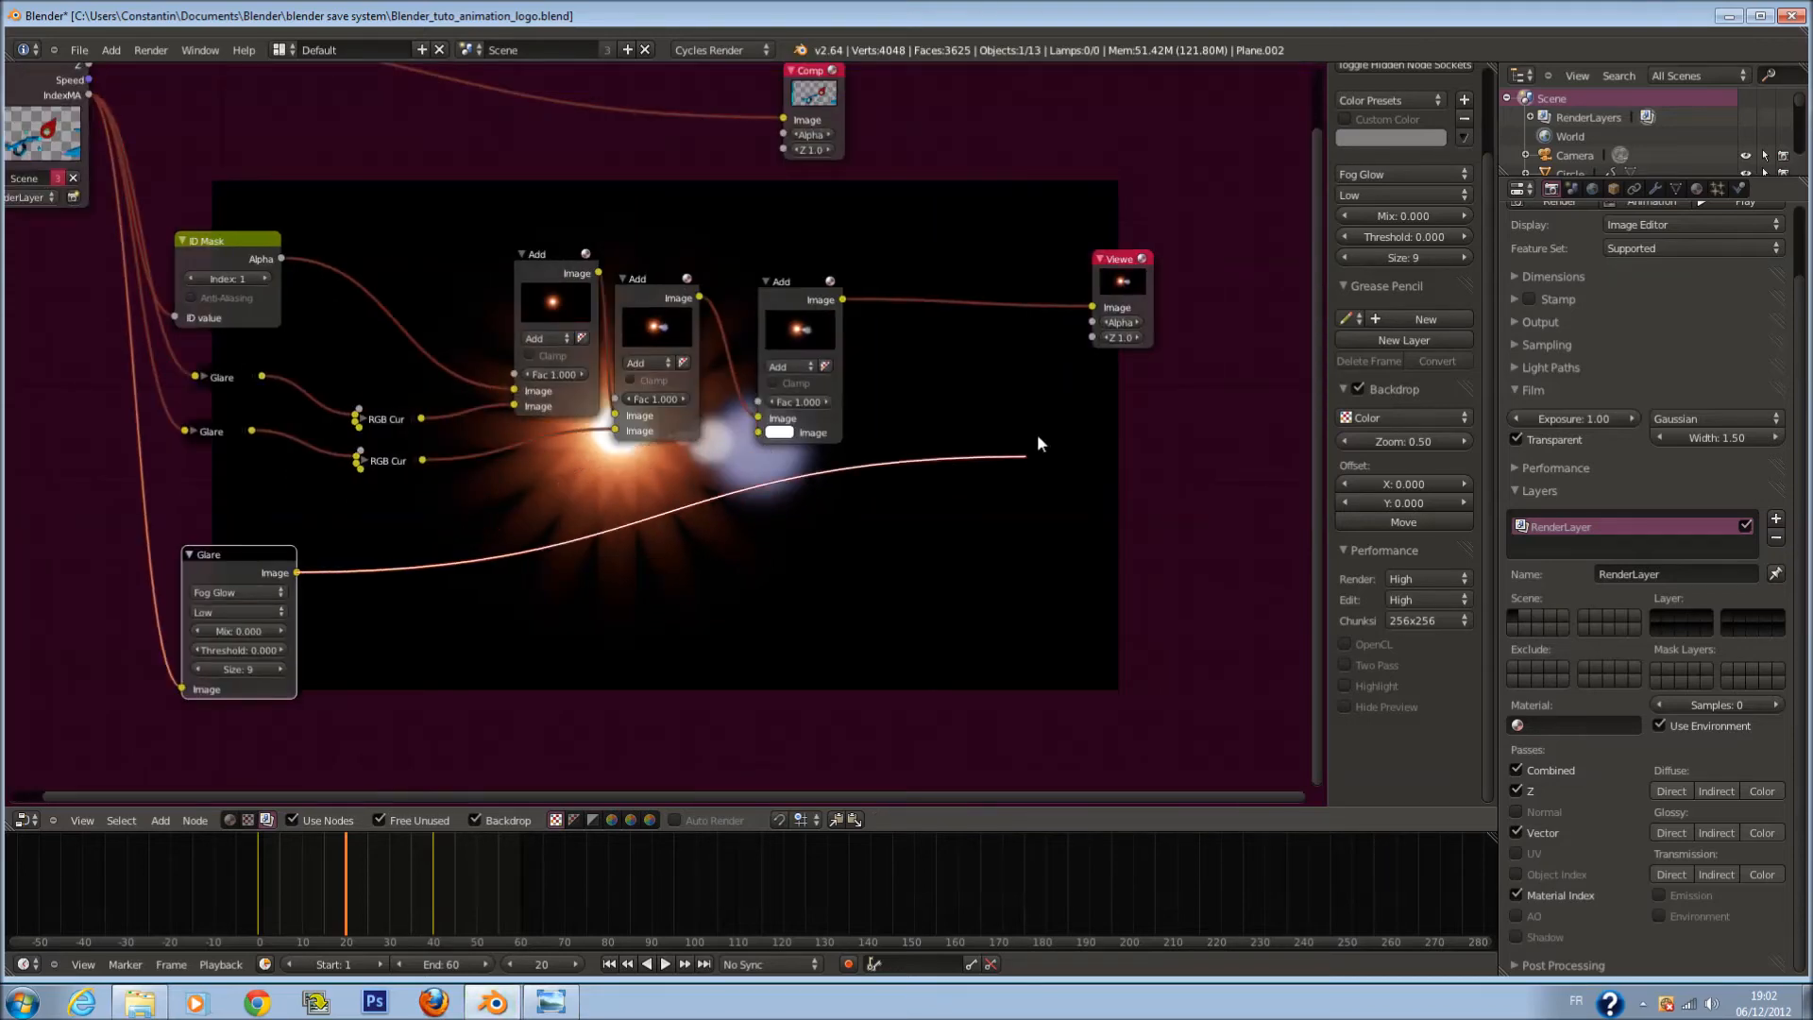
scroll(1034, 409, up, 1)
middle_drag(870, 387, 892, 261)
drag(250, 551, 656, 538)
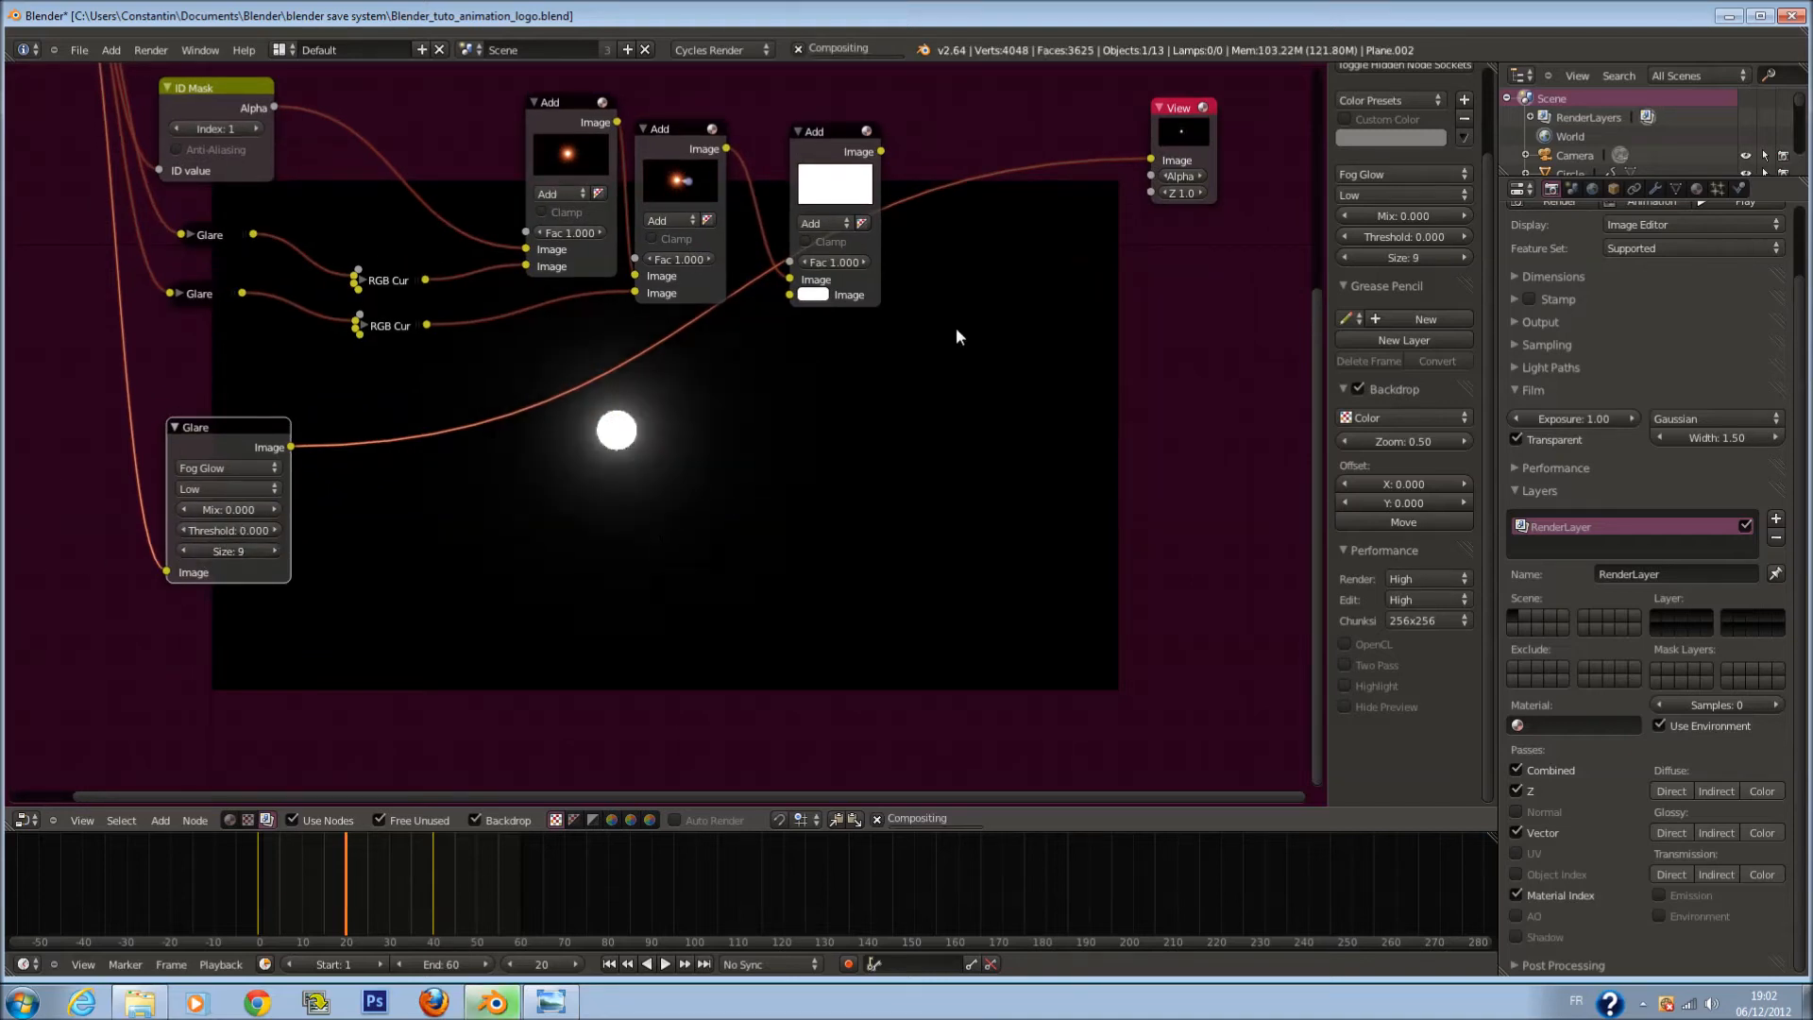
Step: Reconnect the Fog Glow Glare to the last Add node's second image input and that Add node to the Viewer
drag(1029, 226, 790, 295)
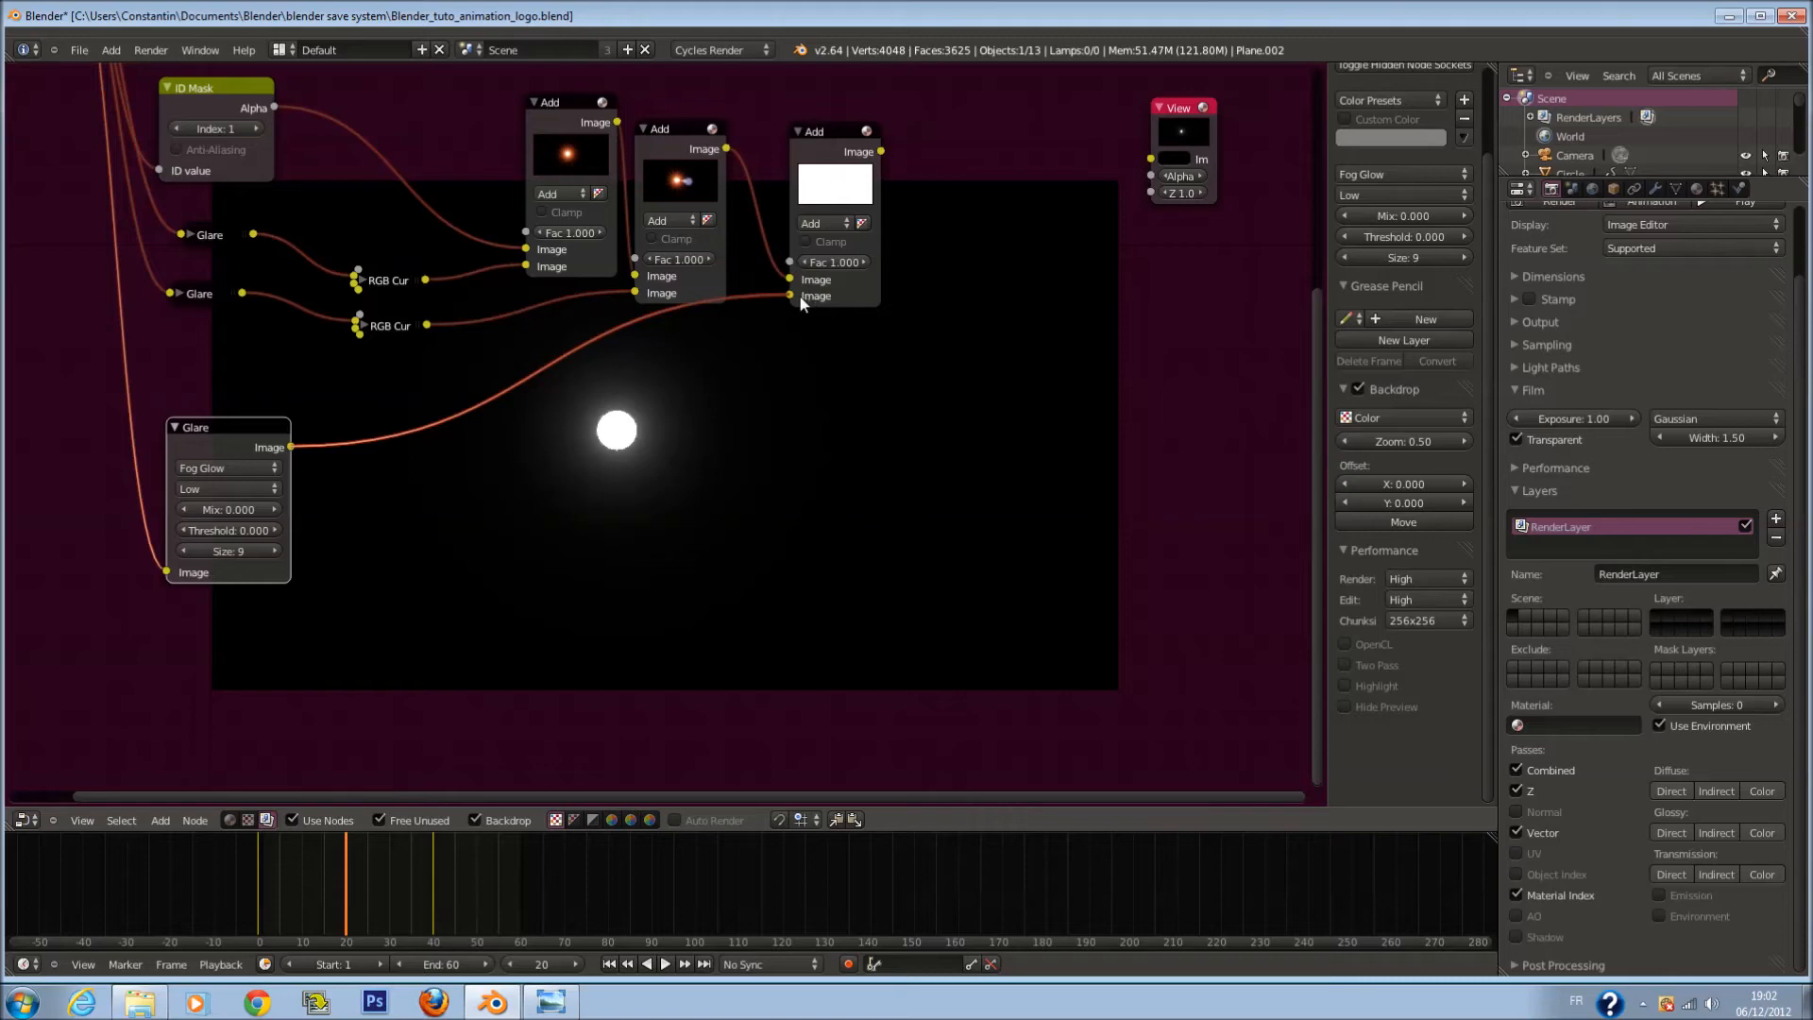
drag(968, 155, 1241, 183)
scroll(567, 505, up, 1)
scroll(566, 501, up, 1)
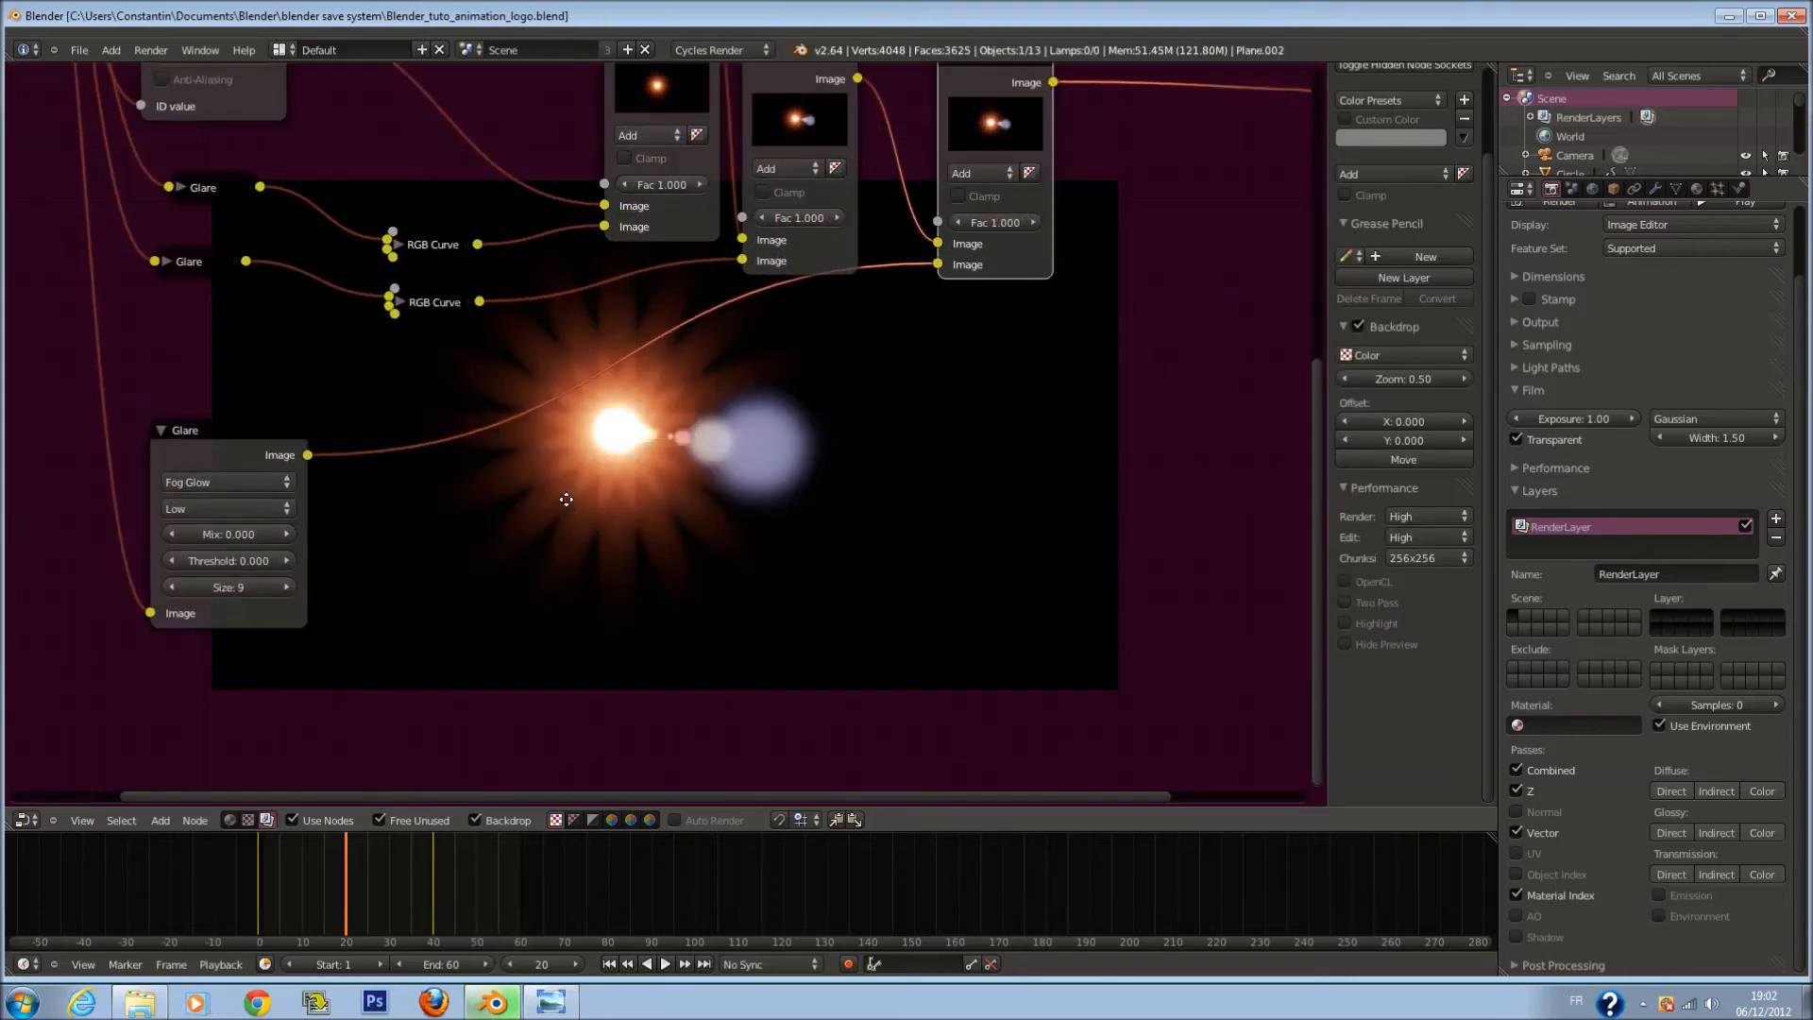
Step: Try a smaller size on the Fog Glow Glare node and return it to 9
middle_drag(567, 500, 687, 461)
drag(404, 547, 251, 534)
drag(247, 546, 602, 547)
Step: Try High quality on the Fog Glow Glare node and switch it back to Low
scroll(315, 440, up, 1)
middle_drag(314, 440, 463, 453)
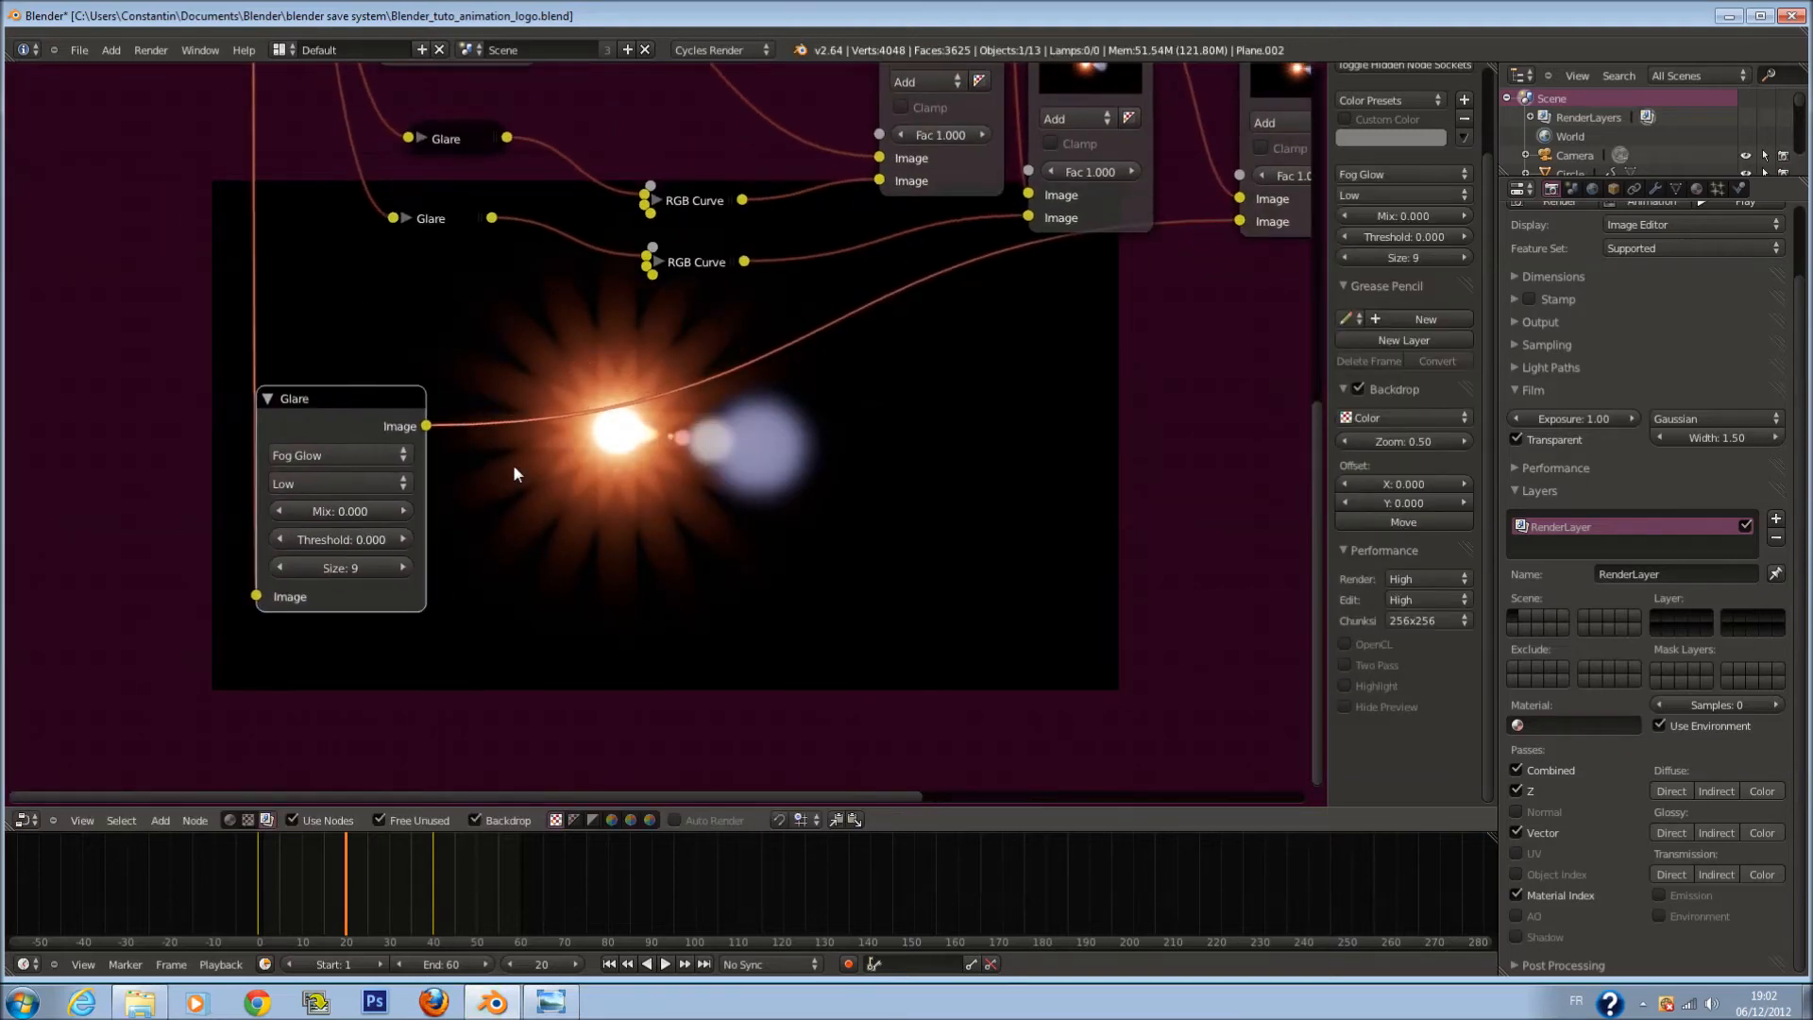
scroll(397, 489, up, 1)
drag(326, 421, 424, 445)
click(425, 498)
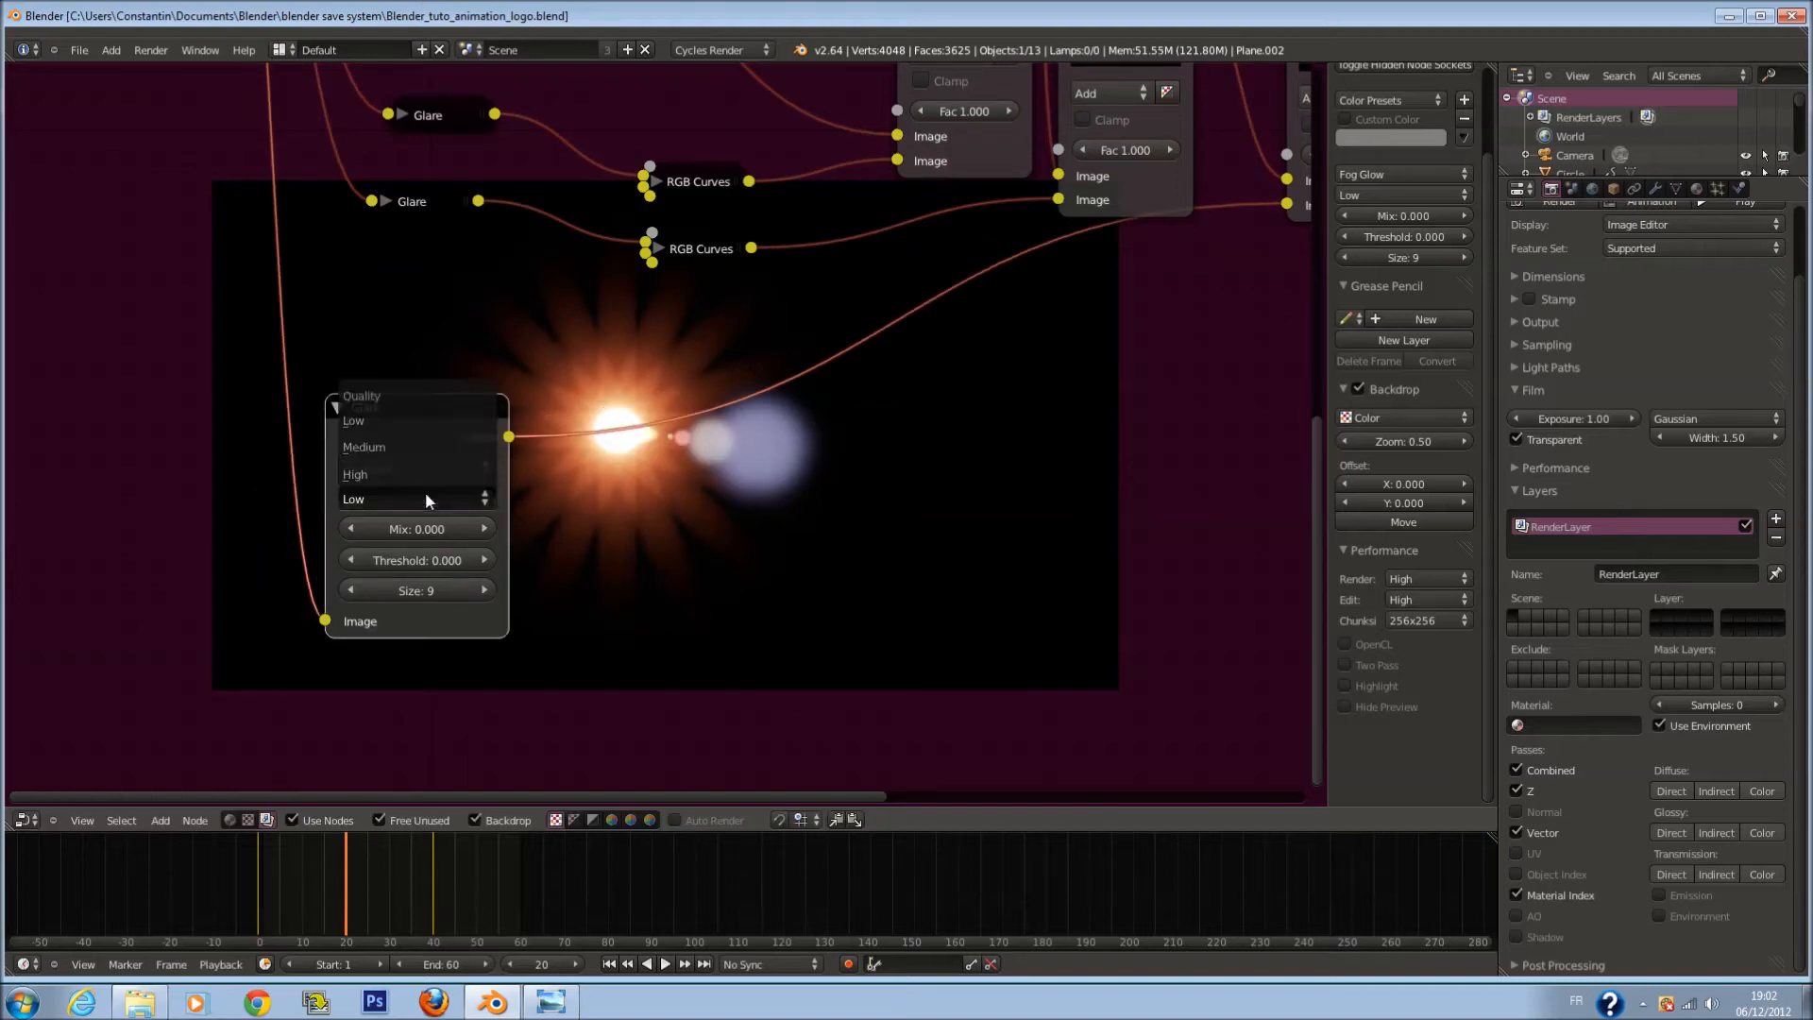
click(416, 474)
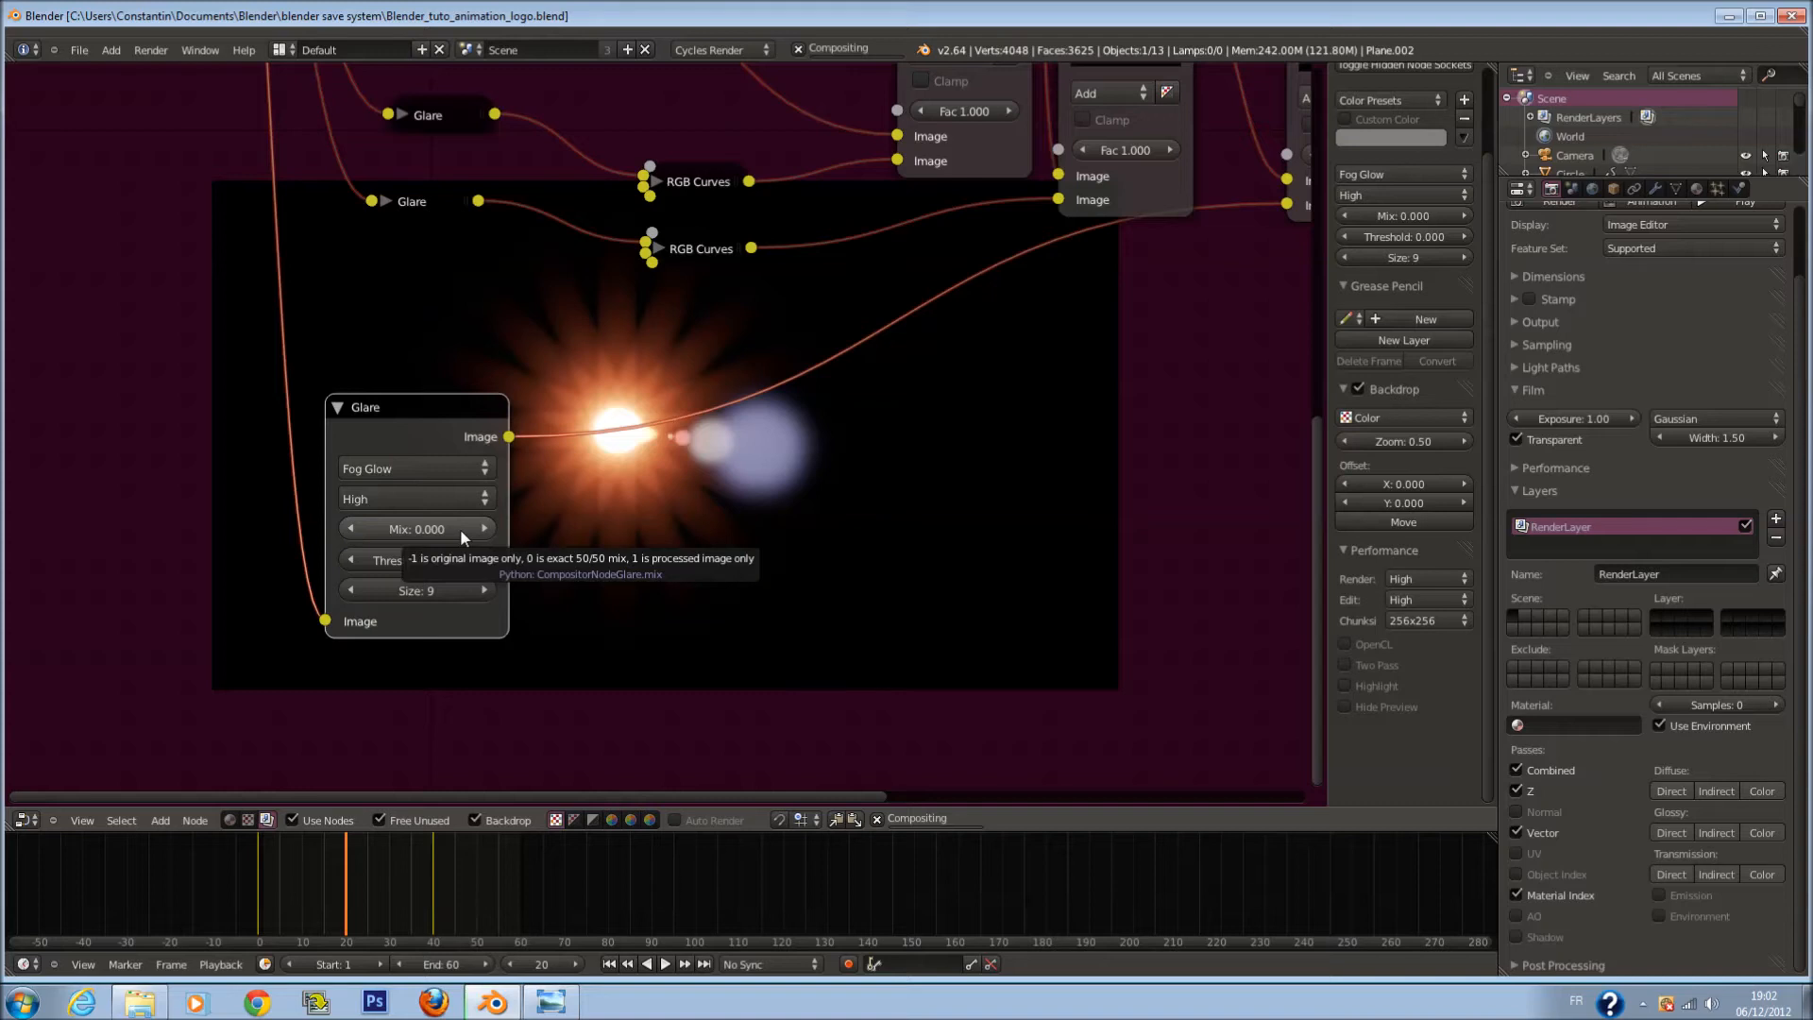
middle_drag(547, 531, 404, 519)
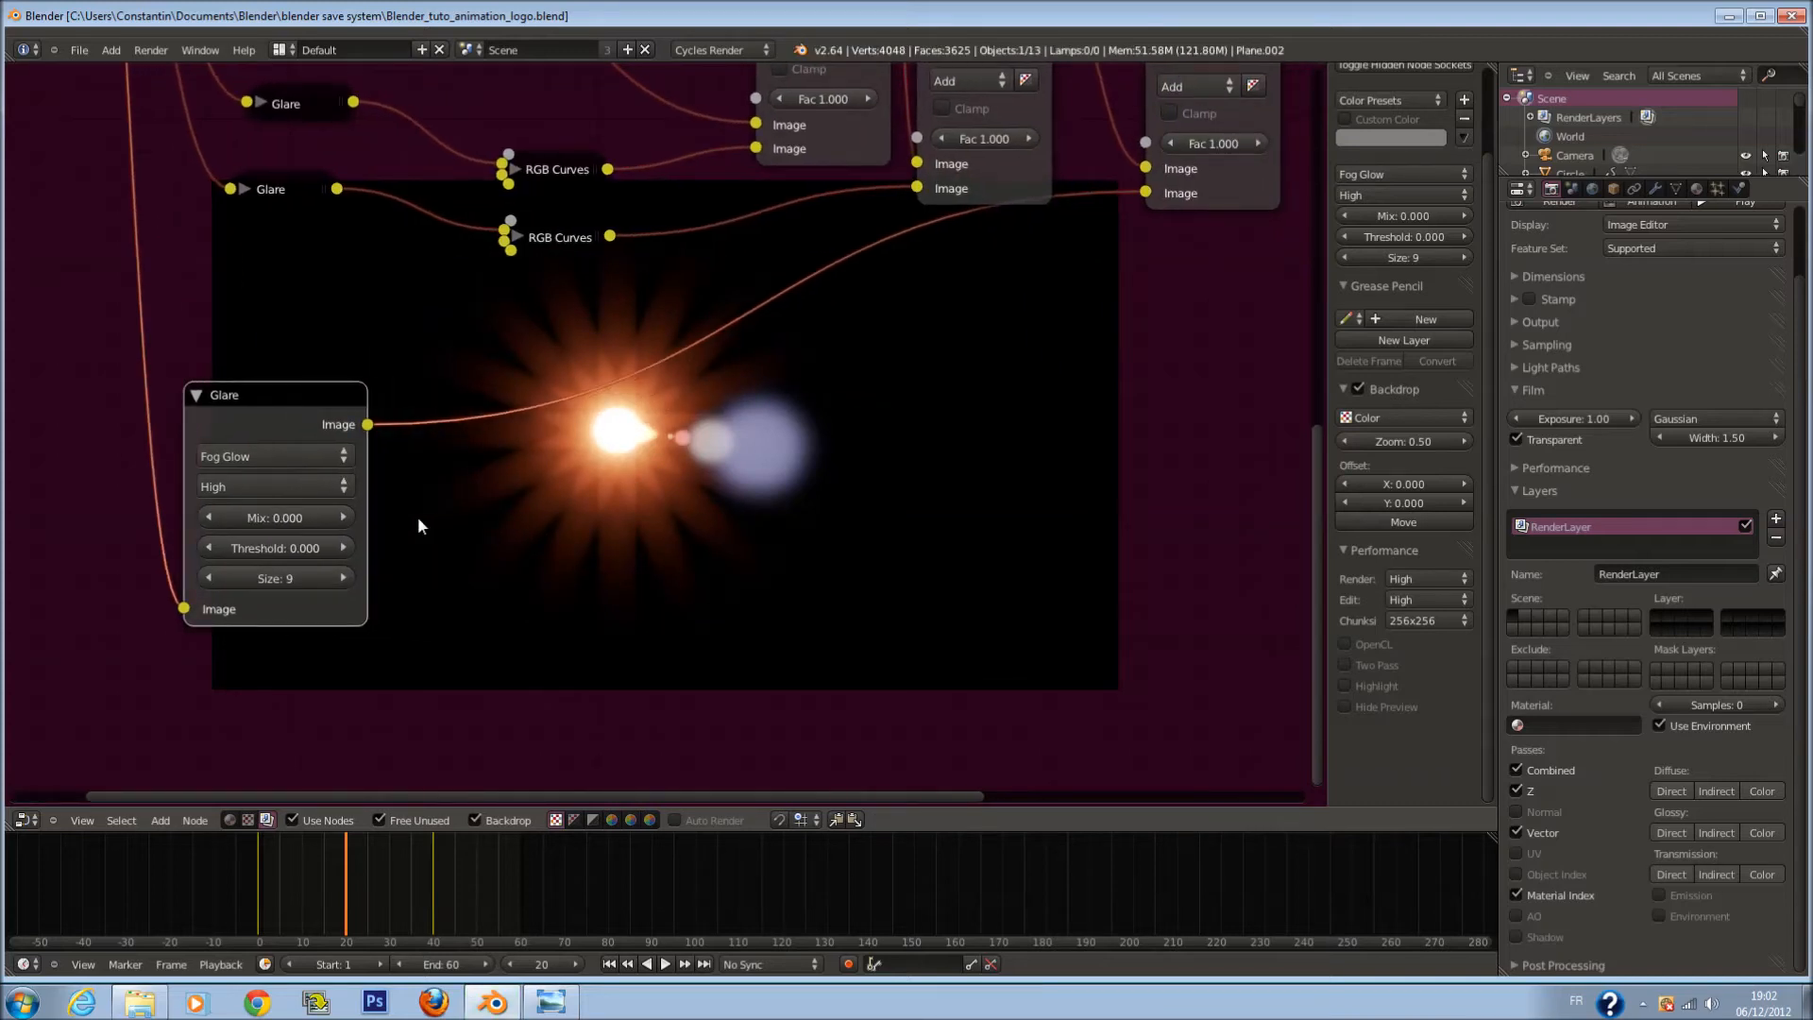
click(291, 489)
click(286, 412)
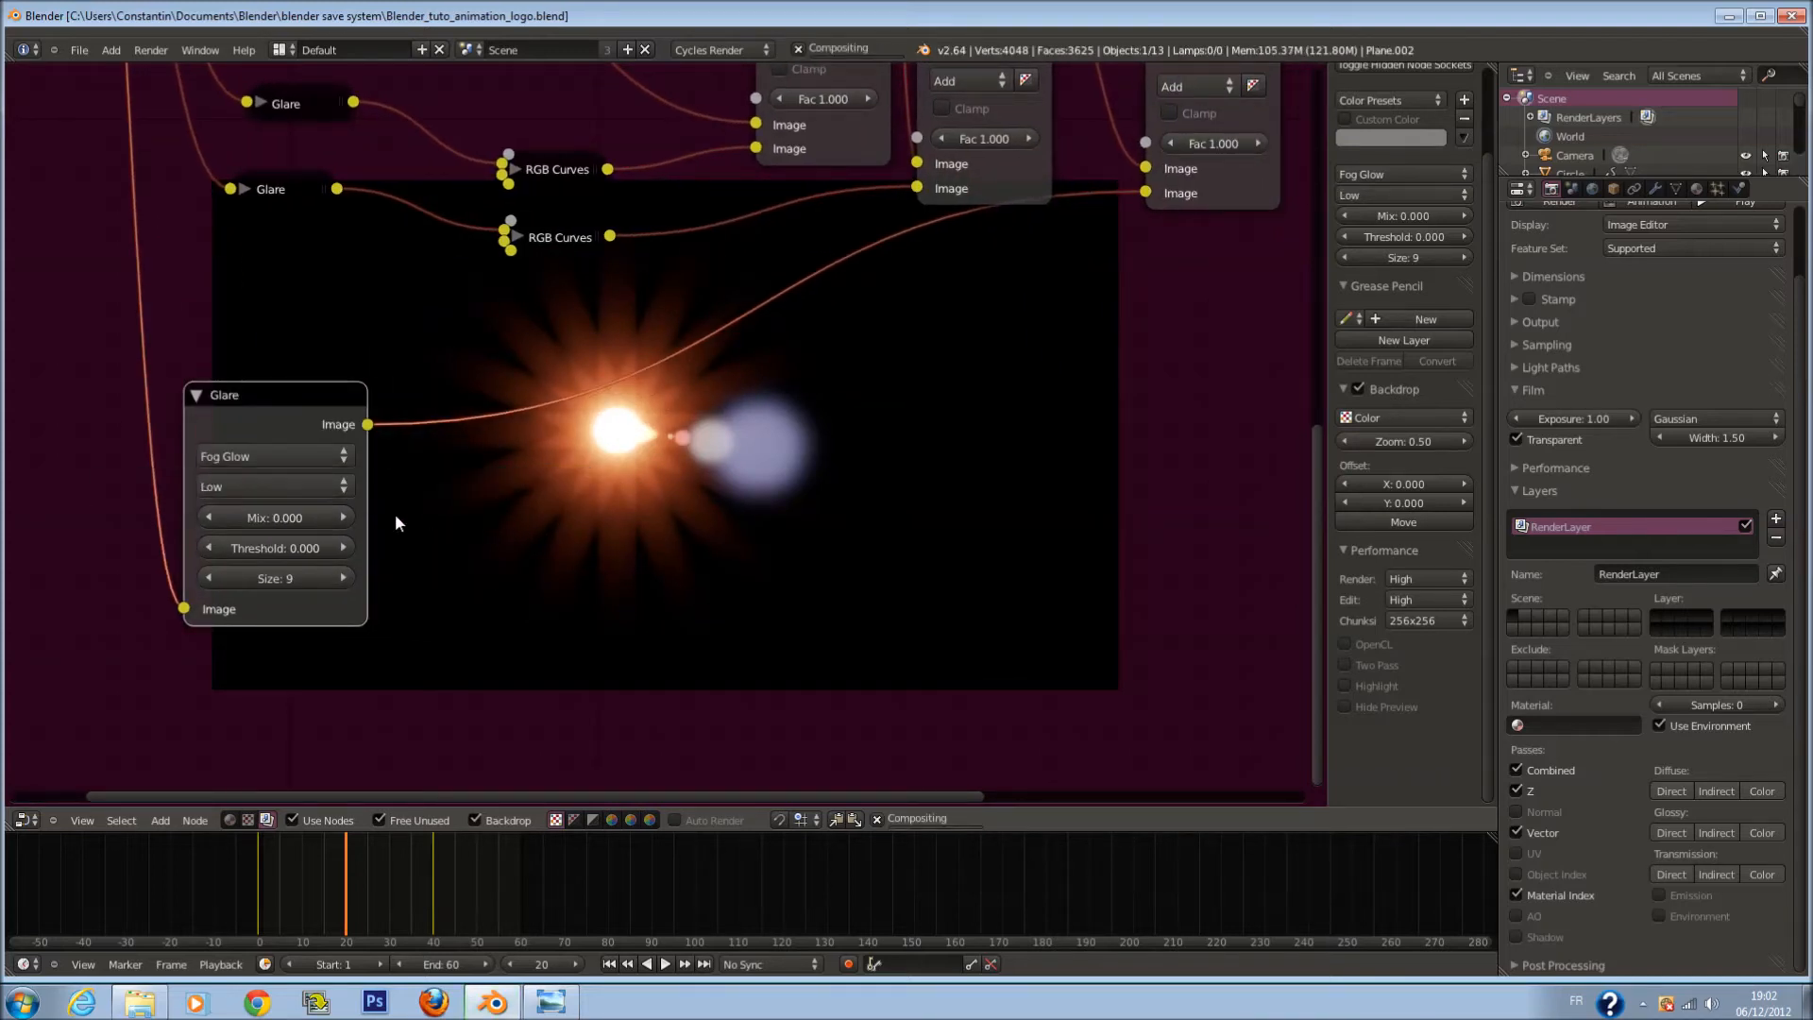
Step: Expand the Ghosts Glare node, set its mix to 0.100, and collapse it again
middle_drag(348, 521, 368, 666)
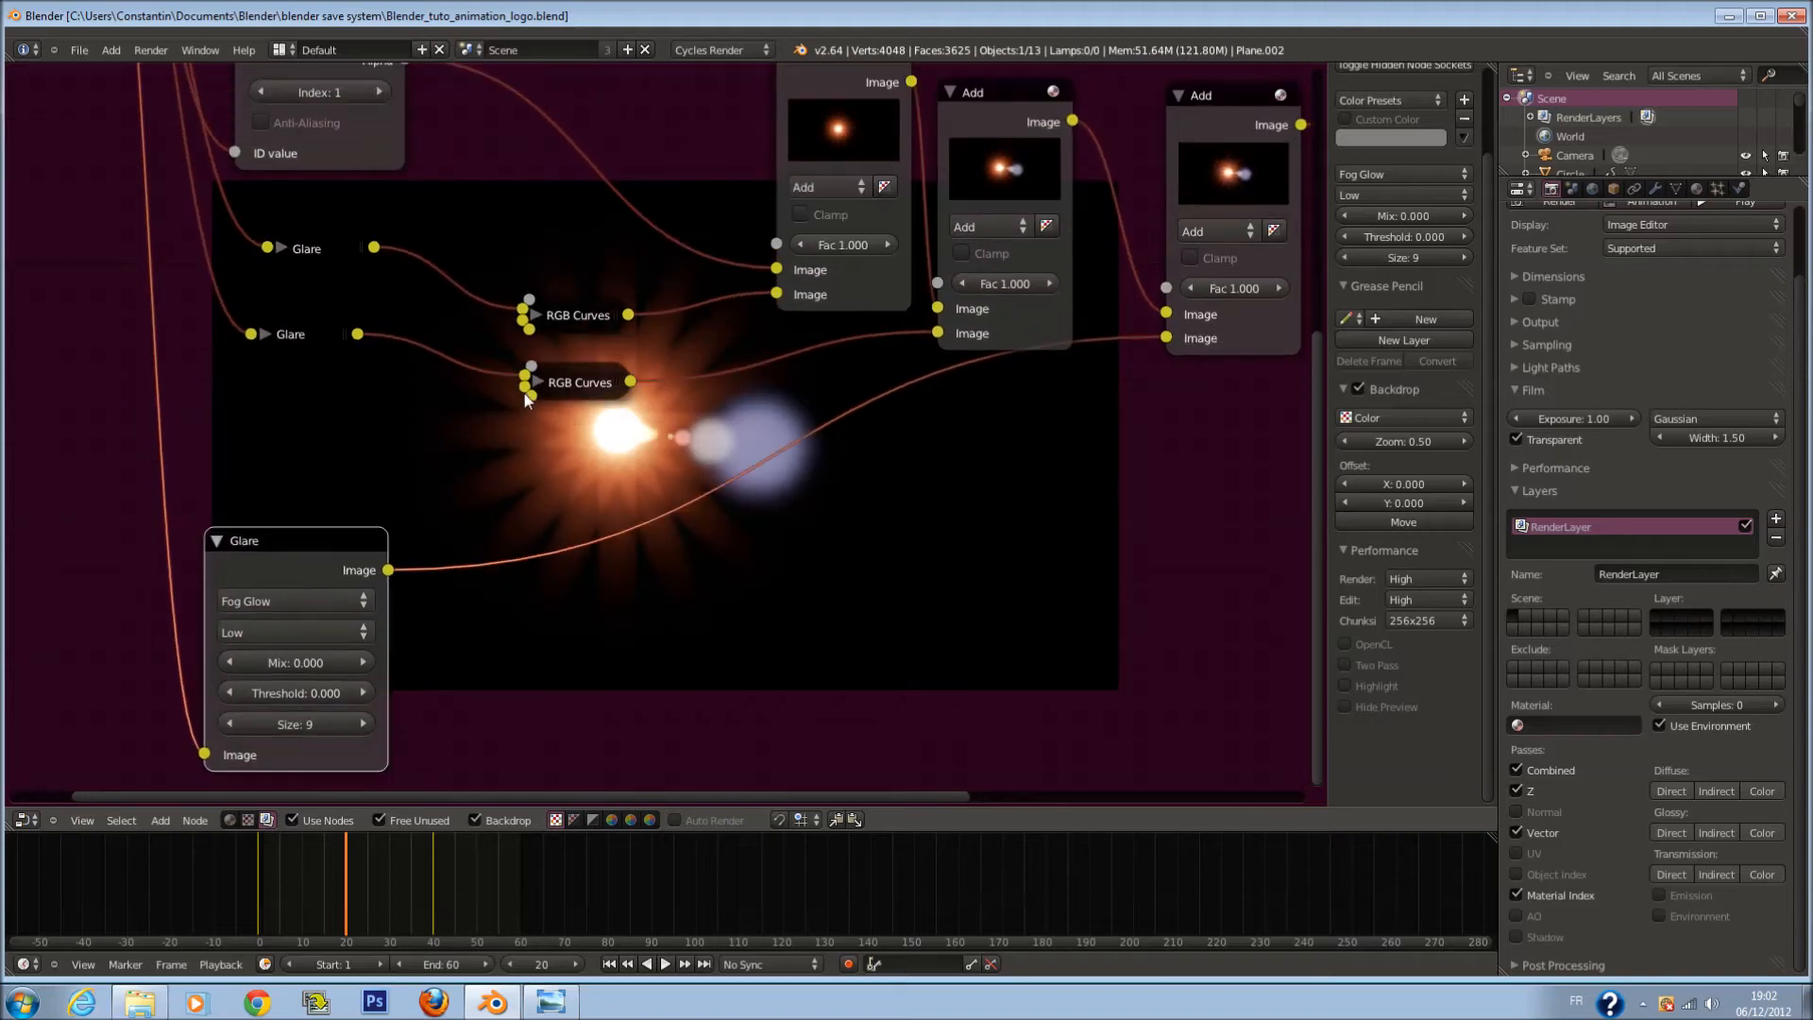
click(264, 332)
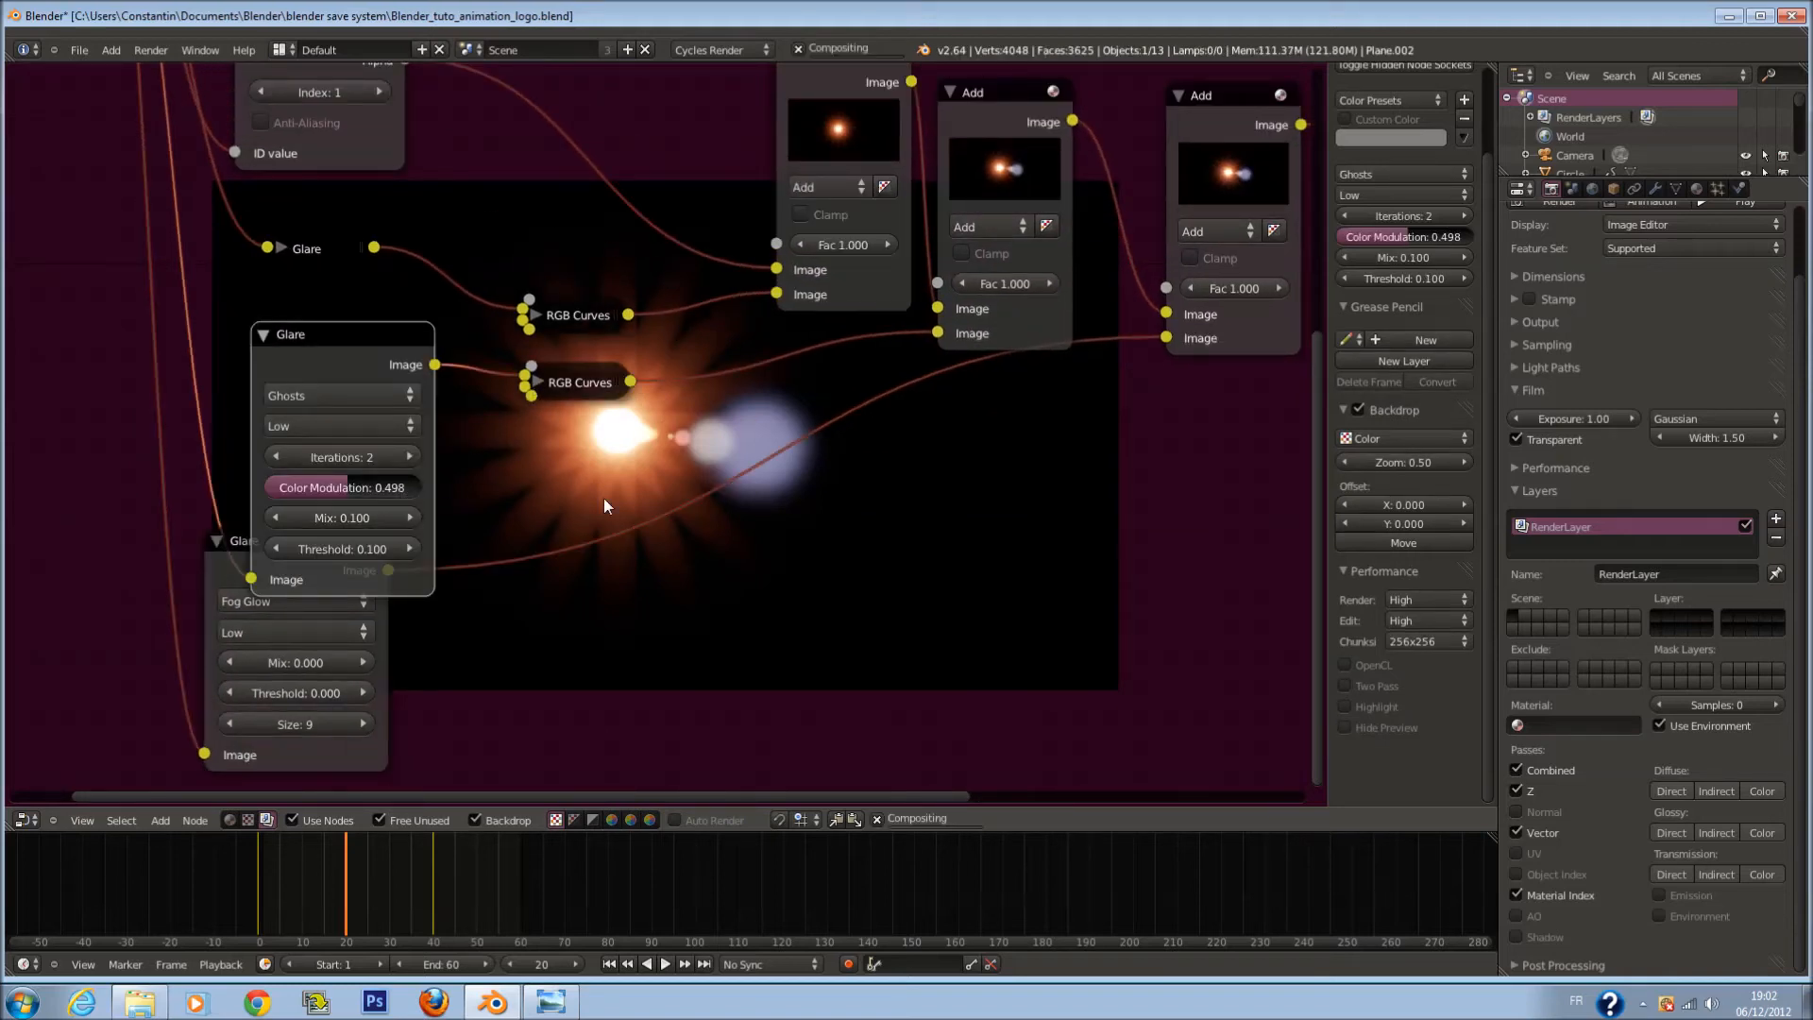
key(h)
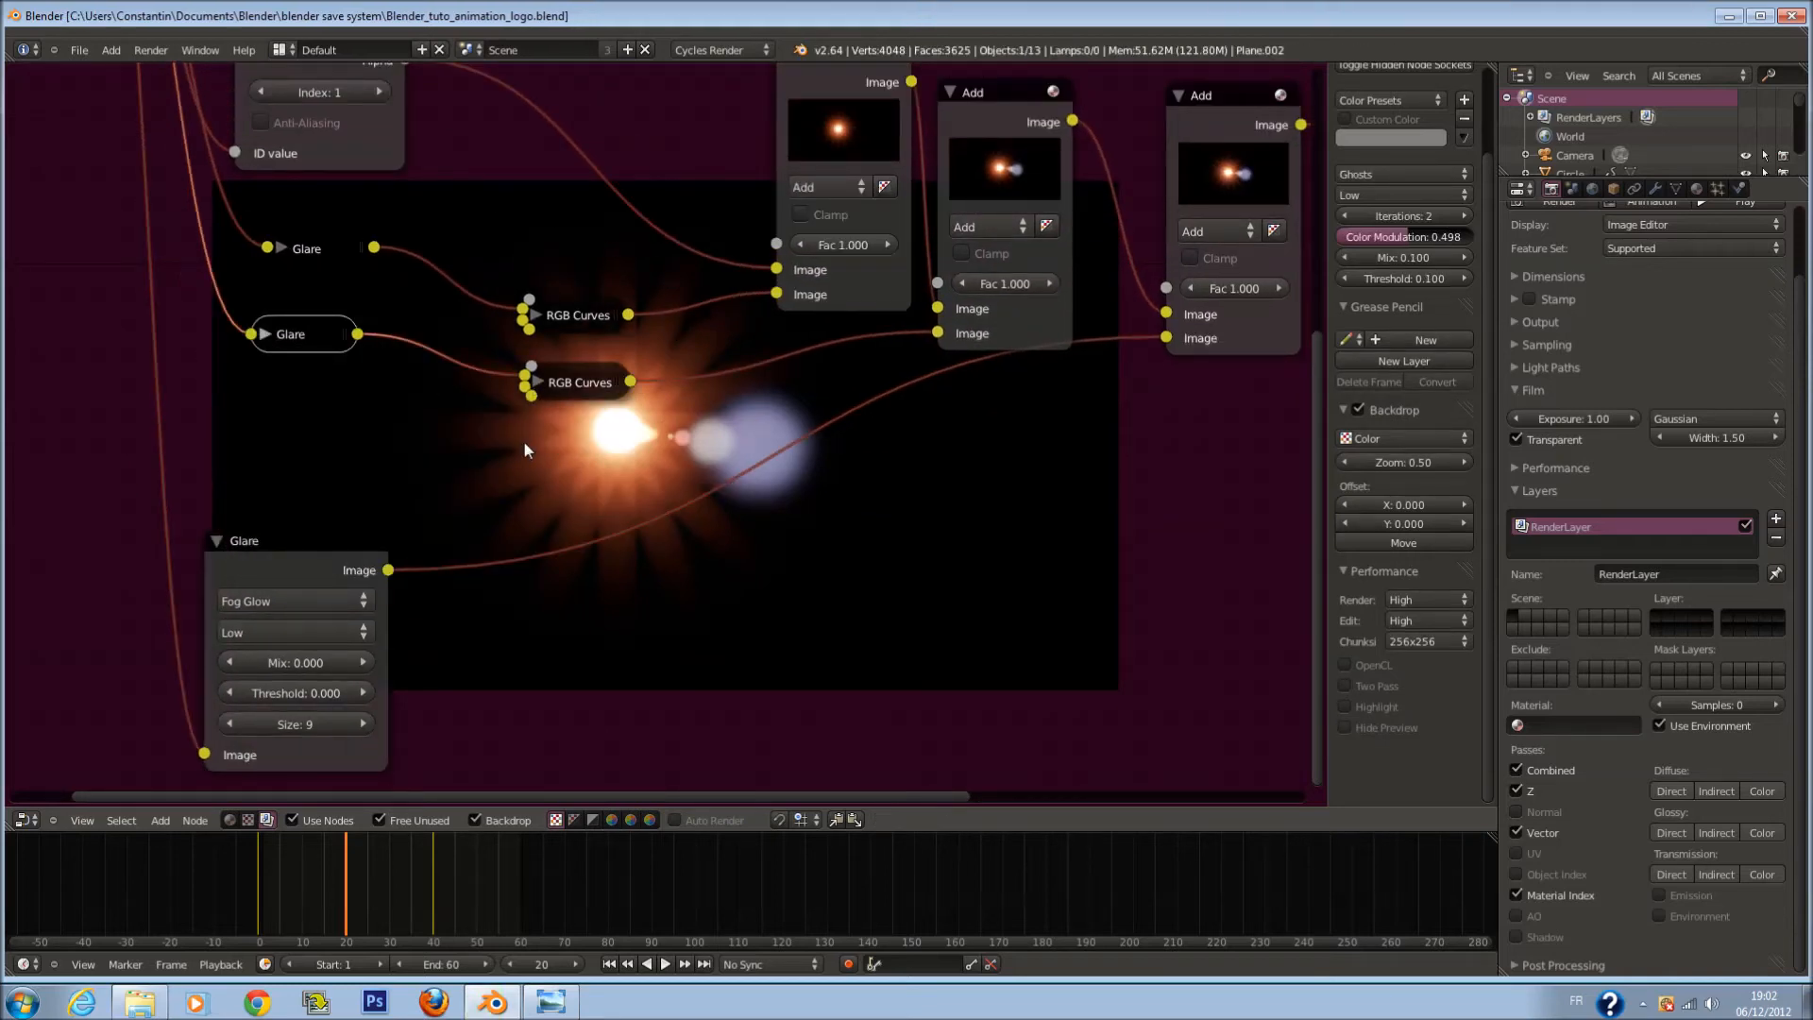
Step: Expand the Ghosts Glare node, set its iterations to 3 and mix to 0.300, and collapse it again
click(264, 334)
click(404, 456)
click(411, 517)
click(411, 517)
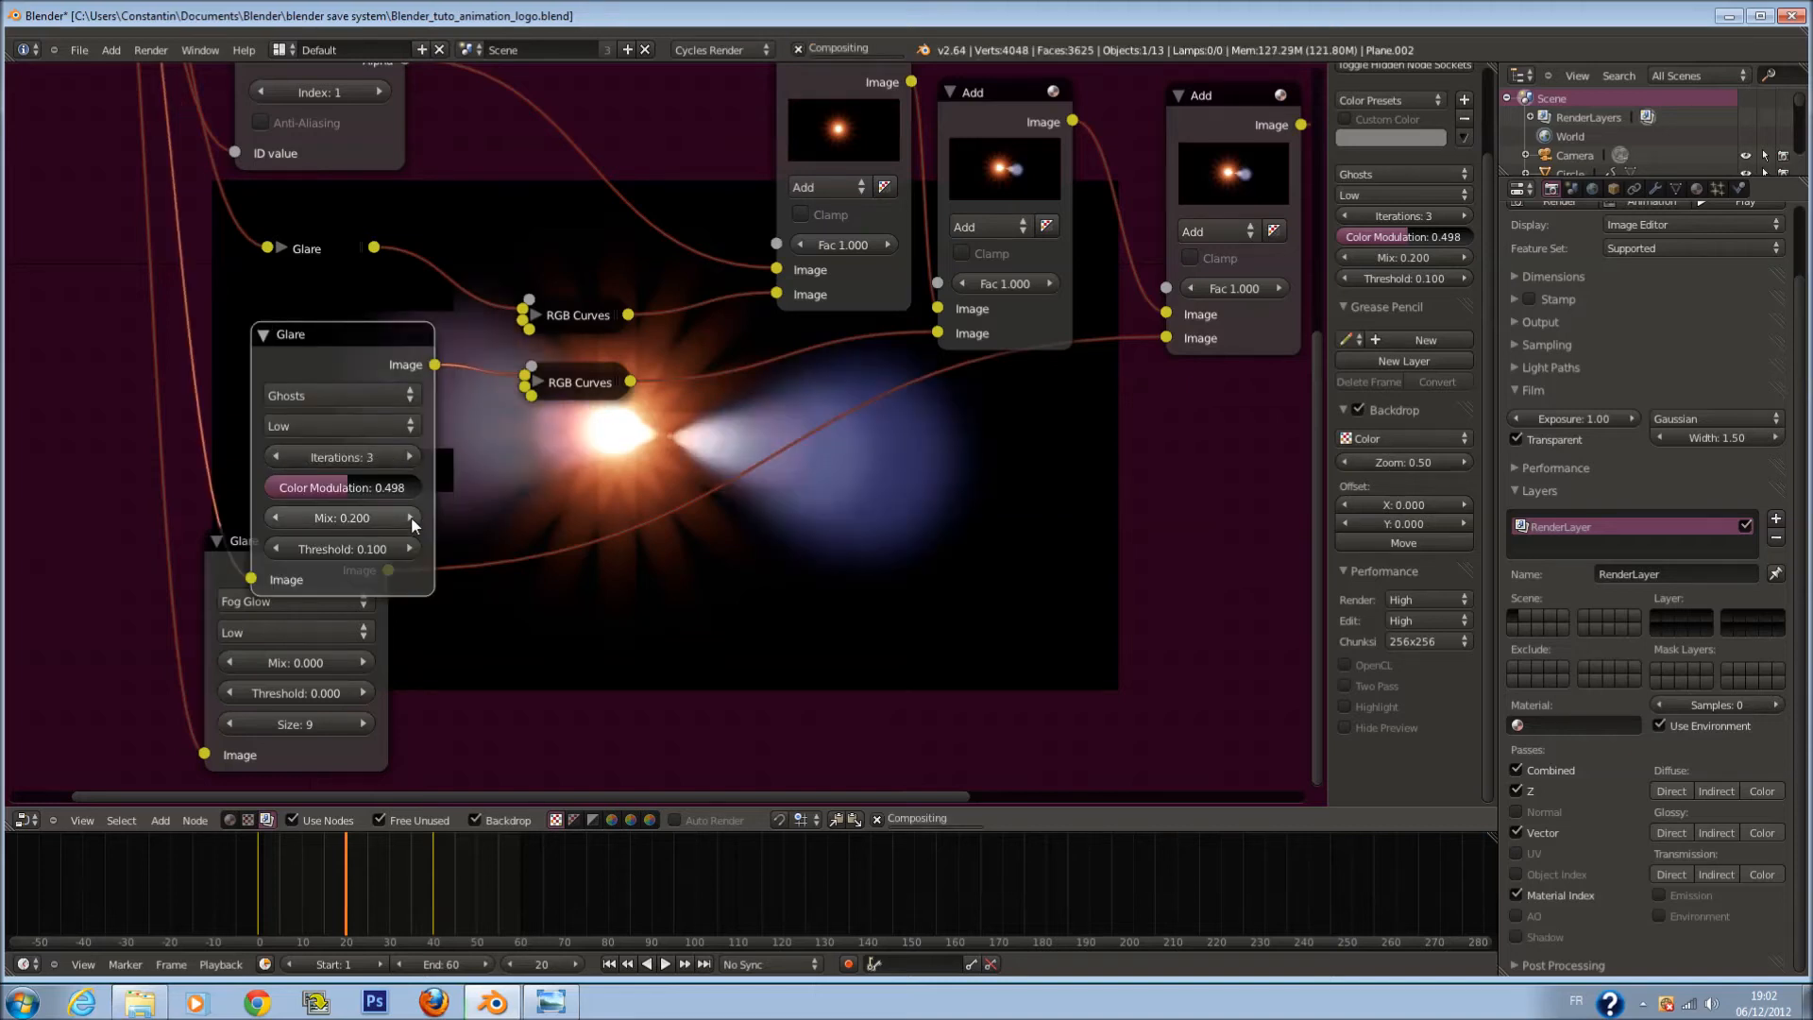
middle_drag(656, 486, 588, 376)
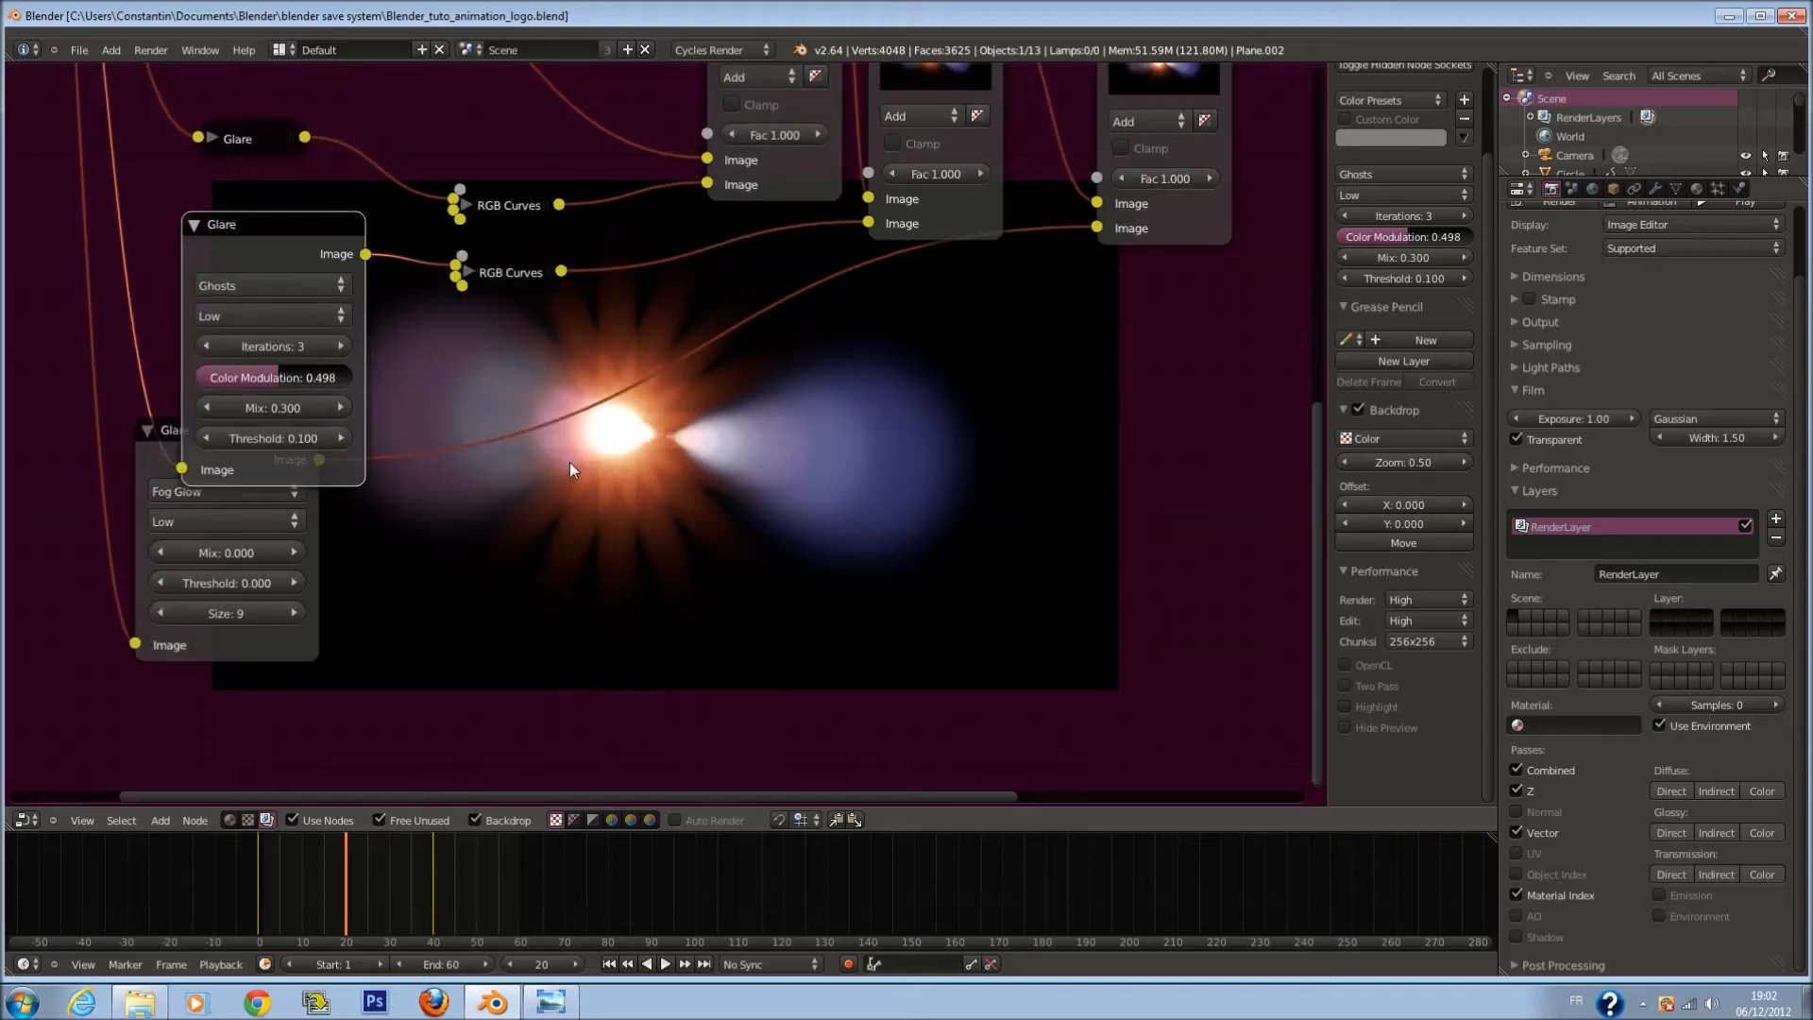
scroll(570, 461, down, 1)
click(263, 262)
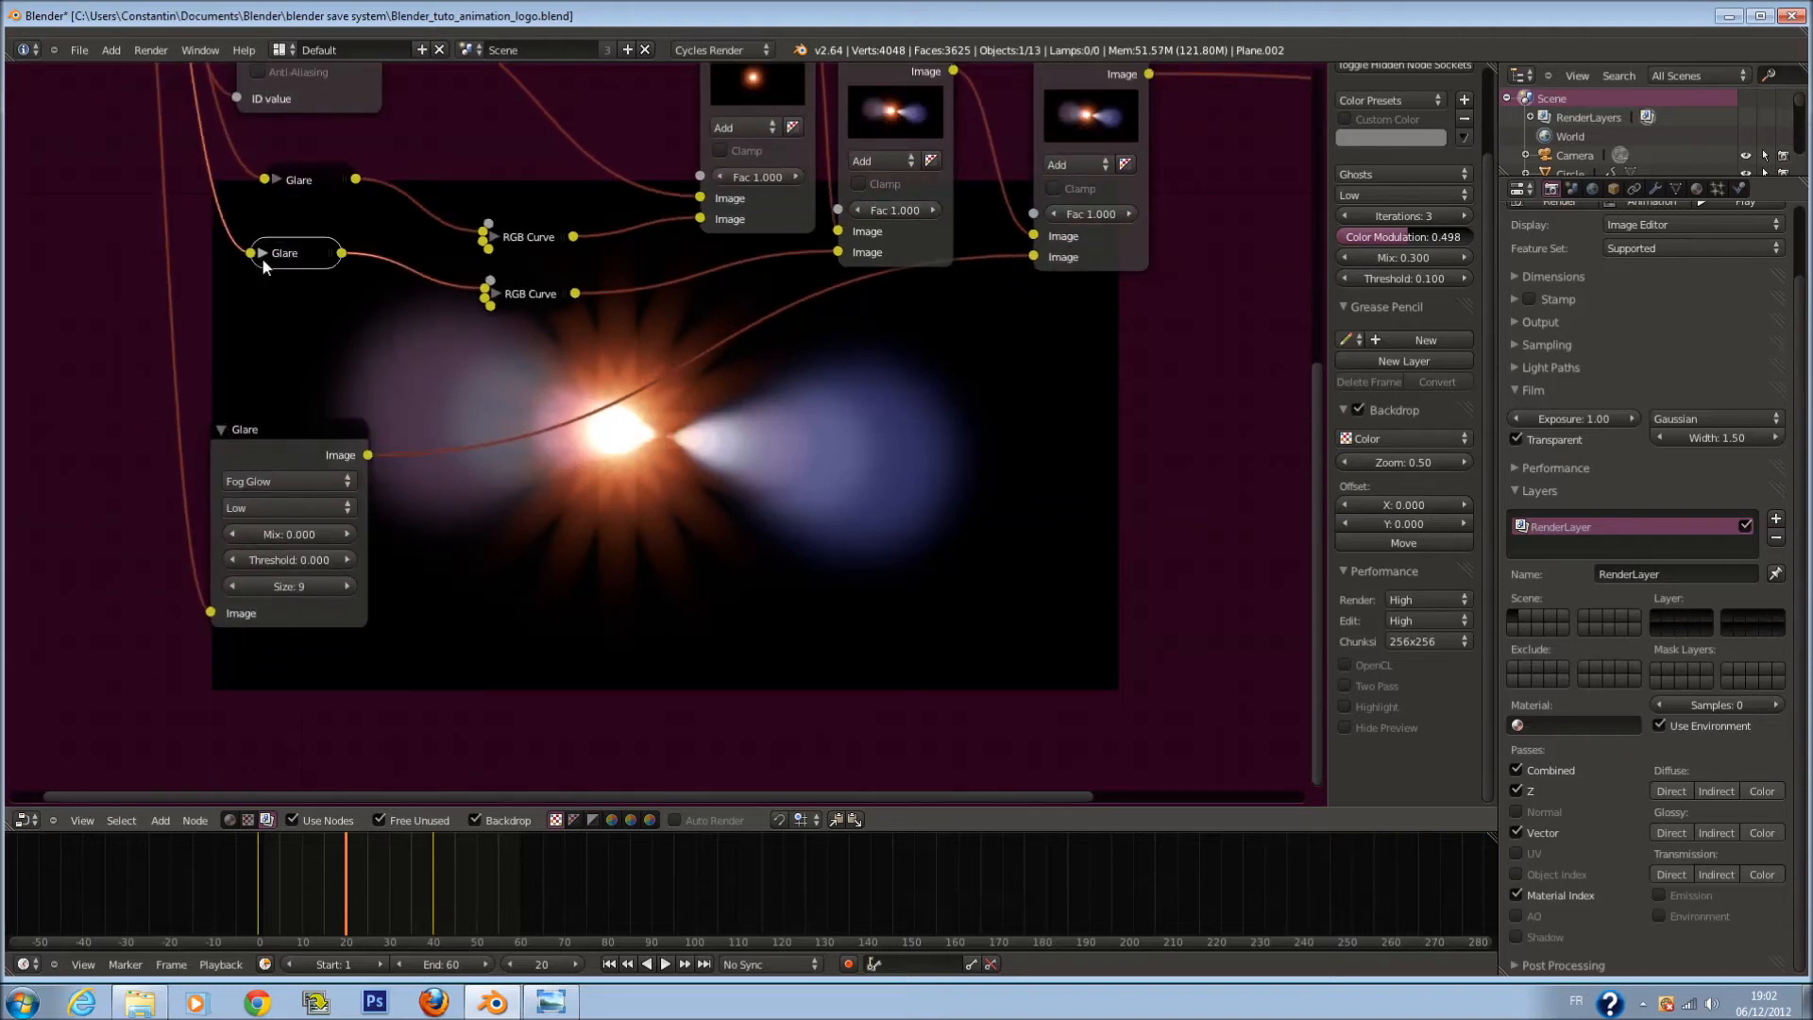
Step: Move the Fog Glow Glare node closer beneath the collapsed Ghosts Glare node
drag(291, 450, 338, 391)
scroll(468, 485, up, 1)
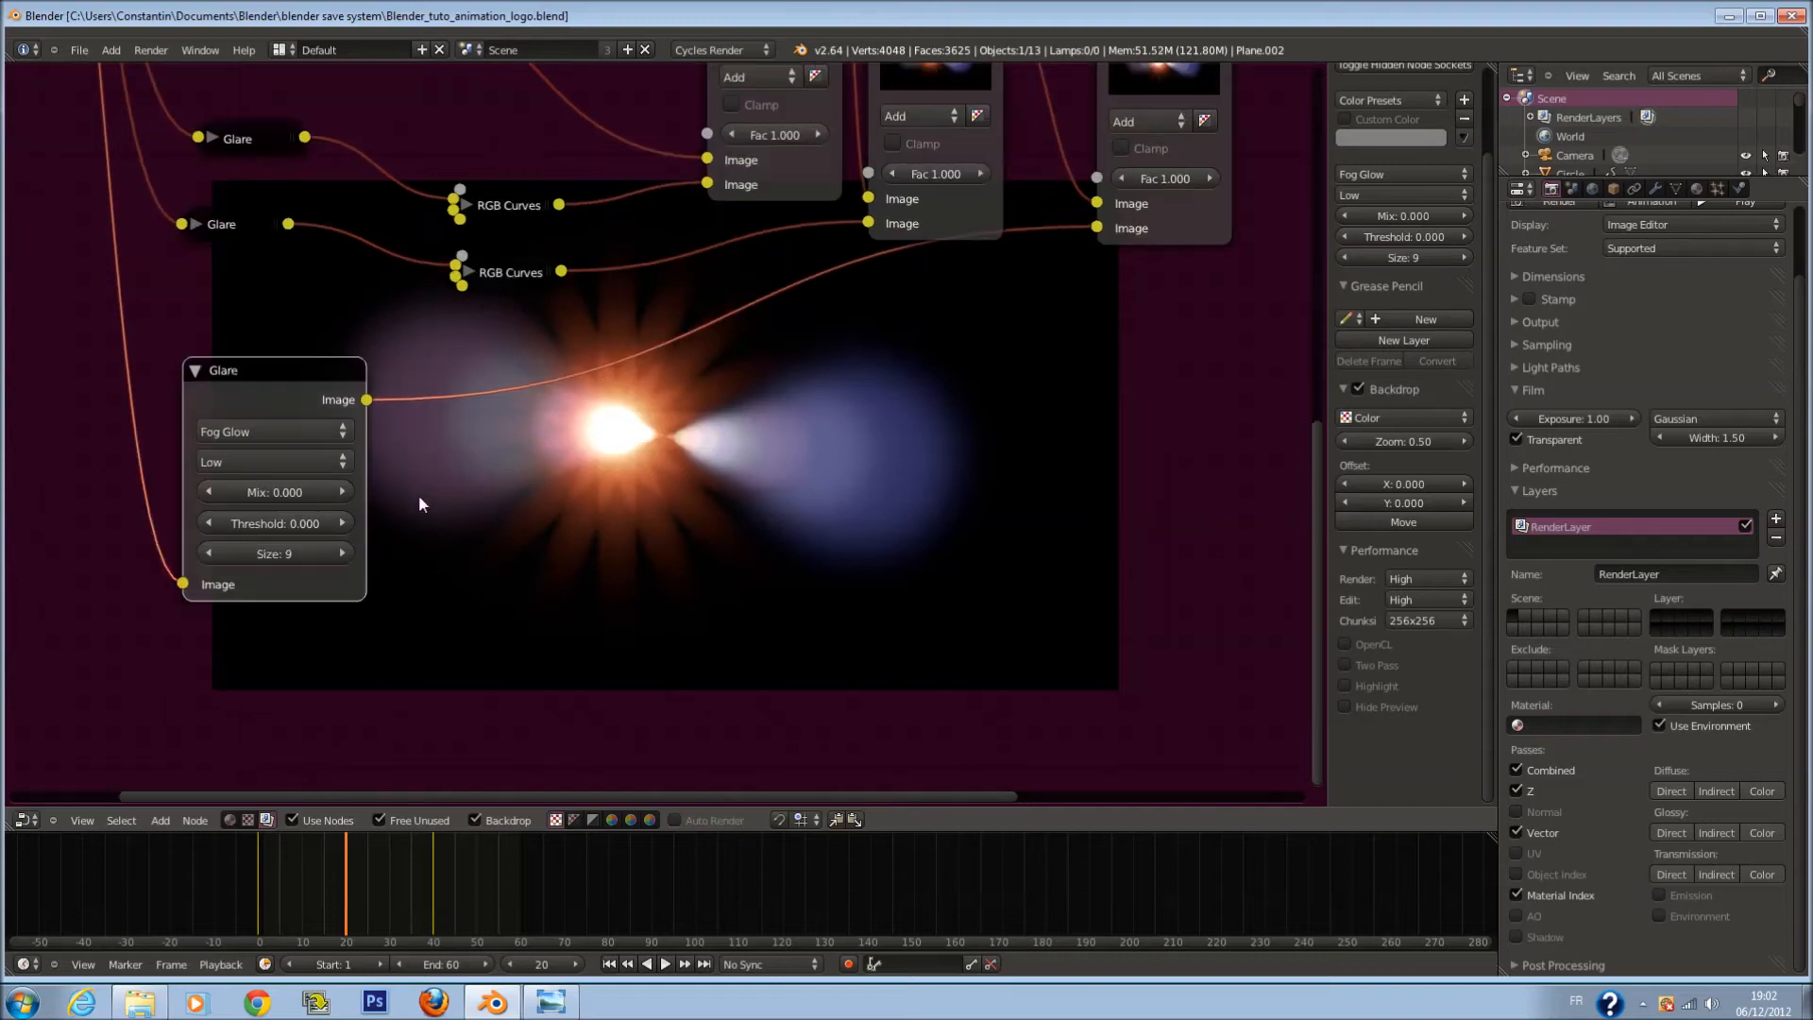
middle_drag(468, 484, 521, 444)
scroll(468, 485, up, 1)
scroll(469, 540, down, 4)
scroll(381, 393, up, 1)
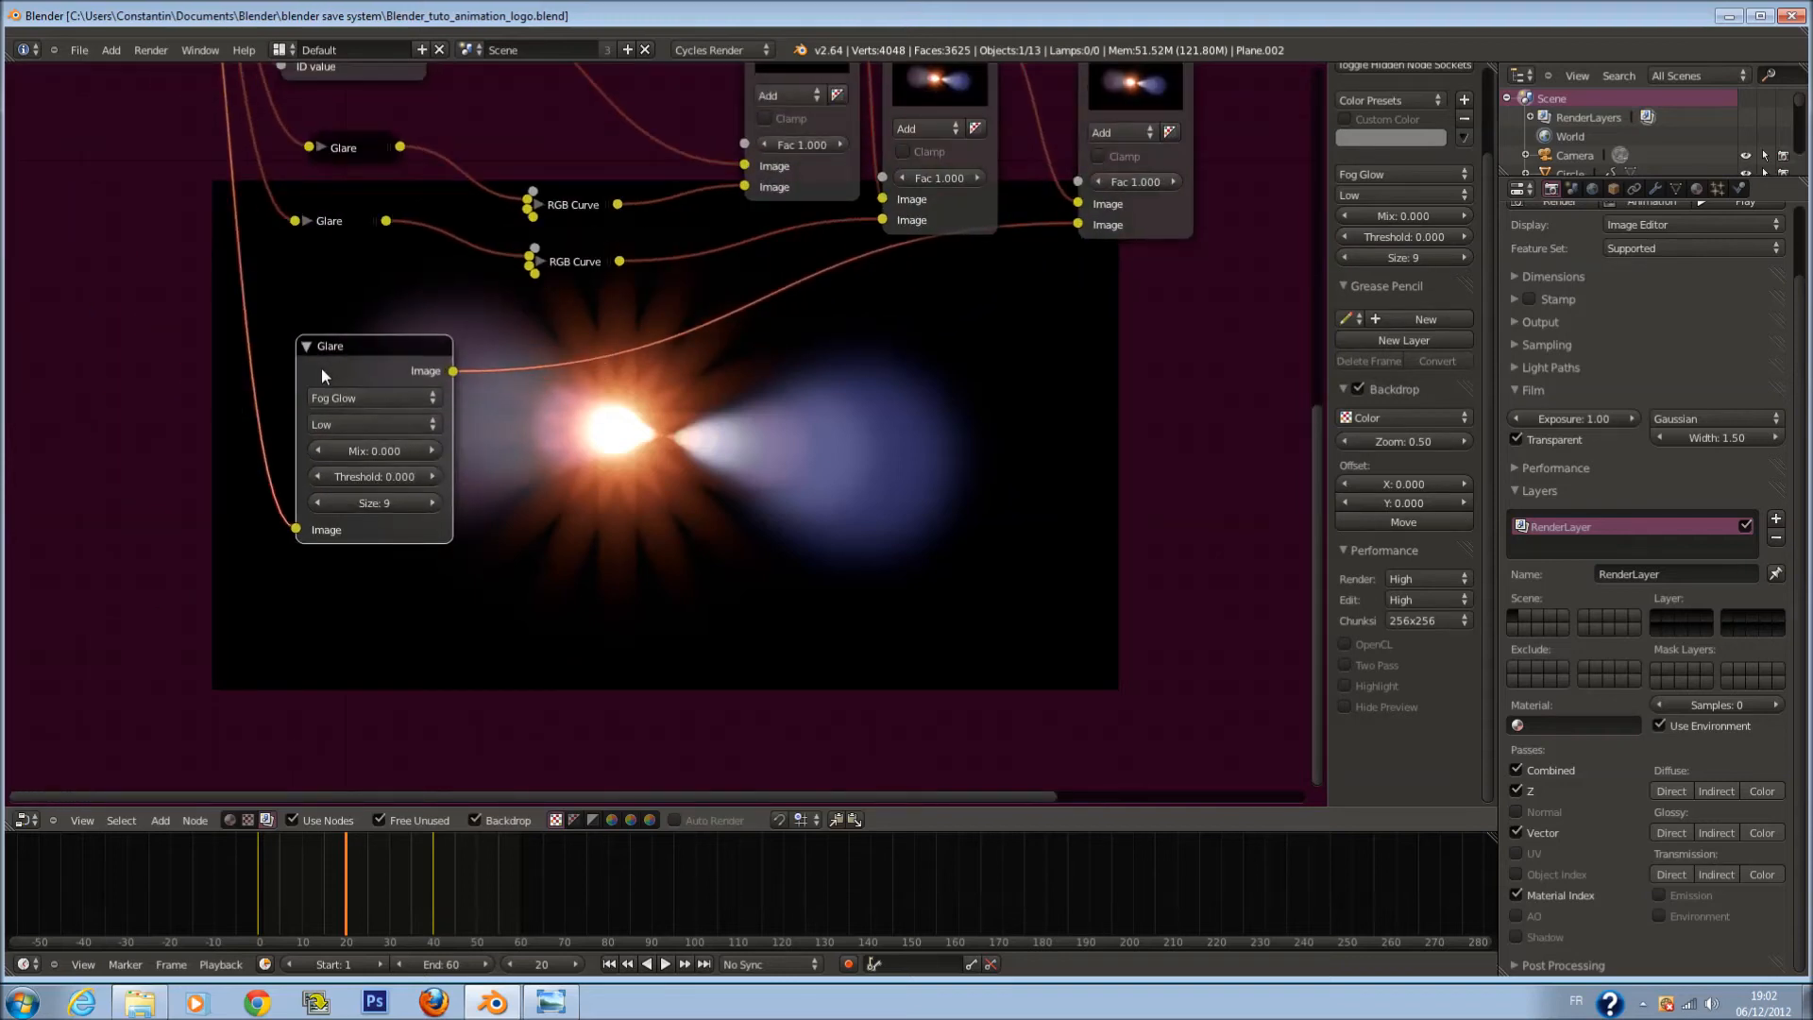
click(304, 345)
click(306, 347)
Step: Duplicate the Ghosts RGB Curves node and insert the copy on the link between the Fog Glow Glare and the last Add node
key(shift+a)
click(574, 263)
key(shift+d)
click(586, 378)
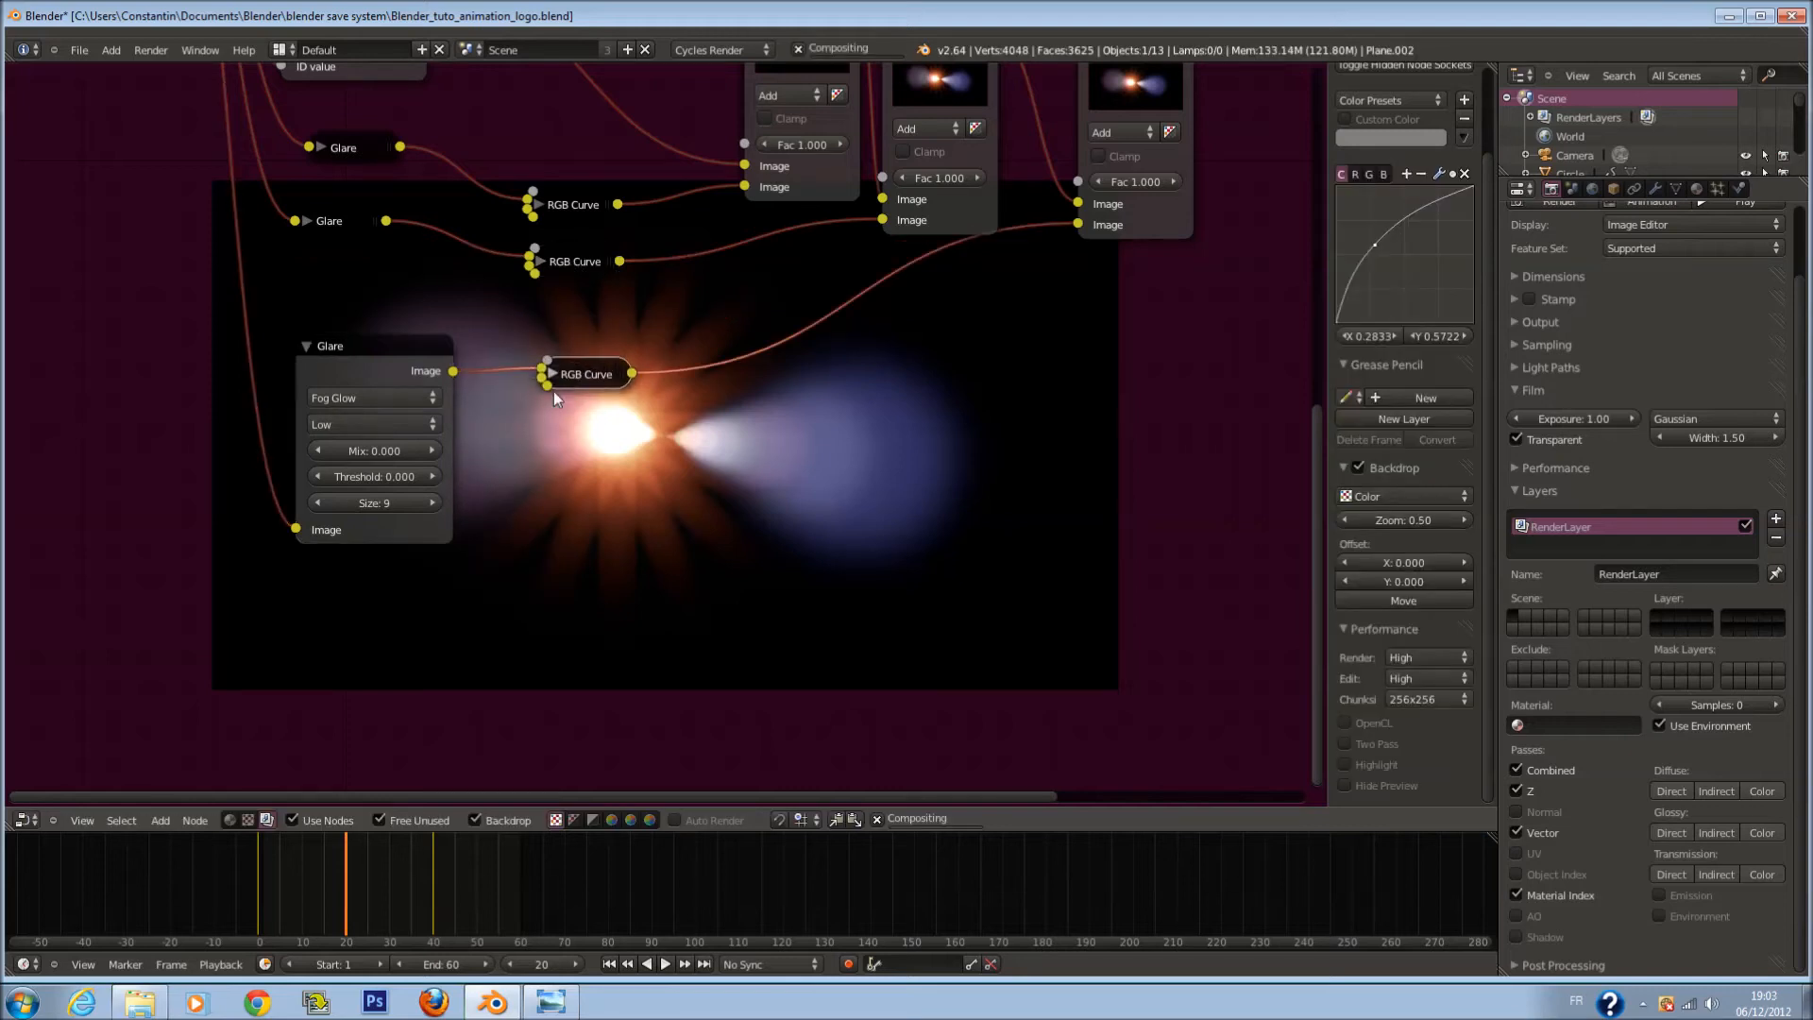
Step: Expand the Fog Glow RGB Curves node and move its combined curve point to about X 0.333, Y 0.617
scroll(543, 383, up, 3)
click(524, 363)
drag(589, 546, 558, 513)
key(ctrl+s)
click(385, 417)
middle_drag(1008, 548, 701, 471)
drag(235, 404, 288, 448)
middle_drag(378, 479, 333, 440)
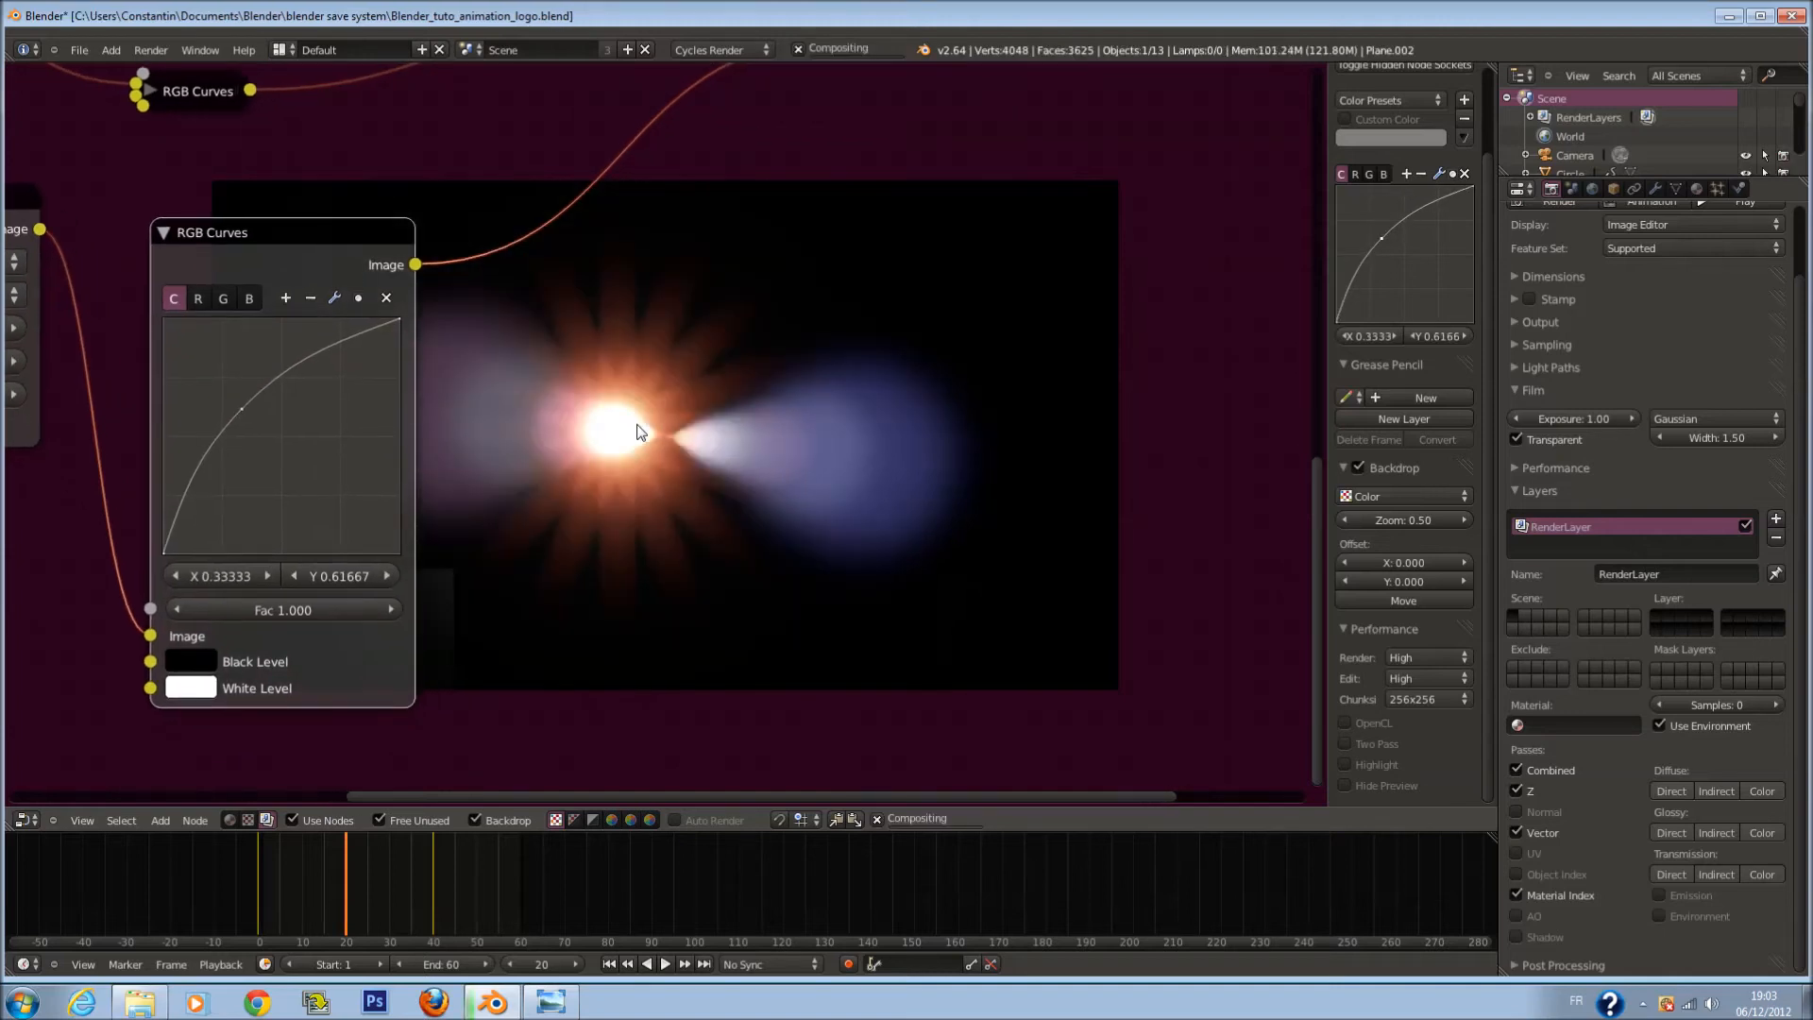
Step: Raise the combined curve point of the Fog Glow RGB Curves to X 0.18889, Y 0.75556 and save the file
drag(243, 408, 232, 404)
key(ctrl+s)
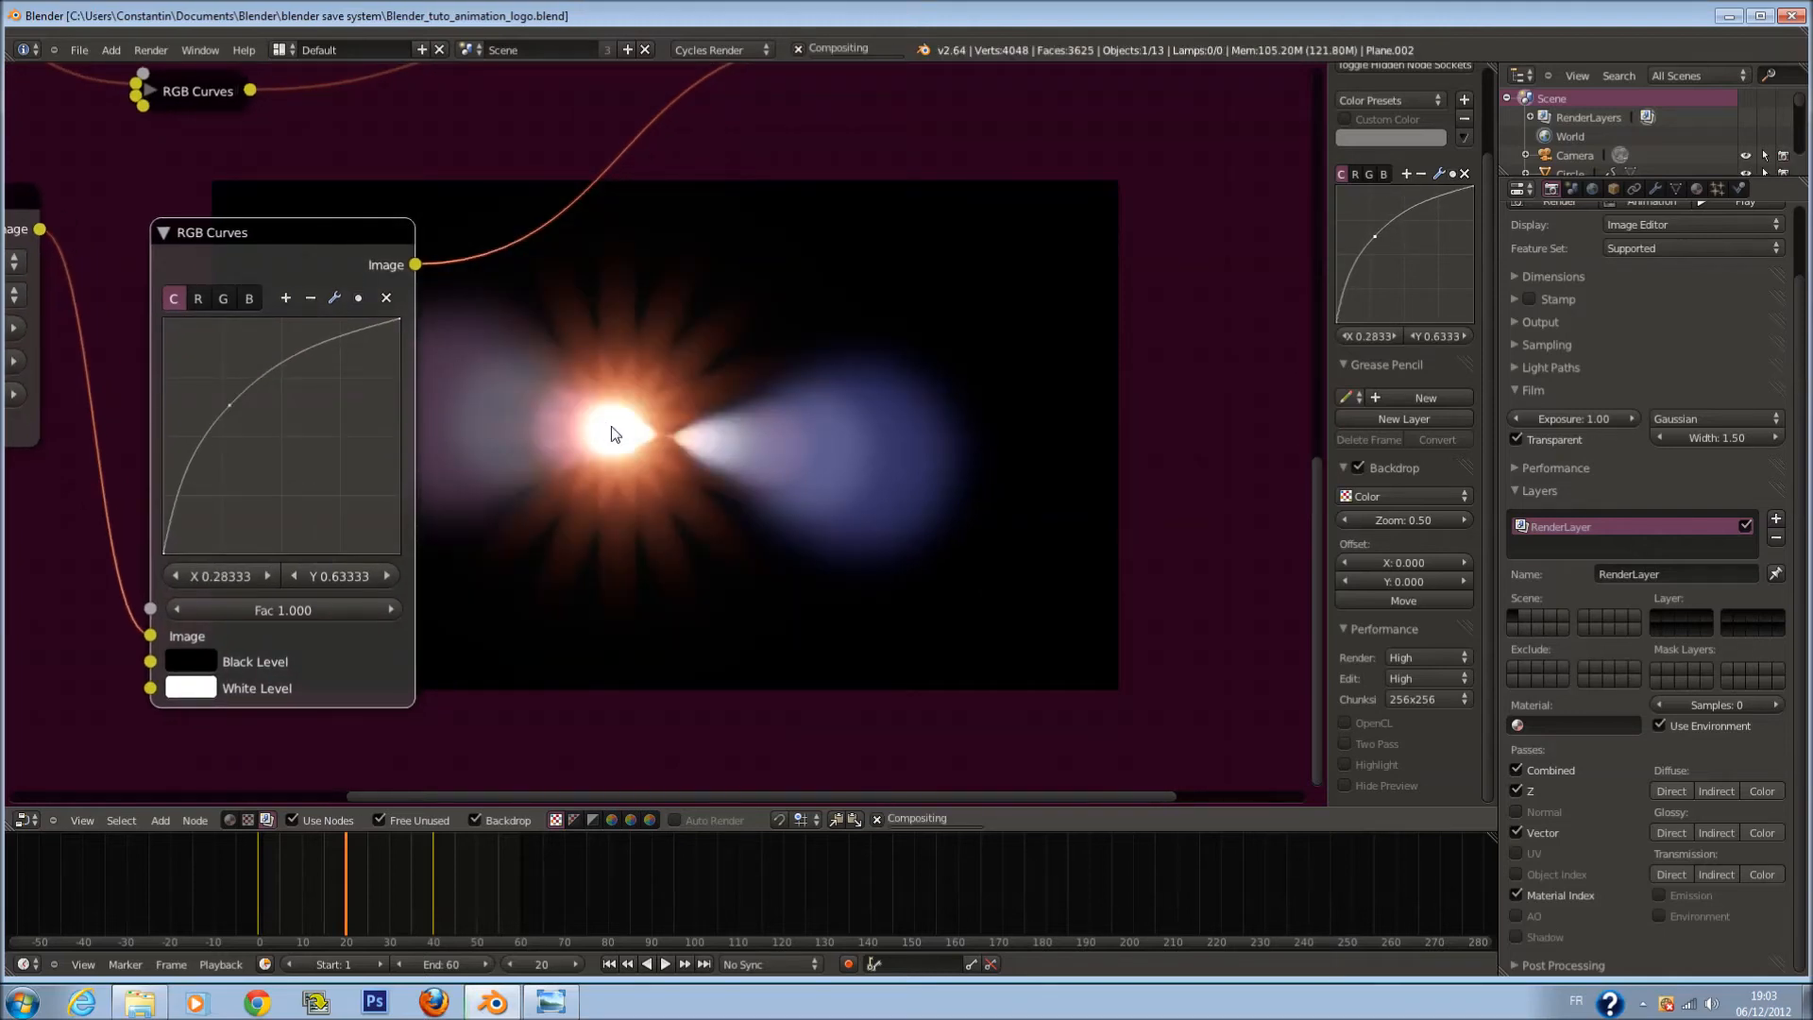
drag(244, 393, 207, 370)
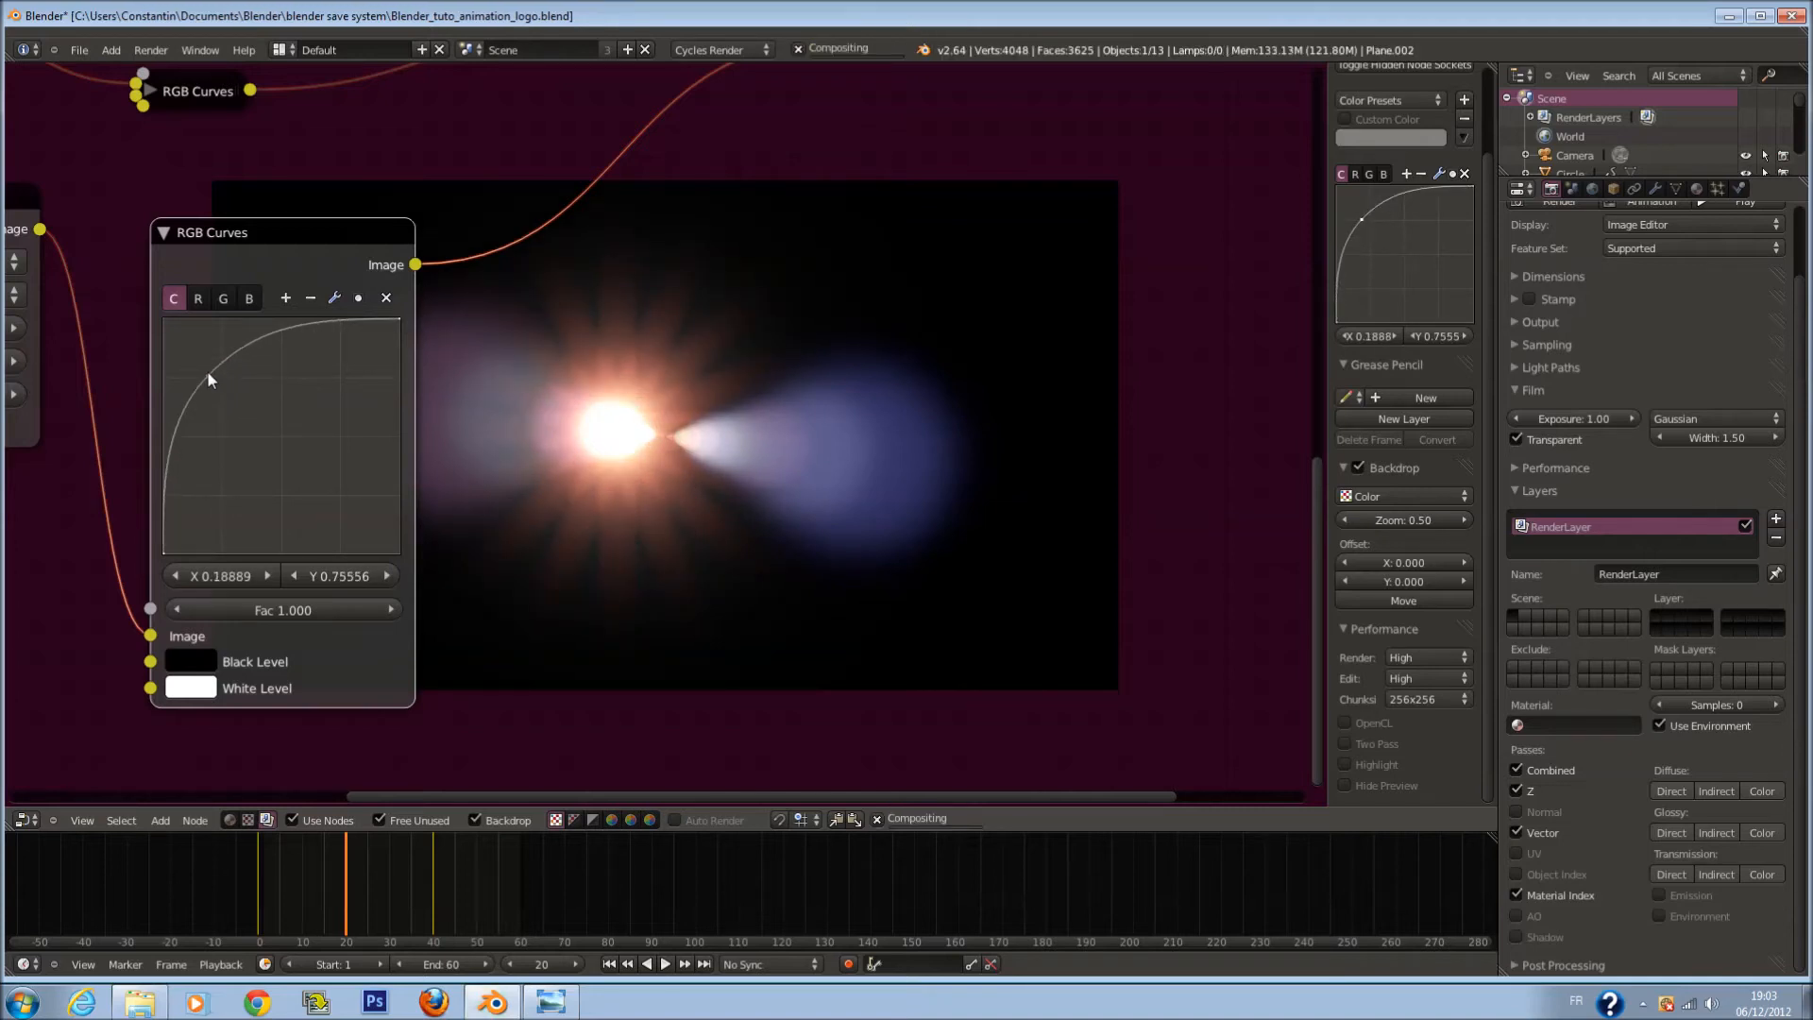
middle_drag(657, 306, 437, 219)
key(ctrl+s)
Step: Raise the green channel curve slightly in the Fog Glow RGB Curves node and show its blue channel
middle_drag(187, 193, 213, 252)
click(199, 236)
mouse_move(245, 394)
mouse_down()
mouse_move(258, 411)
mouse_move(228, 367)
mouse_up()
click(233, 240)
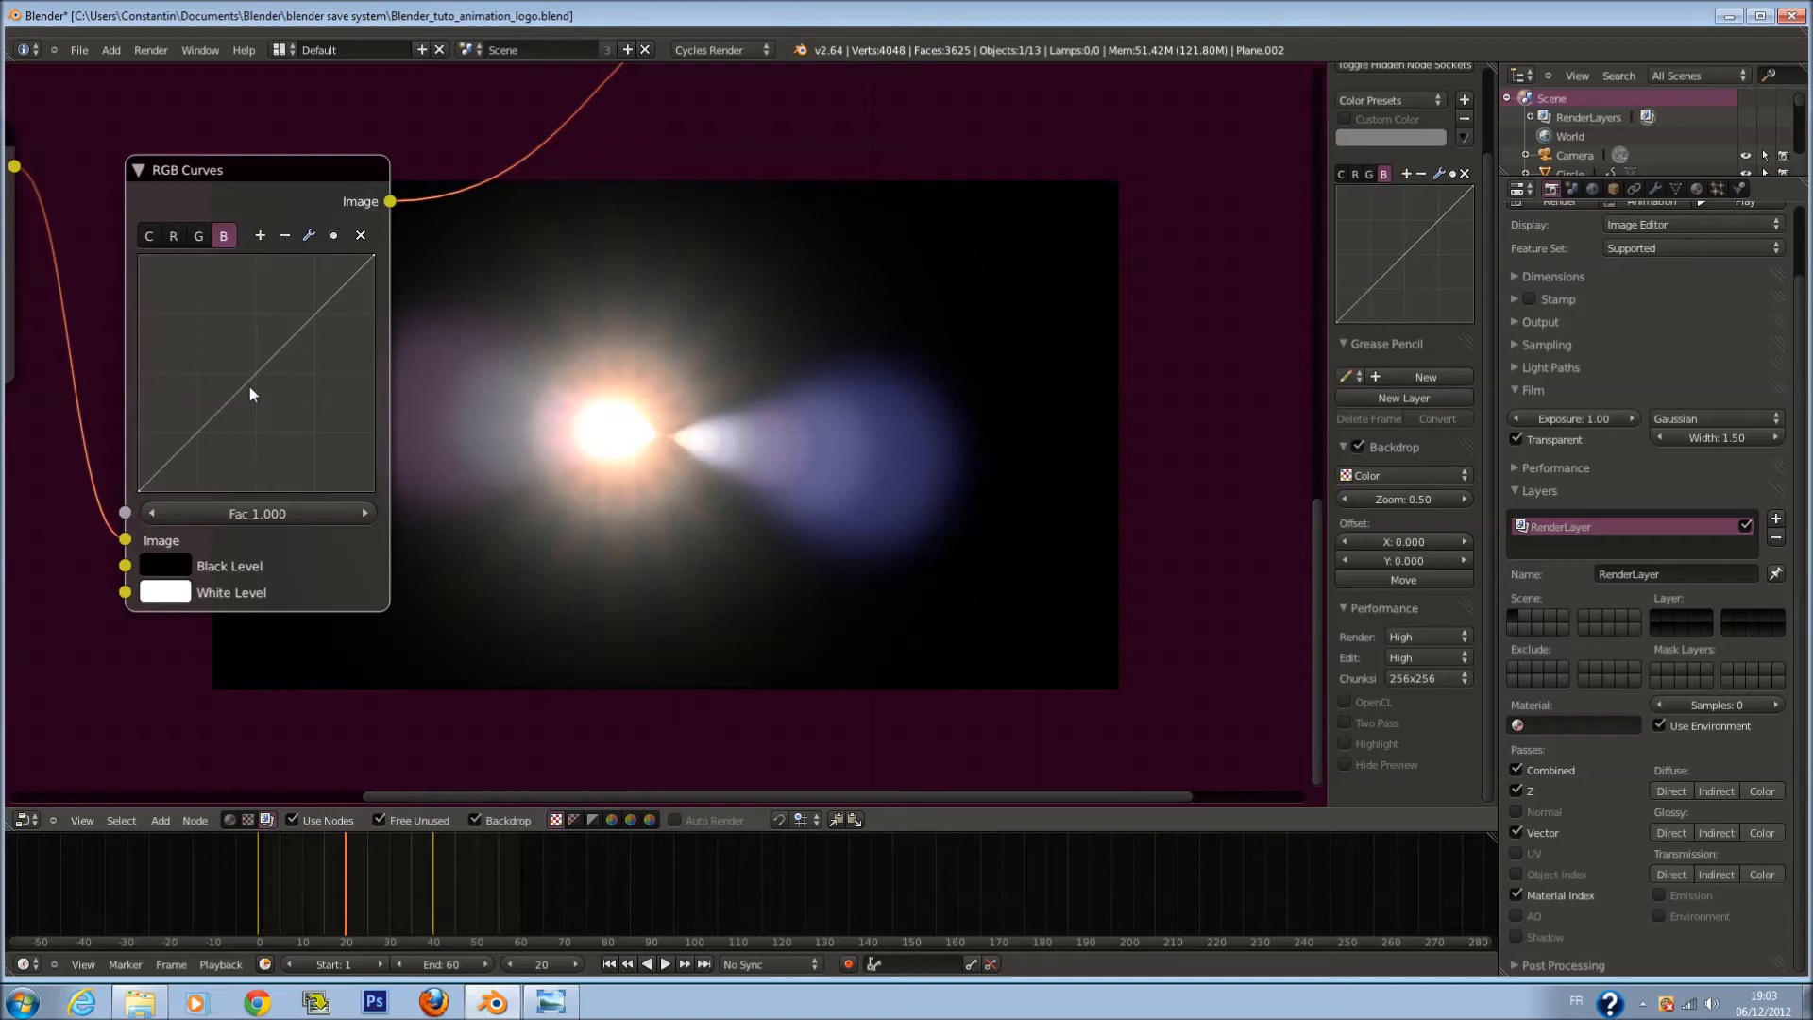
Step: Raise the red channel curve slightly to about X 0.406, Y 0.522 in the Fog Glow RGB Curves node and collapse the node
click(194, 236)
click(175, 236)
drag(238, 401, 179, 333)
middle_drag(551, 400, 417, 384)
drag(128, 310, 195, 350)
scroll(391, 325, down, 1)
middle_drag(451, 334, 757, 450)
click(437, 288)
middle_drag(437, 288, 487, 420)
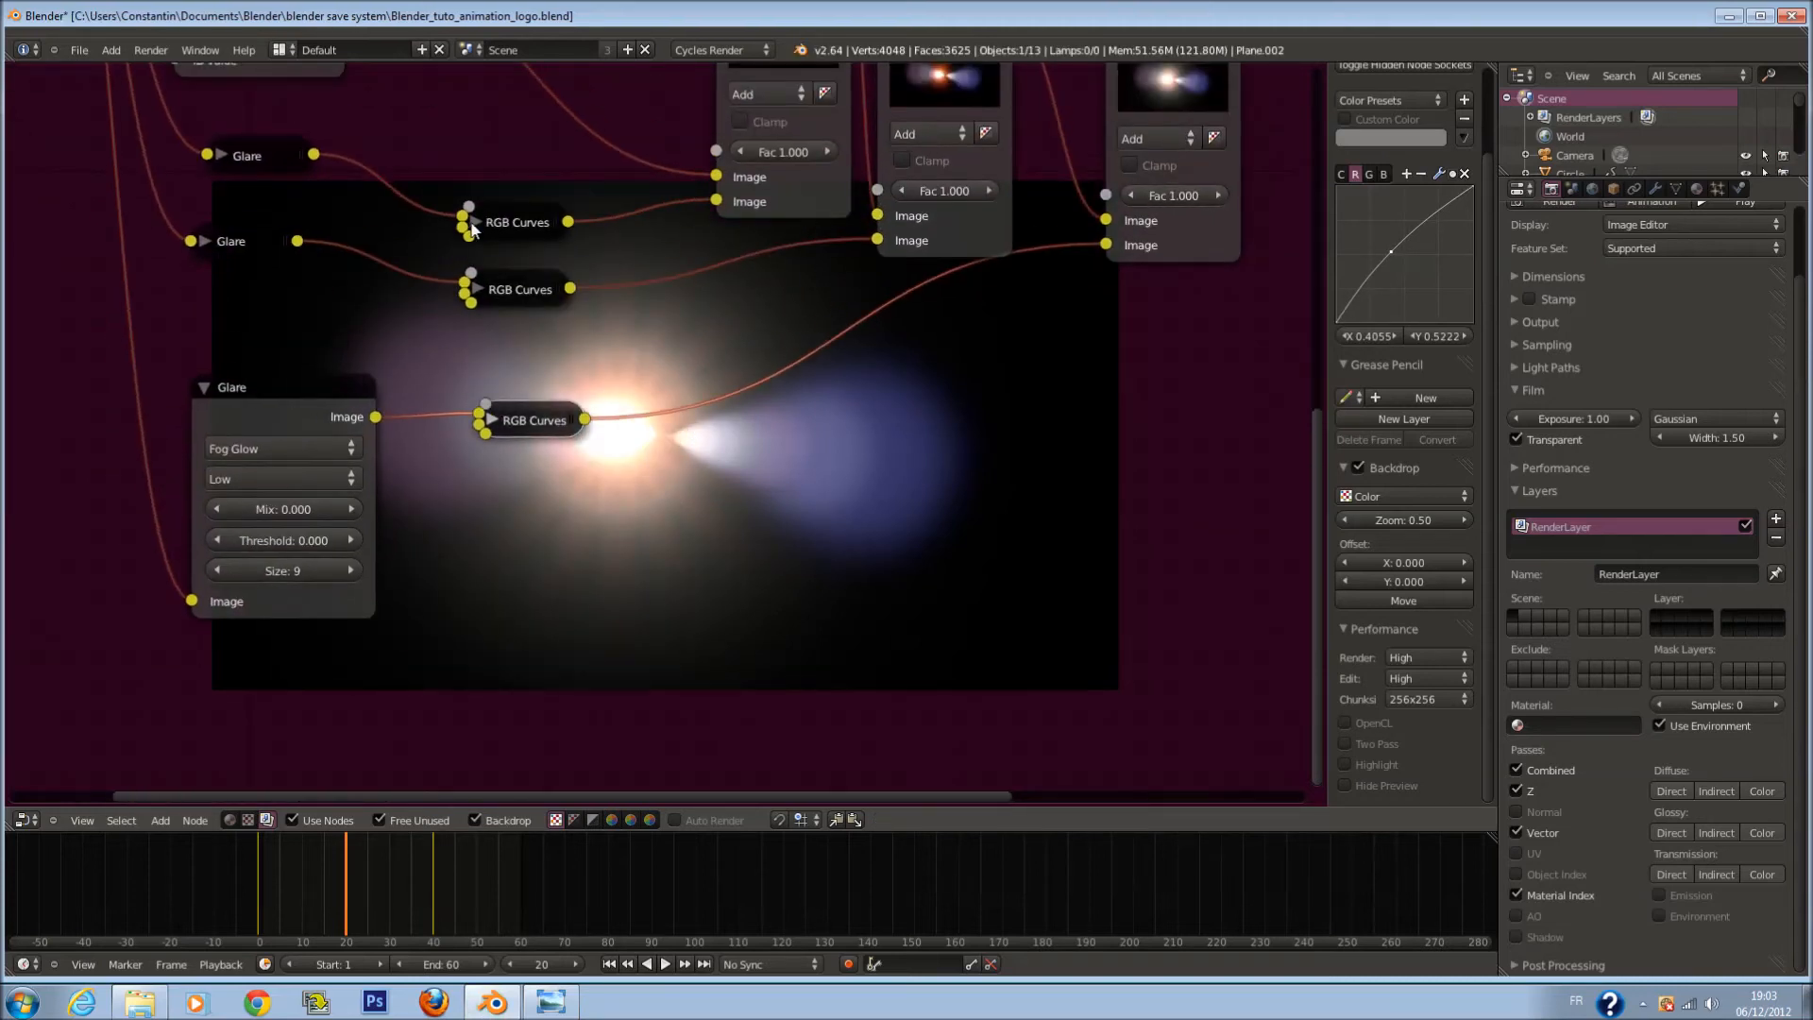
Step: Reset the first Glare's RGB Curves, raise the combined curve to X 0.28333, Y 0.59444, collapse the node and save
click(473, 223)
click(491, 281)
drag(561, 393, 540, 374)
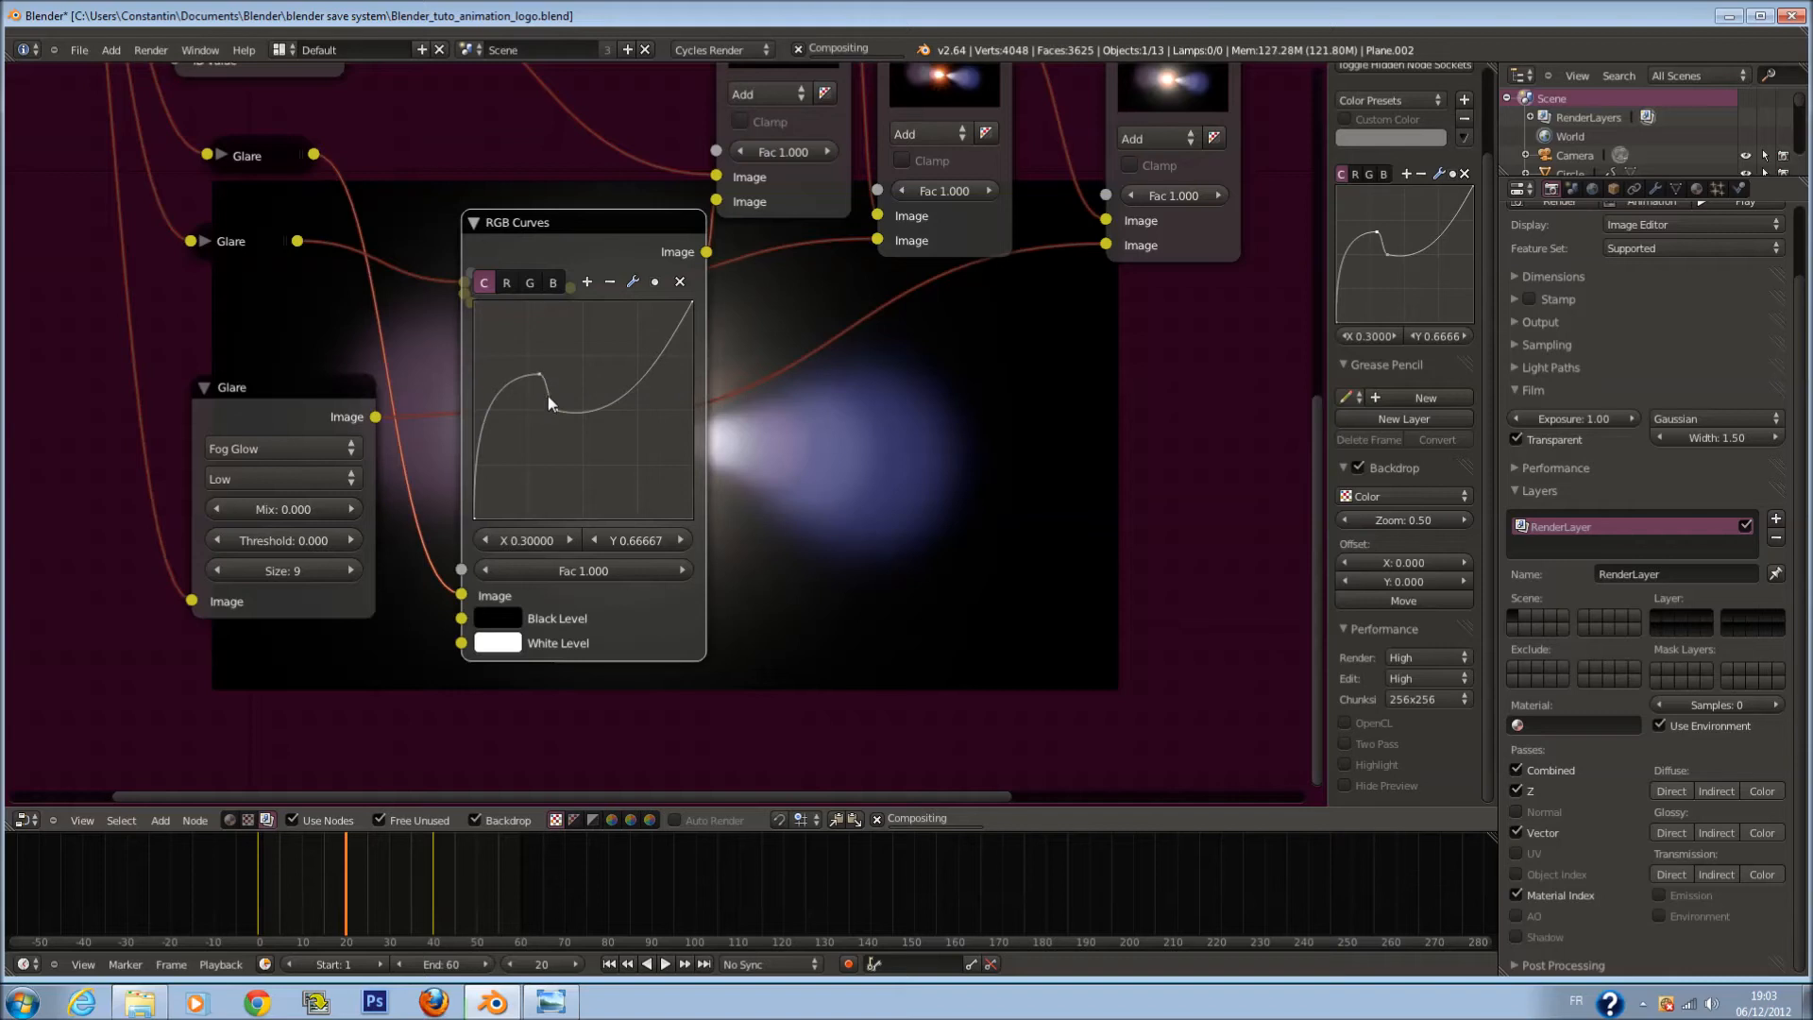
middle_drag(684, 423, 599, 330)
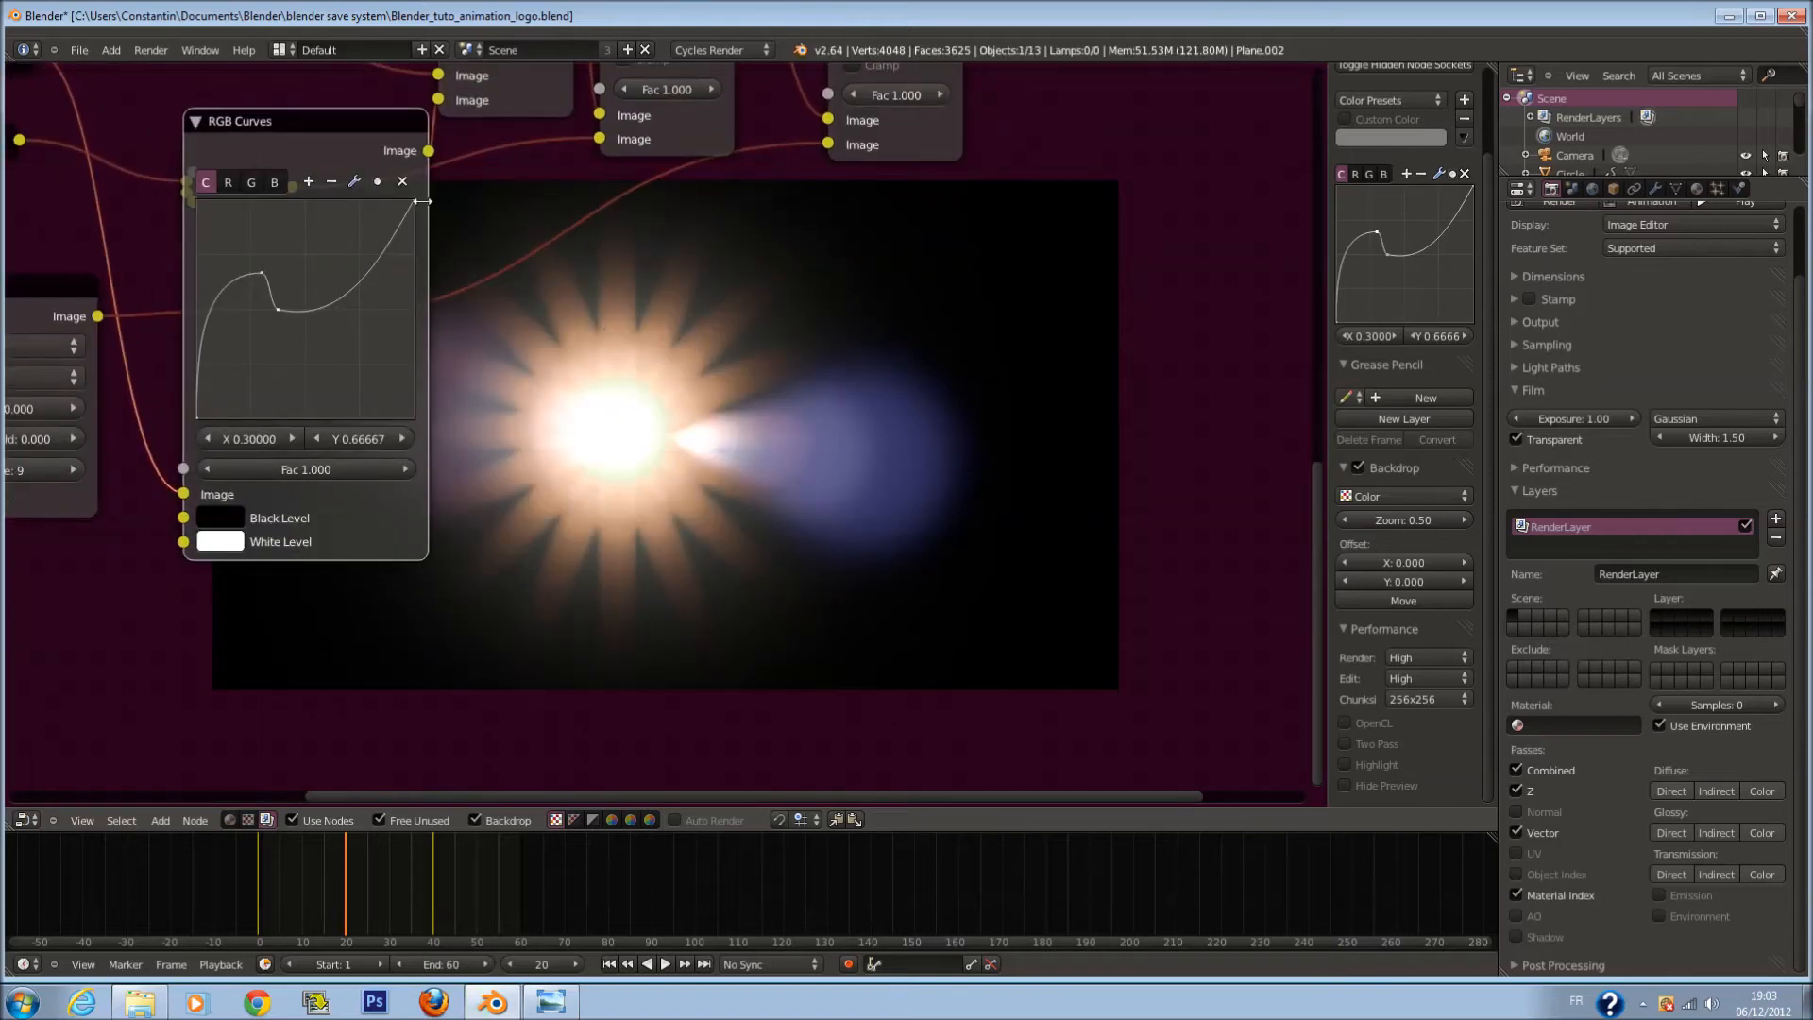
click(403, 182)
drag(283, 333, 256, 285)
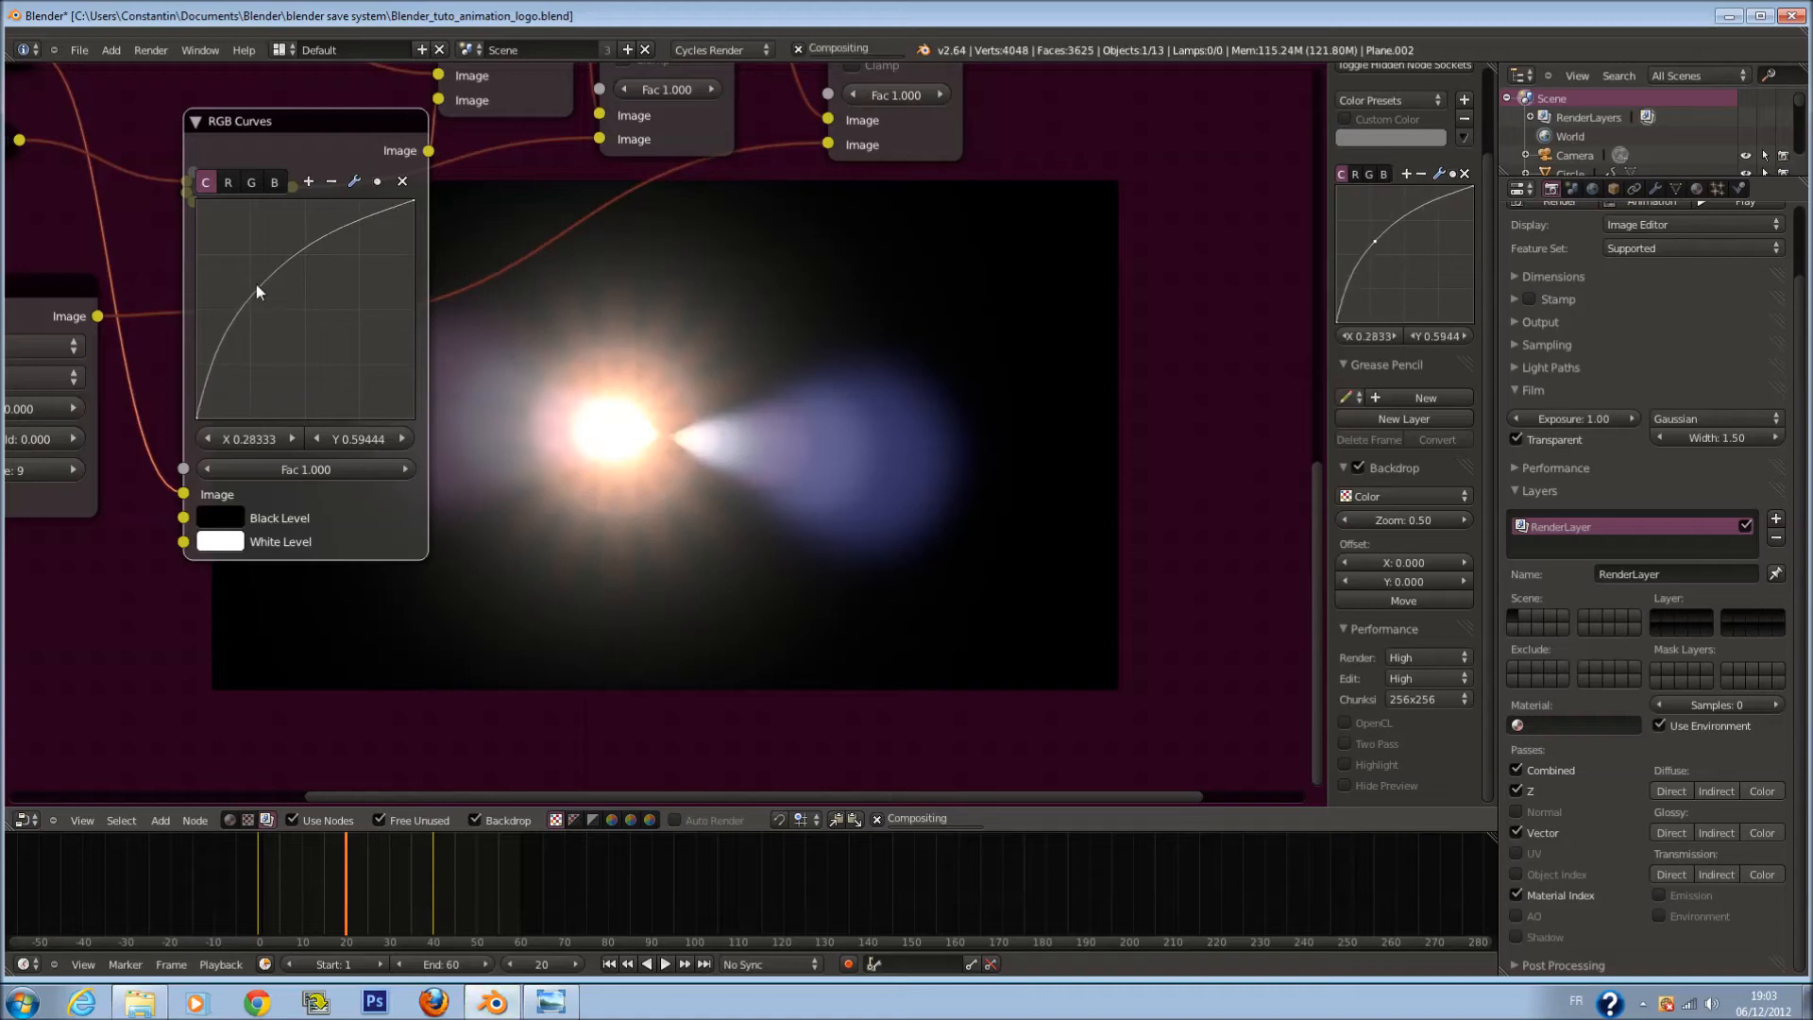
click(195, 121)
key(ctrl+s)
click(428, 285)
Step: Save the file again and collapse the Fog Glow Glare node
scroll(557, 370, down, 5)
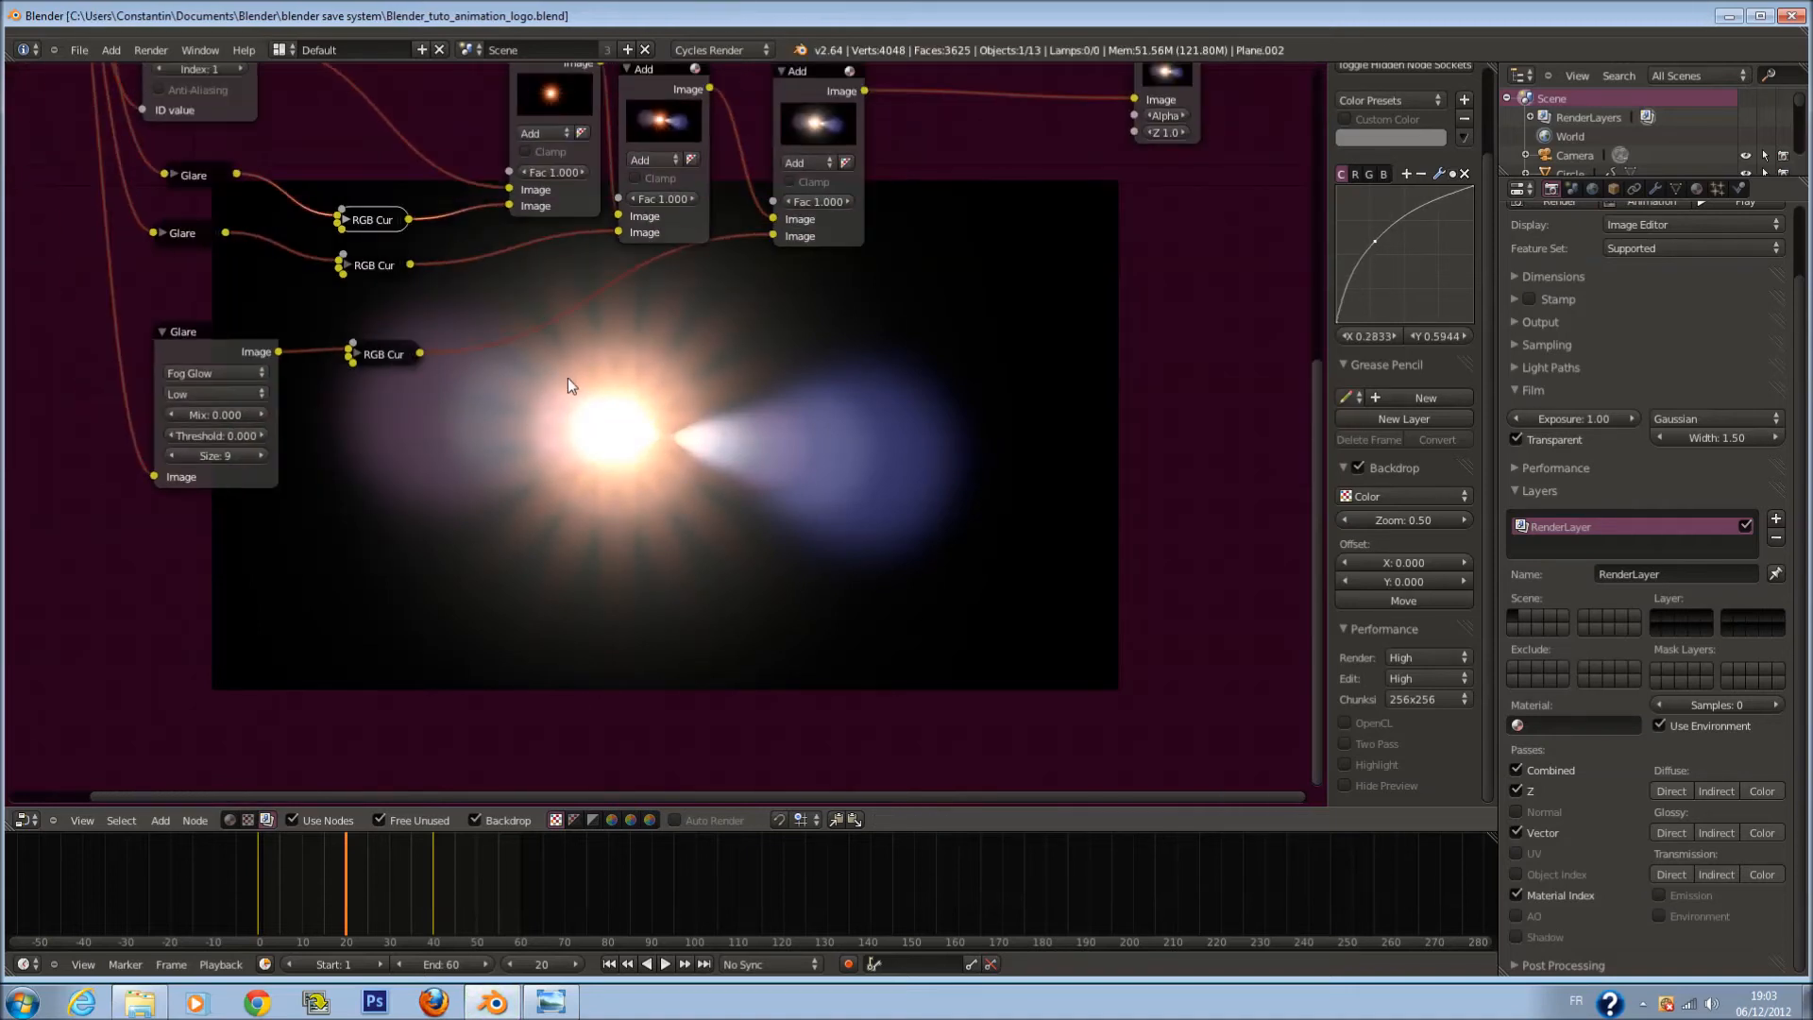
middle_drag(568, 378, 631, 442)
scroll(699, 477, up, 1)
key(a)
key(a)
key(ctrl+s)
click(772, 434)
scroll(374, 450, up, 1)
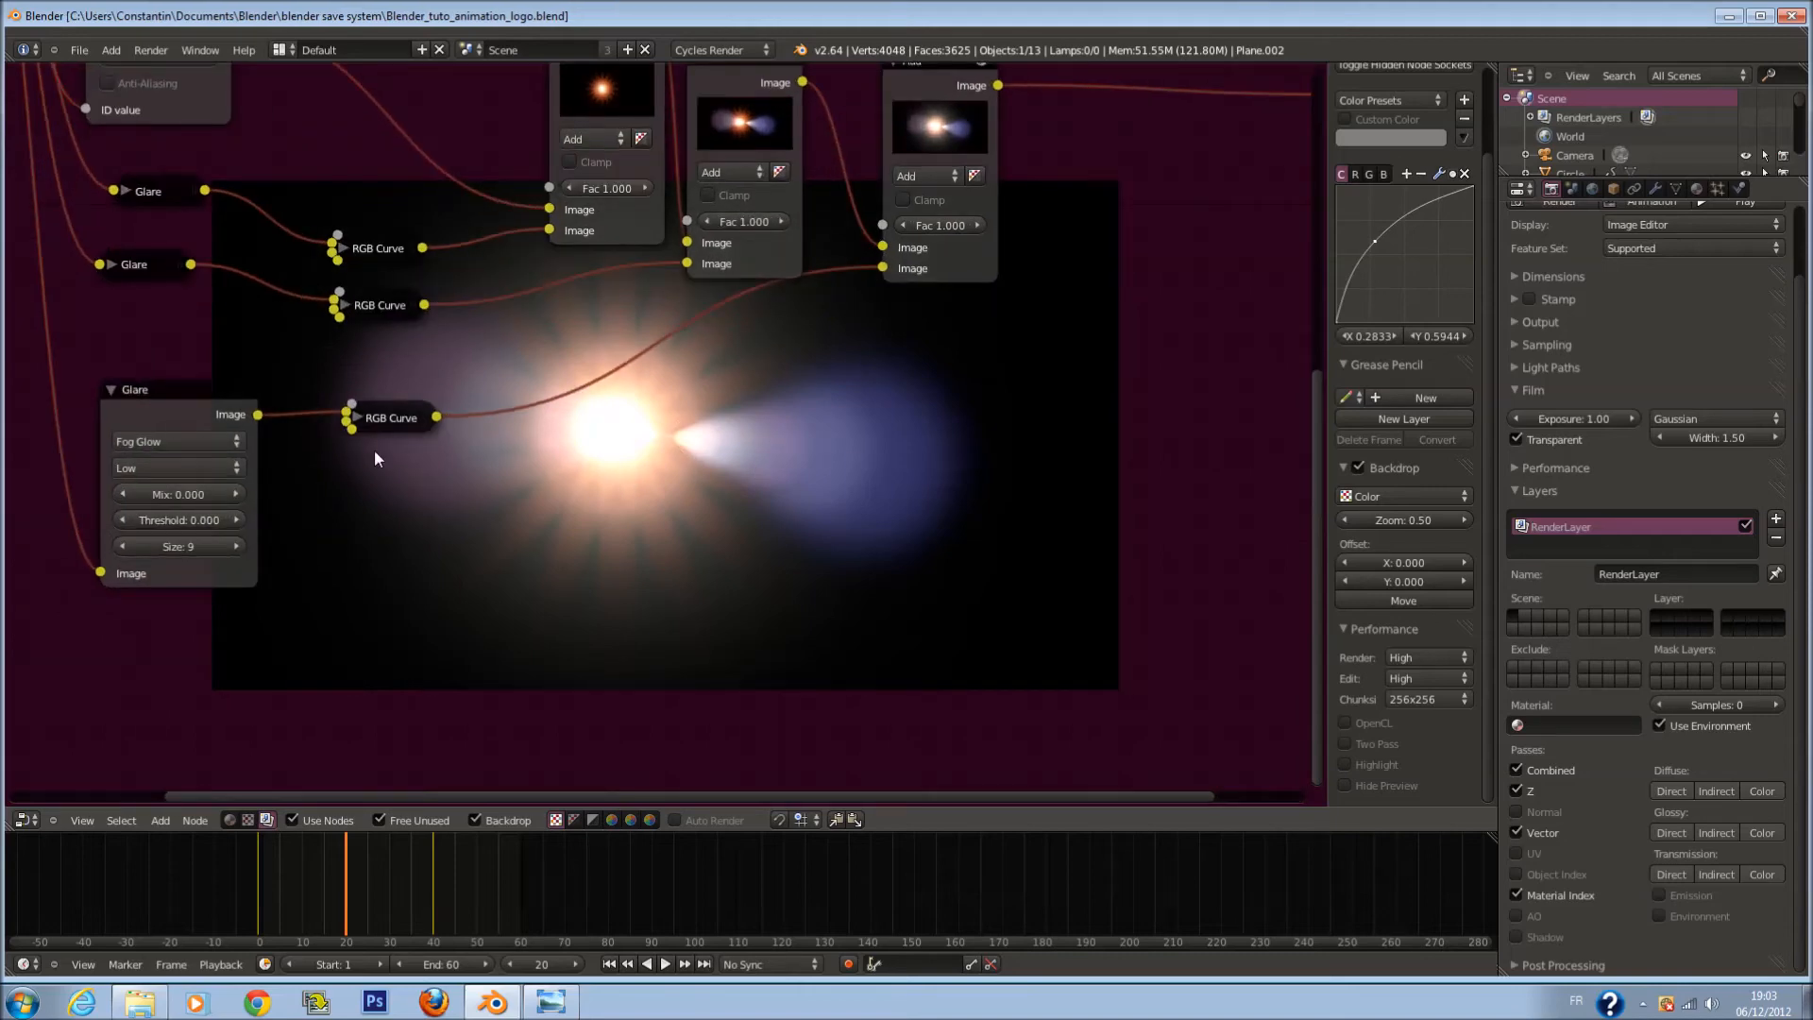
click(128, 389)
middle_drag(276, 389, 507, 456)
scroll(507, 456, down, 1)
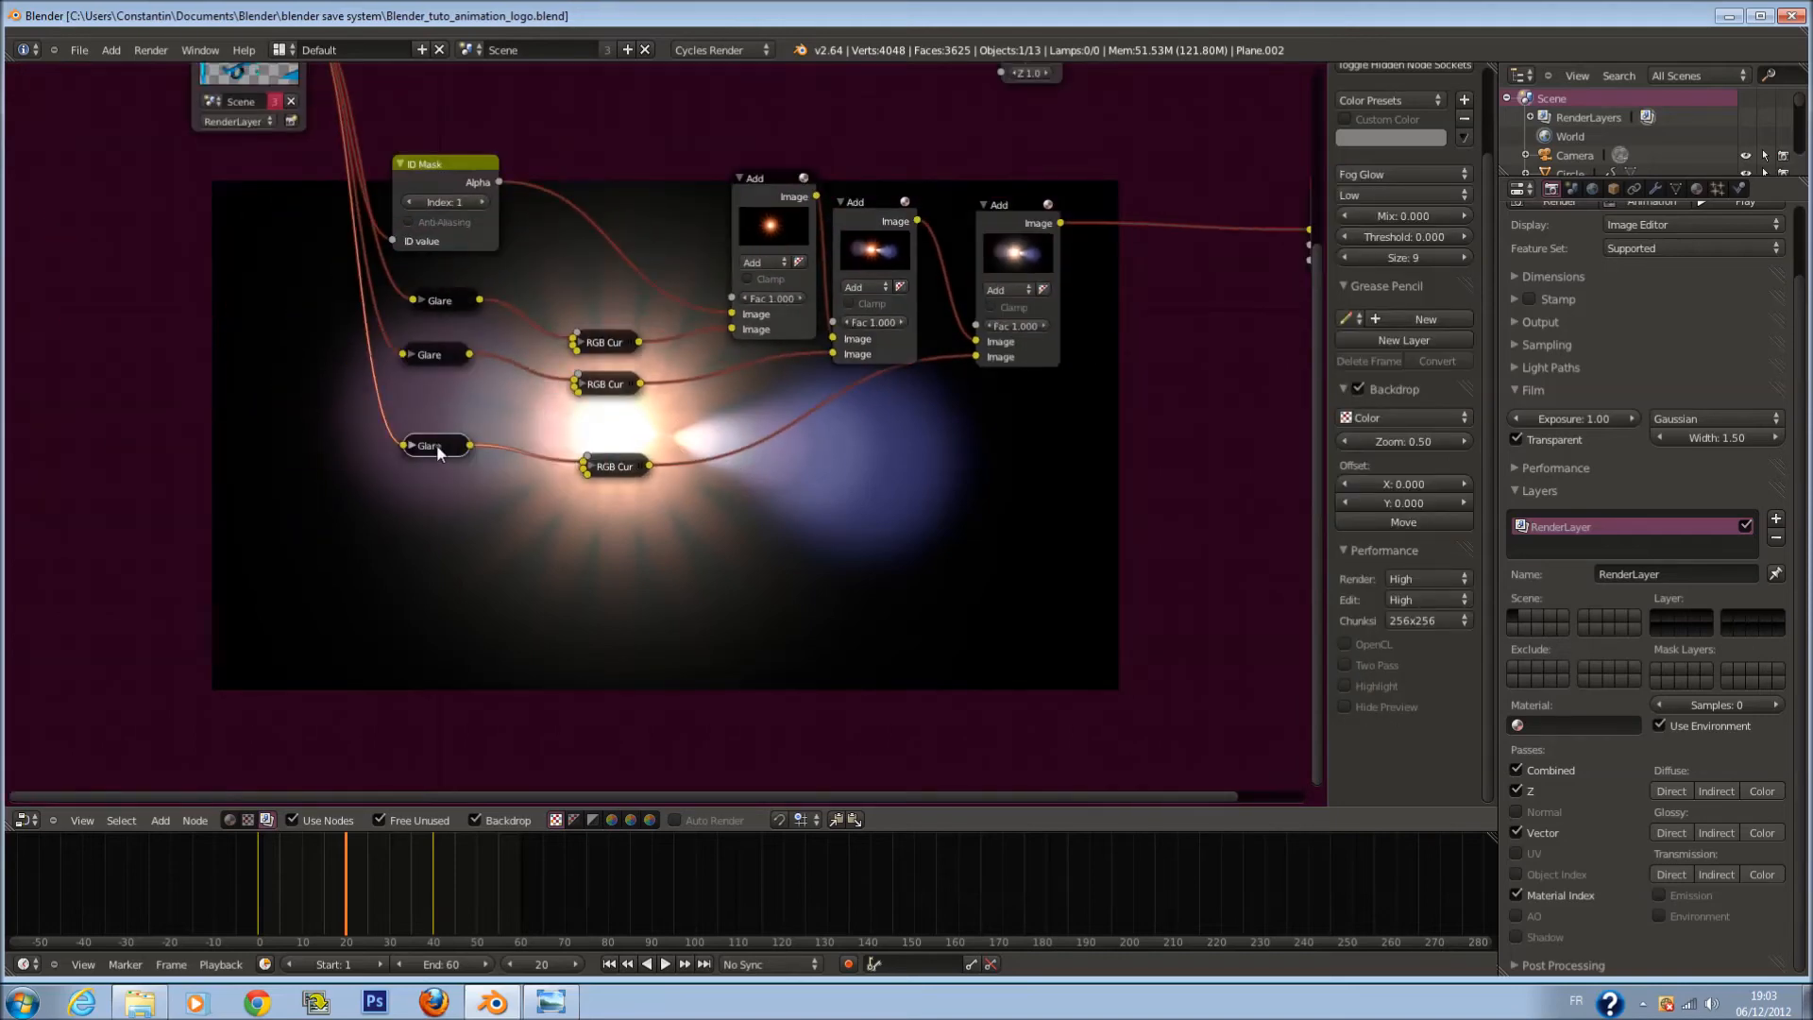
Step: Duplicate the Fog Glow Glare node below the original, expand the copy and set its glare type to Simple Star
key(shift+d)
click(434, 547)
click(412, 547)
scroll(463, 505, up, 4)
middle_drag(467, 502, 519, 363)
click(404, 506)
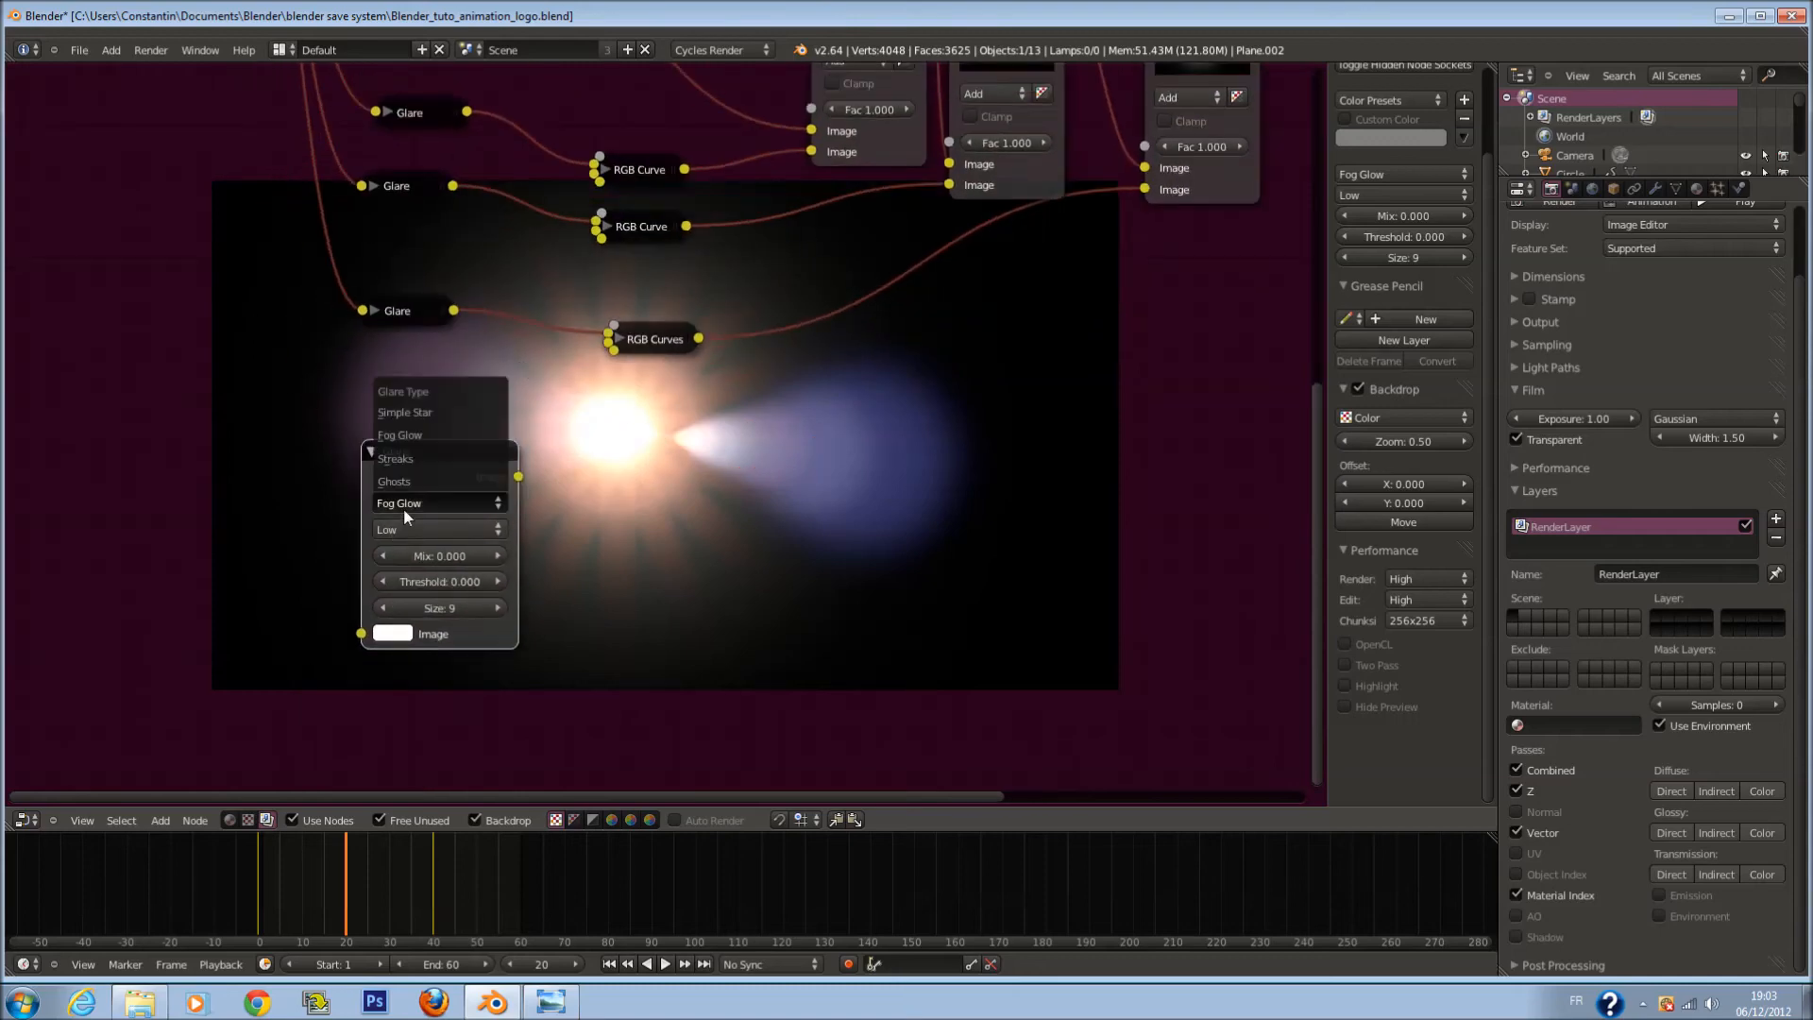
click(438, 411)
scroll(580, 417, down, 2)
scroll(446, 279, down, 2)
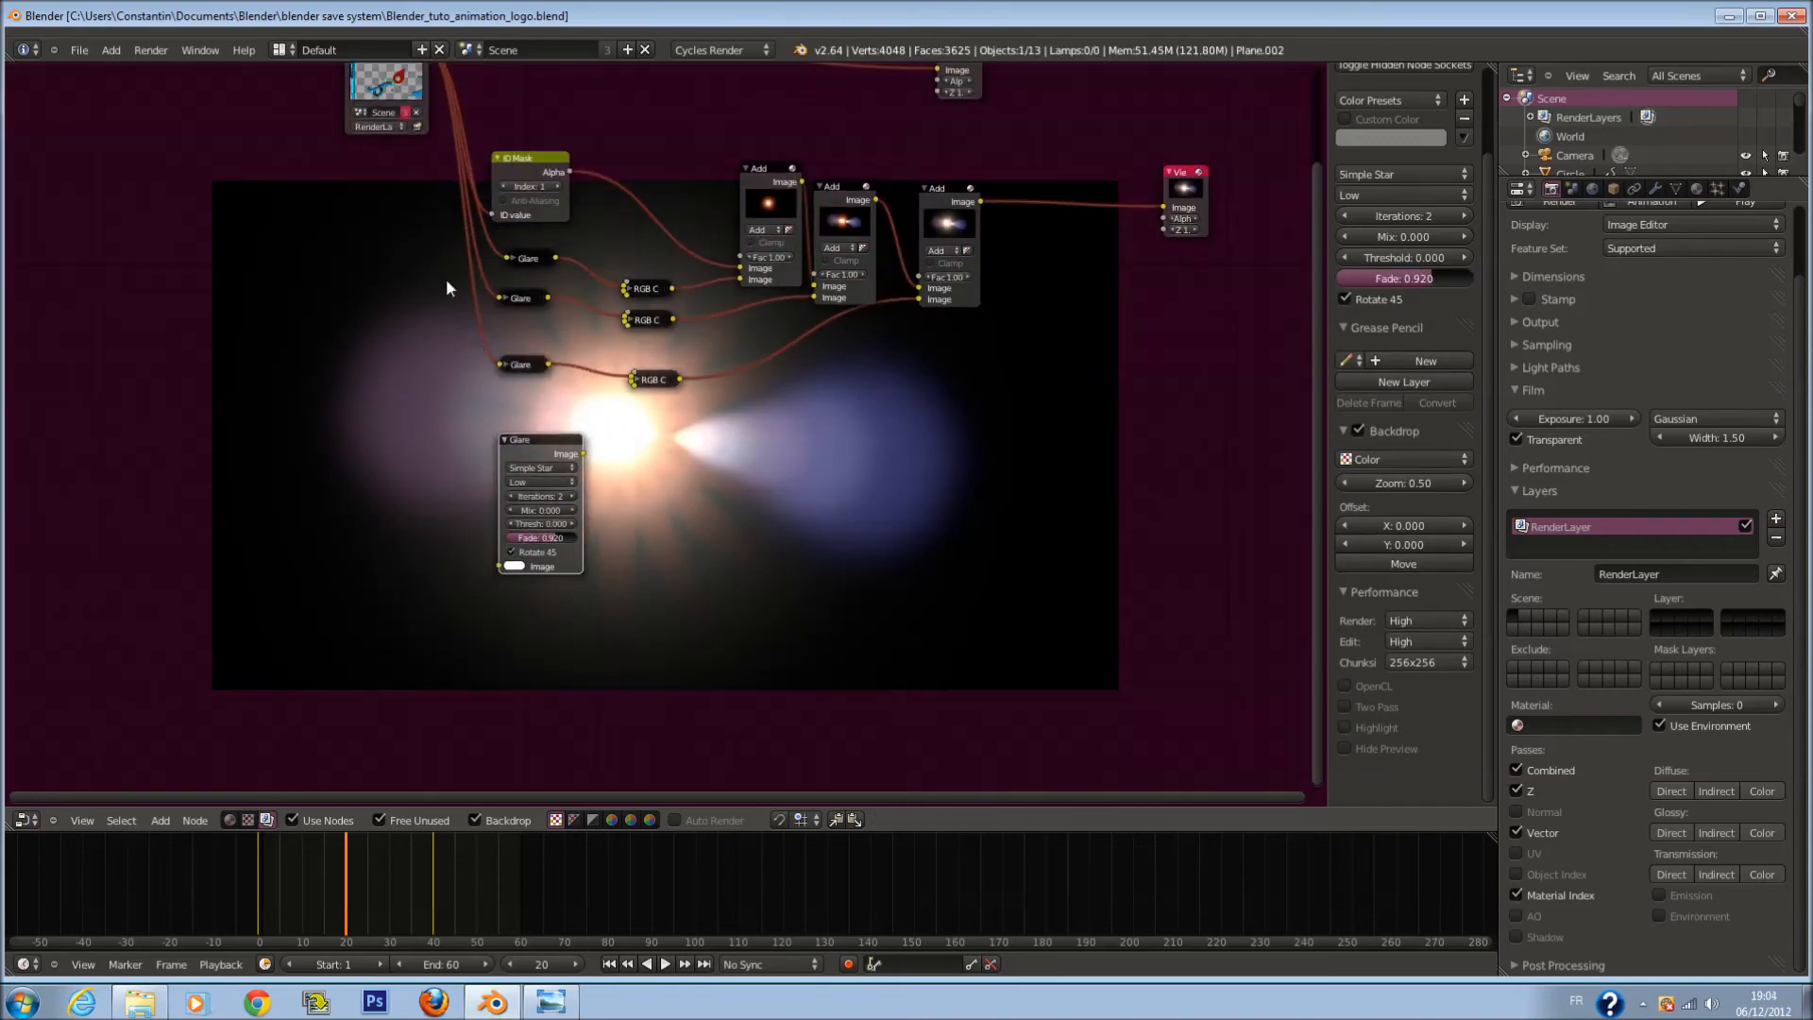
Step: Connect the render layer's IndexMA output to the Simple Star Glare and duplicate the last Add node before the Viewer
drag(406, 155, 479, 670)
scroll(1077, 349, up, 1)
drag(831, 287, 792, 327)
key(shift+d)
click(933, 341)
Step: Connect the Simple Star Glare to the new Add node's second image input and save the file
drag(345, 585, 881, 470)
drag(896, 325, 838, 321)
middle_drag(587, 584, 719, 421)
scroll(719, 420, up, 3)
key(ctrl+s)
click(720, 419)
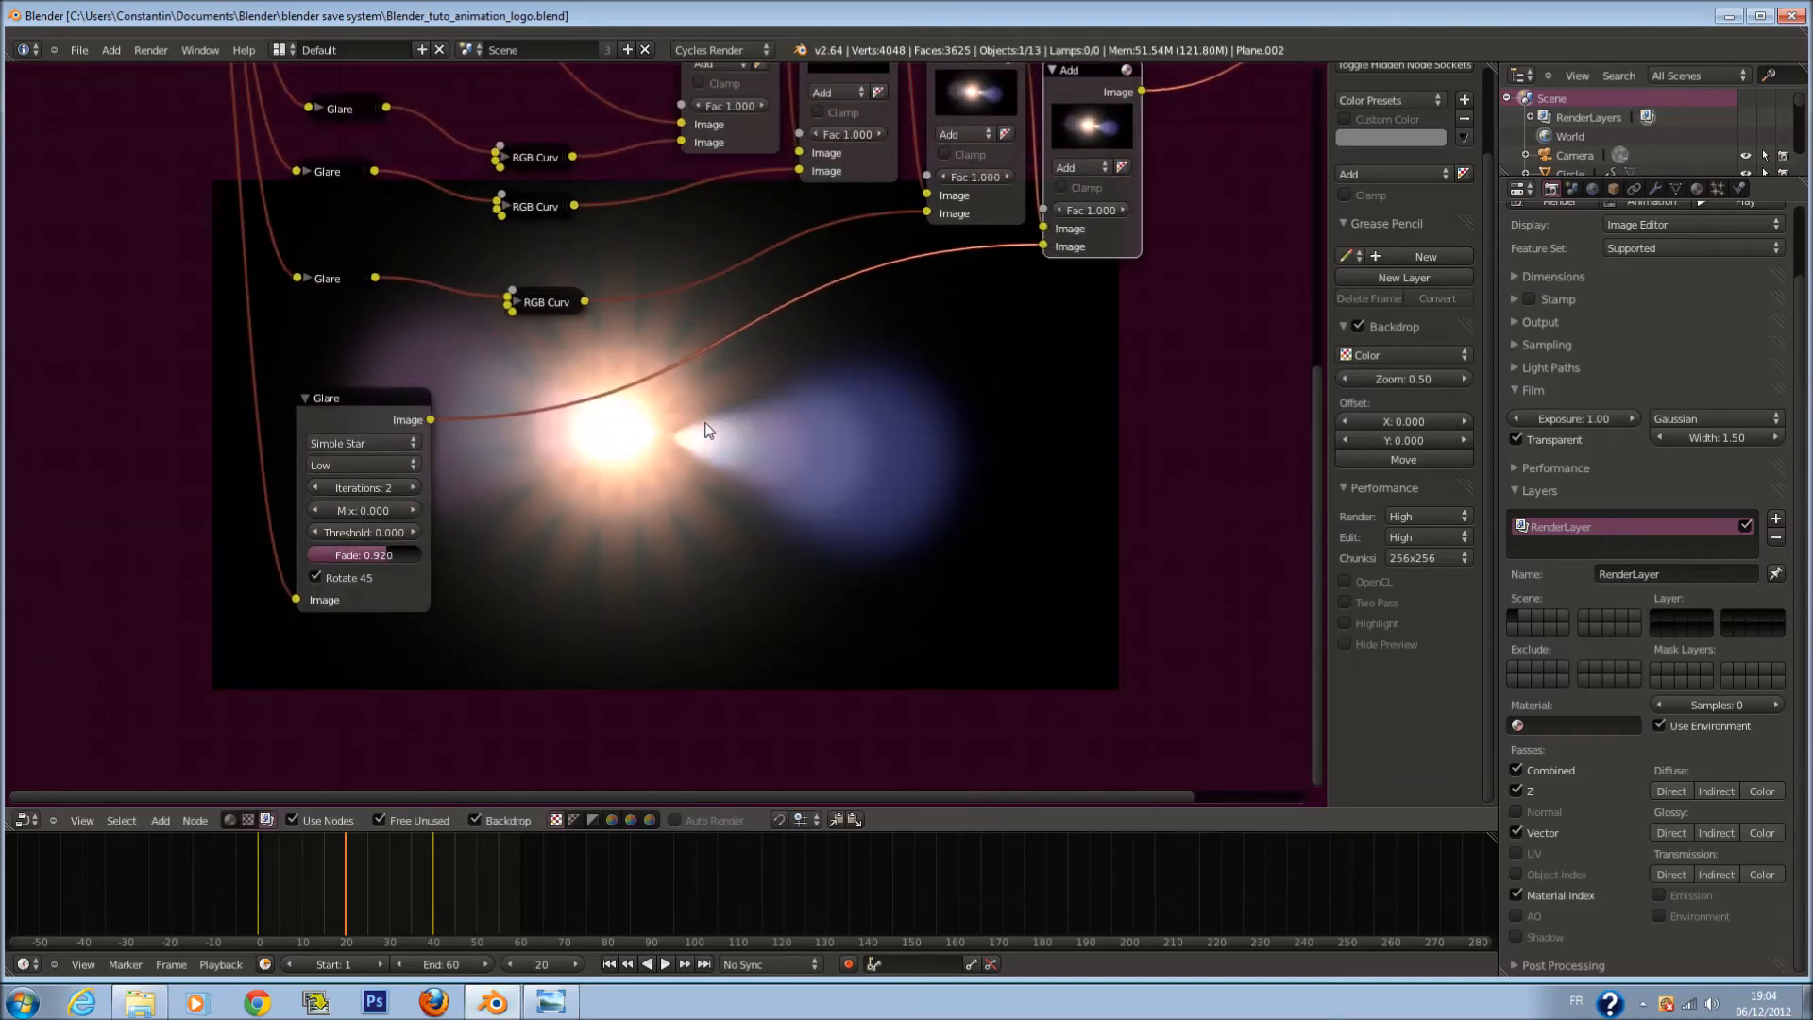
Step: Switch Rotate 45 off and back on for the Simple Star Glare node
scroll(720, 418, up, 2)
click(265, 605)
click(264, 603)
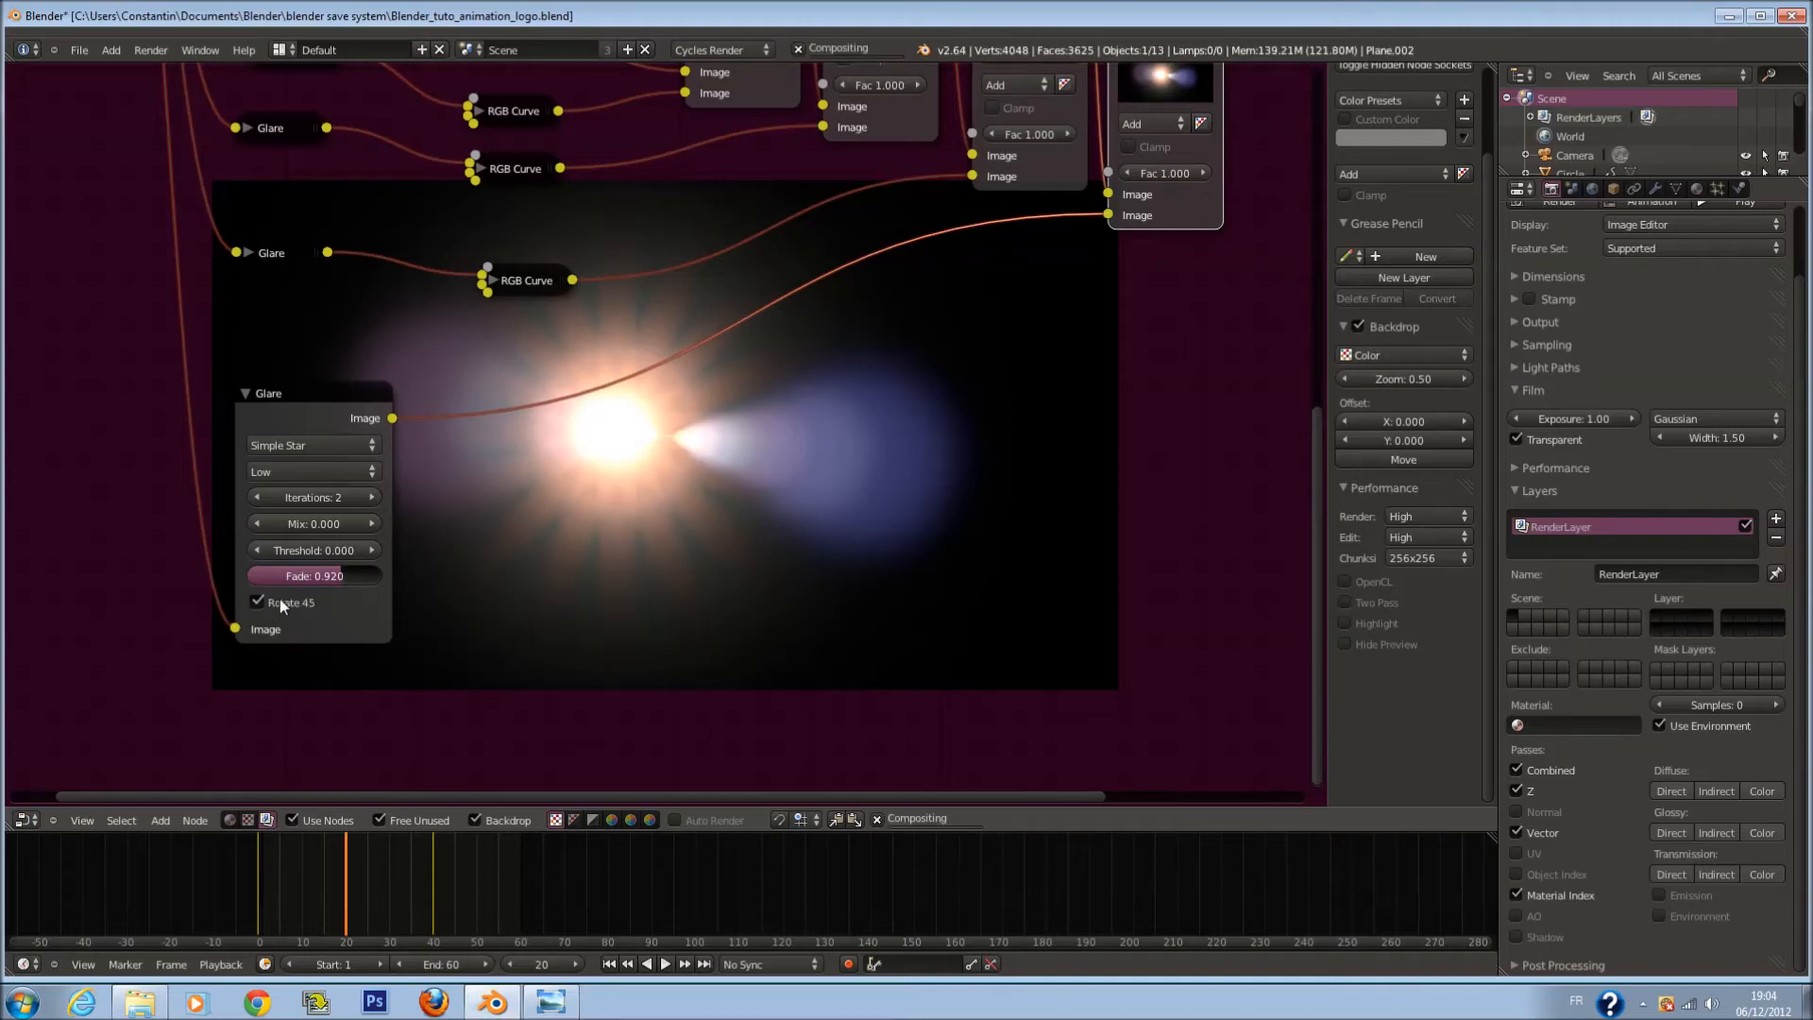
Step: Connect the Simple Star Glare output directly to the Viewer and save the file
scroll(808, 378, down, 2)
middle_drag(807, 377, 533, 511)
drag(714, 404, 982, 218)
middle_drag(899, 535, 909, 425)
key(ctrl+s)
click(903, 412)
scroll(419, 490, up, 4)
middle_drag(419, 490, 780, 503)
scroll(518, 566, up, 2)
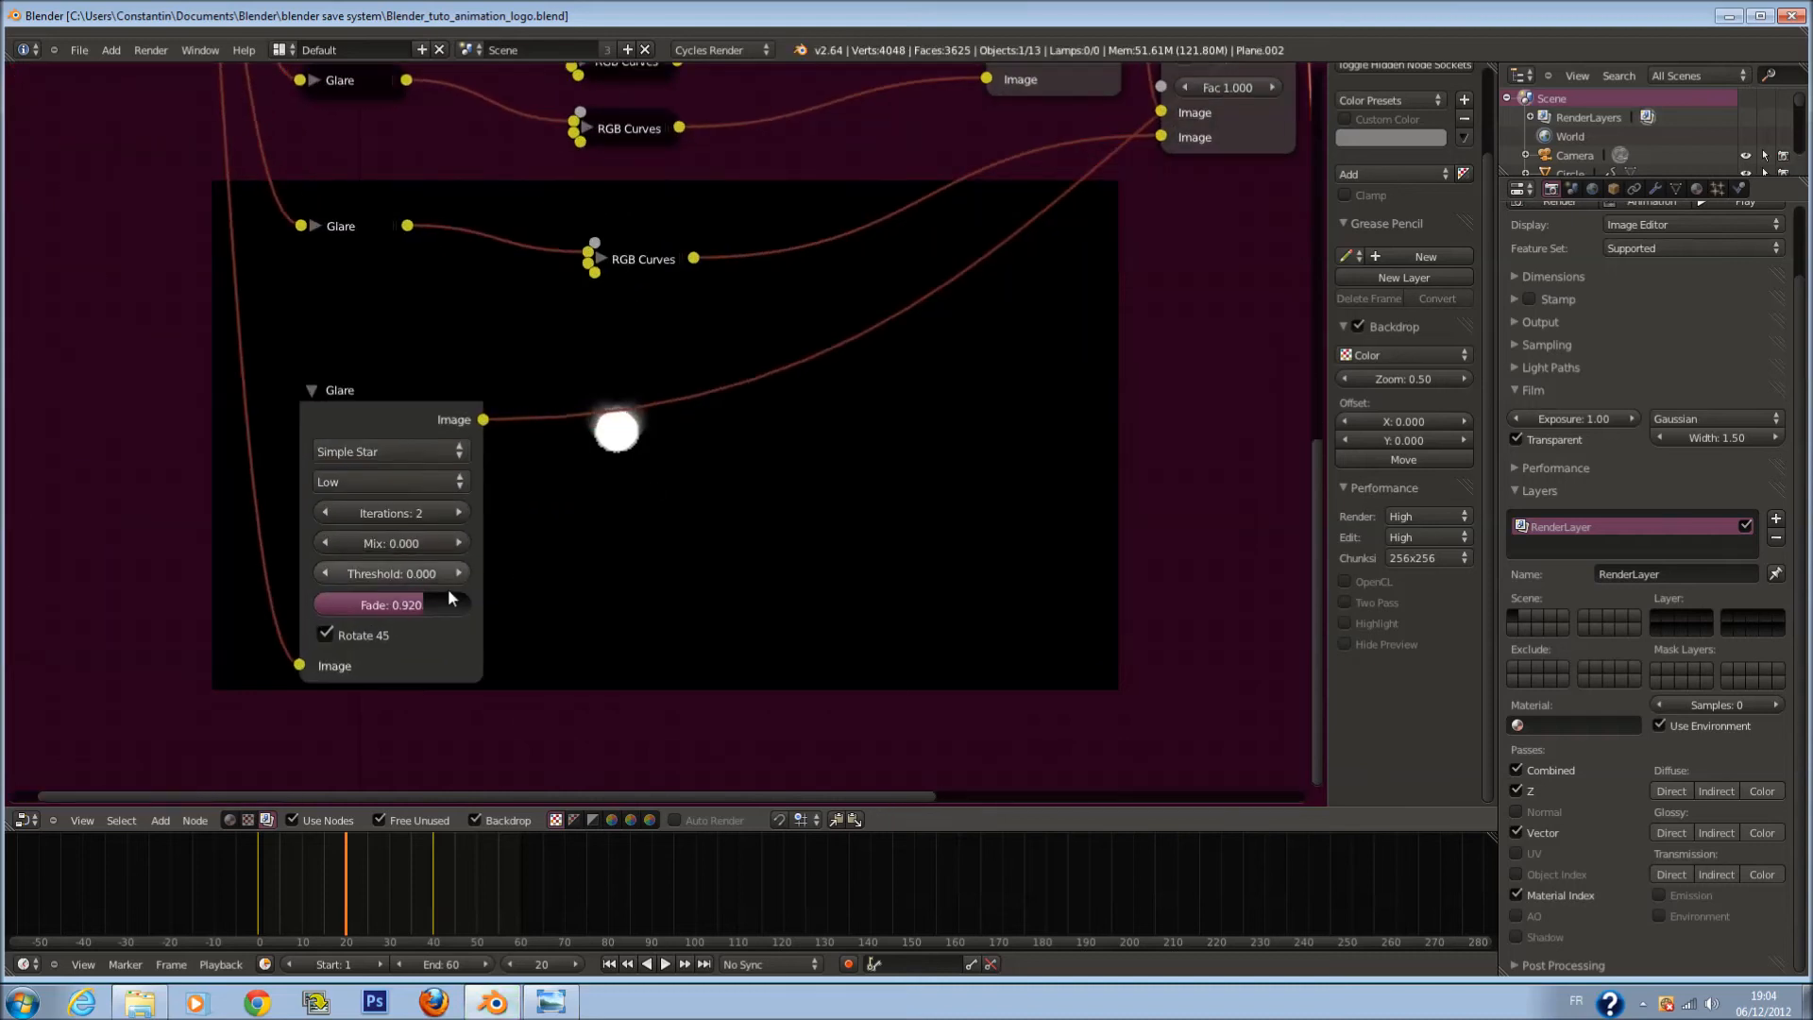
Step: Set the Simple Star Glare's fade to 1.000 and iterations to 5, trying Rotate 45 off before enabling it again
drag(416, 602, 532, 614)
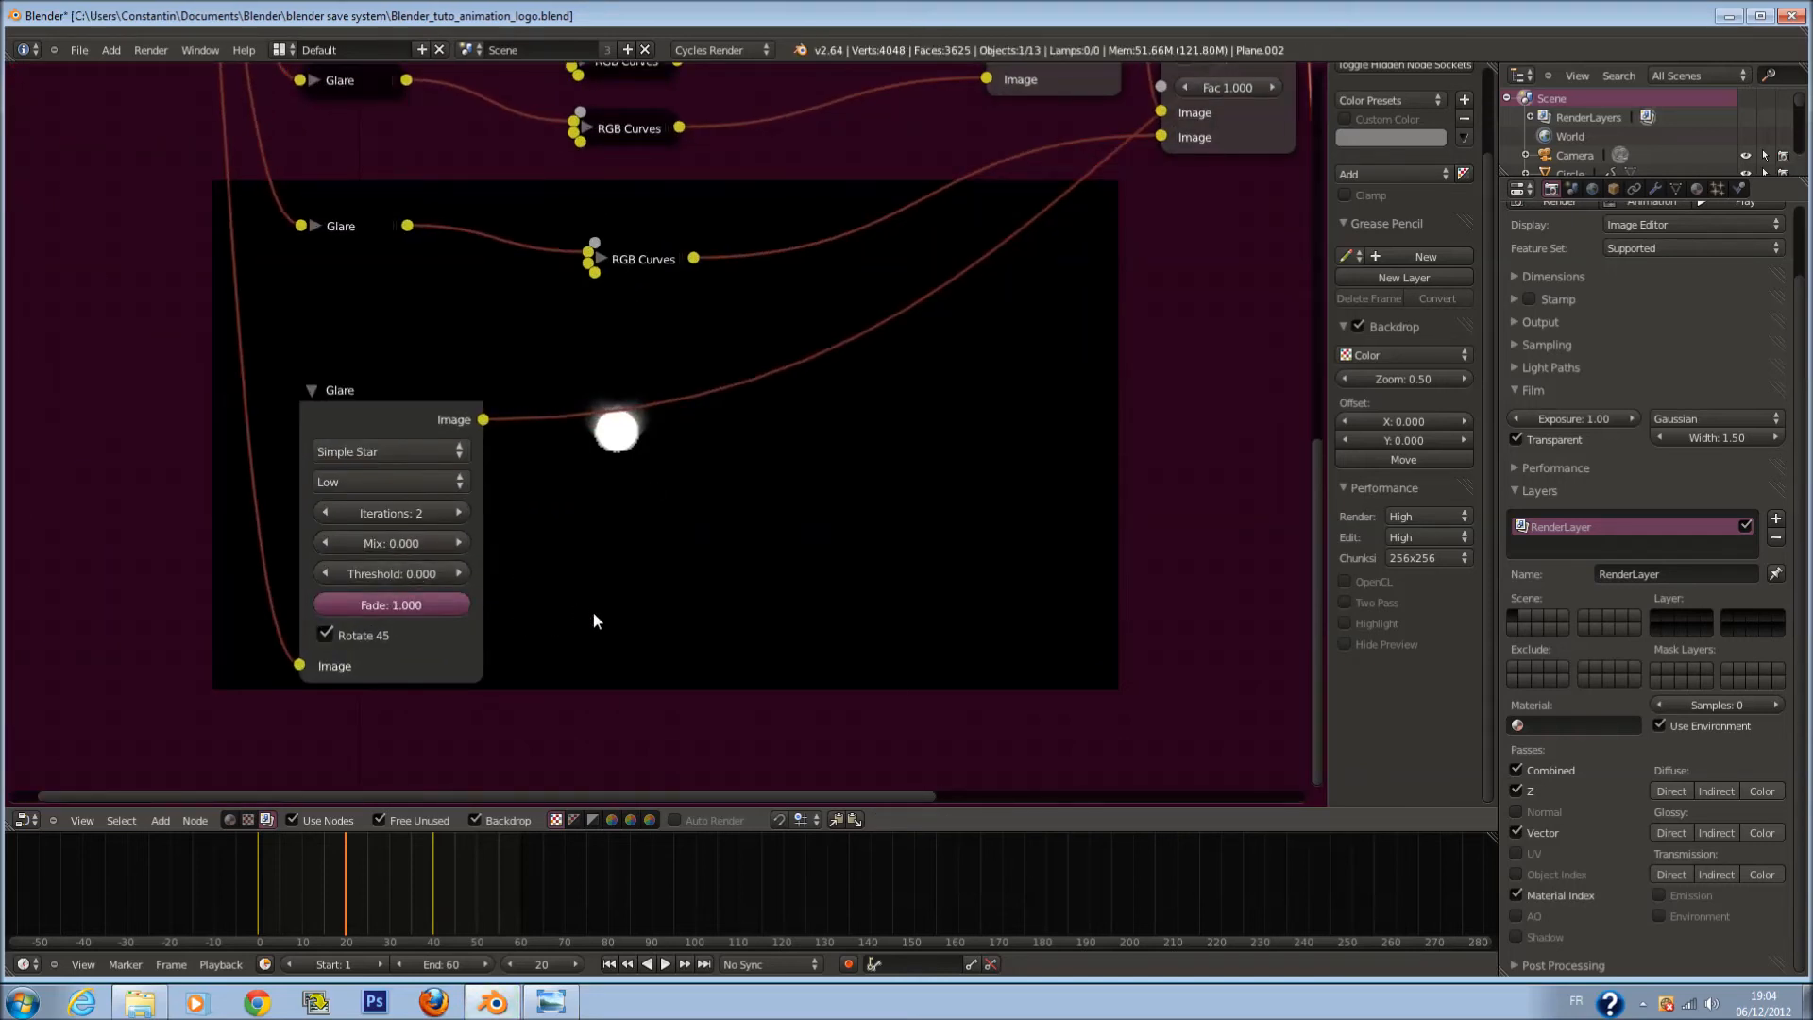
click(326, 634)
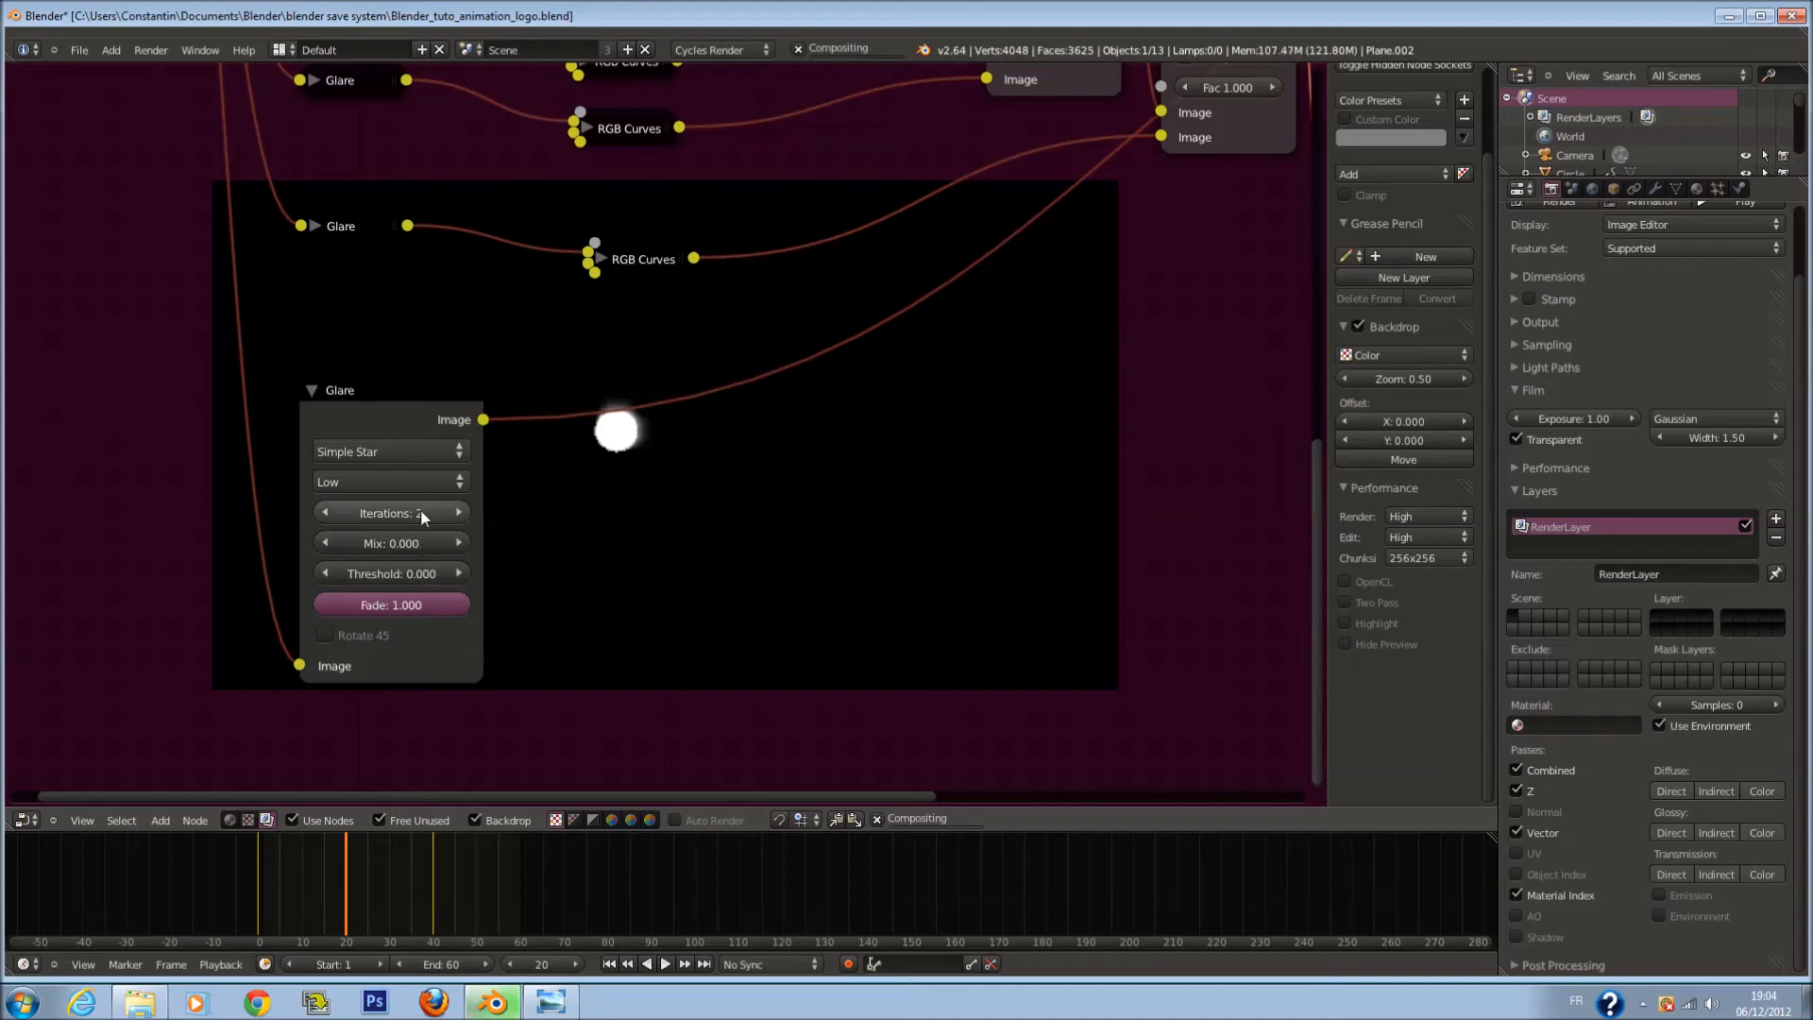
click(455, 512)
drag(479, 513, 784, 521)
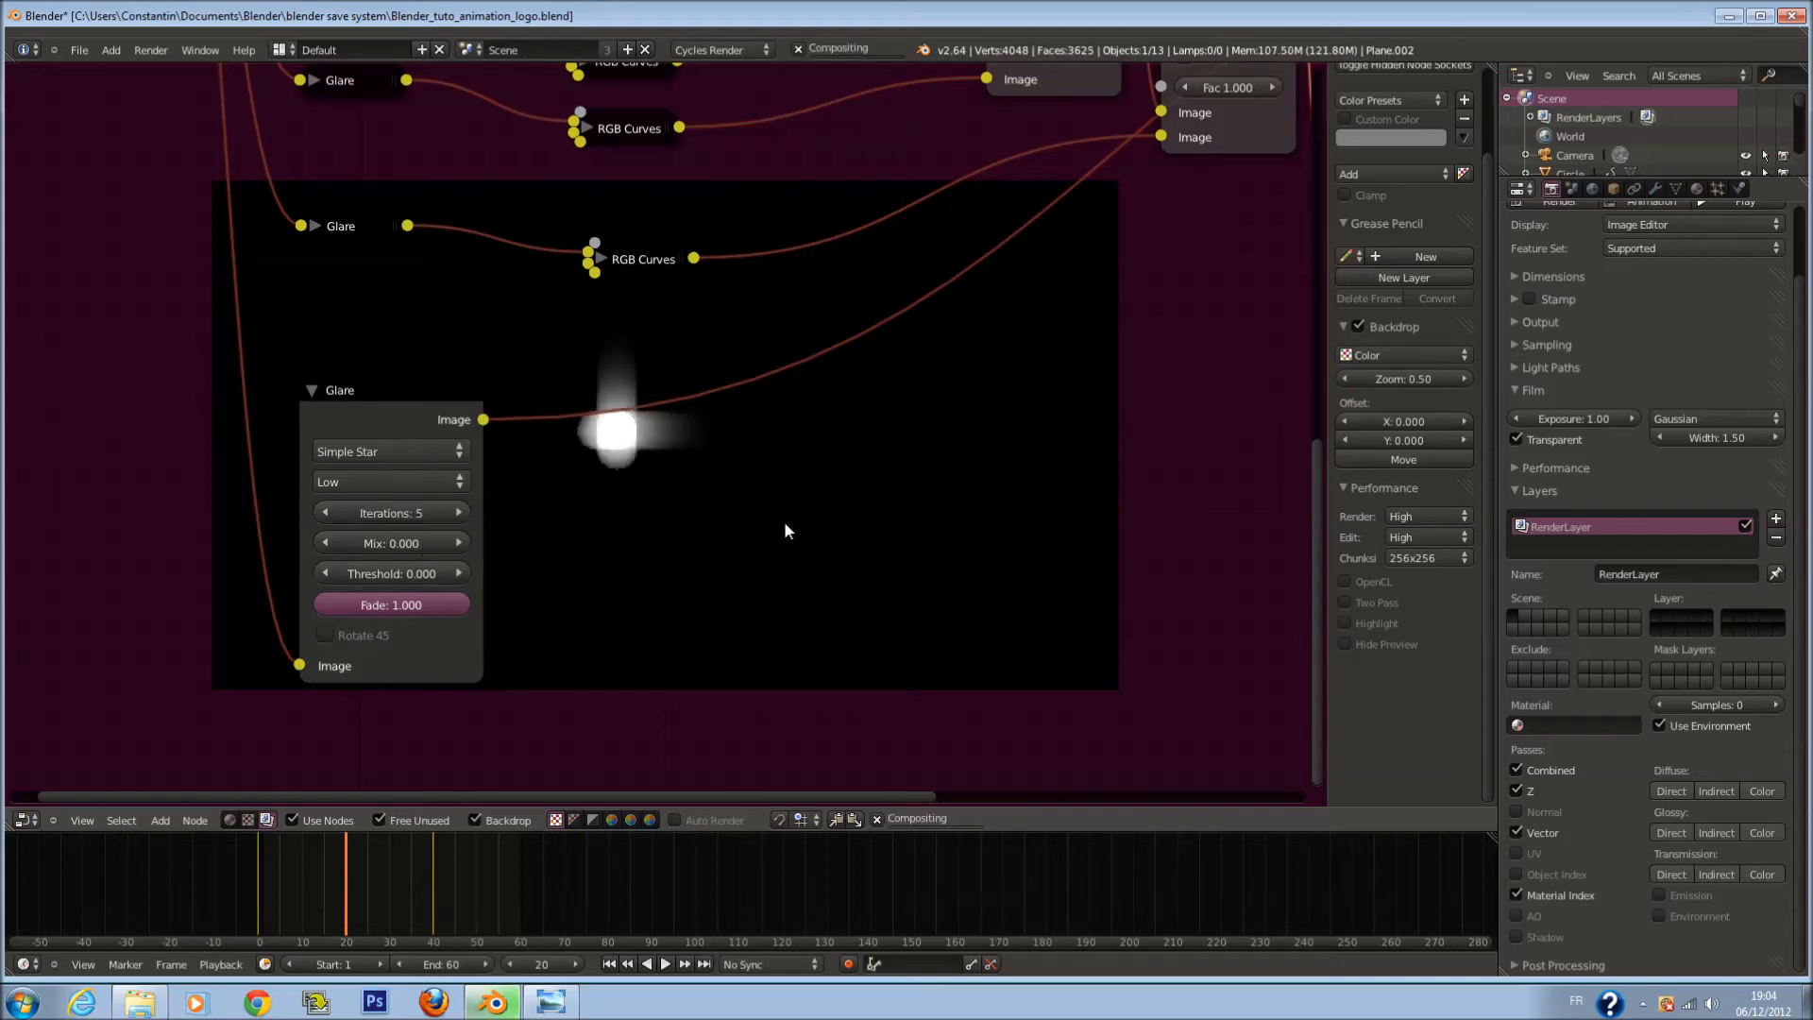
click(329, 634)
Step: Reconnect the Simple Star Glare to the new Add node's second image input and that Add node to the Viewer
scroll(772, 491, down, 1)
scroll(773, 500, down, 2)
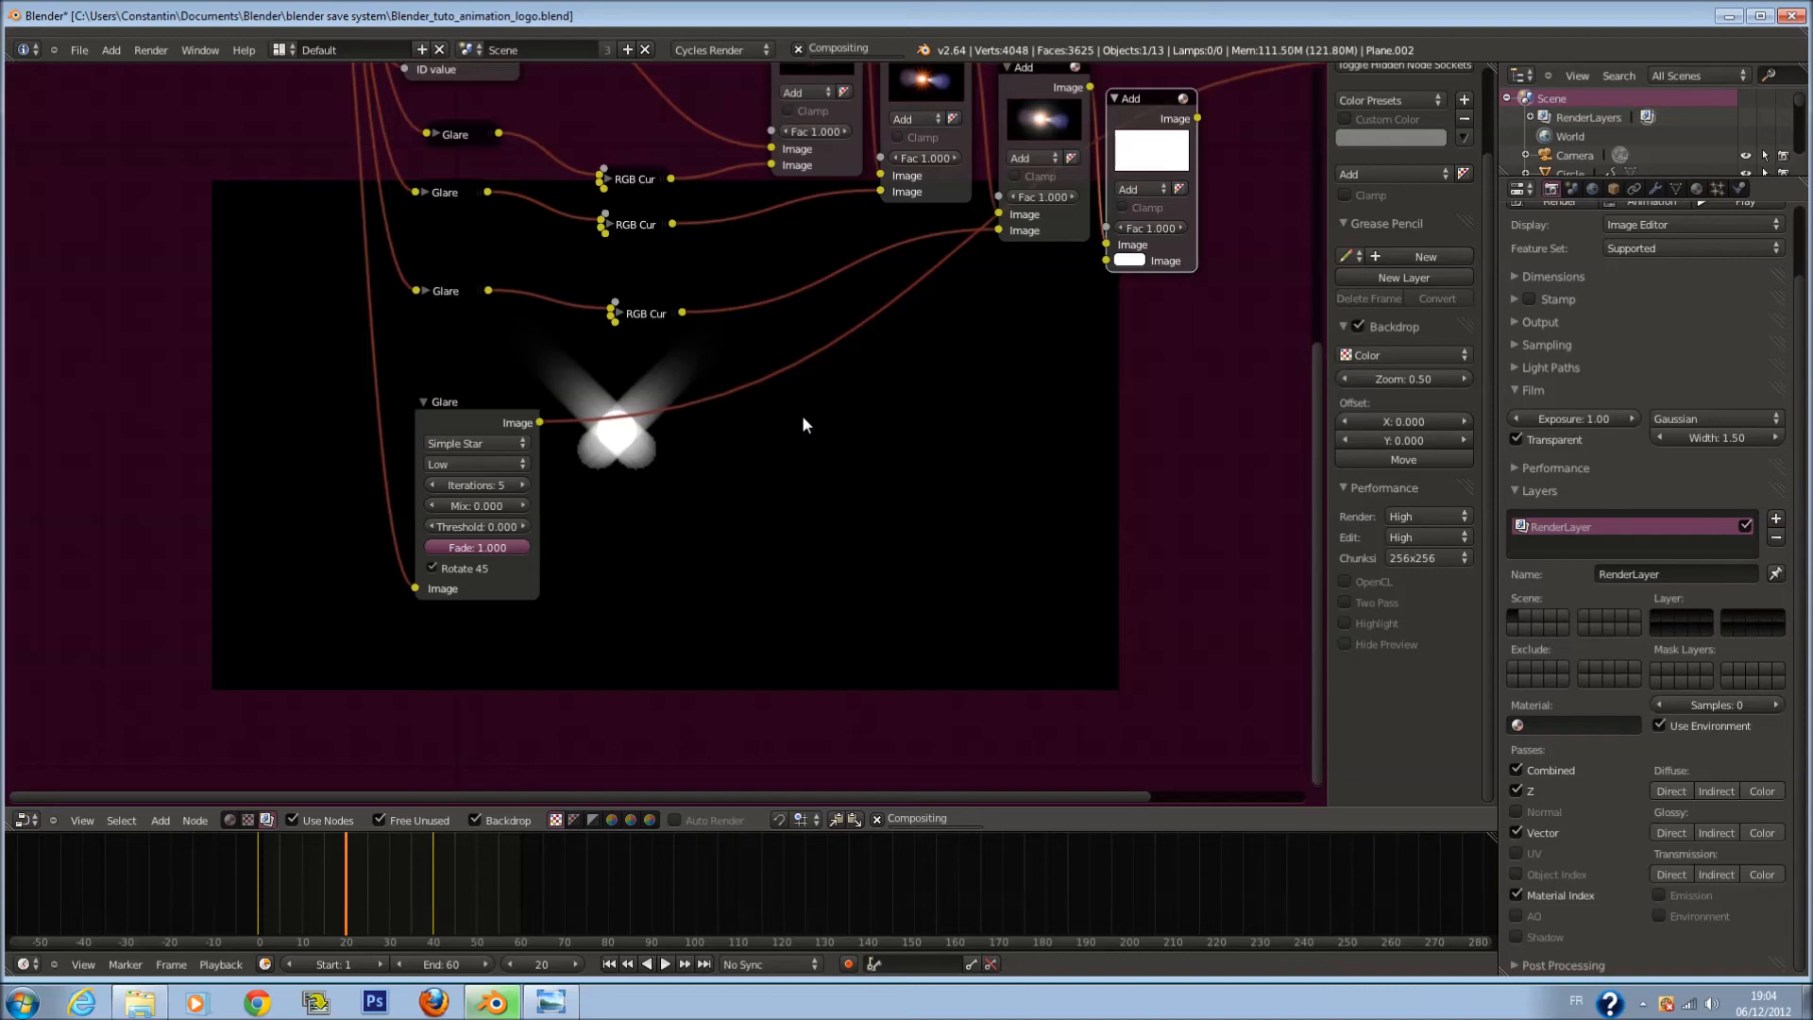
scroll(578, 511, up, 1)
drag(1157, 256, 944, 405)
drag(1017, 301, 1157, 256)
scroll(583, 480, up, 1)
middle_drag(584, 480, 587, 329)
scroll(592, 437, up, 1)
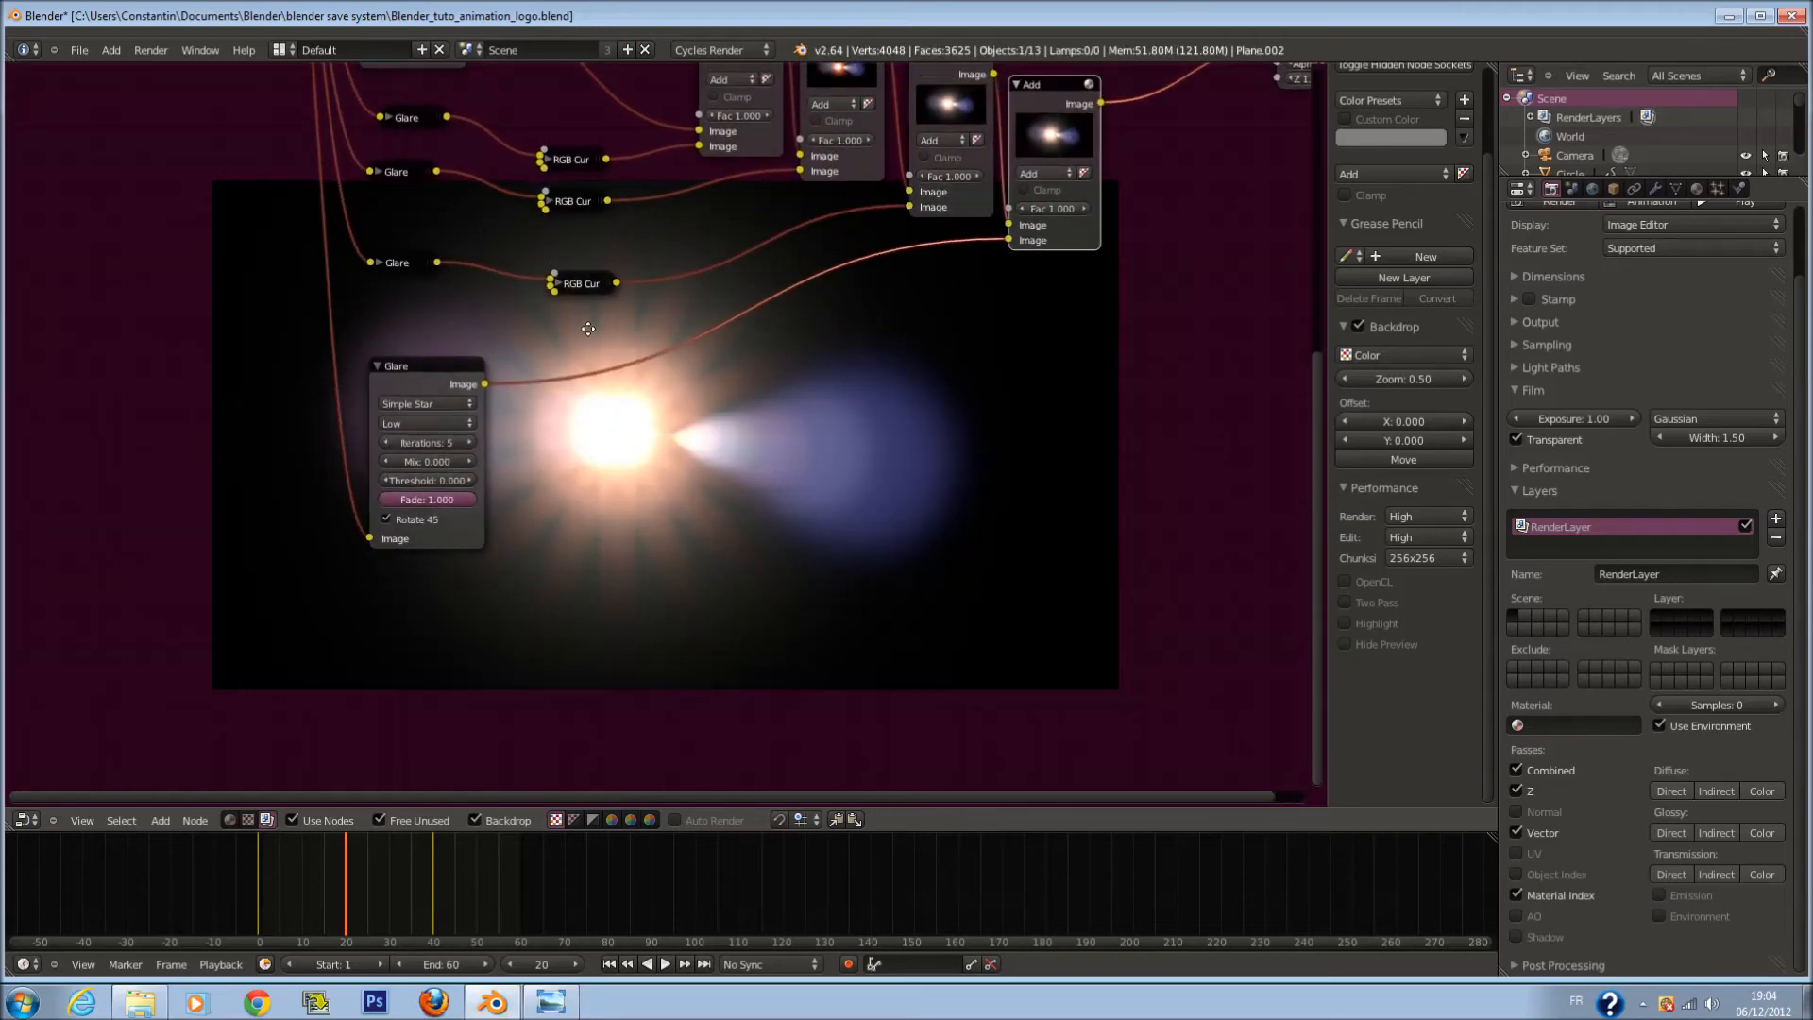
Step: Delete the Simple Star Glare node
click(400, 380)
key(x)
key(Home)
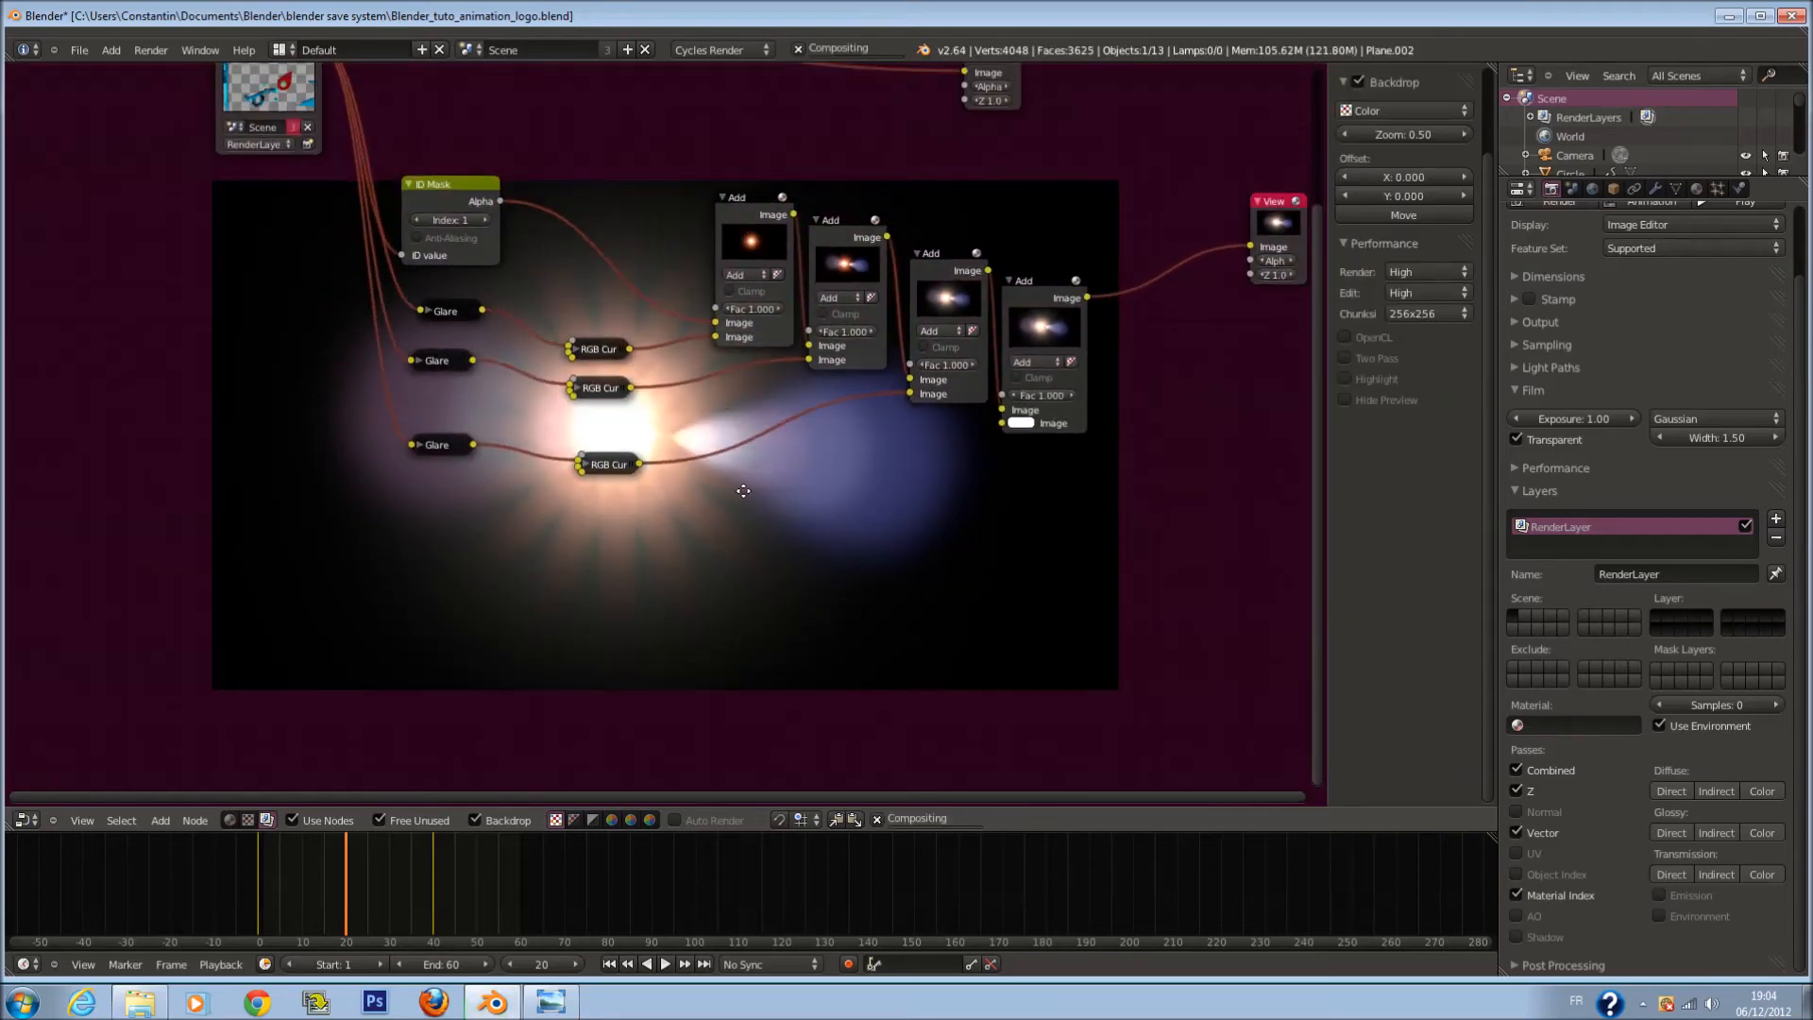
middle_drag(743, 491, 742, 498)
scroll(727, 510, down, 2)
Step: Duplicate and expand the Fog Glow Glare node below the original, check its glare types and keep Fog Glow
key(shift+a)
click(470, 449)
key(shift+d)
click(473, 535)
key(h)
click(491, 573)
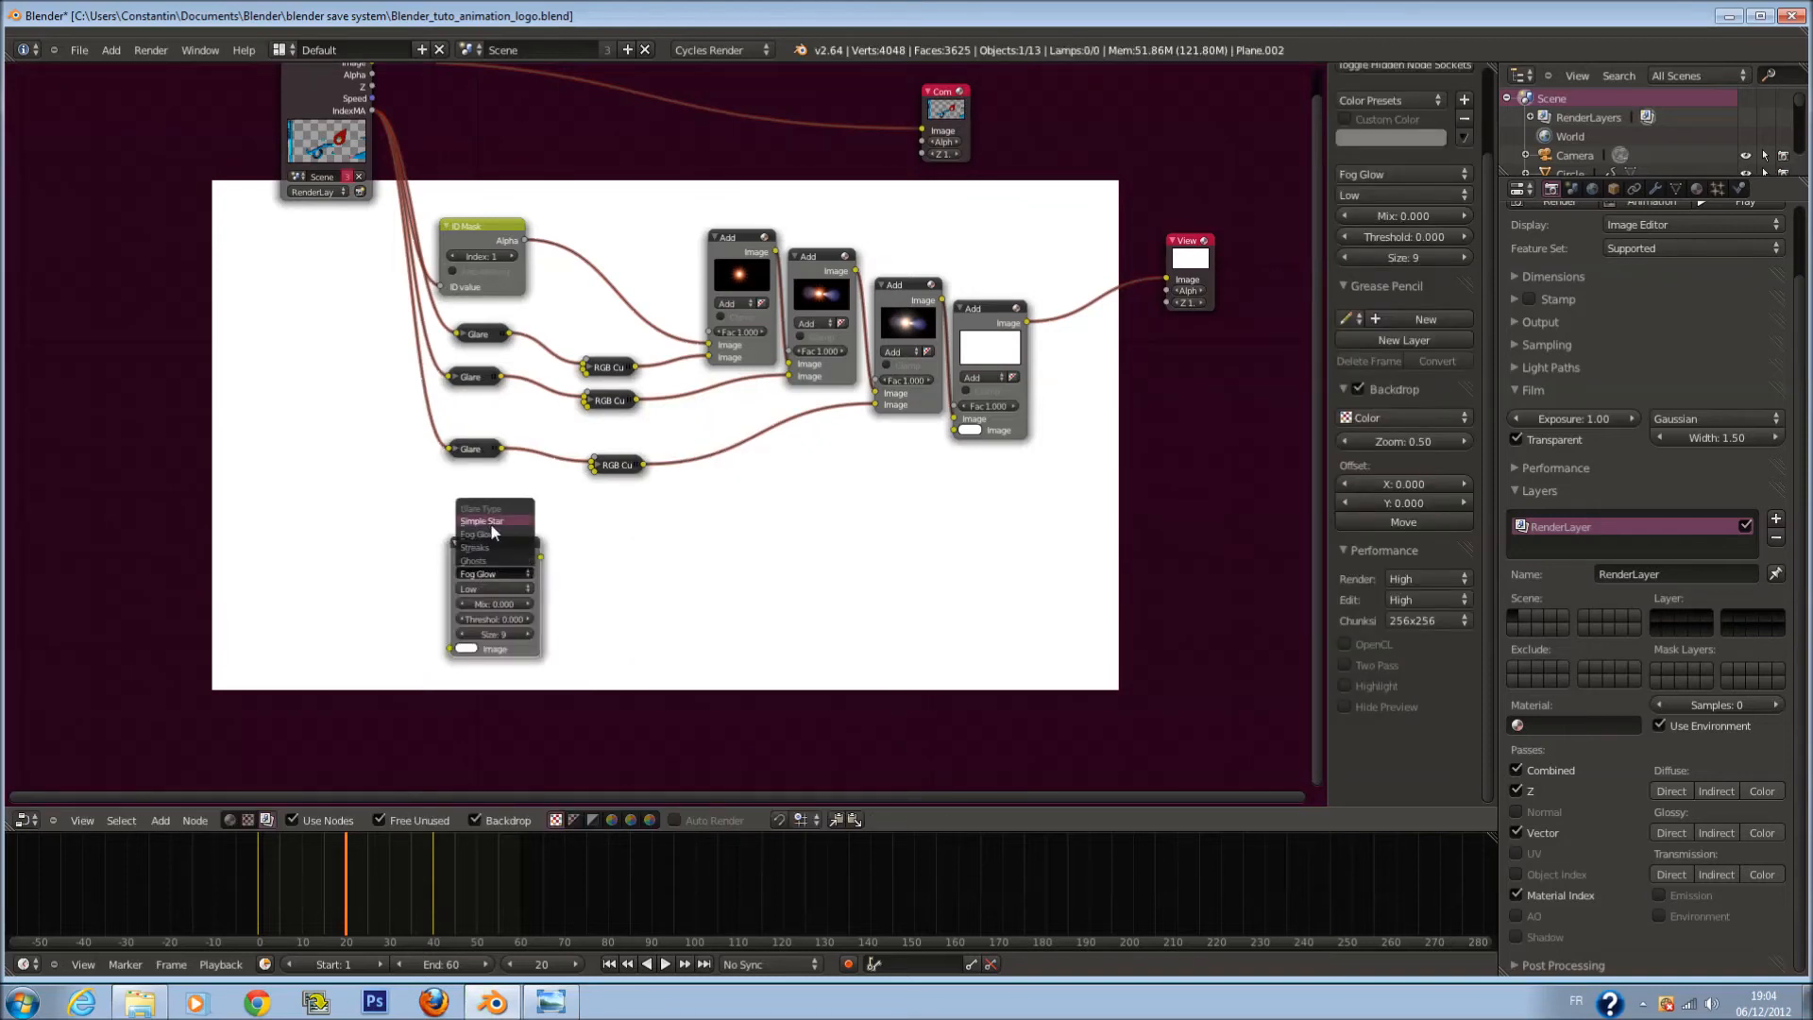
click(506, 534)
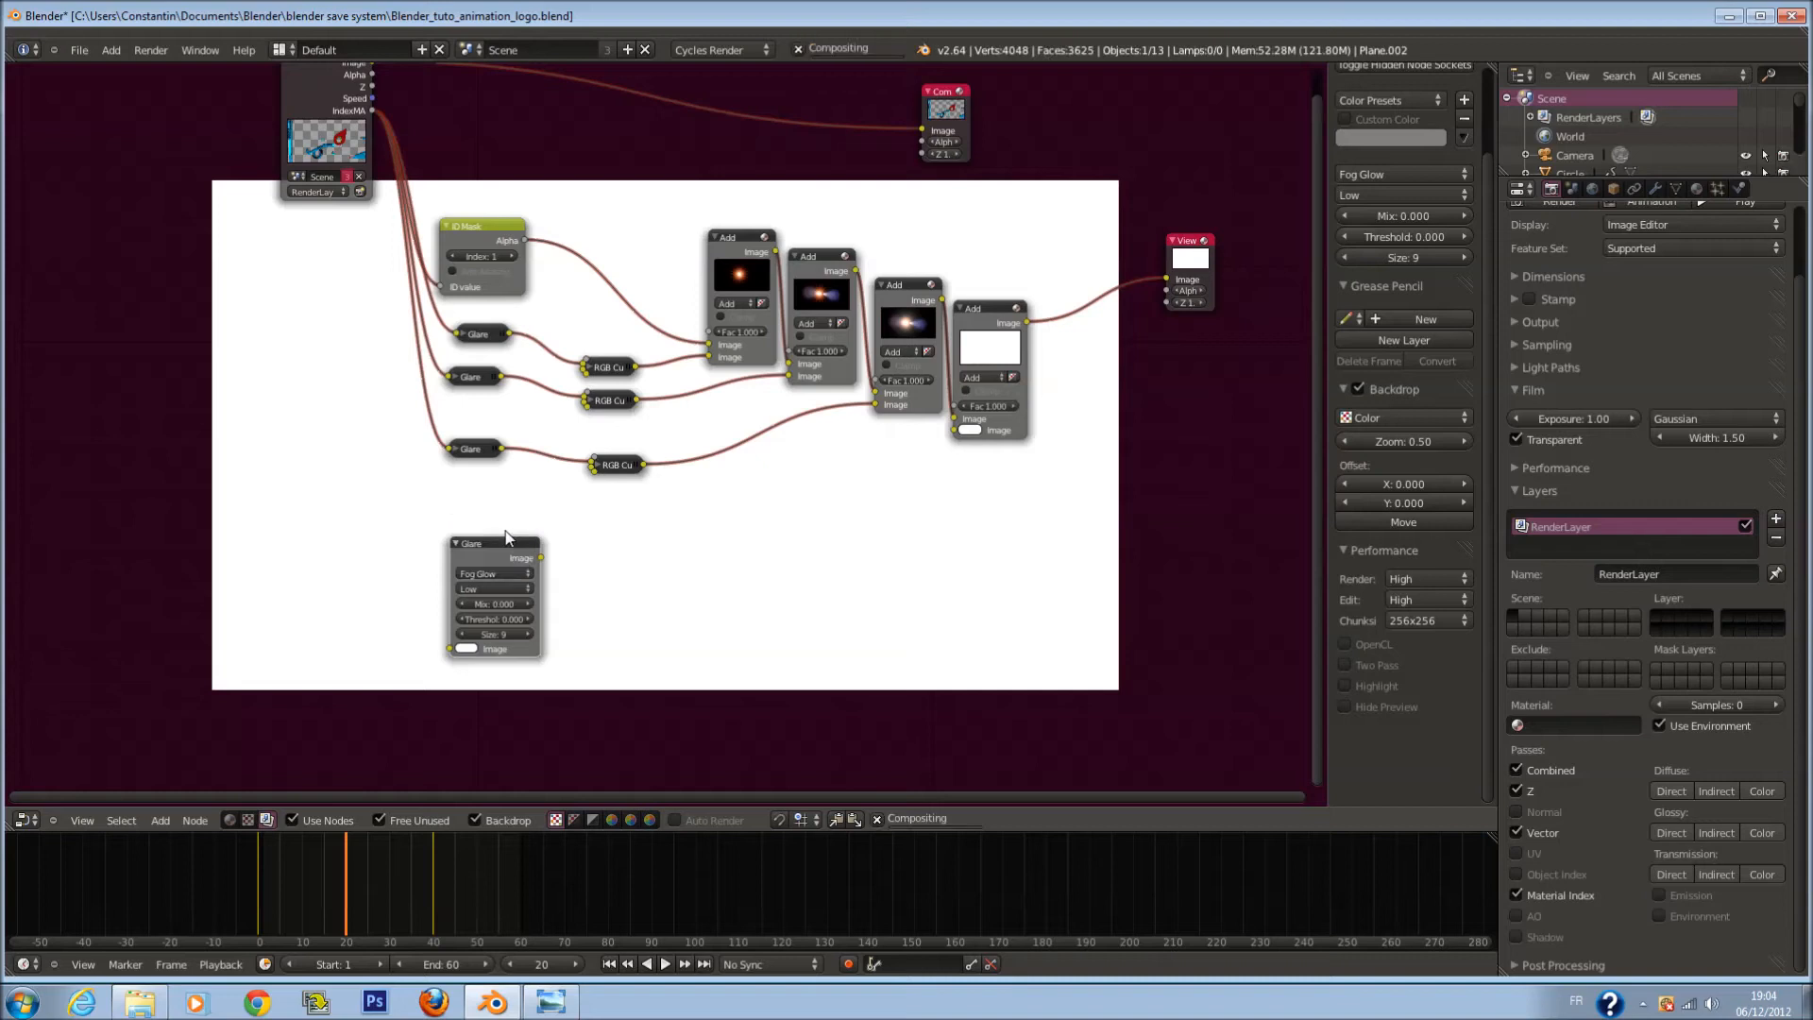
Step: Connect the IndexMA output to the duplicated Fog Glow Glare and the Glare's output directly to the Viewer
click(467, 649)
drag(361, 111, 450, 649)
drag(541, 559, 1252, 253)
scroll(996, 441, up, 1)
middle_drag(892, 585, 834, 426)
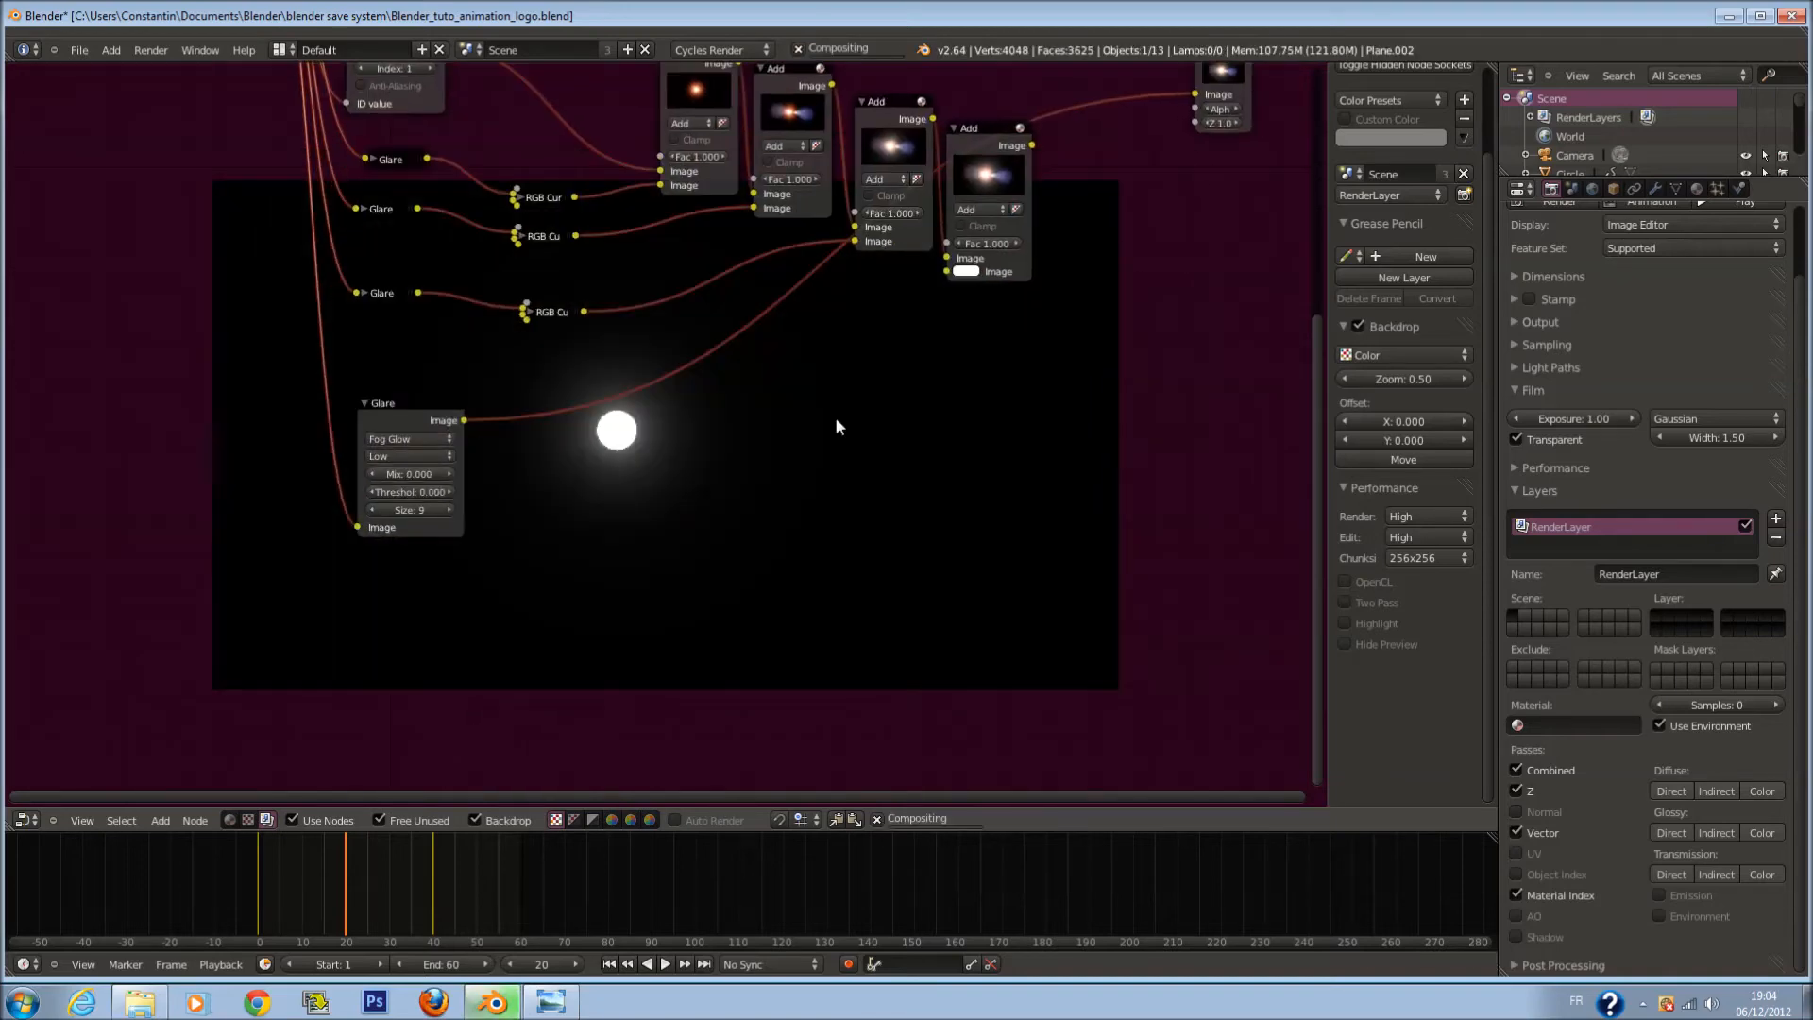
scroll(473, 527, up, 1)
scroll(383, 417, down, 1)
Step: Delete the duplicated Fog Glow Glare and the extra Add node, and reconnect the last remaining Add node to the Viewer
click(385, 414)
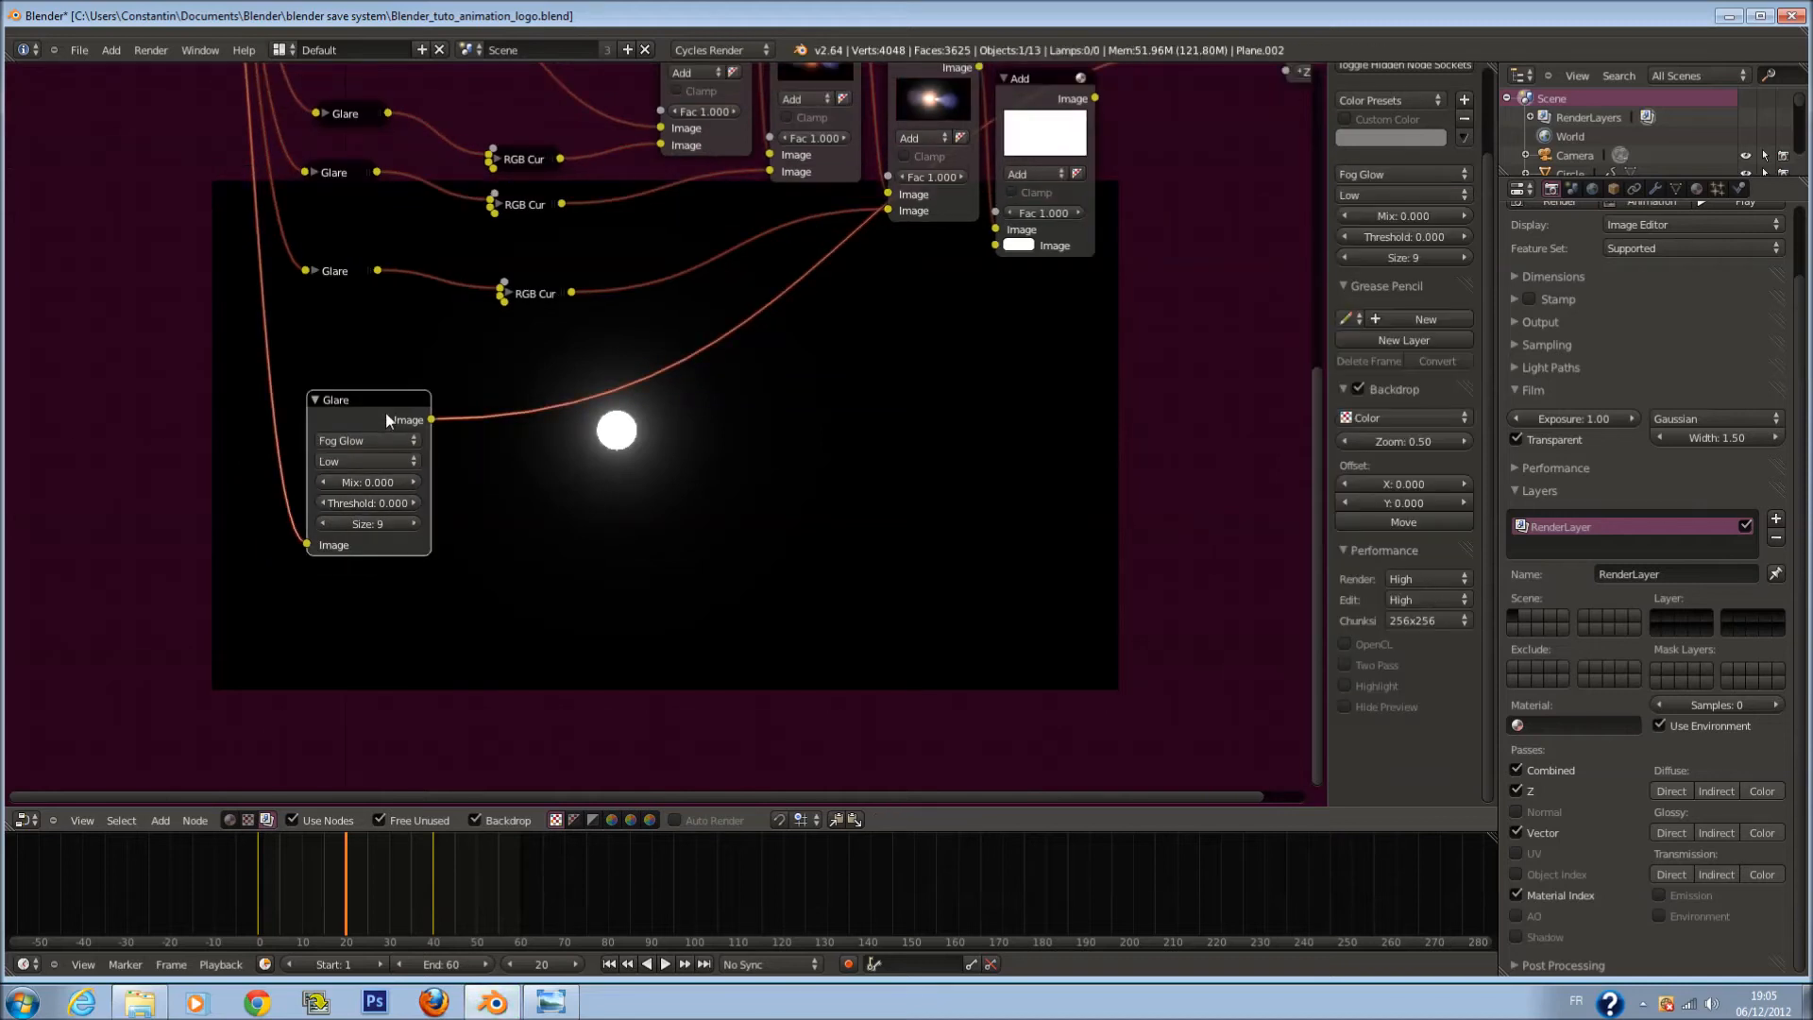
key(x)
middle_drag(570, 370, 611, 592)
click(982, 413)
key(x)
drag(954, 352, 1195, 348)
Step: Move the first Add node and the three RGB Curves nodes closer to the Glare nodes and save the file
scroll(1156, 371, up, 4)
drag(736, 266, 652, 254)
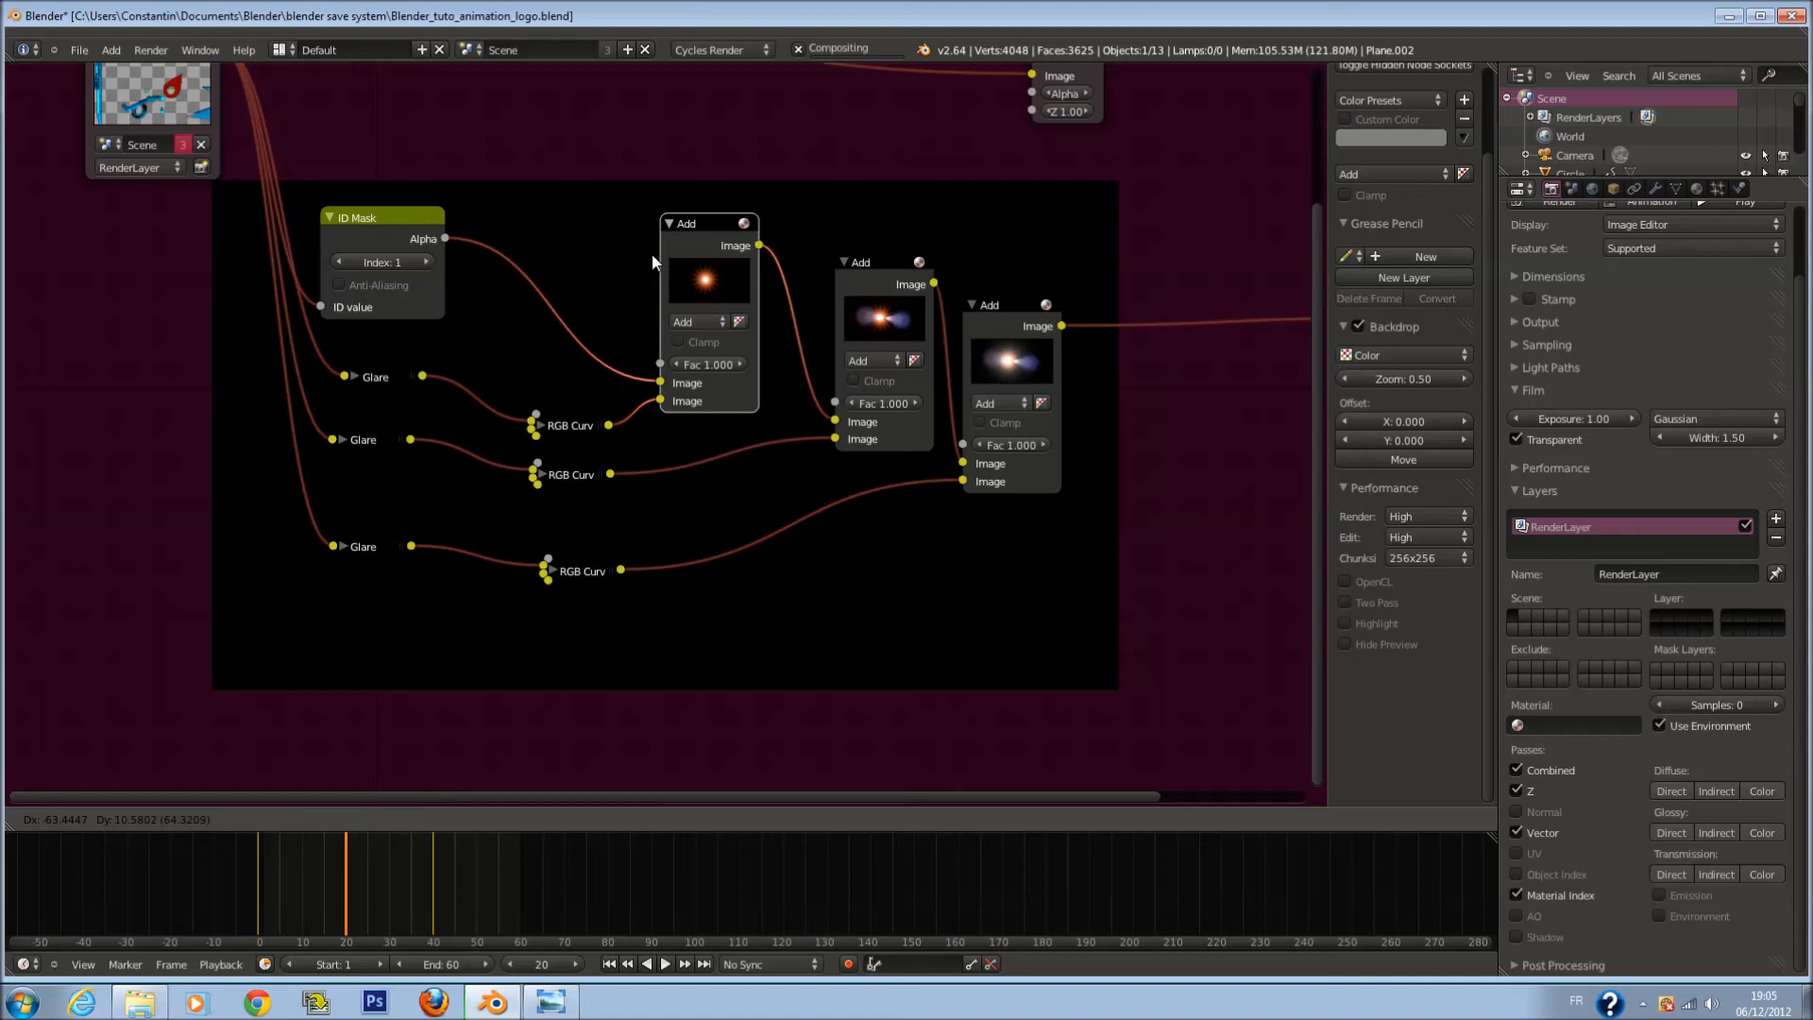
drag(572, 416, 507, 382)
drag(580, 485, 490, 452)
drag(606, 599, 504, 571)
key(ctrl+s)
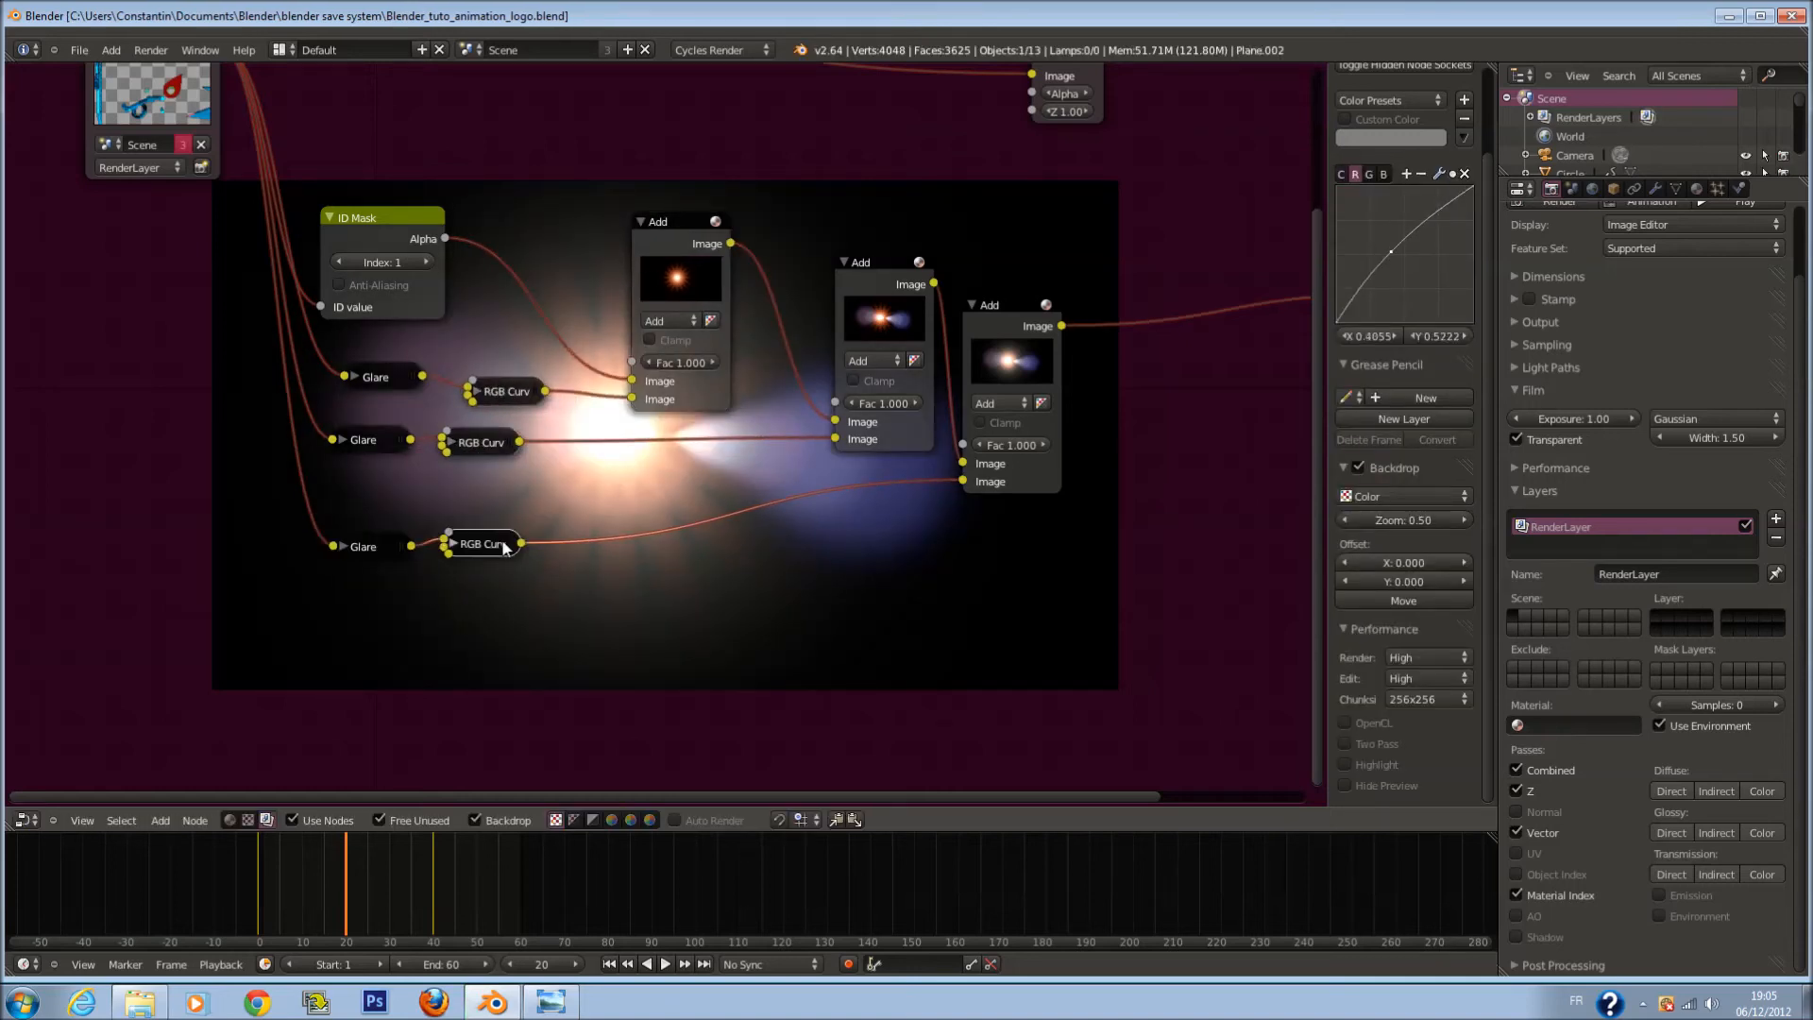
Step: Reposition the Add nodes to space out the compositing chain neatly
key(Home)
scroll(447, 354, up, 2)
drag(364, 329, 315, 315)
scroll(510, 359, up, 1)
middle_drag(510, 359, 630, 317)
drag(693, 320, 579, 281)
click(850, 387)
drag(850, 387, 808, 359)
middle_drag(188, 607, 420, 538)
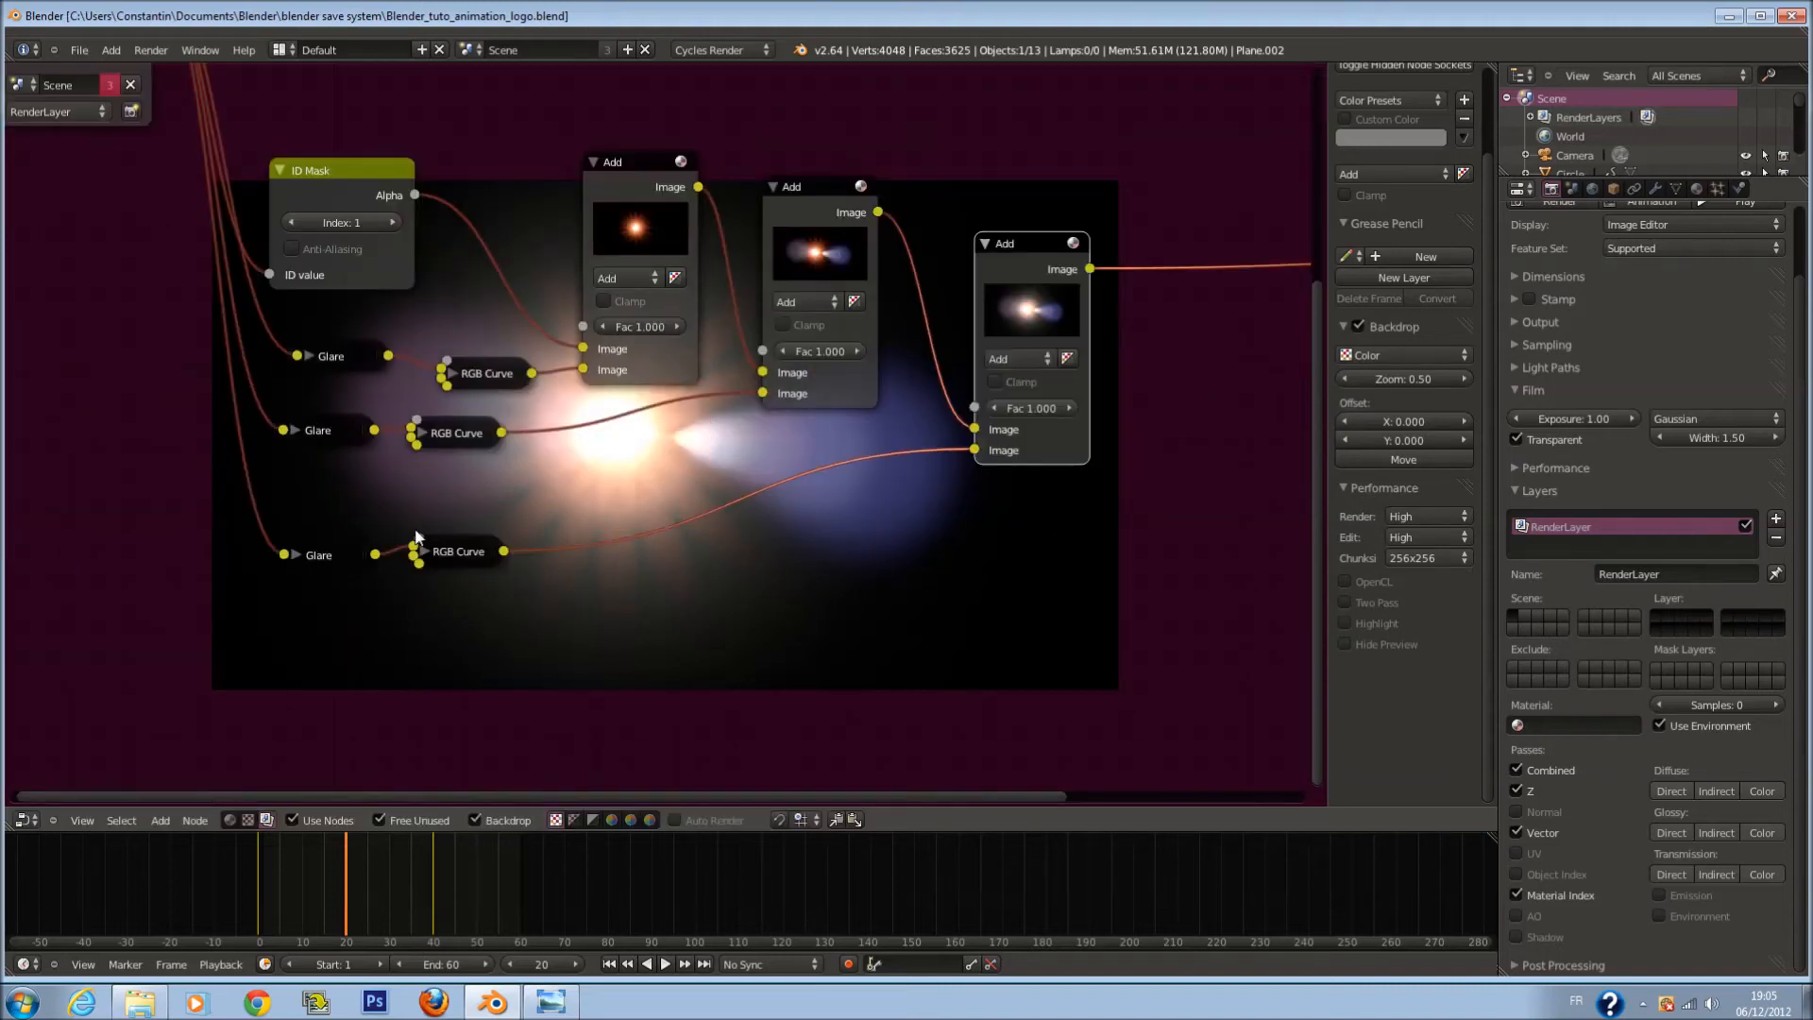
Step: Move the RGB Curves node of the lowest Glare slightly further from it and expand the node
click(415, 557)
mouse_move(415, 548)
mouse_down()
mouse_move(385, 552)
mouse_move(428, 550)
mouse_up()
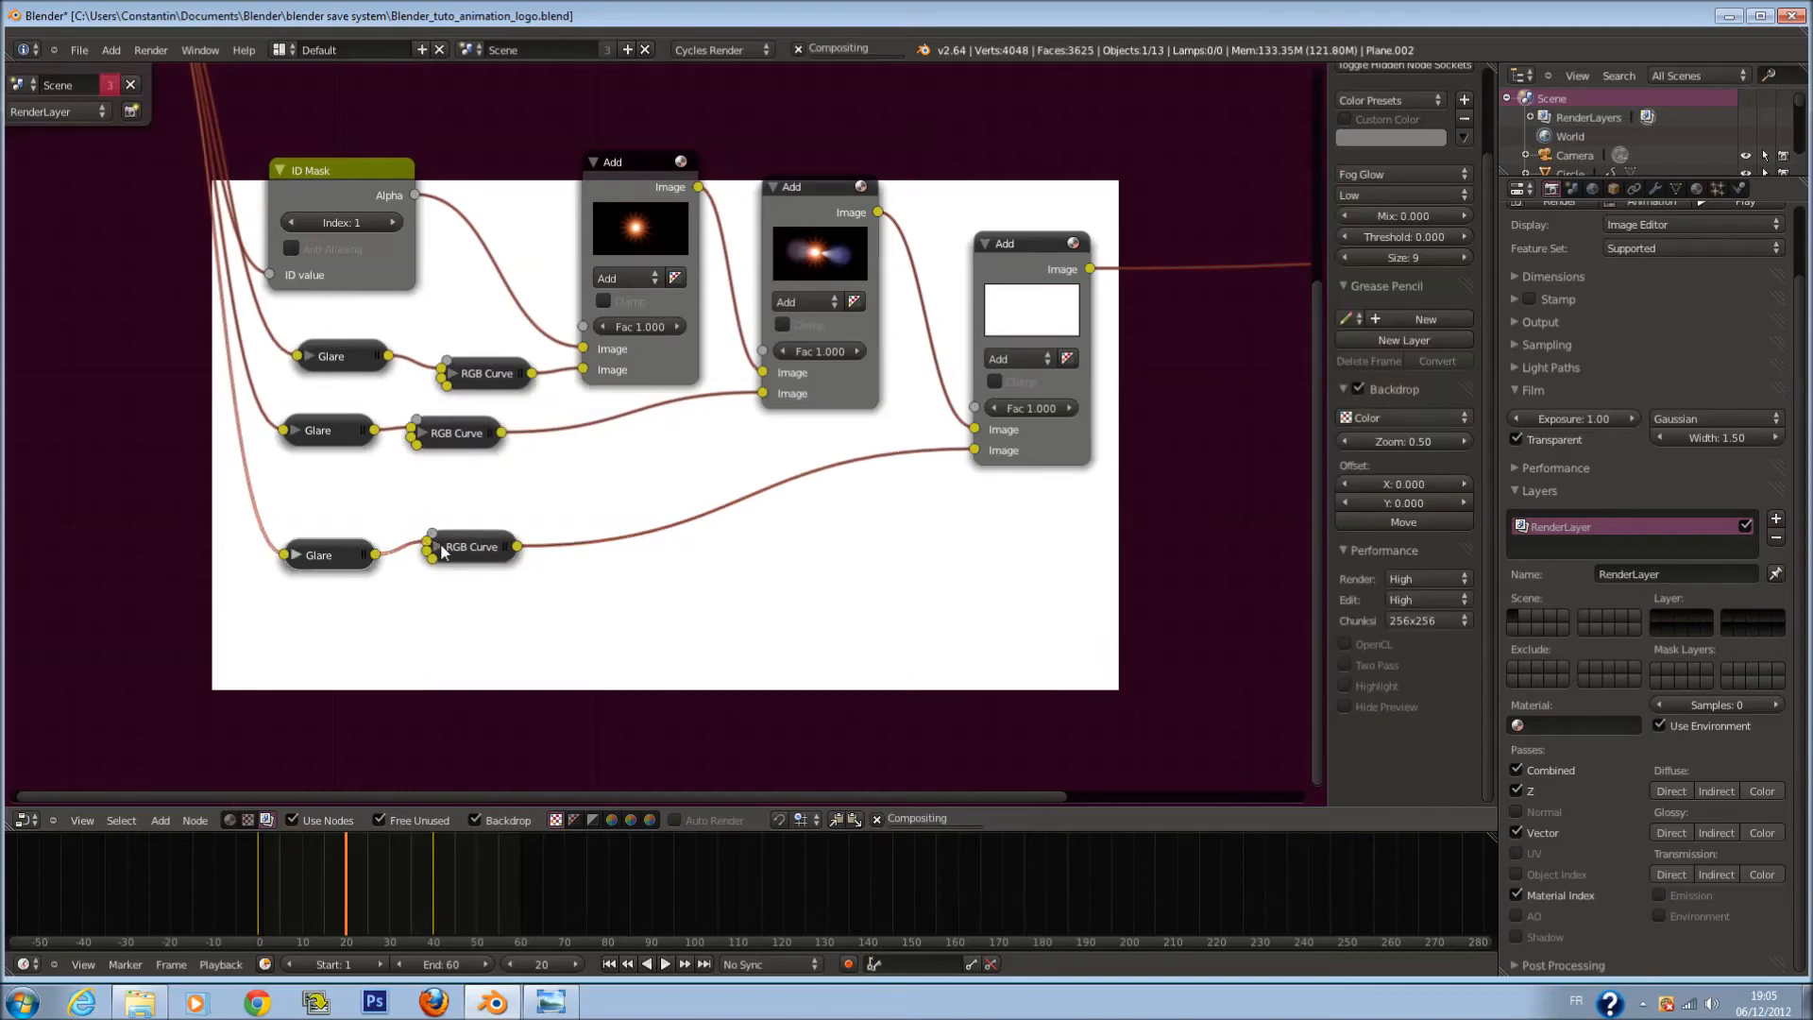
click(438, 547)
middle_drag(642, 784, 551, 623)
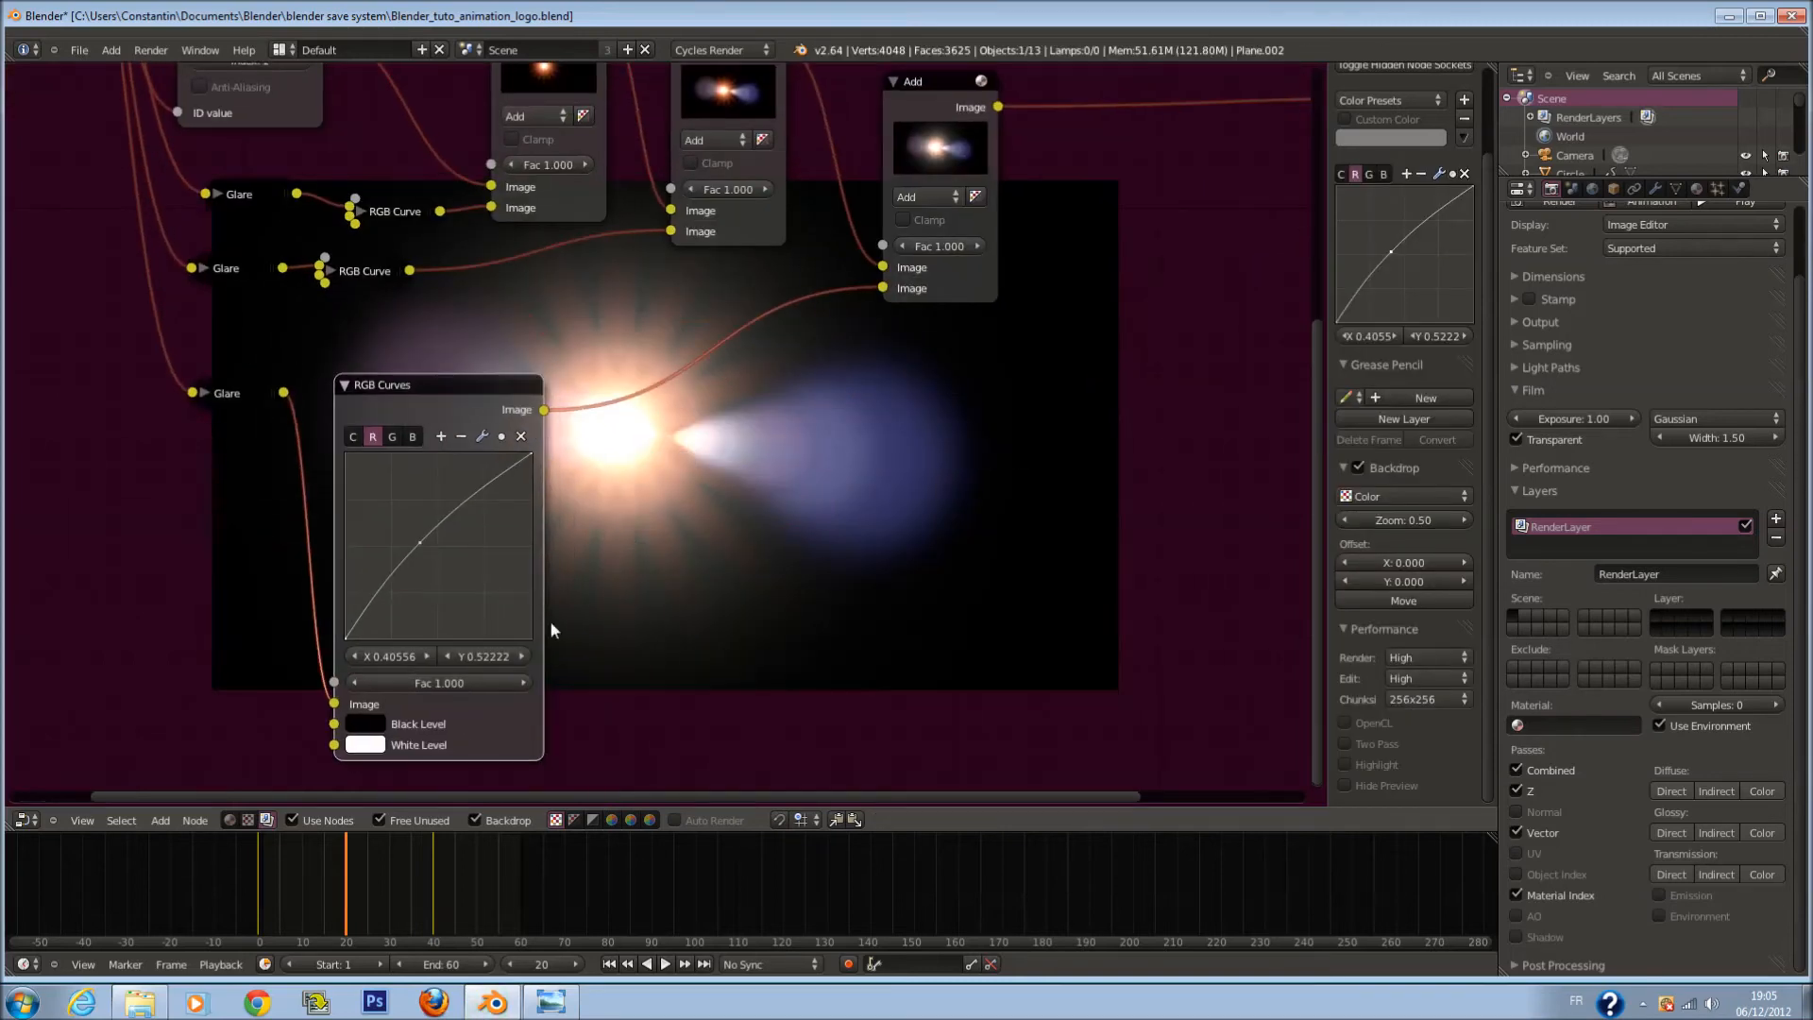
Step: Reshape the expanded RGB Curves node's combined curve with points at about X 0.08, Y 0.90 and X 0.48, Y 0.77, saving the file
click(355, 439)
drag(382, 490, 439, 511)
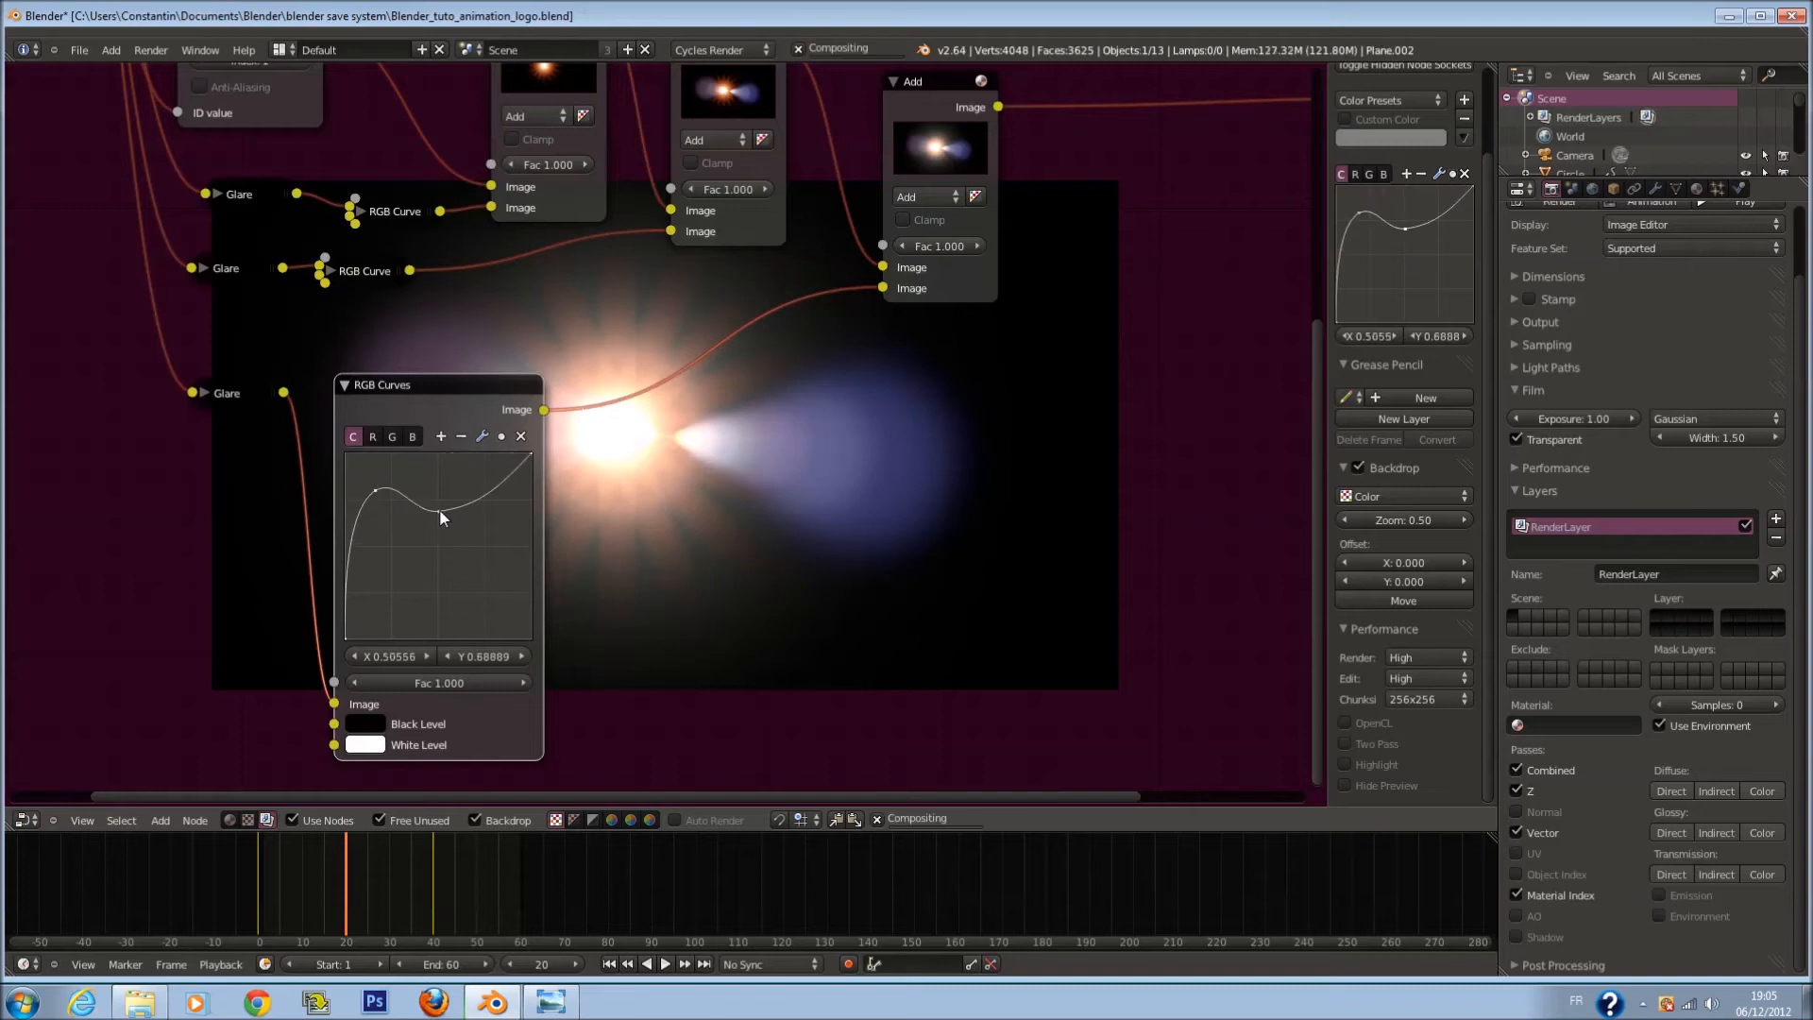
click(520, 435)
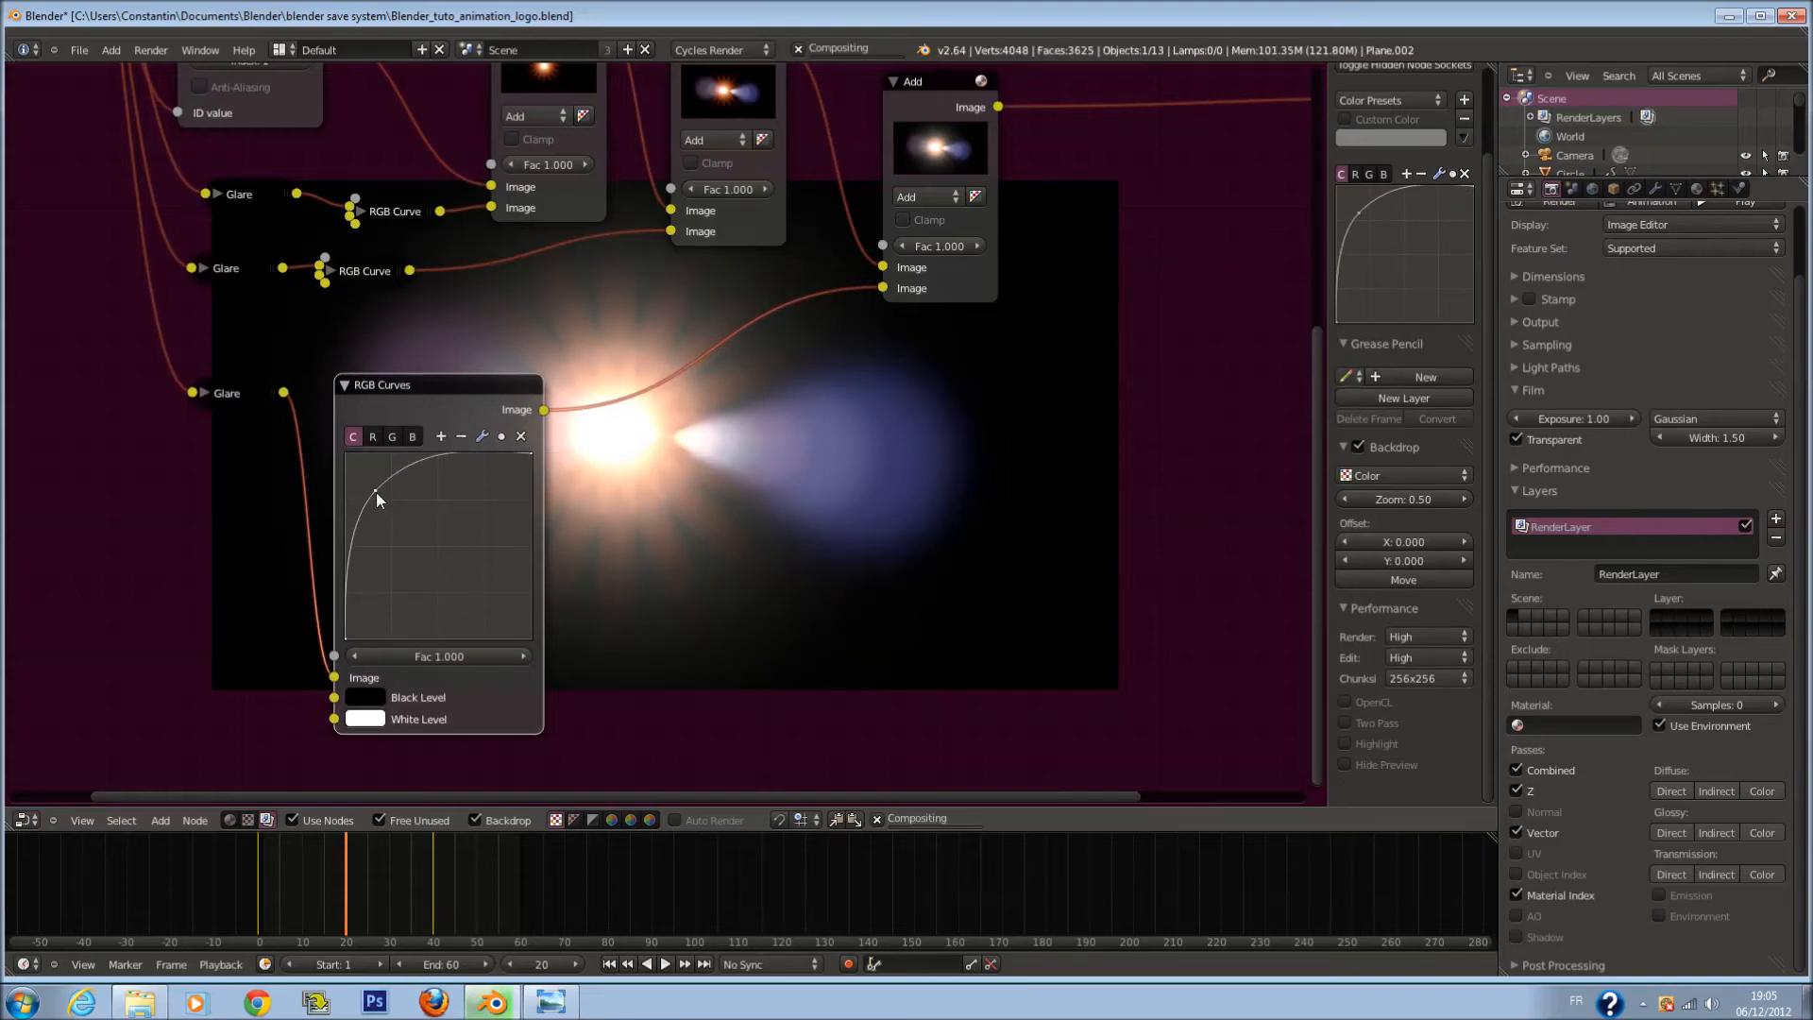
drag(378, 487, 476, 511)
scroll(562, 406, up, 1)
key(ctrl+s)
middle_drag(334, 372, 459, 416)
drag(395, 434, 344, 416)
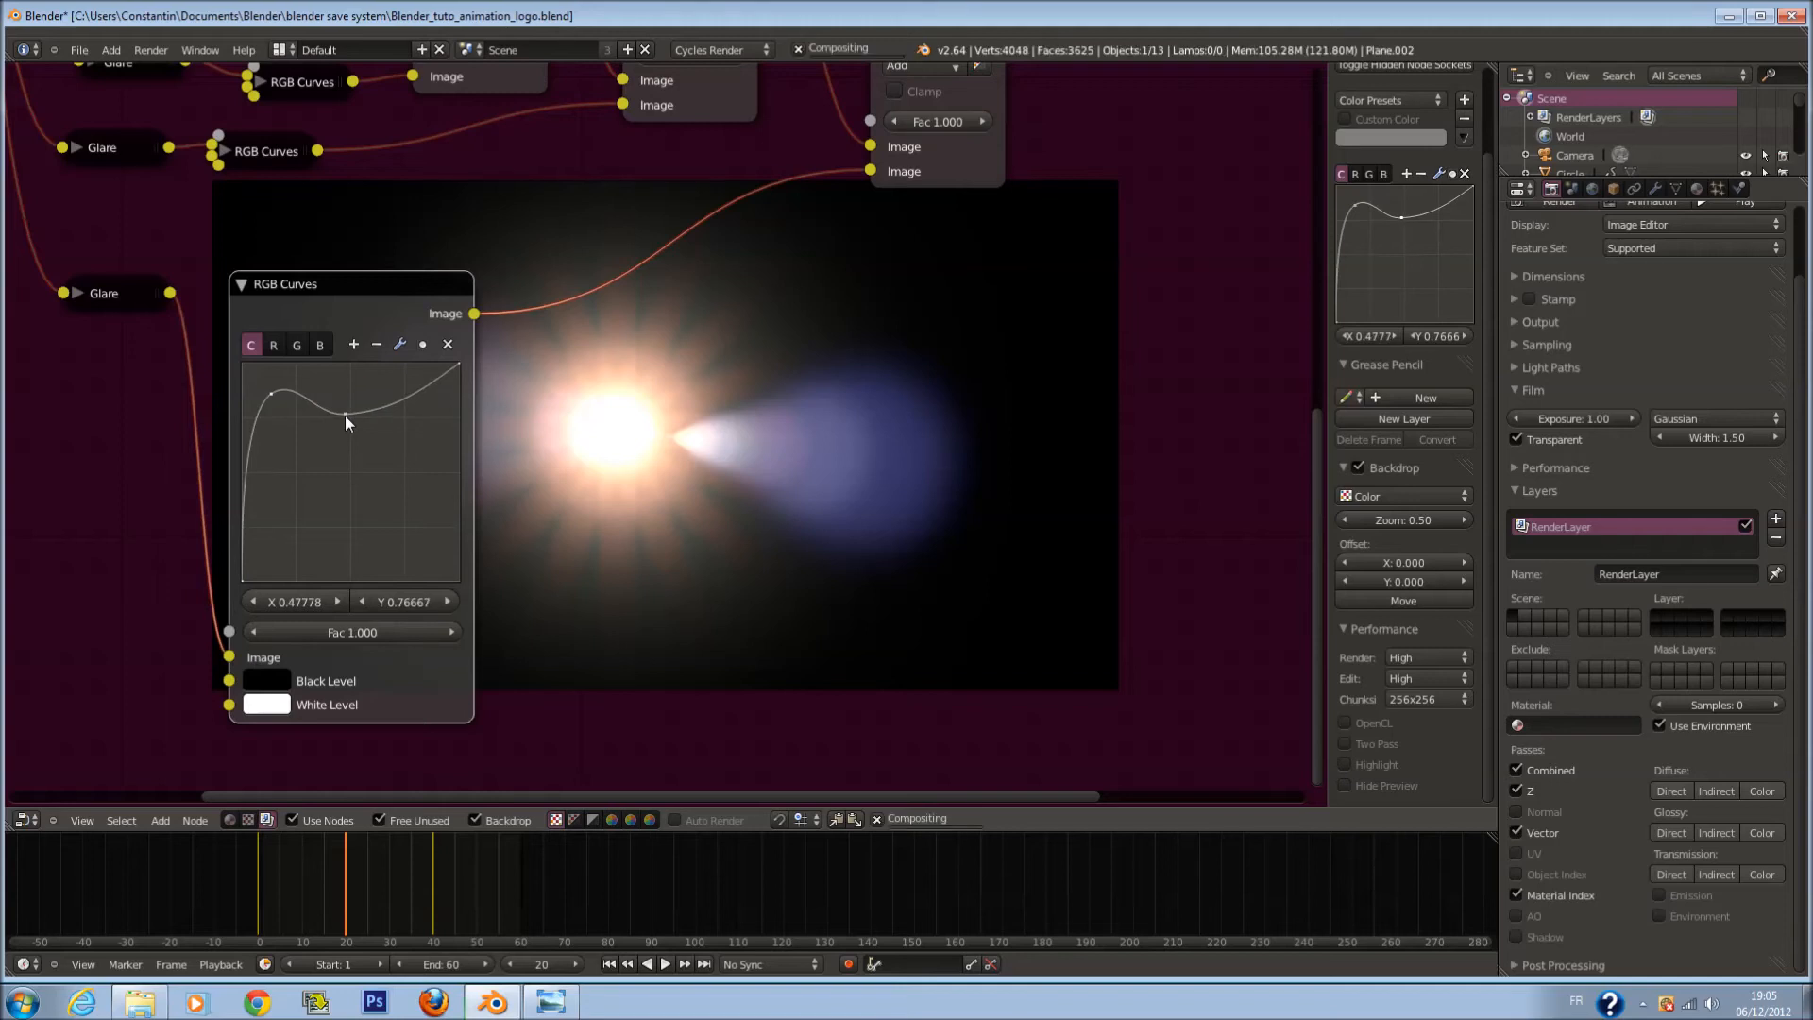
drag(272, 395, 264, 387)
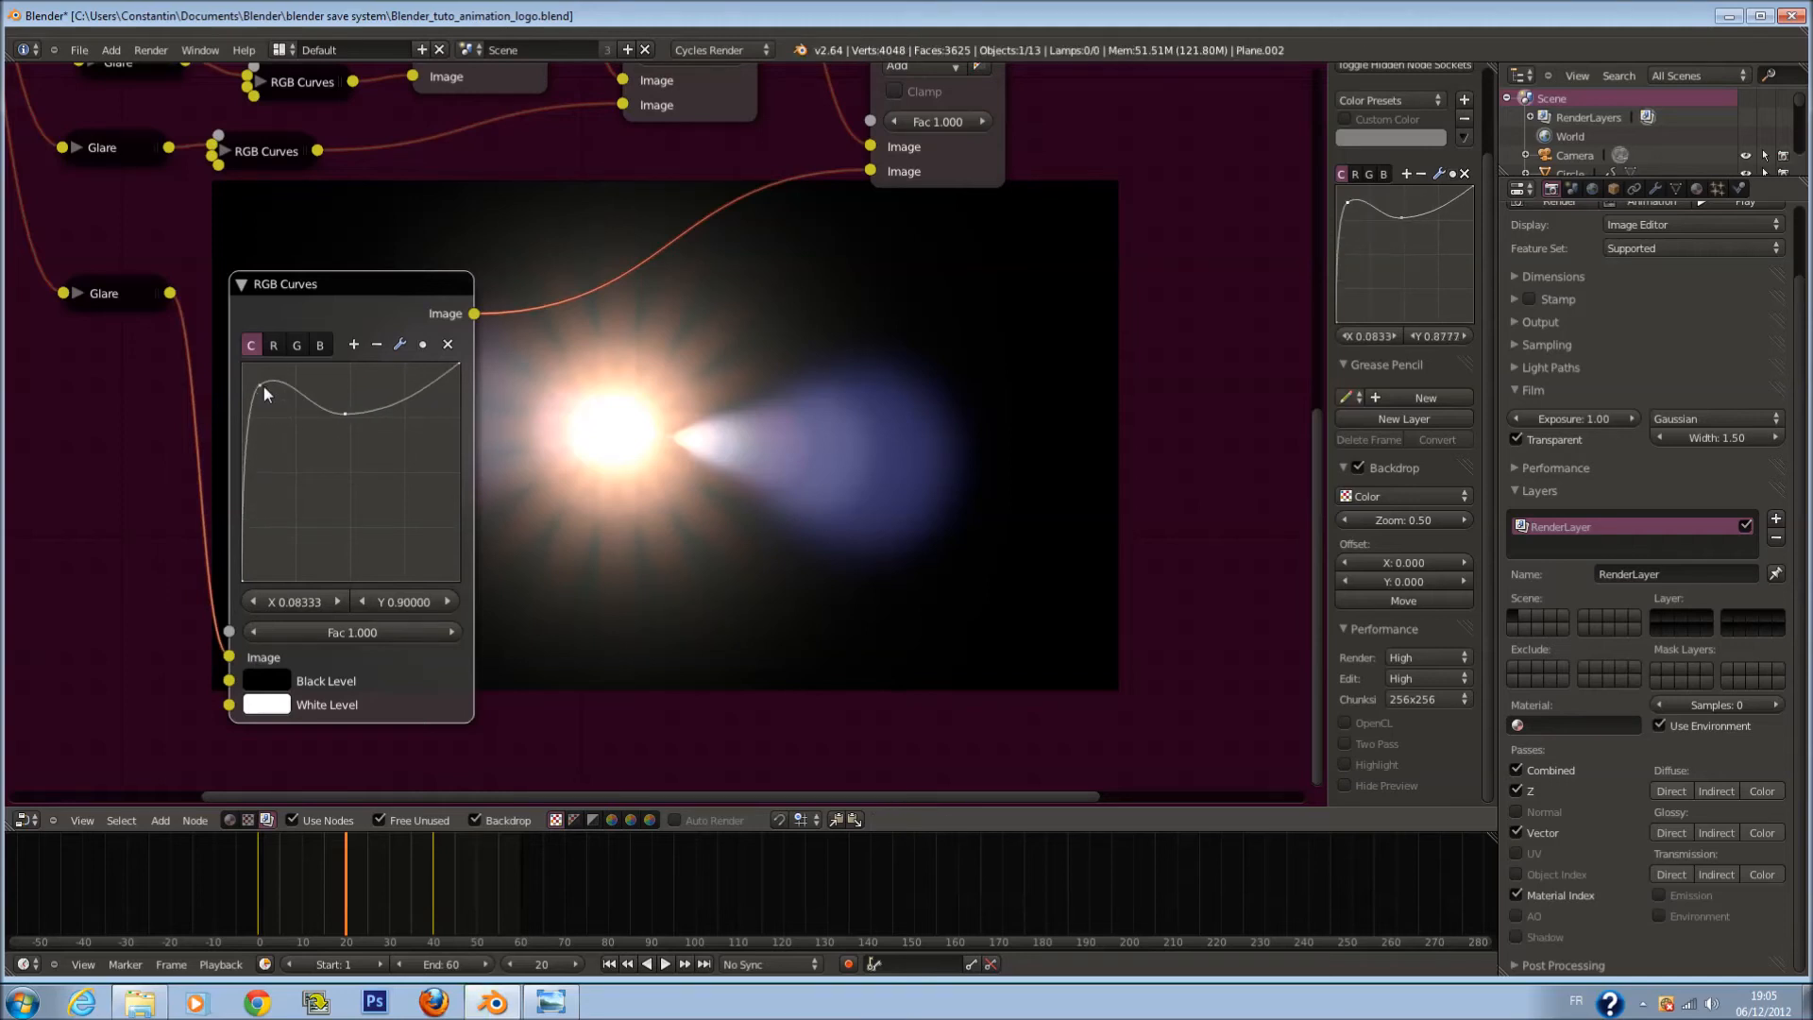
Step: Raise the red curve of the RGB Curves node with its point at about X 0.133, Y 0.333 and save the file
click(296, 349)
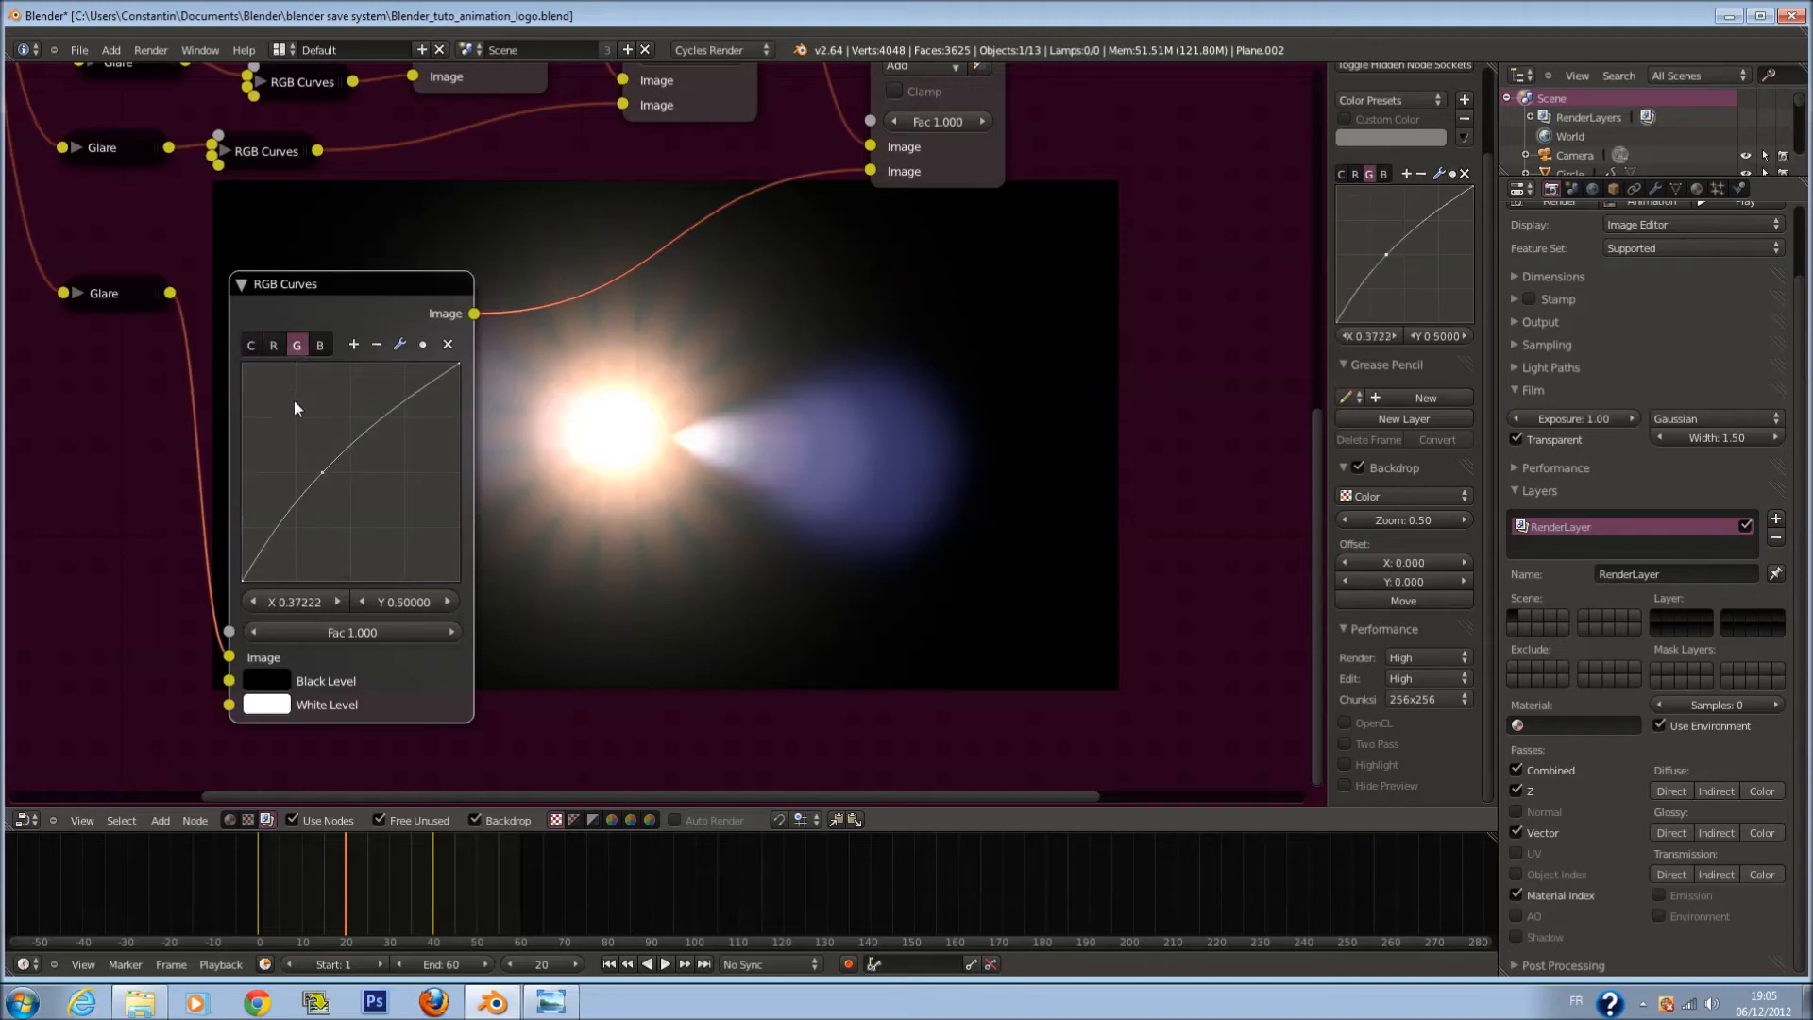
click(275, 346)
drag(330, 456, 284, 469)
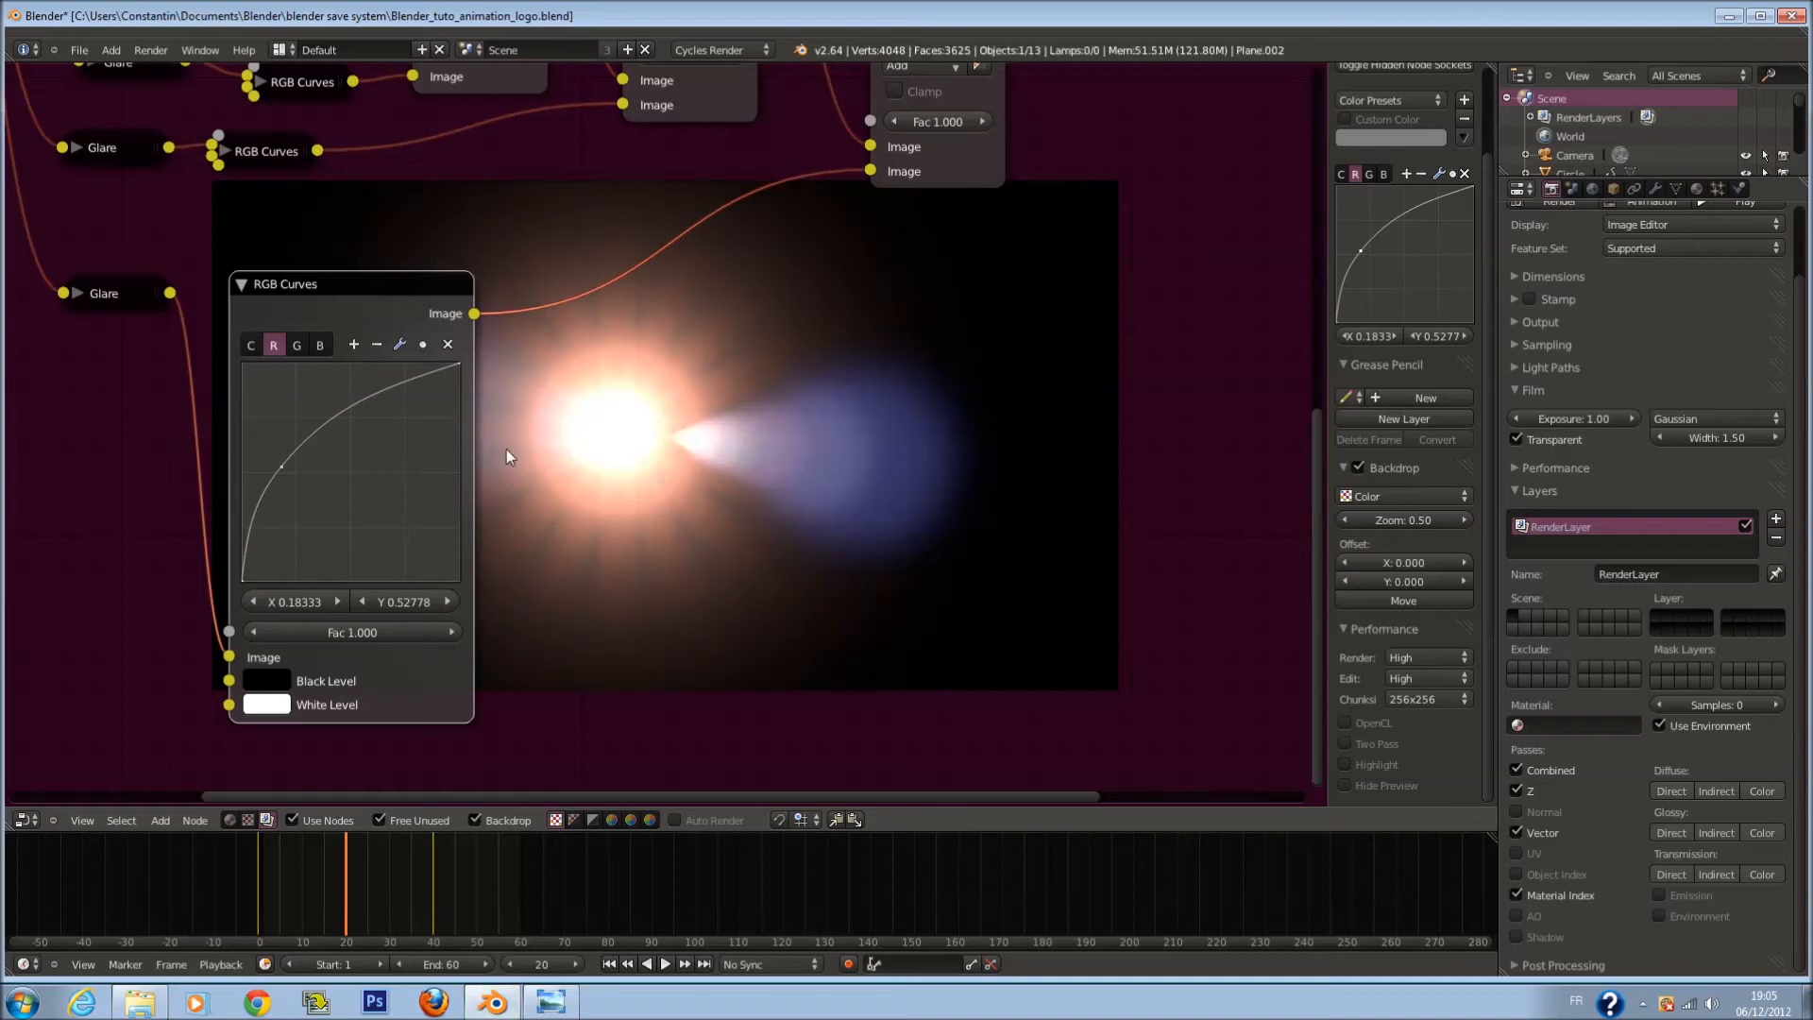
middle_drag(506, 450, 377, 416)
drag(162, 422, 138, 473)
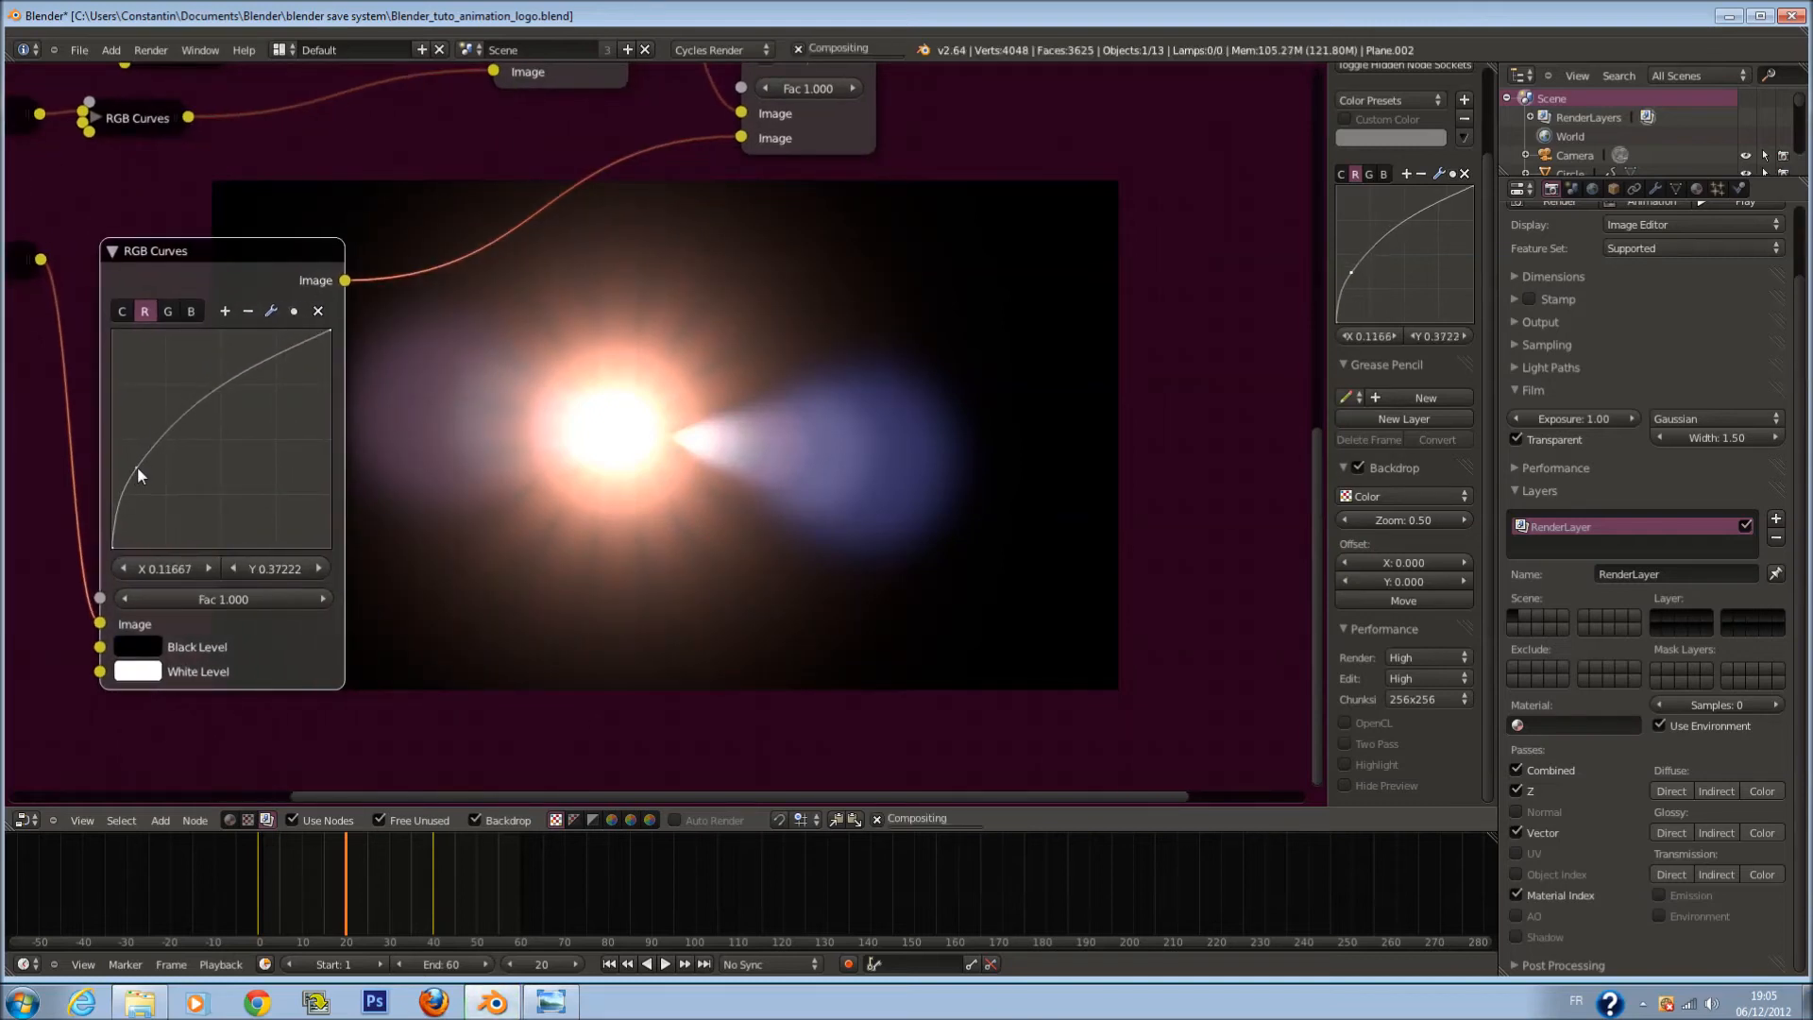
ctrl+drag(138, 466, 145, 474)
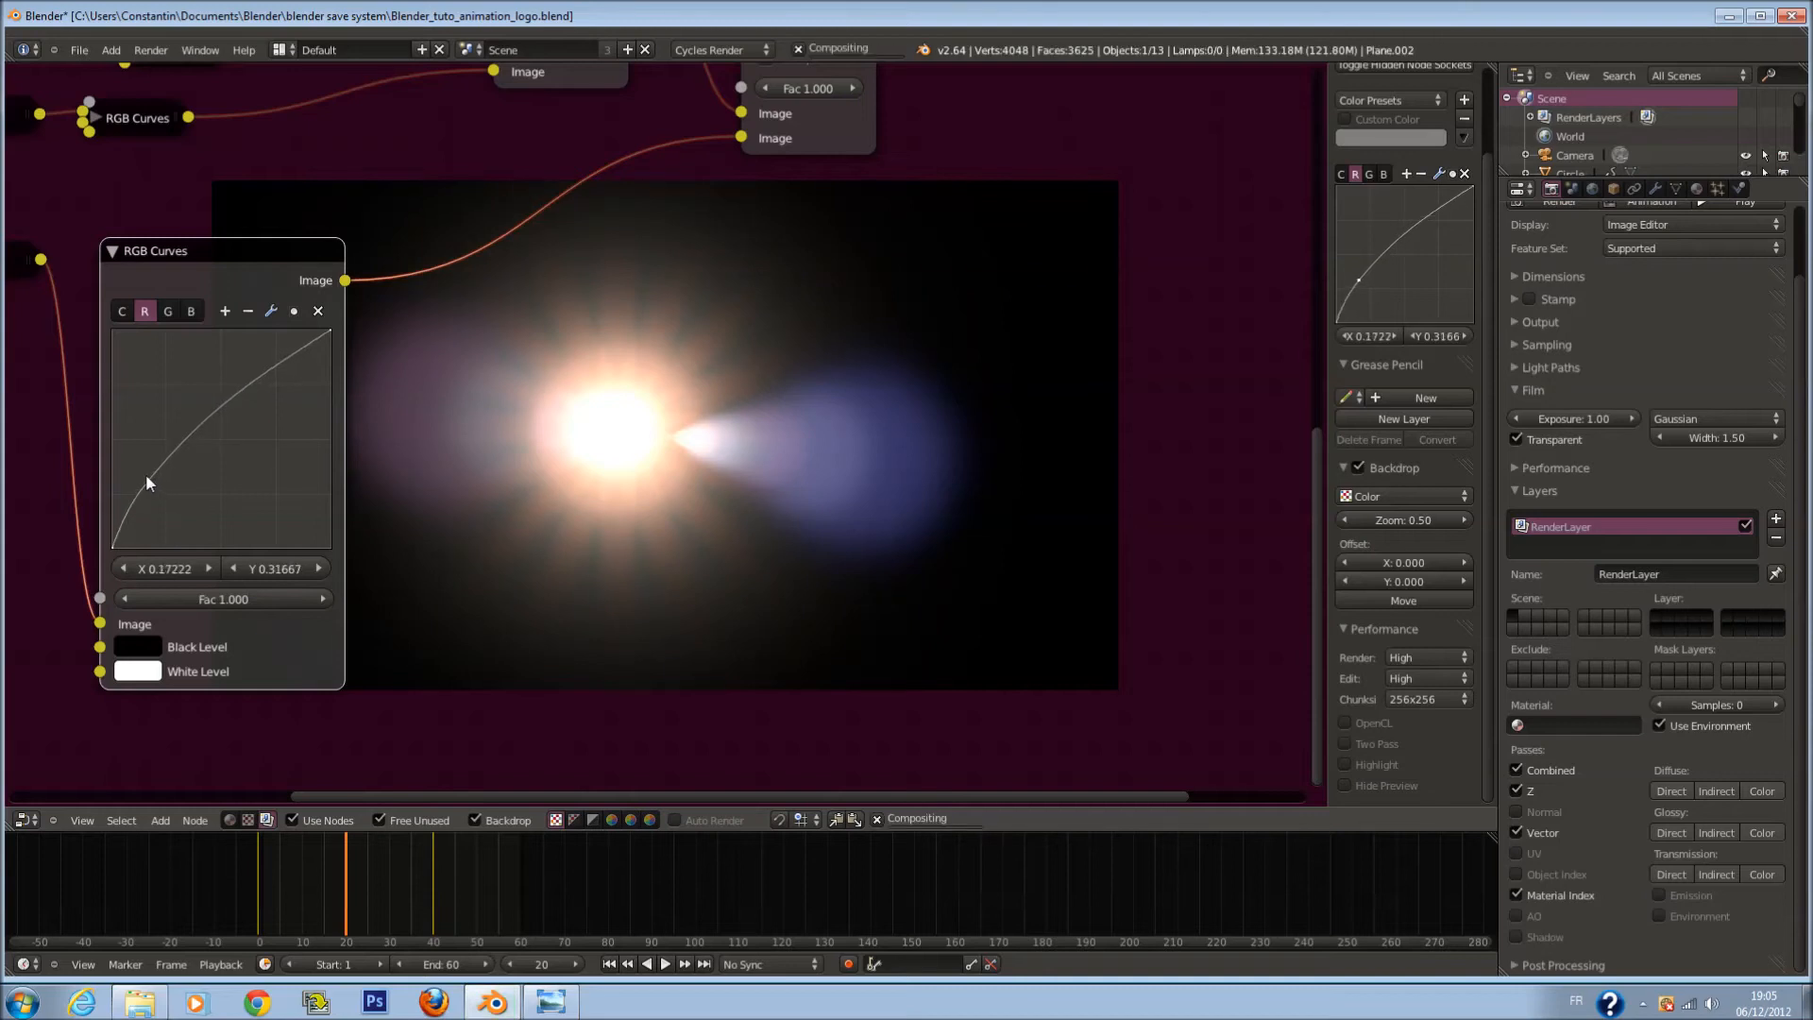
drag(147, 474, 144, 473)
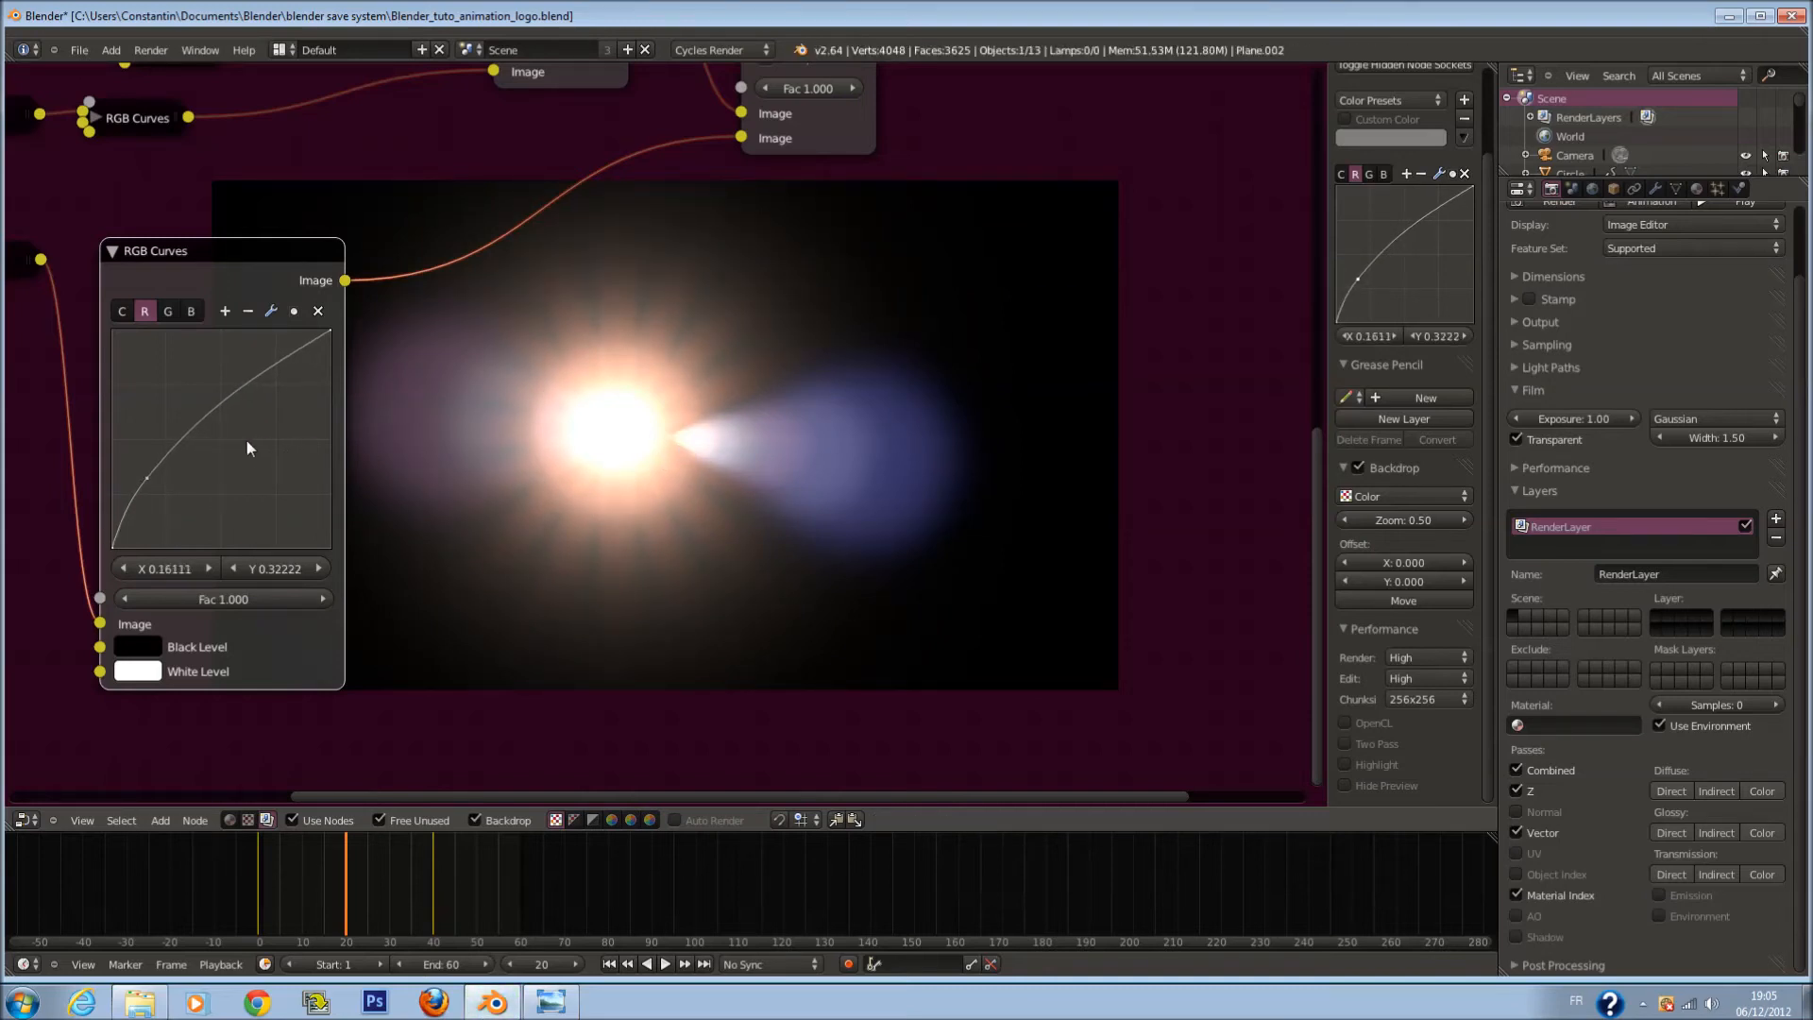
drag(148, 477, 141, 475)
key(ctrl+s)
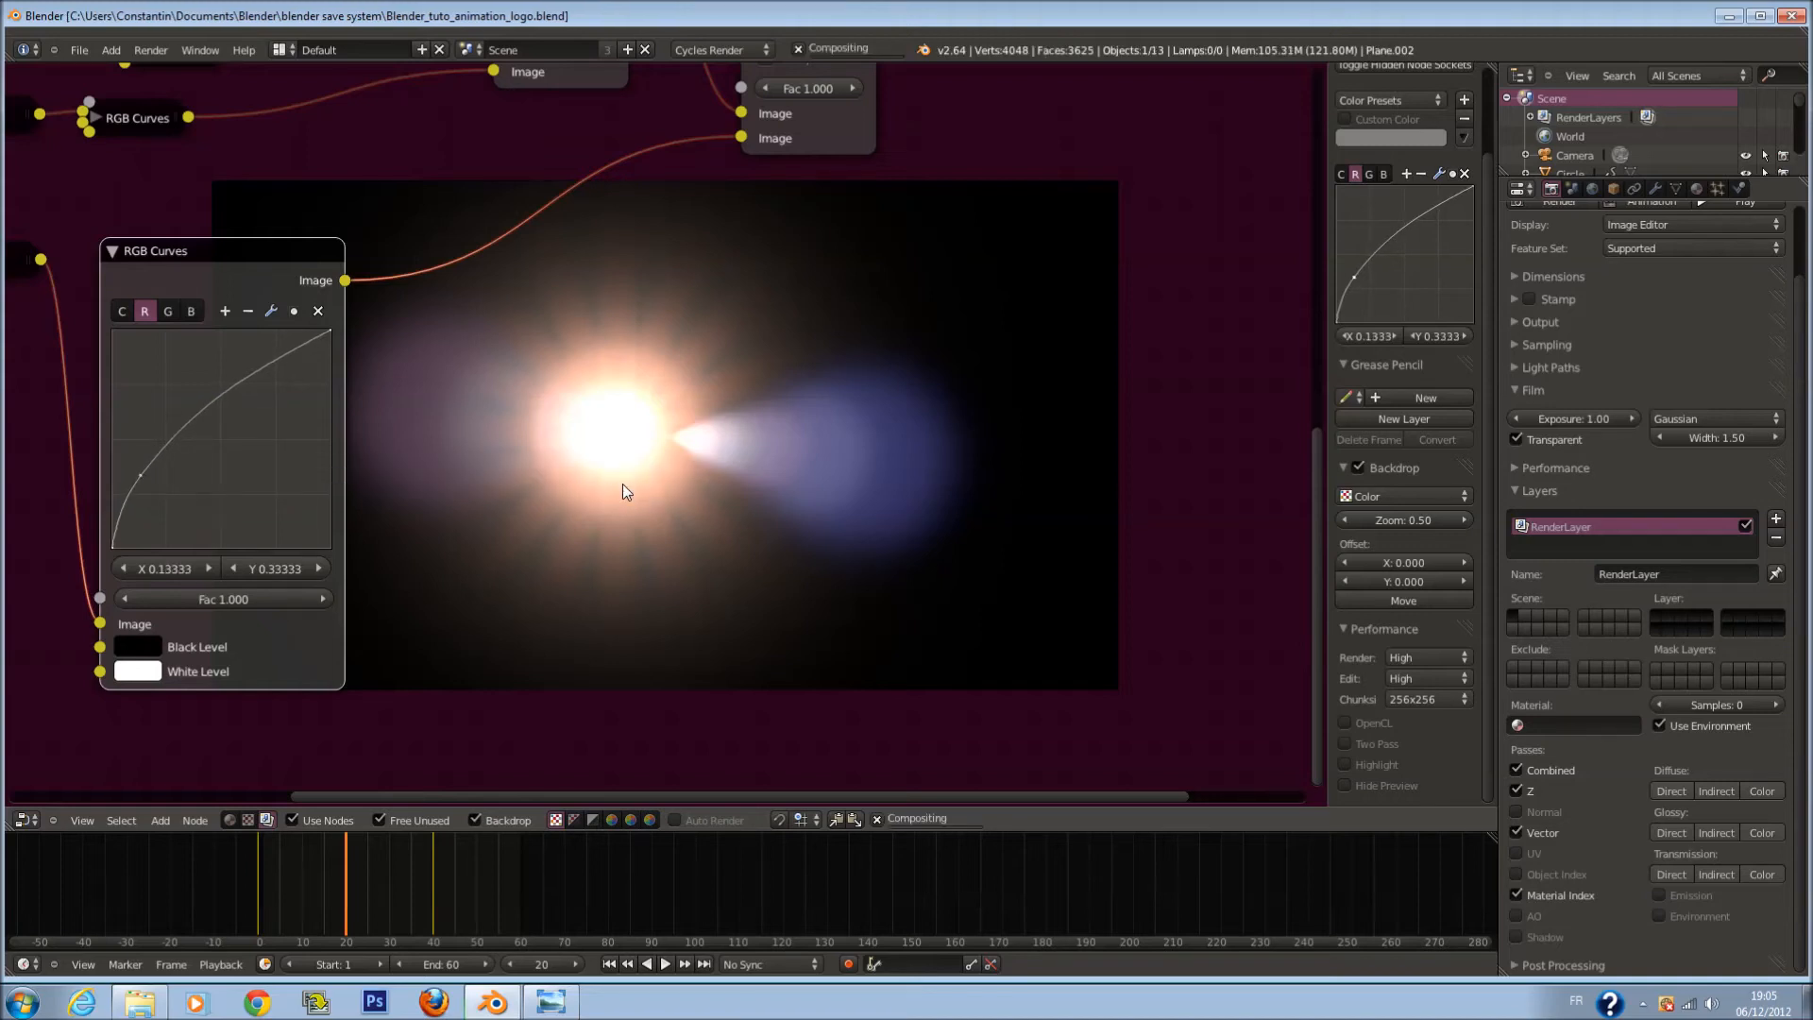
Step: Fine-tune the red curve point to about X 0.144, Y 0.372, collapse the RGB Curves node and save the file
scroll(660, 463, down, 7)
scroll(506, 396, up, 6)
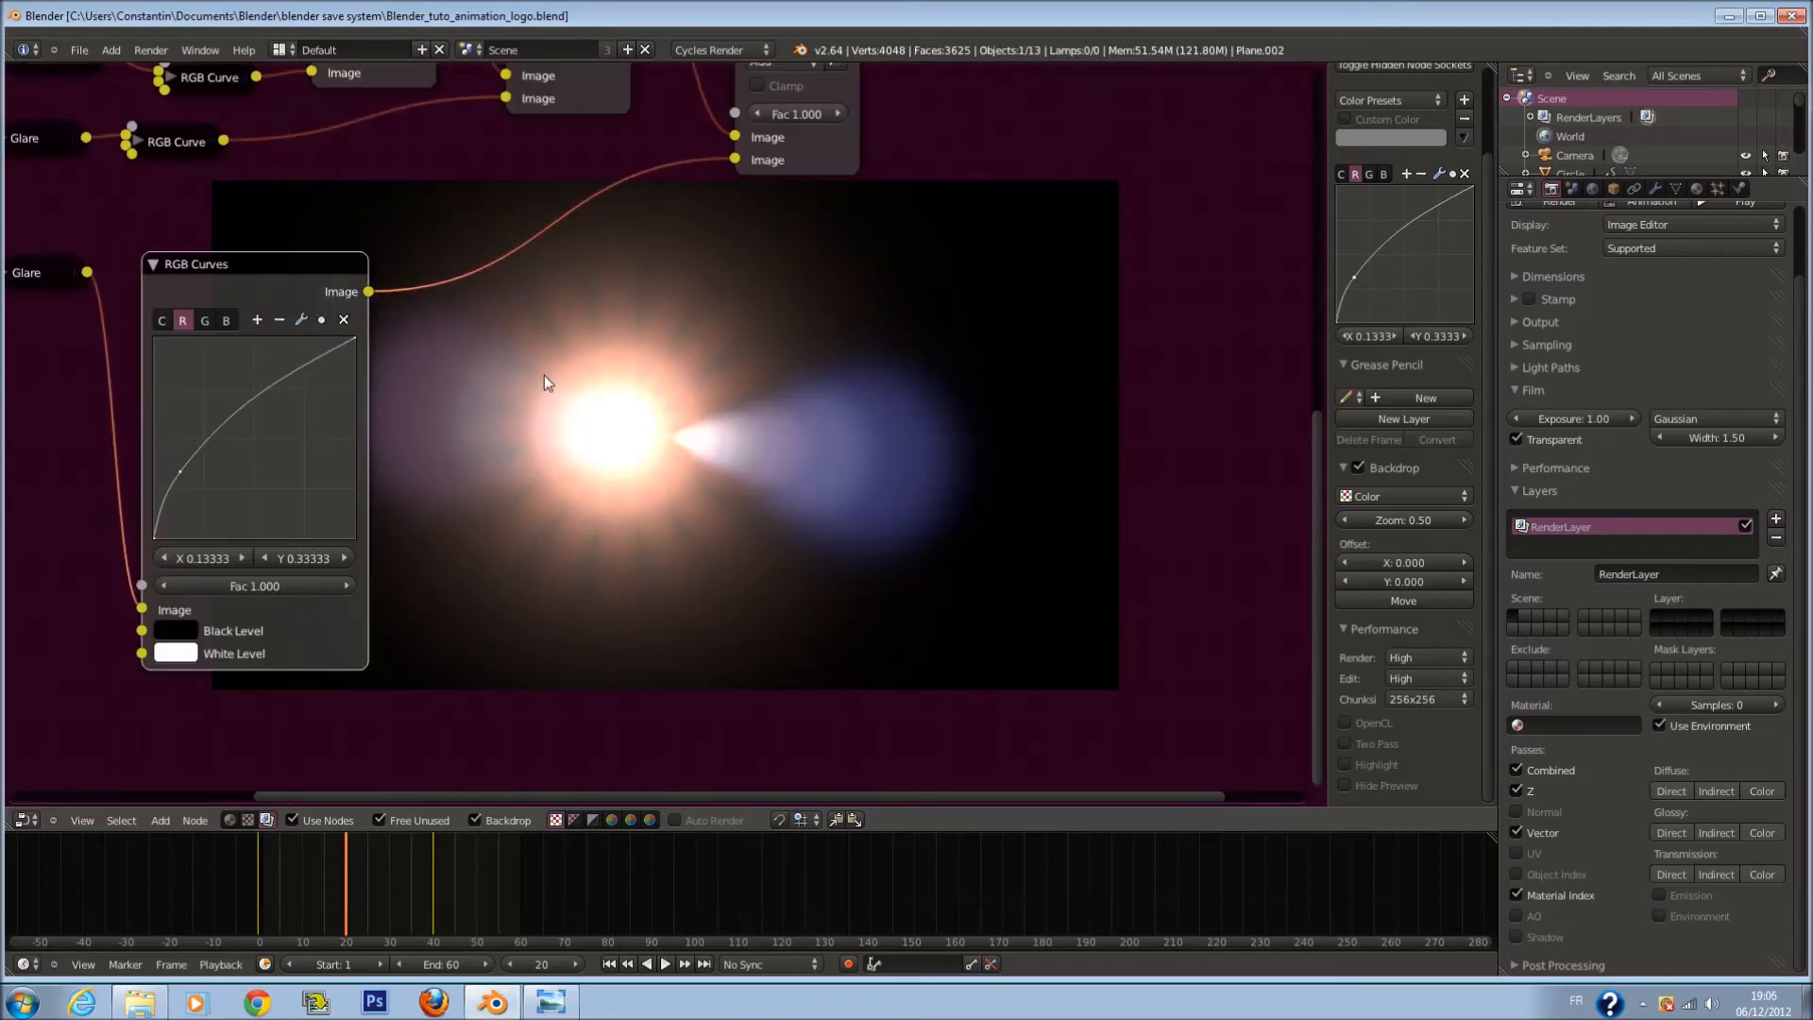
drag(179, 469, 196, 470)
key(ctrl+s)
click(767, 285)
drag(193, 465, 180, 456)
click(153, 264)
middle_drag(855, 292, 467, 616)
scroll(871, 314, down, 4)
key(ctrl+s)
click(871, 314)
Step: Add a Lens Distortion node on the link between the last Add node and the Viewer, and save the file
scroll(688, 424, up, 1)
key(shift+a)
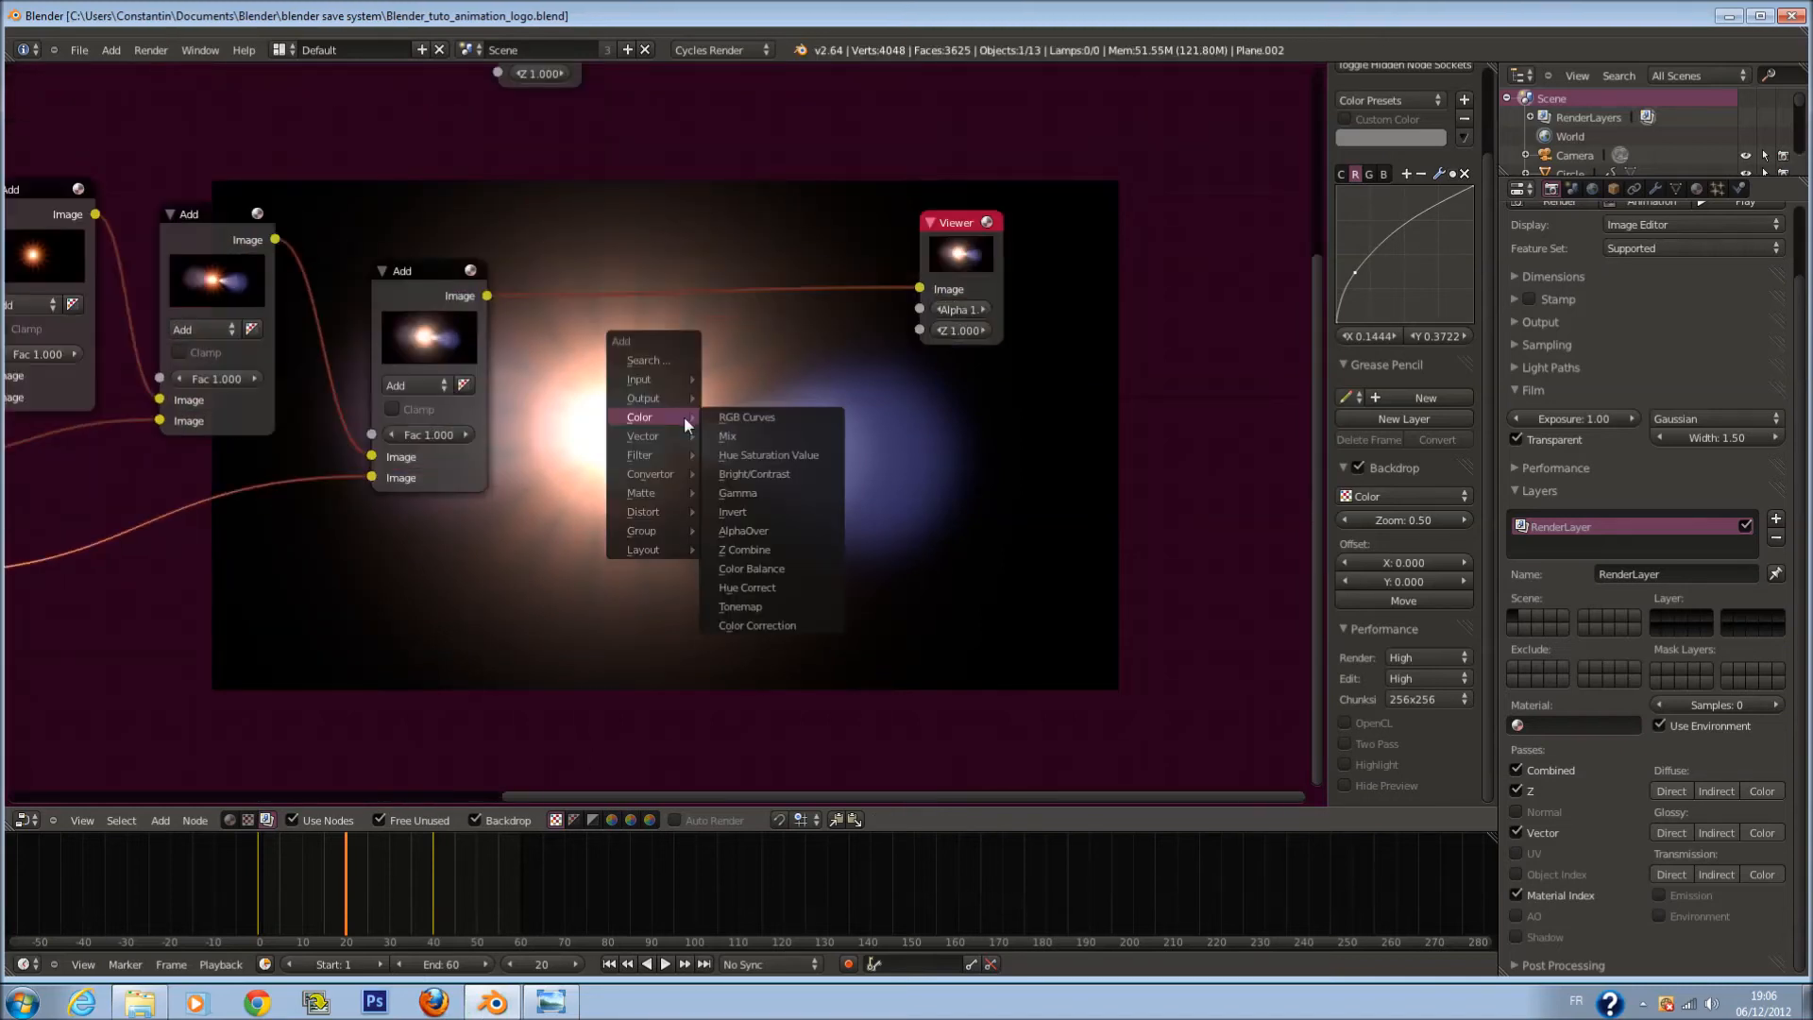
mouse_move(658, 457)
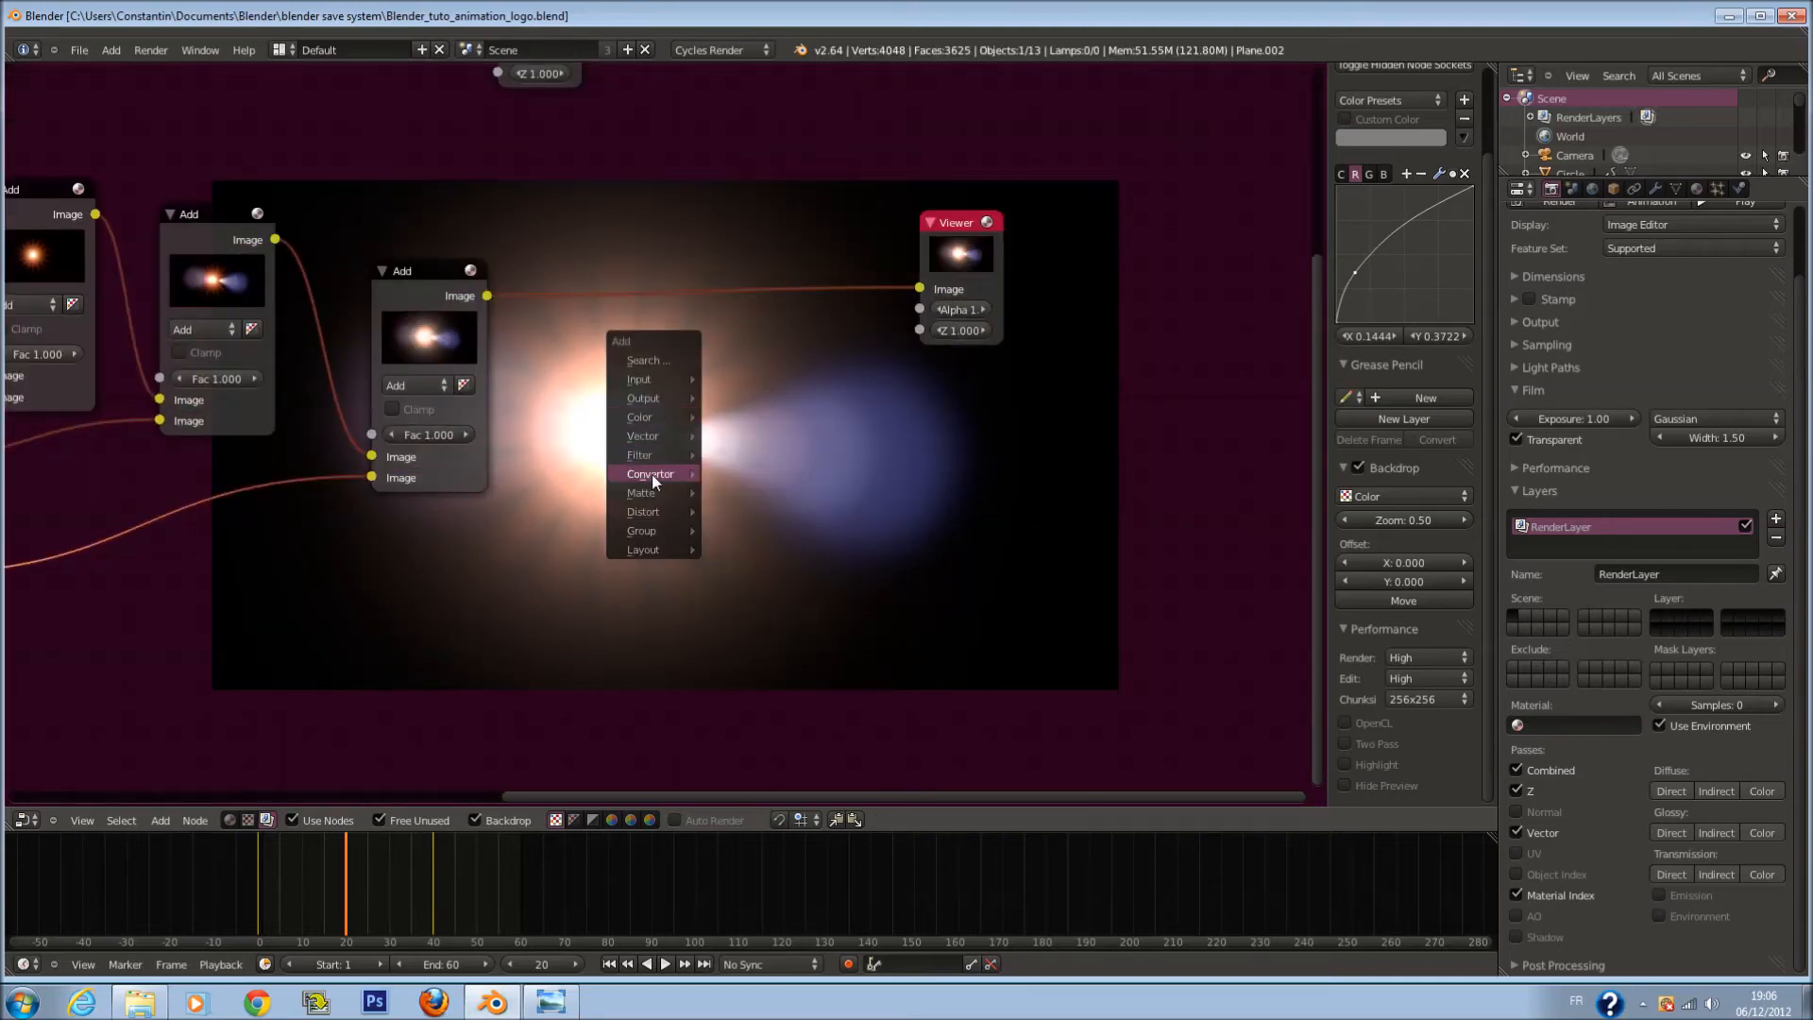
mouse_move(648, 512)
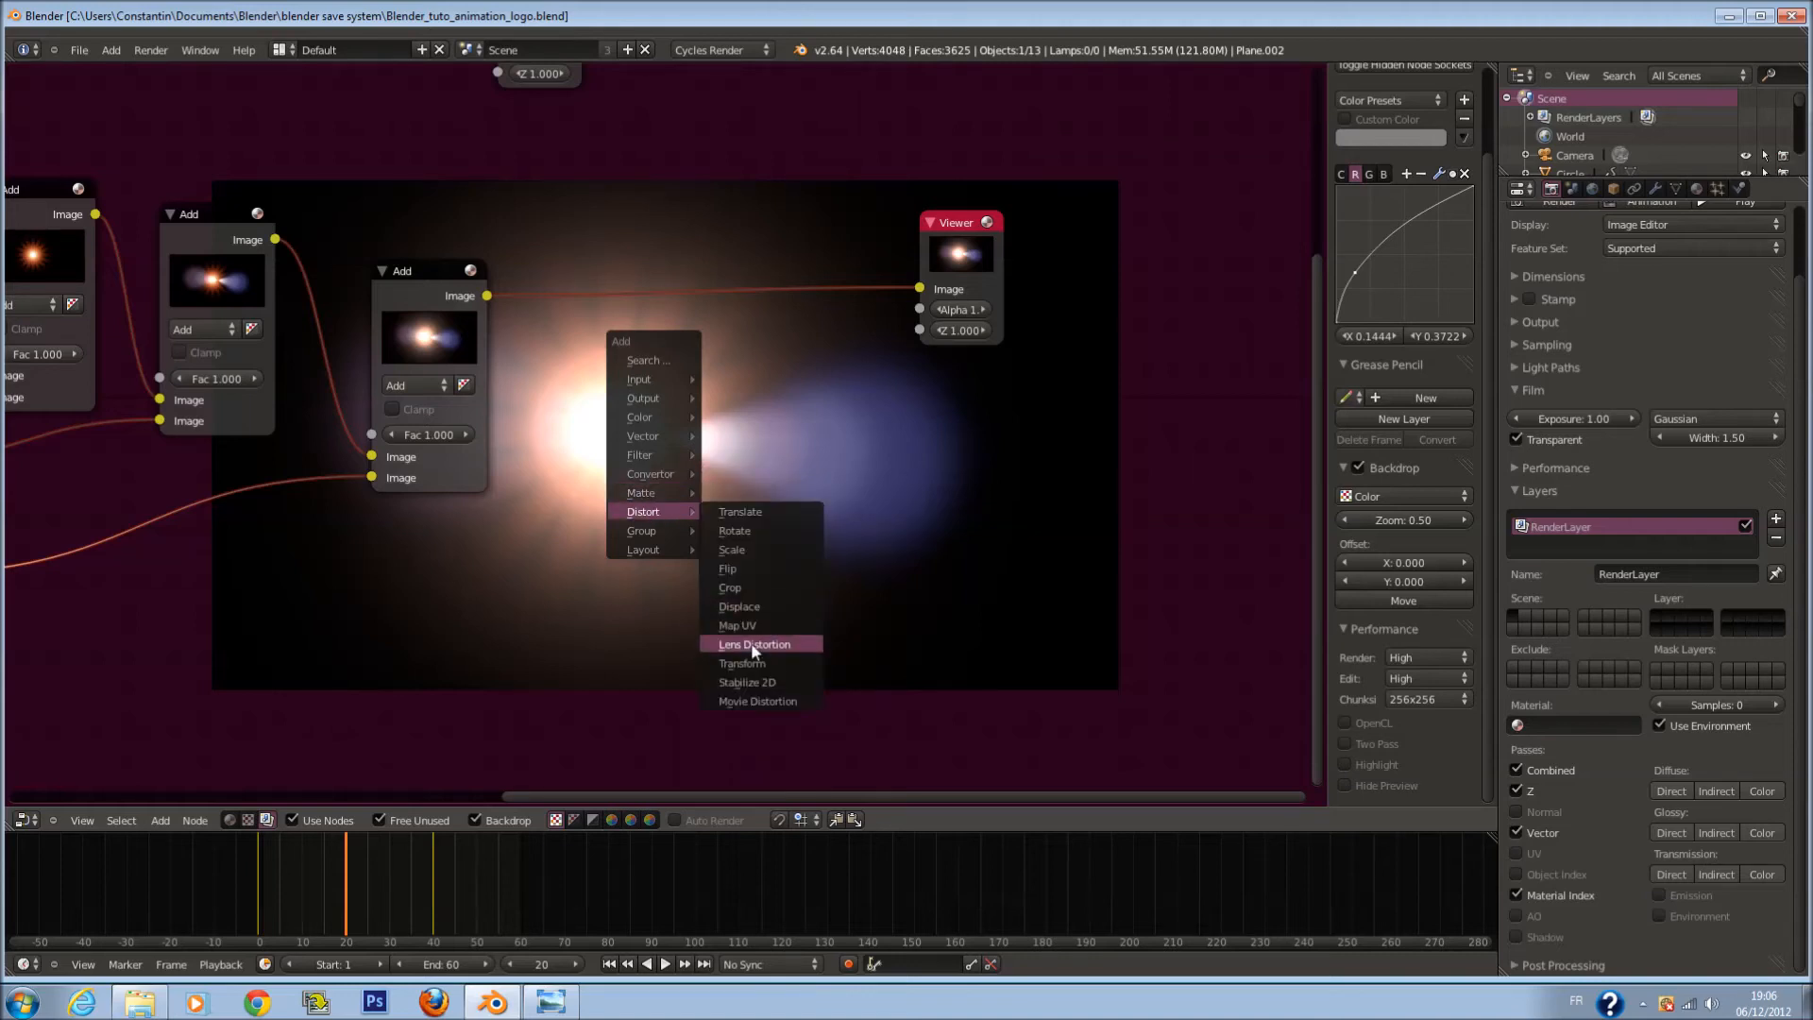
key(Escape)
key(shift+a)
mouse_move(728, 636)
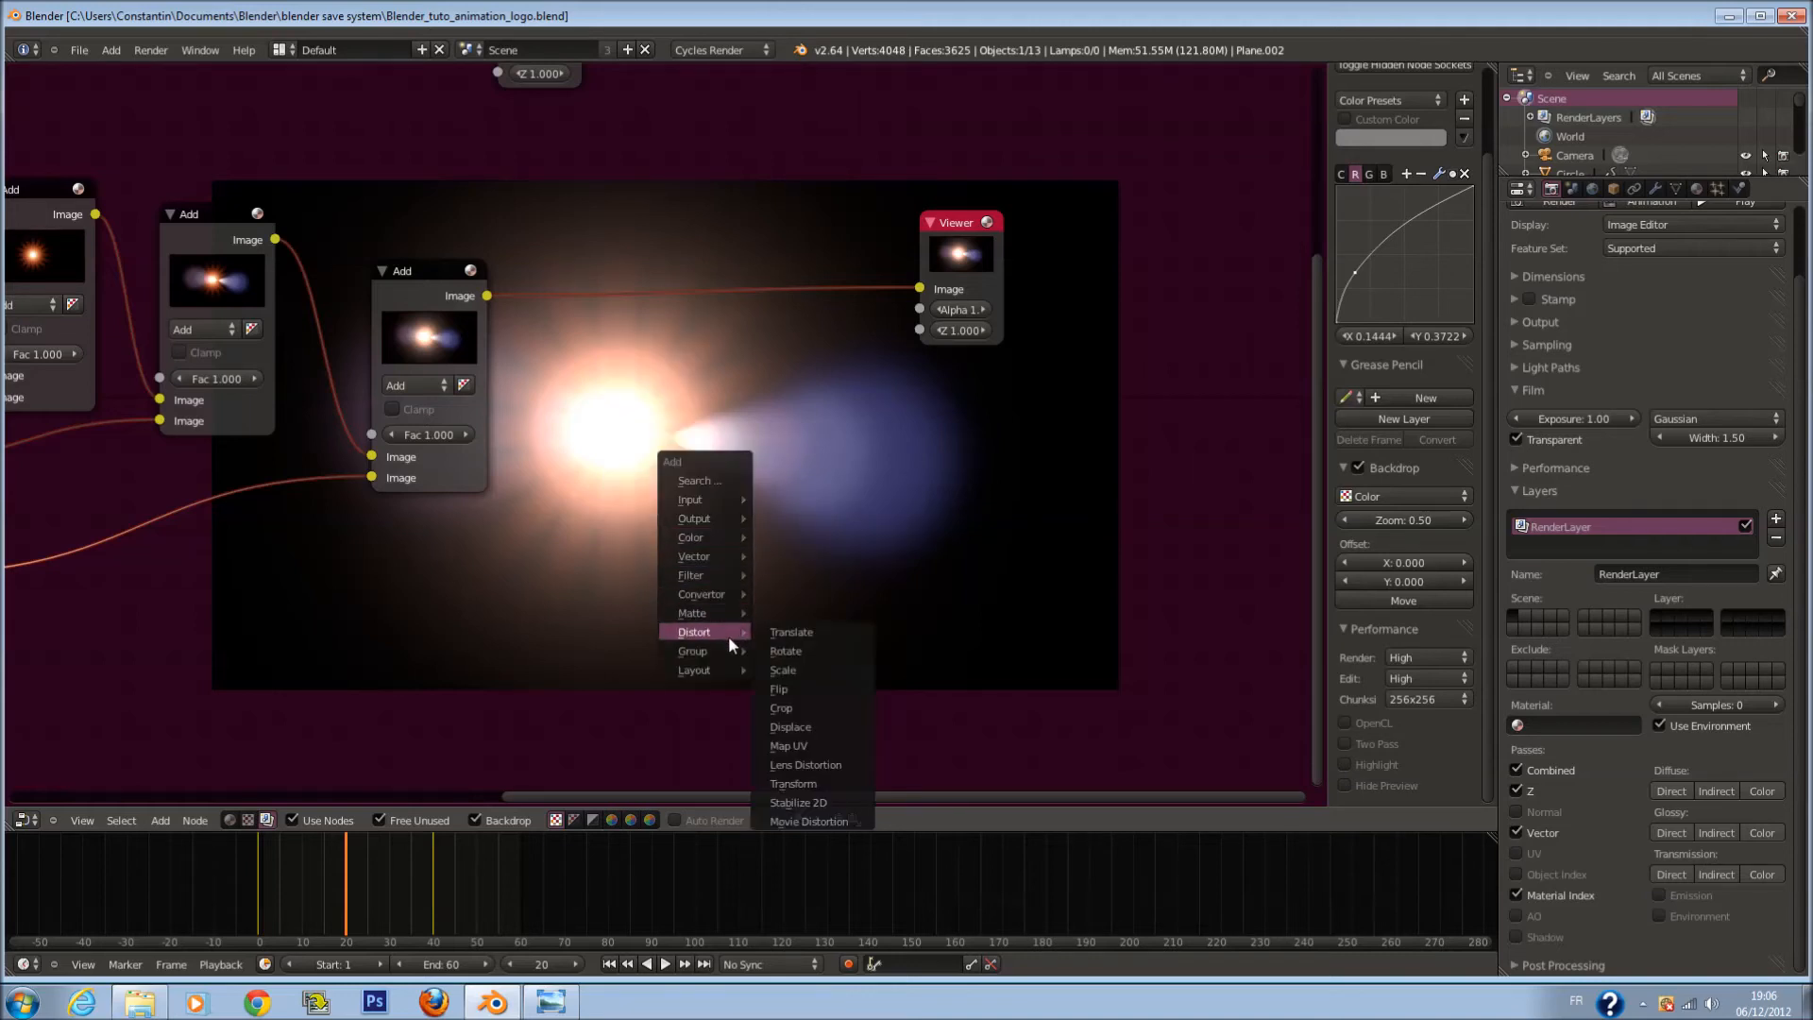
click(798, 801)
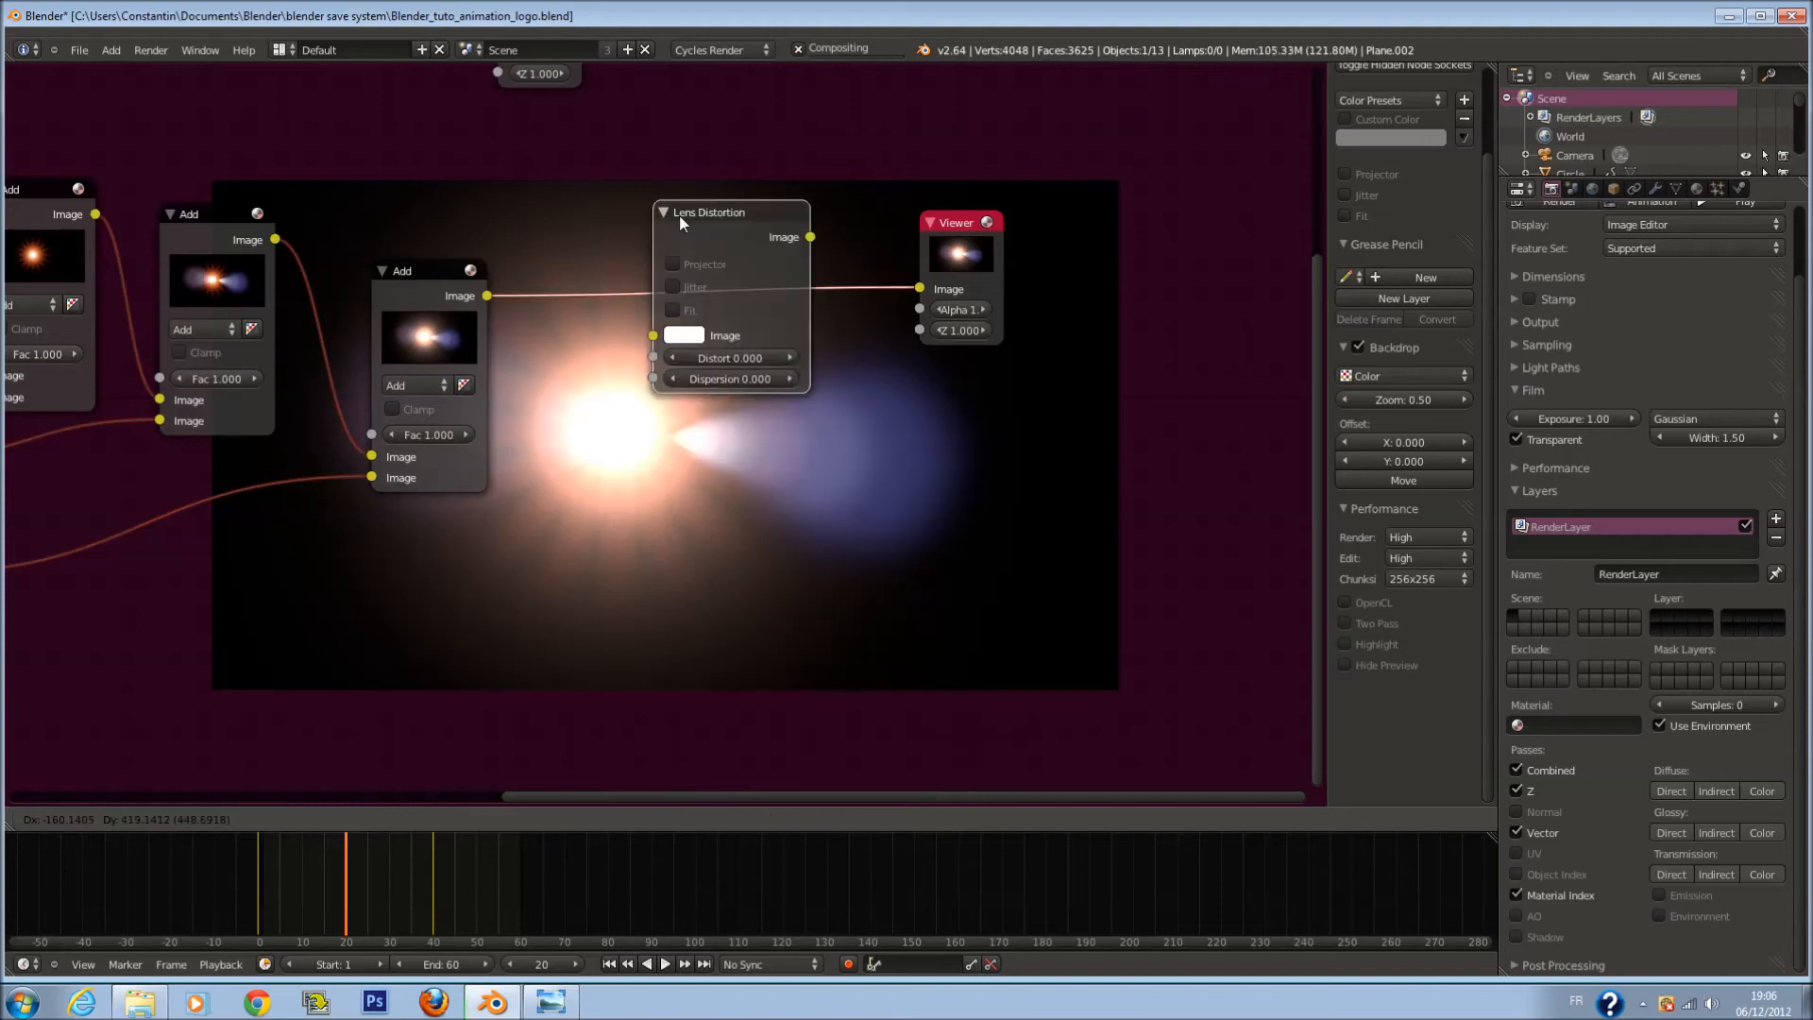
scroll(690, 246, up, 2)
click(744, 341)
scroll(819, 437, up, 4)
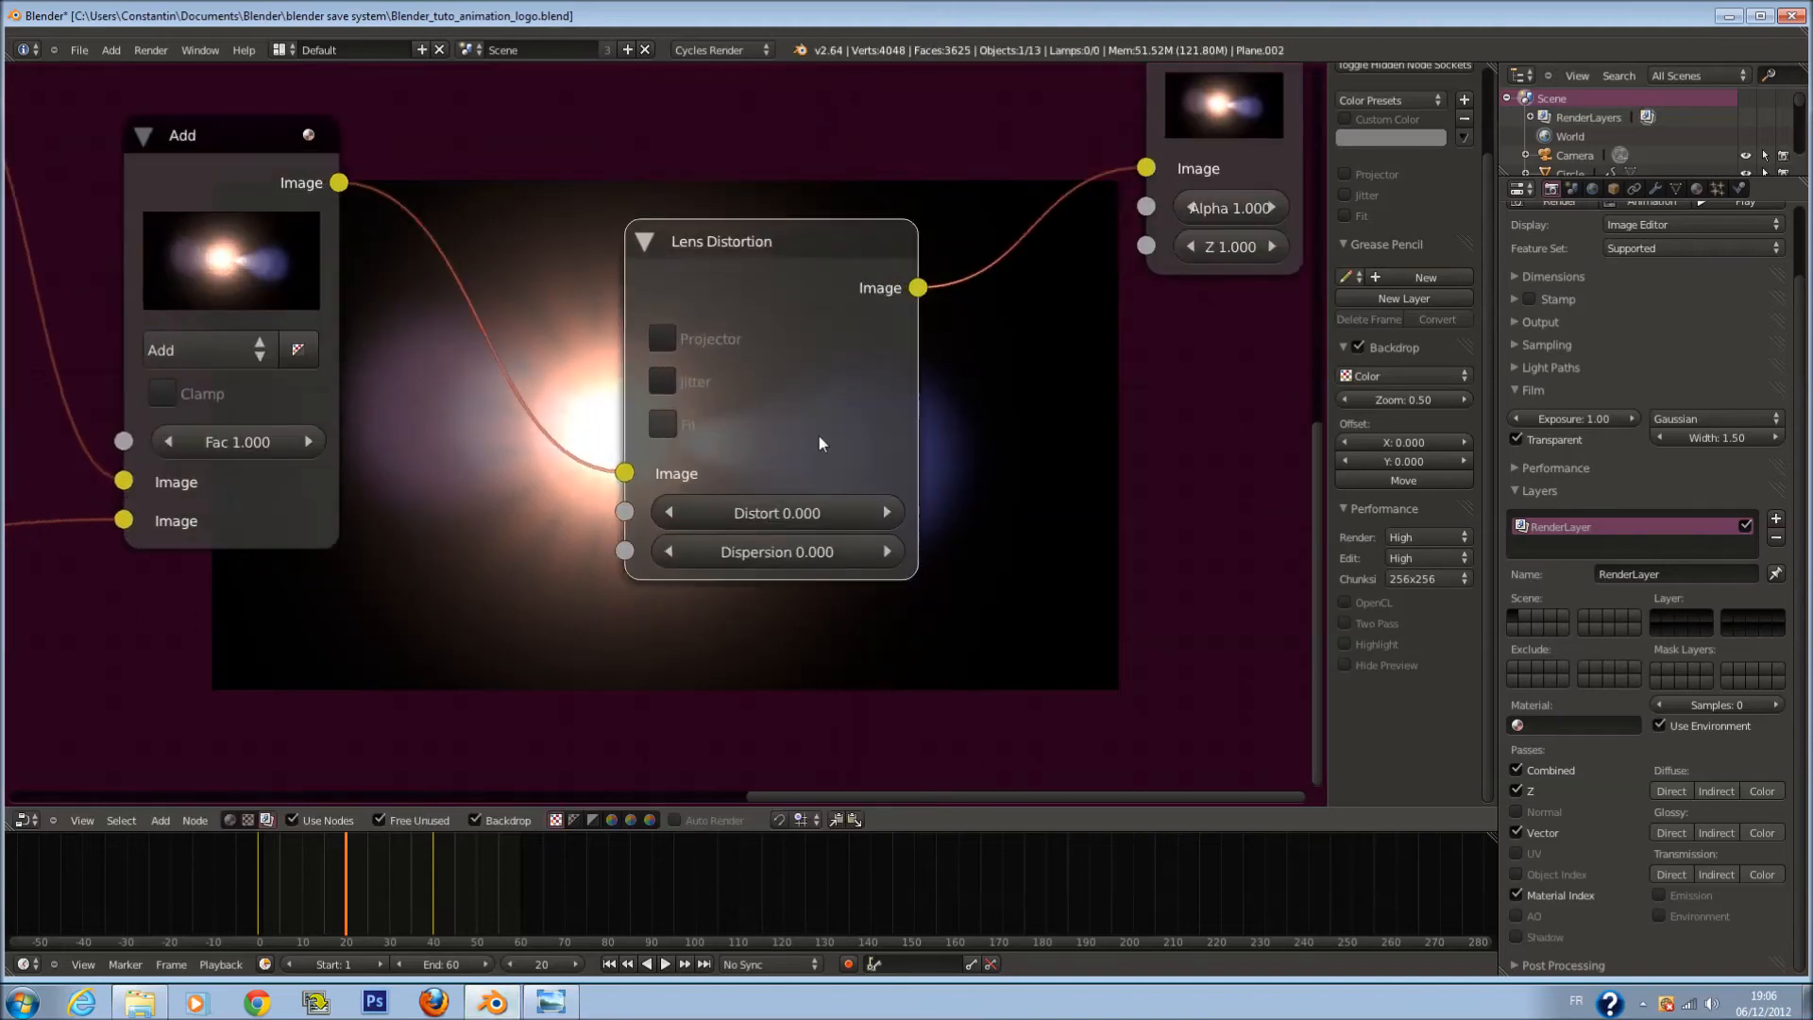
middle_drag(819, 436, 924, 443)
click(987, 561)
key(ctrl+s)
middle_drag(960, 348, 910, 359)
Step: Try a Dispersion of 0.1 on the Lens Distortion node and reset it to 0
click(820, 497)
key(Escape)
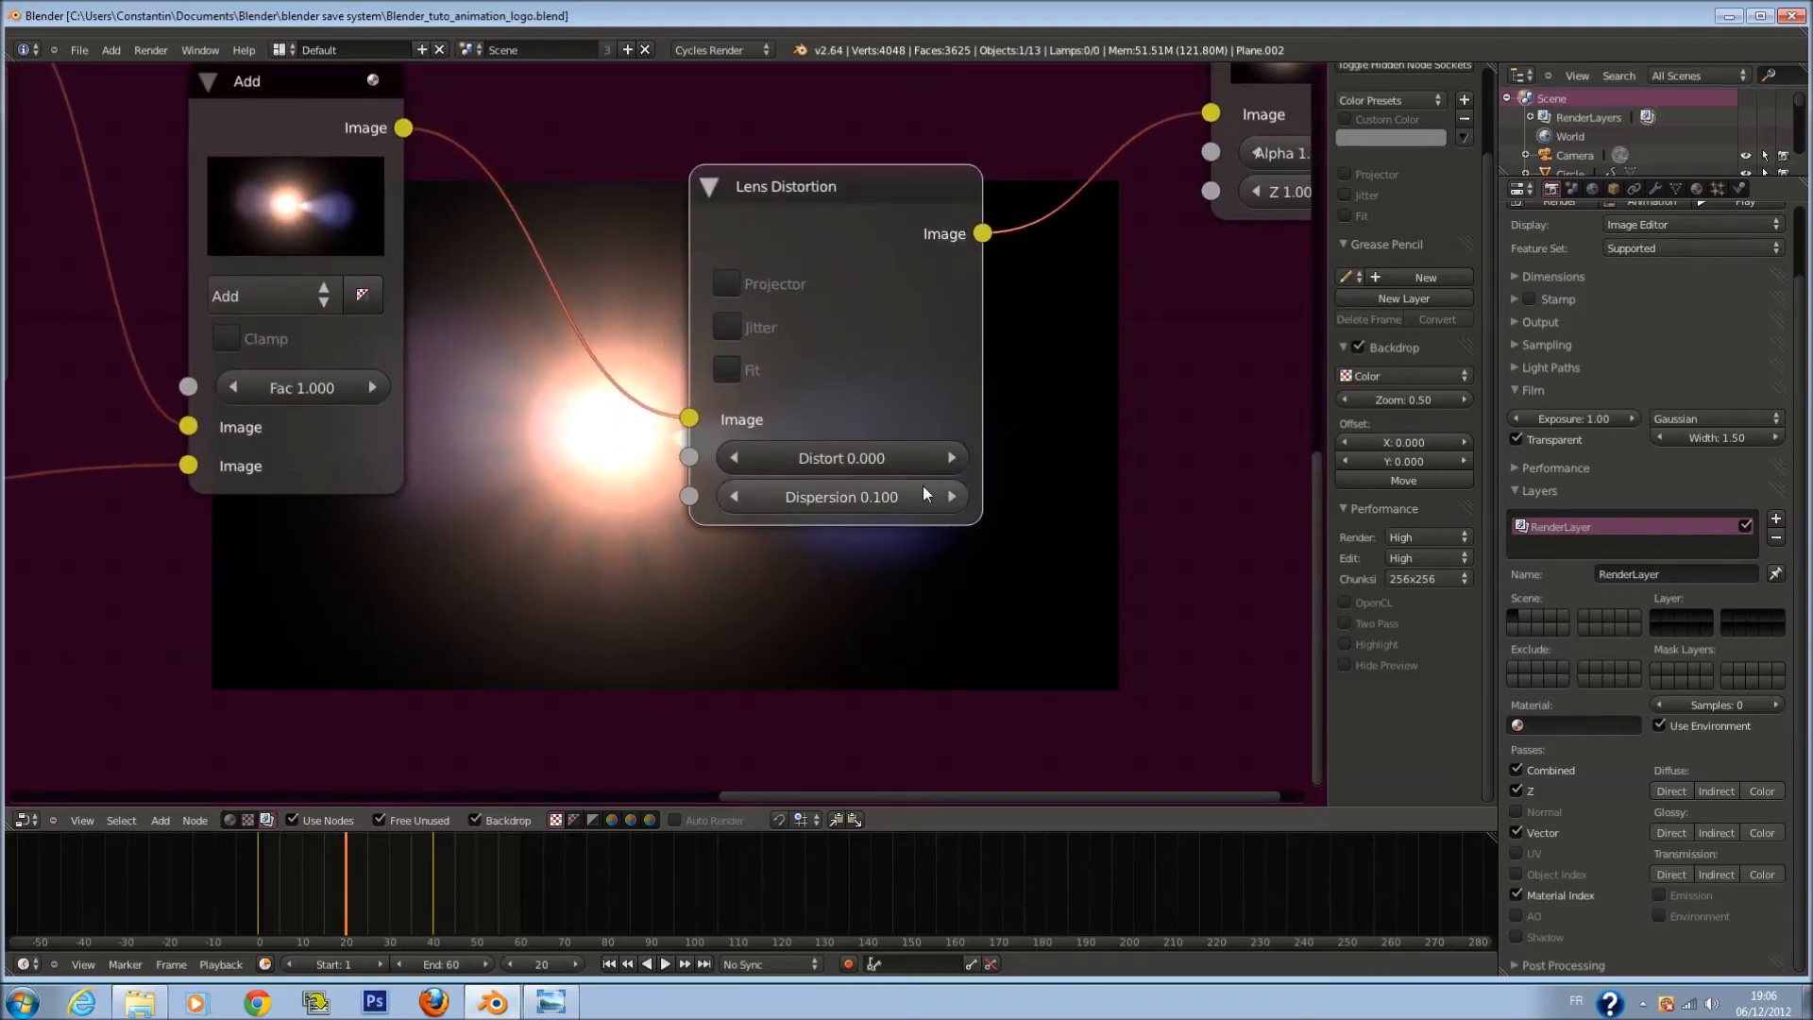
click(738, 498)
scroll(1132, 447, down, 2)
scroll(1133, 447, down, 1)
key(ctrl+s)
click(1124, 402)
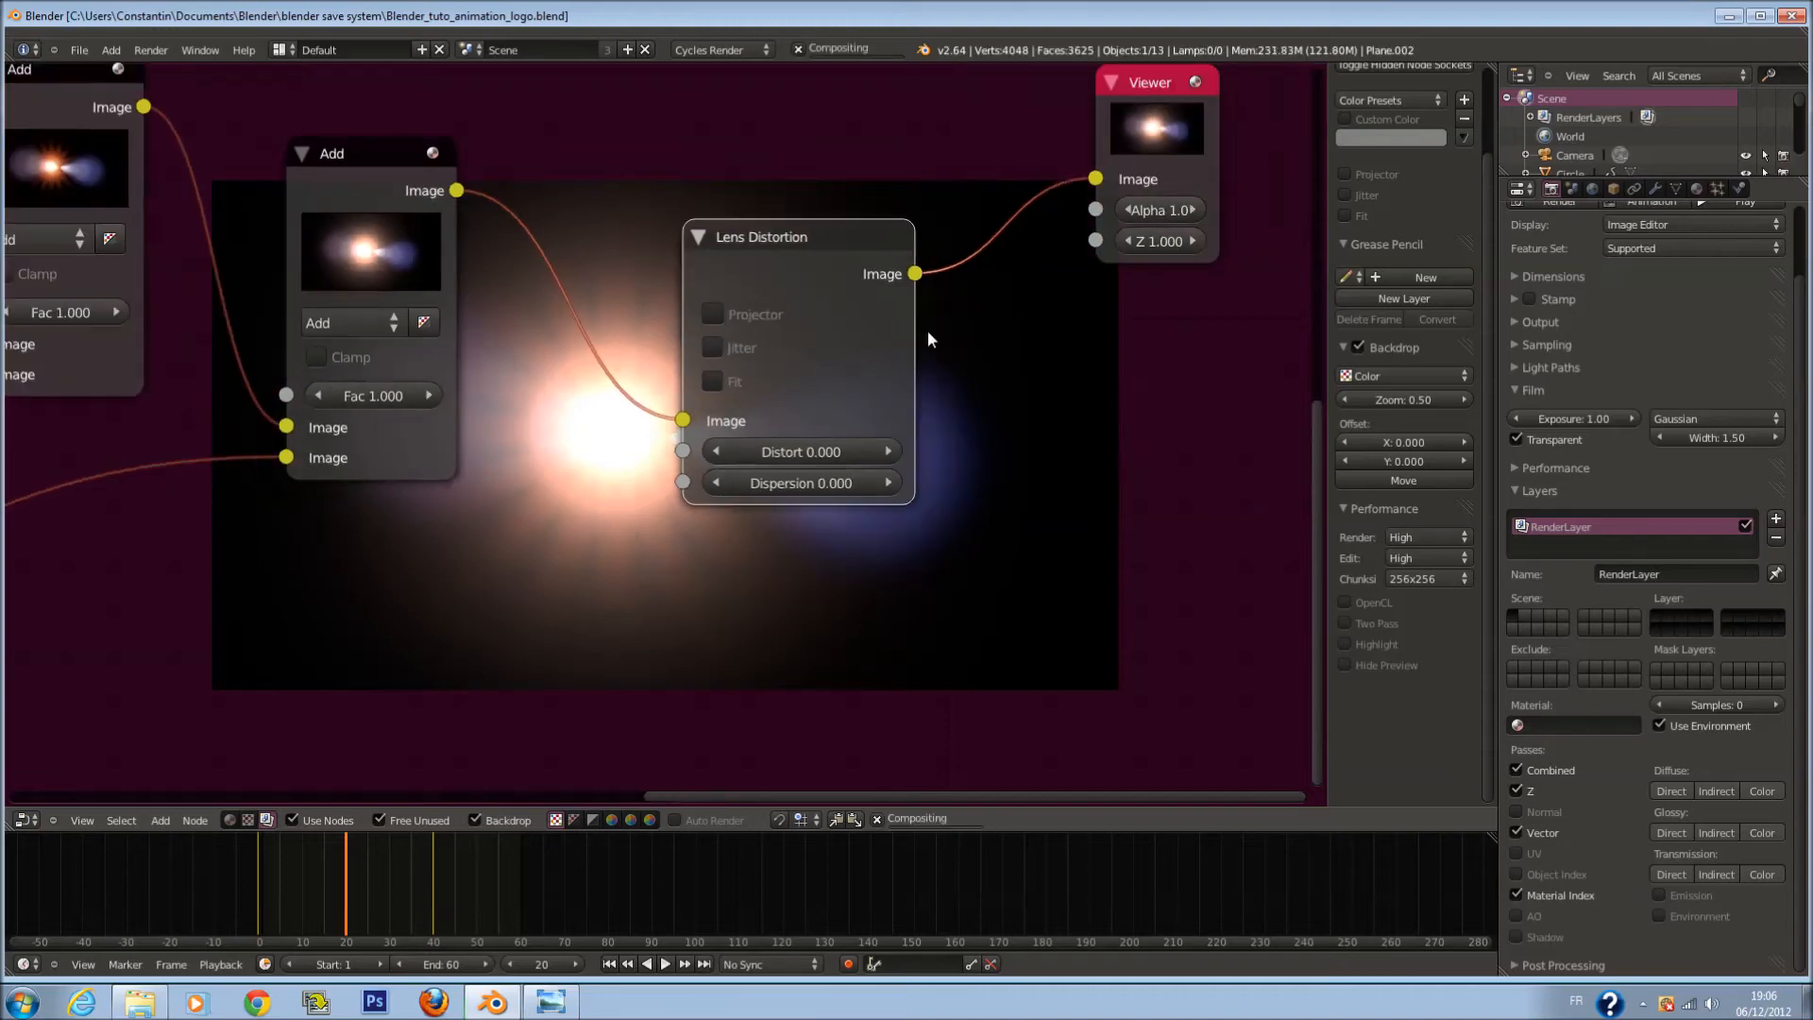
Step: Try a Distort value of 1 on the Lens Distortion node
scroll(921, 326, down, 2)
middle_drag(899, 342, 956, 432)
click(812, 543)
text(1)
key(Return)
scroll(1069, 476, up, 2)
middle_drag(1069, 476, 1028, 243)
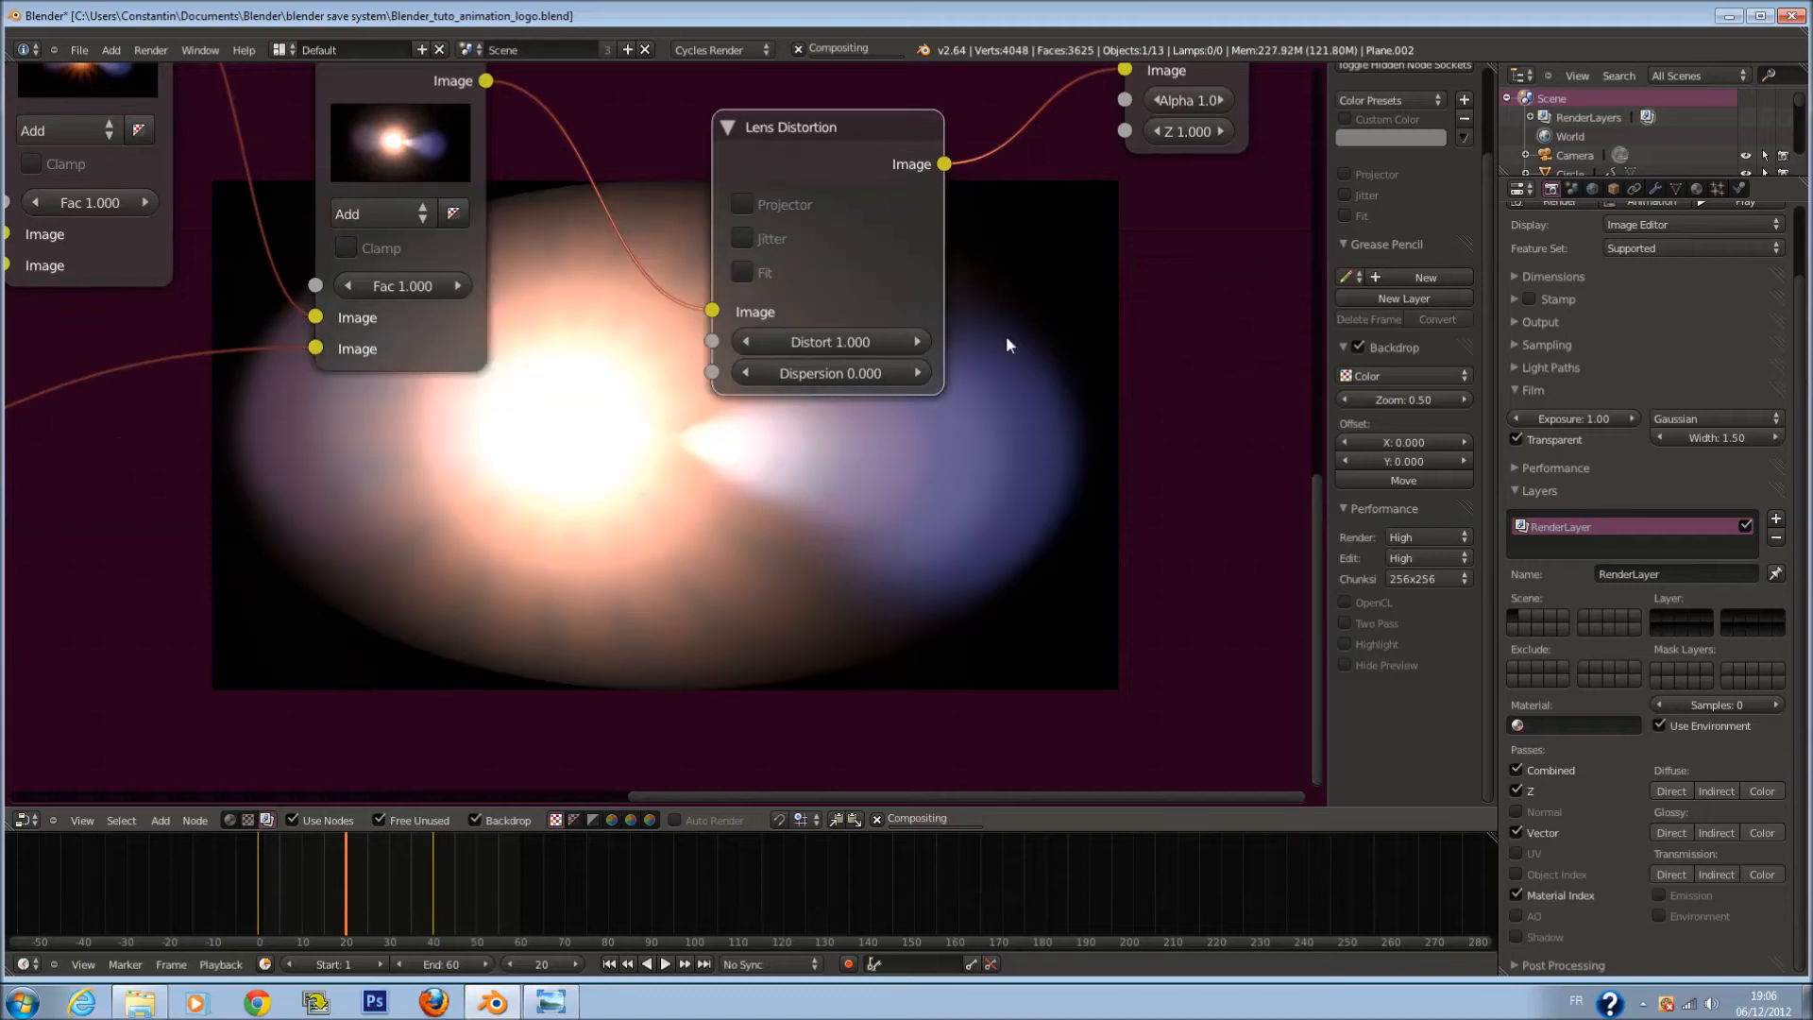
Step: Set the Lens Distortion node's Distort to 0.1, compare it with a Distort of 0, and save the file
click(824, 340)
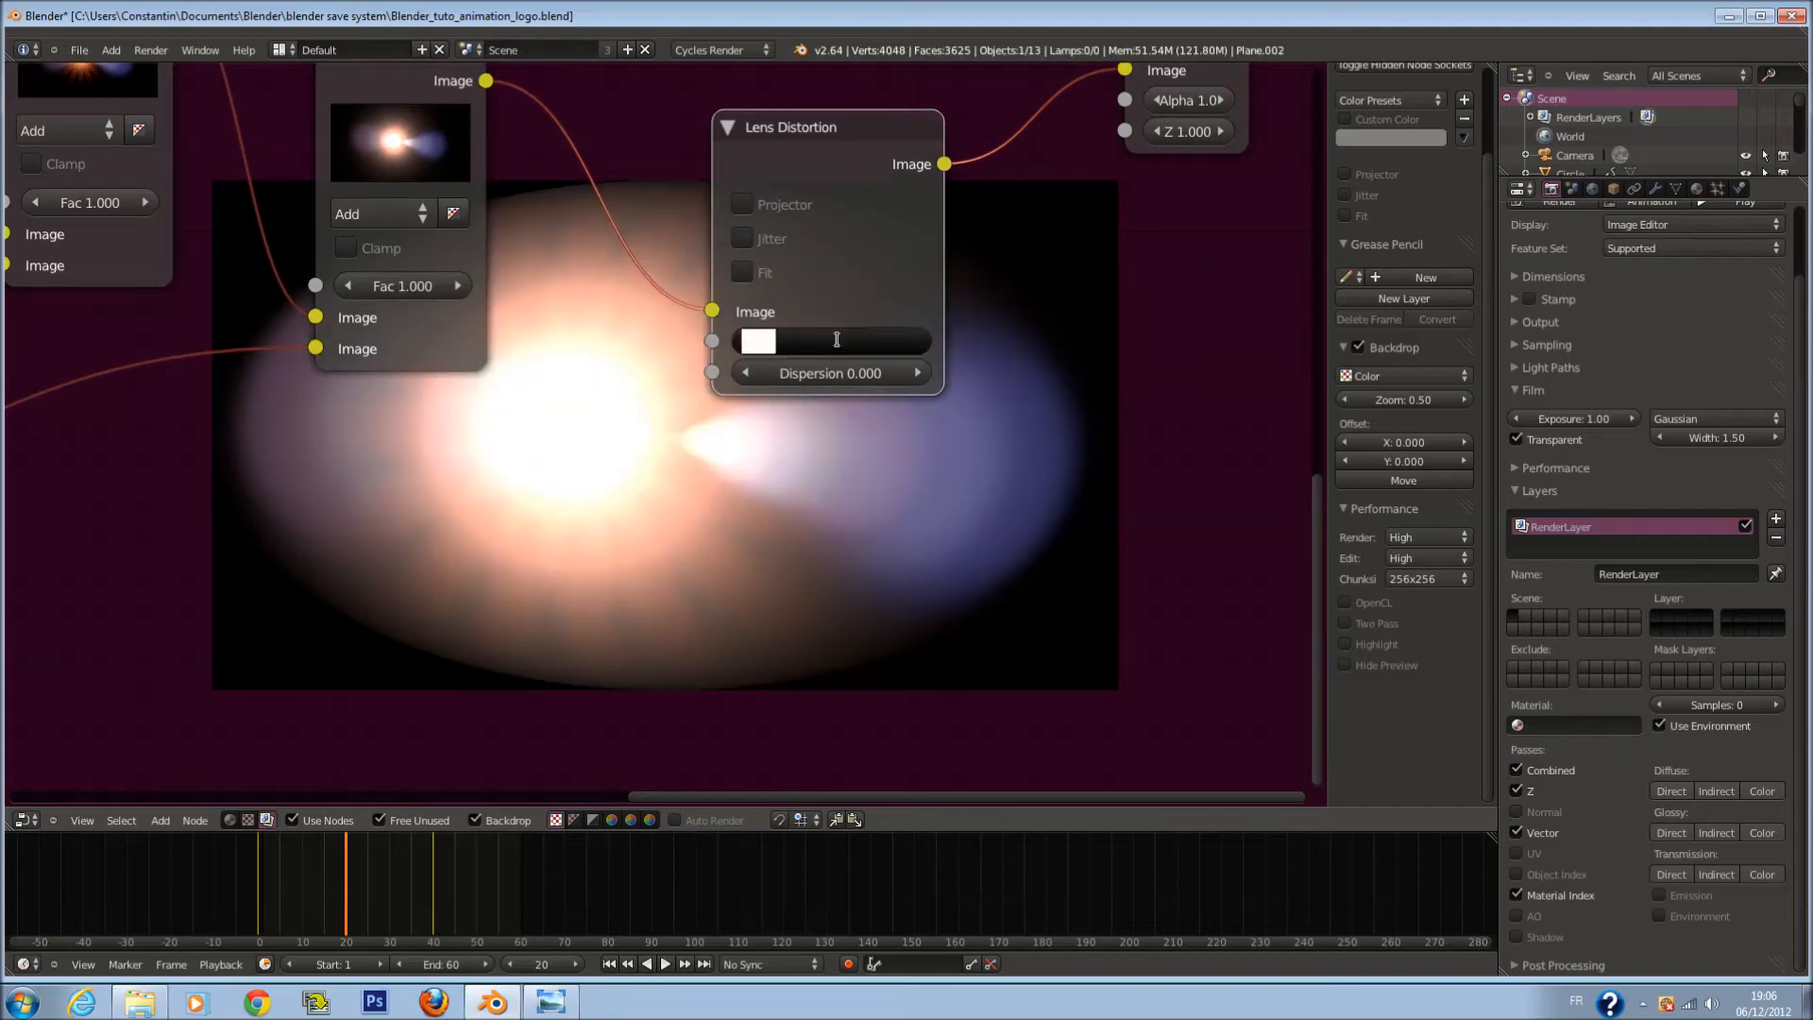
text(0.1)
key(Return)
key(ctrl+s)
click(1093, 387)
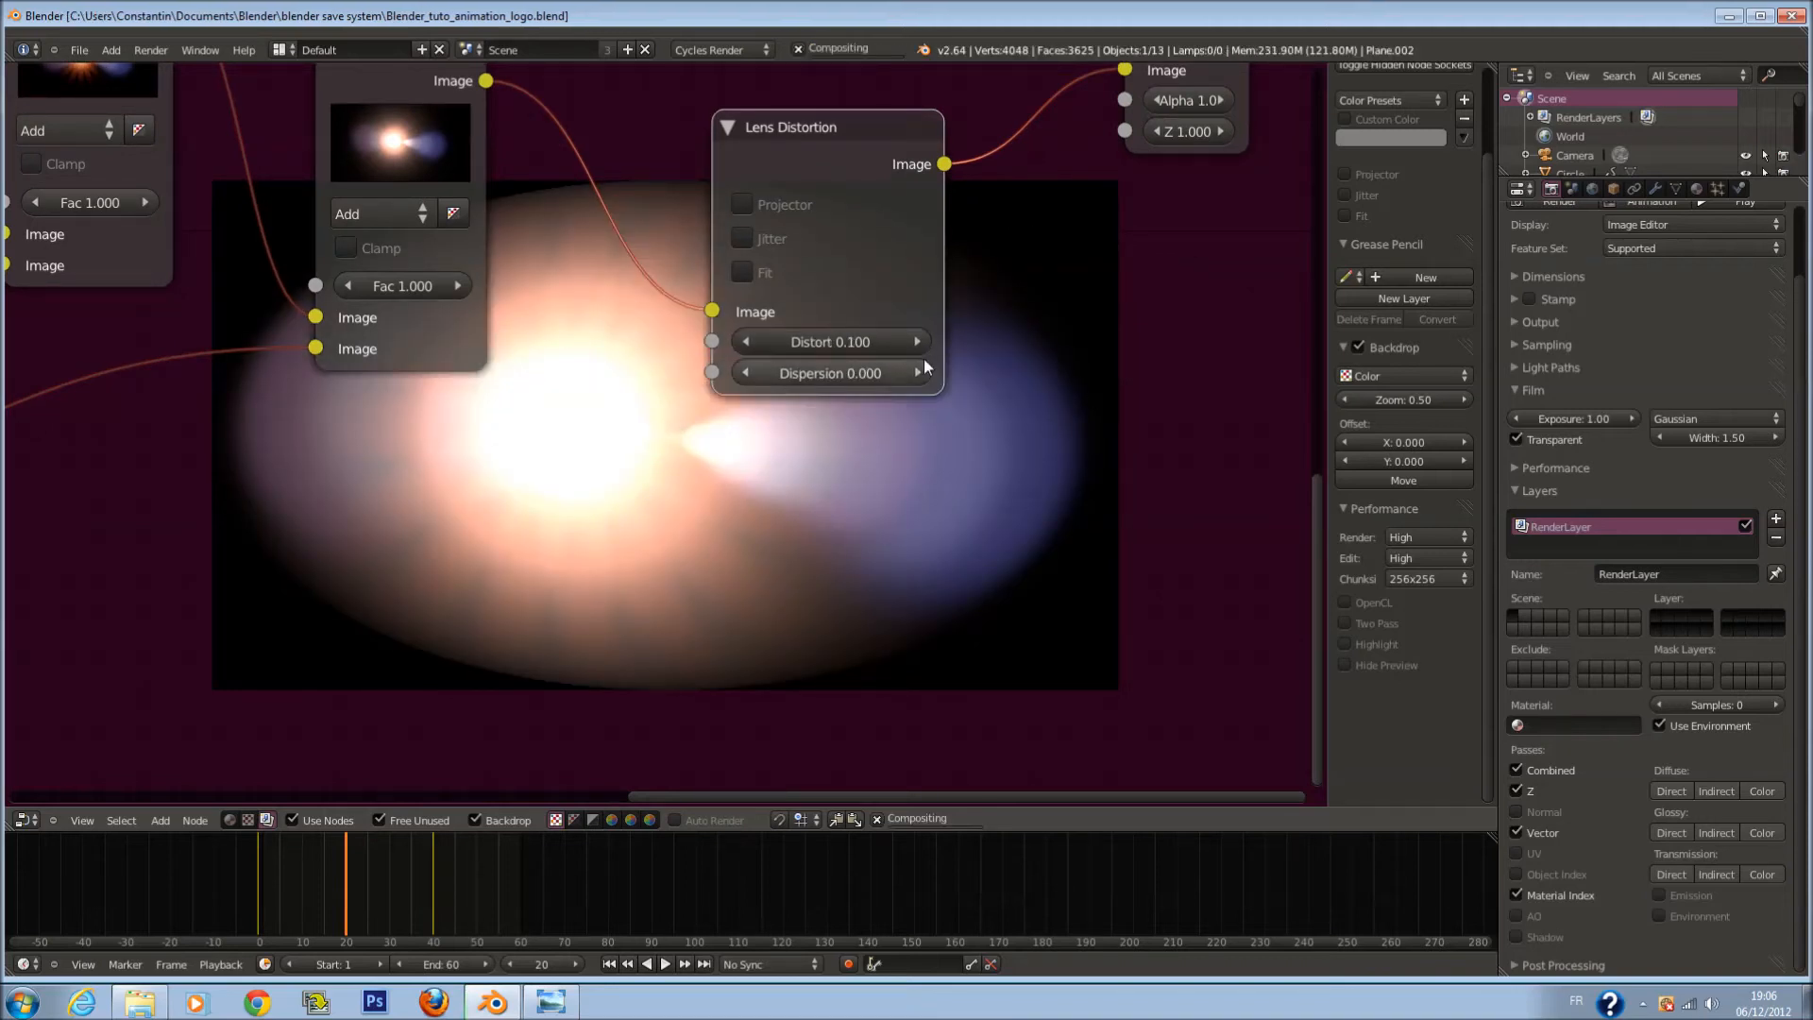
key(BackSpace)
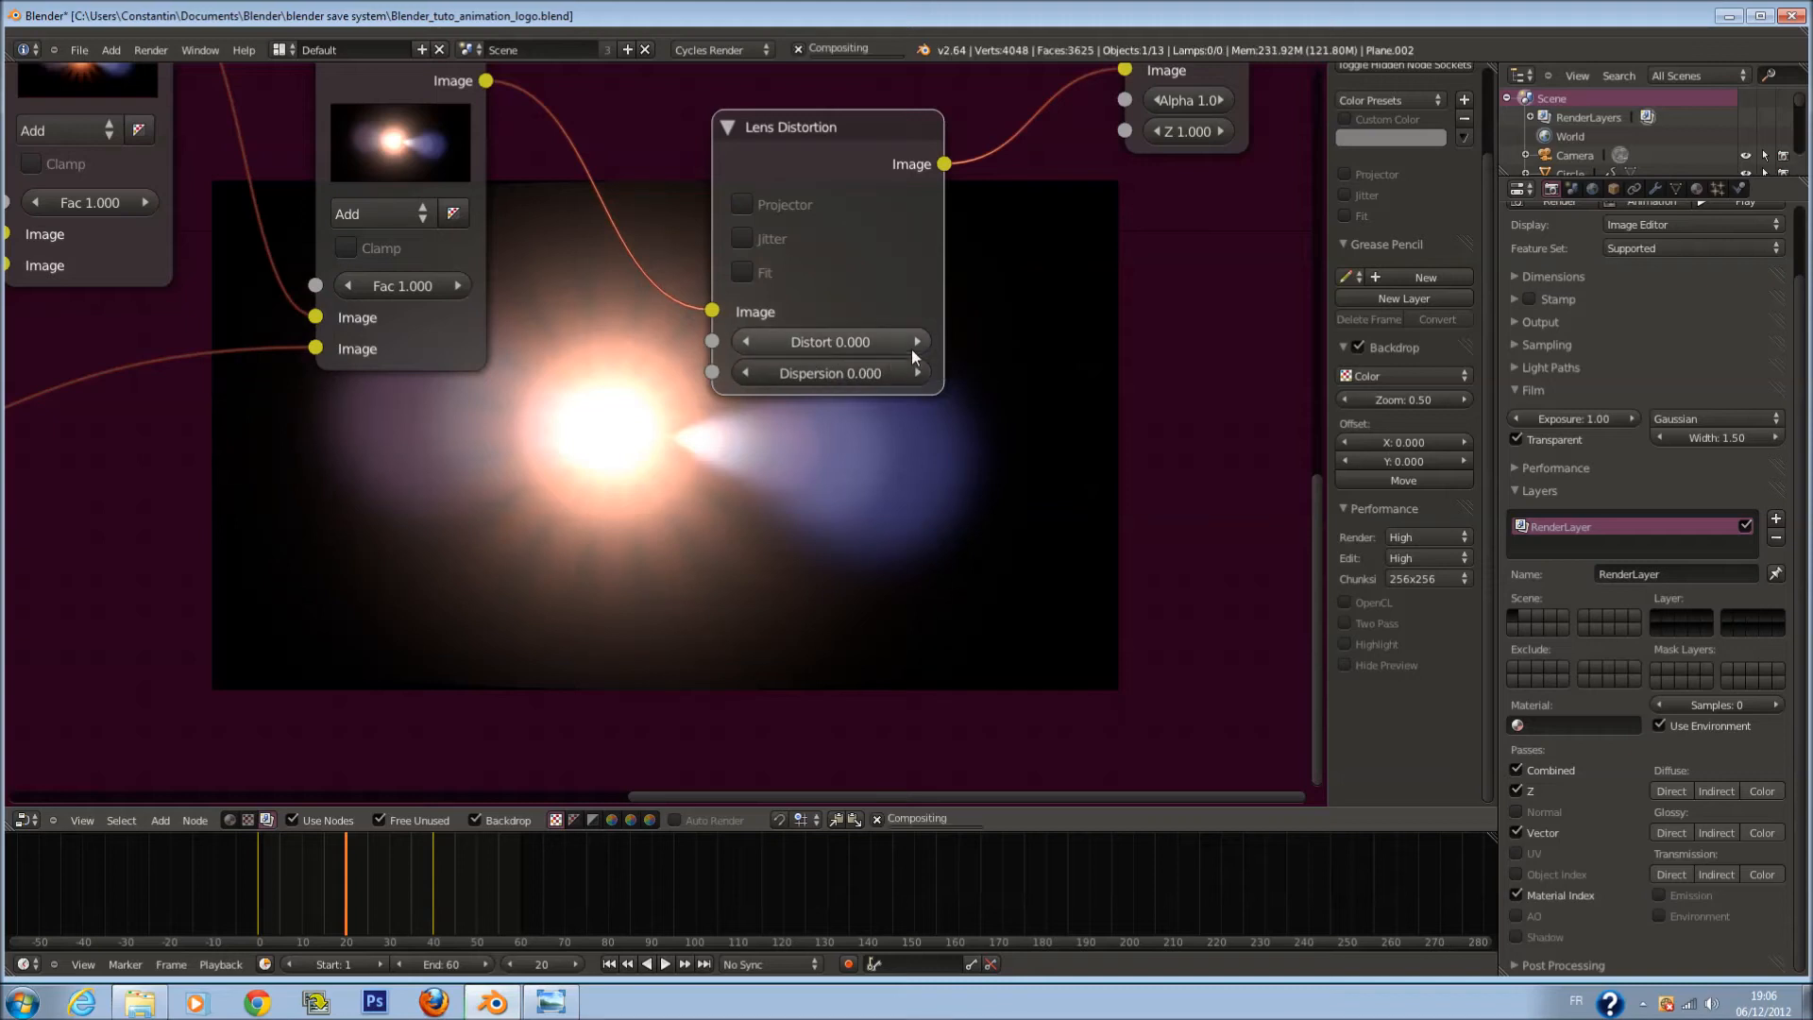
click(914, 344)
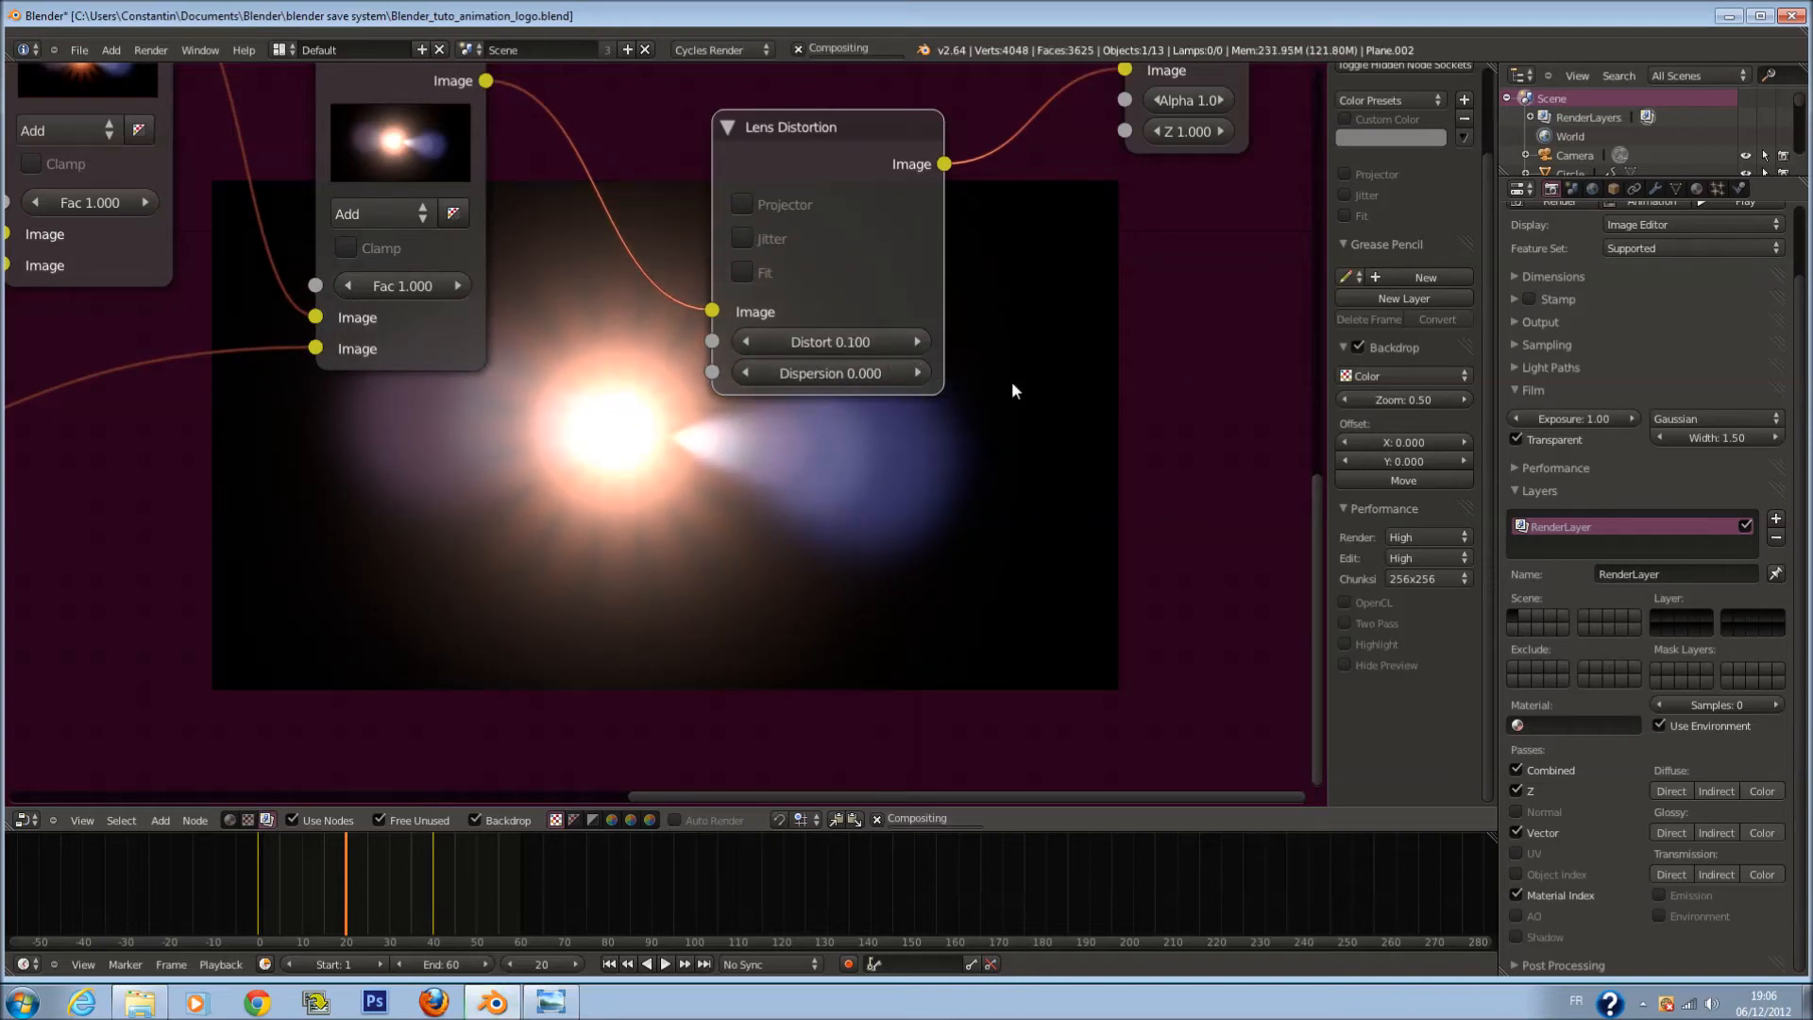
middle_drag(1014, 384, 971, 253)
key(ctrl+s)
click(971, 253)
scroll(793, 340, down, 1)
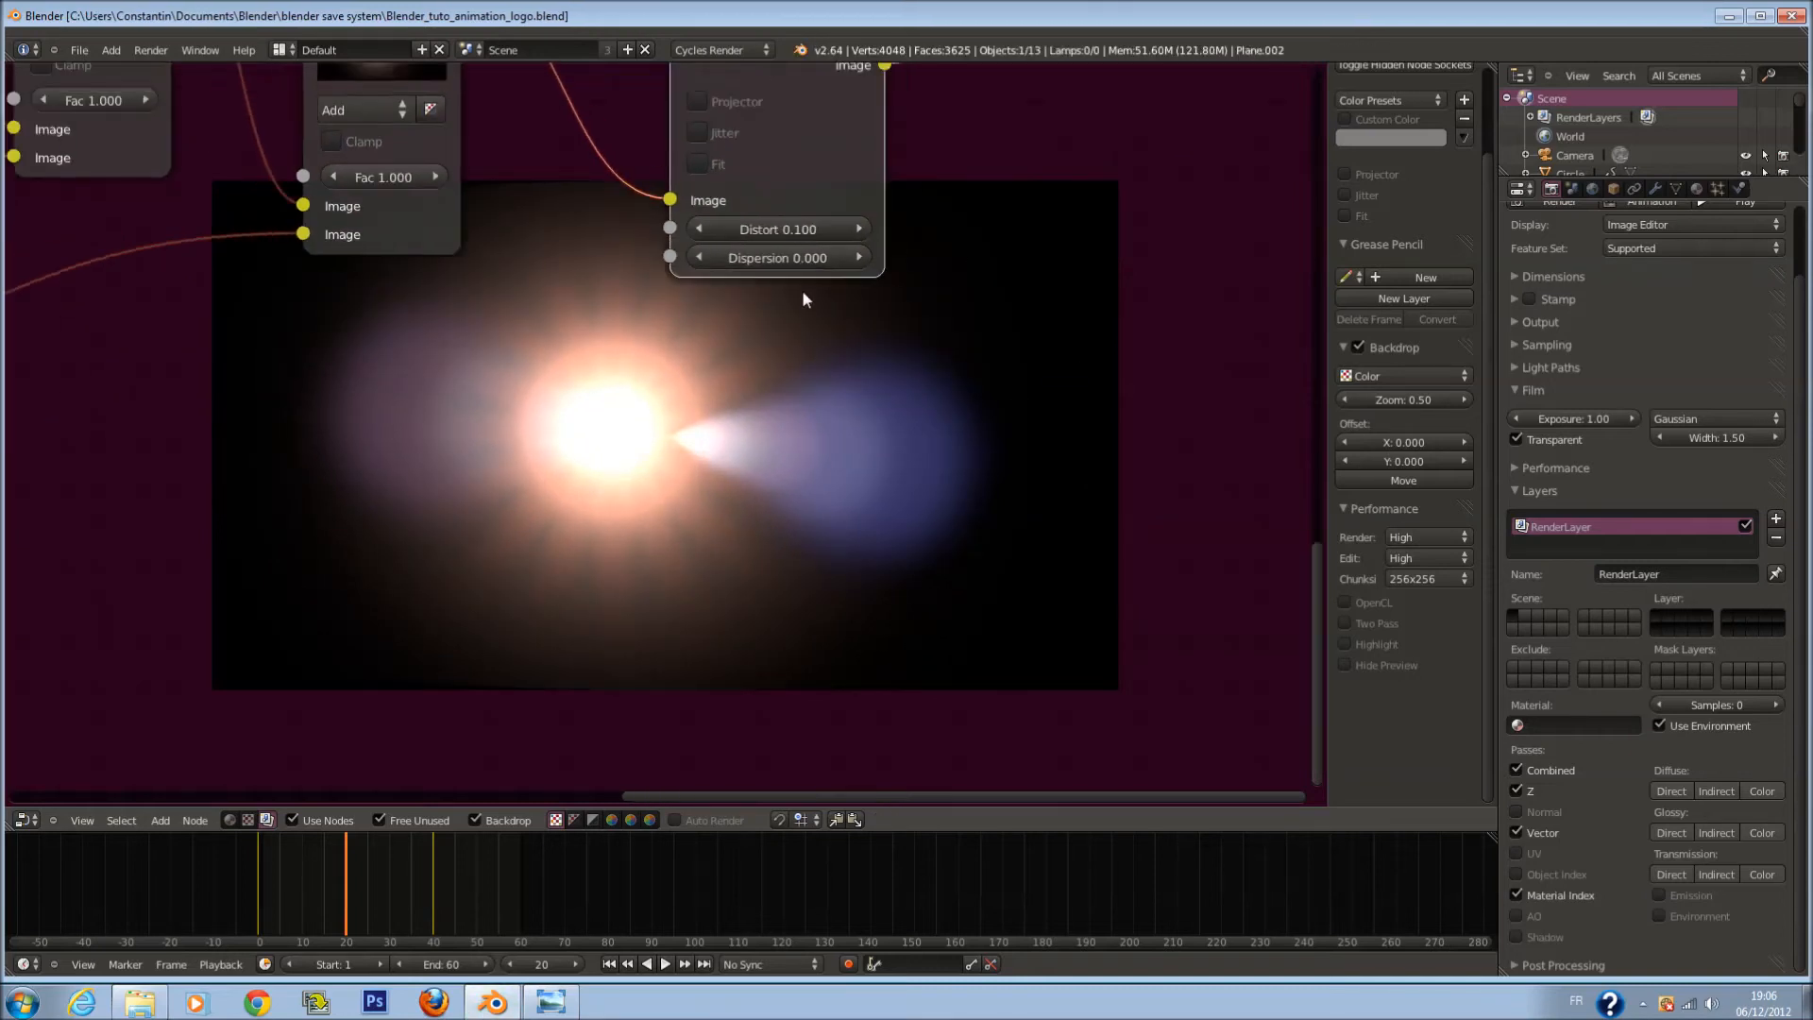
middle_drag(802, 291, 841, 451)
key(ctrl+s)
click(840, 452)
Step: Collapse the Lens Distortion node and save the file
click(720, 187)
scroll(728, 279, down, 4)
middle_drag(728, 280, 848, 374)
key(ctrl+s)
click(745, 350)
scroll(745, 350, down, 2)
Step: Align the lowest RGB Curves node with its Glare, move the Viewer closer to the Lens Distortion node, and save the file
drag(210, 552, 223, 562)
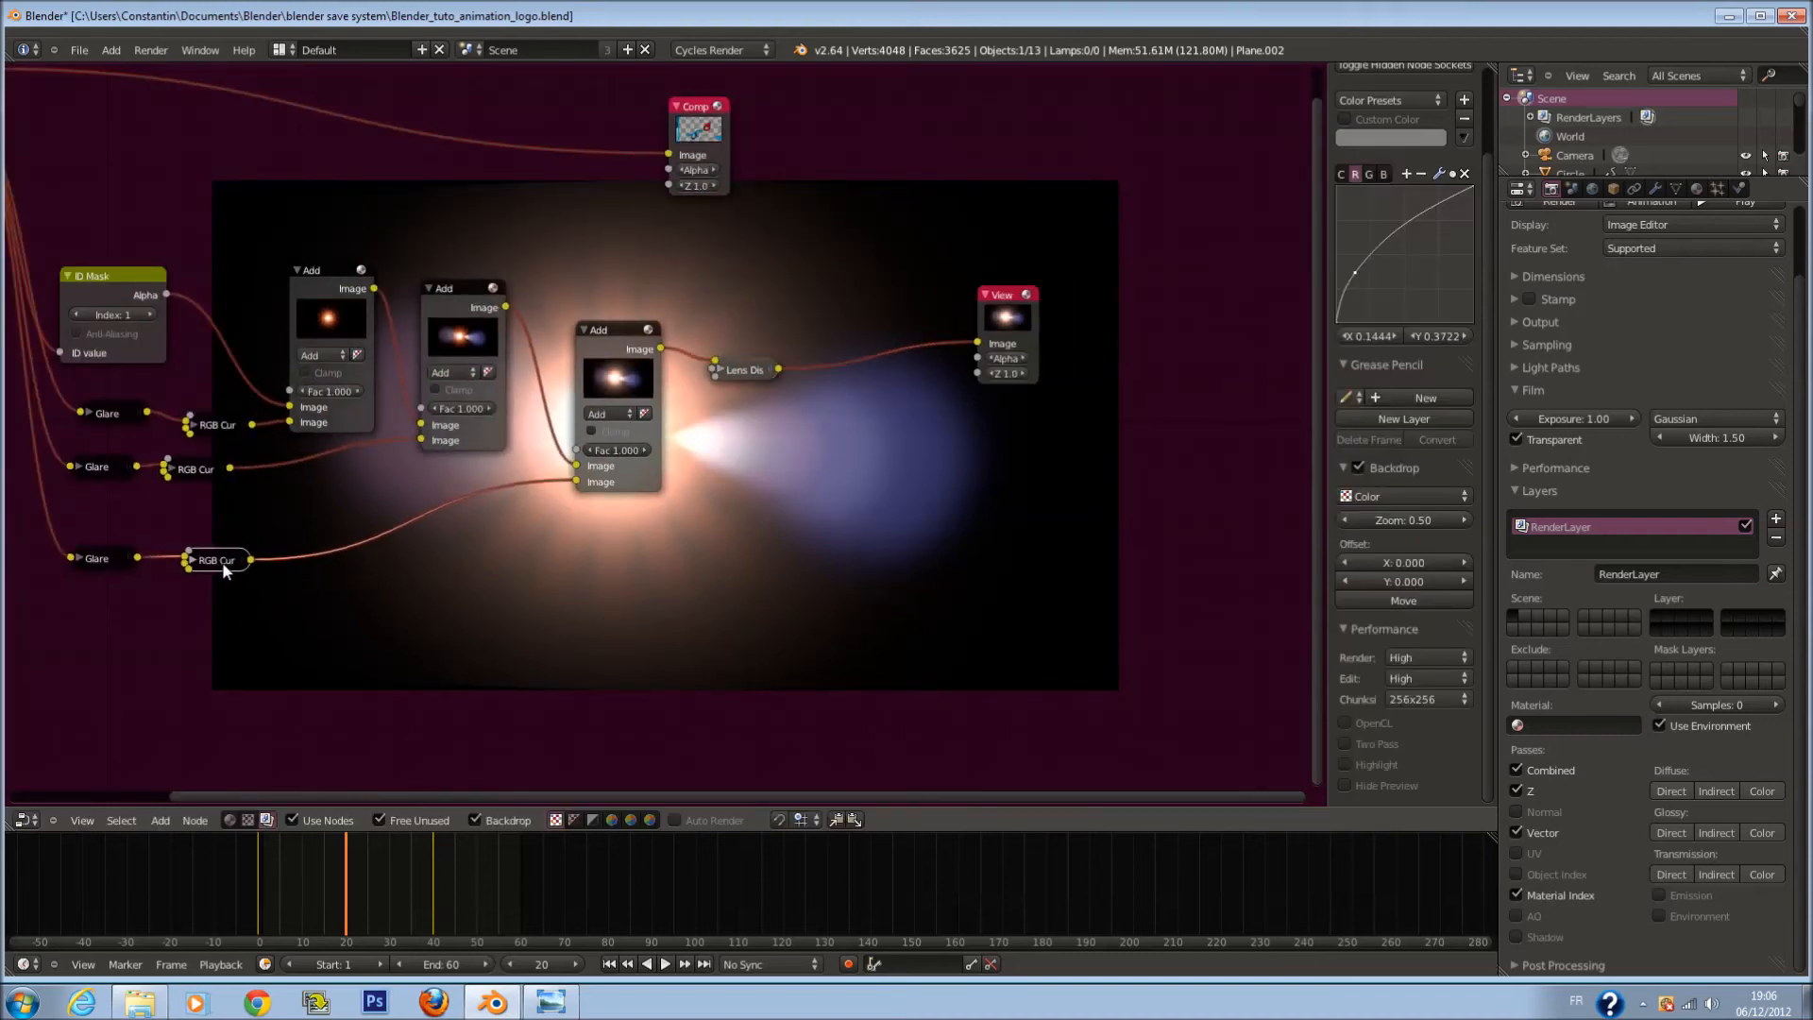
drag(981, 330, 853, 364)
middle_drag(854, 365, 1247, 378)
key(ctrl+s)
click(371, 320)
scroll(756, 498, down, 2)
middle_drag(755, 499, 717, 206)
scroll(695, 264, up, 3)
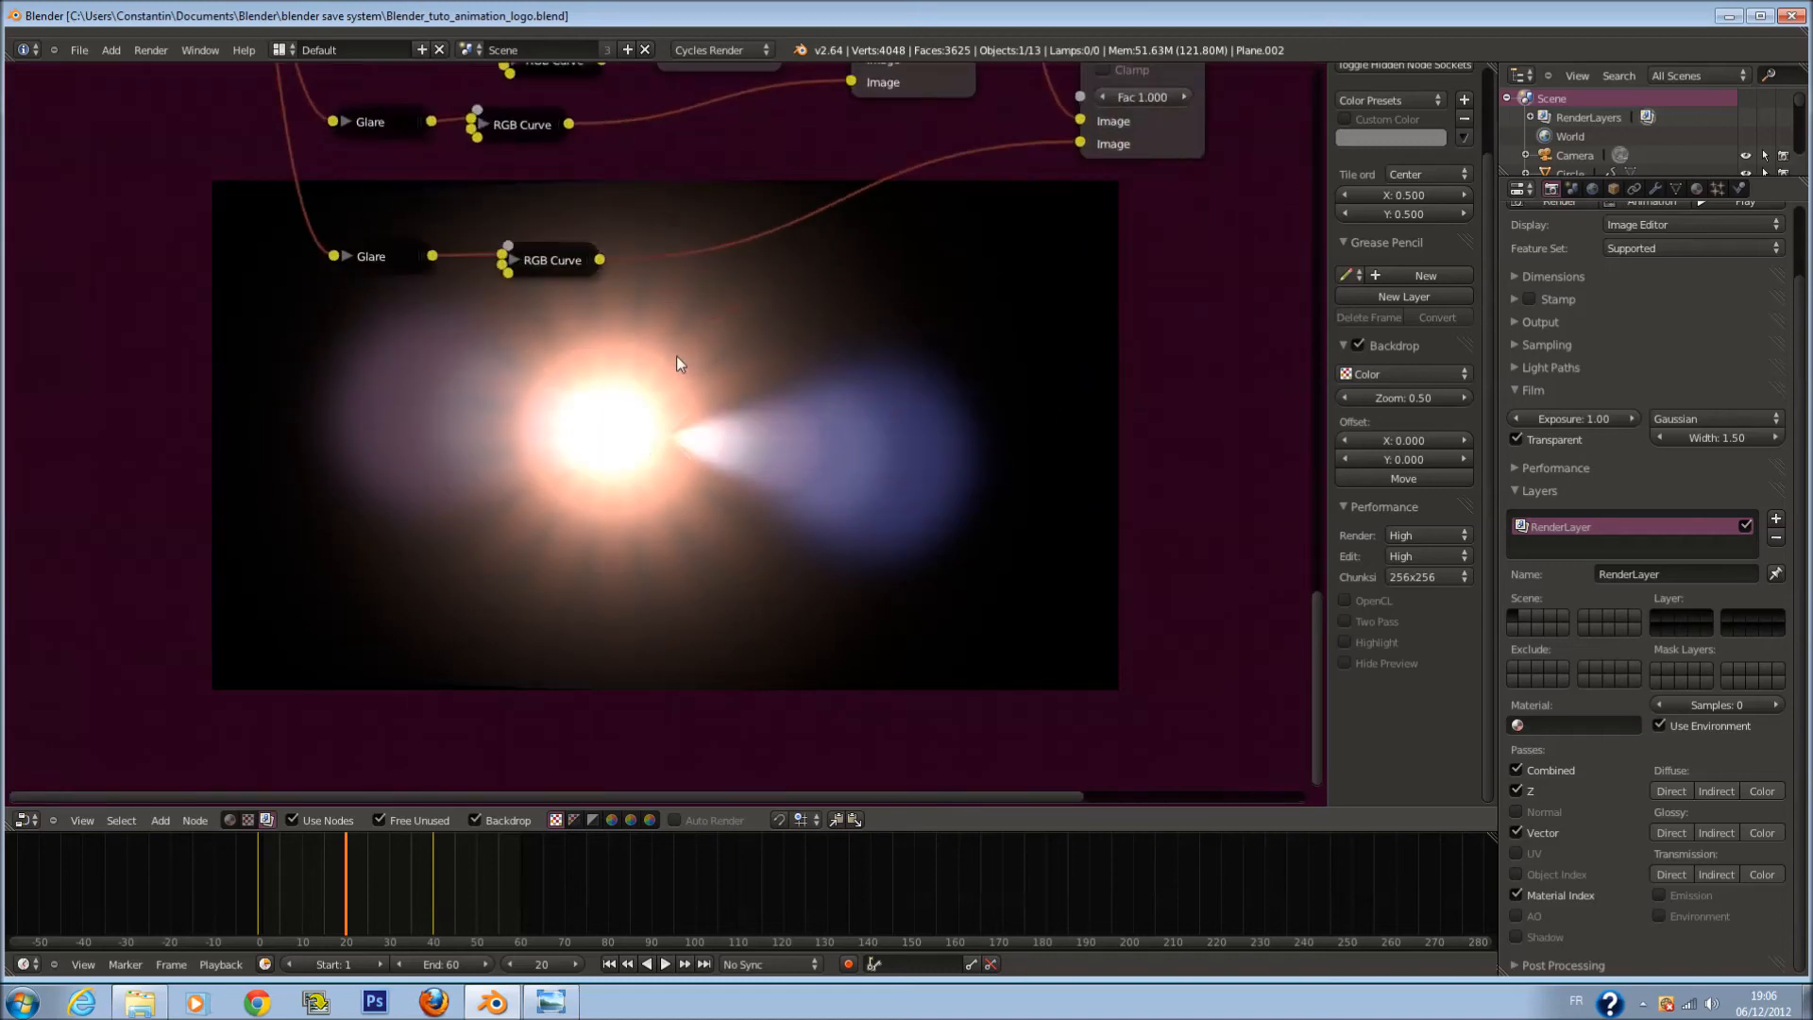
scroll(636, 378, down, 3)
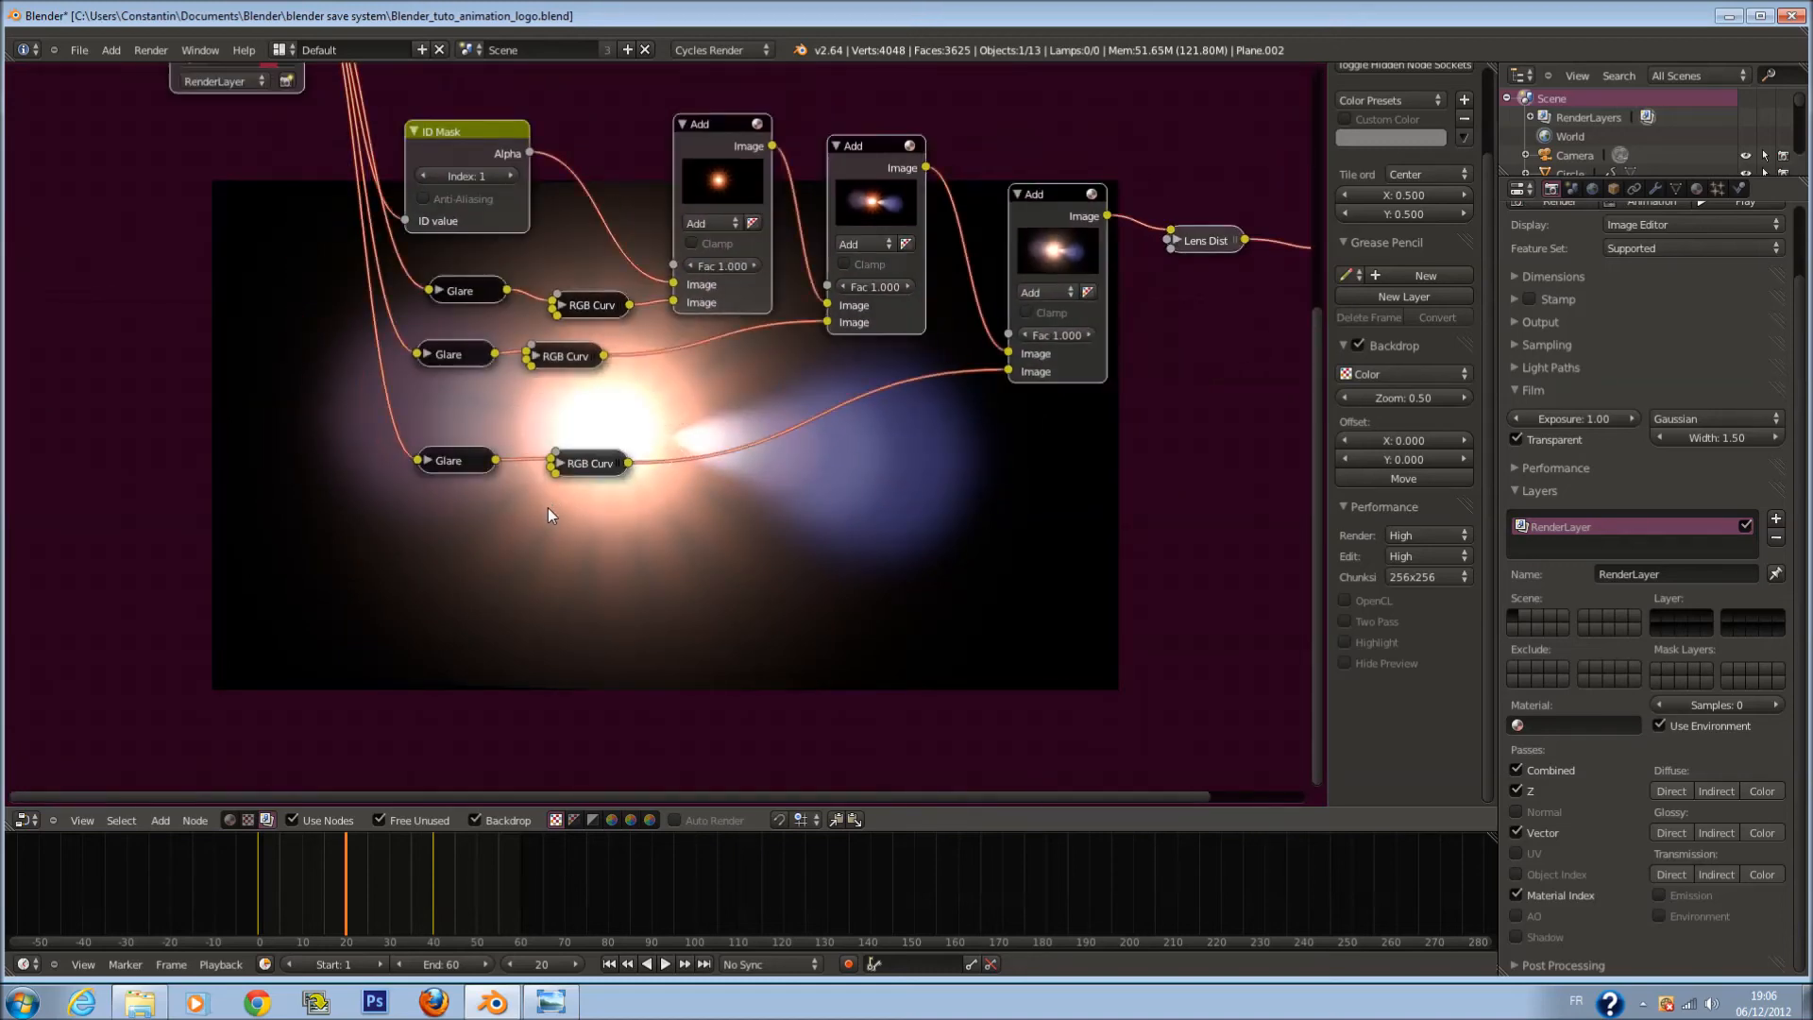
Step: Add a Blur node below the lowest Glare and connect the render layer's IndexMA output to its Image input
key(shift+a)
mouse_move(521, 413)
mouse_move(527, 378)
mouse_move(508, 453)
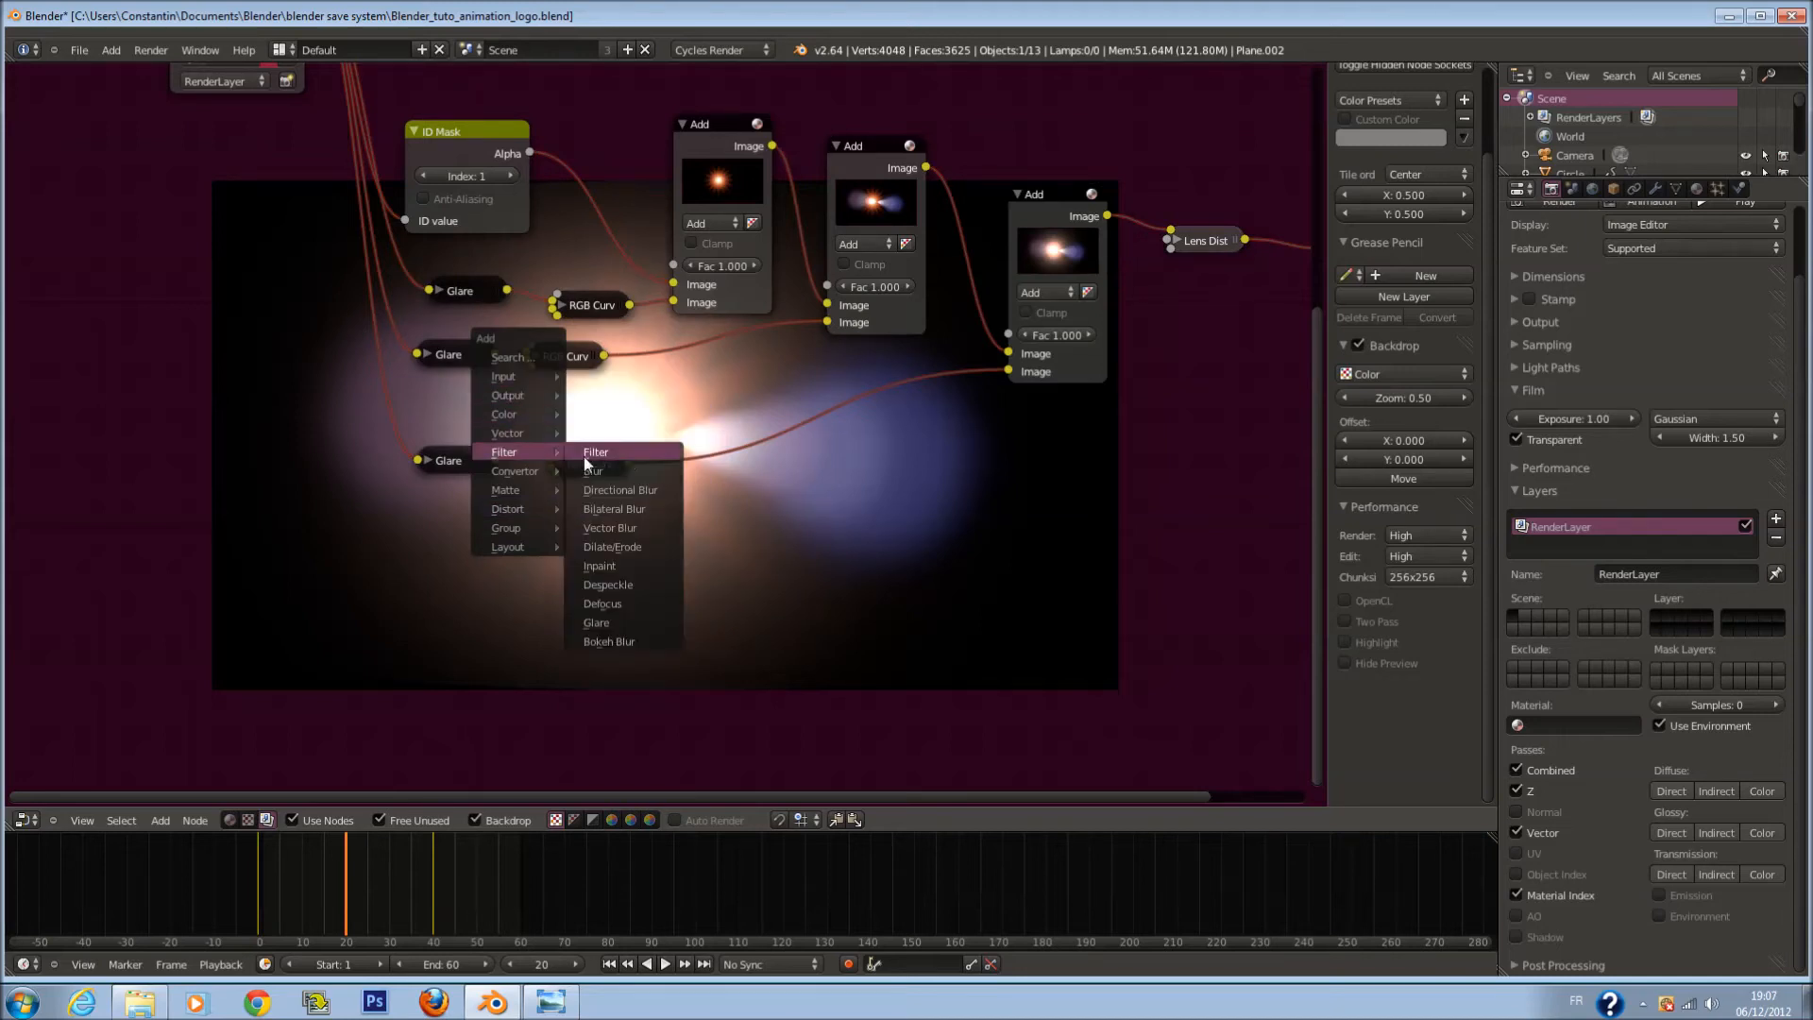
click(654, 462)
click(455, 535)
scroll(364, 227, down, 1)
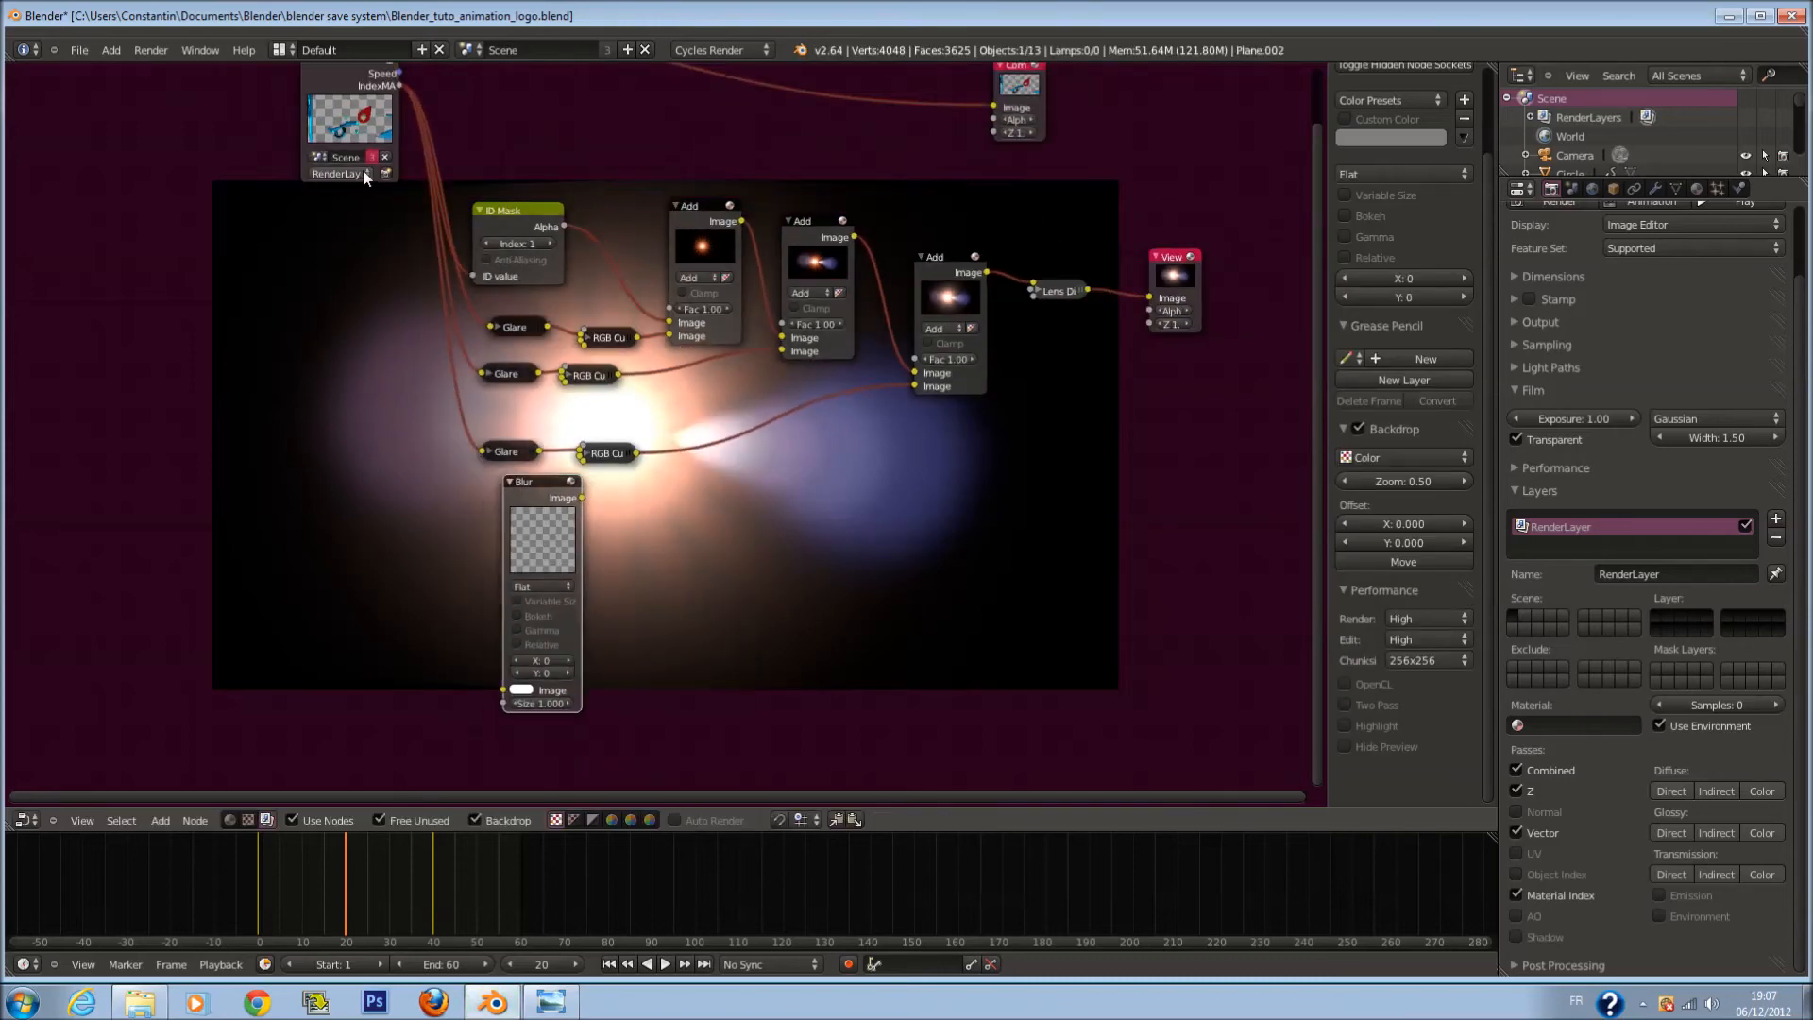
drag(399, 85, 504, 691)
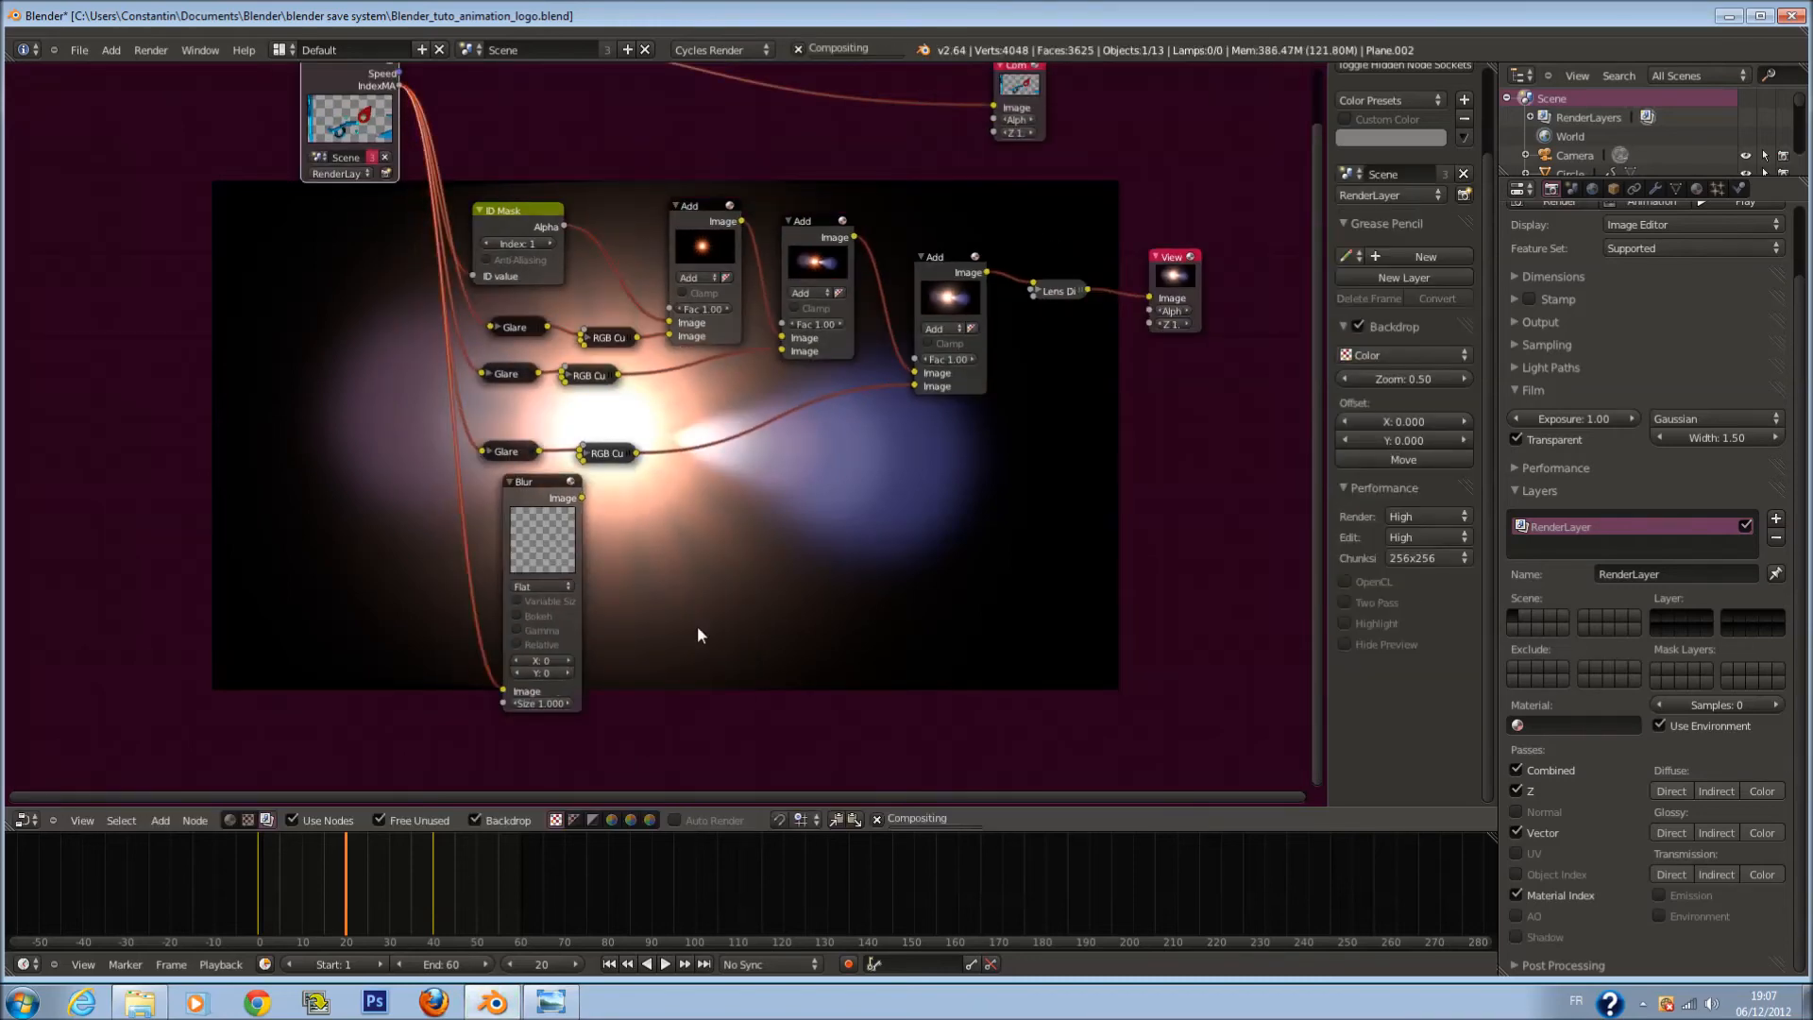
Step: Move the Viewer further along, duplicate the last Add node and insert the copy before the Lens Distortion node
scroll(712, 568, up, 2)
scroll(808, 425, down, 4)
scroll(808, 425, up, 2)
middle_drag(950, 465, 806, 435)
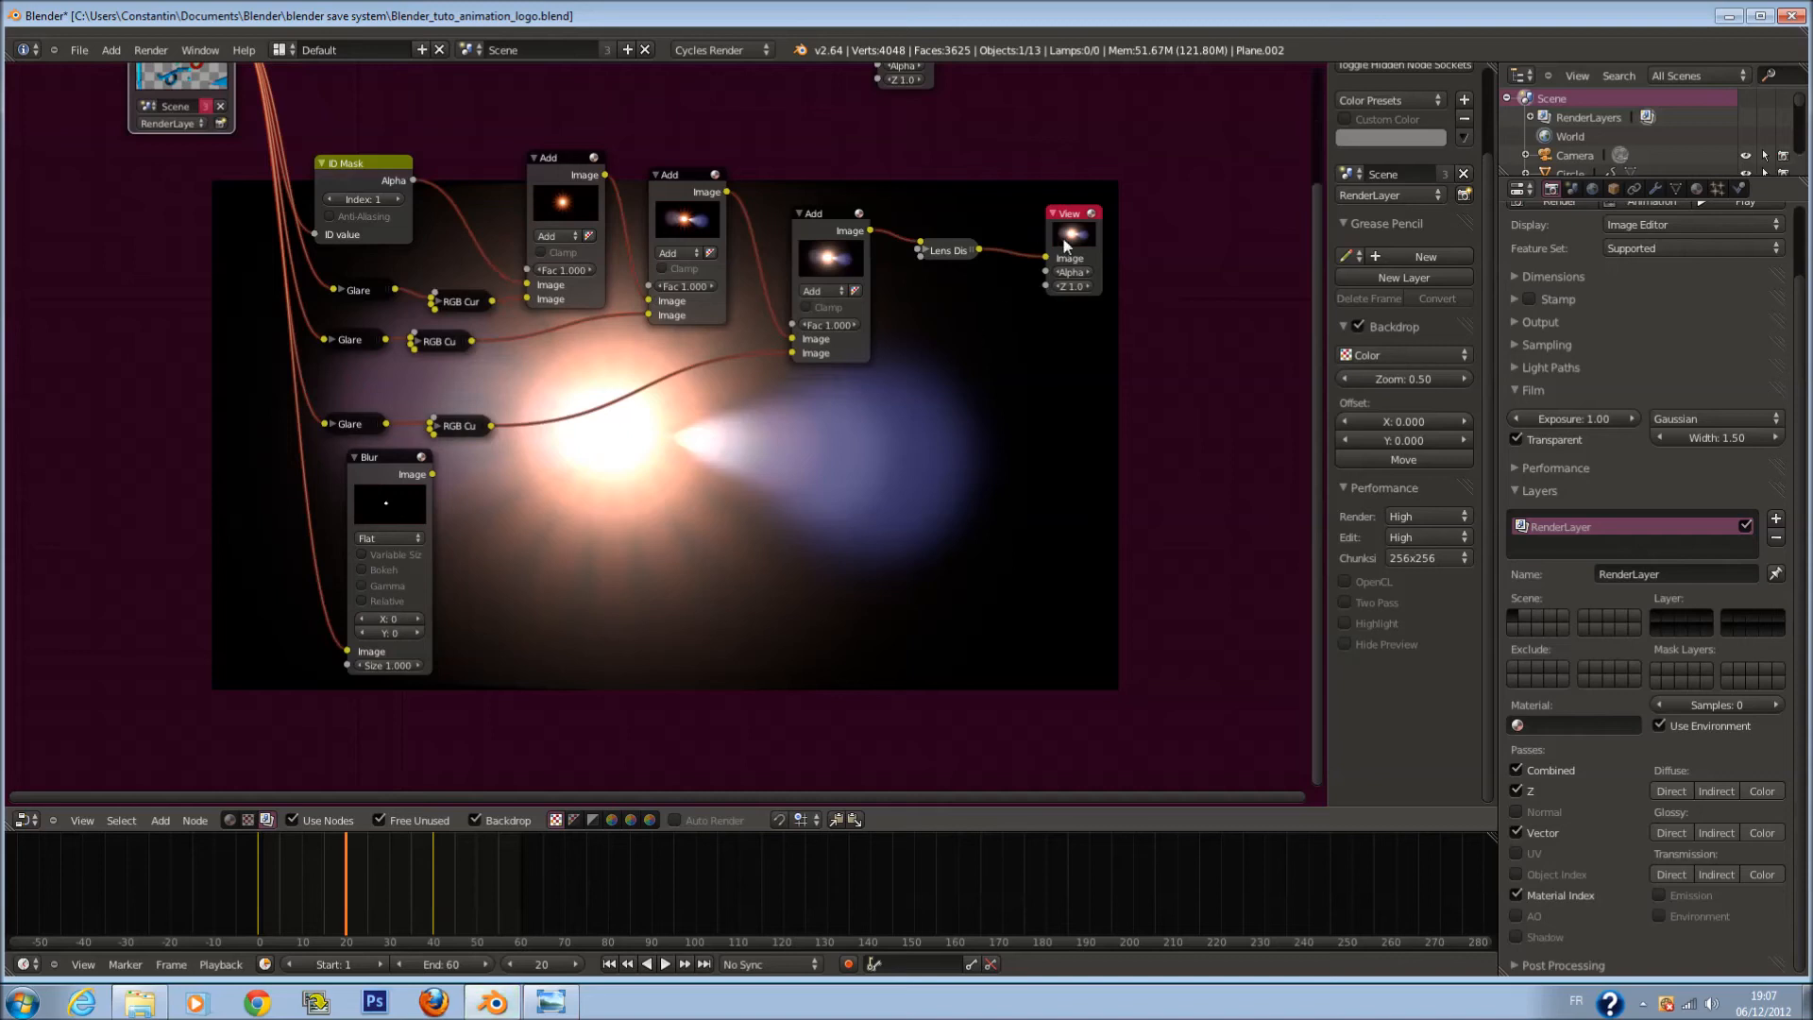
drag(1068, 248, 1189, 289)
click(849, 234)
key(shift+d)
click(971, 342)
click(954, 255)
drag(953, 253, 1058, 274)
drag(961, 340, 1047, 426)
drag(1038, 274, 1099, 297)
click(1043, 410)
drag(1043, 410, 989, 277)
Step: Connect the Blur output to the second Image input of the duplicated Add node and save the file
drag(433, 474, 941, 396)
scroll(666, 491, up, 1)
middle_drag(666, 491, 829, 379)
key(ctrl+s)
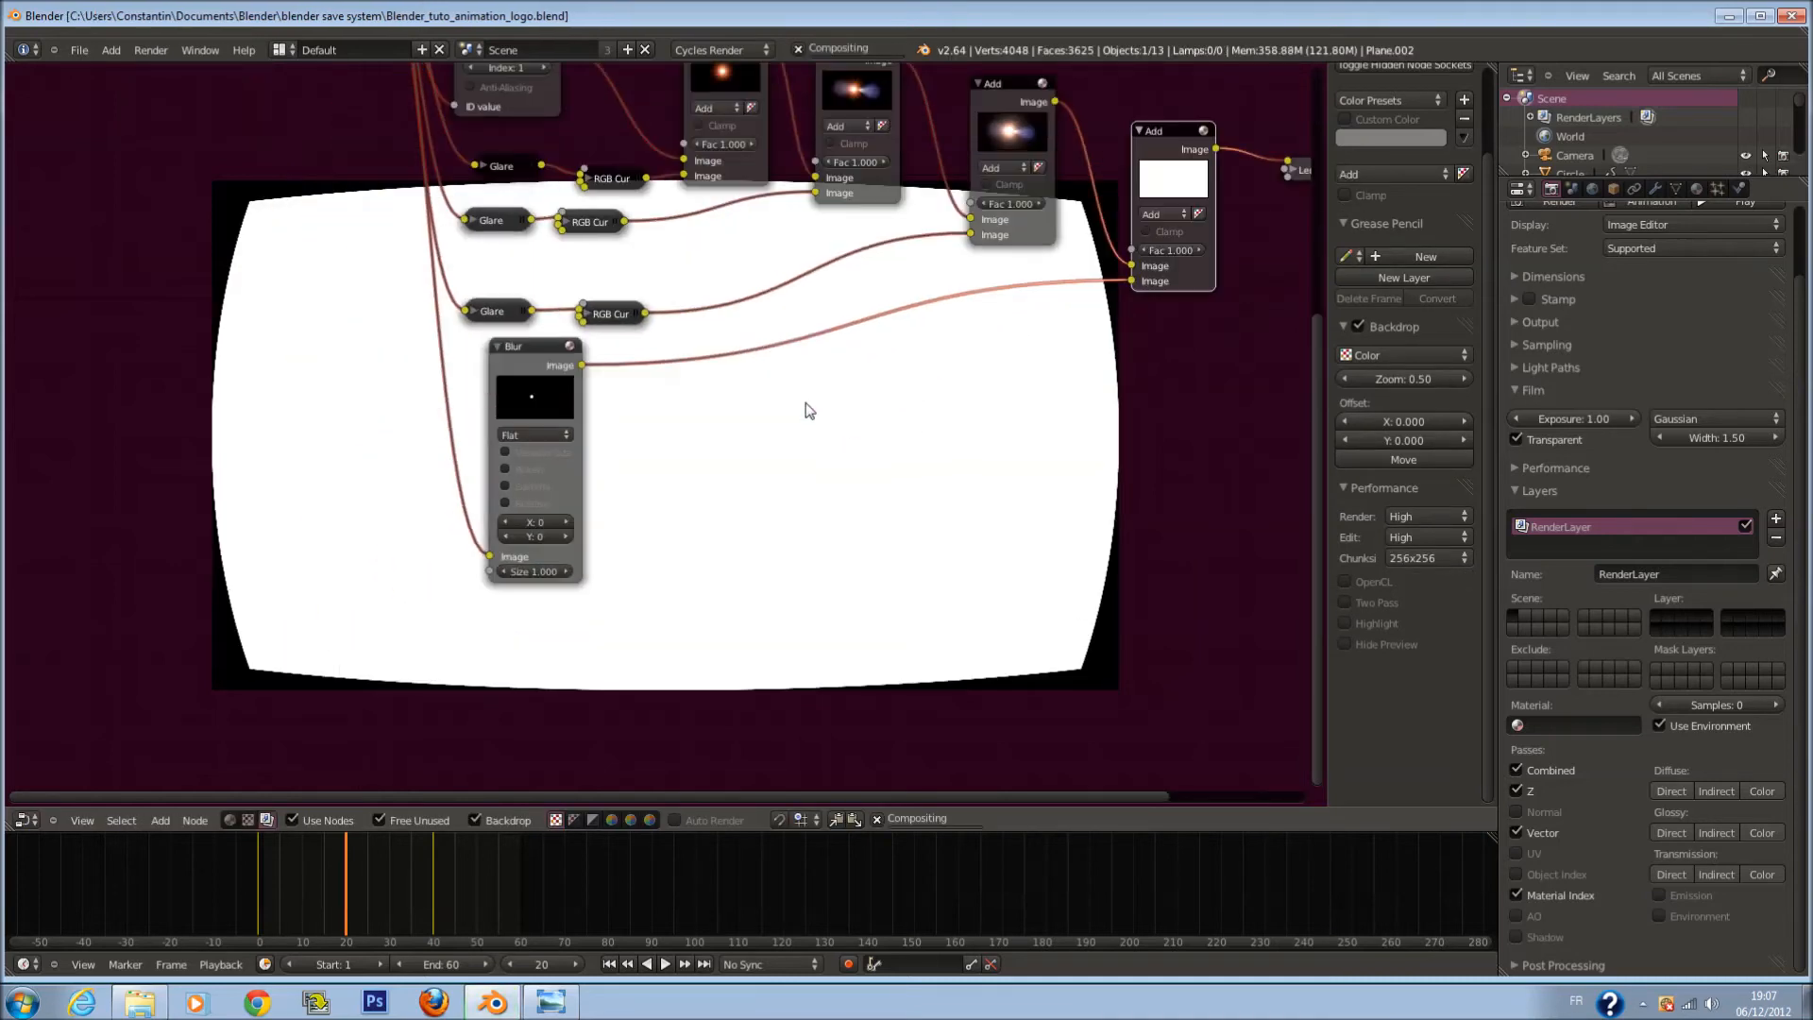
Step: Try the Quadratic filter type on the Blur node, switching Variable Size on and back off
scroll(698, 472, up, 2)
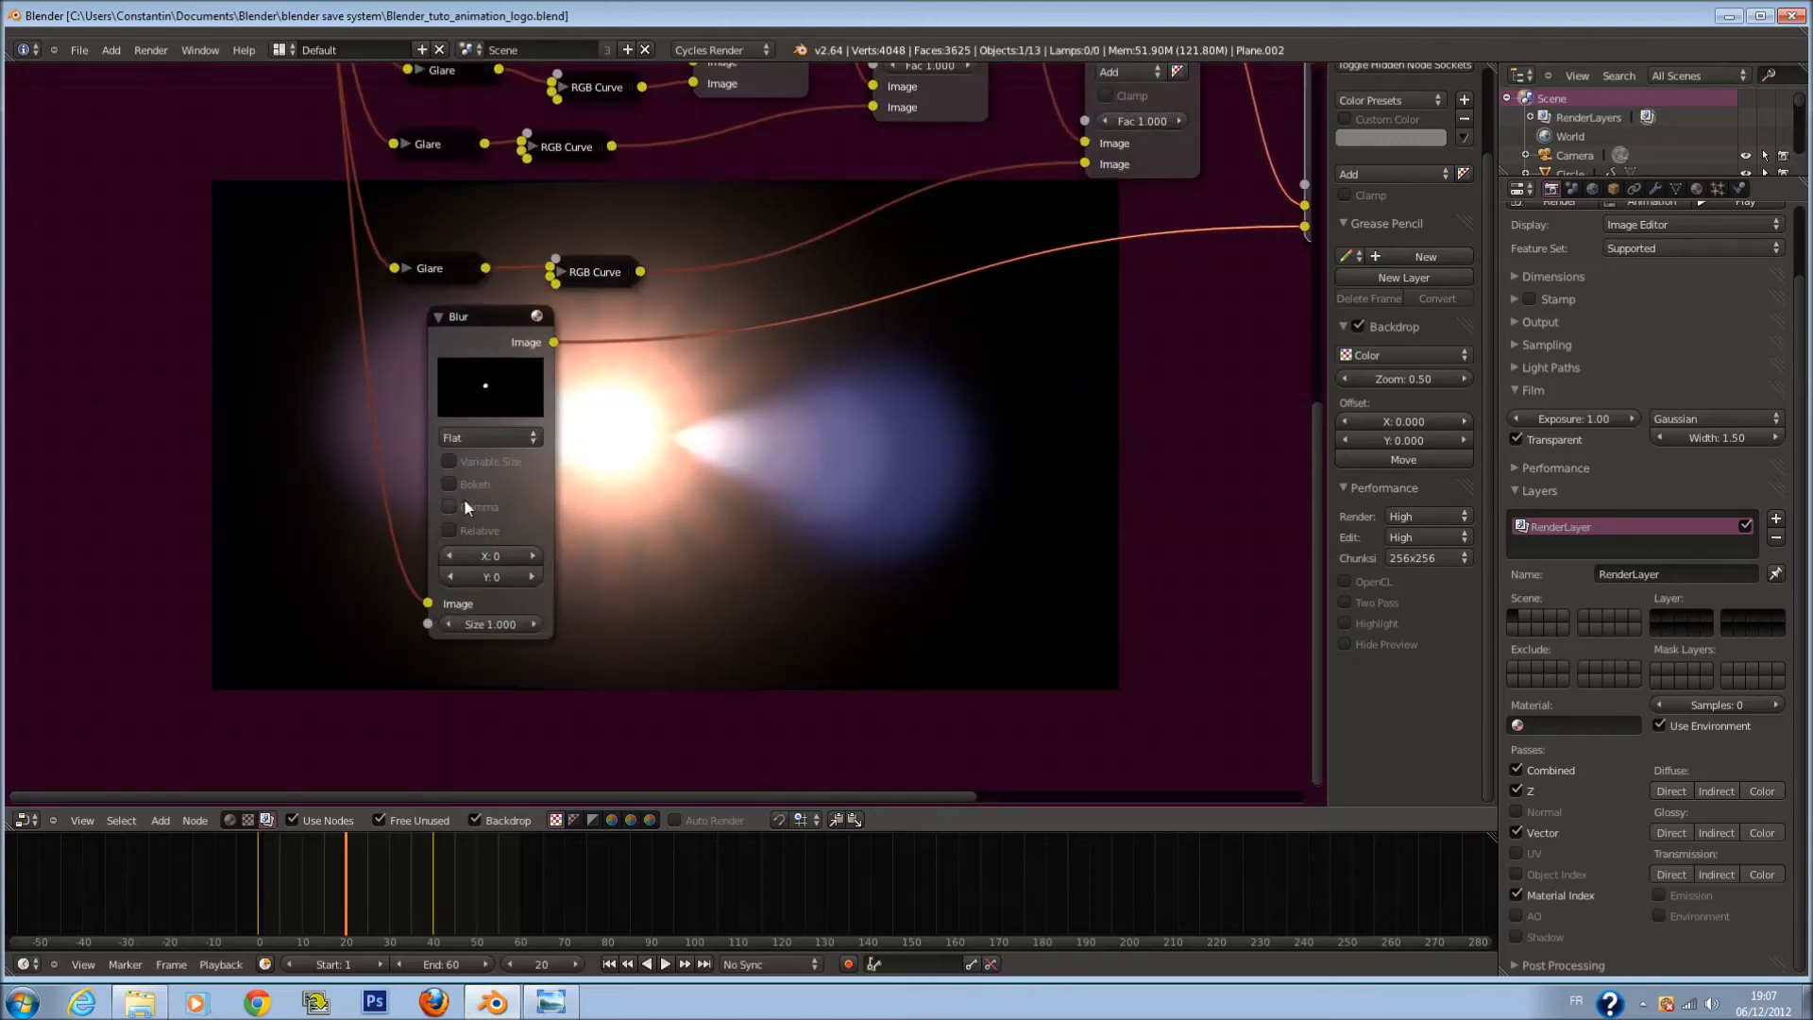
click(449, 461)
click(489, 437)
click(489, 437)
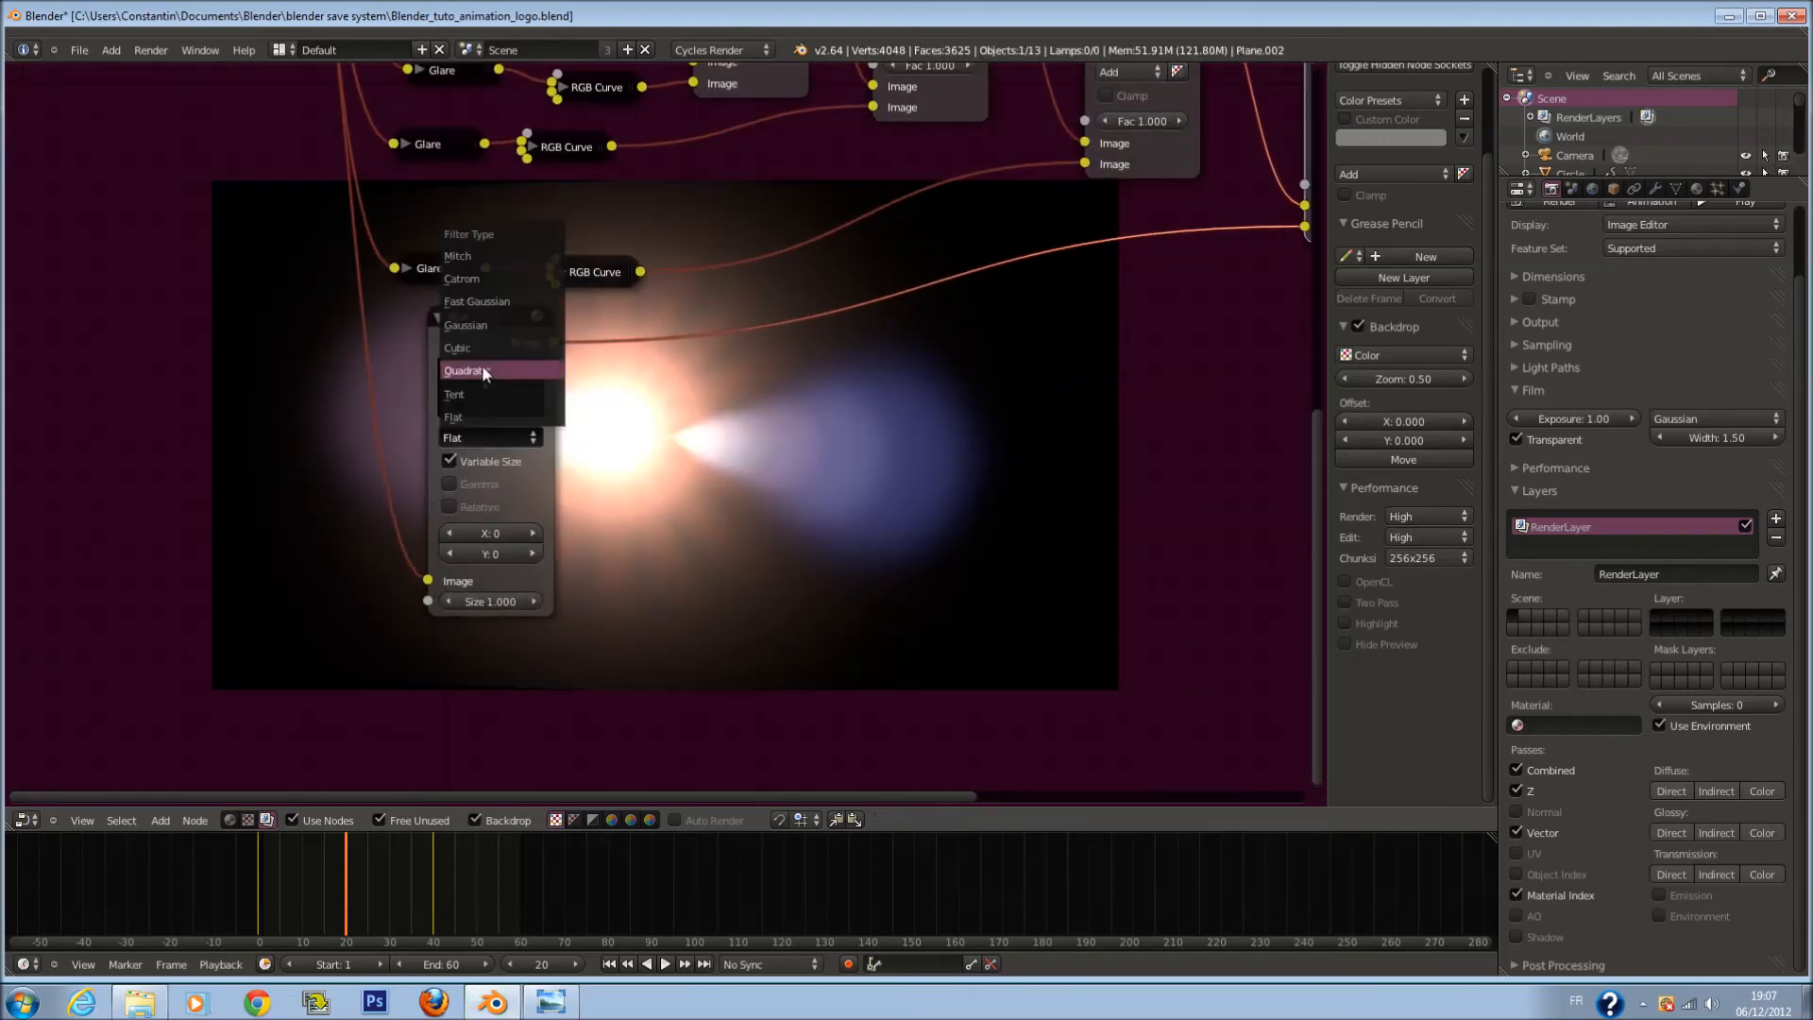
click(482, 370)
click(453, 460)
key(g)
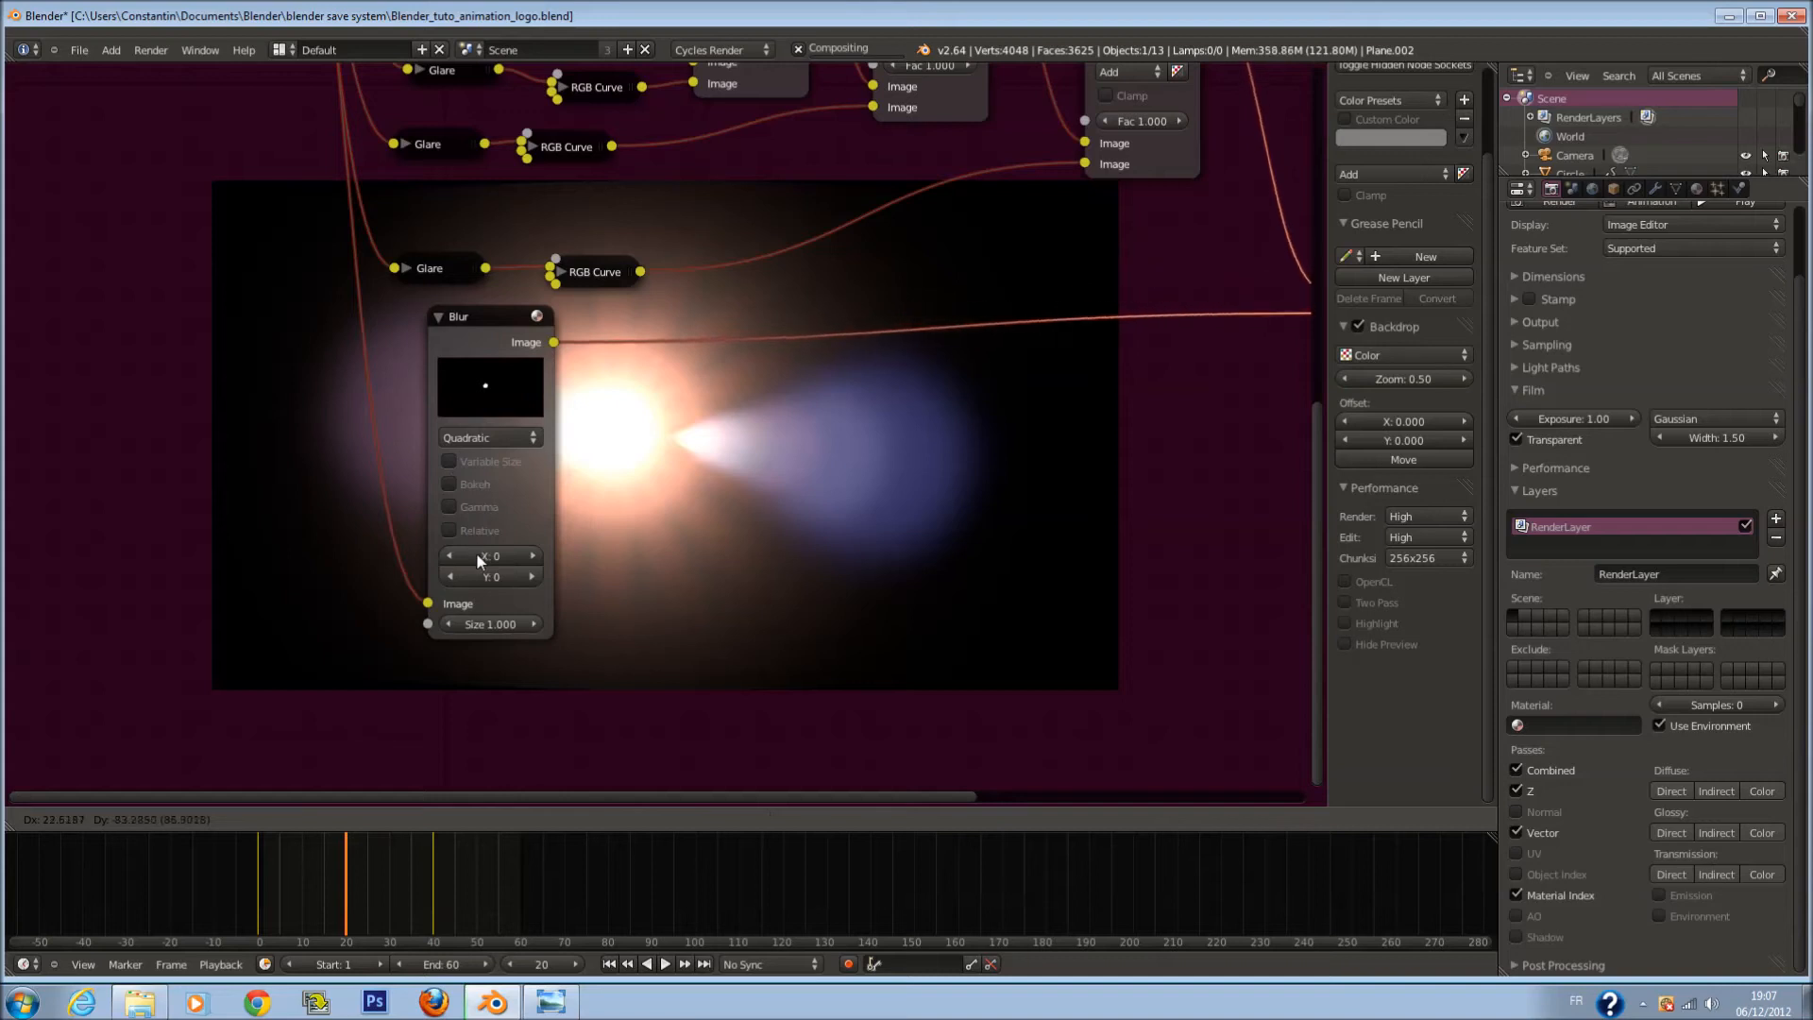
click(410, 462)
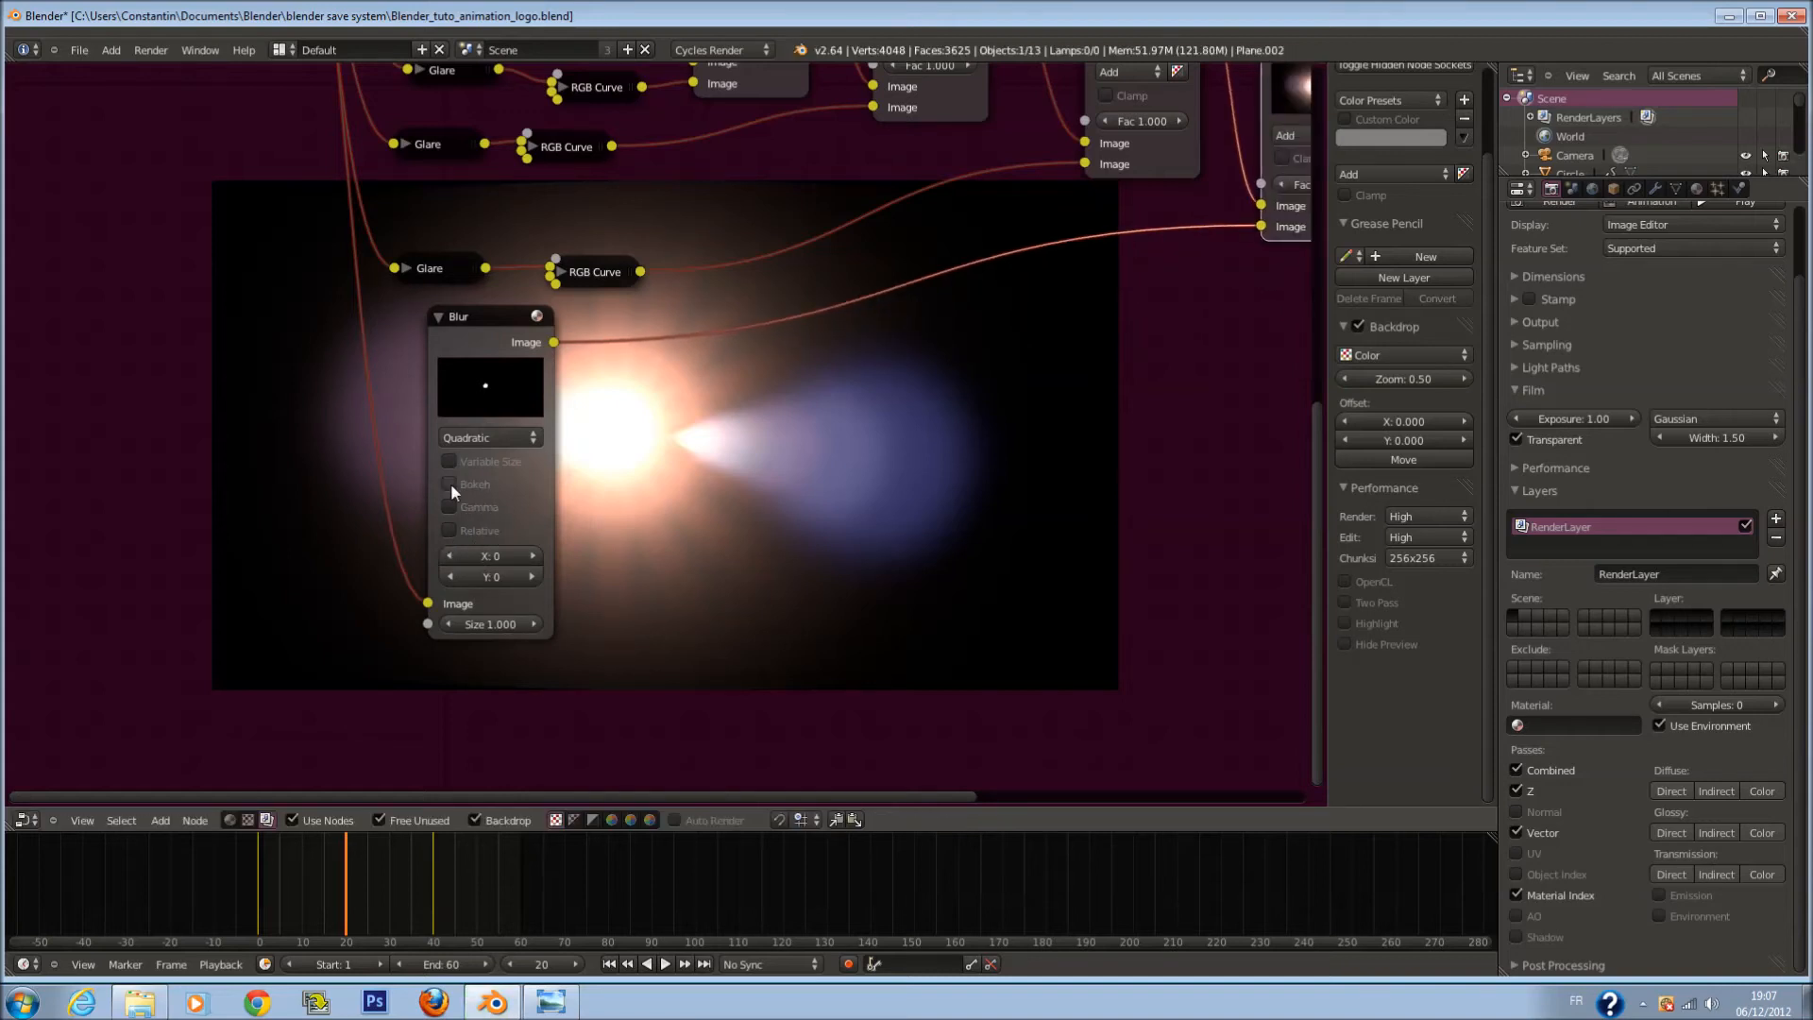
Step: Switch the Blur node to Fast Gaussian, enable Relative, and set its X and Y sizes to 24%
click(474, 438)
click(483, 302)
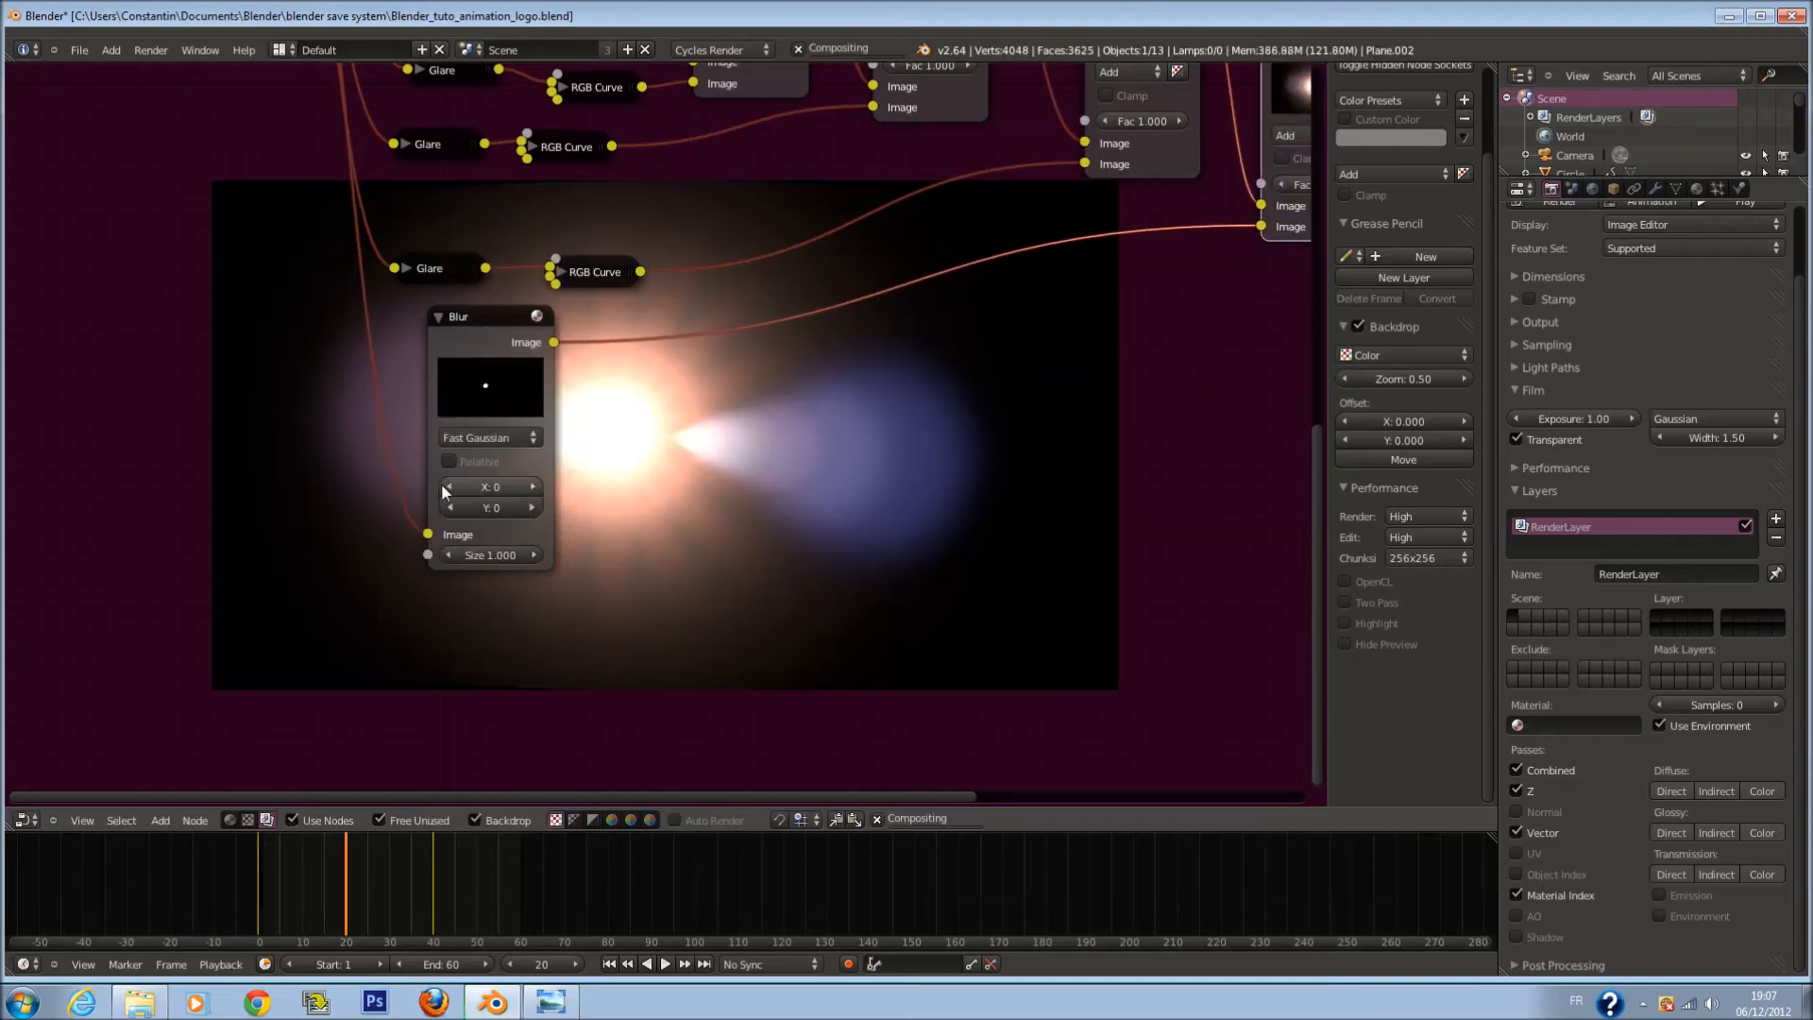
click(449, 461)
click(484, 535)
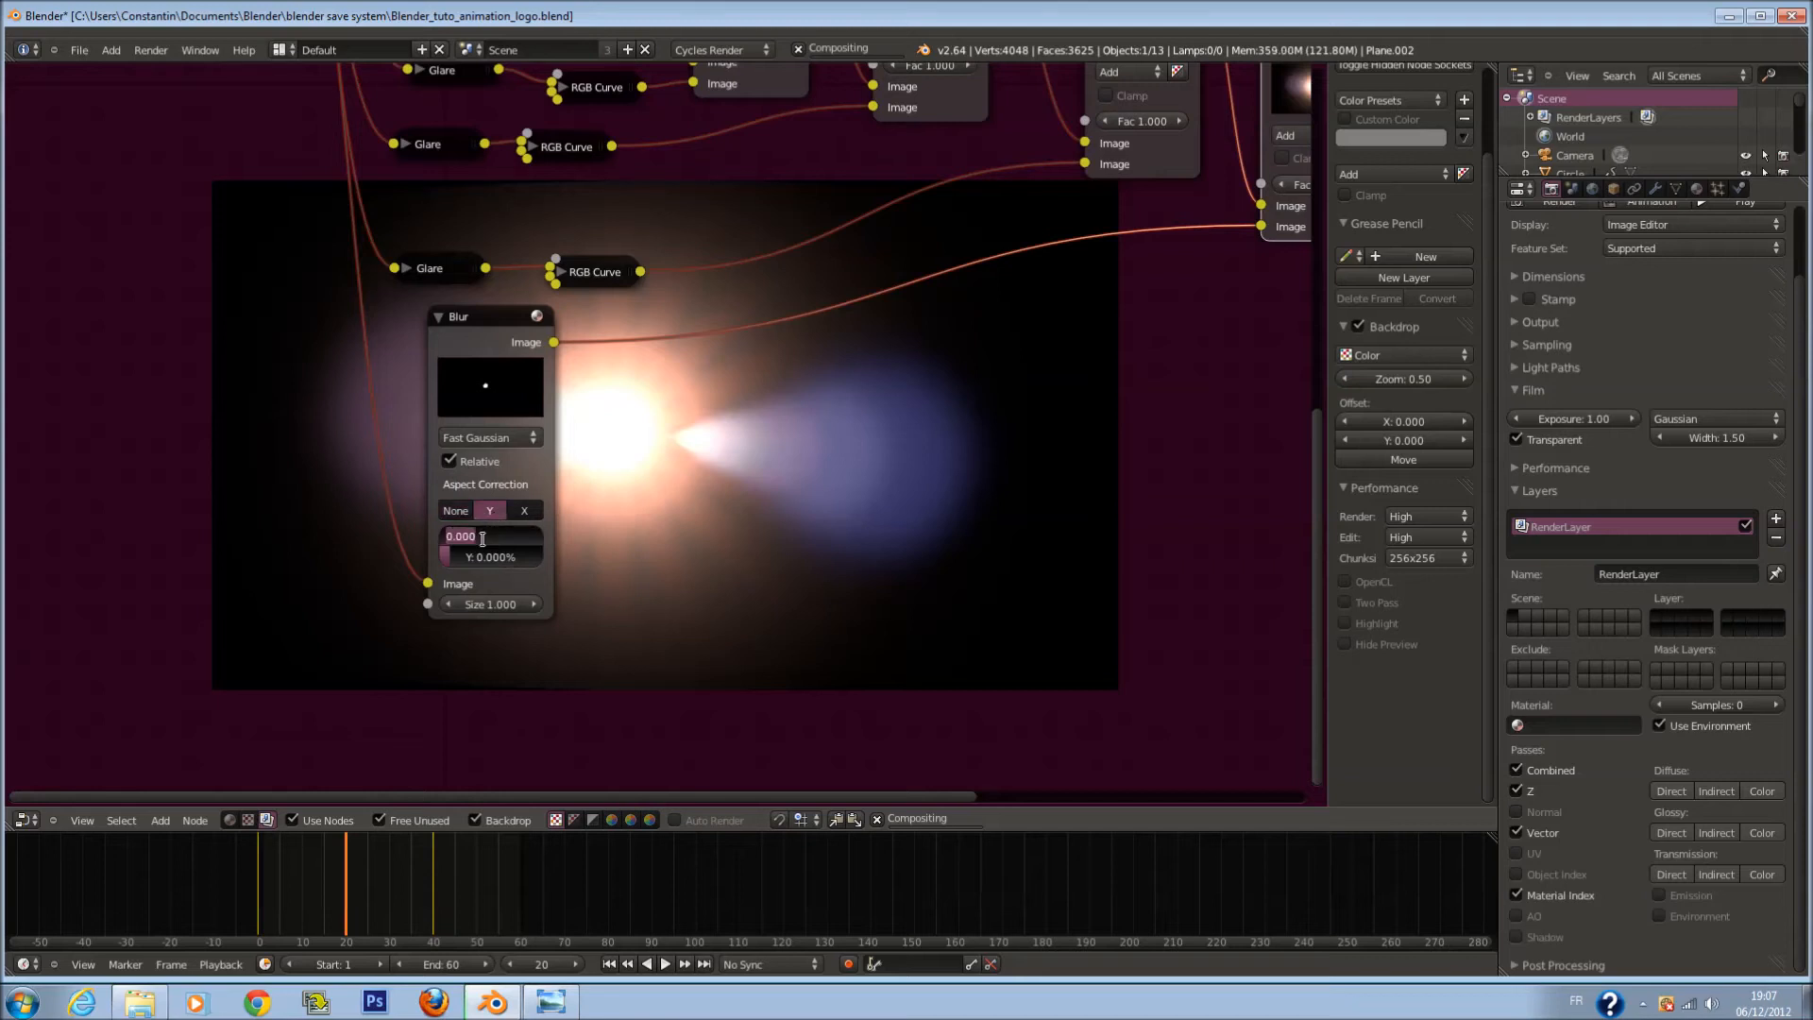
text(24)
key(Tab)
text(24)
key(Return)
scroll(803, 466, down, 3)
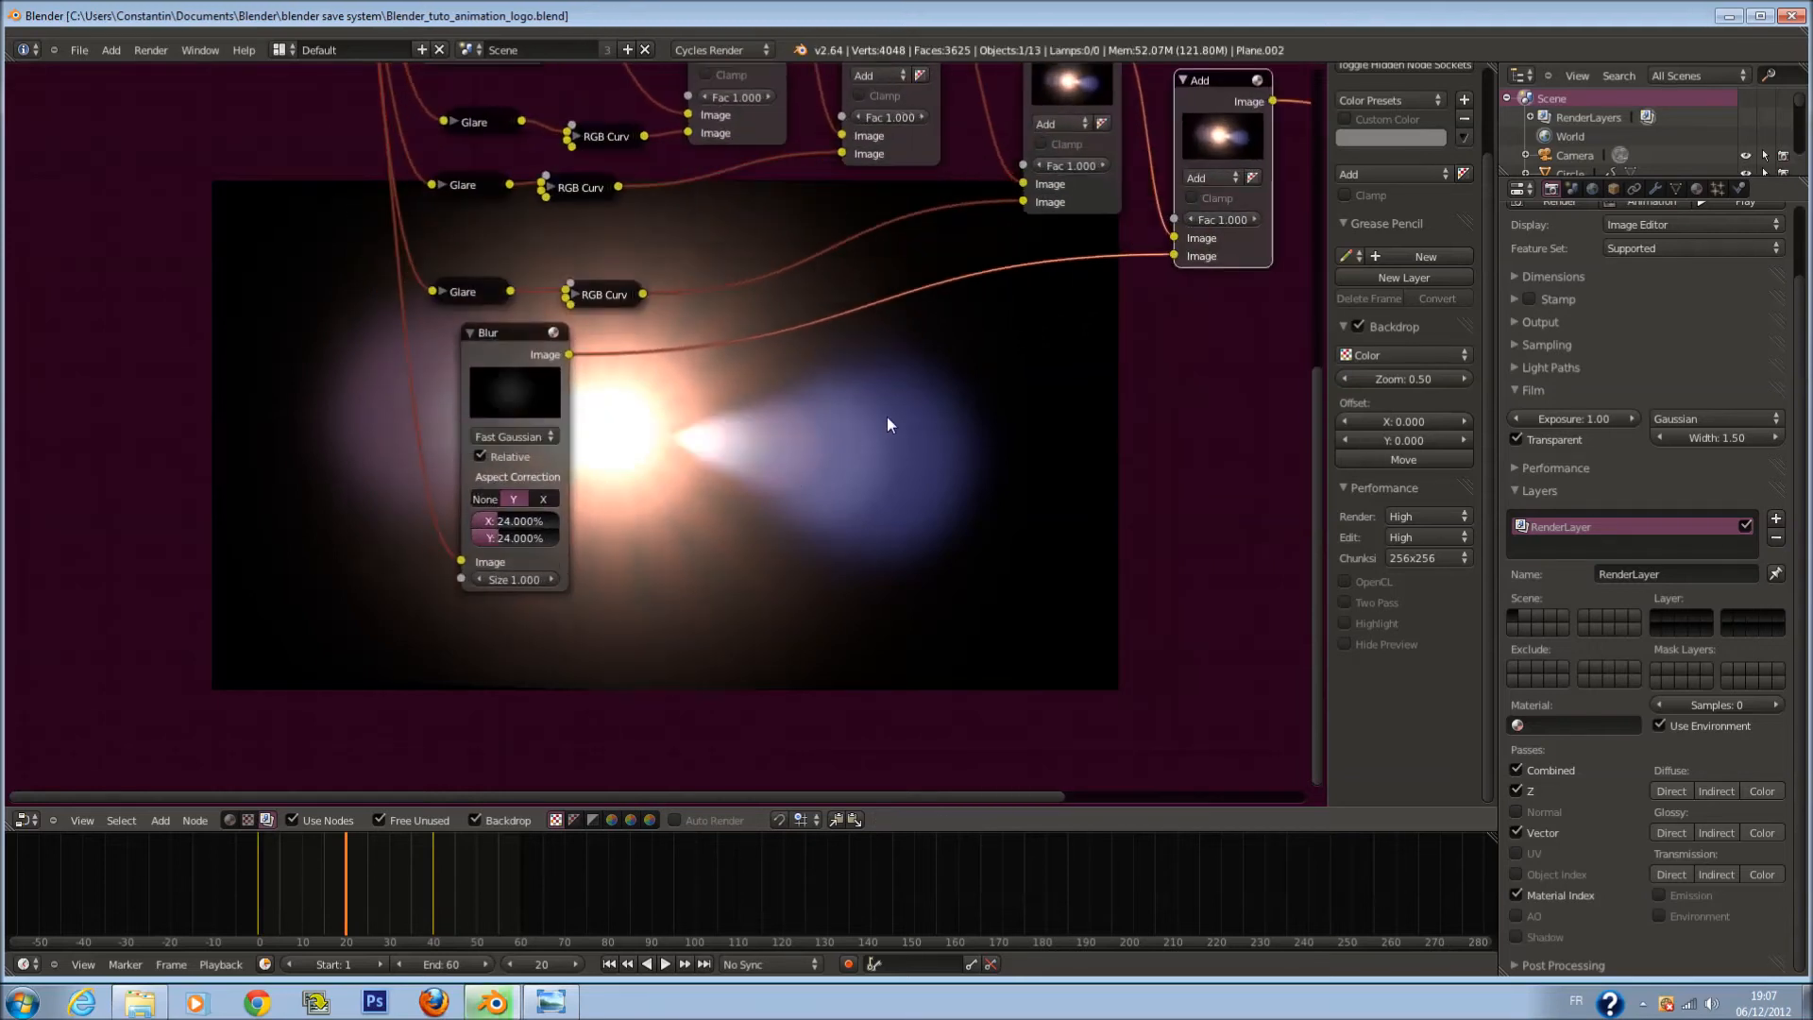
Step: Set the Blur node's X and Y sizes to 75% and save the file
scroll(858, 413, up, 2)
click(491, 527)
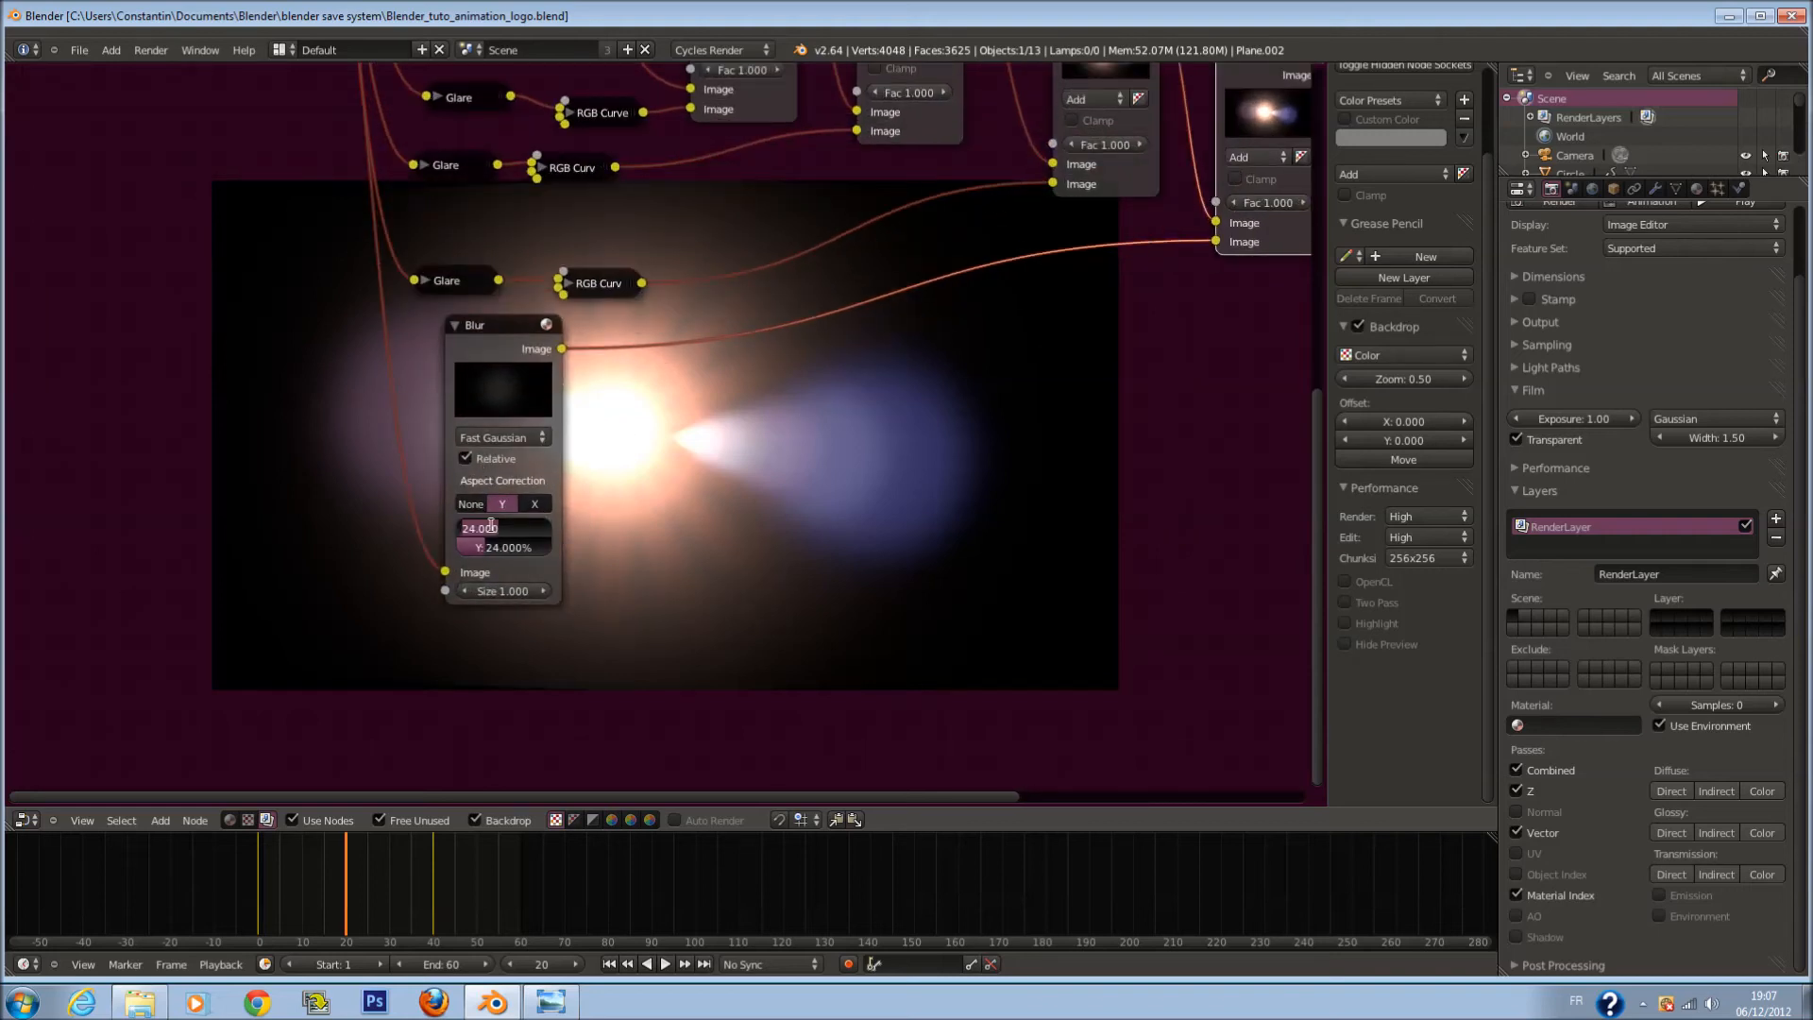
text(75)
key(Return)
click(491, 546)
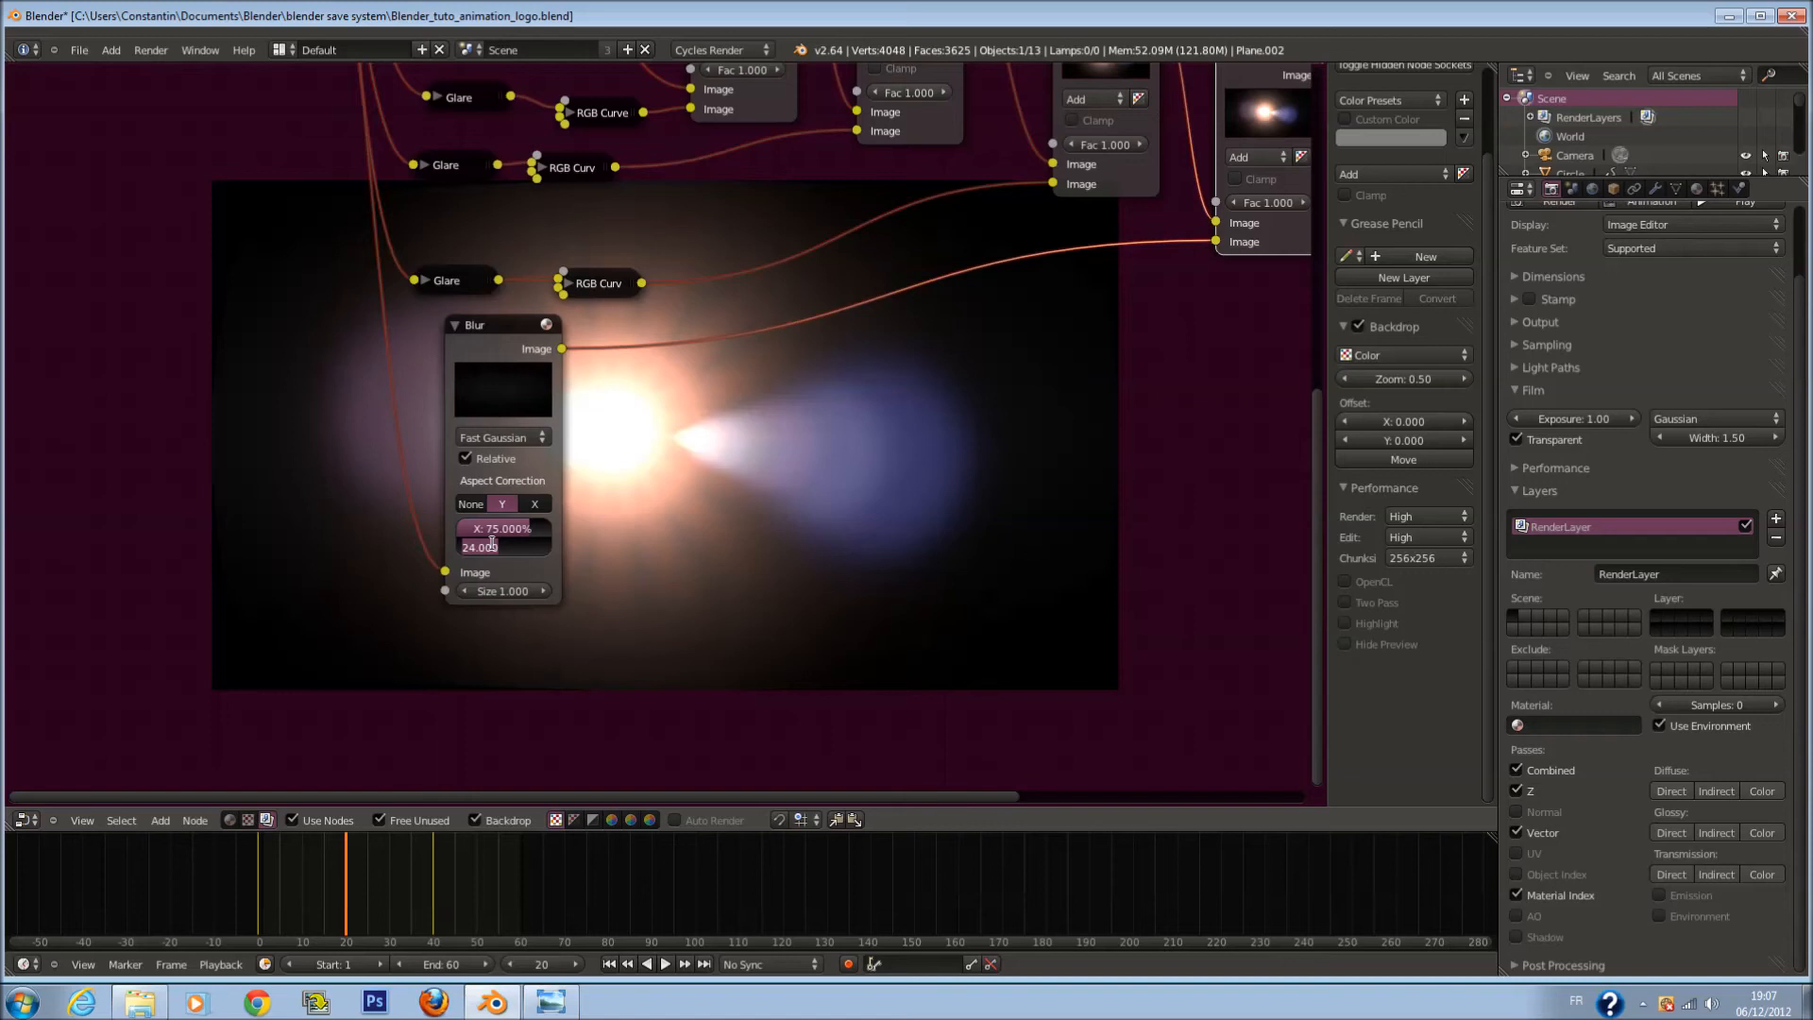
text(75)
key(Return)
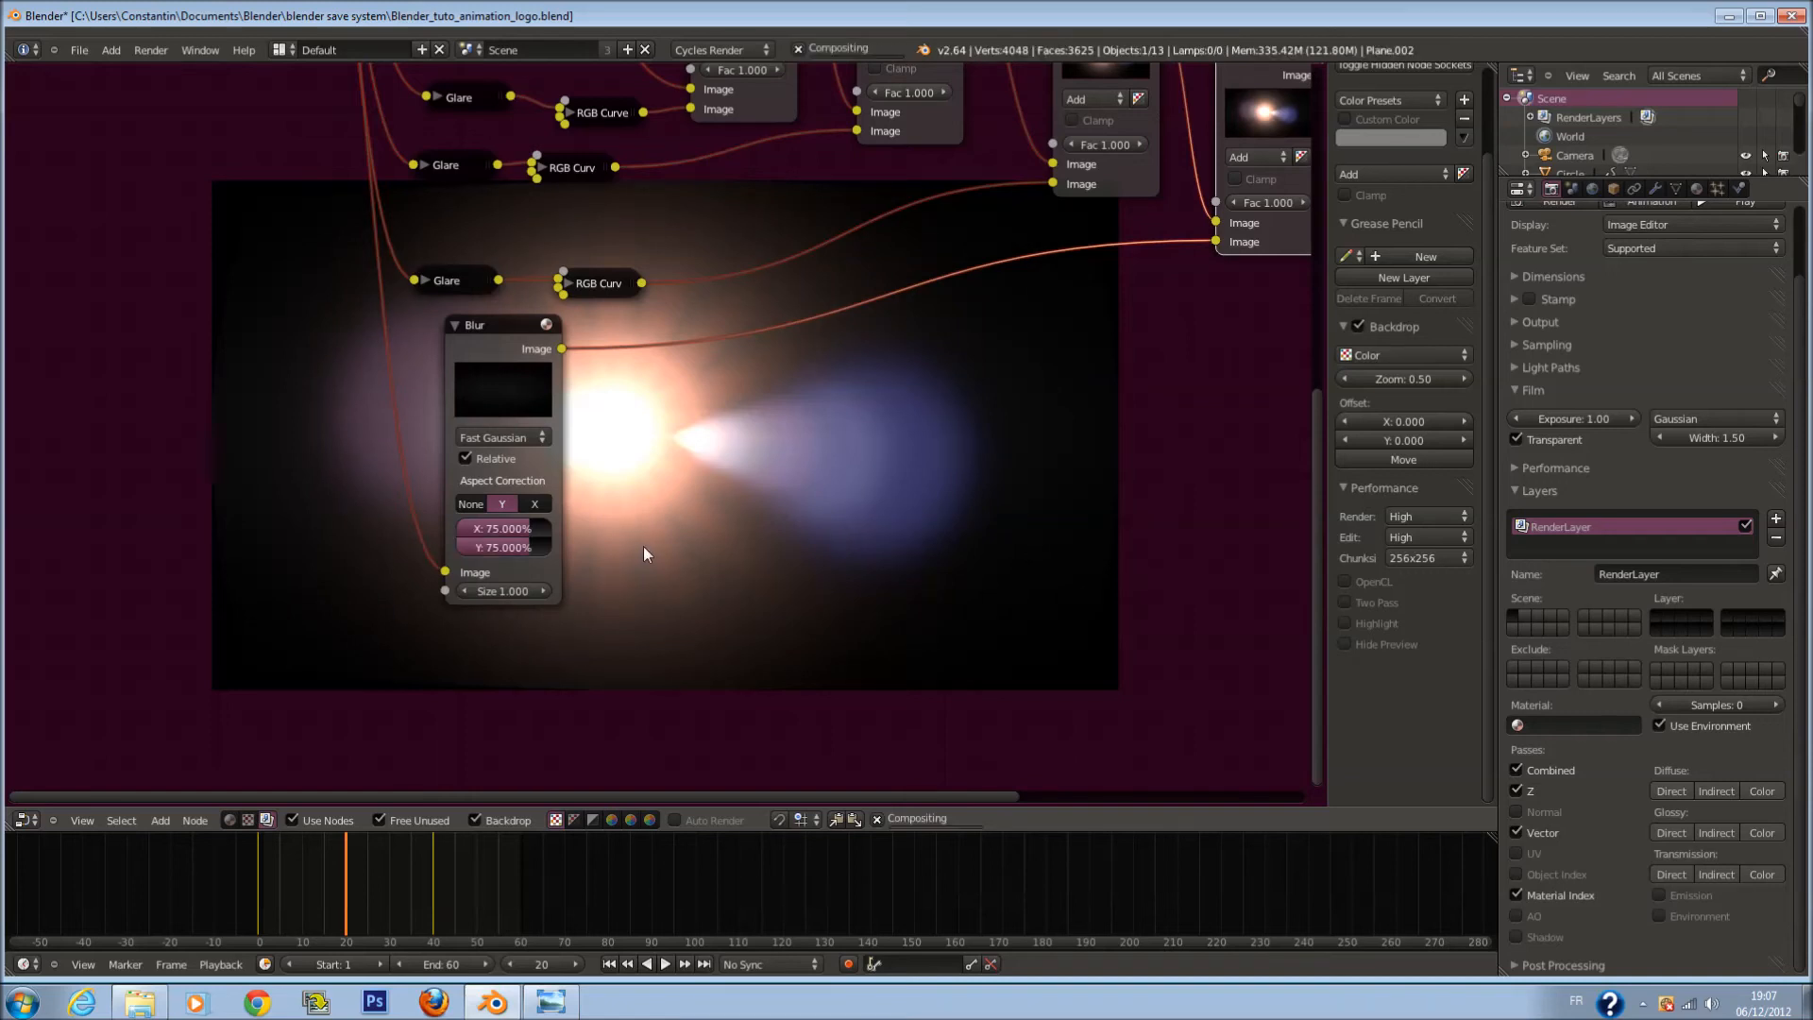
key(ctrl+s)
click(757, 513)
Step: Expand the collapsed Lens Distortion node between the last Add node and the Viewer
scroll(756, 512, up, 1)
middle_drag(756, 512, 807, 483)
scroll(585, 552, up, 1)
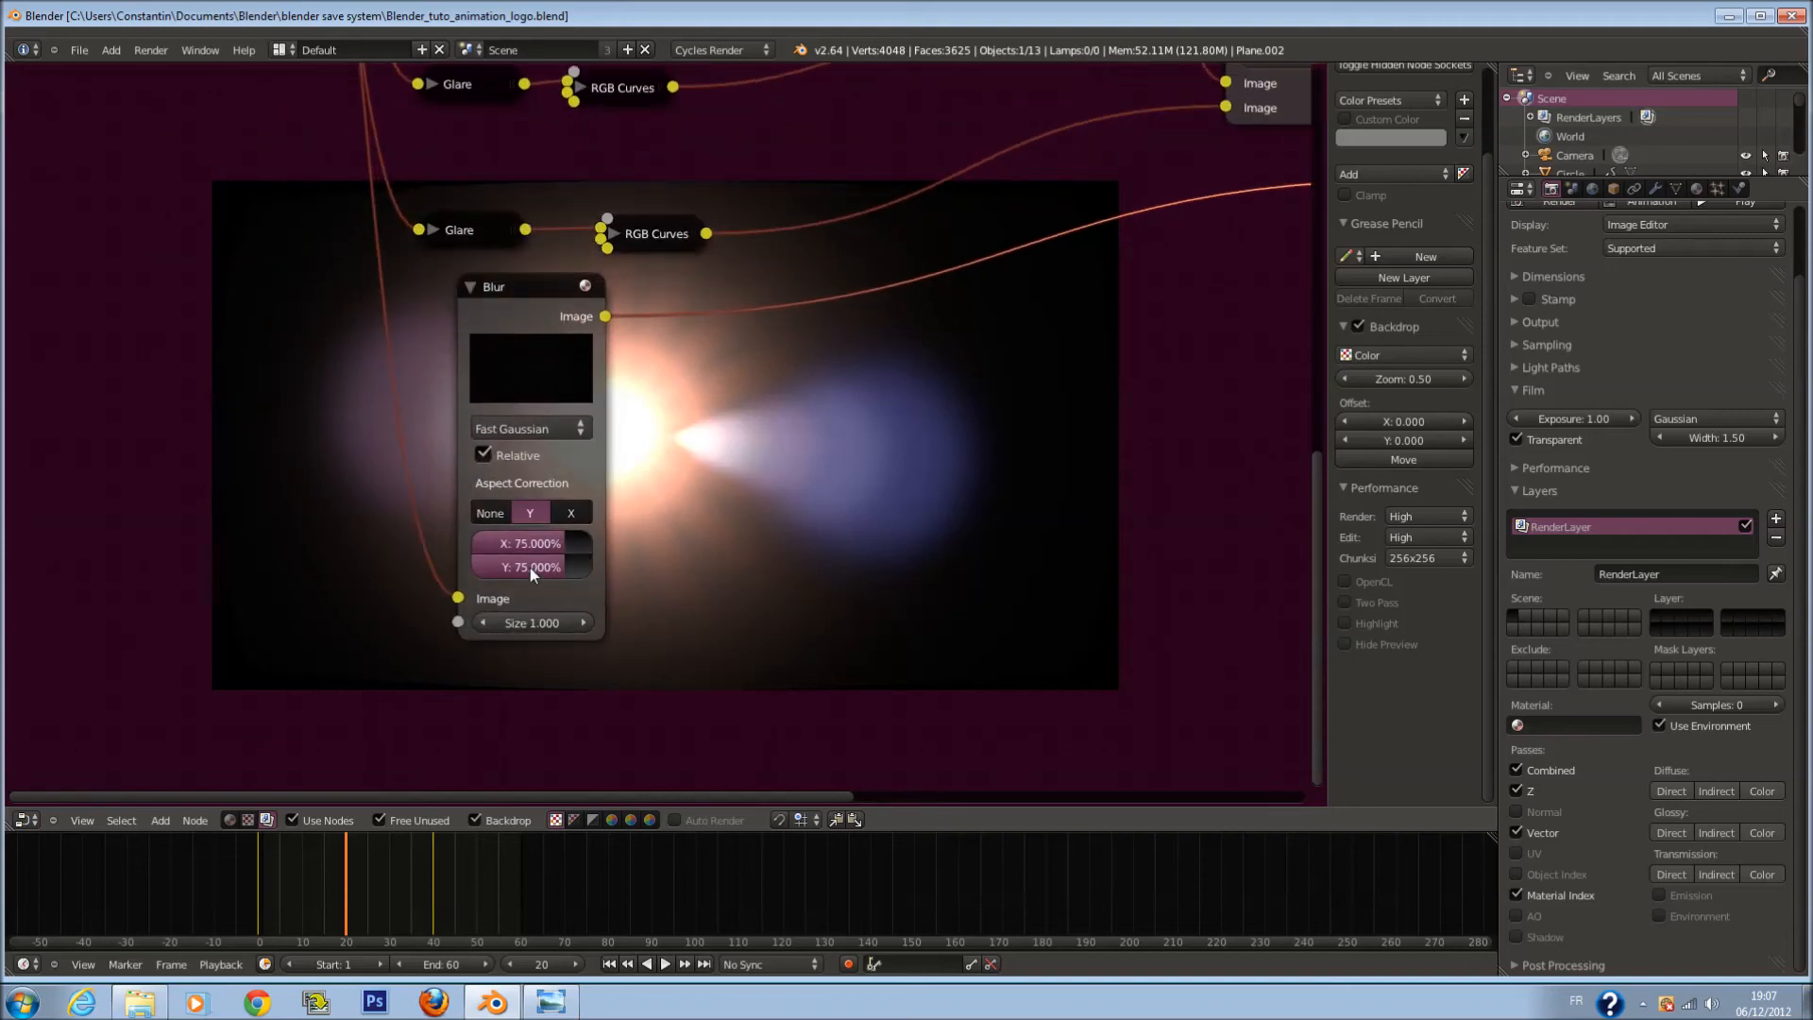
middle_drag(1186, 275, 836, 414)
scroll(1086, 260, down, 1)
middle_drag(1060, 271, 744, 366)
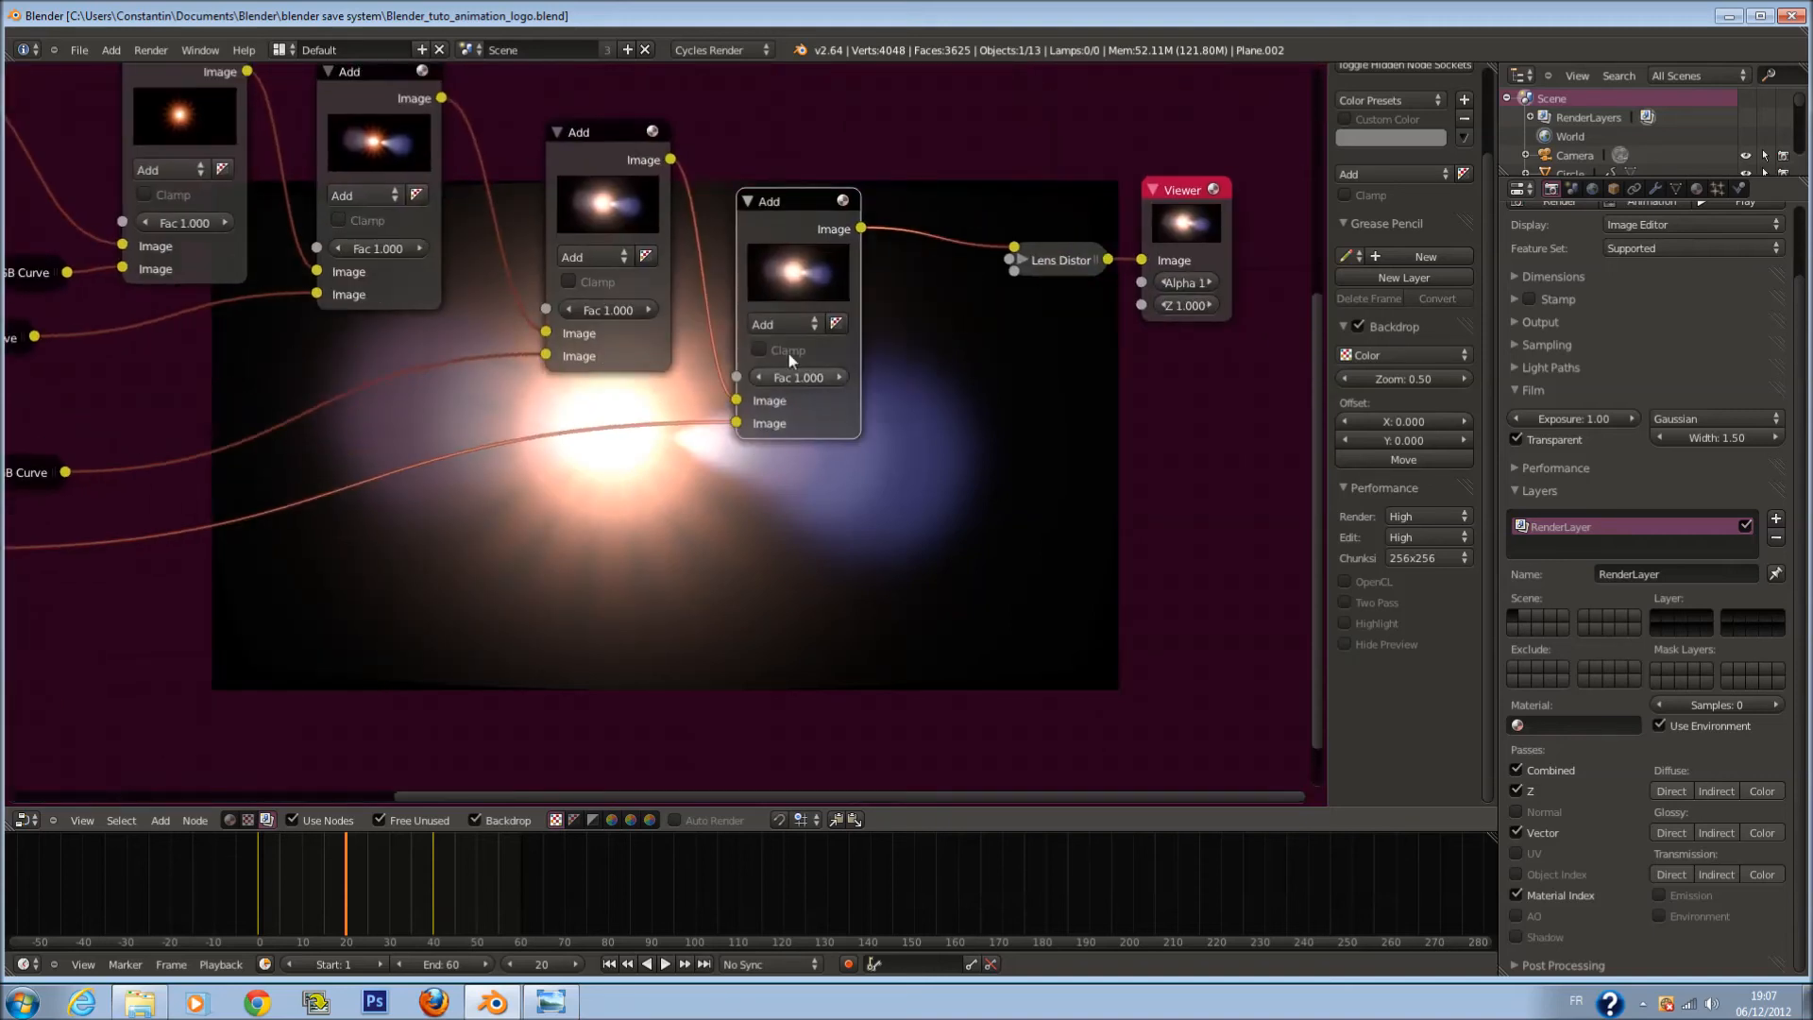
click(1022, 259)
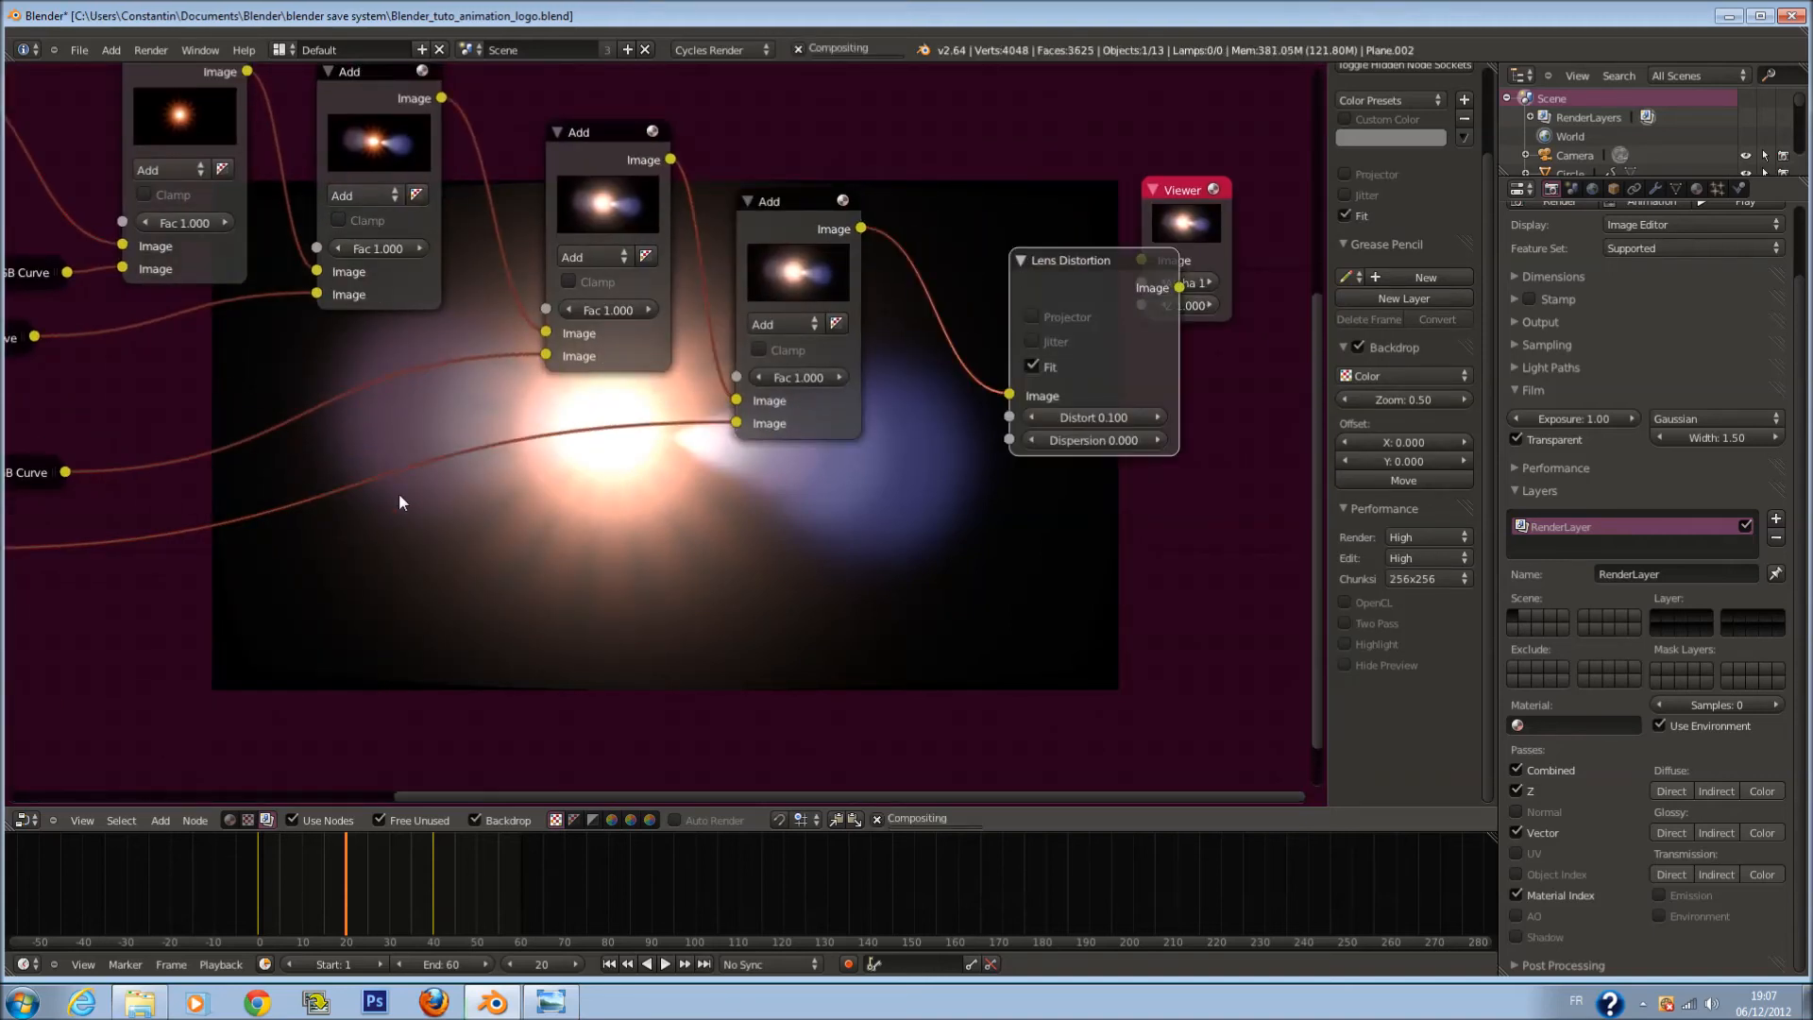
Step: Set the Blur node's relative X and Y sizes to 55%
middle_drag(279, 593, 501, 395)
scroll(502, 395, up, 1)
middle_drag(517, 478, 754, 480)
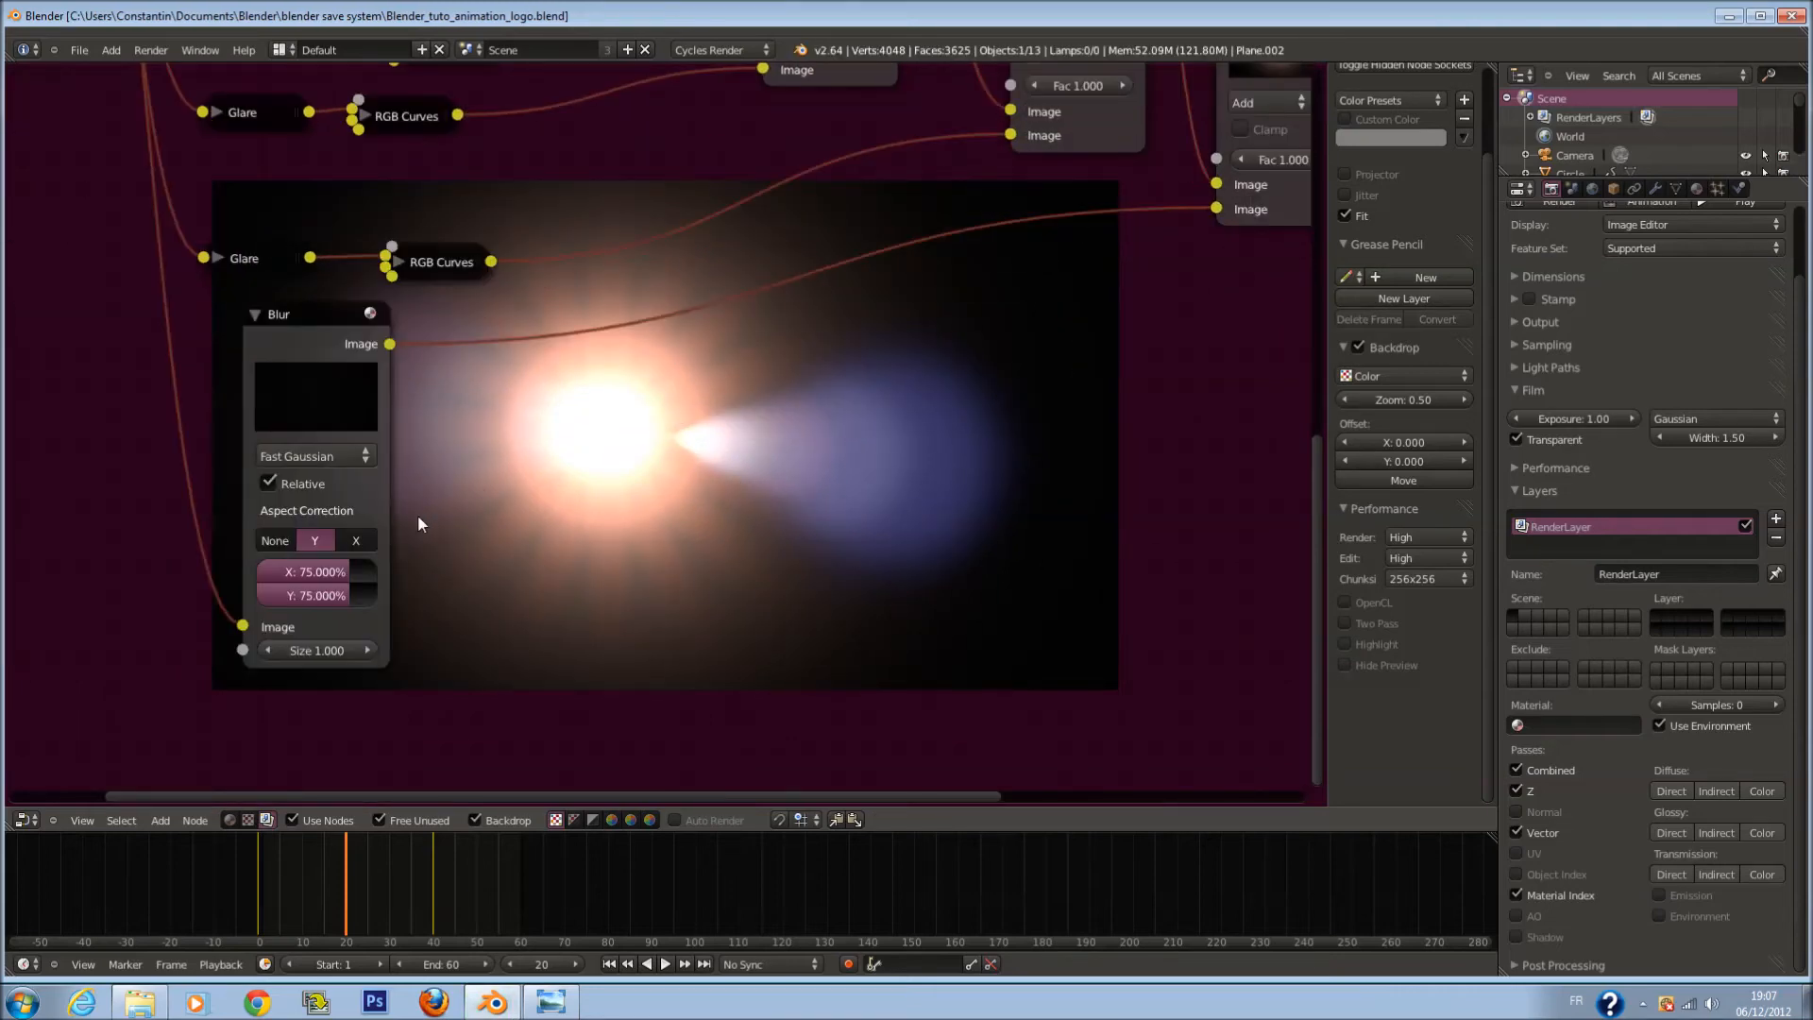
click(333, 573)
text(55)
key(Return)
click(316, 600)
text(55)
key(Return)
scroll(600, 458, down, 2)
middle_drag(504, 352, 564, 493)
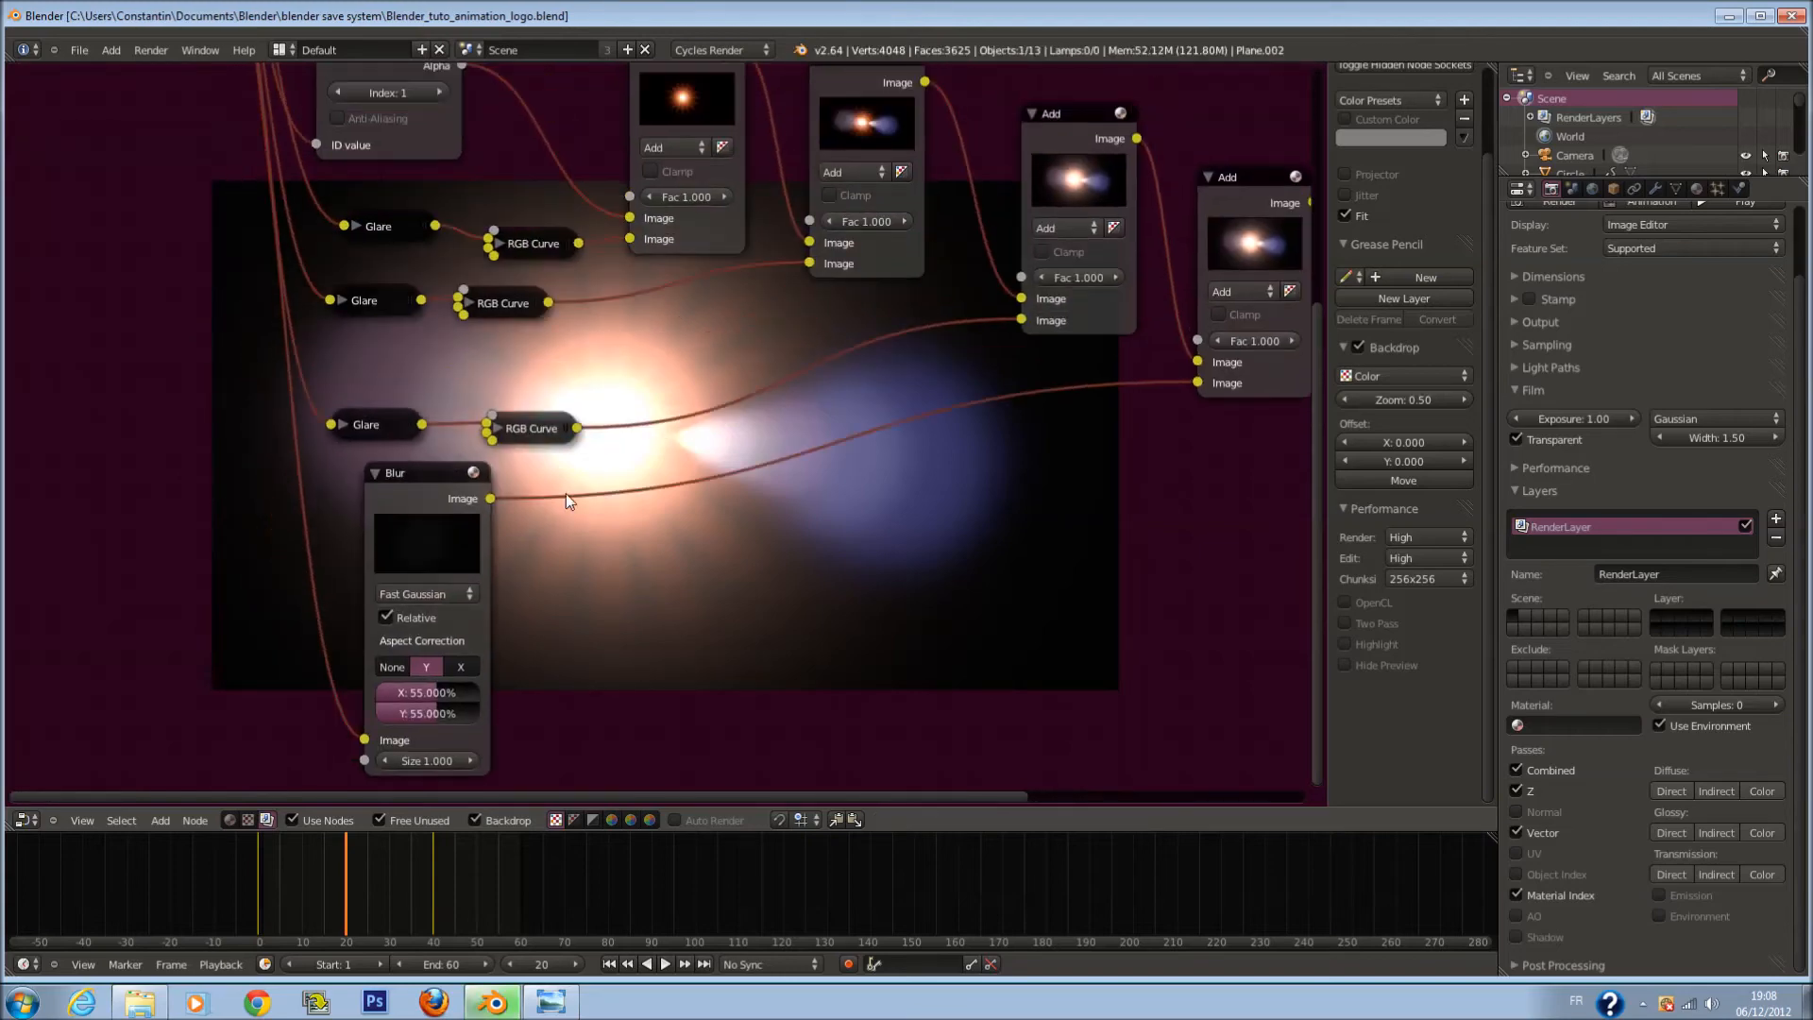
Step: Reduce the Blur node's X and Y sizes to 35%
middle_drag(599, 554, 558, 448)
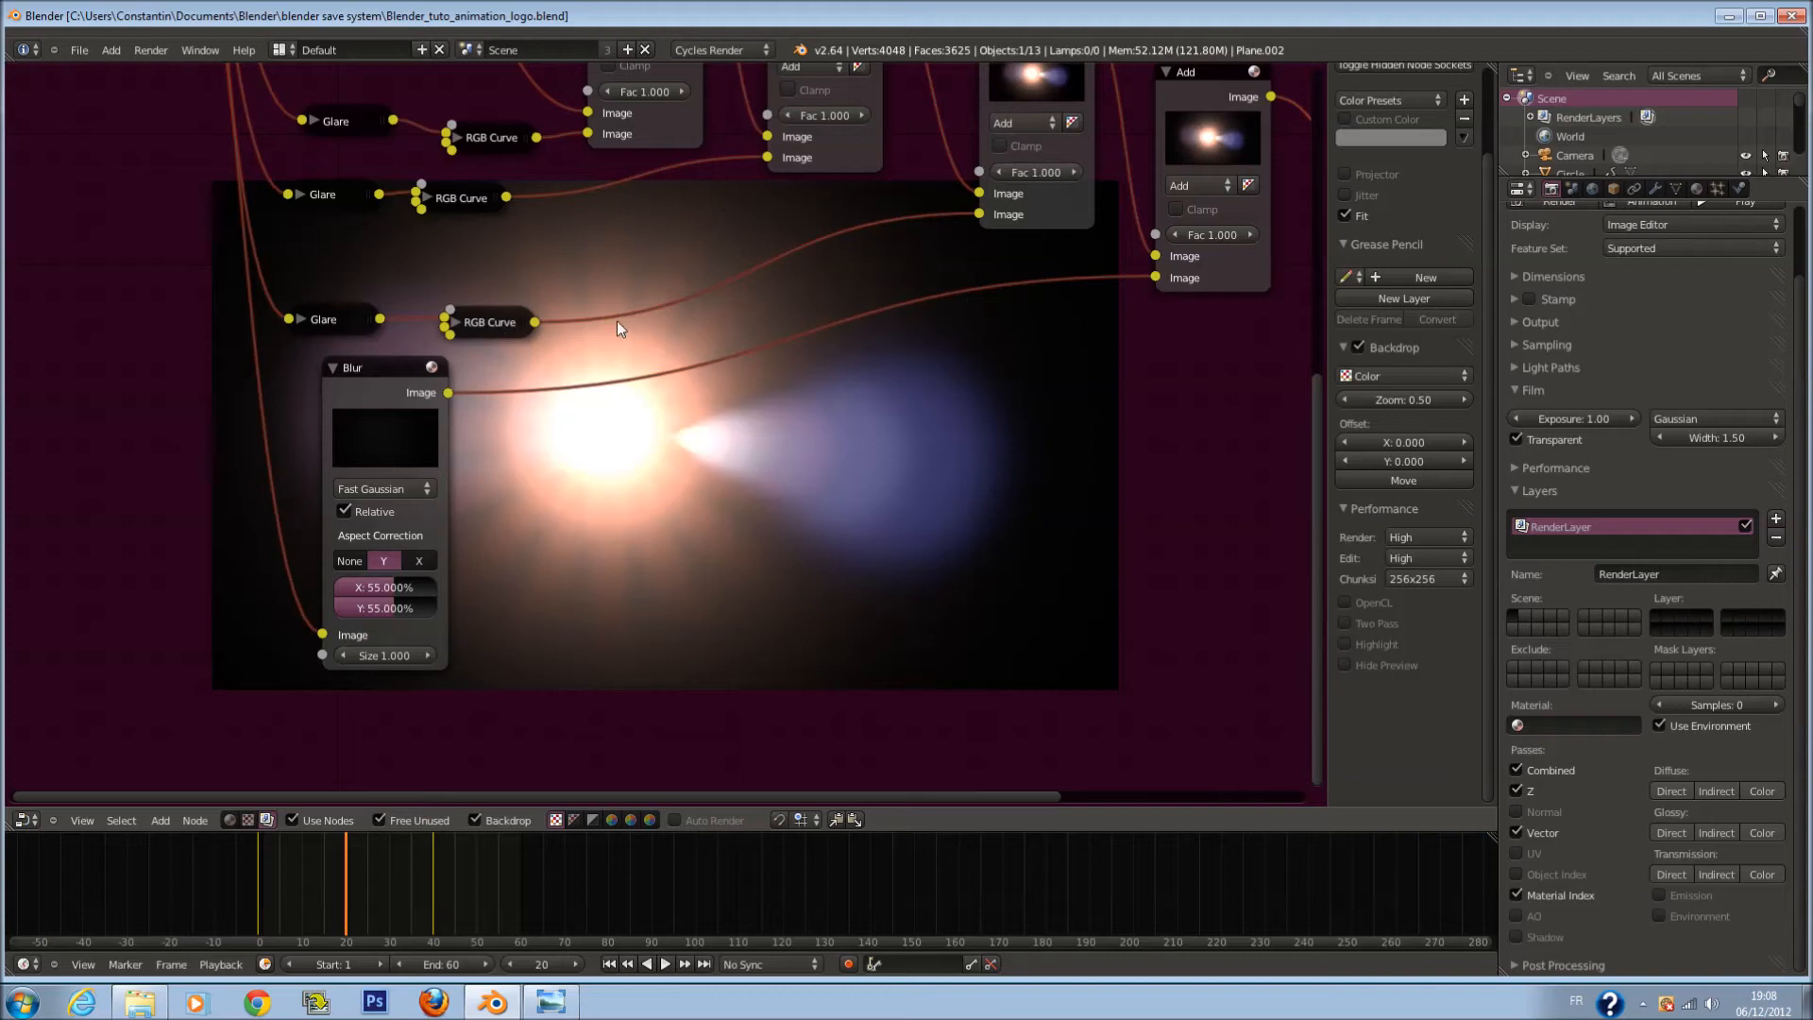
scroll(388, 588, up, 2)
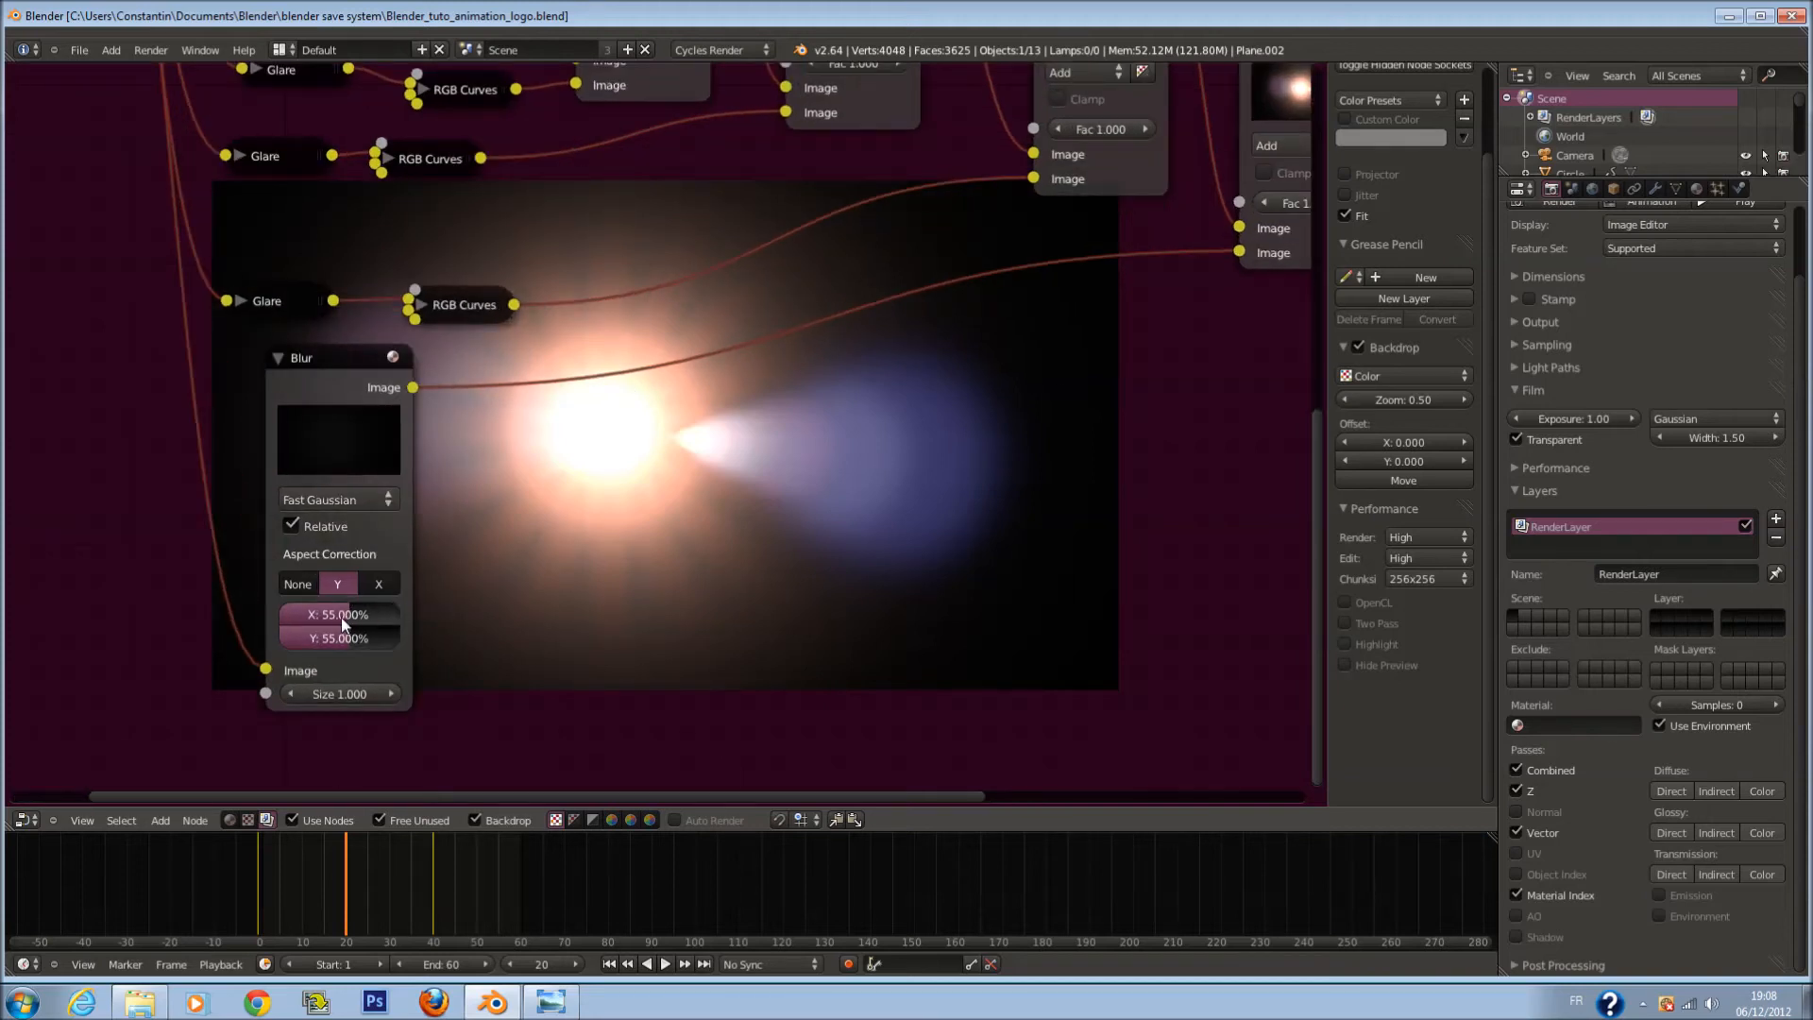
text(35)
key(Return)
drag(338, 636, 377, 639)
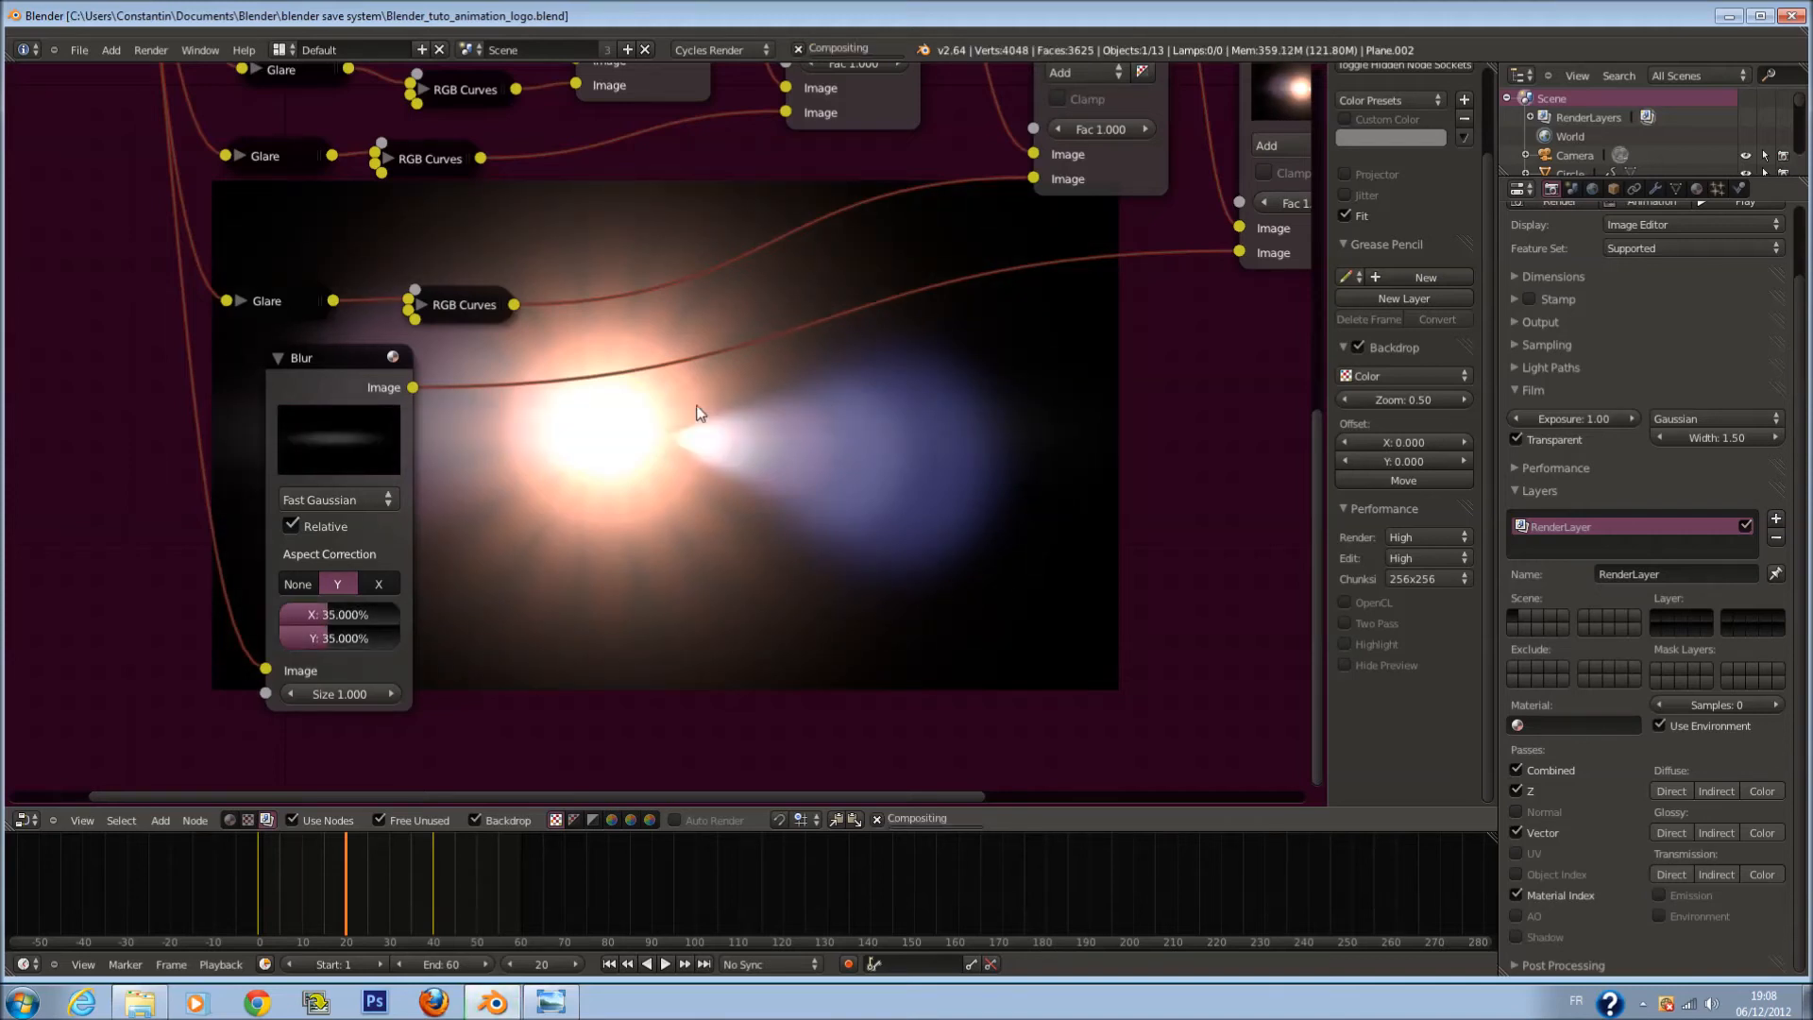
middle_drag(689, 420, 723, 471)
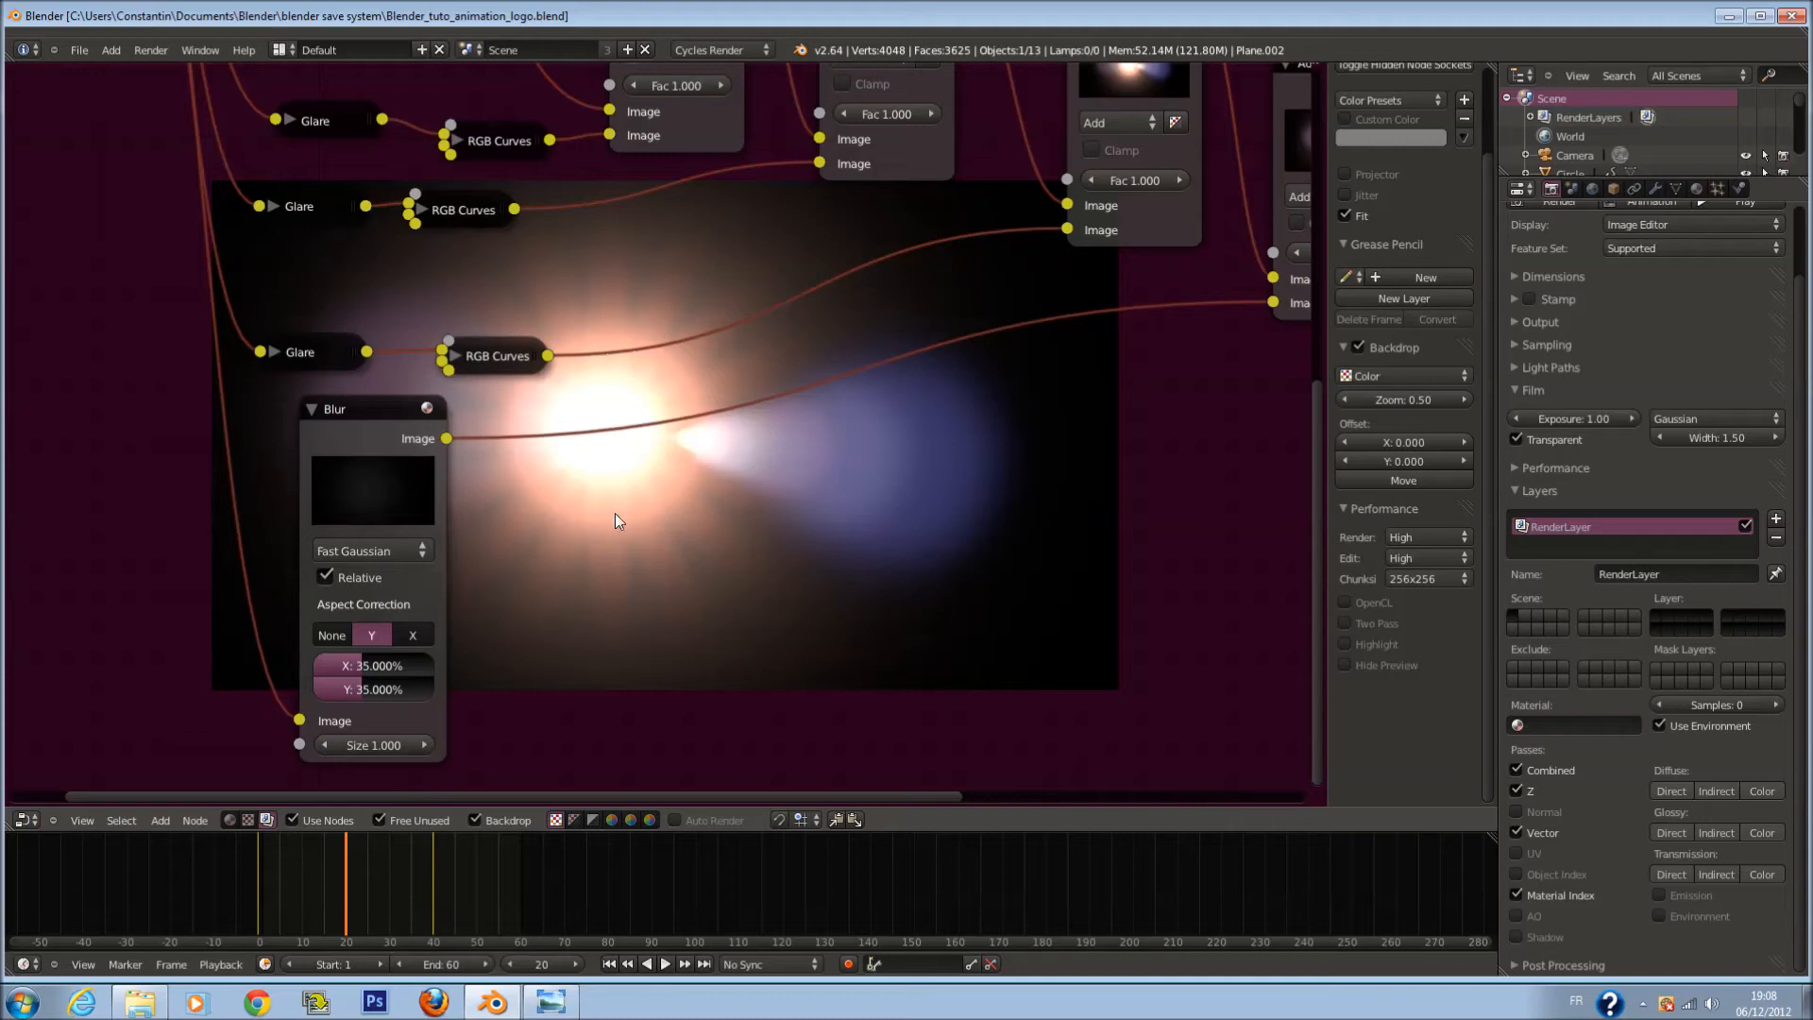
Step: Duplicate the lowest RGB Curves node, insert the copy after the Blur node, and collapse the Blur node beneath the lowest Glare
scroll(614, 513, down, 1)
click(517, 371)
drag(518, 372, 587, 440)
scroll(586, 441, up, 1)
click(338, 412)
middle_drag(386, 409, 598, 547)
drag(599, 546, 531, 556)
Step: Replace the combined curve's point in the Blur's RGB Curves with one at X 0.45, Y 0.606, collapse the node, and save
click(802, 572)
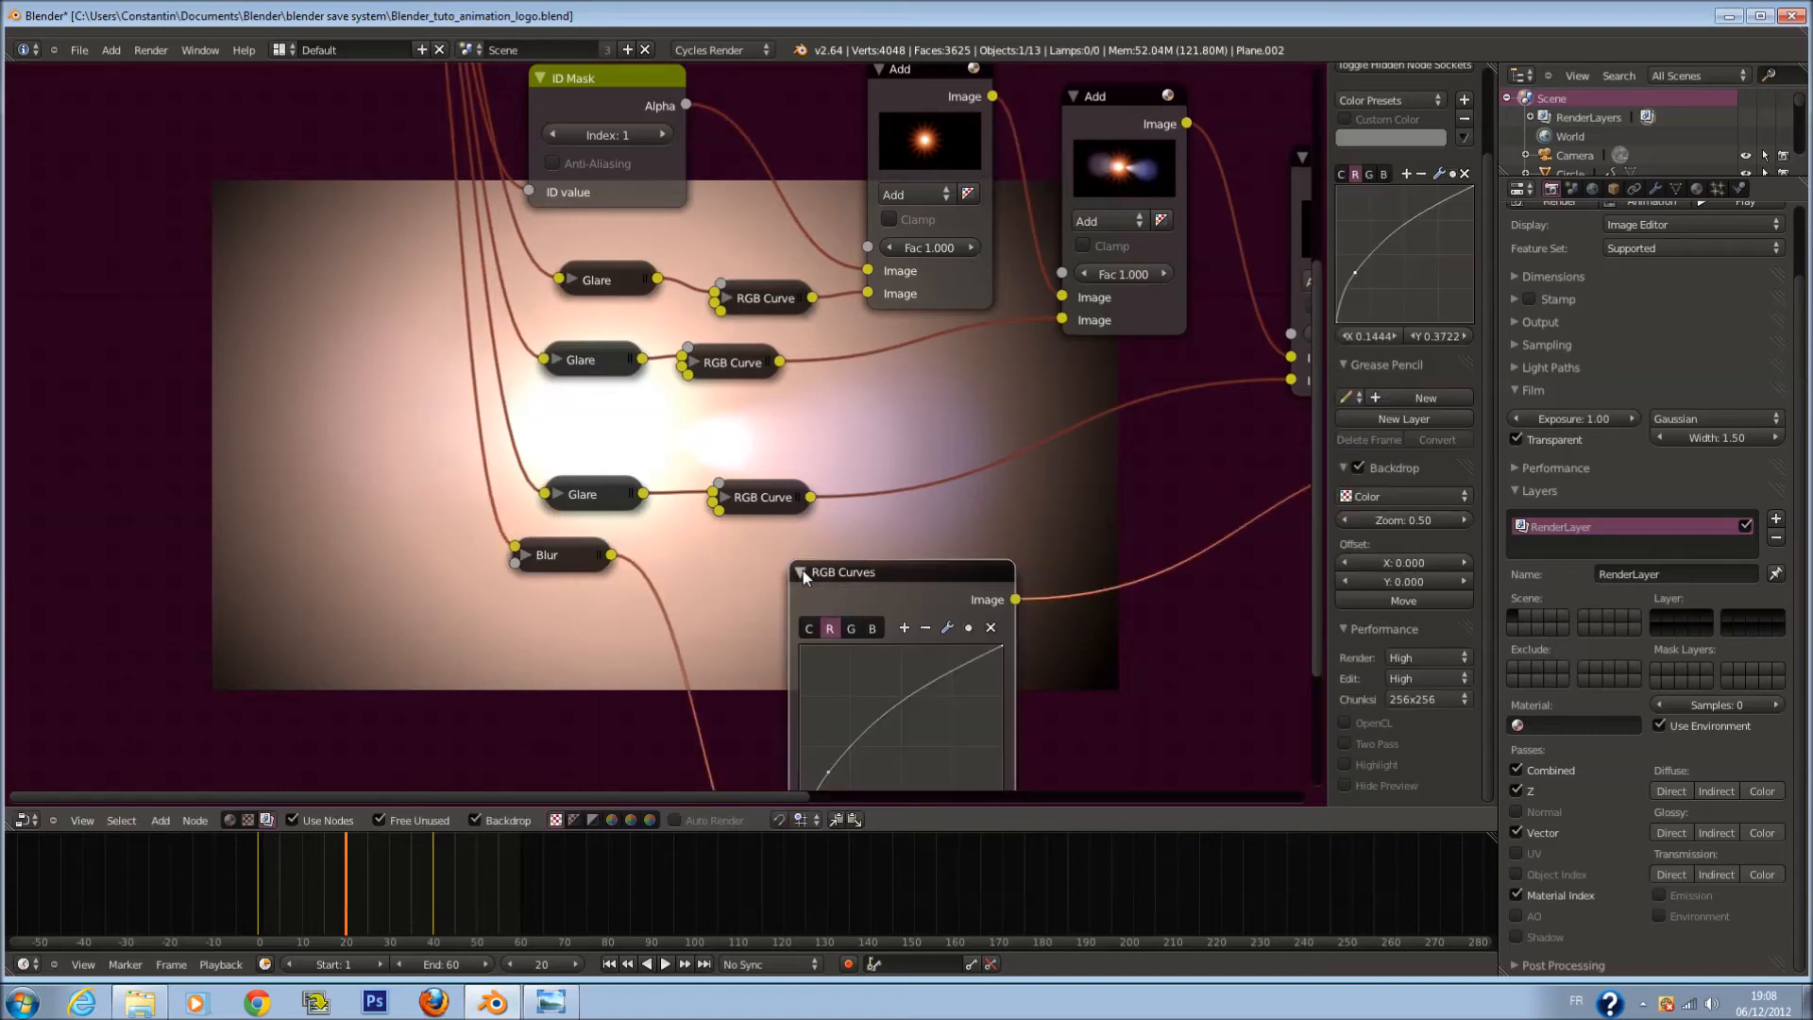
middle_drag(808, 602, 794, 557)
click(795, 583)
click(977, 583)
middle_drag(968, 610, 860, 542)
drag(868, 548, 863, 581)
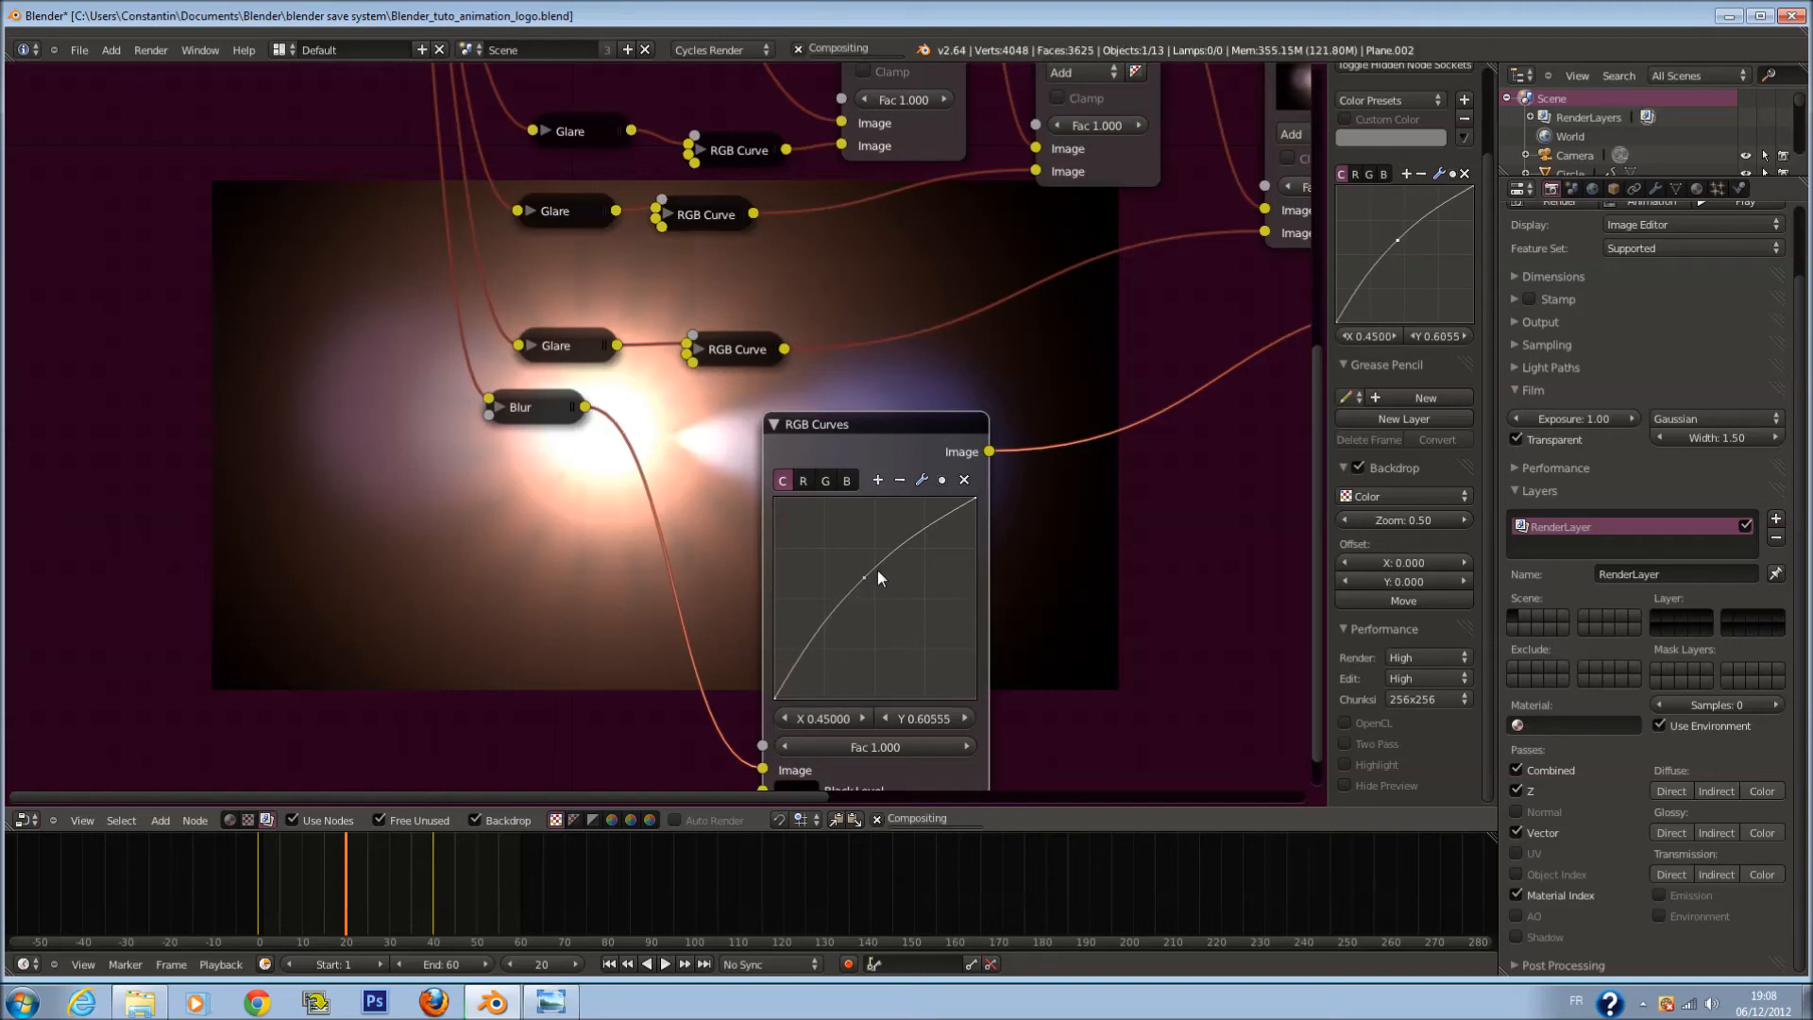
click(776, 425)
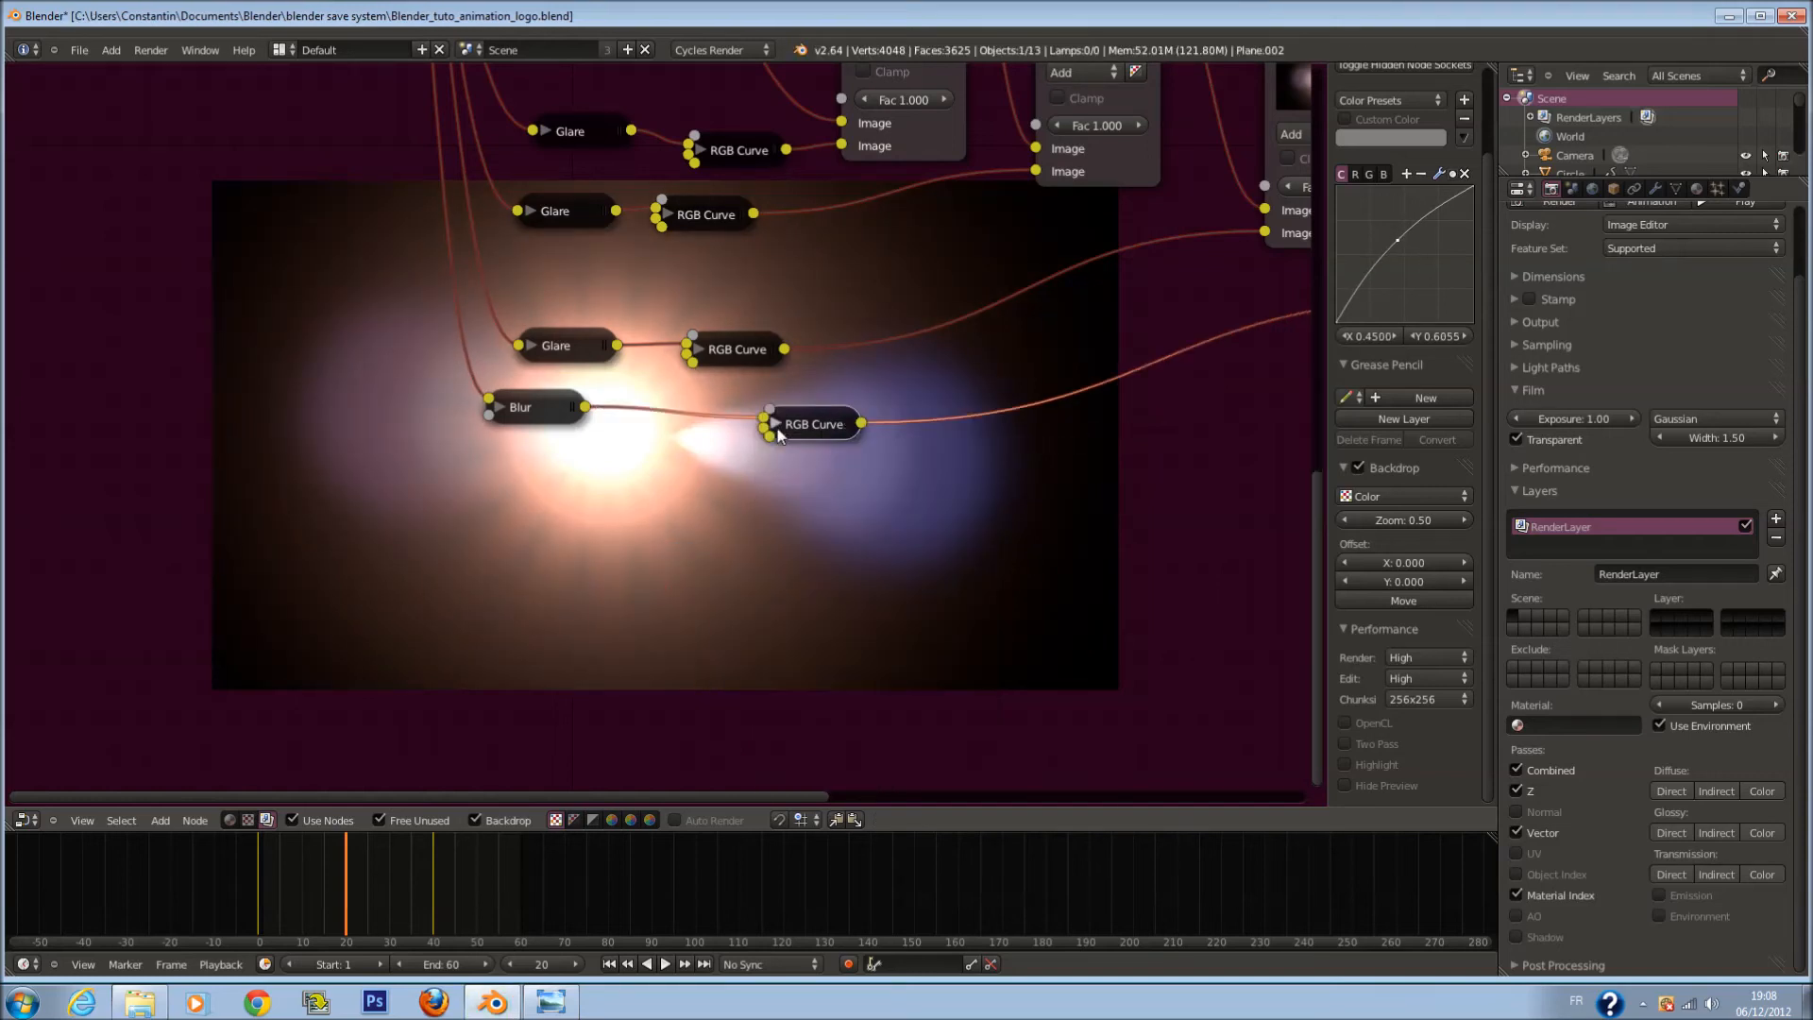
middle_drag(767, 411, 722, 271)
key(ctrl+s)
click(713, 255)
Step: Lower the curve point in the RGB Curves node connected to the lowest Glare, and collapse the node again
scroll(713, 247, up, 3)
middle_drag(643, 163, 610, 361)
click(615, 347)
click(626, 419)
drag(641, 467, 654, 523)
click(616, 347)
Step: Move the combined curve point of the middle Glare's RGB Curves to X 0.2, Y 0.533, and collapse the node
scroll(623, 279, up, 1)
middle_drag(624, 280, 654, 432)
click(603, 312)
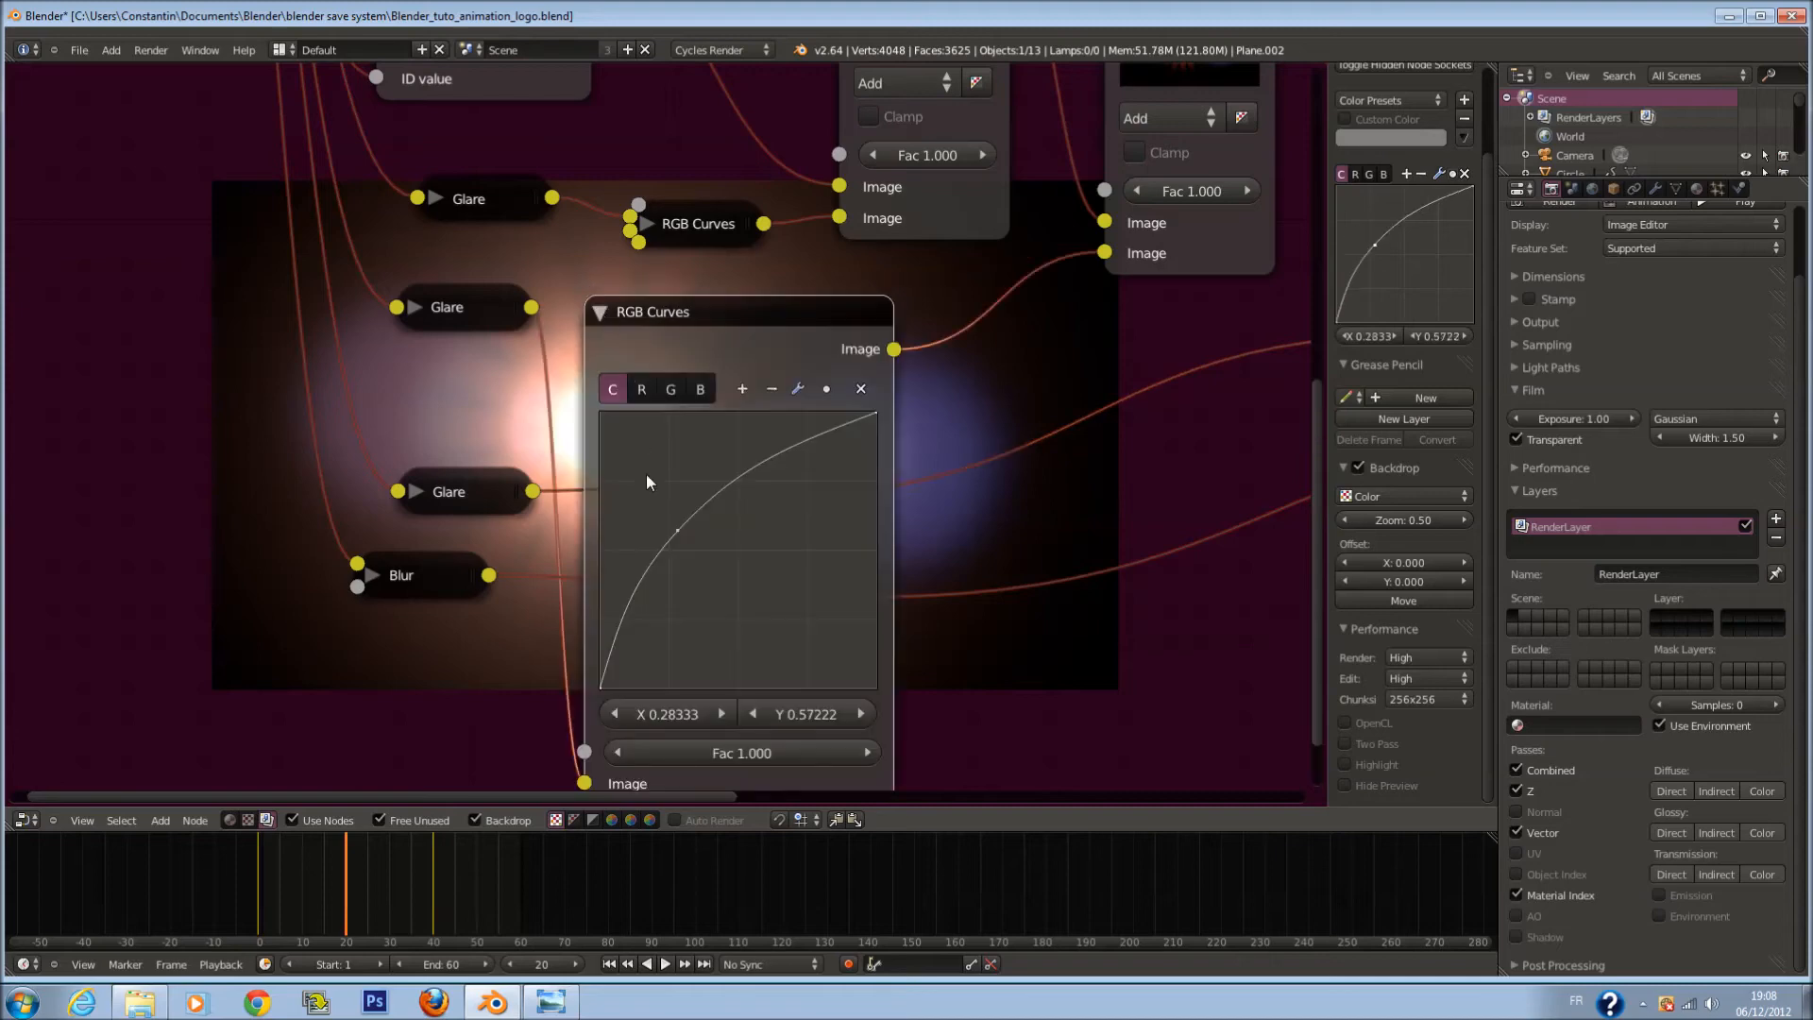
drag(659, 535, 742, 540)
middle_drag(742, 541, 880, 466)
drag(791, 486, 788, 469)
middle_drag(806, 455, 1075, 347)
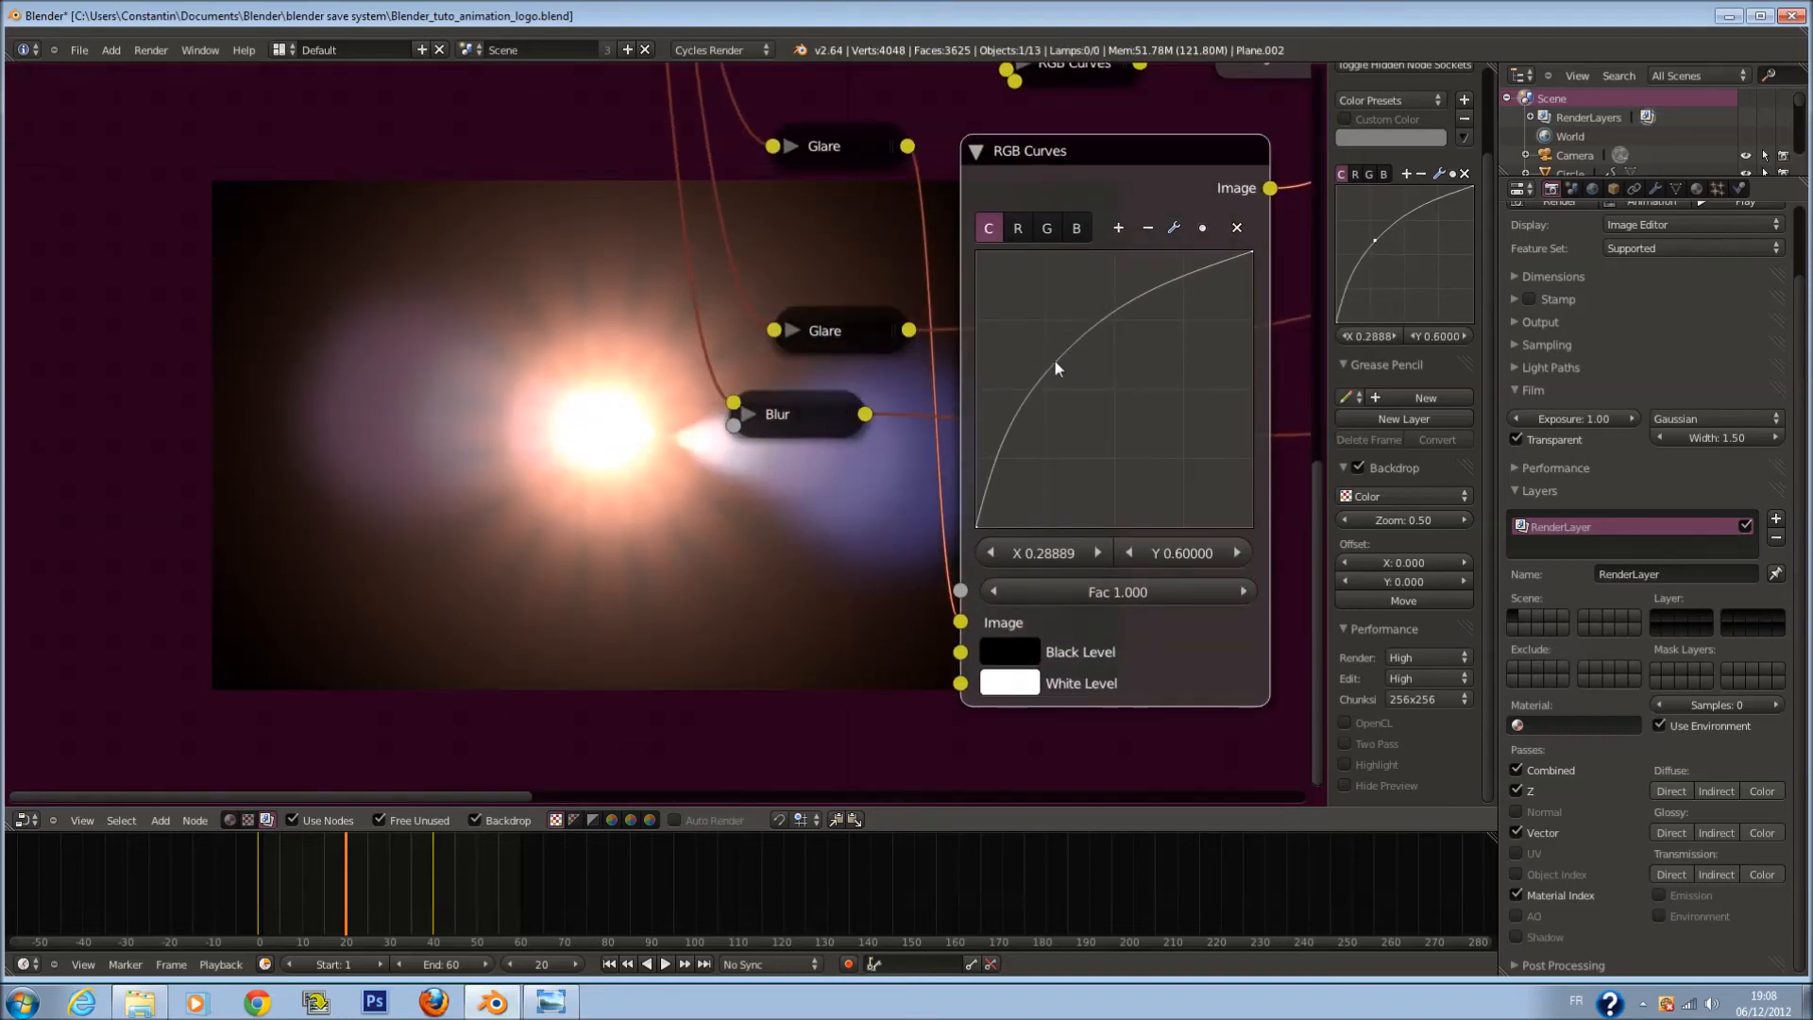
mouse_move(1048, 358)
mouse_down()
mouse_move(1010, 356)
mouse_move(1045, 395)
mouse_move(1019, 373)
mouse_up()
click(975, 151)
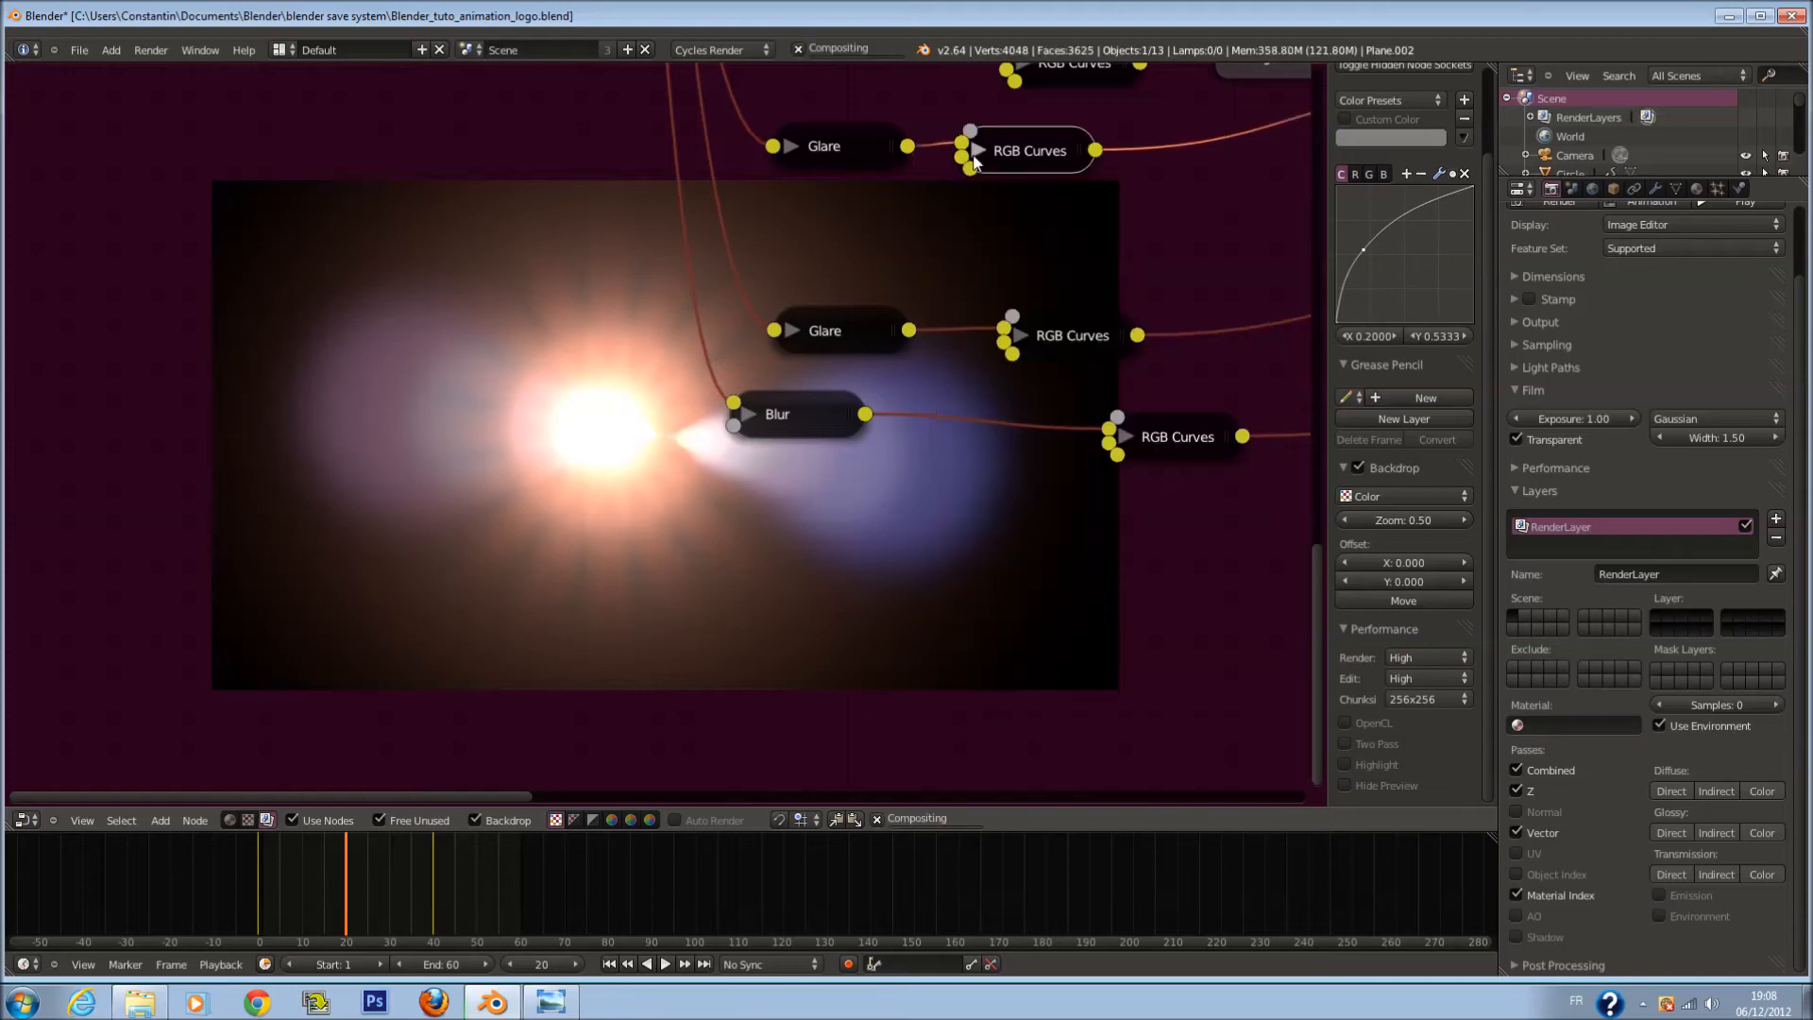
Step: Move the combined curve point of the uppermost Glare's RGB Curves to X 0.322, Y 0.511, save, and collapse the node
middle_drag(974, 145, 758, 576)
click(809, 491)
middle_drag(882, 616, 875, 516)
drag(853, 620, 884, 616)
middle_drag(884, 615, 1157, 499)
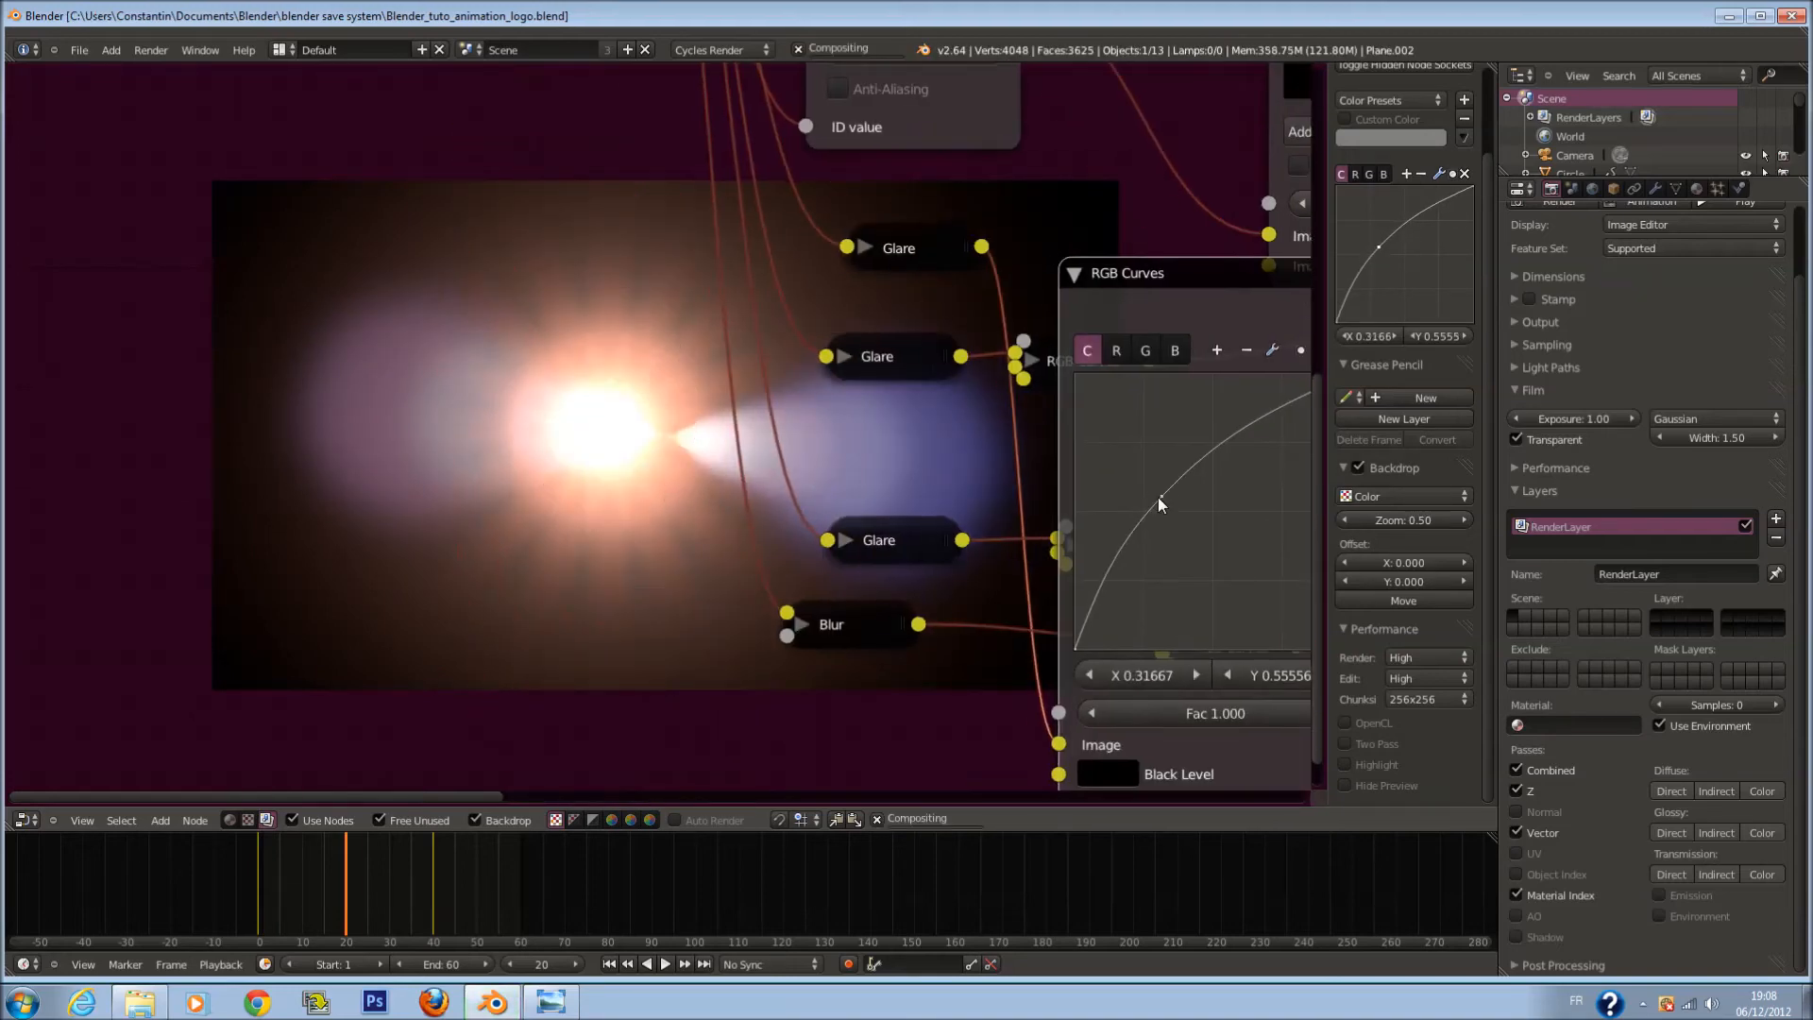
key(ctrl+s)
click(1158, 497)
mouse_move(1161, 495)
mouse_down()
mouse_move(1147, 487)
mouse_move(1164, 508)
mouse_up()
click(1073, 274)
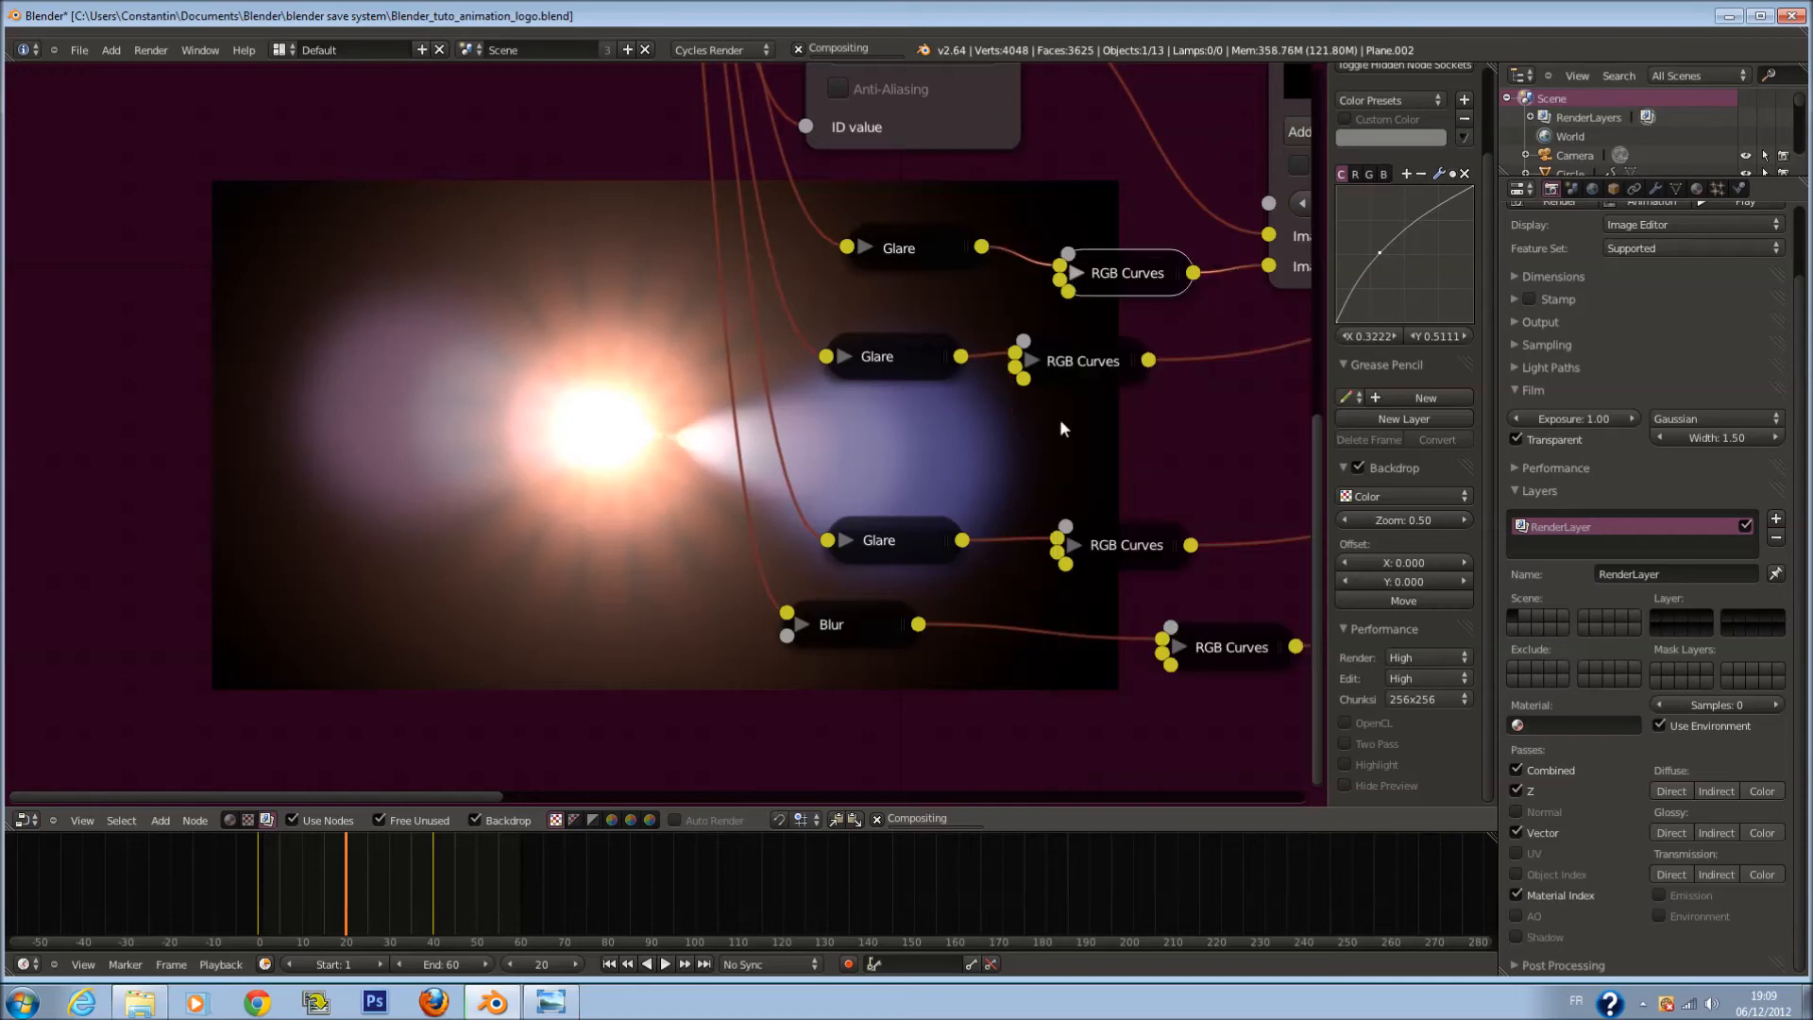
Step: Move the combined curve point of the Blur's RGB Curves to X 0.233, Y 0.361, save the file, and collapse the node
scroll(1060, 417, down, 3)
middle_drag(1059, 427, 821, 321)
key(ctrl+s)
click(822, 323)
click(832, 483)
middle_drag(844, 480, 711, 276)
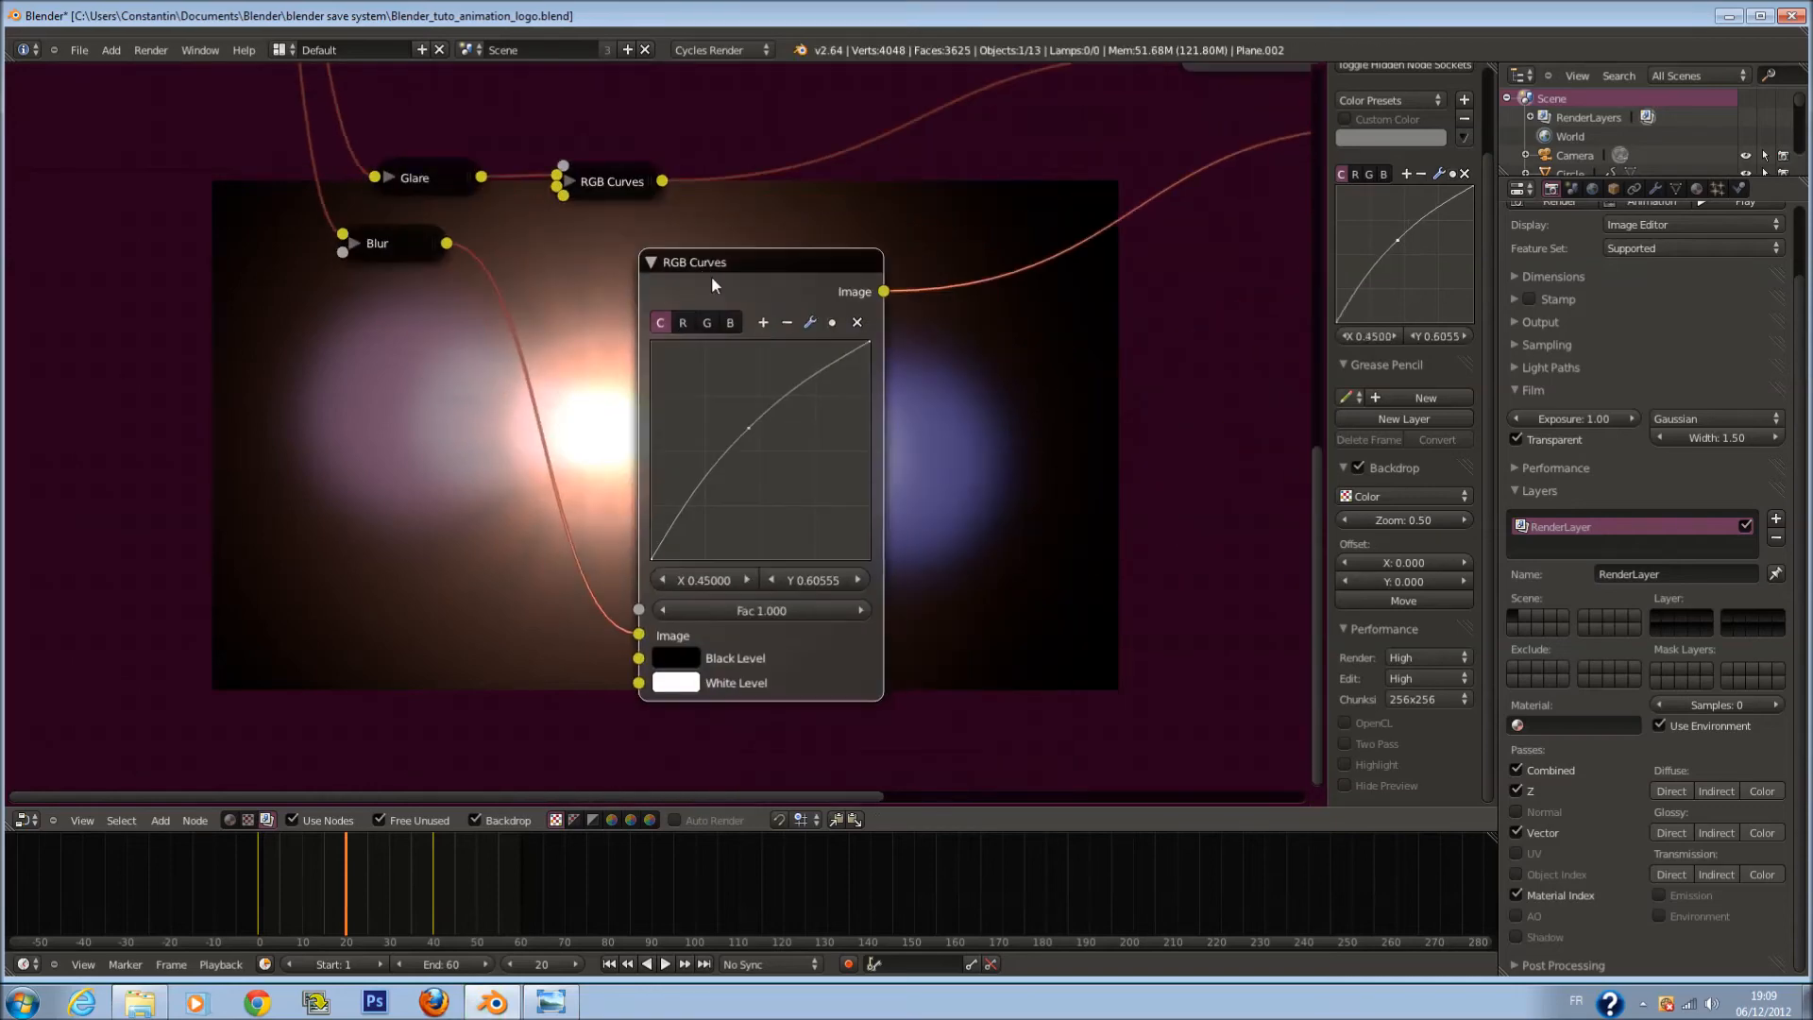
drag(746, 427, 678, 474)
middle_drag(678, 474, 810, 423)
key(ctrl+s)
drag(818, 421, 841, 438)
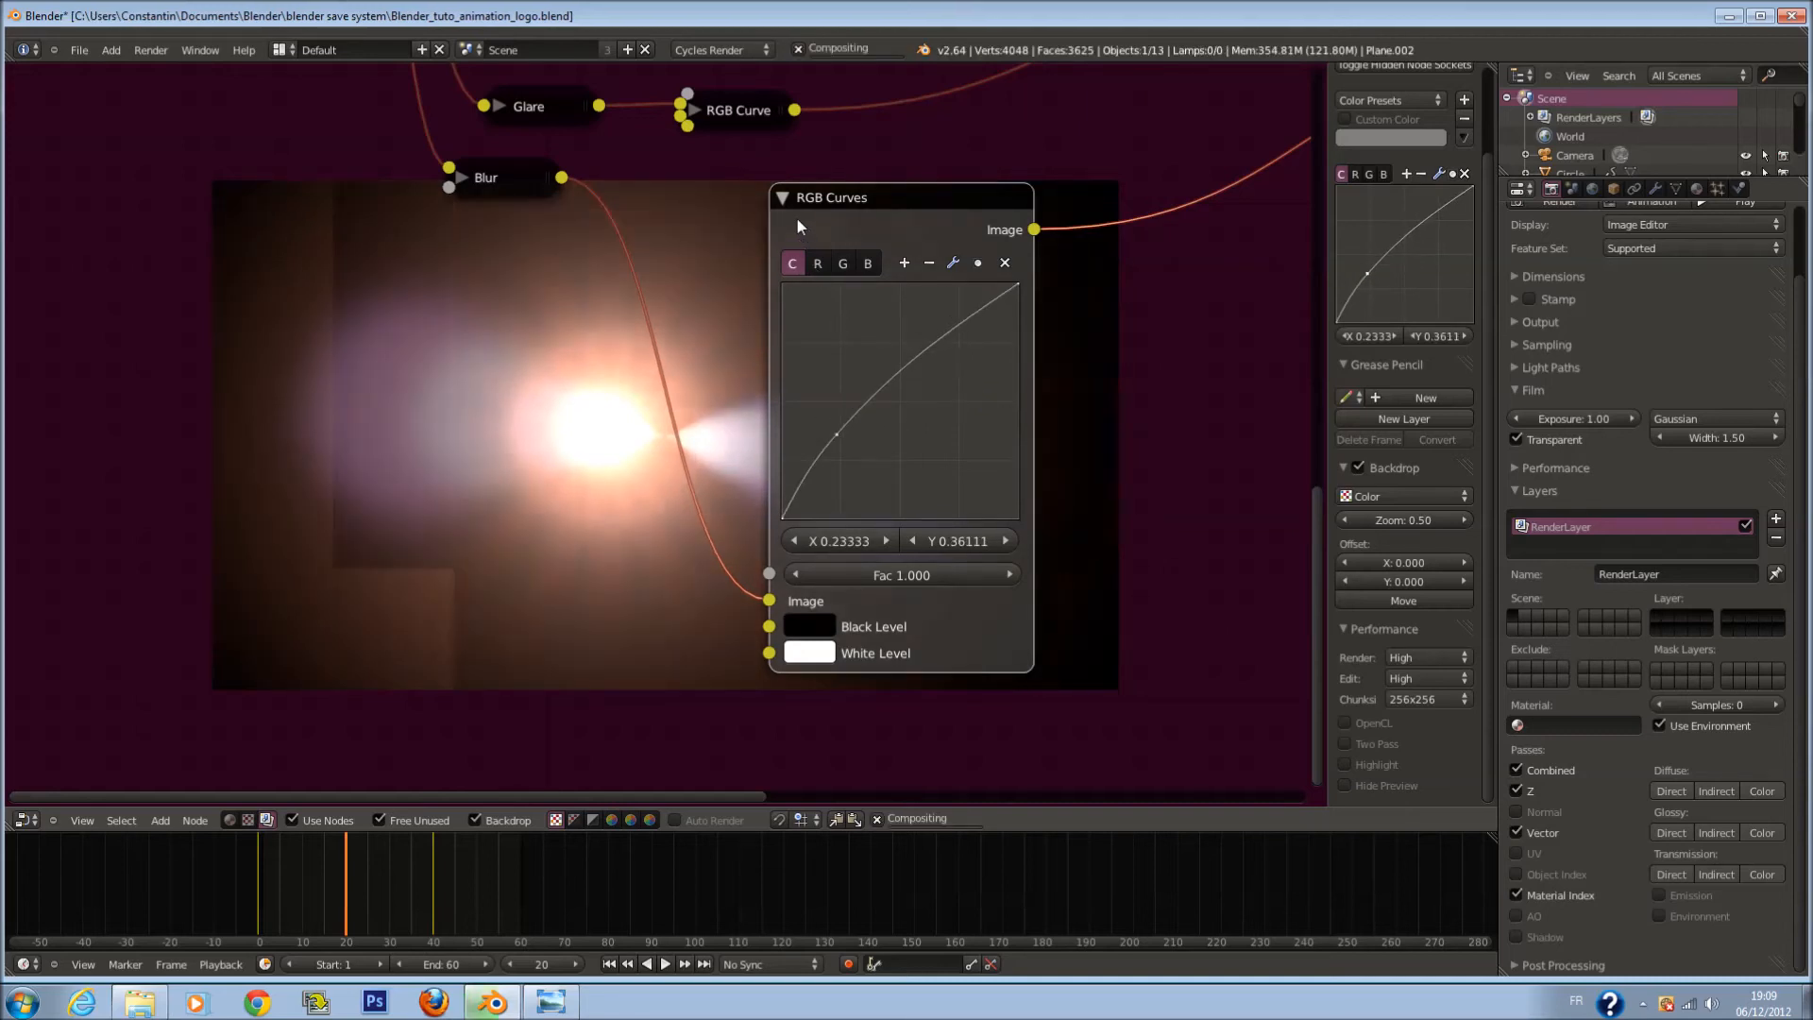
key(h)
Step: Expand the Blur node, set its X and Y sizes to 45%, and save the file
click(510, 180)
key(h)
click(526, 451)
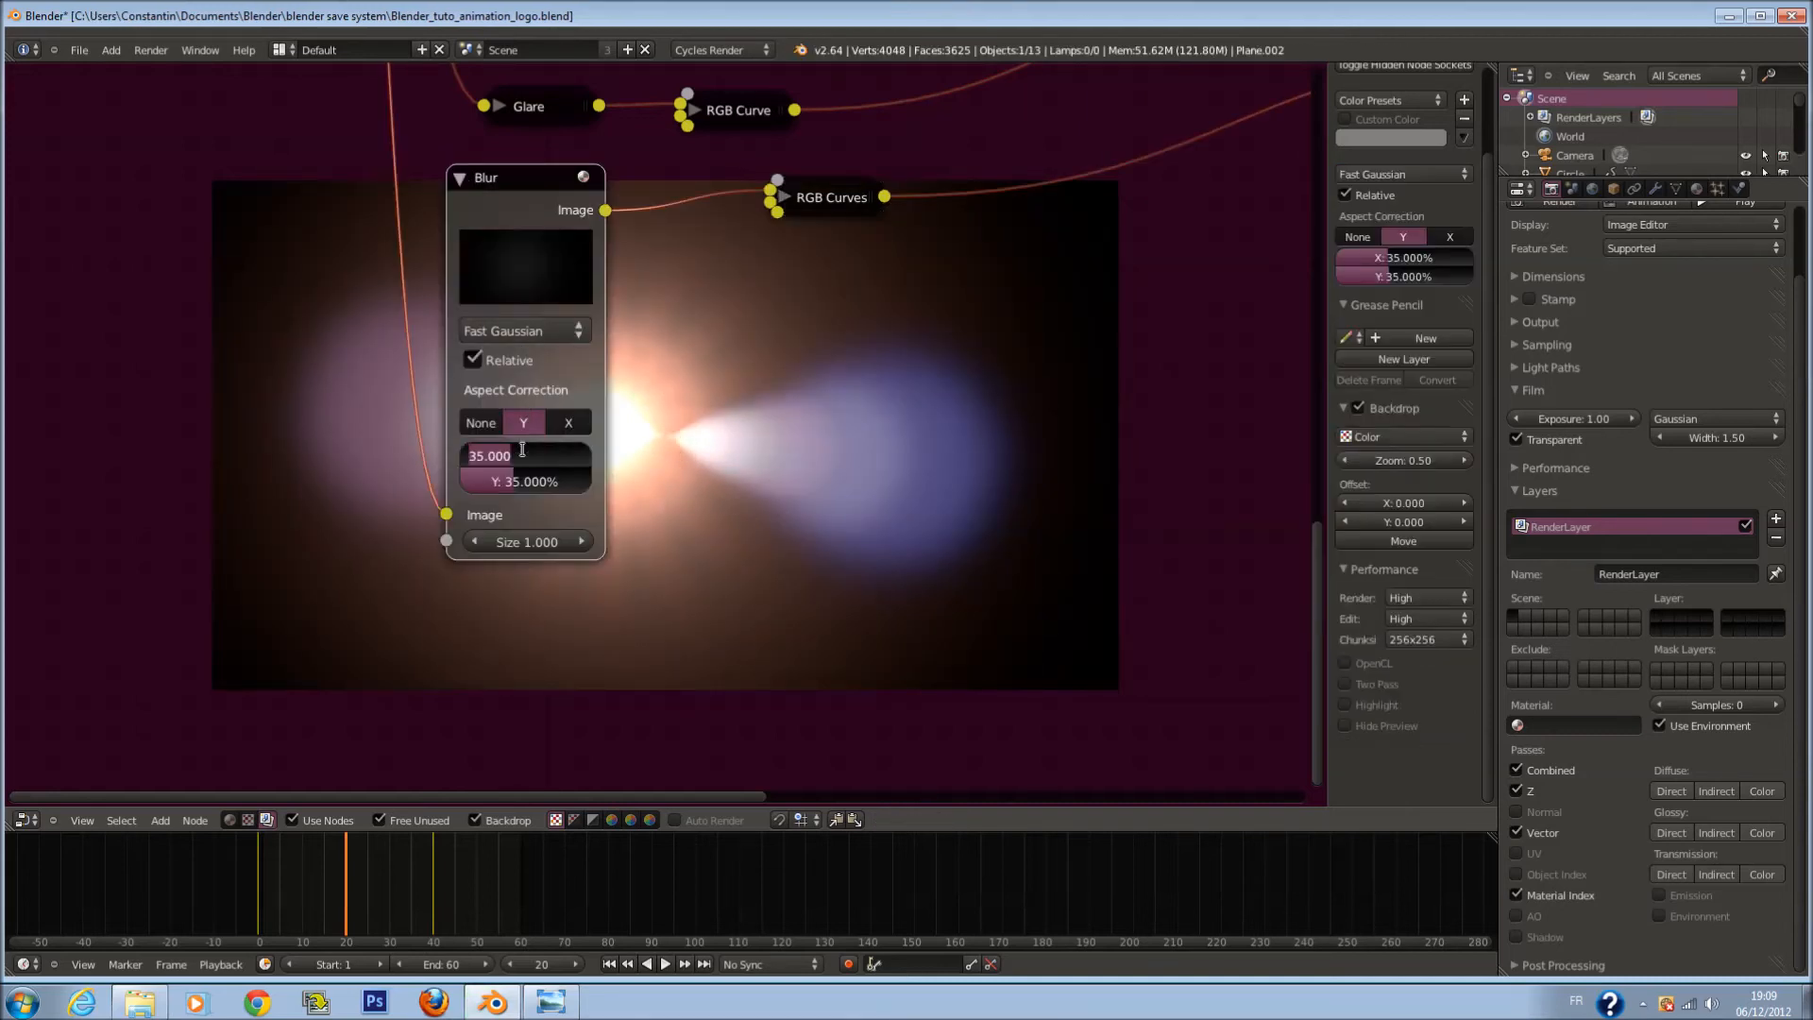
text(45)
key(Return)
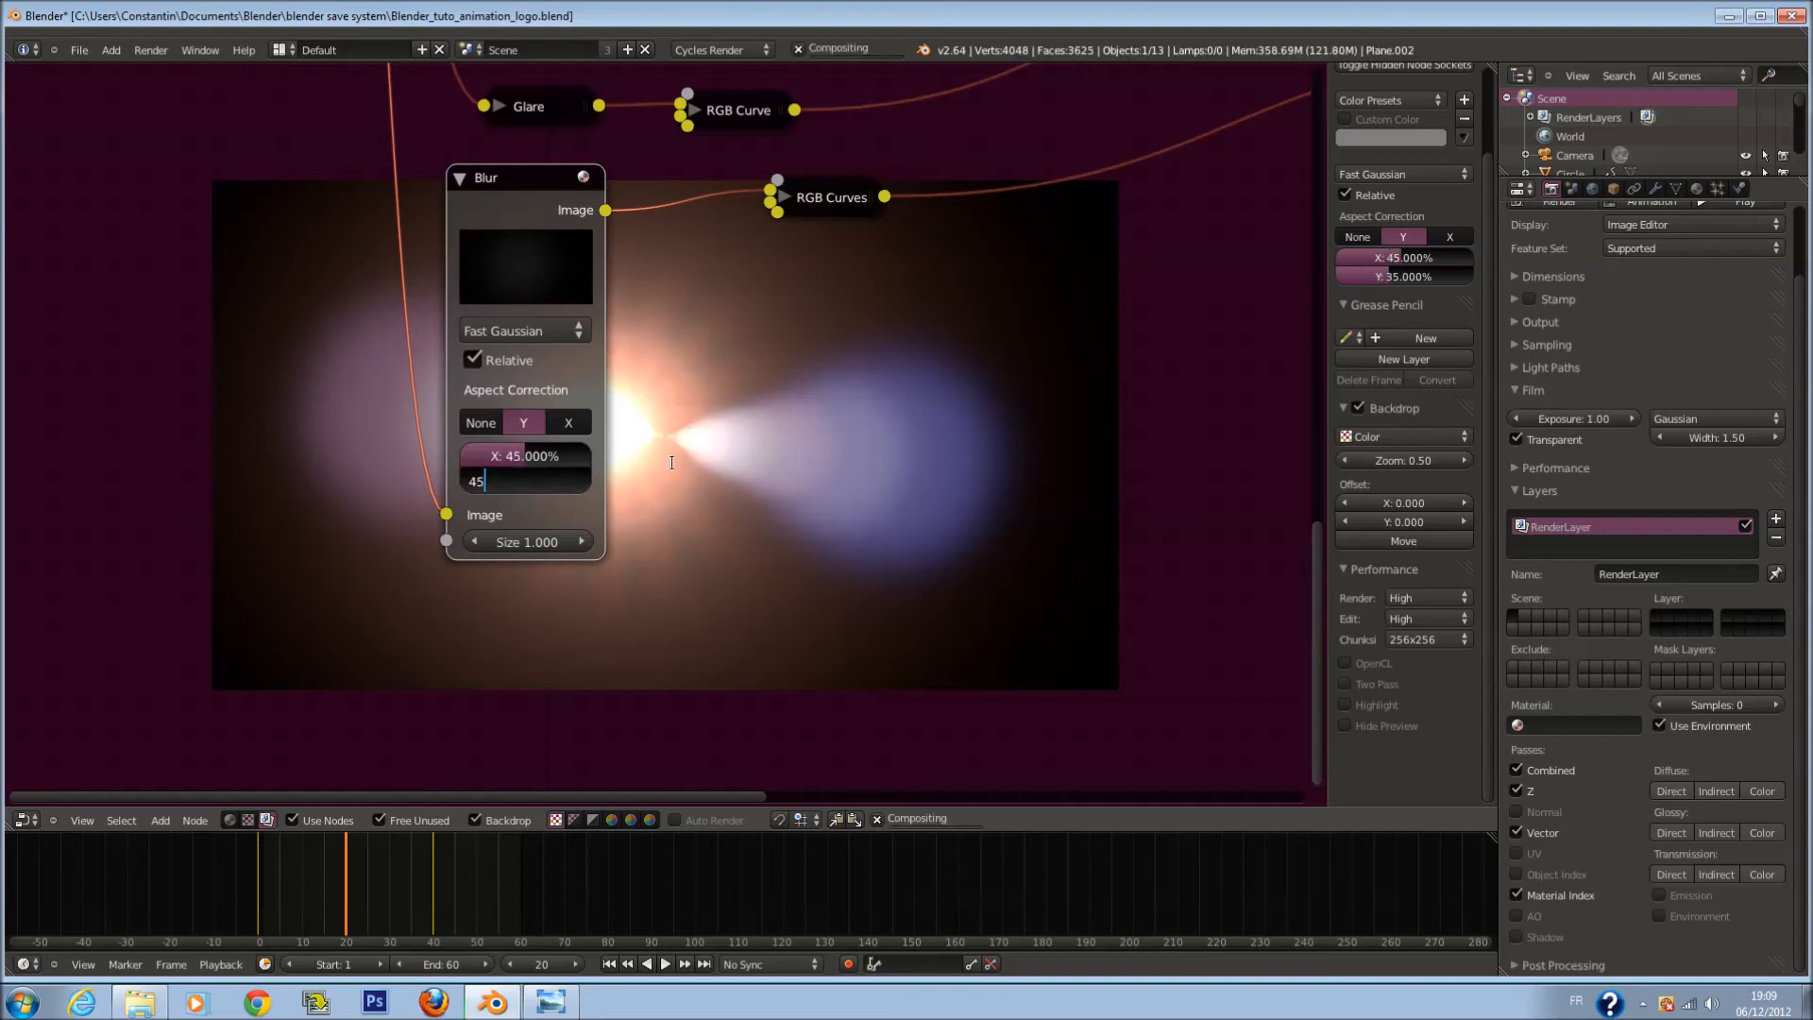
key(ctrl+s)
click(728, 469)
Step: Save the file and move the RGB Curves node on the Blur branch closer to the Blur node
middle_drag(818, 451, 527, 370)
click(544, 327)
middle_drag(727, 369, 359, 420)
key(ctrl+s)
click(360, 419)
scroll(557, 395, down, 2)
drag(575, 412, 476, 404)
middle_drag(904, 317, 349, 493)
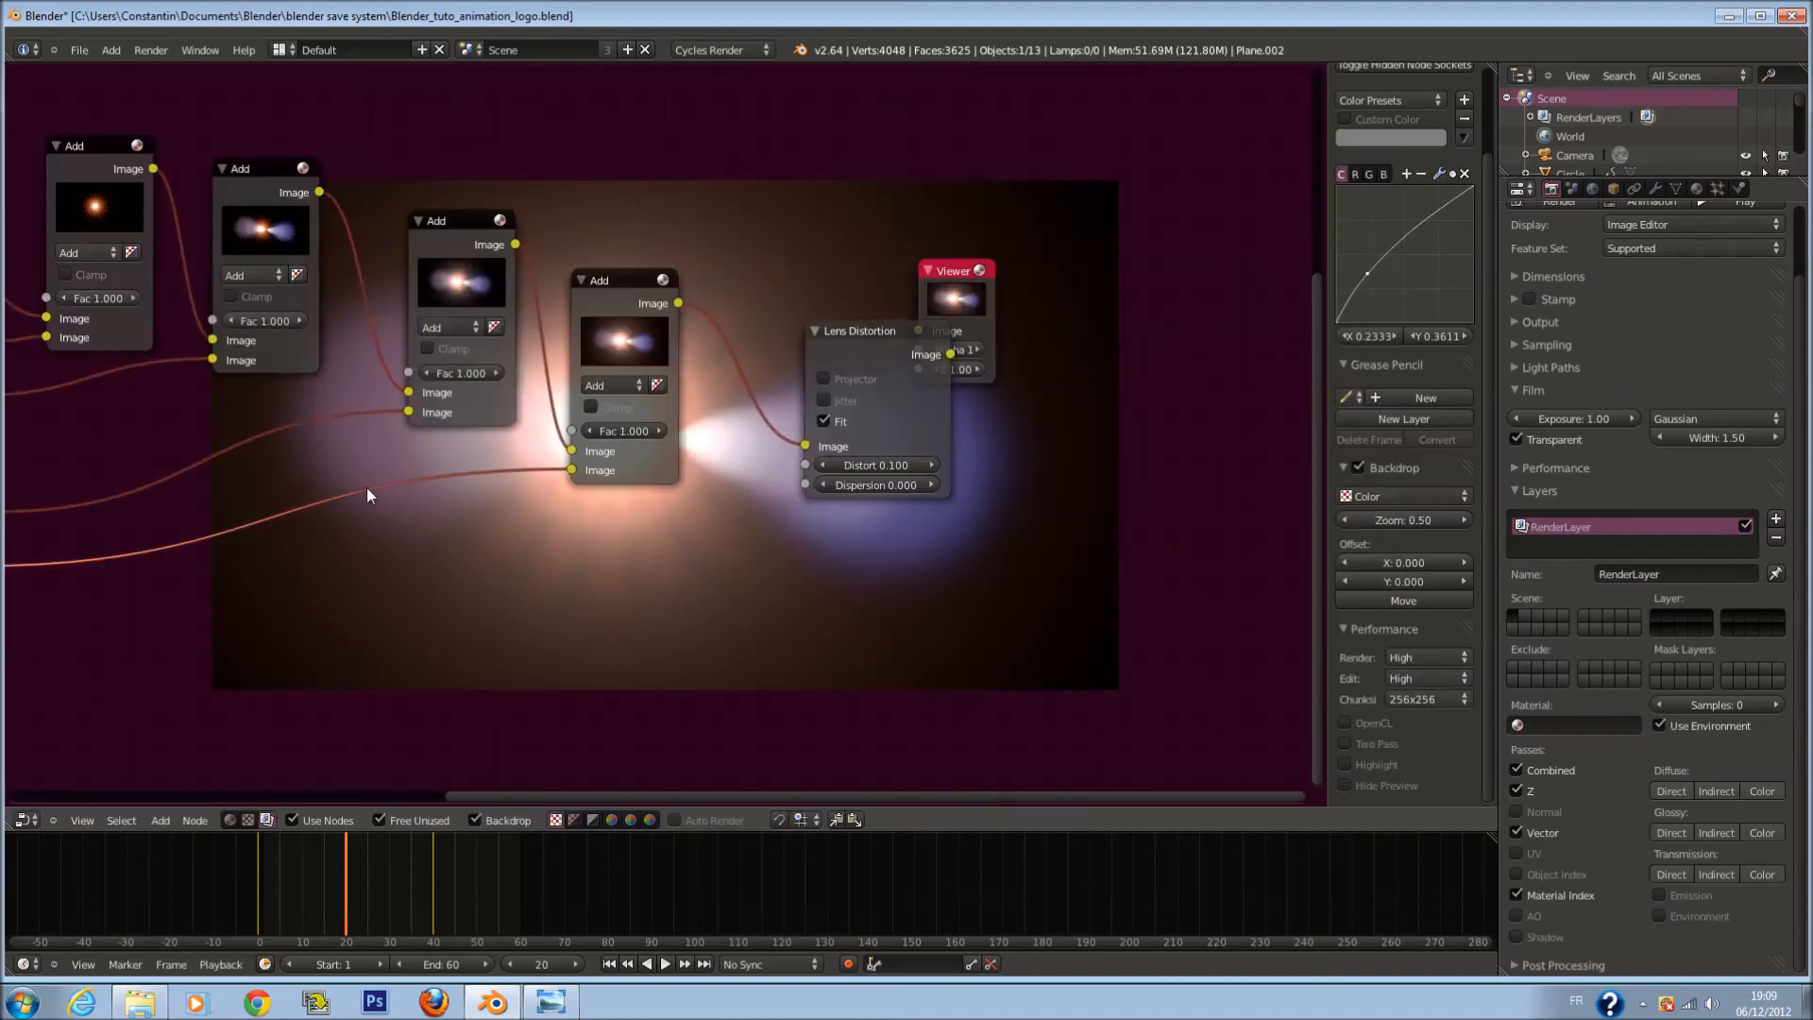
Step: Move the Viewer node clear of the Lens Distortion node with the Lens Distortion image feeding it, and save the file
scroll(904, 316, down, 2)
drag(858, 320, 1014, 296)
drag(811, 361, 773, 333)
scroll(661, 175, up, 1)
middle_drag(661, 175, 688, 264)
key(a)
key(a)
scroll(843, 347, up, 3)
middle_drag(750, 563, 836, 445)
key(a)
key(ctrl+s)
Step: Add a Vector Blur node and place it unconnected above the Composite node
key(shift+a)
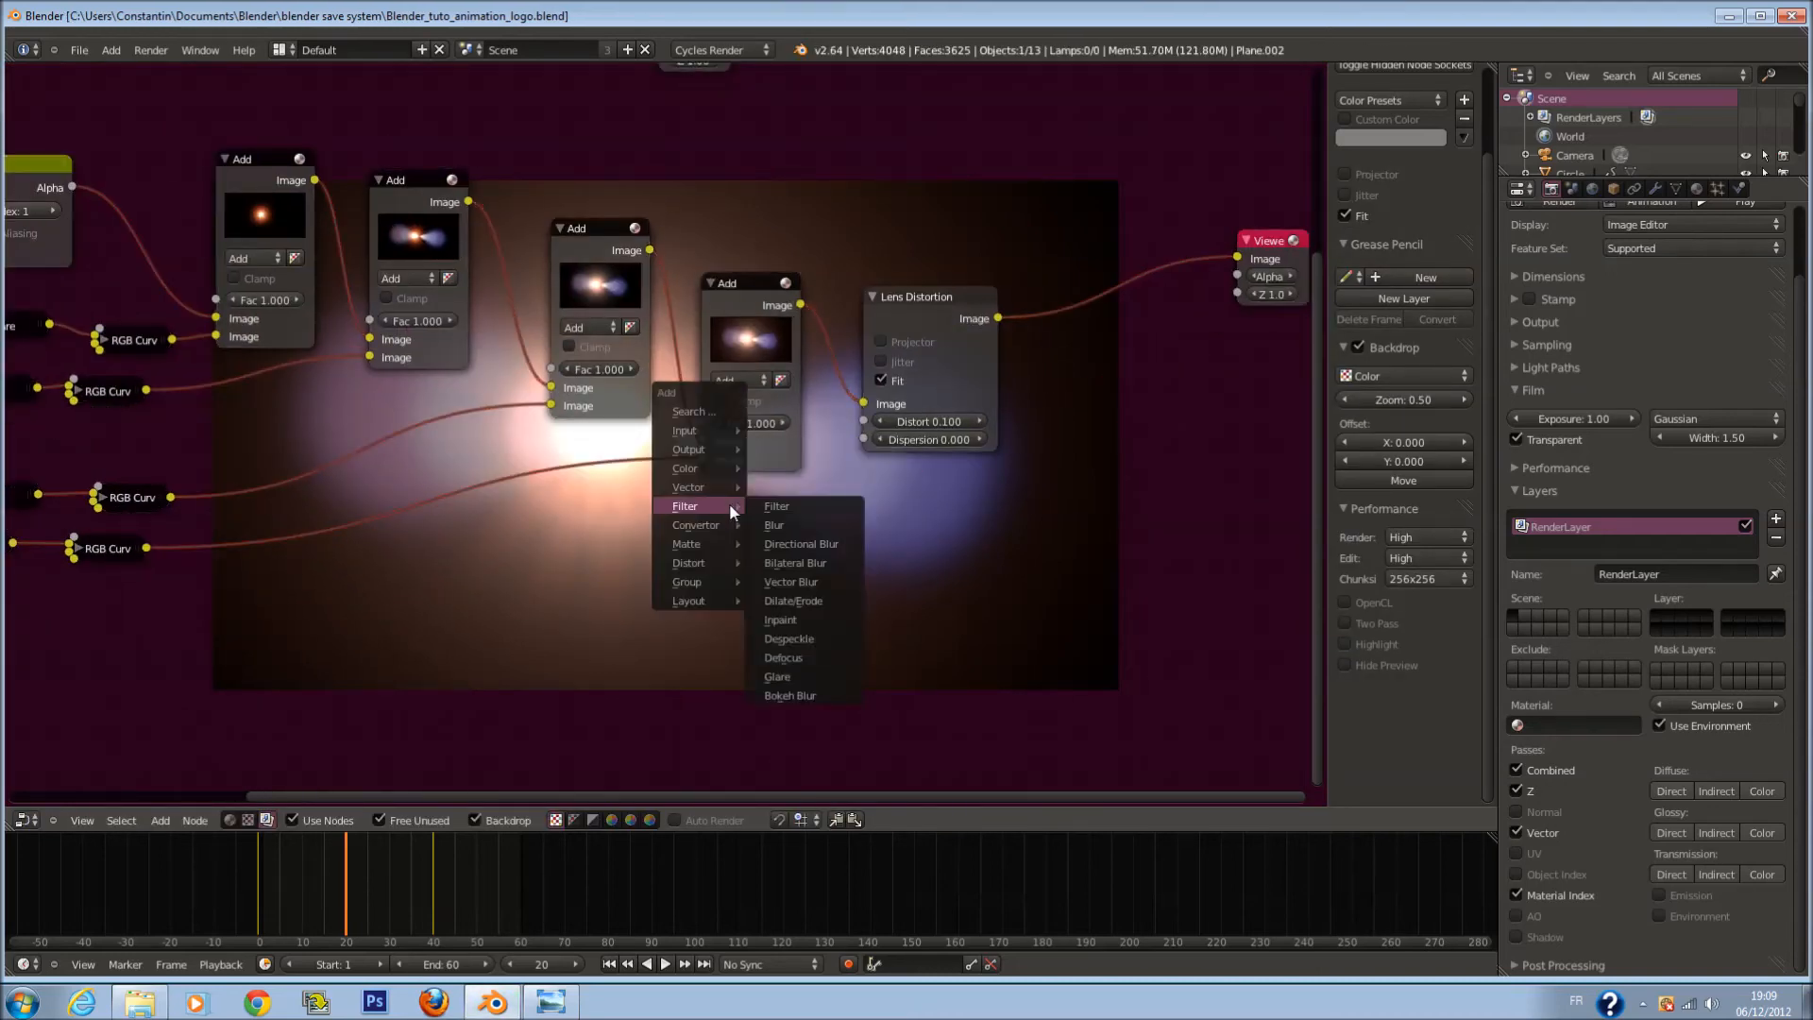
scroll(230, 422, down, 4)
middle_drag(231, 423, 521, 516)
scroll(1167, 387, up, 1)
middle_drag(1167, 387, 972, 440)
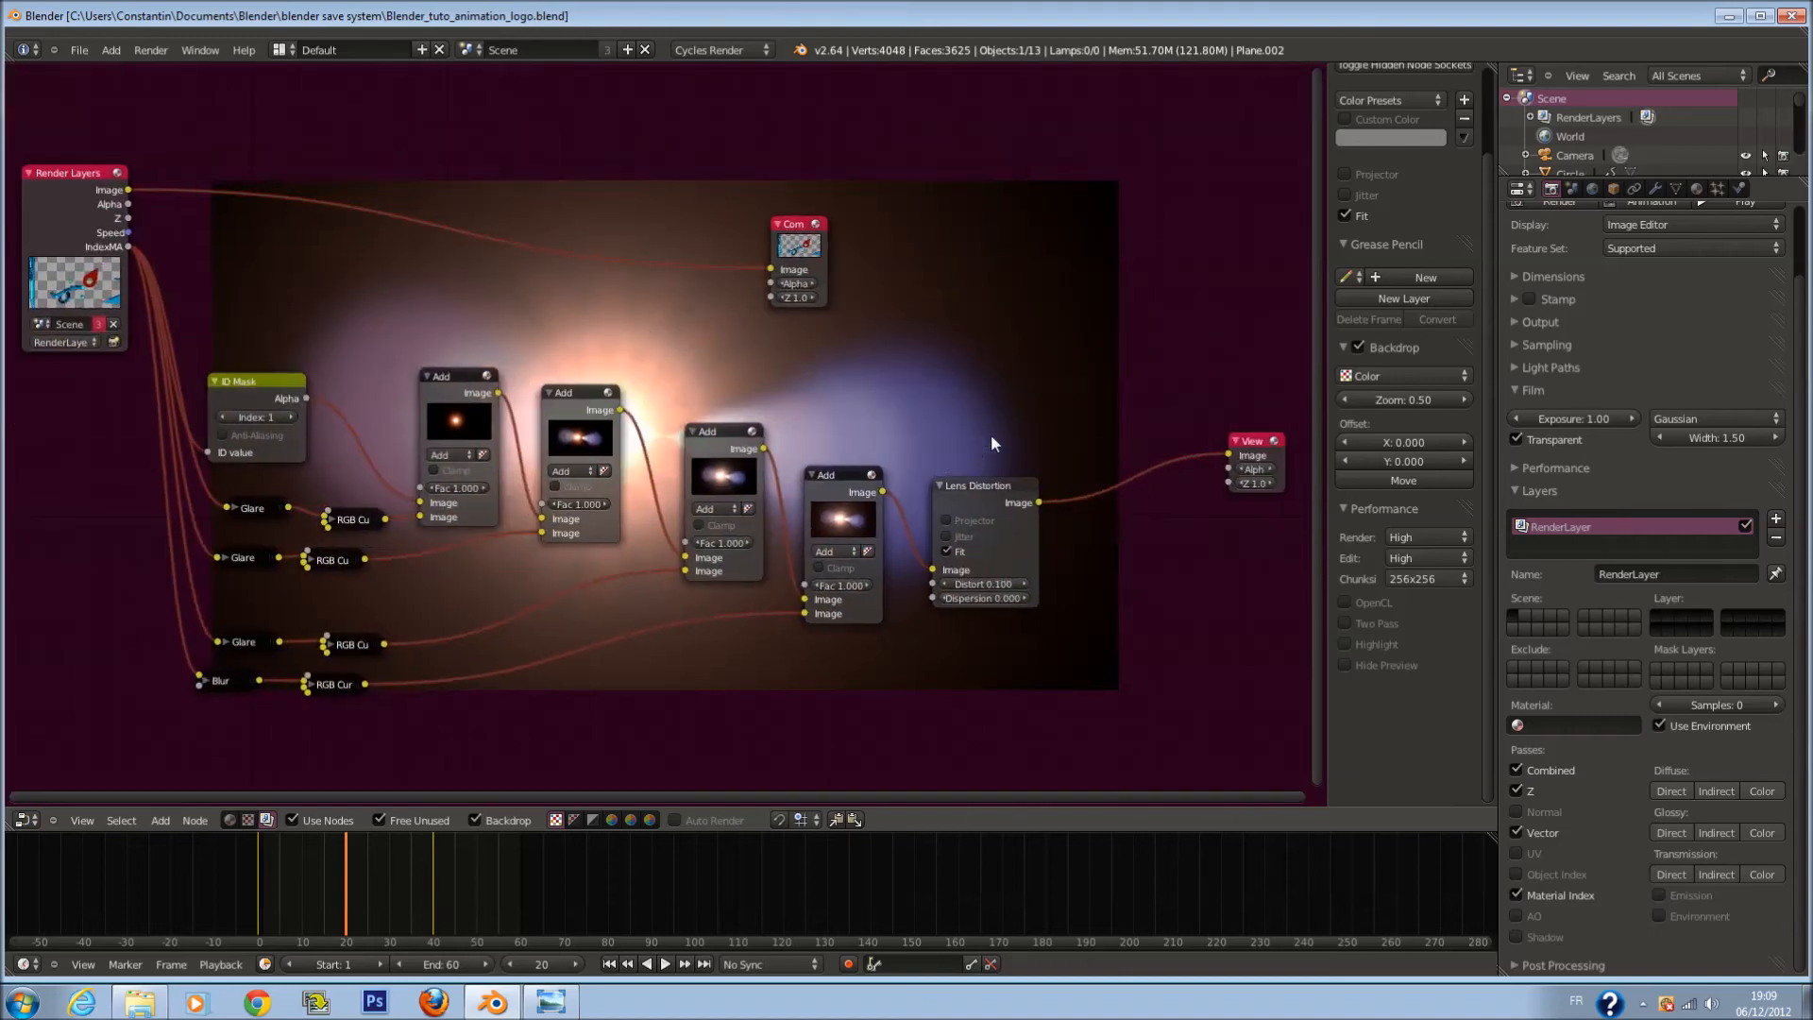
key(shift+a)
mouse_move(1002, 432)
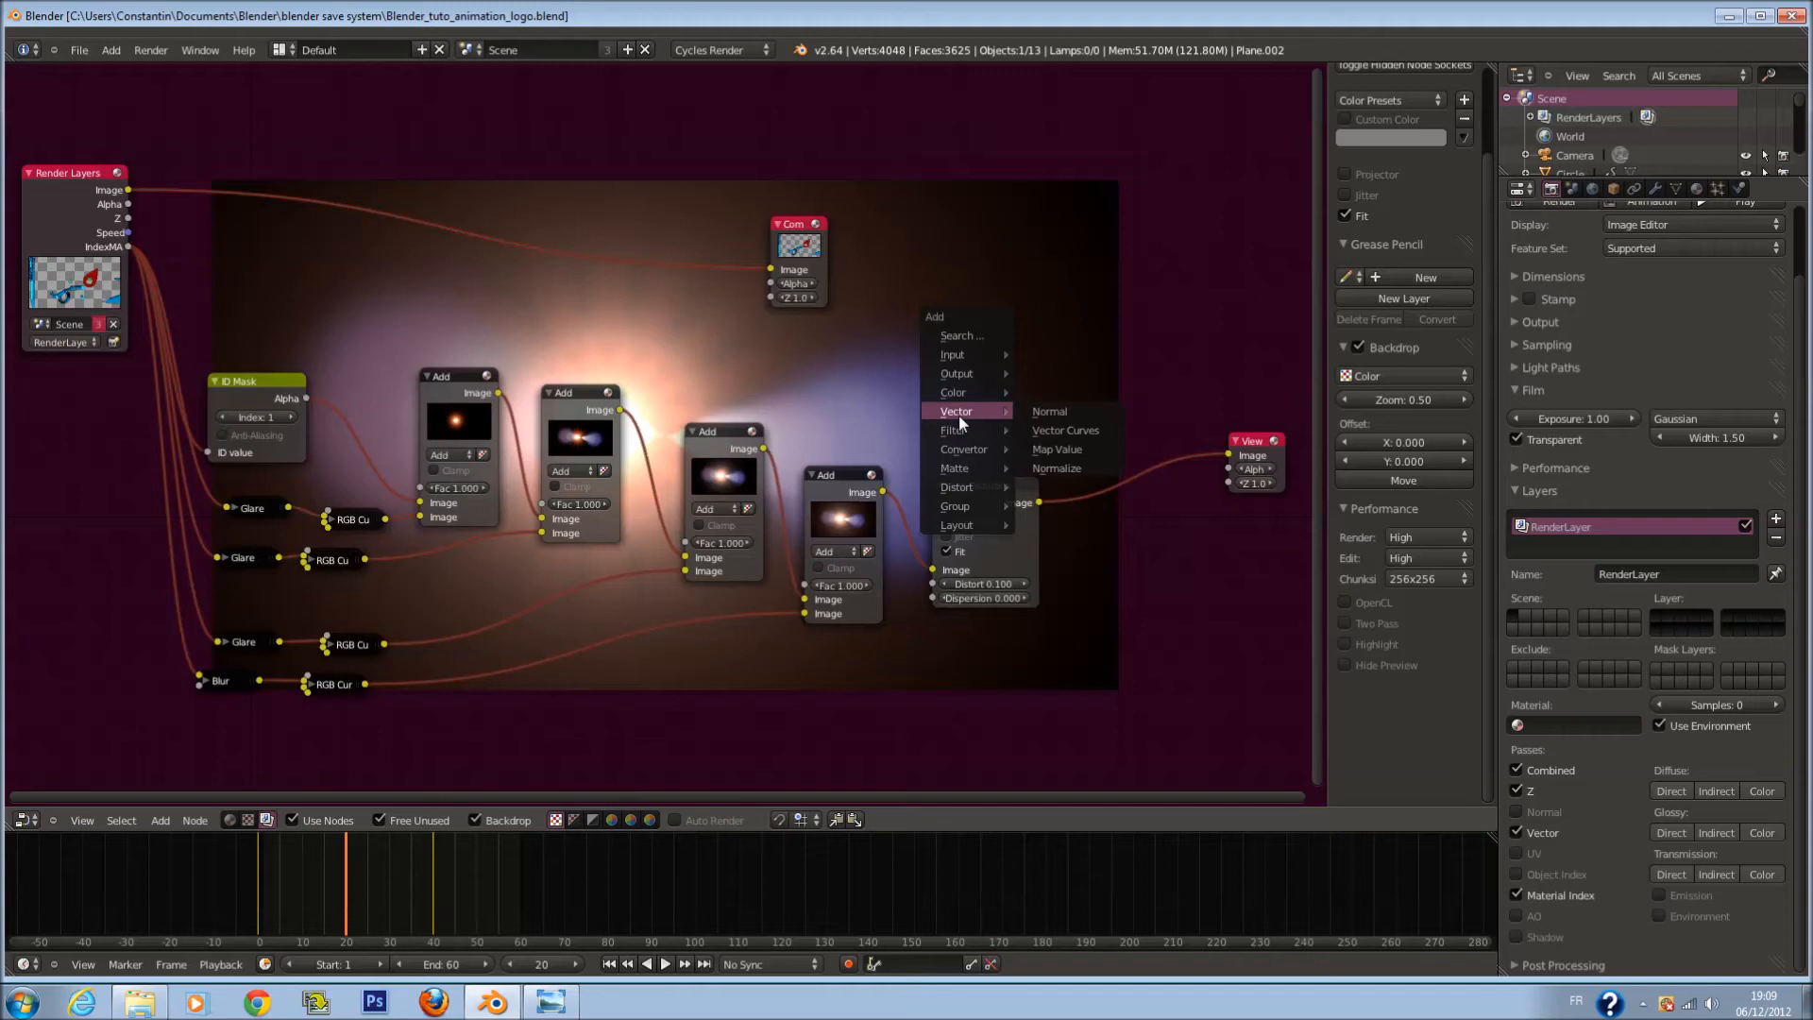
mouse_move(964, 394)
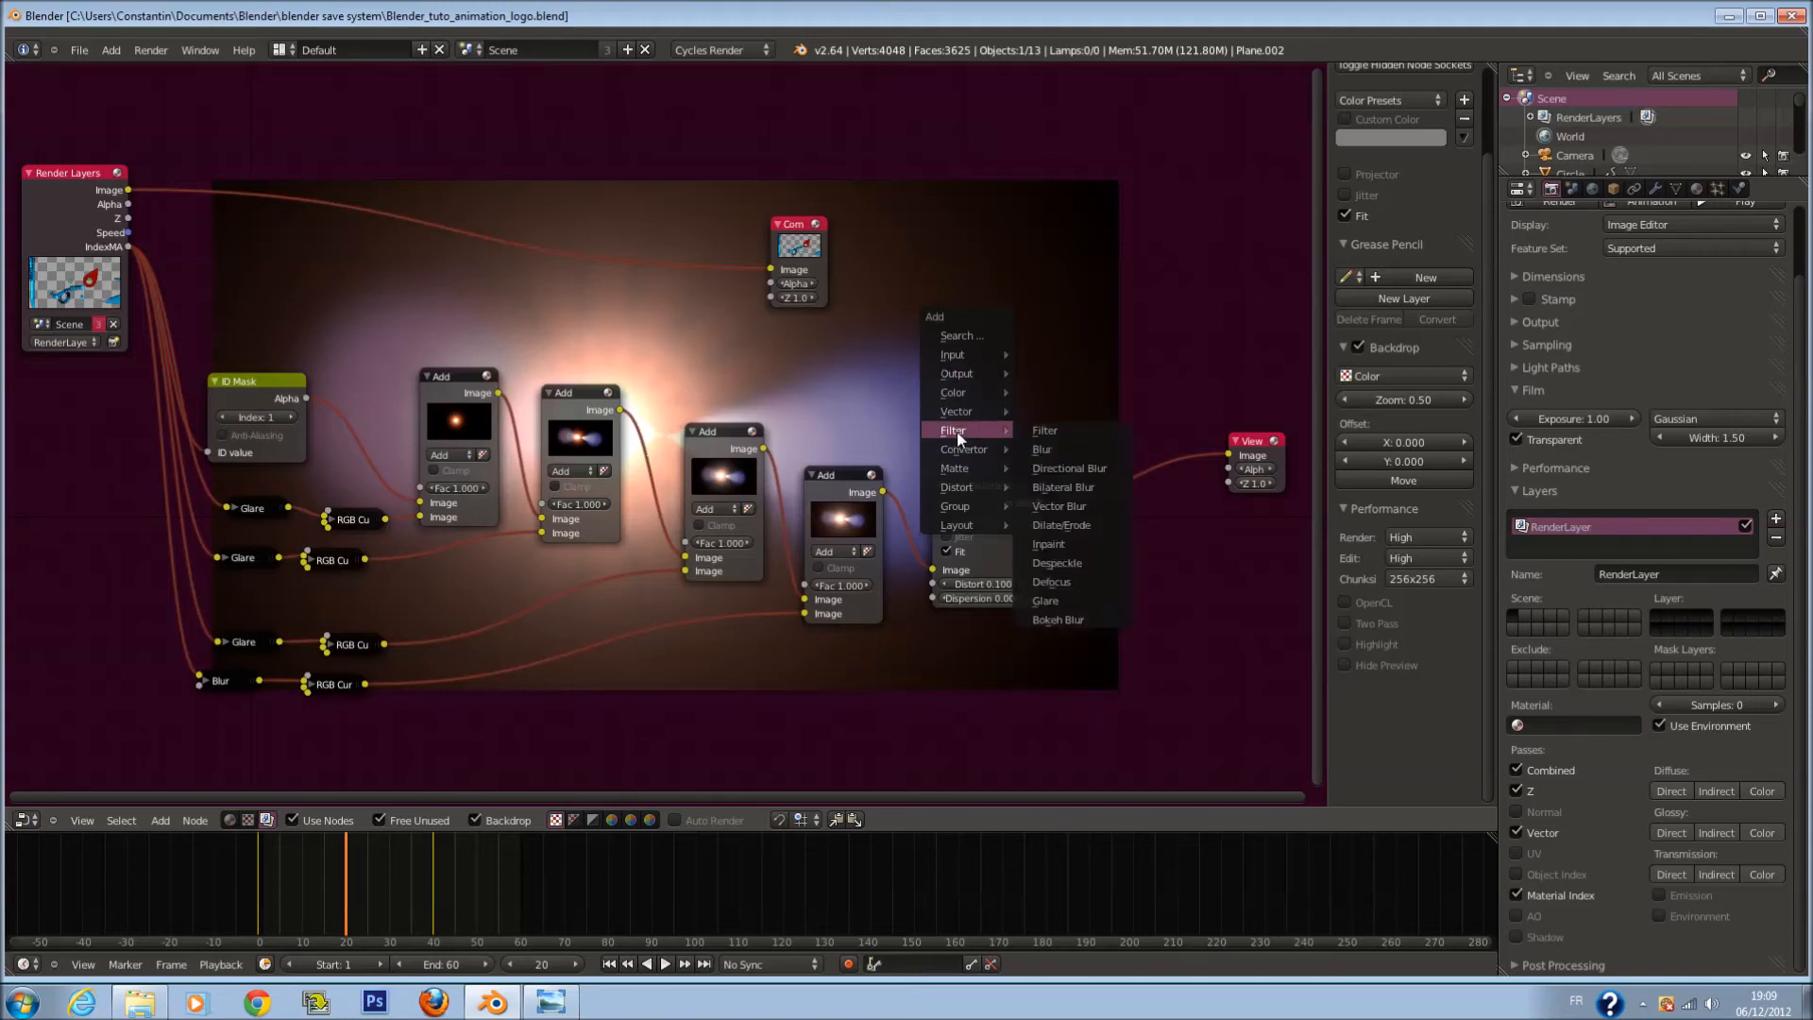
click(1086, 500)
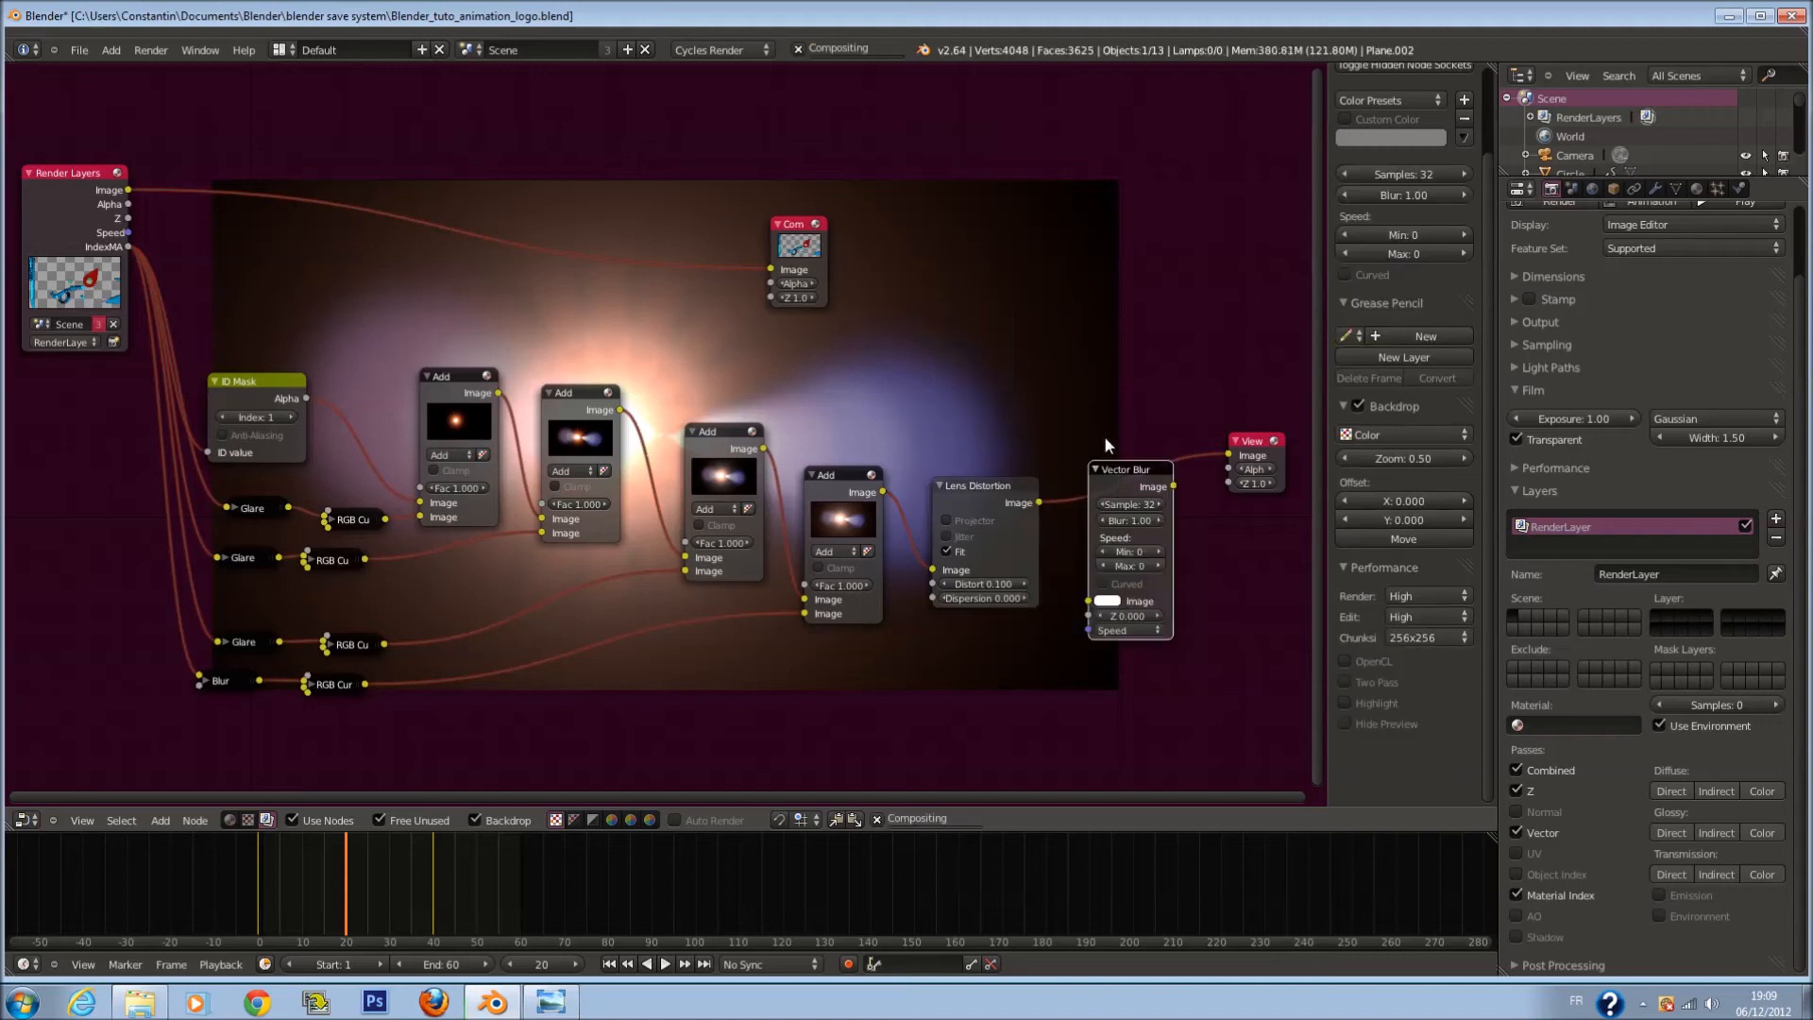
click(744, 36)
Step: Insert a Directional Blur node between the Lens Distortion and Viewer nodes
key(shift+a)
mouse_move(1055, 332)
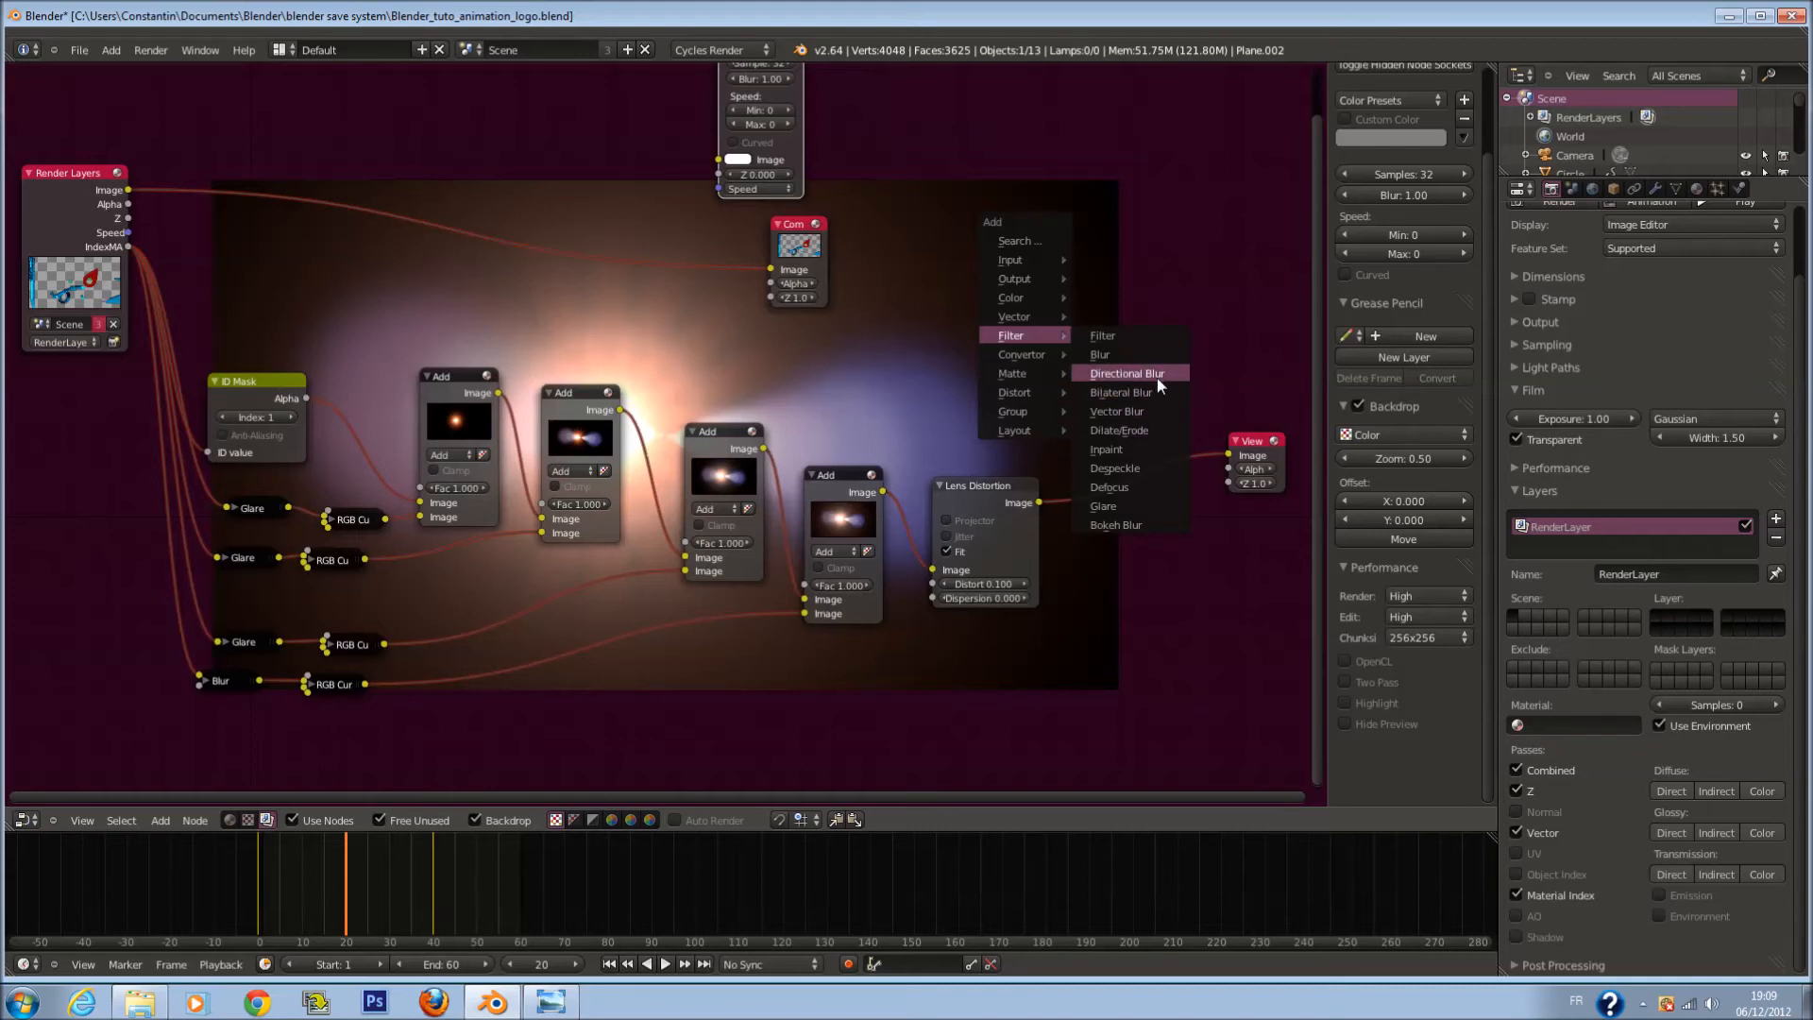
click(1158, 378)
click(1102, 372)
drag(127, 232, 456, 330)
Step: Try the Directional Blur node with iterations of 2, then set iterations to 1 and angle to 1°
scroll(1086, 415, up, 4)
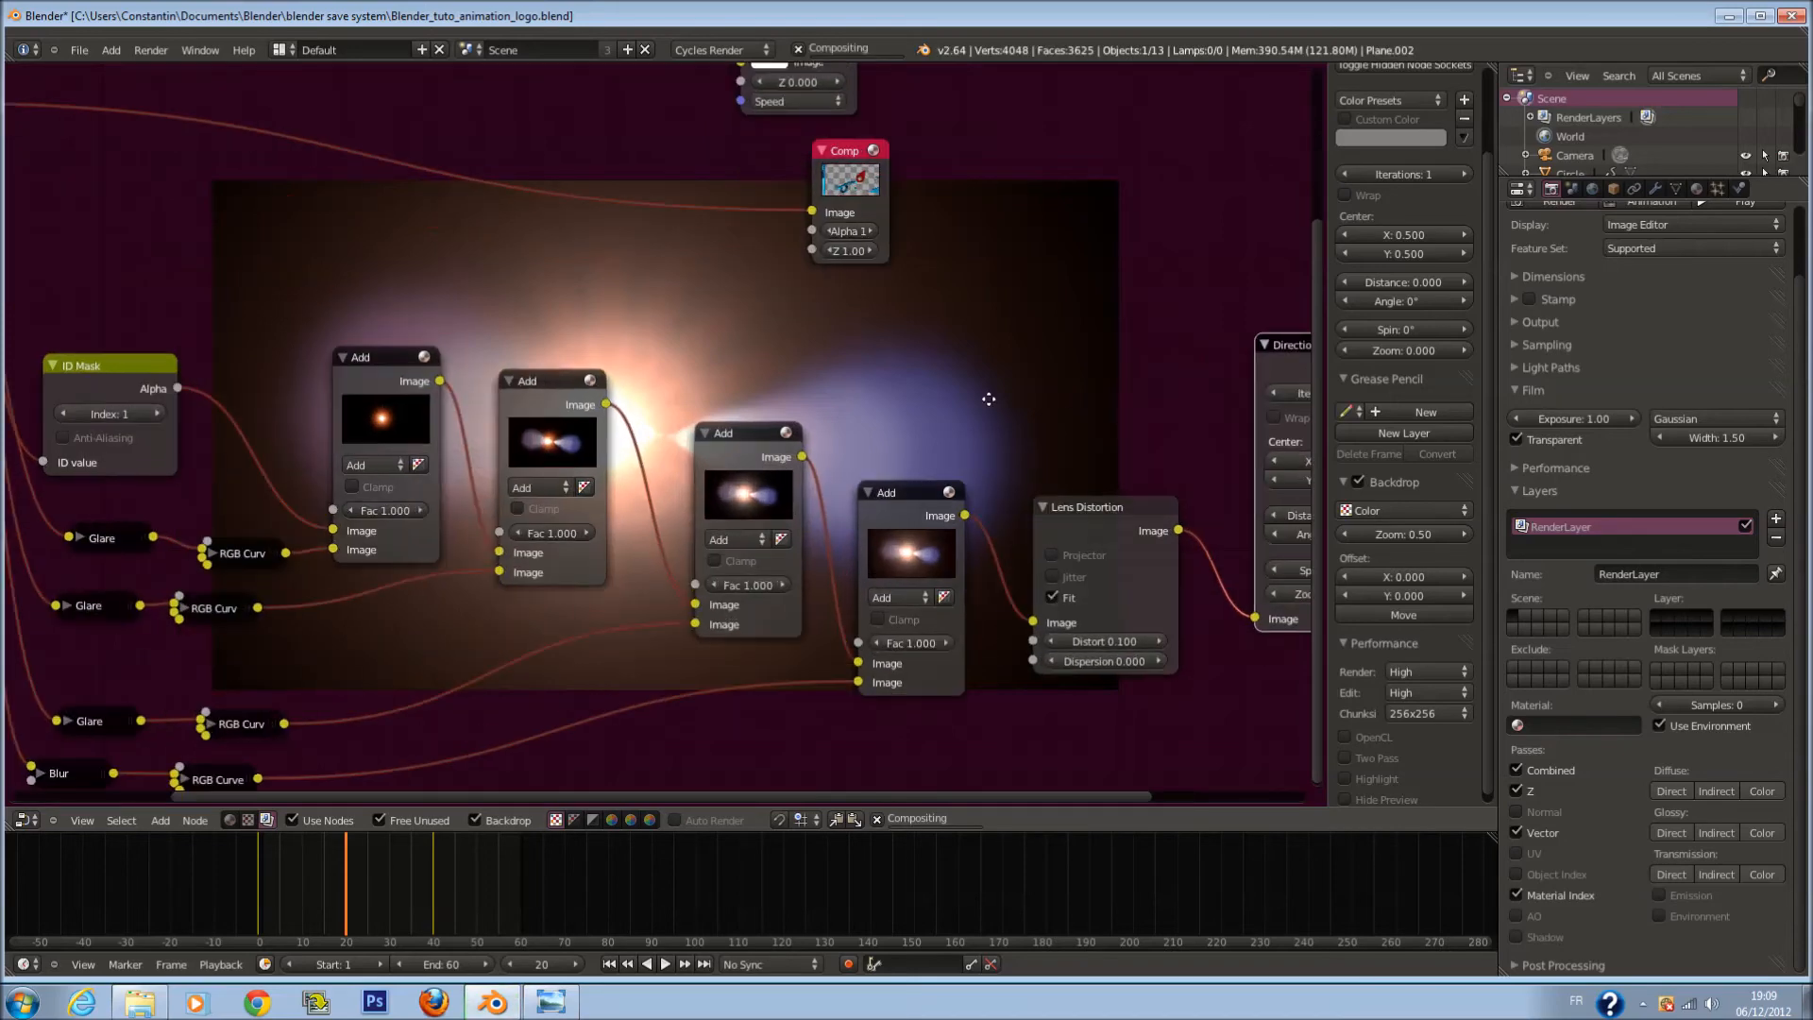
middle_drag(1065, 422, 595, 361)
scroll(595, 360, up, 4)
middle_drag(714, 379, 793, 552)
click(1048, 461)
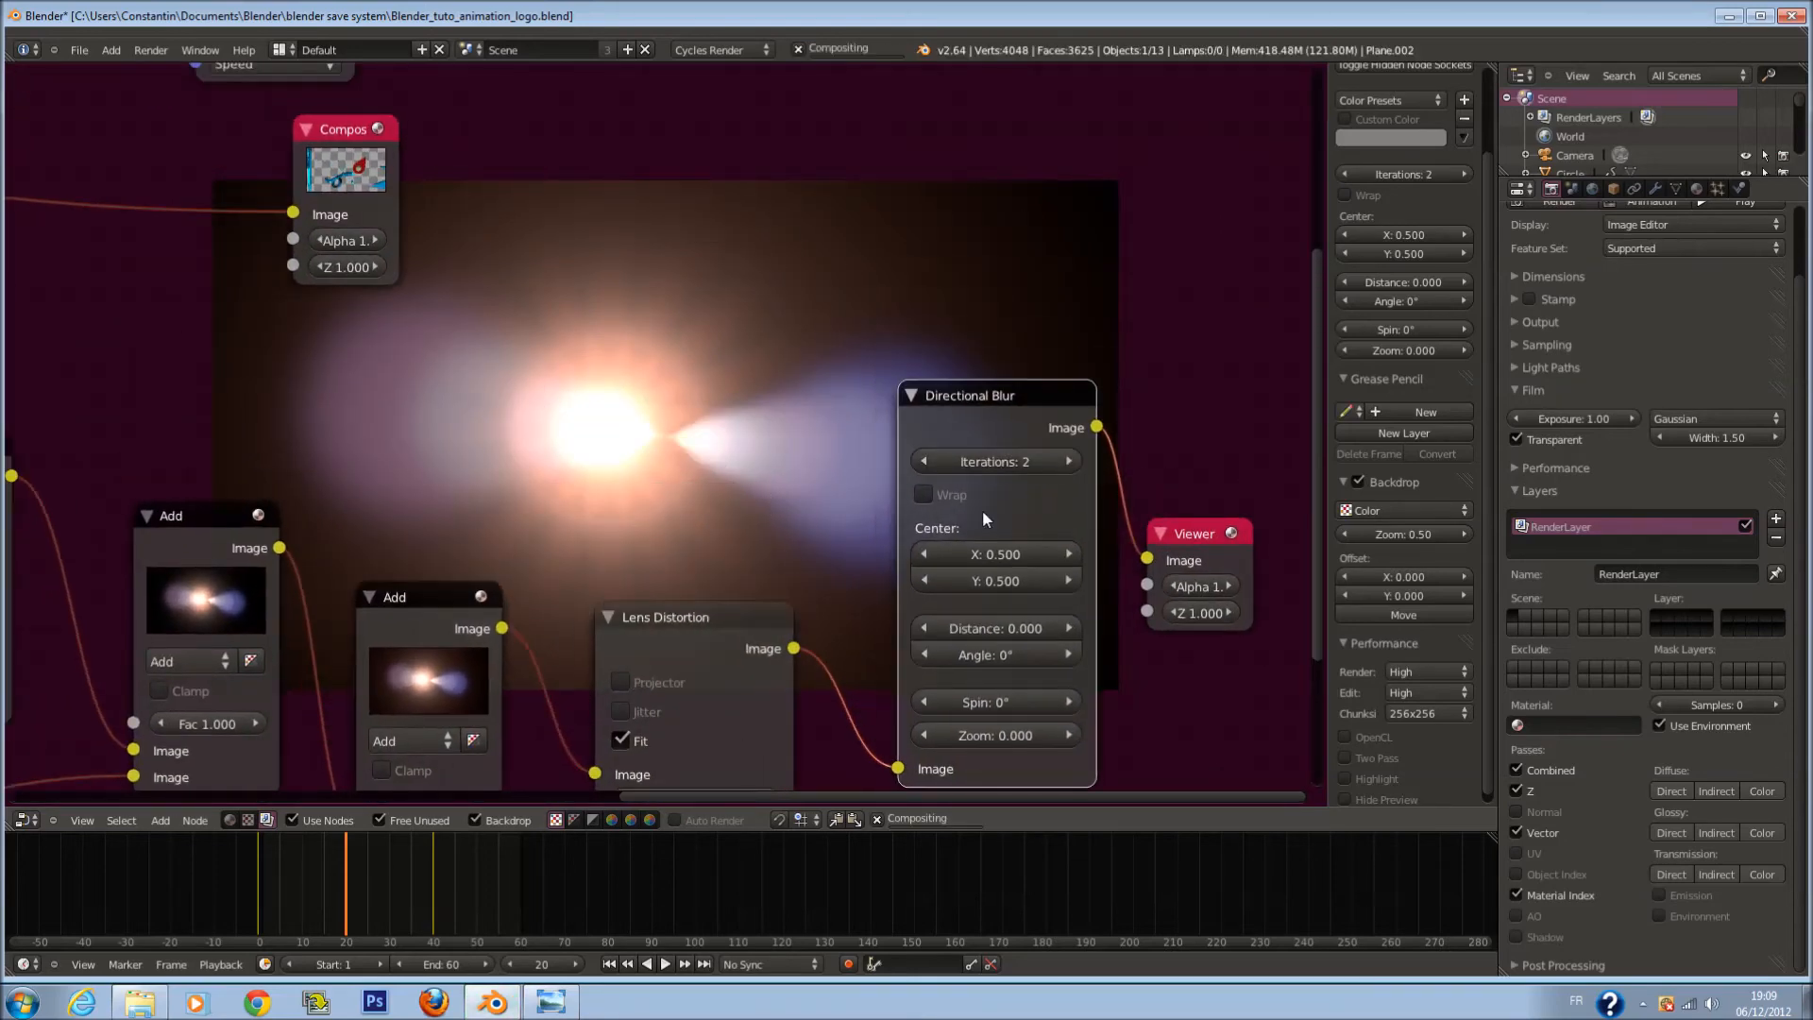
scroll(1022, 537, down, 1)
middle_drag(1045, 496, 1065, 509)
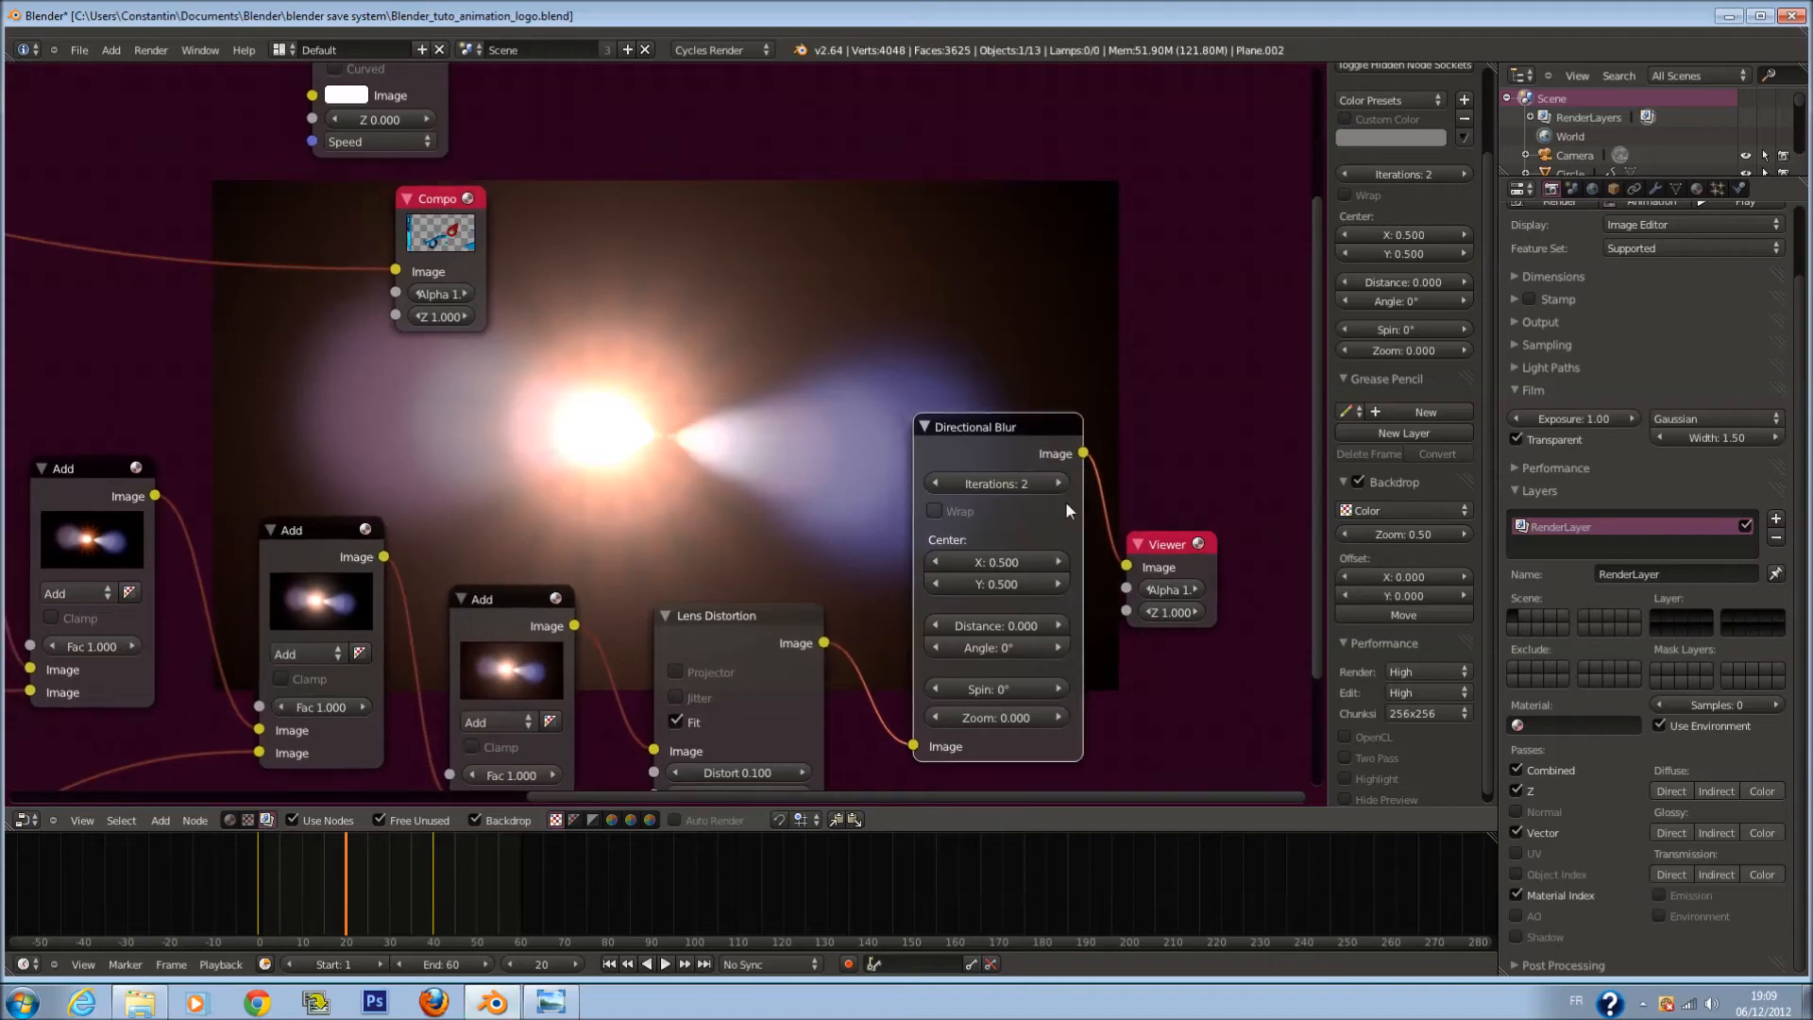
click(934, 483)
click(1056, 648)
middle_drag(1054, 648, 1095, 695)
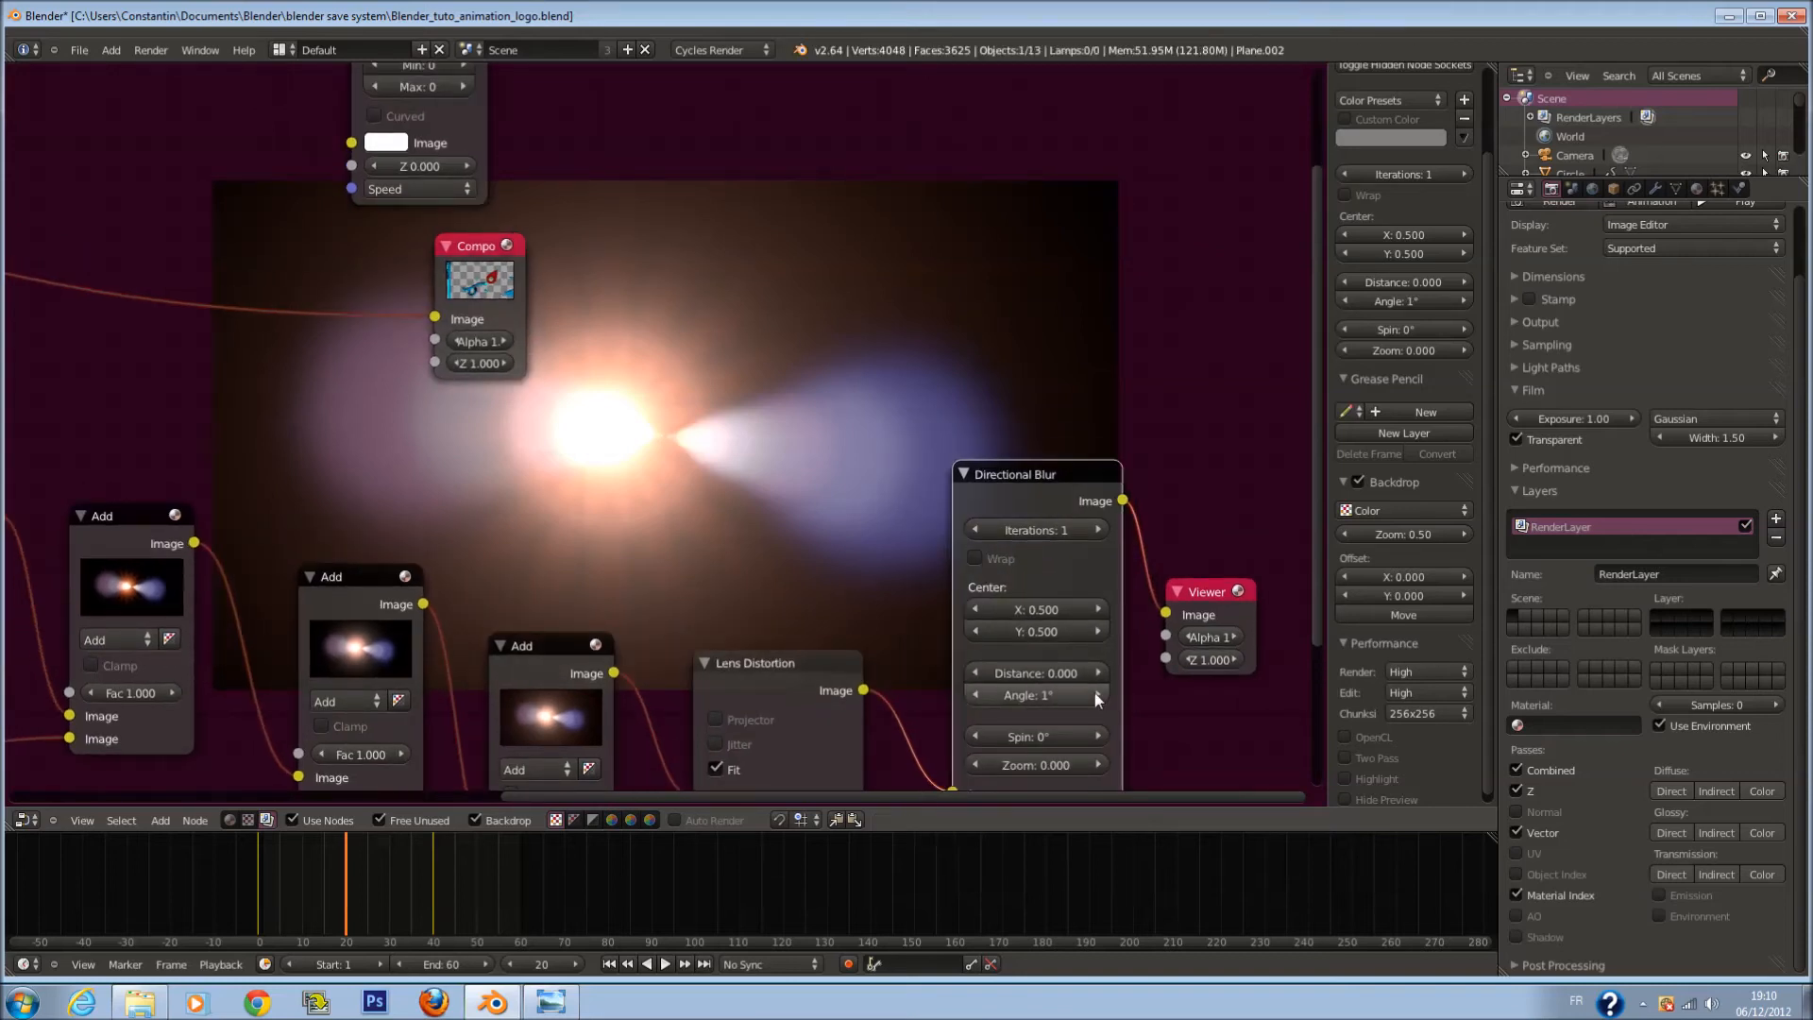
Step: Delete the Directional Blur node and reconnect the Lens Distortion image directly to the Viewer
scroll(1098, 695, down, 1)
key(x)
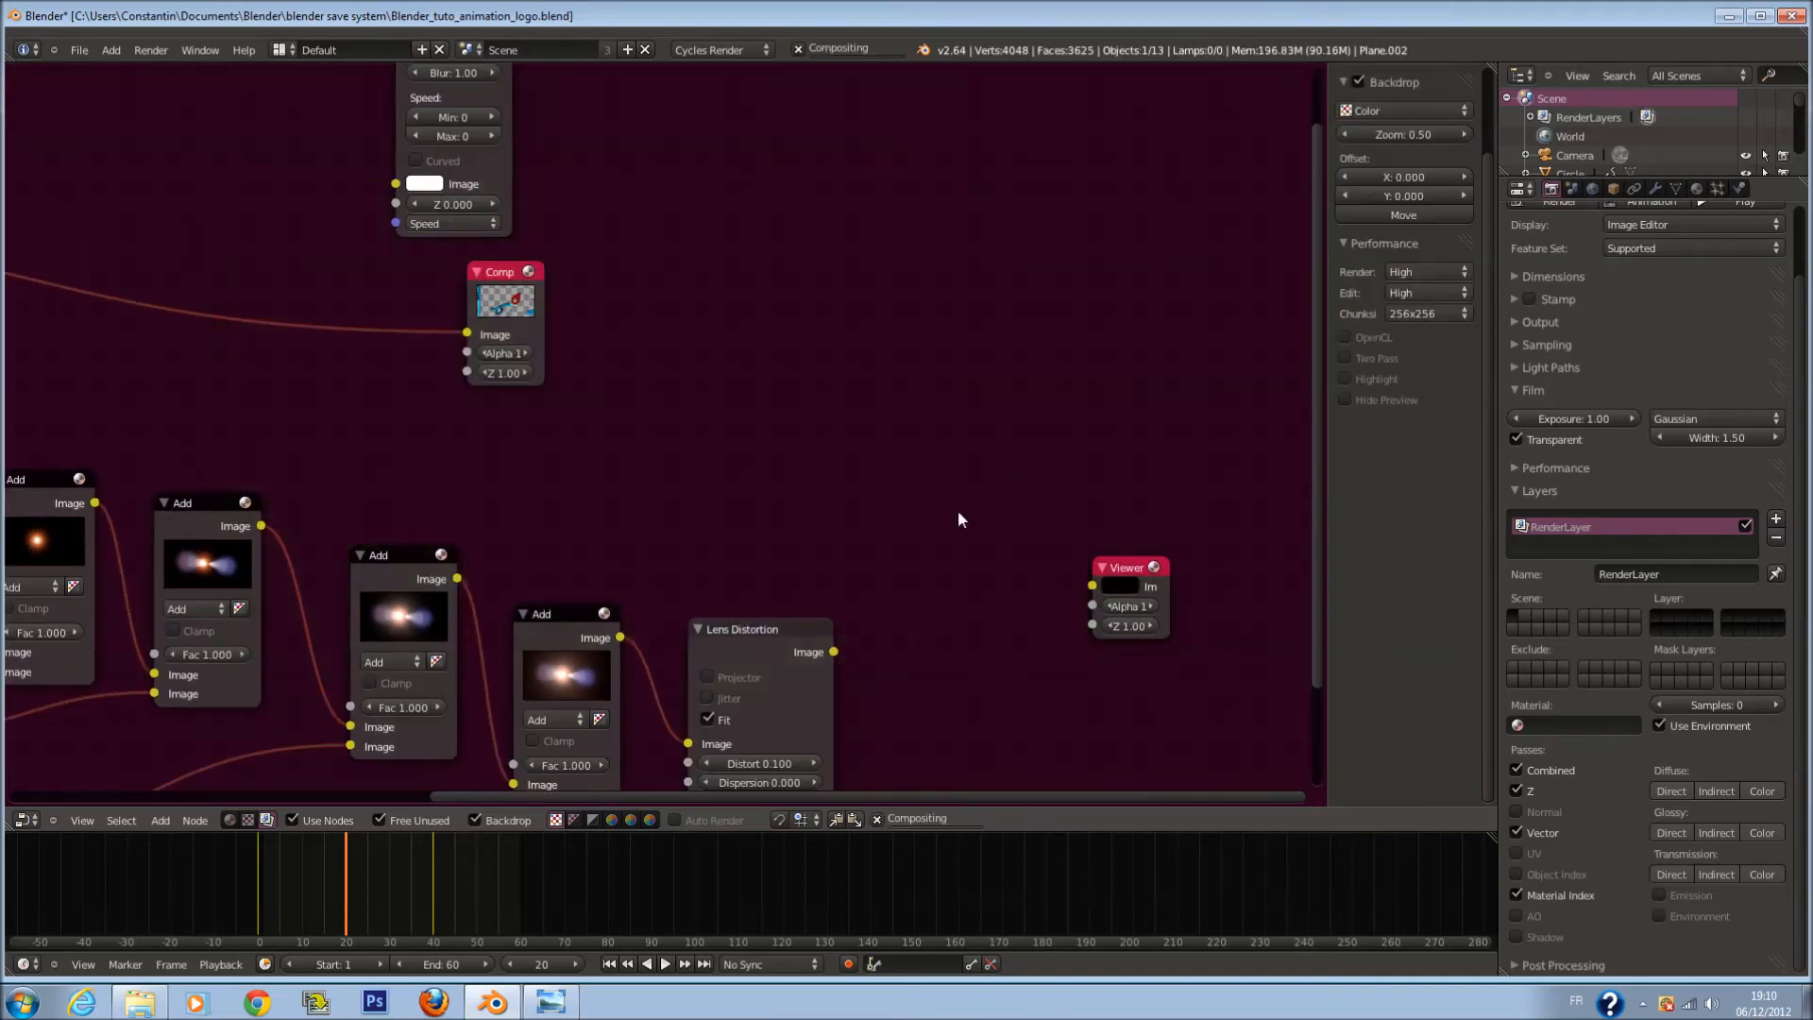
drag(834, 652, 1092, 586)
Step: Combine the ID Mask, Glare, Blur, RGB Curves, Add and Lens Distortion nodes into one group and collapse it
scroll(558, 488, down, 4)
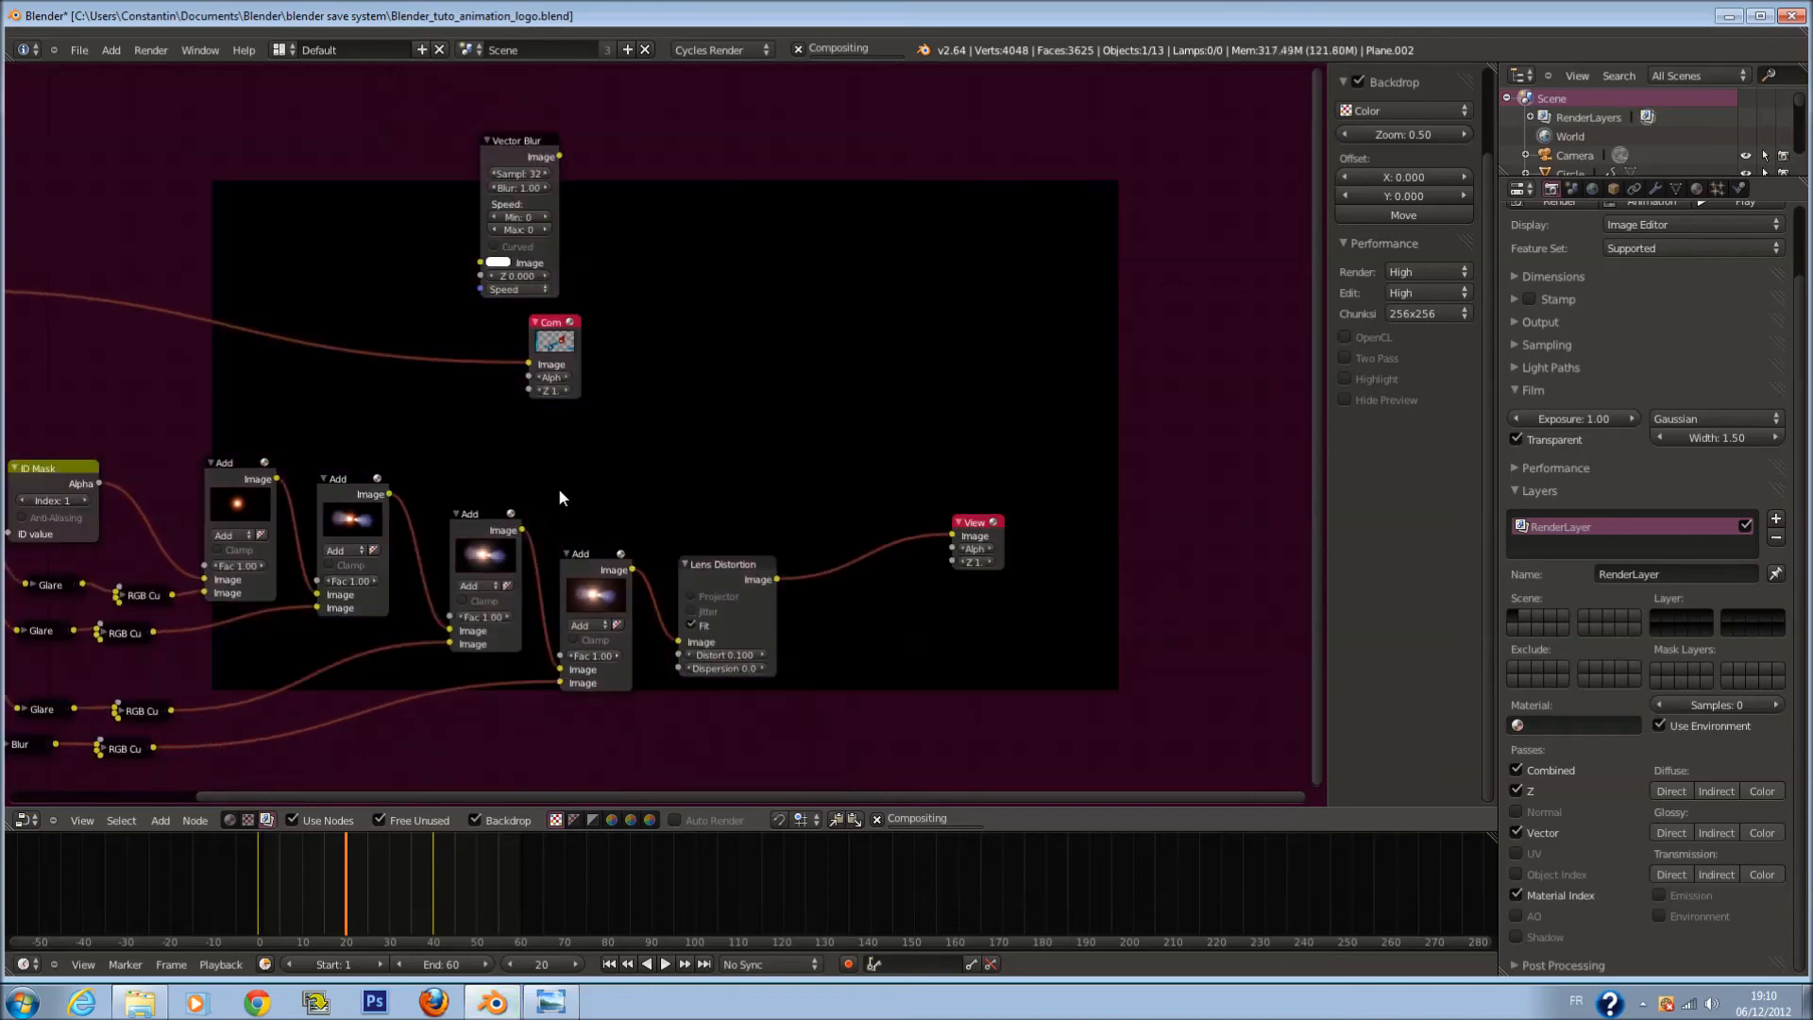
middle_drag(526, 487, 635, 455)
scroll(635, 455, up, 1)
key(b)
drag(235, 395, 923, 717)
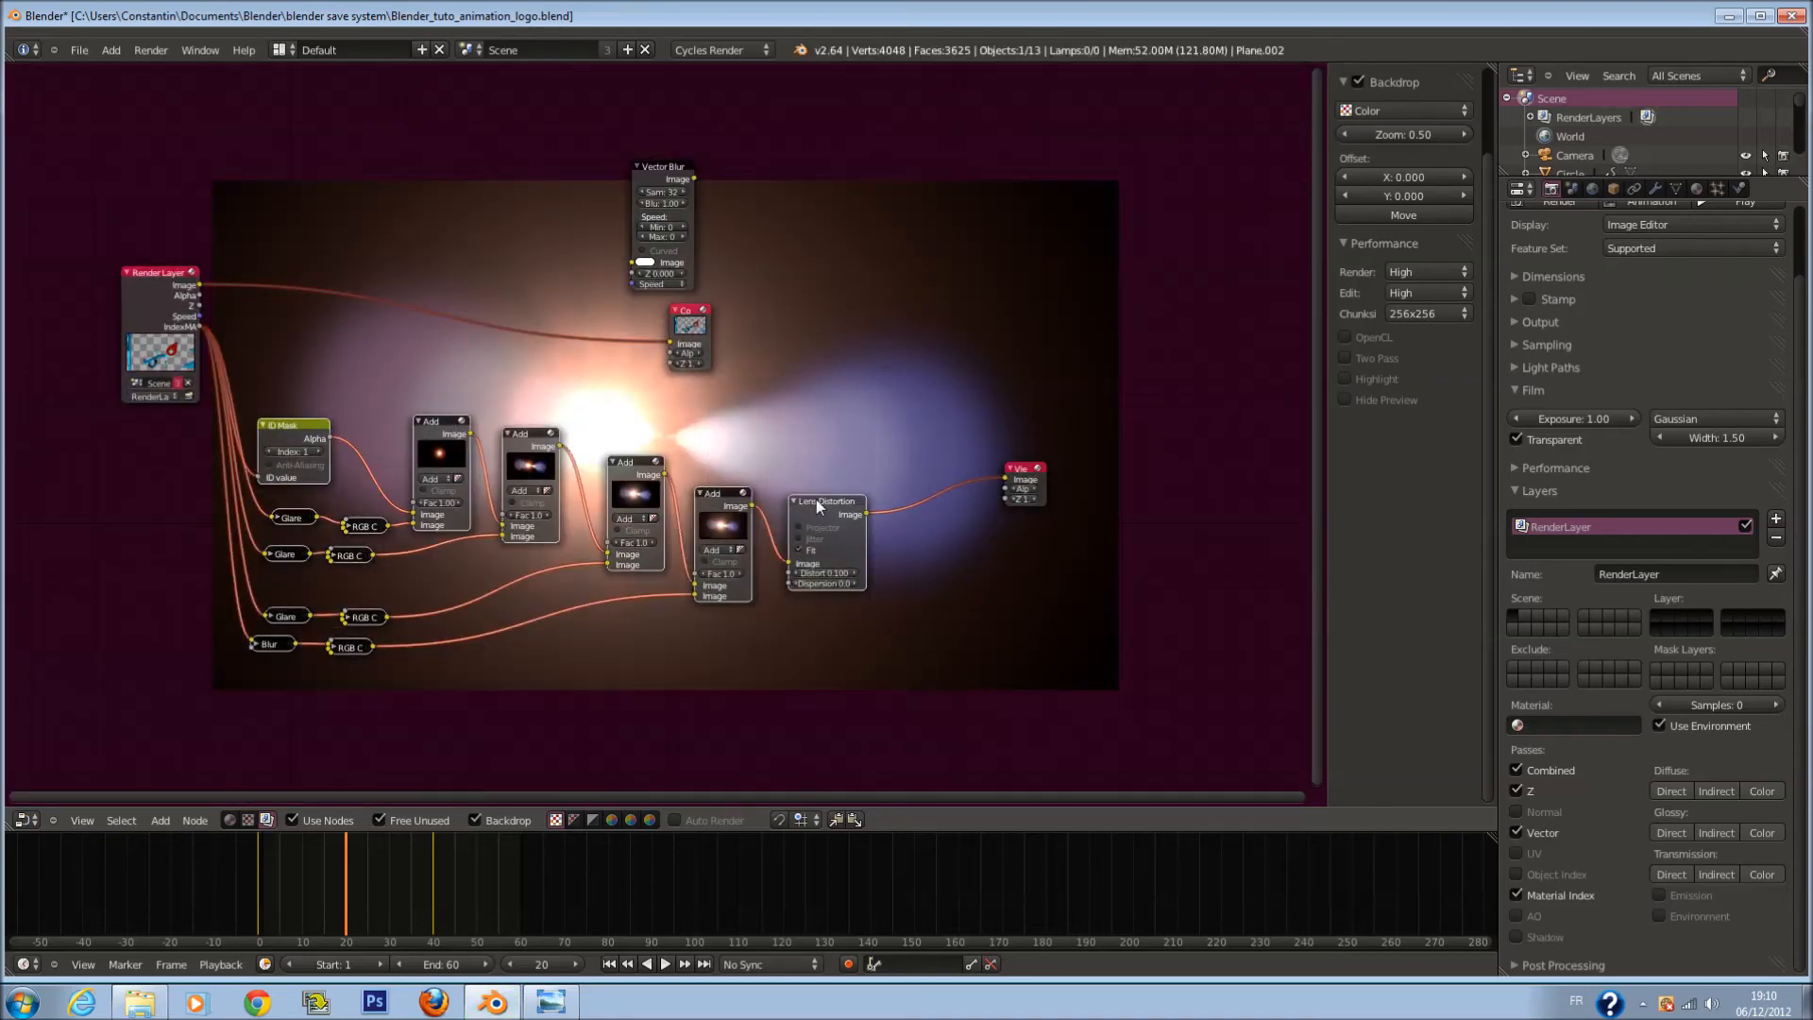
key(ctrl+g)
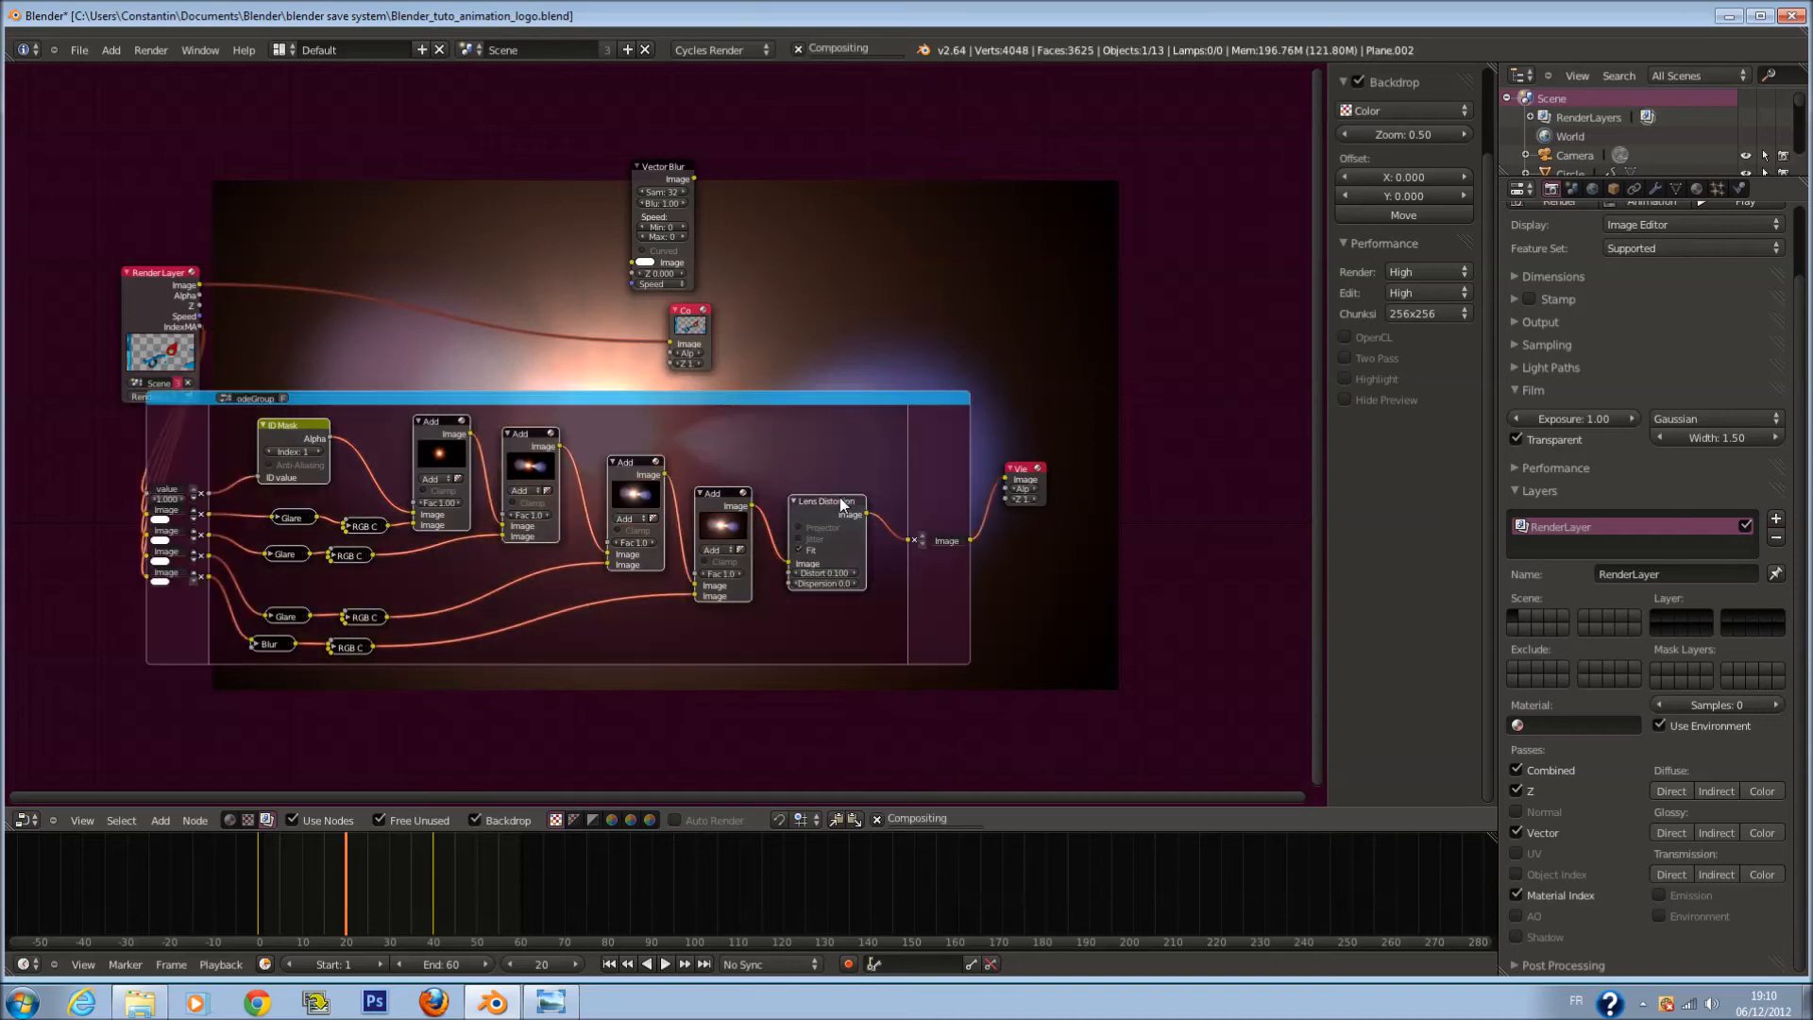
key(Tab)
Step: Place the node group and Viewer near Render Layers, and insert Vector Blur into the link between Render Layers and Composite
drag(545, 554, 248, 394)
drag(1036, 475, 373, 418)
scroll(857, 454, up, 3)
scroll(857, 446, up, 3)
drag(1075, 240, 557, 330)
scroll(574, 425, up, 4)
scroll(580, 508, down, 1)
middle_drag(512, 746, 625, 648)
scroll(625, 647, down, 3)
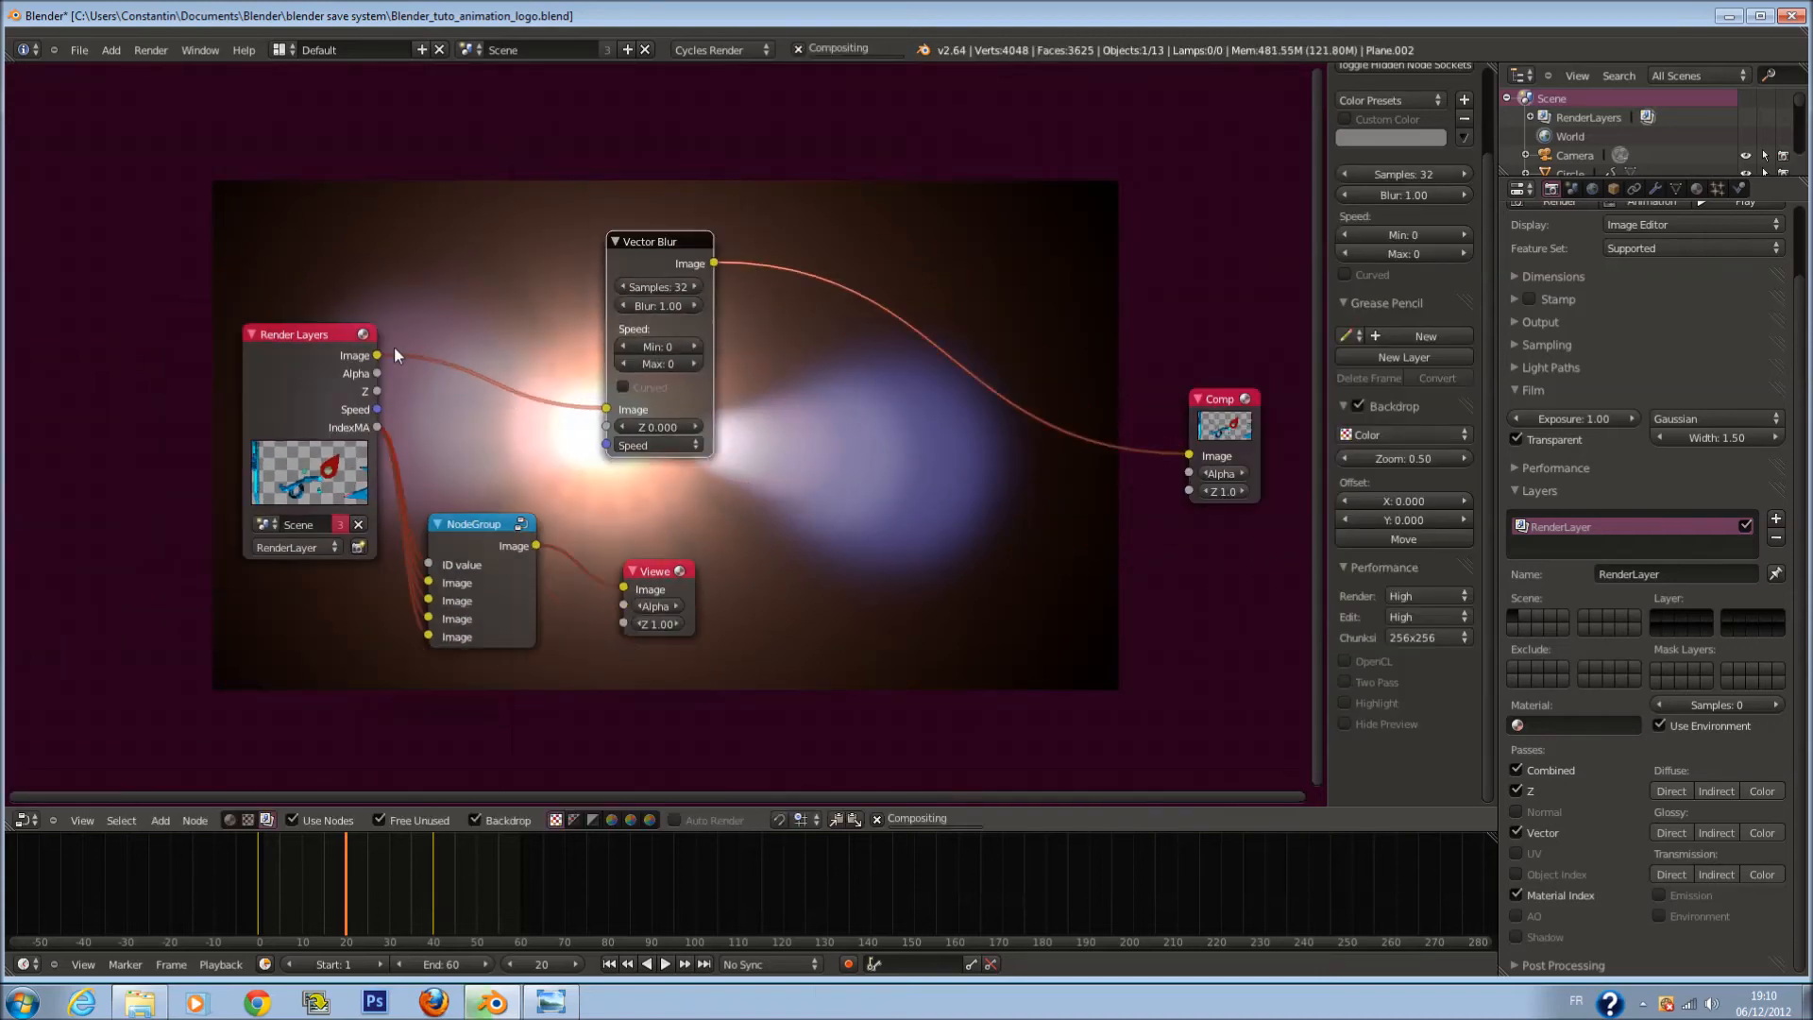
Step: Feed the Render Layers image to the Viewer, and connect the Speed and Z outputs to the matching Vector Blur inputs
drag(380, 354, 1109, 616)
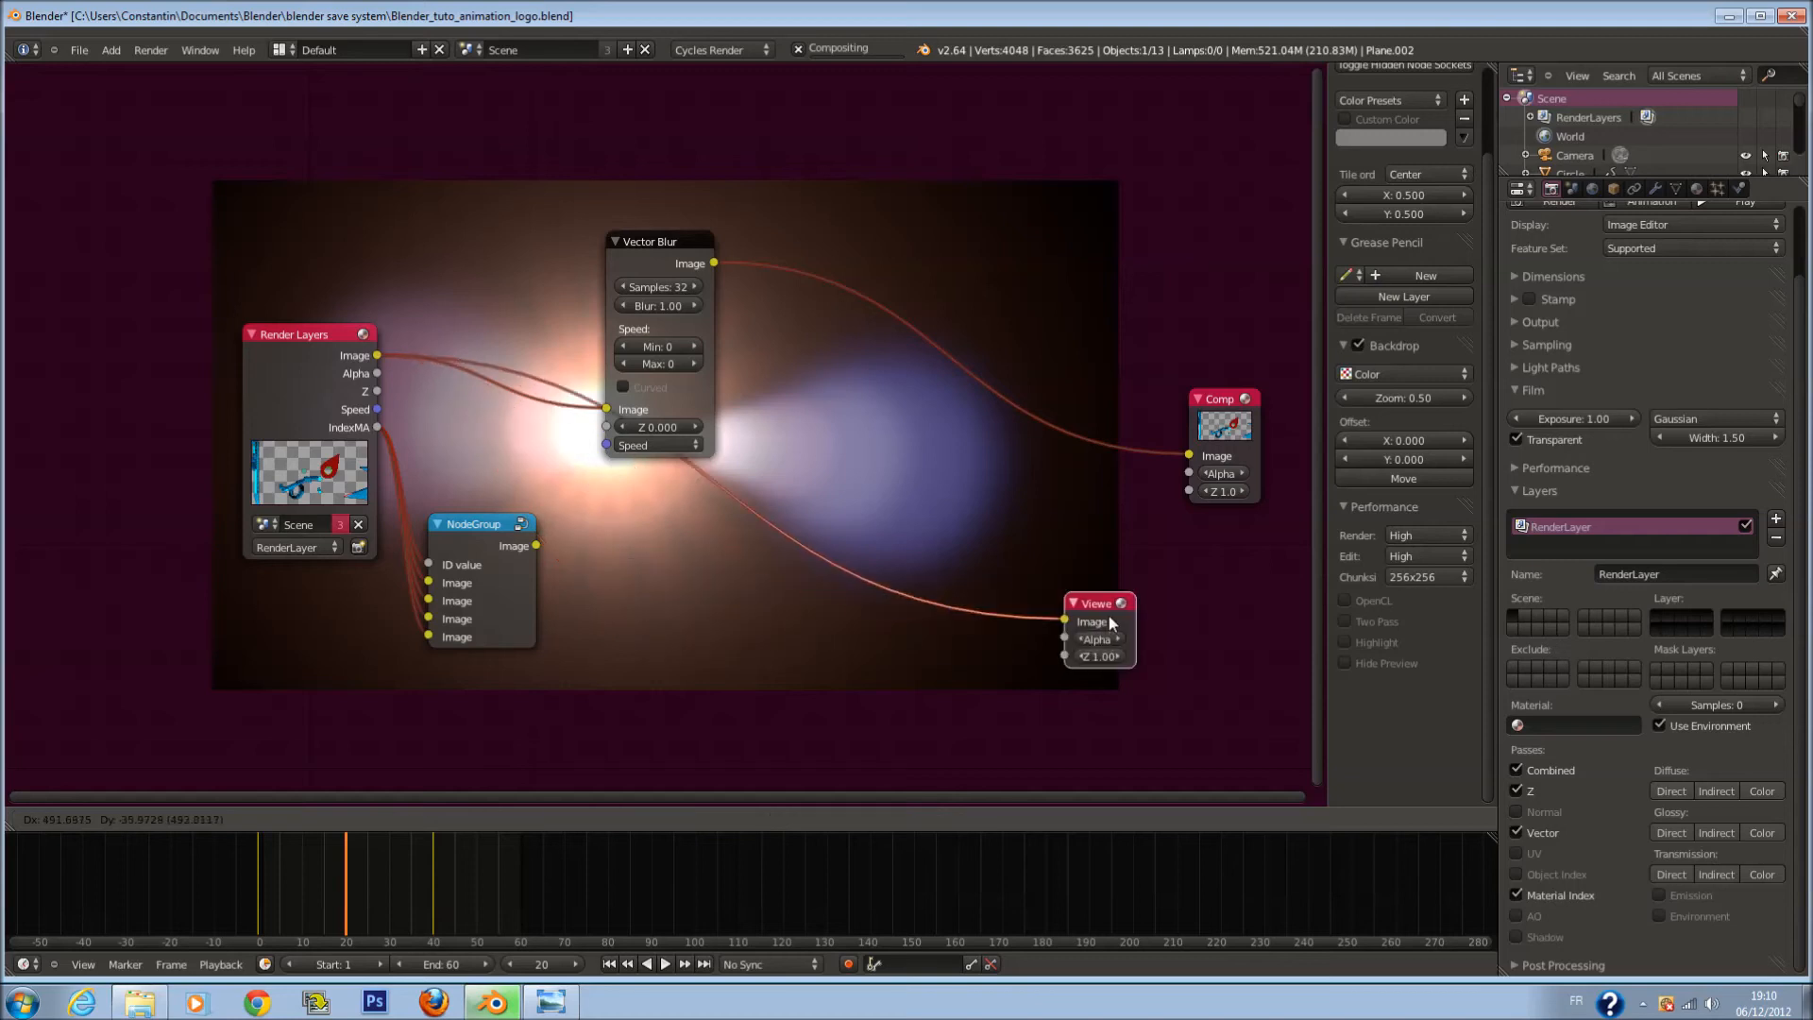
drag(632, 274, 596, 370)
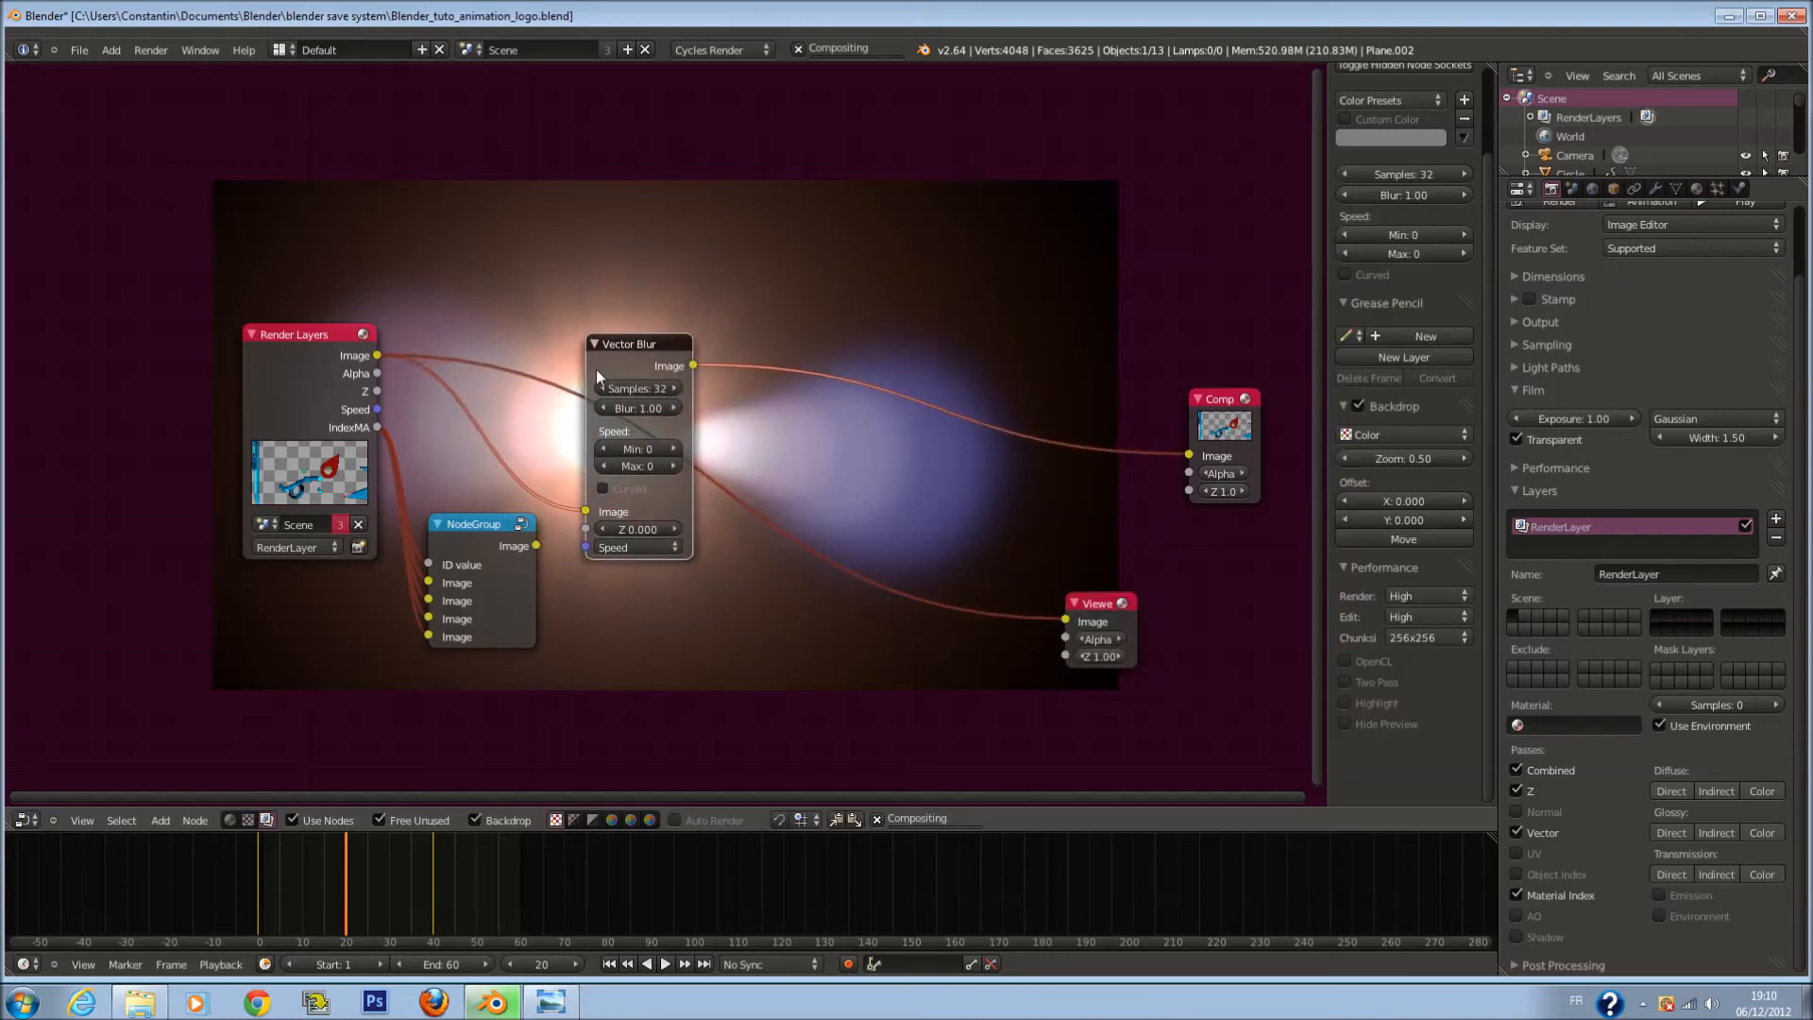
drag(379, 408, 612, 555)
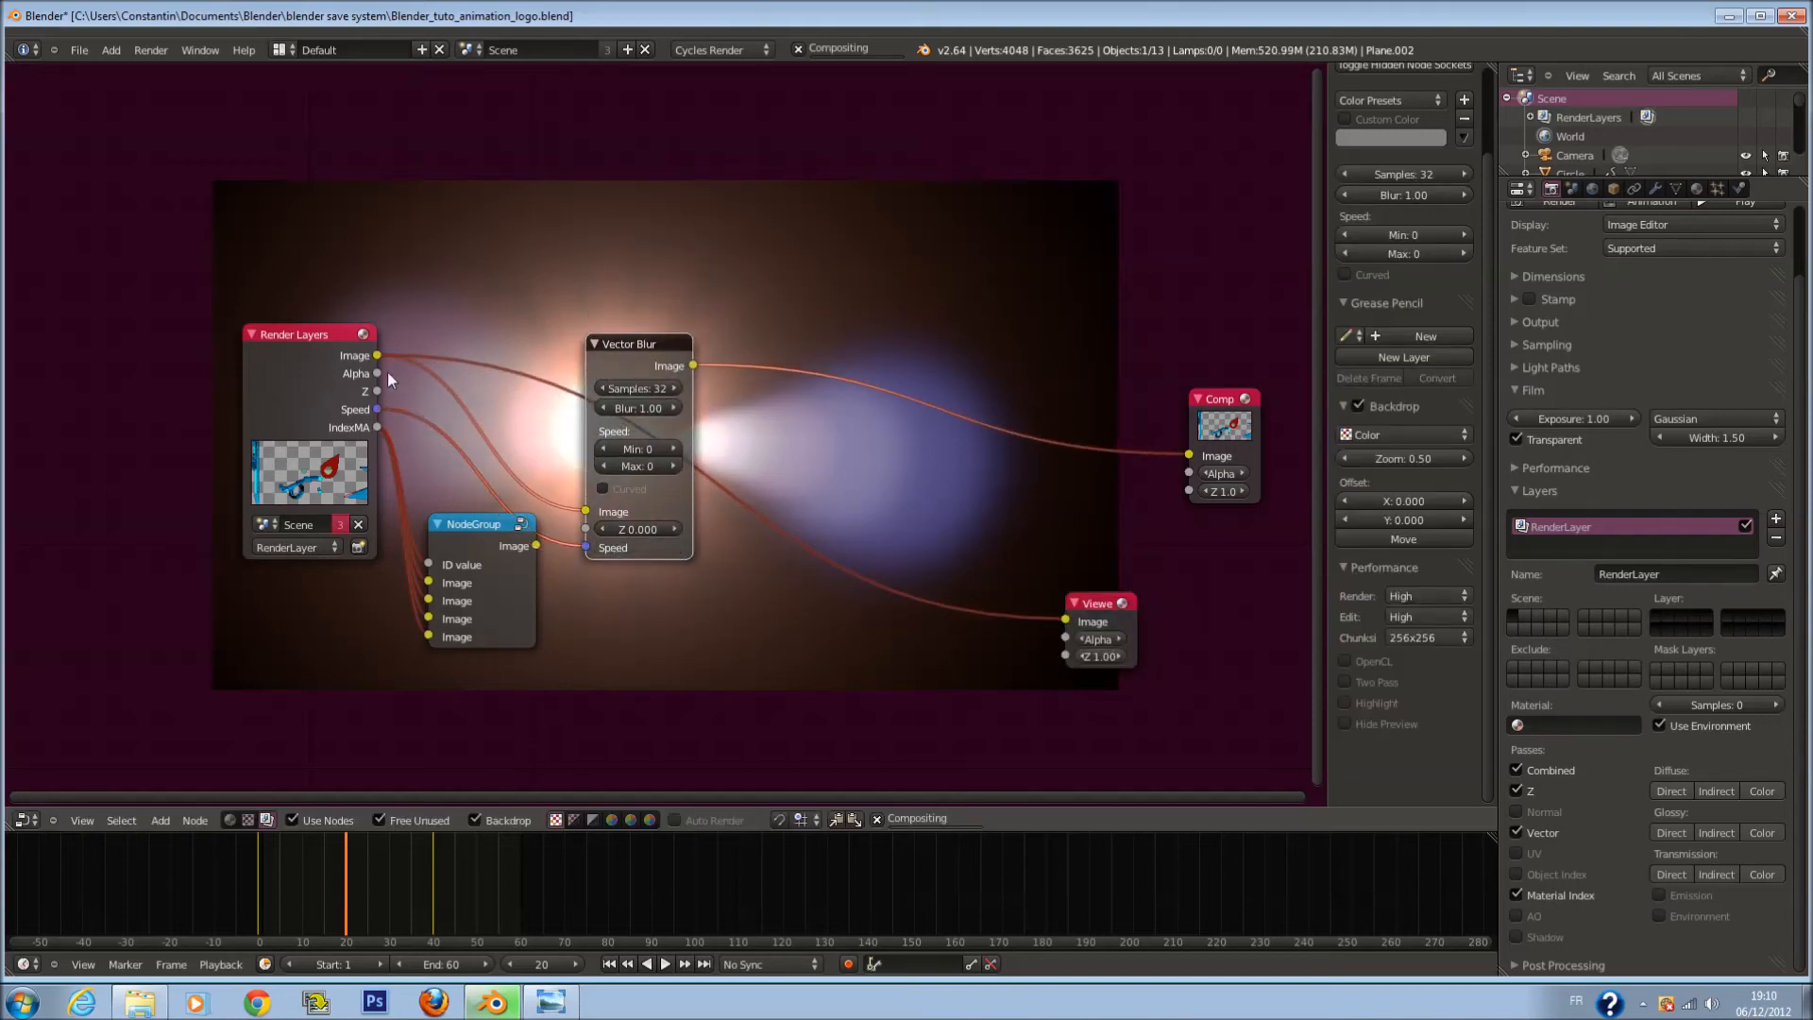
drag(378, 391, 598, 529)
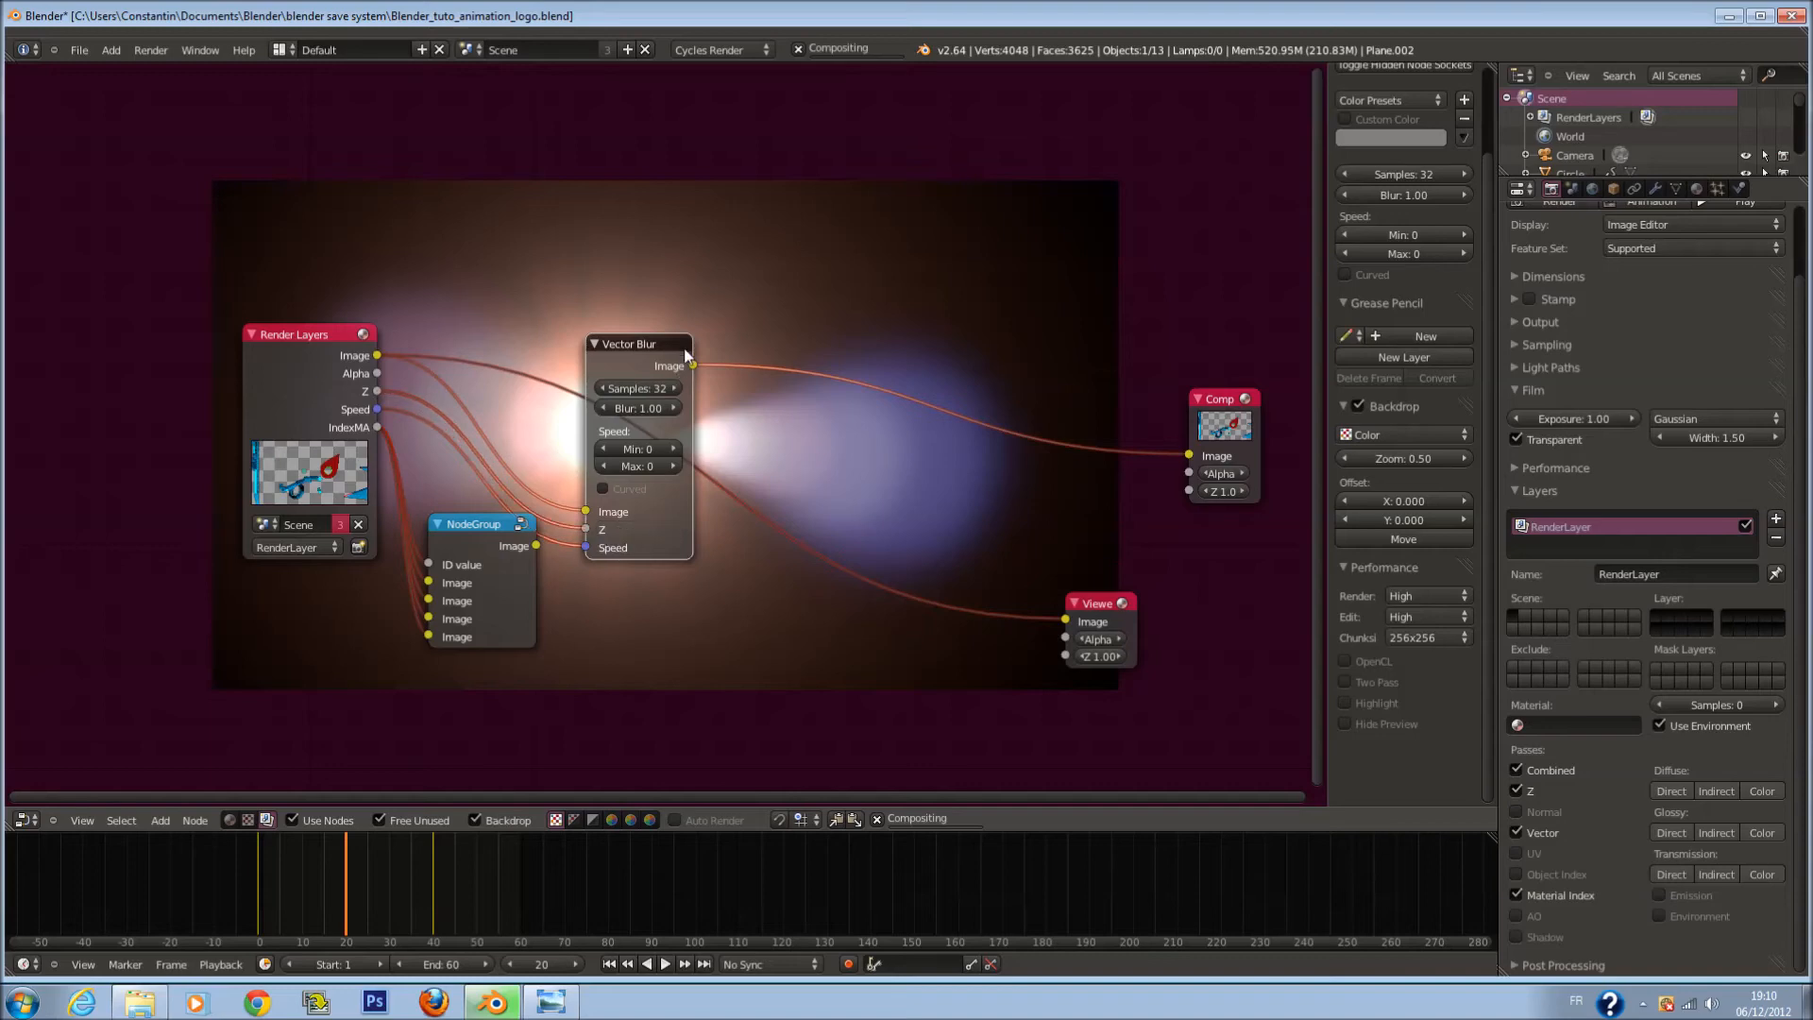
Step: Connect the Vector Blur image output to the Viewer and save over the existing file
drag(802, 452, 1056, 616)
scroll(774, 559, up, 2)
middle_drag(774, 559, 714, 356)
key(ctrl+s)
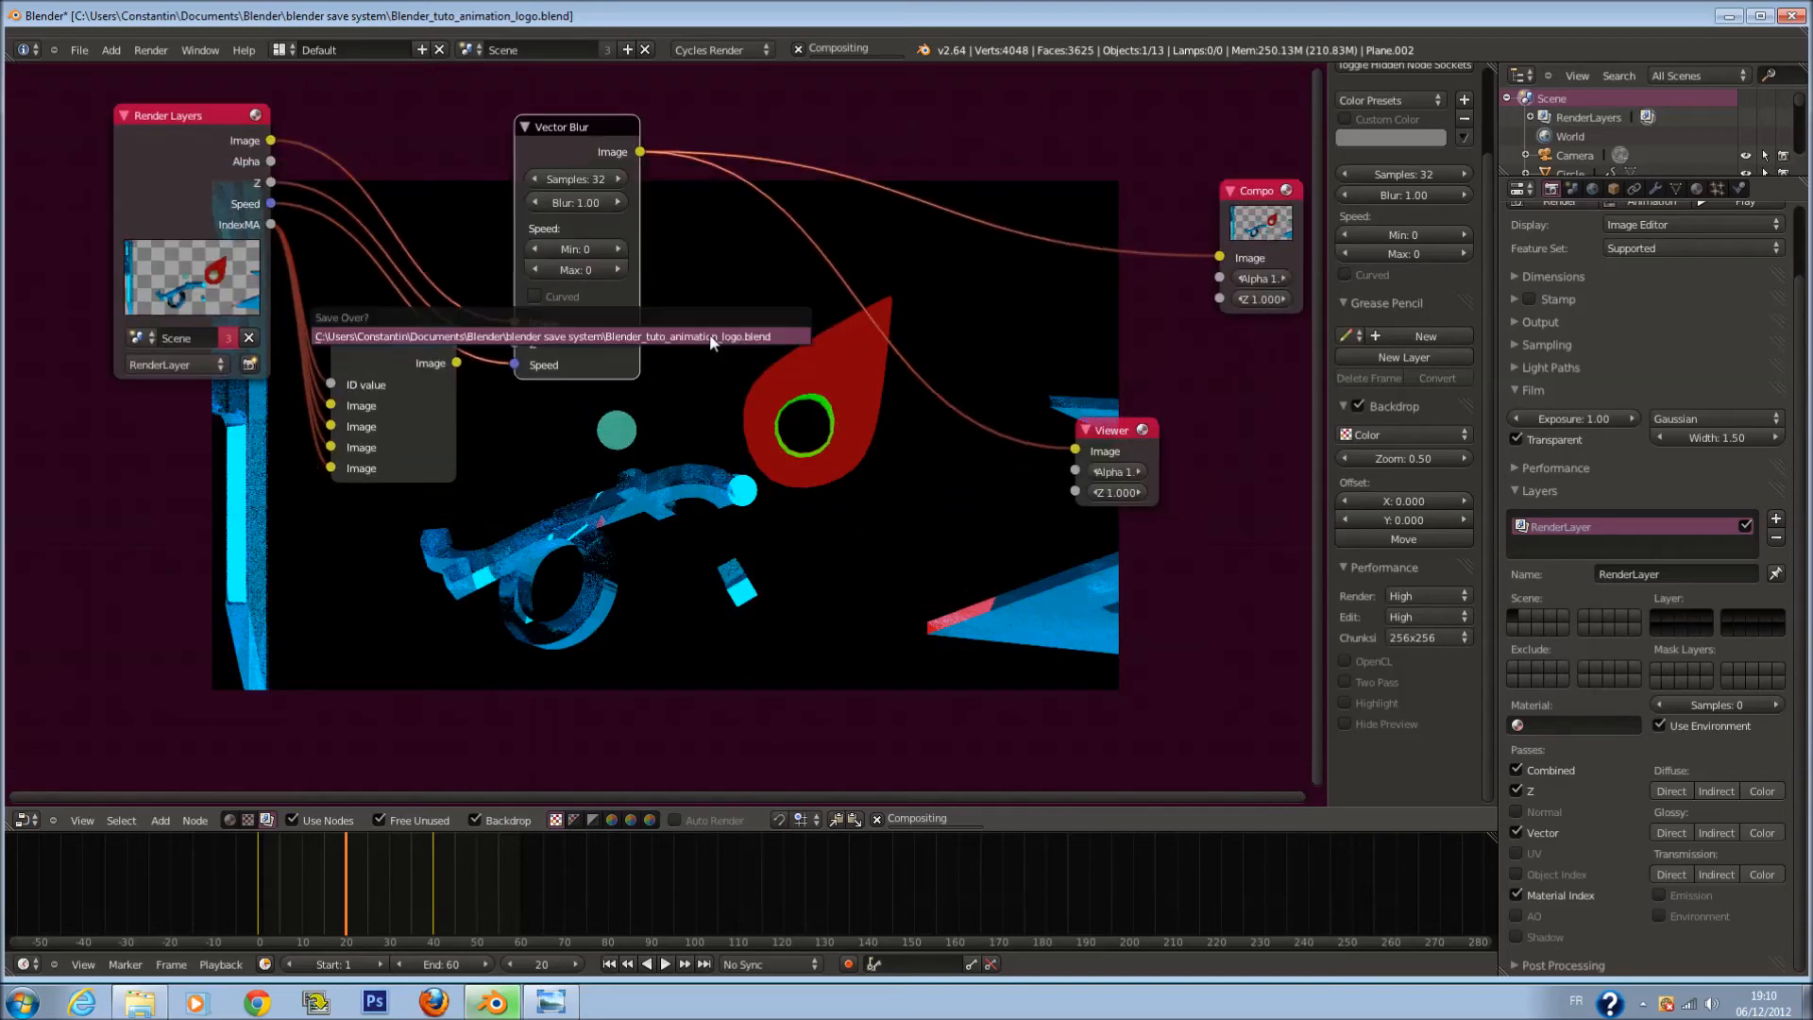
click(714, 338)
Step: Spread out the Vector Blur, Composite and Viewer nodes and save the file
scroll(735, 332, up, 4)
scroll(715, 332, down, 1)
middle_drag(712, 332, 313, 445)
scroll(313, 444, down, 1)
drag(1019, 247, 1117, 232)
drag(873, 532, 1240, 472)
drag(217, 195, 461, 178)
key(ctrl+s)
scroll(529, 321, up, 1)
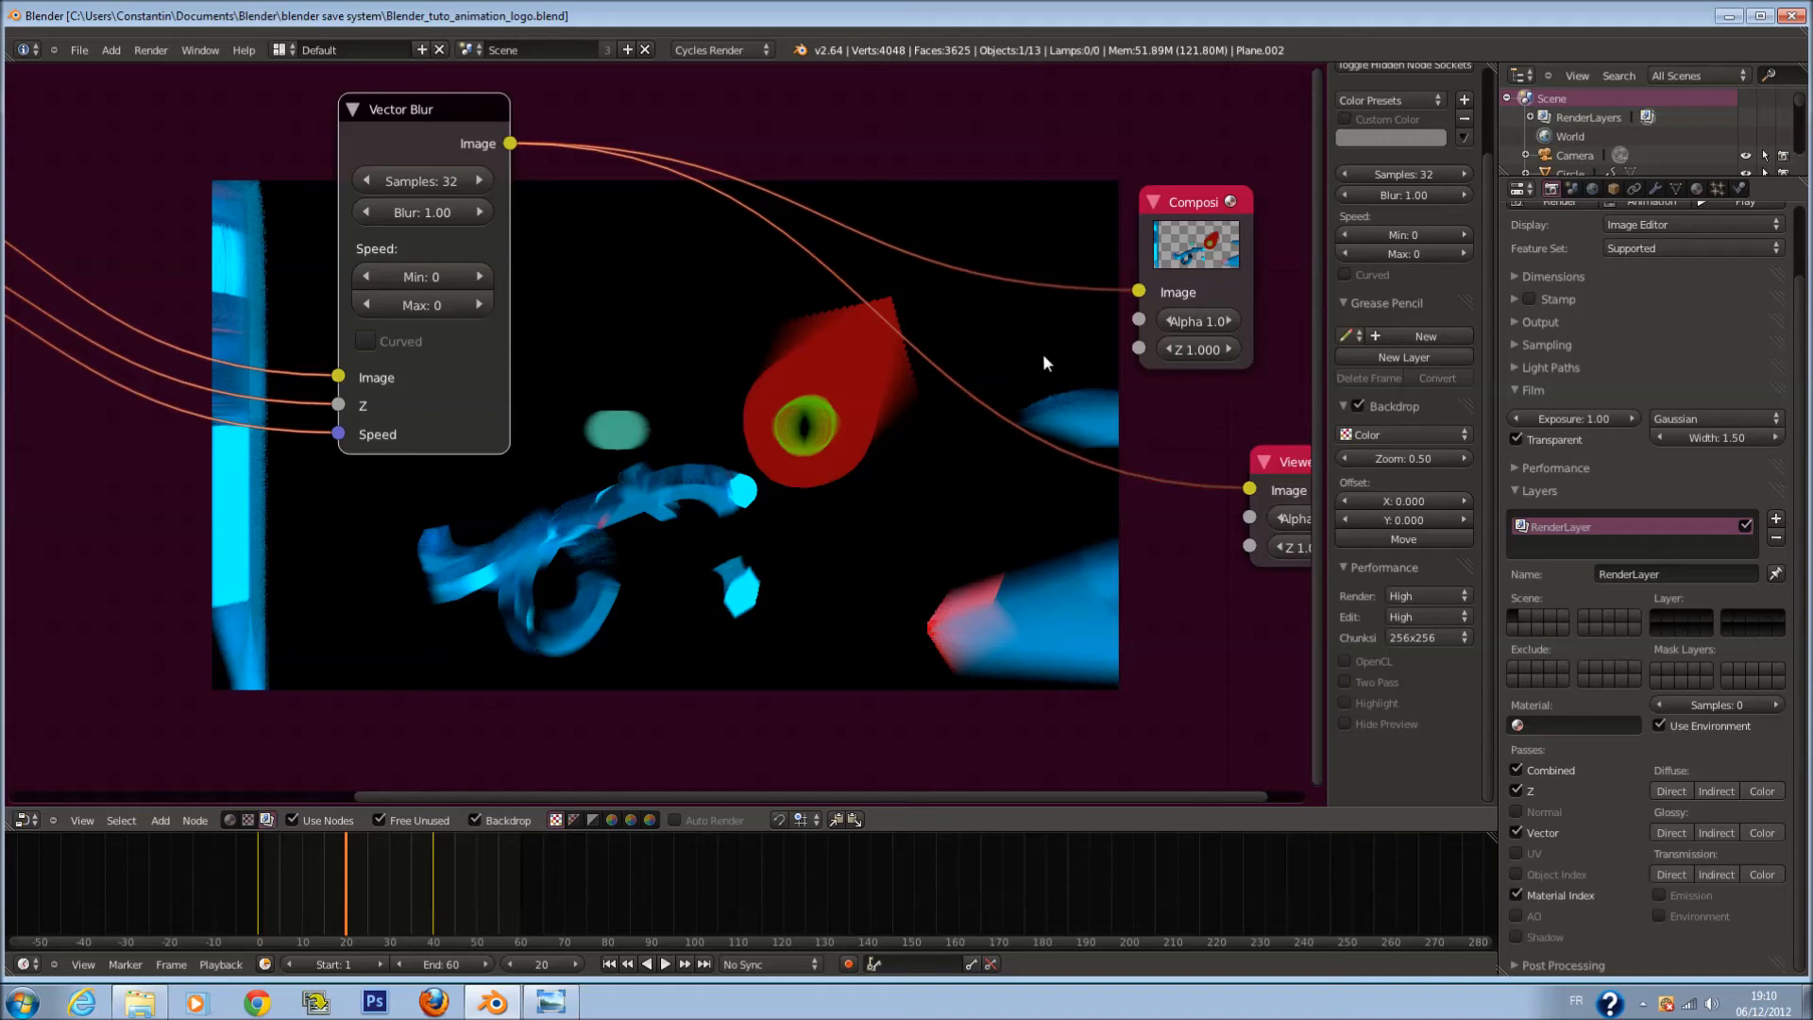
Step: Examine the Layers, Performance, Film filter and Light Paths render settings, leaving only the Film section expanded
click(1566, 486)
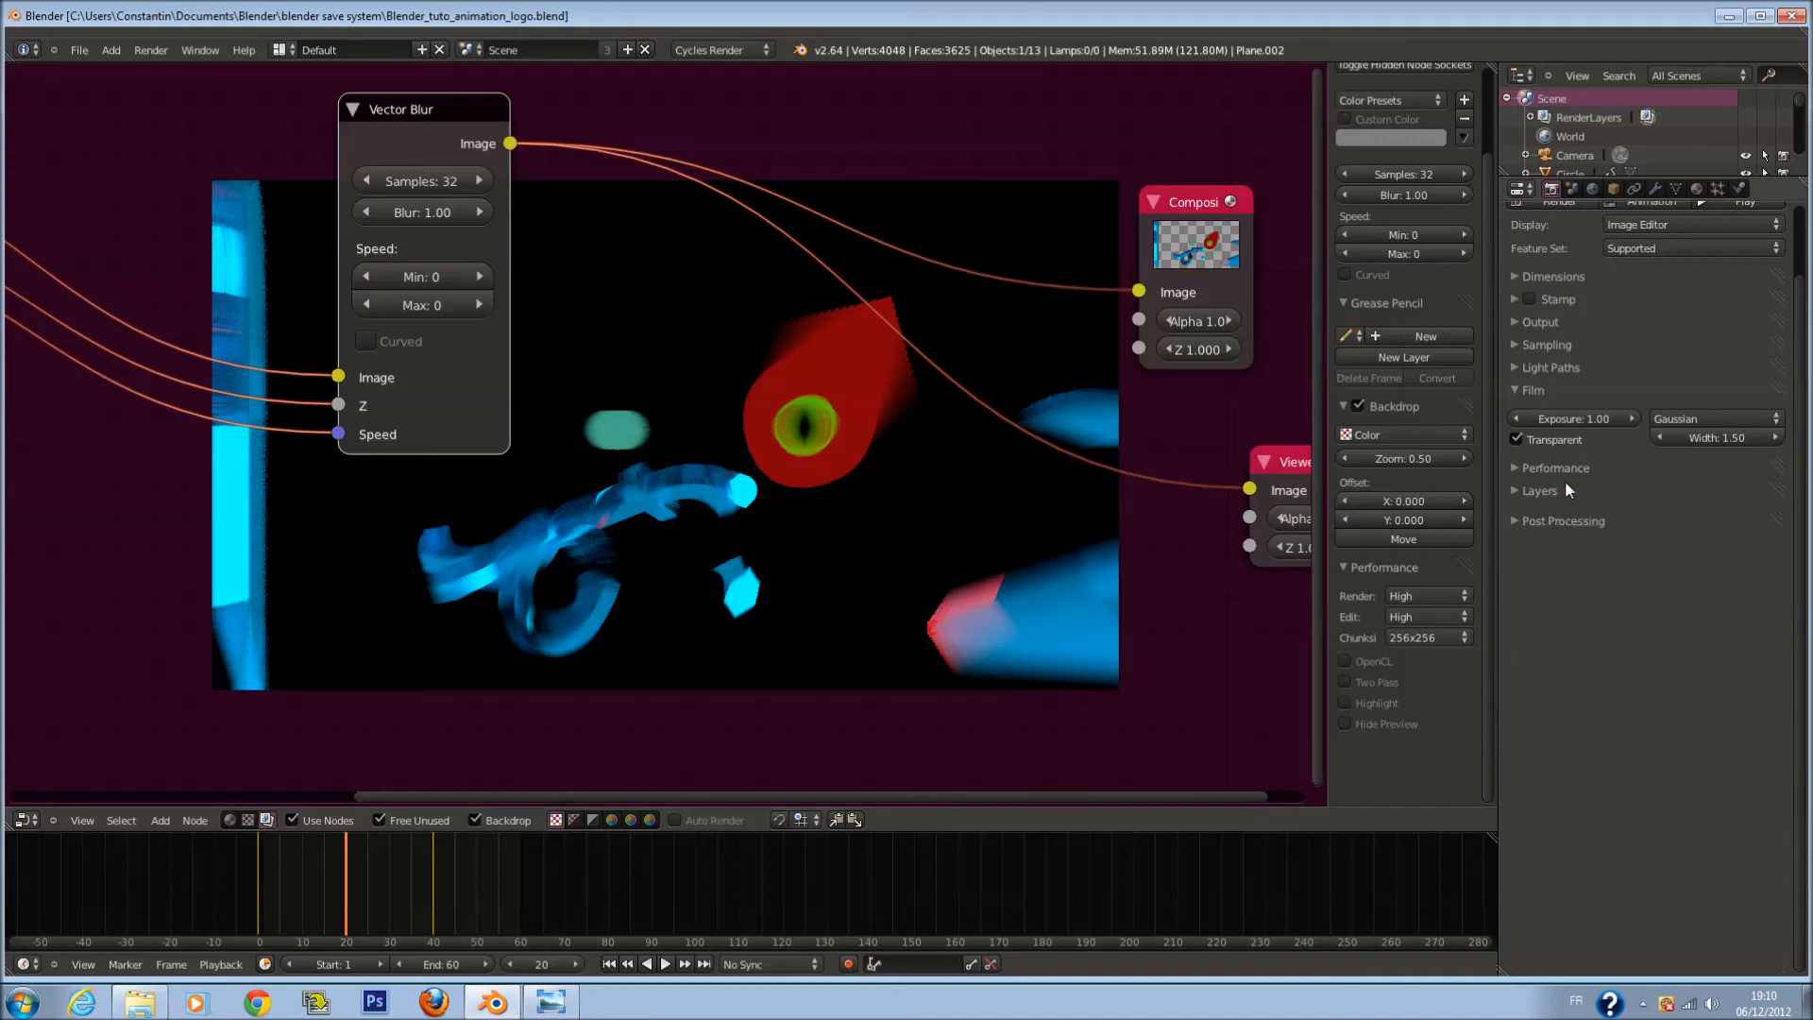
scroll(988, 542, up, 1)
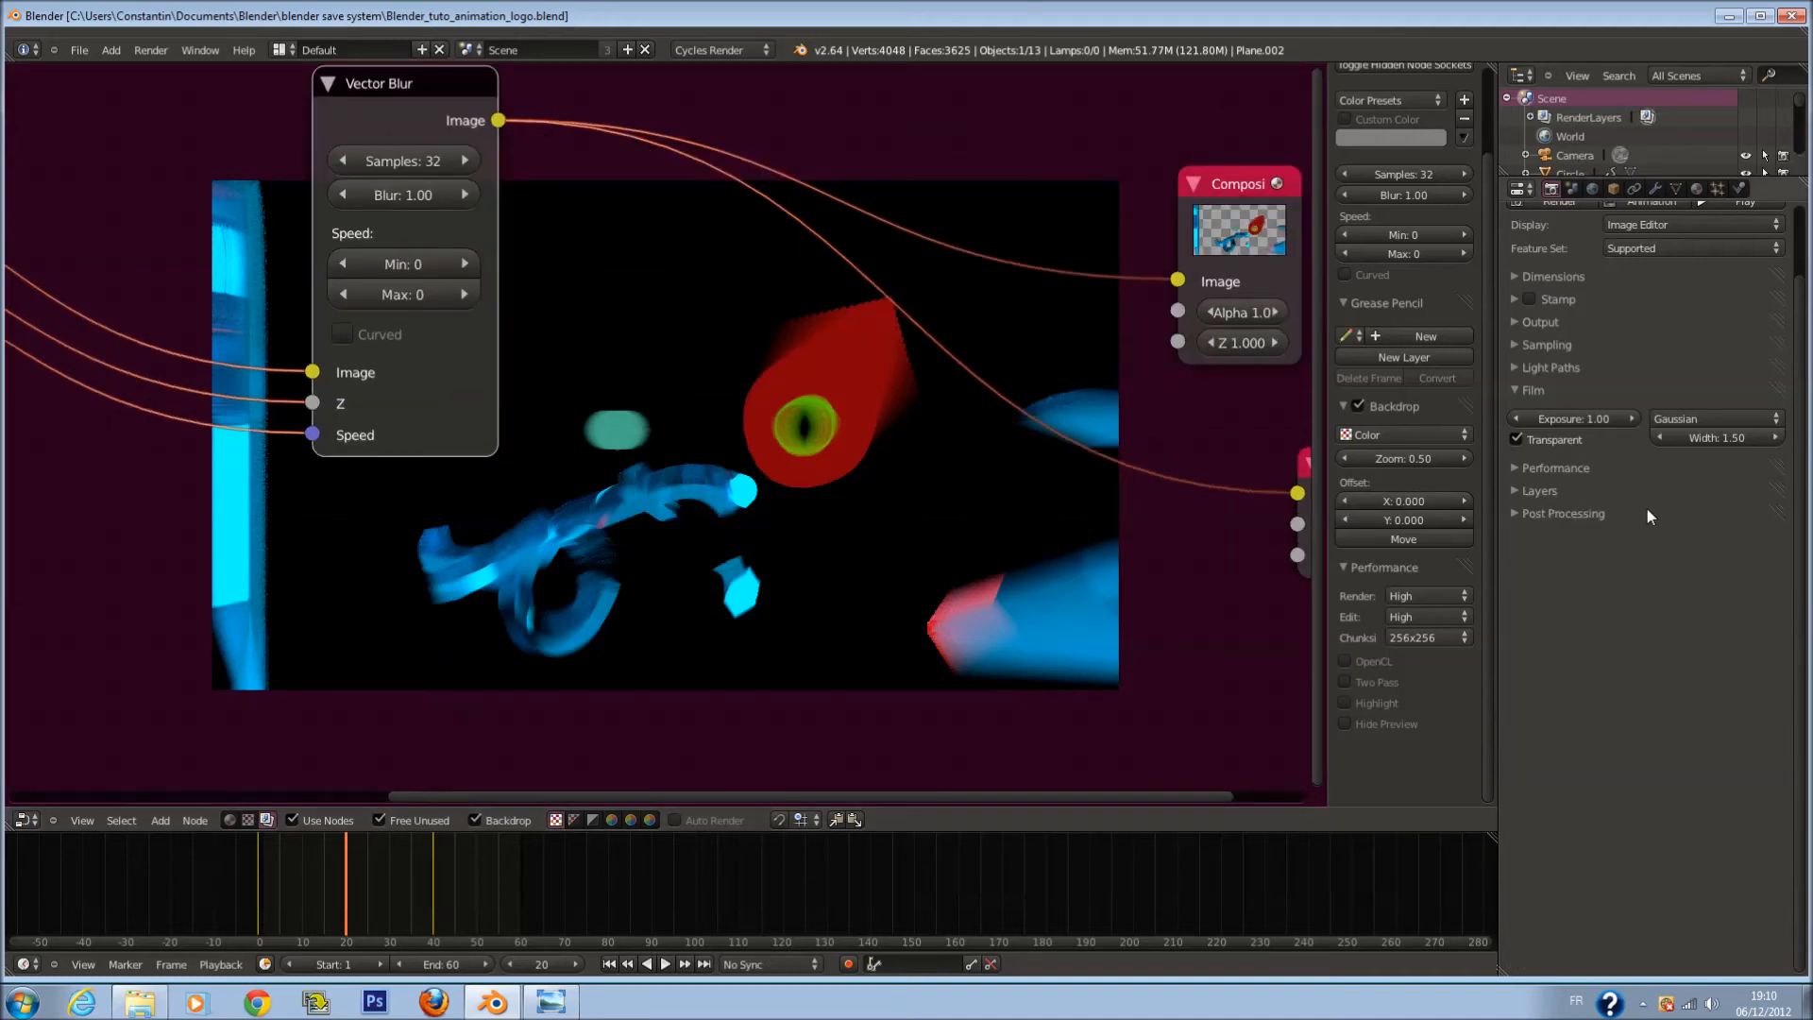
click(1550, 490)
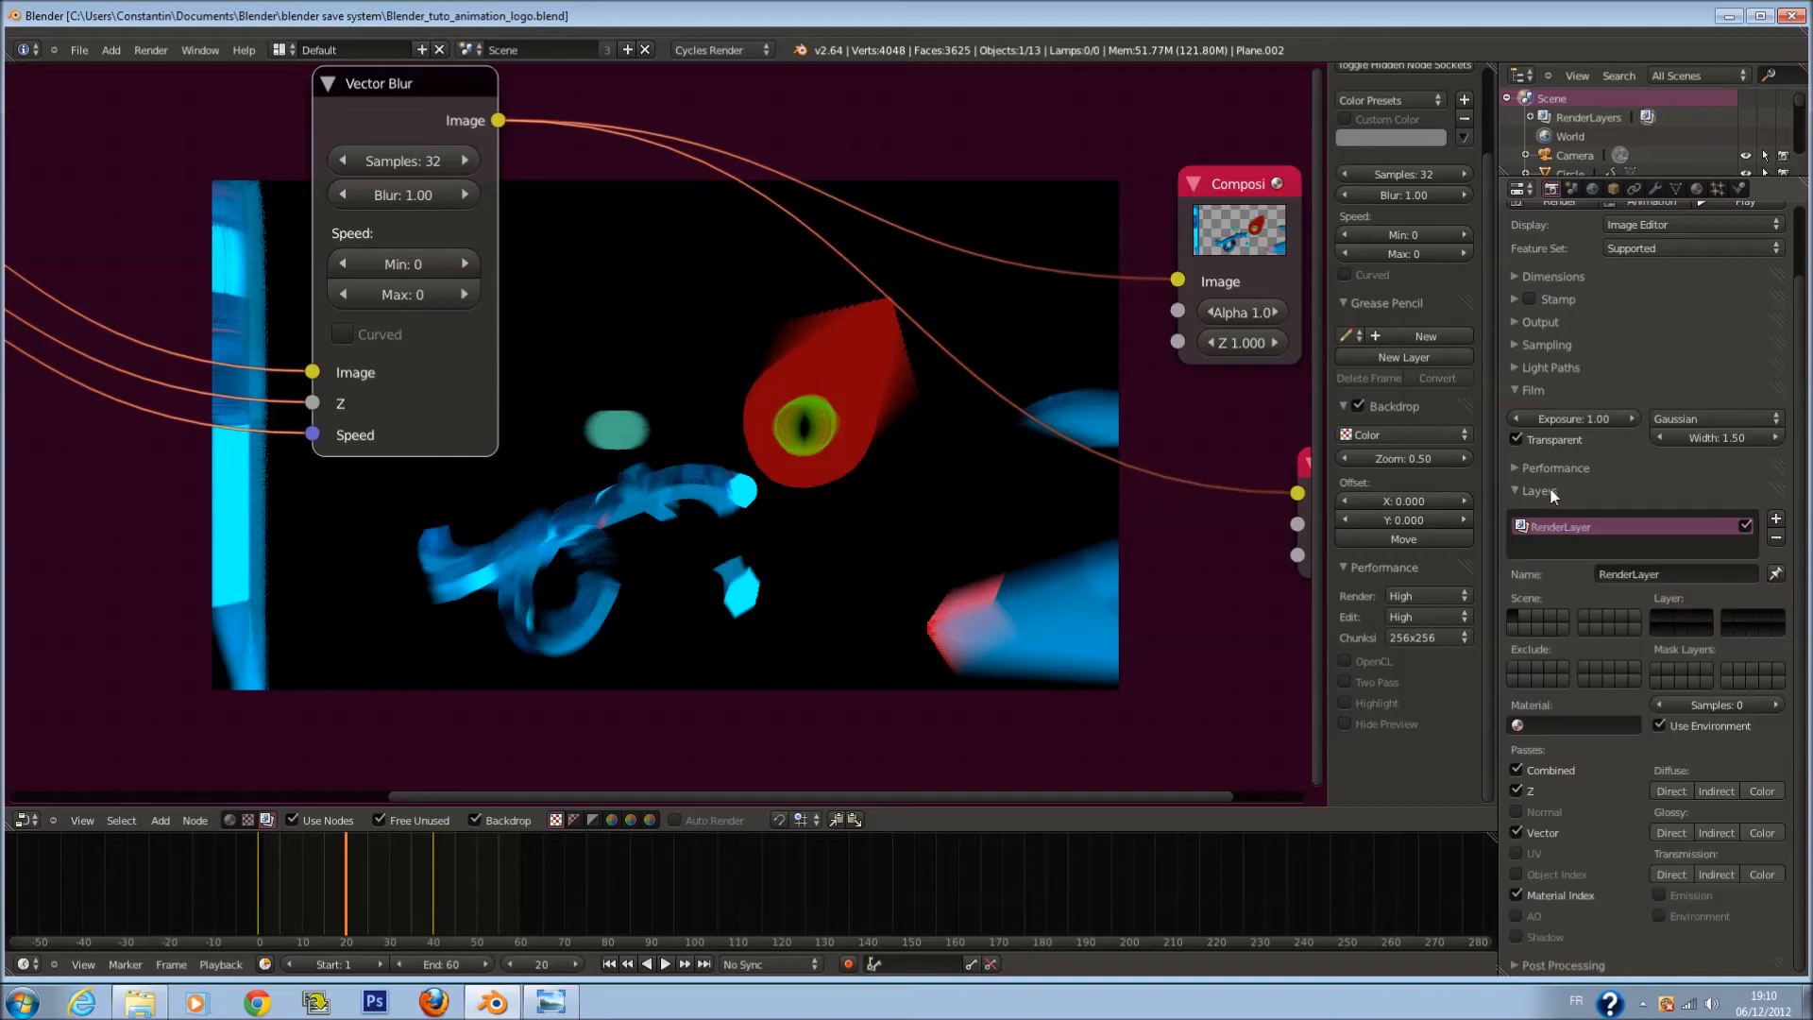
click(1549, 486)
click(1554, 468)
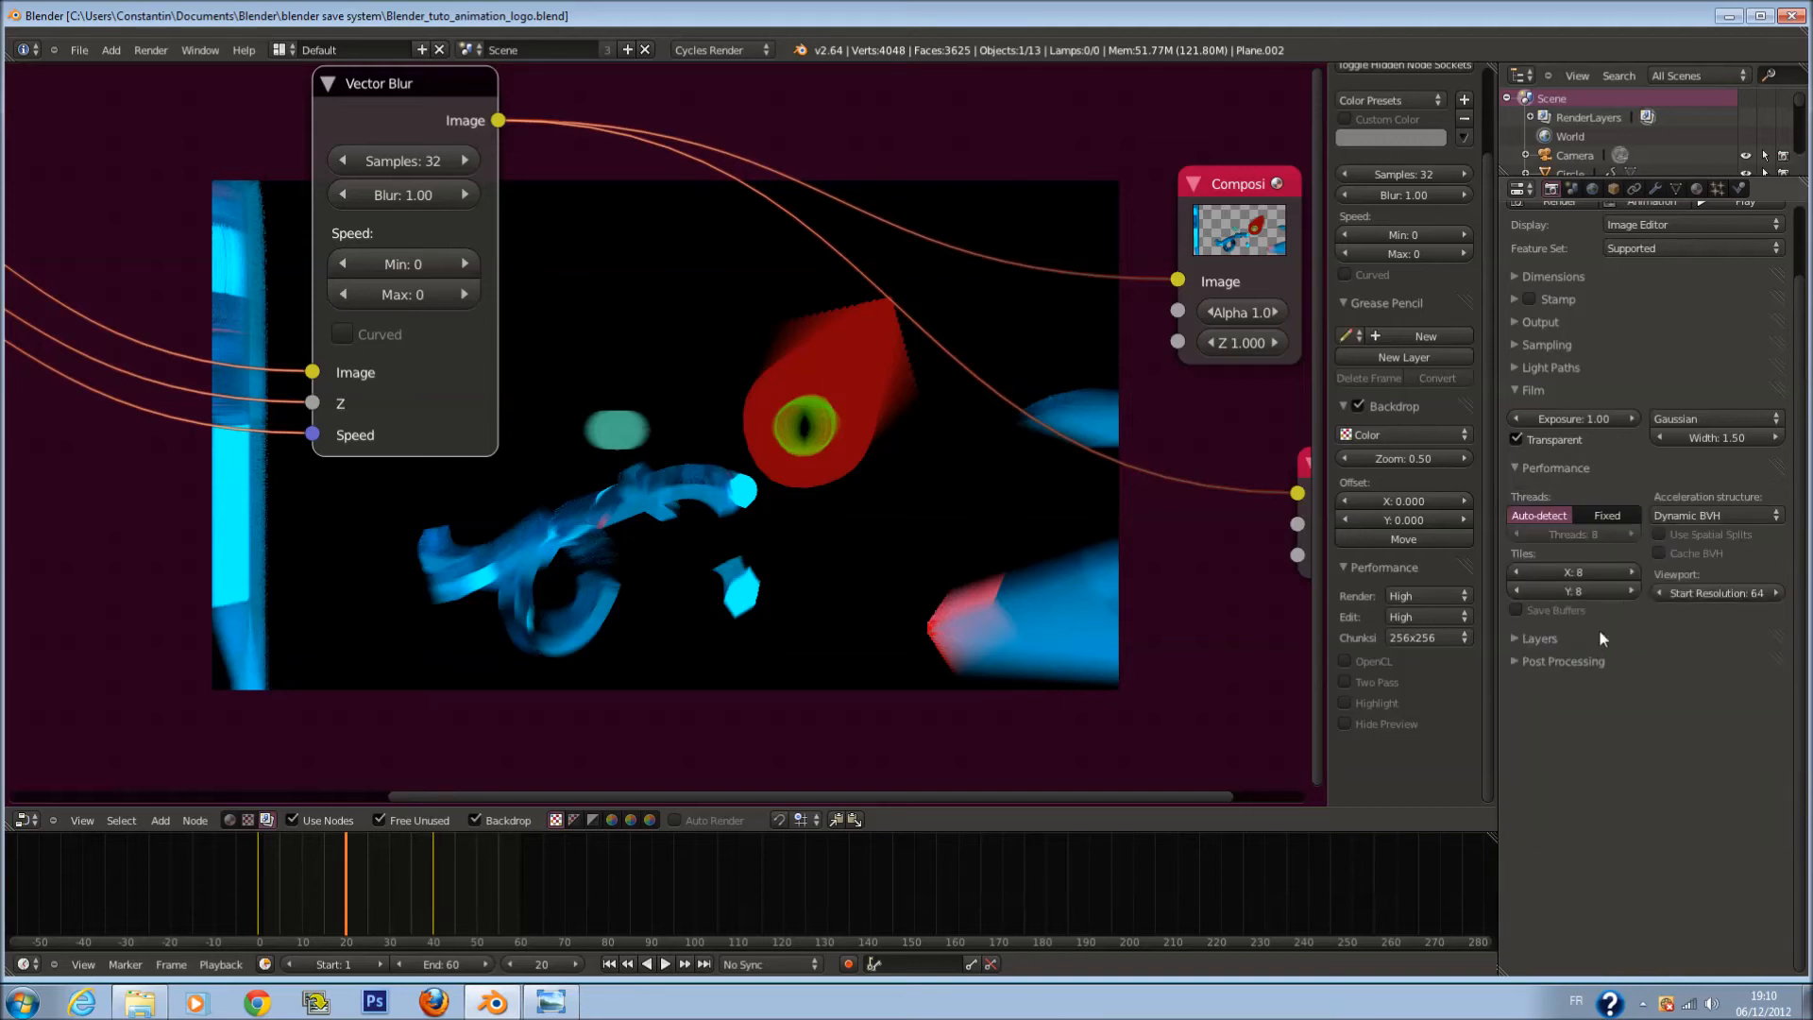
click(1561, 467)
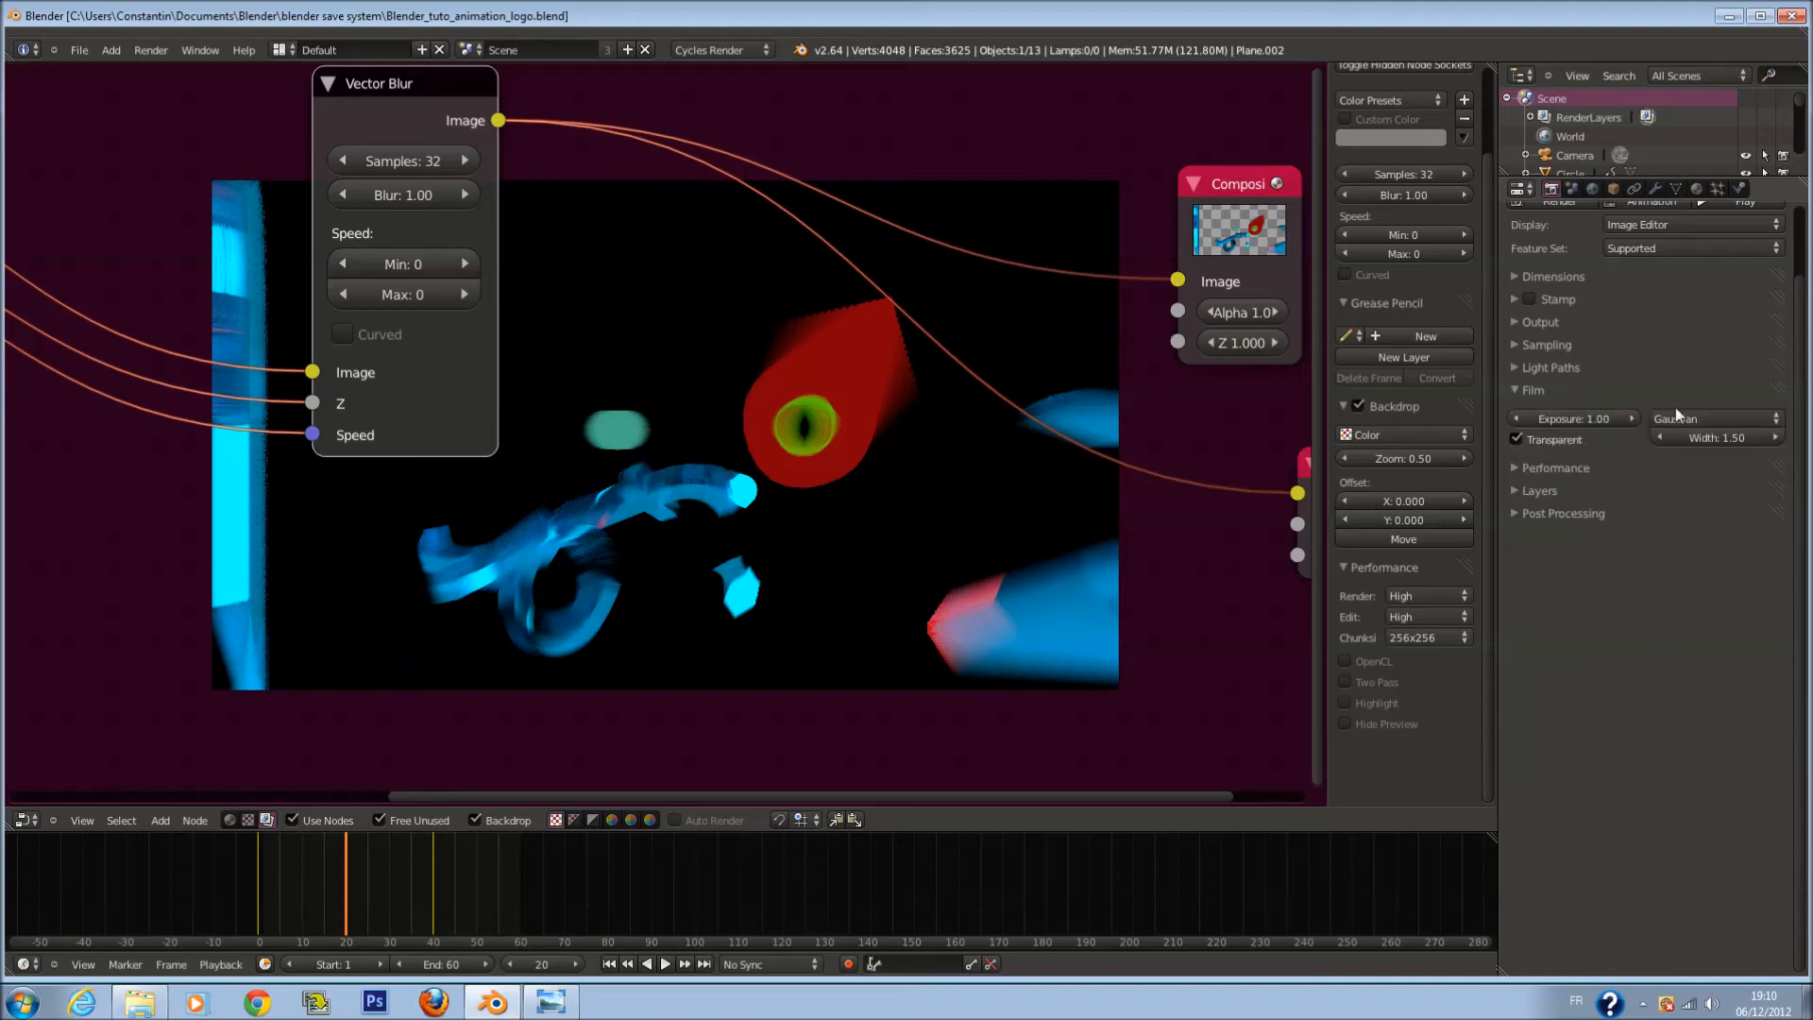
click(1677, 417)
click(1586, 373)
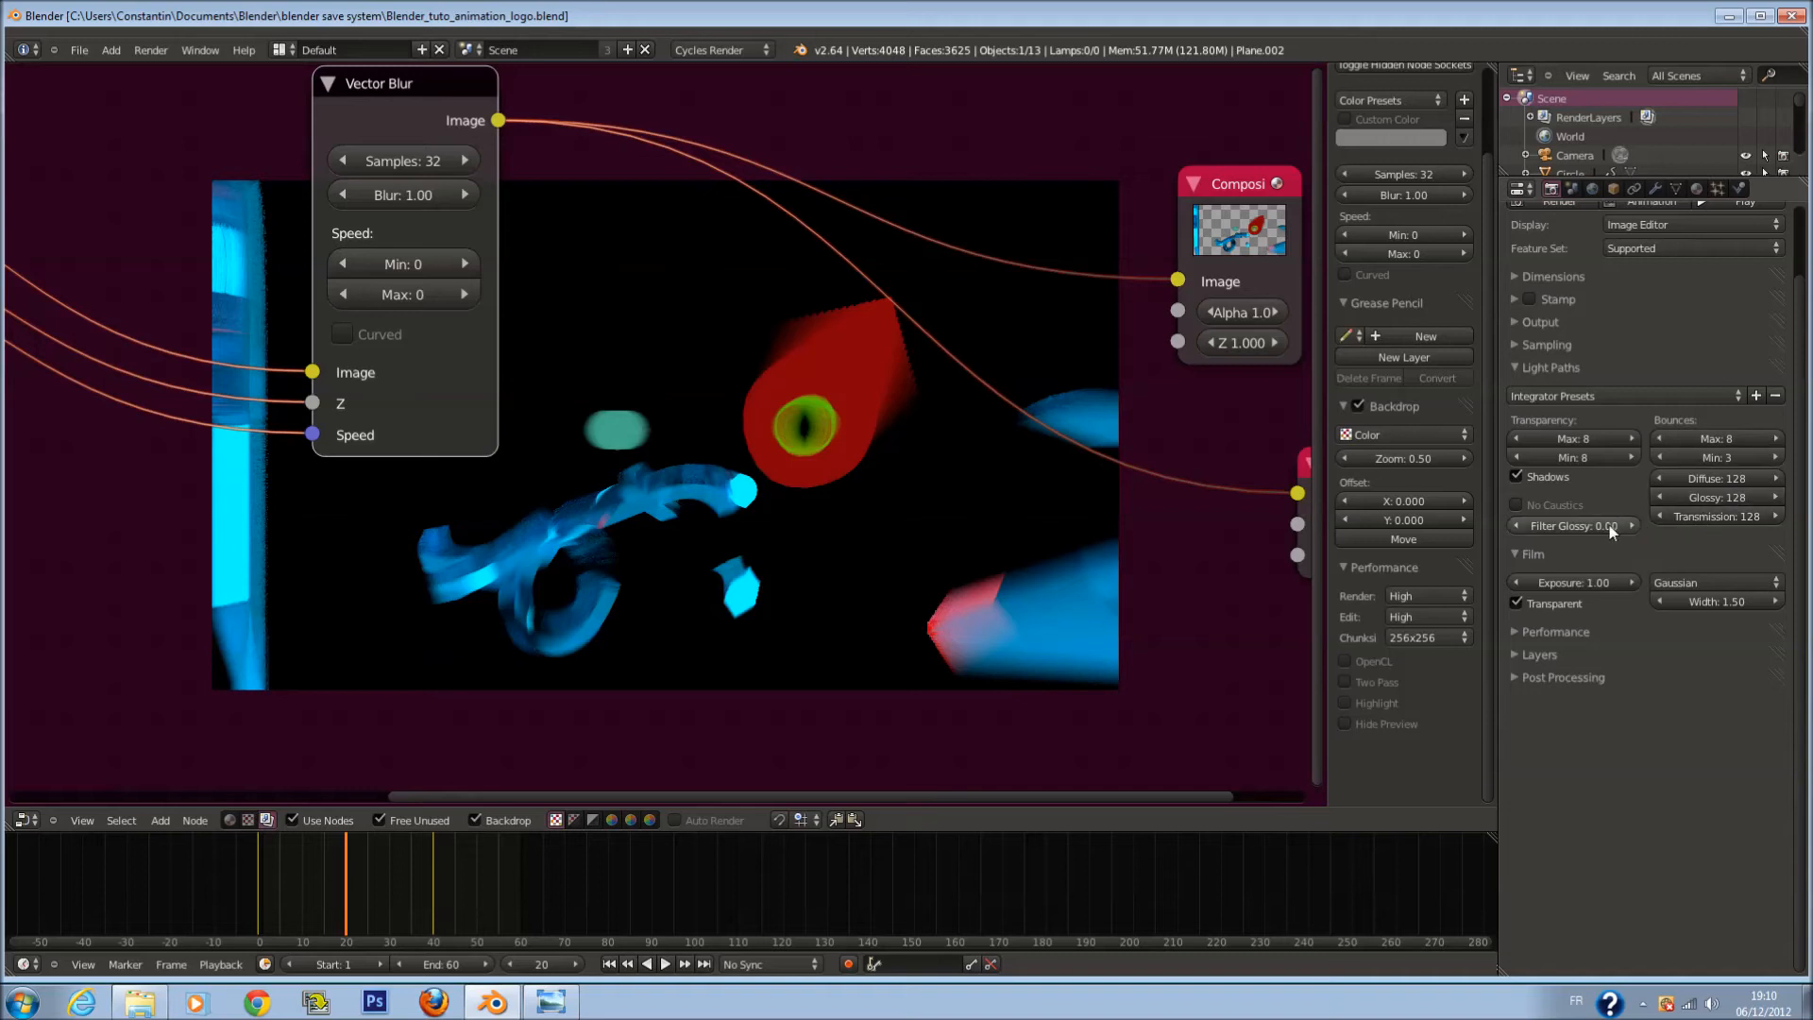
click(1571, 367)
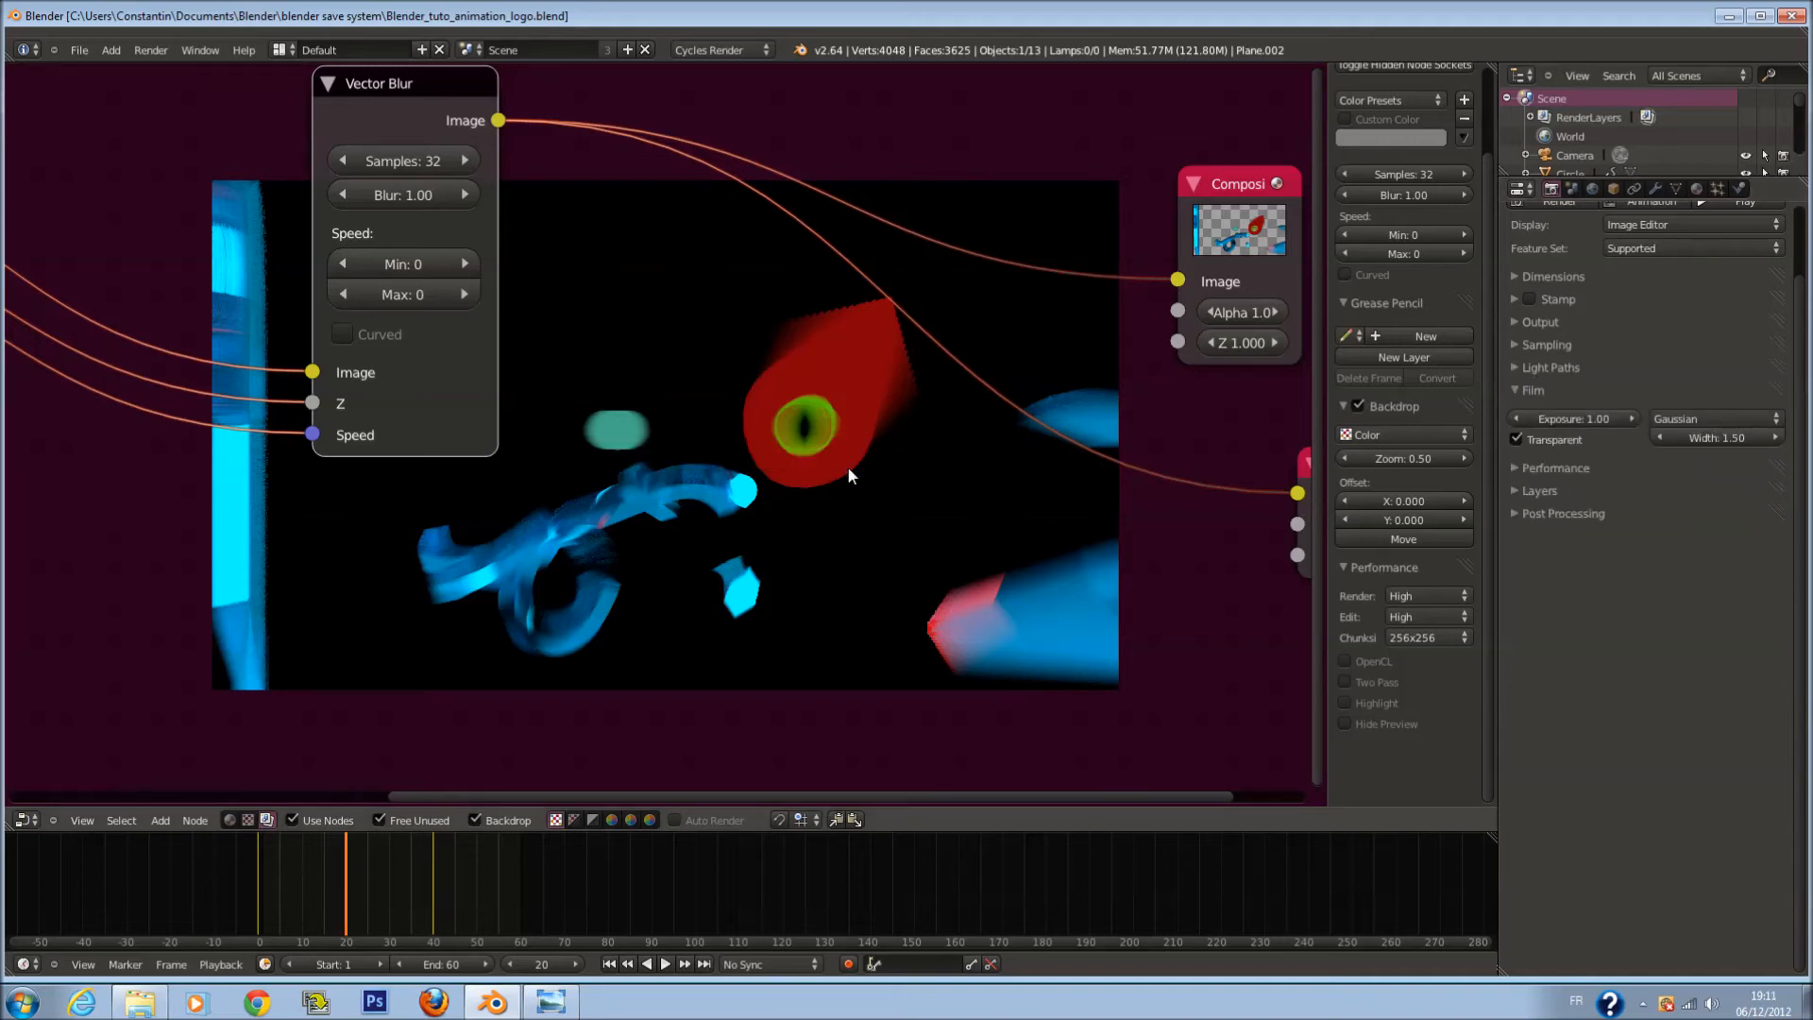
Step: Deselect all compositing nodes and save over the existing file
scroll(847, 466, down, 3)
middle_drag(748, 395, 904, 474)
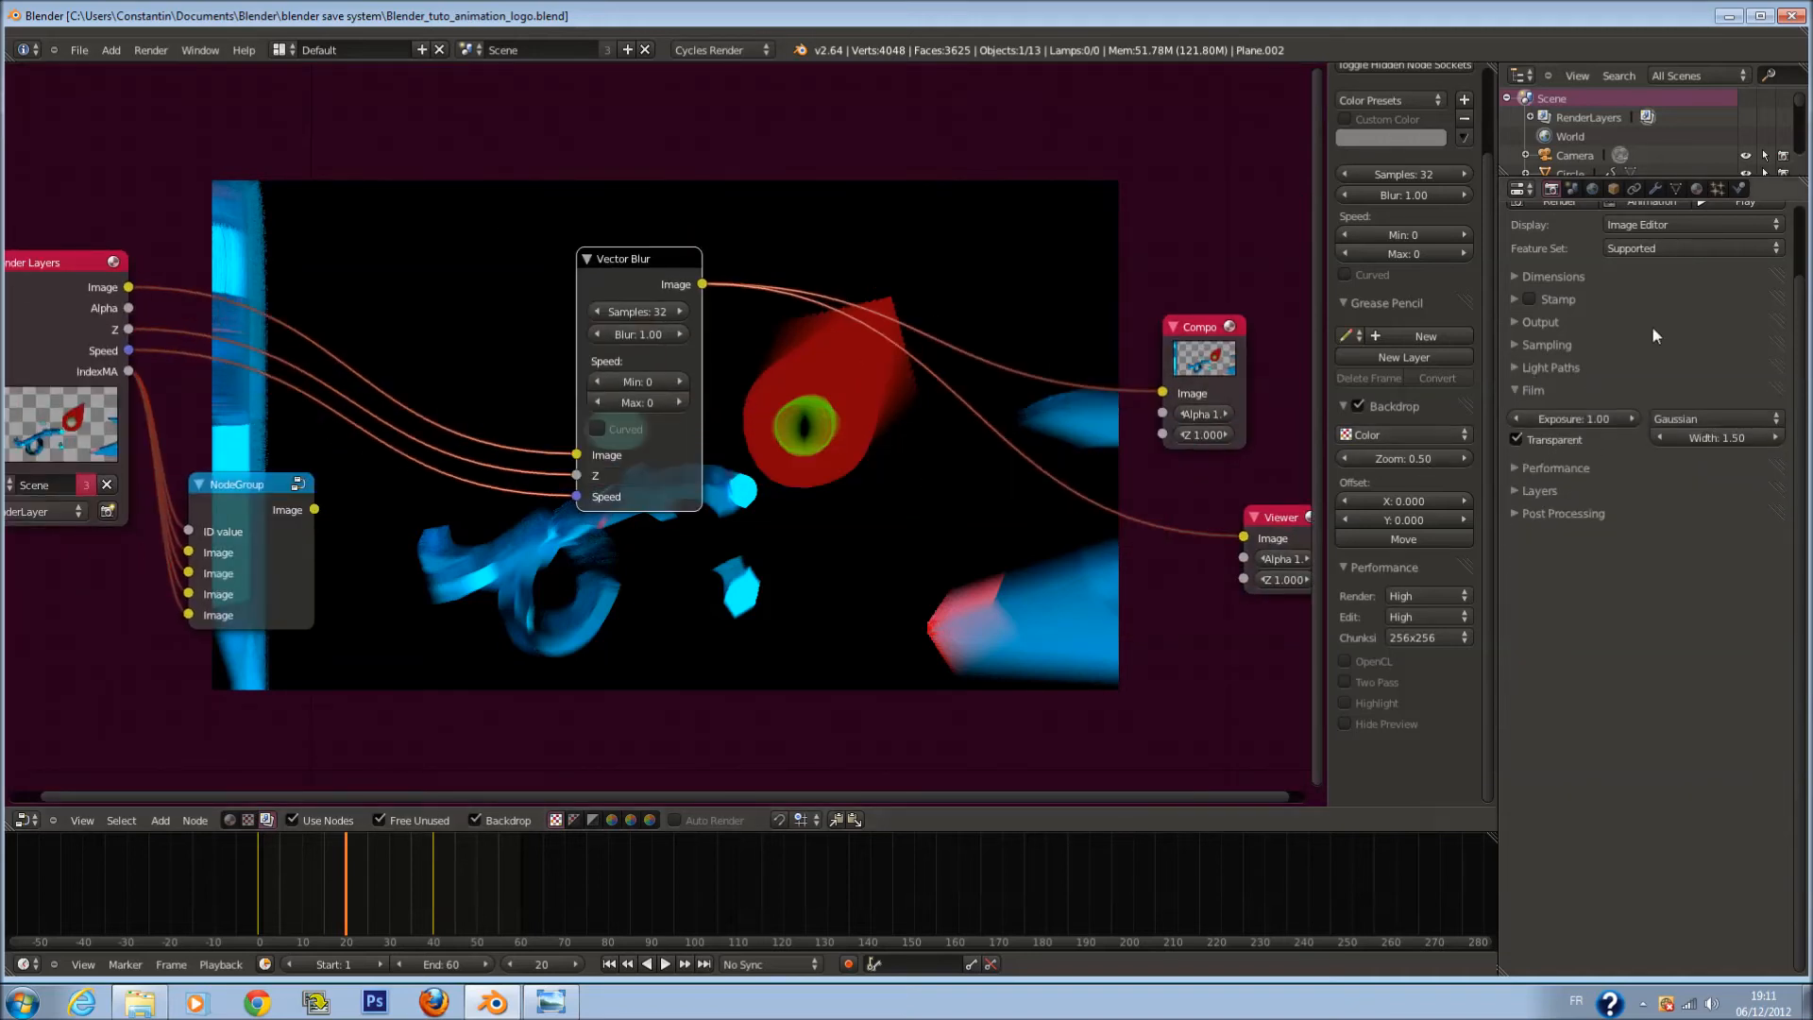
scroll(1643, 408, up, 2)
scroll(788, 512, up, 2)
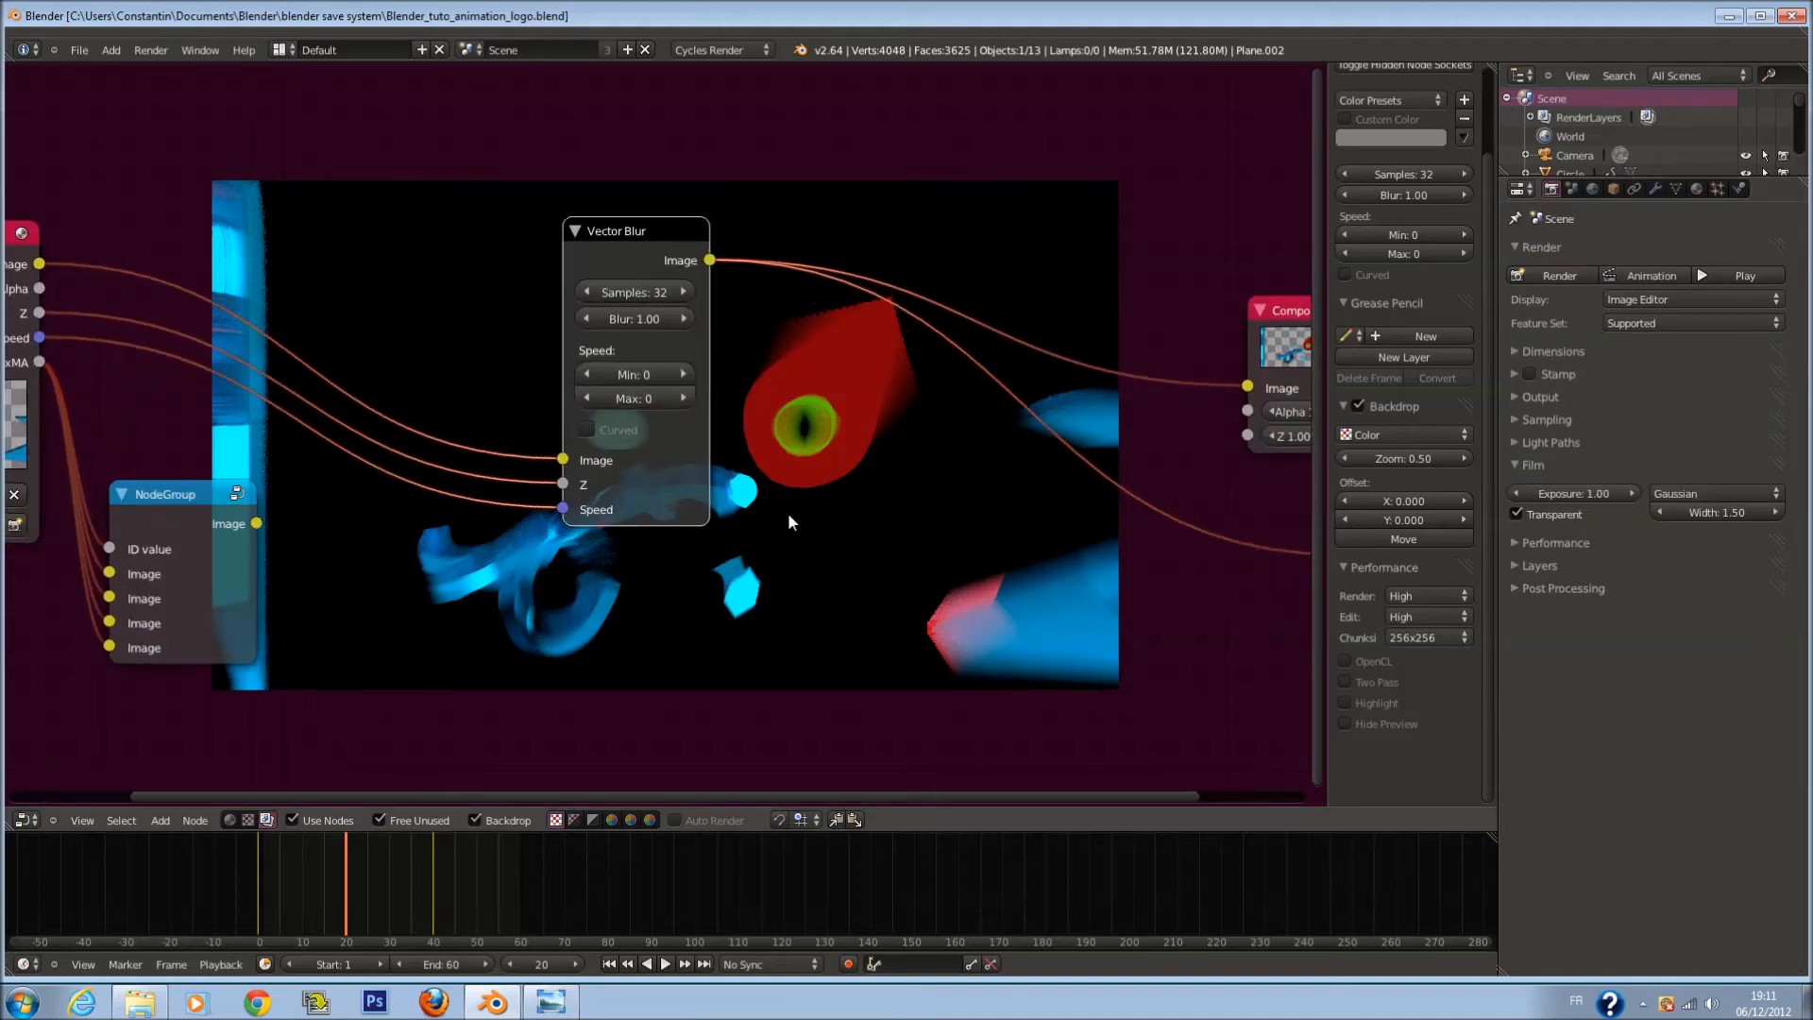
scroll(763, 525, down, 2)
key(a)
key(a)
key(a)
key(ctrl+s)
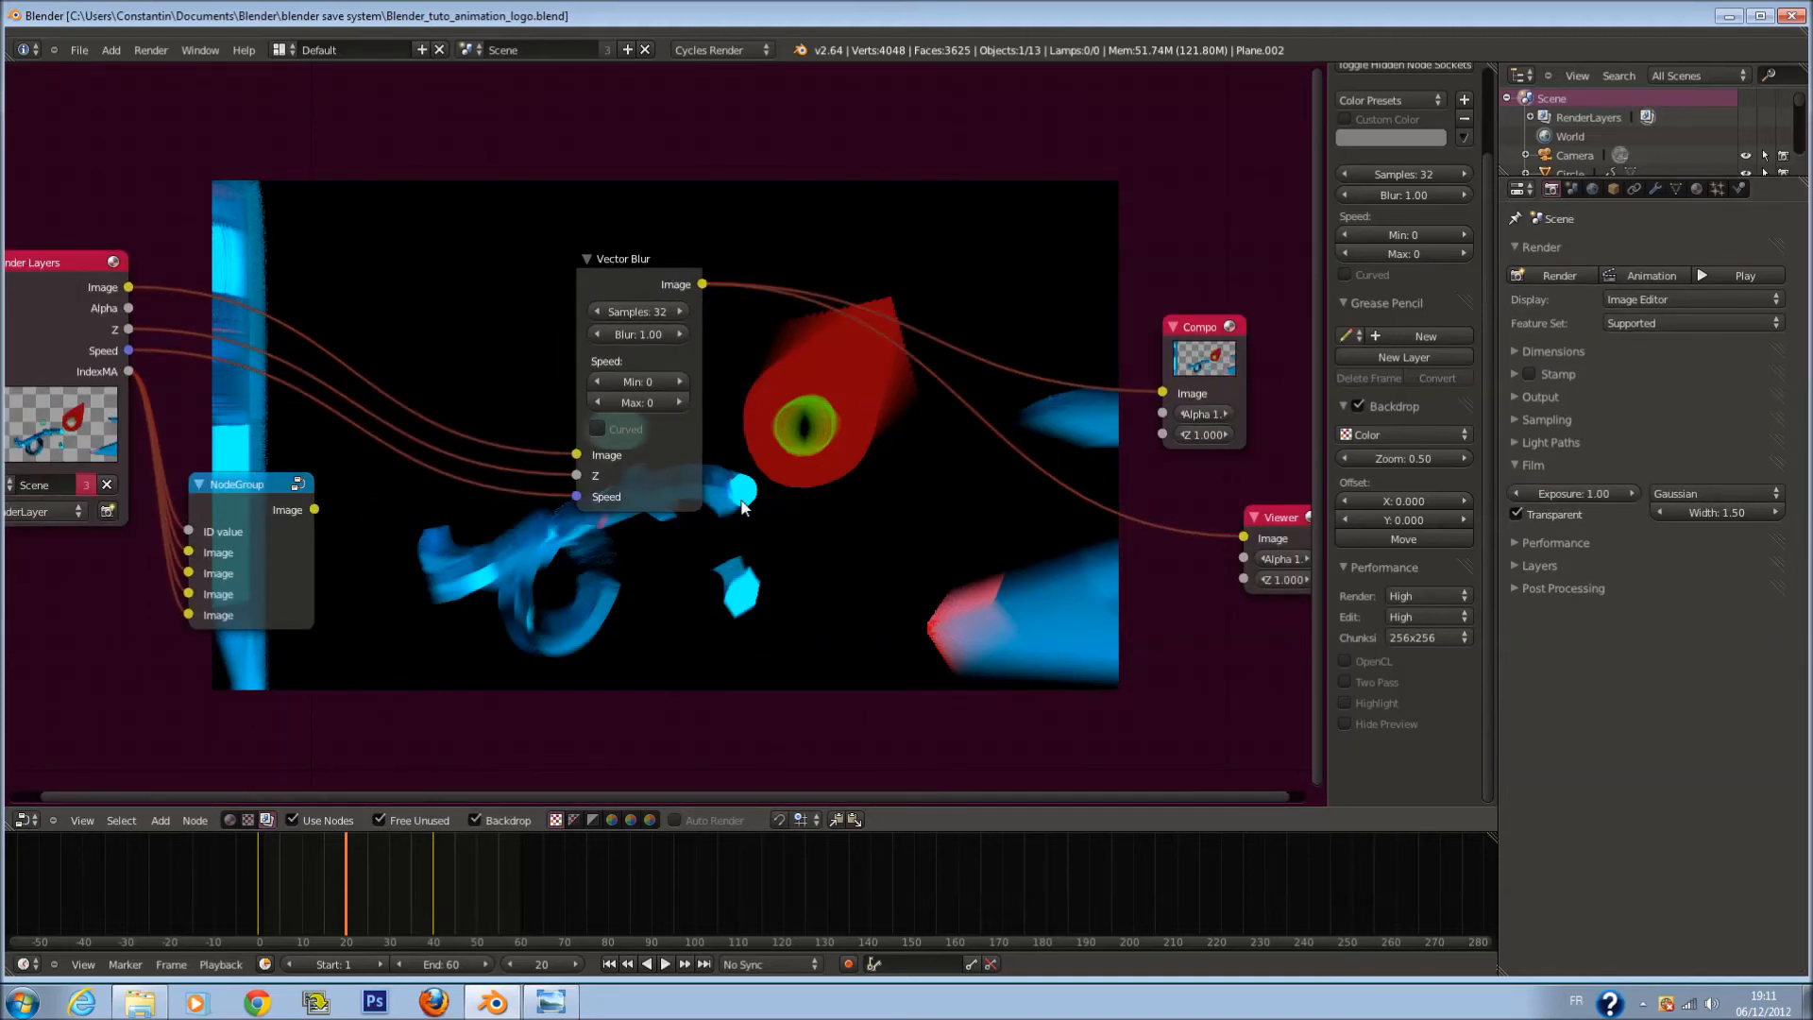
click(767, 528)
Step: Set the Vector Blur node's samples to 38
scroll(767, 525, up, 5)
middle_drag(665, 343, 797, 402)
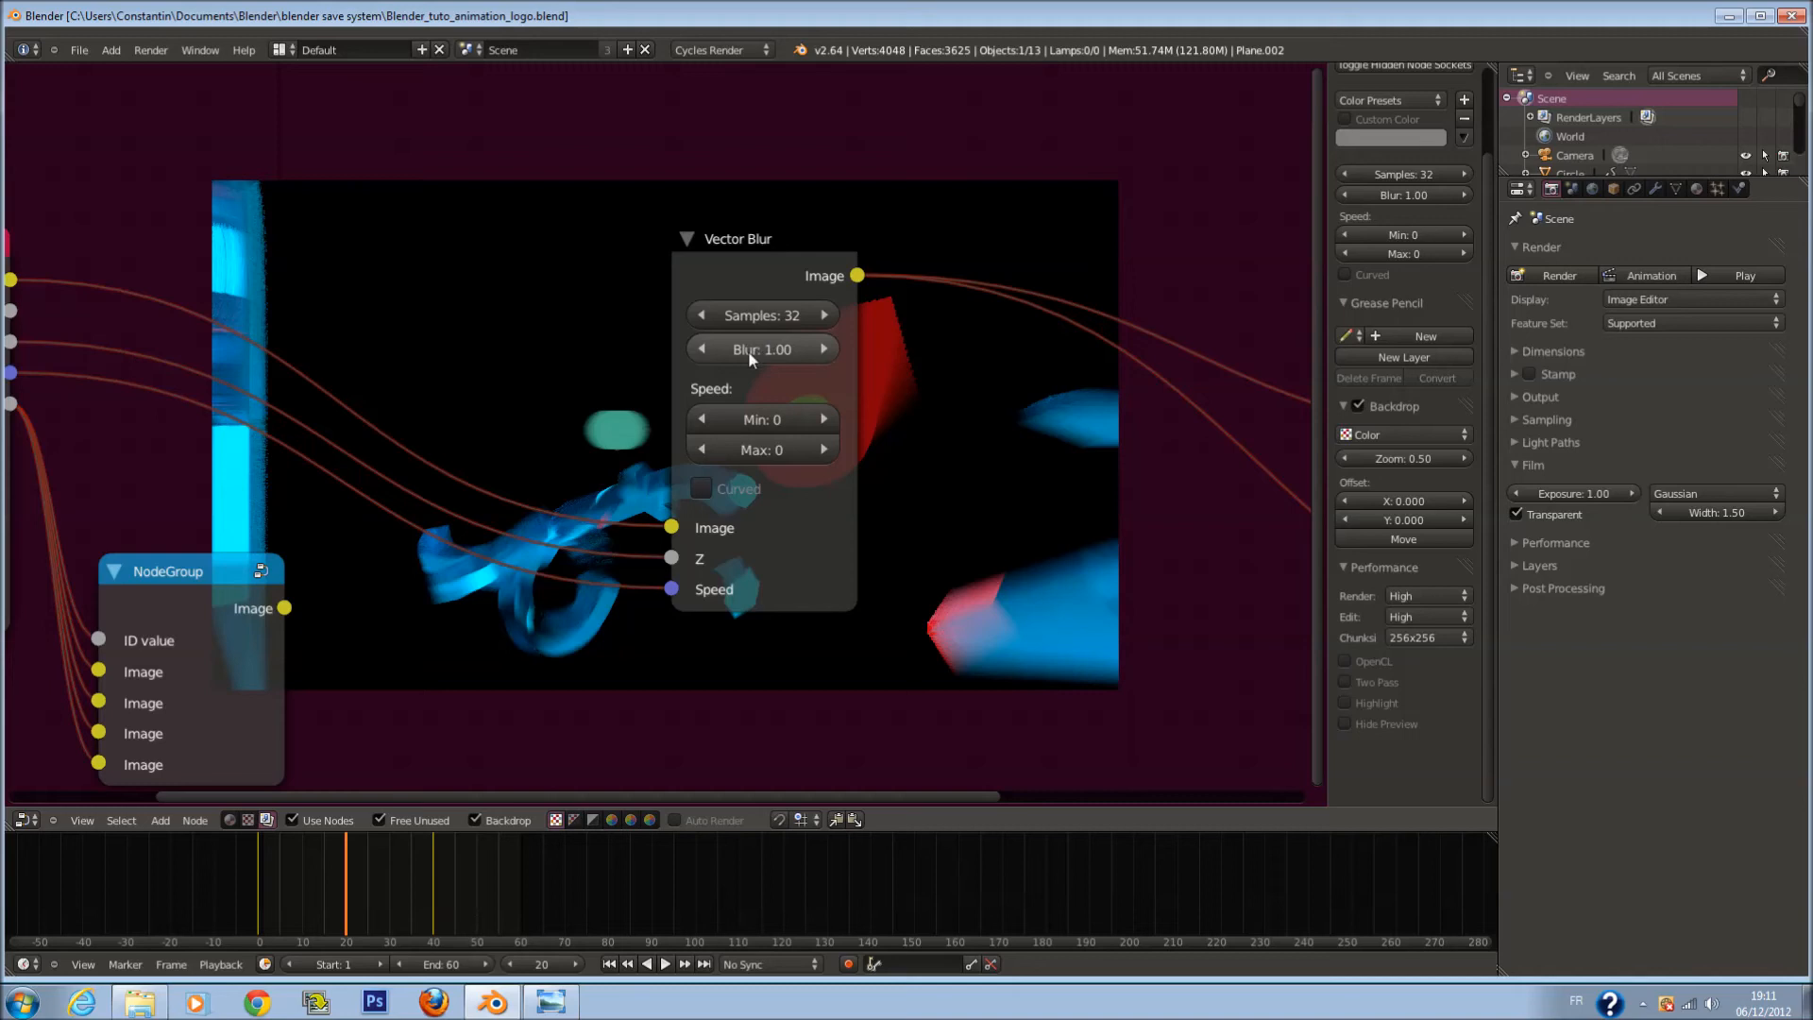
click(825, 315)
scroll(1040, 423, down, 5)
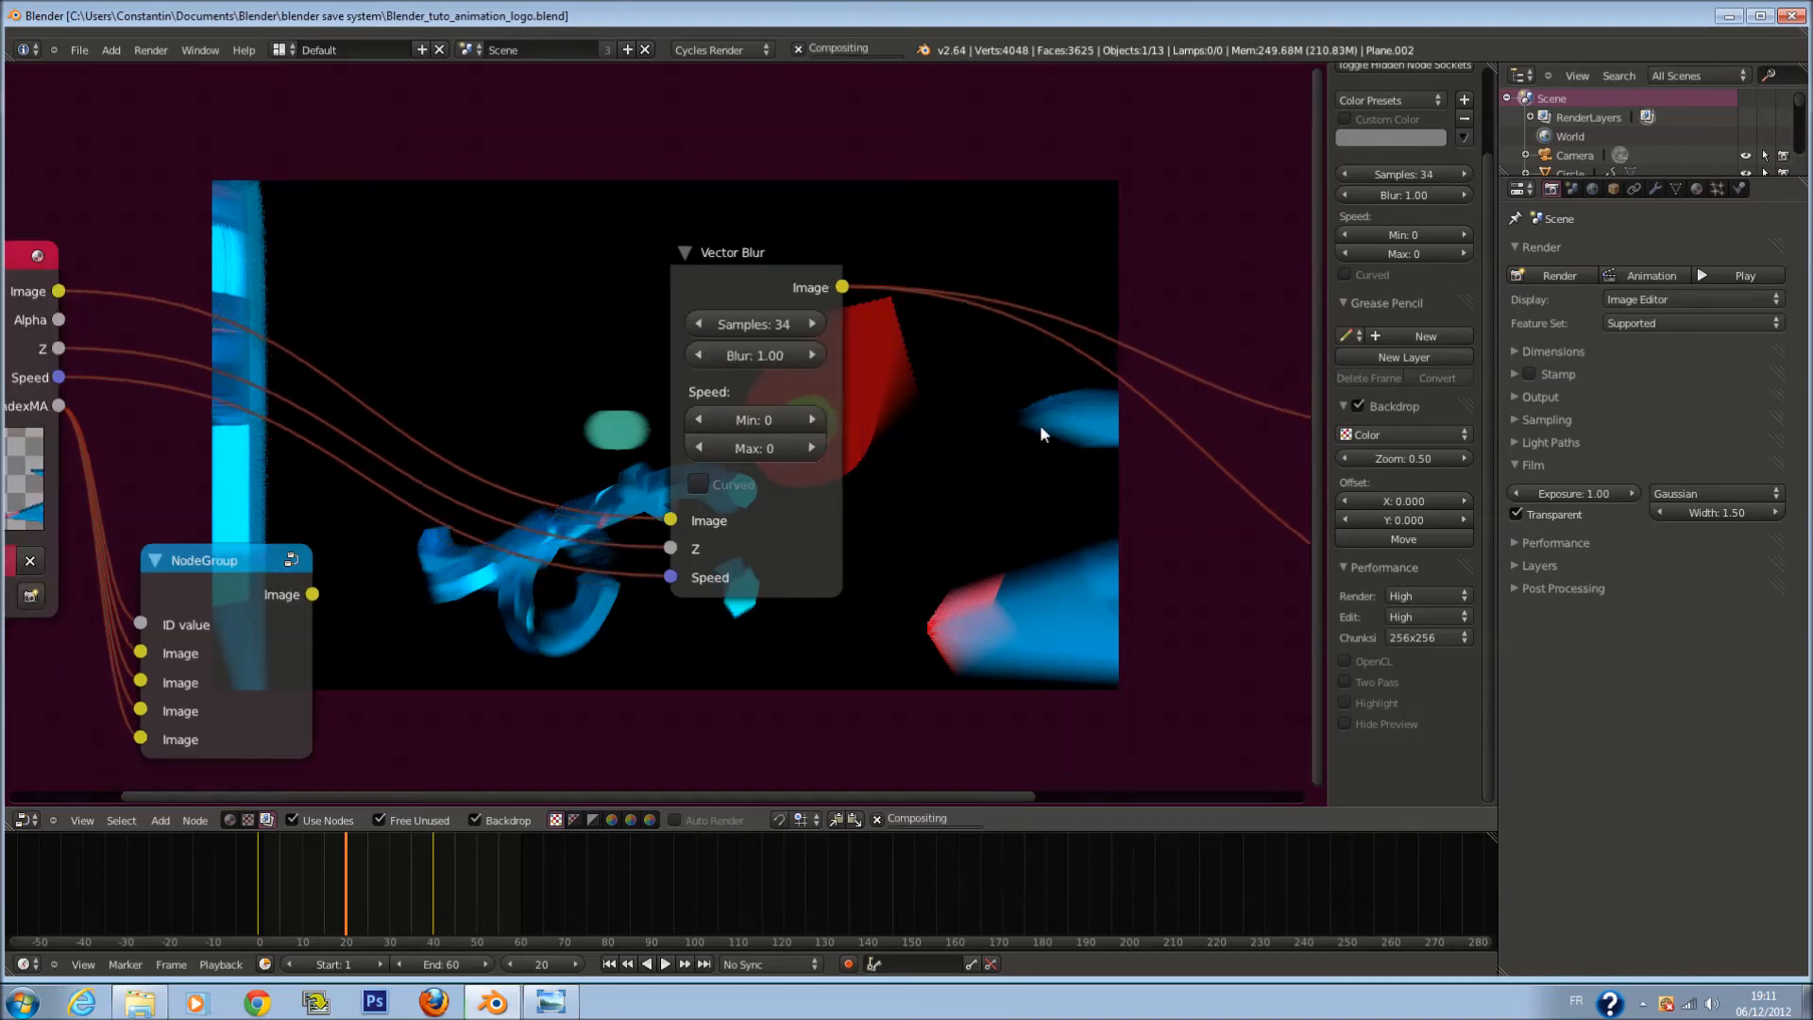
scroll(973, 473, up, 1)
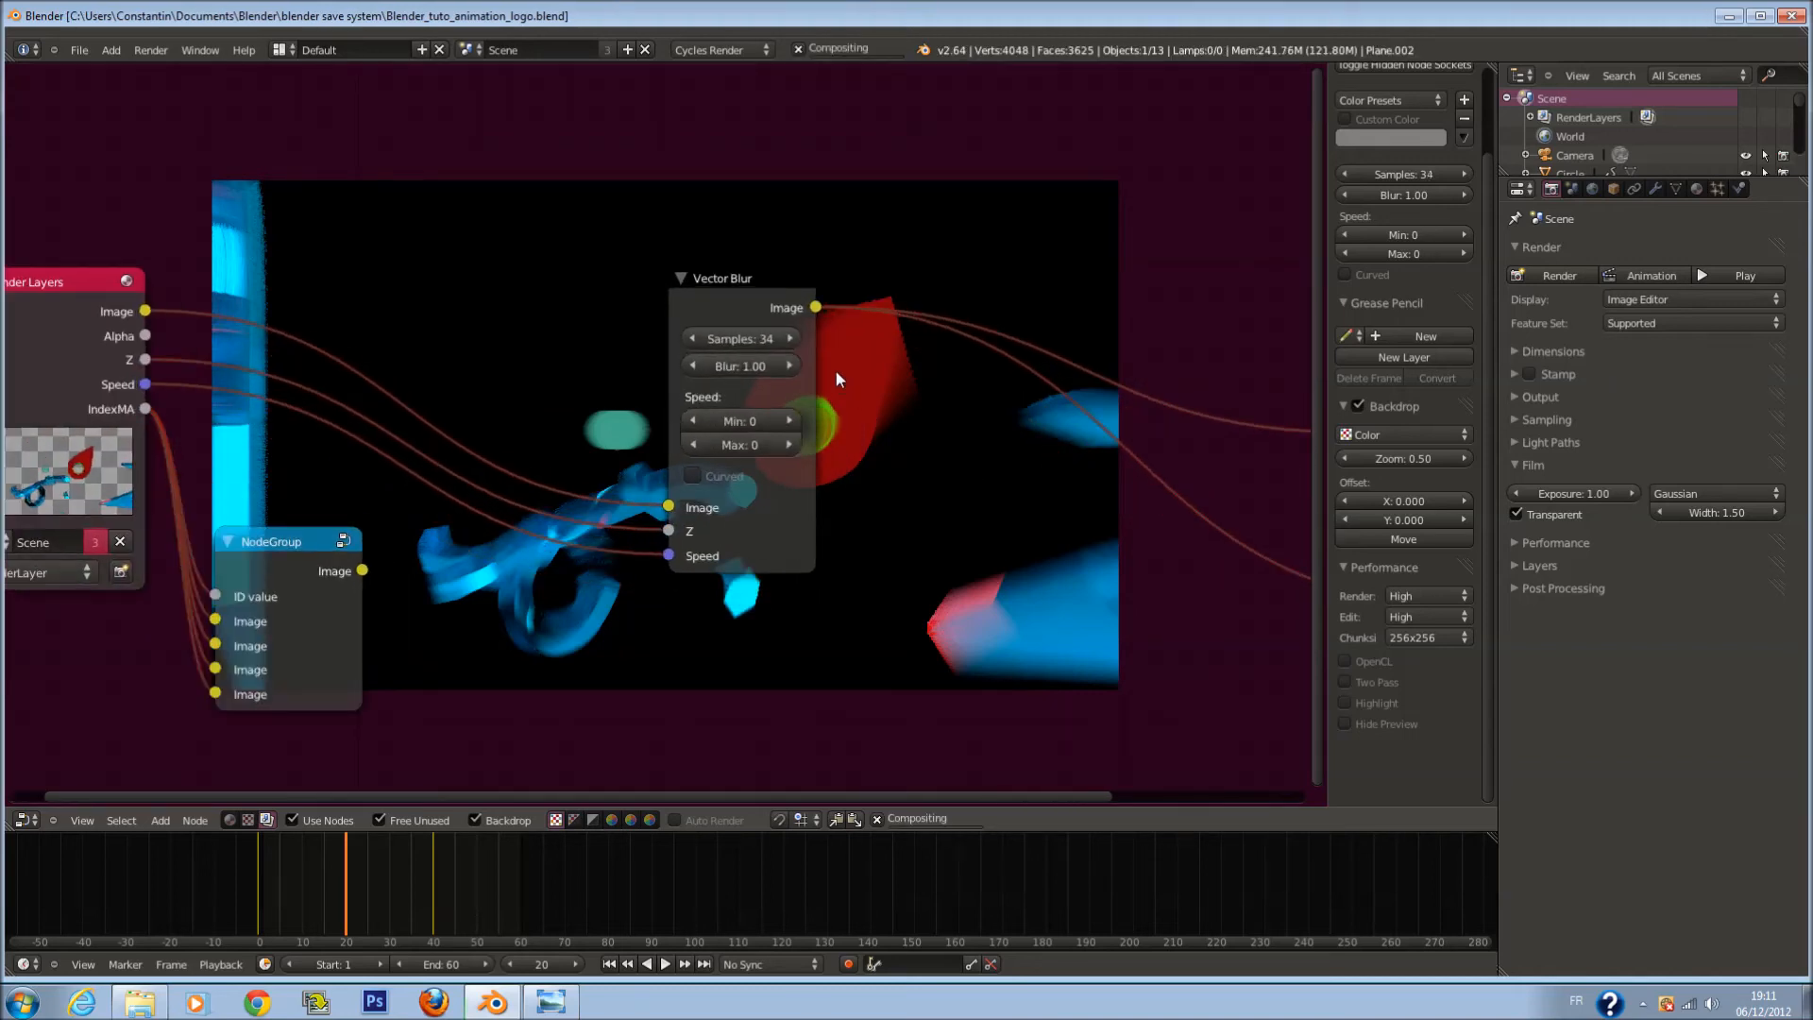
click(782, 339)
click(782, 339)
click(782, 339)
click(782, 338)
middle_drag(905, 330, 546, 325)
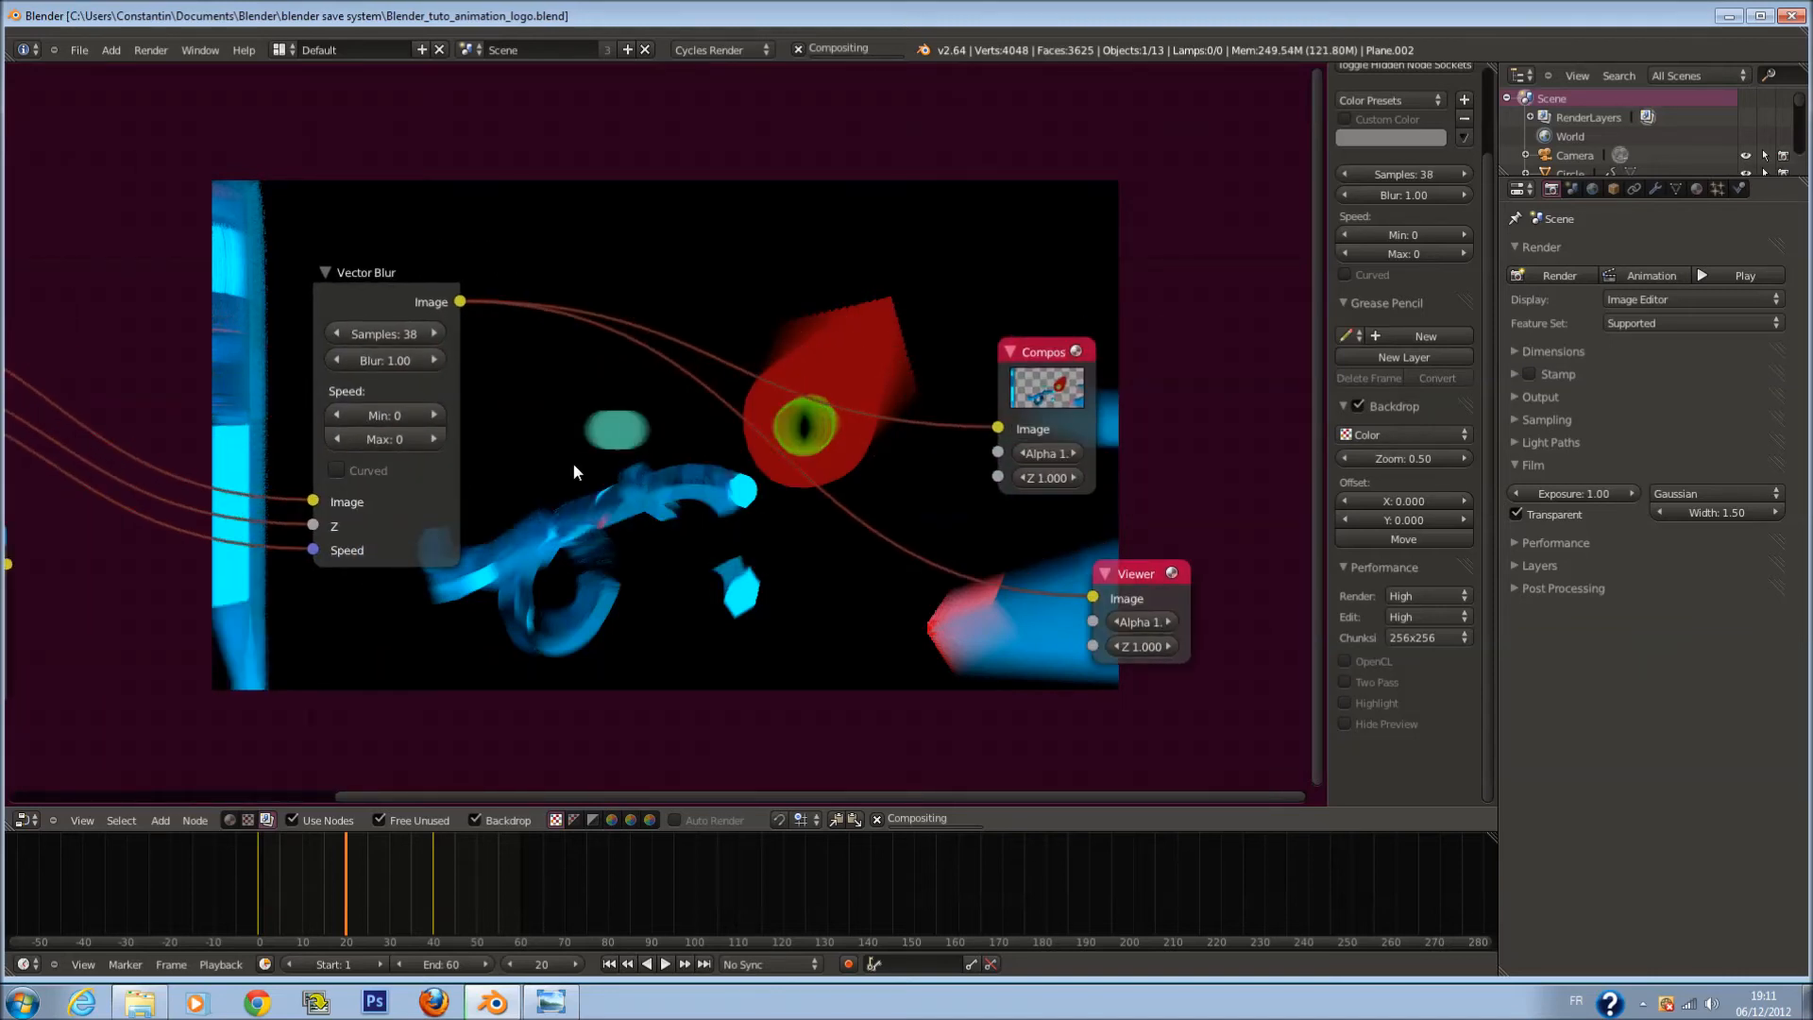
Step: Lower the Vector Blur node's samples to 32 and save the file
scroll(573, 461, up, 1)
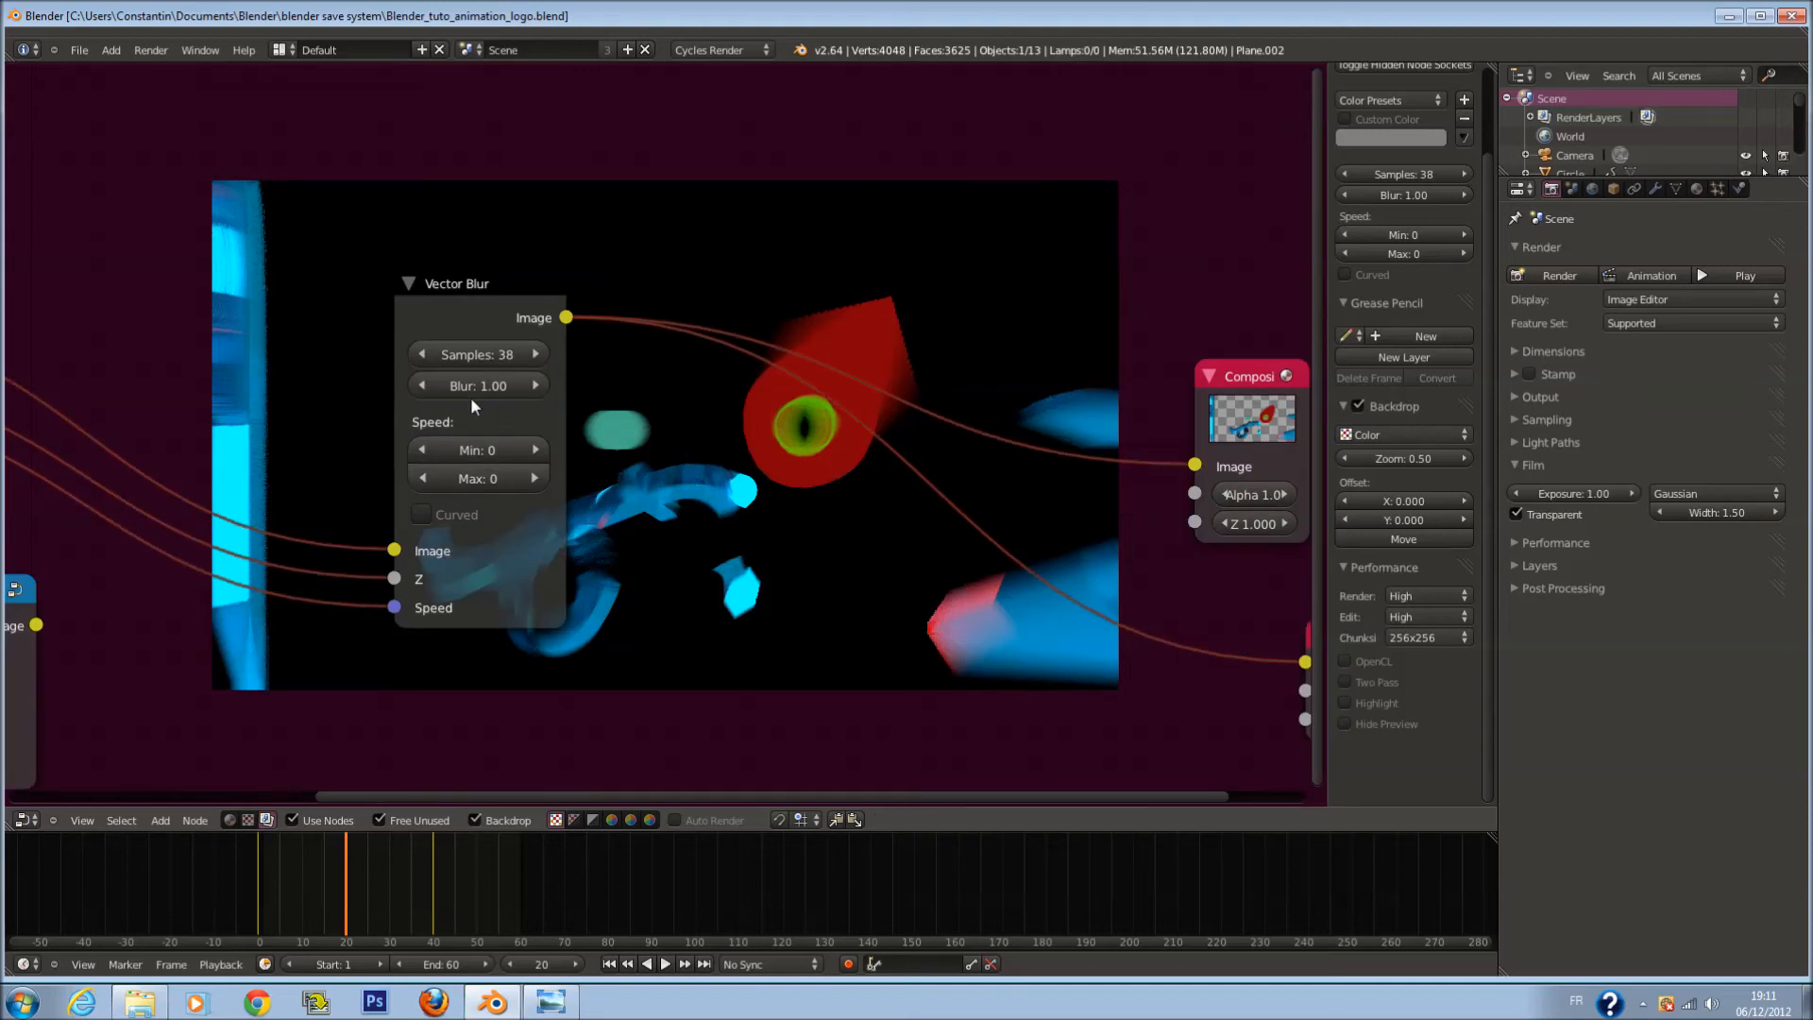
click(421, 356)
click(420, 356)
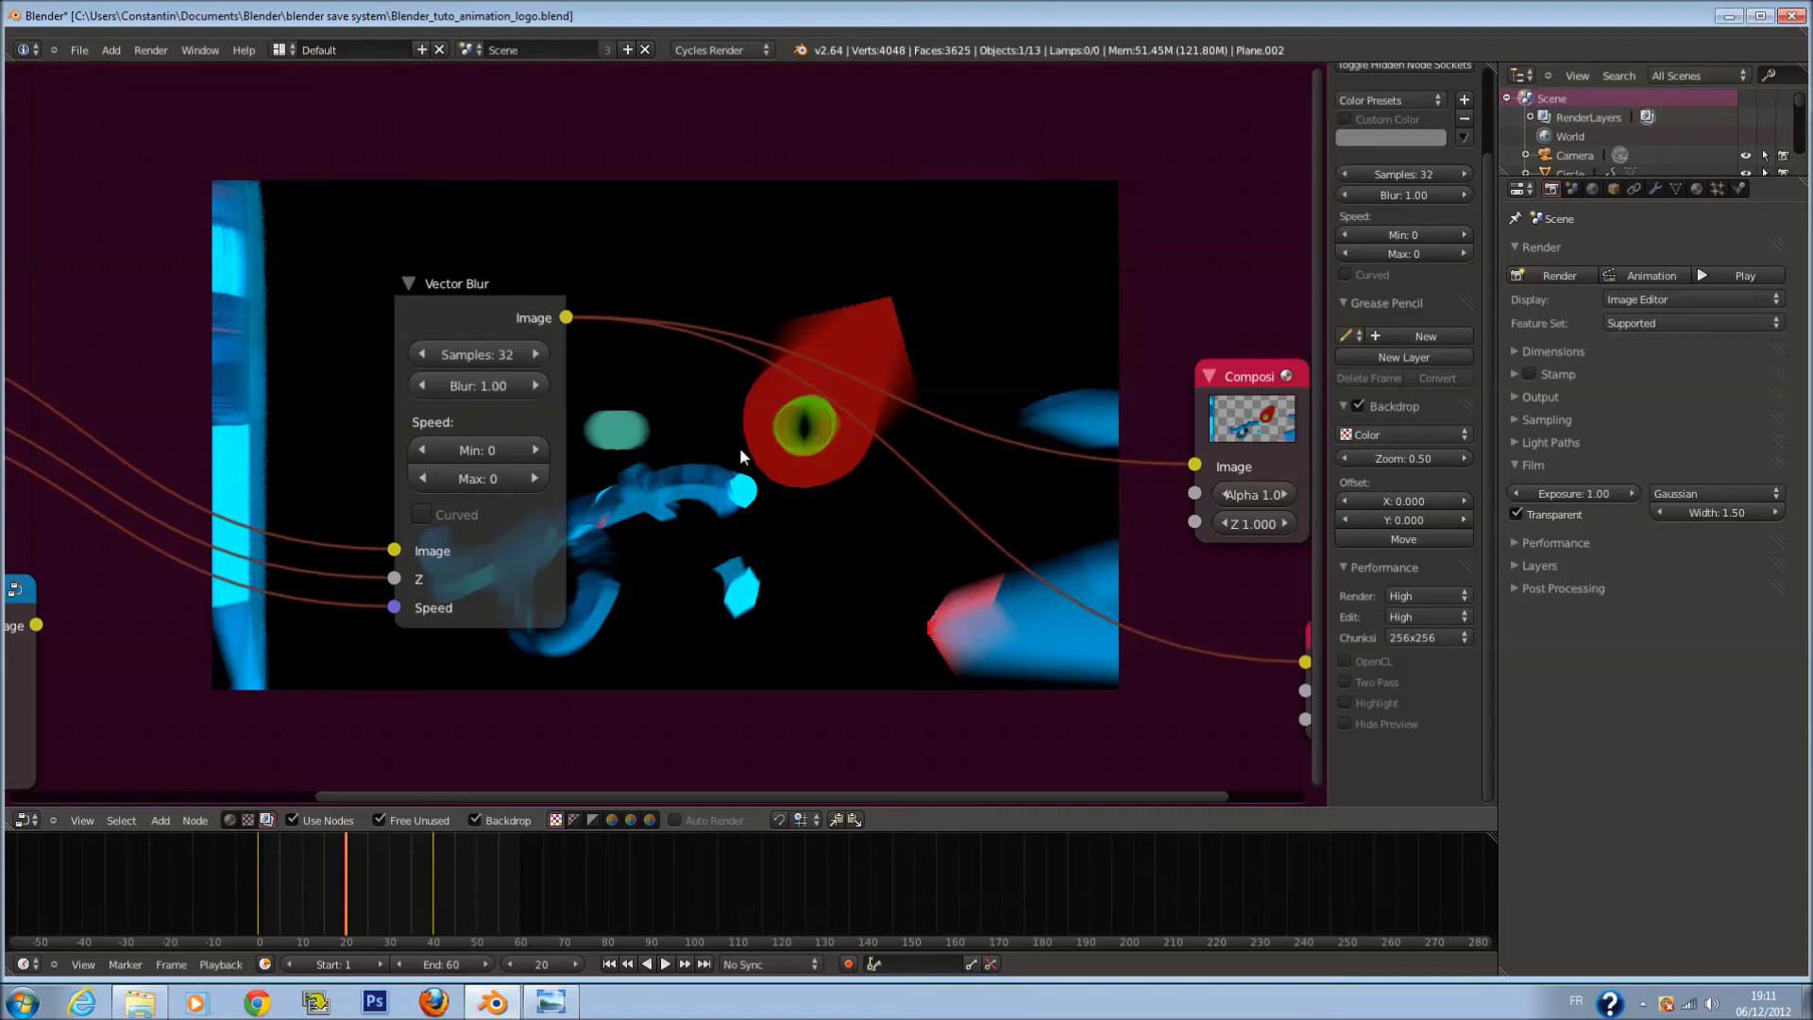
middle_drag(739, 445, 777, 277)
key(ctrl+s)
scroll(762, 368, down, 3)
scroll(770, 401, up, 2)
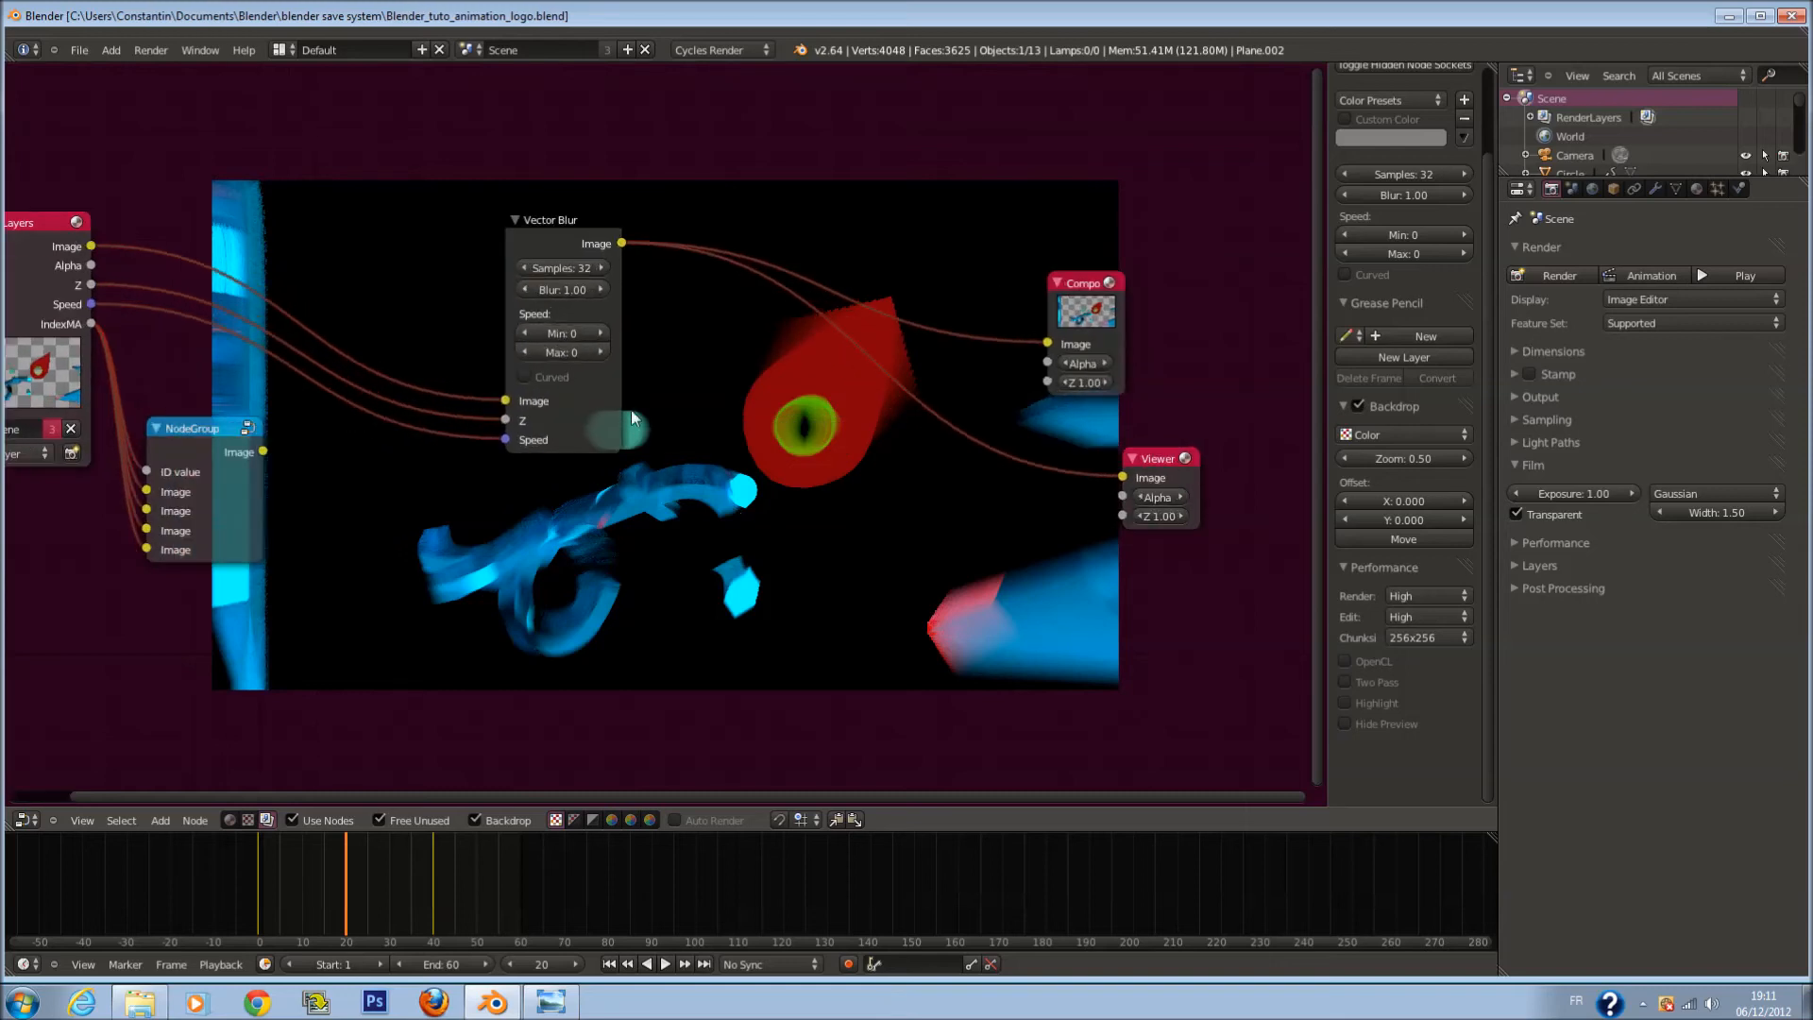
Step: Set the Vector Blur node's blur factor to 0.5 and save the file
scroll(633, 417, up, 1)
click(543, 252)
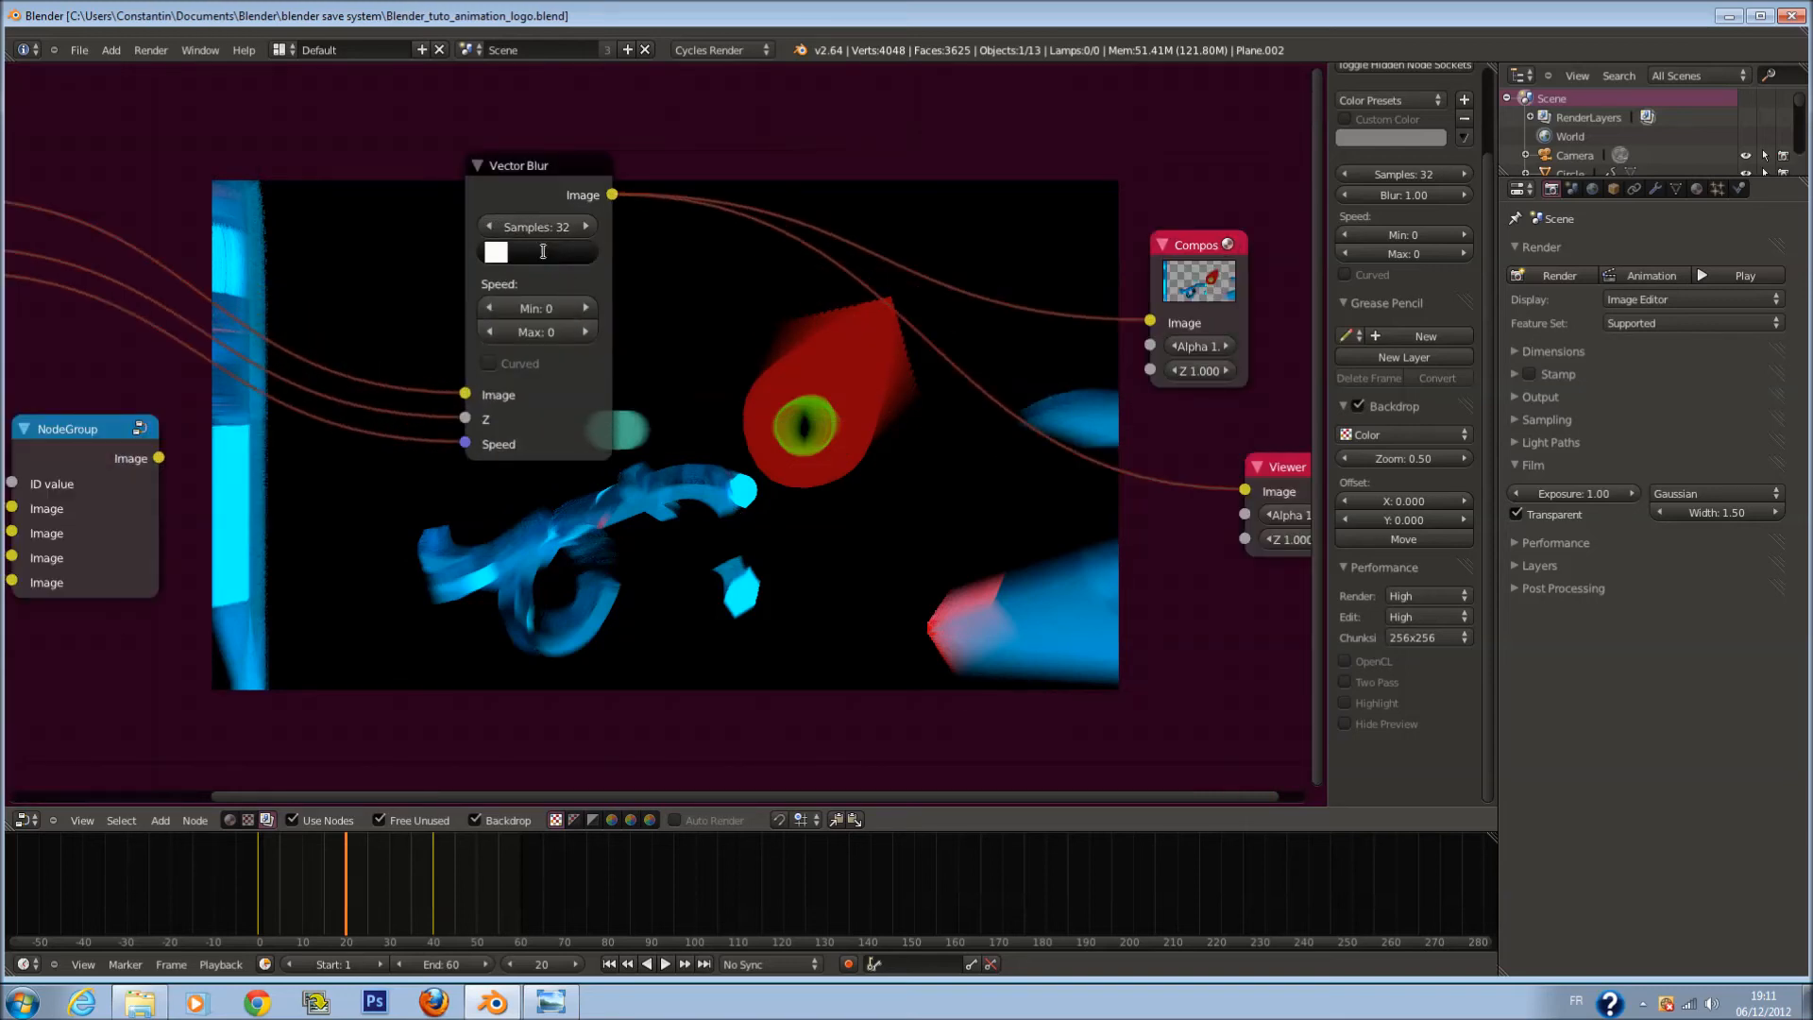
text(0.5)
key(Return)
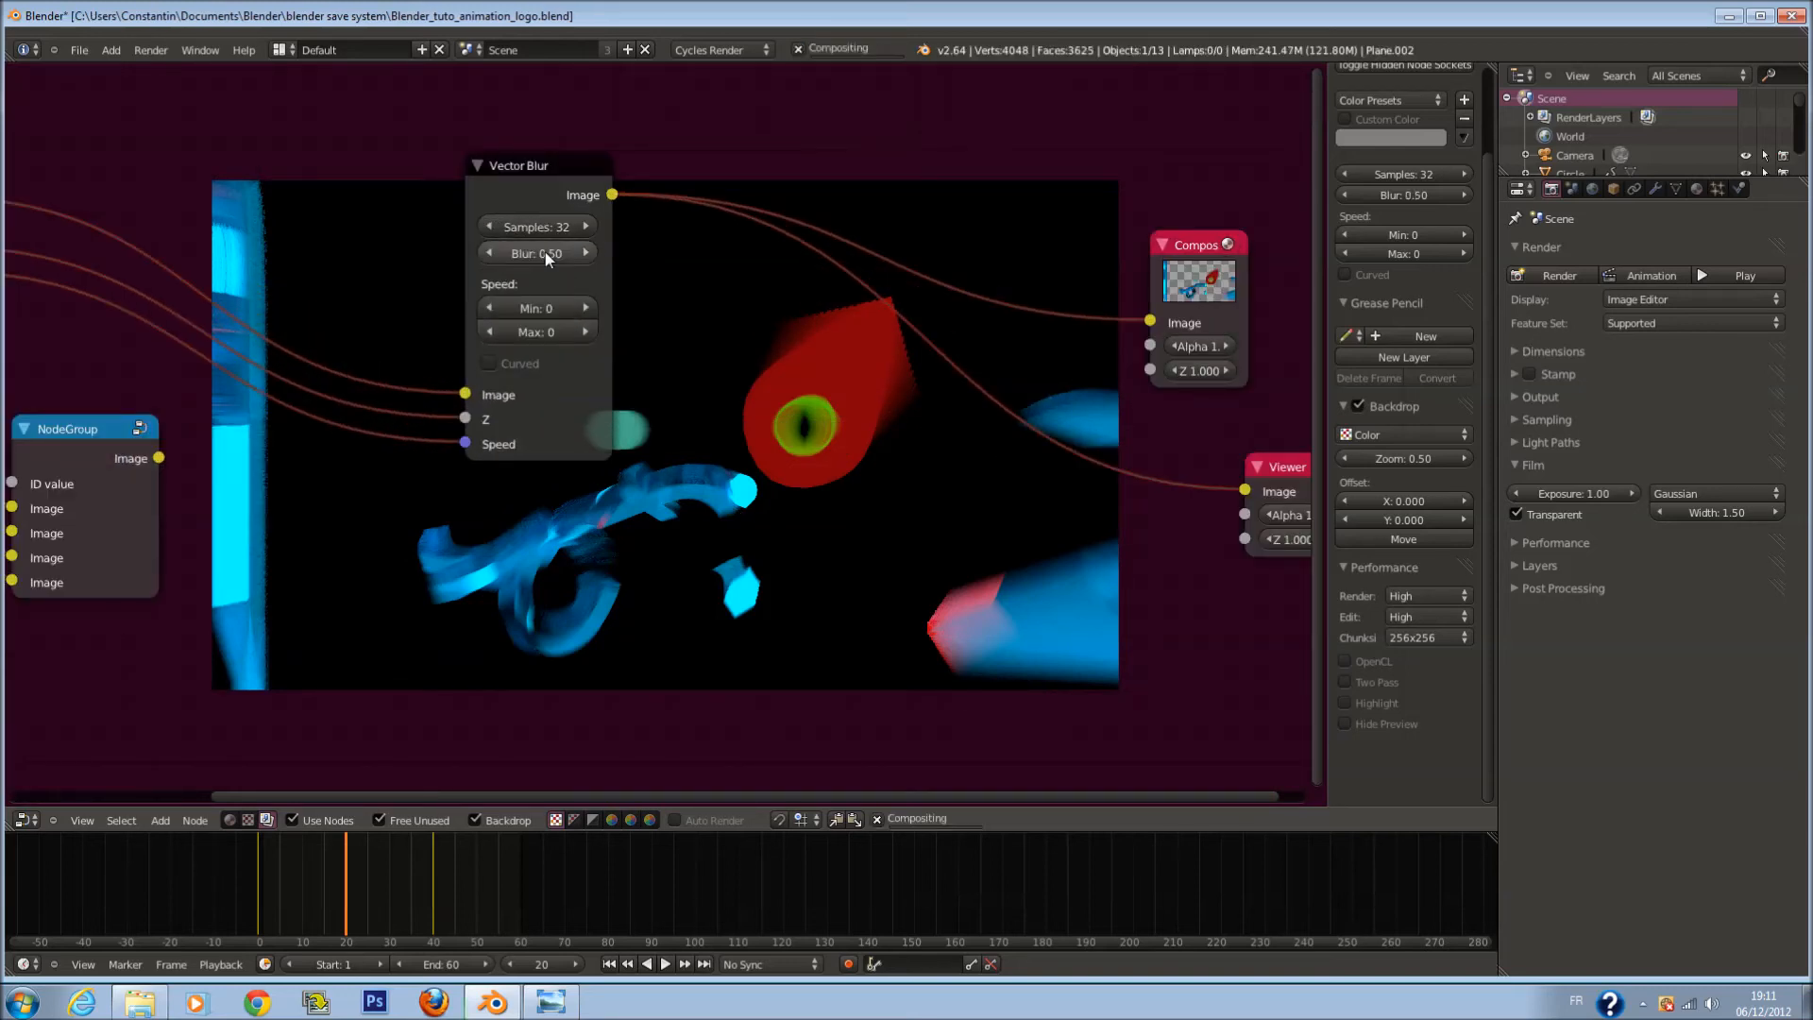
key(ctrl+s)
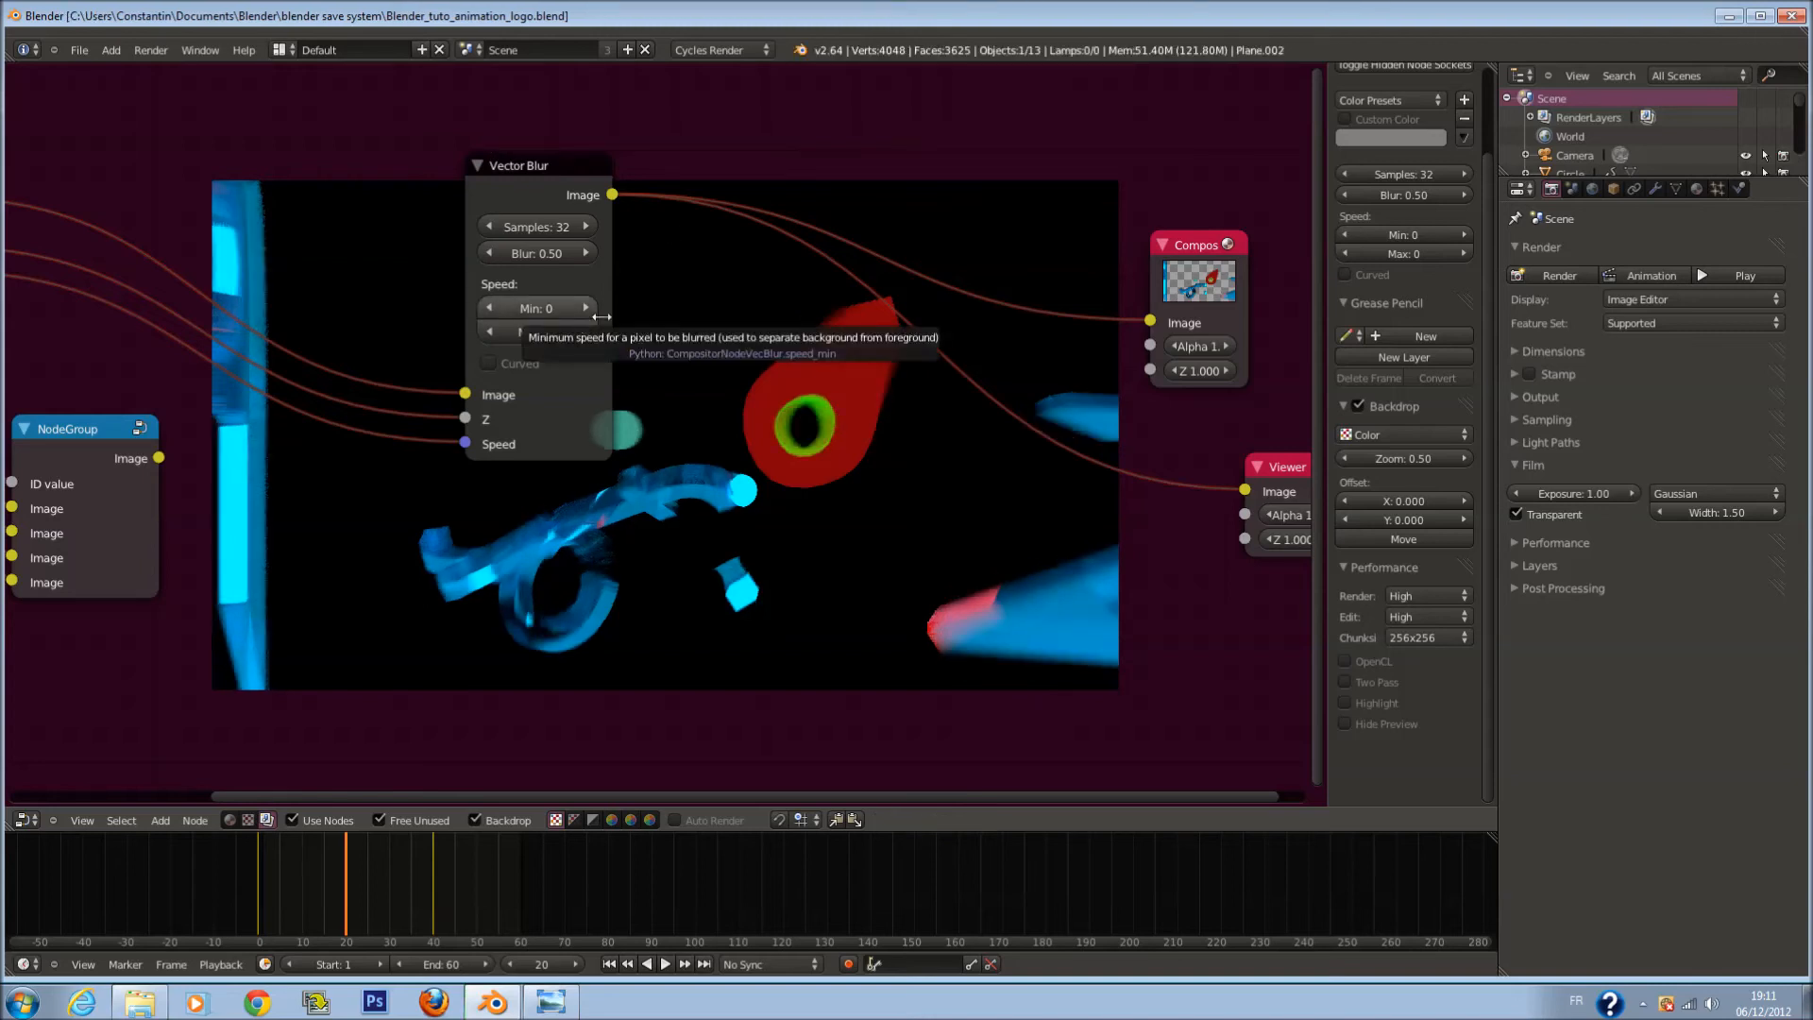
scroll(649, 326, up, 1)
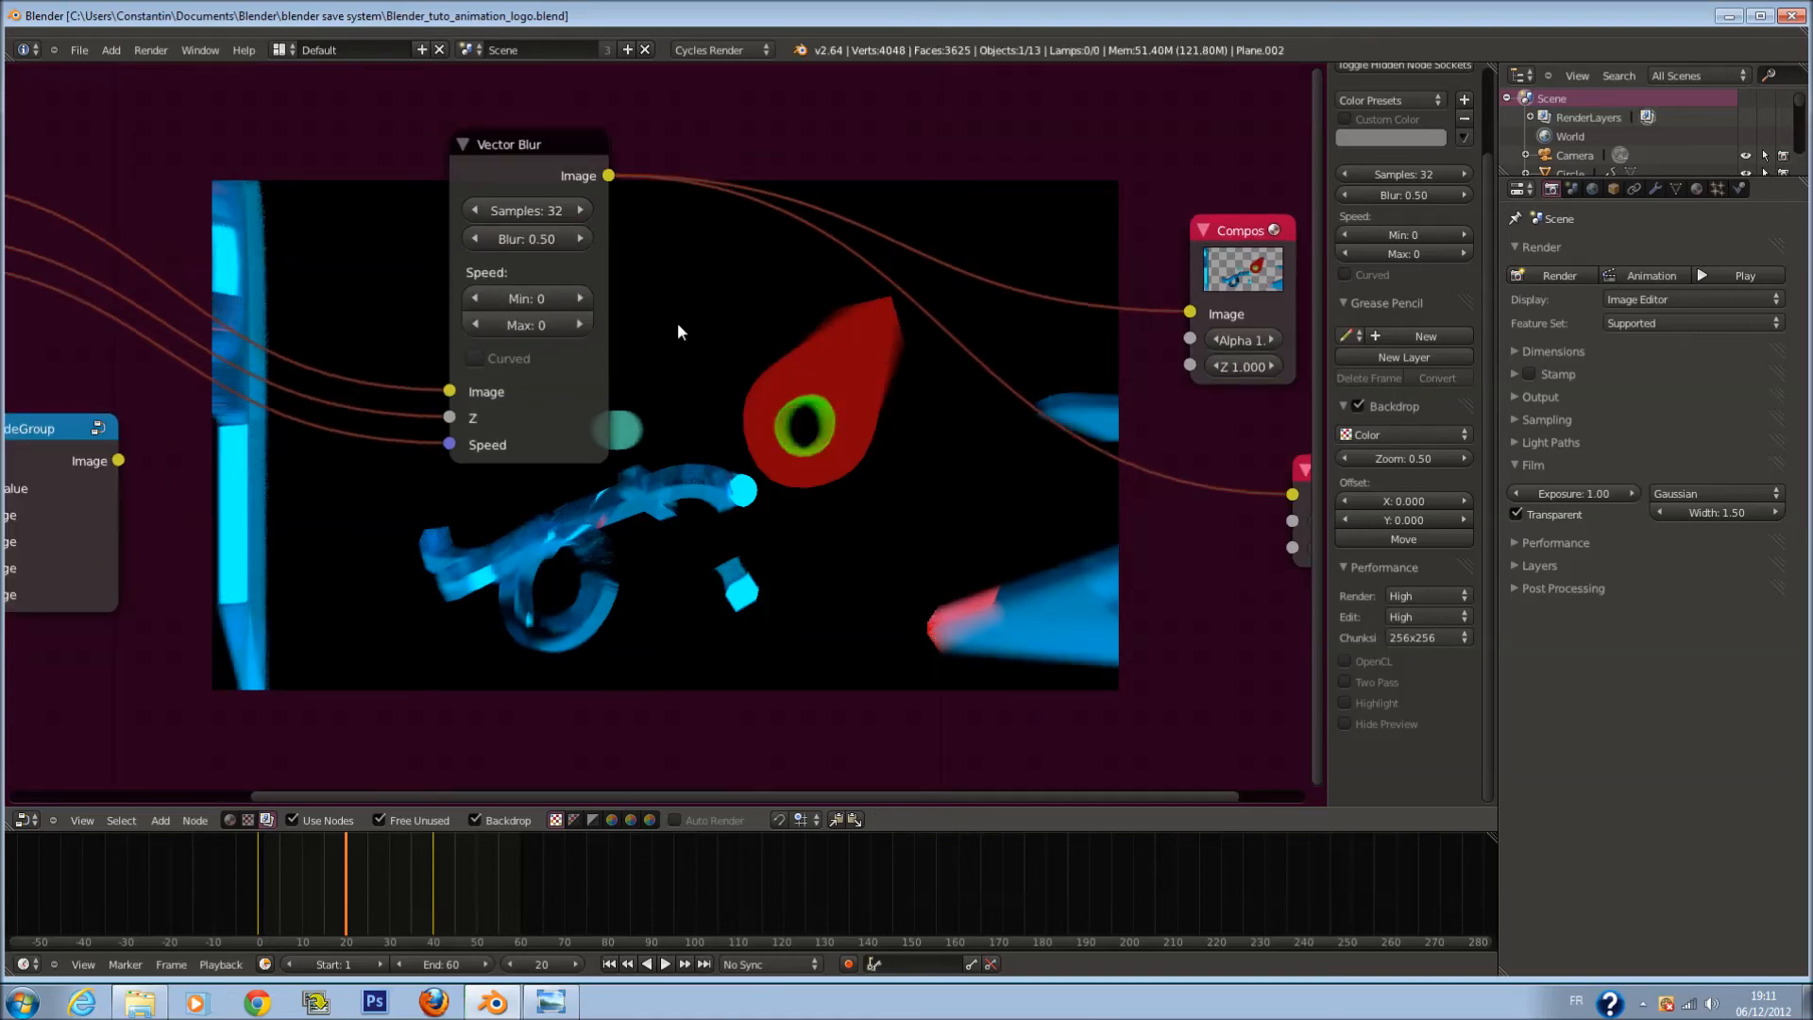
scroll(677, 321, down, 1)
scroll(706, 349, down, 1)
key(shift+a)
mouse_move(706, 353)
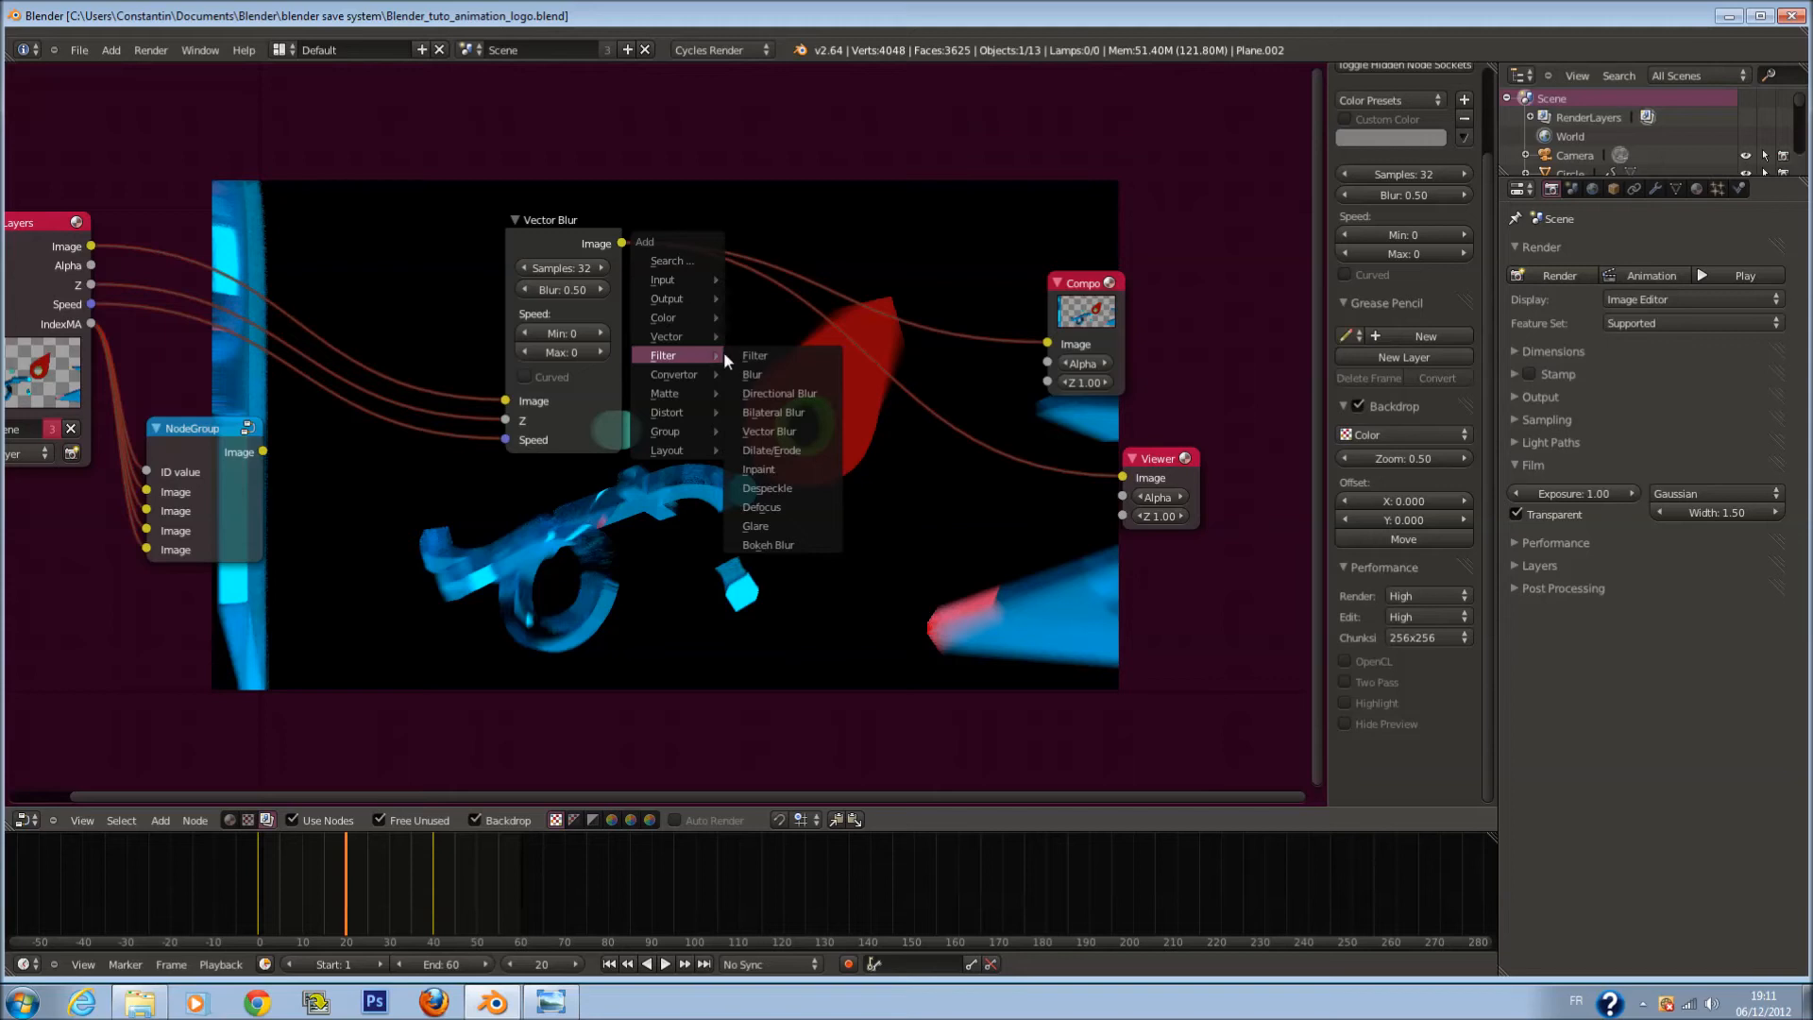
key(Escape)
key(shift+a)
mouse_move(683, 463)
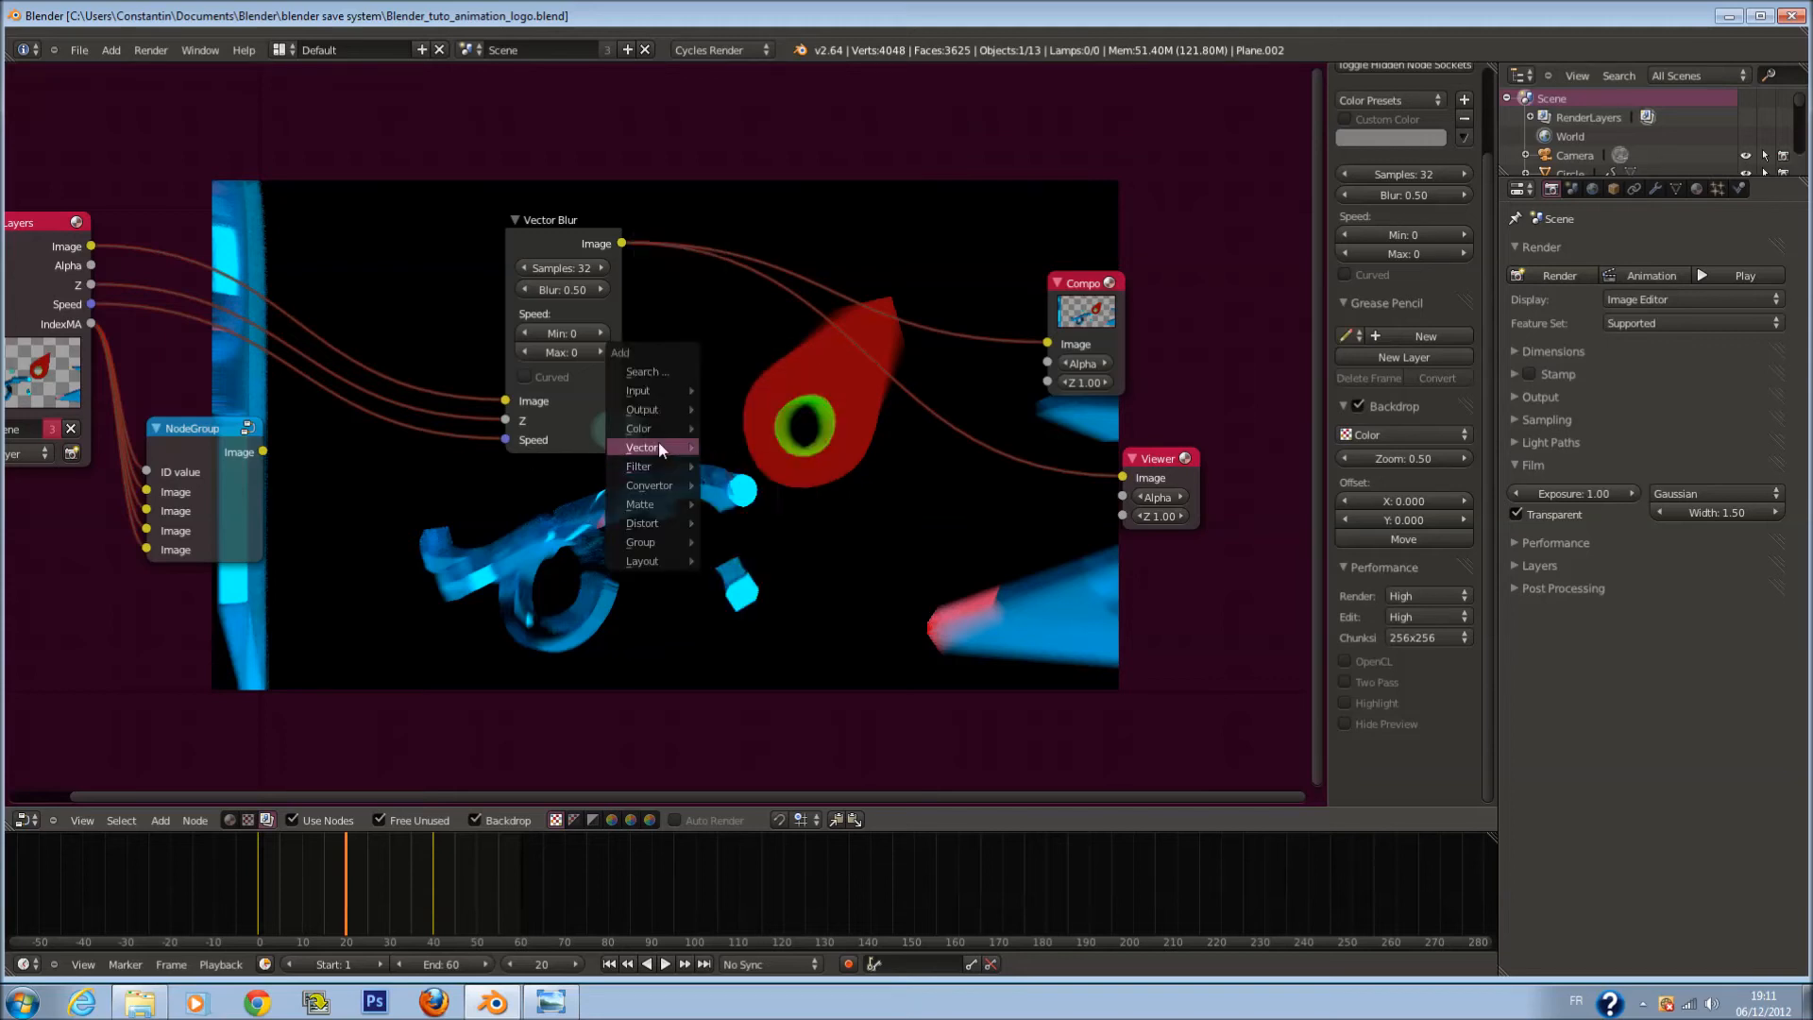
mouse_move(644, 435)
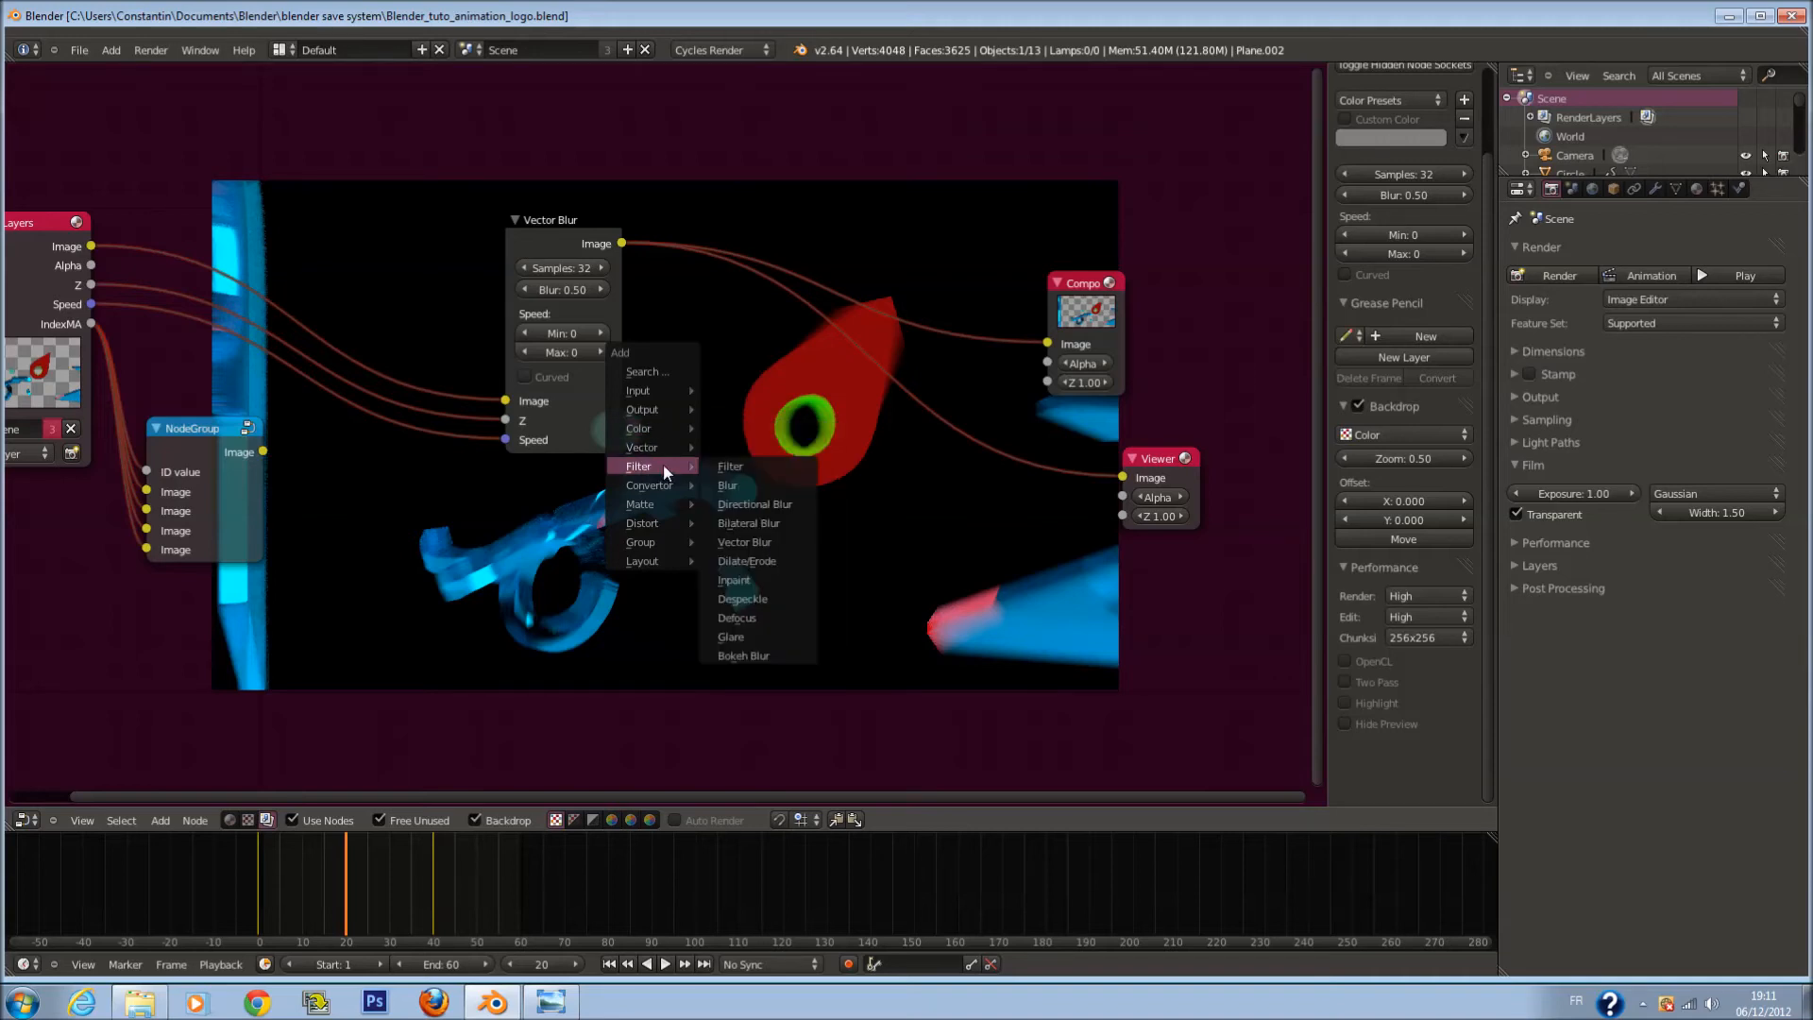
click(749, 540)
scroll(804, 518, up, 3)
key(x)
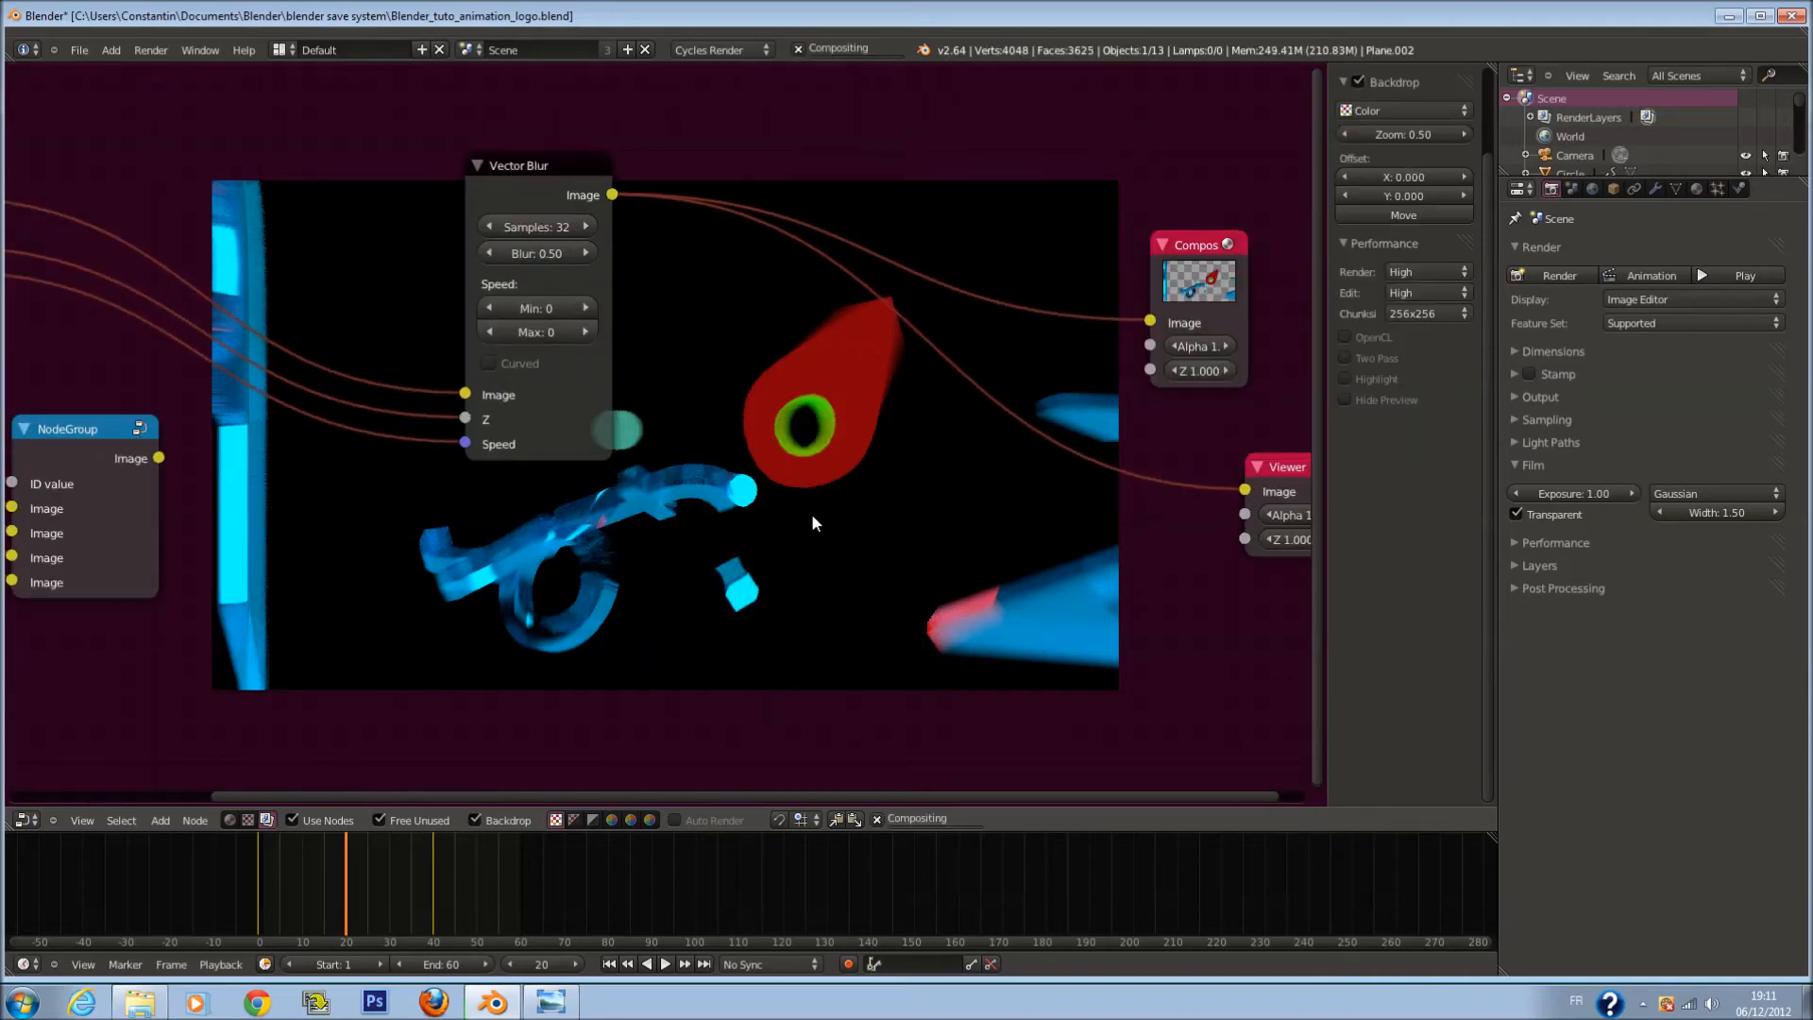
key(shift+a)
mouse_move(812, 516)
click(875, 611)
key(x)
Step: Insert a Directional Blur node on the link between the Vector Blur and Viewer nodes and save the file
key(shift+a)
click(1007, 605)
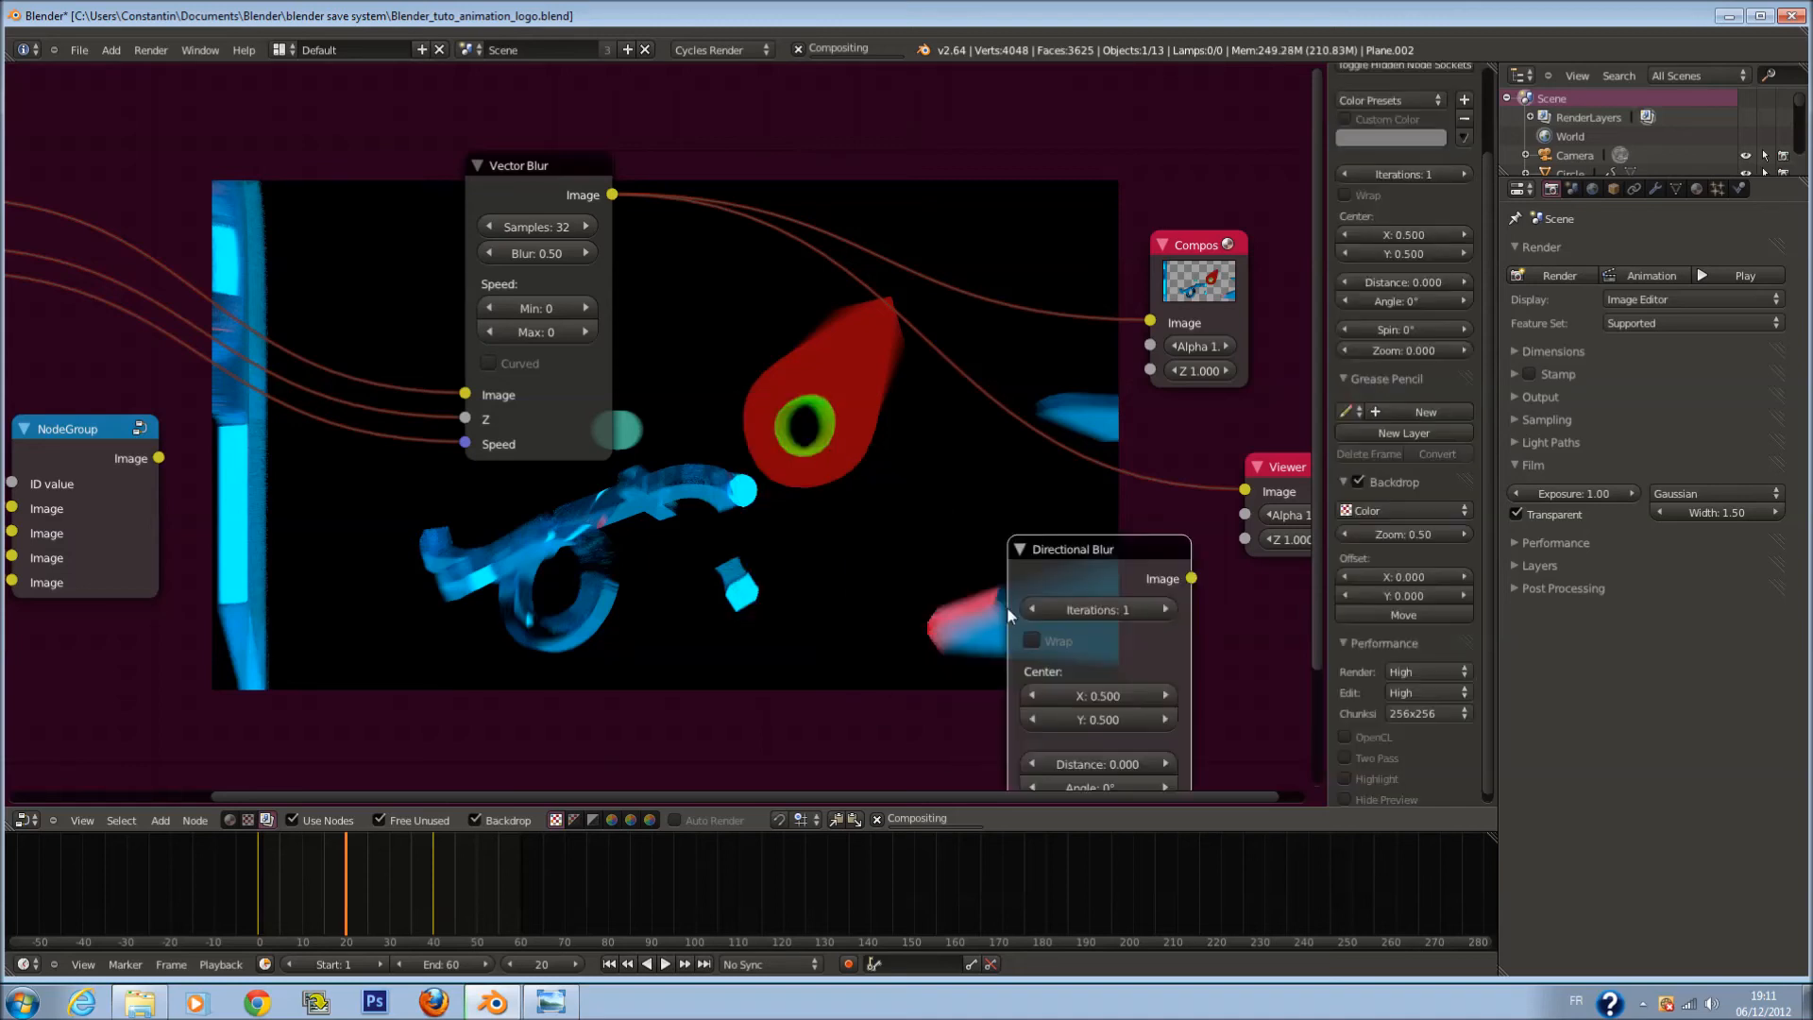
click(703, 340)
scroll(438, 368, down, 2)
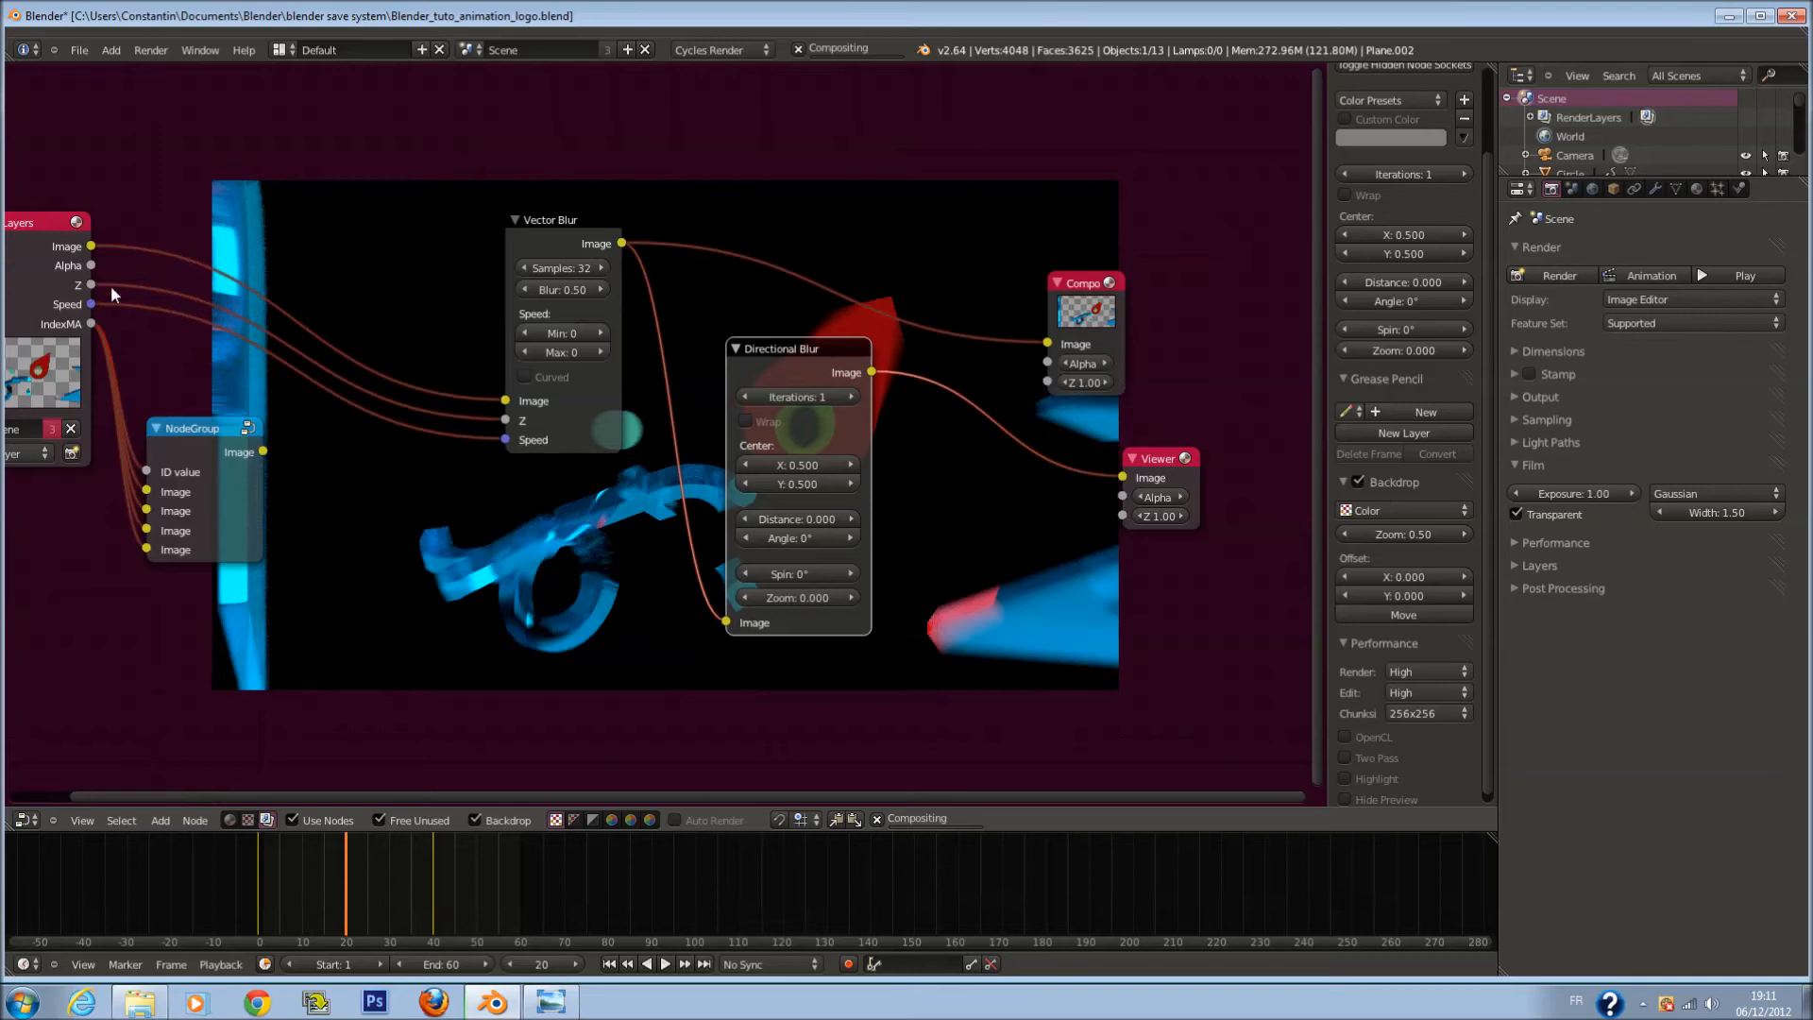
scroll(1030, 534, up, 1)
middle_drag(990, 565, 1159, 430)
scroll(1050, 387, up, 1)
key(ctrl+s)
Step: Raise the Directional Blur node's angle to 10° and save the file
click(1055, 388)
click(1070, 469)
click(1137, 395)
click(1138, 396)
click(1137, 396)
click(1138, 396)
click(1138, 396)
click(1138, 395)
click(1138, 395)
click(1137, 396)
click(1138, 395)
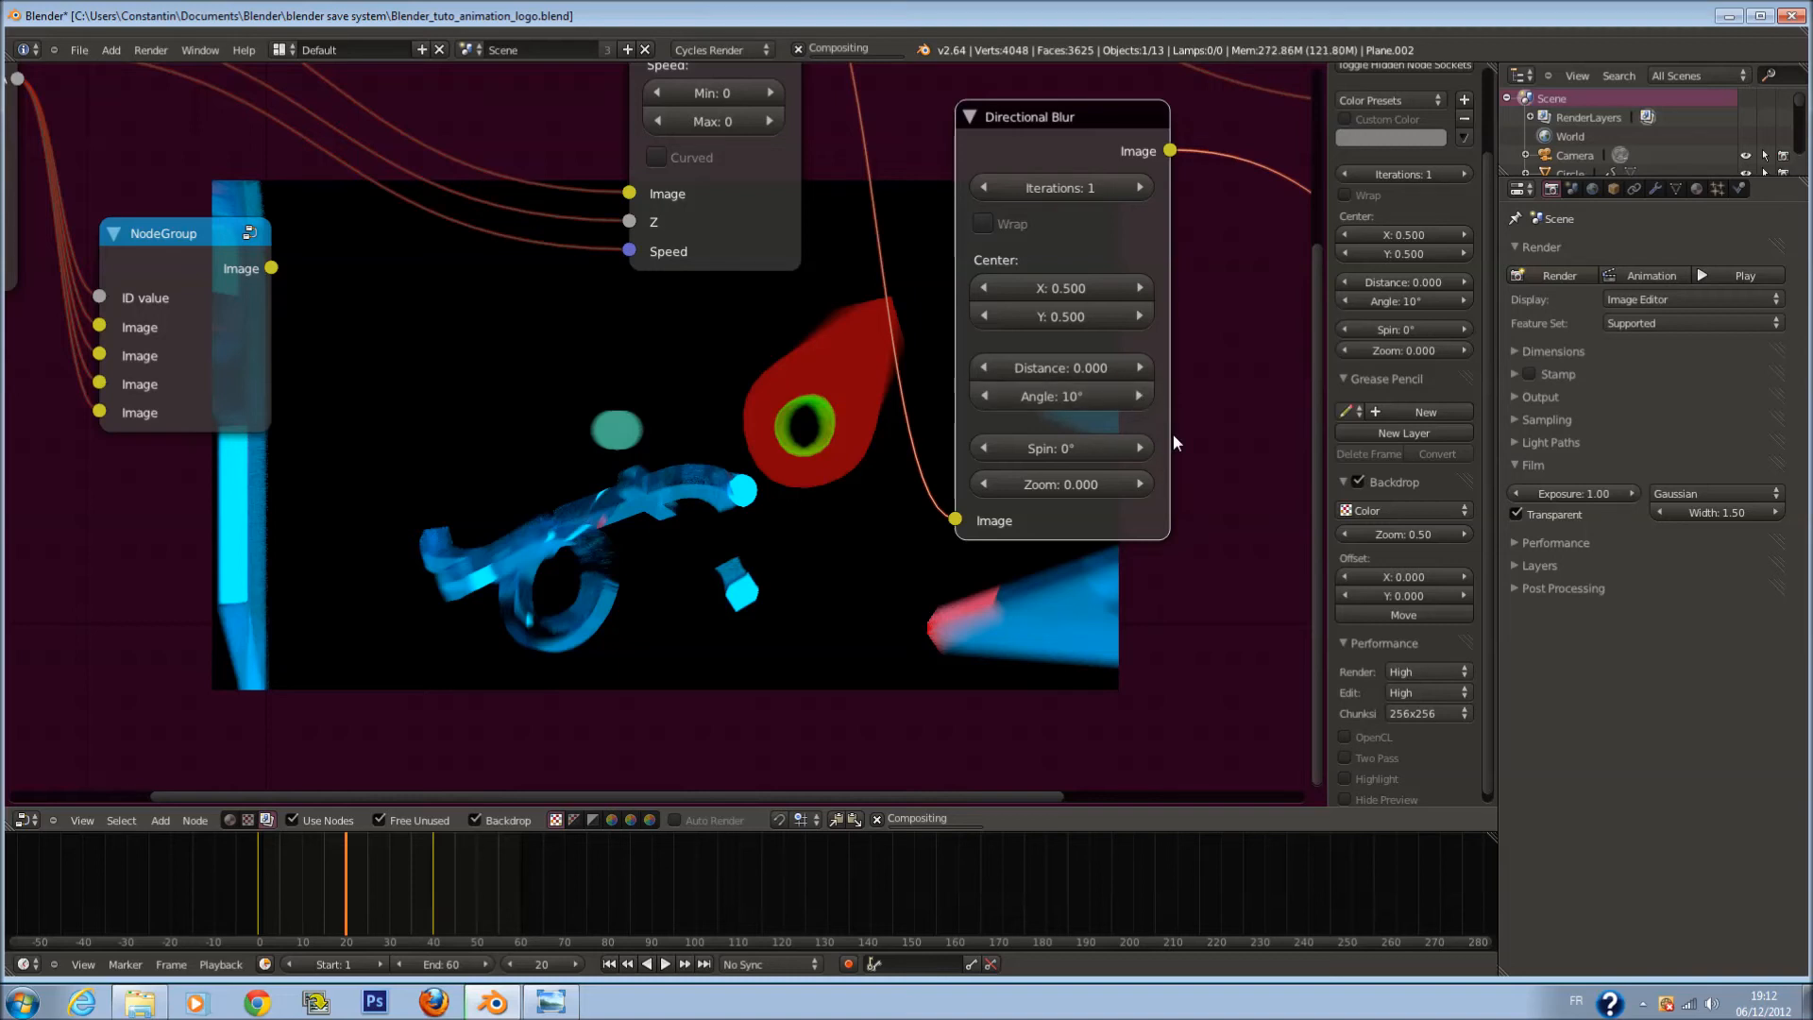
key(ctrl+s)
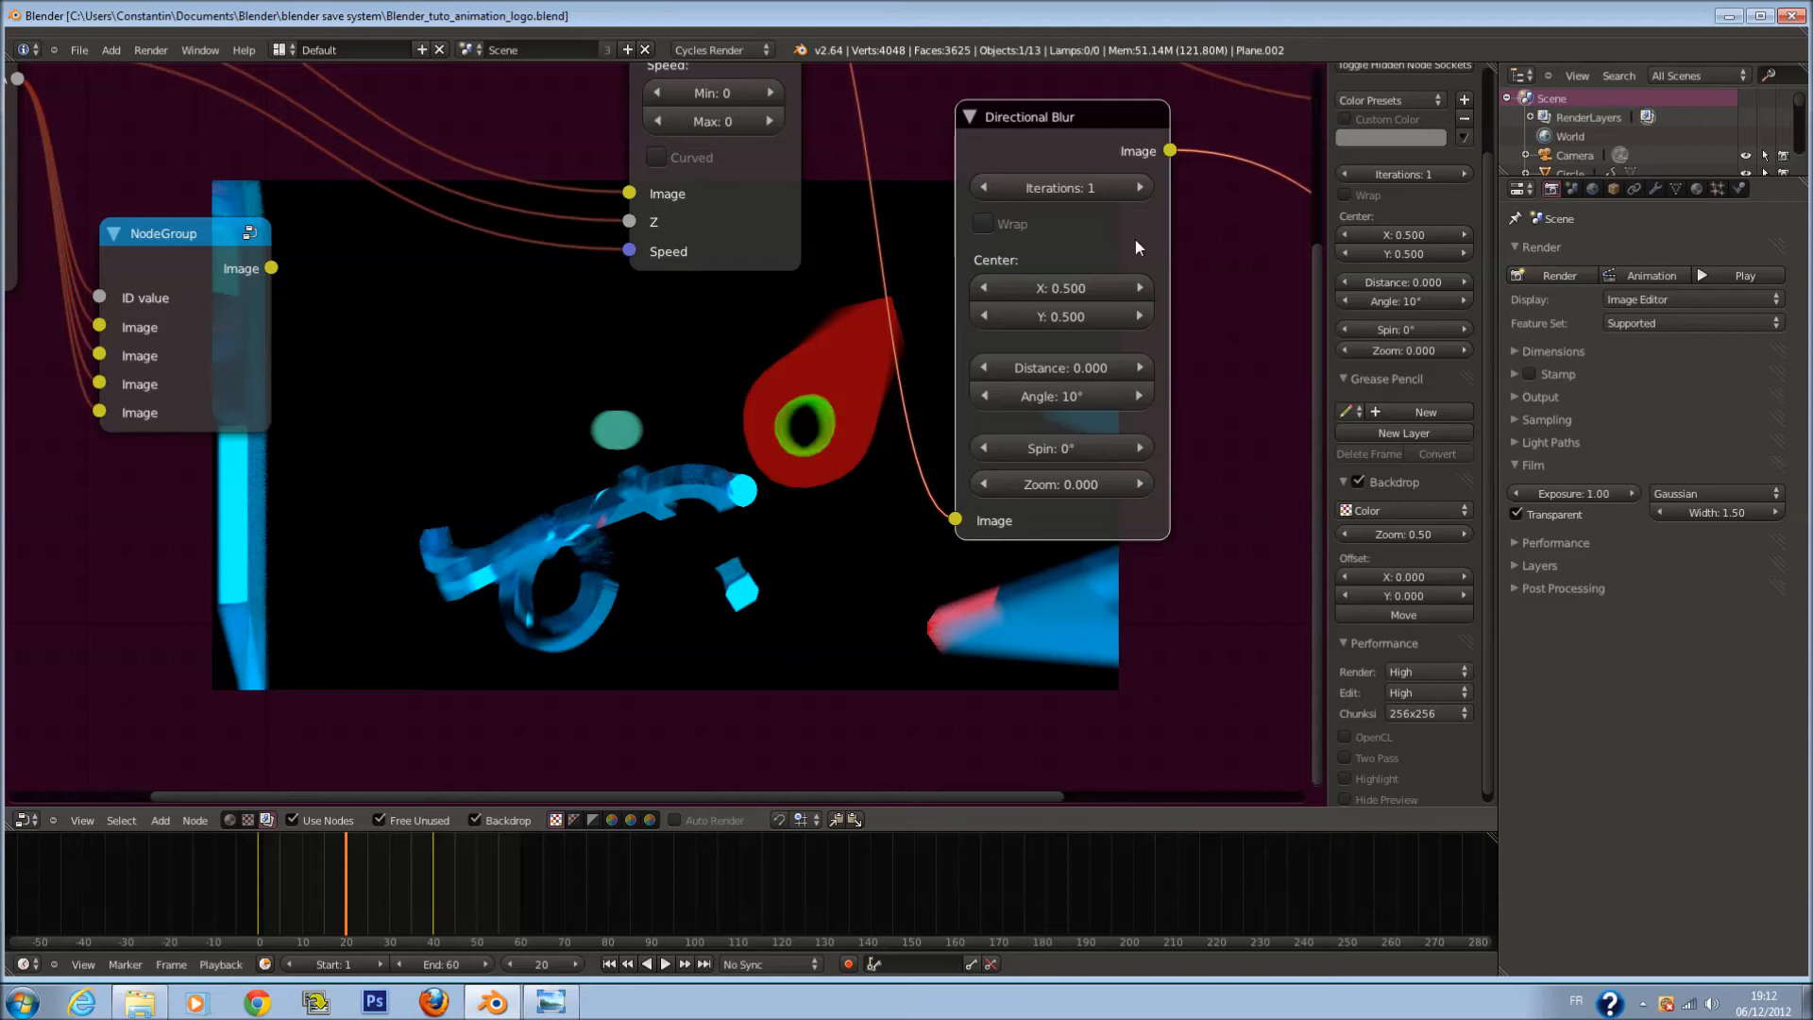
Step: Set the Directional Blur node's iterations to 2 and its spin to 1°, and save the file
click(1129, 188)
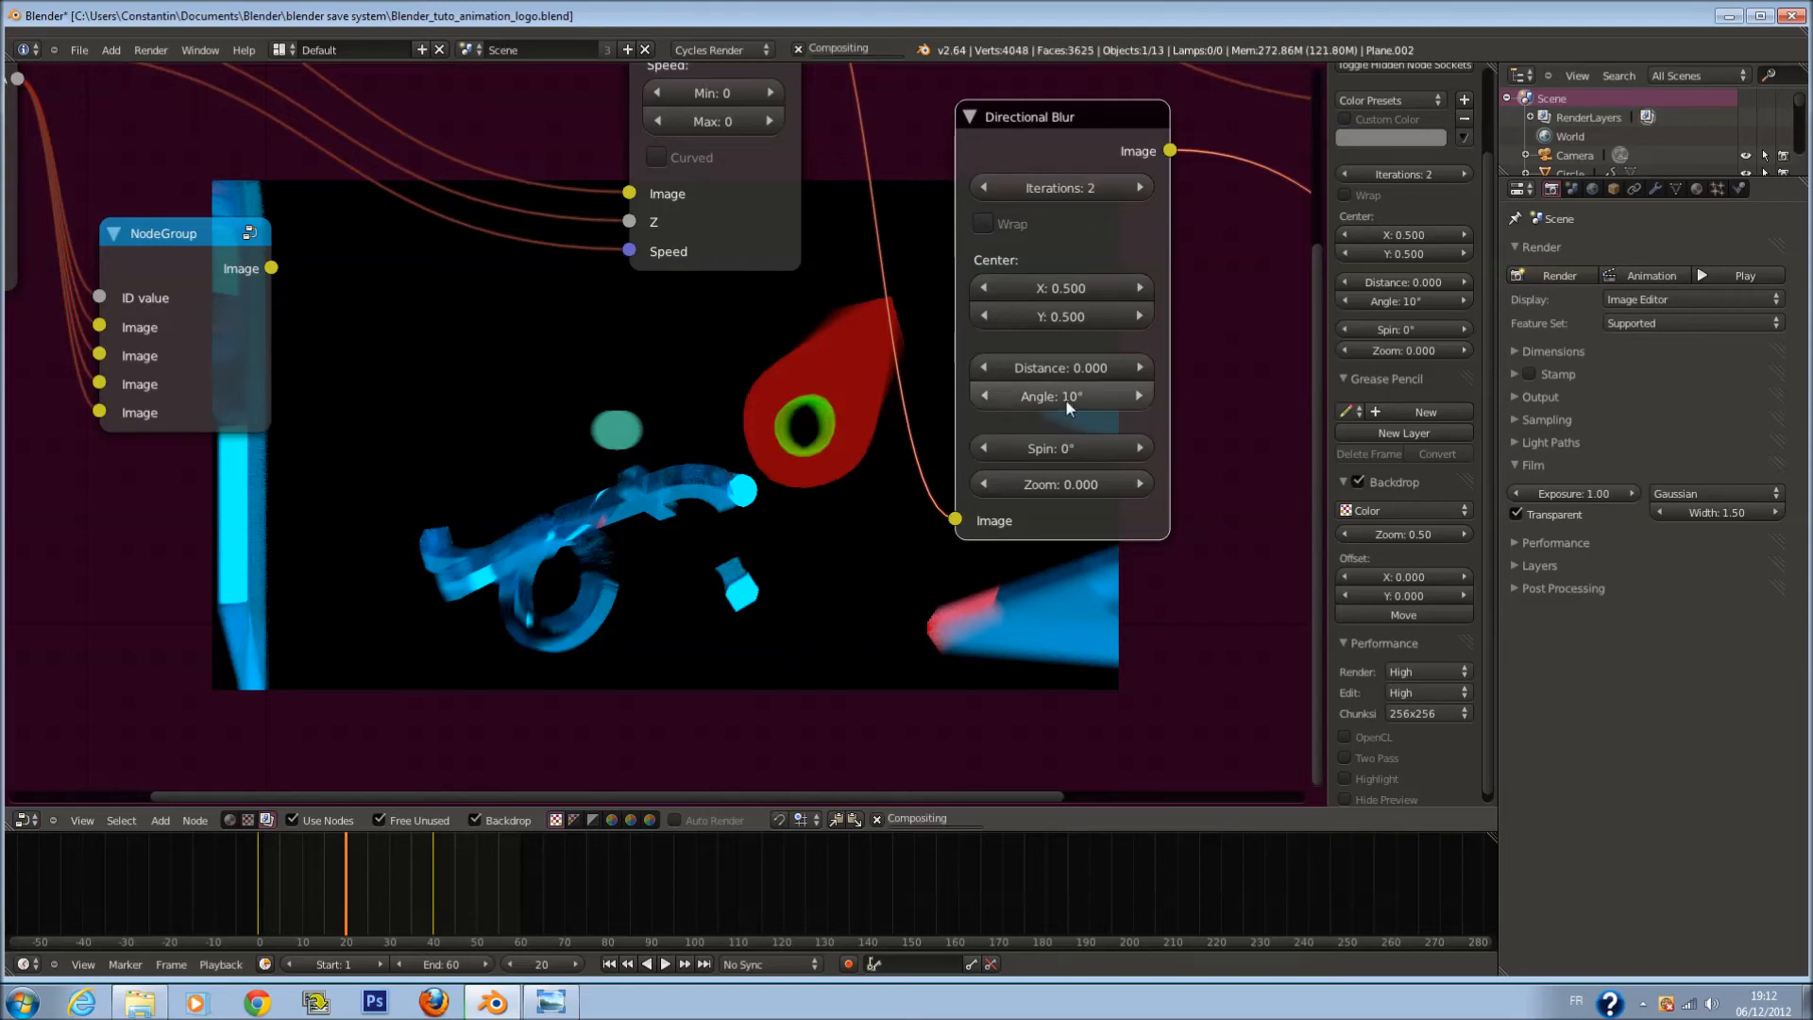
click(1141, 451)
middle_drag(1149, 452, 1174, 432)
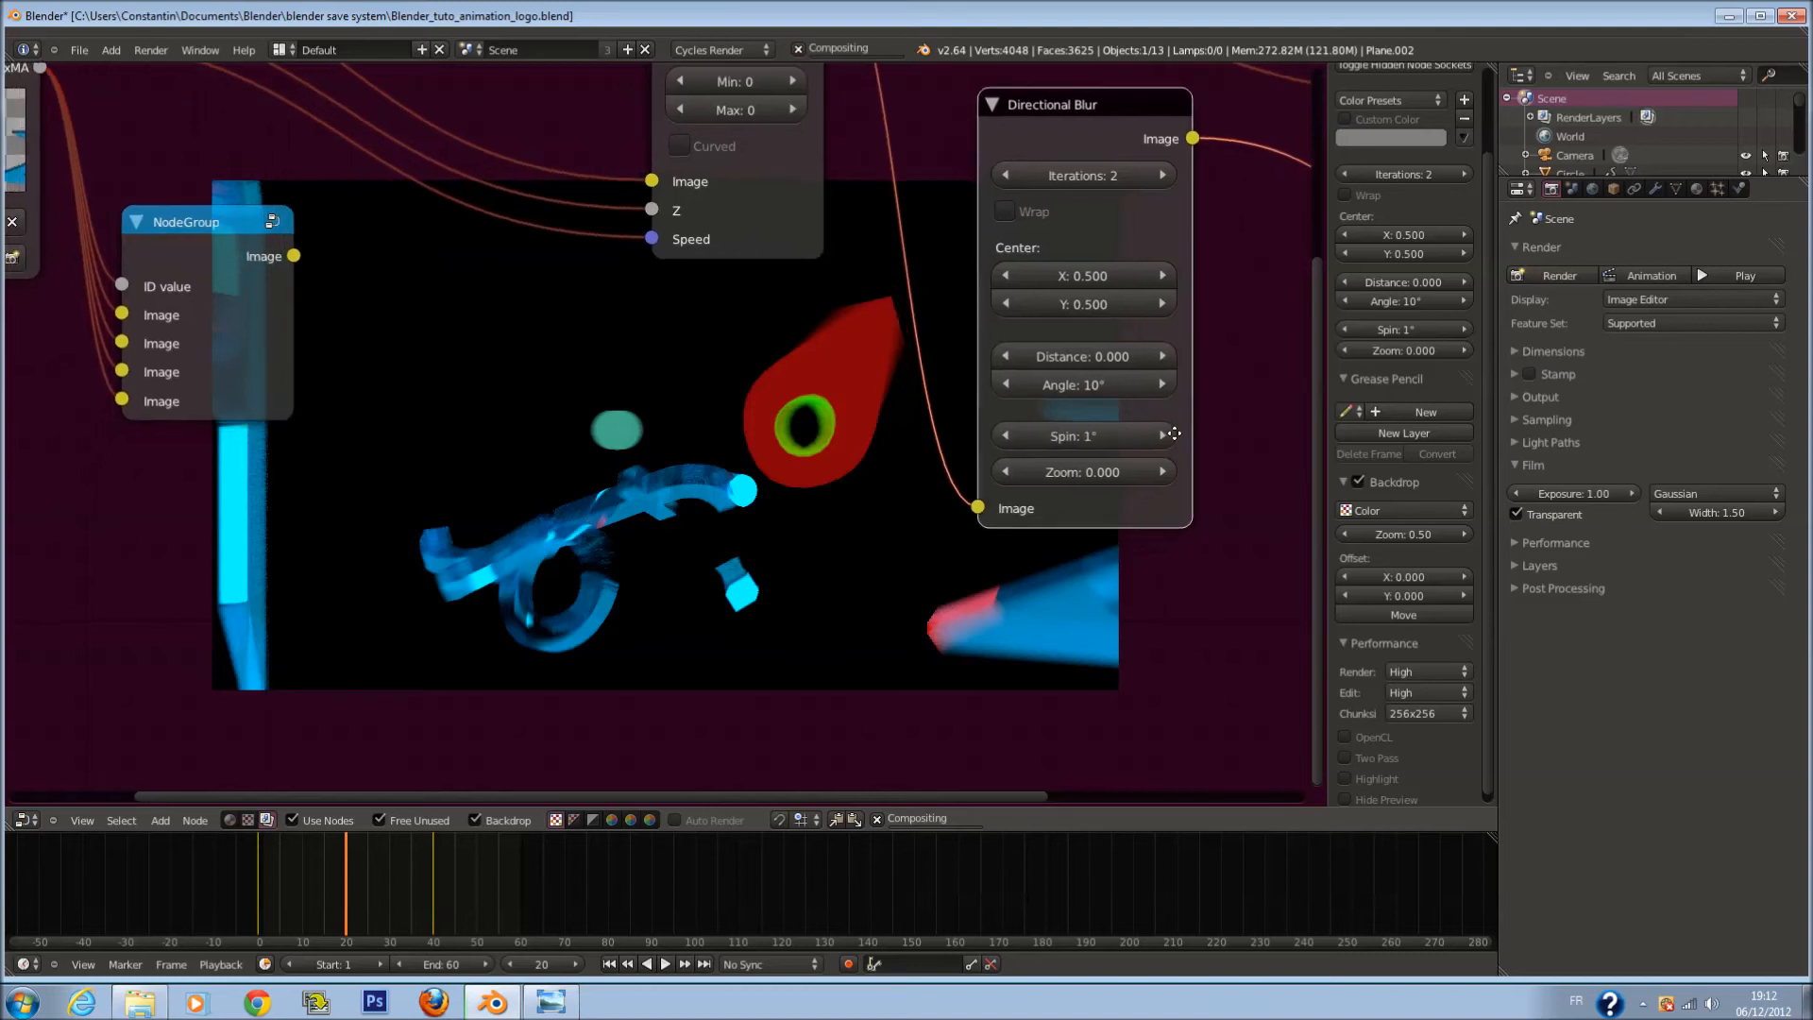
middle_drag(826, 508, 814, 432)
scroll(818, 435, down, 1)
key(ctrl+s)
Step: Lower the Directional Blur node's spin to -2° and save the file
click(915, 438)
click(969, 364)
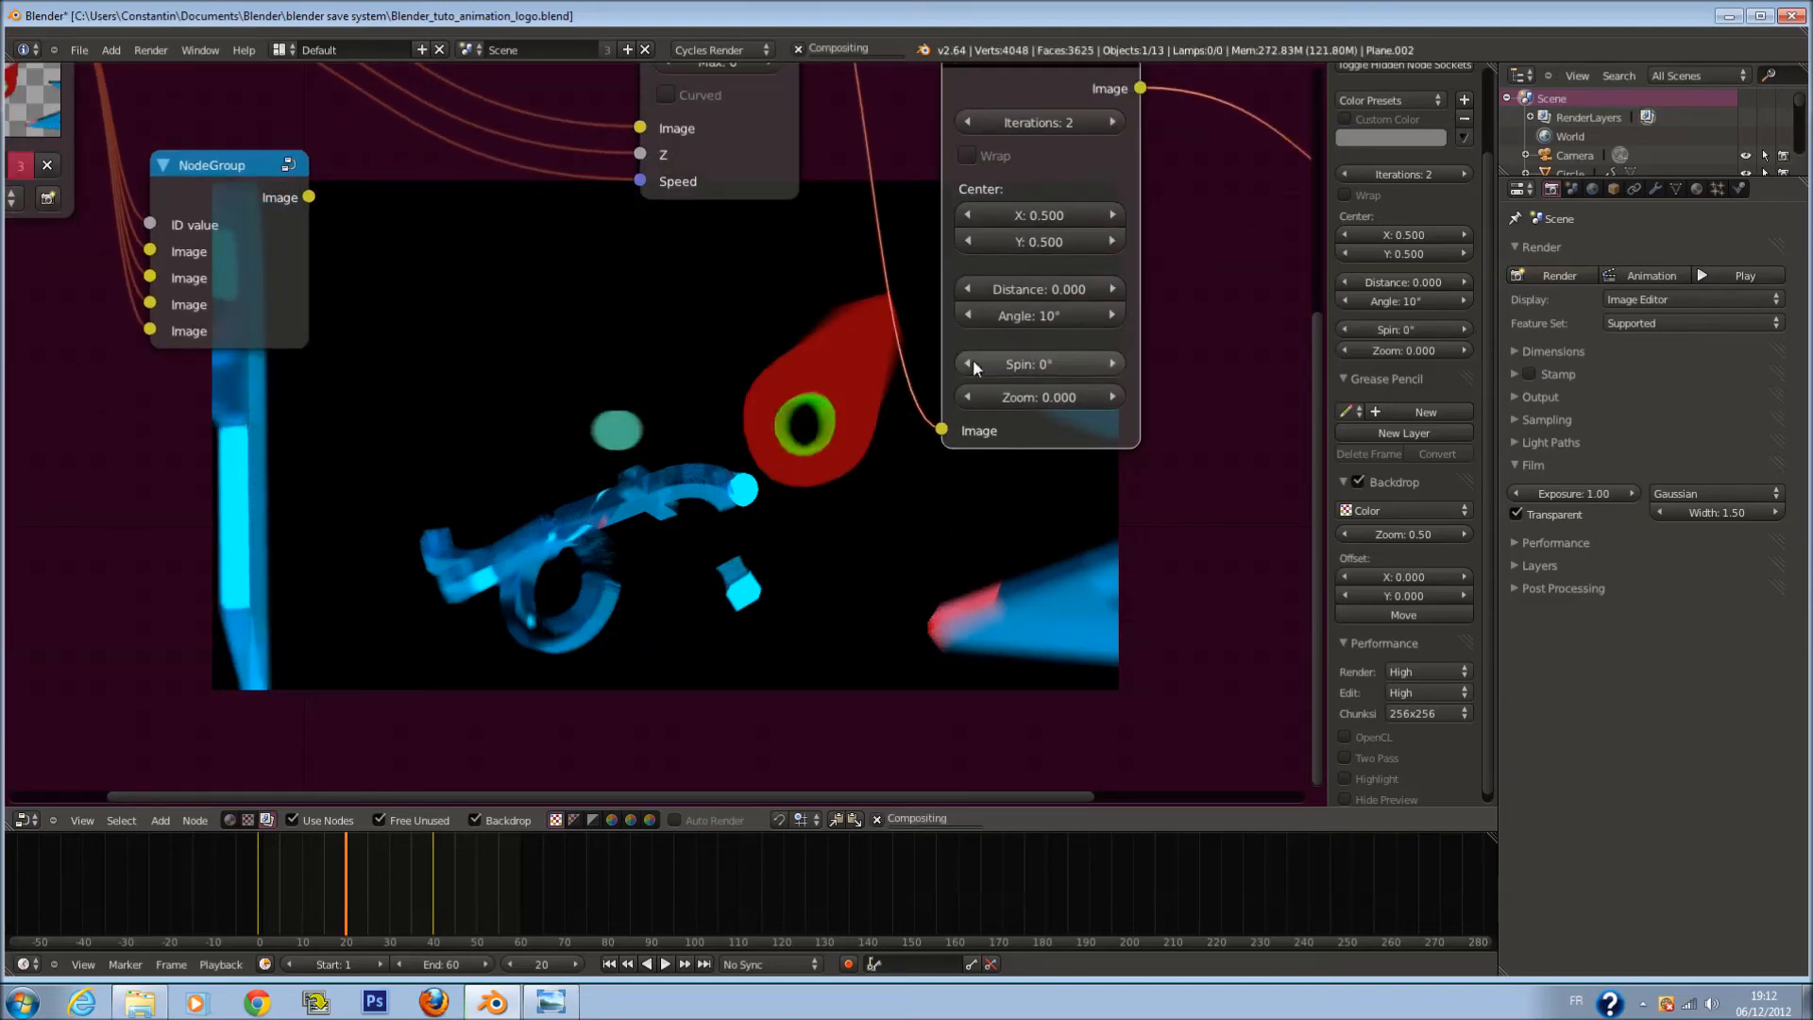
click(967, 365)
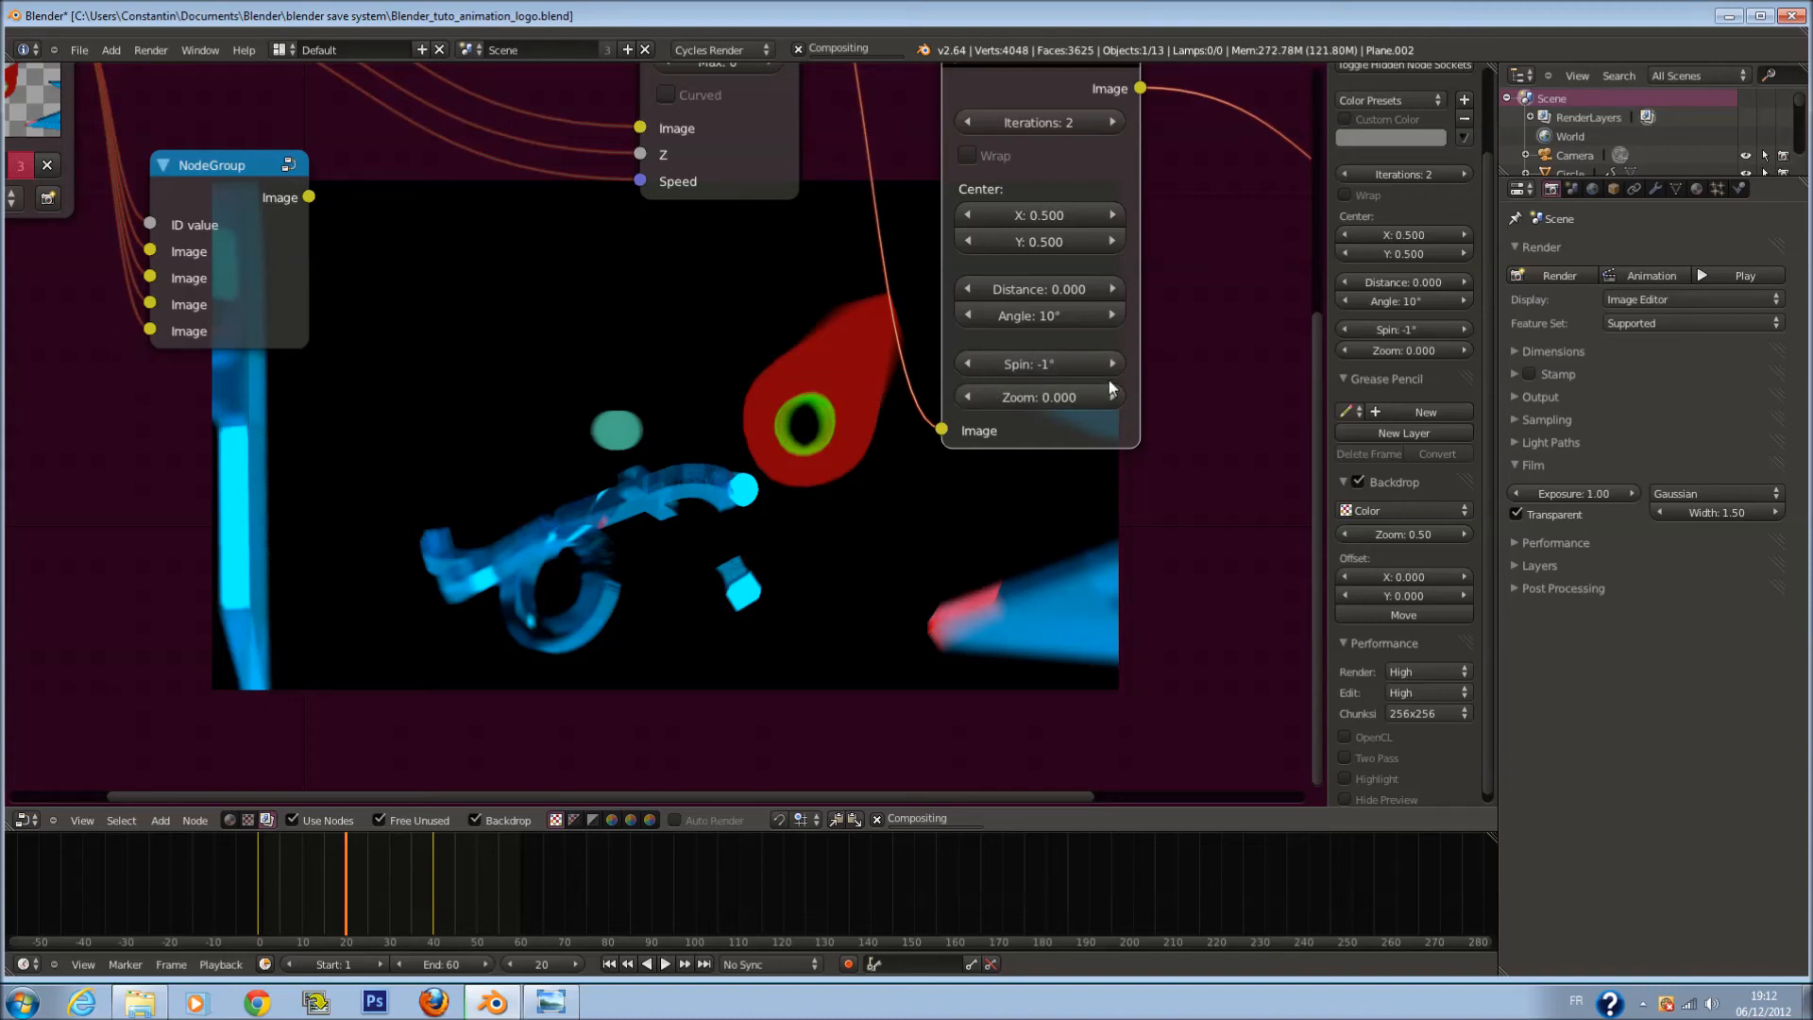
key(ctrl+s)
middle_drag(932, 480, 955, 503)
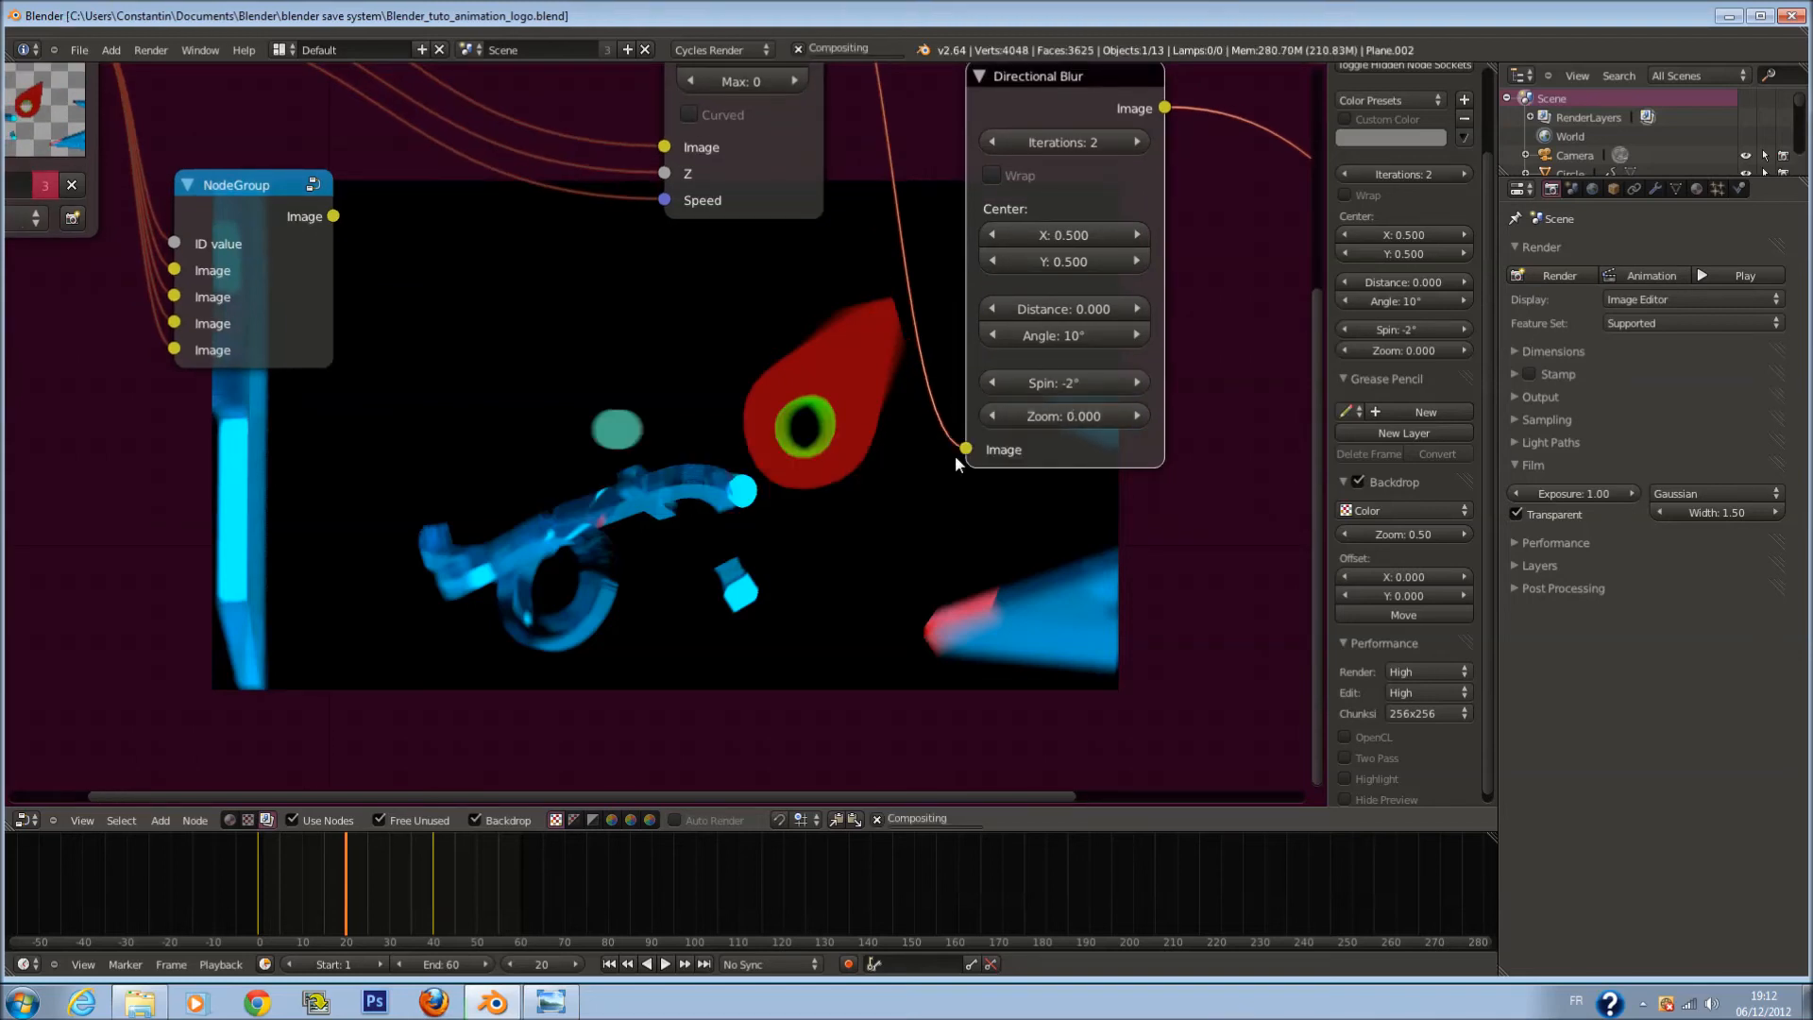
scroll(955, 457, down, 1)
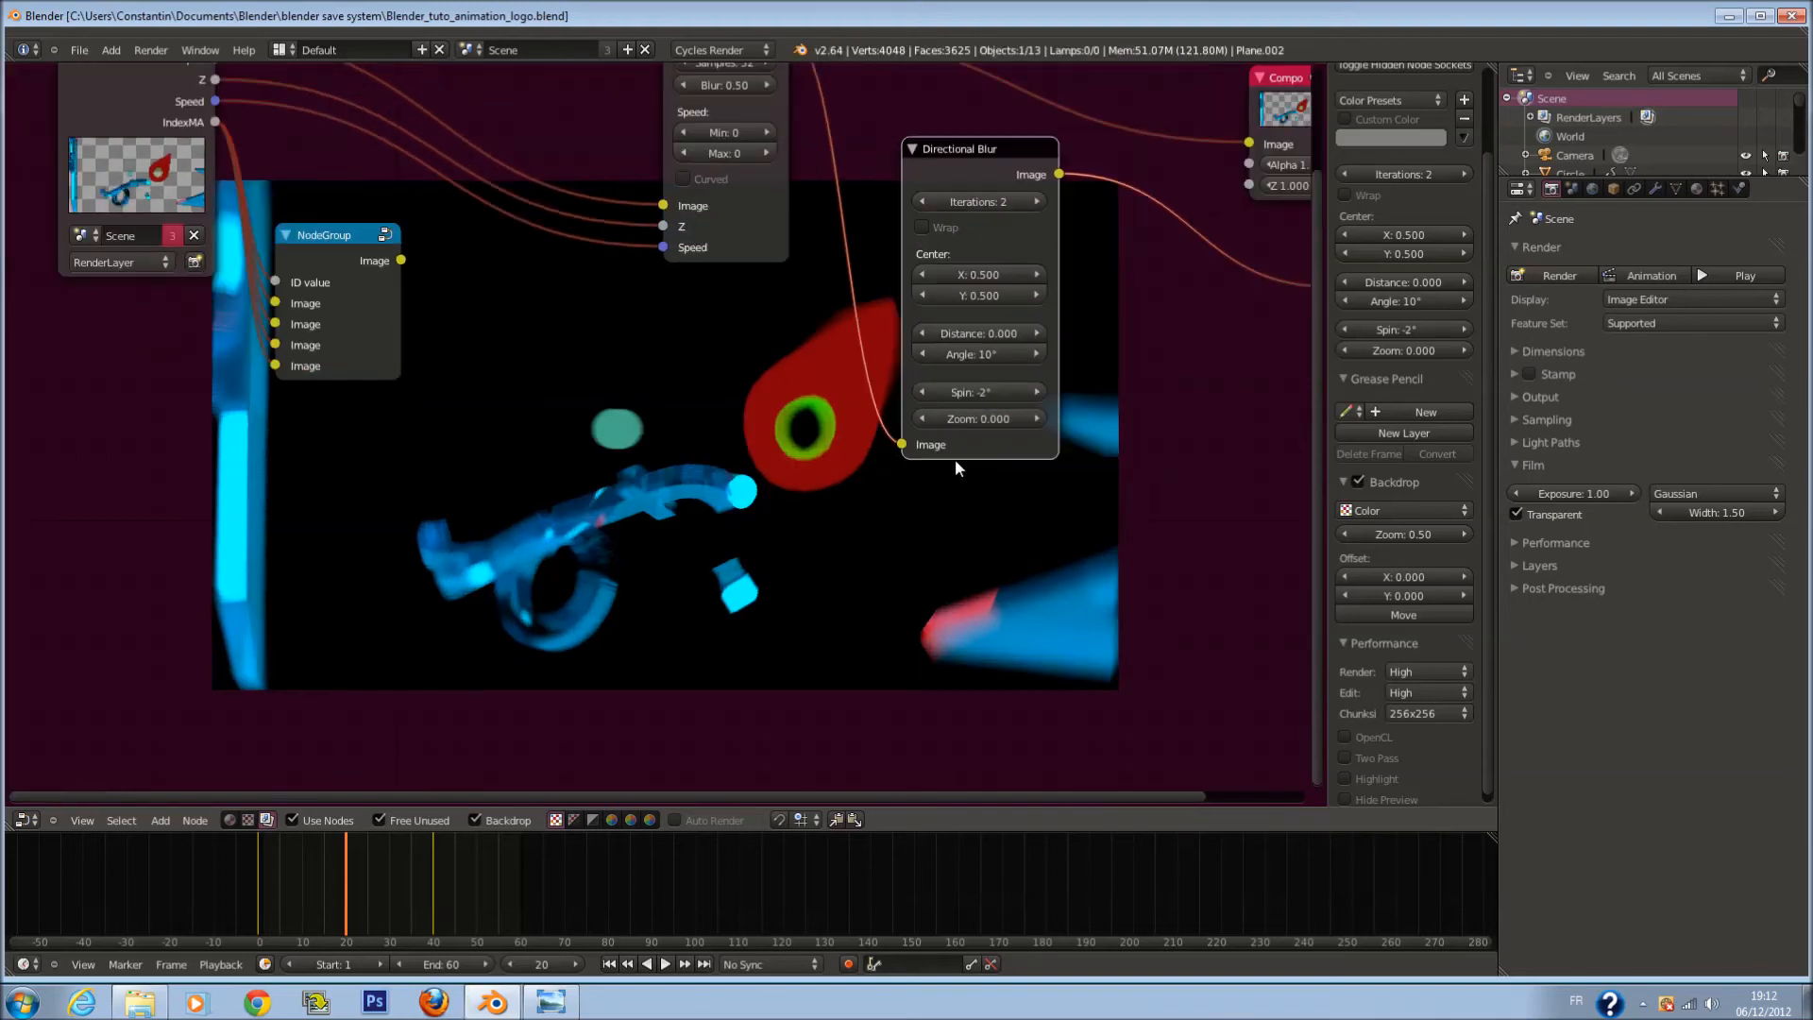
key(ctrl+s)
Step: Collapse the Directional Blur node and move the Vector Blur, Directional Blur, Composite and Viewer nodes into a tidier layout
click(954, 462)
click(912, 148)
middle_drag(916, 149, 824, 321)
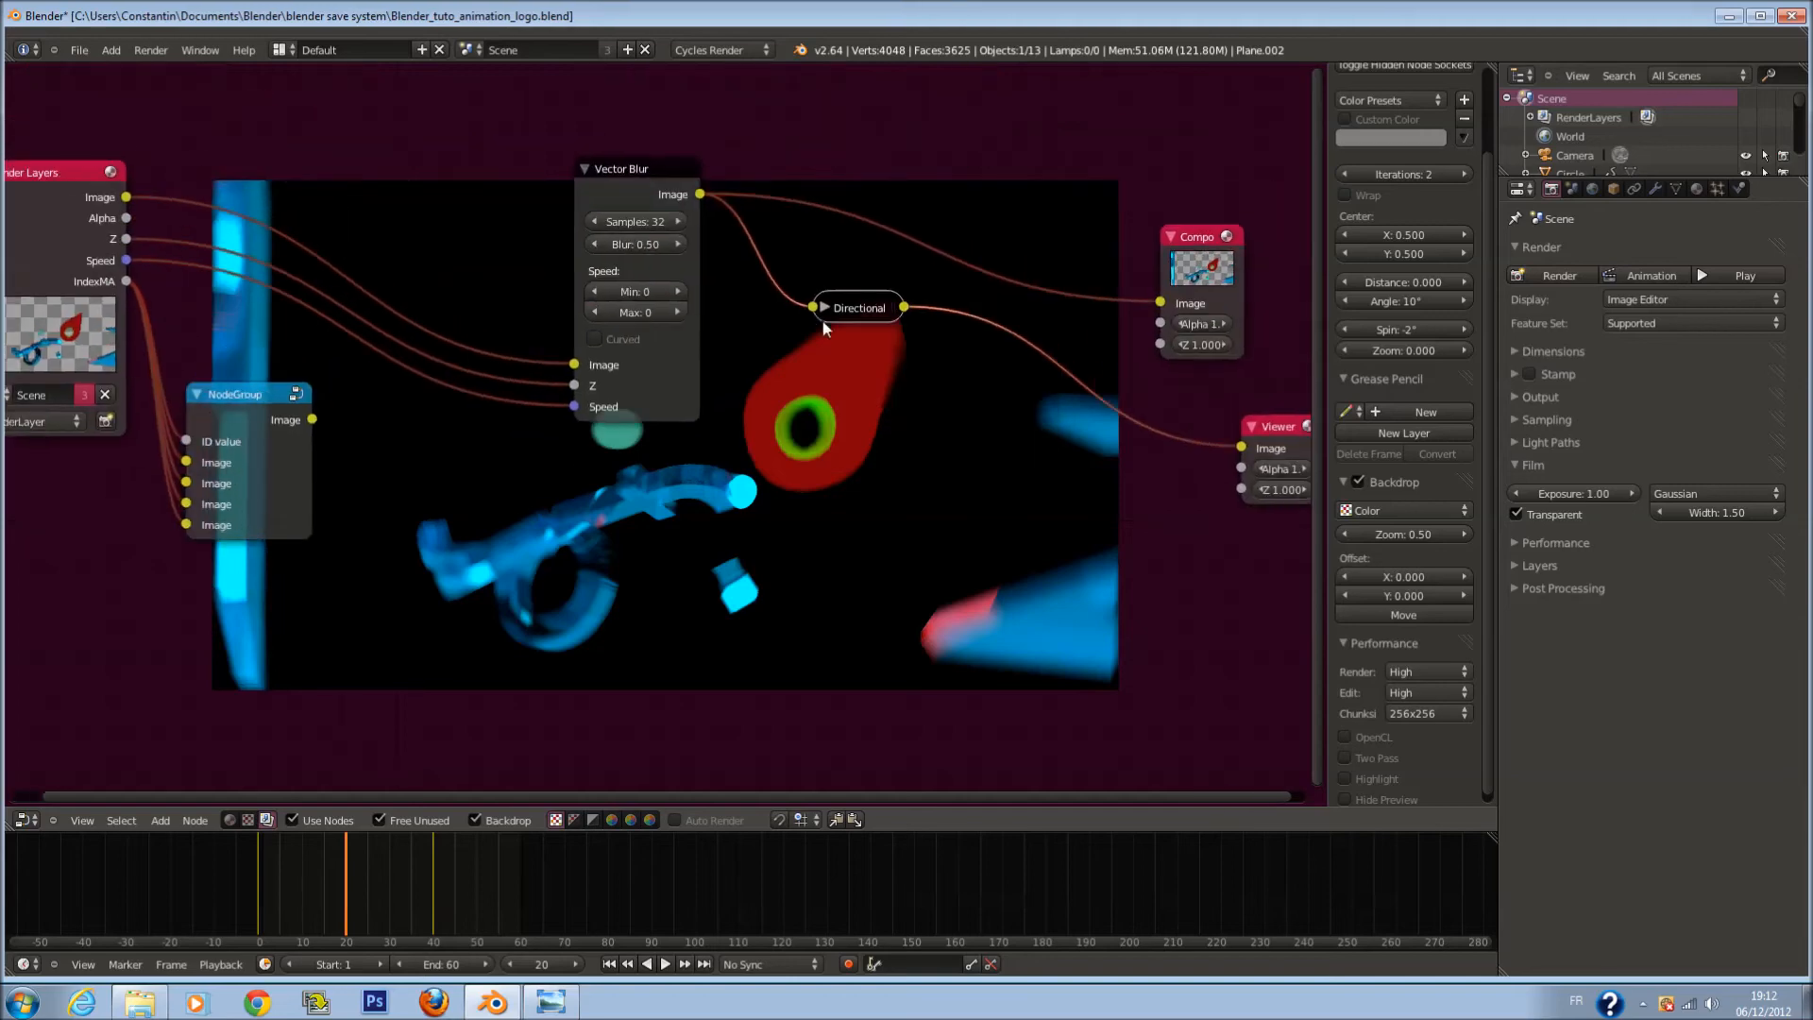
drag(607, 189, 482, 185)
drag(887, 310, 805, 316)
drag(1199, 236, 1012, 187)
drag(1257, 421, 1187, 409)
Step: Insert a Lens Distortion node on the link between the Directional Blur and Viewer nodes
key(shift+a)
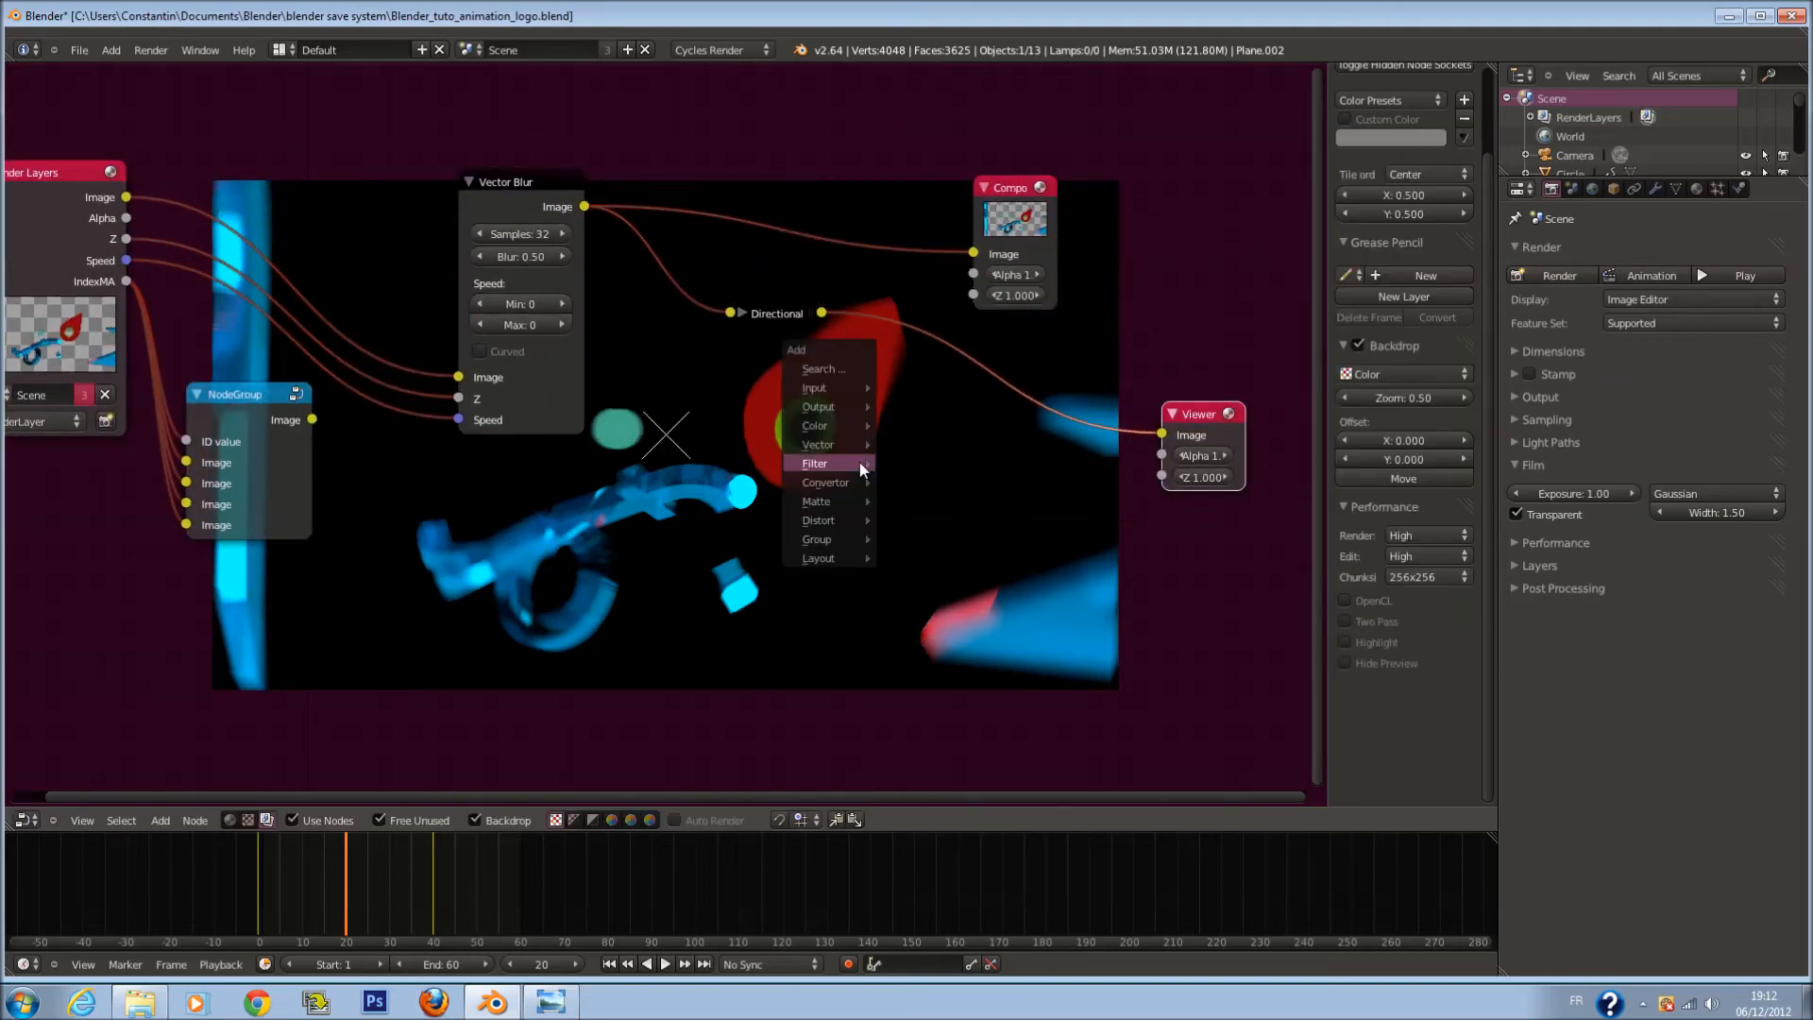
mouse_move(818, 520)
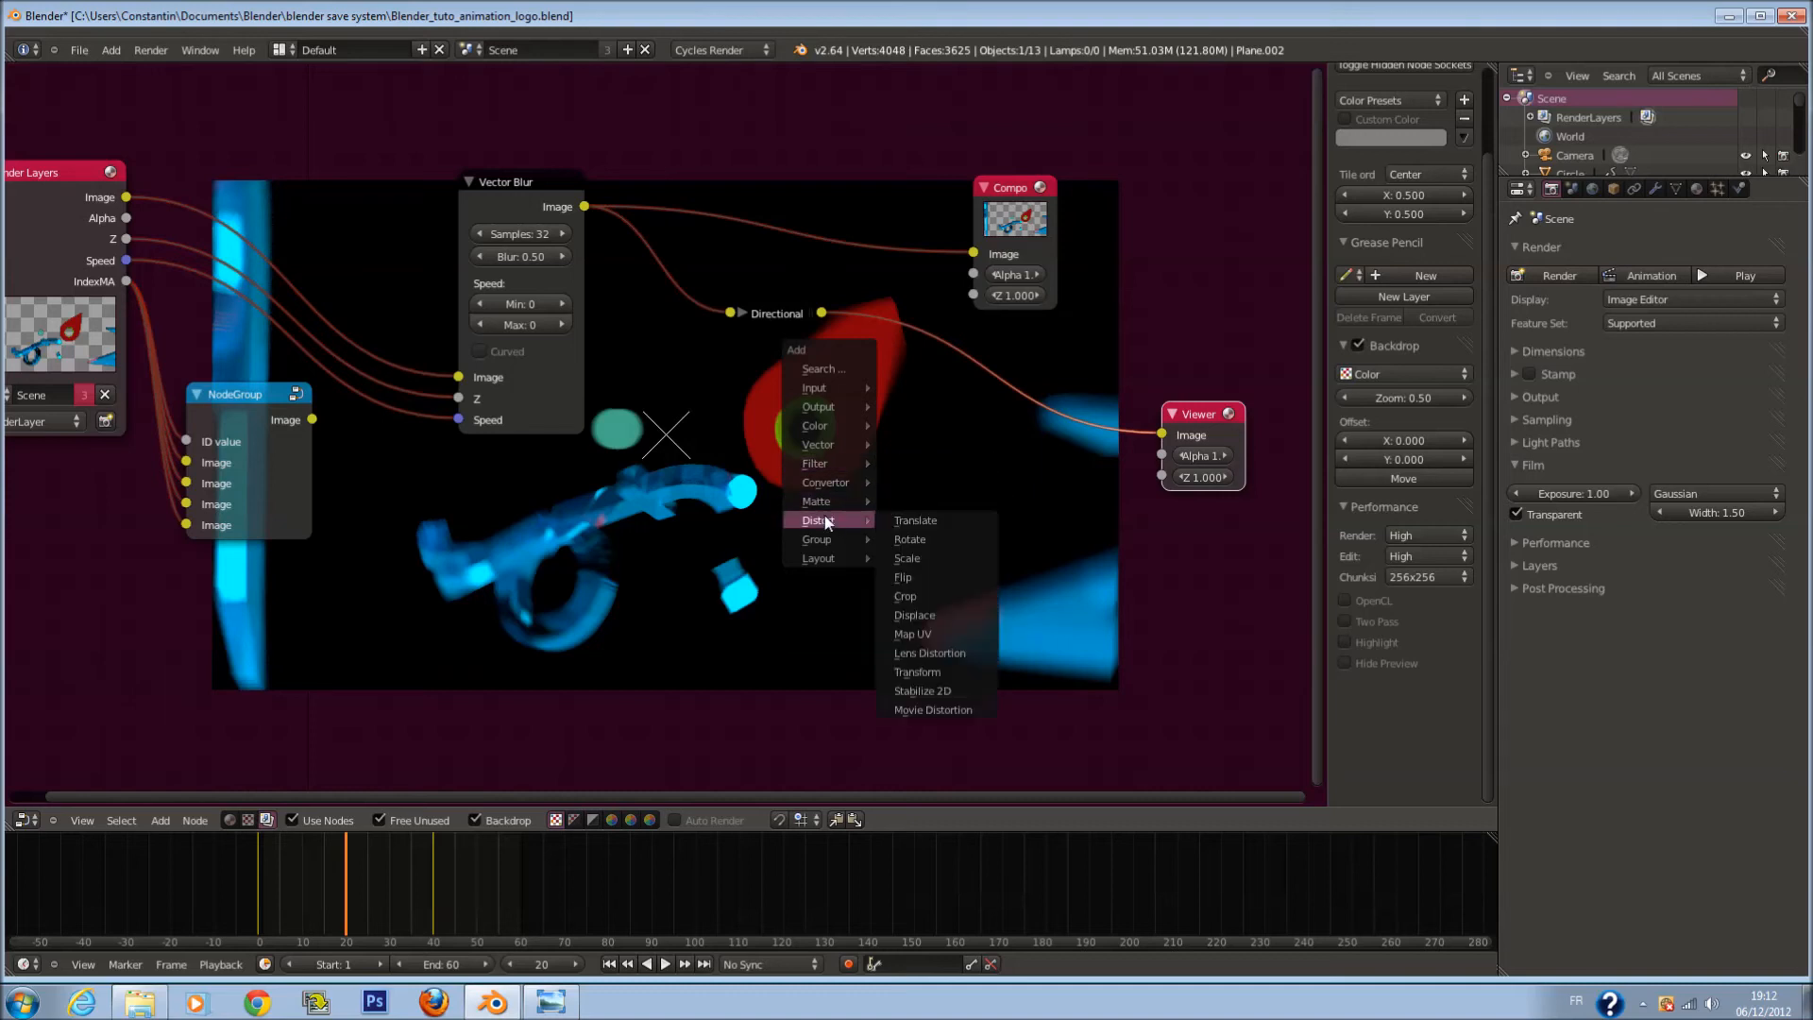
click(911, 651)
click(947, 370)
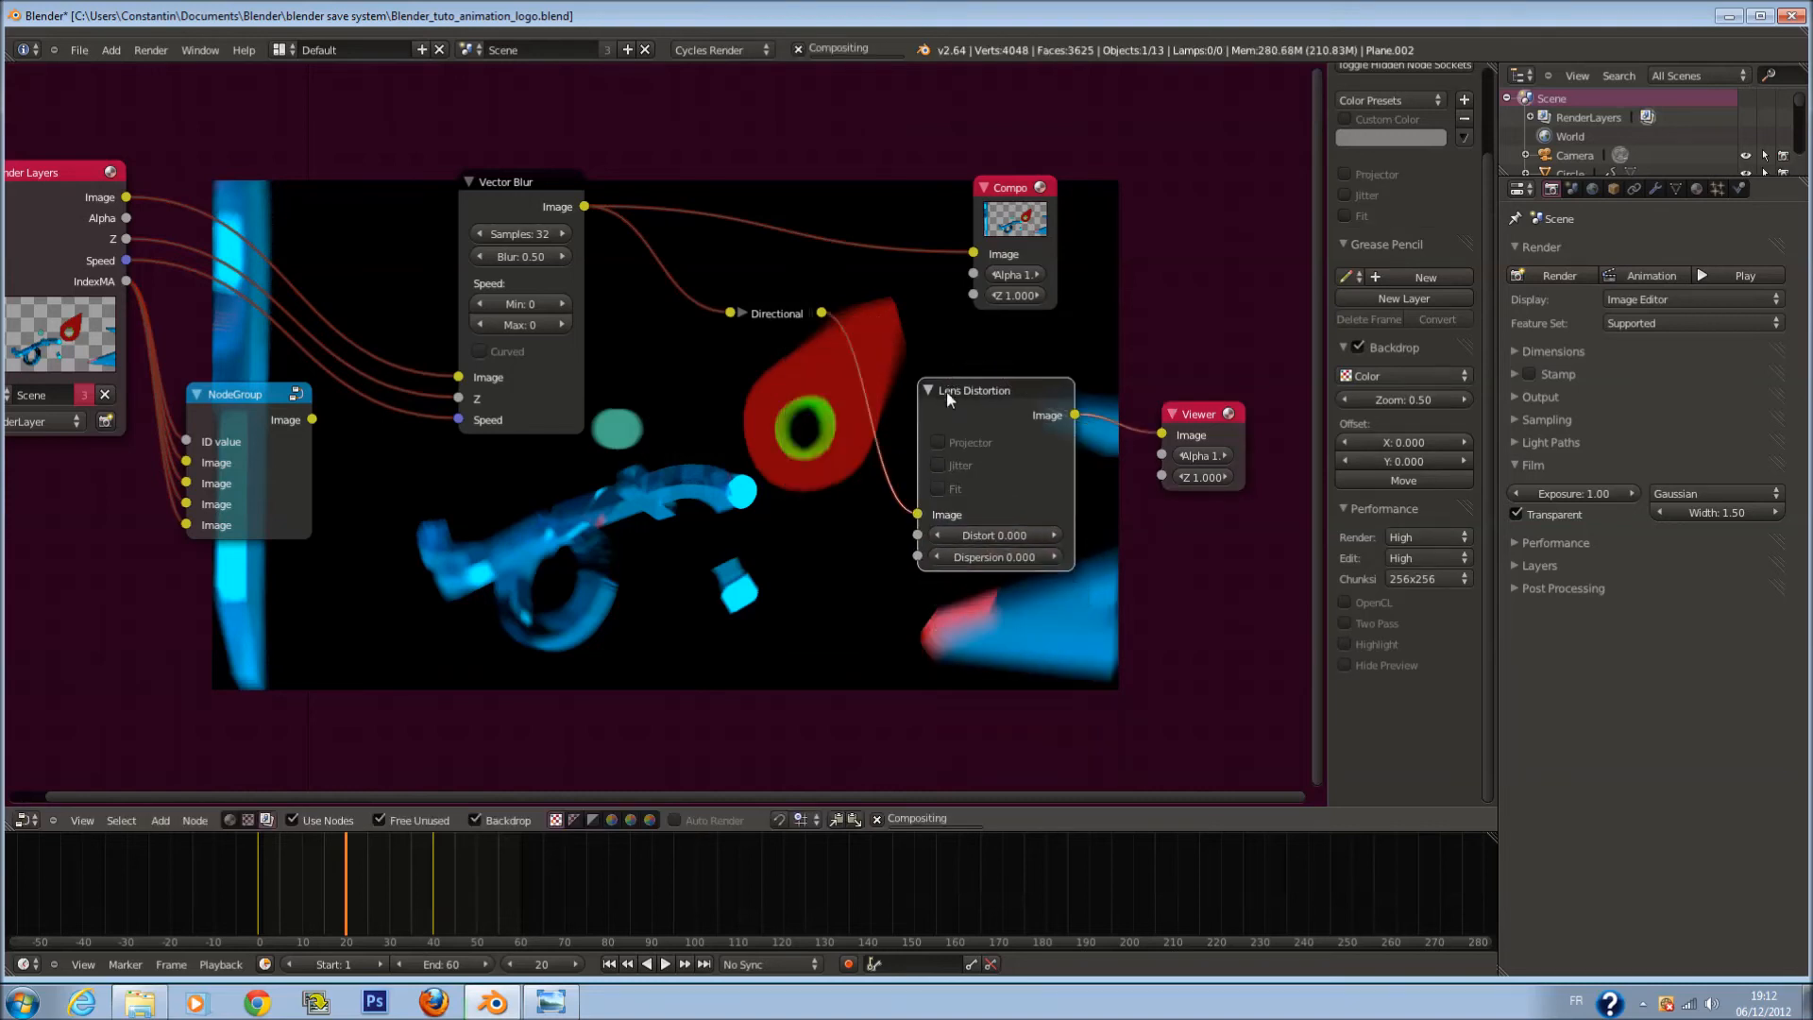
Step: Set the Lens Distortion node's dispersion to 0.100 and enable its Fit option
scroll(1165, 595, up, 2)
click(1188, 606)
click(1040, 510)
middle_drag(946, 586, 977, 503)
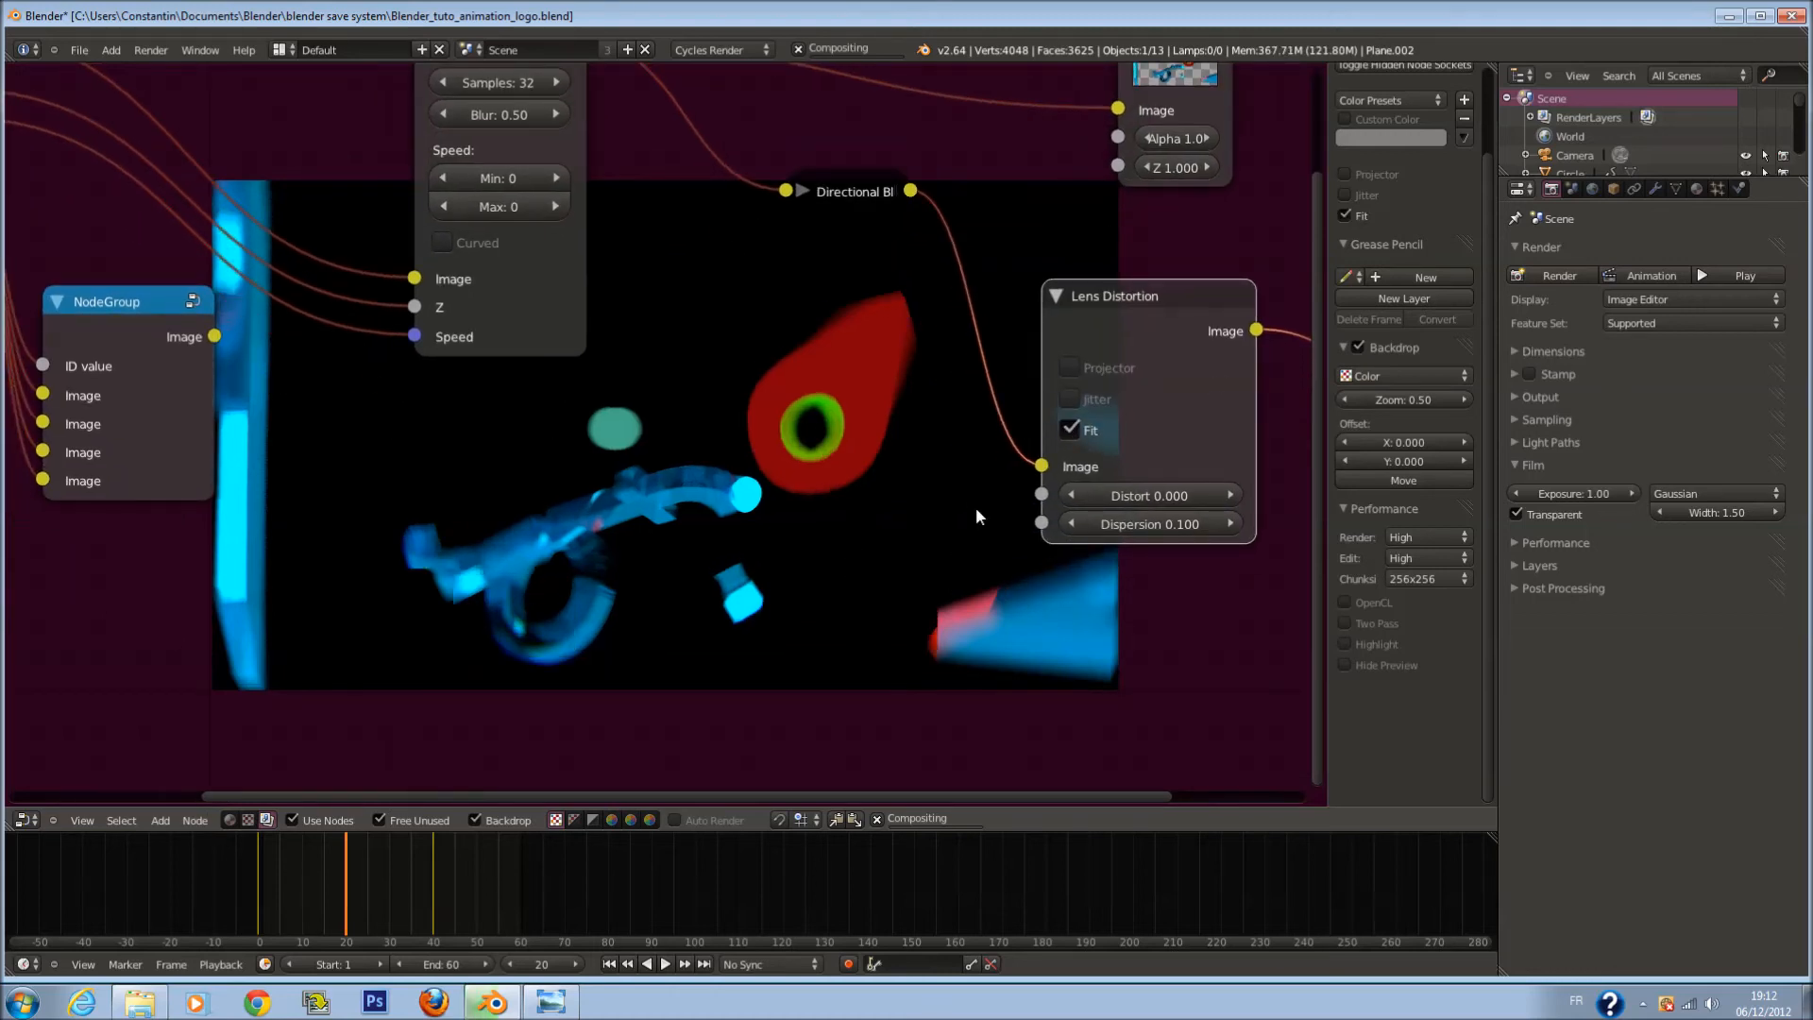
middle_drag(976, 512, 920, 517)
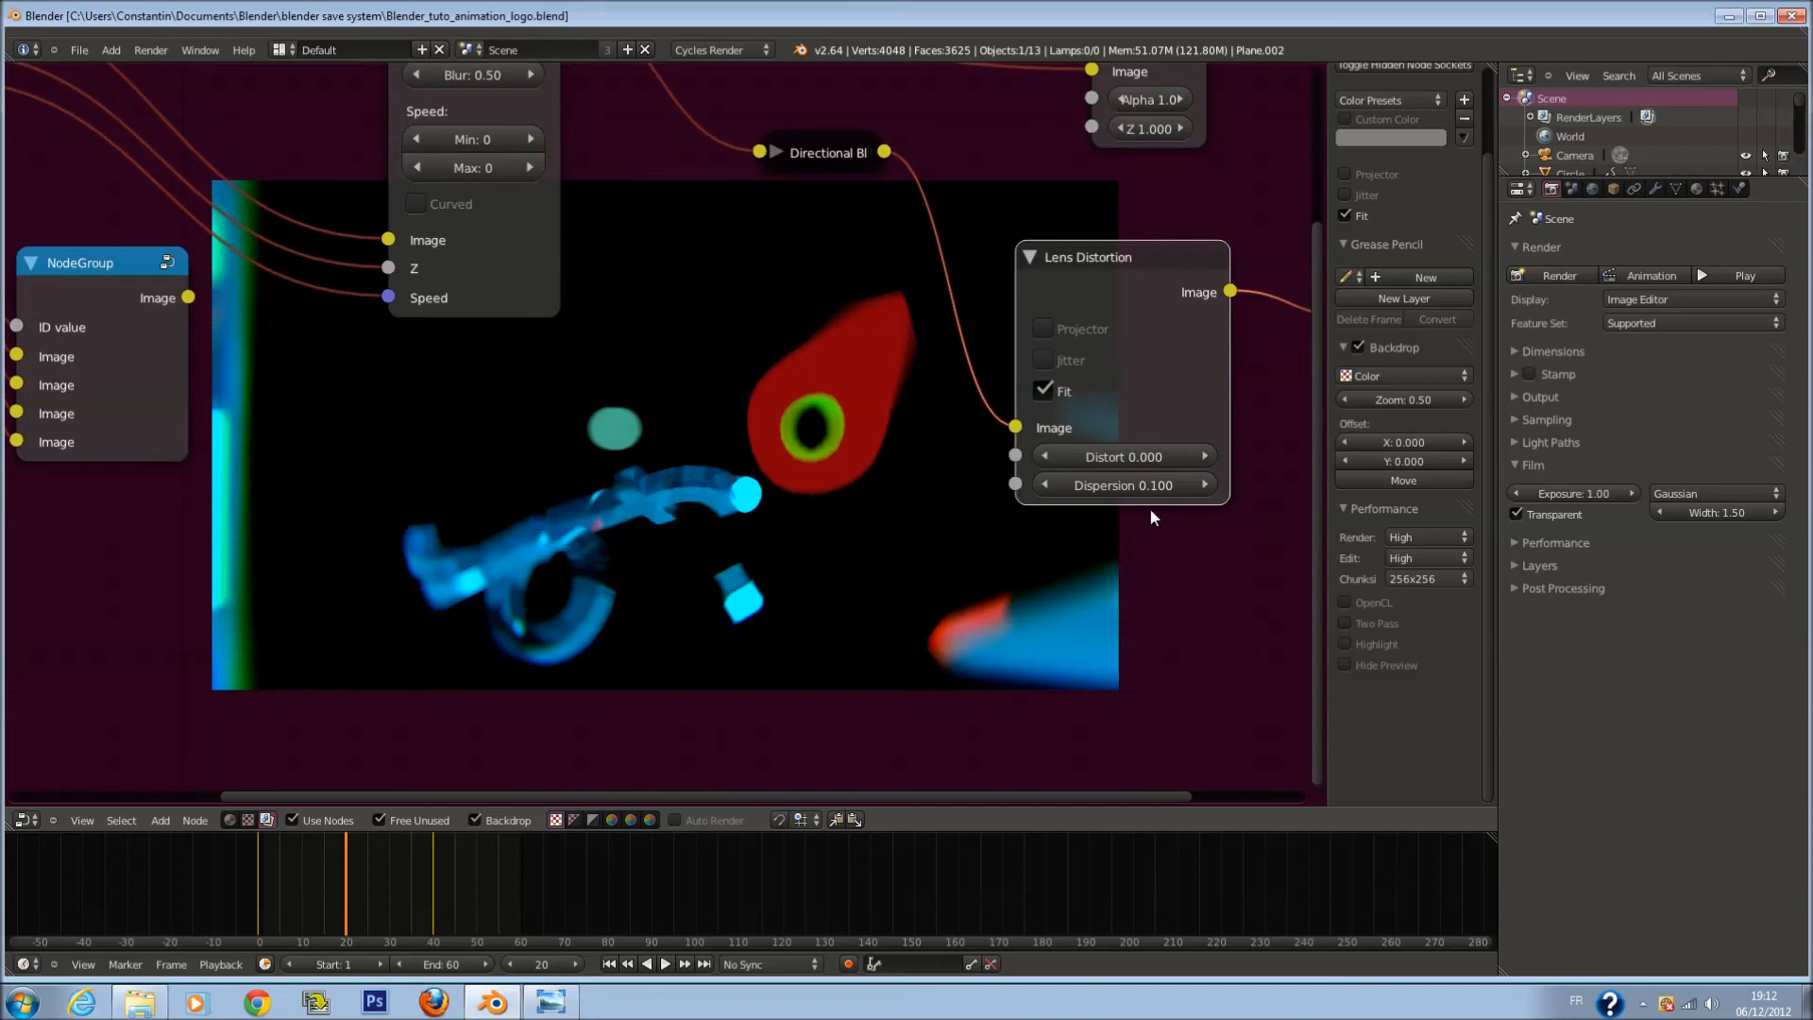
Step: Set the Lens Distortion node's dispersion to 0.025
click(1144, 483)
key(Return)
click(1141, 483)
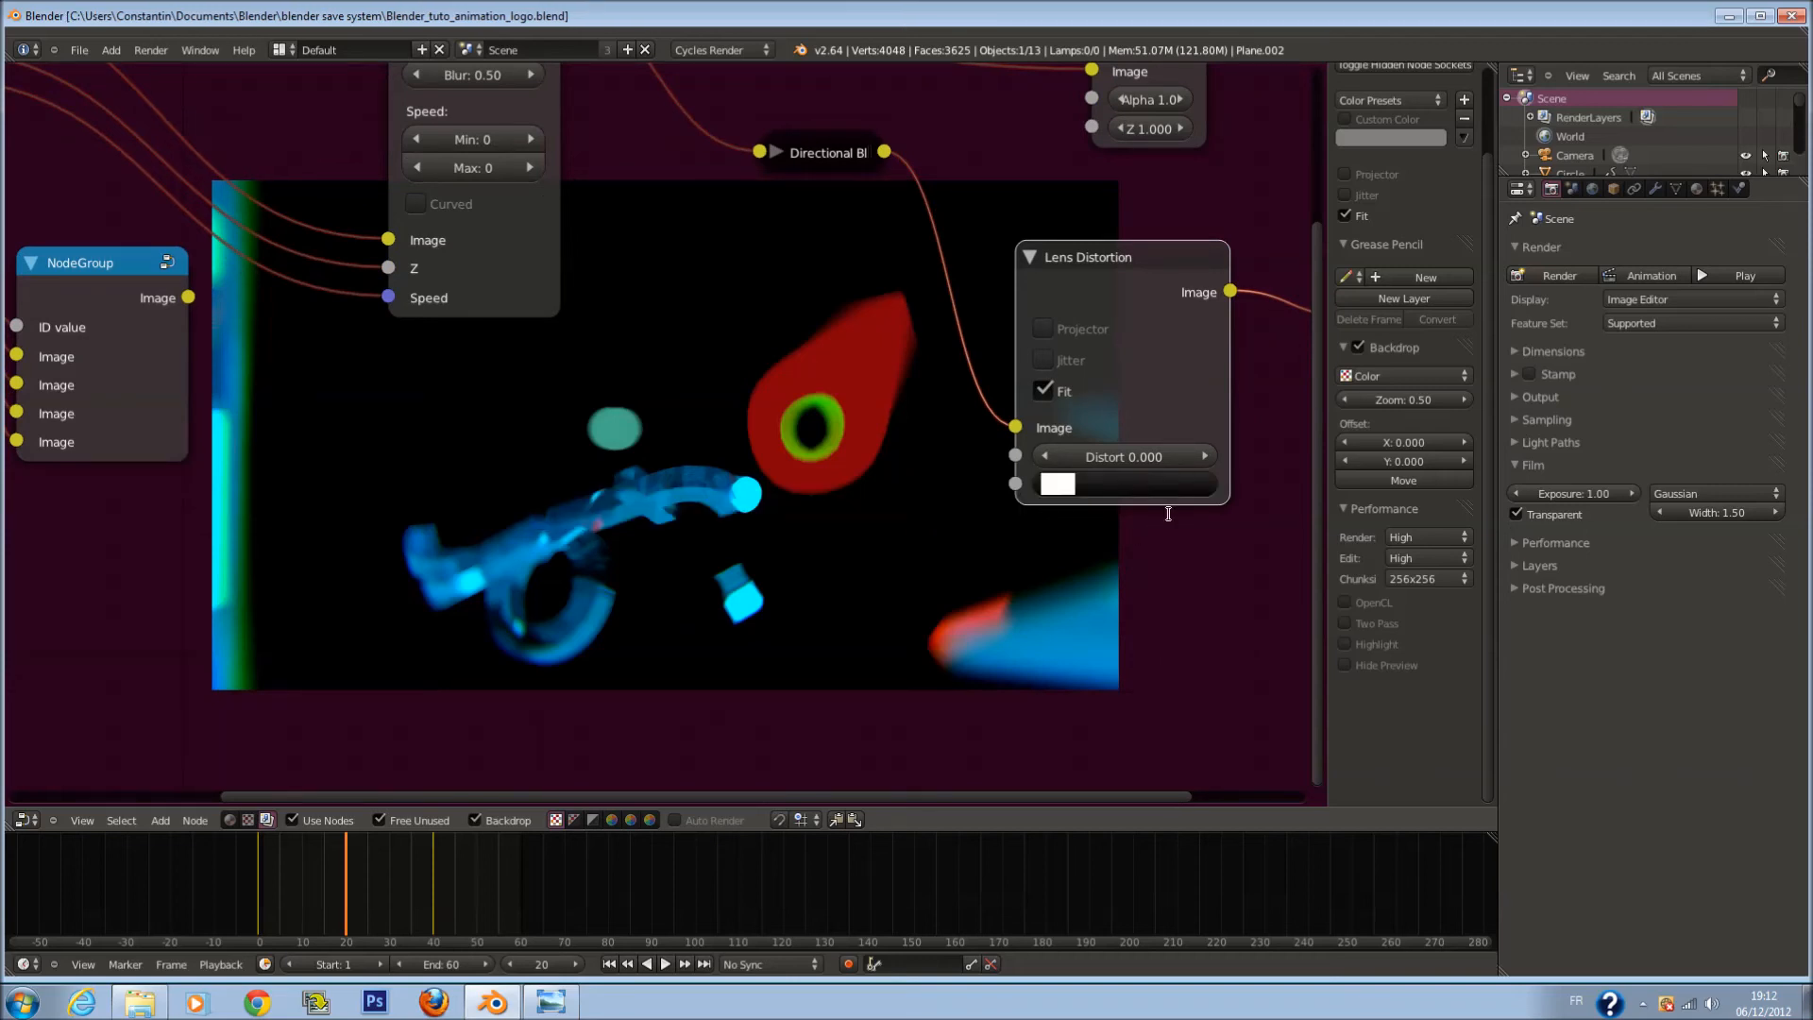
text(0.025)
key(Return)
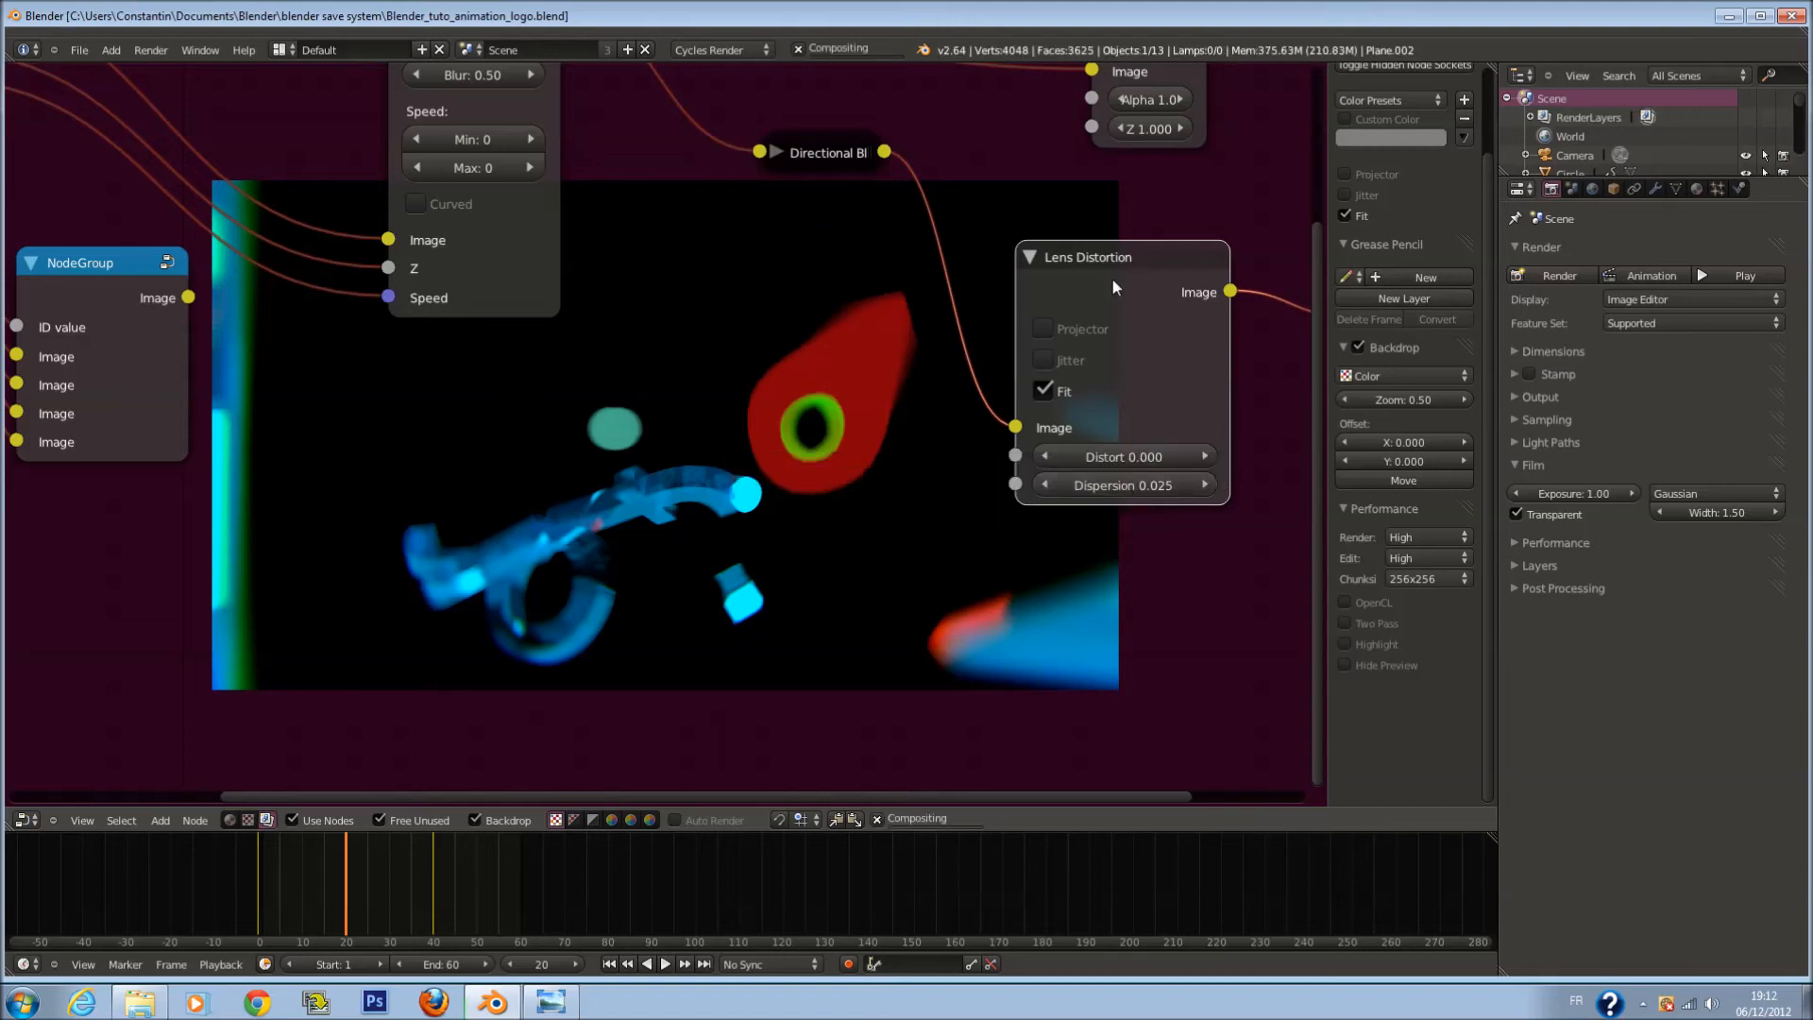
Step: Collapse the Lens Distortion node and rearrange it with the Vector Blur and Directional Blur nodes closer to the Render Layers node
scroll(989, 287, down, 1)
click(979, 279)
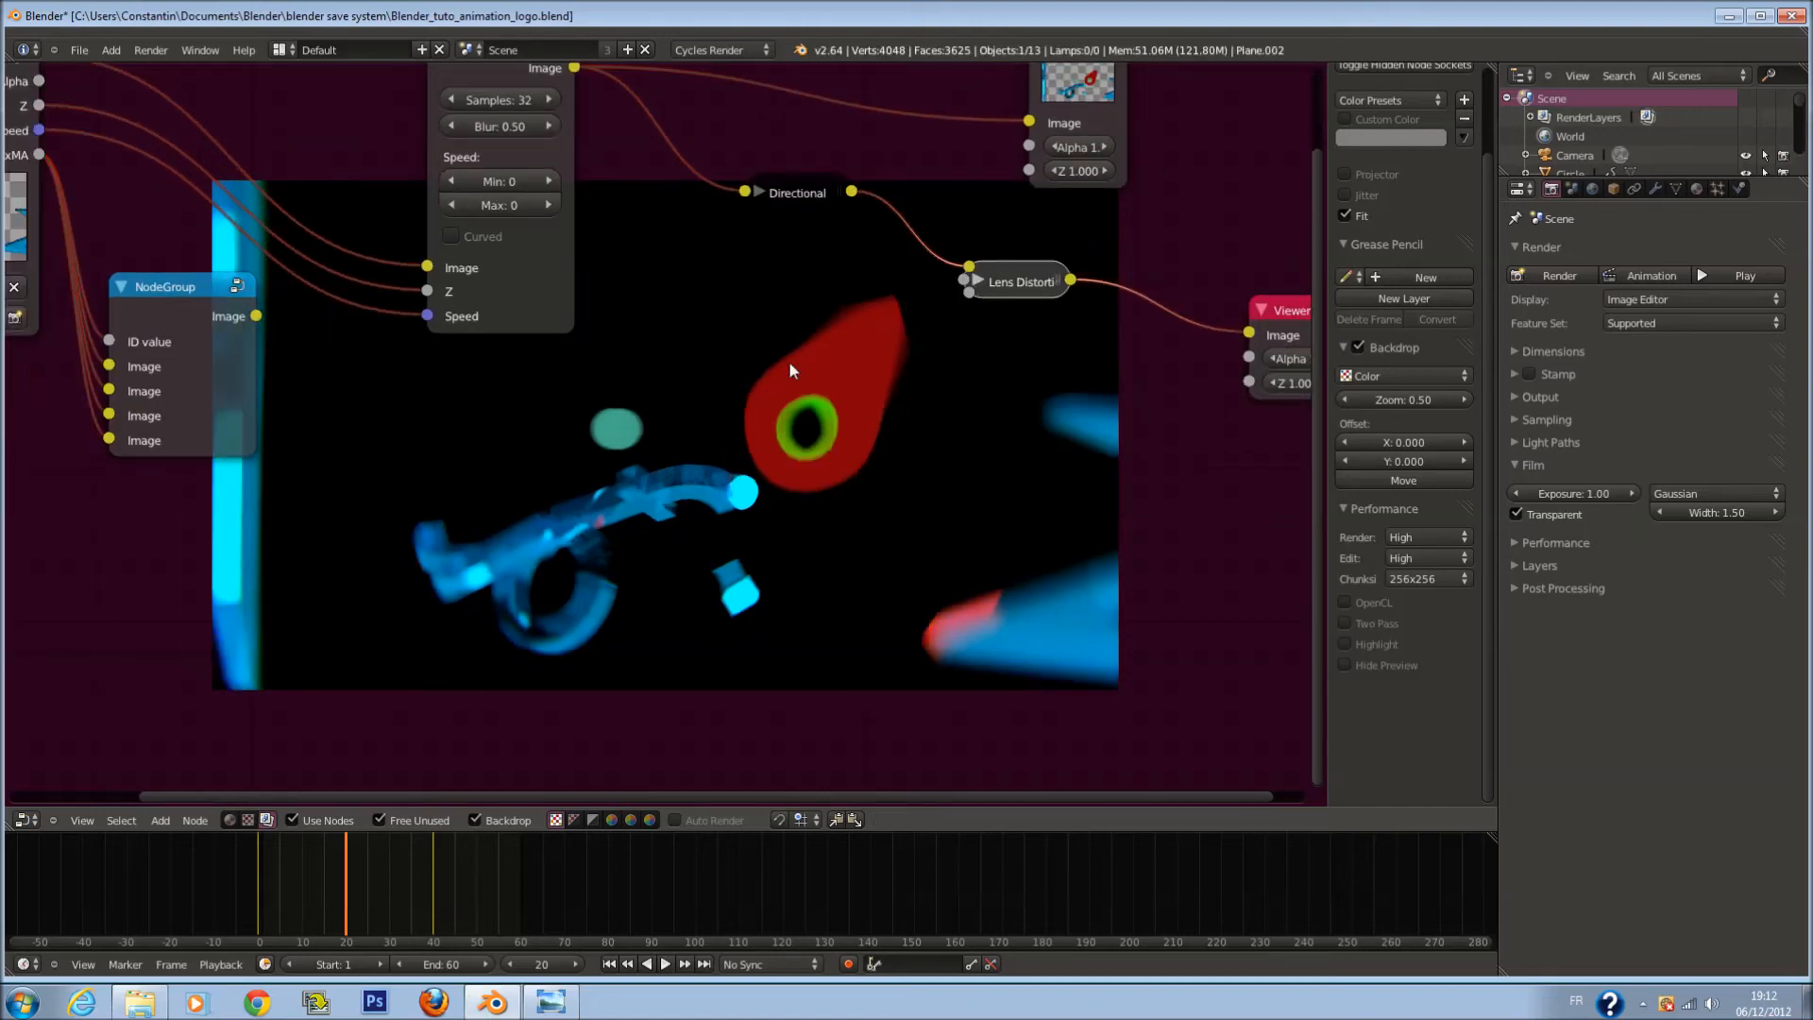
key(Home)
drag(521, 246, 468, 183)
scroll(495, 338, up, 2)
drag(752, 314, 595, 276)
drag(896, 379, 685, 285)
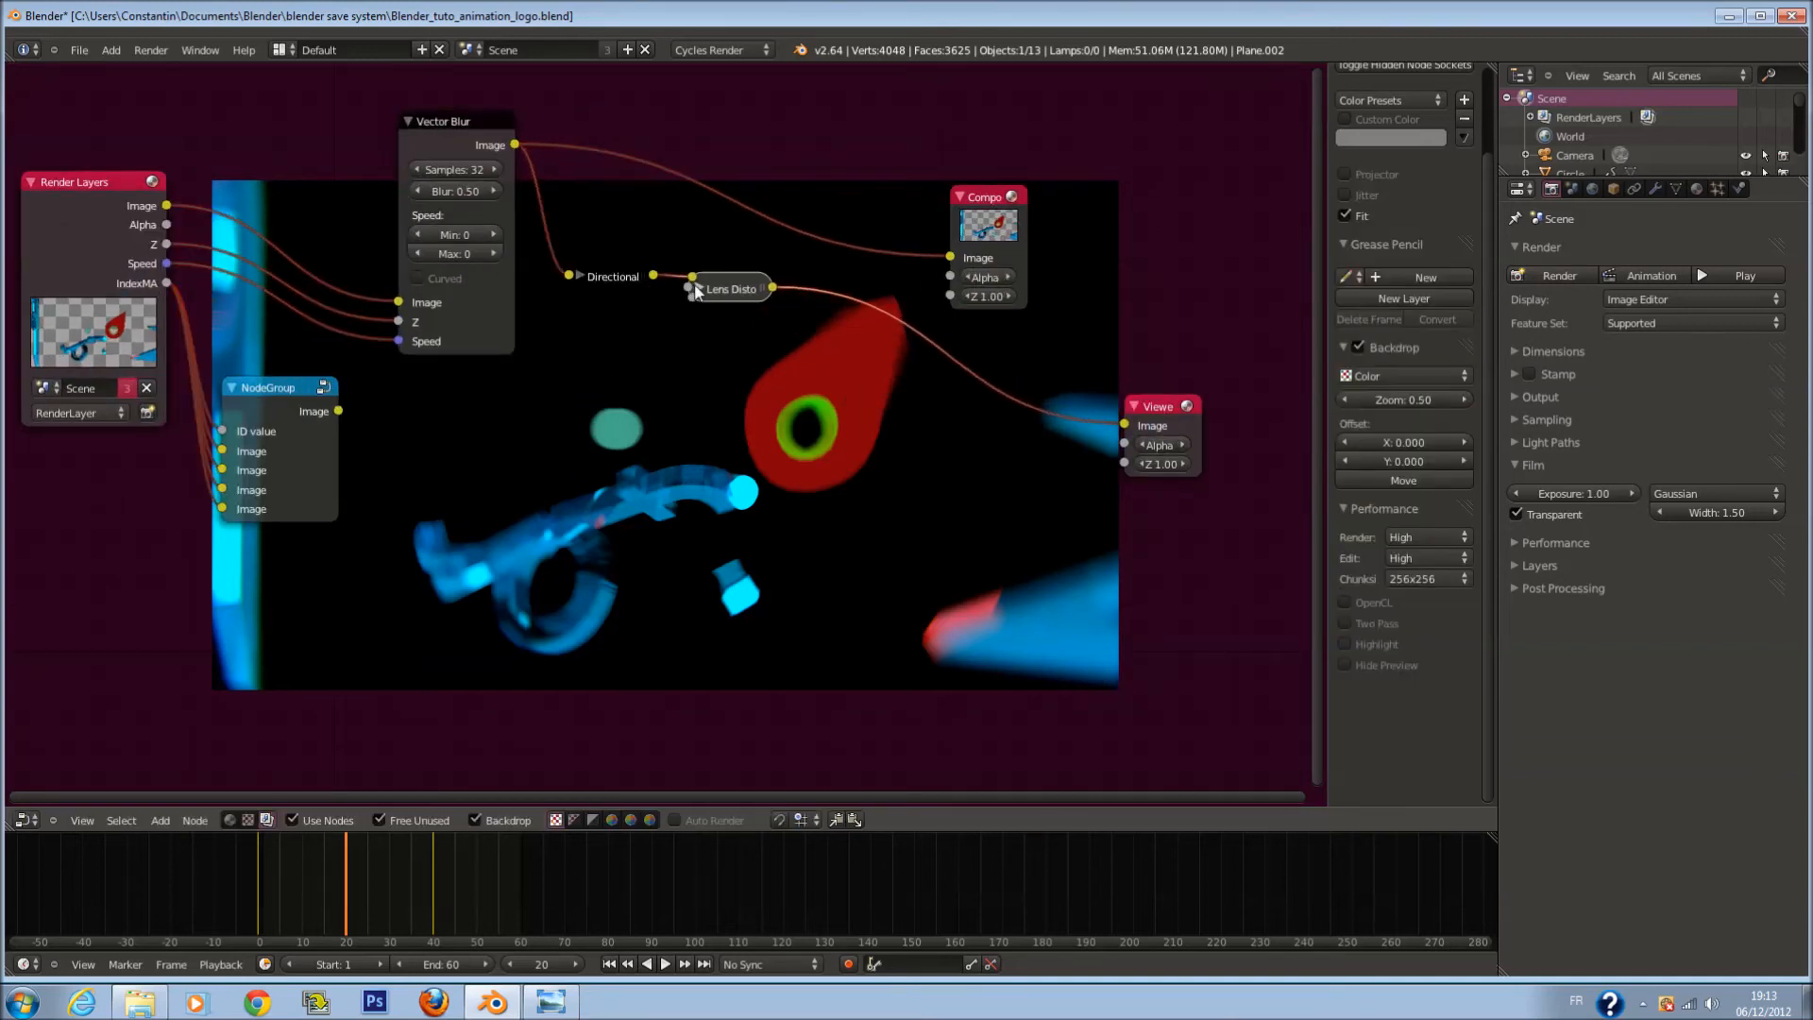
Step: Add a Color Balance node, collapse it and place it below the main node chain
scroll(684, 285, up, 2)
key(shift+a)
mouse_move(770, 436)
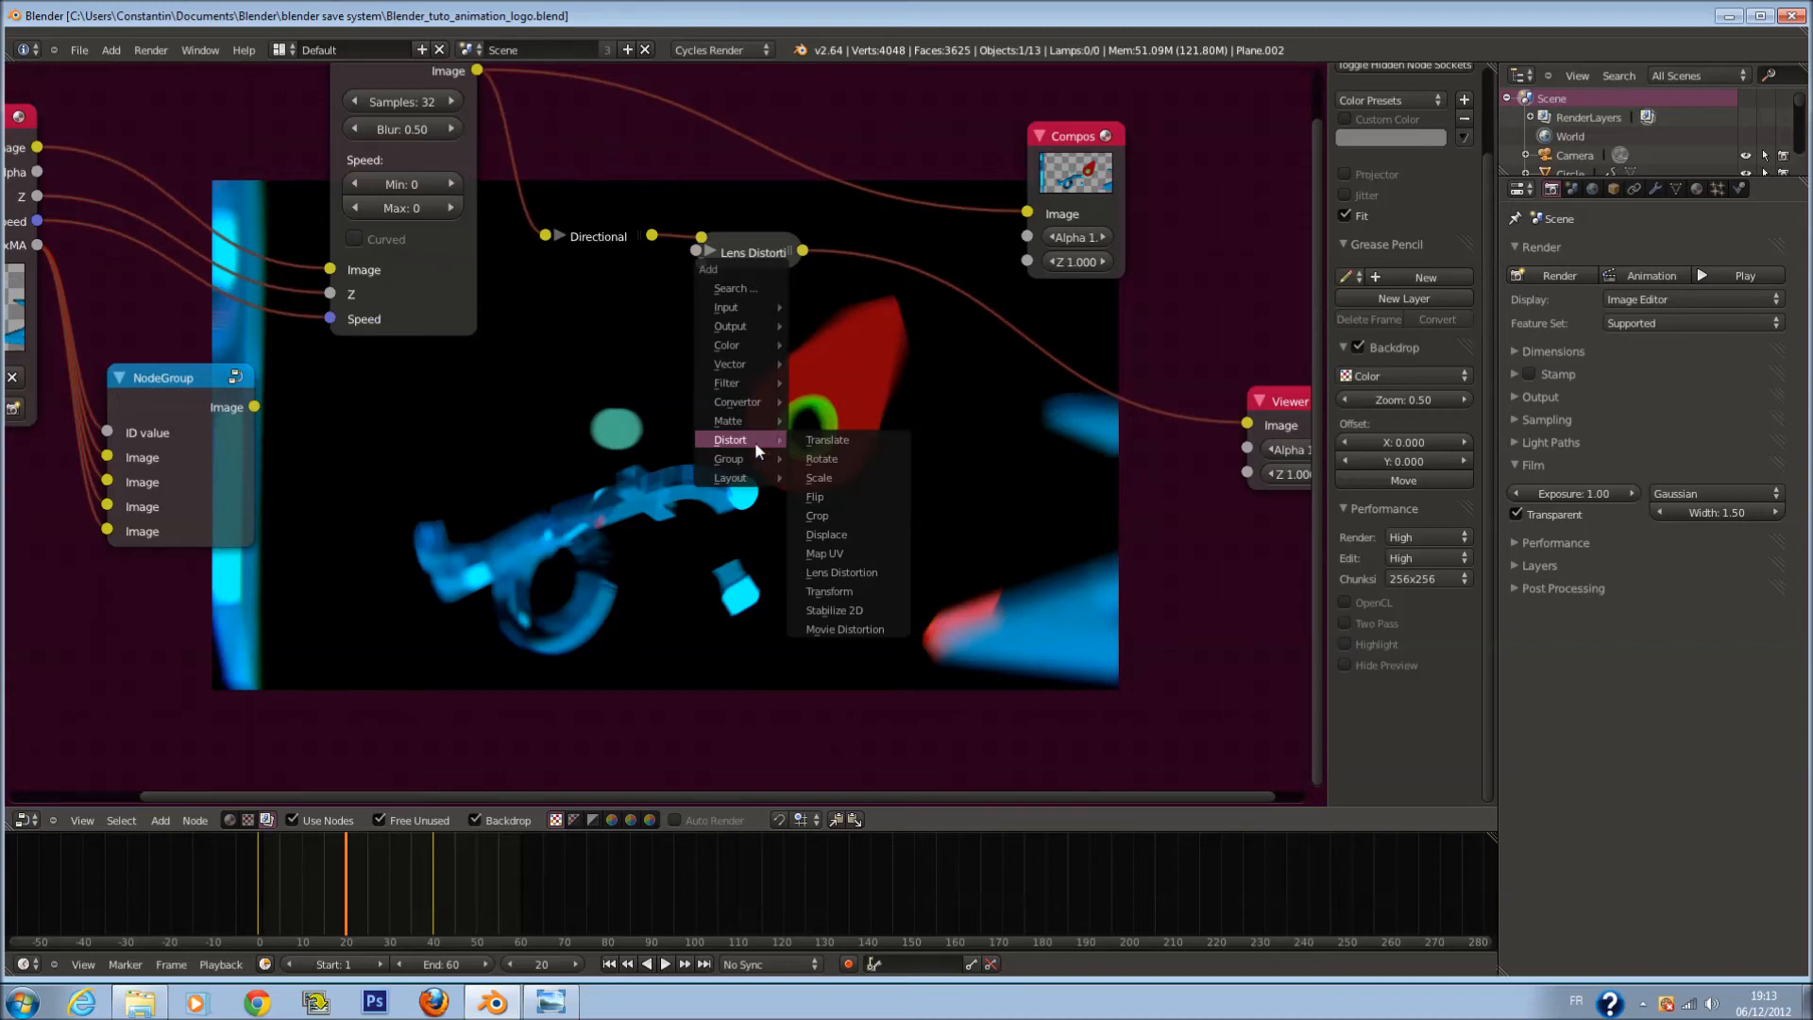
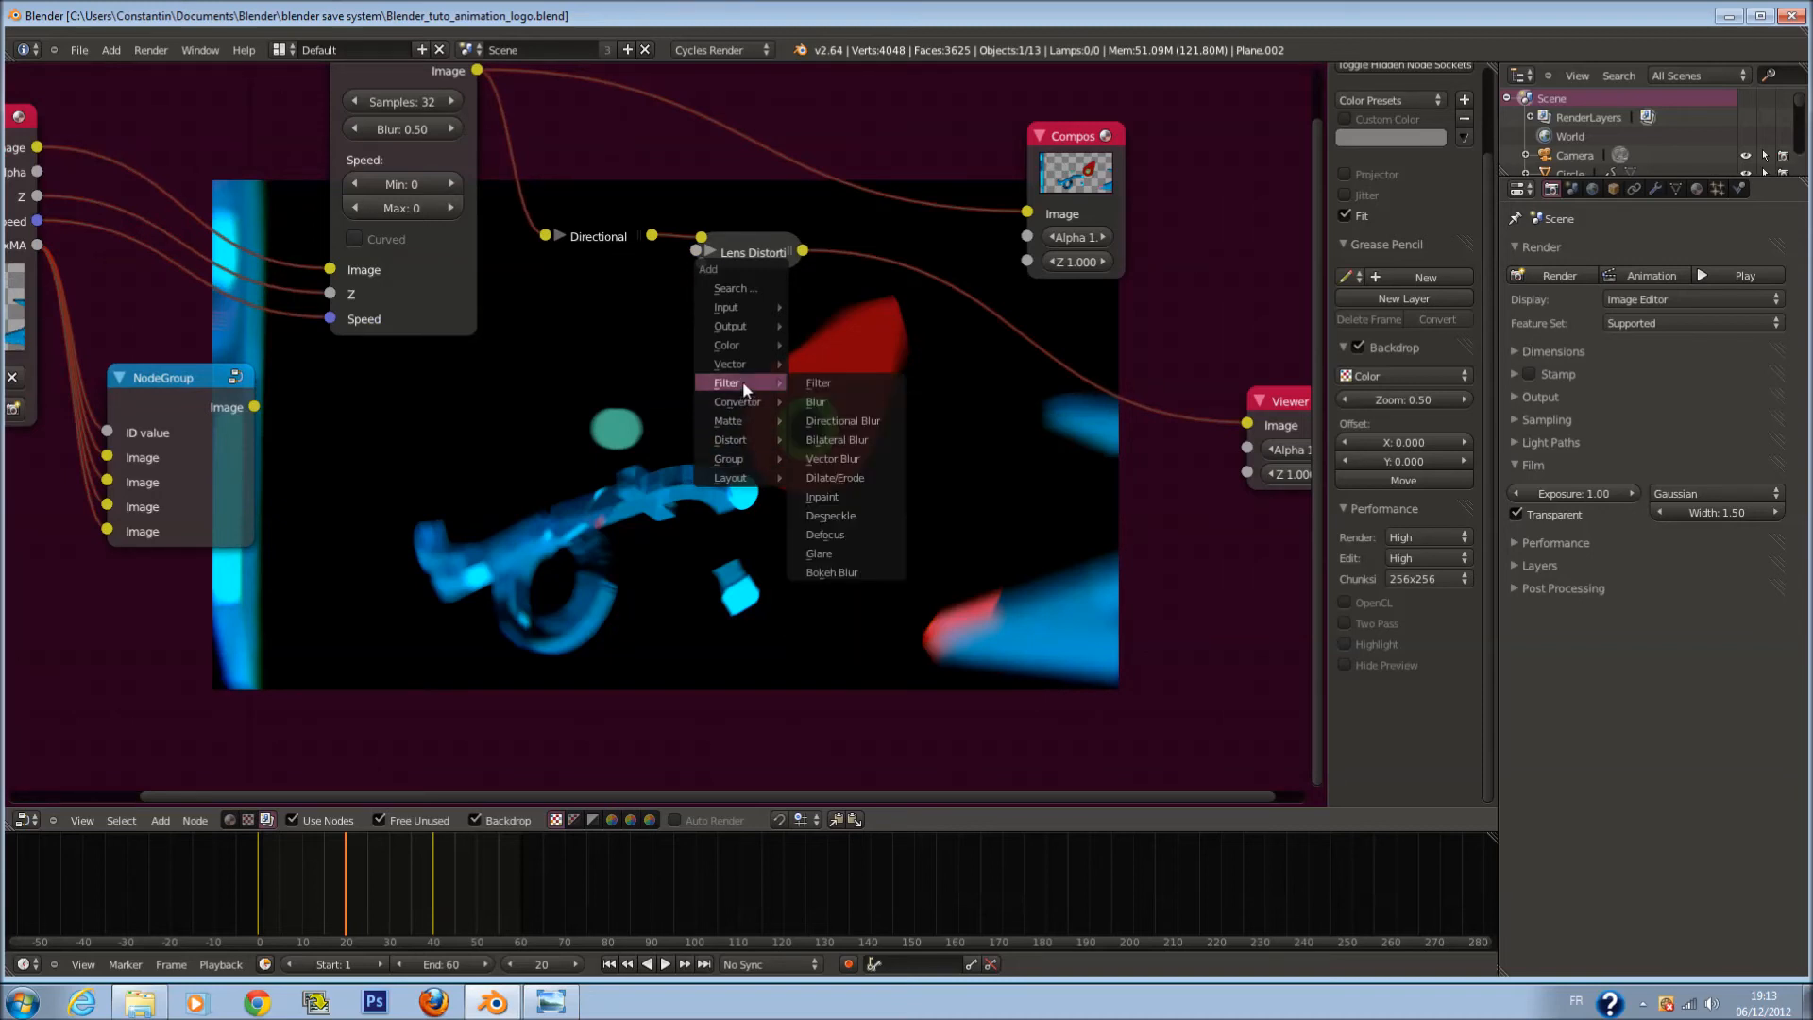
mouse_move(745, 349)
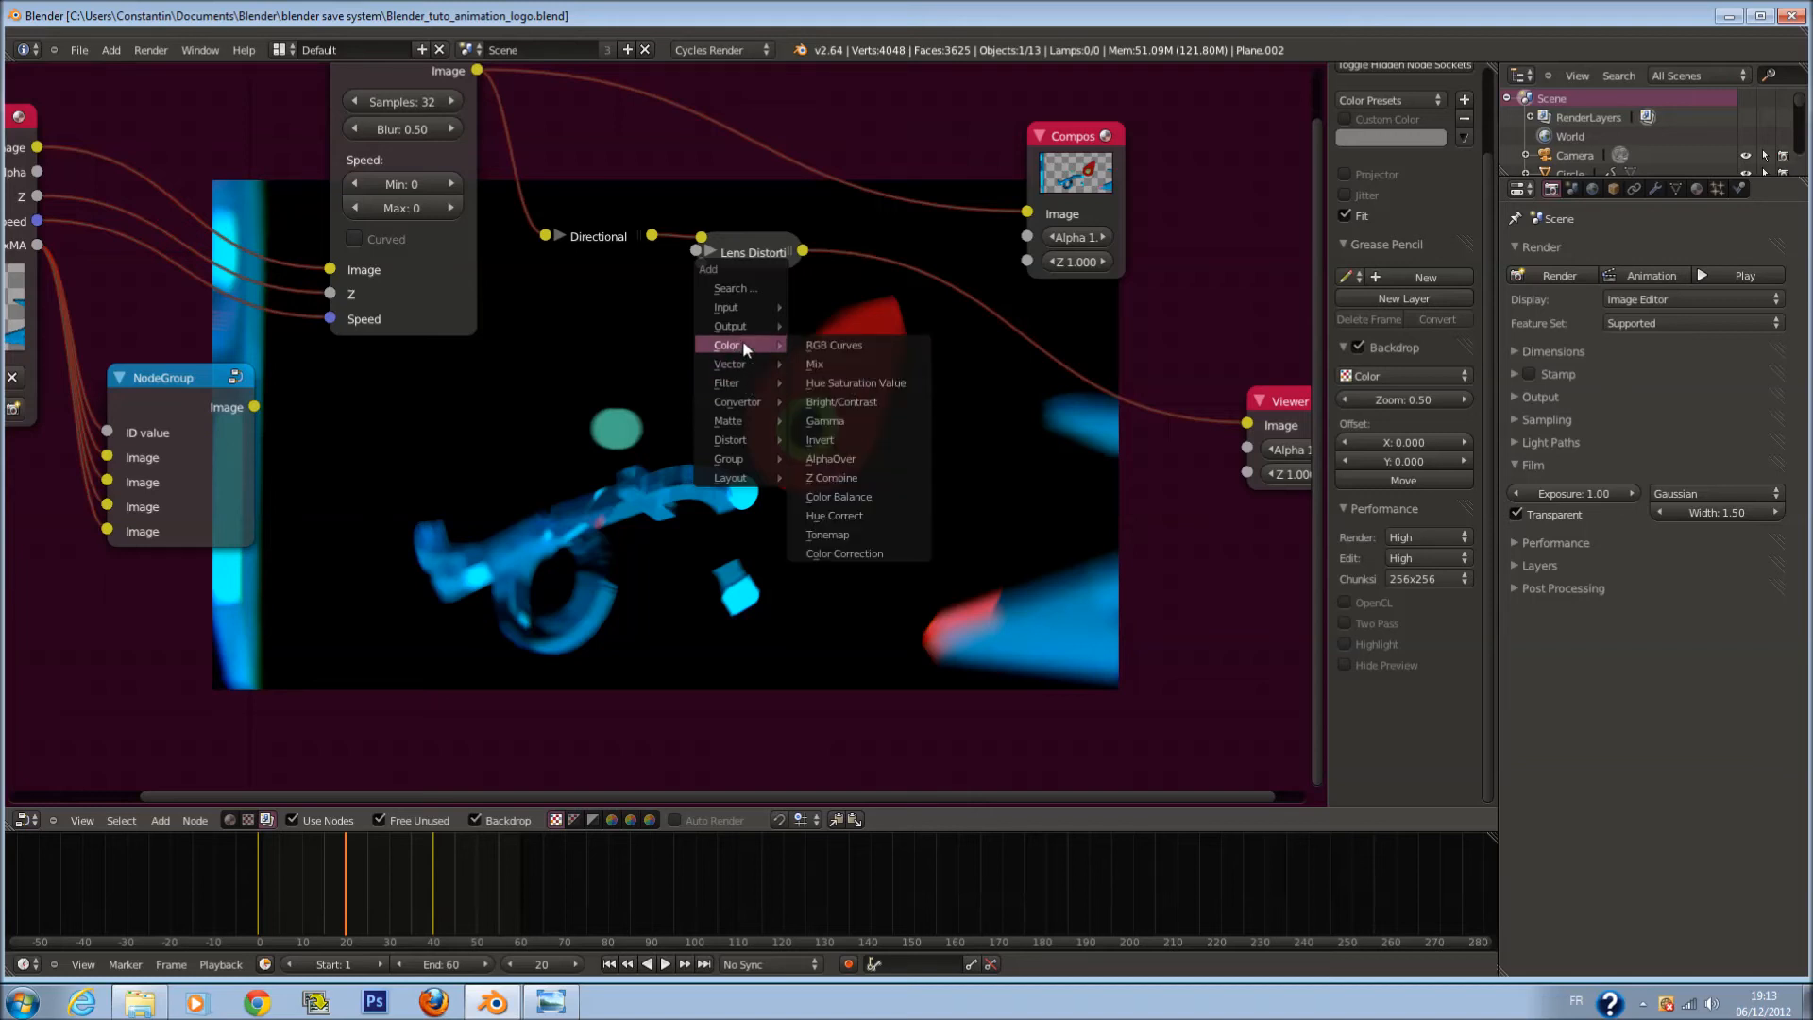
key(shift+a)
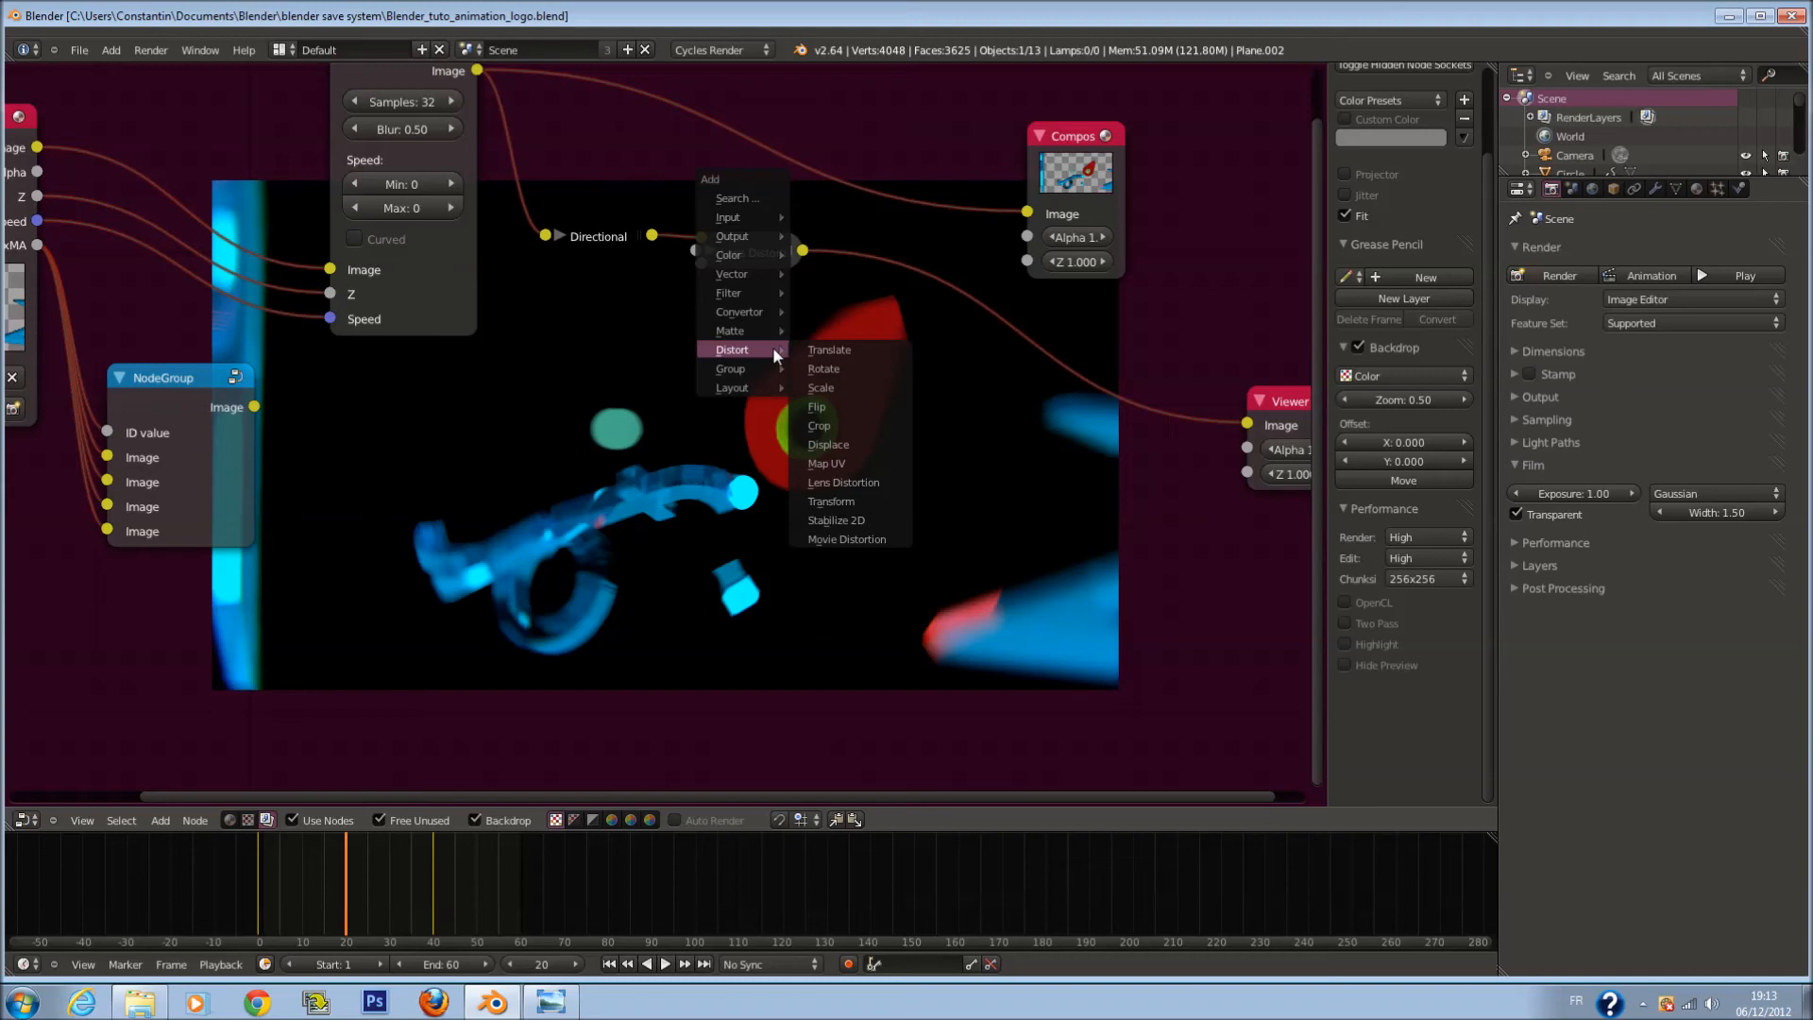
mouse_move(761, 290)
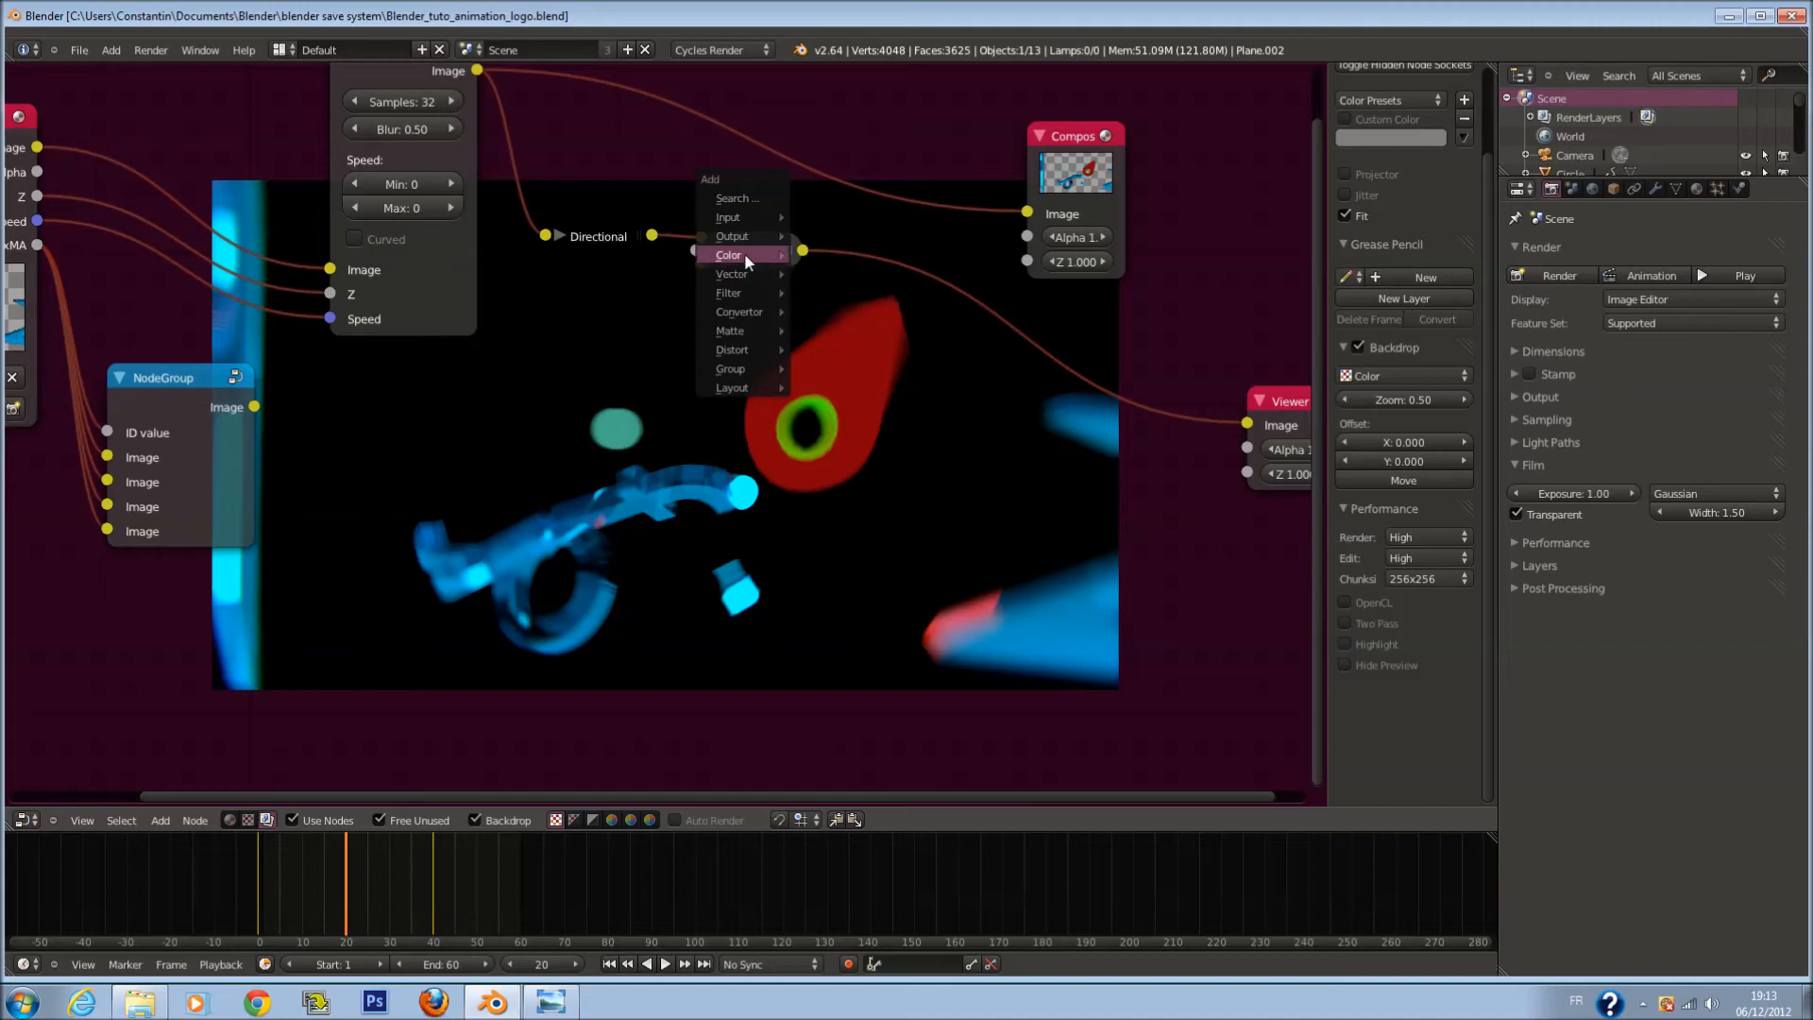
mouse_move(762, 253)
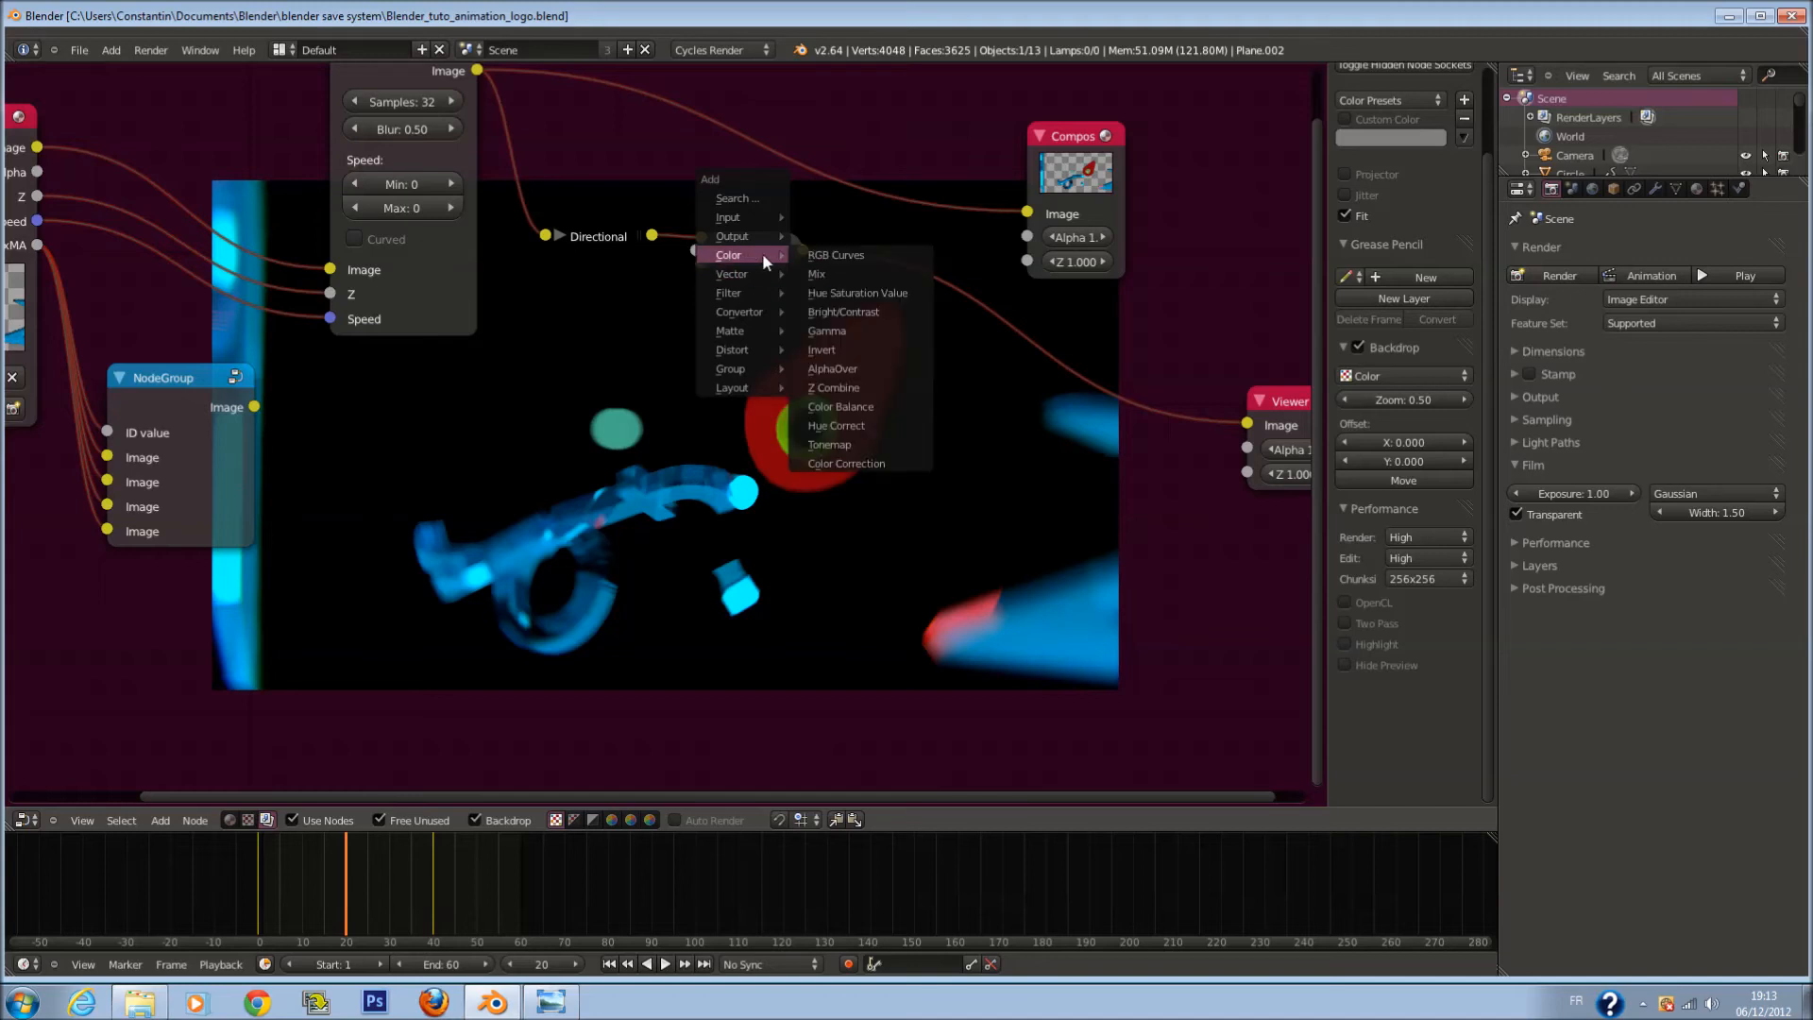
click(880, 410)
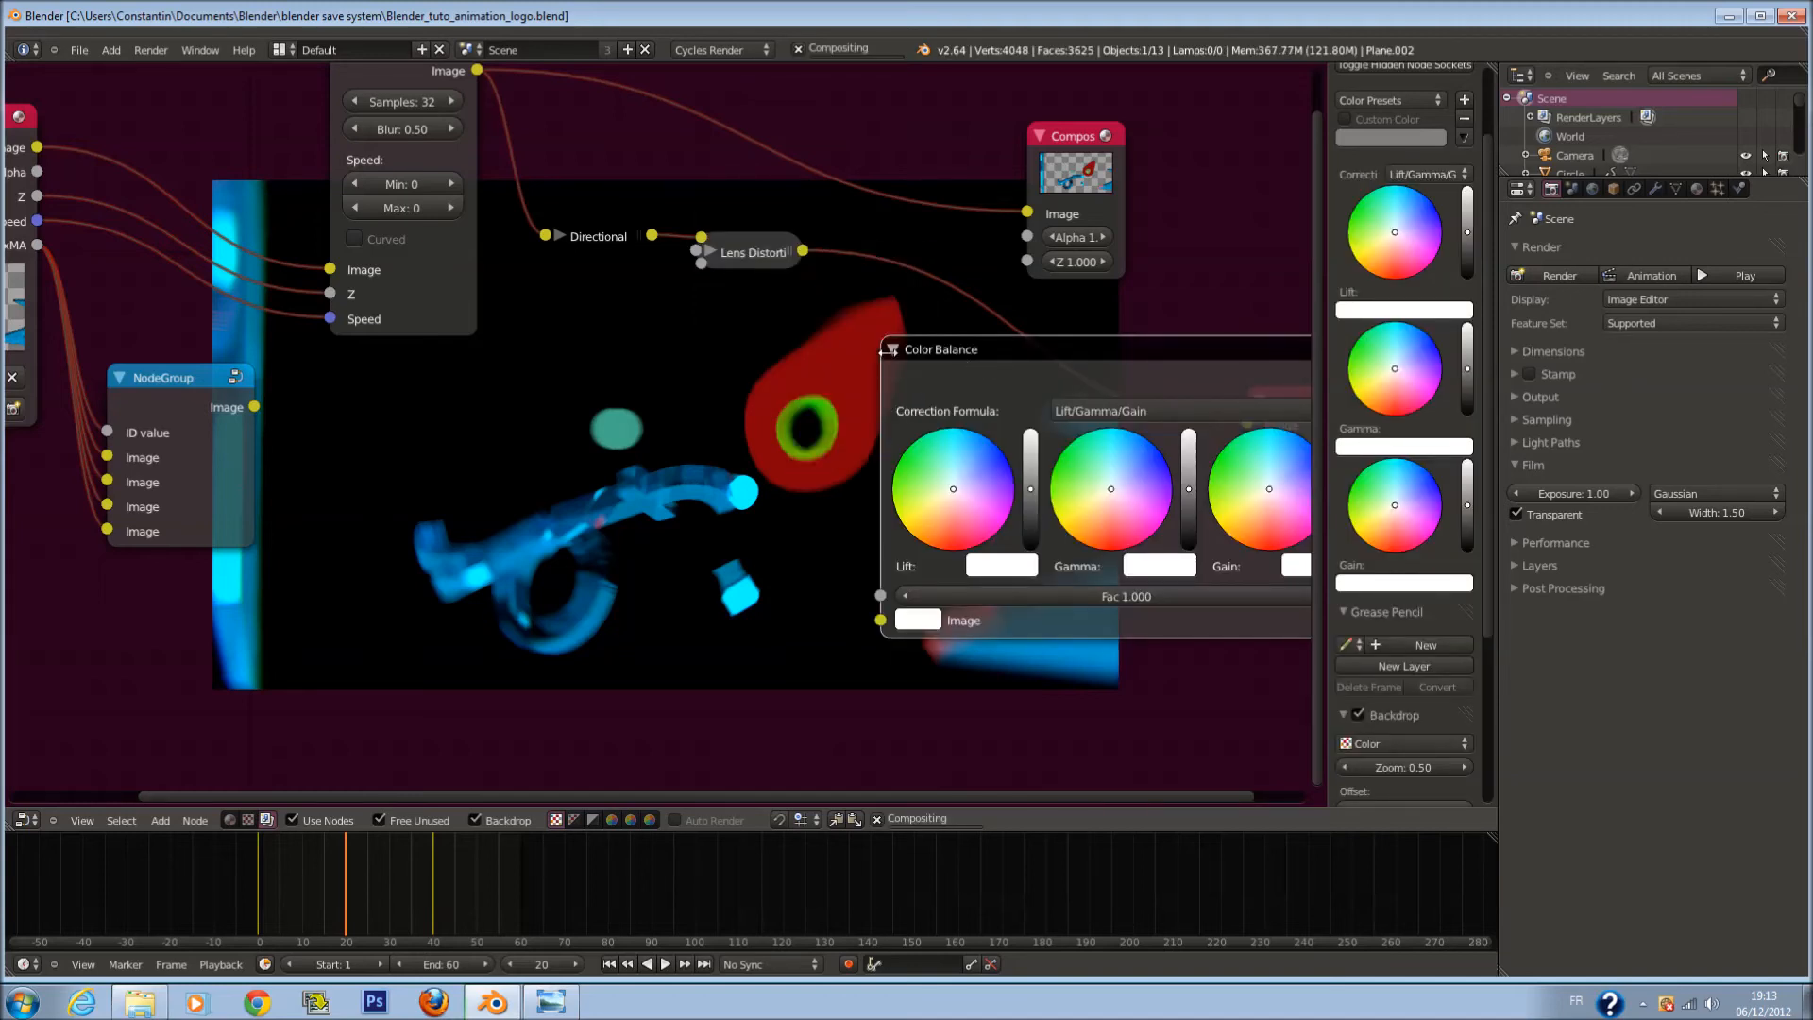
key(h)
drag(960, 342, 852, 667)
Step: Insert a Mix color node on the link between the Lens Distortion and Viewer nodes
key(shift+a)
mouse_move(607, 495)
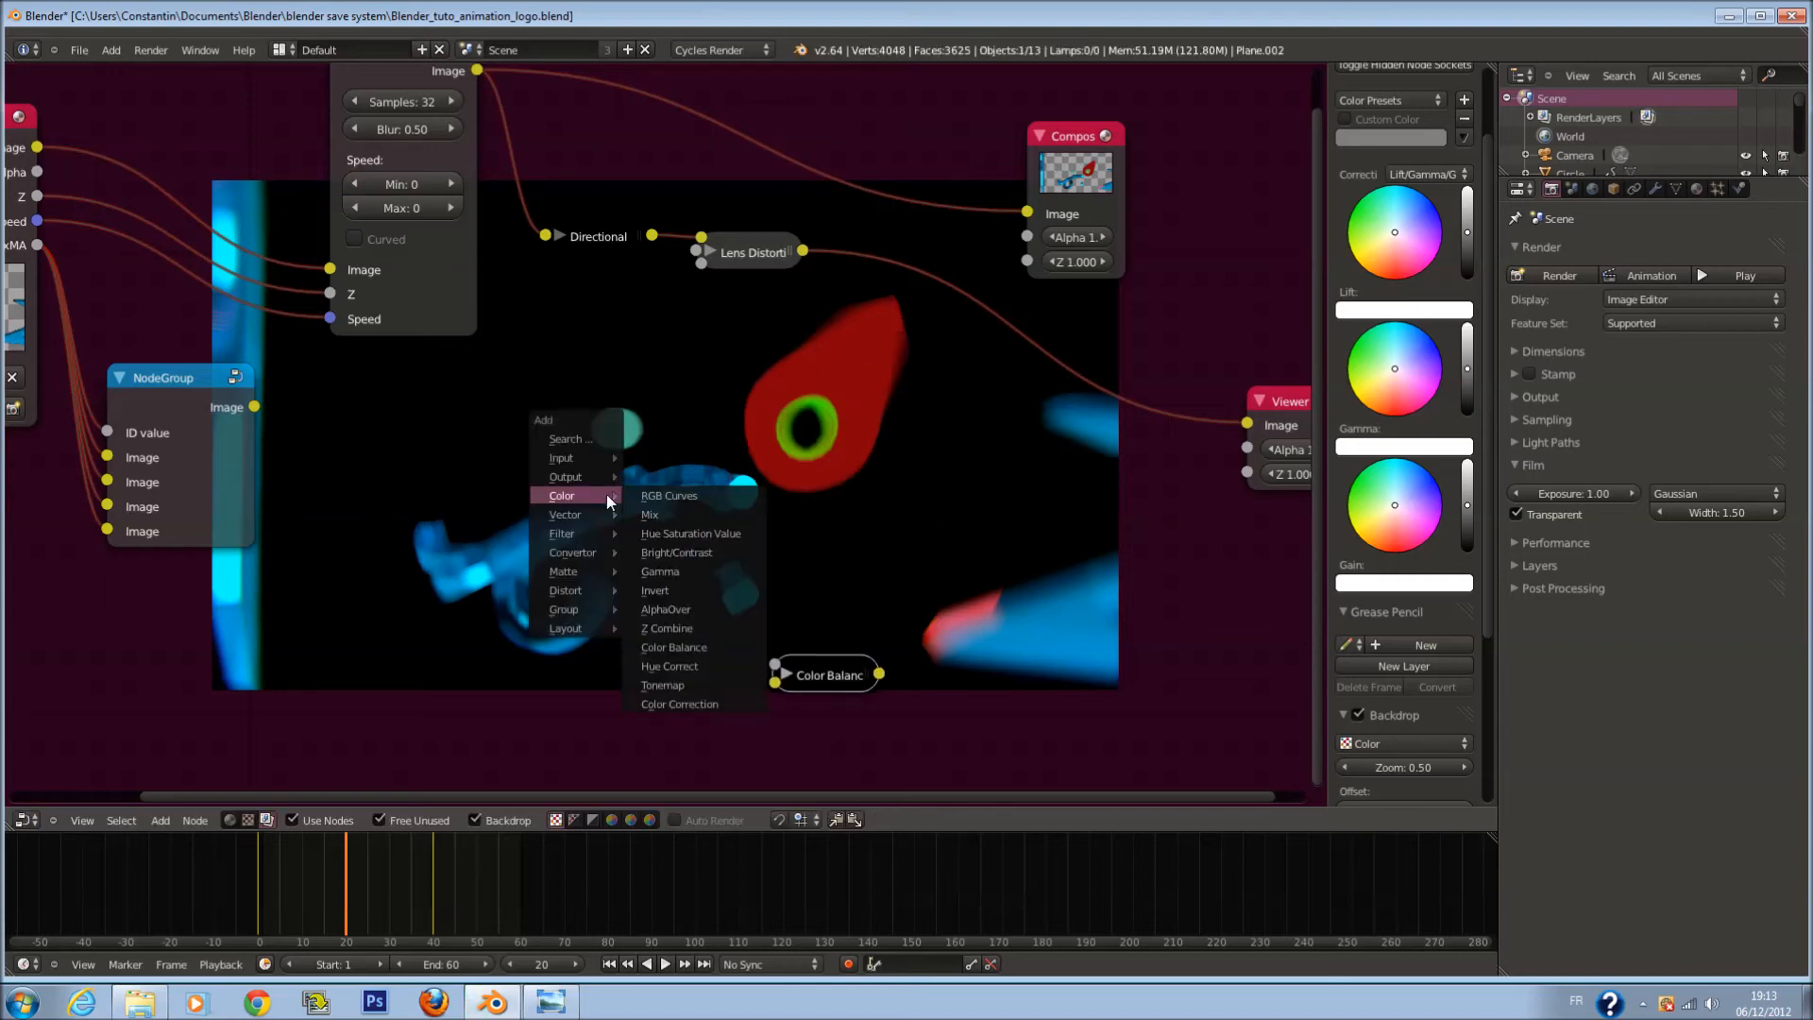
click(652, 512)
click(966, 256)
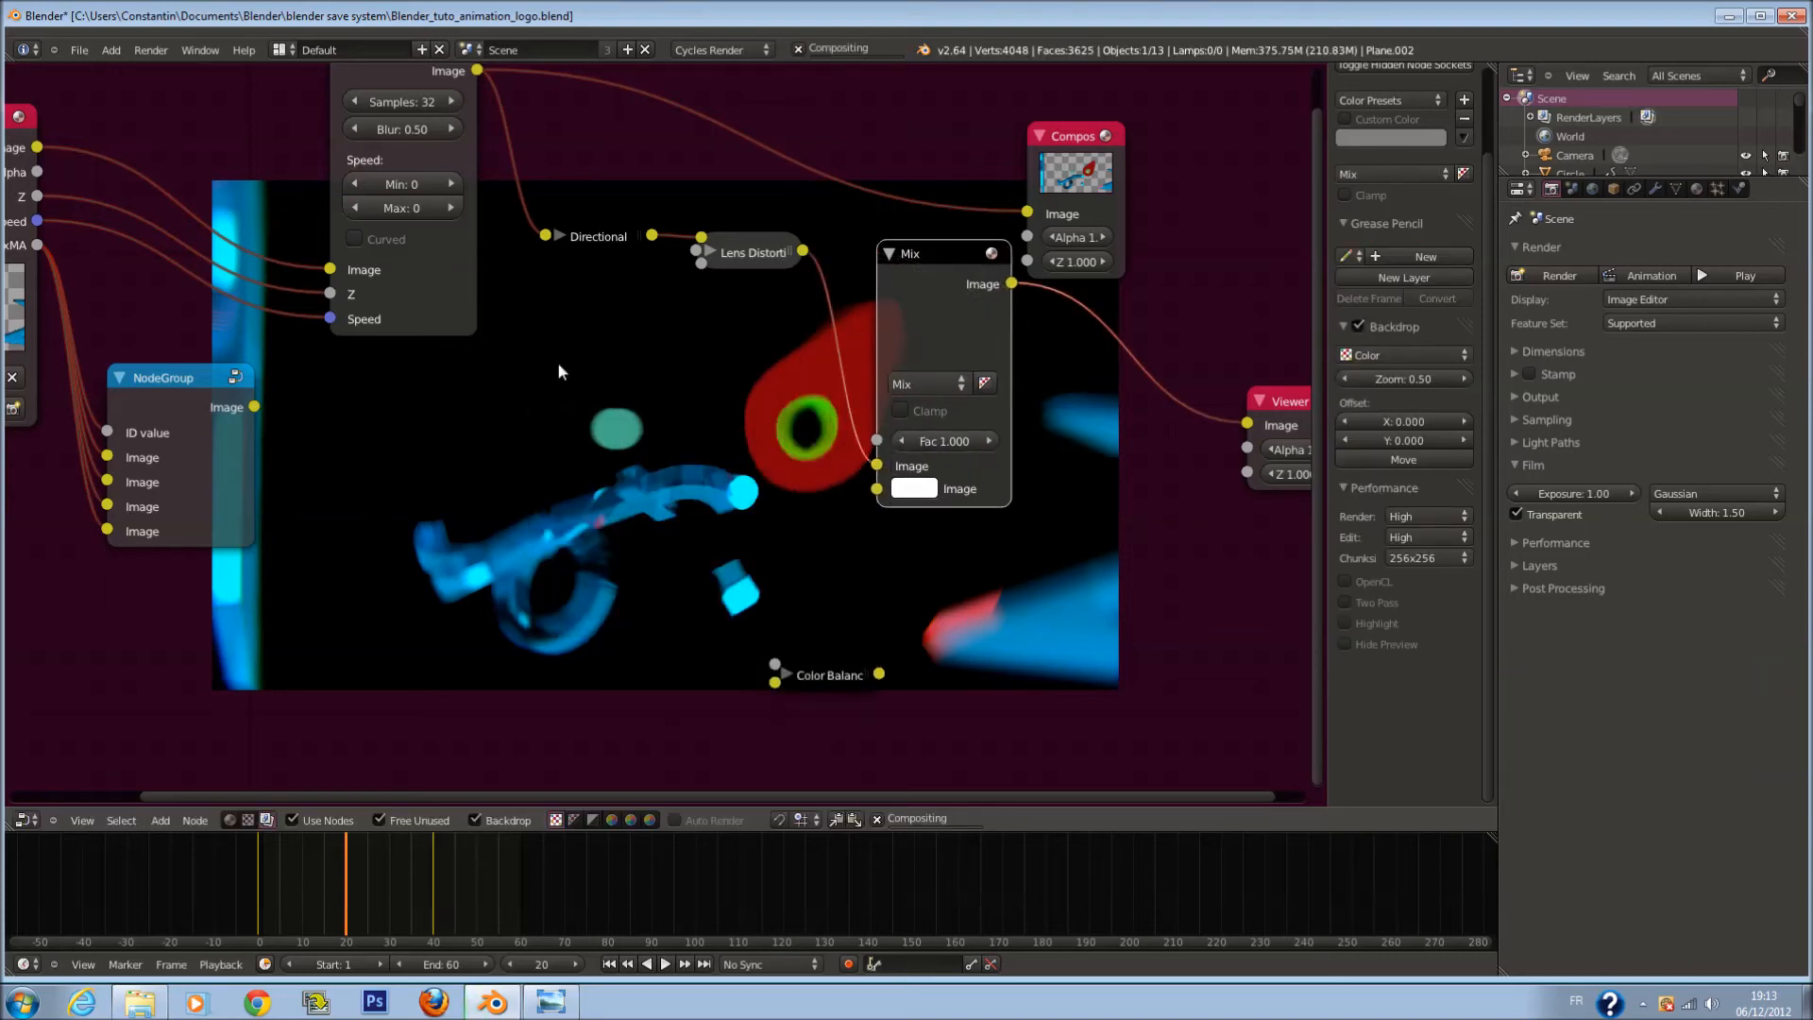
Step: Set the Mix node's blend mode to Add and connect the NodeGroup's image output to its second image input
click(920, 444)
click(904, 489)
drag(254, 407, 883, 493)
key(ctrl+s)
scroll(604, 421, up, 1)
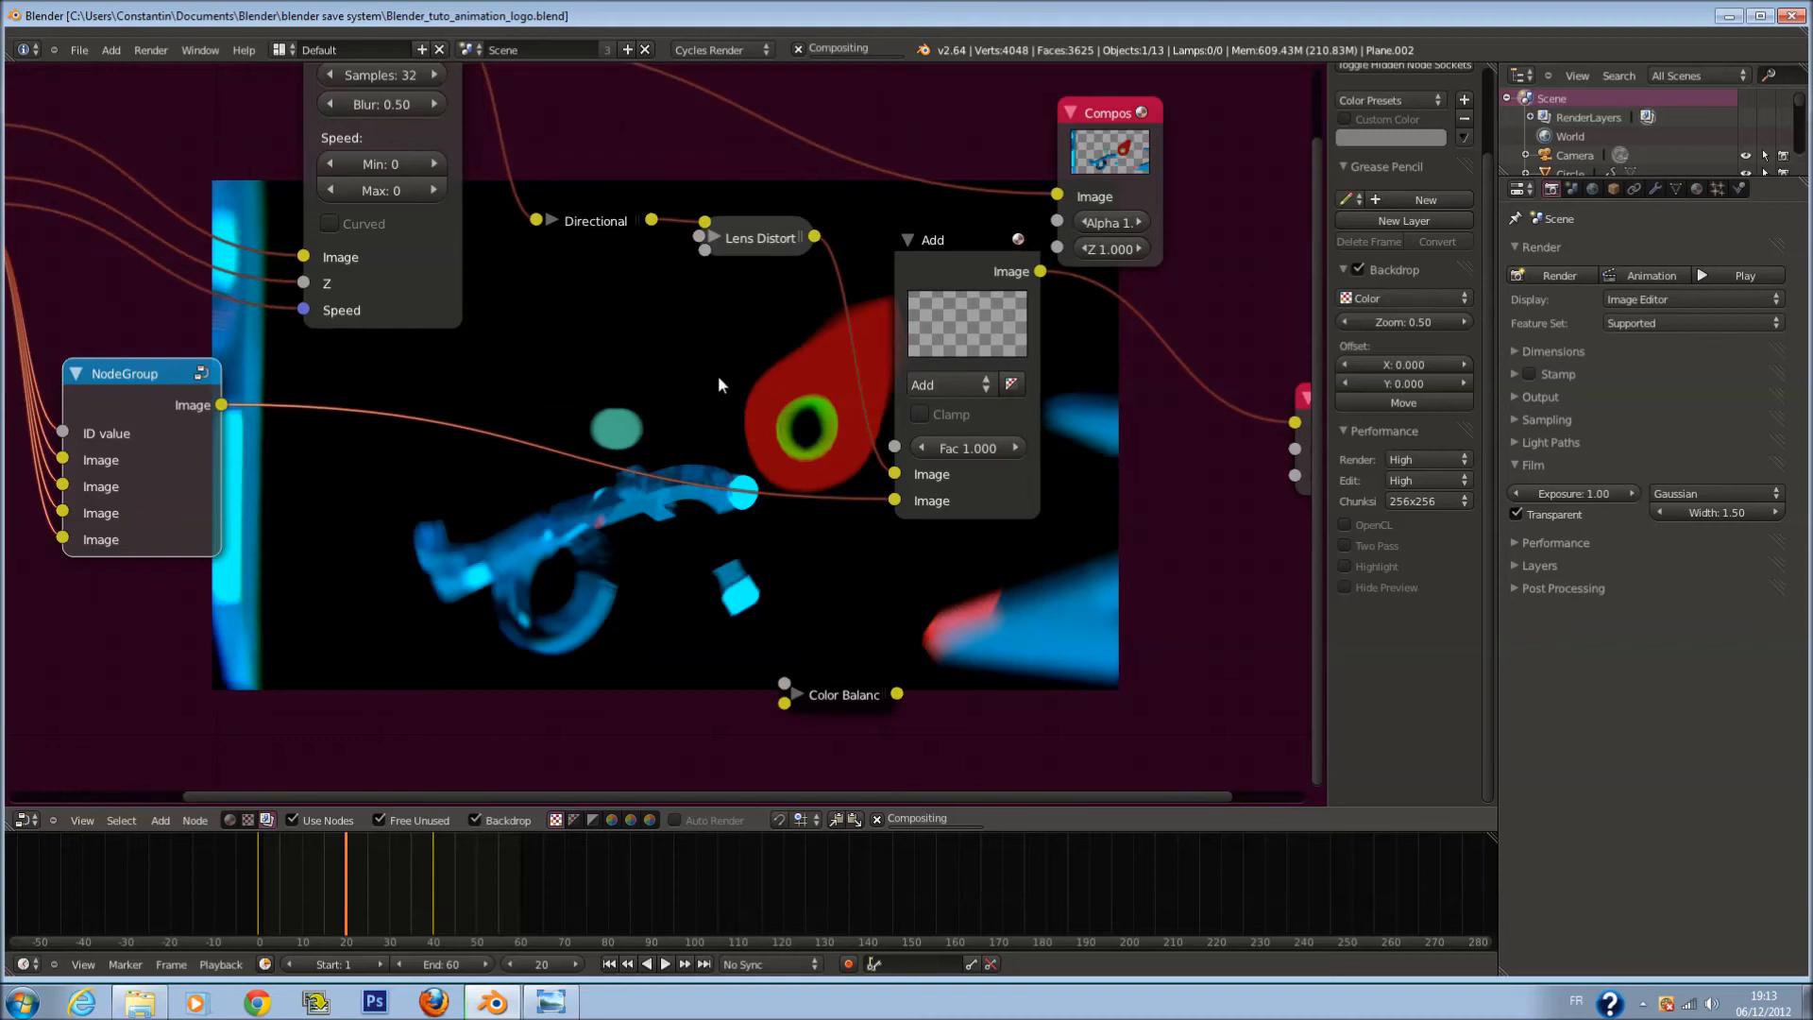
middle_drag(745, 338, 739, 285)
scroll(795, 382, up, 1)
scroll(796, 376, down, 1)
scroll(796, 374, up, 1)
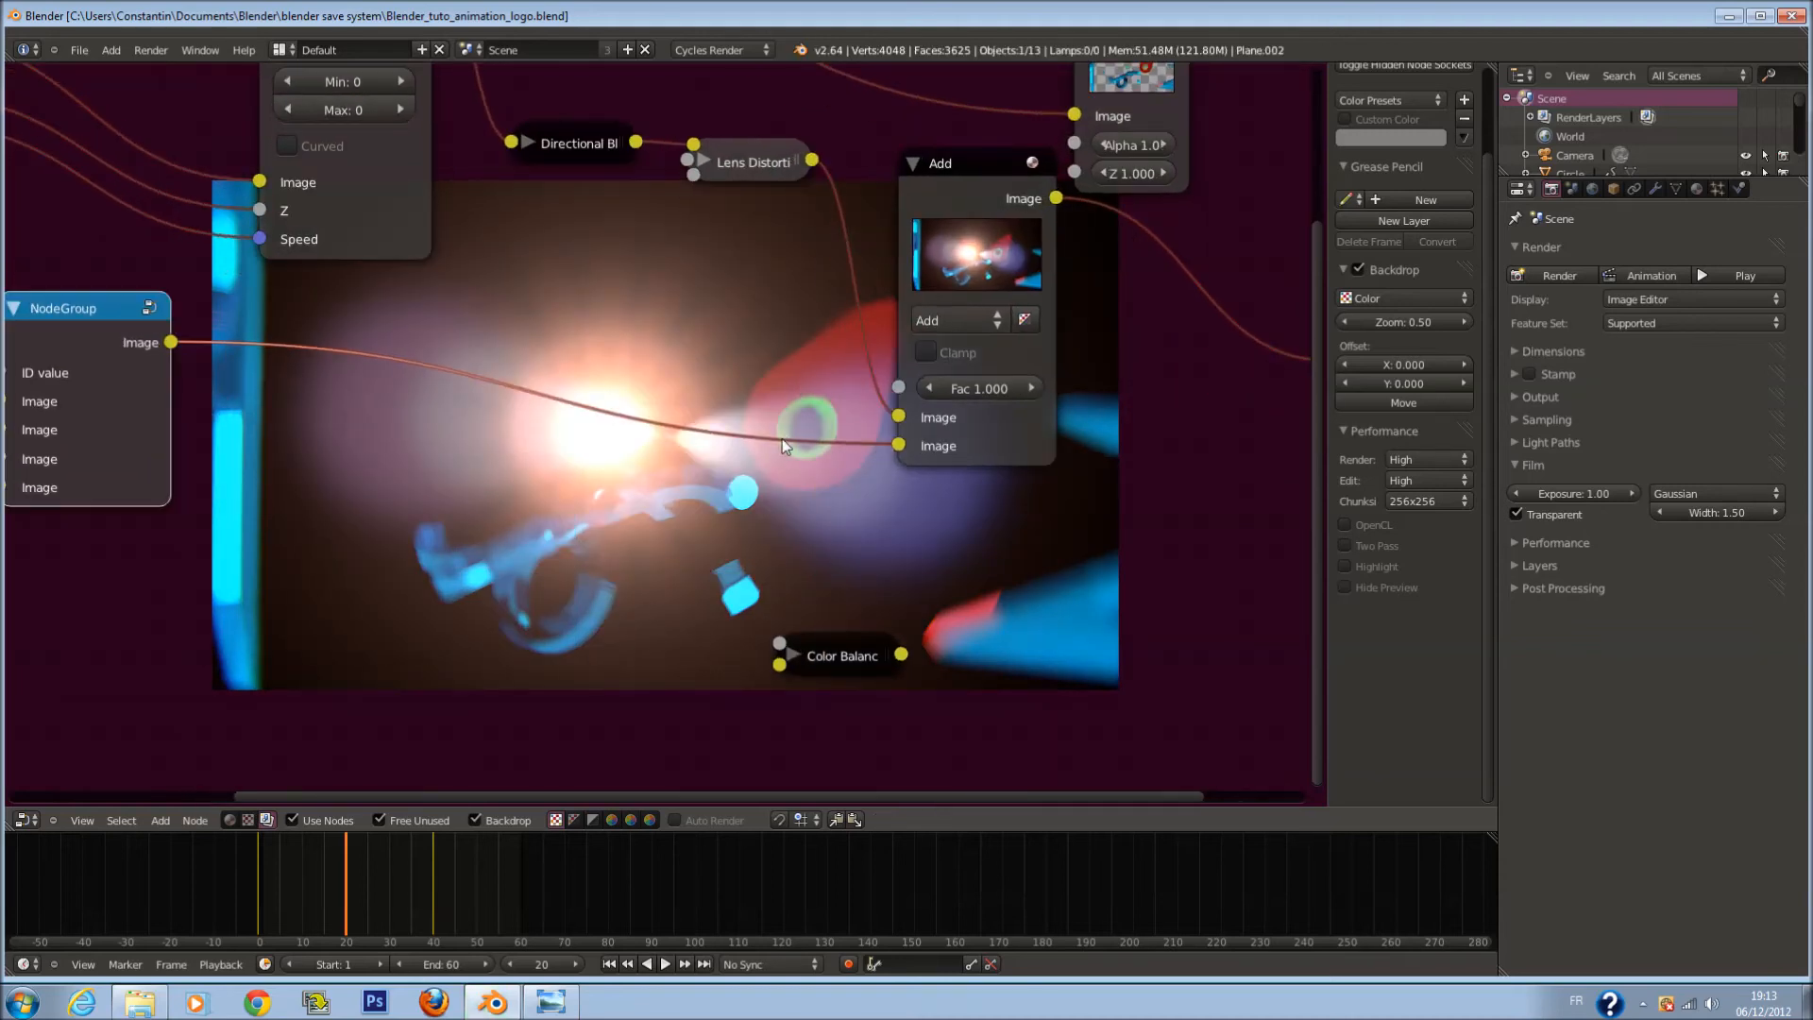
Step: Save over the existing blend file and collapse the Add node
scroll(606, 387, down, 2)
key(ctrl+s)
click(647, 395)
scroll(898, 198, up, 1)
middle_drag(920, 217, 494, 385)
key(h)
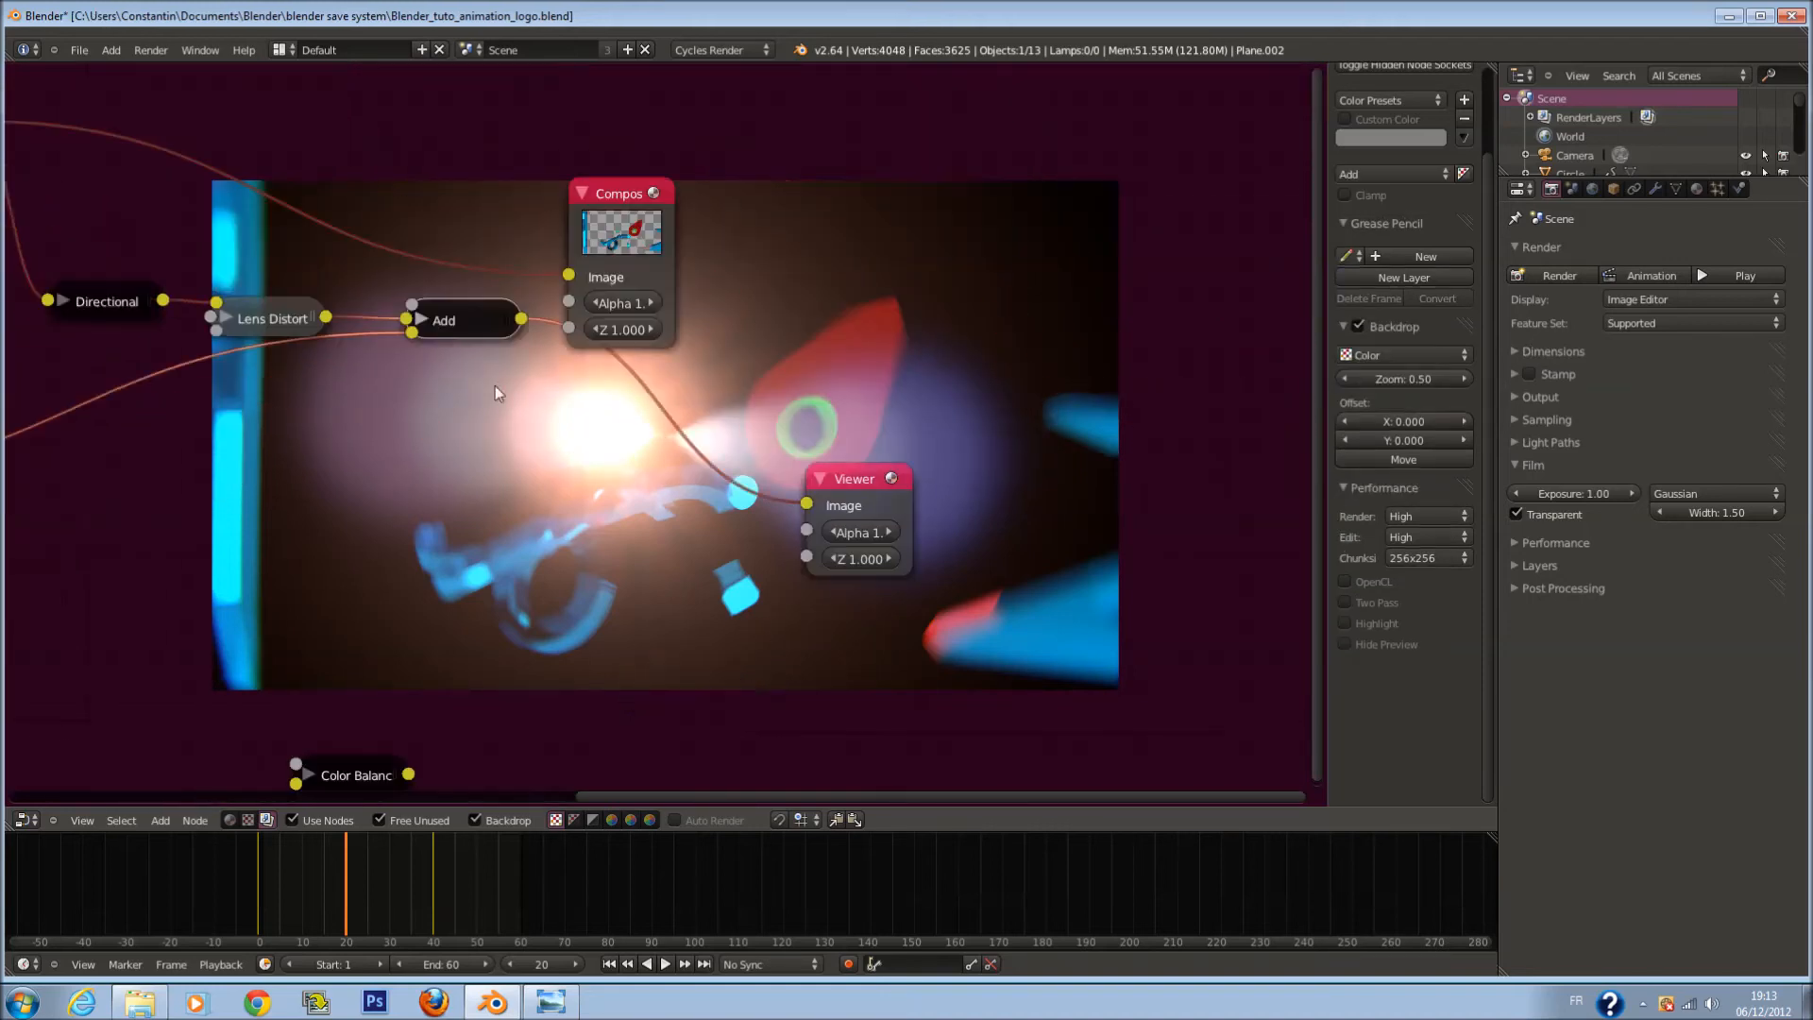
Step: Space out the Composite and Viewer nodes and insert the Color Balance node on the link between Add and Viewer
drag(616, 283, 1140, 93)
drag(858, 472, 1110, 393)
drag(362, 766, 882, 382)
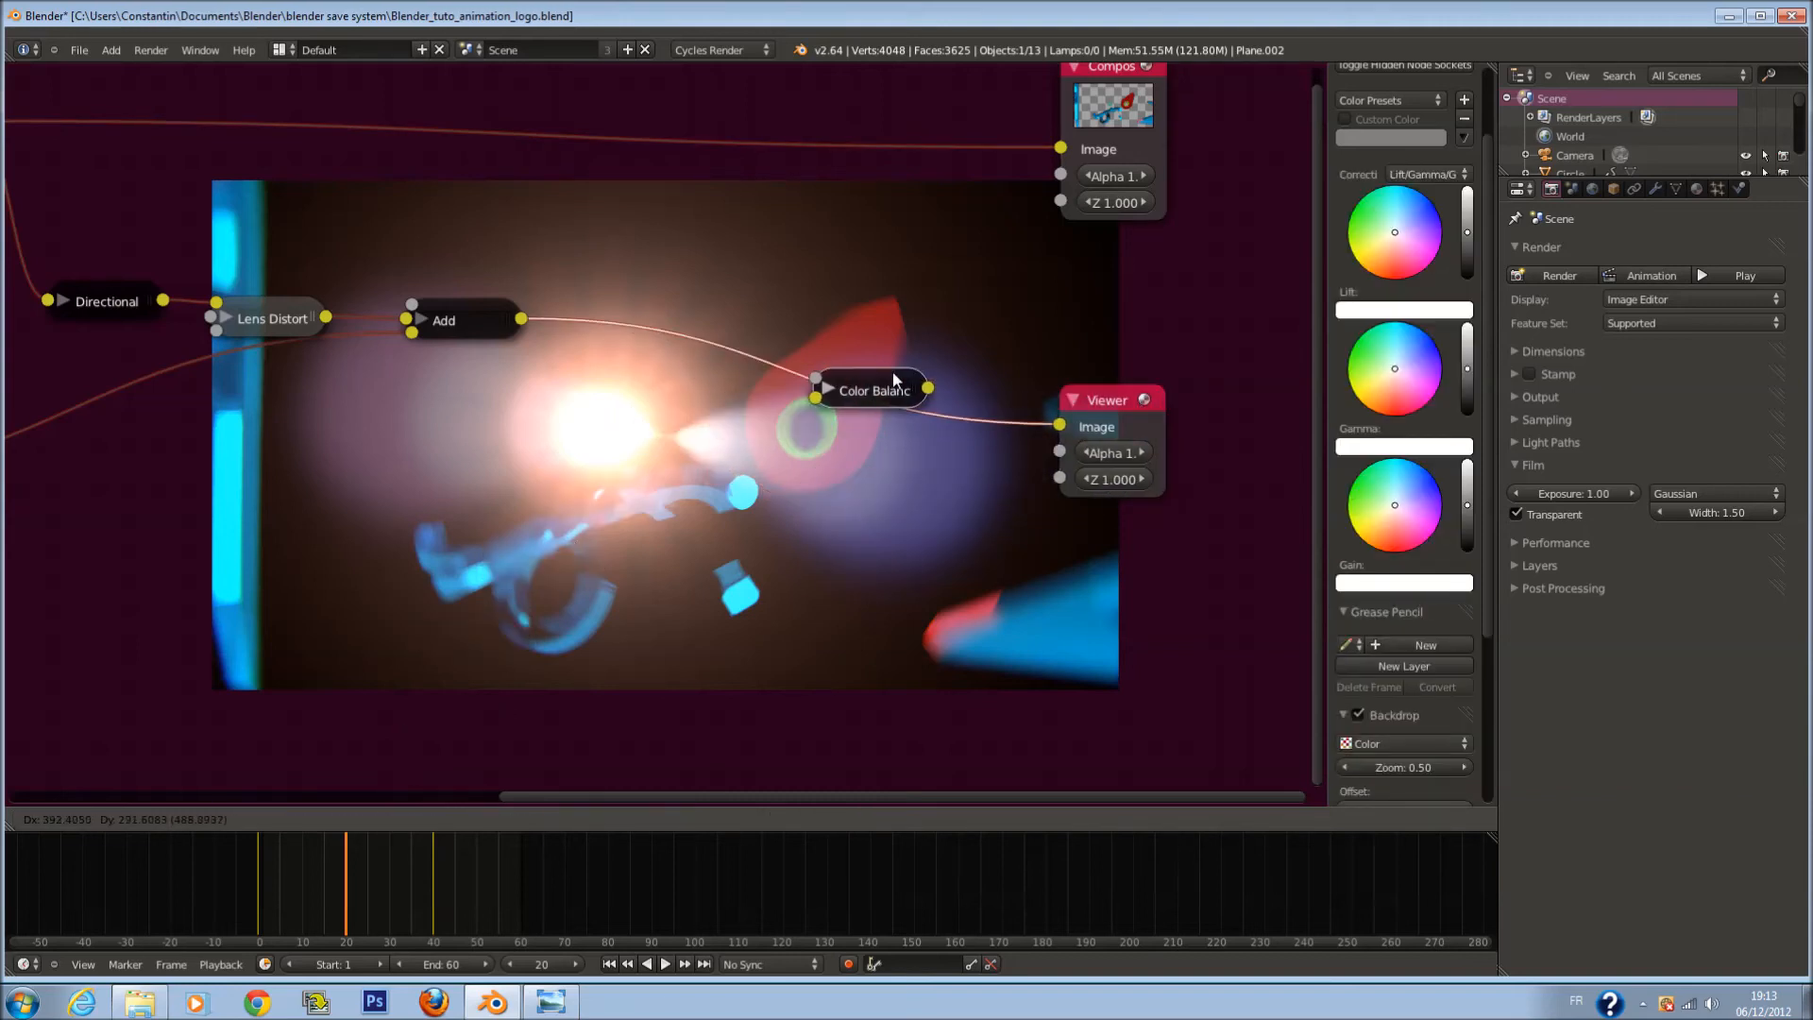
drag(1122, 404, 1234, 425)
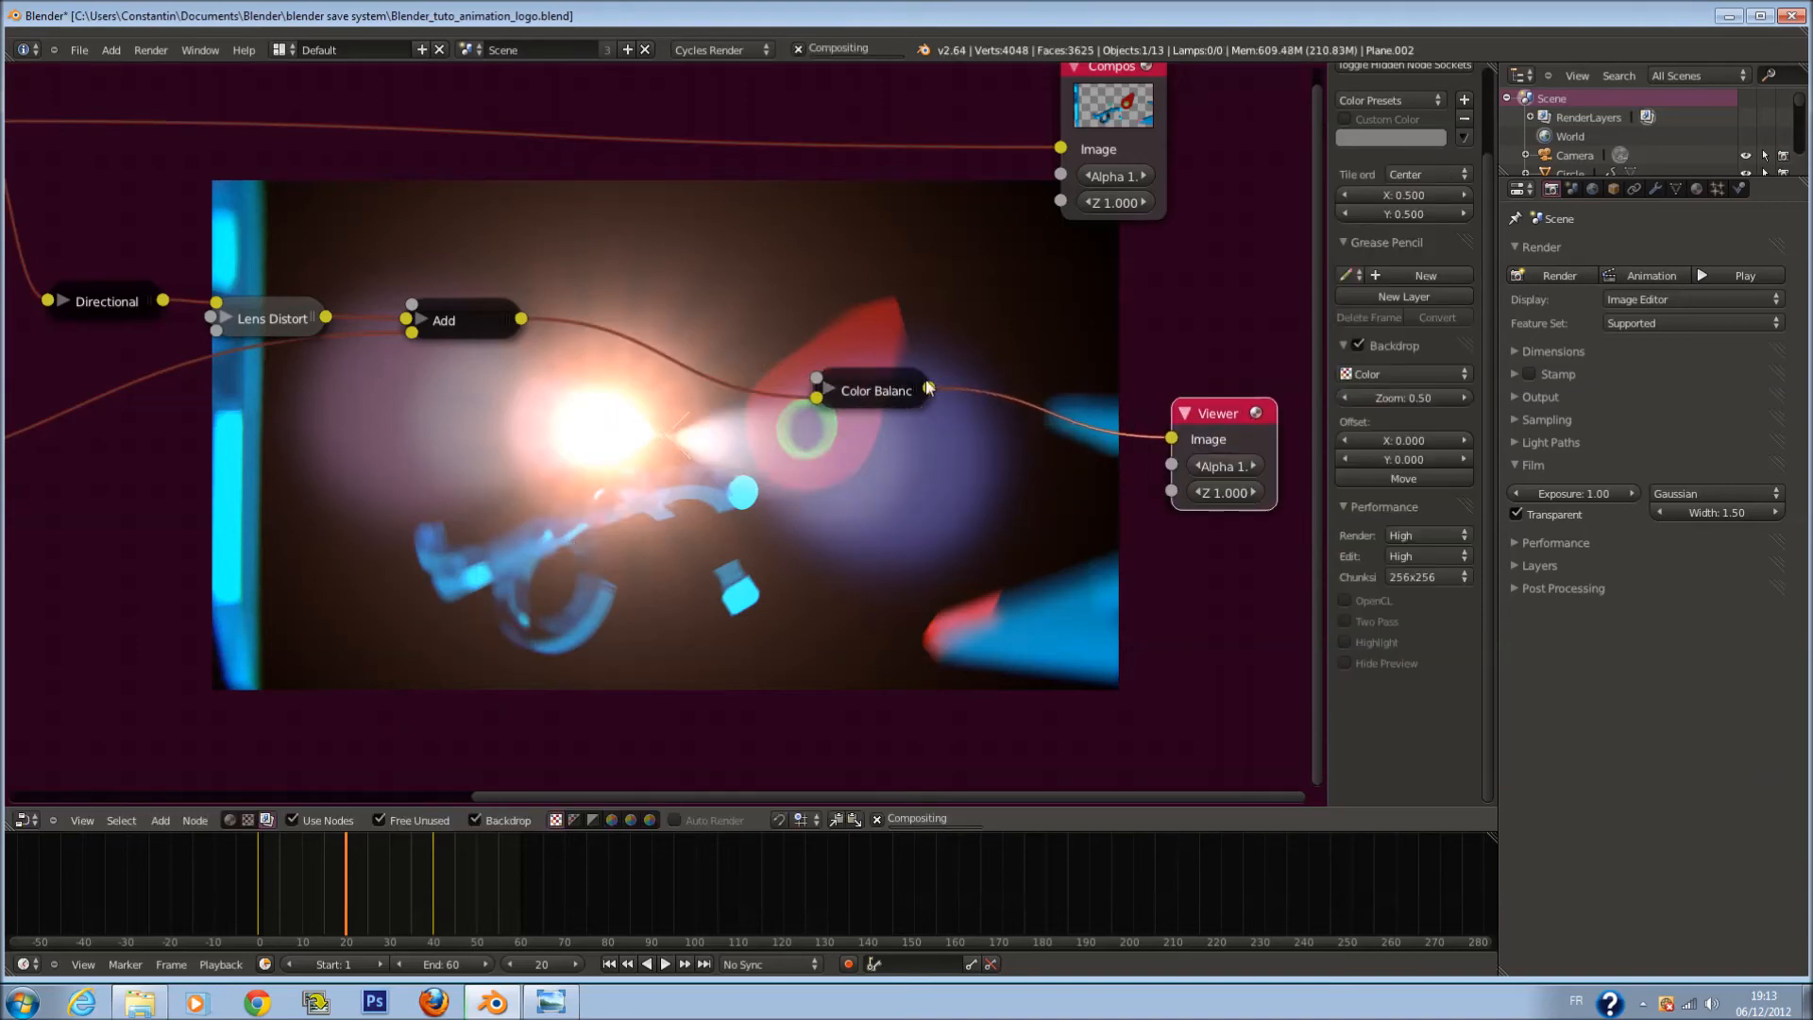
Step: Connect the Color Balance output to the Composite node's image input and spread out the Add, Composite and Viewer nodes
middle_drag(831, 389, 964, 392)
drag(617, 307, 830, 398)
scroll(1000, 415, down, 2)
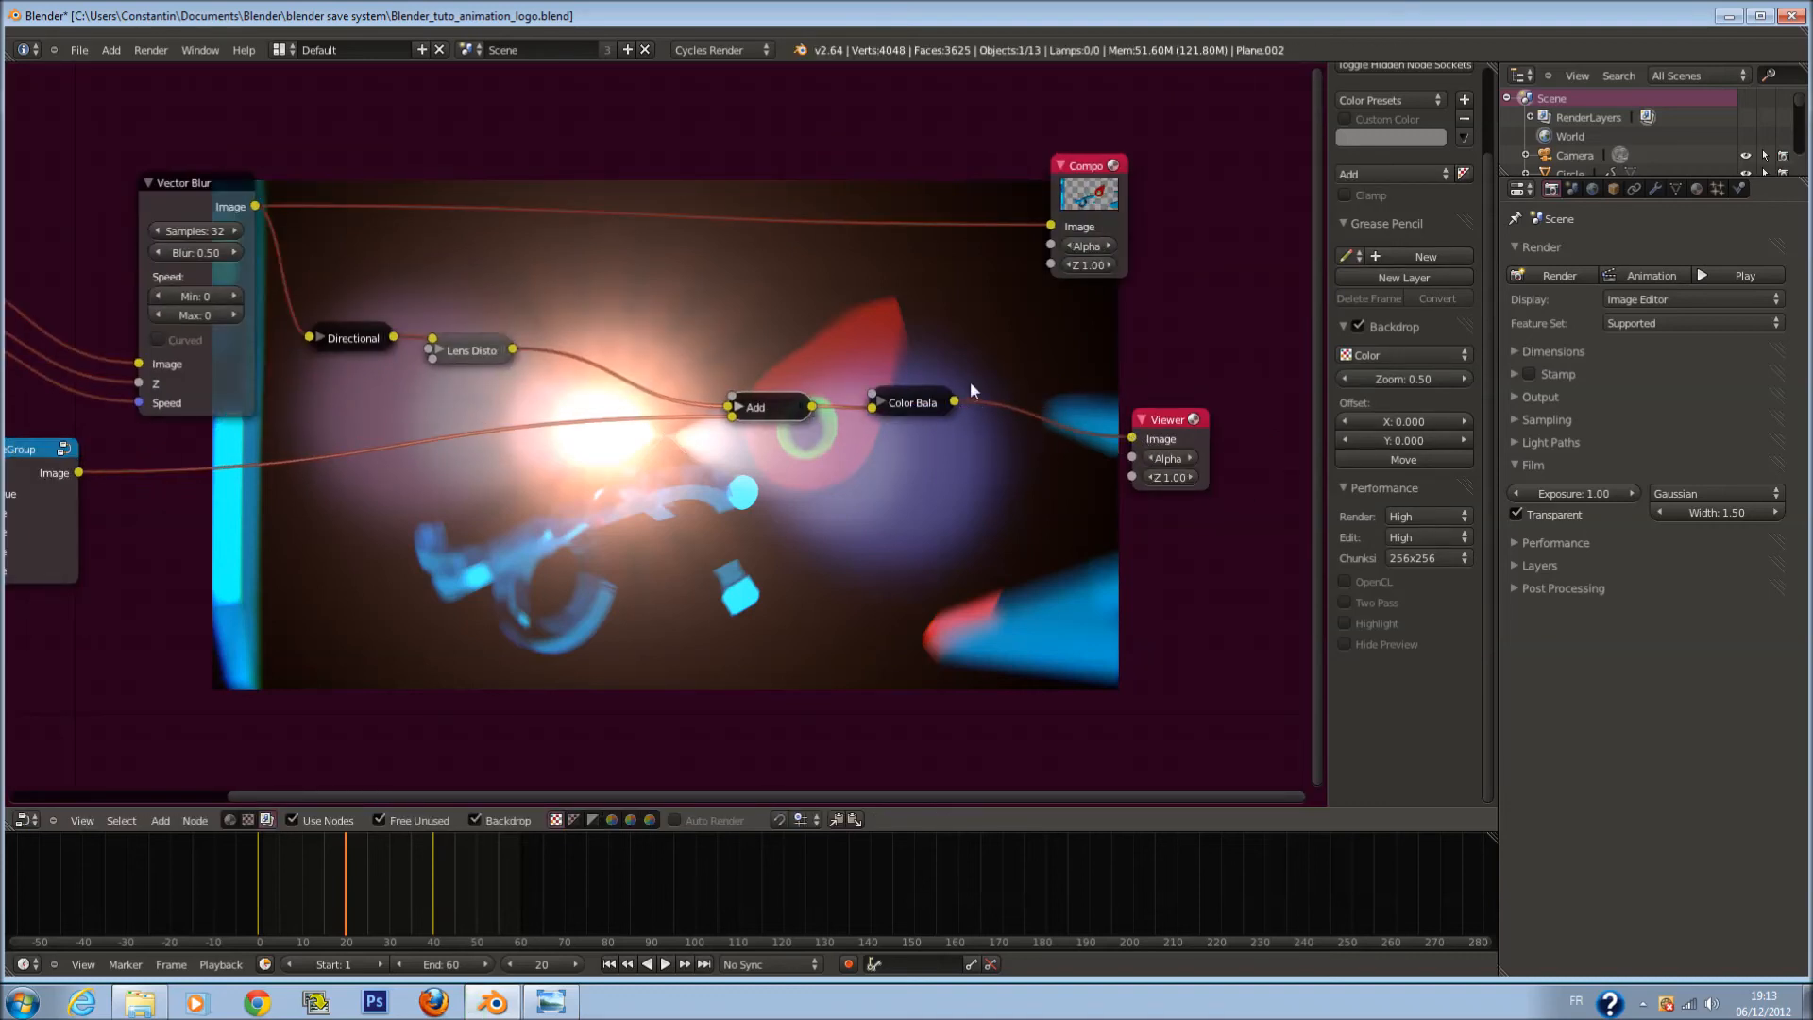
scroll(954, 349, down, 2)
drag(926, 266, 1109, 280)
drag(860, 410, 1046, 298)
drag(1001, 422, 1112, 435)
drag(833, 411, 986, 466)
scroll(945, 406, up, 4)
Step: Insert a collapsed RGB Curves node on the link between the Lens Distortion and Add nodes
key(shift+a)
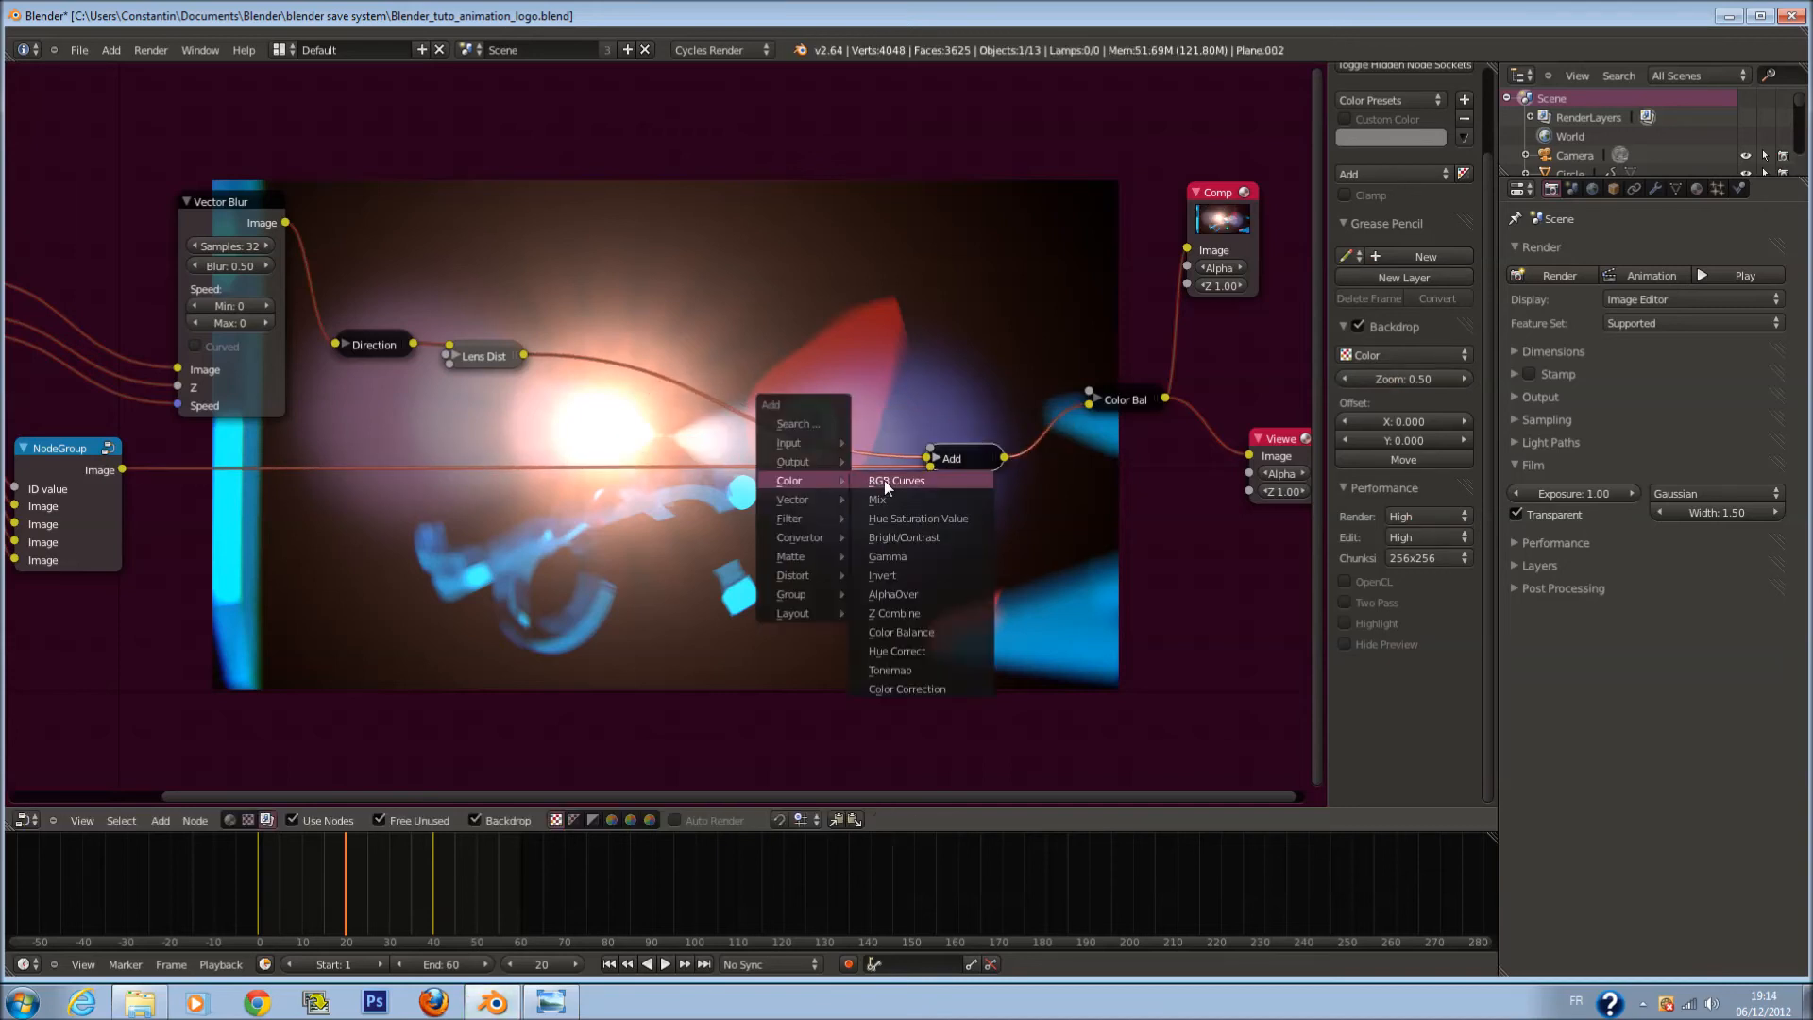
click(888, 480)
click(893, 436)
drag(933, 437, 719, 380)
scroll(767, 421, up, 3)
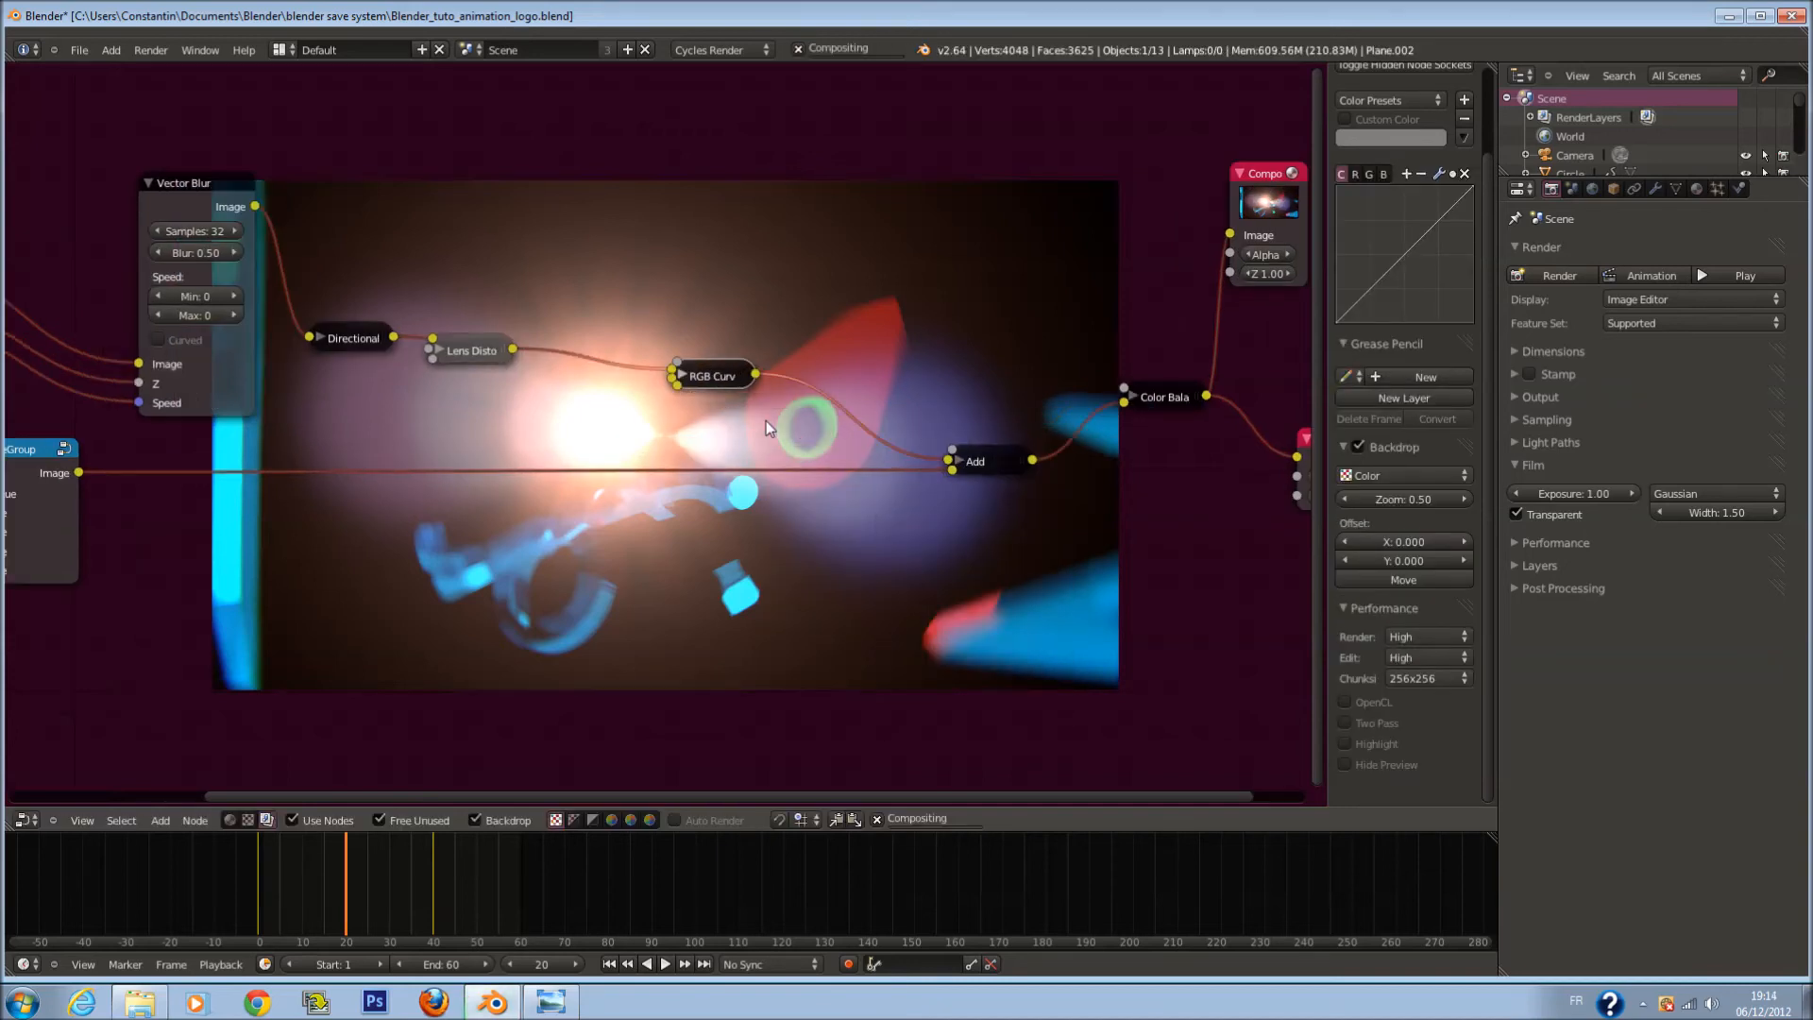
Step: Expand the RGB Curves node and raise the combined curve to a point at about X 0.256, Y 0.544
click(686, 367)
drag(755, 564, 736, 532)
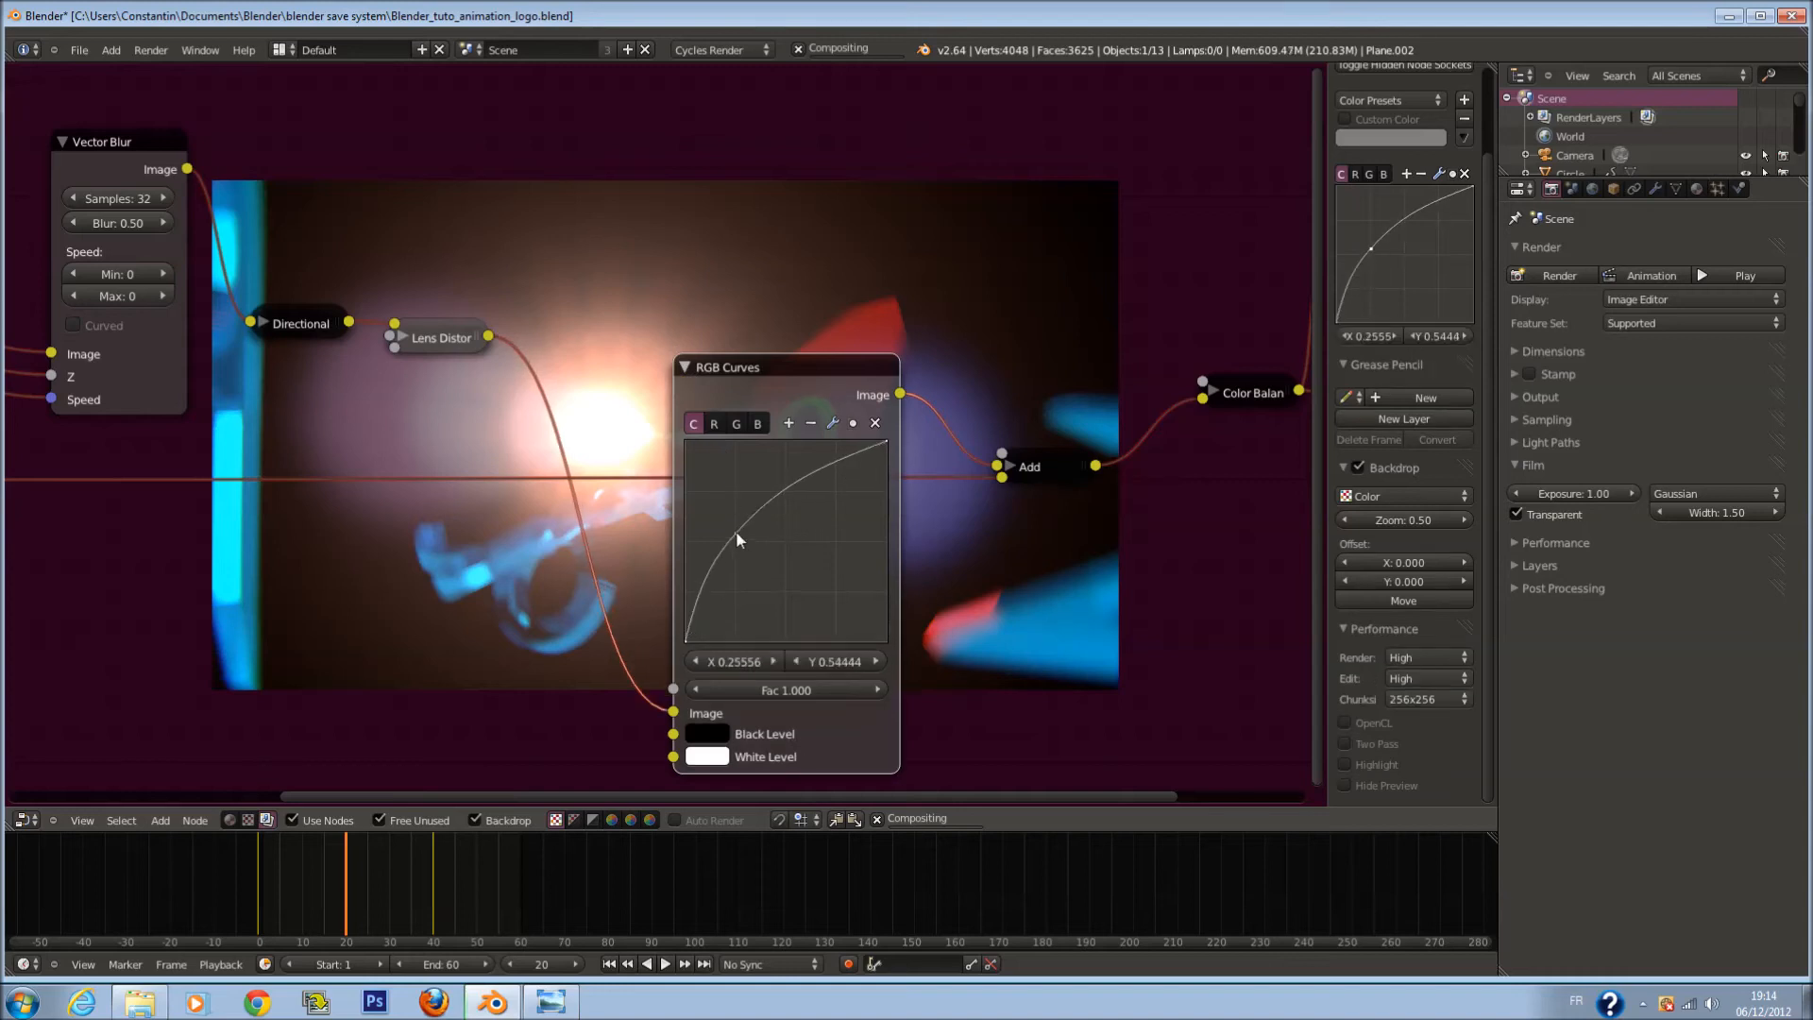
middle_drag(724, 412, 937, 361)
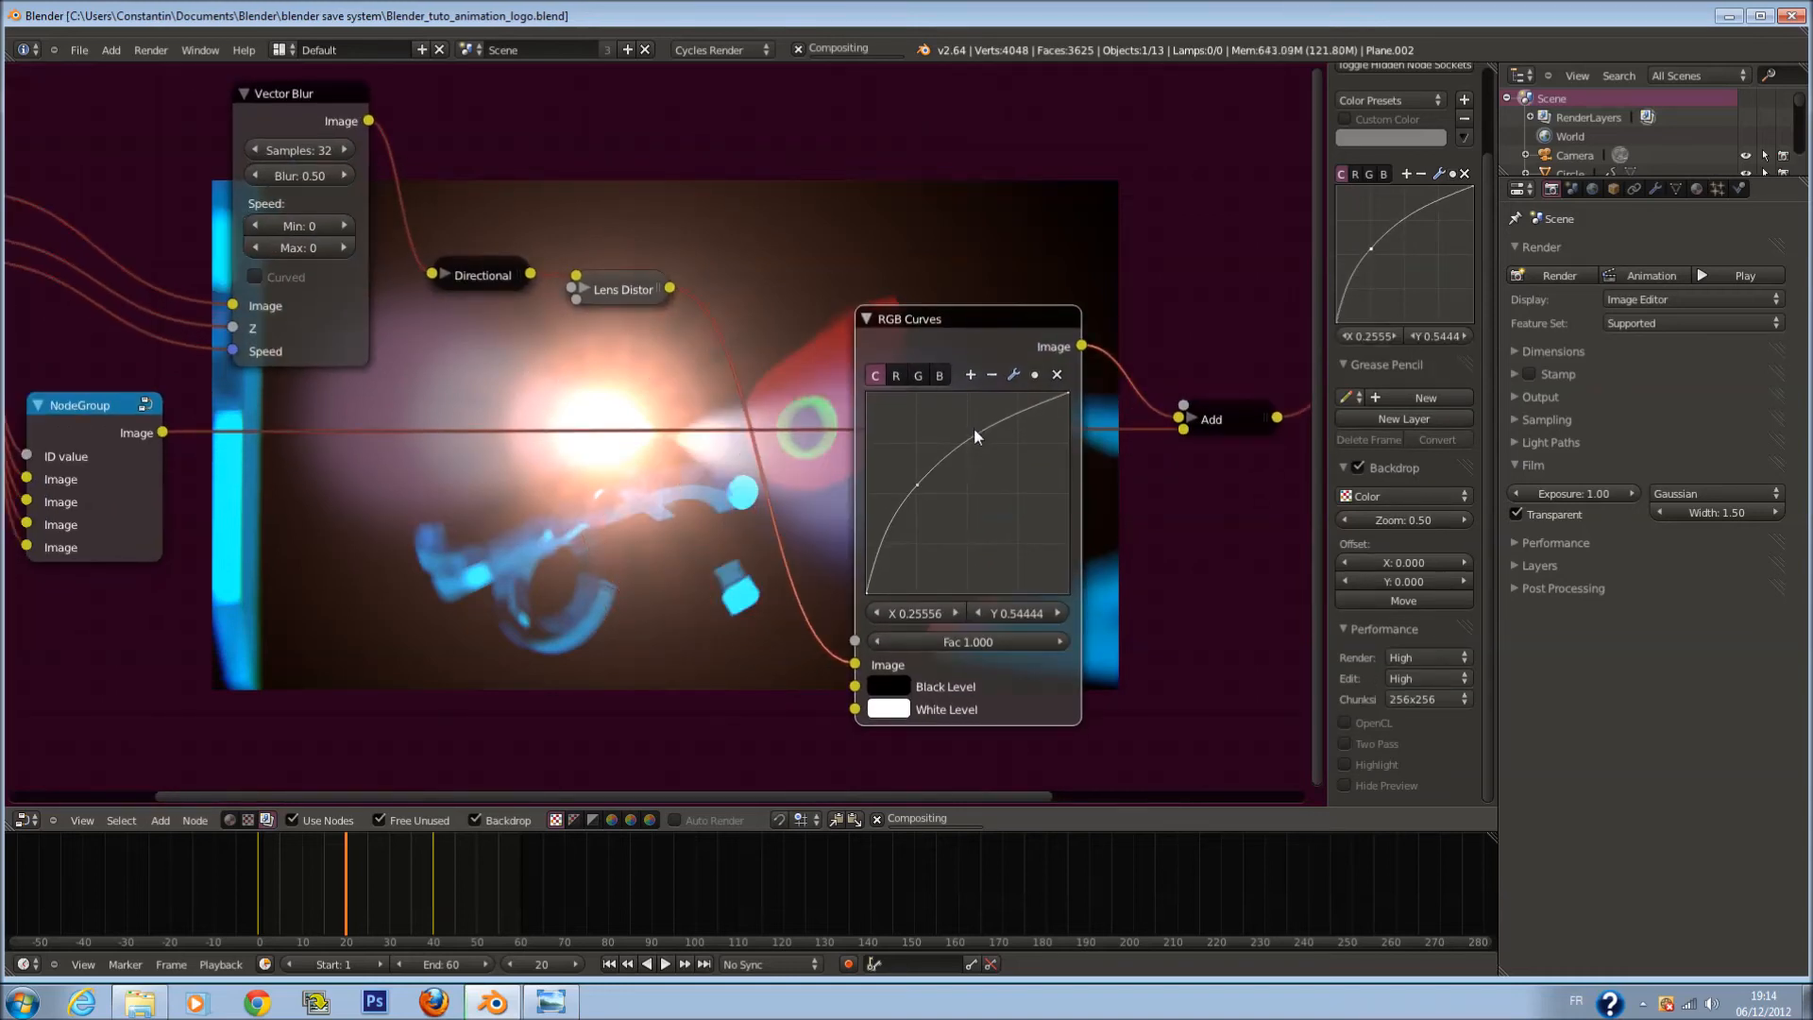
Step: Raise the blue channel curve to a point at about X 0.361, Y 0.472 and collapse the RGB Curves node
middle_drag(954, 459, 555, 455)
scroll(555, 455, up, 1)
mouse_move(510, 447)
mouse_down()
mouse_move(541, 460)
mouse_move(512, 411)
mouse_up()
click(527, 322)
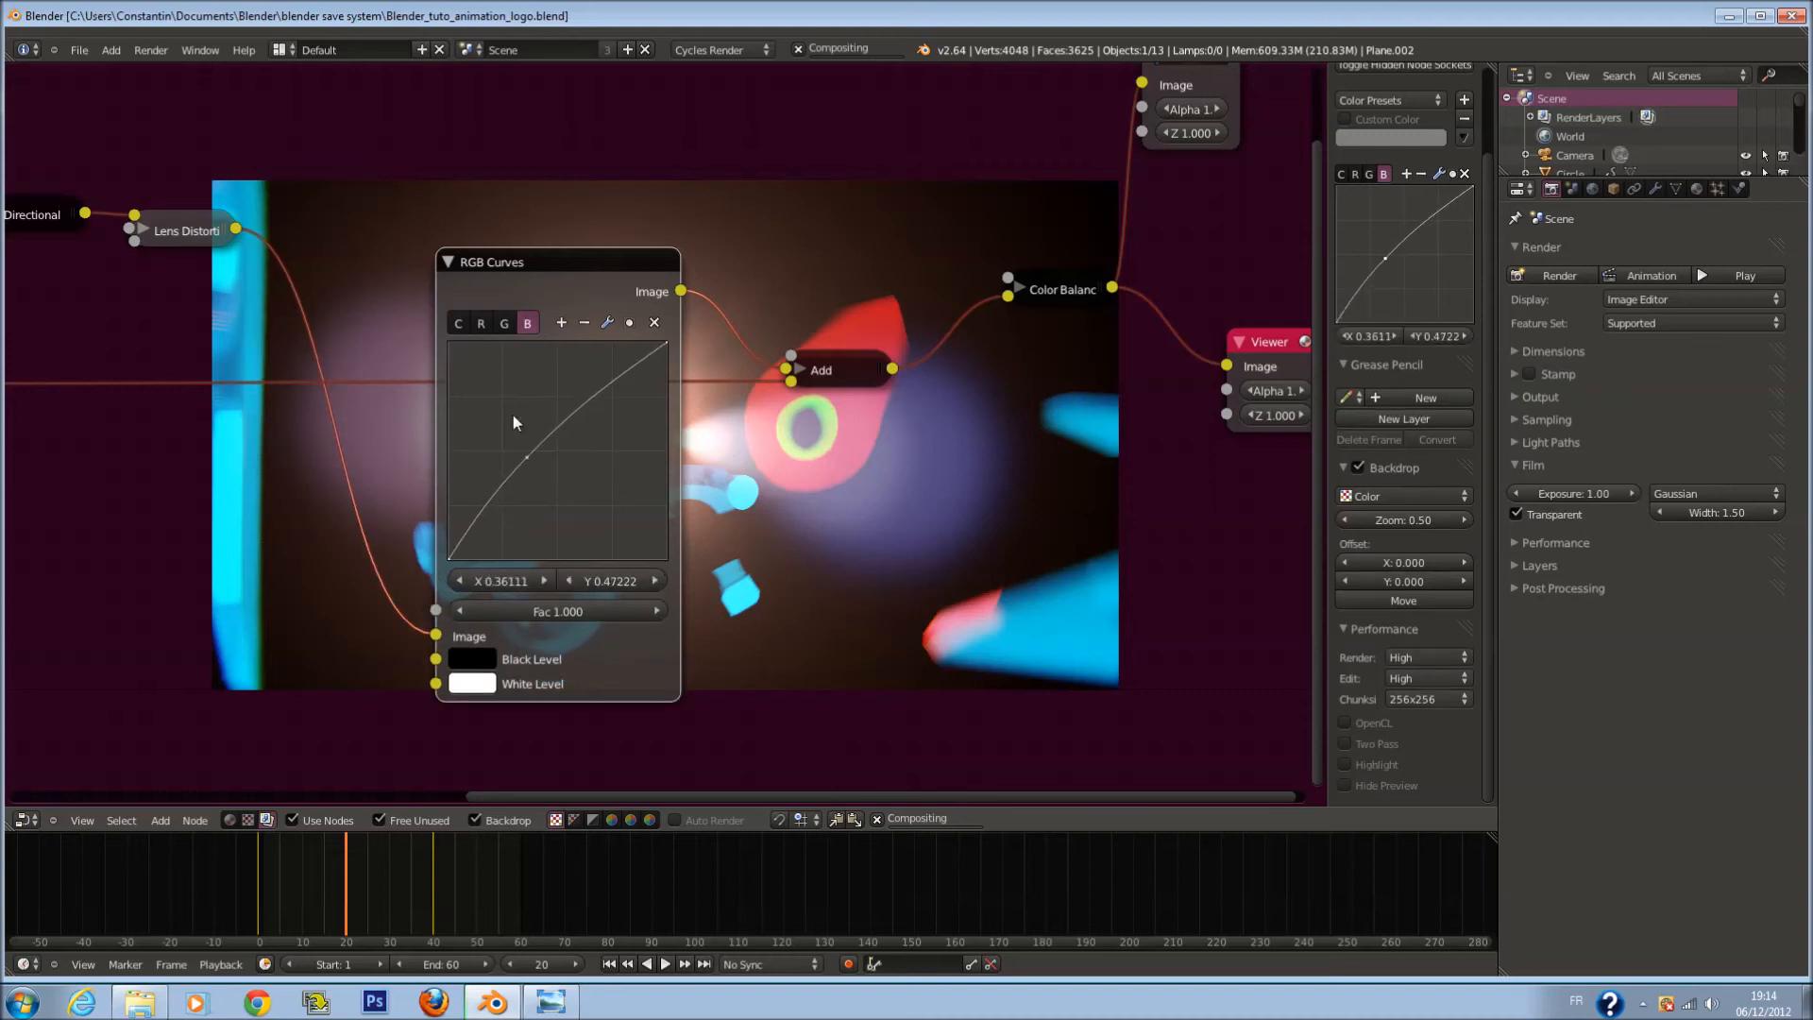
click(447, 261)
Step: Move the RGB Curves node beside Lens Distortion and bring the Add node close to it
middle_drag(520, 295, 725, 314)
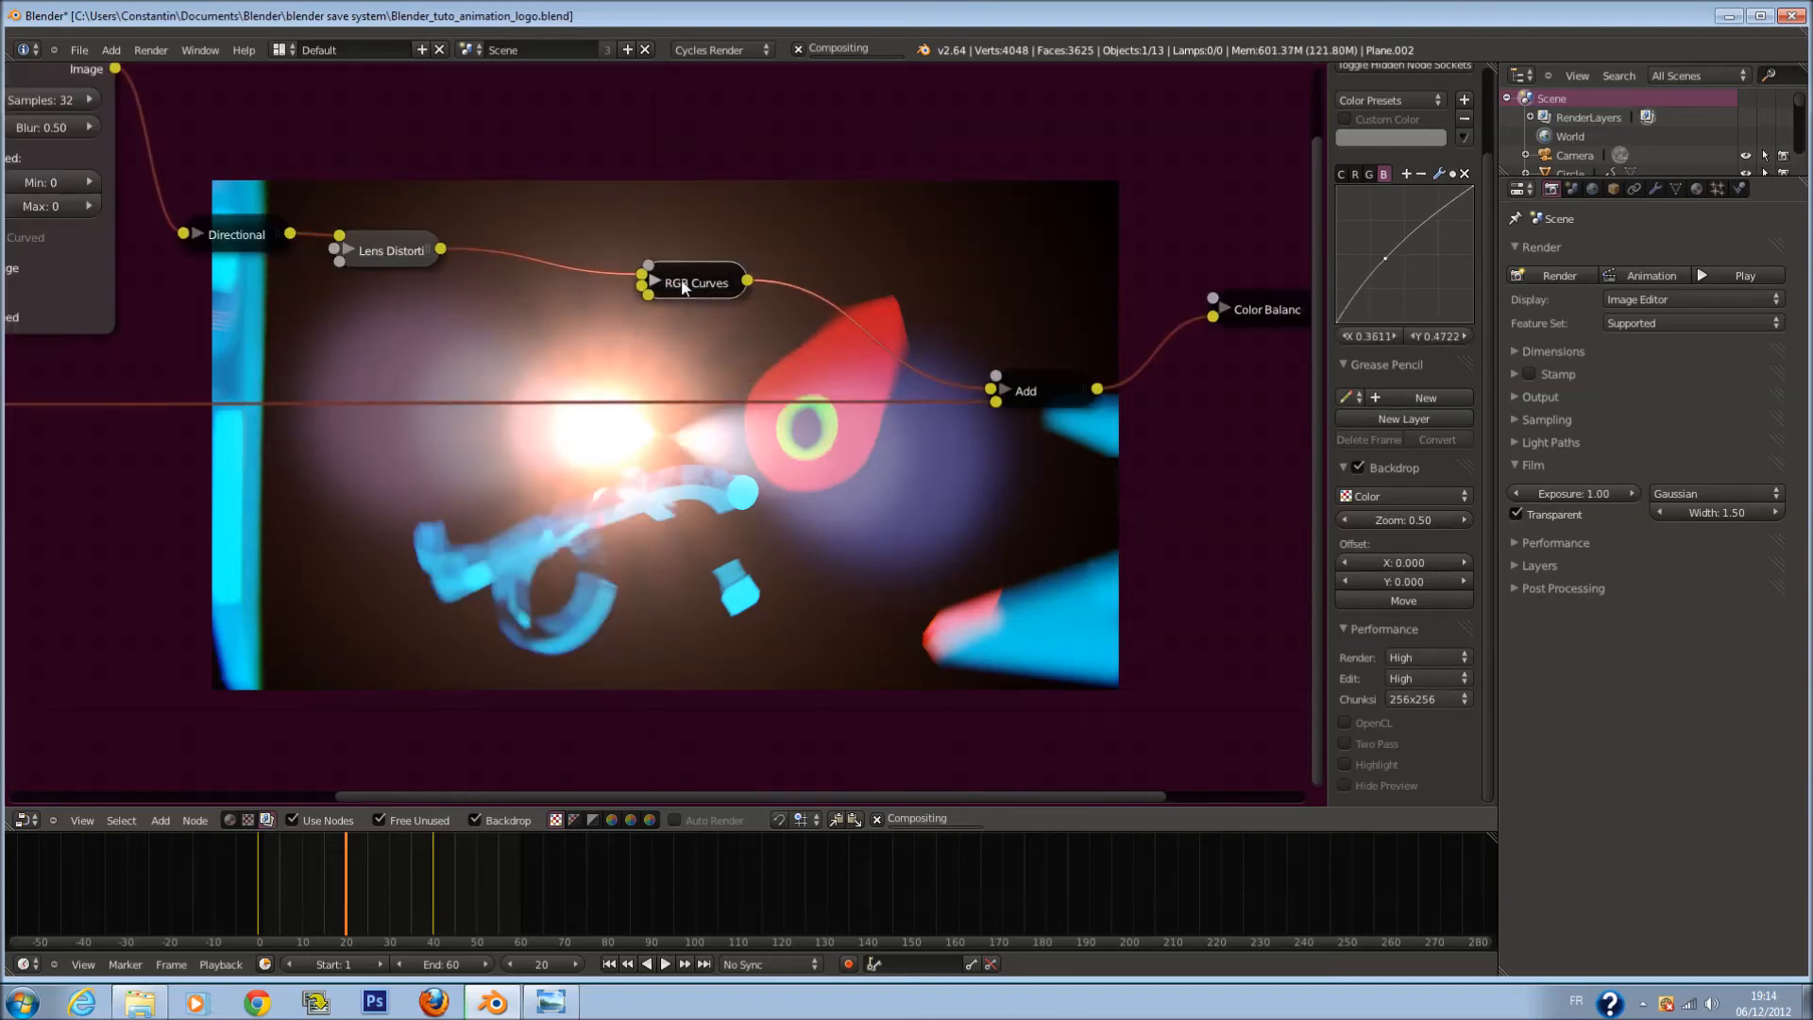
drag(682, 280, 561, 260)
scroll(841, 353, down, 2)
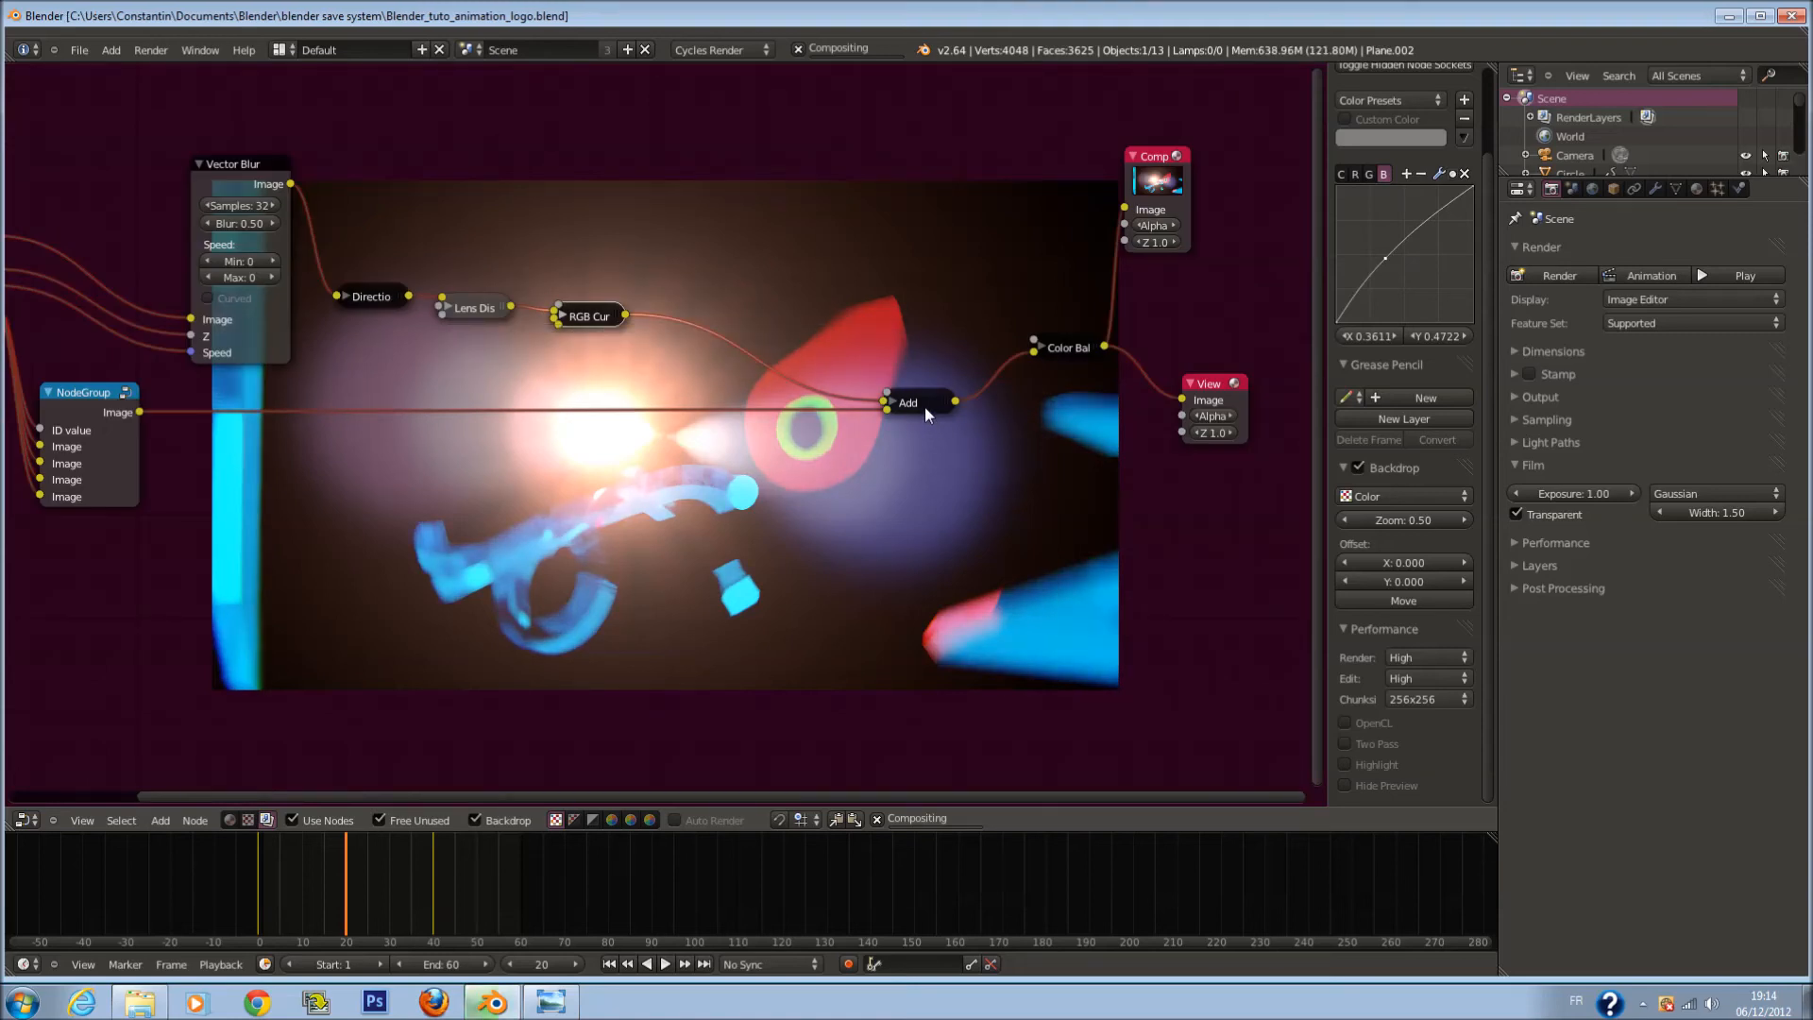
drag(916, 403, 682, 371)
scroll(670, 405, down, 1)
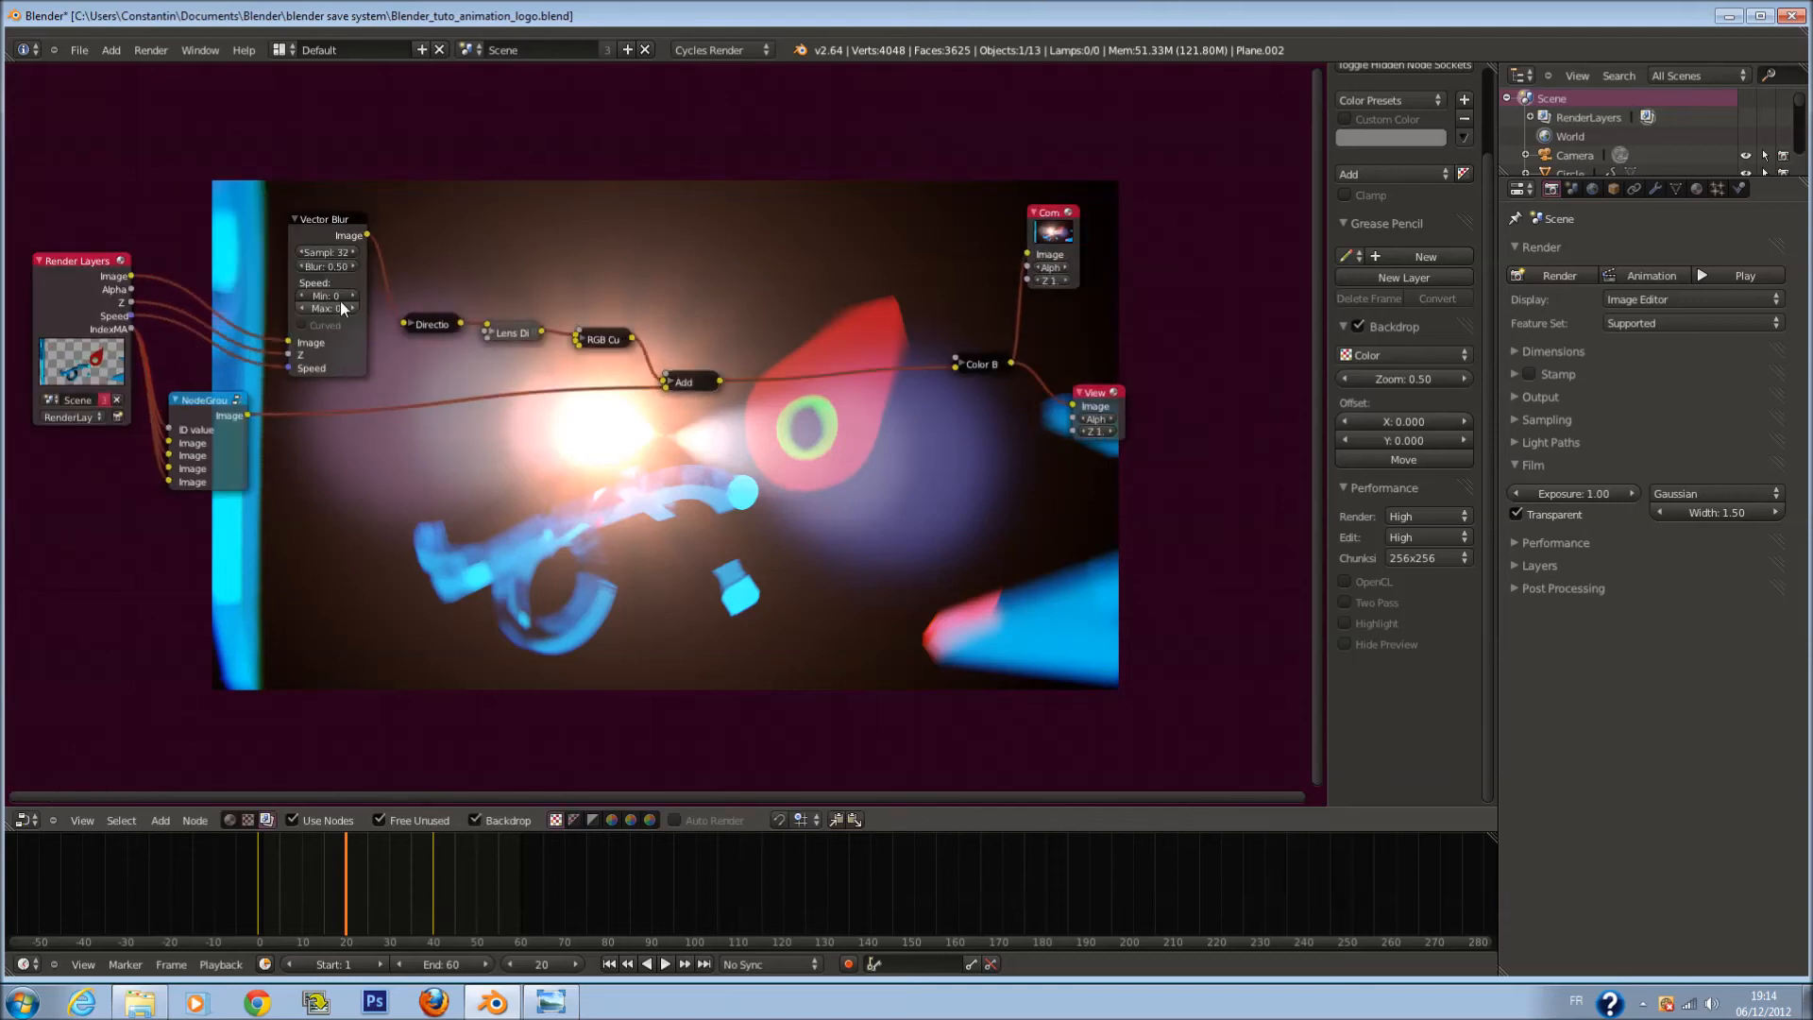
Step: Collapse the Vector Blur node and shift it and the nodes from Directional Blur through Add closer to Render Layers
click(264, 202)
drag(275, 207, 179, 289)
drag(395, 306, 277, 289)
drag(493, 333, 375, 302)
drag(598, 334, 485, 302)
drag(687, 378, 617, 342)
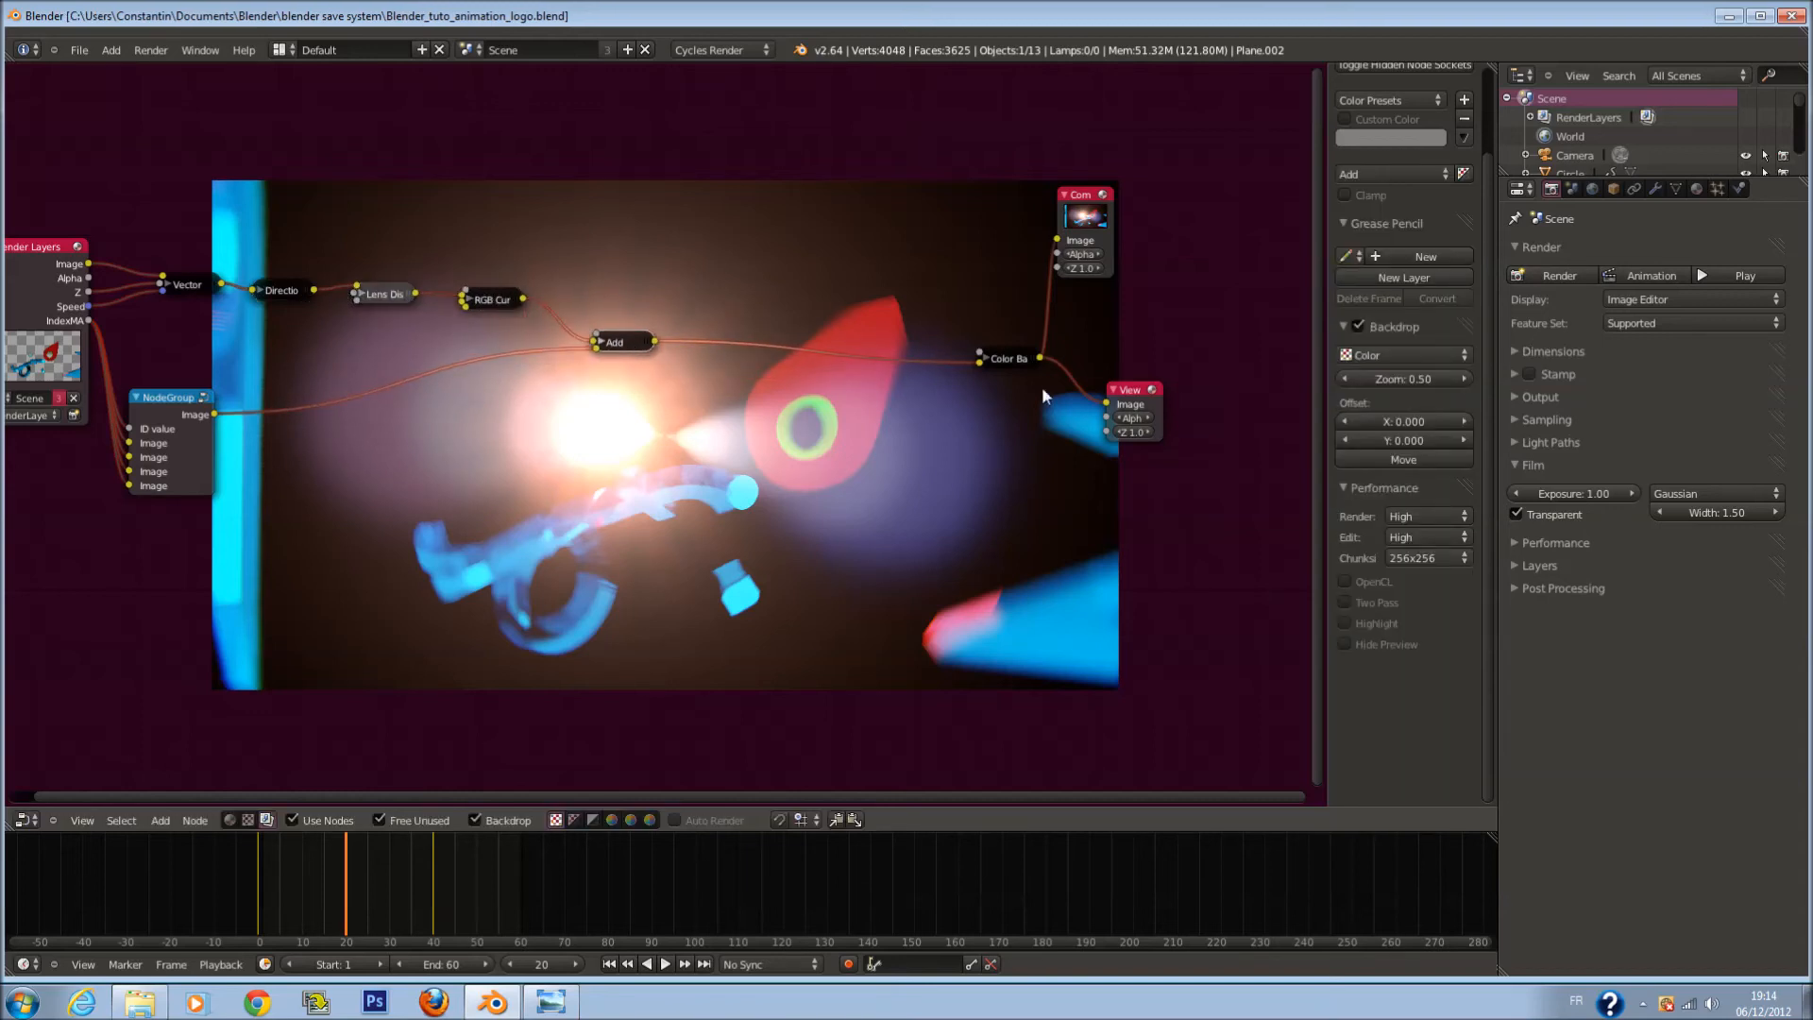
Step: Move the Color Balance node beside the Add node and save over the existing blend file
scroll(1000, 357, up, 3)
click(960, 397)
drag(961, 396, 644, 389)
key(ctrl+s)
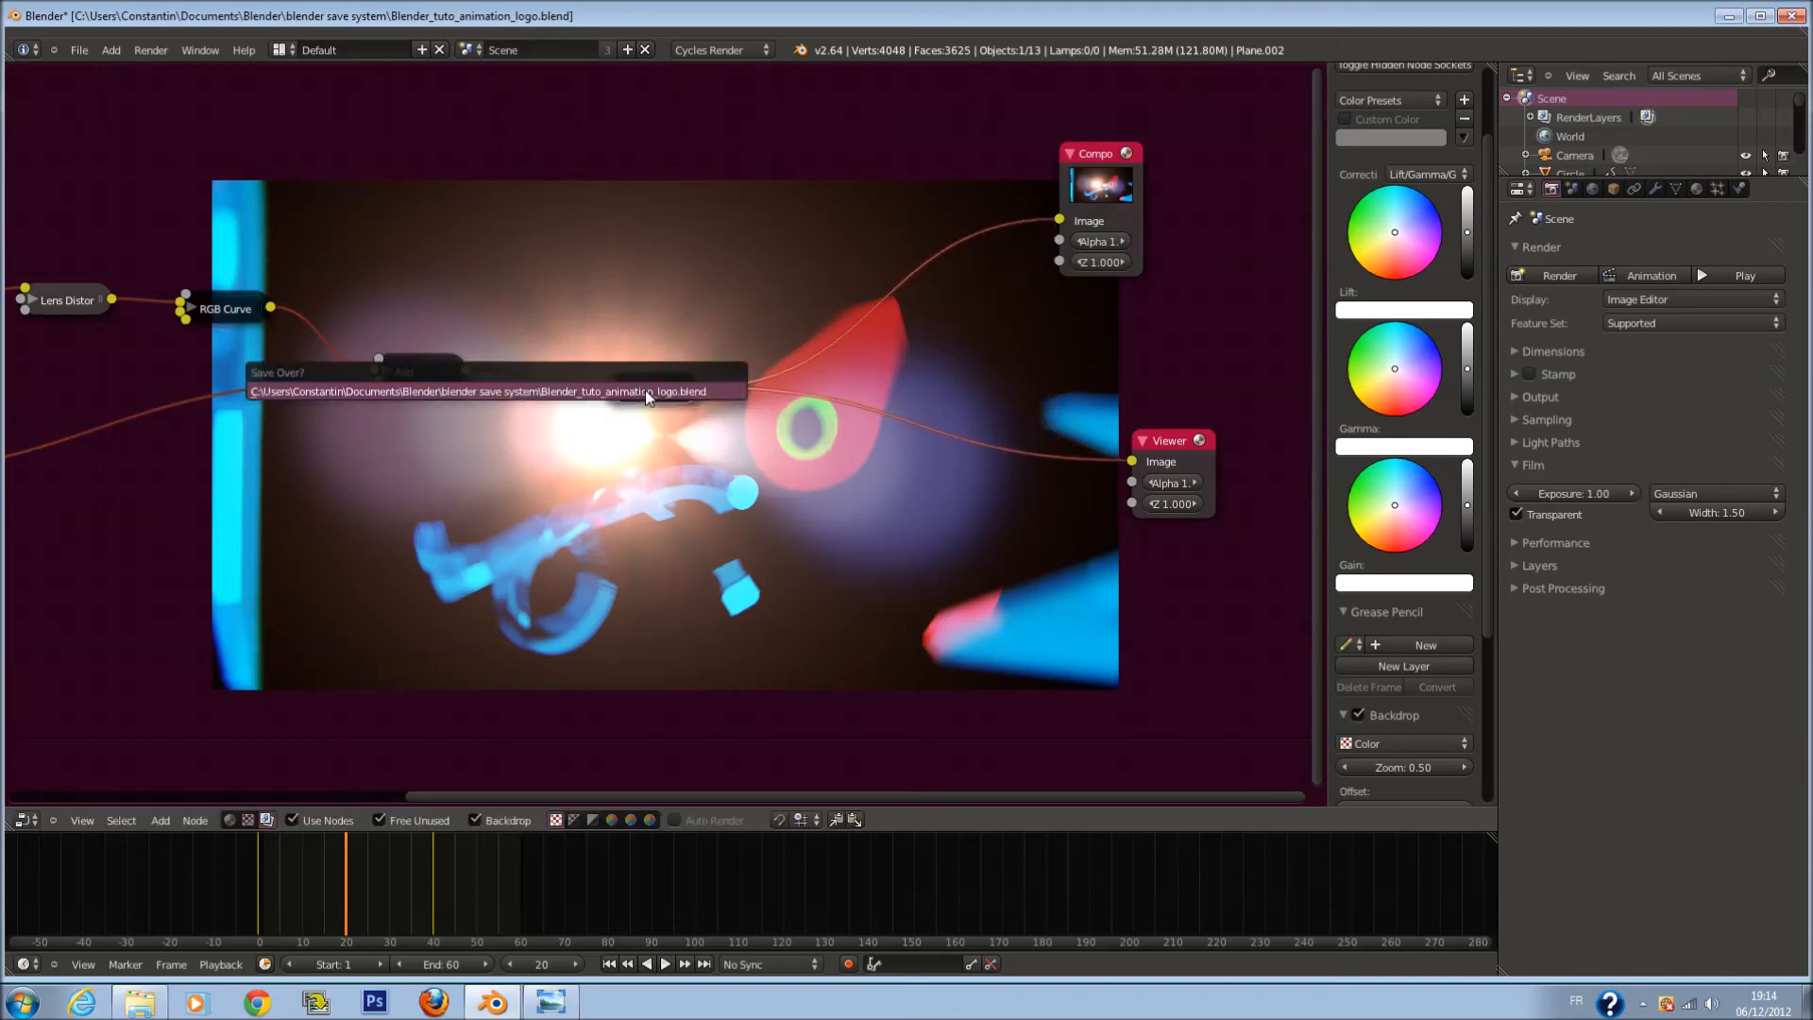
click(644, 389)
Step: Reposition the Composite and Viewer nodes and save the file with the new layout
scroll(1088, 240, up, 3)
drag(1227, 94, 1292, 274)
click(1275, 440)
drag(1277, 441, 1239, 461)
click(1239, 461)
scroll(721, 445, up, 3)
key(ctrl+s)
click(624, 368)
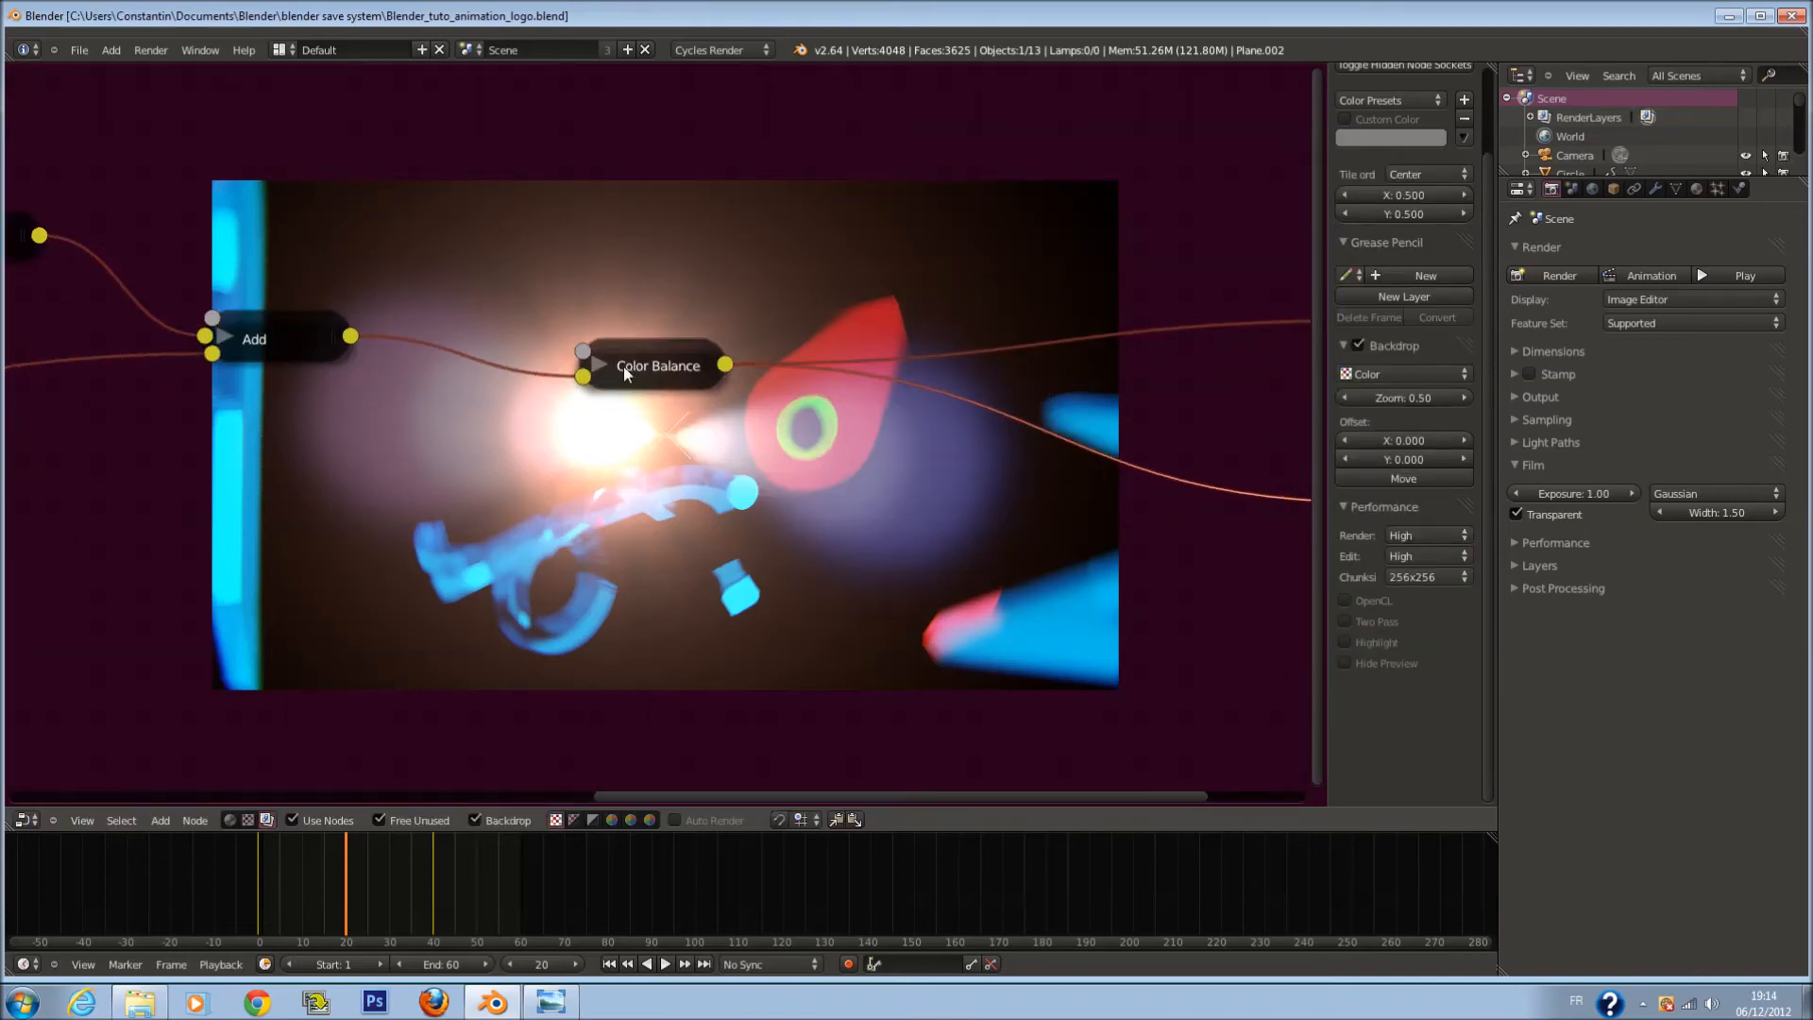
Step: Expand the Color Balance node and tint its gamma light blue, its gain pale warm yellow and its lift light pink
click(602, 367)
middle_drag(956, 543, 969, 494)
key(ctrl+s)
drag(913, 503, 915, 493)
click(1109, 519)
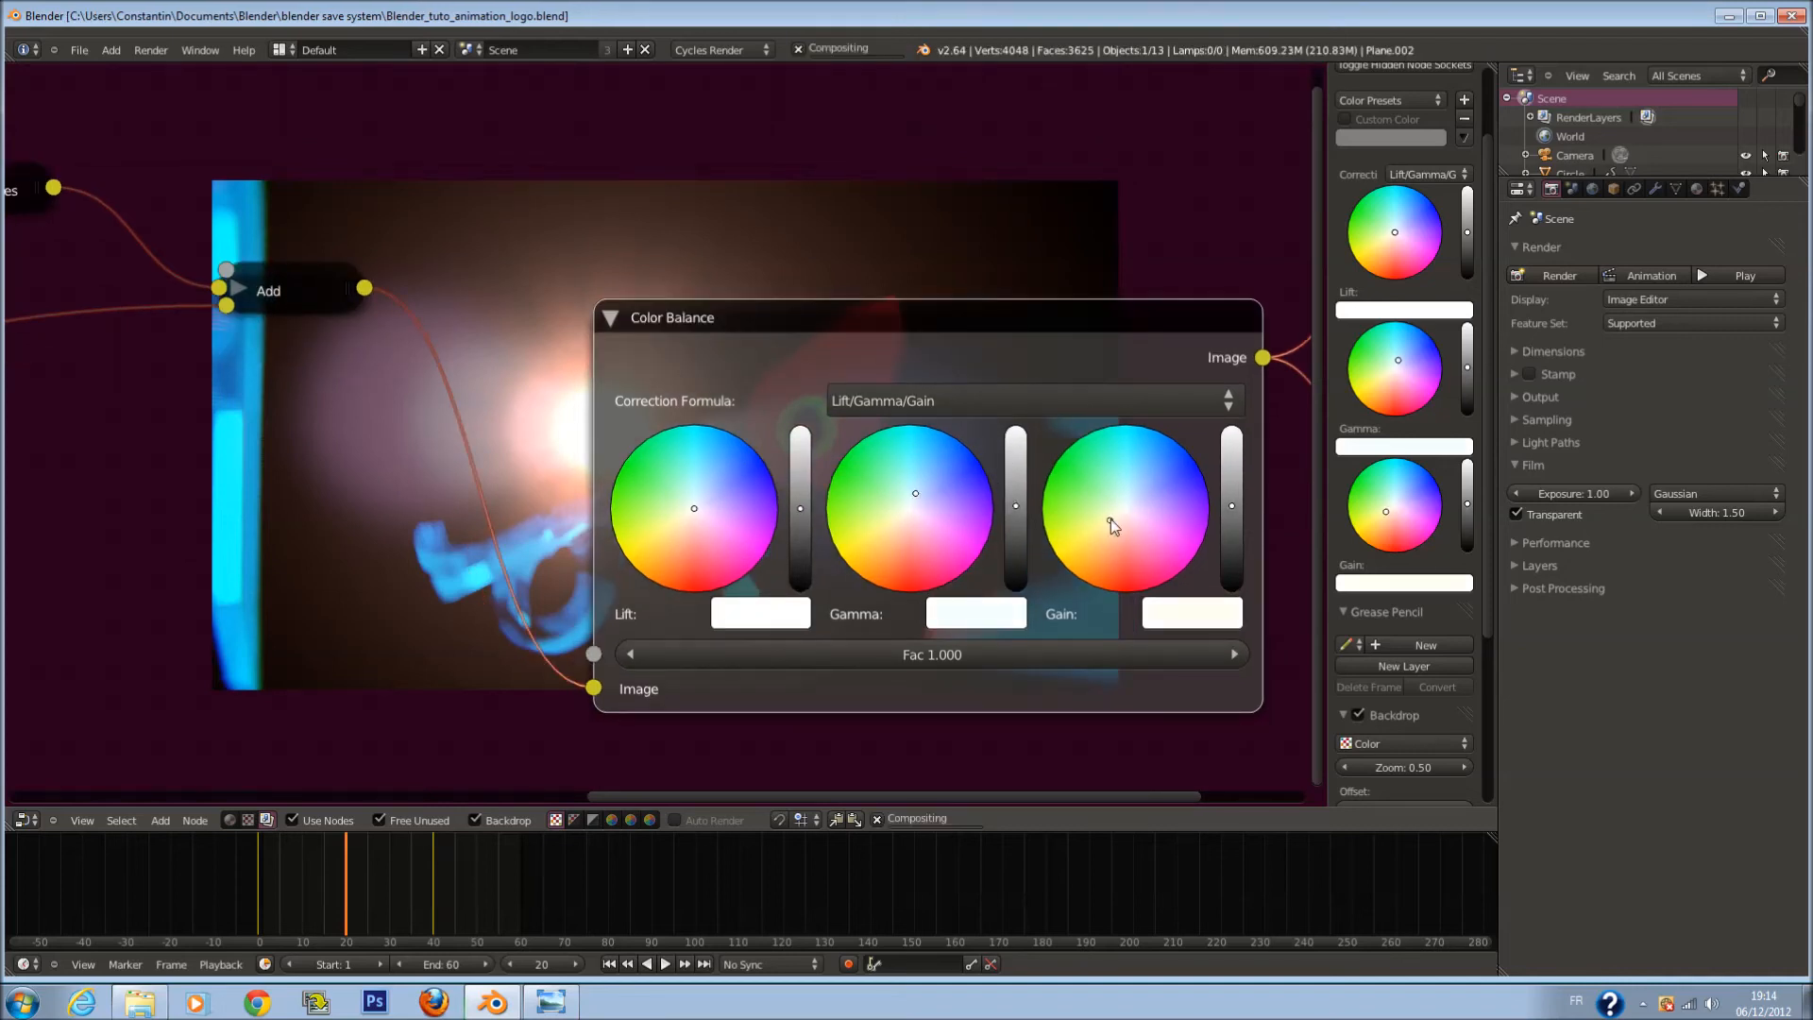
drag(693, 510, 700, 520)
middle_drag(824, 559, 977, 362)
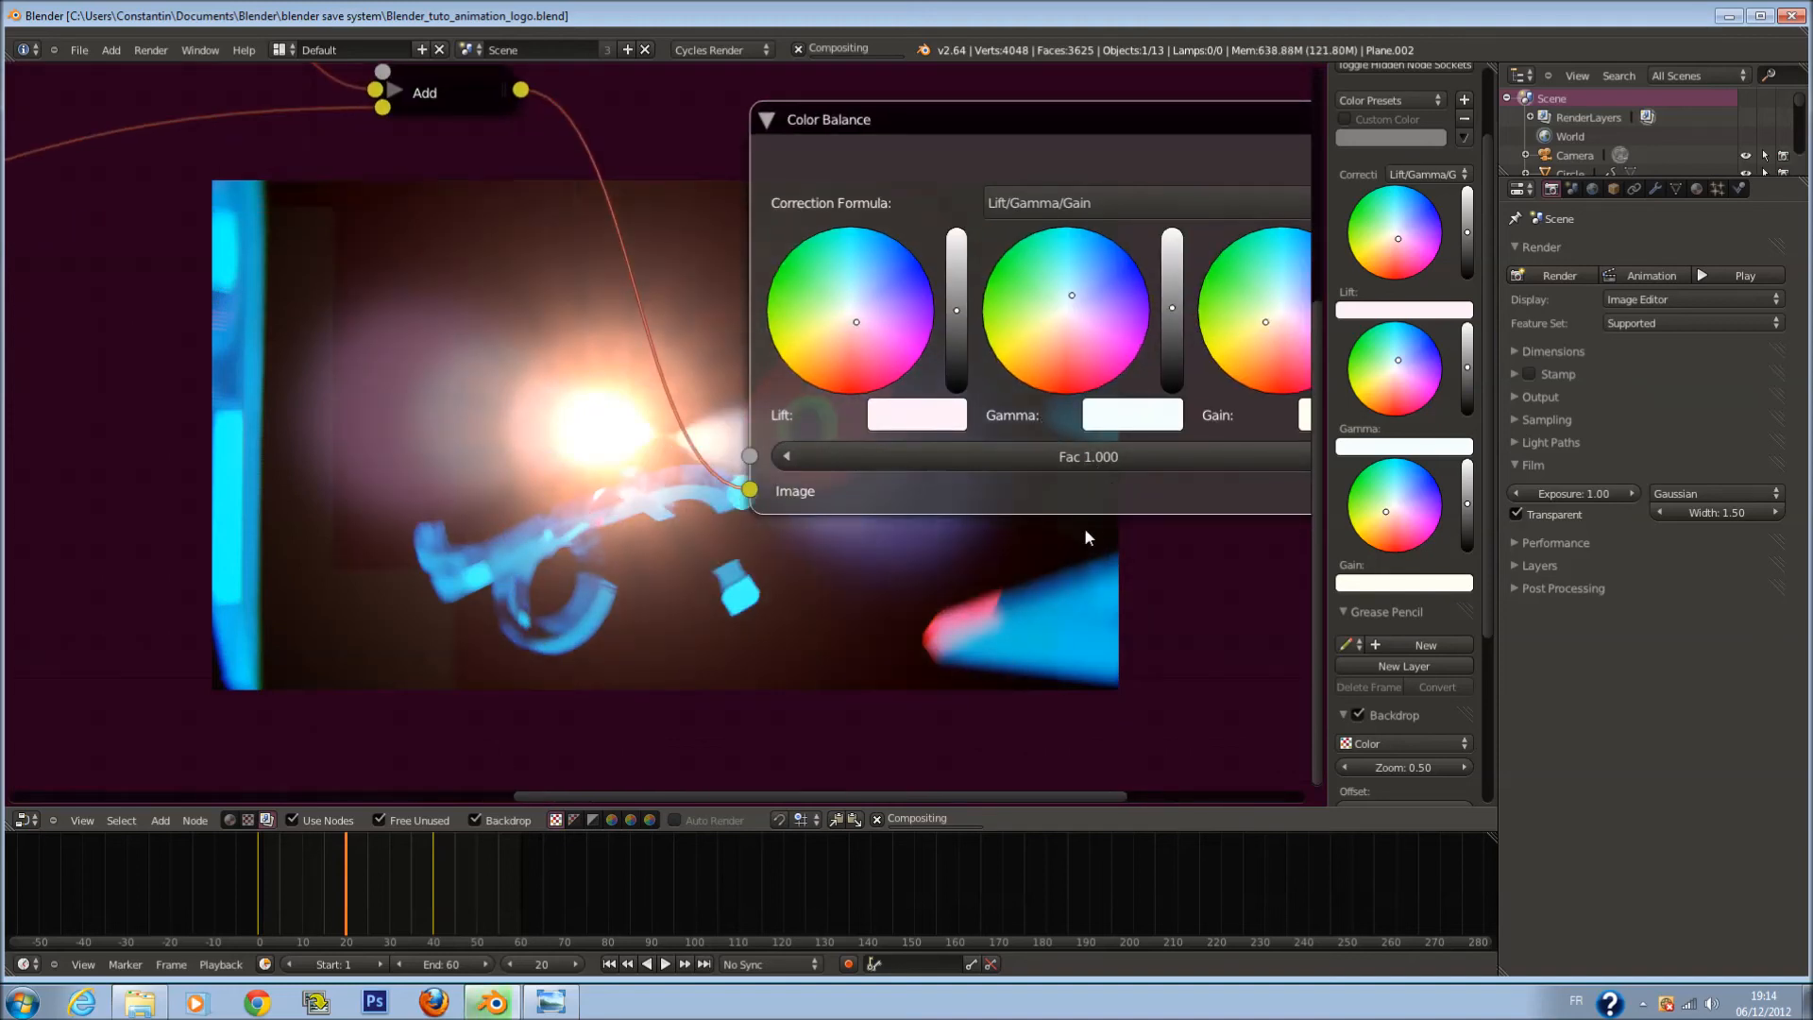
Step: Shift the Color Balance lift to a light blue tint and the gamma to a light pink tint
middle_drag(1092, 568, 744, 461)
drag(648, 257, 648, 241)
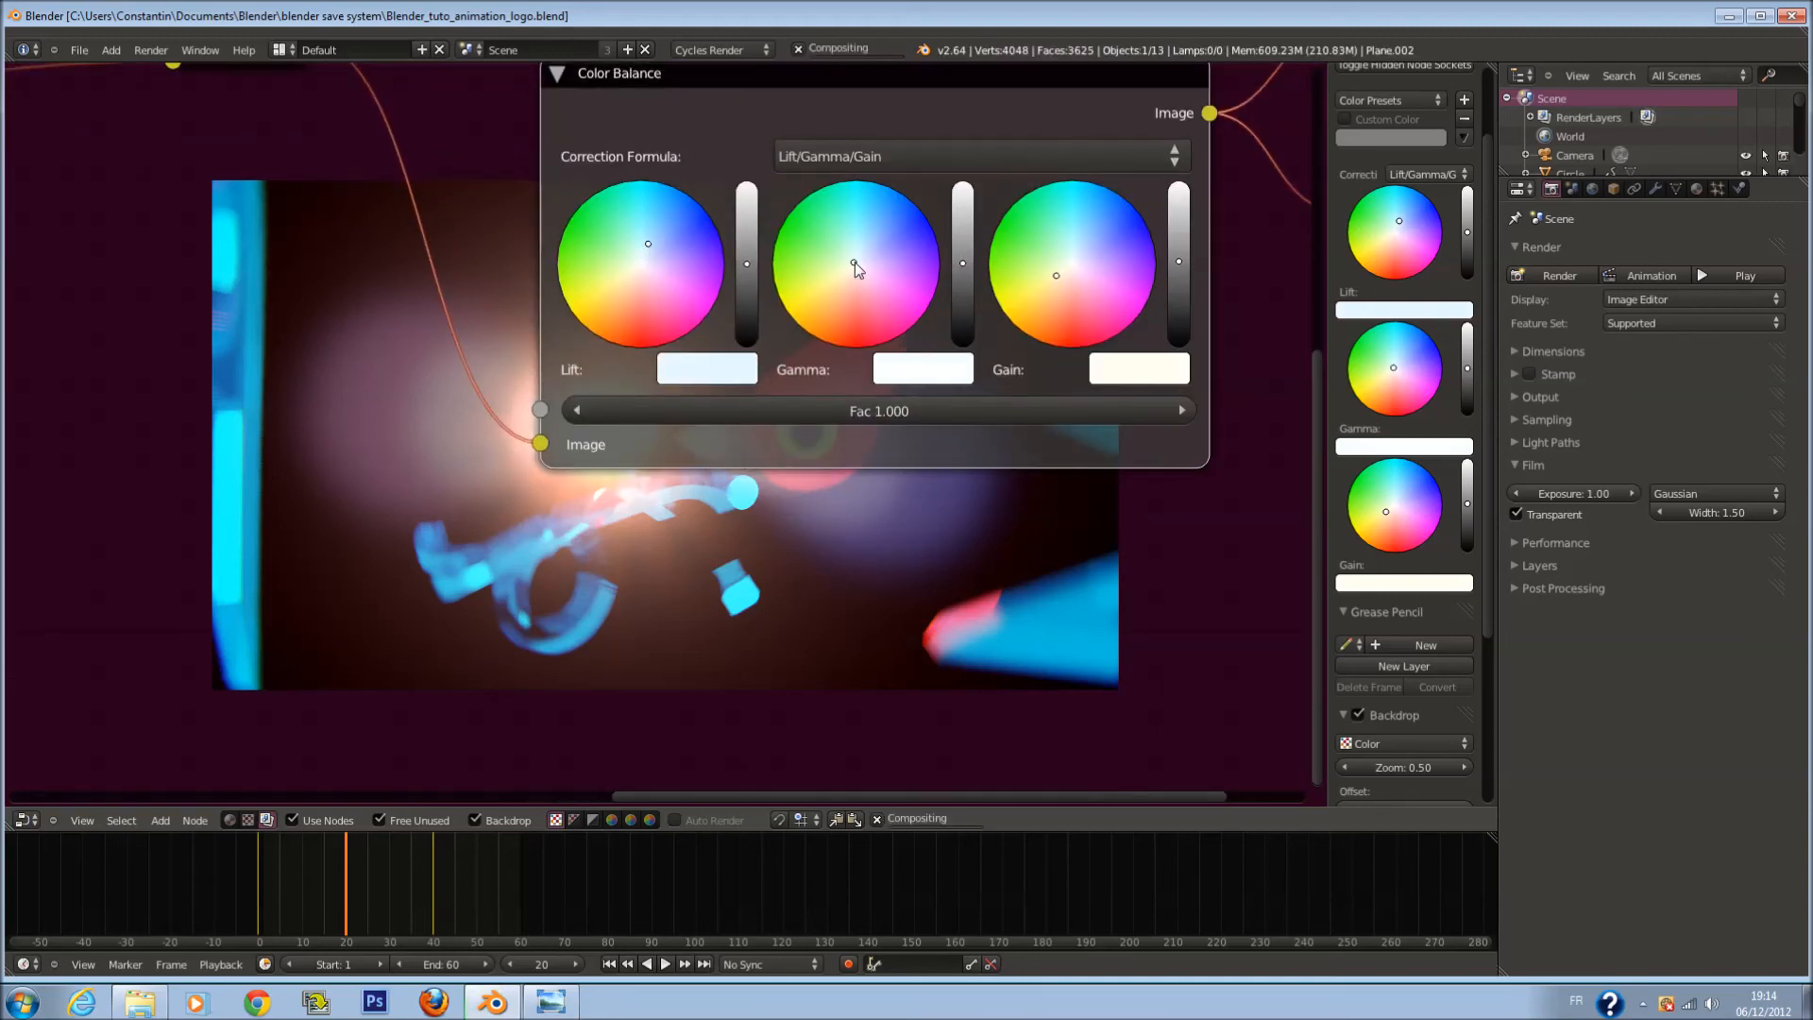
drag(846, 273, 861, 283)
middle_drag(643, 638, 696, 477)
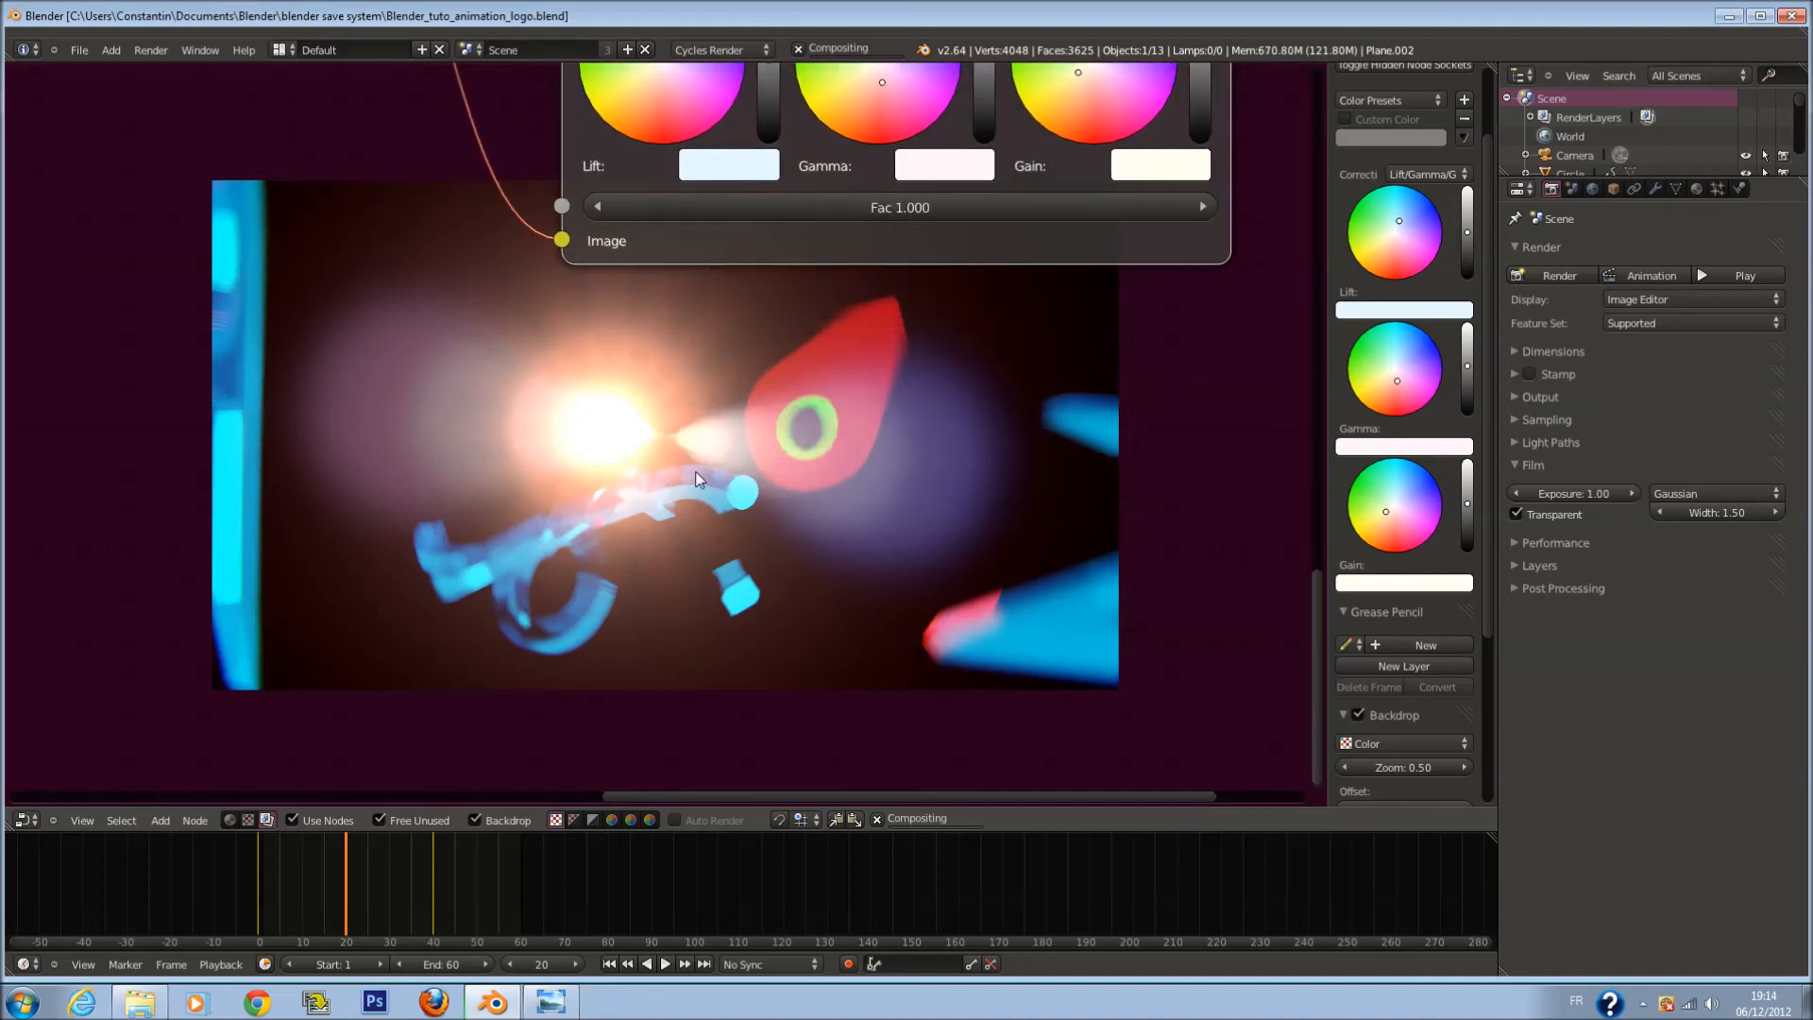
Step: Save the color-balanced composite over Blender_tuto_animation_logo.blend
scroll(791, 474, down, 3)
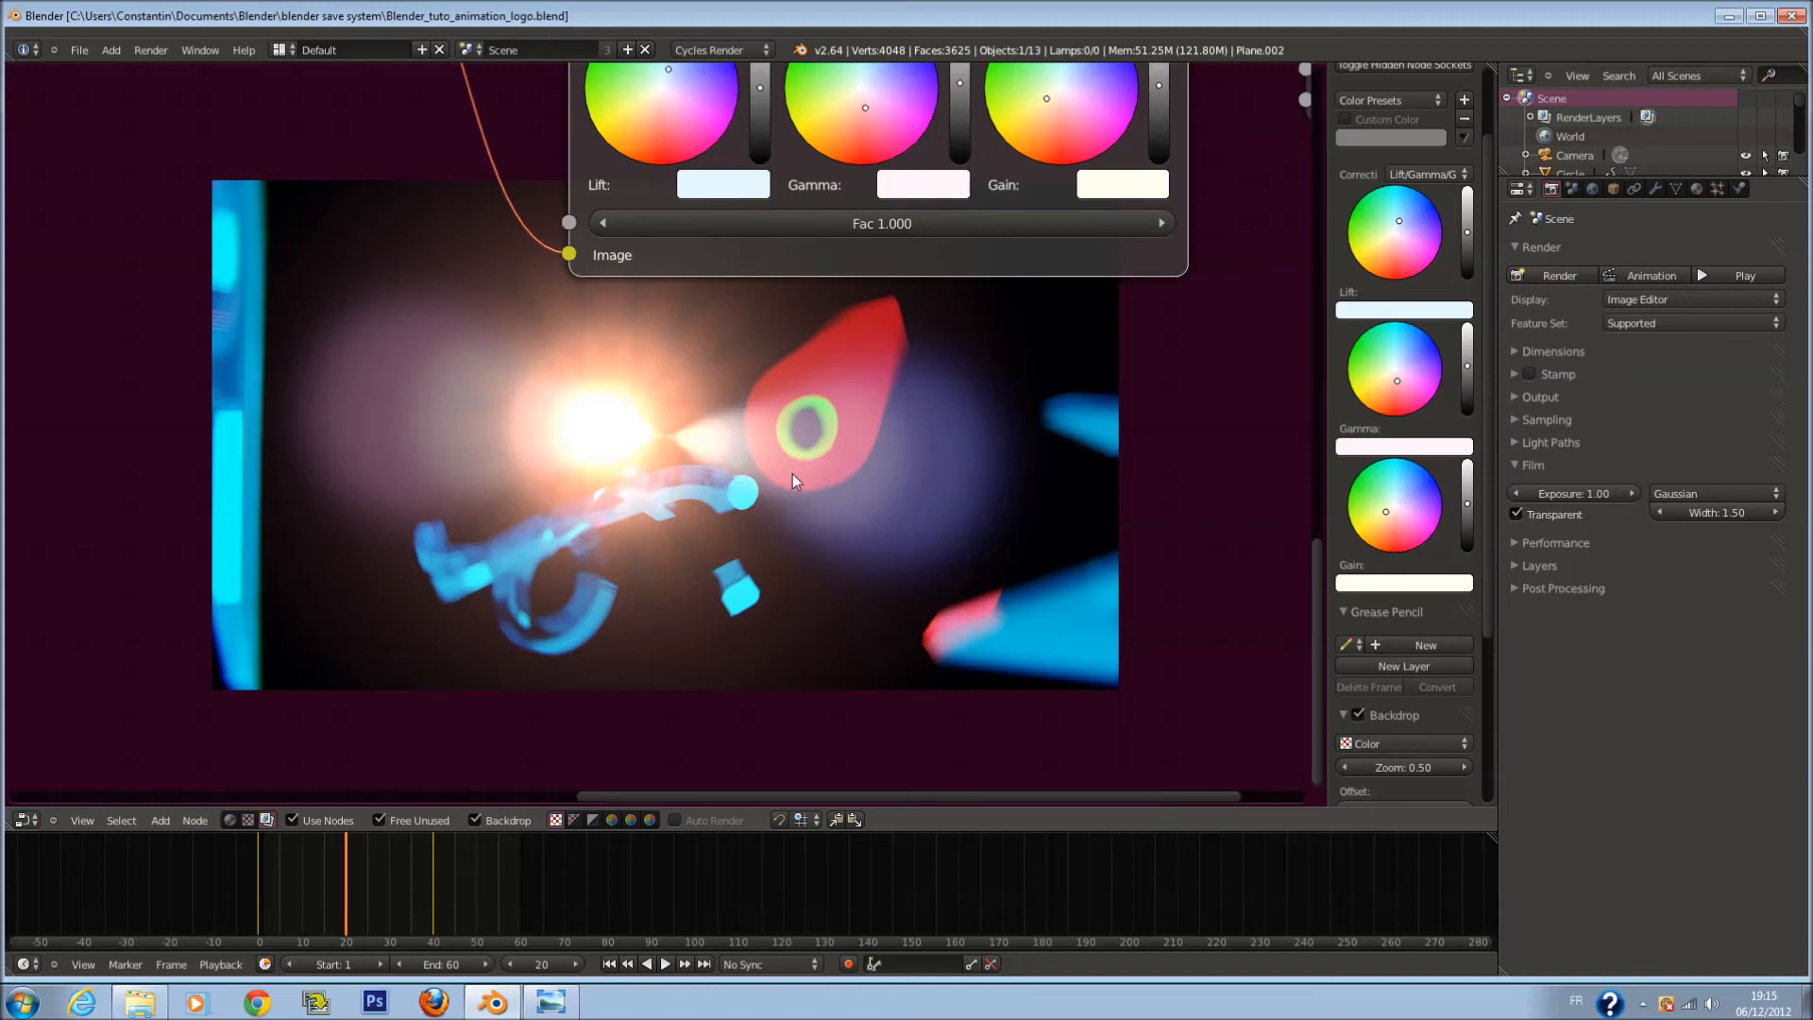
scroll(886, 314, up, 2)
key(ctrl+s)
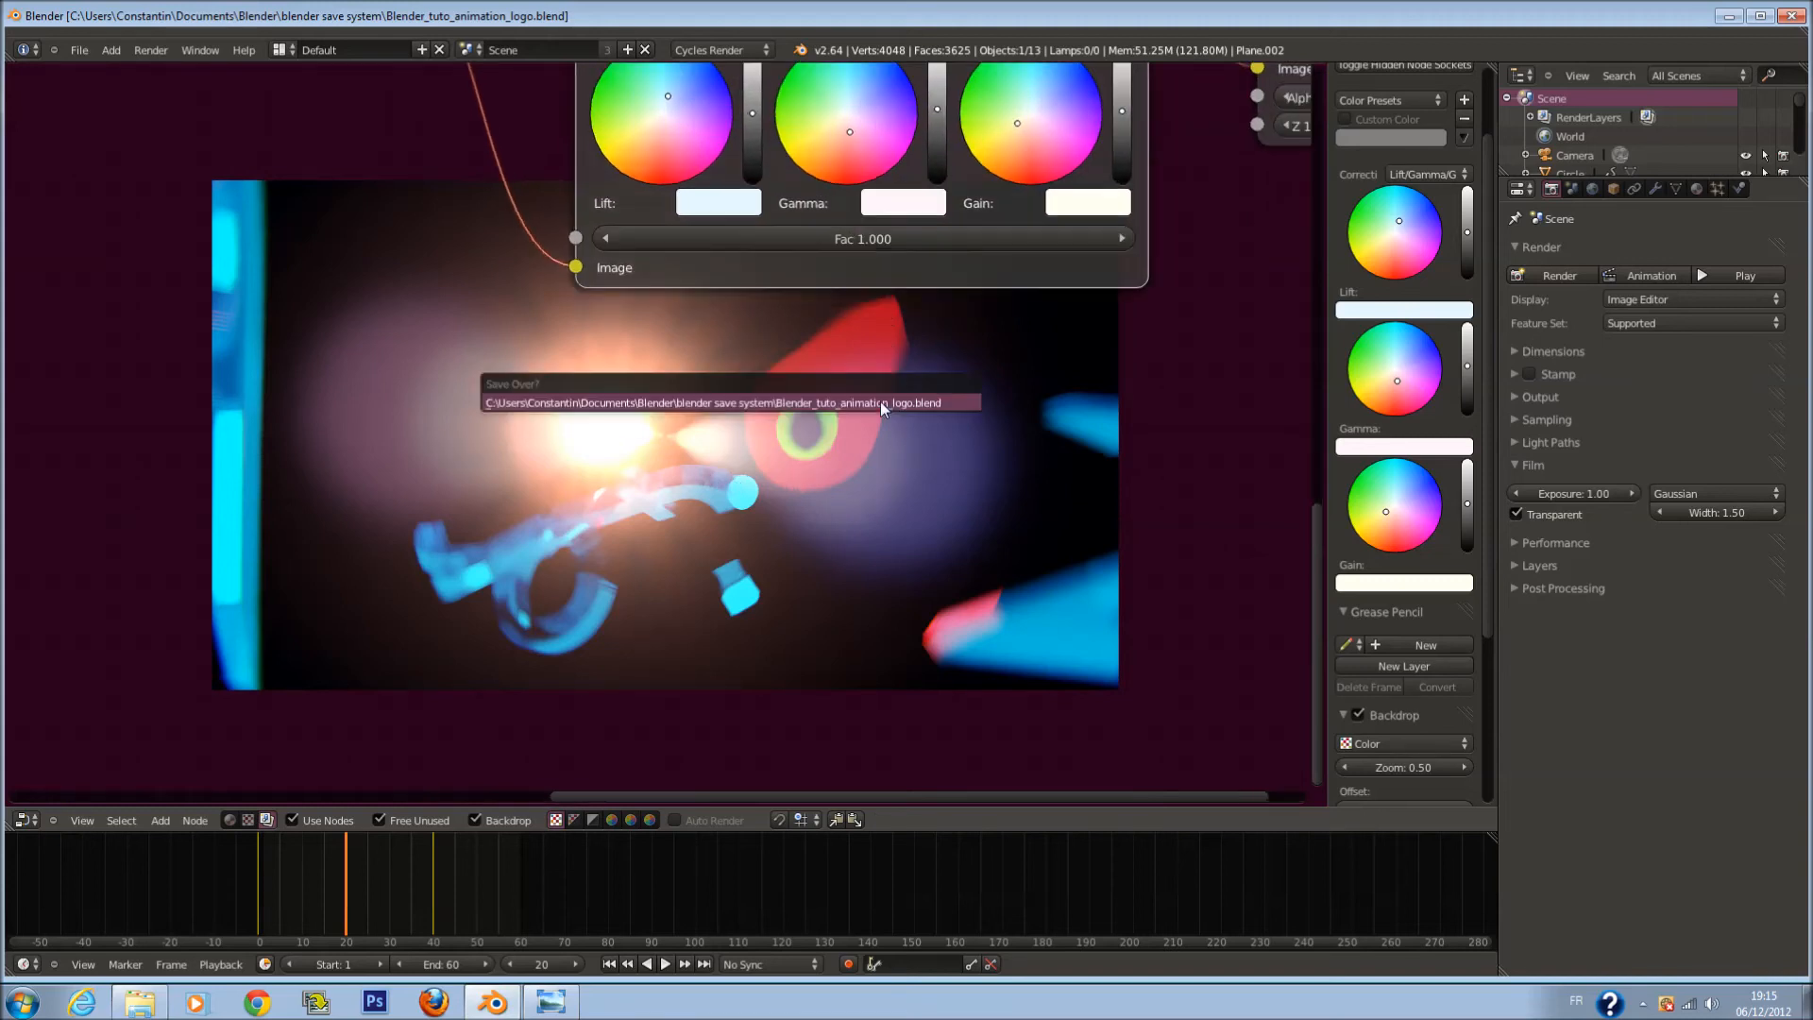
click(880, 401)
Step: Shift the Color Balance gamma toward a pale red tint
scroll(882, 286, up, 3)
middle_drag(882, 286, 829, 433)
scroll(818, 206, up, 1)
middle_drag(877, 160, 881, 216)
drag(876, 222, 848, 236)
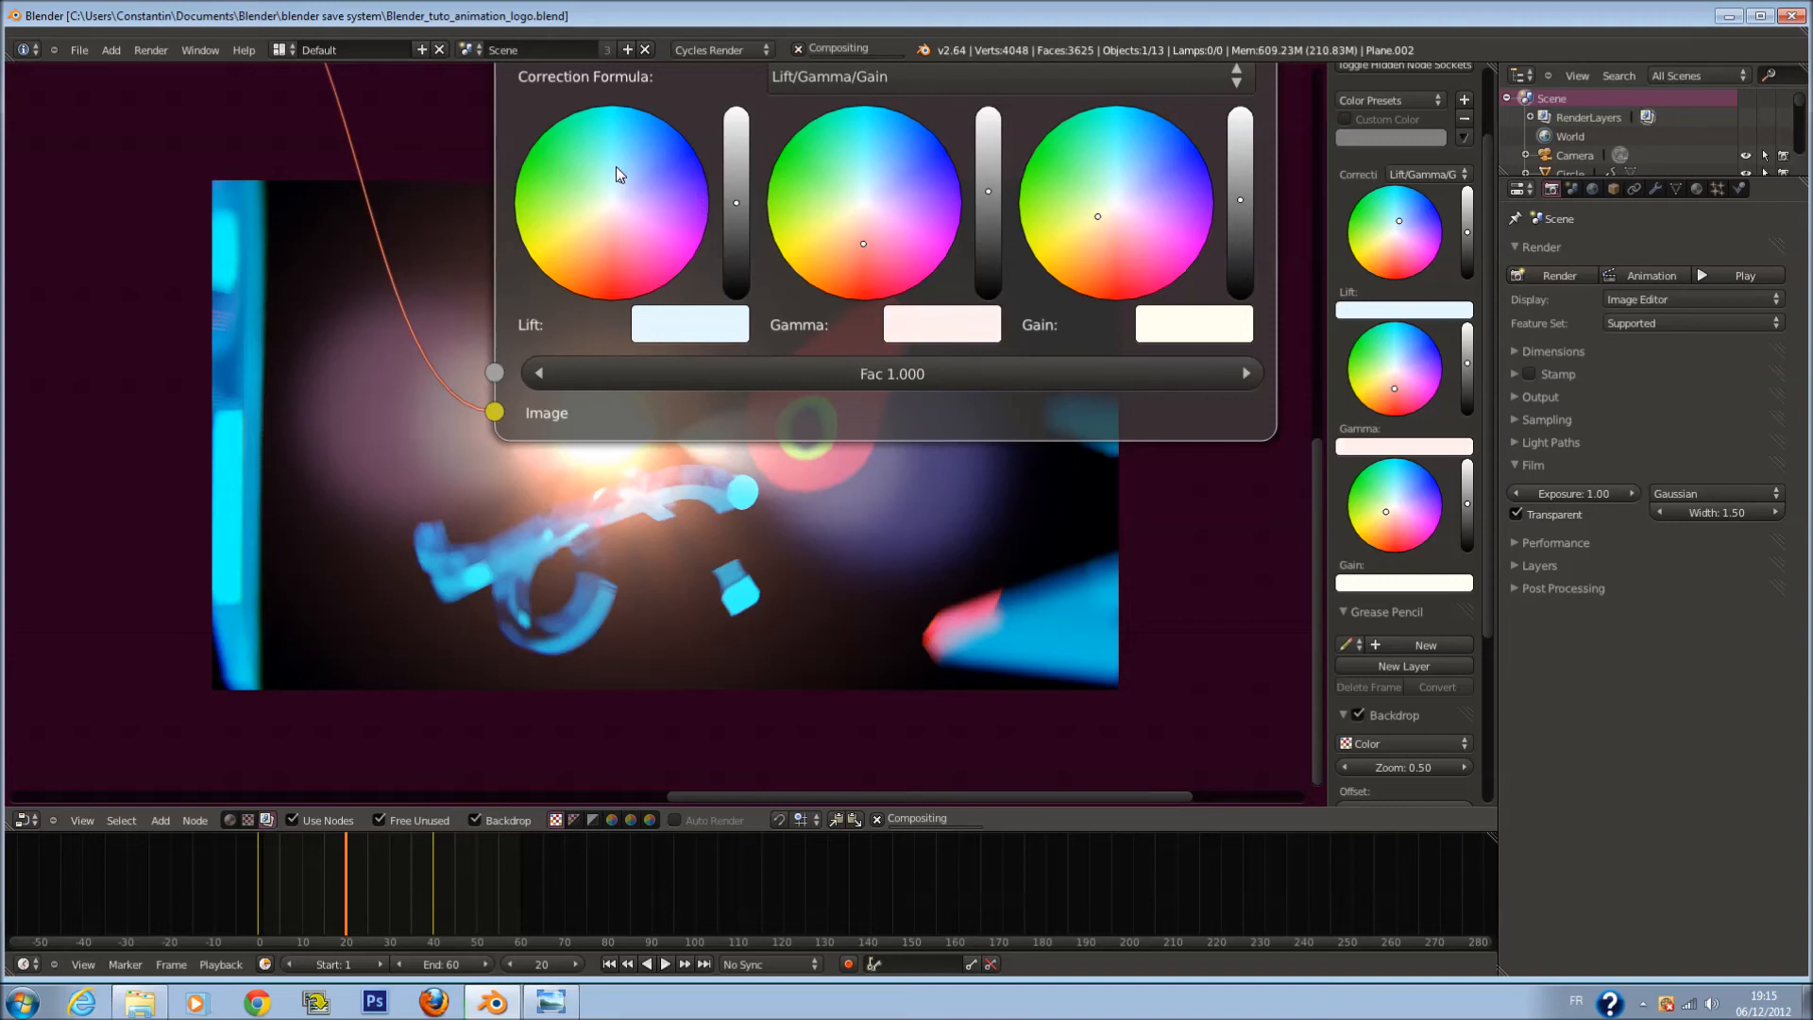
Step: Save the blend file again over the existing version
middle_drag(813, 392, 773, 236)
key(ctrl+s)
click(774, 236)
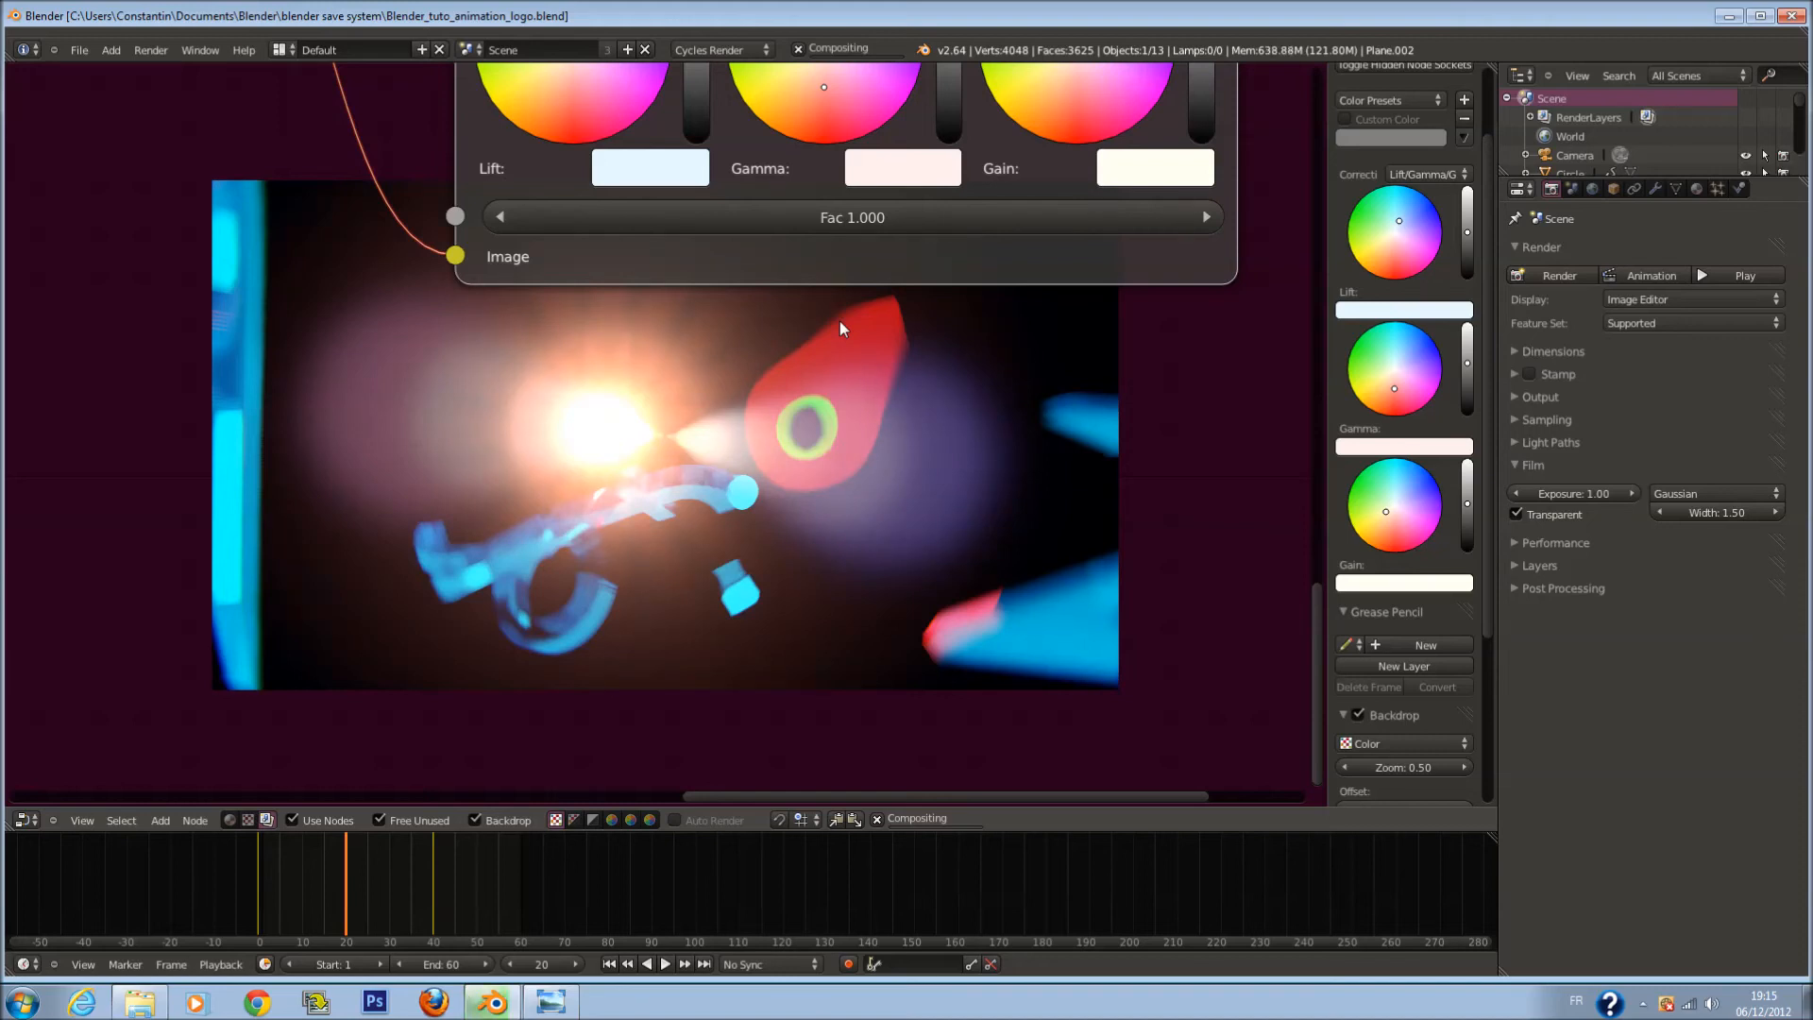
Step: Shift the Color Balance gamma to a light blue tint
shift+scroll(838, 331, up, 4)
drag(836, 240, 859, 161)
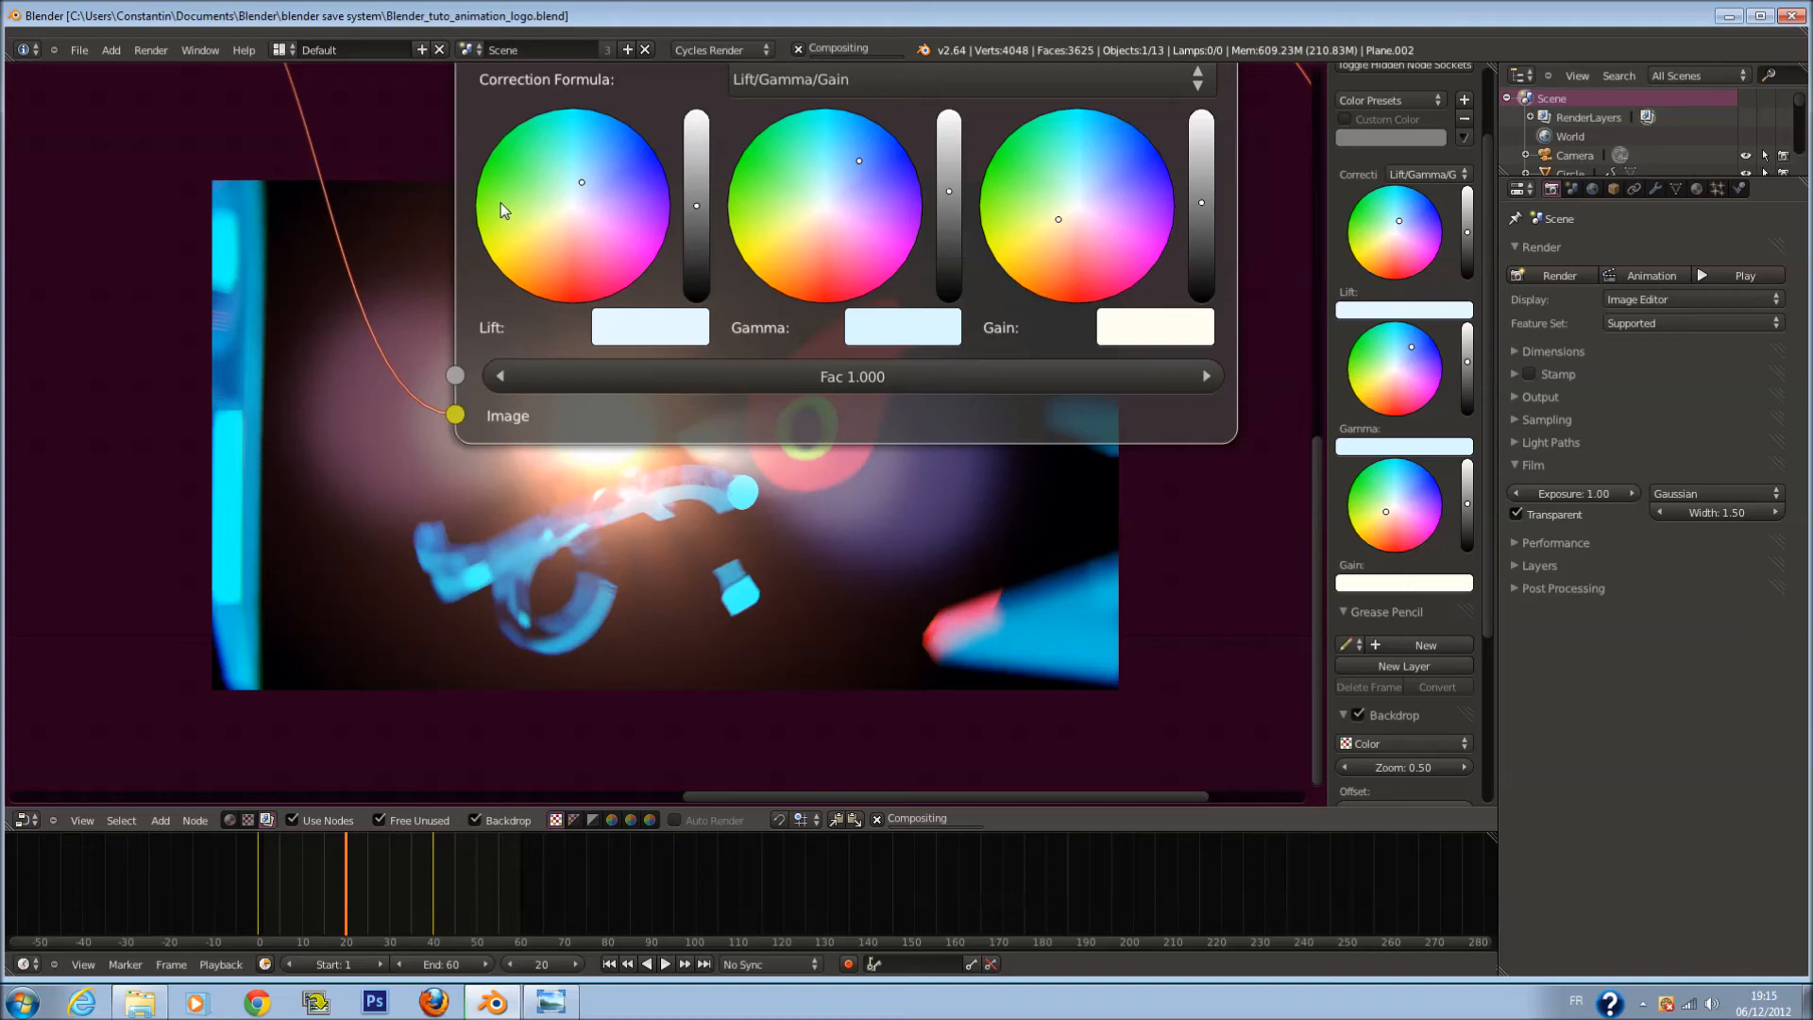
Step: Shift the Color Balance lift to a very pale pink tint and save over the existing blend file
drag(566, 200, 574, 204)
key(ctrl+s)
click(816, 624)
middle_drag(805, 591, 744, 438)
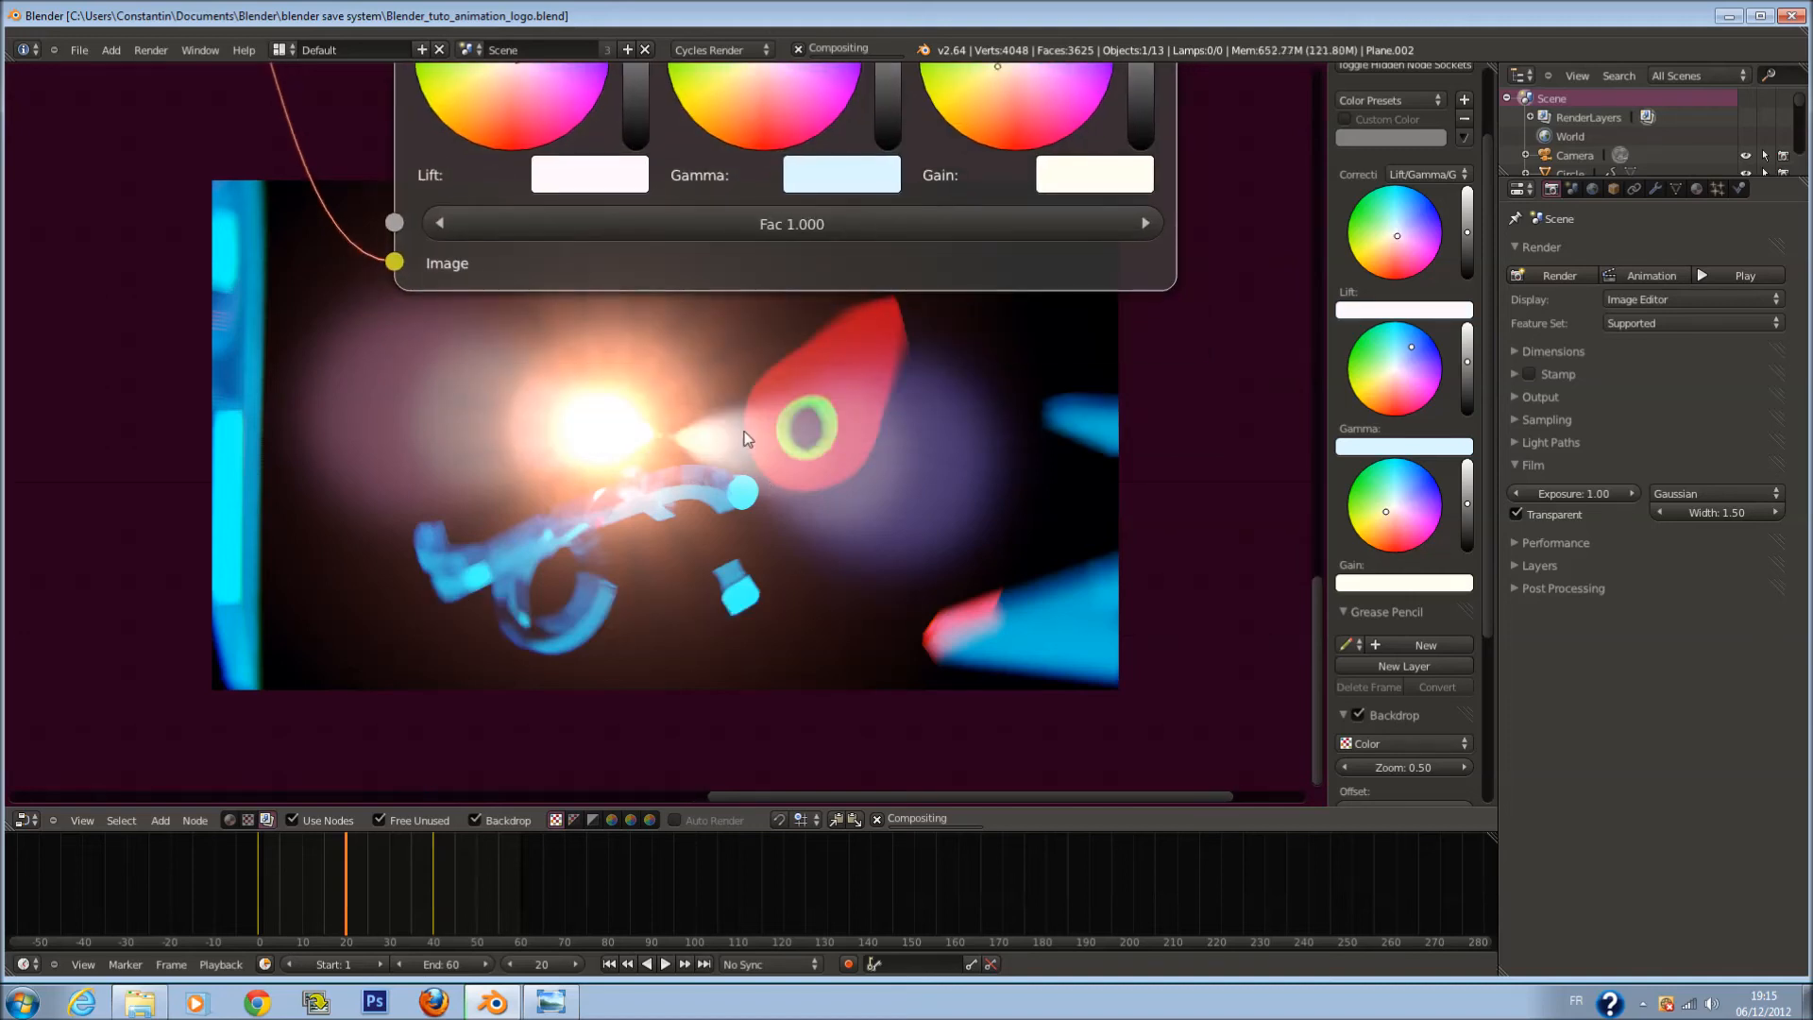
middle_drag(745, 395, 752, 510)
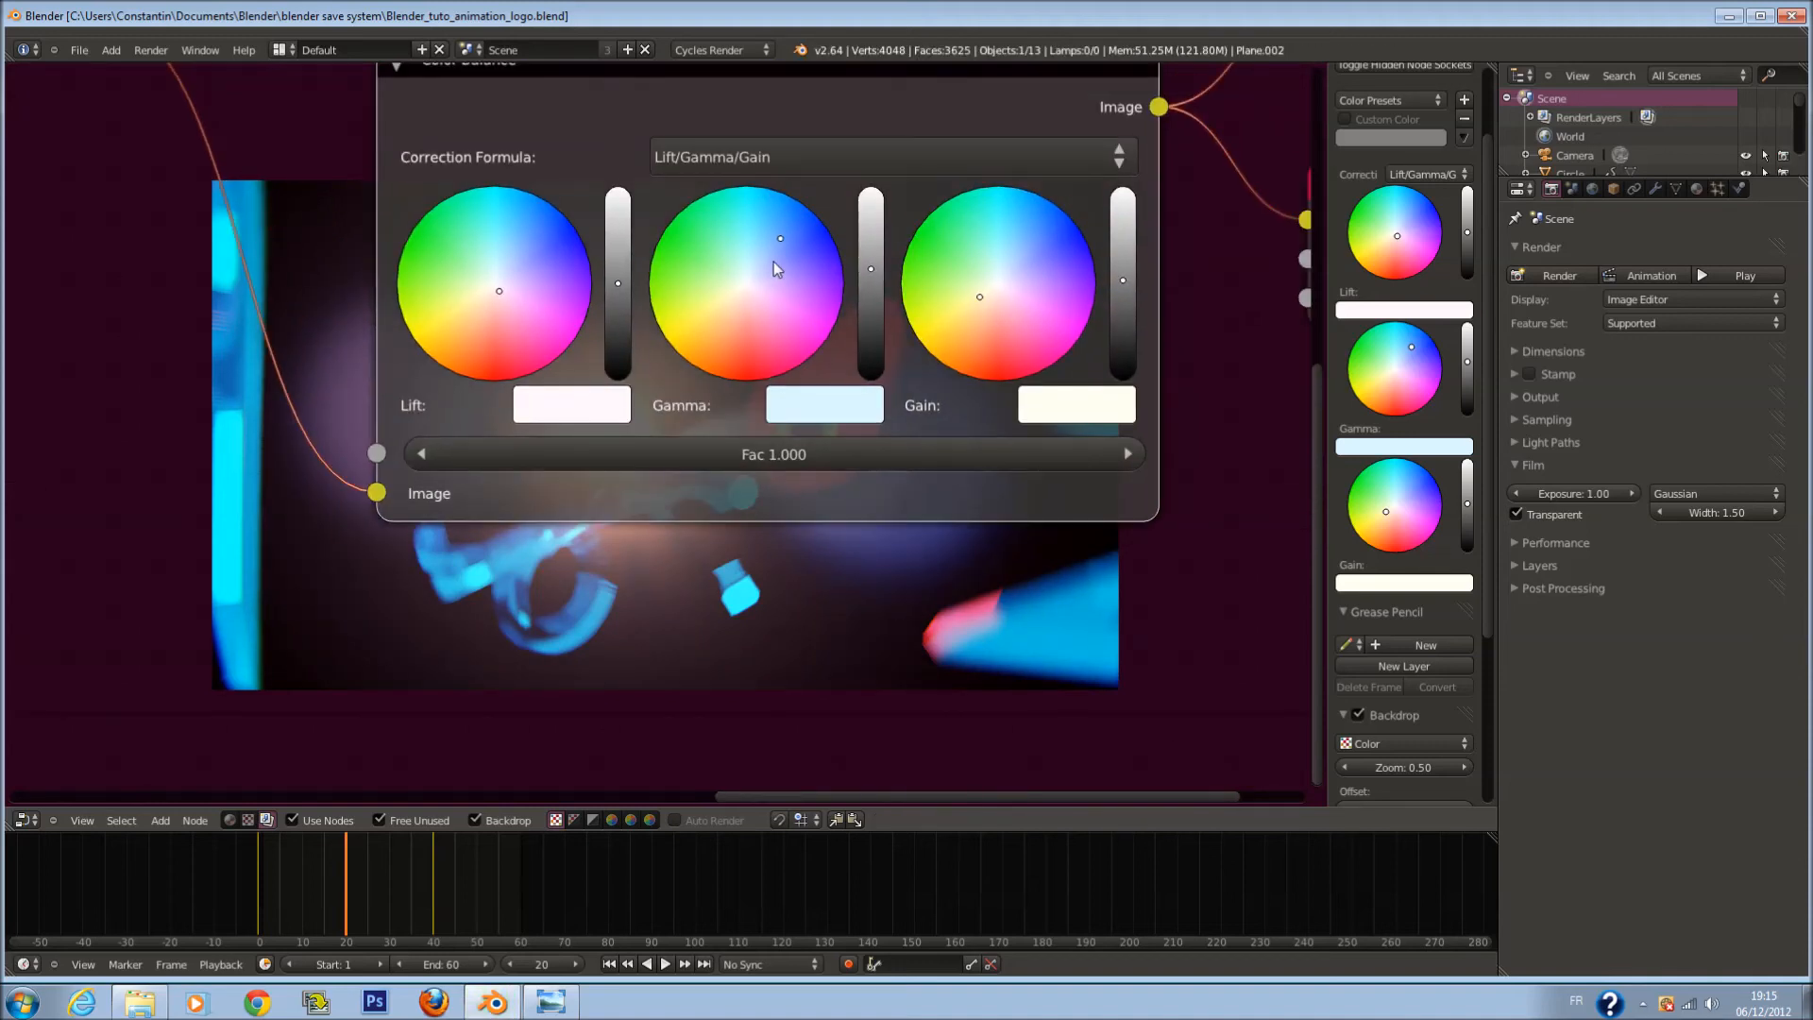
Step: Shift the Color Balance gamma to pale yellow, the gain to pale blue and the lift to a pale red tint
drag(778, 239, 757, 262)
drag(982, 297, 1018, 273)
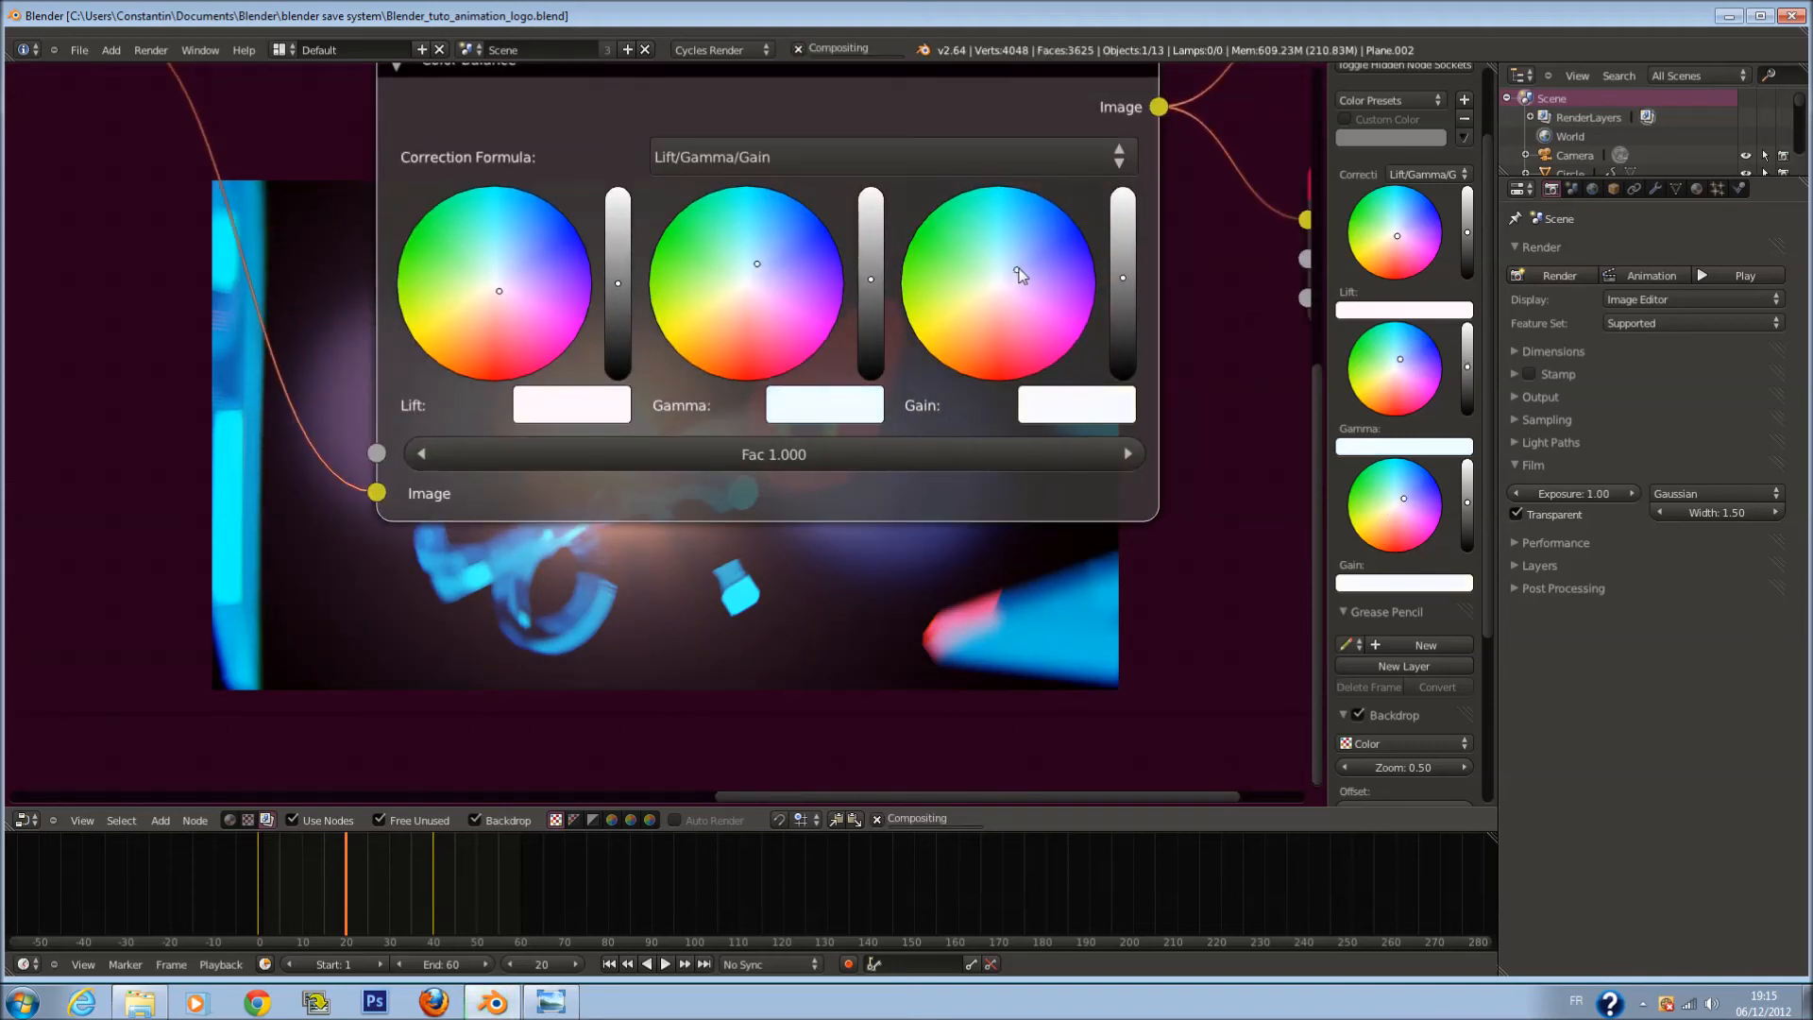
click(729, 292)
click(492, 304)
middle_drag(693, 623, 679, 406)
middle_drag(822, 605, 801, 541)
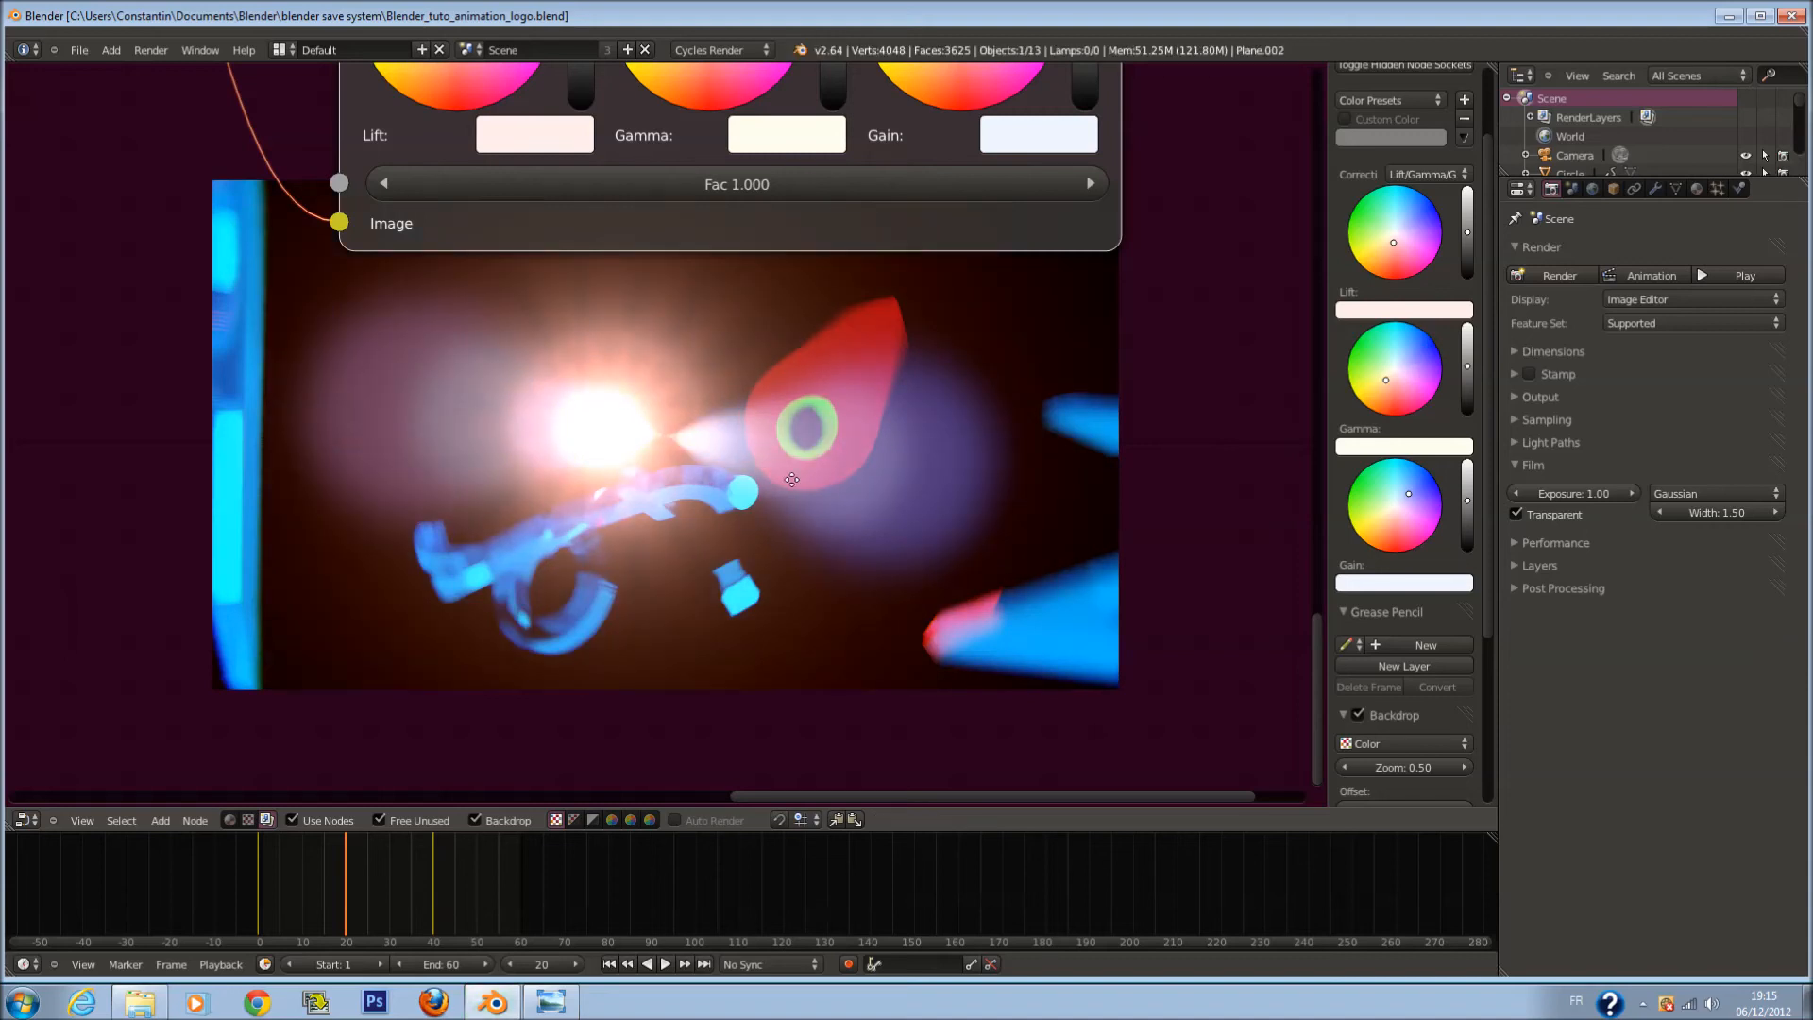
middle_drag(609, 168, 625, 319)
click(475, 182)
middle_drag(881, 546, 812, 446)
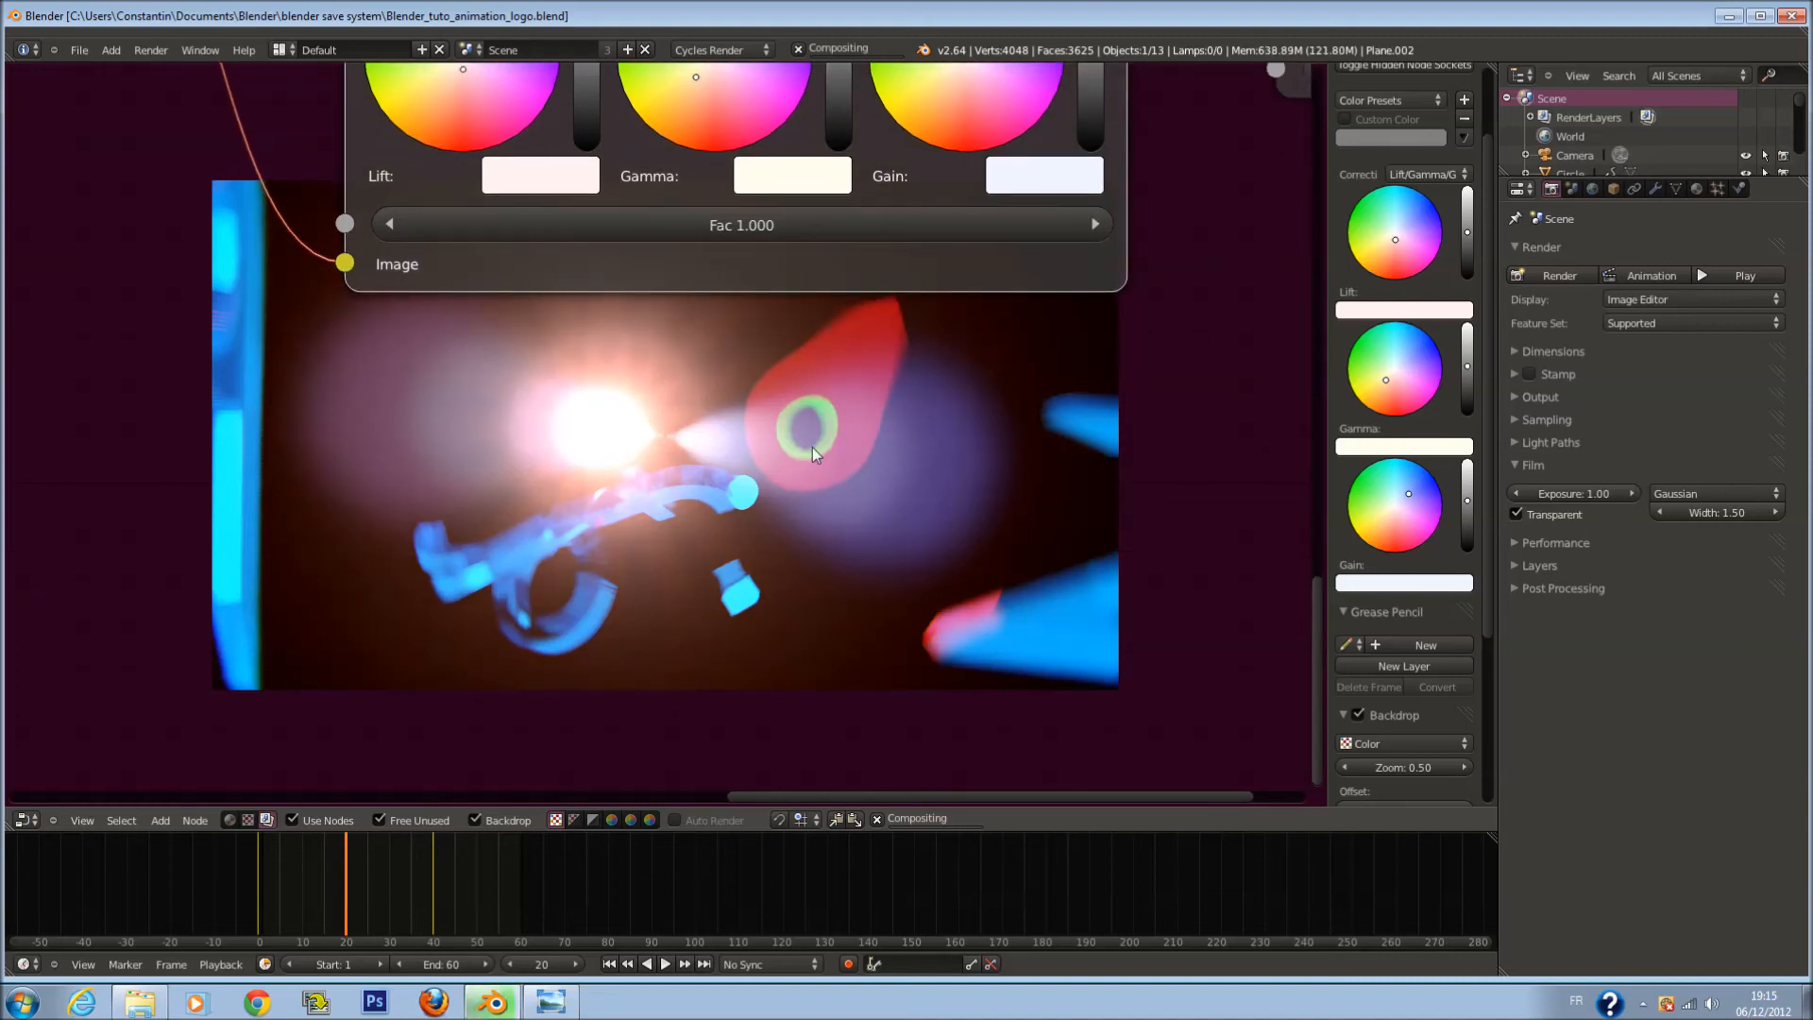
Step: Readjust the Color Balance to a pale blue gamma, a near-white warm gain and a pale peach lift
middle_drag(812, 444, 776, 690)
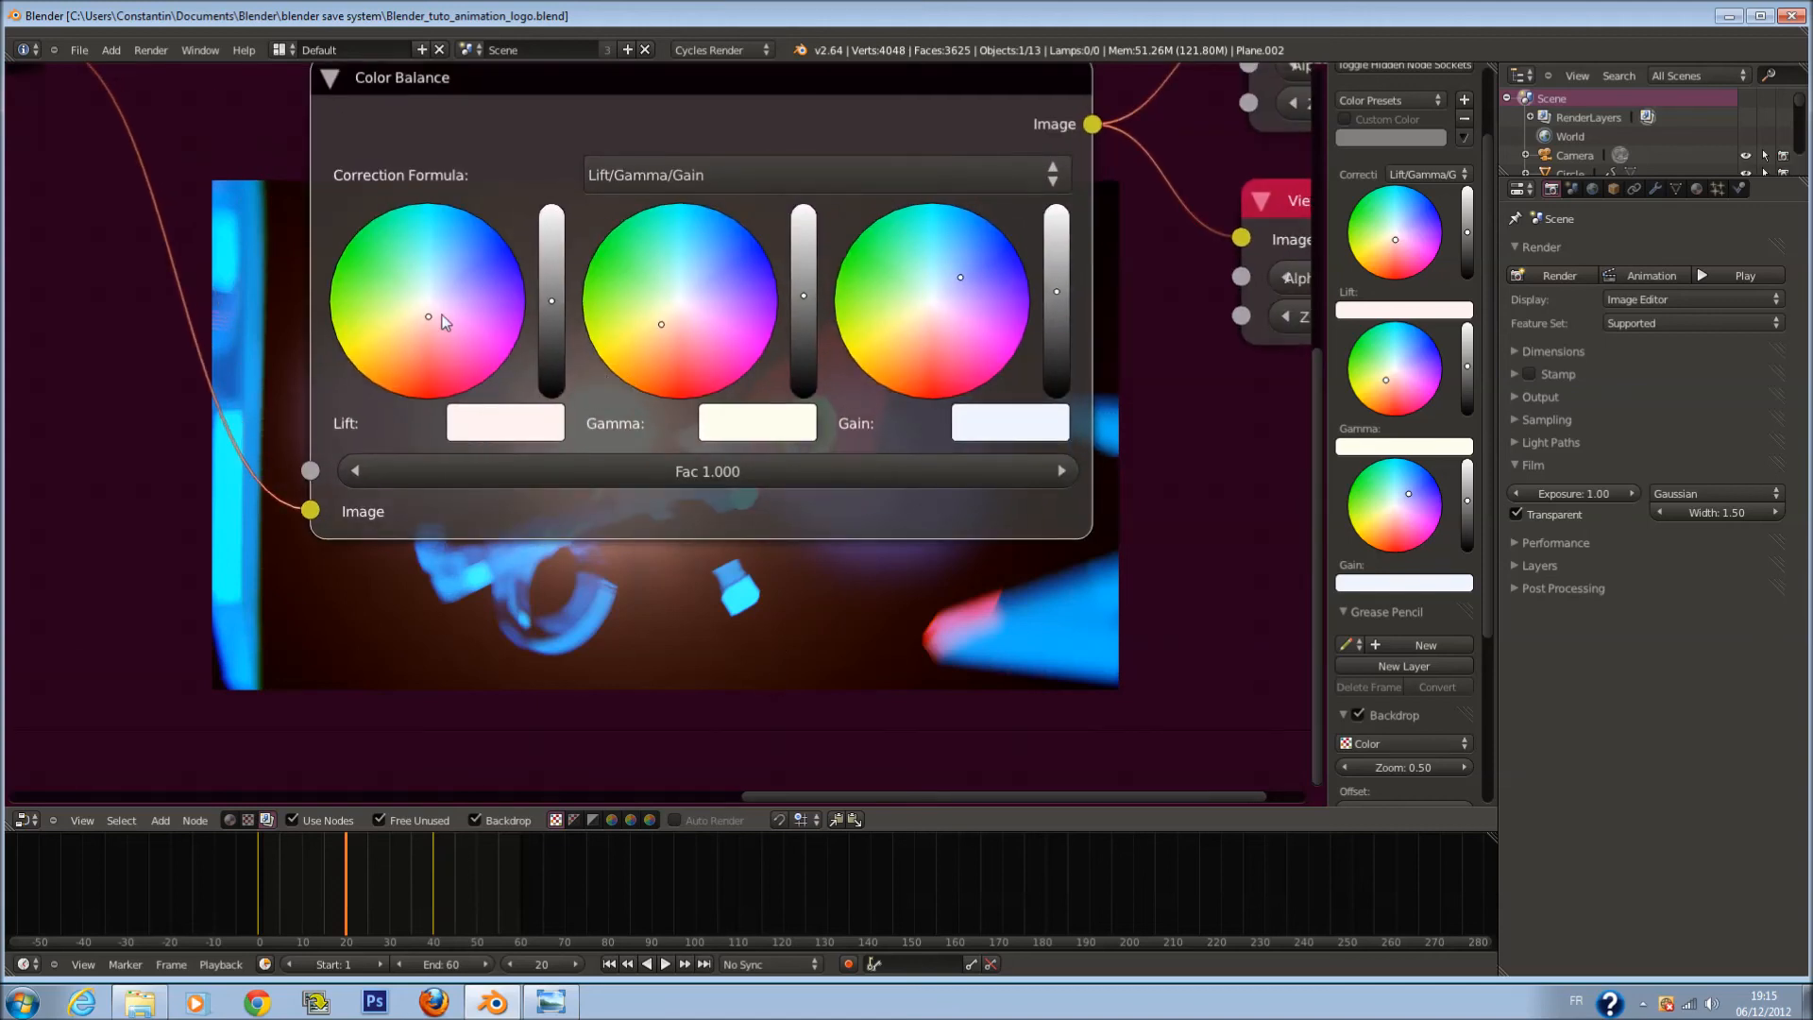
drag(670, 321, 699, 293)
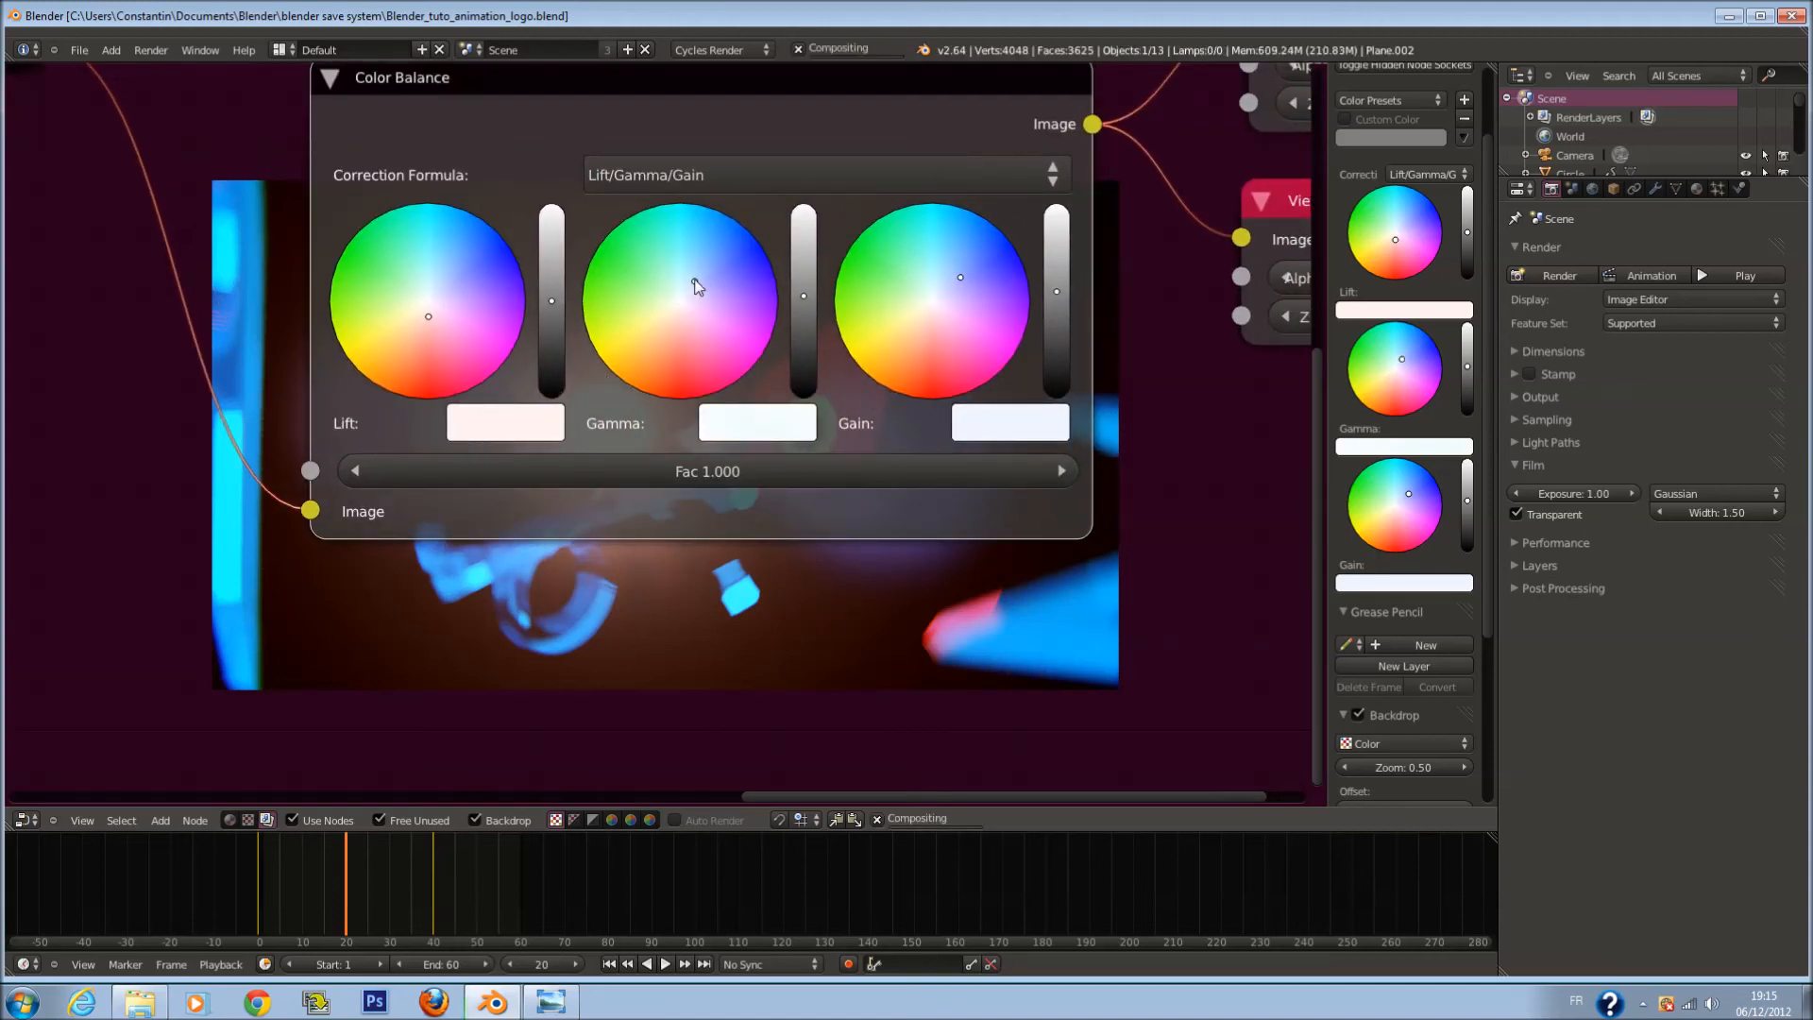
drag(947, 291, 936, 297)
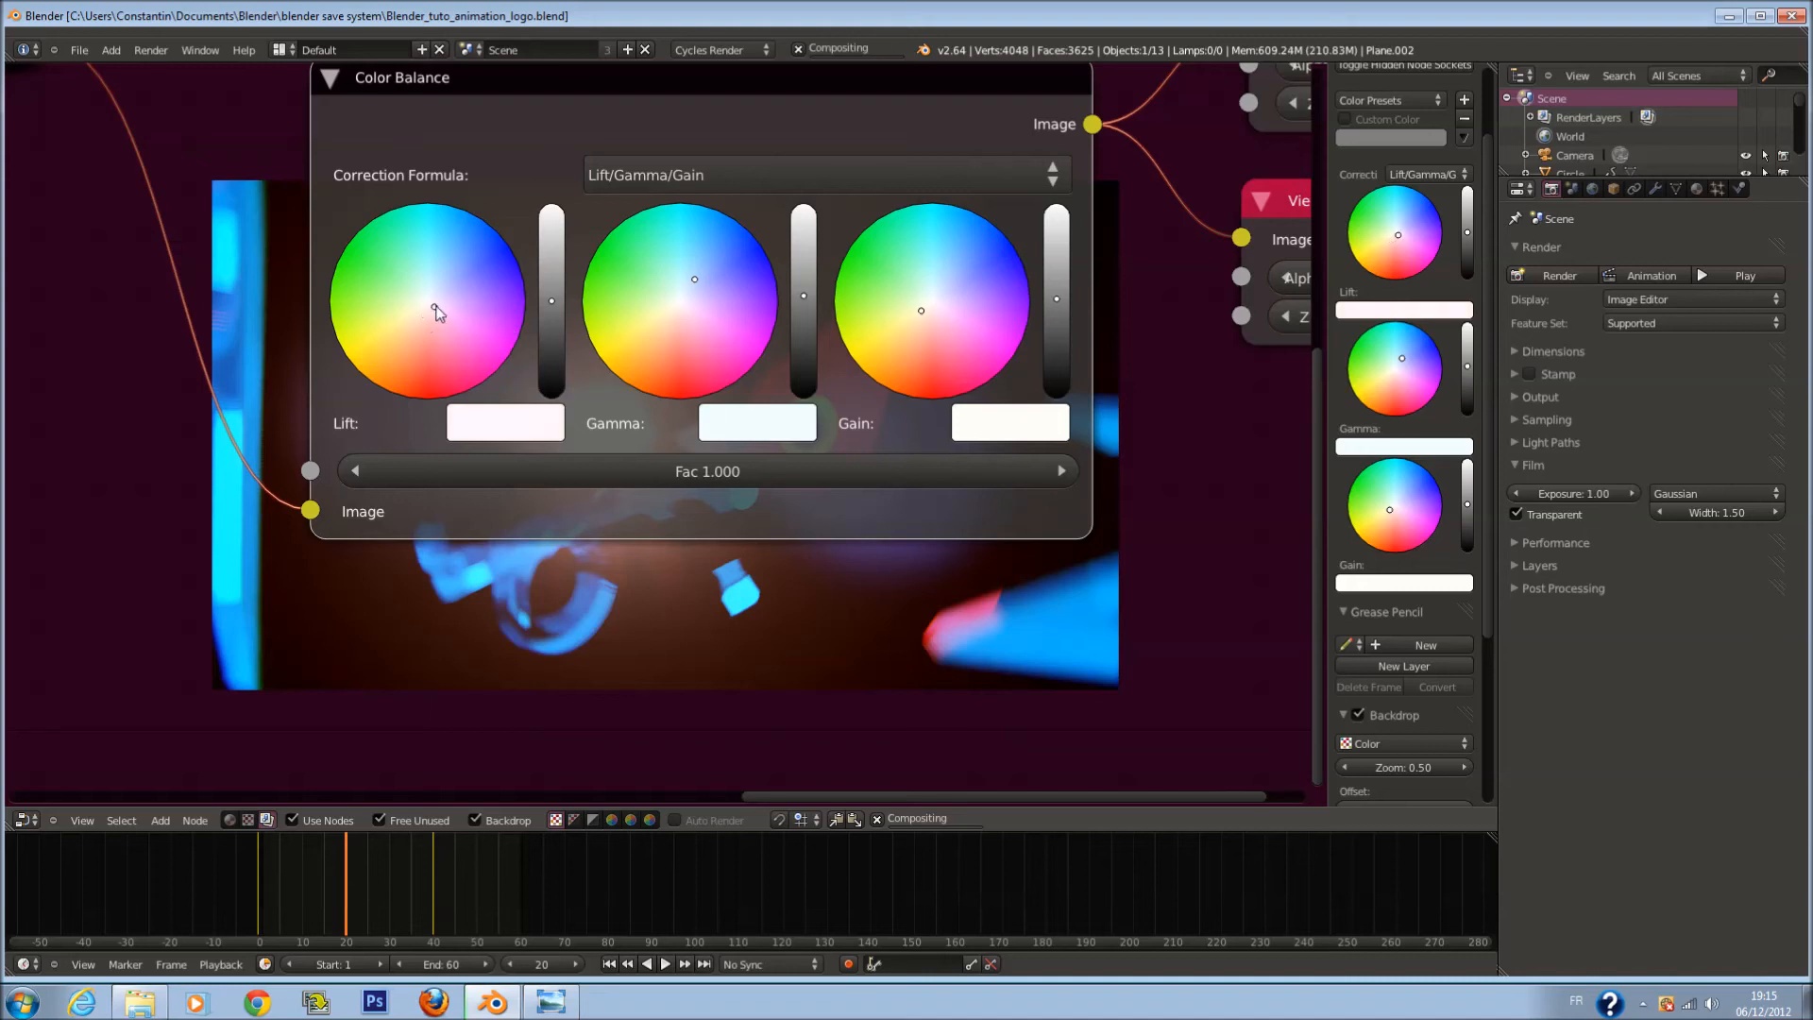
middle_drag(830, 657, 814, 531)
middle_drag(838, 600, 825, 485)
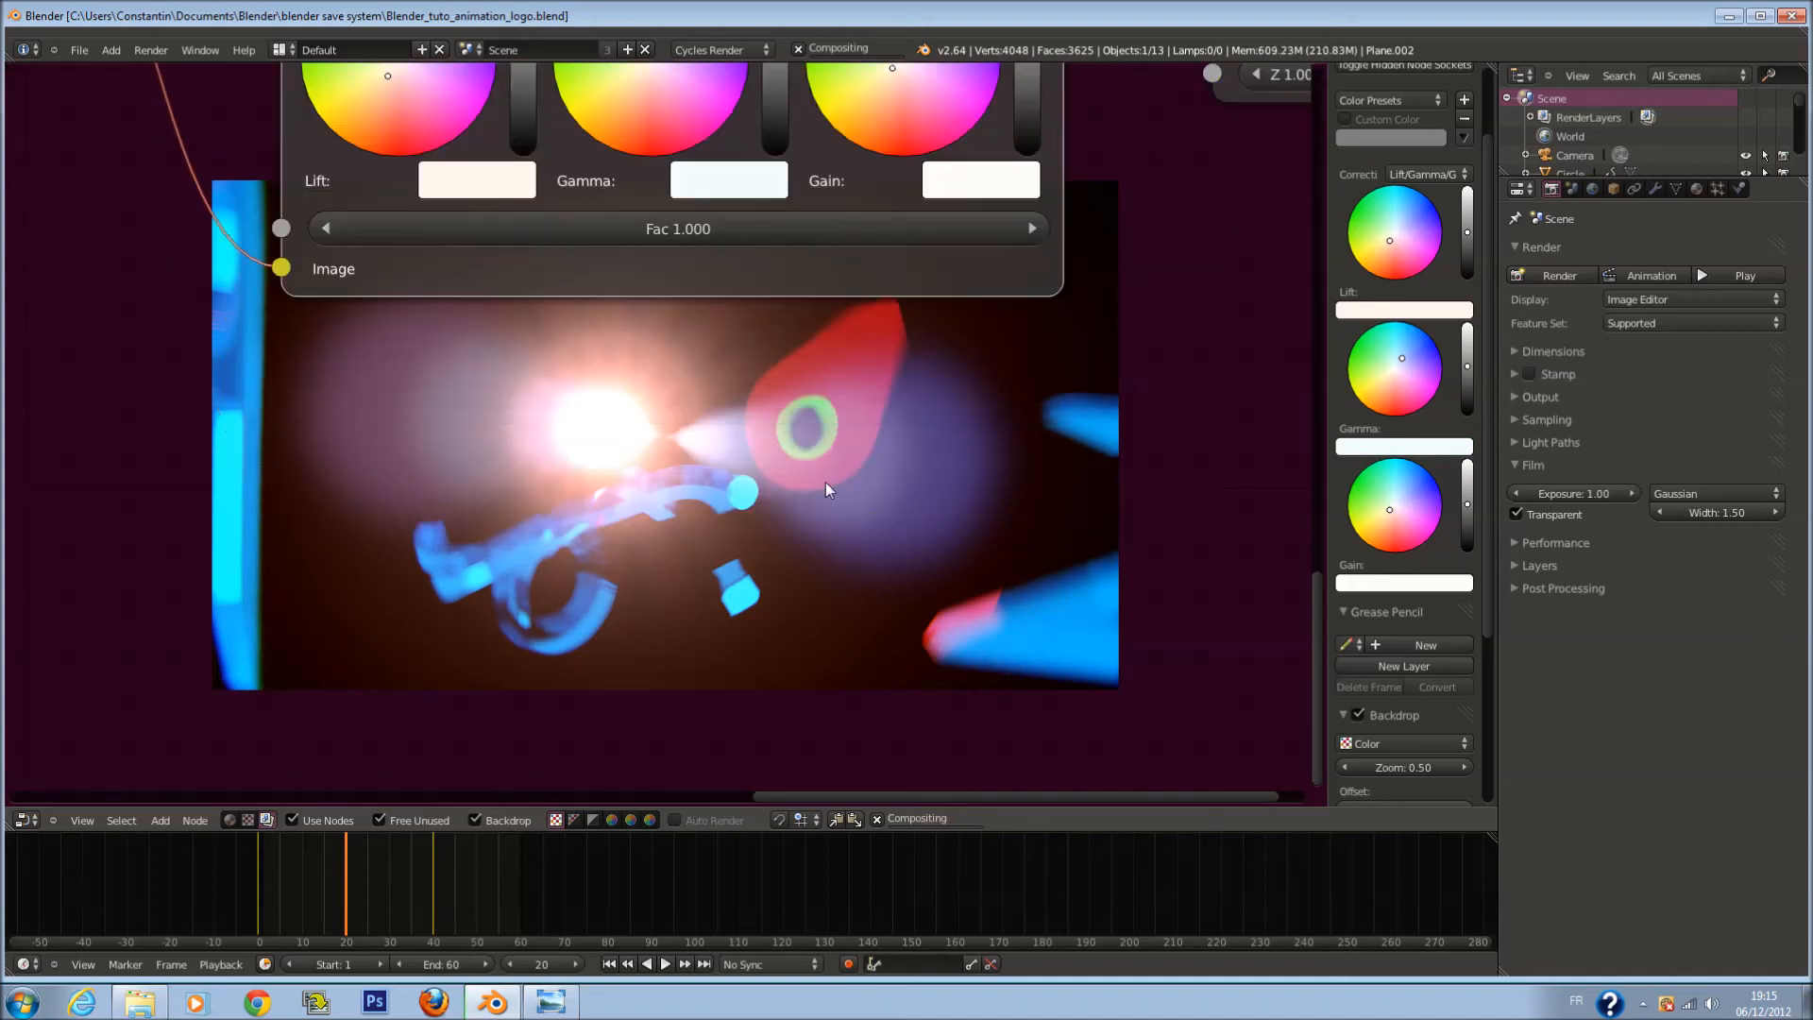
scroll(825, 485, down, 3)
scroll(865, 480, down, 1)
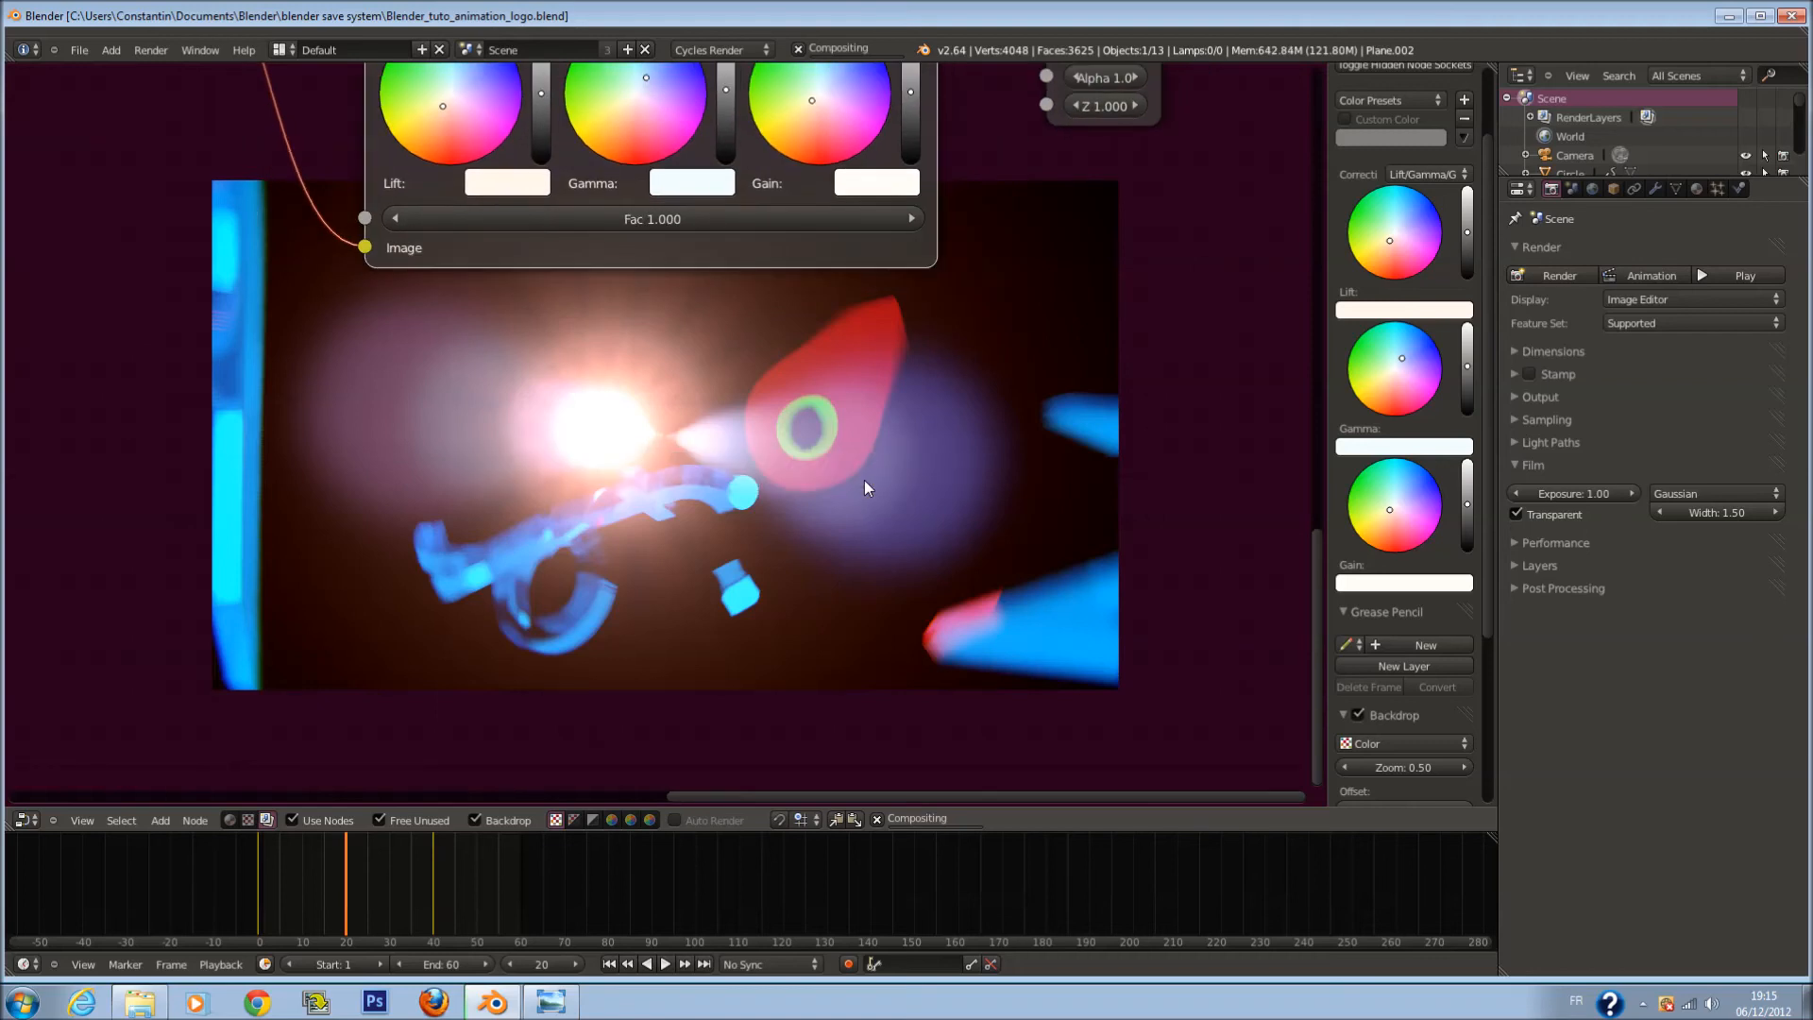
Step: Collapse the Color Balance node, place it just after the Add node and save the blend file
scroll(833, 434, up, 2)
middle_drag(710, 366, 416, 611)
scroll(500, 467, down, 7)
middle_drag(501, 467, 718, 616)
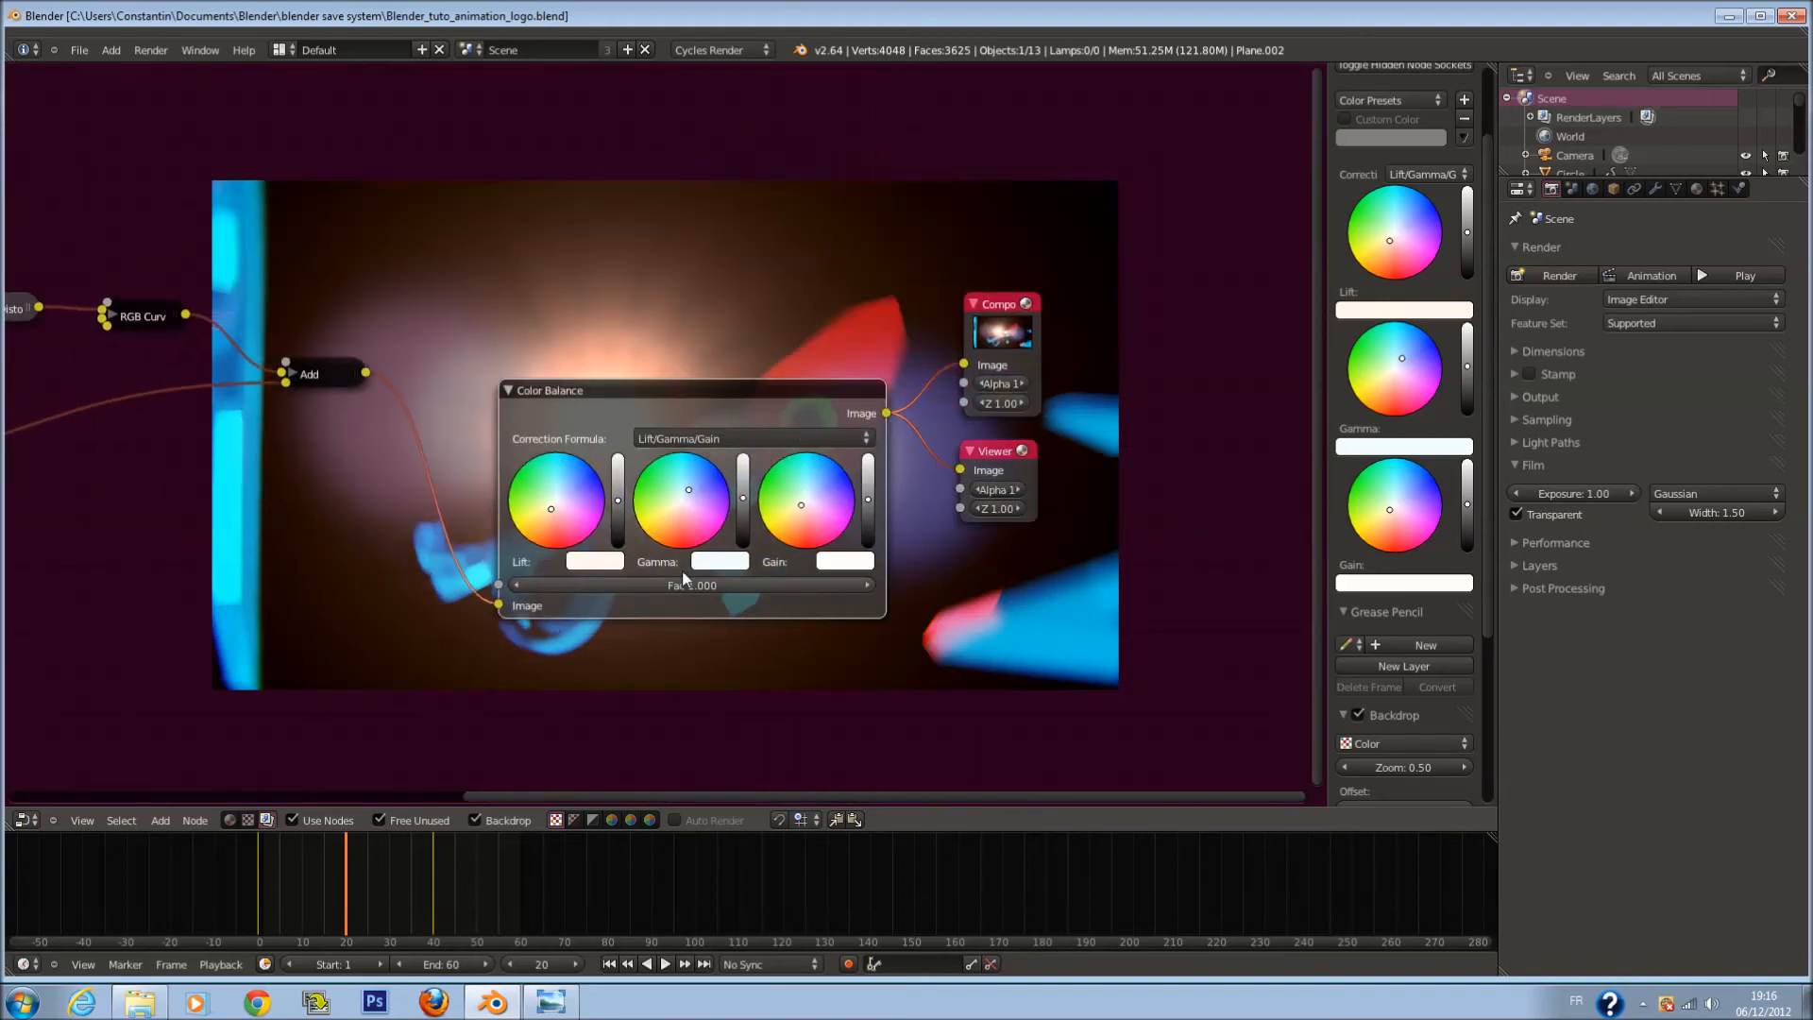
click(507, 390)
drag(538, 399, 459, 400)
key(ctrl+s)
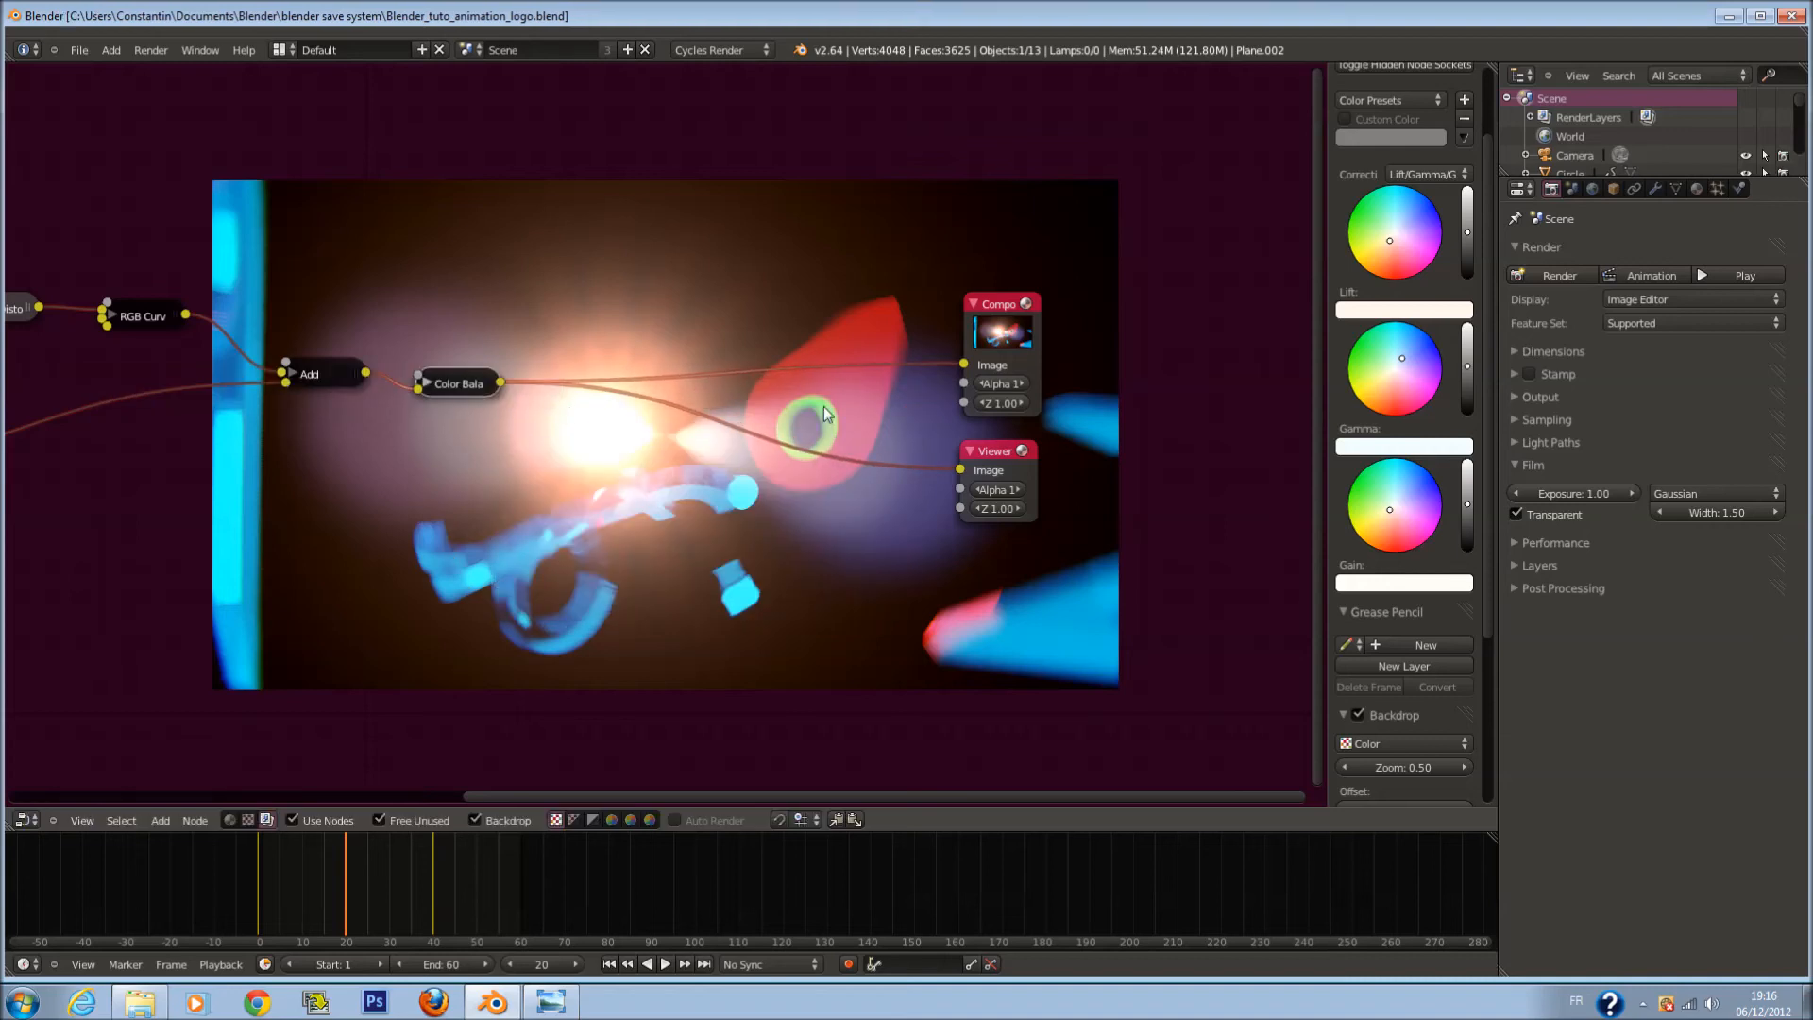
scroll(755, 502, up, 1)
key(shift+a)
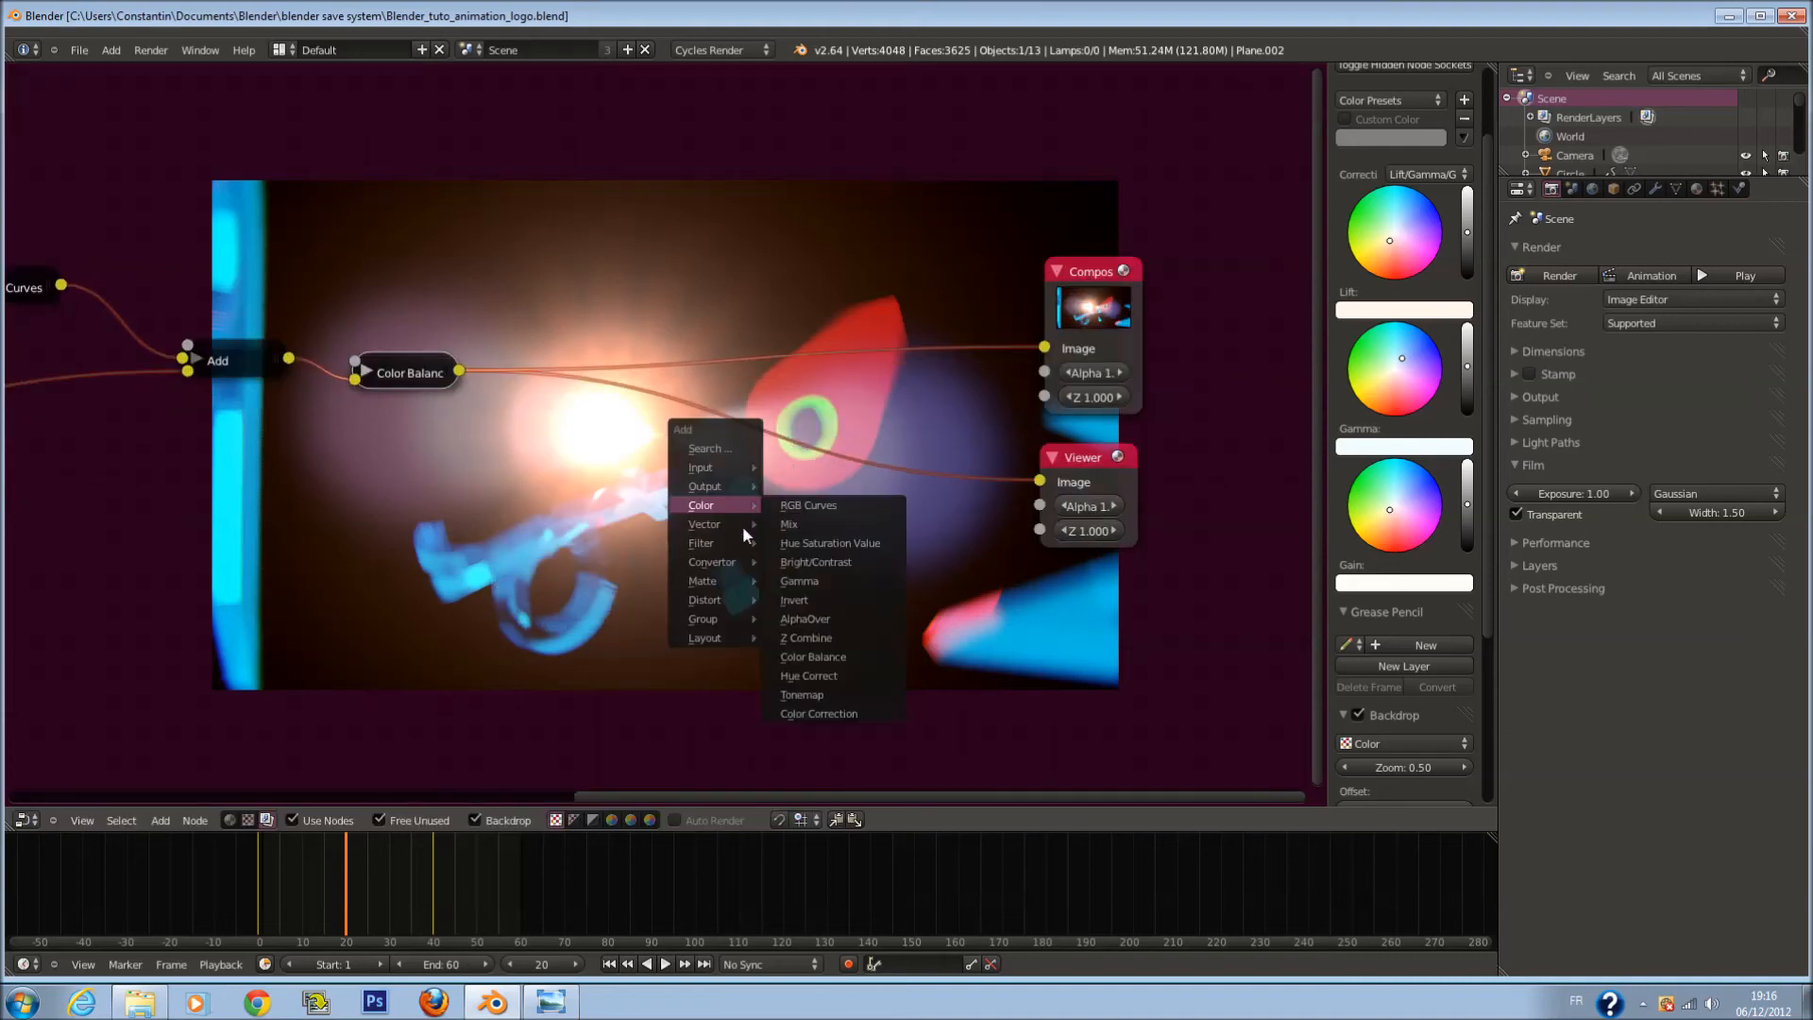
mouse_move(727, 546)
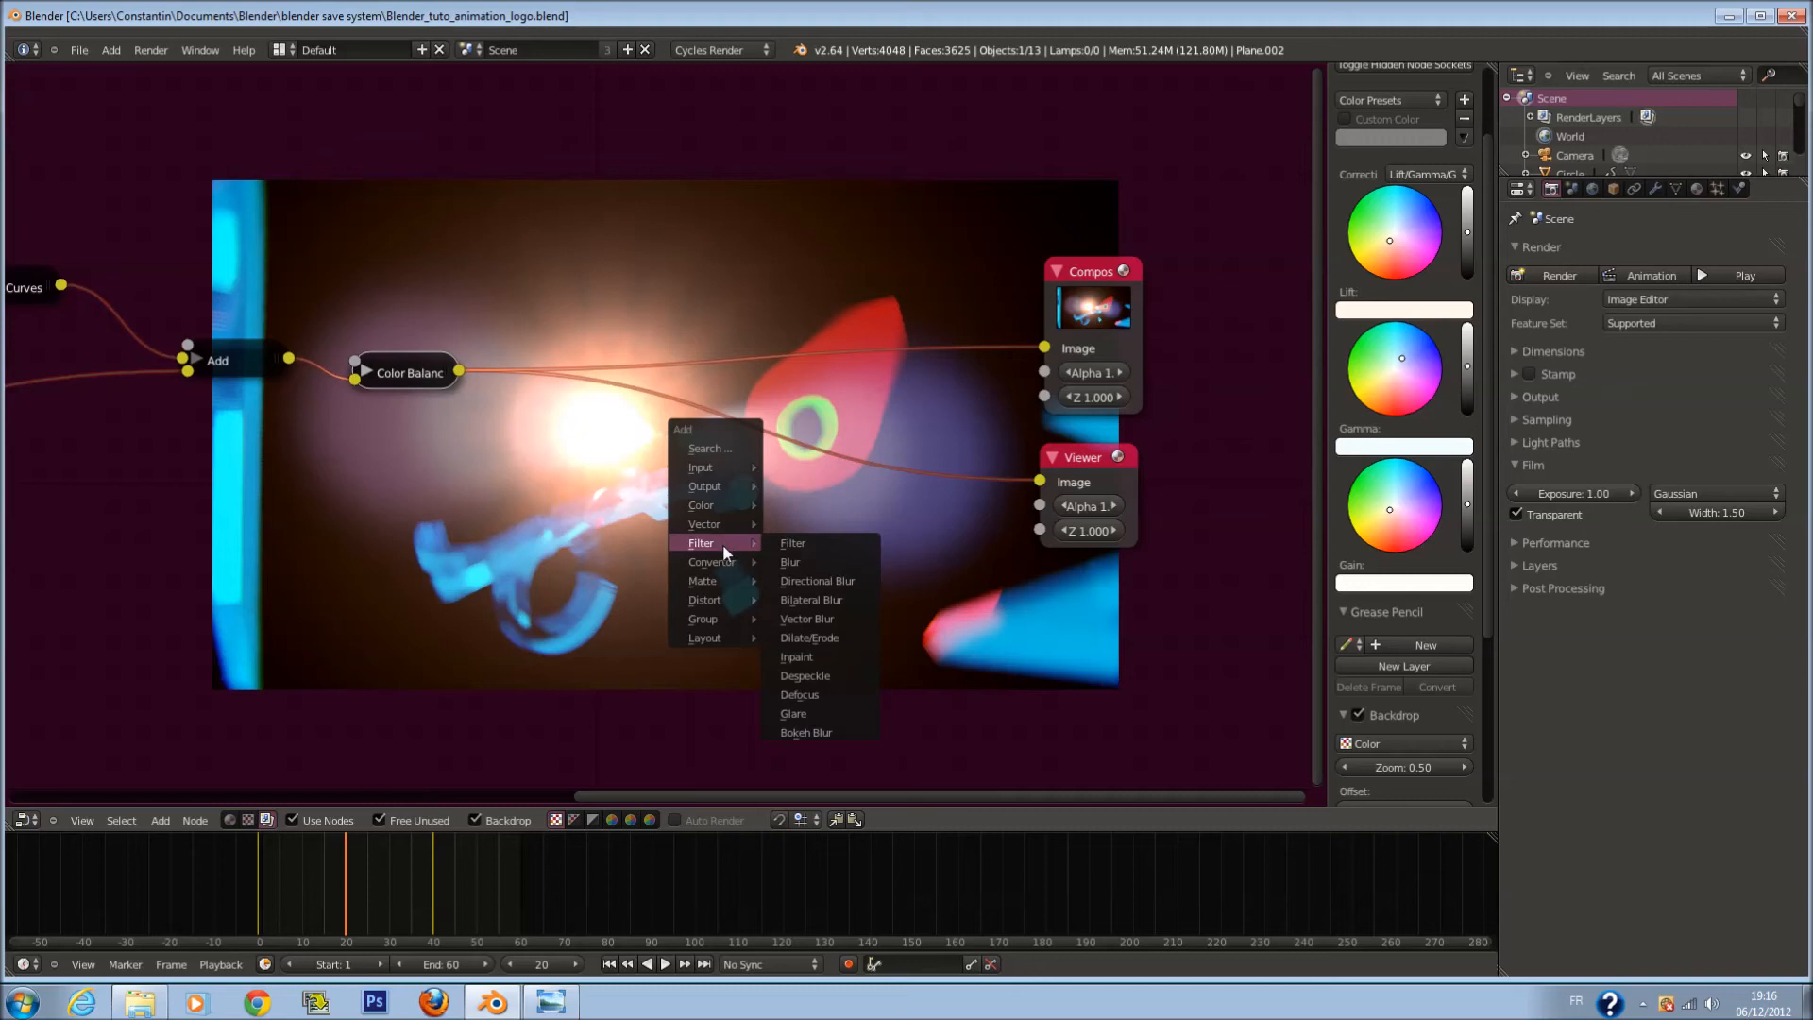
Step: Save the blend file over the existing version
scroll(921, 564, up, 1)
middle_drag(906, 549, 886, 399)
key(ctrl+s)
click(885, 398)
Step: Add a Blur node and insert it on the link between the Color Balance and Viewer nodes
scroll(644, 579, up, 4)
middle_drag(643, 578, 701, 699)
key(shift+a)
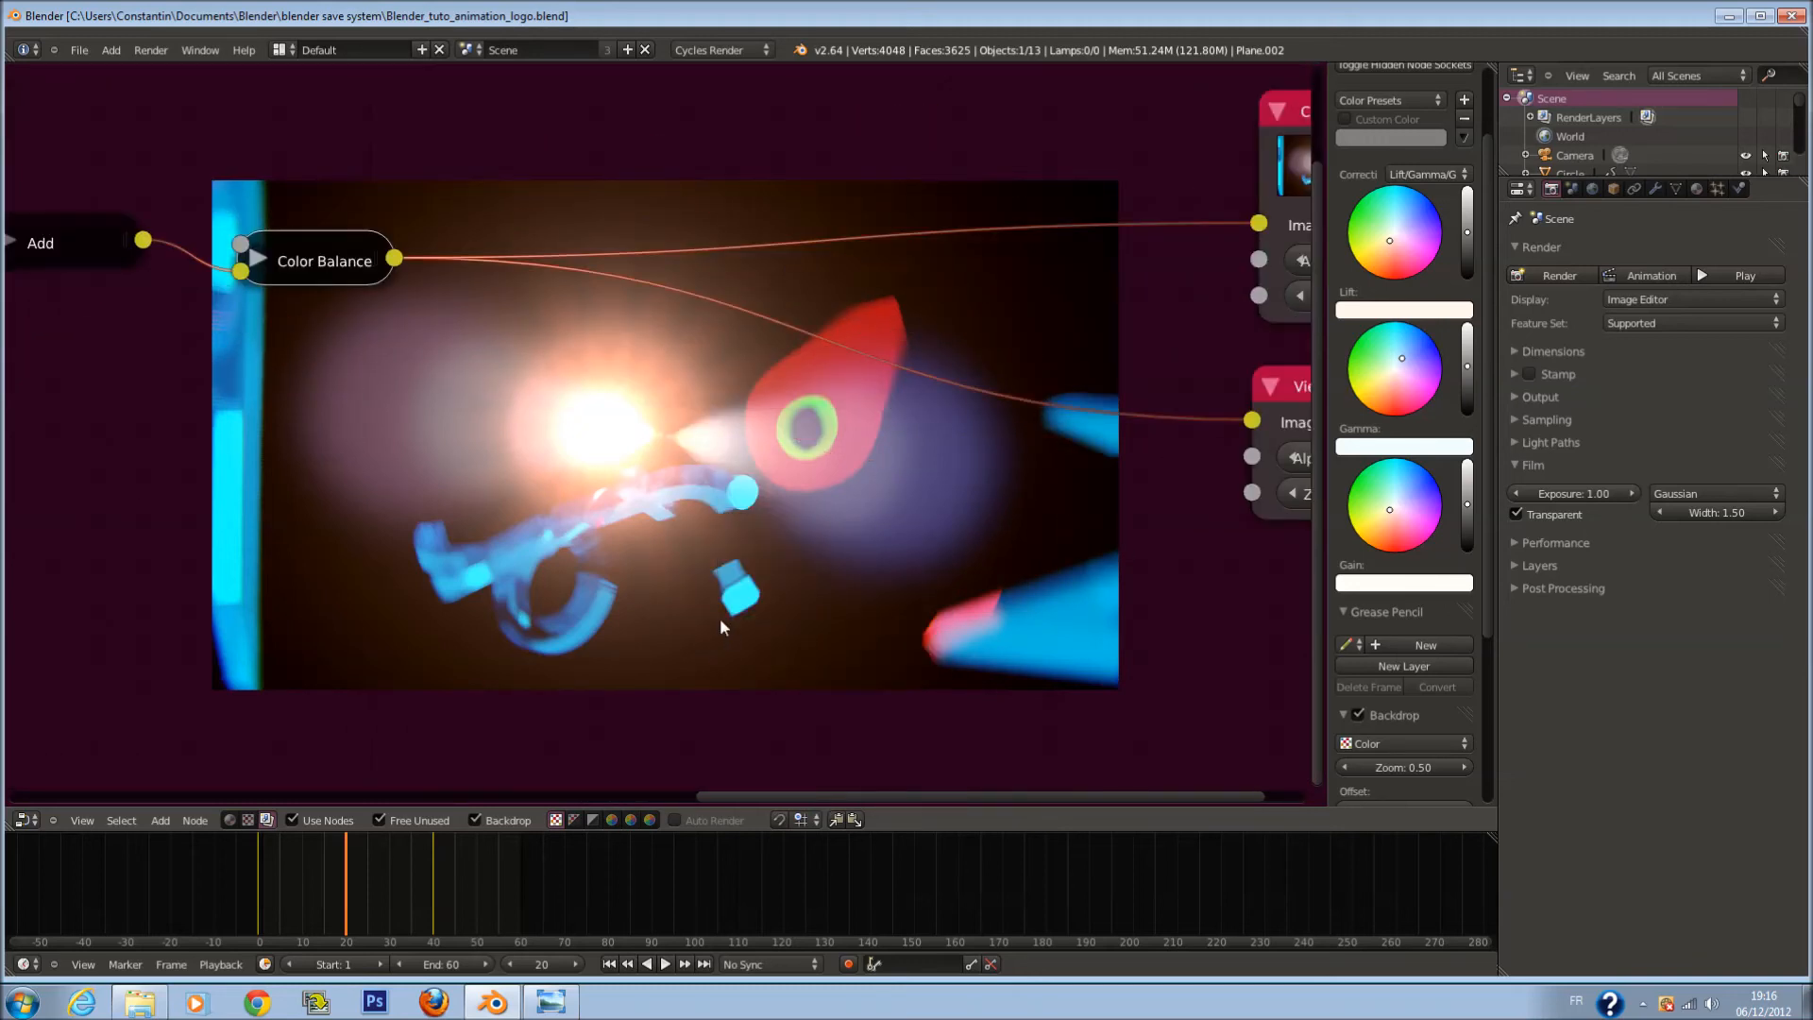
key(shift+a)
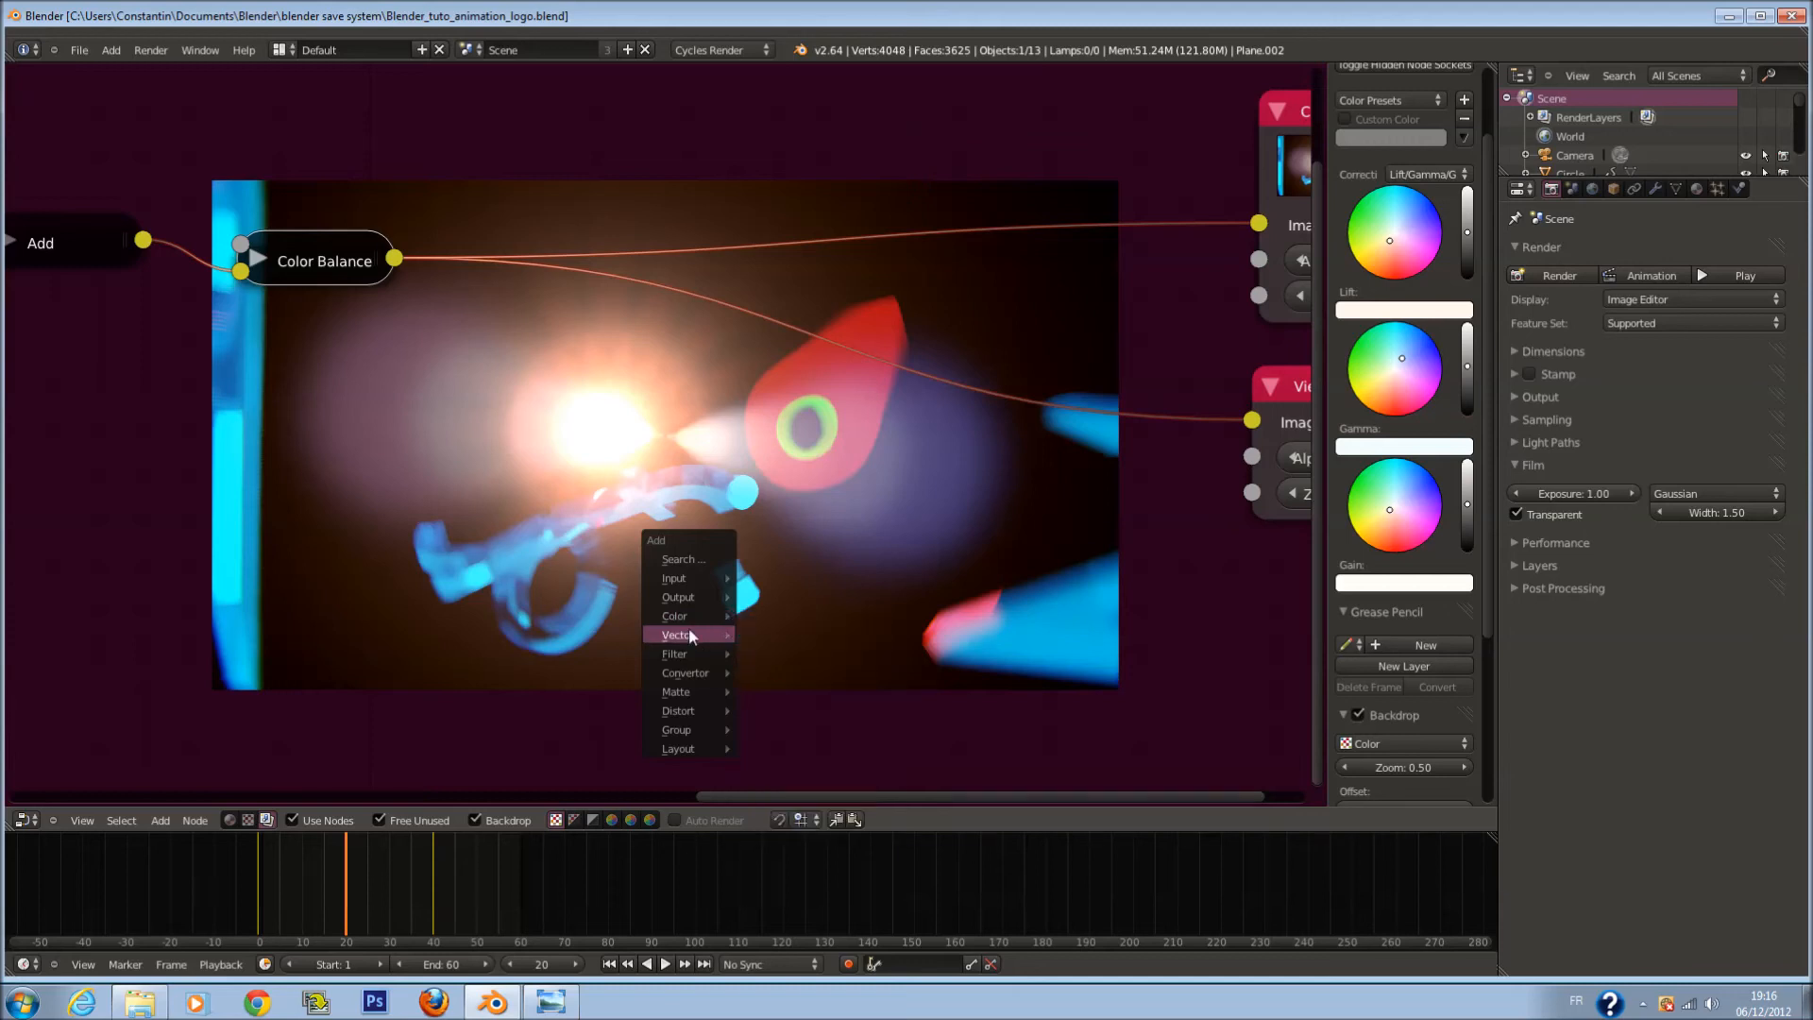
mouse_move(677, 652)
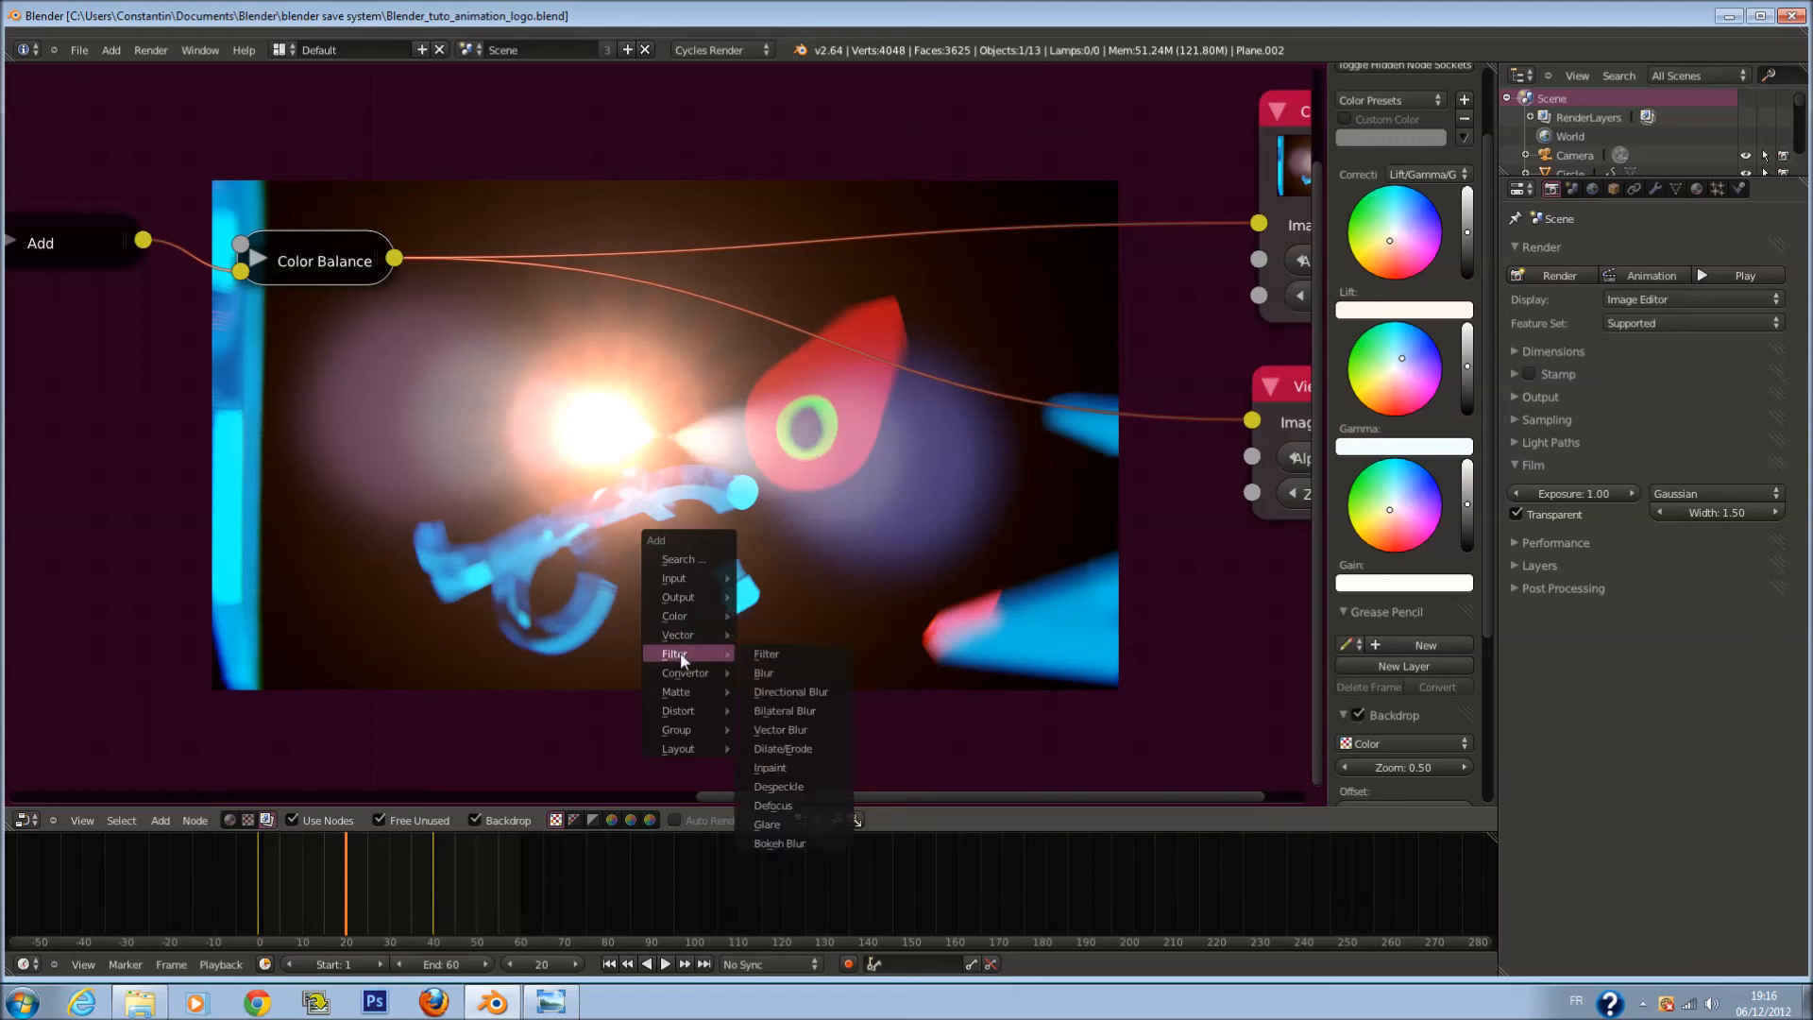
click(790, 666)
scroll(817, 461, down, 2)
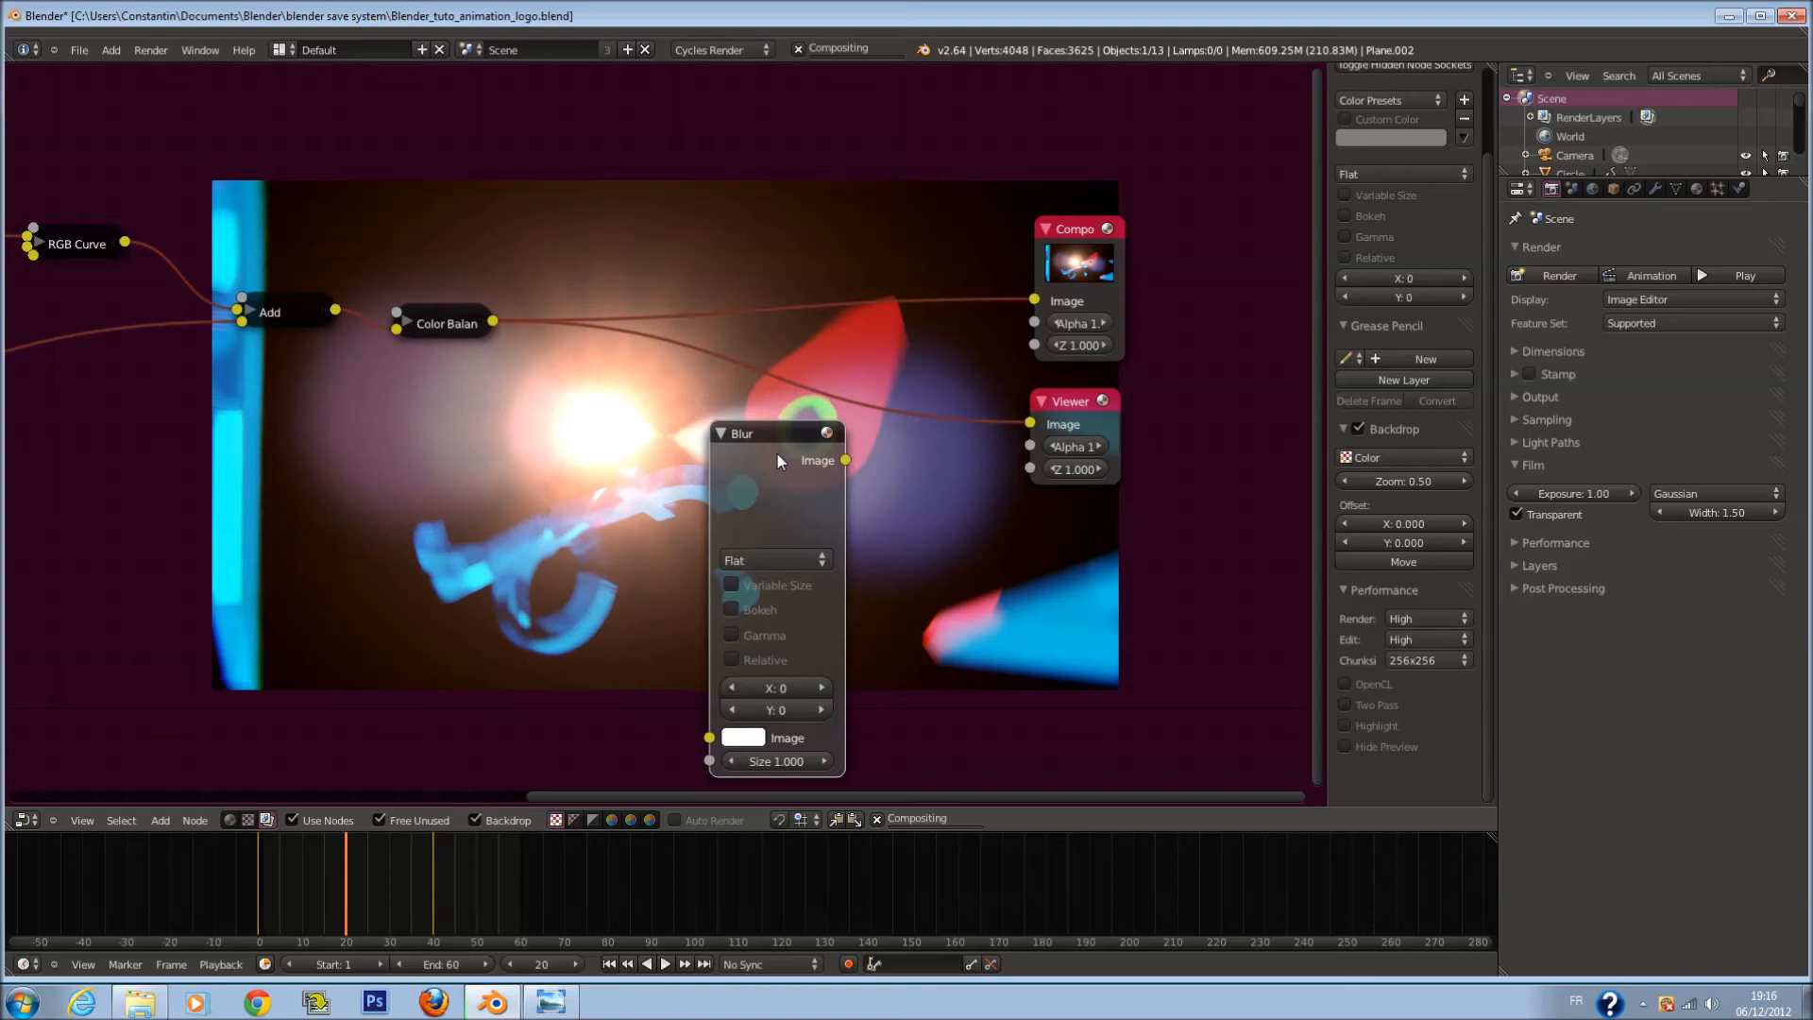
drag(778, 452, 695, 372)
Step: Move the Composite and Viewer nodes farther from the Blur node to make room for more nodes
middle_drag(984, 410, 710, 398)
drag(831, 247, 1076, 262)
drag(835, 391, 1235, 405)
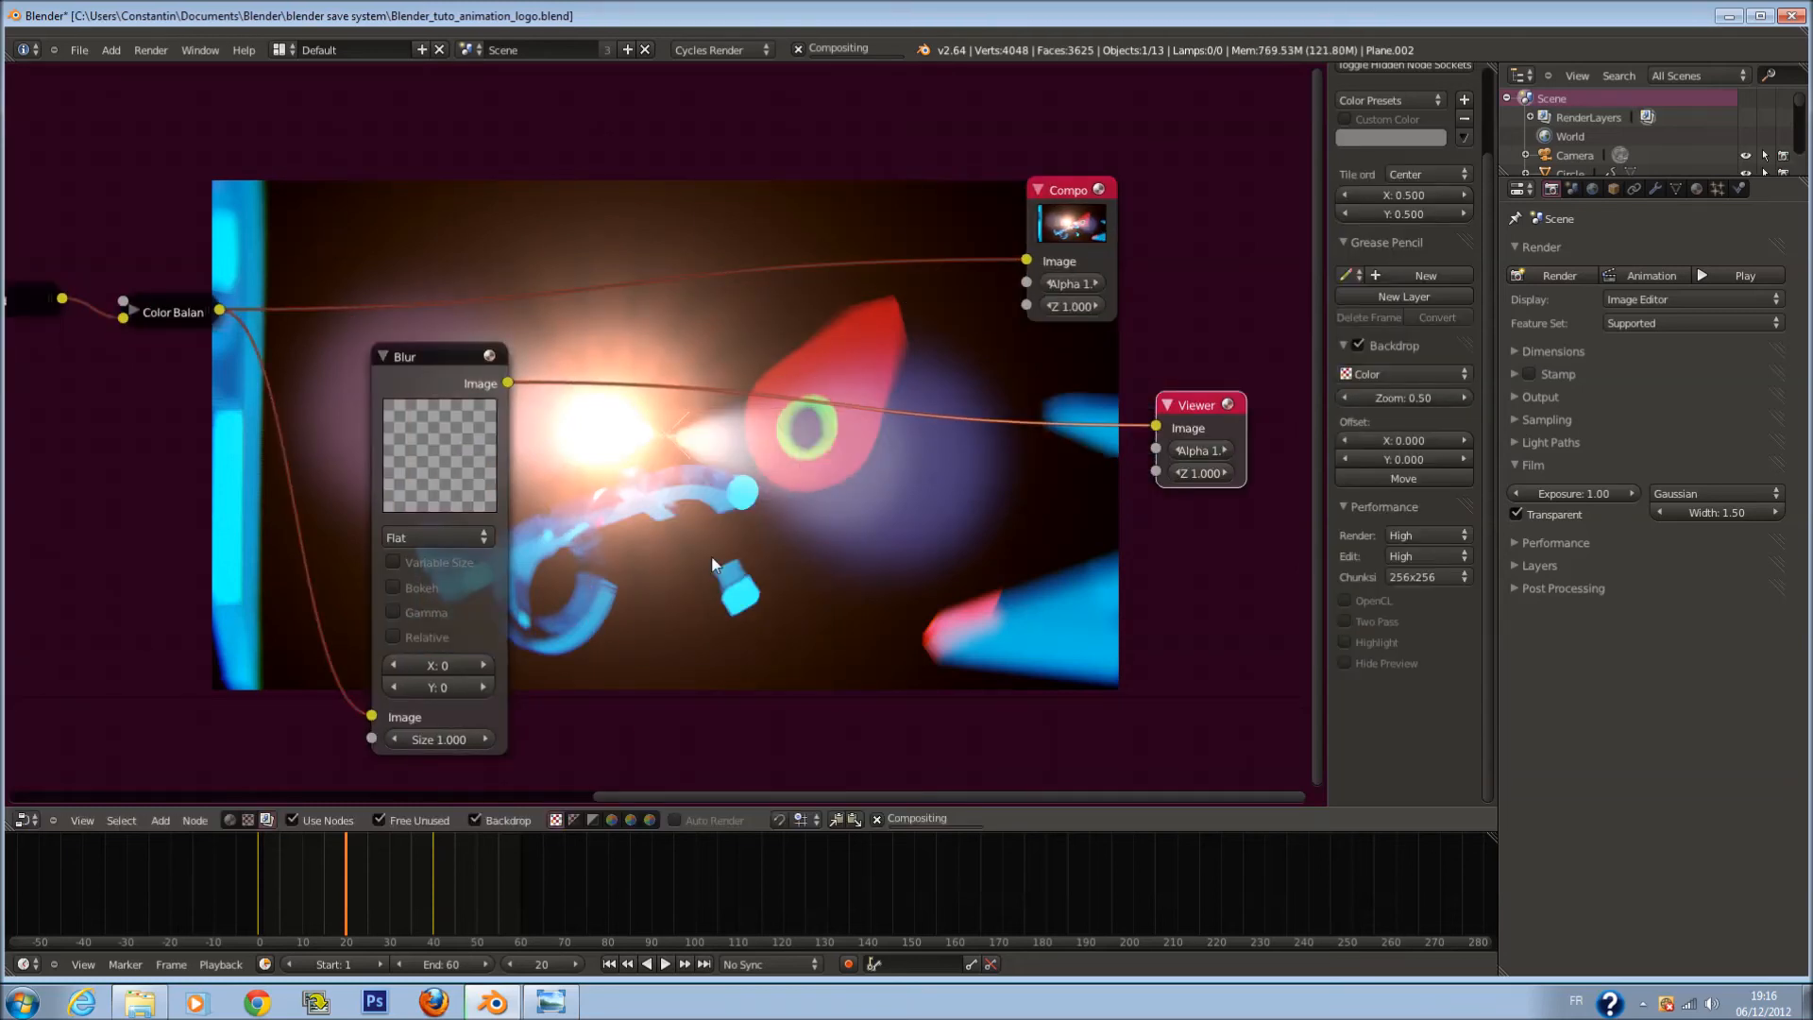
Step: Insert a Mix node between Blur and Viewer, and connect the Color Balance output to its other image input
key(shift+a)
mouse_move(690, 520)
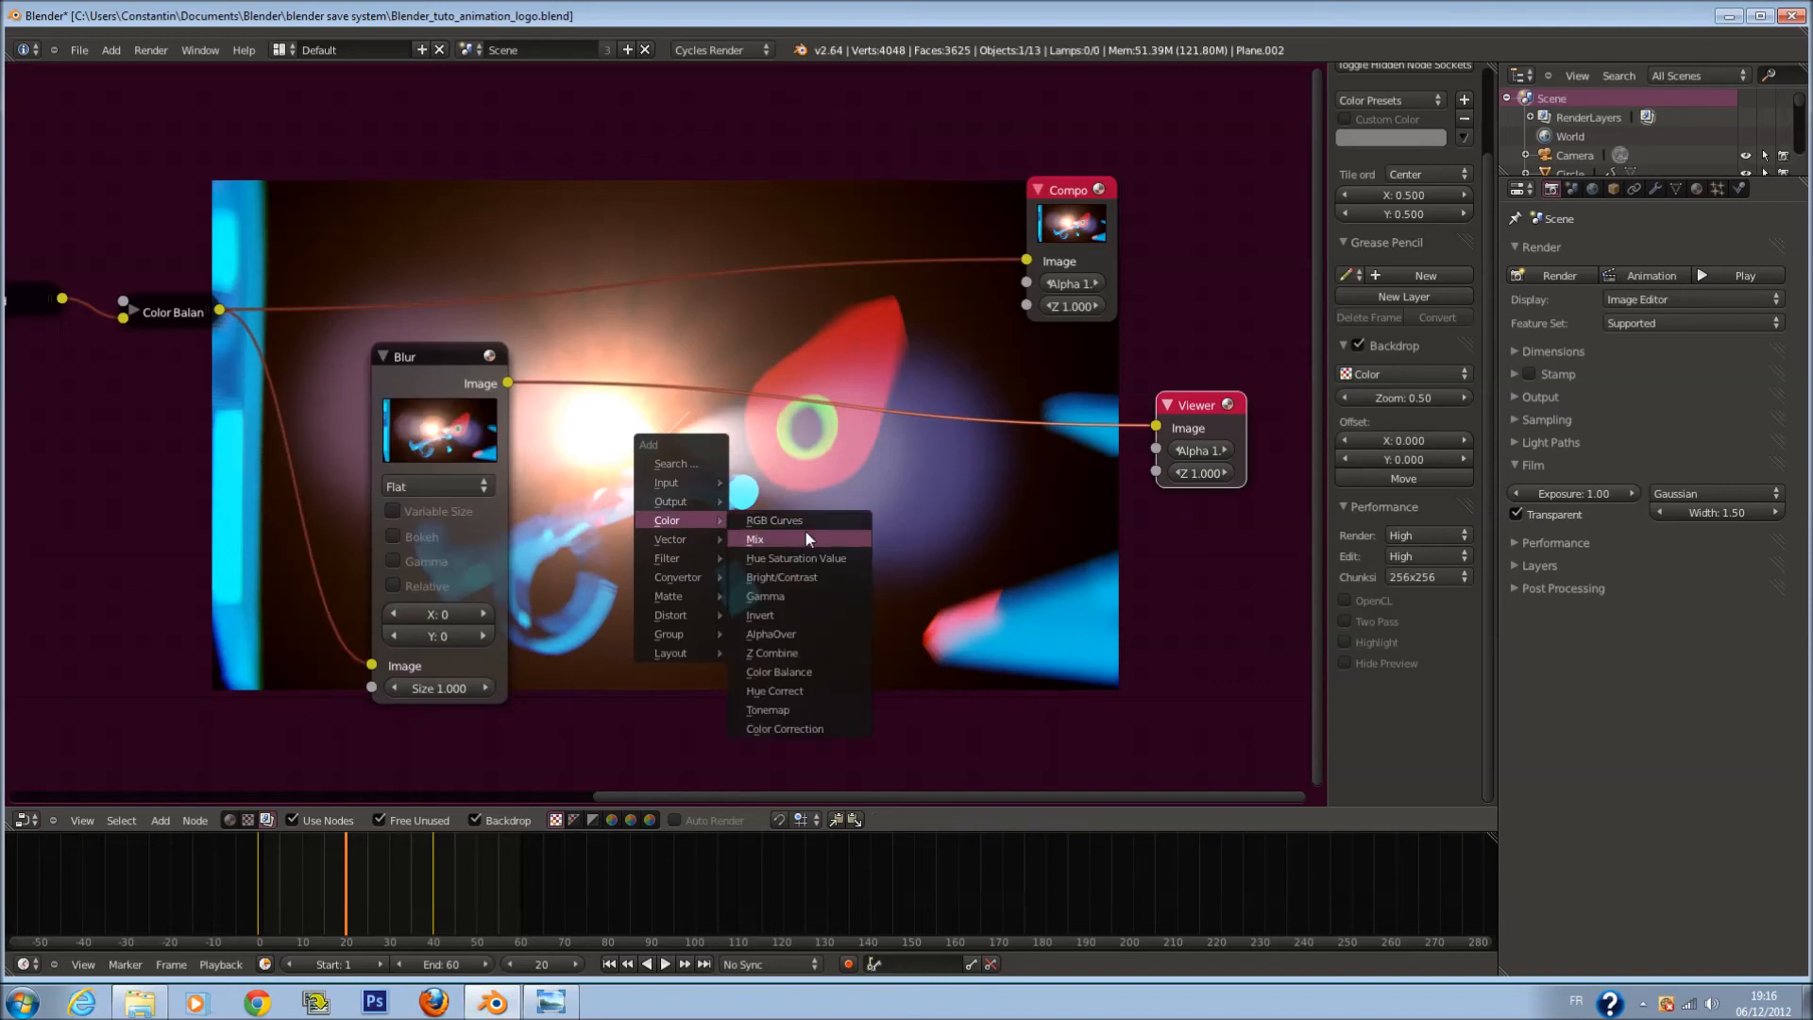
click(804, 524)
click(865, 510)
drag(865, 510, 856, 457)
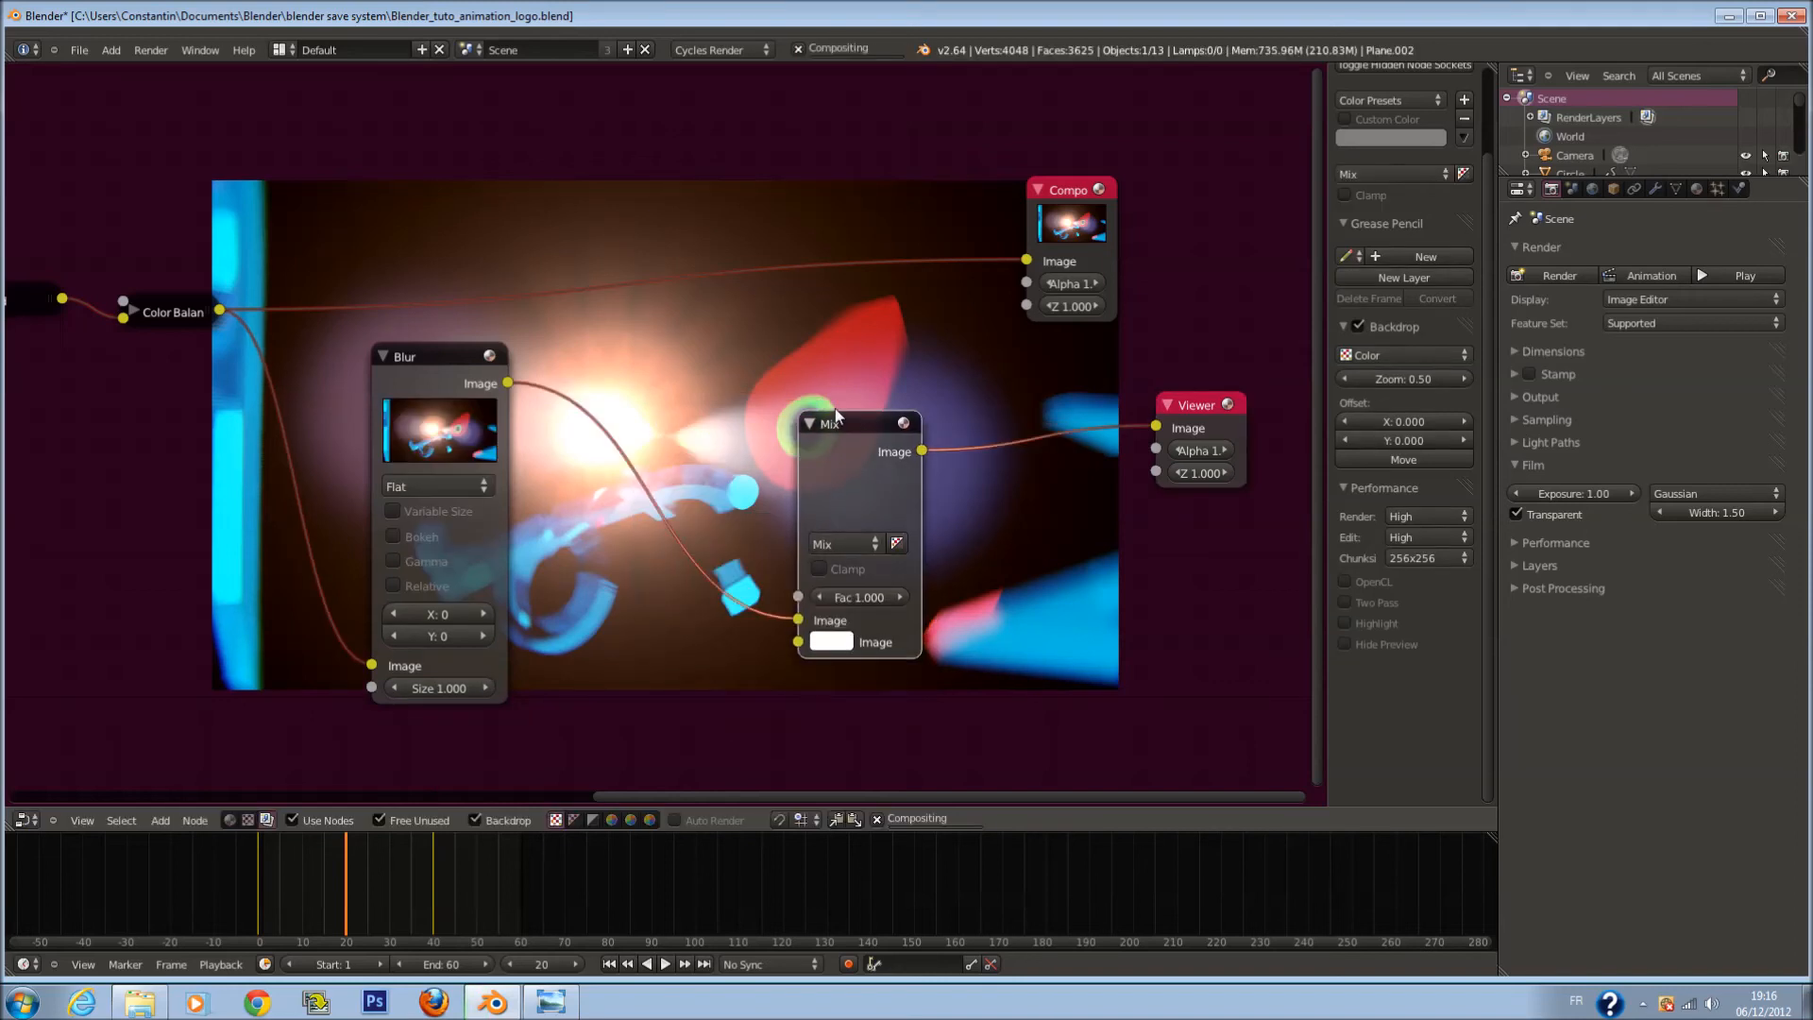
drag(227, 318, 798, 642)
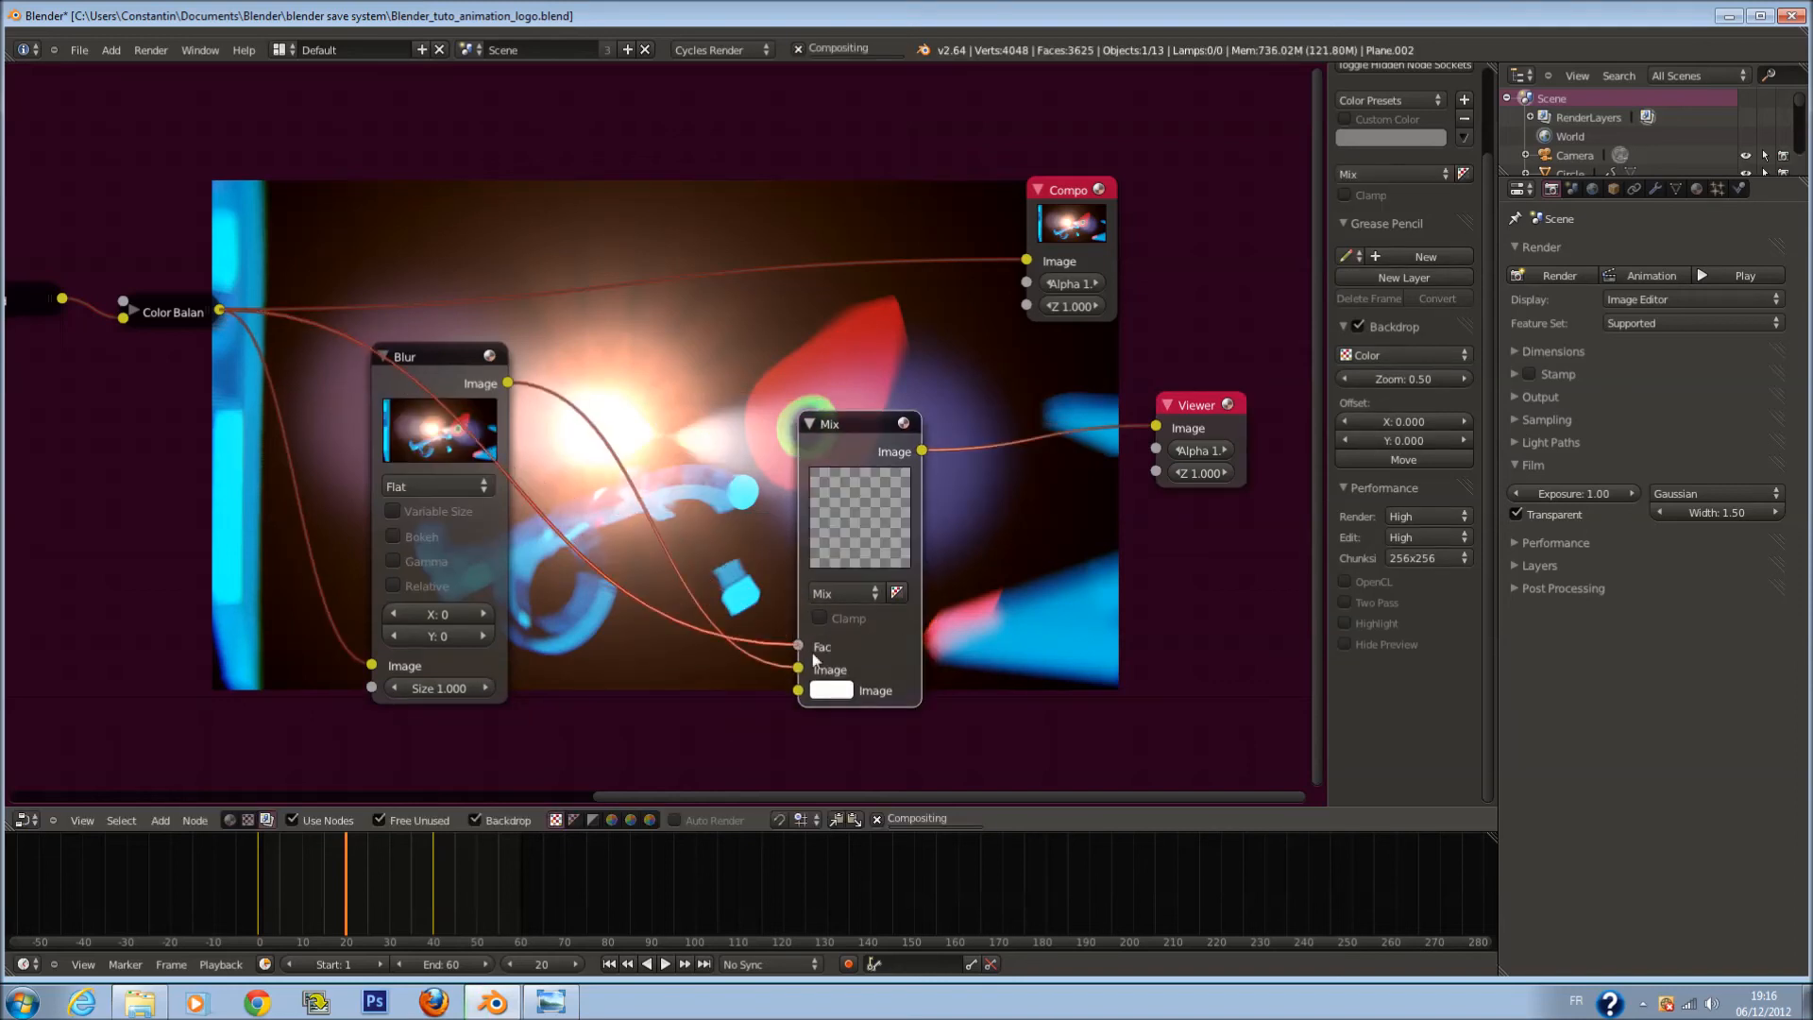
middle_drag(924, 637, 963, 520)
drag(871, 348, 895, 247)
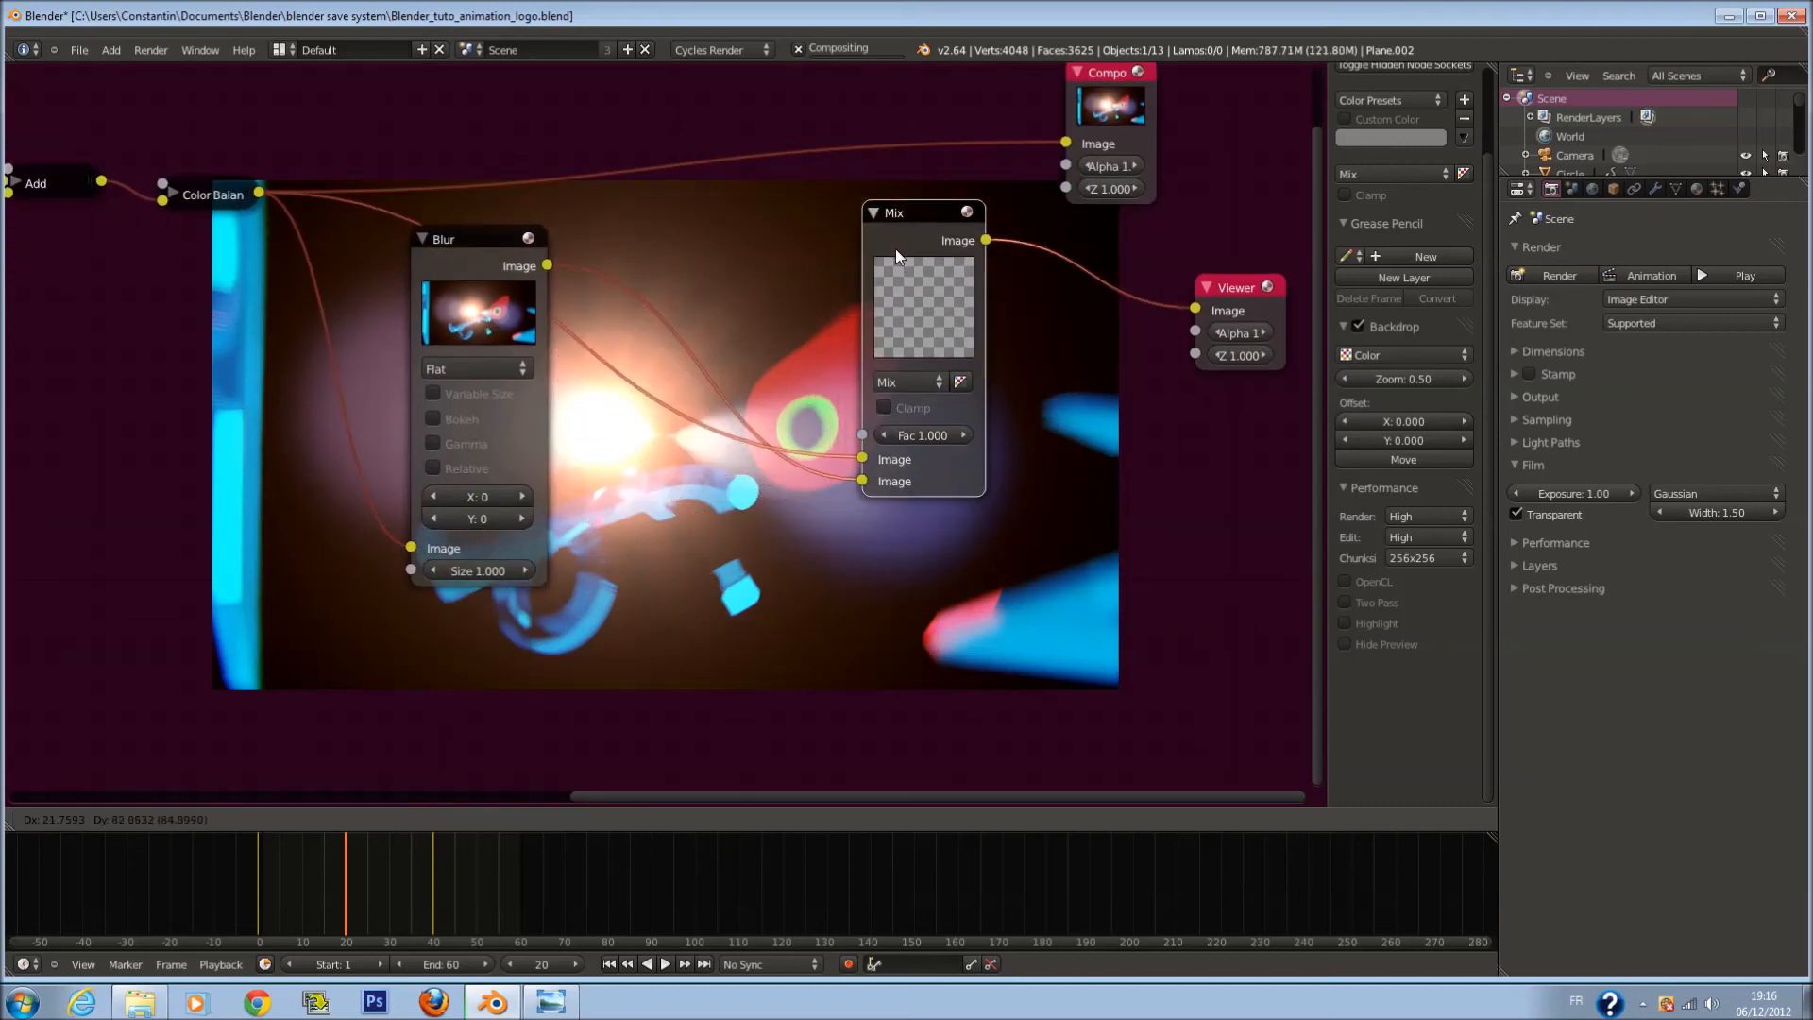
Step: Set the Mix node's blend type to Multiply
key(shift+a)
mouse_move(689, 547)
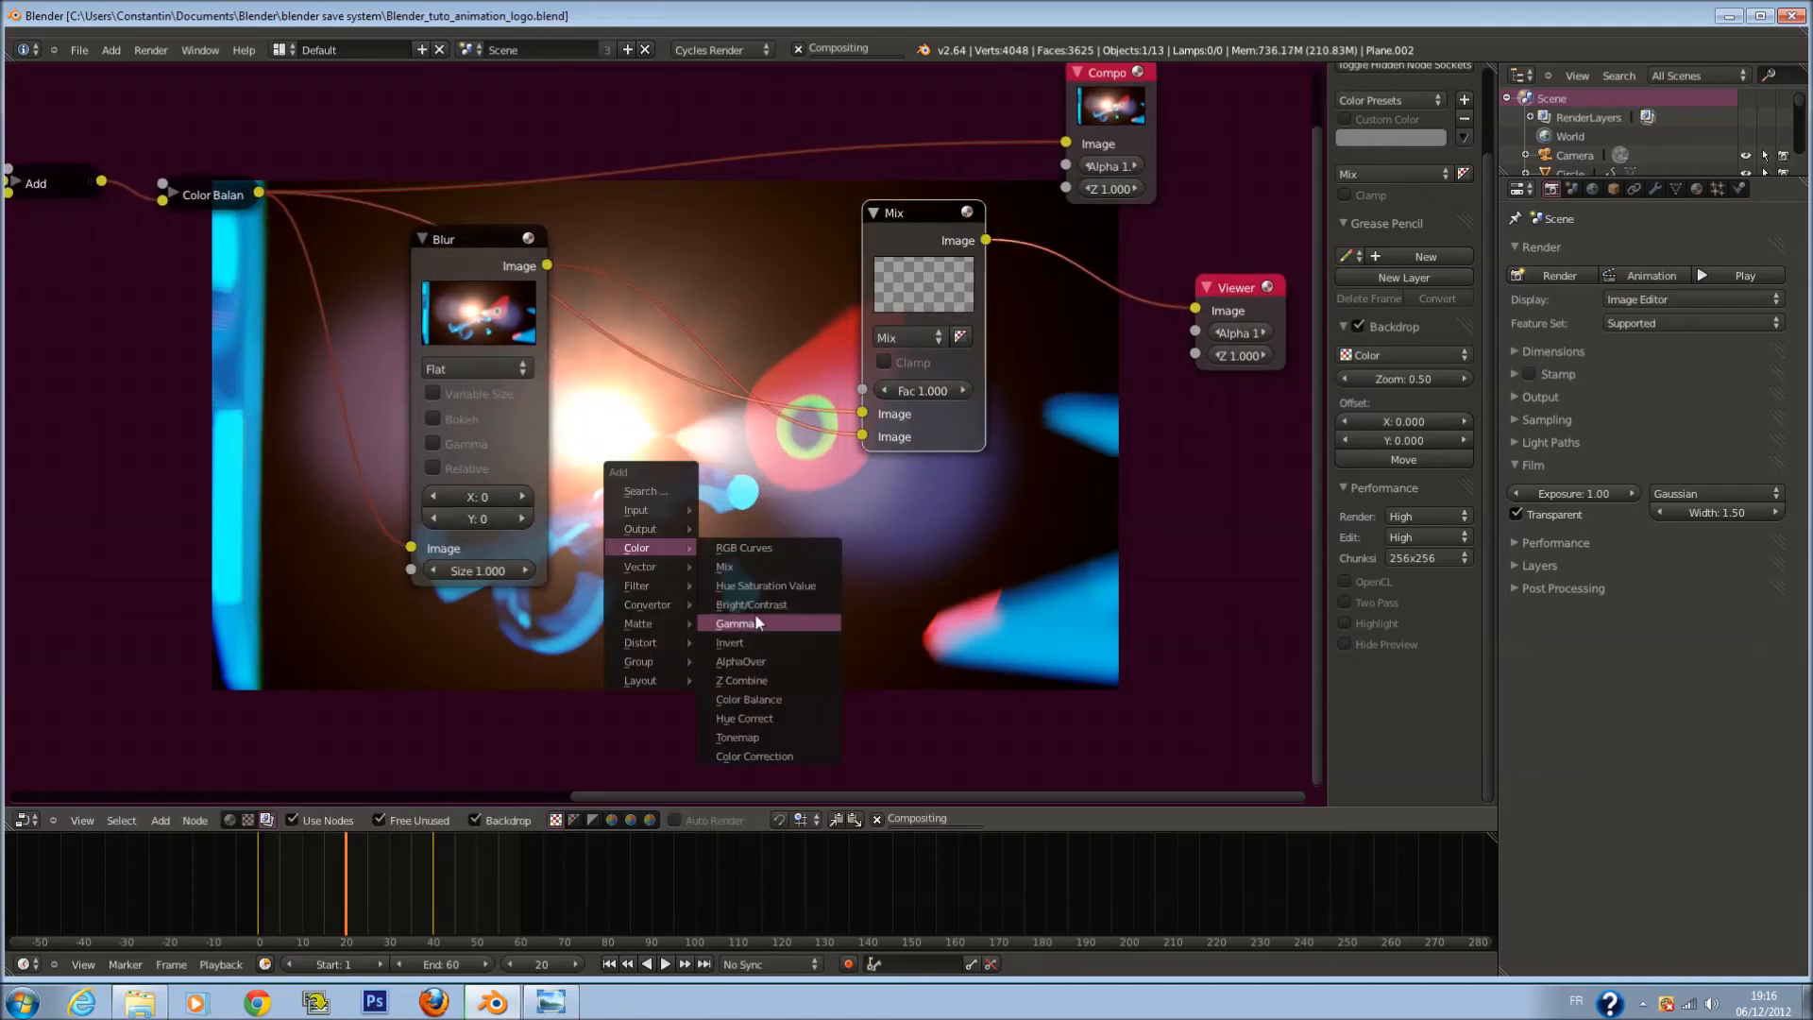
click(901, 340)
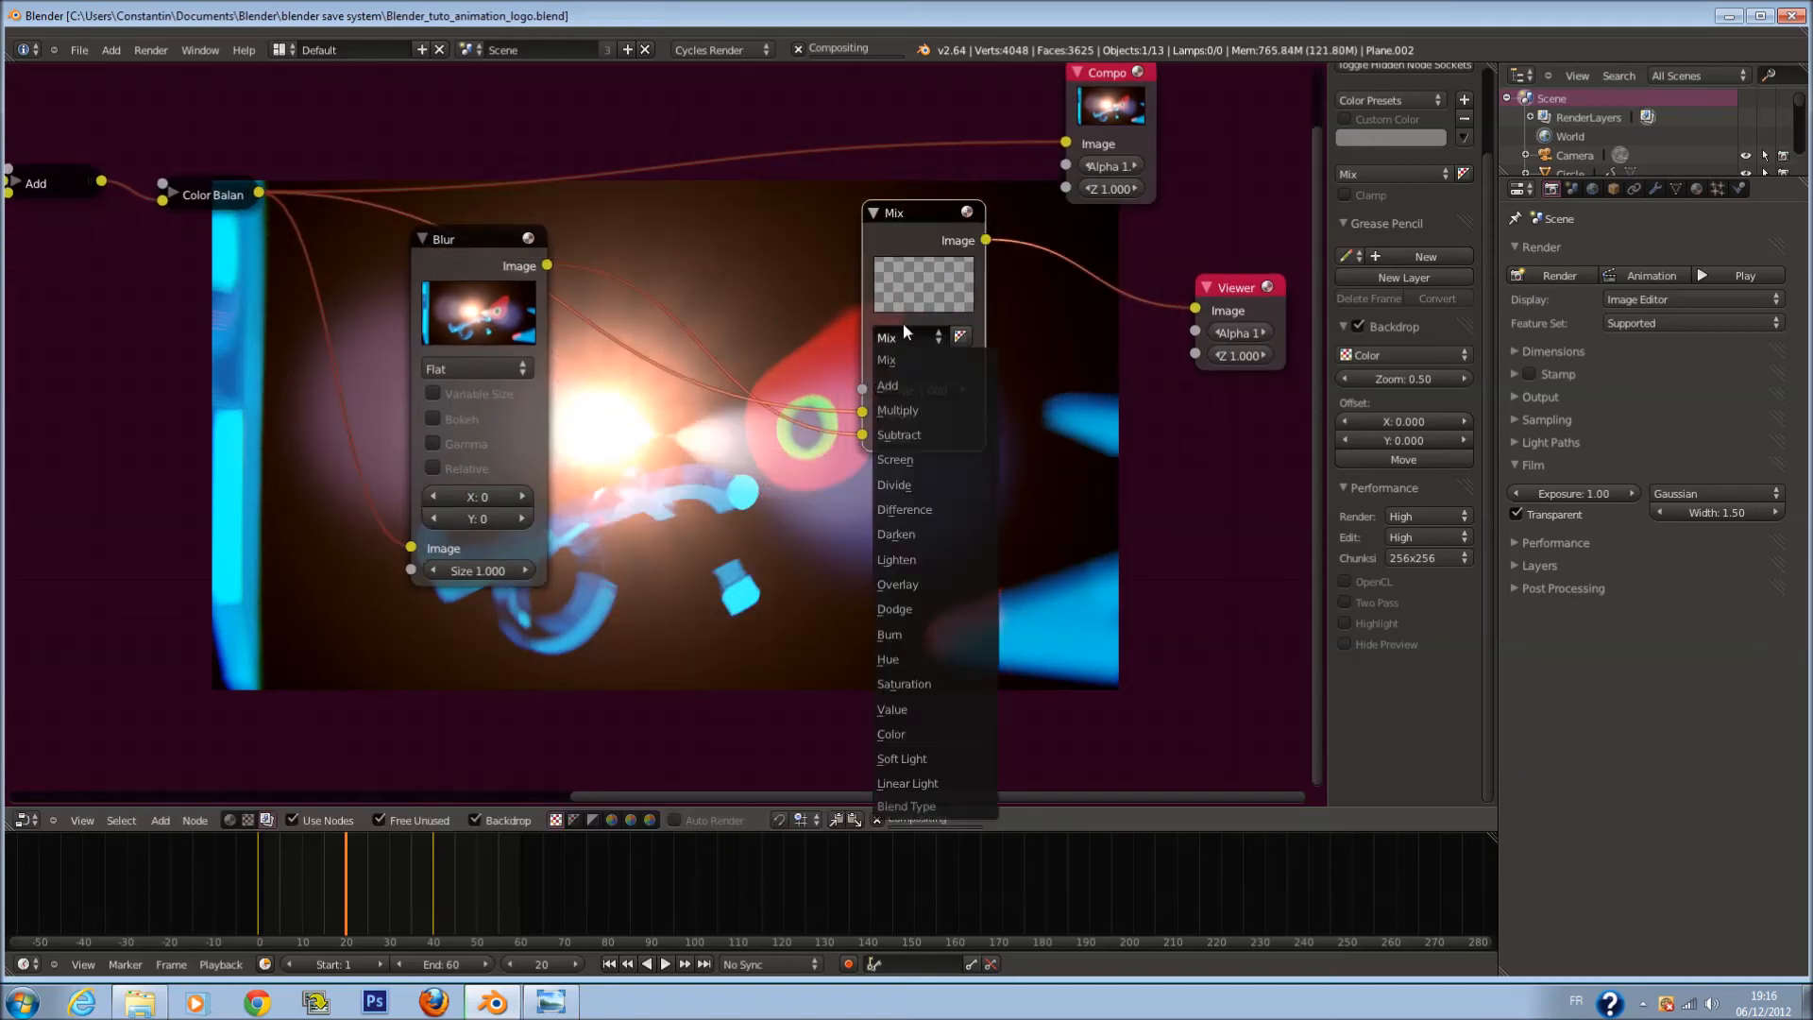
click(916, 410)
Step: Add a Lens Distortion node and insert it between Color Balance and Blur, shifting the Blur node toward Multiply
key(shift+a)
mouse_move(742, 592)
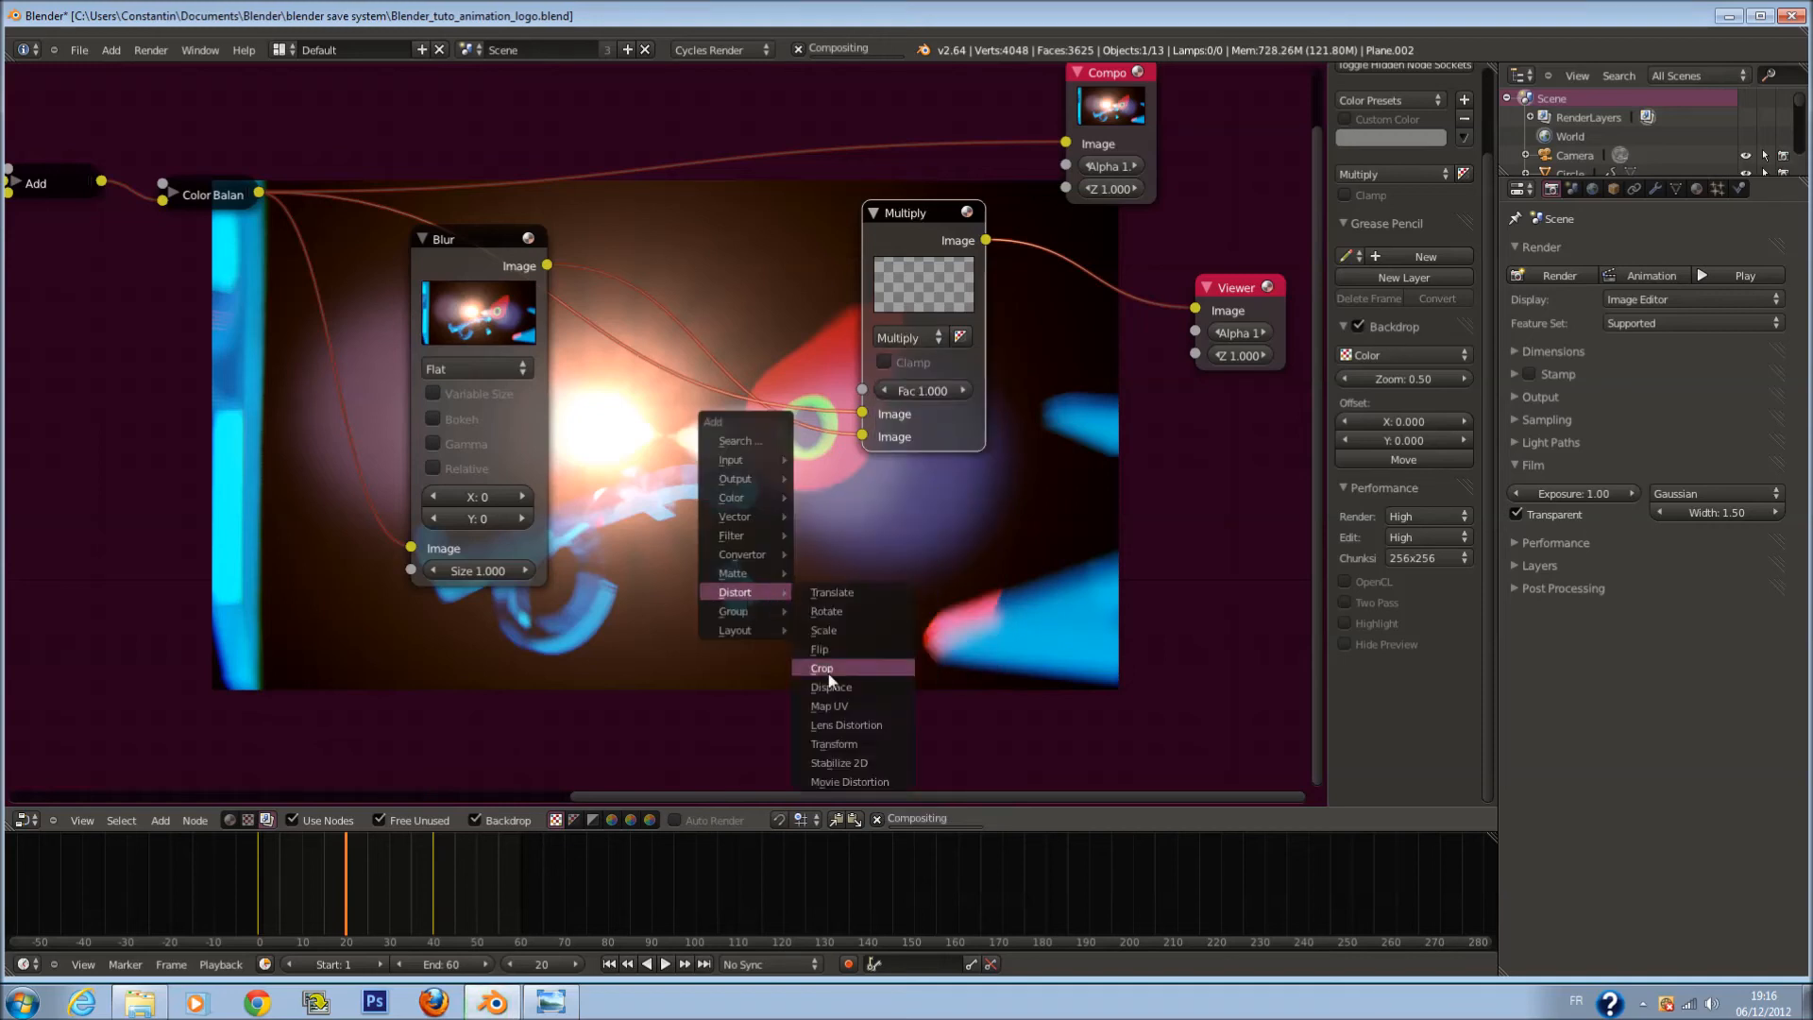
click(852, 724)
click(918, 501)
drag(510, 259, 789, 253)
drag(925, 501, 296, 341)
Step: Add a Math node and insert it between the Lens Distortion and Blur nodes
key(shift+a)
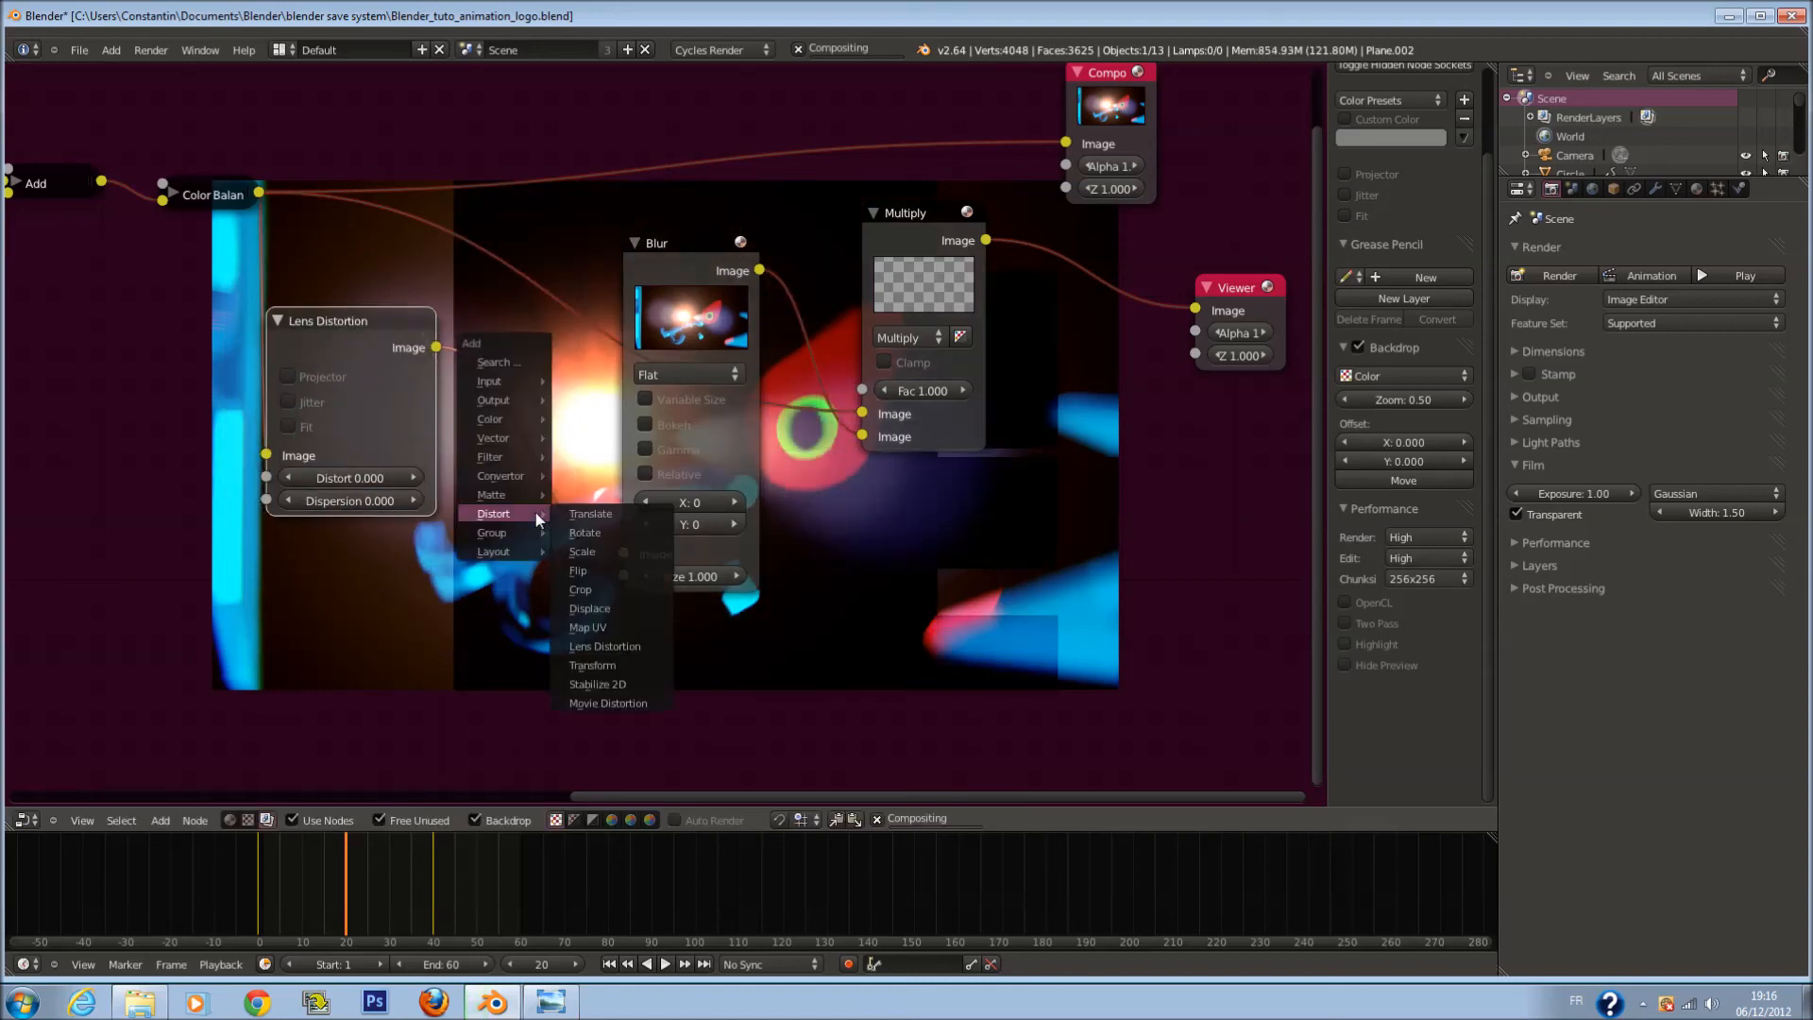
mouse_move(504, 422)
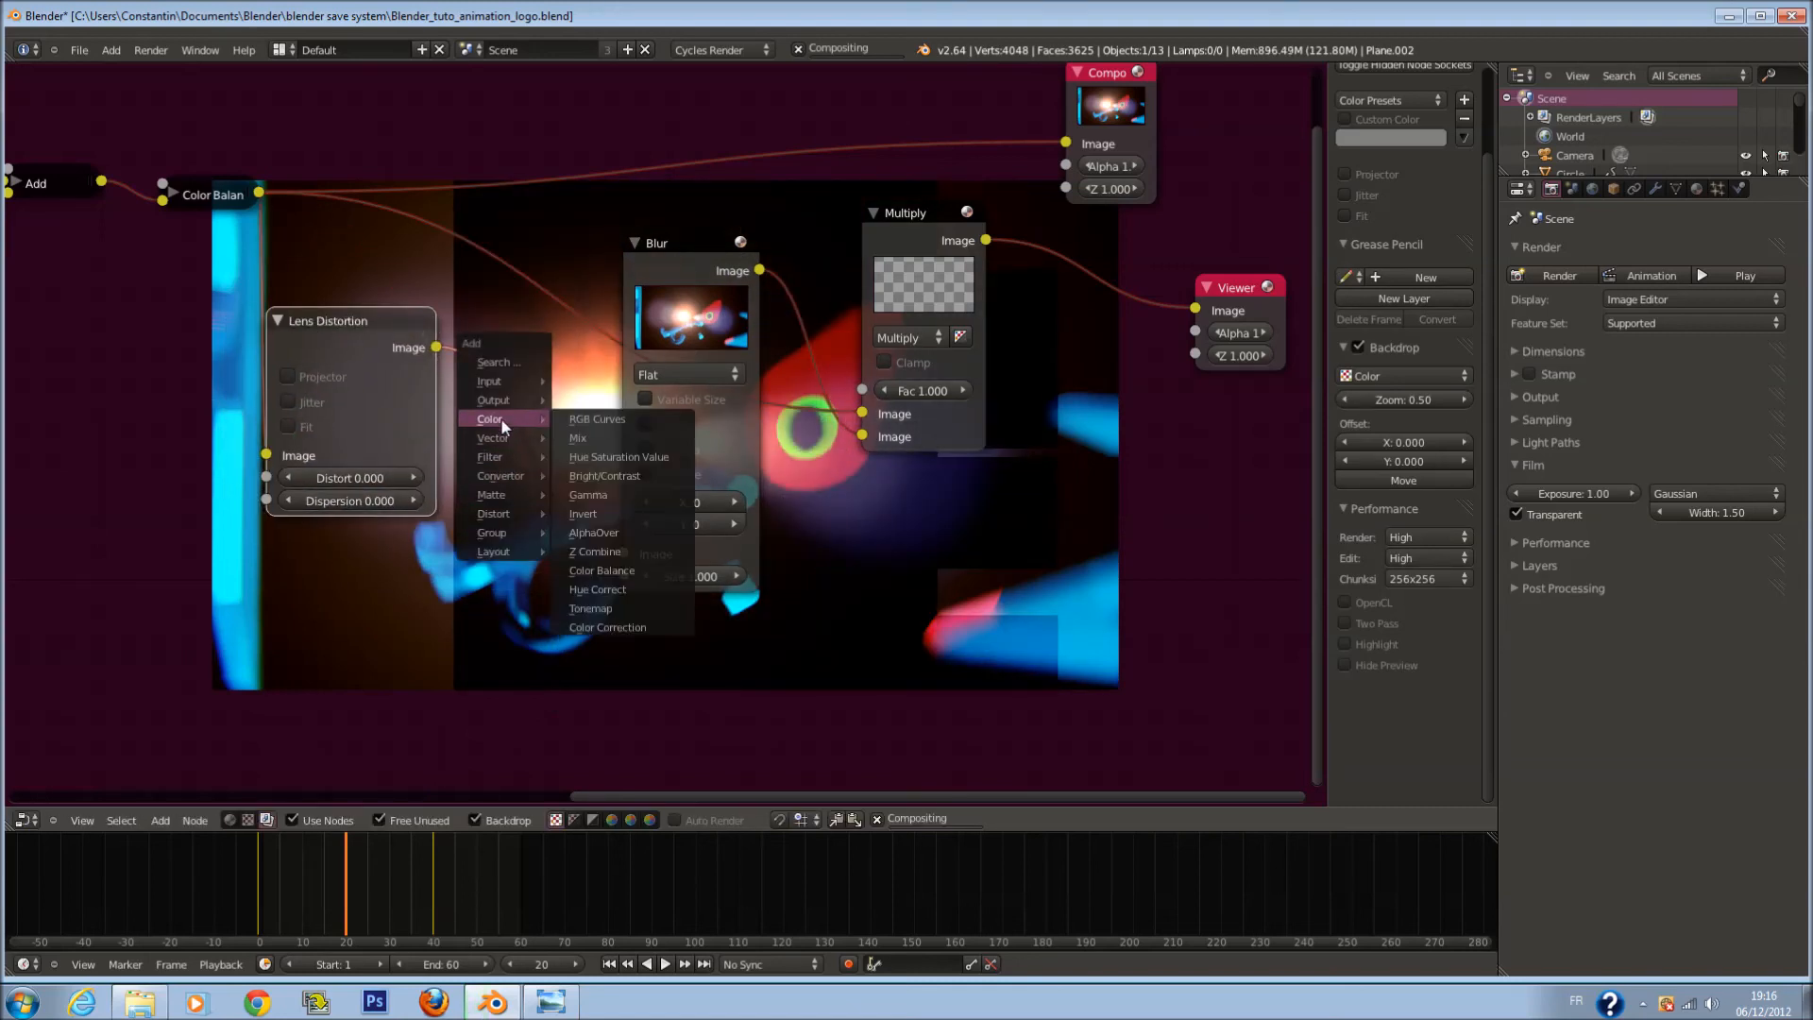
mouse_move(491, 476)
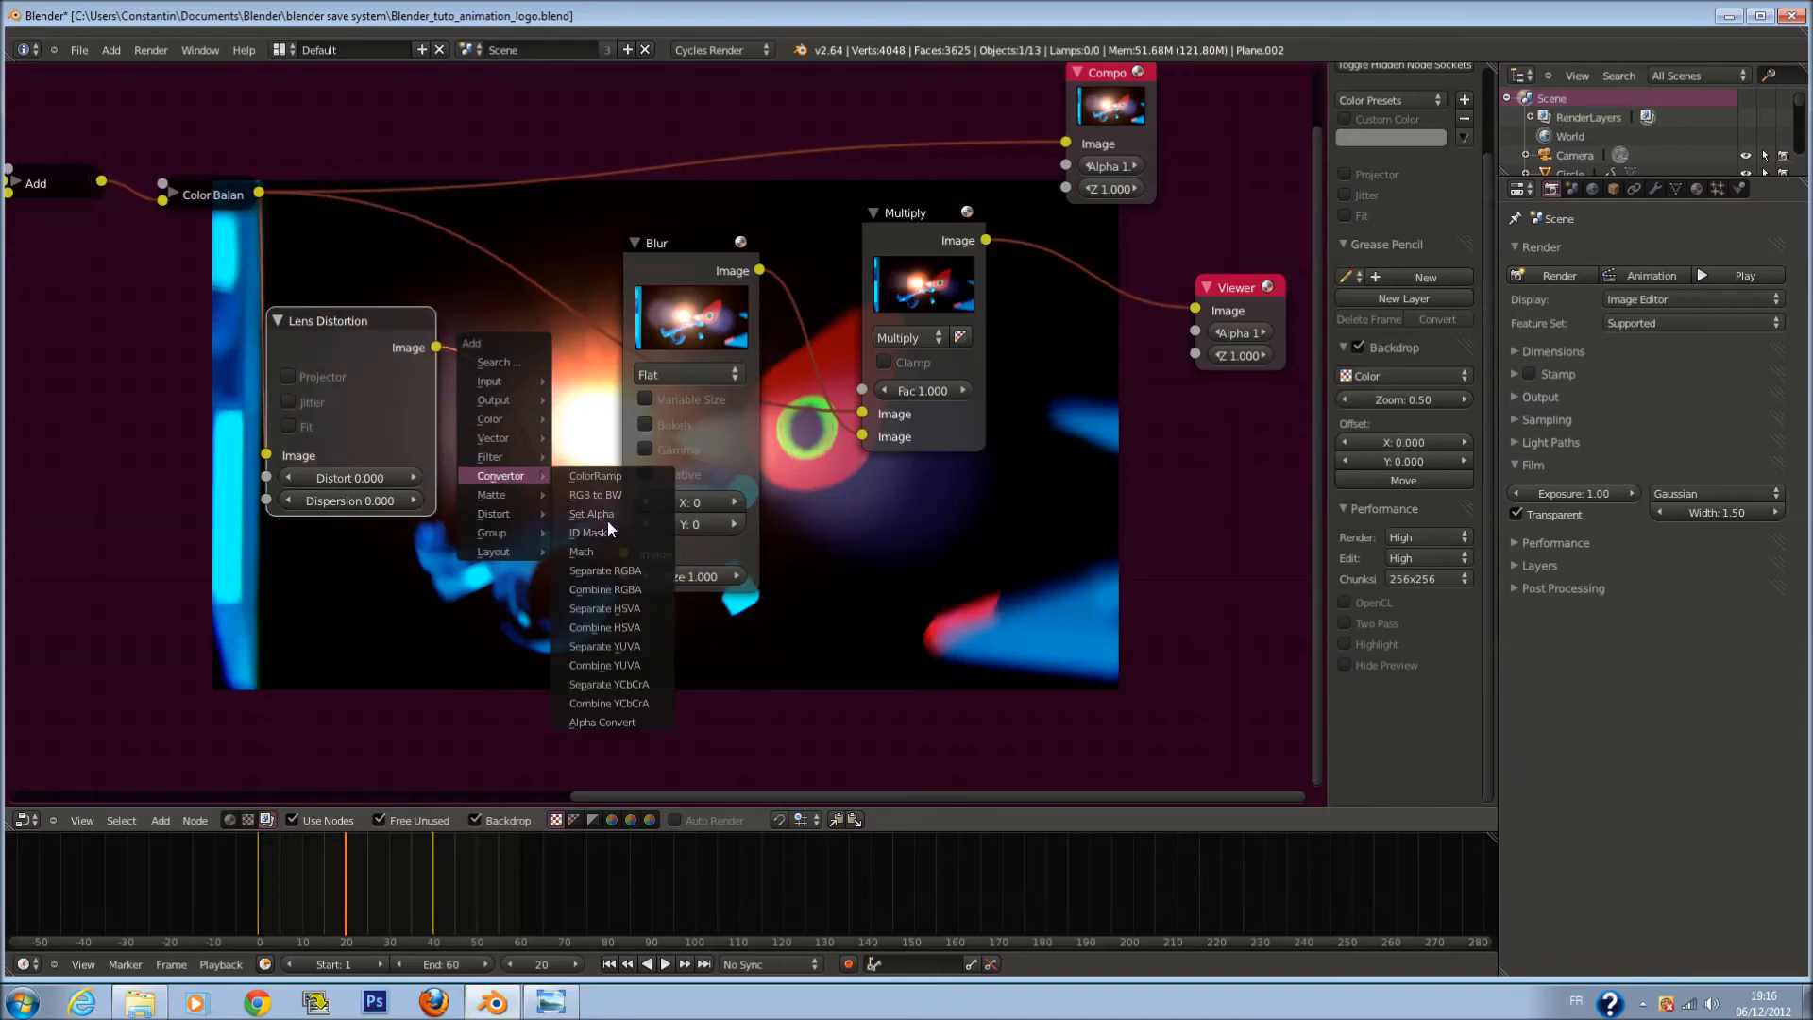
click(601, 551)
drag(621, 501, 482, 416)
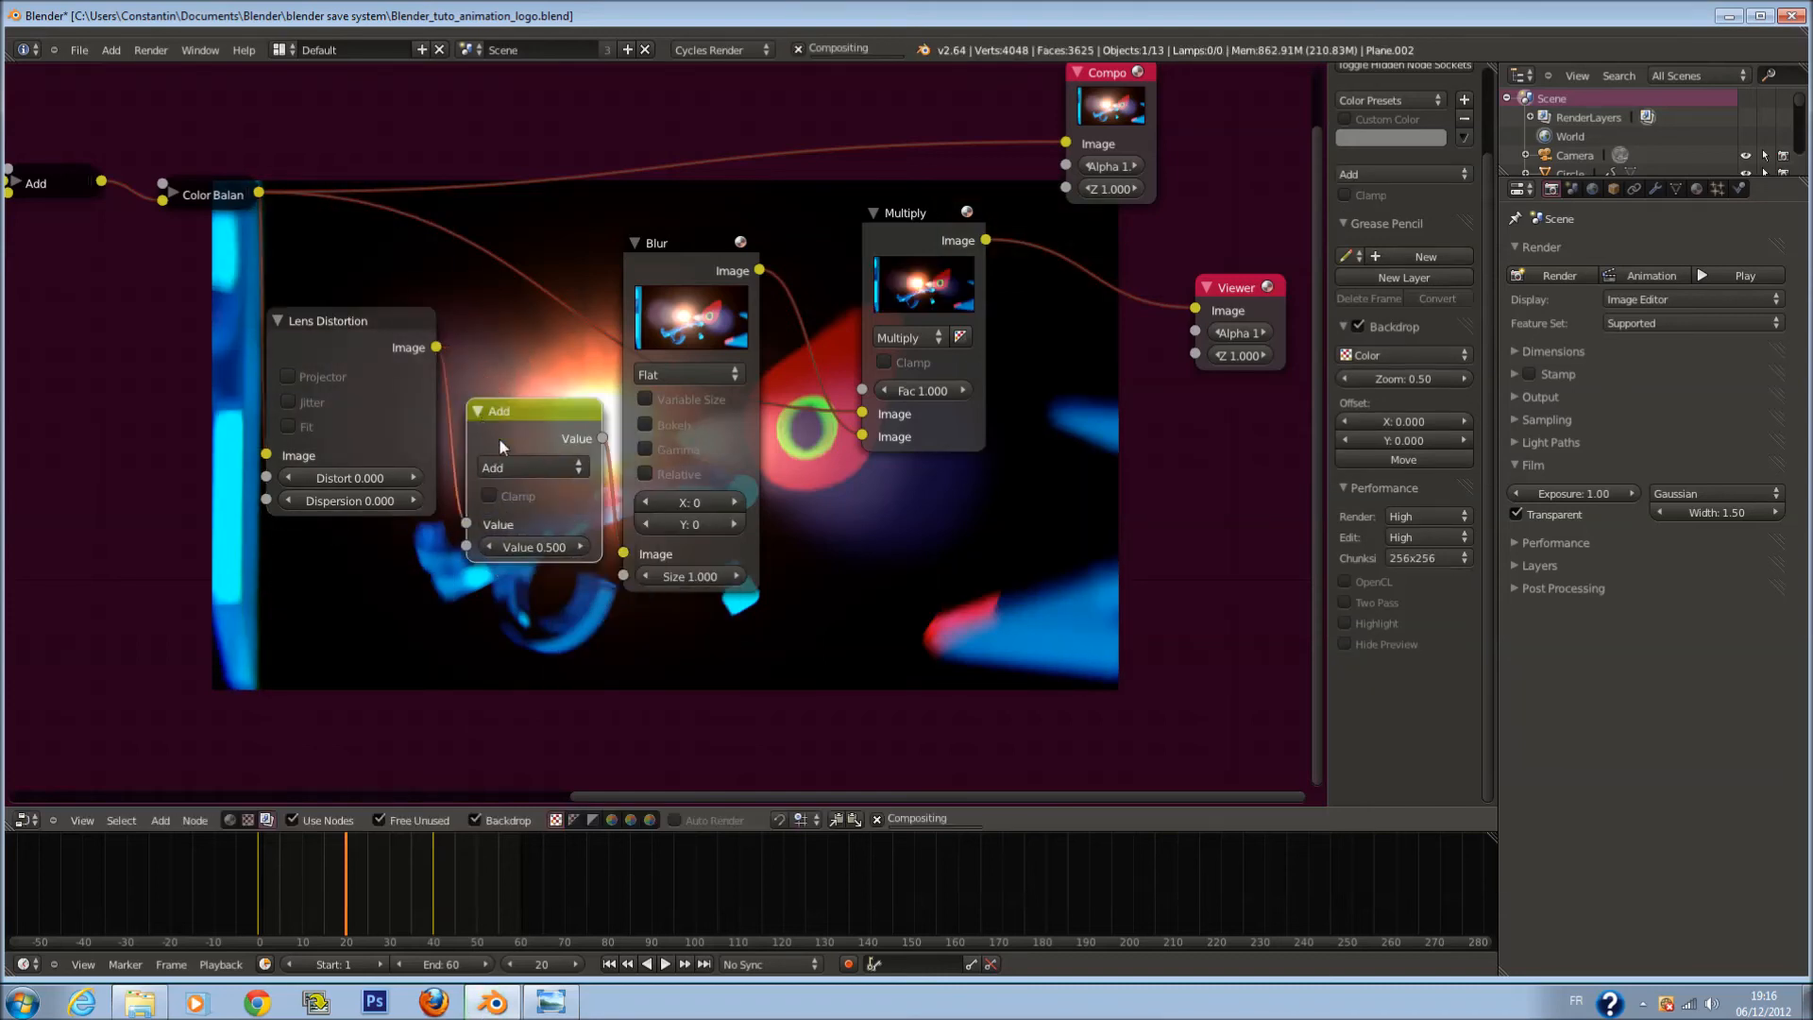
Step: Set the Math node to Greater Than with a second value of 0, and save over the blend file
scroll(496, 472, up, 1)
click(512, 564)
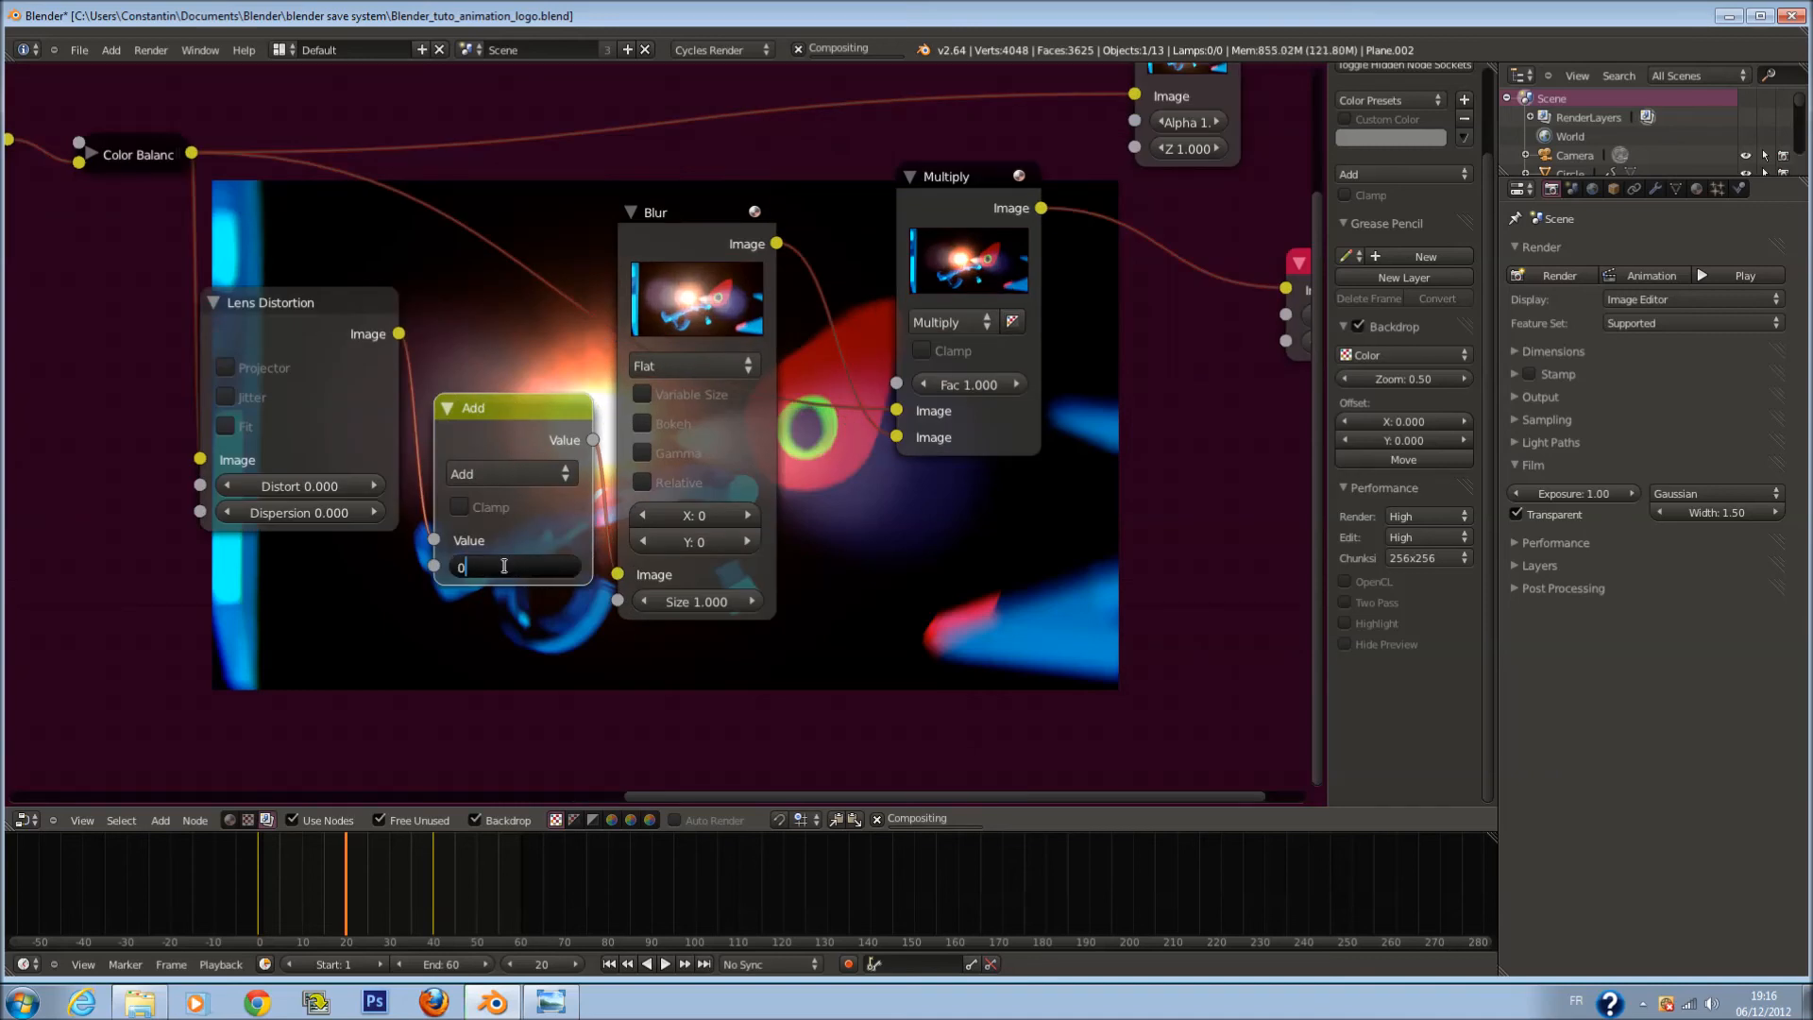
click(557, 477)
click(536, 499)
click(523, 482)
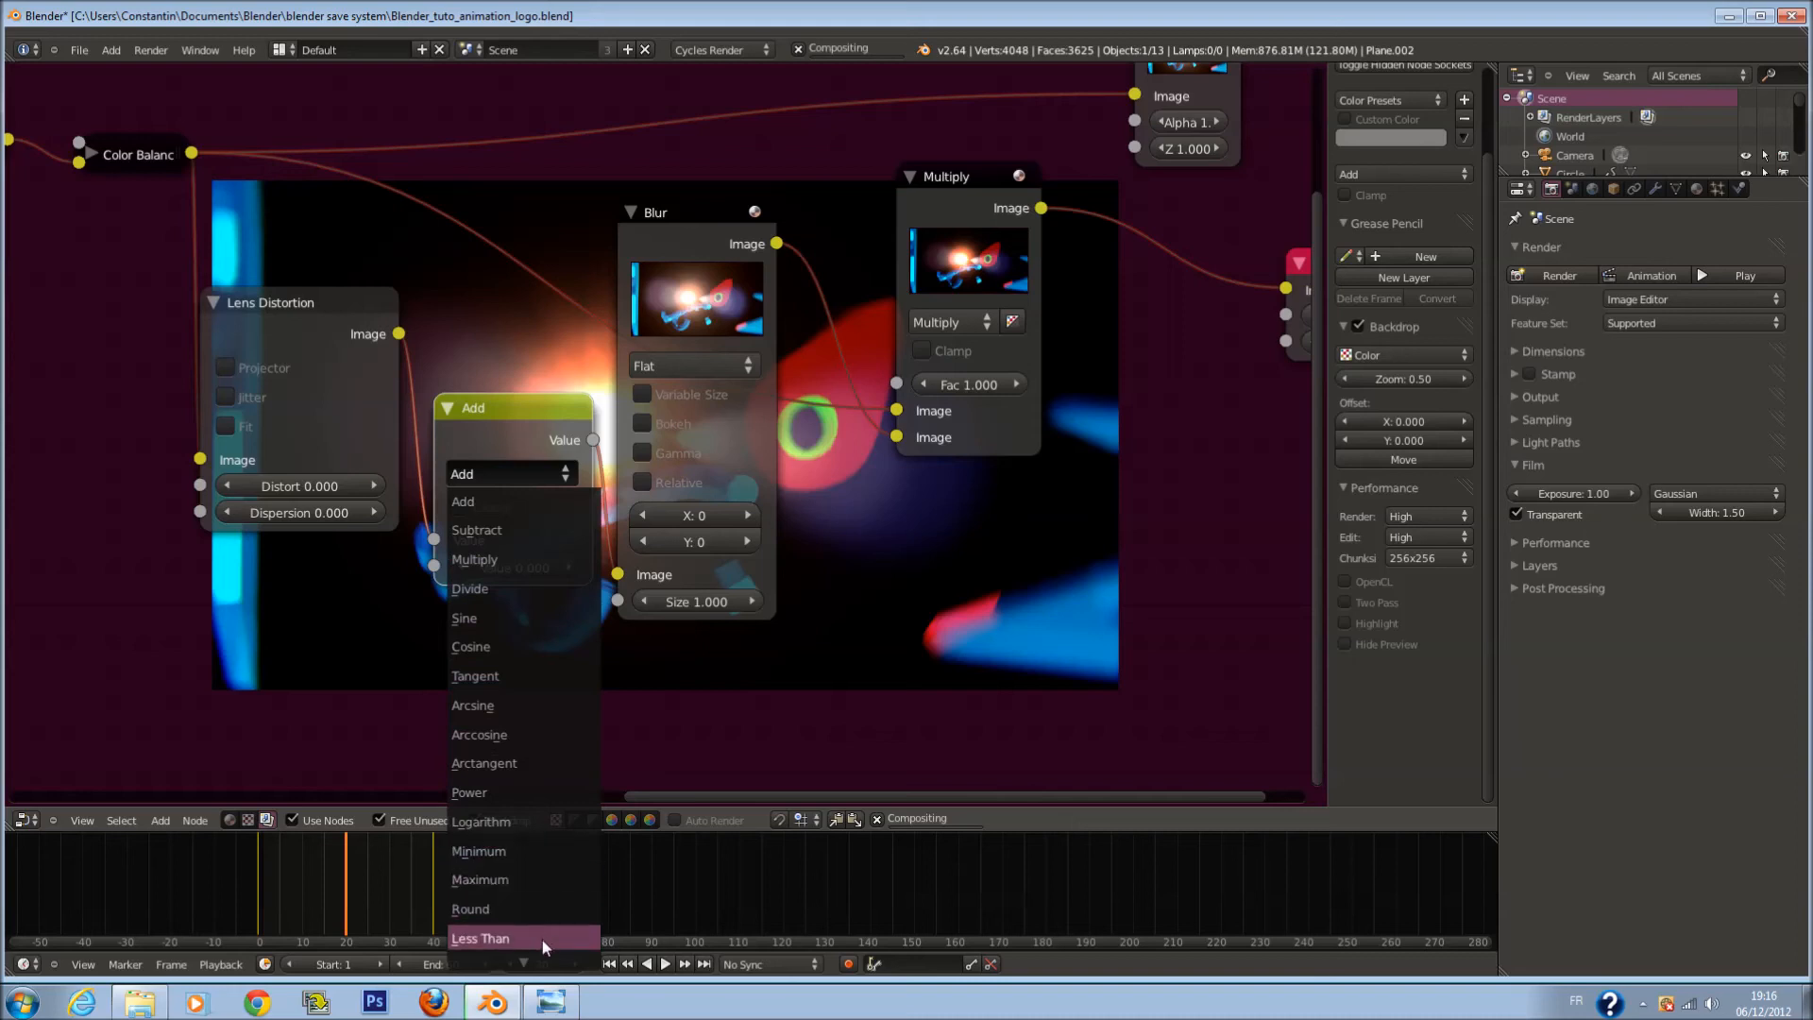
scroll(538, 937, down, 2)
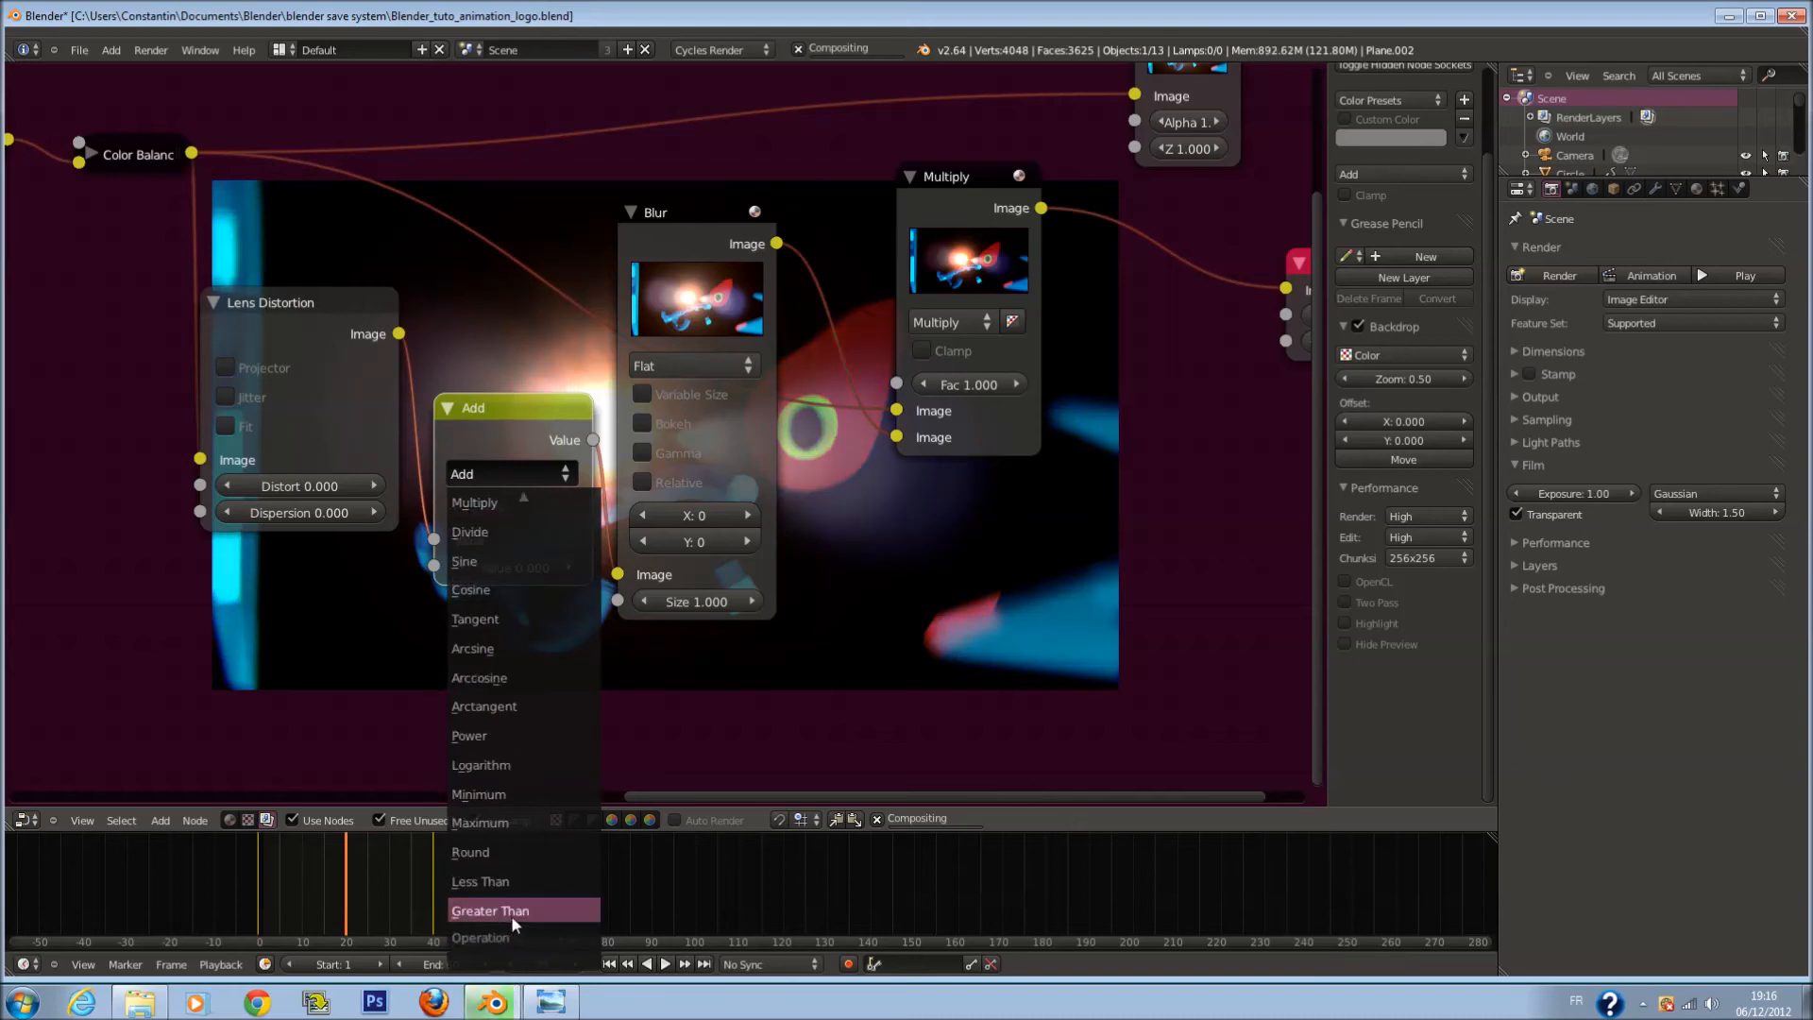
click(512, 915)
key(ctrl+s)
click(837, 610)
Step: Set the new Lens Distortion node's Distort value to 1 and save over the blend file
click(298, 486)
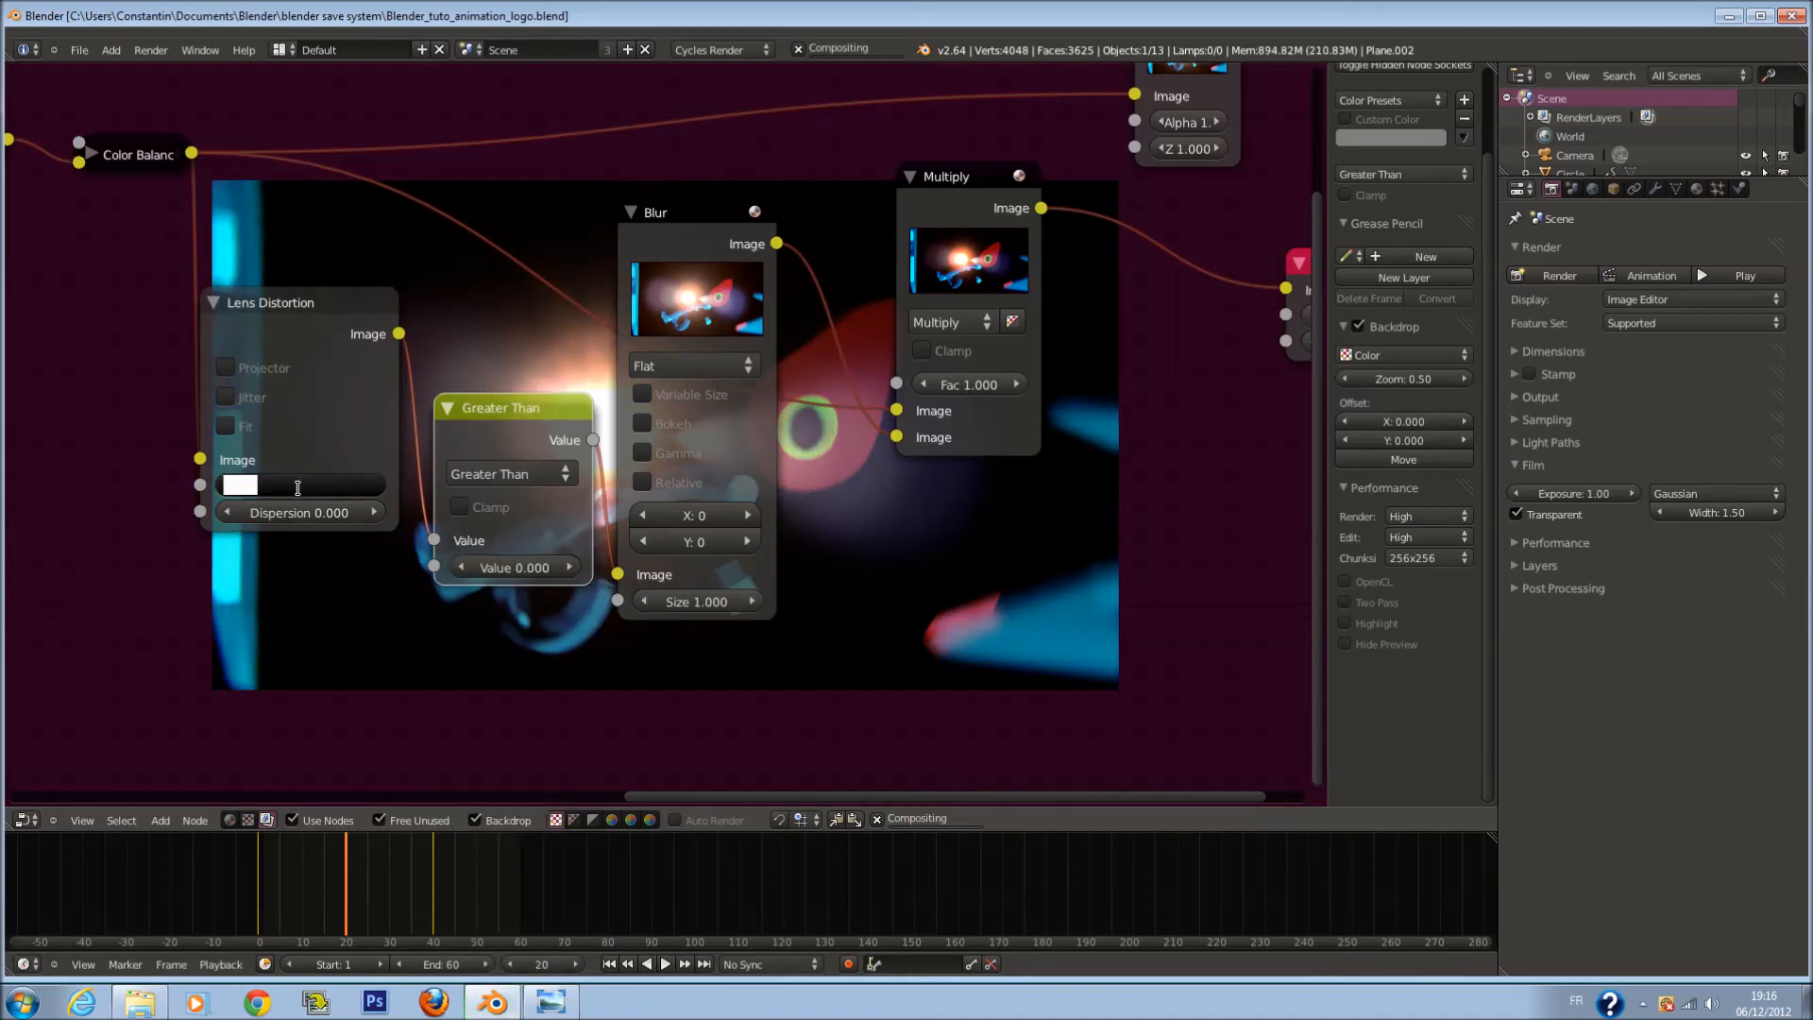
text(1)
key(Return)
key(ctrl+s)
click(331, 595)
Step: Spread out the Composite, Viewer, Multiply and Blur nodes for more room and save over the blend file
scroll(470, 429, down, 3)
middle_drag(1082, 152, 844, 275)
drag(845, 281, 1114, 244)
drag(953, 423, 1147, 415)
drag(725, 353, 830, 359)
drag(473, 407, 644, 391)
key(ctrl+s)
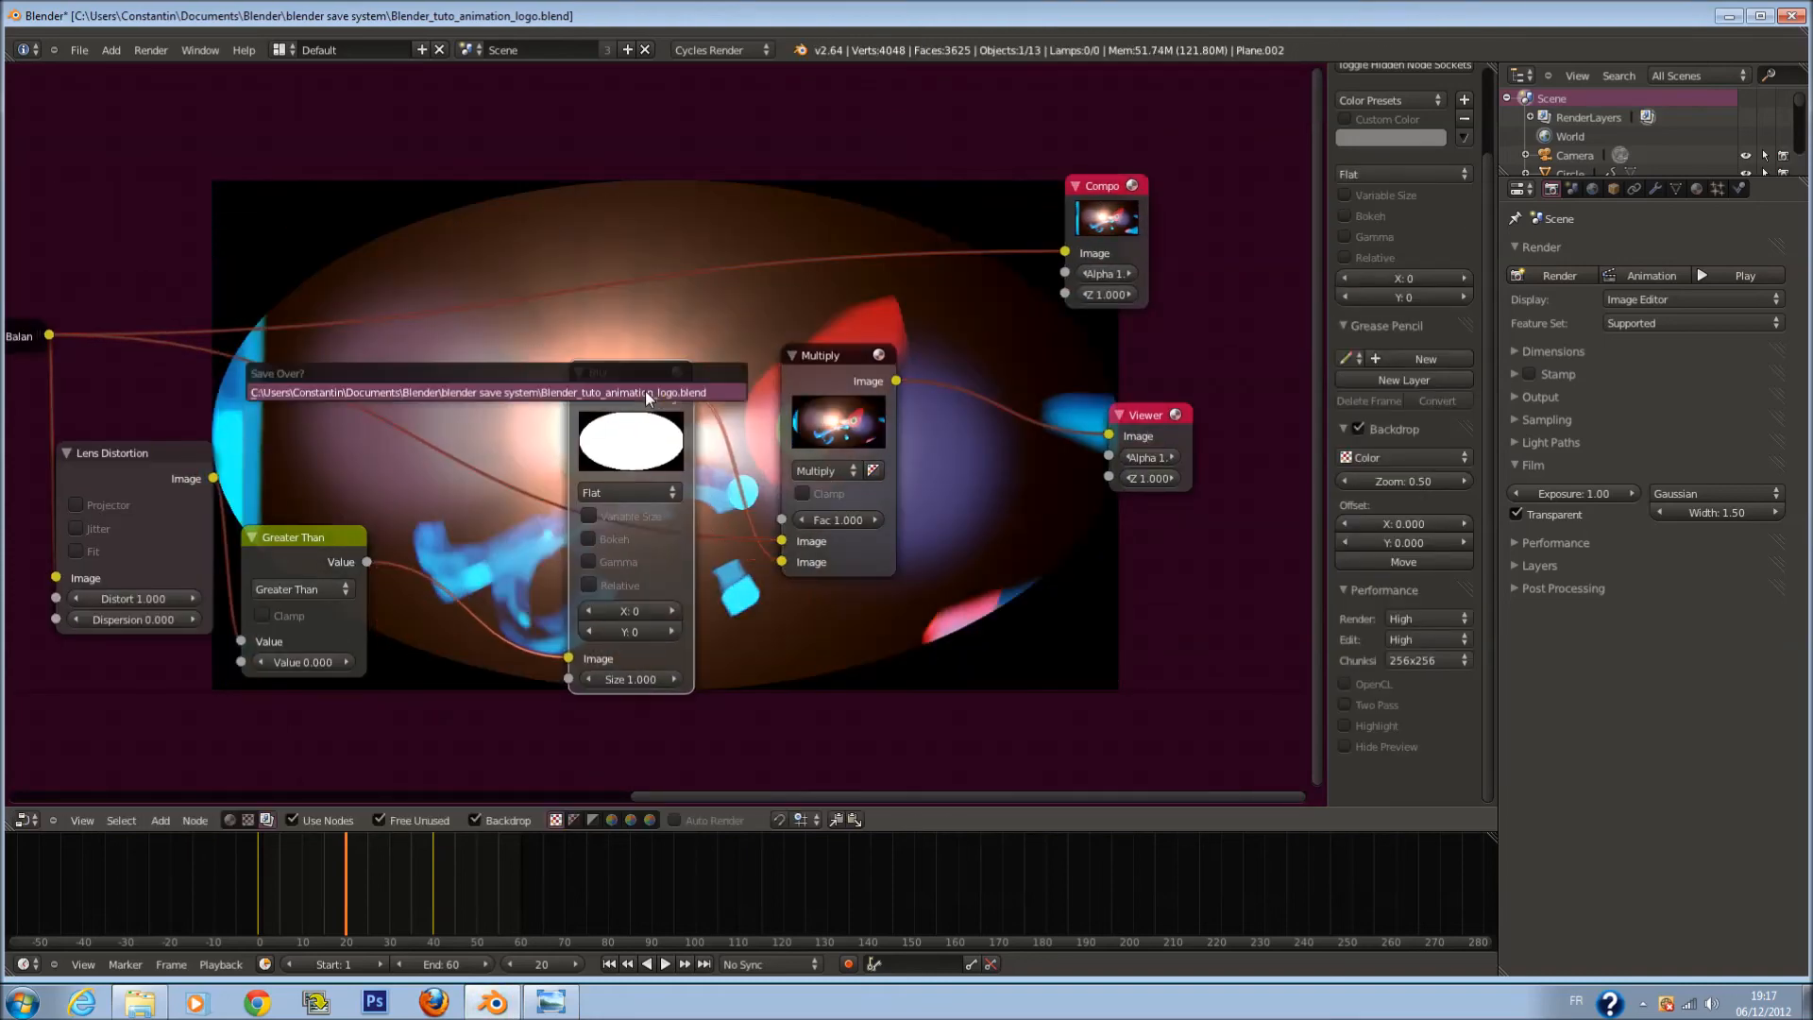
click(644, 391)
Step: Set the Blur node's filter type to Fast Gaussian with Relative enabled and Y aspect correction
scroll(736, 566, up, 3)
middle_drag(699, 629, 729, 537)
scroll(710, 411, up, 1)
click(710, 407)
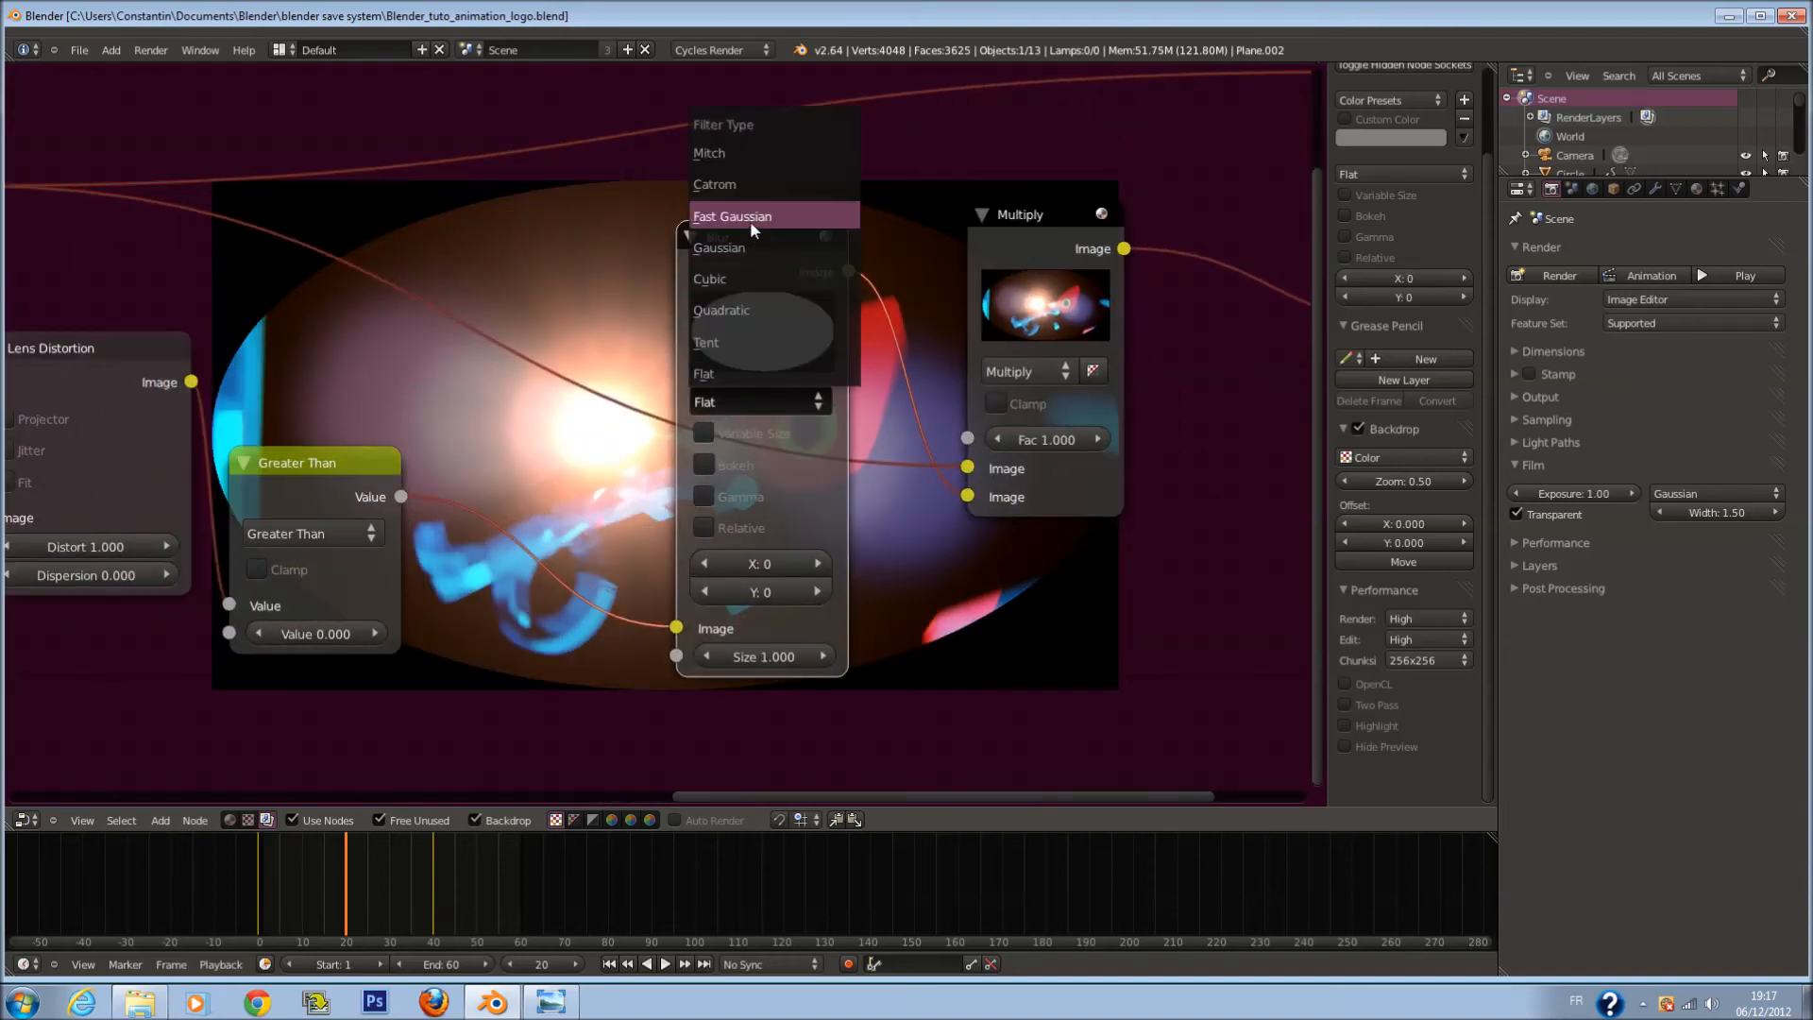
click(750, 221)
click(708, 433)
click(757, 501)
Step: Set the Blur node's relative X and Y sizes to 24%
click(748, 535)
text(24)
key(Return)
double_click(778, 566)
text(24)
key(Return)
Step: Save over the blend file and check the softened vignette on the backdrop image
key(ctrl+s)
middle_drag(1000, 585, 847, 434)
middle_drag(857, 586, 761, 529)
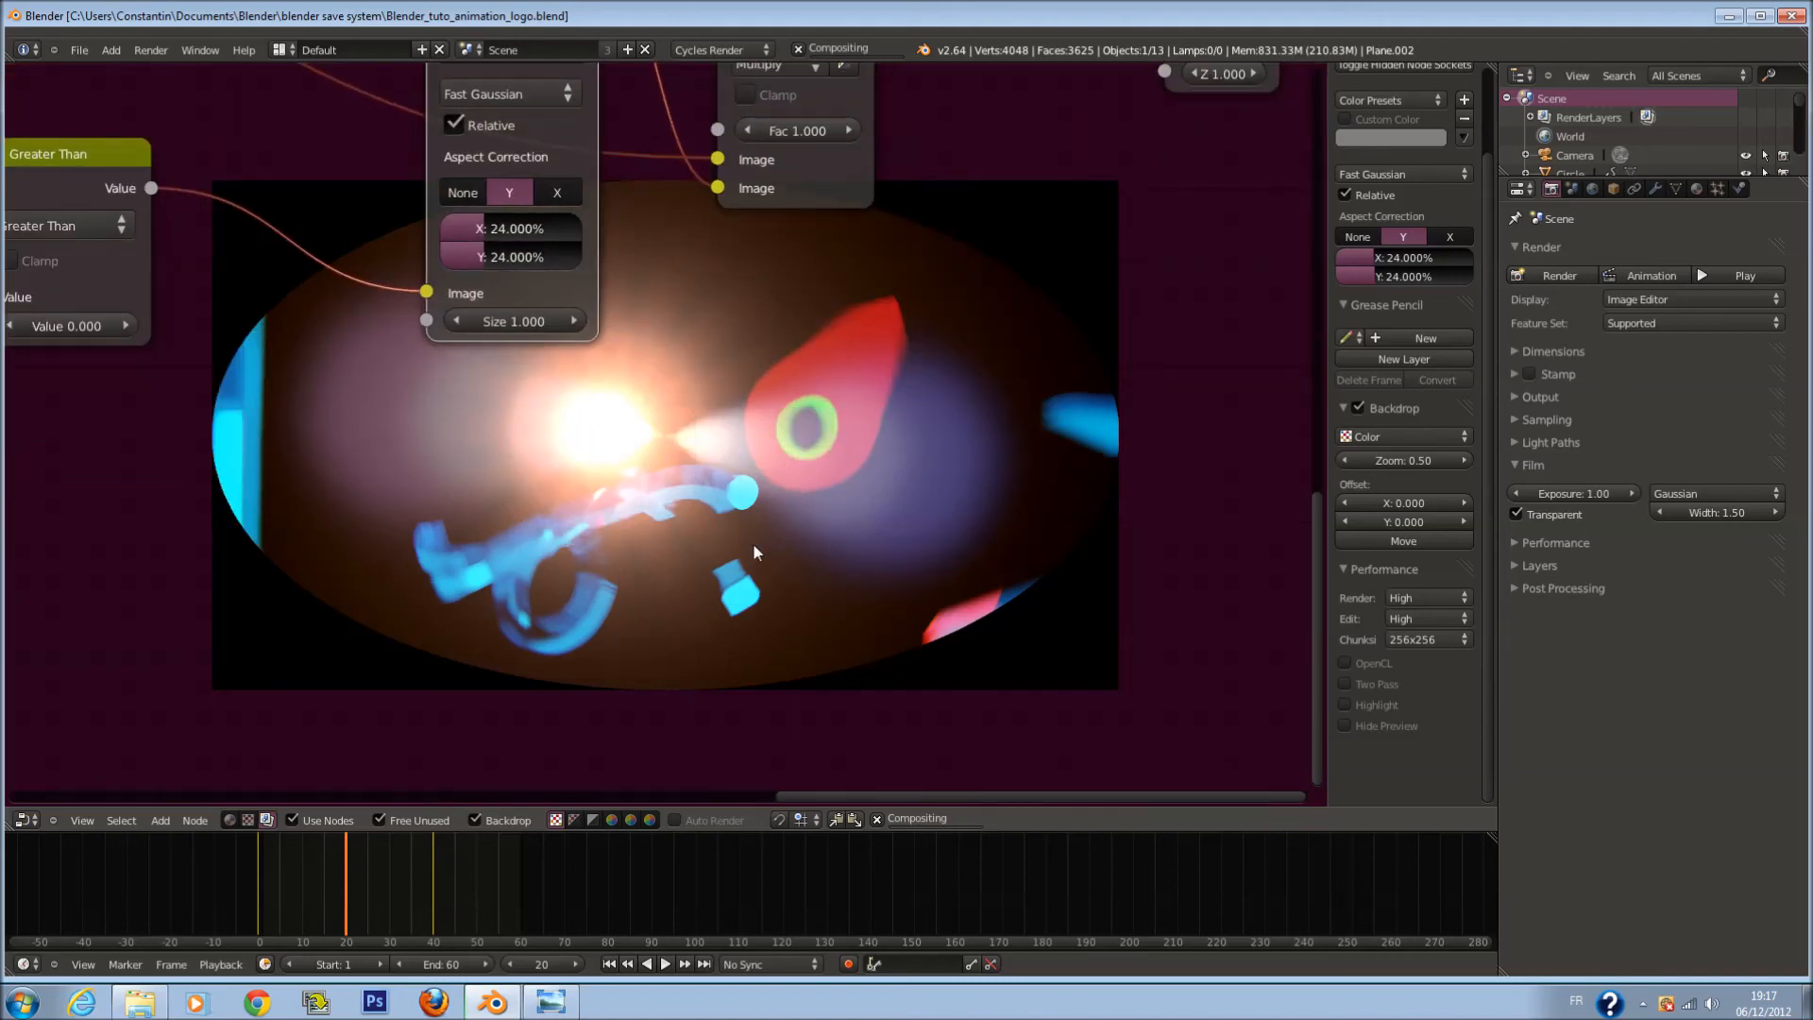
scroll(744, 529, down, 1)
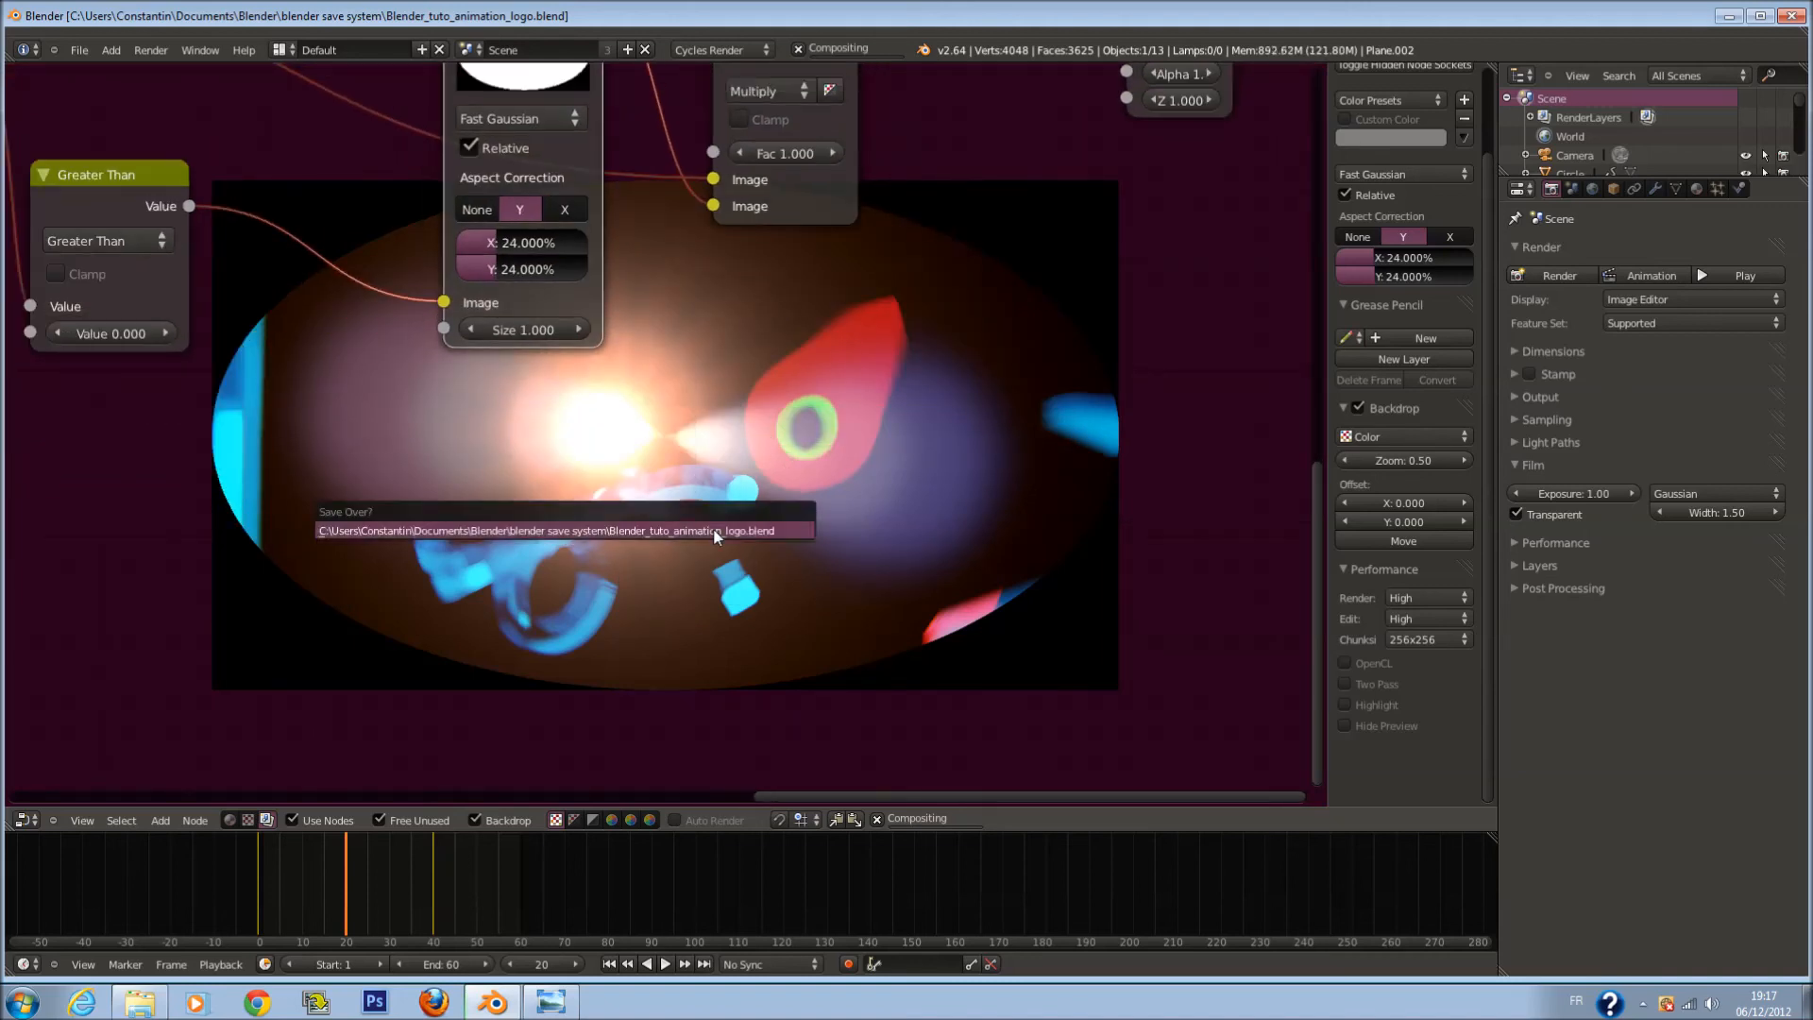
scroll(686, 433, down, 1)
scroll(687, 425, up, 3)
middle_drag(483, 440, 695, 440)
scroll(700, 441, down, 5)
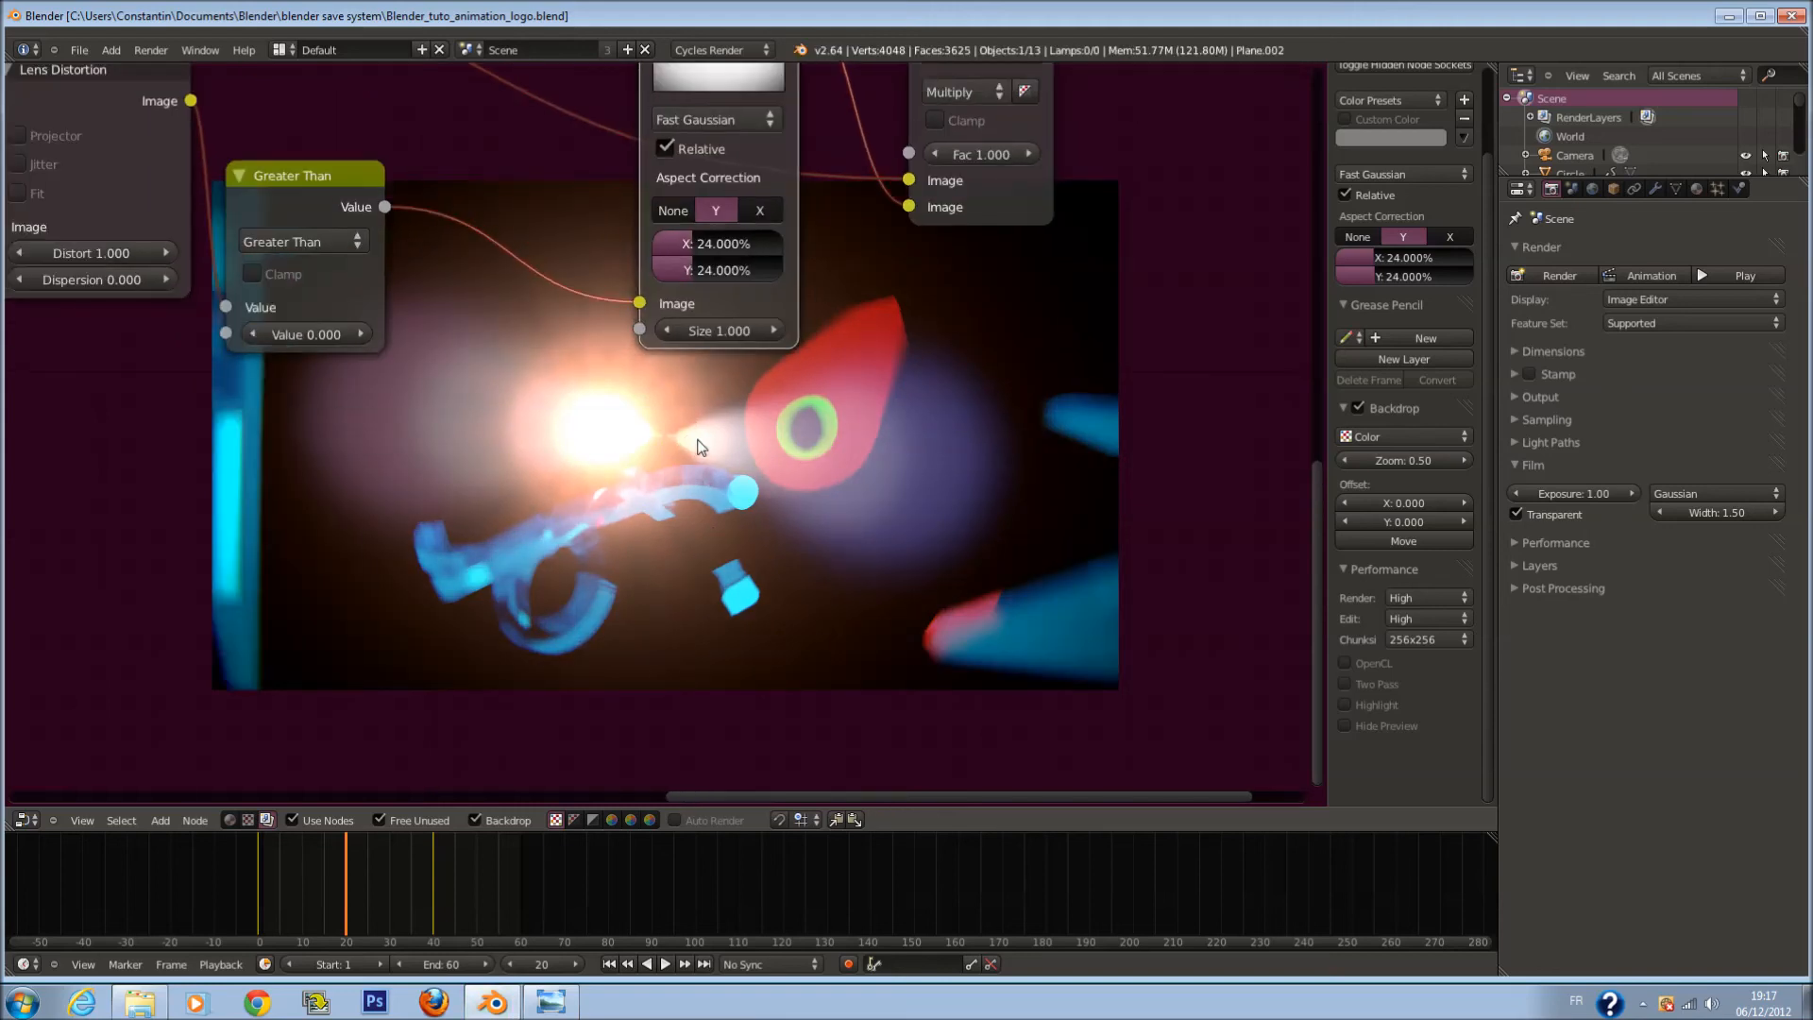
key(ctrl+s)
click(698, 440)
Step: Save the file, collapse the Blur node, and line up Lens Distortion, Greater Than and Blur before Multiply
scroll(695, 357, up, 2)
middle_drag(695, 357, 719, 500)
key(ctrl+s)
click(722, 503)
key(h)
drag(213, 281, 265, 261)
click(421, 367)
drag(421, 367, 525, 267)
drag(688, 194, 623, 294)
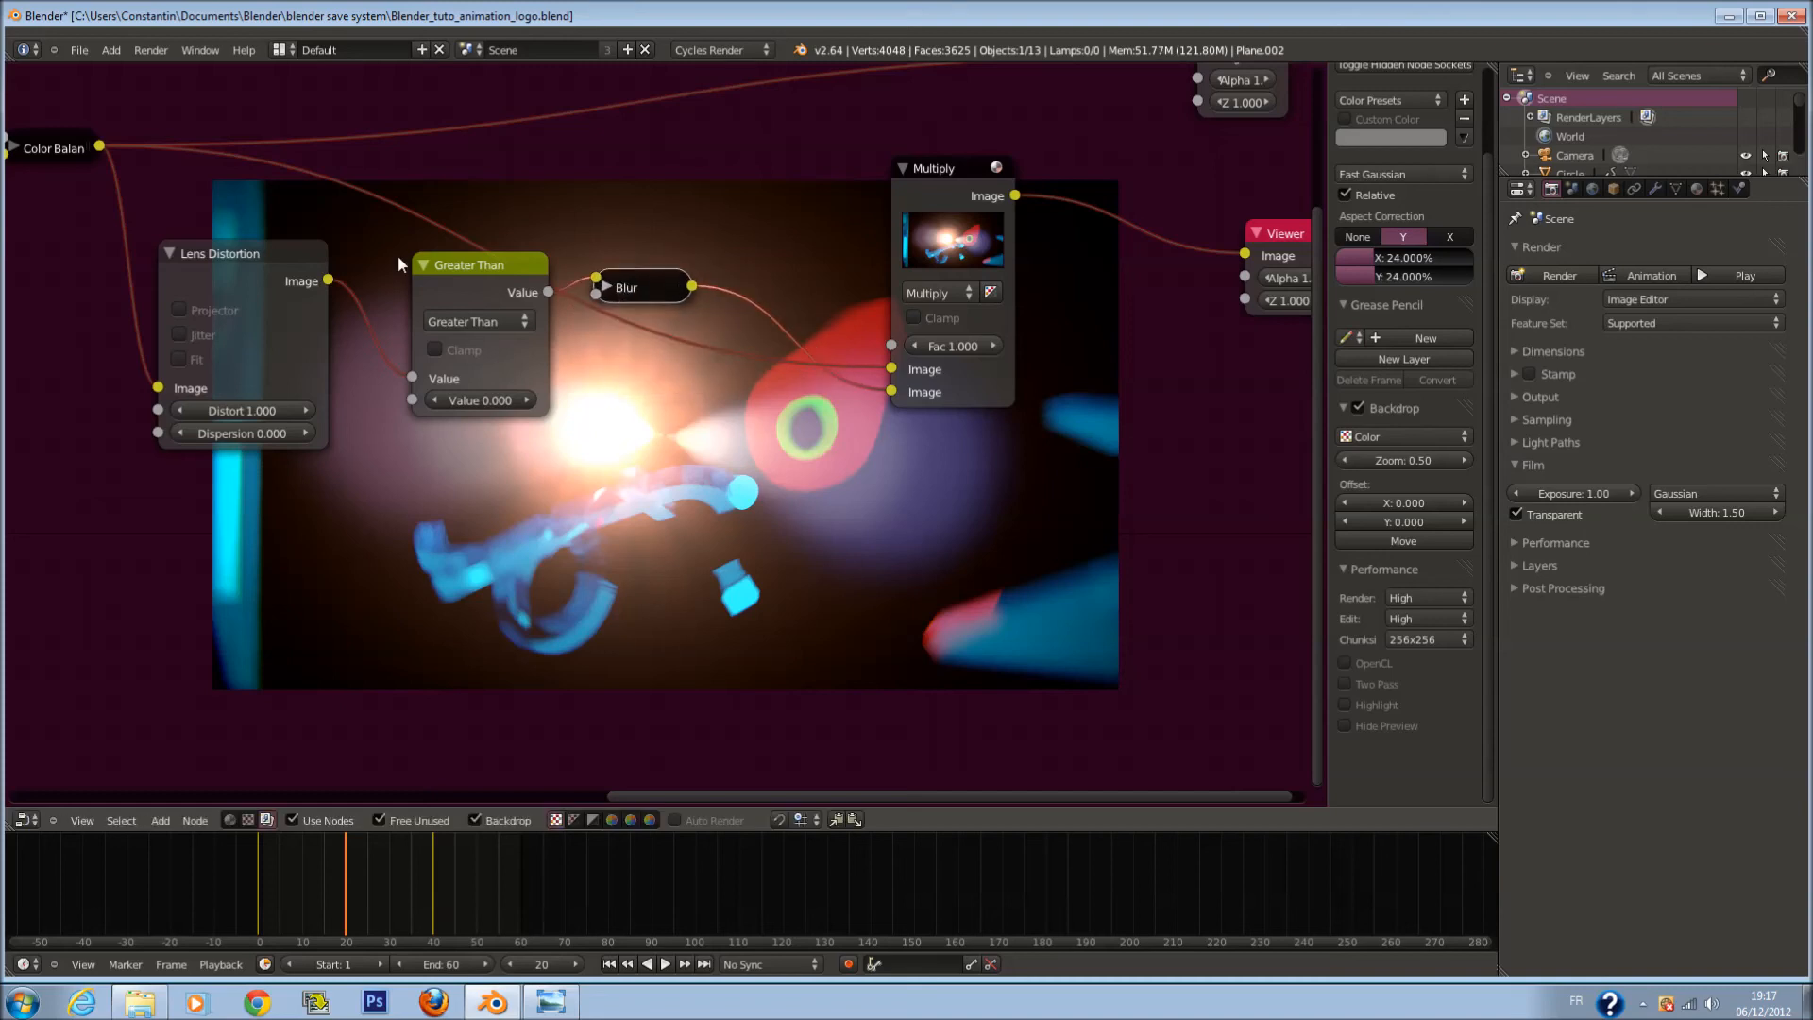
Step: Collapse the Greater Than and Lens Distortion nodes, pack the vignette chain closer to Multiply, and save over the blend file
click(425, 264)
click(172, 253)
drag(191, 253, 203, 270)
drag(434, 280, 347, 305)
drag(608, 285, 455, 332)
drag(906, 221, 640, 176)
scroll(665, 246, down, 5)
middle_drag(688, 311, 579, 459)
key(ctrl+s)
click(580, 458)
Step: Shift the Composite node away from Multiply and add a Filter node
drag(965, 279, 1049, 281)
scroll(763, 465, up, 3)
key(shift+a)
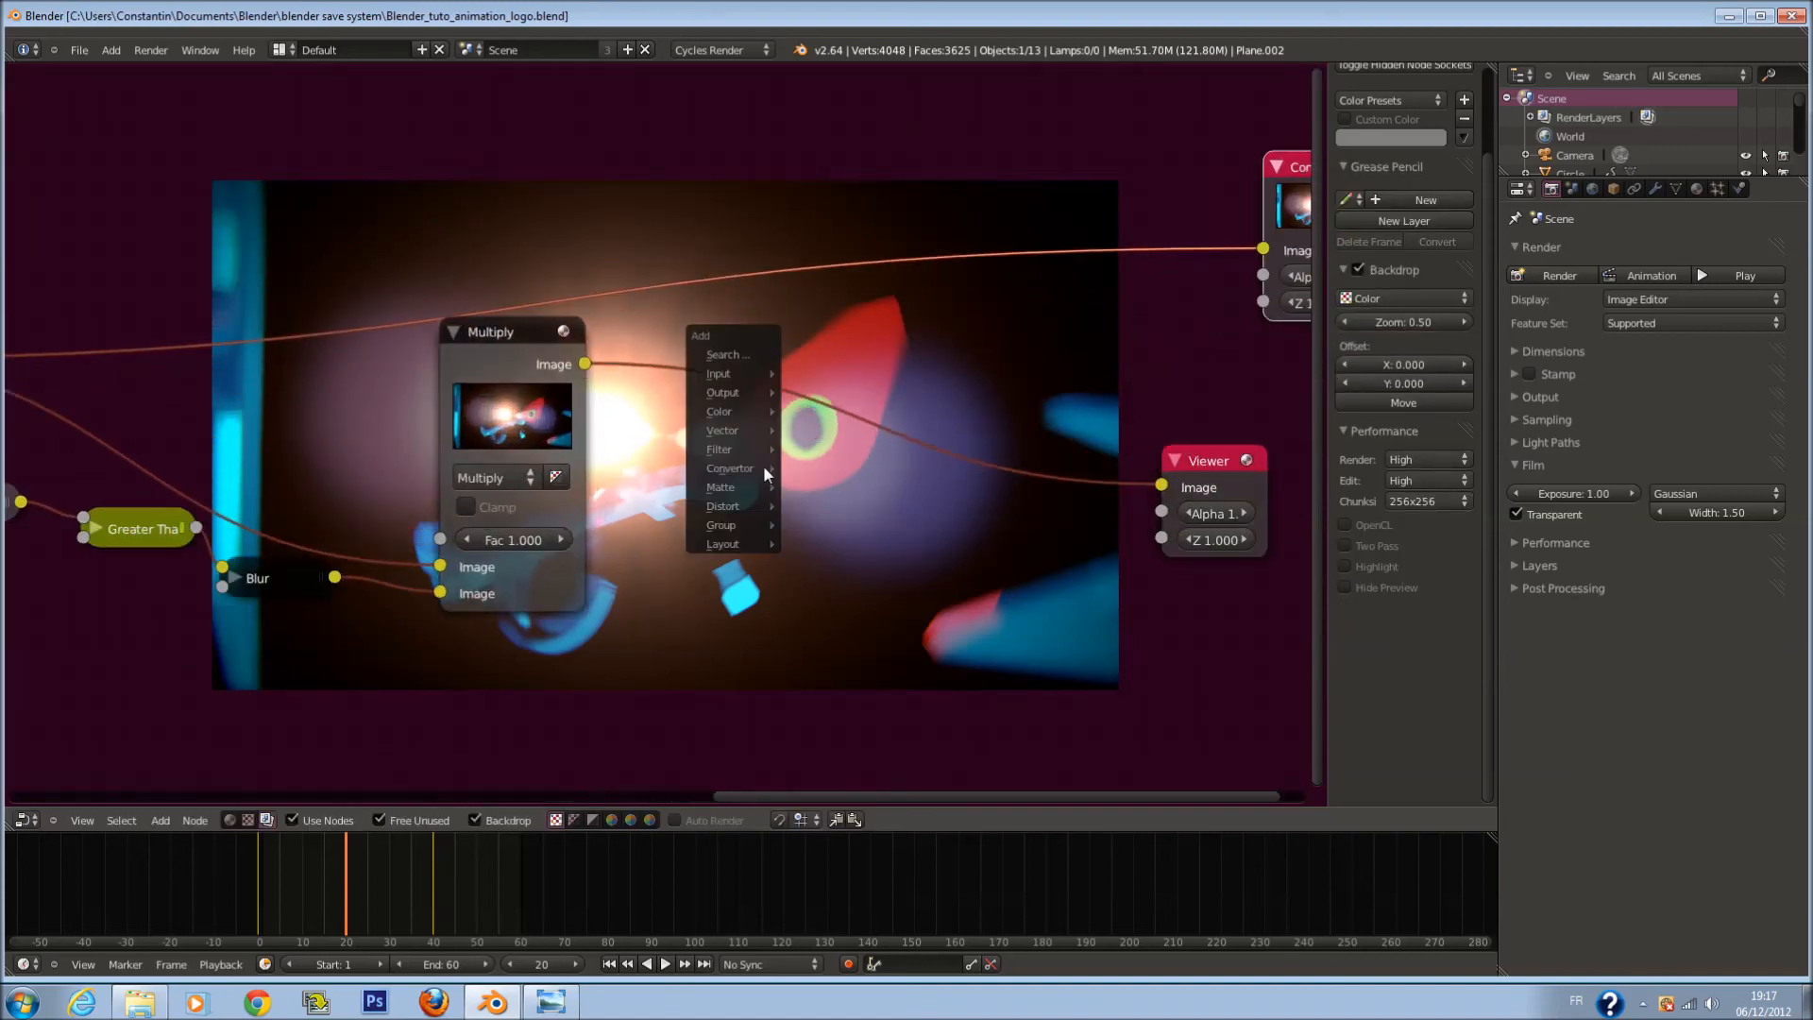
mouse_move(763, 464)
mouse_move(721, 431)
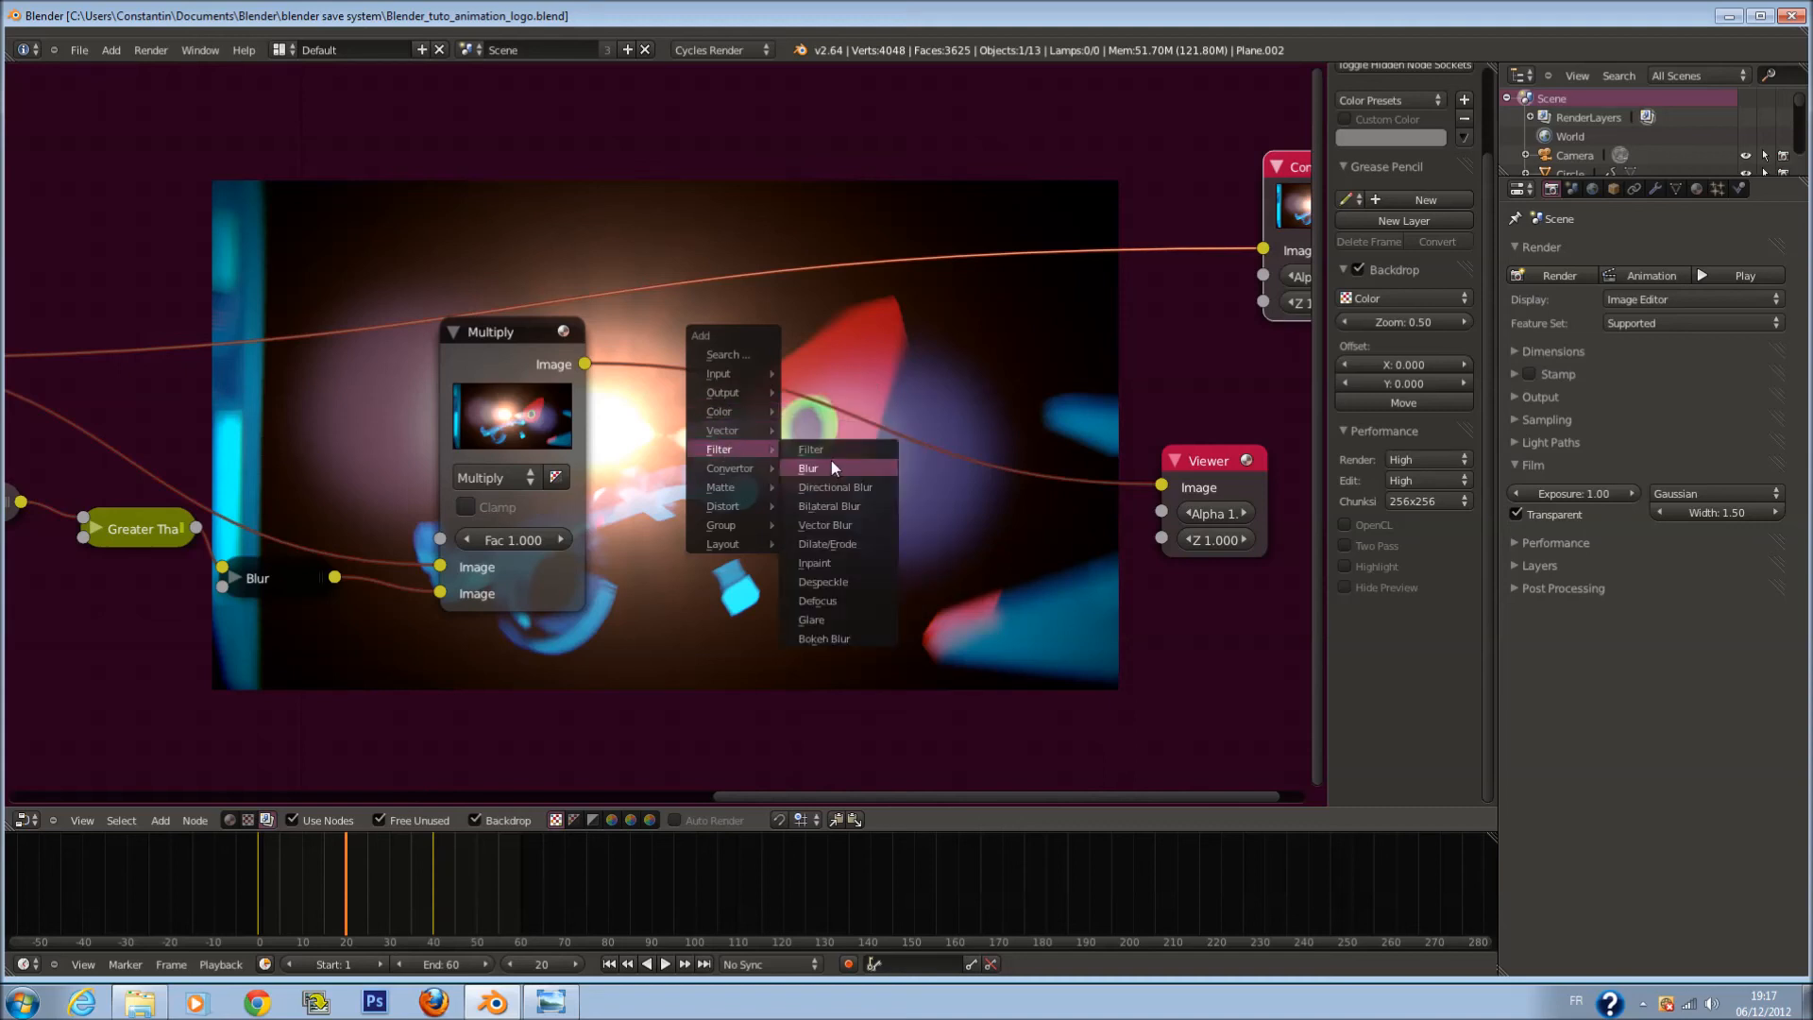
click(833, 447)
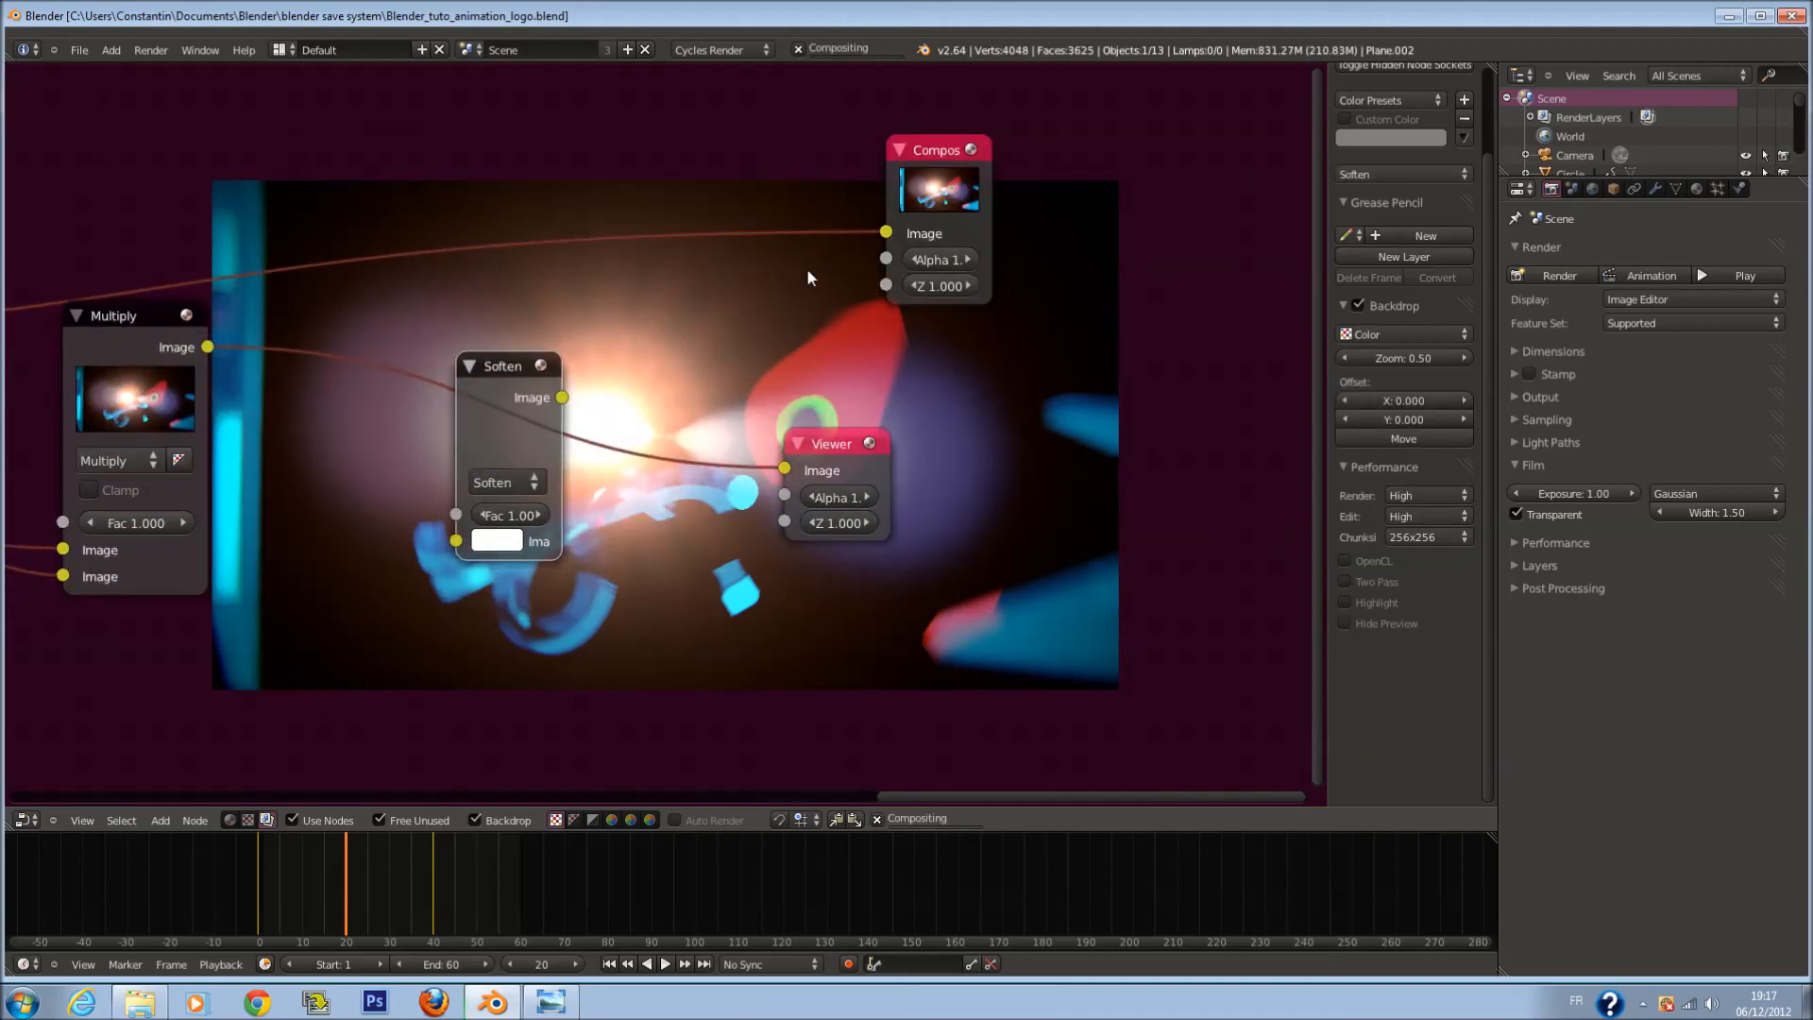
Step: Move the Composite and Viewer nodes farther out, insert the Soften filter between Multiply and Viewer, and save the file
drag(903, 163, 1109, 157)
drag(859, 444, 1241, 460)
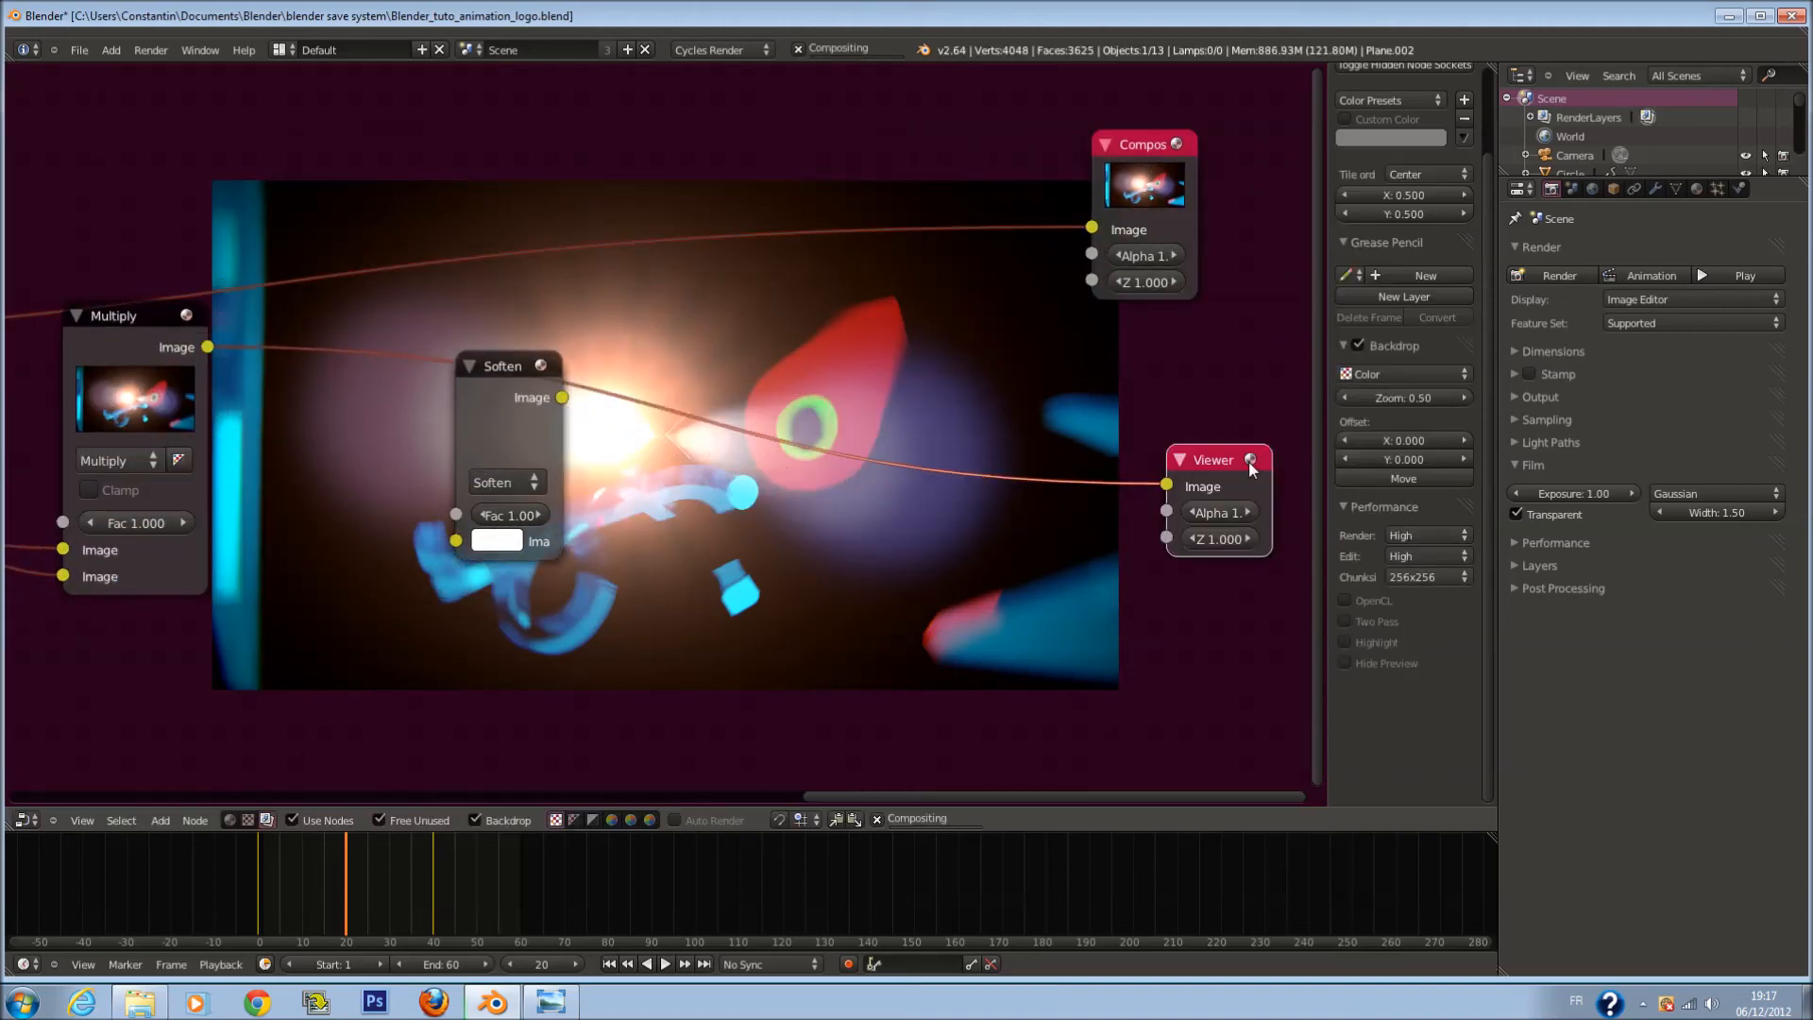
click(513, 383)
drag(518, 384, 820, 419)
scroll(585, 317, up, 2)
key(ctrl+s)
click(858, 461)
Step: Add a ColorRamp node and insert it between the Multiply and Soften nodes
scroll(625, 378, down, 2)
key(shift+a)
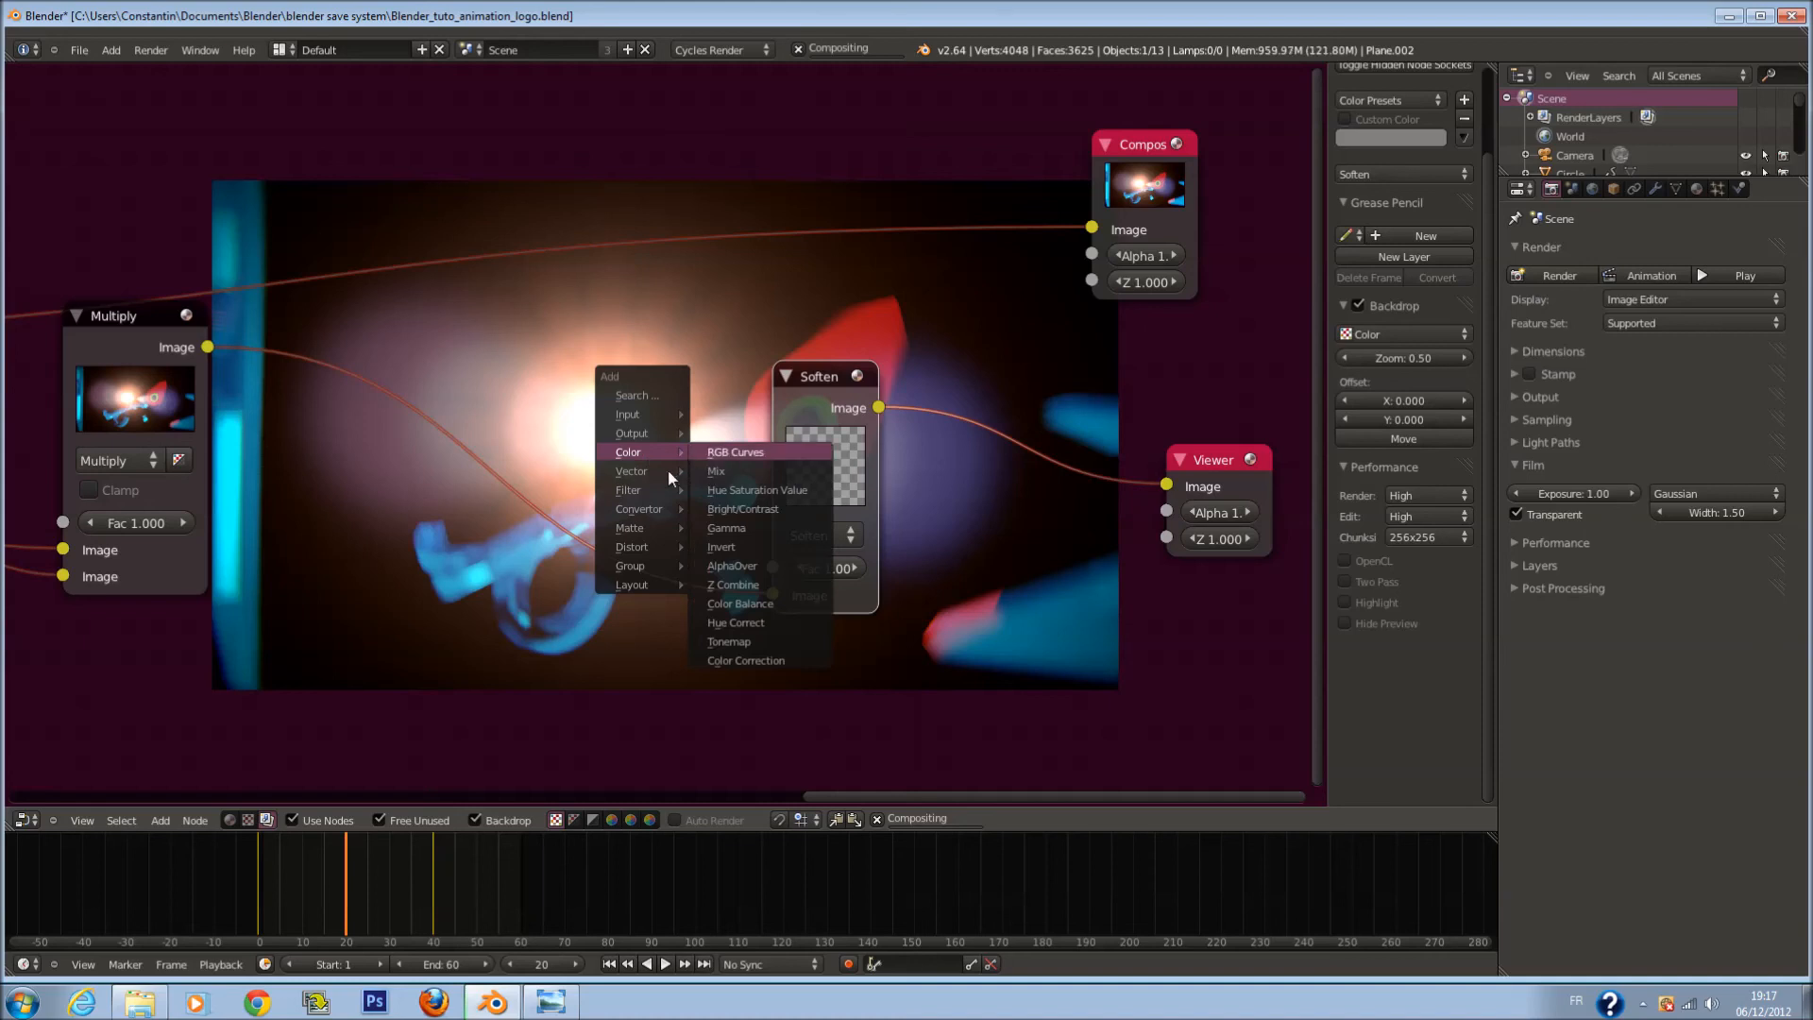
mouse_move(652, 509)
click(733, 509)
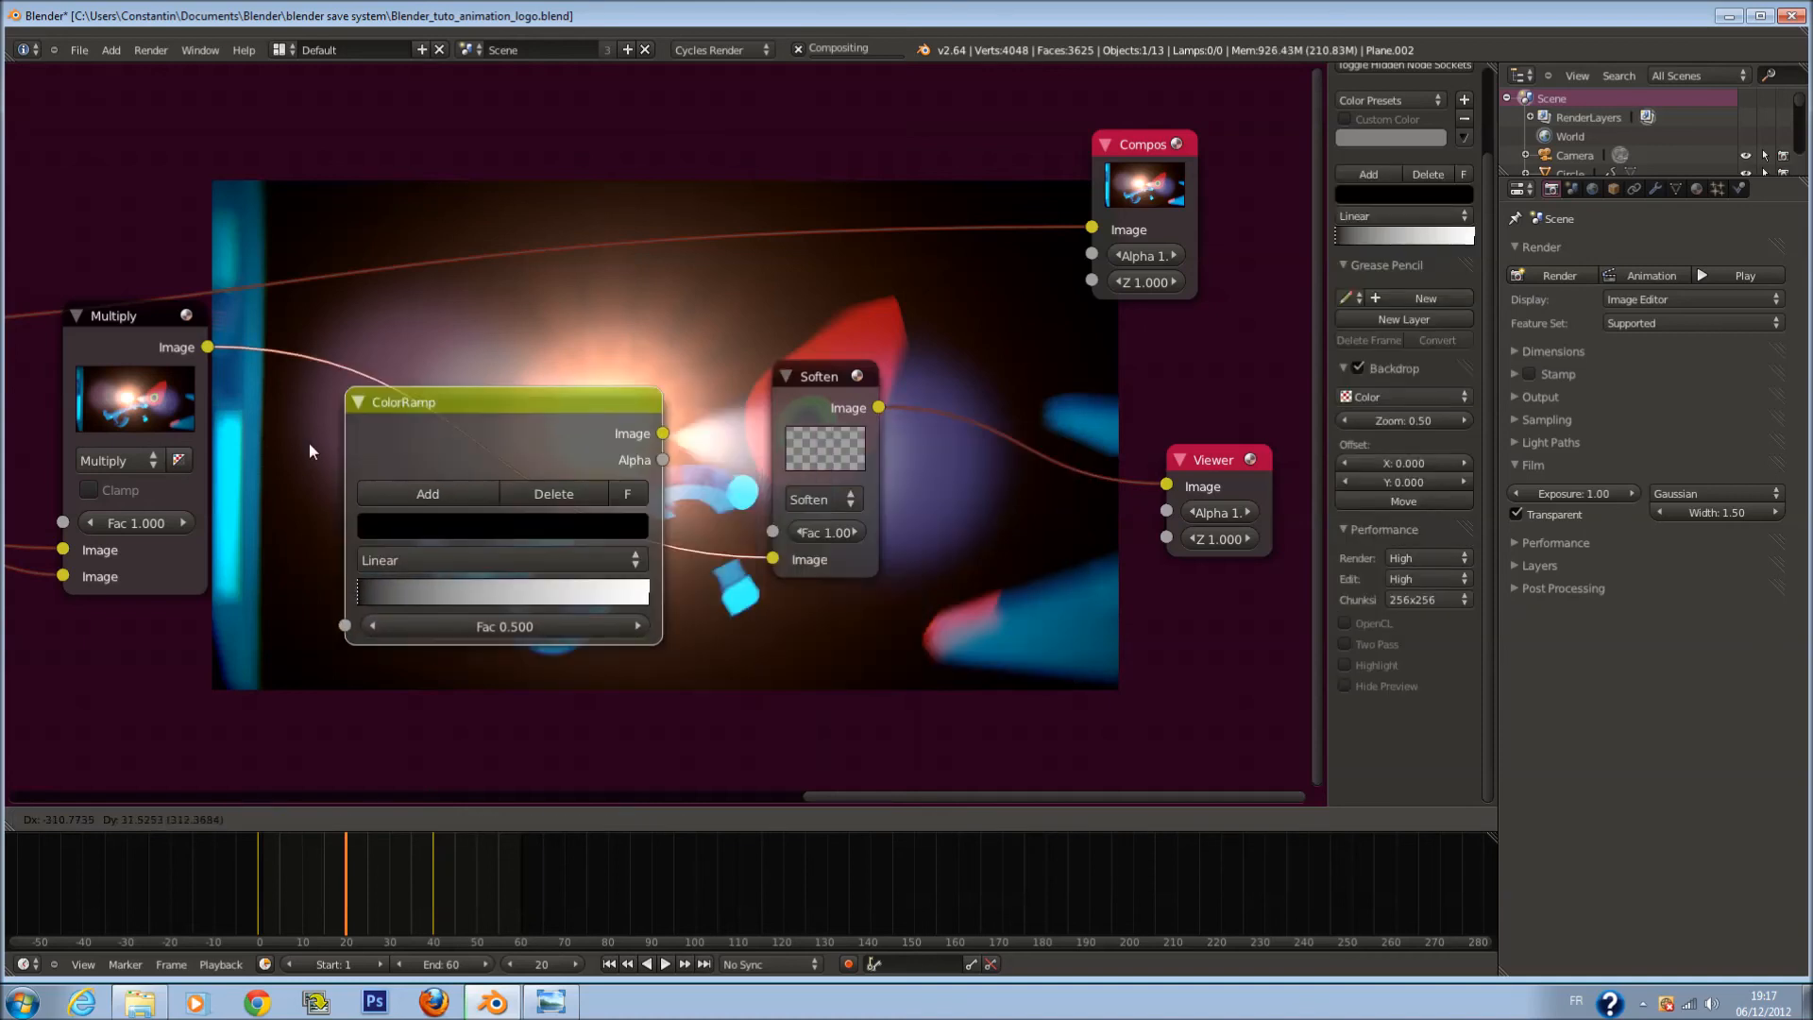
scroll(676, 466, up, 1)
click(655, 401)
scroll(654, 401, down, 1)
middle_drag(655, 402, 559, 353)
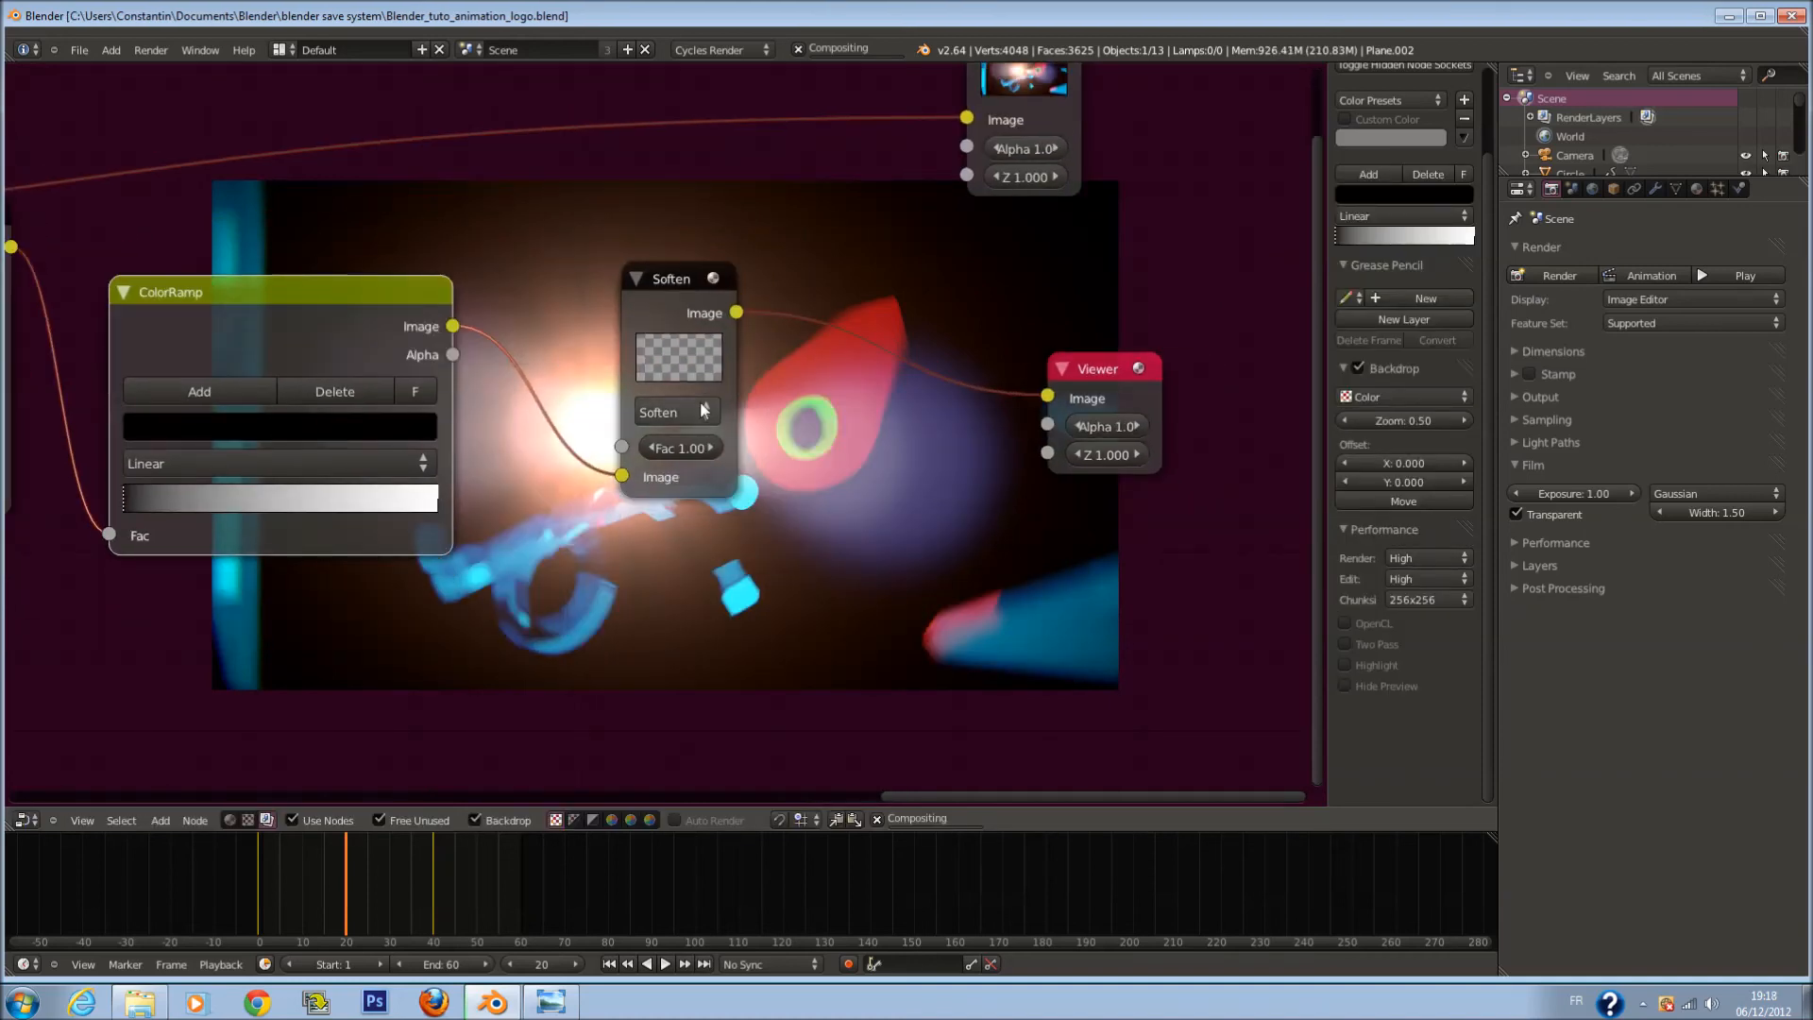
scroll(825, 396, down, 2)
Step: Duplicate the Multiply node, insert the copy between Soften and Viewer, and link its output to the Composite node
click(94, 343)
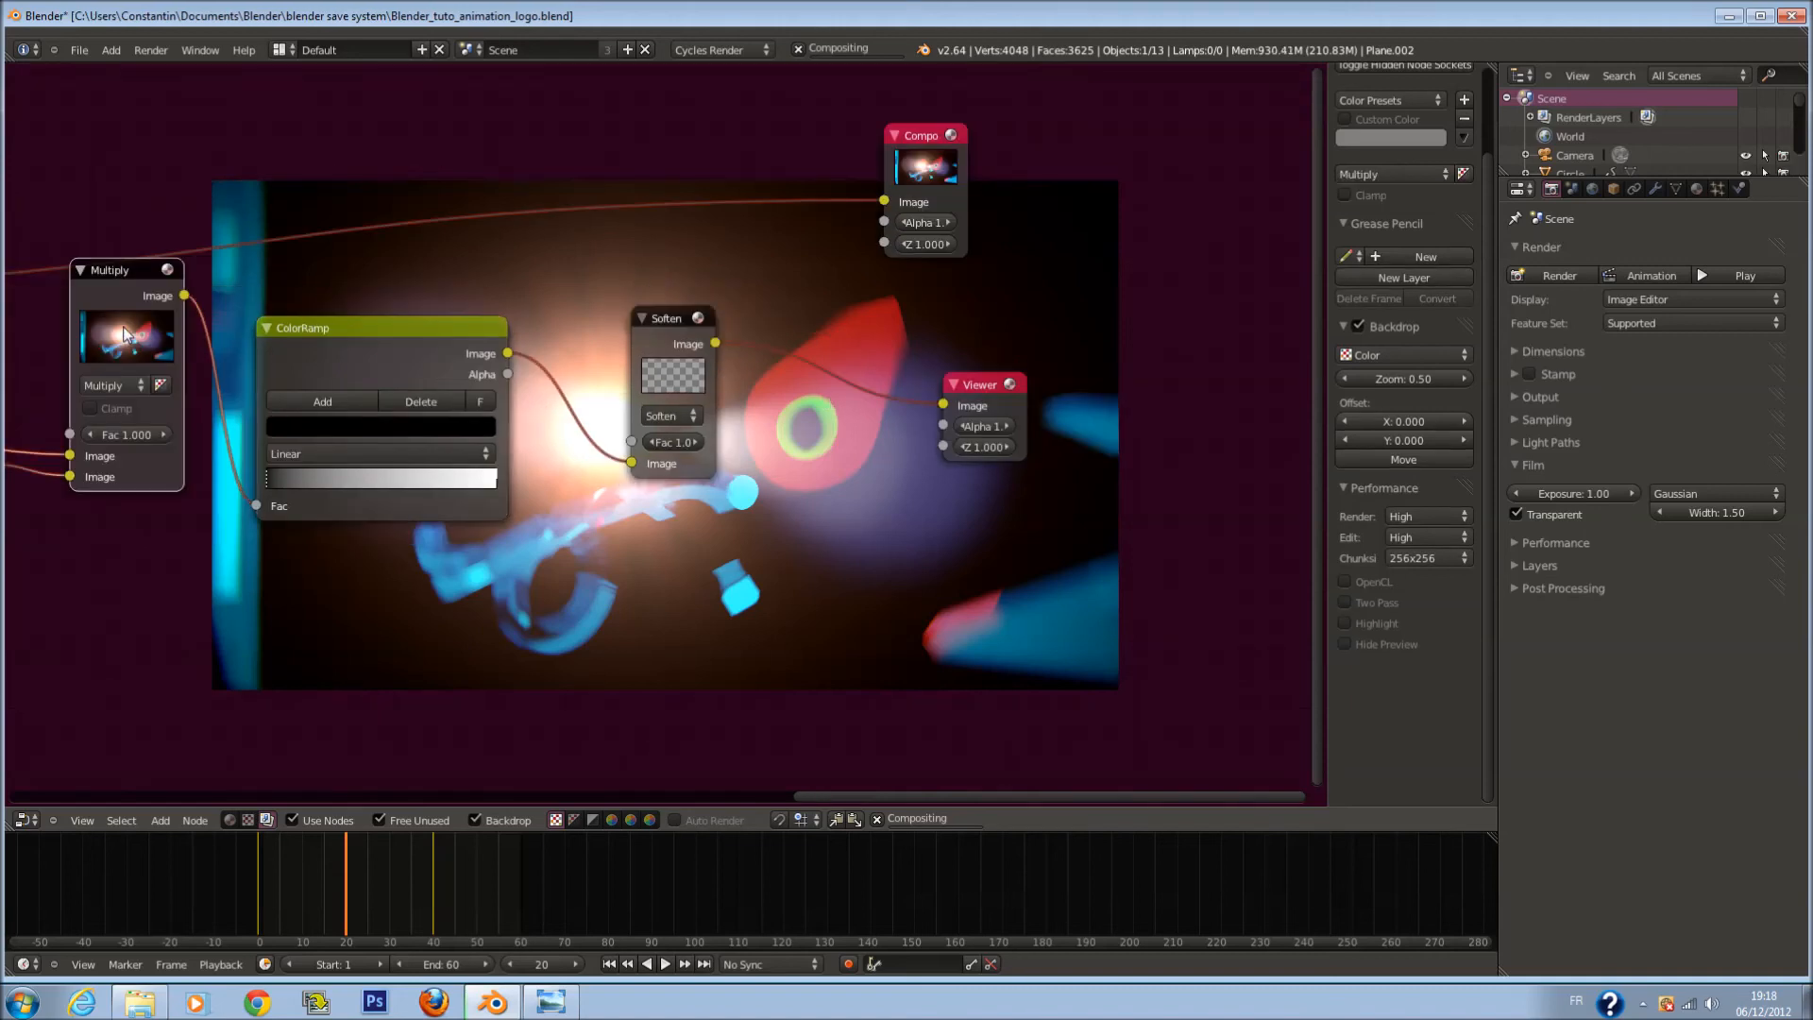
key(shift+d)
click(859, 376)
drag(943, 195, 1124, 240)
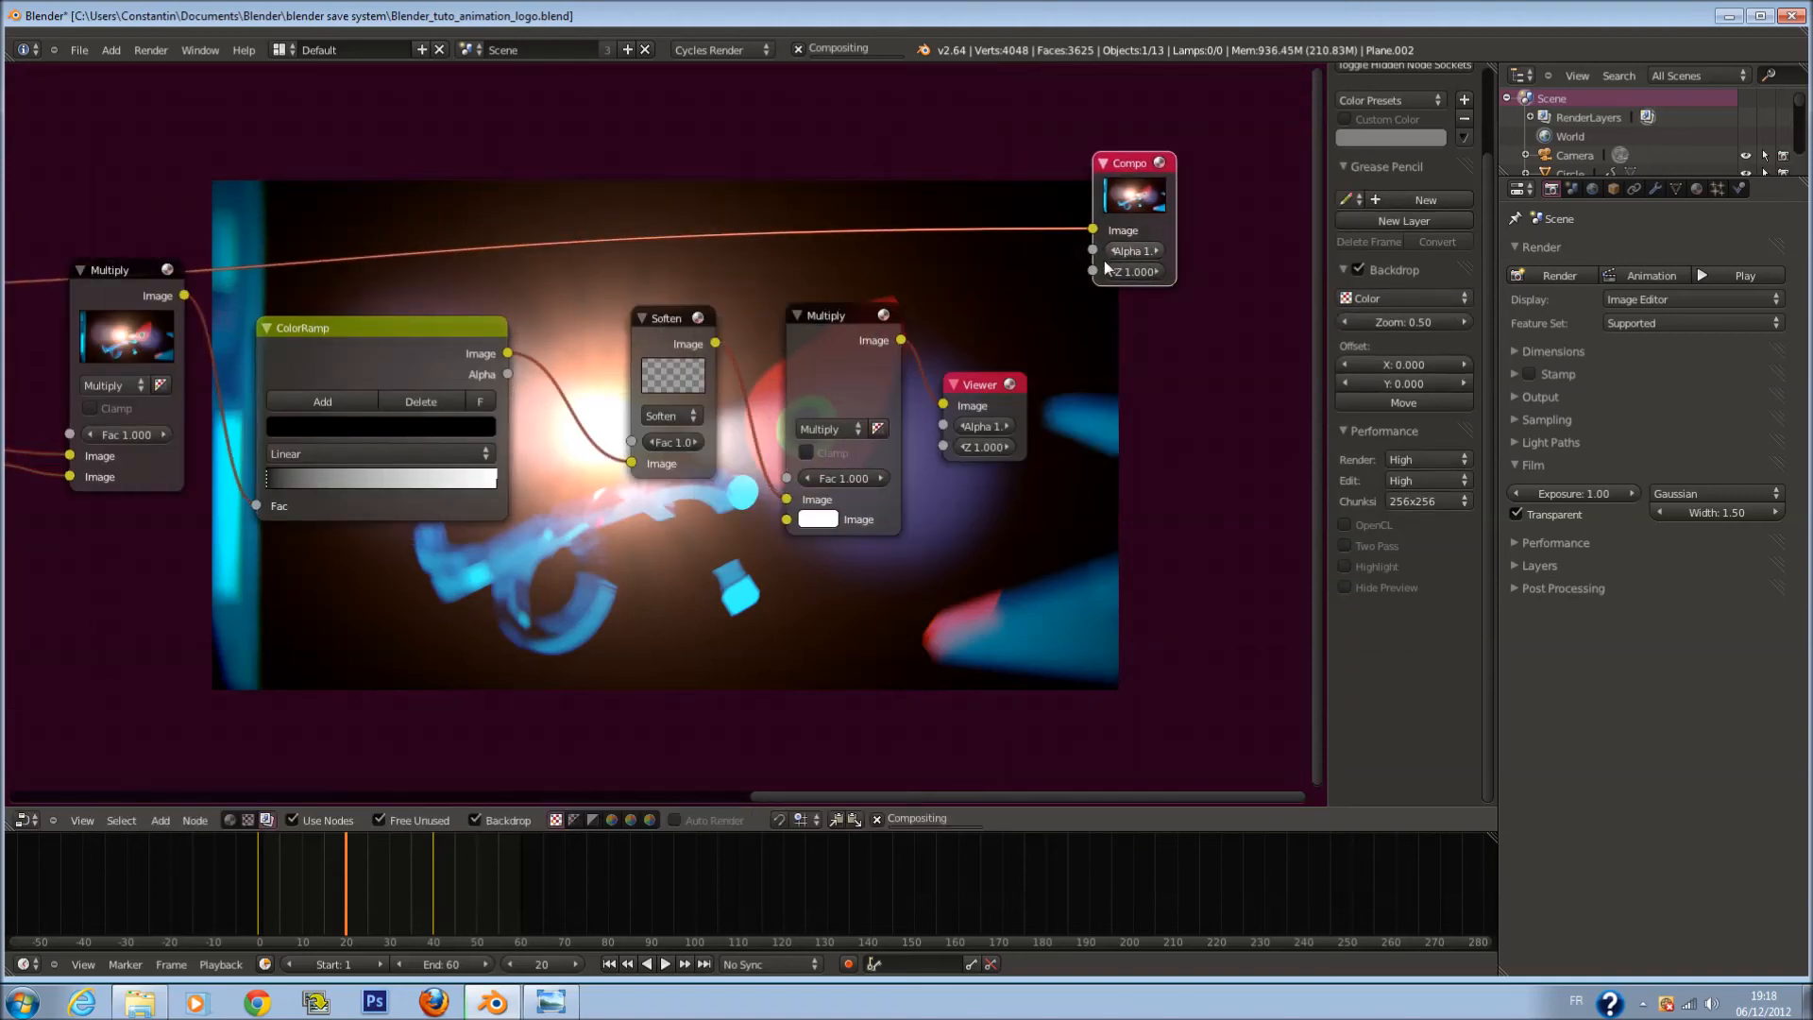
drag(901, 340, 1093, 229)
drag(1013, 383, 1259, 394)
drag(820, 314, 999, 325)
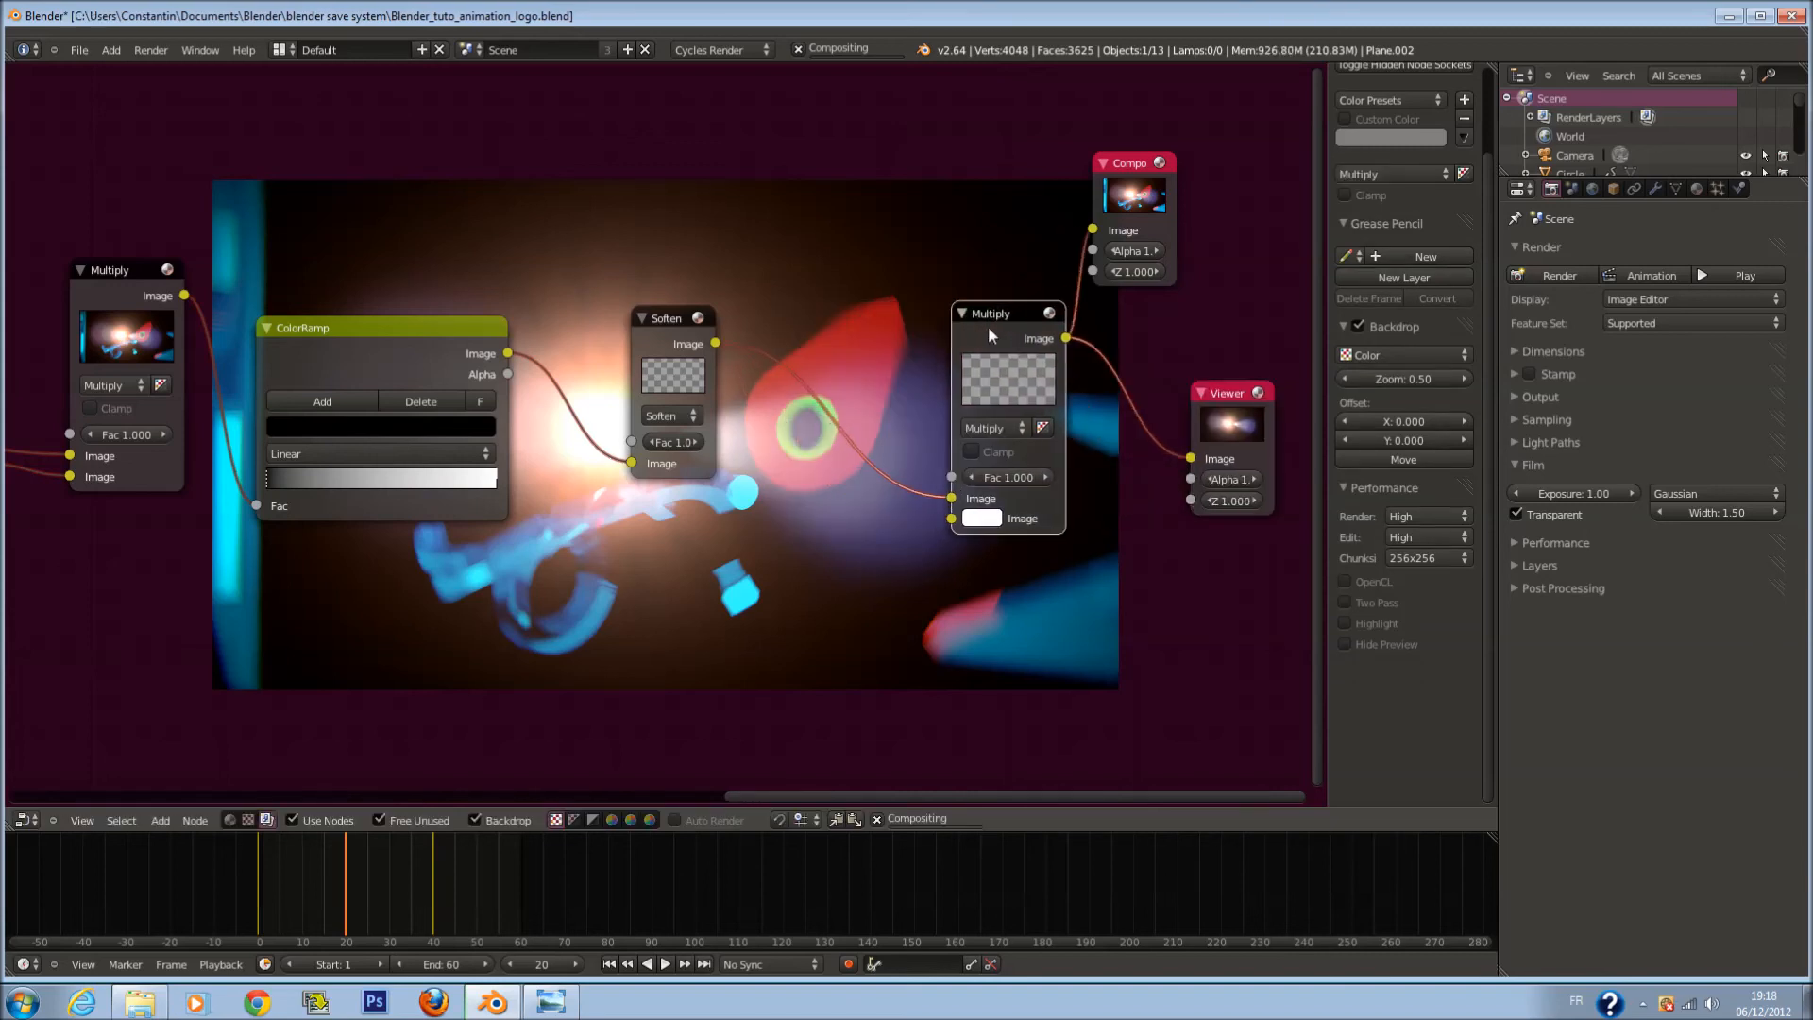
Step: Connect the first Multiply node's output to the new Multiply node's first Image input, keeping Soften on the second
scroll(693, 429, up, 2)
drag(752, 397, 813, 394)
drag(104, 352, 1073, 609)
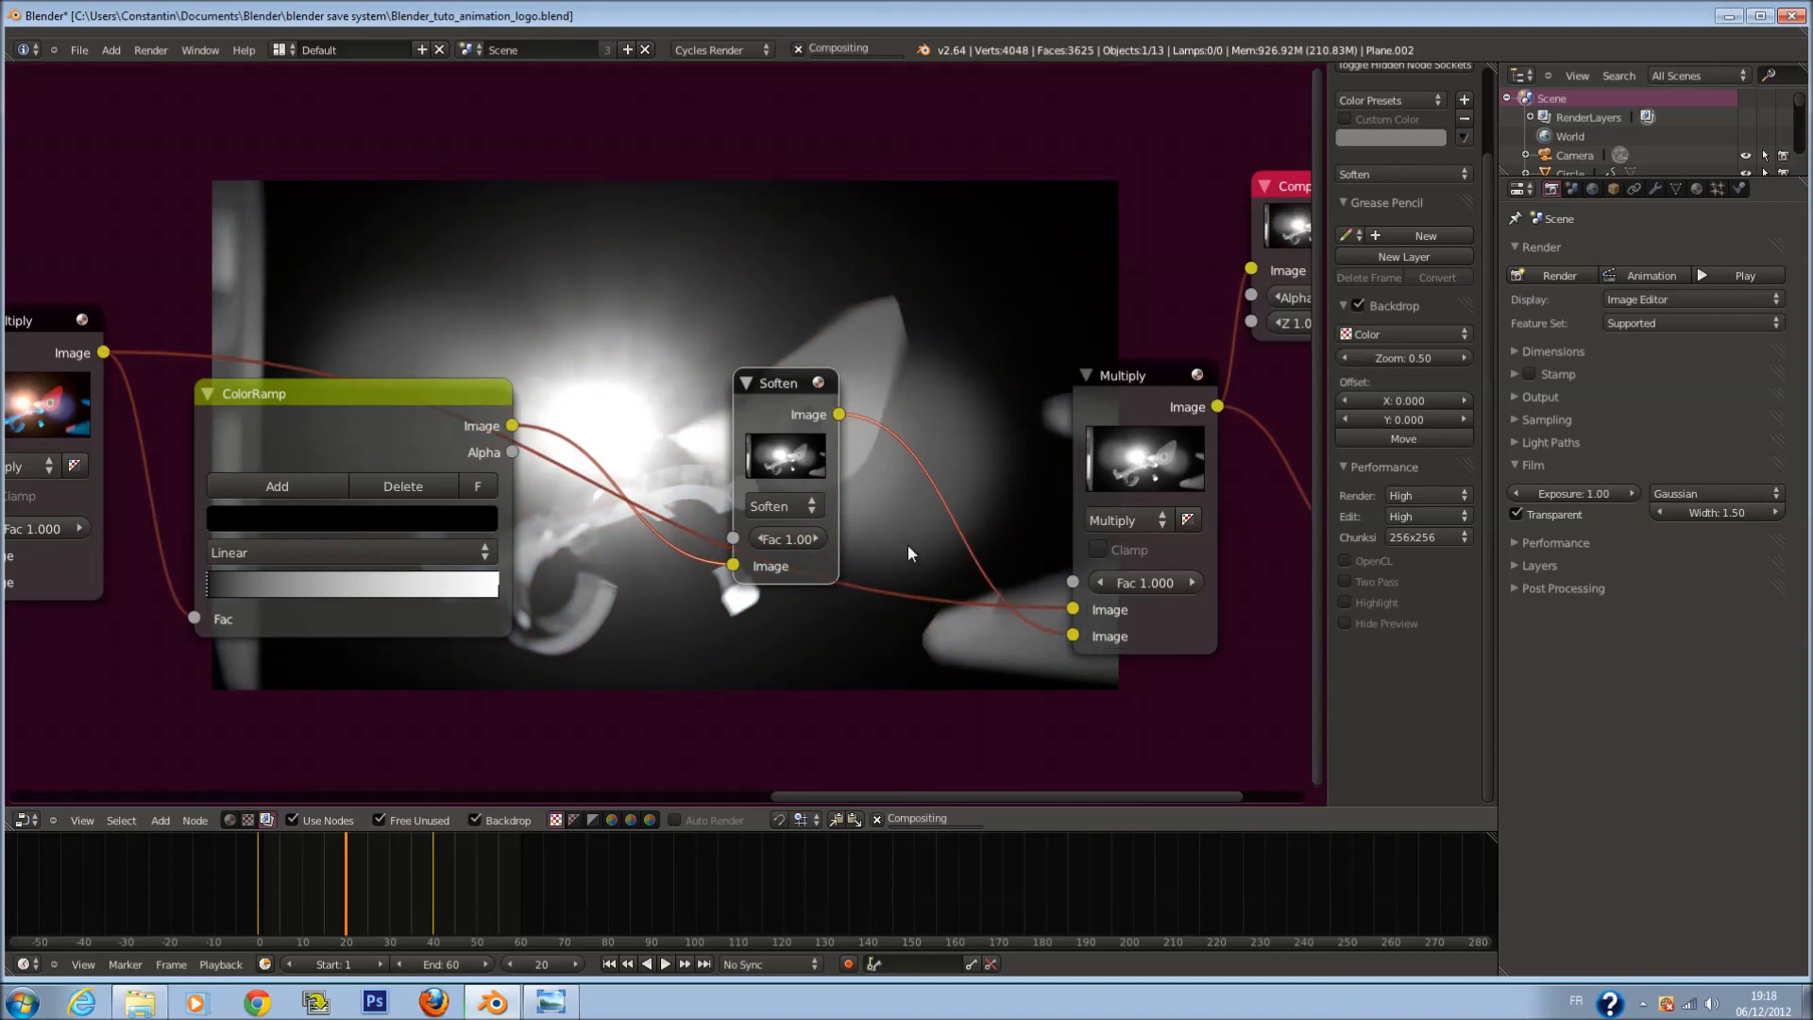
scroll(909, 541, up, 1)
middle_drag(909, 541, 670, 336)
scroll(714, 375, up, 1)
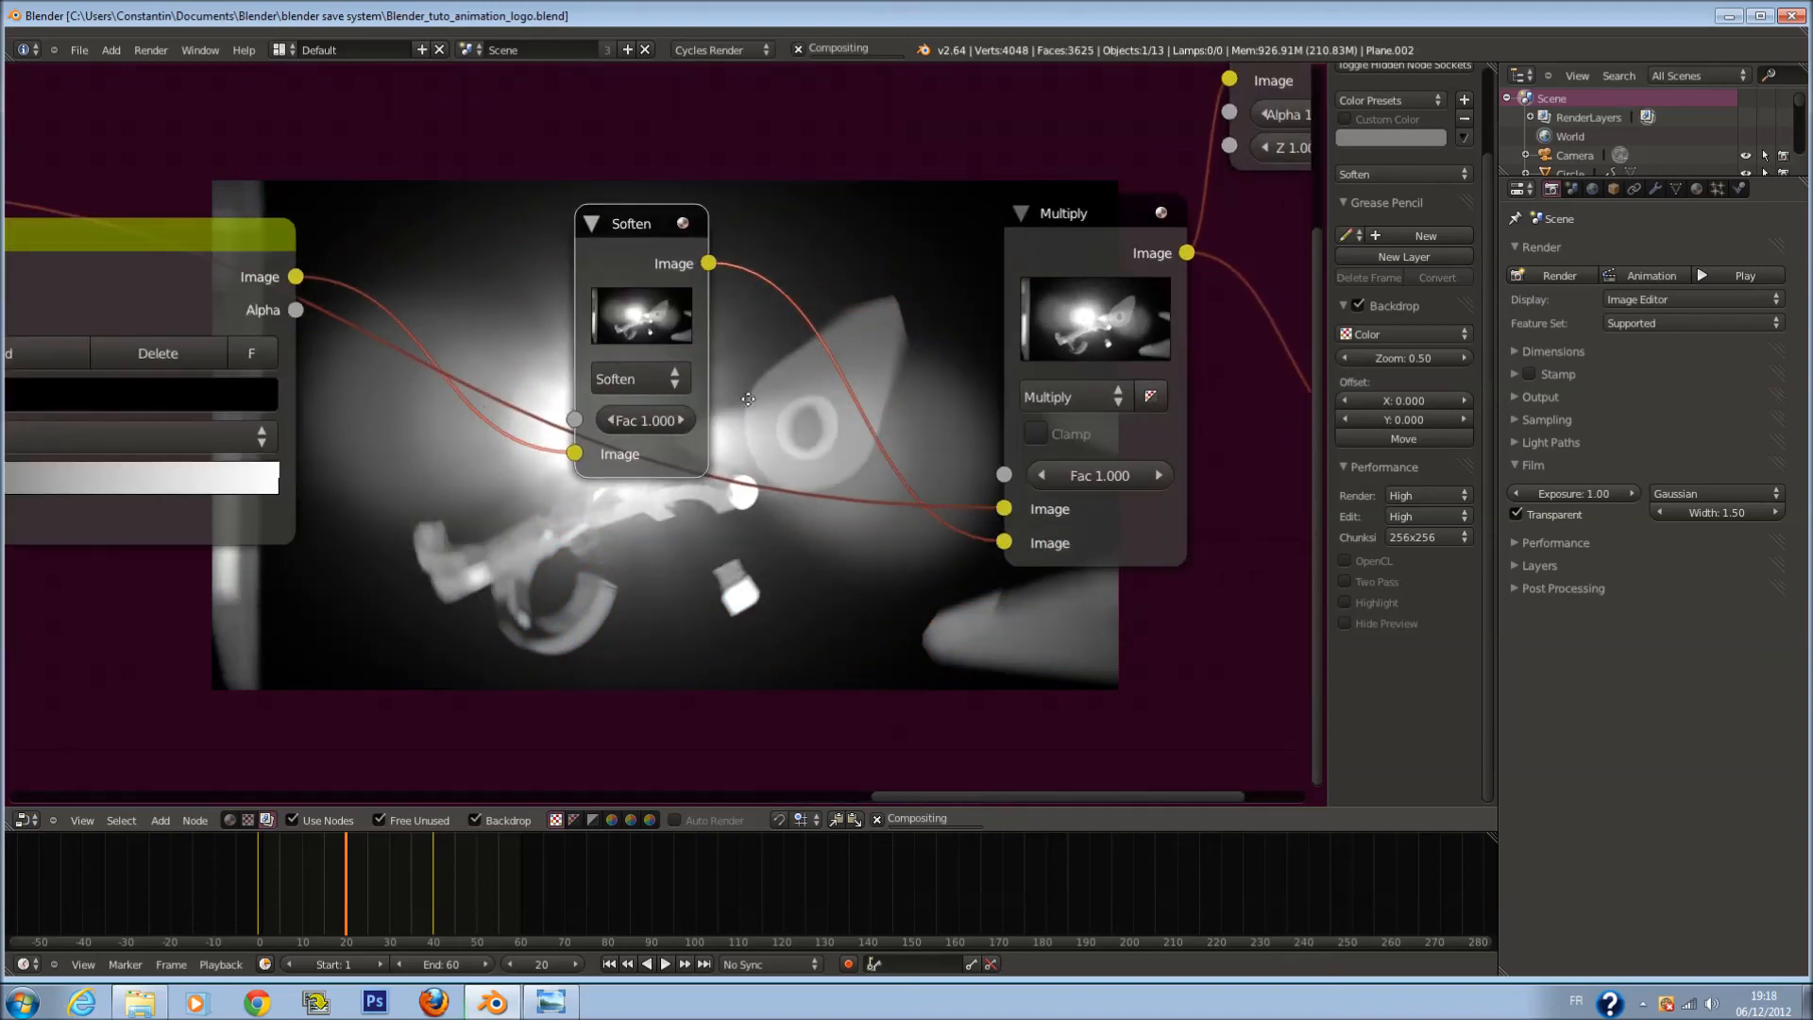
Step: Change the duplicated Multiply node's blend mode to Add
middle_drag(756, 404, 807, 449)
scroll(807, 449, down, 1)
middle_drag(565, 462, 906, 392)
click(1150, 341)
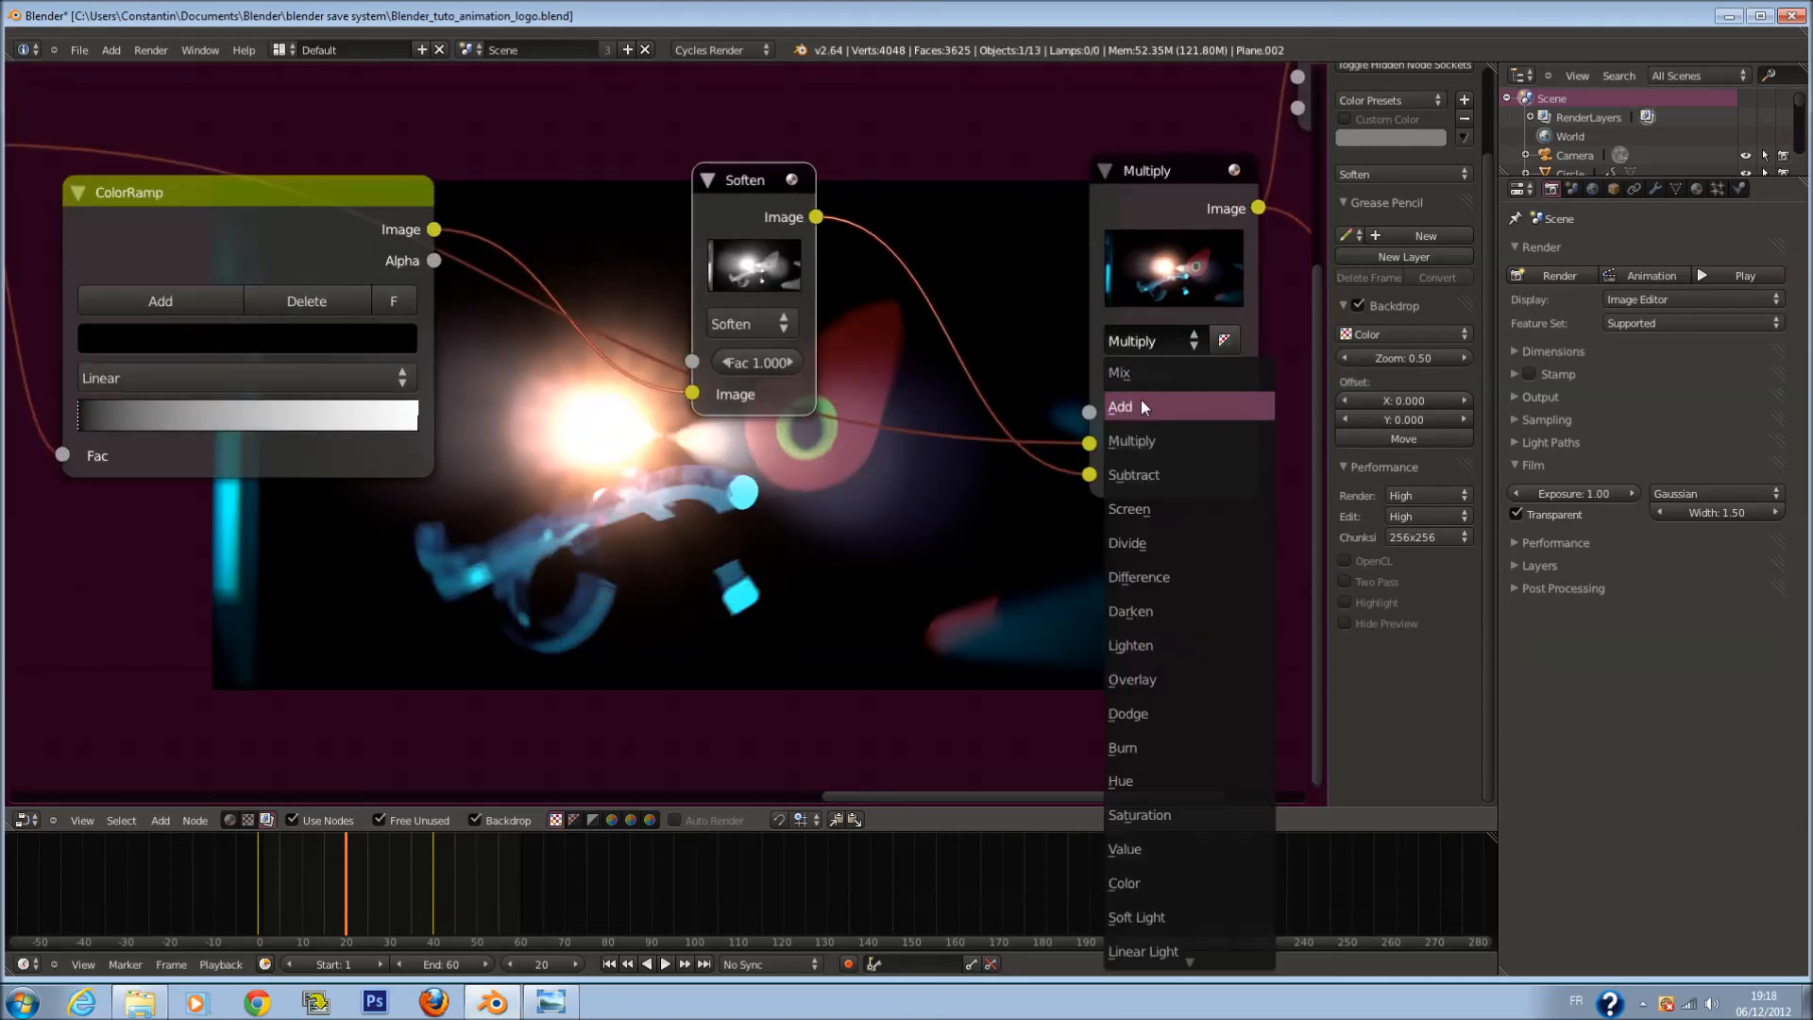
click(1141, 402)
scroll(577, 562, up, 1)
scroll(604, 542, down, 1)
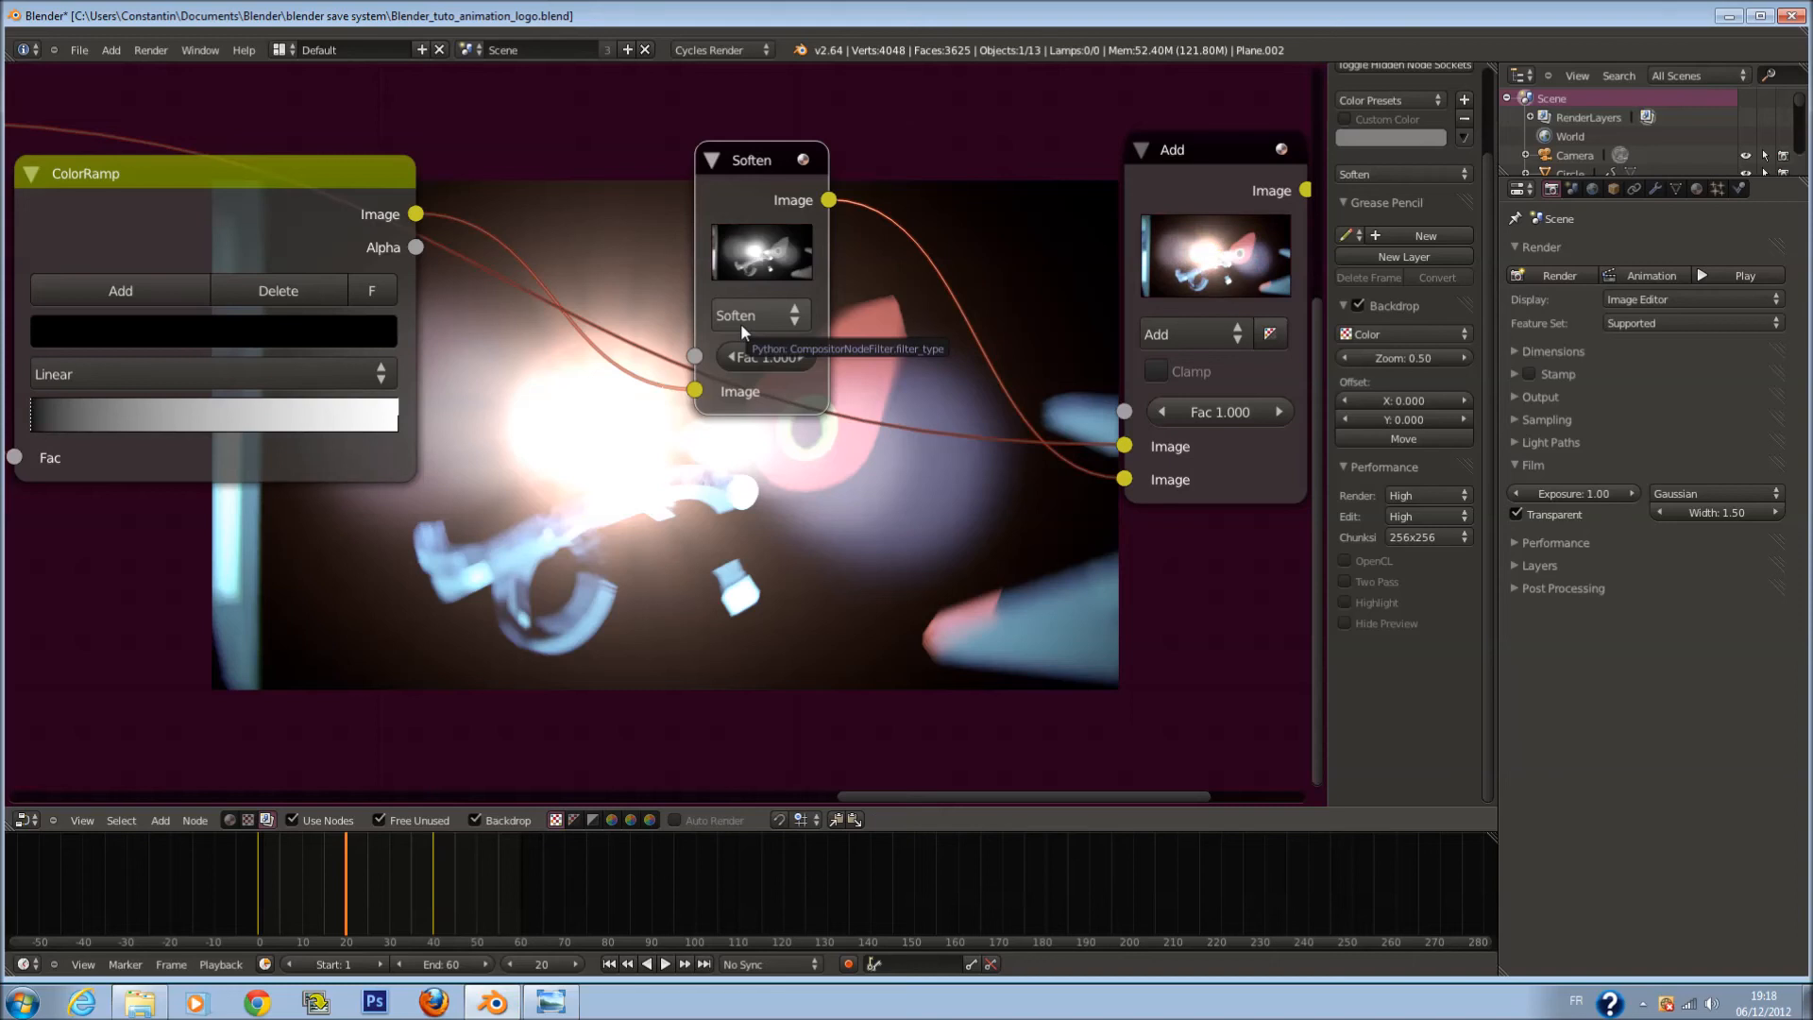
Step: Try the Shadow, Kirsch, Prewitt and Laplace filter types on the Filter node
click(740, 323)
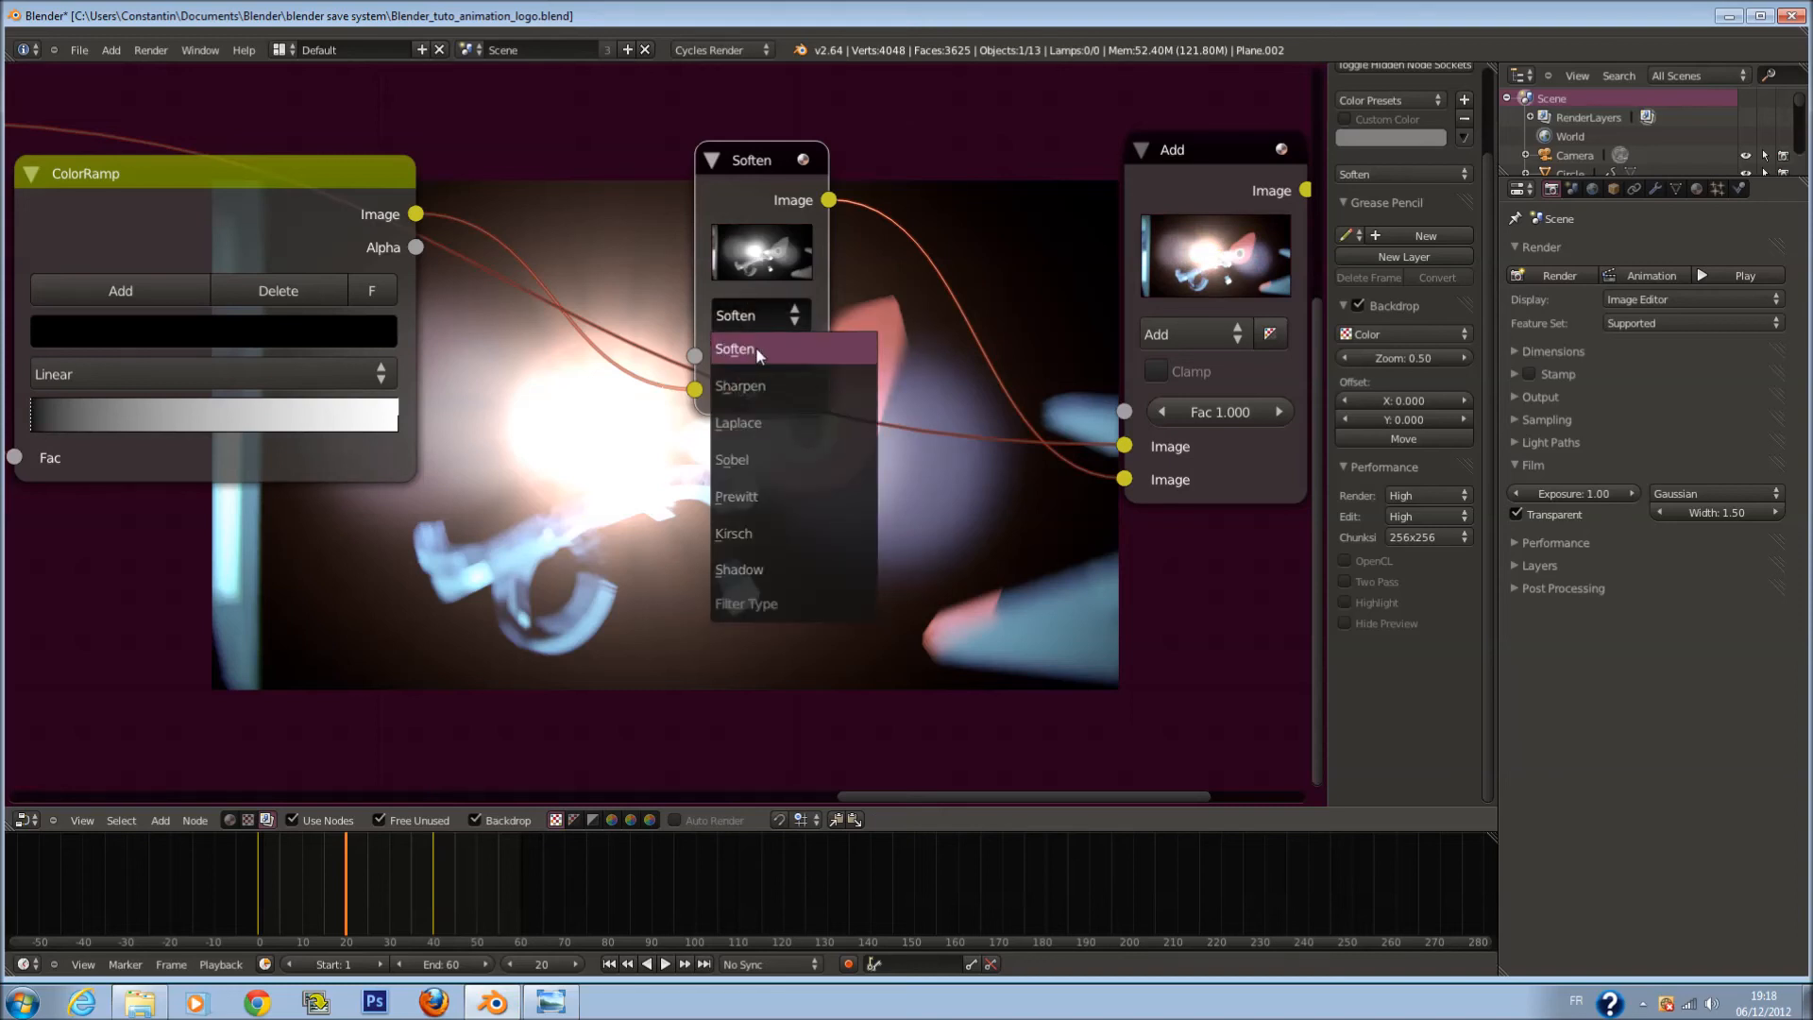
click(831, 570)
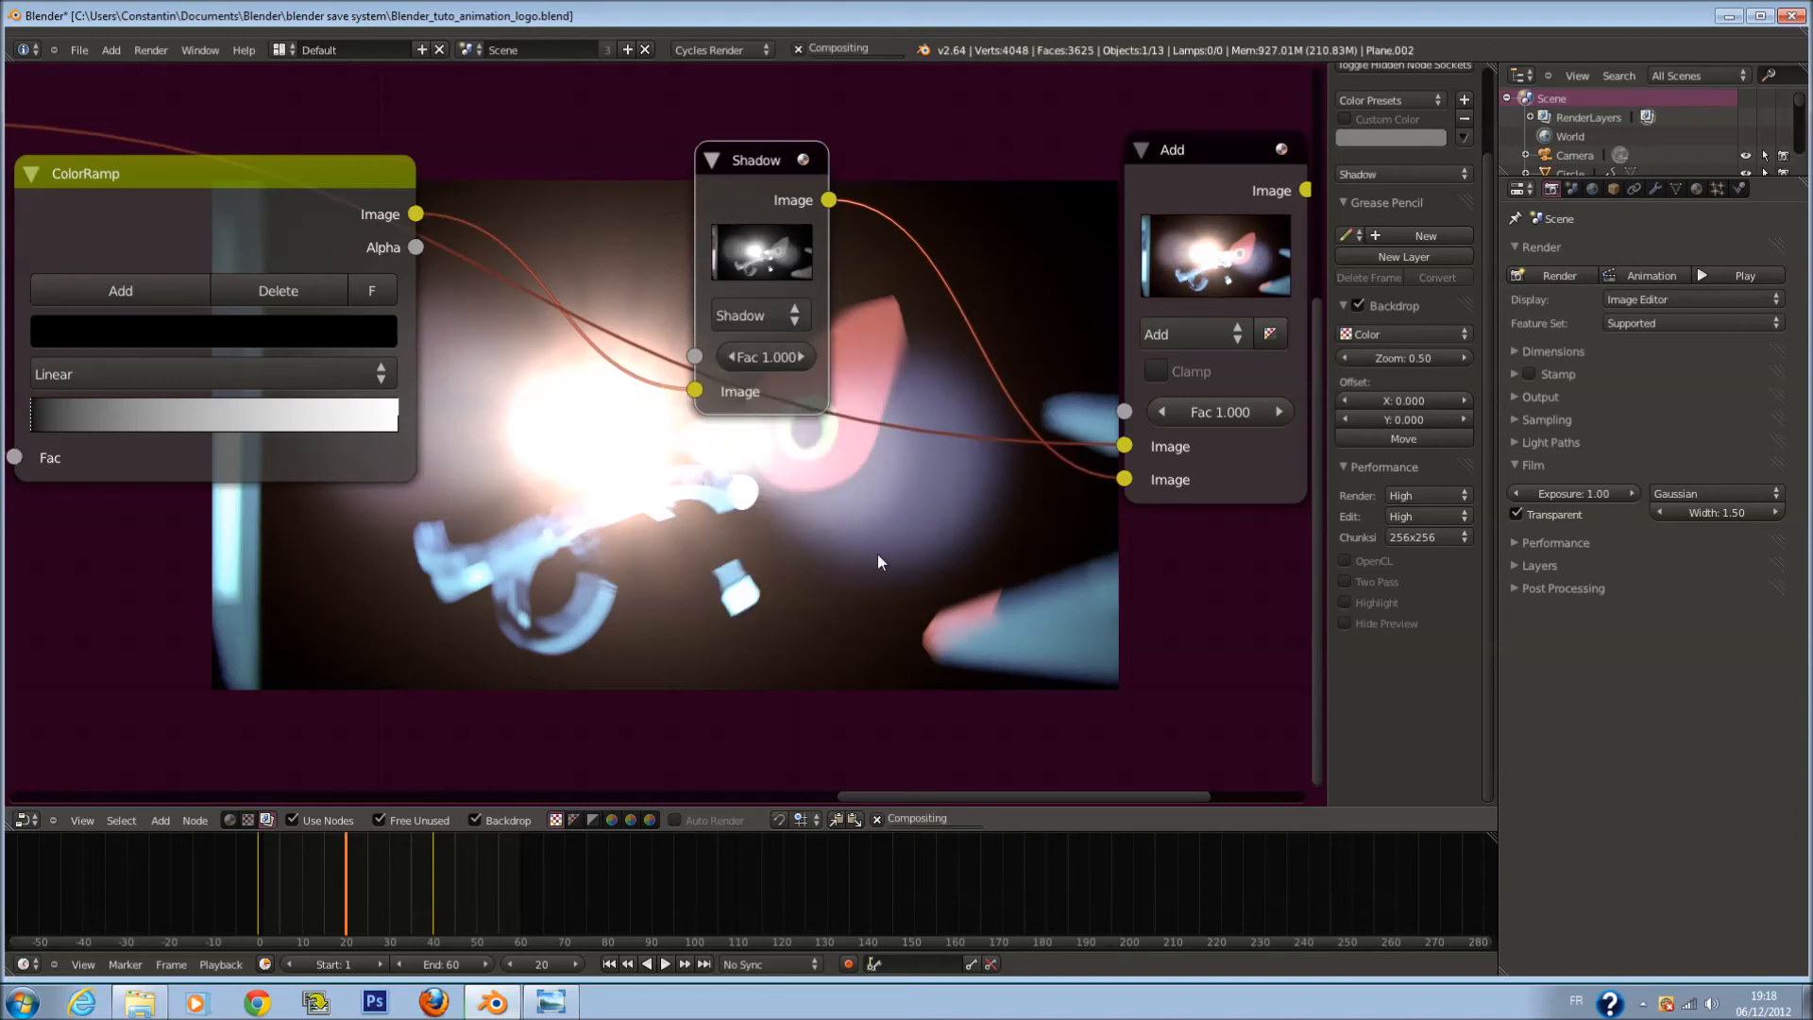
middle_drag(878, 546, 841, 426)
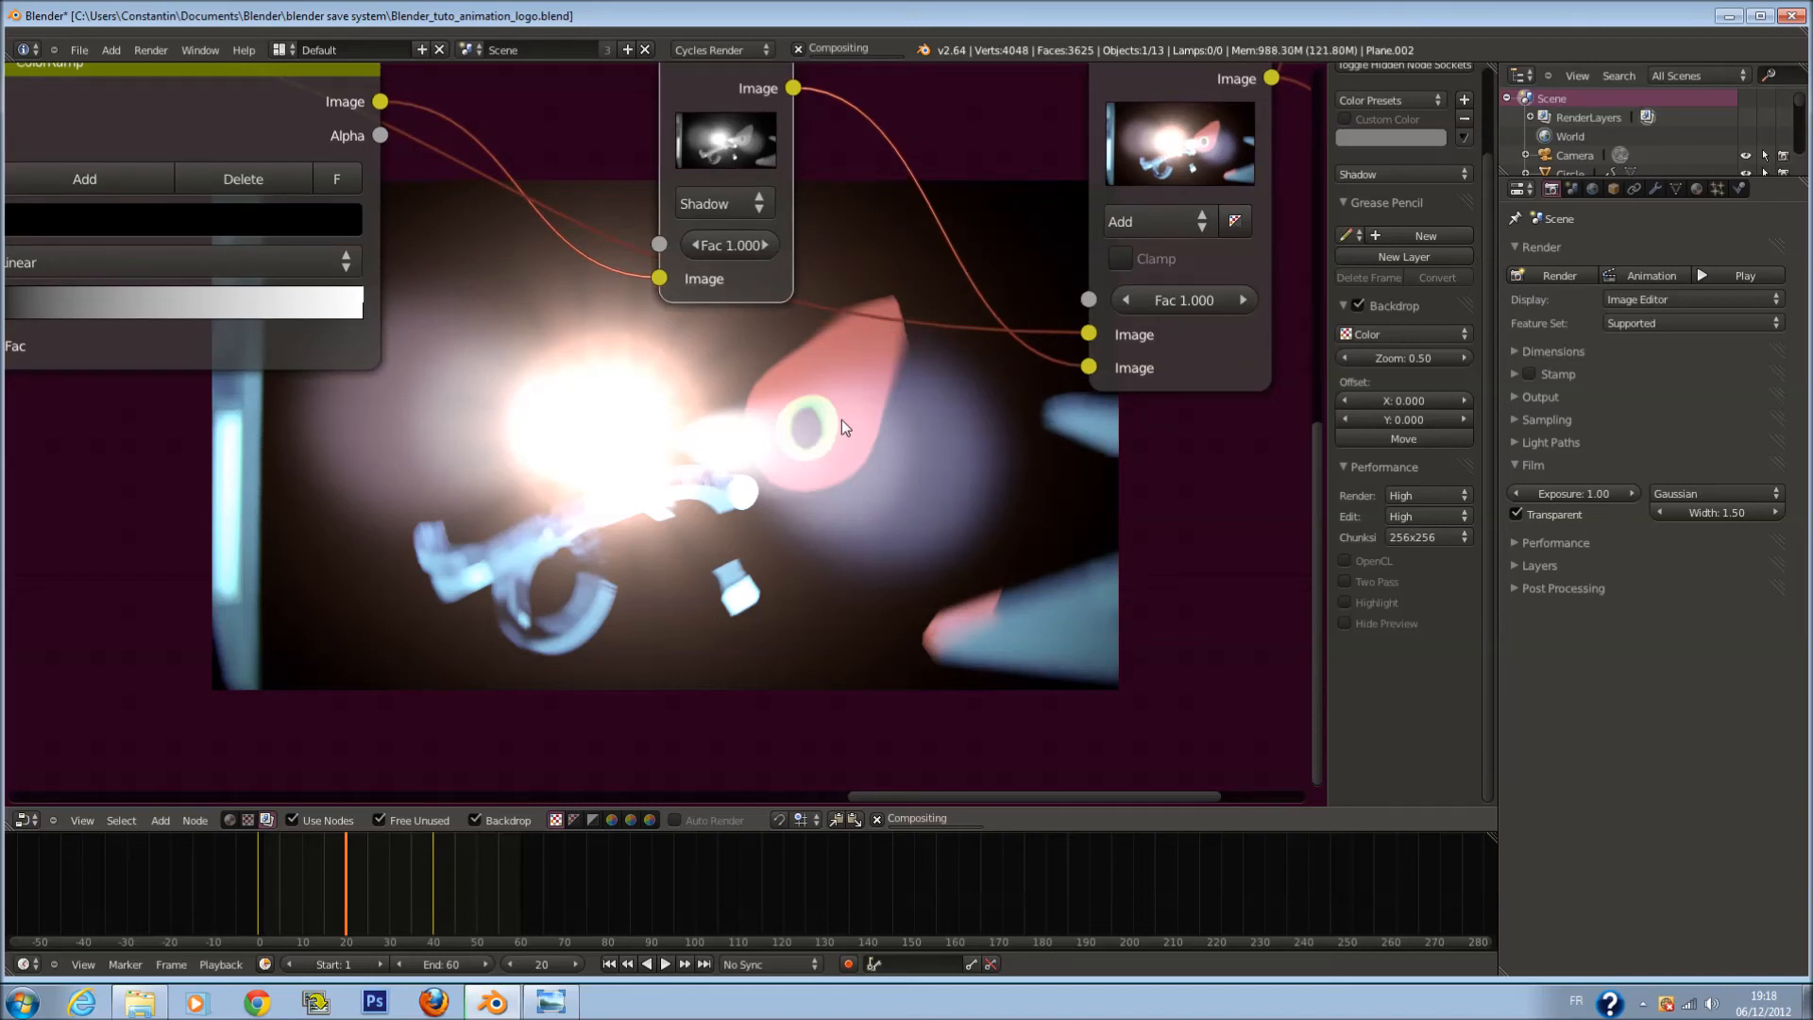
click(721, 205)
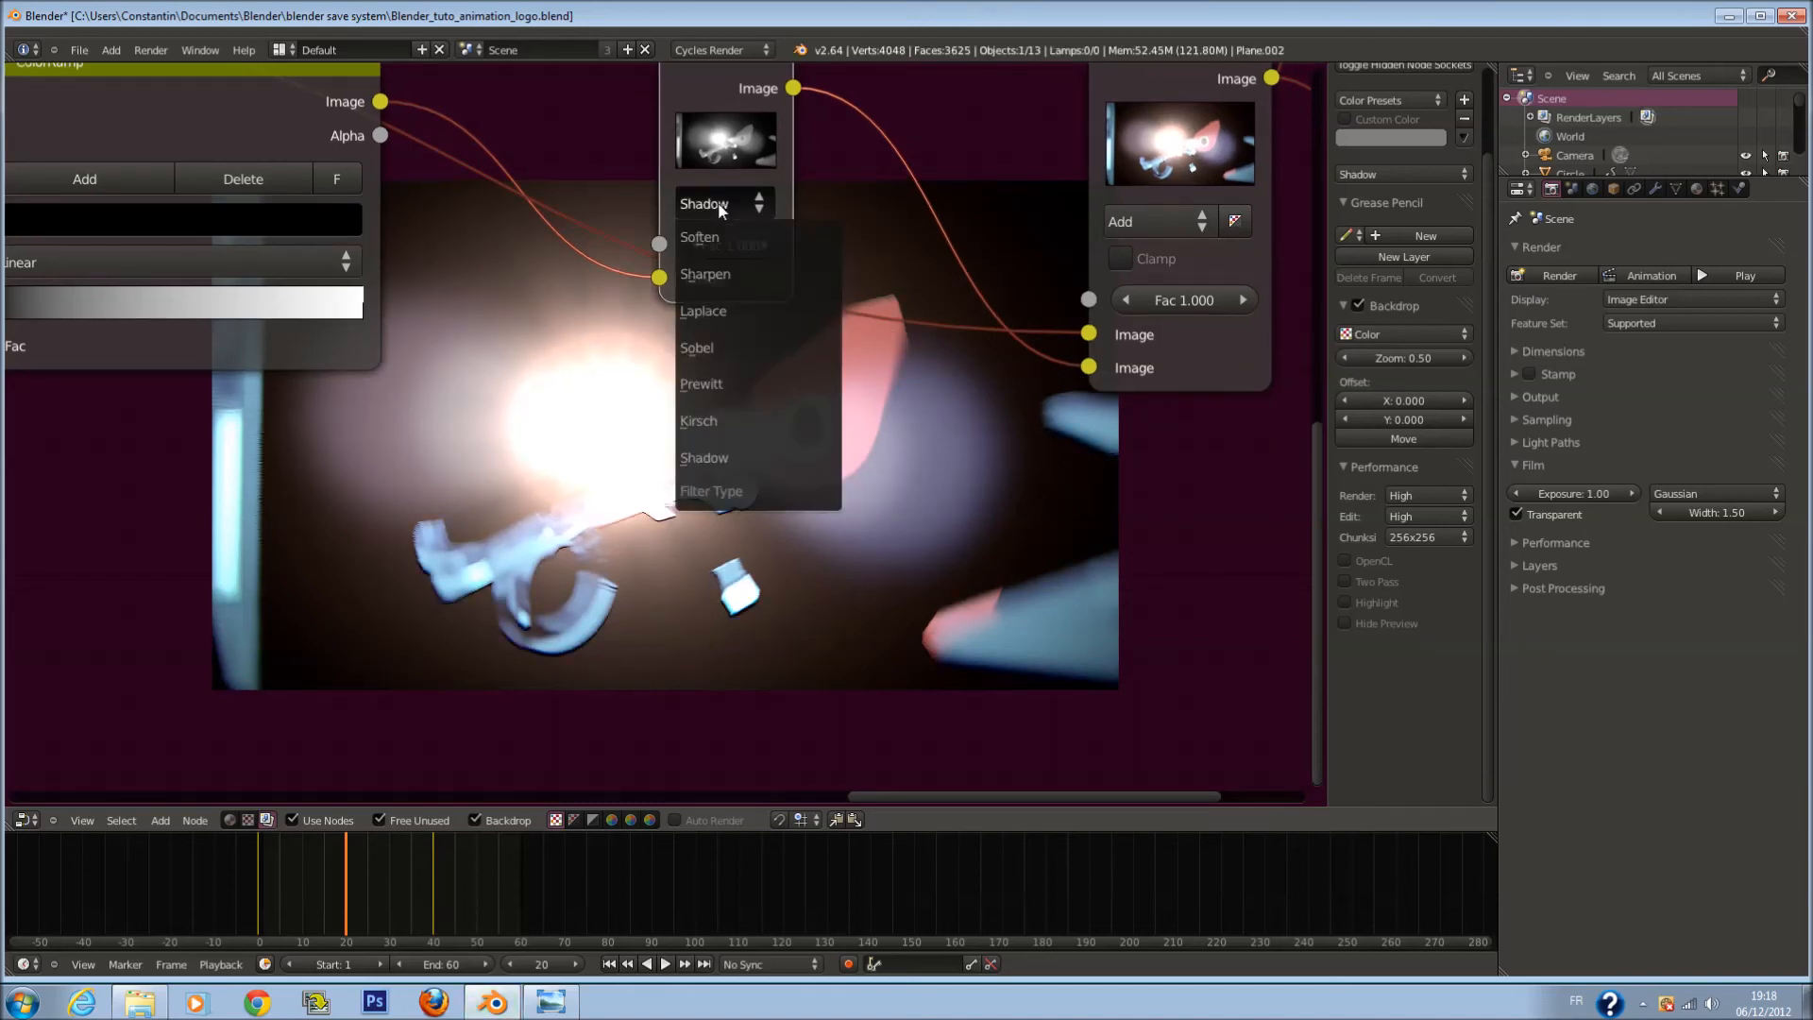
click(727, 422)
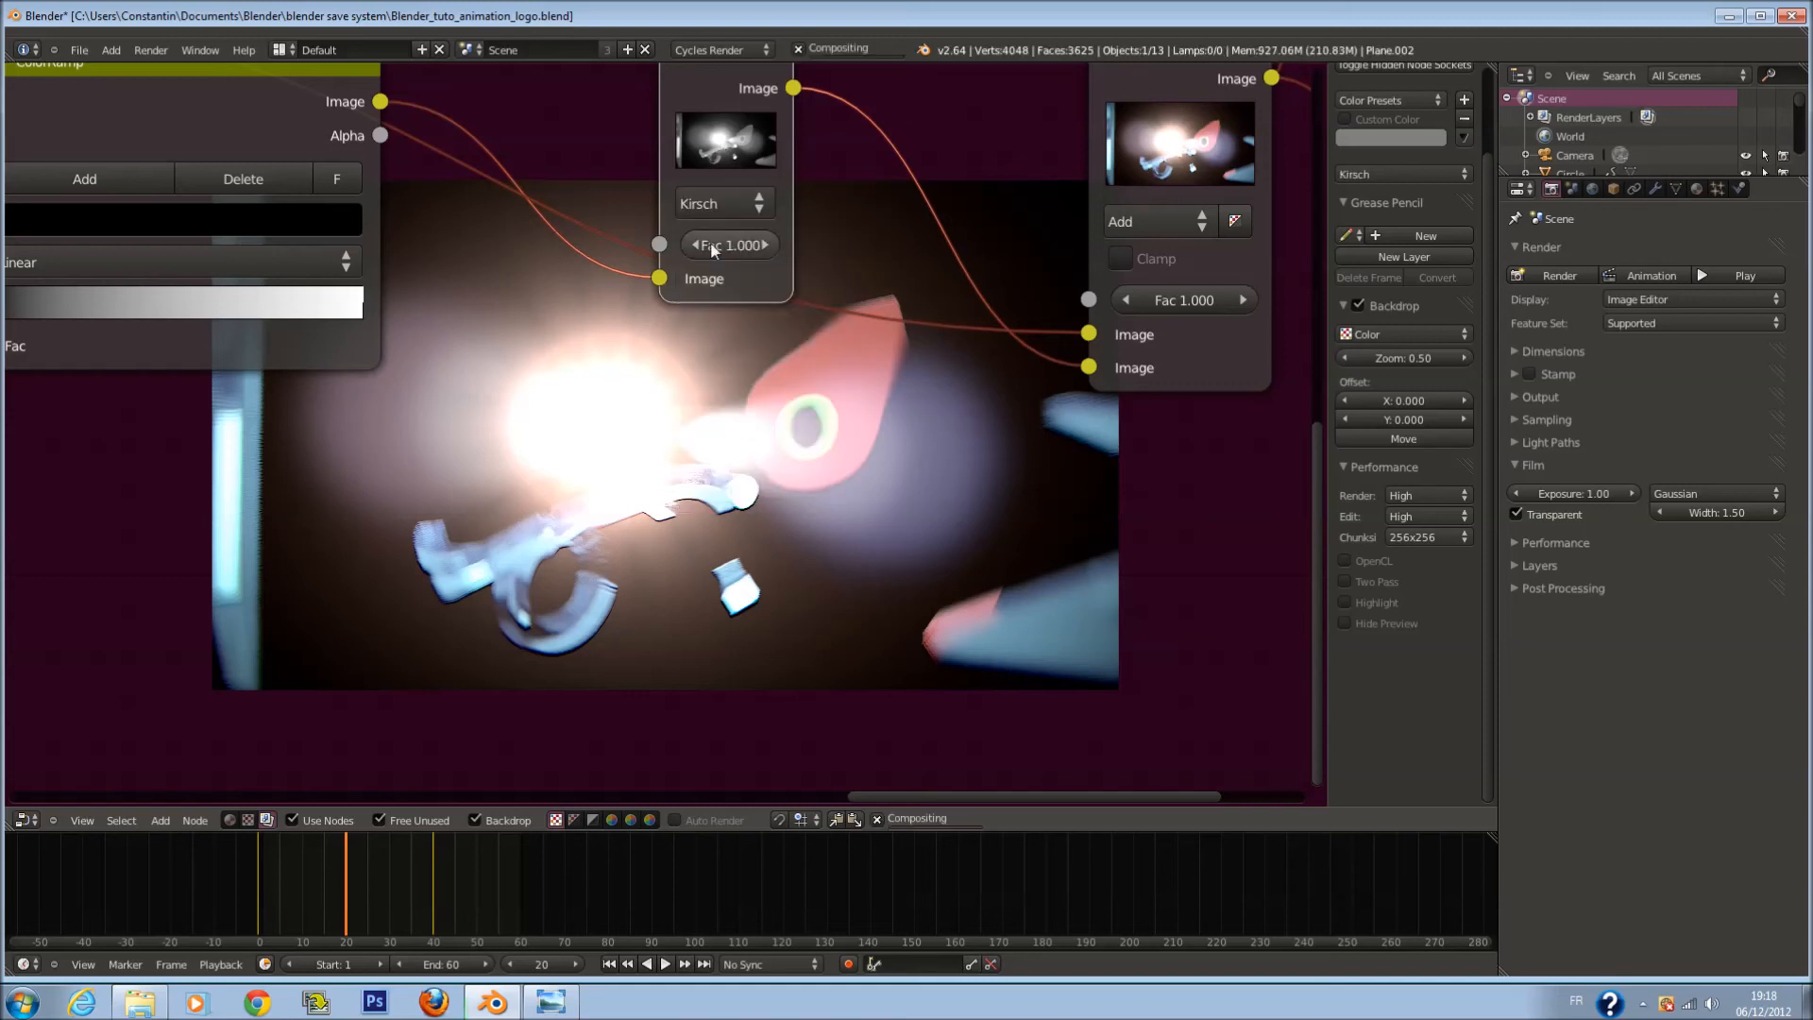
scroll(729, 217, up, 1)
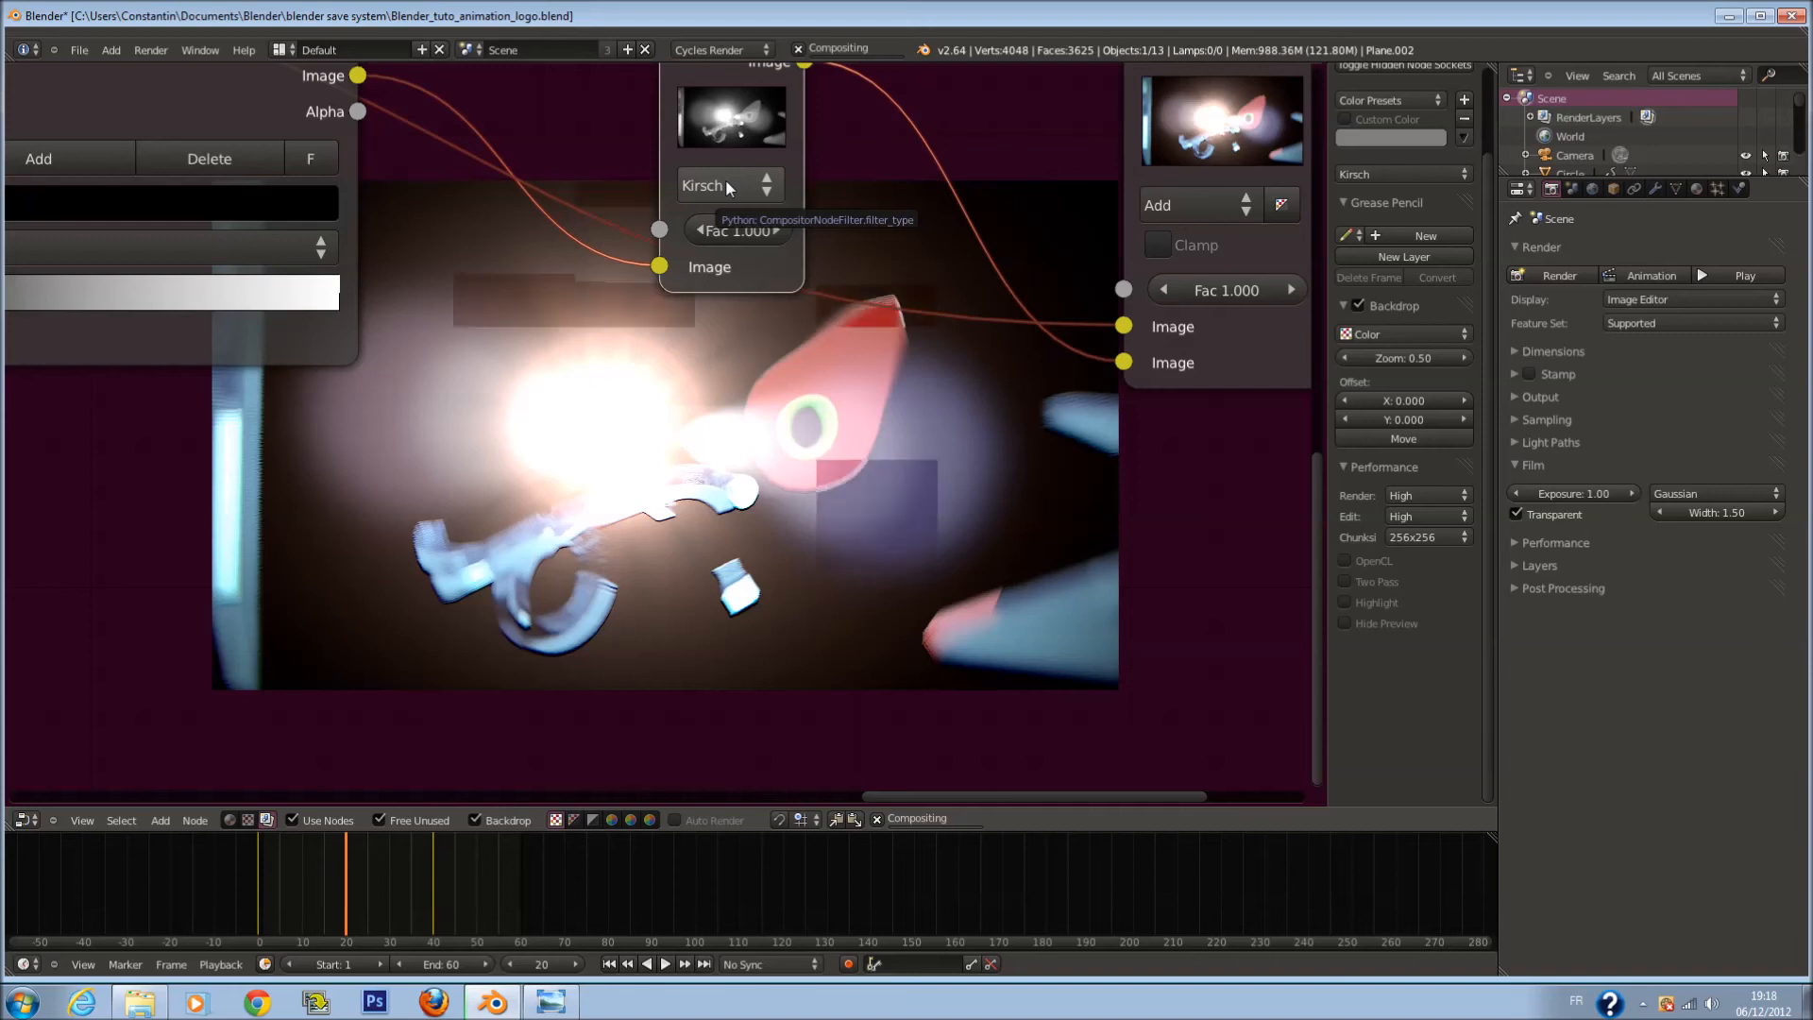
scroll(784, 398, down, 3)
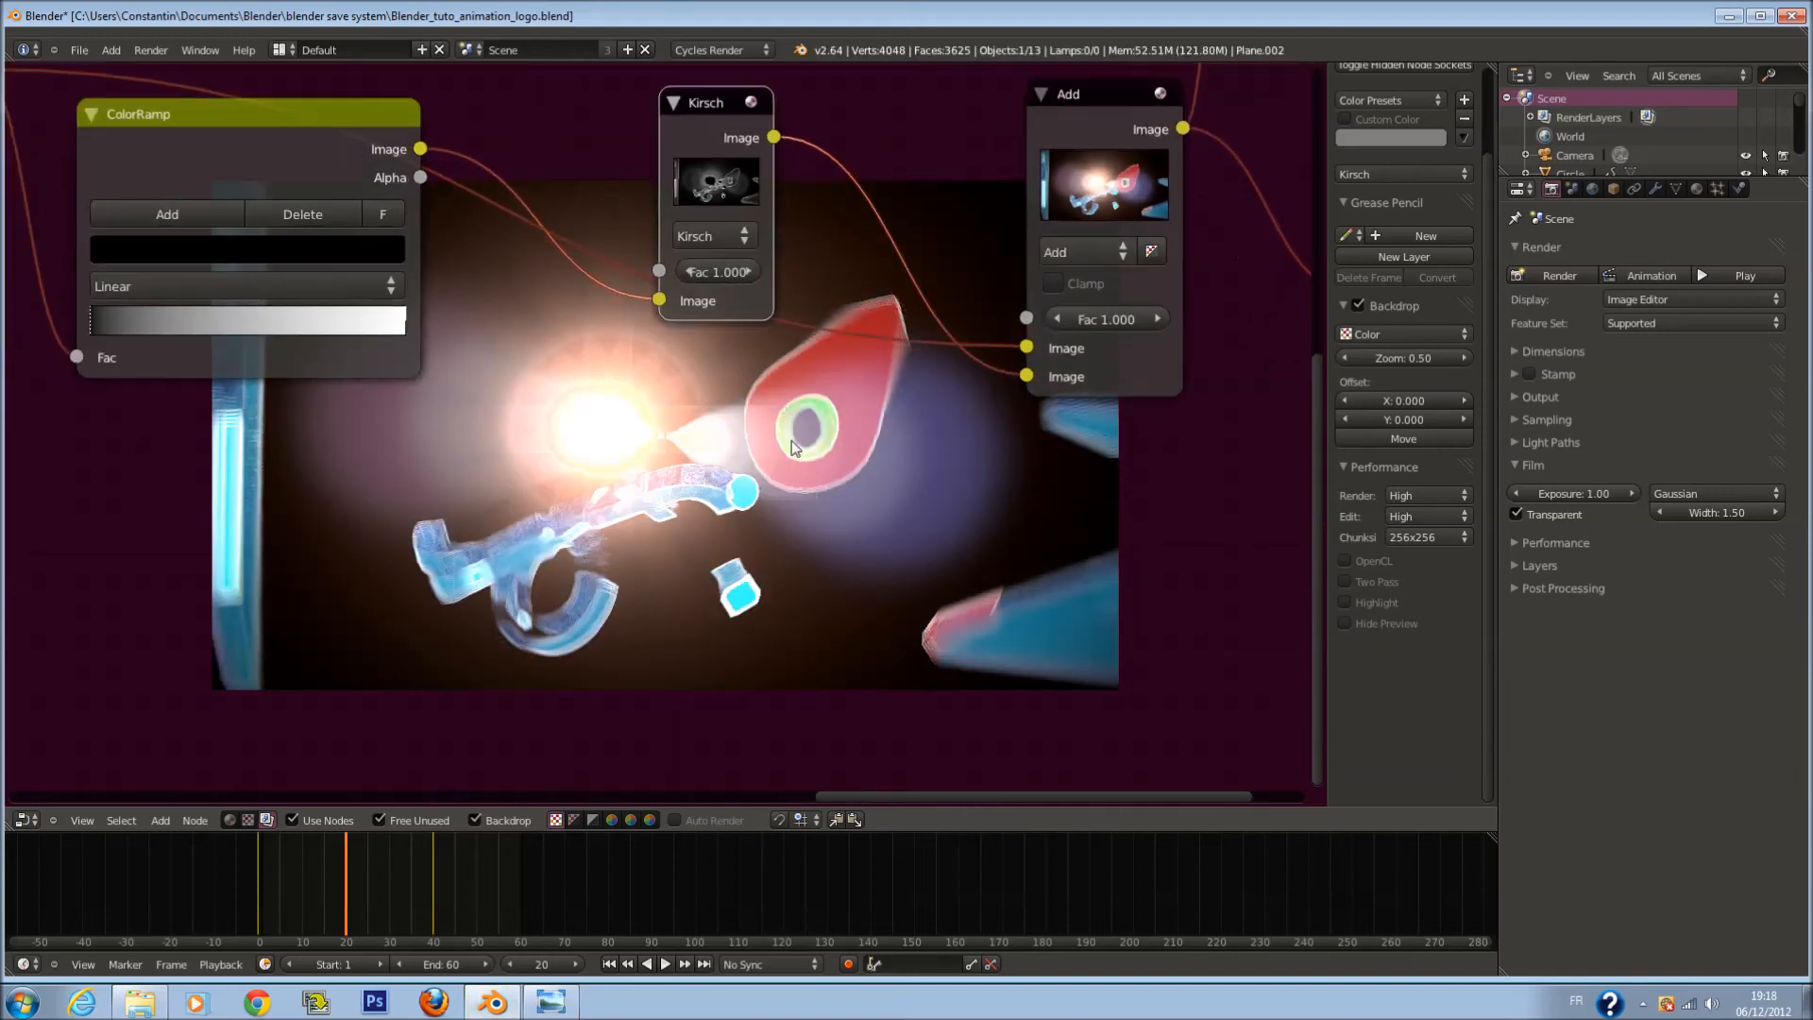
click(733, 216)
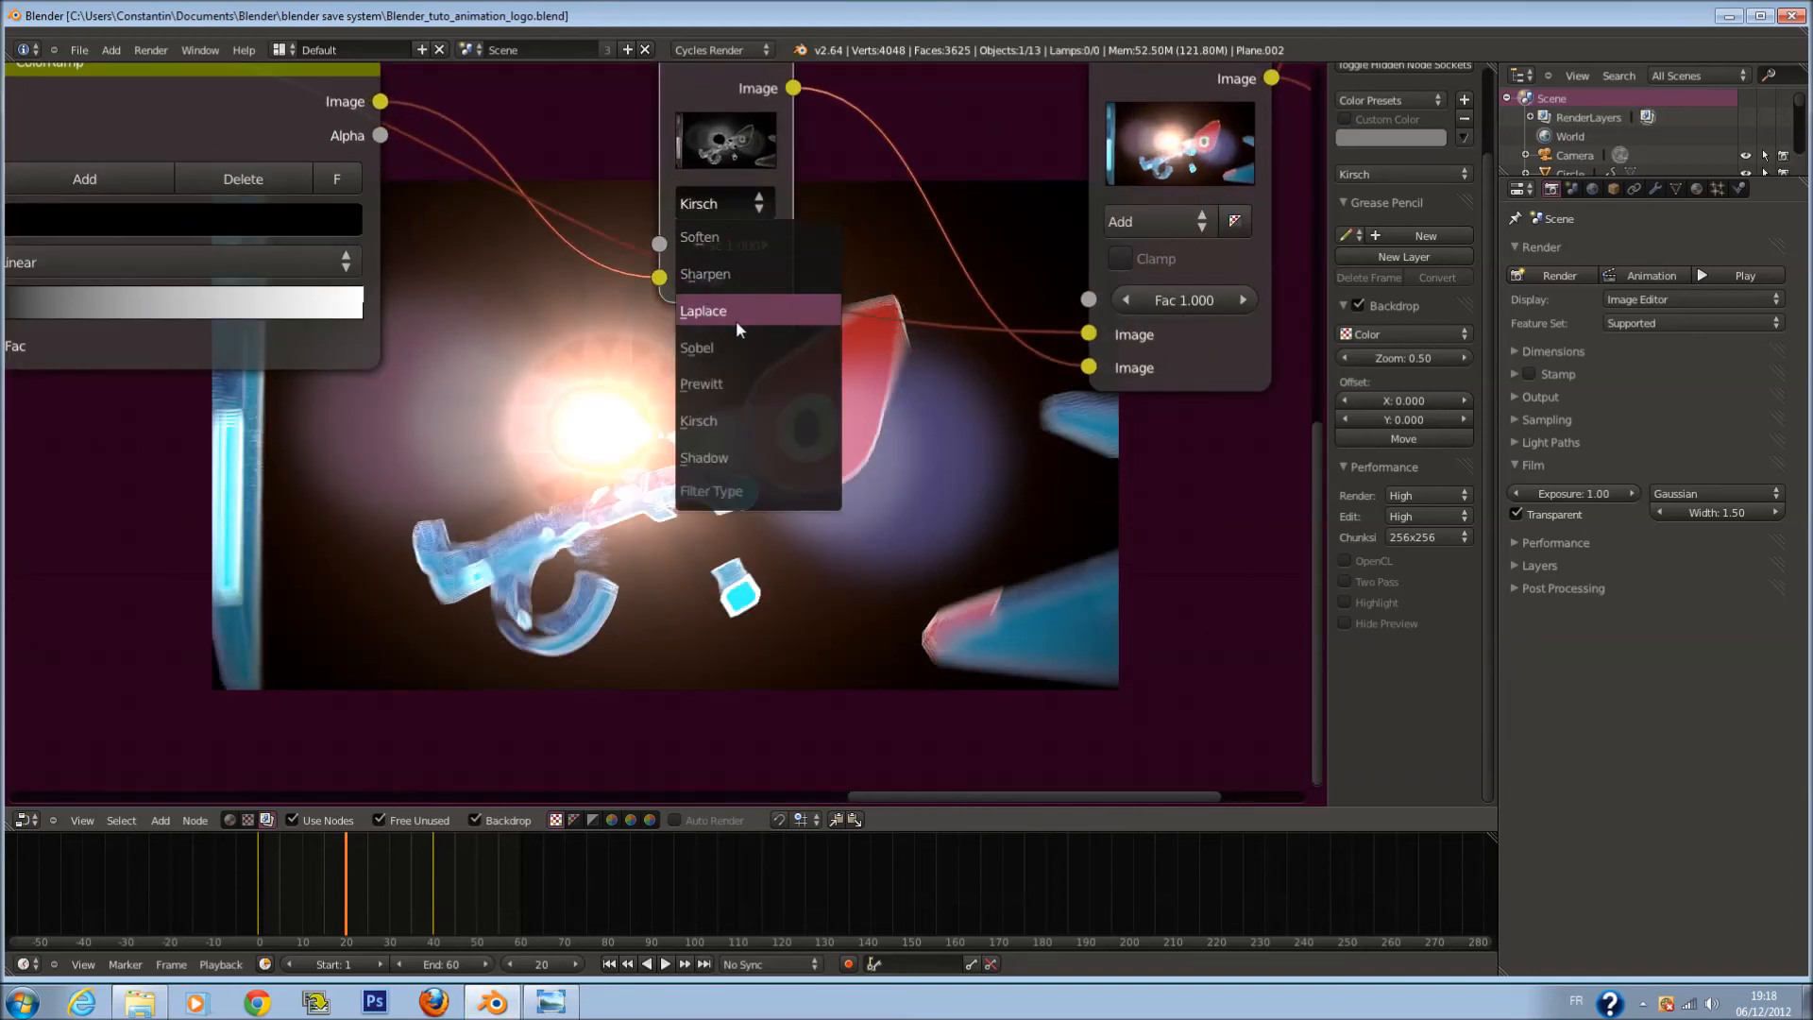
click(731, 380)
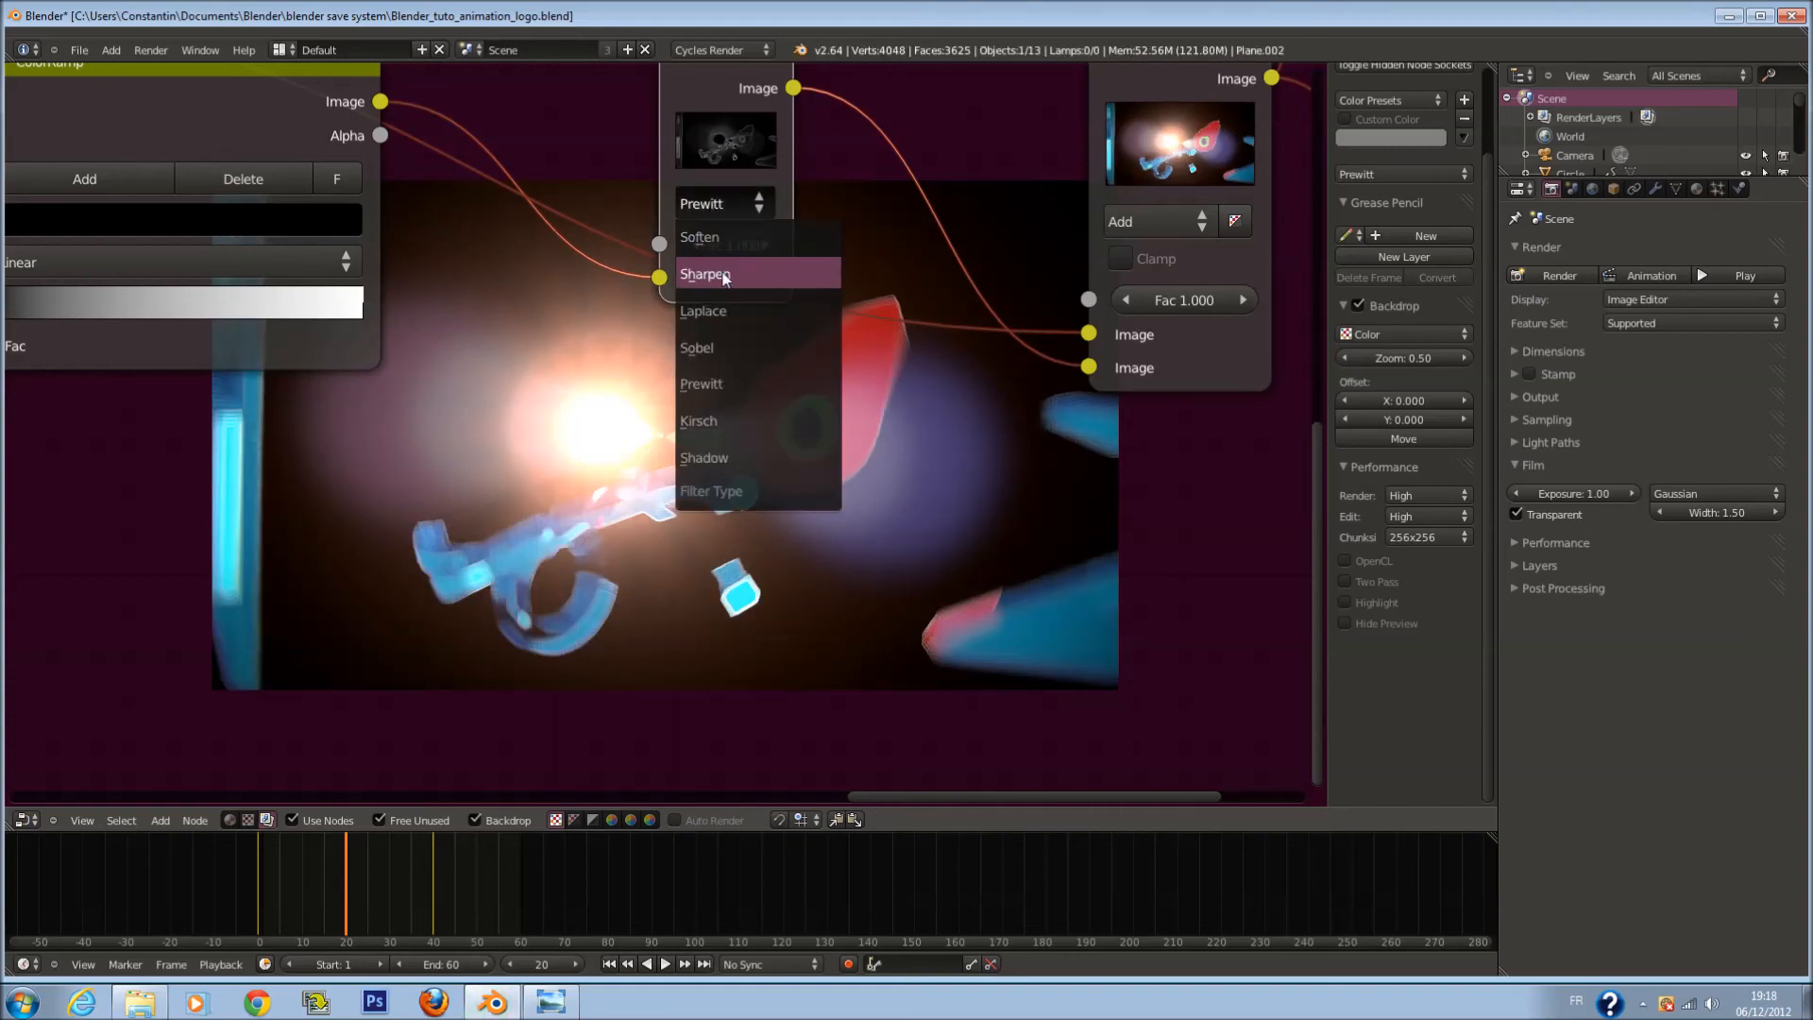
click(722, 311)
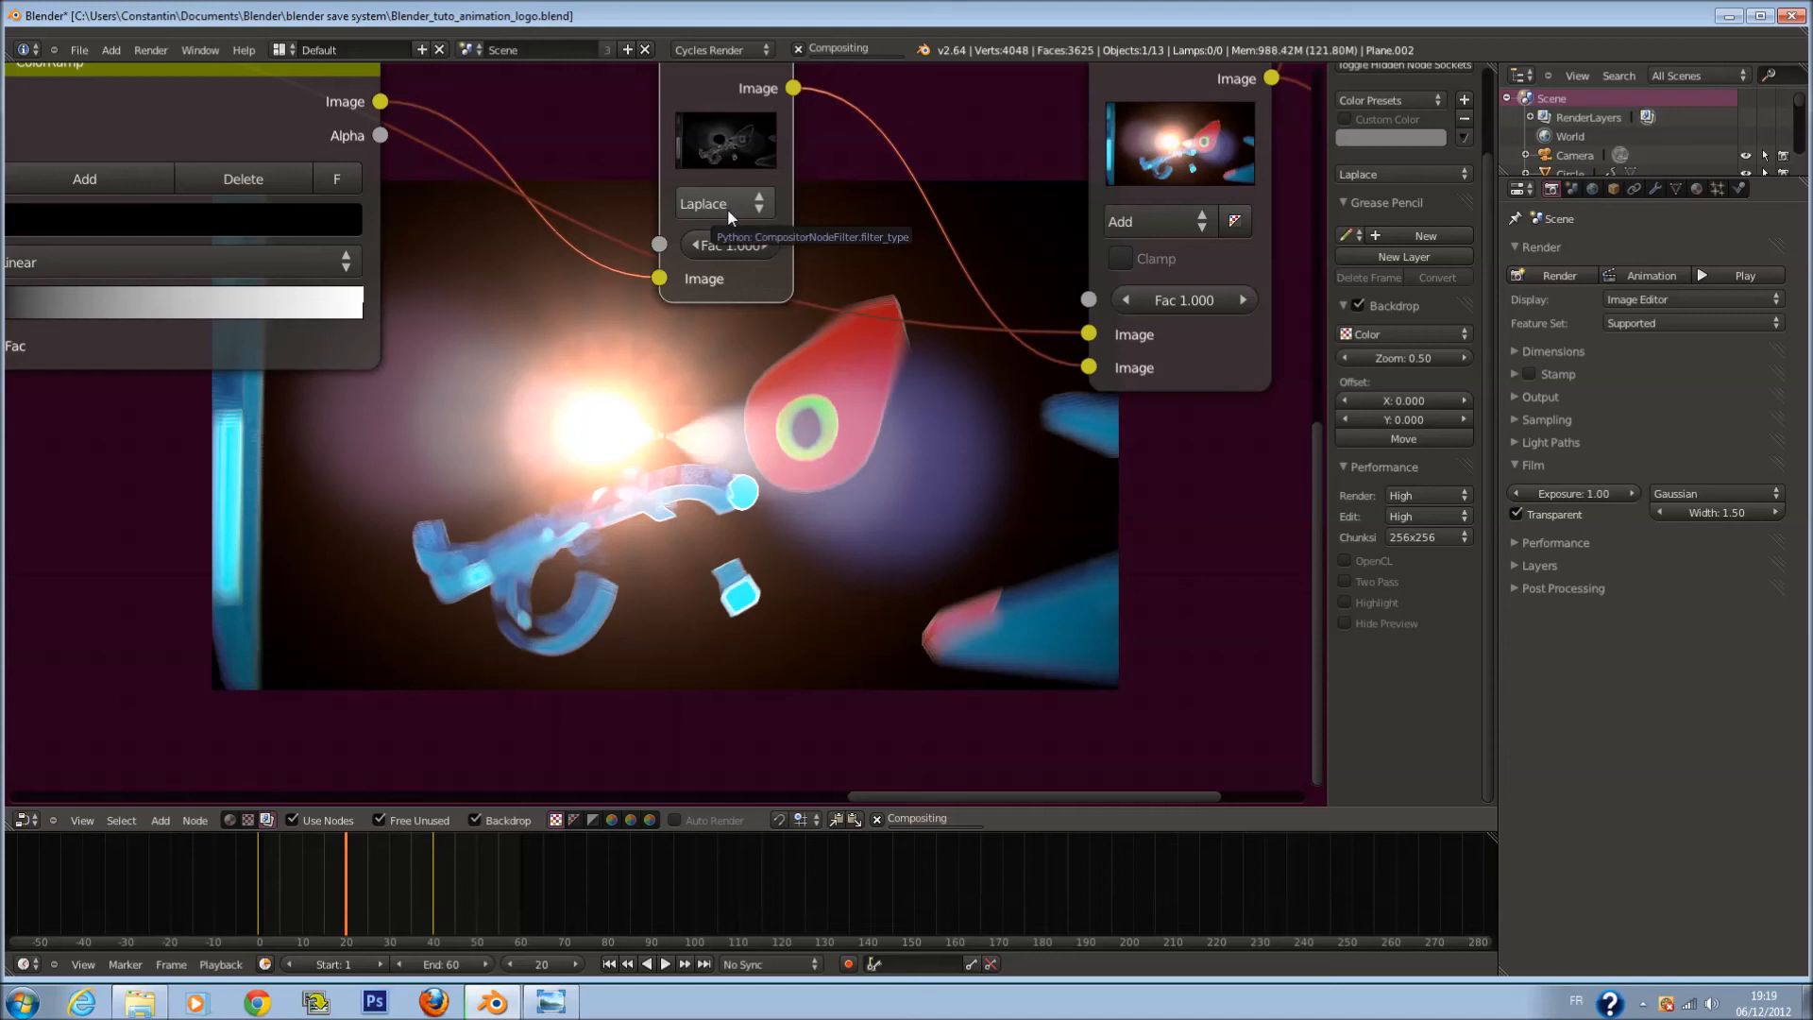
Step: Set the Filter node's type to Kirsch
click(727, 208)
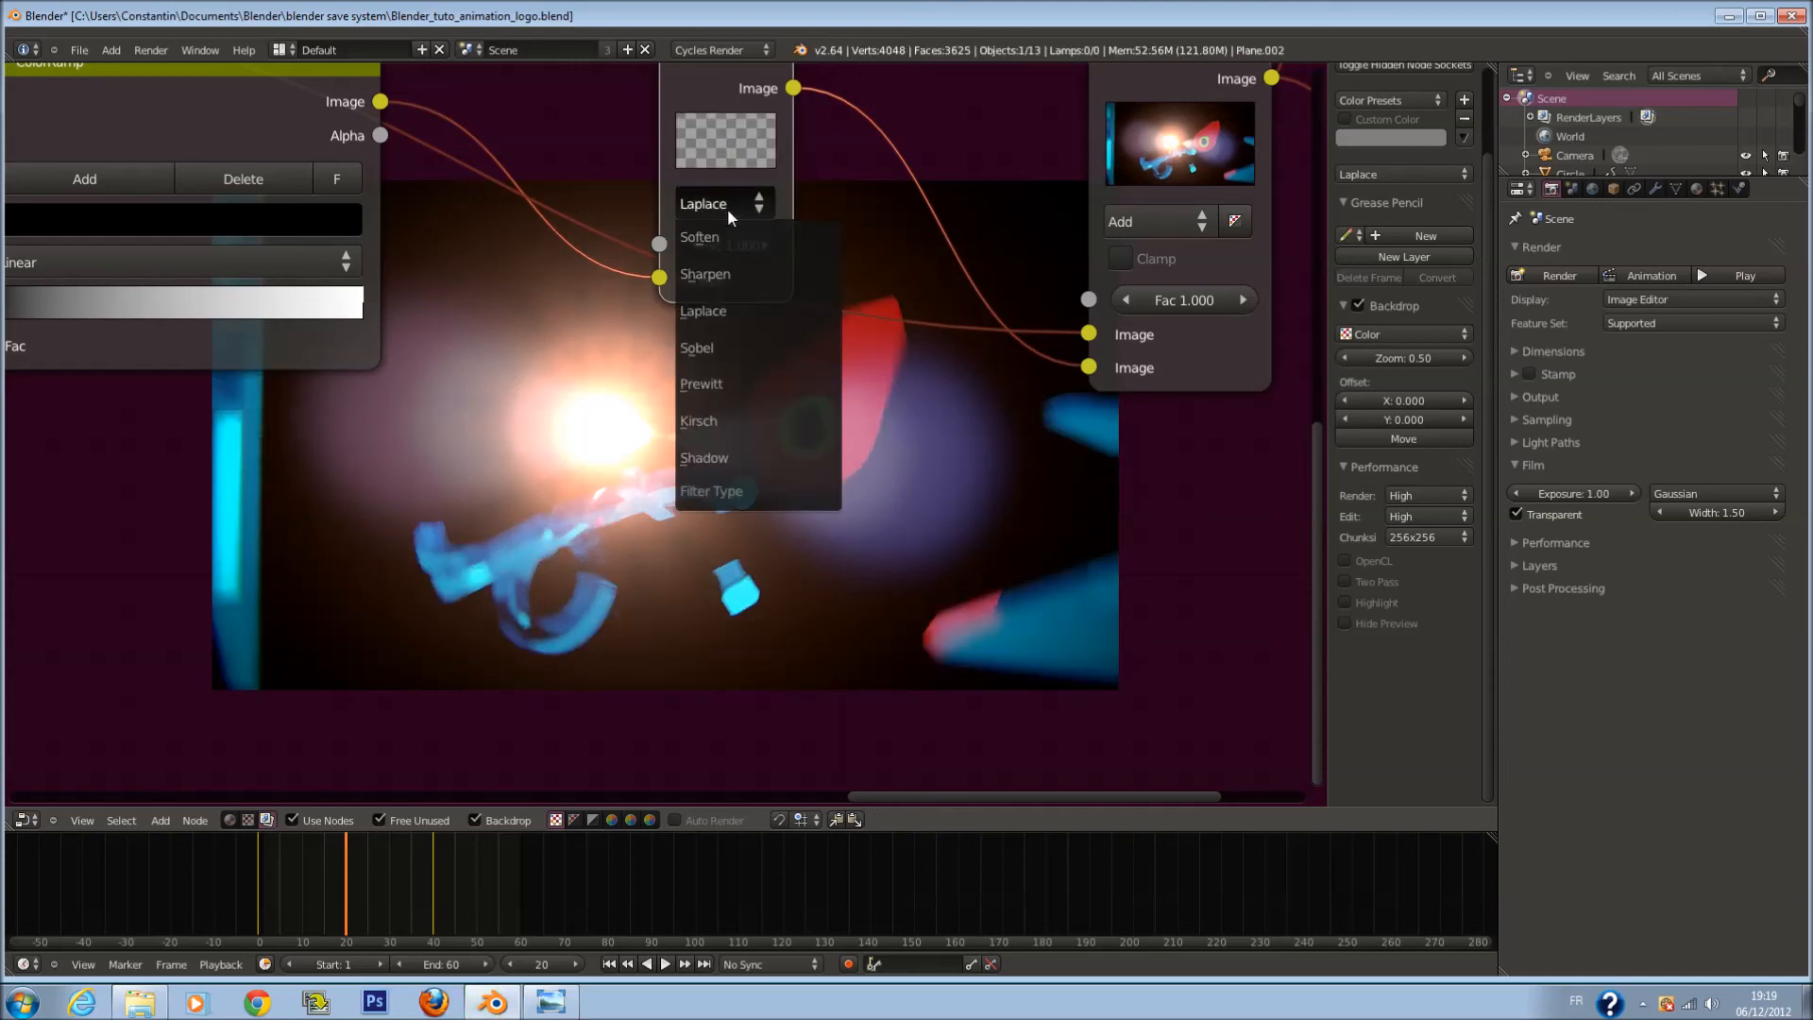
click(722, 430)
Step: Move the ColorRamp's black stop to about one quarter, save the file, and move the white stop to just under two thirds
middle_drag(340, 354, 563, 383)
drag(224, 326, 351, 341)
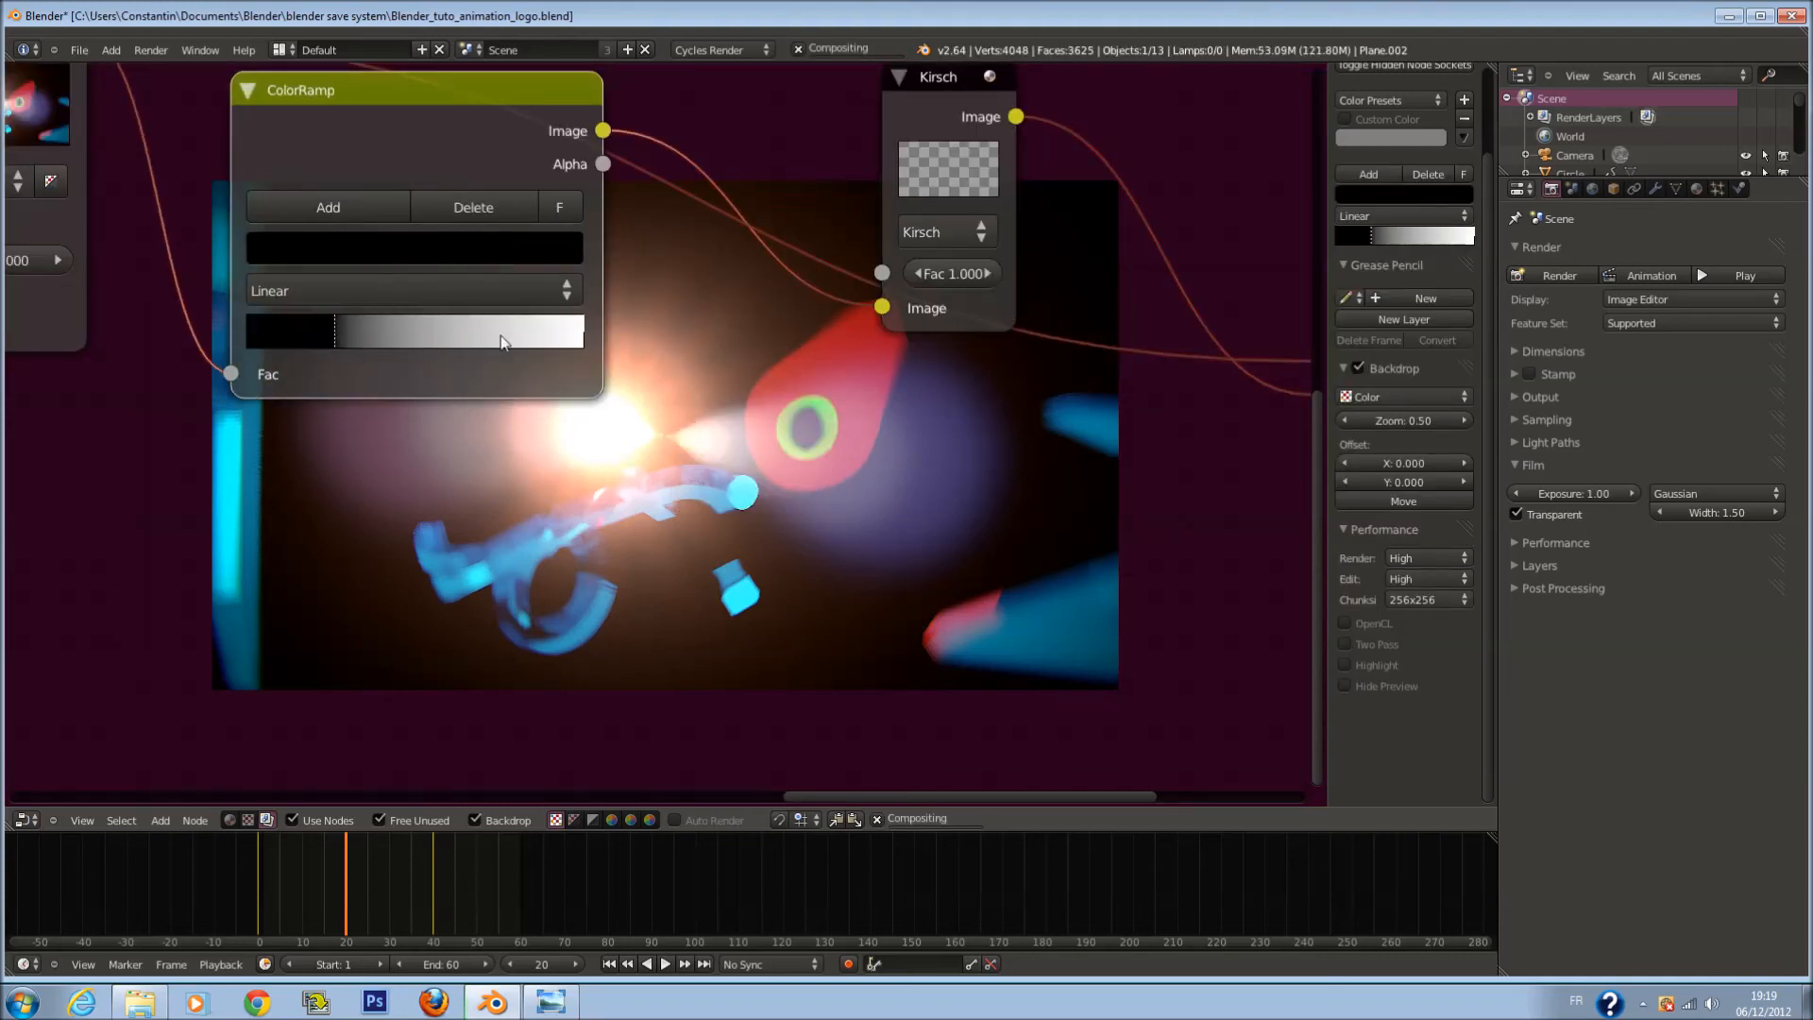
middle_drag(714, 351, 595, 296)
key(ctrl+s)
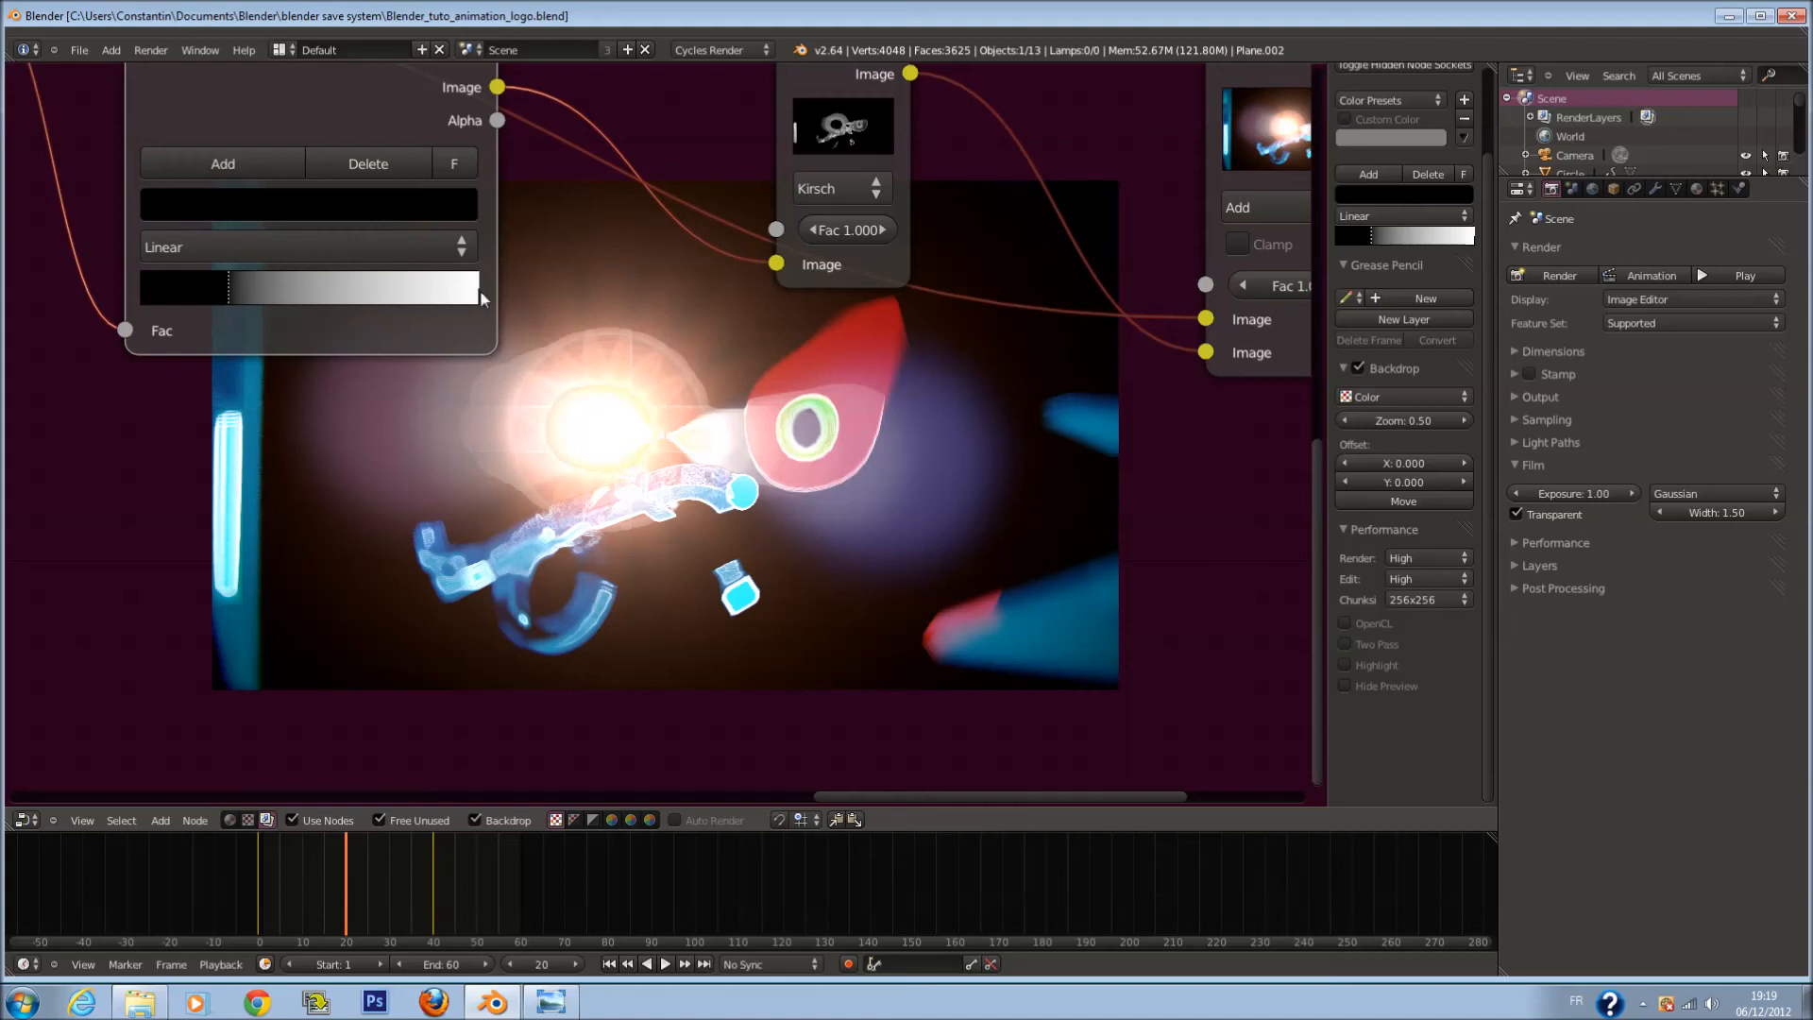
drag(480, 299, 353, 306)
scroll(880, 349, down, 4)
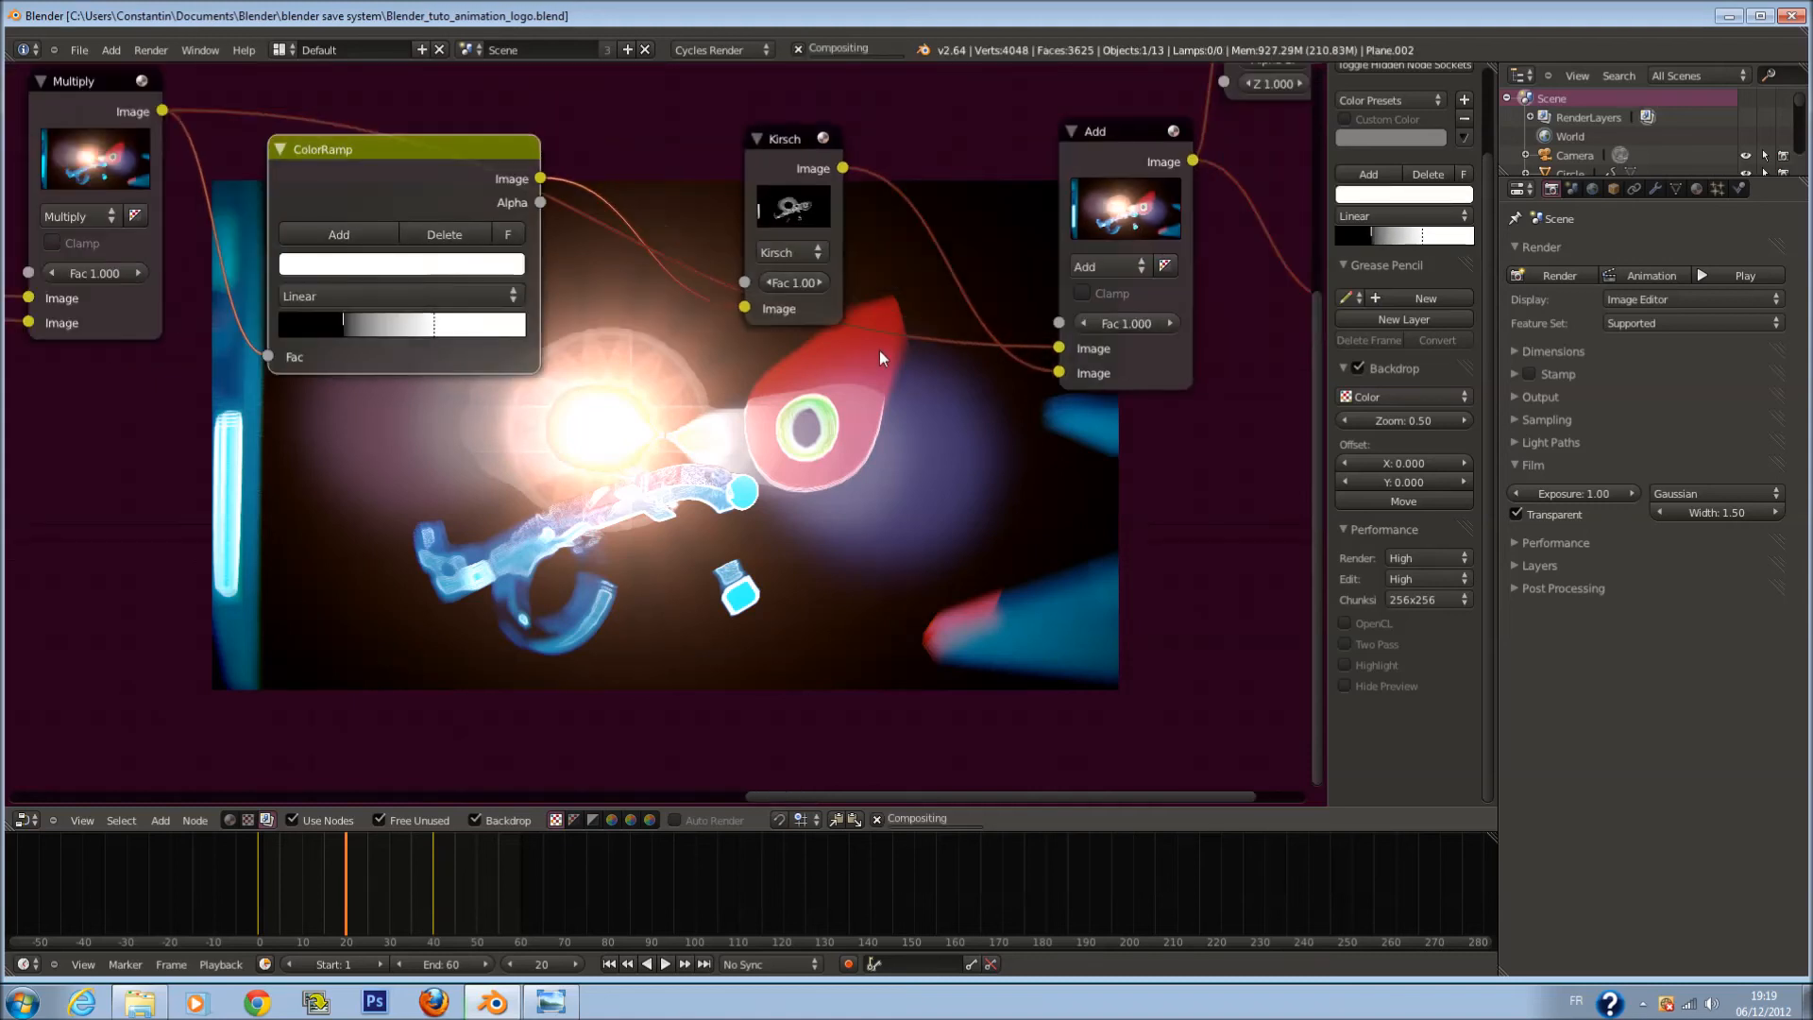
middle_drag(880, 349, 807, 403)
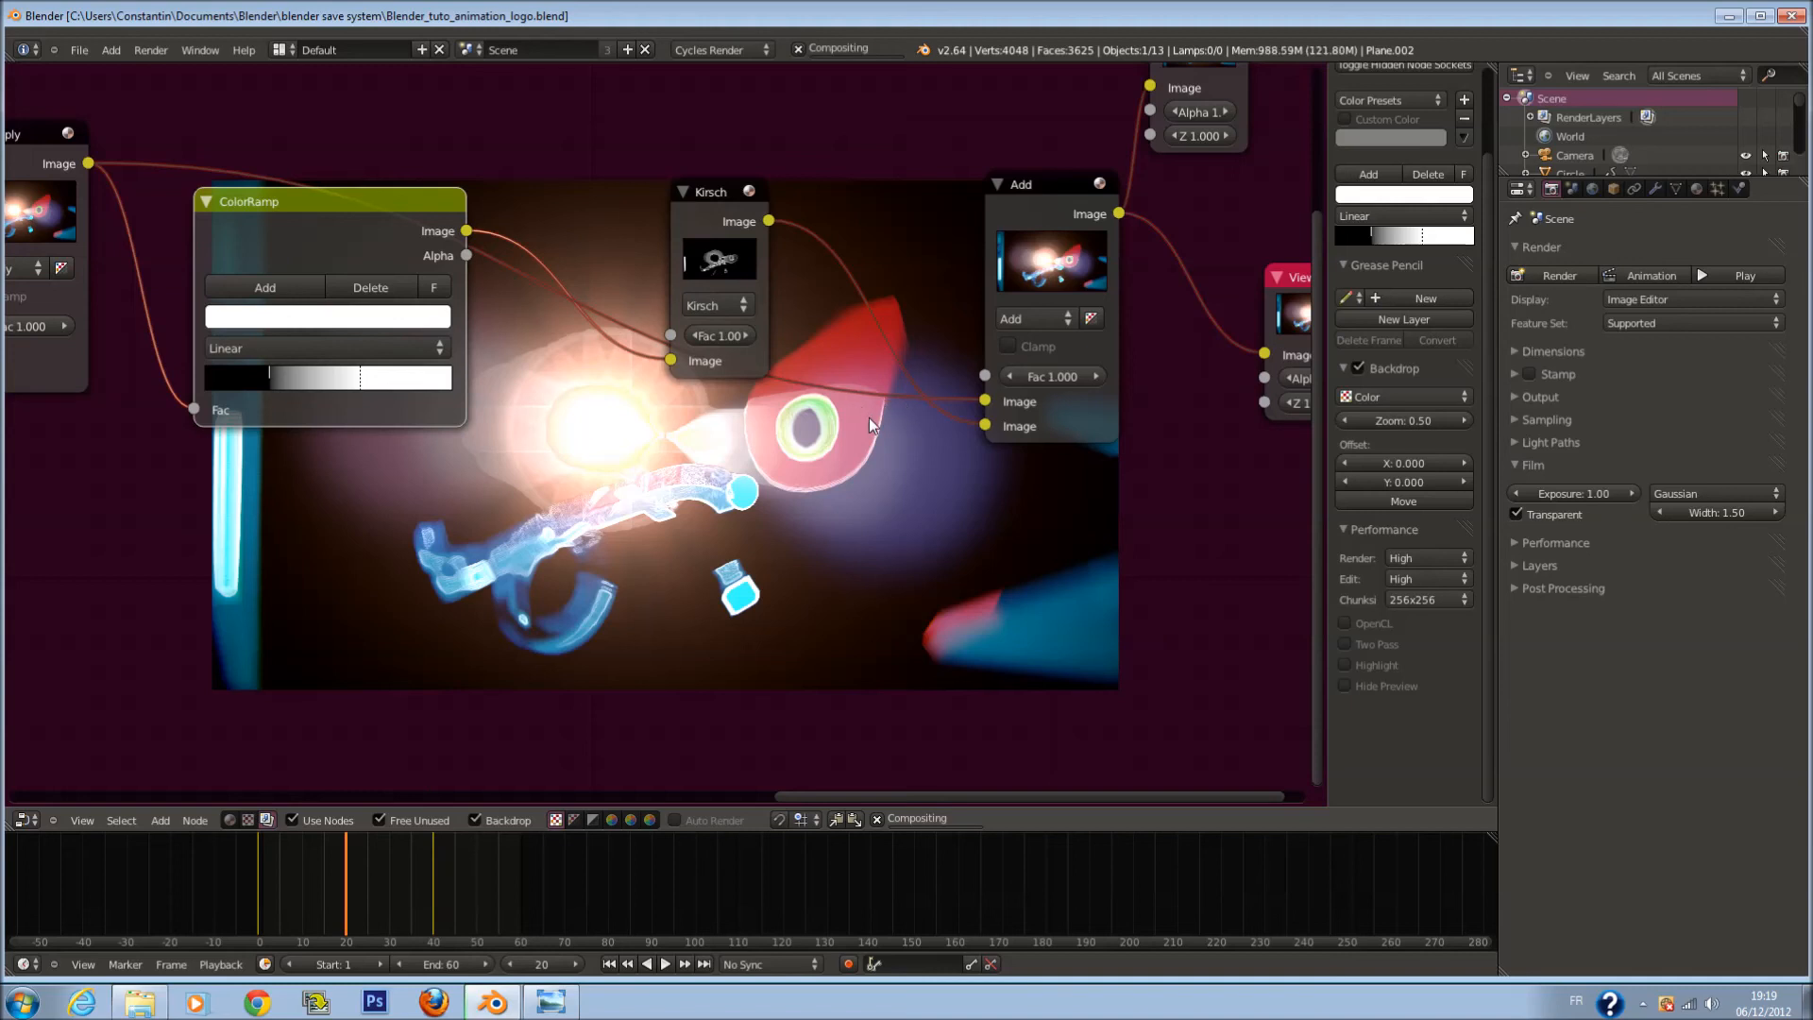
Step: Try moving the ColorRamp's white stop to about 40% and setting the Kirsch filter's factor to 0.1
scroll(356, 364, up, 2)
drag(280, 368, 209, 369)
text(0.)
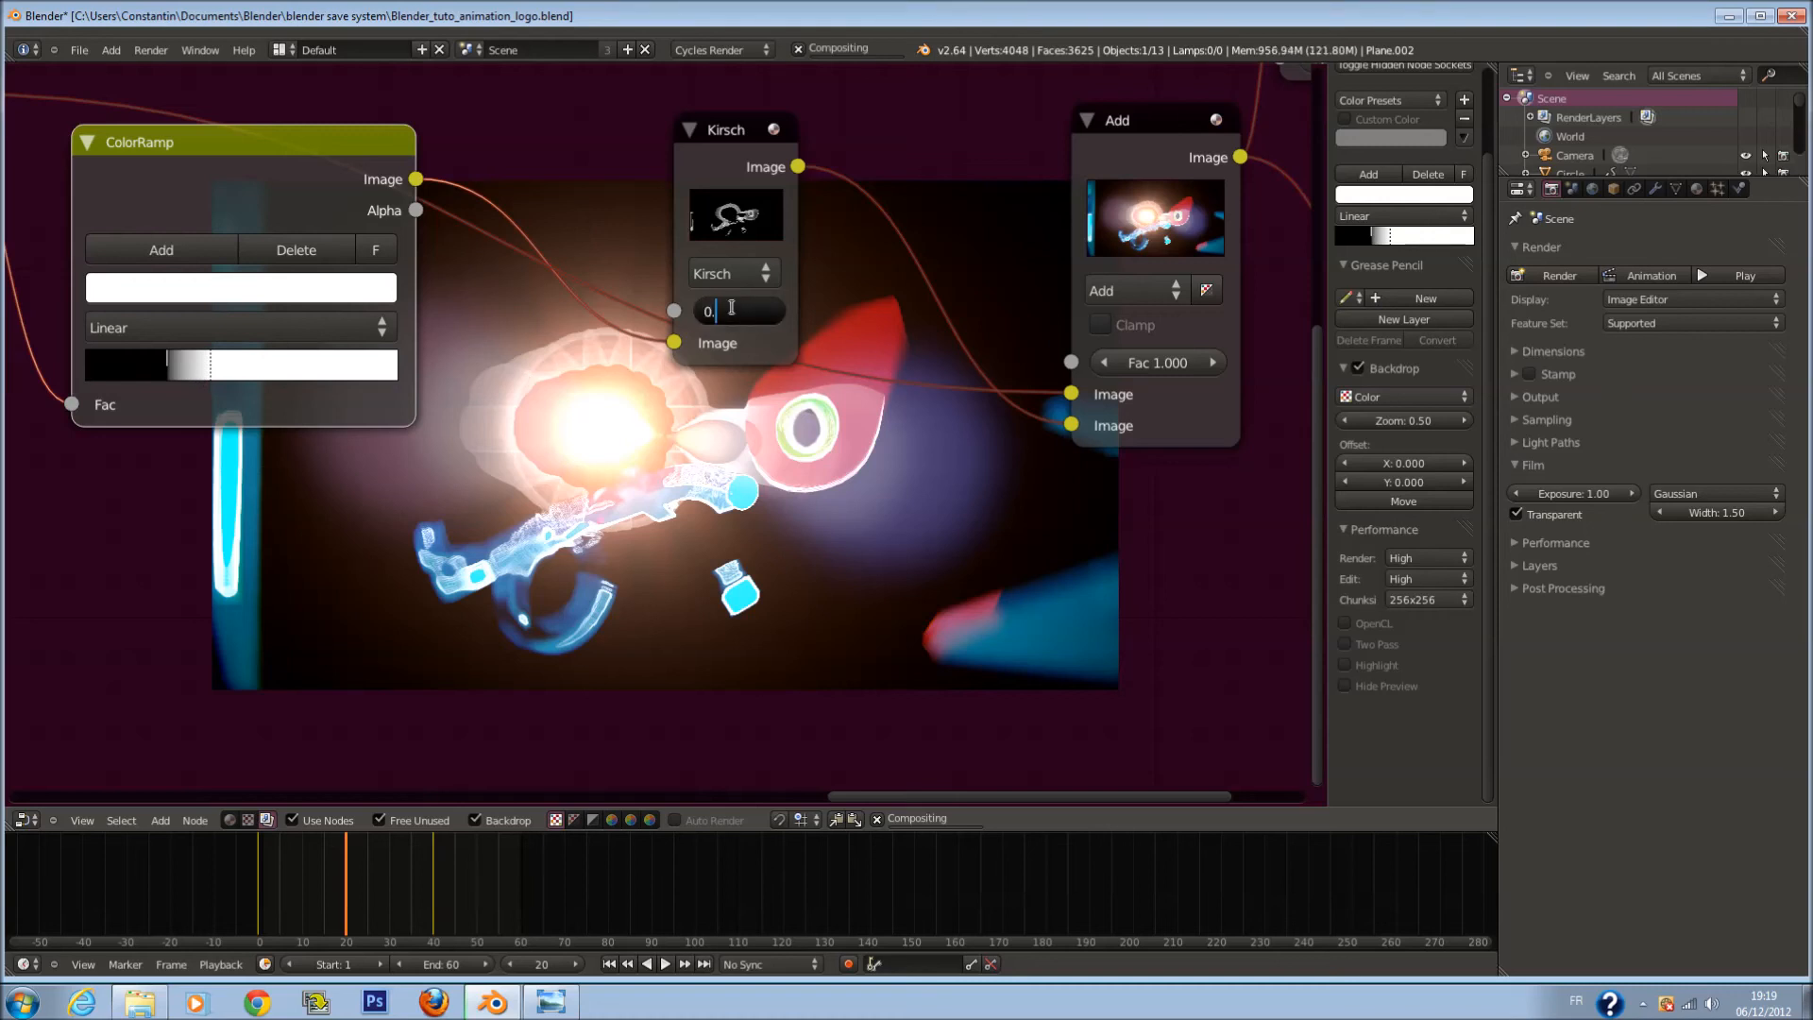
text(1)
key(Return)
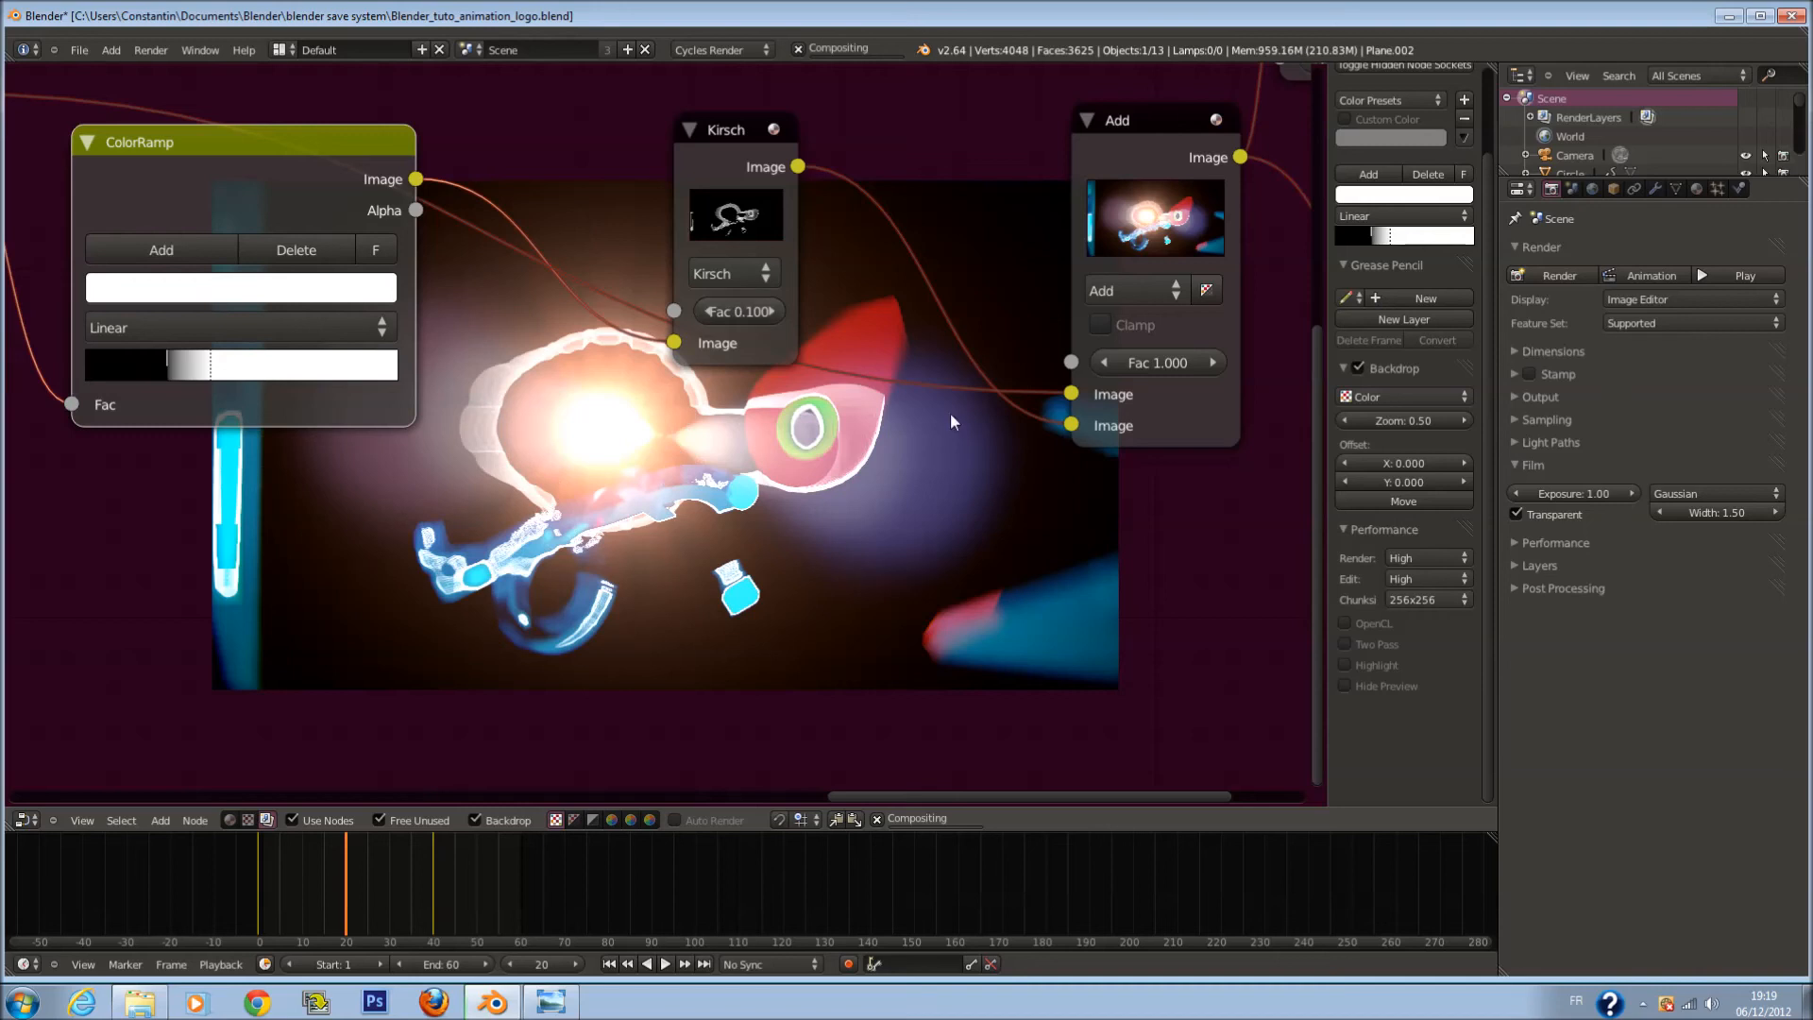
scroll(680, 516, up, 1)
scroll(680, 516, down, 1)
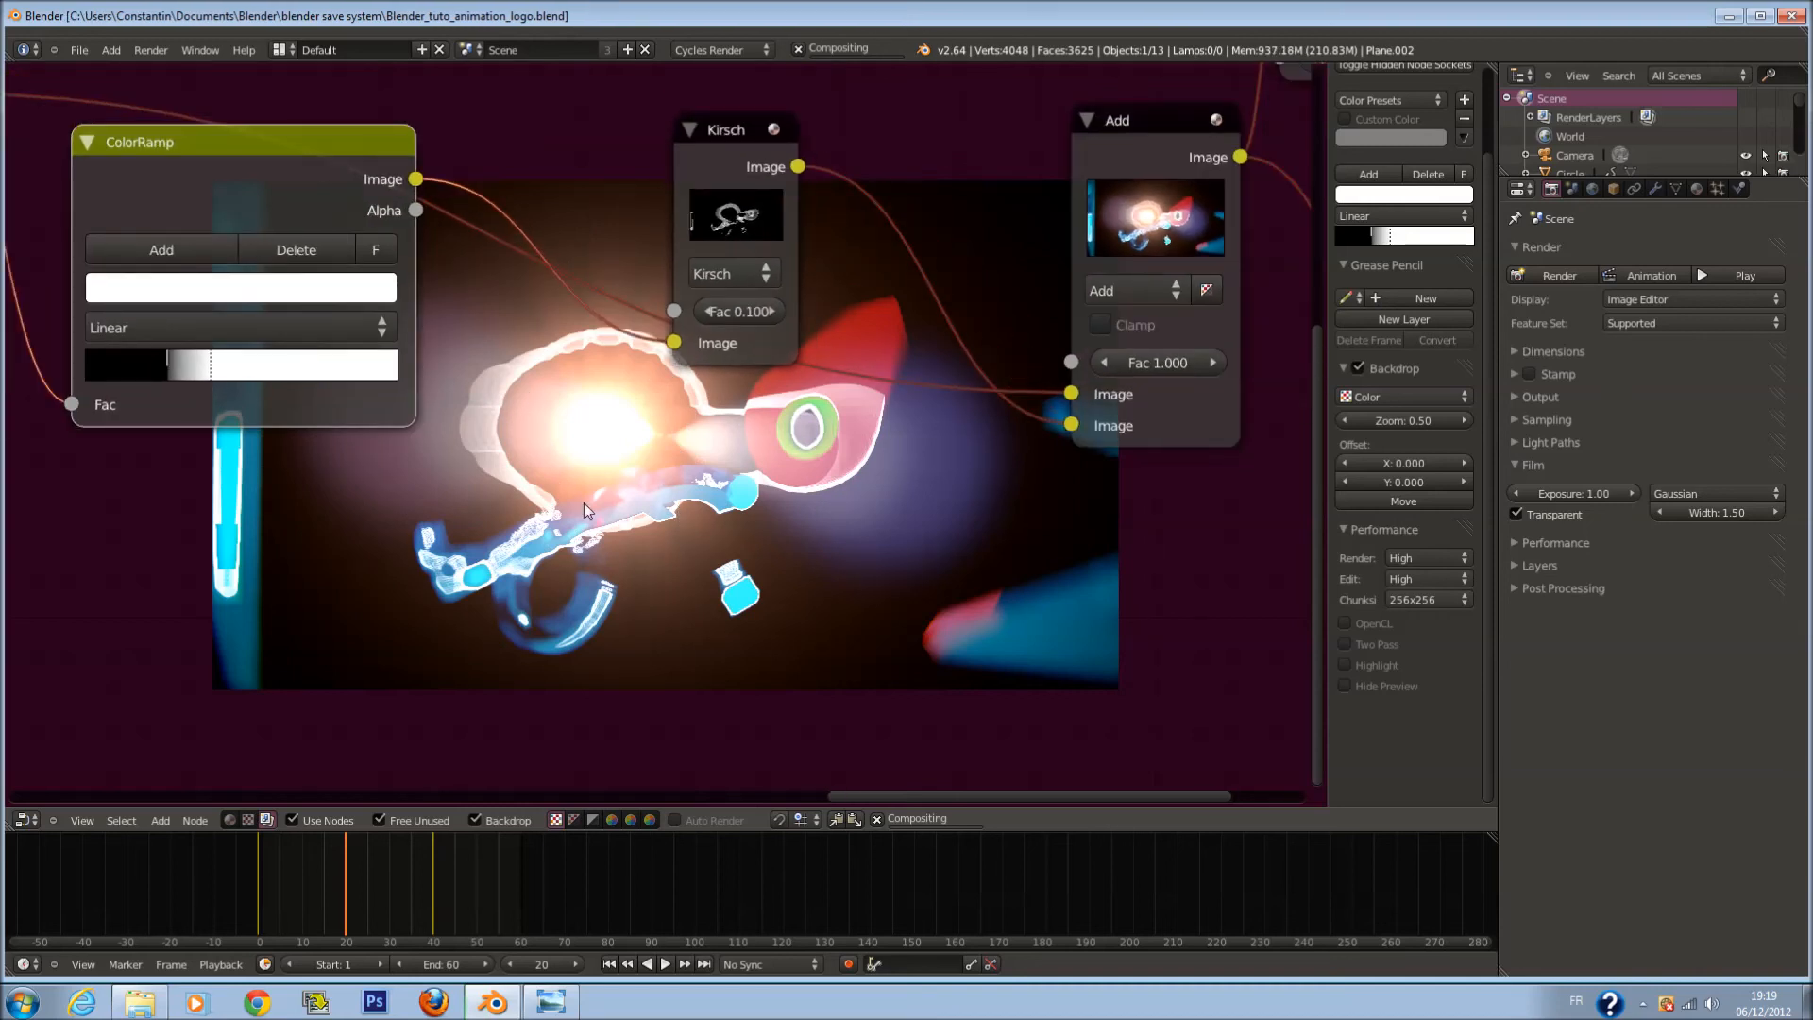
scroll(571, 355, up, 1)
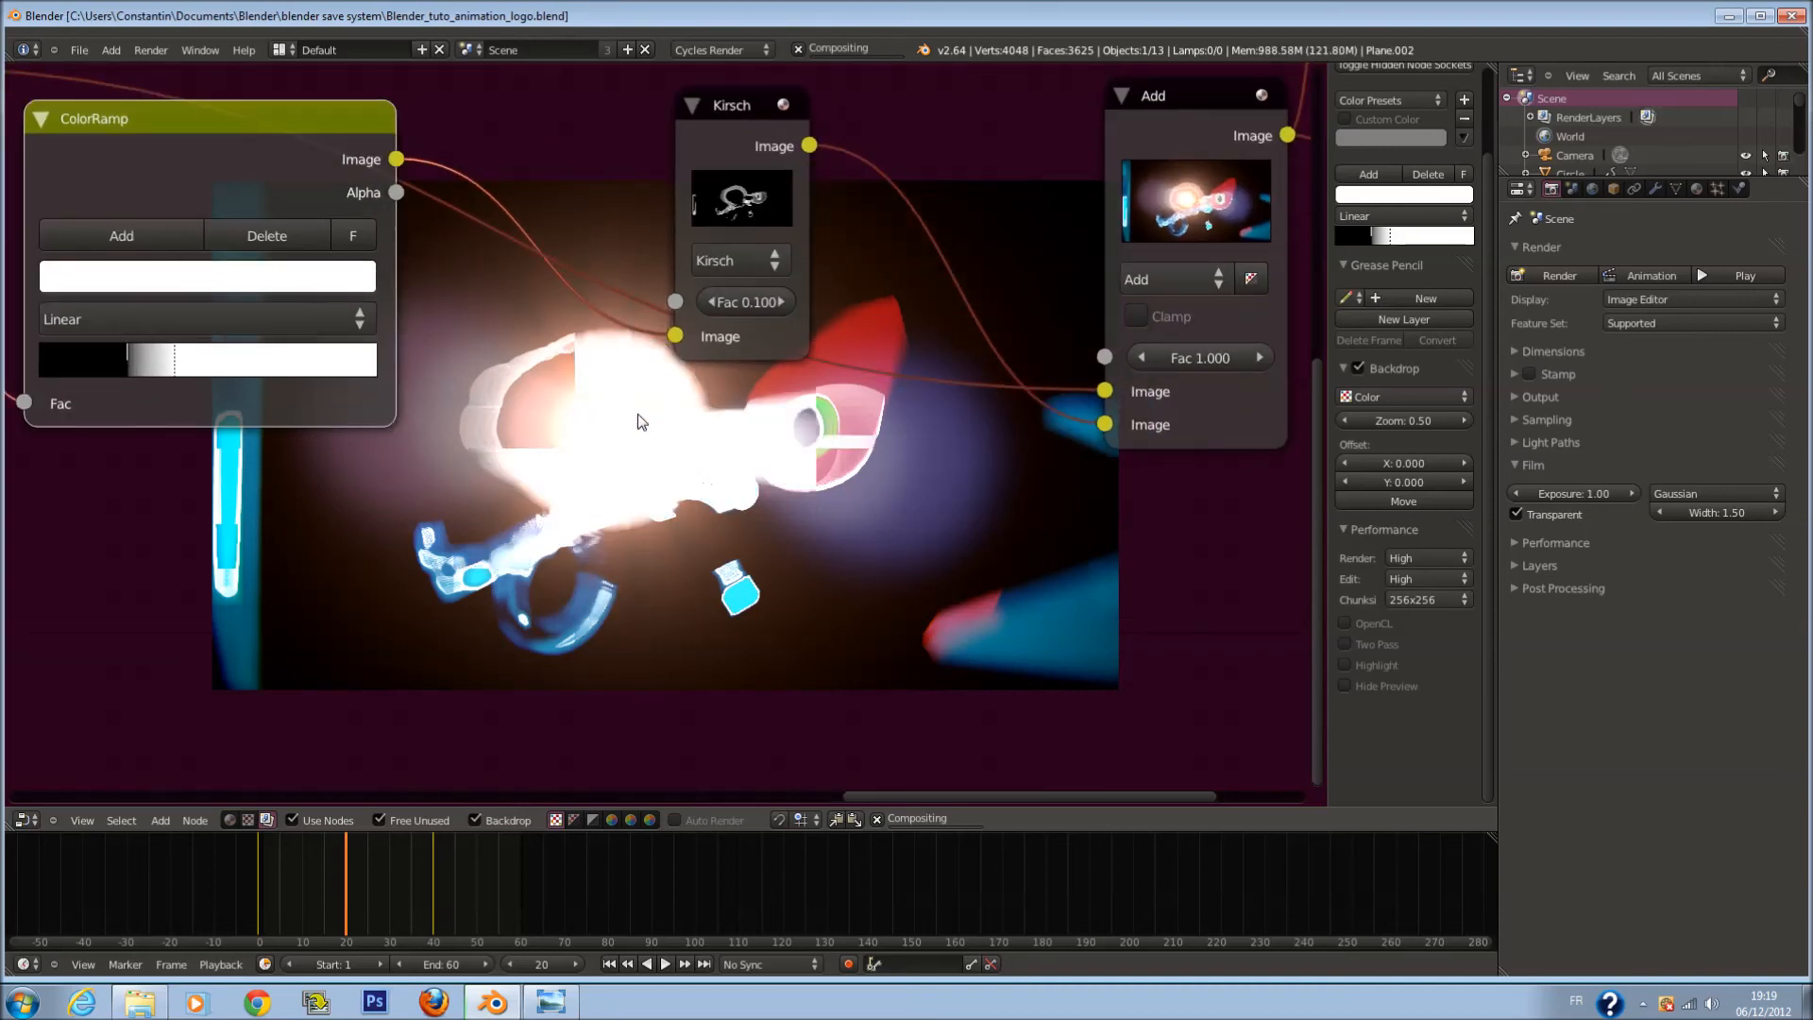
Step: Try spreading the ColorRamp with its white stop at about 95% and its black stop at about 75%
drag(174, 361, 364, 380)
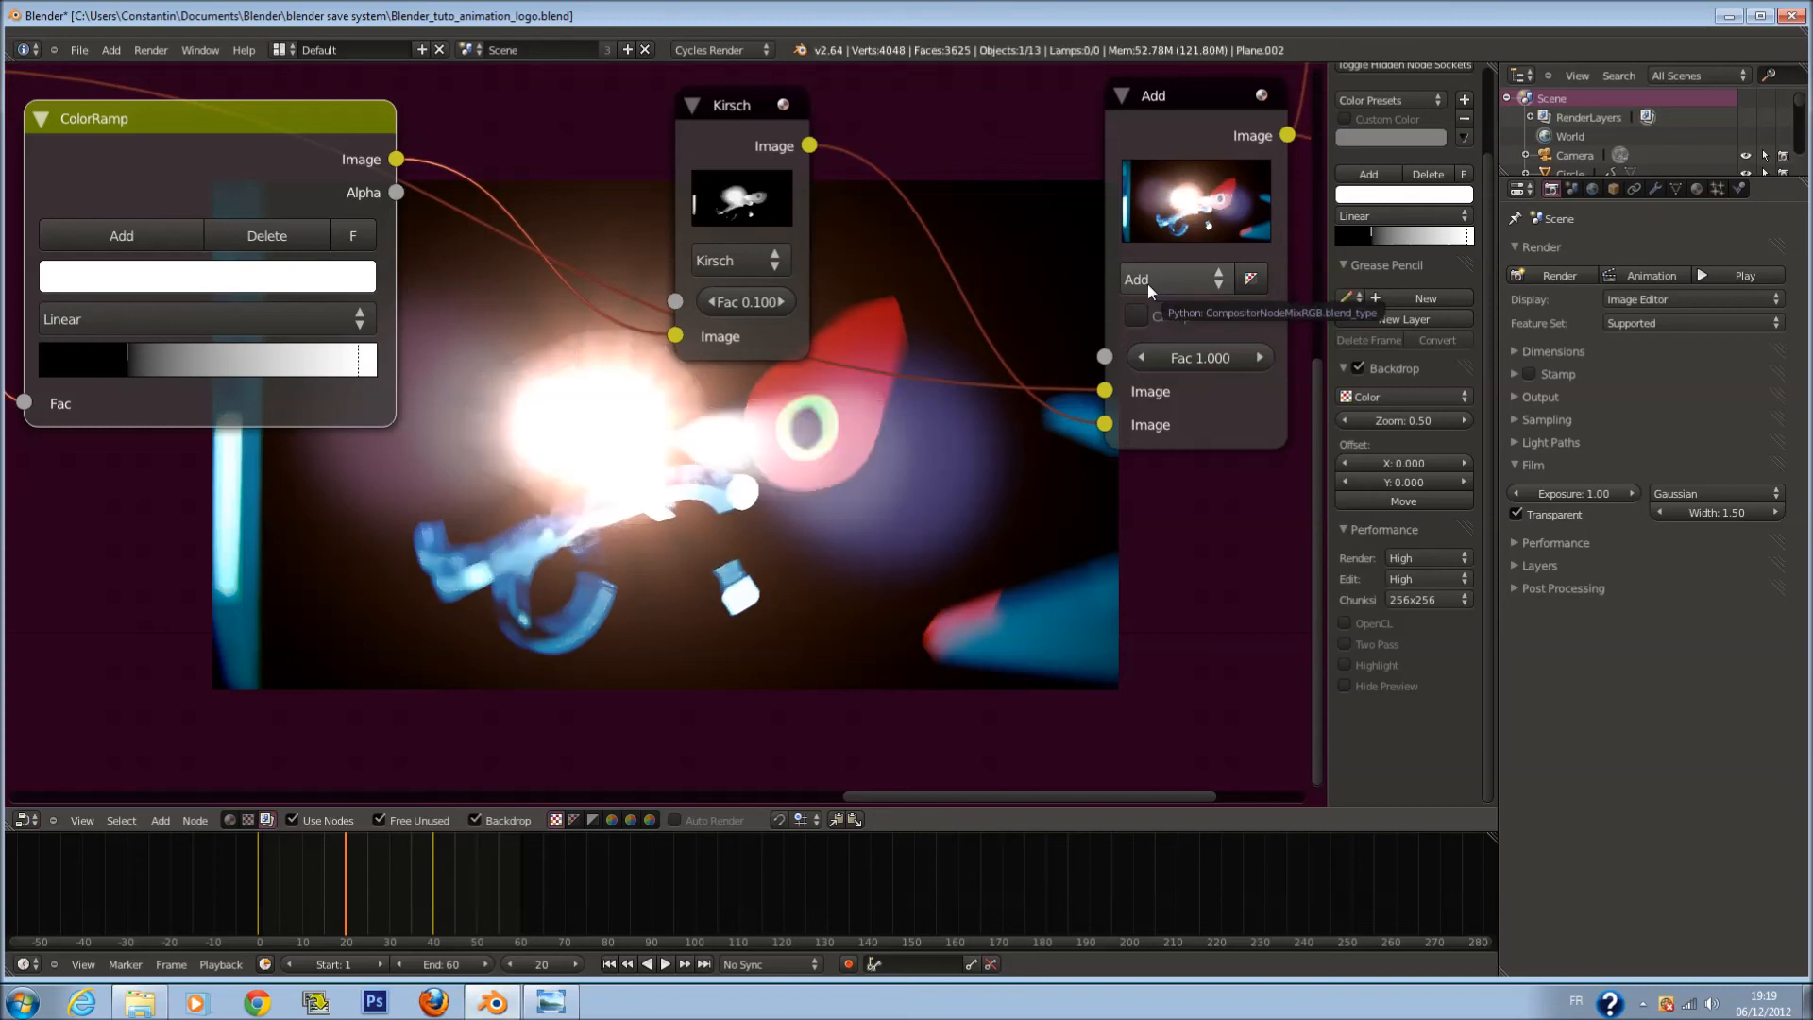
drag(382, 348, 381, 373)
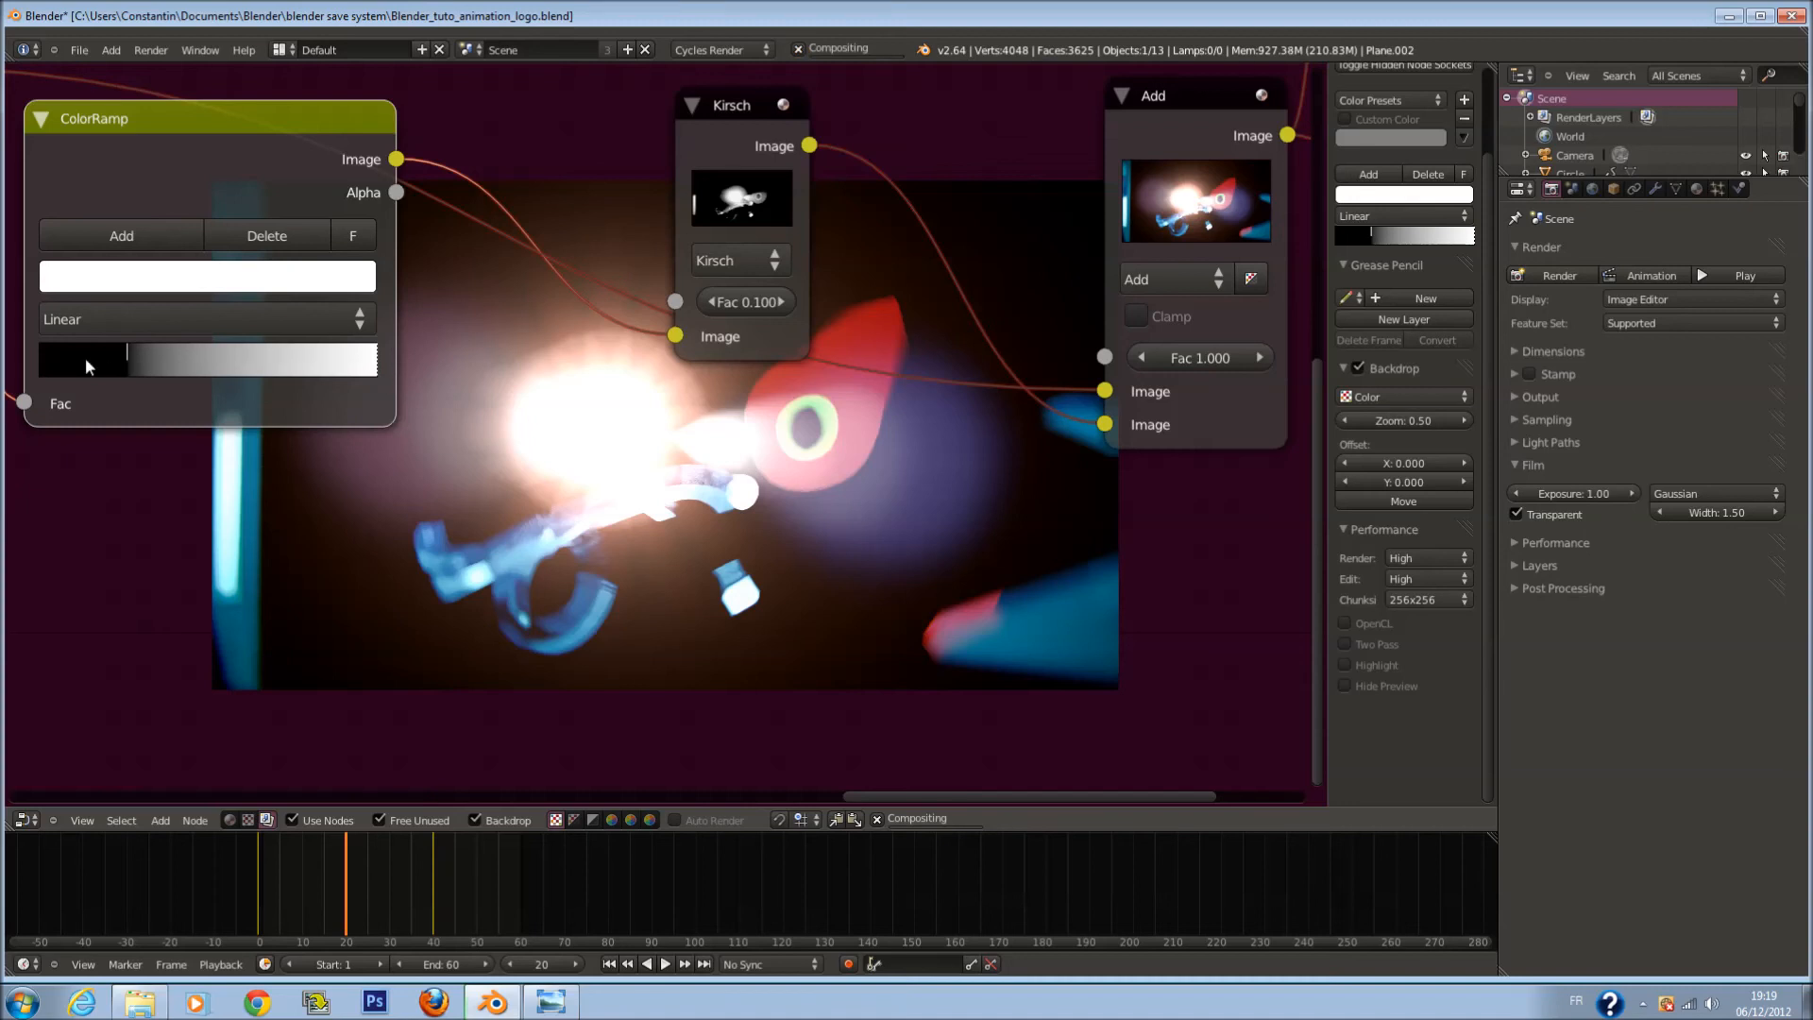
drag(128, 355, 195, 376)
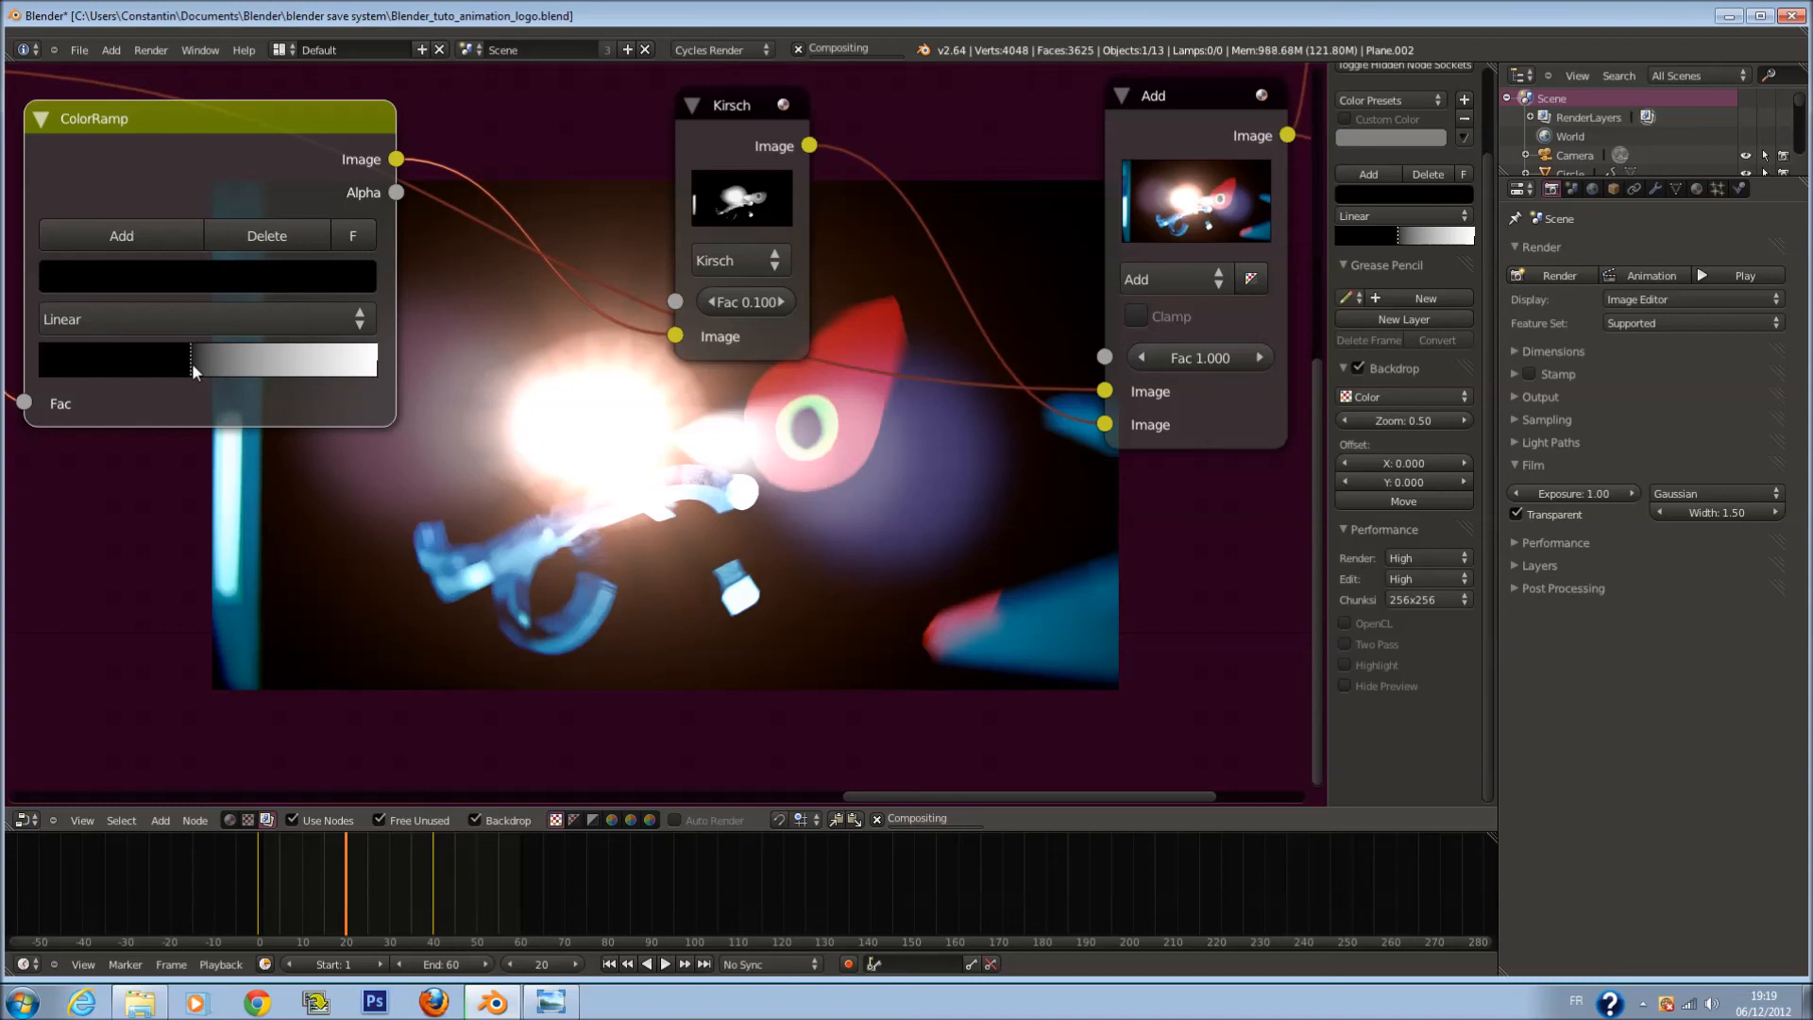
drag(196, 368, 291, 374)
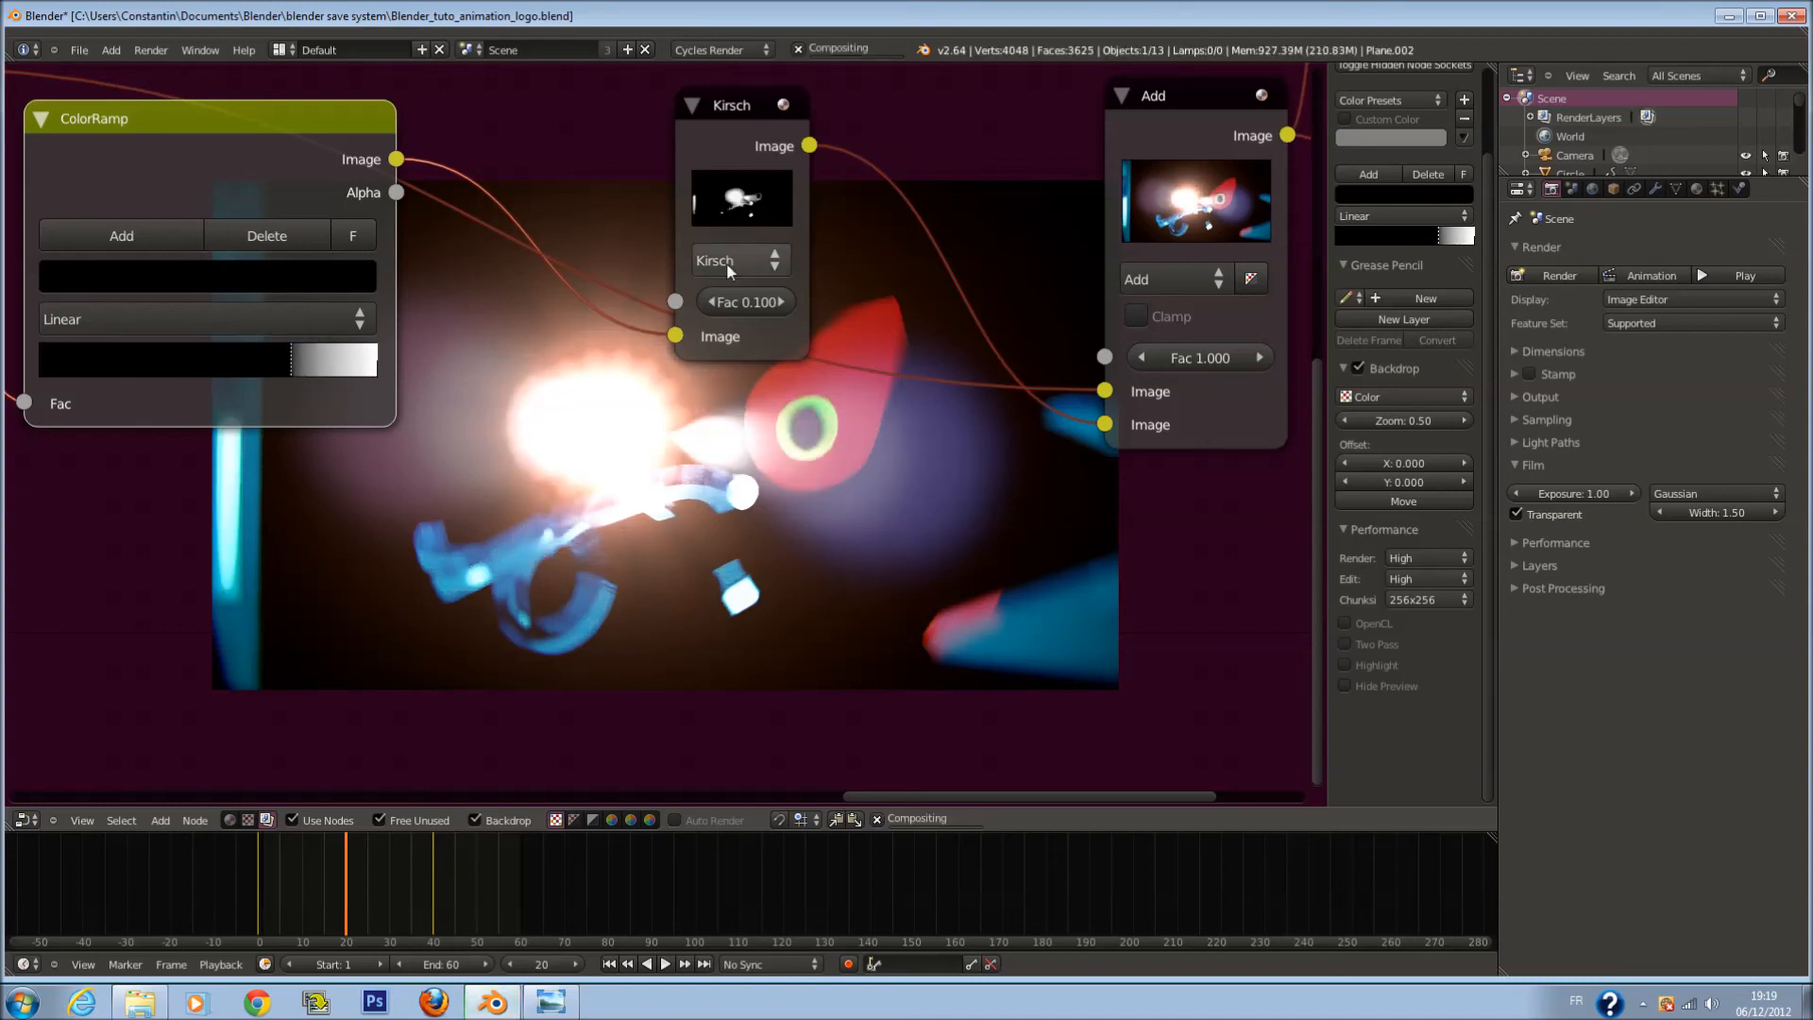
Step: Try a factor of 0.25 on the Kirsch filter node
click(748, 302)
text(0.)
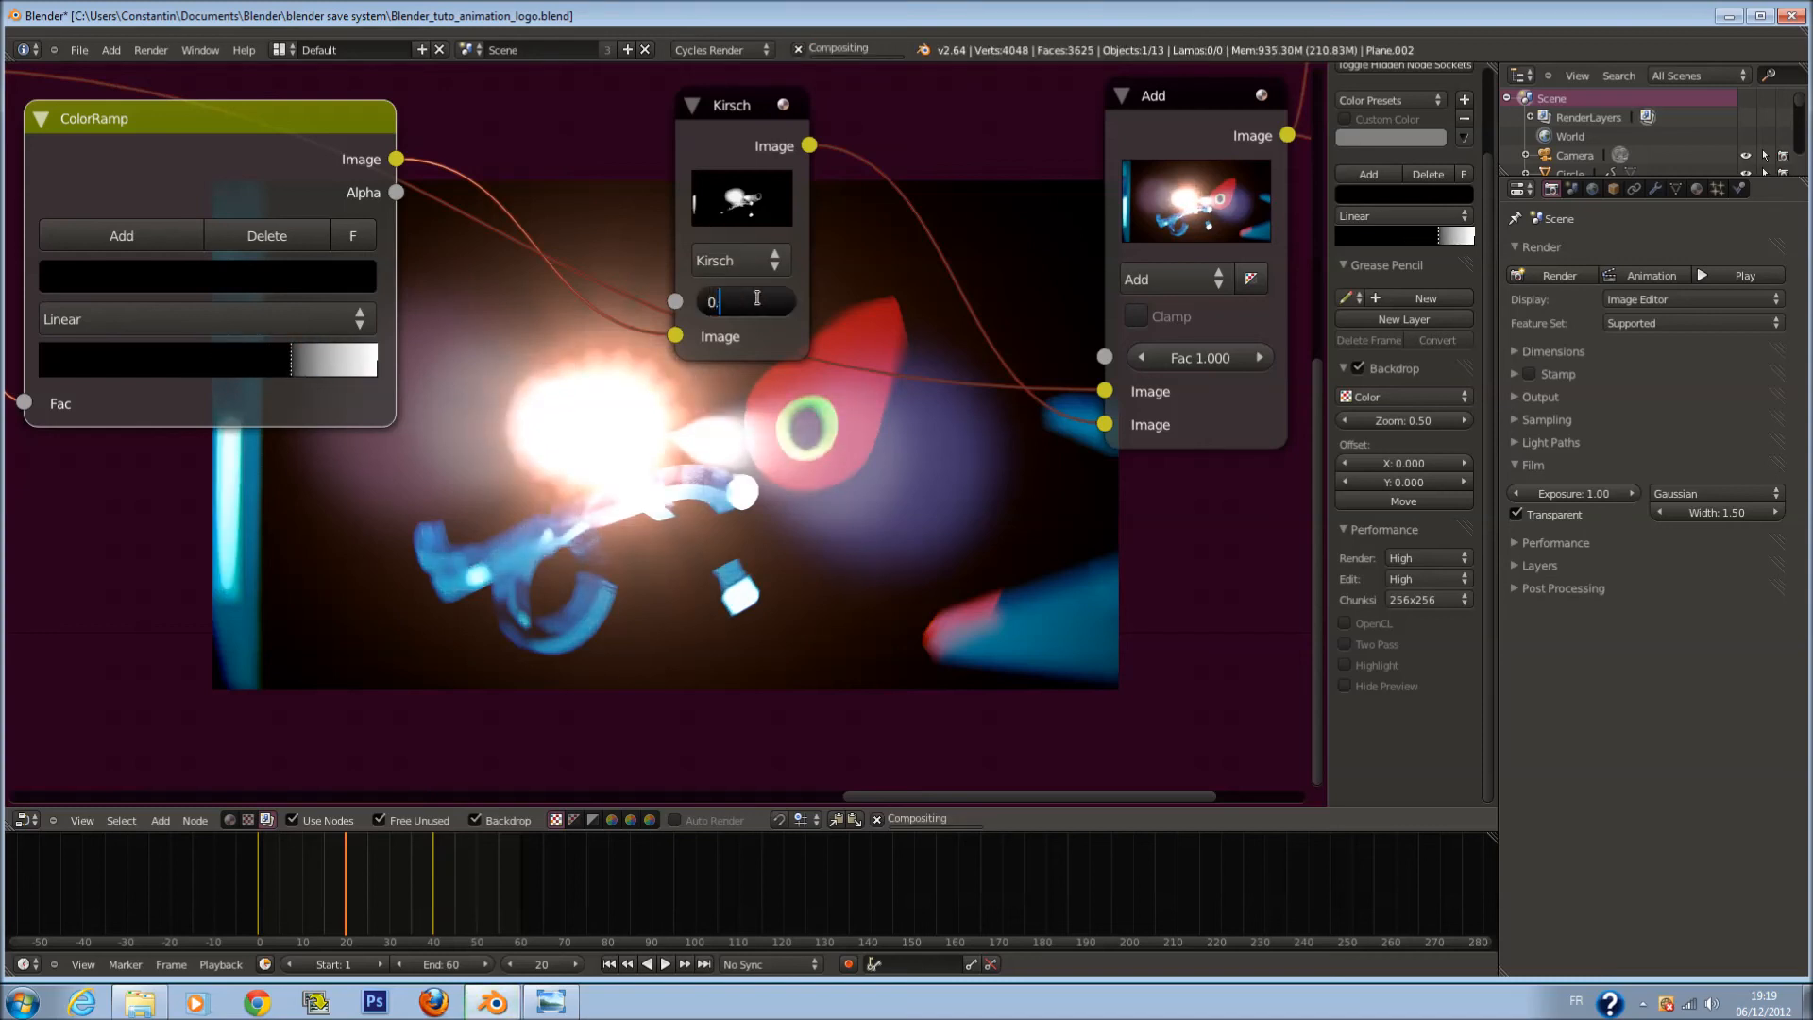
text(25)
key(Return)
middle_drag(898, 574, 846, 517)
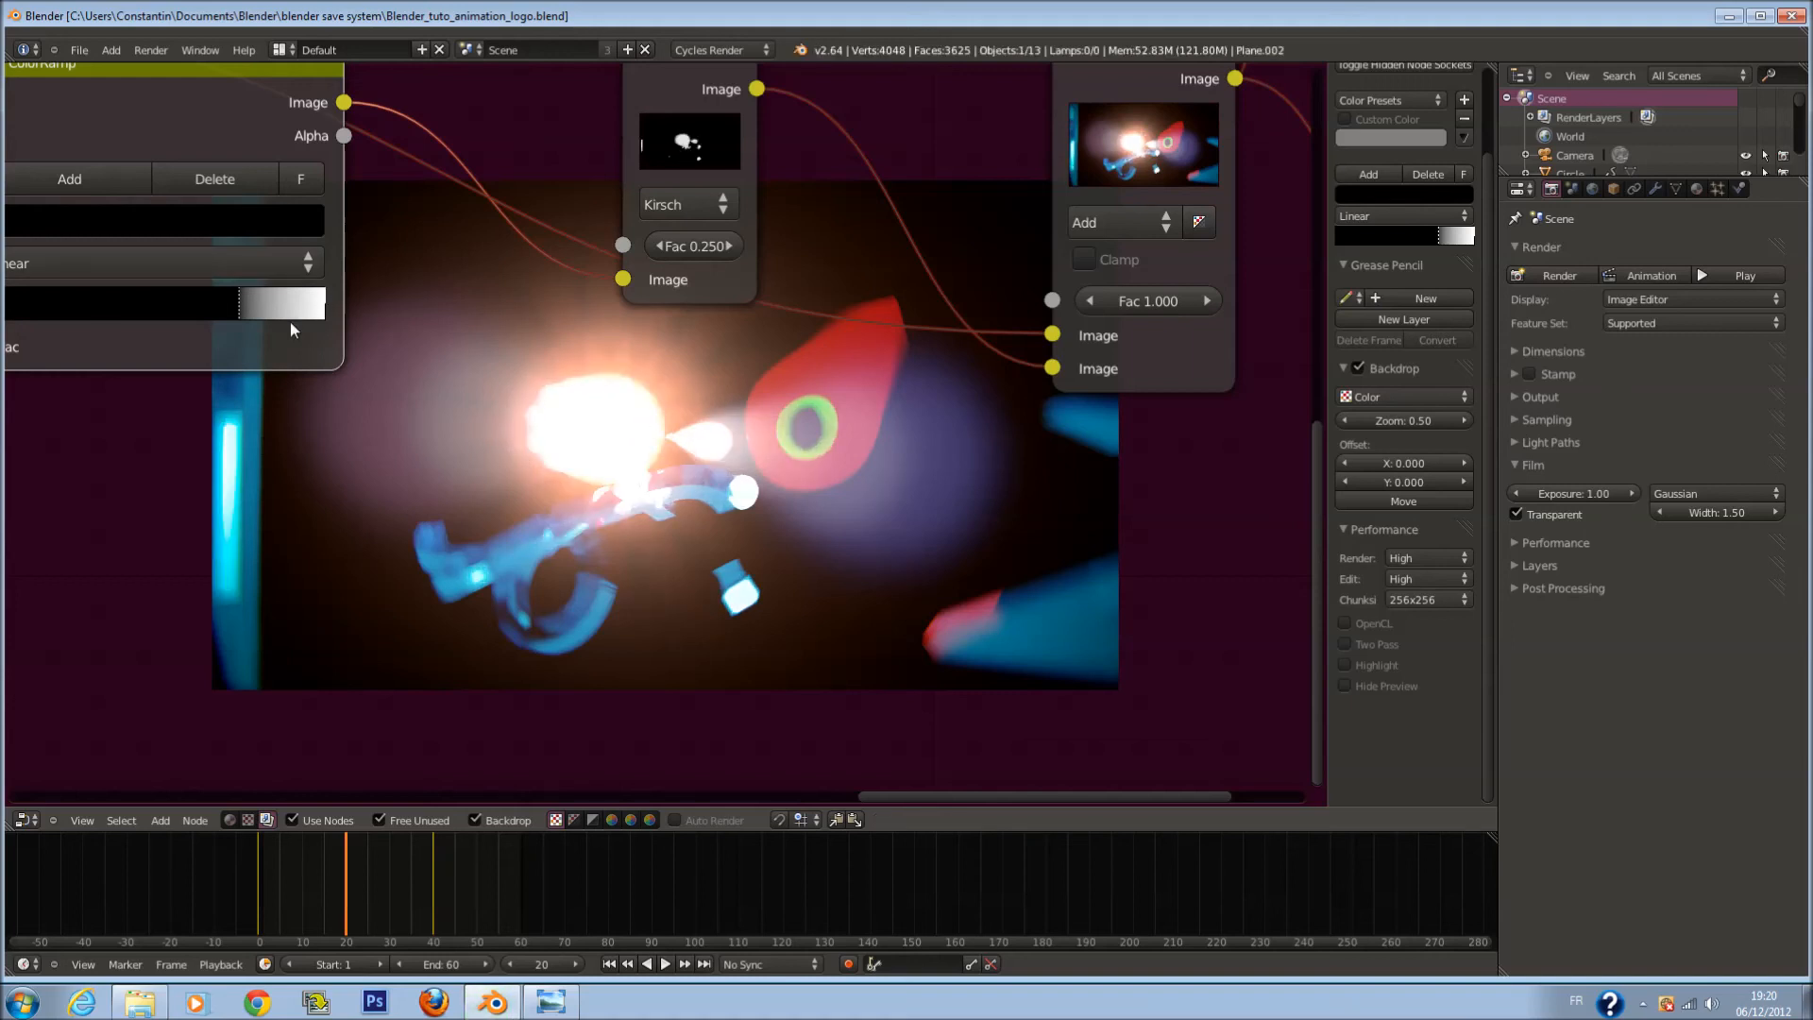
Step: Move the ColorRamp's white stop to about 86% and change its colour to black
middle_drag(291, 321, 429, 341)
drag(461, 324, 414, 341)
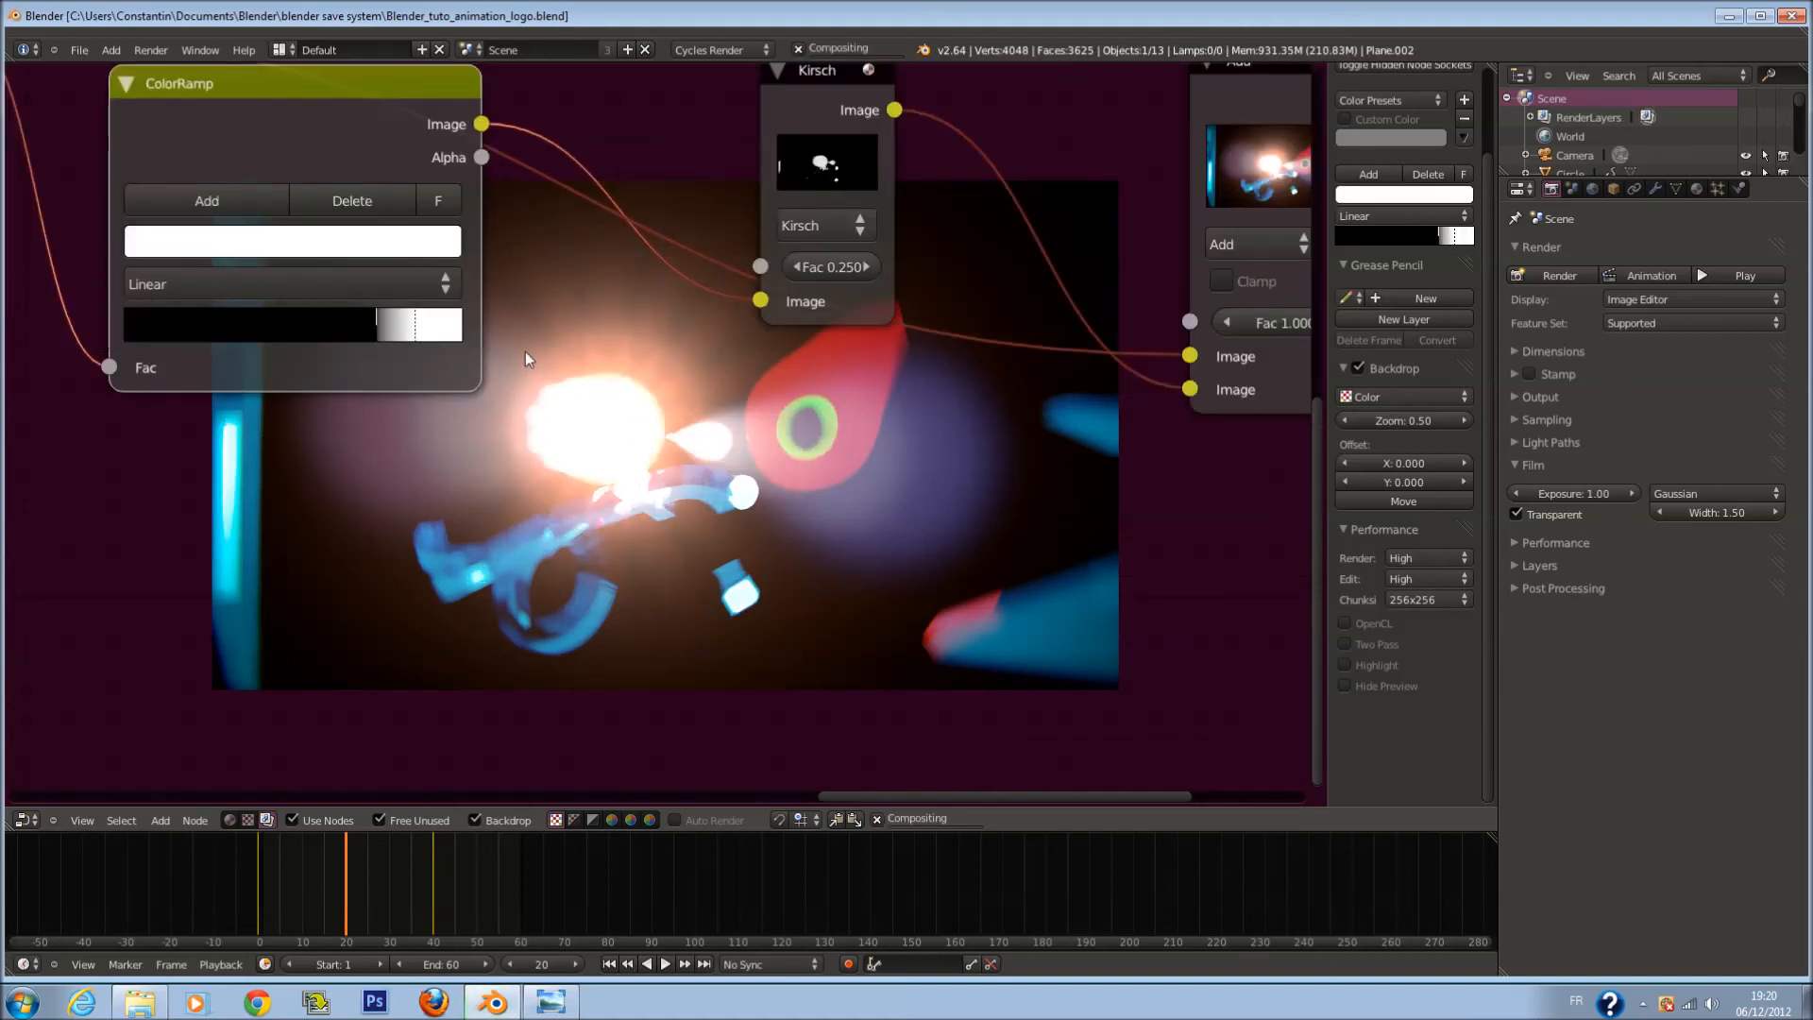
click(442, 244)
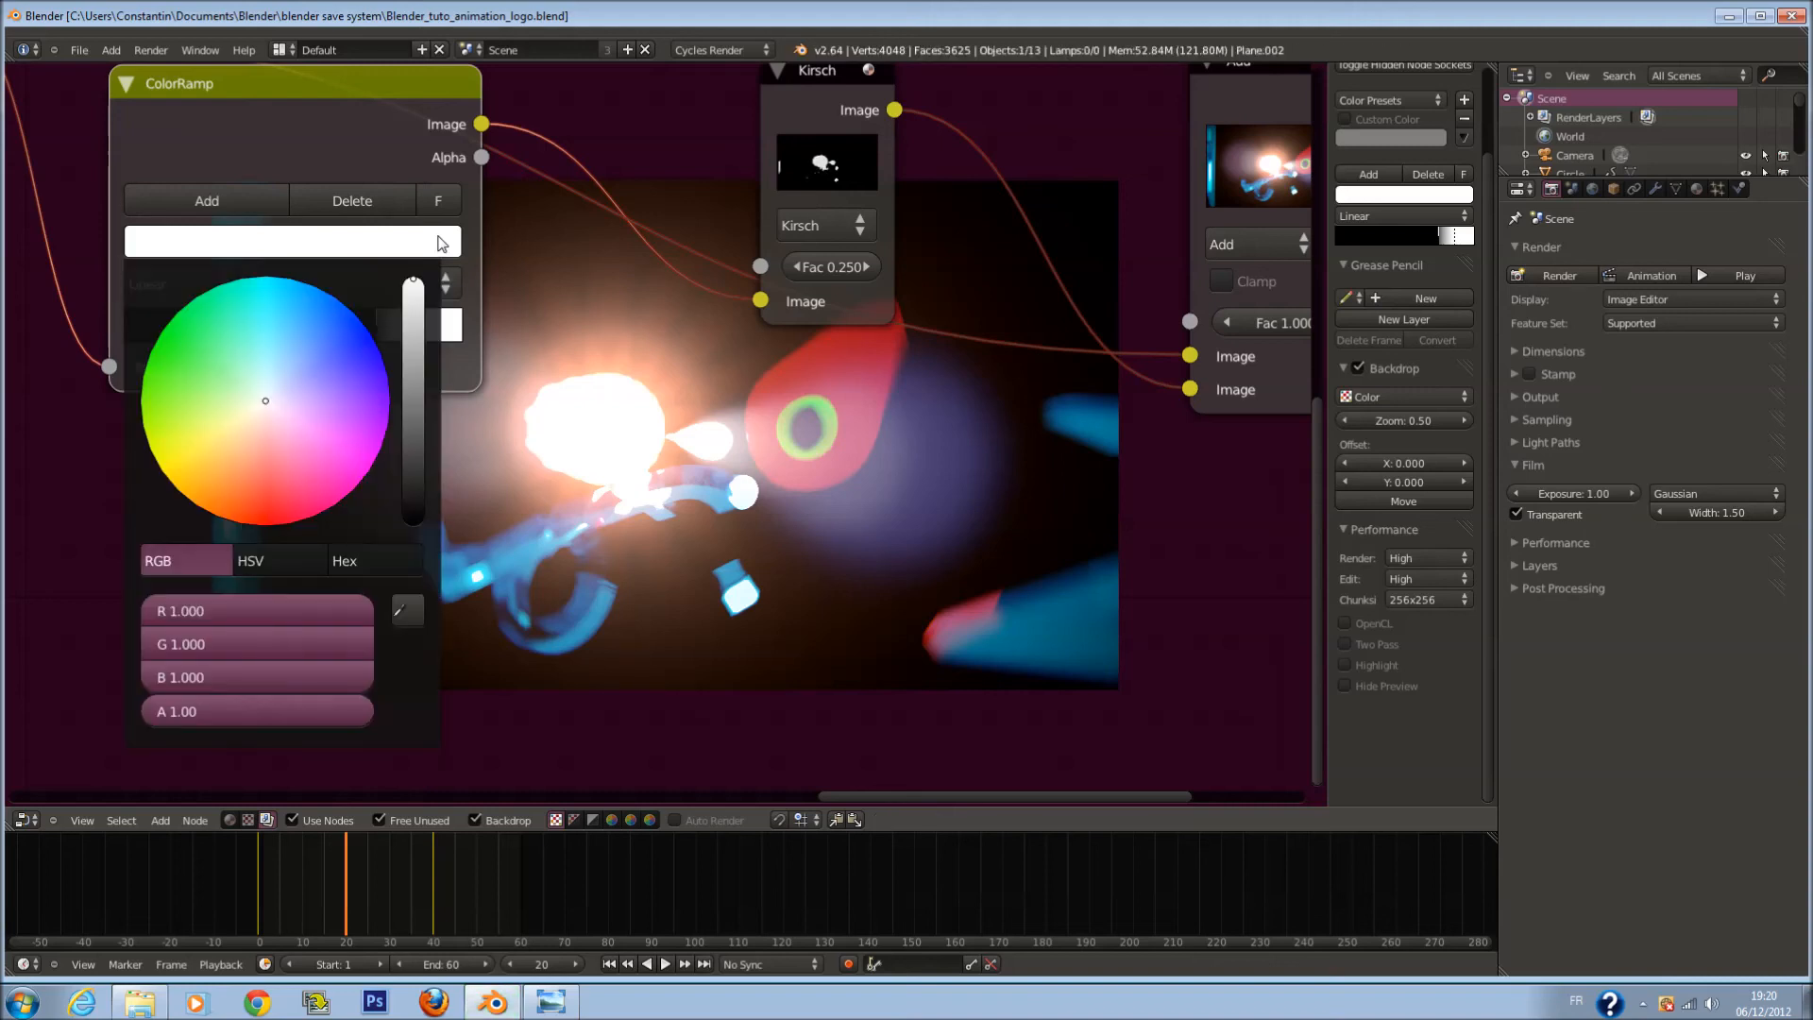
drag(423, 312, 427, 559)
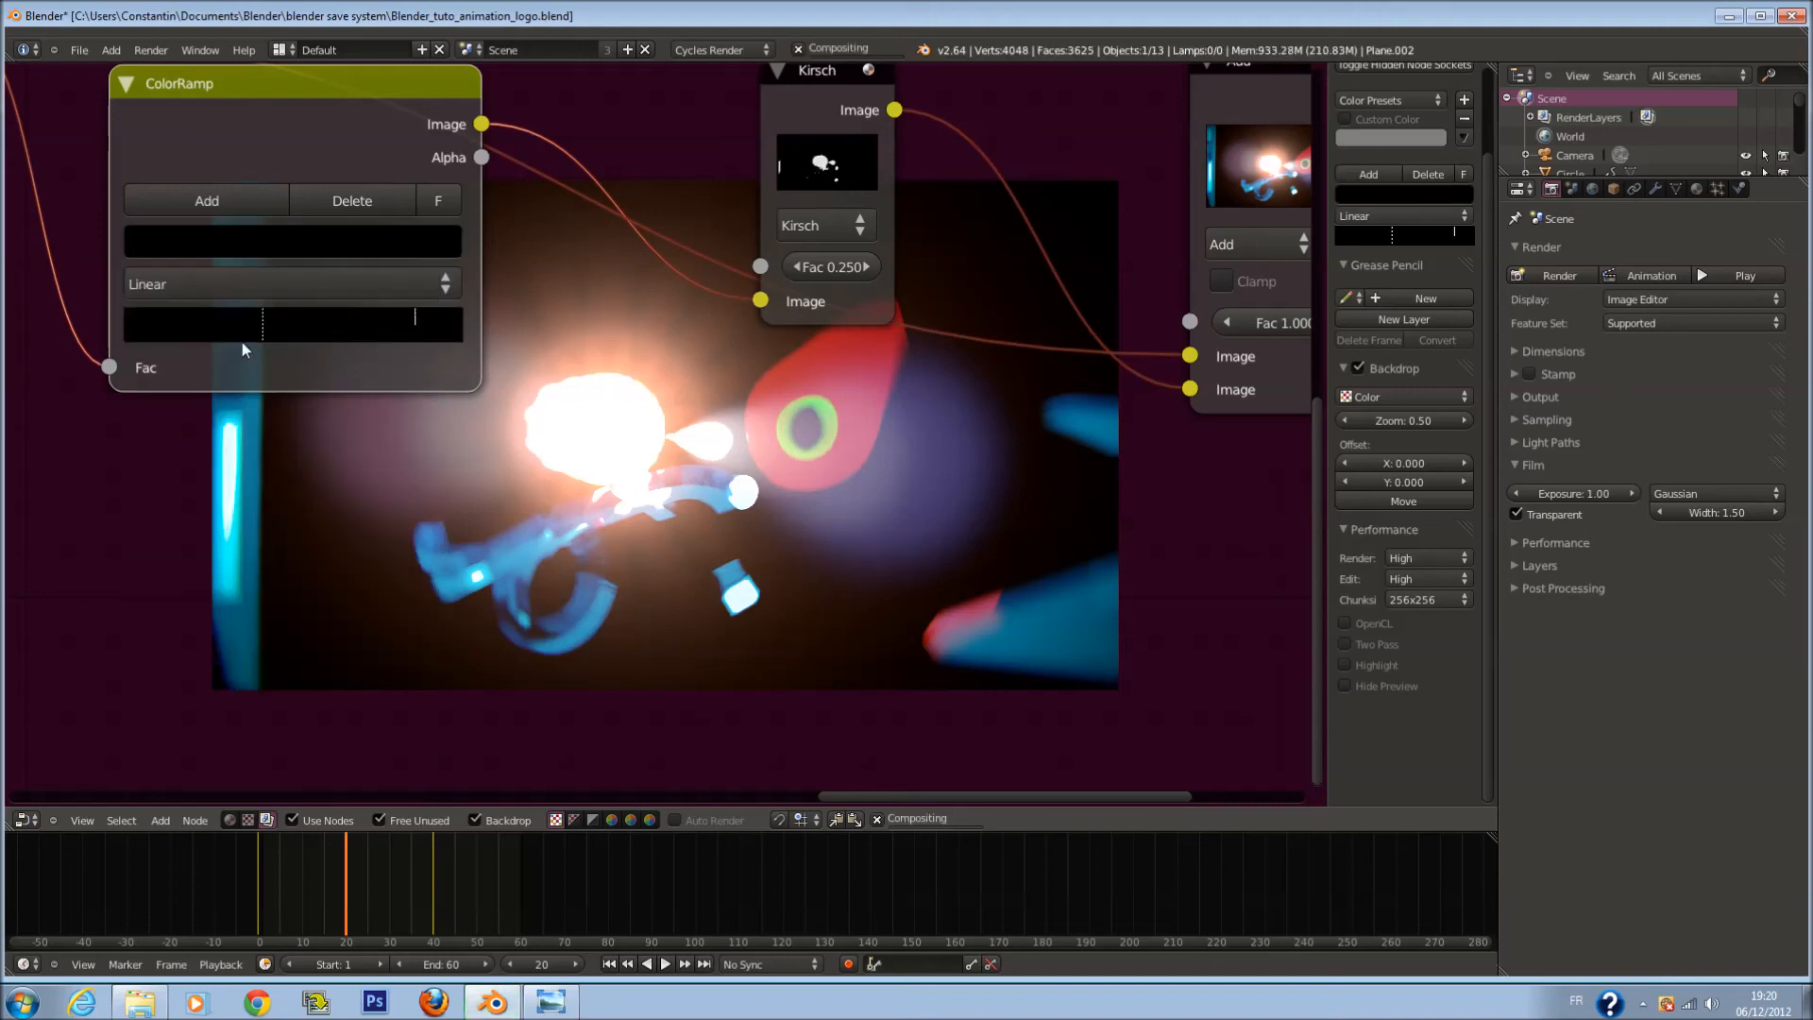
Step: Move the ColorRamp's first black stop to about 11% and add a mid-grey stop halfway between the two black ones
click(229, 202)
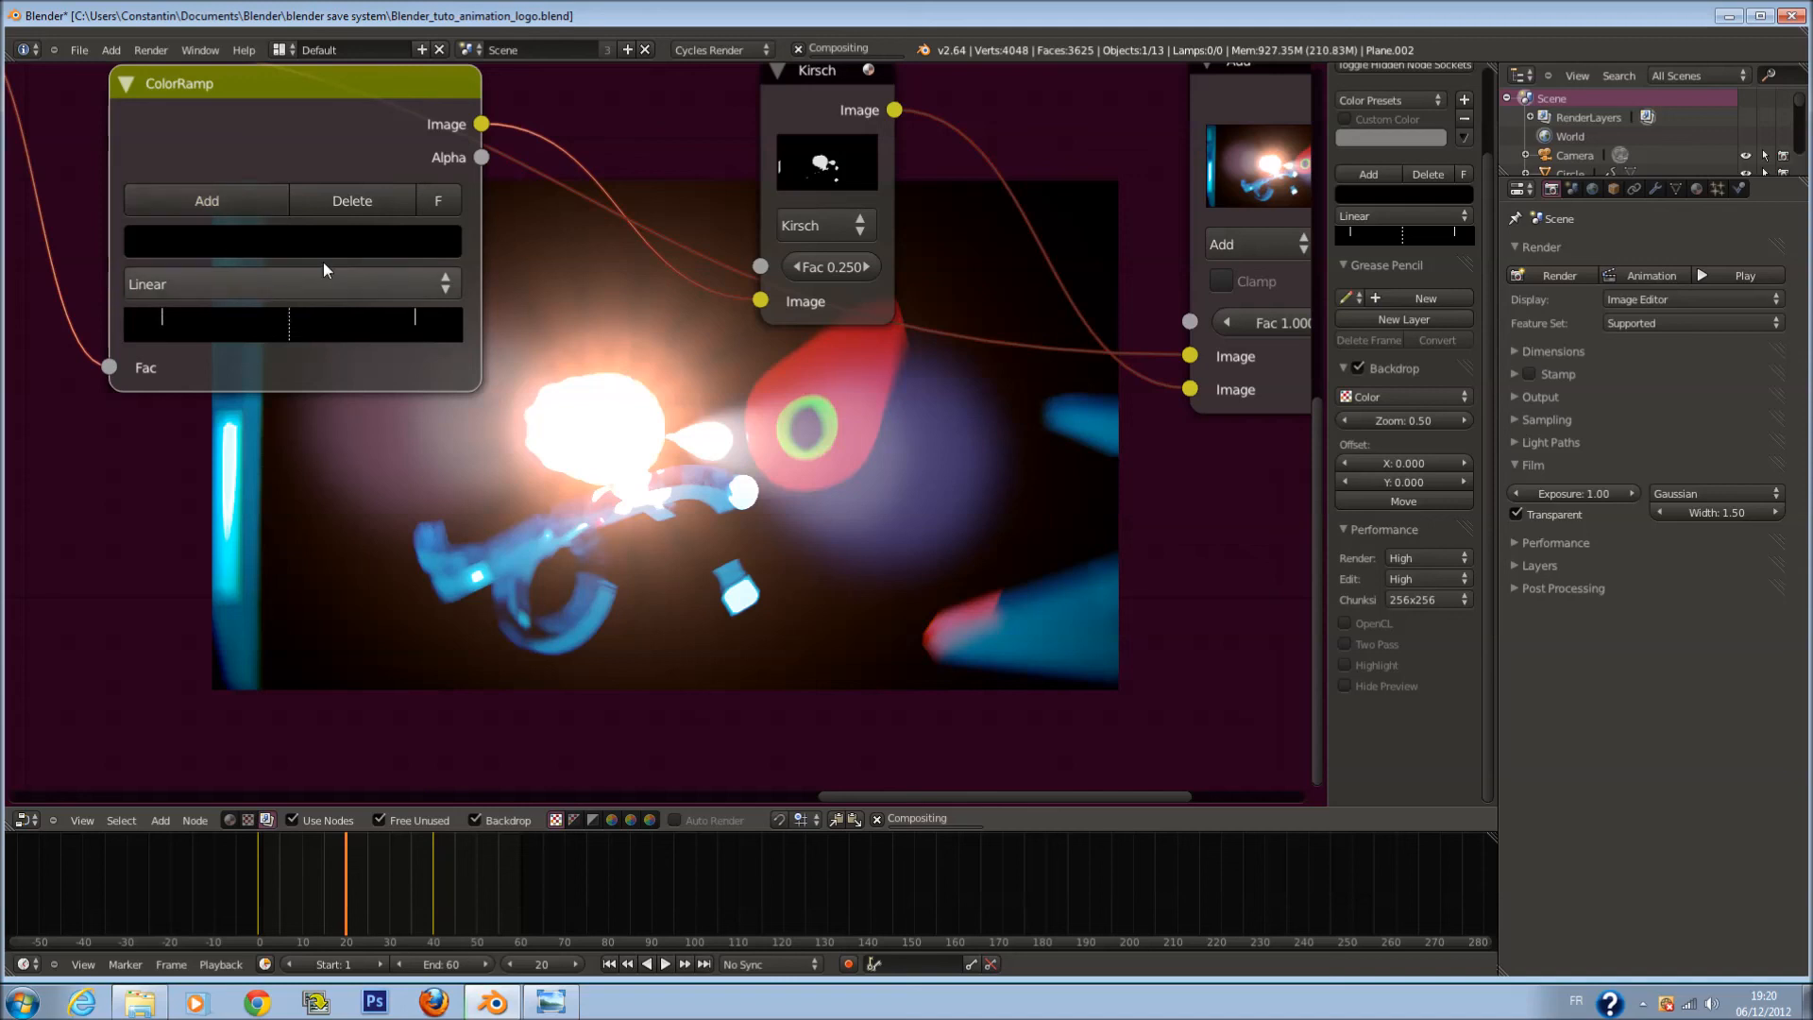
click(345, 253)
click(361, 247)
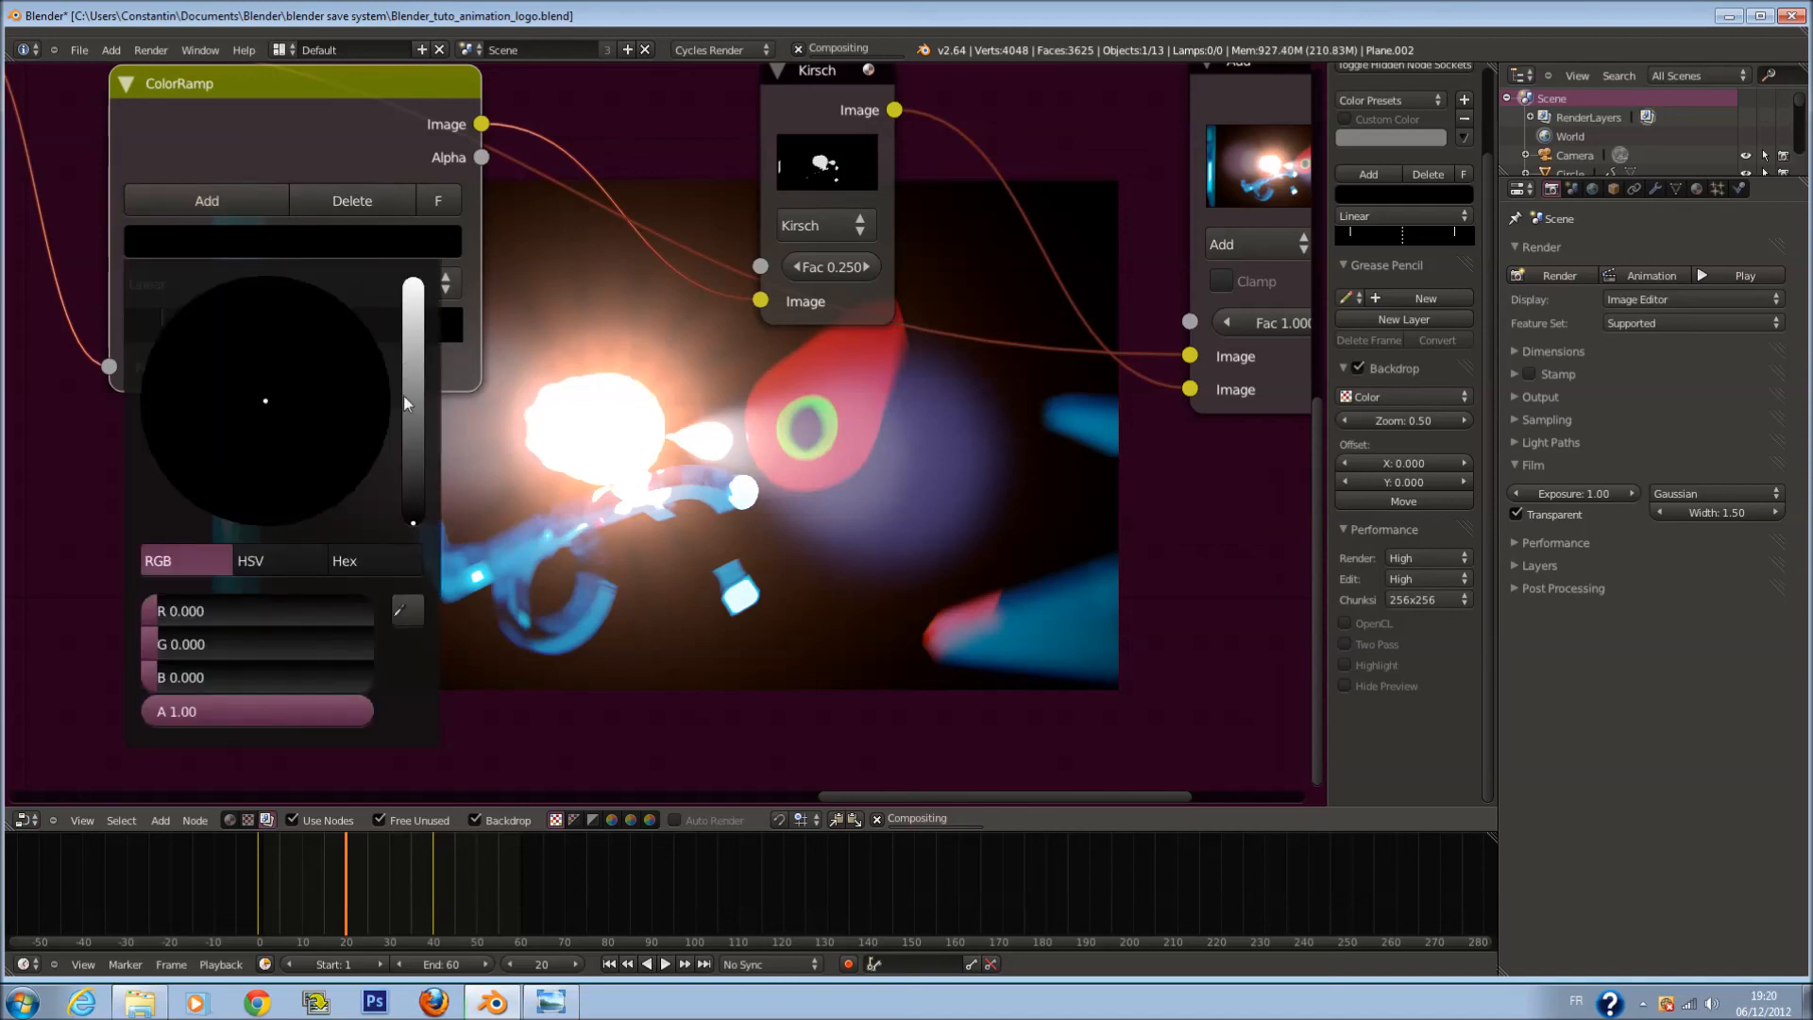
click(417, 439)
middle_drag(766, 503, 644, 469)
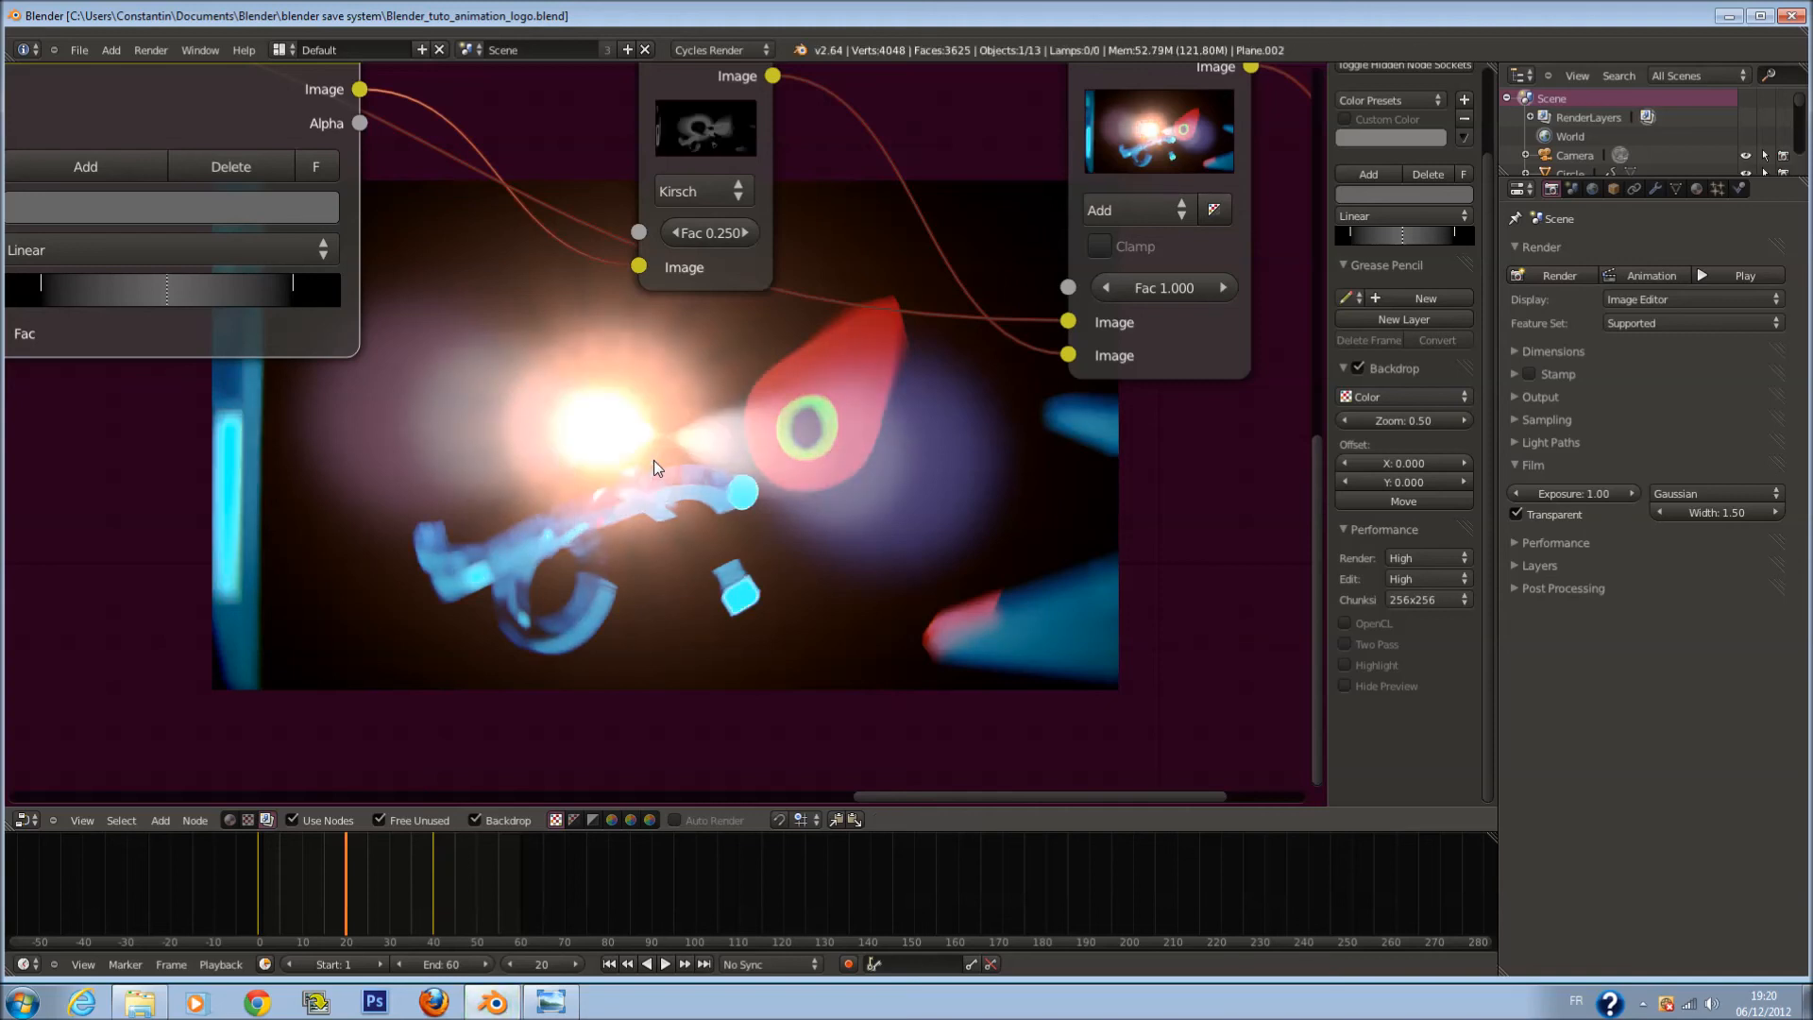
Step: Set the Kirsch filter's factor to 0.025 and save the file
scroll(655, 440, up, 4)
middle_drag(732, 253, 729, 553)
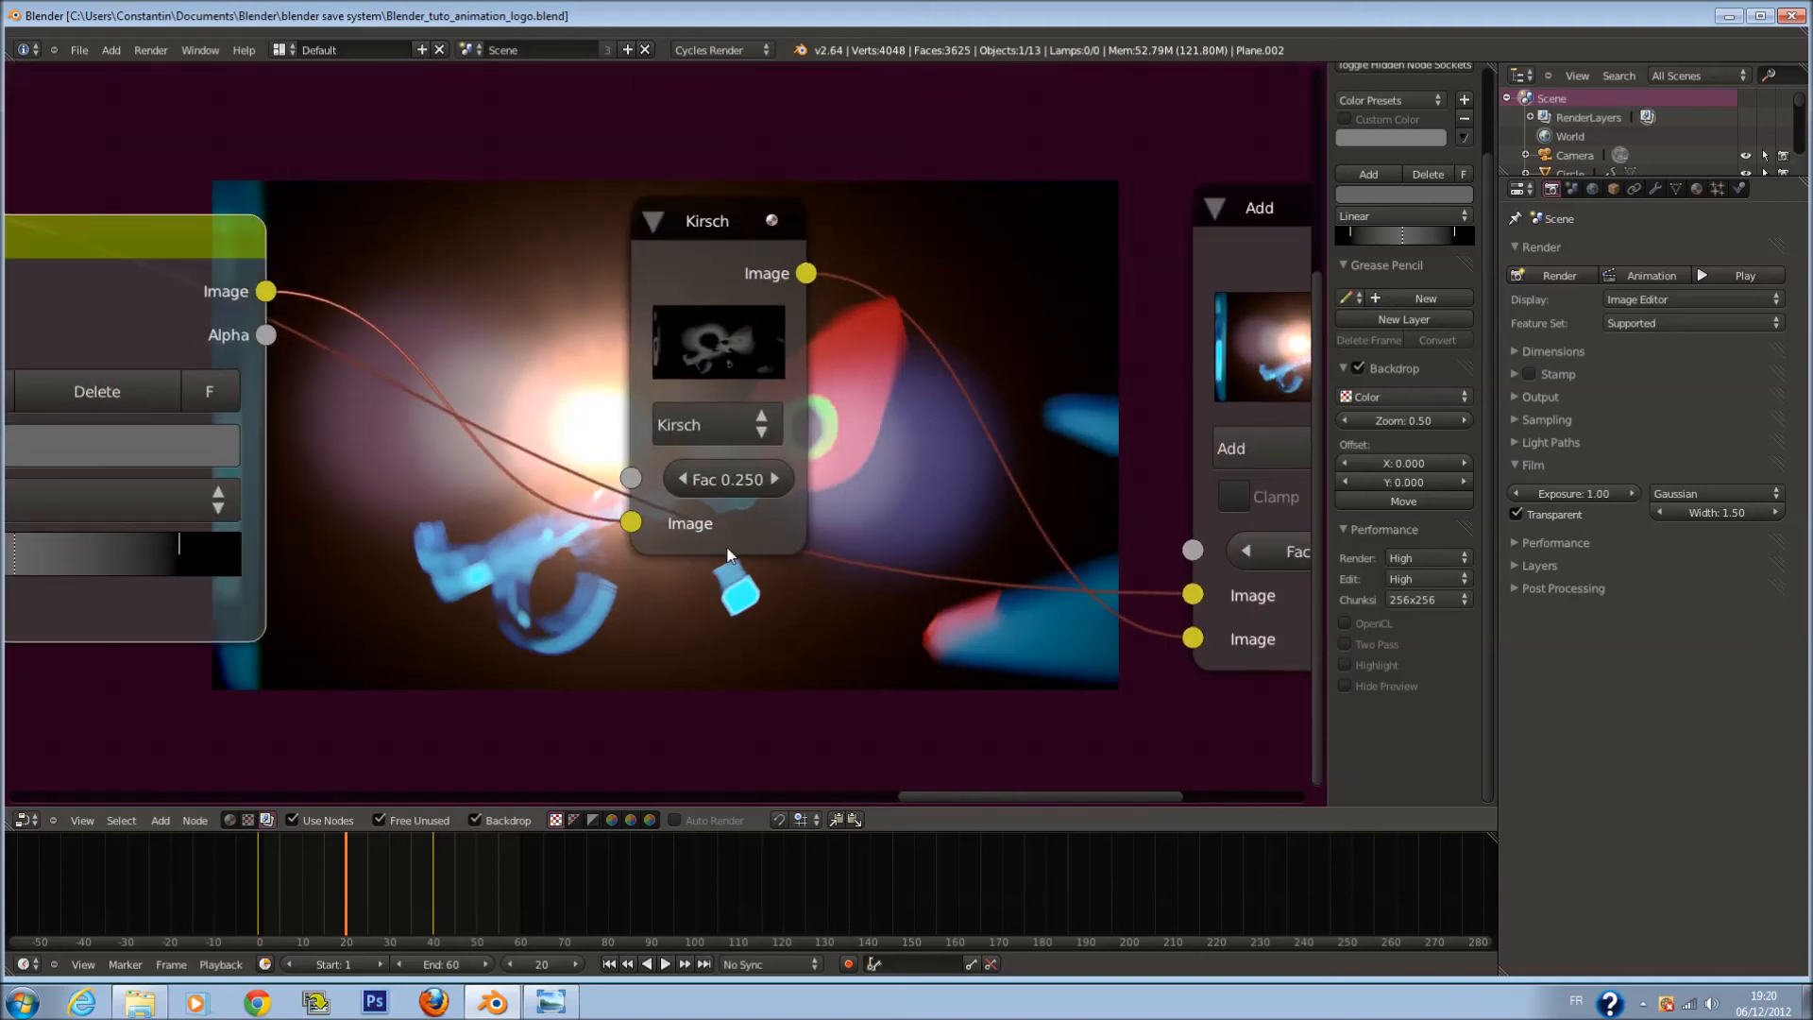
middle_drag(348, 557, 410, 425)
click(767, 364)
text(0.)
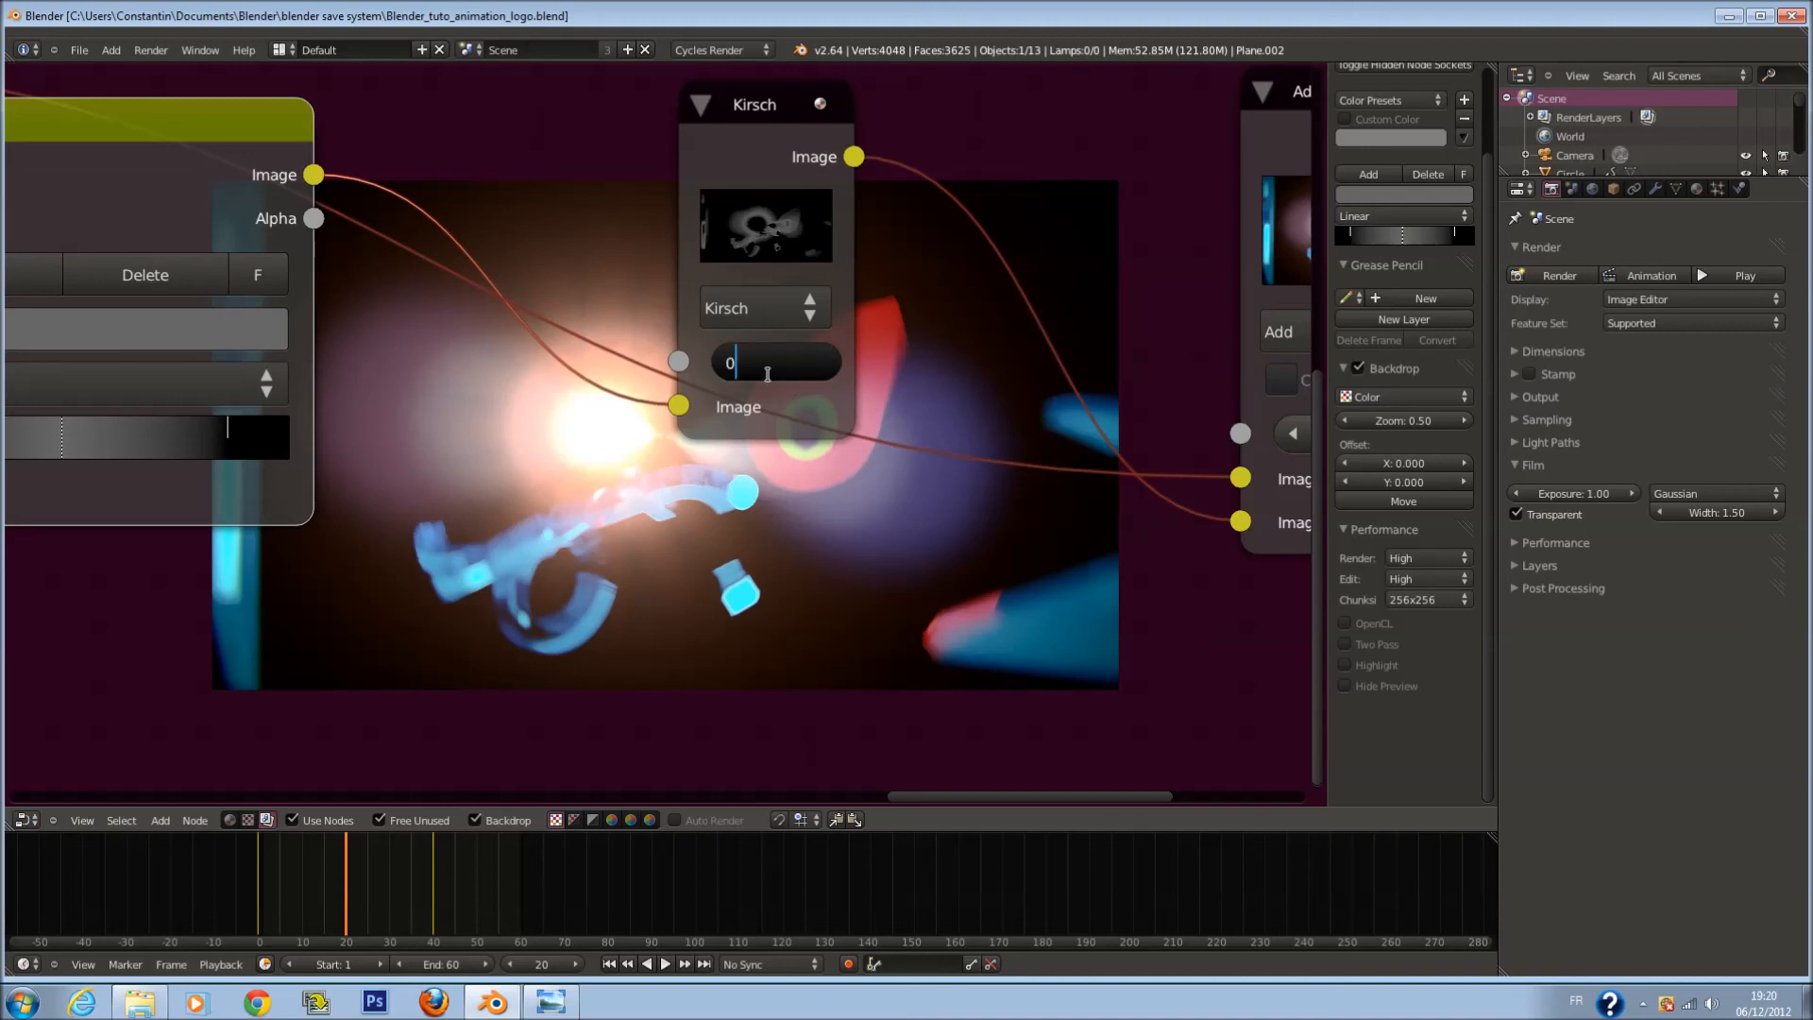
text(025)
key(Return)
scroll(703, 418, down, 1)
scroll(703, 412, down, 1)
key(ctrl+s)
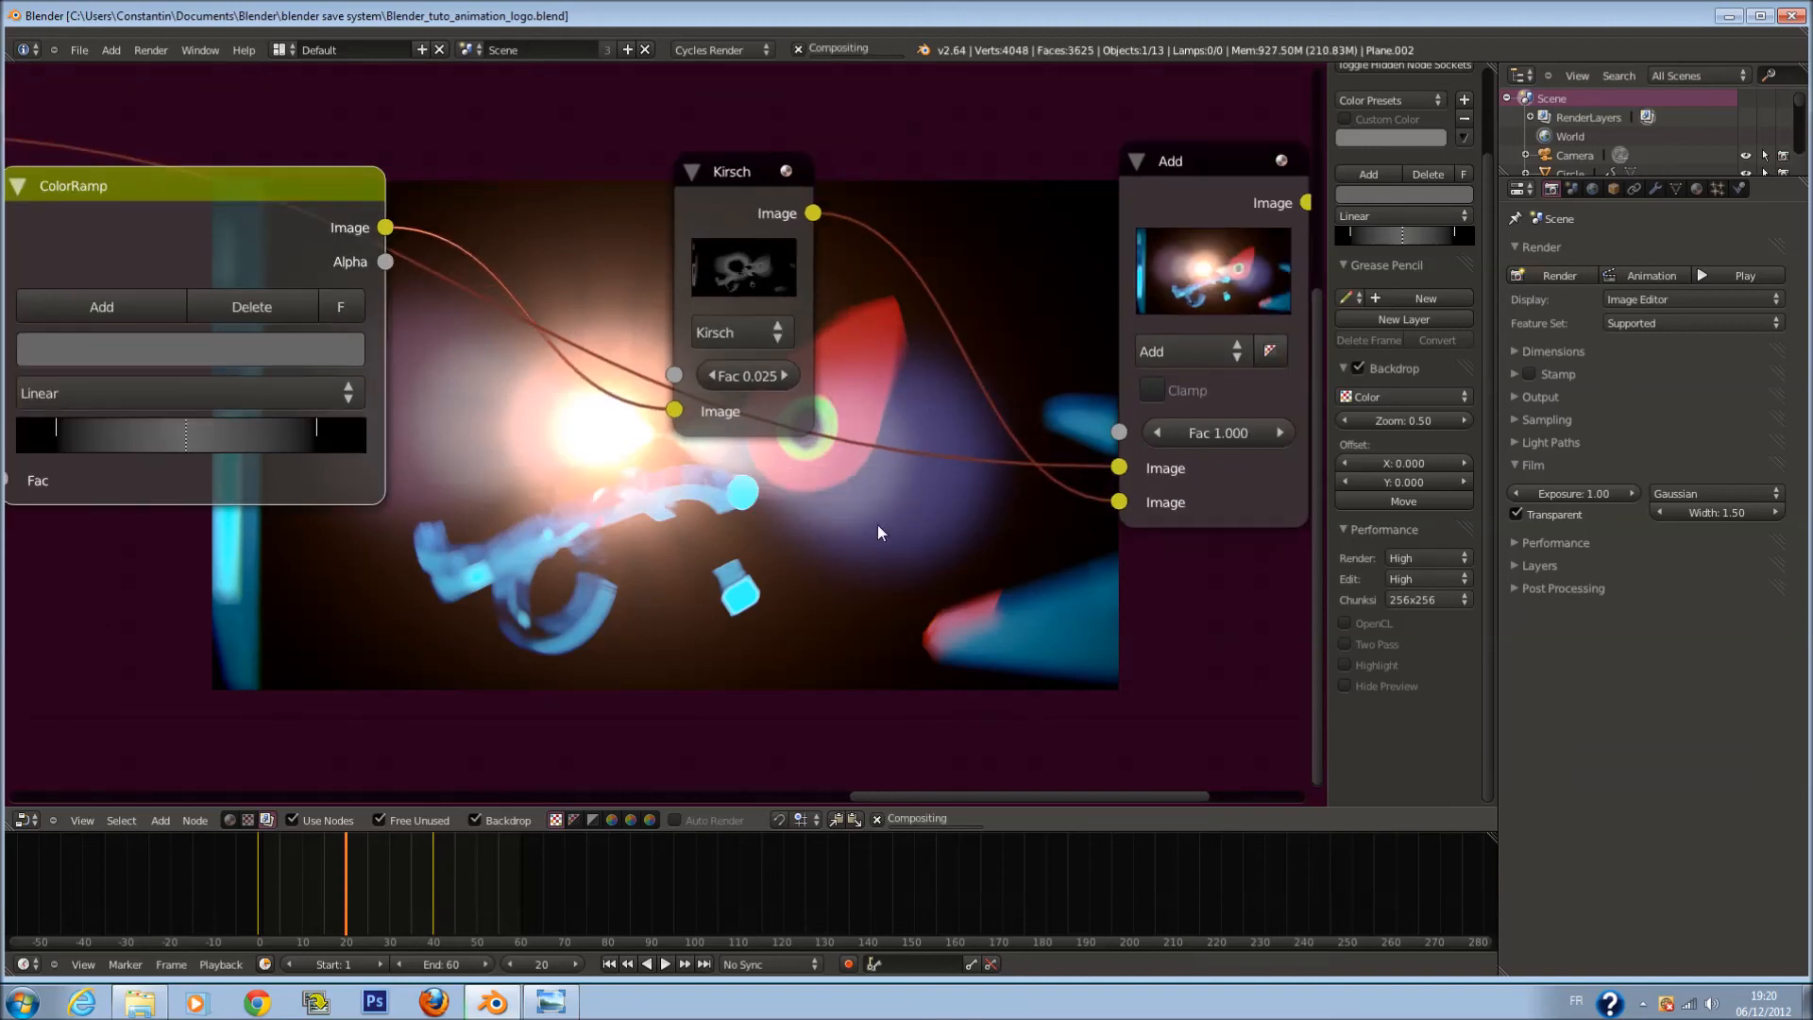
Step: Shift the ColorRamp's last black stop to about 94% and the grey stop to about 60%, and save the file
middle_drag(886, 522, 803, 370)
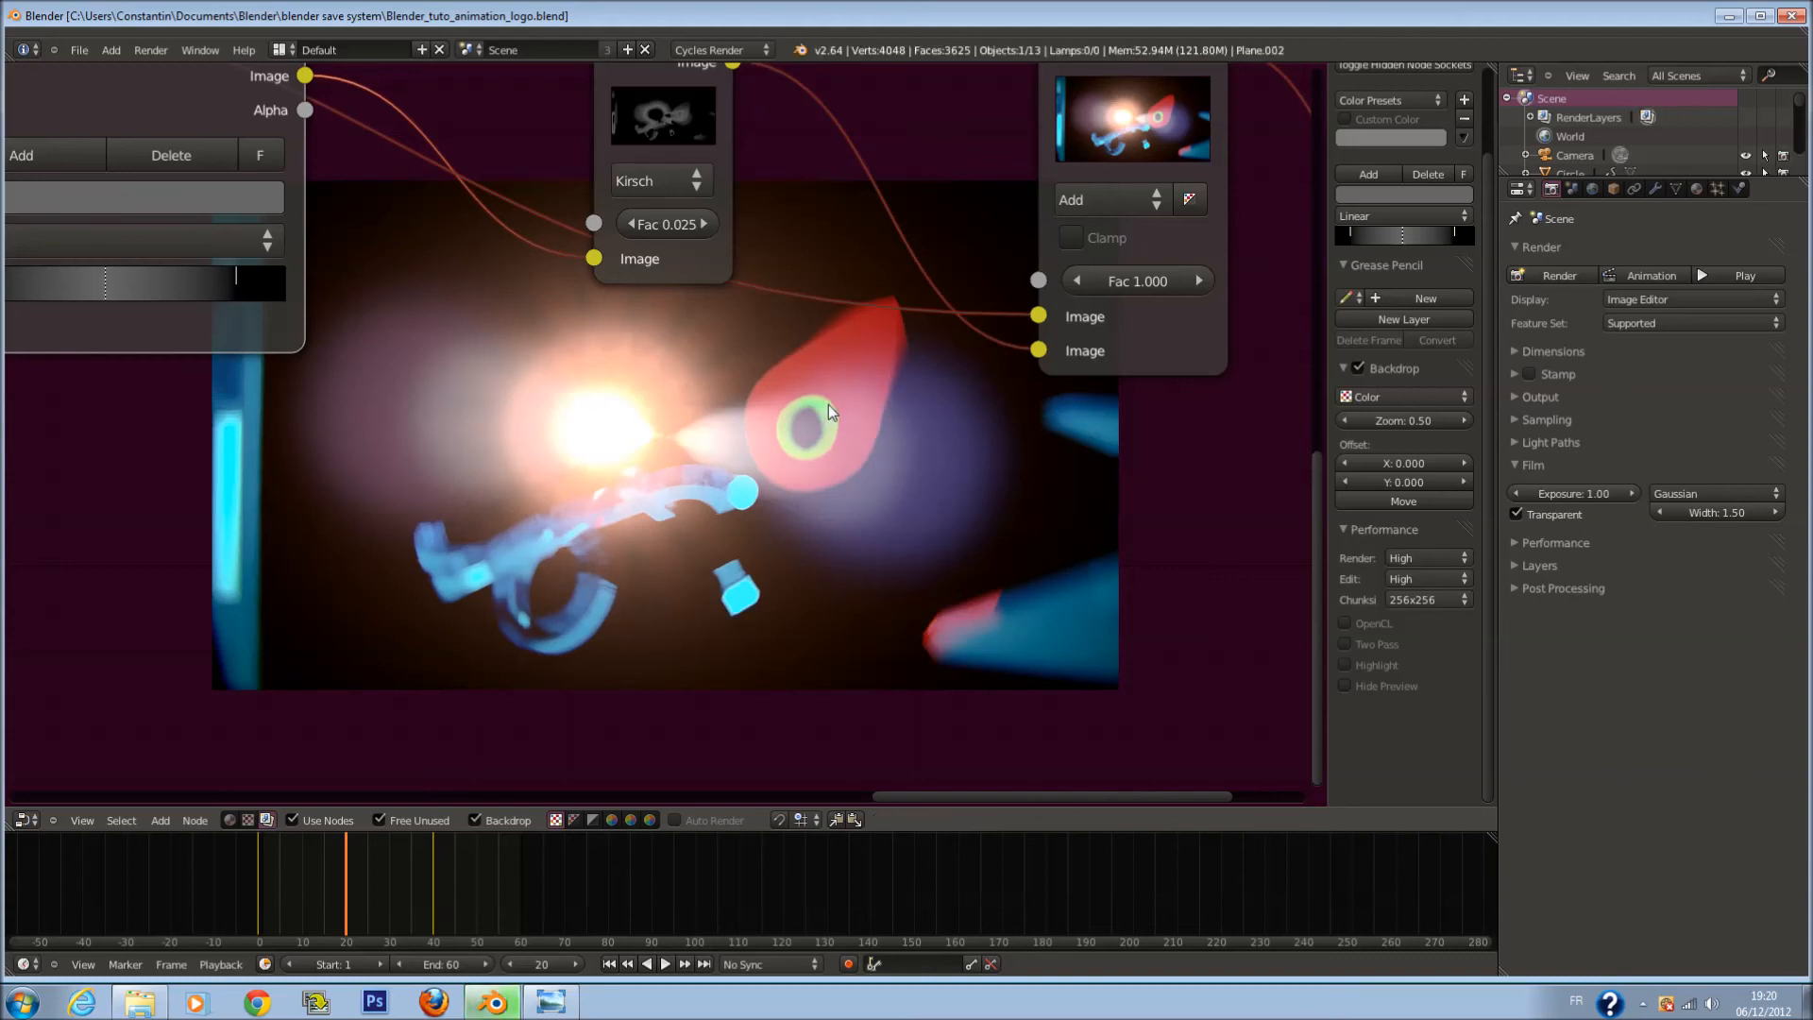
scroll(829, 404, down, 1)
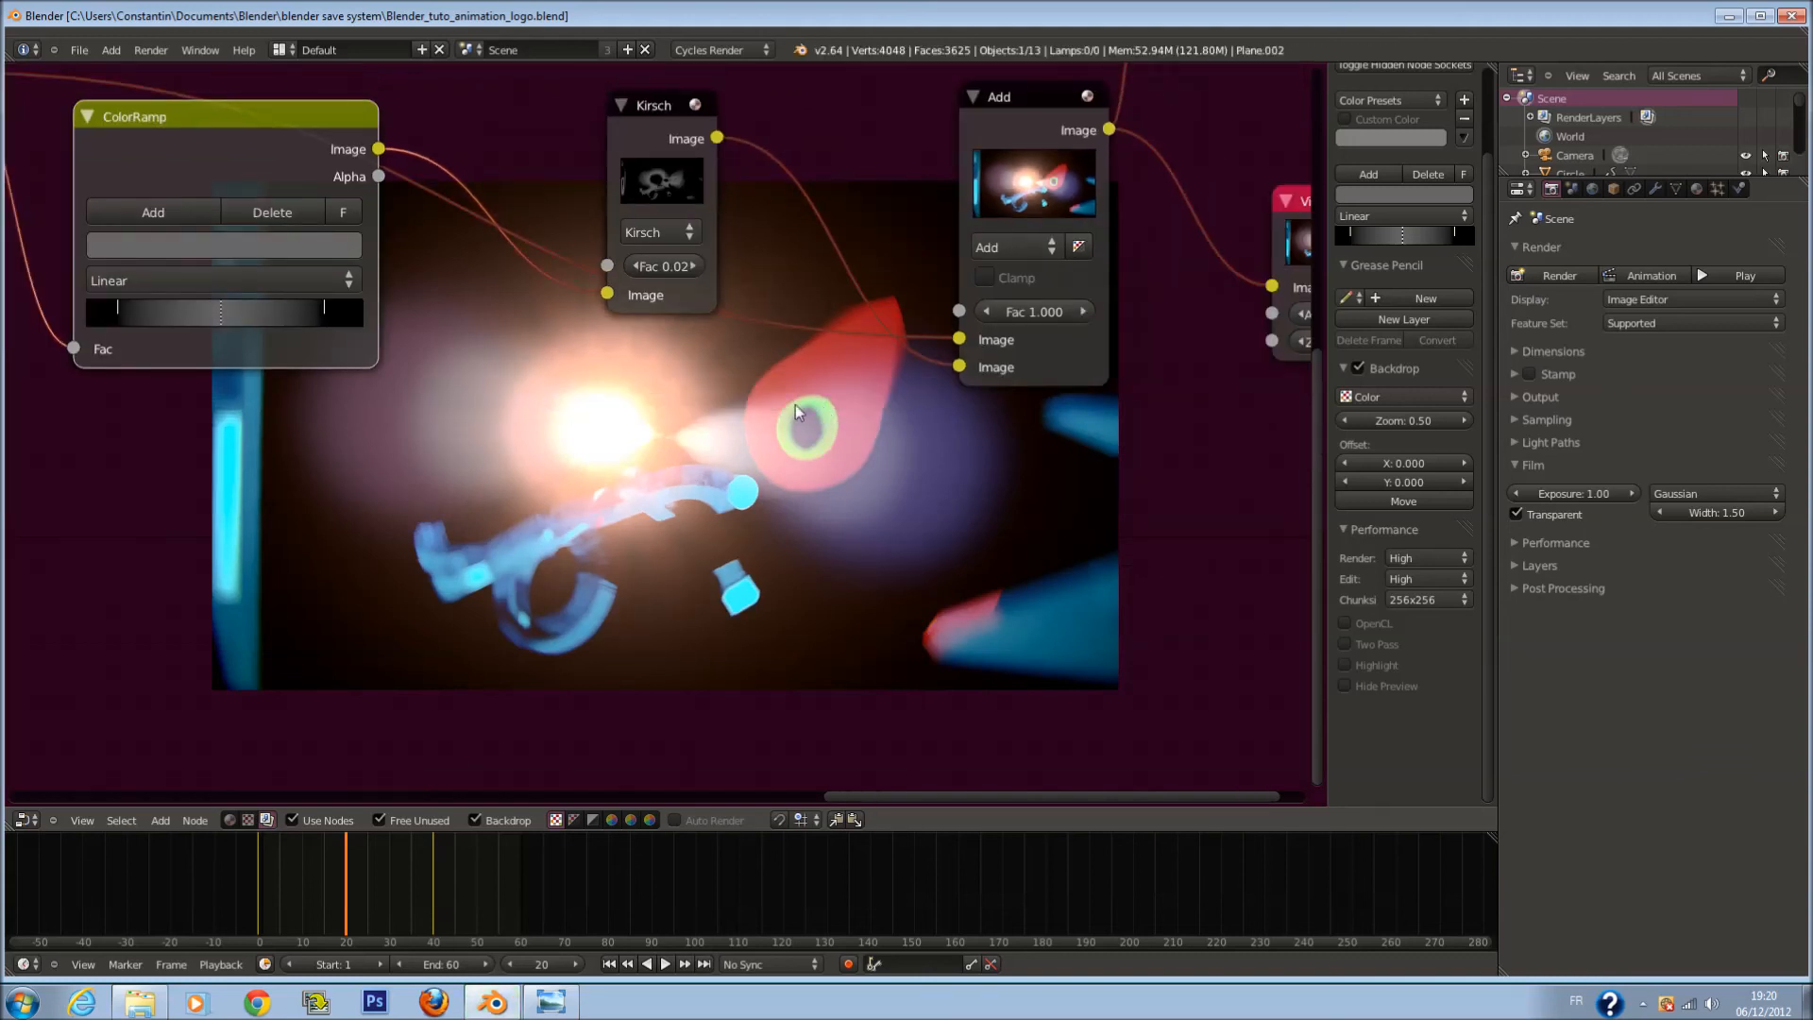
scroll(685, 425, up, 2)
key(ctrl+s)
click(685, 420)
scroll(730, 344, up, 1)
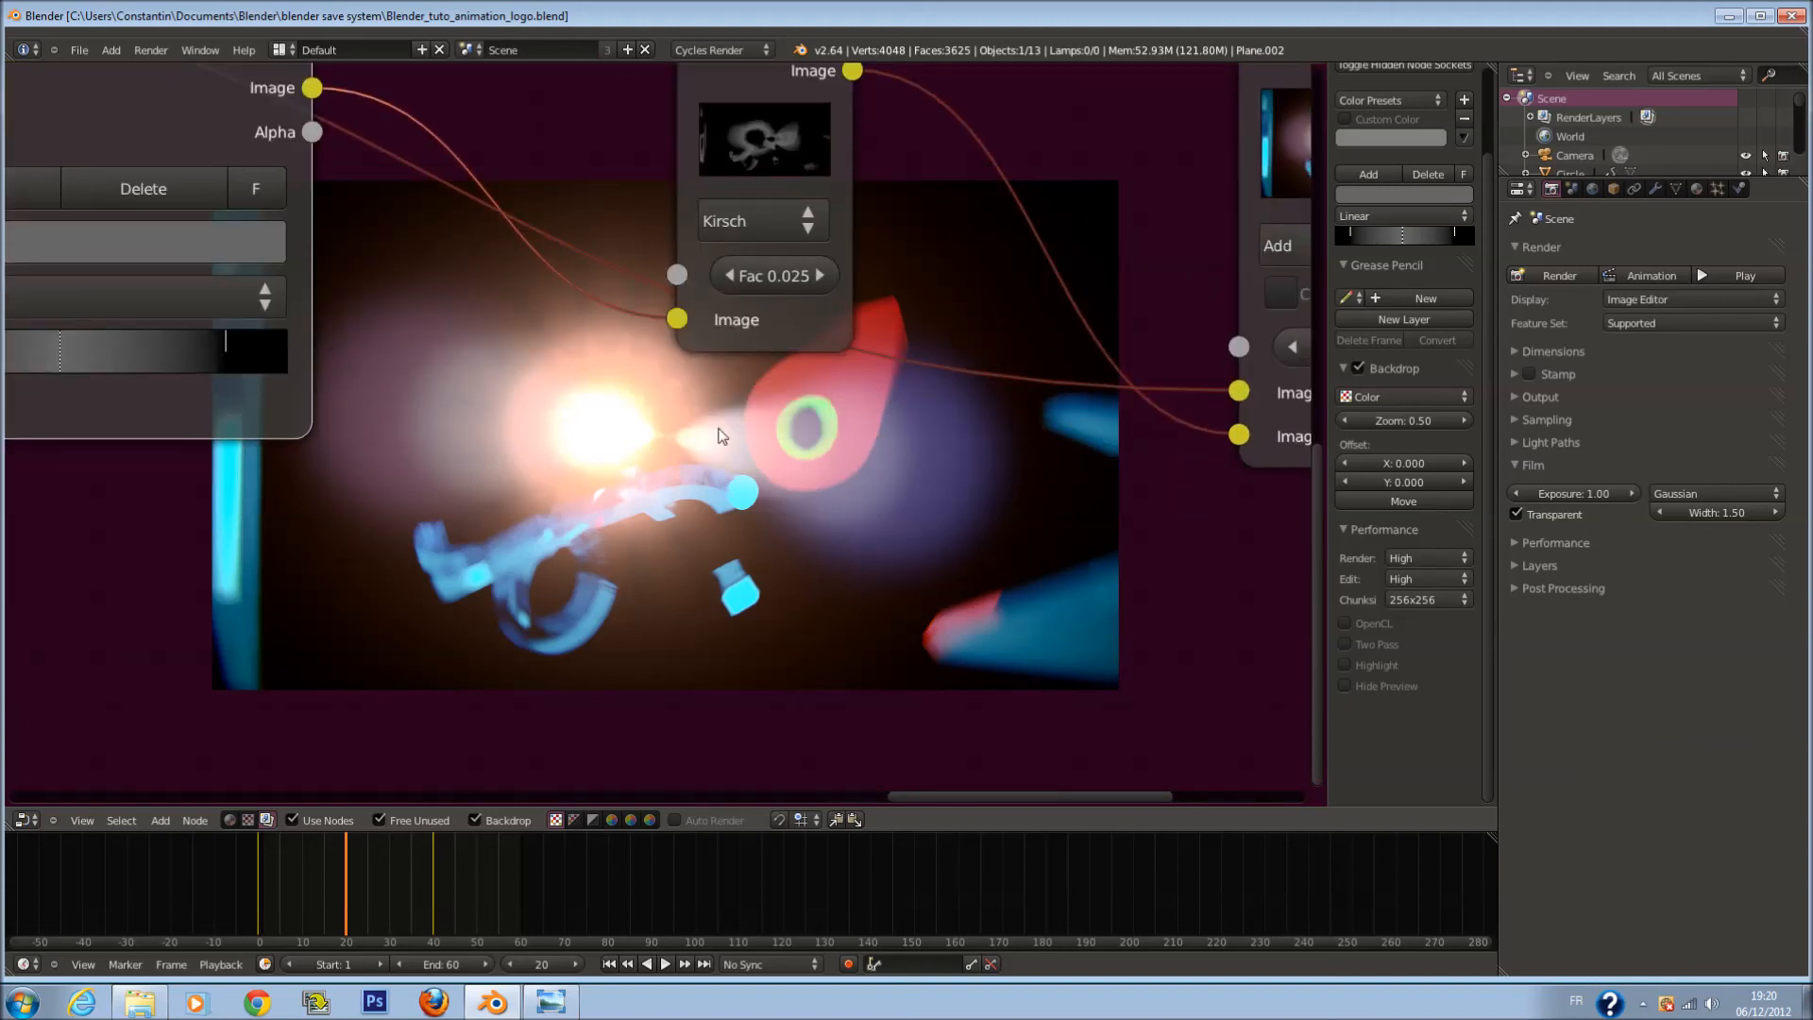
drag(229, 351, 264, 351)
drag(60, 360, 115, 362)
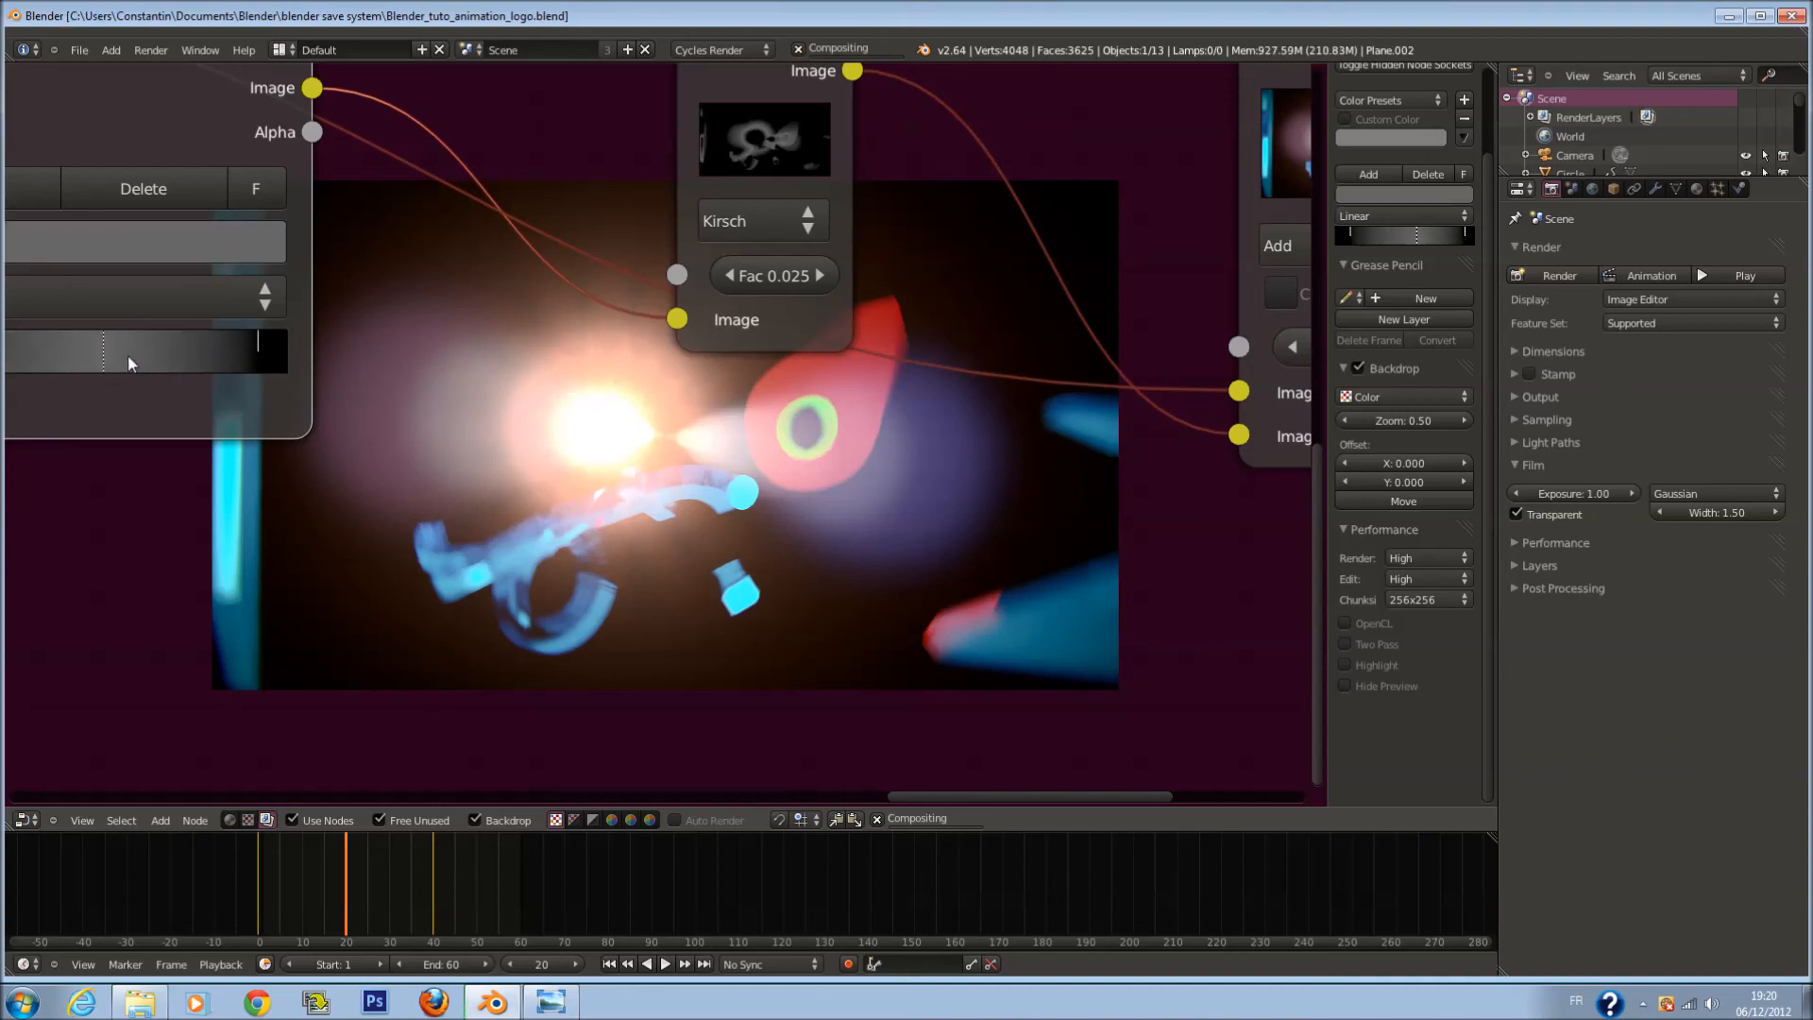
scroll(780, 429, down, 6)
key(ctrl+s)
click(614, 446)
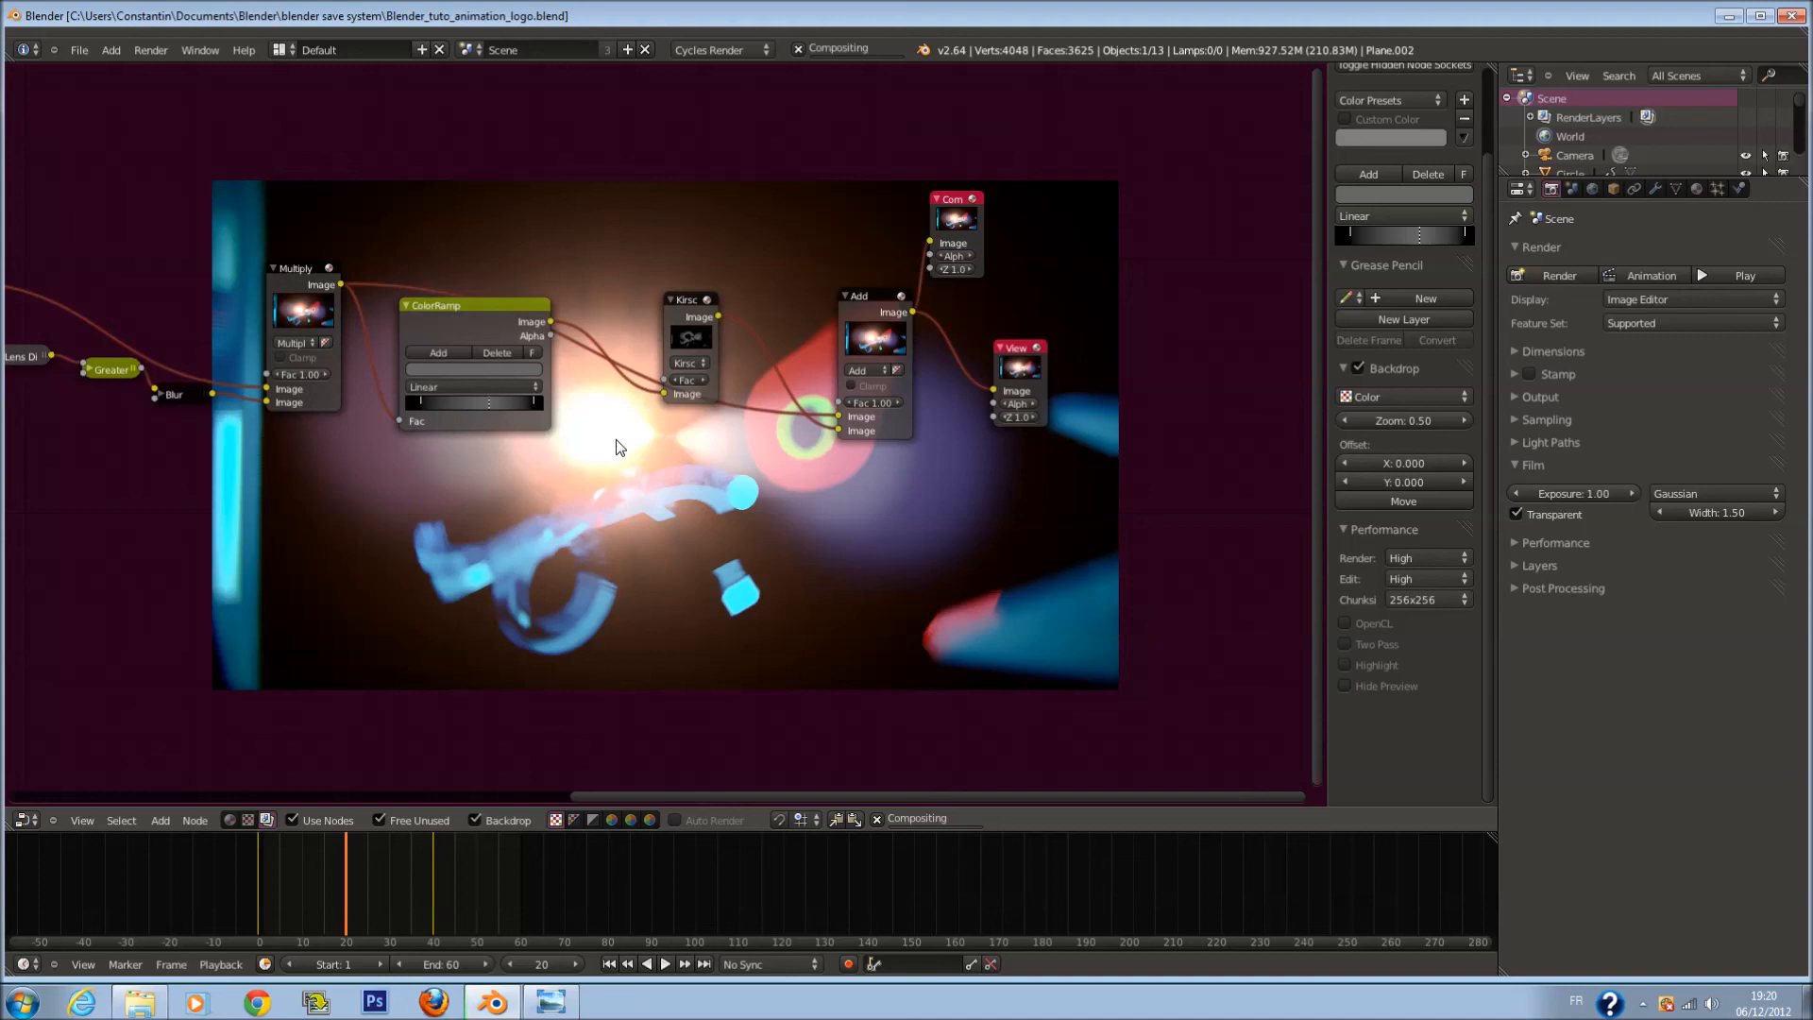
Step: Group all processing nodes between the Render Layers side and the Composite and Viewer outputs, and close the new group
middle_drag(619, 446, 656, 368)
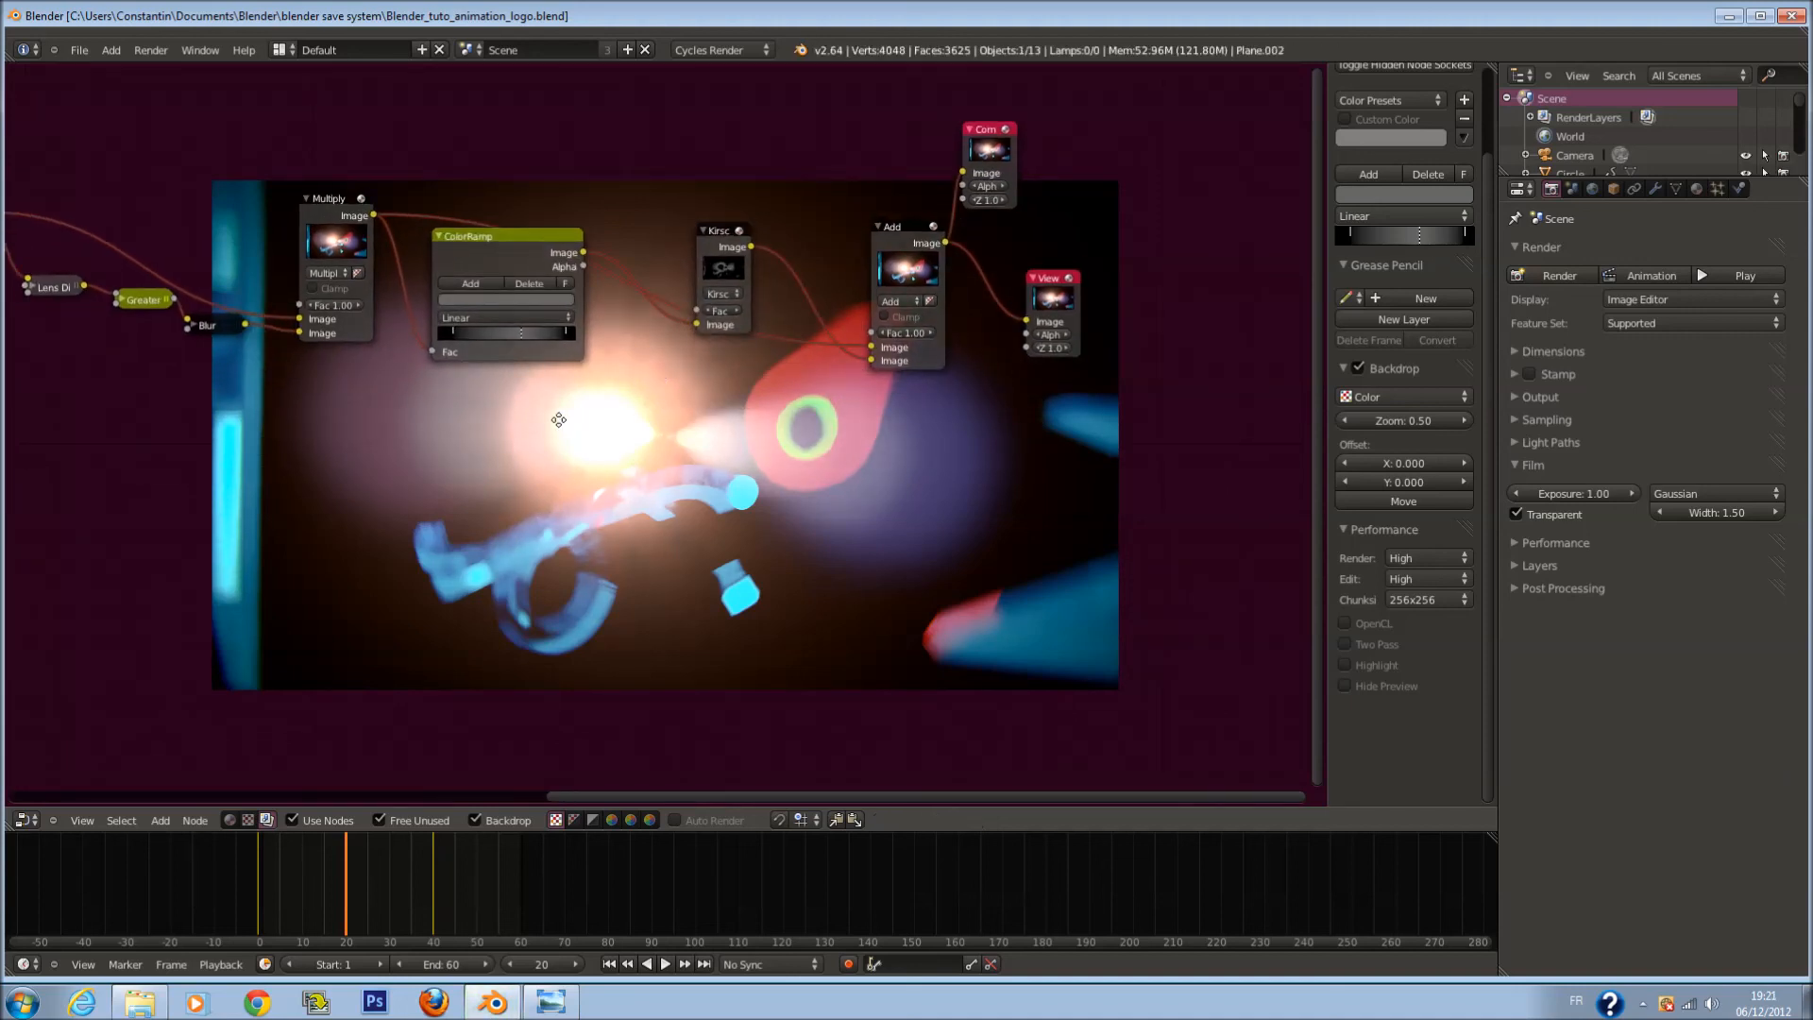
middle_drag(553, 413, 854, 483)
scroll(863, 493, down, 7)
scroll(526, 404, down, 4)
middle_drag(527, 404, 551, 442)
scroll(503, 508, up, 1)
key(a)
key(a)
key(b)
drag(250, 341, 533, 382)
drag(416, 362, 948, 535)
key(ctrl+g)
click(945, 527)
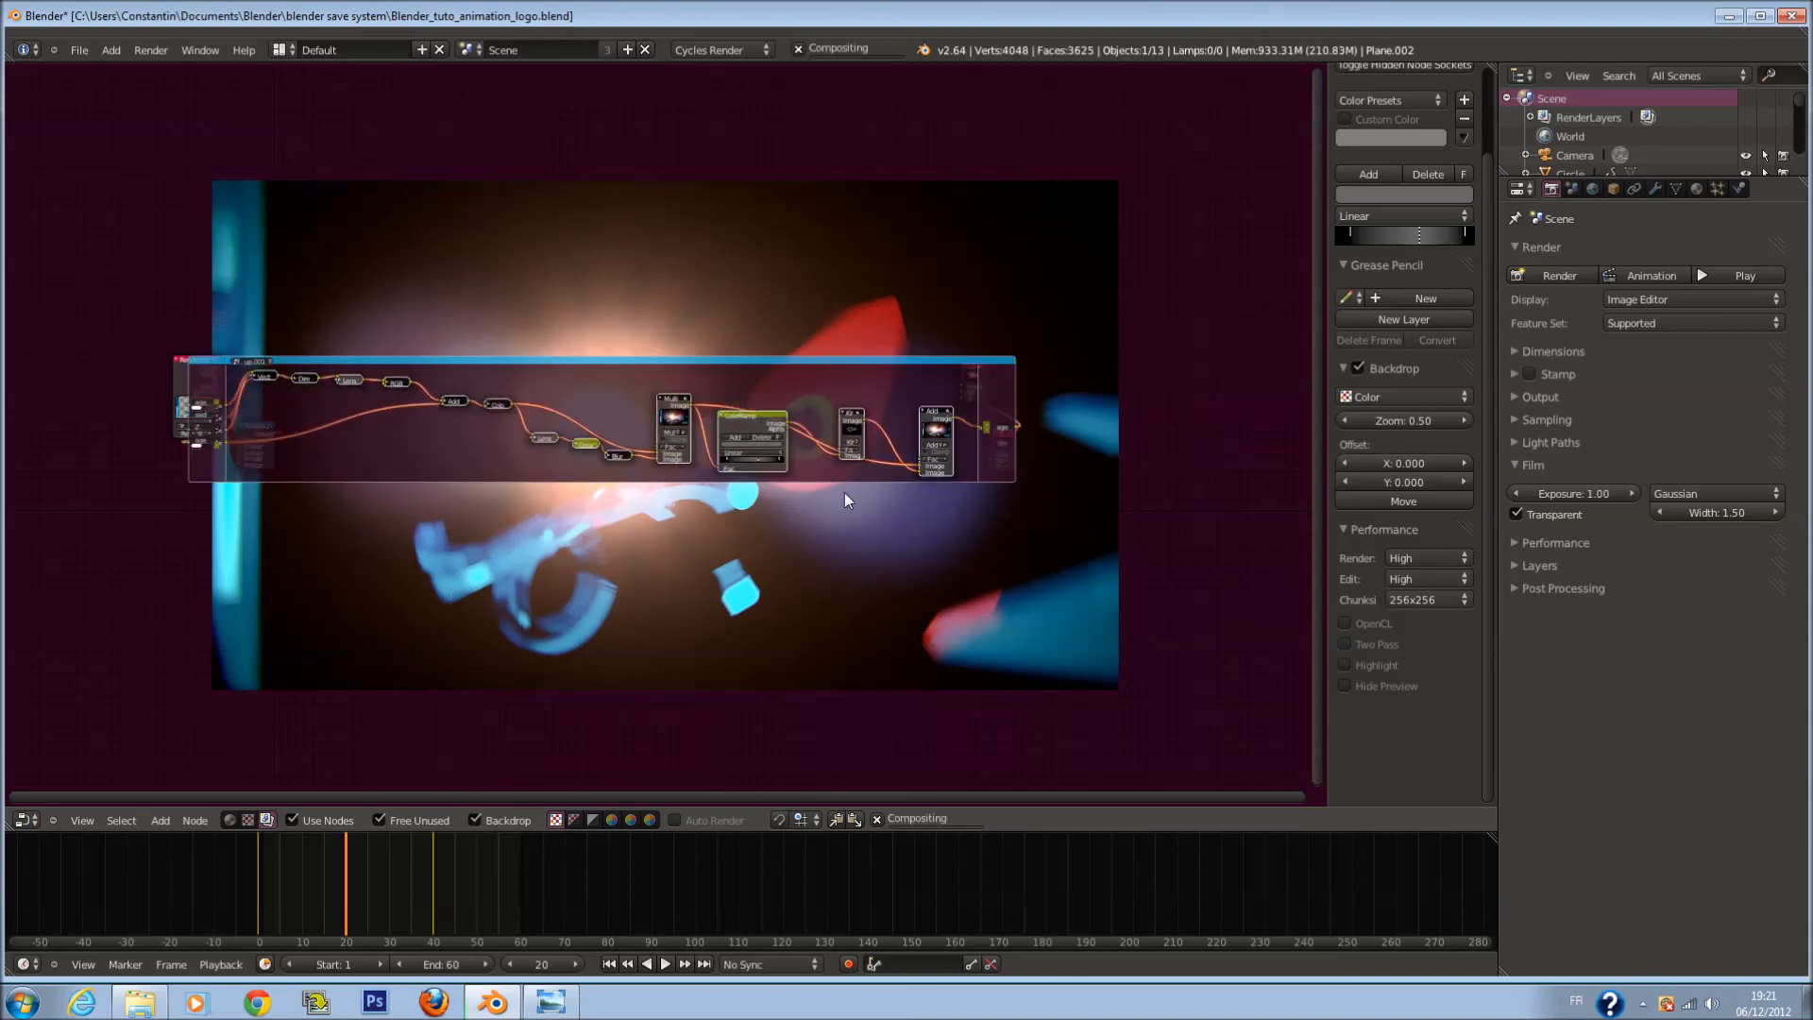
scroll(784, 479, up, 2)
key(Tab)
Step: Move the new node group next to the Render Layers node and bring the Composite and Viewer nodes close to it
middle_drag(727, 453, 904, 519)
scroll(791, 499, up, 1)
drag(784, 495, 464, 446)
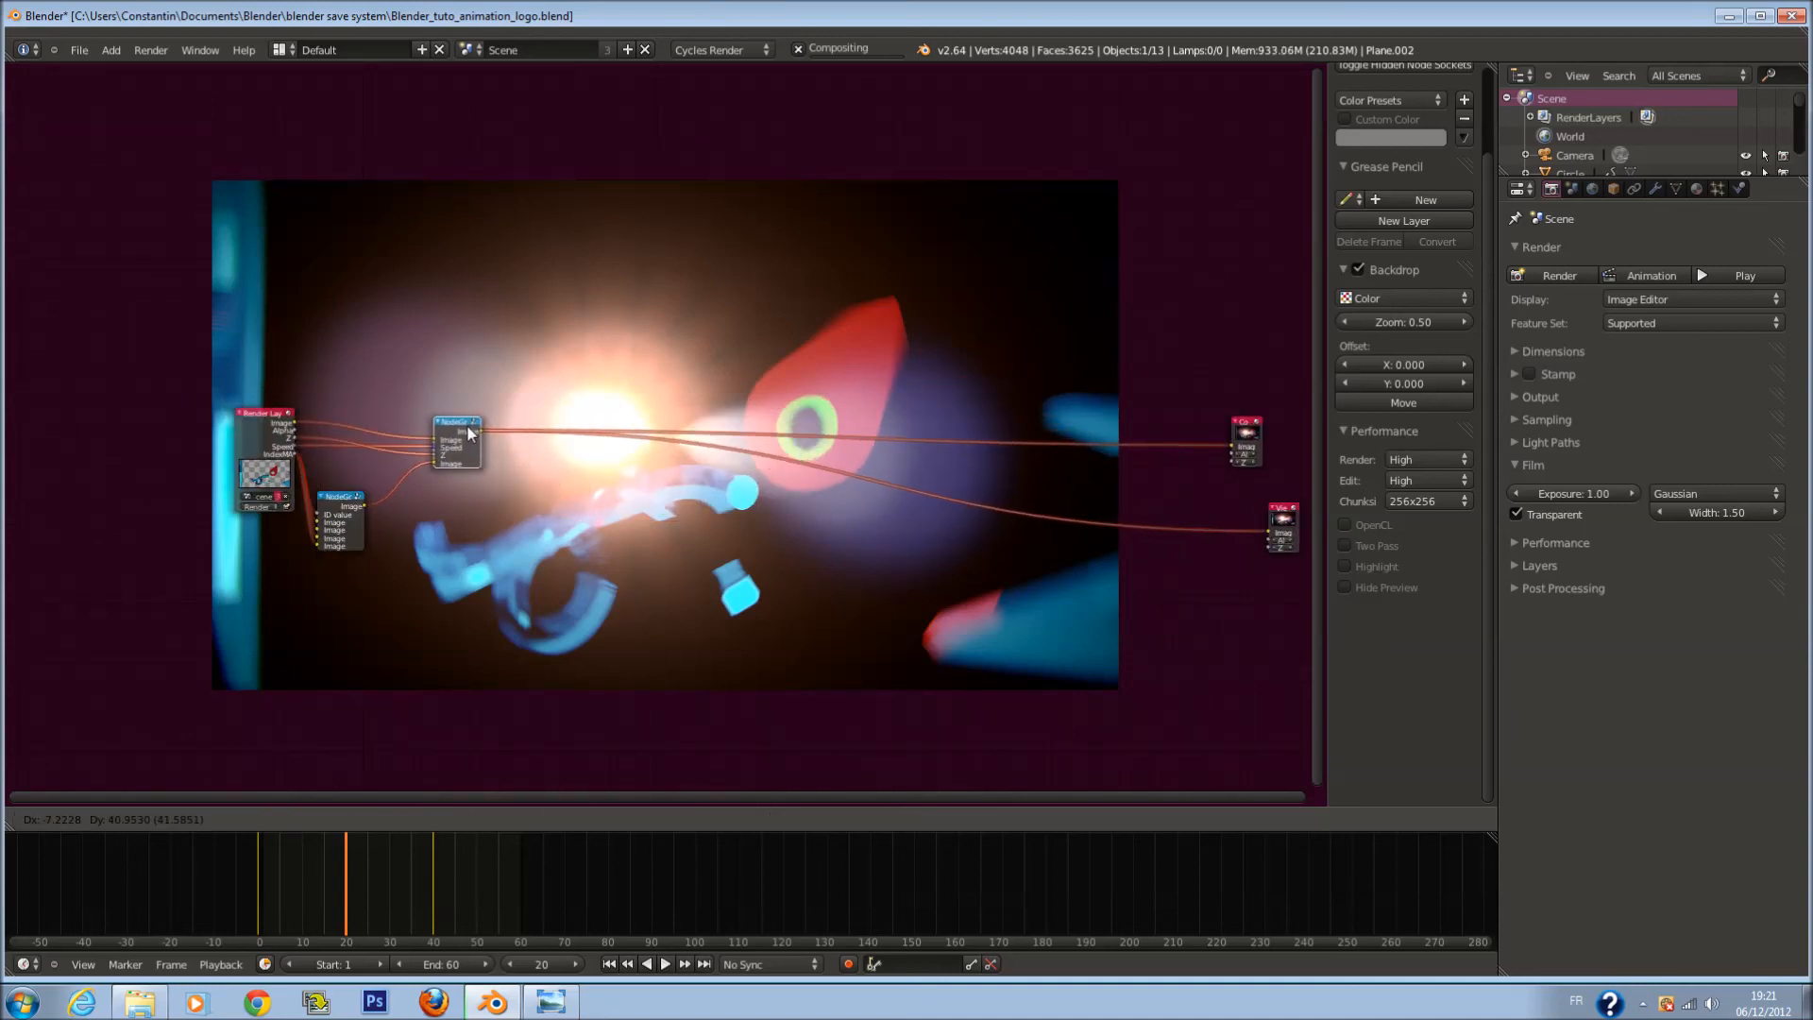
scroll(1211, 474, down, 1)
drag(1079, 356, 1250, 593)
key(g)
click(552, 583)
Step: Save the file, nudge the lower node group up towards the new group, and save again
scroll(636, 585, up, 2)
middle_drag(371, 506, 691, 436)
key(ctrl+s)
click(691, 436)
scroll(691, 409, up, 3)
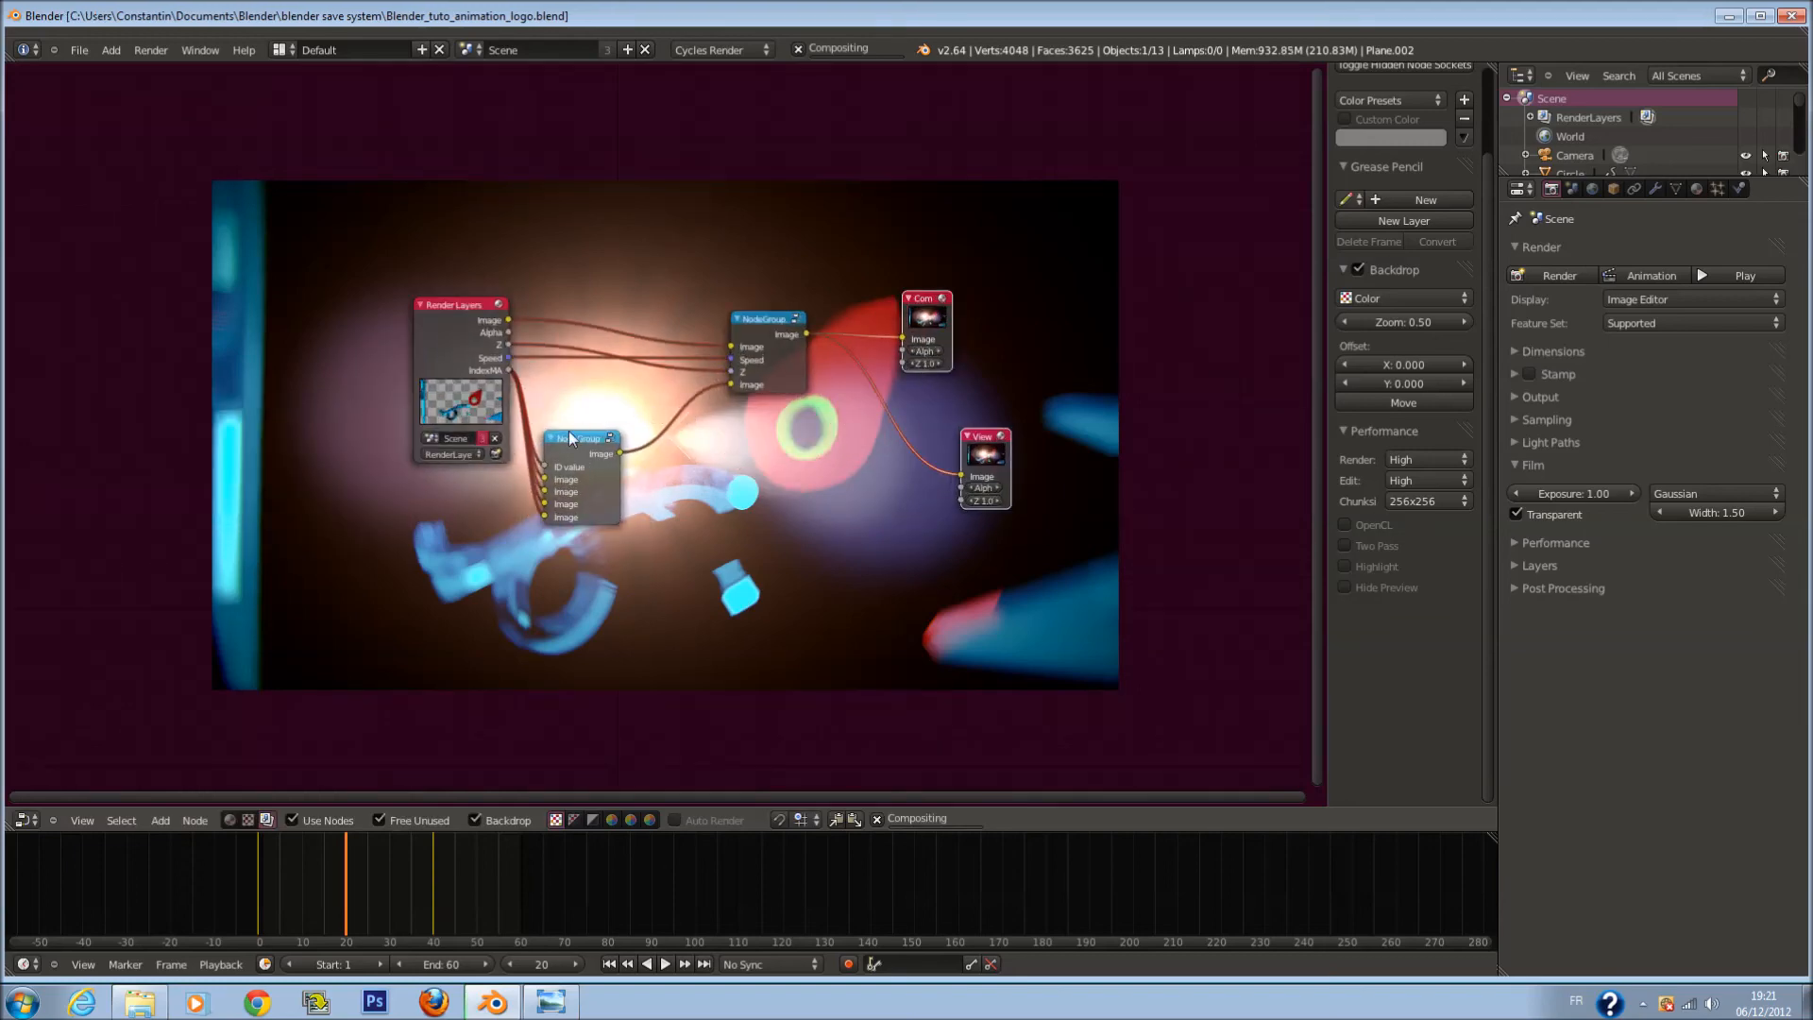
drag(590, 436, 632, 393)
key(ctrl+s)
click(633, 393)
Step: Open the lower node group containing the Glare and Blur nodes for editing, and save the file
scroll(677, 410, up, 2)
click(597, 382)
key(Tab)
key(ctrl+s)
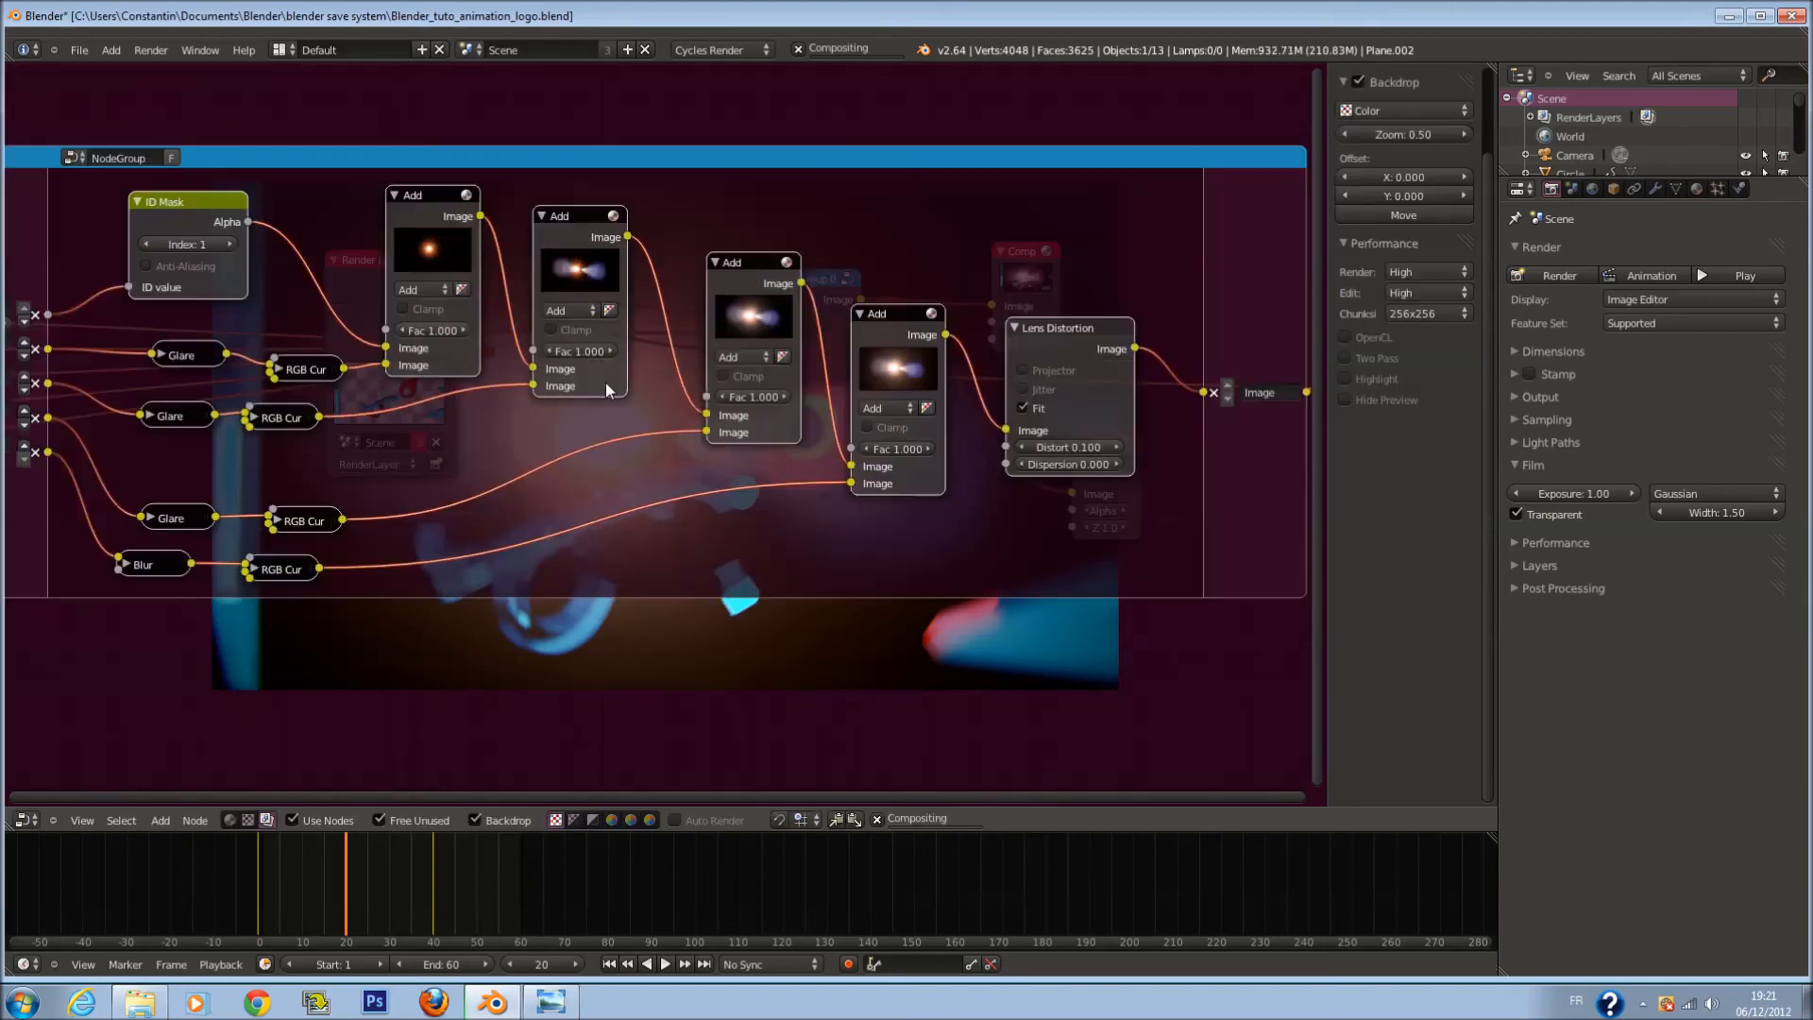
click(749, 448)
scroll(748, 447, up, 3)
middle_drag(583, 447, 506, 445)
middle_drag(199, 583, 437, 514)
key(ctrl+s)
click(437, 514)
Step: Expand the Blur node inside the group and set its X and Y blur to 55%
click(236, 558)
middle_drag(342, 568, 621, 519)
scroll(525, 530, up, 1)
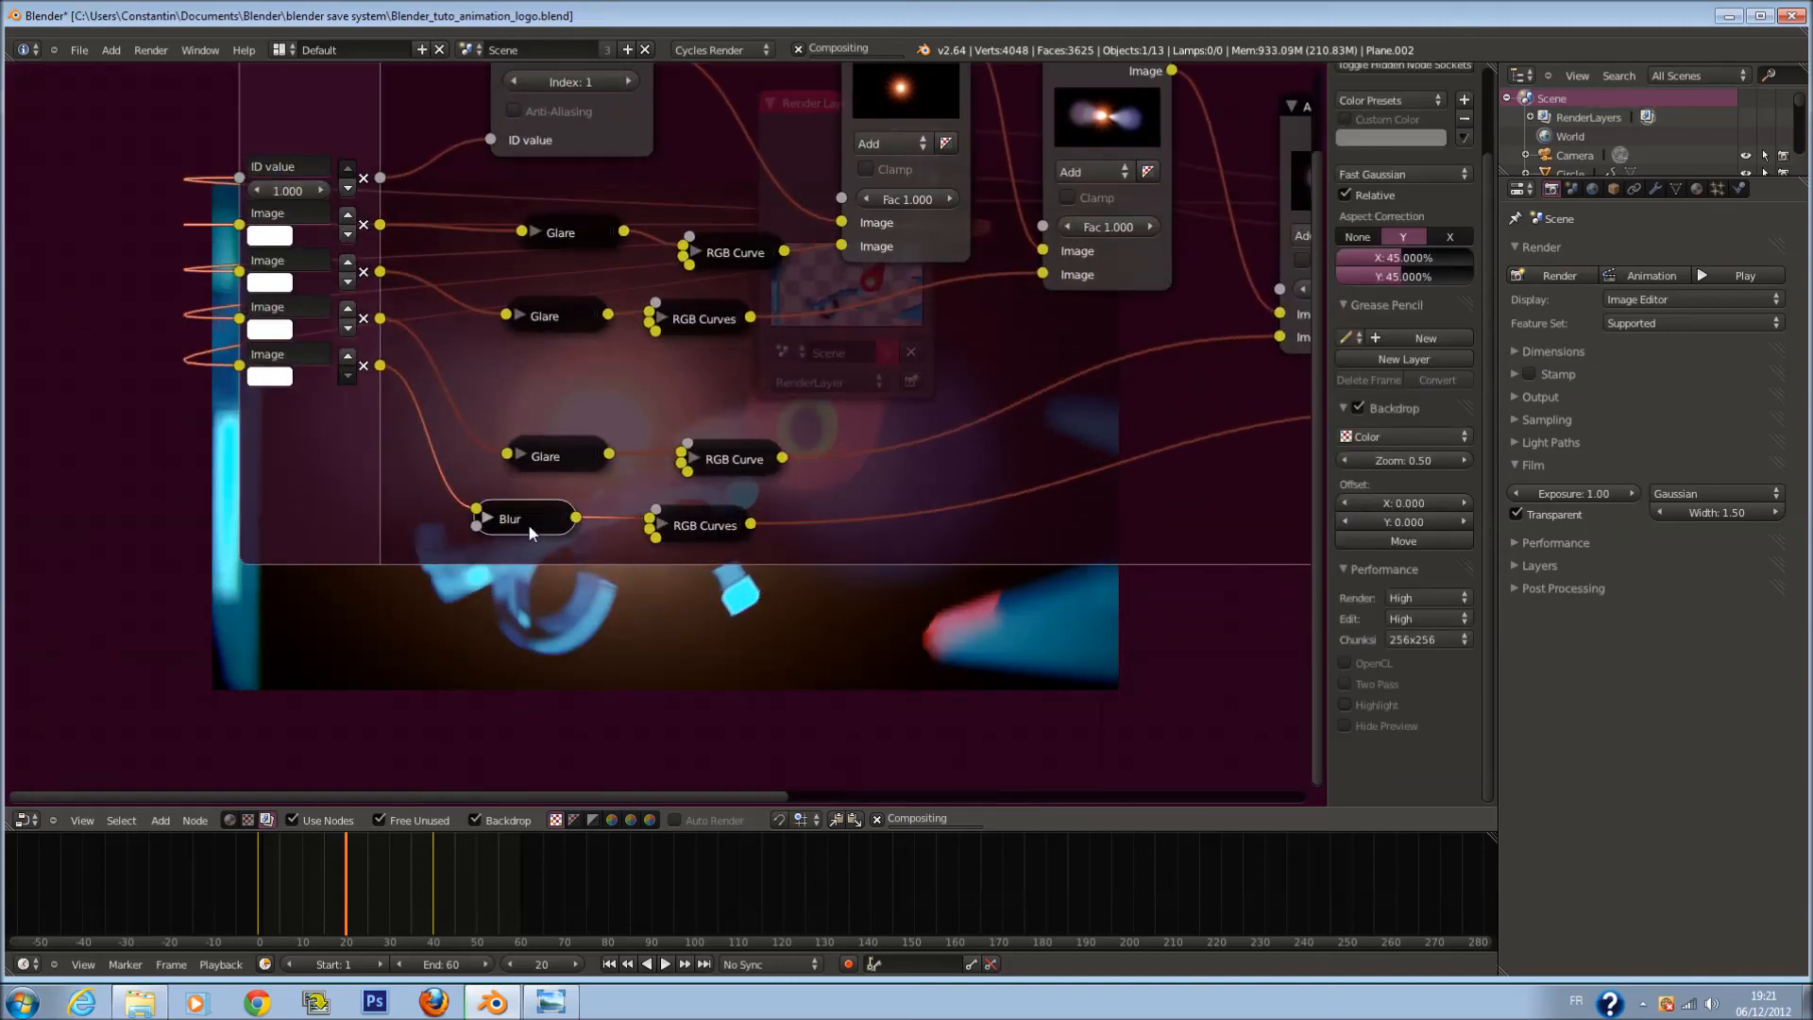
click(488, 518)
middle_drag(609, 615, 617, 525)
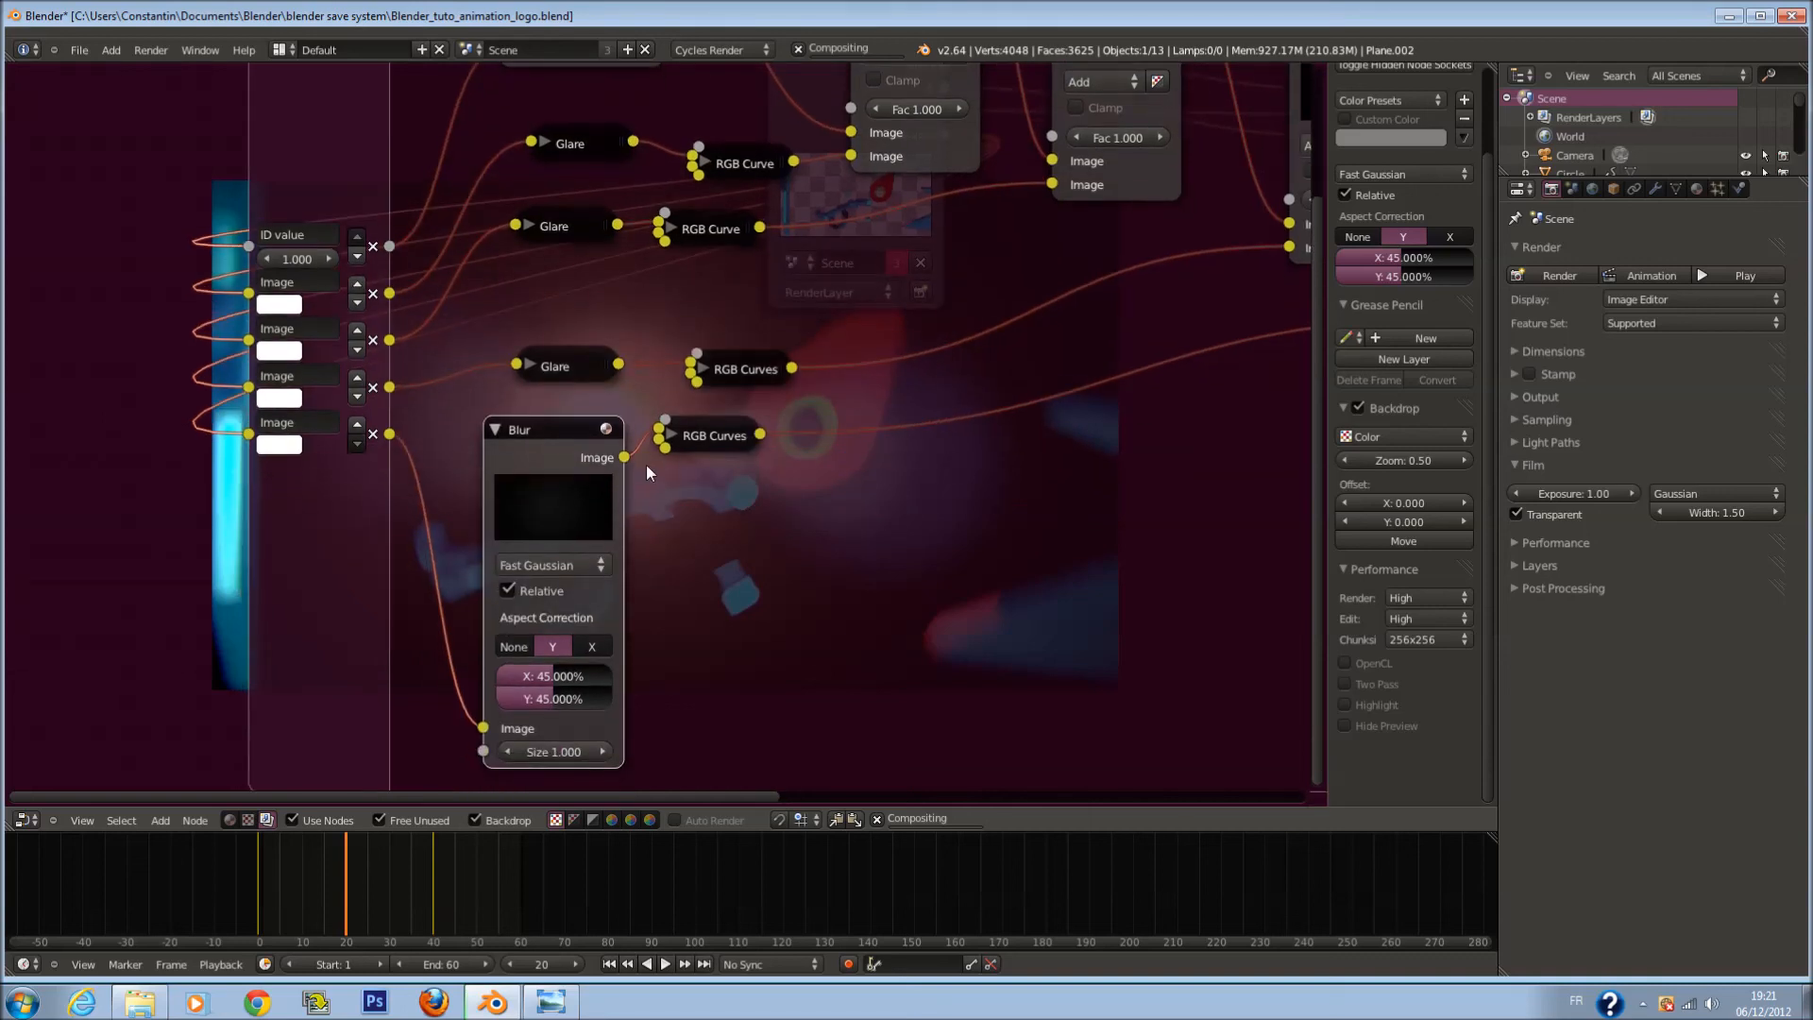
click(565, 673)
text(55)
key(Return)
click(552, 700)
text(55)
key(Return)
Step: Raise the curve point of the RGB Curves node after the Blur to X 0.25, Y 0.494, collapse both nodes and close the group
click(682, 440)
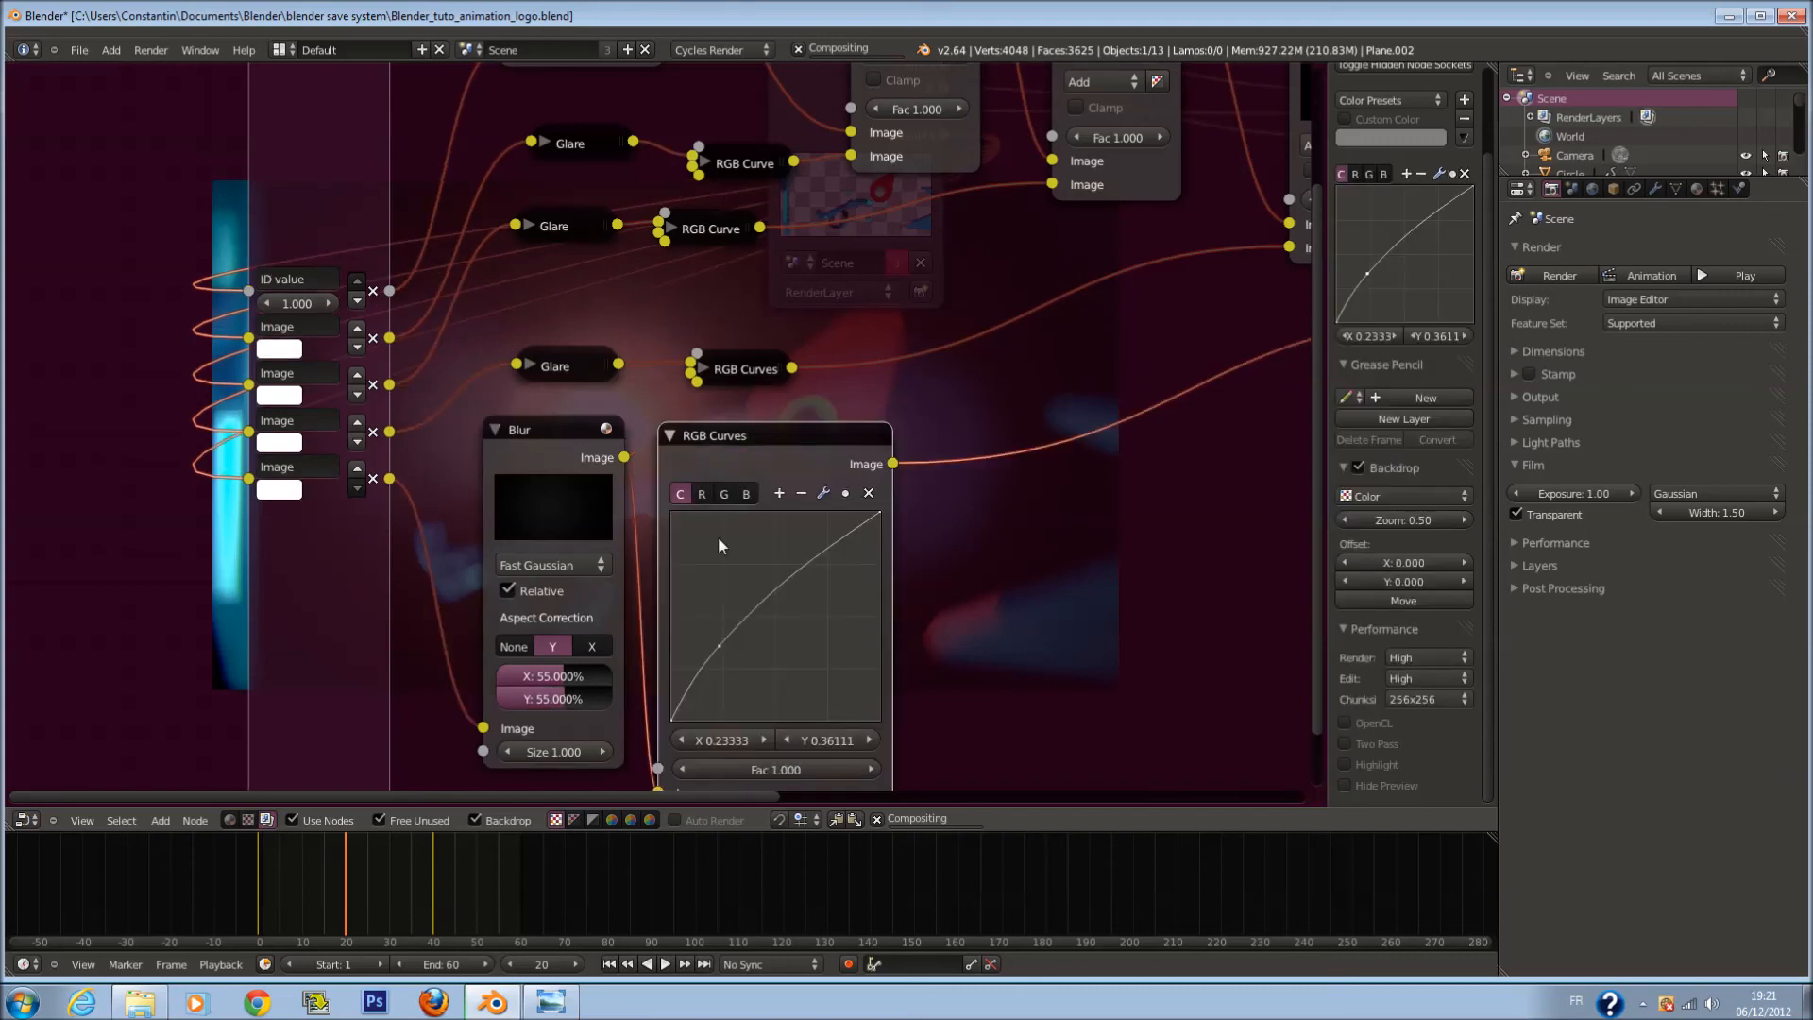
drag(715, 650, 722, 616)
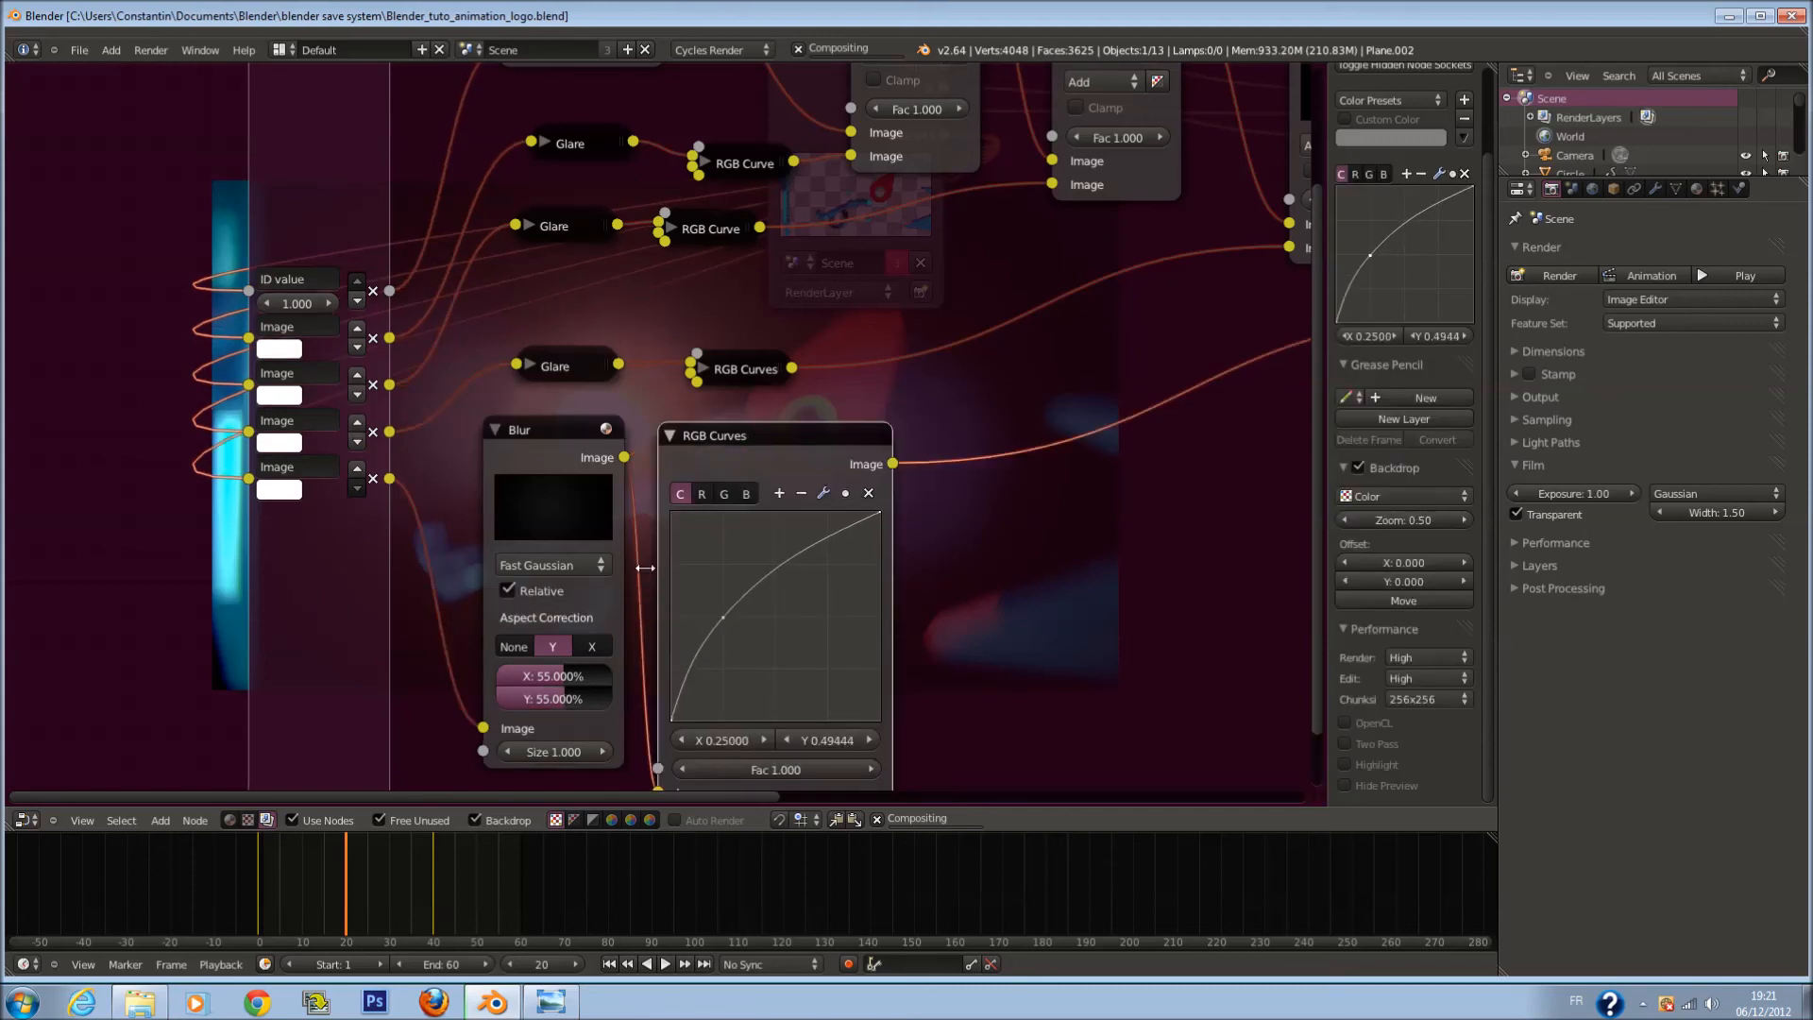
click(495, 430)
click(669, 440)
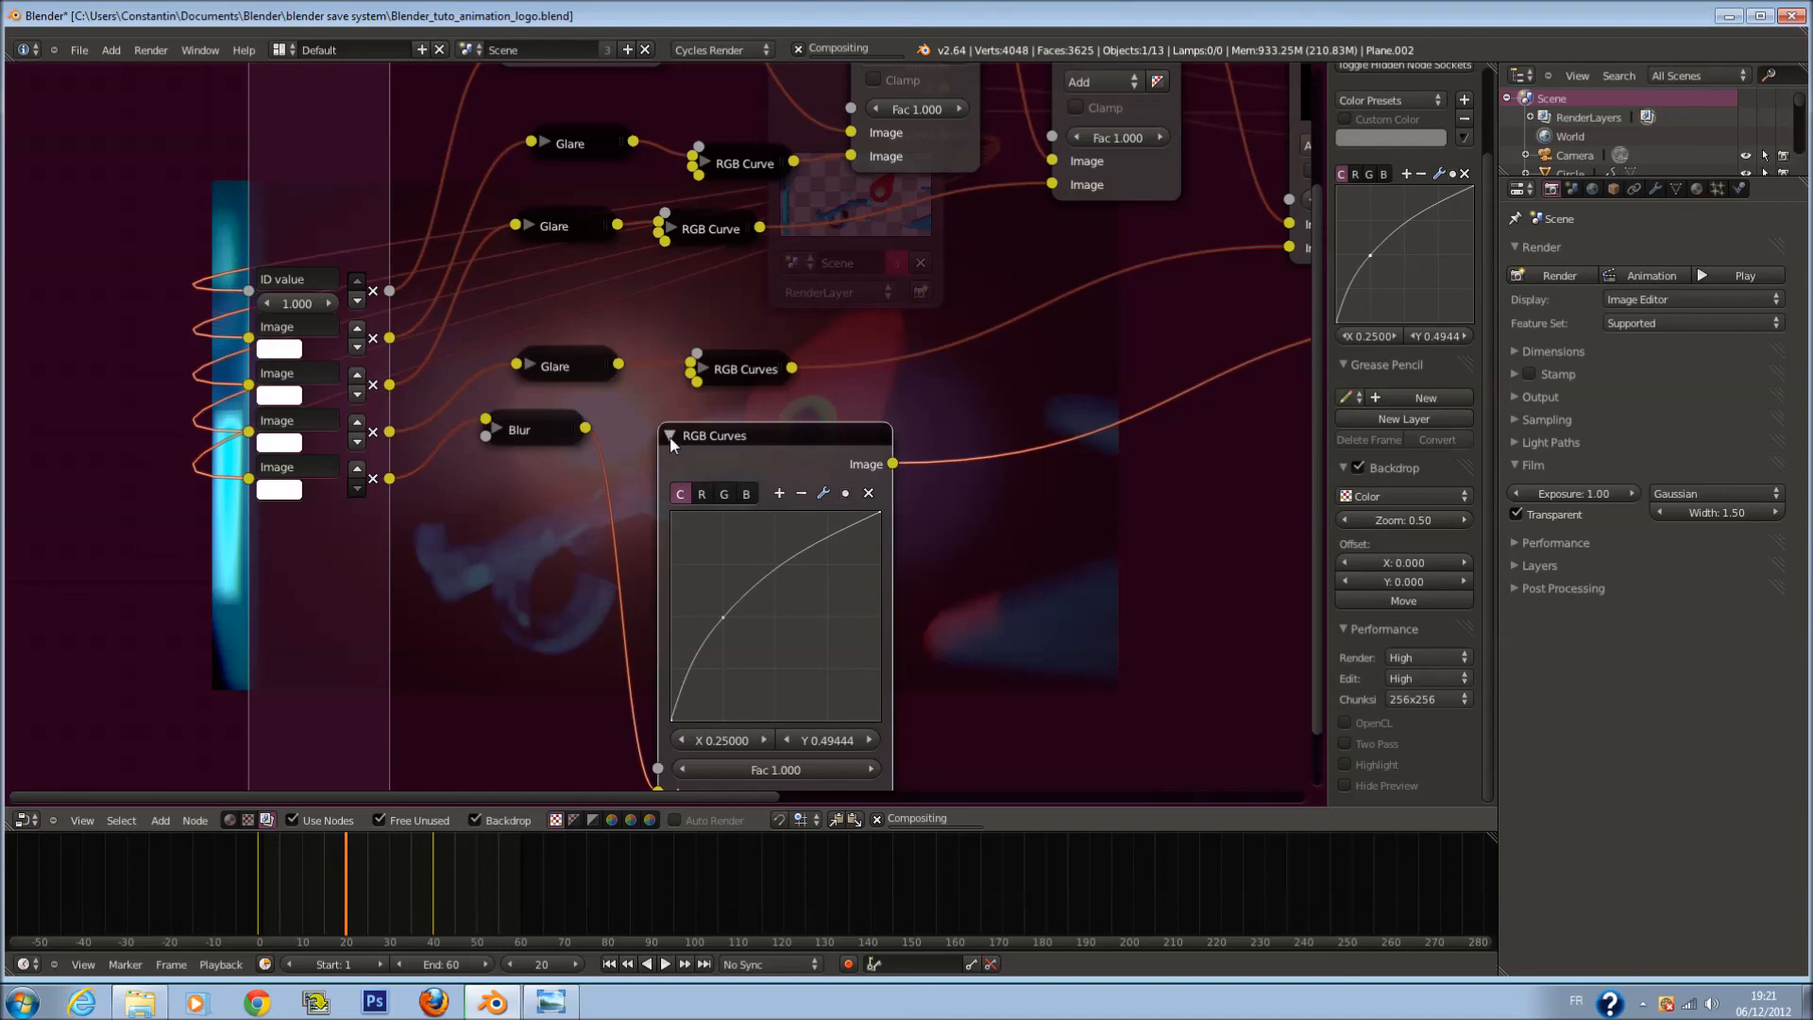
key(Tab)
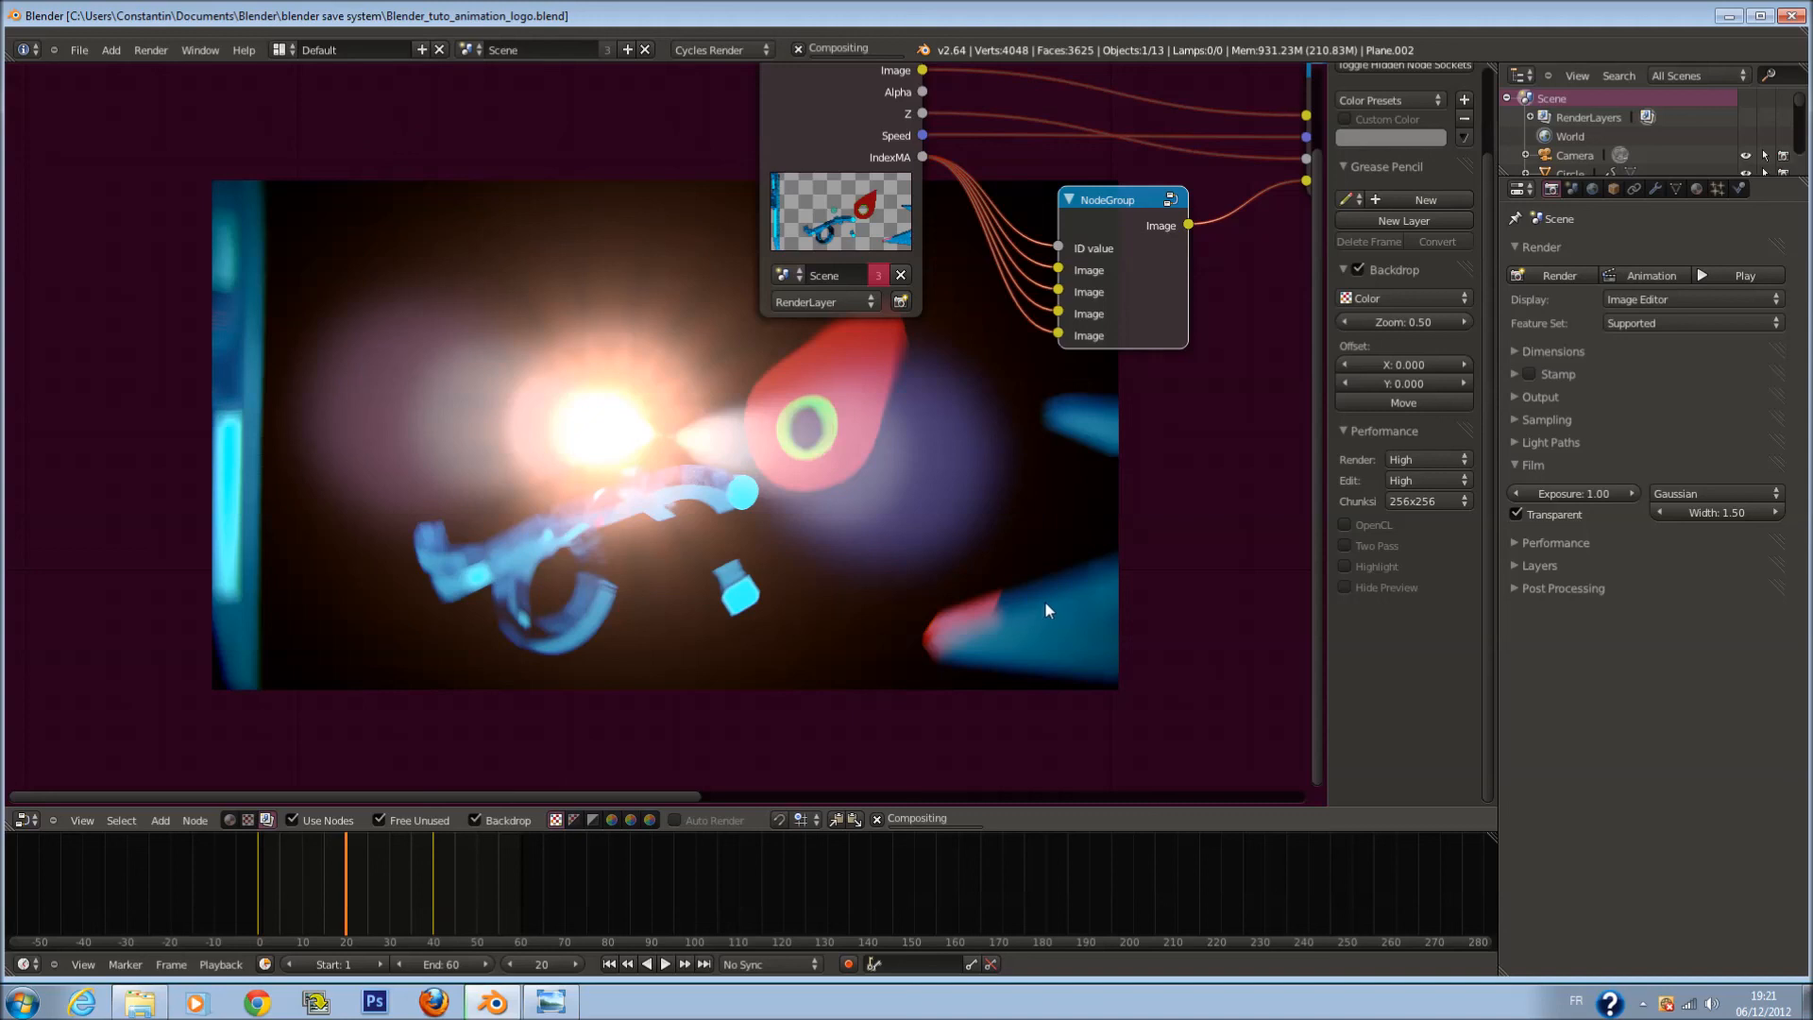
Step: Save the Blender file, overwriting the existing version
scroll(1045, 601, down, 2)
scroll(1089, 542, up, 2)
middle_drag(1090, 542, 236, 558)
scroll(773, 542, up, 3)
key(ctrl+s)
click(773, 542)
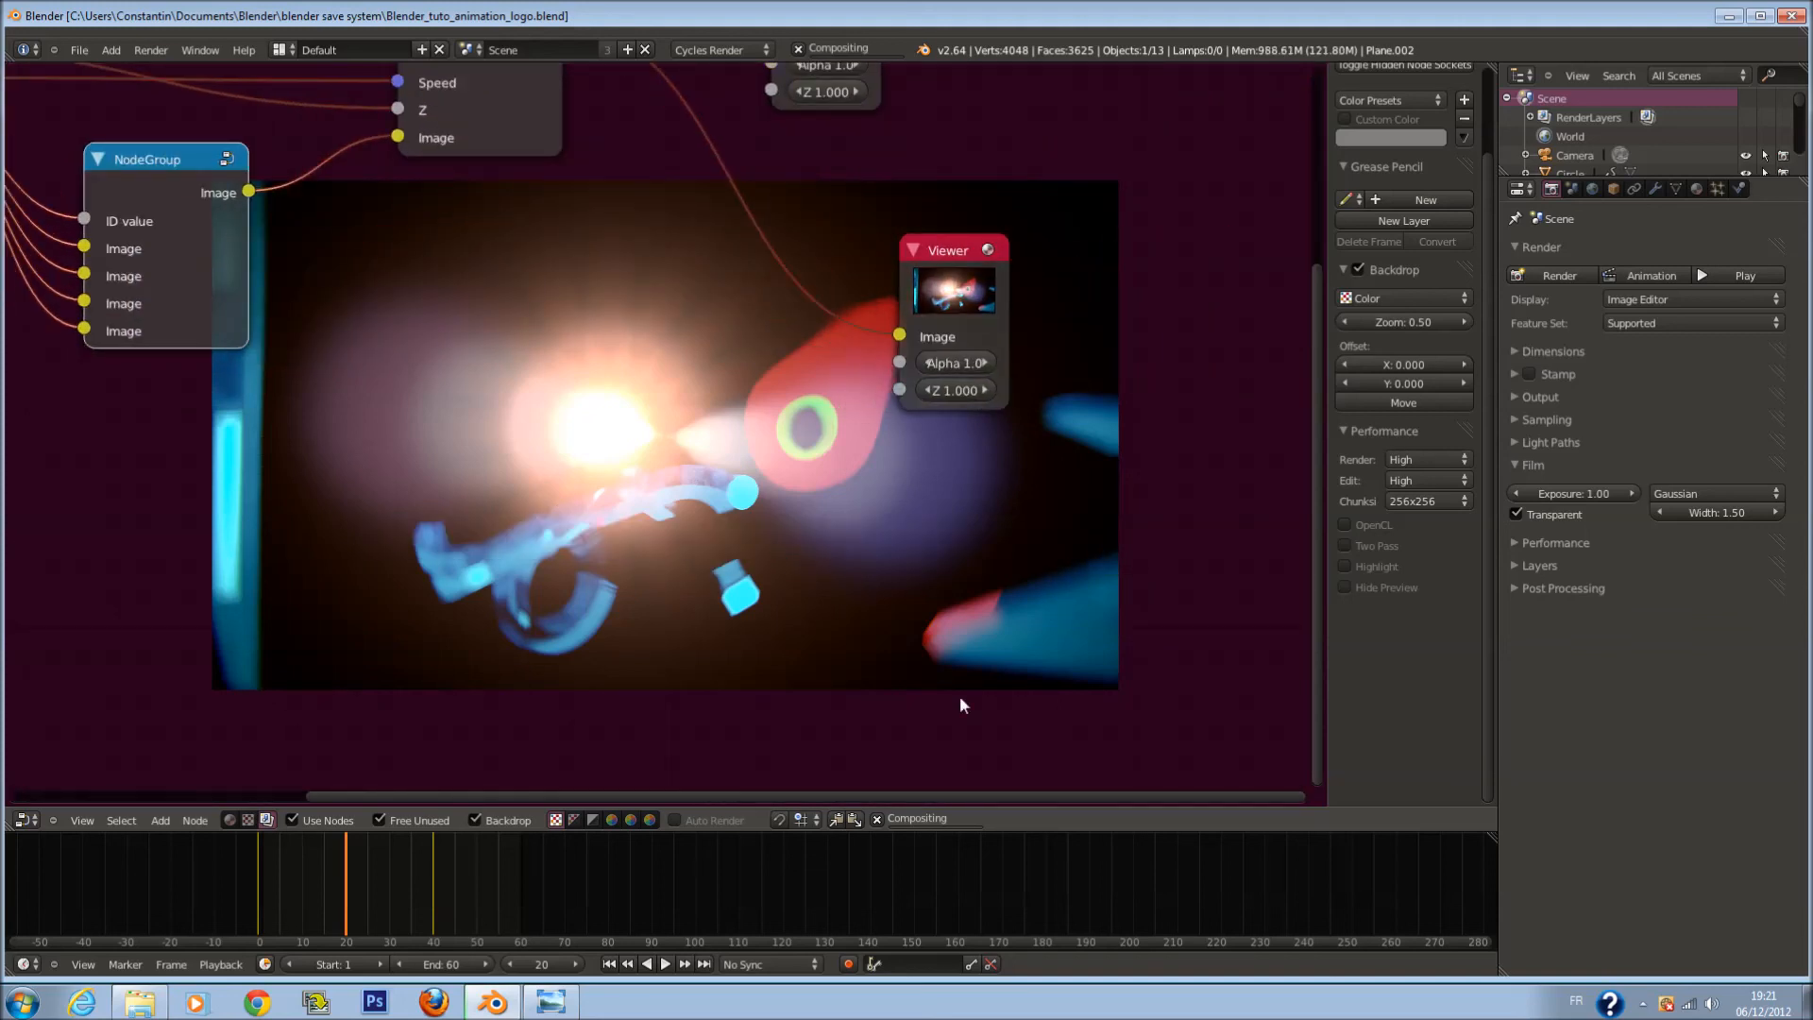
Step: View the composited render result in the UV/Image Editor, and return to the Node Editor
click(26, 820)
click(65, 685)
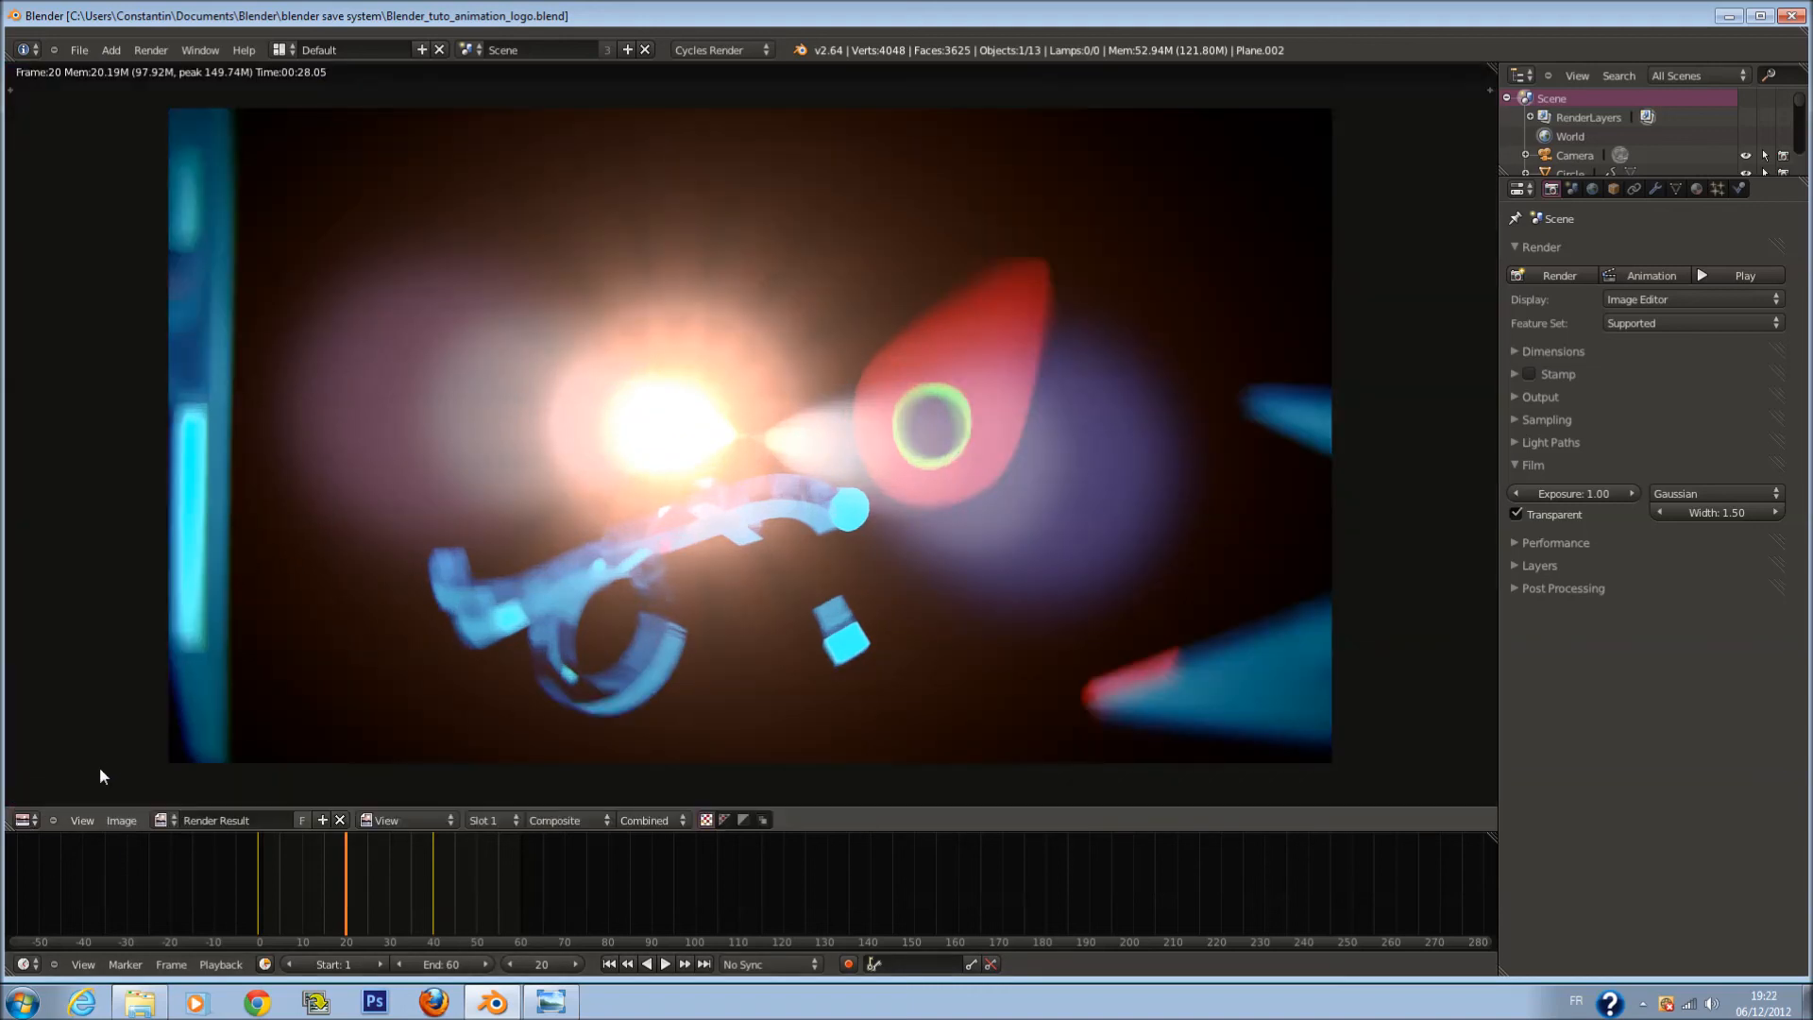
click(28, 819)
click(59, 622)
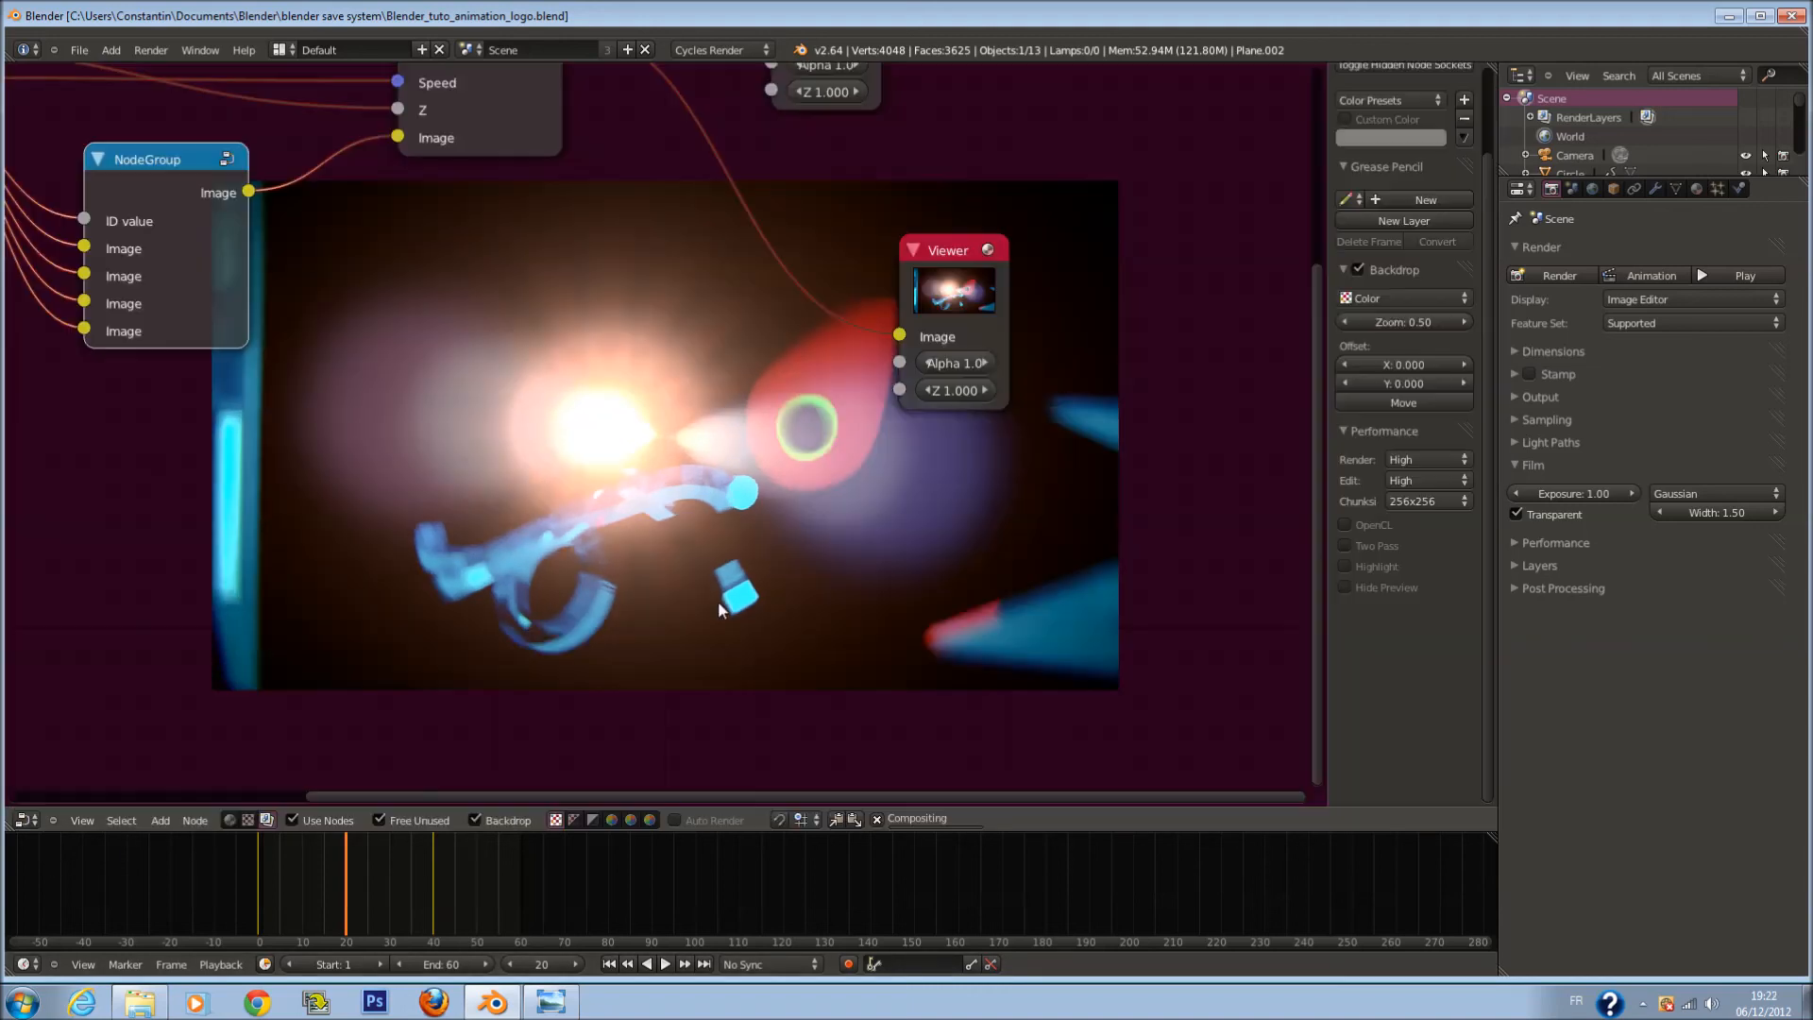
Step: Go to frame 40 in the 3D View, save the file and render that frame
click(34, 822)
click(104, 802)
drag(262, 905, 432, 905)
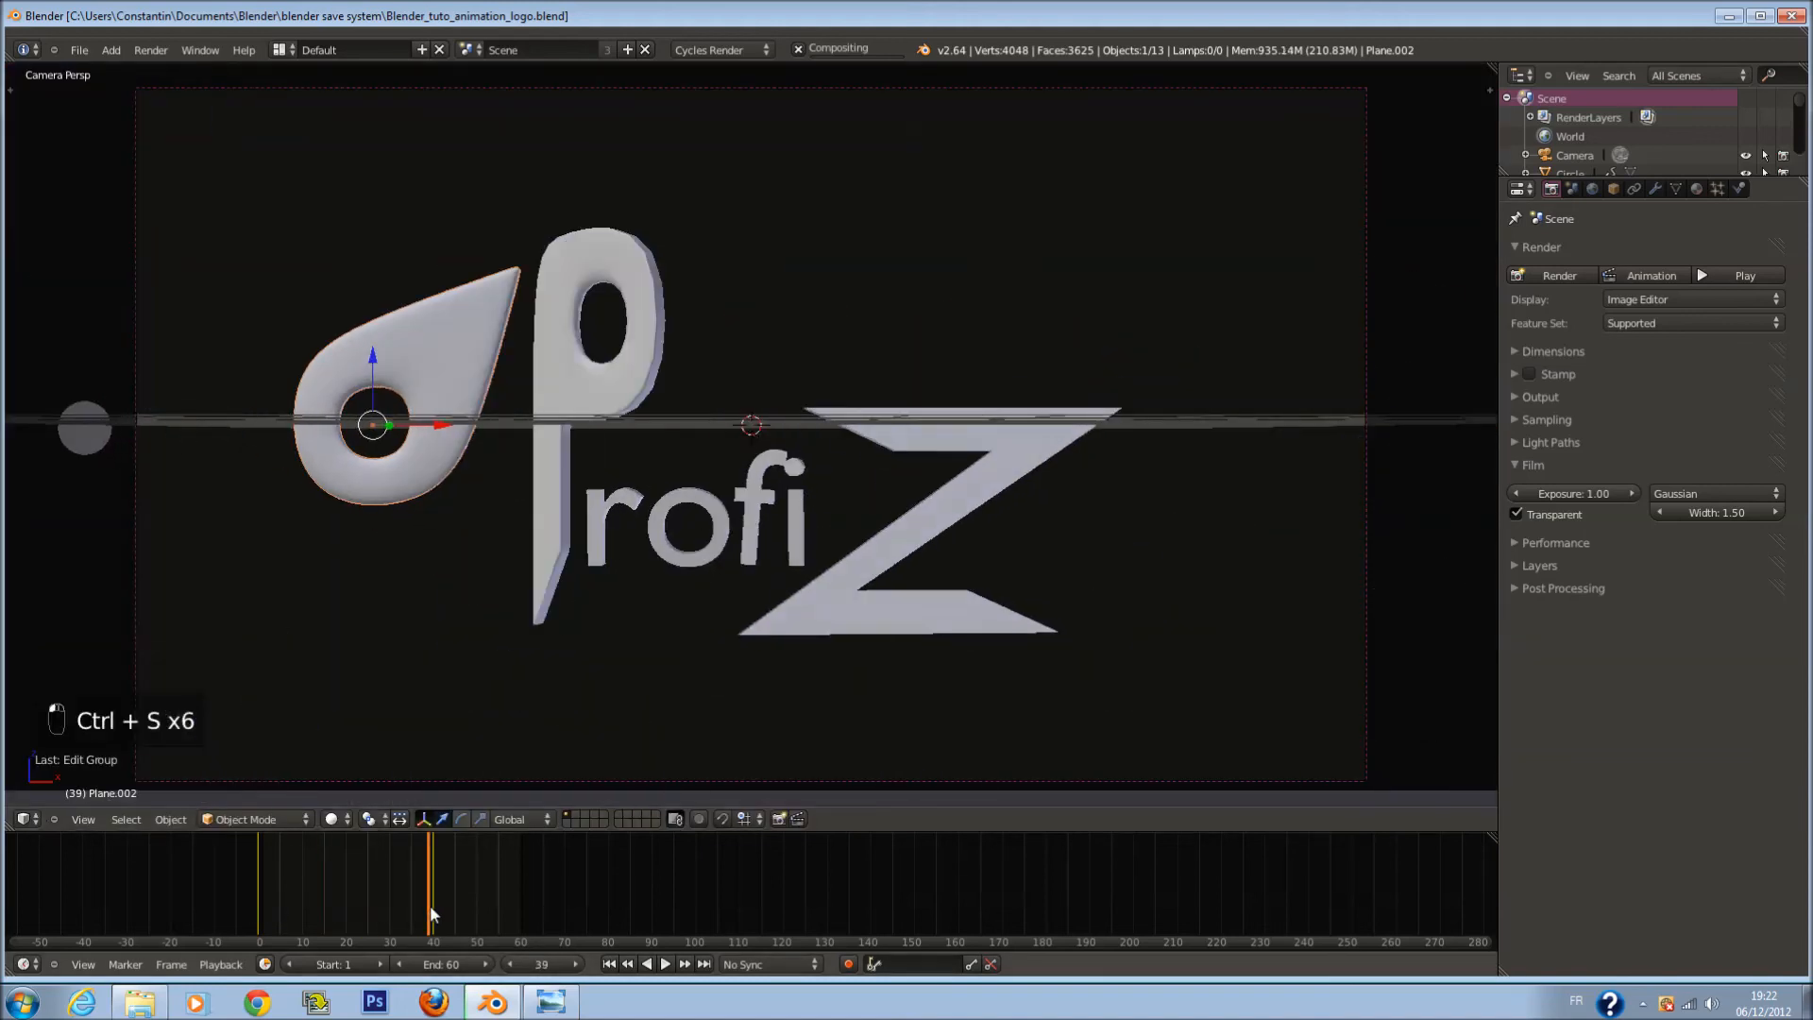
key(ctrl+s)
click(750, 534)
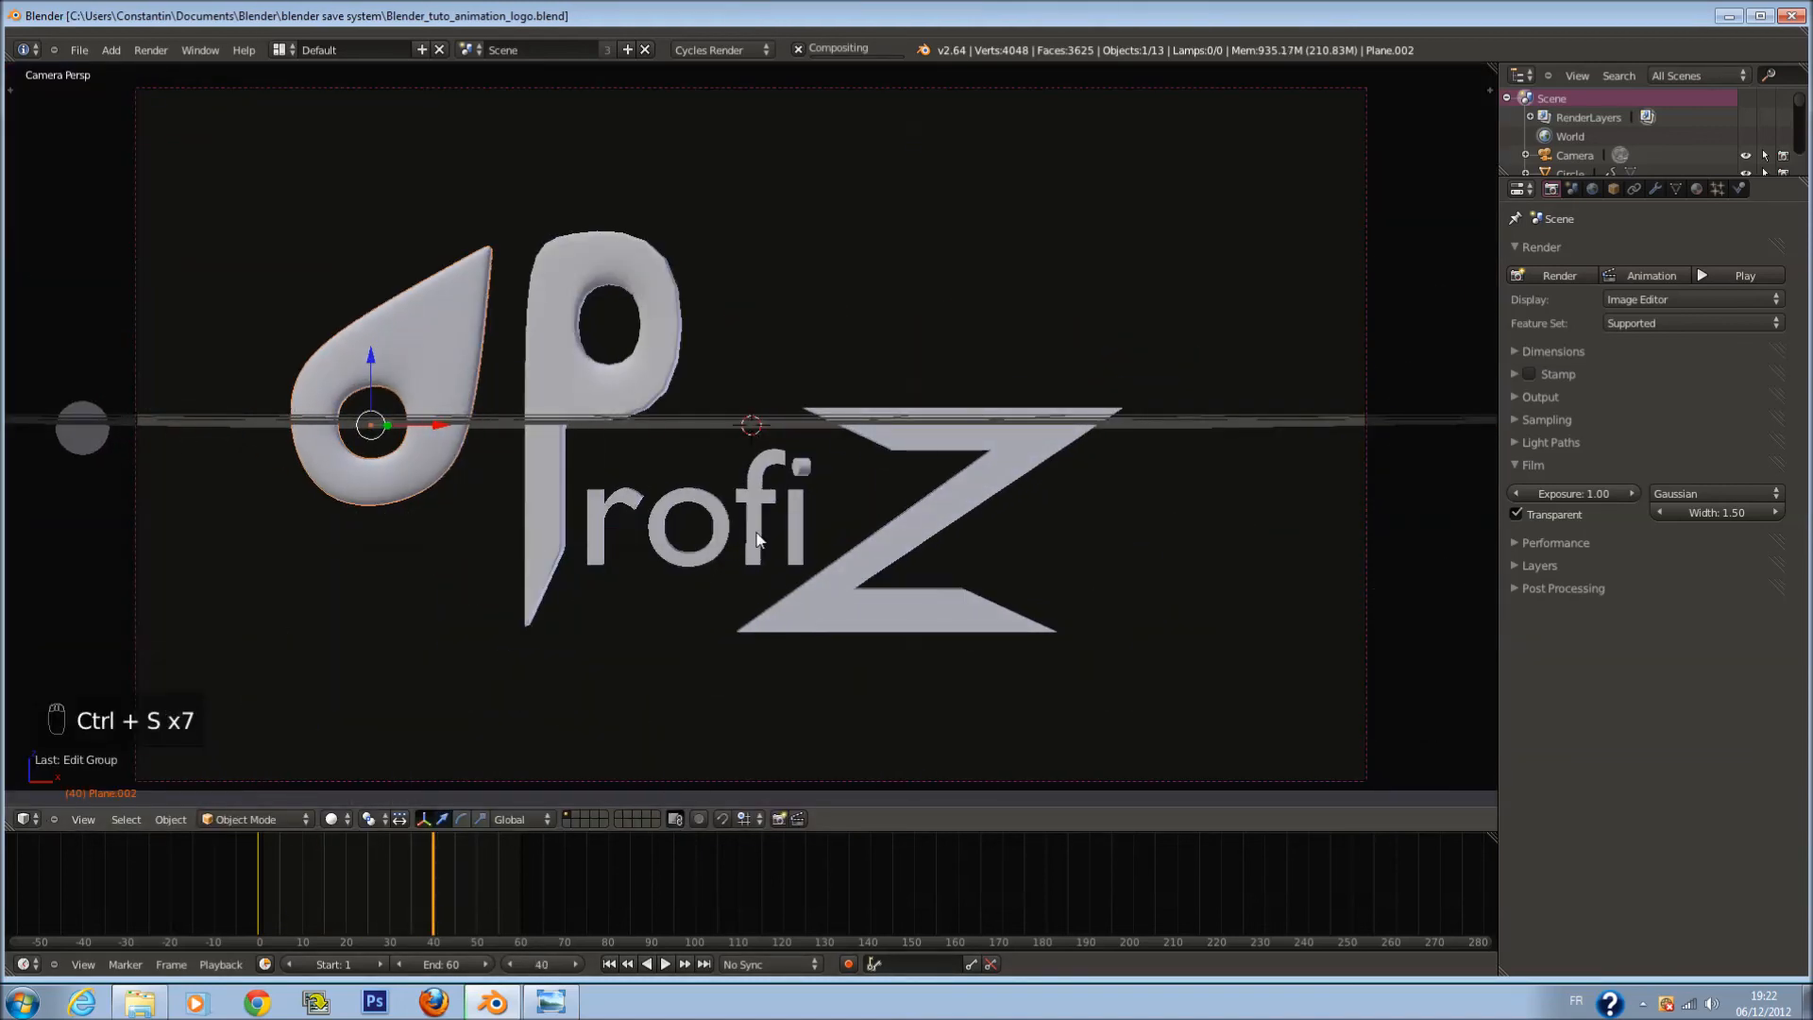
key(F12)
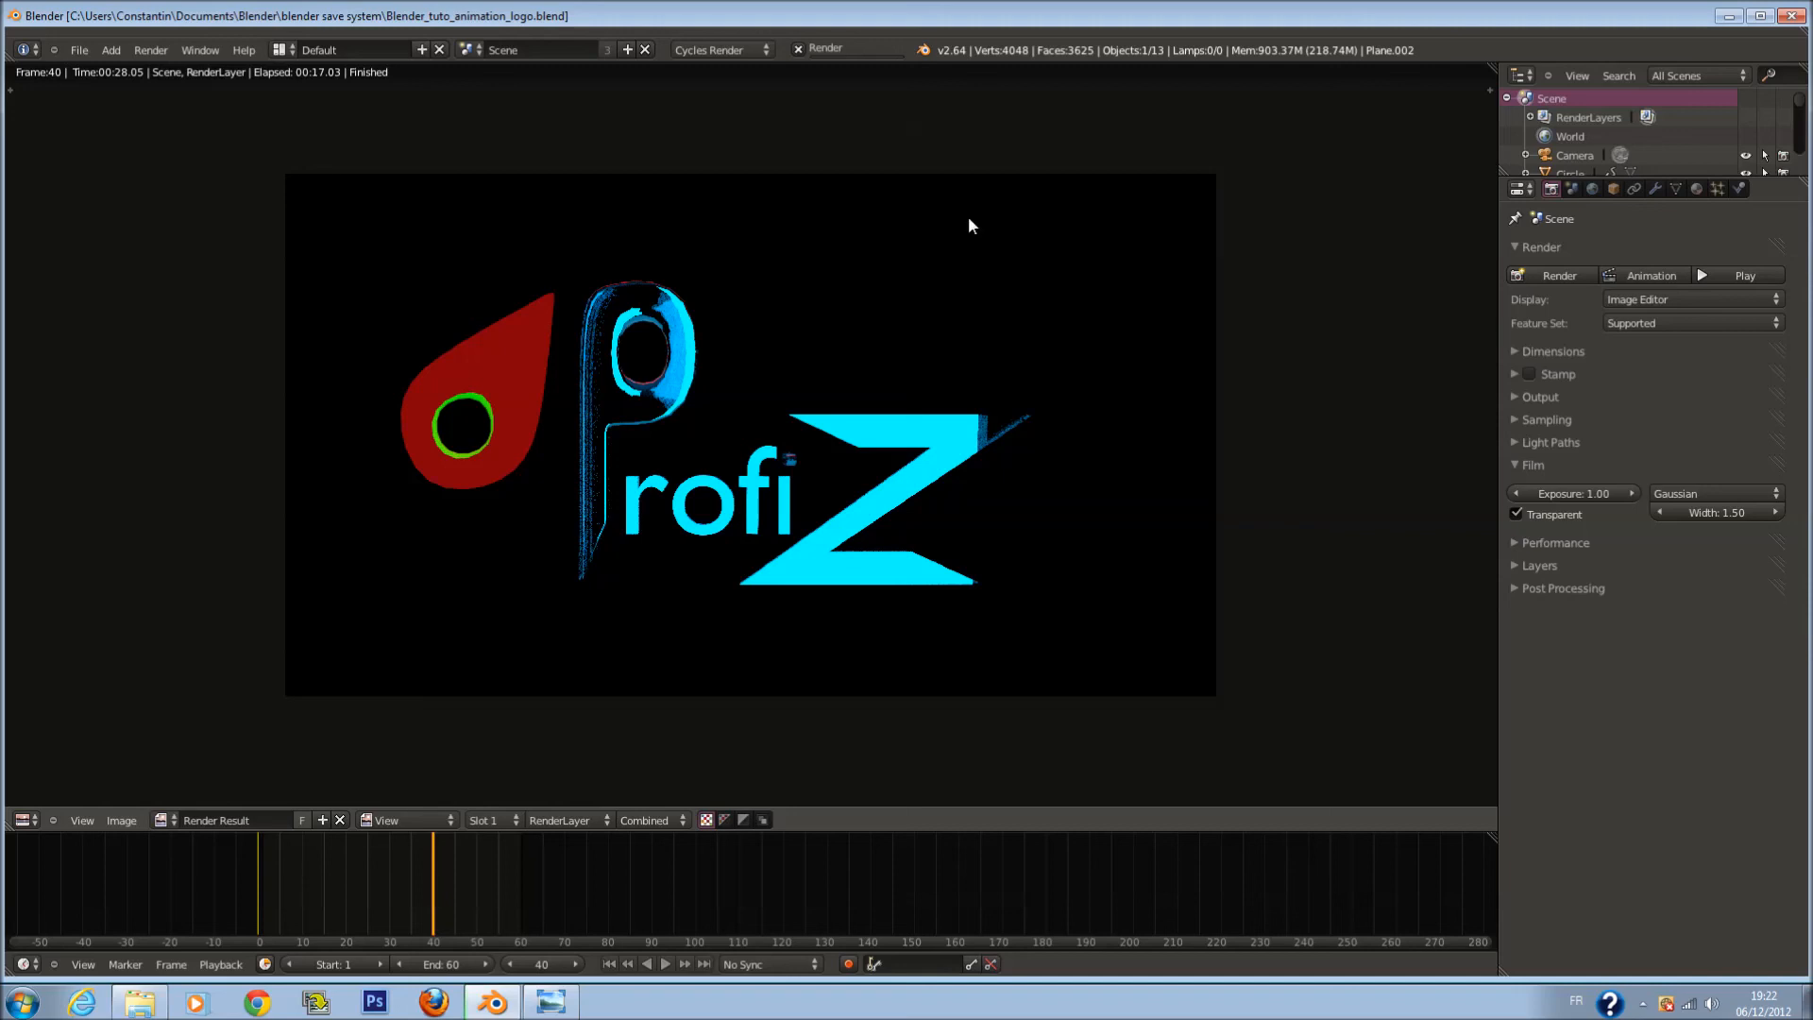
Step: Return to the Node Editor and move the Composite and Viewer nodes farther right, away from the node groups
click(29, 819)
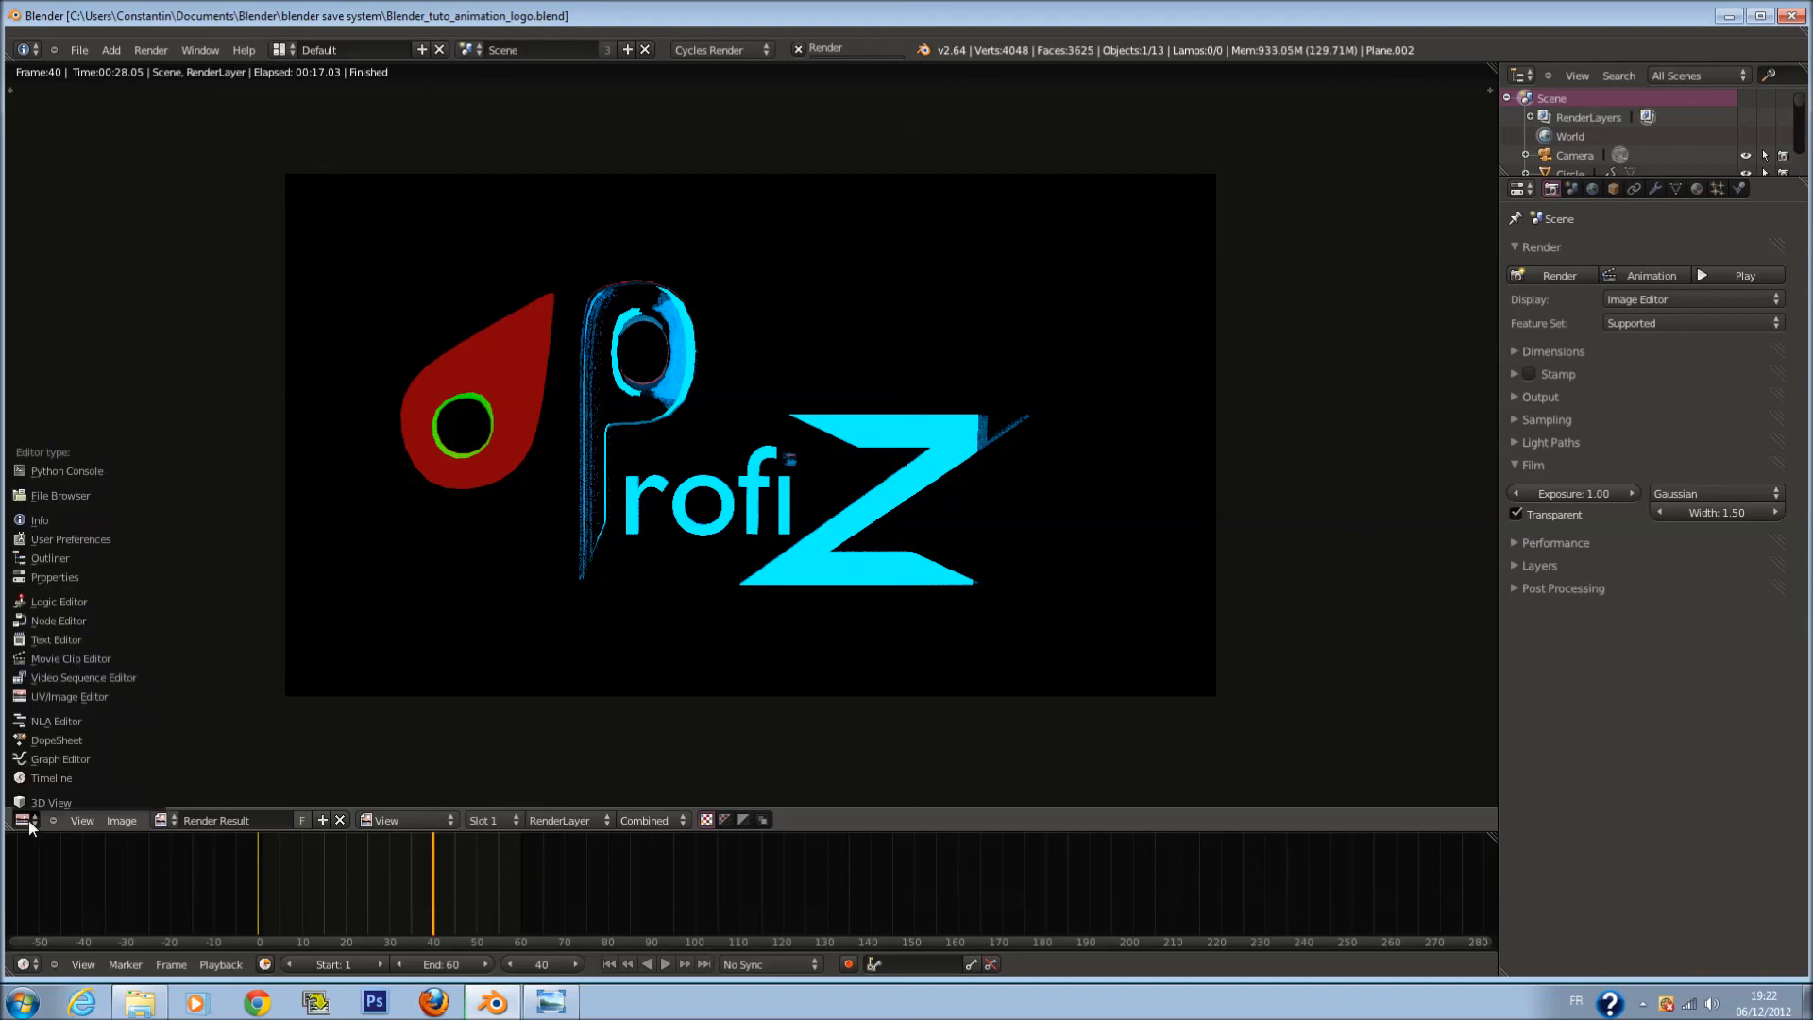
click(45, 627)
scroll(704, 505, up, 2)
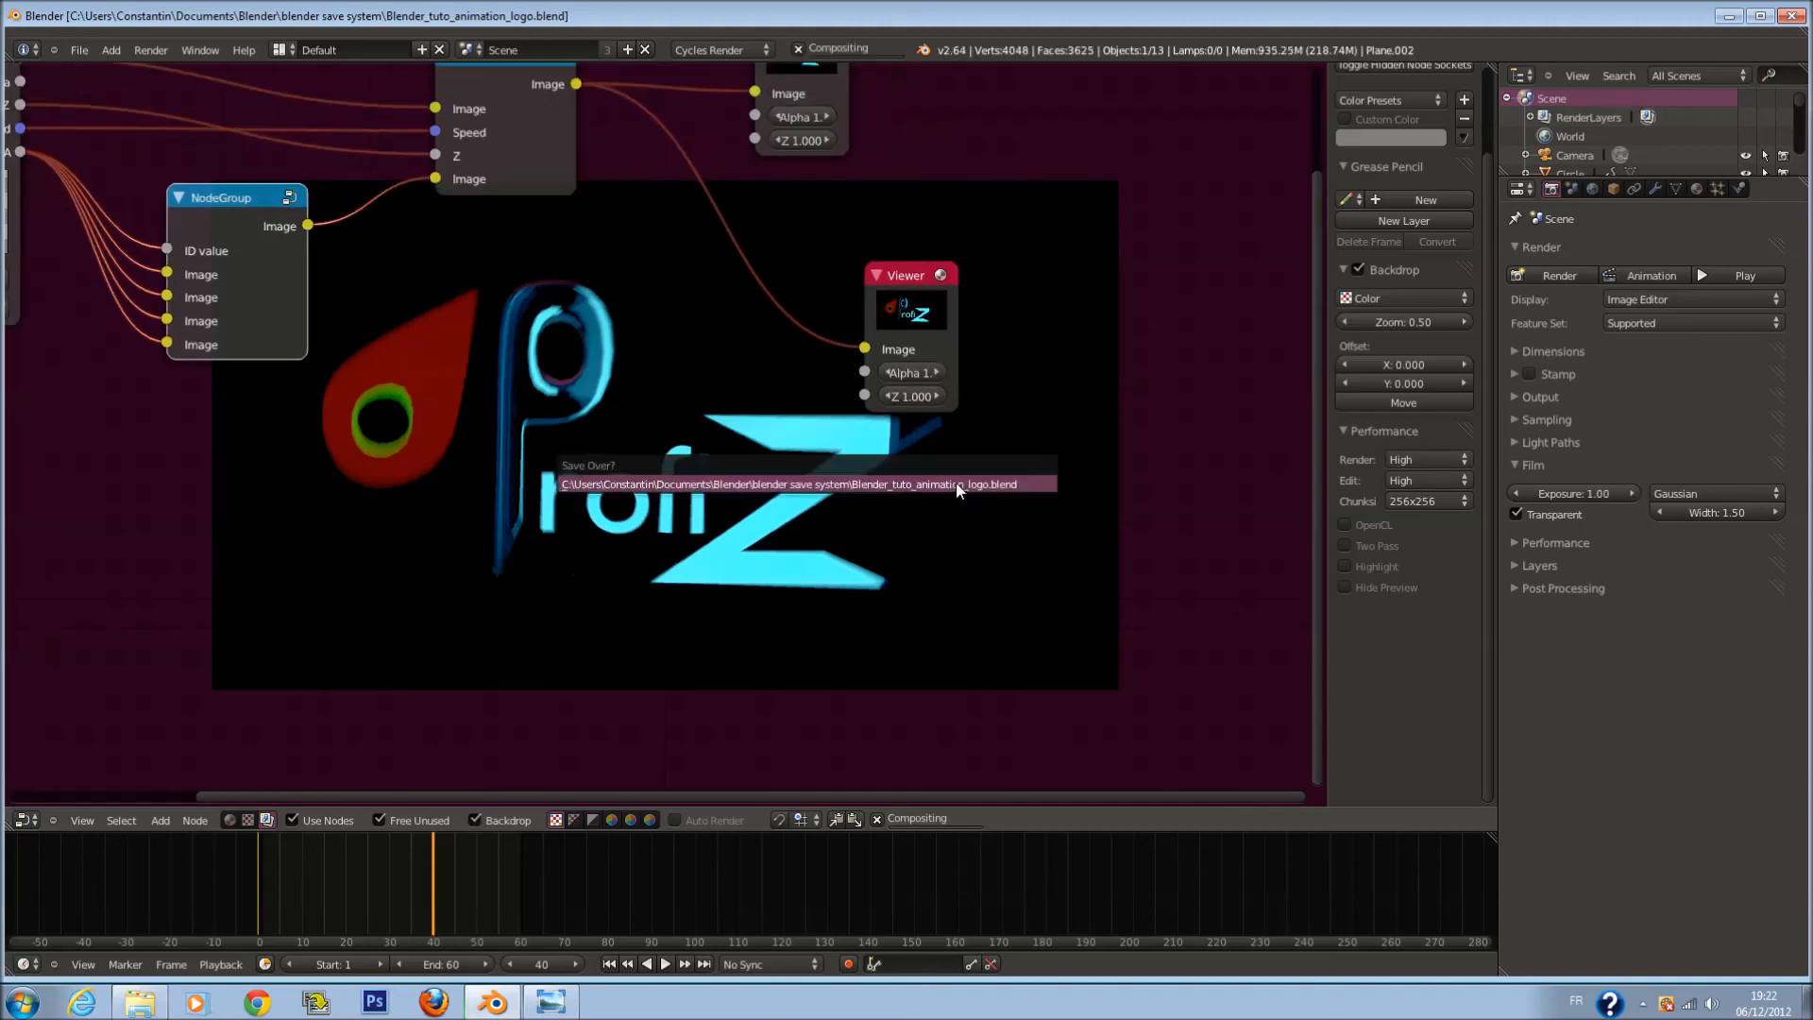
scroll(741, 438, down, 13)
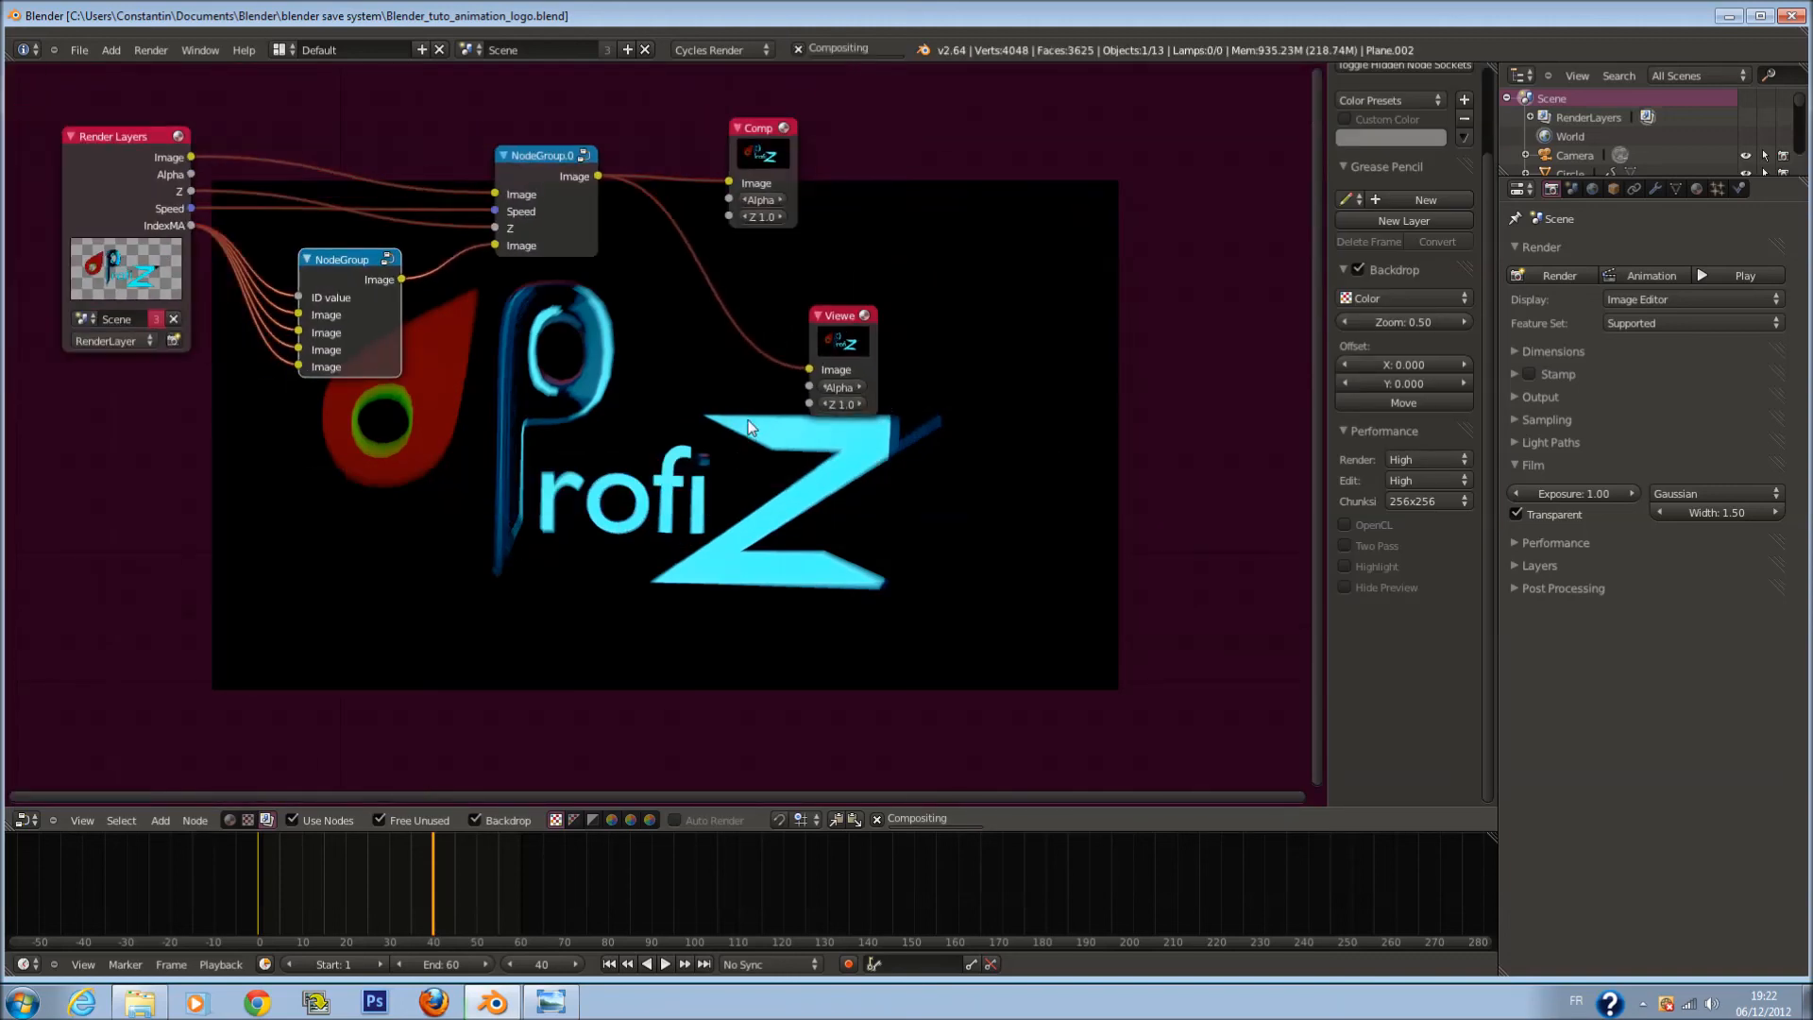
scroll(740, 392, up, 1)
middle_drag(692, 390, 539, 450)
drag(604, 238, 1130, 239)
drag(661, 423, 1161, 437)
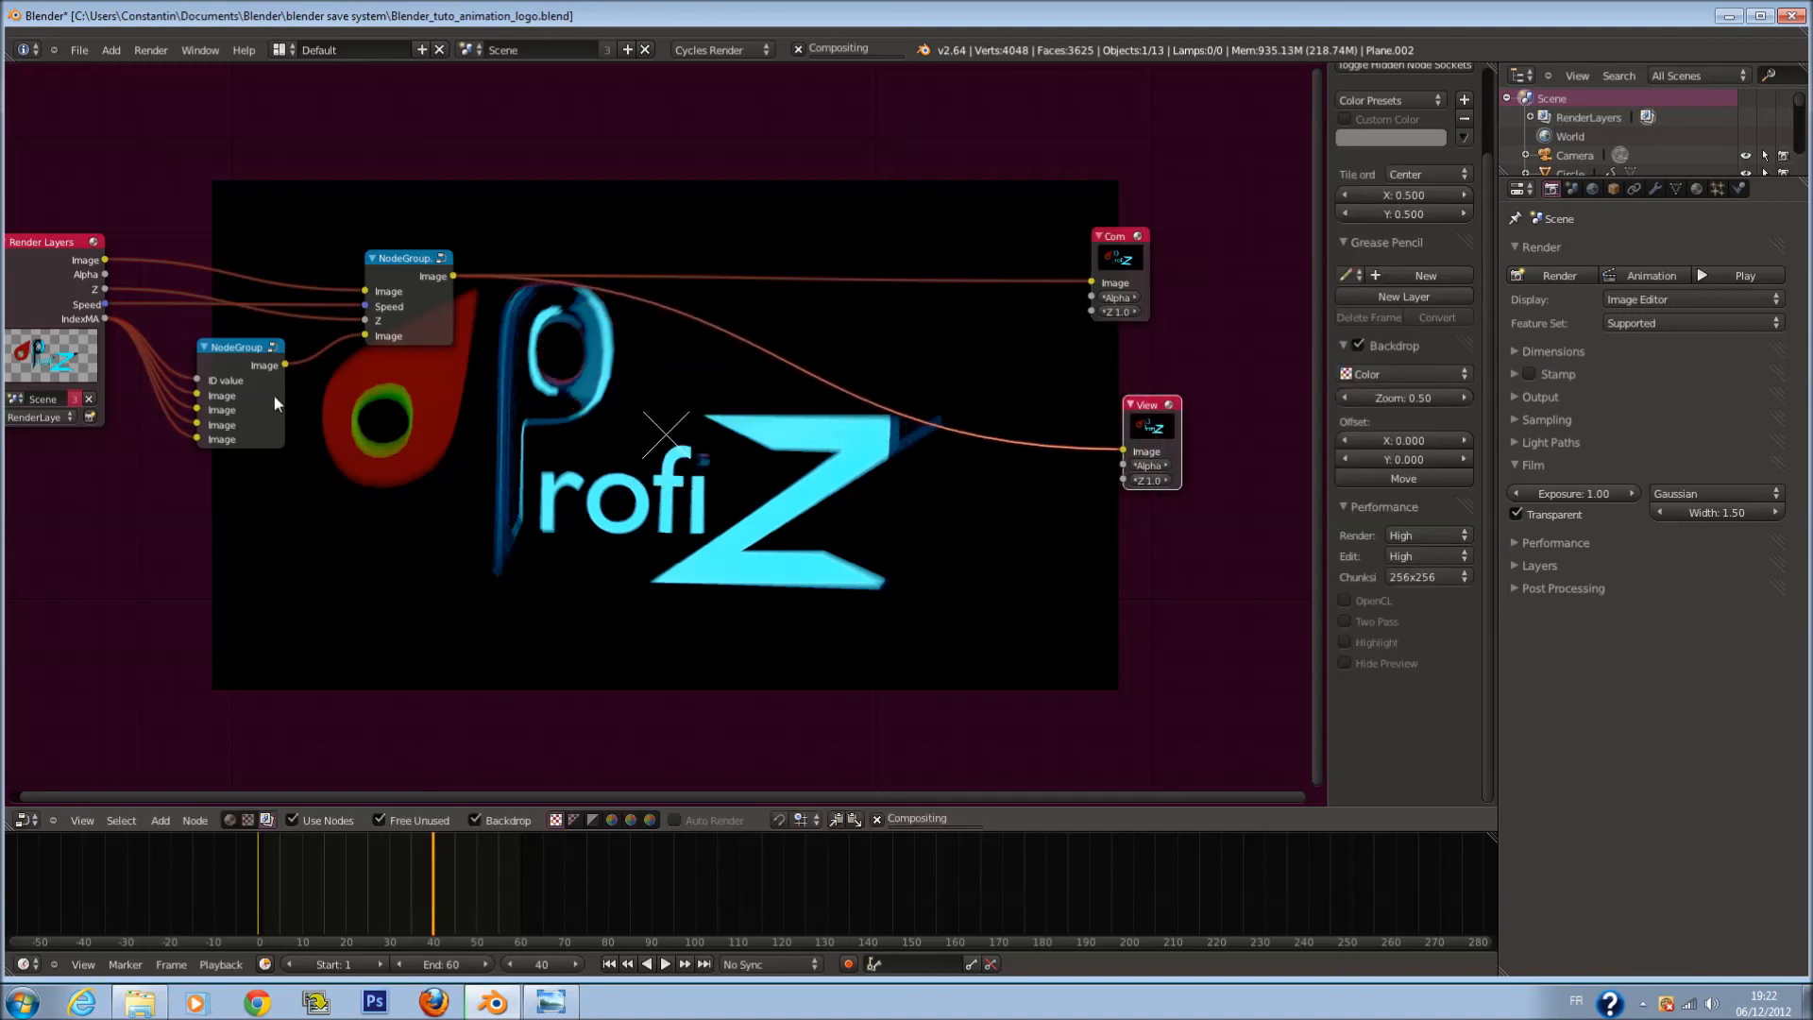
Step: Move the upper node group to the right, between the lower group and the output nodes, and save the file
drag(421, 268, 697, 250)
key(ctrl+s)
click(697, 251)
scroll(698, 431, up, 3)
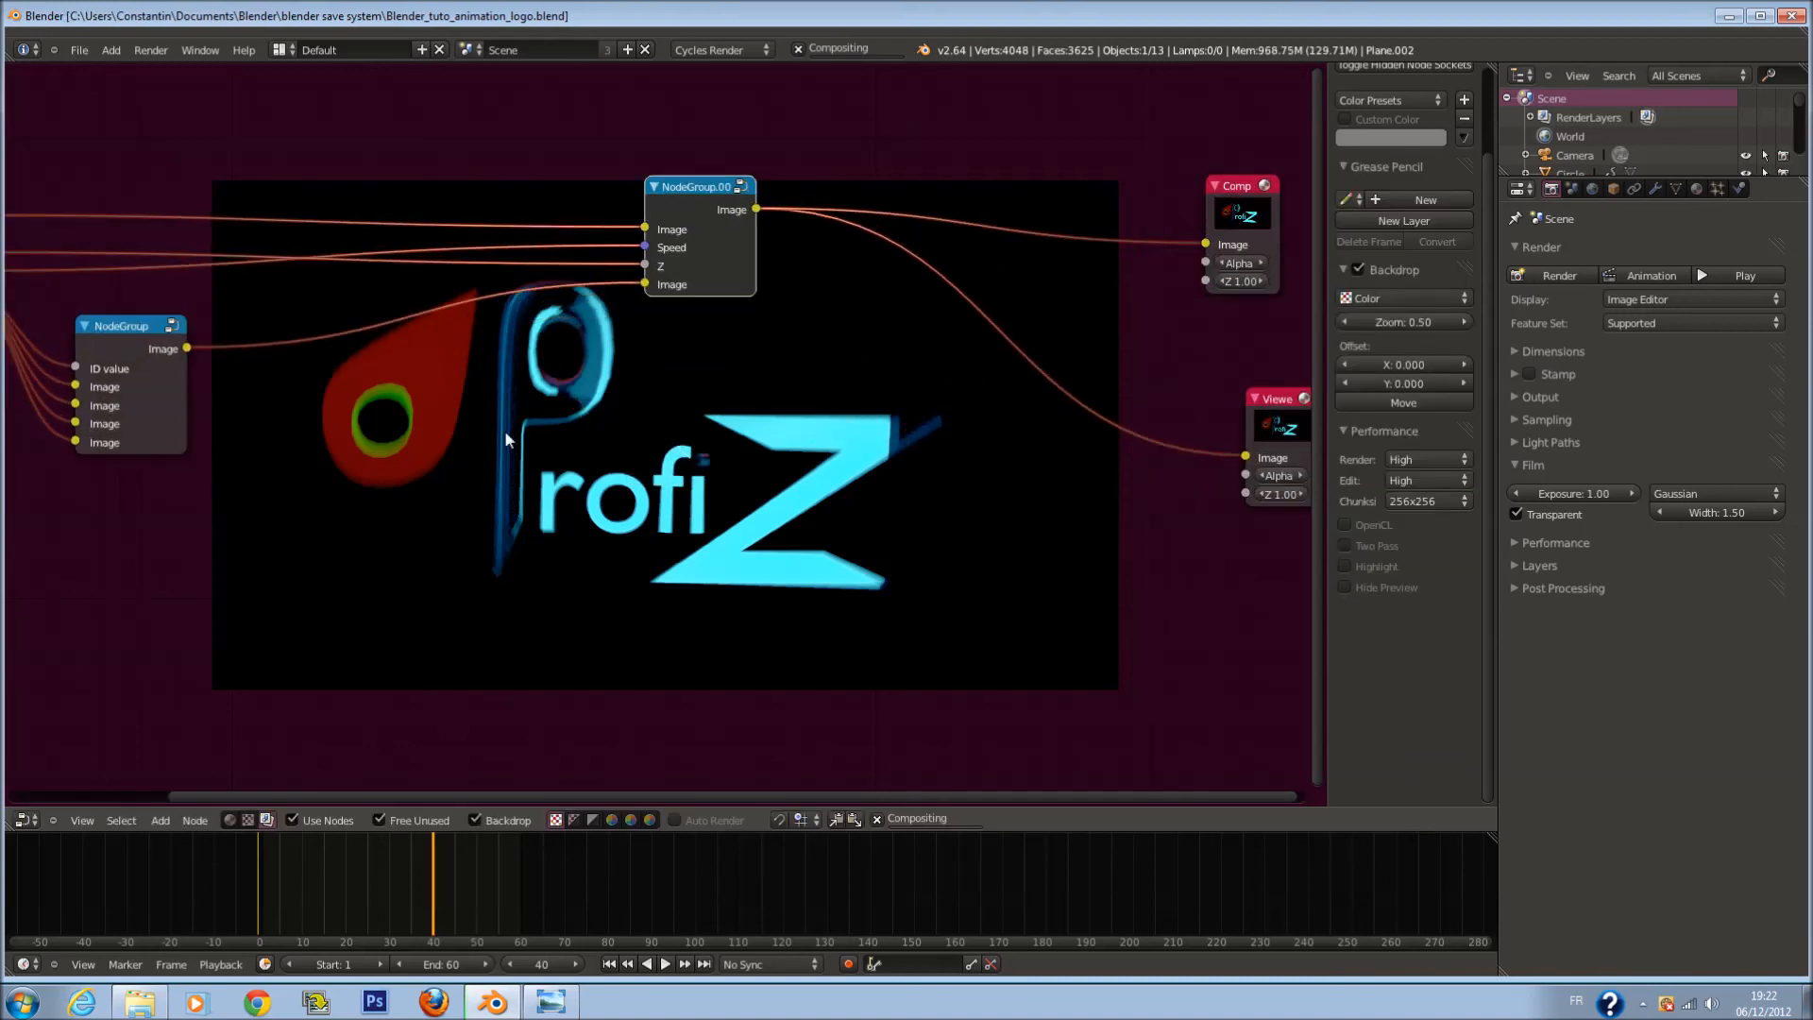
middle_drag(570, 465, 719, 412)
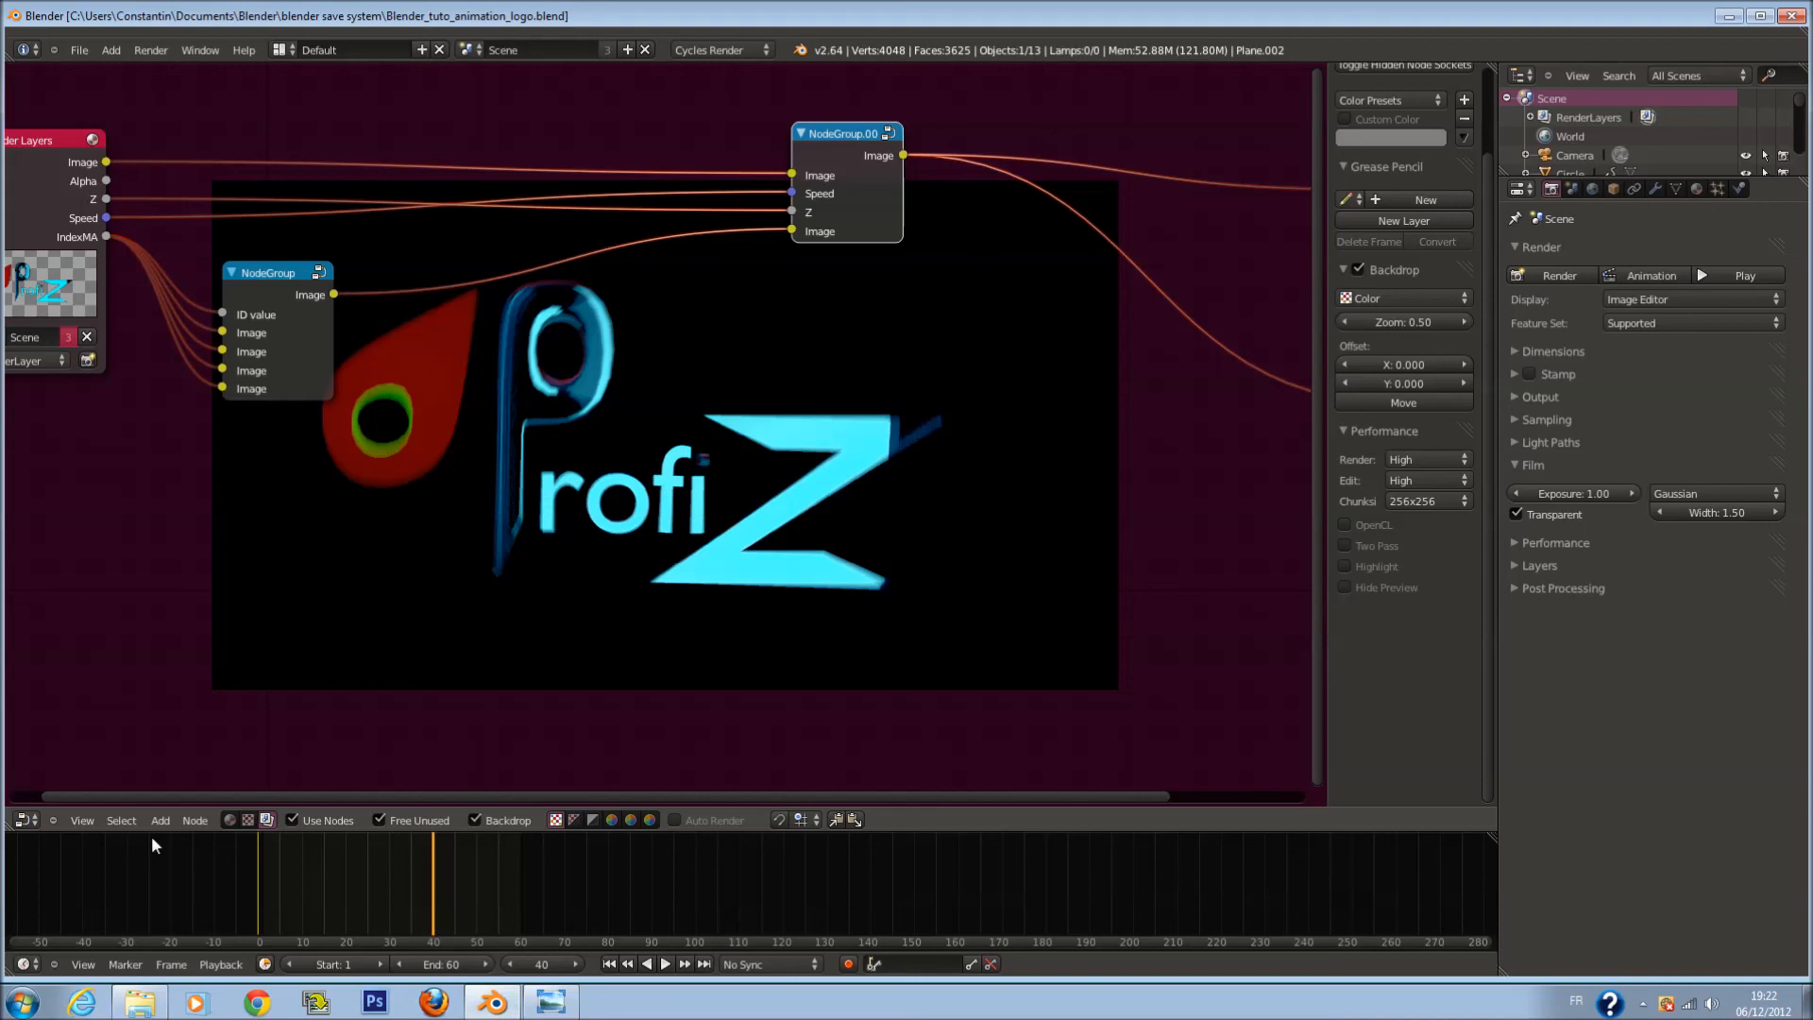
click(19, 828)
click(42, 803)
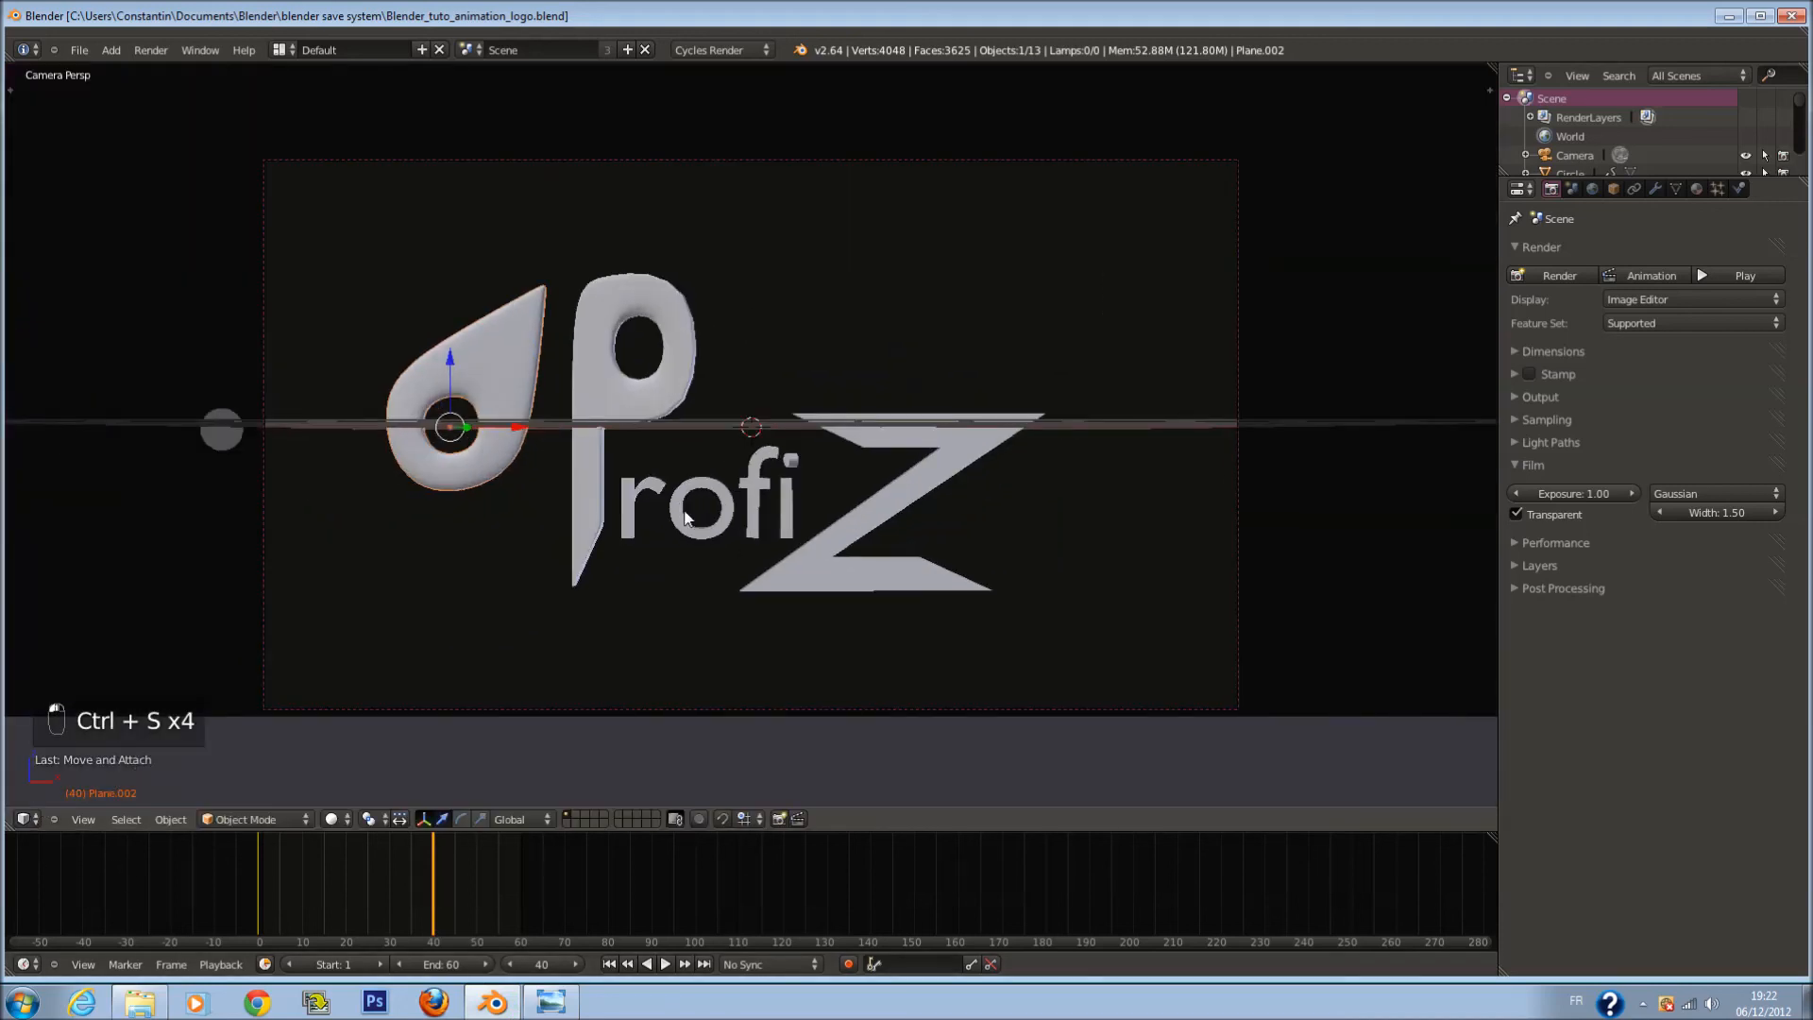
click(25, 819)
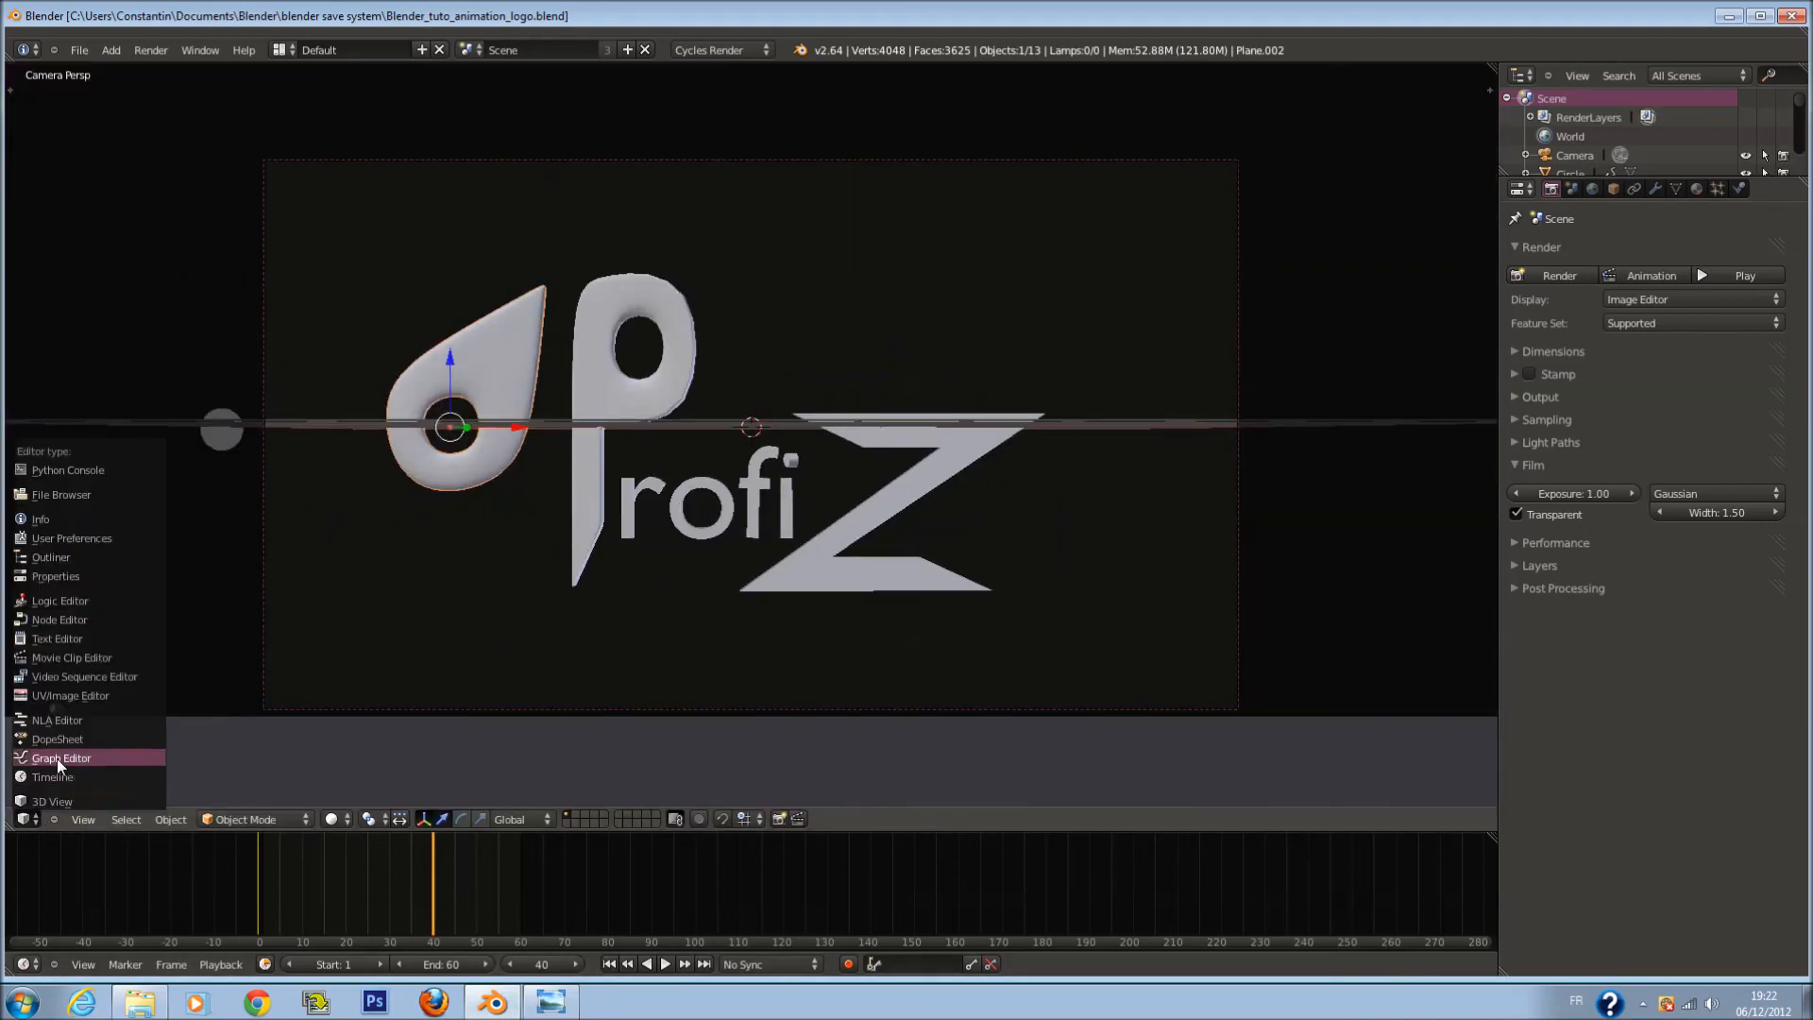
click(53, 620)
Step: Open the upper node group, NodeGroup.001, for editing and save the file
key(Tab)
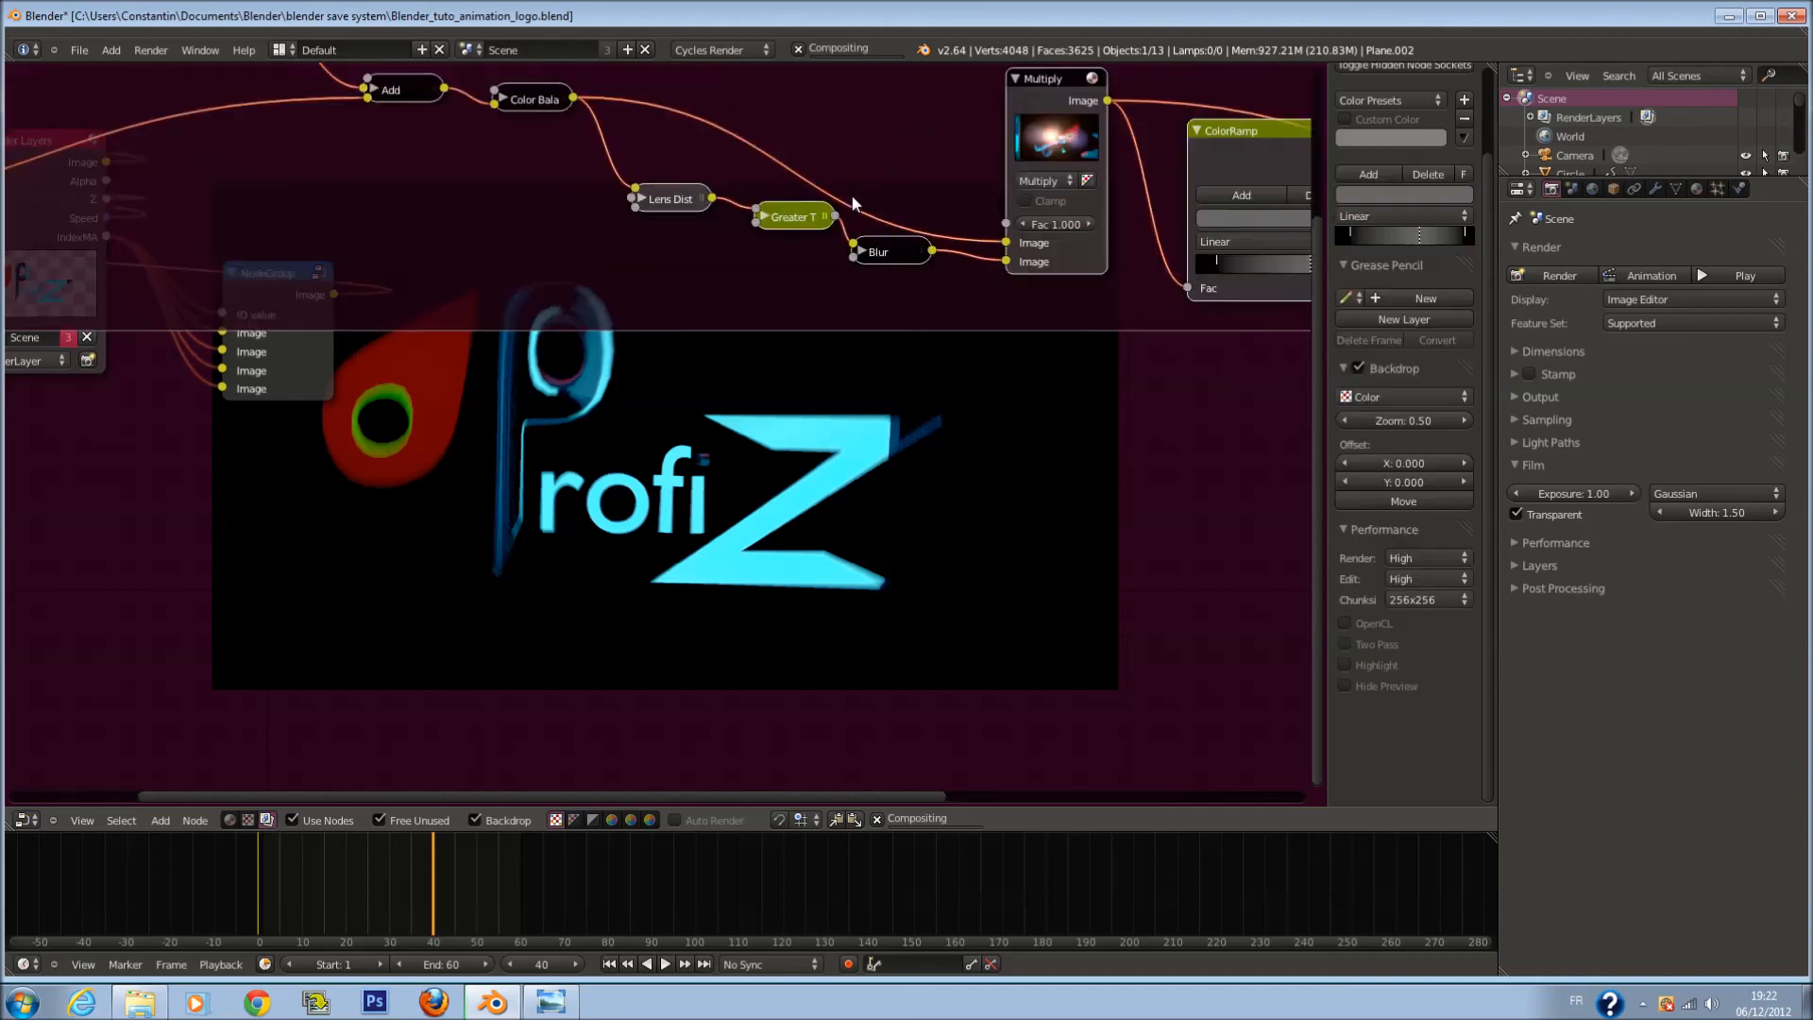
key(ctrl+s)
click(784, 474)
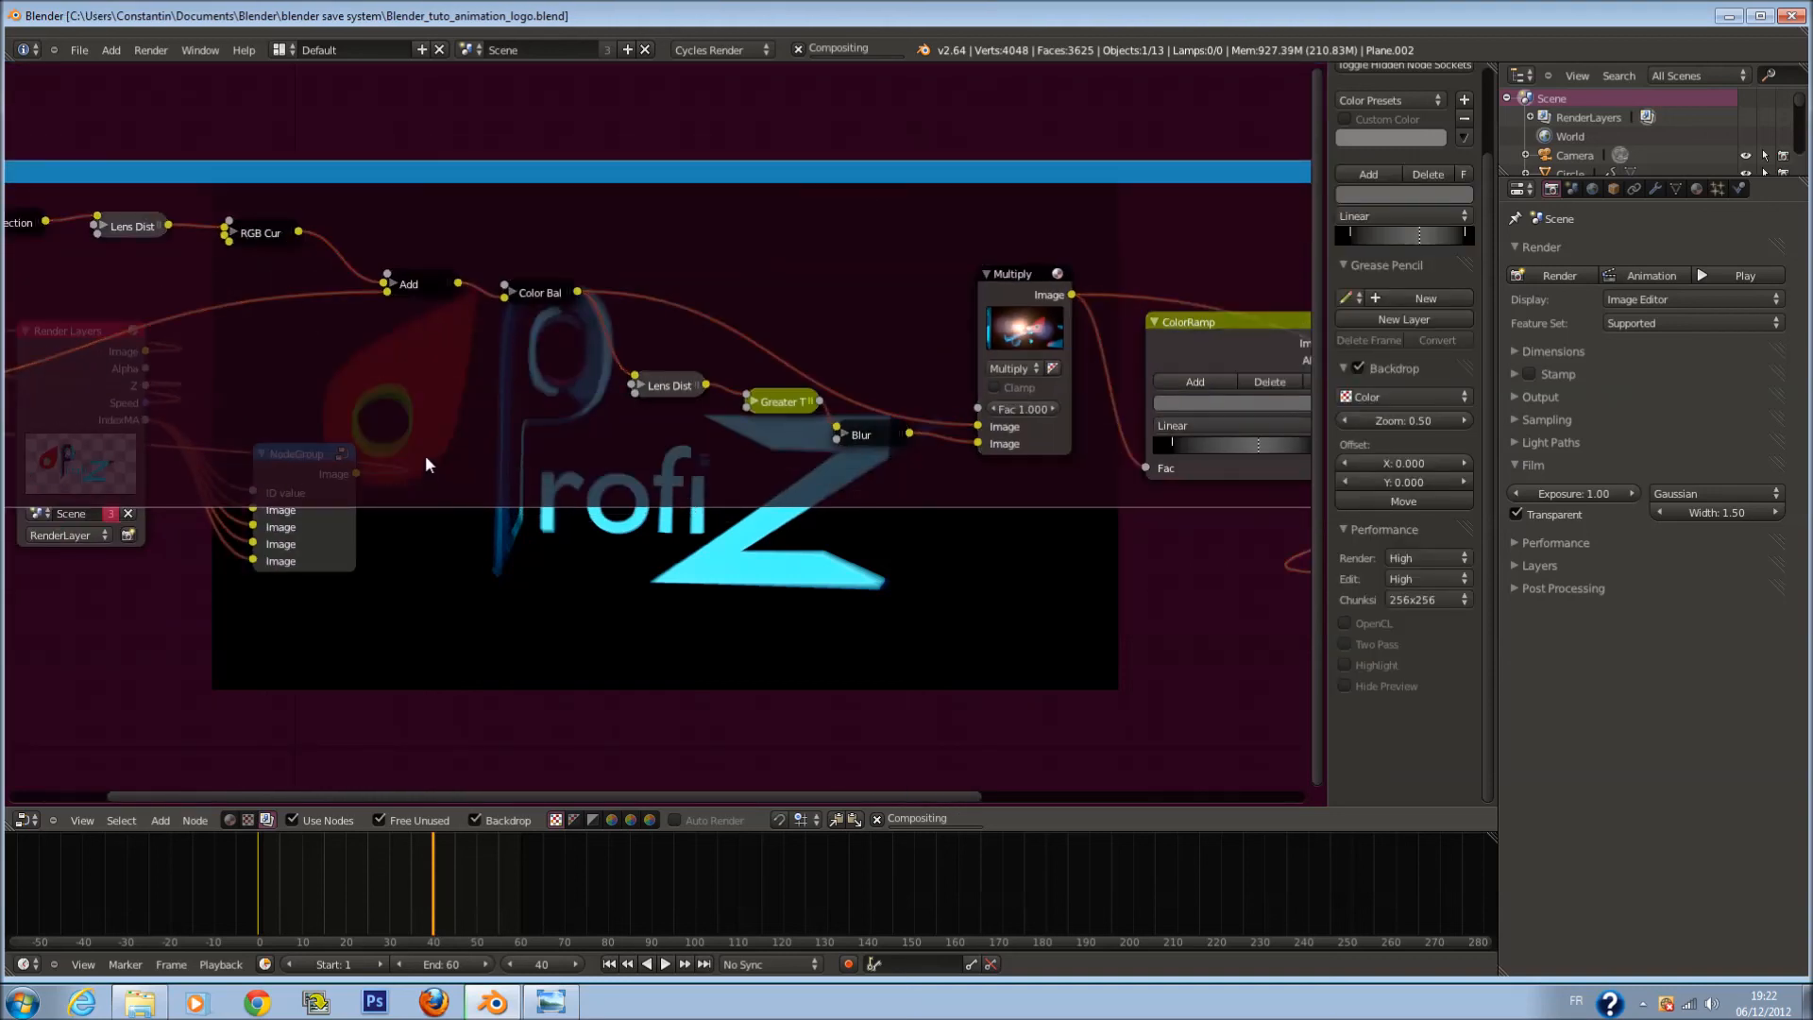
Step: Expand the Vector Blur node inside the group and keyframe its Samples value of 32 at frame 0
scroll(429, 461, up, 2)
middle_drag(428, 462, 944, 538)
middle_drag(312, 234, 620, 260)
scroll(619, 264, up, 1)
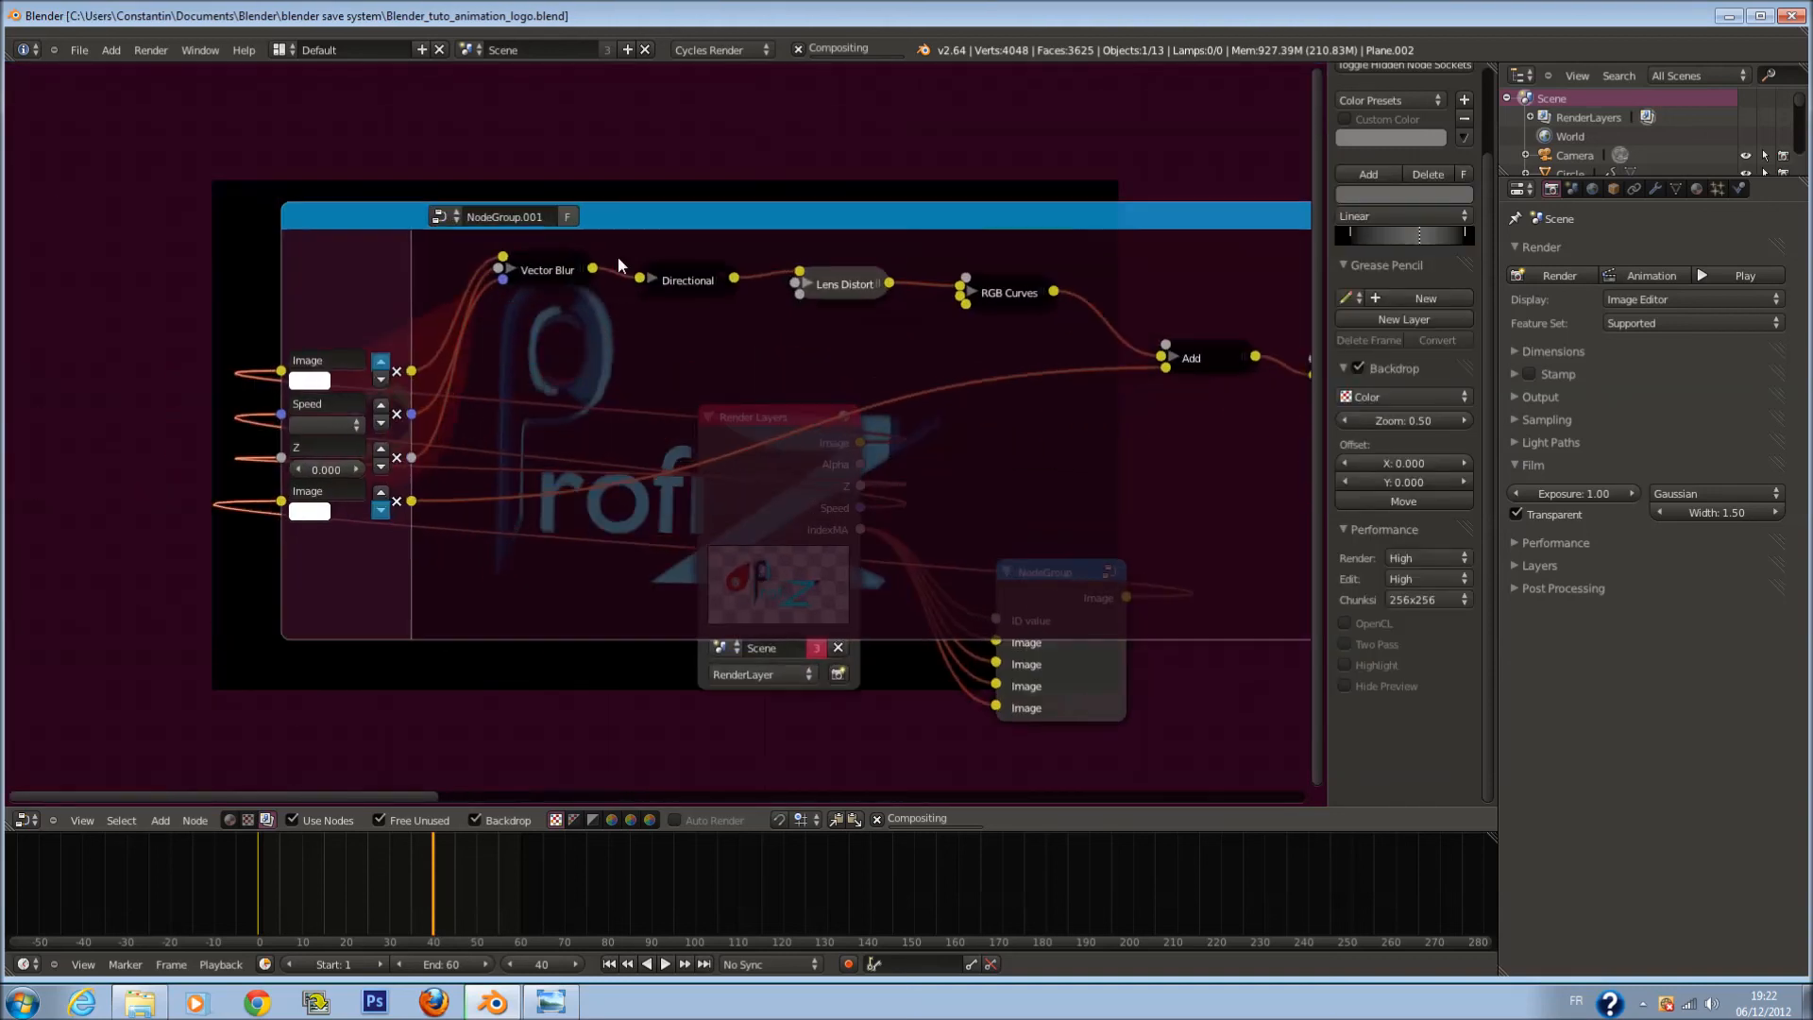
click(513, 270)
scroll(661, 415, up, 1)
scroll(642, 408, up, 1)
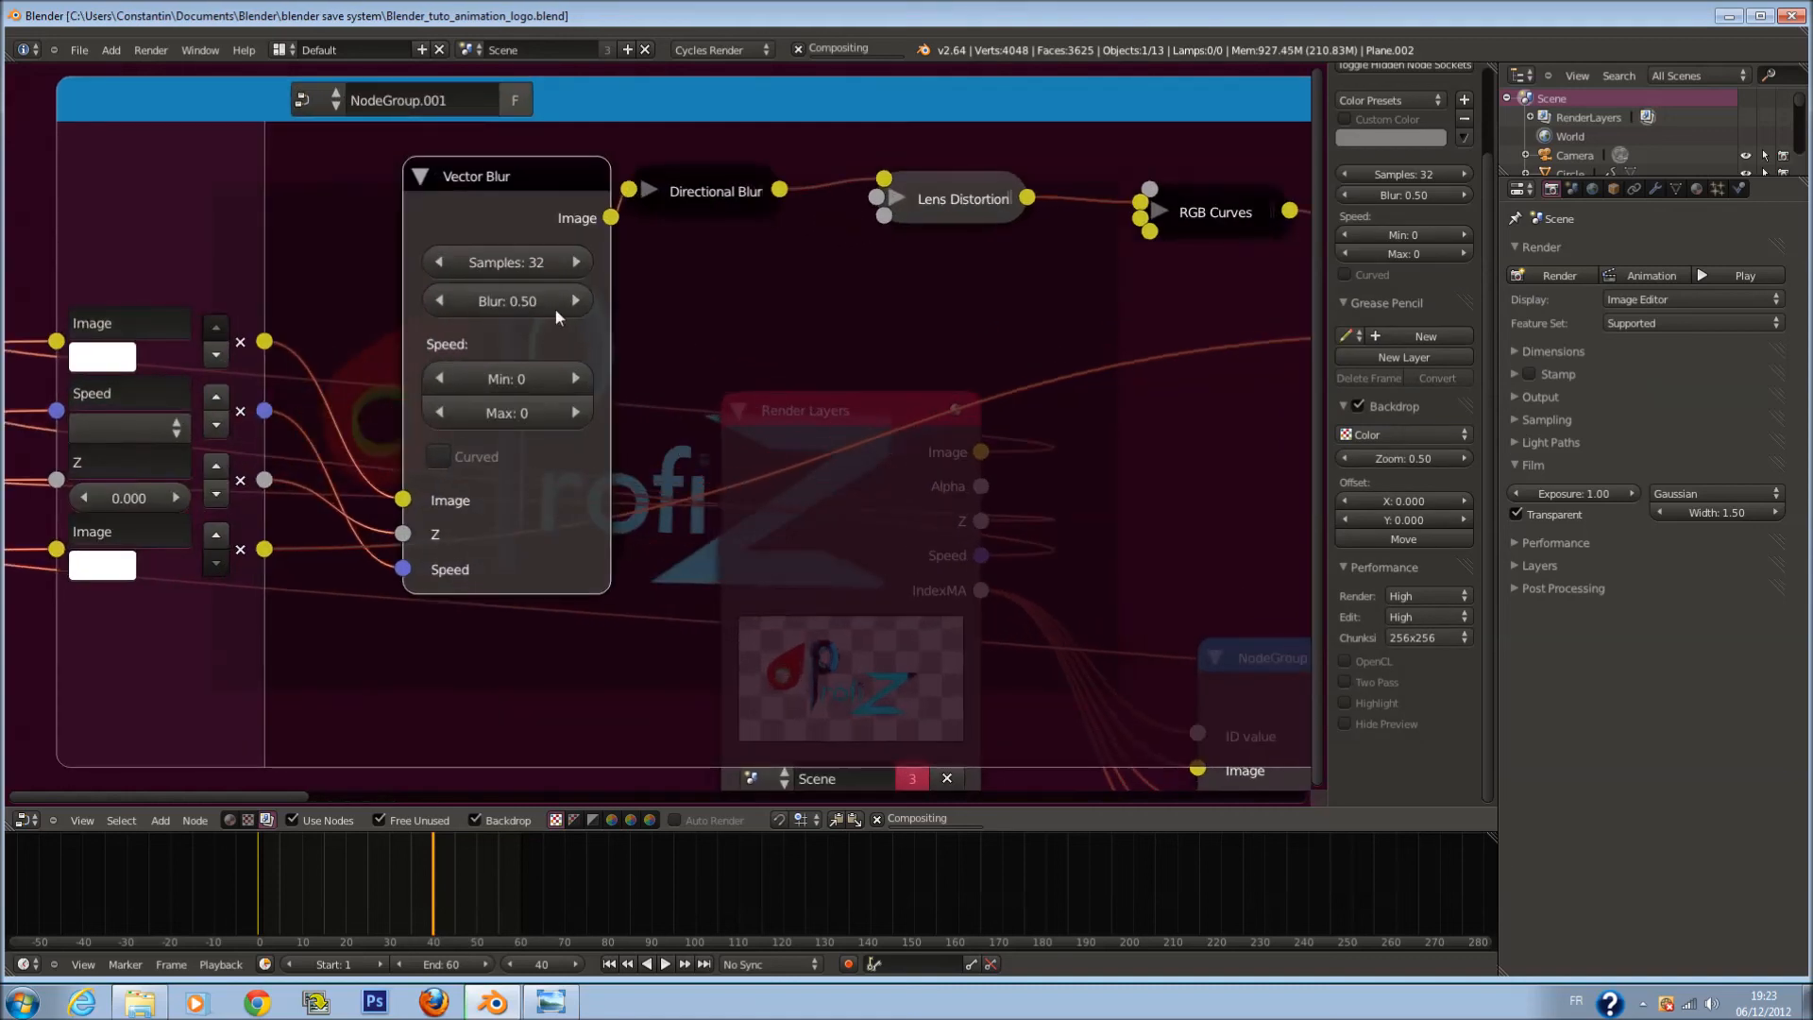
click(256, 865)
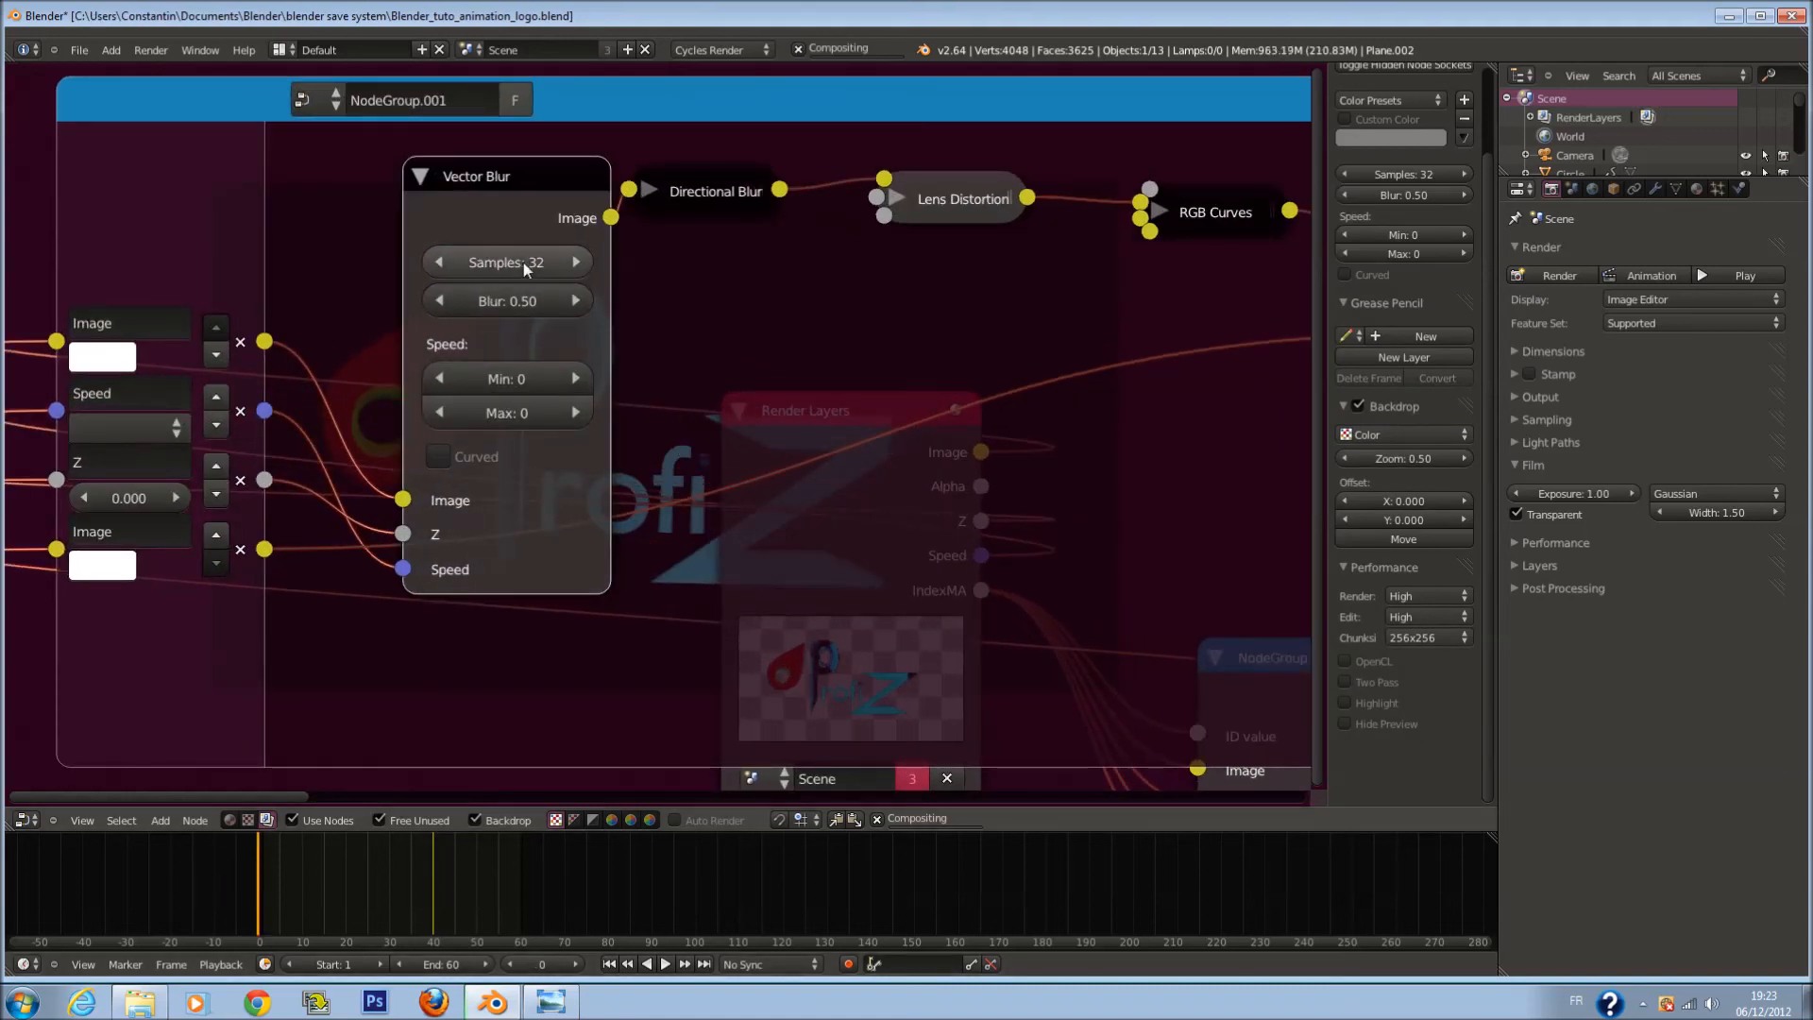
click(432, 848)
click(195, 875)
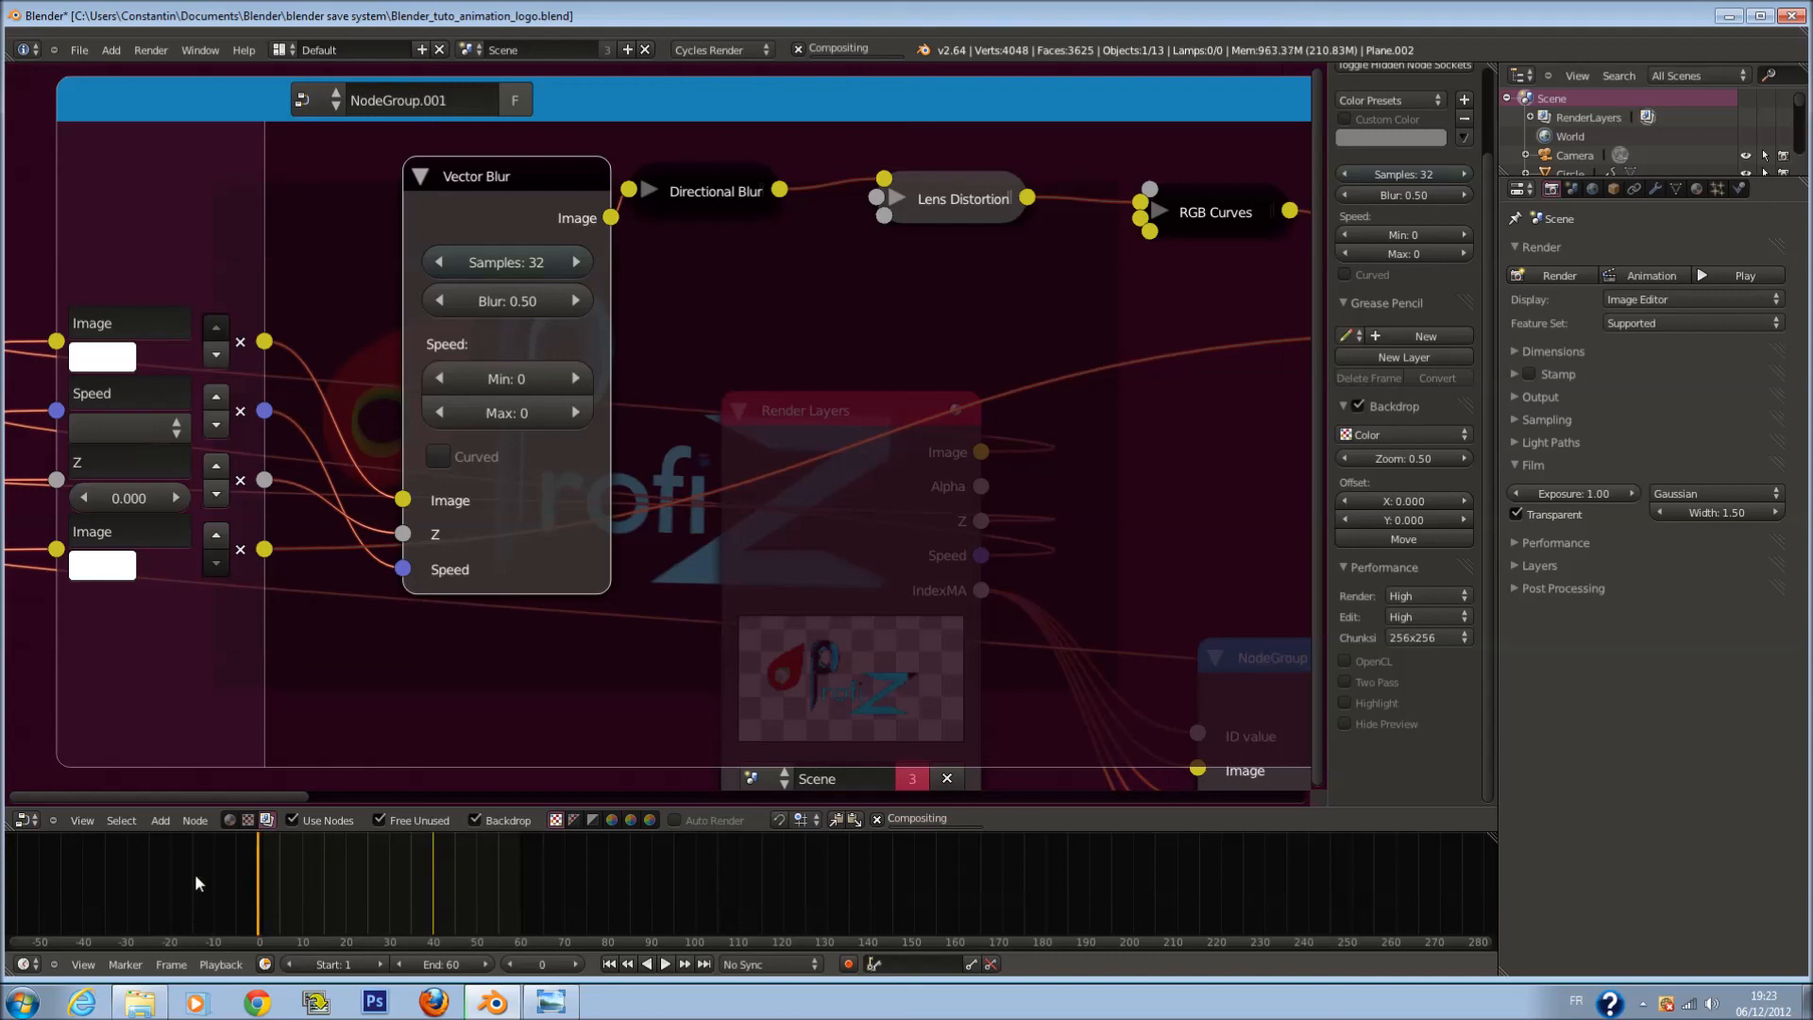
Step: Keyframe the Vector Blur node's Samples at 1 on frame 40, keep its Blur at 0.5, and collapse the node
drag(418, 874, 434, 883)
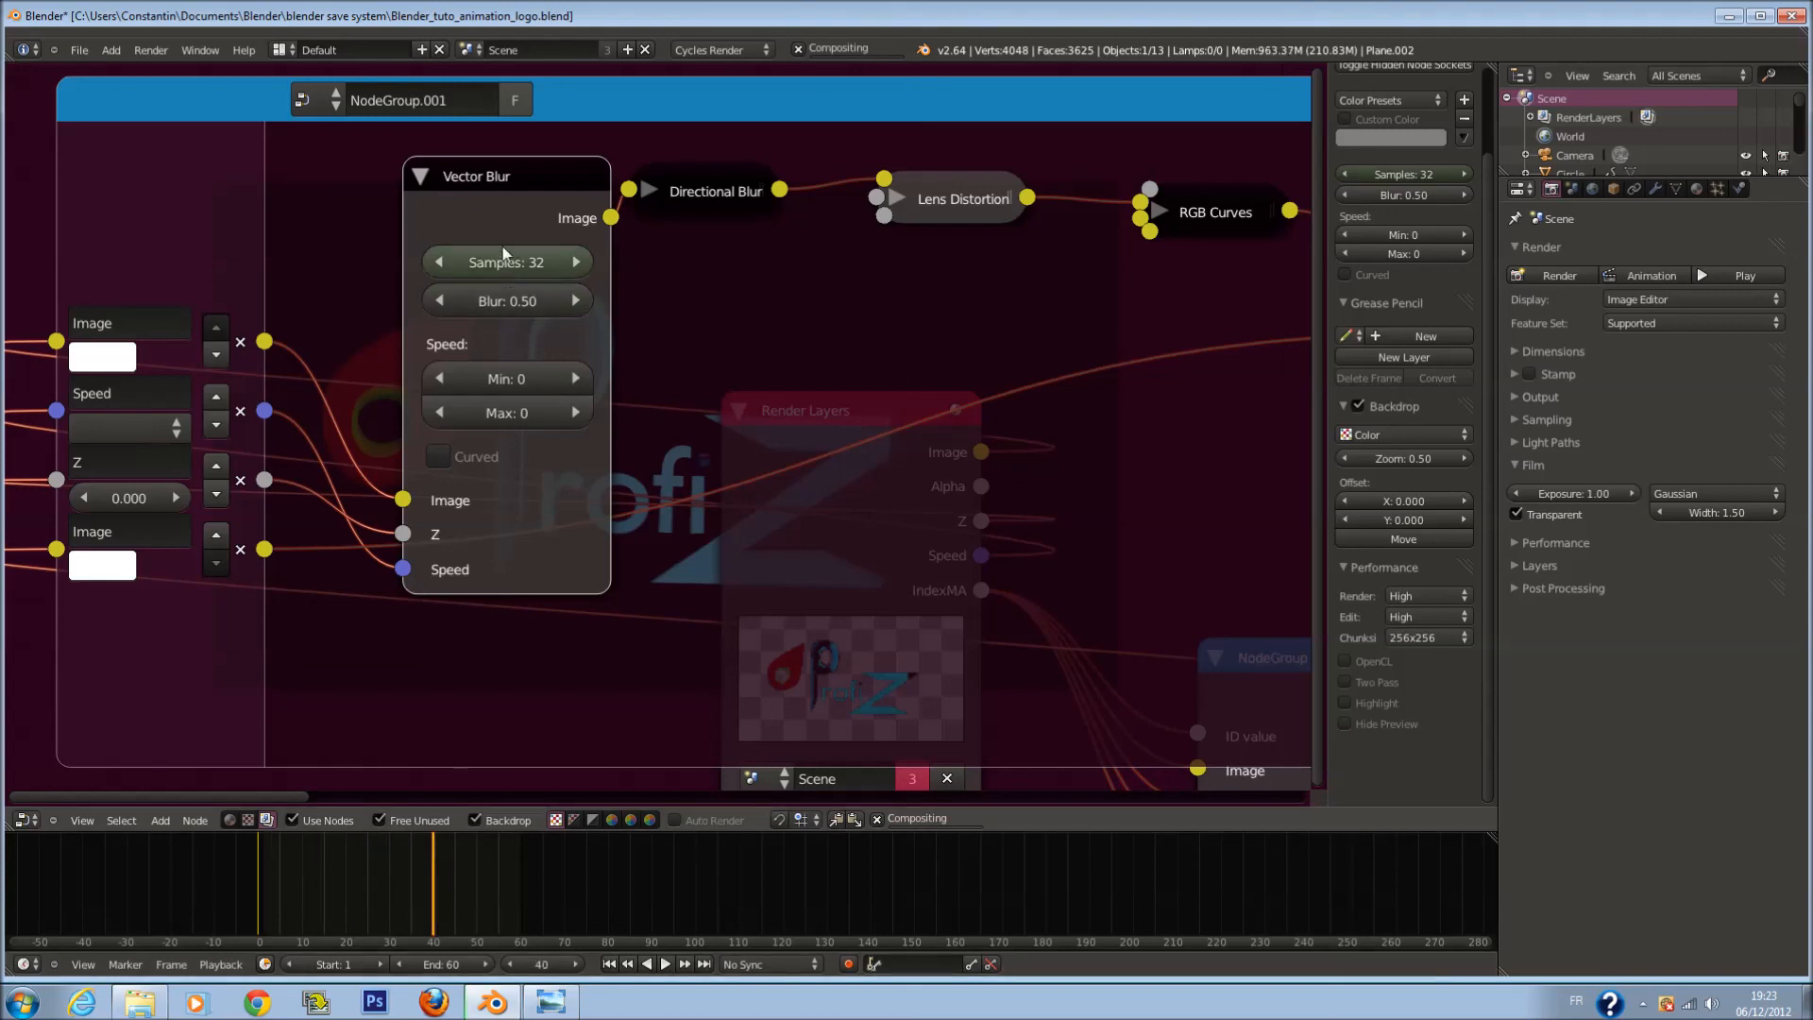
drag(518, 304, 143, 304)
drag(443, 263, 484, 291)
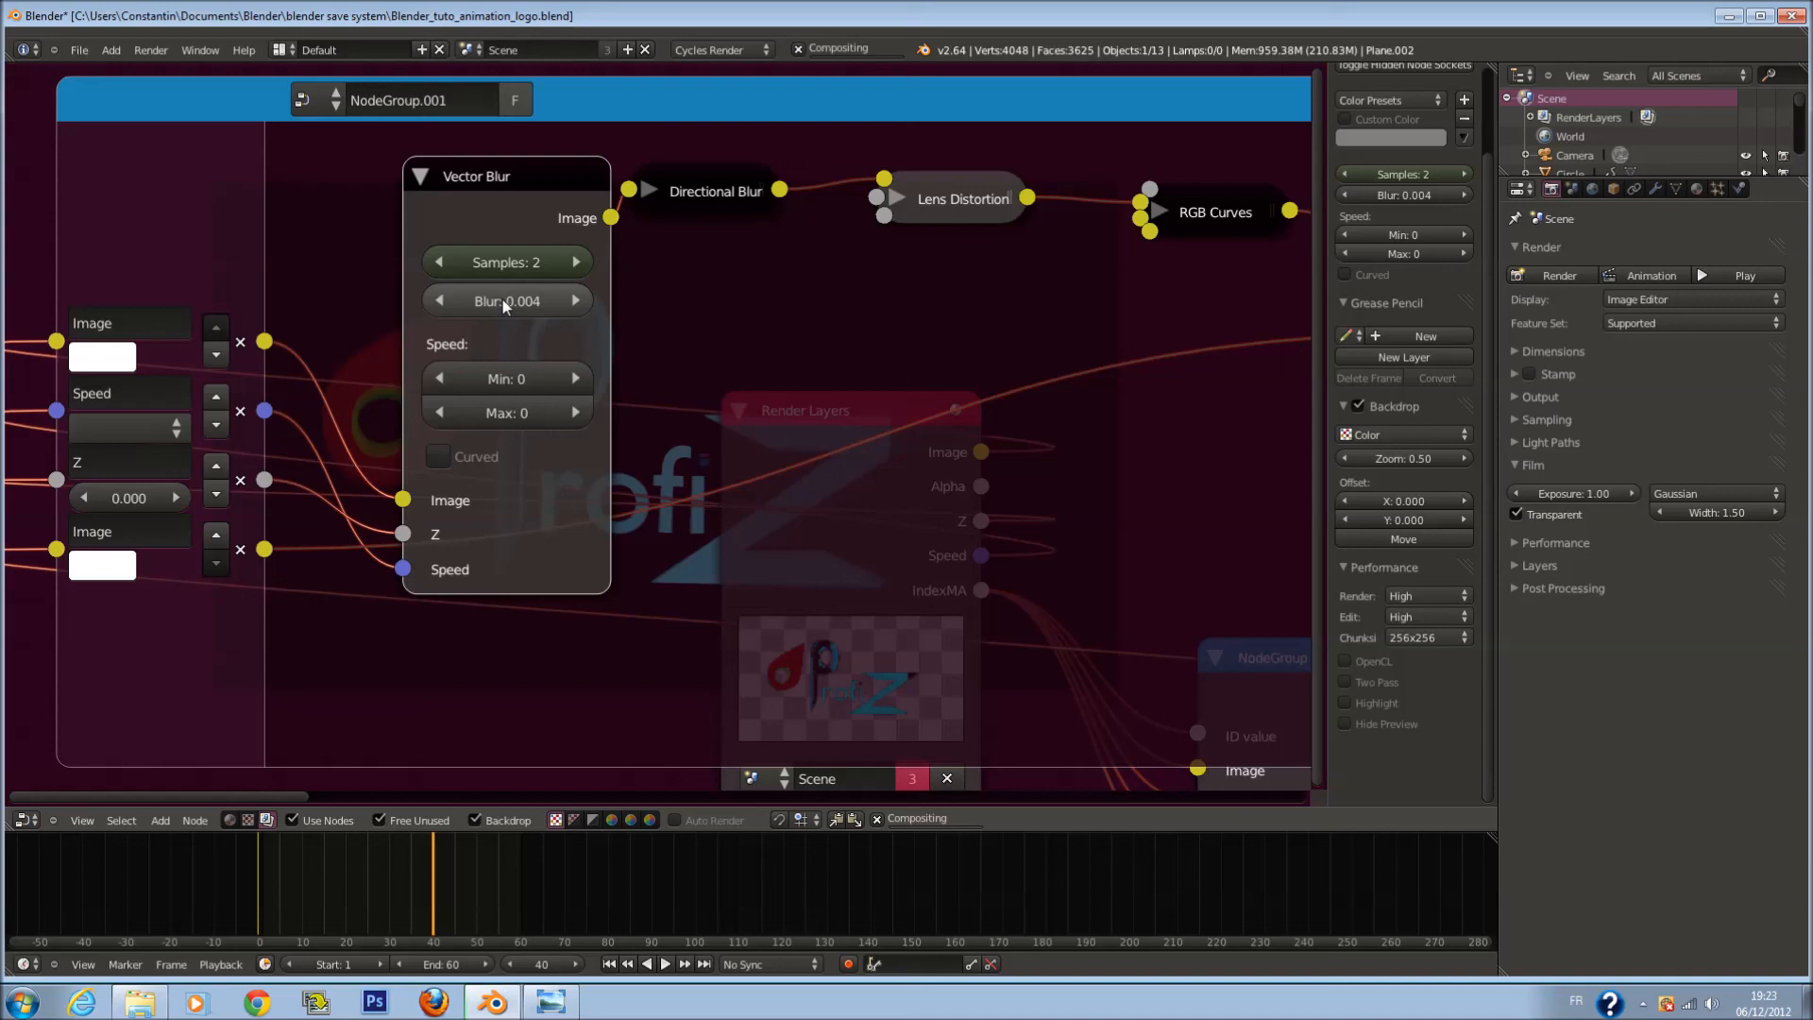
click(502, 298)
text(0.5)
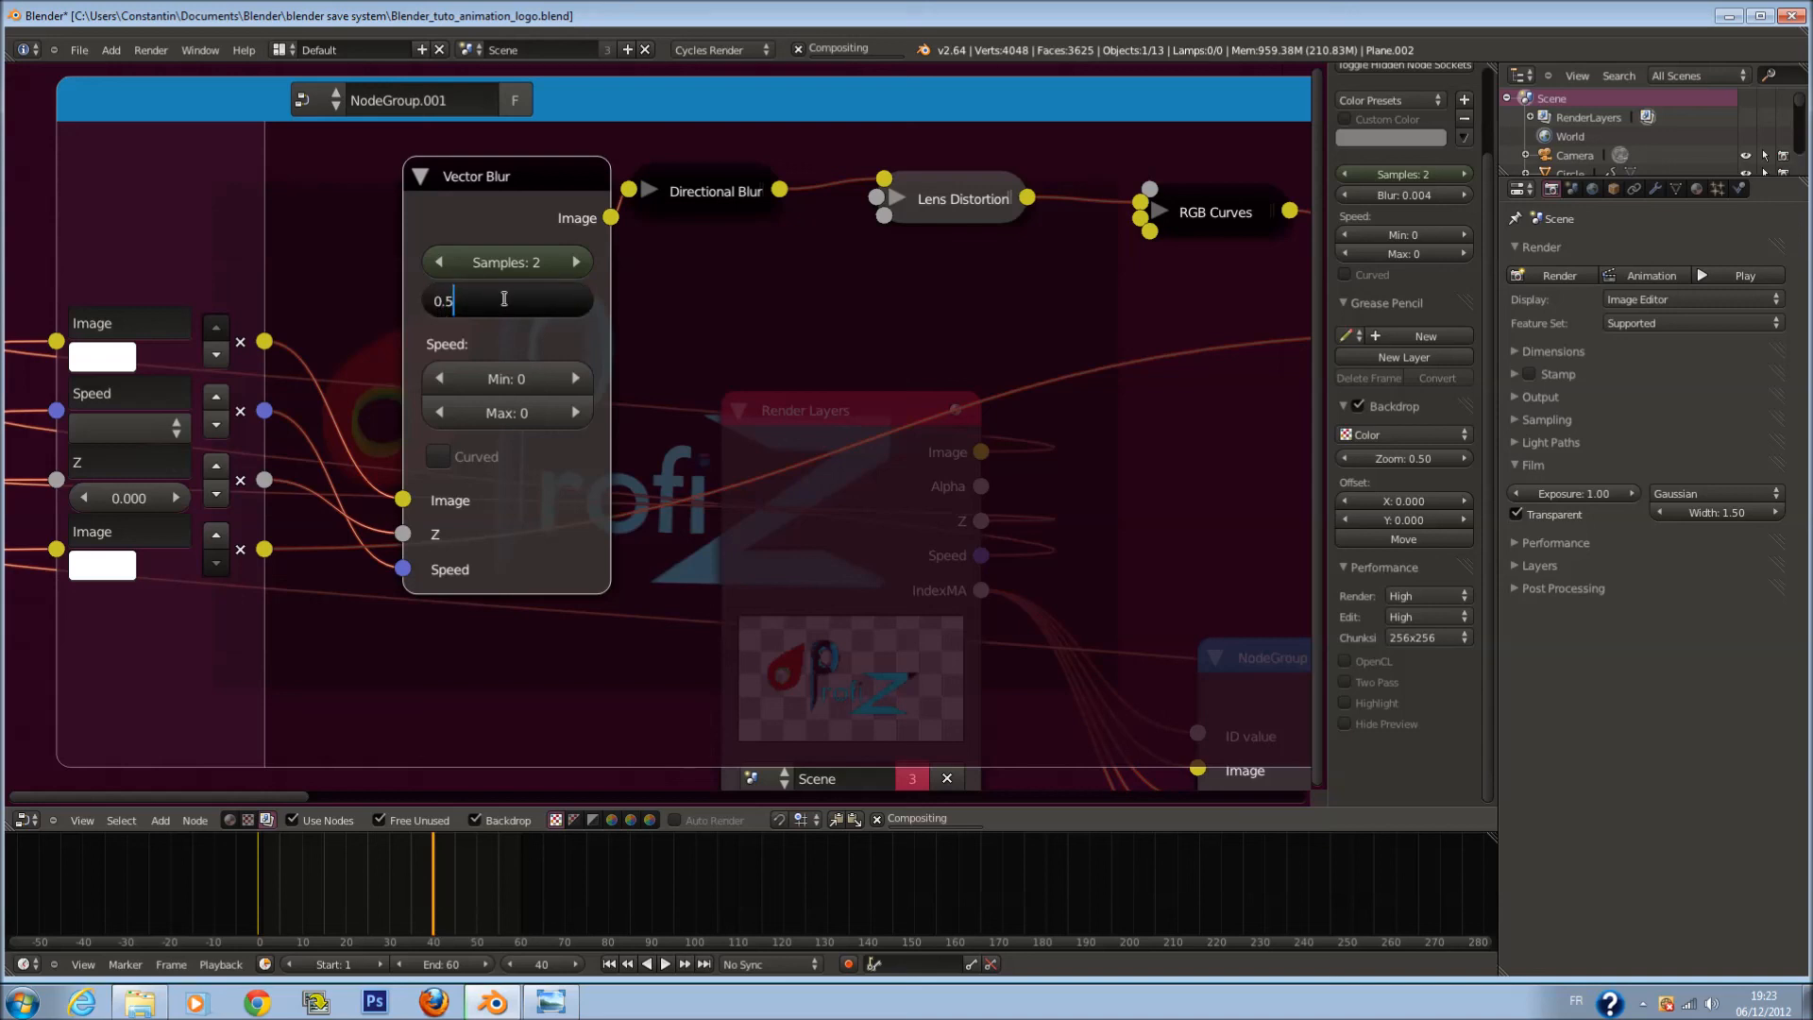
key(Return)
drag(513, 263, 314, 276)
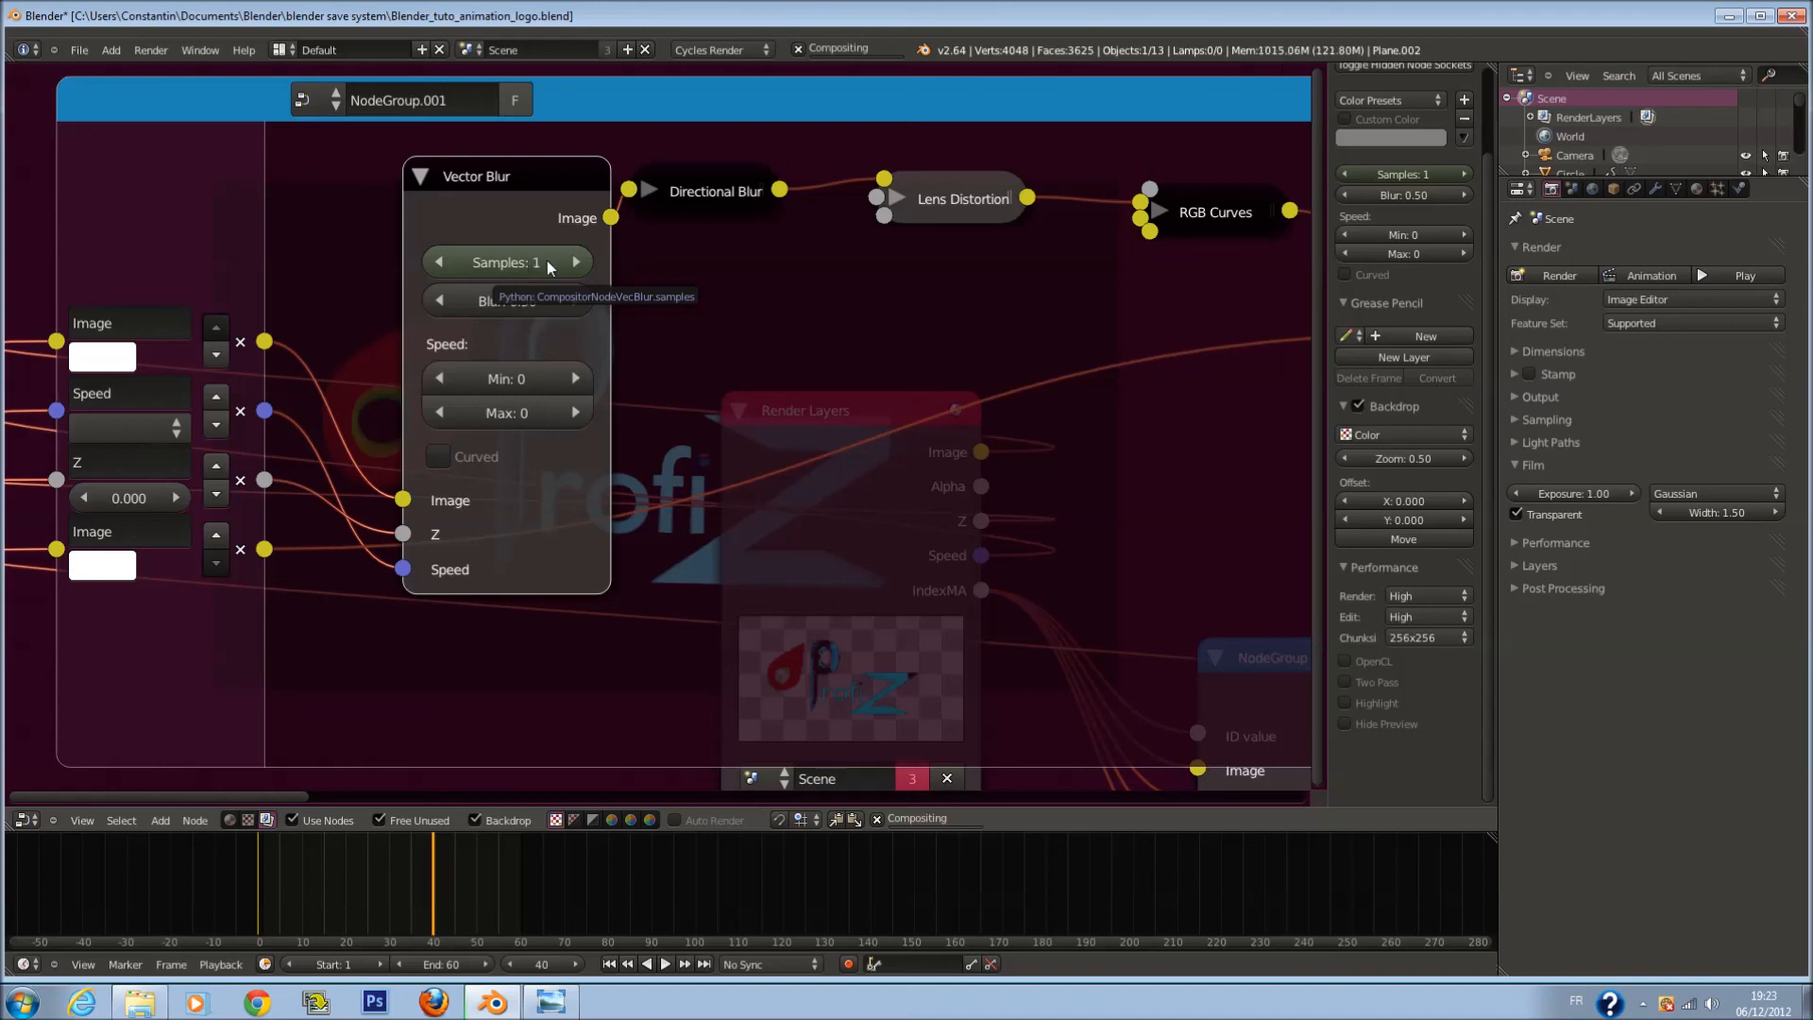
click(425, 176)
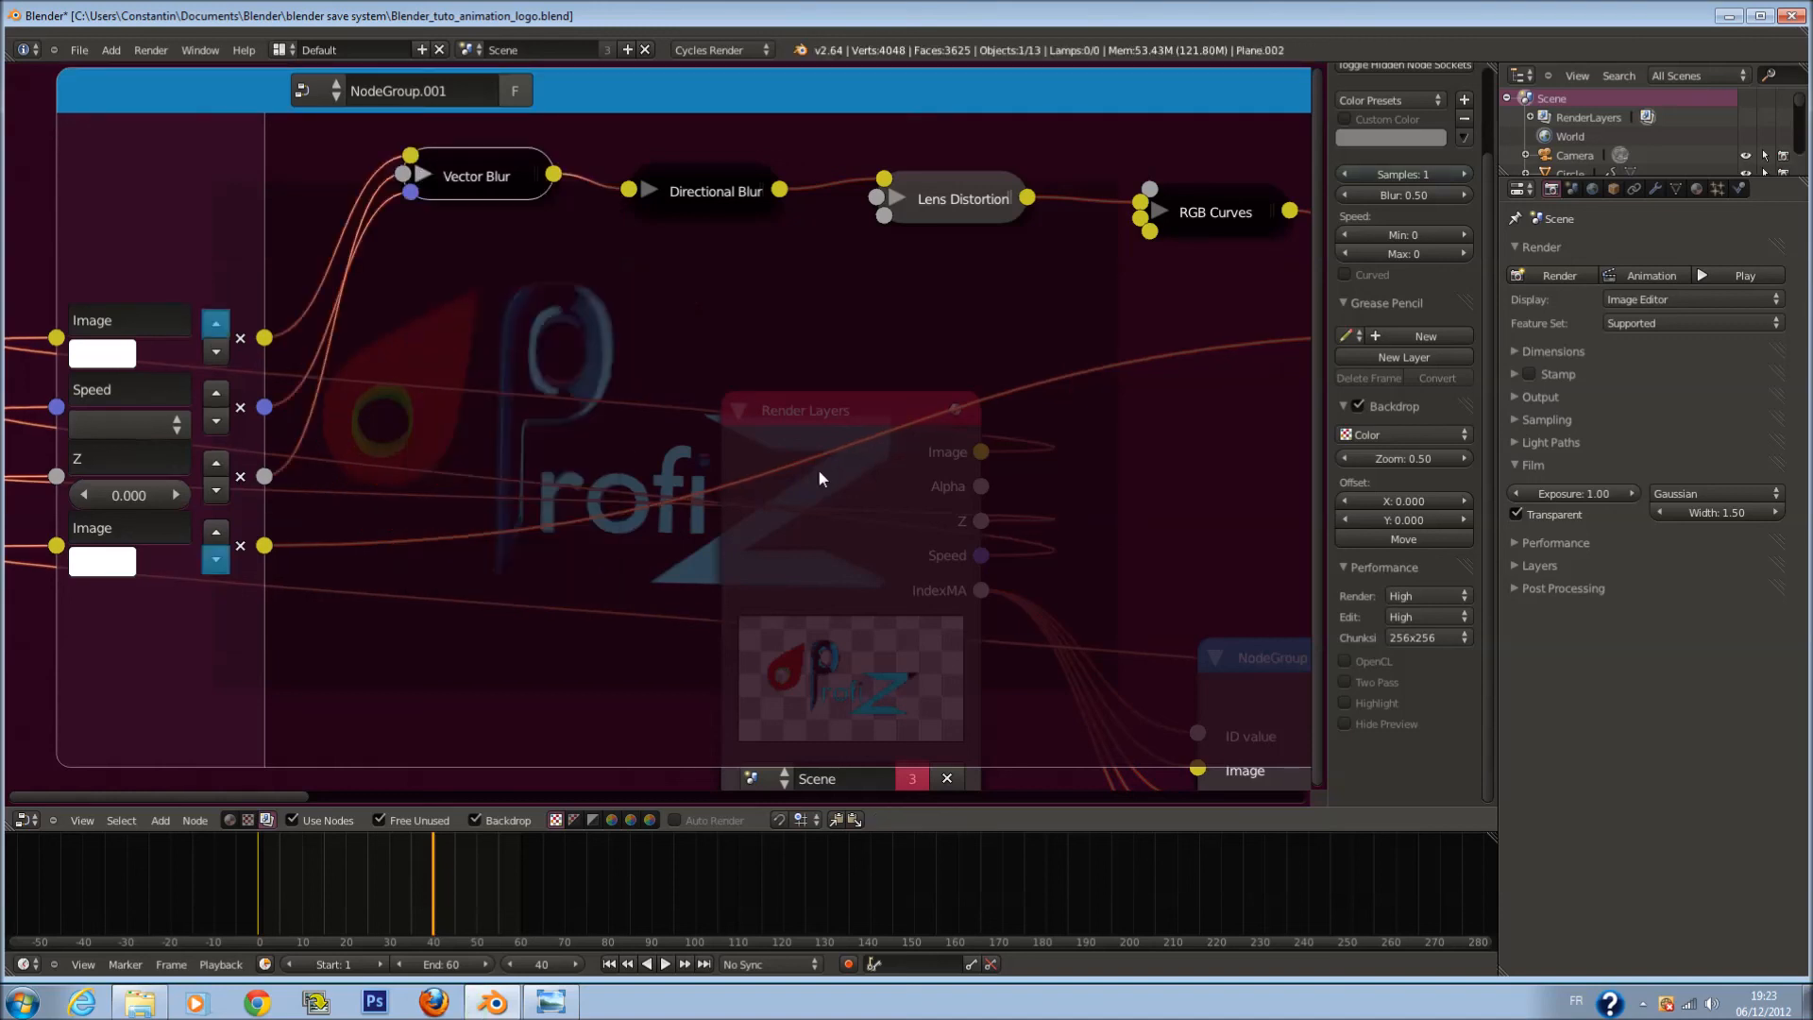
Step: Expand the Directional Blur node to examine its settings, and collapse it again
middle_drag(819, 478, 789, 32)
scroll(771, 444, down, 3)
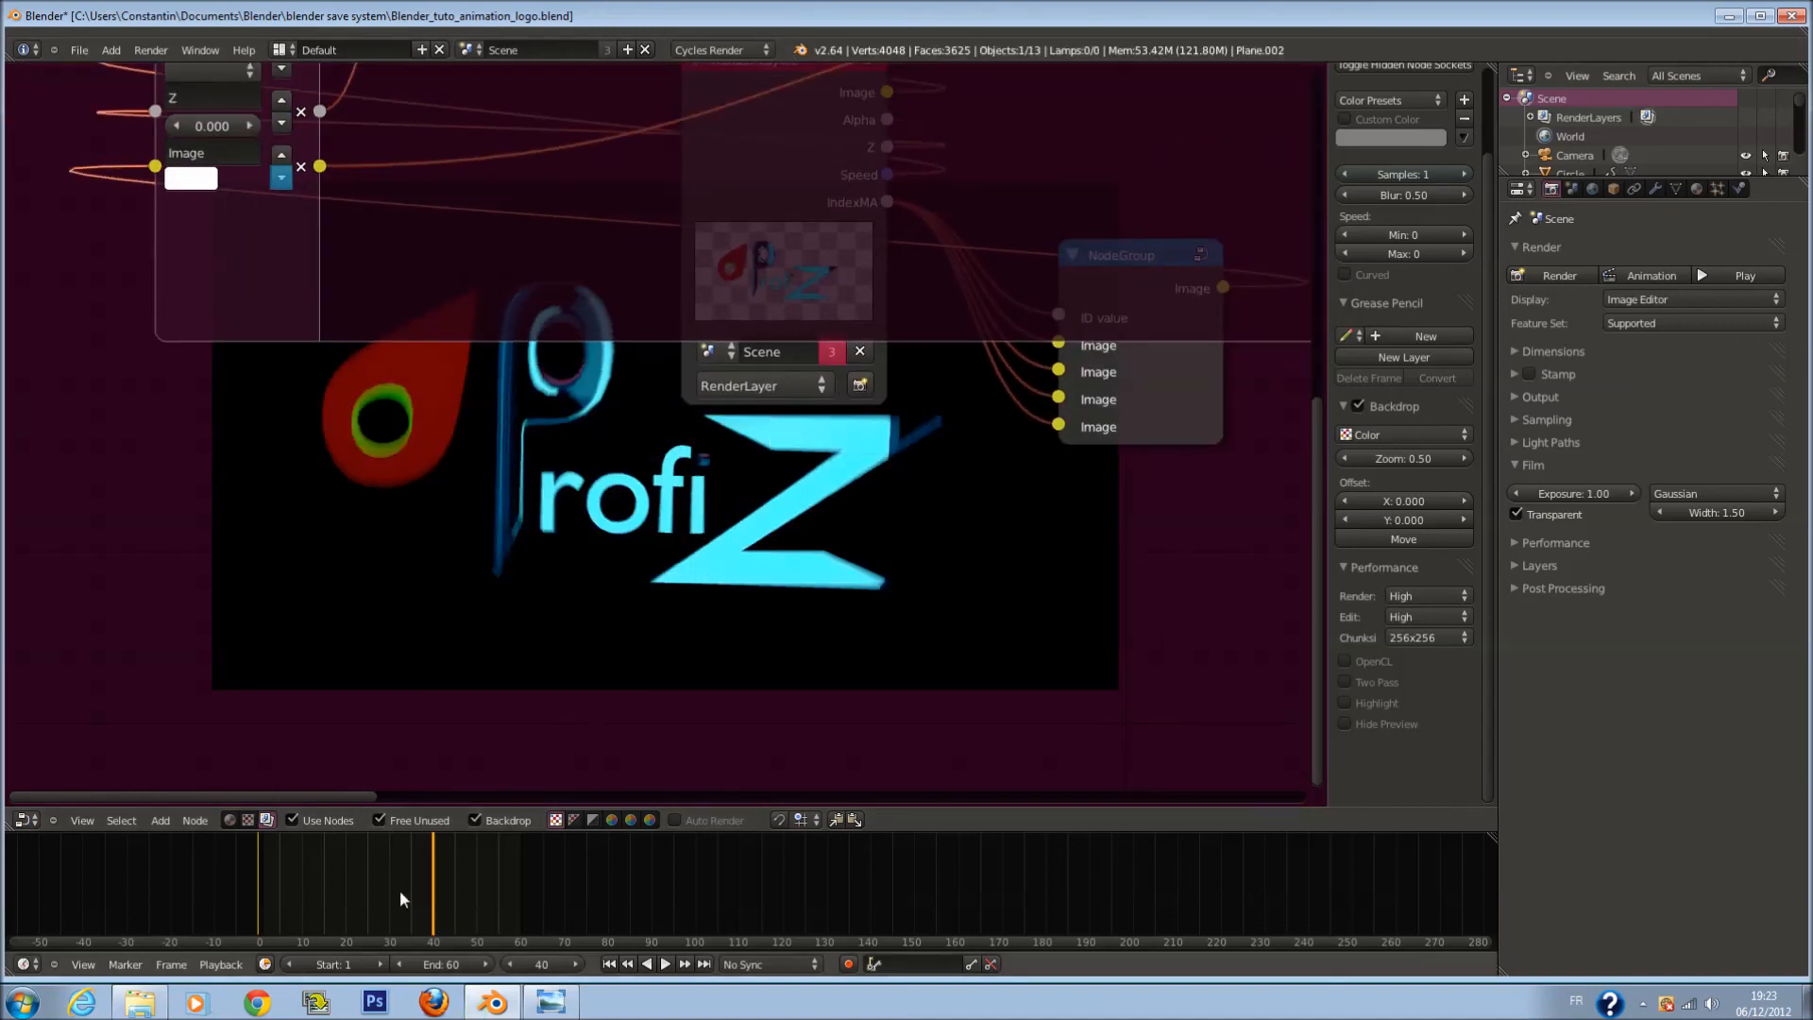
scroll(784, 526, up, 1)
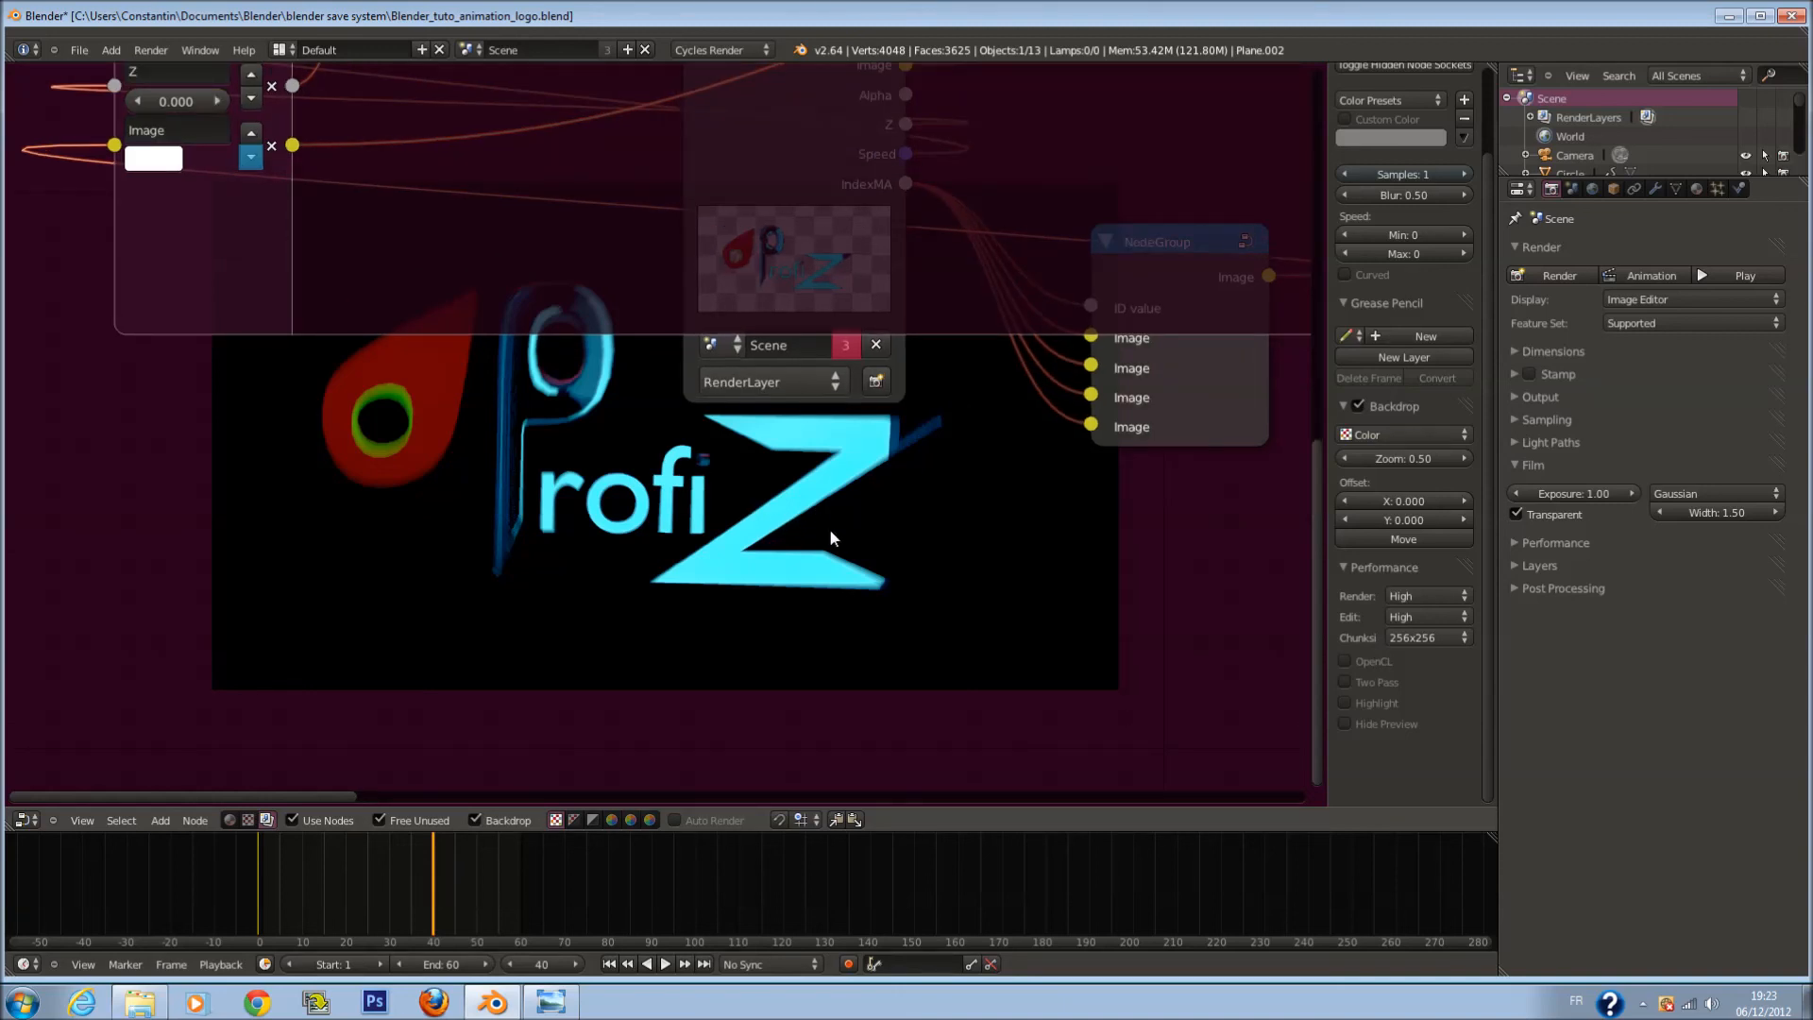
middle_drag(829, 529, 729, 708)
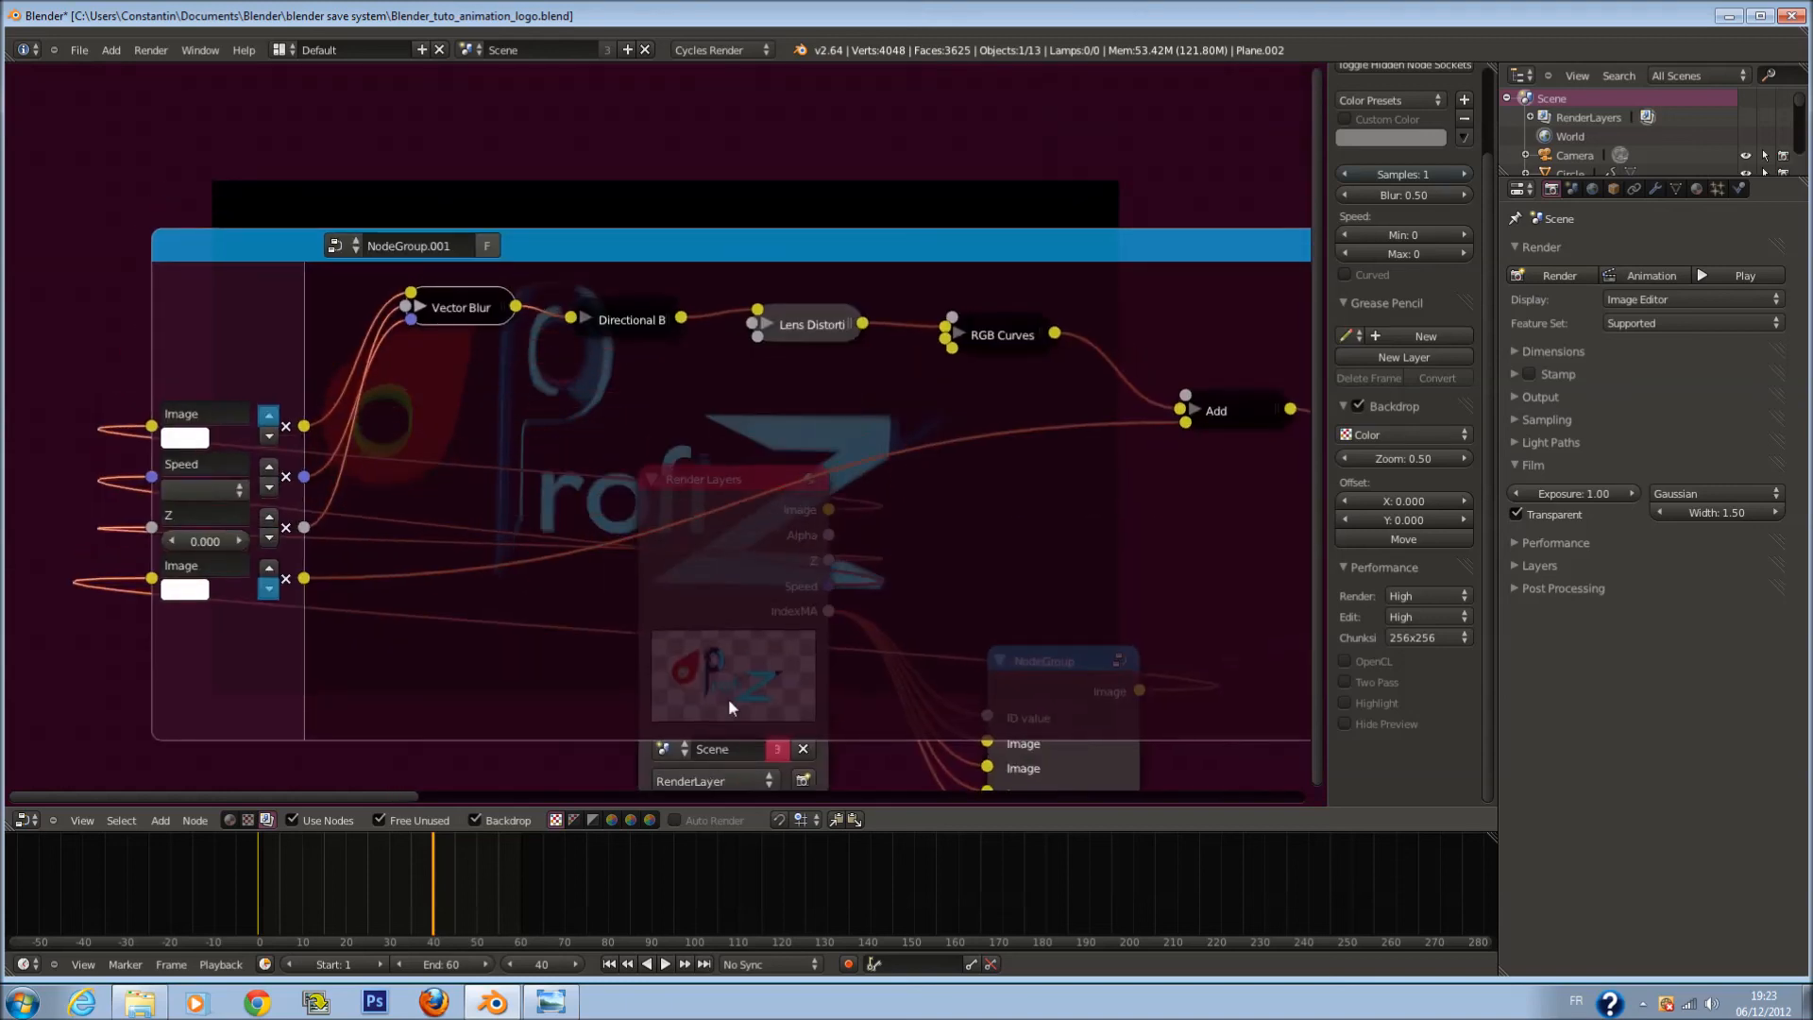
click(583, 317)
scroll(631, 374, up, 1)
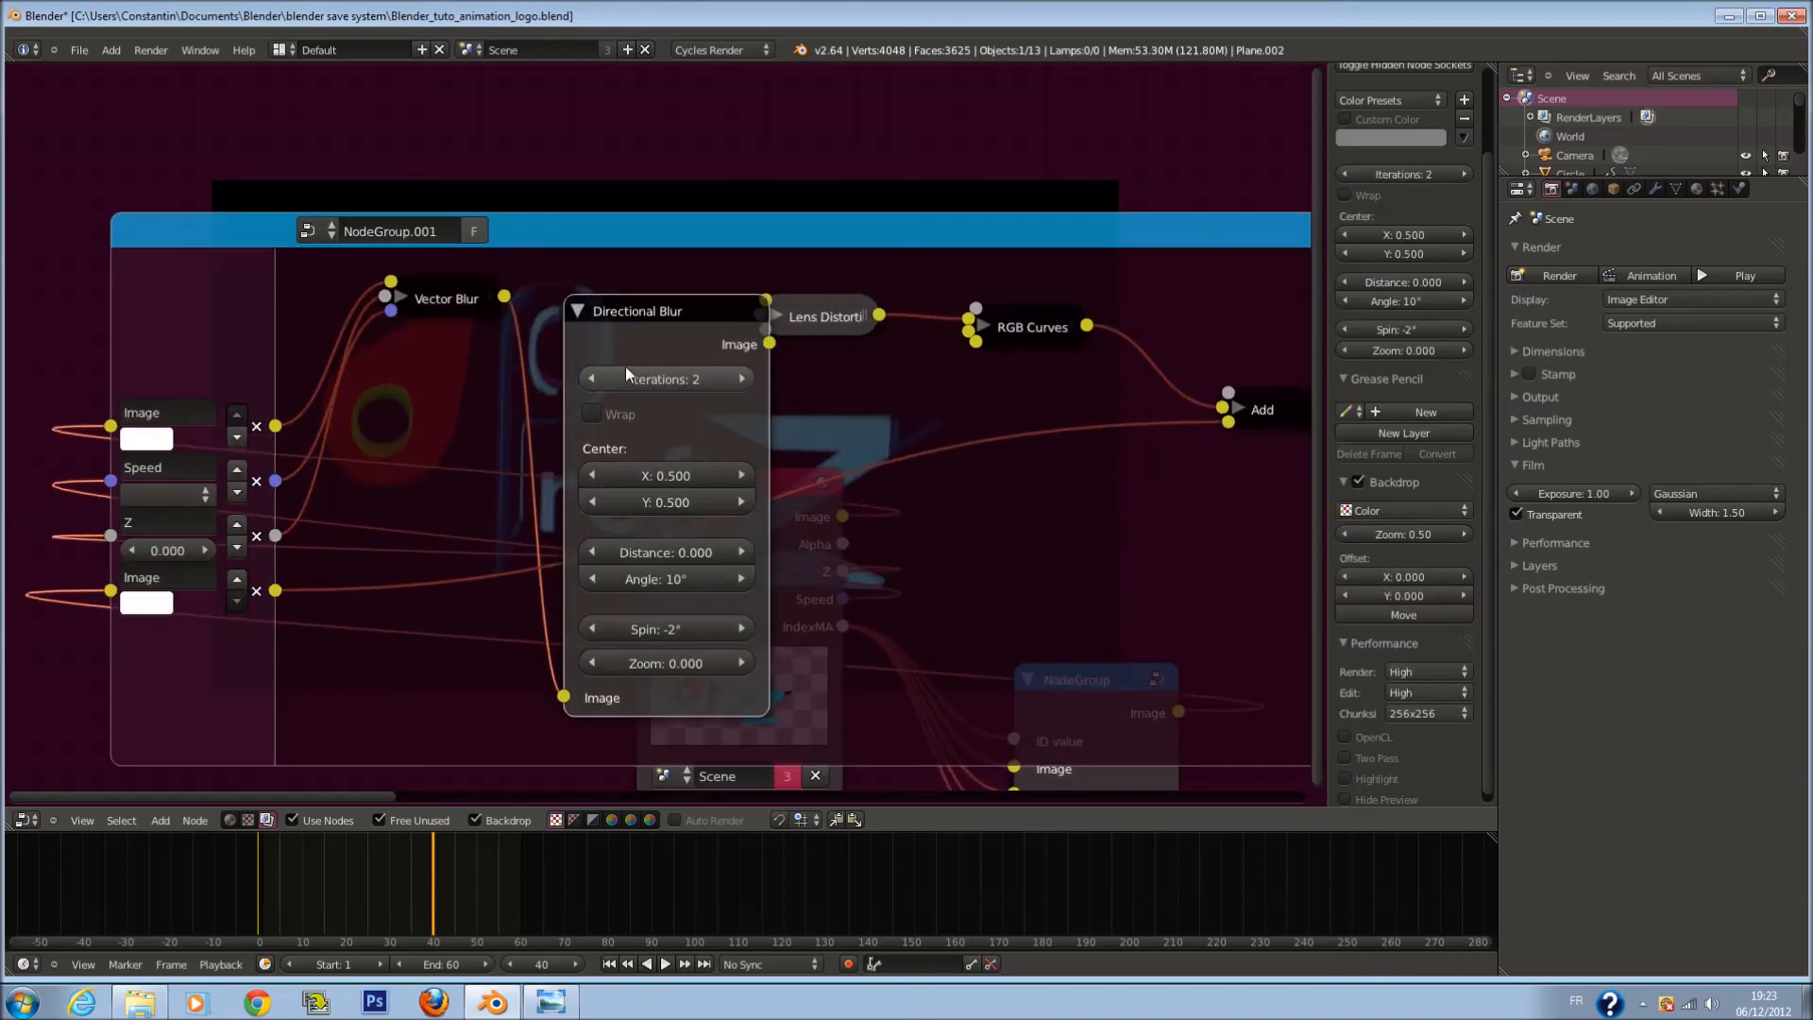
click(583, 317)
middle_drag(723, 675, 716, 518)
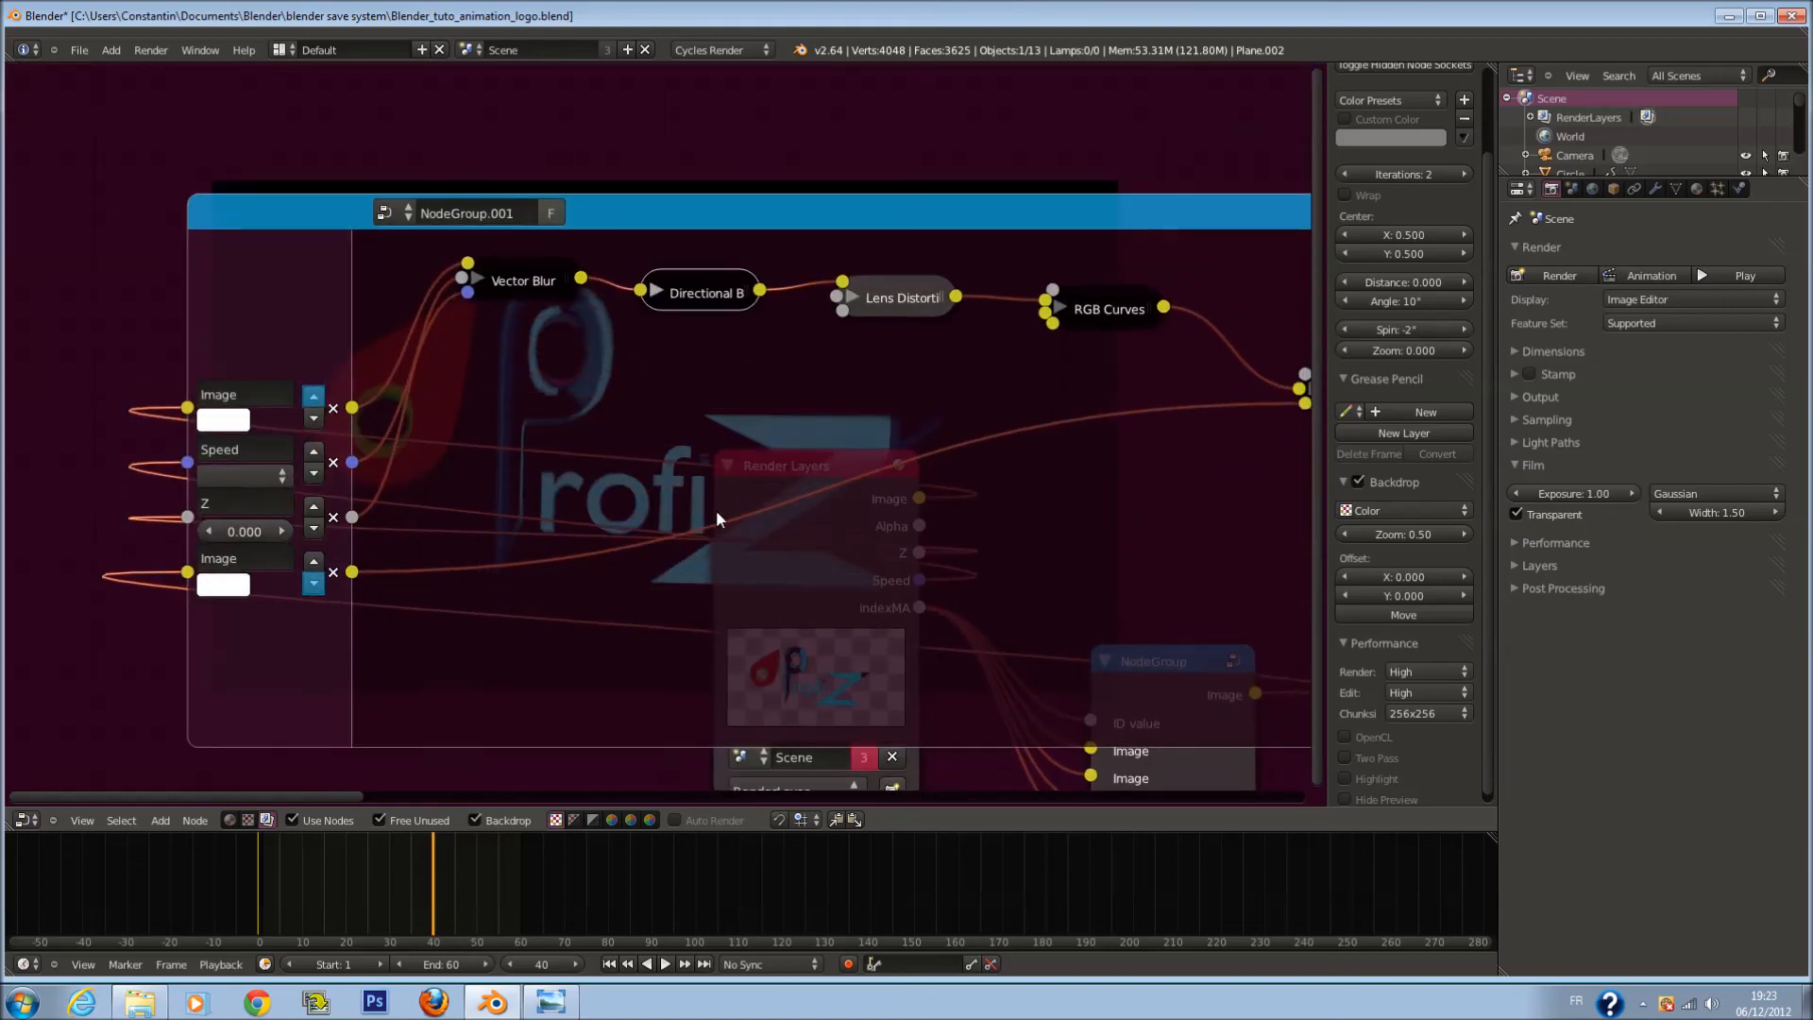
Step: Expand the Vector Blur node and keyframe its Blur at 0.50 on frames 0 and 39 and at 0.00 on frame 40
click(479, 281)
click(298, 864)
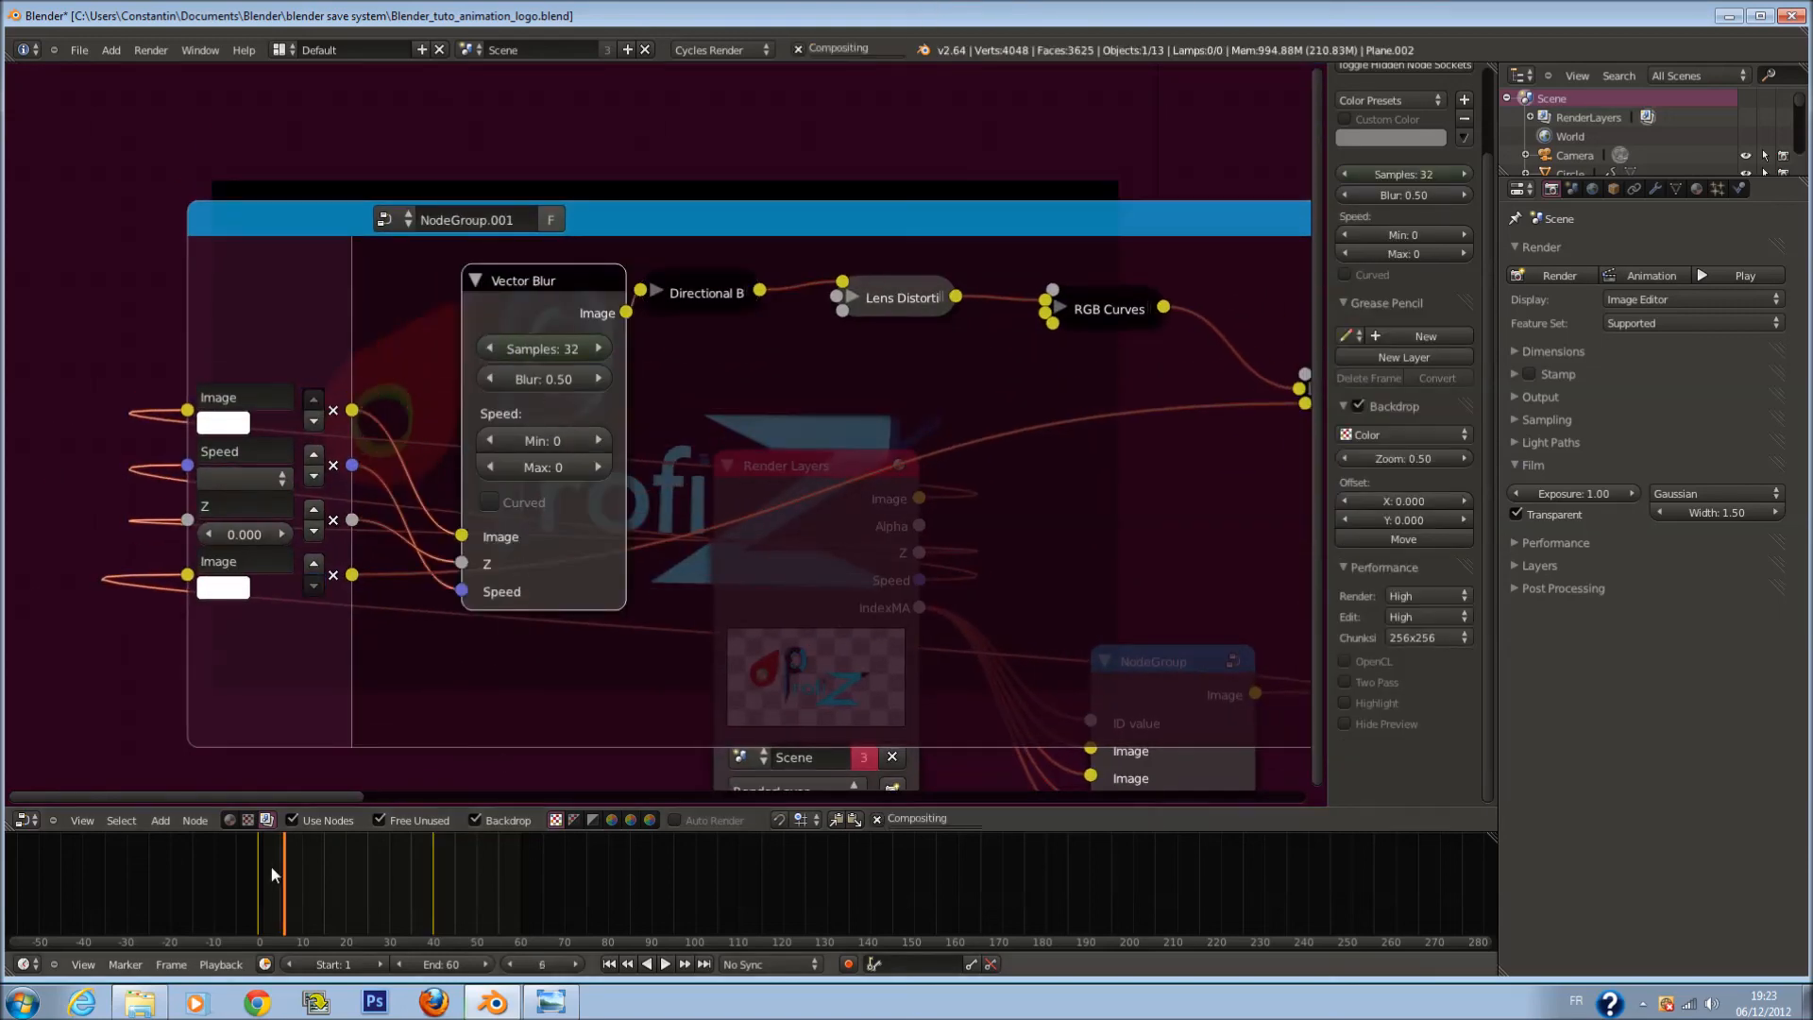
click(259, 865)
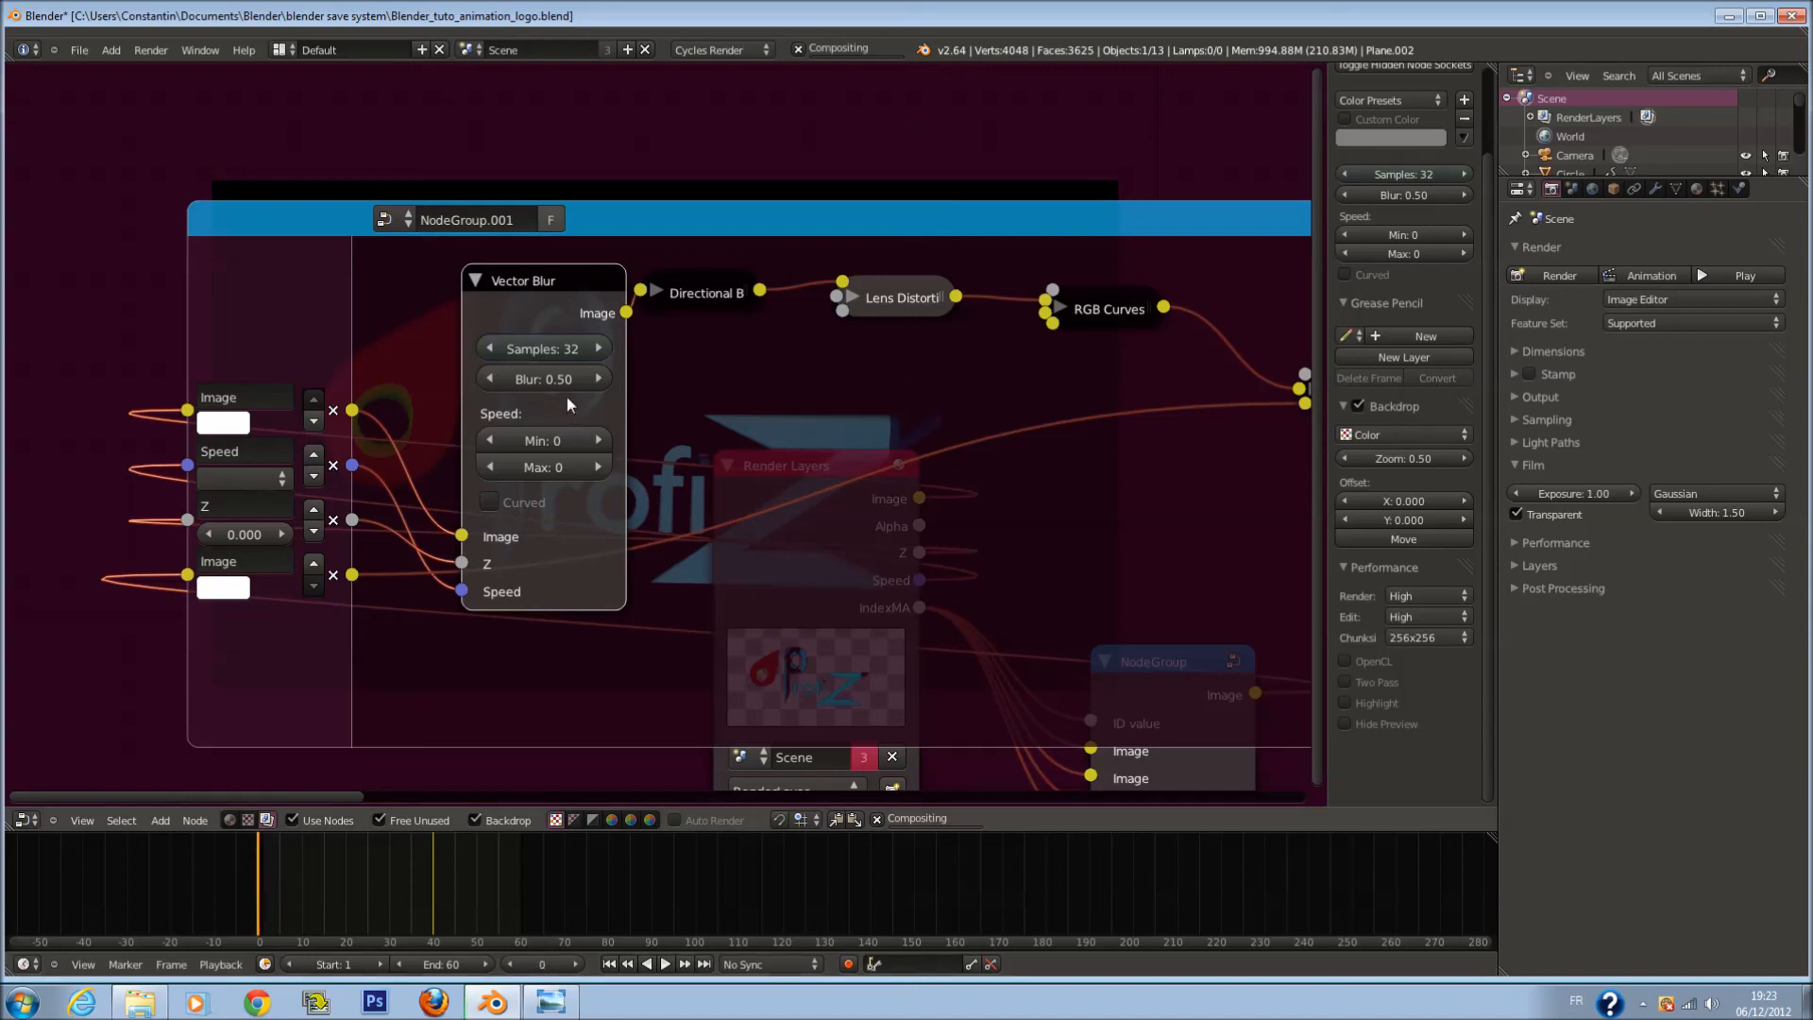
click(433, 880)
click(430, 880)
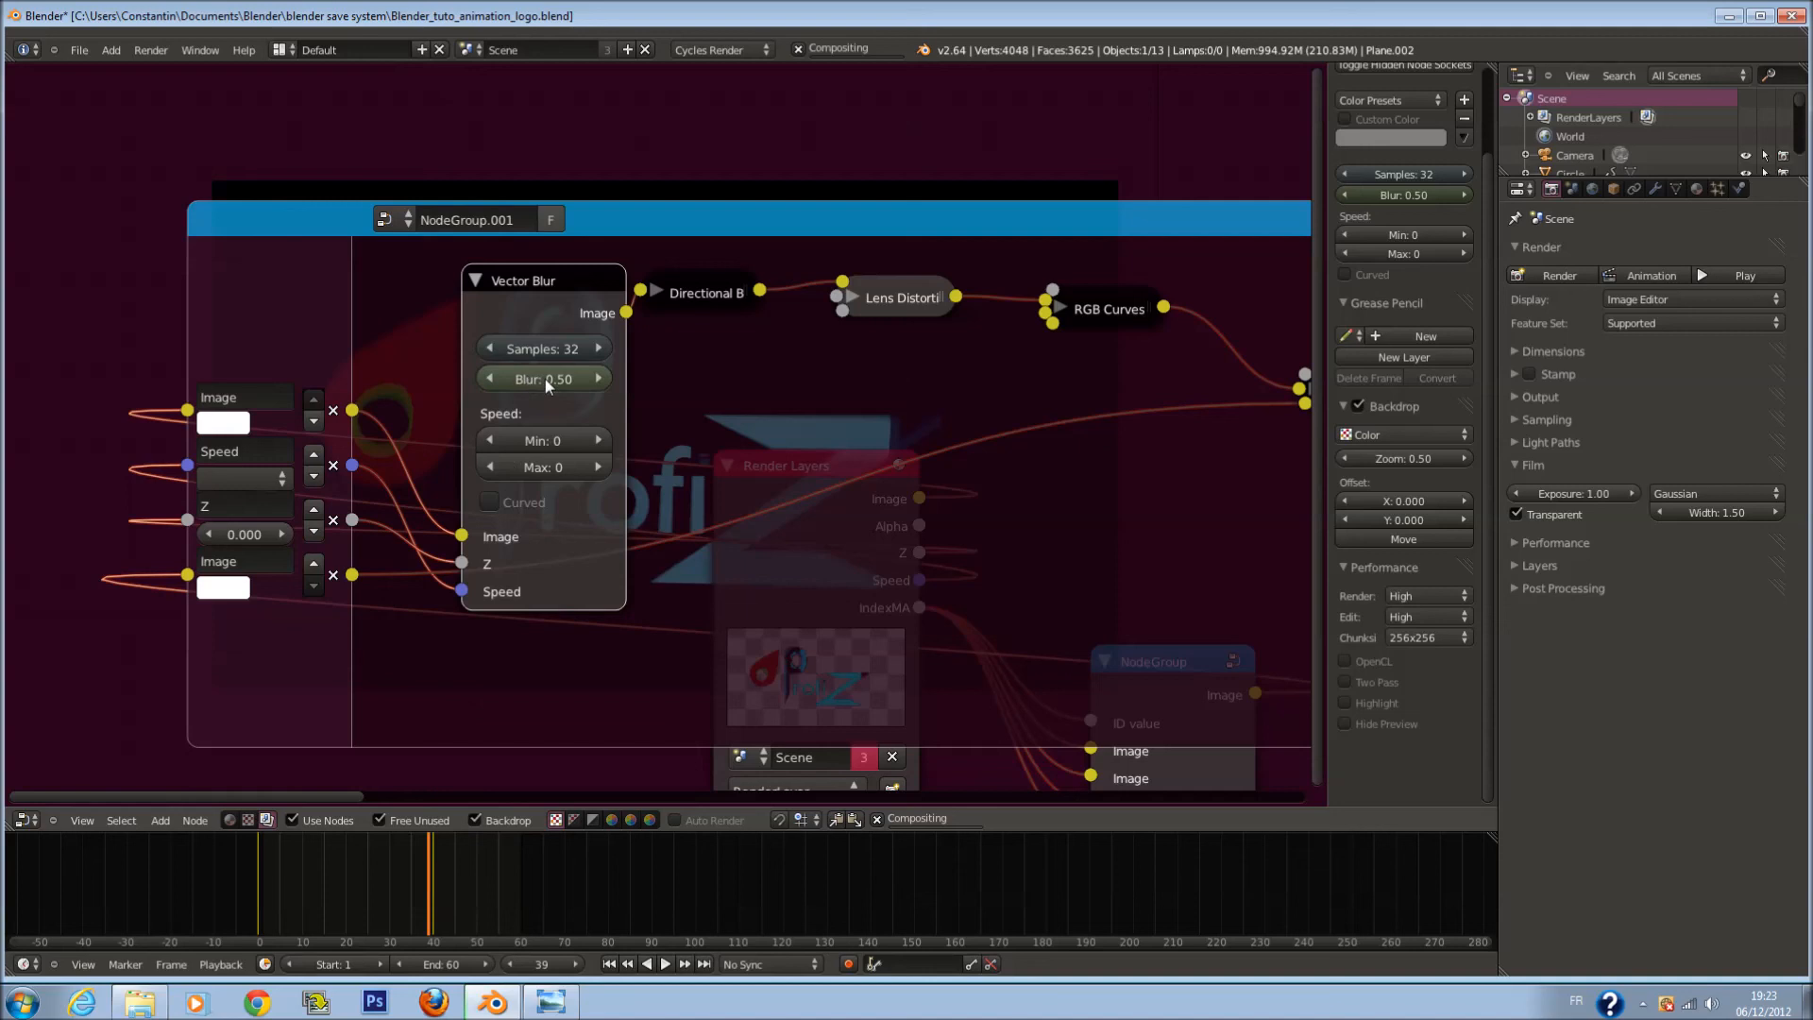
click(573, 965)
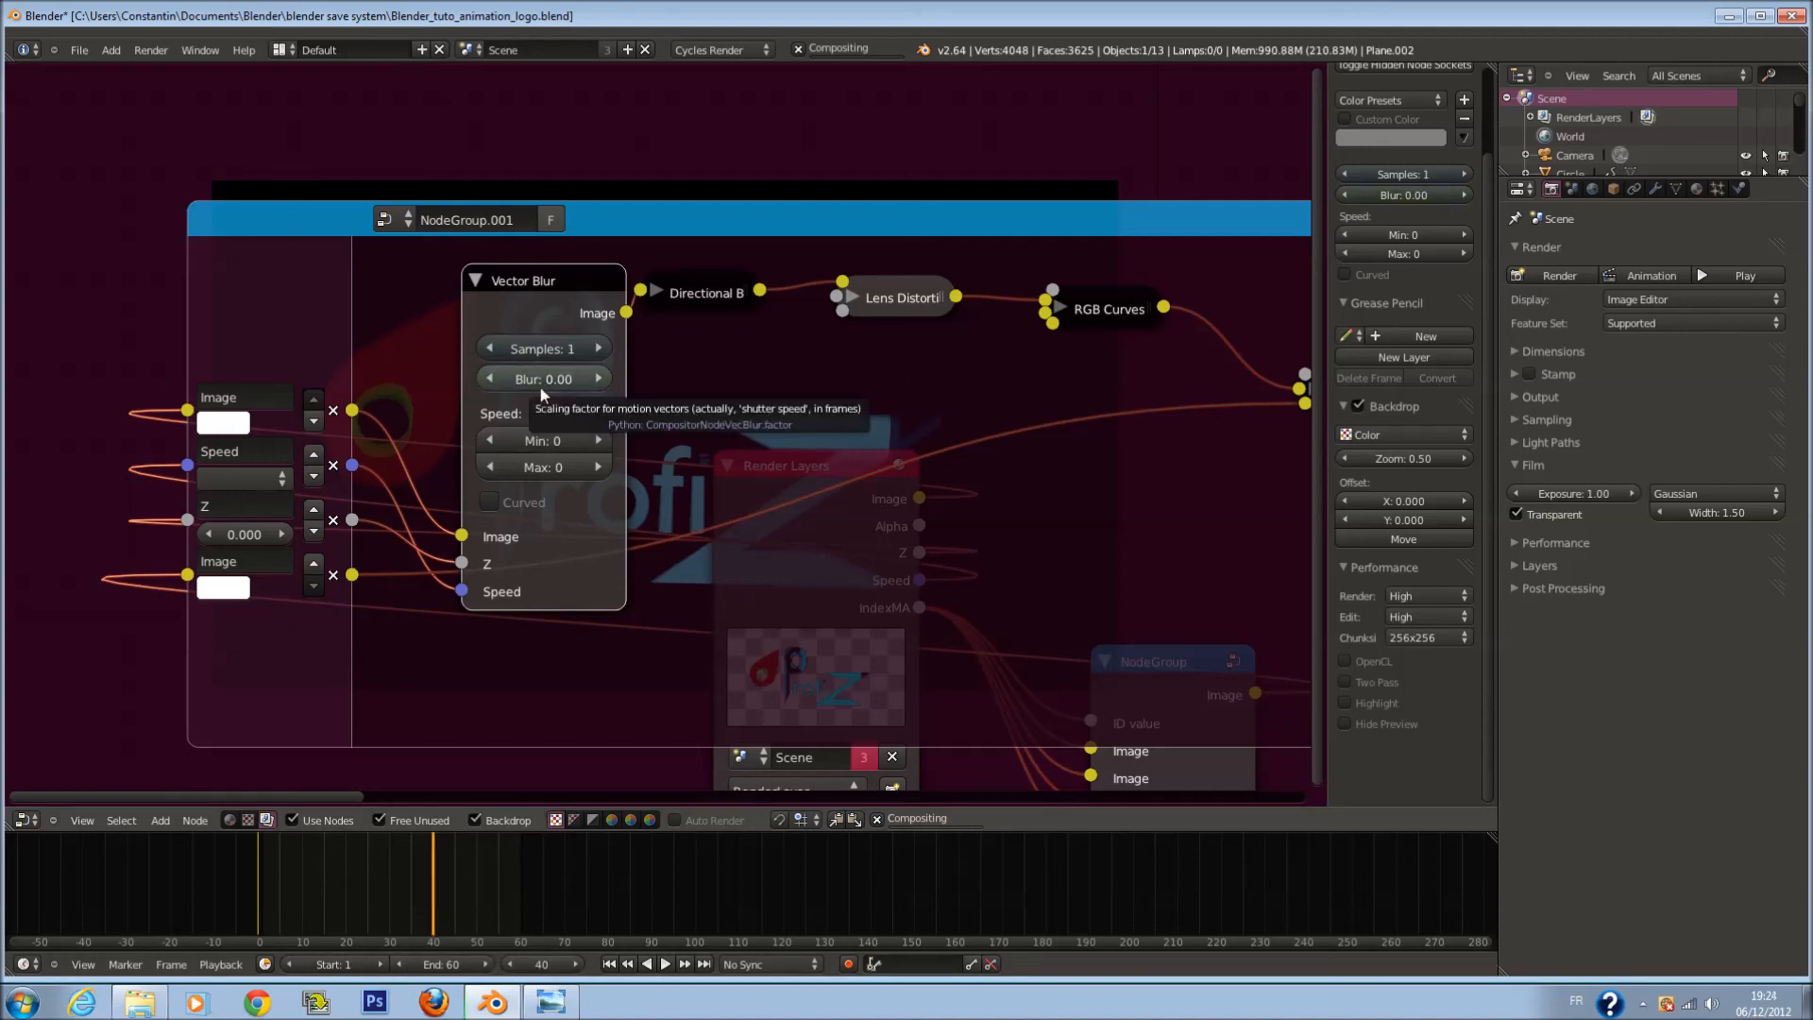
key(Tab)
drag(978, 796, 1115, 604)
middle_drag(854, 268, 870, 639)
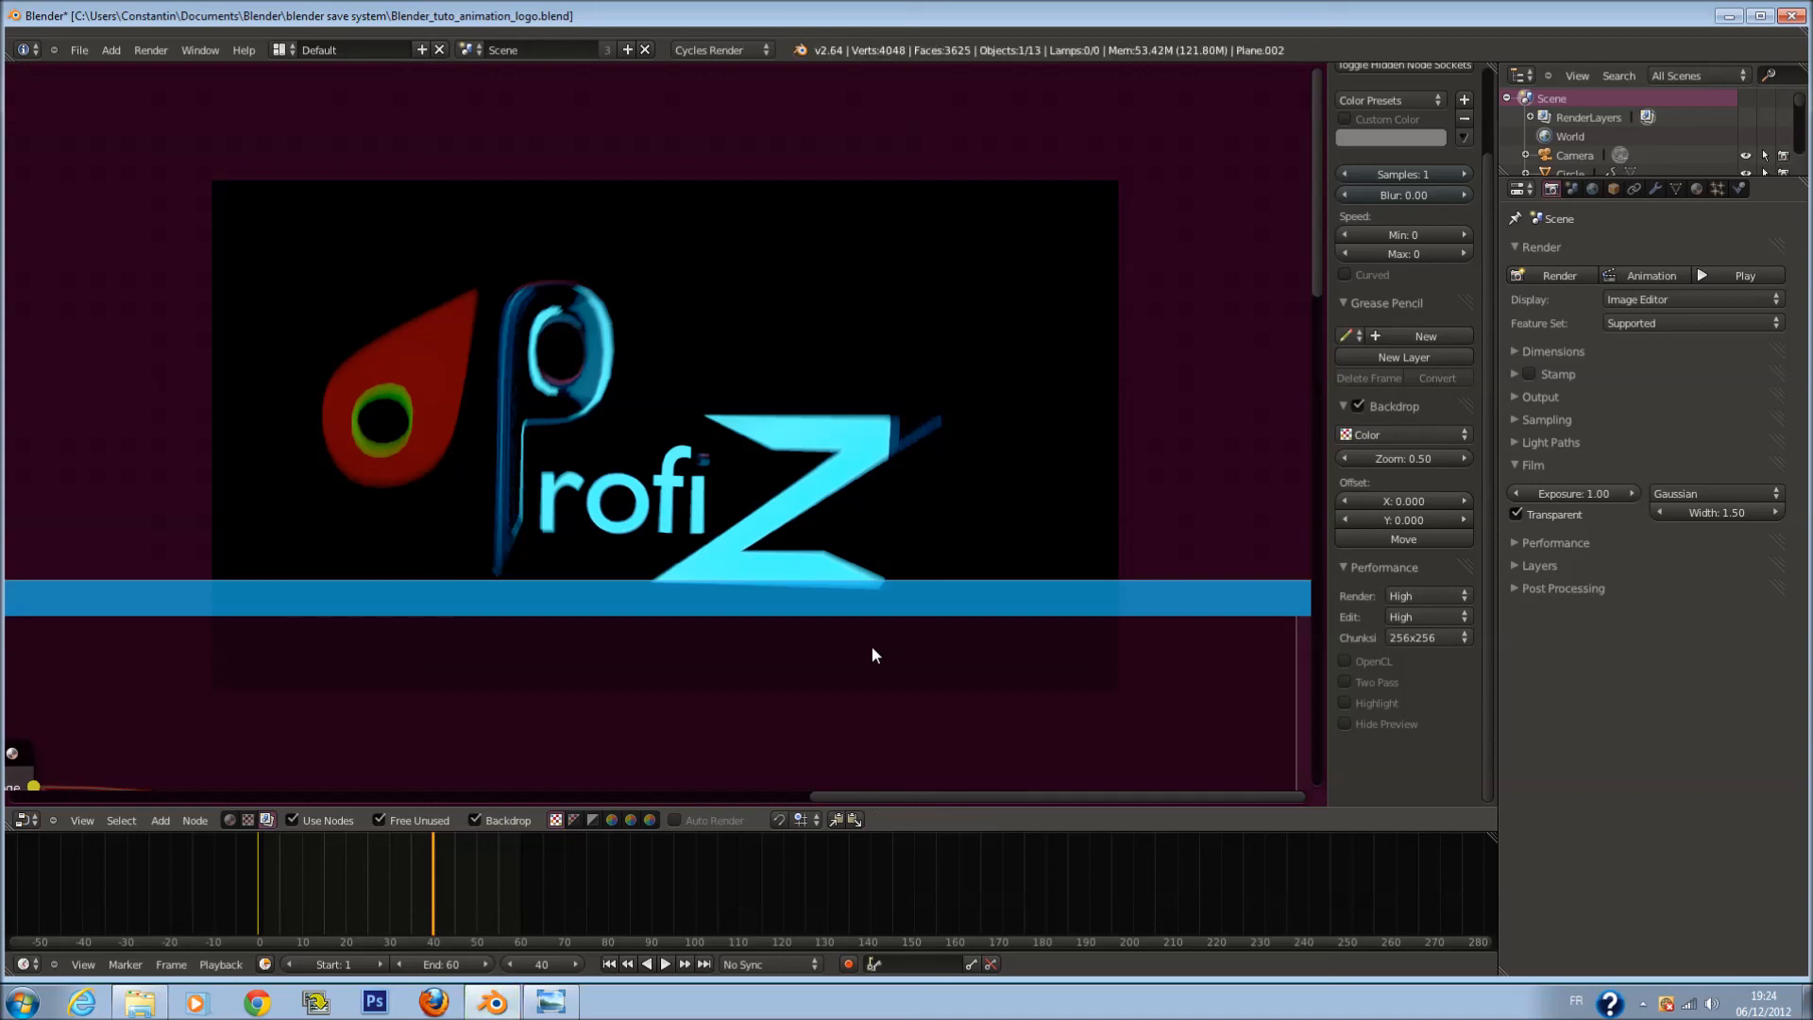
Step: Leave the node group to return to the main compositing tree and save the file
key(Tab)
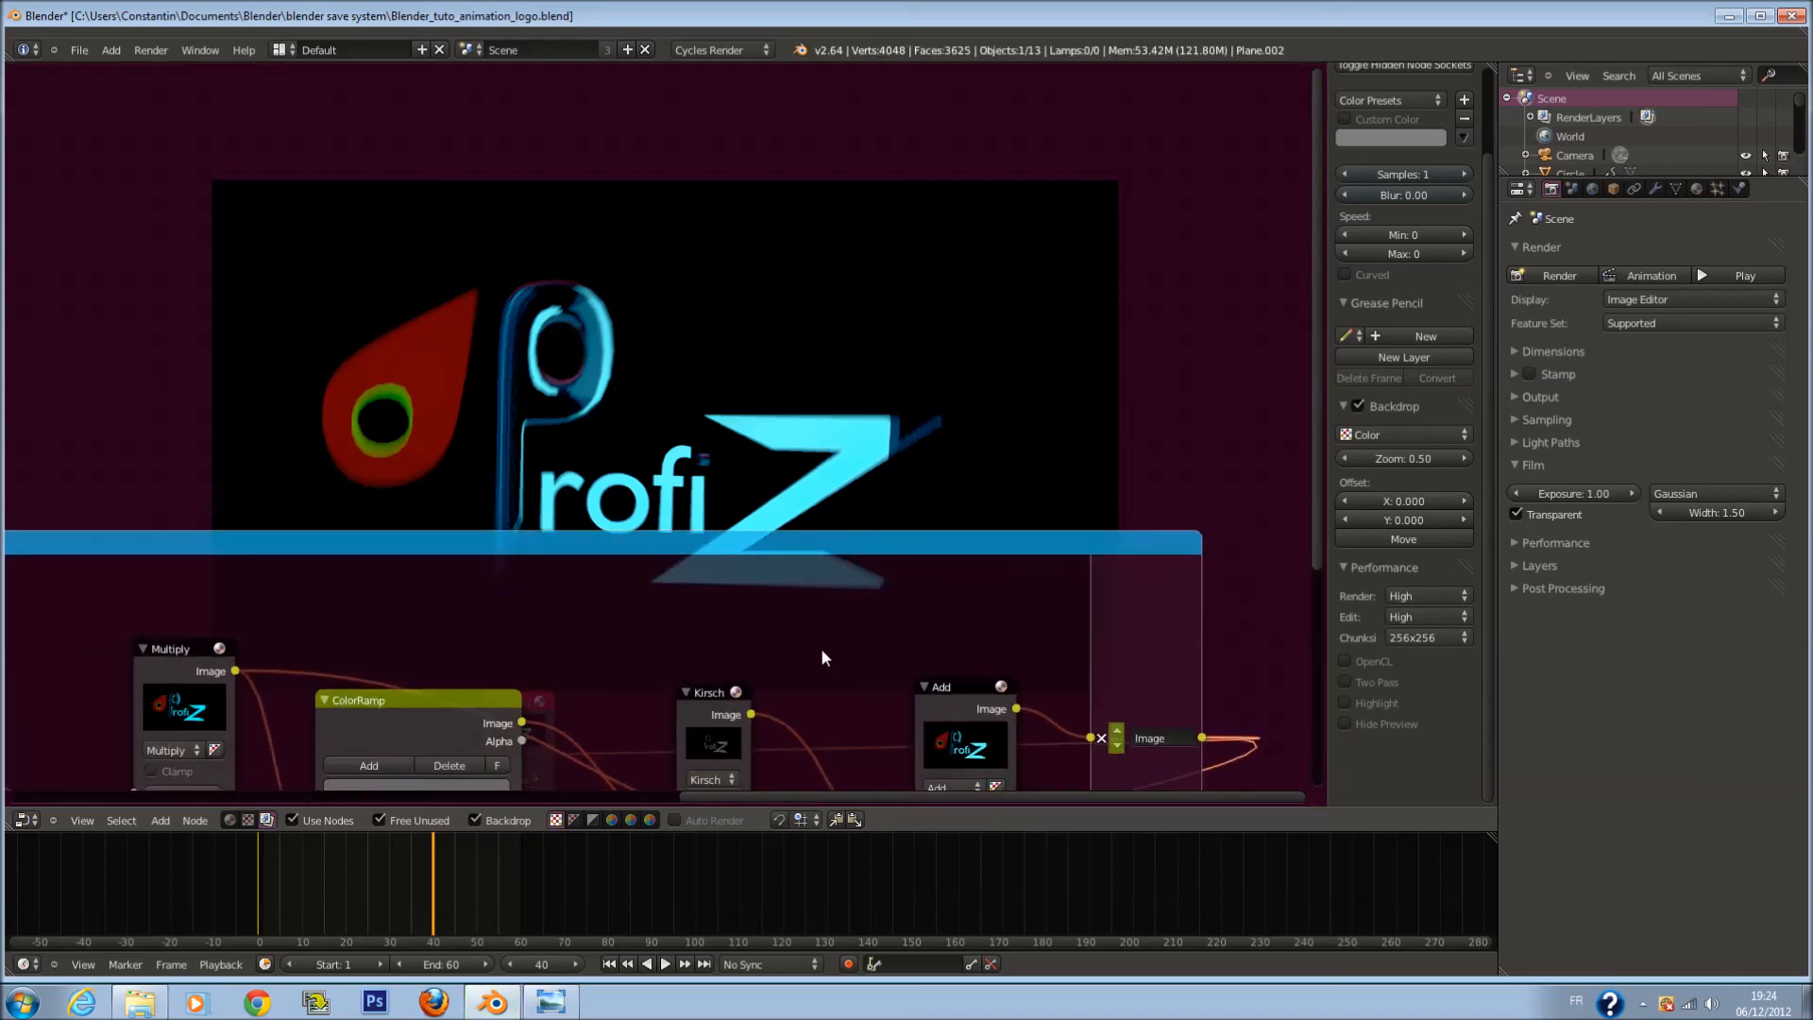
key(ctrl+s)
click(818, 631)
middle_drag(607, 688, 785, 358)
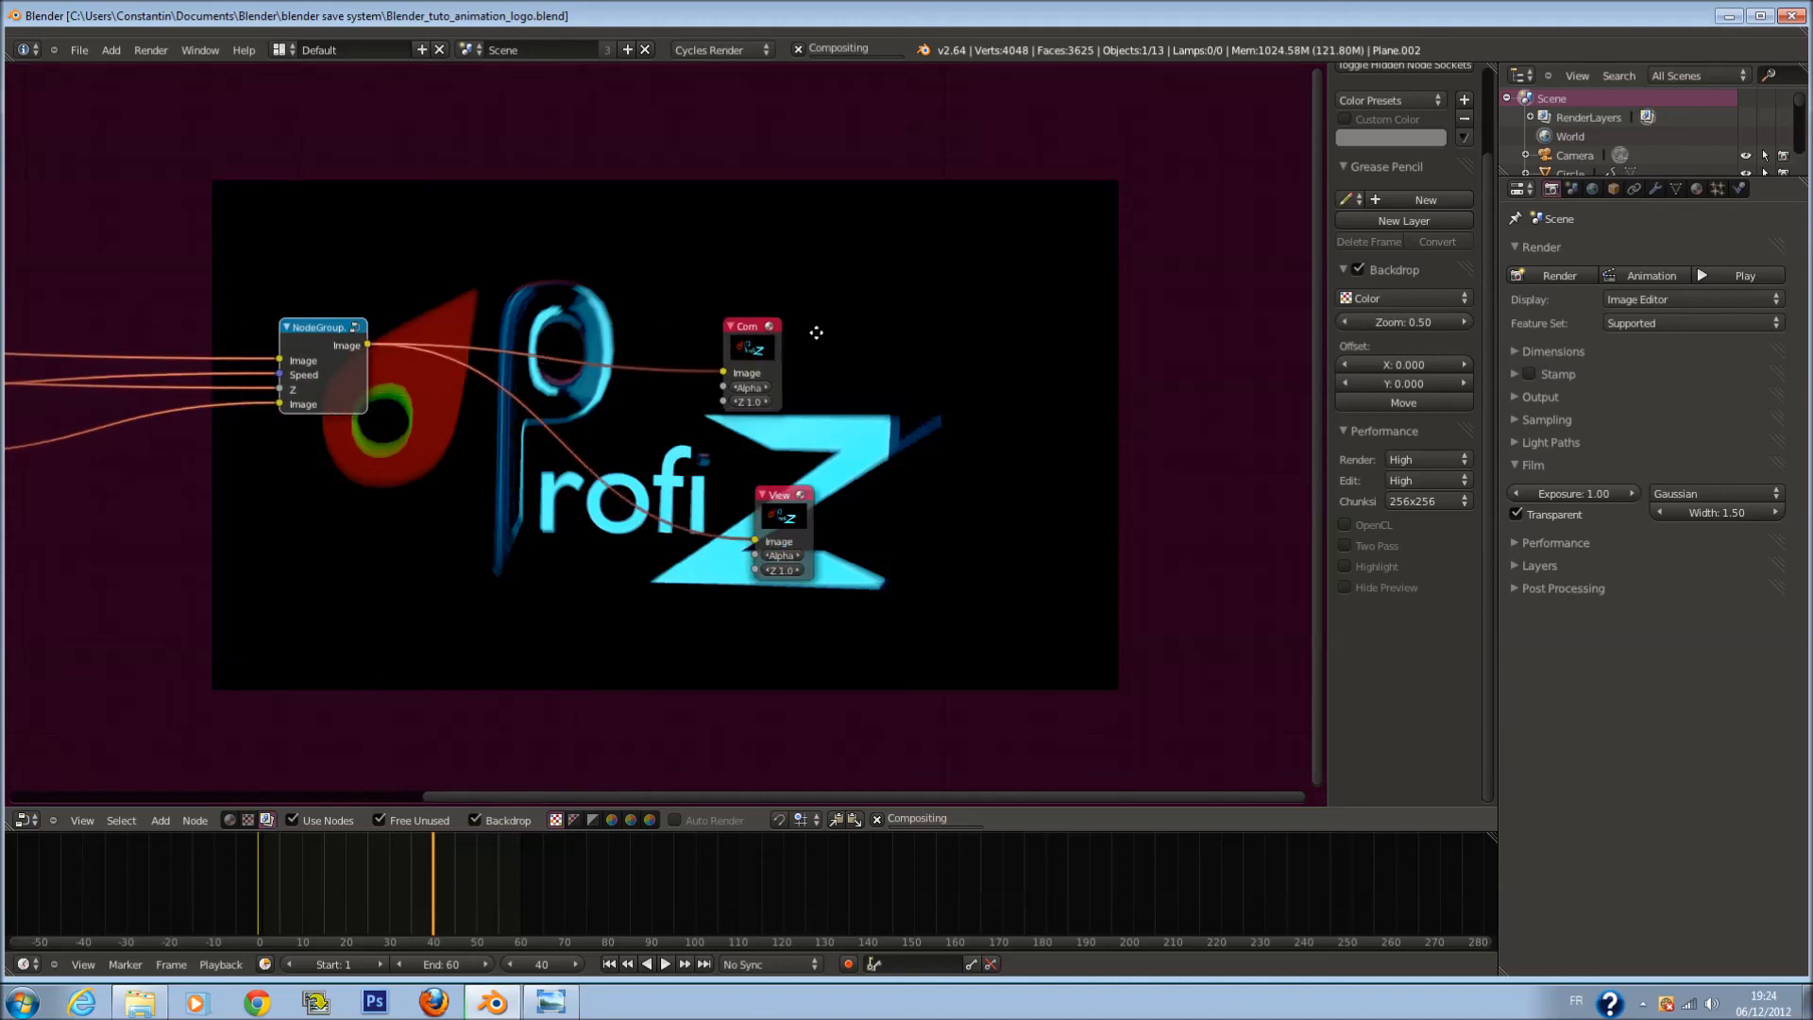
scroll(732, 513, up, 2)
scroll(741, 524, up, 1)
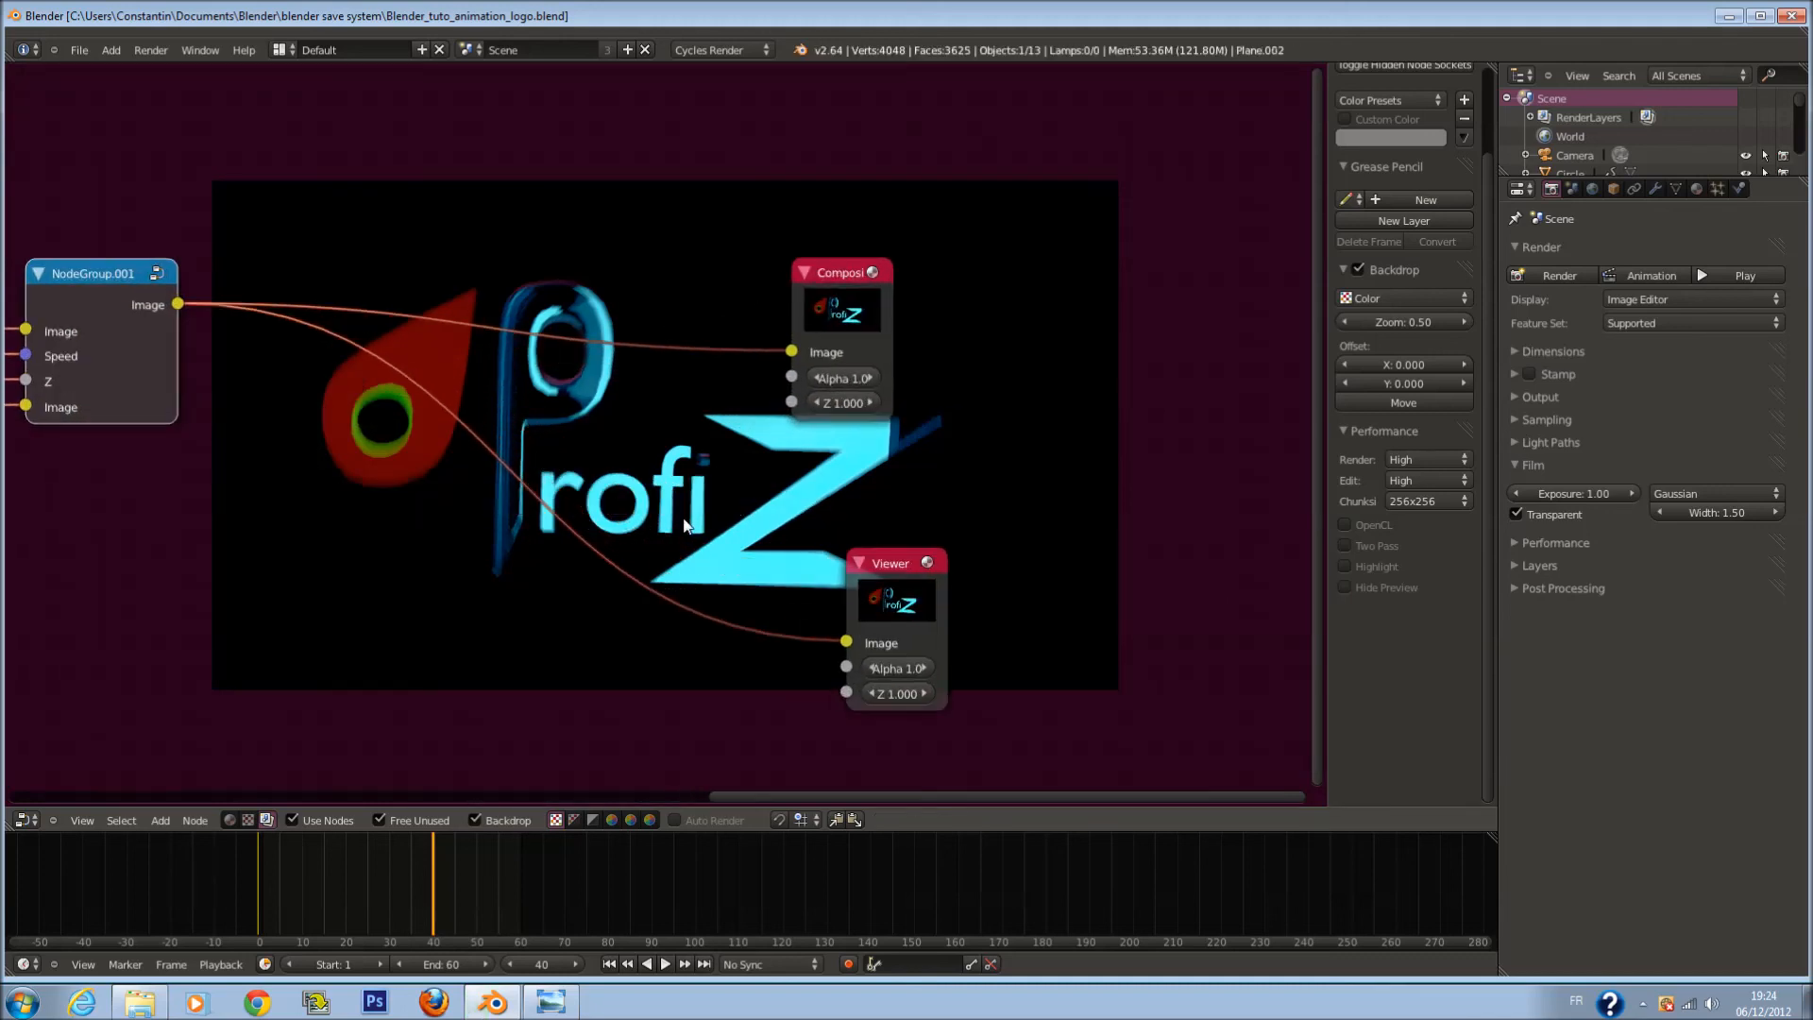
scroll(767, 565, up, 1)
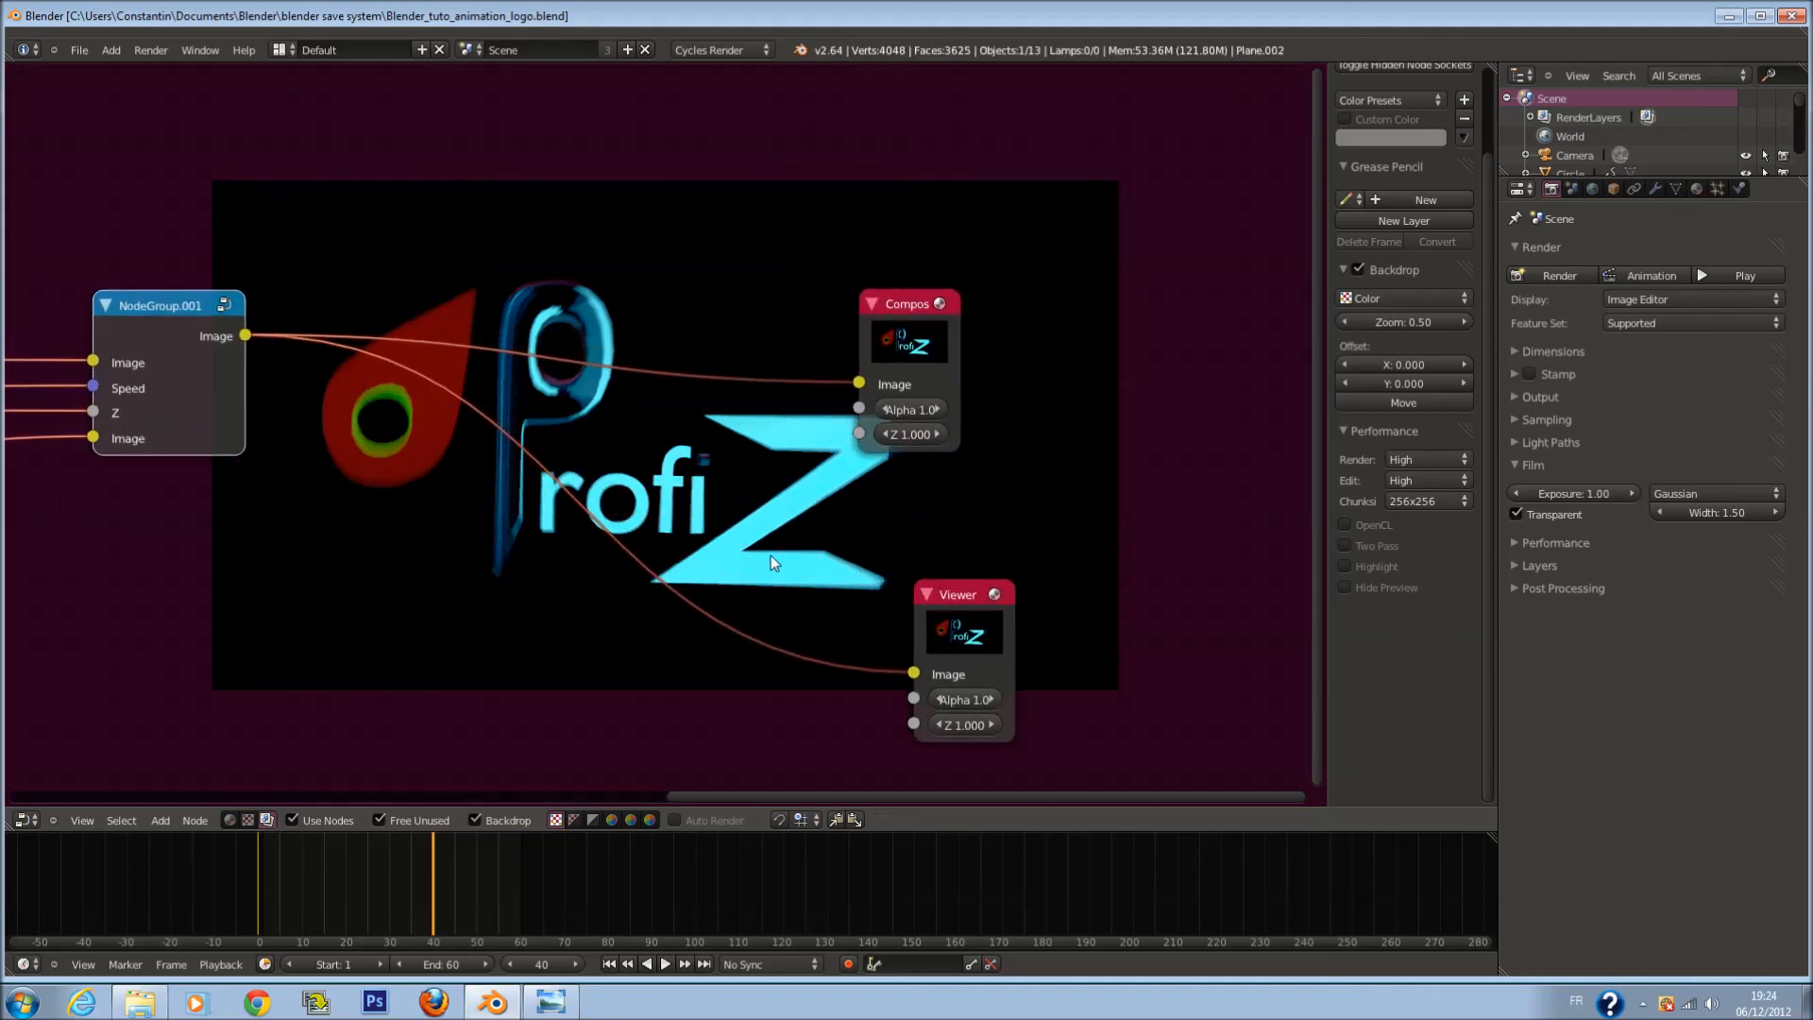
scroll(771, 563, down, 2)
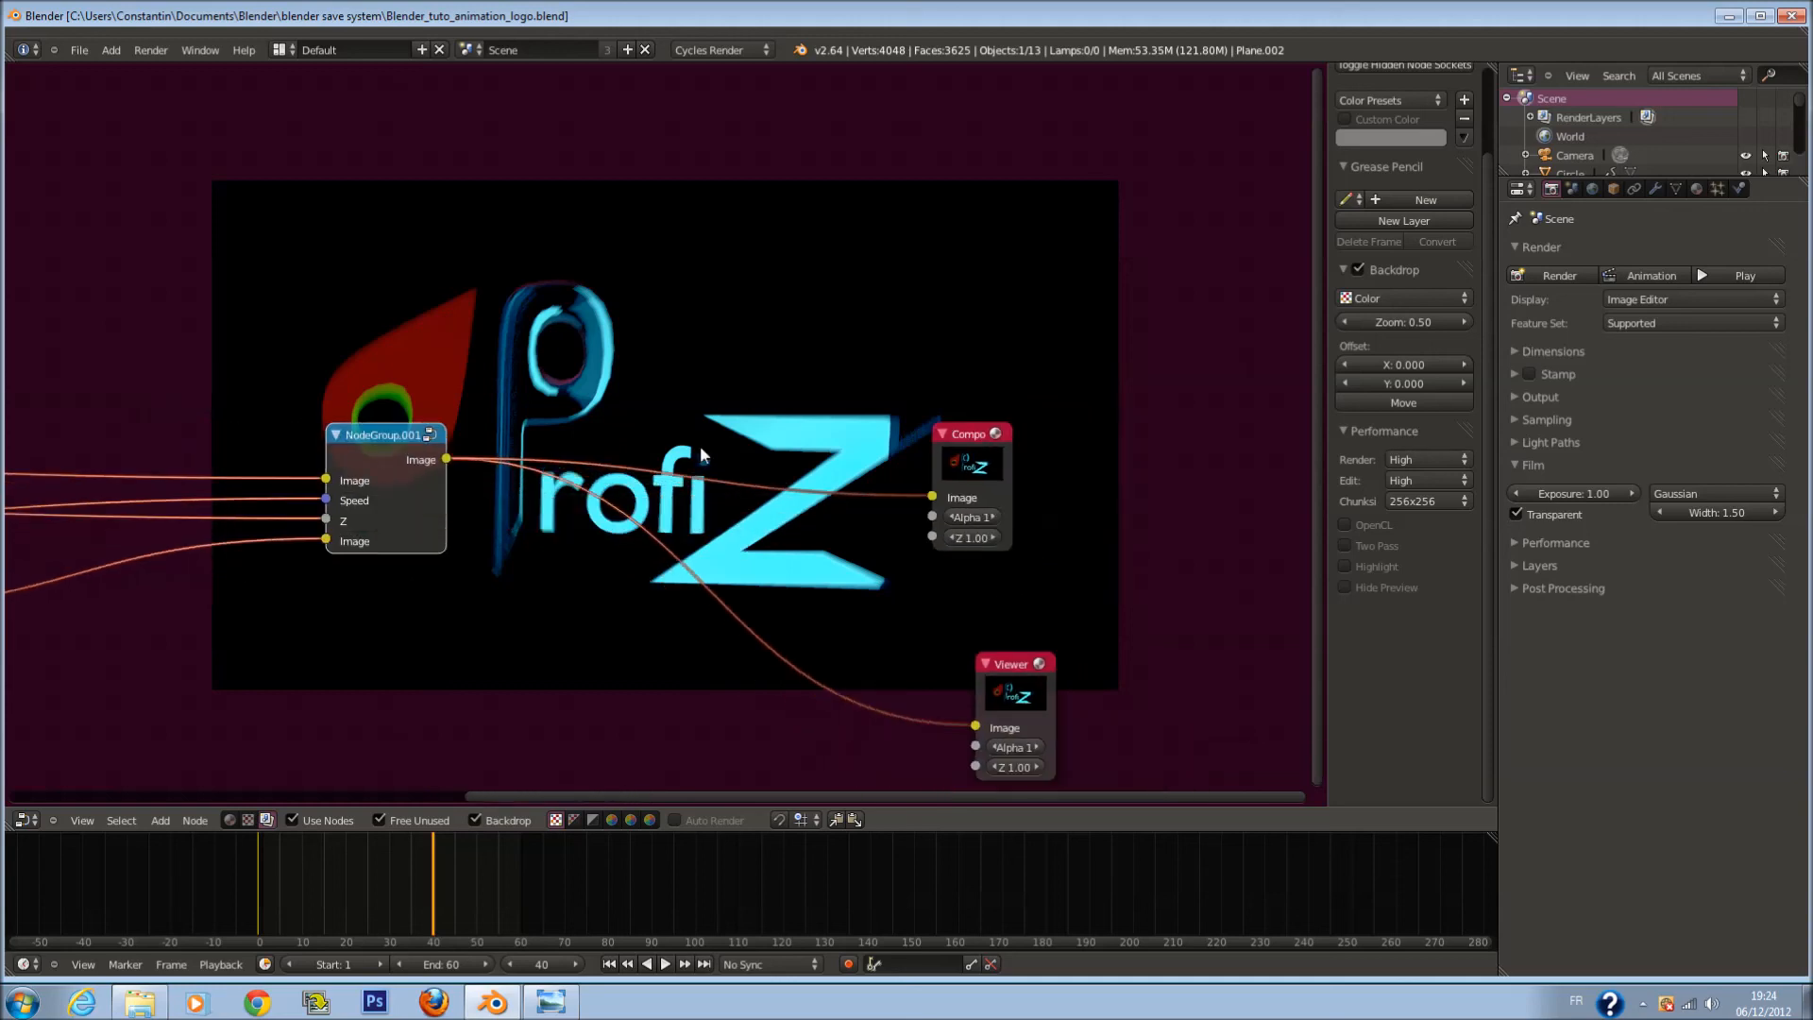
scroll(688, 503, down, 3)
key(ctrl+s)
click(690, 501)
middle_drag(689, 498, 648, 601)
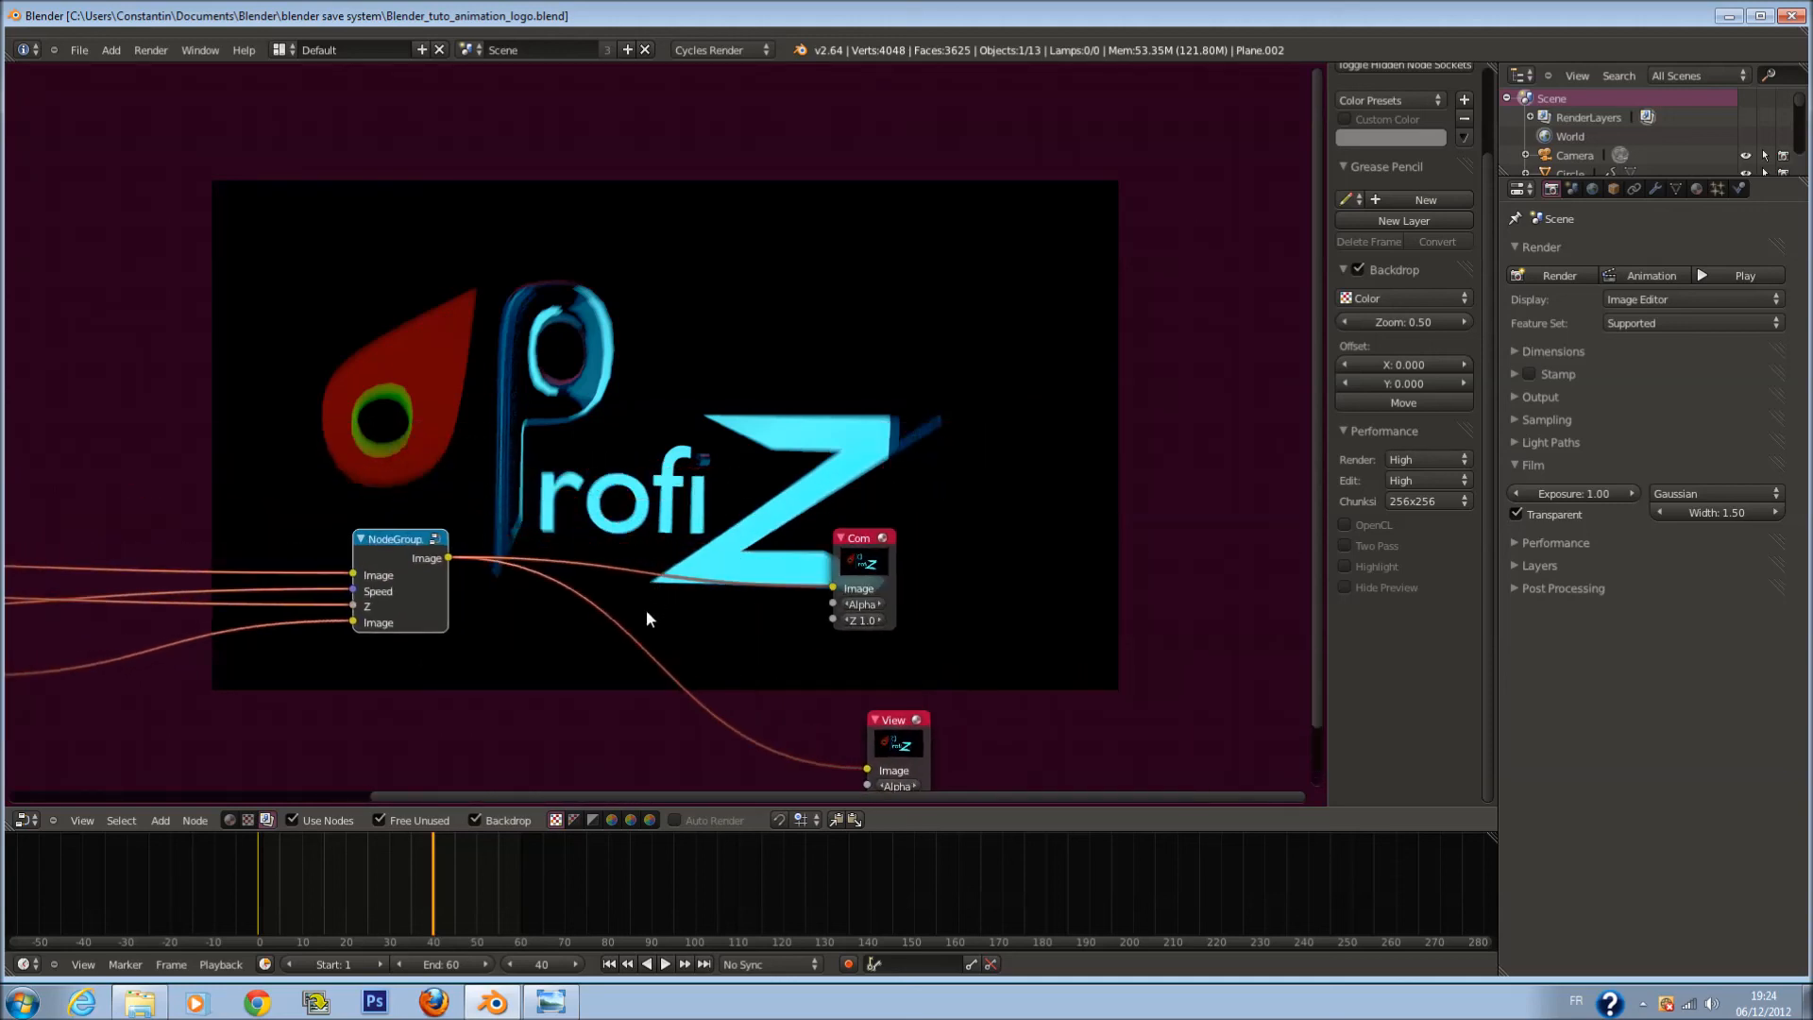
scroll(773, 453, down, 2)
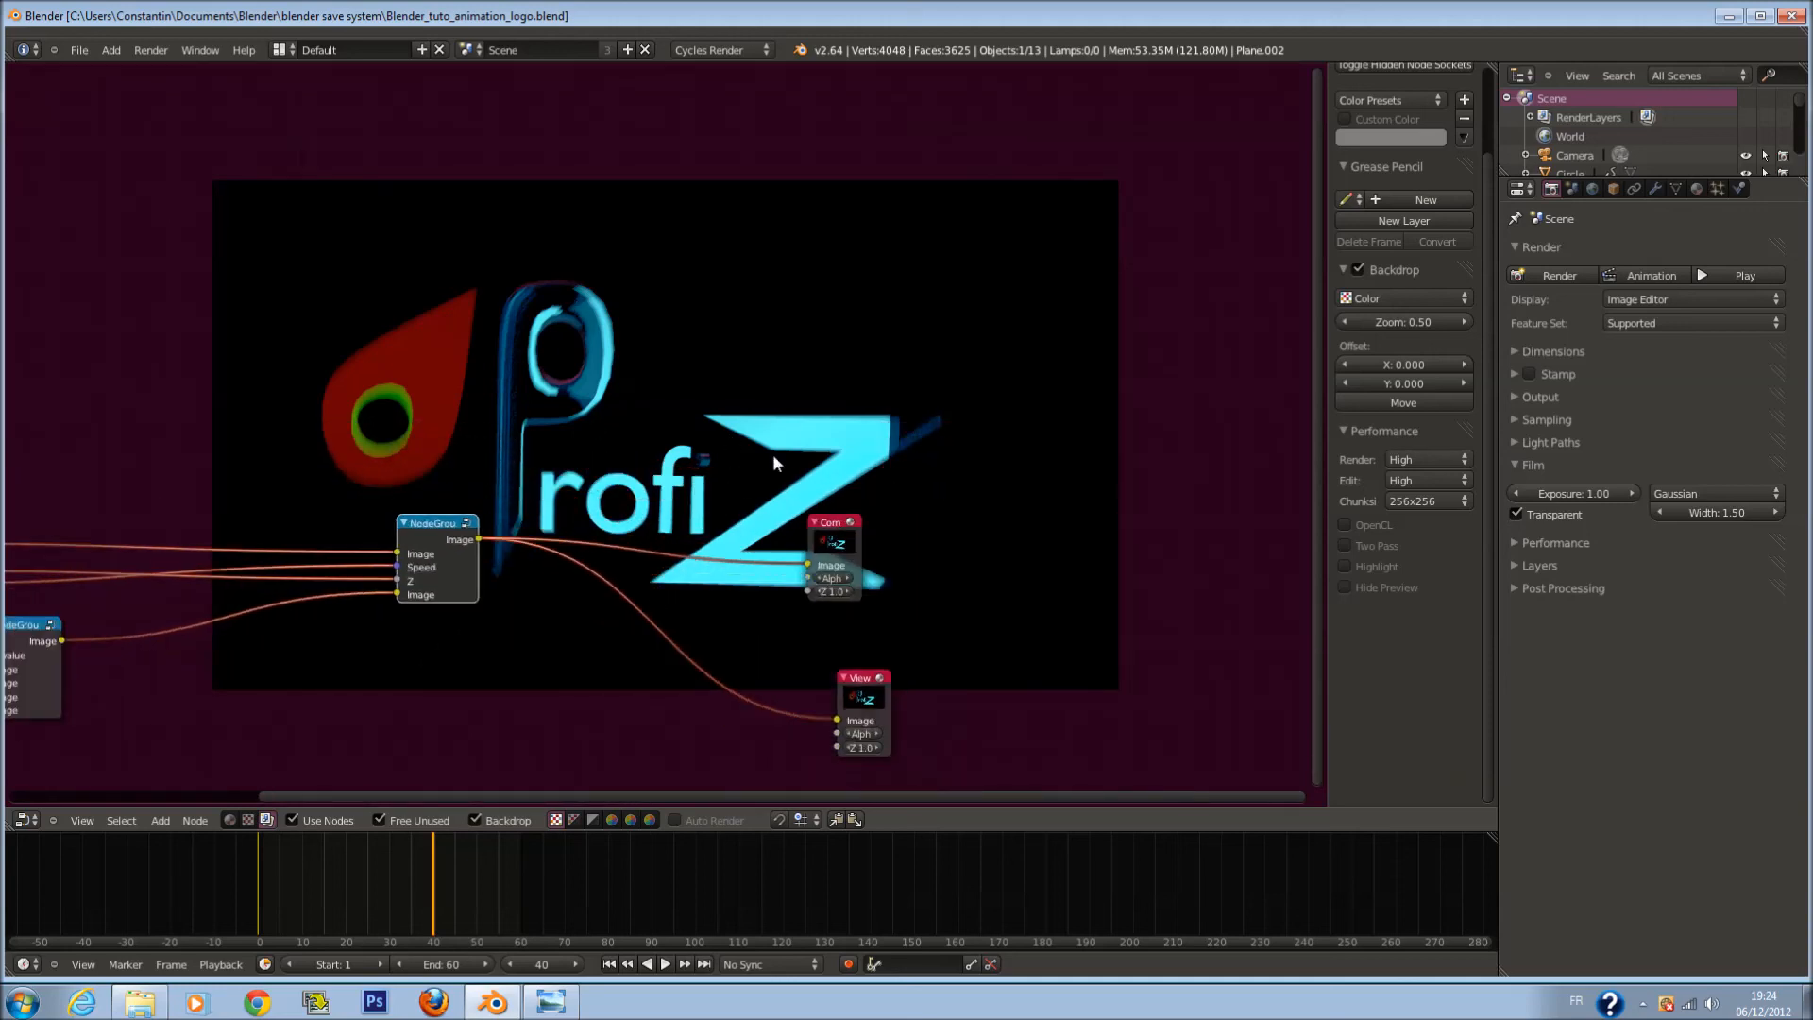
Step: Switch to the 3D view, set the emission strength of the drop shape's logo material to 1, and save
click(23, 820)
click(64, 802)
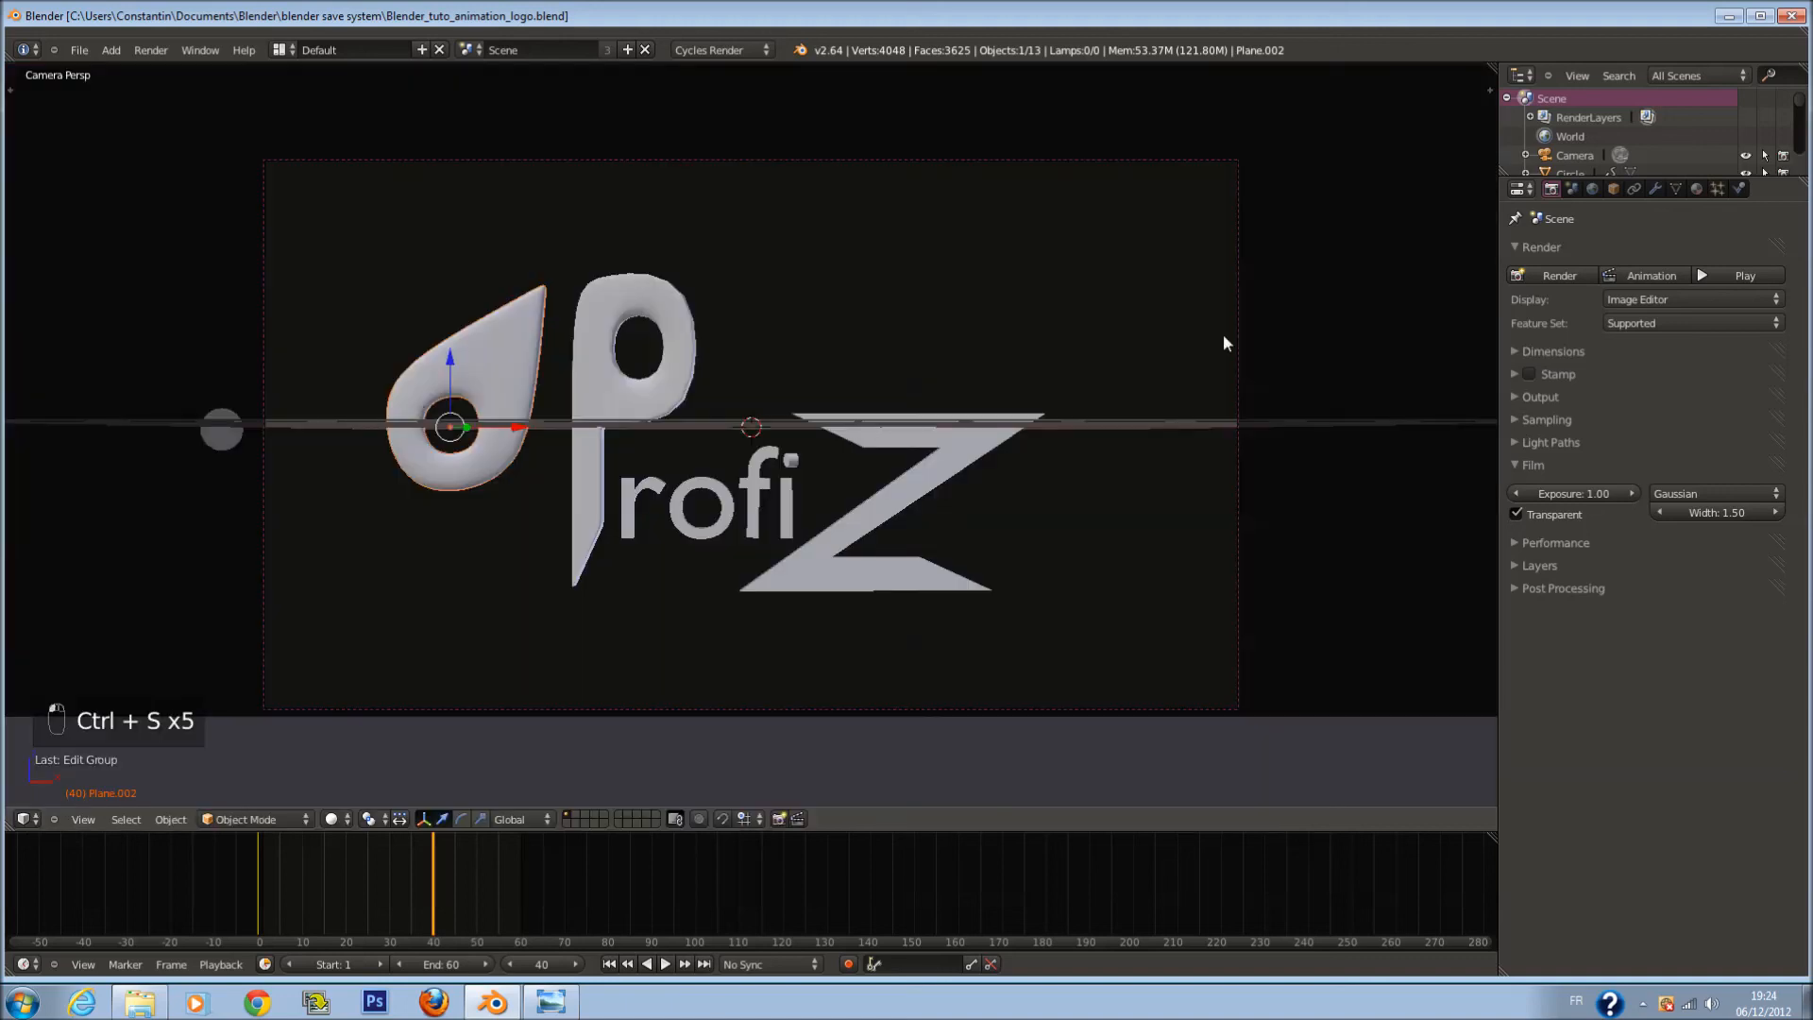
click(1675, 189)
click(1697, 189)
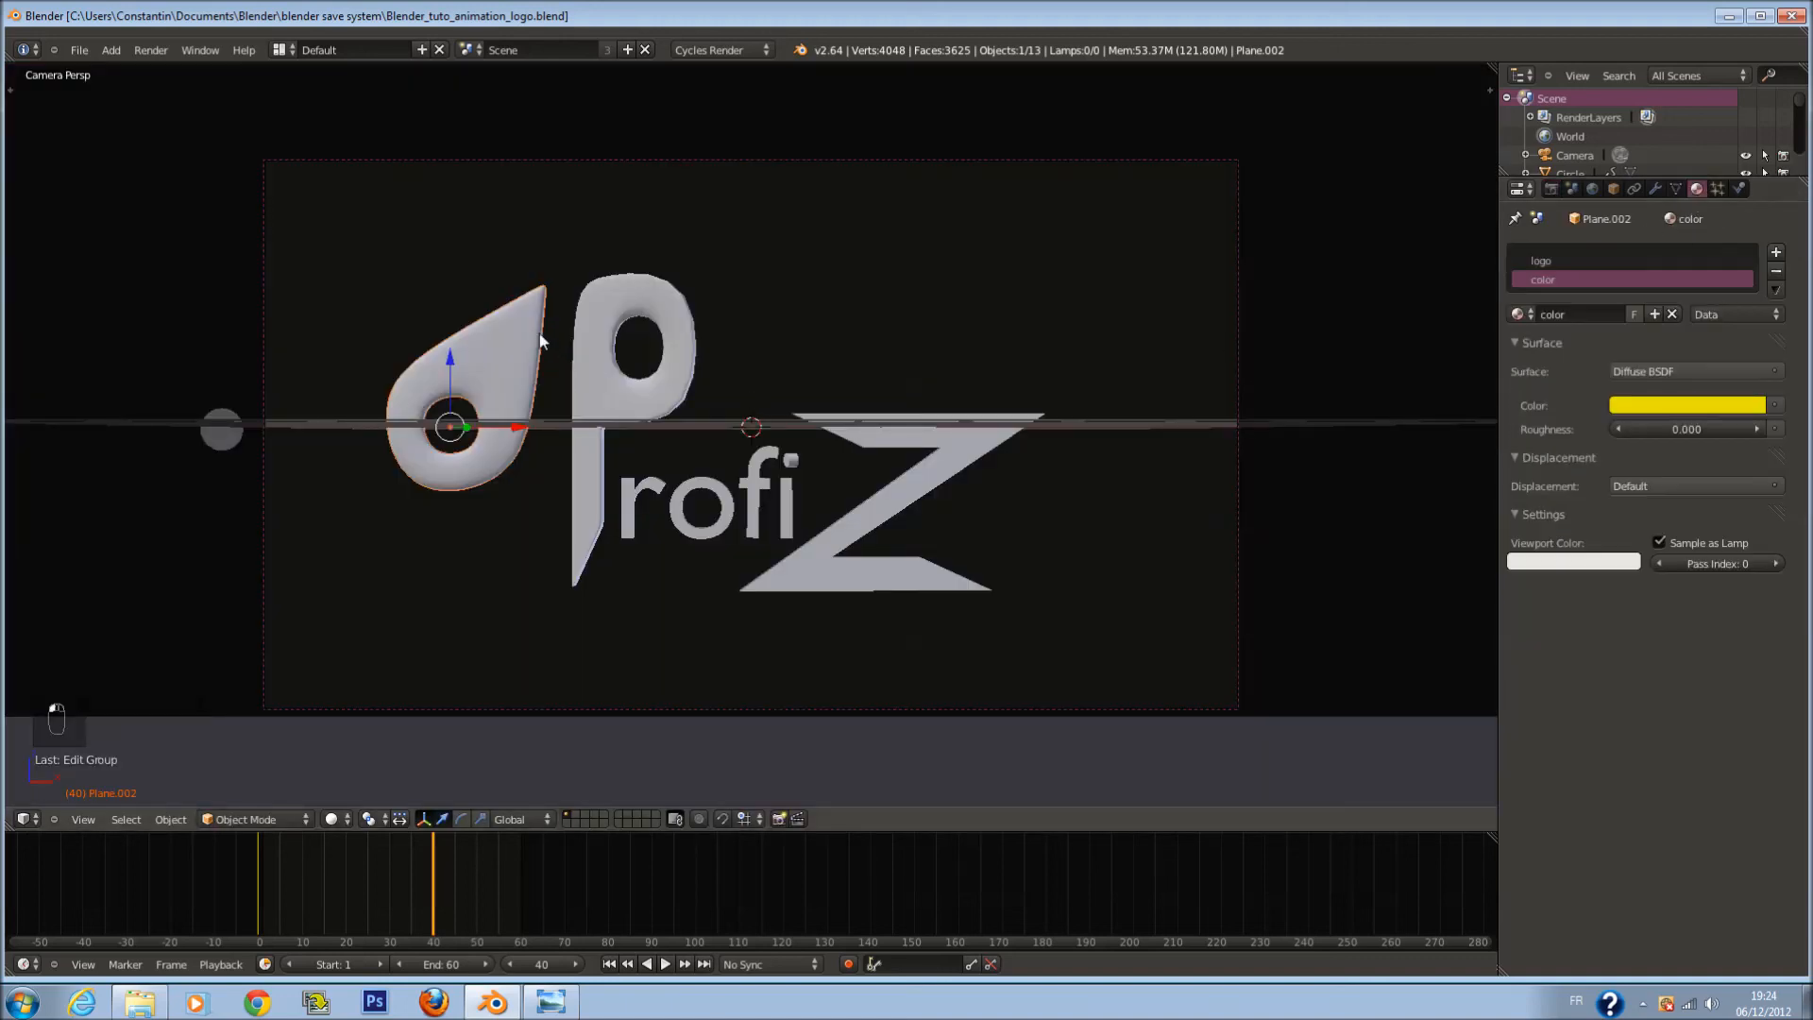
click(1611, 260)
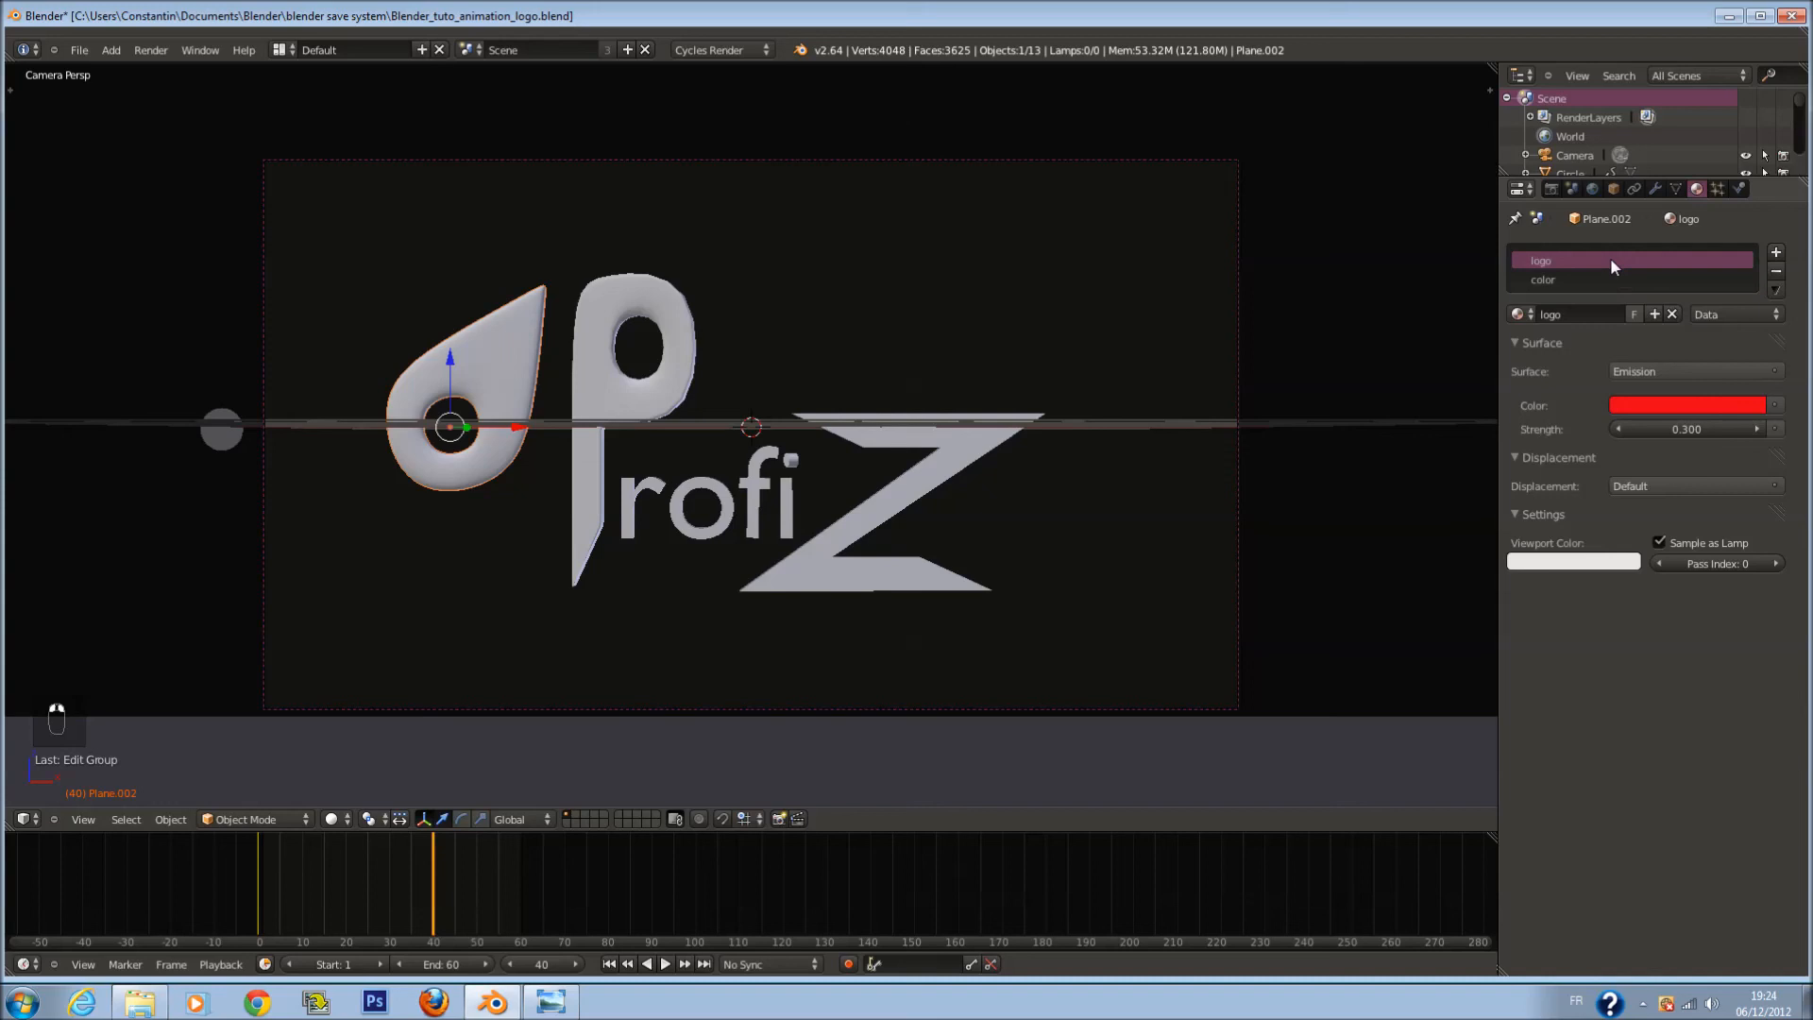
click(1686, 402)
click(1725, 427)
text(1)
key(Return)
key(ctrl+s)
click(1365, 412)
Step: Select the Z letter to display its PROFIZ material and save the file
scroll(1025, 472, up, 1)
right_click(1016, 473)
key(ctrl+s)
click(1000, 471)
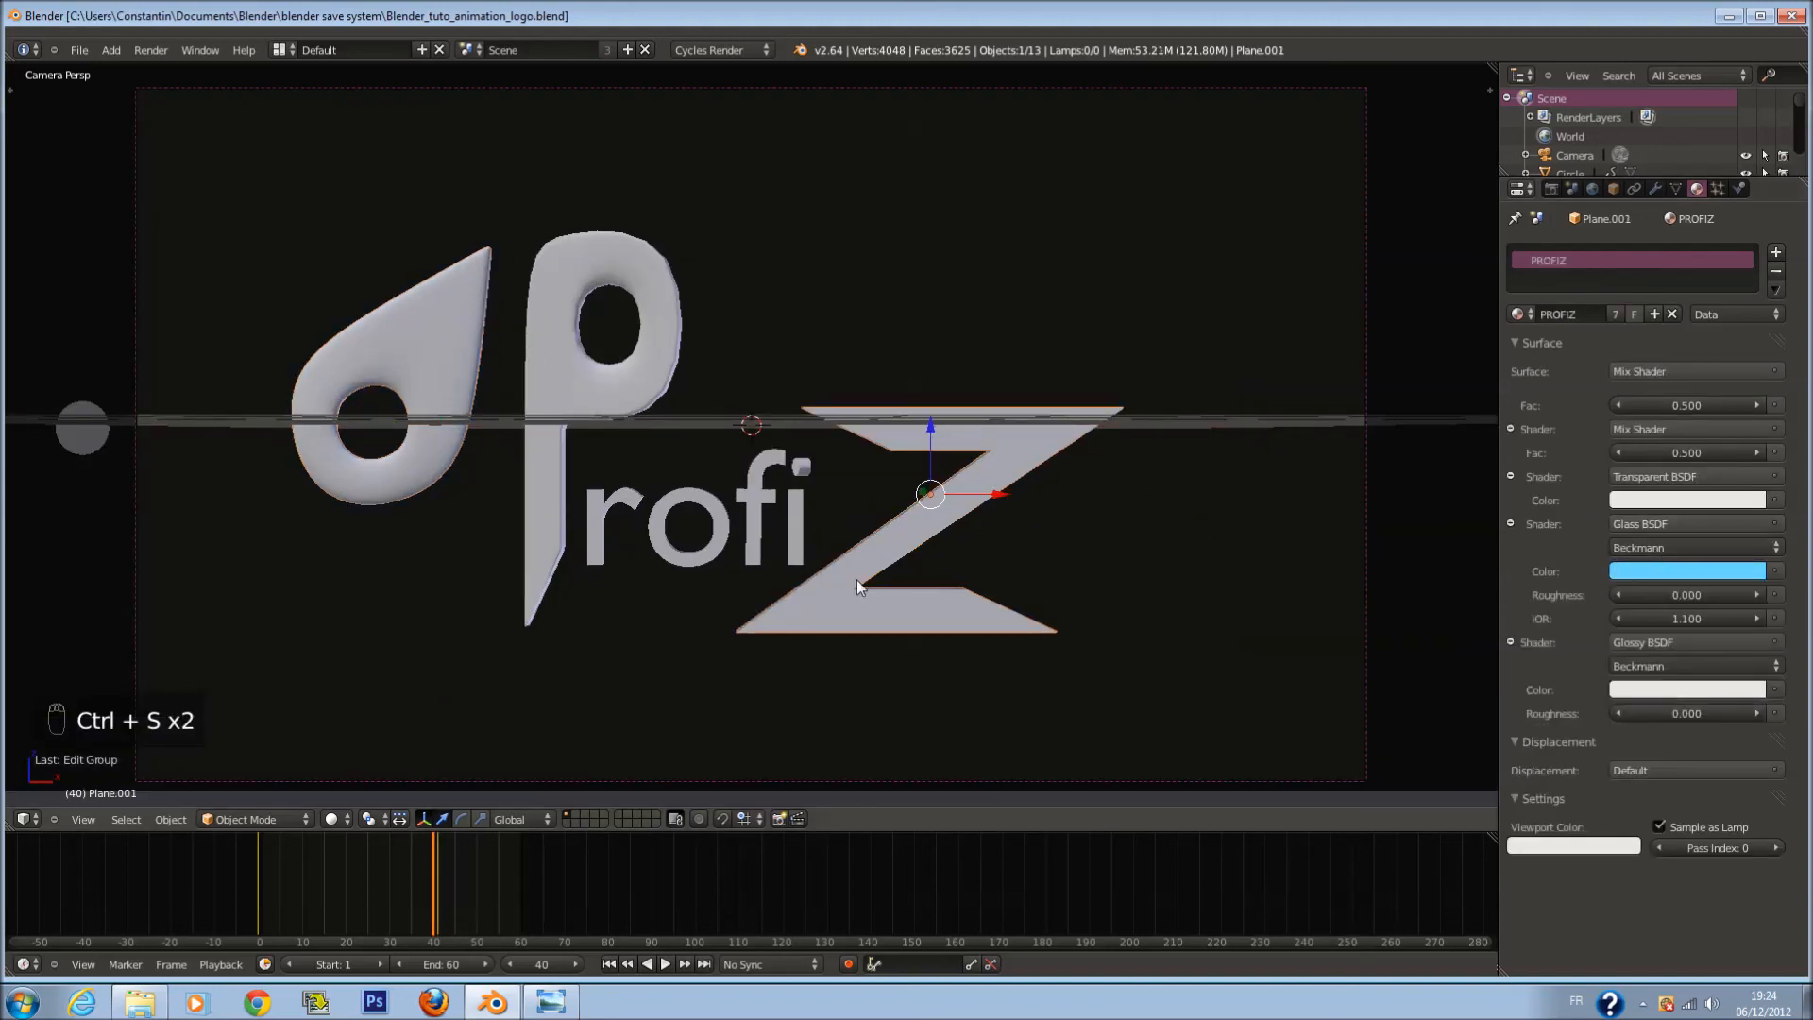
Step: Show the scene as wireframe from the top, deselect everything, save, and go to frame 41
middle_drag(857, 580, 751, 512)
key(ctrl+s)
click(751, 511)
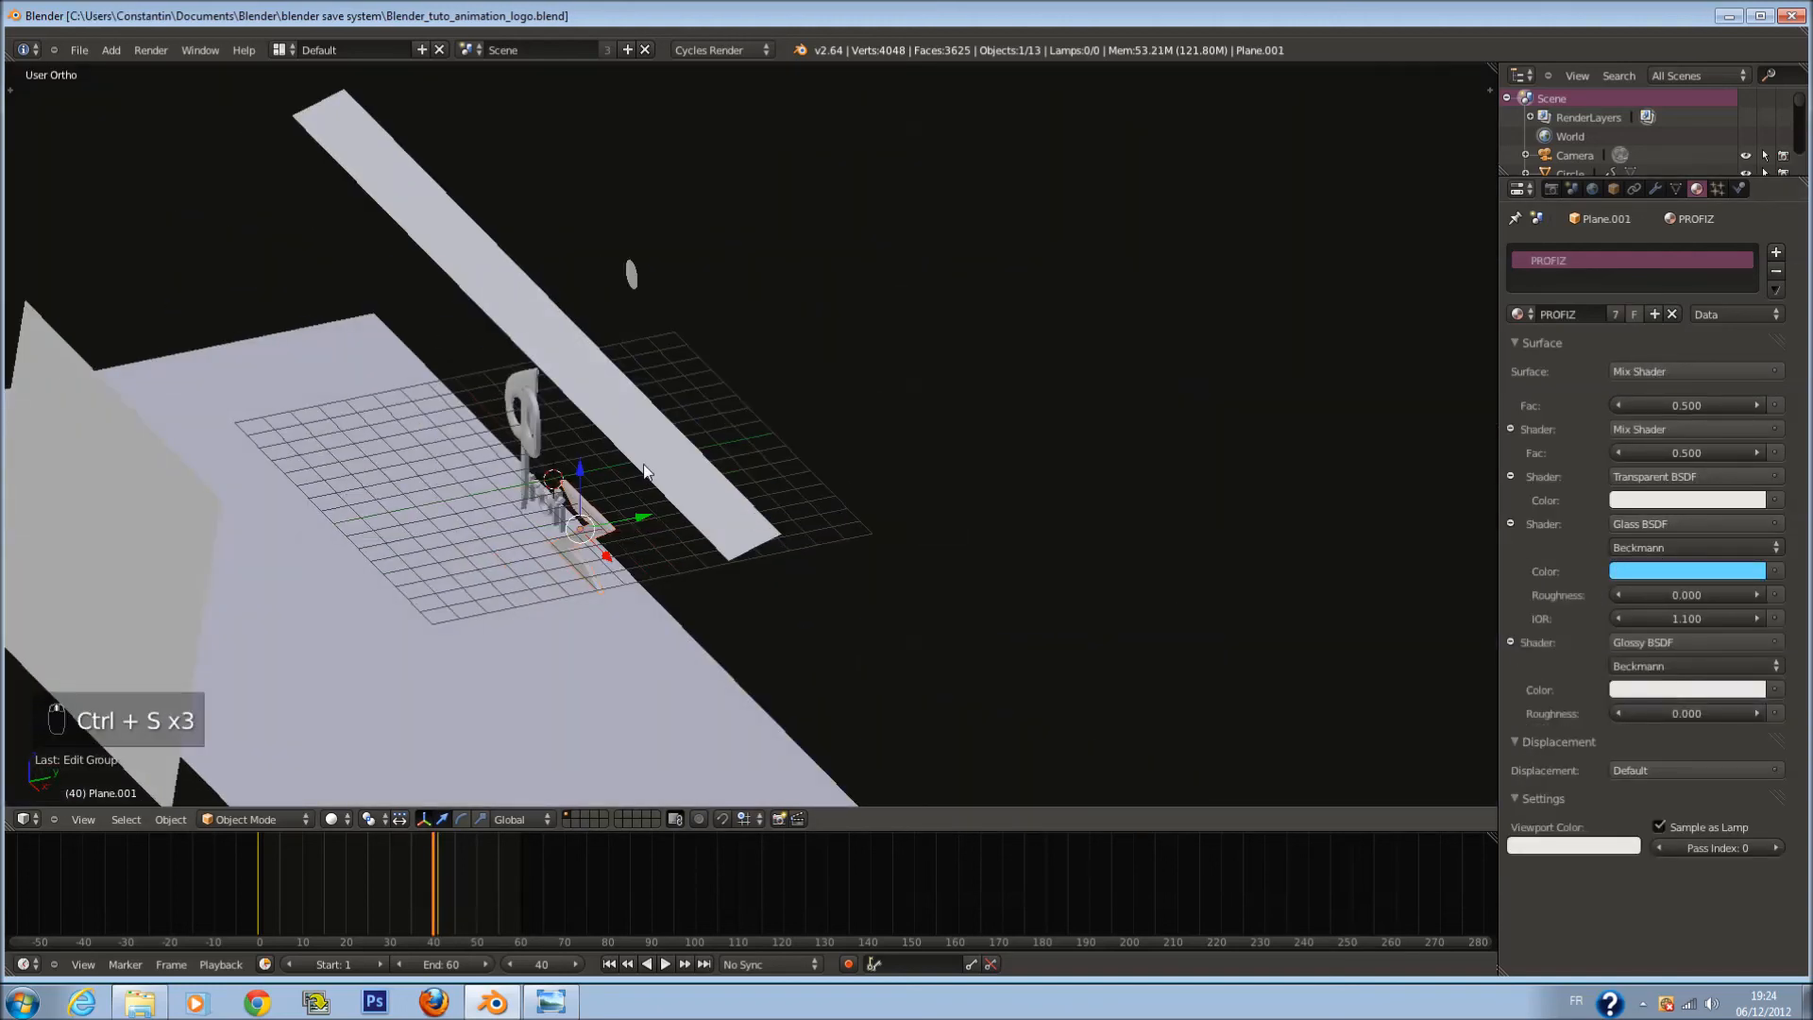
key(KP_7)
key(z)
key(ctrl+s)
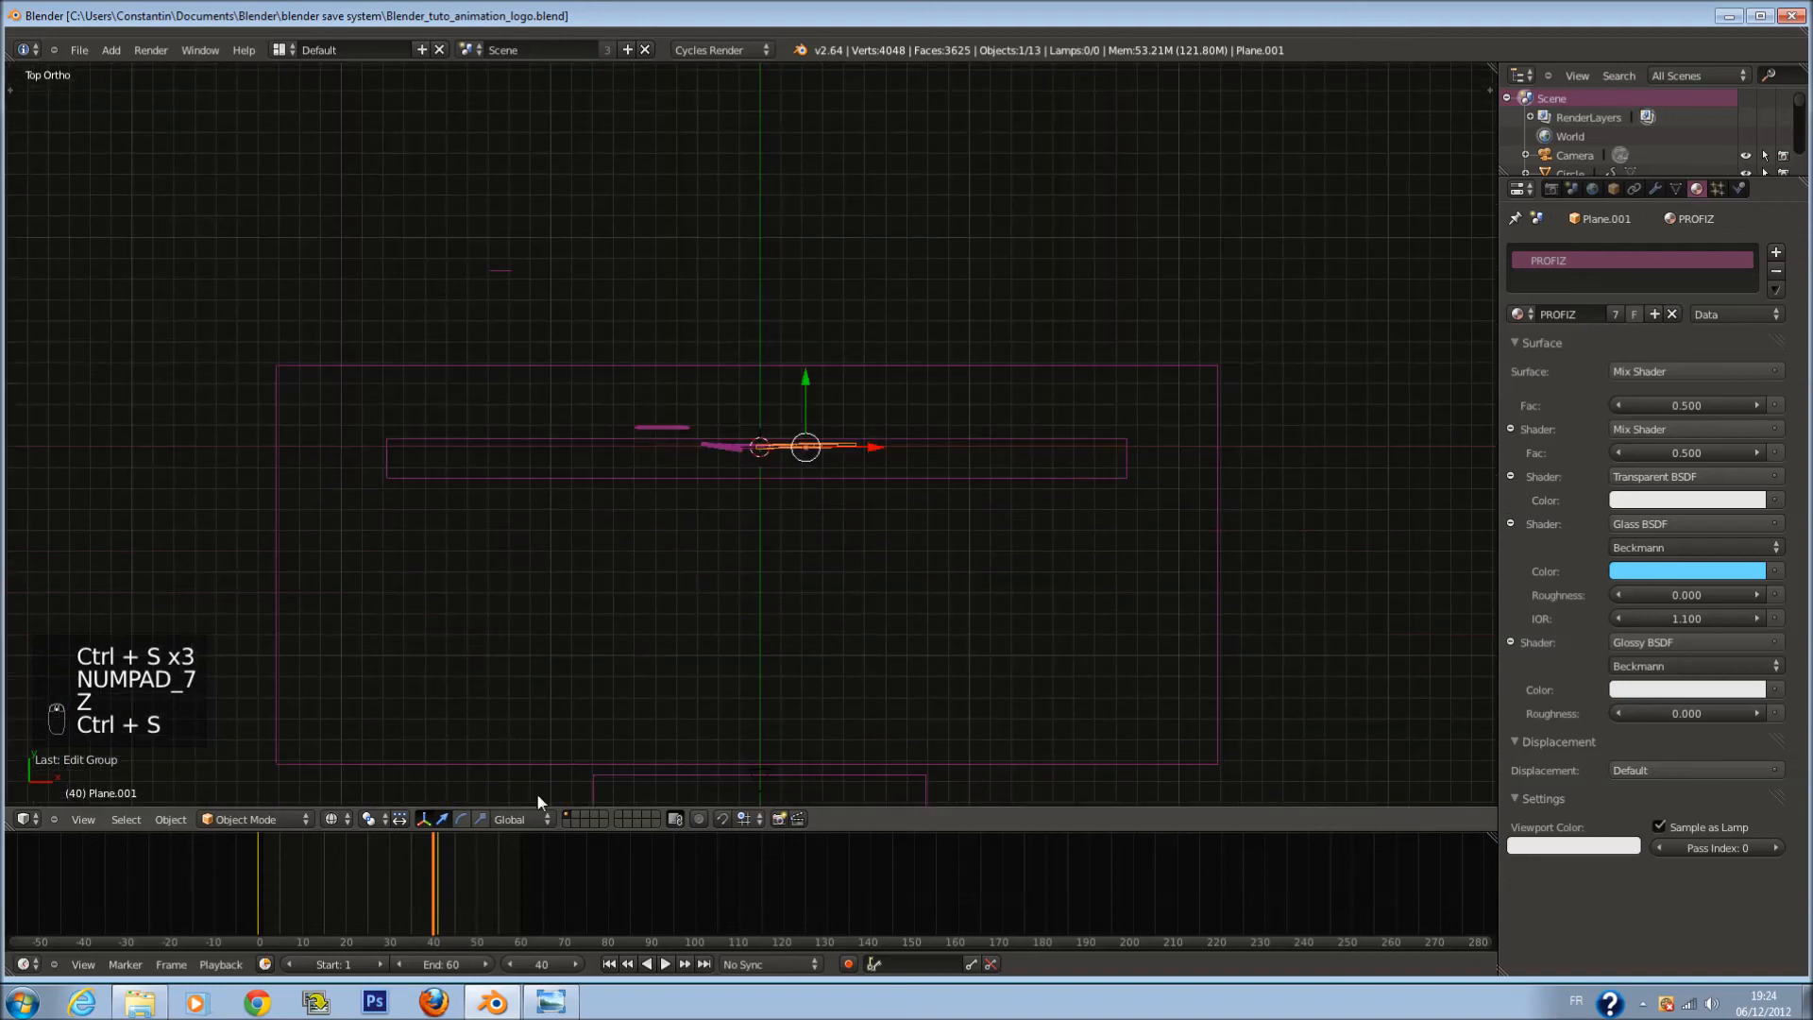
scroll(960, 531, up, 5)
key(a)
key(ctrl+s)
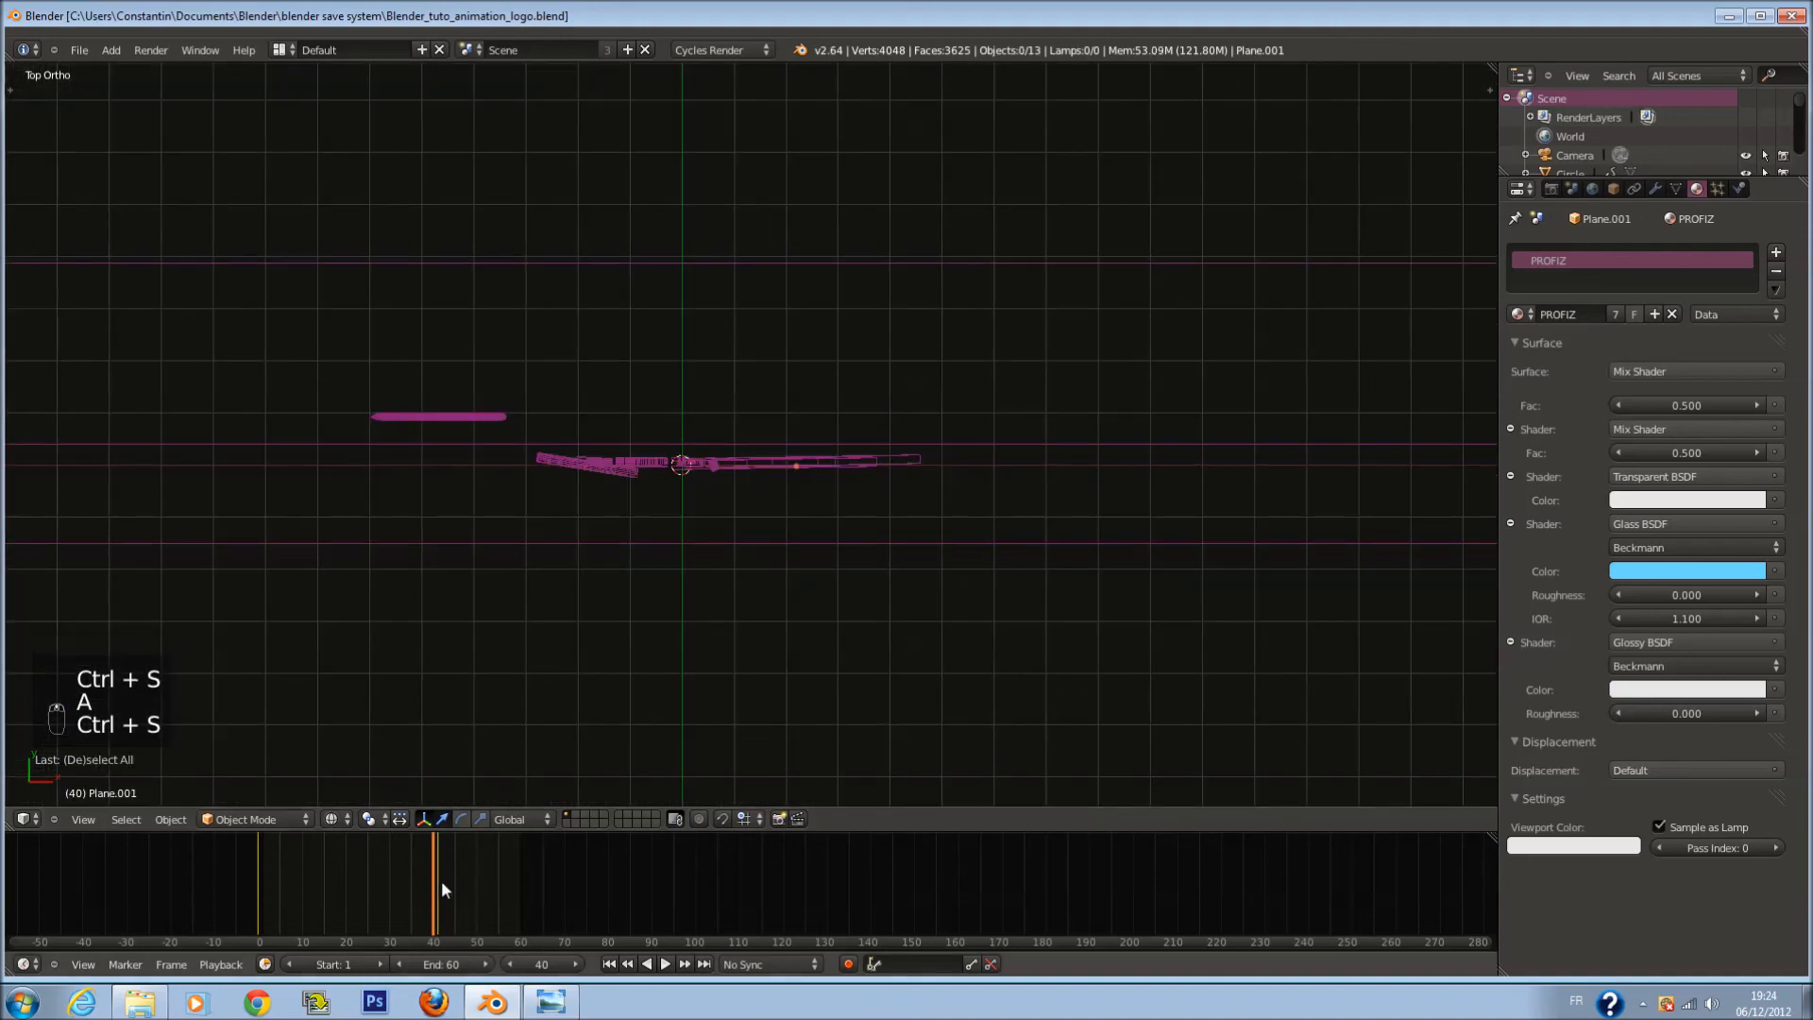
click(440, 880)
scroll(660, 570, down, 3)
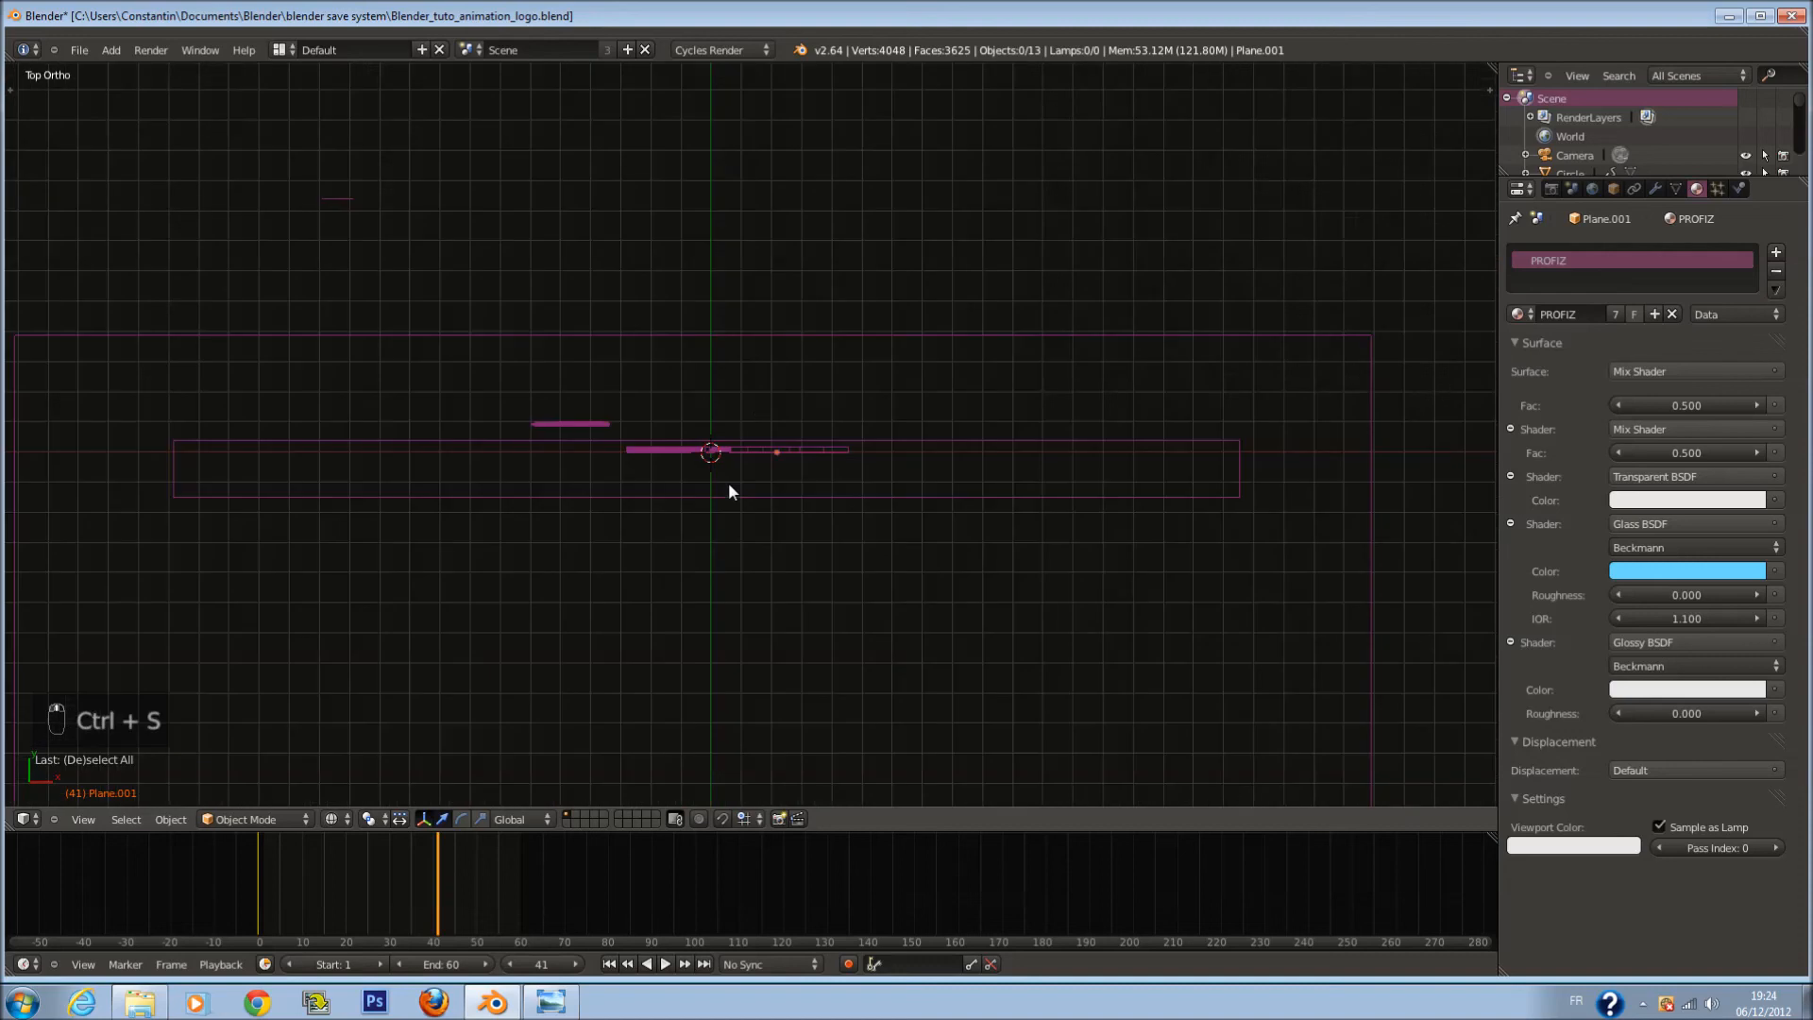
Step: Examine the materials of the red light plane and the large blue emission plane
key(shift+a)
right_click(1015, 451)
middle_drag(1126, 461, 958, 365)
key(KP_1)
key(KP_7)
key(a)
key(a)
key(ctrl+s)
key(shift+a)
mouse_move(700, 416)
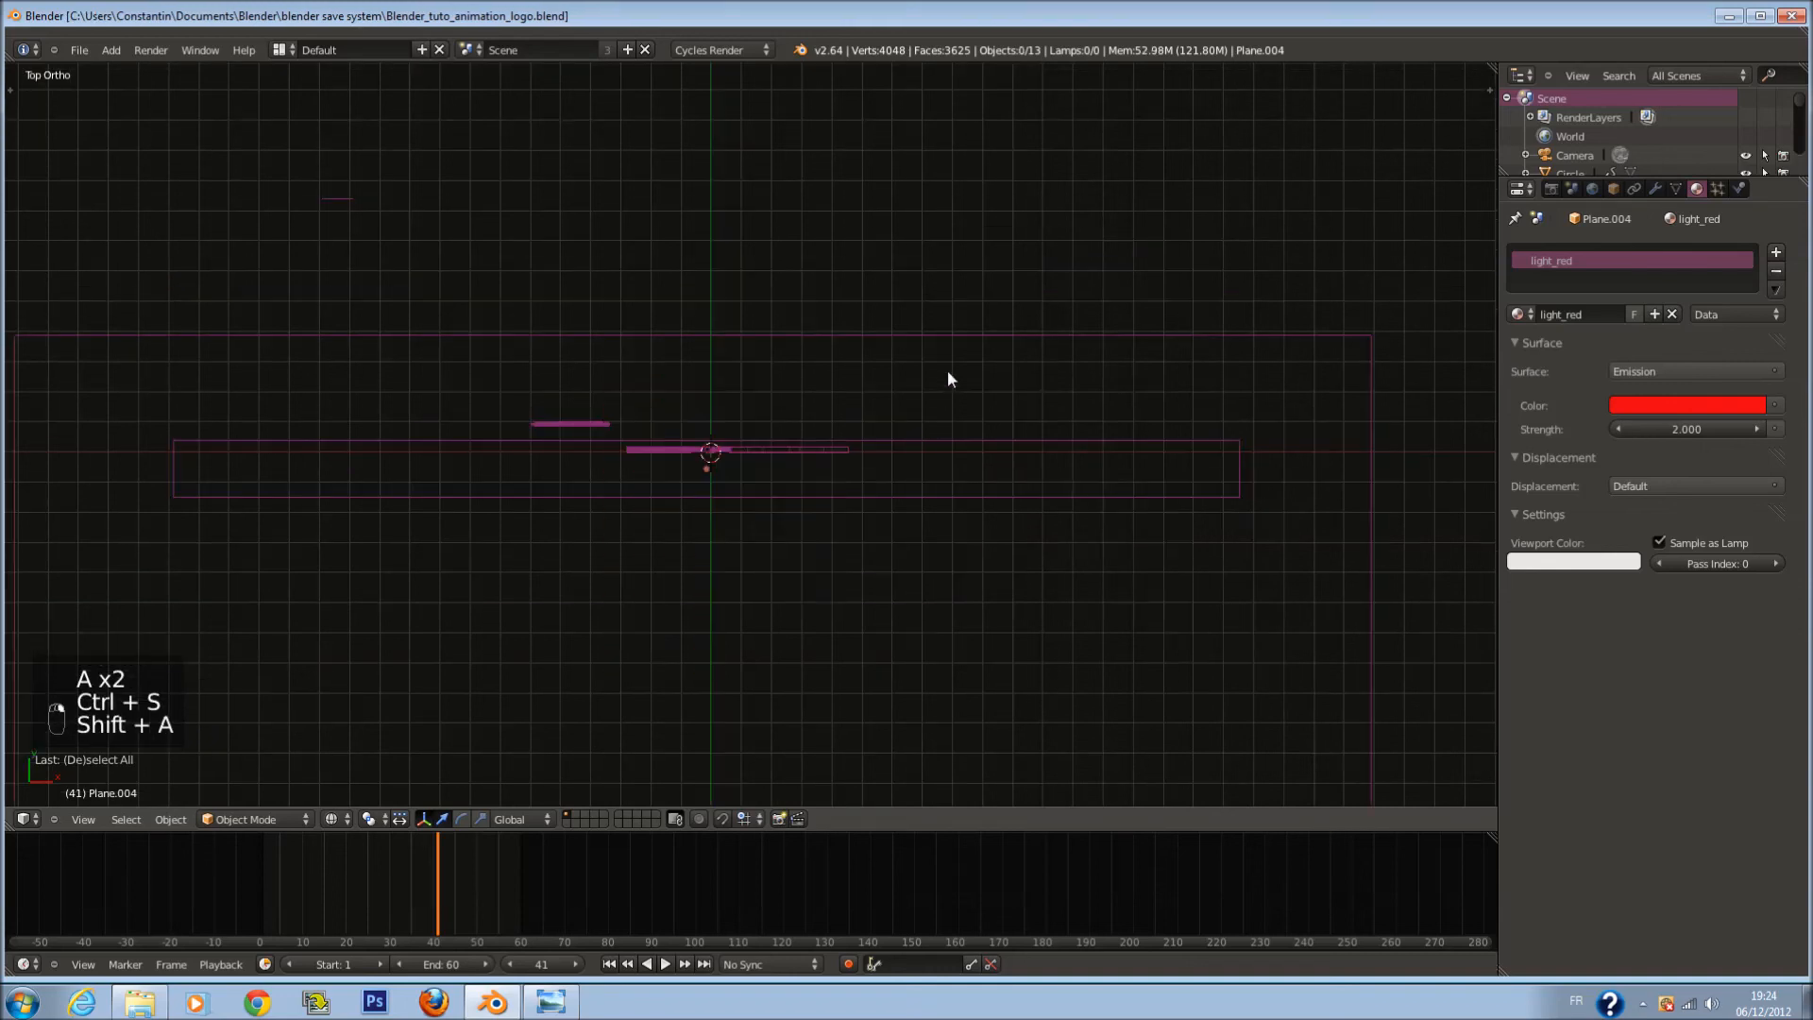
right_click(996, 331)
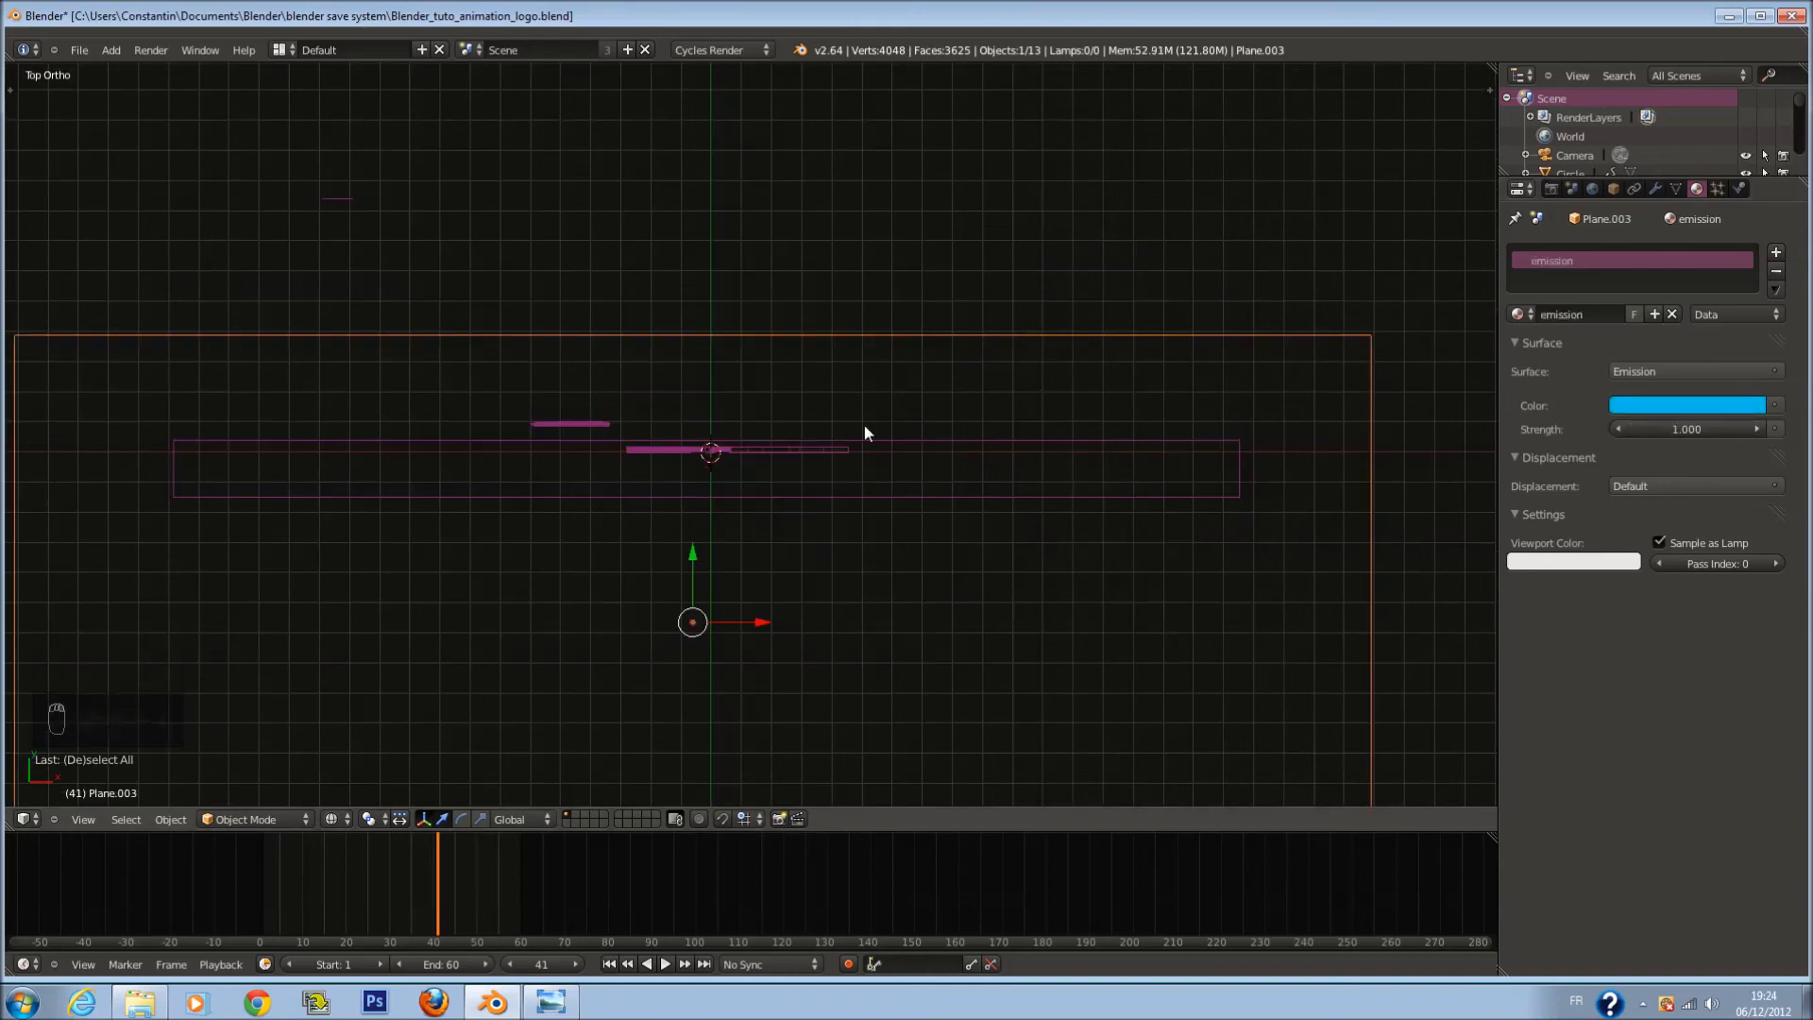
Step: Add a spot lamp to the scene and try a free rotation on it
scroll(752, 434, up, 2)
key(shift+a)
mouse_move(693, 651)
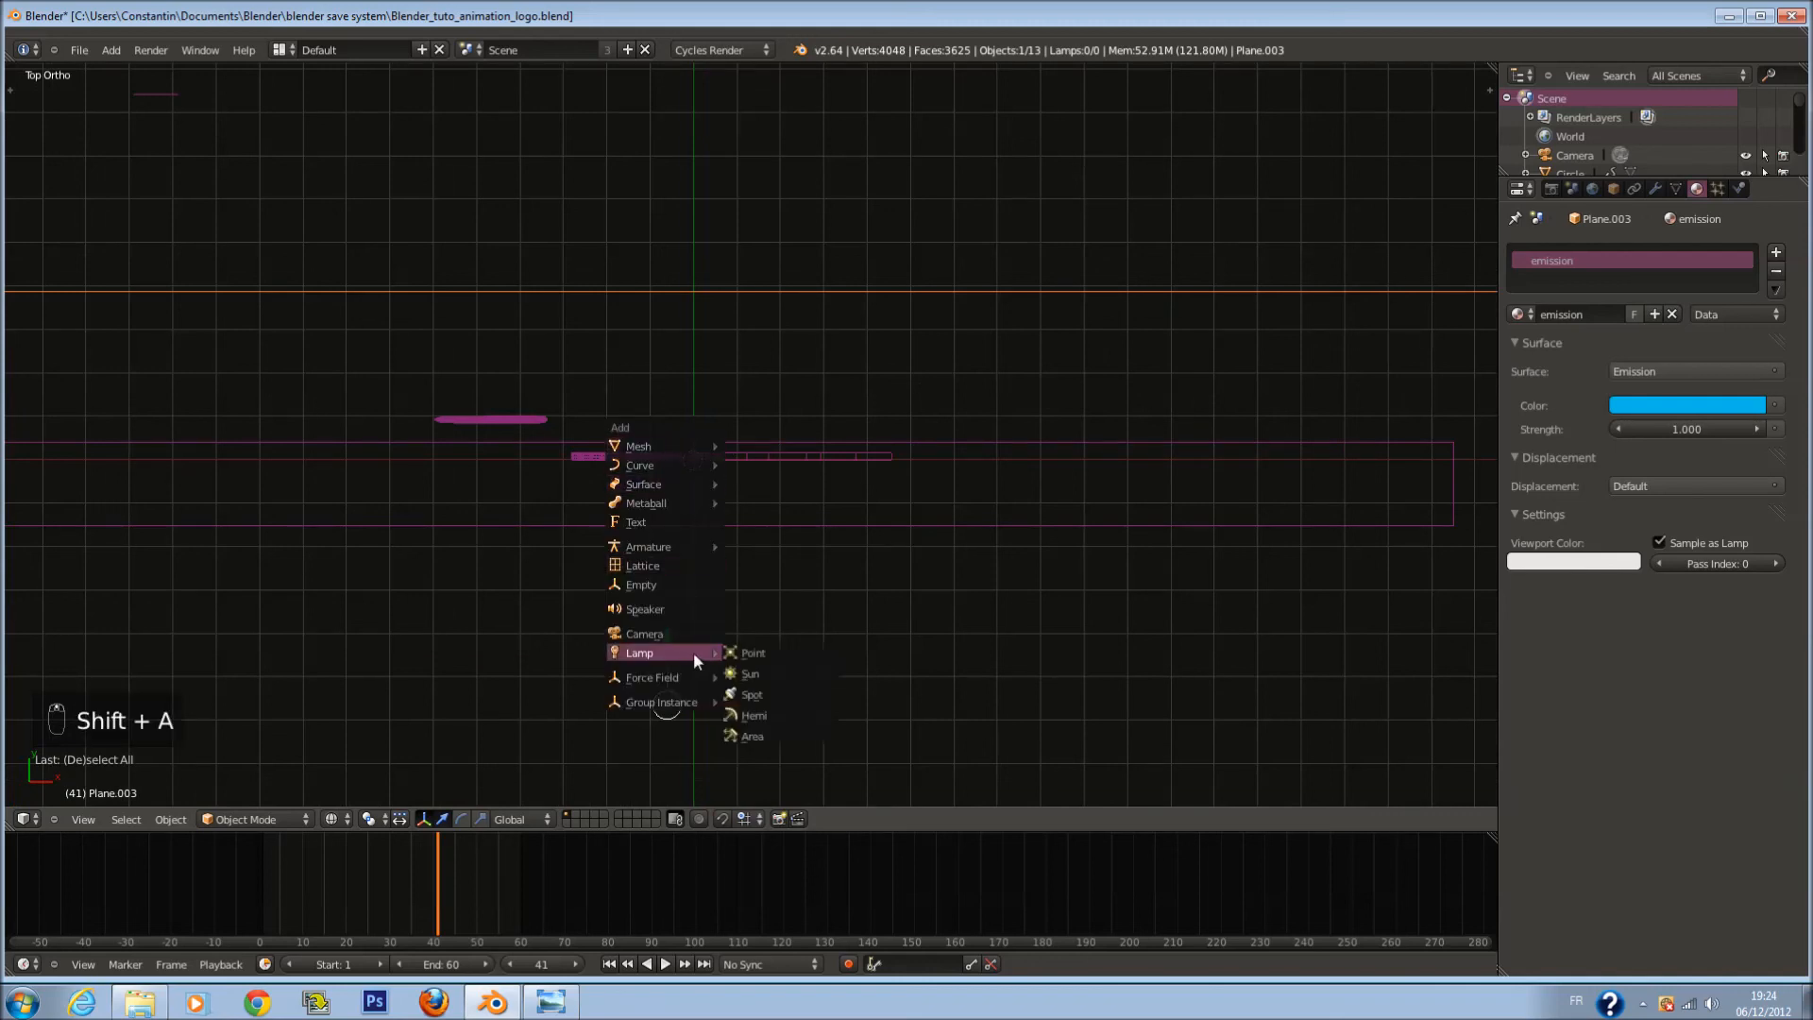
click(766, 694)
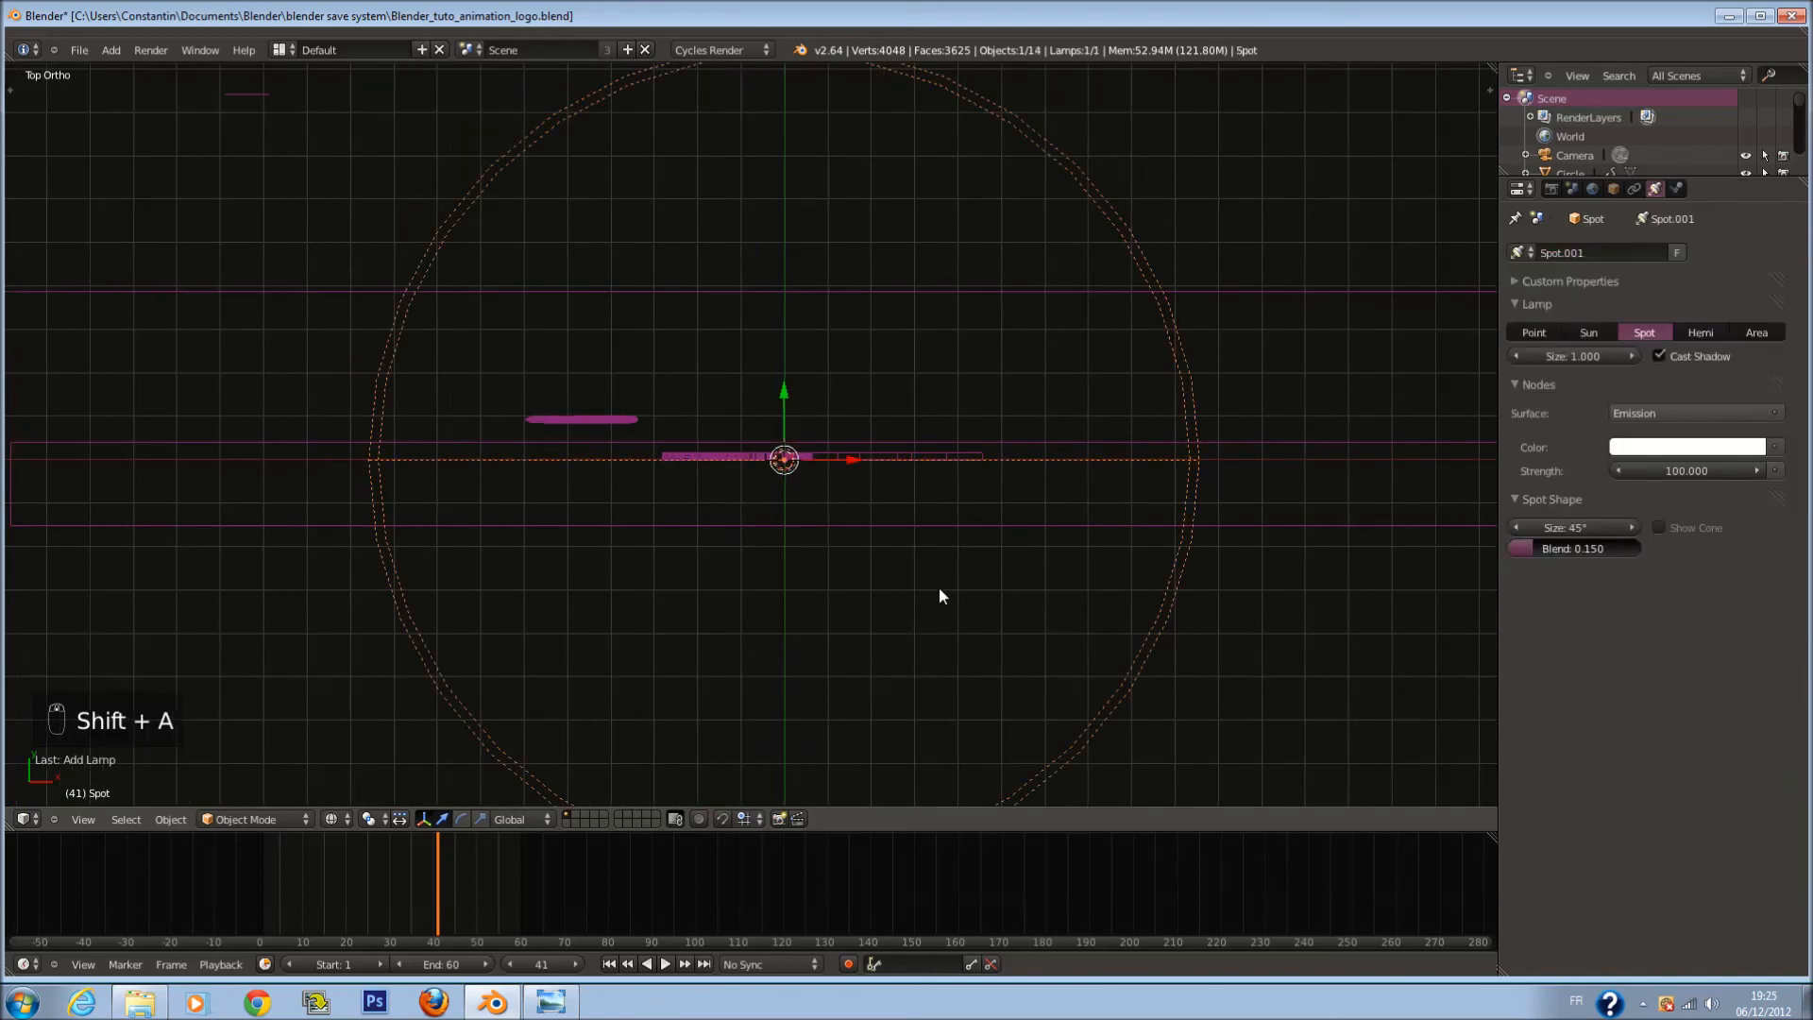
key(r)
key(r)
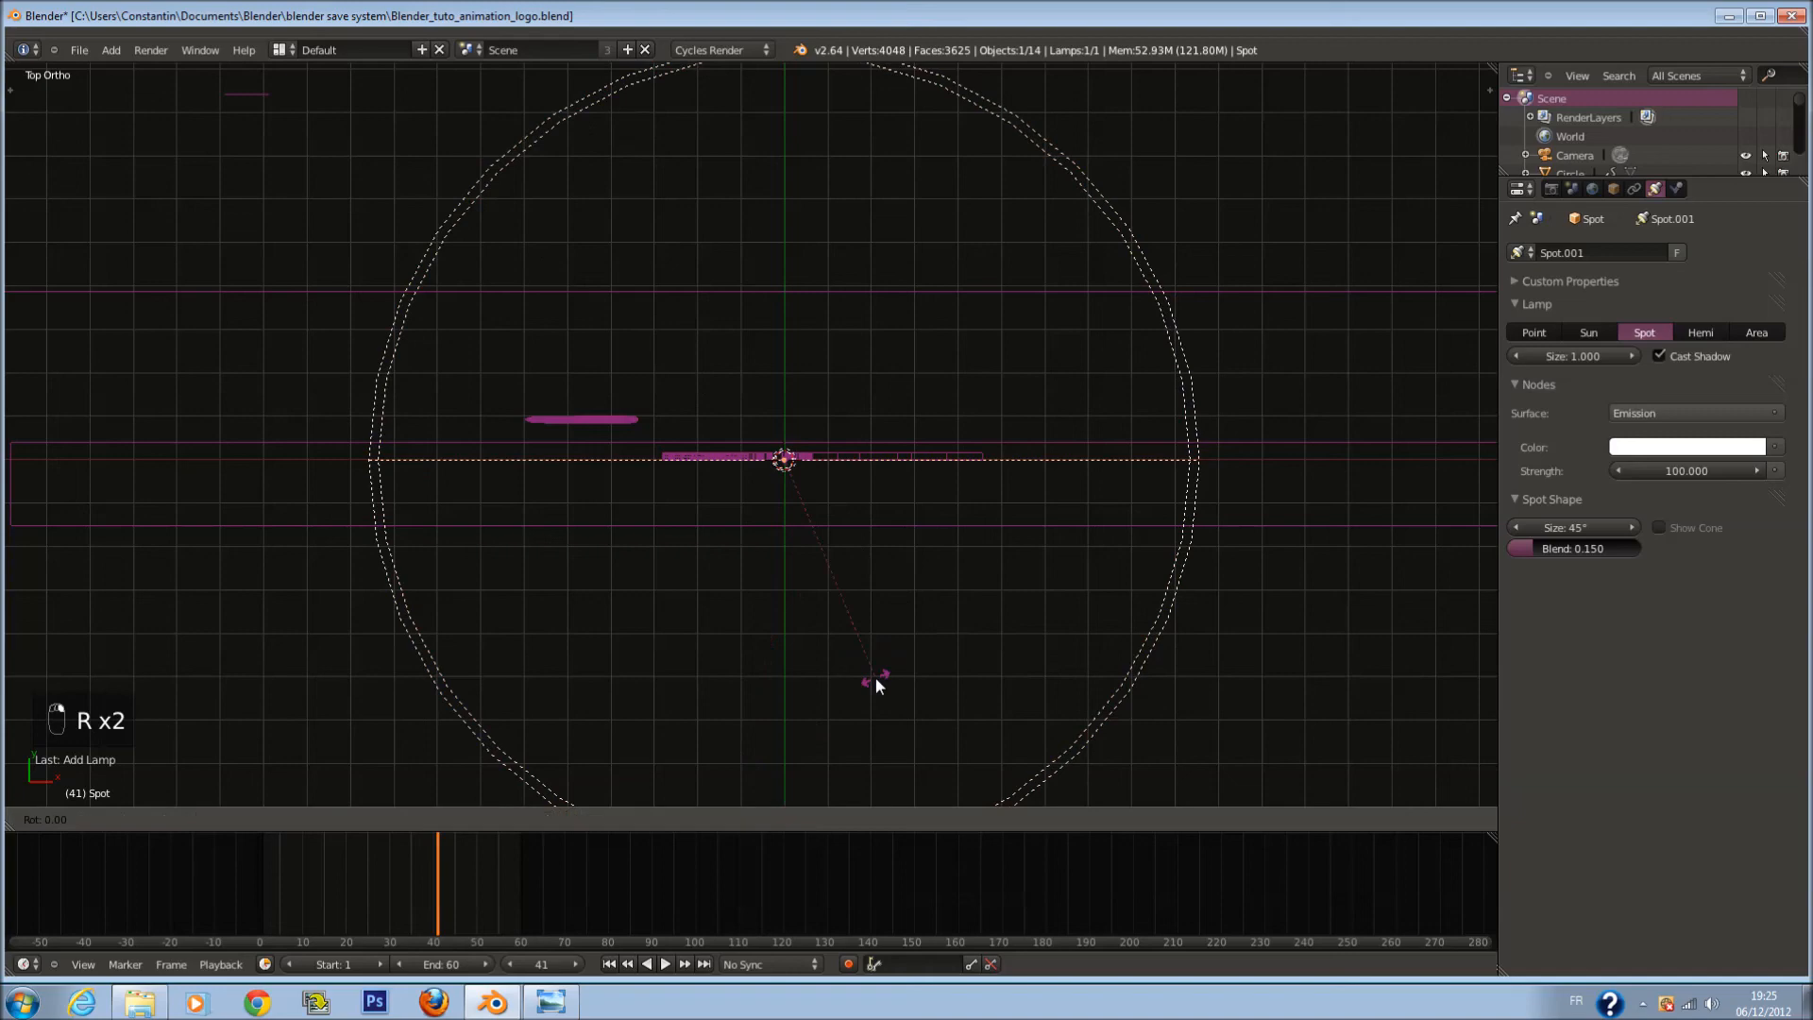
right_click(885, 635)
Step: Rotate the spot lamp about the global X axis and scale it down
key(r)
key(x)
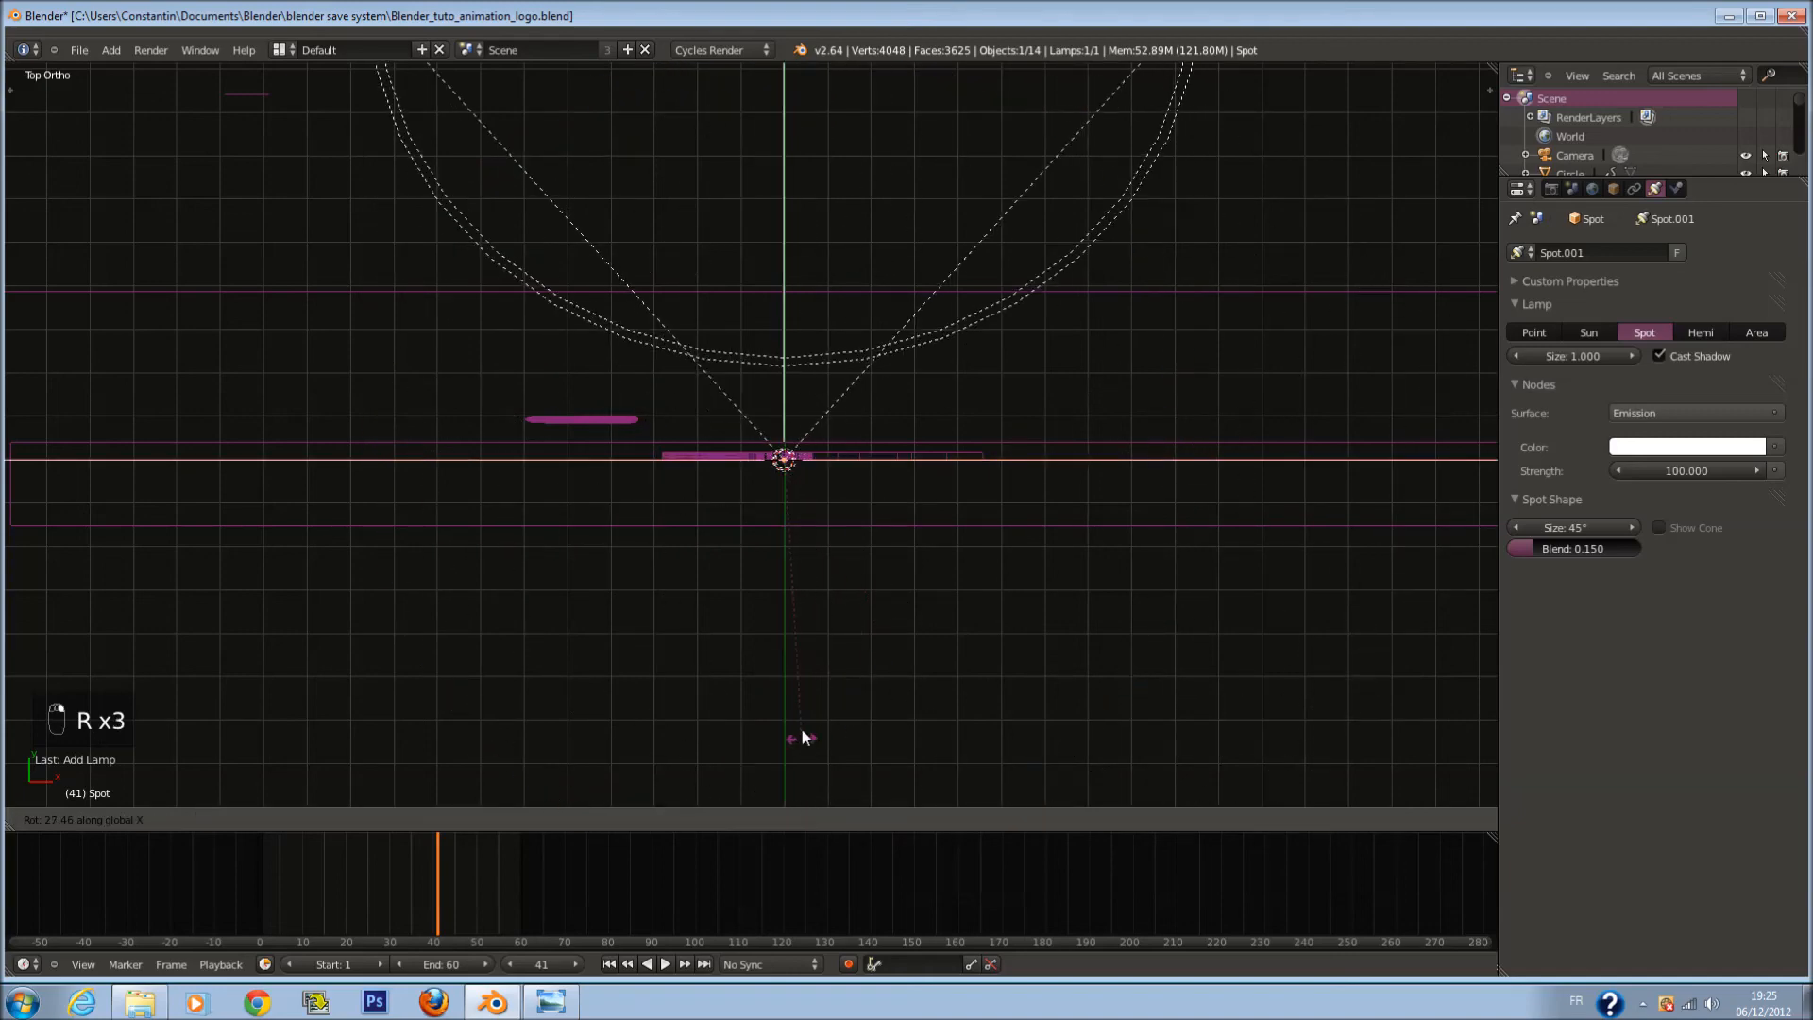
click(684, 332)
key(s)
click(761, 446)
Step: Move the spot lamp beside the P's stem, tilt it toward the lower right, and shift it slightly behind the letters
middle_drag(880, 506, 864, 292)
key(KP_1)
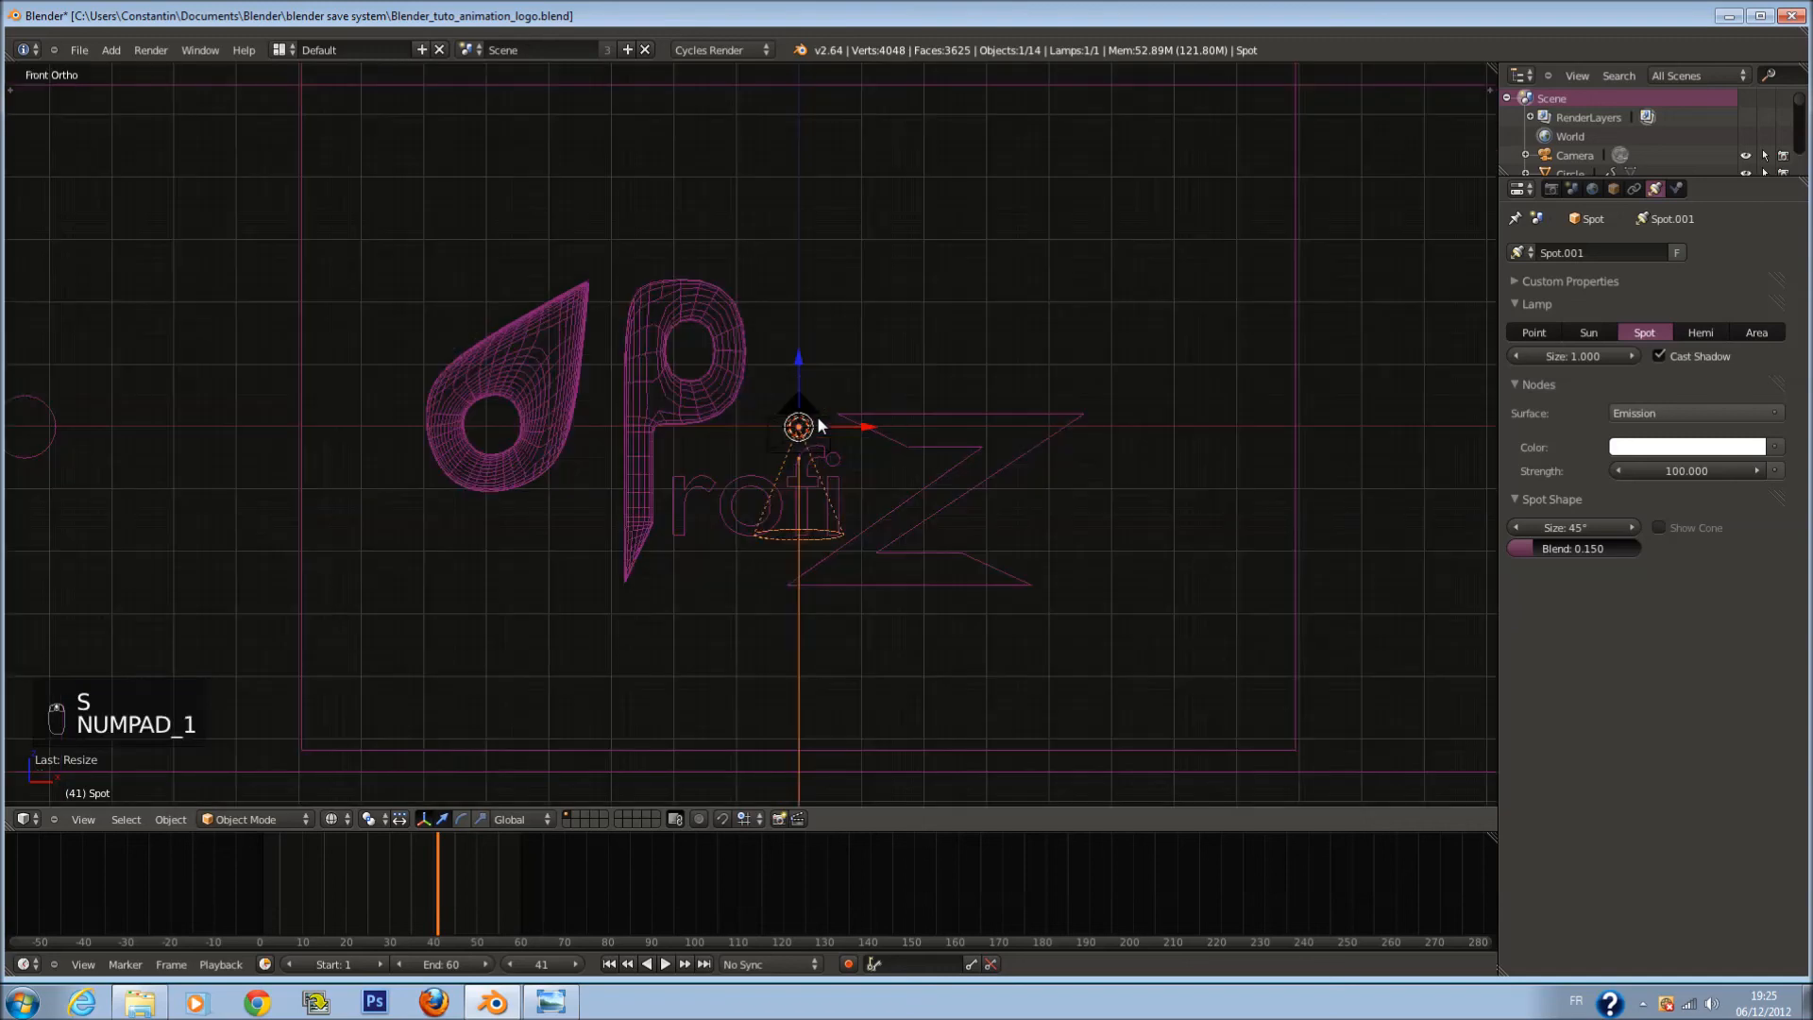
mouse_move(801, 370)
mouse_down()
mouse_move(805, 510)
mouse_move(818, 366)
mouse_up()
drag(869, 424, 685, 418)
key(r)
click(763, 329)
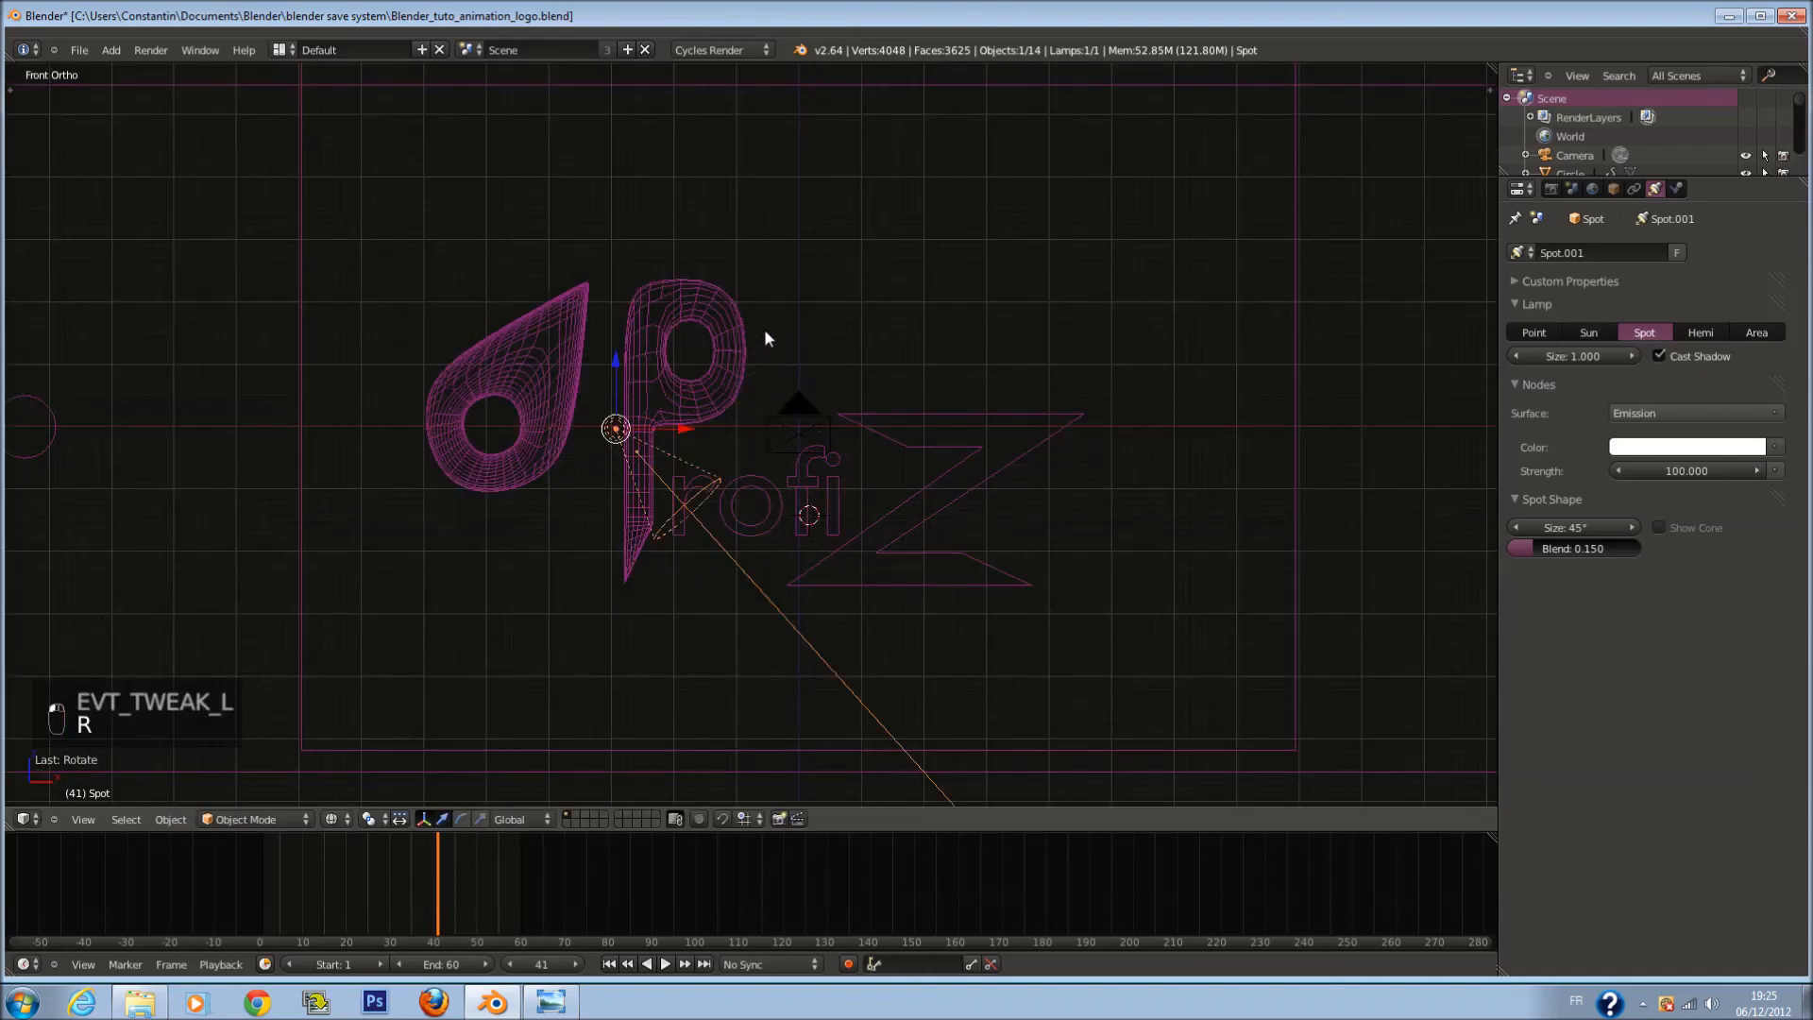
key(KP_7)
scroll(654, 489, up, 1)
drag(598, 421, 580, 383)
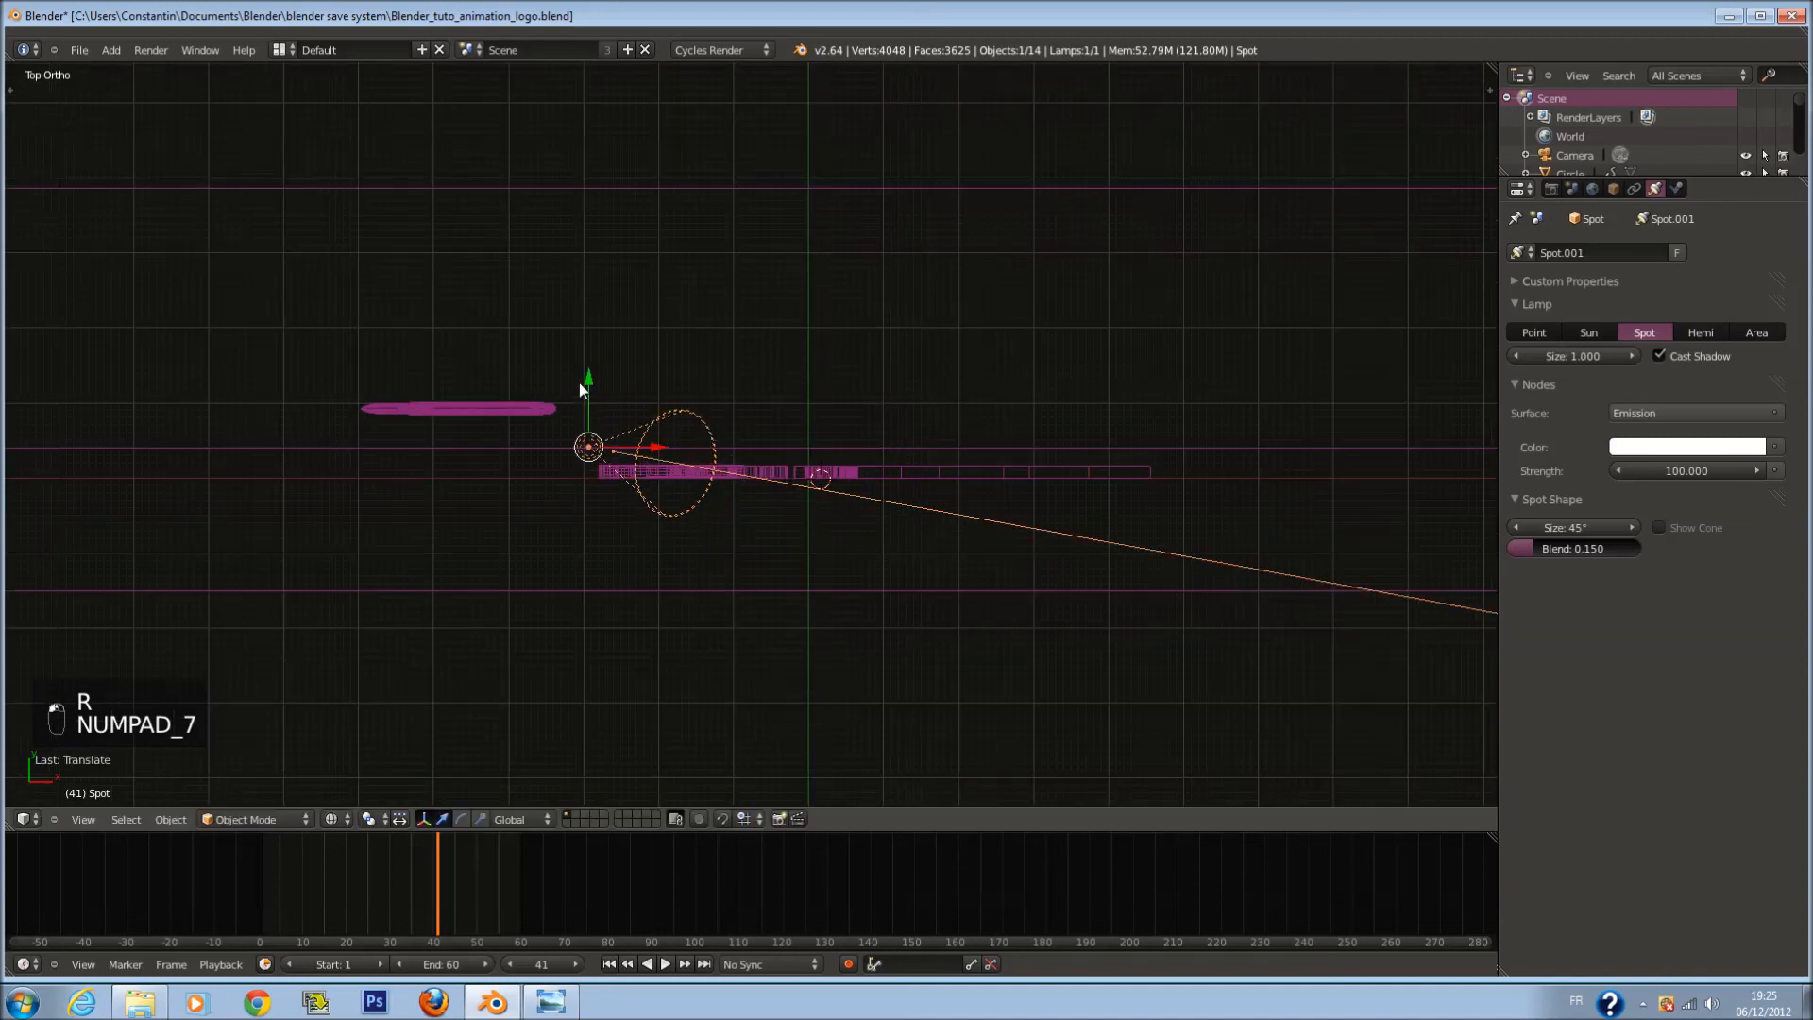
Step: In the front view, rotate the lamp to a shallower angle toward the Z and move it below the drop shape
key(KP_1)
key(r)
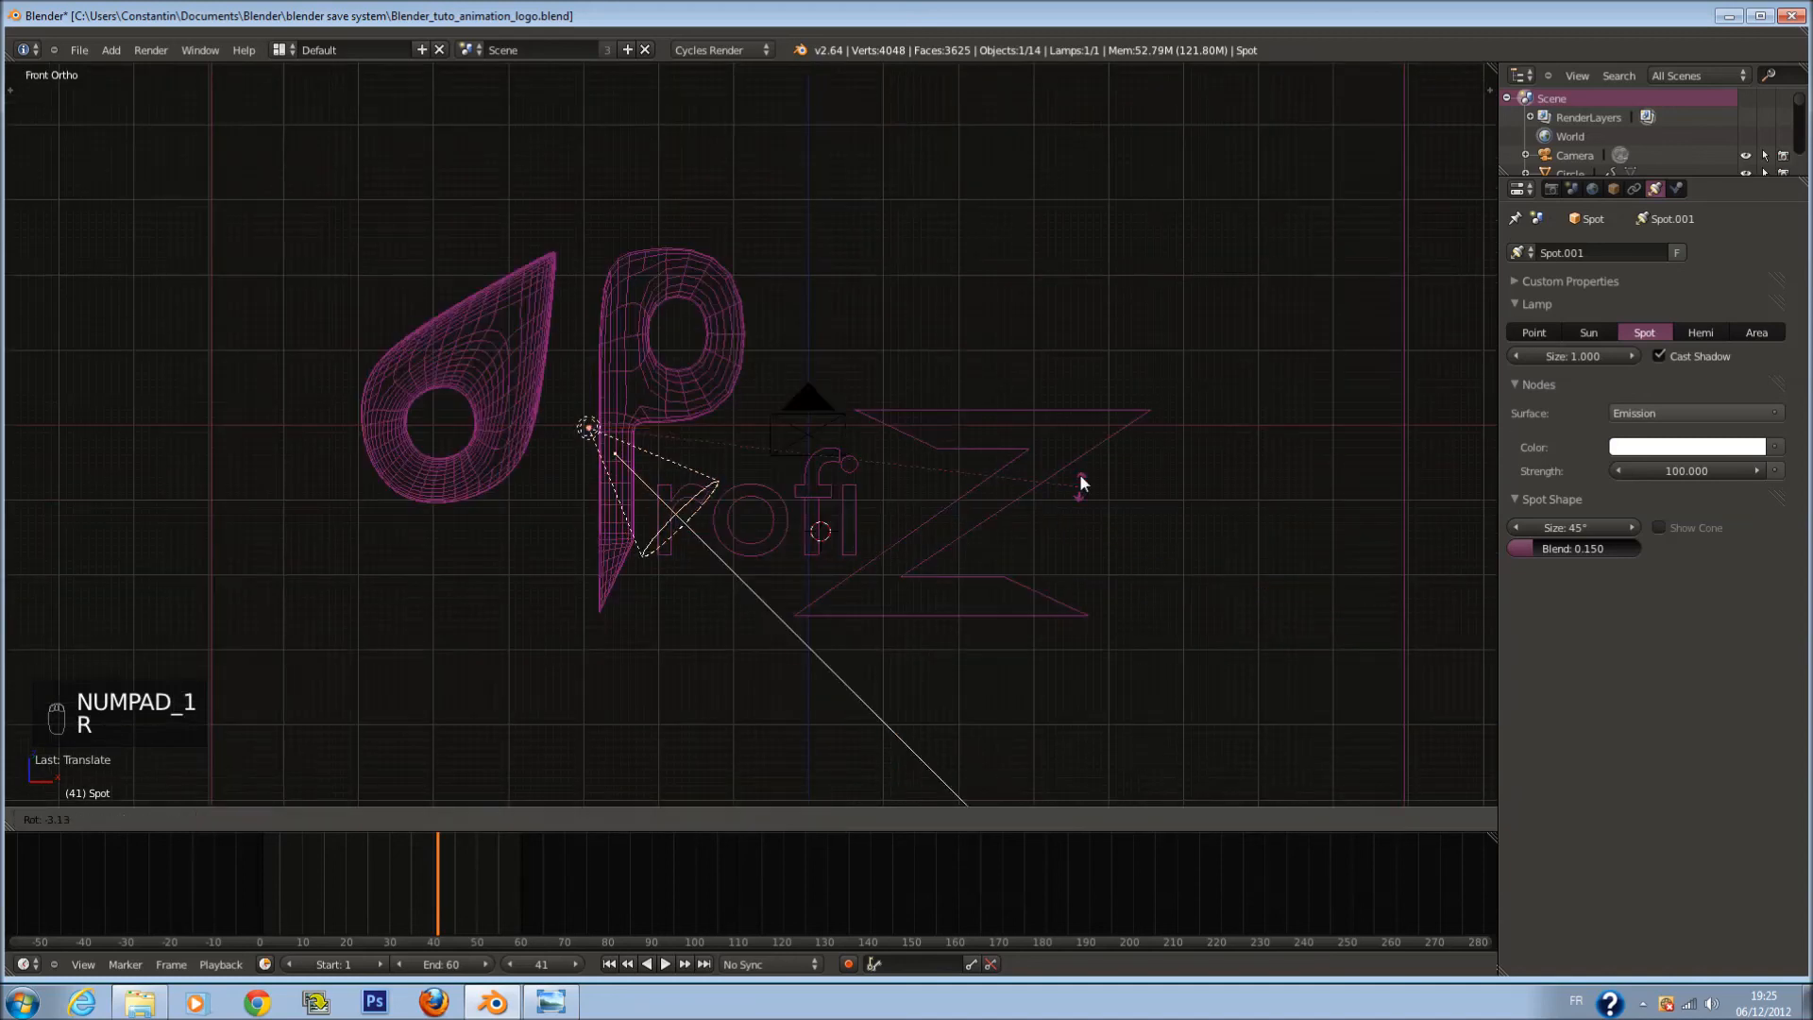
click(990, 223)
drag(590, 376, 592, 491)
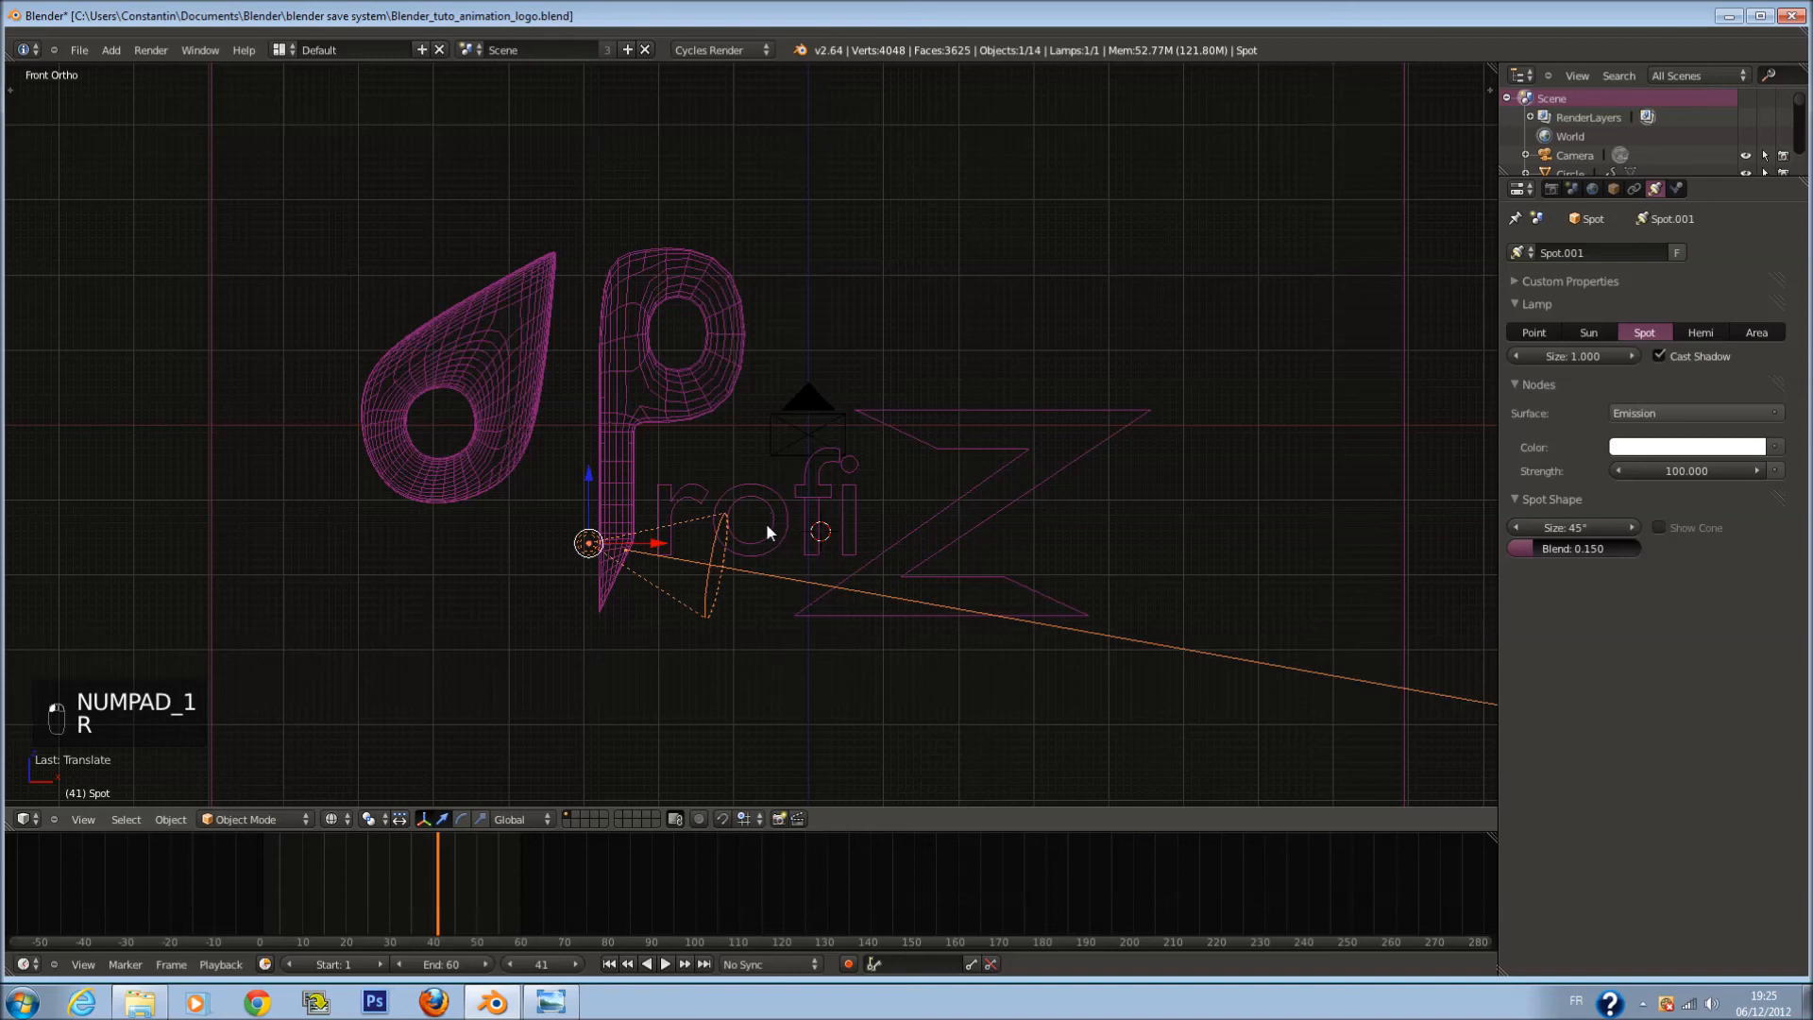
drag(665, 542, 587, 542)
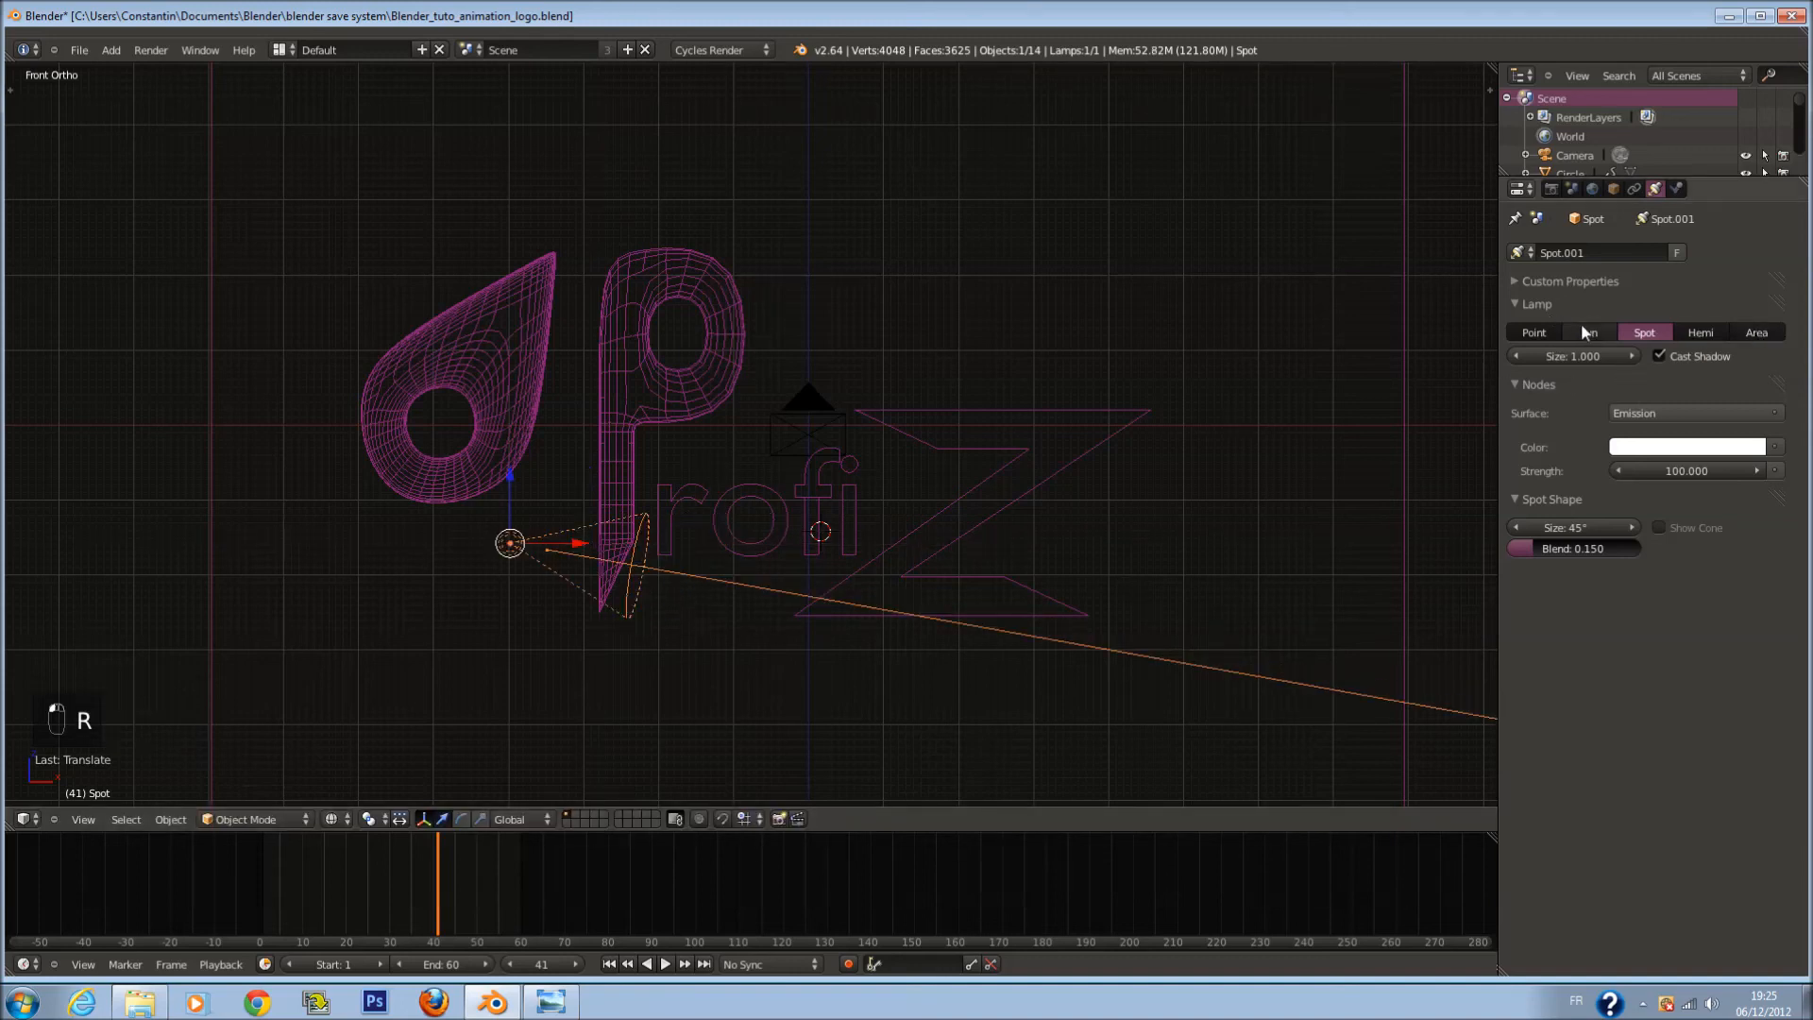
Step: Change the lamp type to Hemi, preview the scene in rendered shading through the camera, and save
click(1709, 332)
click(332, 819)
click(387, 694)
key(ctrl+s)
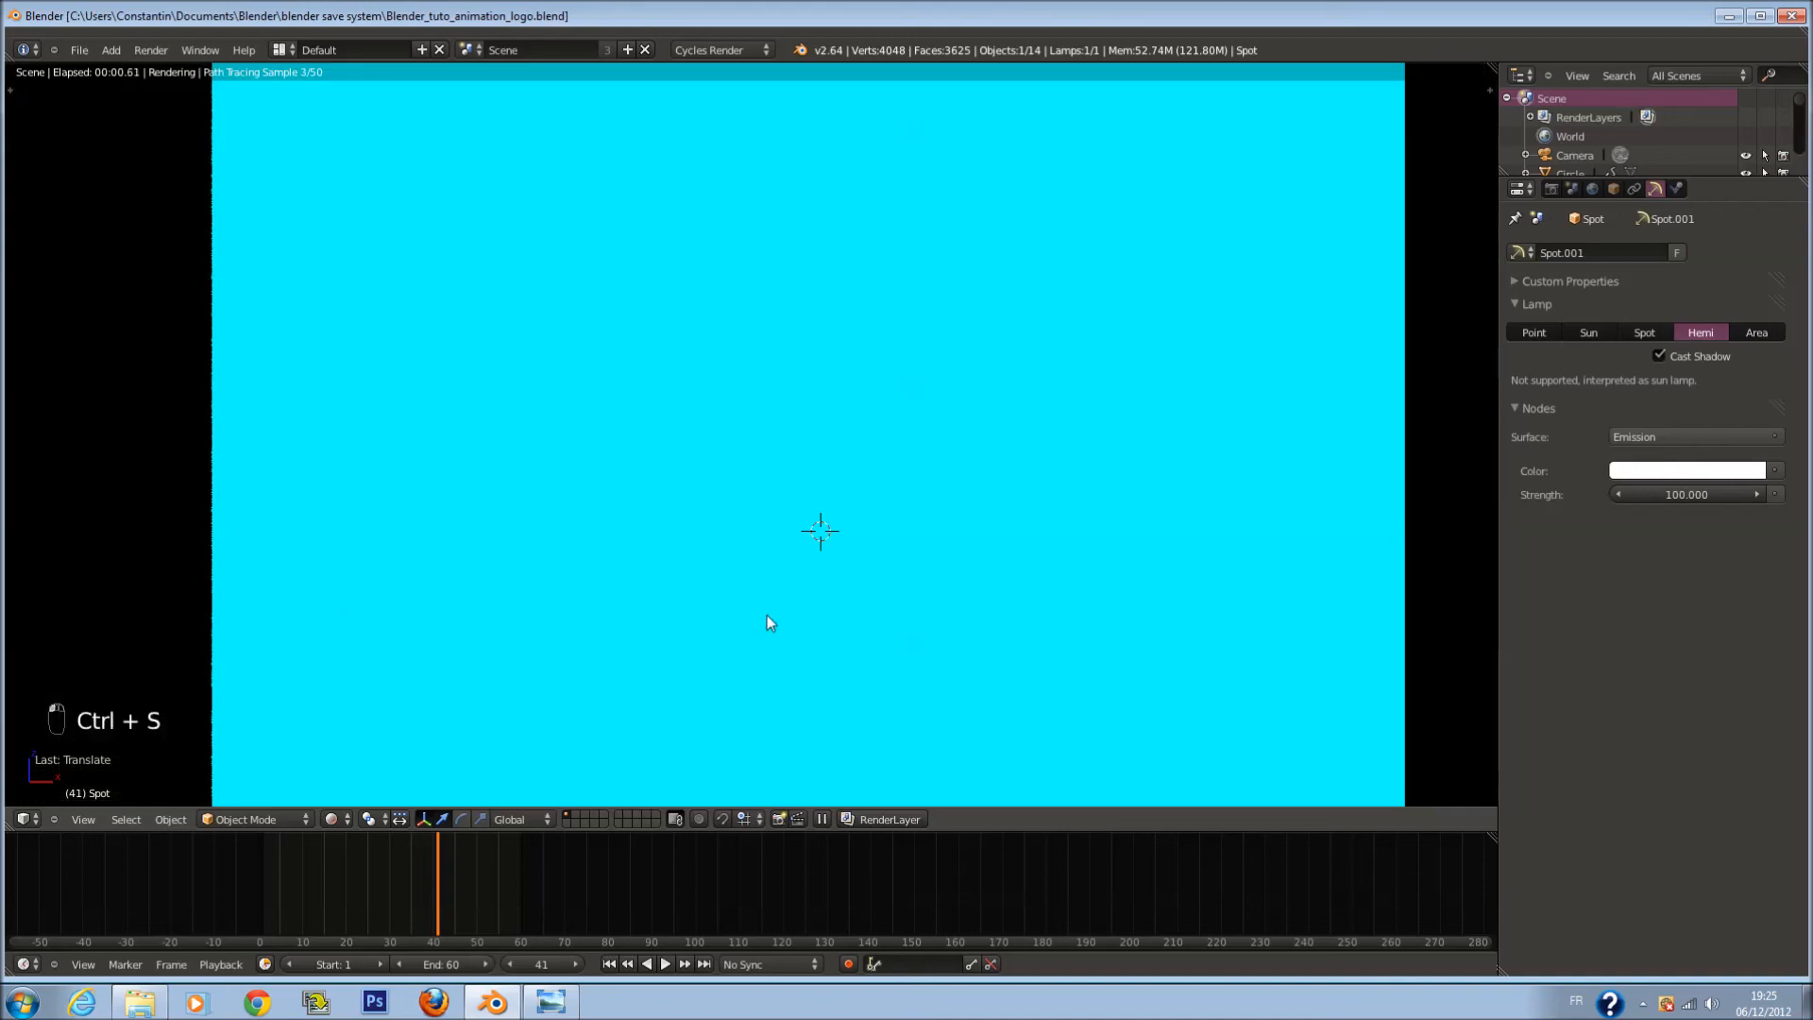
scroll(763, 593, down, 6)
key(KP_0)
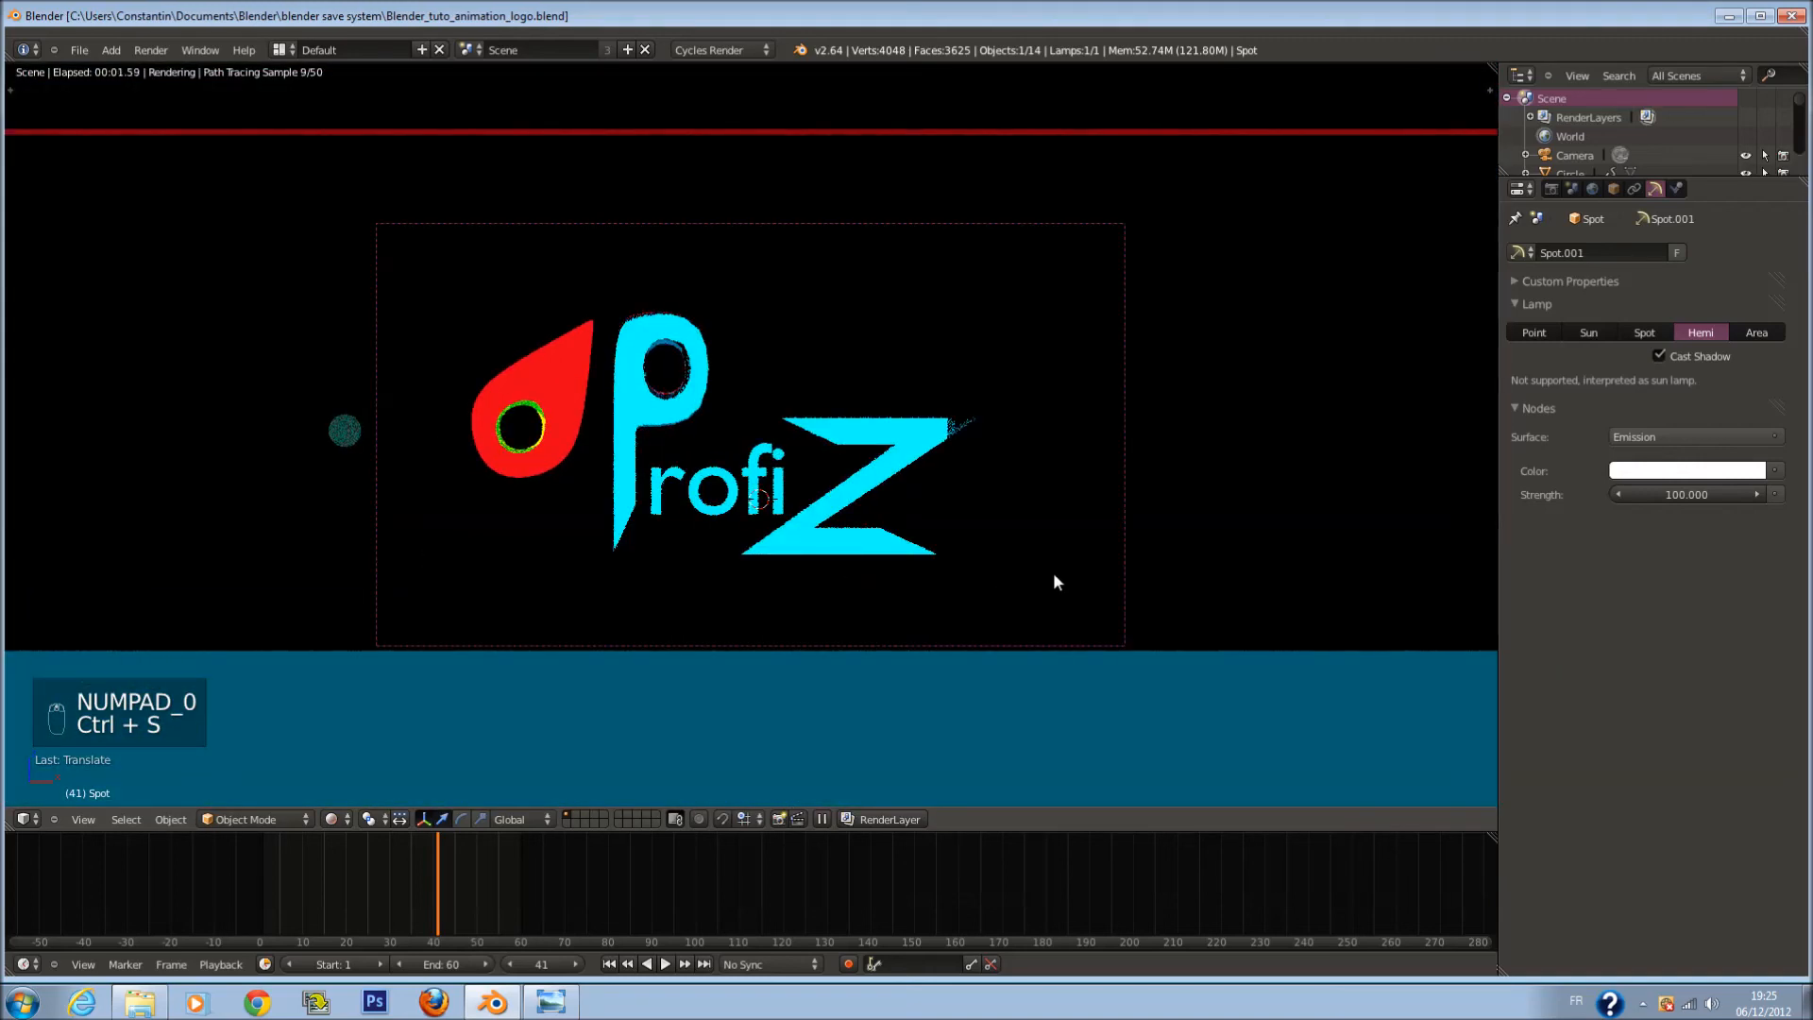
key(ctrl+s)
Step: Render frame 41 to check the lighting, return to the 3D view, and save the file
key(F12)
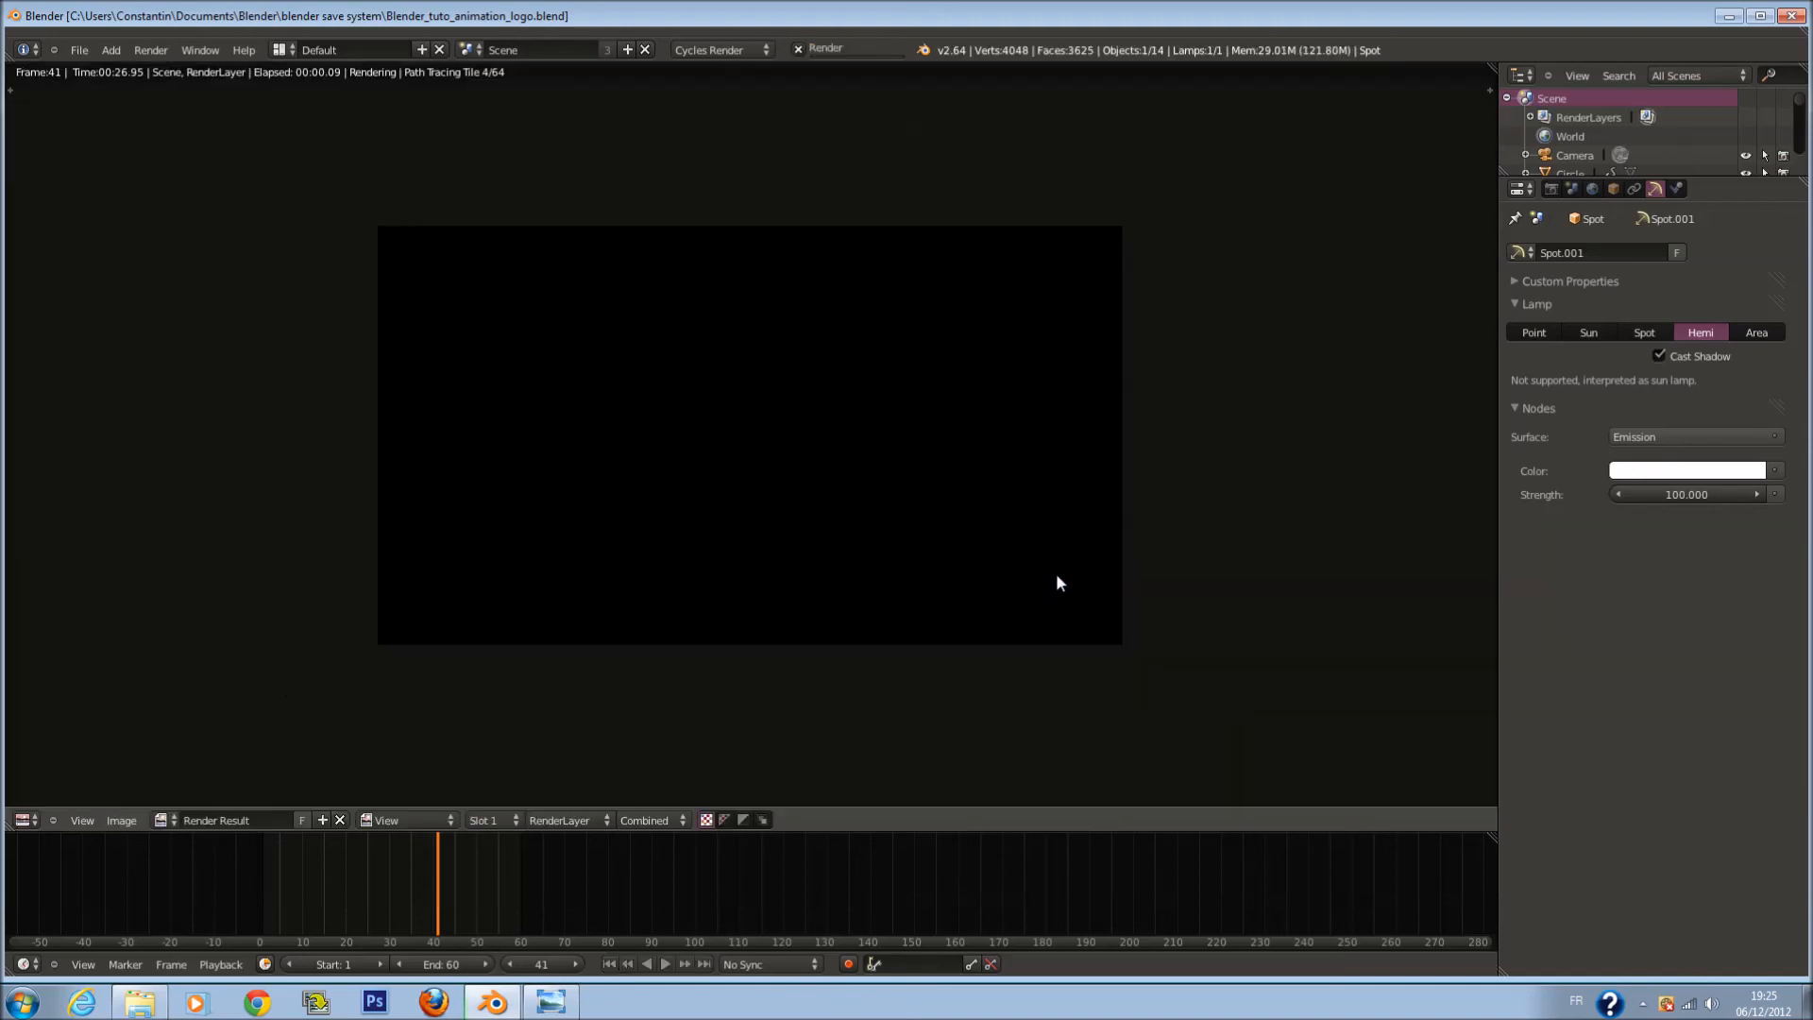
scroll(1056, 574, up, 1)
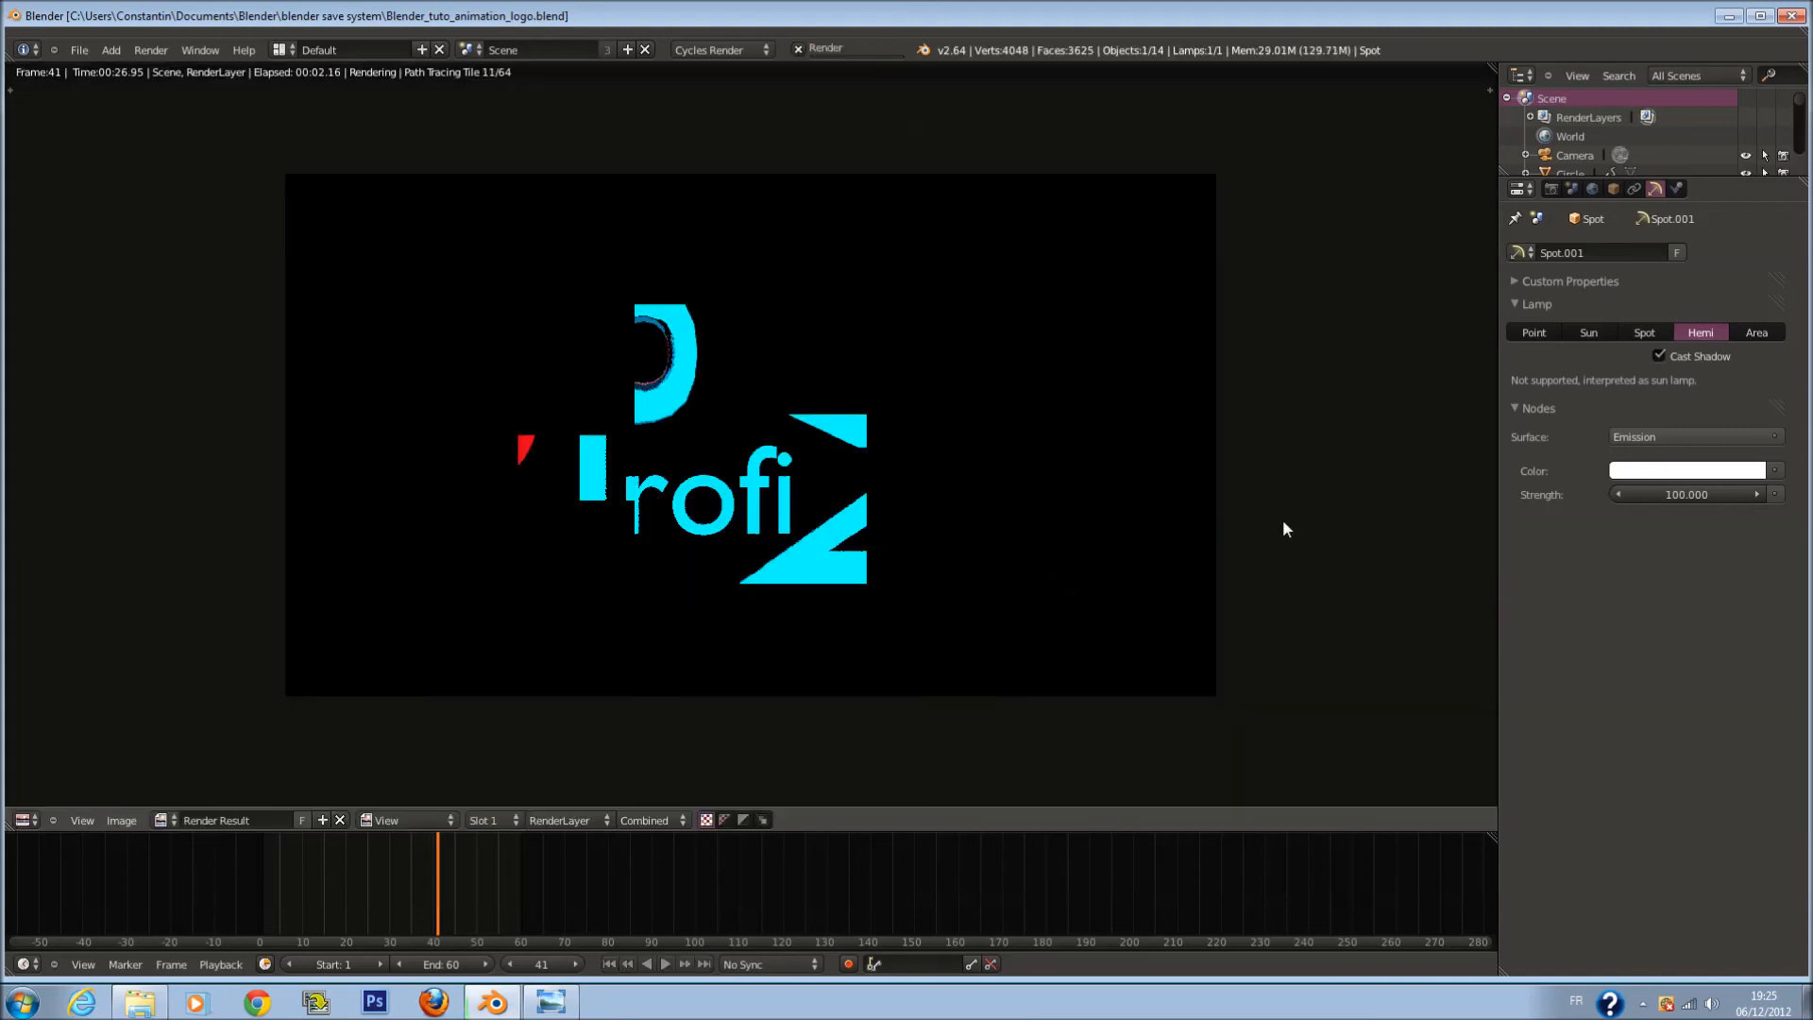
scroll(853, 186, down, 1)
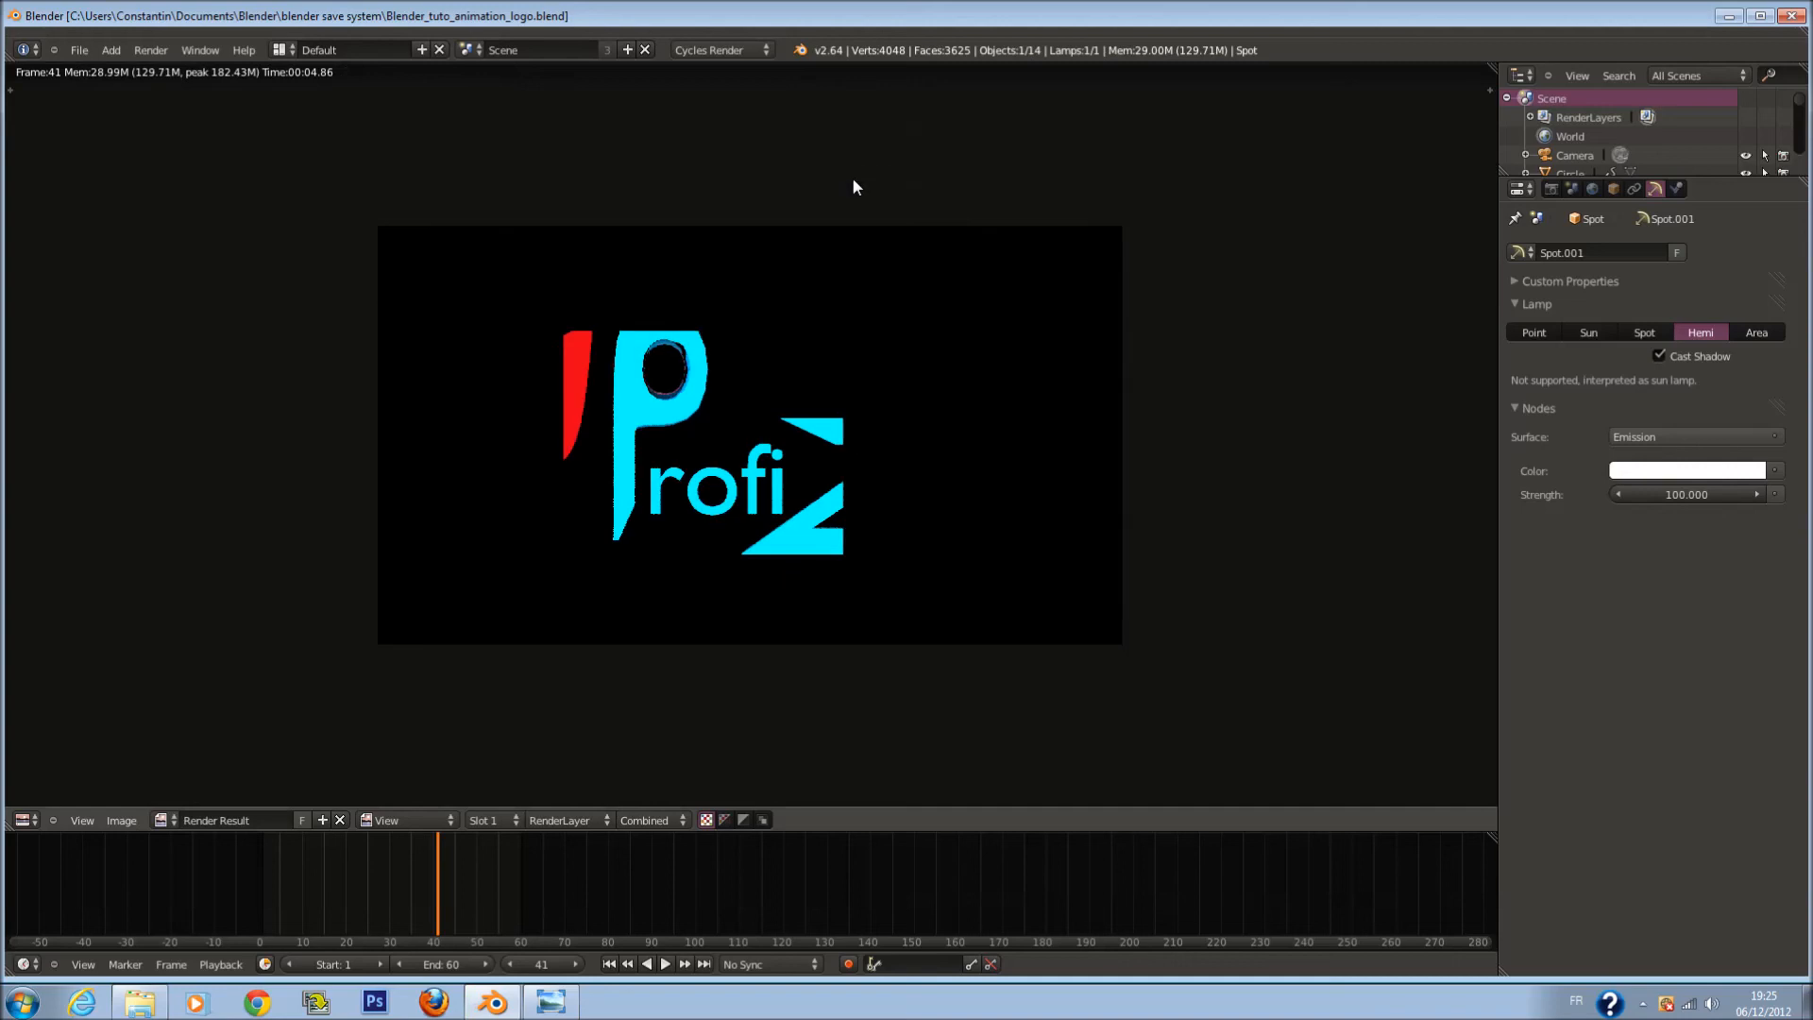
key(F11)
key(ctrl+s)
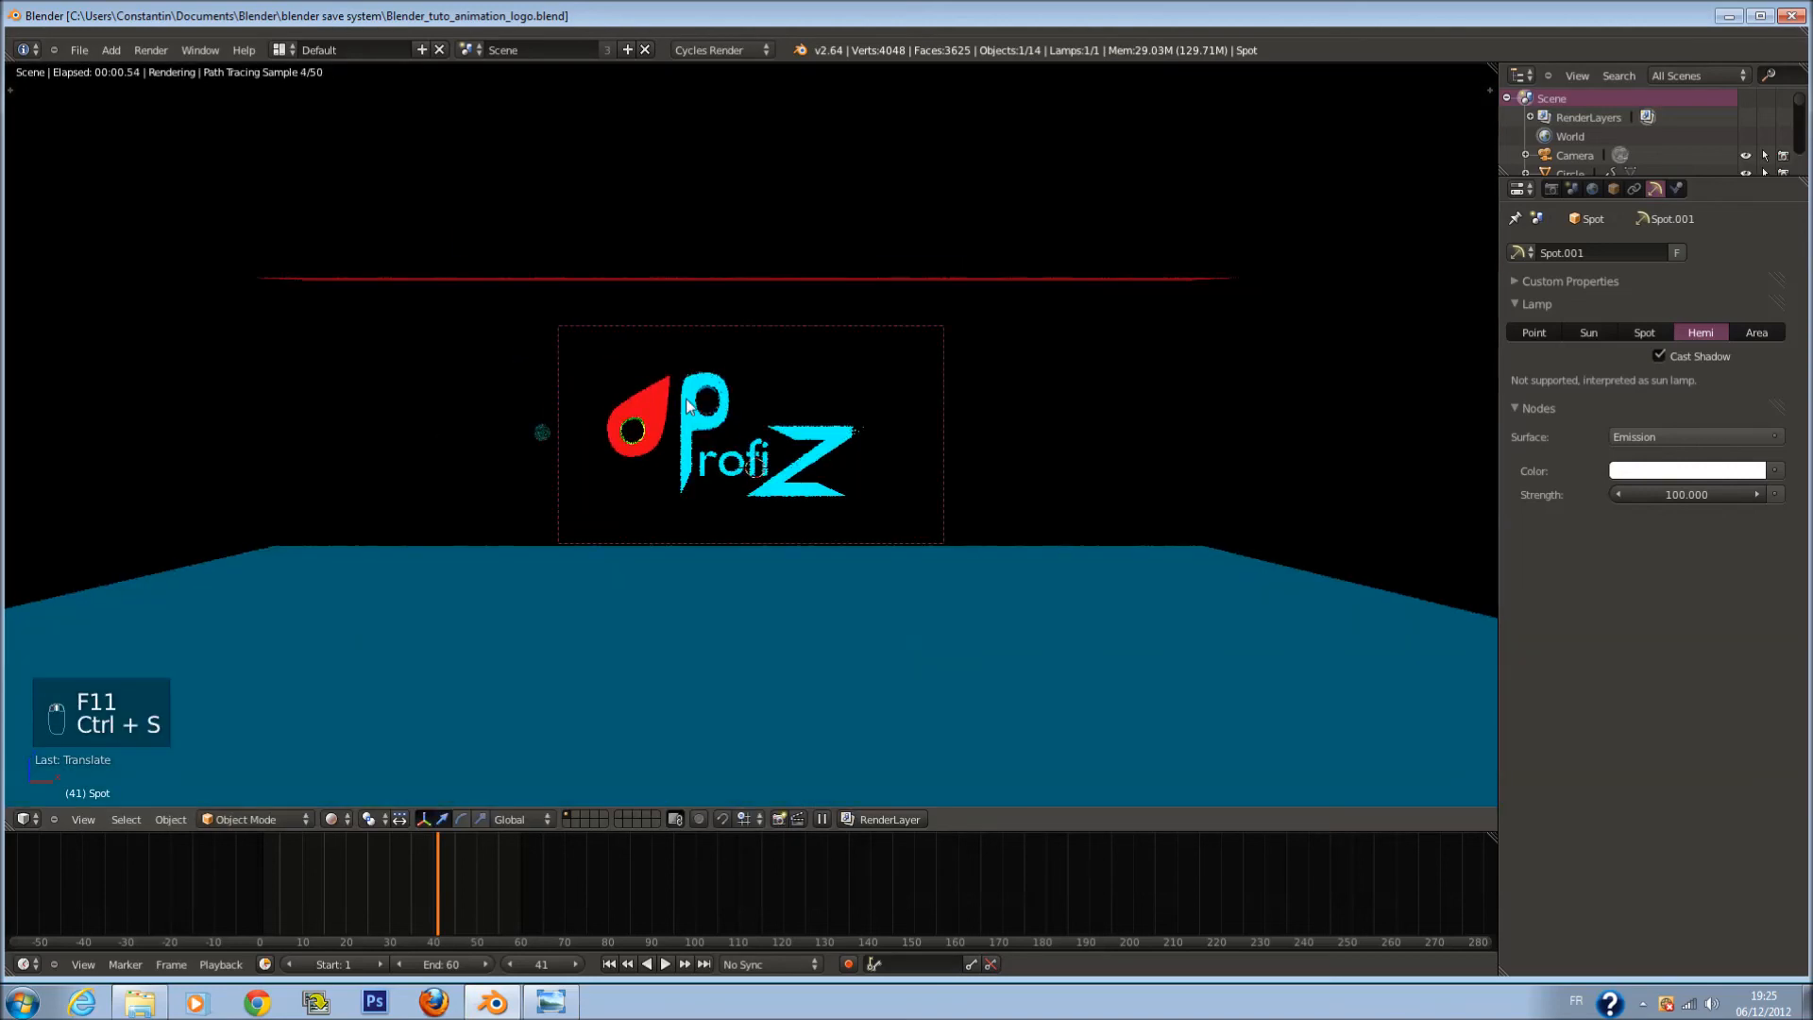
Step: Set the viewport shading back to solid, deselect all objects, and save the file
click(332, 820)
click(355, 763)
key(ctrl+s)
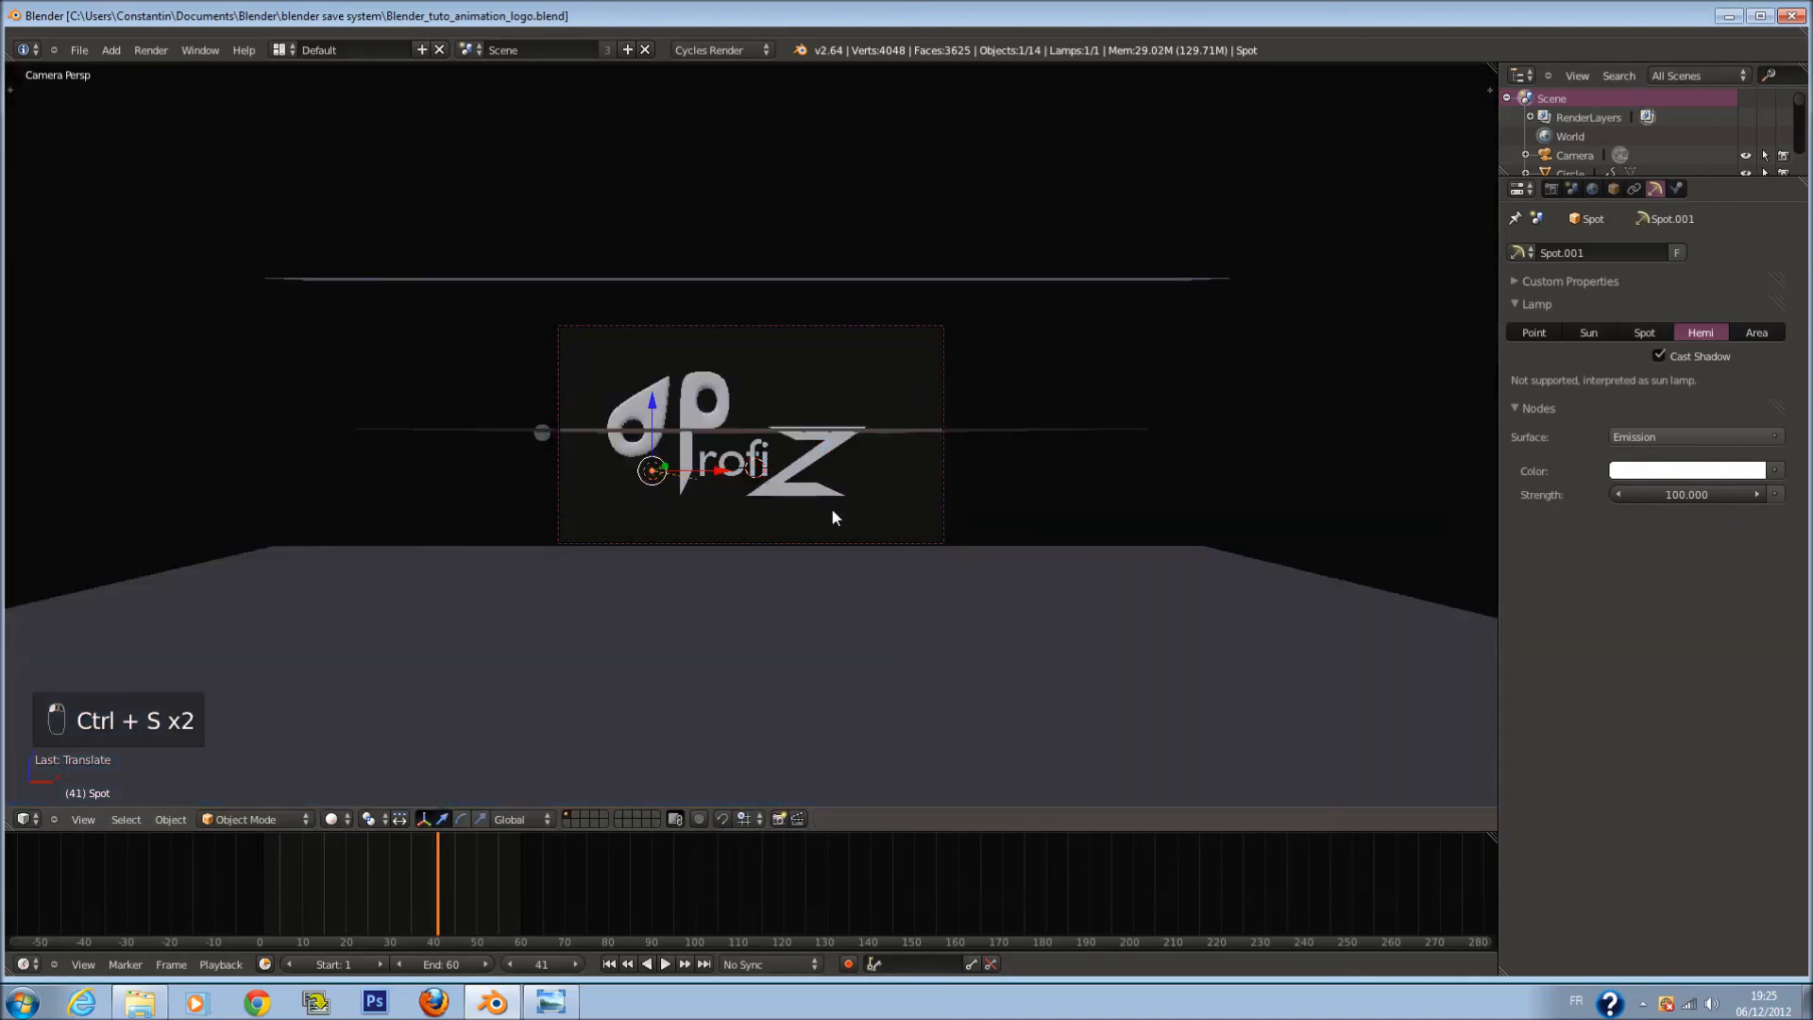
scroll(833, 515, up, 5)
scroll(833, 516, down, 2)
scroll(833, 515, up, 2)
key(a)
key(ctrl+s)
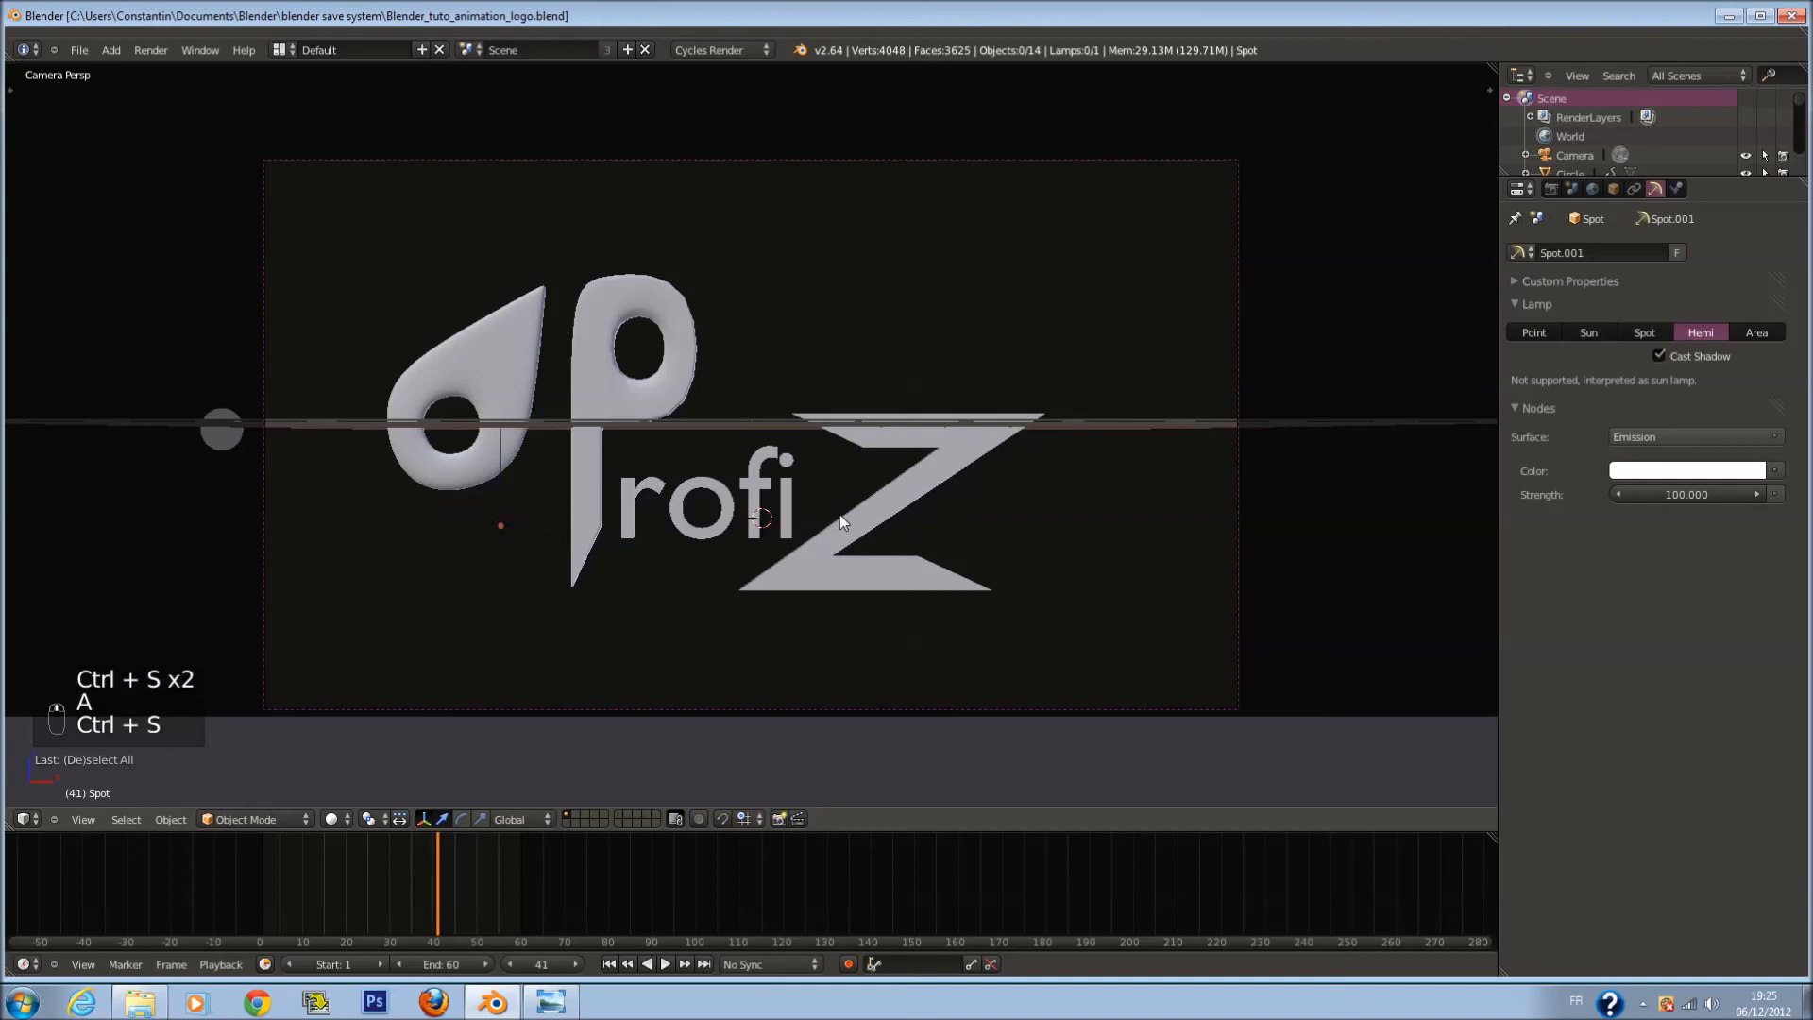
Step: Set the animation's end frame to 50
mouse_move(418, 903)
mouse_down()
mouse_move(250, 902)
mouse_move(444, 904)
mouse_up()
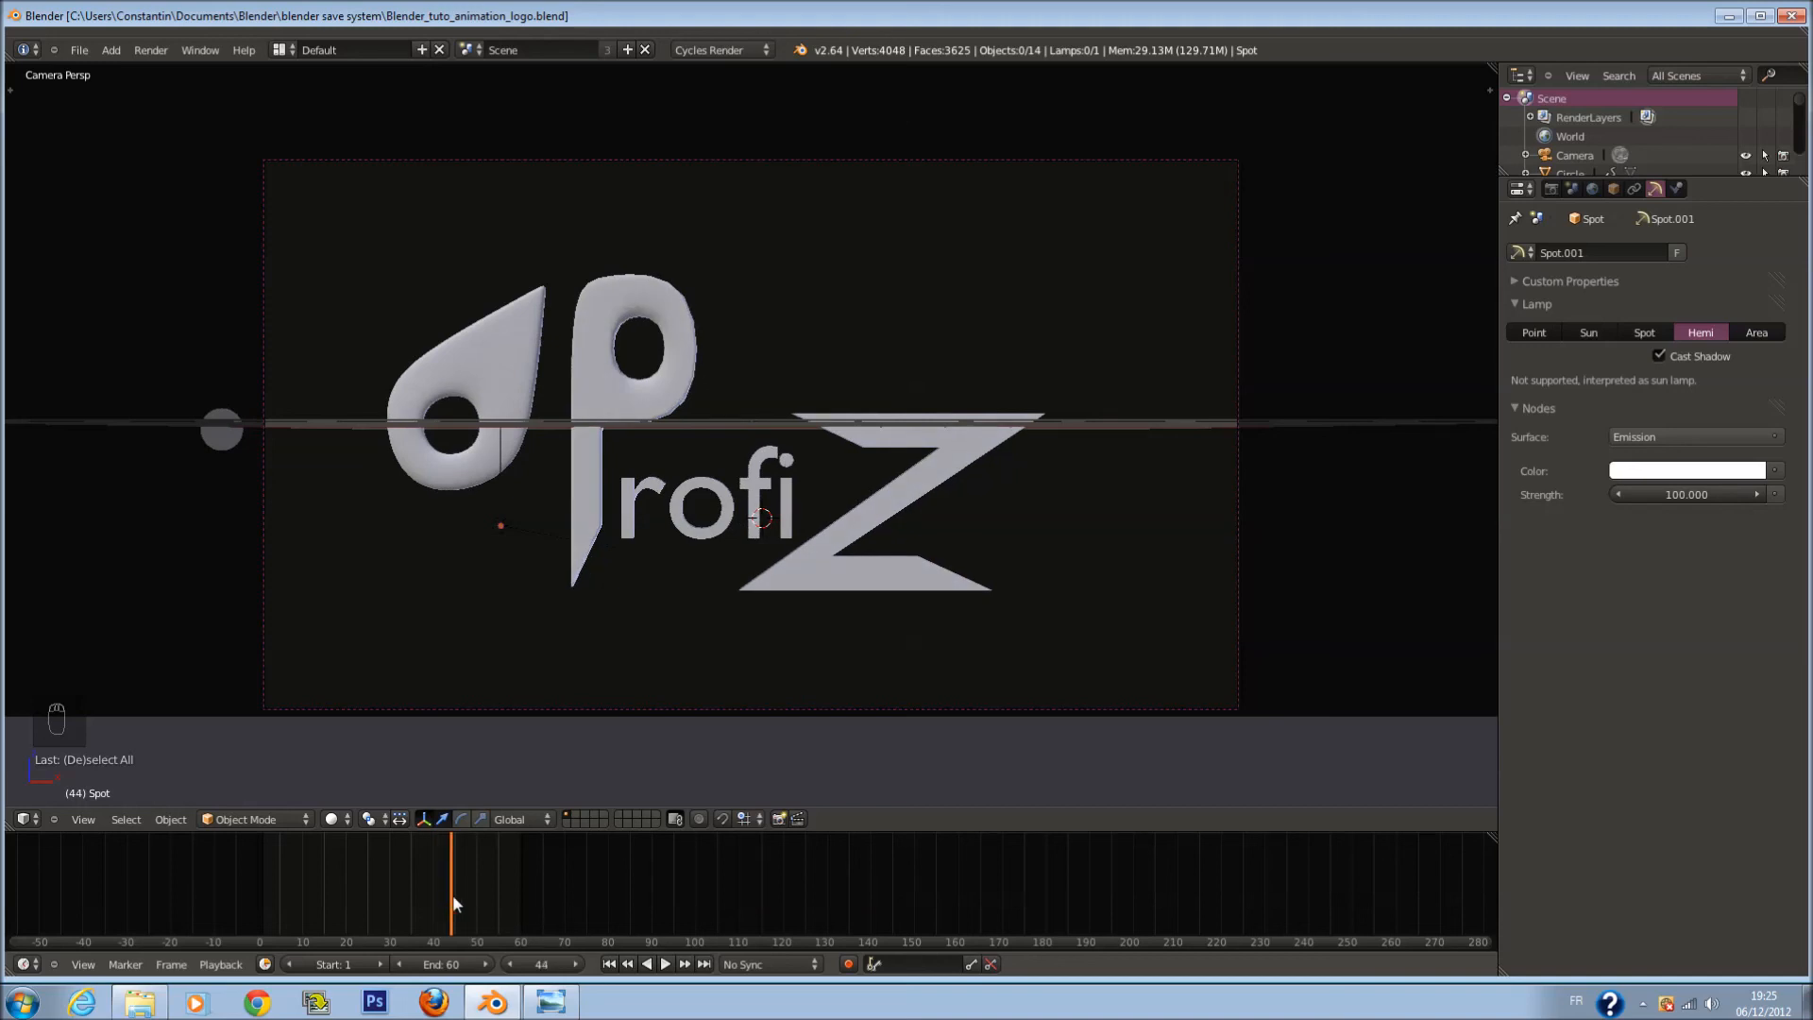
click(399, 964)
click(399, 964)
click(400, 964)
click(399, 964)
click(400, 964)
click(410, 970)
click(410, 970)
click(410, 969)
click(410, 969)
click(410, 970)
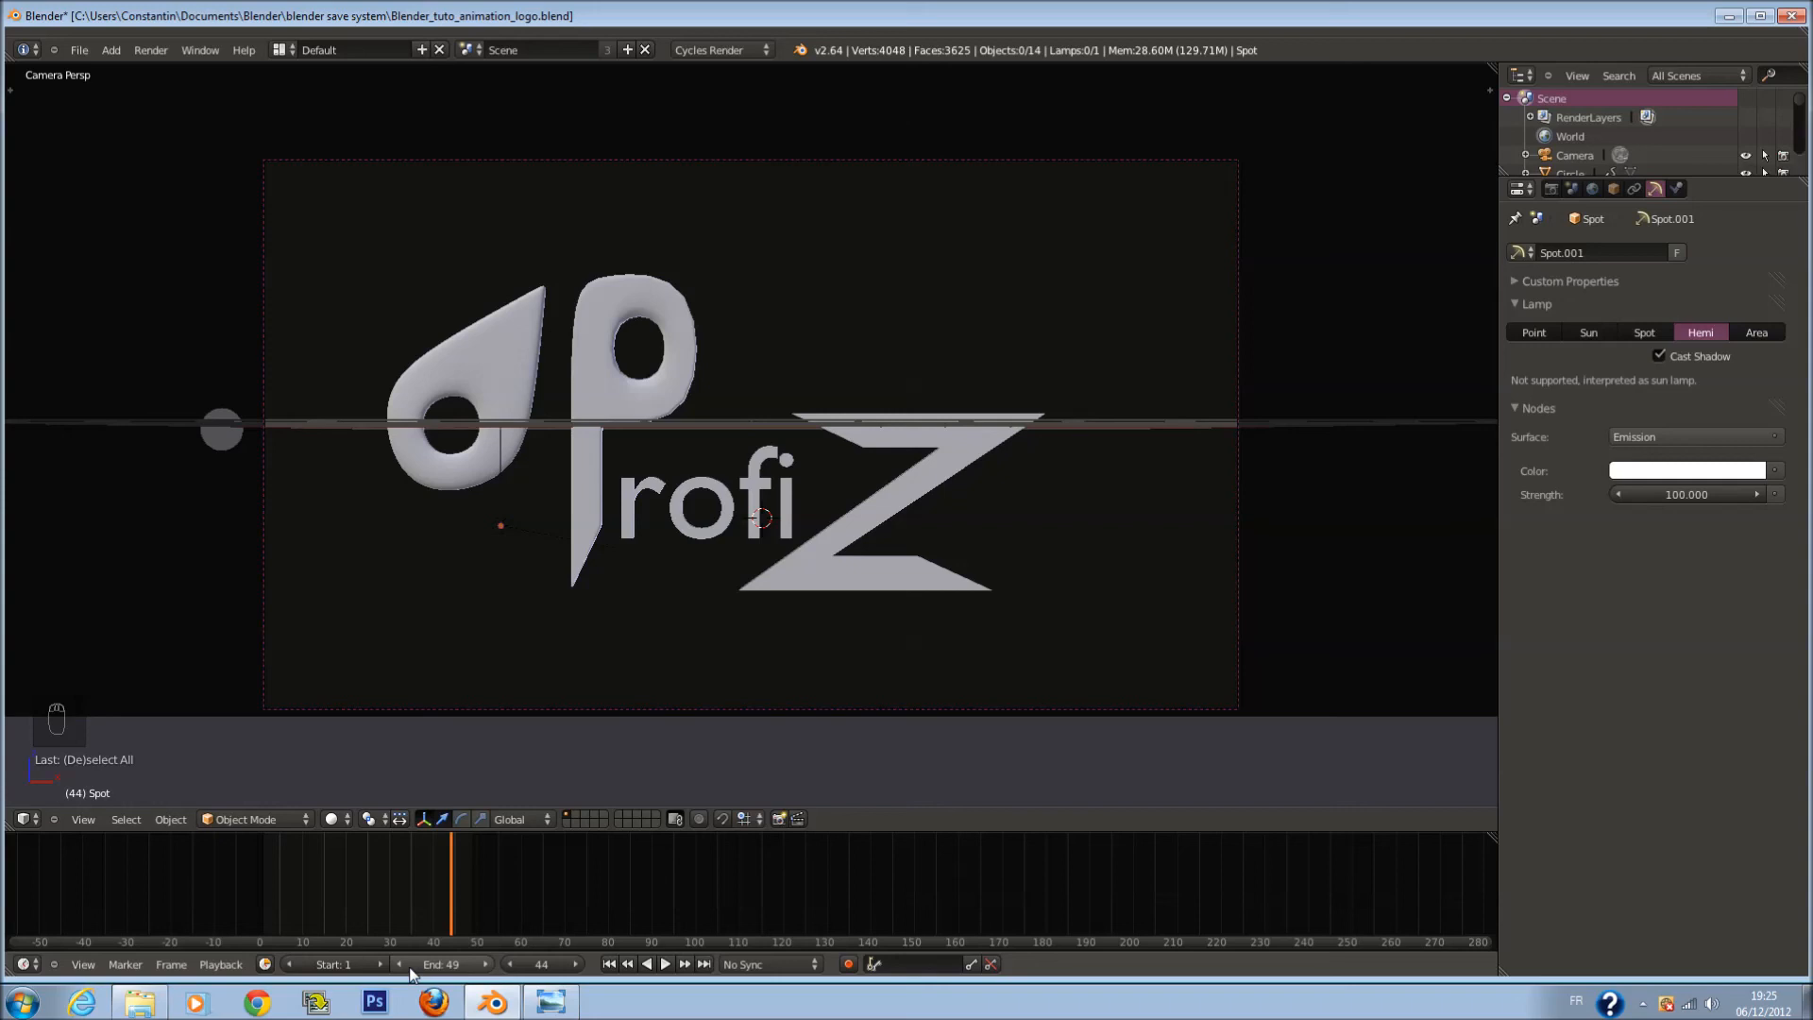
click(410, 969)
click(410, 970)
click(410, 969)
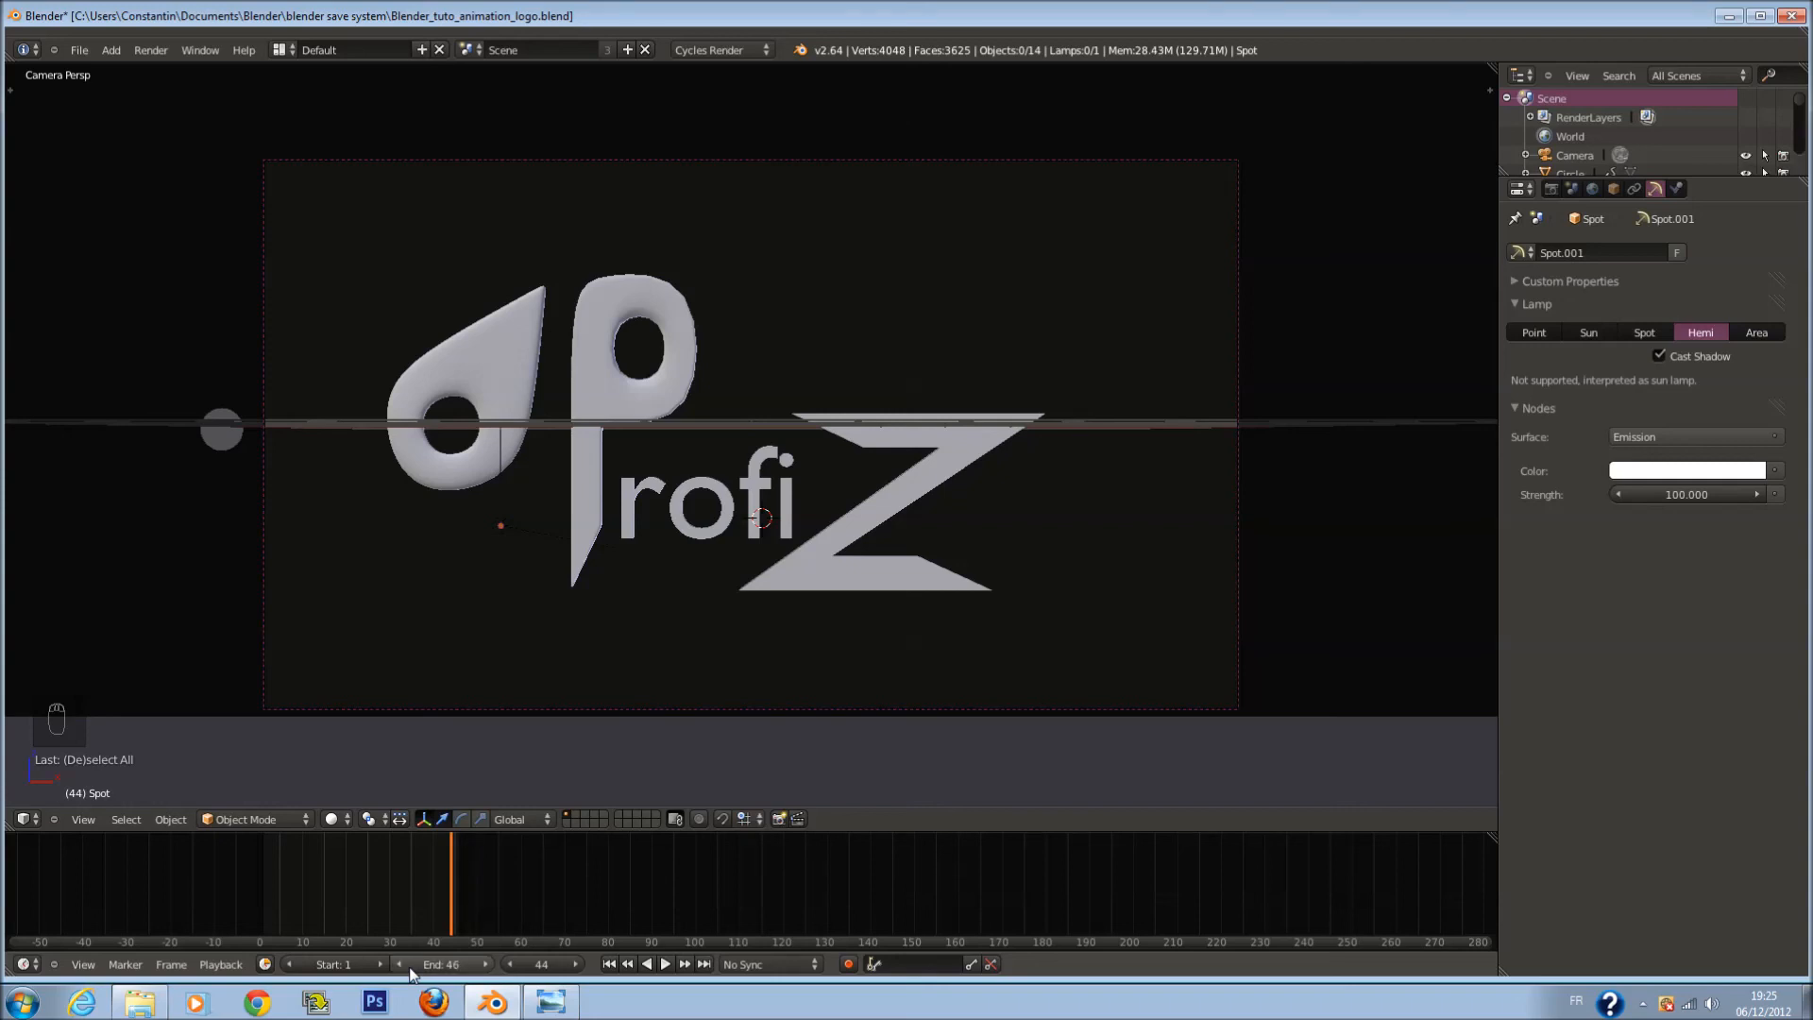
click(487, 965)
click(488, 965)
Step: Move the current frame back to 0 and save the file
drag(480, 918, 268, 918)
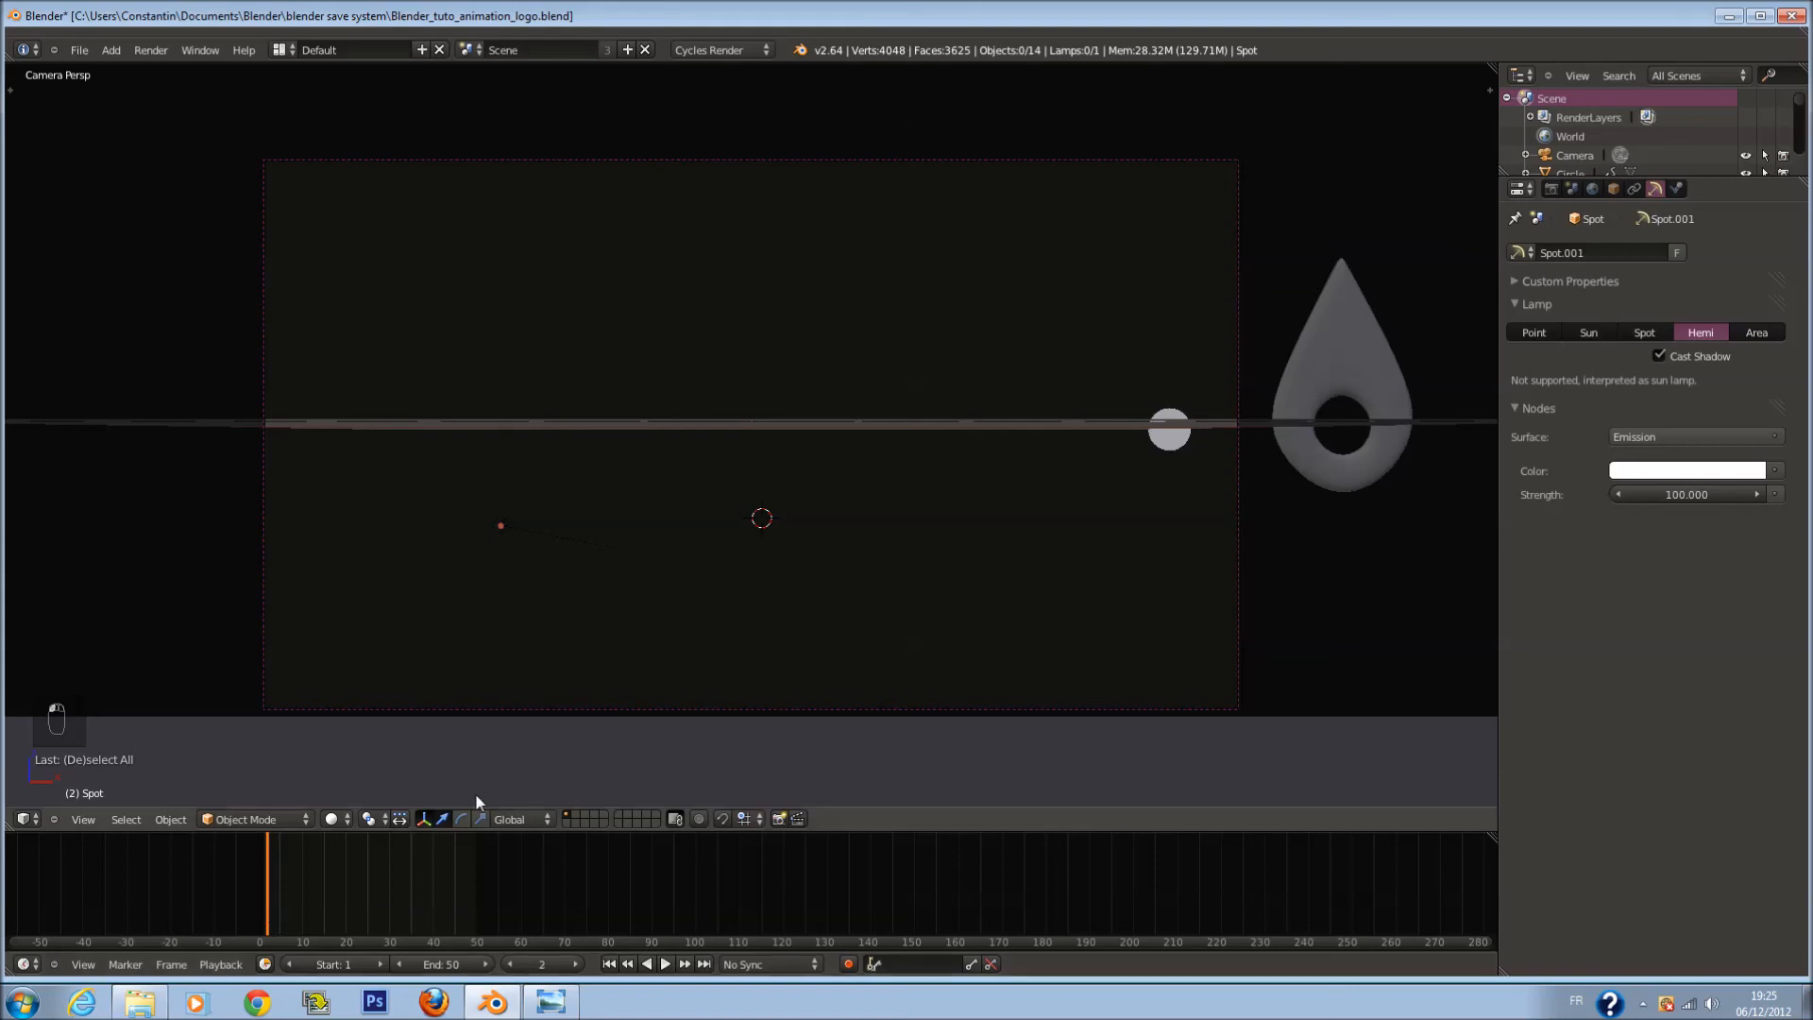
mouse_move(272, 889)
mouse_down()
mouse_move(243, 884)
mouse_move(503, 870)
mouse_move(258, 870)
mouse_up()
key(ctrl+s)
key(ctrl+s)
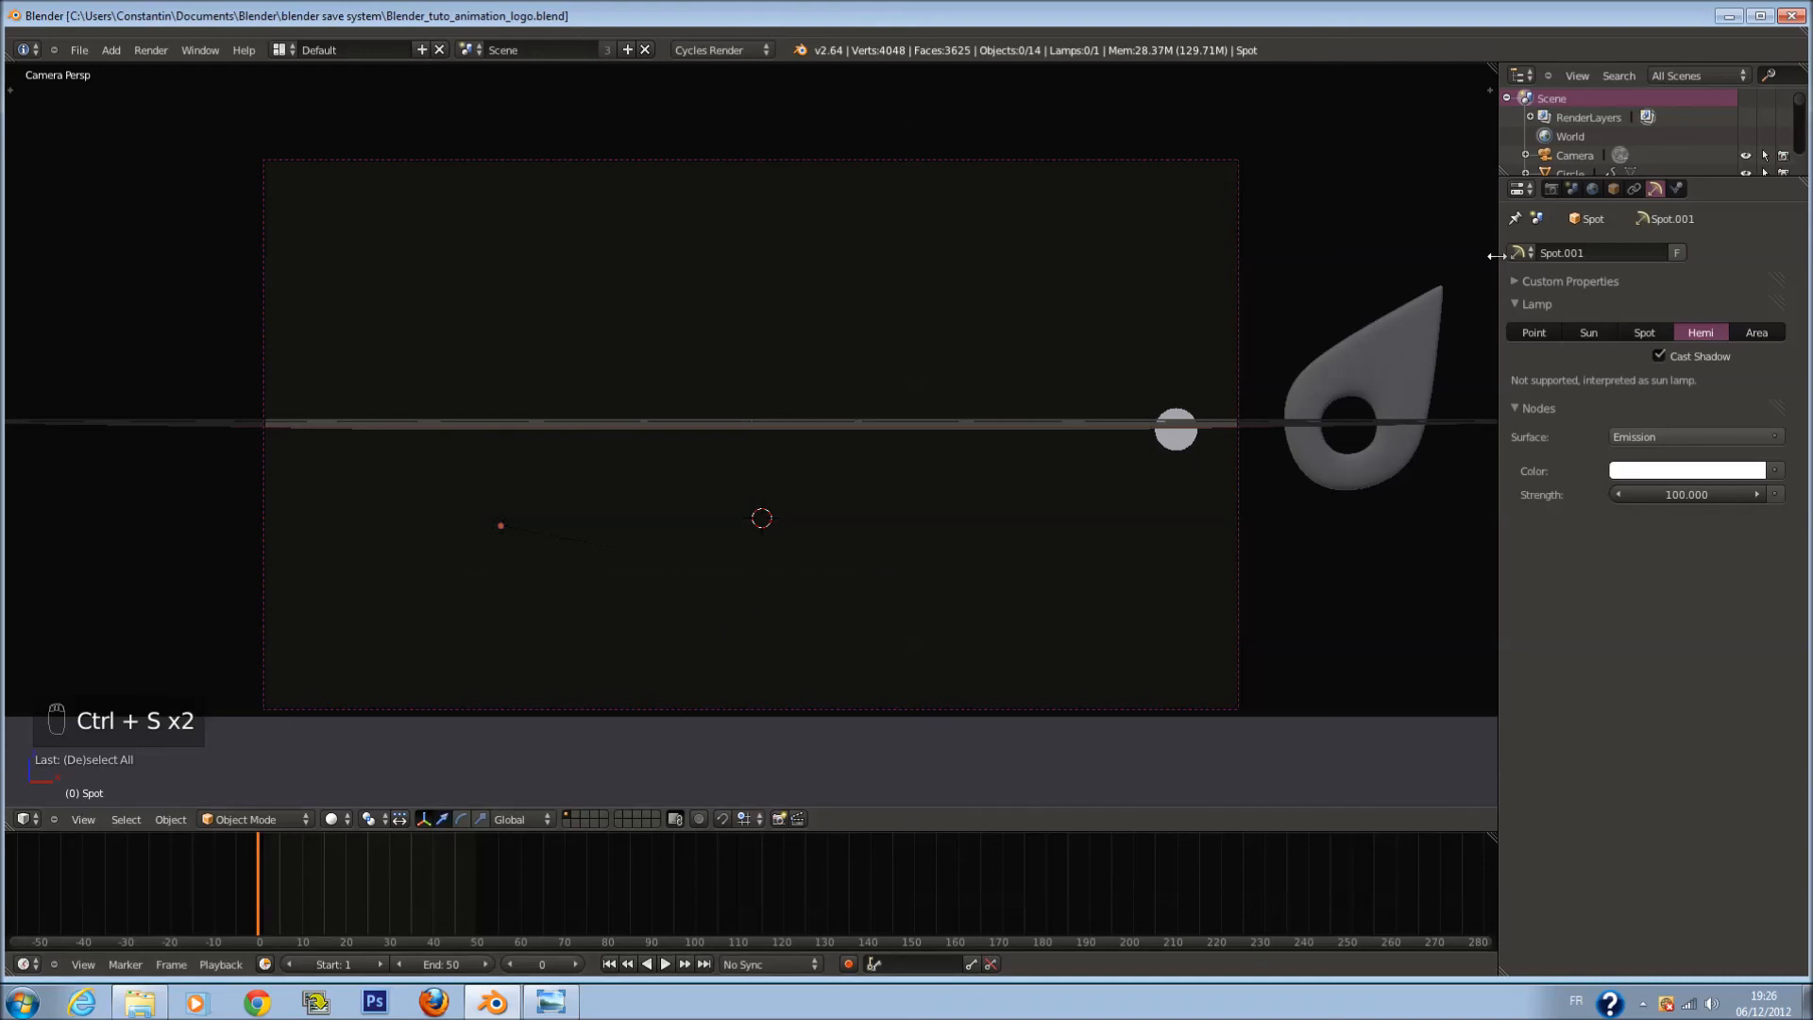
Step: Show the render settings, collapse the unneeded sections, and expand the Output settings
click(1550, 189)
key(ctrl+s)
click(1545, 565)
click(1548, 566)
click(1549, 566)
click(1549, 565)
click(1551, 439)
click(1552, 435)
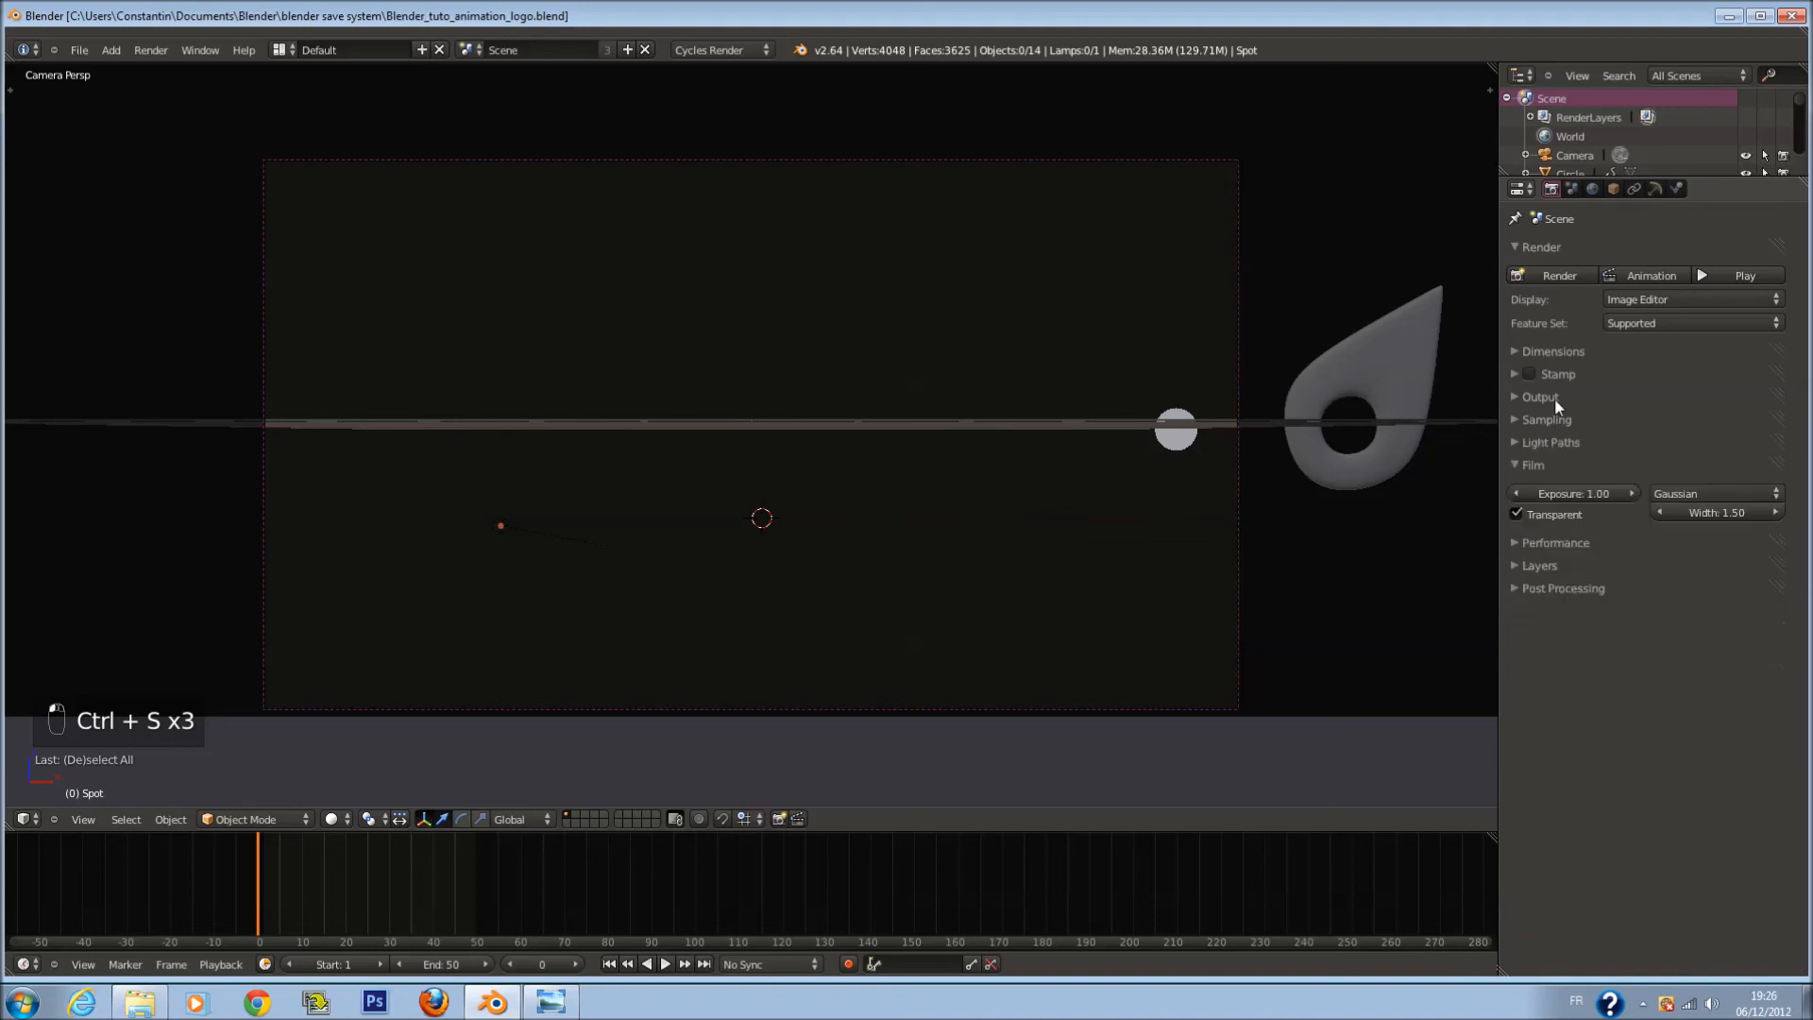
click(1554, 395)
Step: Review the available image and movie output formats, keep PNG, and save the file
click(1636, 497)
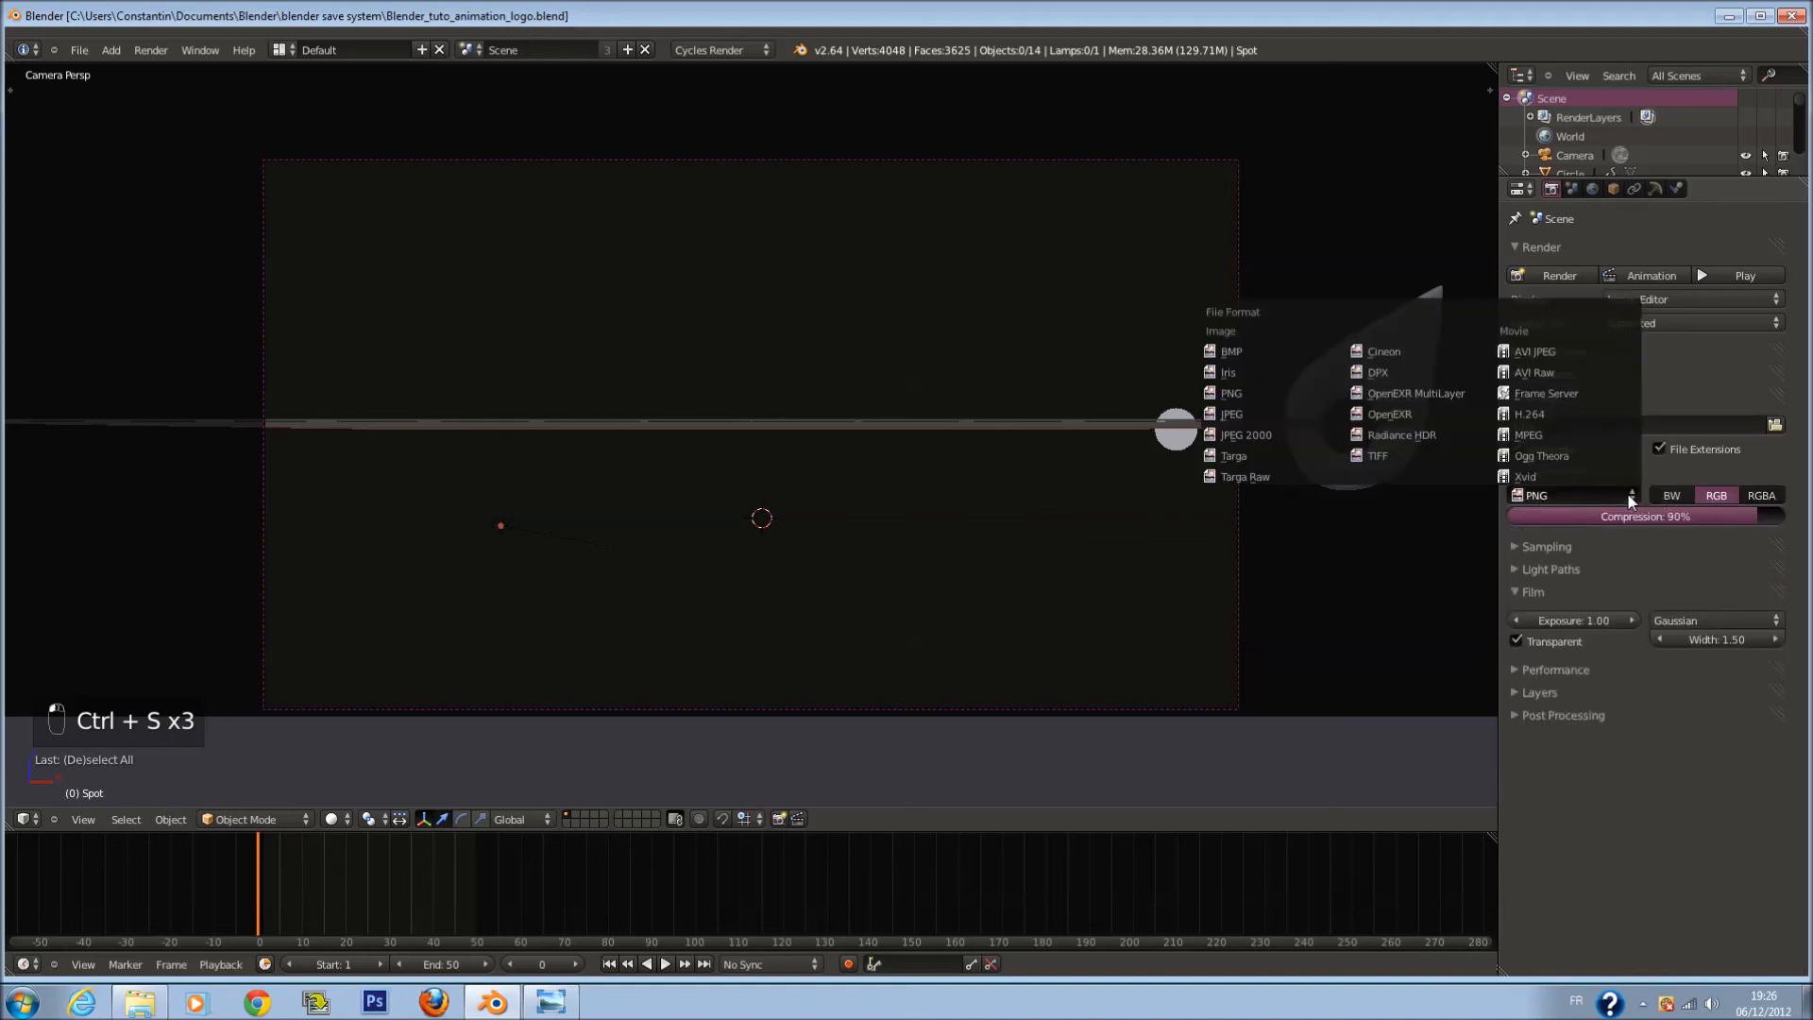
click(1581, 474)
click(1593, 498)
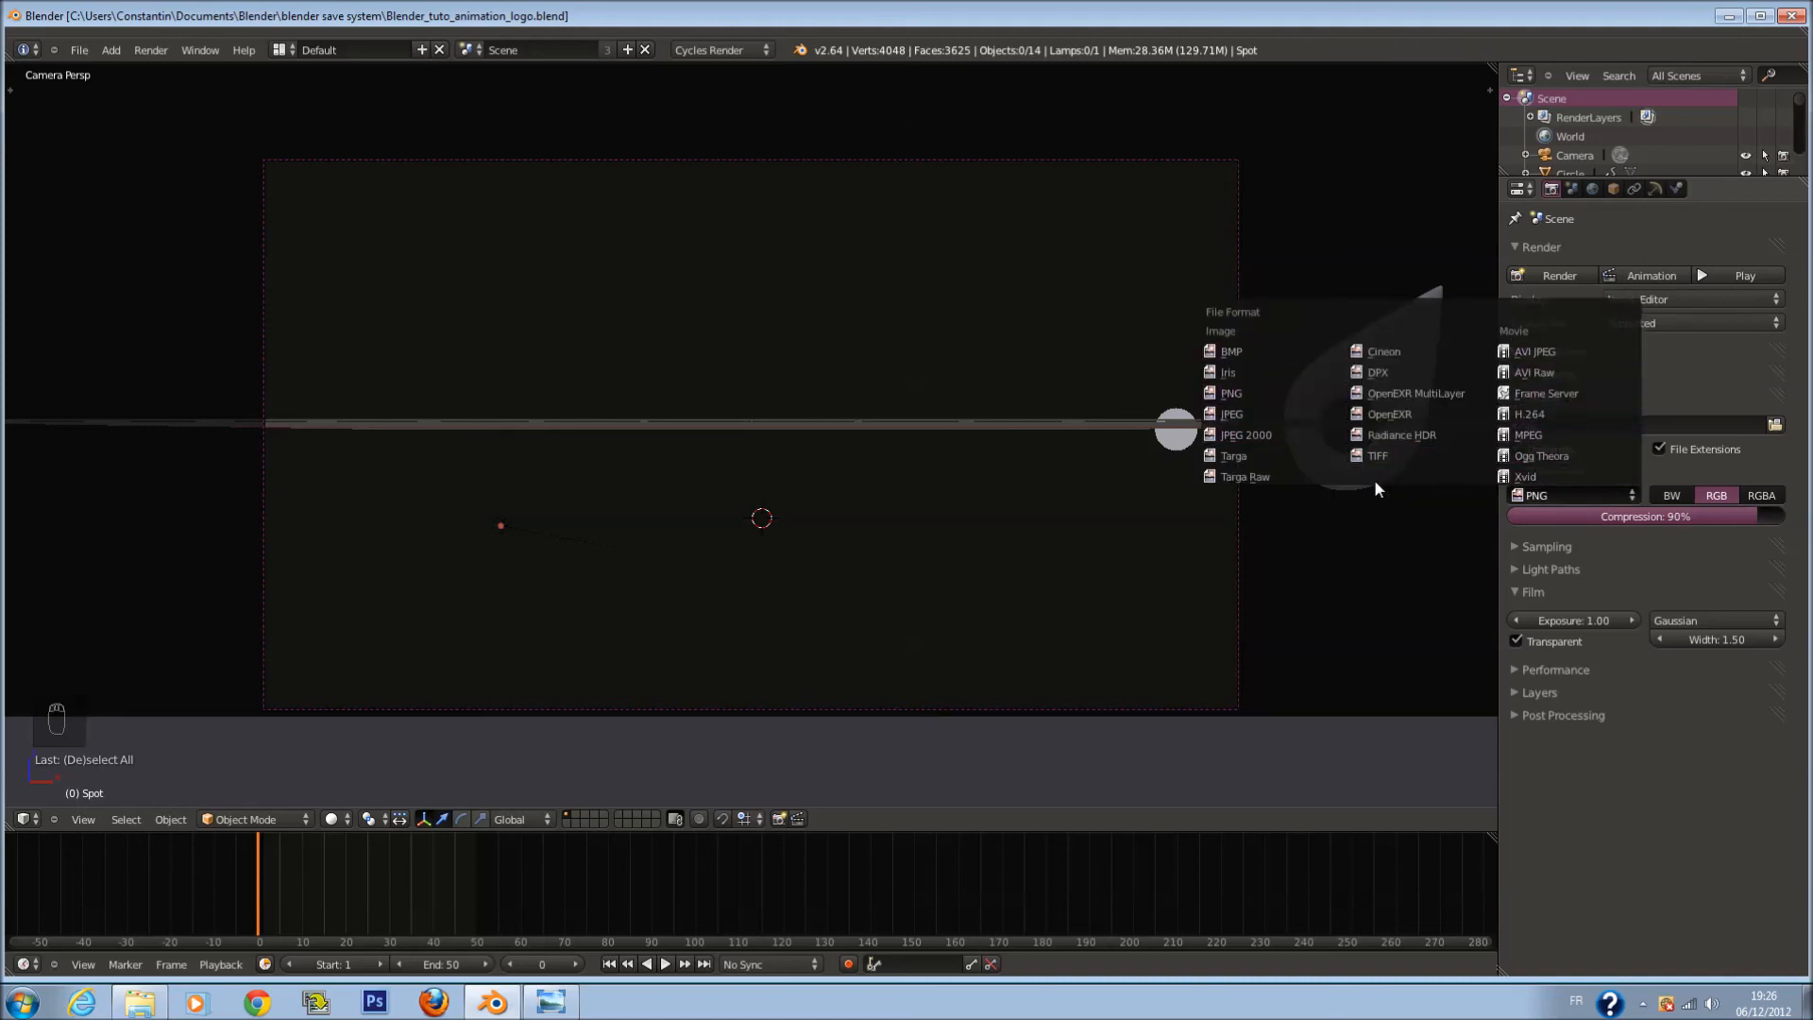
click(1579, 495)
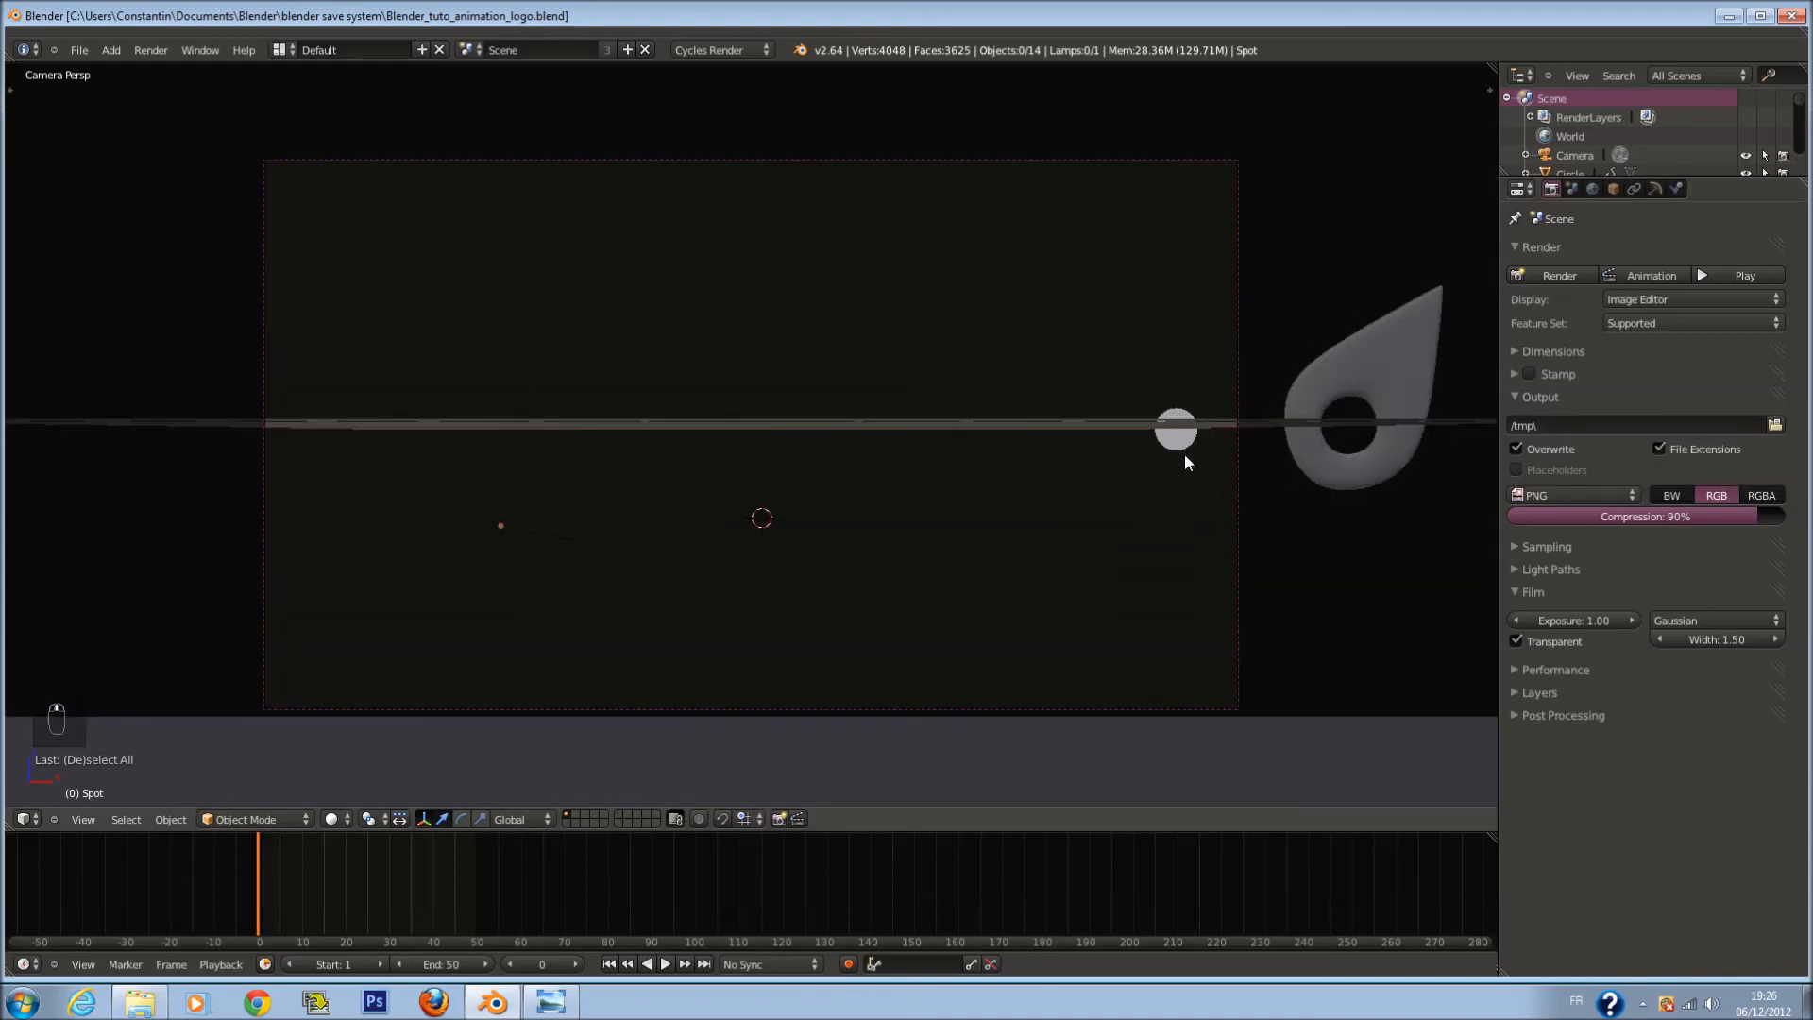
key(ctrl+s)
click(1185, 455)
Step: Switch to the Video Editing layout and add all EXPLOSION PNG images from tmp_folder_forpng as an image strip
click(292, 51)
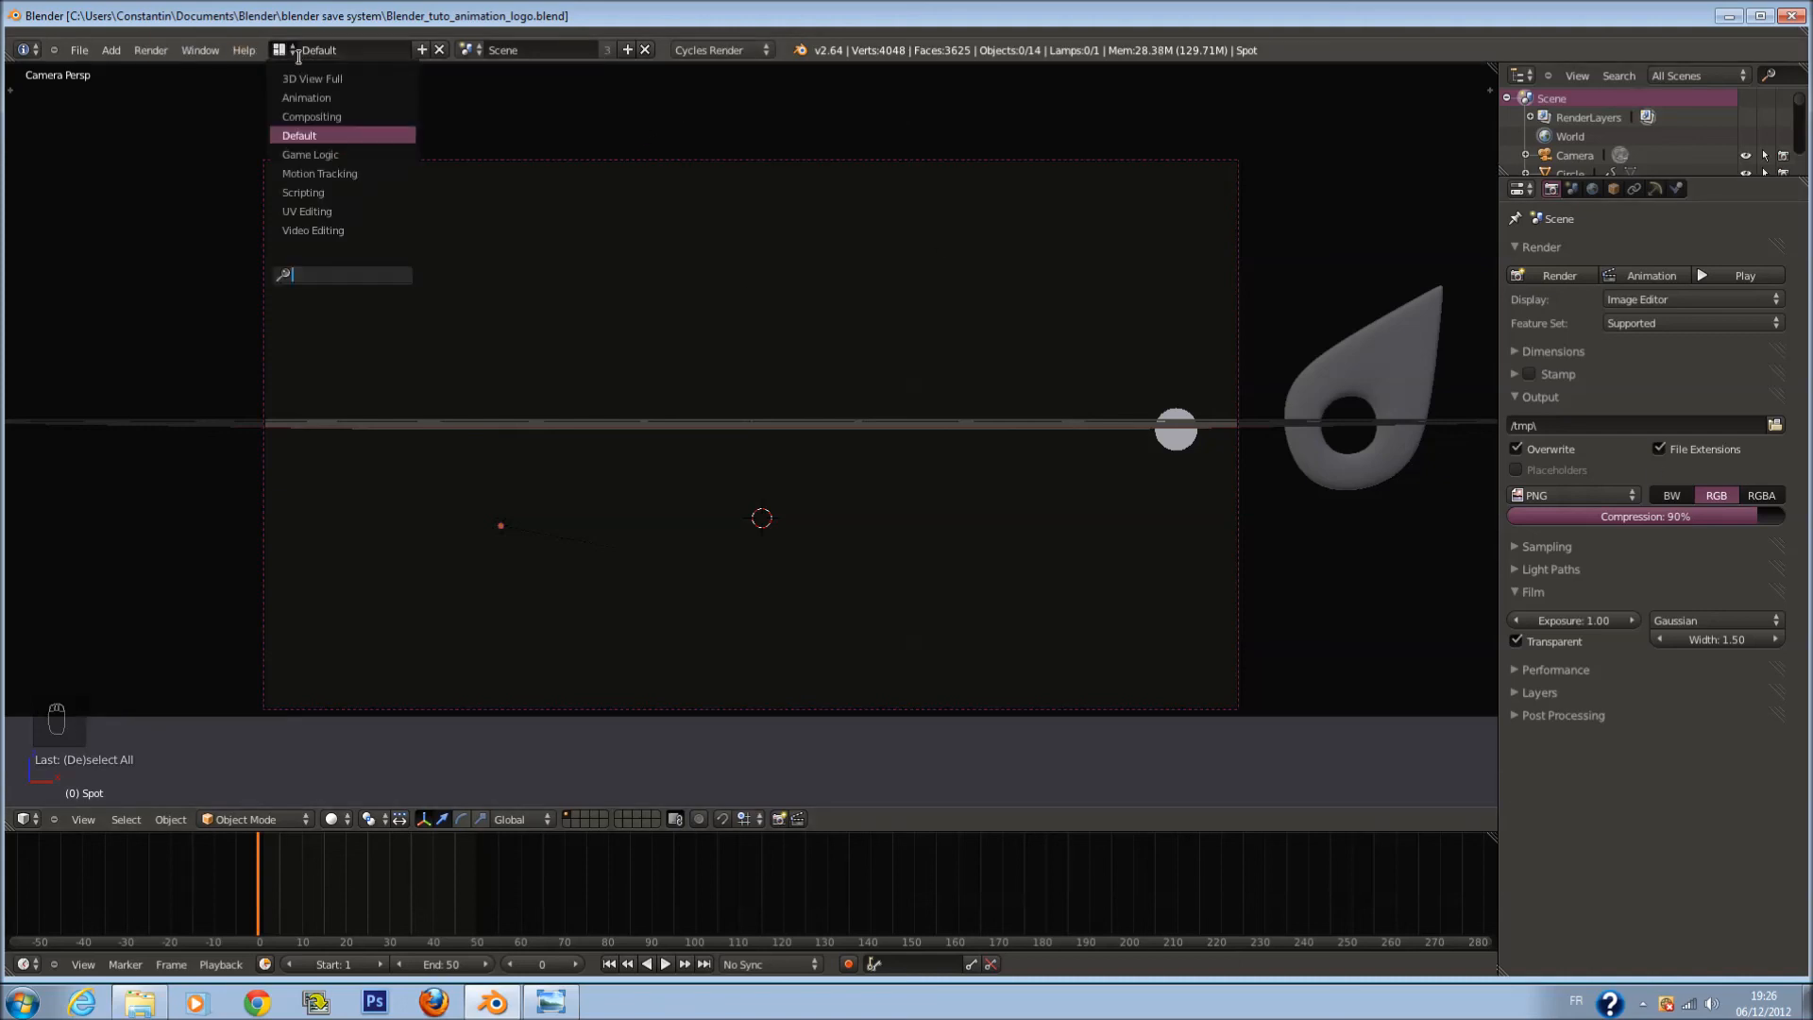
click(385, 228)
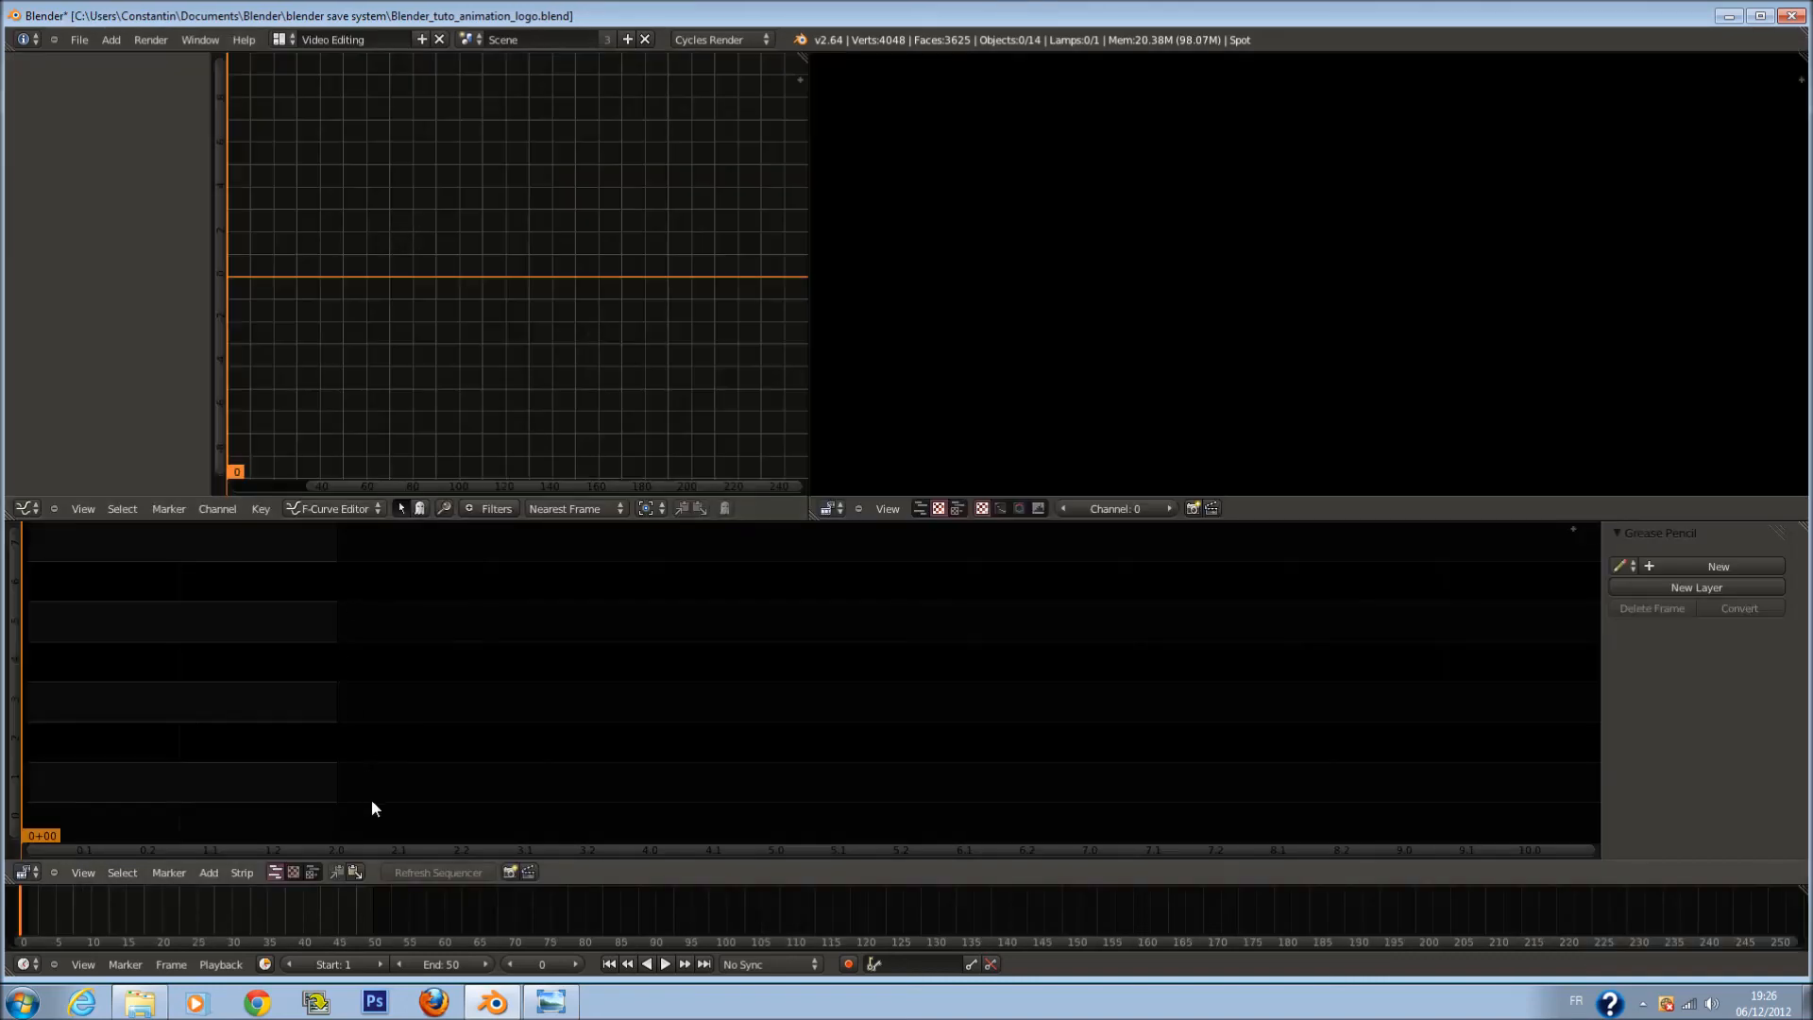
click(208, 872)
click(247, 780)
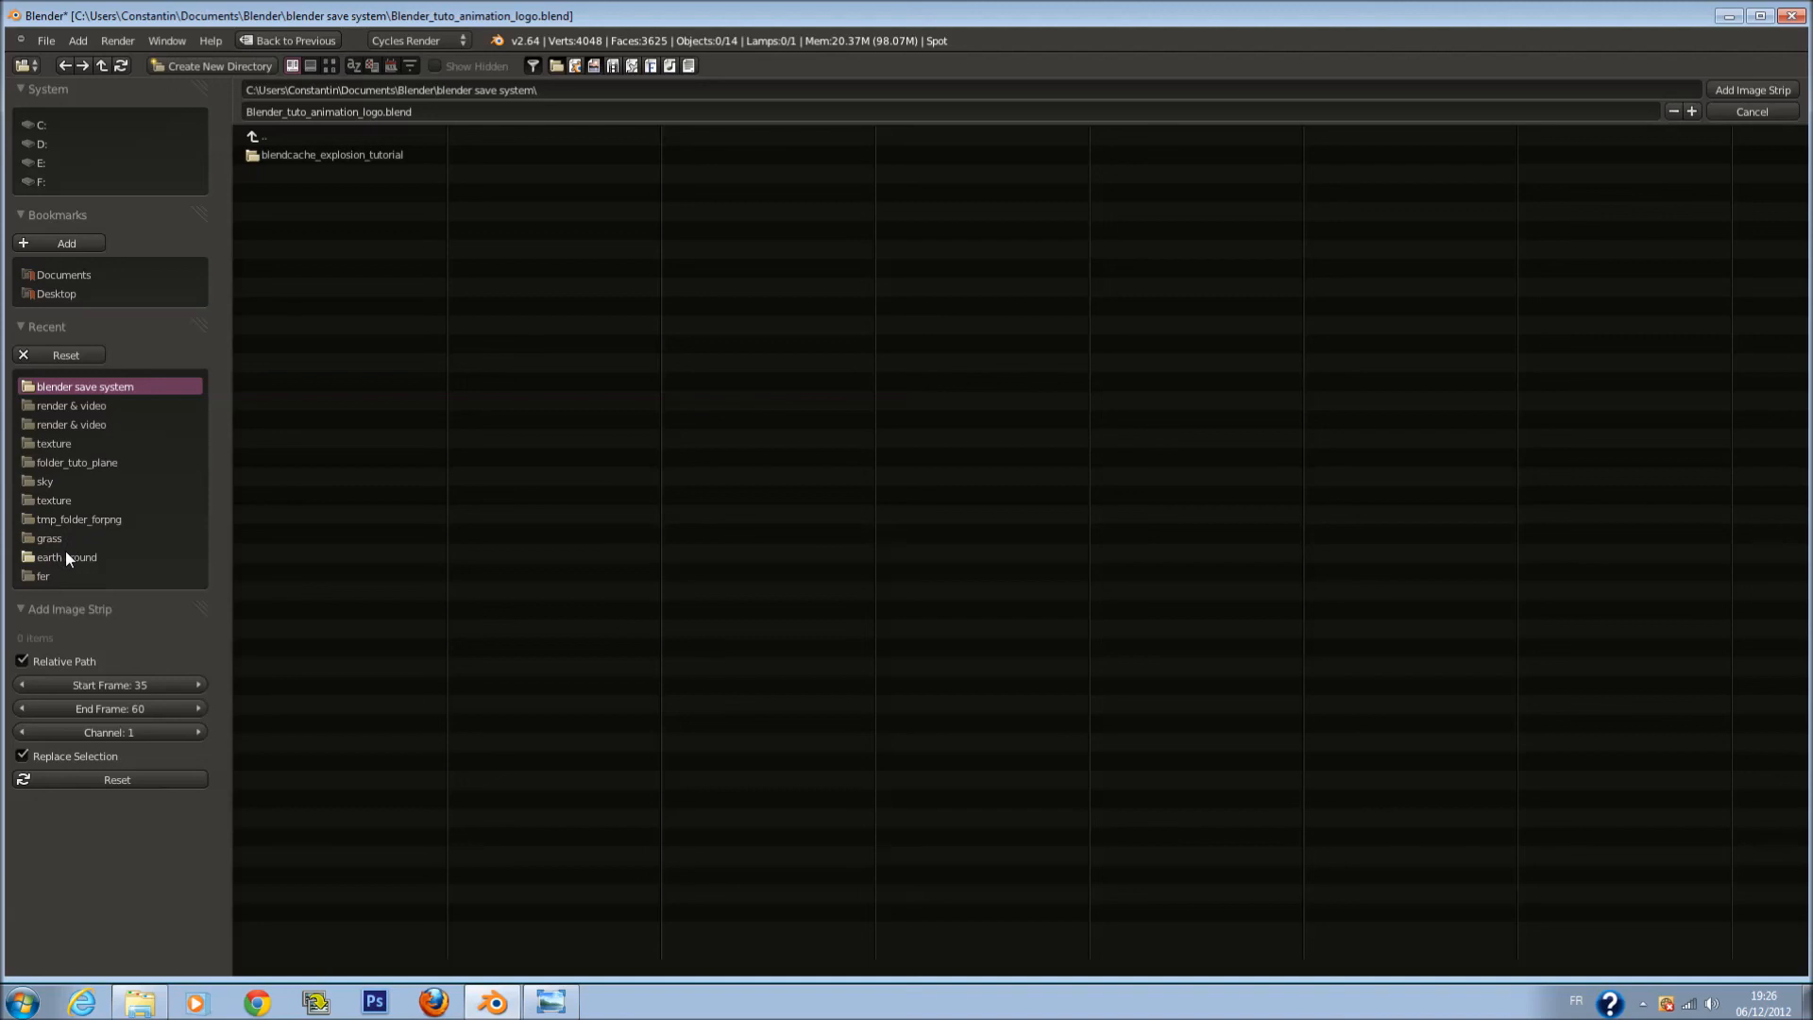
click(71, 519)
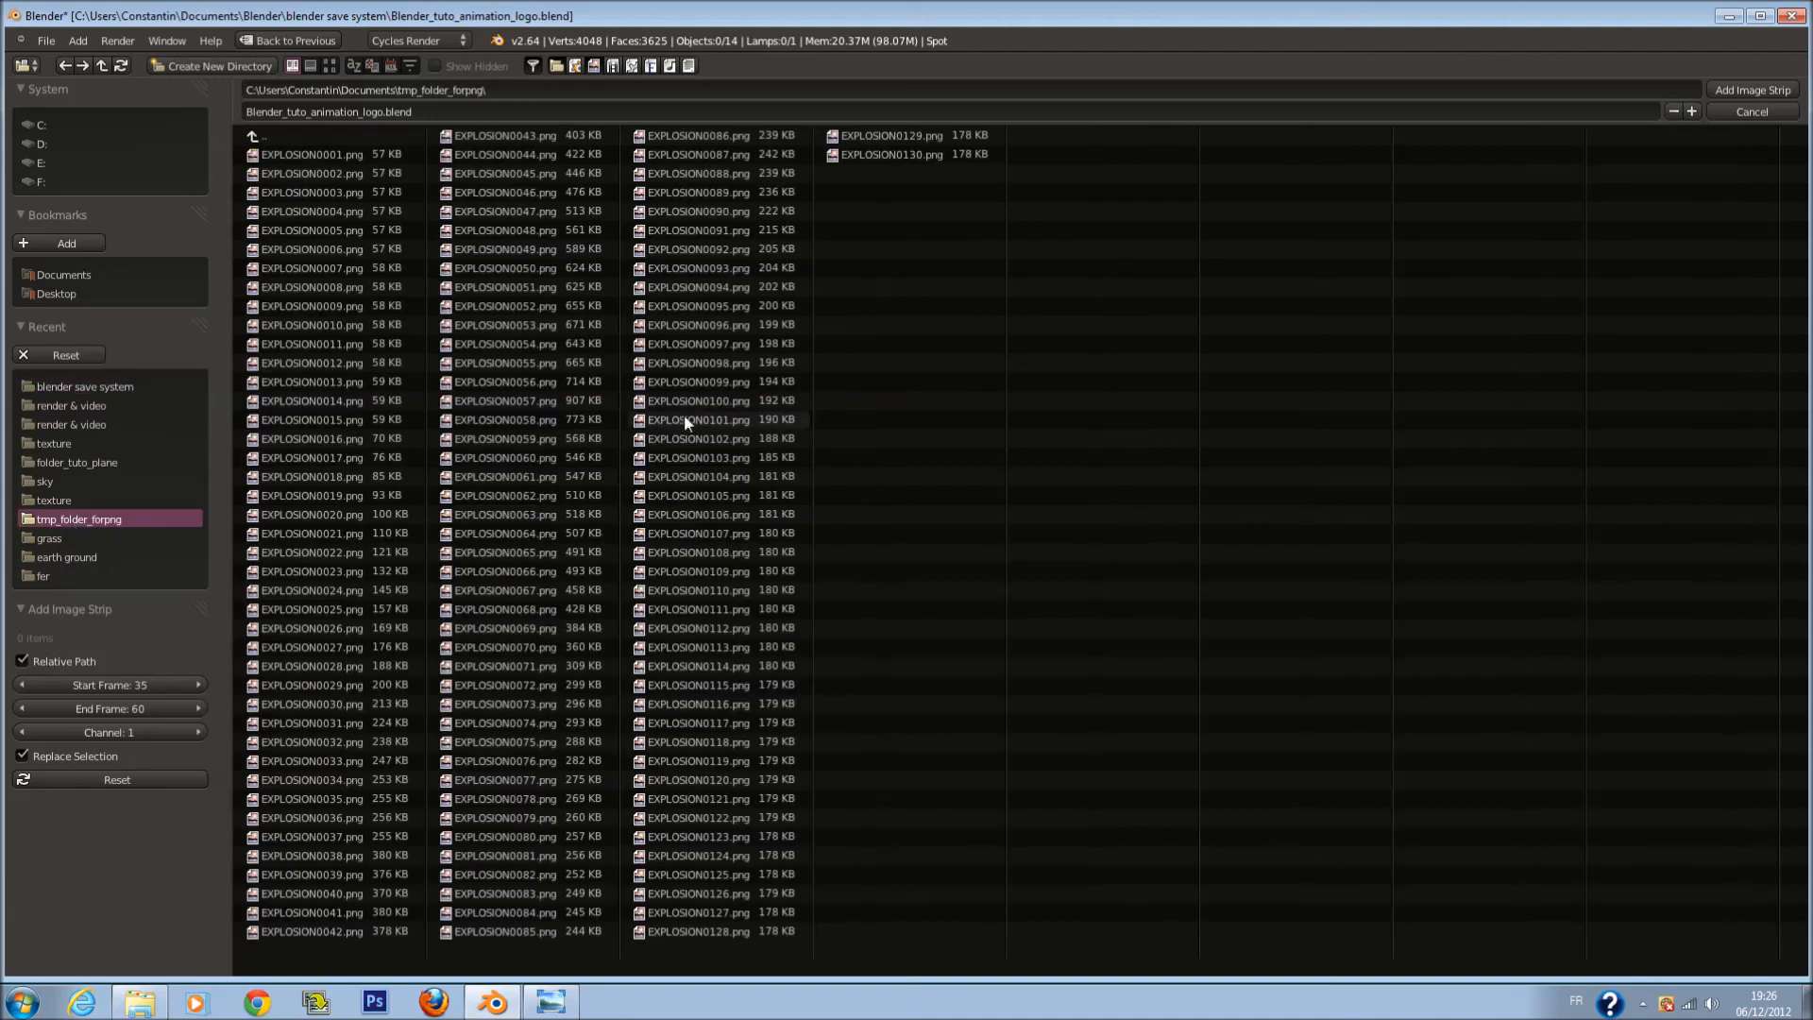
key(a)
click(1747, 91)
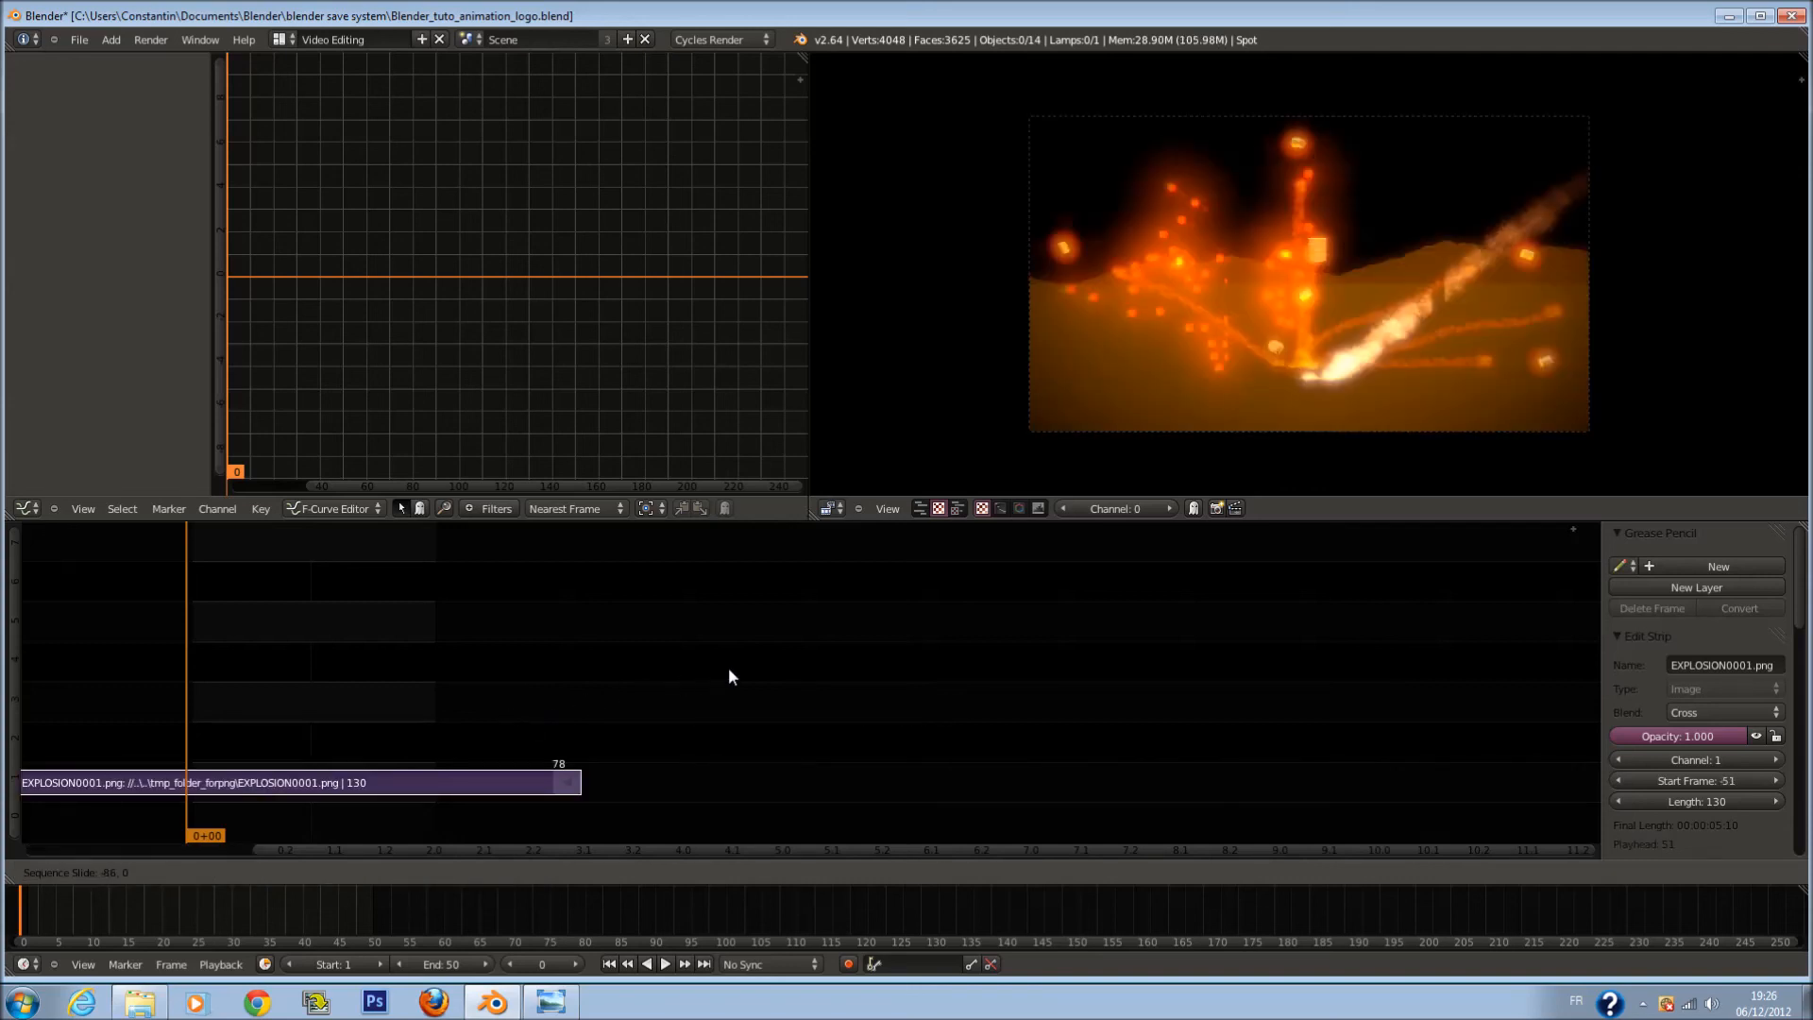
click(805, 661)
Step: Erase the explosion image strip from the sequencer and return to the Default layout
key(x)
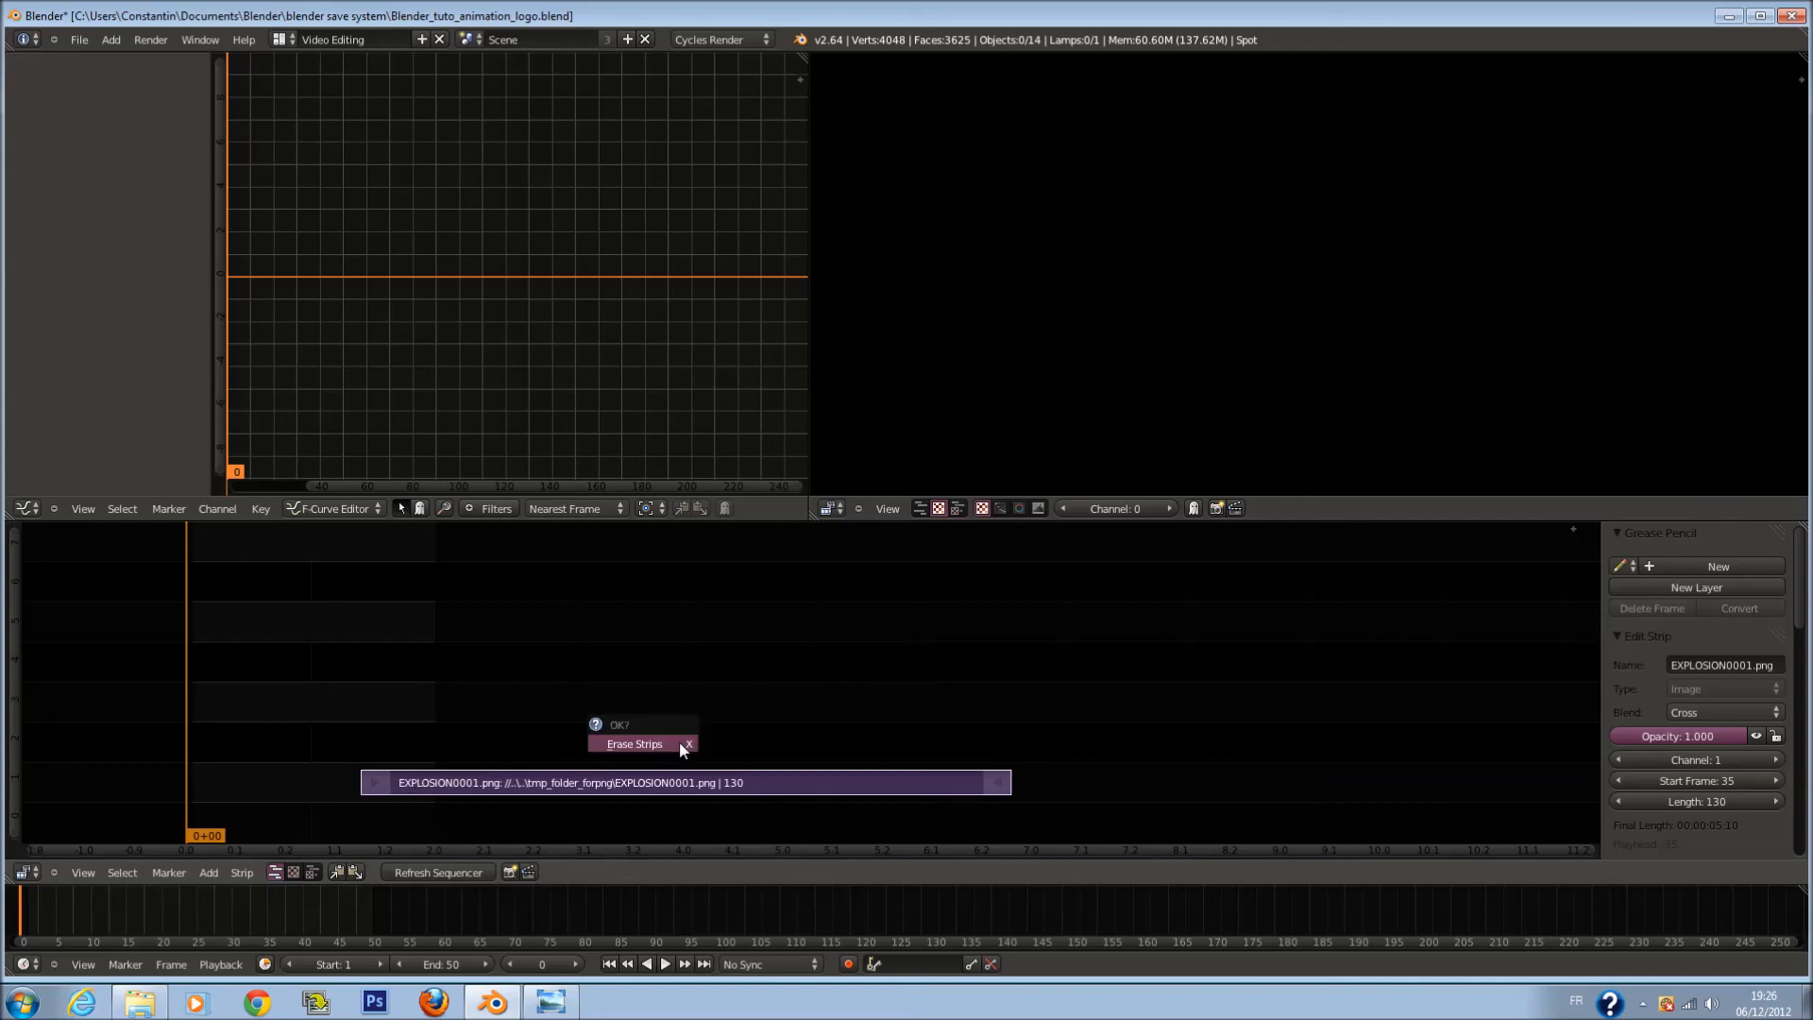
click(678, 740)
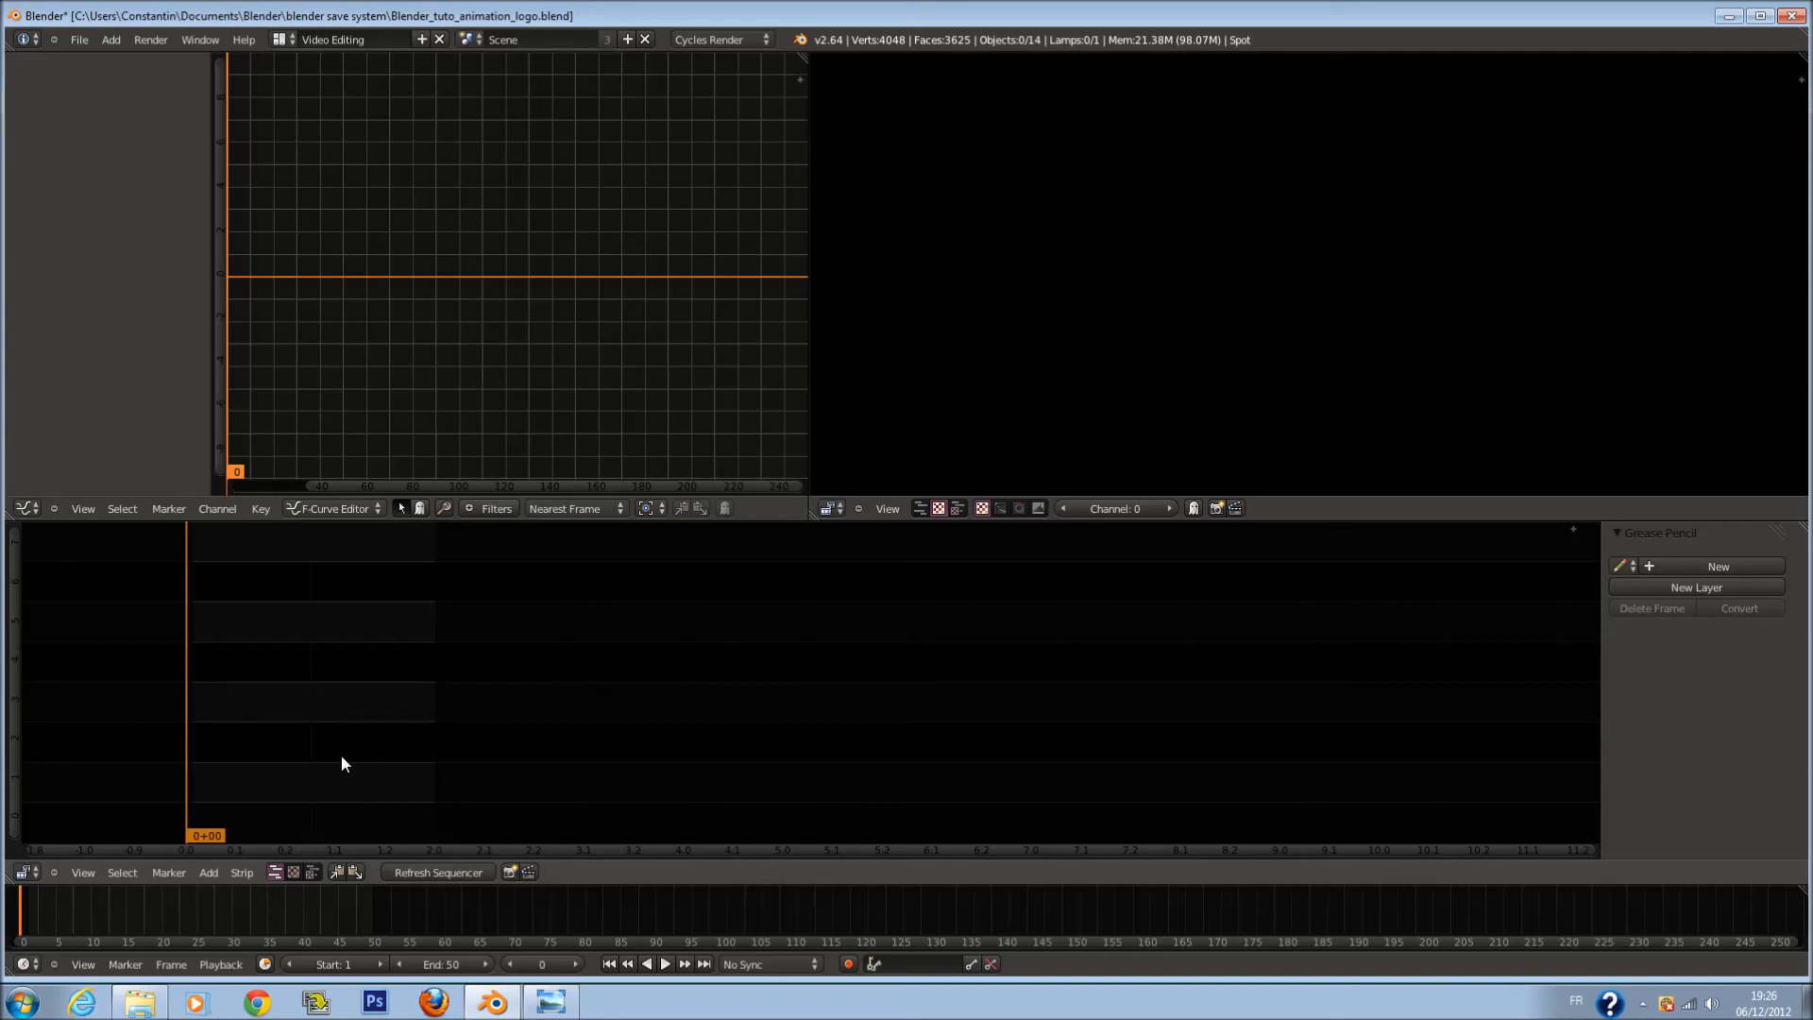
click(284, 39)
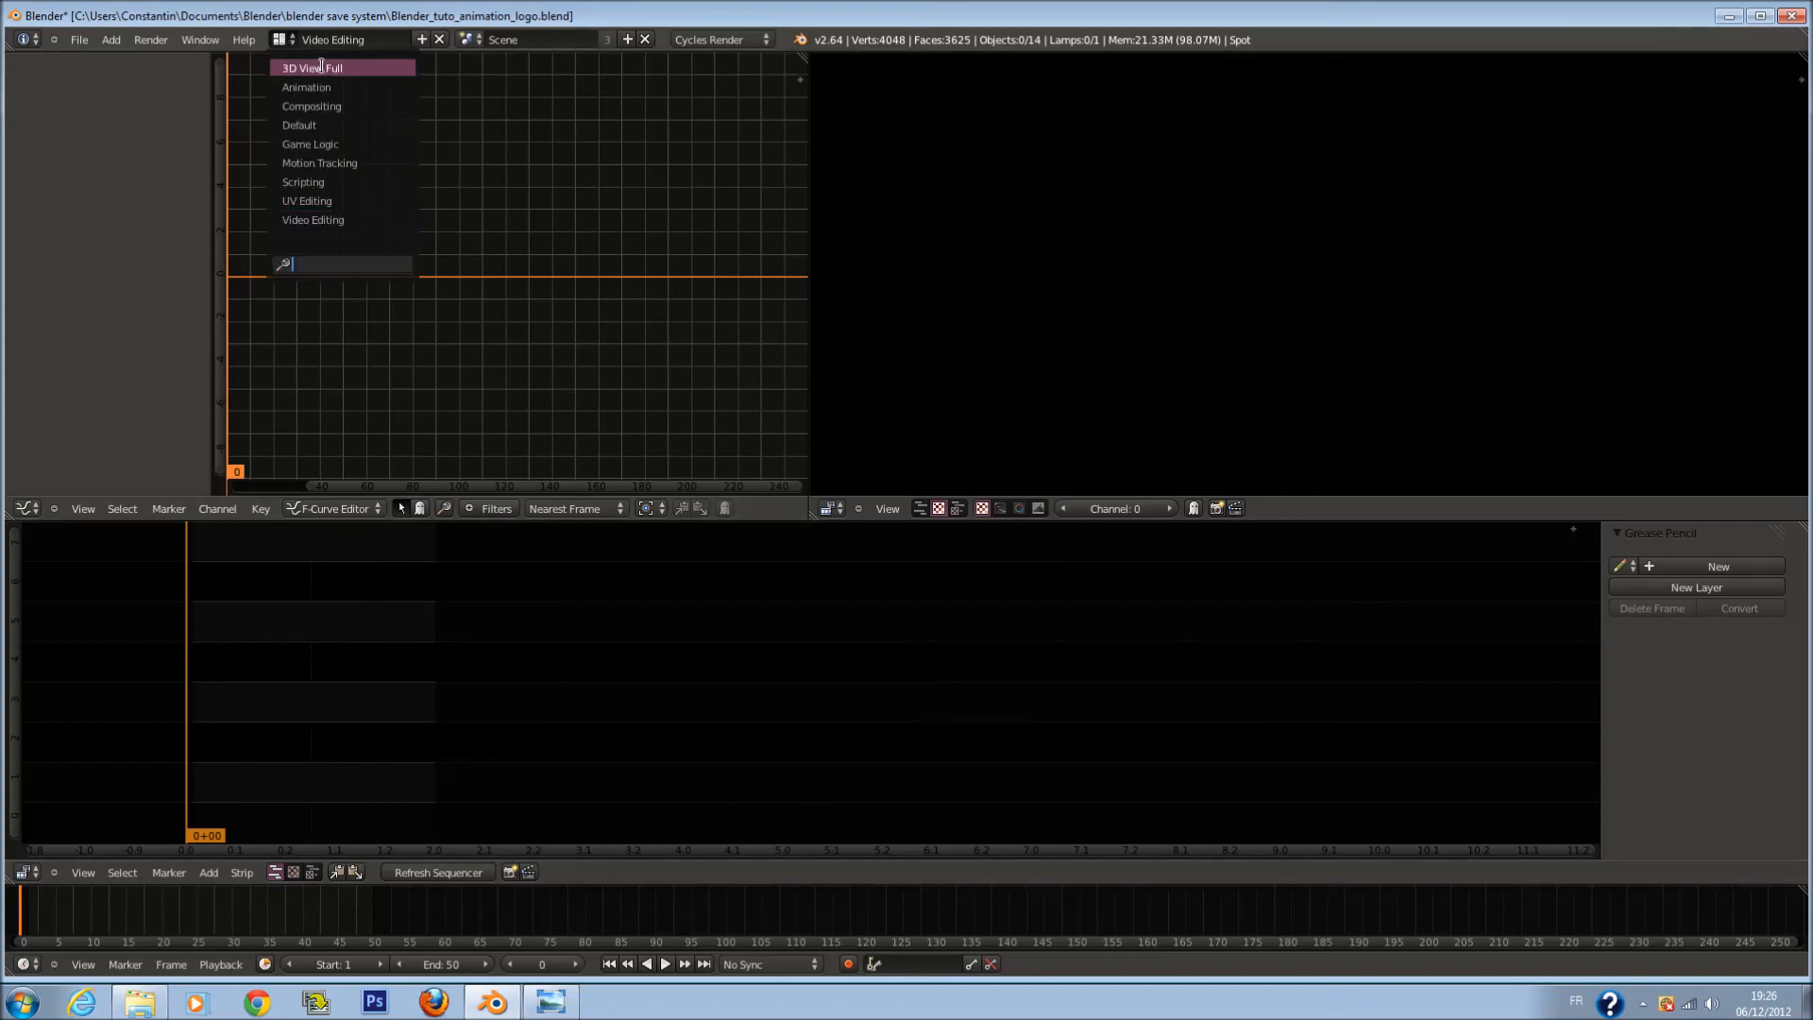
click(362, 126)
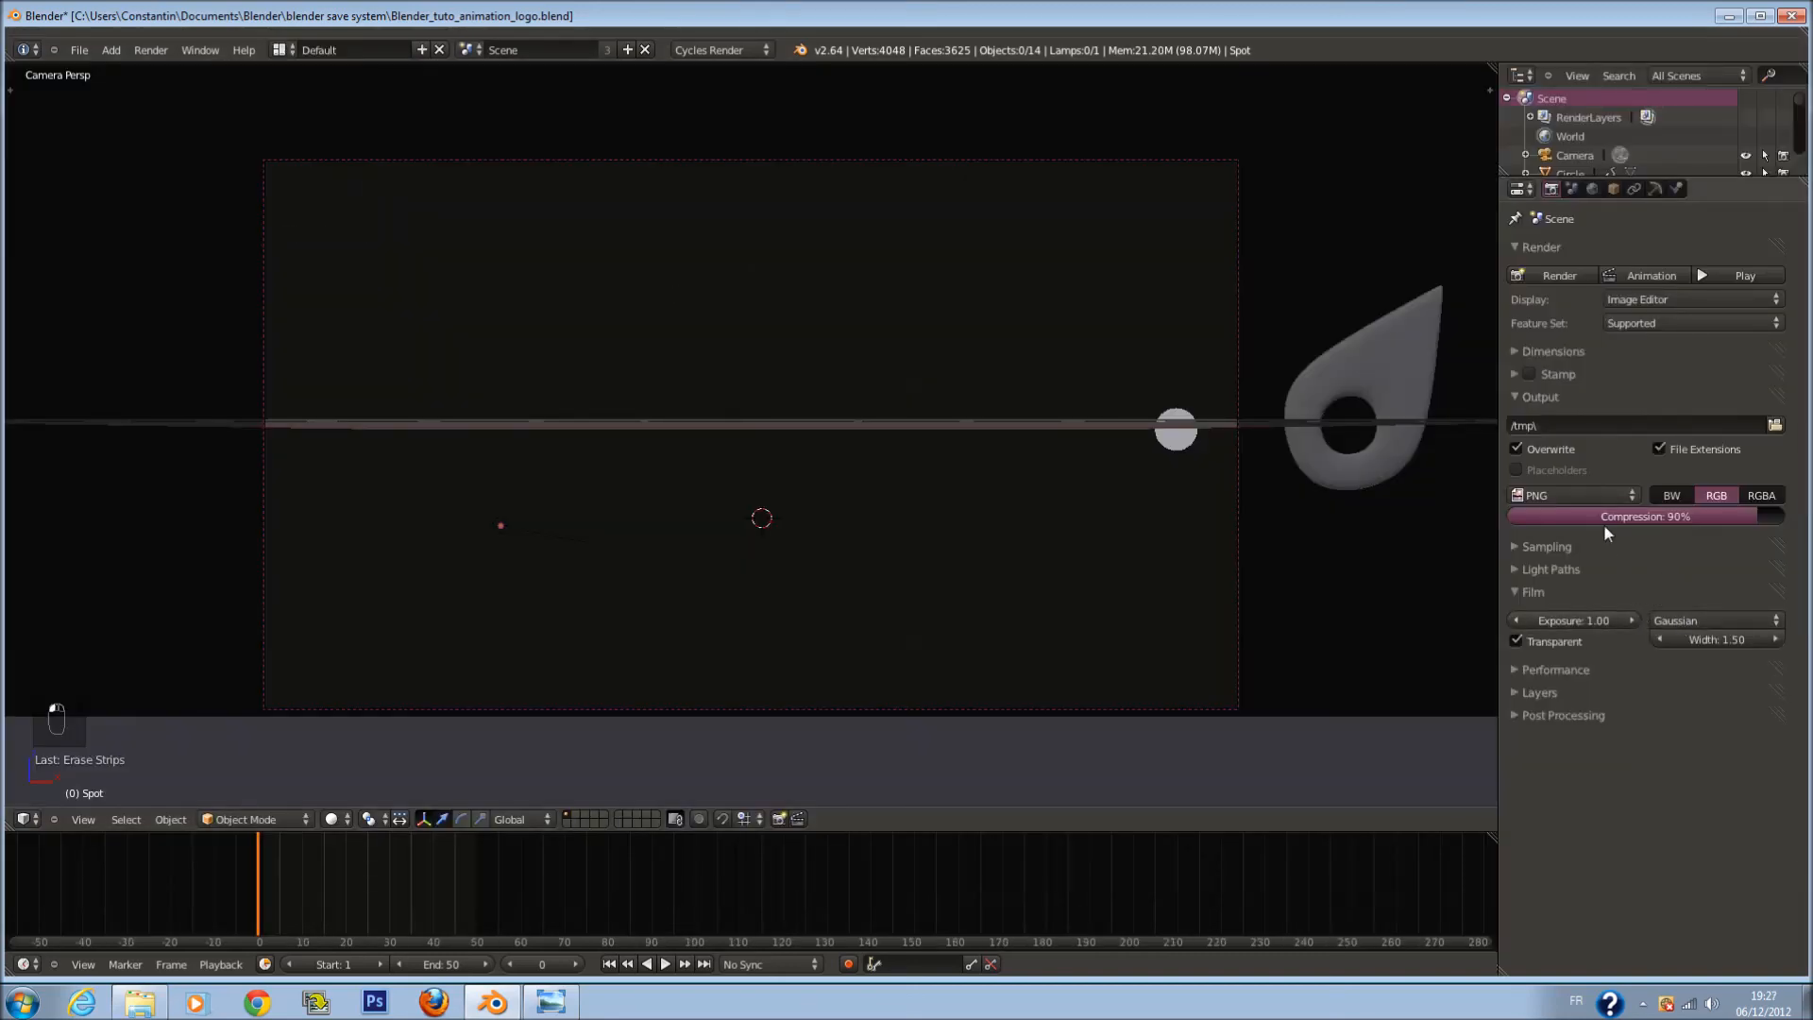
Step: Check the movie format options for the render output, keep PNG, and save the file
click(1577, 495)
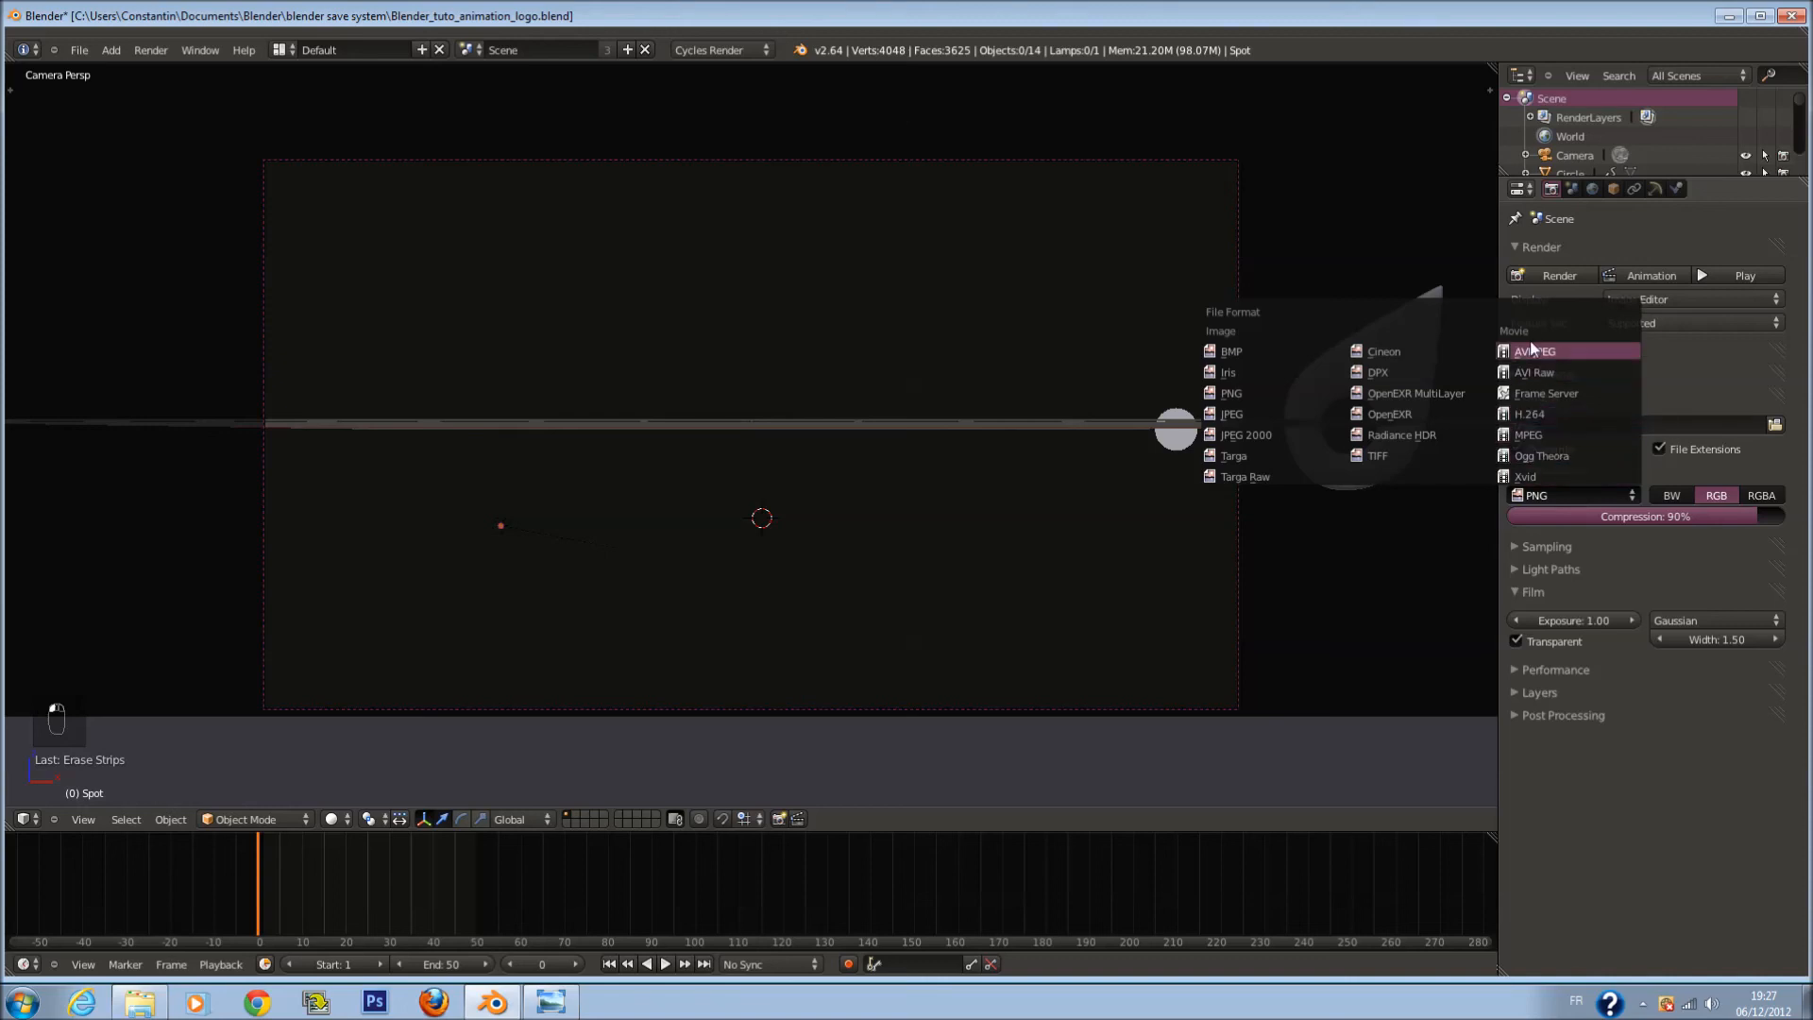
click(1577, 496)
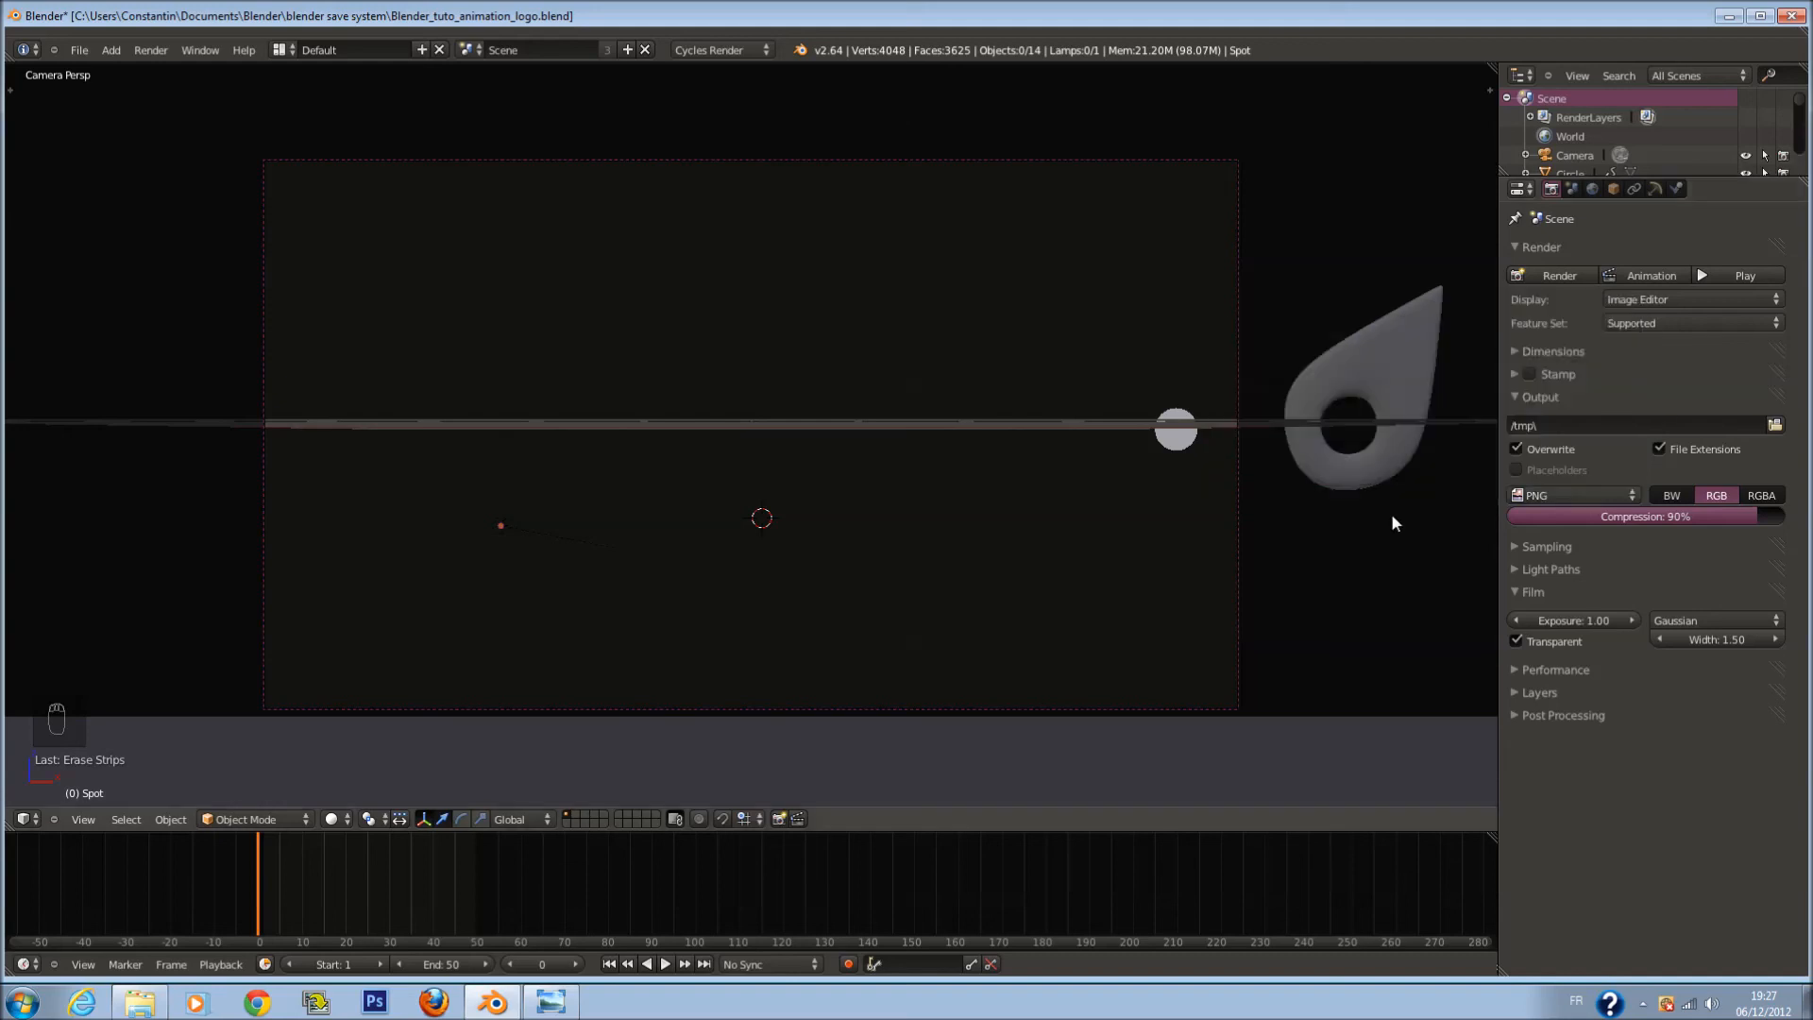
scroll(1243, 527, down, 2)
key(ctrl+s)
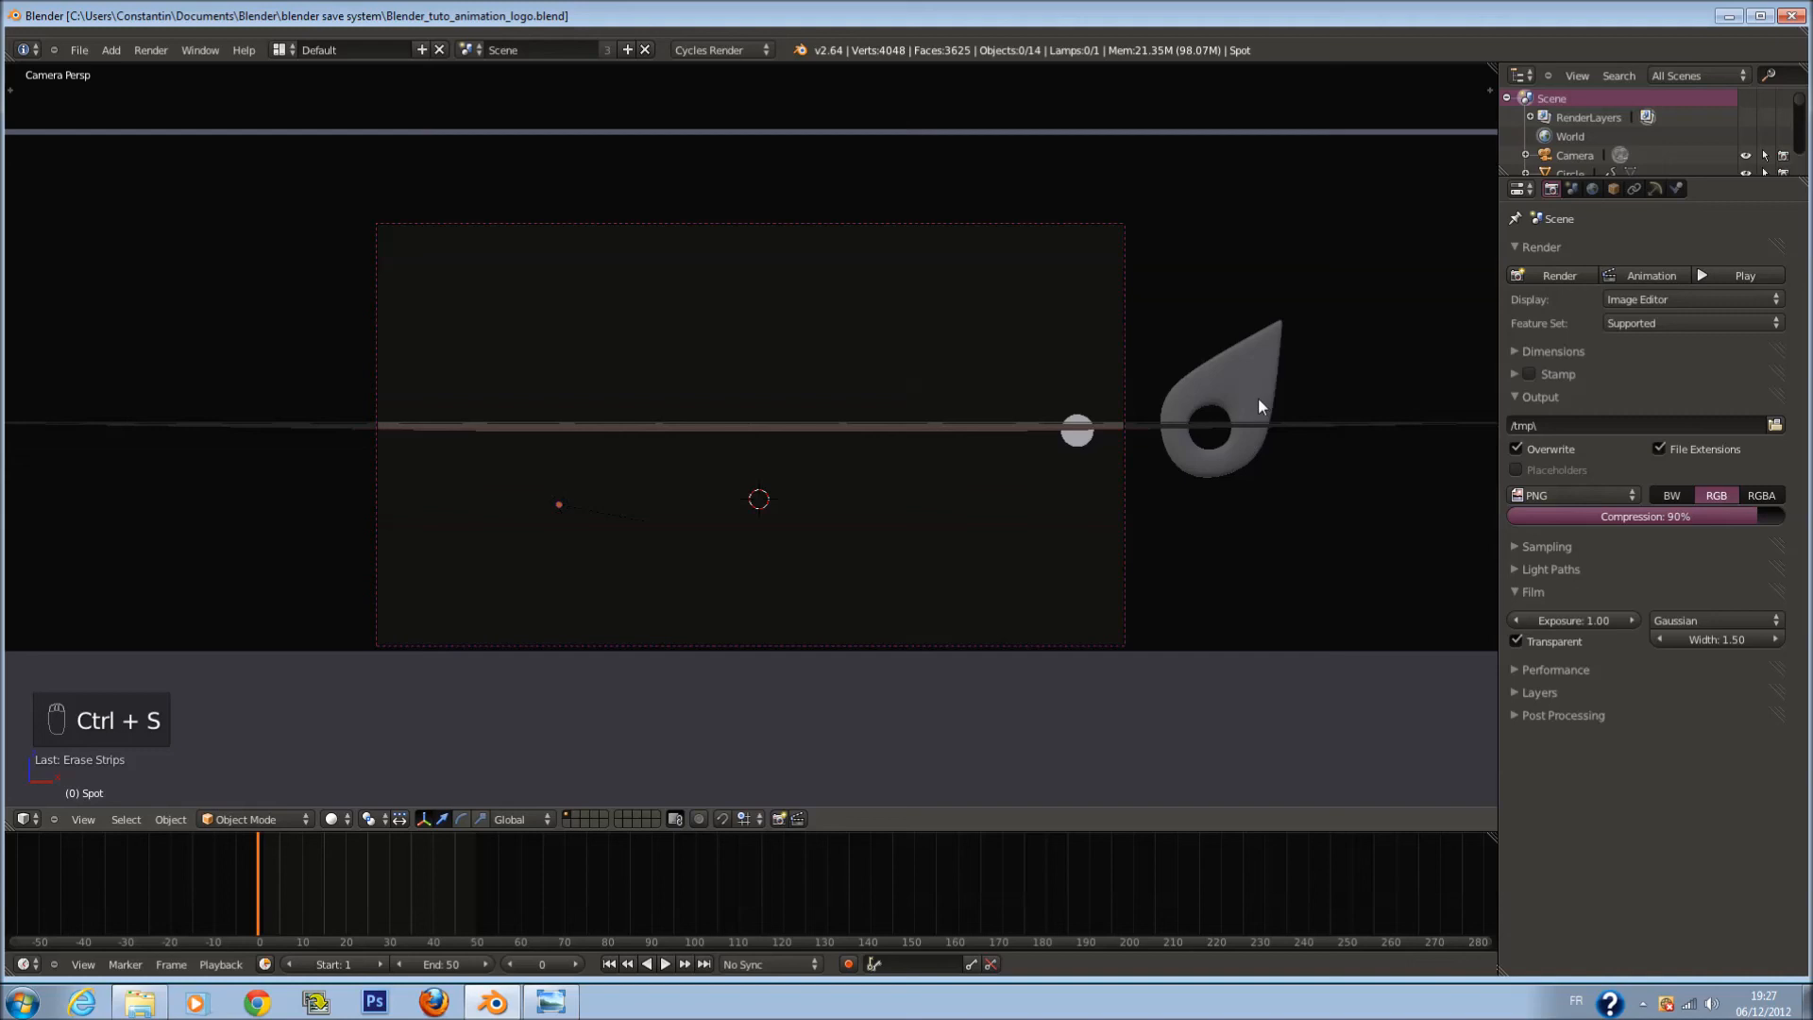
Step: Inspect the whole scene from an angled view, return to the camera view at frame 0, and save
key(a)
key(a)
key(ctrl+s)
middle_drag(635, 682, 902, 387)
key(ctrl+s)
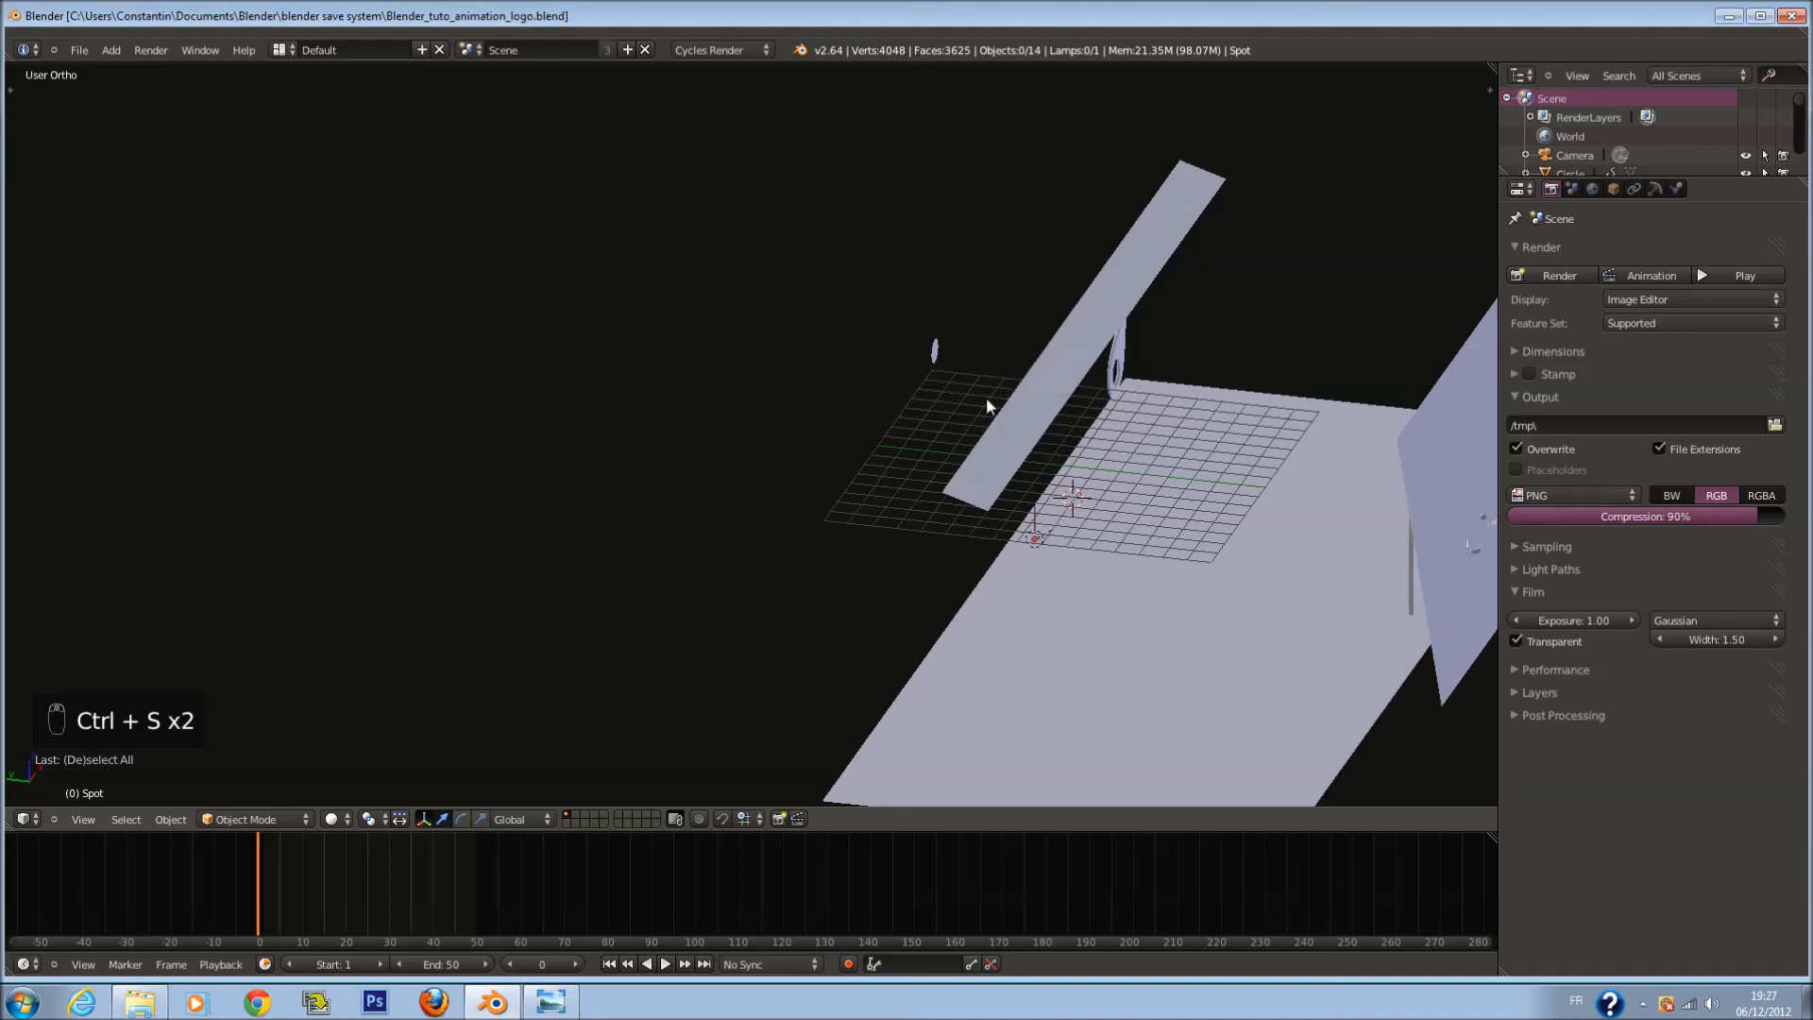
key(KP_0)
mouse_move(268, 897)
mouse_down()
mouse_move(472, 899)
mouse_move(228, 874)
mouse_move(348, 882)
mouse_move(240, 888)
mouse_up()
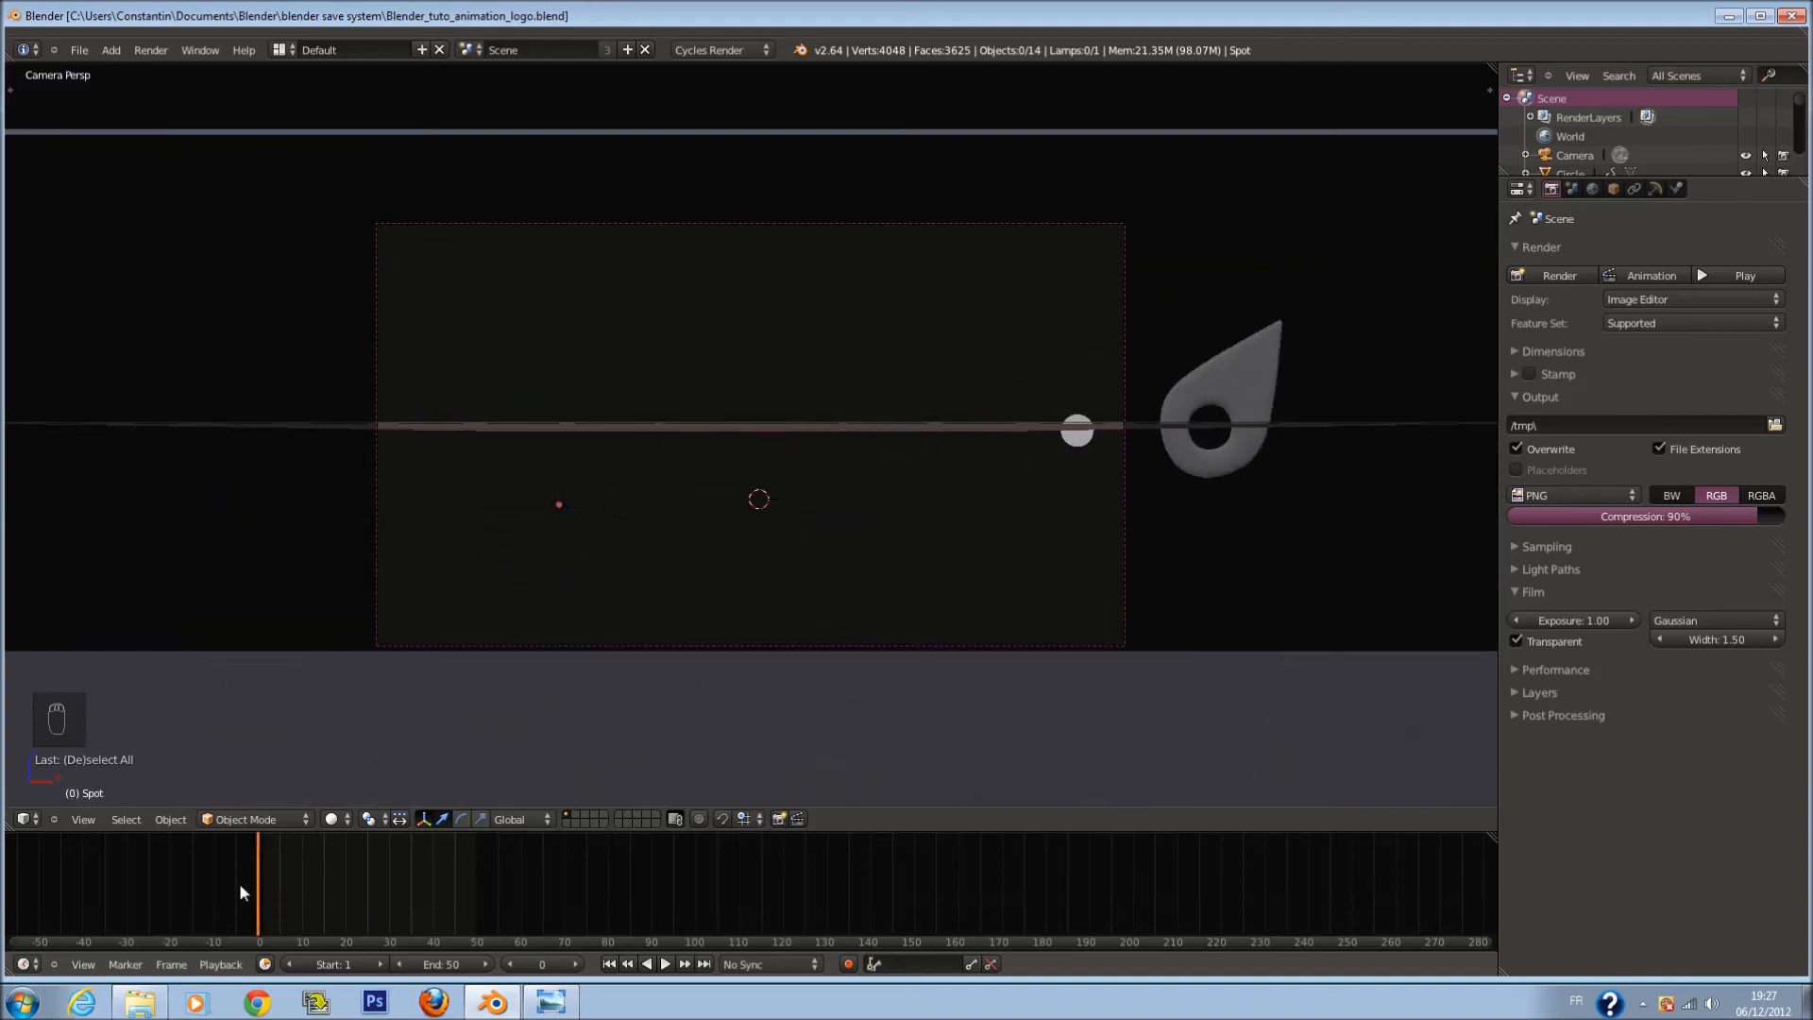
key(ctrl+s)
scroll(795, 593, up, 2)
scroll(795, 593, down, 1)
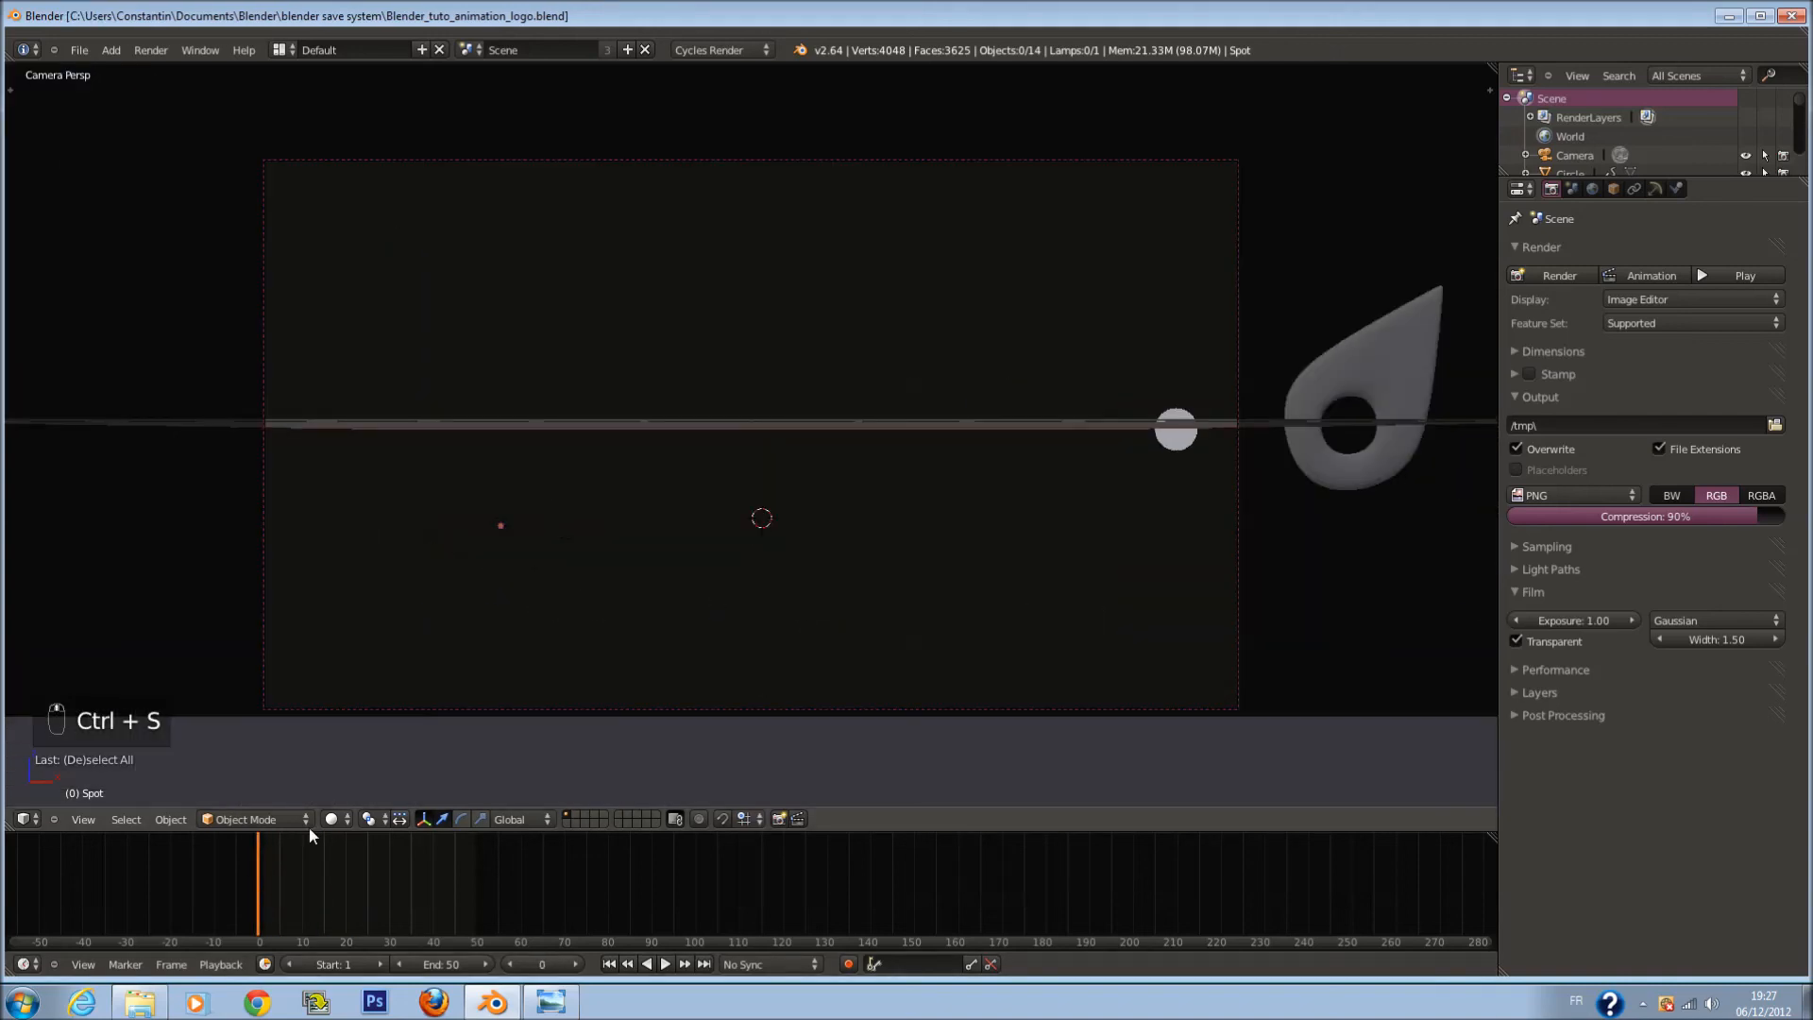
Step: Scrub the timeline to frame 50 and back to frame 7 to review the logo animation
drag(263, 852, 453, 865)
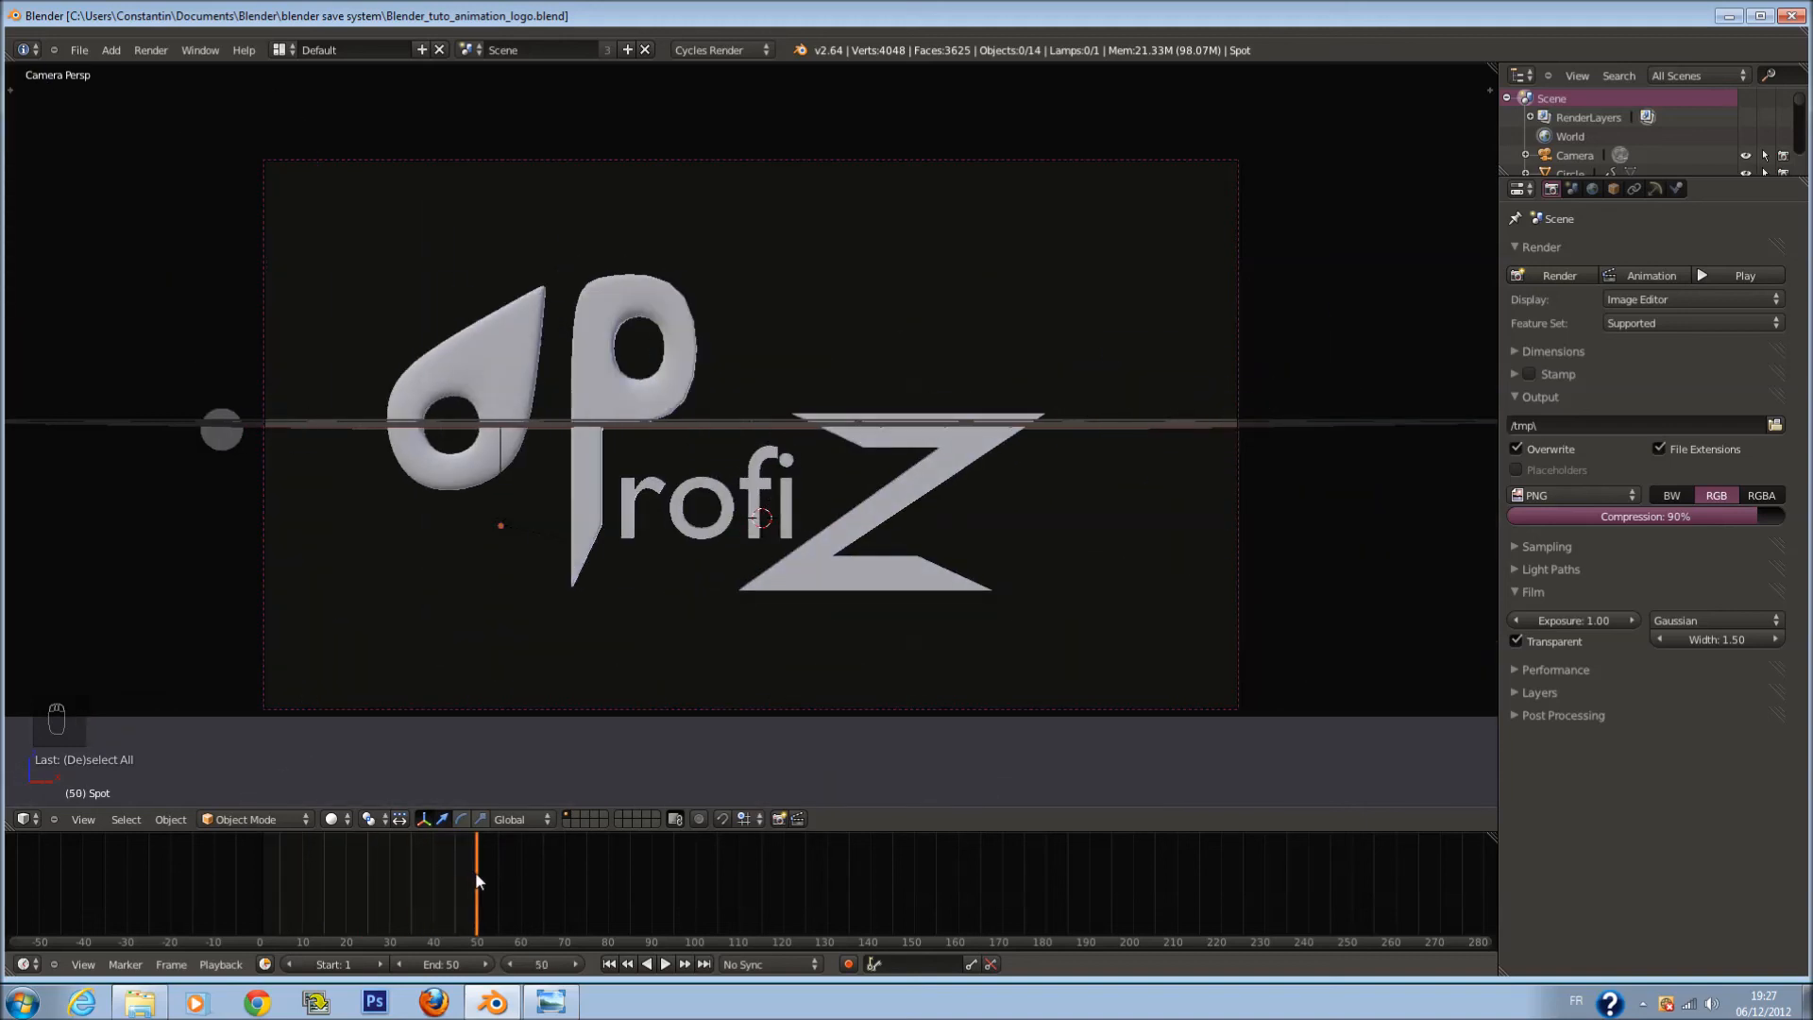
scroll(903, 587, up, 1)
scroll(912, 584, down, 1)
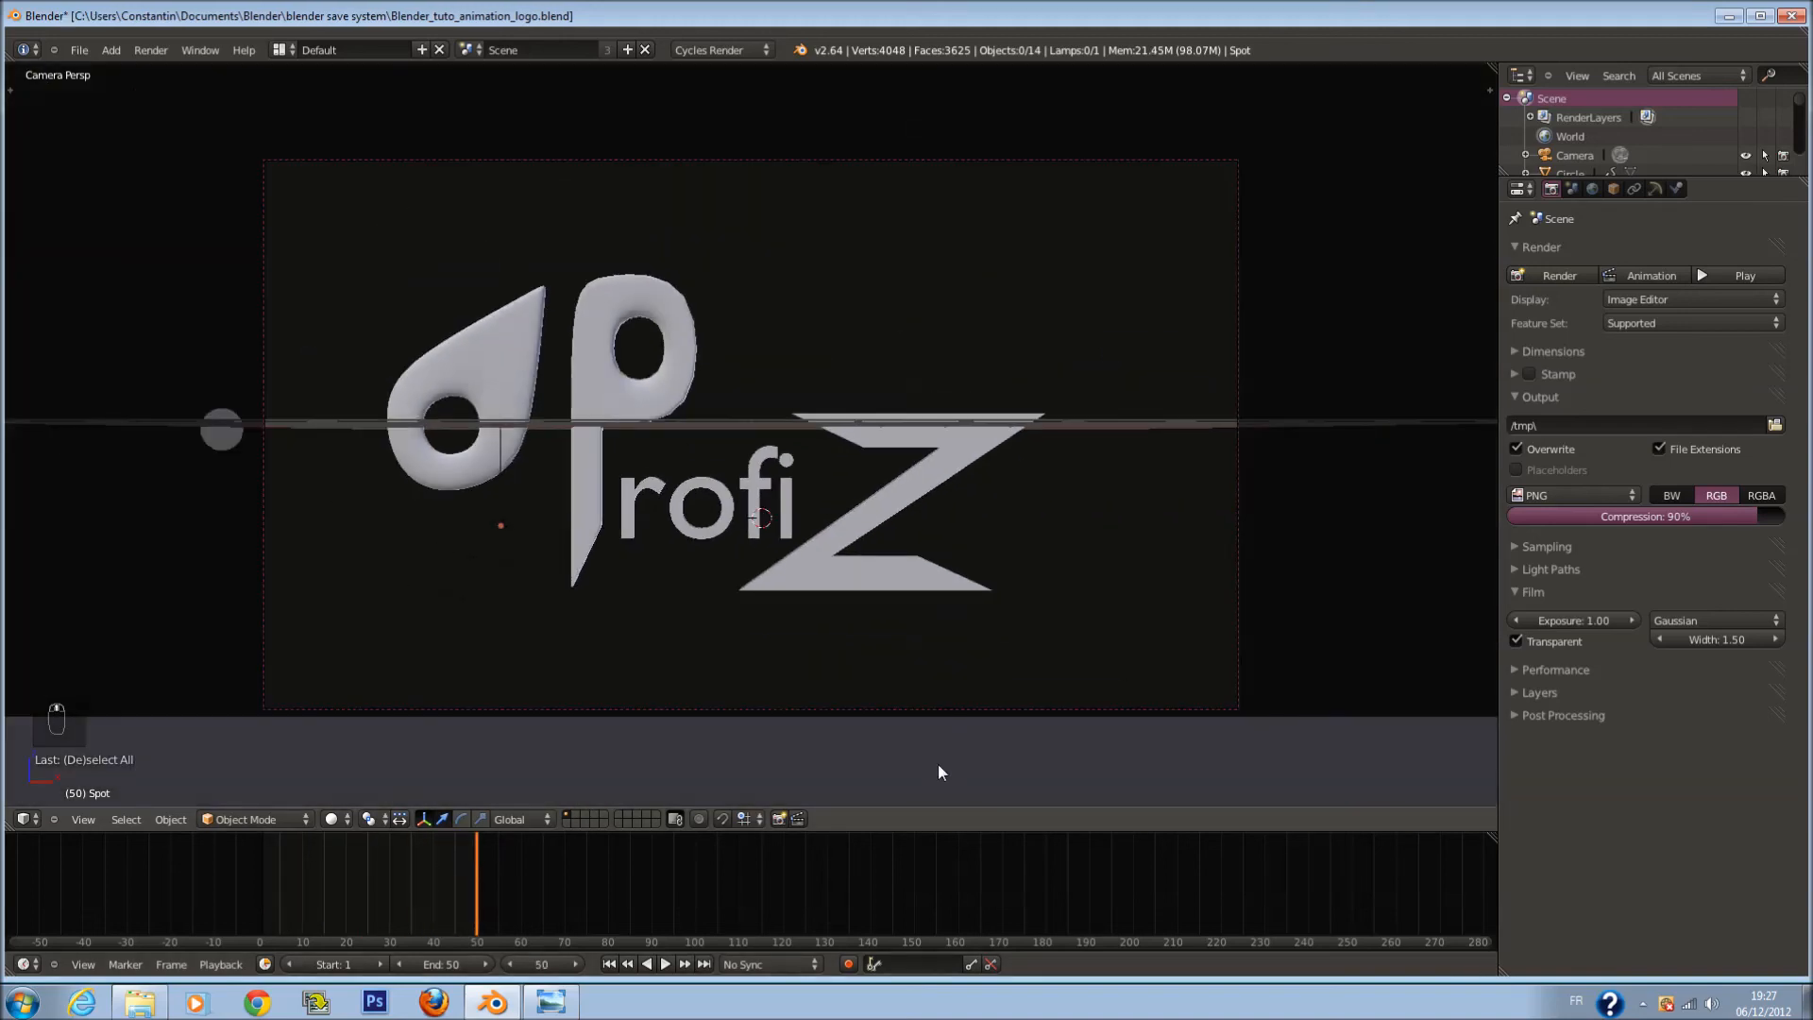
mouse_move(1007, 832)
mouse_down()
mouse_move(1009, 808)
mouse_move(991, 935)
mouse_move(982, 818)
mouse_up()
drag(470, 864, 288, 872)
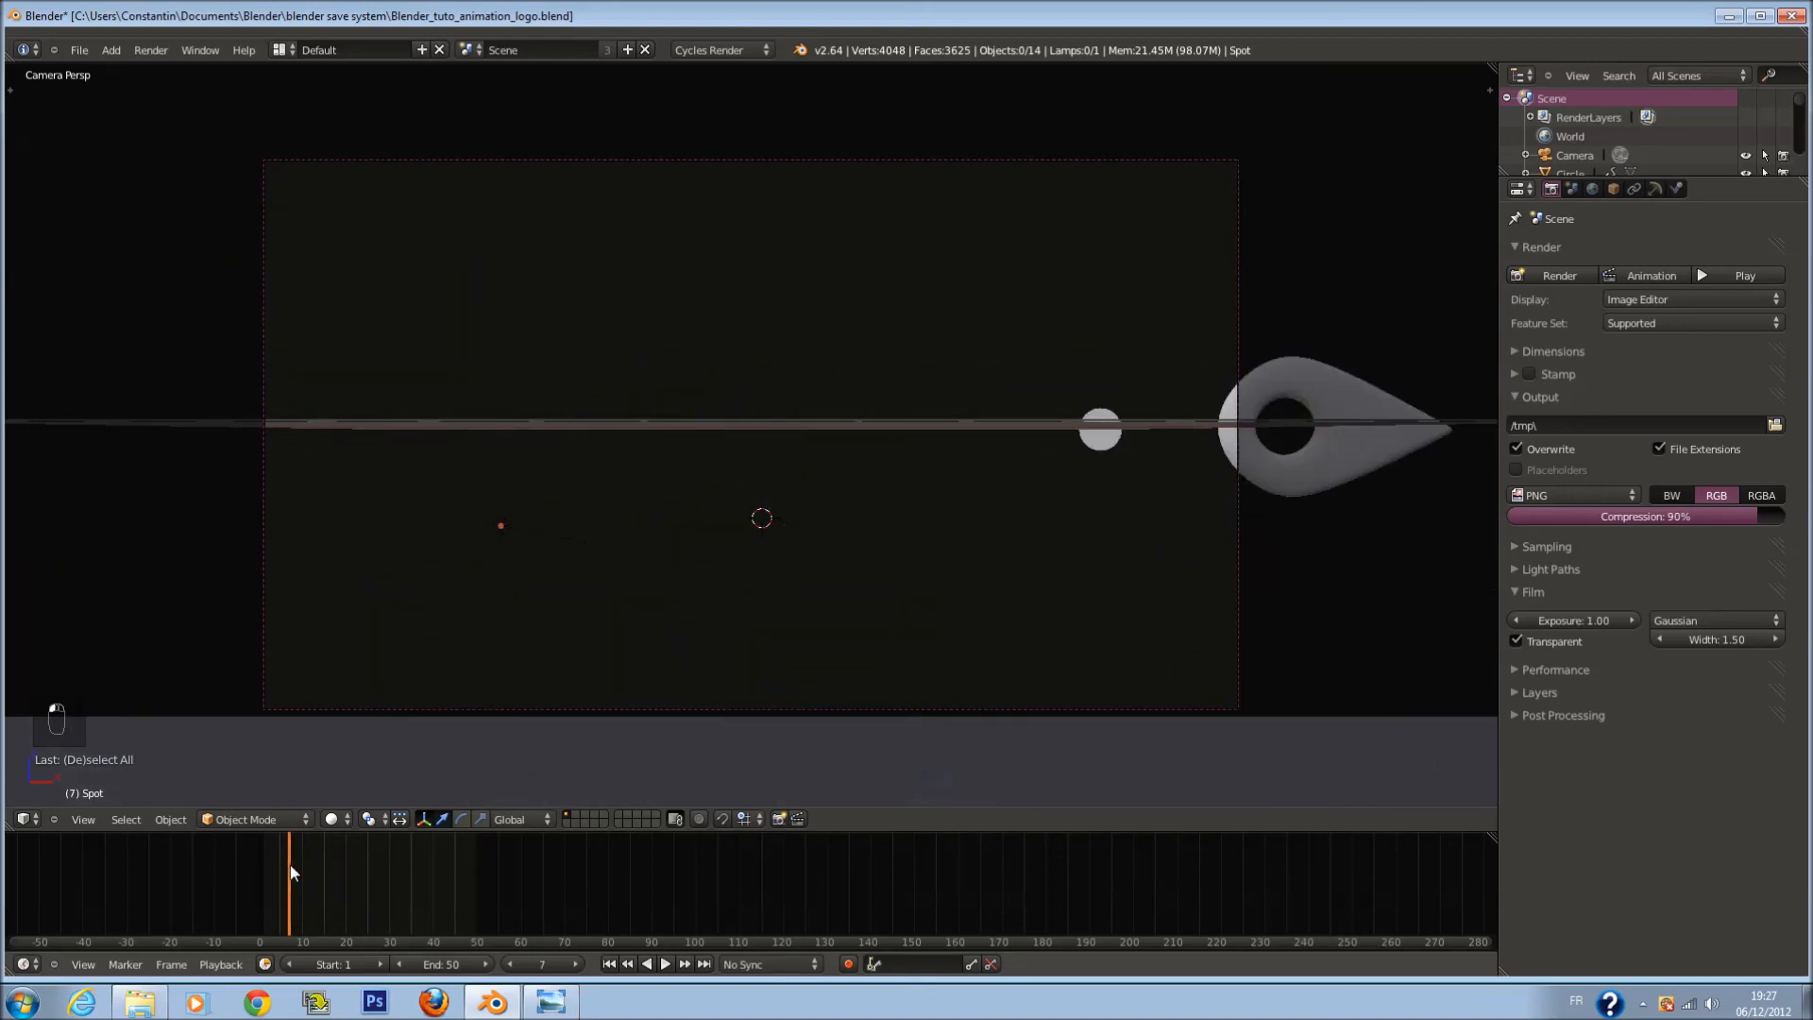
Step: Select the circle, advance the timeline to frame 51, and save the file with all objects deselected
right_click(1092, 433)
key(g)
right_click(1107, 458)
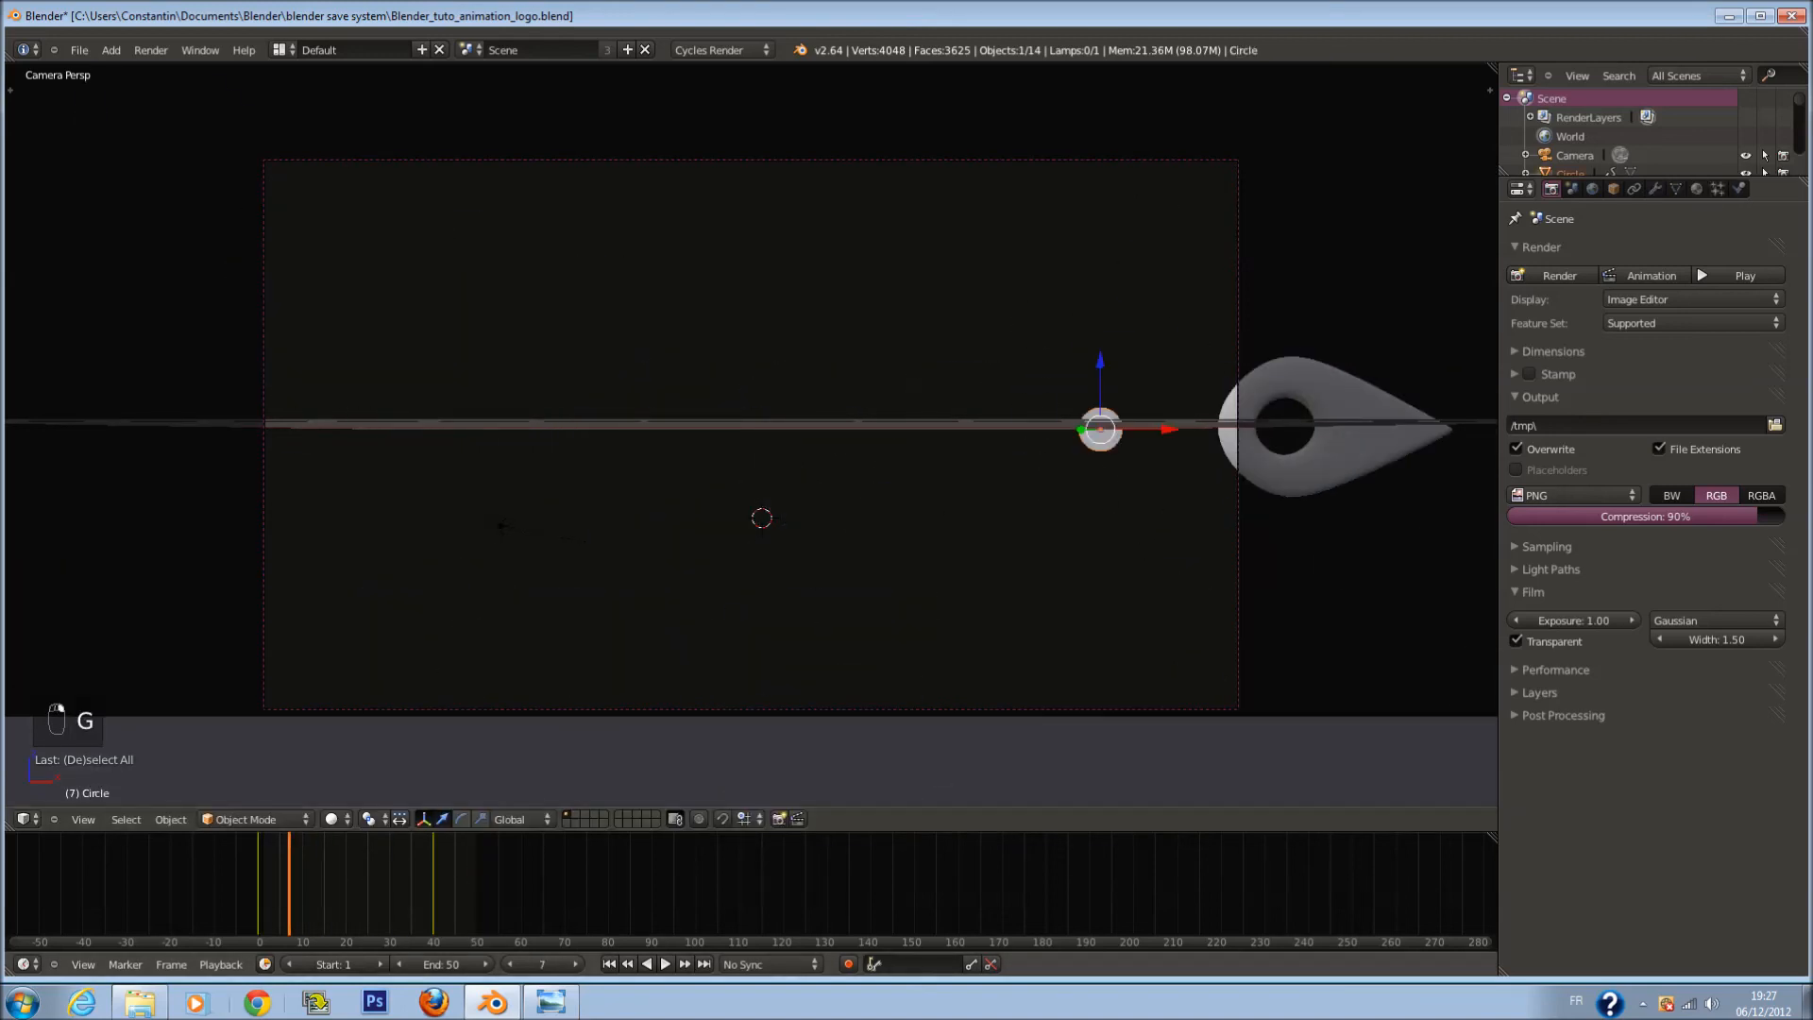
drag(287, 904, 482, 893)
key(ctrl+s)
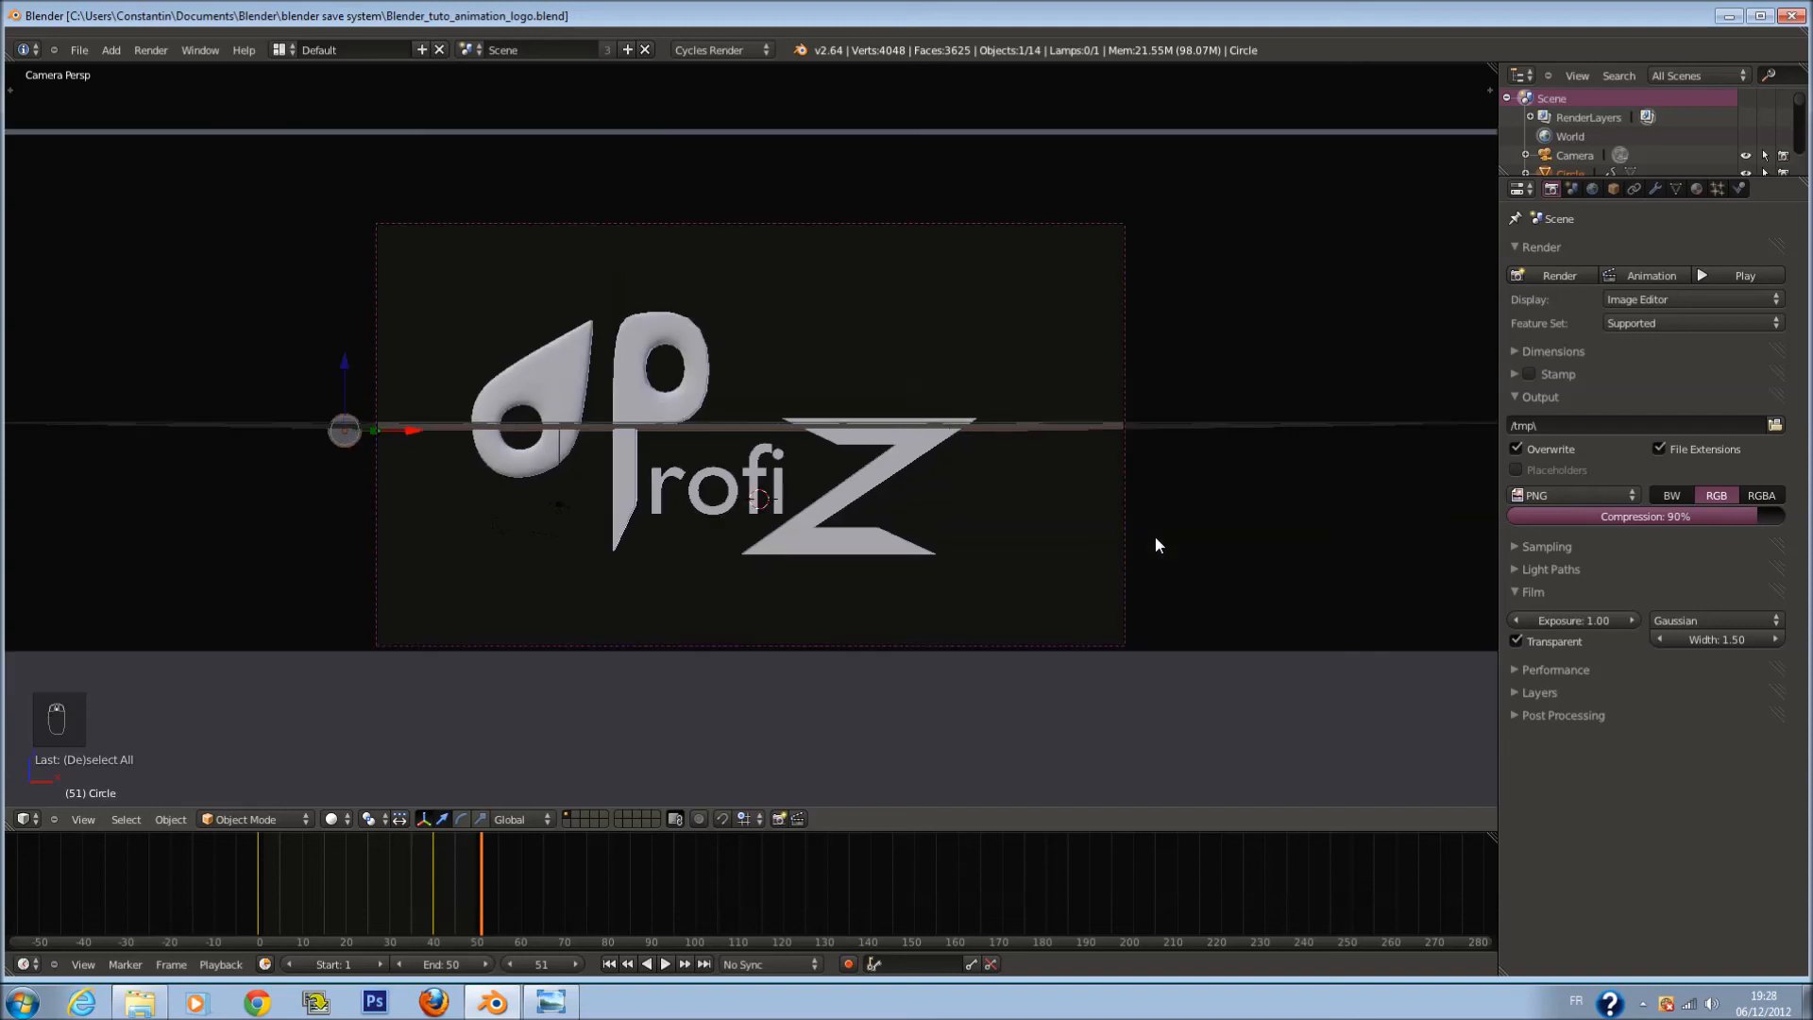
key(a)
key(ctrl+s)
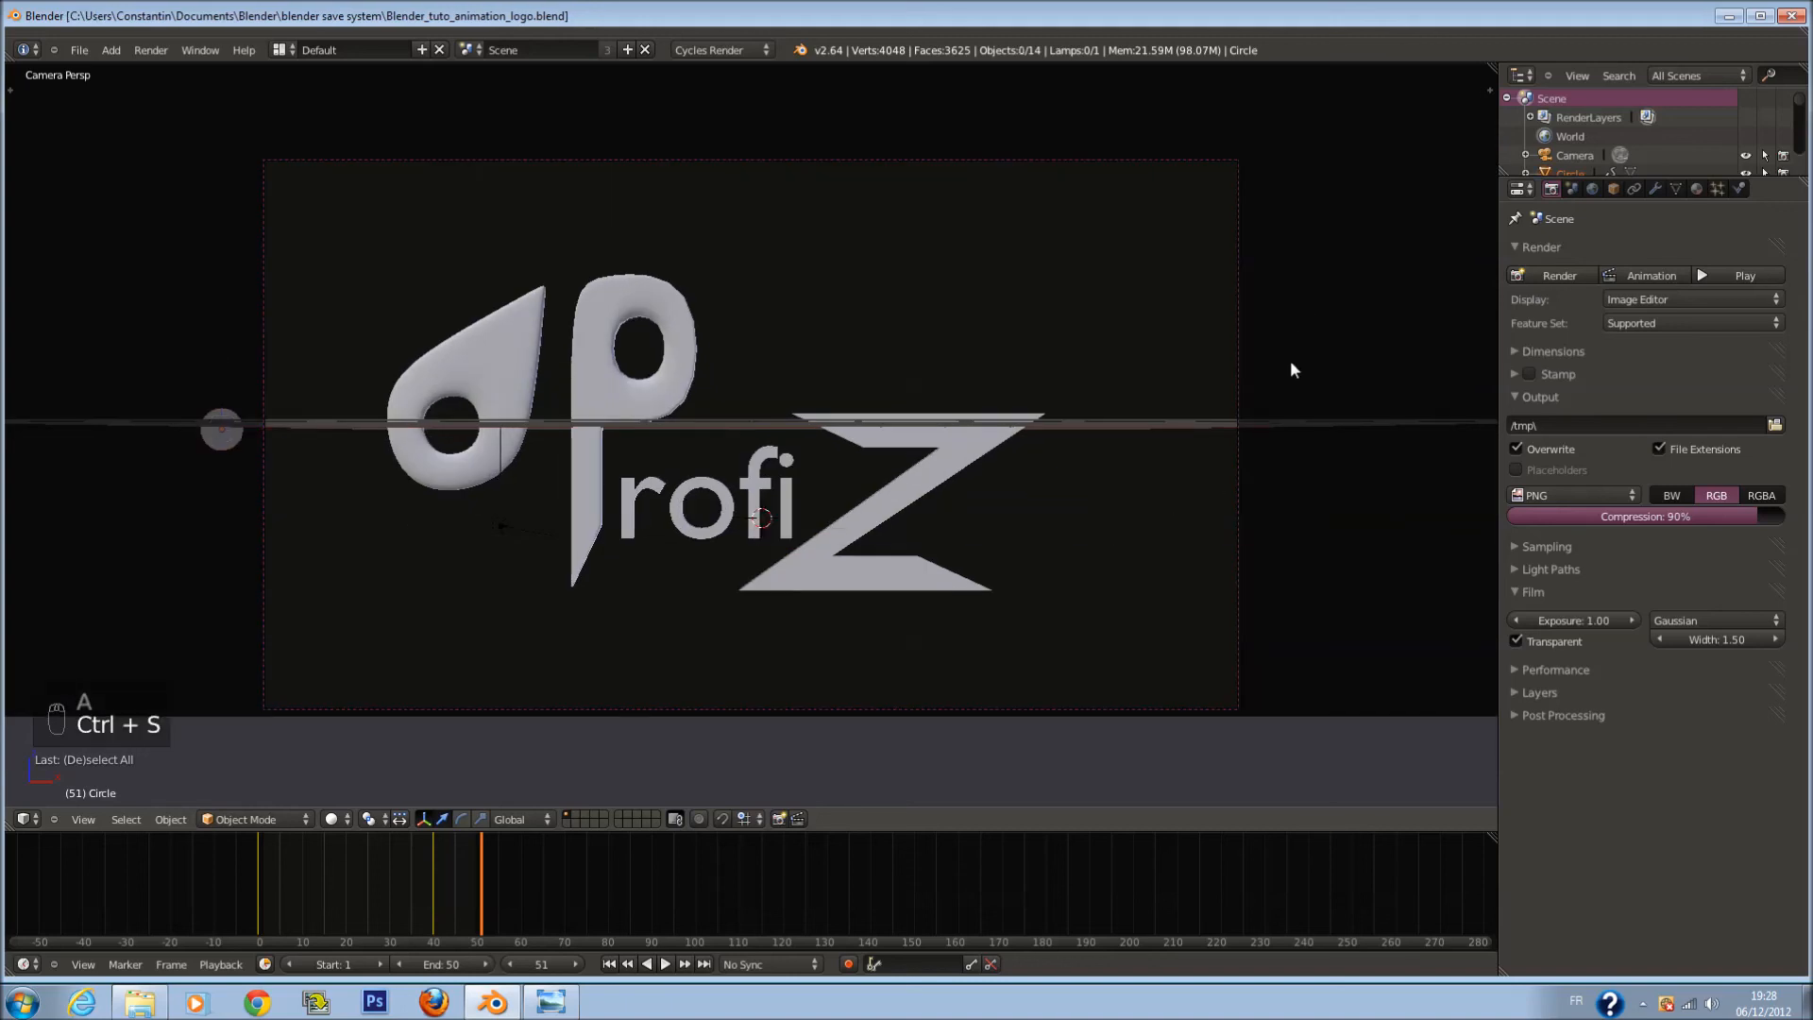
Step: Minimize Blender and close the PROFIZ reference image in Windows Photo Viewer
click(1733, 17)
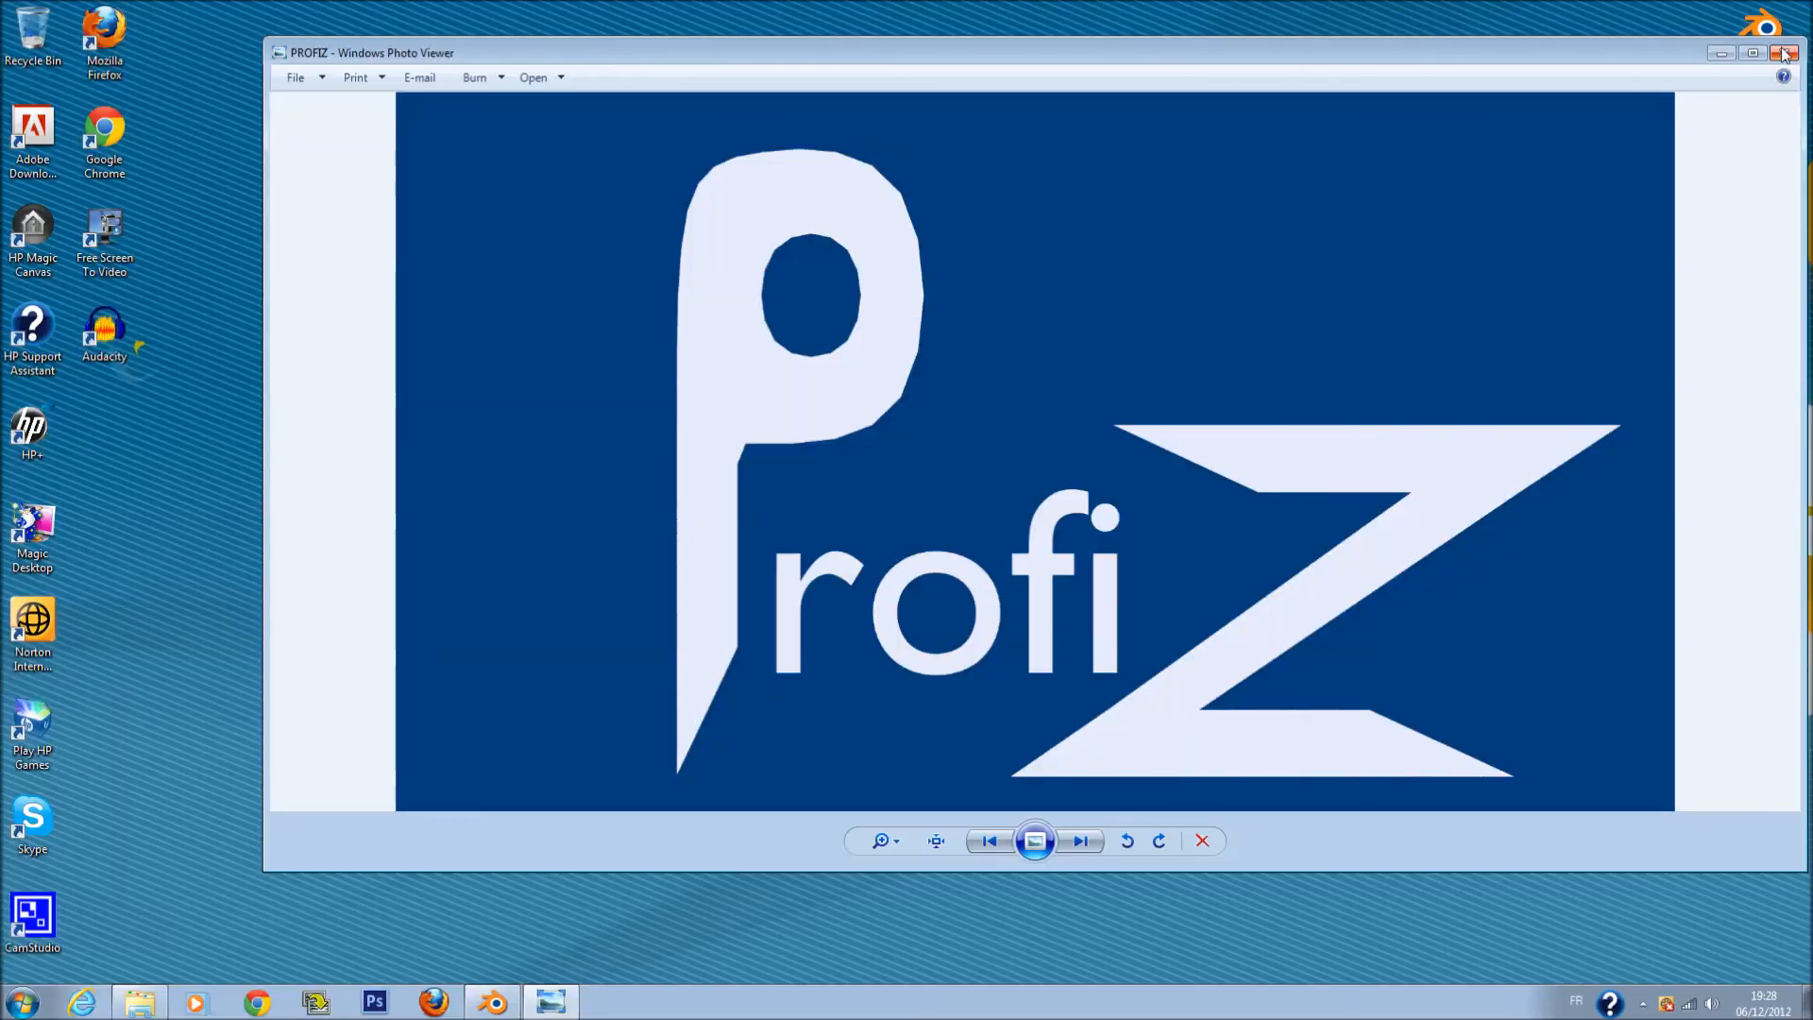
click(1787, 52)
click(1055, 170)
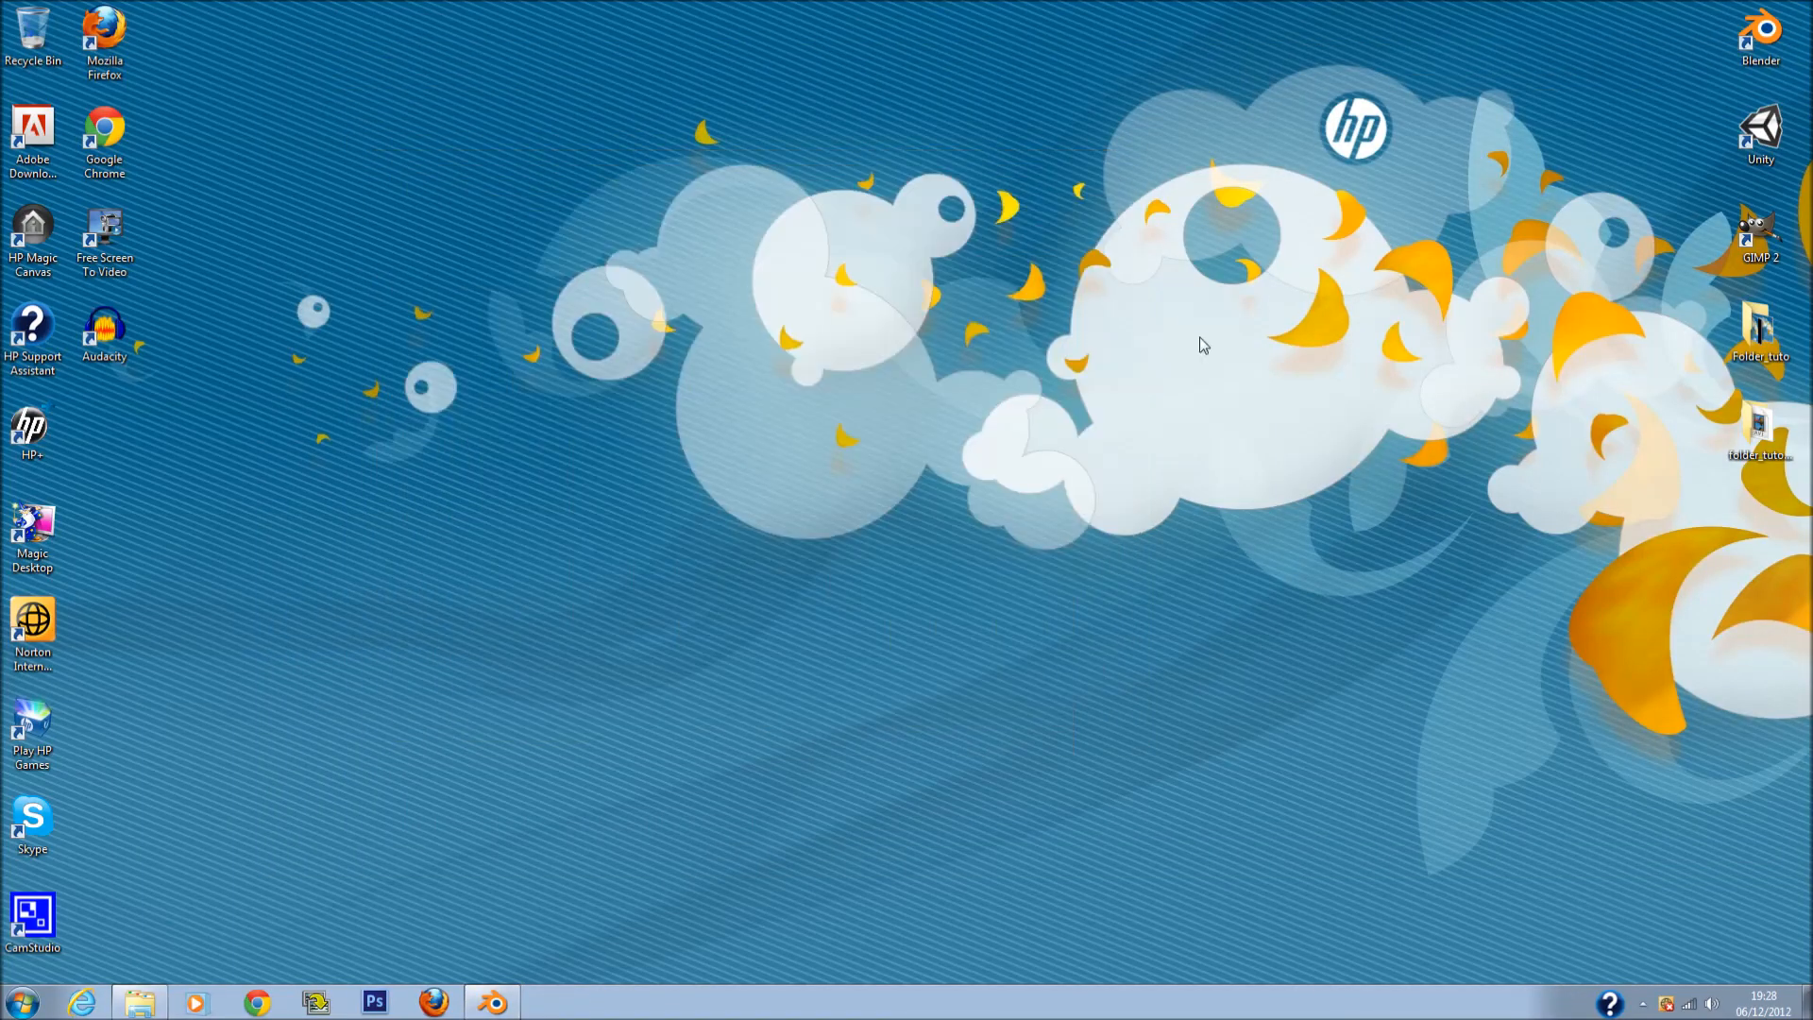